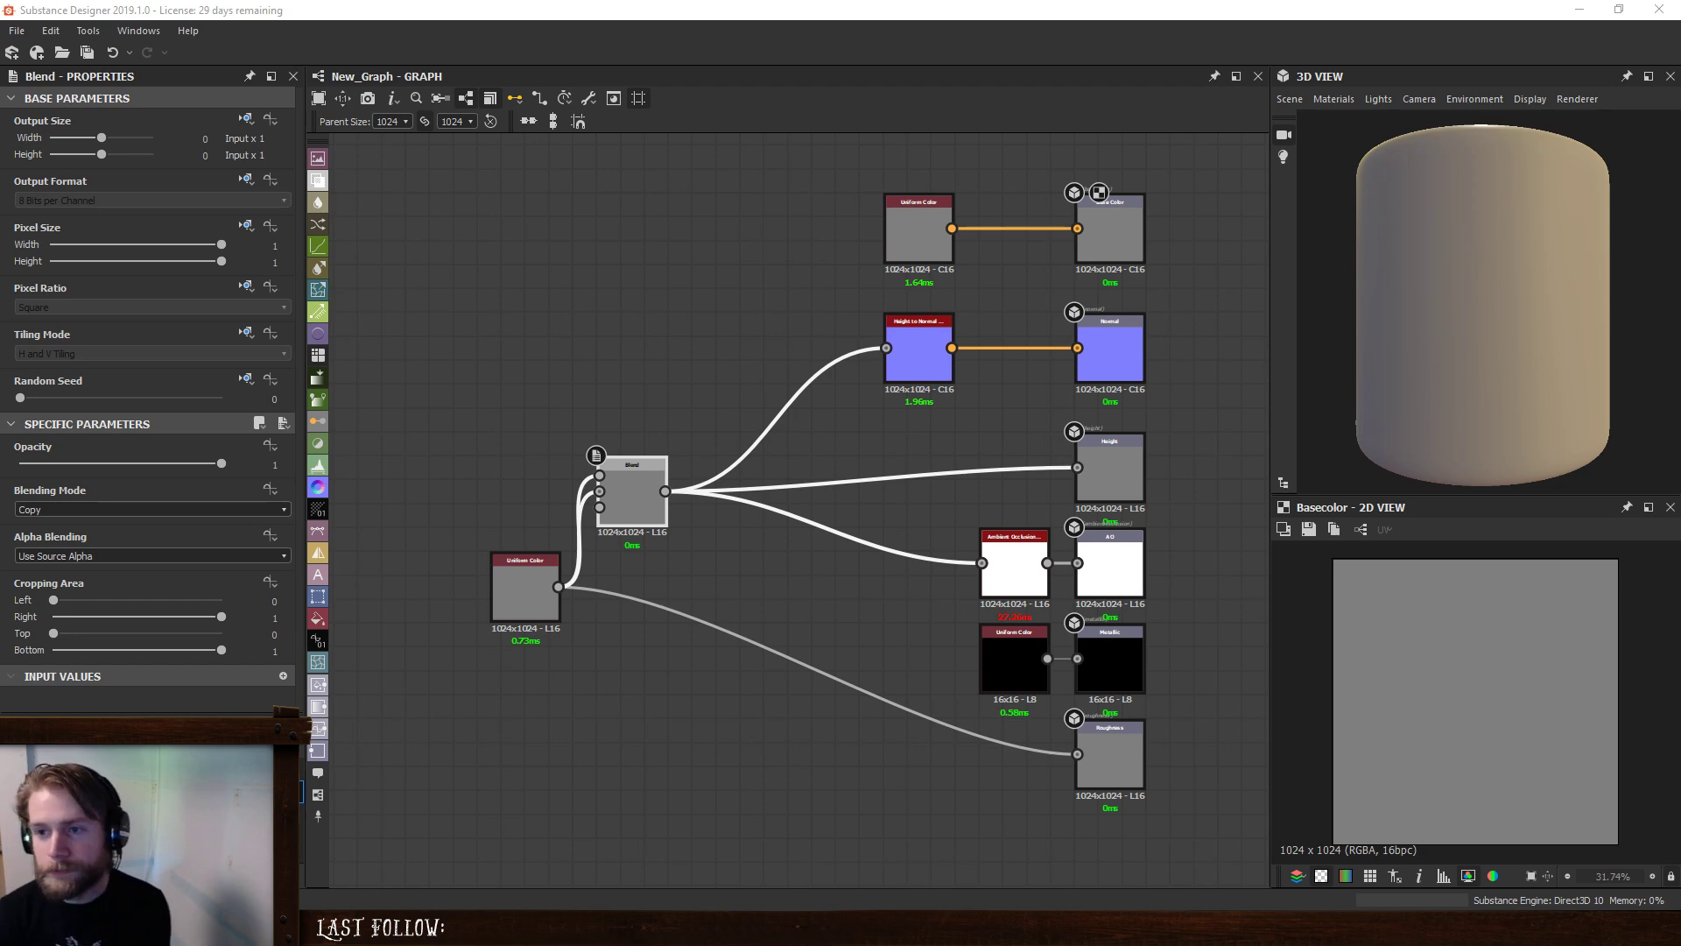
- Examine the Minecraft reference screenshot by bringing the browser window over the graph, enlarging it and moving it away again
{"action": "left_click_drag", "start_coordinate": [1680, 229], "coordinate": [1114, 179]}
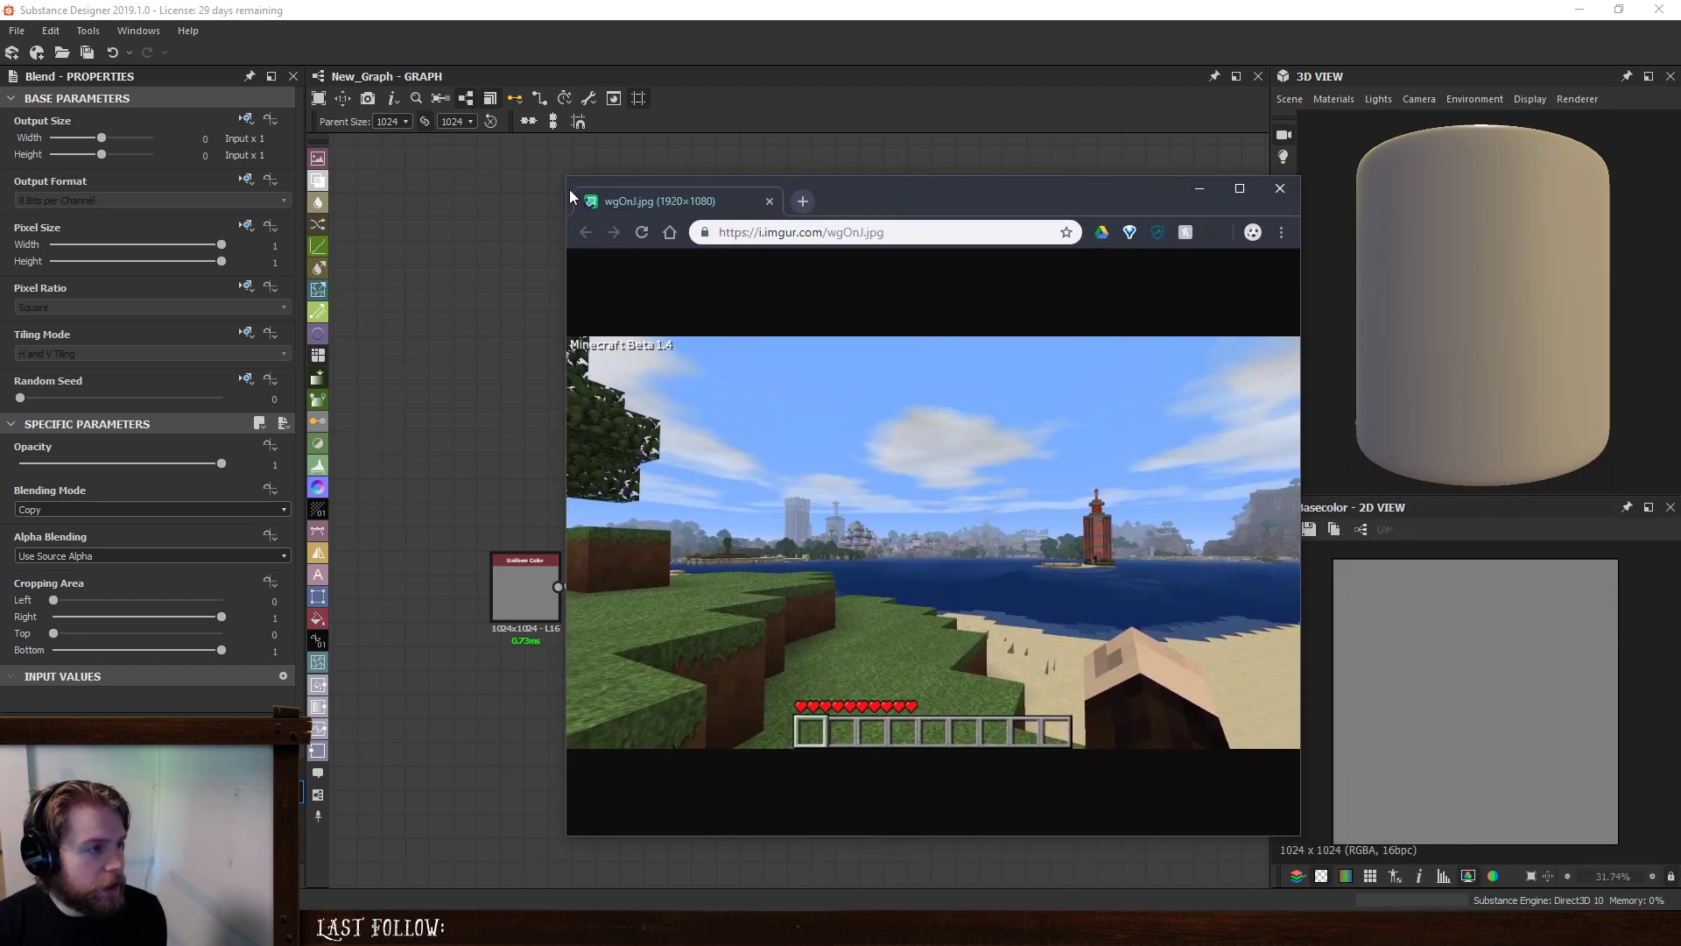
{"action": "left_click_drag", "start_coordinate": [565, 177], "coordinate": [353, 134]}
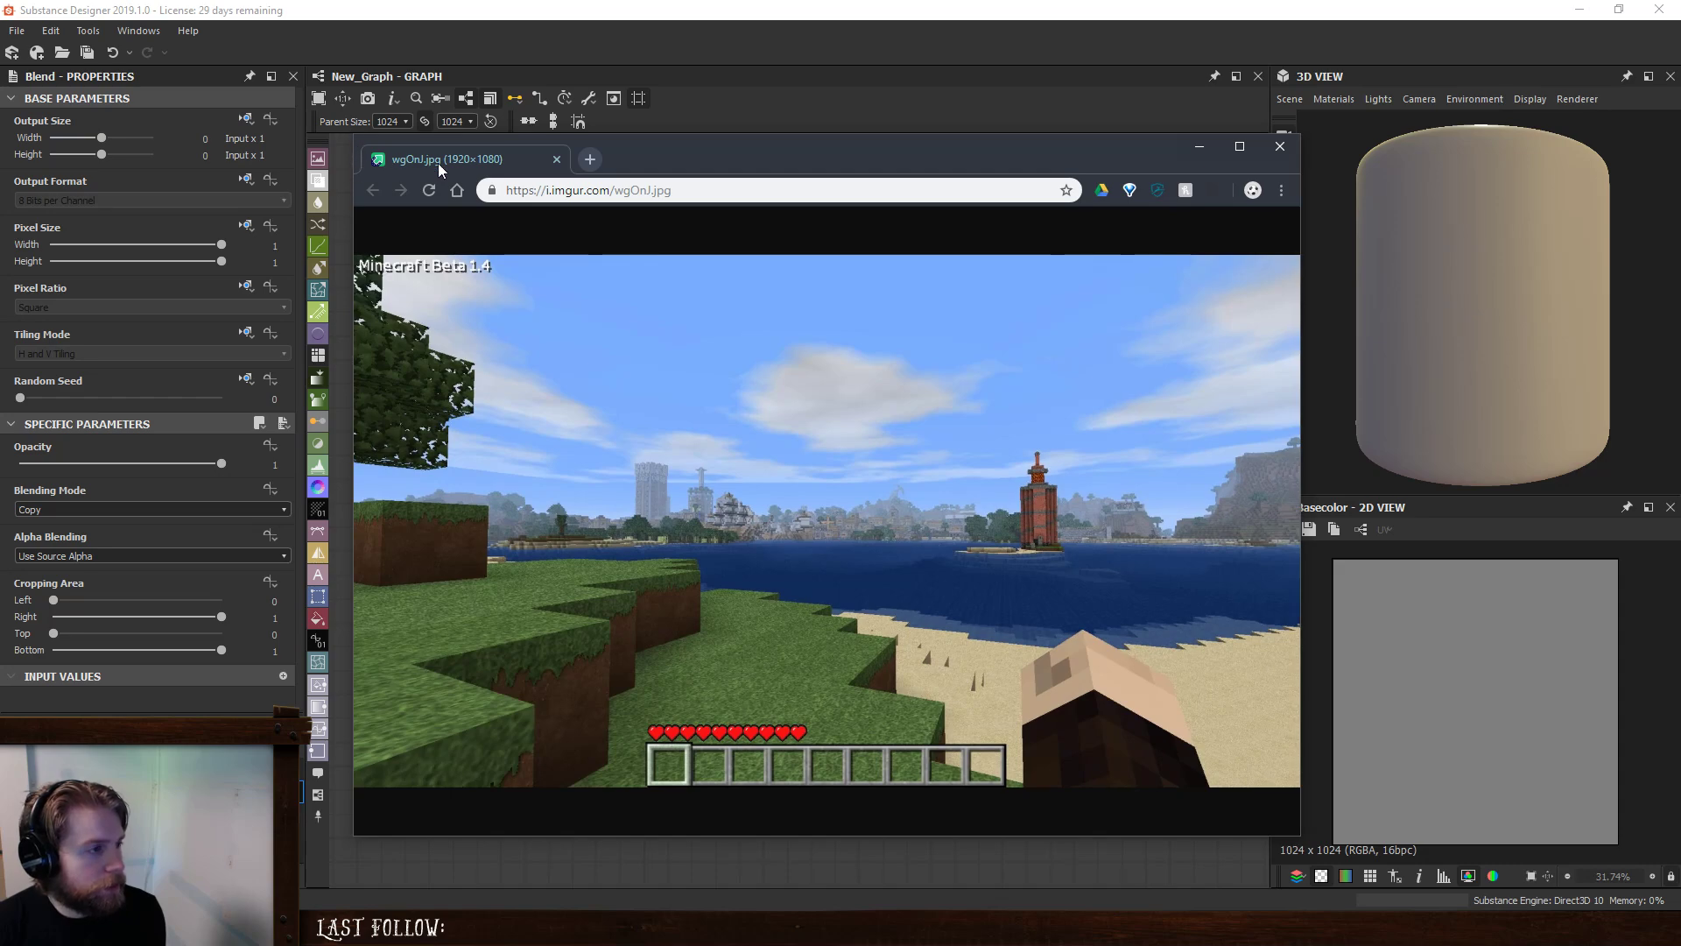
{"action": "left_click_drag", "start_coordinate": [811, 160], "coordinate": [1680, 175]}
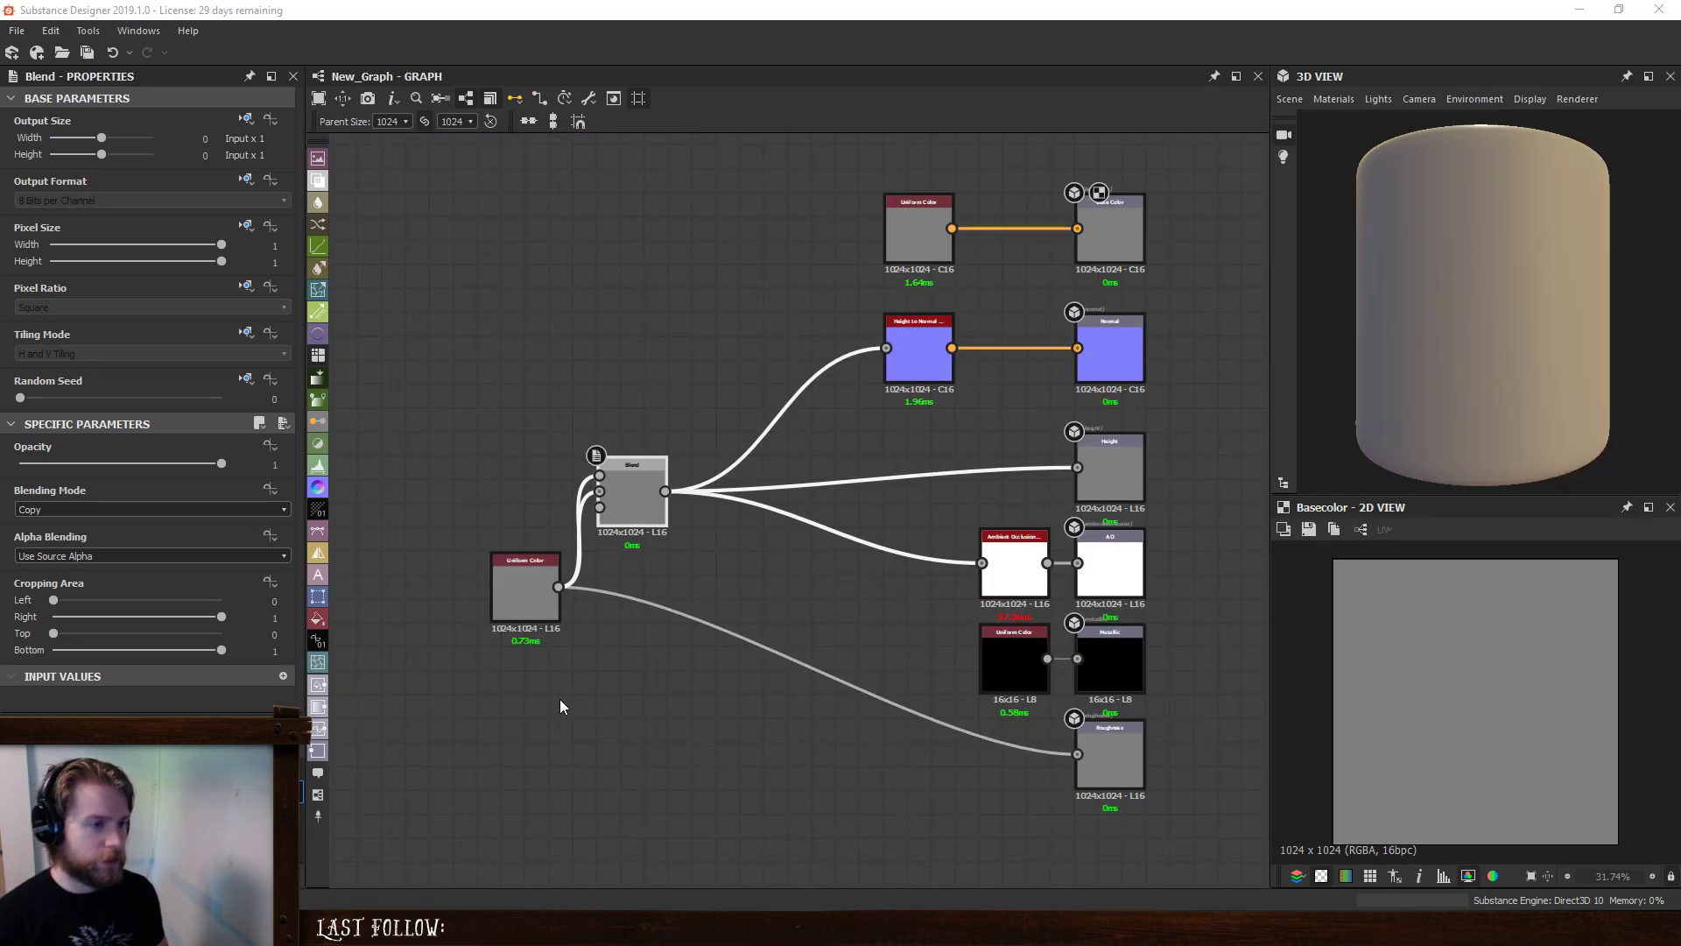
- Add a Quantize Normal node in the empty graph area beside the Blend and Uniform Color nodes
{"action": "scroll", "coordinate": [559, 699], "scroll_direction": "down", "scroll_amount": 1}
{"action": "key", "text": "super"}
{"action": "left_click", "coordinate": [620, 560]}
{"action": "middle_click_drag", "start_coordinate": [657, 442], "coordinate": [878, 442]}
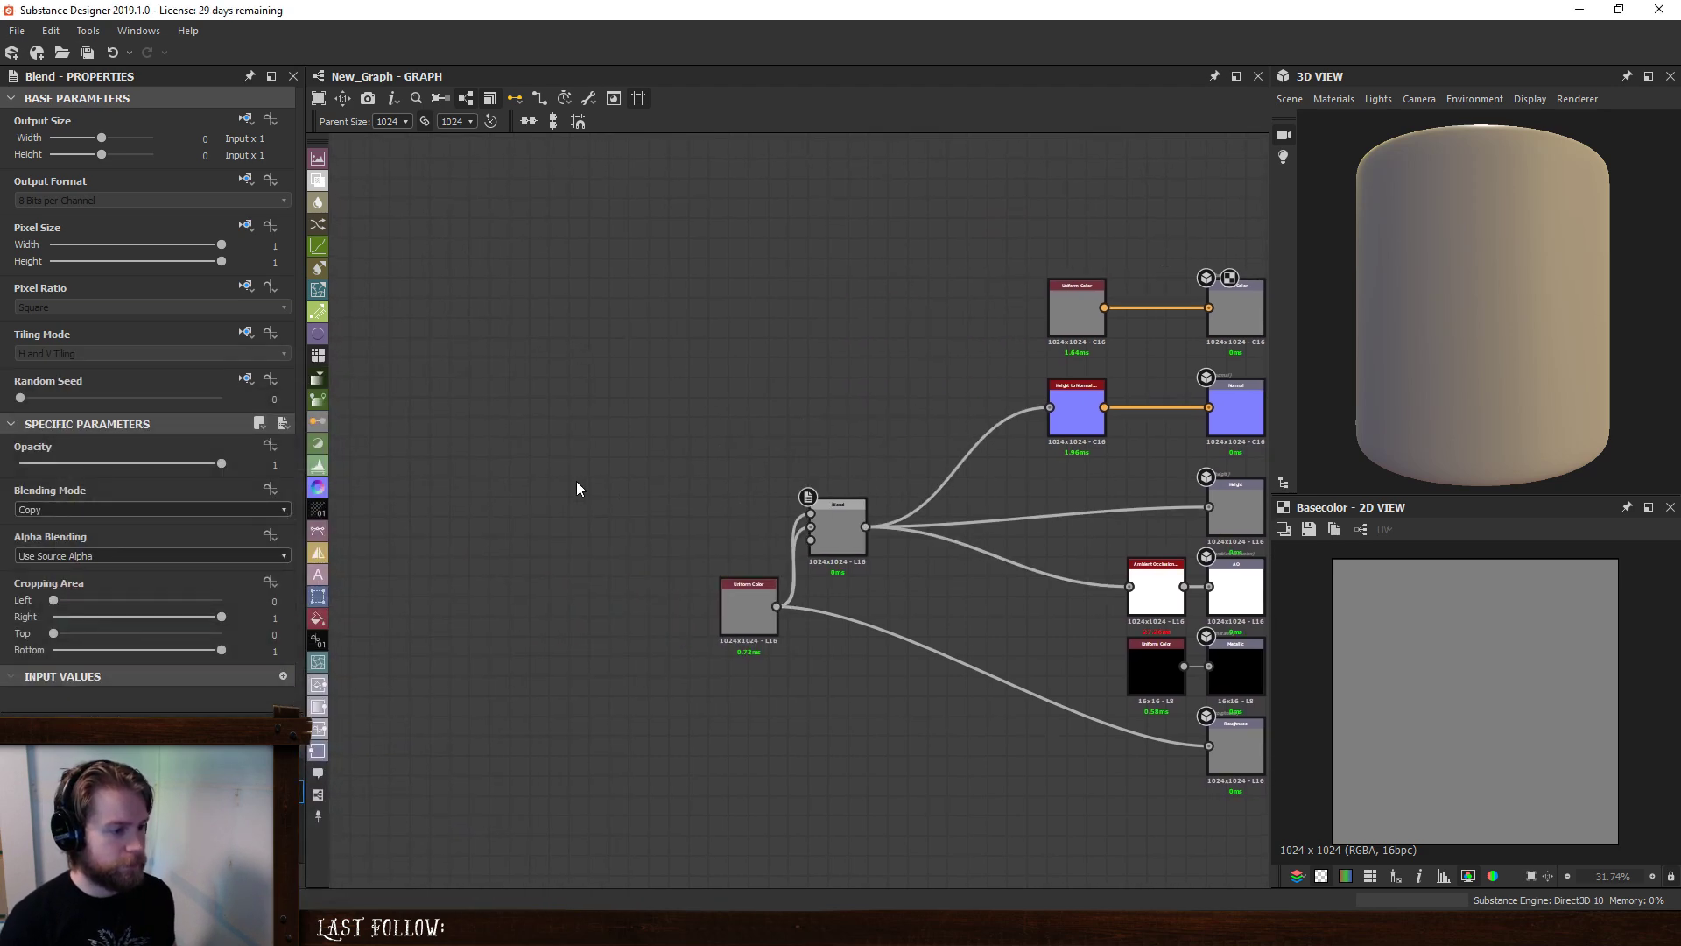
{"action": "key", "text": "space"}
{"action": "type", "text": "quan"}
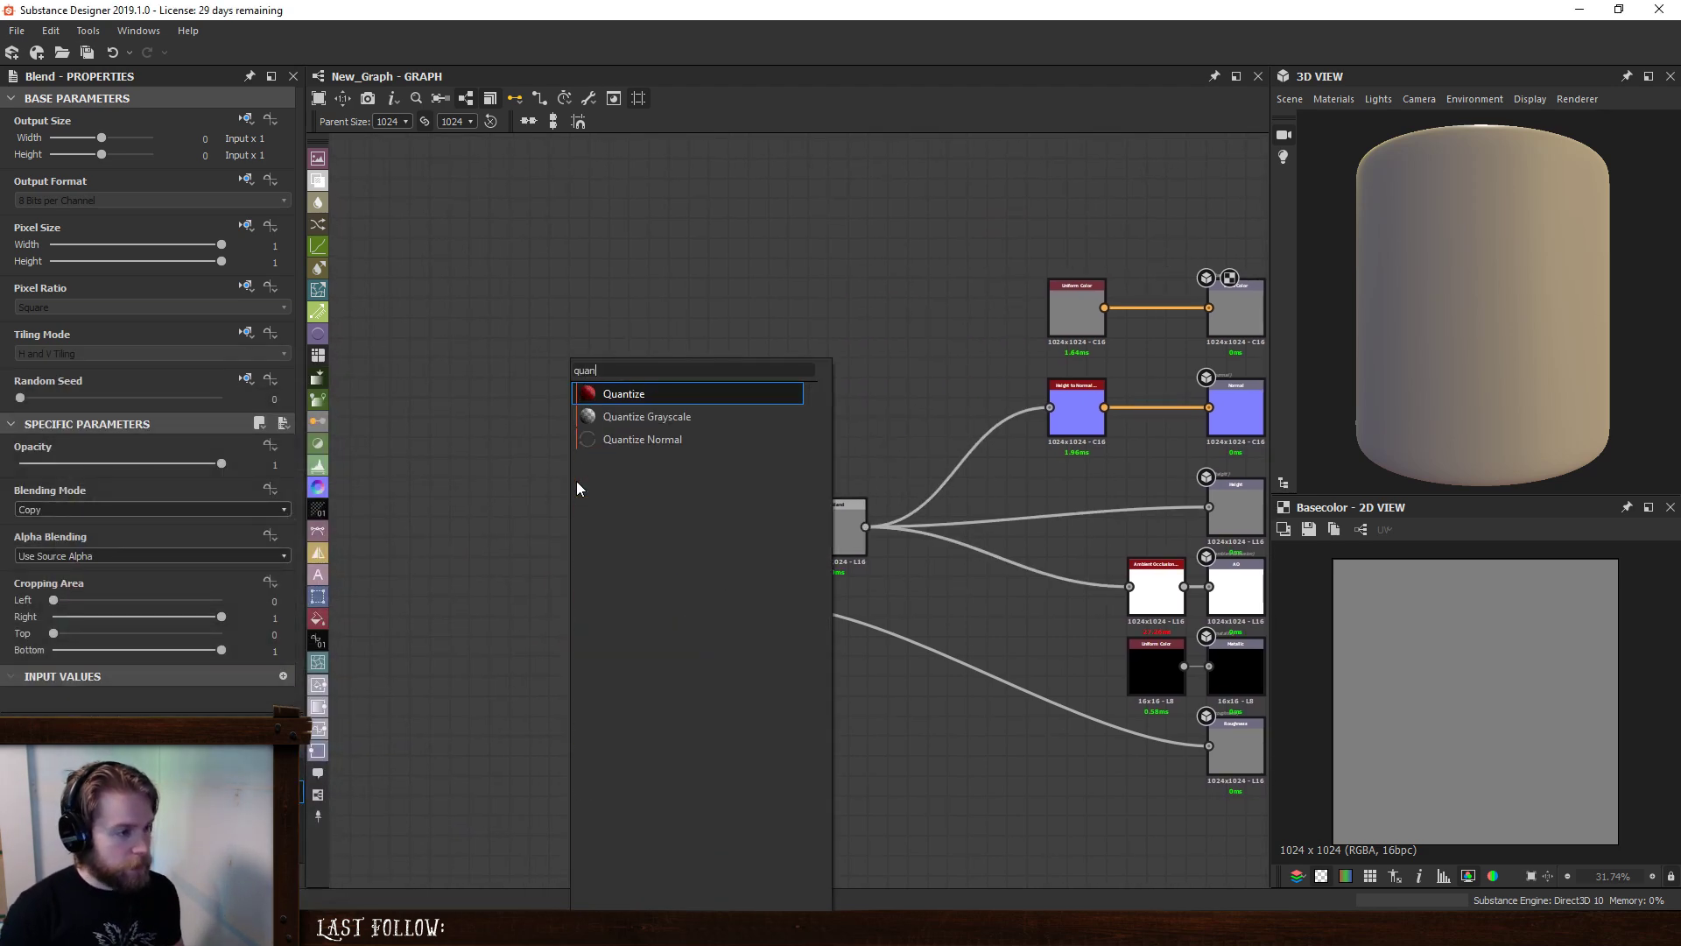
{"action": "key", "text": "Down"}
{"action": "key", "text": "Down"}
{"action": "key", "text": "Return"}
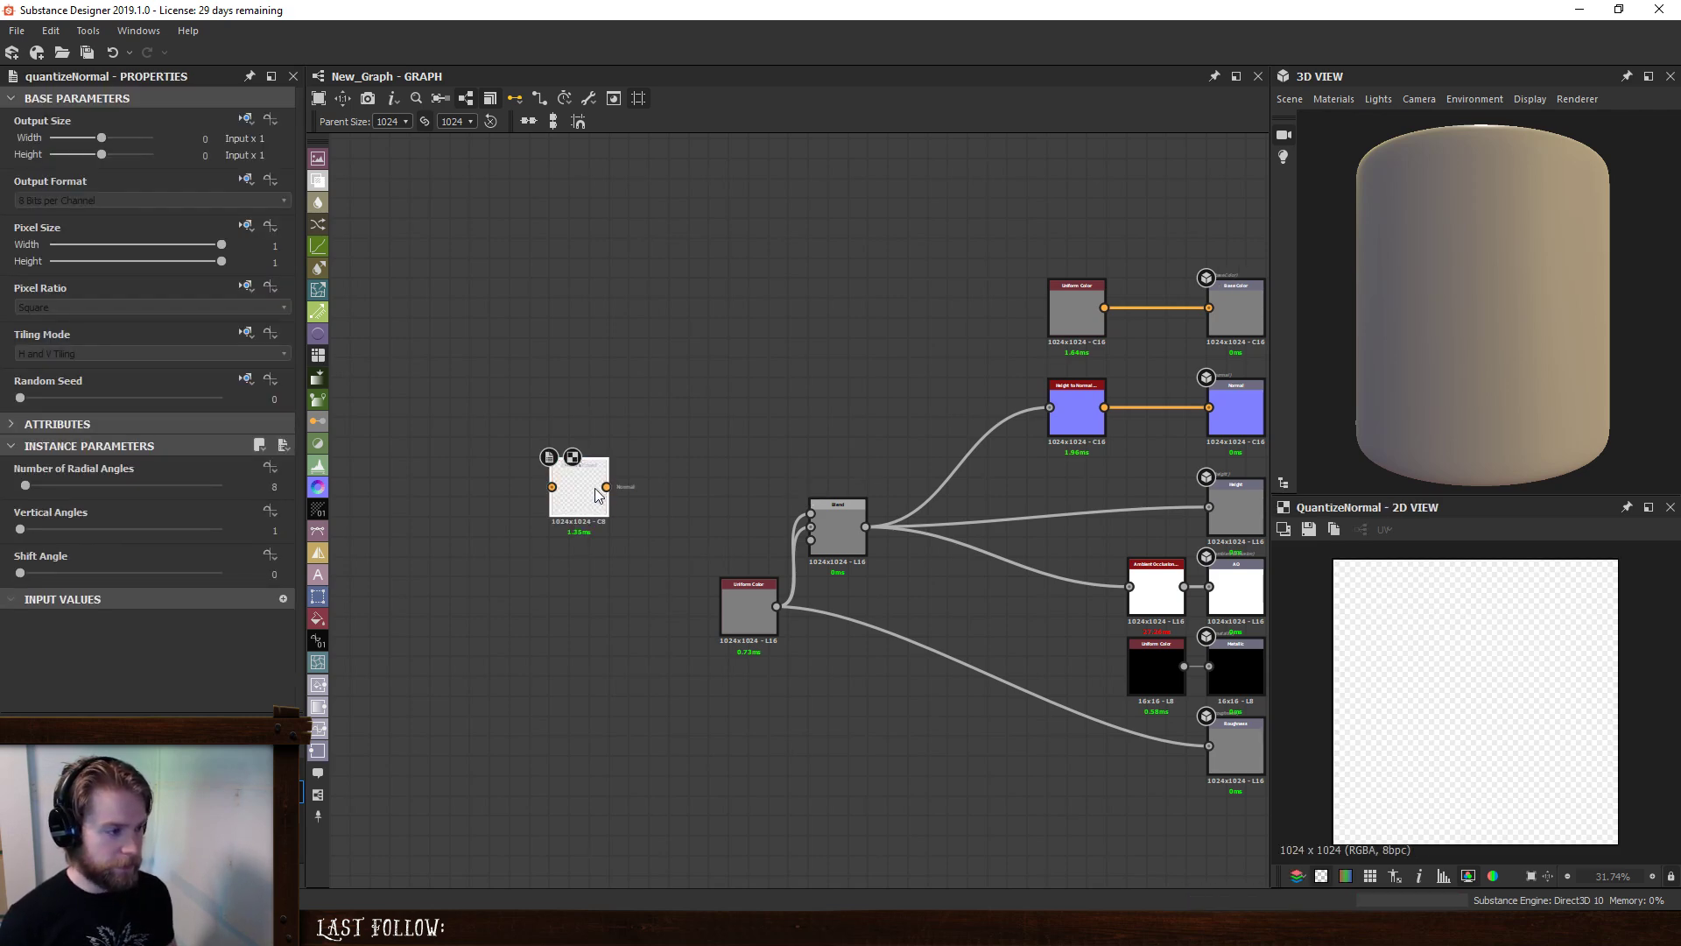
- Add a Clouds 2 noise node near the Quantize Normal node
{"action": "key", "text": "space"}
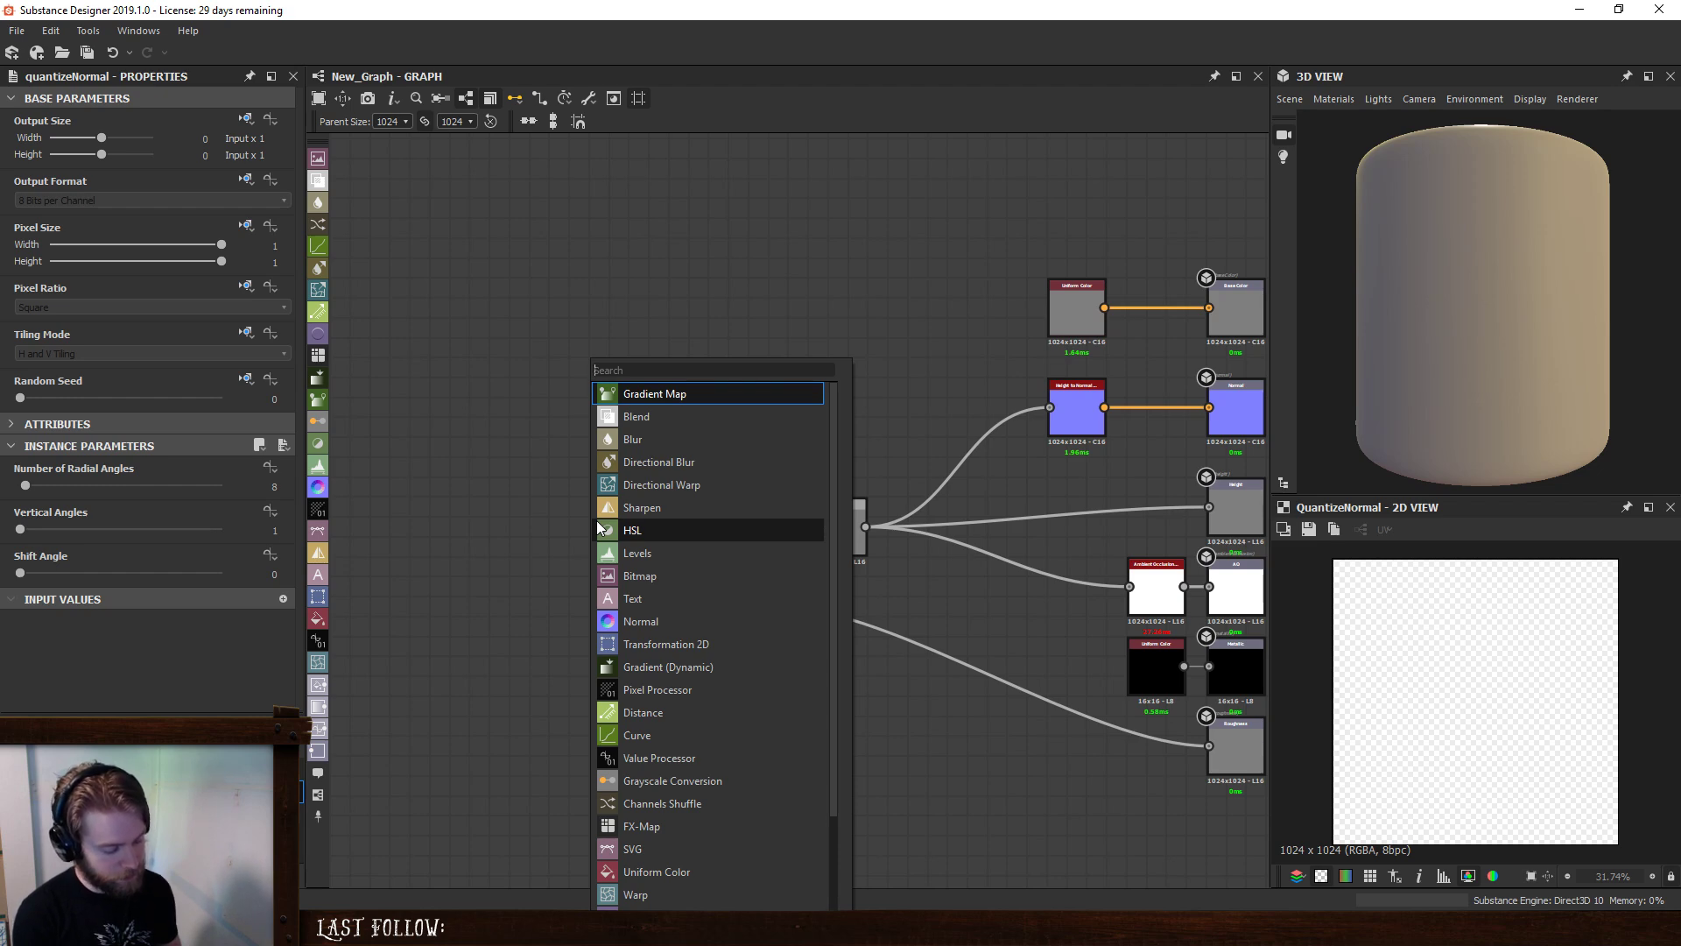
{"action": "type", "text": "clou"}
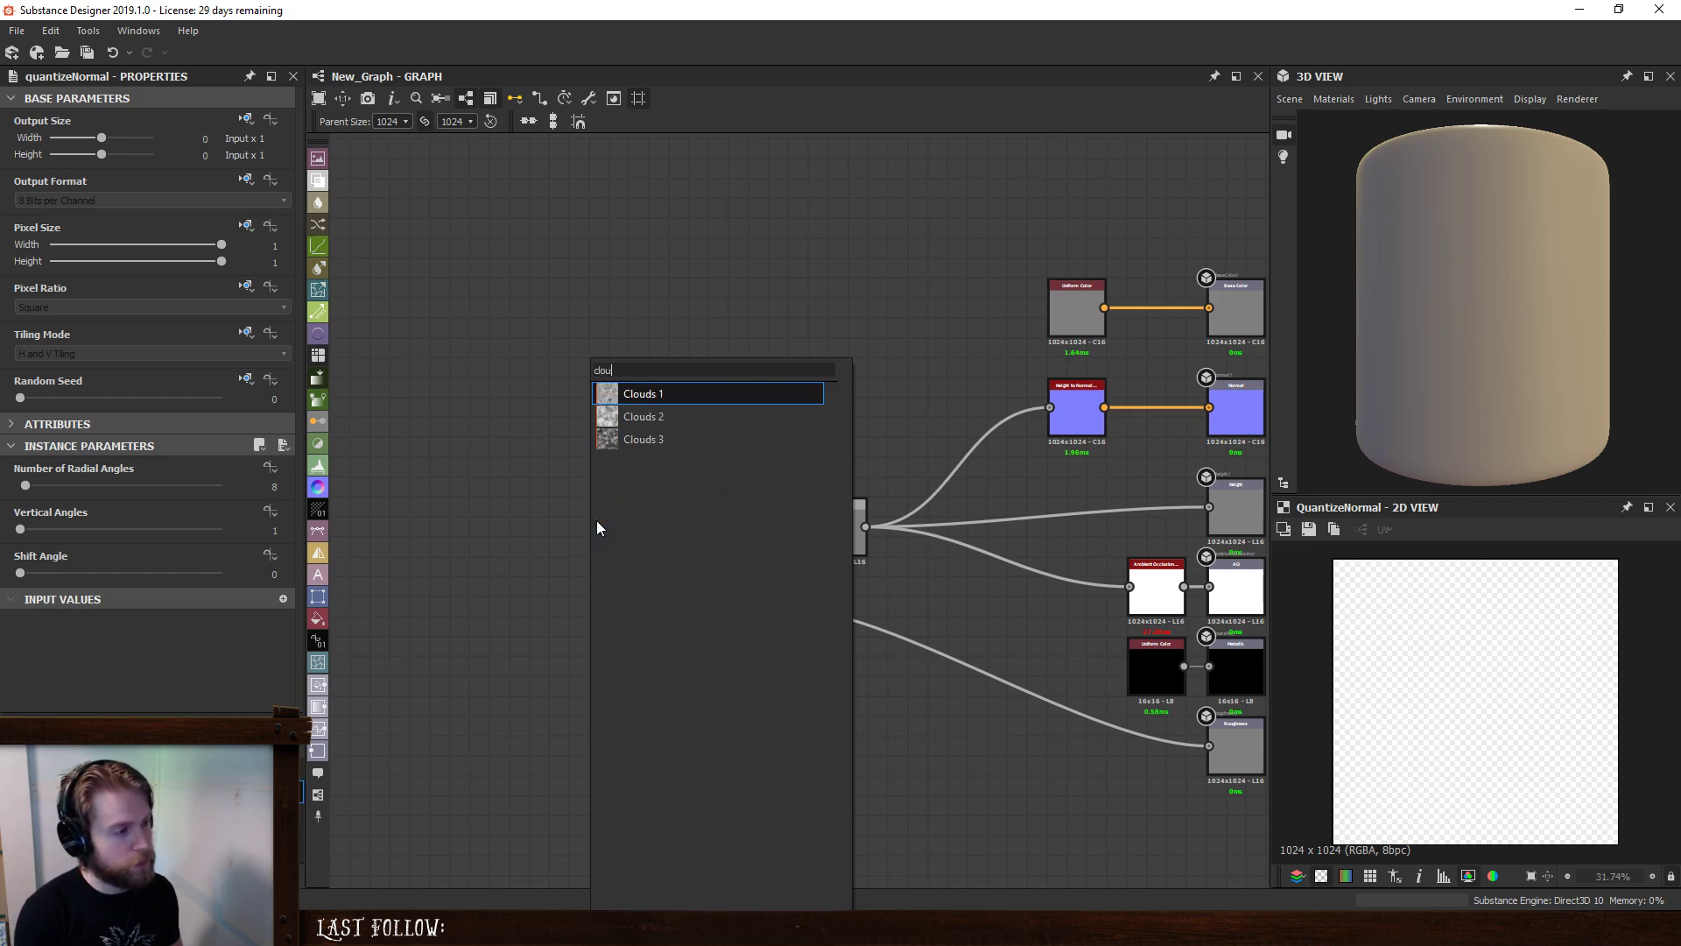
{"action": "key", "text": "Down"}
{"action": "key", "text": "Return"}
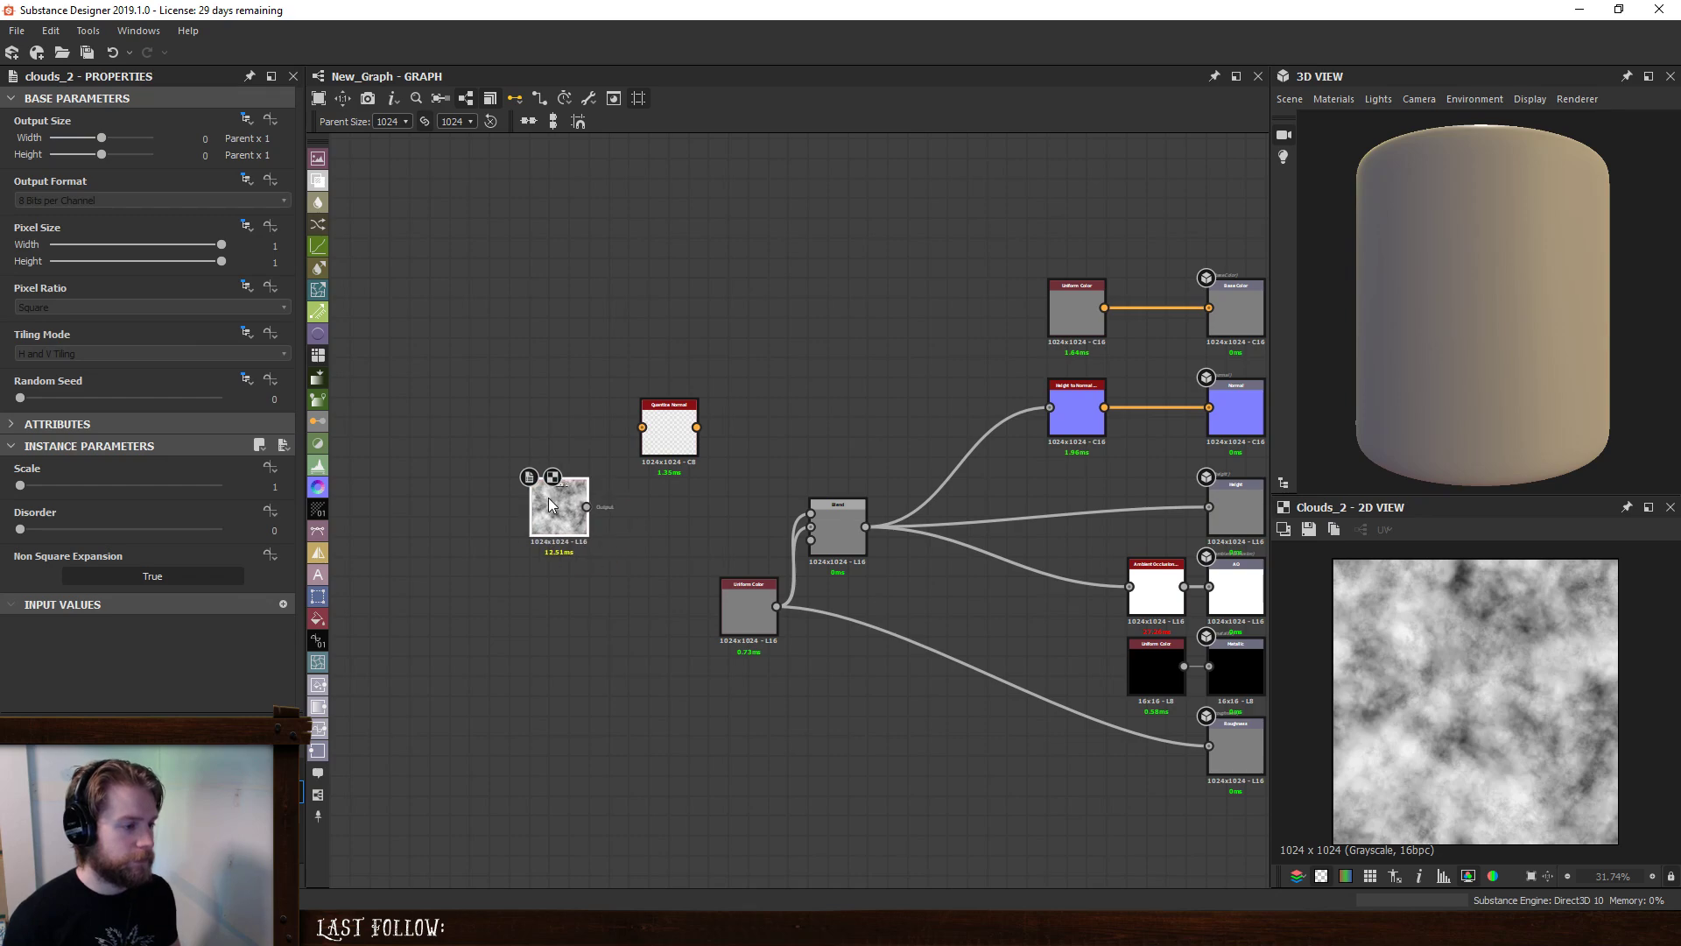
- Add a Normal node fed by Clouds 2 and set its intensity to 60
{"action": "key", "text": "space"}
{"action": "type", "text": "normal"}
{"action": "key", "text": "Return"}
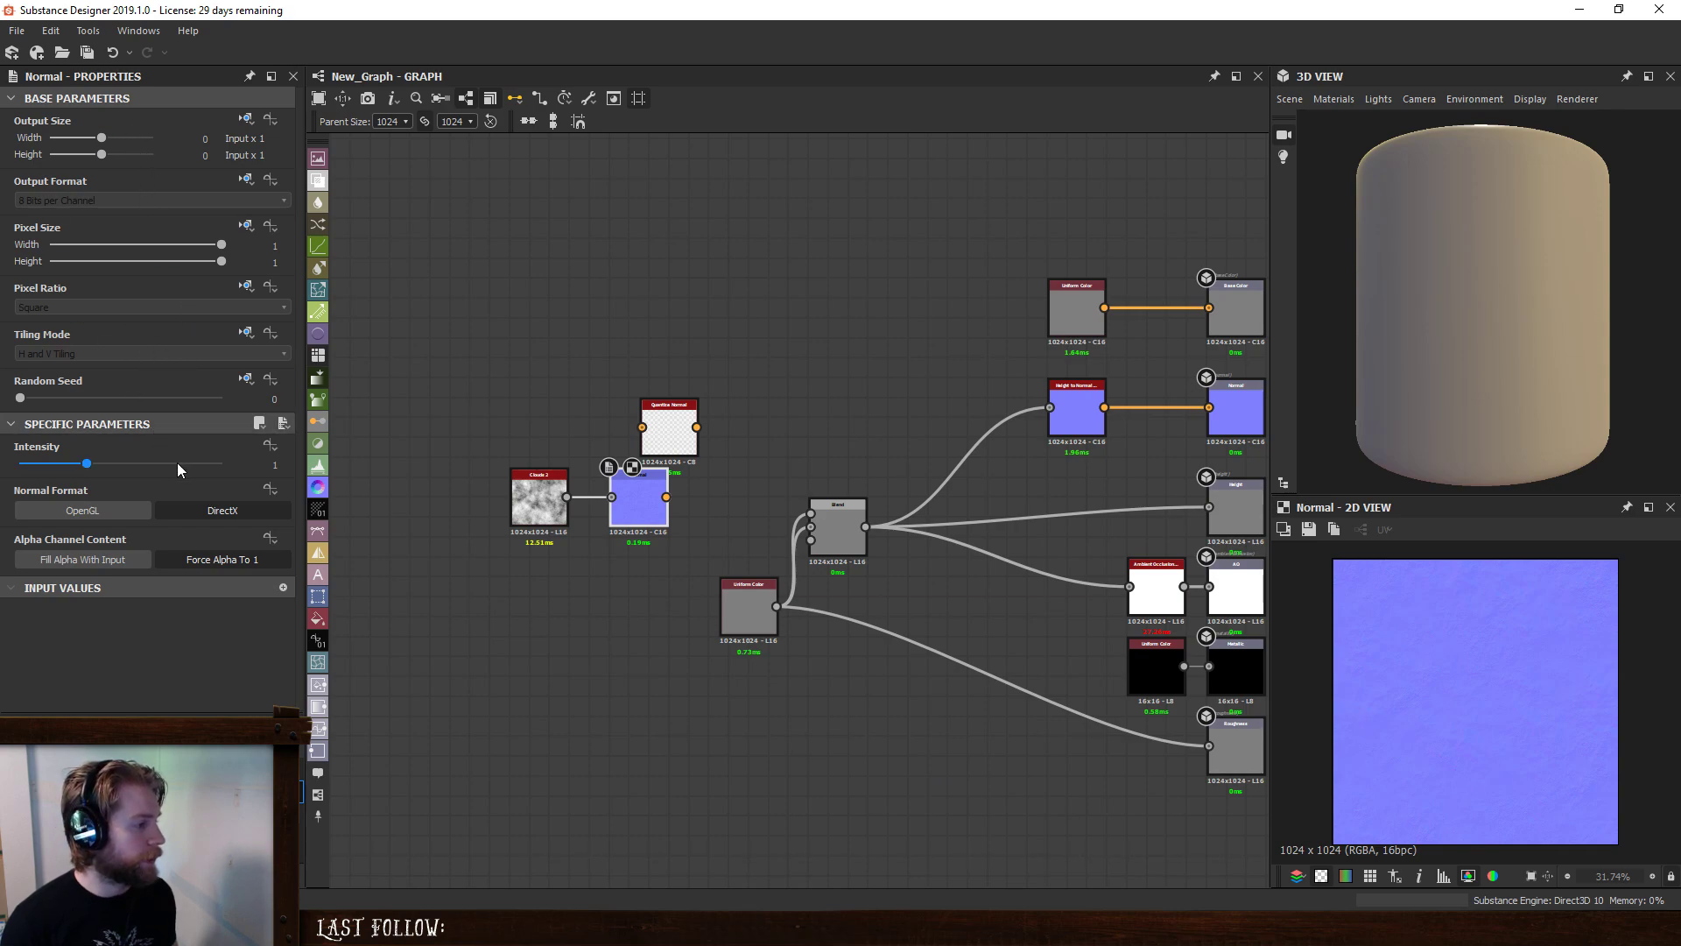
{"action": "double_click", "coordinate": [275, 464]}
{"action": "type", "text": "60"}
{"action": "key", "text": "Return"}
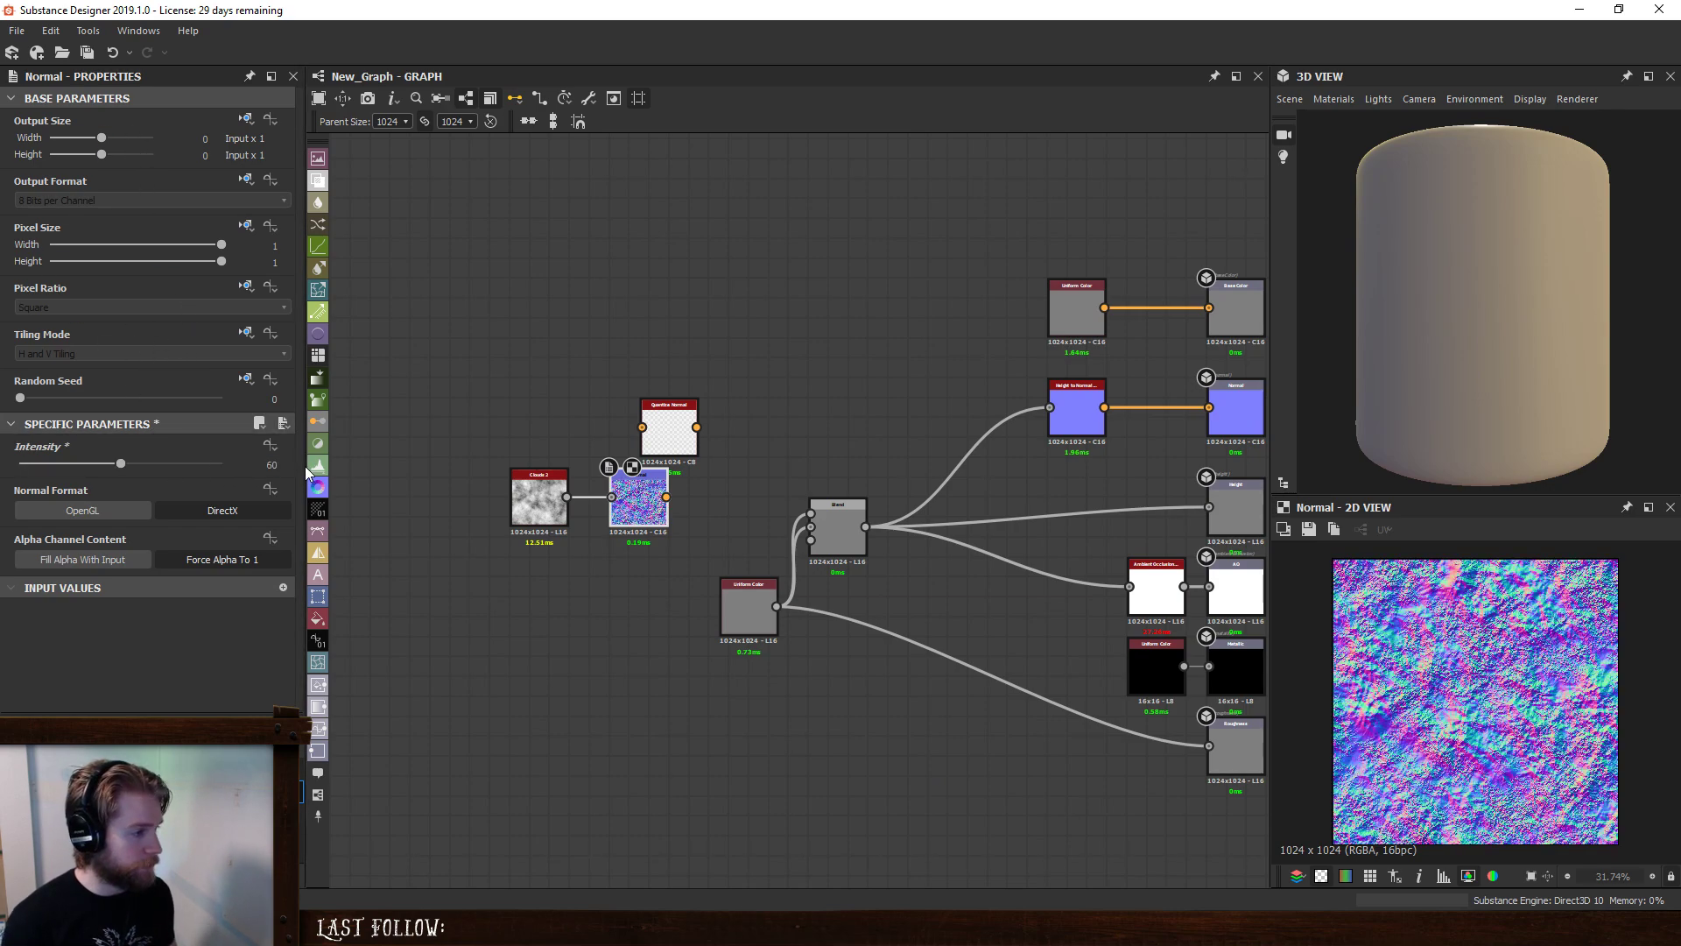
- Line up the nodes, connect the Normal node's output to Quantize Normal, and preview the quantized result
{"action": "left_click_drag", "start_coordinate": [669, 429], "coordinate": [704, 482]}
{"action": "left_click_drag", "start_coordinate": [529, 425], "coordinate": [588, 465]}
{"action": "left_click_drag", "start_coordinate": [738, 495], "coordinate": [680, 455]}
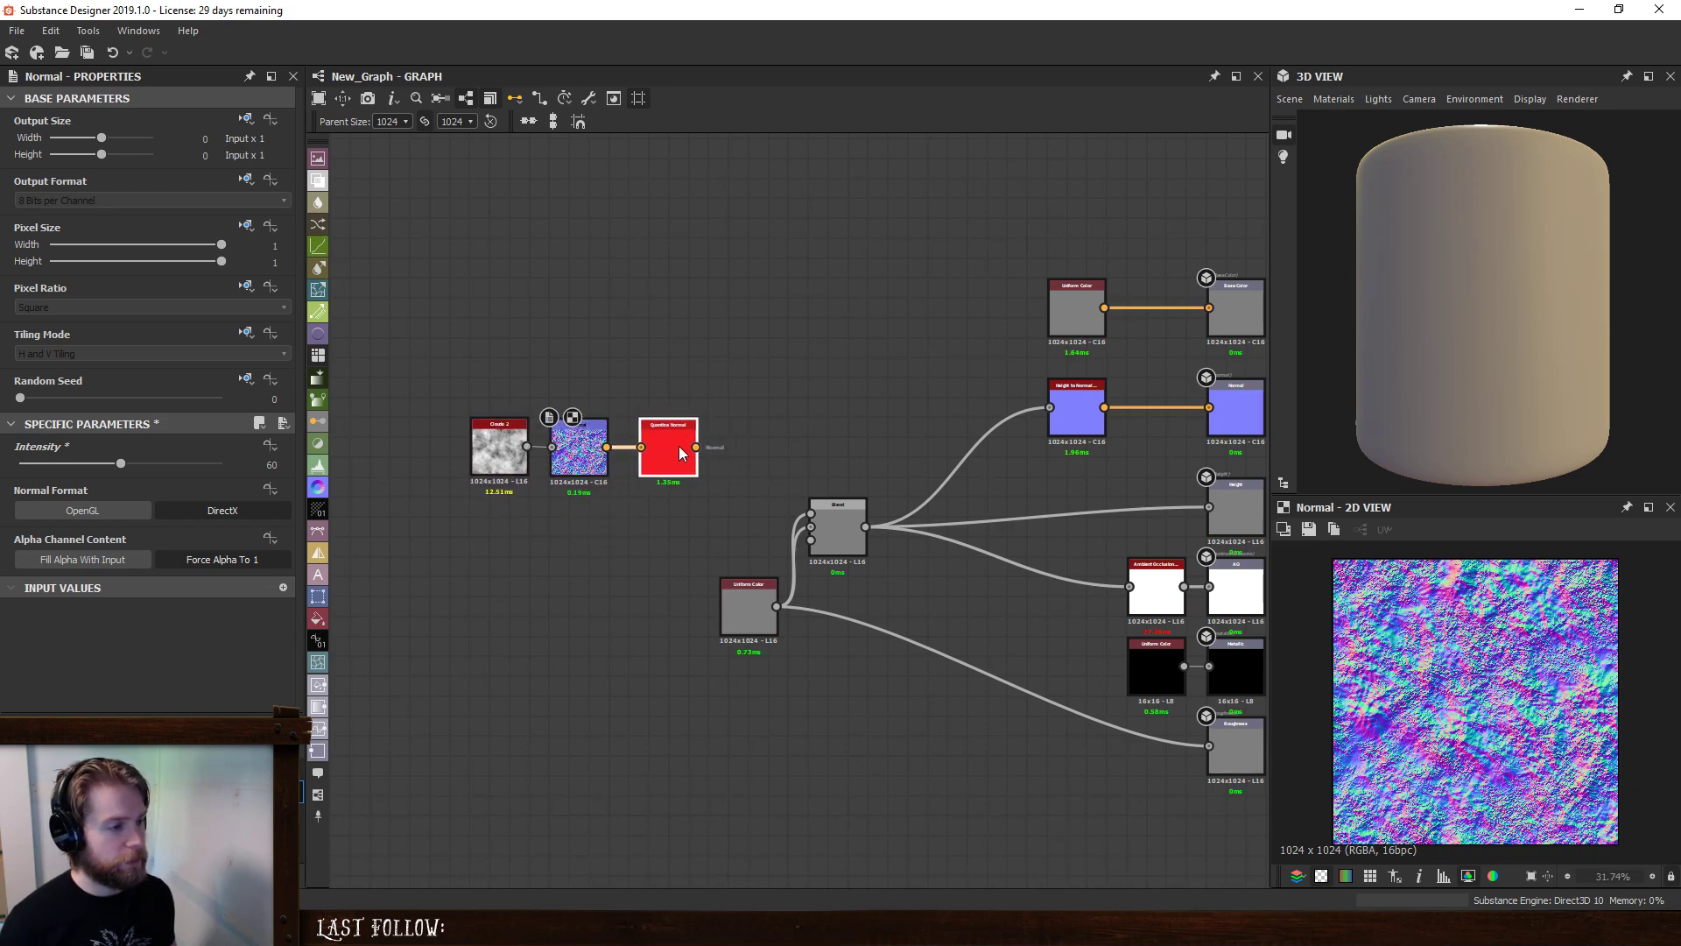
{"action": "double_click", "coordinate": [679, 455]}
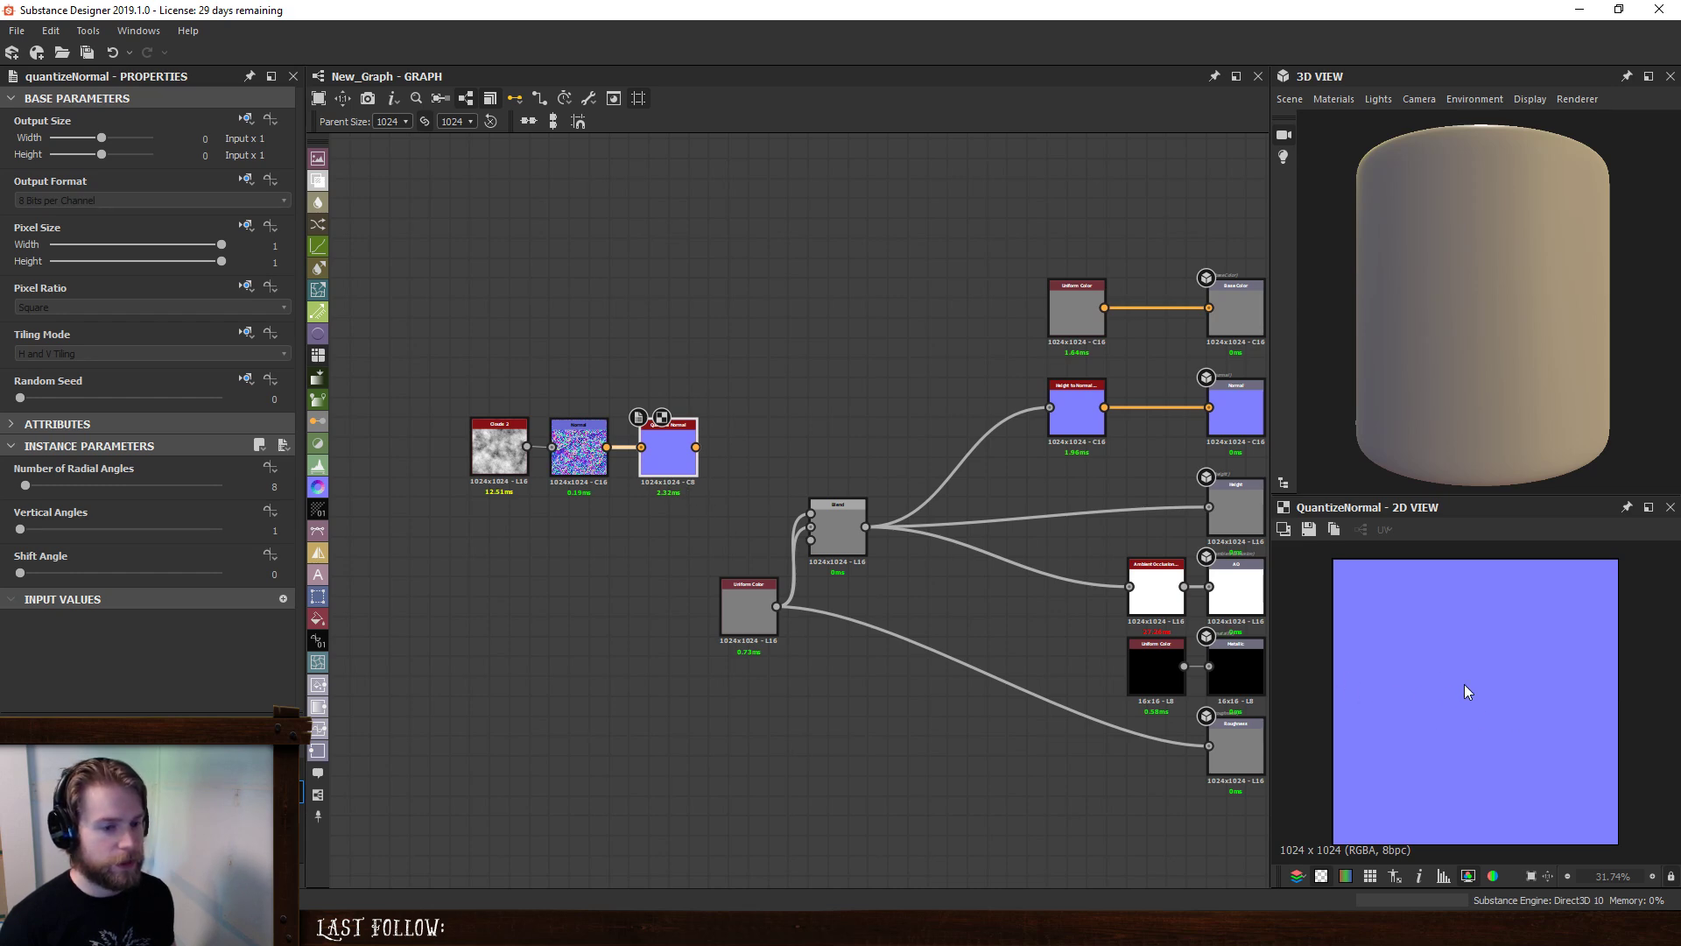
- Set the Quantize Normal node to 2 vertical angles and 4 radial angles, inspecting the preview up close
{"action": "double_click", "coordinate": [274, 528]}
{"action": "type", "text": "2"}
{"action": "key", "text": "Return"}
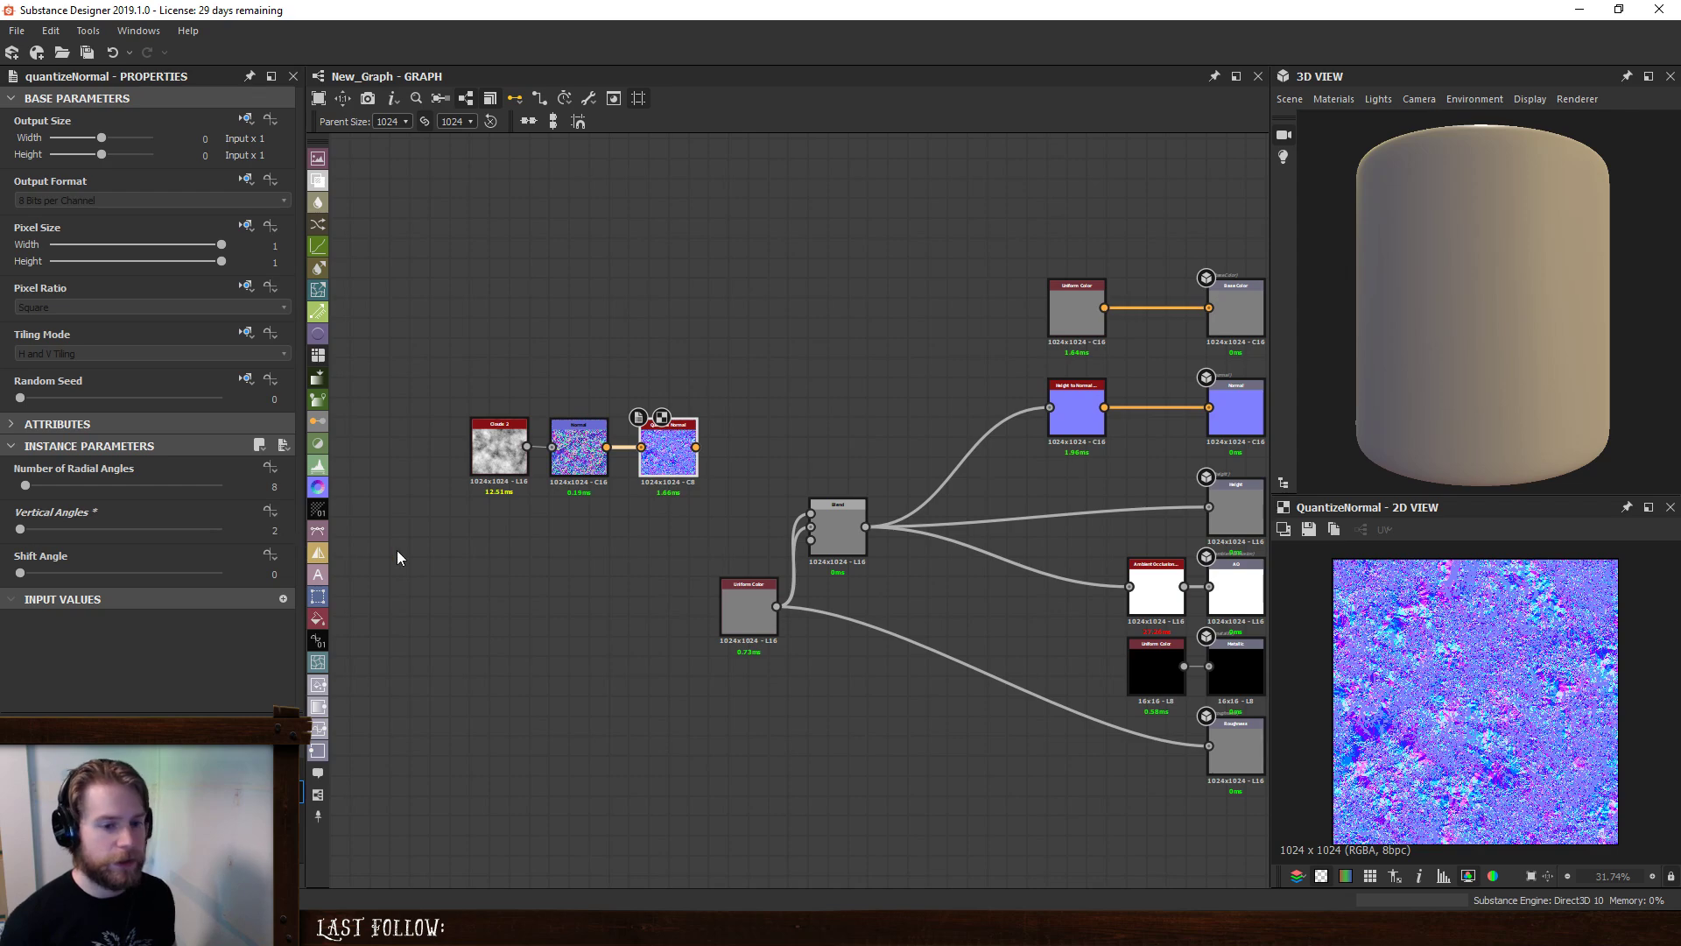
{"action": "scroll", "coordinate": [1423, 674], "scroll_direction": "up", "scroll_amount": 5}
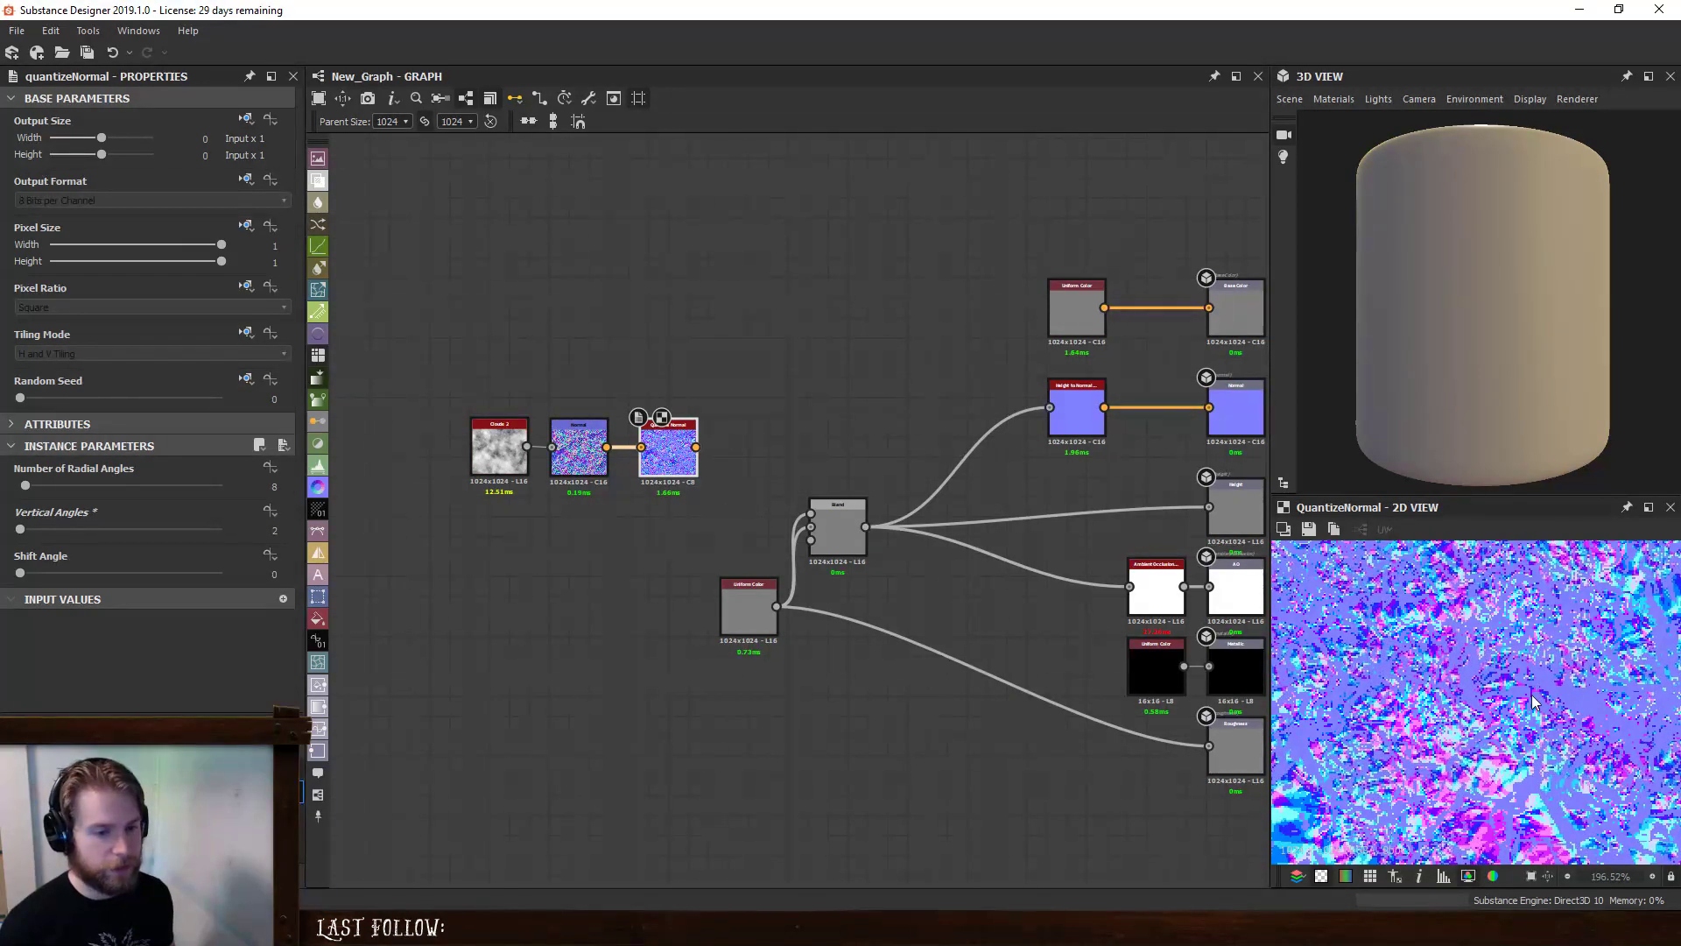
{"action": "left_click", "coordinate": [275, 485]}
{"action": "type", "text": "4"}
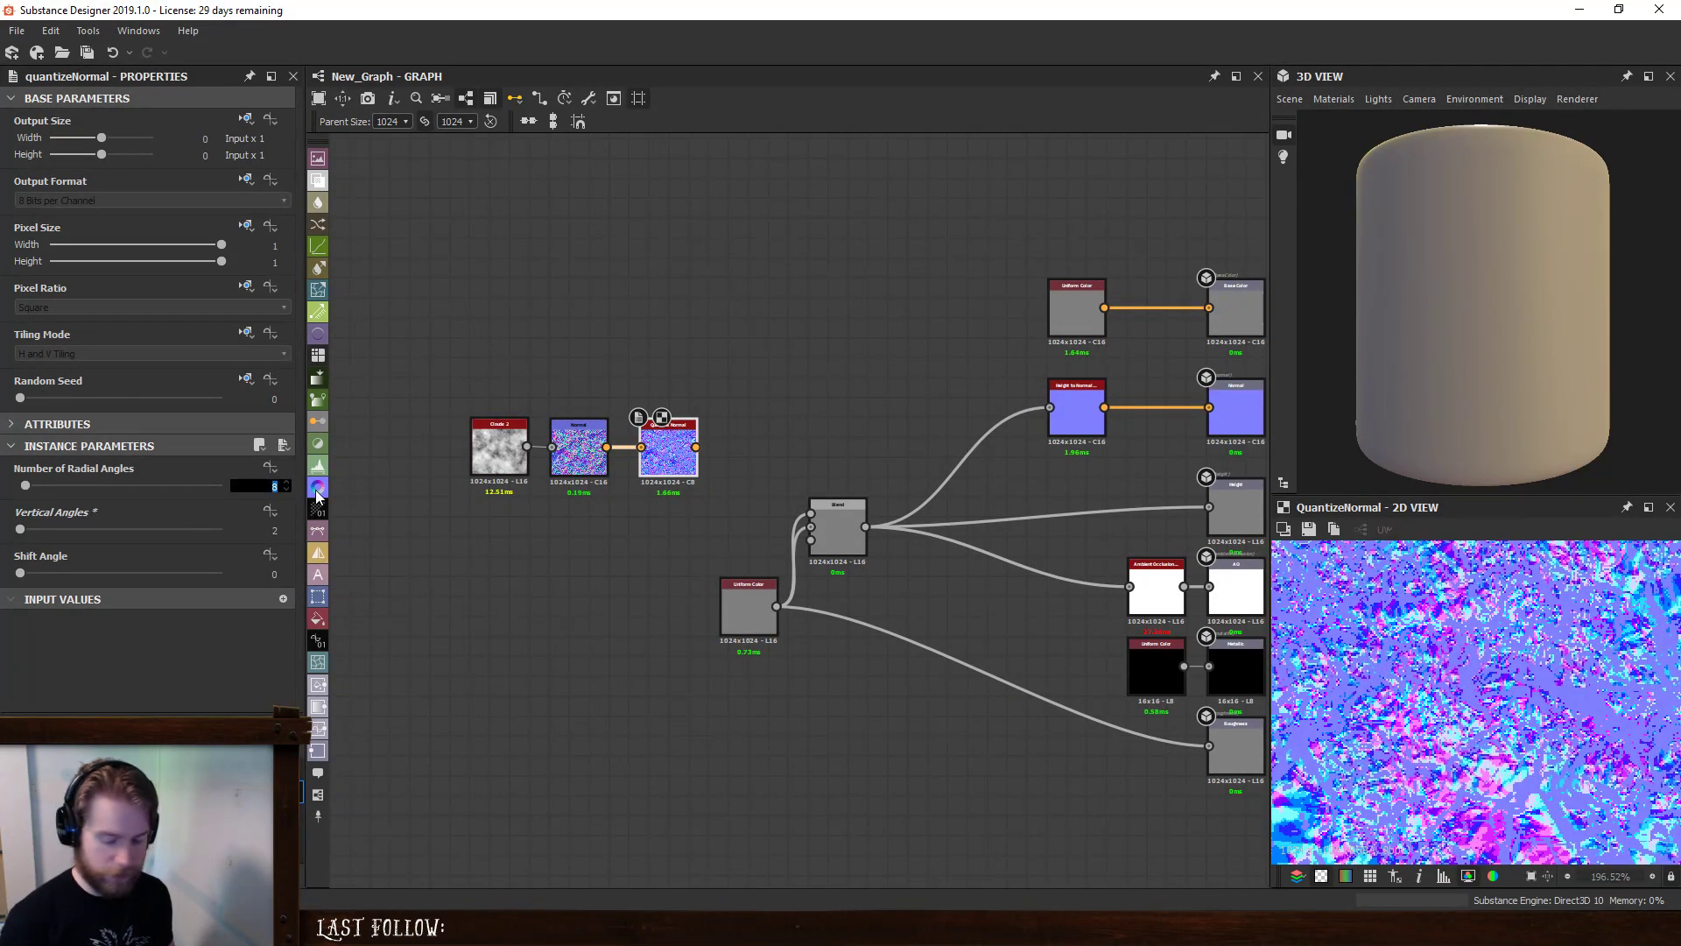
{"action": "key", "text": "Return"}
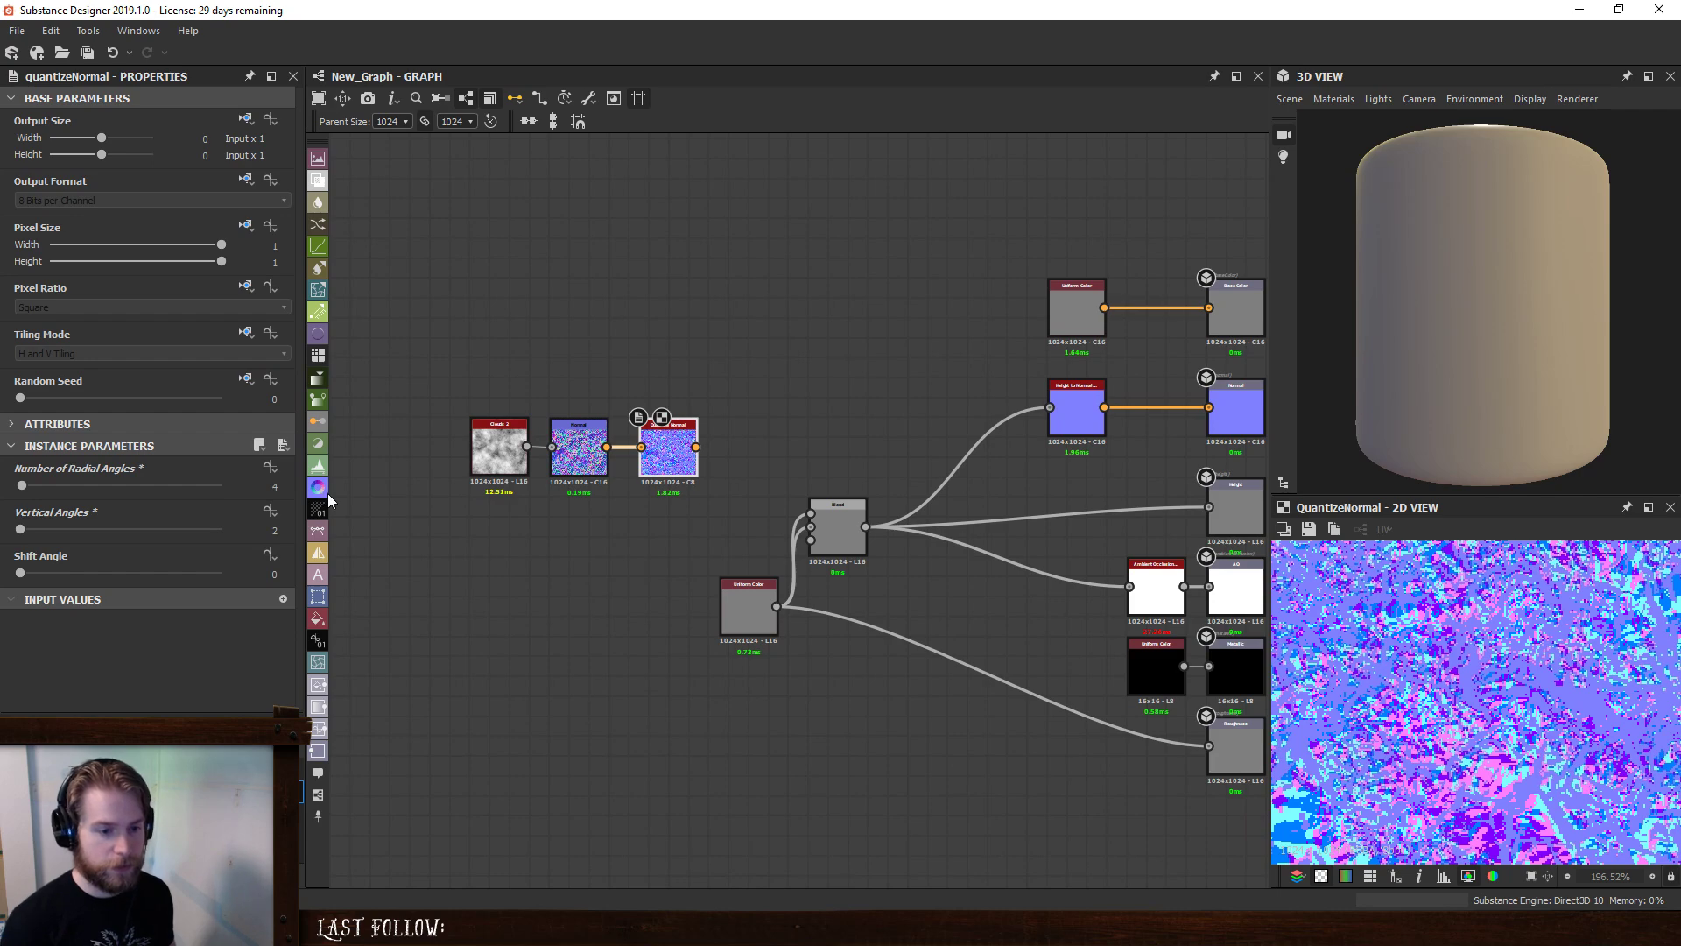
- Add a Shape node above Clouds 2 and set its pattern to Cone
{"action": "left_click", "coordinate": [499, 447]}
{"action": "key", "text": "space"}
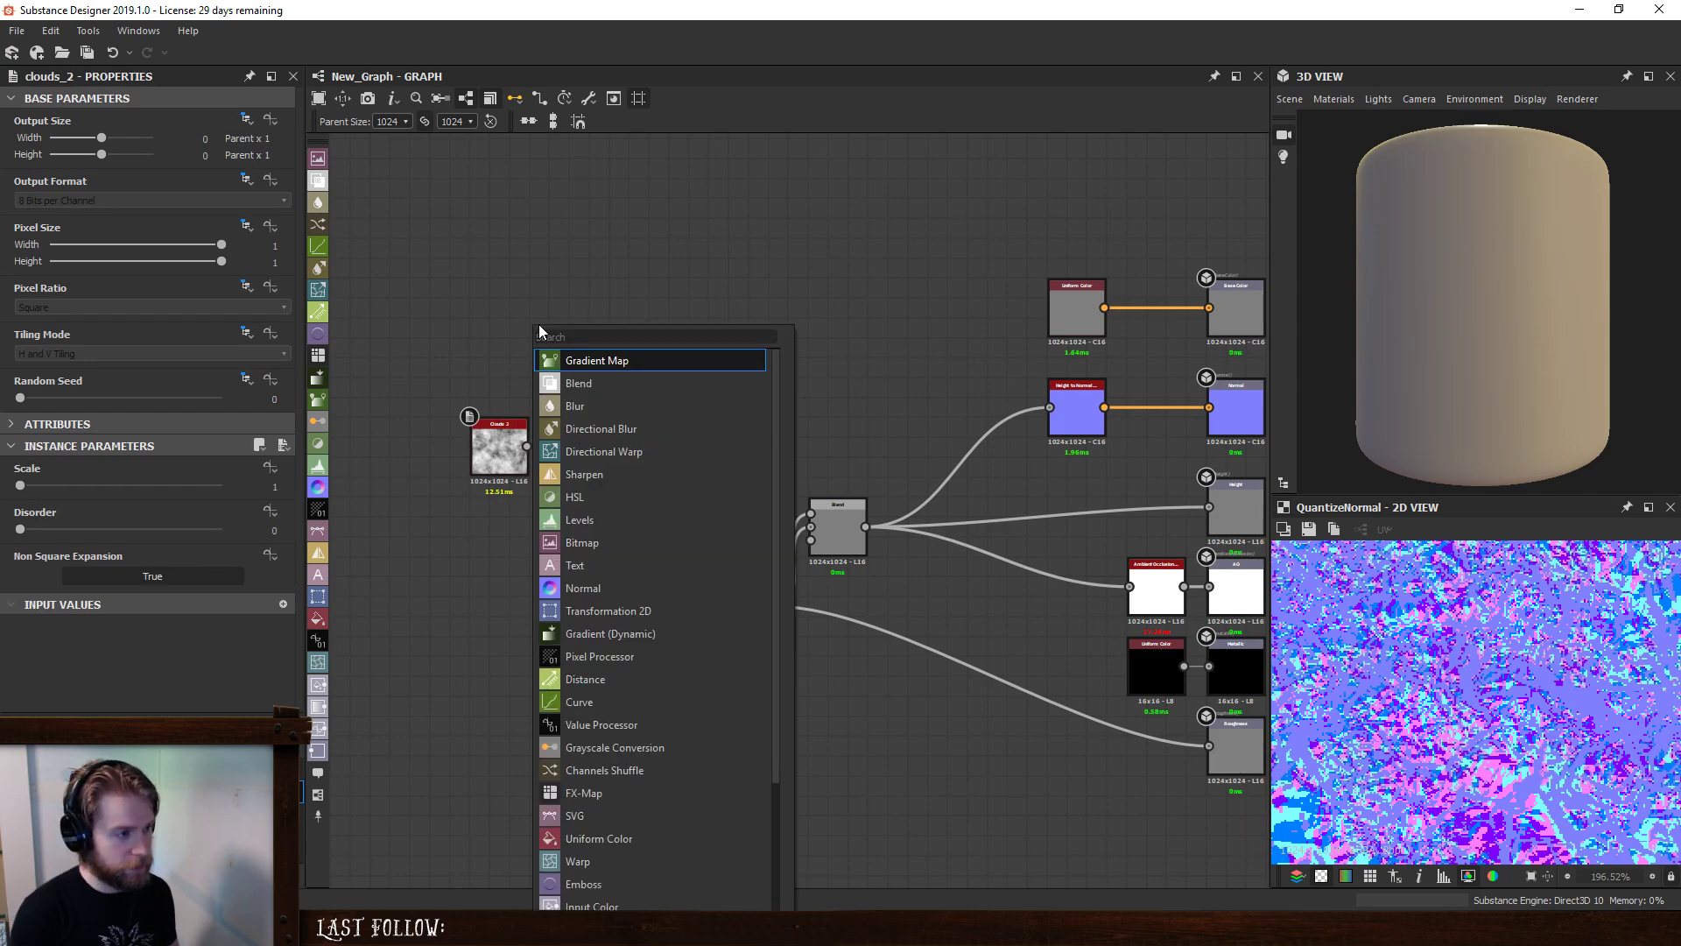
{"action": "type", "text": "sh"}
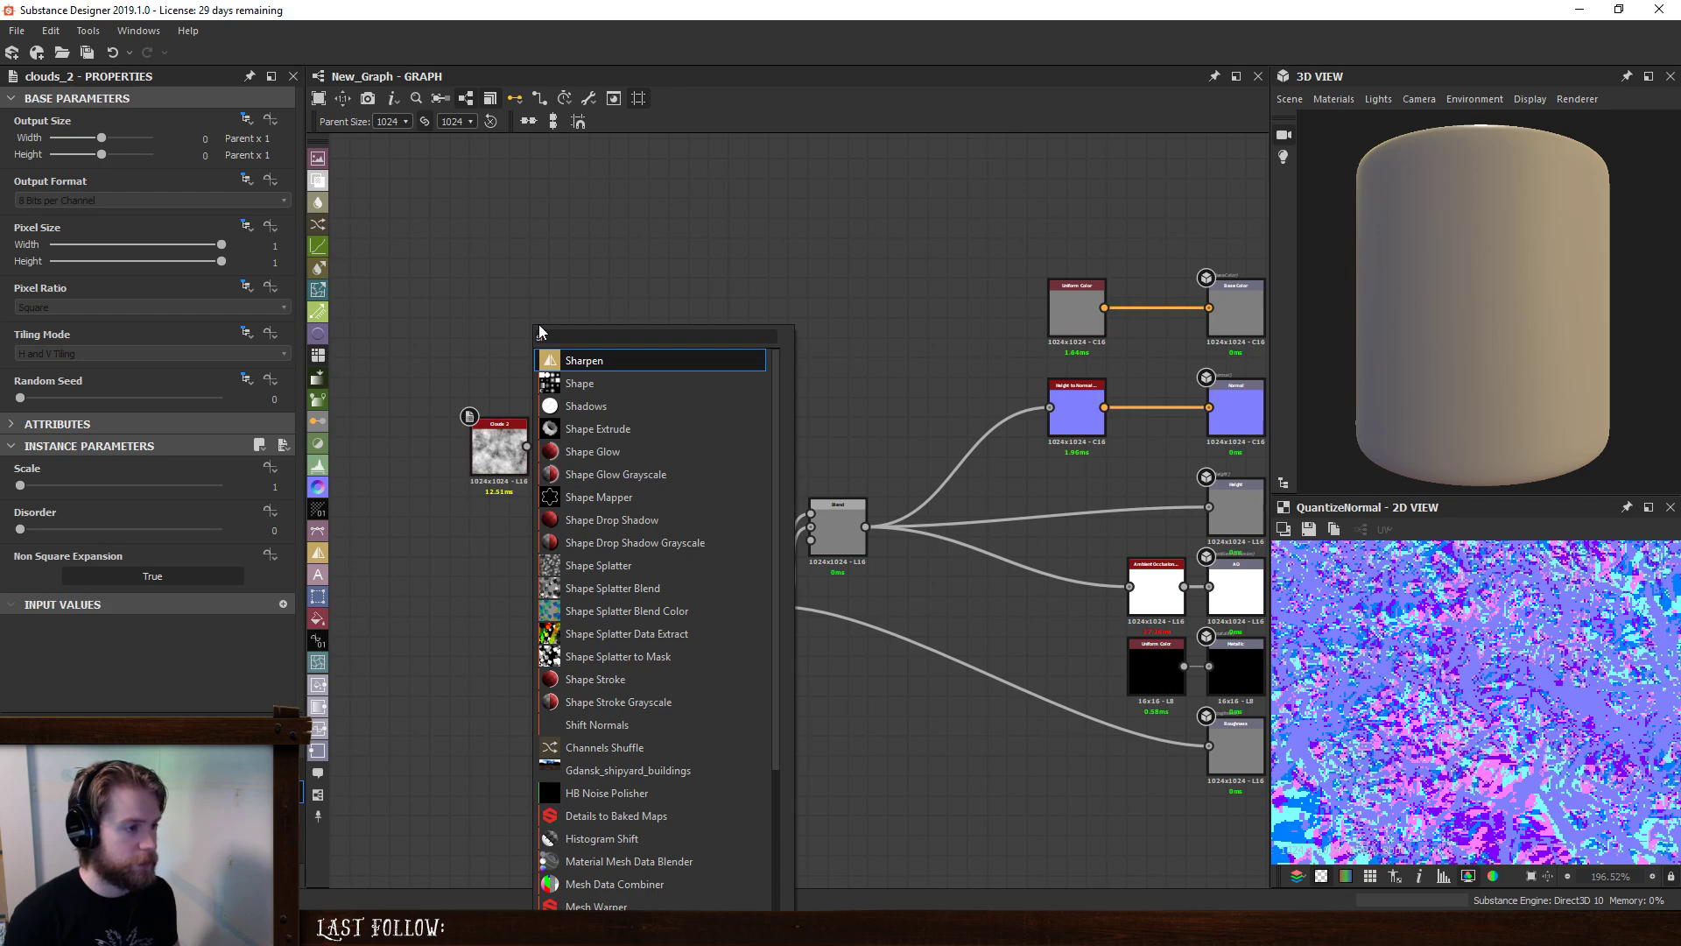
{"action": "key", "text": "Down"}
{"action": "key", "text": "Return"}
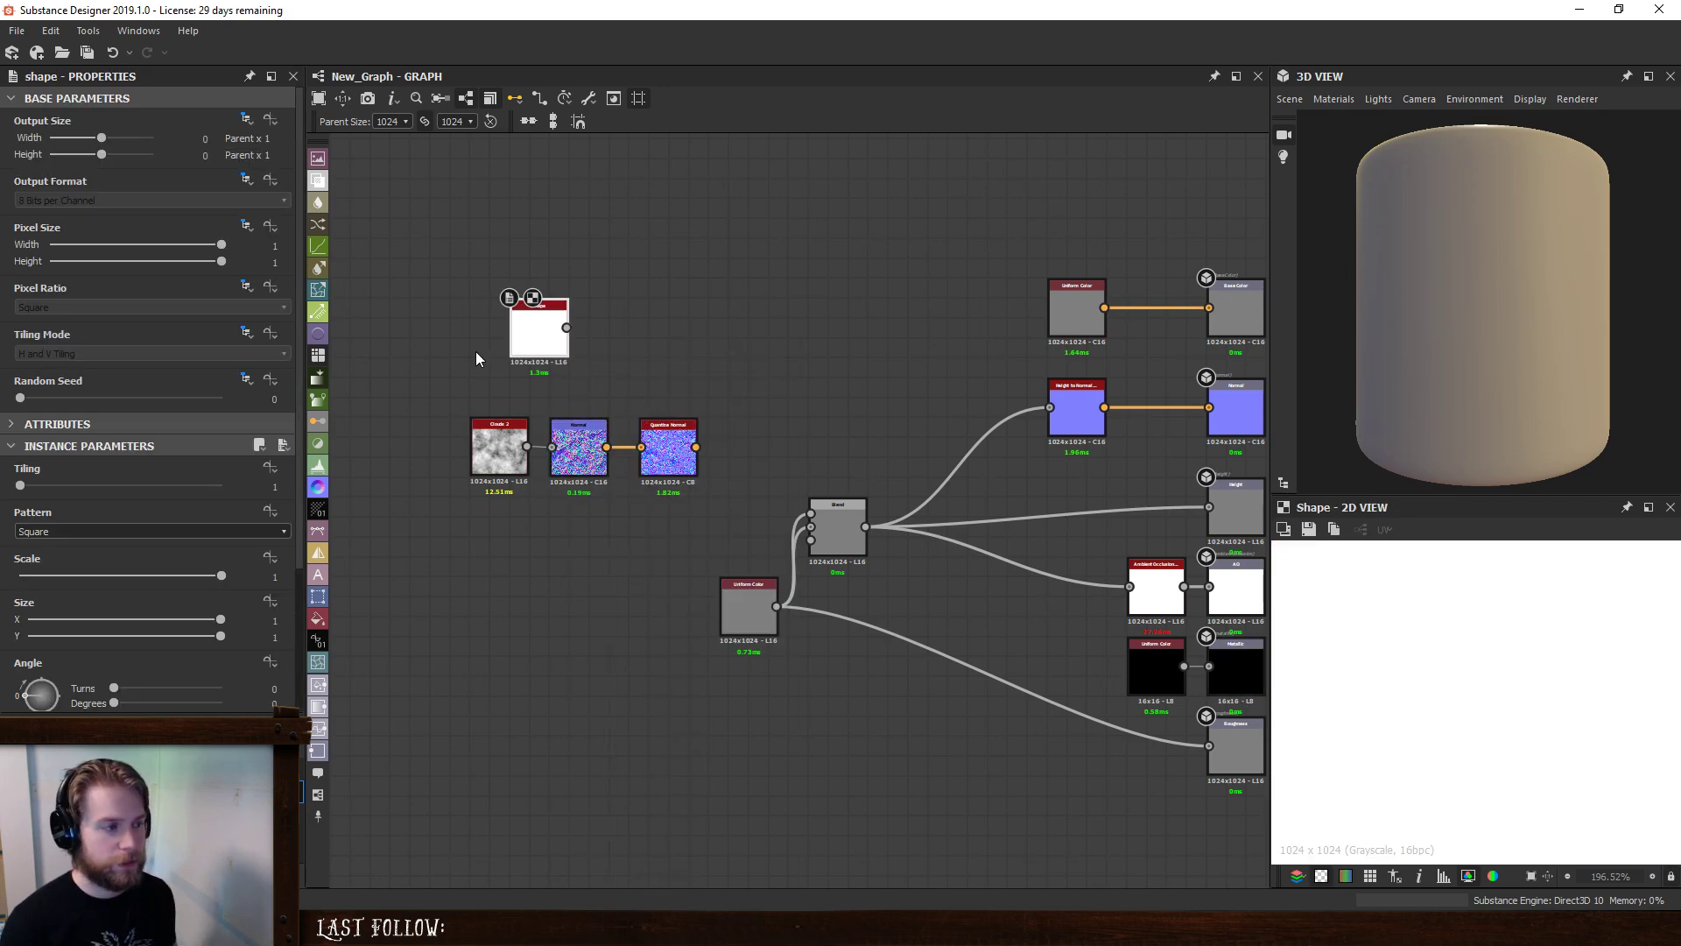
{"action": "left_click", "coordinate": [127, 534]}
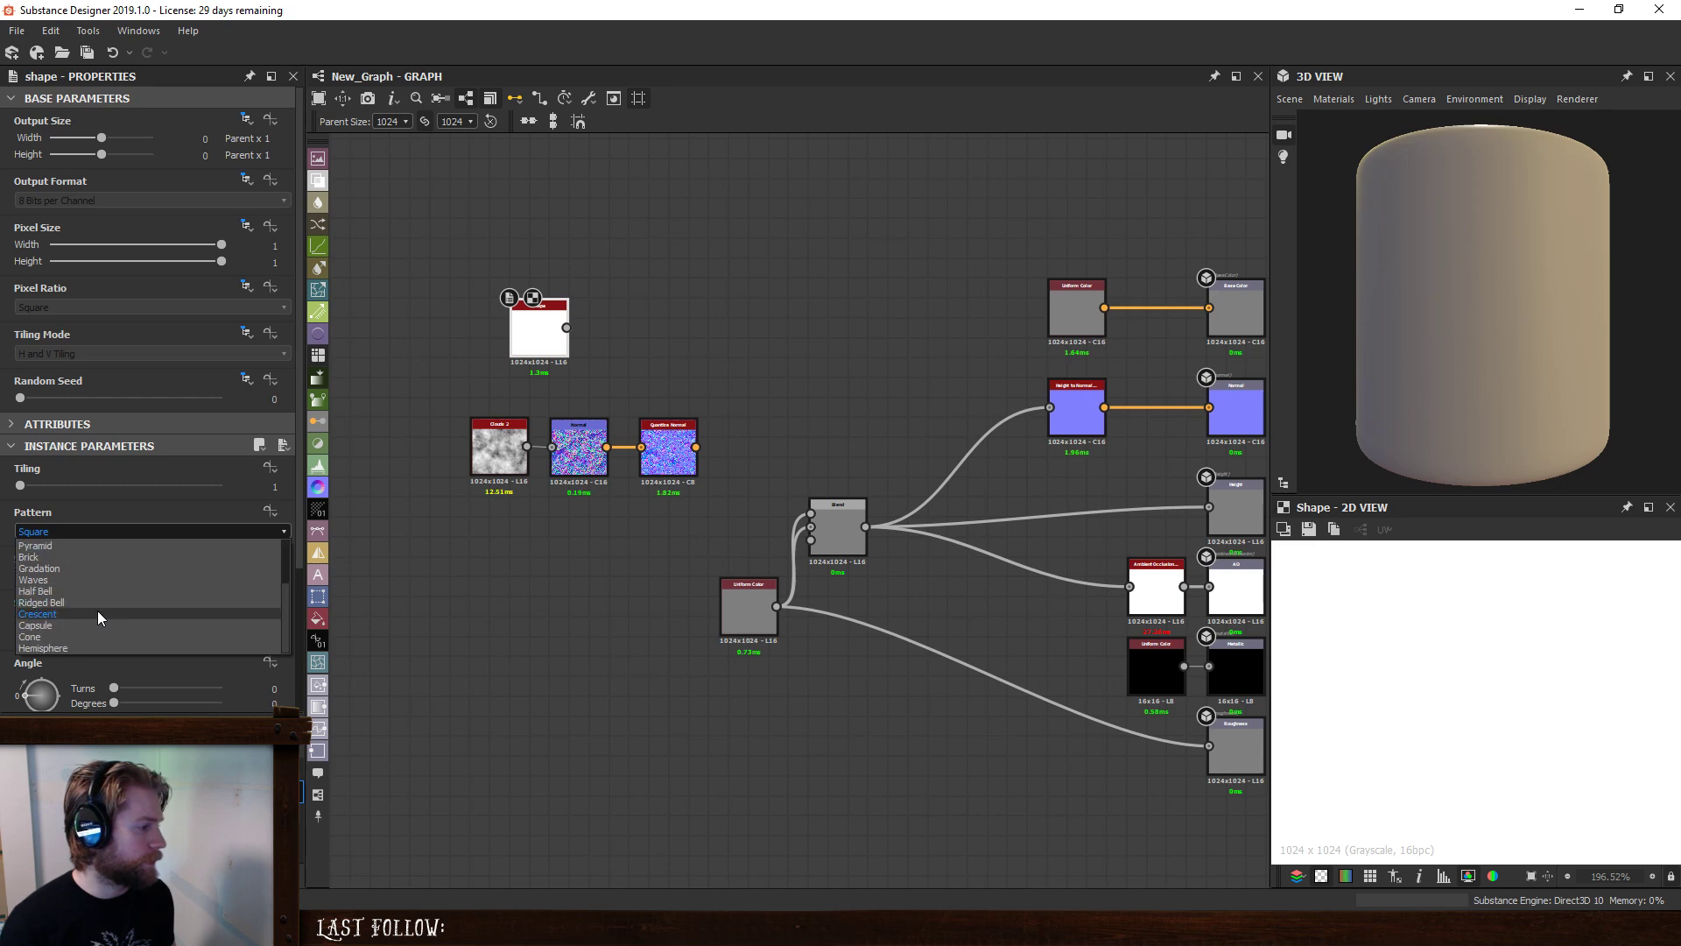
{"action": "scroll", "coordinate": [87, 633], "scroll_direction": "down", "scroll_amount": 2}
{"action": "left_click", "coordinate": [87, 633]}
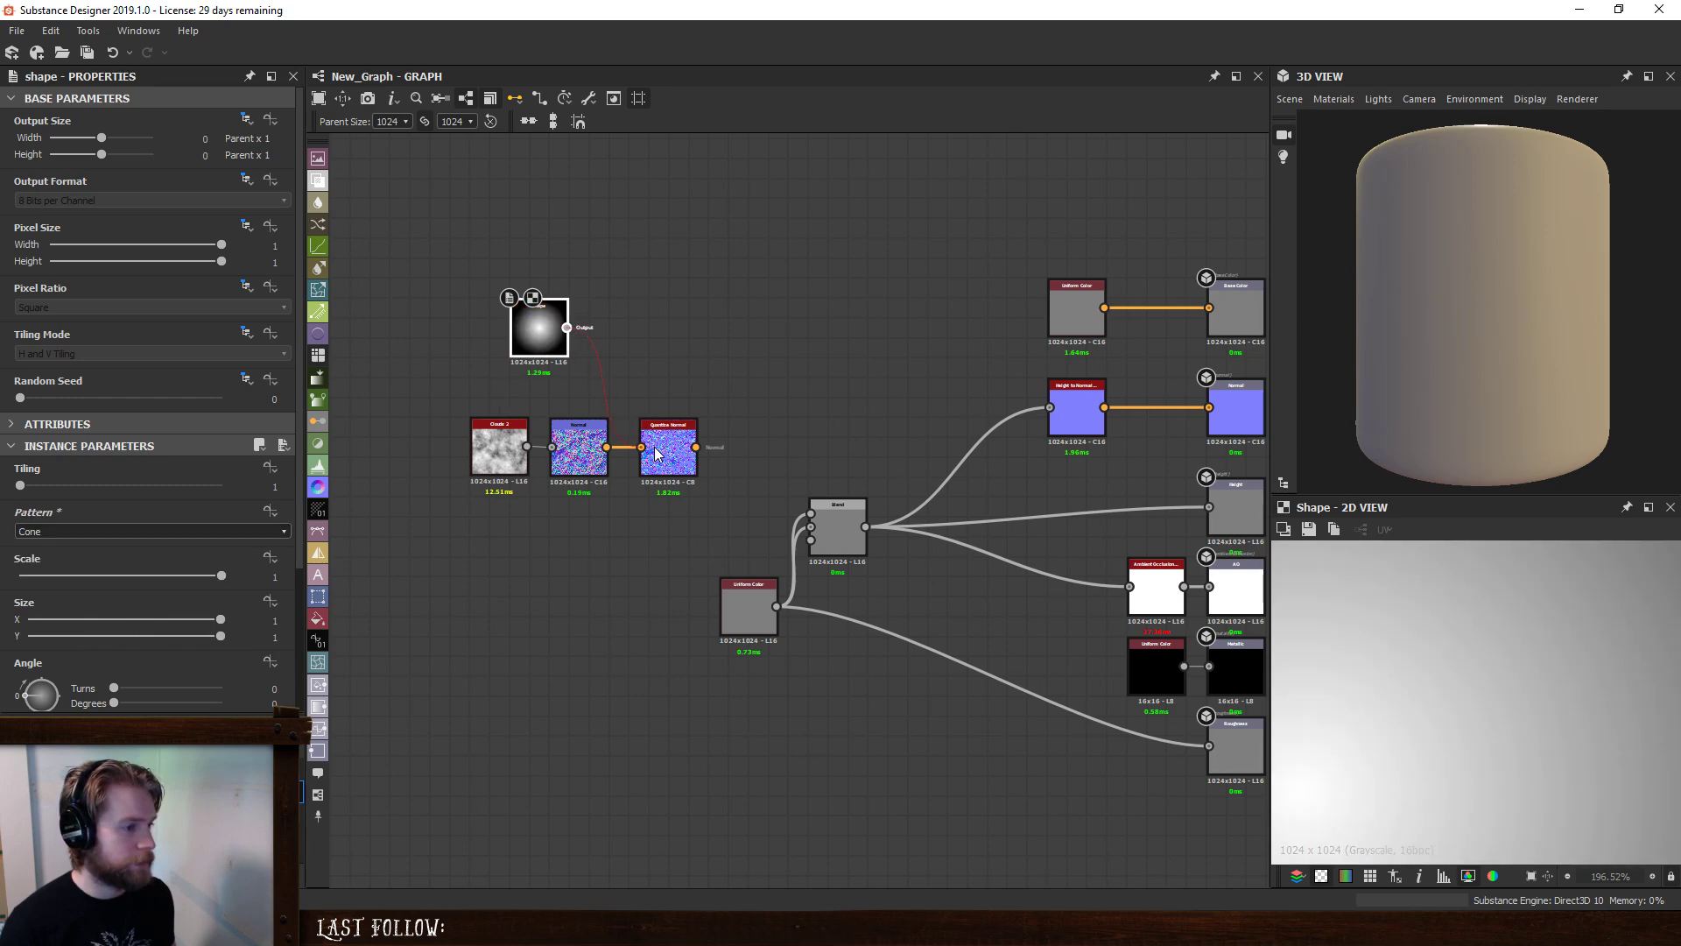
- Feed the Shape node into the Normal node instead of Clouds 2 and preview the full Normal output
{"action": "left_click_drag", "start_coordinate": [656, 453], "coordinate": [552, 446]}
{"action": "left_click_drag", "start_coordinate": [539, 342], "coordinate": [499, 398]}
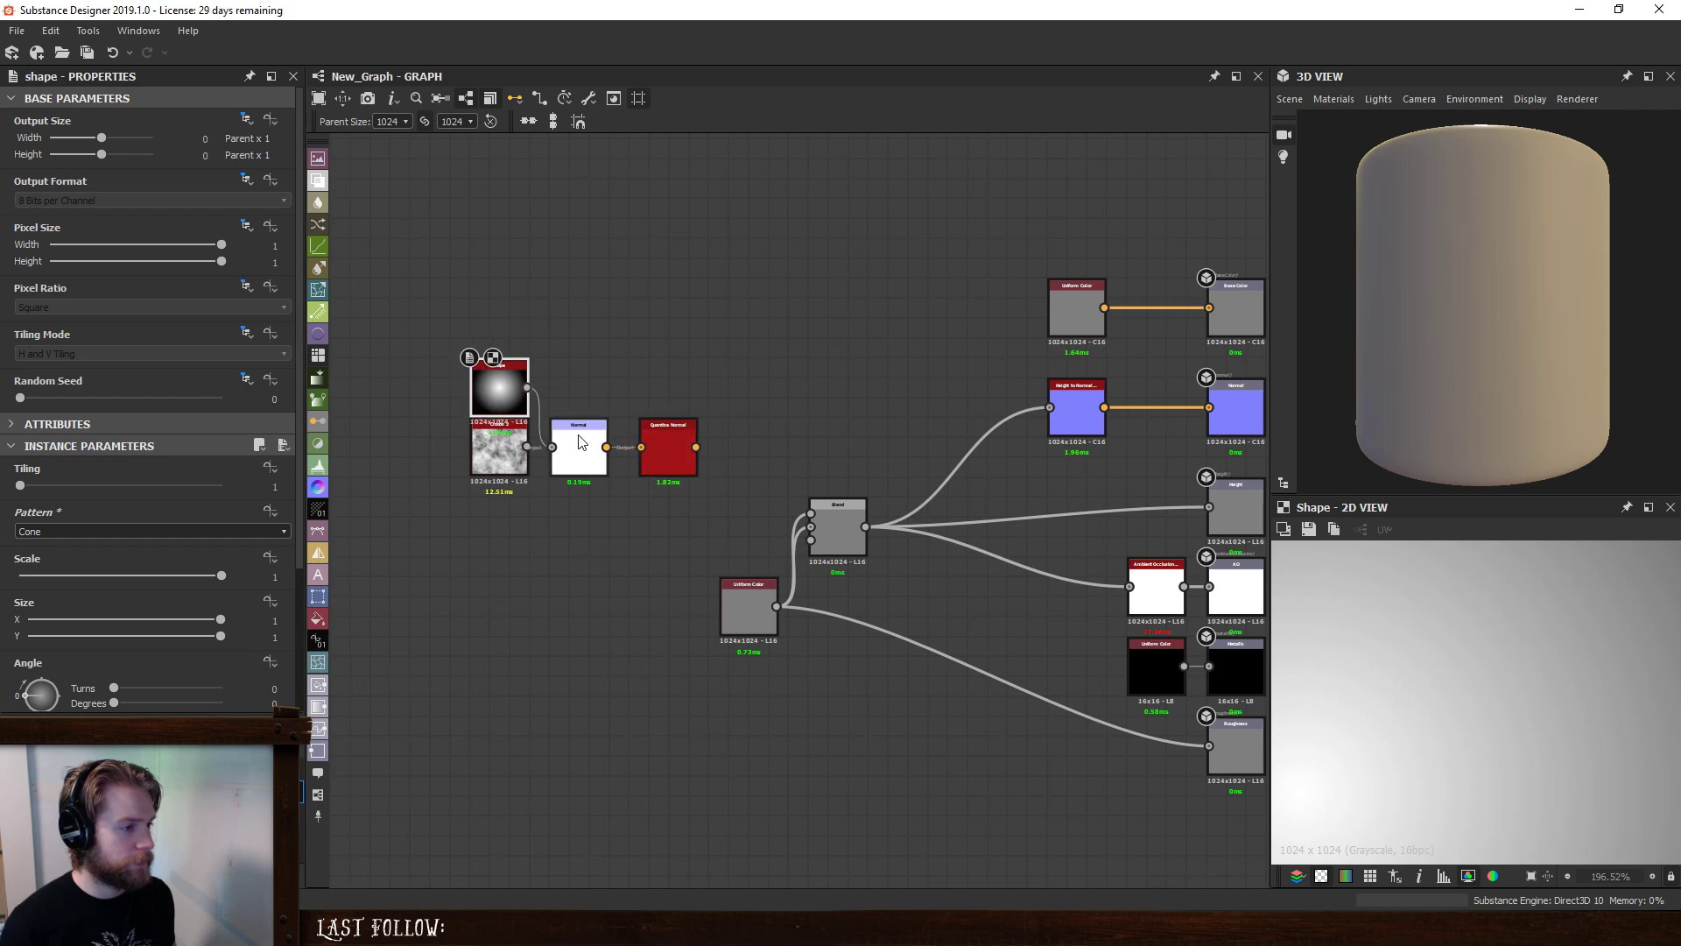
{"action": "double_click", "coordinate": [577, 440]}
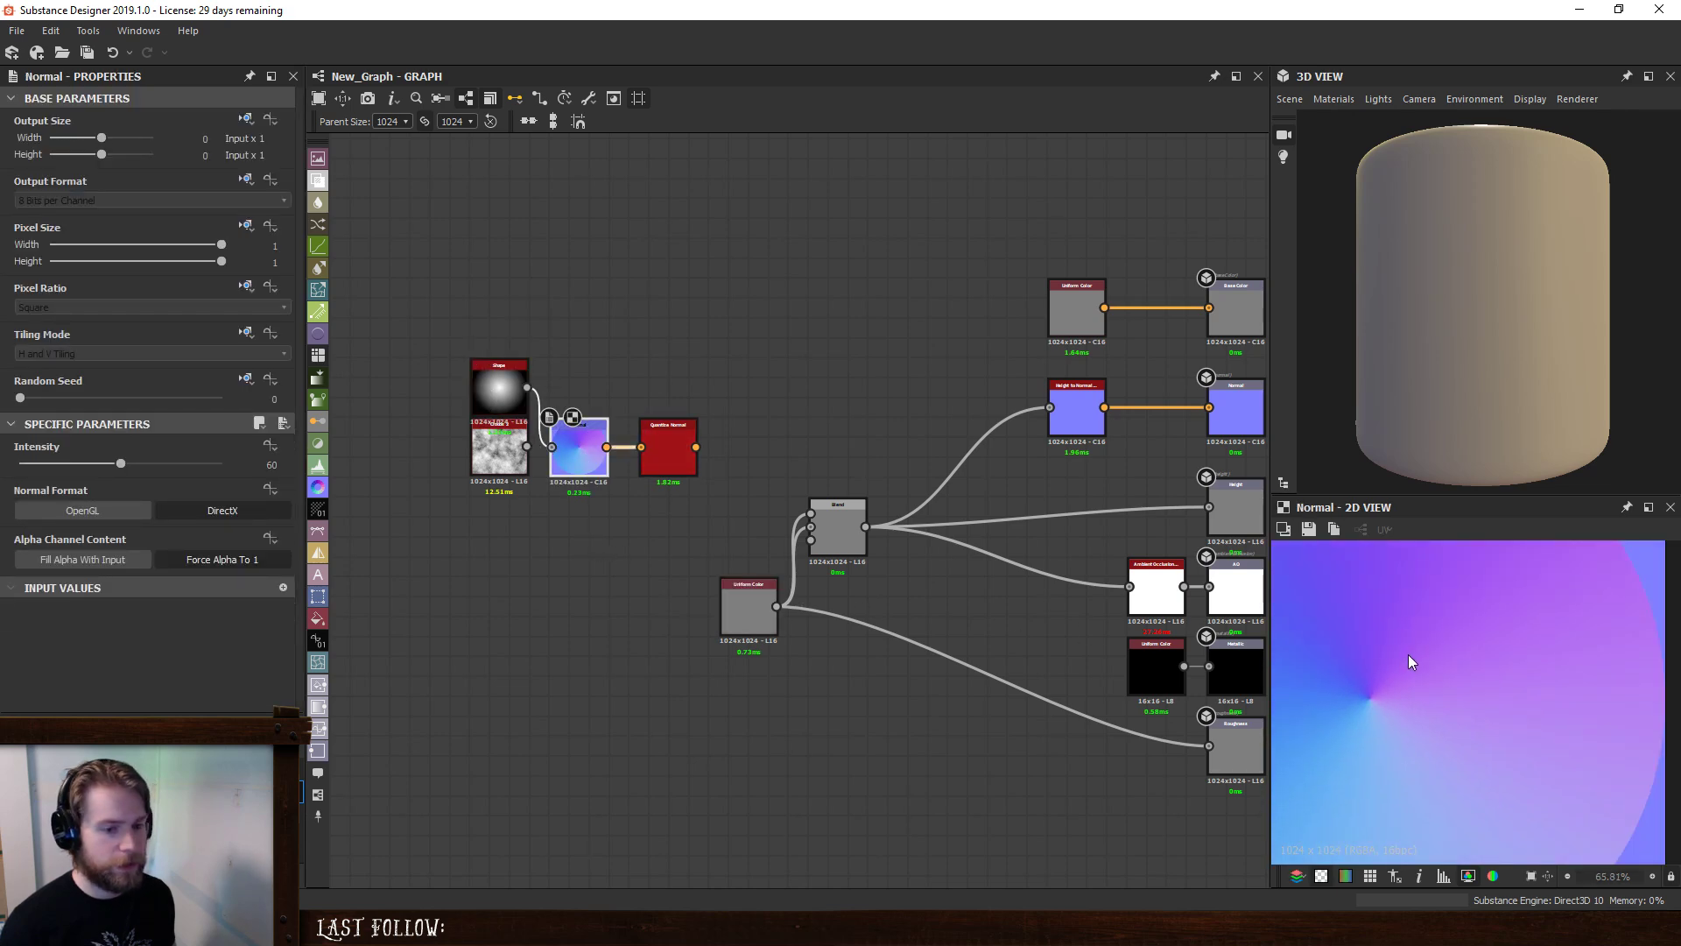
{"action": "key", "text": "f"}
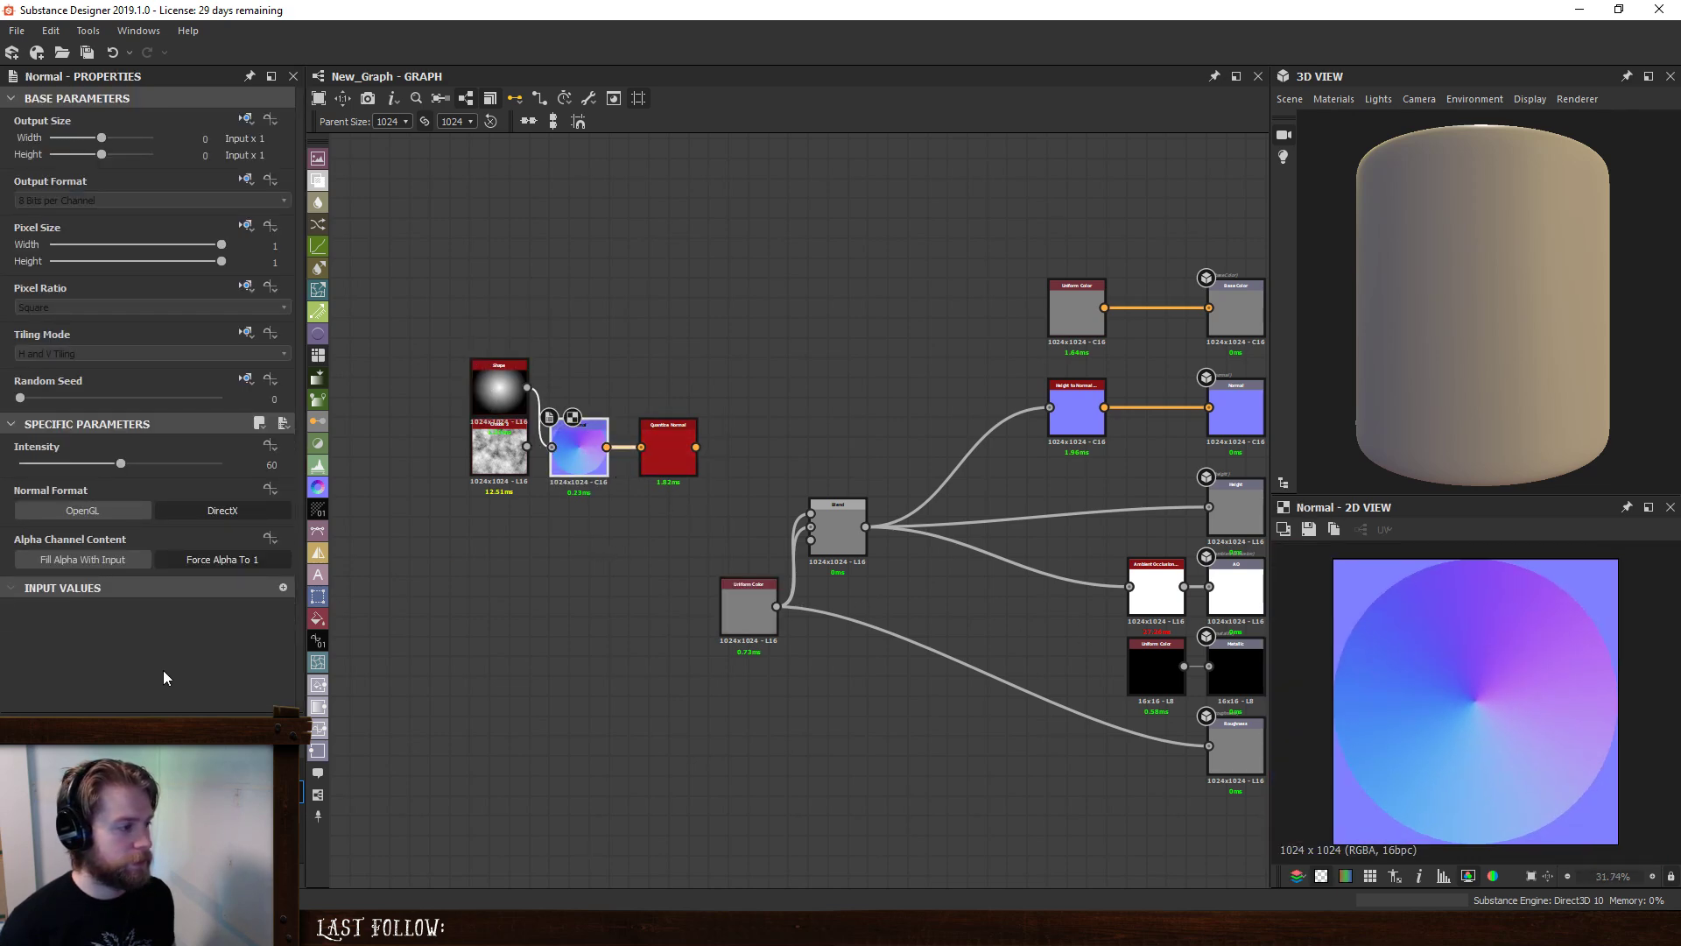
- Set the Normal node's intensity to 120, preview Quantize Normal, and align both nodes with the Shape node
{"action": "double_click", "coordinate": [271, 464]}
{"action": "key", "text": "Return"}
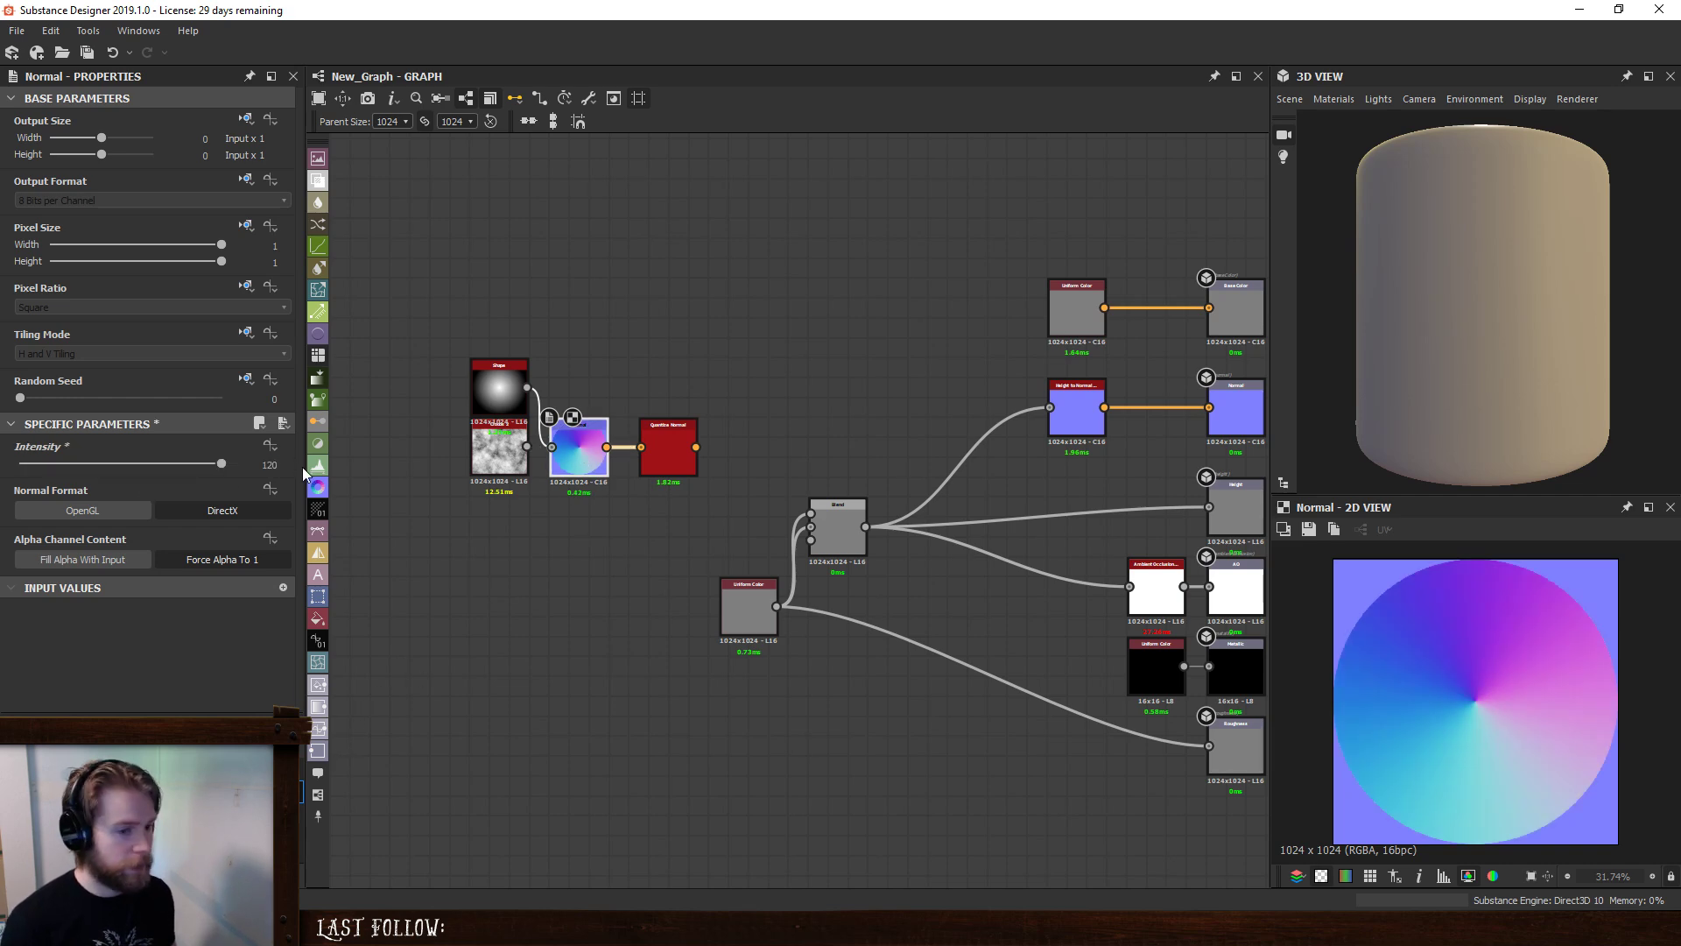
{"action": "double_click", "coordinate": [668, 446]}
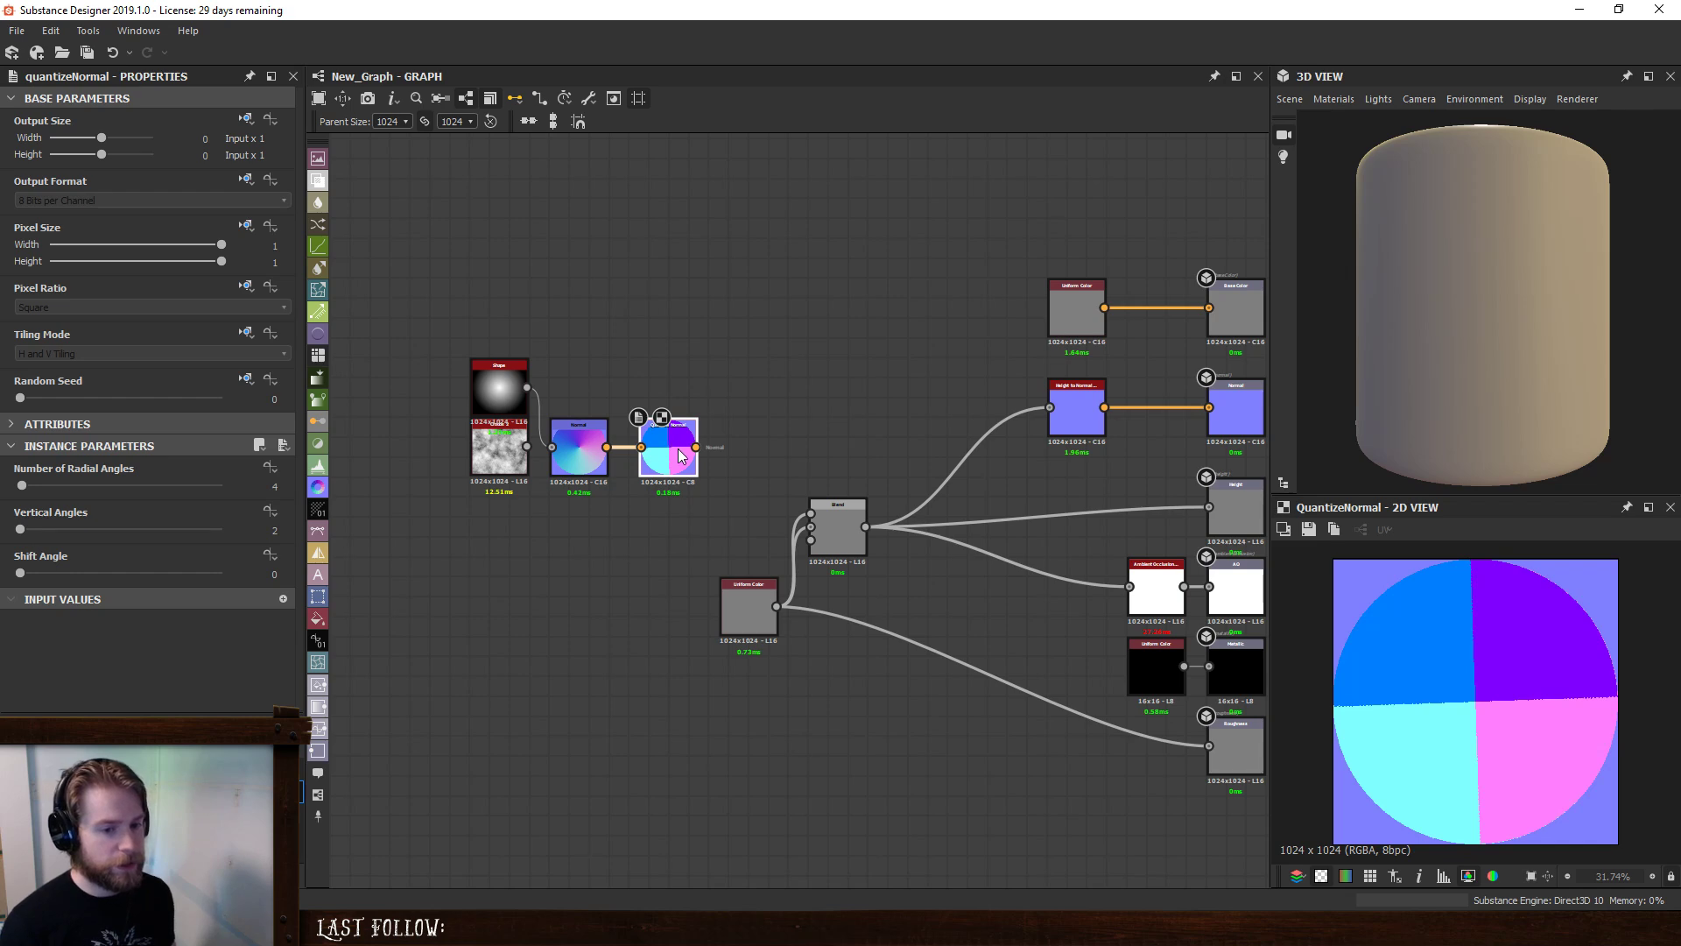
{"action": "left_click_drag", "start_coordinate": [767, 378], "coordinate": [573, 416]}
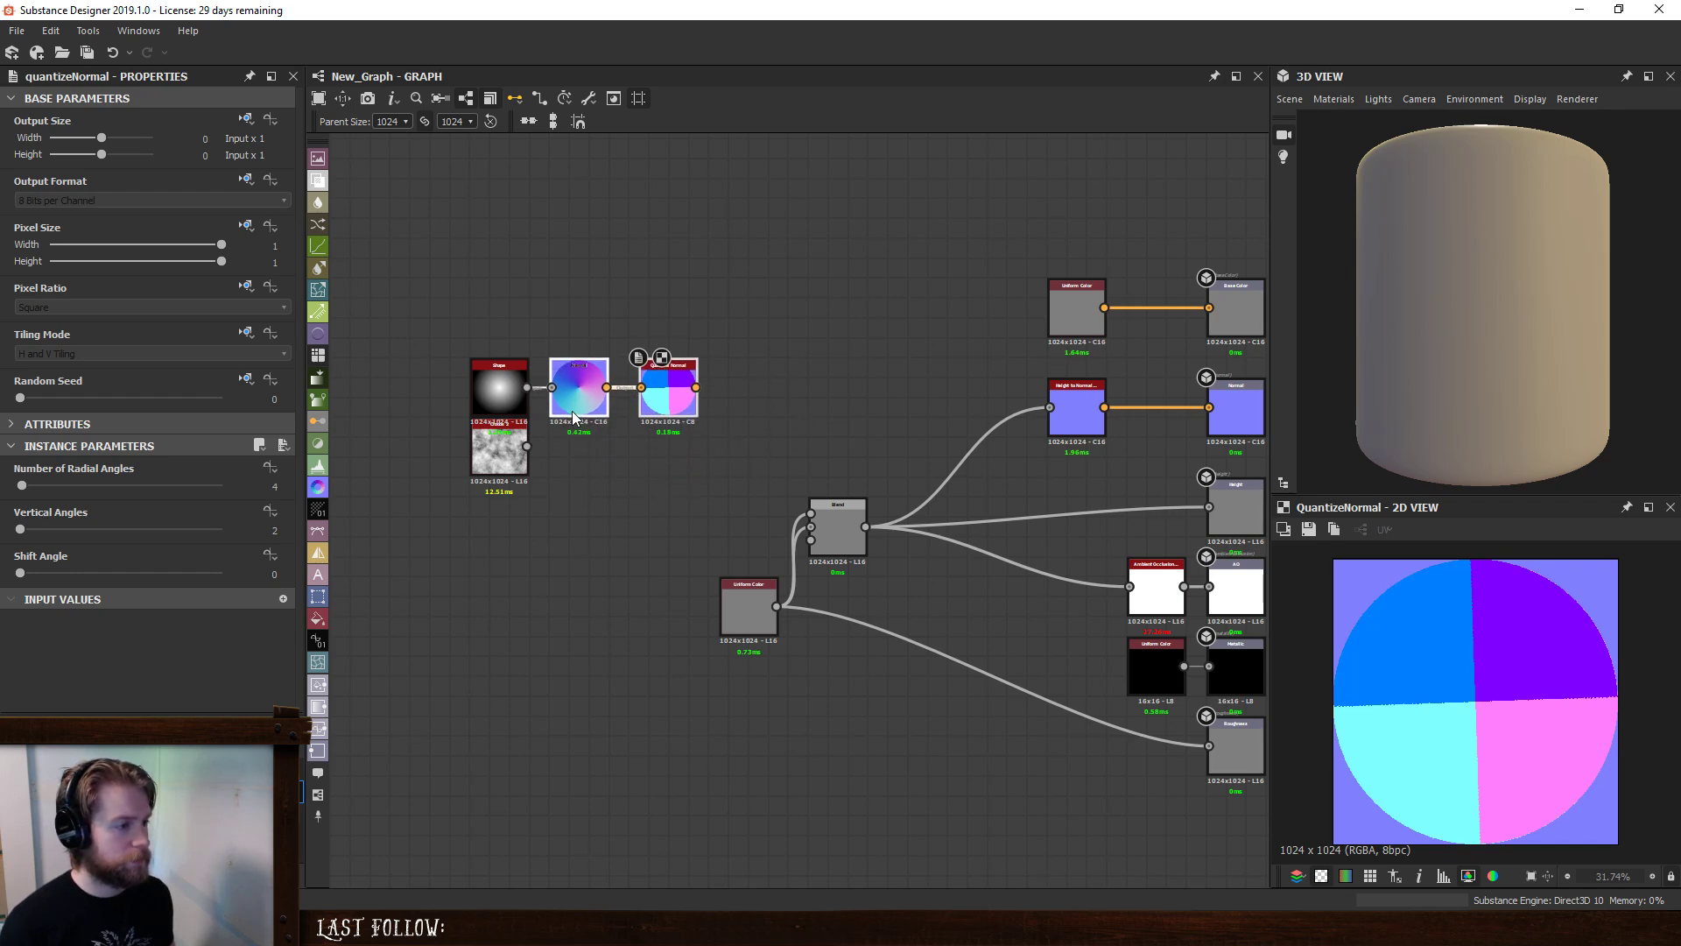
- Adjust the Quantize Normal node to 42 radial angles and 54 vertical angles
{"action": "mouse_move", "coordinate": [20, 574]}
{"action": "left_mouse_down"}
{"action": "mouse_move", "coordinate": [298, 572]}
{"action": "mouse_move", "coordinate": [5, 596]}
{"action": "left_mouse_up"}
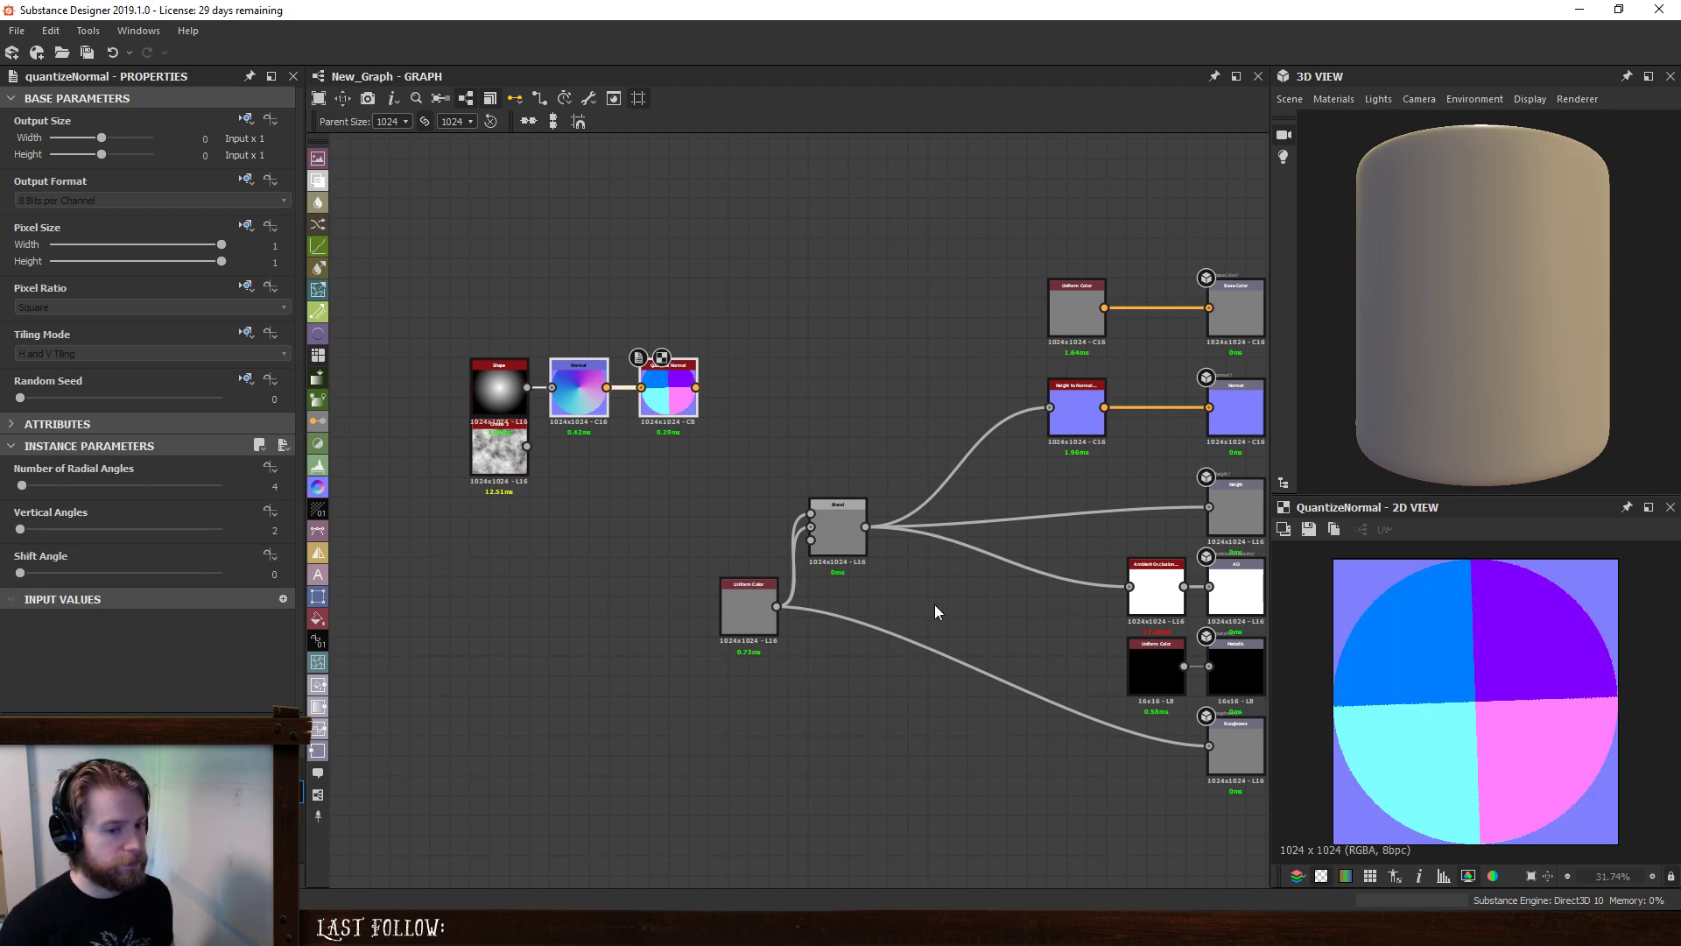
{"action": "scroll", "coordinate": [1386, 720], "scroll_direction": "up", "scroll_amount": 3}
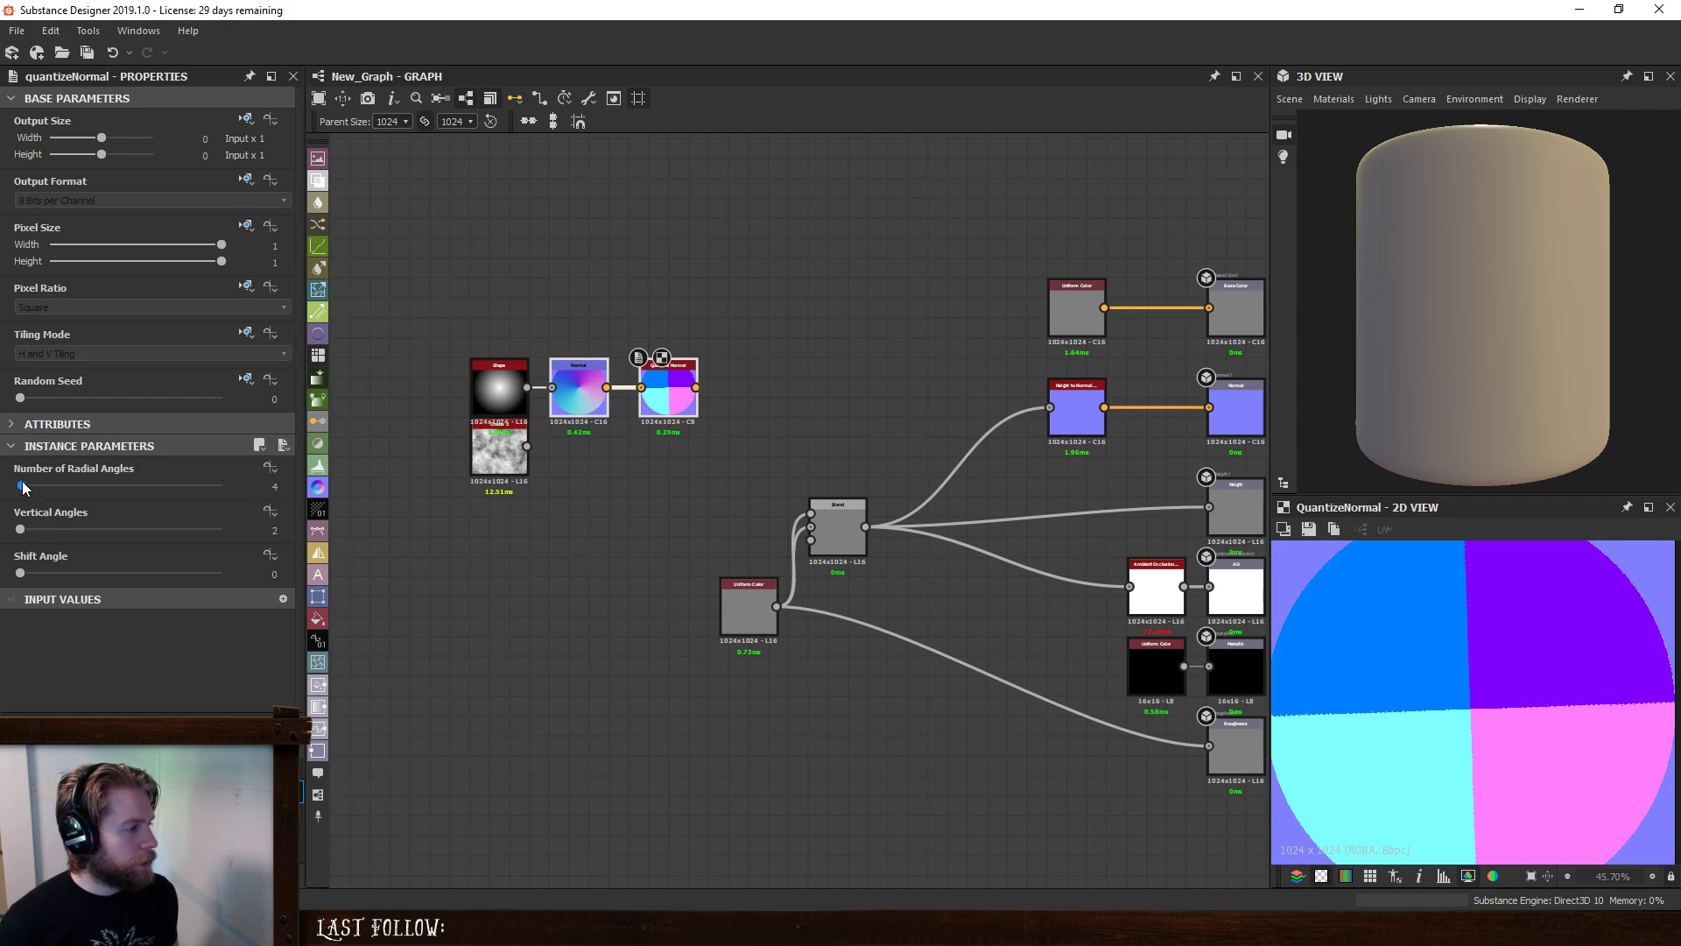
{"action": "mouse_move", "coordinate": [24, 488]}
{"action": "left_mouse_down"}
{"action": "mouse_move", "coordinate": [124, 488]}
{"action": "mouse_move", "coordinate": [29, 495]}
{"action": "mouse_move", "coordinate": [108, 497]}
{"action": "mouse_move", "coordinate": [43, 500]}
{"action": "left_mouse_up"}
{"action": "left_click_drag", "start_coordinate": [22, 530], "coordinate": [86, 531]}
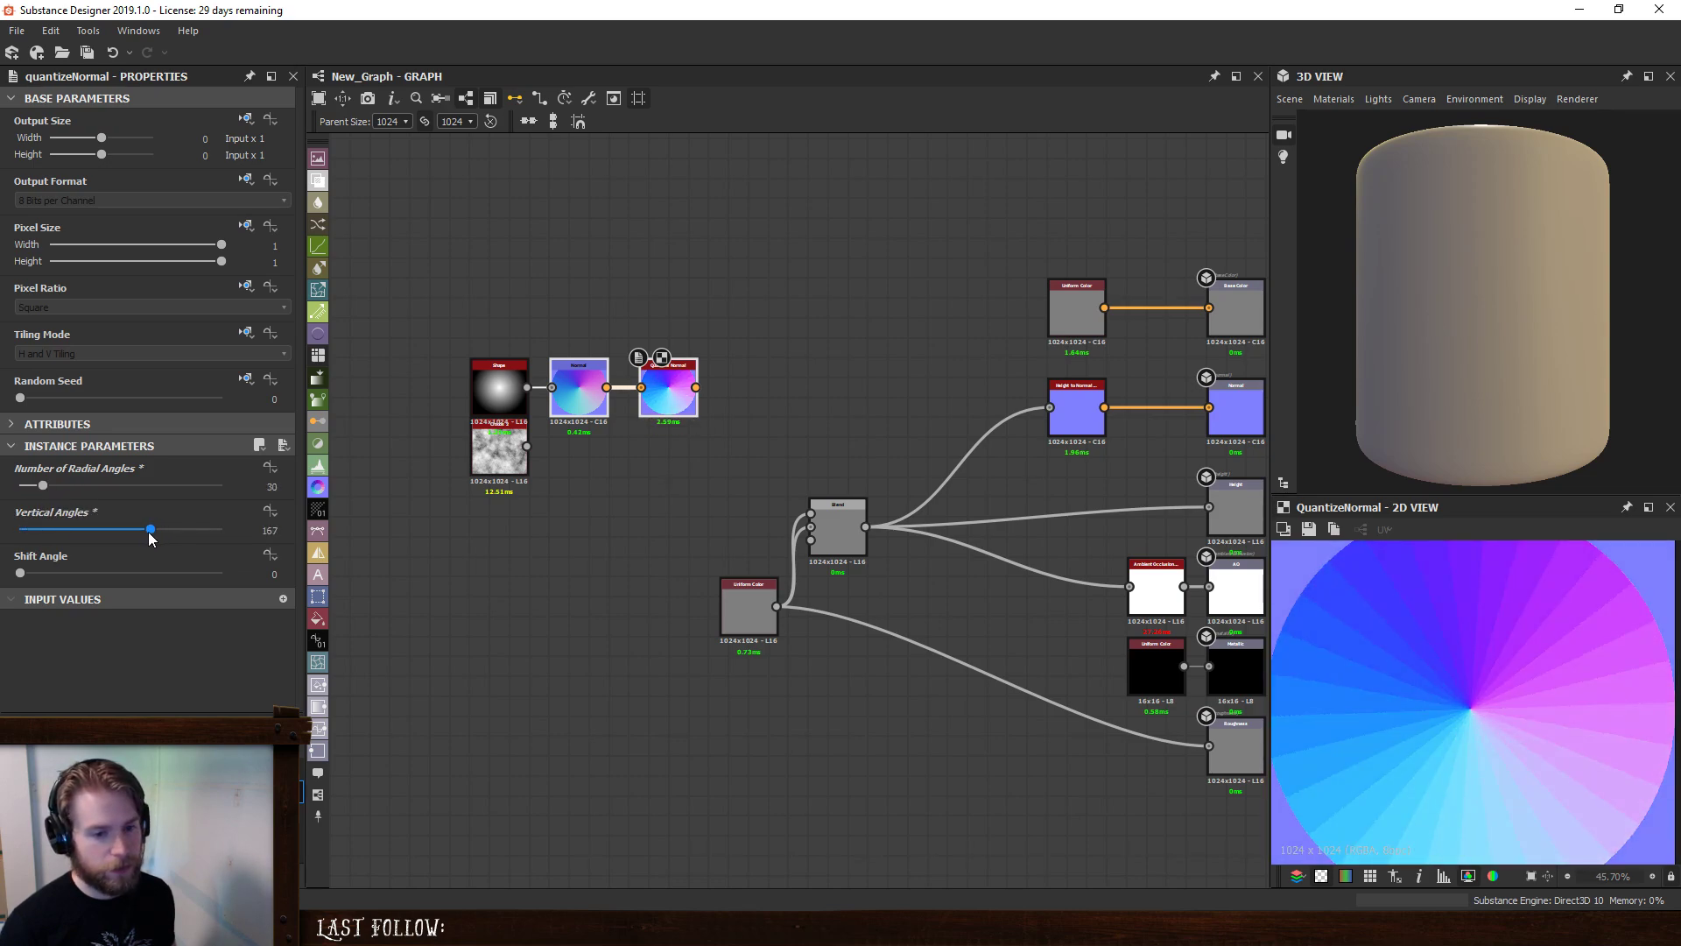
{"action": "mouse_move", "coordinate": [43, 486]}
{"action": "left_mouse_down"}
{"action": "mouse_move", "coordinate": [107, 495]}
{"action": "mouse_move", "coordinate": [51, 502]}
{"action": "left_mouse_up"}
- Switch the Shape node's pattern to Paraboloid and bring up the Quantize Normal node's parameters
{"action": "left_click", "coordinate": [499, 387]}
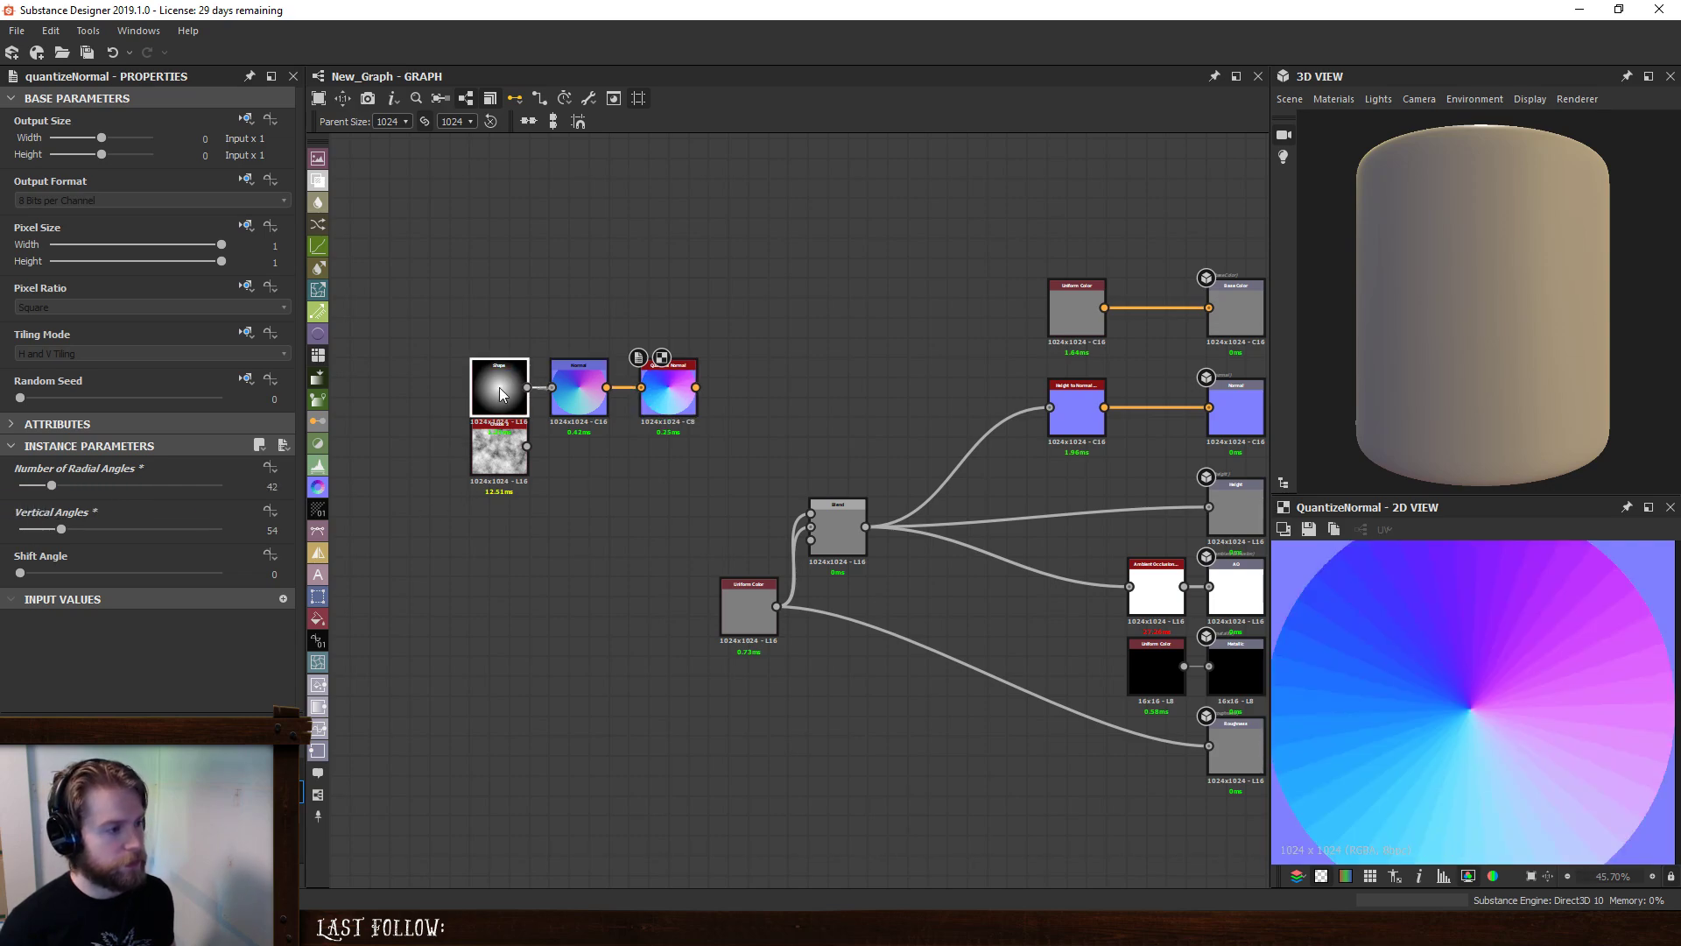
{"action": "left_click", "coordinate": [114, 531]}
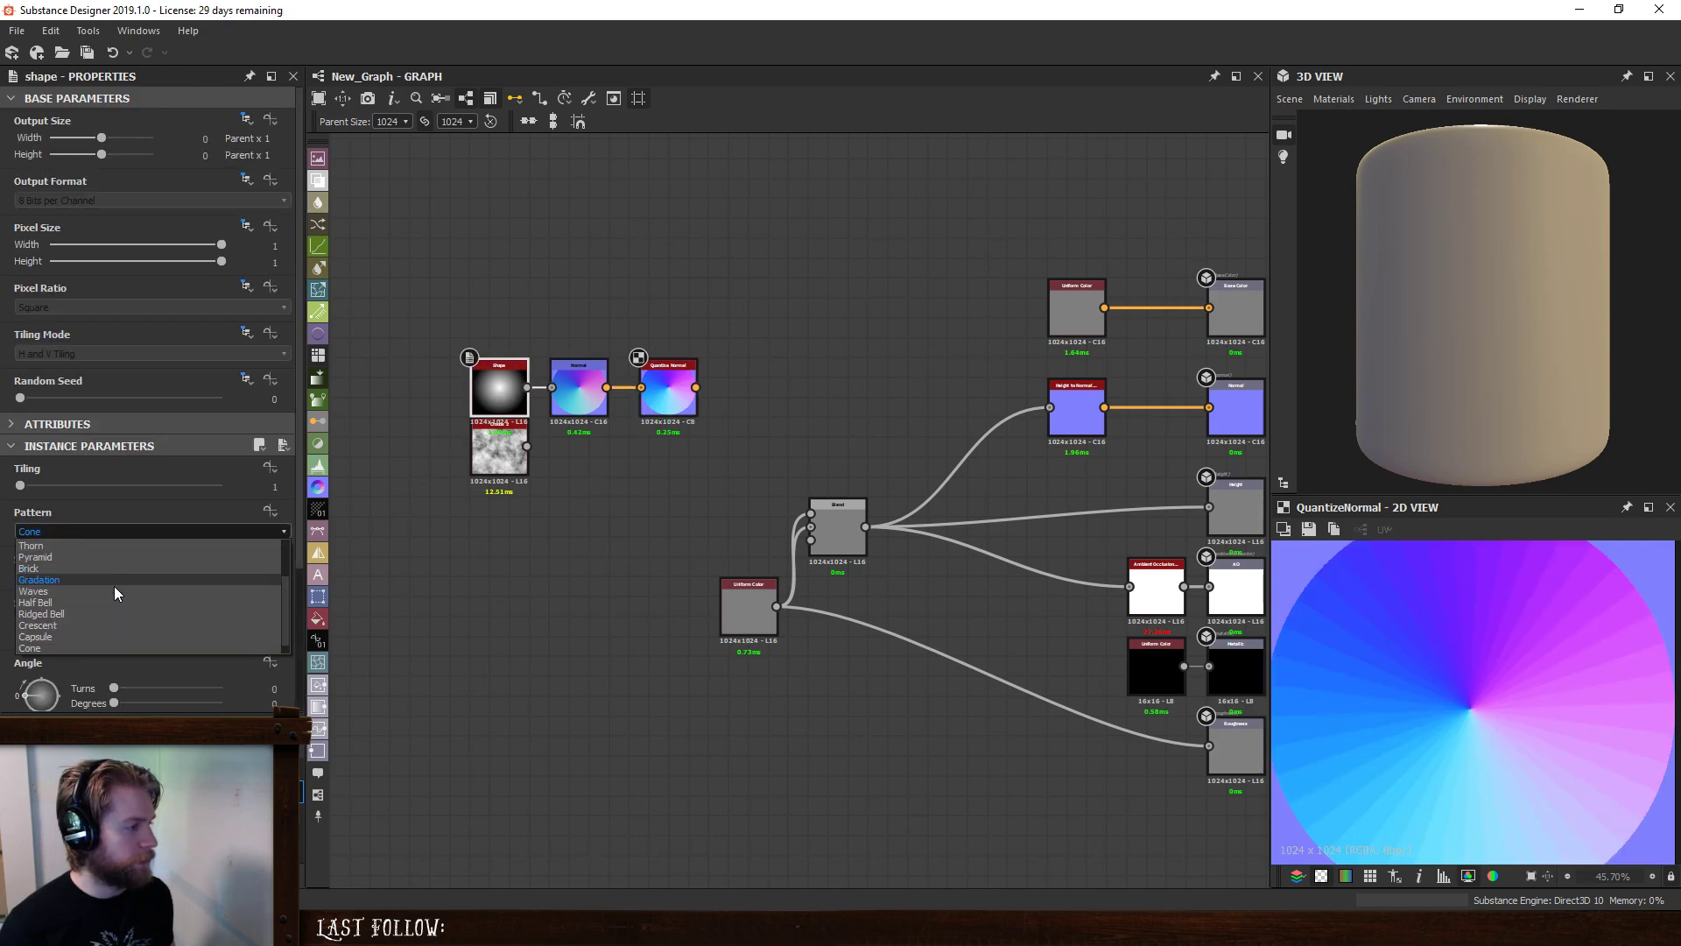
{"action": "left_click", "coordinate": [96, 545]}
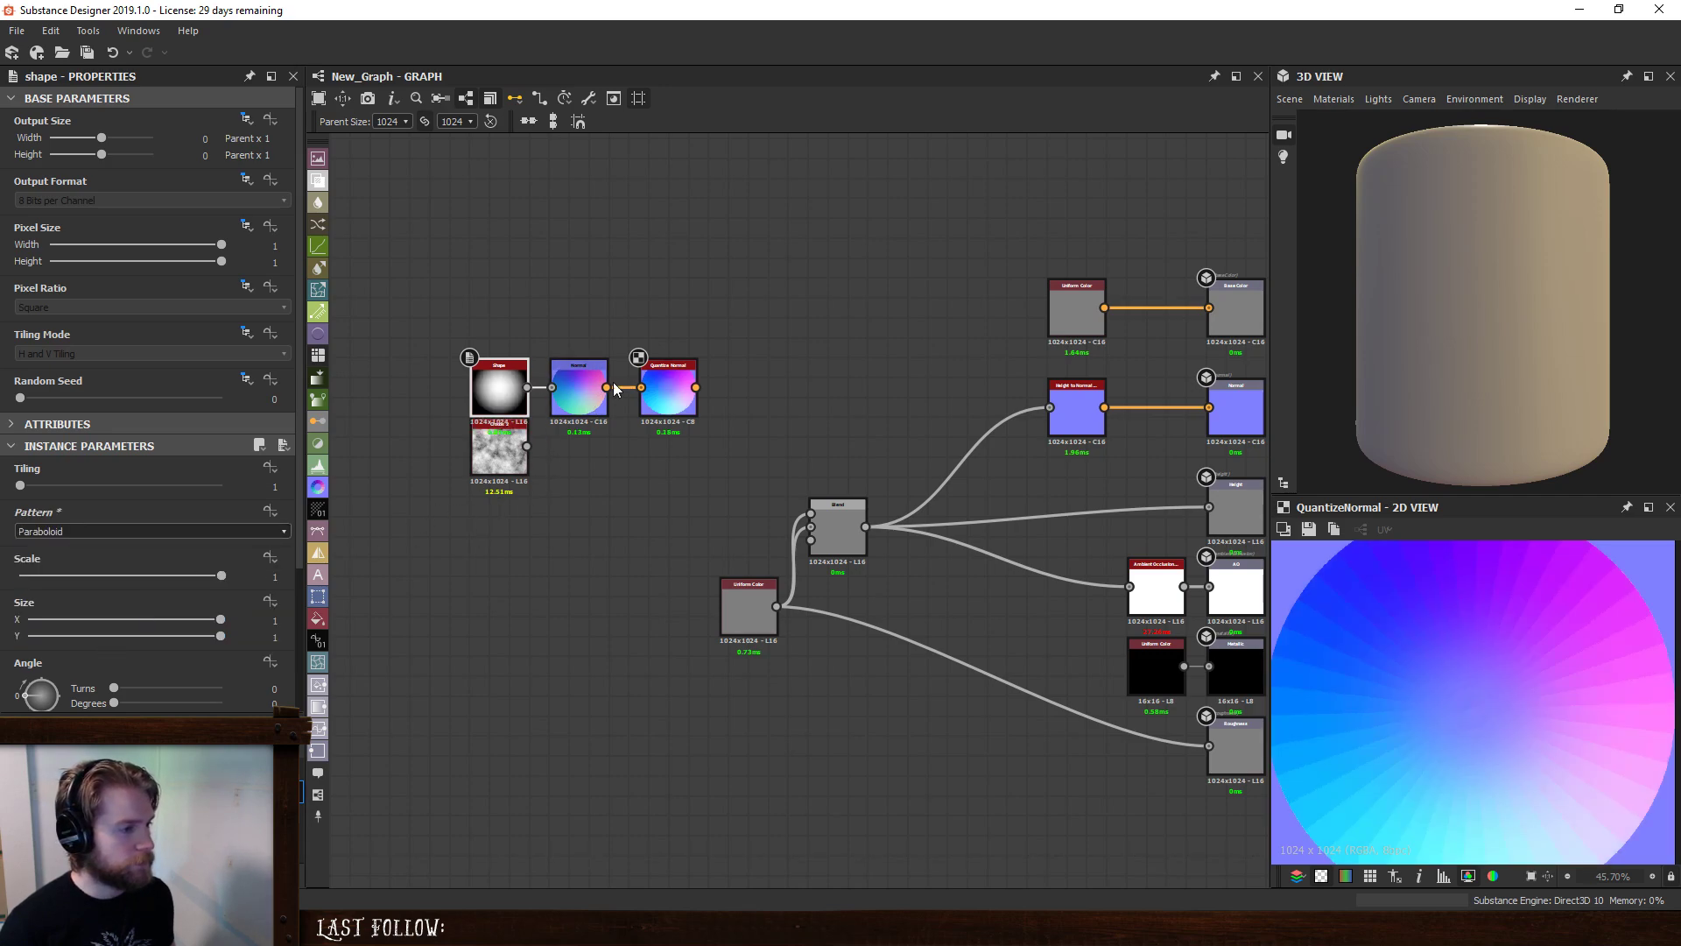
{"action": "left_click", "coordinate": [680, 392]}
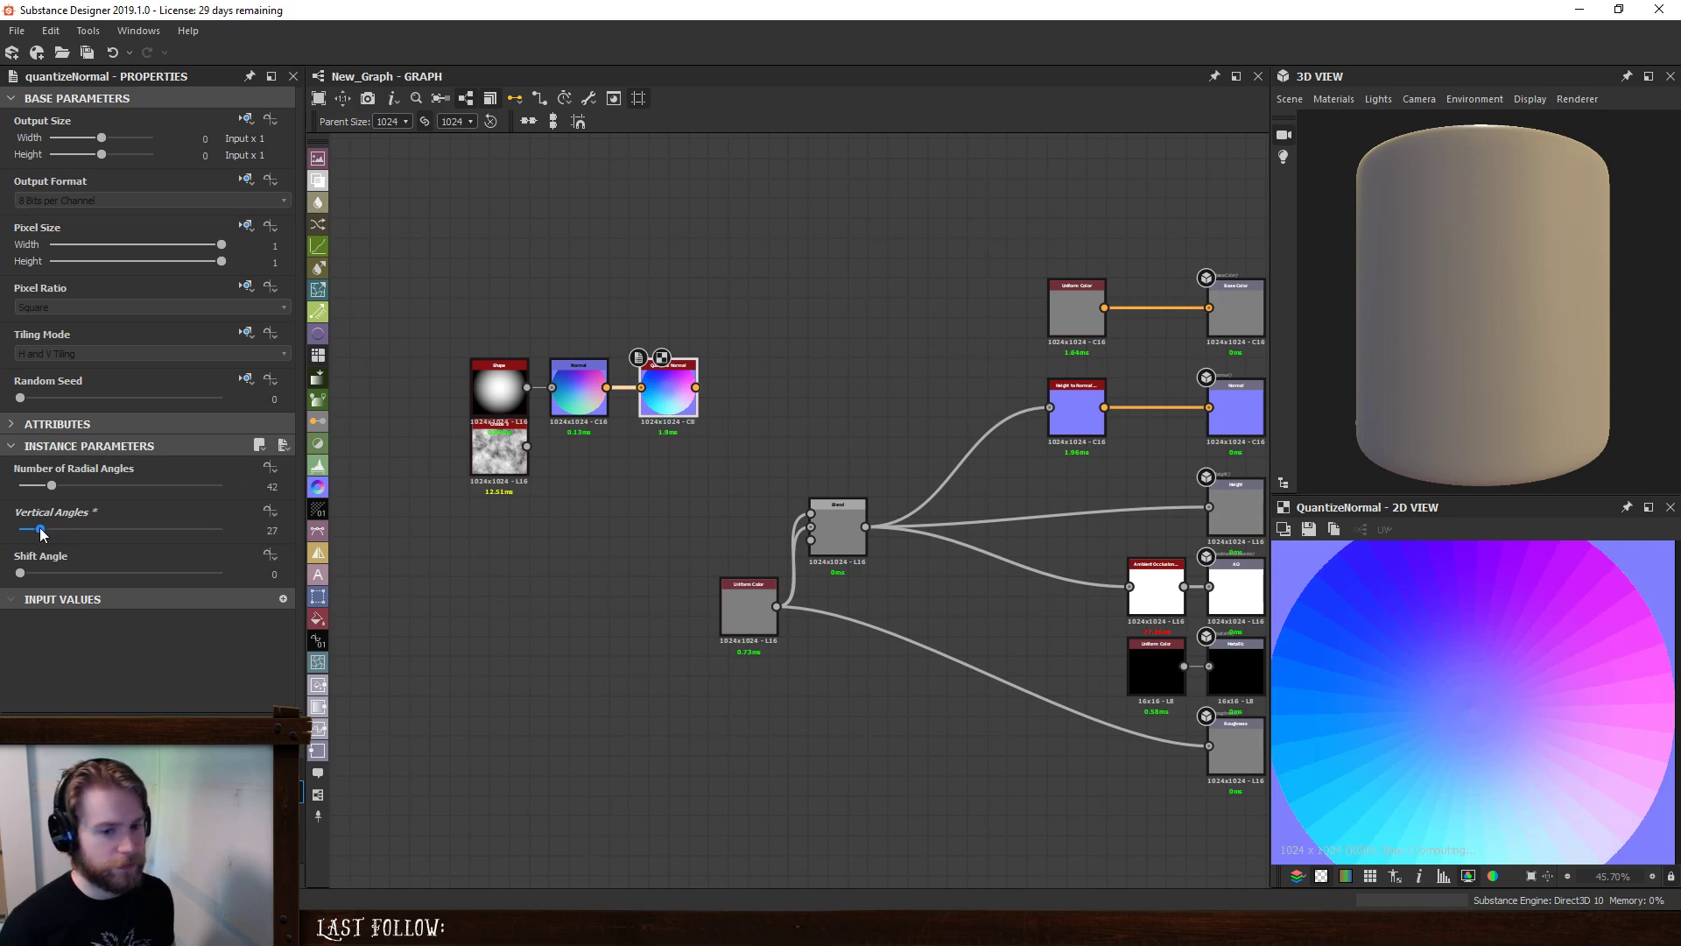
- Set the Quantize Normal node's vertical angles to 11
{"action": "left_click_drag", "start_coordinate": [39, 527], "coordinate": [30, 536]}
{"action": "key", "text": "space"}
{"action": "type", "text": "str"}
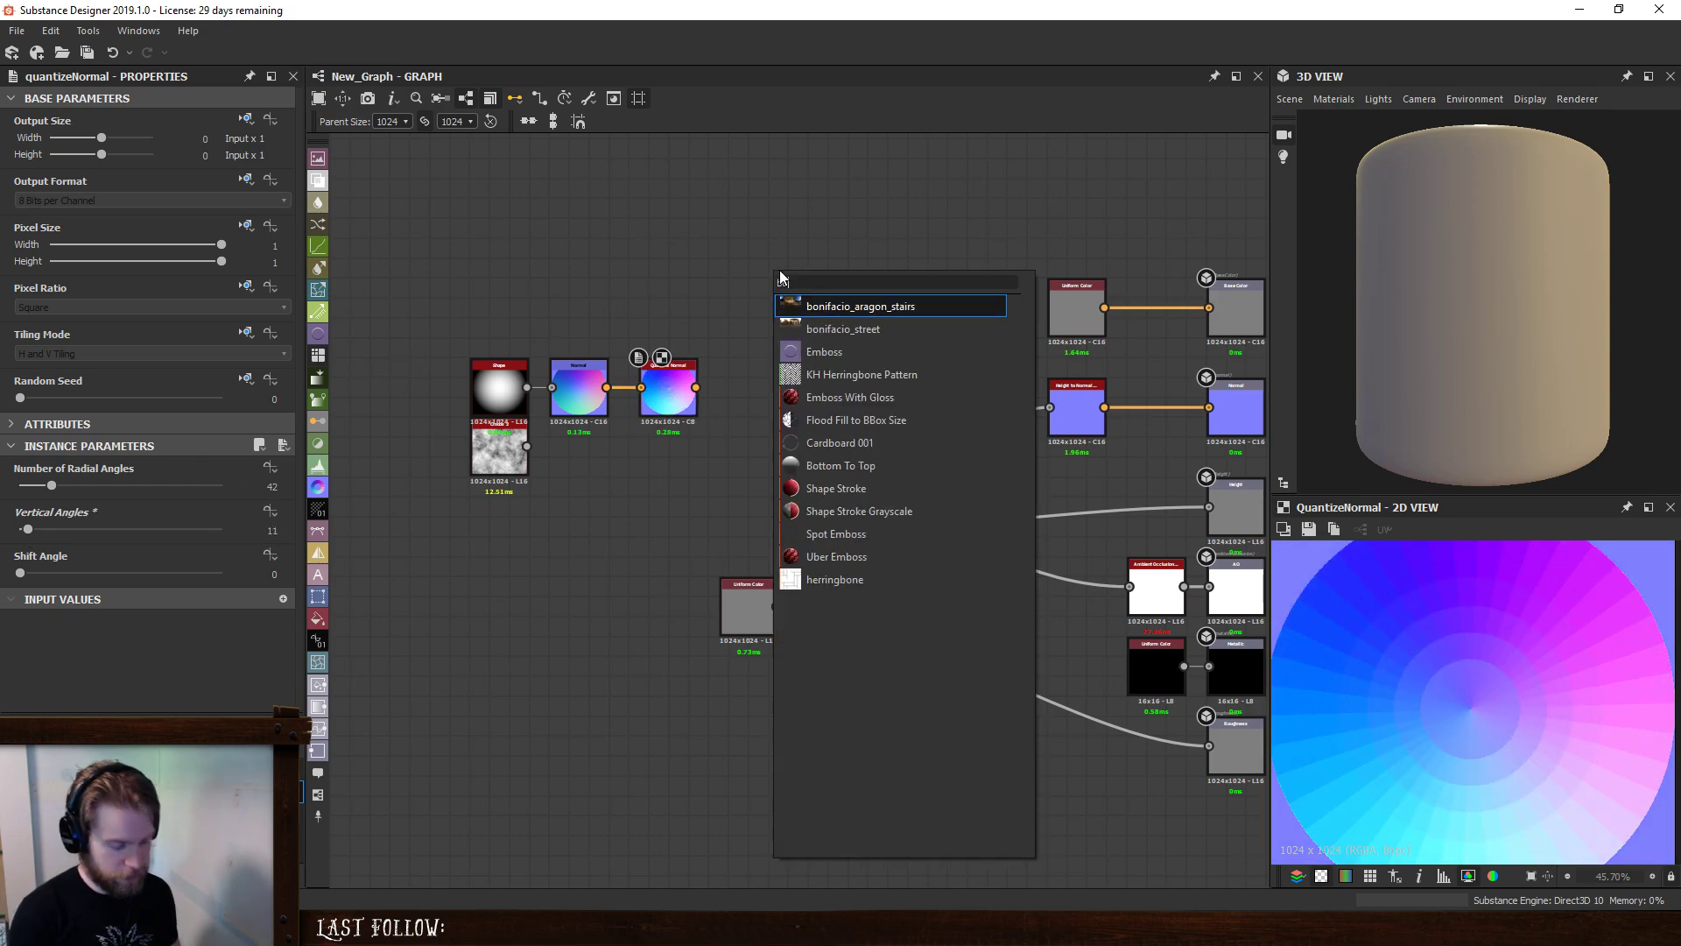
{"action": "type", "text": "er"}
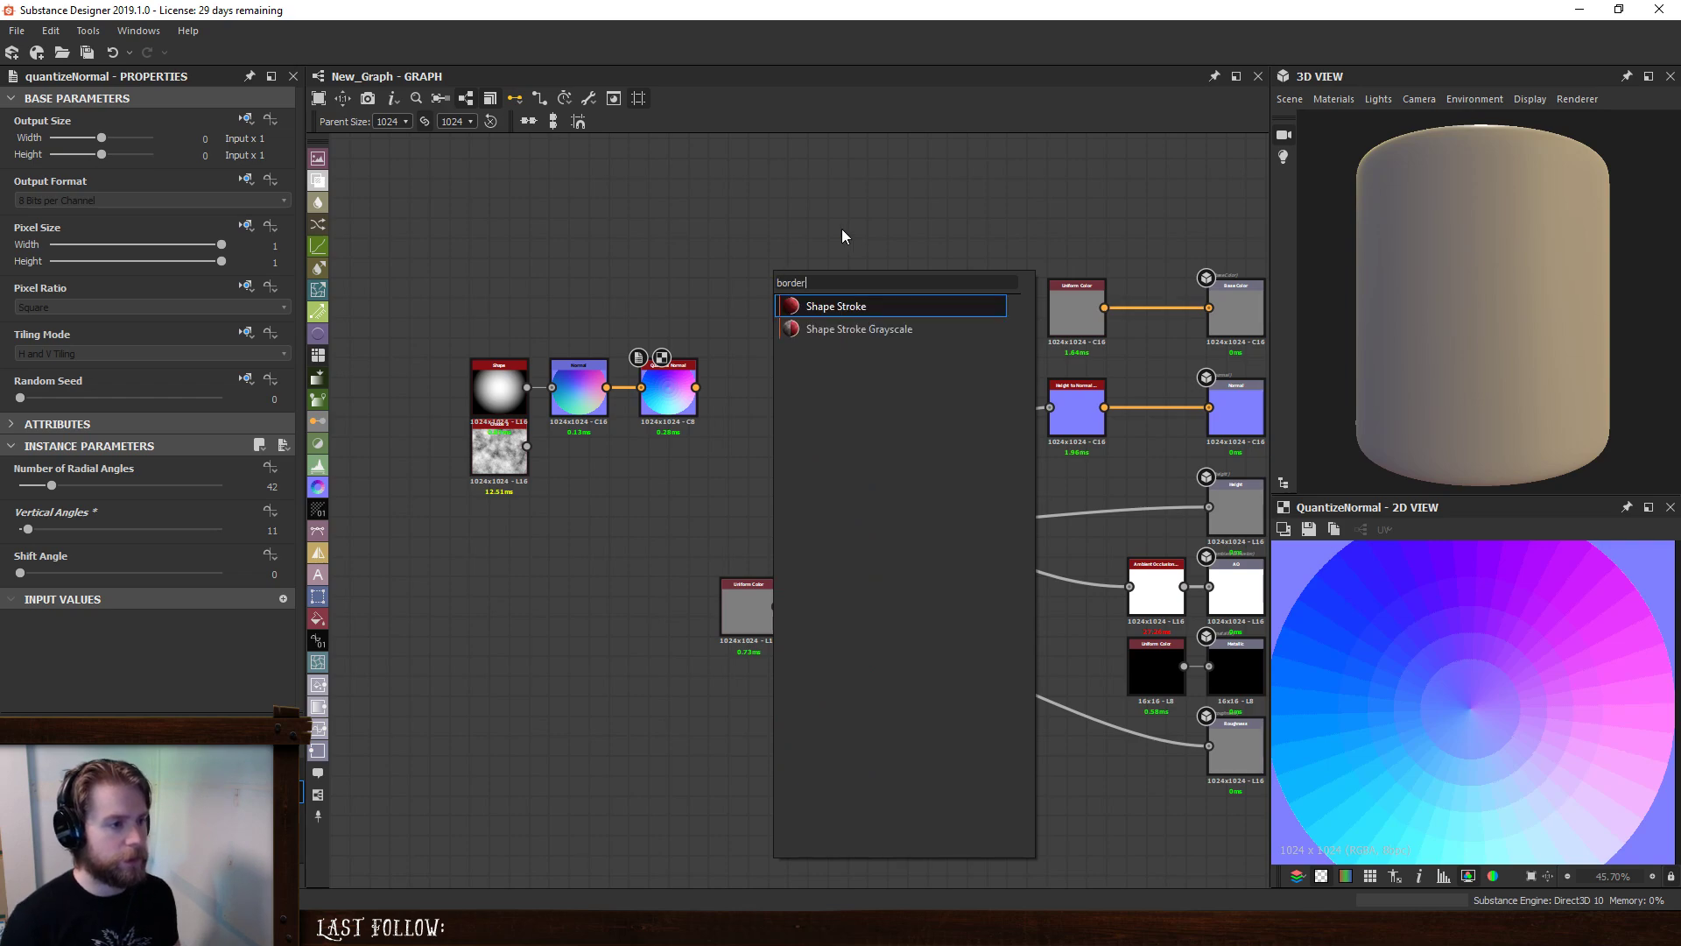
{"action": "left_click_drag", "start_coordinate": [816, 278], "coordinate": [721, 273]}
{"action": "key", "text": "BackSpace"}
{"action": "left_click", "coordinate": [720, 272]}
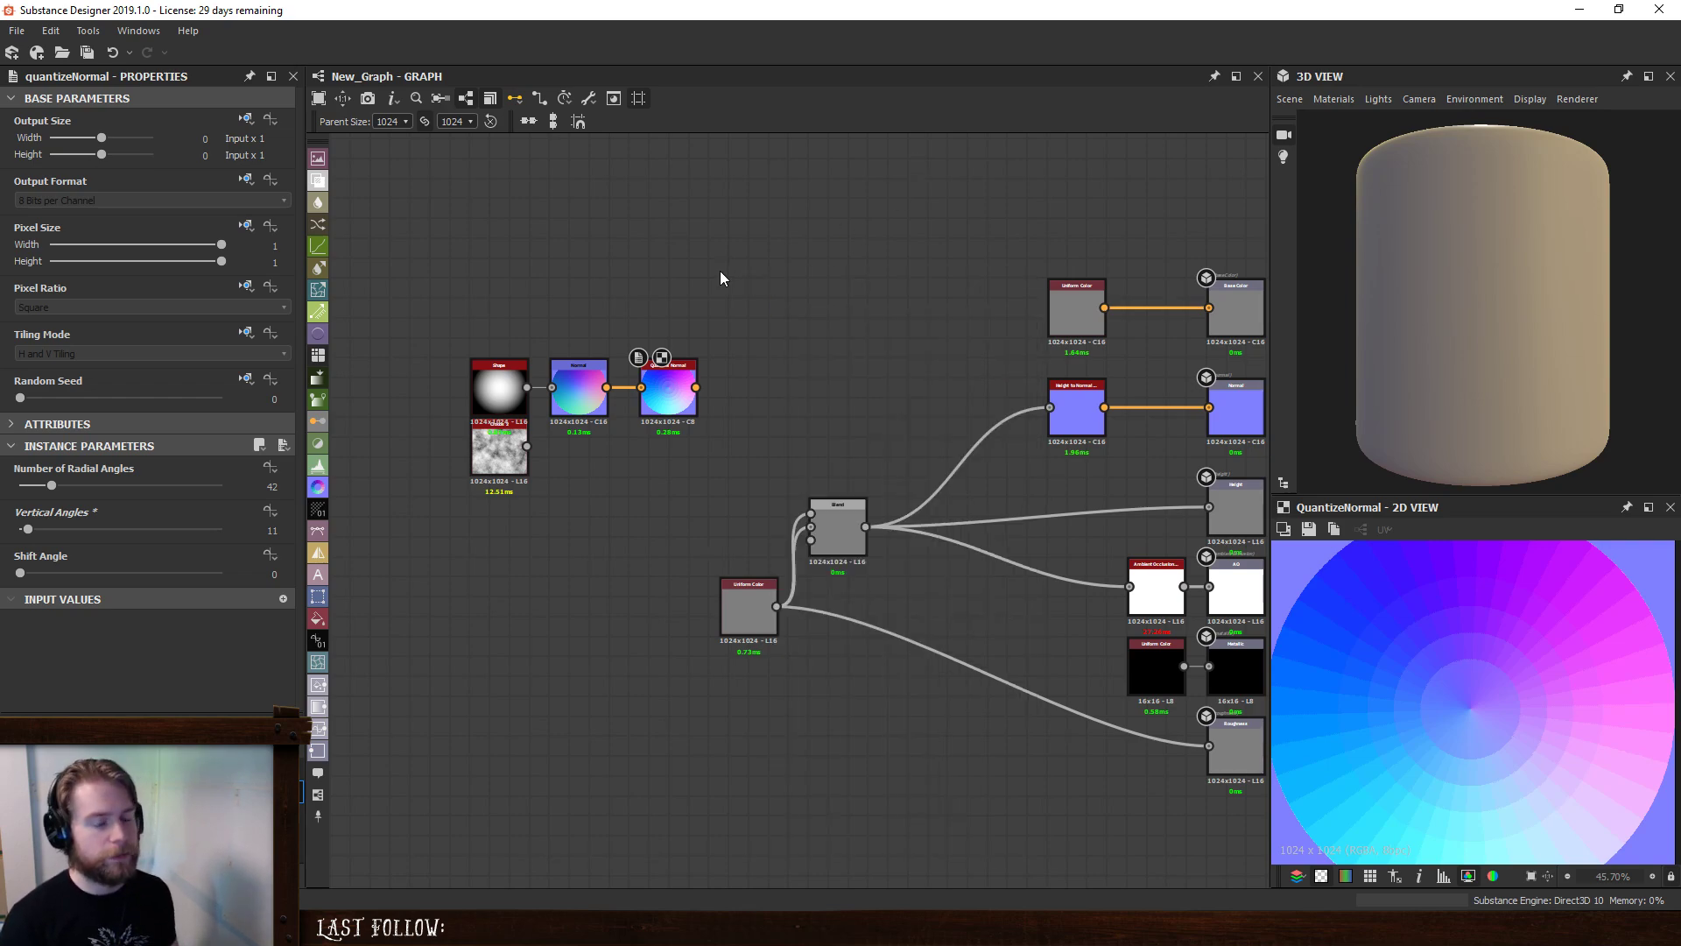
- Open the recent package borderlandsRocks.sbs and examine the hatching on the rock material up close in the 3D view
{"action": "left_click", "coordinate": [18, 31]}
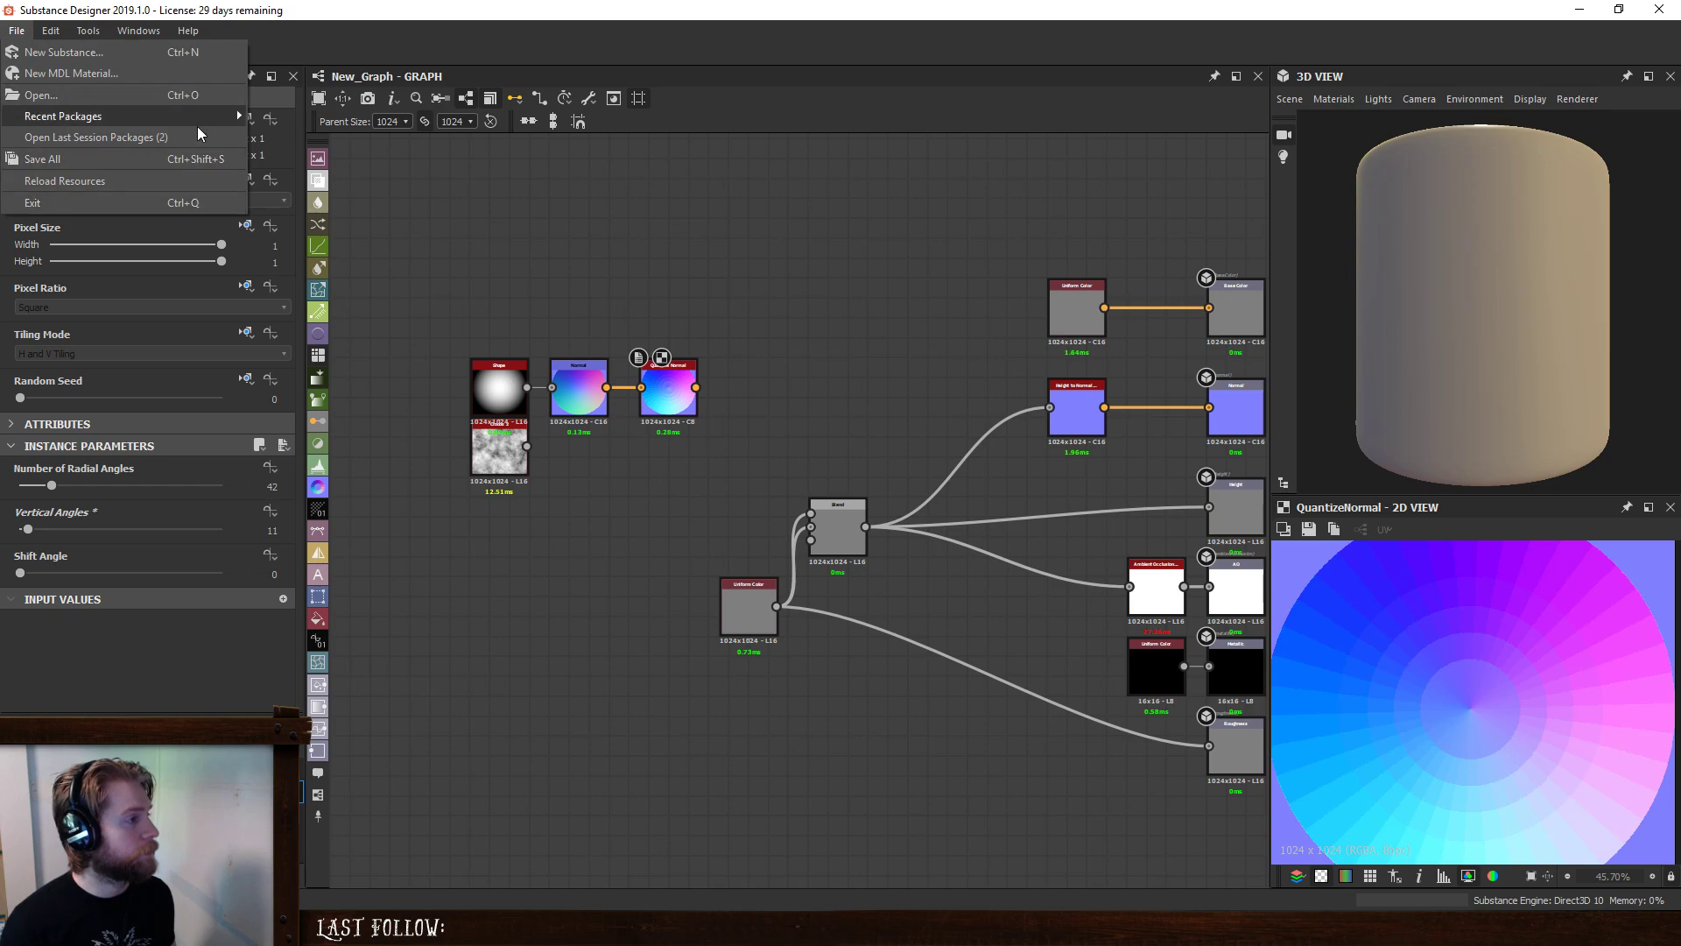
{"action": "mouse_move", "coordinate": [202, 121]}
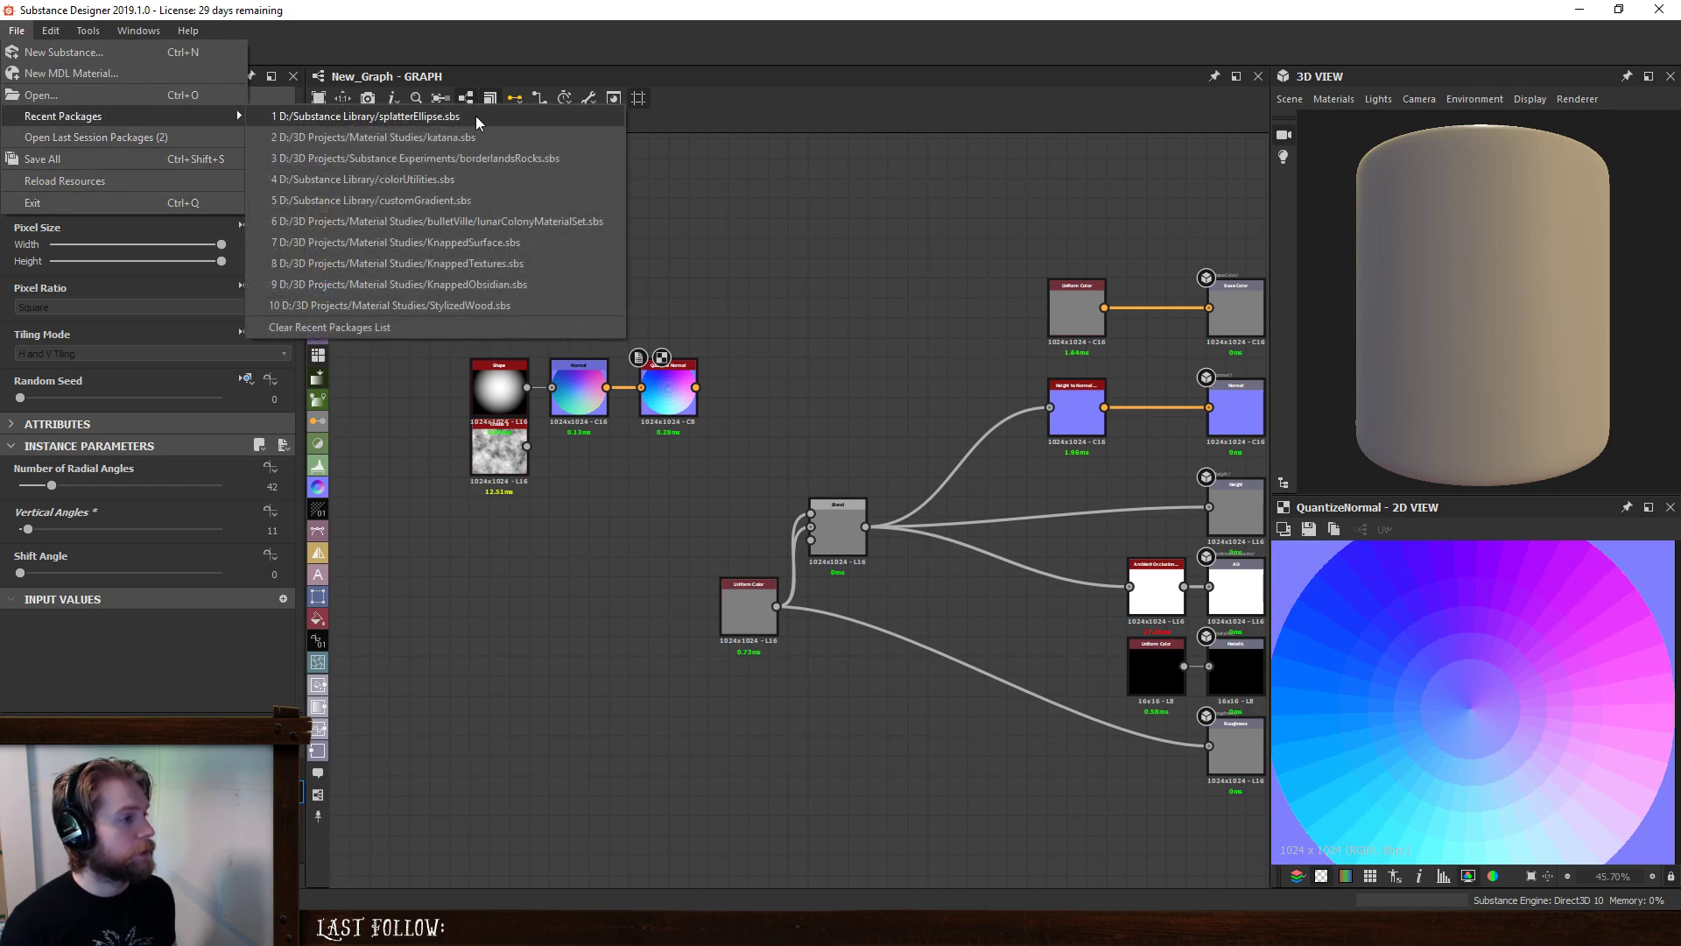
{"action": "left_click", "coordinate": [581, 159]}
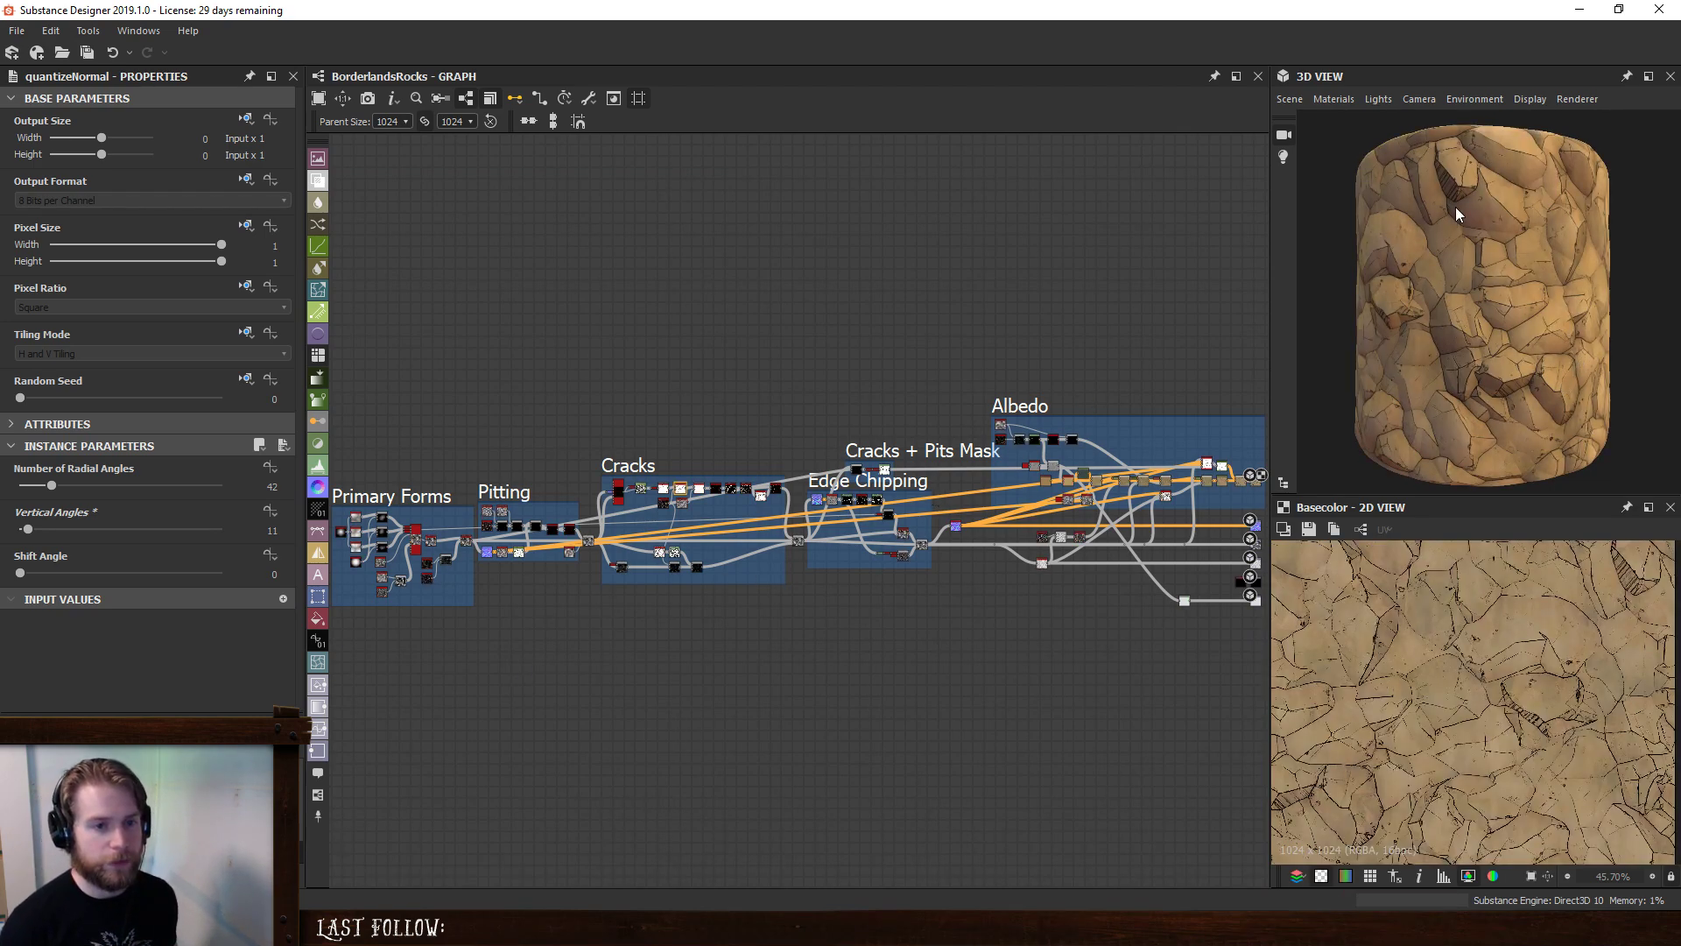
{"action": "scroll", "coordinate": [1460, 176], "scroll_direction": "up", "scroll_amount": 5}
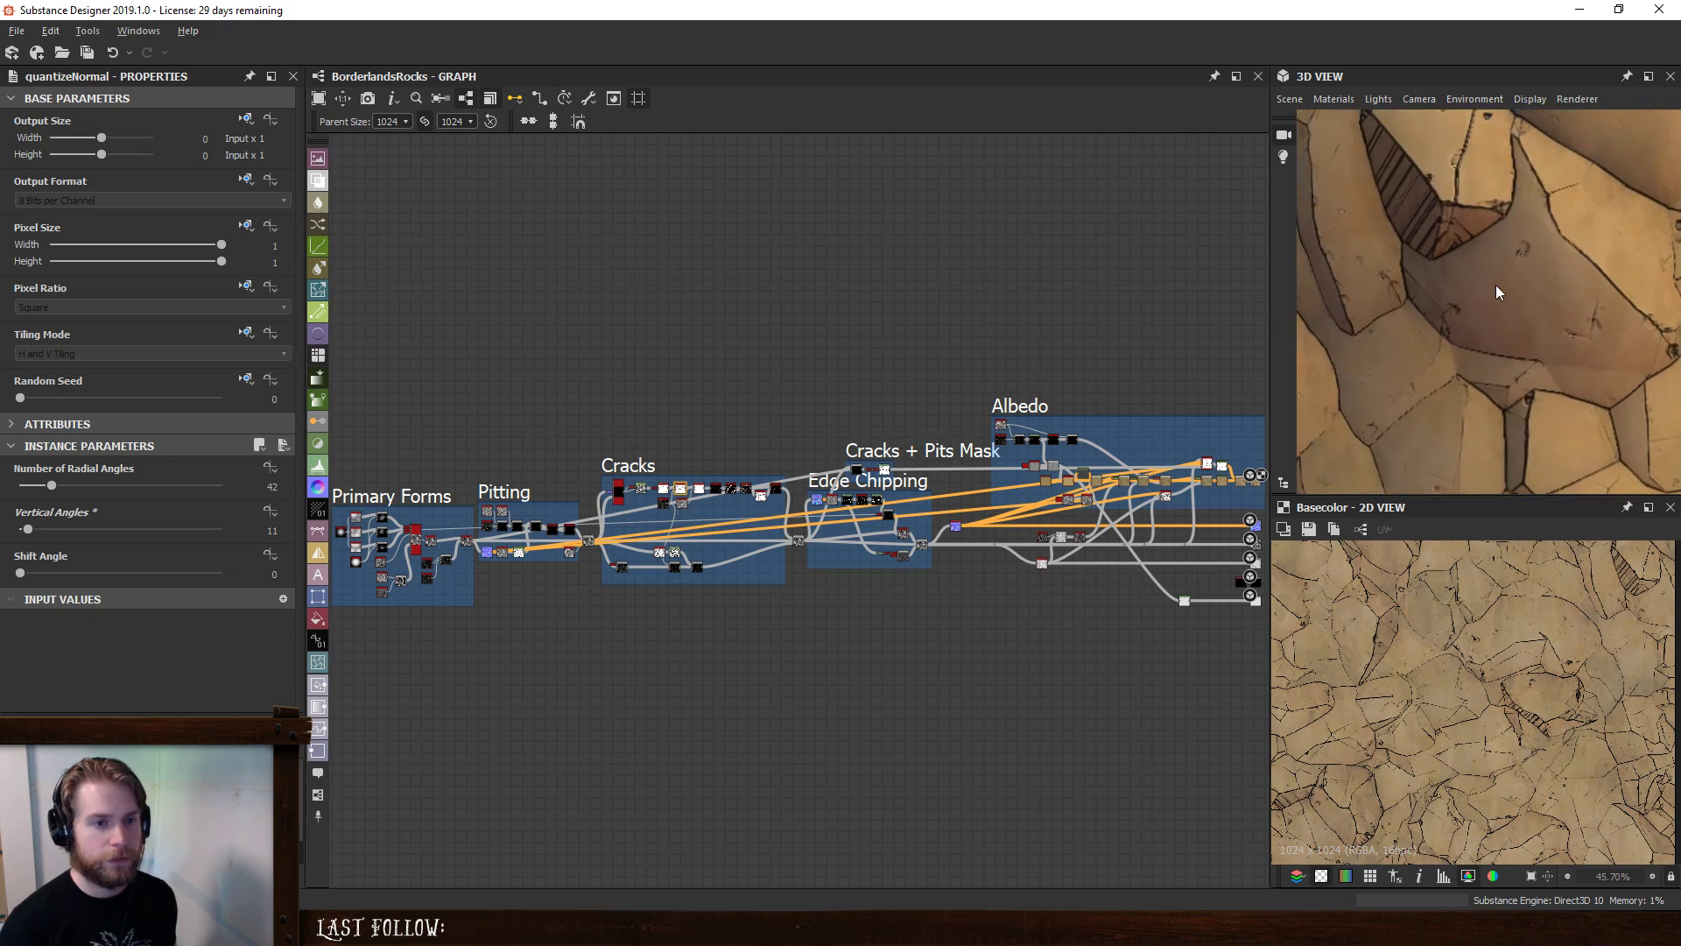
{"action": "left_click_drag", "start_coordinate": [1443, 182], "coordinate": [1486, 194]}
- Bring up the borderlandsFilter node's parameters from the Albedo frame and inspect the hatched crevice on the 3D model
{"action": "middle_click_drag", "start_coordinate": [974, 456], "coordinate": [722, 496]}
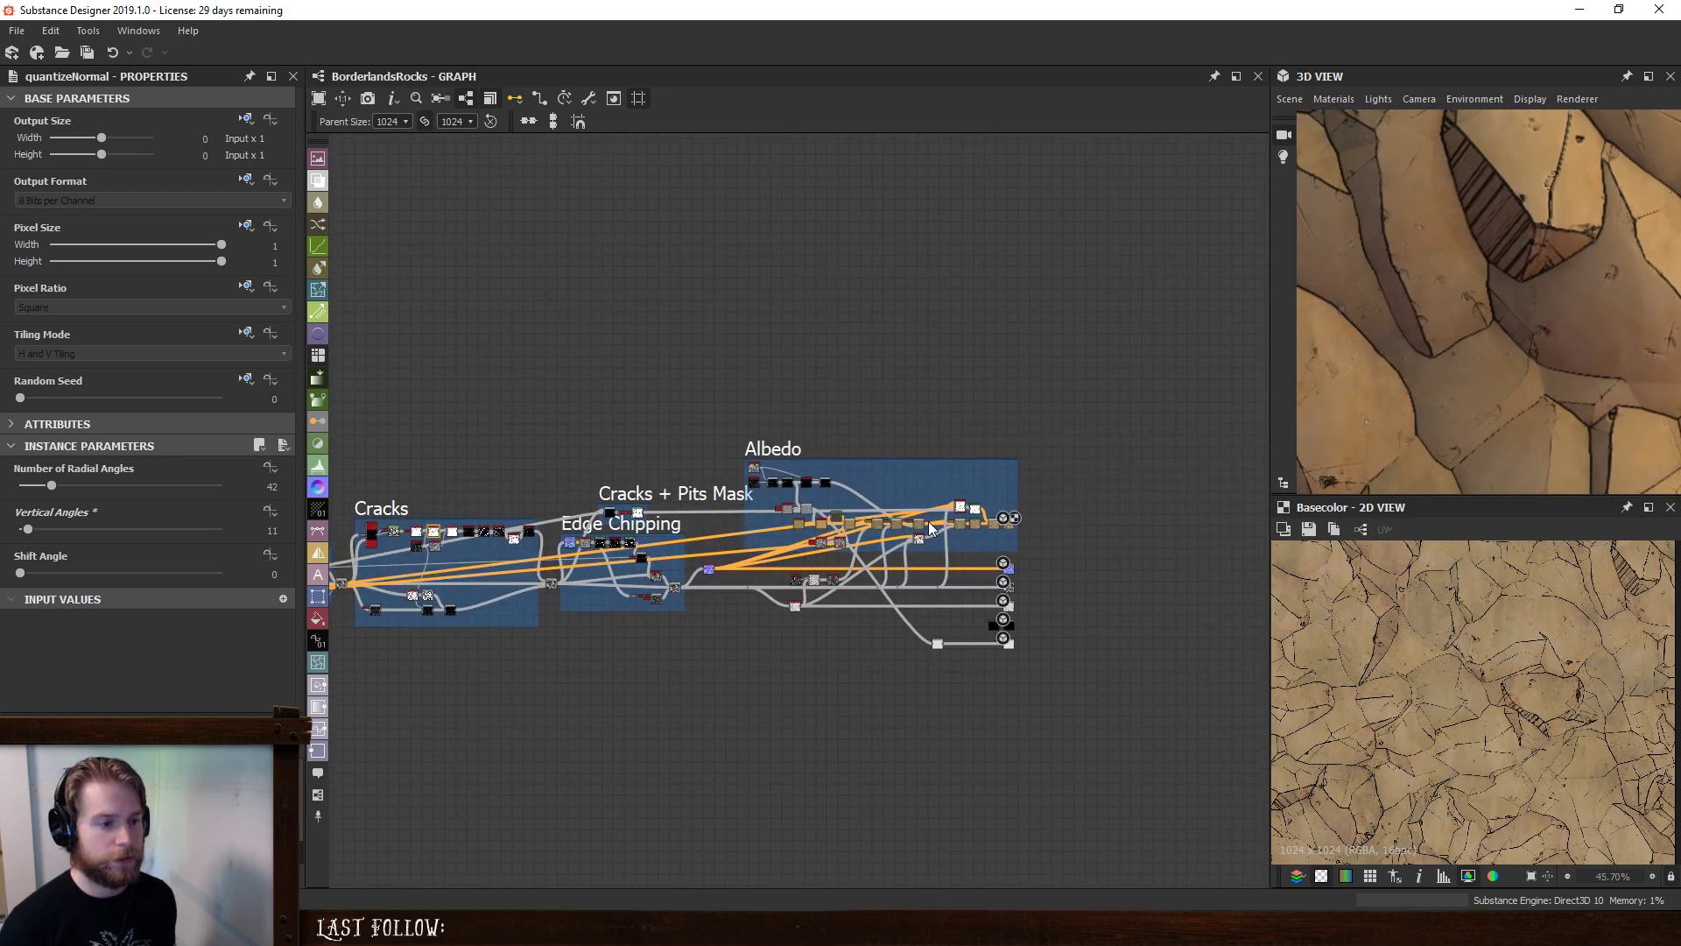
{"action": "scroll", "coordinate": [917, 516], "scroll_direction": "up", "scroll_amount": 3}
{"action": "left_click", "coordinate": [1024, 478]}
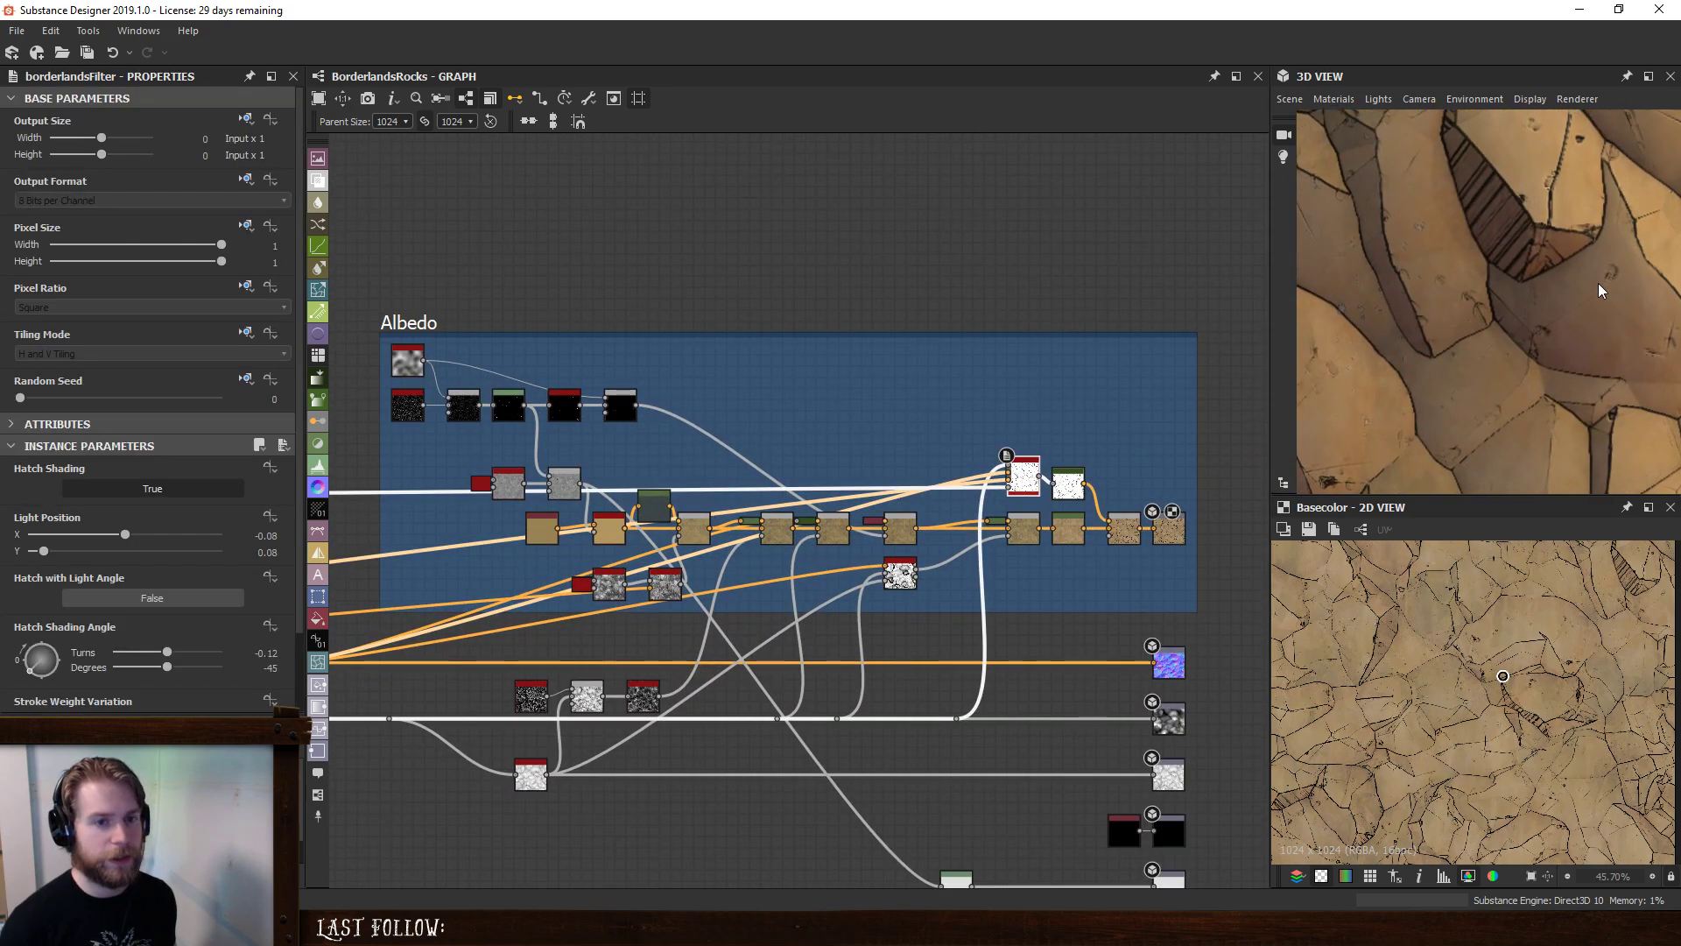
{"action": "left_click_drag", "start_coordinate": [1542, 207], "coordinate": [1516, 232]}
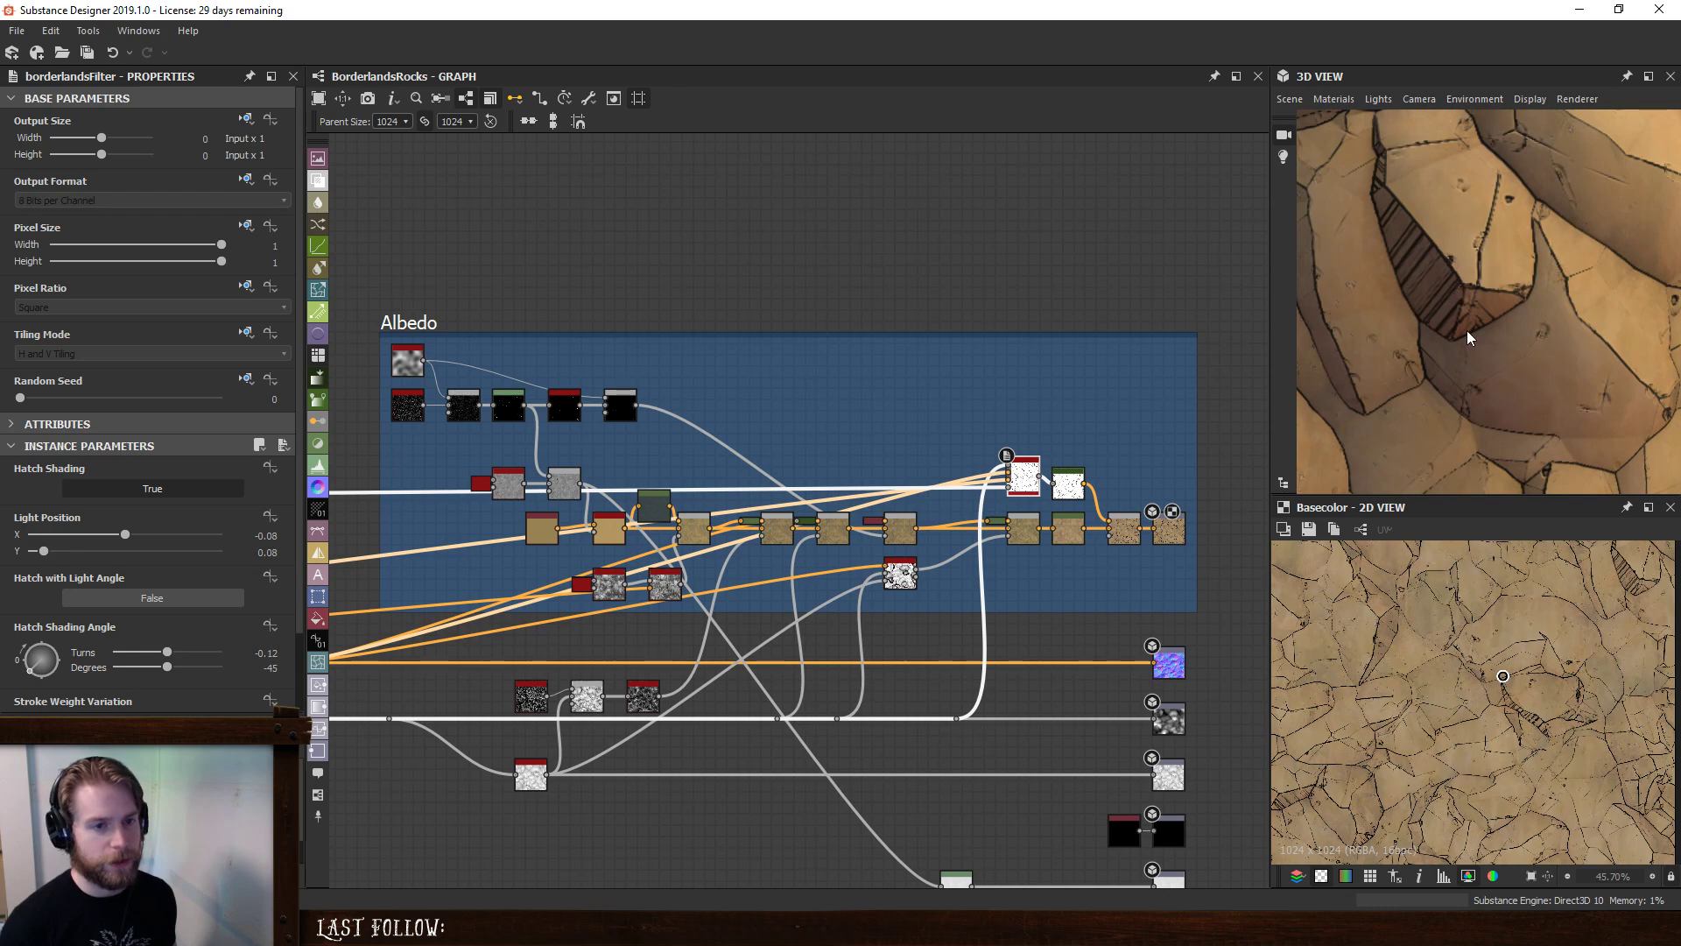
- Try the Hatch with Light Angle option on the borderlandsFilter node and return it to False
{"action": "left_click", "coordinate": [116, 604]}
{"action": "left_click", "coordinate": [117, 604]}
{"action": "left_click", "coordinate": [117, 605]}
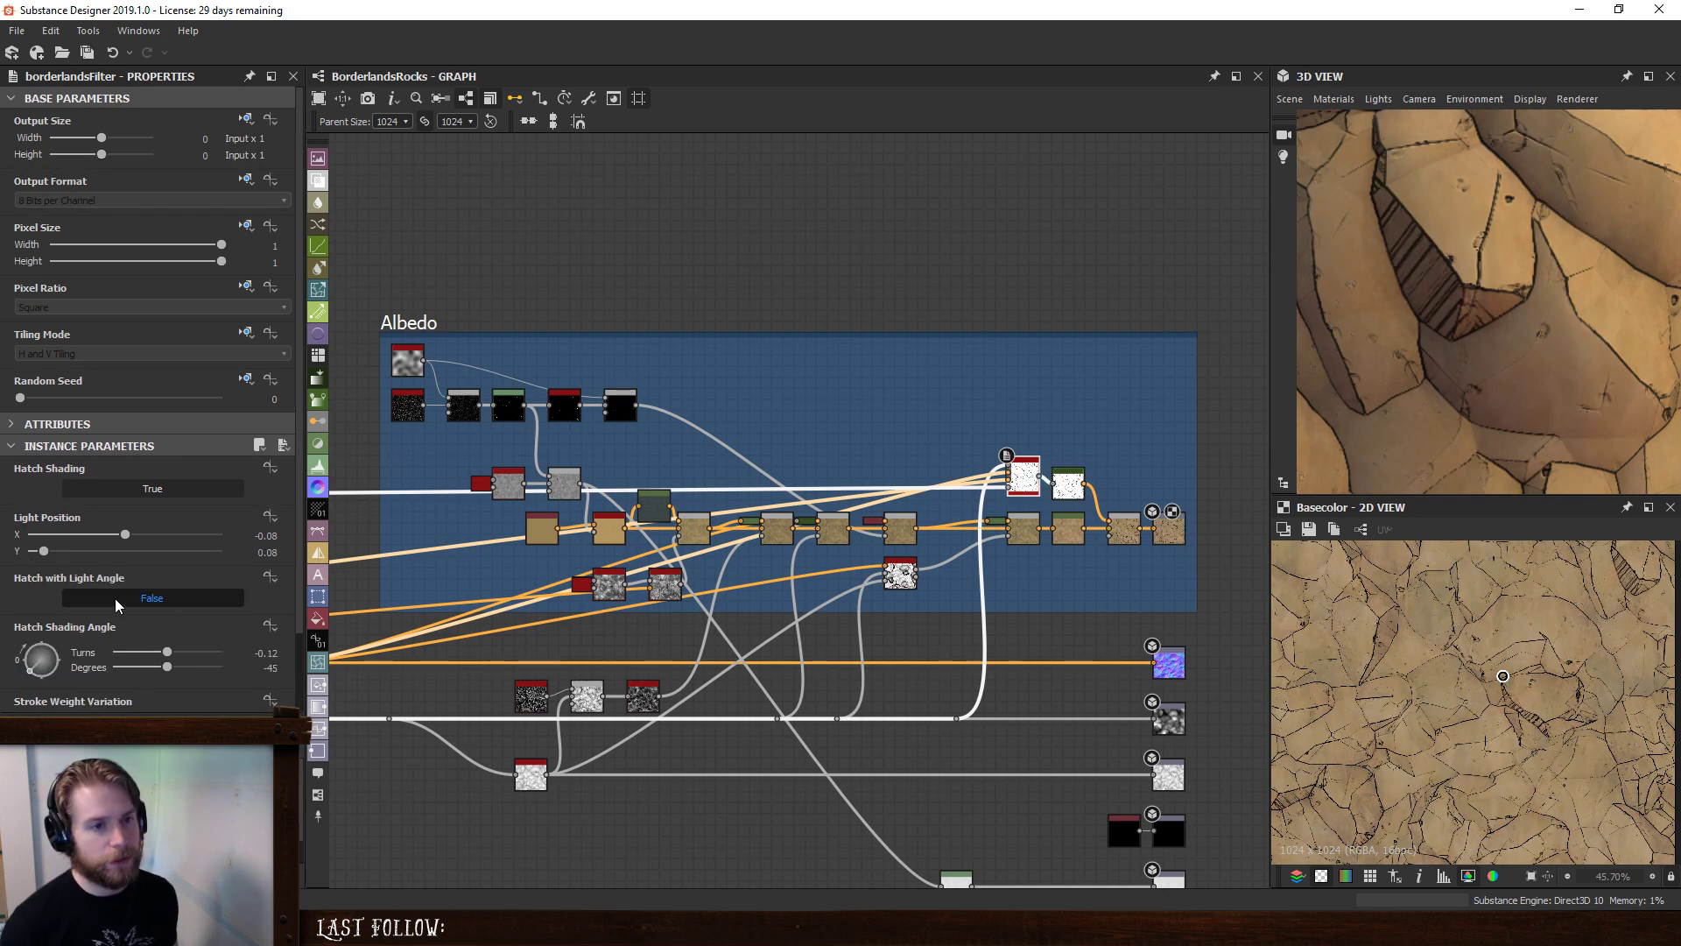
{"action": "left_click", "coordinate": [117, 604]}
- Set the borderlandsFilter node's Hatch Shading Angle to 145 degrees, about 0.4 turns
{"action": "scroll", "coordinate": [94, 681], "scroll_direction": "down", "scroll_amount": 2}
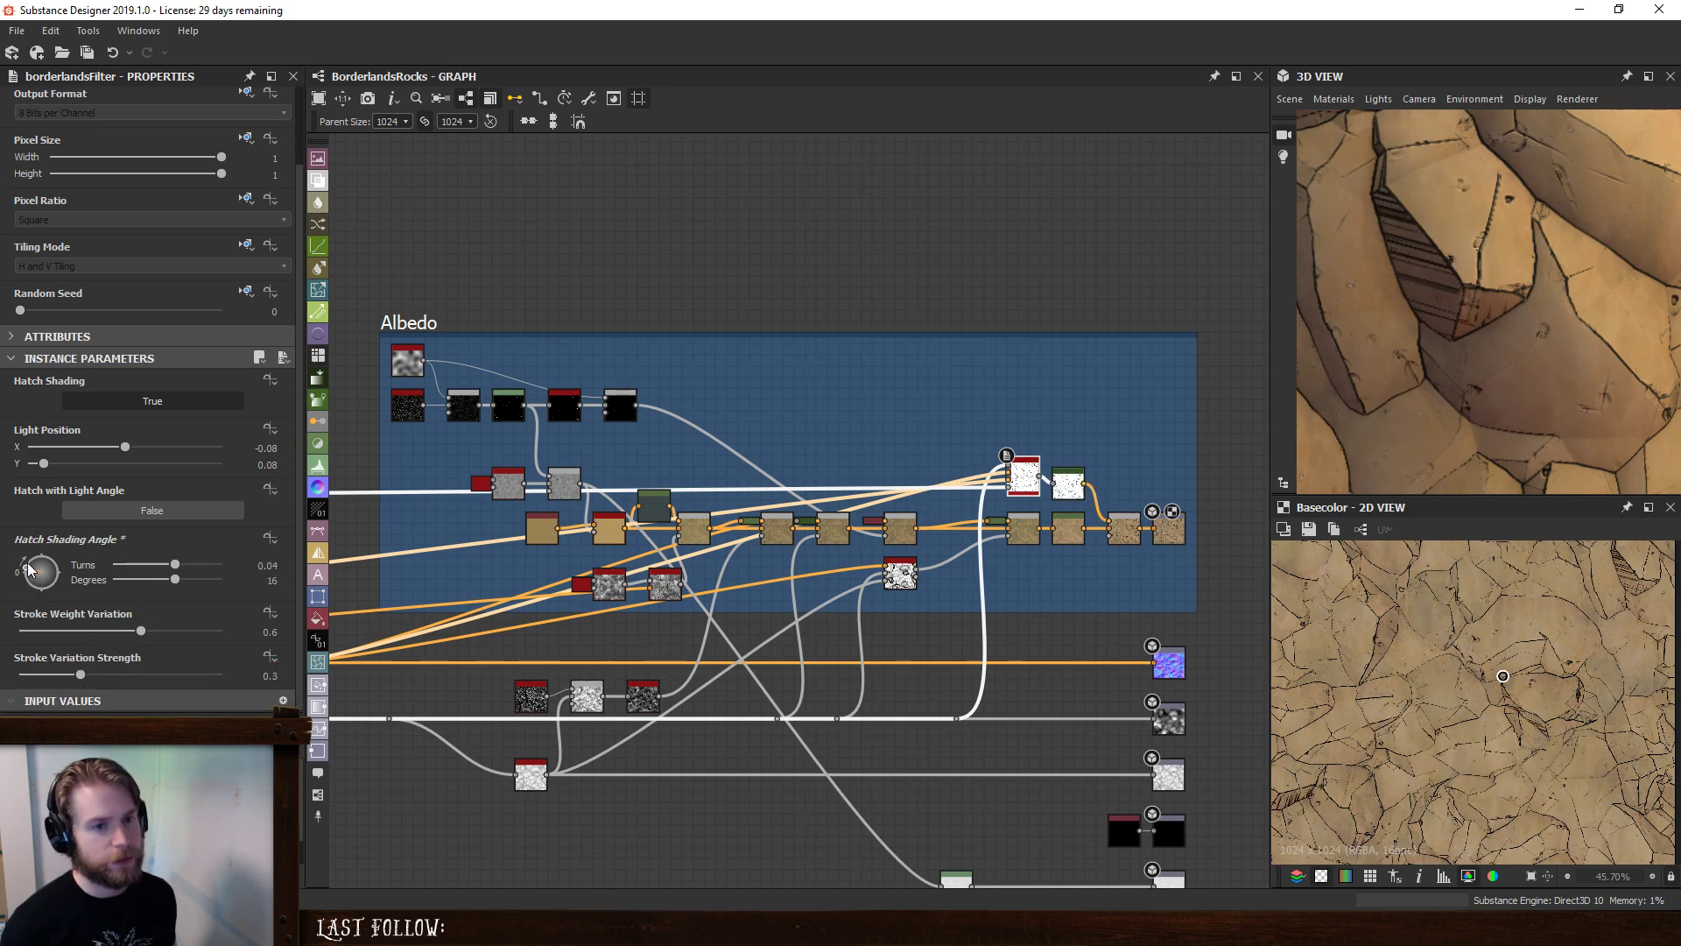
{"action": "mouse_move", "coordinate": [31, 586]}
{"action": "left_mouse_down"}
{"action": "mouse_move", "coordinate": [38, 560]}
{"action": "mouse_move", "coordinate": [79, 551]}
{"action": "left_mouse_up"}
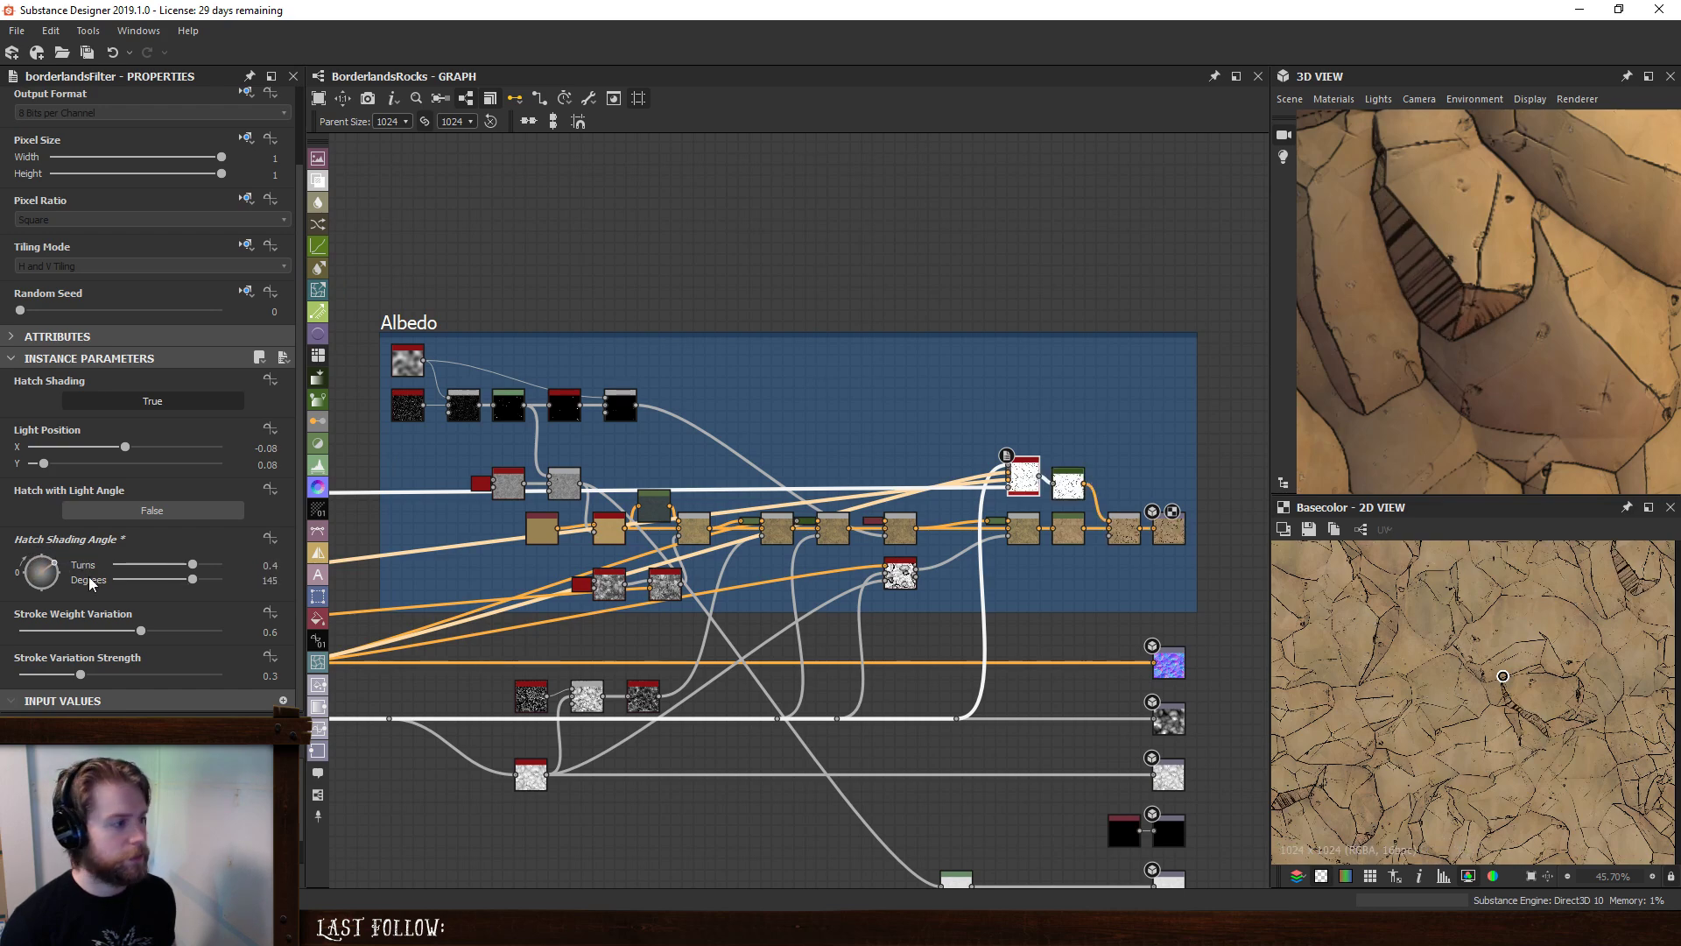
- Try different light positions for the borderlandsFilter node and set it to about X -0.16, Y 0.007
{"action": "scroll", "coordinate": [1447, 320], "scroll_direction": "down", "scroll_amount": 5}
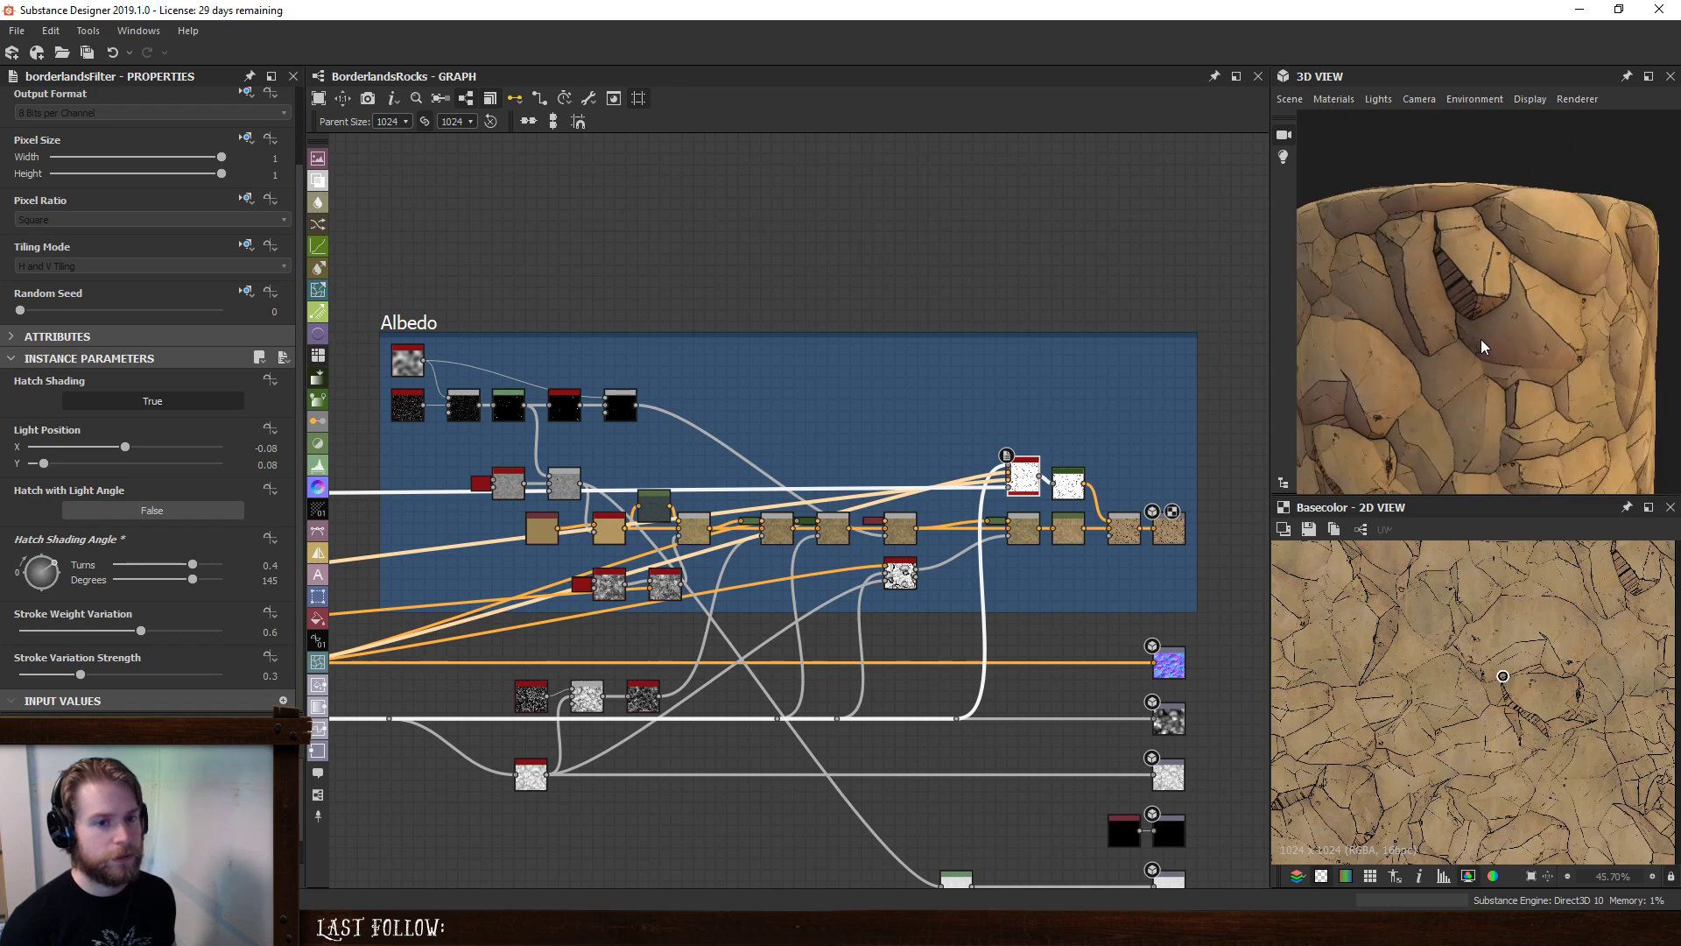
{"action": "mouse_move", "coordinate": [1503, 677]}
{"action": "left_mouse_down"}
{"action": "mouse_move", "coordinate": [1609, 620]}
{"action": "mouse_move", "coordinate": [1531, 730]}
{"action": "left_mouse_up"}
{"action": "mouse_move", "coordinate": [1580, 632]}
{"action": "left_mouse_down"}
{"action": "mouse_move", "coordinate": [1573, 580]}
{"action": "mouse_move", "coordinate": [1594, 545]}
{"action": "left_mouse_up"}
{"action": "scroll", "coordinate": [1444, 342], "scroll_direction": "up", "scroll_amount": 5}
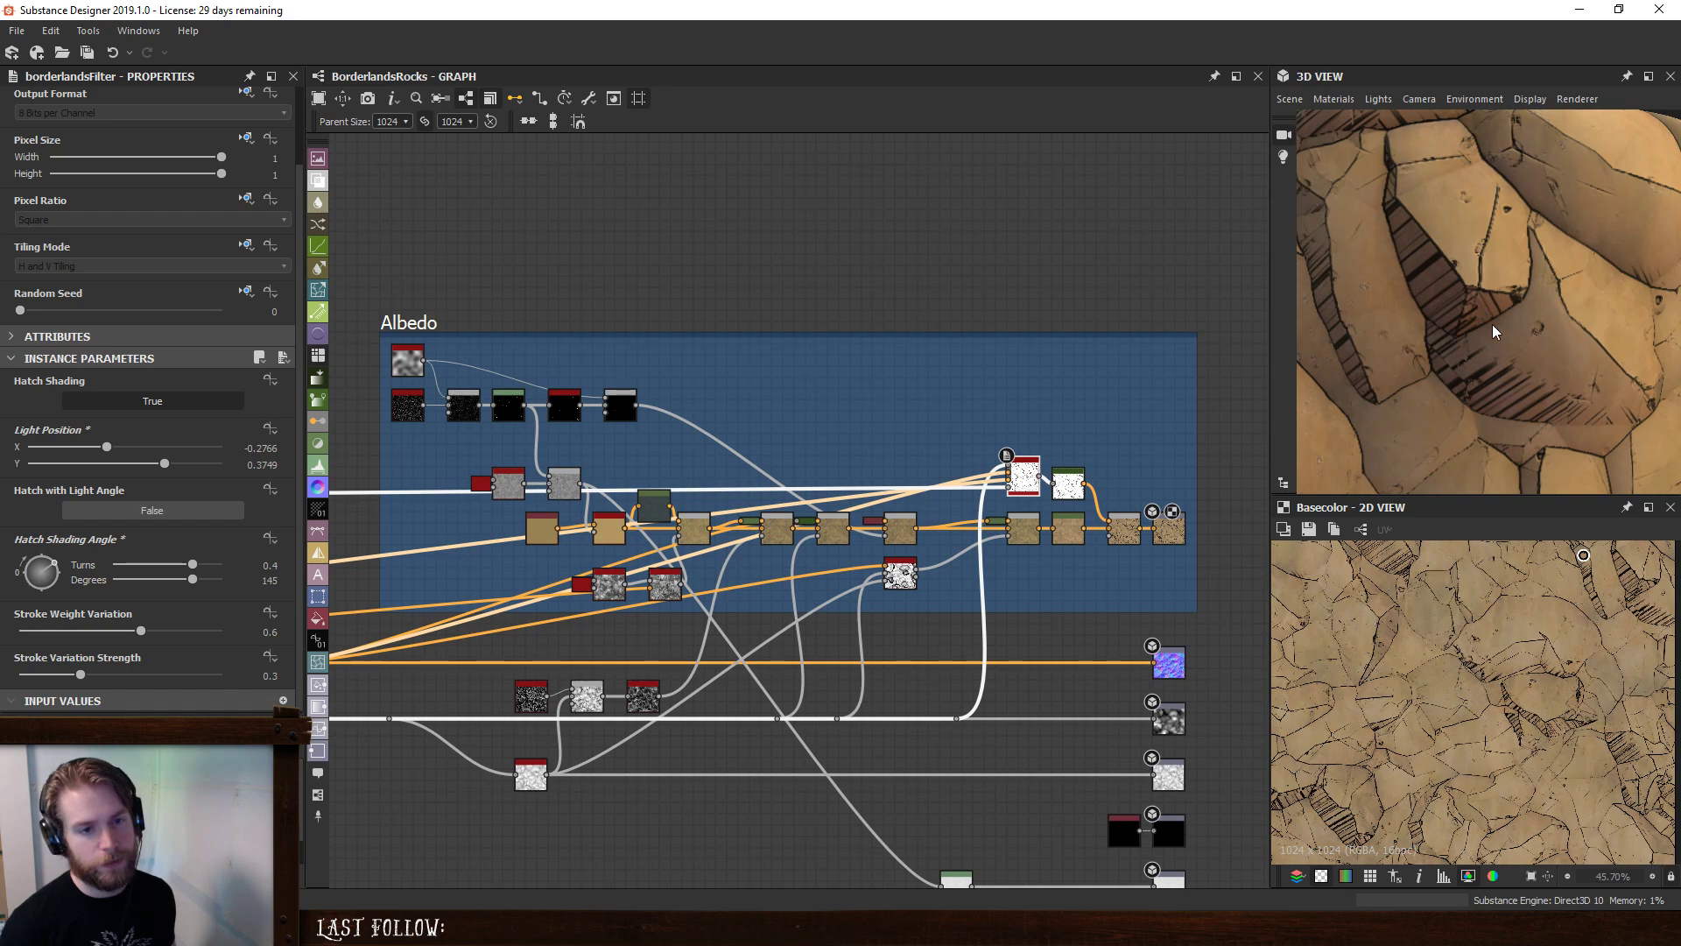
{"action": "mouse_move", "coordinate": [1584, 556]}
{"action": "left_mouse_down"}
{"action": "mouse_move", "coordinate": [1654, 464]}
{"action": "mouse_move", "coordinate": [1662, 403]}
{"action": "mouse_move", "coordinate": [1569, 562]}
{"action": "mouse_move", "coordinate": [1441, 617]}
{"action": "mouse_move", "coordinate": [1519, 630]}
{"action": "mouse_move", "coordinate": [1471, 674]}
{"action": "mouse_move", "coordinate": [1395, 597]}
{"action": "mouse_move", "coordinate": [1519, 536]}
{"action": "mouse_move", "coordinate": [1646, 608]}
{"action": "mouse_move", "coordinate": [1615, 527]}
{"action": "mouse_move", "coordinate": [1593, 565]}
{"action": "mouse_move", "coordinate": [1605, 665]}
{"action": "mouse_move", "coordinate": [1536, 705]}
{"action": "left_mouse_up"}
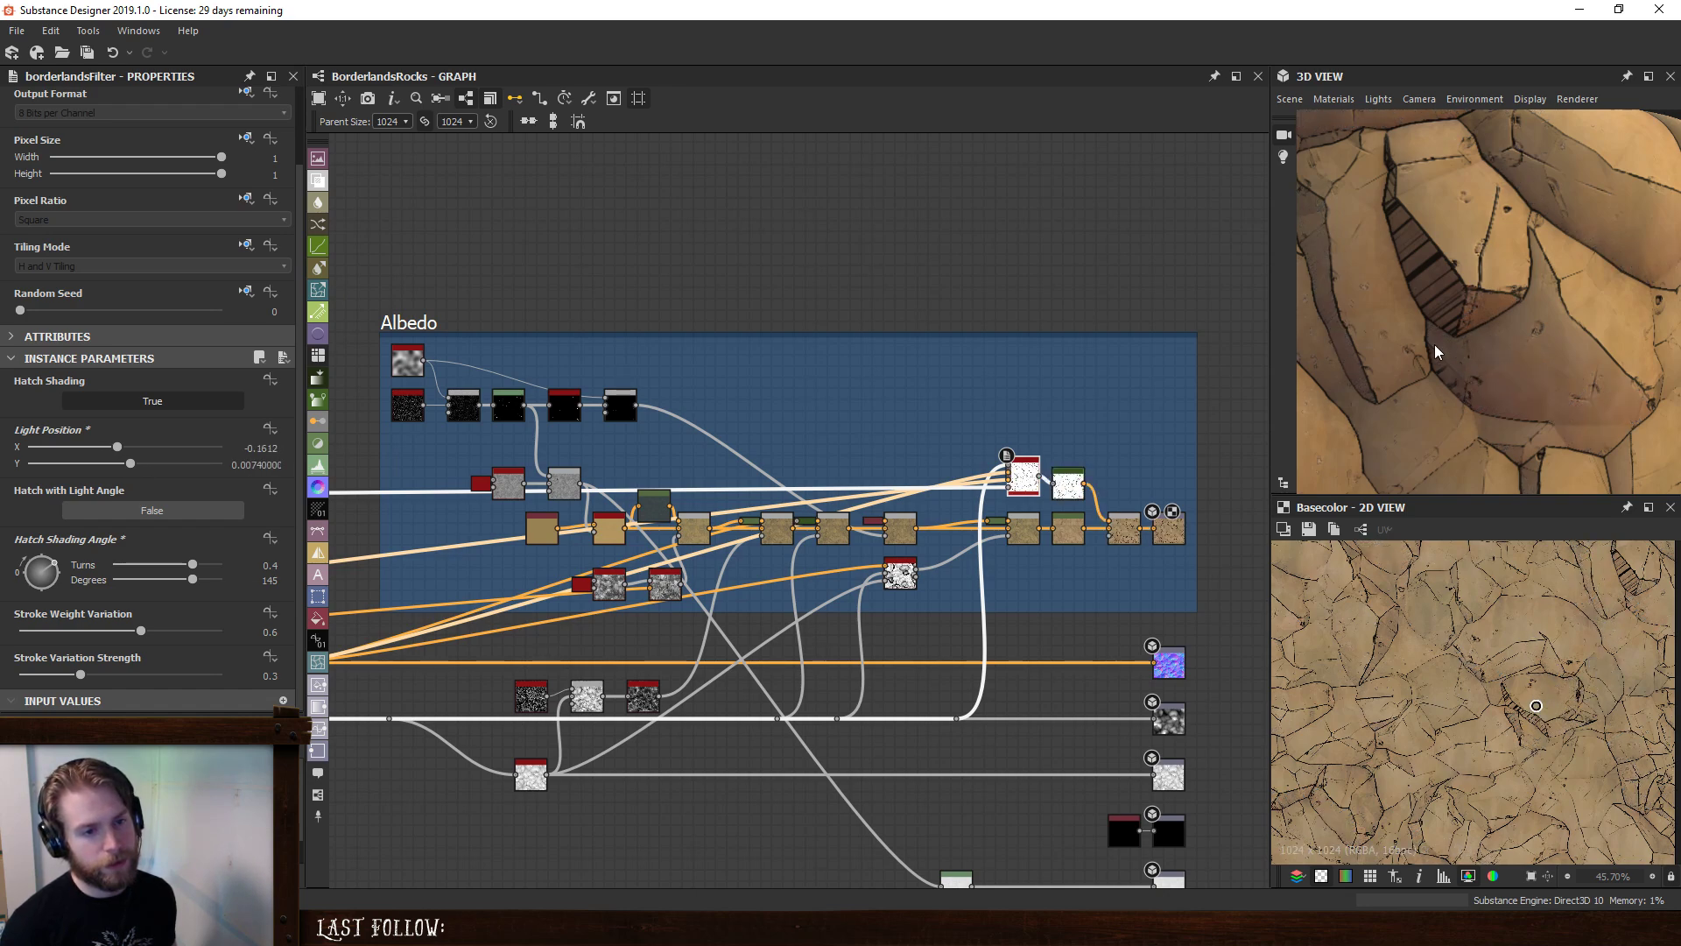
- Try moving the light position to about X 0.59, Y 1.26, inspect the hatching across the rocks, and undo the change
{"action": "mouse_move", "coordinate": [1536, 707]}
{"action": "left_mouse_down"}
{"action": "mouse_move", "coordinate": [1558, 648]}
{"action": "mouse_move", "coordinate": [1403, 617]}
{"action": "mouse_move", "coordinate": [1339, 630]}
{"action": "mouse_move", "coordinate": [1310, 541]}
{"action": "left_mouse_up"}
{"action": "left_click_drag", "start_coordinate": [1297, 481], "coordinate": [1235, 201]}
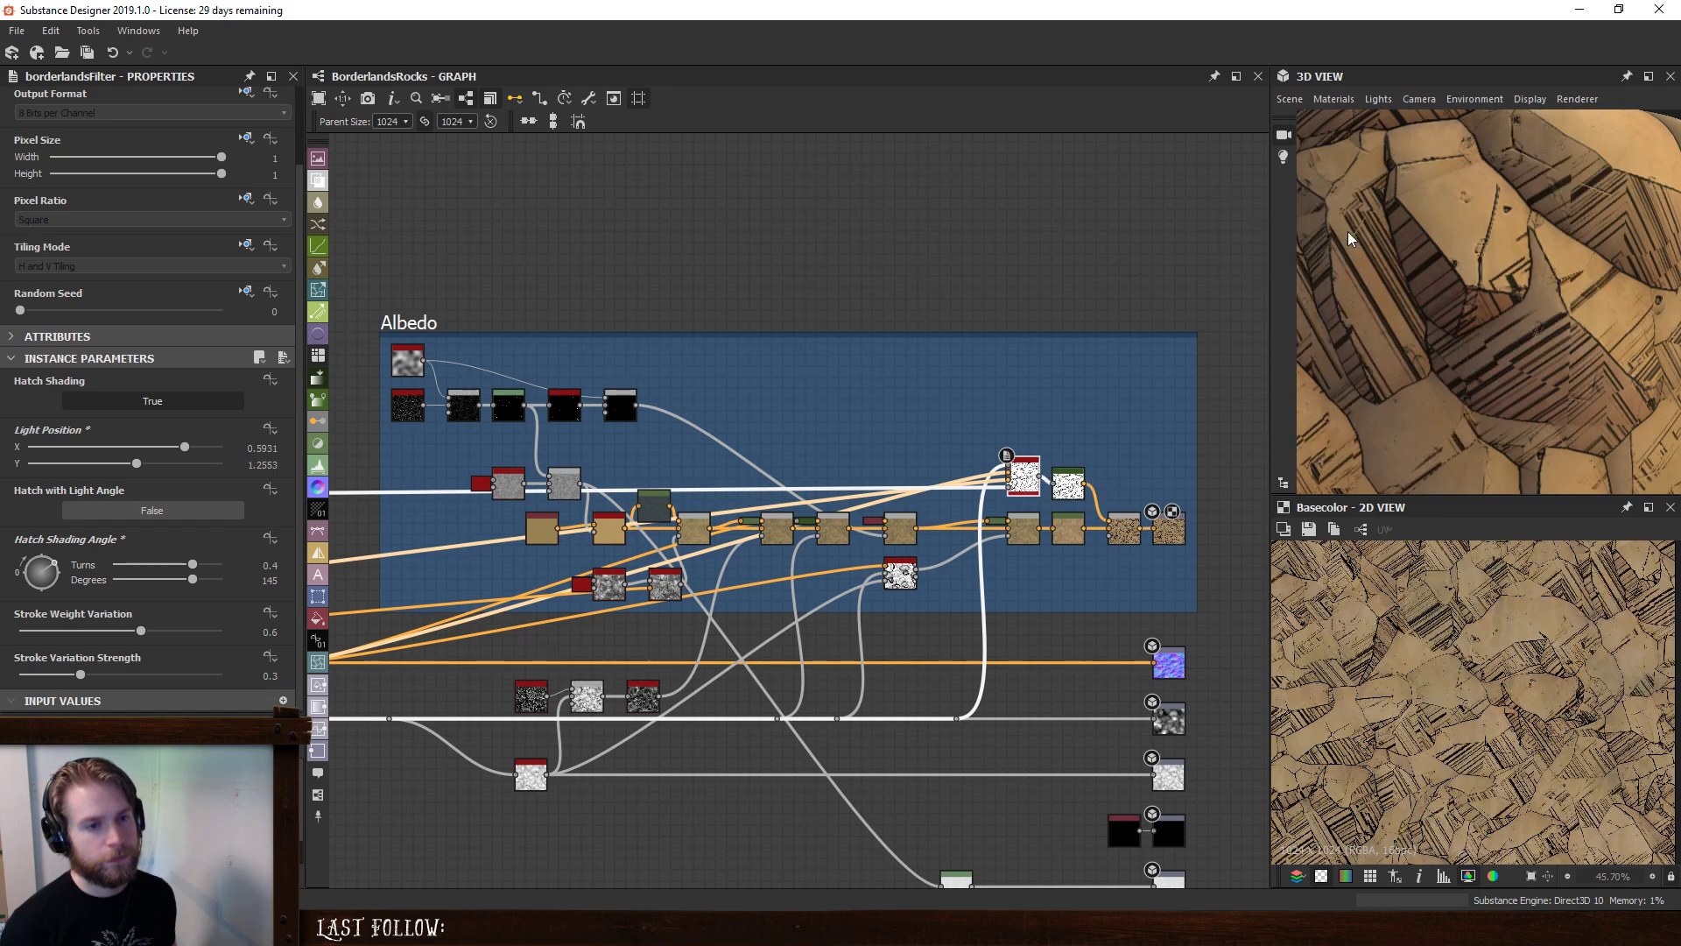
{"action": "scroll", "coordinate": [1395, 270], "scroll_direction": "down", "scroll_amount": 5}
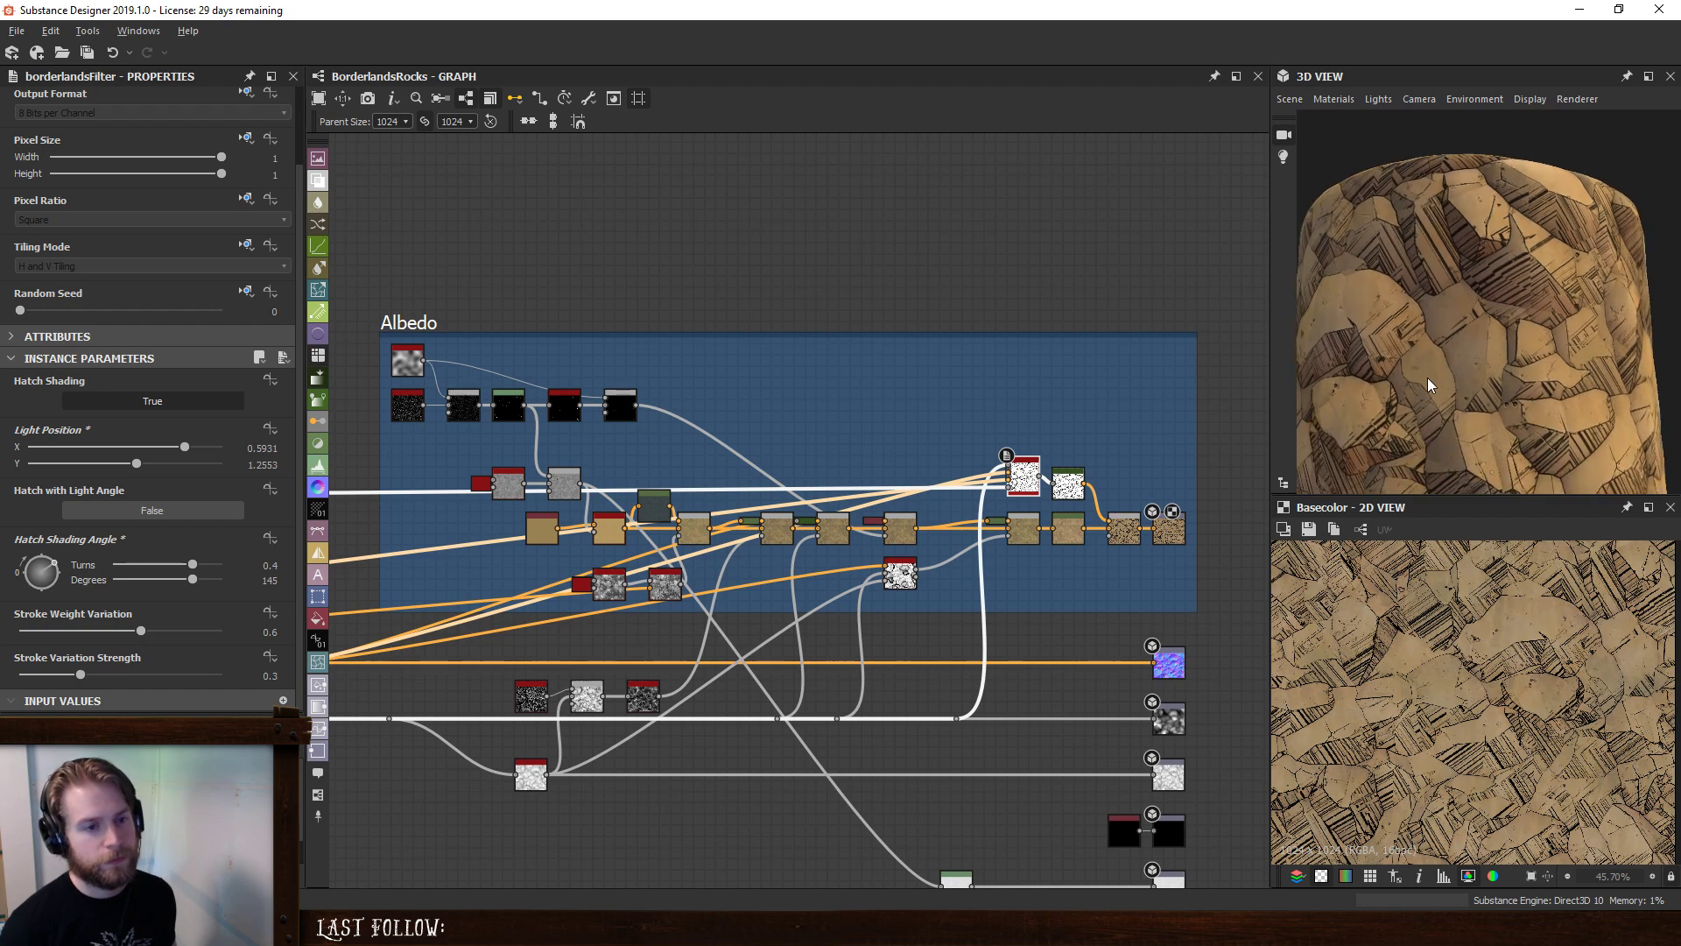
{"action": "scroll", "coordinate": [1462, 342], "scroll_direction": "up", "scroll_amount": 5}
{"action": "scroll", "coordinate": [1564, 373], "scroll_direction": "up", "scroll_amount": 2}
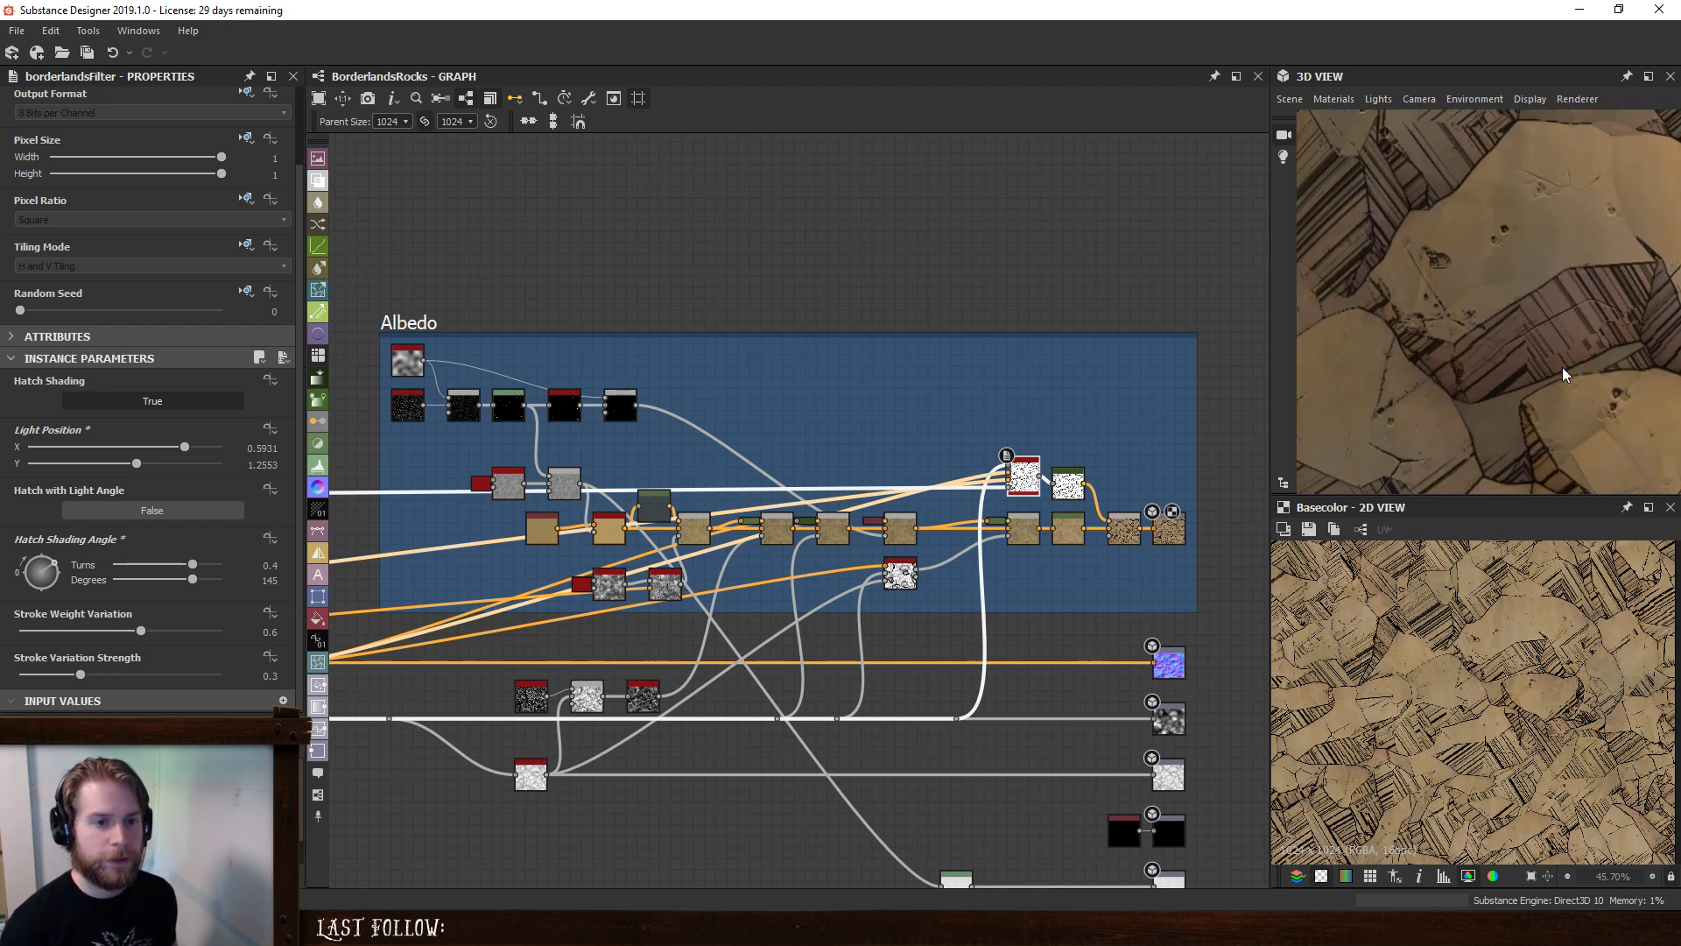
{"action": "scroll", "coordinate": [1452, 266], "scroll_direction": "down", "scroll_amount": 4}
{"action": "left_click_drag", "start_coordinate": [1485, 320], "coordinate": [1514, 350]}
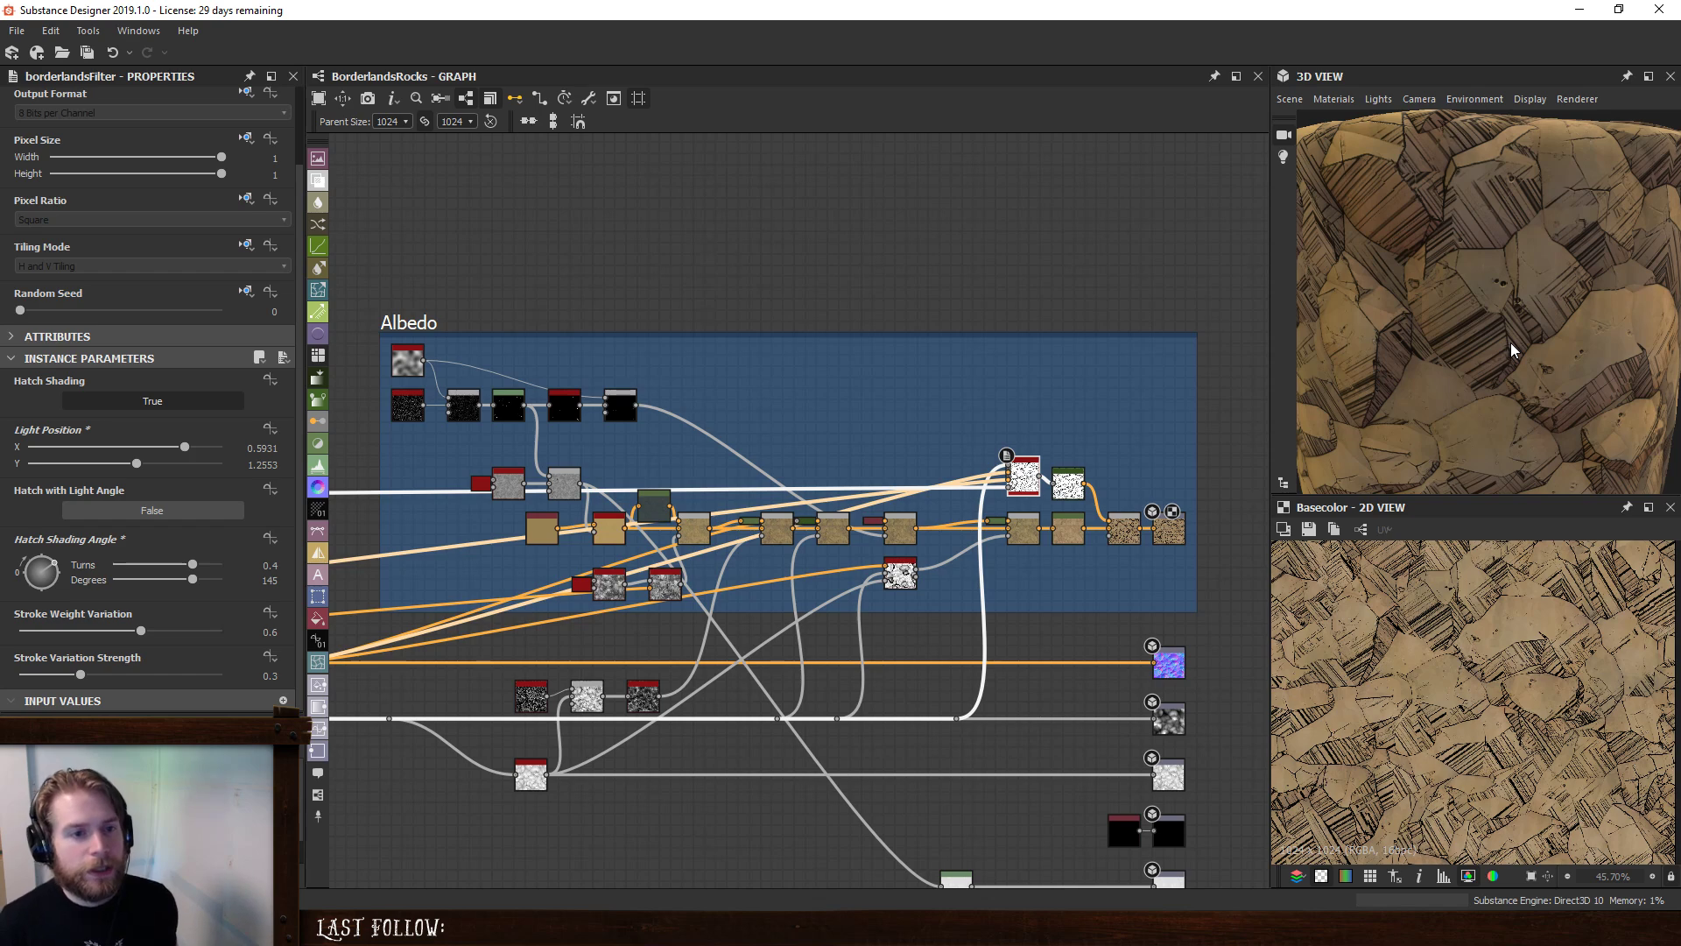
{"action": "key", "text": "ctrl+z"}
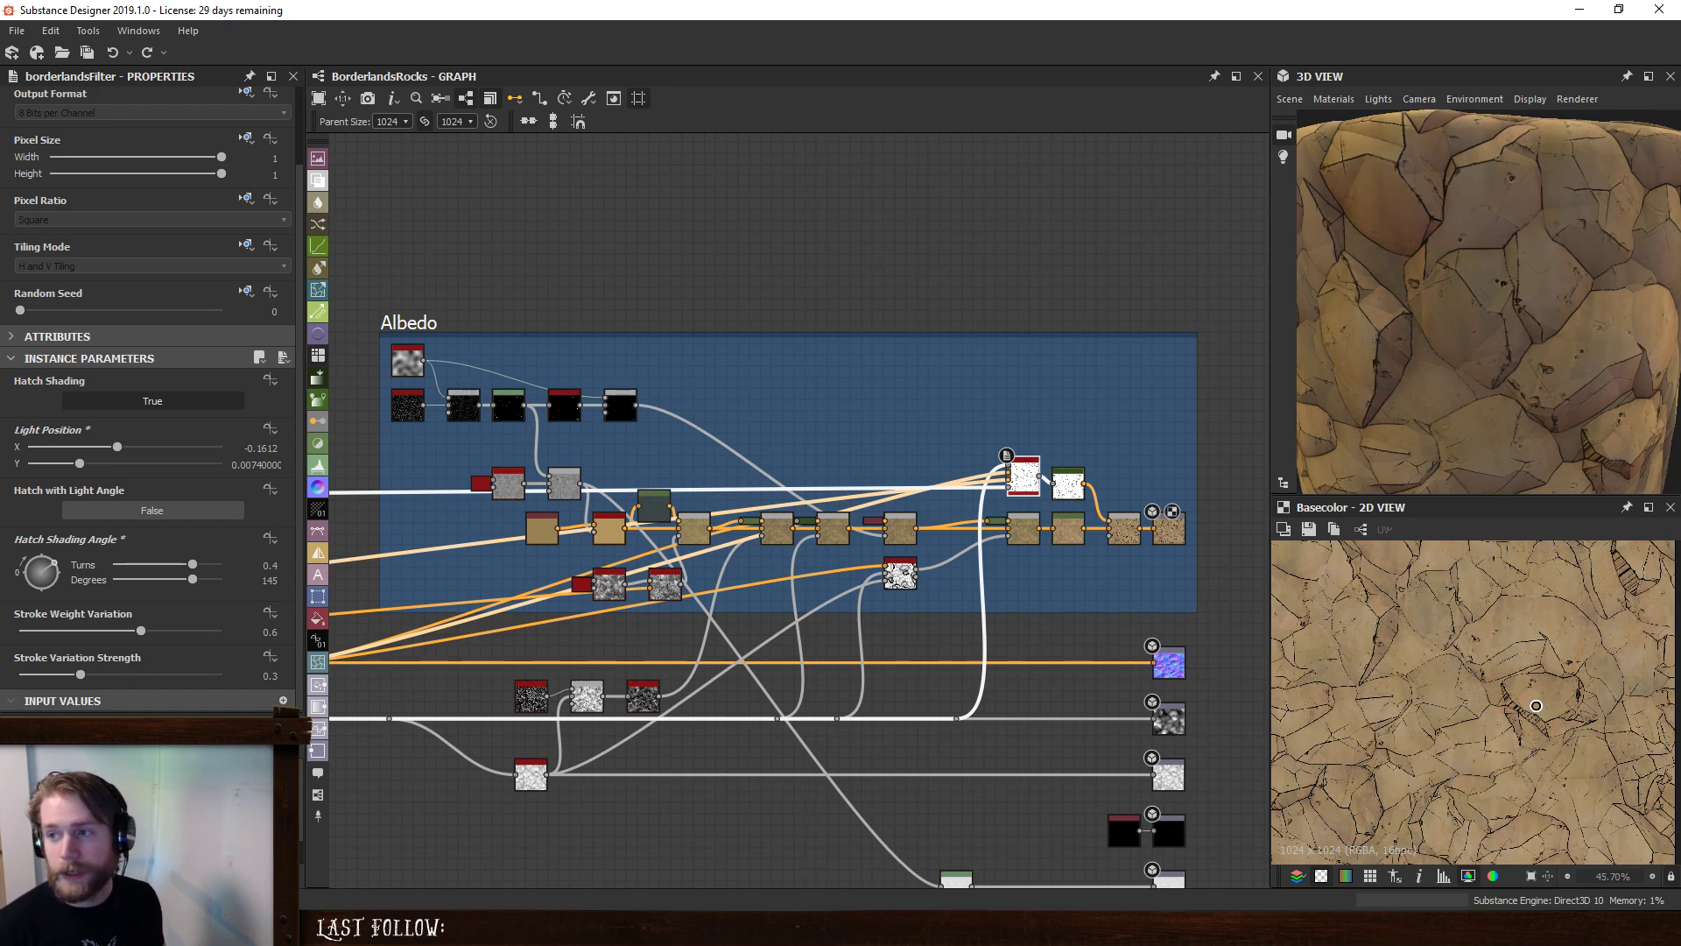
- Switch to the browser, examine the grass and dirt blocks in the Minecraft Beta 1.4 image up close, and close the window
{"action": "left_click_drag", "start_coordinate": [1680, 167], "coordinate": [963, 87]}
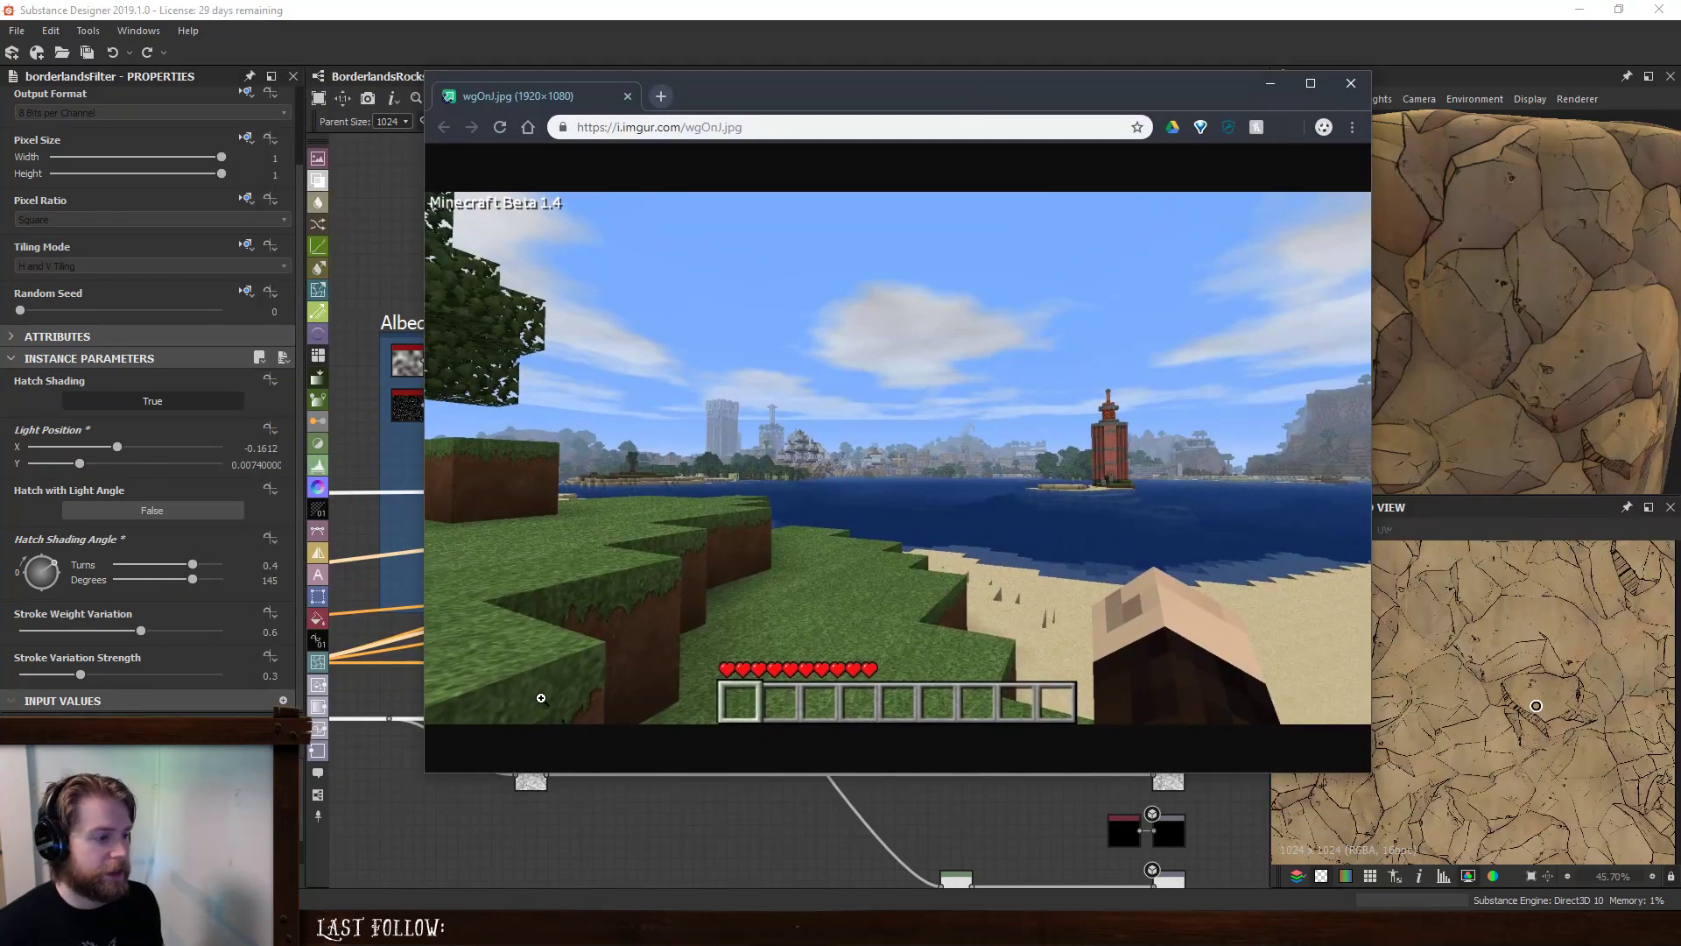
{"action": "left_click", "coordinate": [621, 601]}
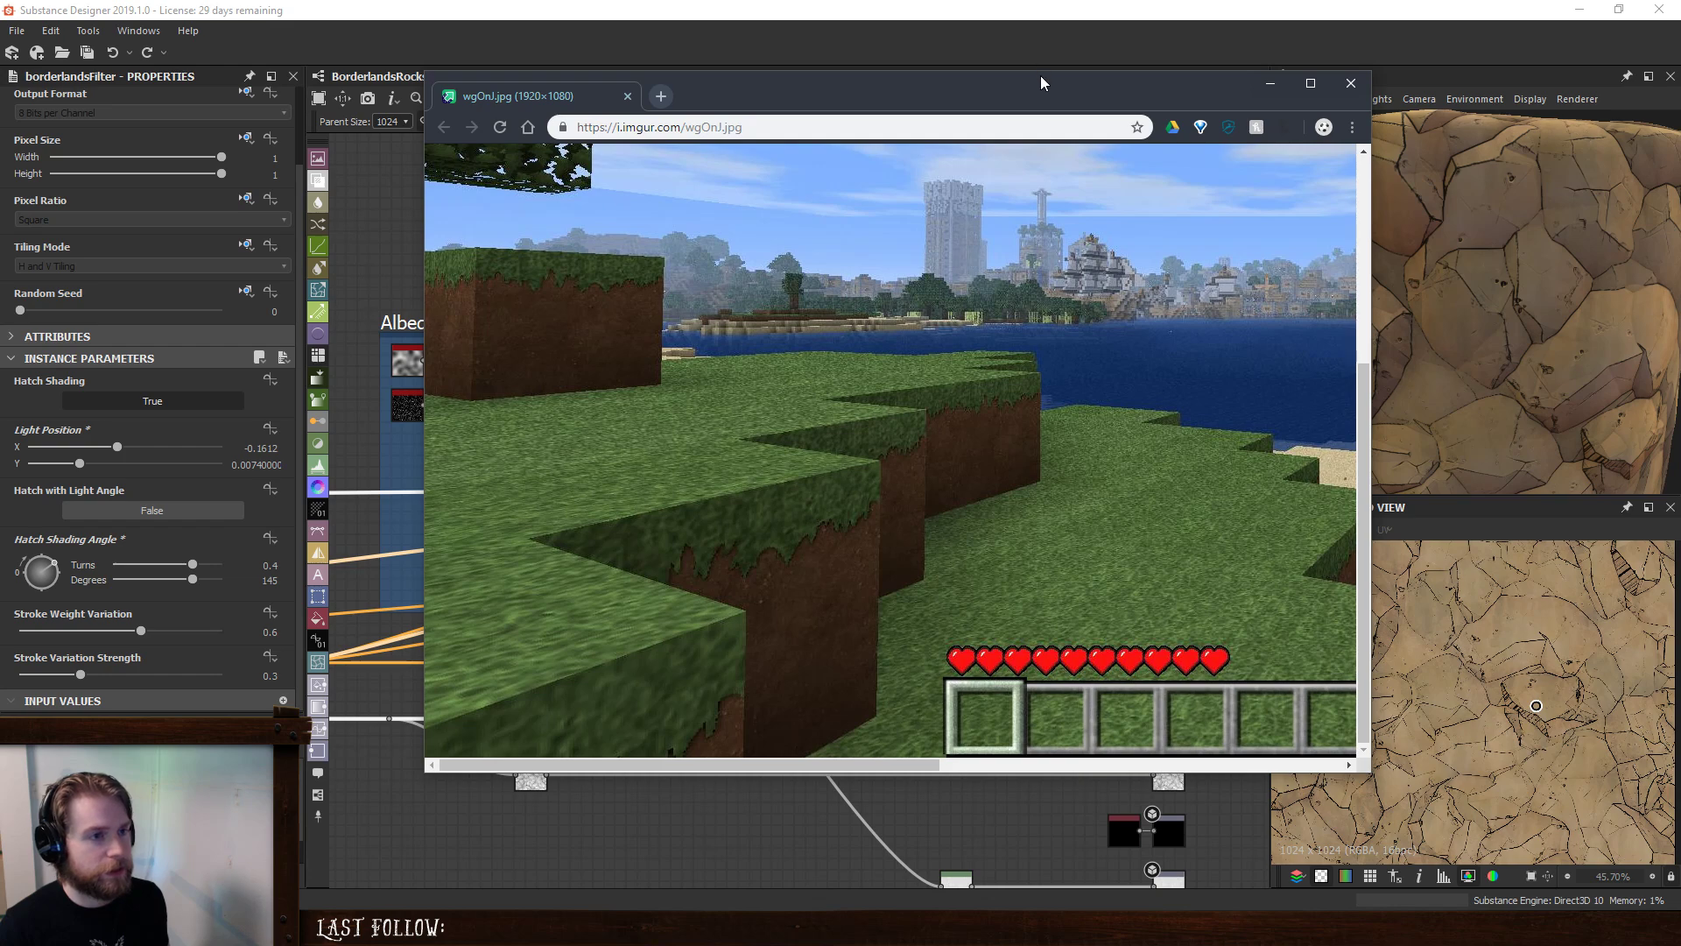
{"action": "left_click", "coordinate": [1351, 83]}
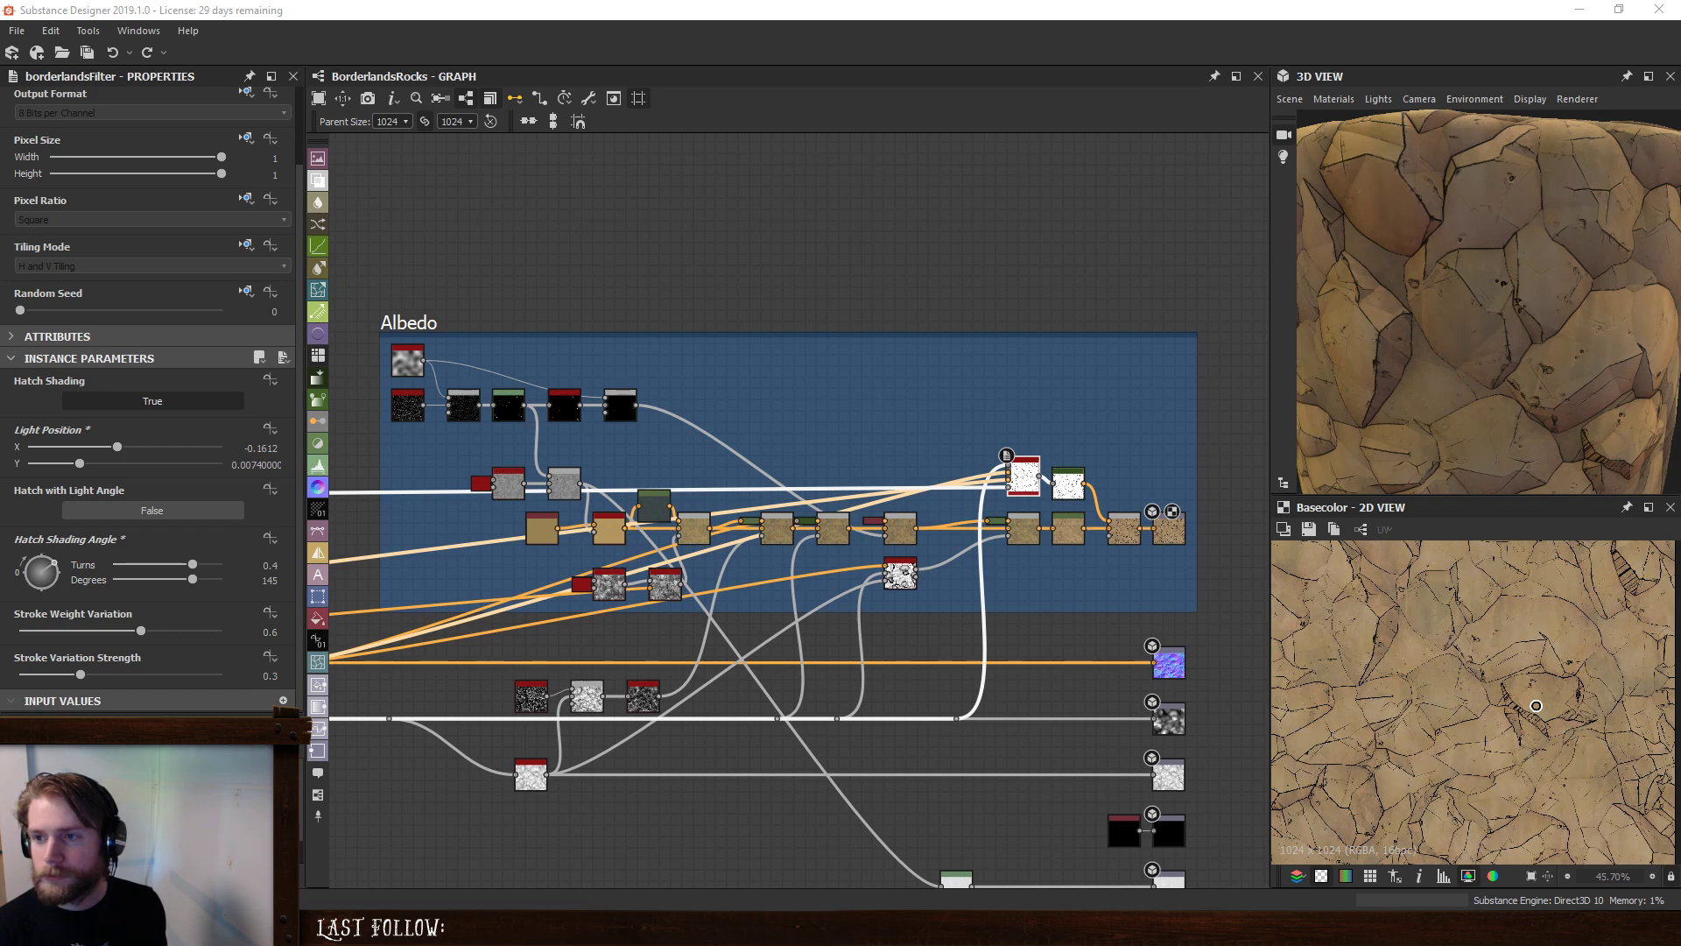
- Examine the trees, dirt and sand blocks in the second Minecraft screenshot up close, and move its browser window away
{"action": "key", "text": "alt+Tab"}
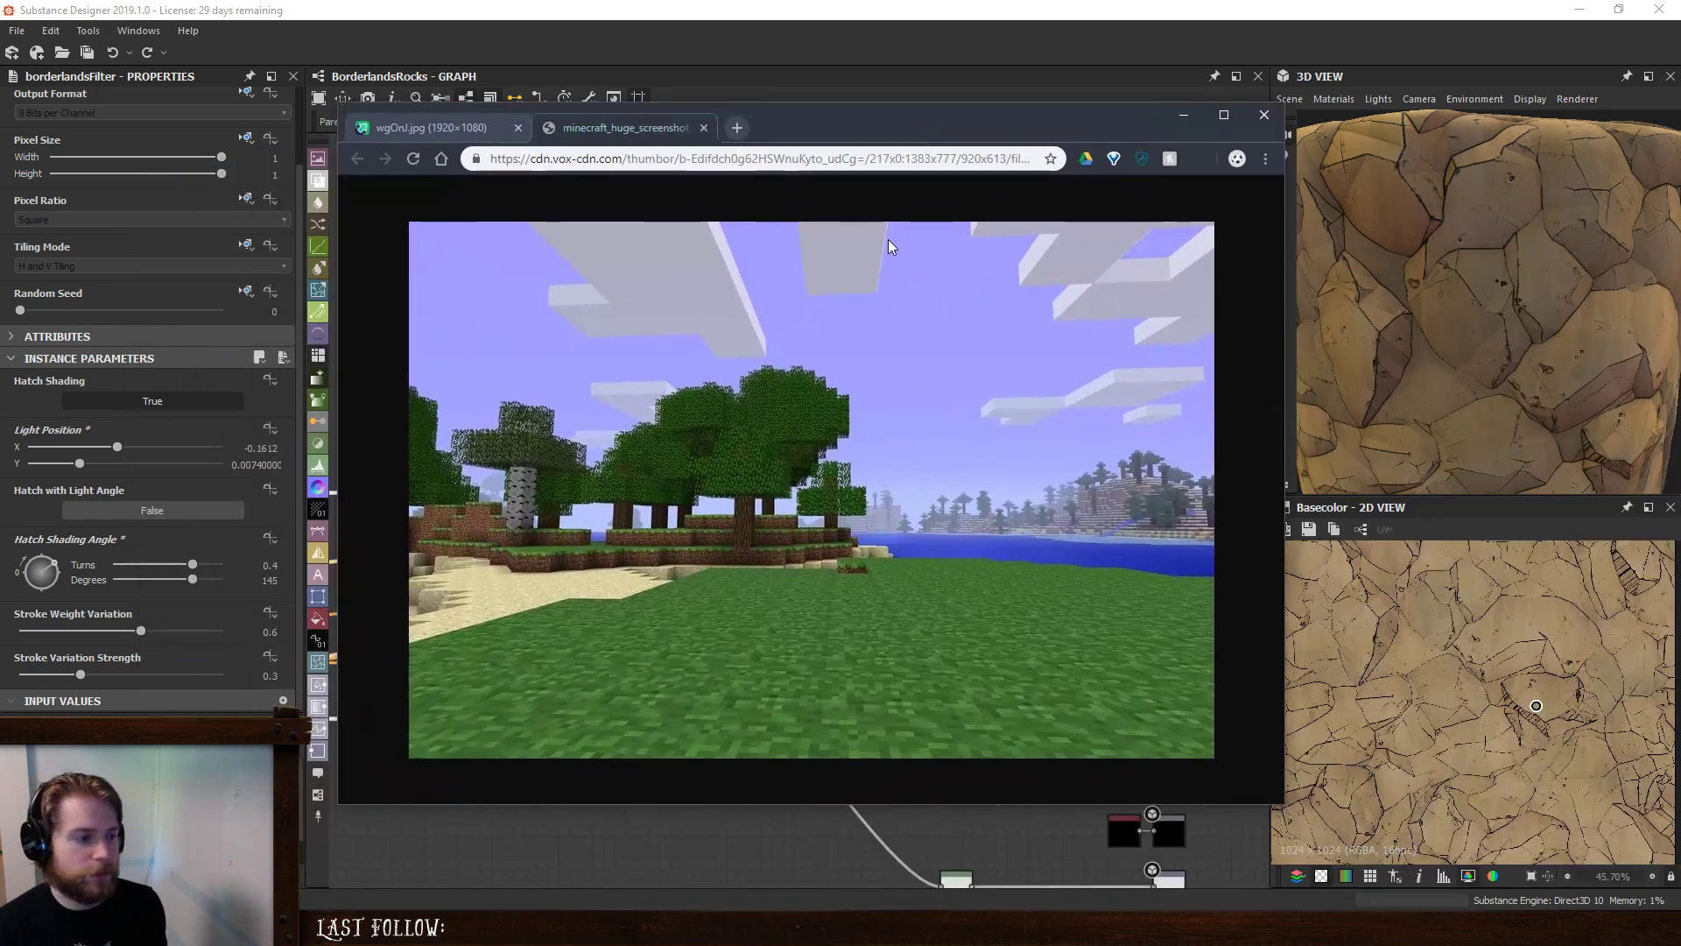
{"action": "scroll", "coordinate": [739, 628], "scroll_direction": "up", "scroll_amount": 4, "text": "ctrl"}
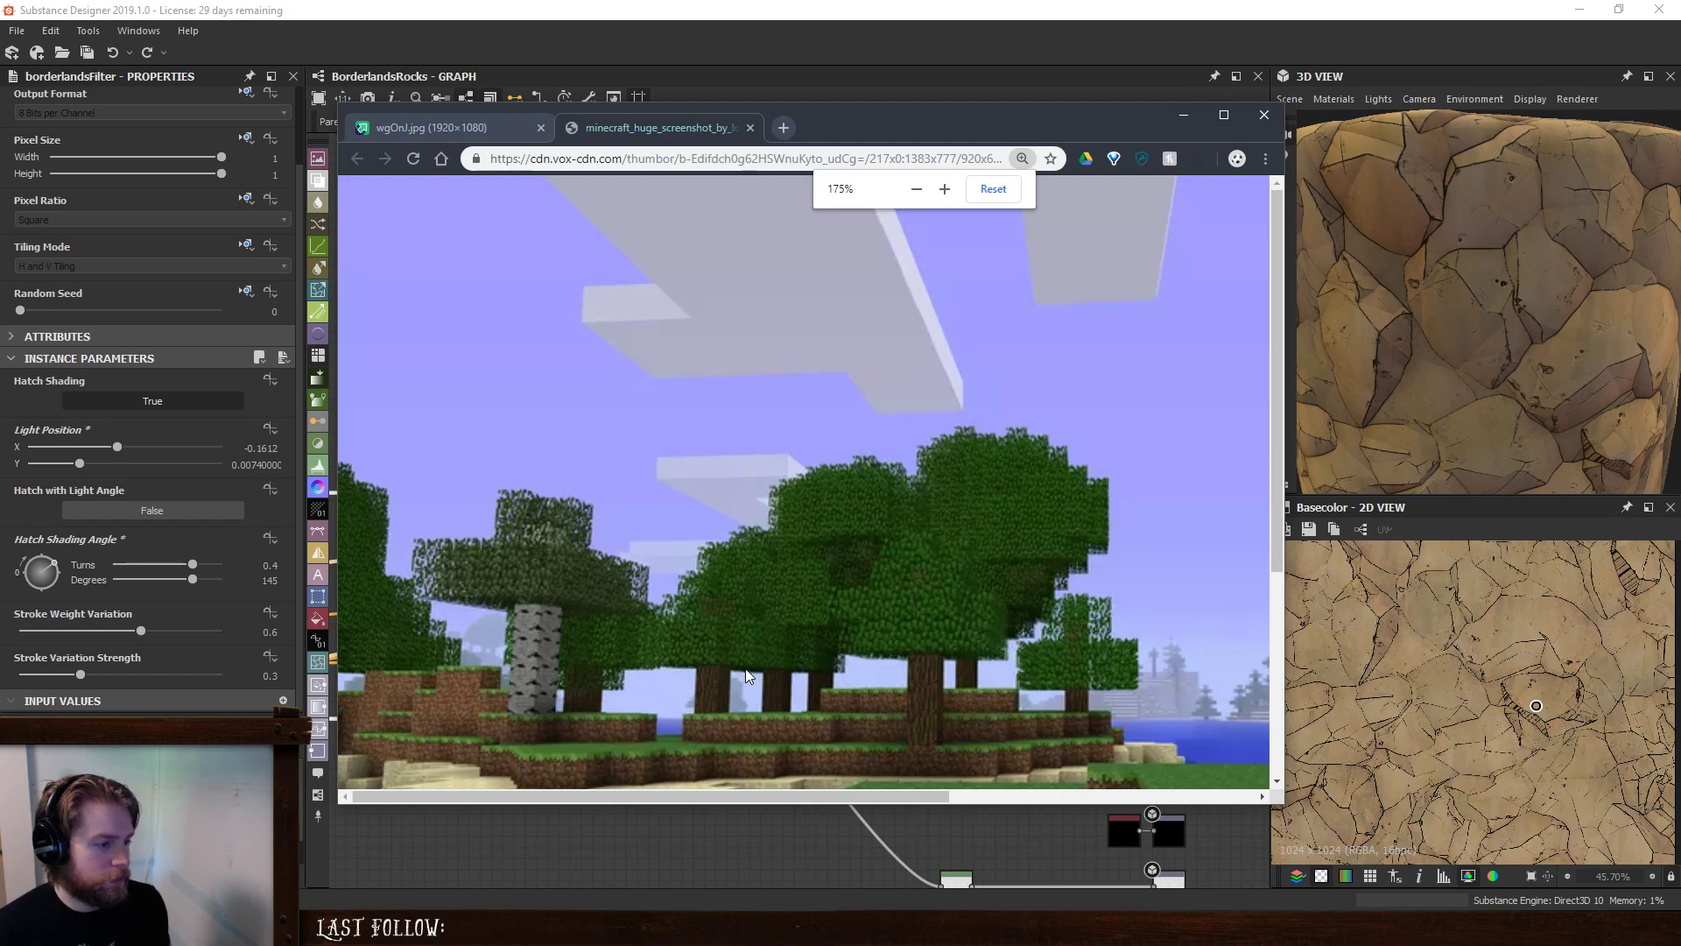
{"action": "scroll", "coordinate": [481, 759], "scroll_direction": "up", "scroll_amount": 3, "text": "ctrl"}
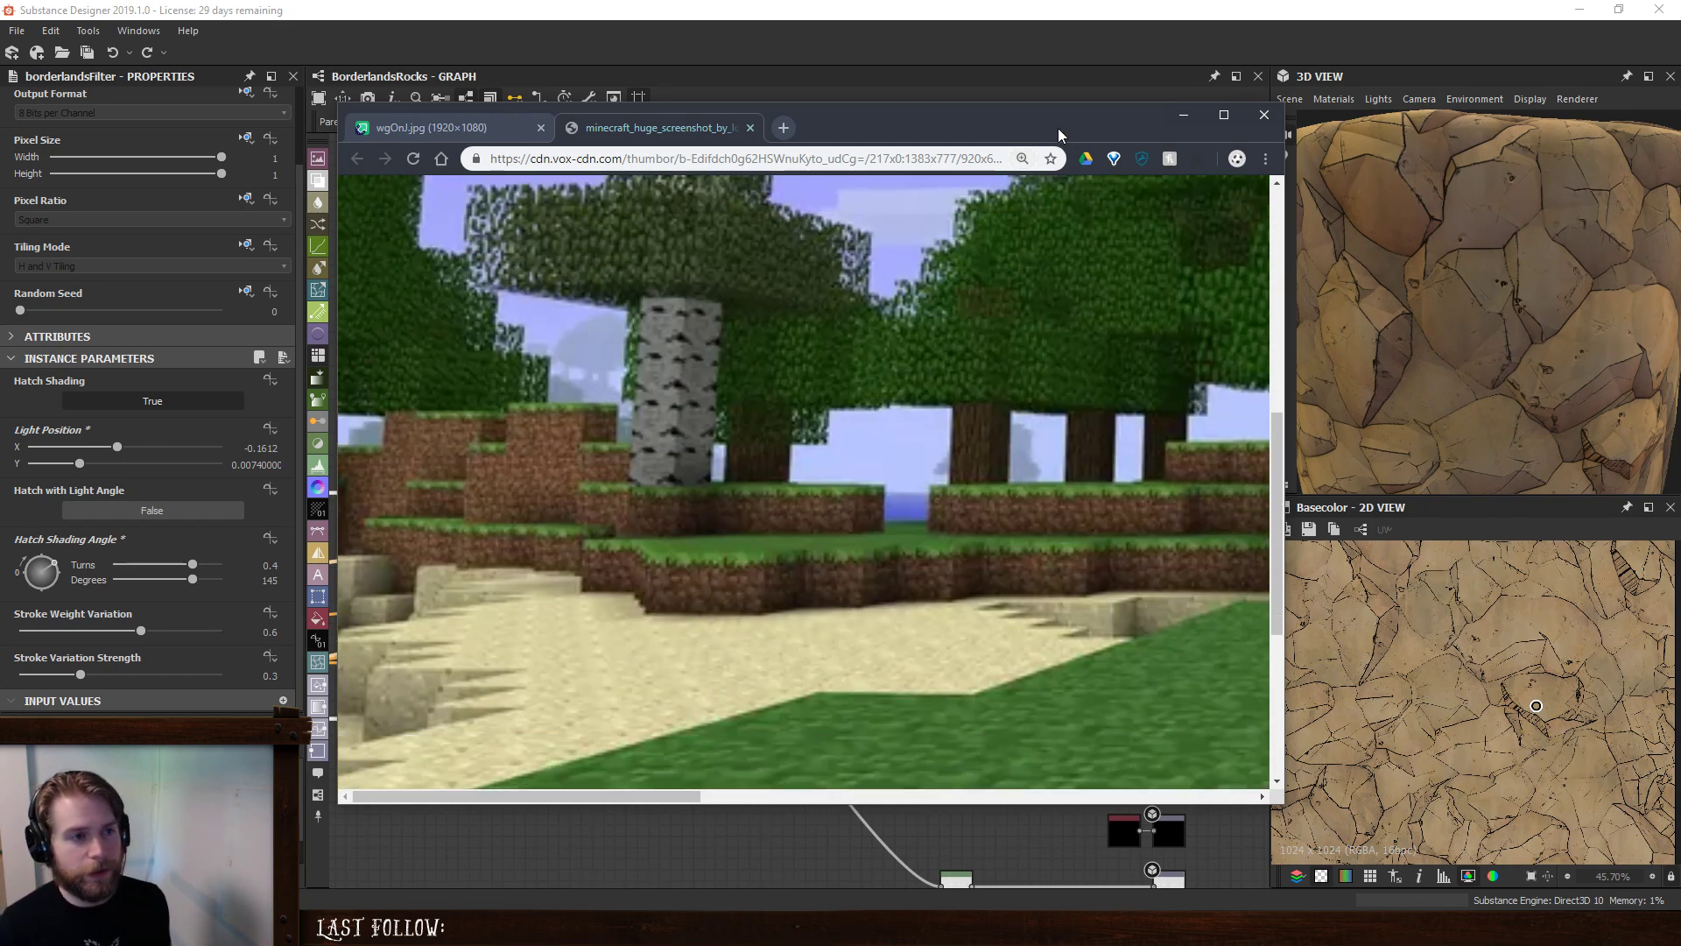
{"action": "left_click_drag", "start_coordinate": [1032, 122], "coordinate": [1680, 107]}
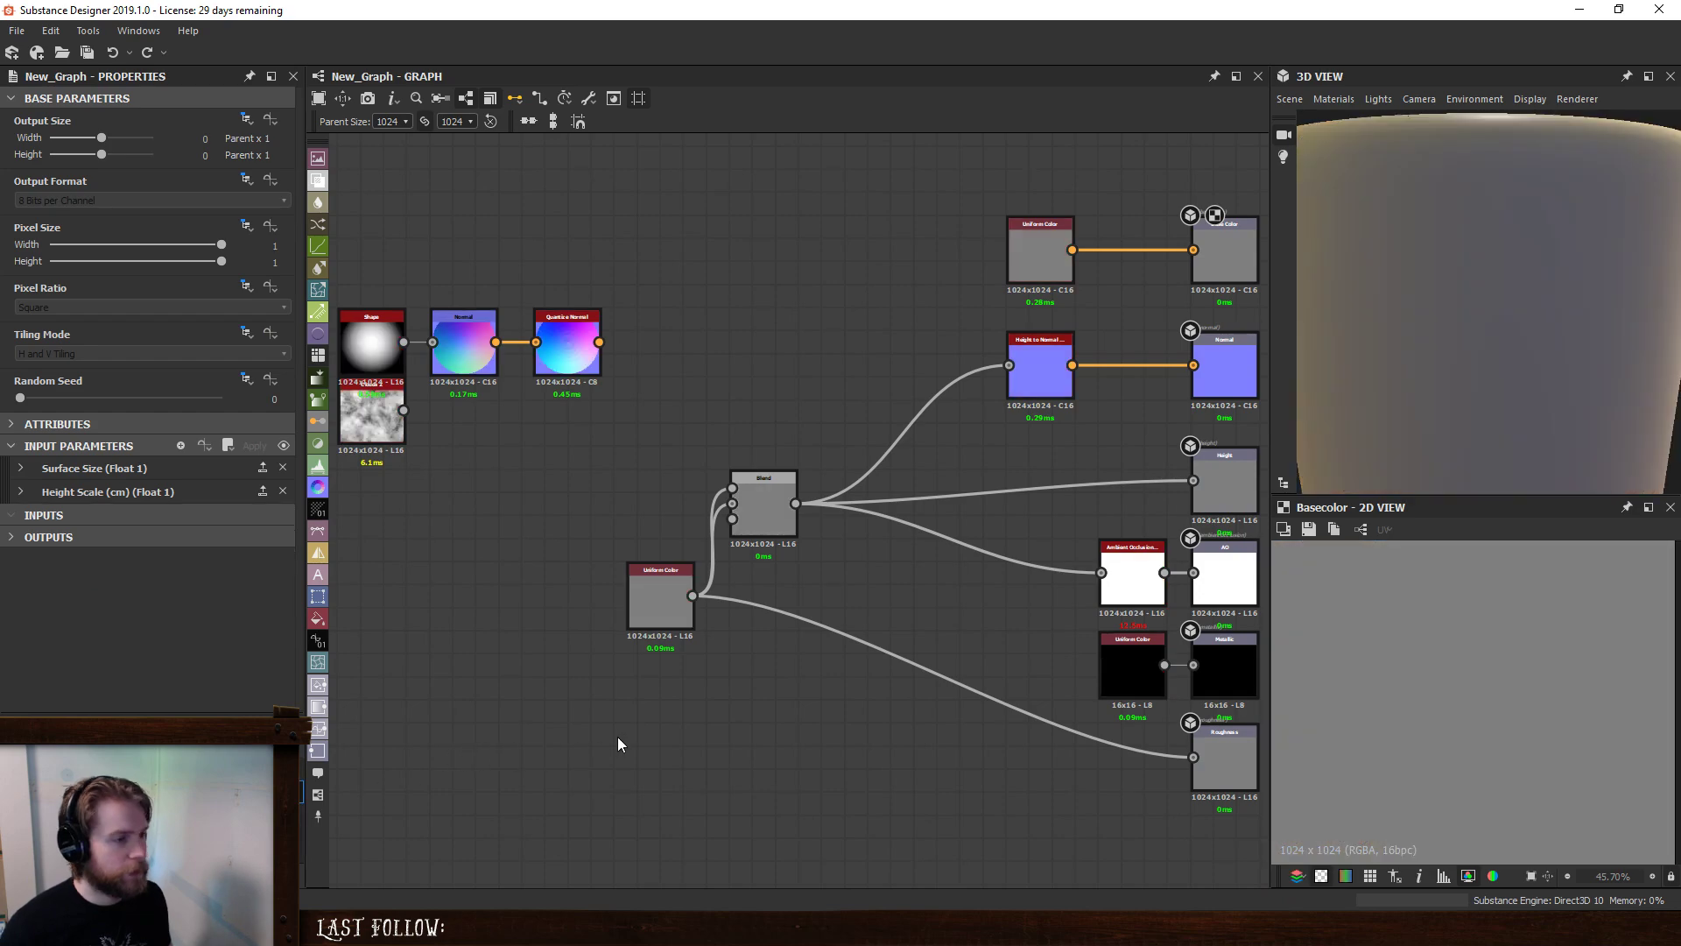
- Delete the Shape, Clouds 2, Normal and Quantize Normal test nodes from New_Graph
{"action": "scroll", "coordinate": [618, 737], "scroll_direction": "down", "scroll_amount": 2}
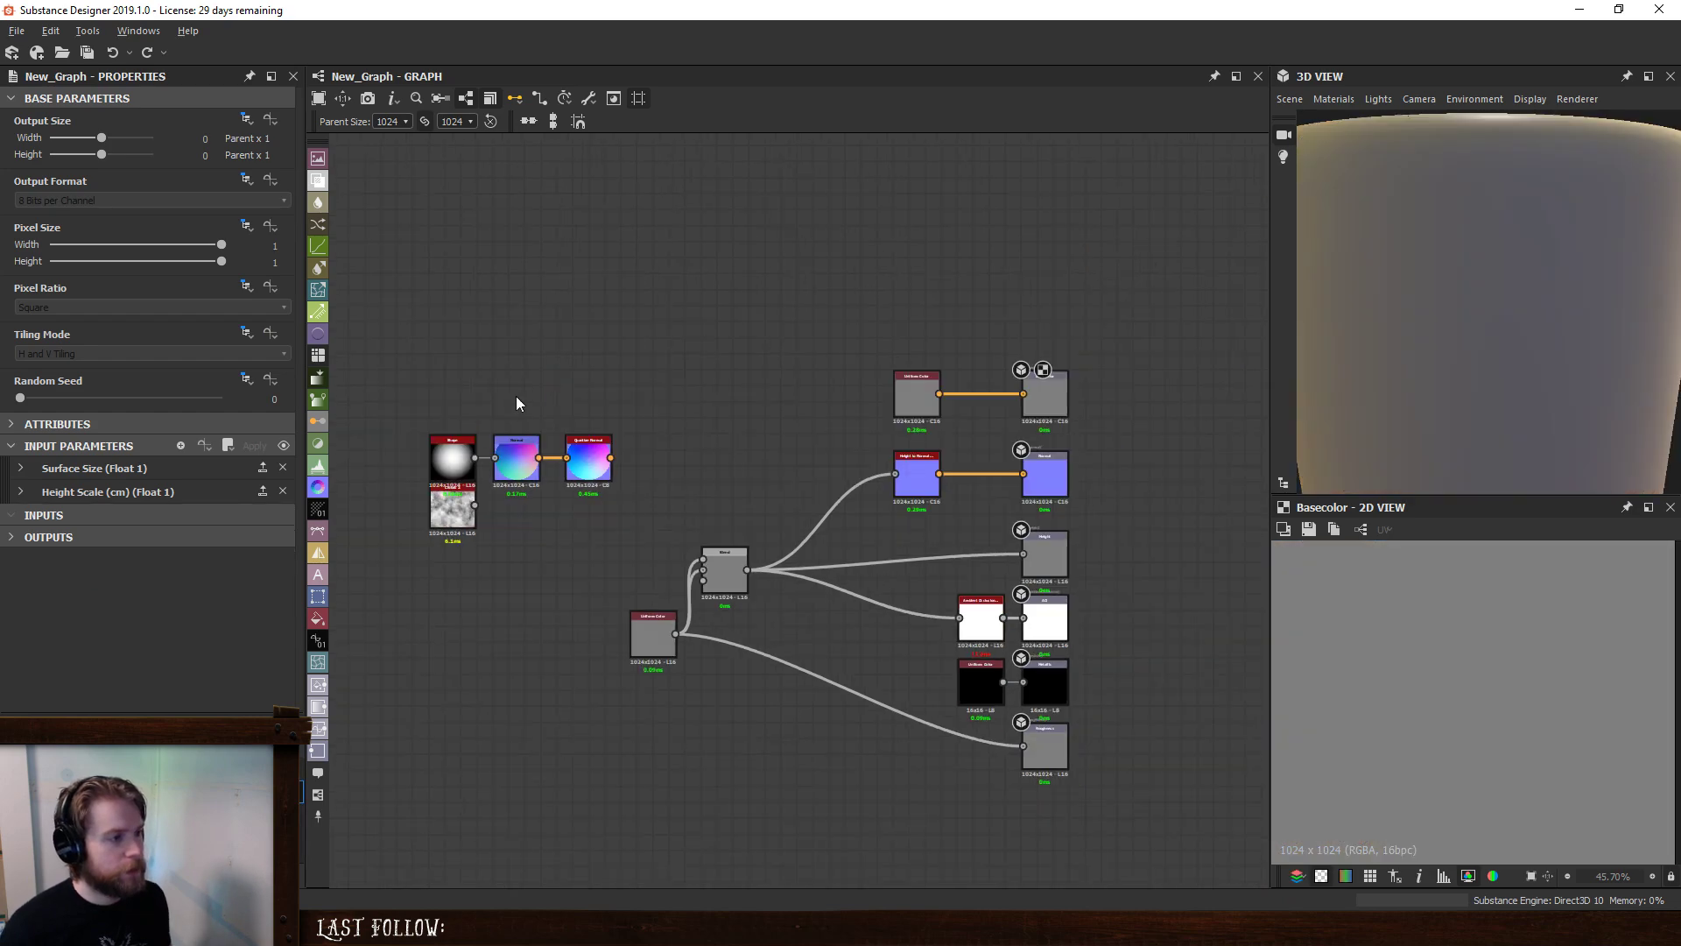
{"action": "middle_click_drag", "start_coordinate": [516, 395], "coordinate": [648, 512]}
{"action": "left_click_drag", "start_coordinate": [466, 425], "coordinate": [745, 672]}
{"action": "key", "text": "Delete"}
{"action": "middle_click_drag", "start_coordinate": [733, 671], "coordinate": [728, 544]}
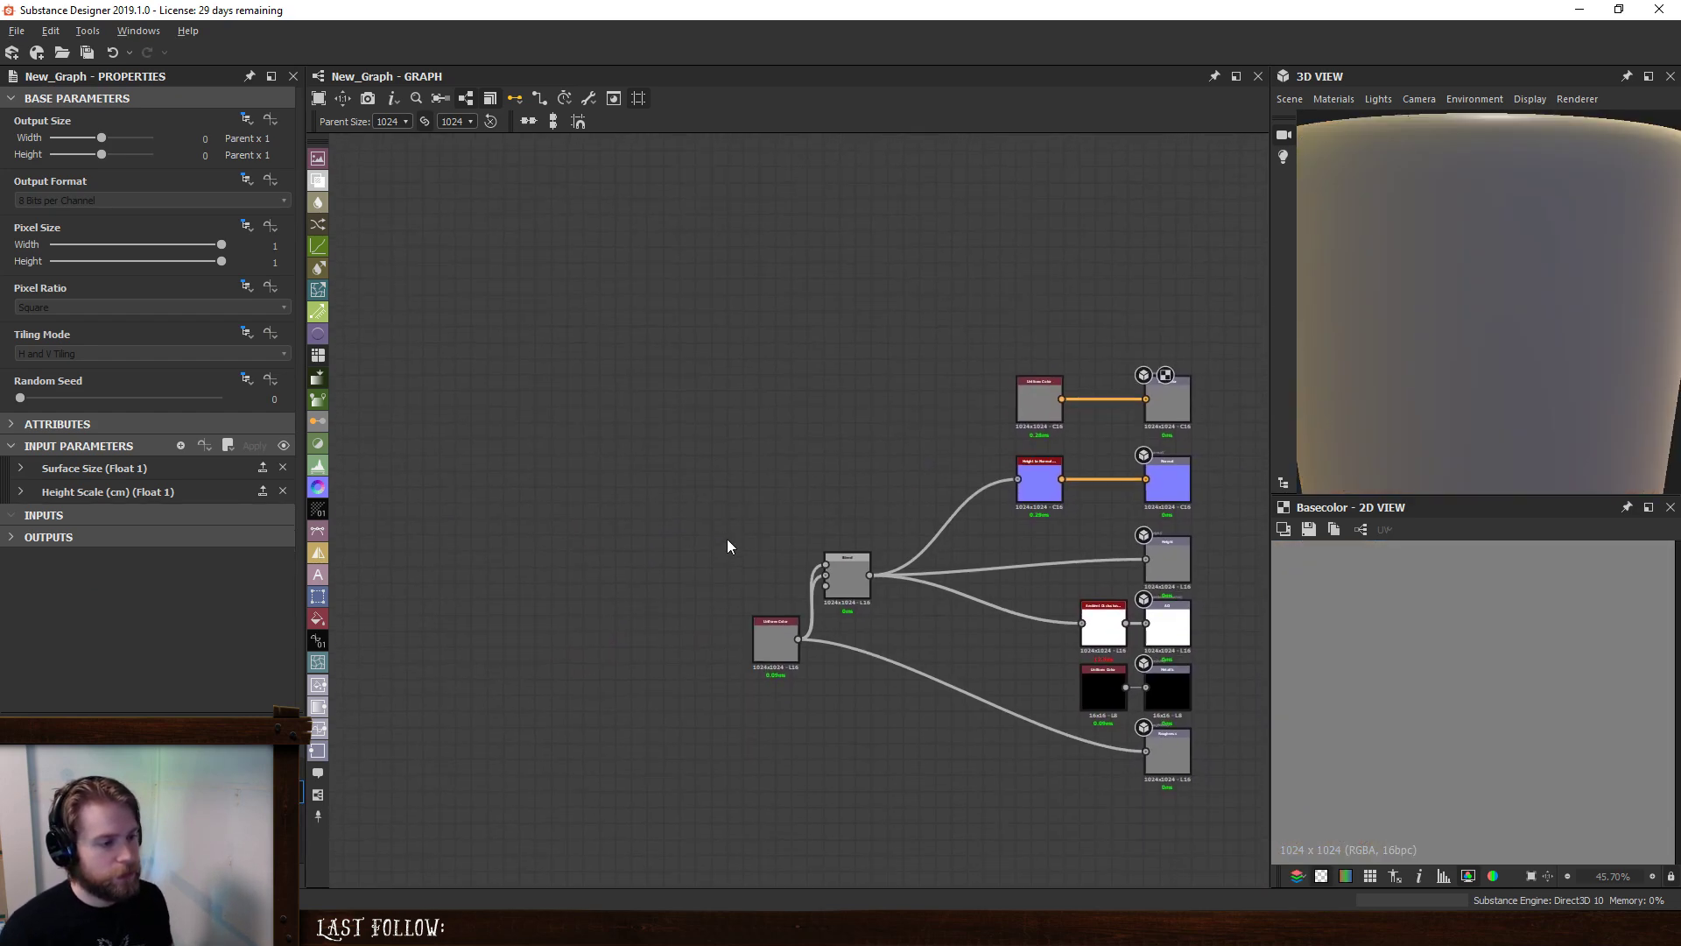
{"action": "key", "text": "space"}
{"action": "type", "text": "fx"}
{"action": "key", "text": "Escape"}
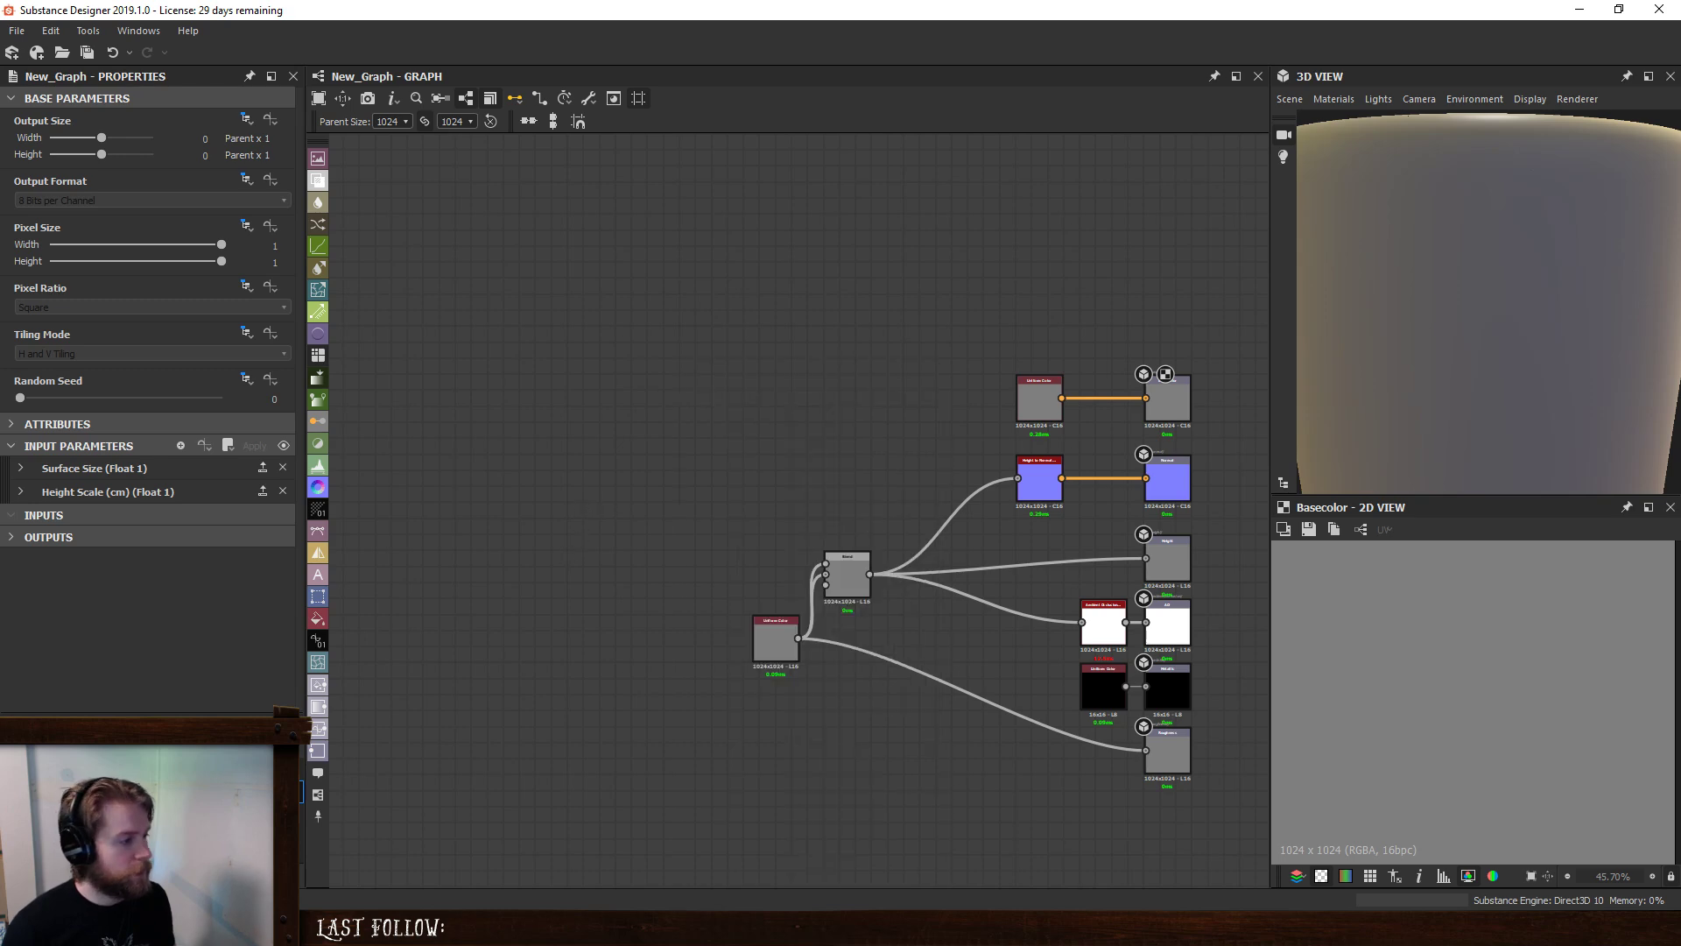
- Create a new Substance graph in the package from the Empty template
{"action": "right_click", "coordinate": [80, 767]}
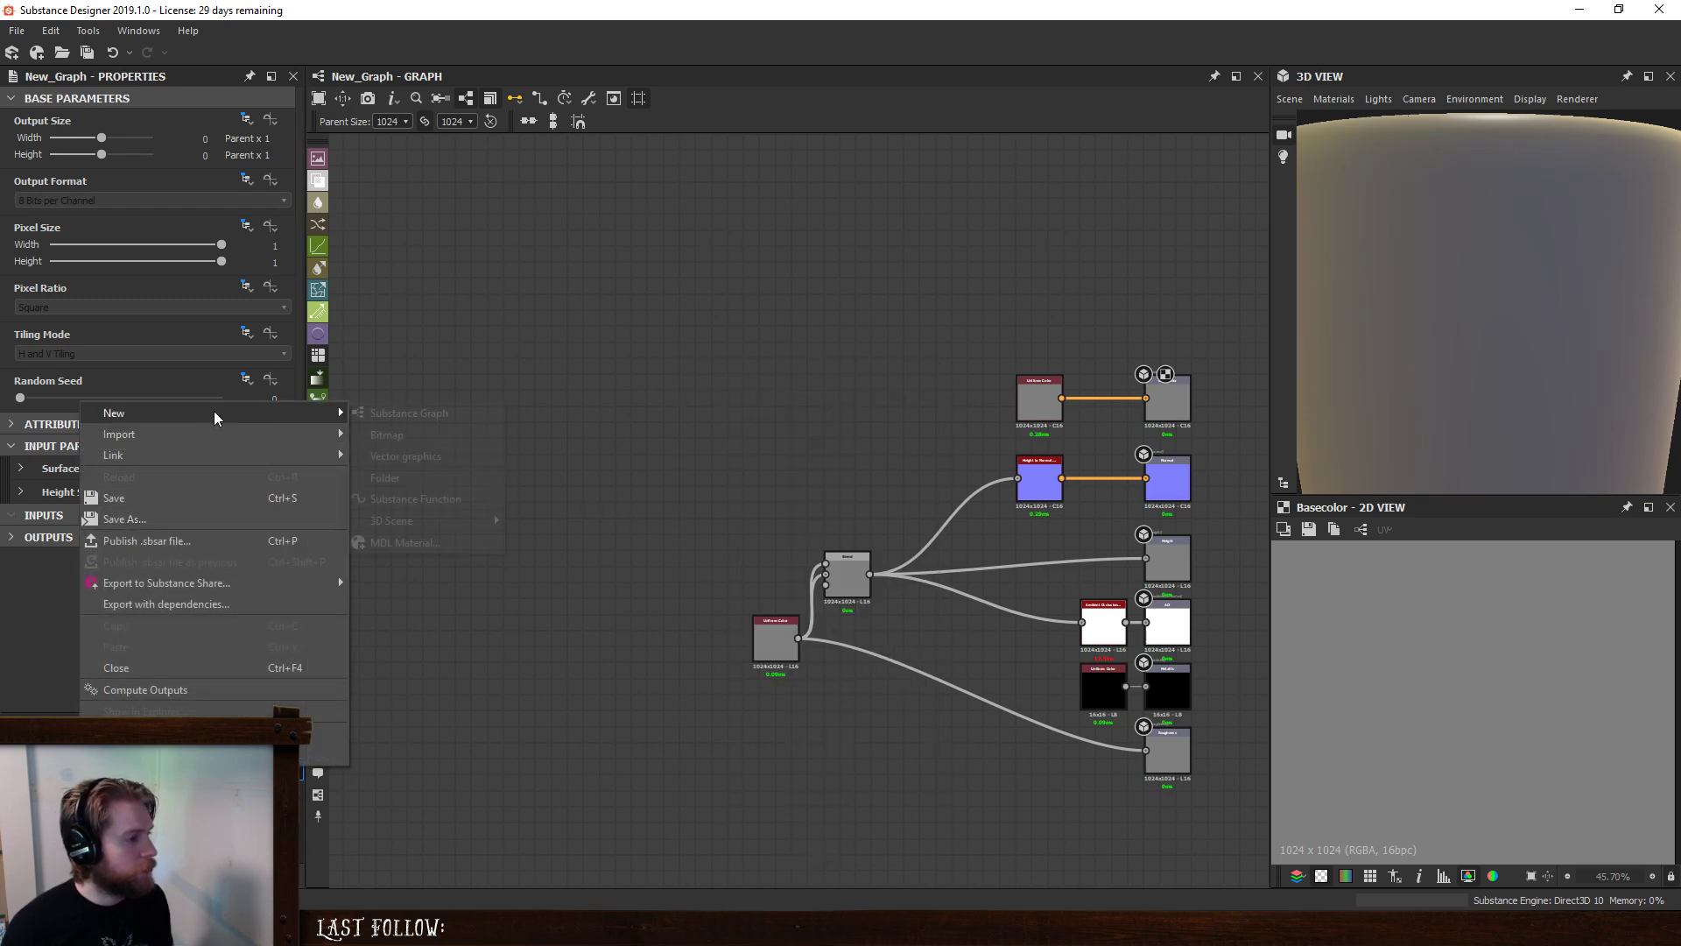
{"action": "mouse_move", "coordinate": [217, 414]}
{"action": "left_click", "coordinate": [405, 410]}
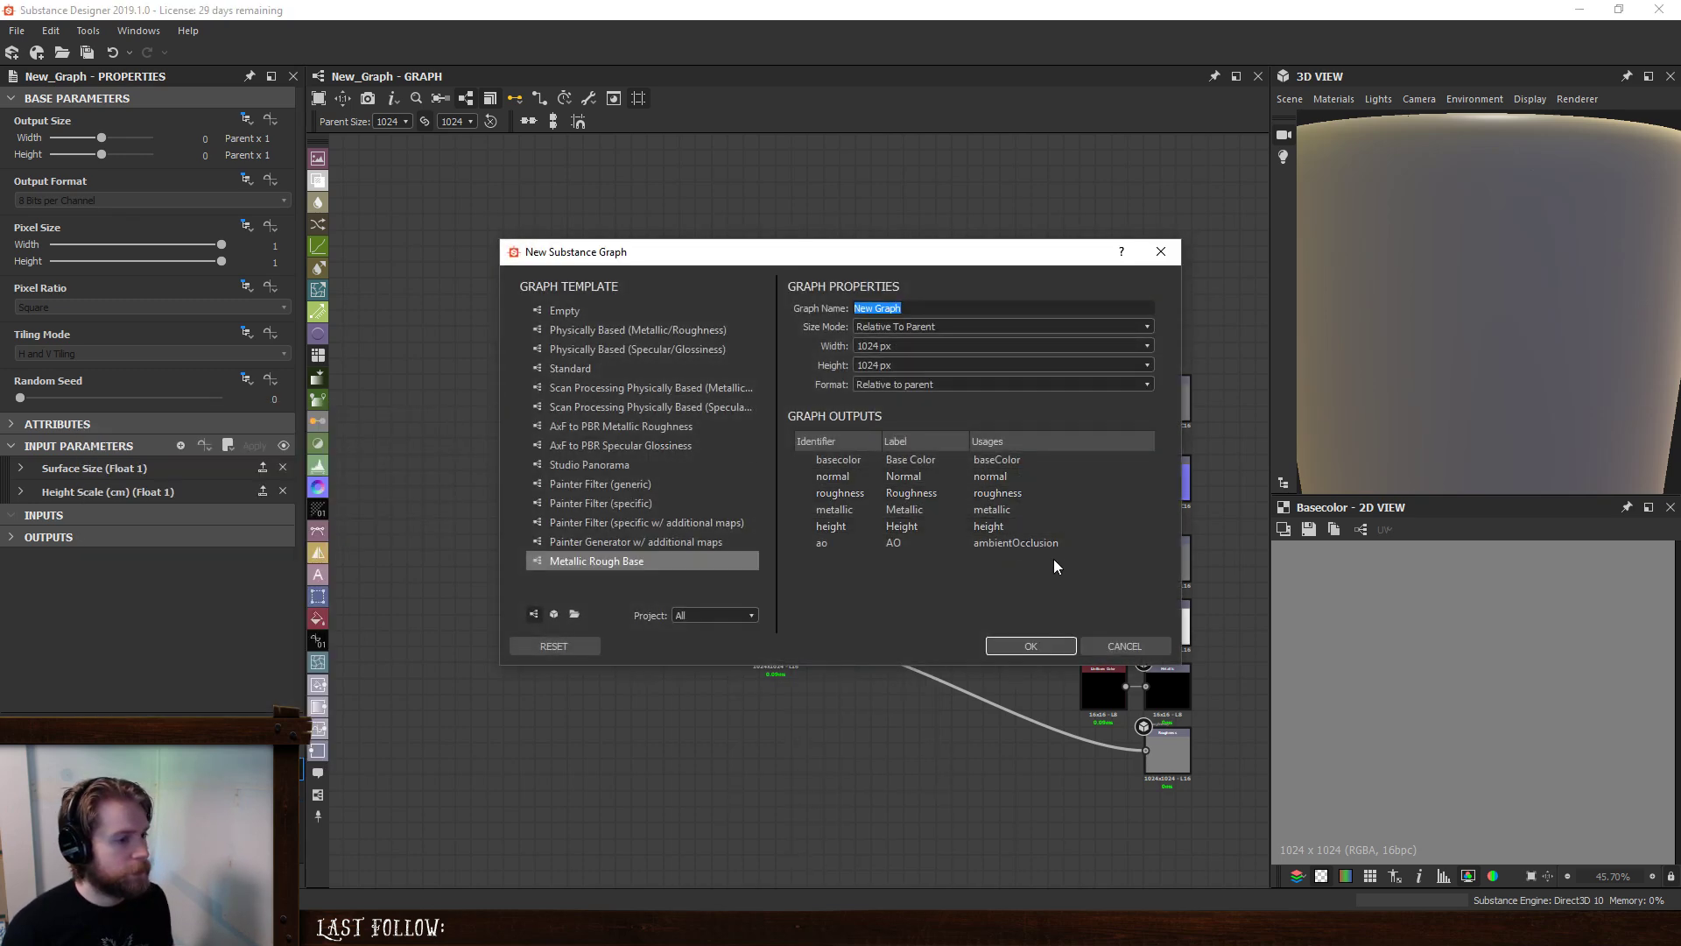
{"action": "left_click", "coordinate": [577, 311]}
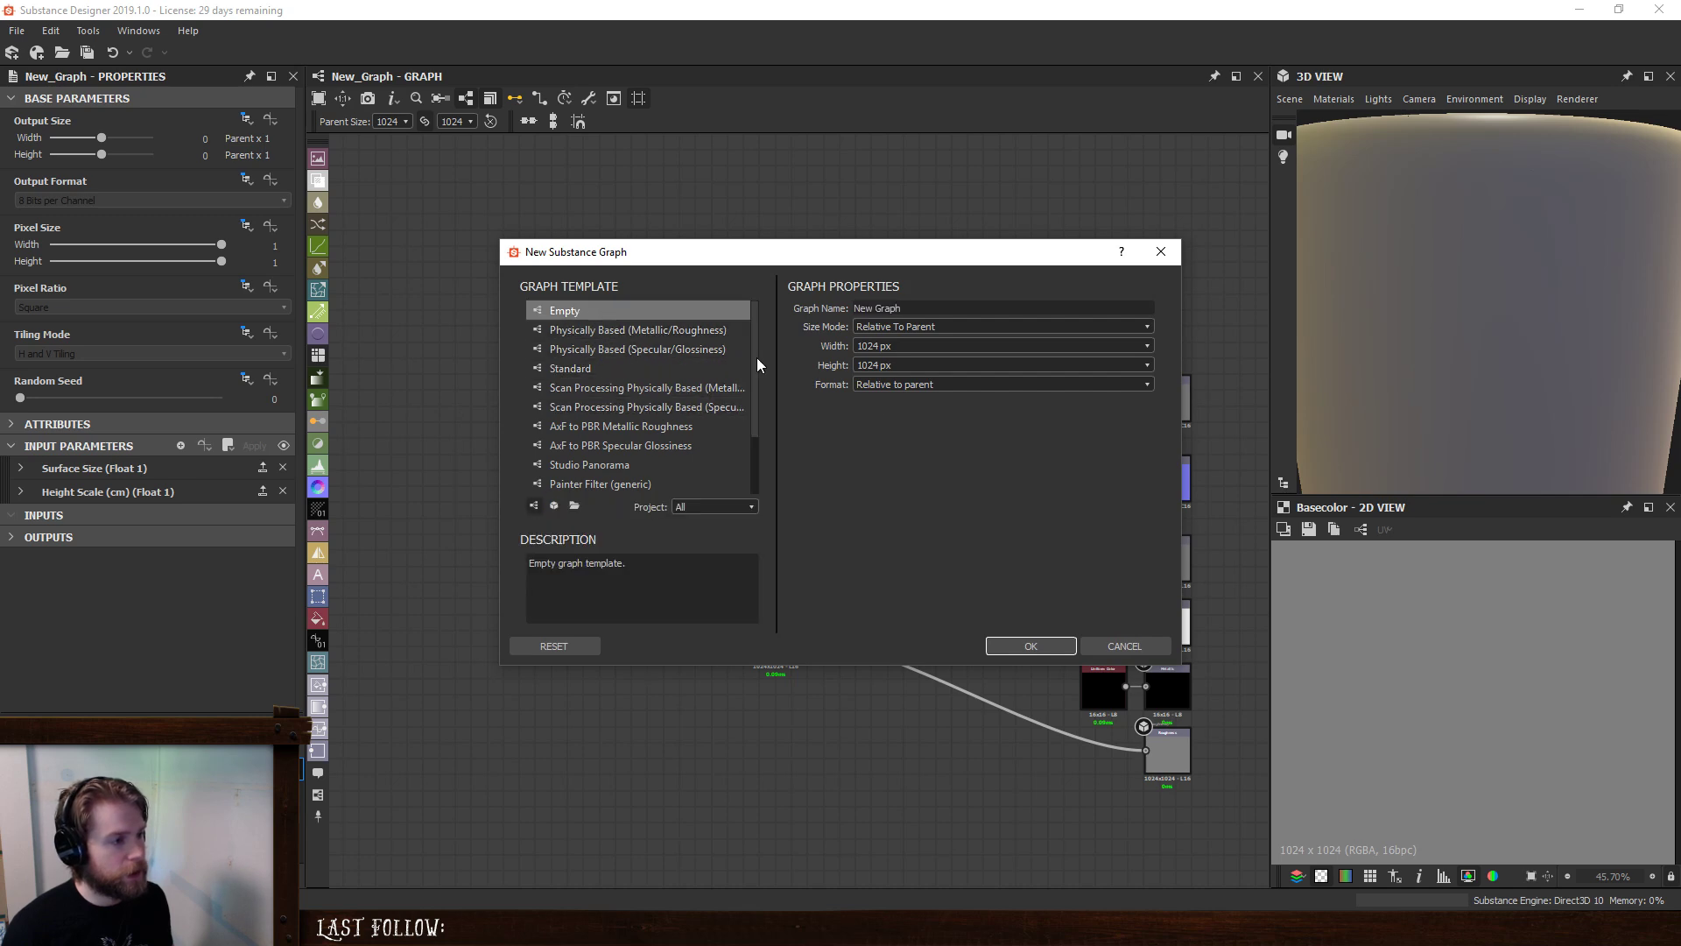
{"action": "left_click", "coordinate": [1031, 645]}
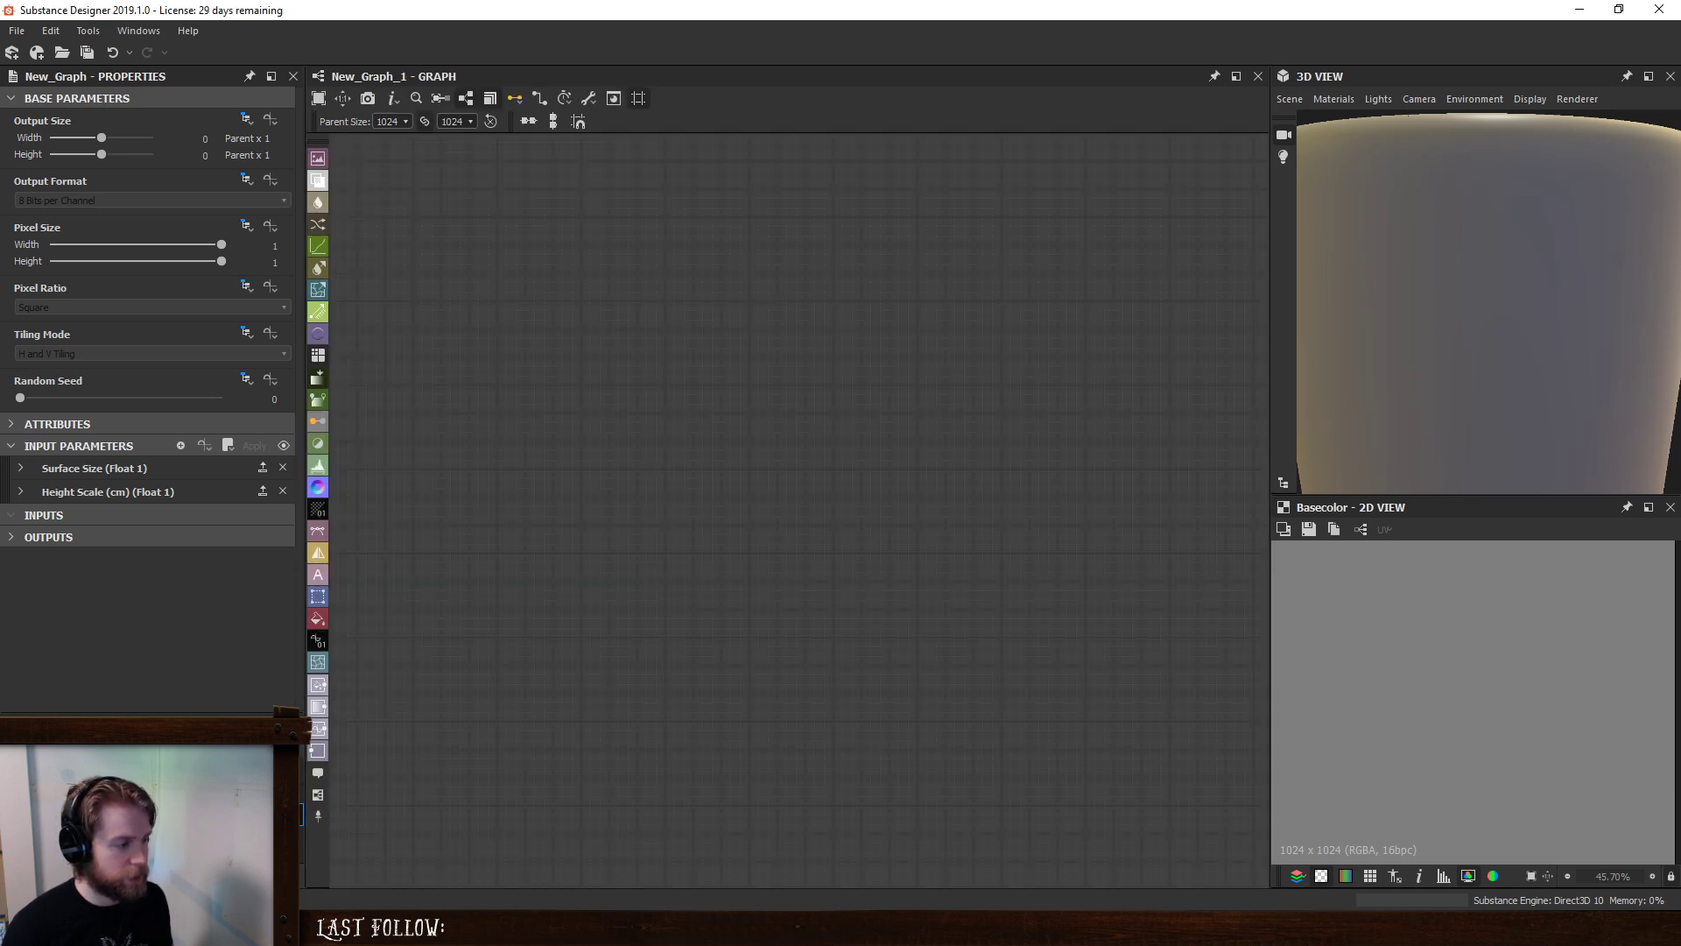
- Rename the new empty graph as pixelize
{"action": "right_click", "coordinate": [133, 816]}
{"action": "left_click", "coordinate": [211, 716]}
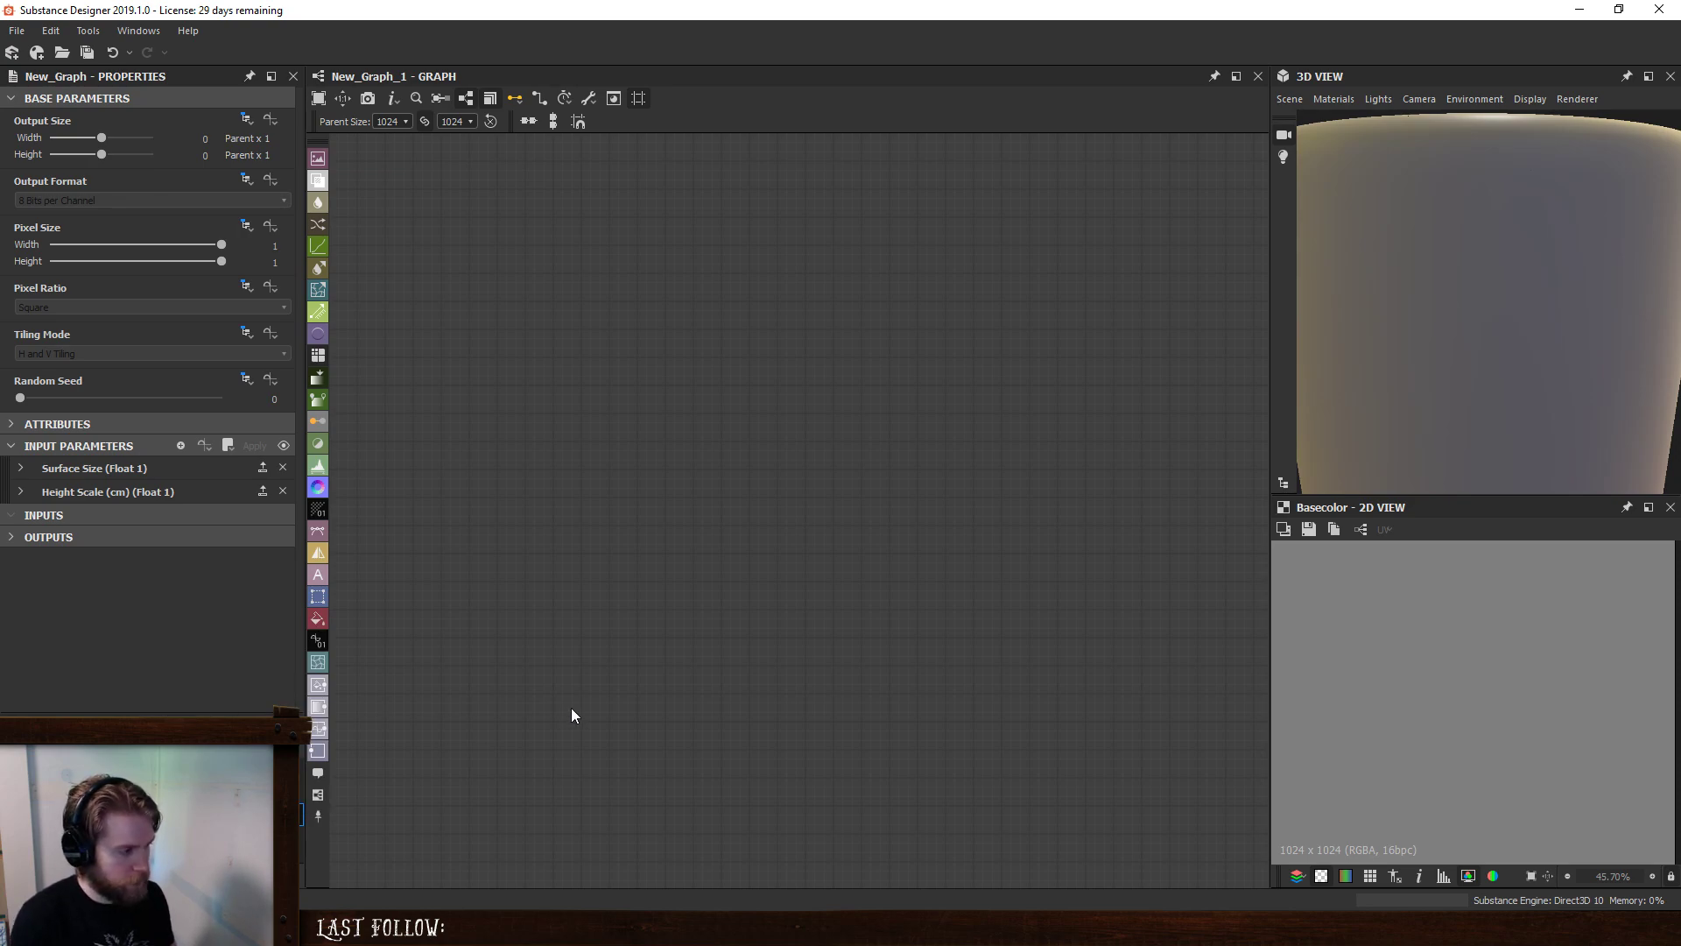
{"action": "type", "text": "pixelize"}
{"action": "key", "text": "Return"}
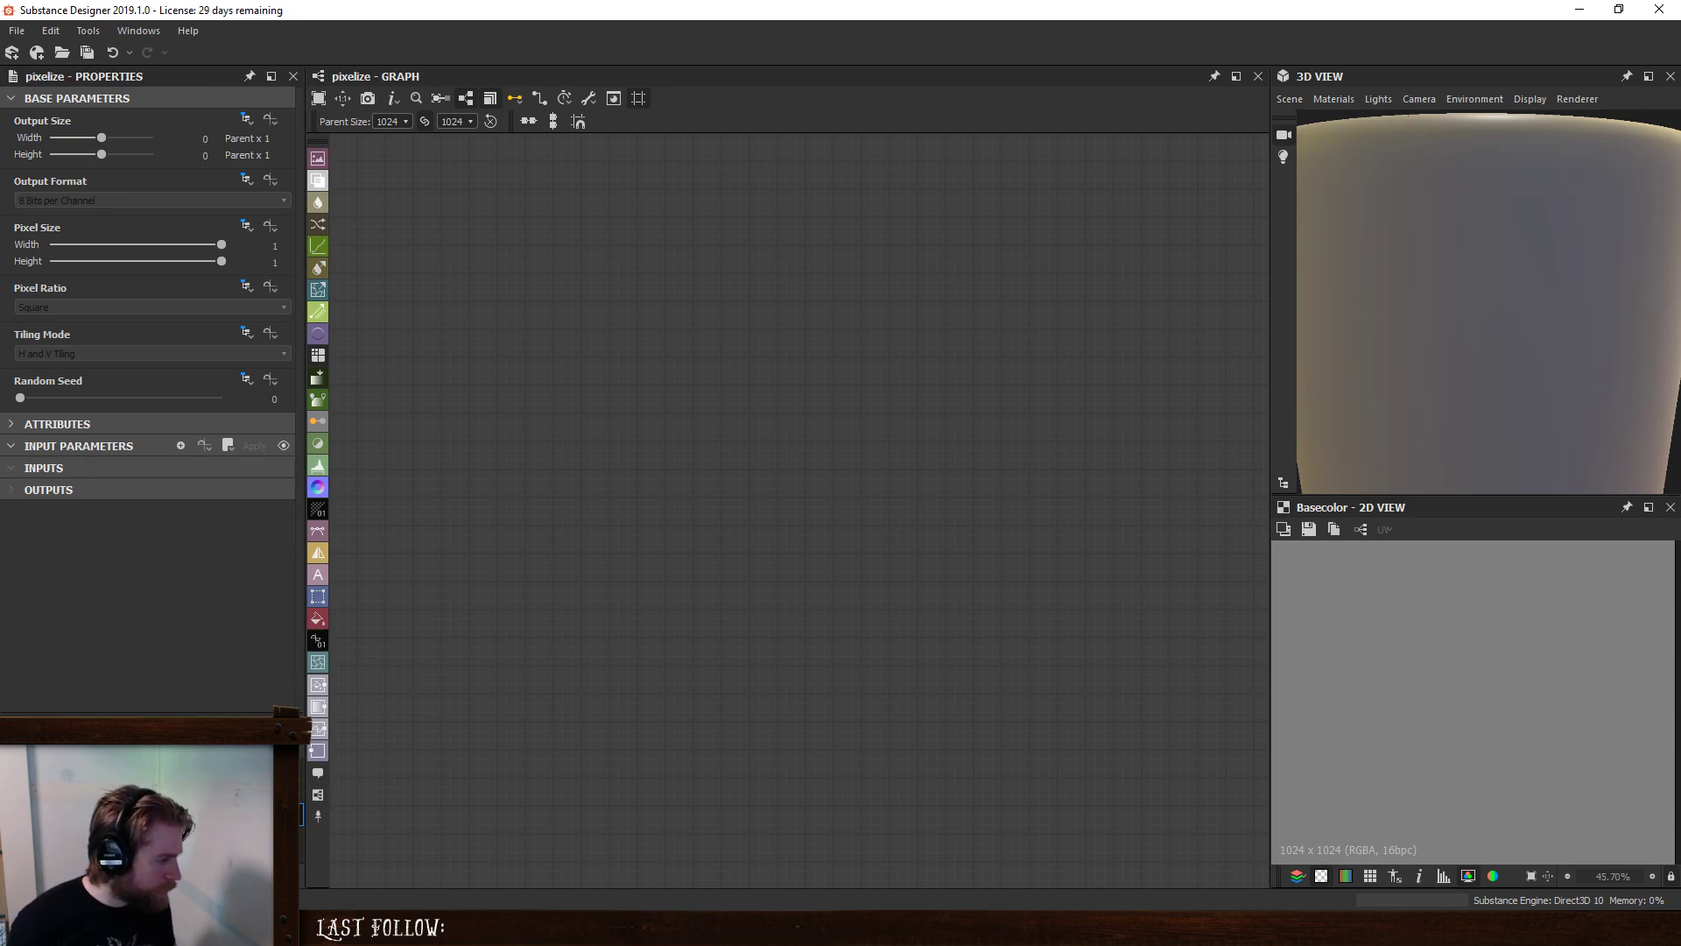
- Open the Save As dialog for the New_Graph package and move it aside
{"action": "right_click", "coordinate": [116, 775]}
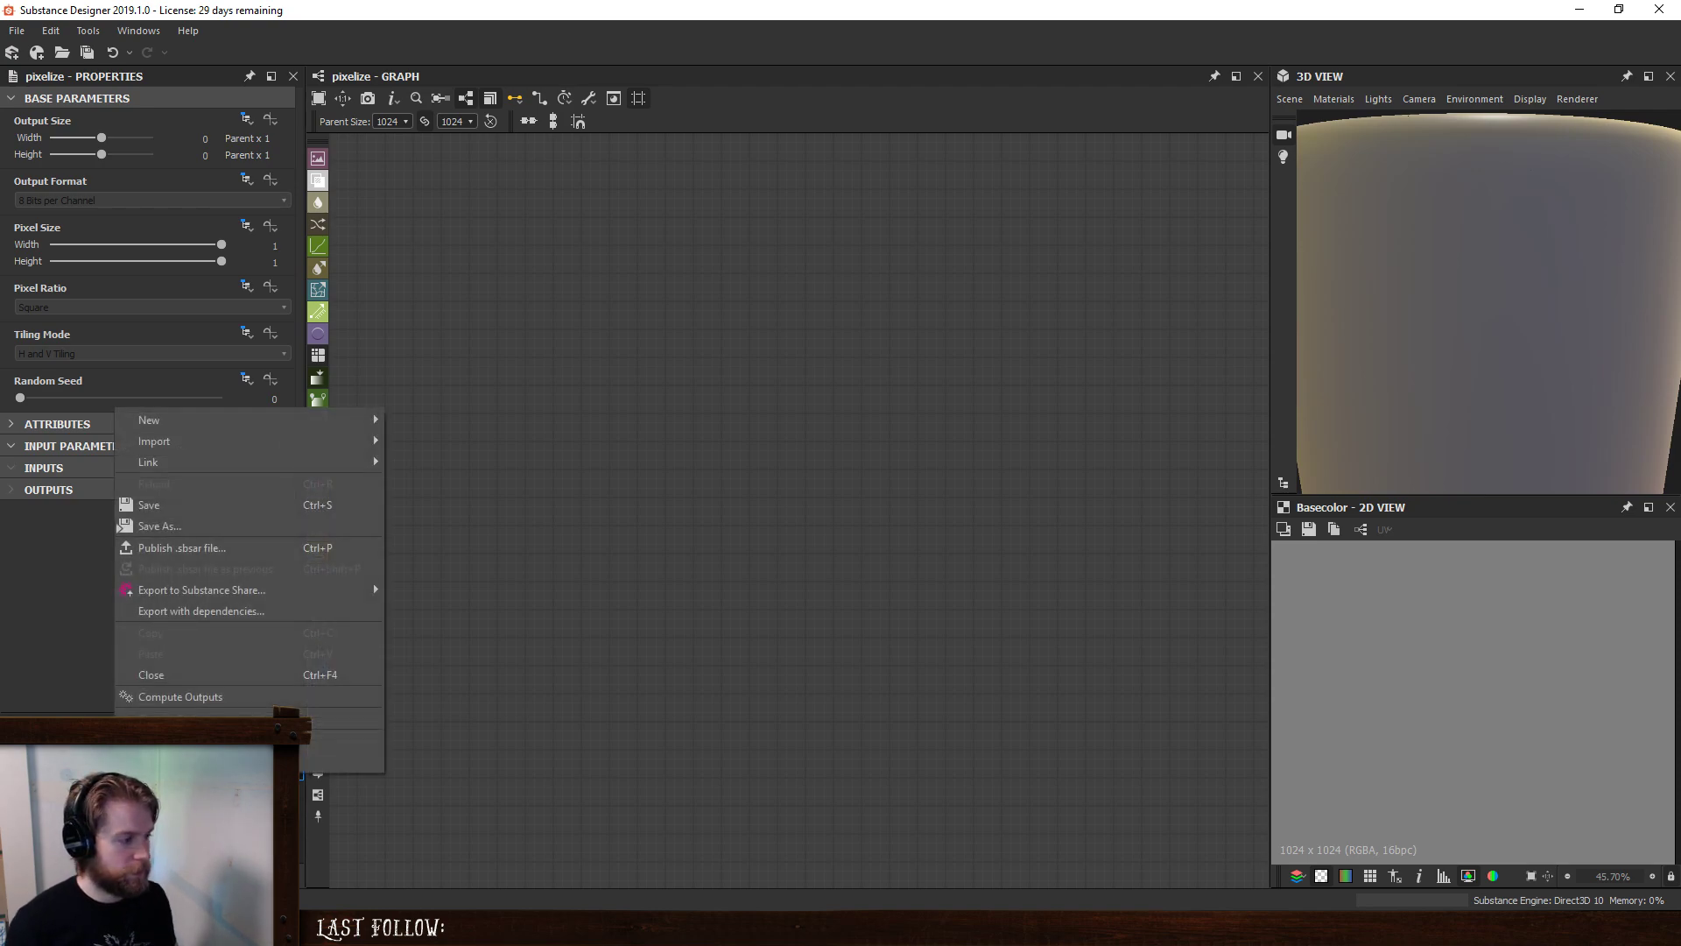
{"action": "left_click", "coordinate": [297, 529]}
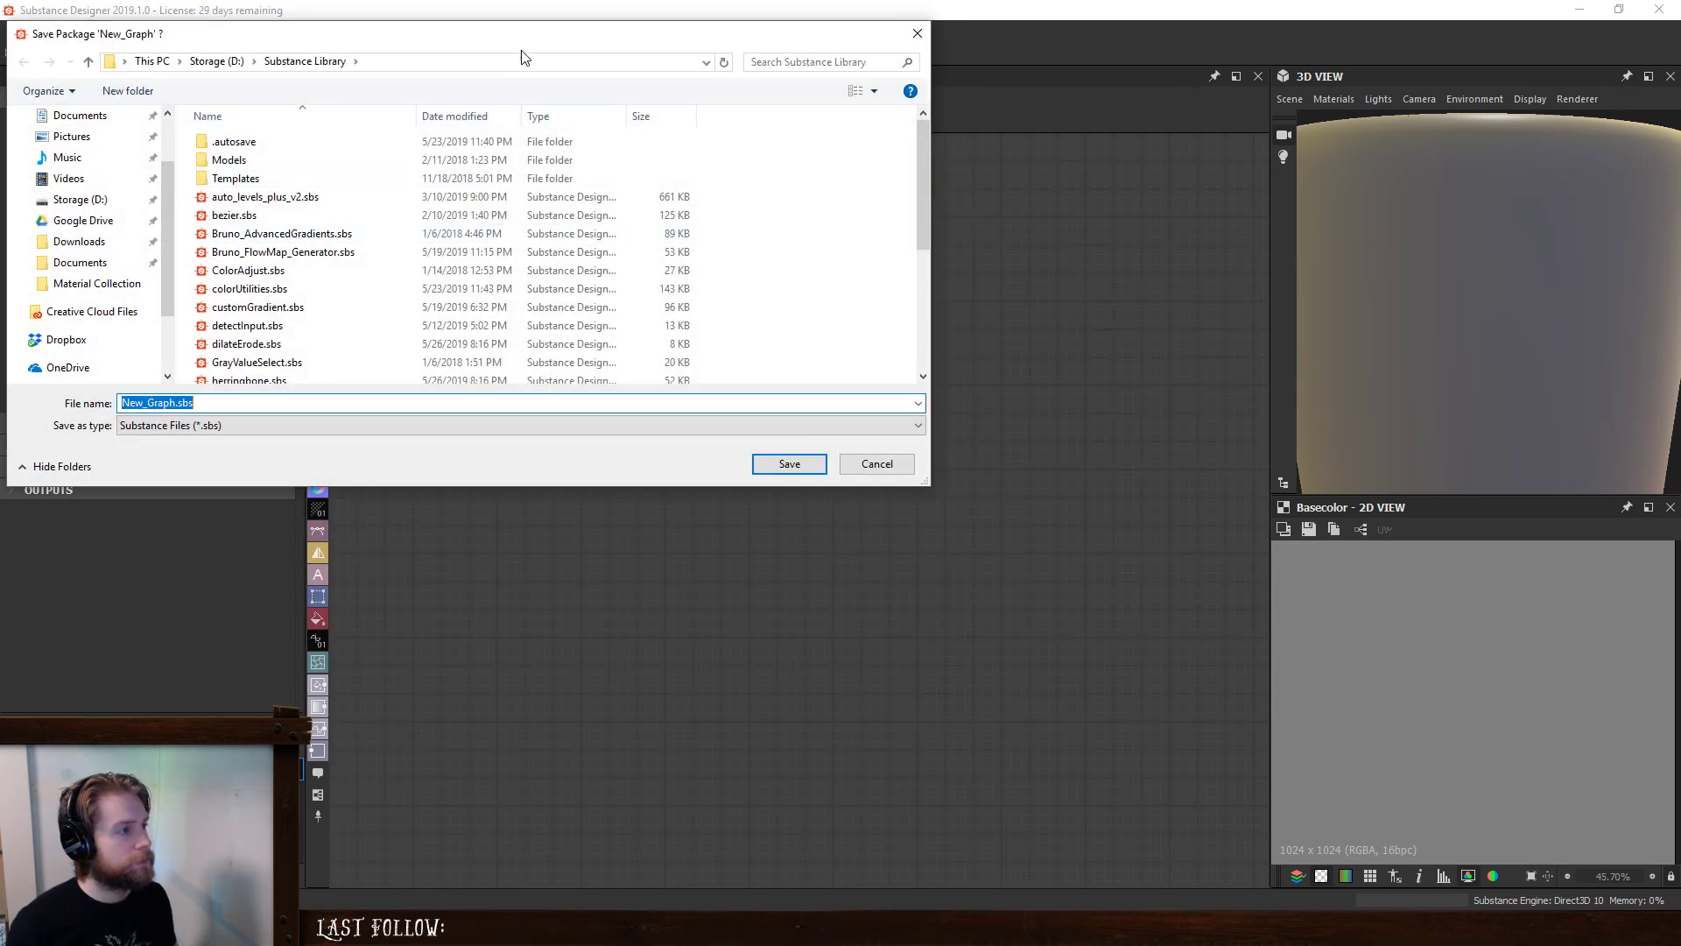
{"action": "left_click_drag", "start_coordinate": [530, 39], "coordinate": [0, 40]}
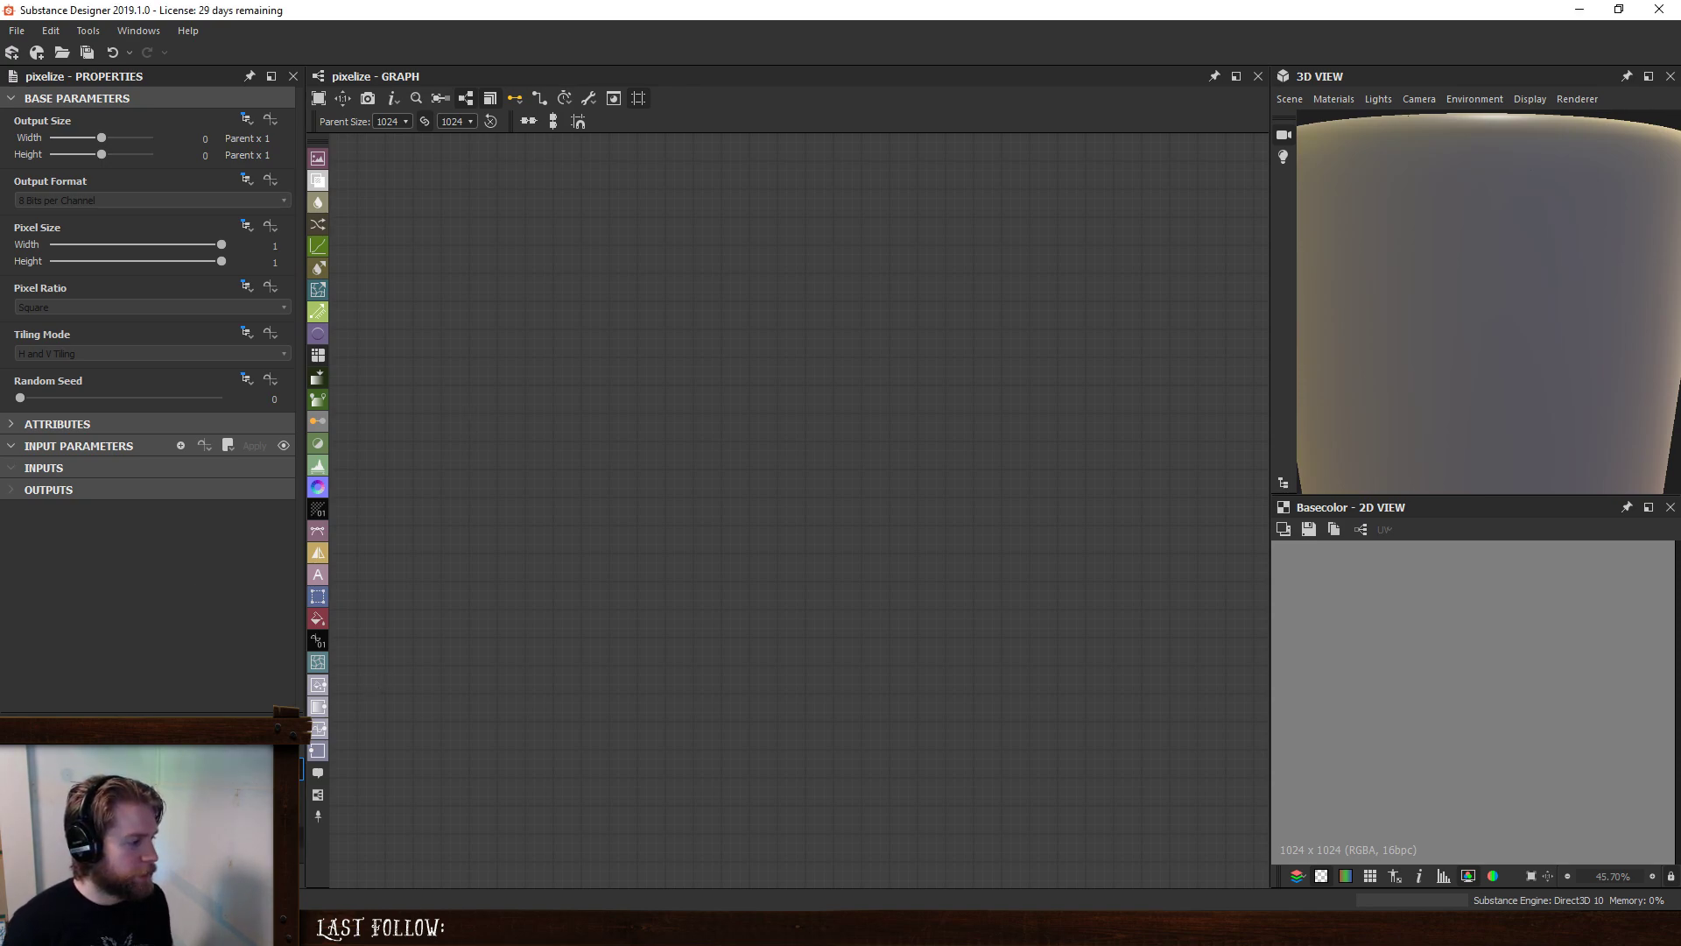
- Add an FX-Map node to the pixelize graph
{"action": "key", "text": "space"}
{"action": "type", "text": "fx"}
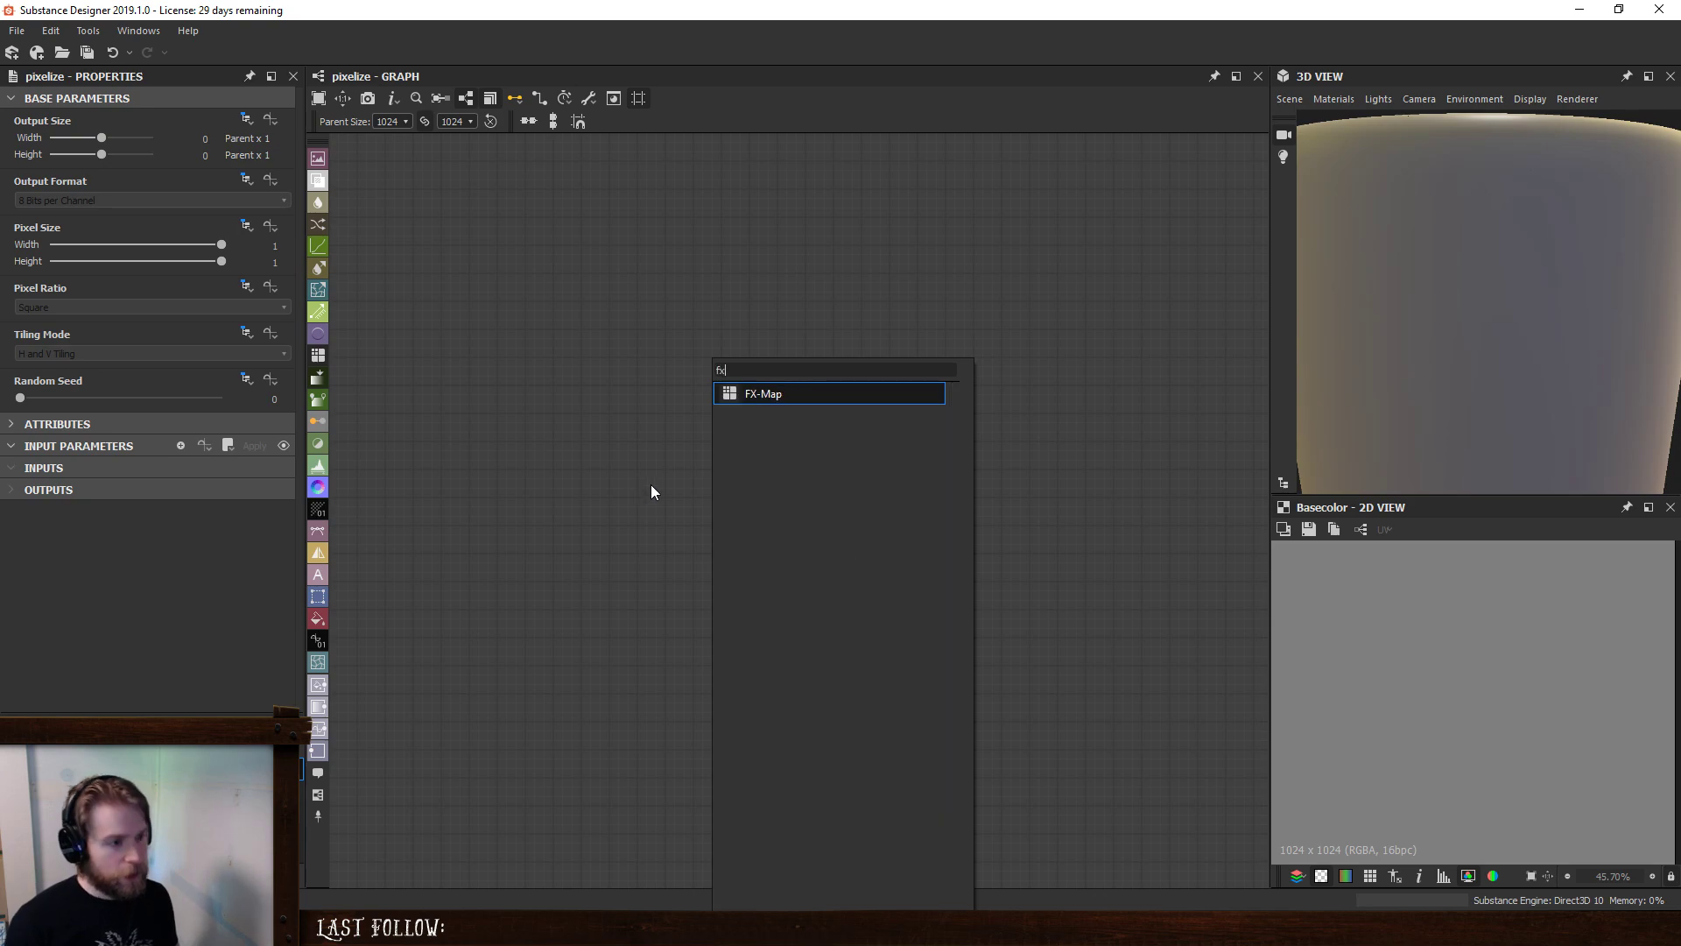
{"action": "left_click", "coordinate": [799, 395]}
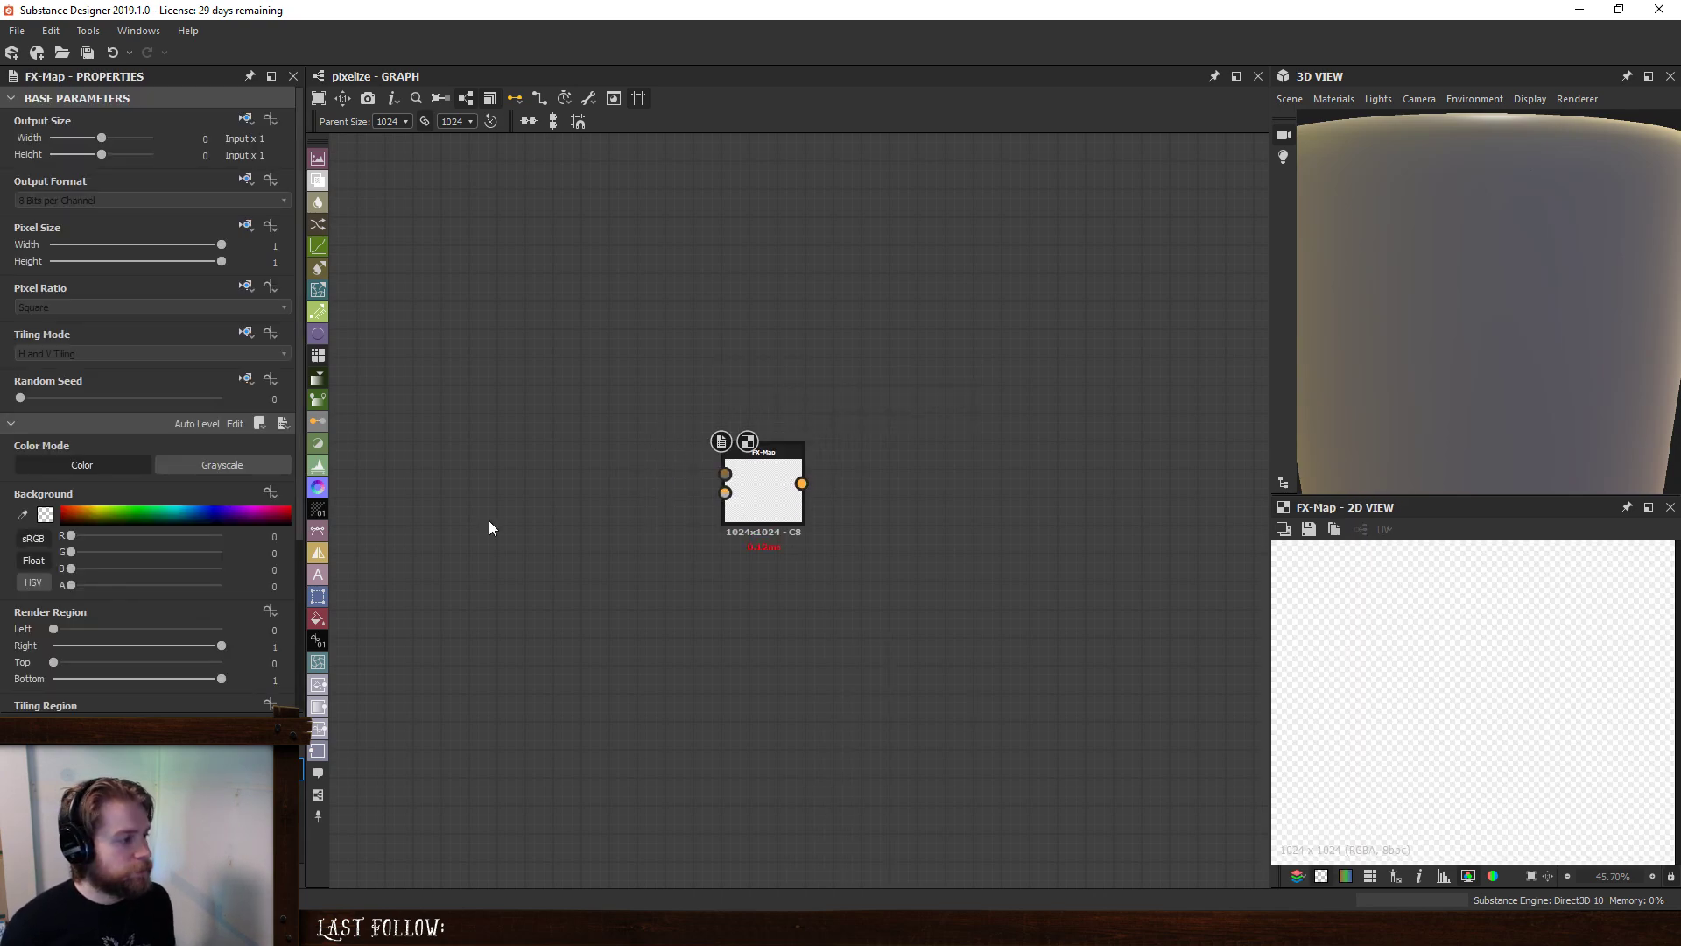
- Add an input parameter with the identifier pixelSize to the pixelize graph and set its type to Integer1
{"action": "left_click", "coordinate": [514, 588]}
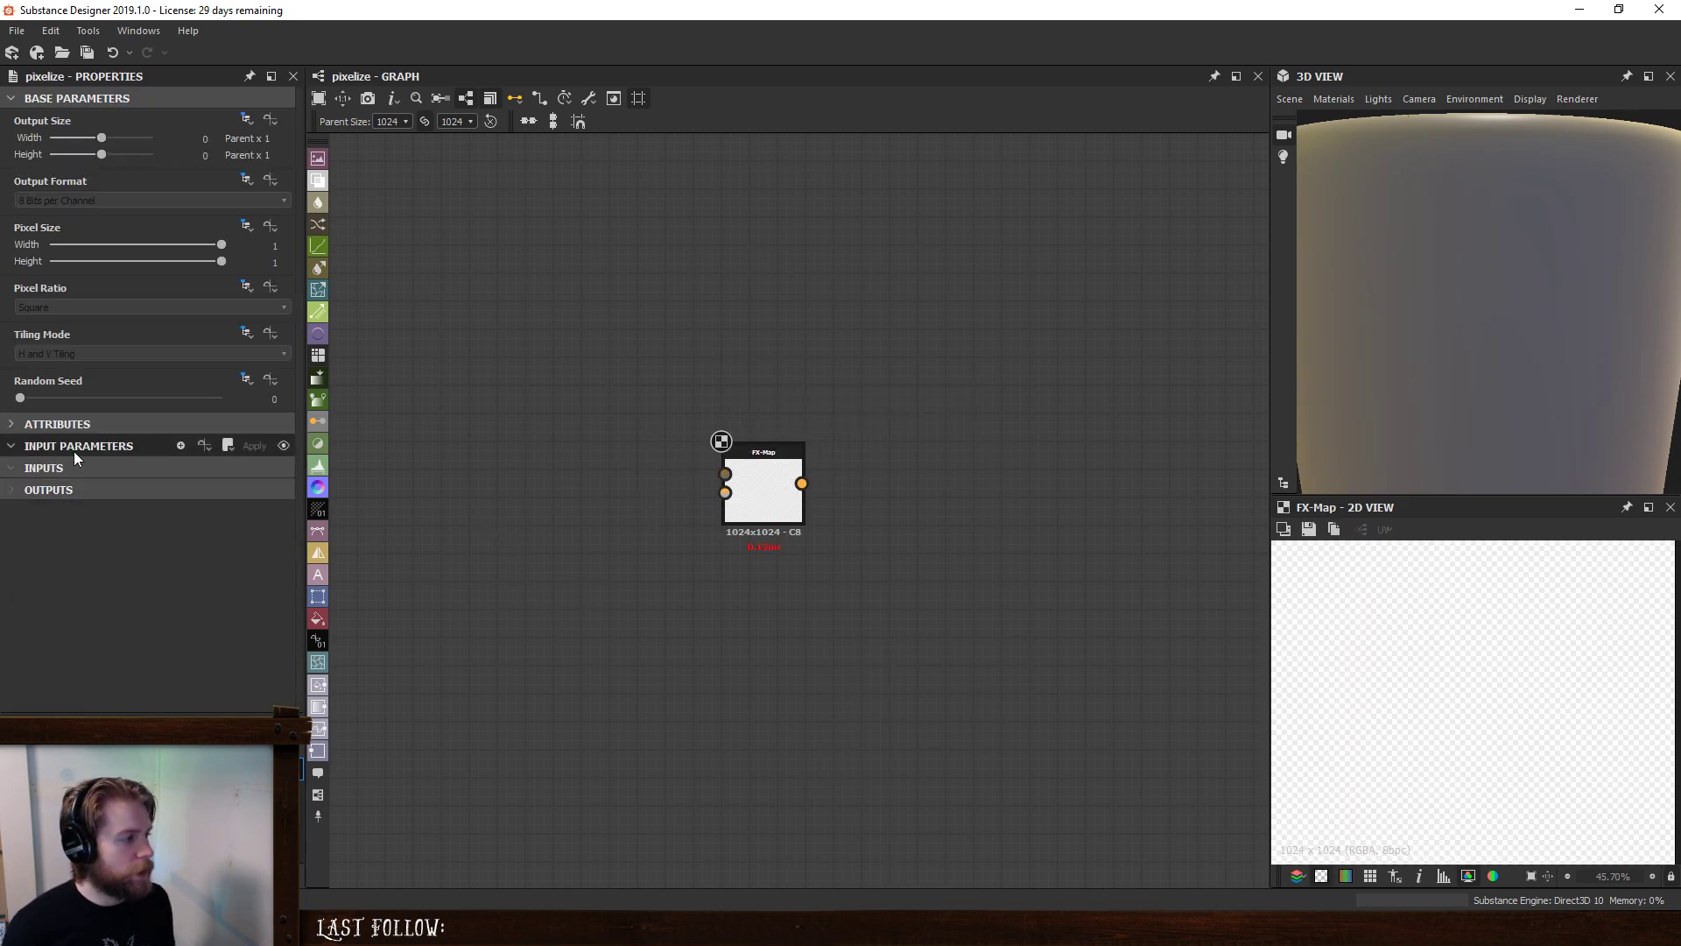
{"action": "left_click", "coordinate": [180, 445]}
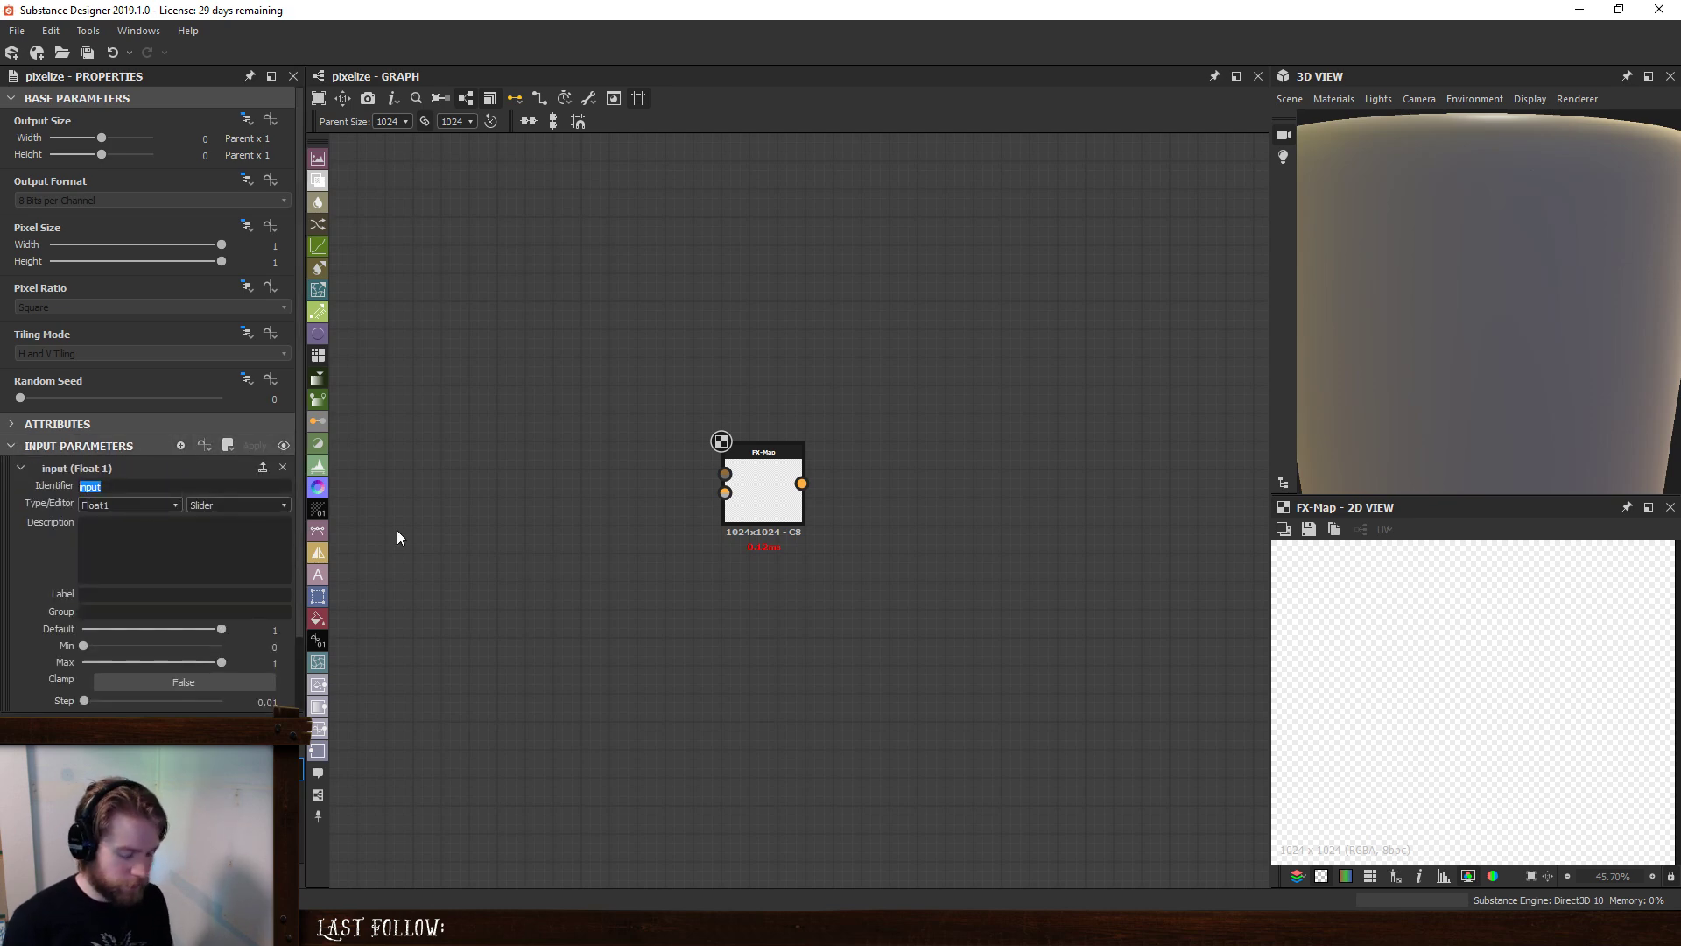
{"action": "type", "text": "pi"}
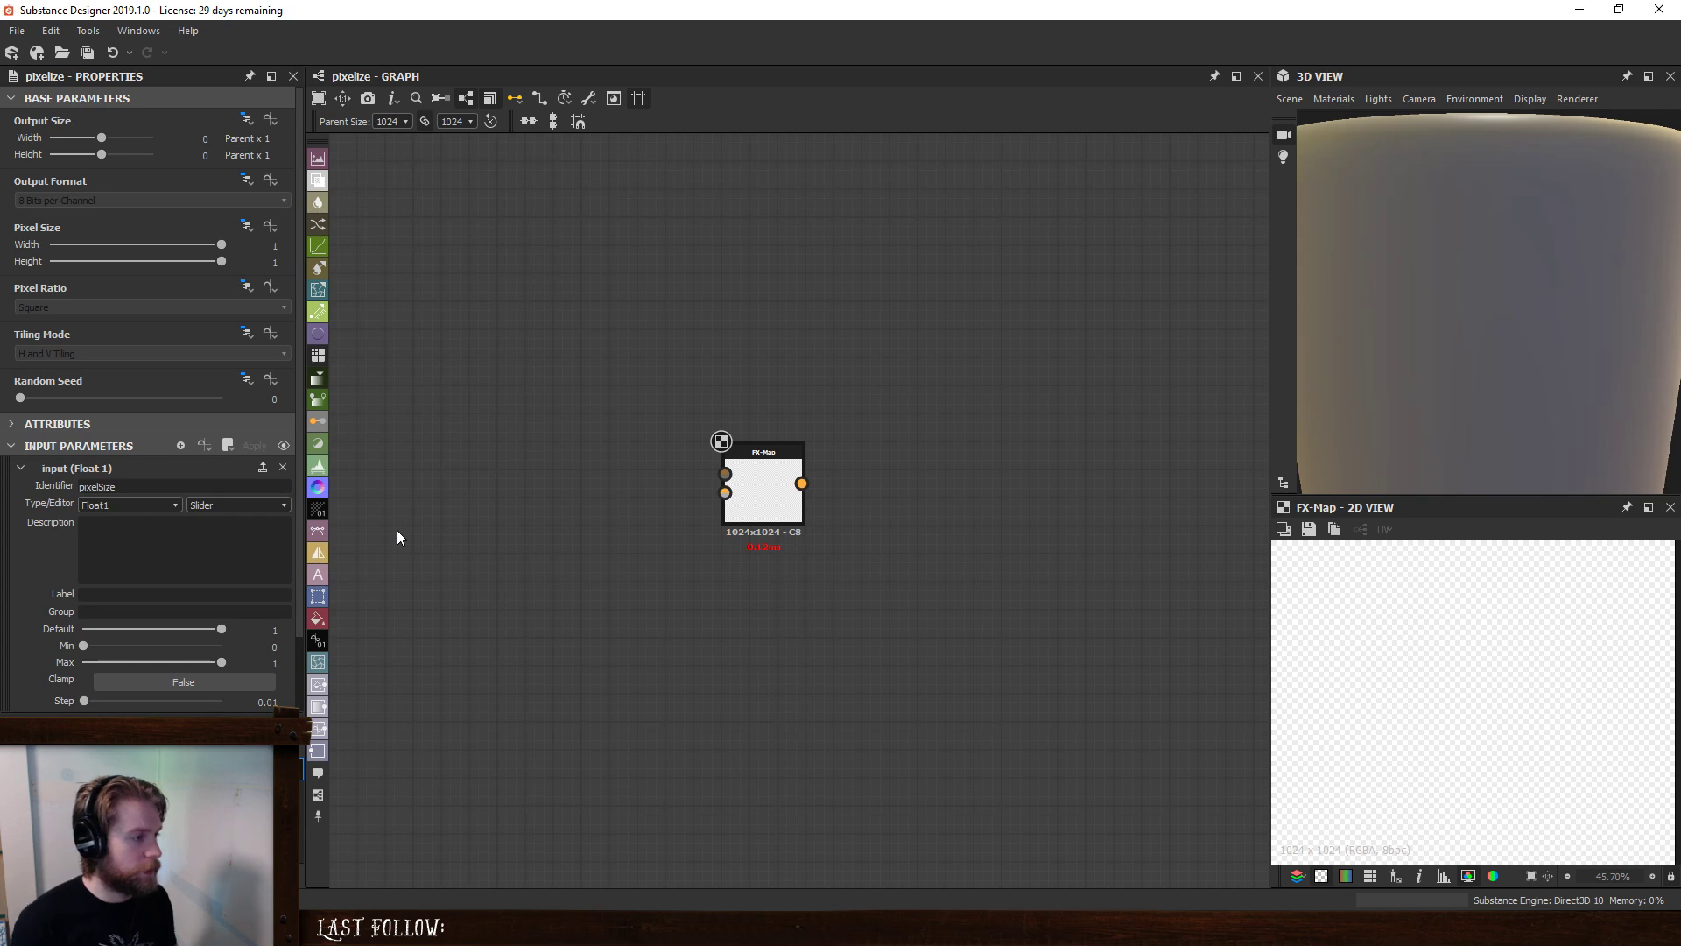
{"action": "type", "text": "xelSize"}
{"action": "key", "text": "Return"}
{"action": "left_click", "coordinate": [170, 503]}
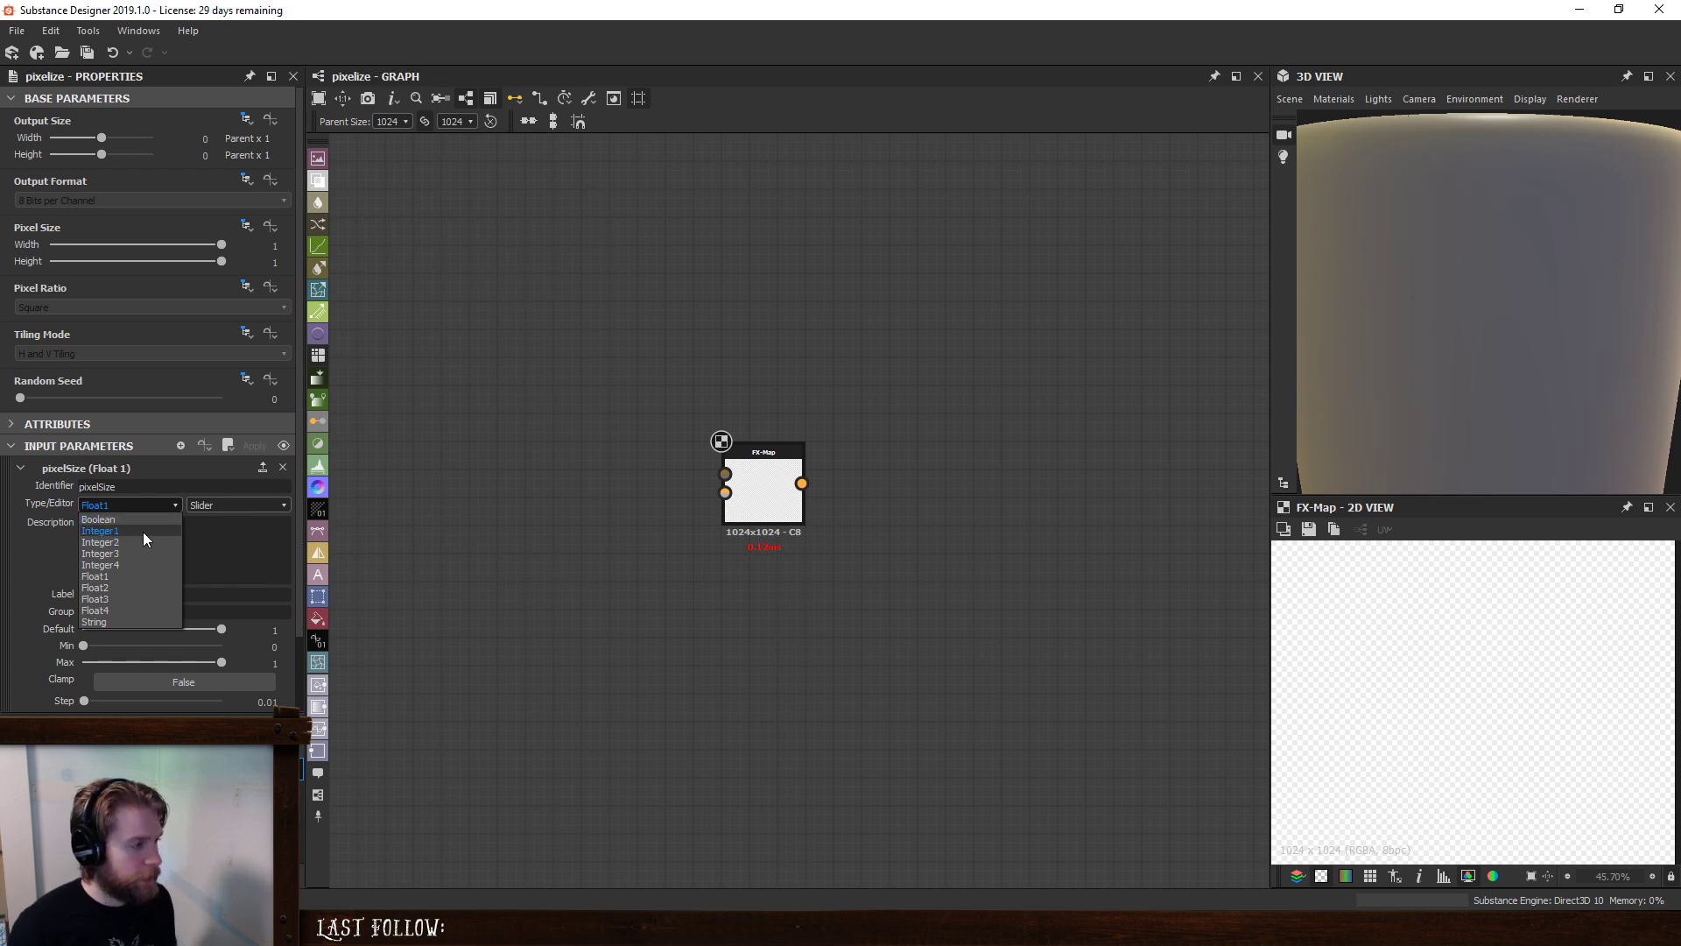
{"action": "left_click", "coordinate": [143, 533]}
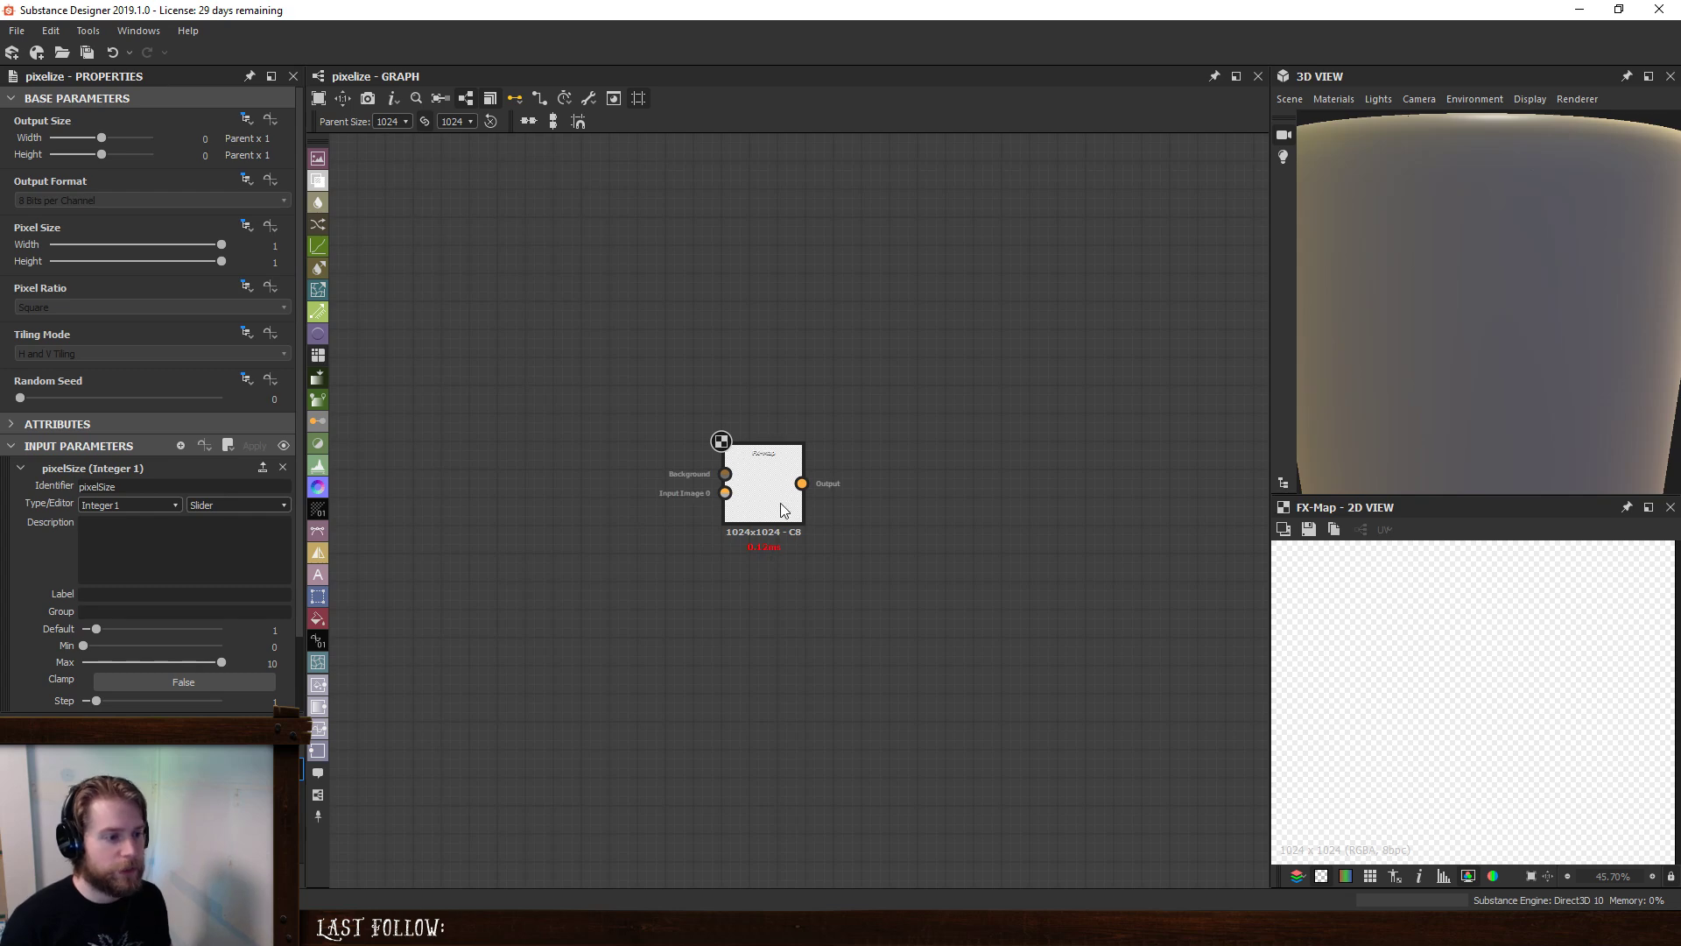
- Move the FX-Map node slightly up, then examine its properties and the settings of the graph's pixelSize parameter
{"action": "left_click_drag", "start_coordinate": [739, 489], "coordinate": [789, 444]}
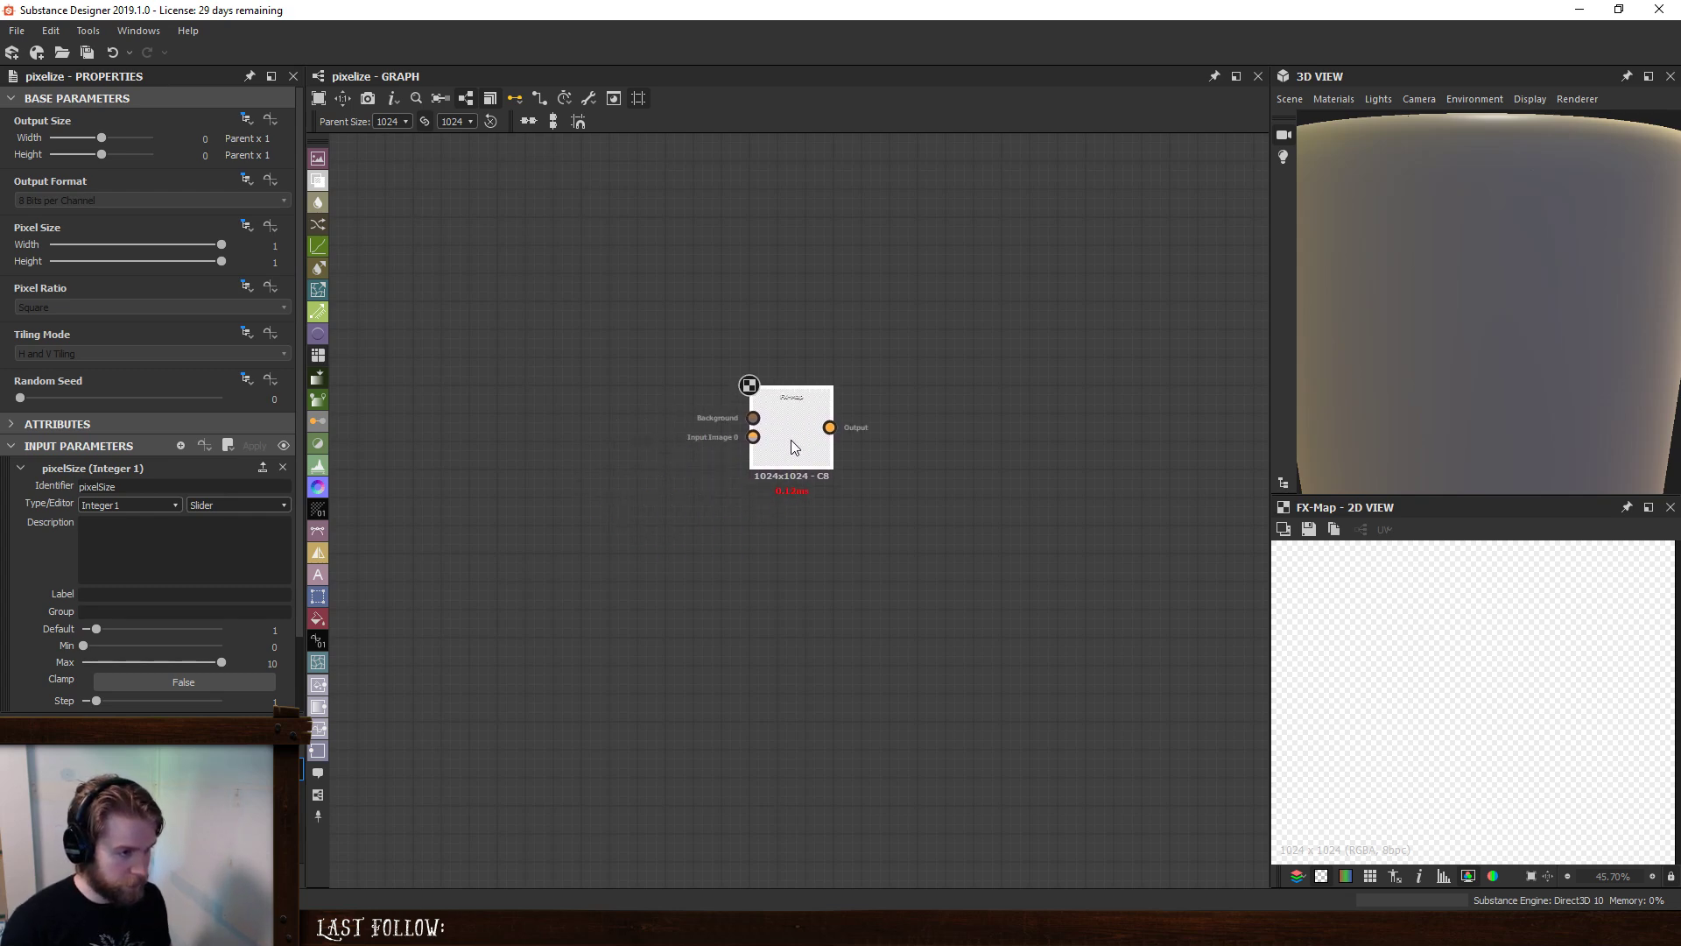
{"action": "left_click", "coordinate": [807, 436]}
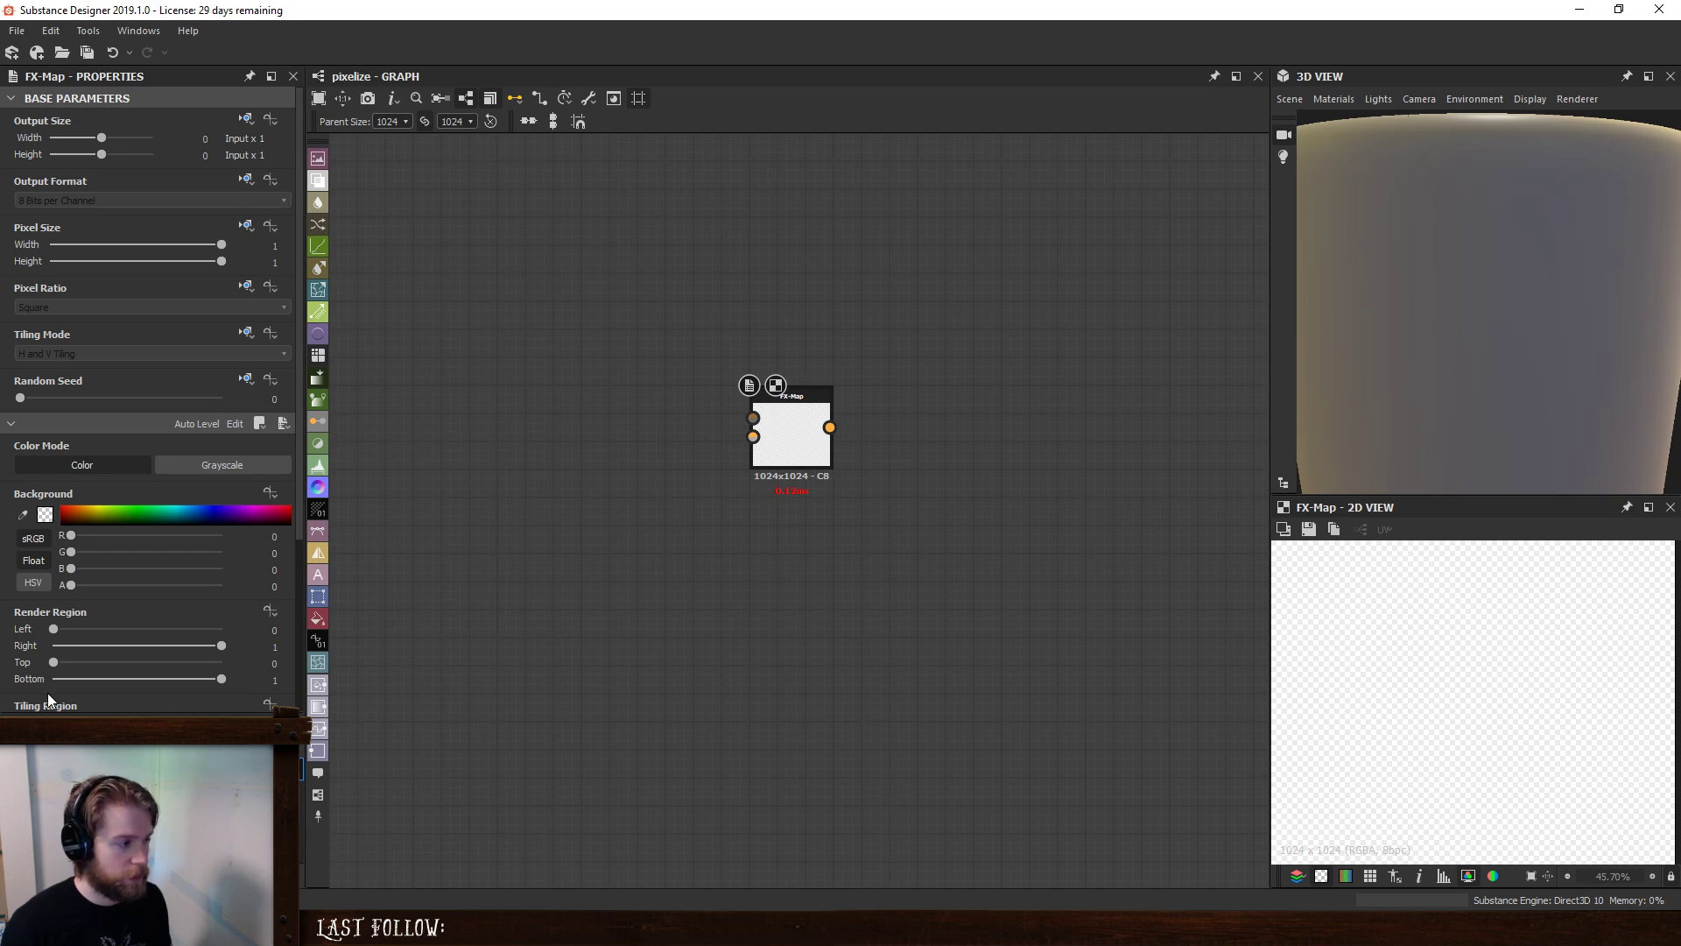
{"action": "scroll", "coordinate": [46, 701], "scroll_direction": "down", "scroll_amount": 4}
{"action": "scroll", "coordinate": [46, 701], "scroll_direction": "up", "scroll_amount": 2}
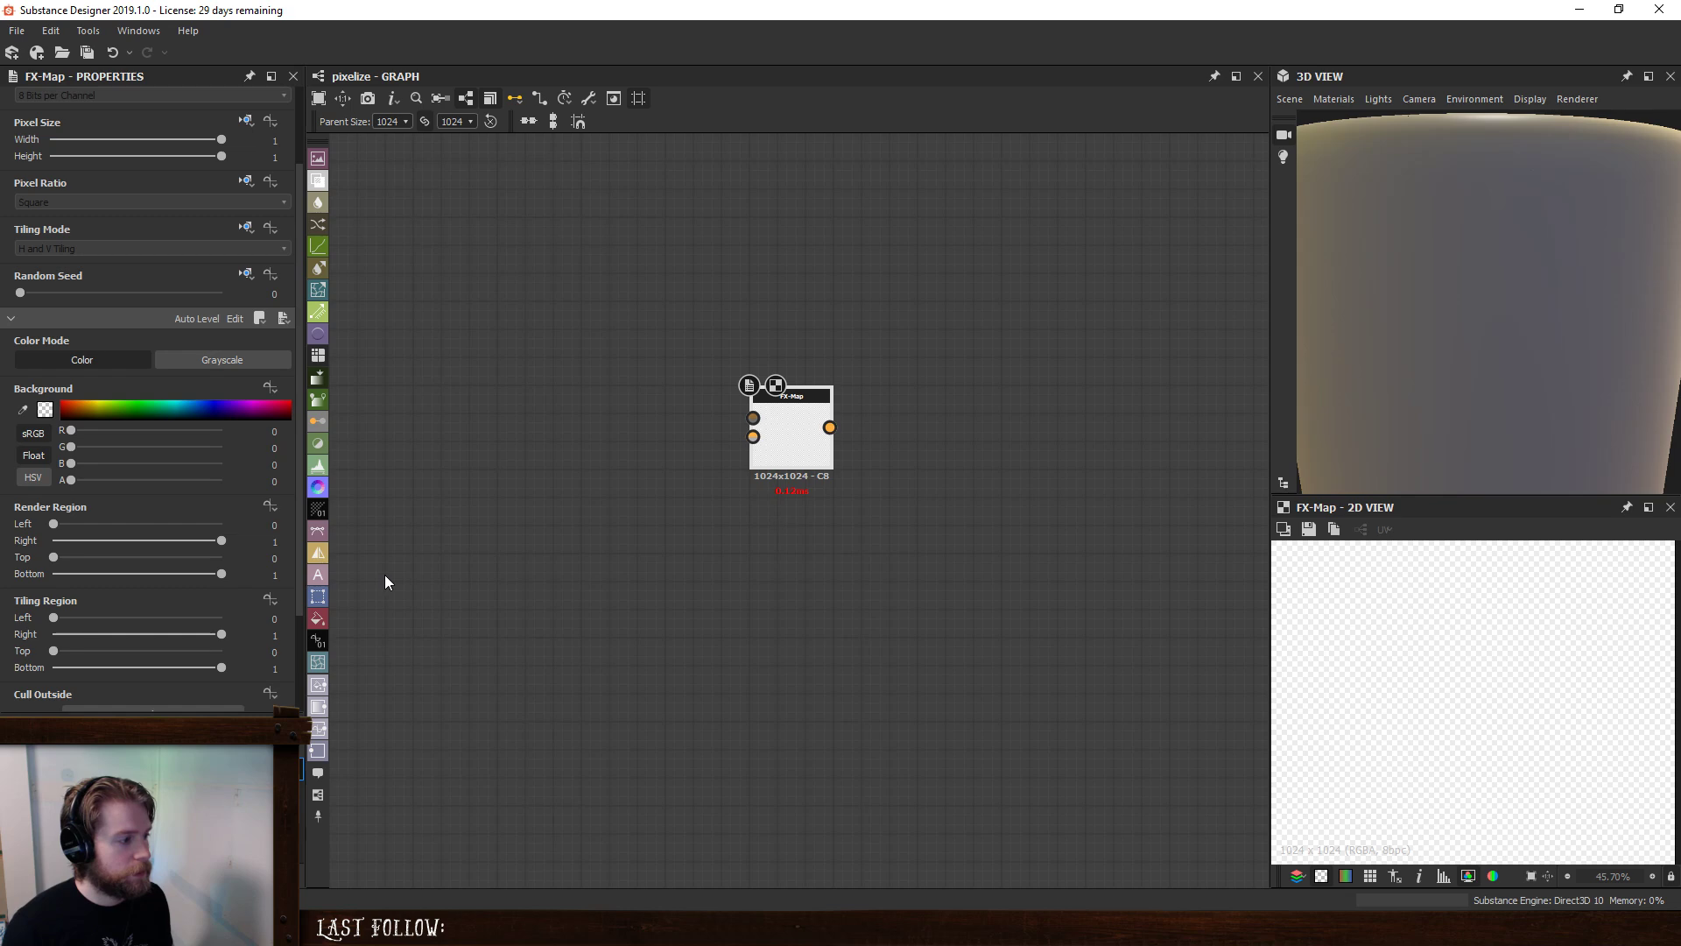
{"action": "left_click", "coordinate": [475, 570]}
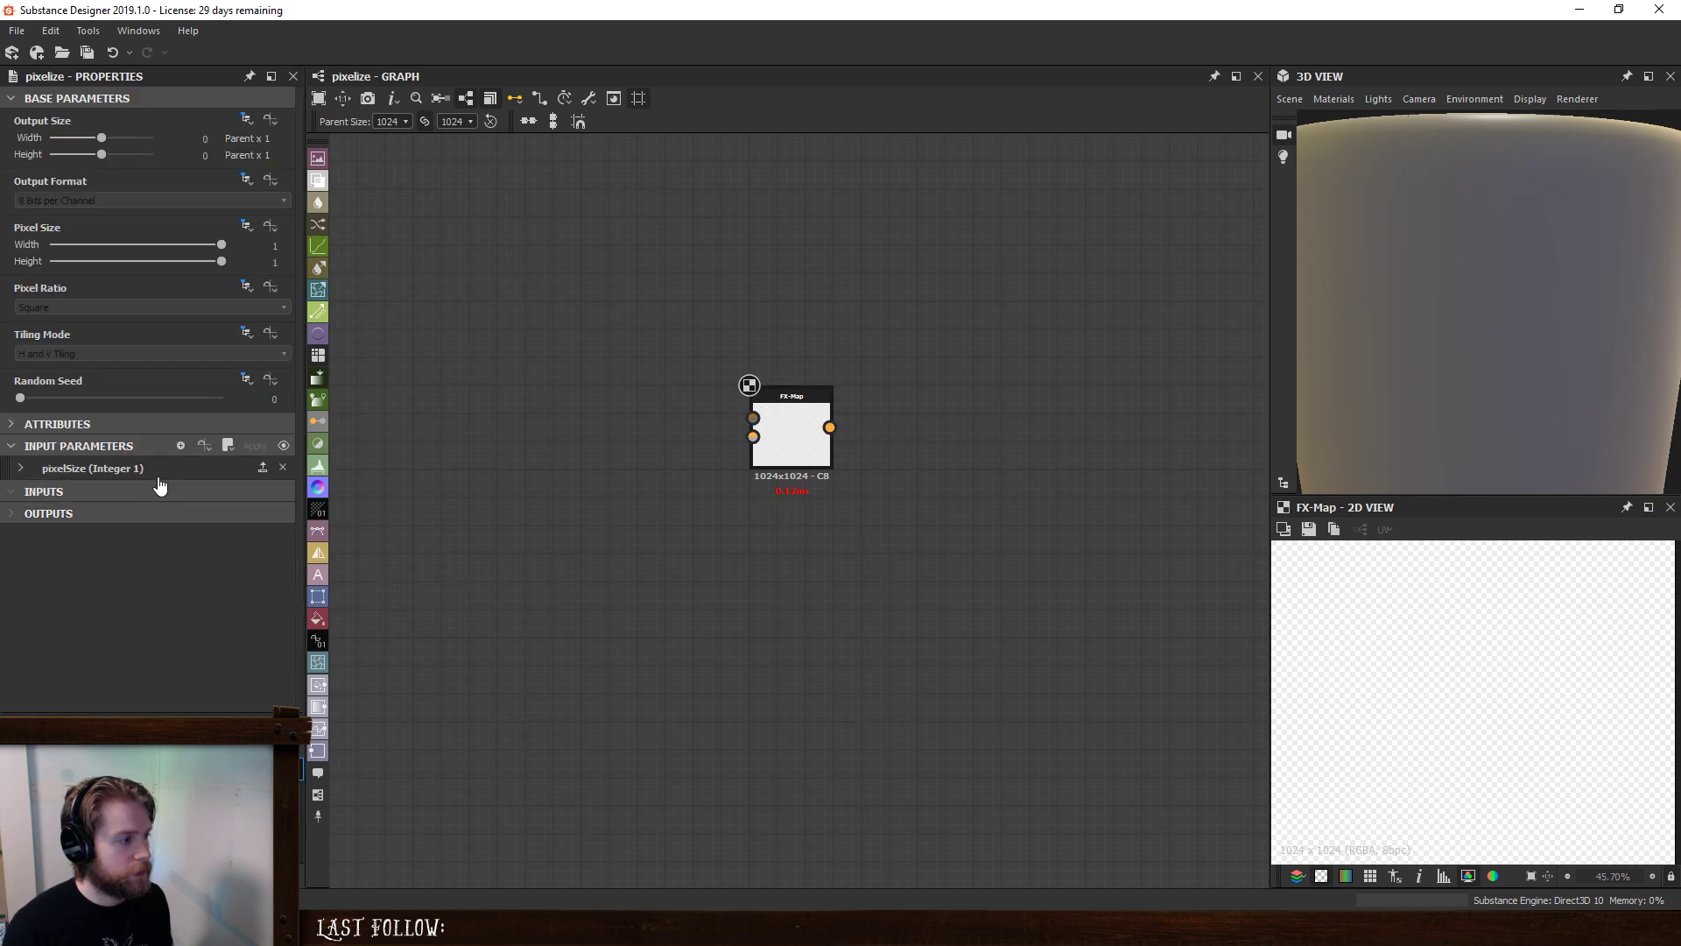
{"action": "left_click", "coordinate": [159, 469]}
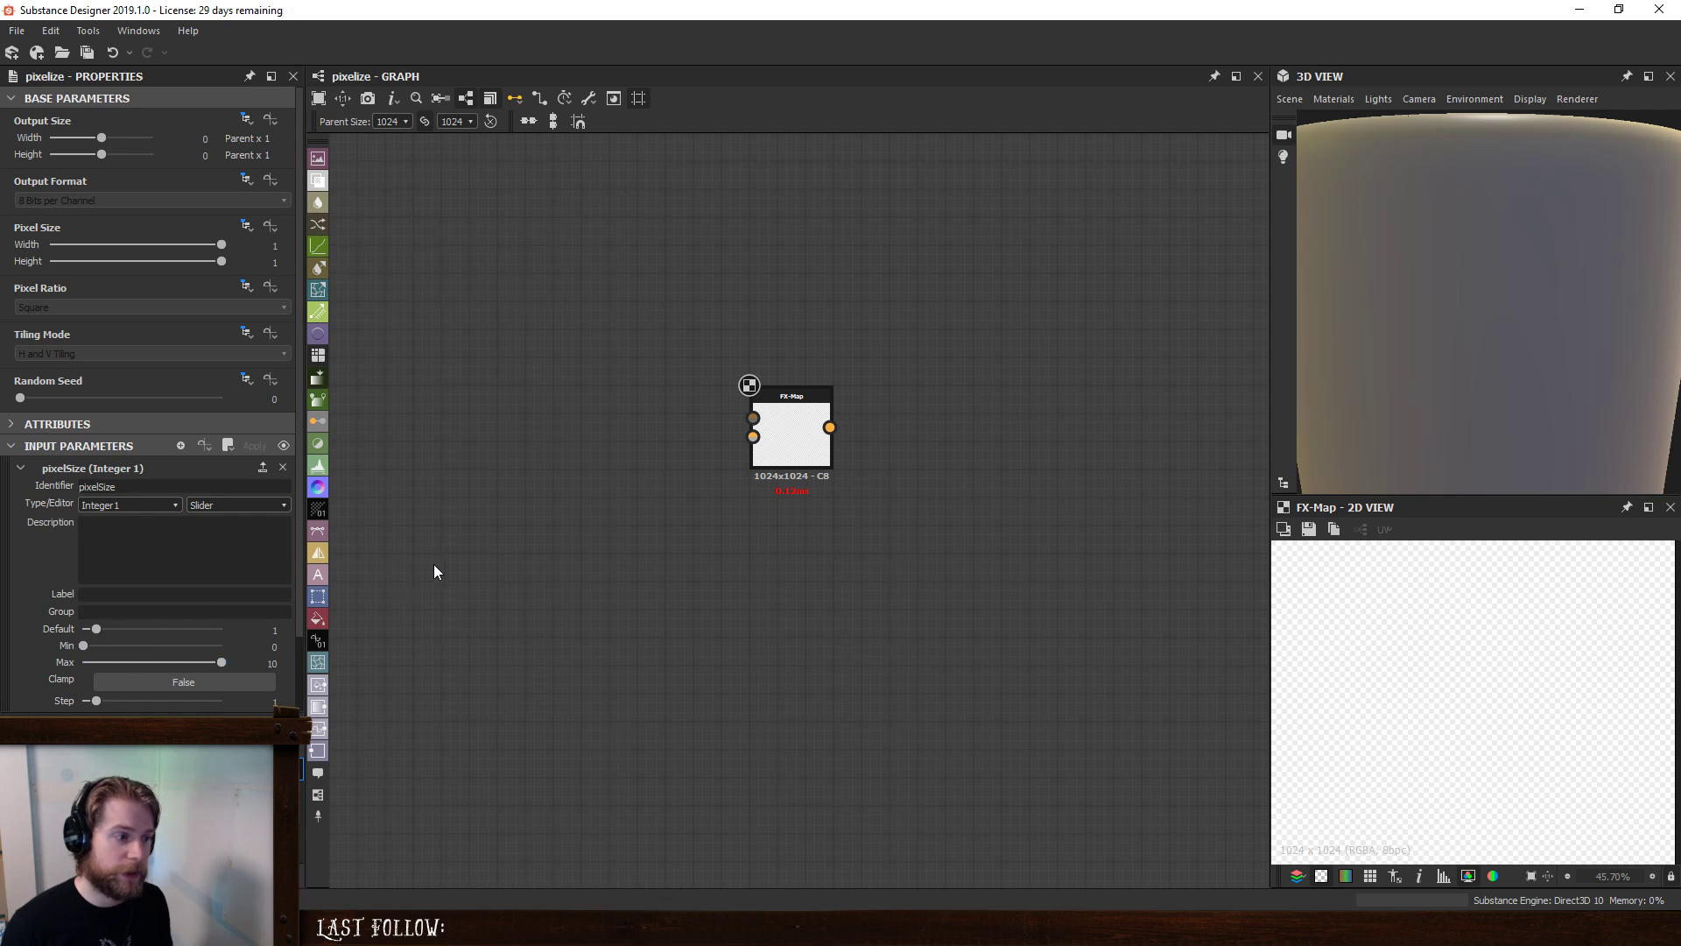
- Open the FX-Map for editing and set its Quadrant node's pattern to Square and blending mode to Max
{"action": "left_click", "coordinate": [823, 405]}
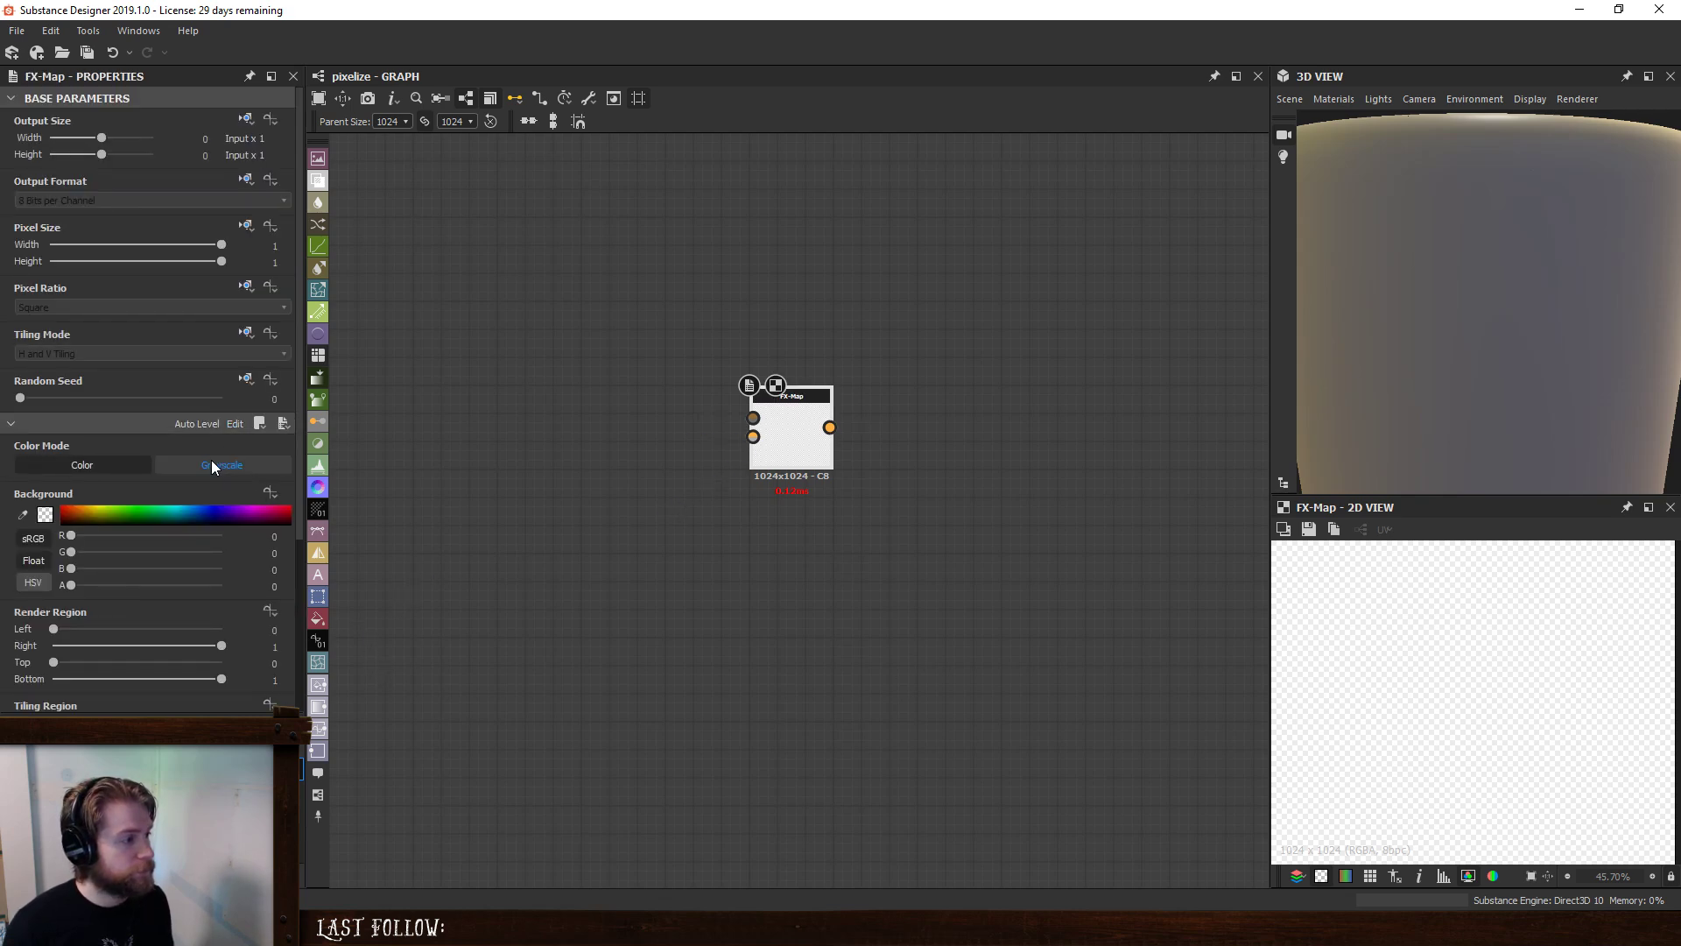
{"action": "left_click", "coordinate": [238, 421]}
{"action": "left_click", "coordinate": [915, 559]}
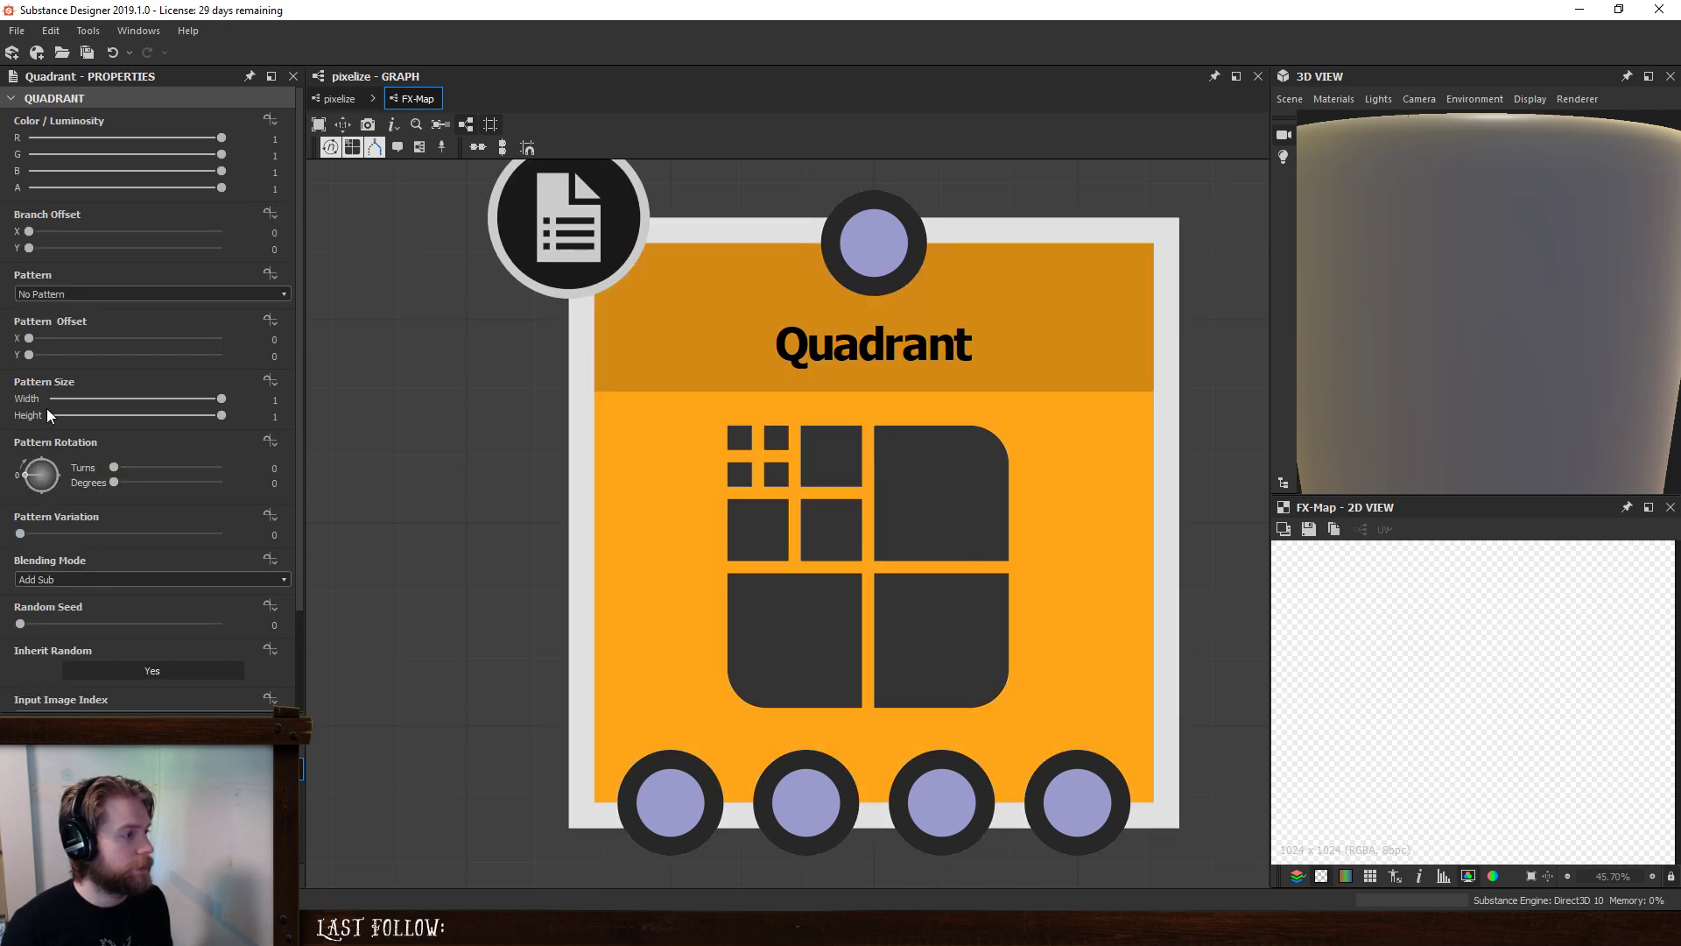
{"action": "left_click", "coordinate": [93, 294]}
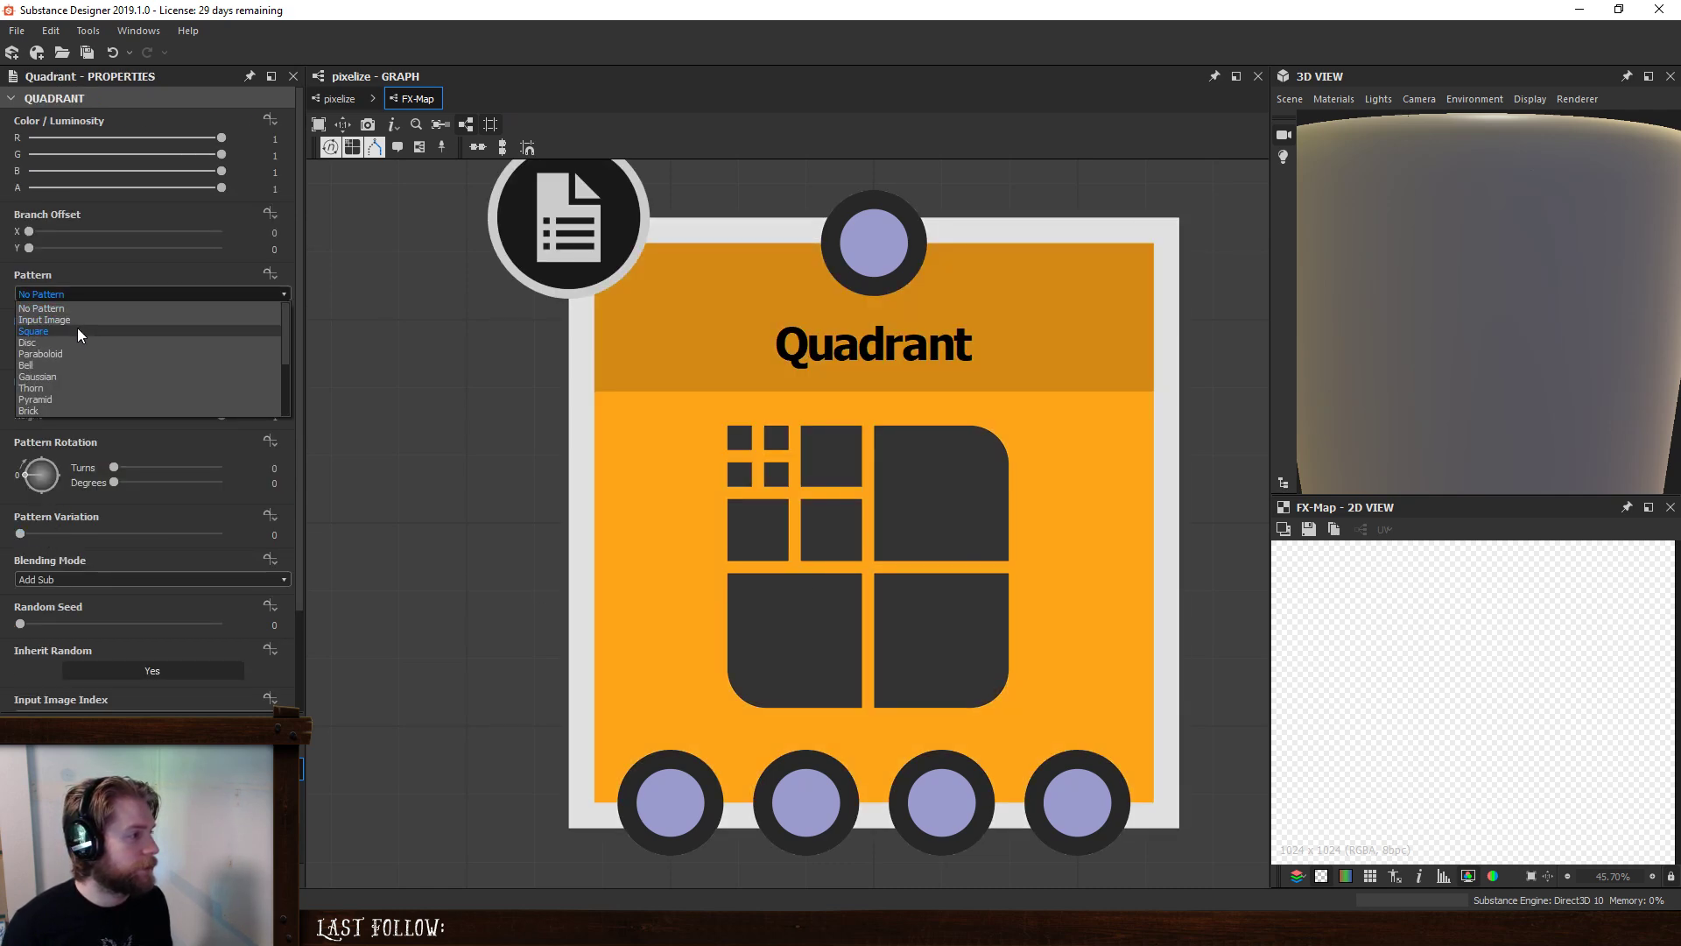
{"action": "left_click", "coordinate": [77, 327]}
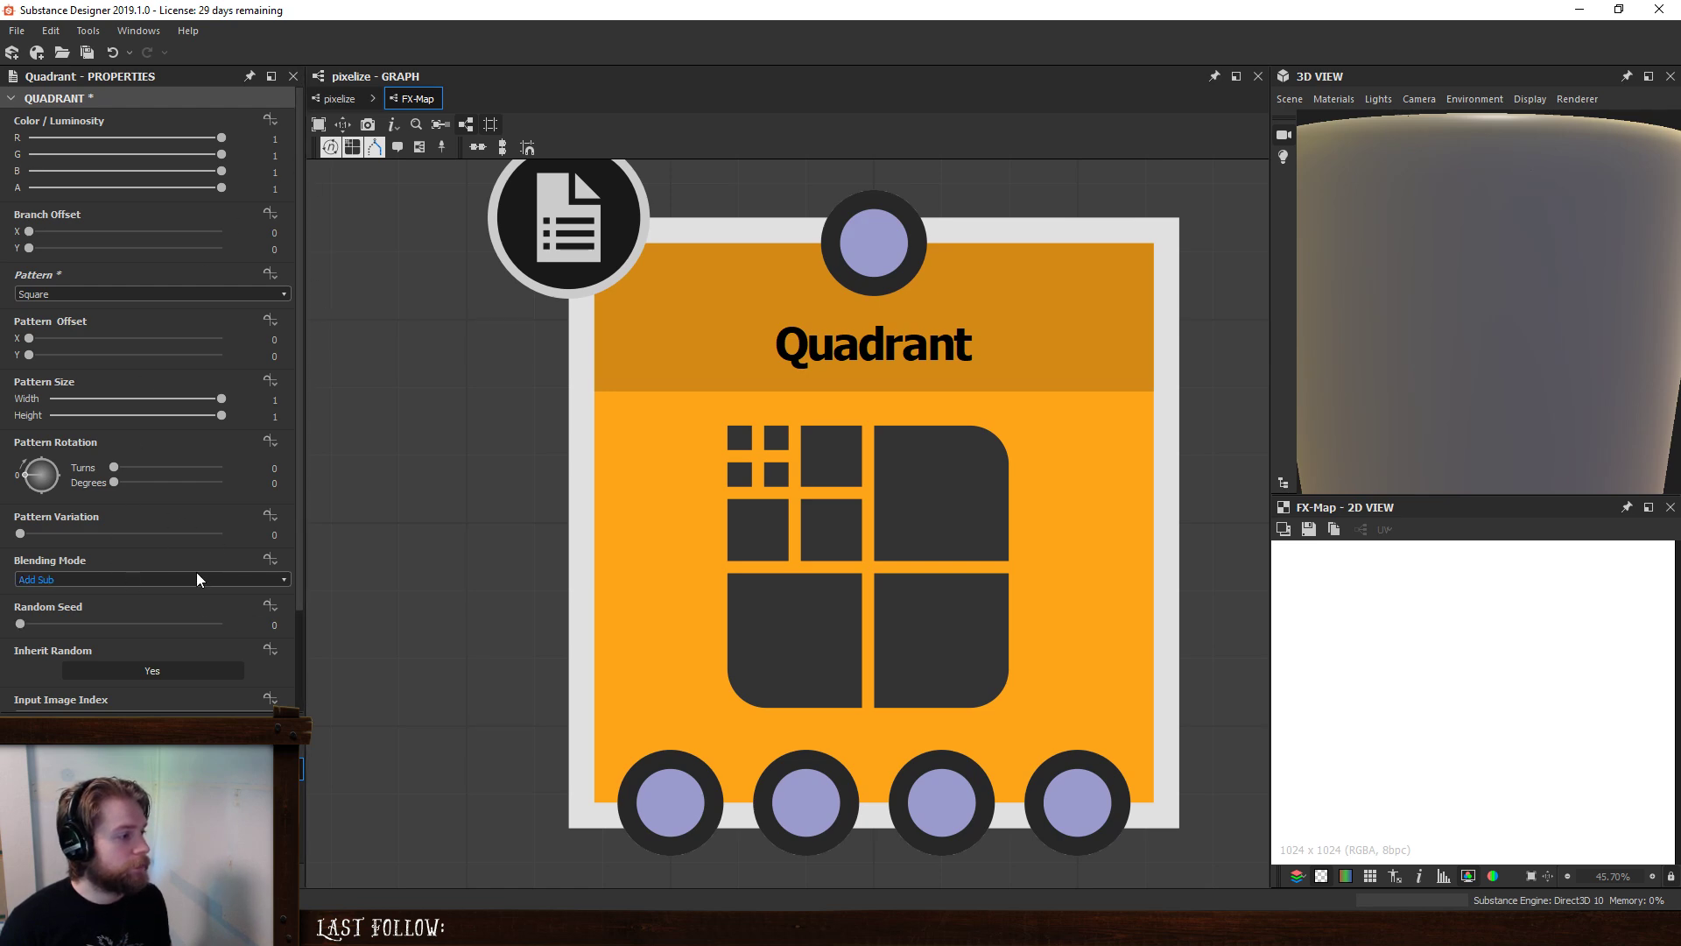
{"action": "key", "text": "Down"}
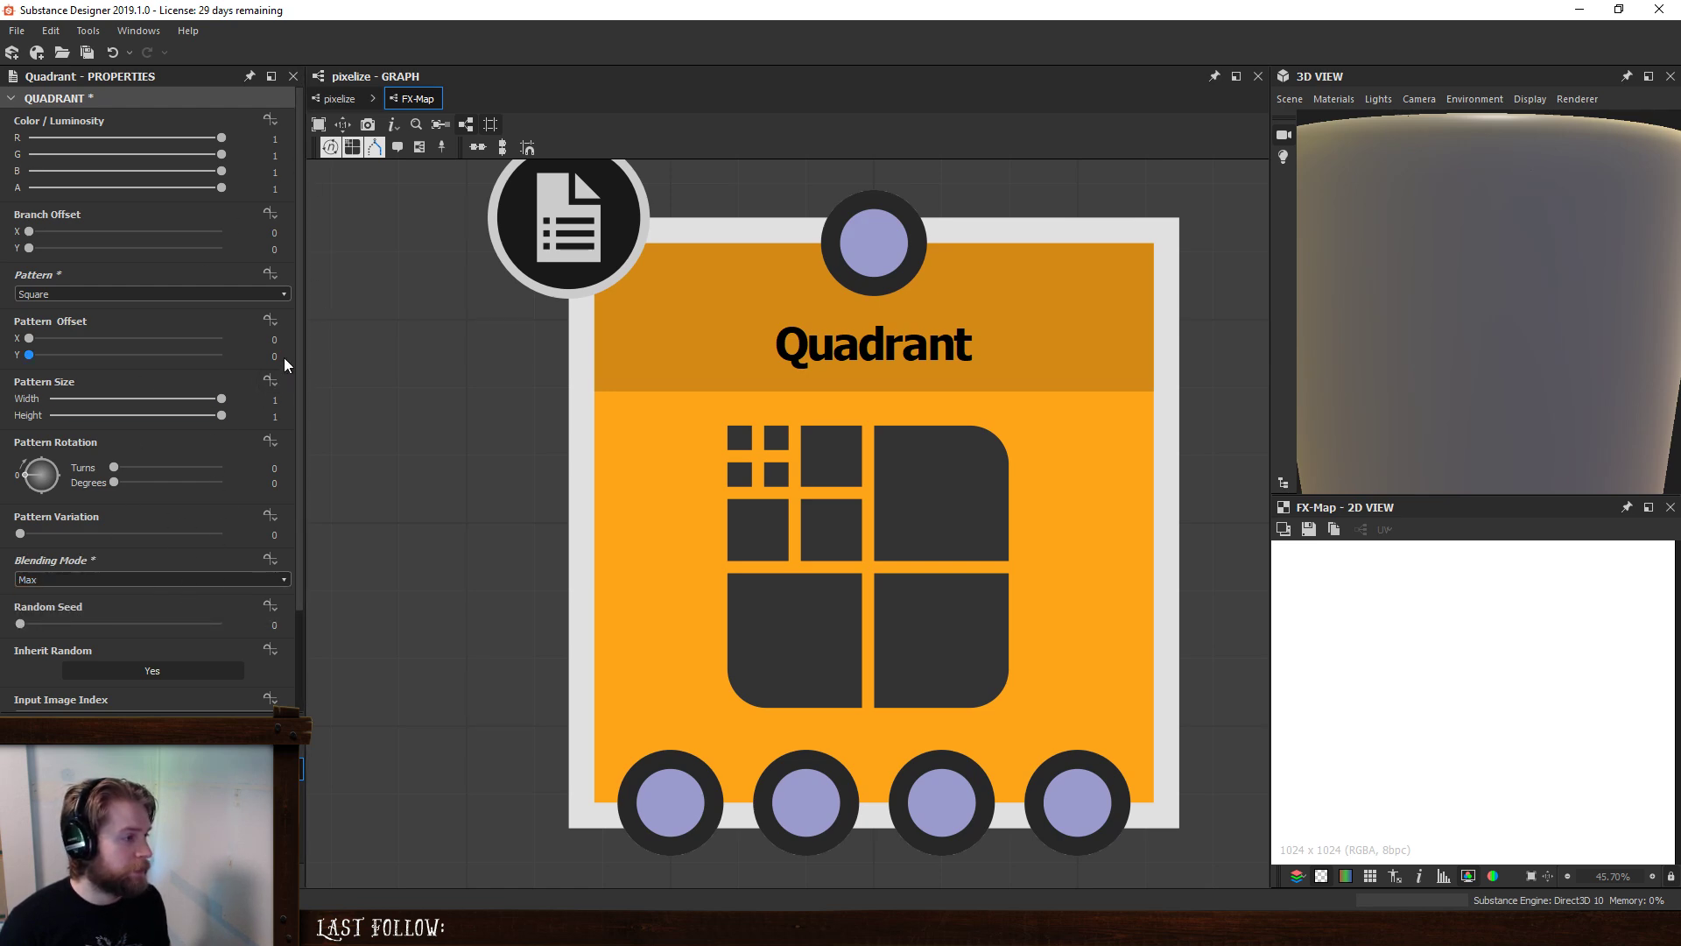
- Assign an empty function to the Quadrant's Color / Luminosity parameter and open that function graph
{"action": "left_click", "coordinate": [267, 123]}
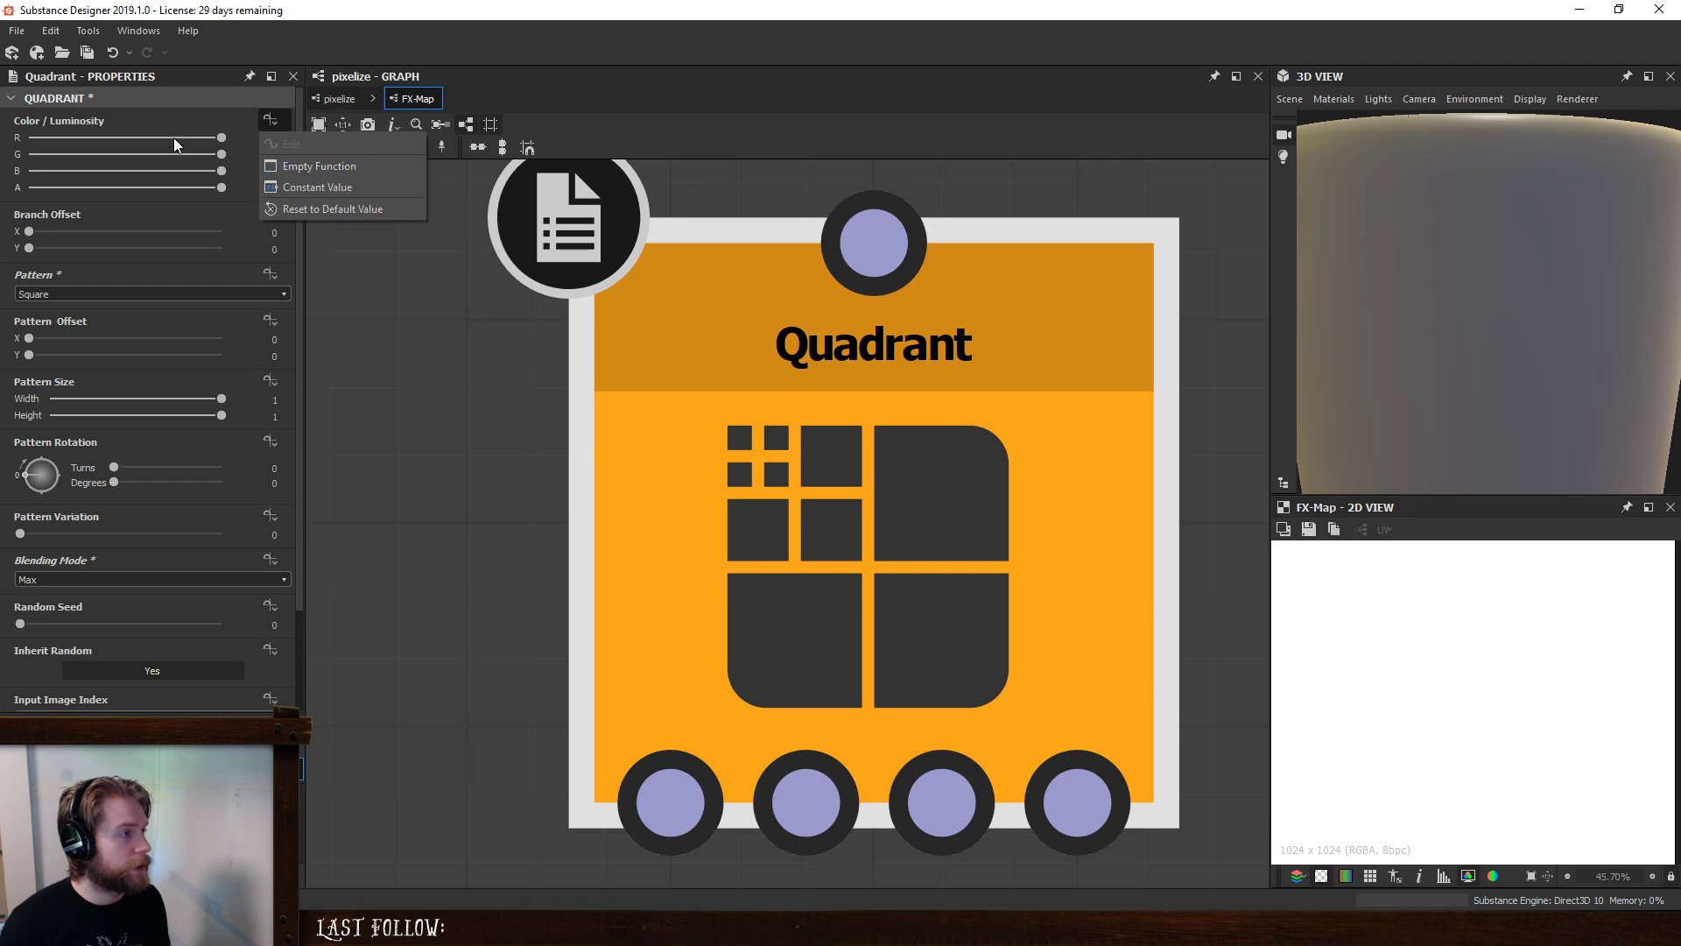
{"action": "left_click", "coordinate": [139, 117]}
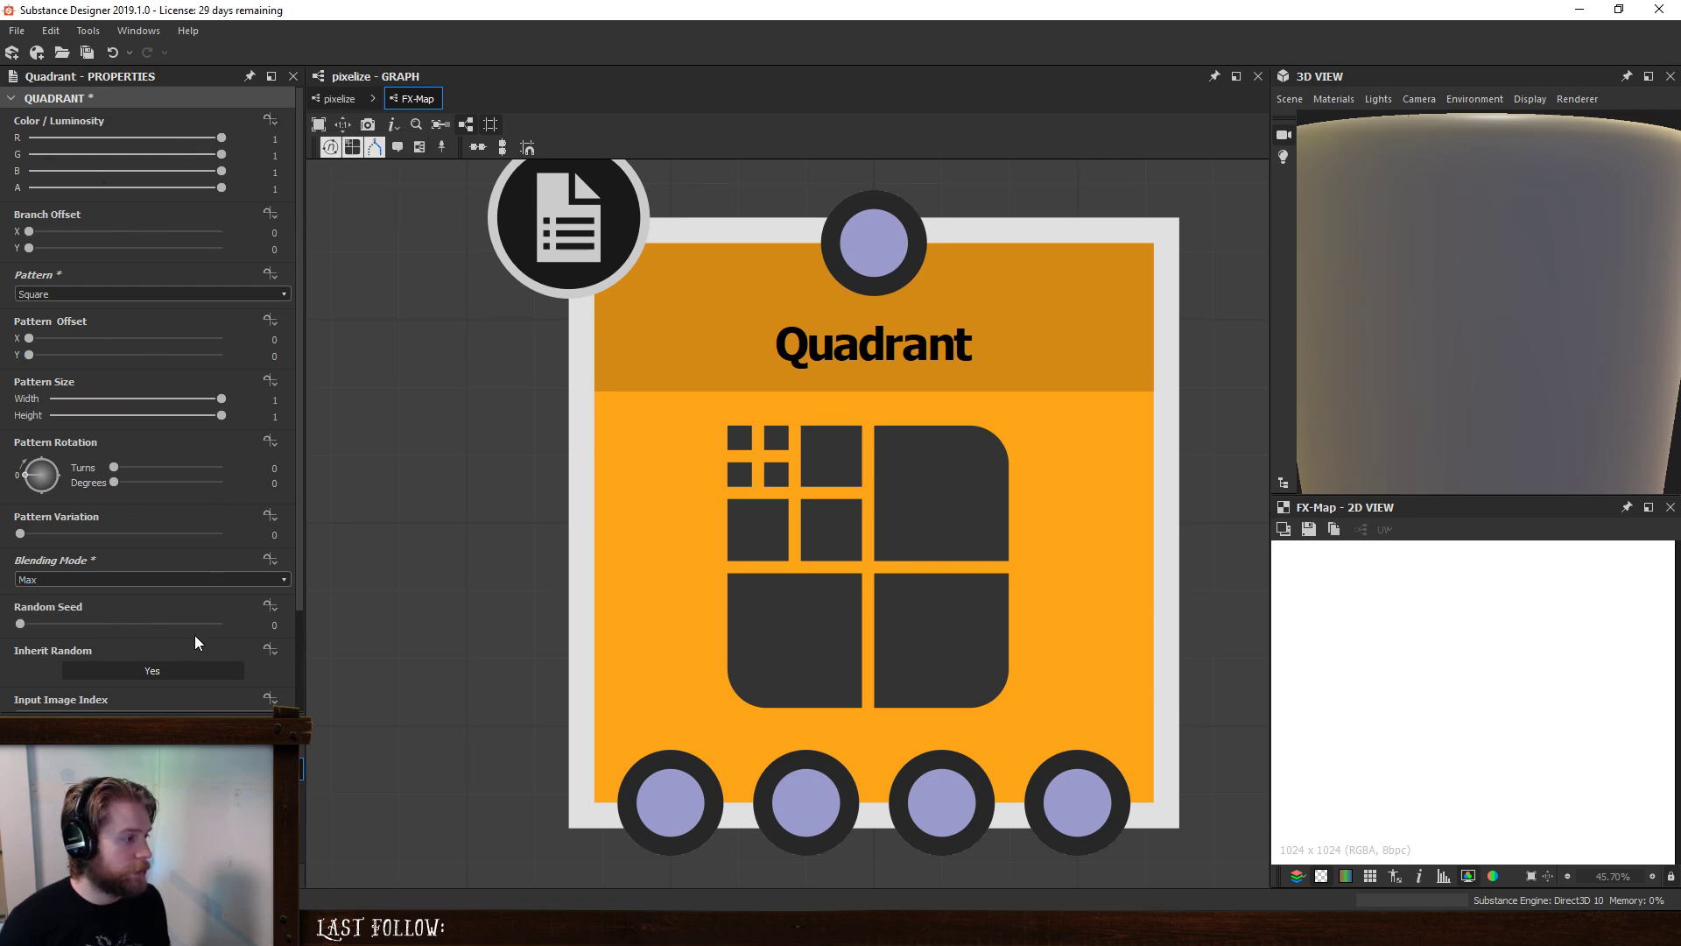
{"action": "left_click", "coordinate": [270, 121]}
{"action": "left_click", "coordinate": [289, 165]}
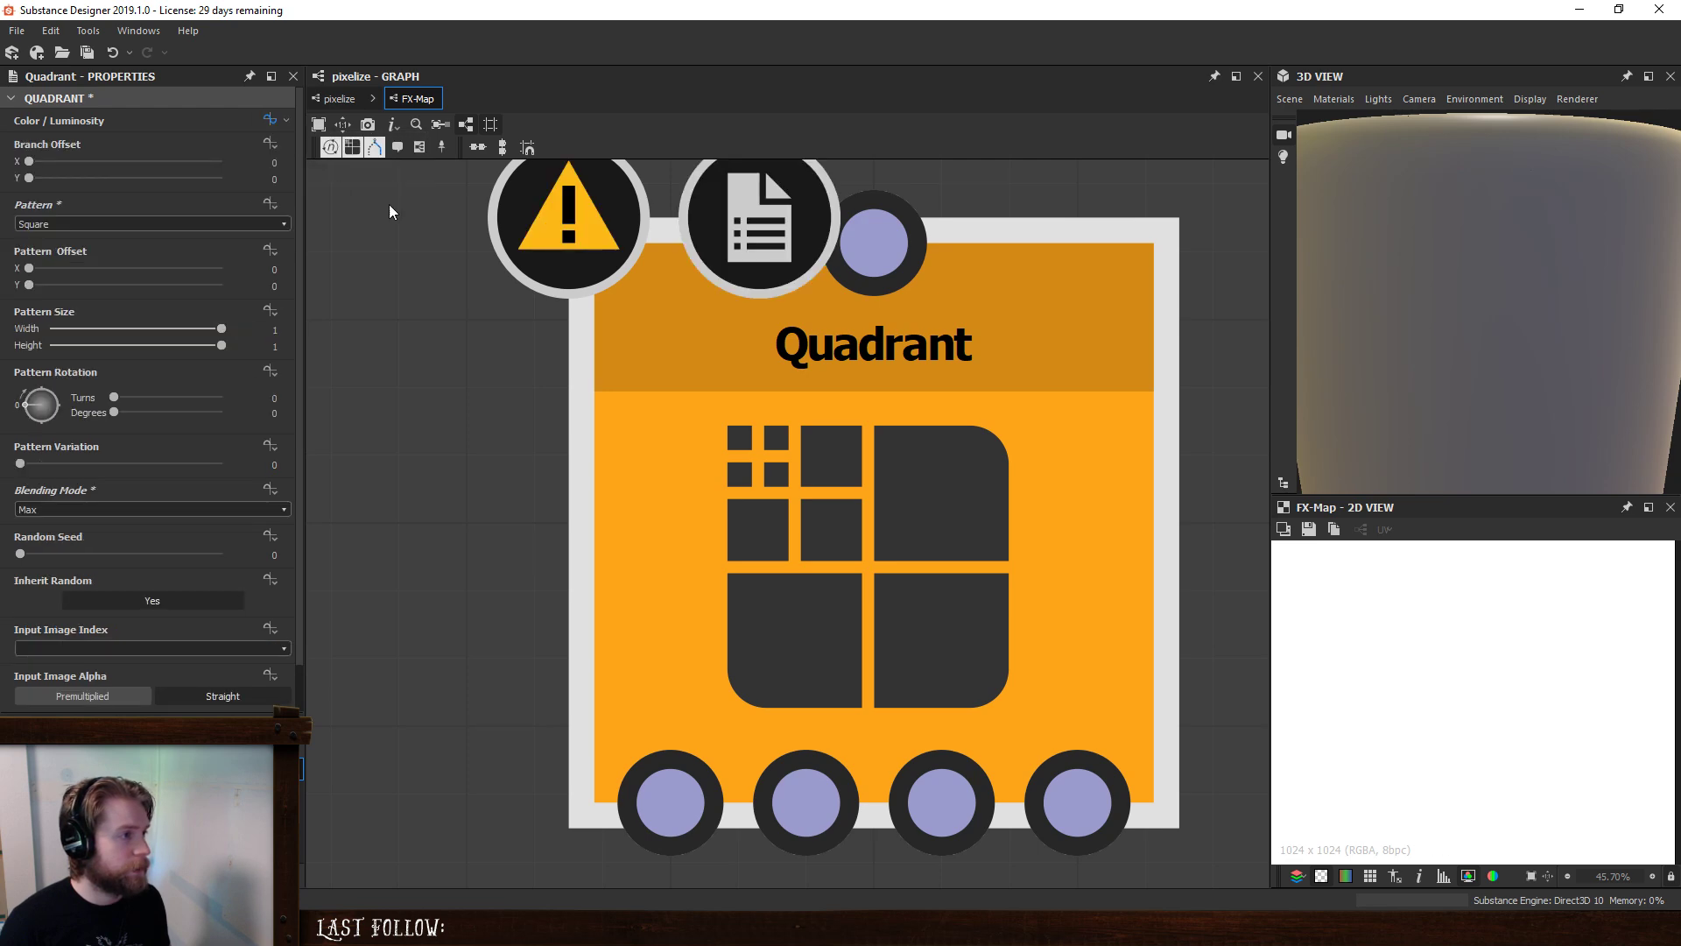
{"action": "left_click", "coordinate": [270, 121]}
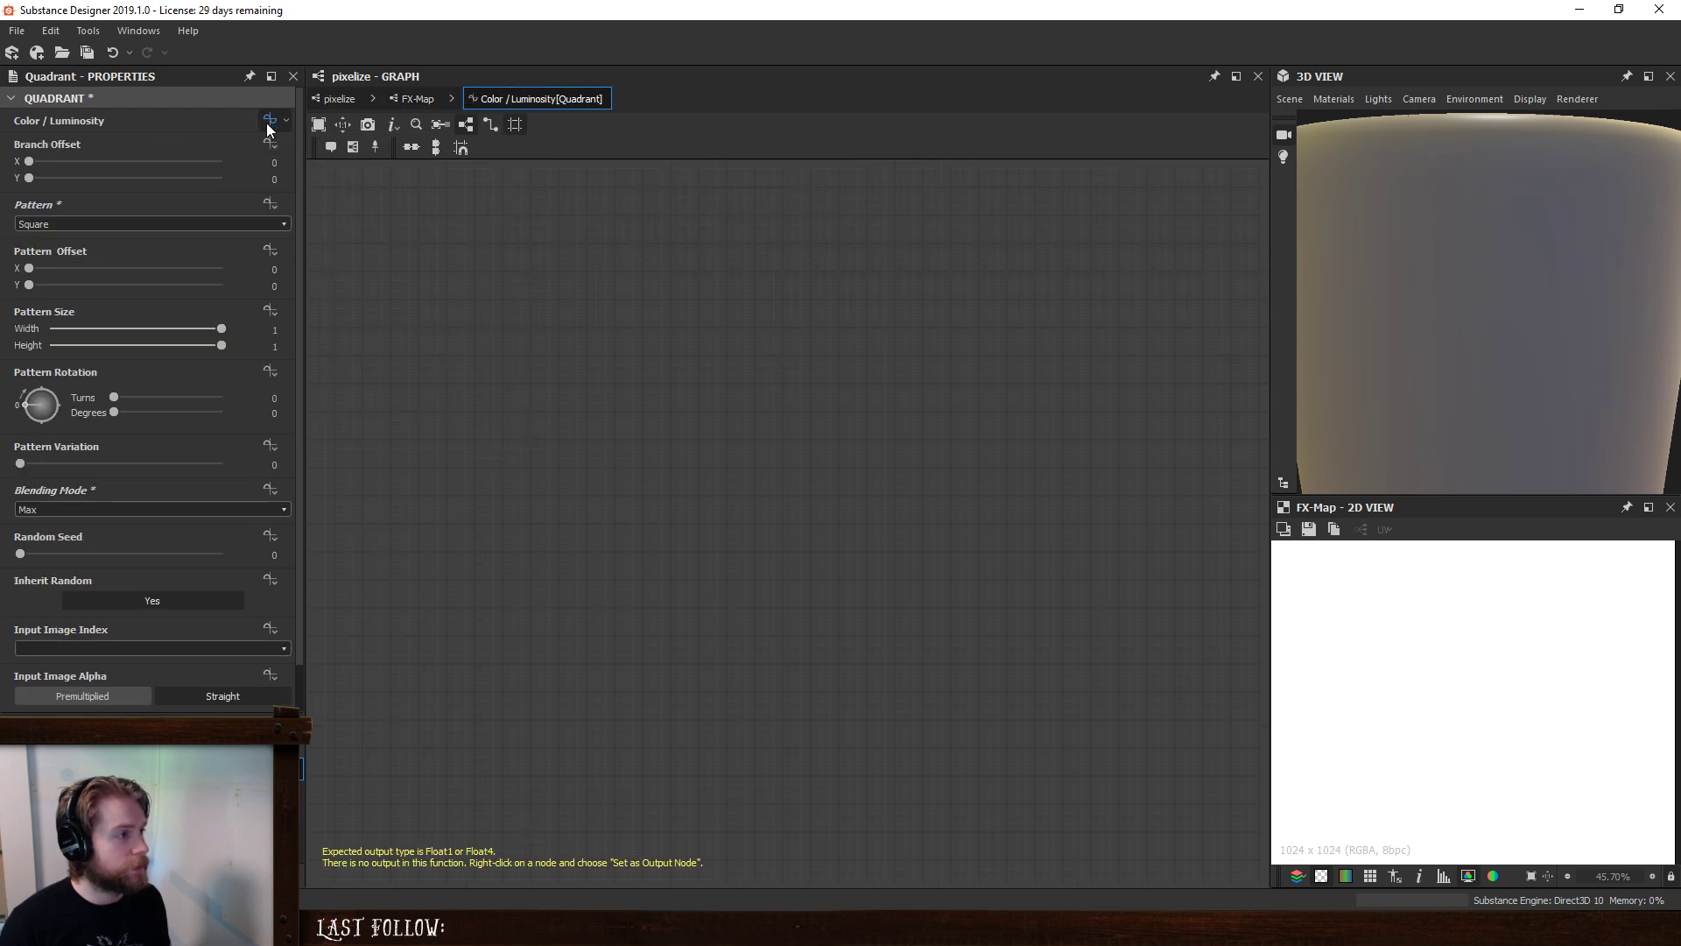
{"action": "key", "text": "space"}
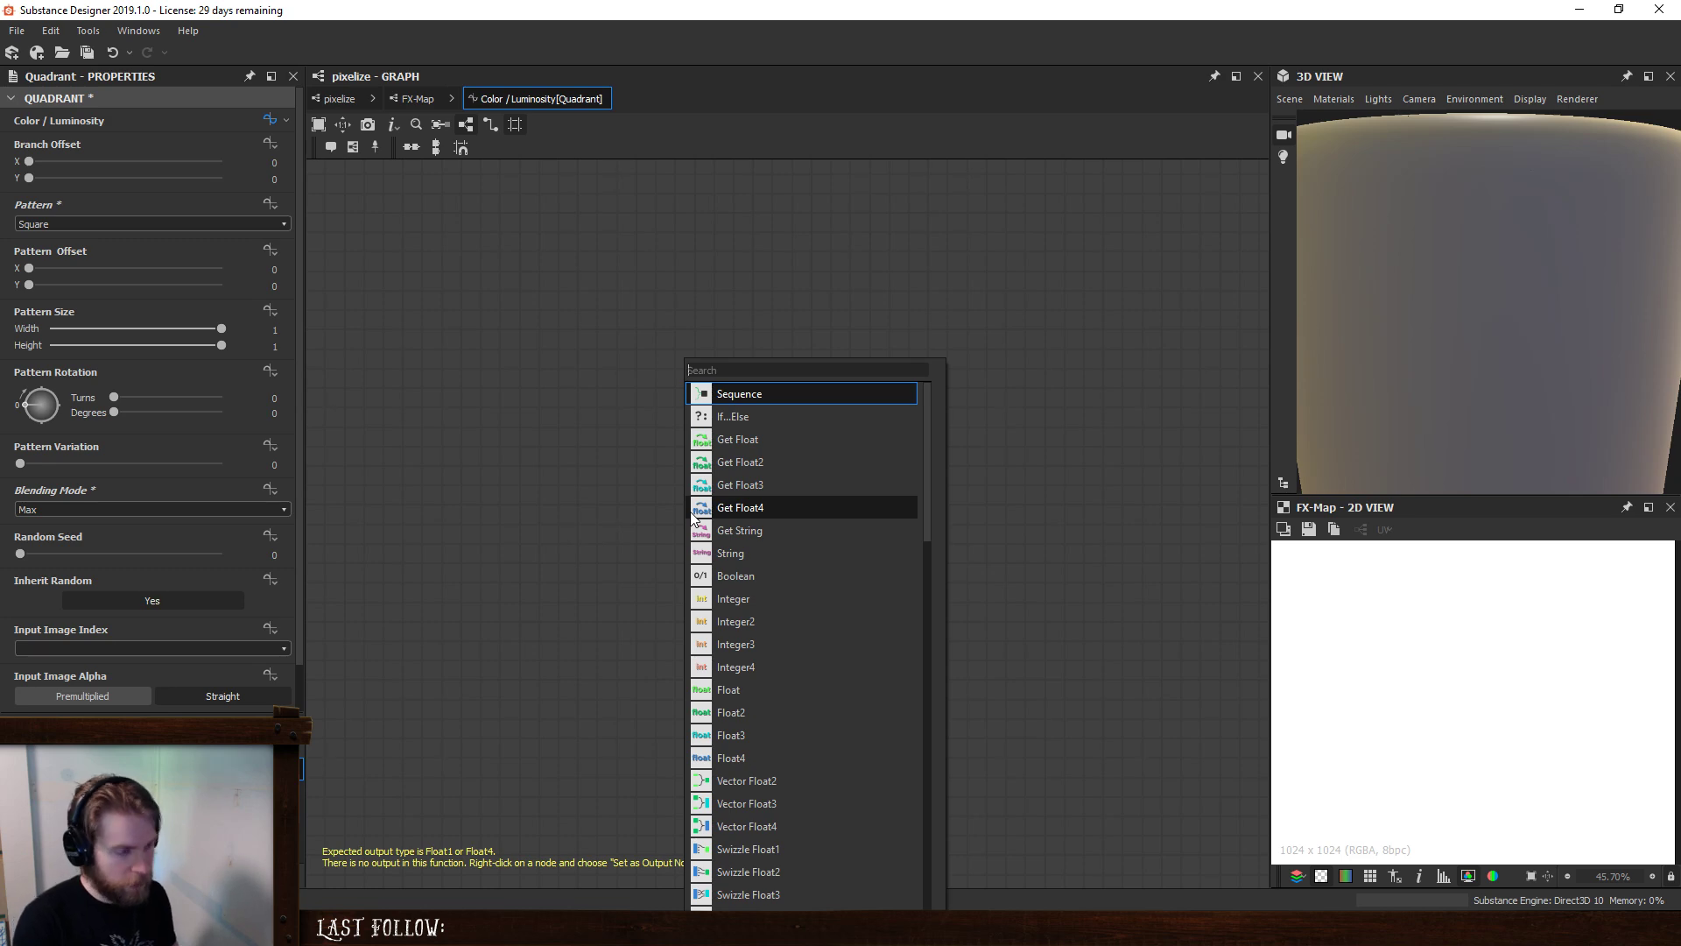
{"action": "type", "text": "get"}
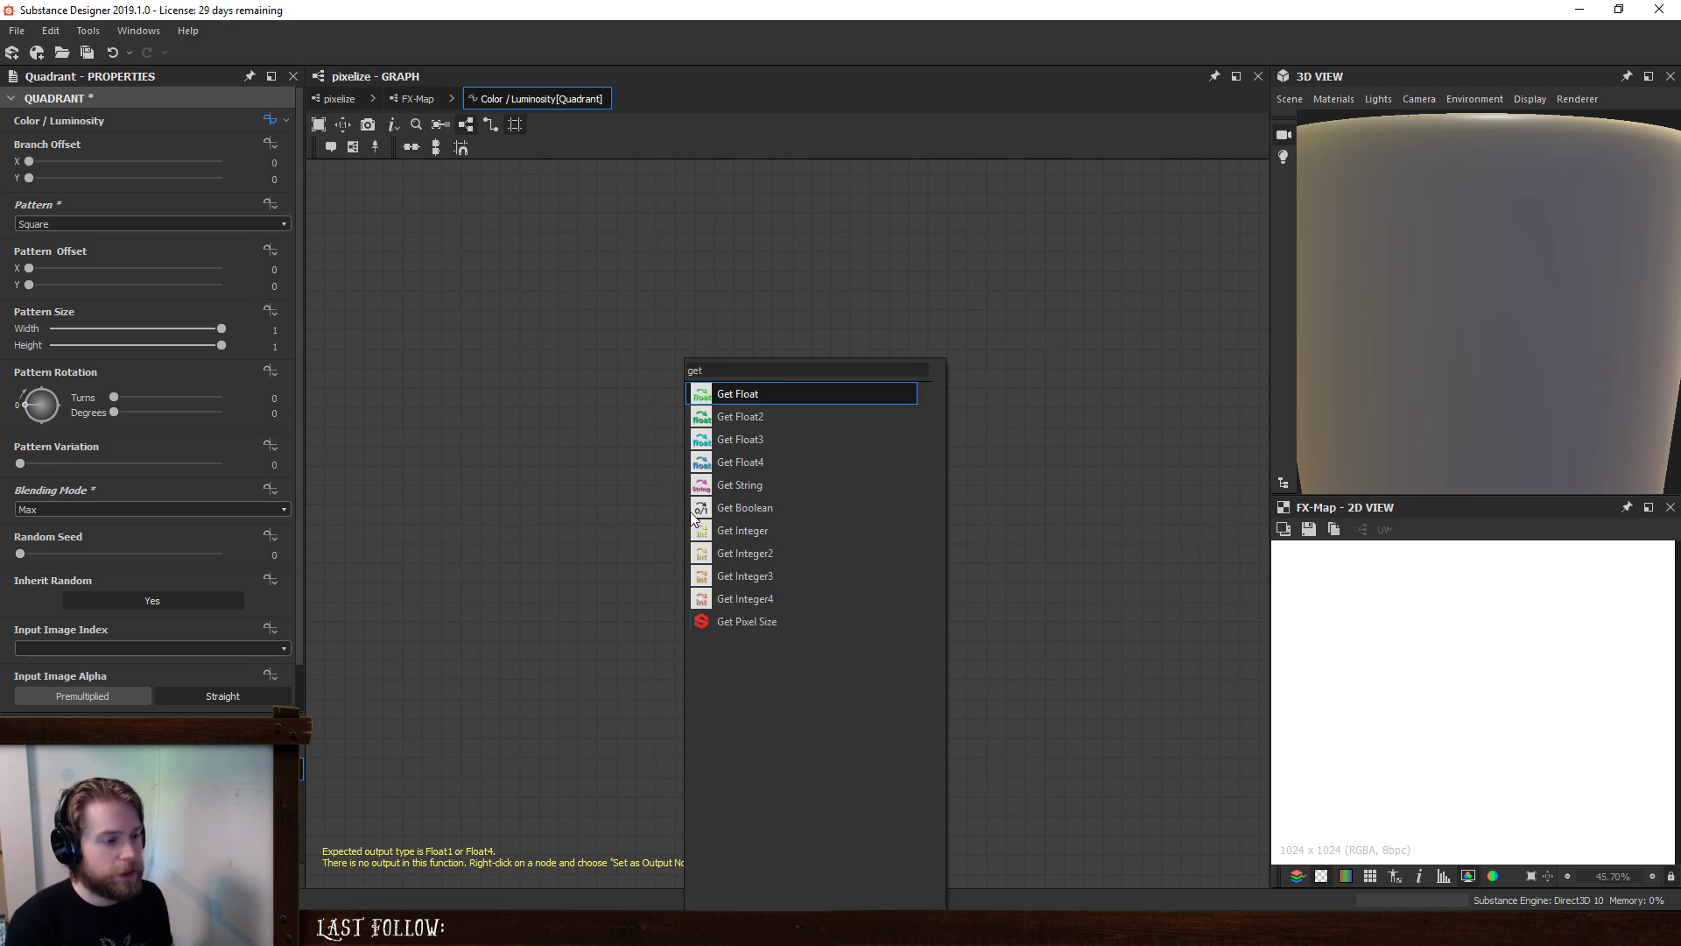
{"action": "left_click", "coordinate": [758, 625]}
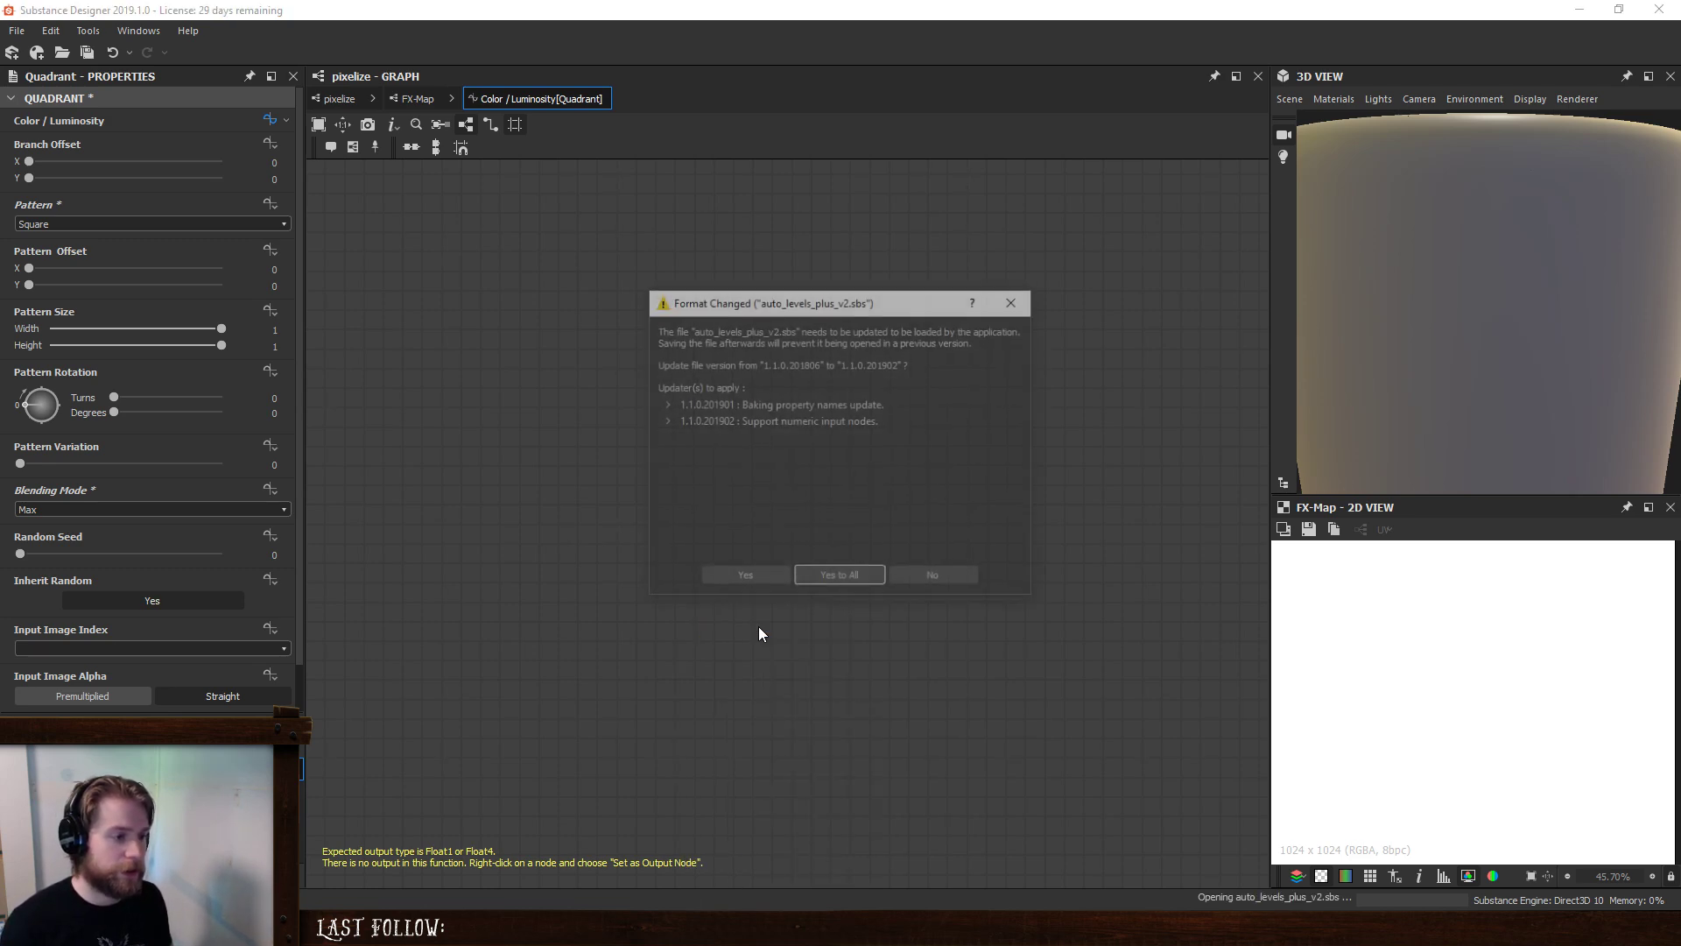
{"action": "left_click", "coordinate": [832, 574]}
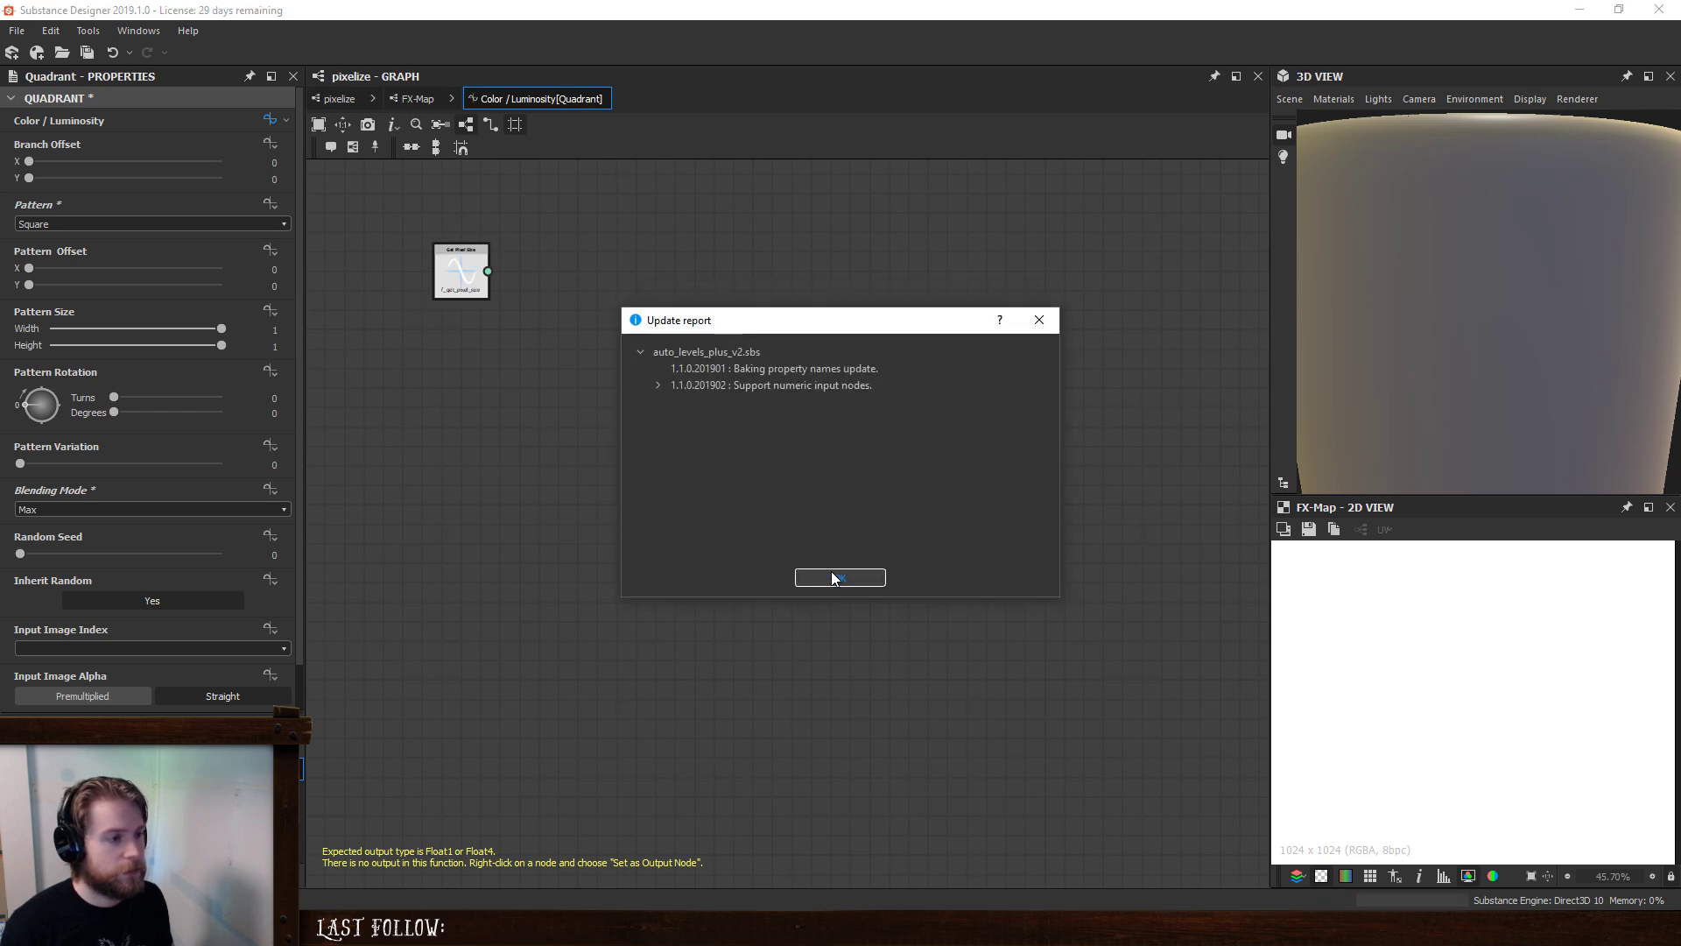
{"action": "left_click", "coordinate": [832, 579]}
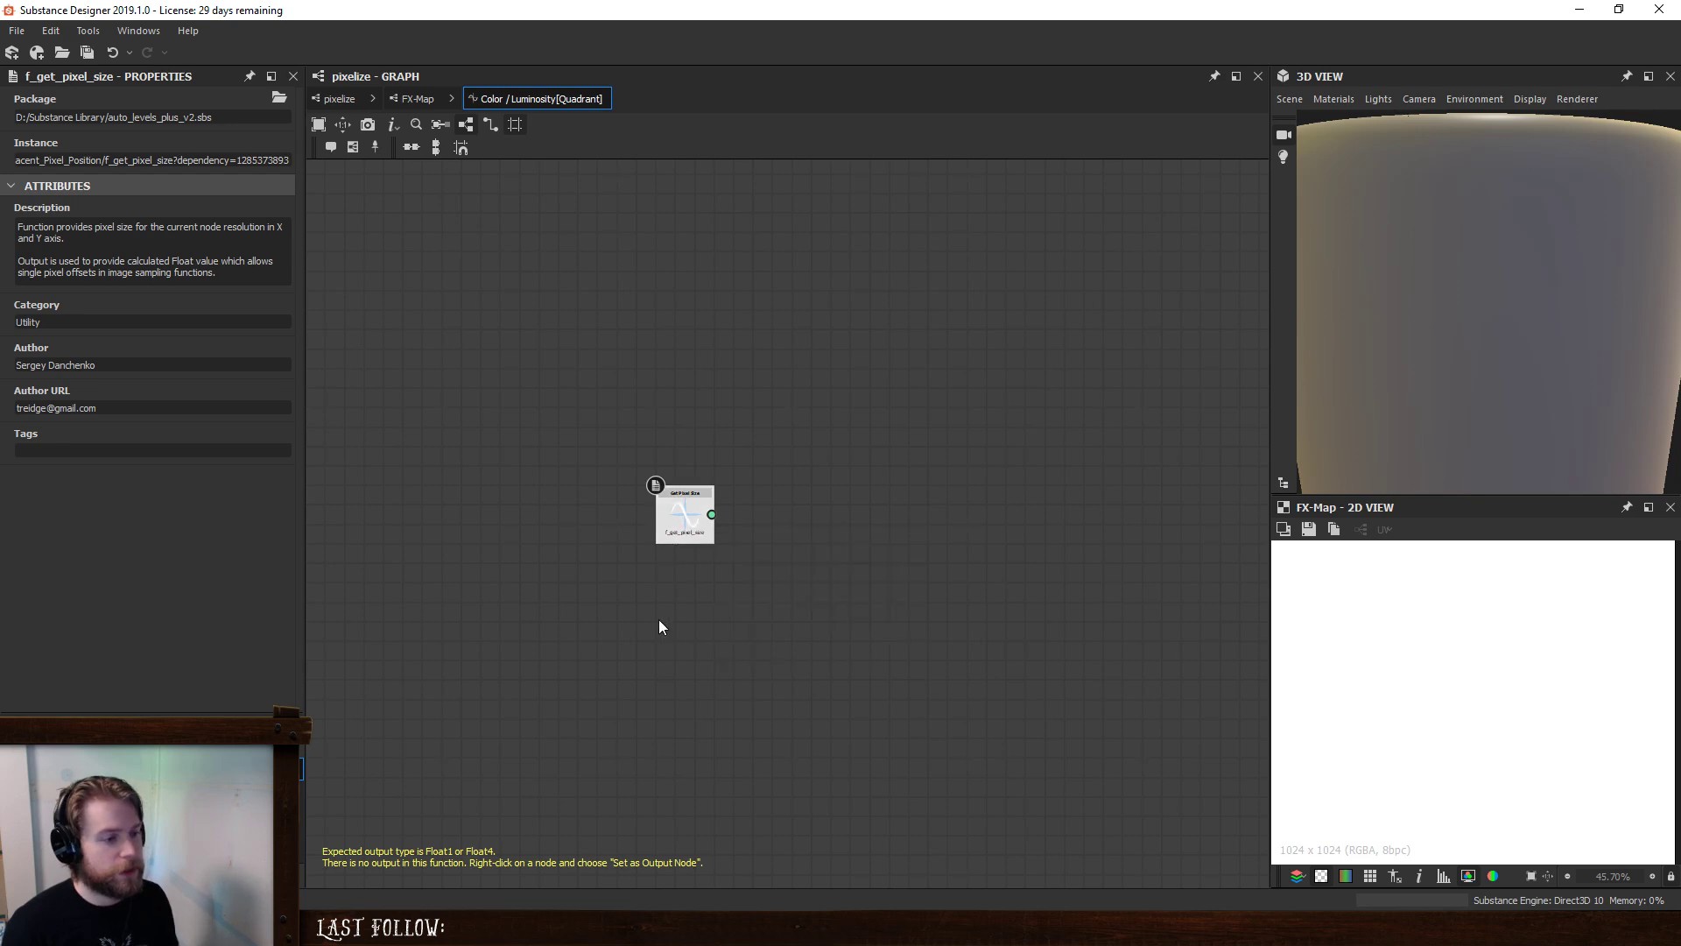
{"action": "key", "text": "Delete"}
- Add a Get Integer node to the Color / Luminosity function, set its variable to pixelSize, and move it up and left
{"action": "key", "text": "space"}
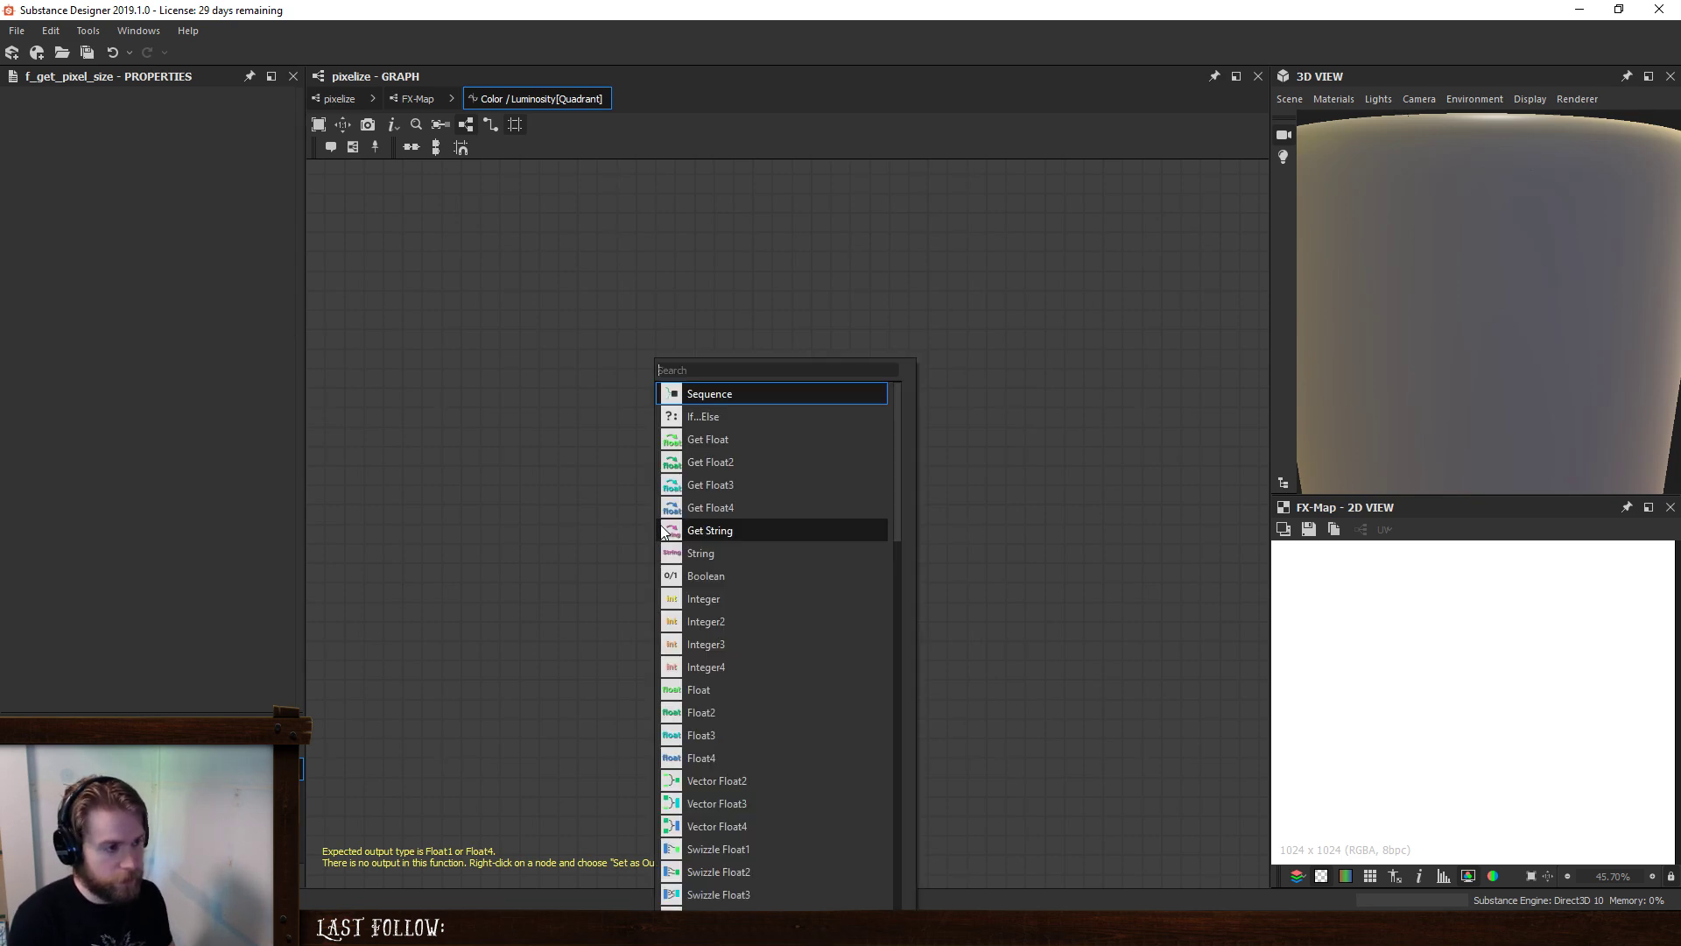
{"action": "type", "text": "get"}
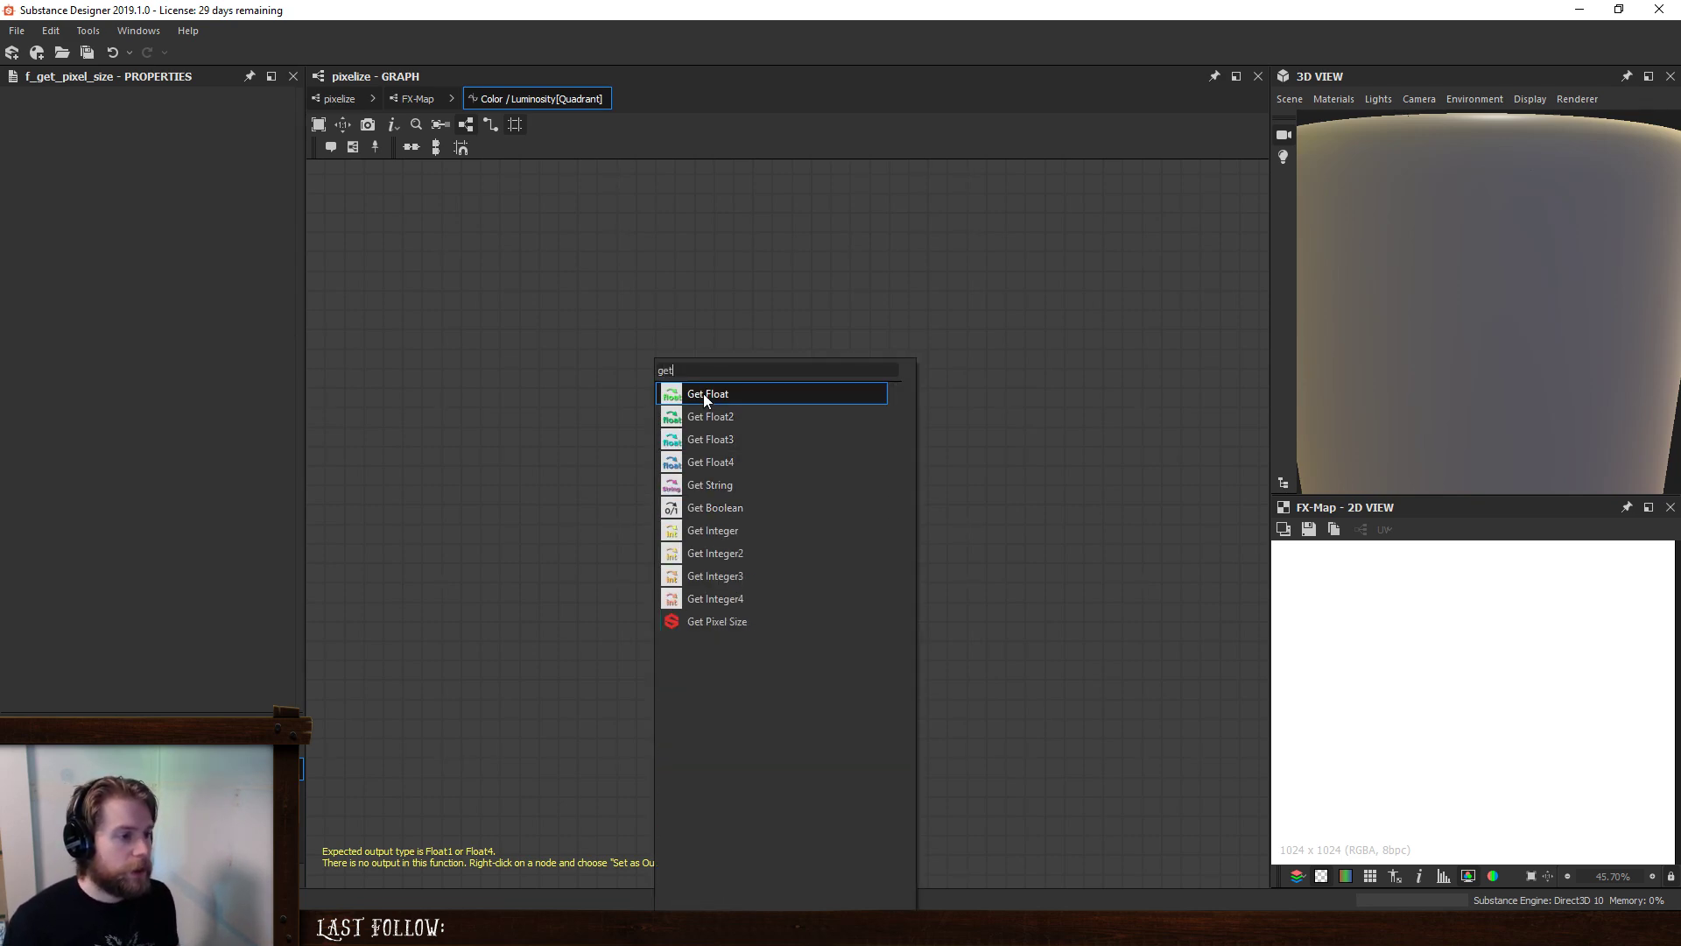
{"action": "left_click", "coordinate": [732, 528]}
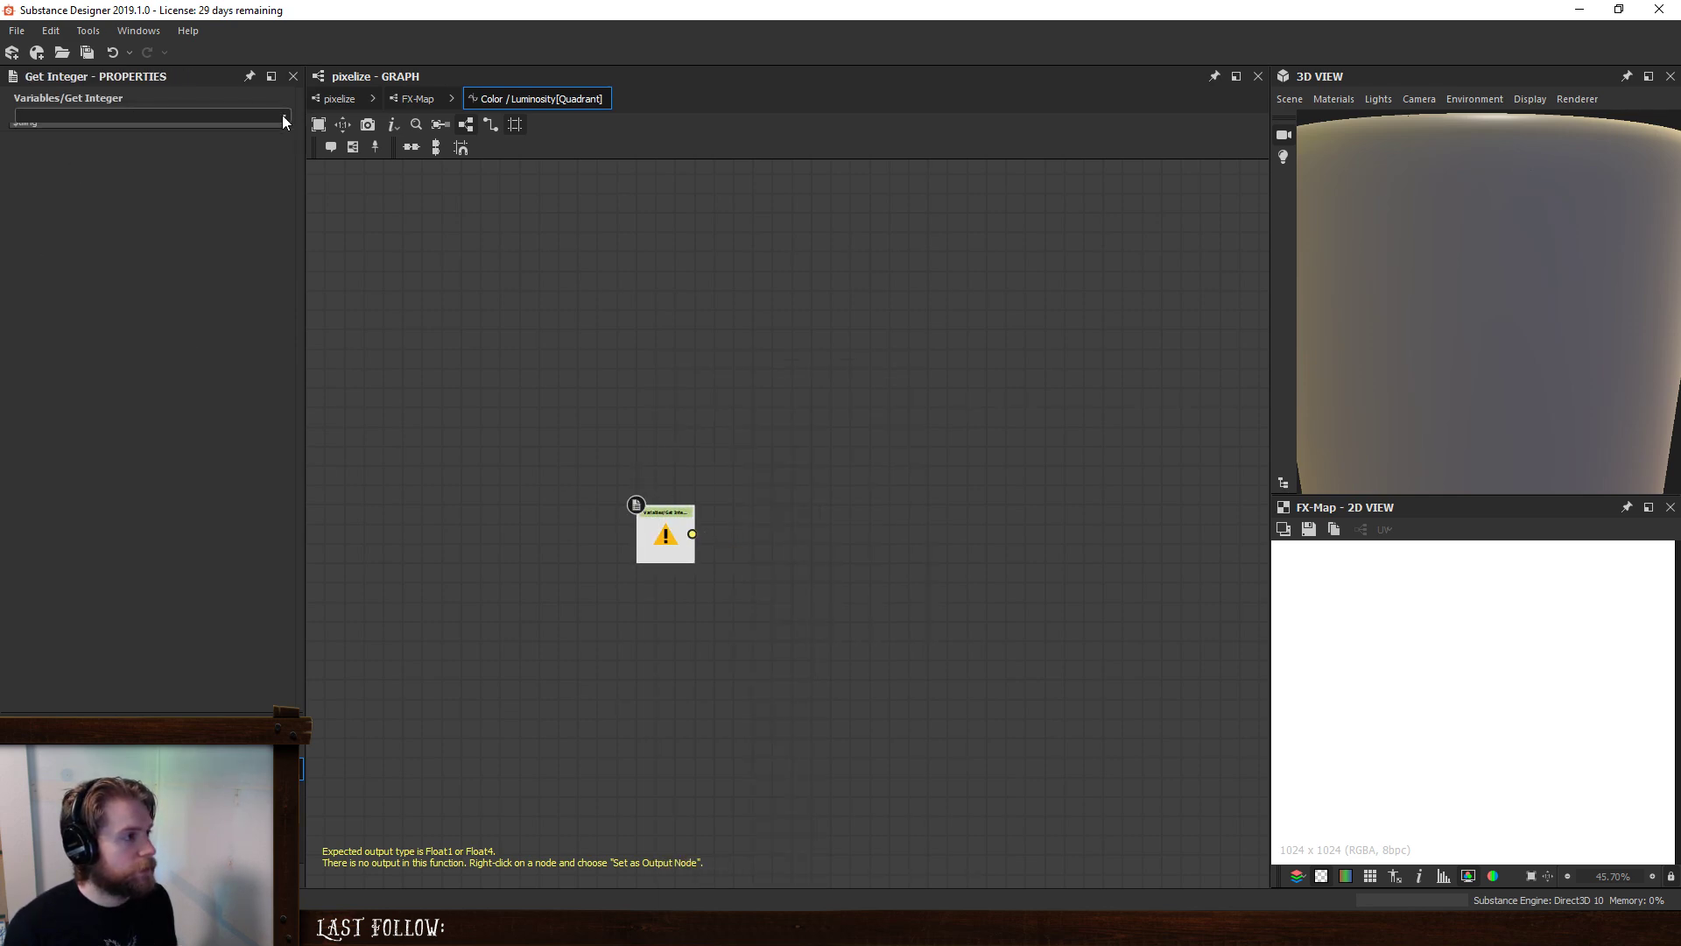
{"action": "left_click", "coordinate": [134, 117]}
{"action": "left_click", "coordinate": [186, 135]}
{"action": "left_click_drag", "start_coordinate": [663, 532], "coordinate": [604, 462]}
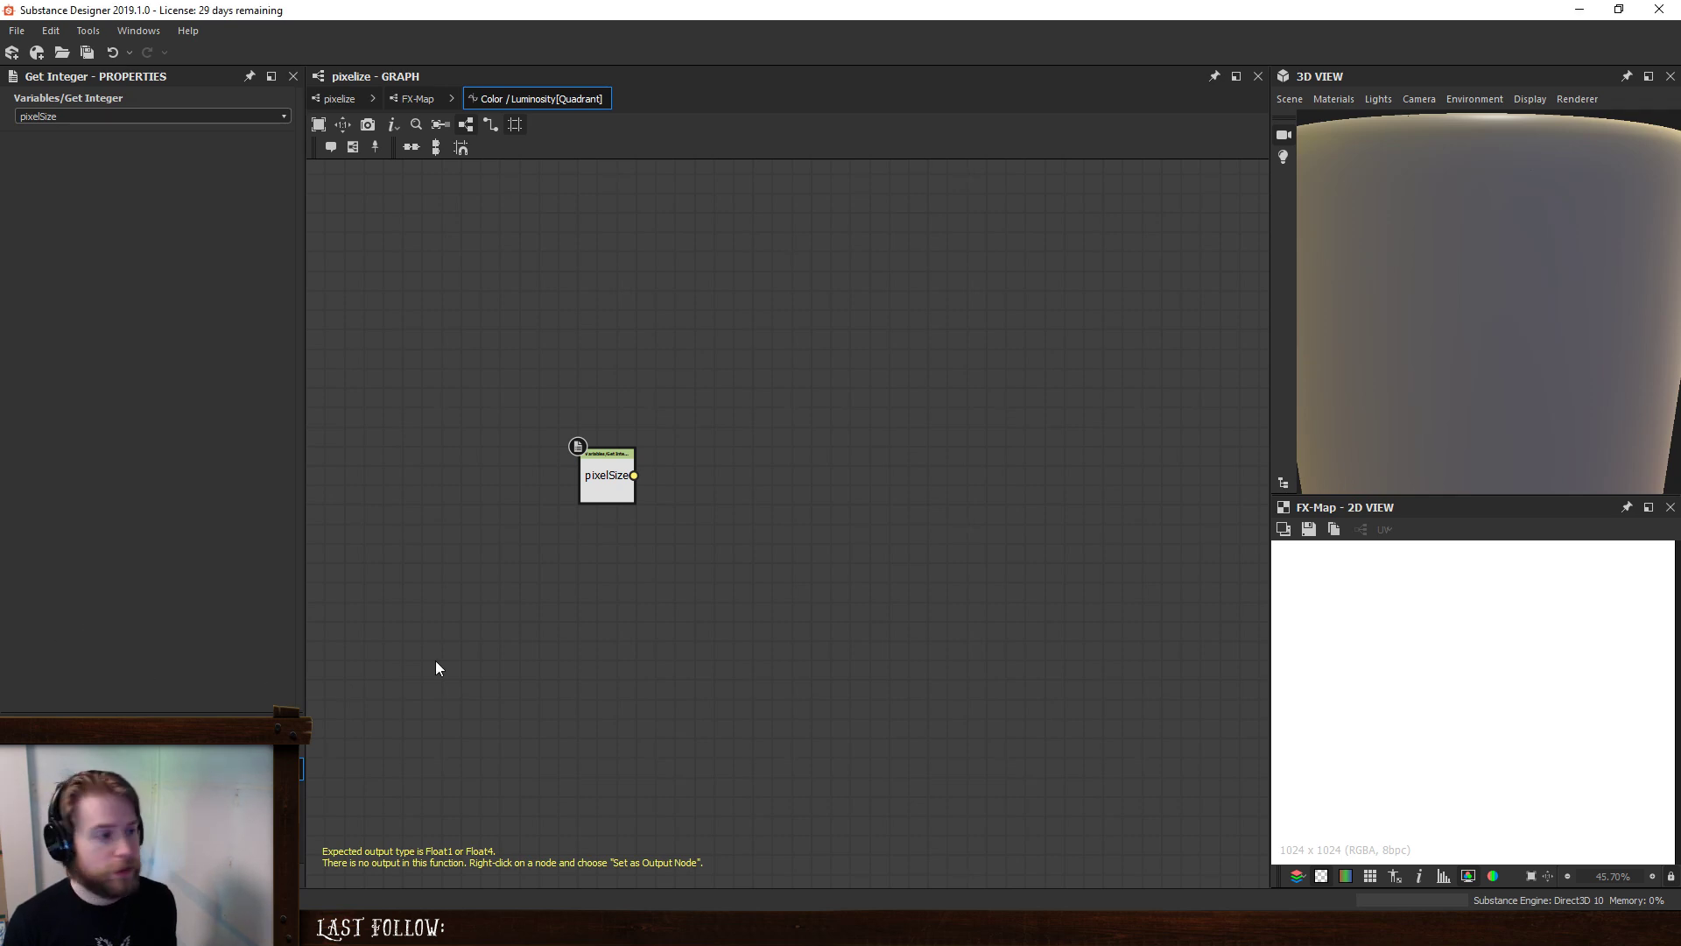
- Move the pixelSize node slightly up in the Color / Luminosity function graph
{"action": "mouse_move", "coordinate": [595, 483]}
{"action": "left_mouse_down"}
{"action": "mouse_move", "coordinate": [585, 462]}
{"action": "mouse_move", "coordinate": [596, 475]}
{"action": "left_mouse_up"}
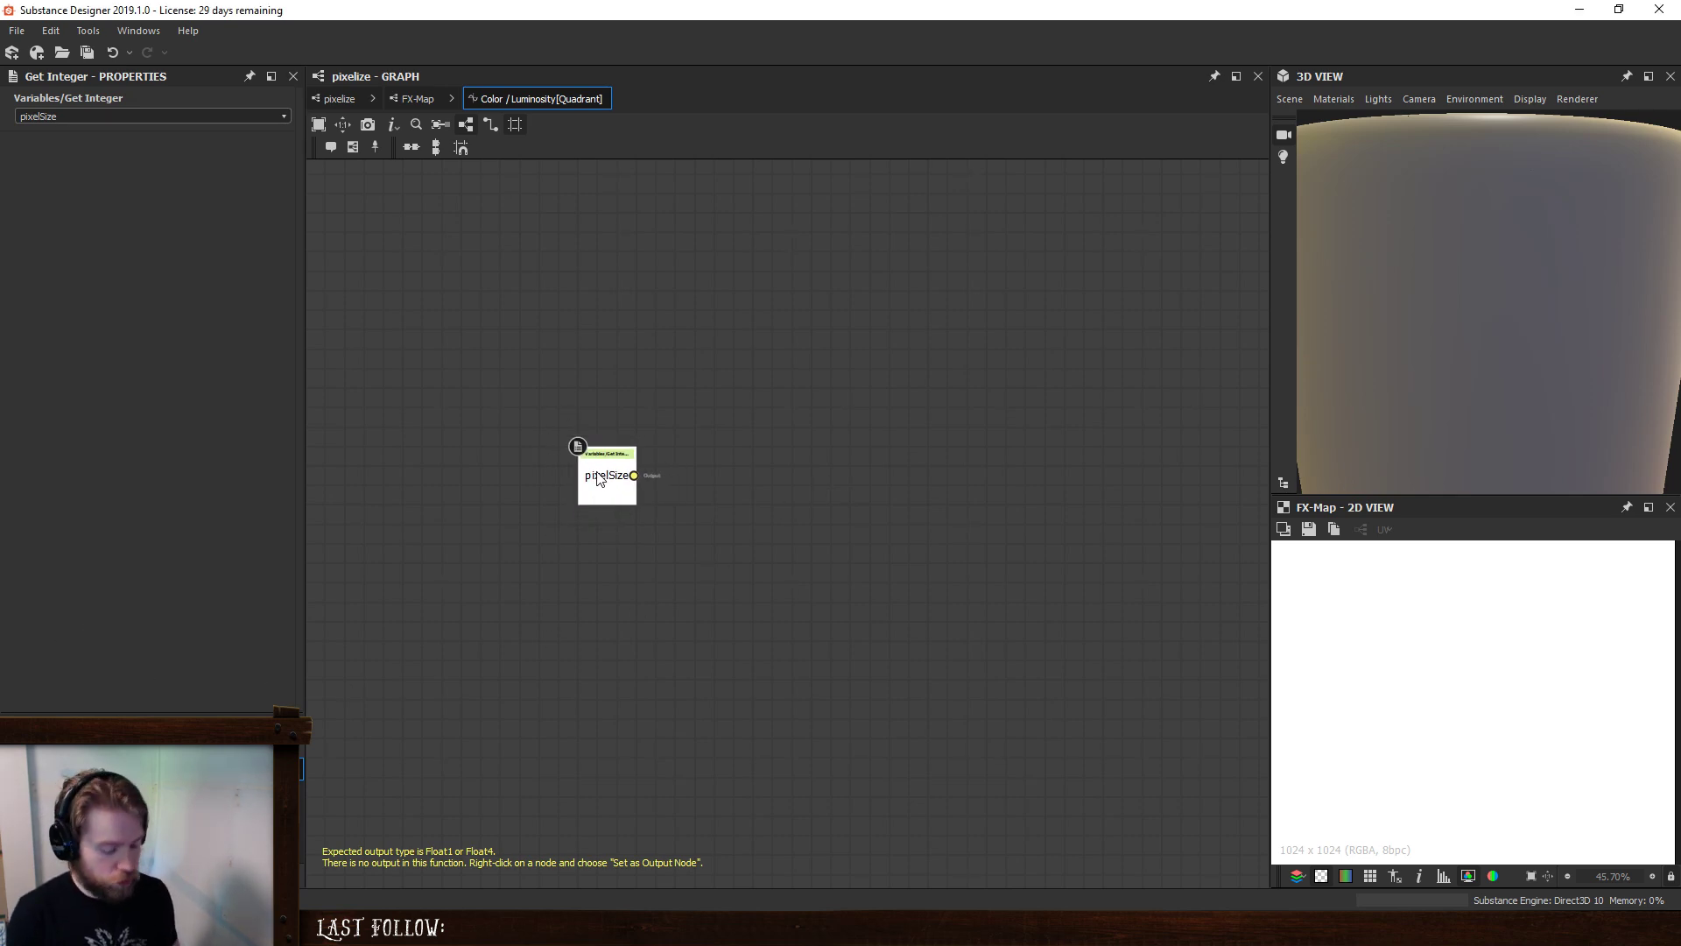
{"action": "key", "text": "space"}
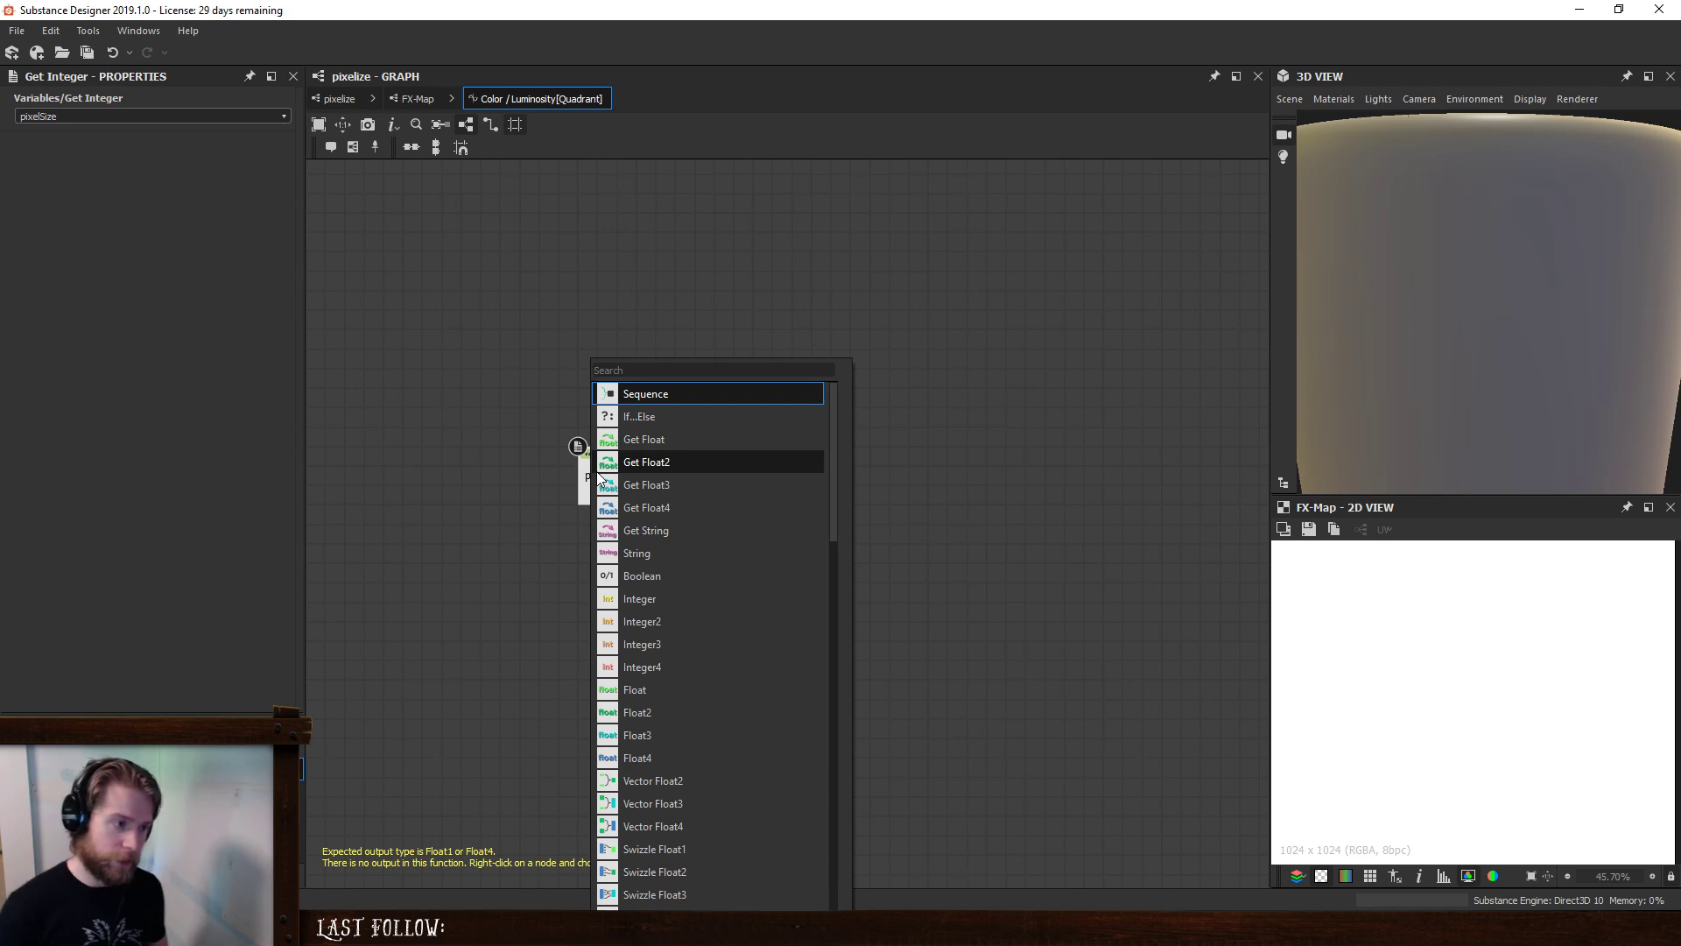
{"action": "key", "text": "Escape"}
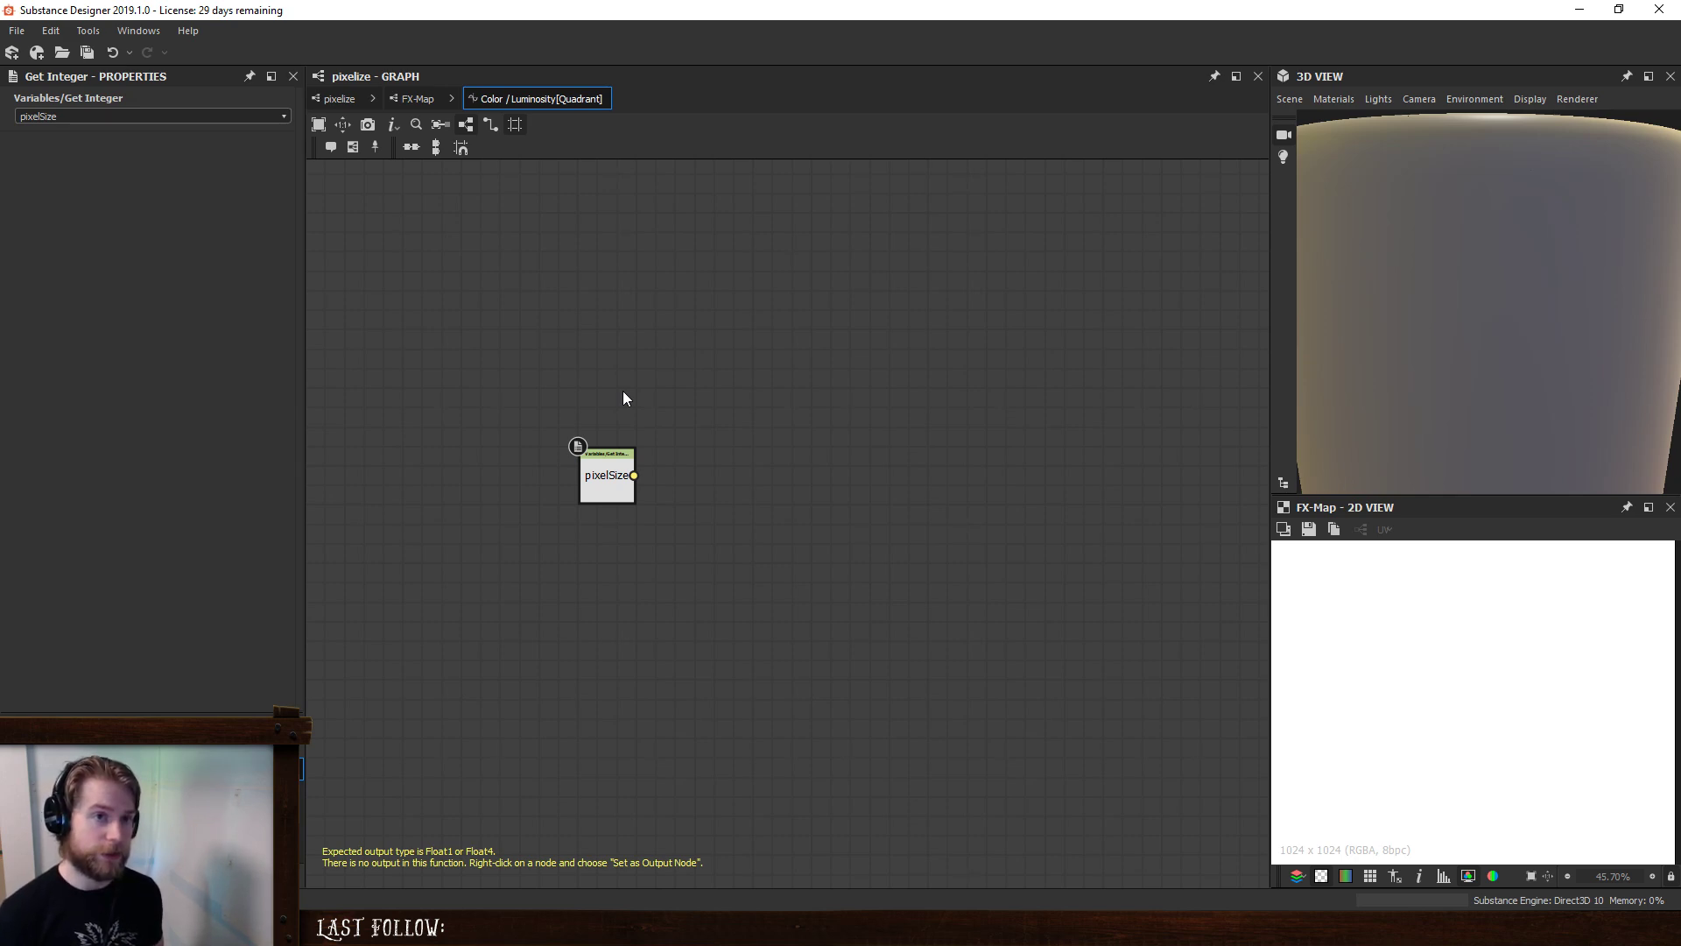
{"action": "left_click_drag", "start_coordinate": [613, 460], "coordinate": [613, 420]}
{"action": "left_click", "coordinate": [864, 339]}
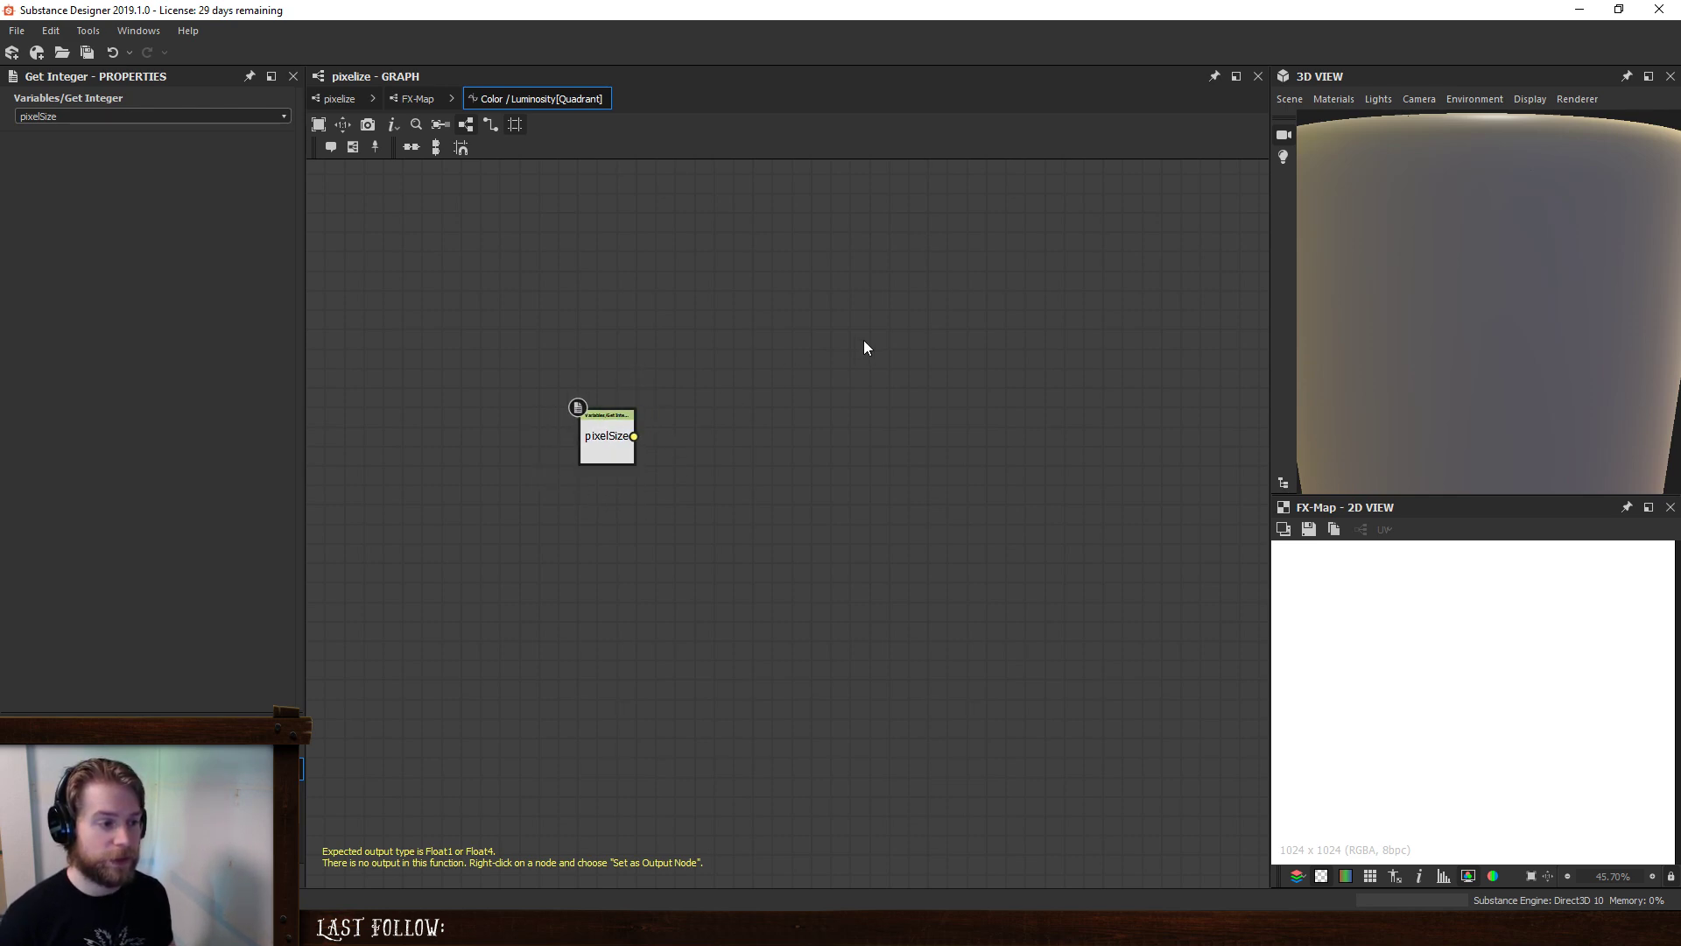
{"action": "middle_click_drag", "start_coordinate": [828, 422], "coordinate": [874, 528]}
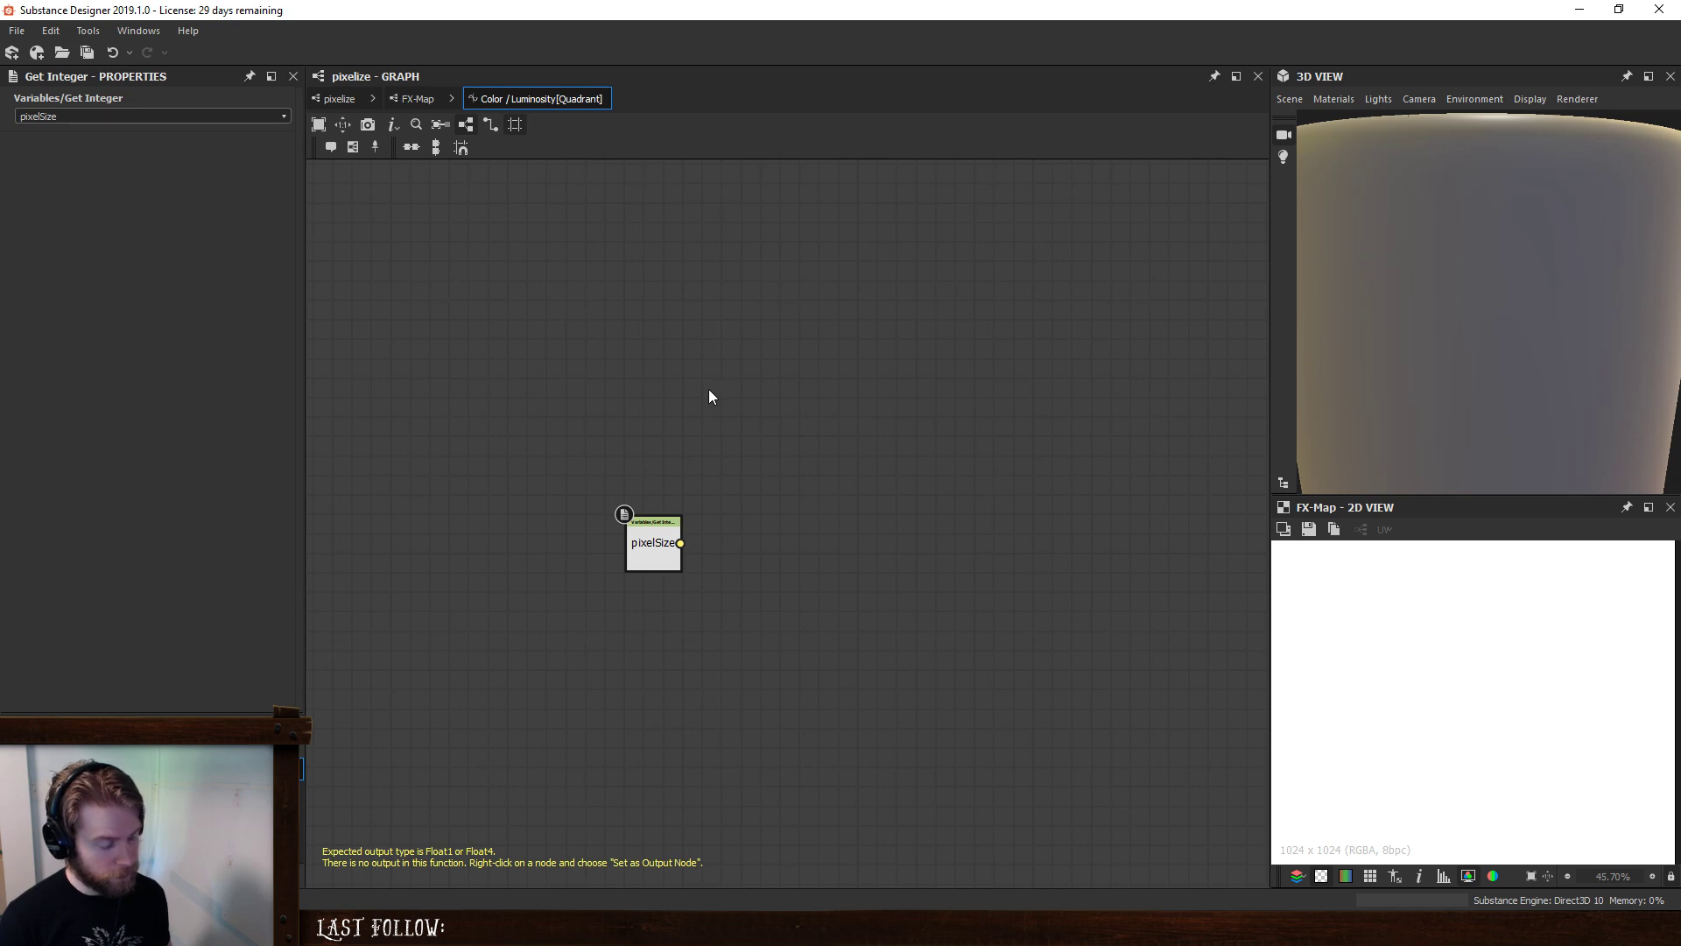
- Try a Get Float2 node set to $size above the pixelSize node, and delete it
{"action": "key", "text": "space"}
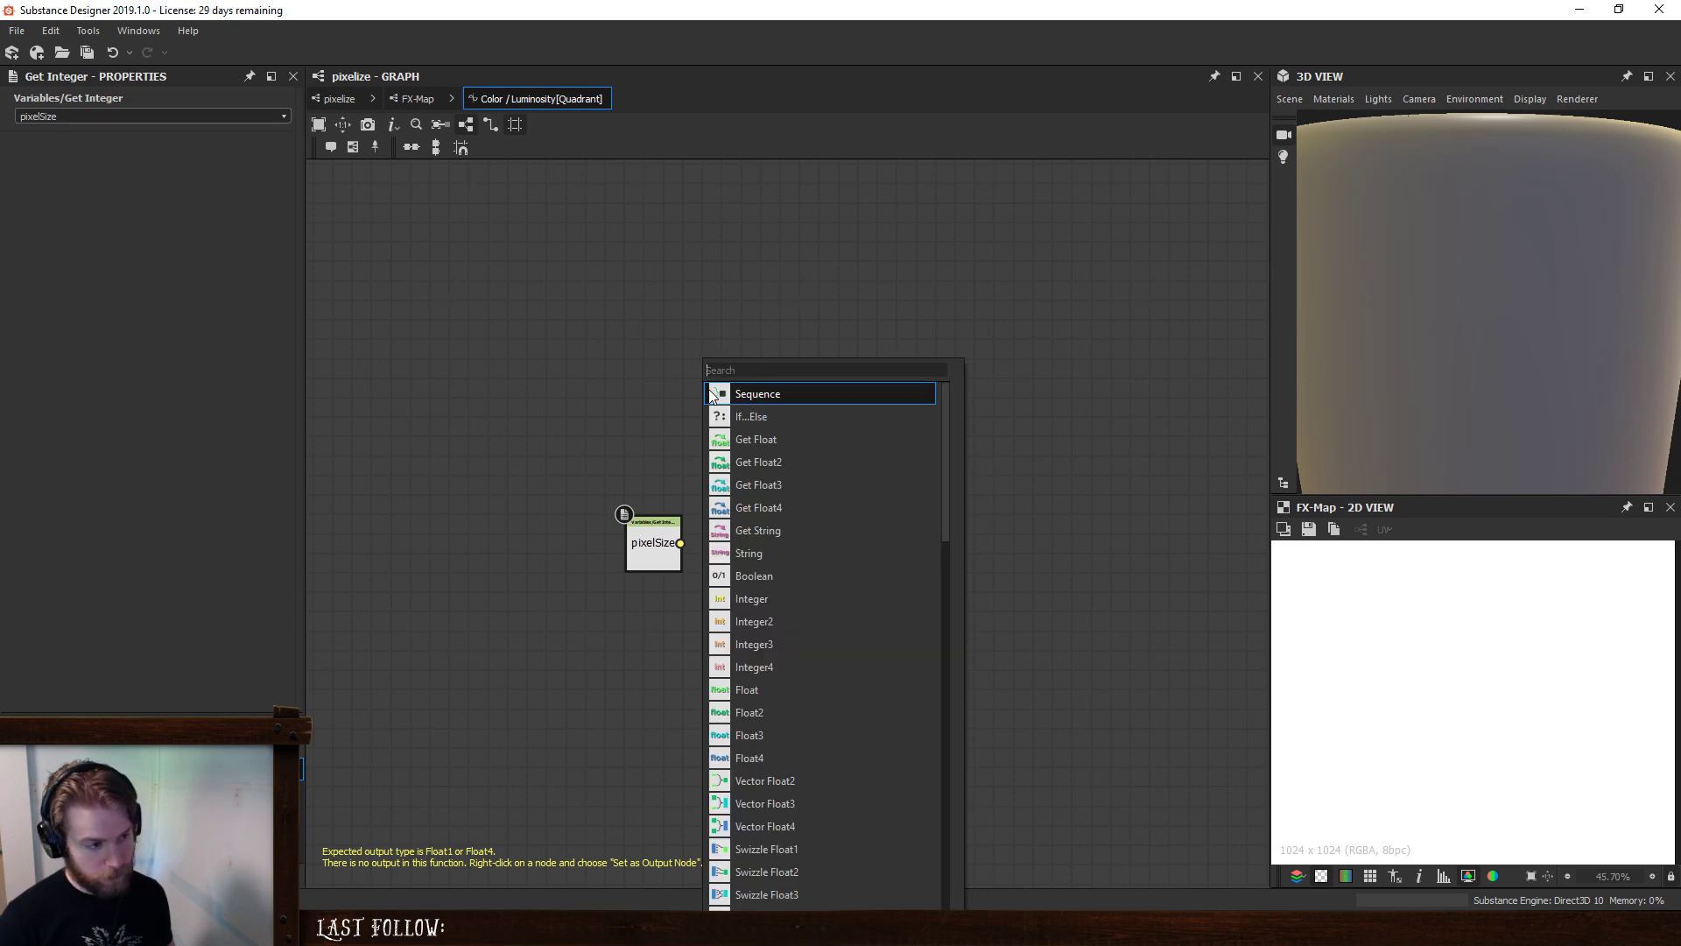
{"action": "type", "text": "get"}
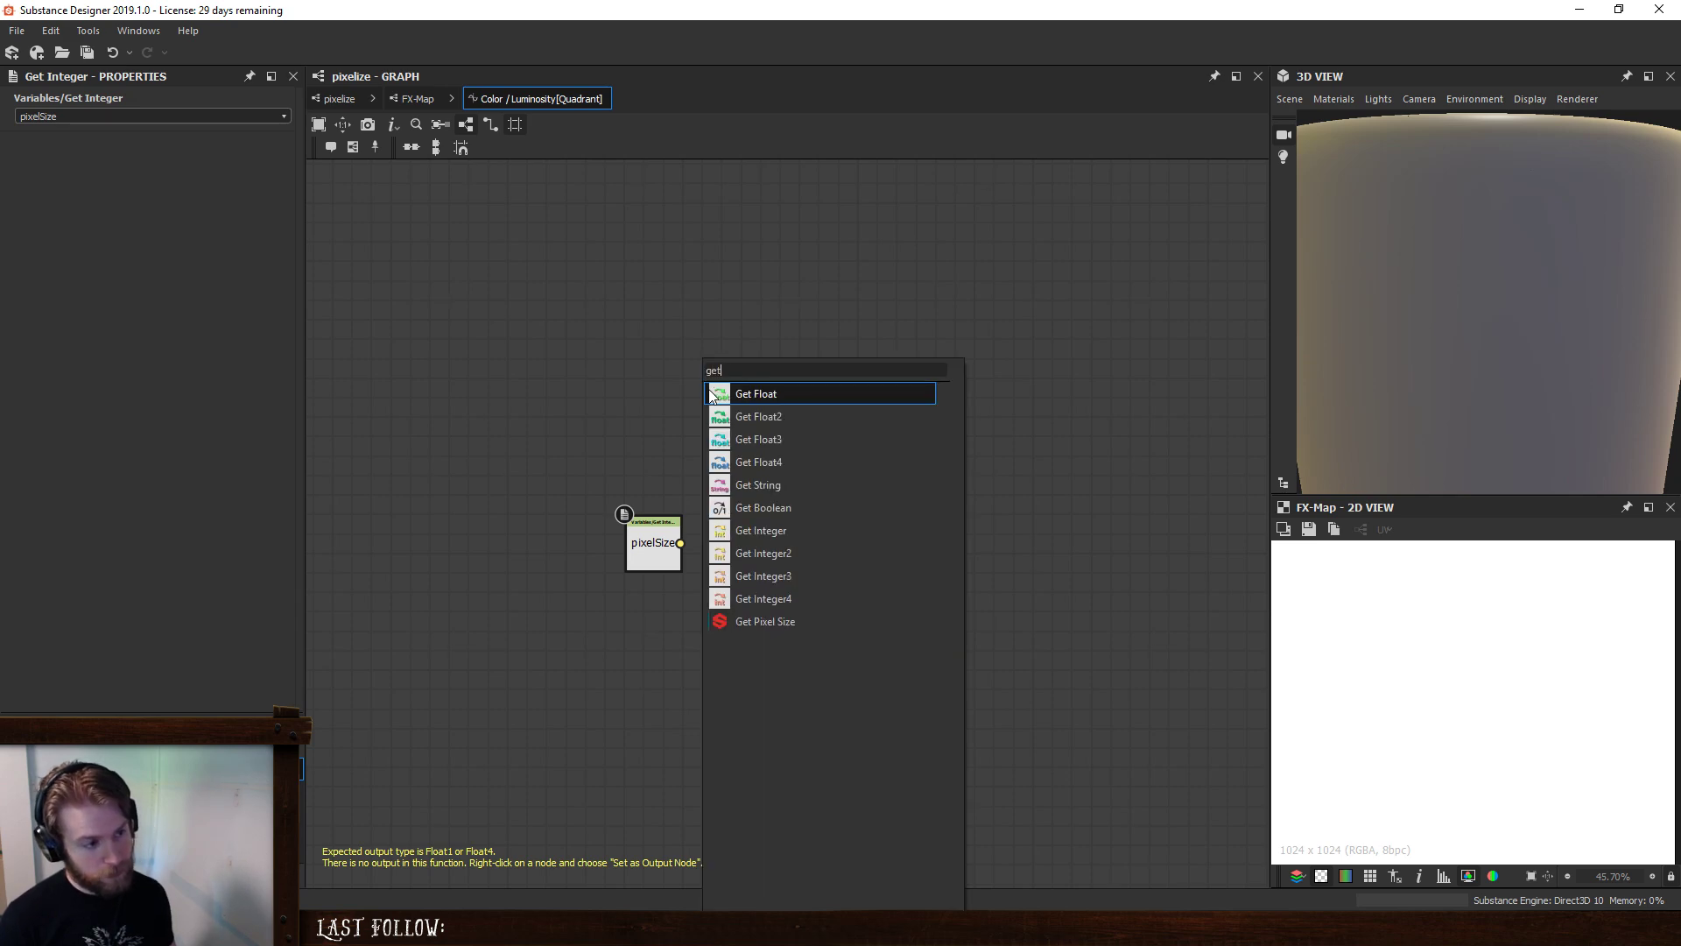
{"action": "left_click", "coordinate": [808, 415]}
{"action": "left_click_drag", "start_coordinate": [701, 395], "coordinate": [647, 447]}
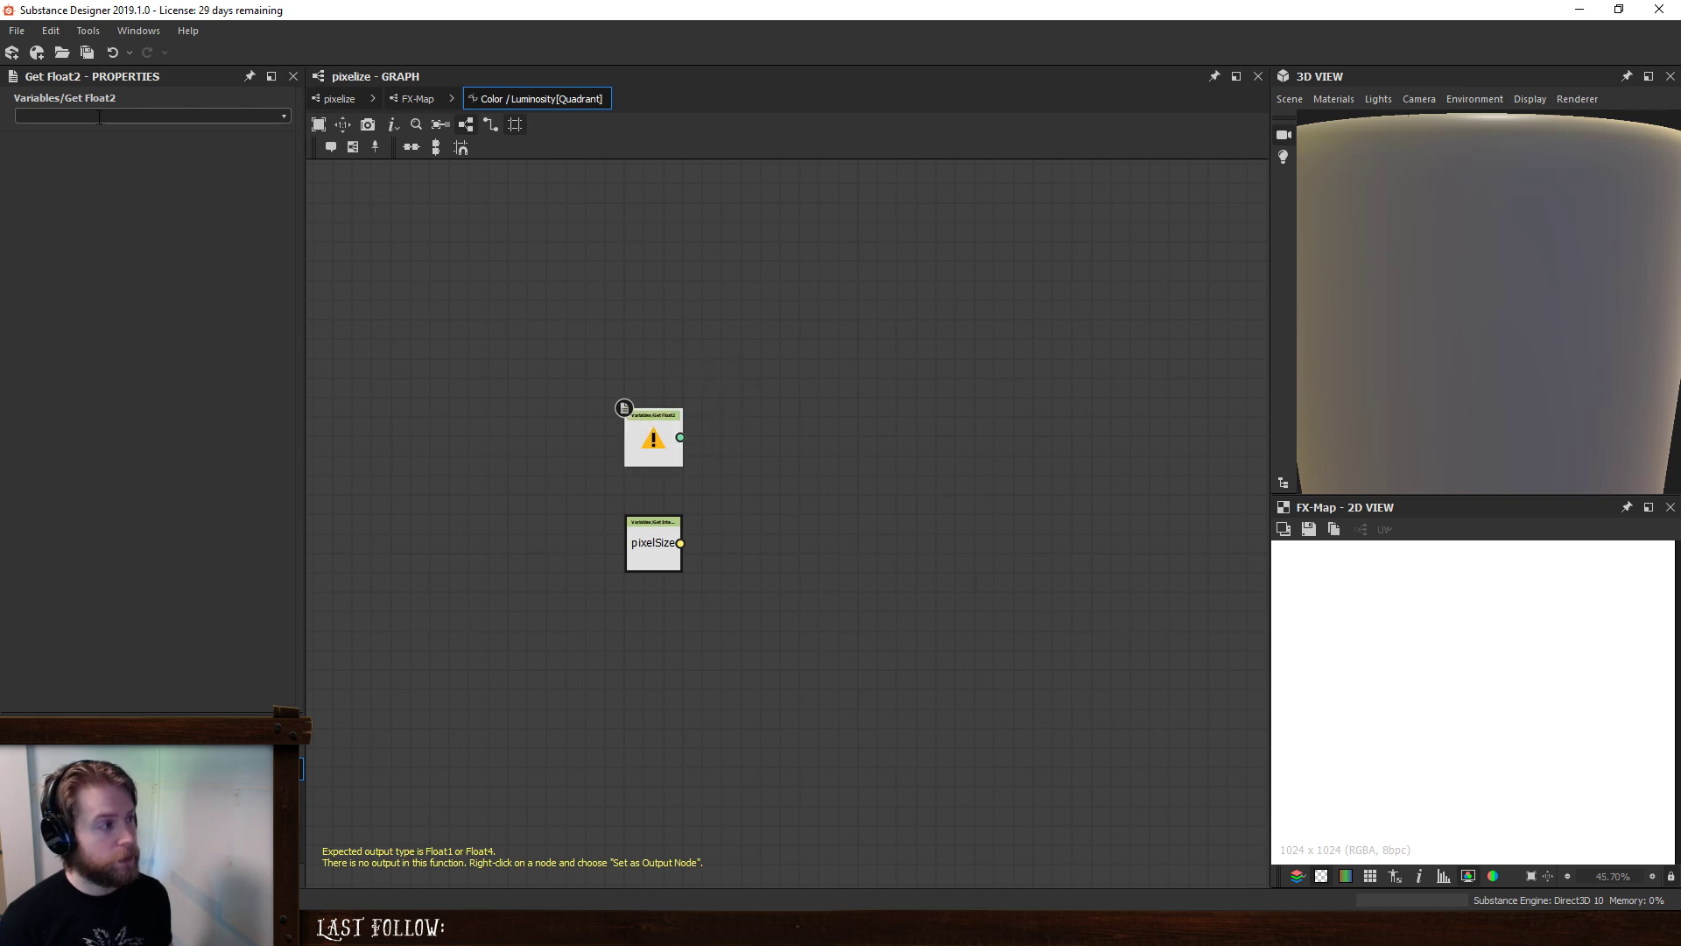
{"action": "left_click", "coordinate": [283, 115]}
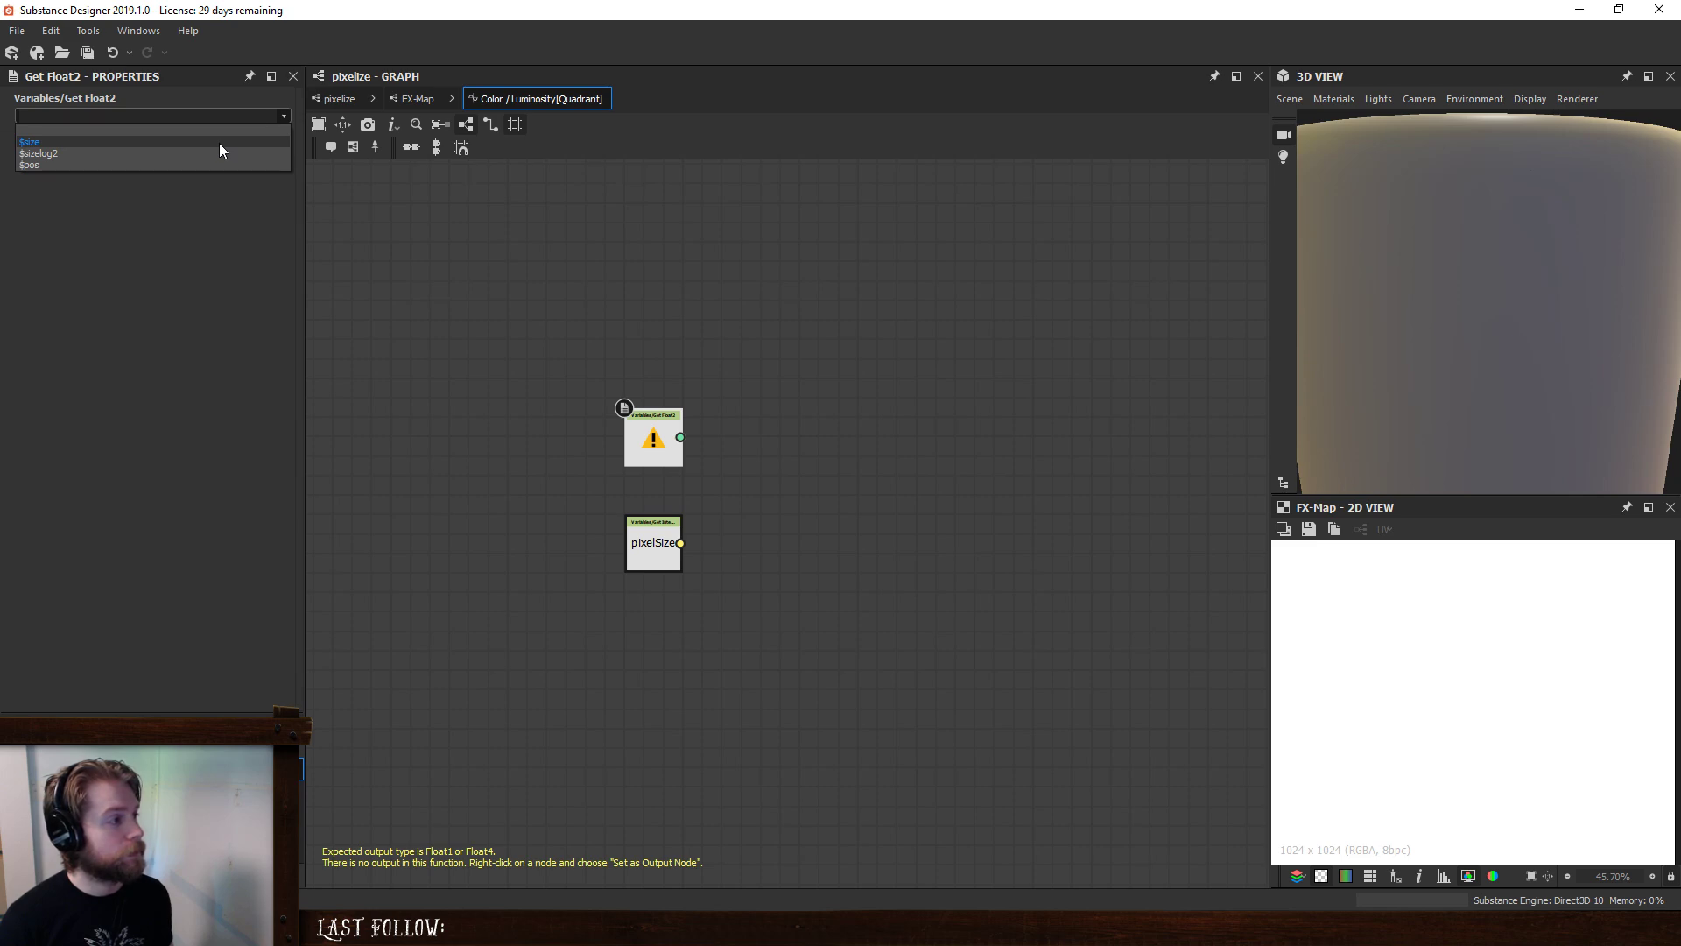
{"action": "left_click", "coordinate": [219, 142]}
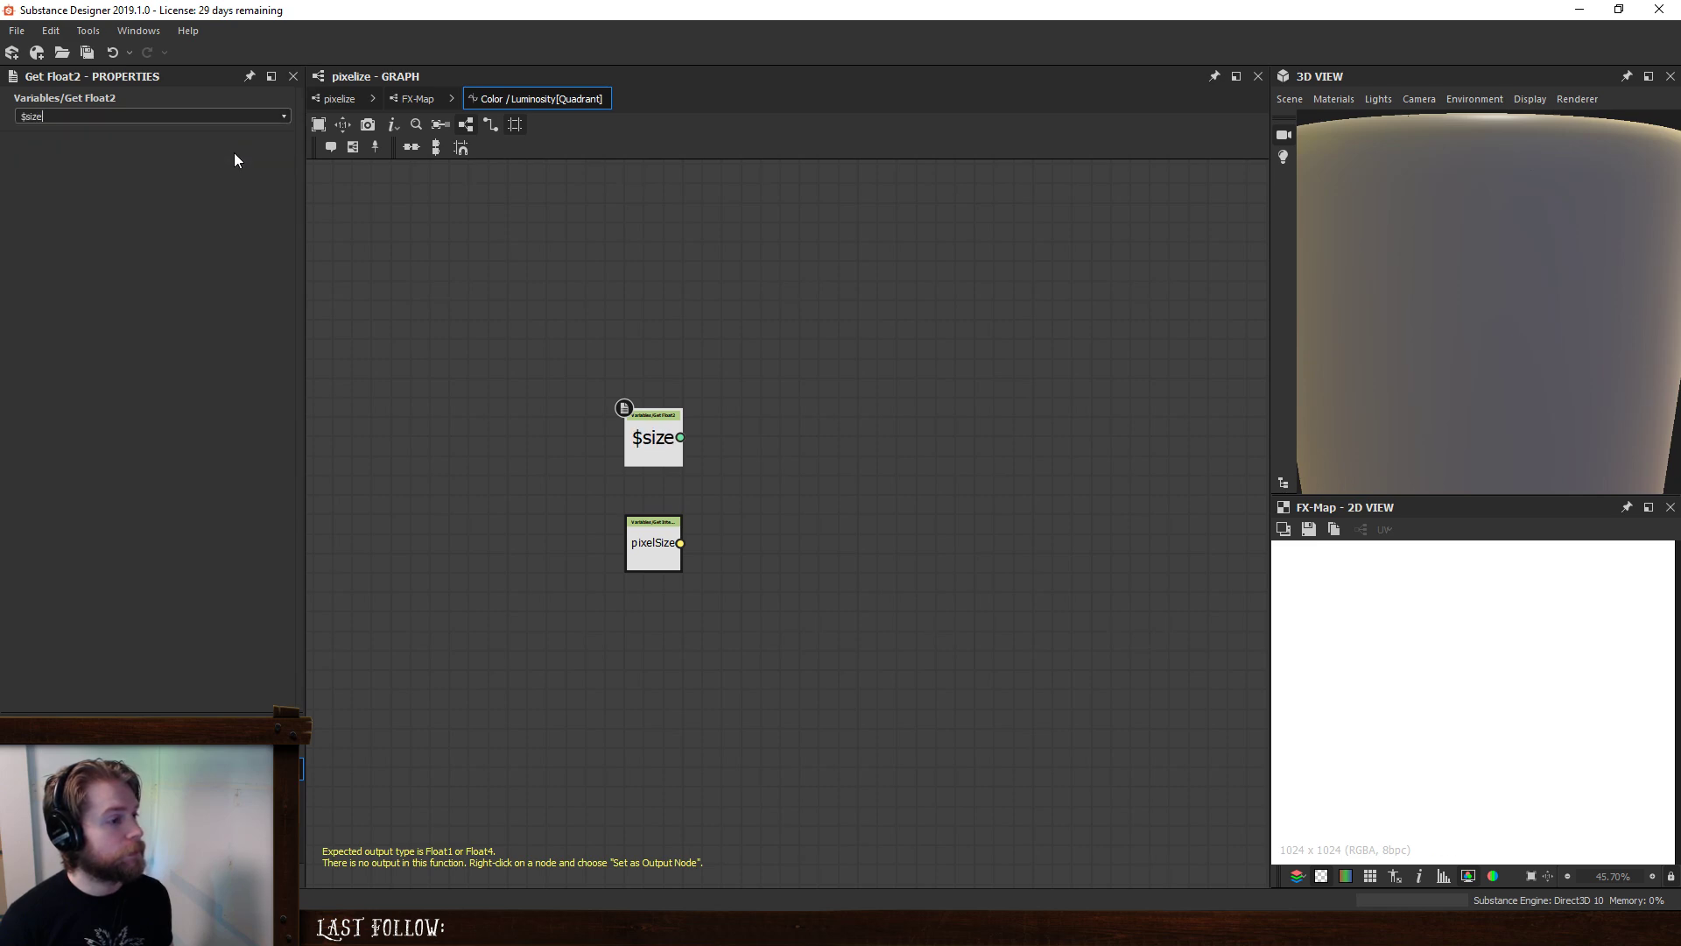
{"action": "left_click_drag", "start_coordinate": [676, 436], "coordinate": [676, 465]}
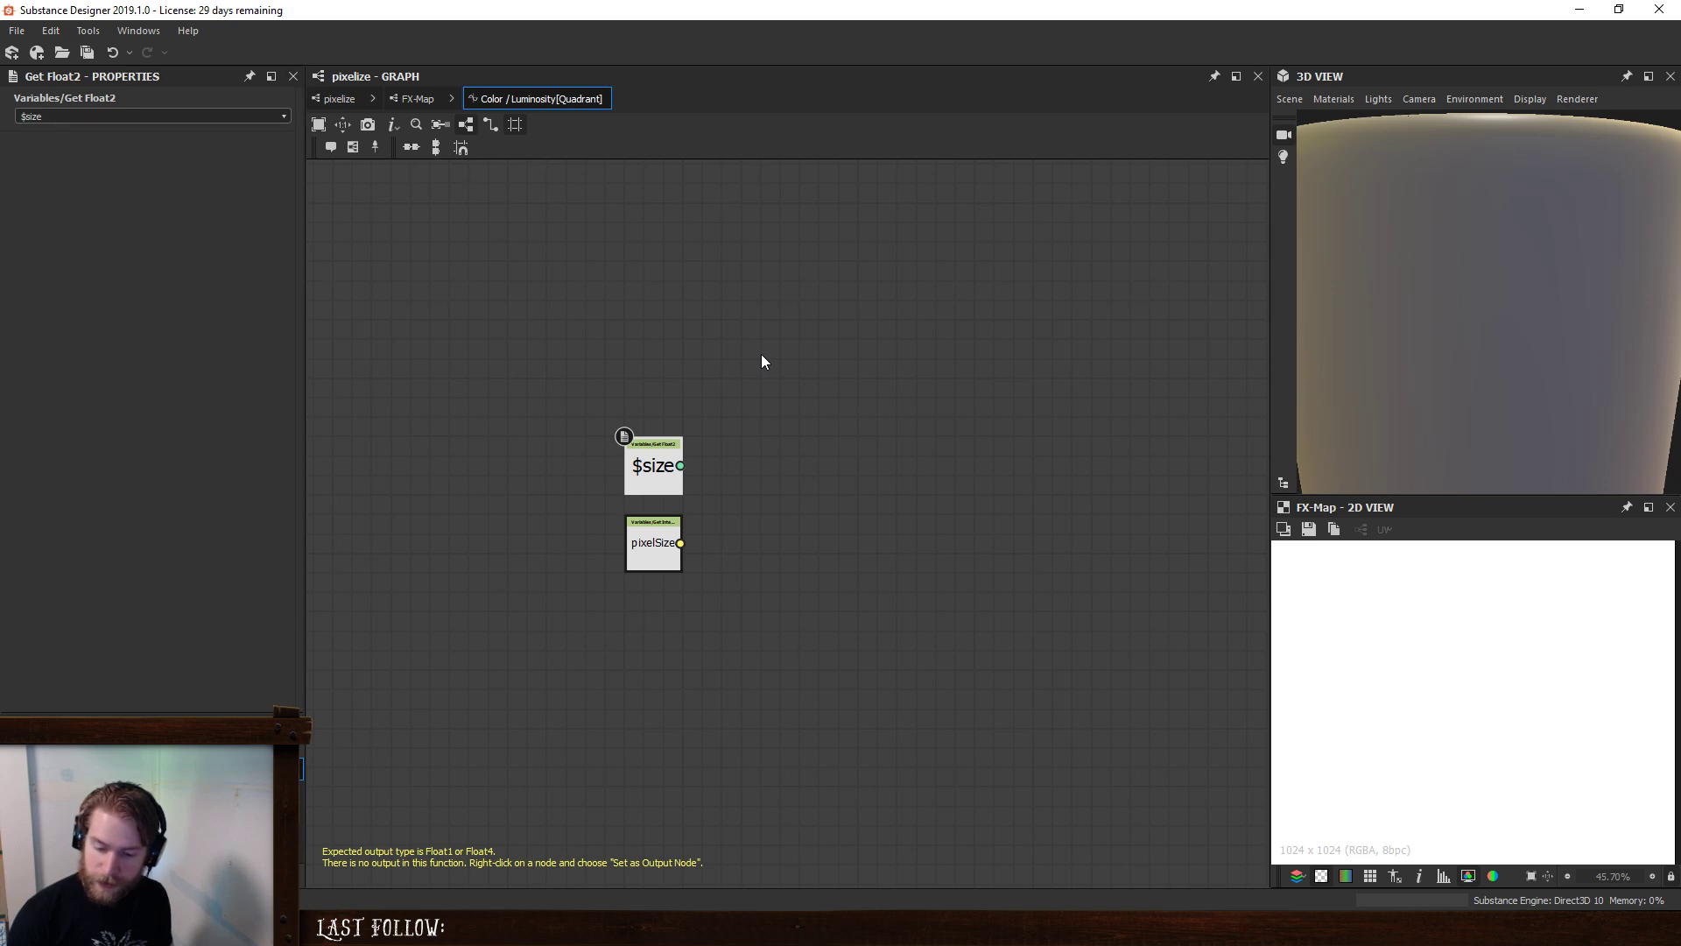
{"action": "key", "text": "Delete"}
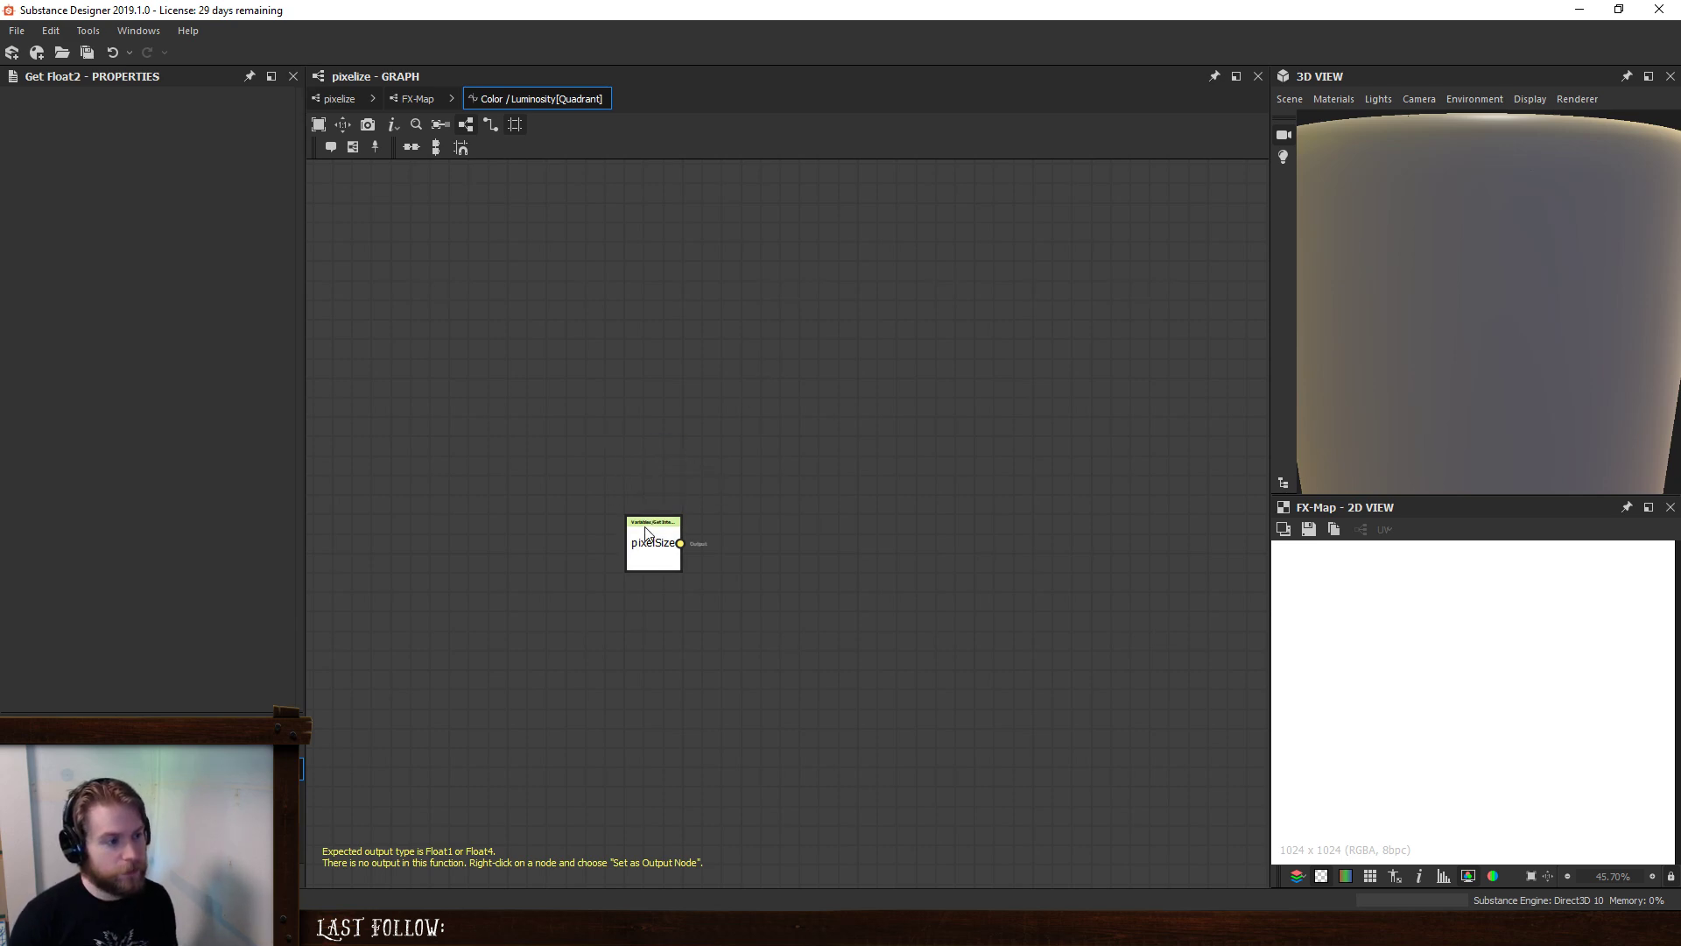
- Return to the main pixelize graph and display the FX-Map node's properties
{"action": "left_click", "coordinate": [648, 545]}
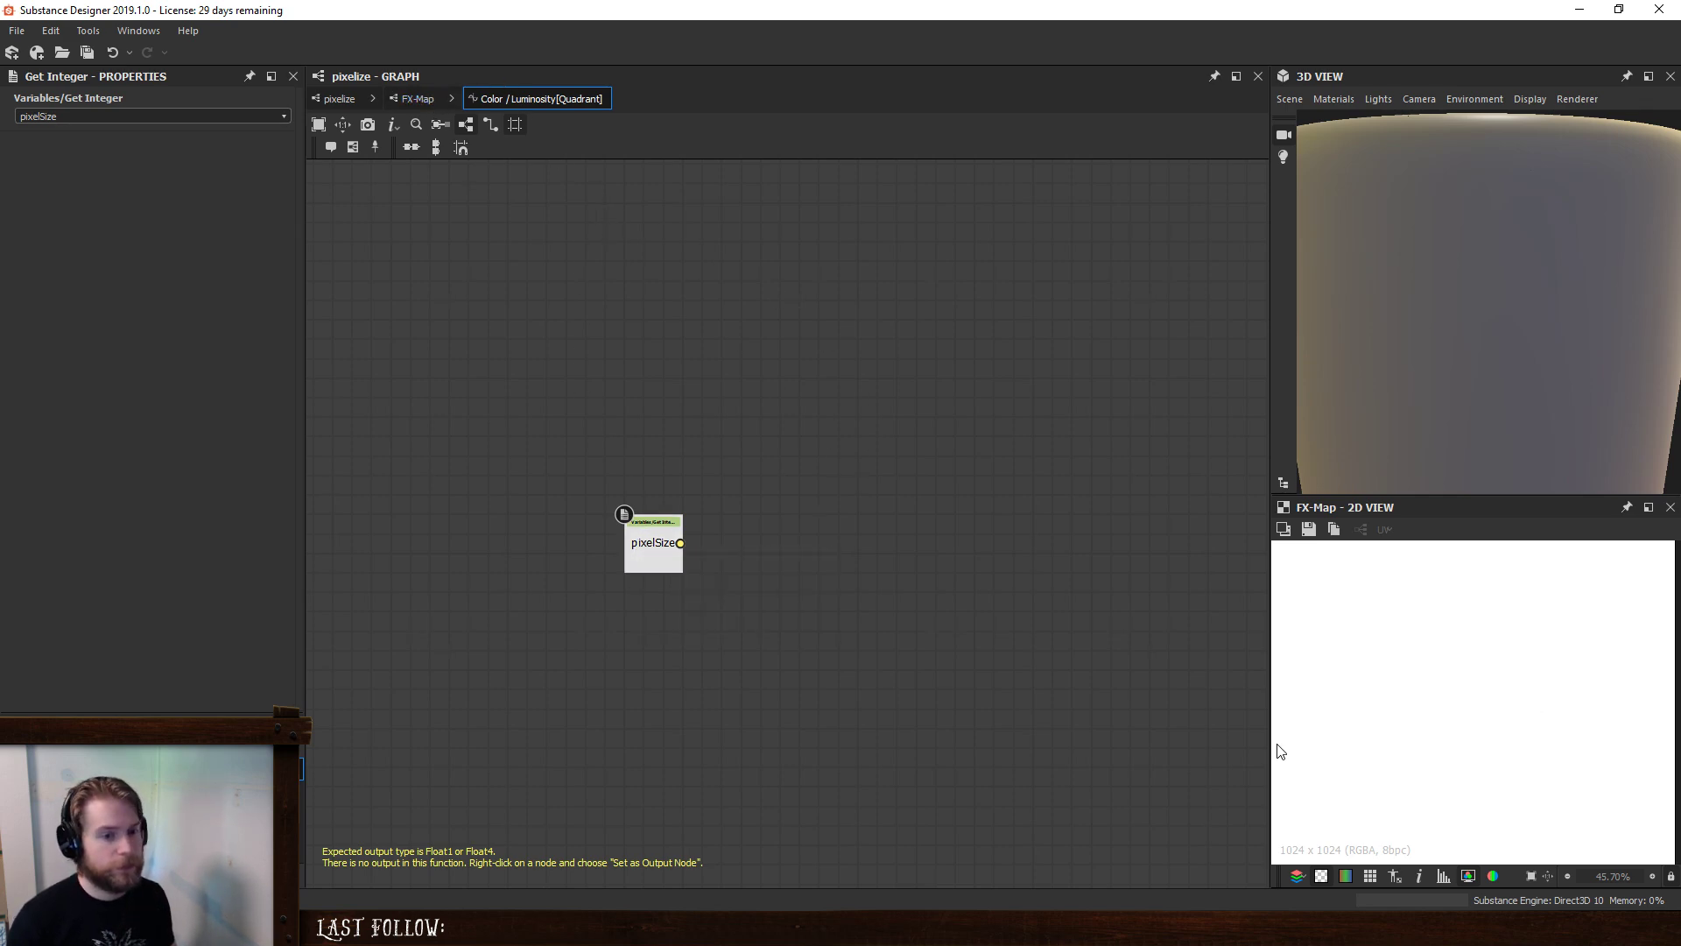
{"action": "scroll", "coordinate": [1395, 675], "scroll_direction": "down", "scroll_amount": 3}
{"action": "scroll", "coordinate": [1394, 675], "scroll_direction": "up", "scroll_amount": 1}
{"action": "left_click", "coordinate": [417, 98]}
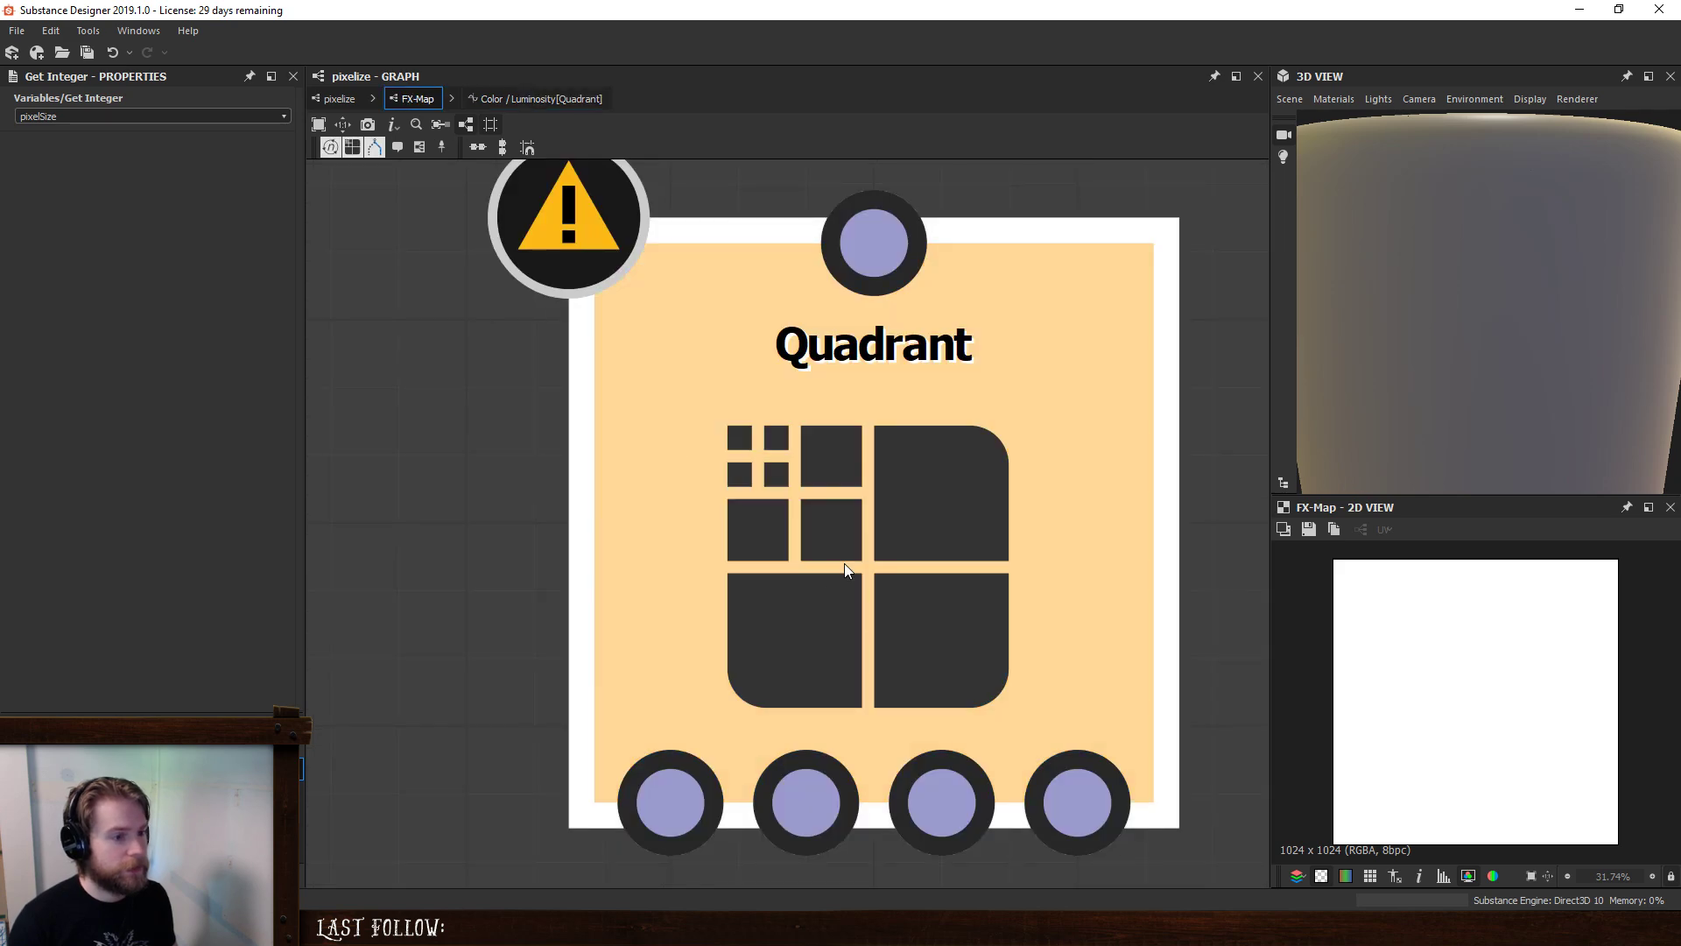
{"action": "left_click", "coordinate": [320, 97]}
{"action": "left_click", "coordinate": [813, 489]}
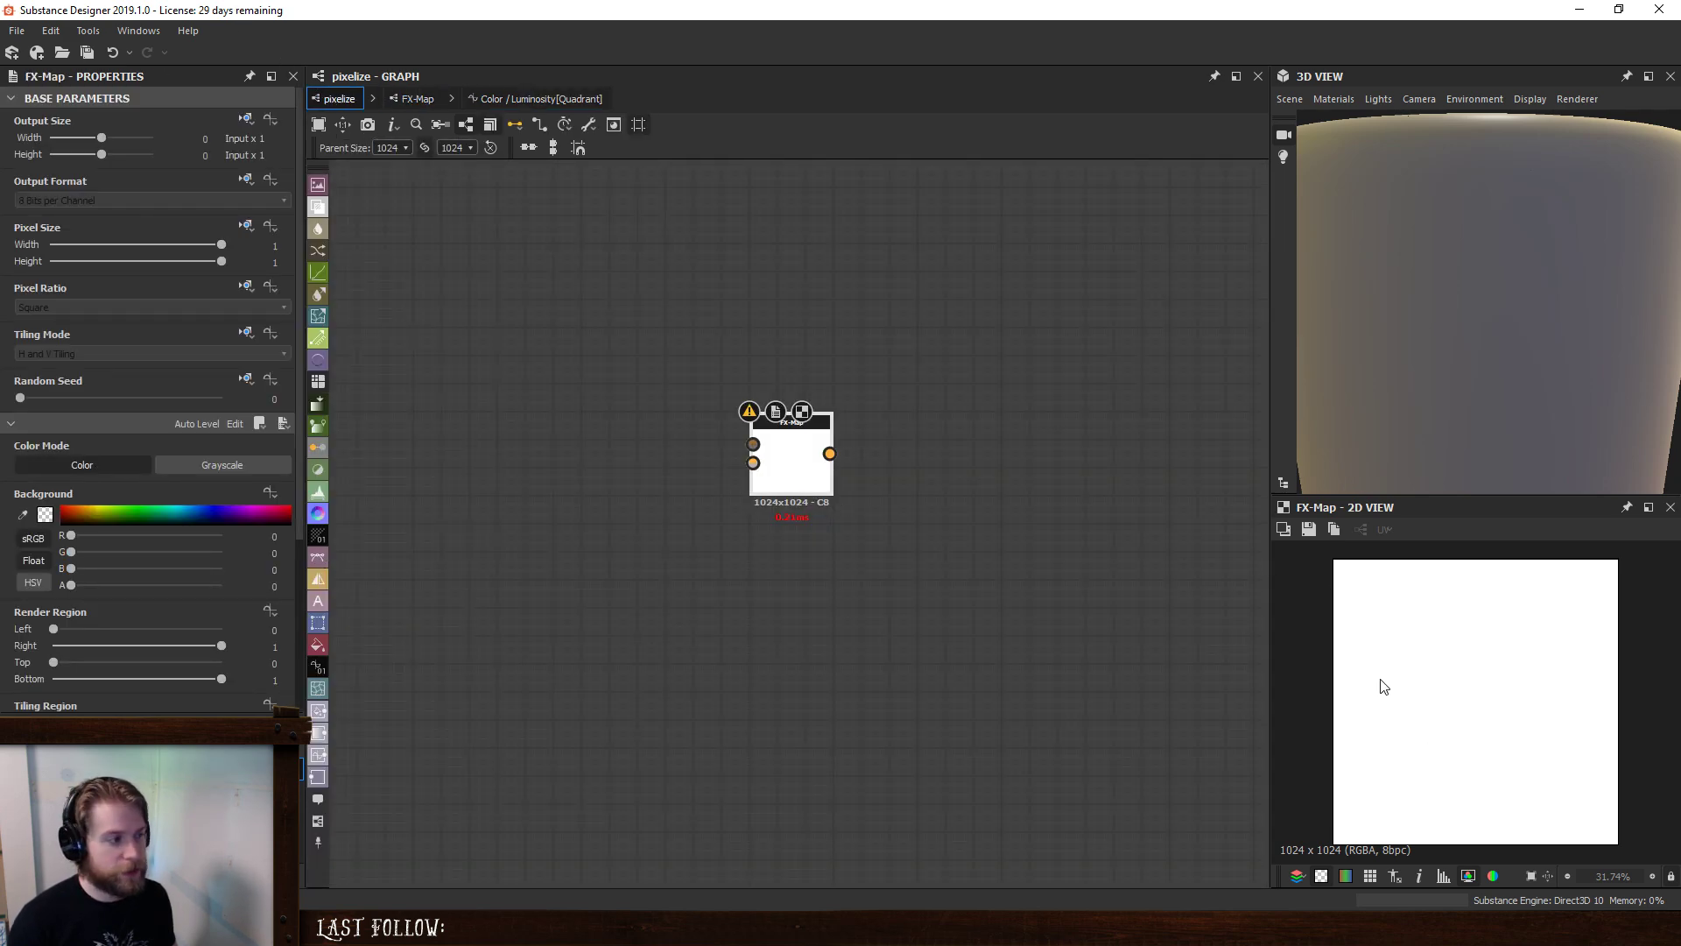
- Reduce the Quadrant's pattern width to about 0.54 and switch the FX-Map node's color mode to Grayscale
{"action": "left_click", "coordinate": [410, 98]}
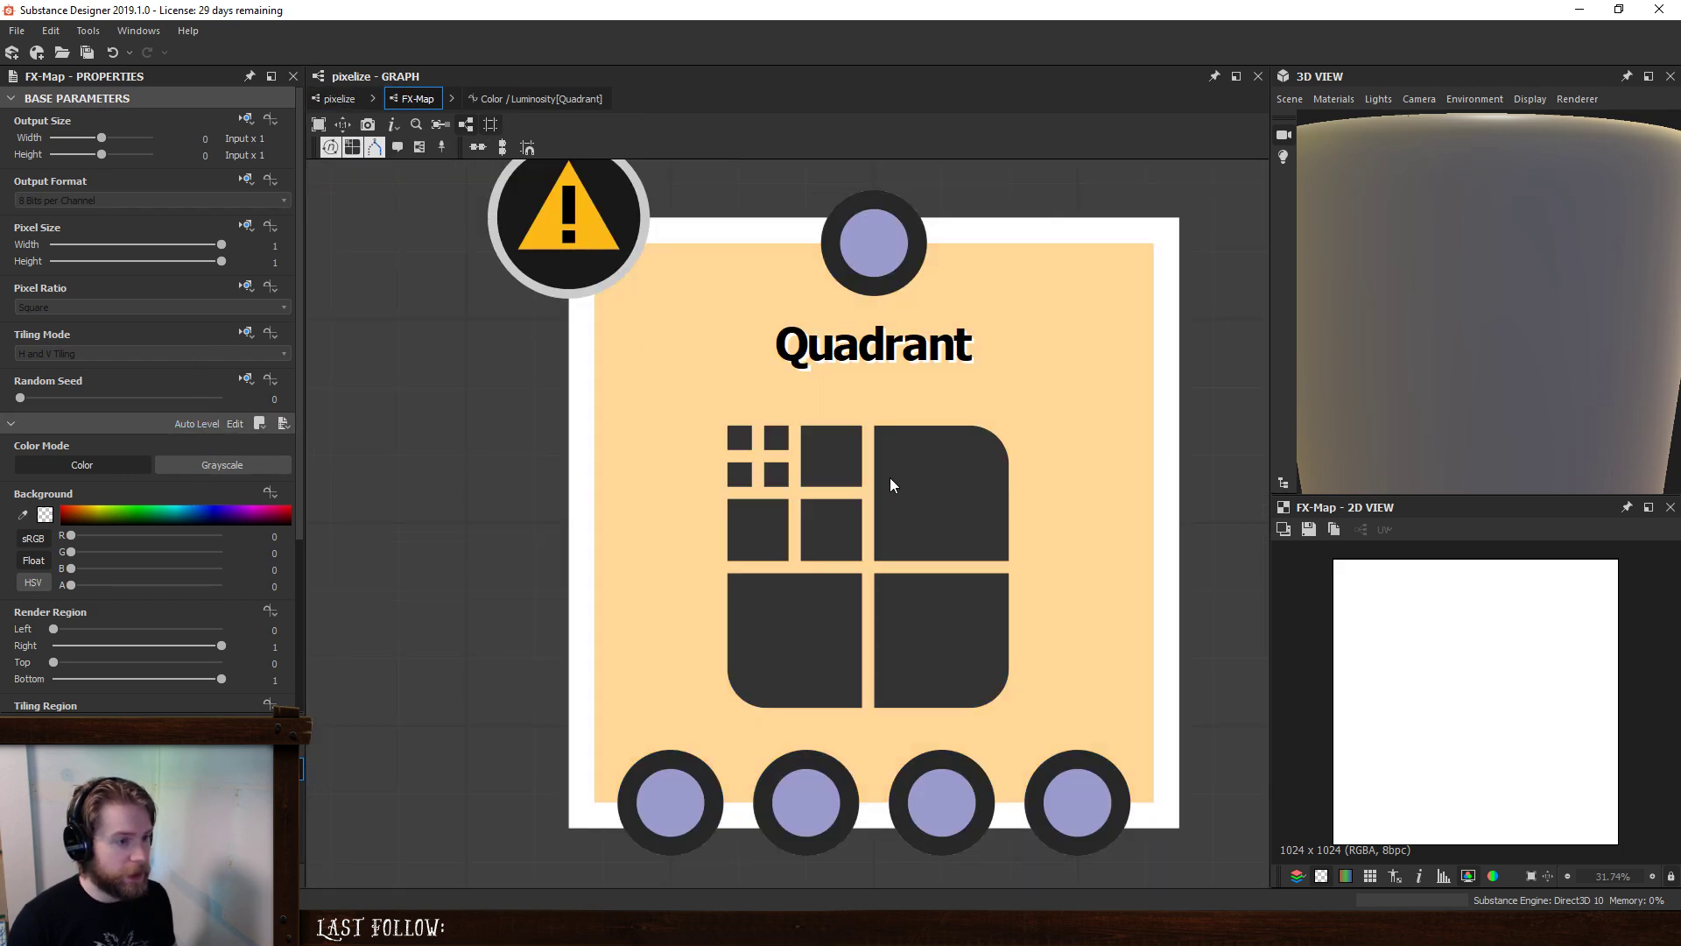
{"action": "left_click", "coordinate": [890, 476]}
{"action": "left_click_drag", "start_coordinate": [219, 328], "coordinate": [146, 326]}
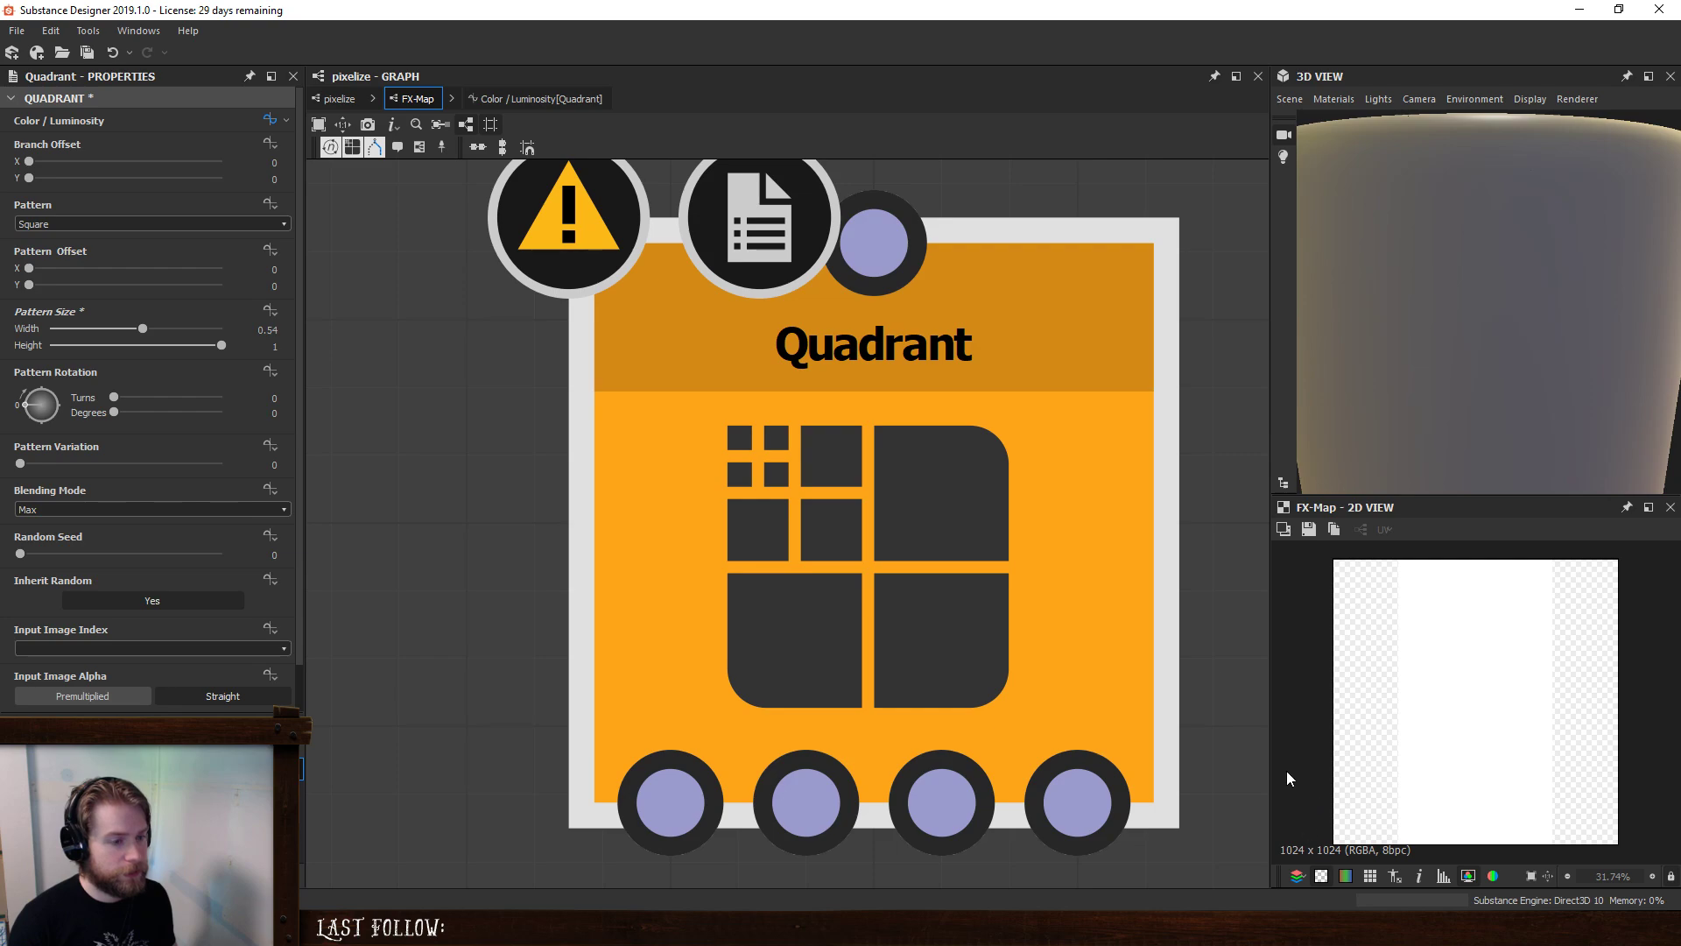
{"action": "left_click", "coordinate": [339, 98]}
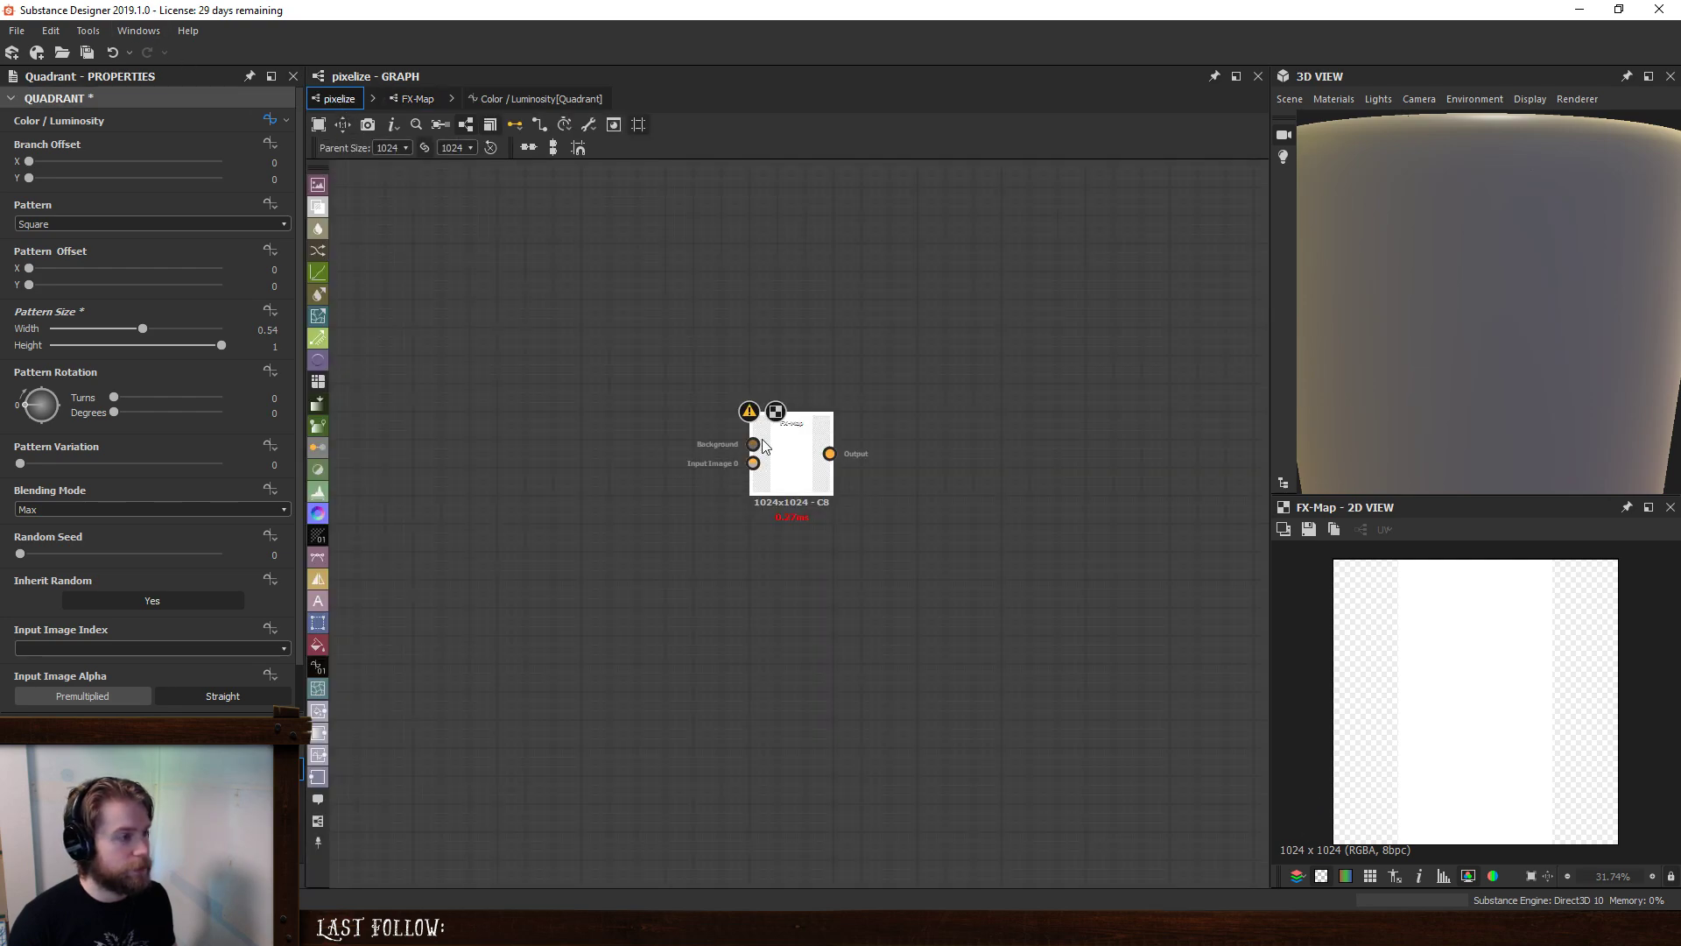
{"action": "left_click", "coordinate": [219, 465]}
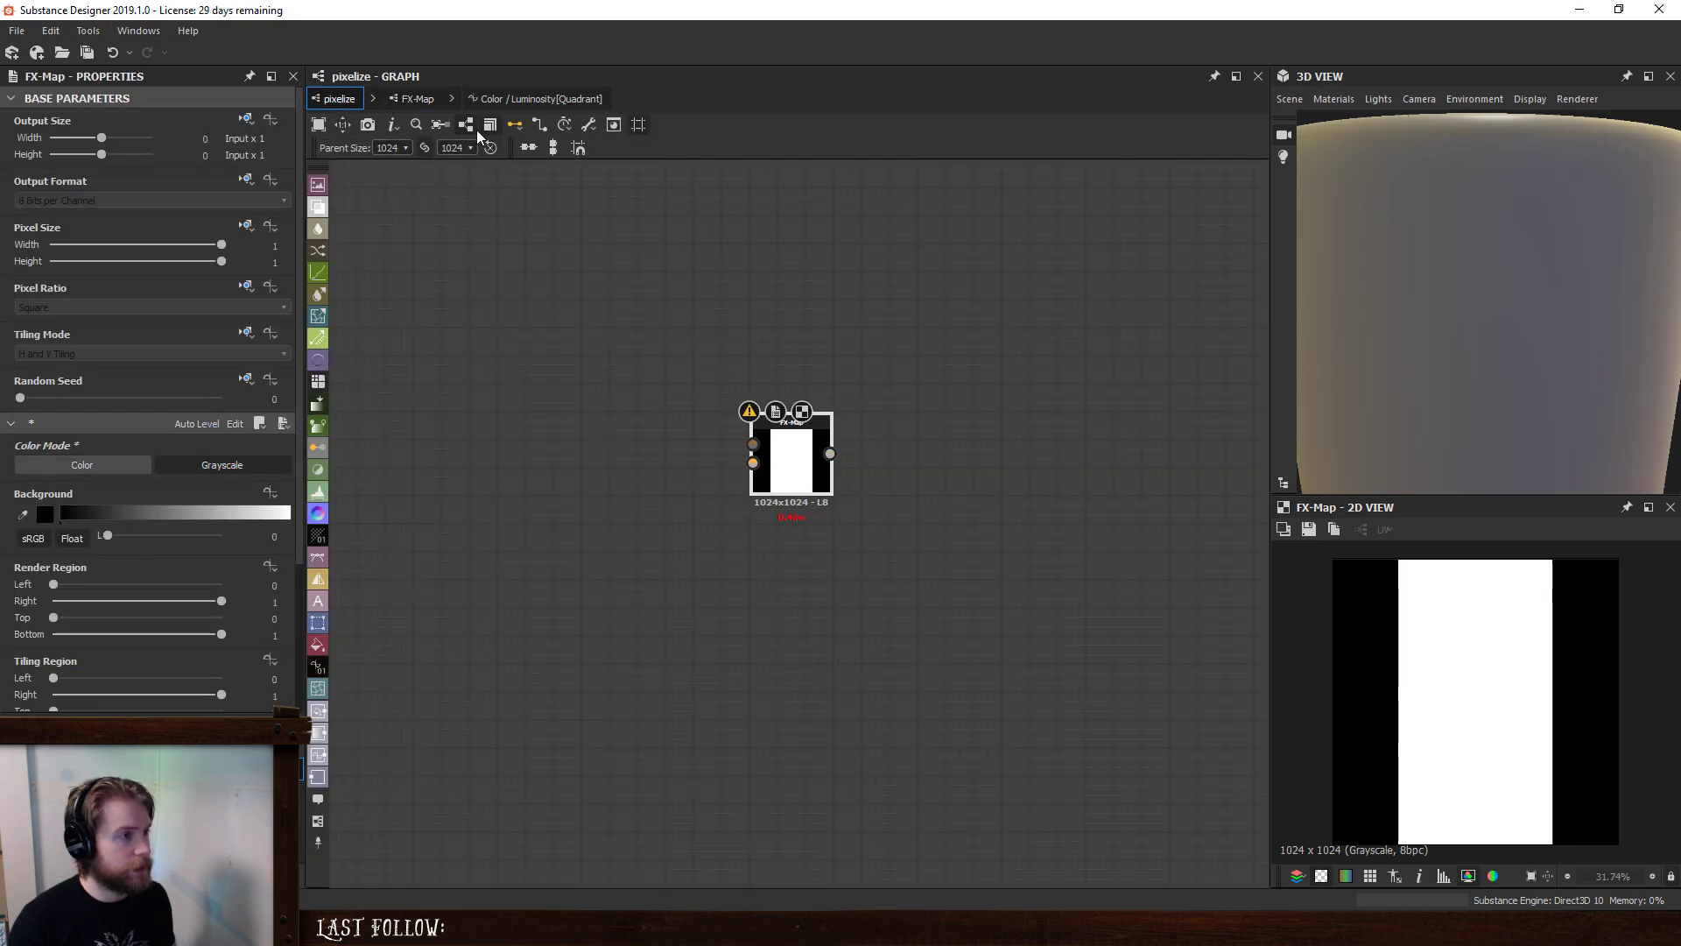
- Set the Quadrant's pattern size to about 0.57 wide and 0.66 high
{"action": "left_click", "coordinate": [418, 98]}
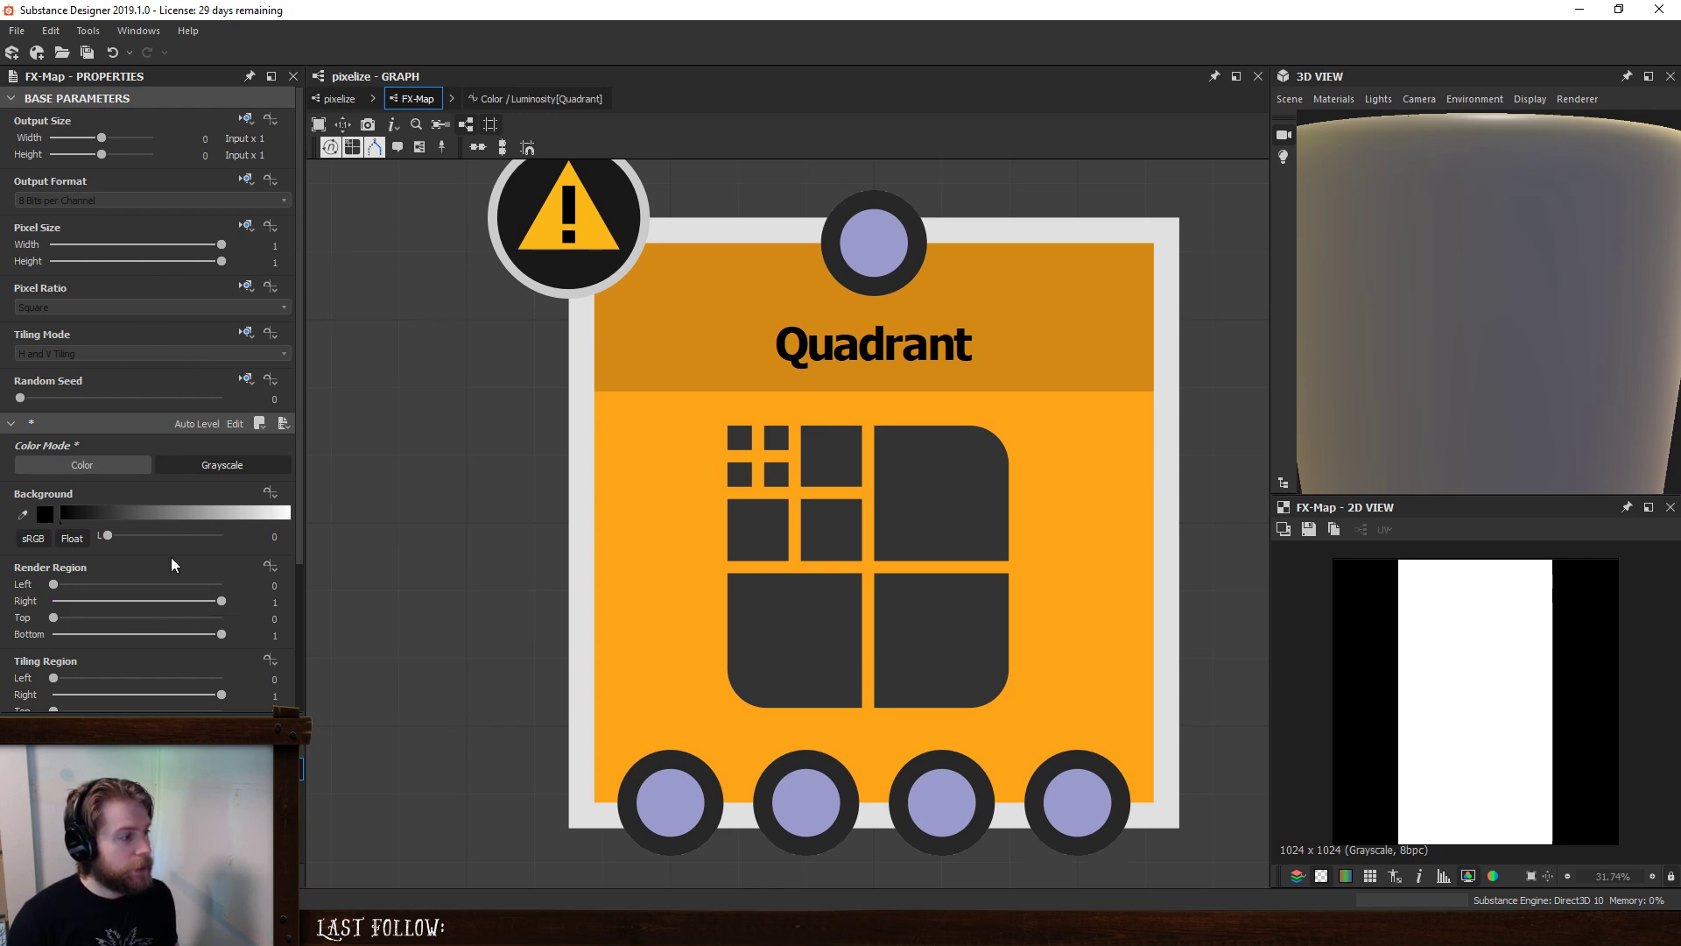
{"action": "left_click", "coordinate": [724, 414]}
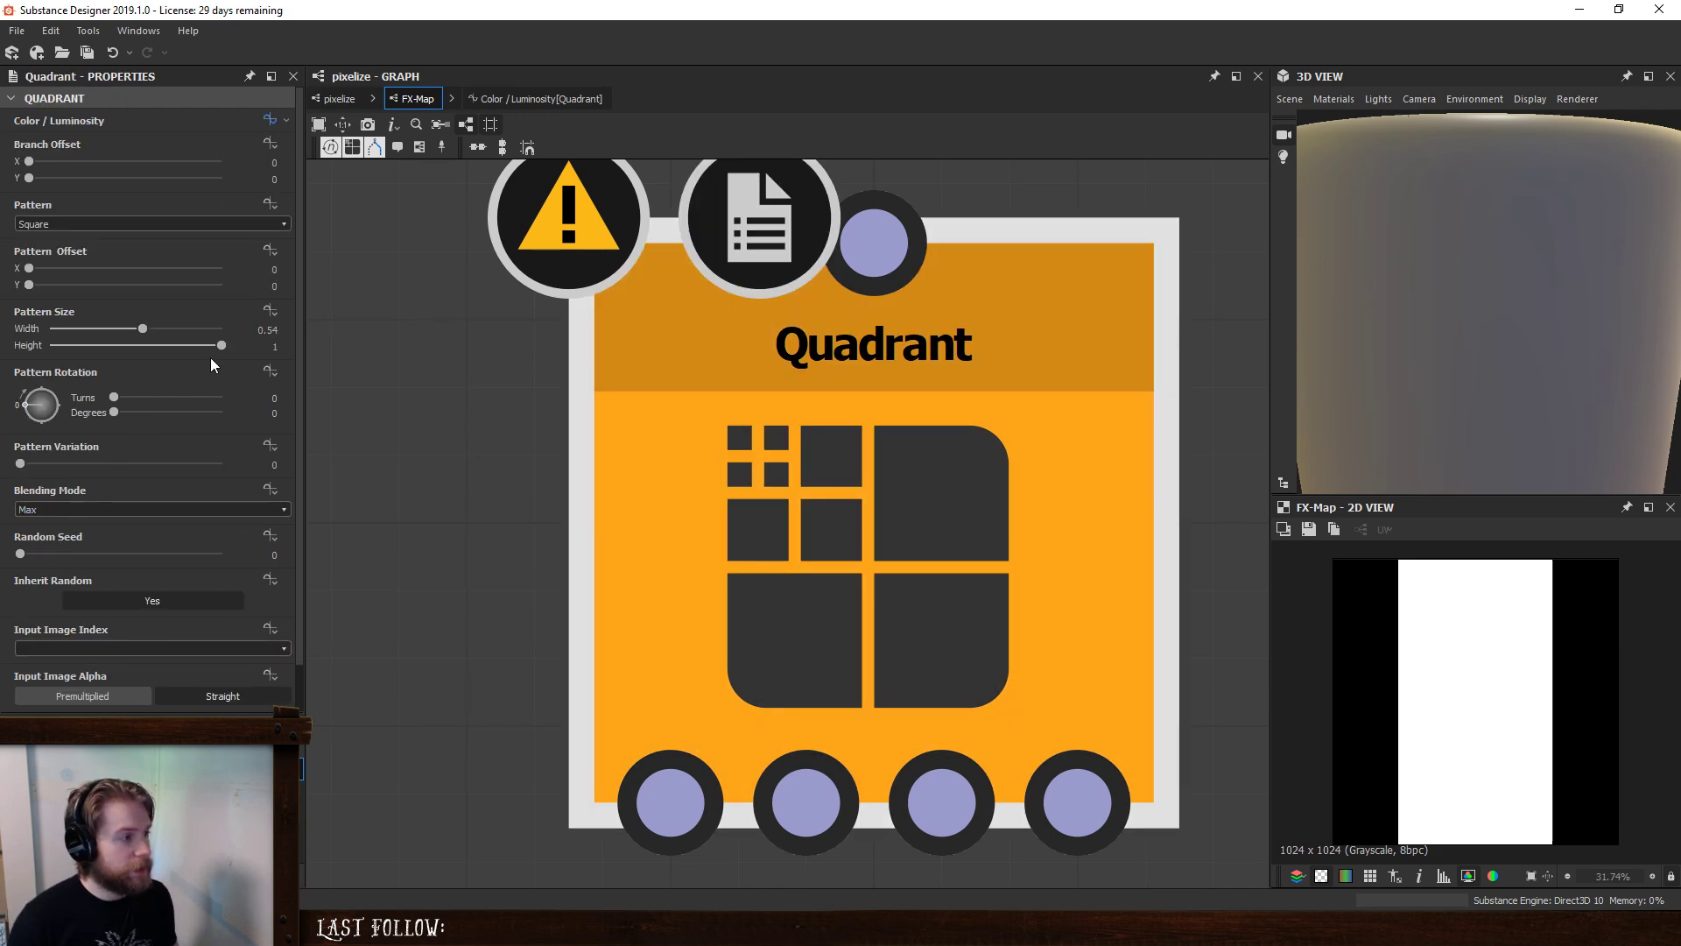
{"action": "left_click_drag", "start_coordinate": [221, 345], "coordinate": [163, 345]}
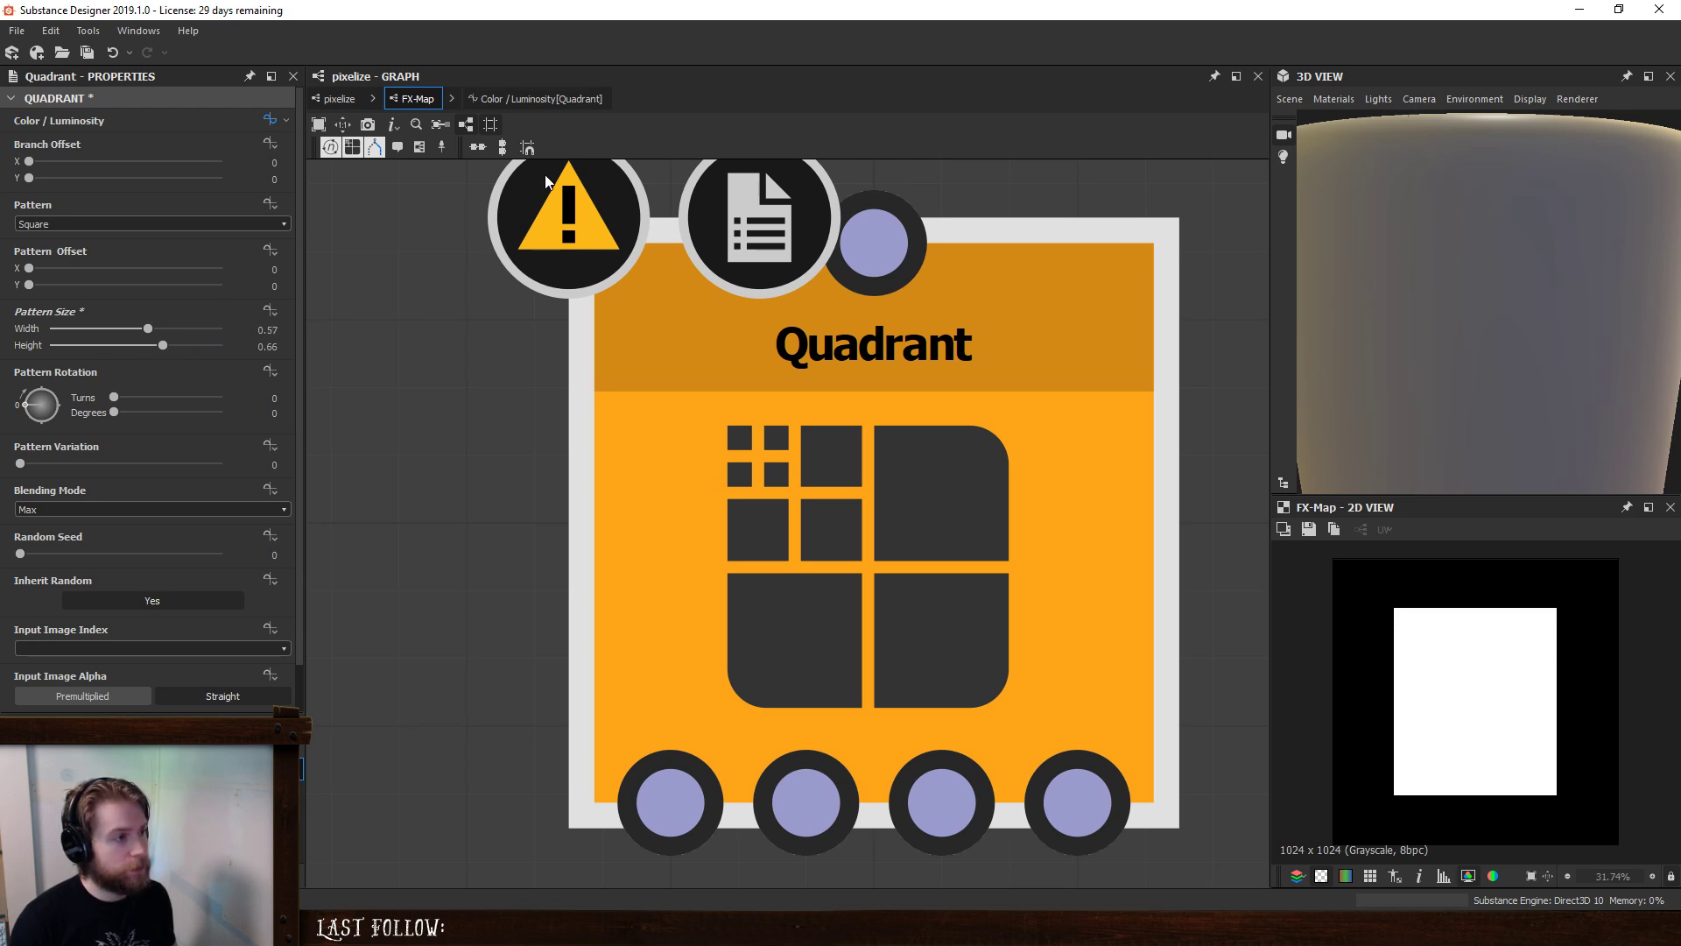
- Add a To Float node fed by the pixelSize node in the Color / Luminosity function
{"action": "left_click", "coordinate": [552, 99]}
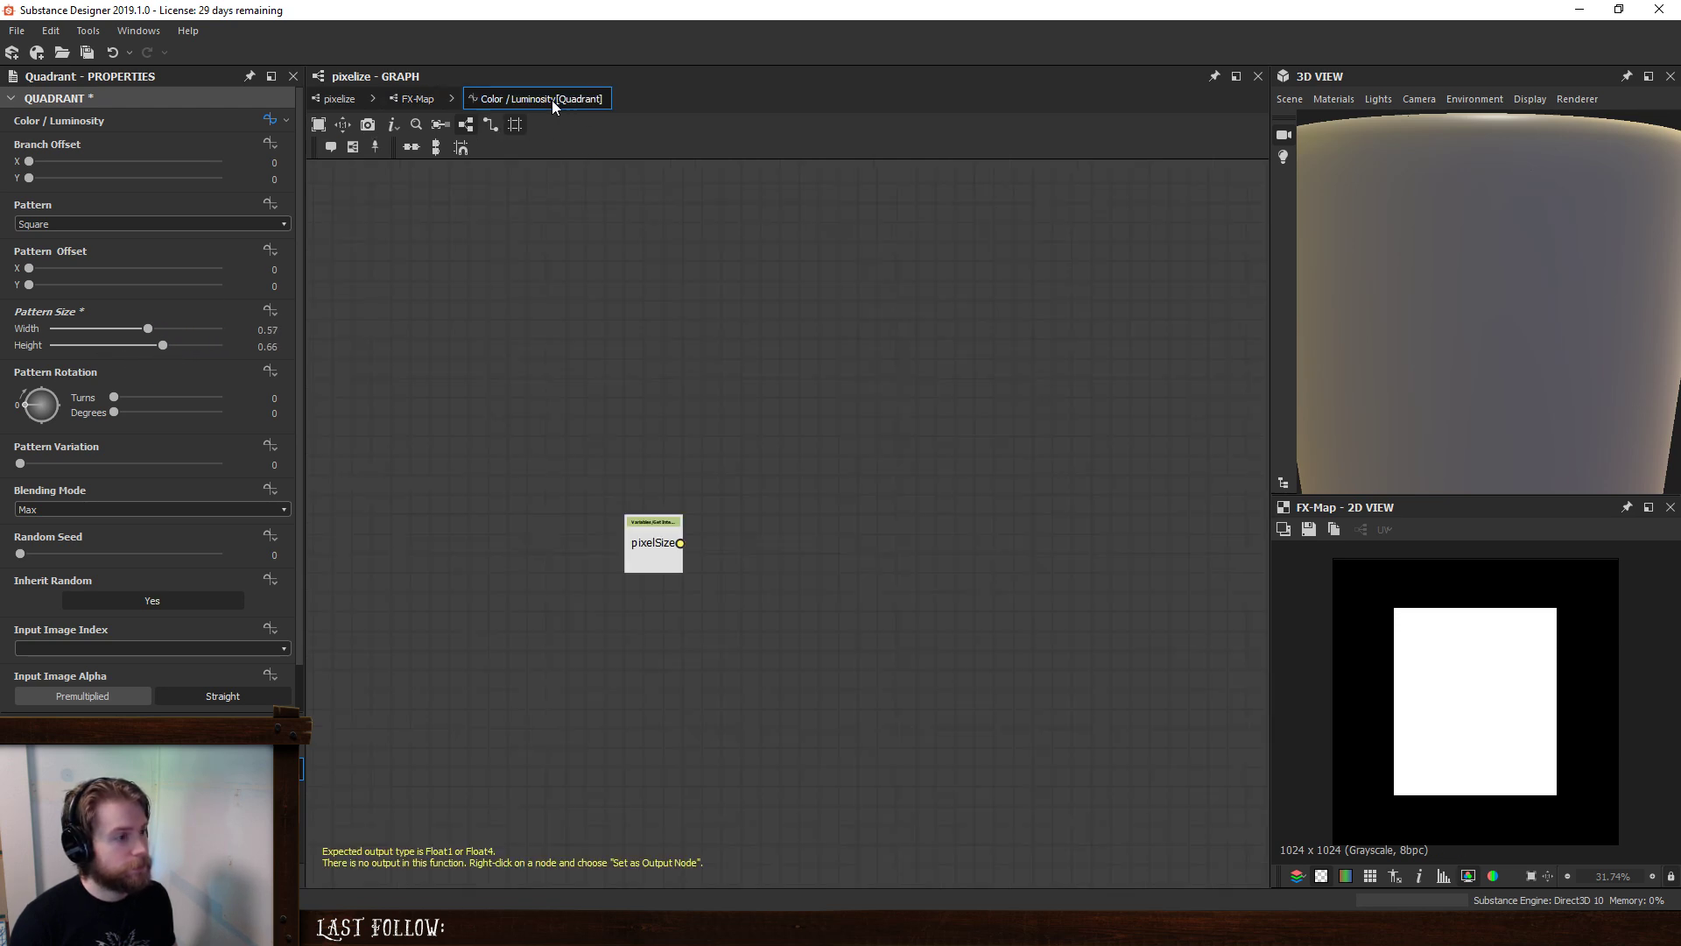
{"action": "left_click", "coordinate": [657, 548]}
{"action": "key", "text": "space"}
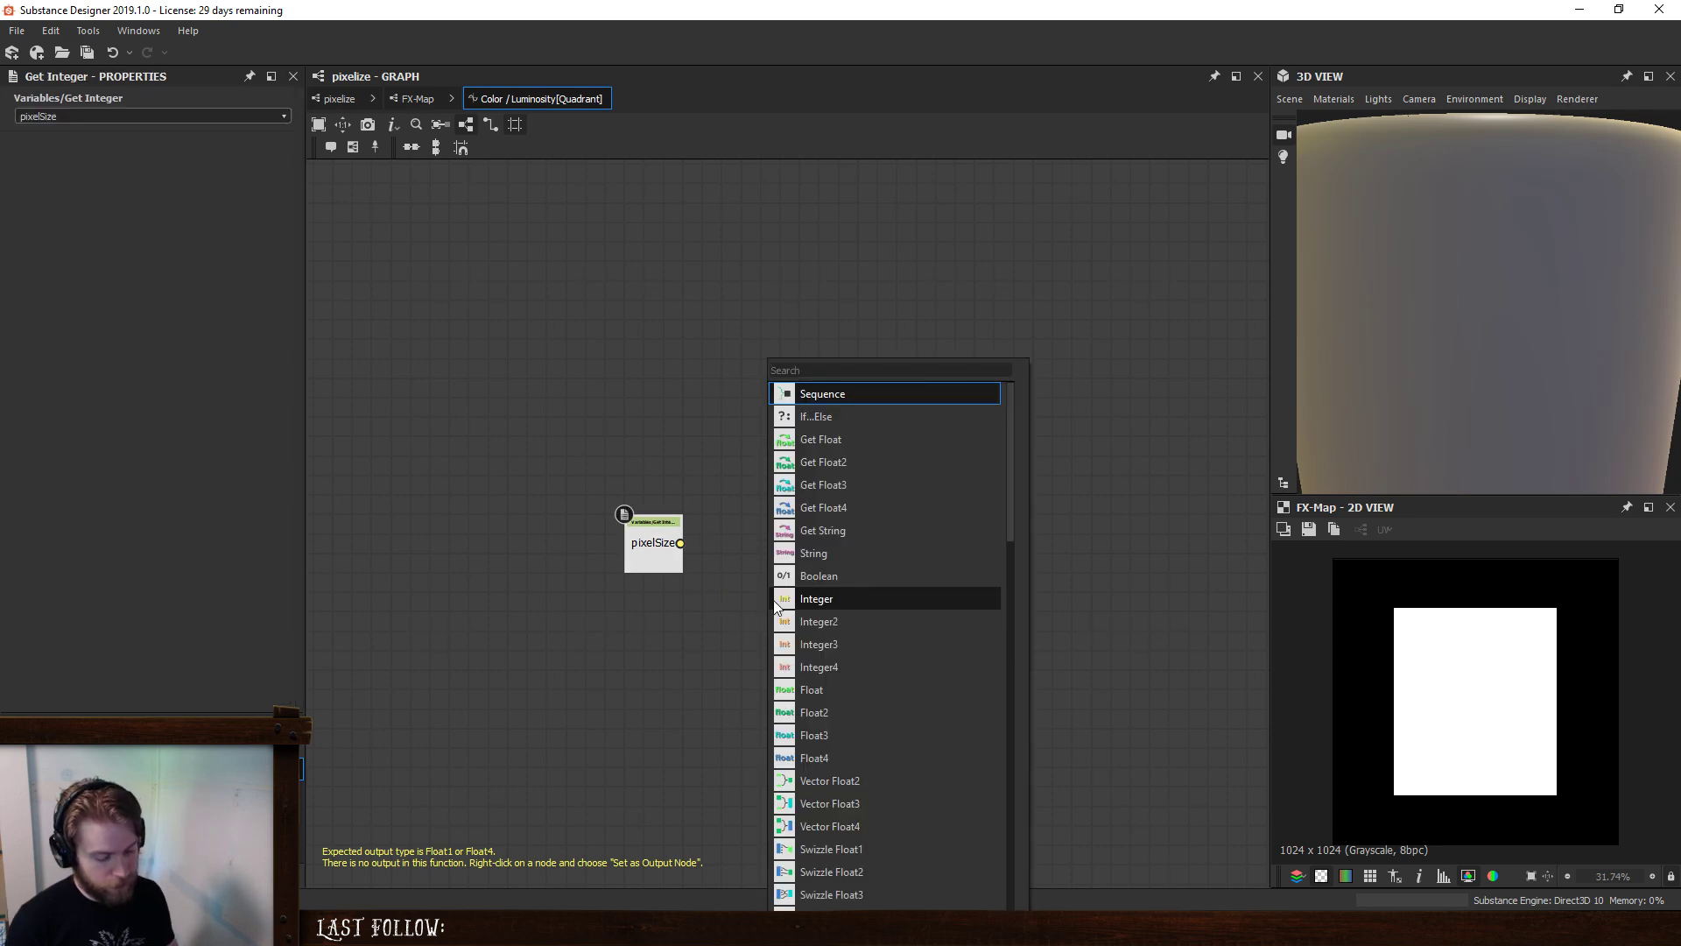
{"action": "type", "text": "to"}
{"action": "left_click", "coordinate": [839, 482]}
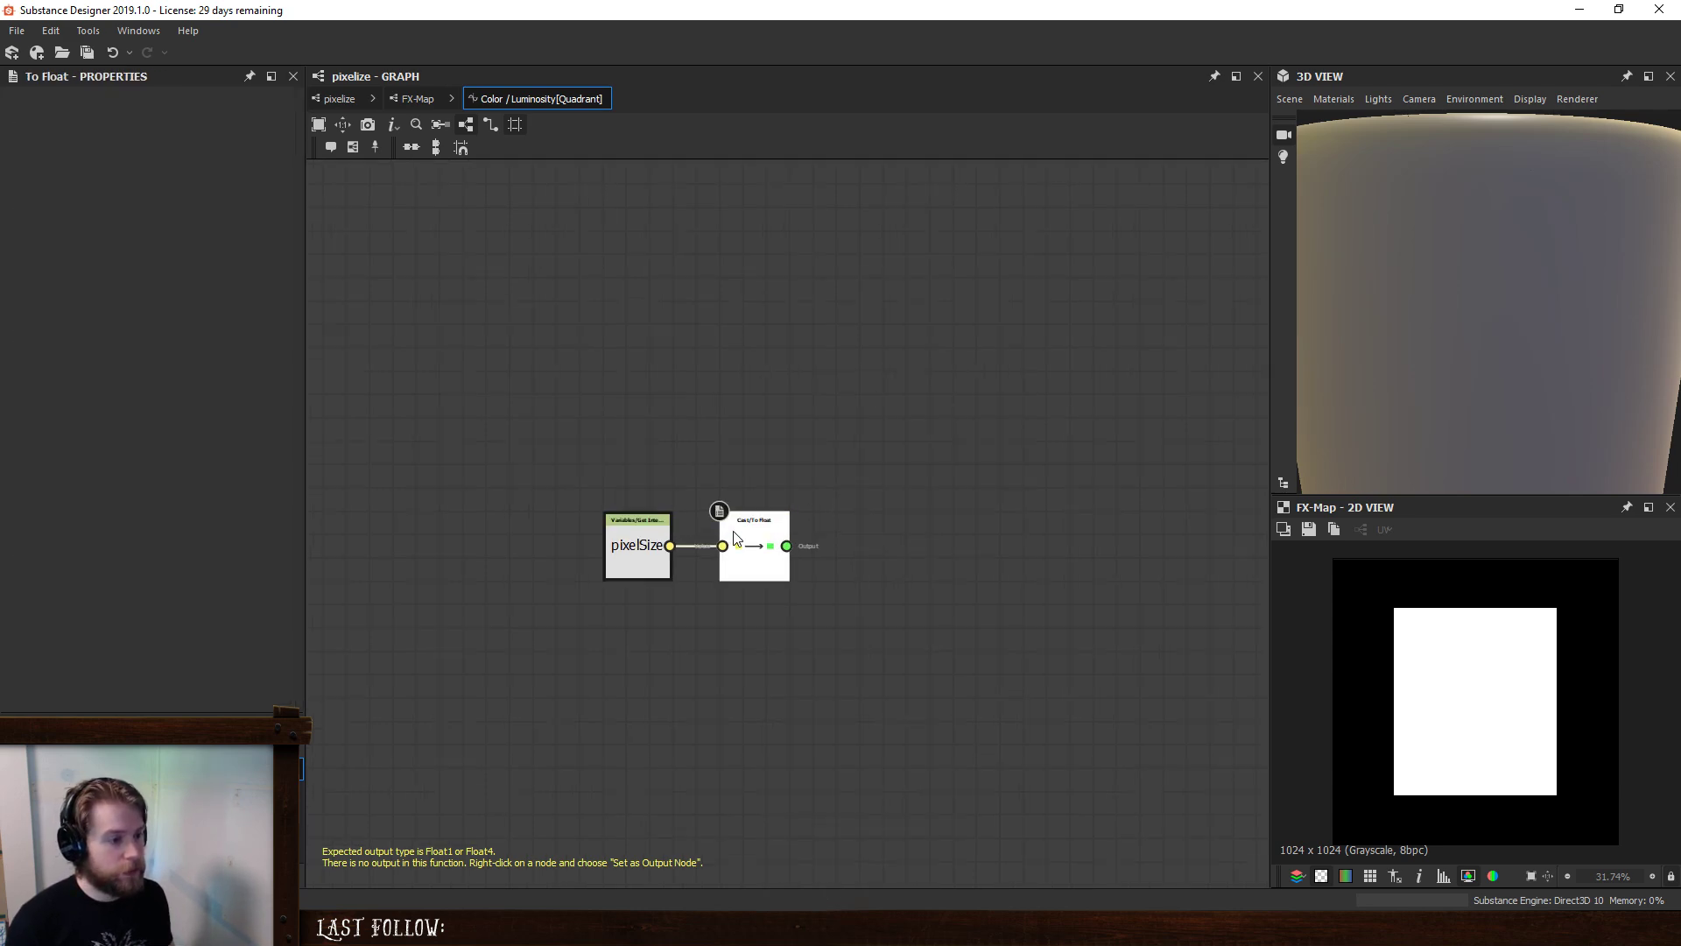
- Add a Vector Float2 node and connect the To Float output to both of its inputs
{"action": "scroll", "coordinate": [734, 532], "scroll_direction": "up", "scroll_amount": 1}
{"action": "key", "text": "space"}
{"action": "type", "text": "ve"}
{"action": "left_click", "coordinate": [836, 395]}
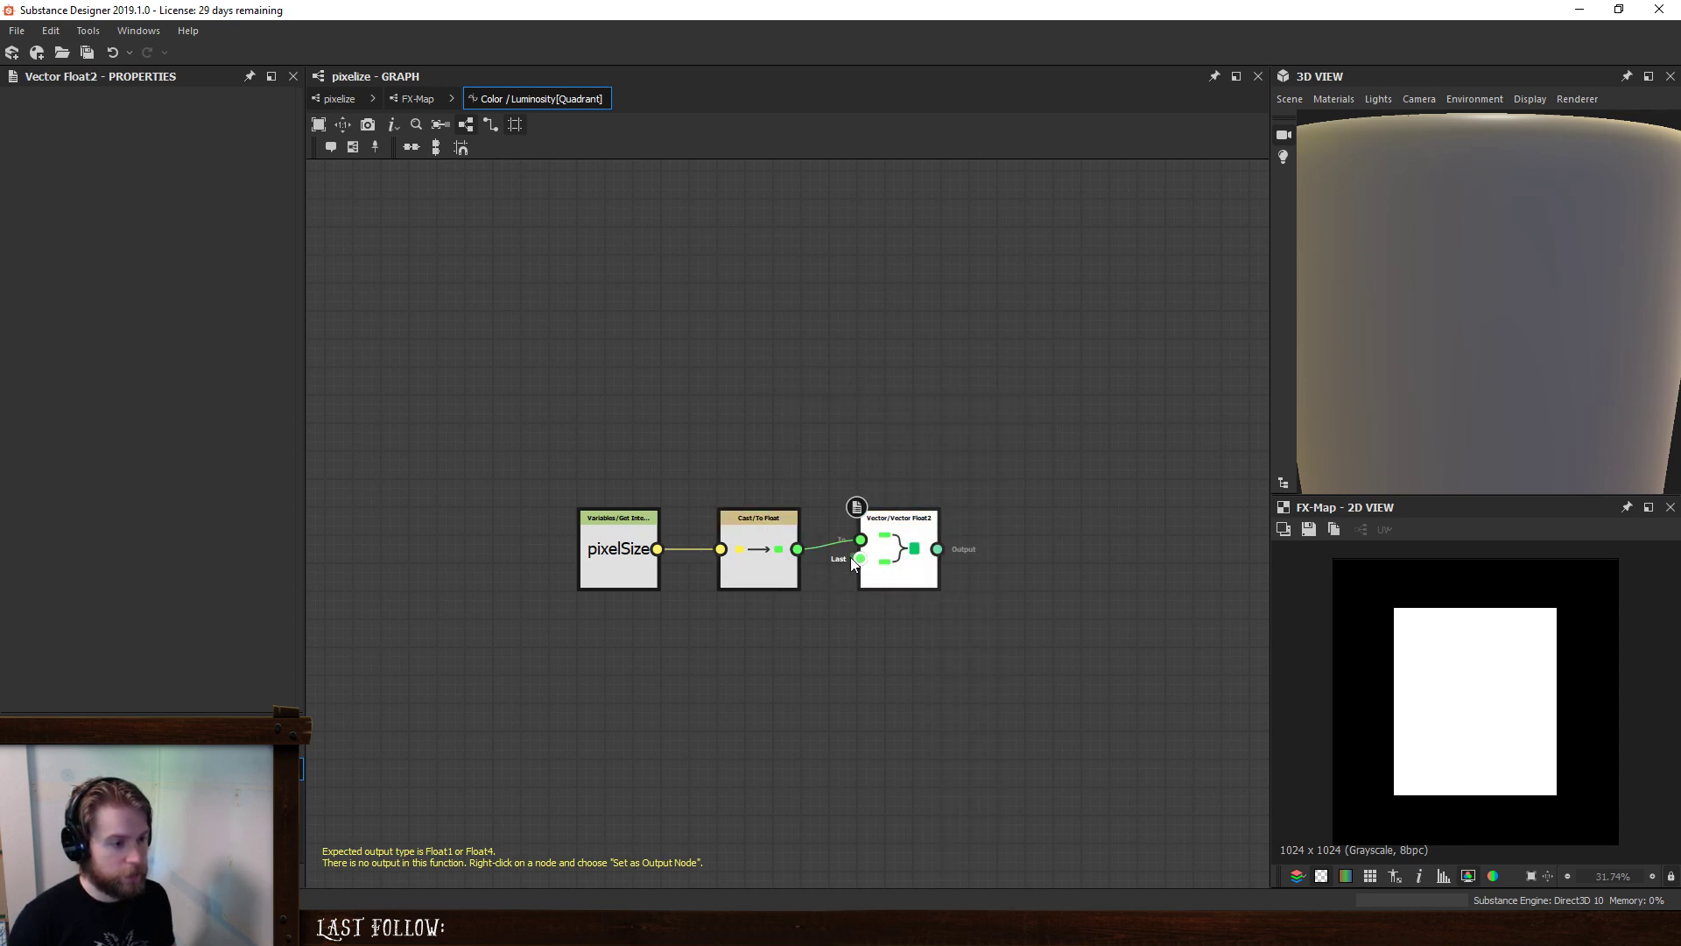
{"action": "left_click_drag", "start_coordinate": [796, 549], "coordinate": [797, 550]}
- Shift the pixelSize and To Float nodes left and insert a Division node between To Float and Vector Float2
{"action": "middle_click_drag", "start_coordinate": [870, 613], "coordinate": [838, 646]}
{"action": "scroll", "coordinate": [797, 626], "scroll_direction": "down", "scroll_amount": 1}
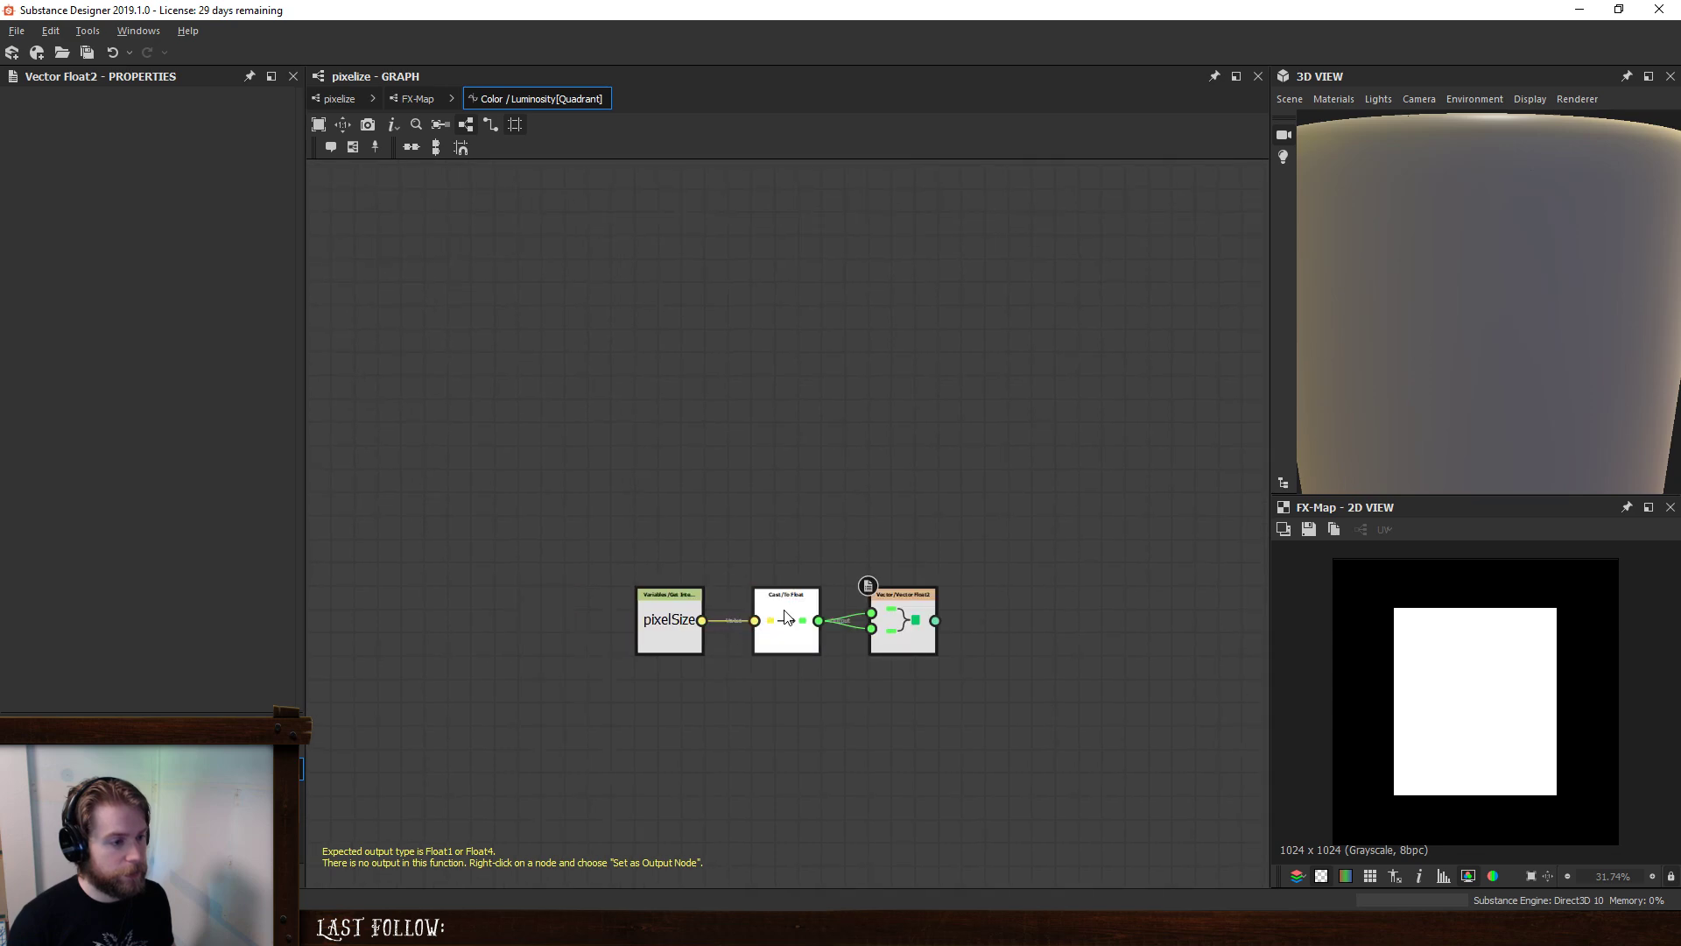
{"action": "left_click_drag", "start_coordinate": [673, 613], "coordinate": [578, 613]}
{"action": "left_click_drag", "start_coordinate": [803, 615], "coordinate": [685, 616]}
{"action": "key", "text": "space"}
{"action": "type", "text": "div"}
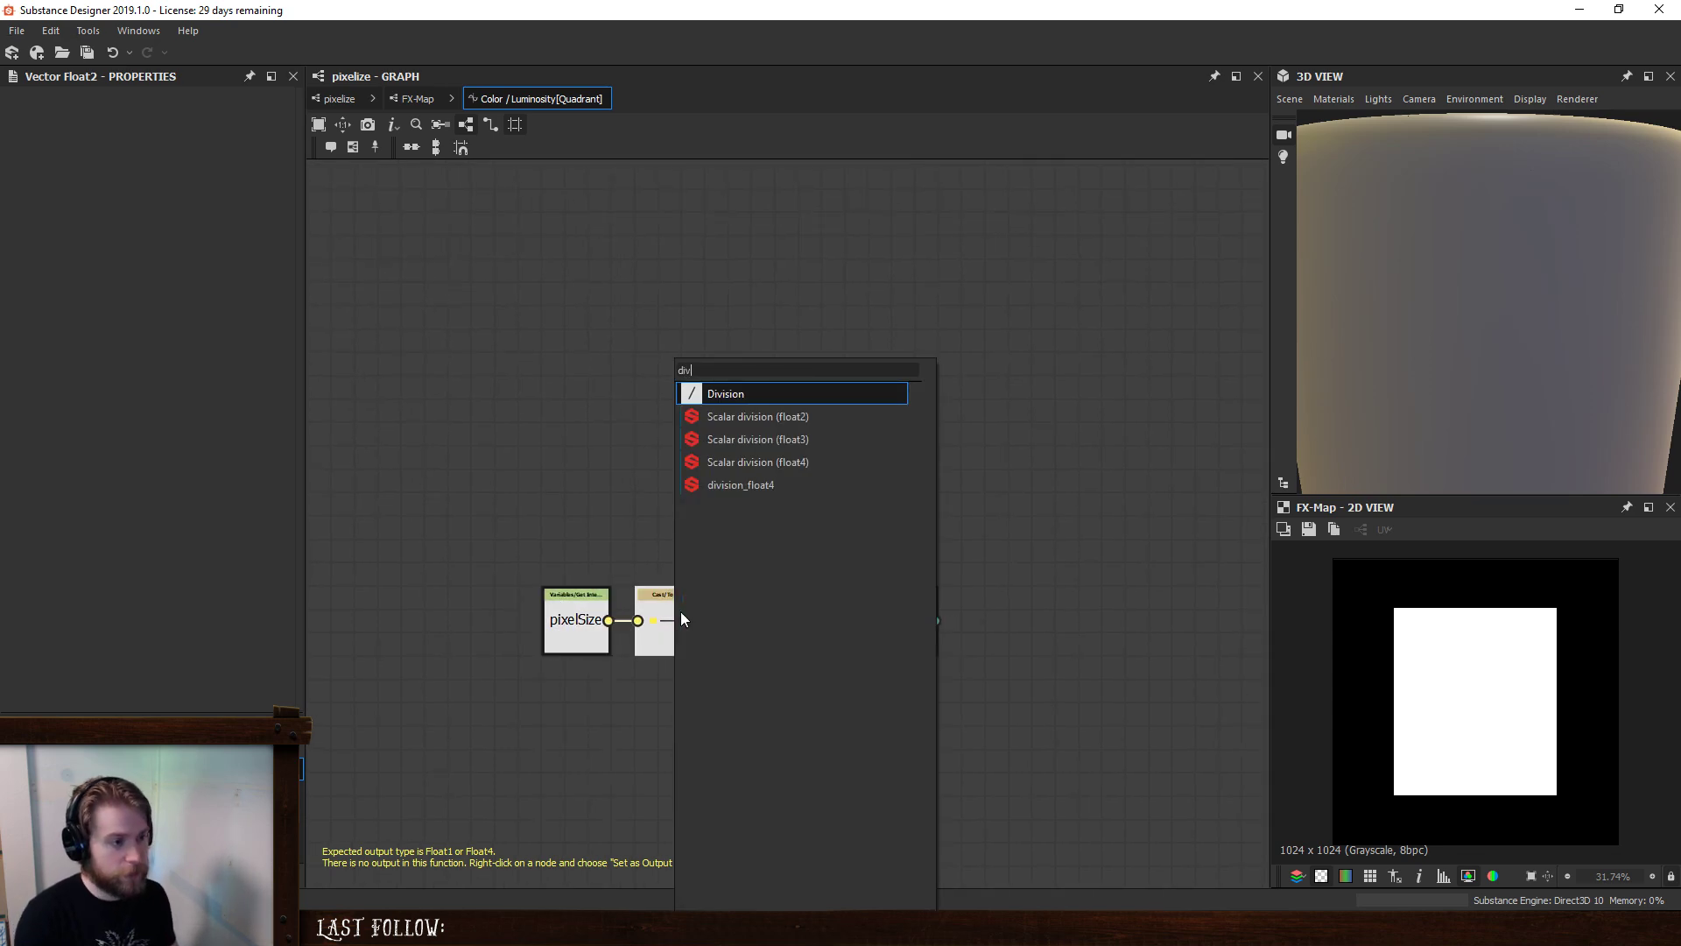
{"action": "key", "text": "Return"}
- Add a Float constant of 1 as the Division's first input and connect To Float to its second input
{"action": "left_click", "coordinate": [692, 718]}
{"action": "key", "text": "space"}
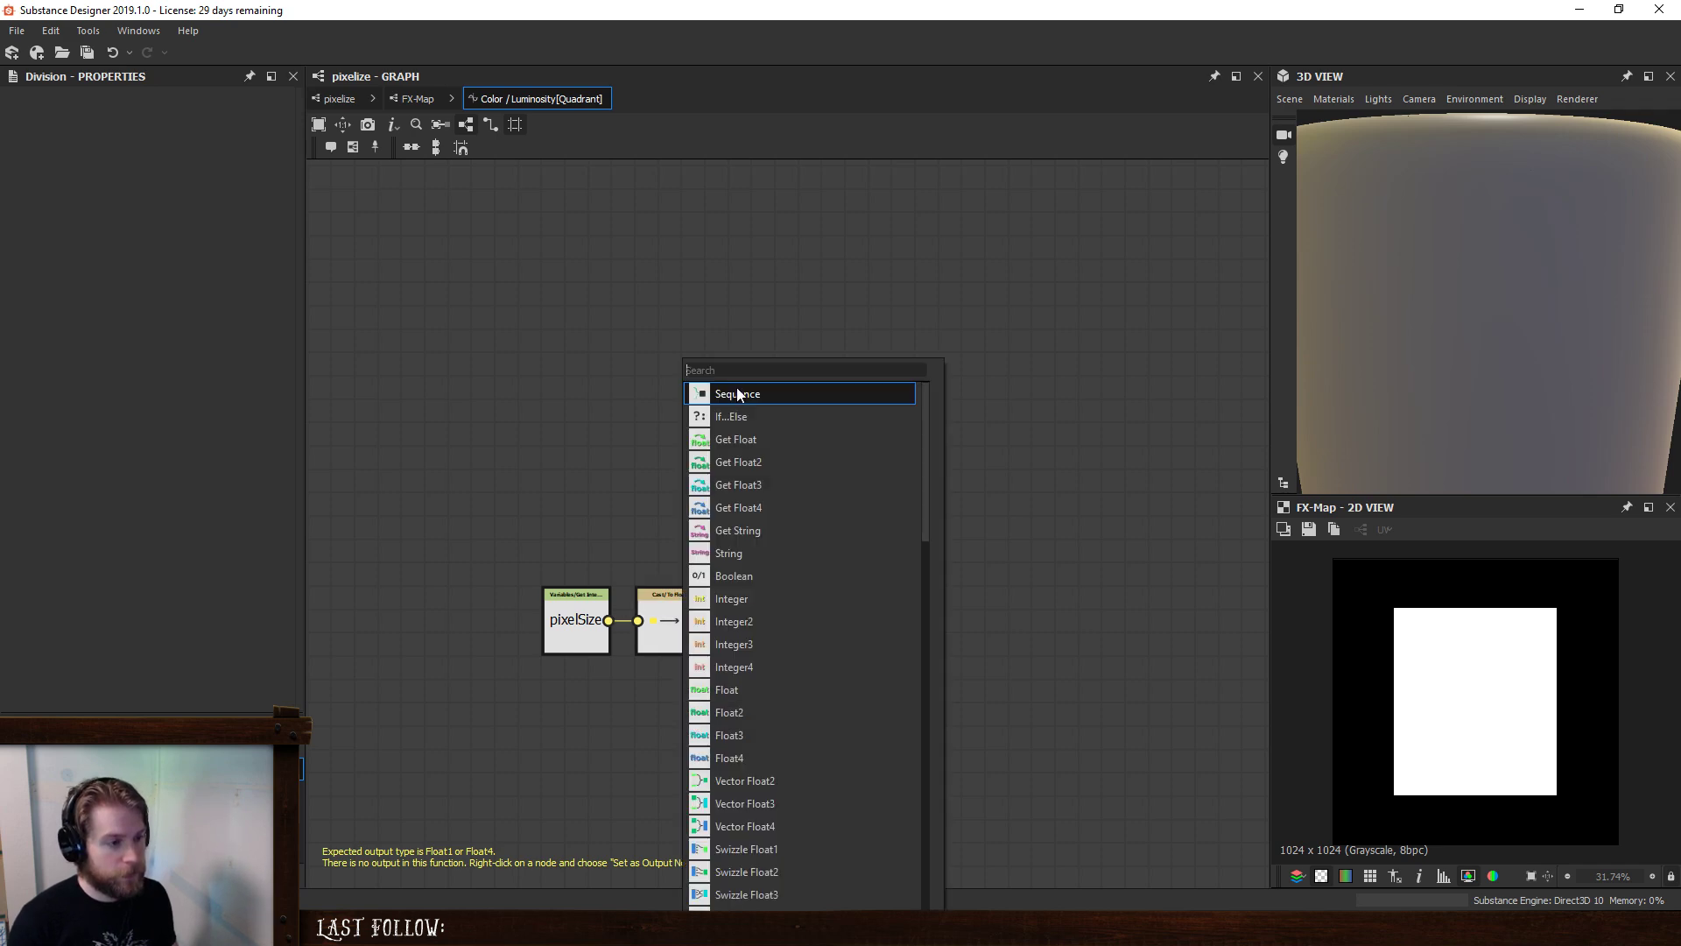
{"action": "left_click", "coordinate": [744, 396]}
{"action": "left_click_drag", "start_coordinate": [713, 715], "coordinate": [701, 620]}
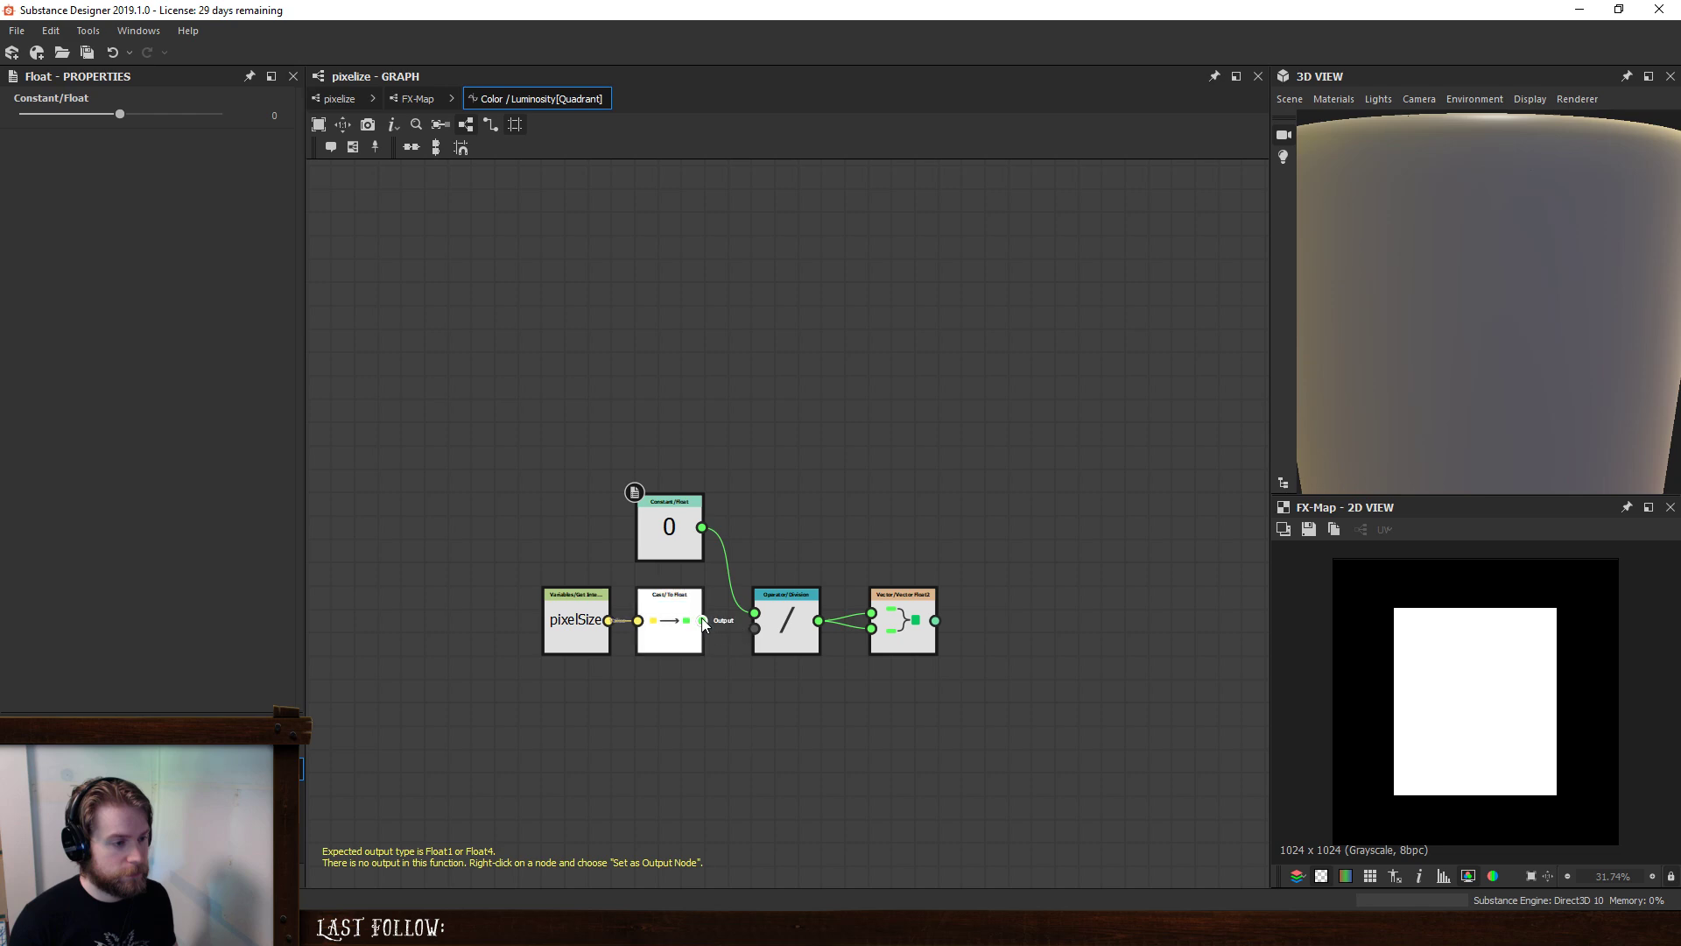
{"action": "left_click", "coordinate": [681, 522]}
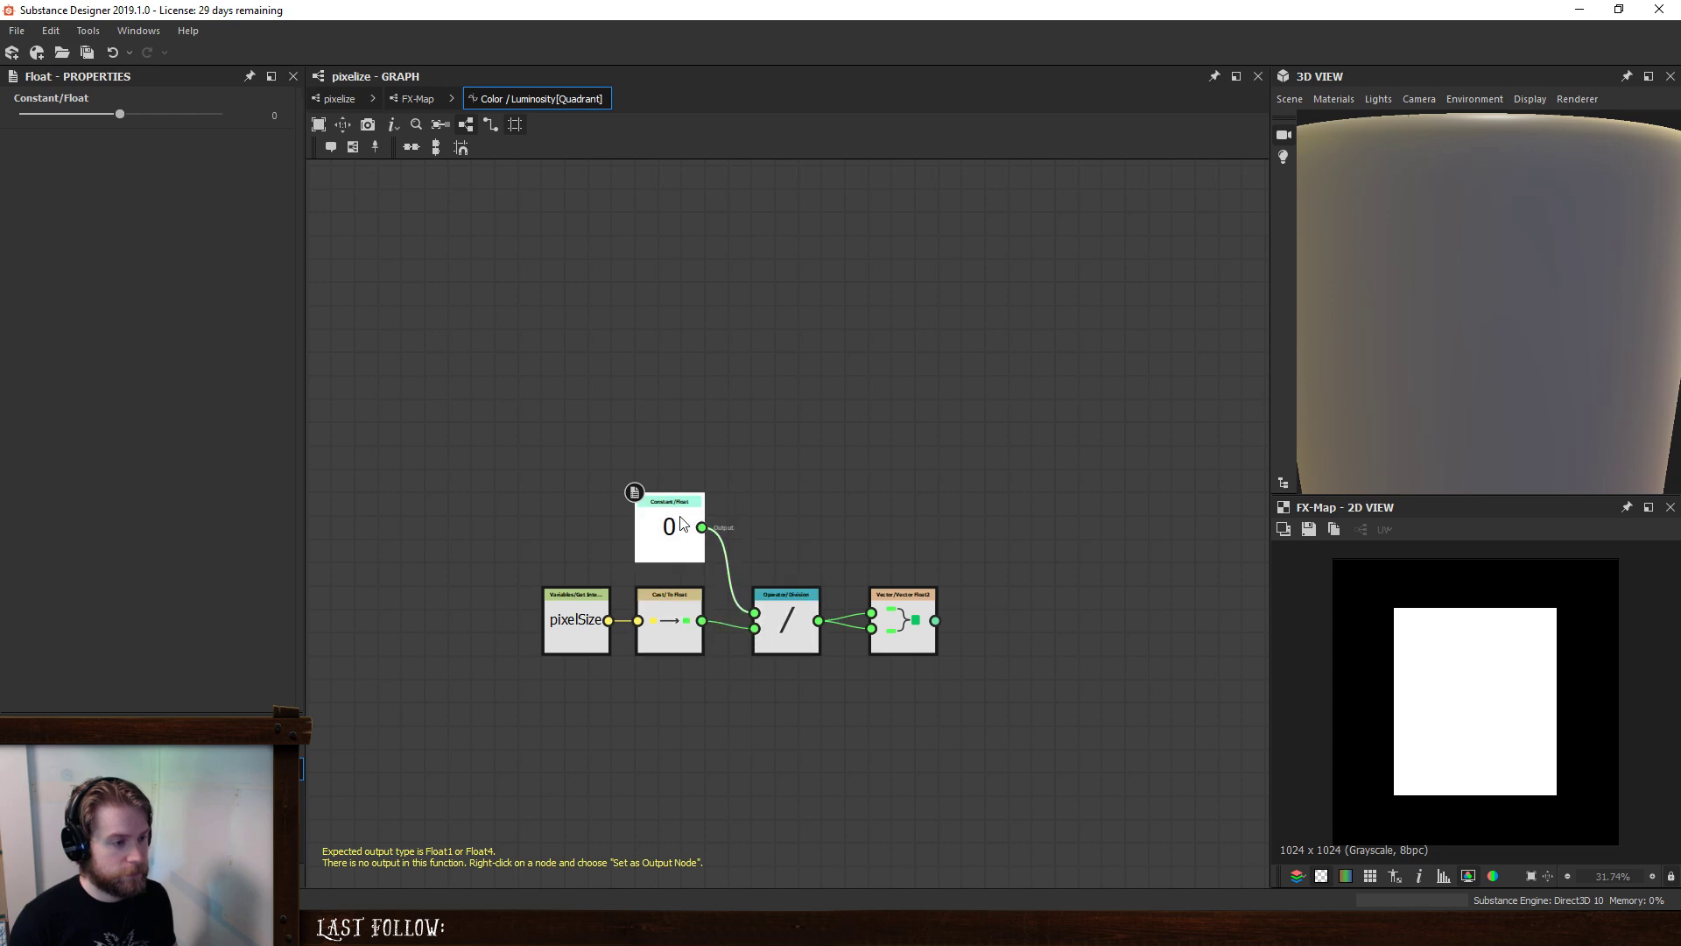
{"action": "left_click", "coordinate": [265, 112]}
{"action": "type", "text": "1"}
{"action": "left_click", "coordinate": [792, 556]}
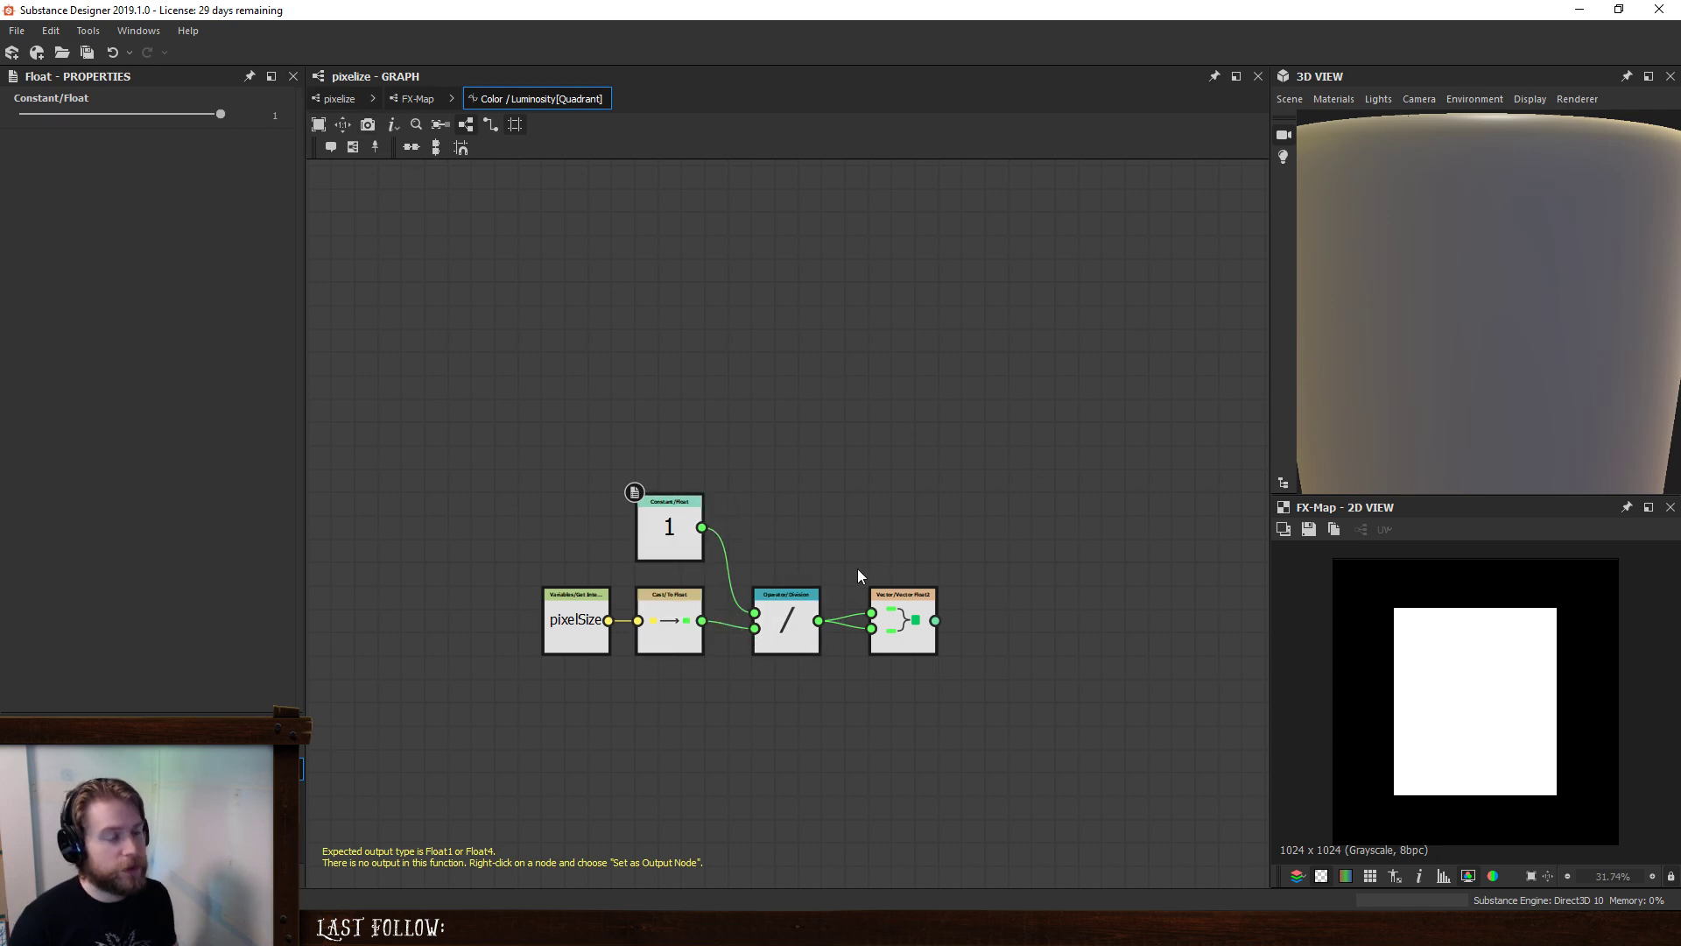
- Add a Set node fed by the Vector Float2 output and name its variable patternSize
{"action": "left_click_drag", "start_coordinate": [460, 648], "coordinate": [665, 704]}
{"action": "left_click", "coordinate": [774, 739]}
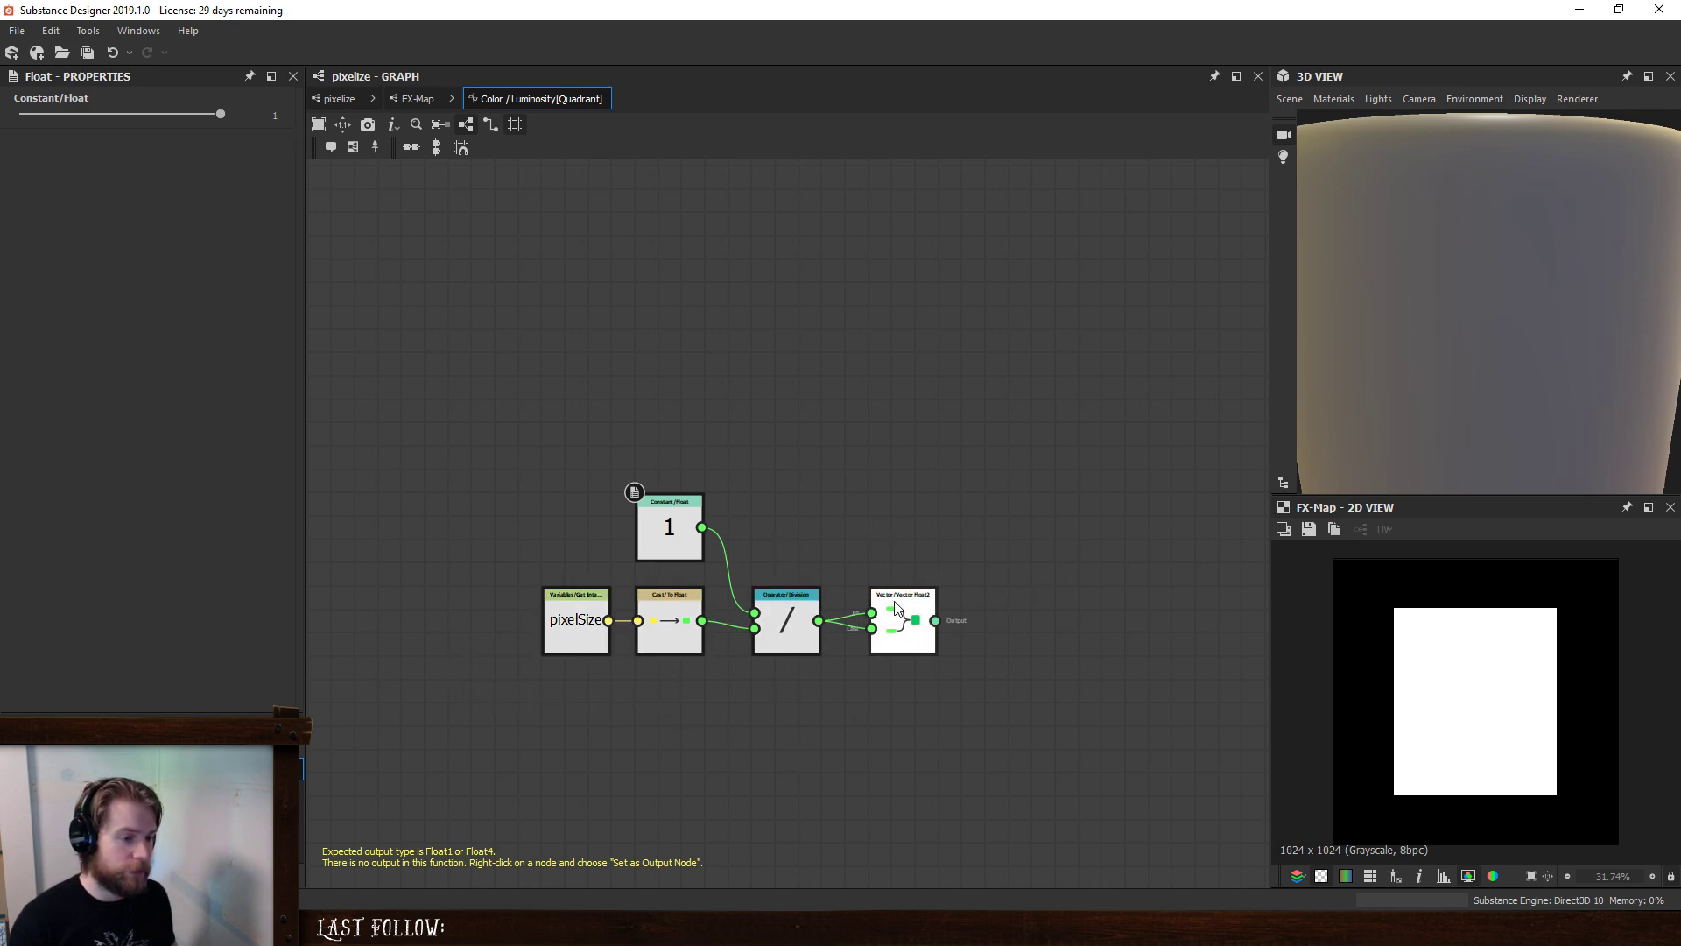
{"action": "left_click", "coordinate": [910, 624]}
{"action": "middle_click_drag", "start_coordinate": [965, 606], "coordinate": [905, 611]}
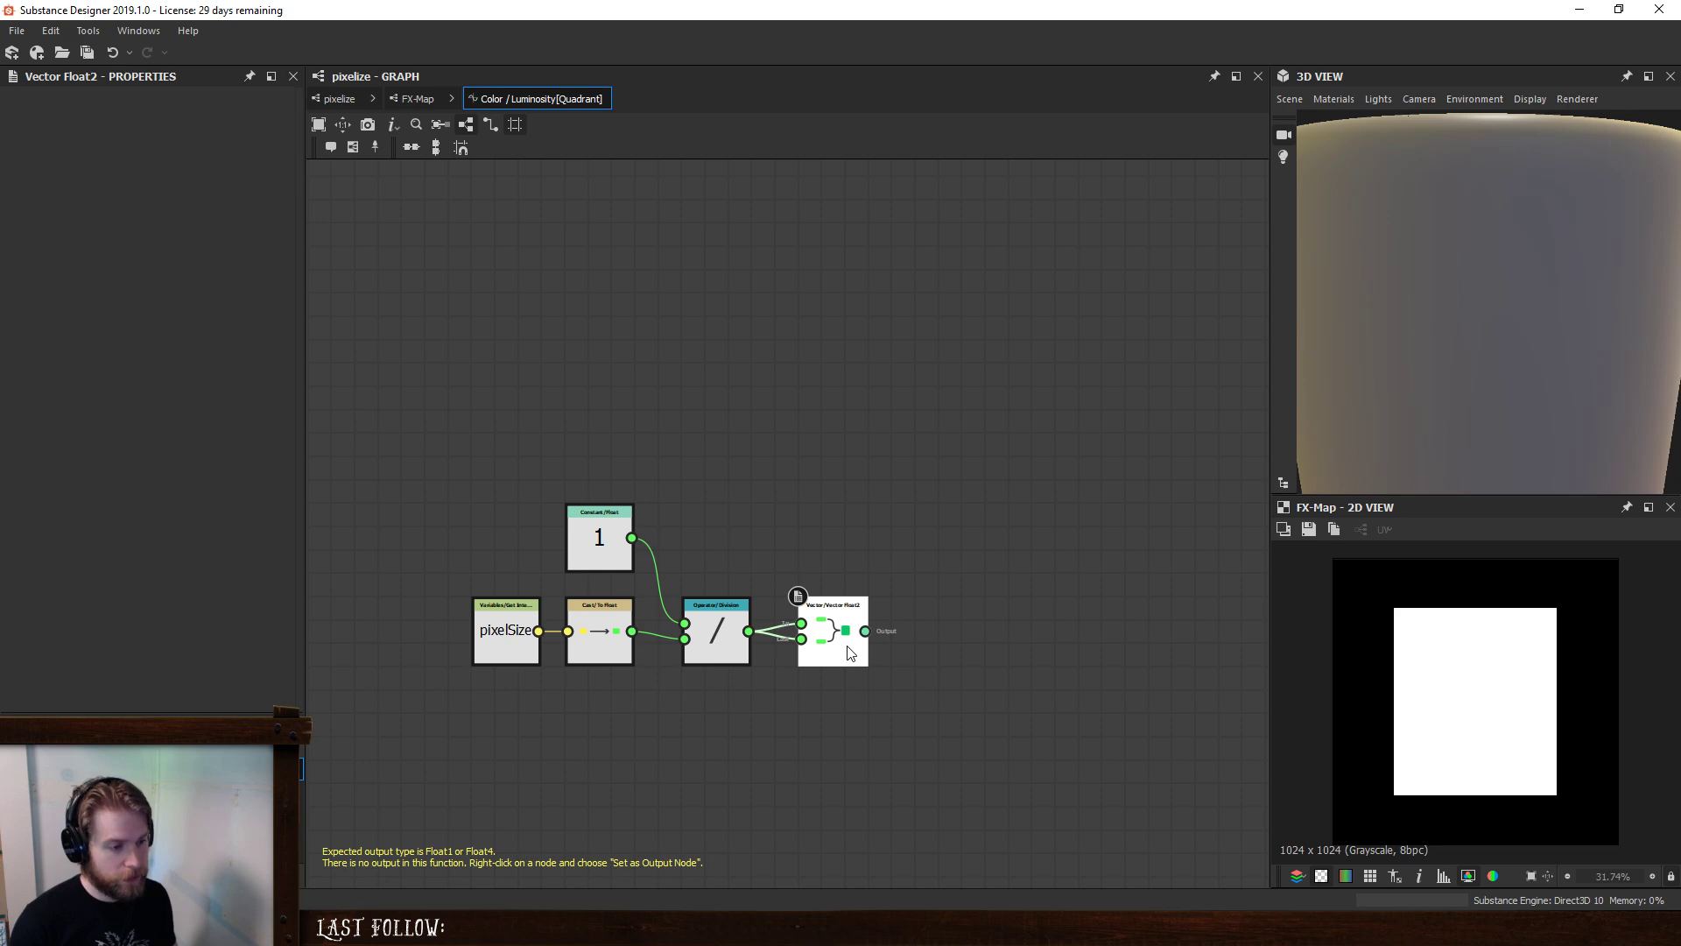
{"action": "key", "text": "space"}
{"action": "type", "text": "sd"}
{"action": "key", "text": "BackSpace"}
{"action": "key", "text": "BackSpace"}
{"action": "type", "text": "et"}
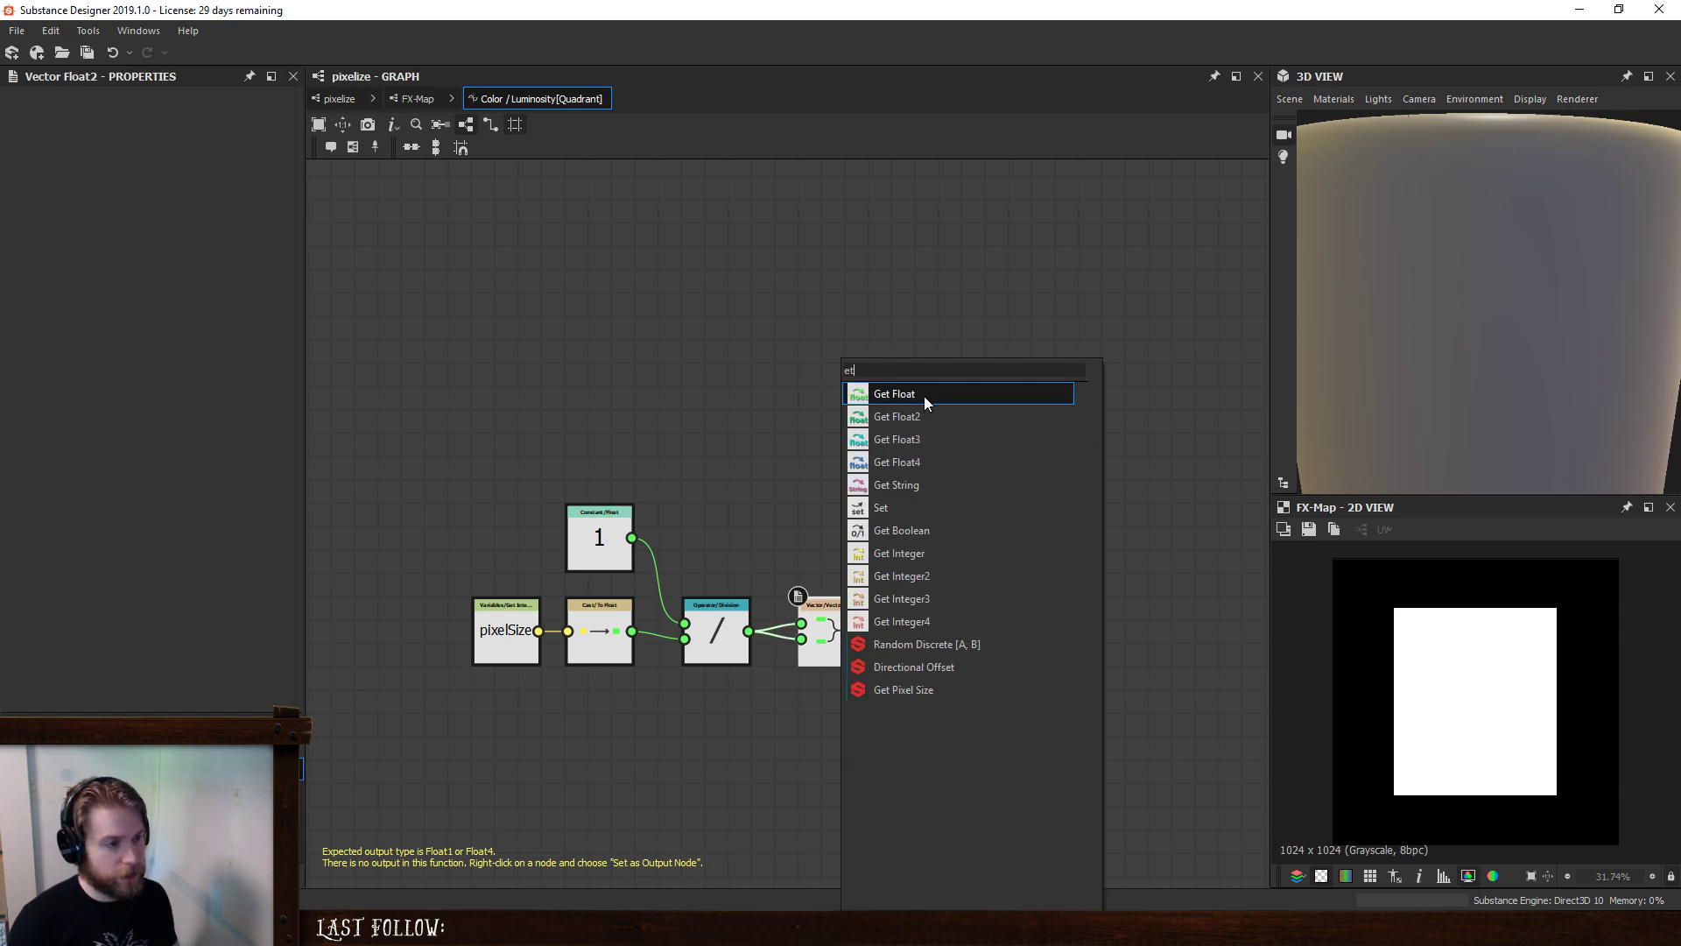
{"action": "type", "text": "se"}
{"action": "left_click", "coordinate": [921, 415]}
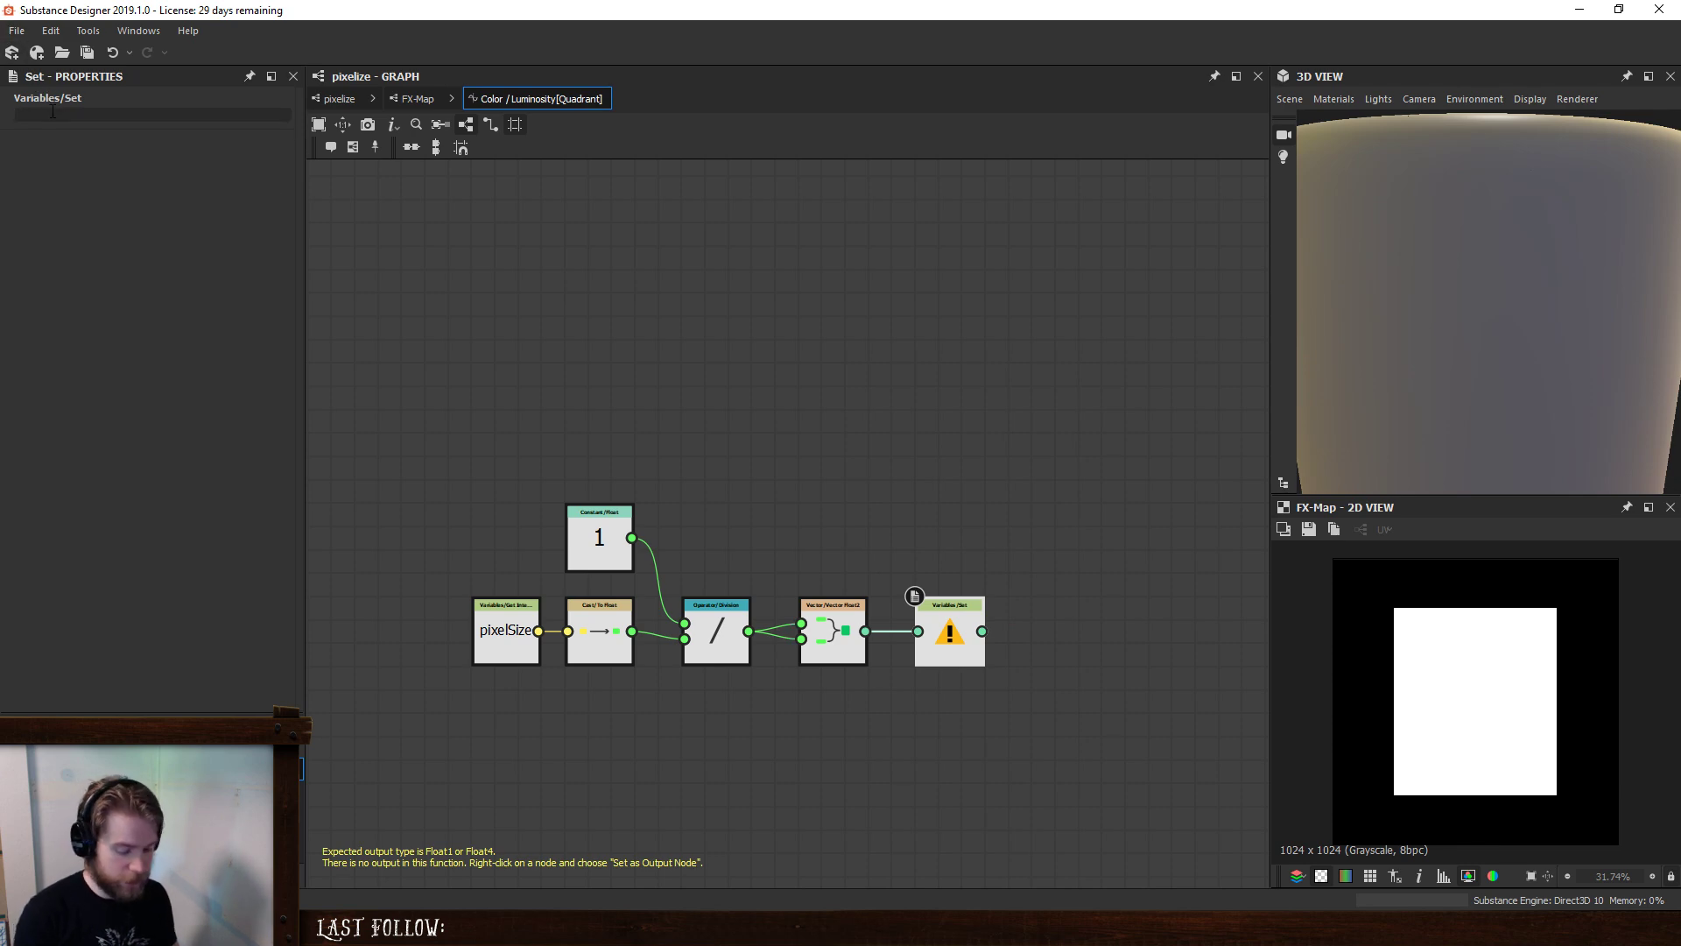
{"action": "type", "text": "patternS"}
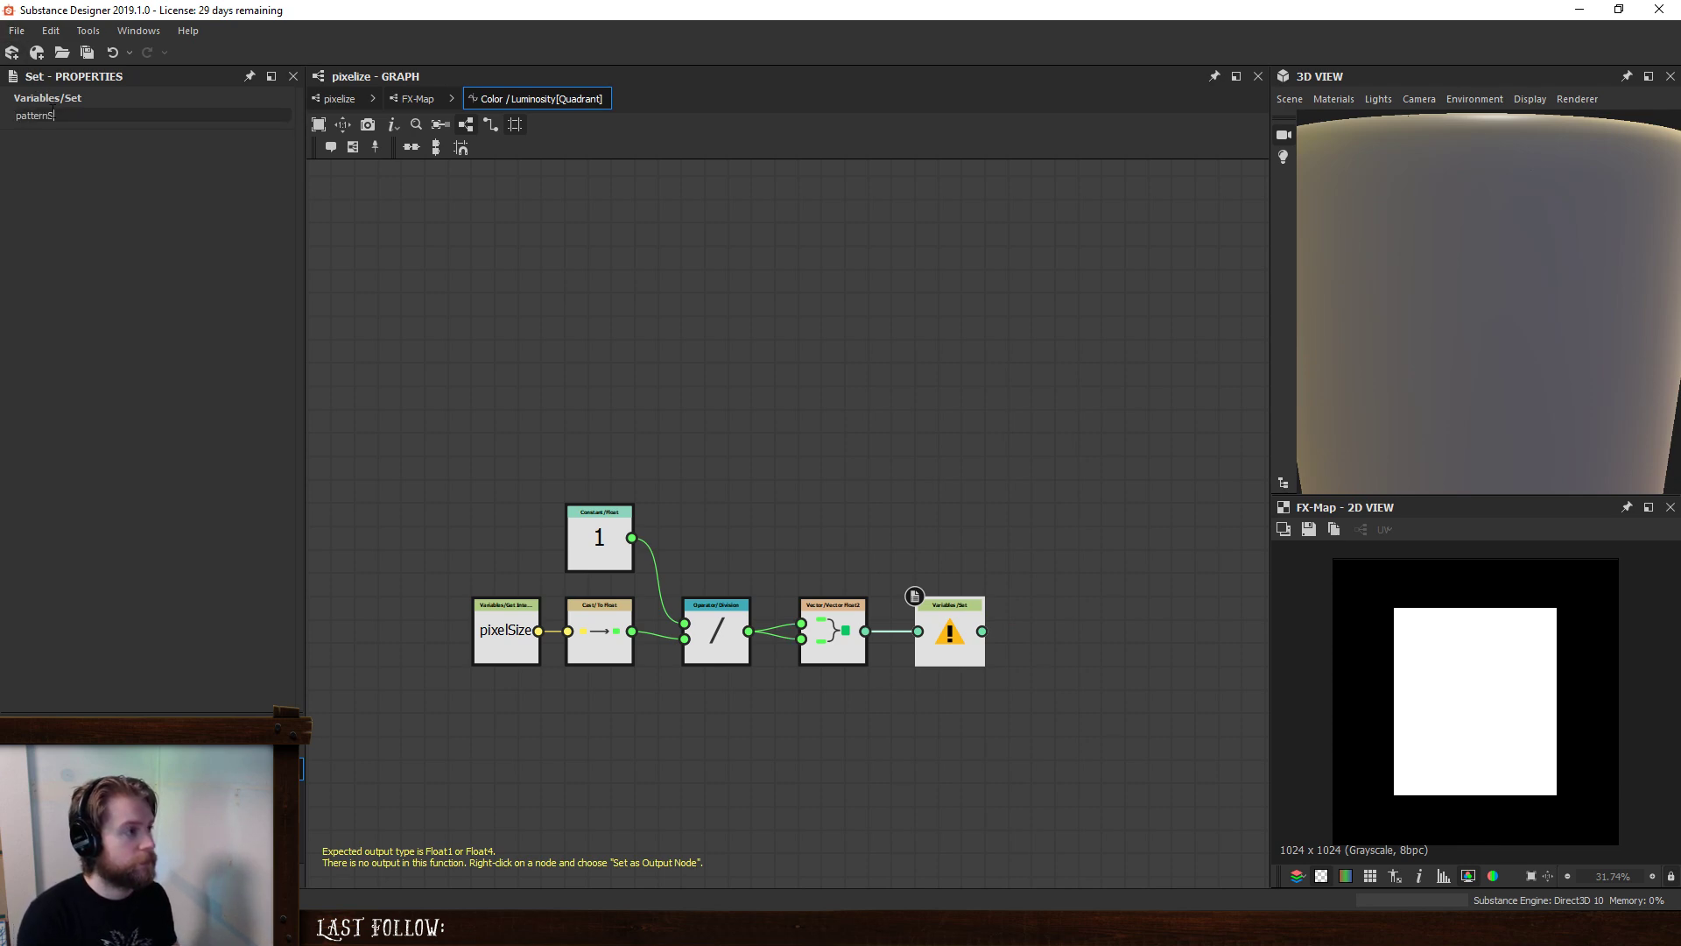
{"action": "type", "text": "ize"}
- Add a Sequence node with the patternSize Set node connected to its first input
{"action": "key", "text": "space"}
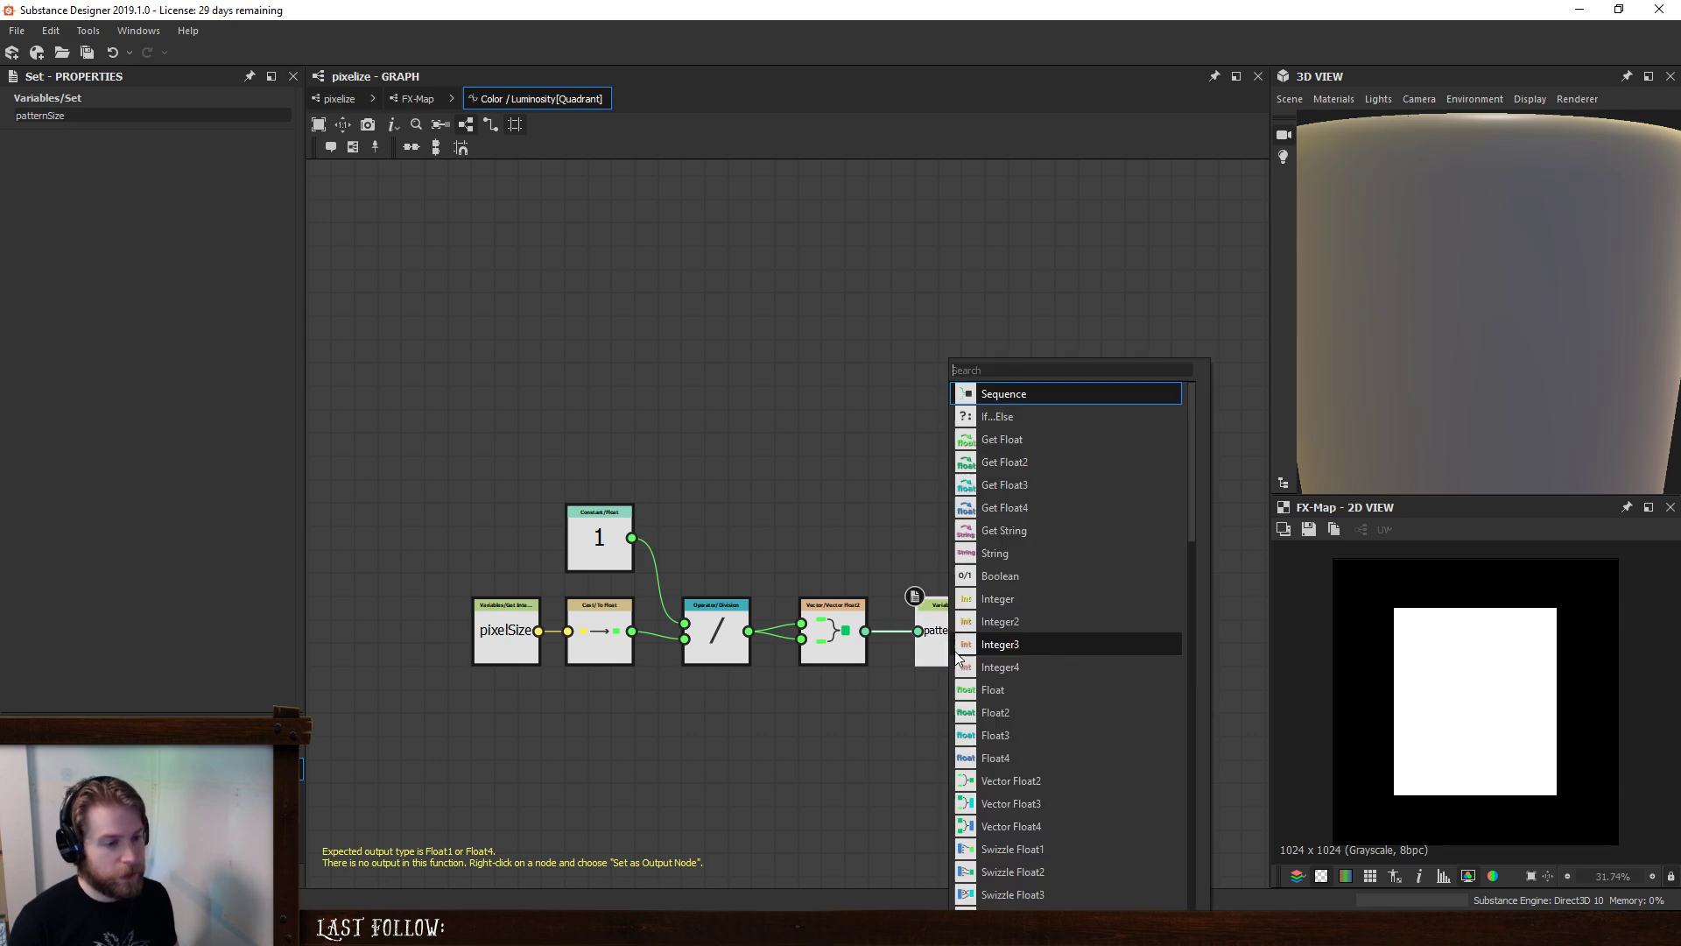
{"action": "type", "text": "d"}
{"action": "key", "text": "BackSpace"}
{"action": "type", "text": "s"}
{"action": "left_click", "coordinate": [1035, 395]}
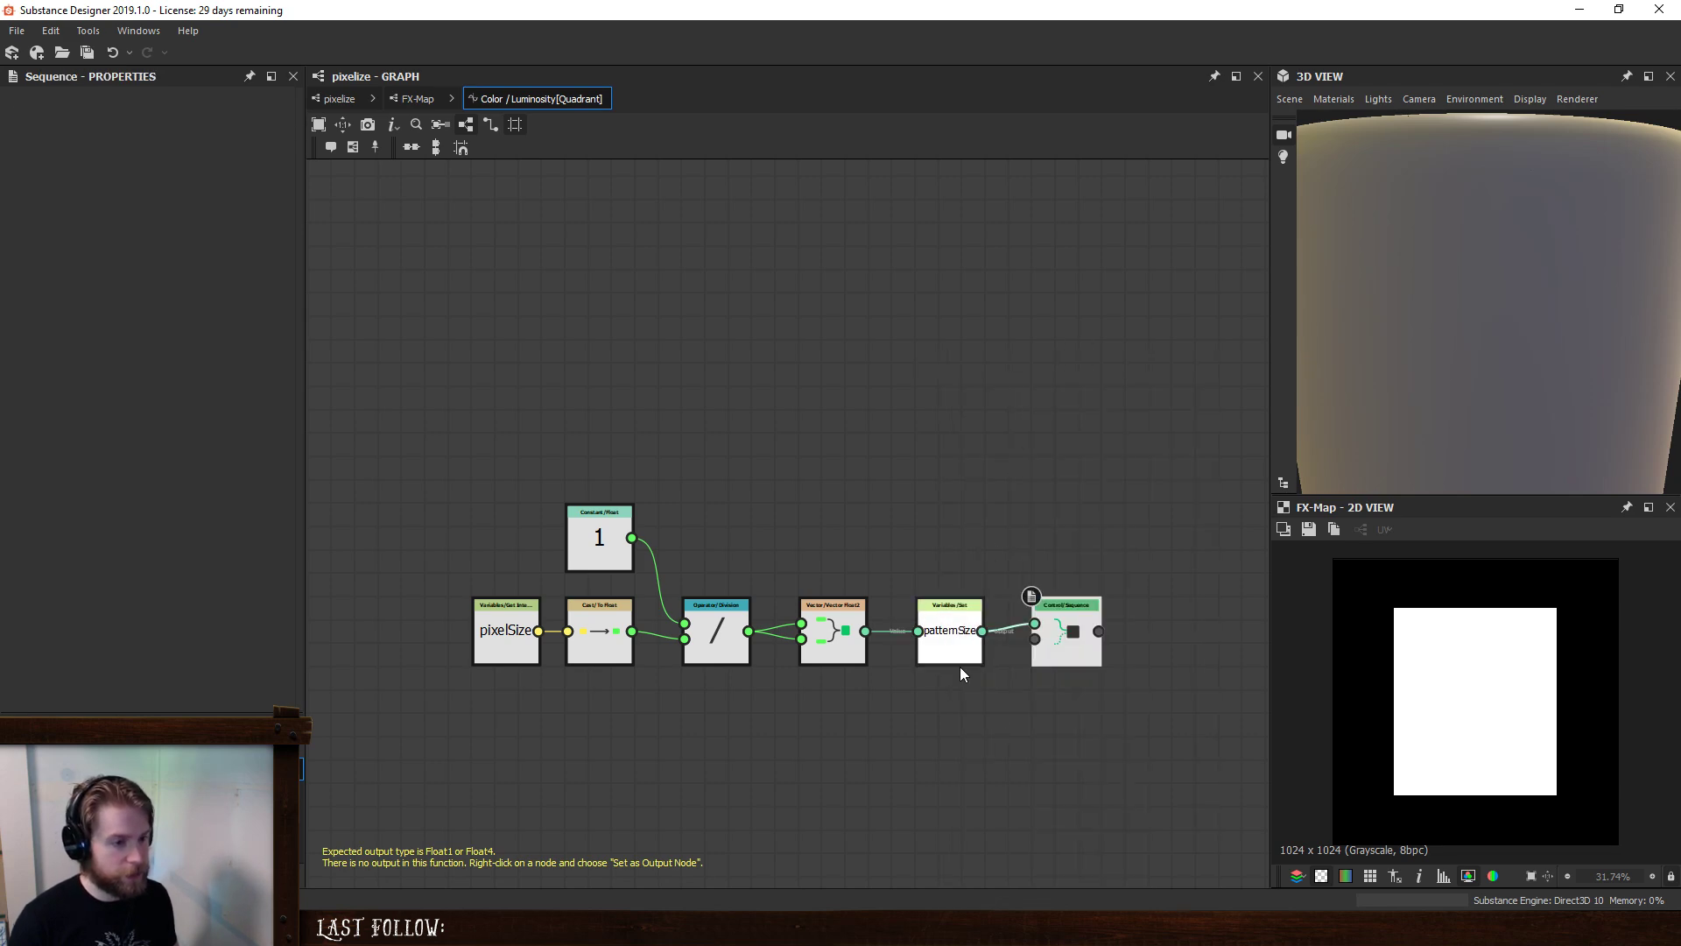
- Add a Float constant below the Set node and connect it to the Sequence's last input
{"action": "key", "text": "space"}
{"action": "type", "text": "f"}
{"action": "left_click", "coordinate": [1069, 394]}
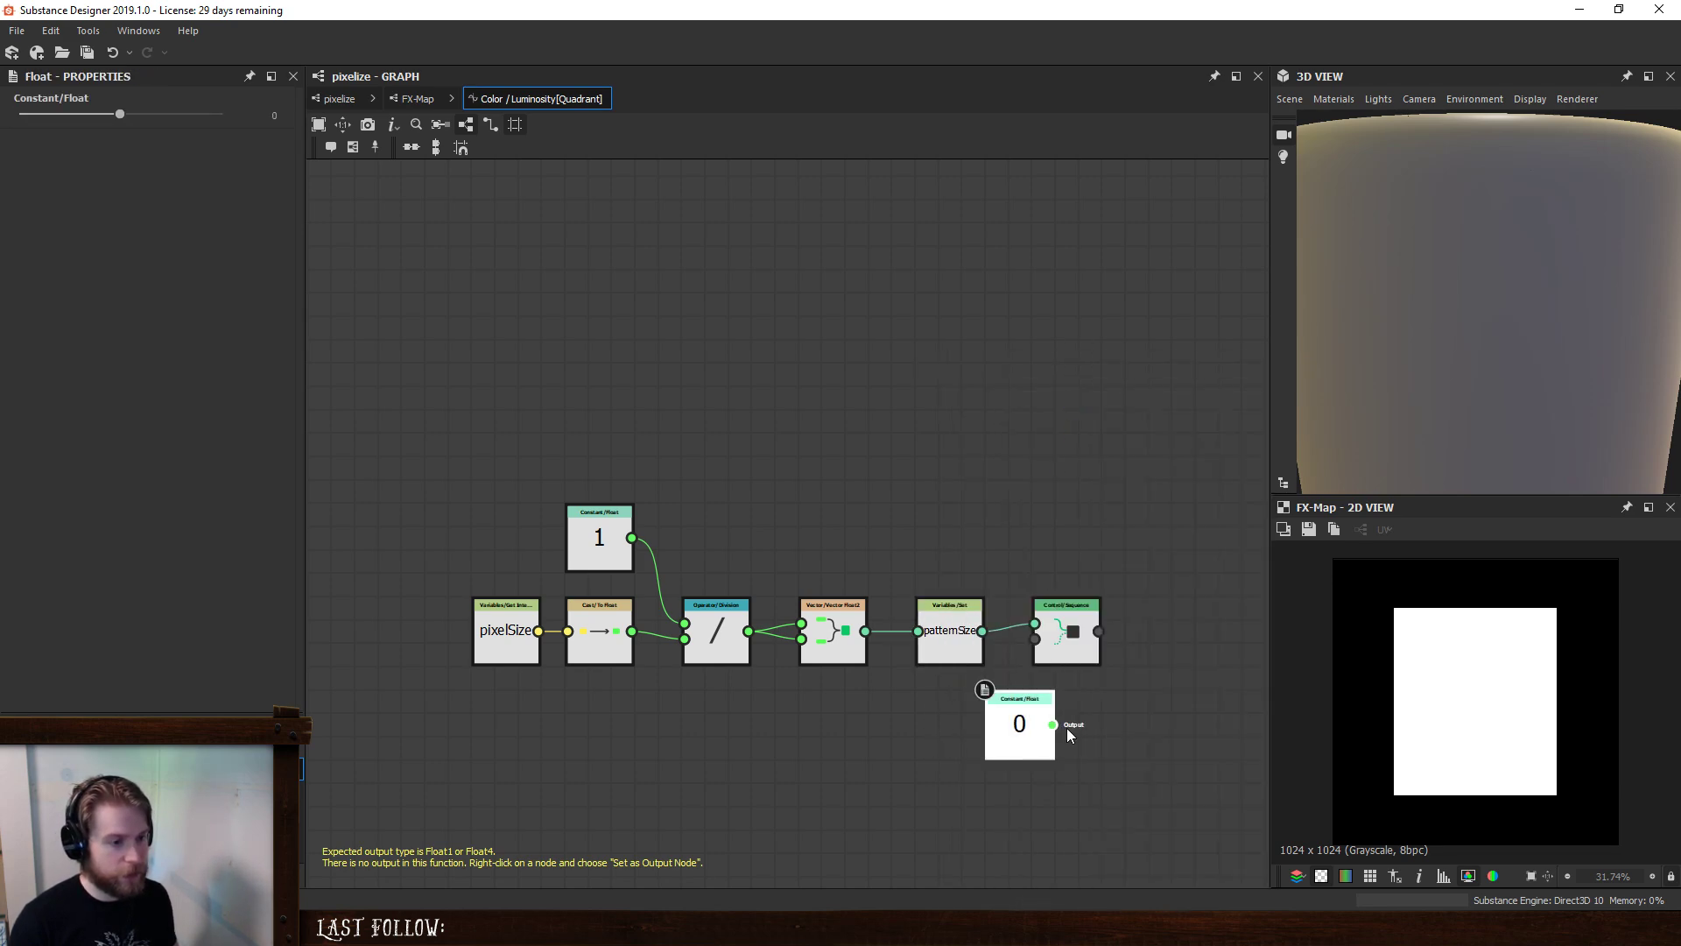
{"action": "left_click_drag", "start_coordinate": [1064, 732], "coordinate": [1037, 638]}
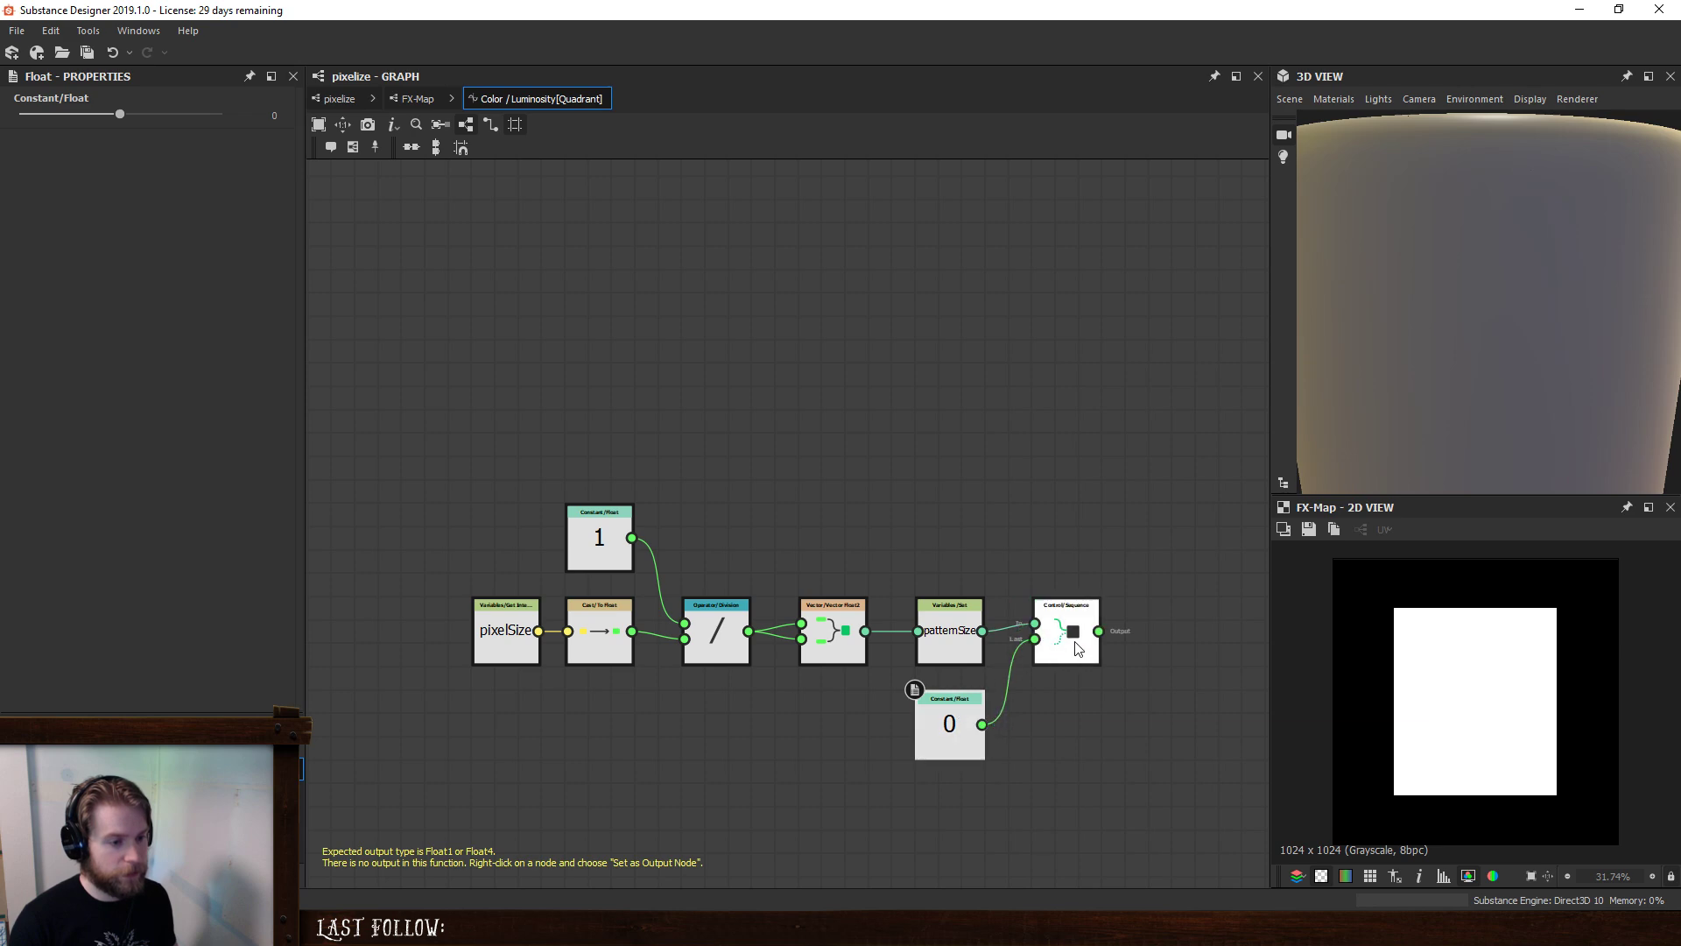
- Make the Sequence the function's output node and set its Float constant to 1
{"action": "right_click", "coordinate": [1075, 643]}
{"action": "left_click", "coordinate": [1115, 720]}
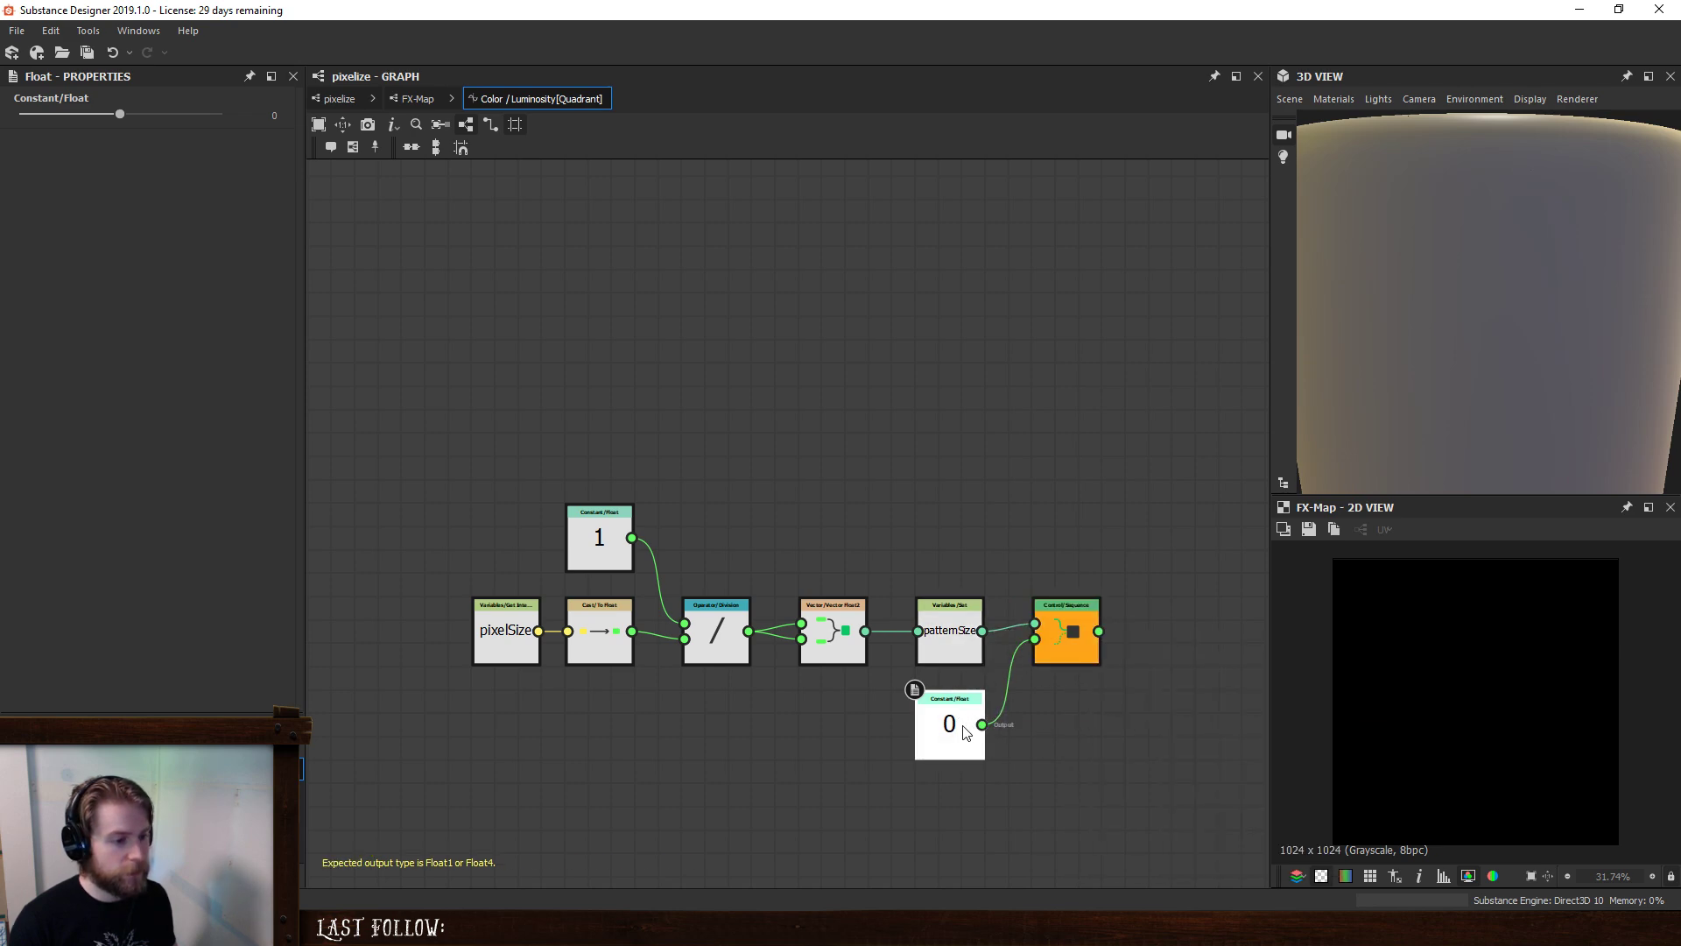
{"action": "left_click_drag", "start_coordinate": [120, 113], "coordinate": [224, 114]}
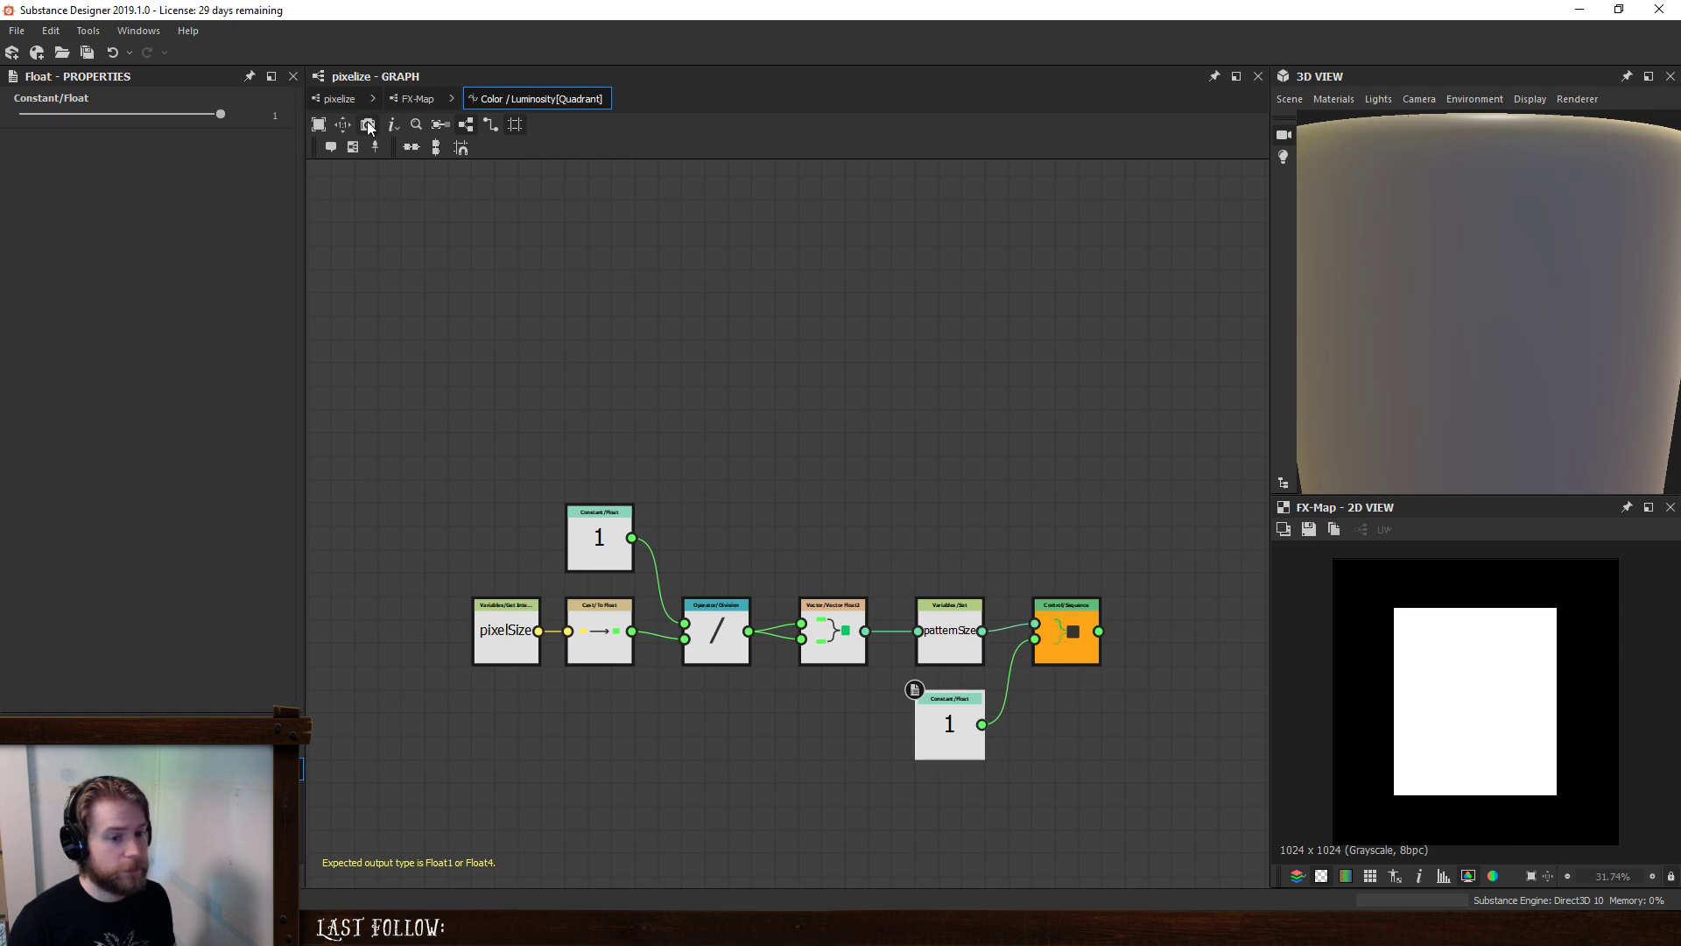
- Return to the FX-Map graph and assign an empty function to the Quadrant's Pattern Size
{"action": "left_click", "coordinate": [414, 98]}
{"action": "left_click", "coordinate": [612, 470]}
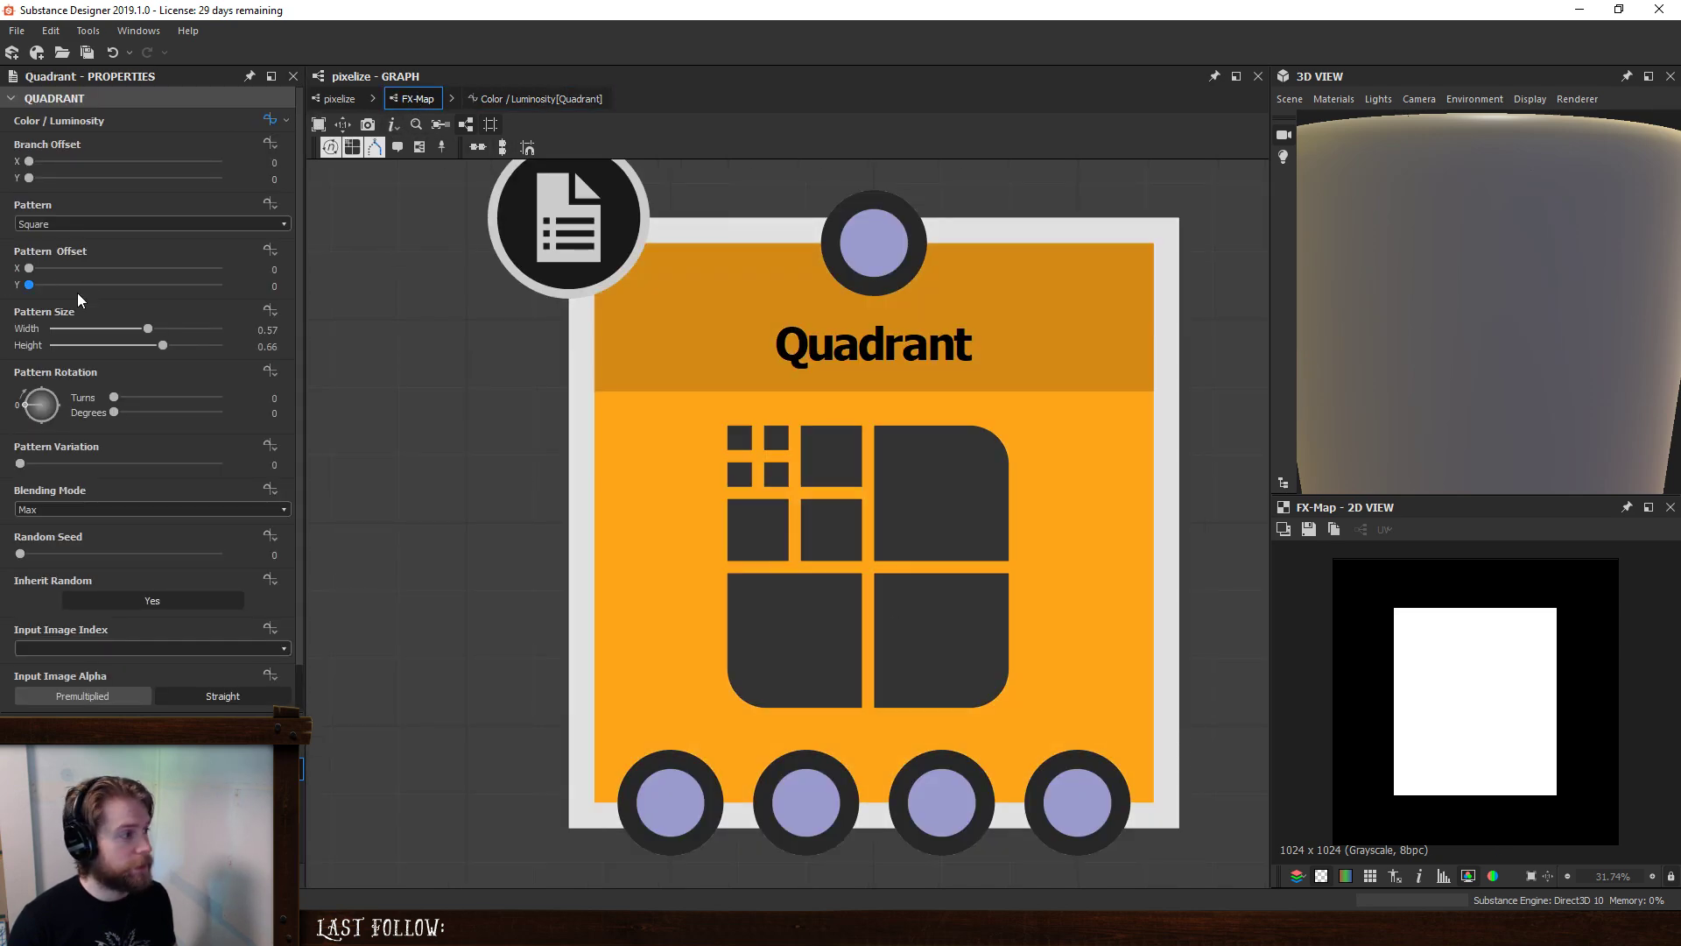
{"action": "left_click", "coordinate": [277, 318]}
{"action": "left_click", "coordinate": [289, 350]}
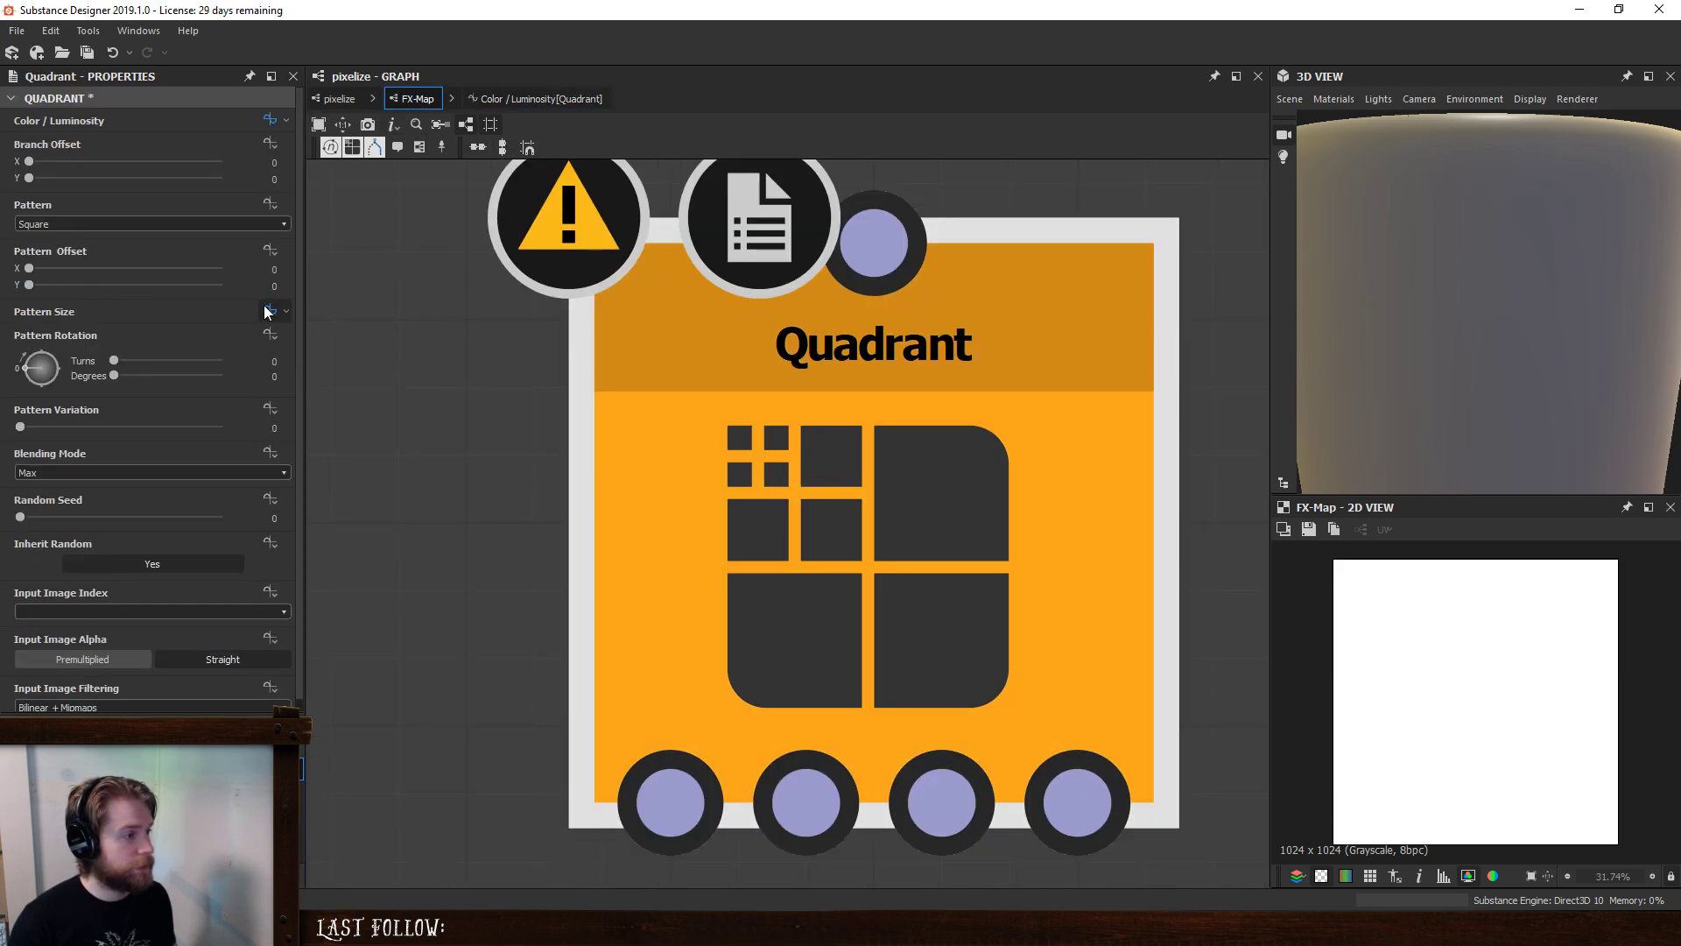
- Add a Get Float2 node that reads patternSize in the Pattern Size function
{"action": "right_click", "coordinate": [655, 401]}
{"action": "left_click", "coordinate": [808, 435]}
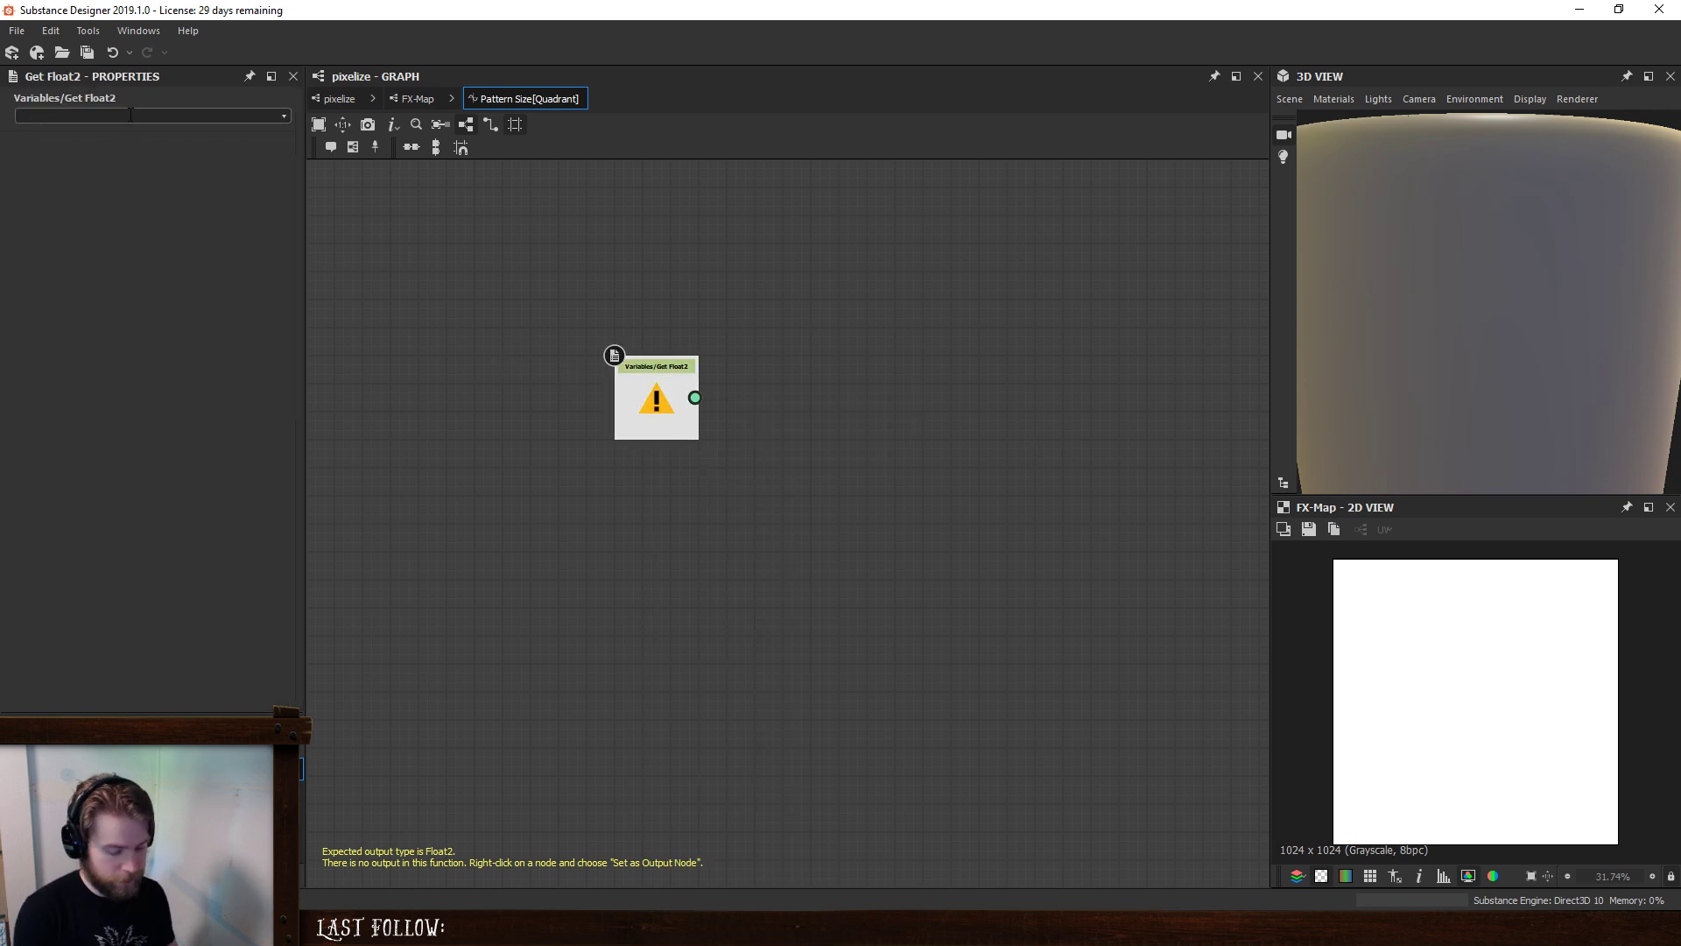
{"action": "type", "text": "patternSize"}
{"action": "key", "text": "Return"}
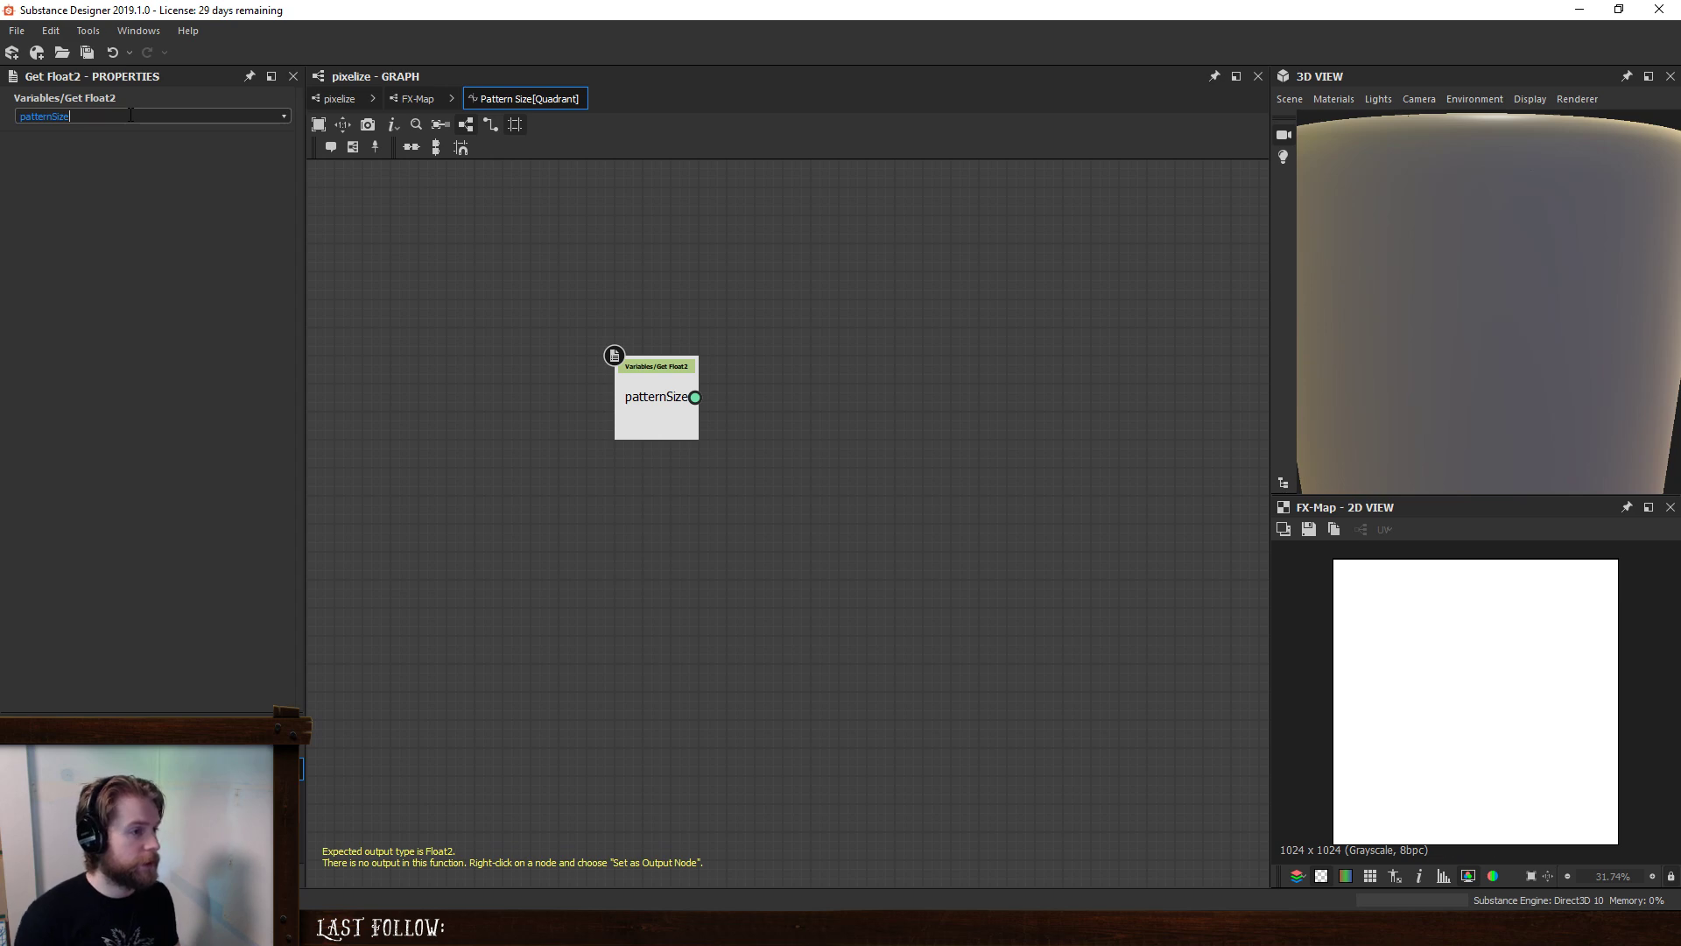
- Make the patternSize Get Float2 node the Pattern Size function's output and reposition it in the graph
{"action": "right_click", "coordinate": [633, 410]}
{"action": "left_click", "coordinate": [700, 487]}
{"action": "left_click_drag", "start_coordinate": [674, 429], "coordinate": [730, 401]}
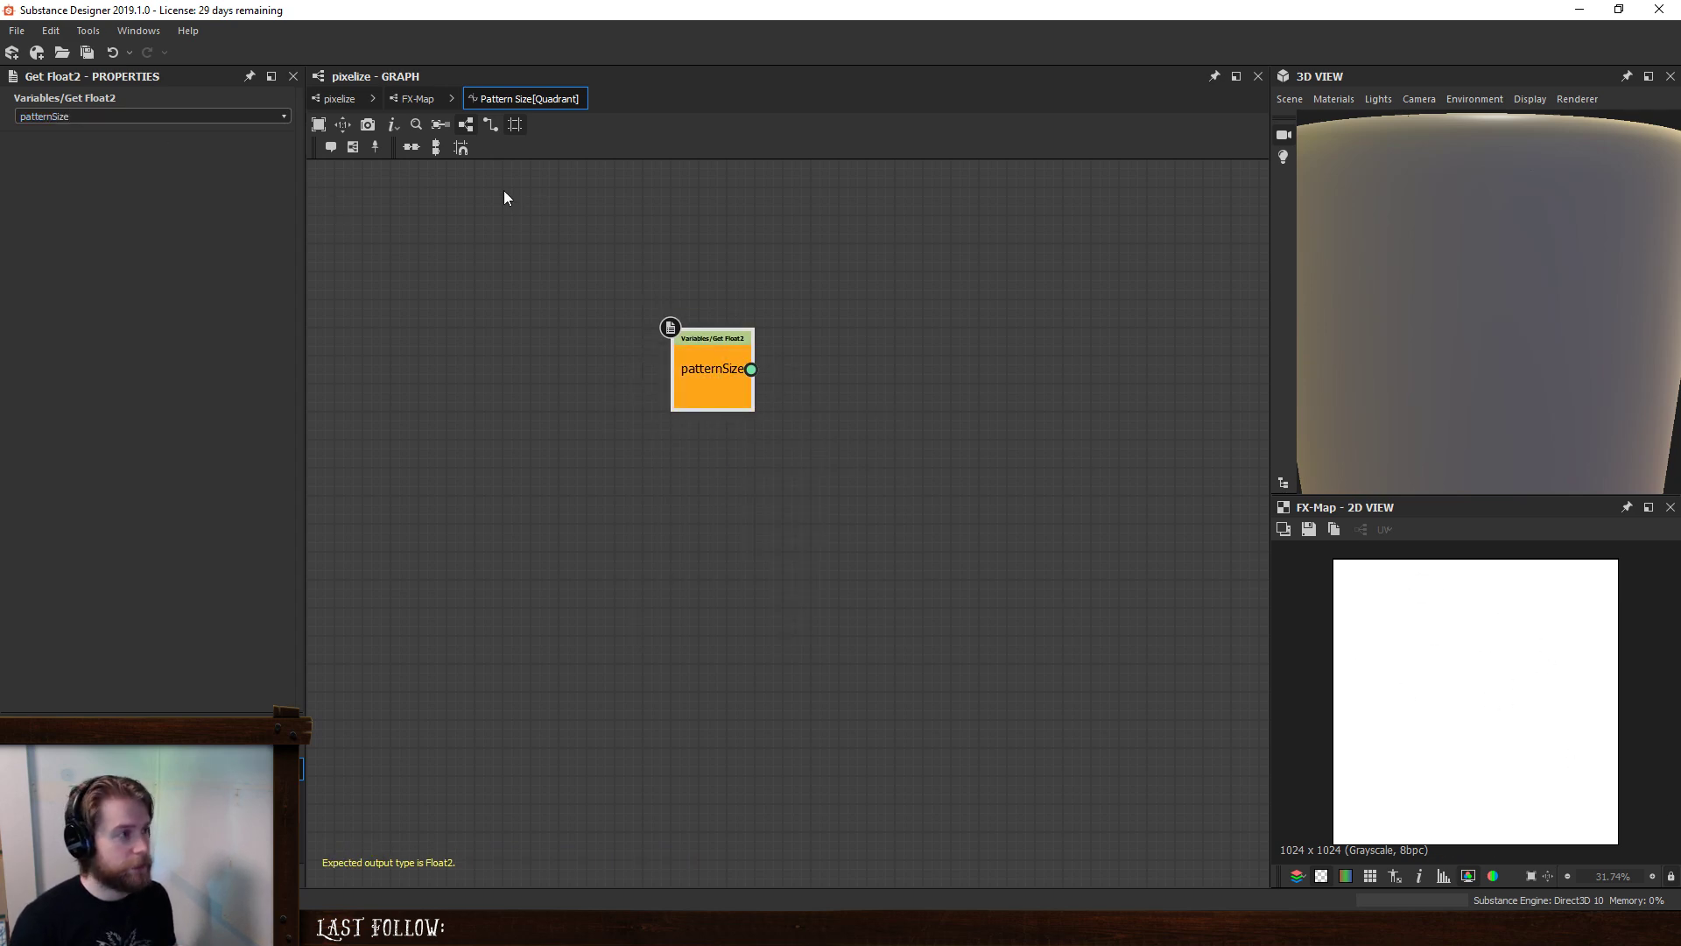
- Reopen the Quadrant's Color / Luminosity function from the FX-Map to review its node chain
{"action": "left_click", "coordinate": [395, 99]}
{"action": "left_click", "coordinate": [878, 619]}
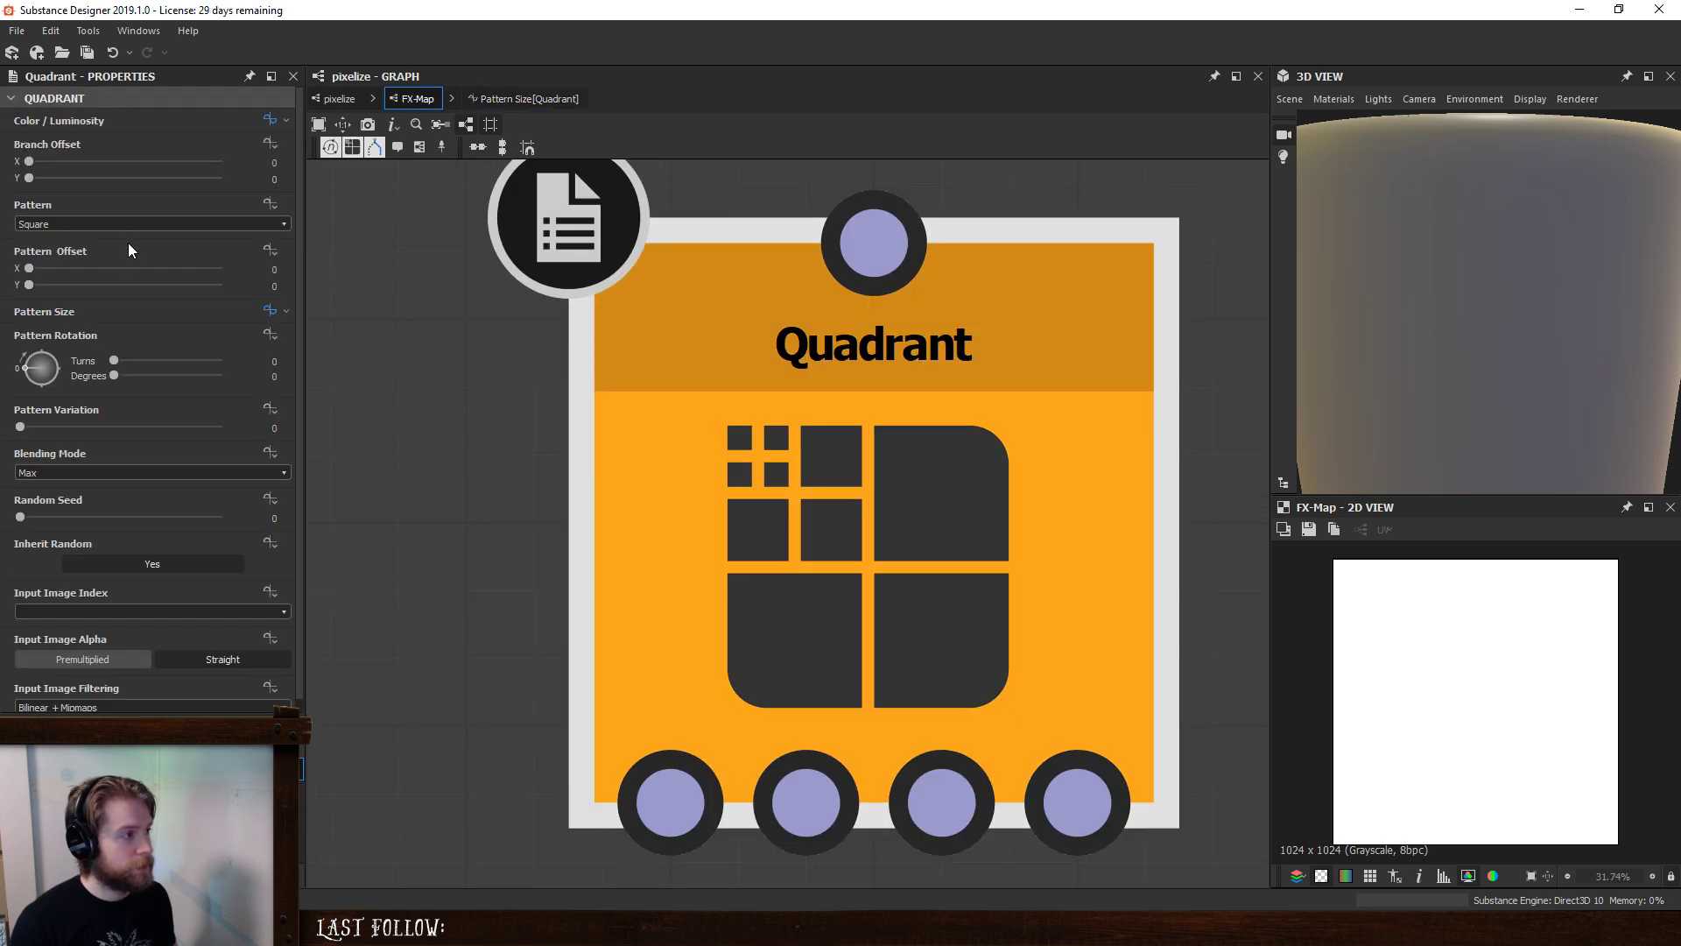
{"action": "left_click", "coordinate": [269, 119]}
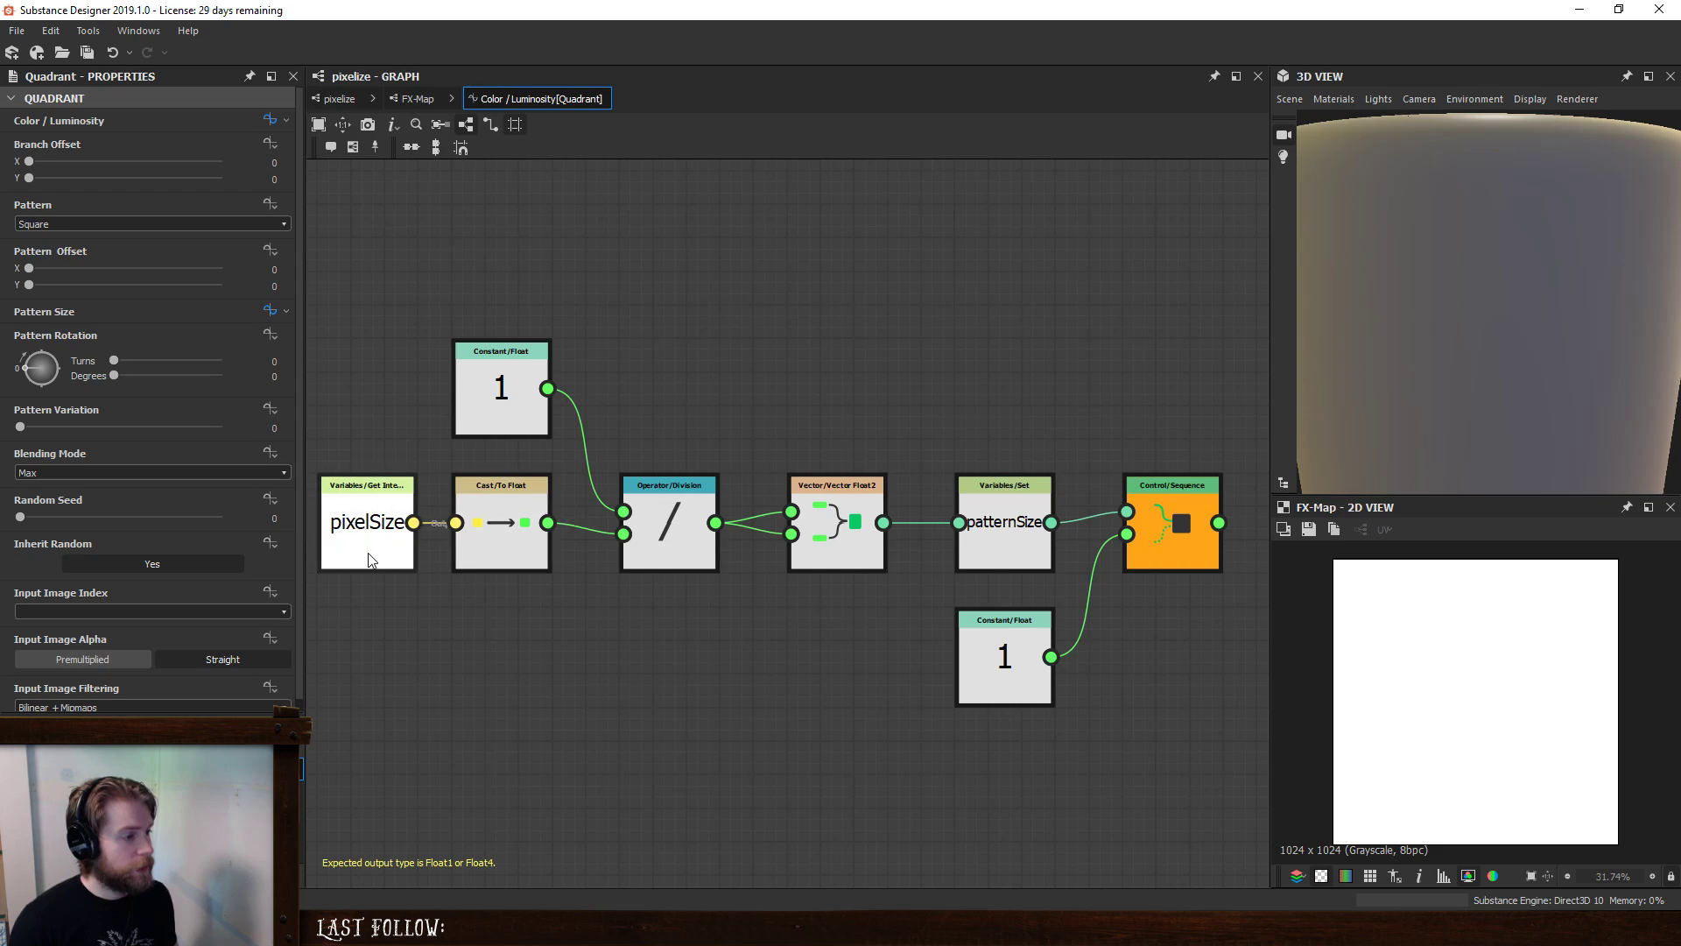
- Preview the pixelize graph's input parameters, test pixelSize up to 10, and leave the preview
{"action": "left_click", "coordinate": [337, 99]}
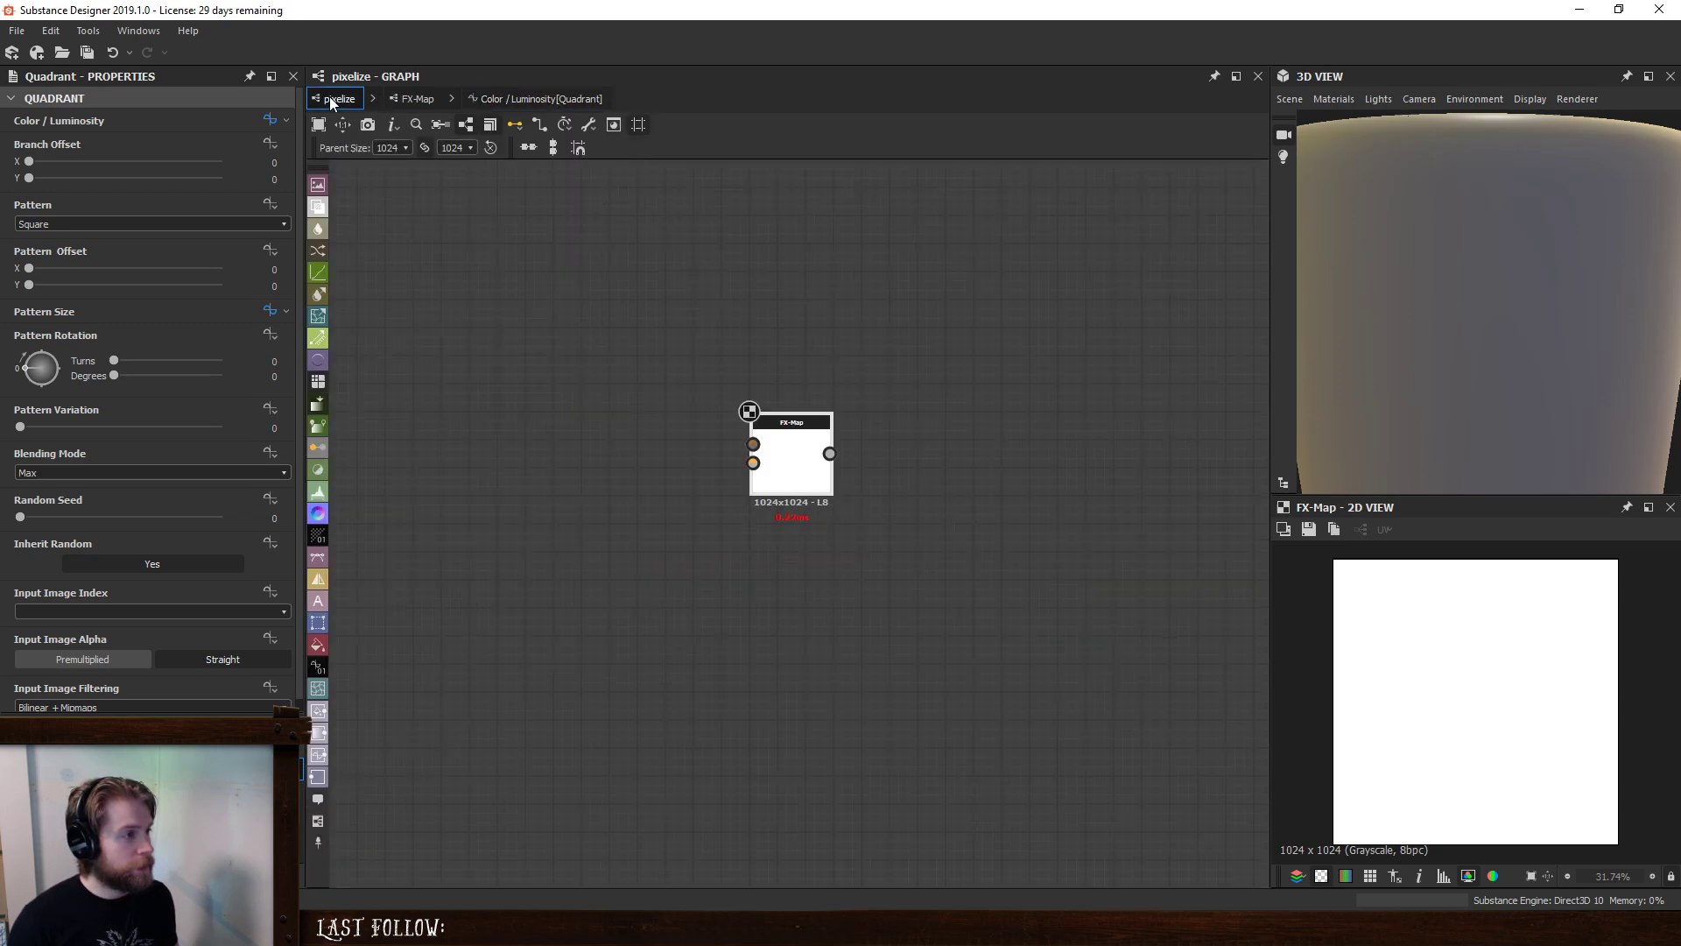
{"action": "left_click", "coordinate": [667, 275]}
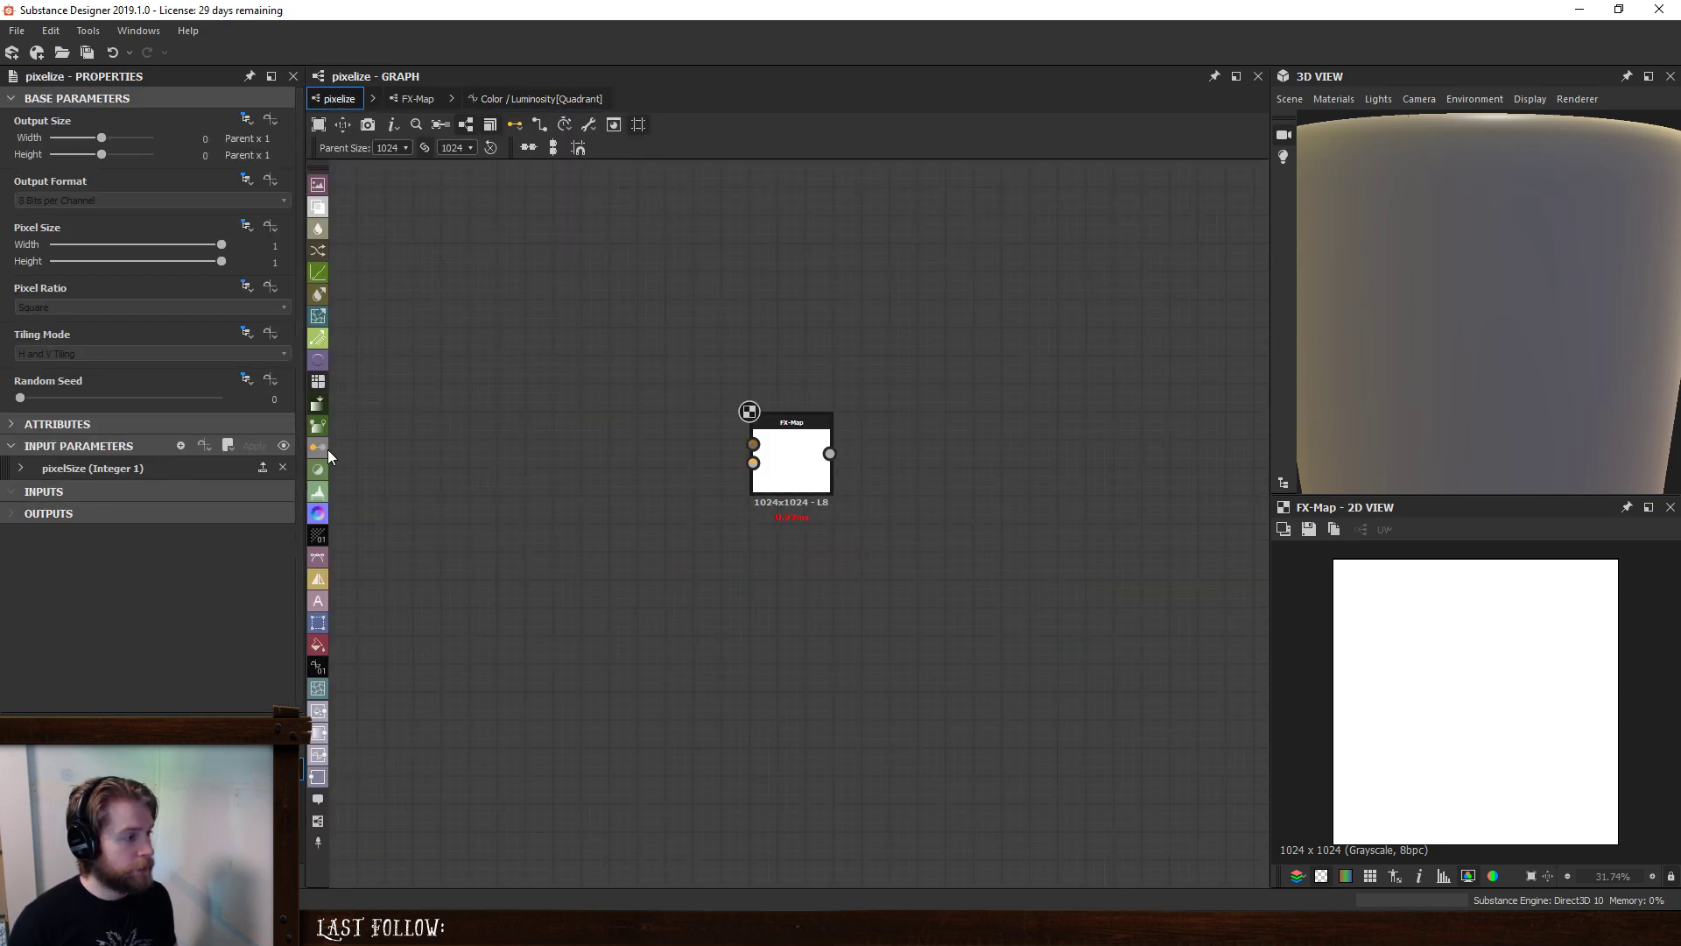
{"action": "left_click", "coordinate": [283, 445]}
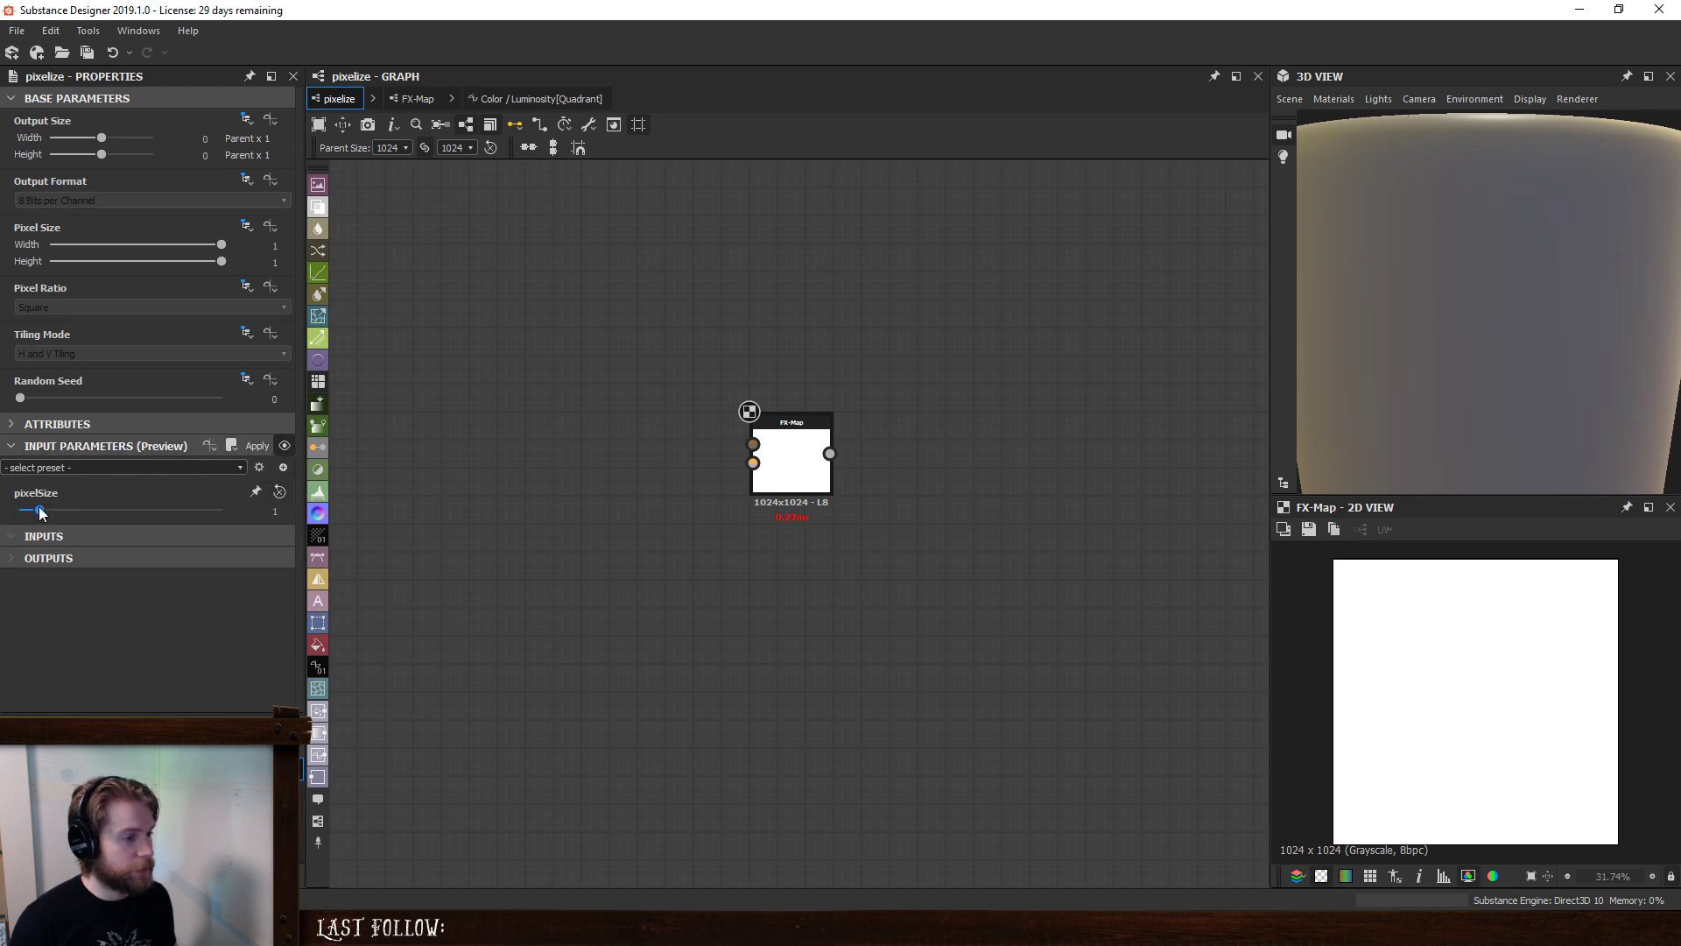
{"action": "left_click_drag", "start_coordinate": [39, 507], "coordinate": [289, 517]}
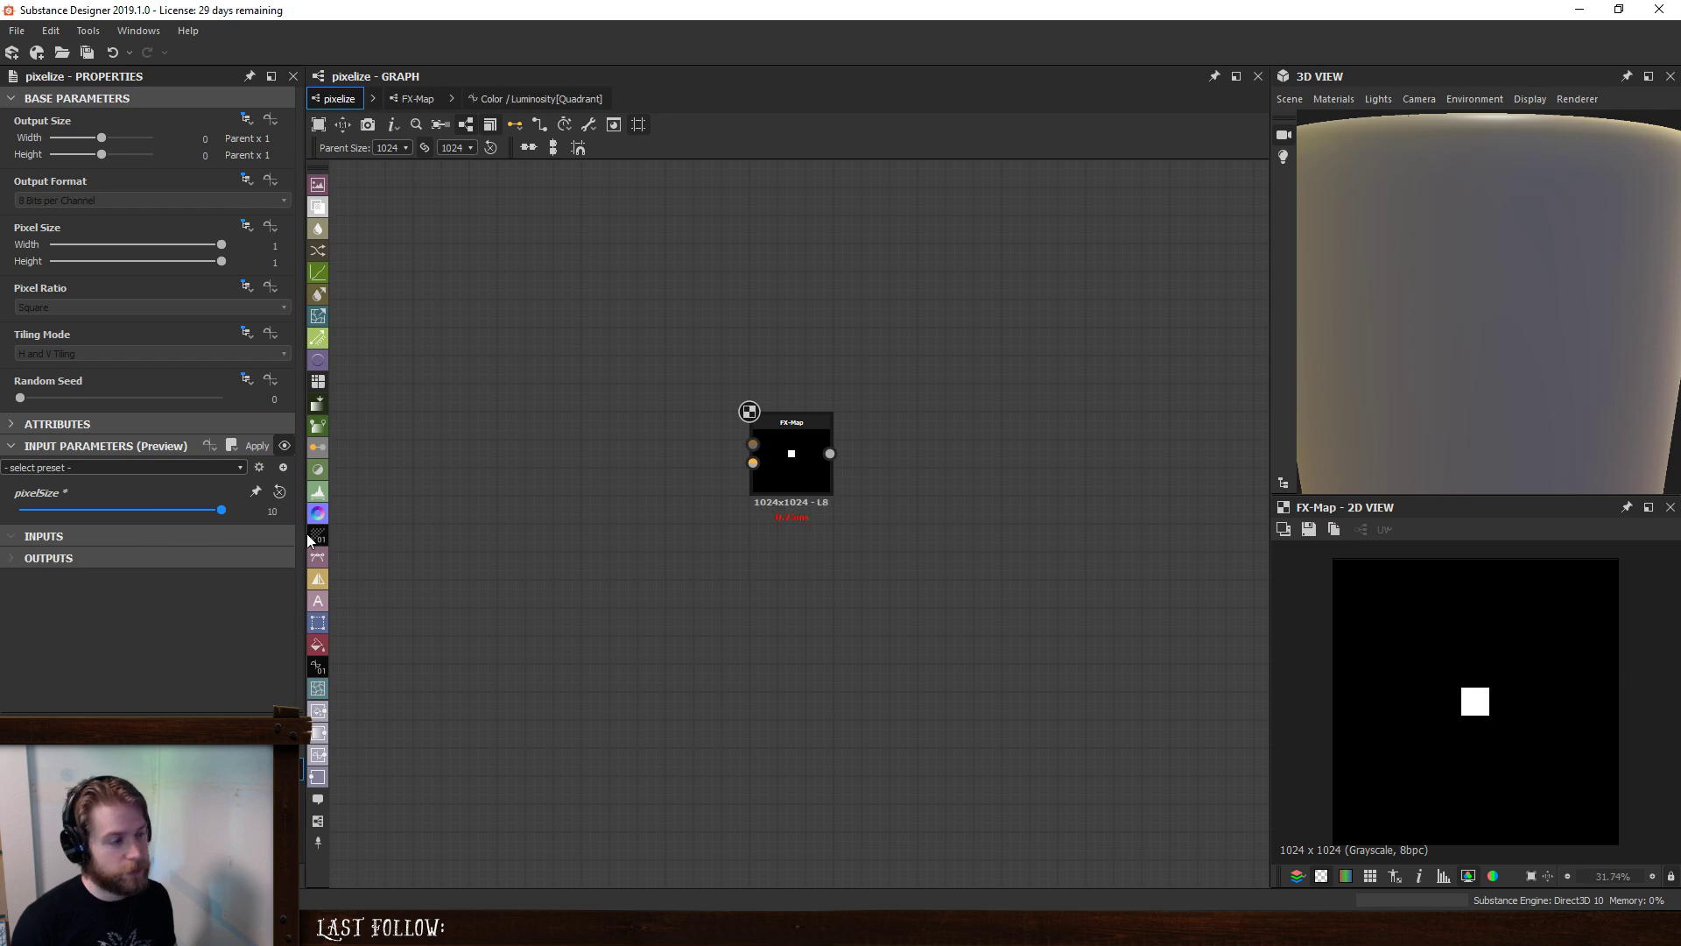
{"action": "left_click", "coordinate": [289, 445]}
- Add an Iterate node above the Quadrant in the FX-Map graph
{"action": "left_click", "coordinate": [411, 98]}
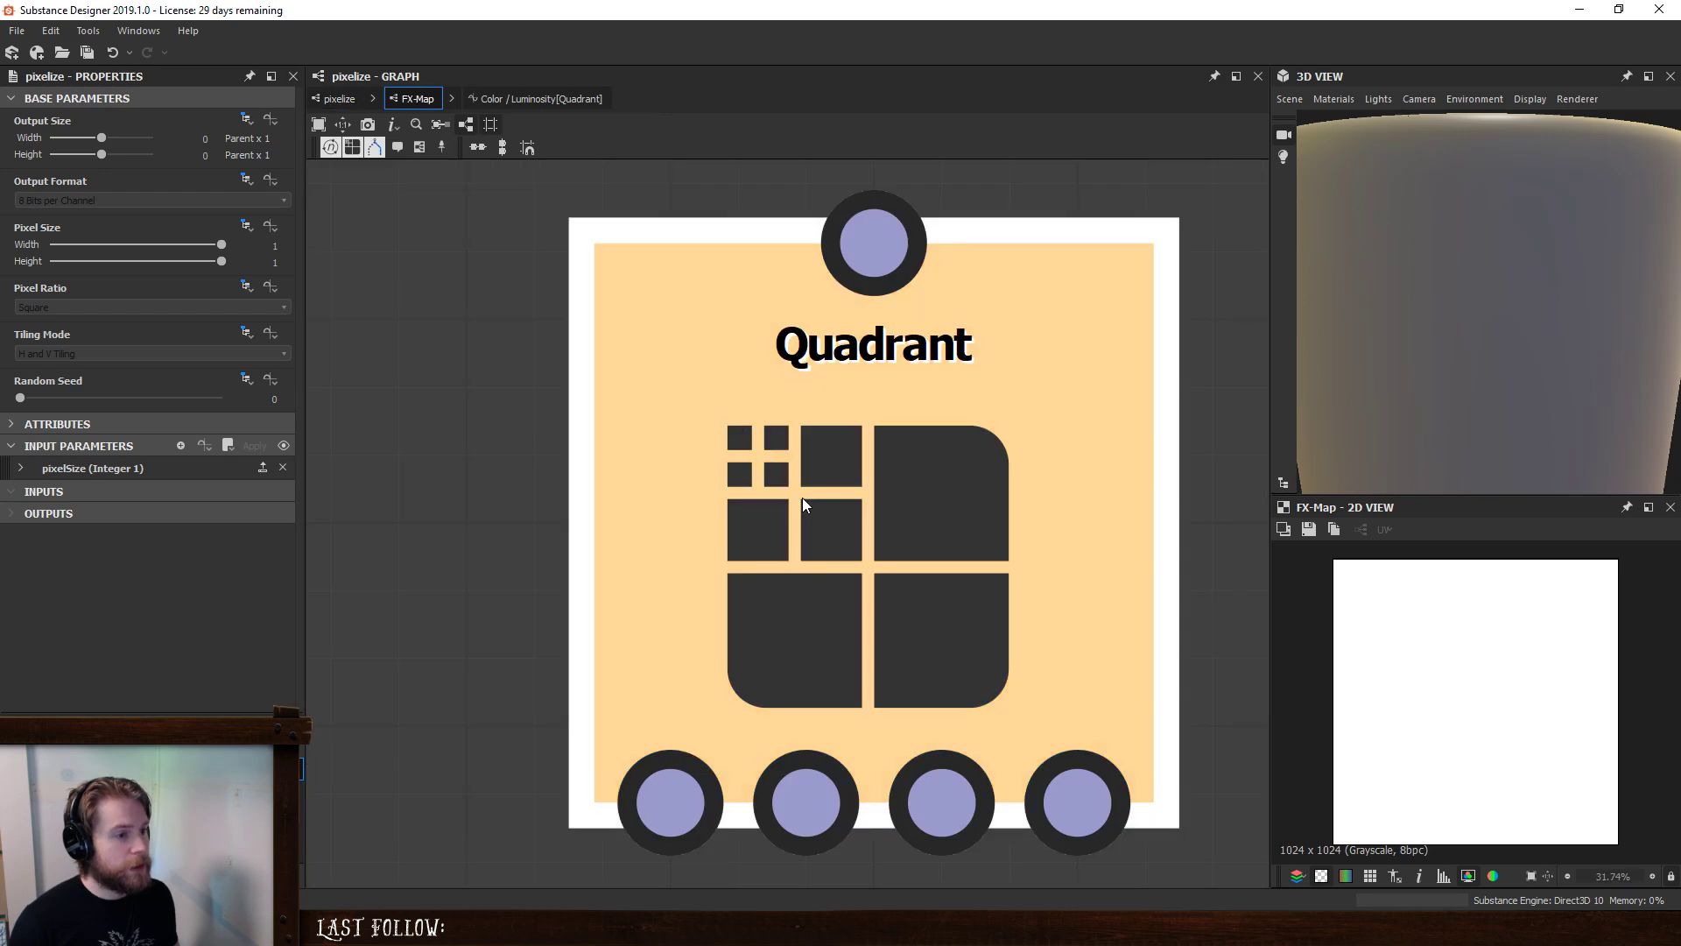
{"action": "left_click", "coordinate": [855, 363]}
{"action": "key", "text": "space"}
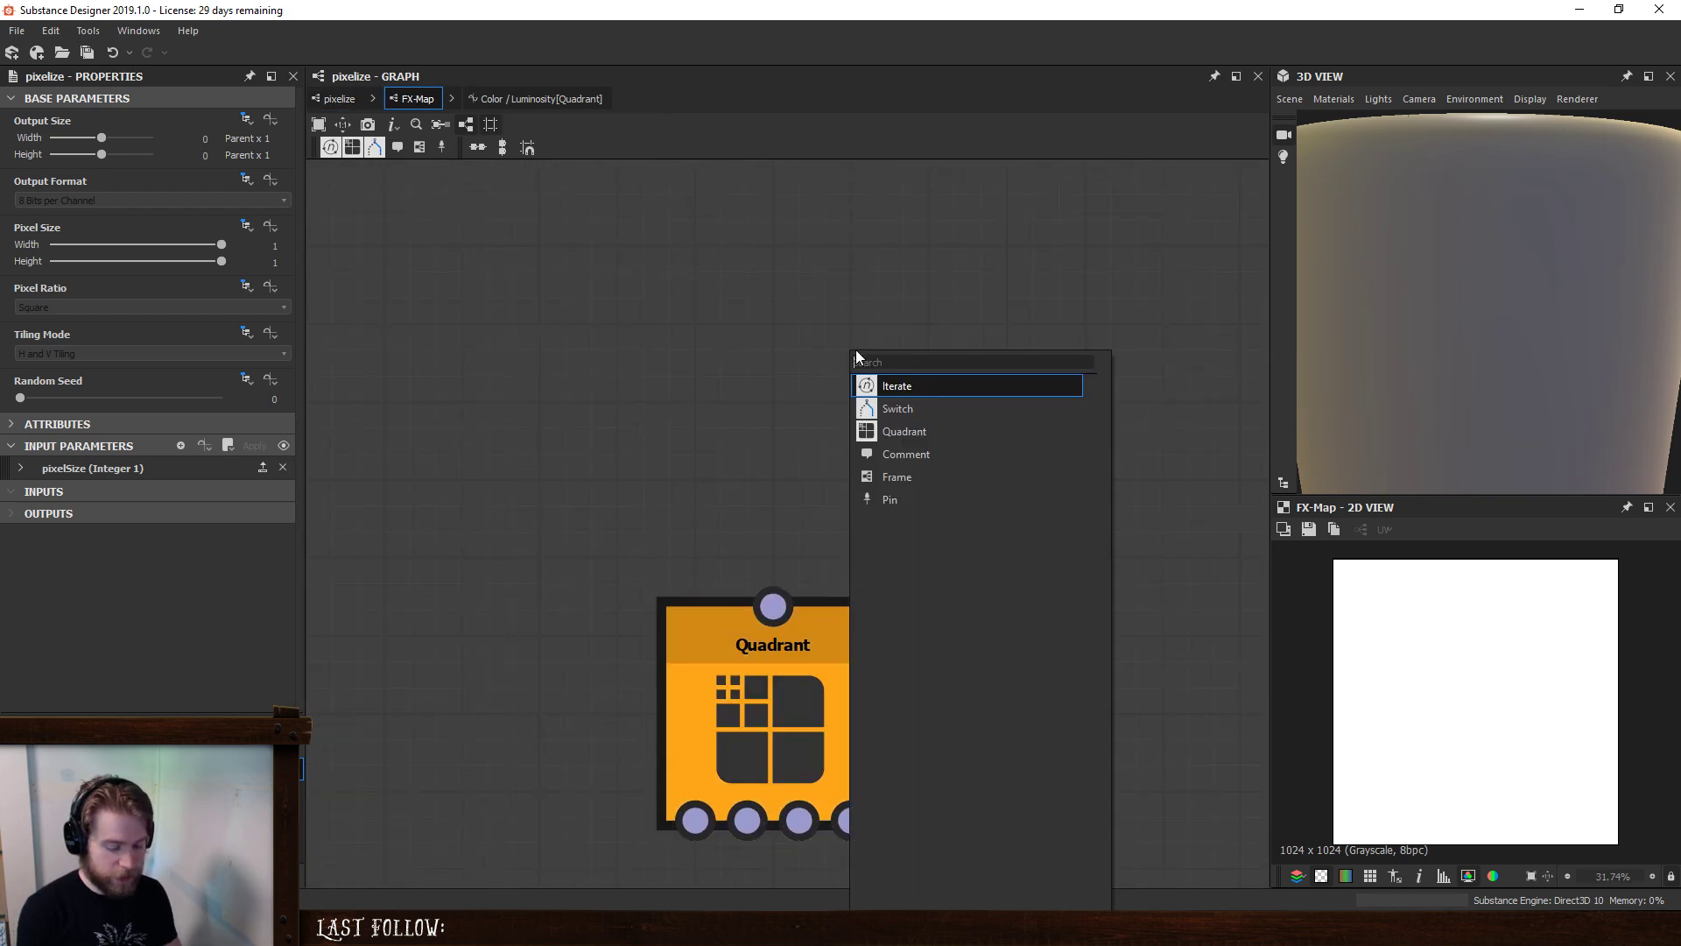
{"action": "key", "text": "Return"}
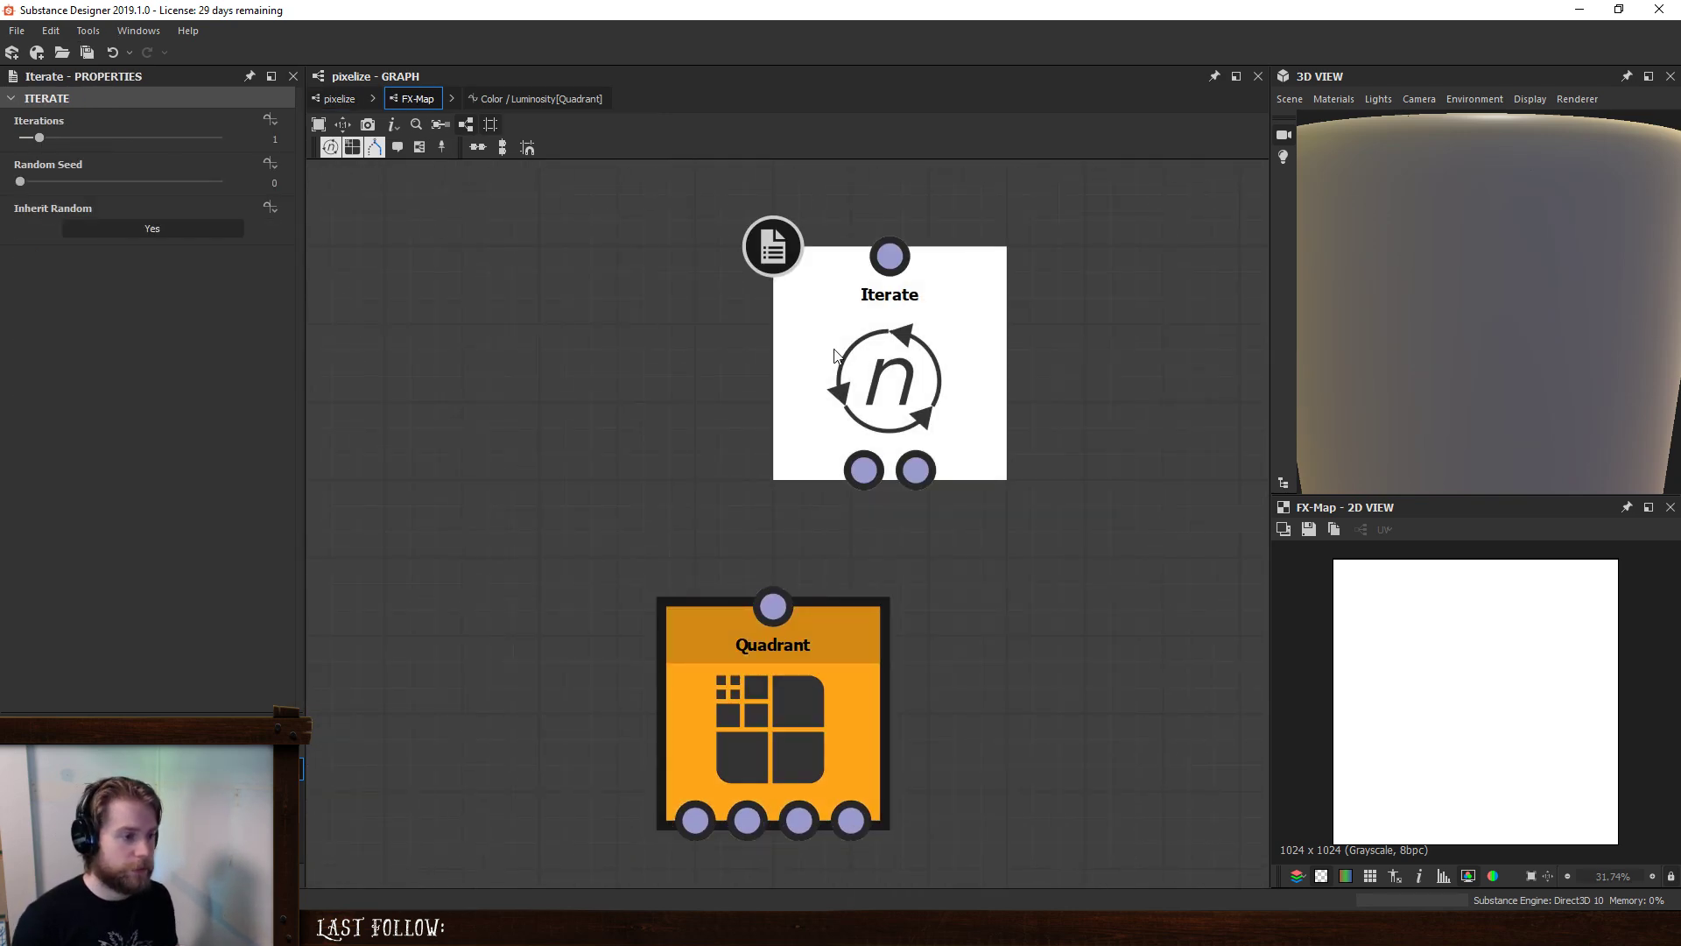
- Align Iterate and Quadrant vertically, connect Iterate's second output to the Quadrant, and make Iterate the root node
{"action": "left_click_drag", "start_coordinate": [855, 349], "coordinate": [698, 349]}
{"action": "left_click_drag", "start_coordinate": [805, 765], "coordinate": [766, 725]}
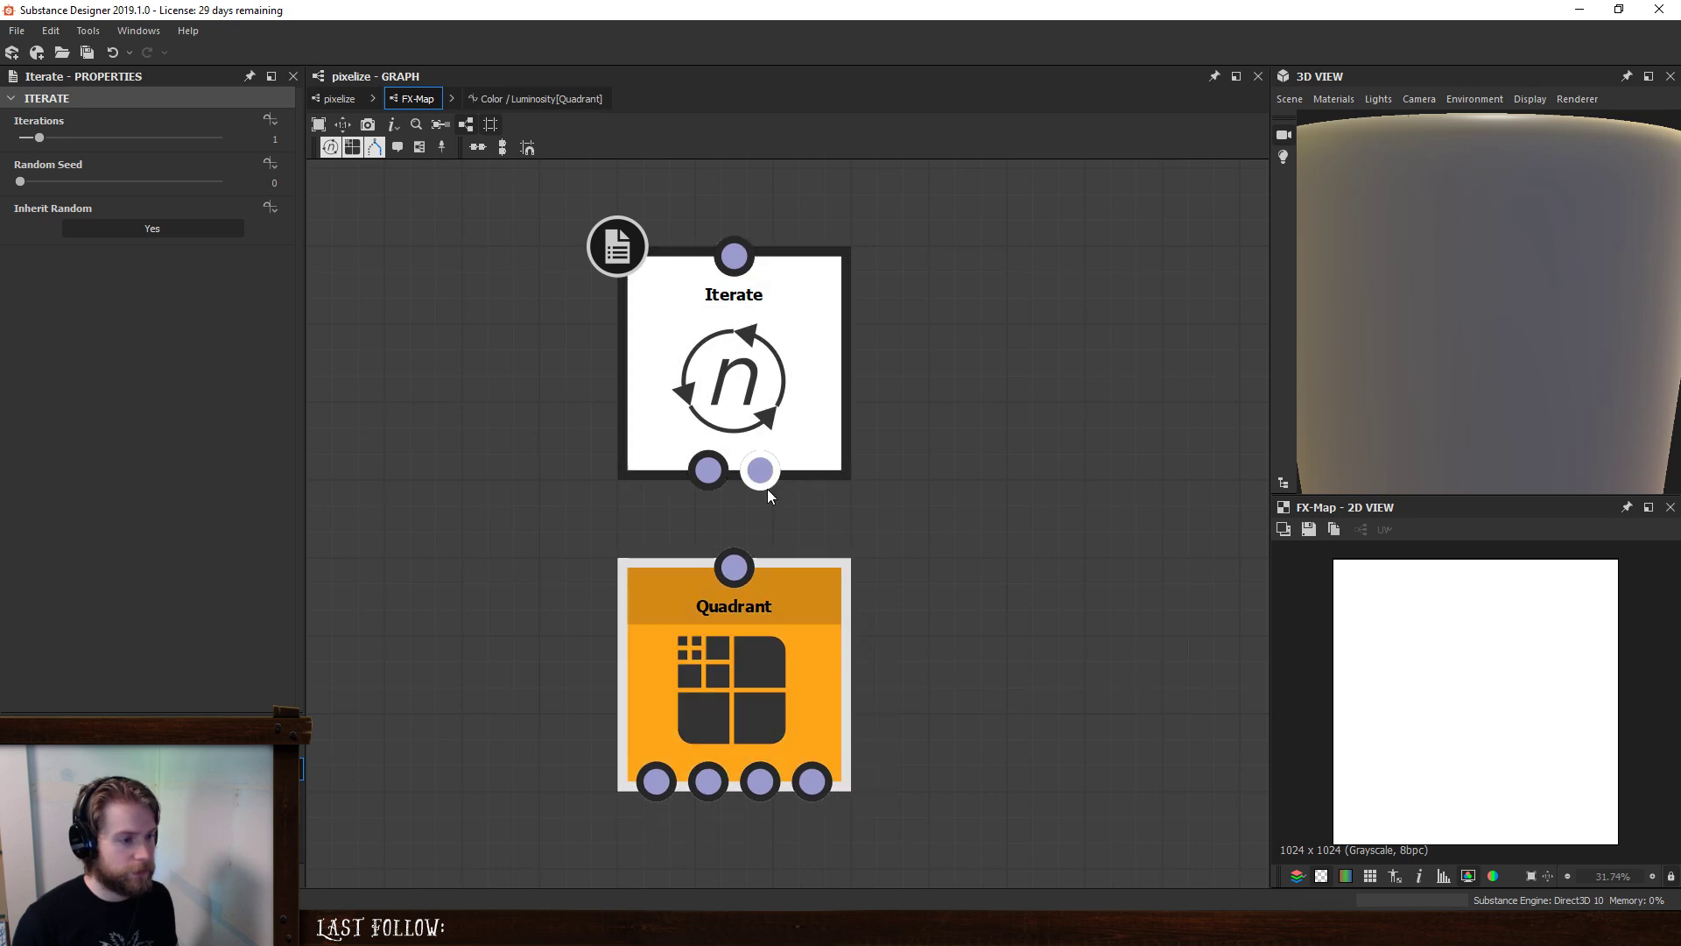
{"action": "right_click", "coordinate": [809, 374]}
{"action": "left_click", "coordinate": [891, 476]}
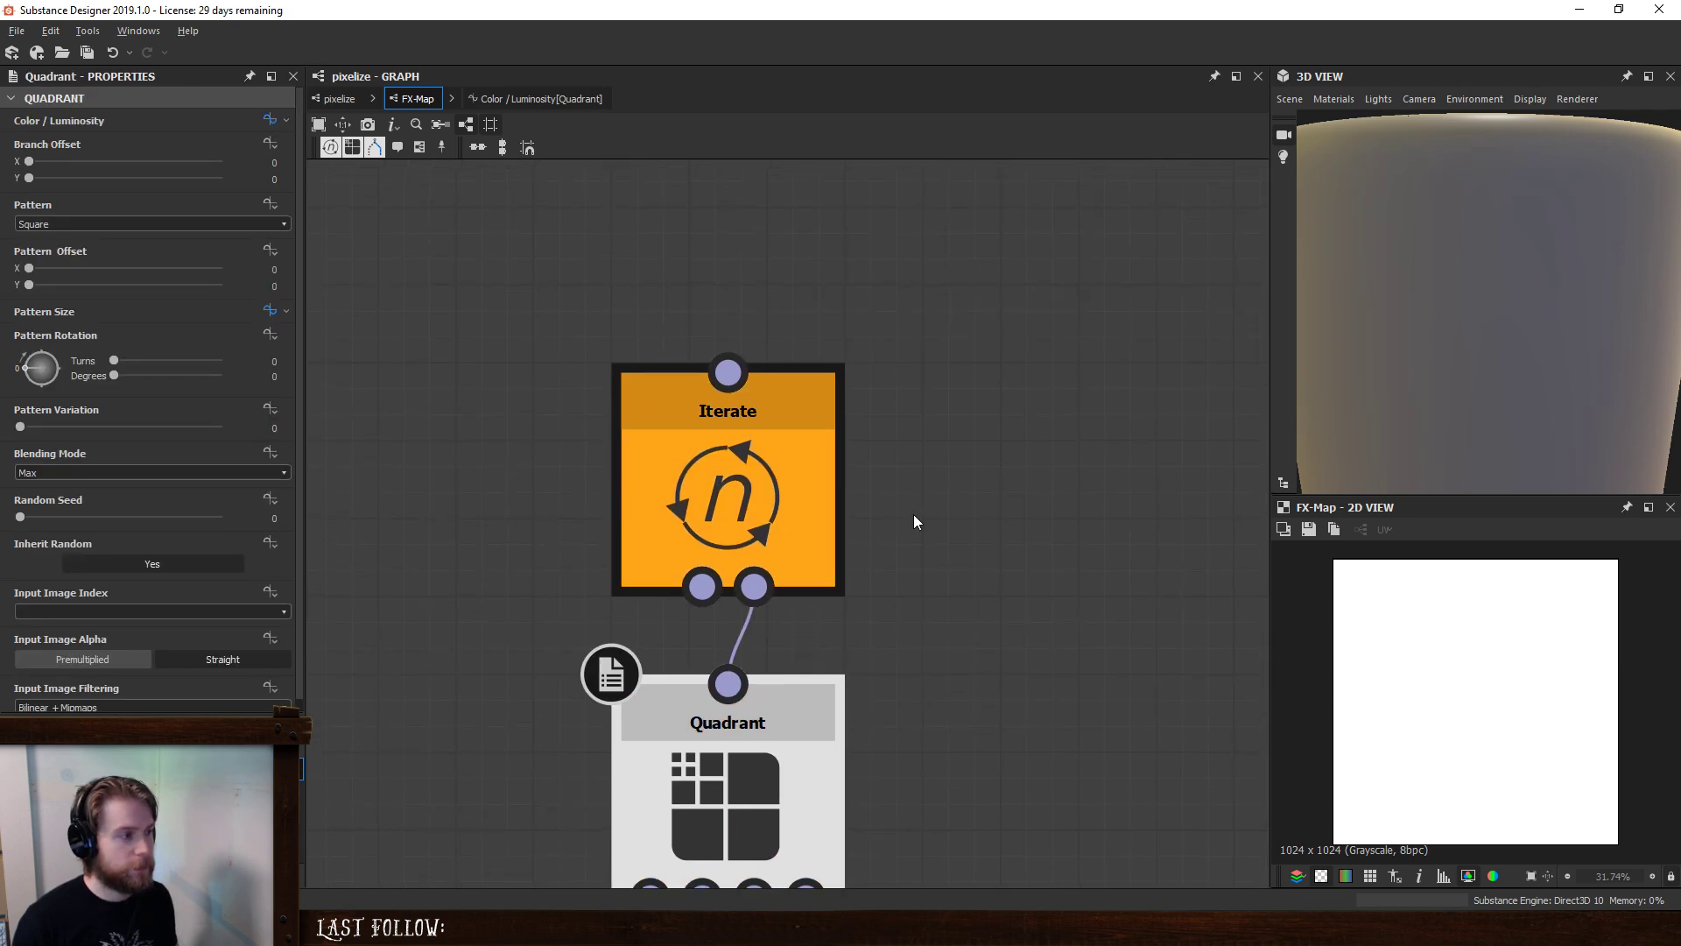
- Assign an empty function to the Iterate node's Iterations parameter and open it for editing
{"action": "left_click", "coordinate": [950, 443]}
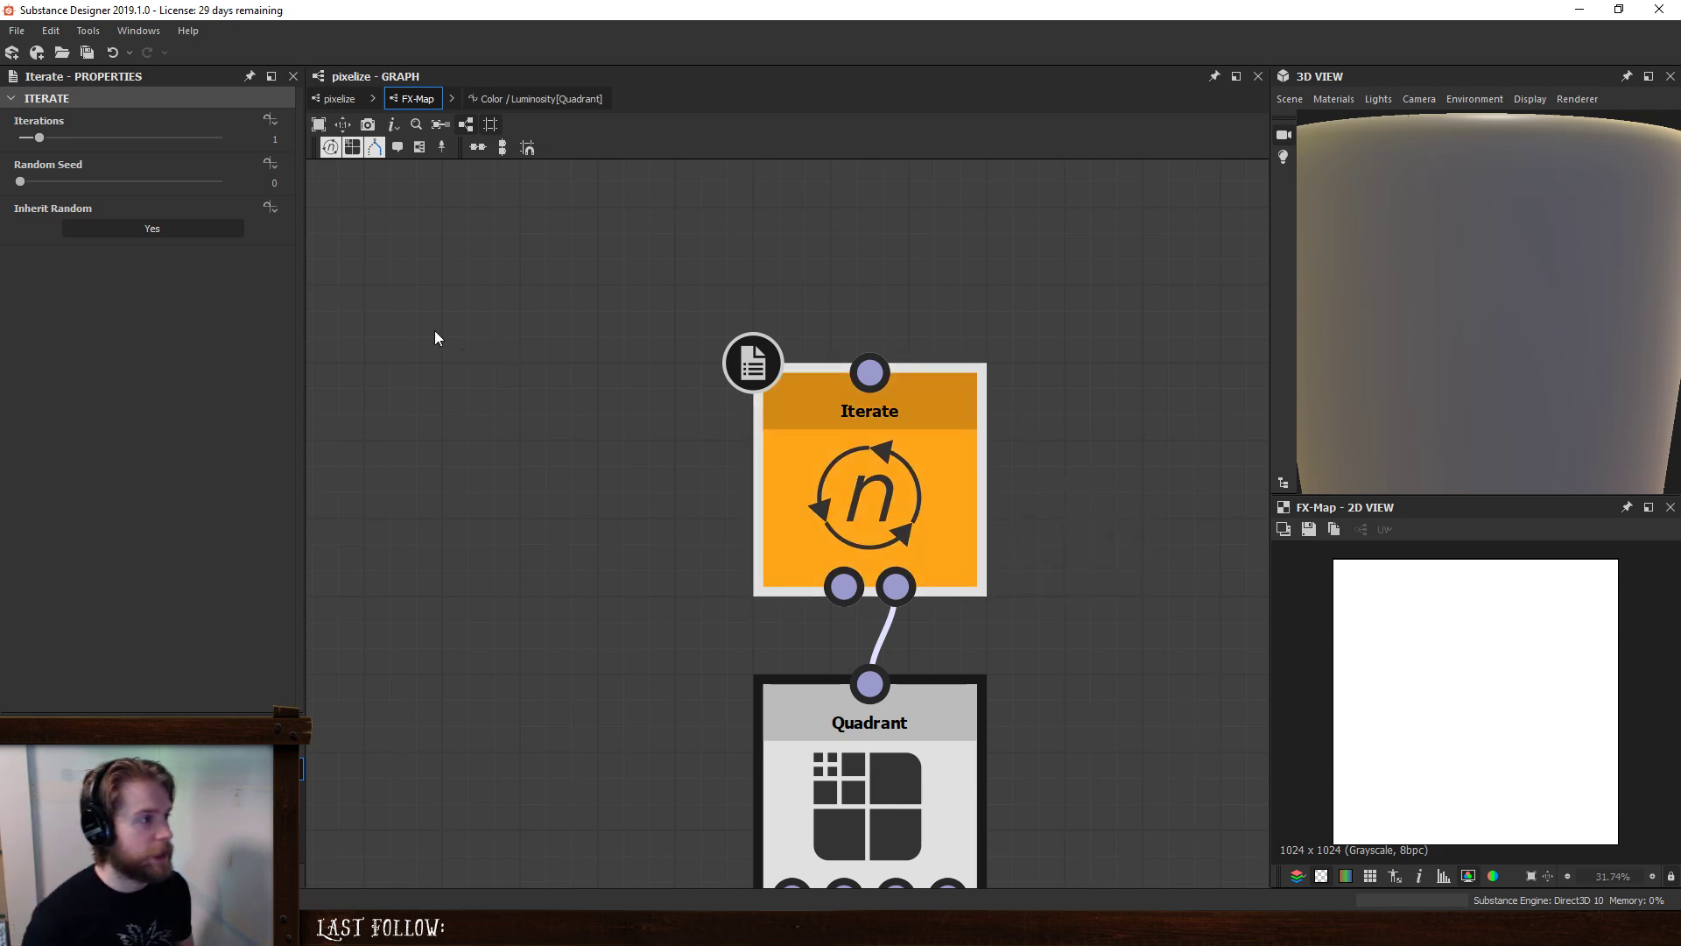
{"action": "left_click", "coordinate": [273, 119]}
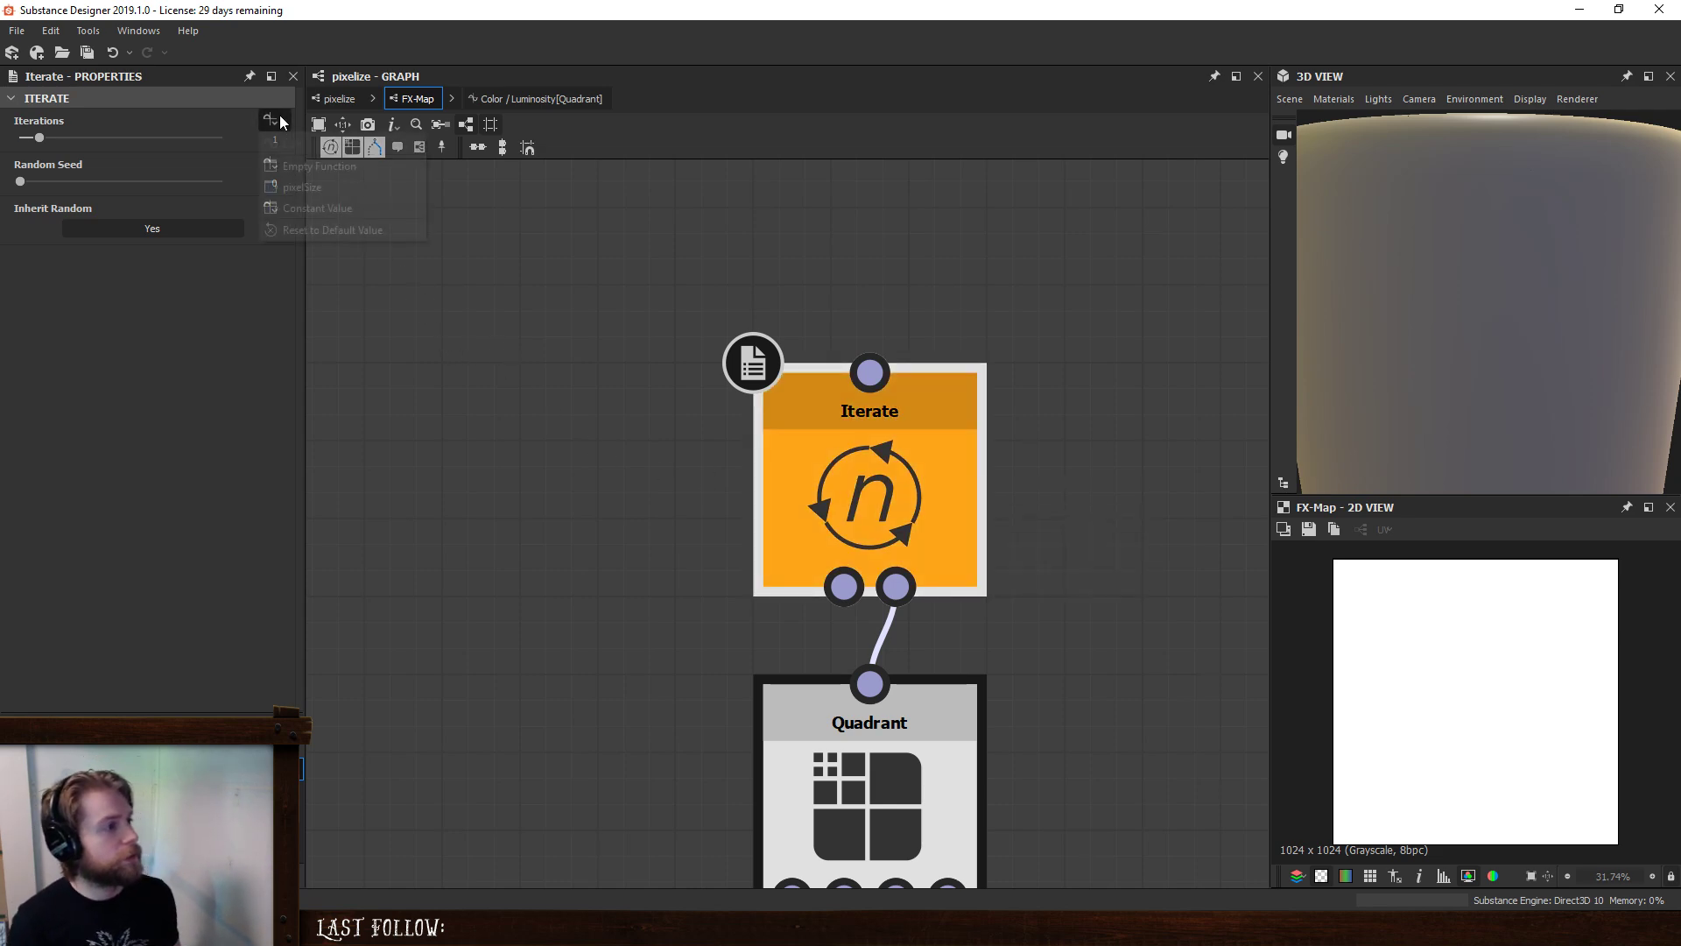
{"action": "left_click", "coordinate": [317, 166]}
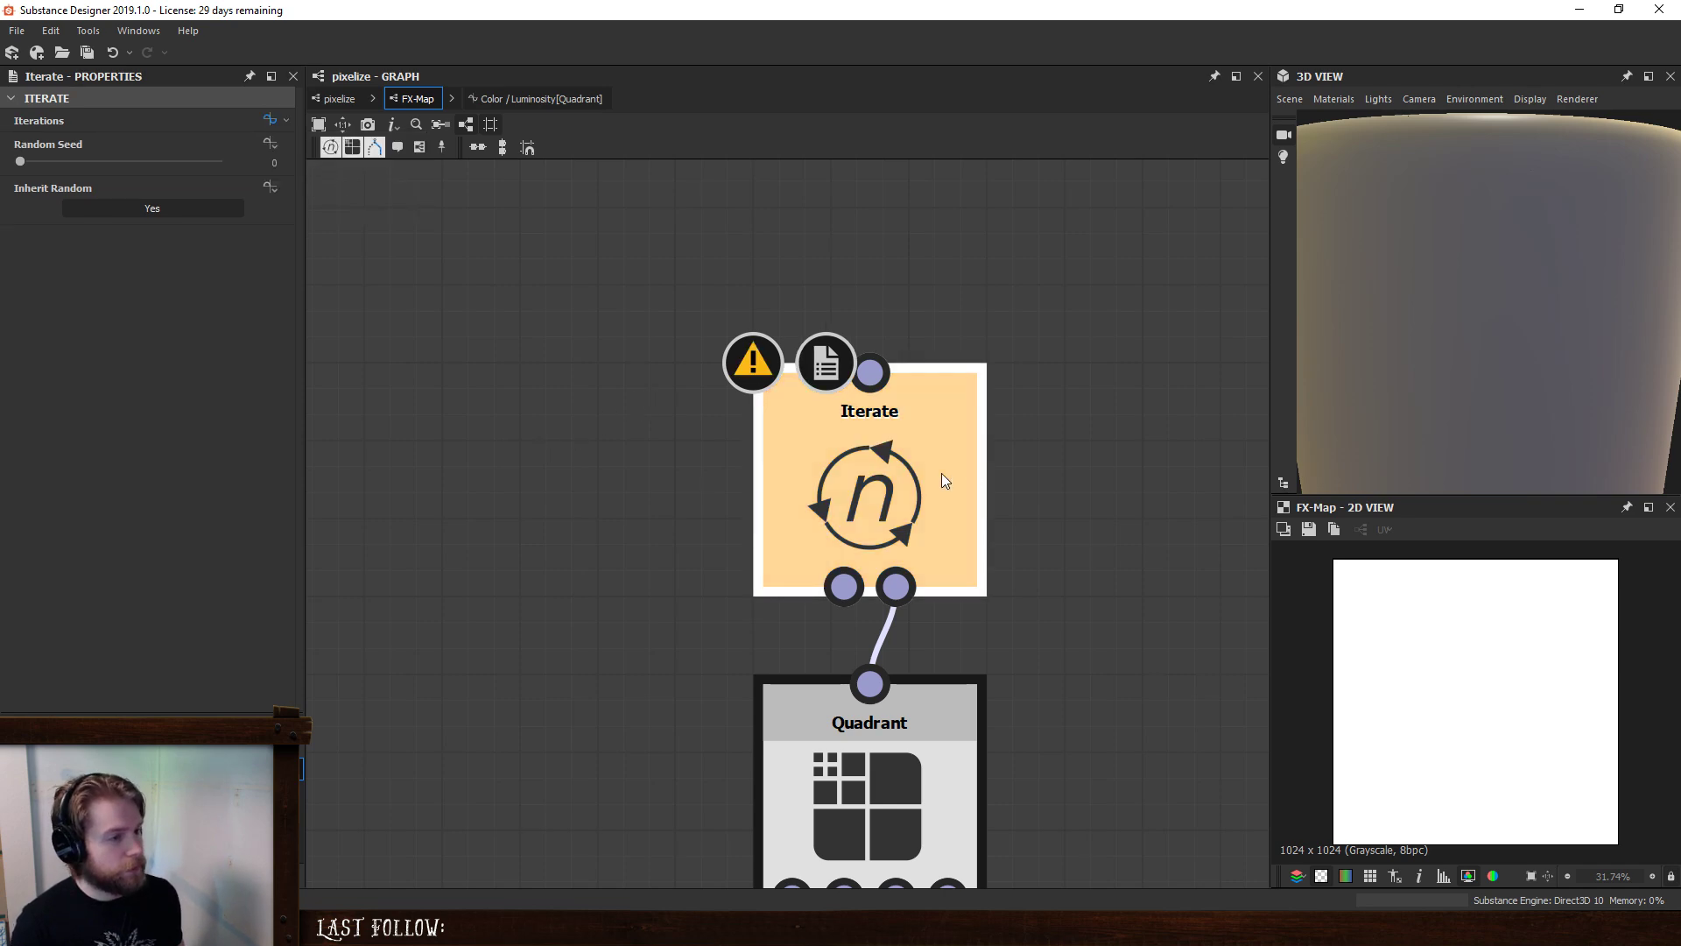
{"action": "left_click", "coordinate": [272, 120]}
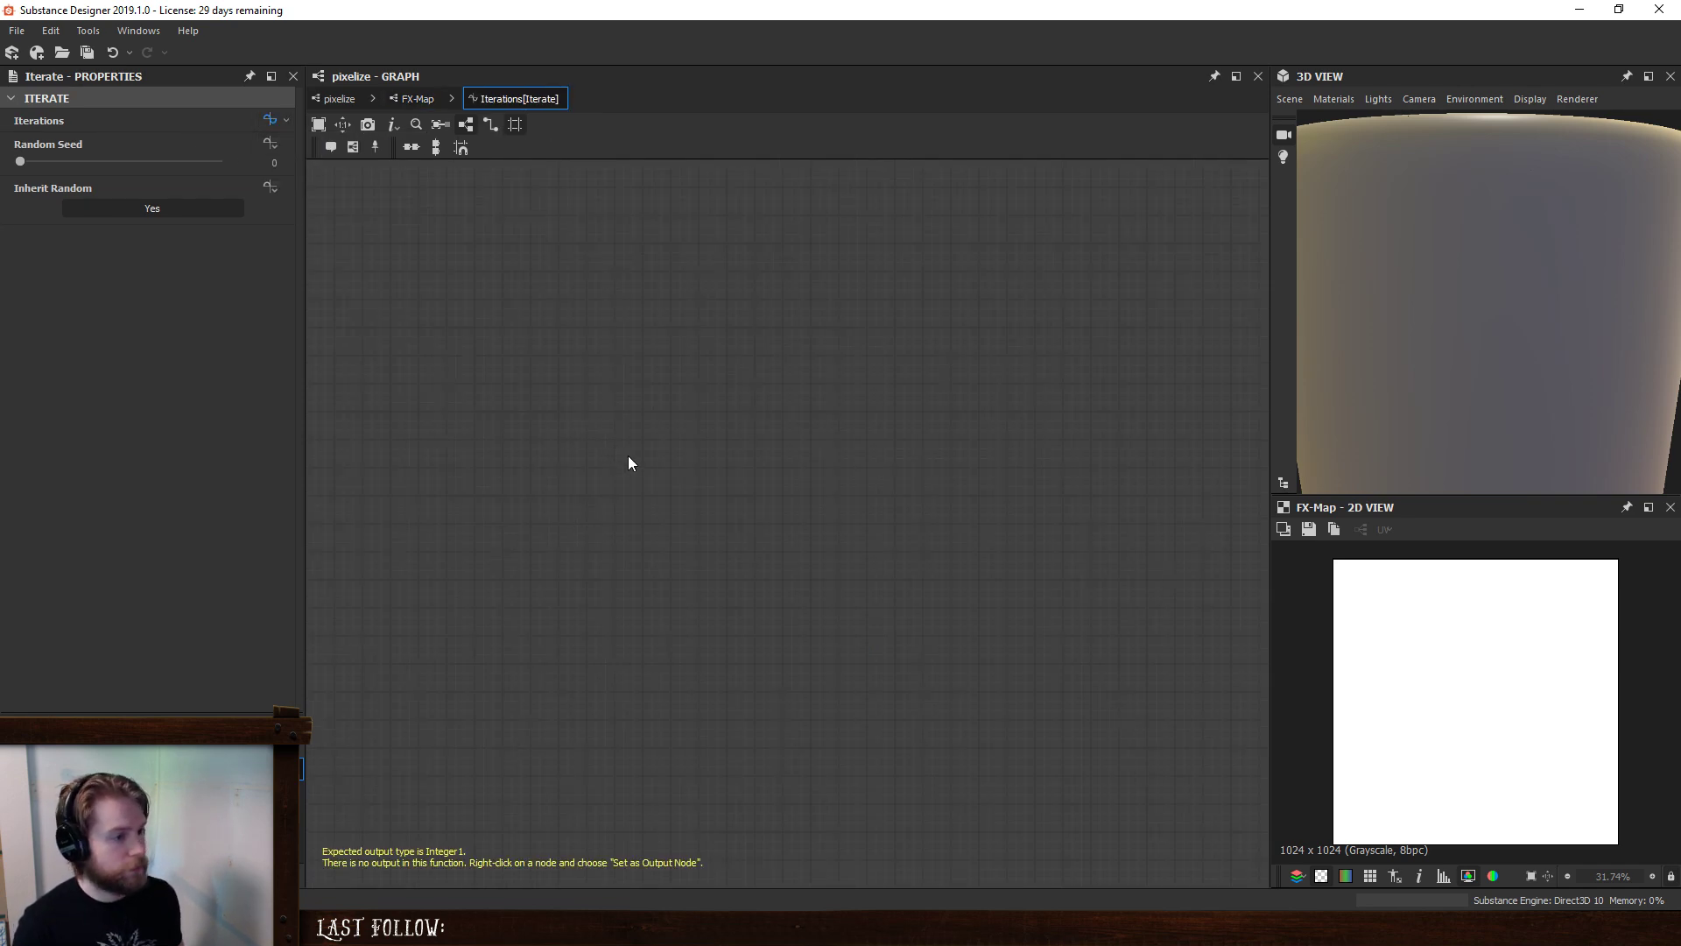
- Add a Get Integer node that reads pixelSize in the Iterations function
{"action": "key", "text": "space"}
{"action": "type", "text": "it"}
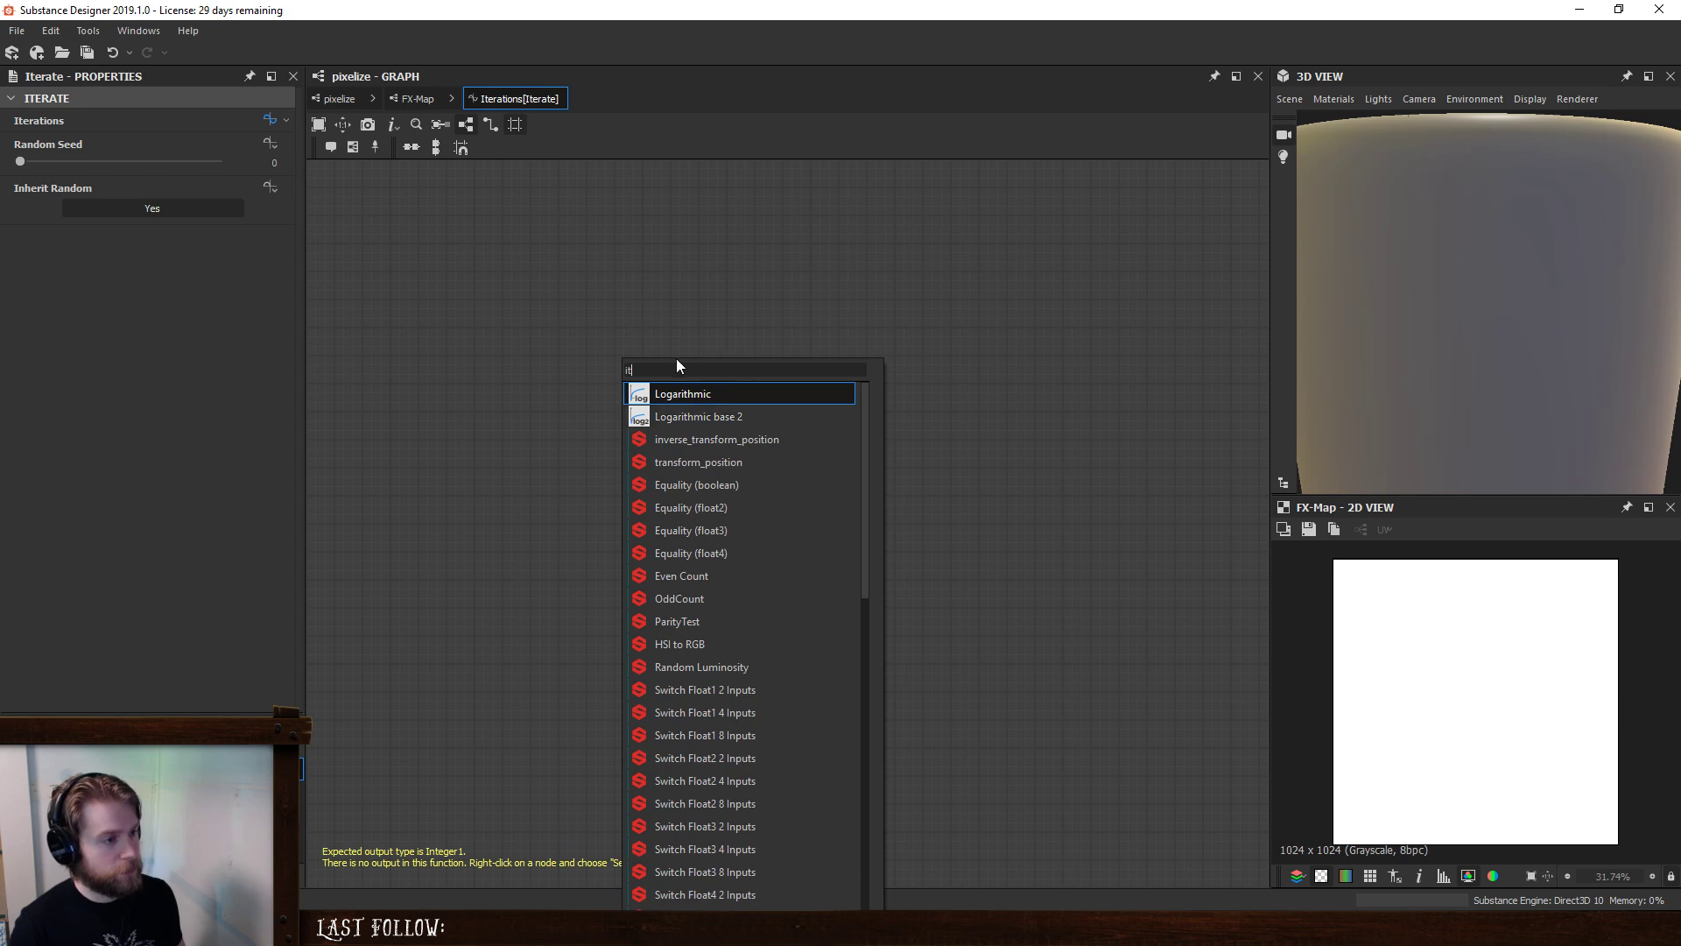
{"action": "type", "text": "get"}
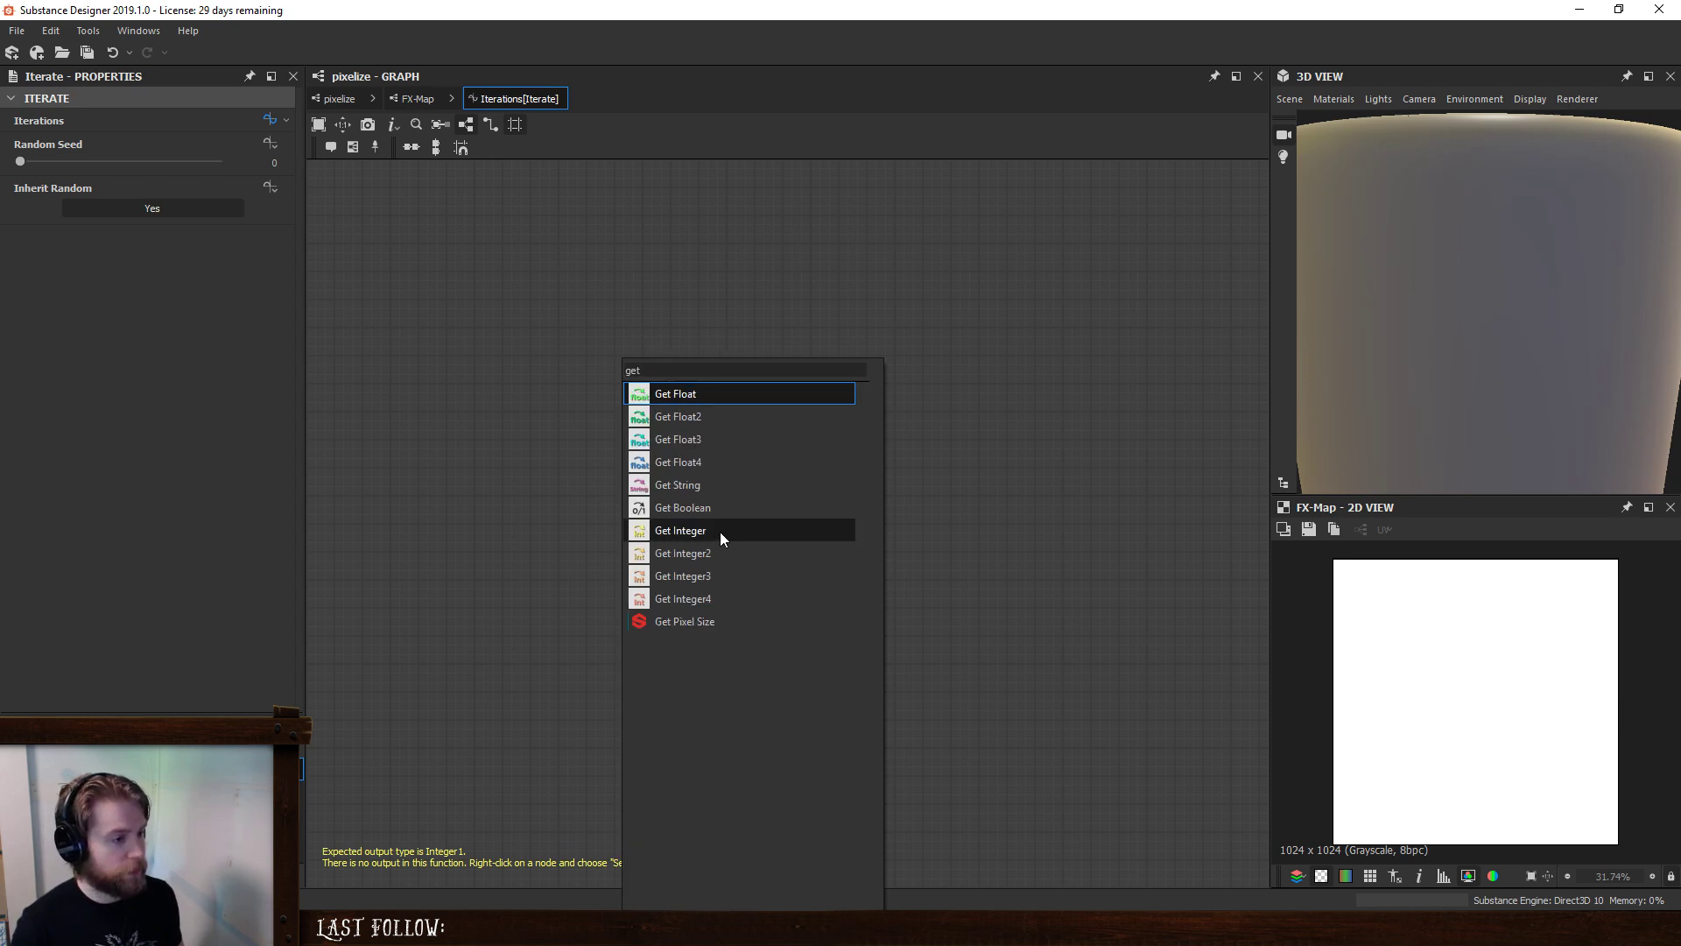
{"action": "left_click", "coordinate": [720, 532]}
{"action": "left_click", "coordinate": [283, 116]}
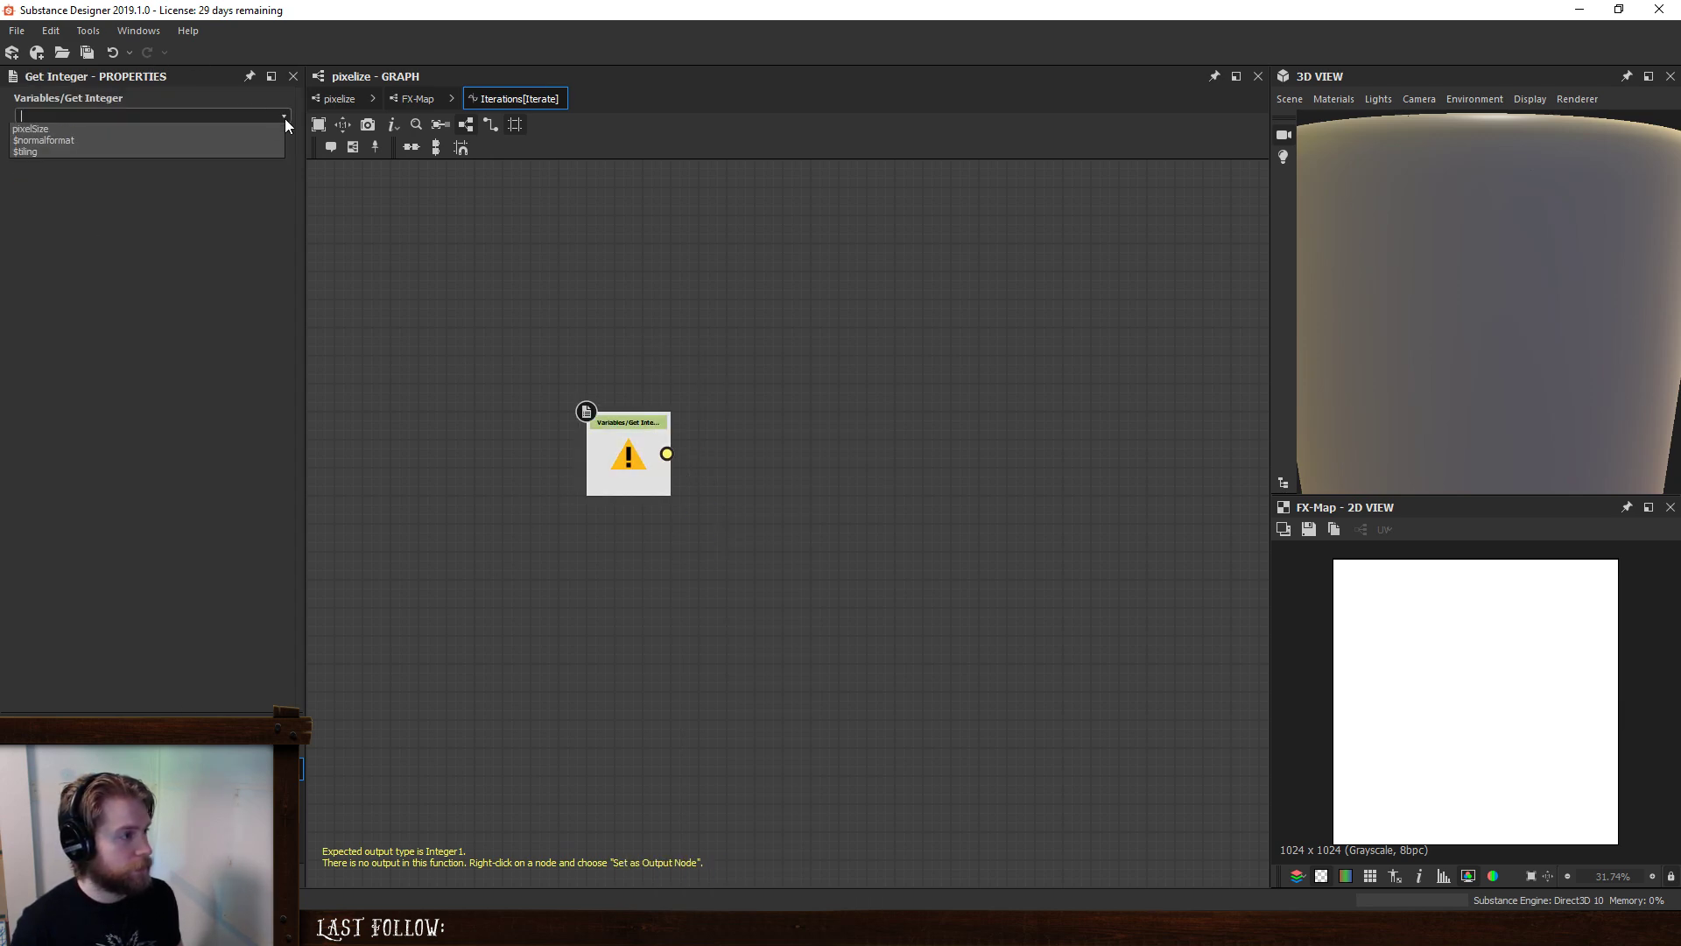
{"action": "left_click", "coordinate": [166, 138]}
{"action": "left_click_drag", "start_coordinate": [610, 451], "coordinate": [665, 424]}
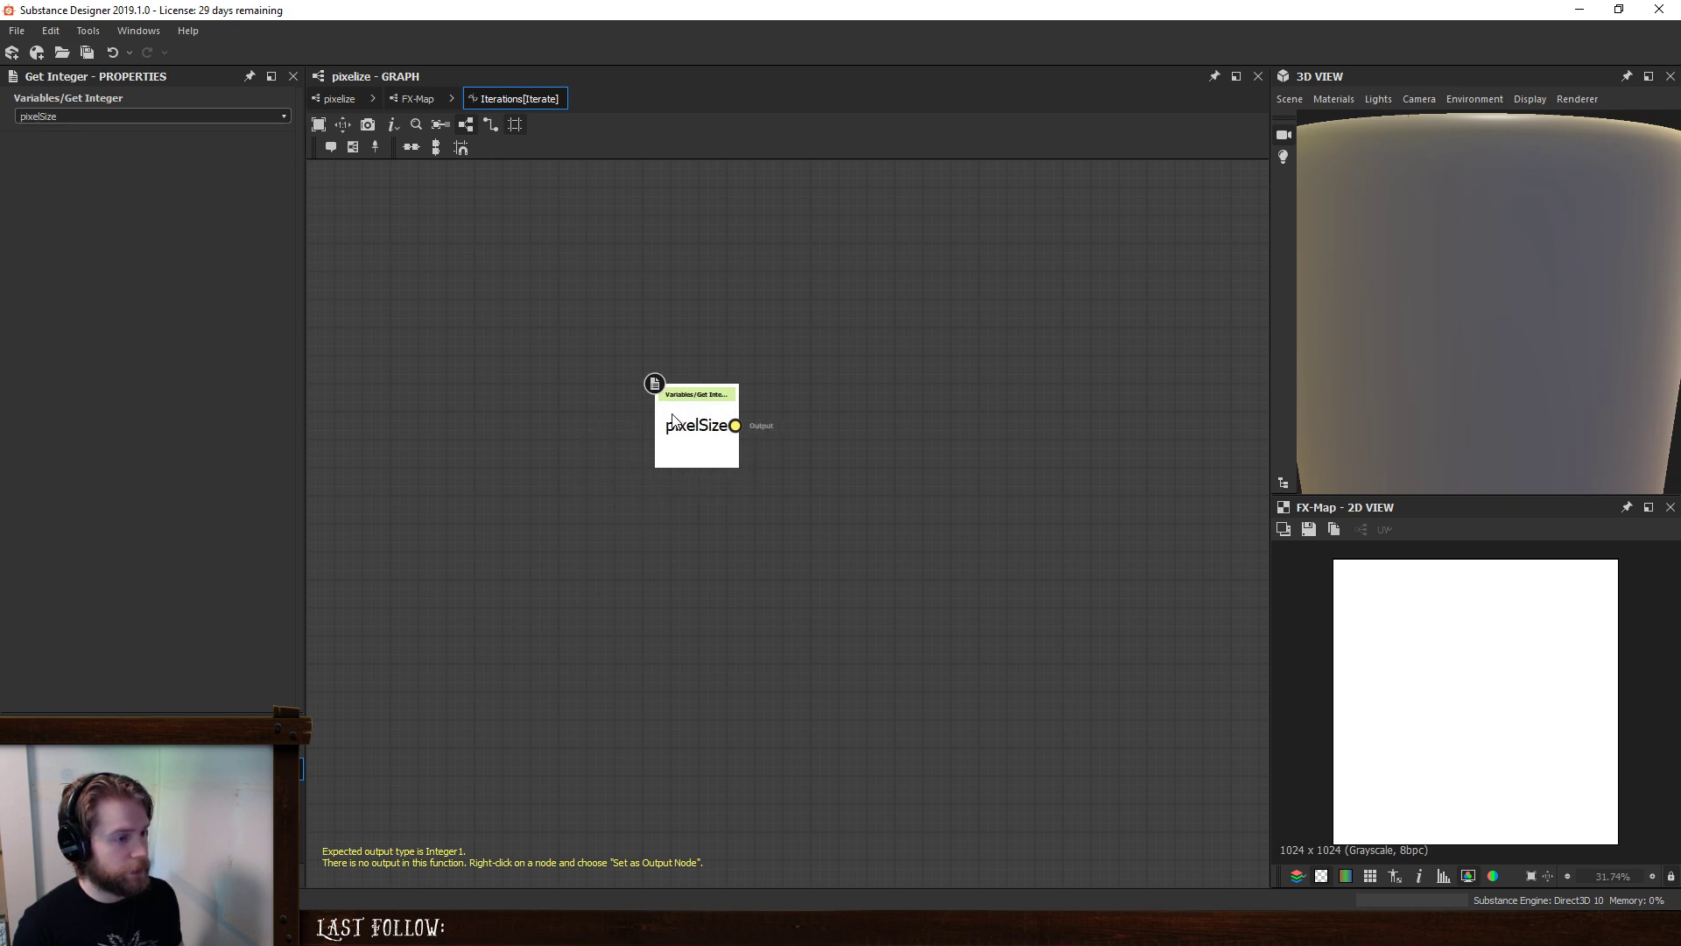
- Add a Division node fed by pixelSize and connect a new constant Integer node to its second input
{"action": "key", "text": "space"}
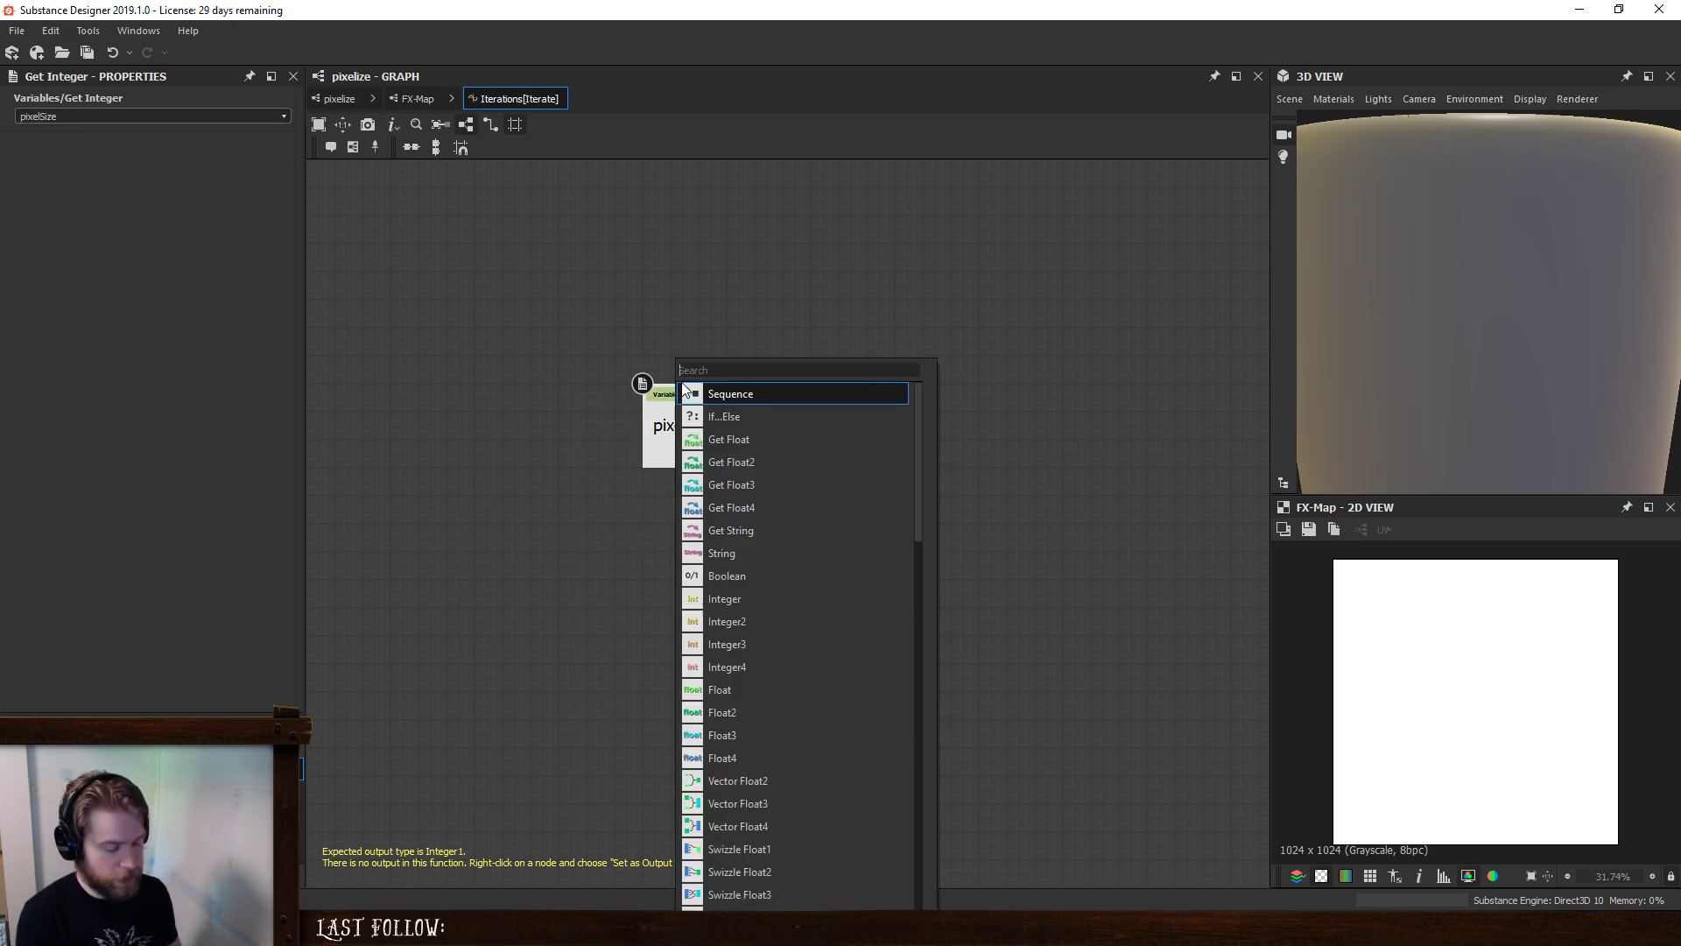
{"action": "type", "text": "div"}
{"action": "key", "text": "Return"}
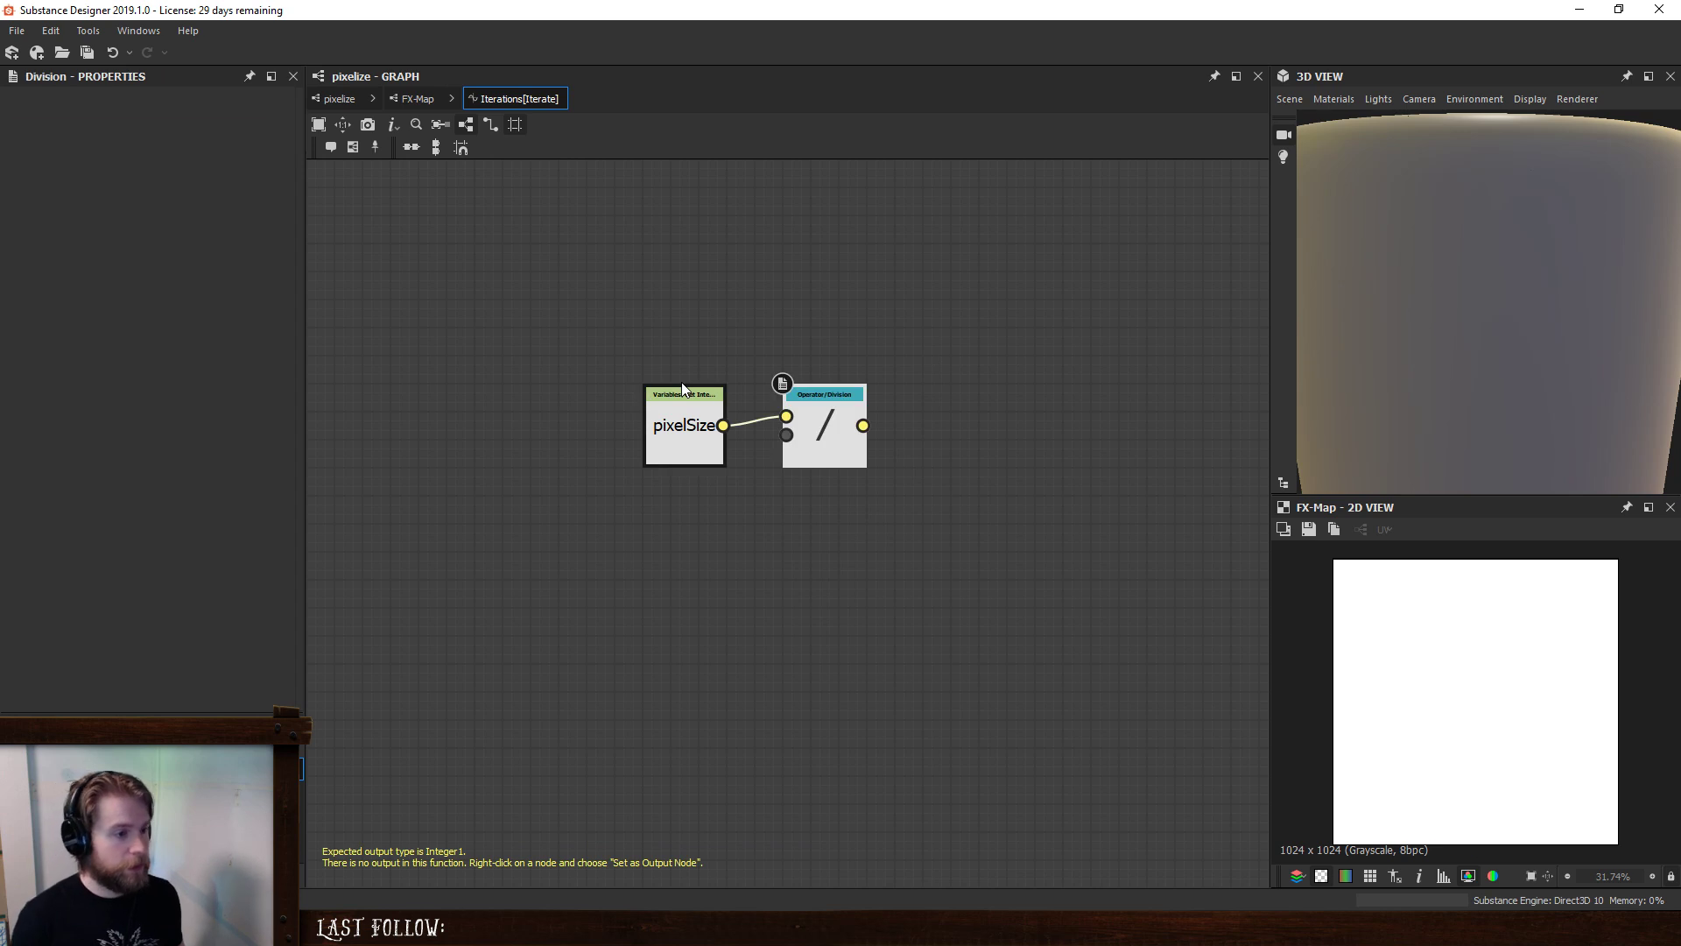
{"action": "key", "text": "space"}
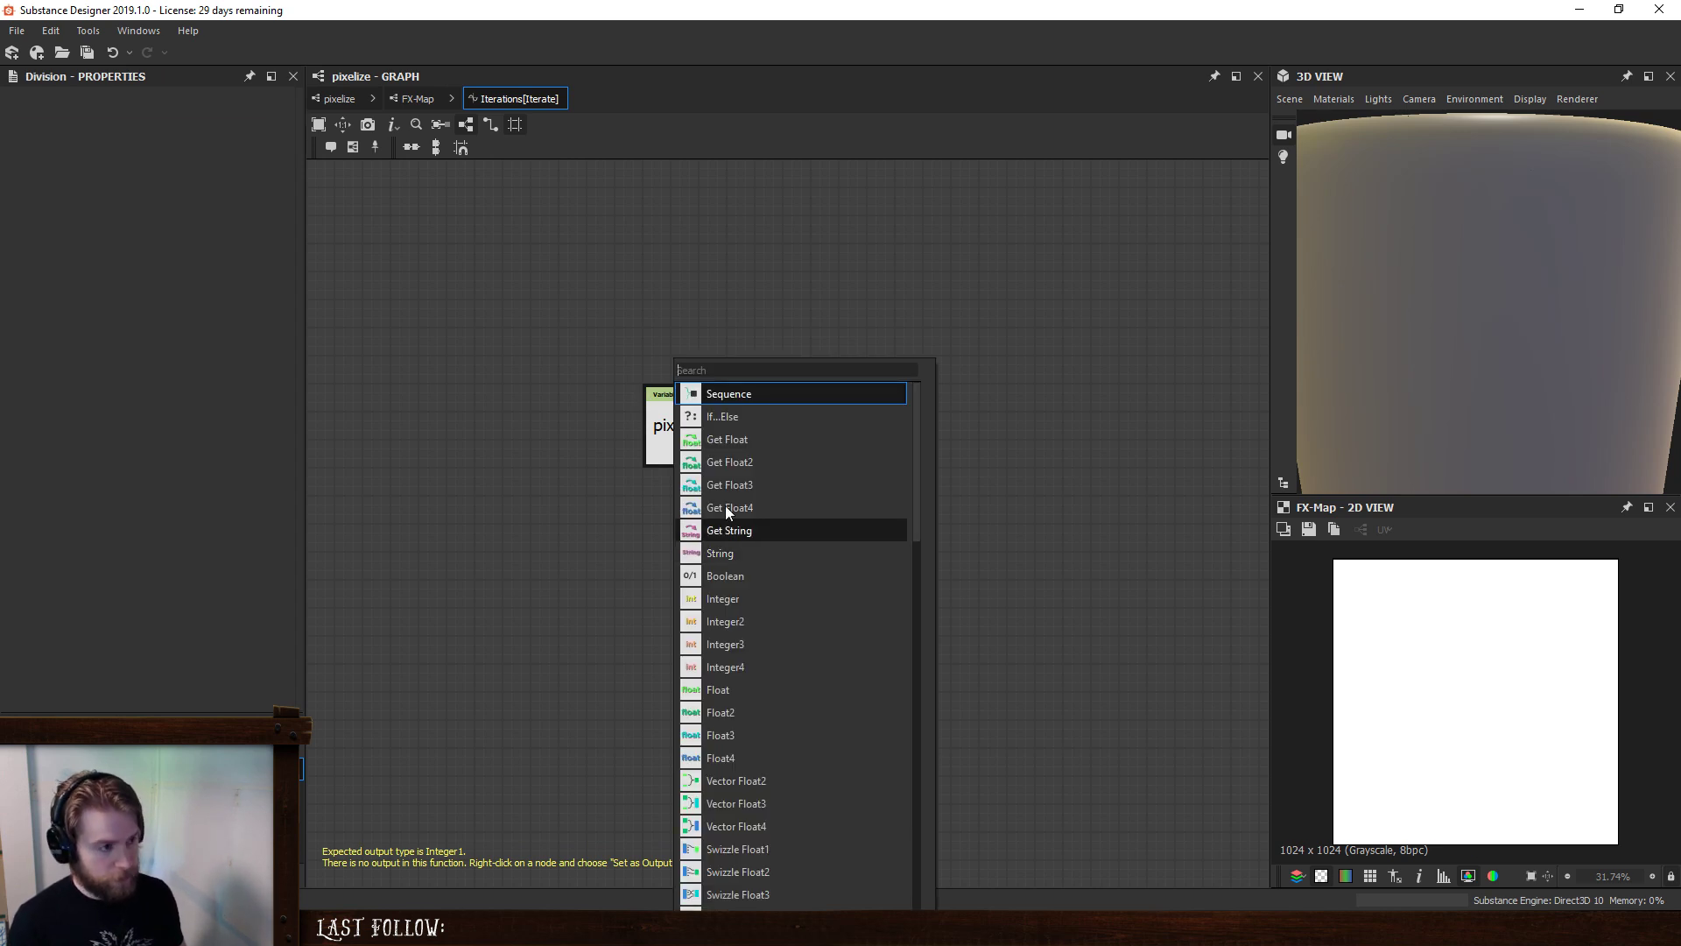
{"action": "type", "text": "int"}
{"action": "left_click", "coordinate": [750, 394]}
{"action": "left_click_drag", "start_coordinate": [723, 537], "coordinate": [787, 435]}
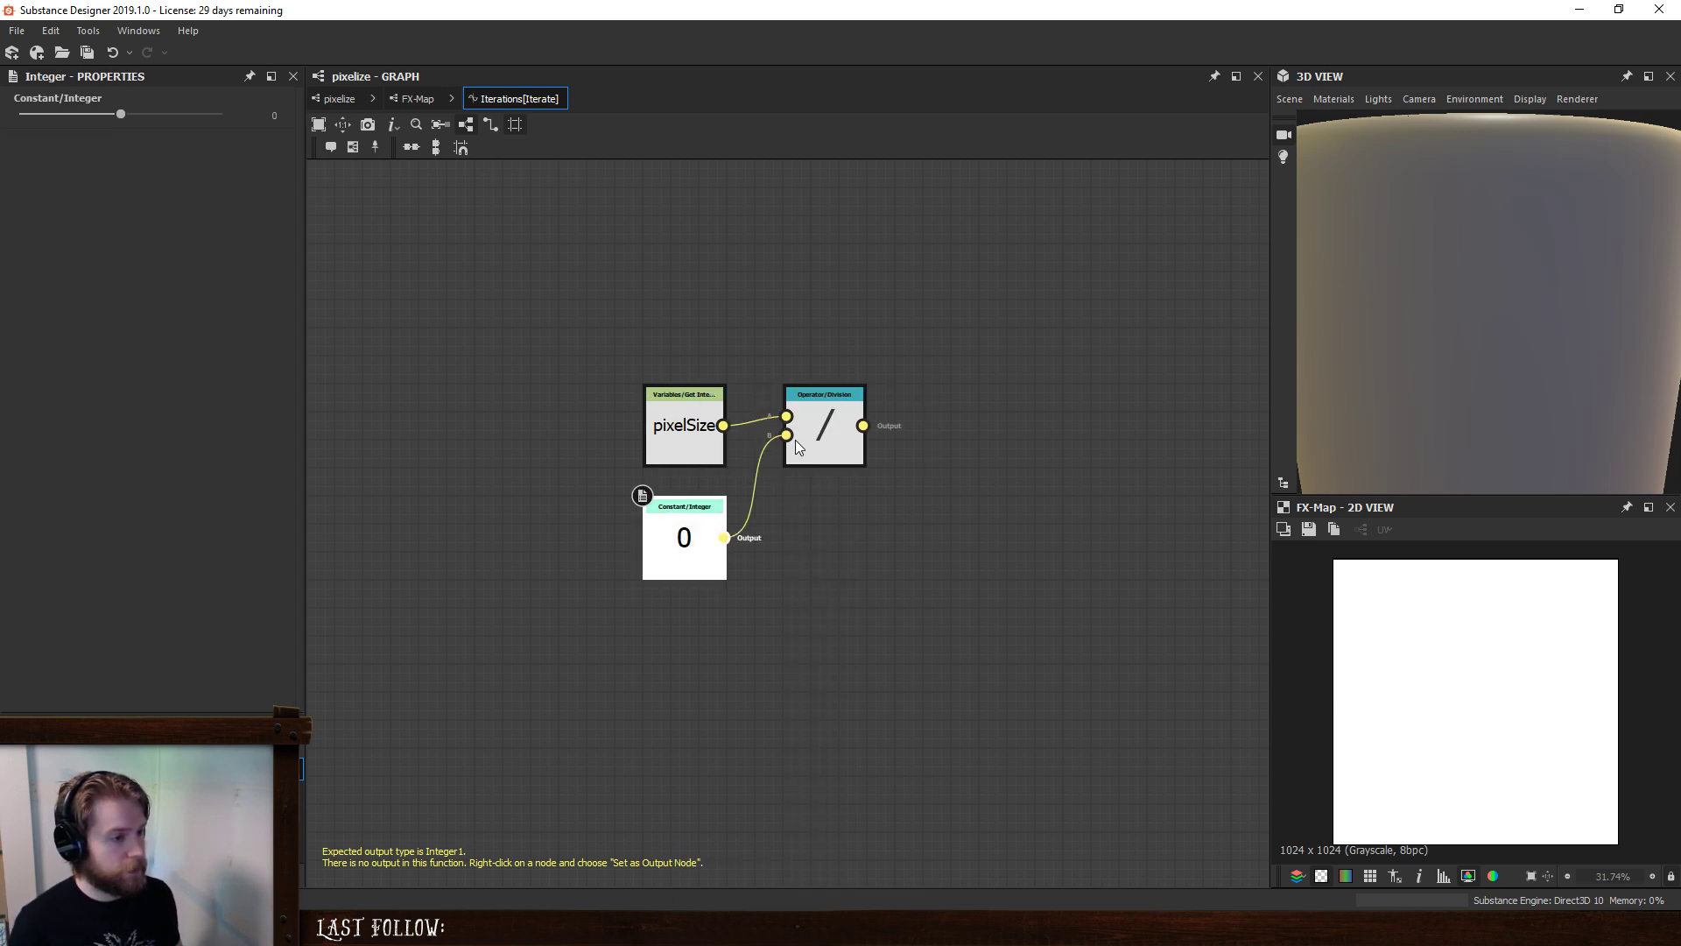
- Swap the Division inputs so the constant Integer is divided by pixelSize, and set the constant to 1
{"action": "left_click_drag", "start_coordinate": [672, 427], "coordinate": [674, 648]}
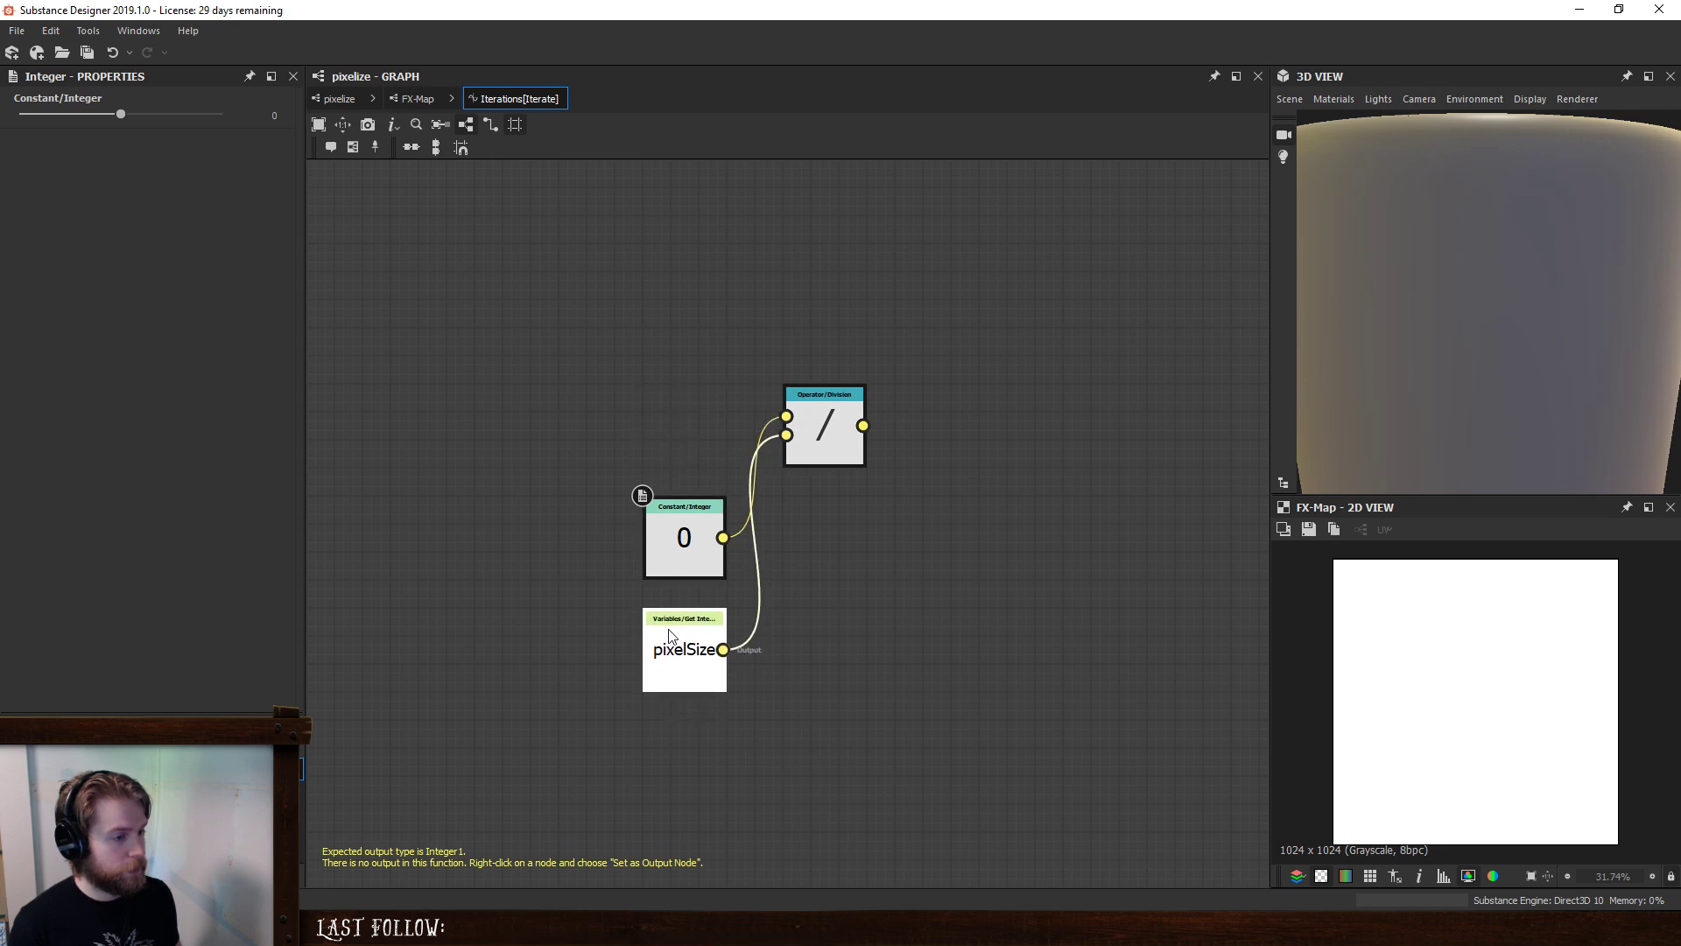
{"action": "left_click_drag", "start_coordinate": [684, 538], "coordinate": [684, 426]}
{"action": "left_click_drag", "start_coordinate": [684, 648], "coordinate": [681, 440]}
{"action": "middle_click_drag", "start_coordinate": [757, 584], "coordinate": [733, 707]}
{"action": "left_click", "coordinate": [827, 470]}
{"action": "left_click", "coordinate": [665, 443]}
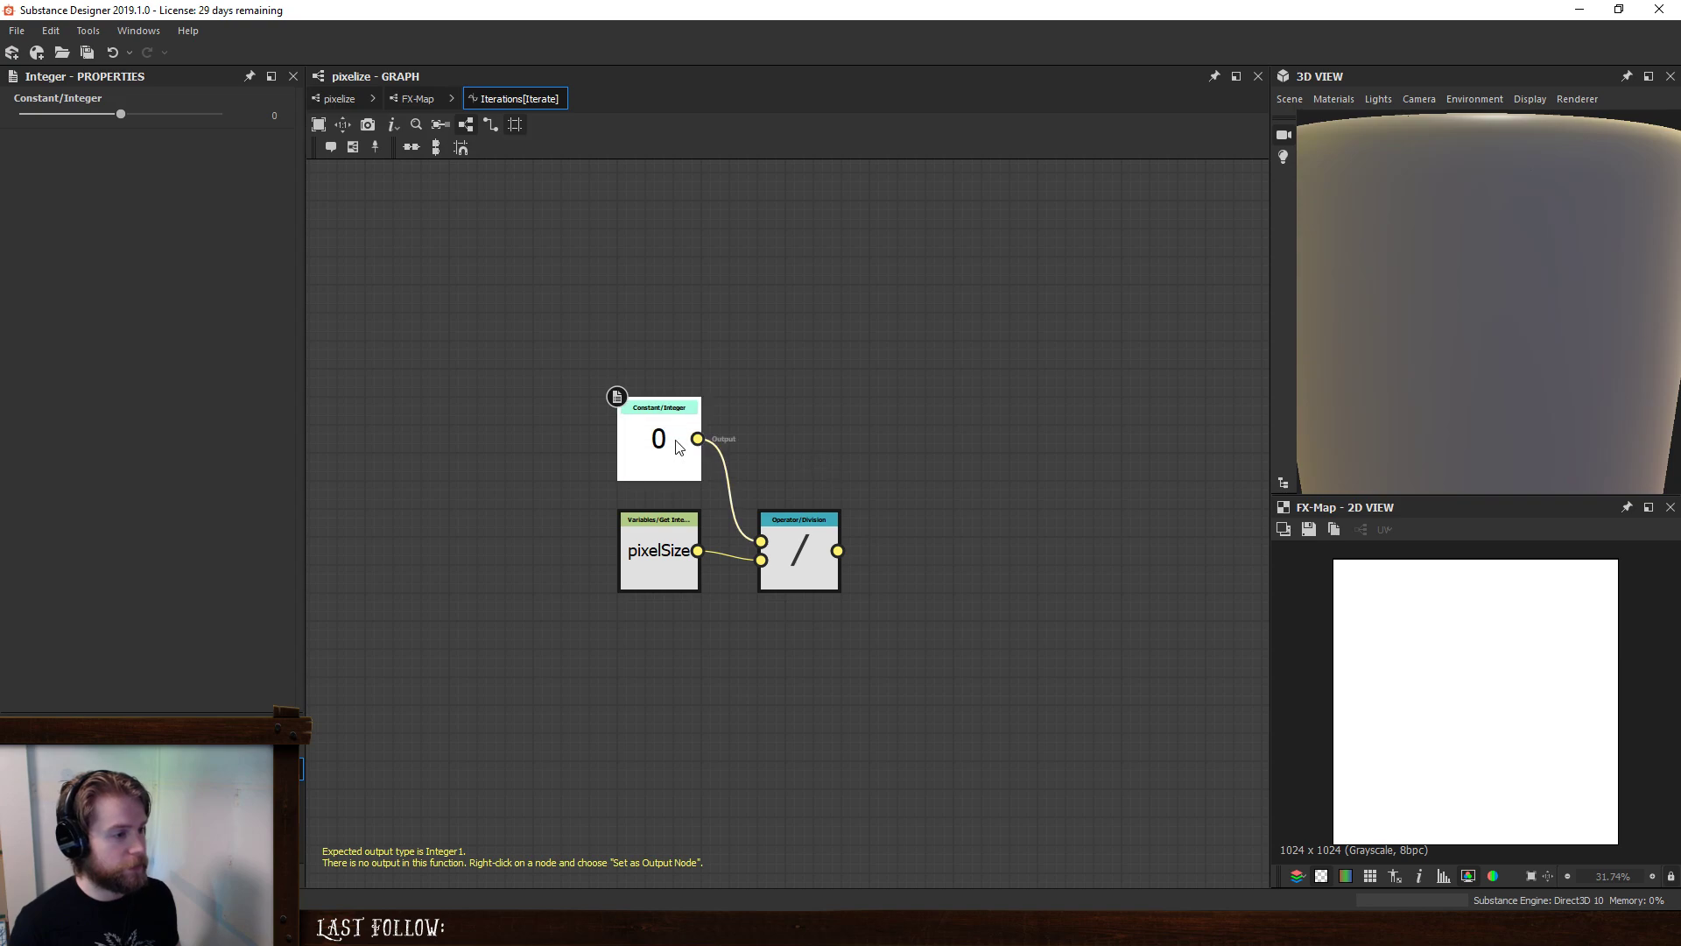
{"action": "type", "text": "1"}
{"action": "key", "text": "Return"}
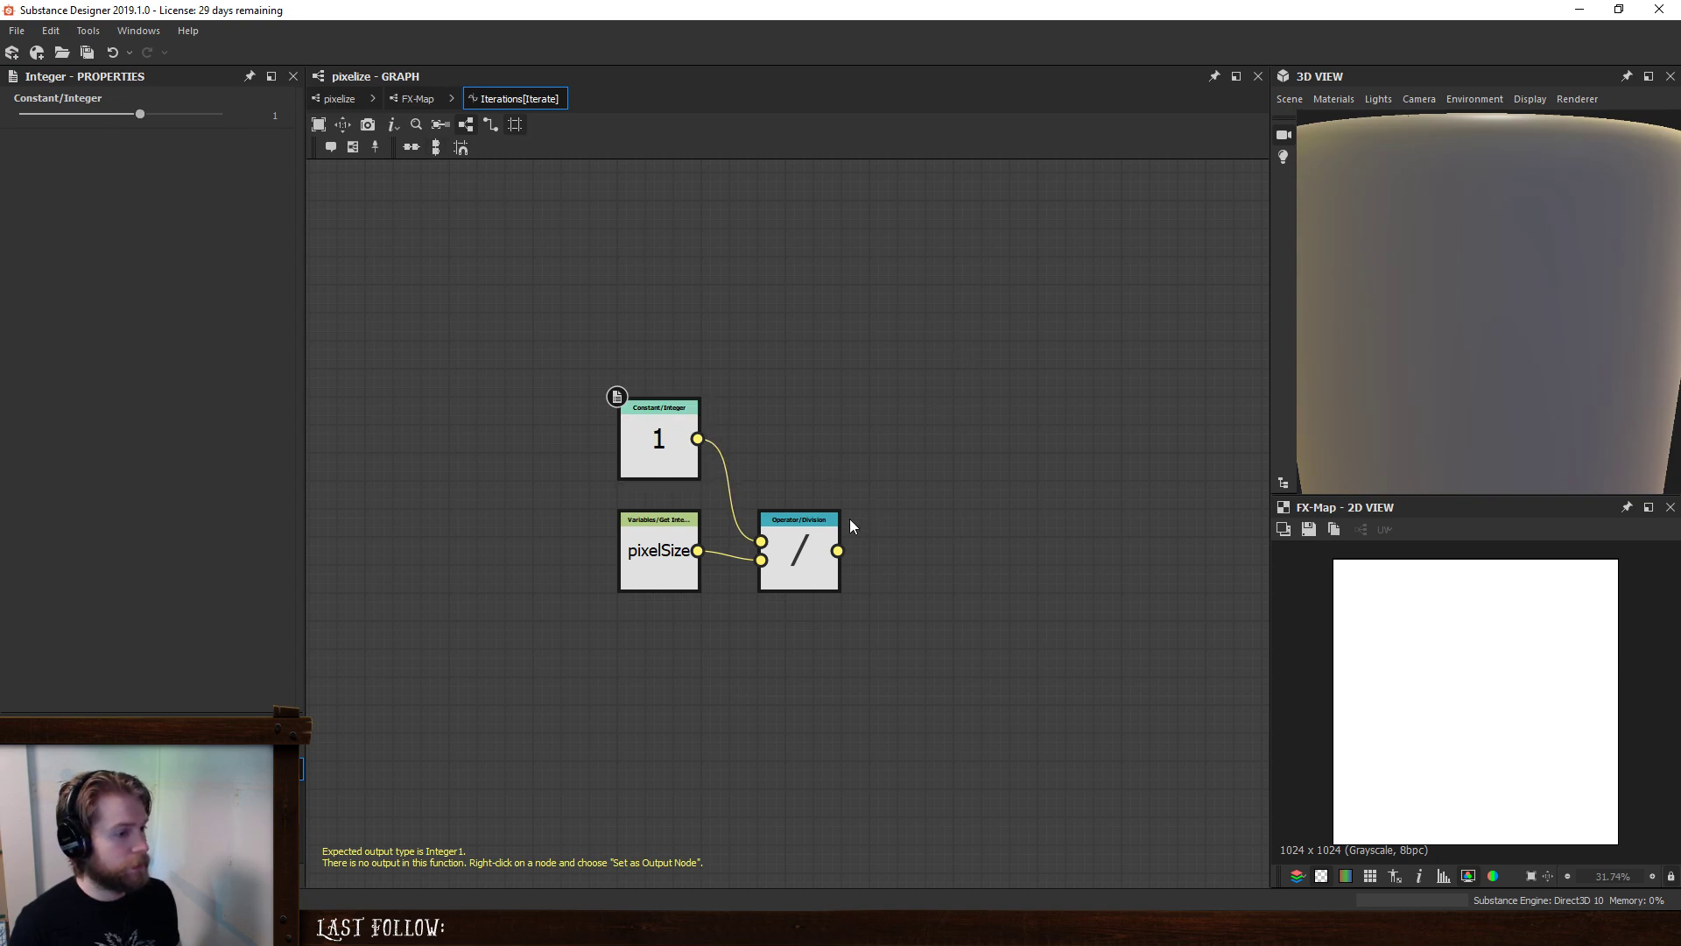
- Add a Multiplication node that multiplies the Division result by itself, and make it the Iterations function's output node
{"action": "left_click", "coordinate": [799, 537]}
{"action": "key", "text": "space"}
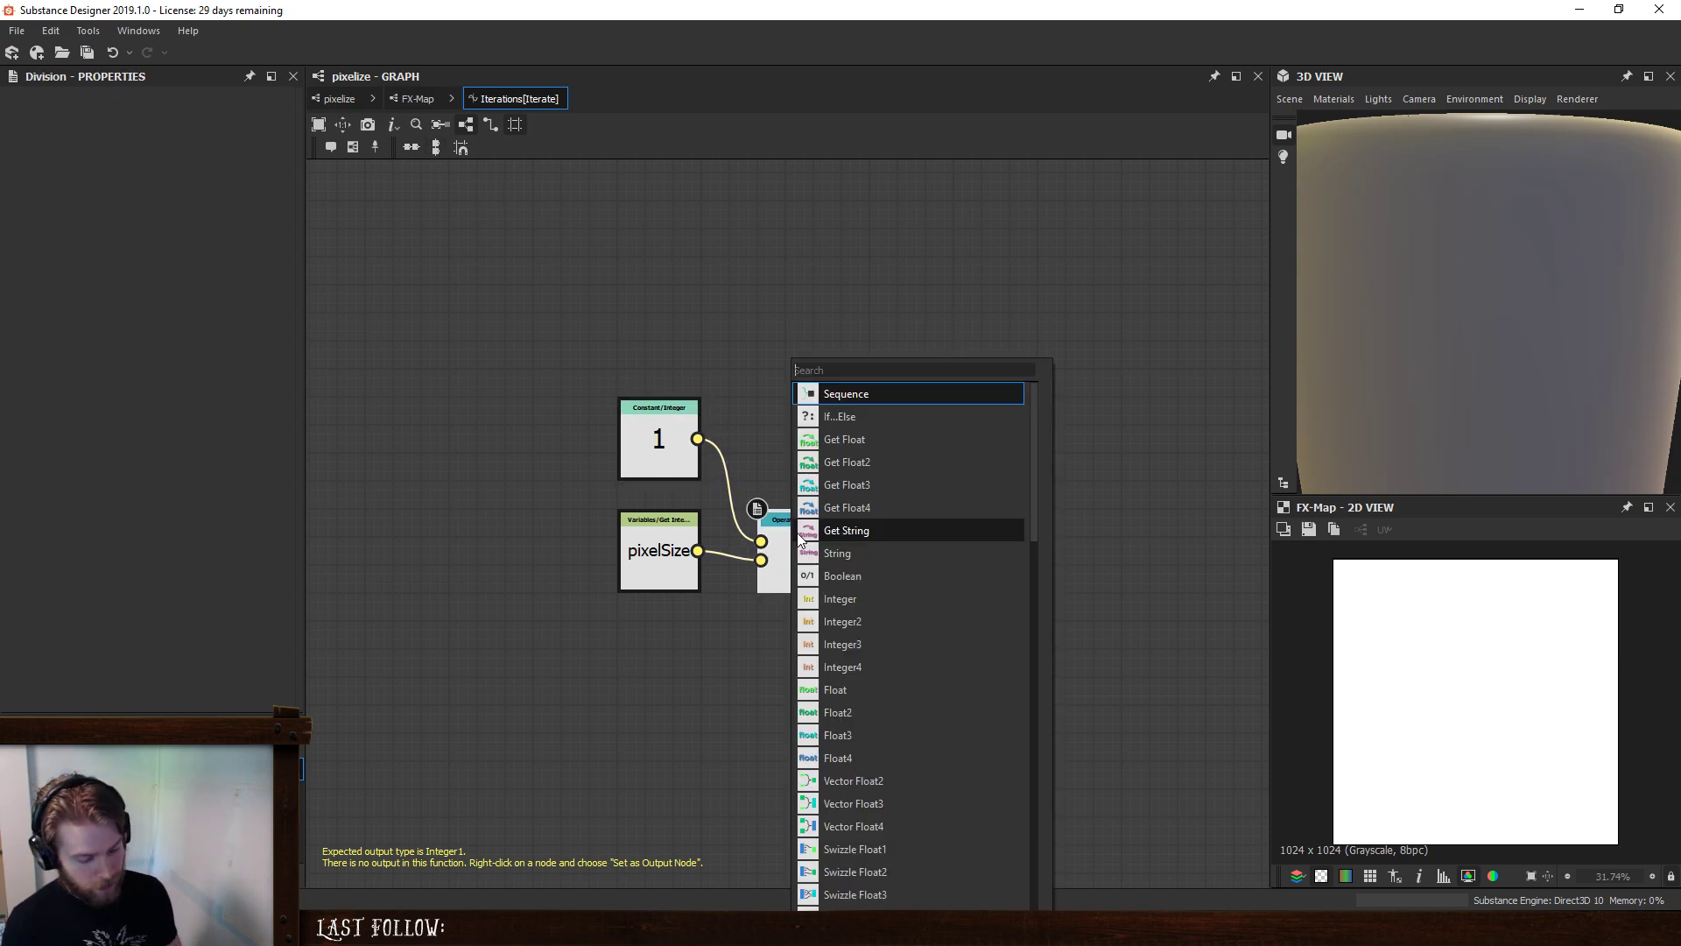
{"action": "type", "text": "mul"}
{"action": "left_click", "coordinate": [844, 394]}
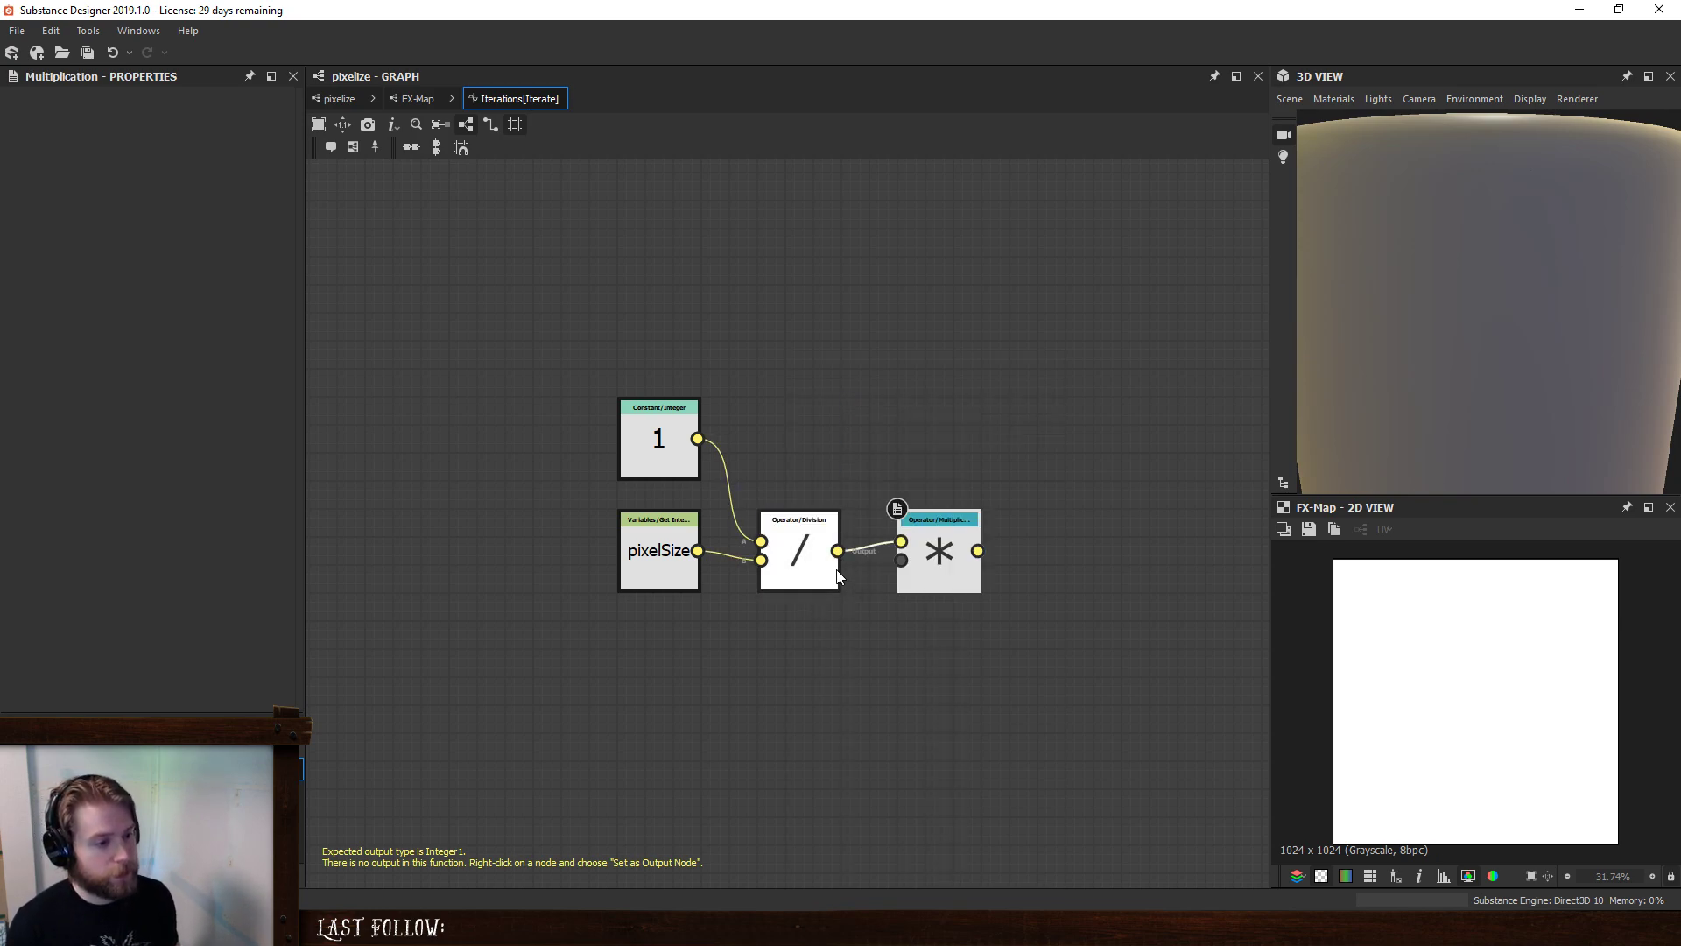
{"action": "right_click", "coordinate": [960, 578]}
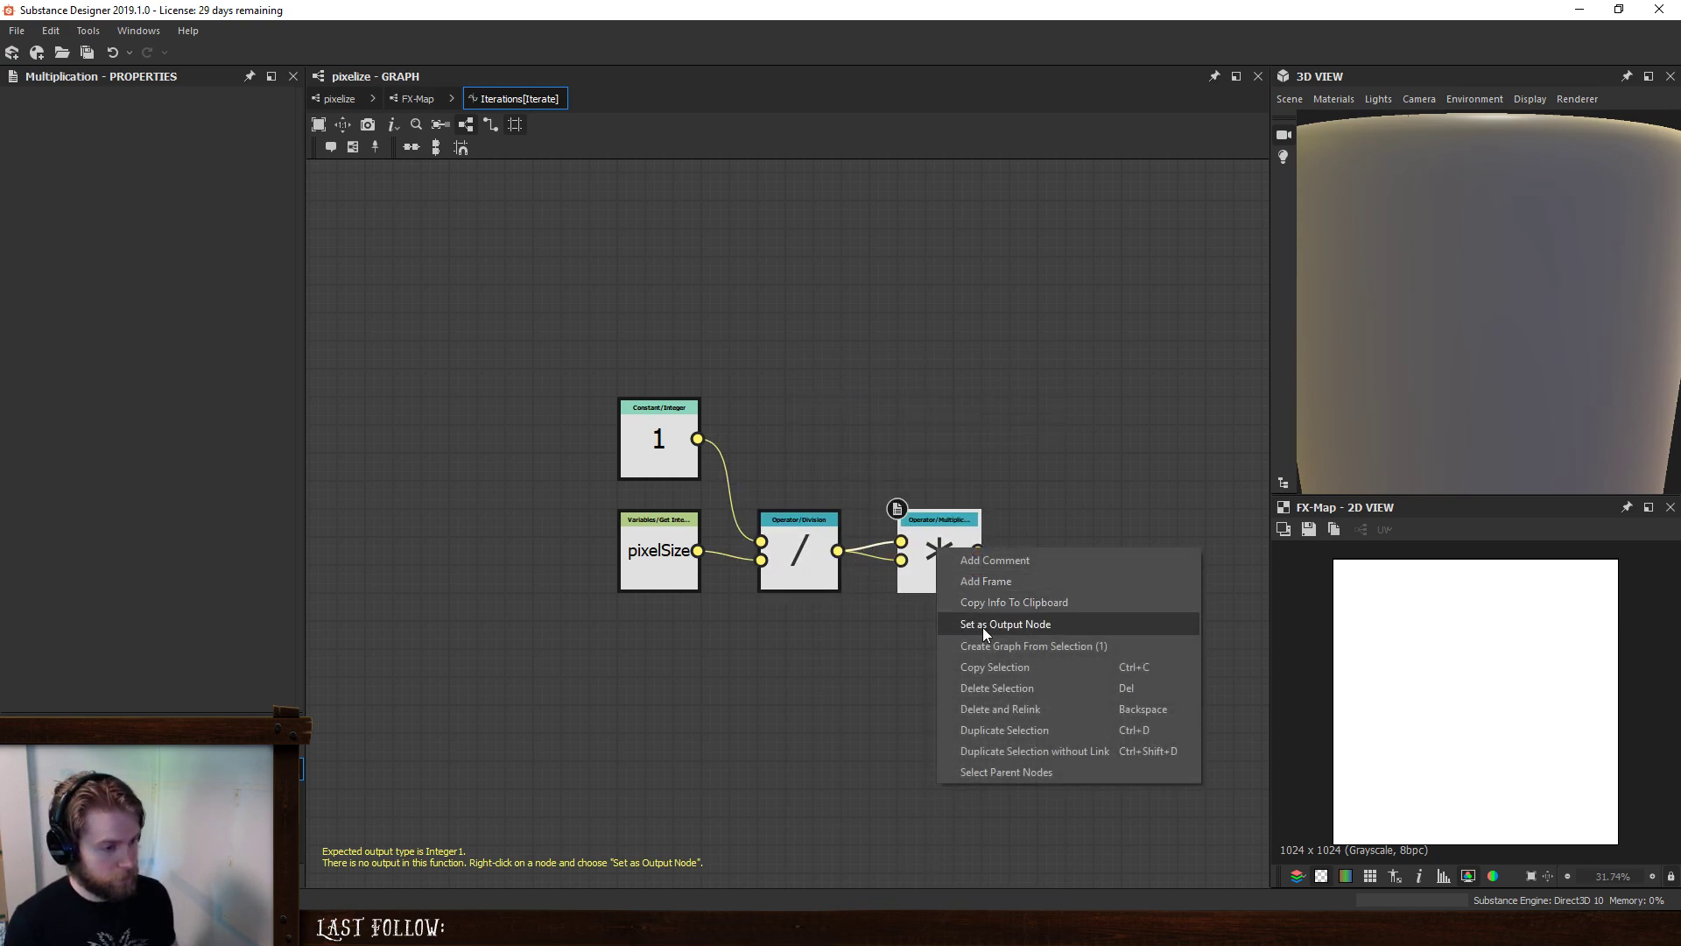
{"action": "left_click", "coordinate": [982, 627]}
- Open the Quadrant's Color / Luminosity function and set the constant Float feeding the Sequence node to 0.1
{"action": "left_click", "coordinate": [339, 98]}
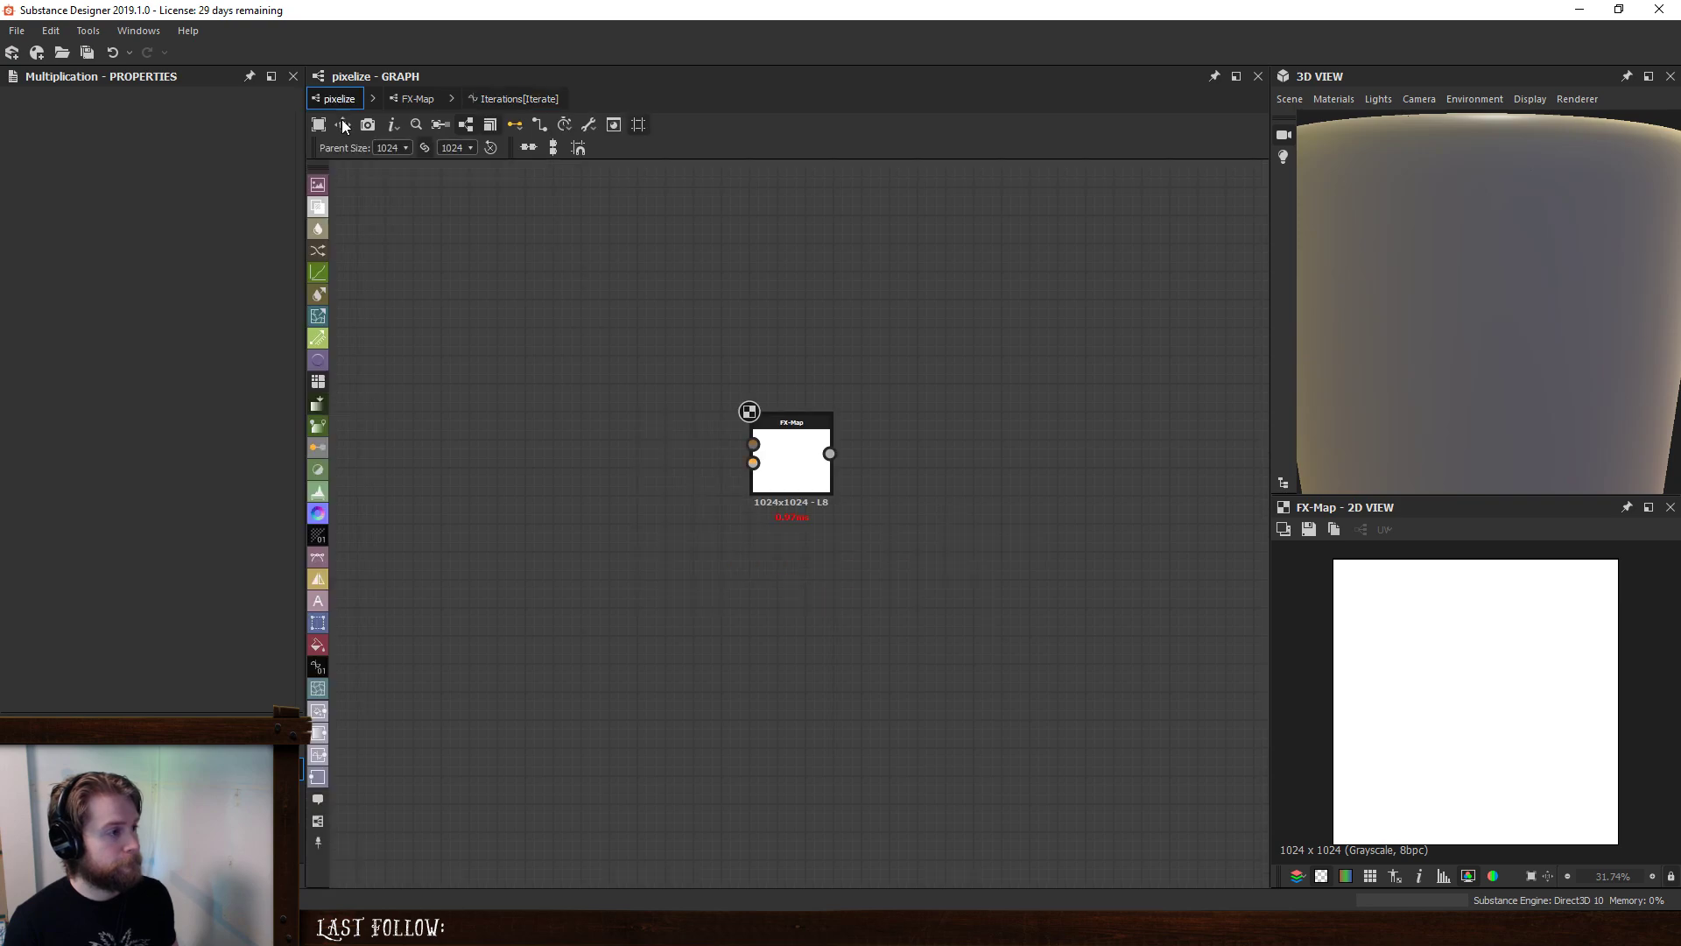
{"action": "left_click", "coordinate": [453, 585]}
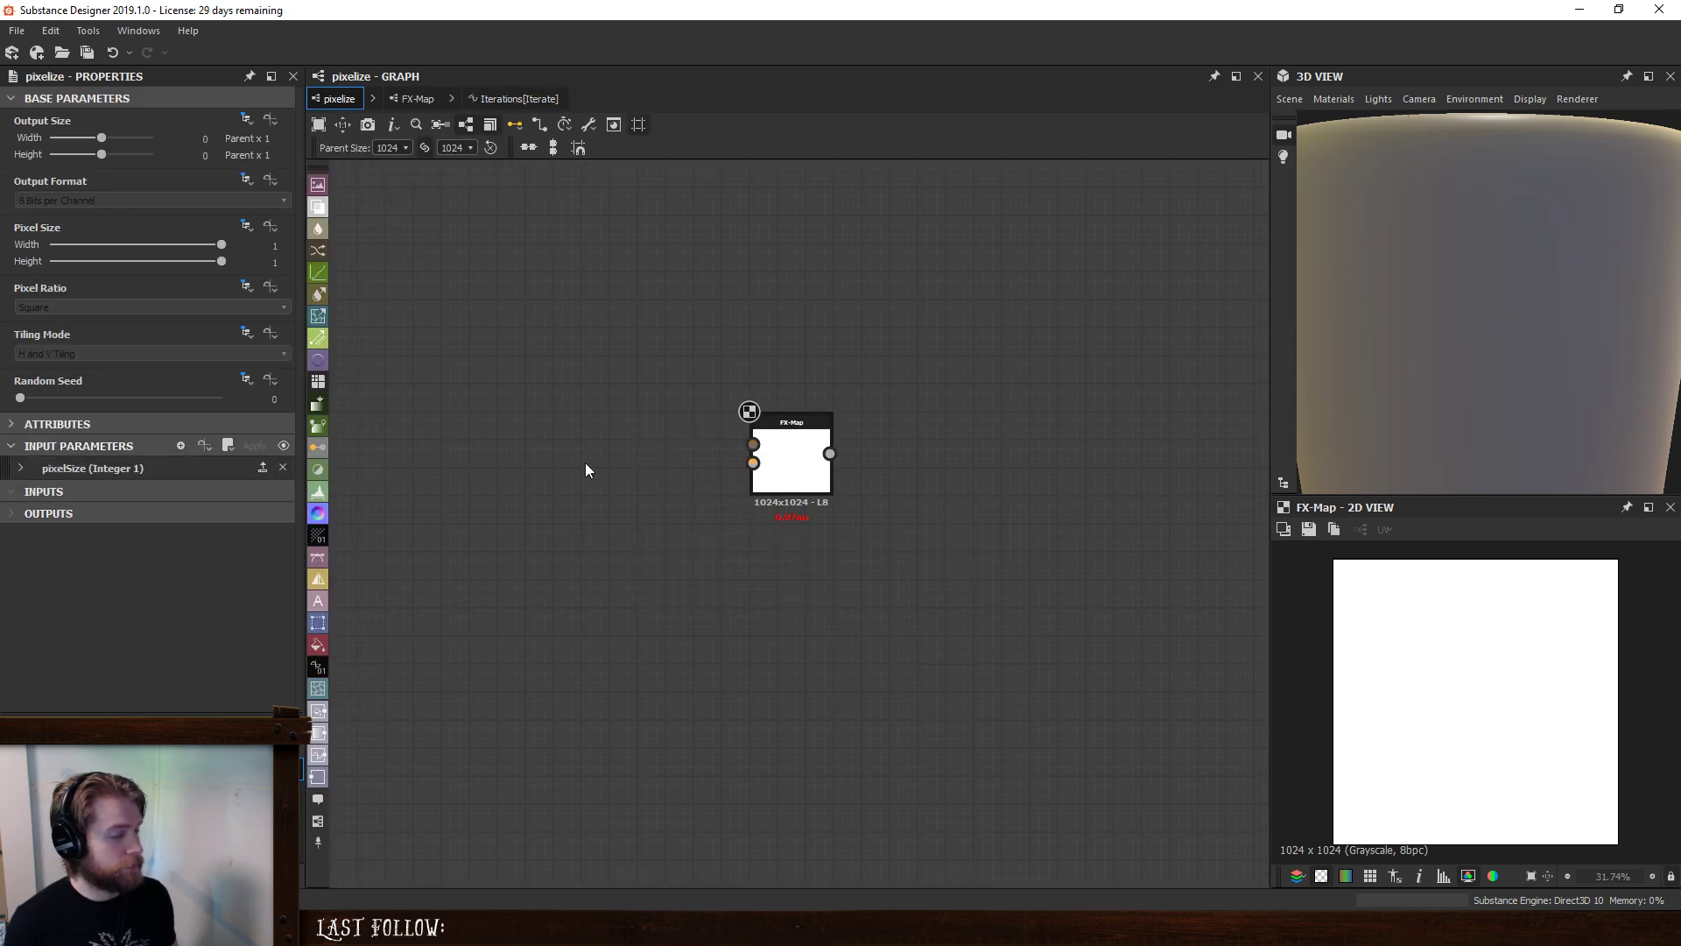
{"action": "left_click", "coordinate": [418, 99]}
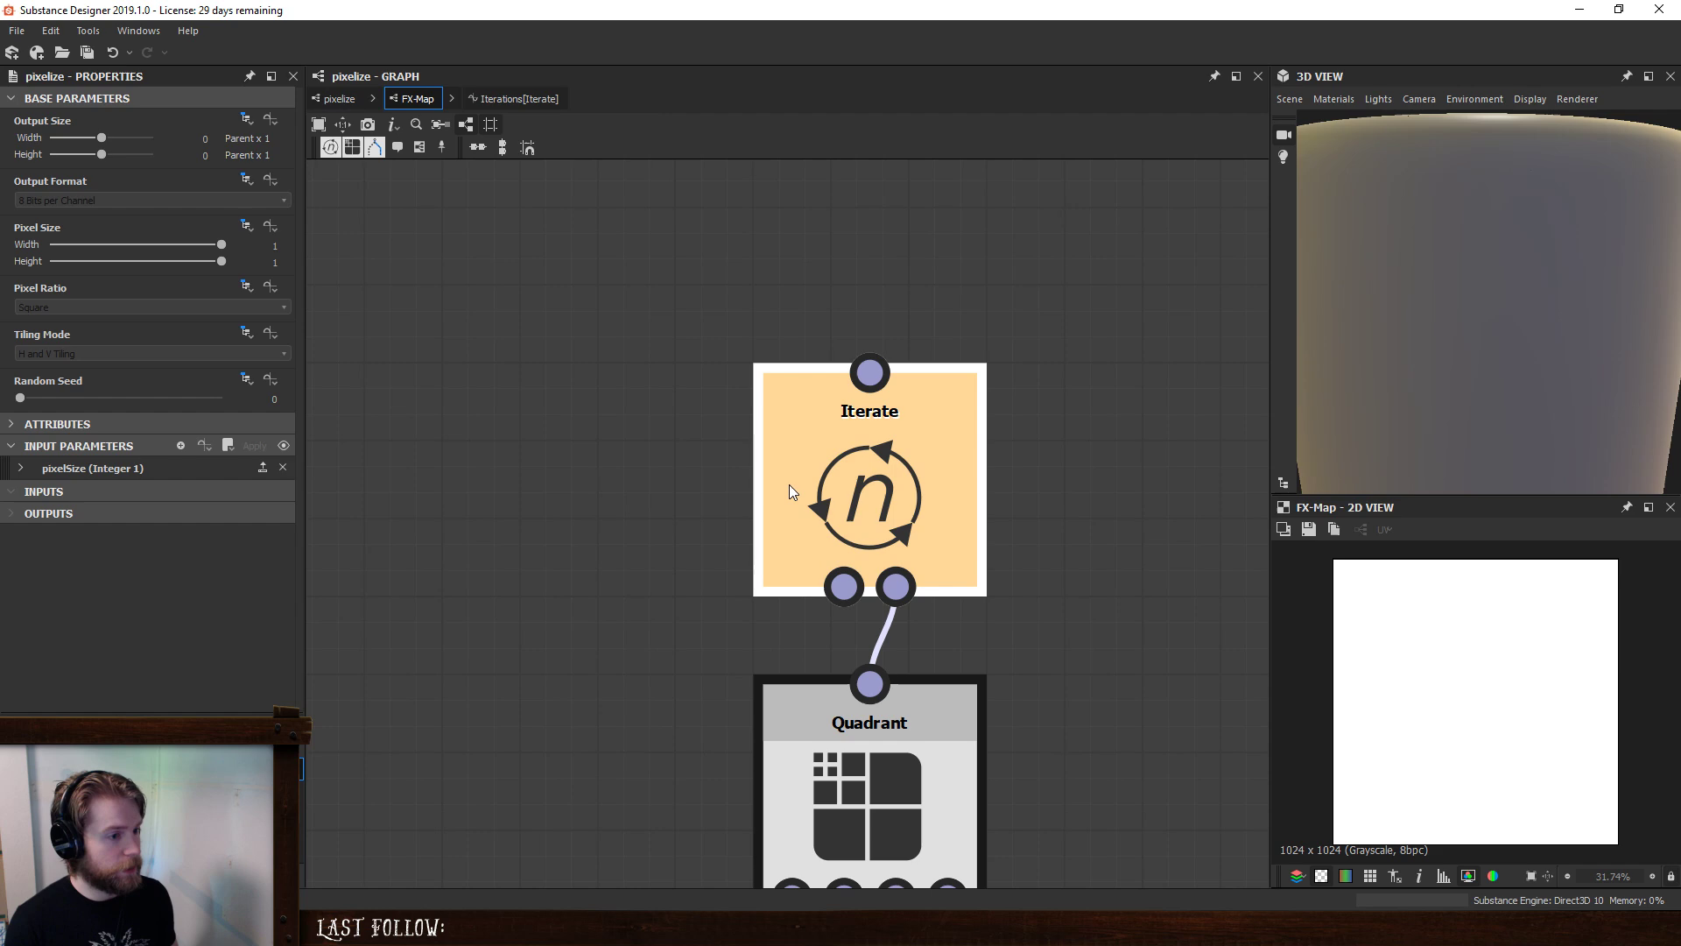
{"action": "left_click", "coordinate": [261, 120]}
{"action": "left_click", "coordinate": [1013, 632]}
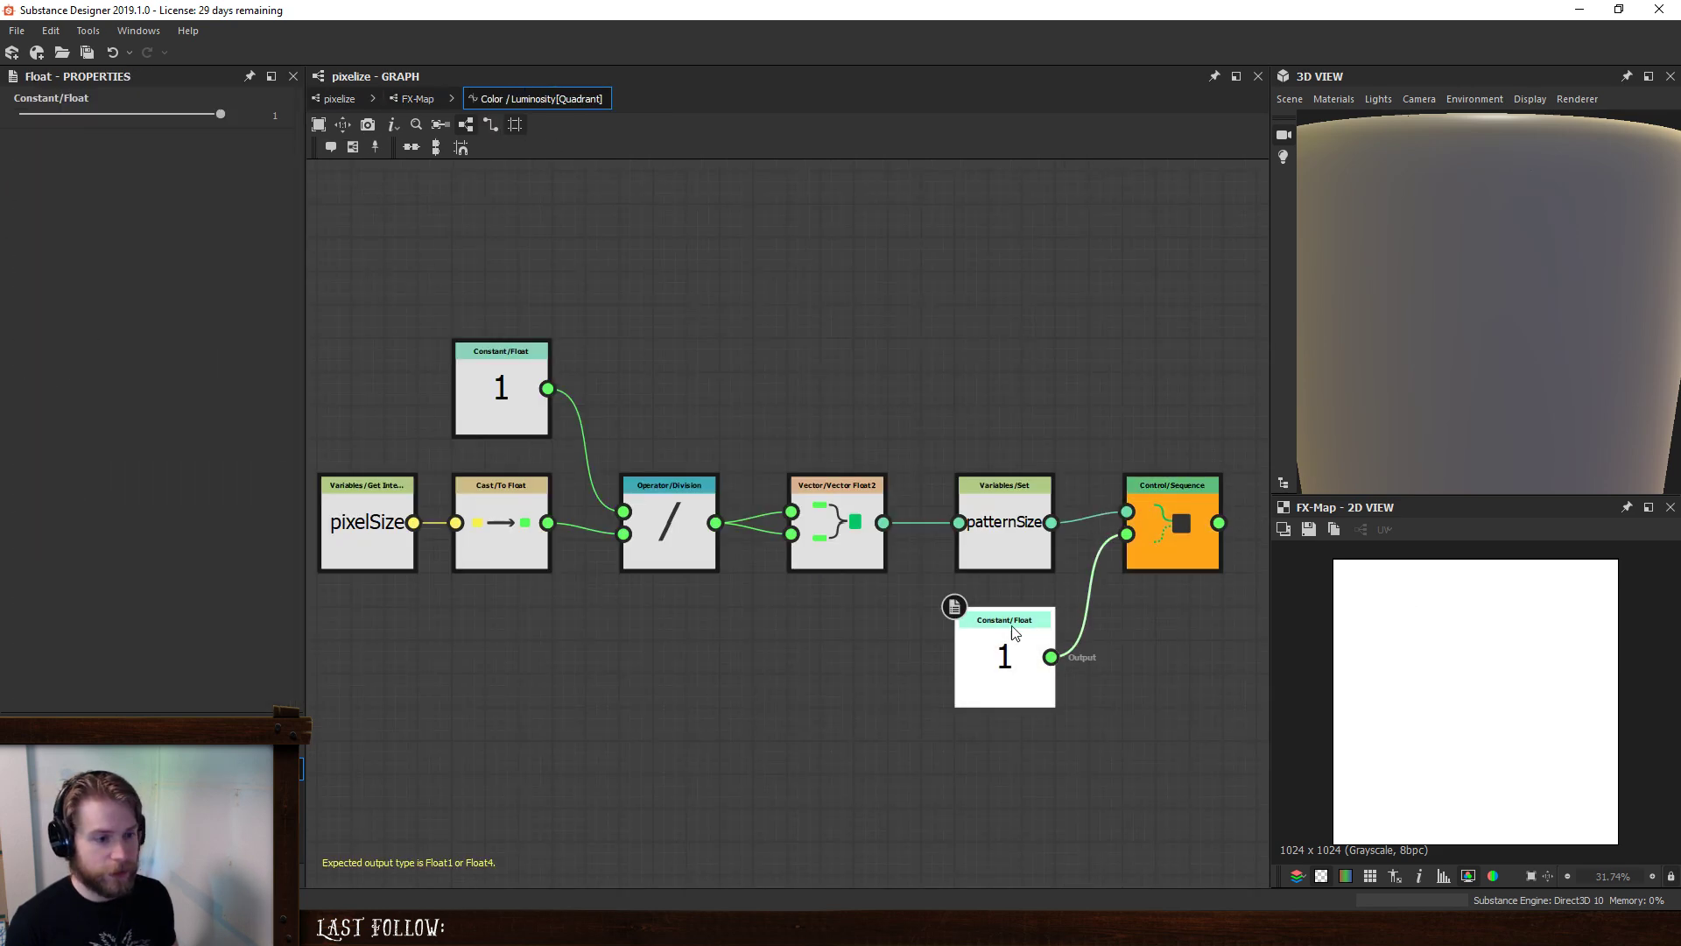
{"action": "left_click_drag", "start_coordinate": [219, 114], "coordinate": [132, 120]}
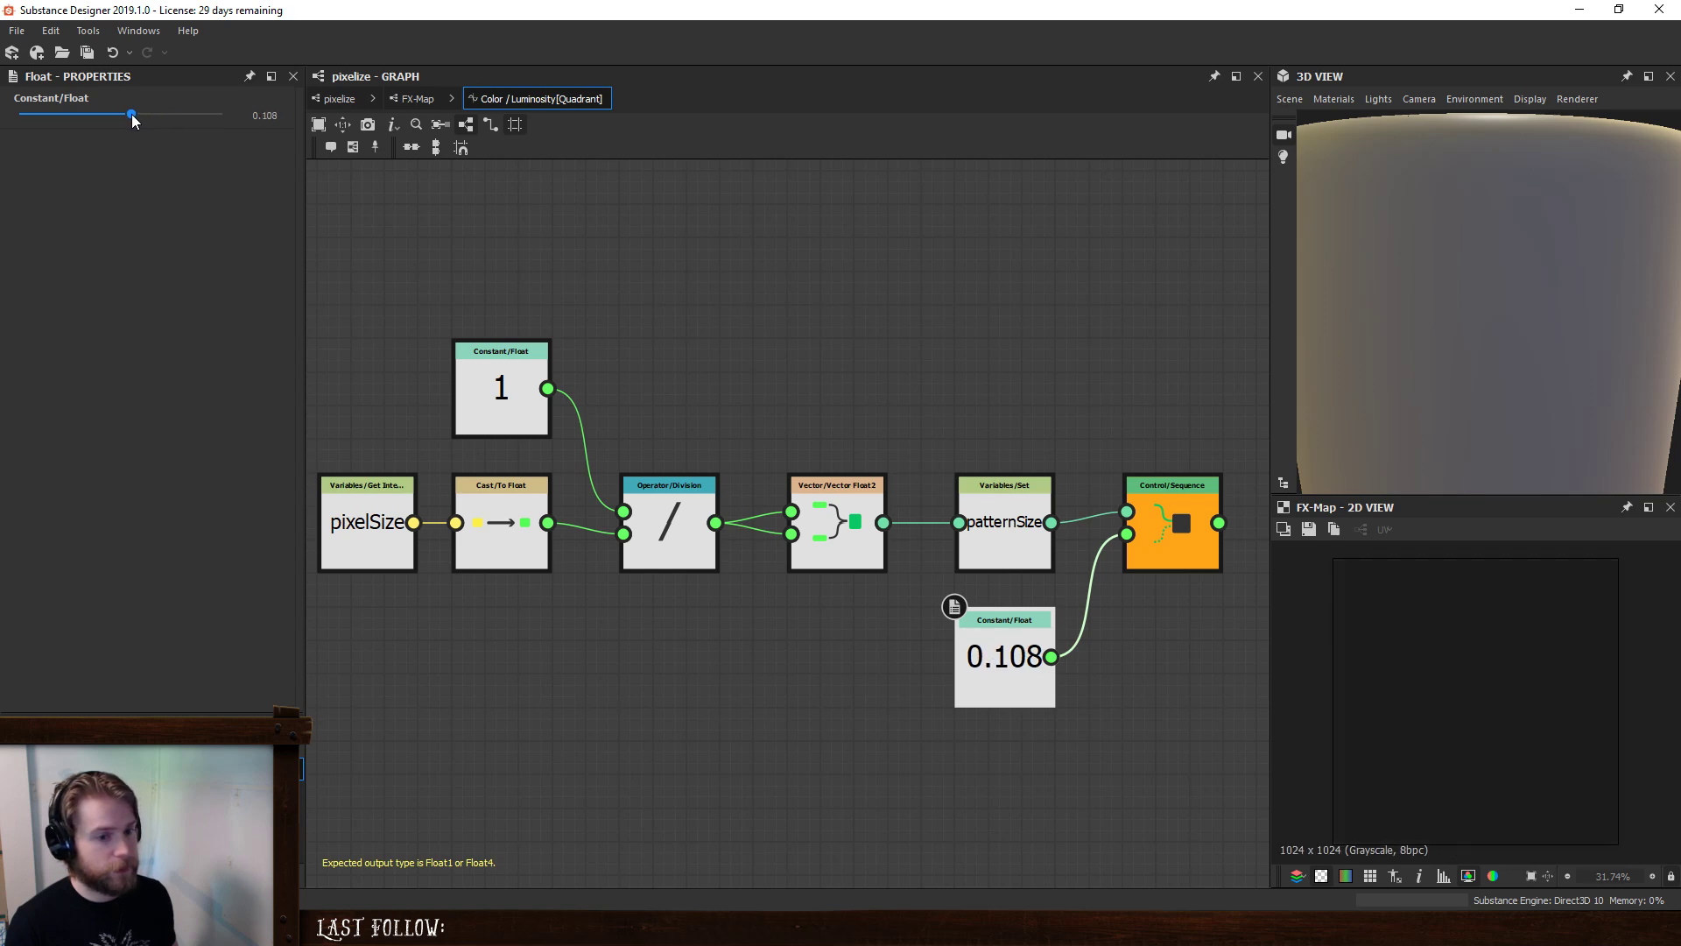
{"action": "left_click", "coordinate": [265, 115]}
{"action": "type", "text": "0.1"}
{"action": "key", "text": "Return"}
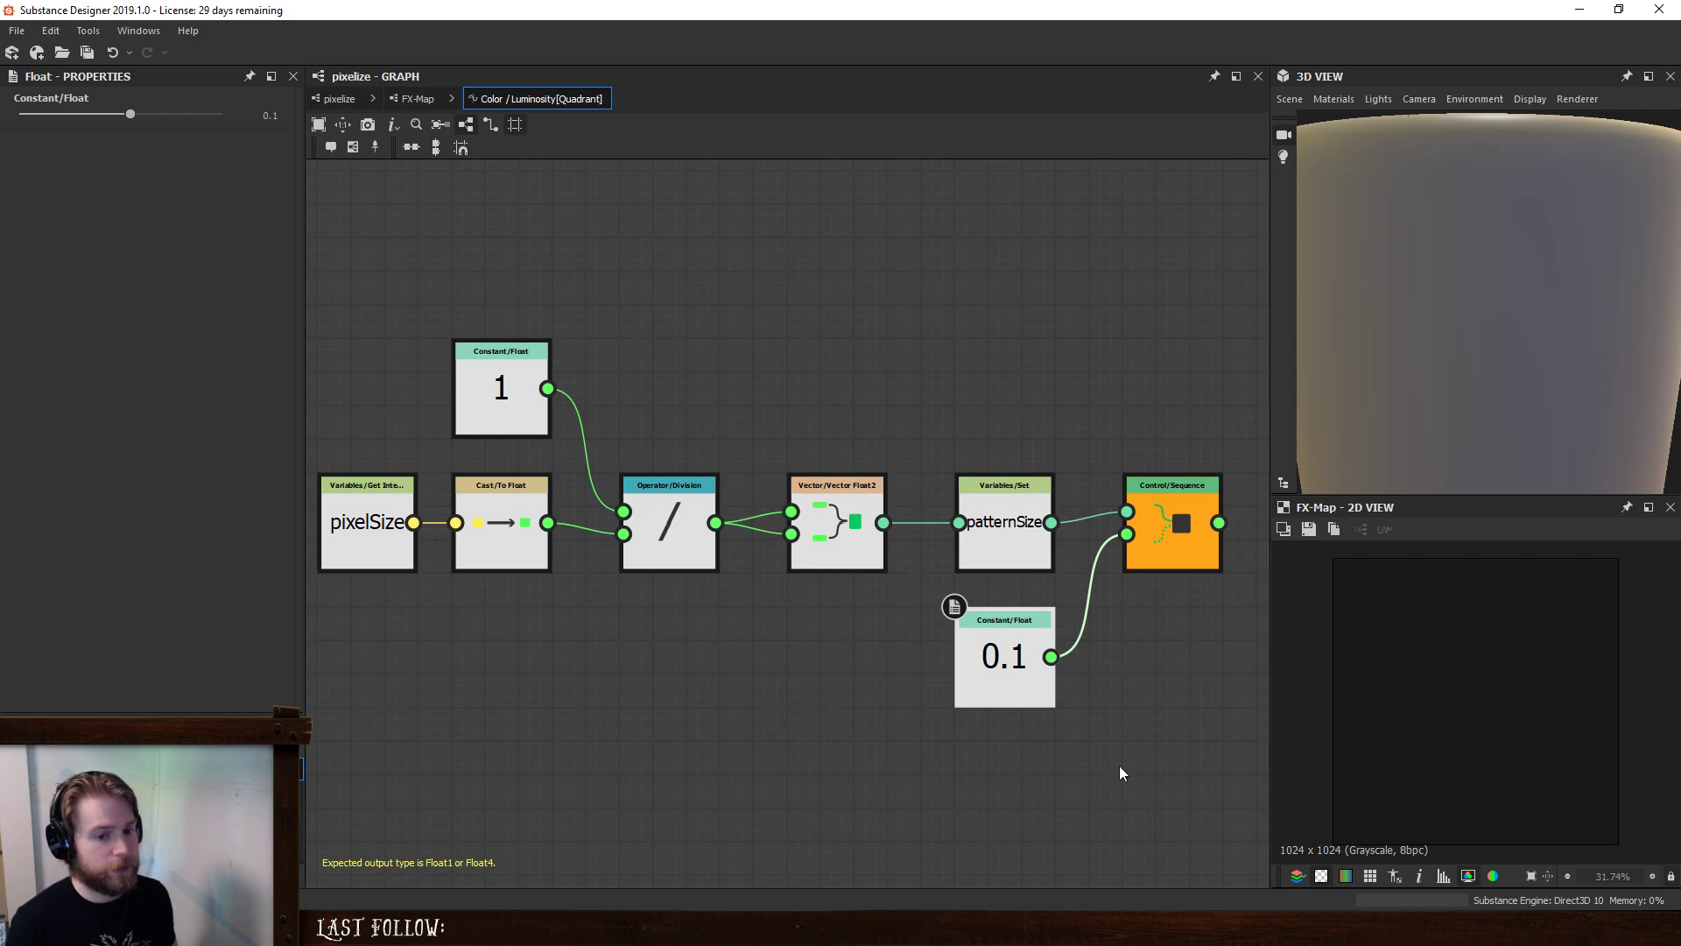
- Preview the pixelize graph's input parameters and test the FX-Map output with pixelSize raised to 8
{"action": "left_click", "coordinate": [340, 99]}
{"action": "left_click", "coordinate": [394, 447]}
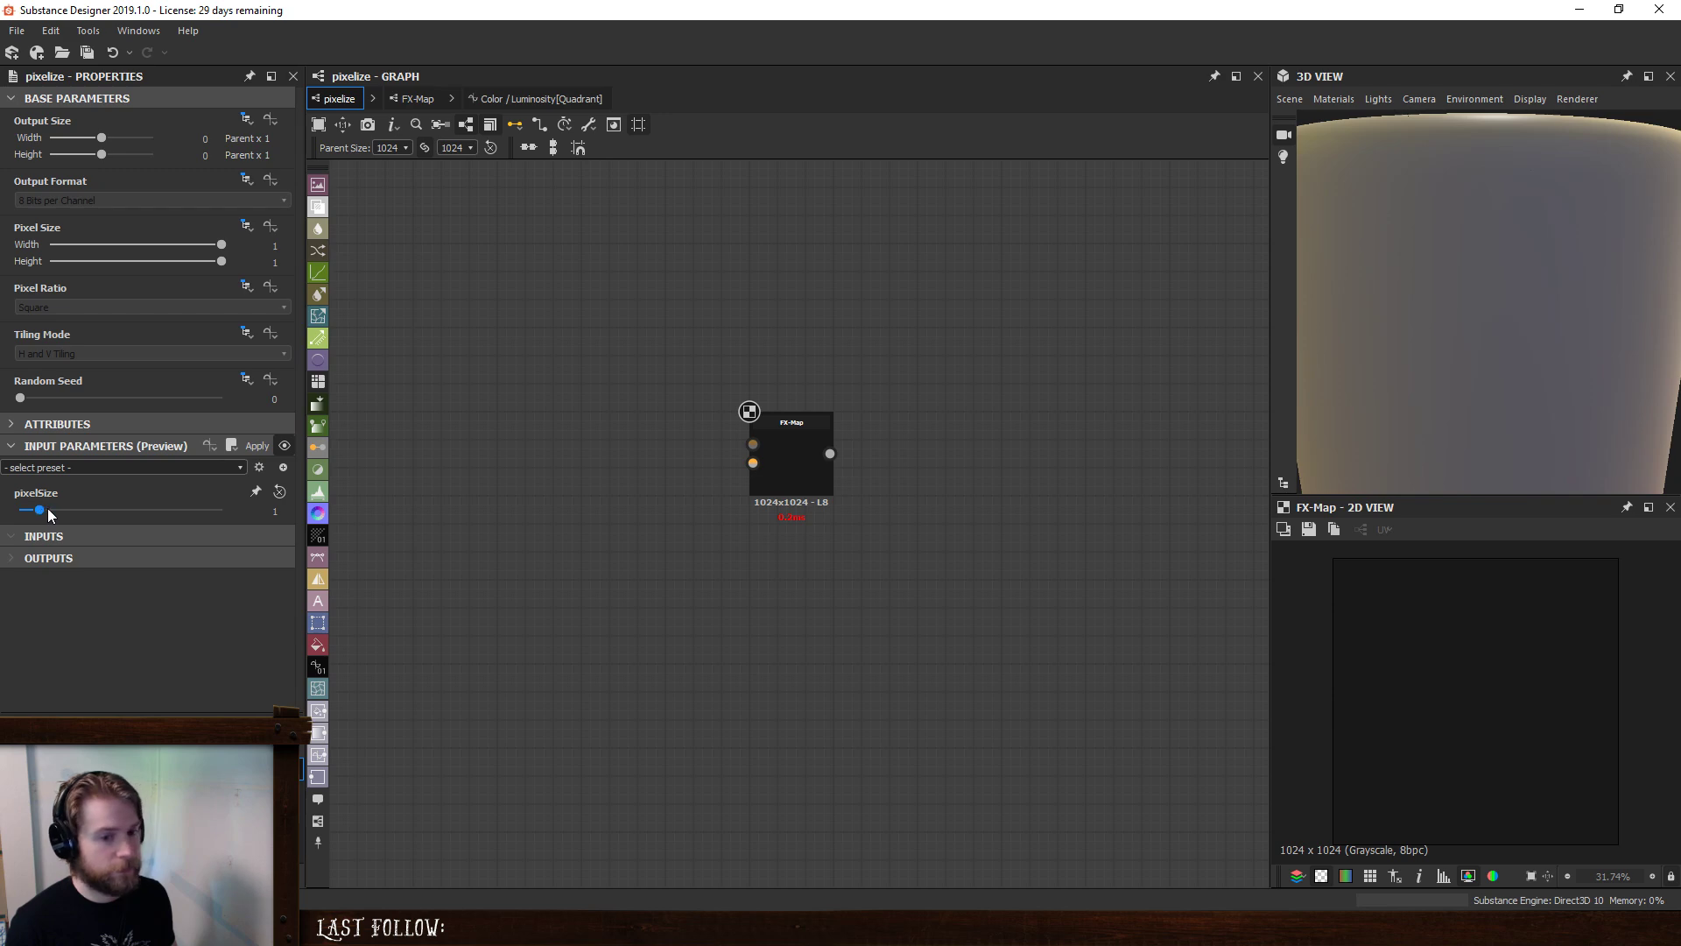
{"action": "left_click_drag", "start_coordinate": [39, 509], "coordinate": [188, 524]}
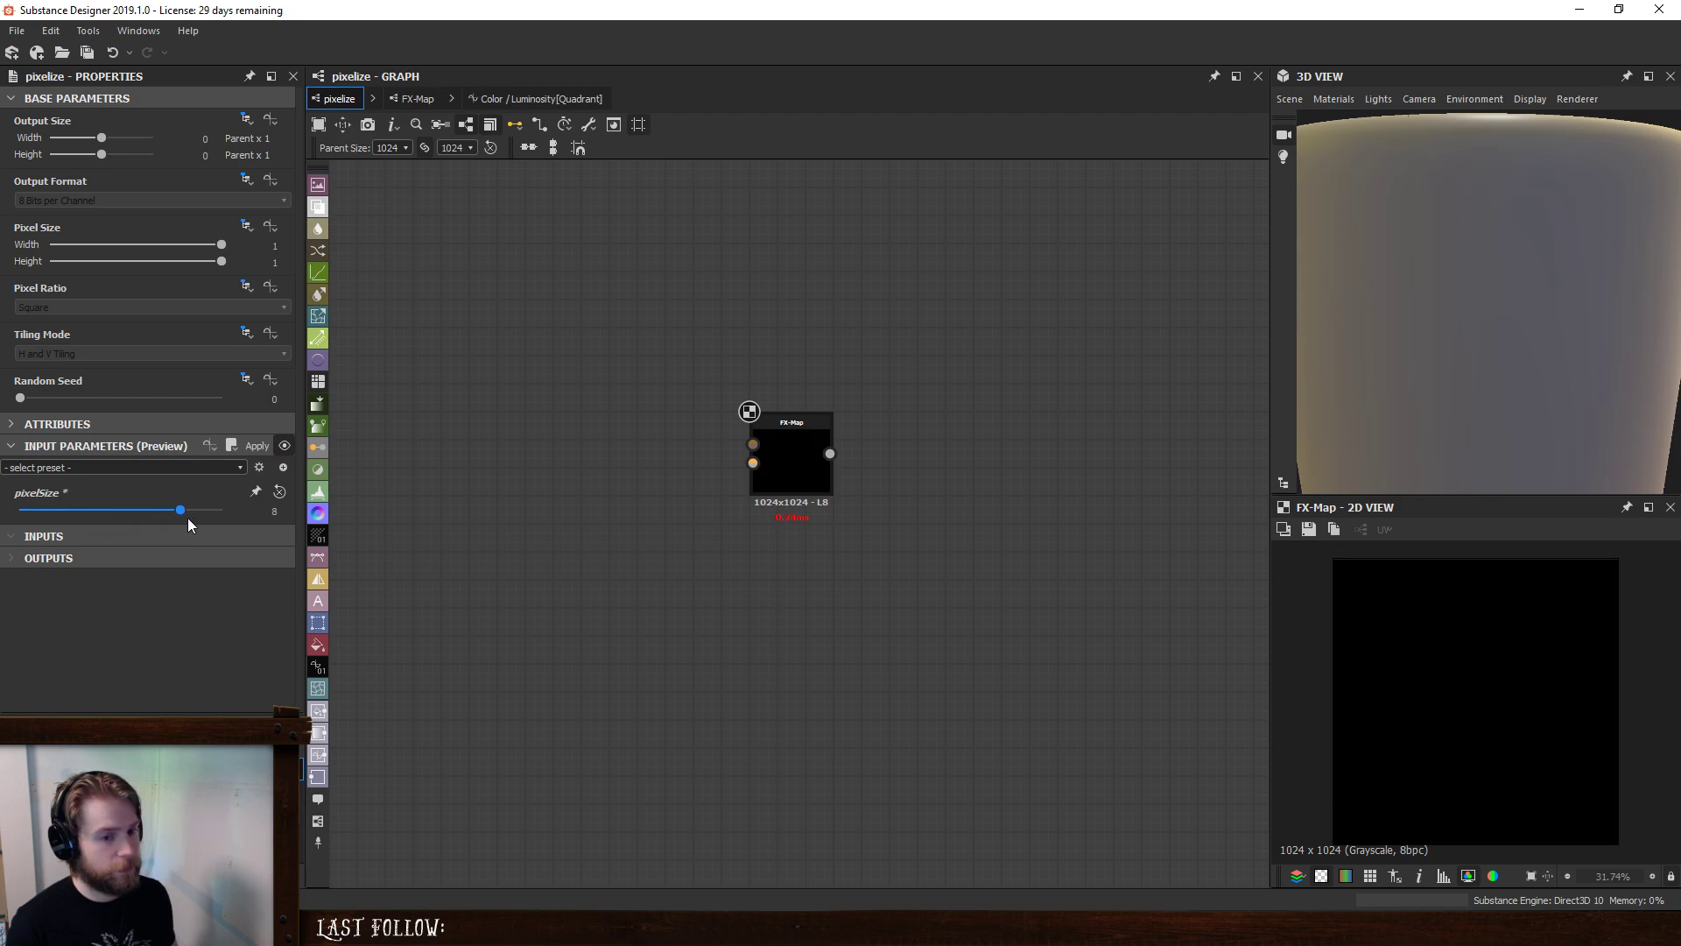
{"action": "left_click_drag", "start_coordinate": [70, 521], "coordinate": [186, 513]}
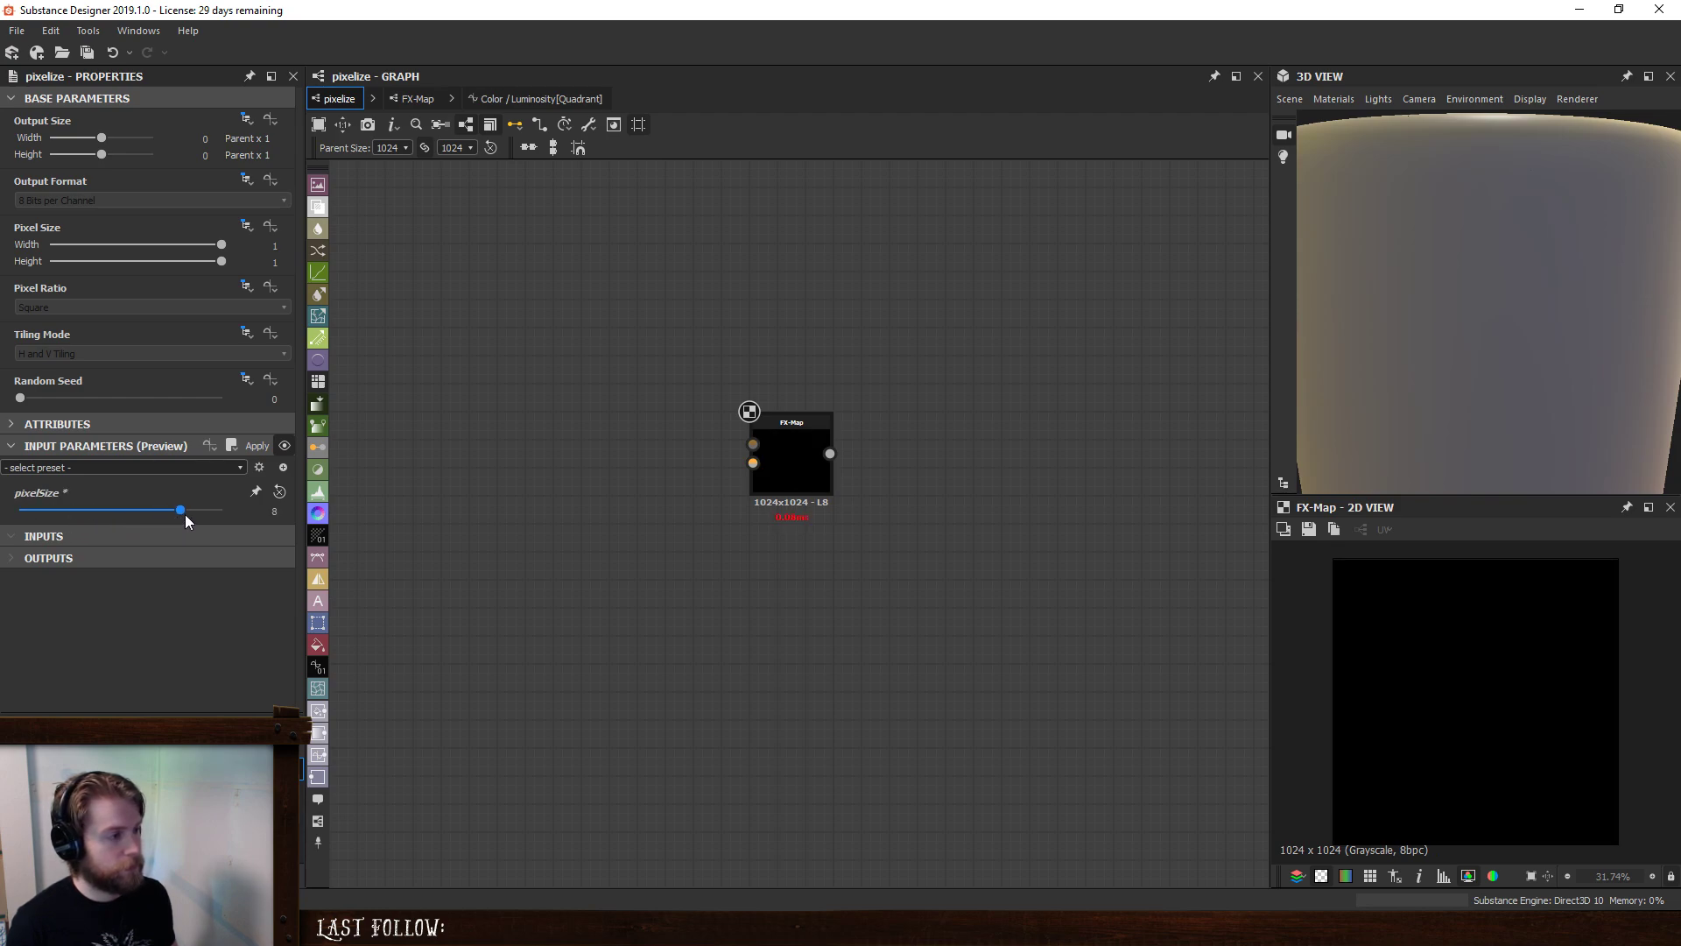
- Set the Quadrant node's Blending Mode to Add Sub in the FX-Map graph
{"action": "left_click", "coordinate": [420, 99]}
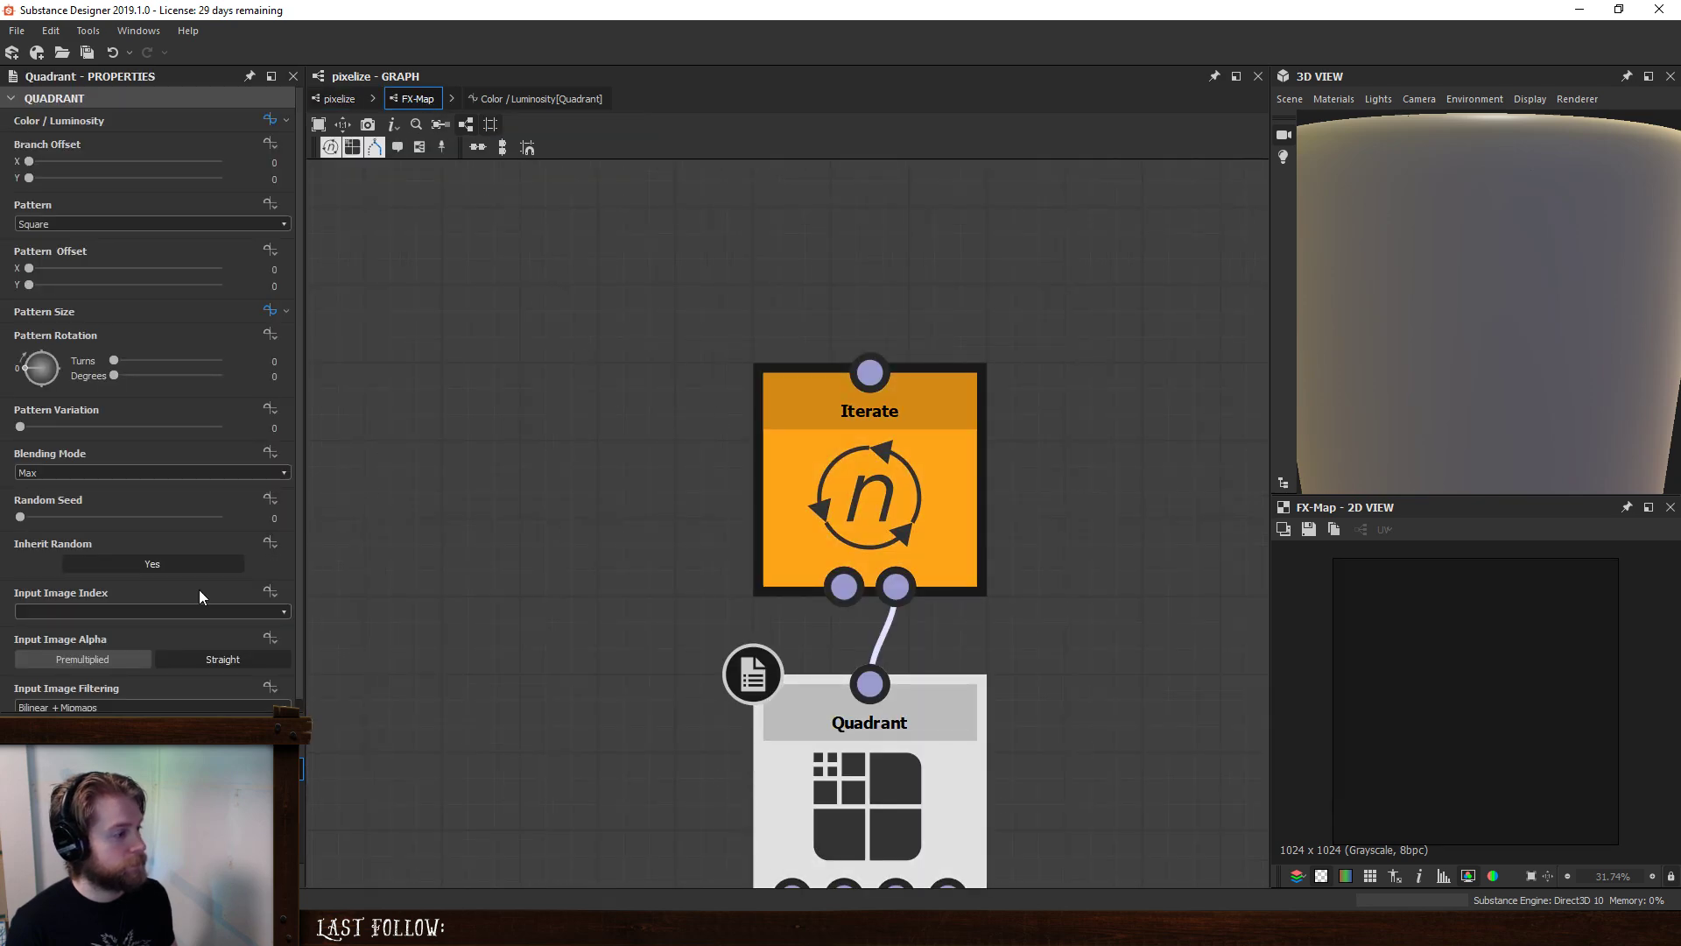
{"action": "left_click", "coordinate": [81, 474]}
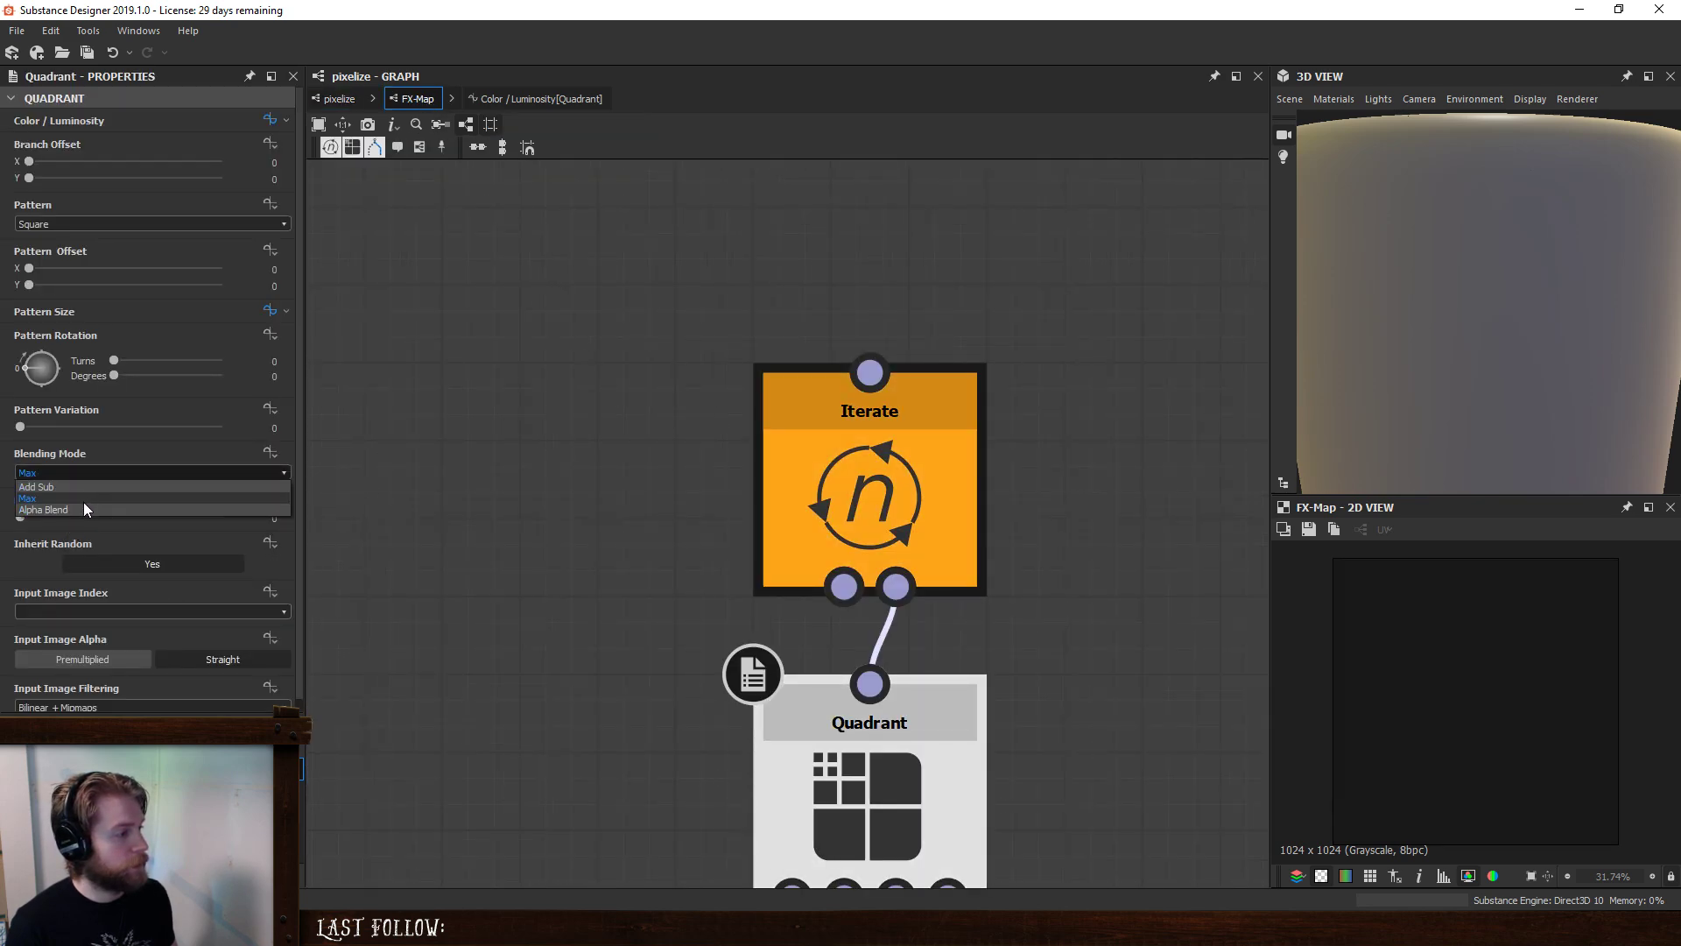
{"action": "left_click", "coordinate": [90, 487]}
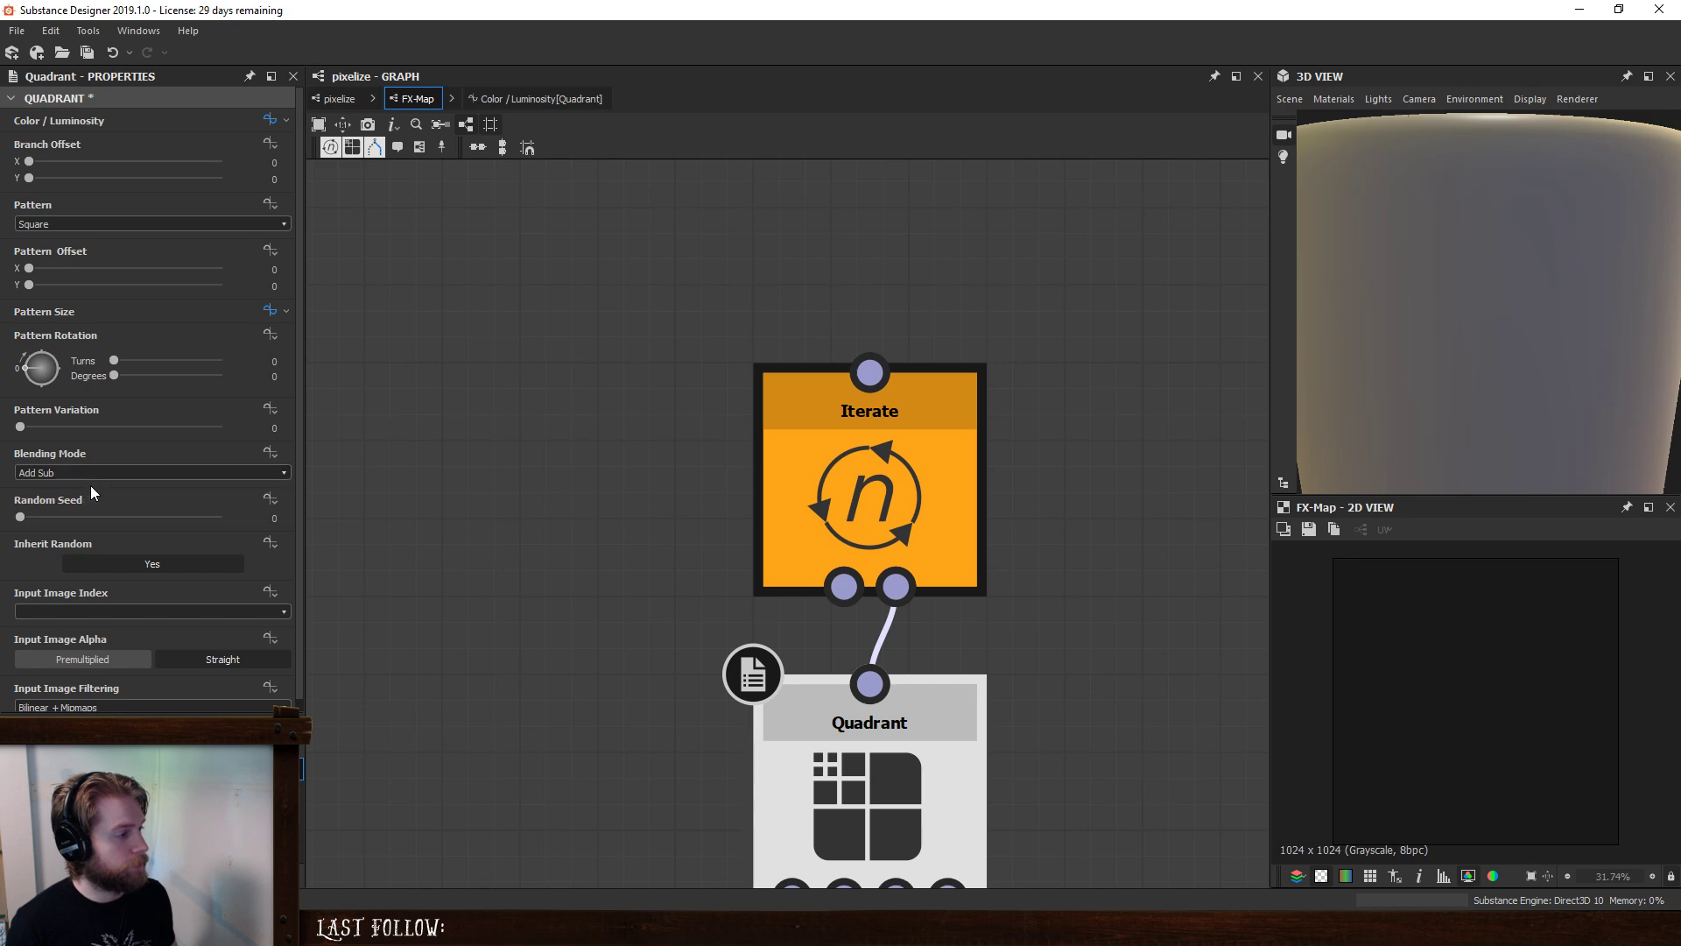
- Preview the pixelize graph again and test the output with pixelSize at 4
{"action": "left_click", "coordinate": [341, 99]}
{"action": "left_click", "coordinate": [398, 530]}
{"action": "left_click", "coordinate": [131, 446]}
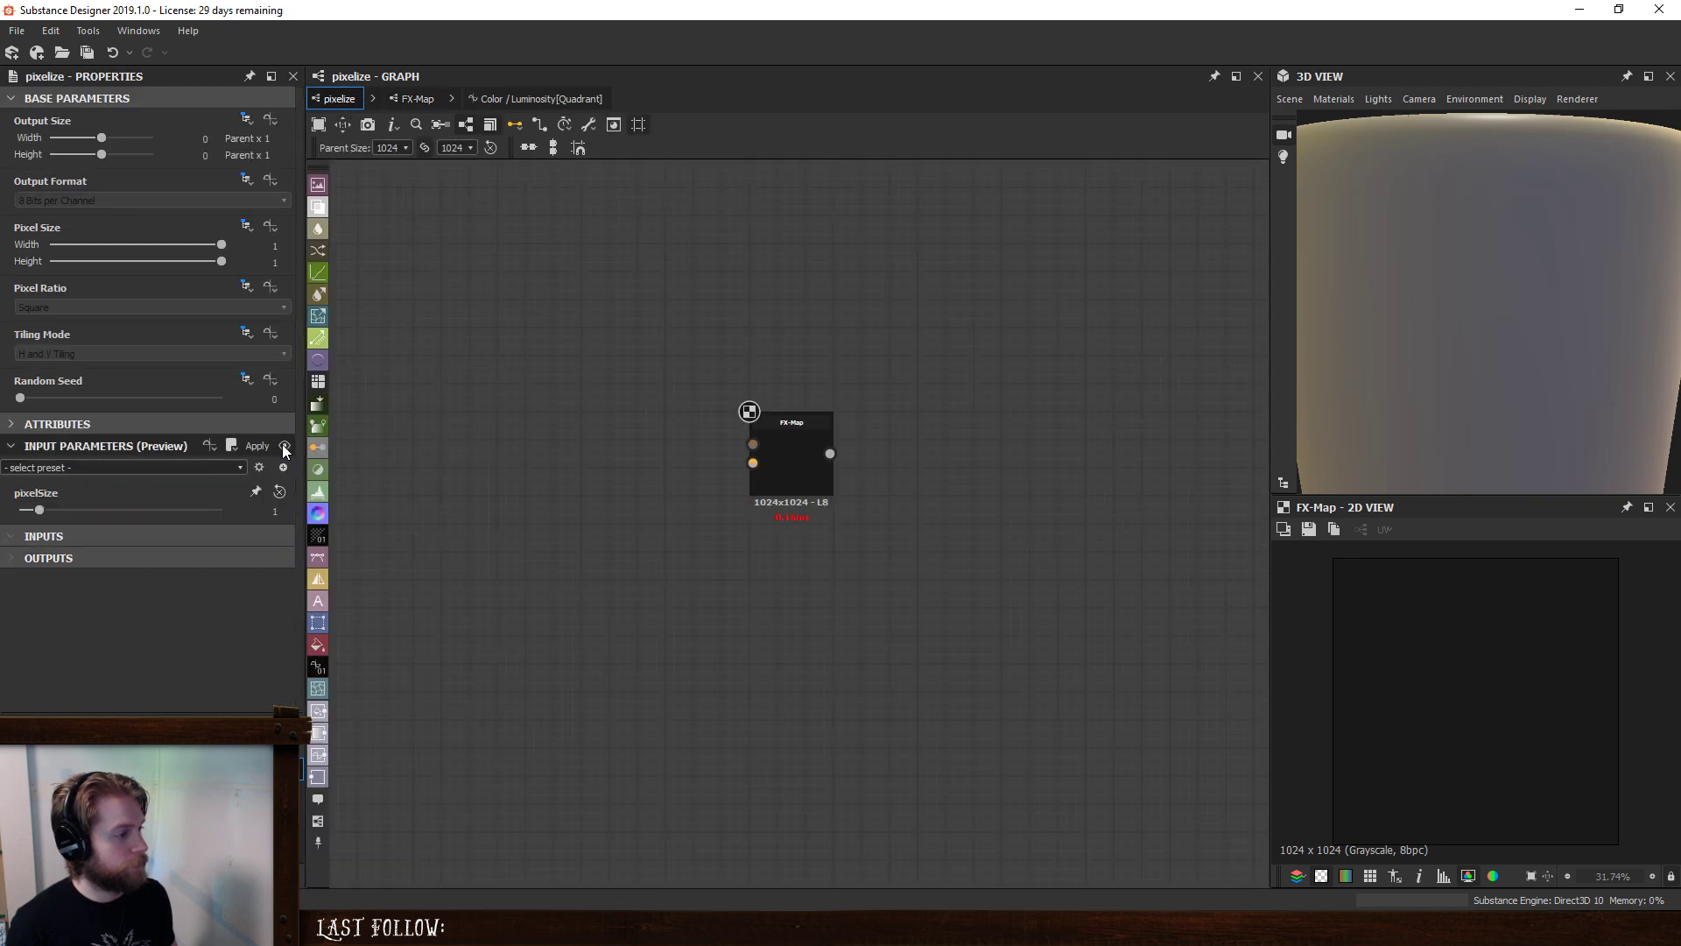
{"action": "left_click_drag", "start_coordinate": [28, 511], "coordinate": [100, 509]}
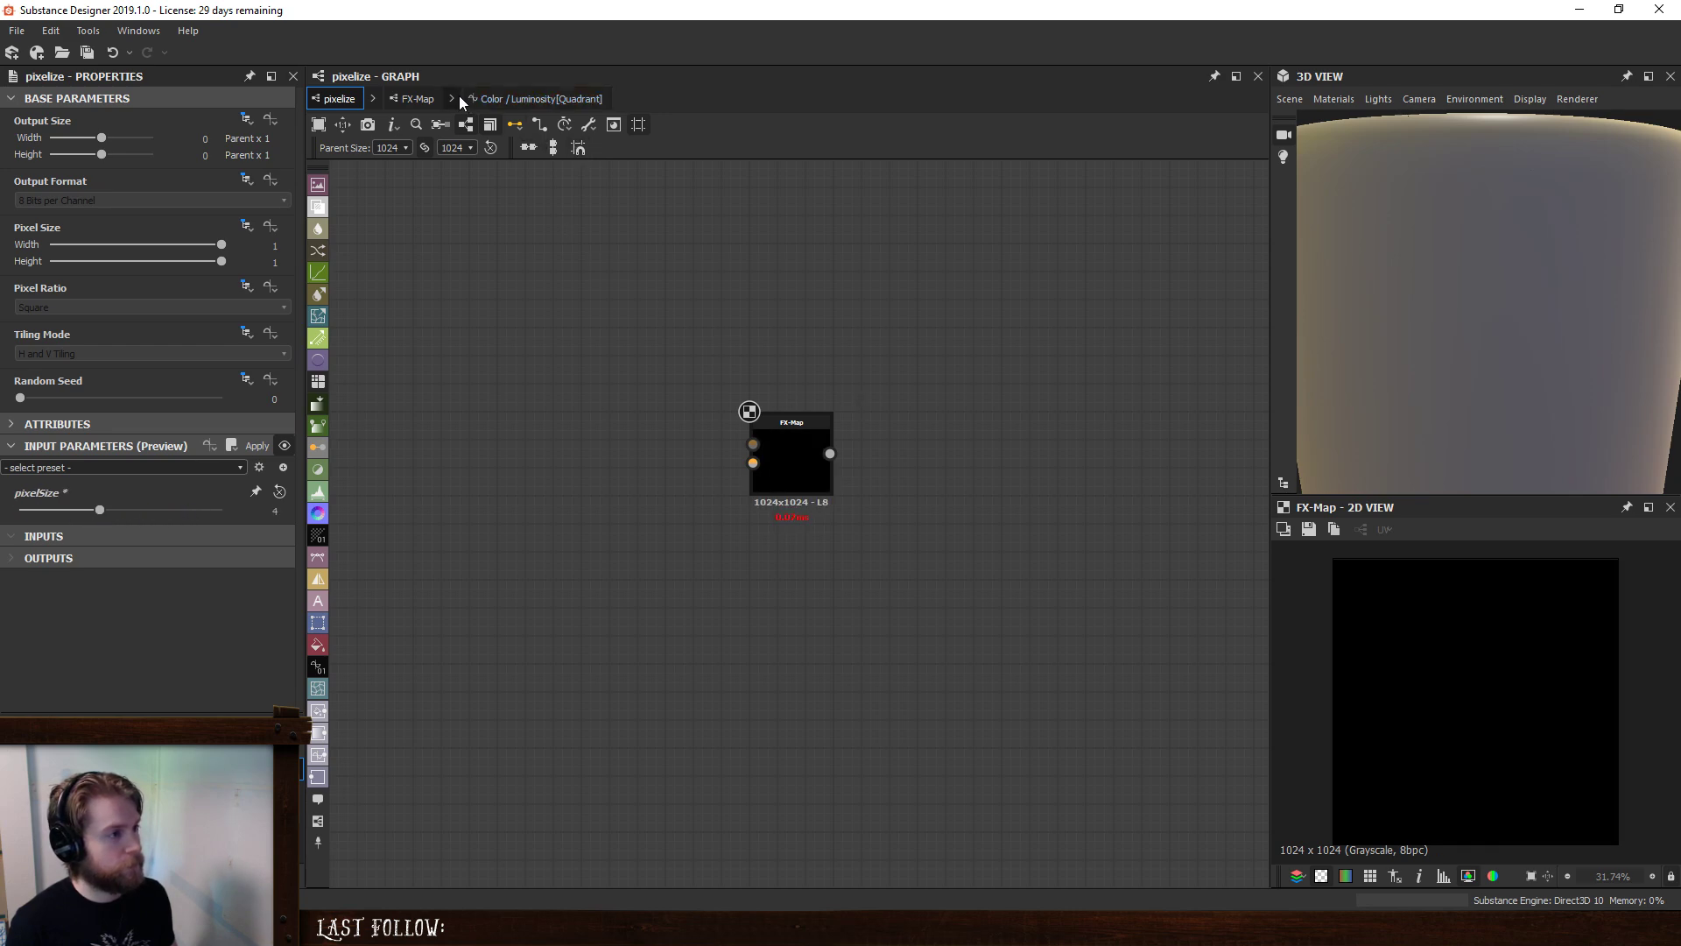
- Reopen the Iterate node's Iterations function and swap the Division inputs so pixelSize is divided by the constant 1
{"action": "left_click", "coordinate": [428, 100]}
{"action": "left_click", "coordinate": [544, 102]}
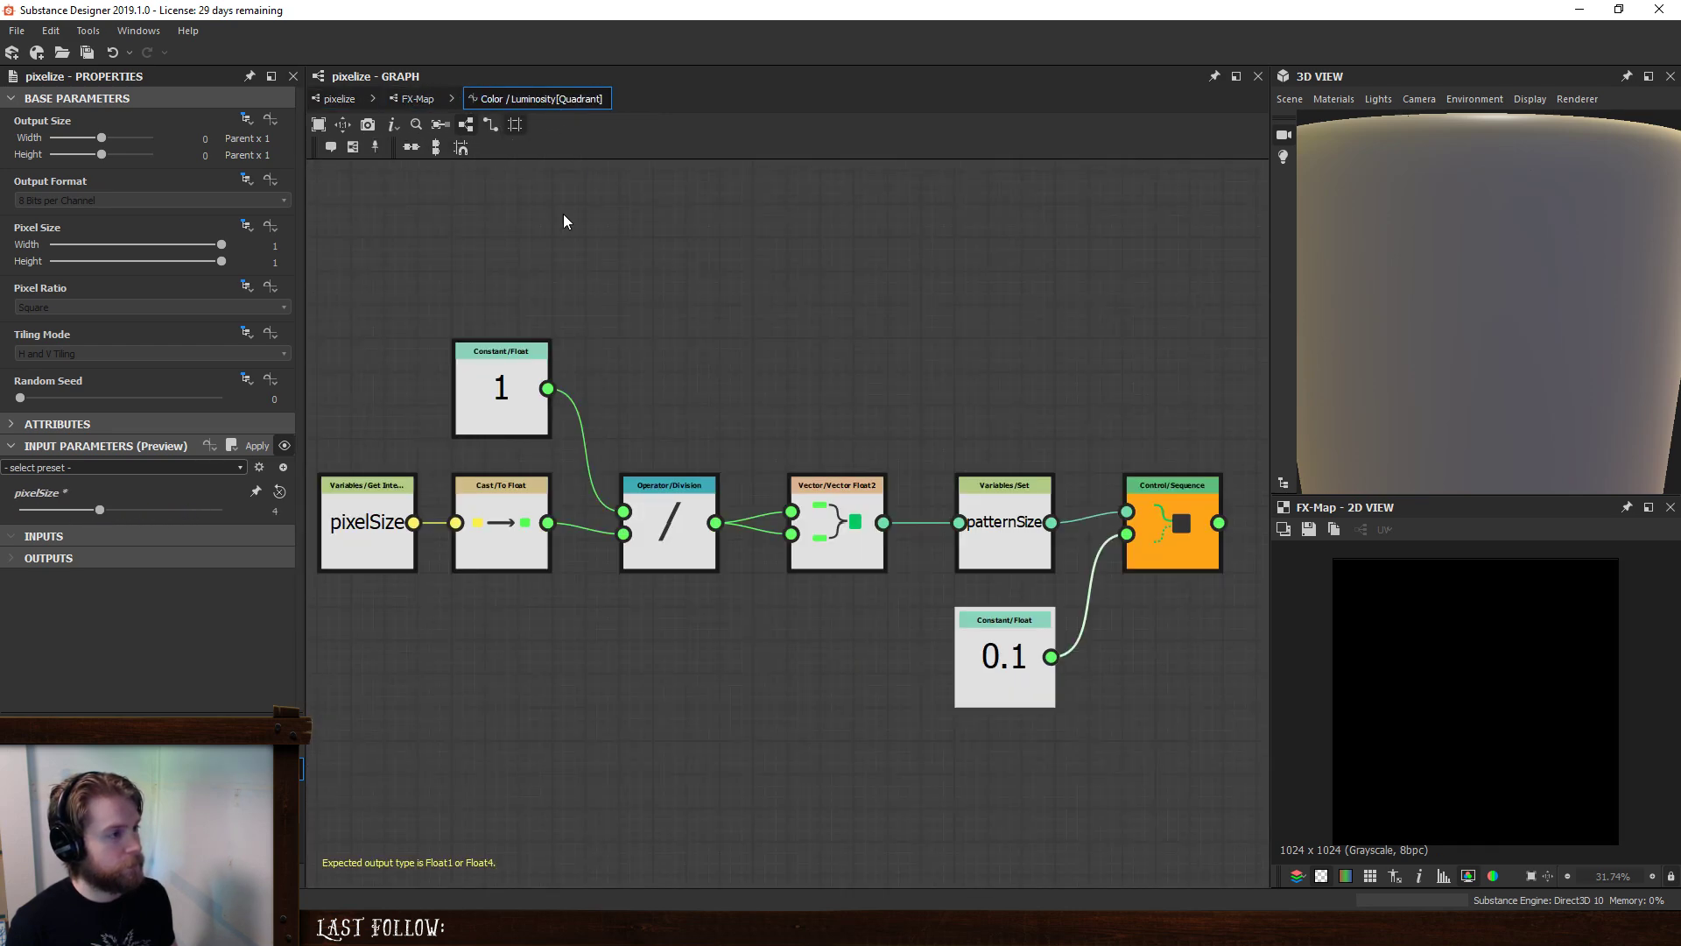
{"action": "left_click", "coordinate": [417, 99]}
{"action": "left_click", "coordinate": [867, 490]}
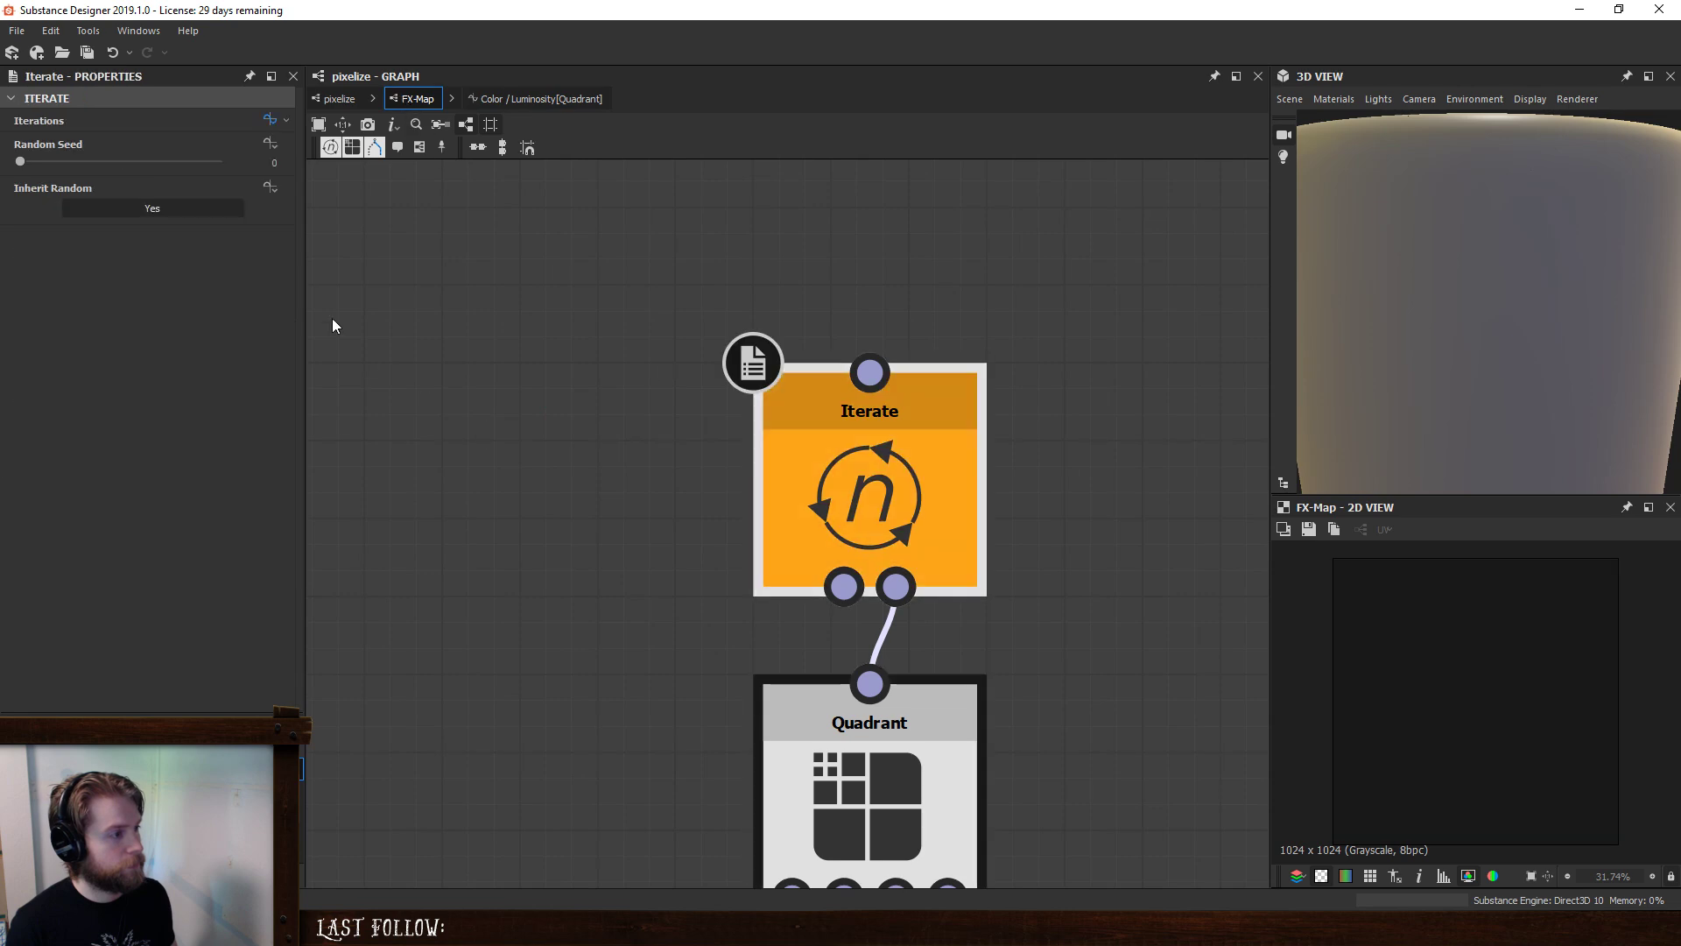
{"action": "left_click", "coordinate": [267, 121]}
{"action": "scroll", "coordinate": [735, 363], "scroll_direction": "down", "scroll_amount": 3}
{"action": "middle_click_drag", "start_coordinate": [506, 388], "coordinate": [633, 454]}
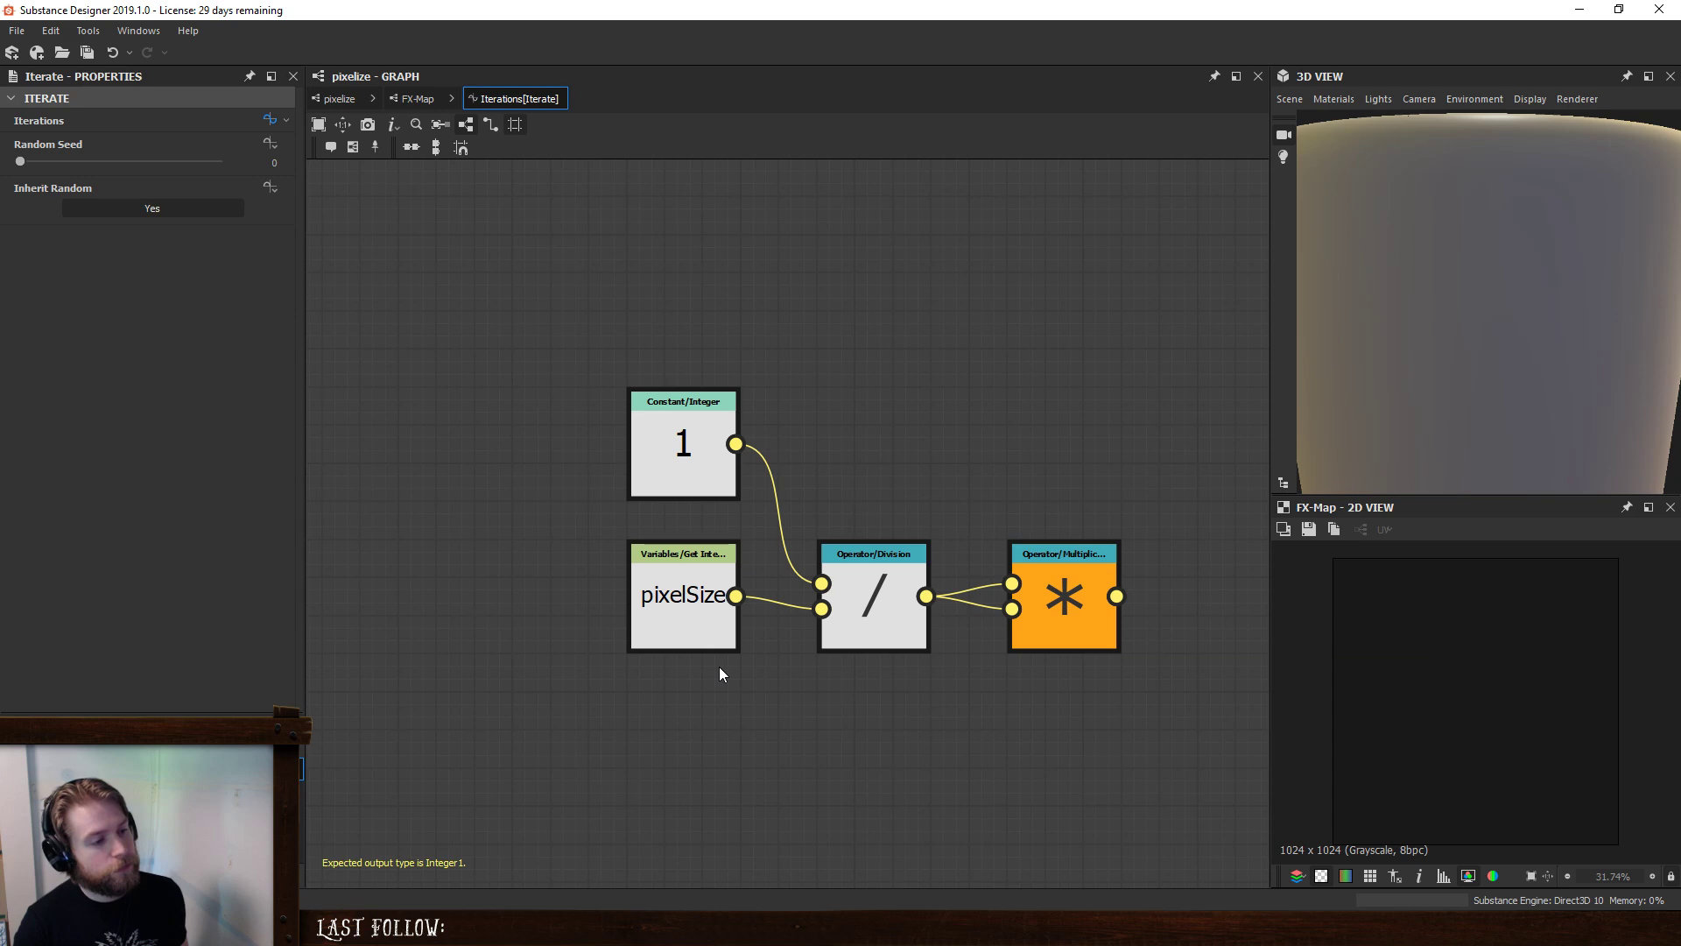
{"action": "left_click_drag", "start_coordinate": [768, 667], "coordinate": [793, 503]}
{"action": "key", "text": "x"}
{"action": "left_click", "coordinate": [771, 733]}
{"action": "left_click_drag", "start_coordinate": [659, 394], "coordinate": [658, 700]}
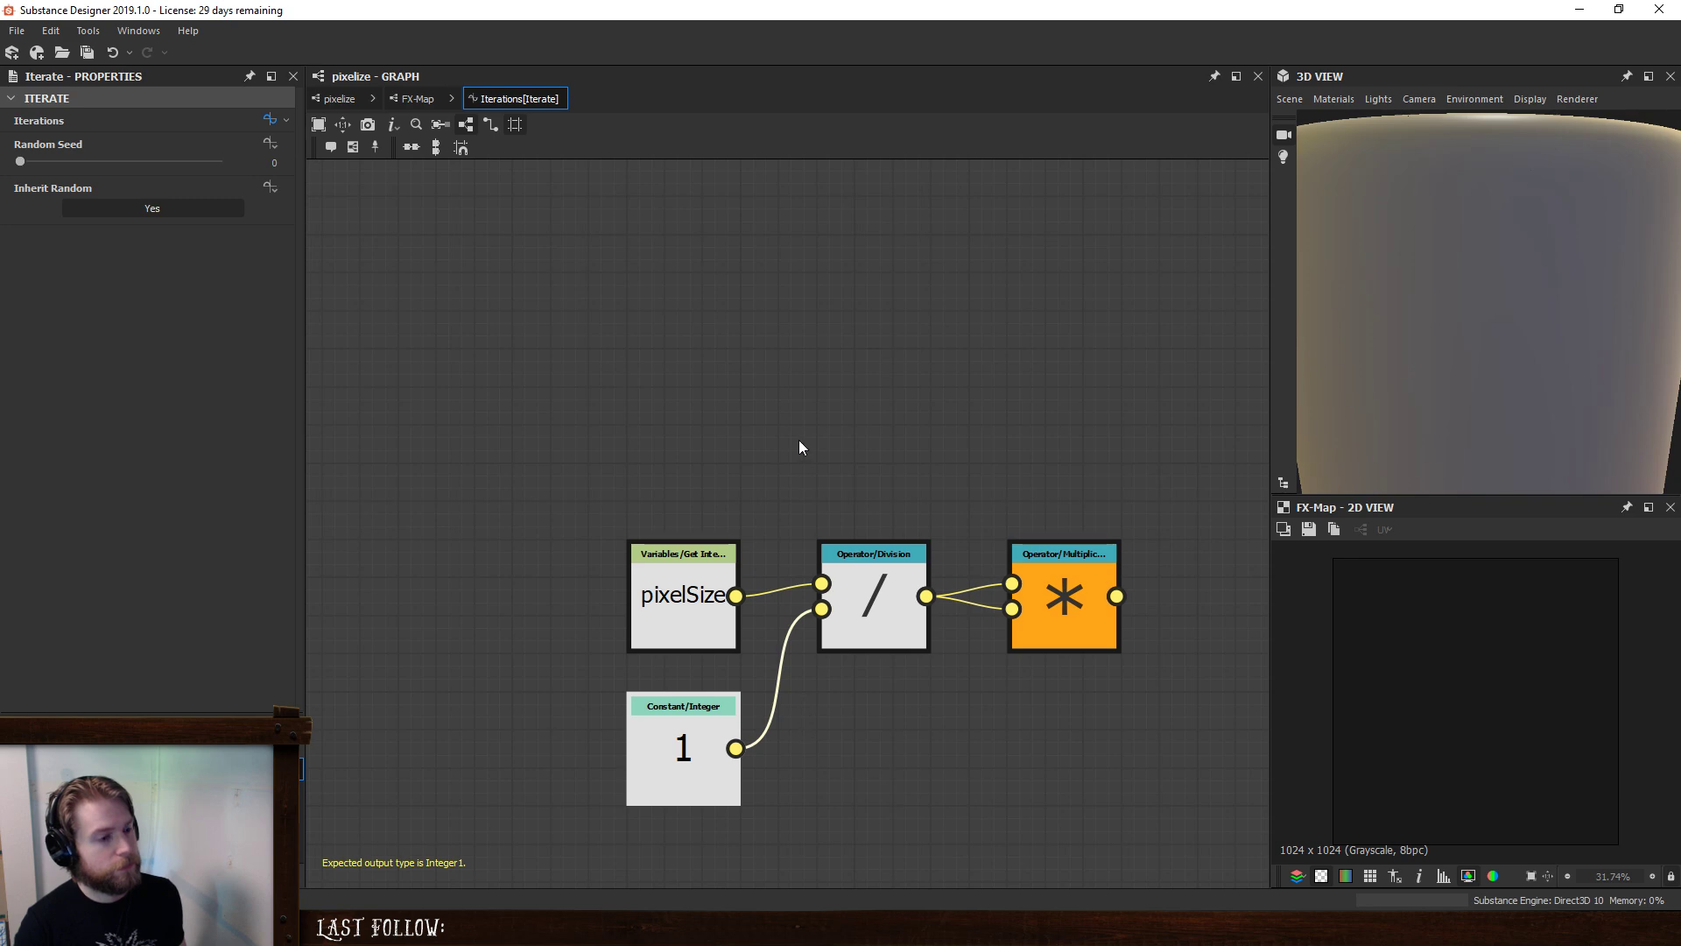
- Move the Division node below and connect pixelSize directly to both inputs of the Multiplication node
{"action": "left_click_drag", "start_coordinate": [876, 578], "coordinate": [875, 748]}
{"action": "left_click", "coordinate": [875, 770]}
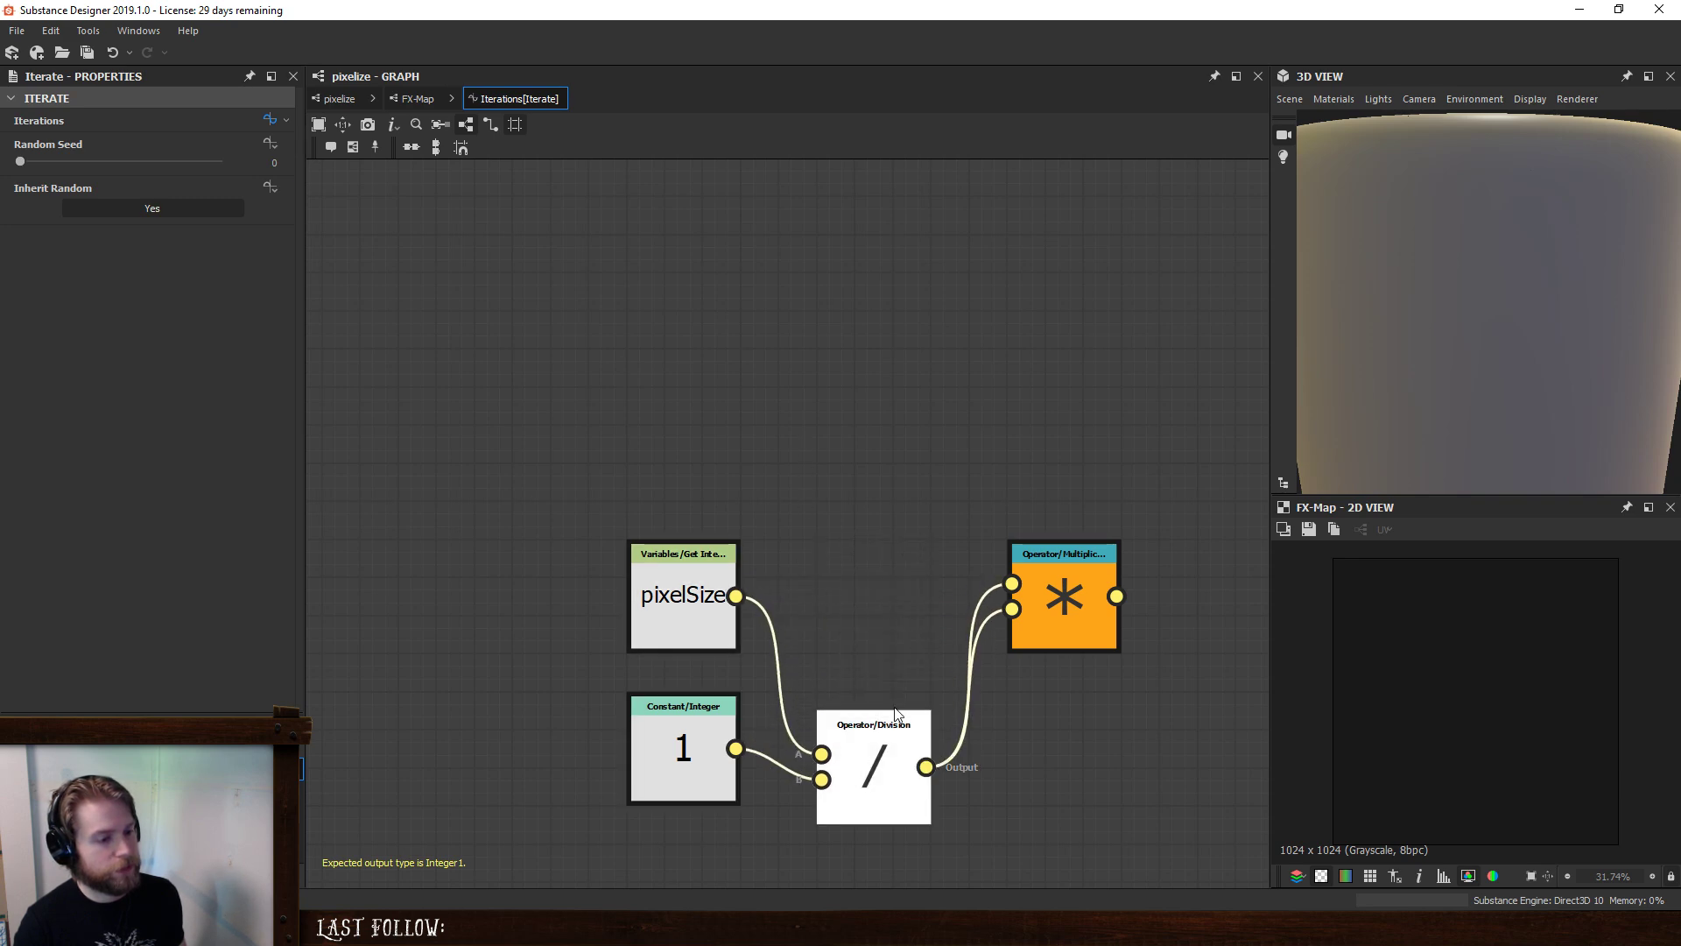
{"action": "left_click_drag", "start_coordinate": [735, 597], "coordinate": [1012, 609]}
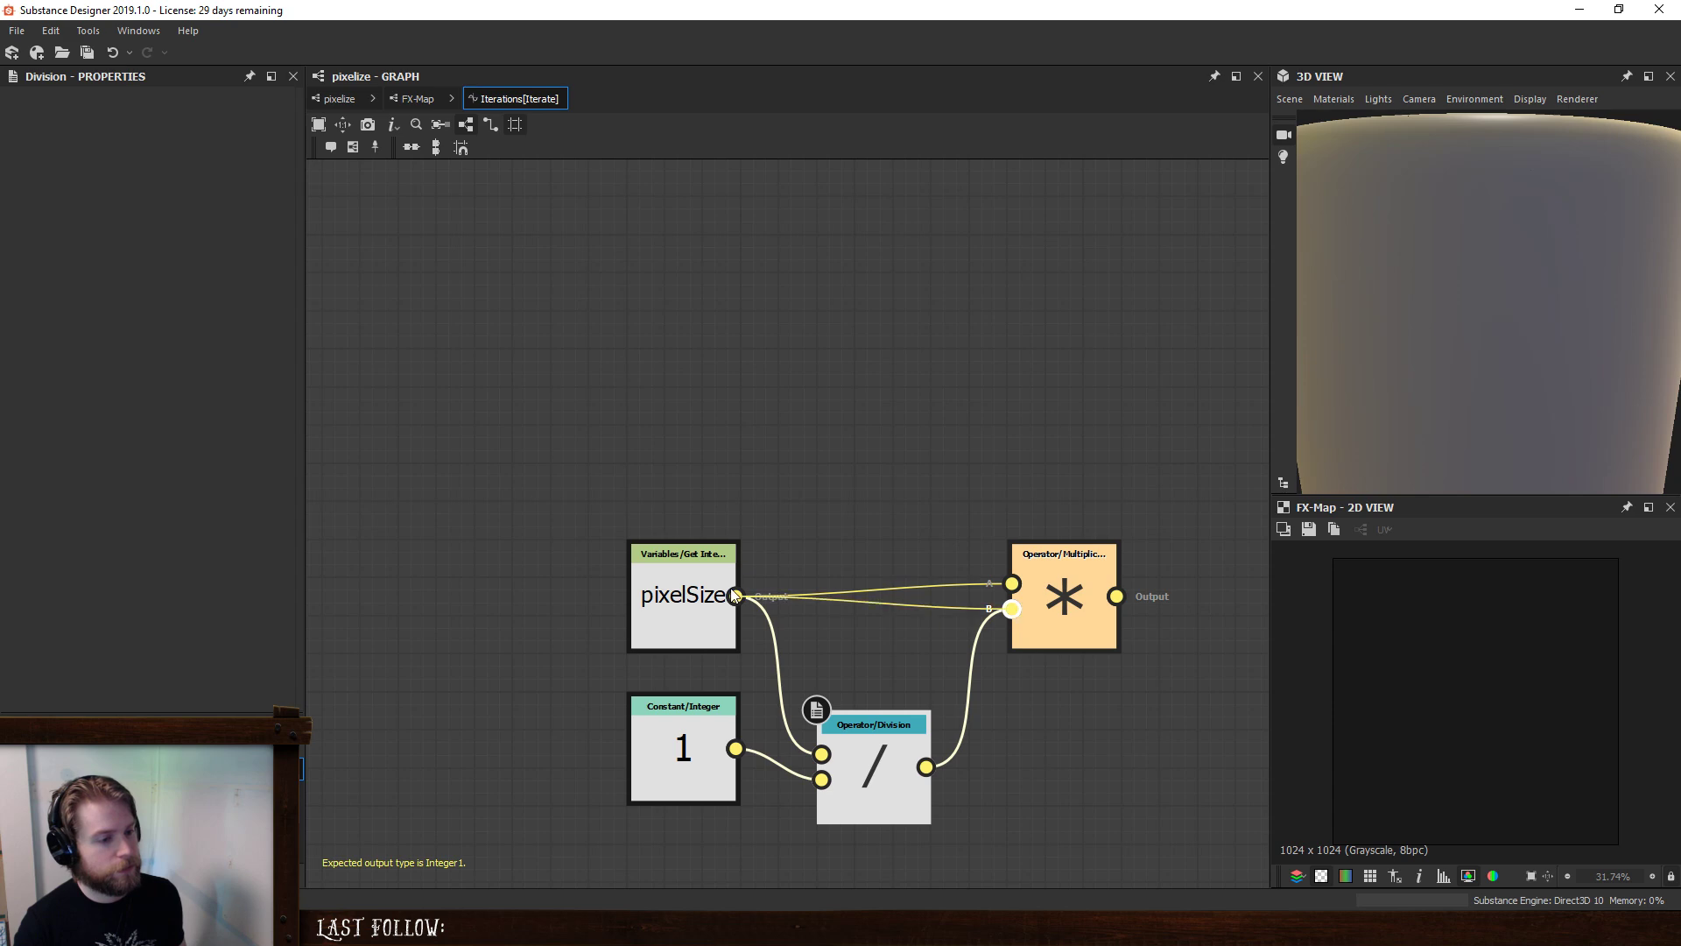
- Preview the pixelize graph's parameters, testing pixelSize at 10 and 0 before returning it to 1
{"action": "left_click", "coordinate": [340, 100]}
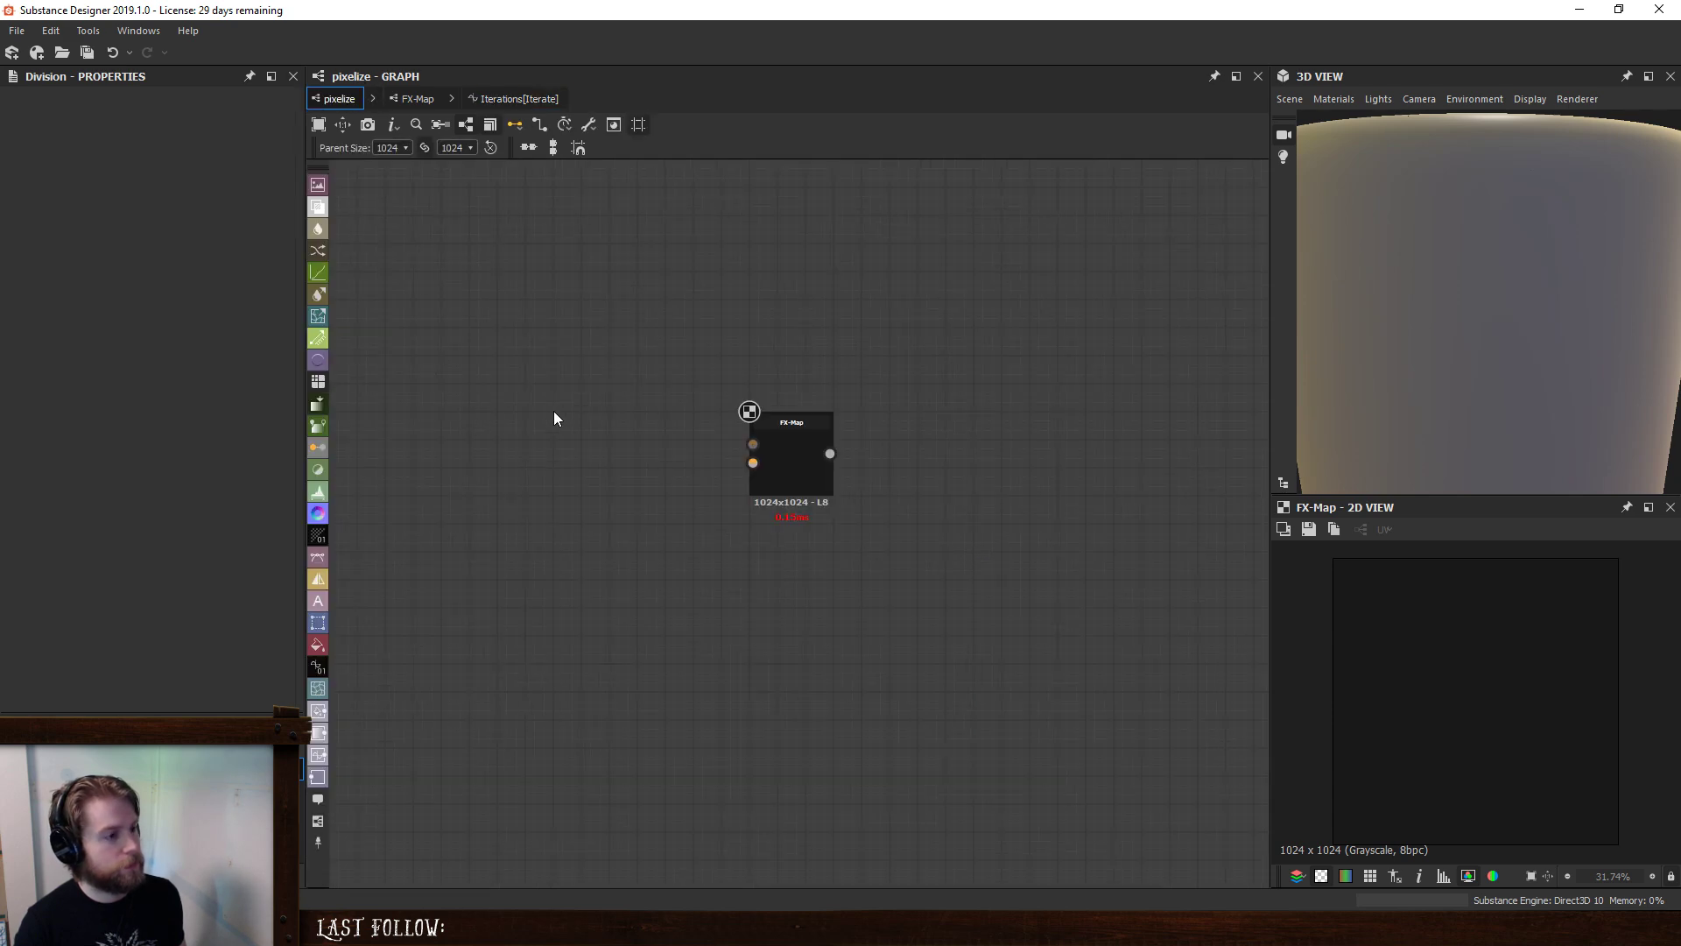
{"action": "left_click", "coordinate": [284, 445]}
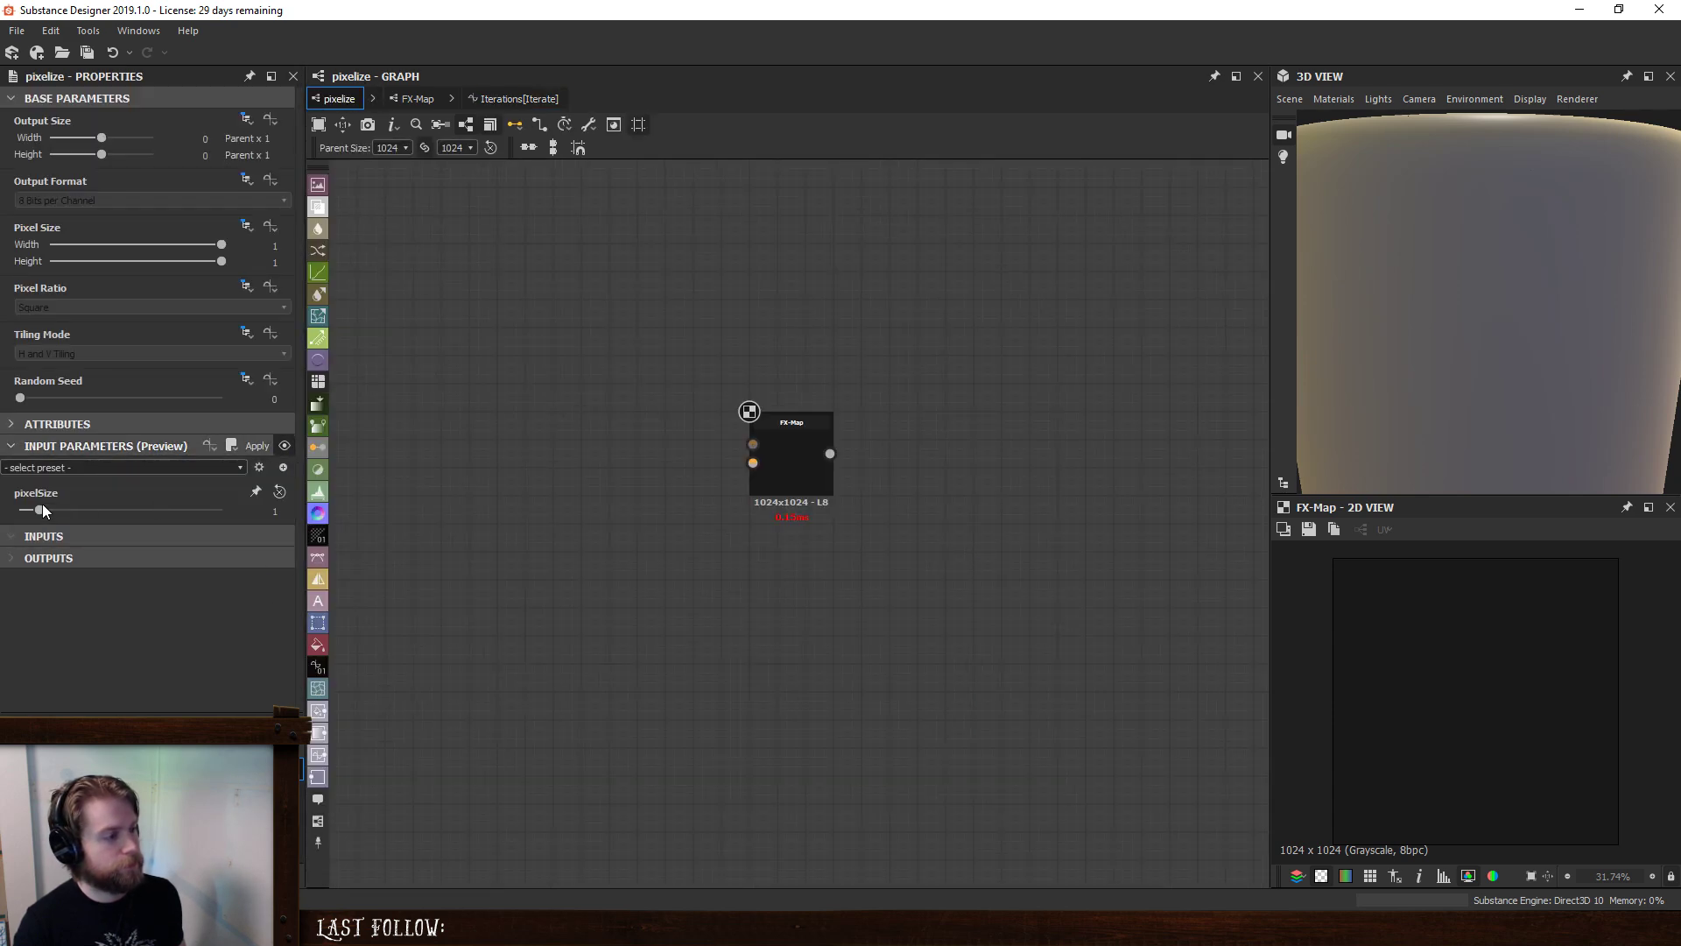
{"action": "left_click_drag", "start_coordinate": [40, 510], "coordinate": [255, 543]}
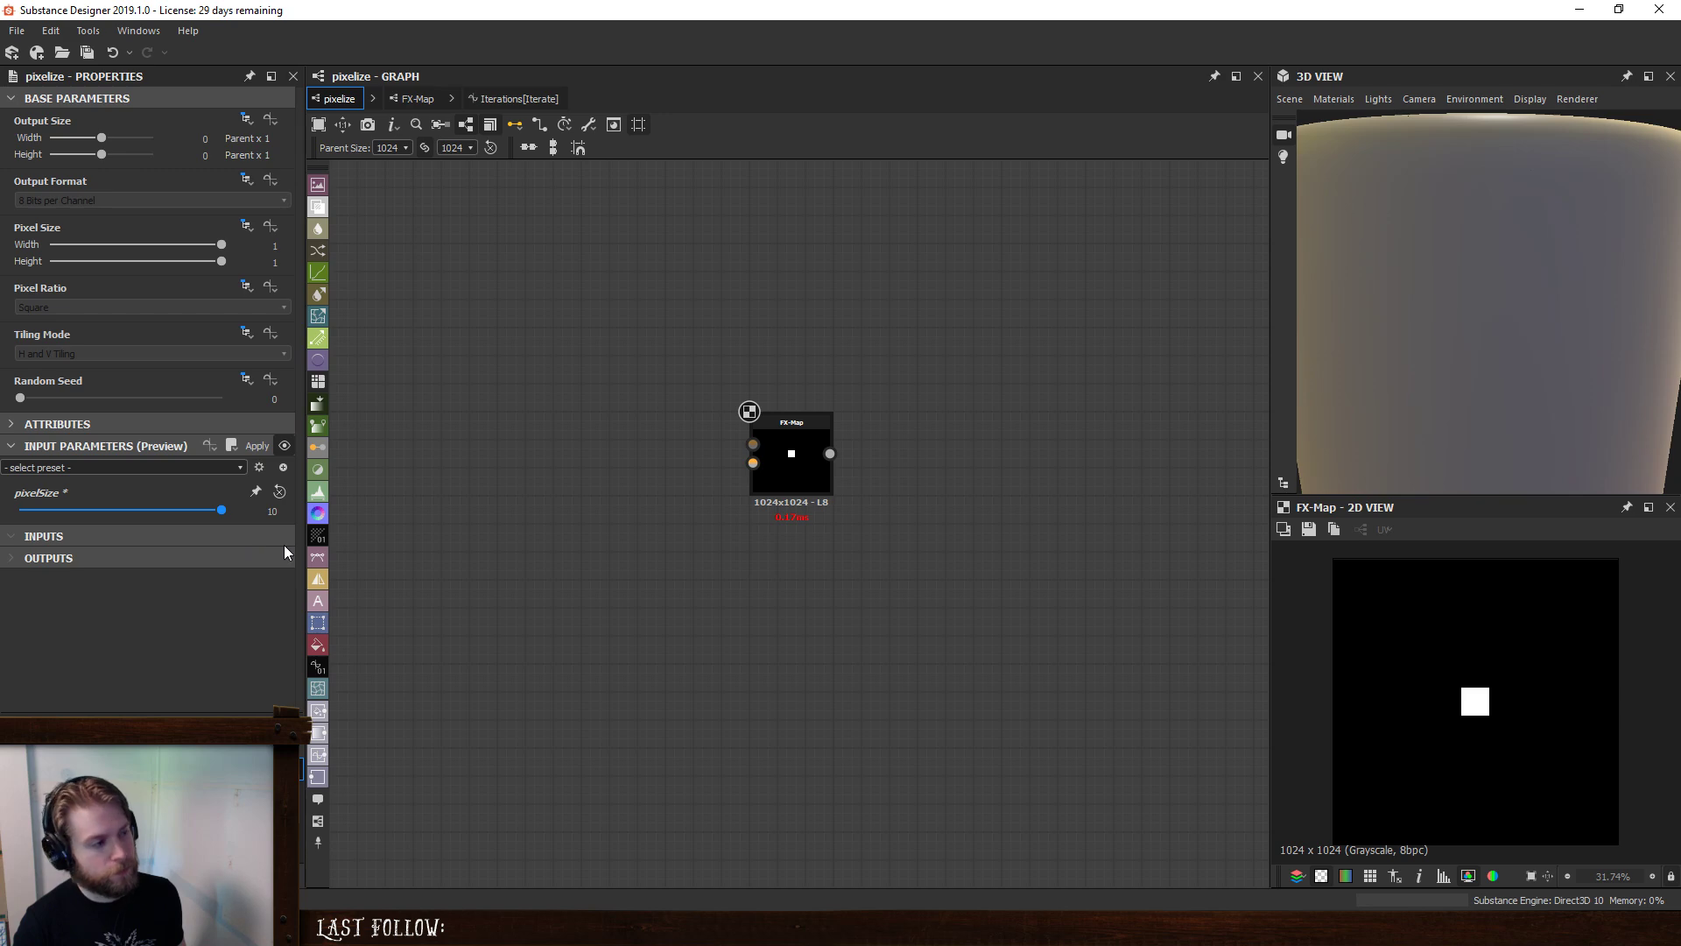
{"action": "left_click_drag", "start_coordinate": [95, 509], "coordinate": [23, 515]}
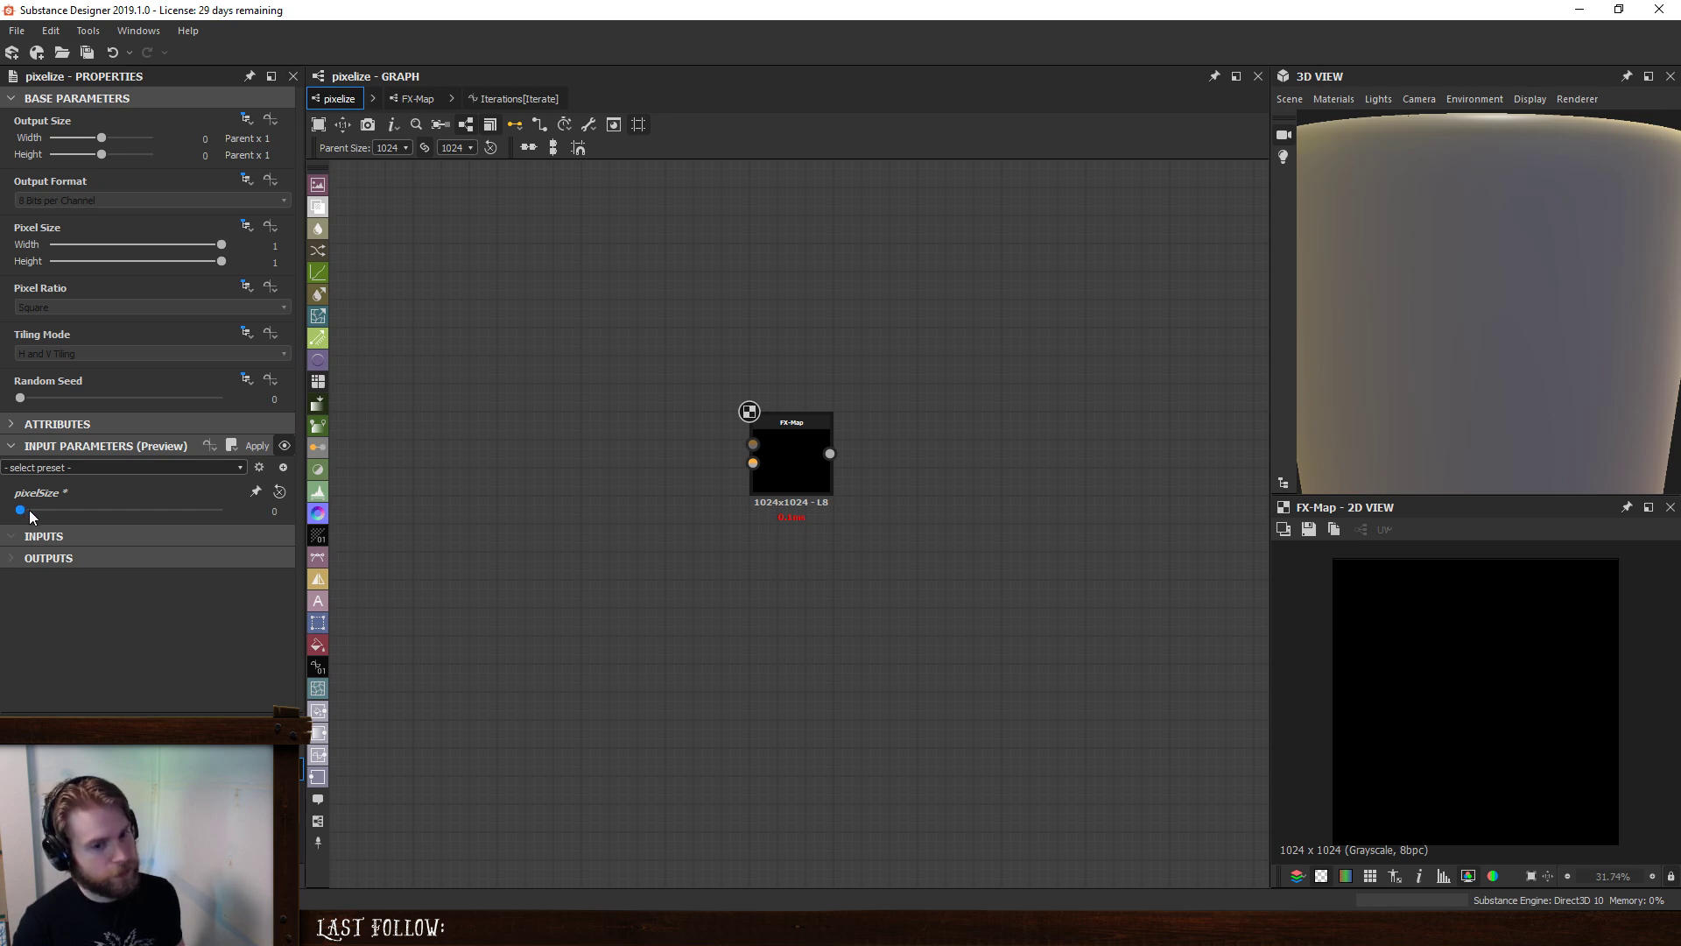
{"action": "left_click_drag", "start_coordinate": [30, 516], "coordinate": [37, 516]}
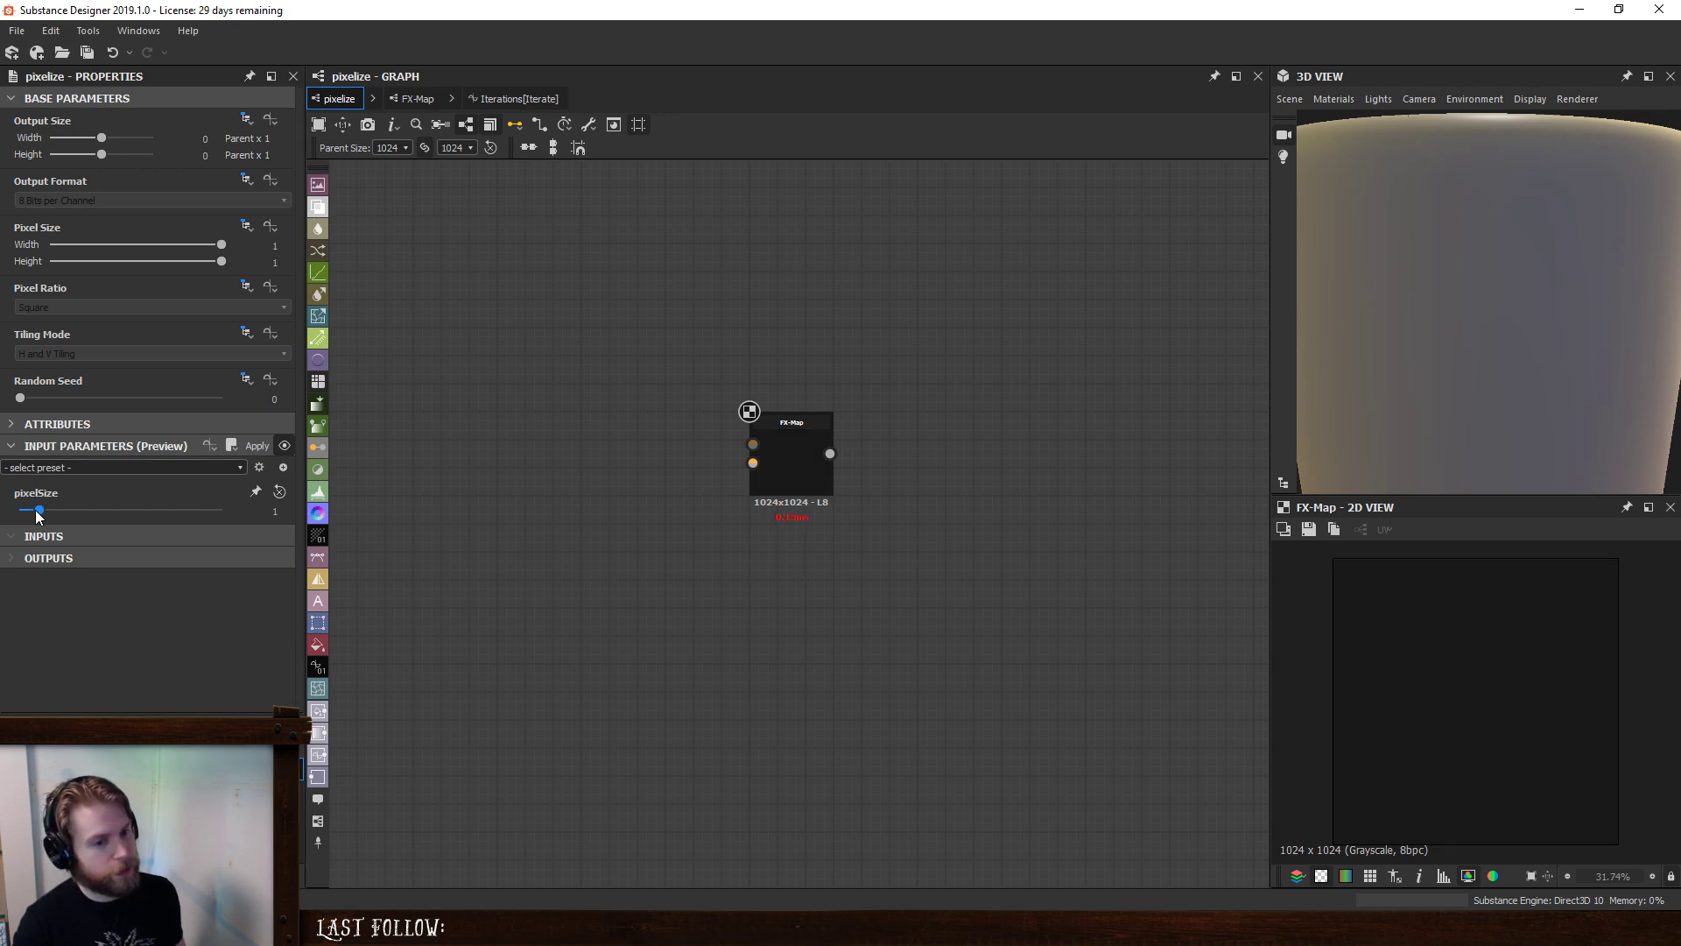
- Test pixelSize at 3, 4 and 2, inspecting the output with the 2D view's pixel information shown
{"action": "left_click_drag", "start_coordinate": [40, 511], "coordinate": [80, 511]}
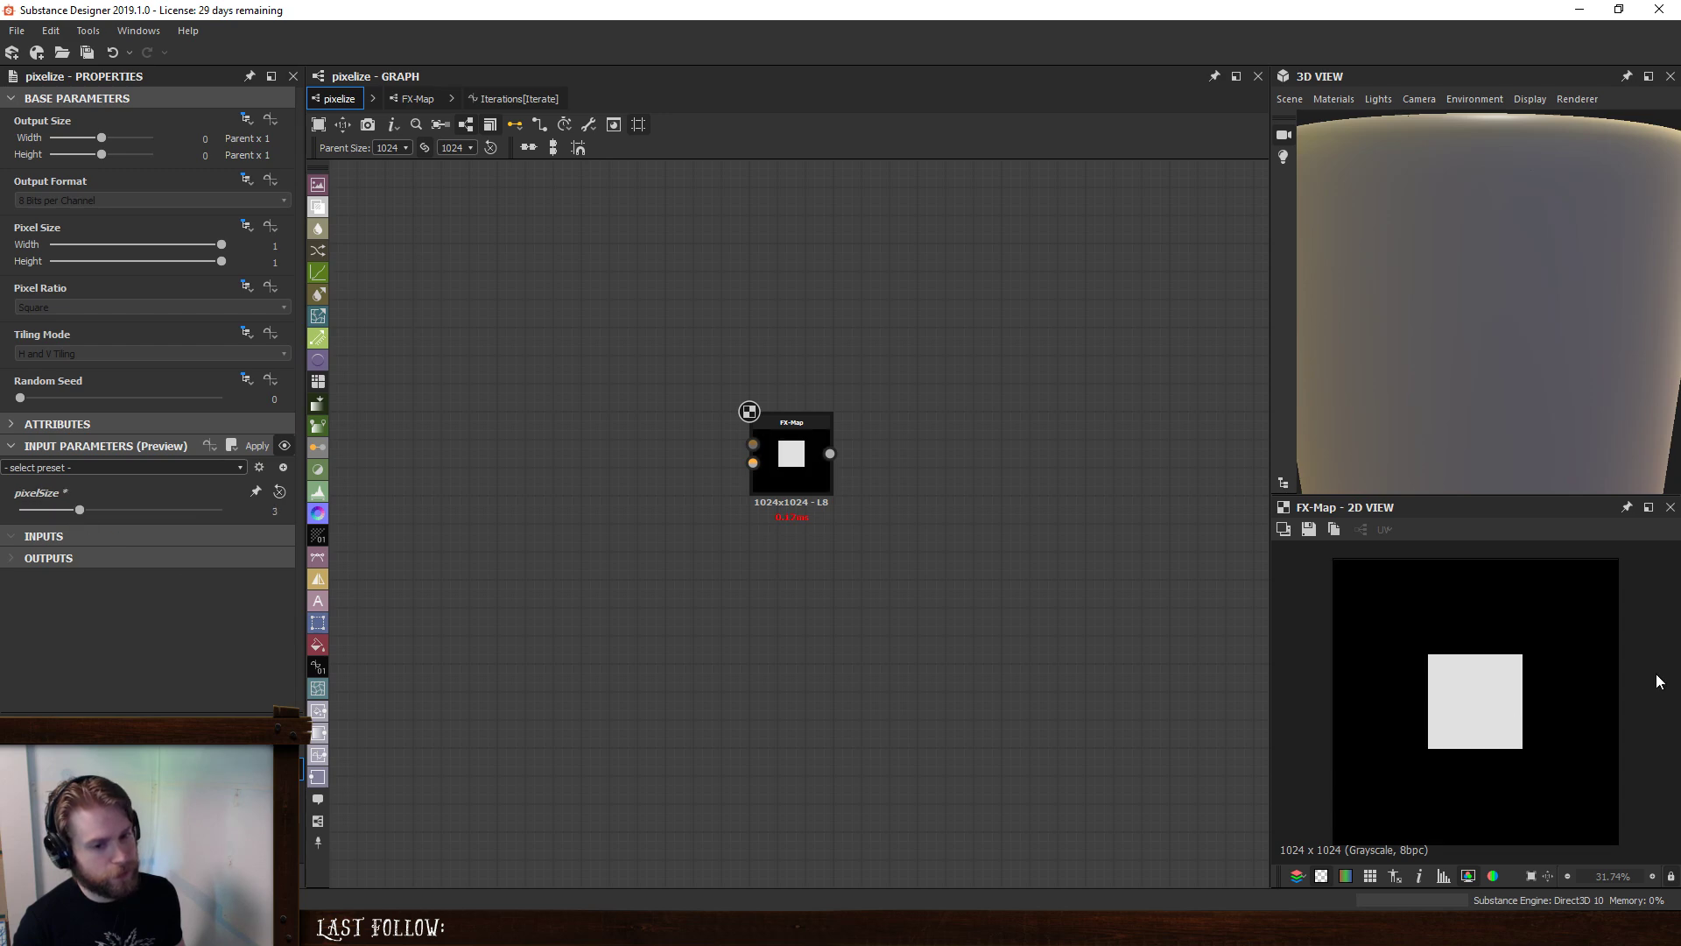
{"action": "left_click", "coordinate": [1421, 876]}
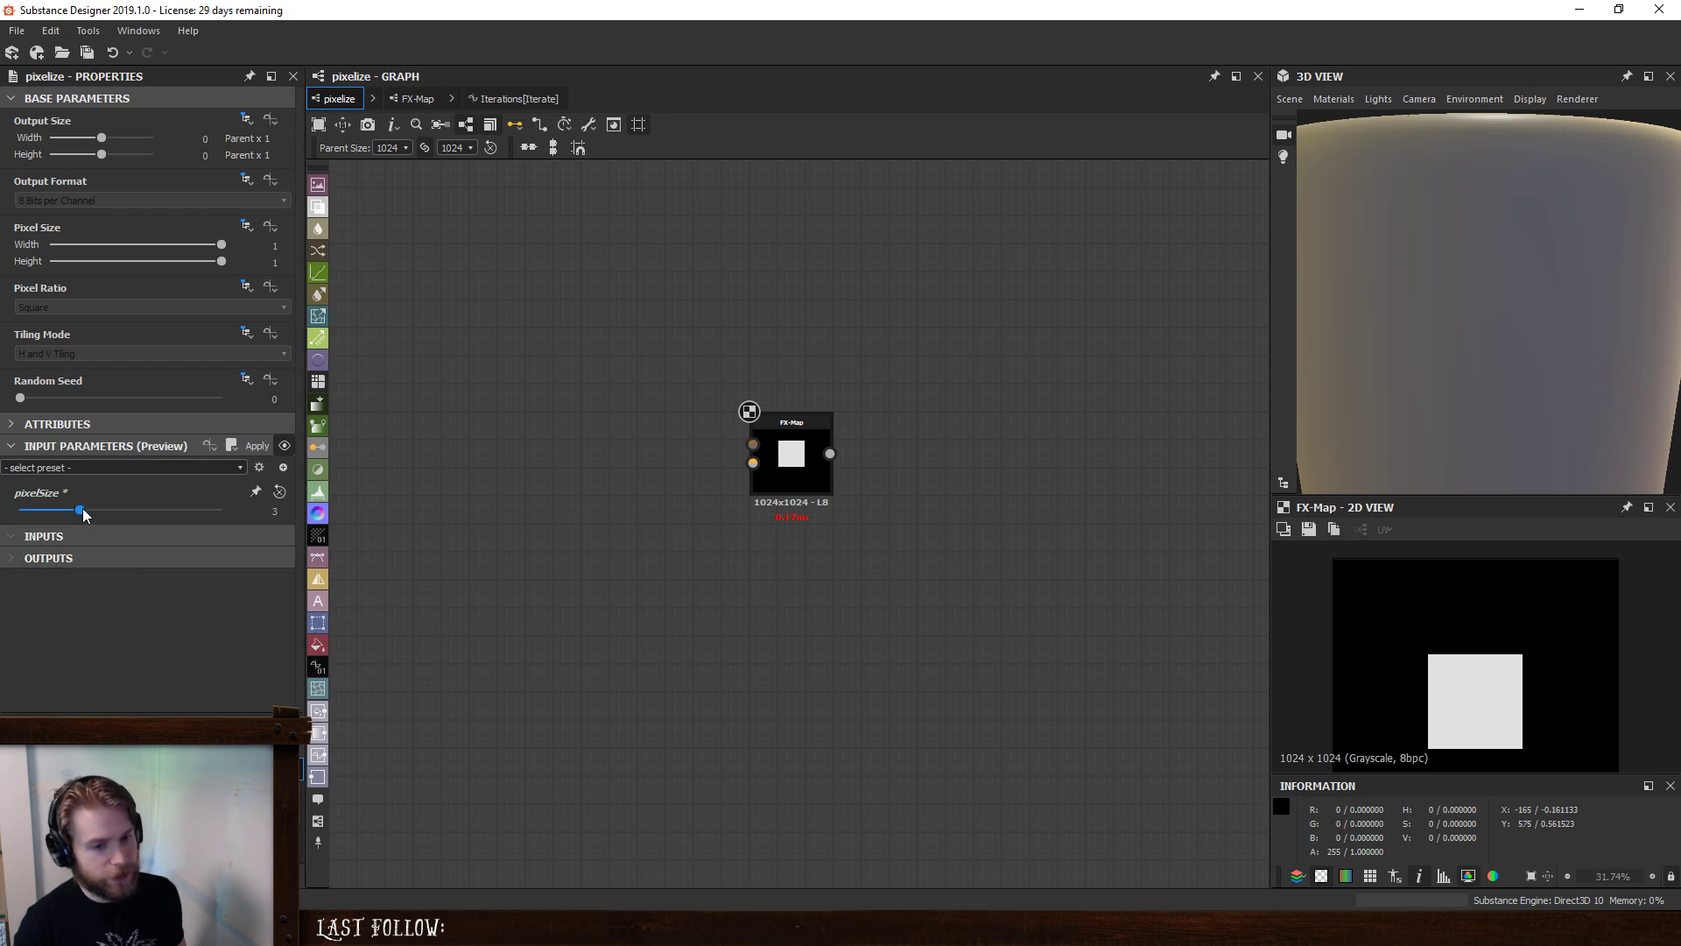
{"action": "left_click_drag", "start_coordinate": [90, 514], "coordinate": [101, 514]}
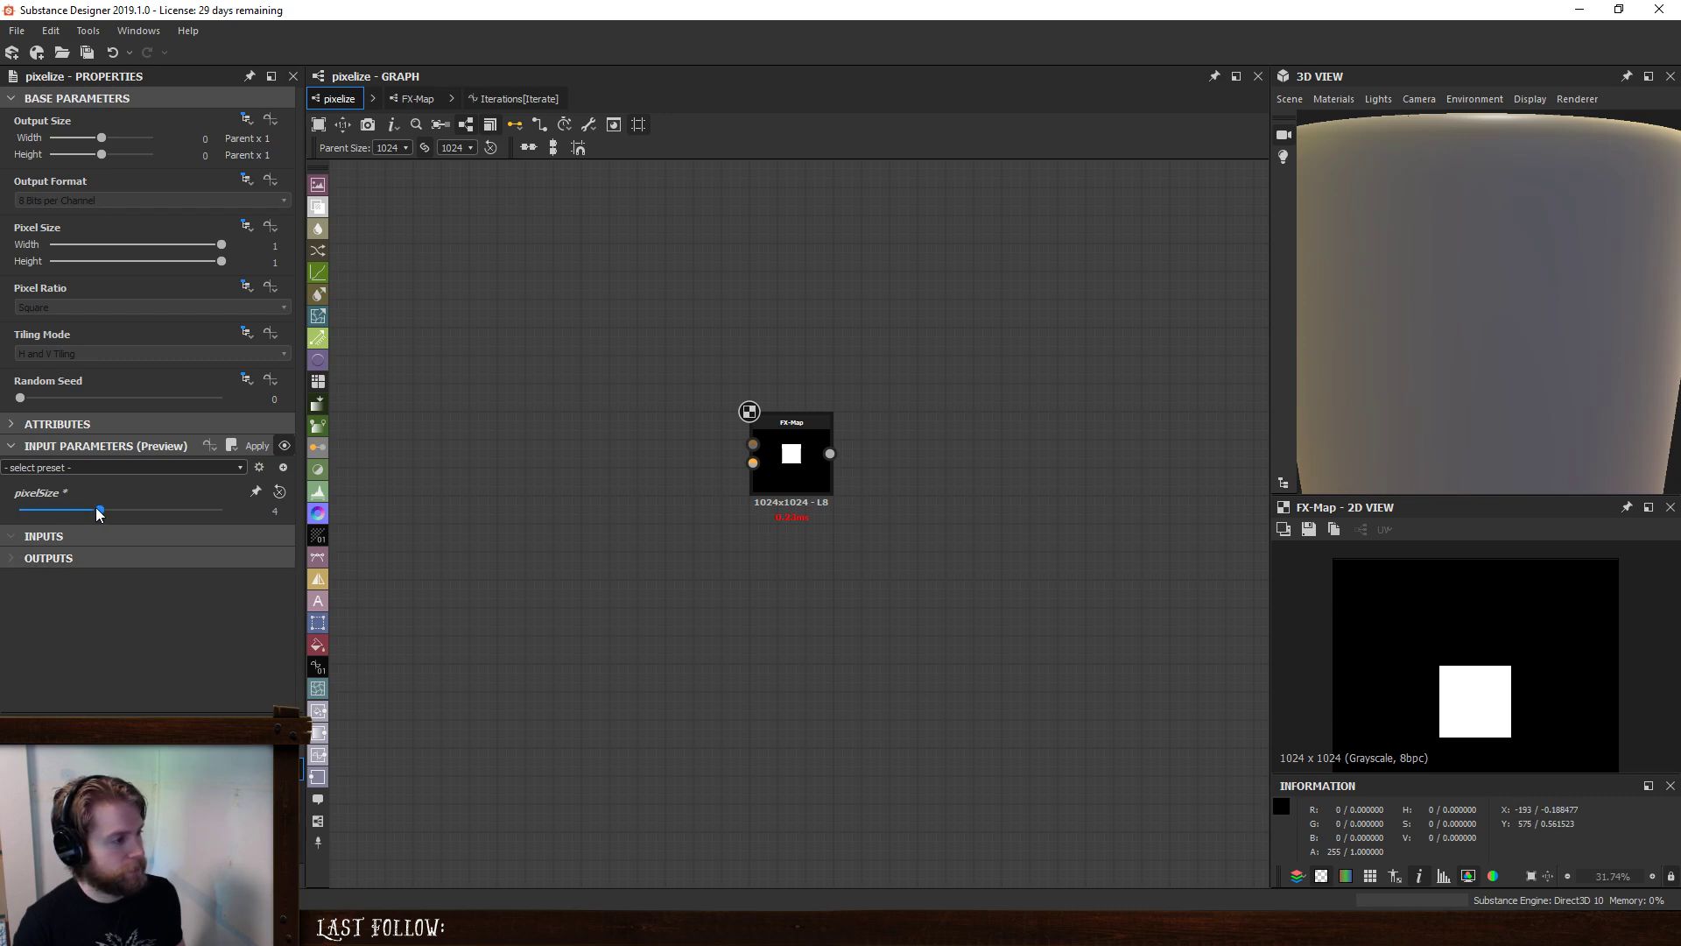
{"action": "left_click_drag", "start_coordinate": [100, 514], "coordinate": [36, 514]}
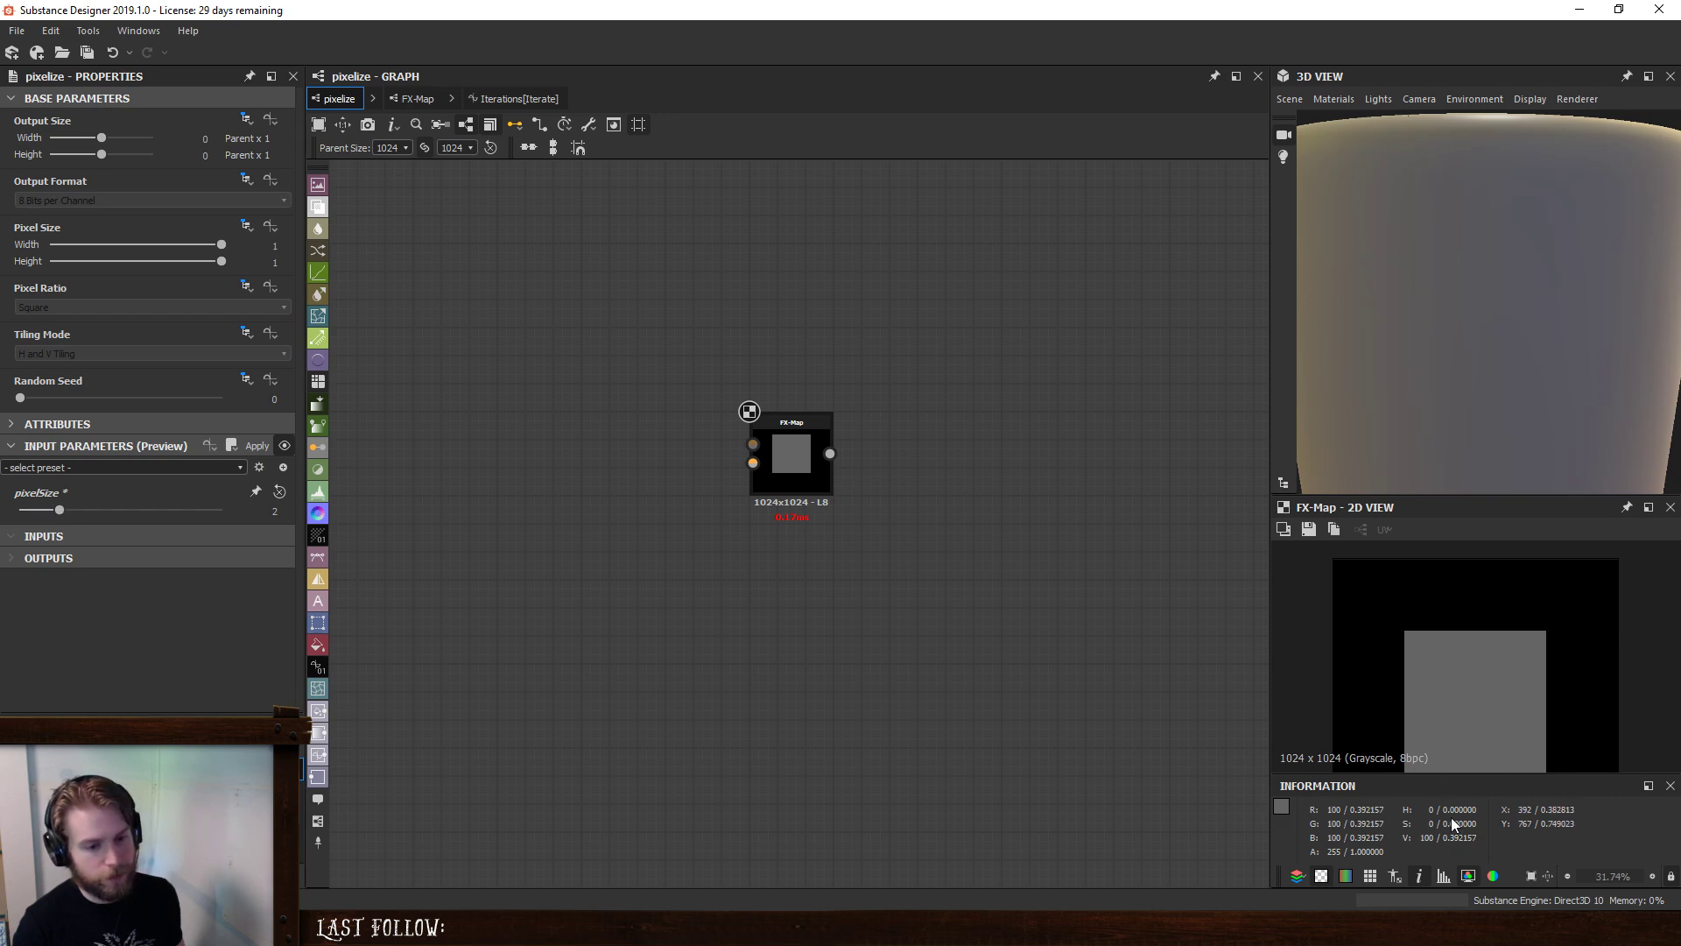
- Make the FX-Map node's Output Format absolute and set it to 16 Bits per Channel
{"action": "left_click", "coordinate": [799, 450]}
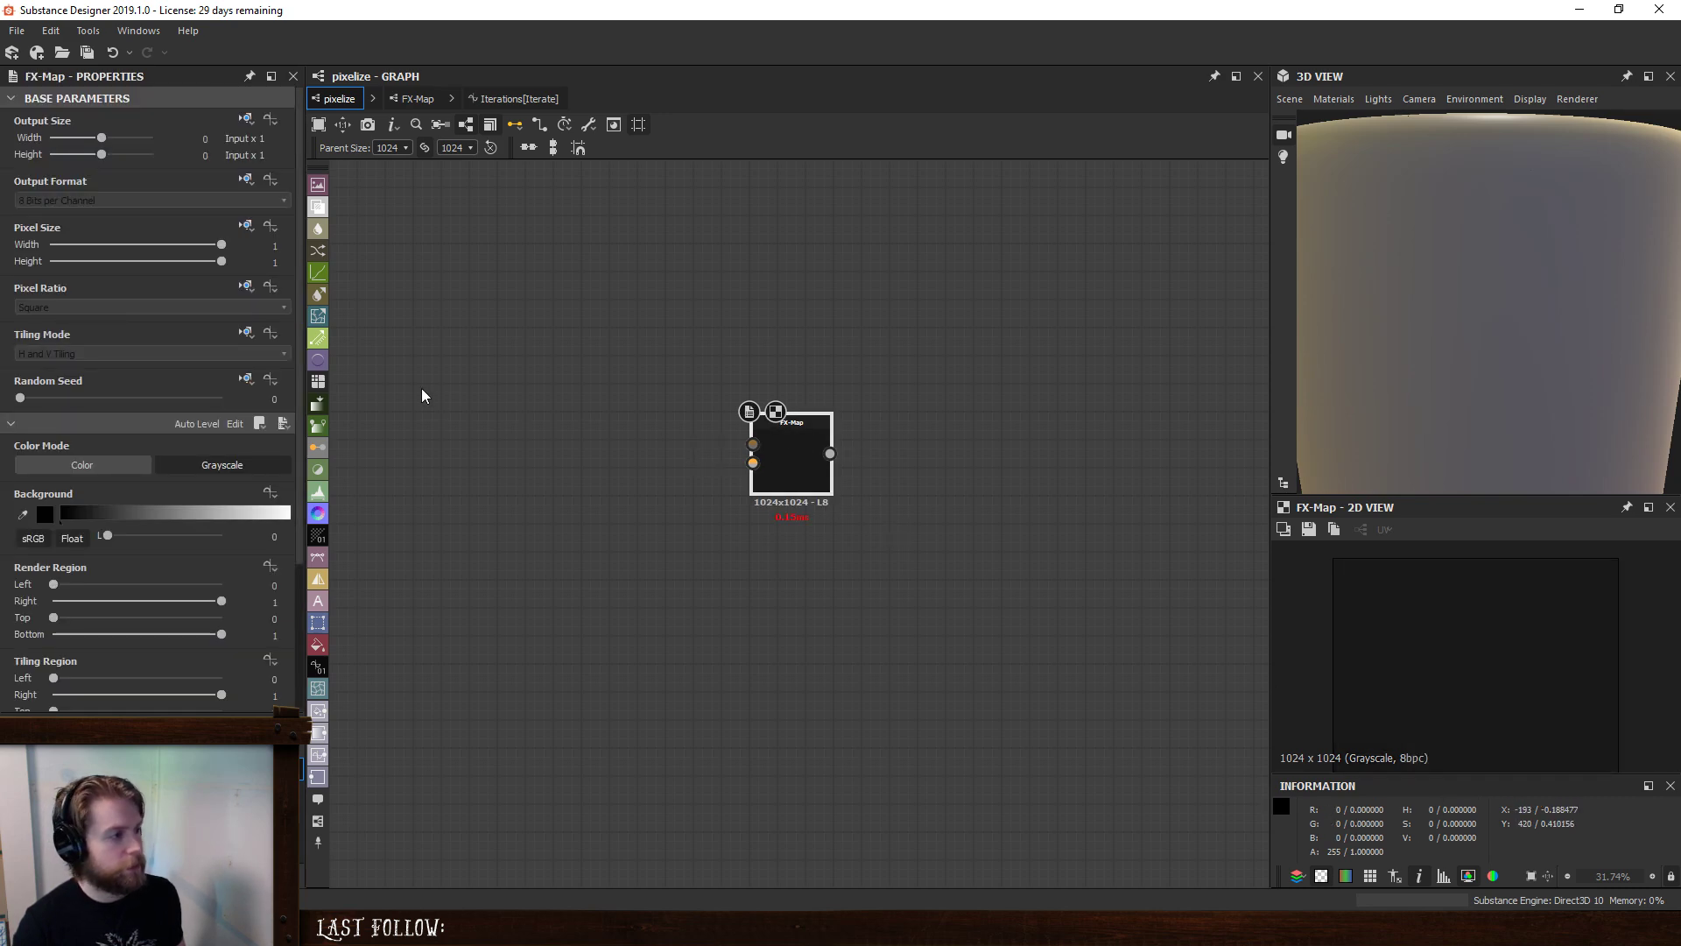
{"action": "left_click", "coordinate": [248, 179]}
{"action": "left_click", "coordinate": [324, 245]}
{"action": "left_click", "coordinate": [173, 197]}
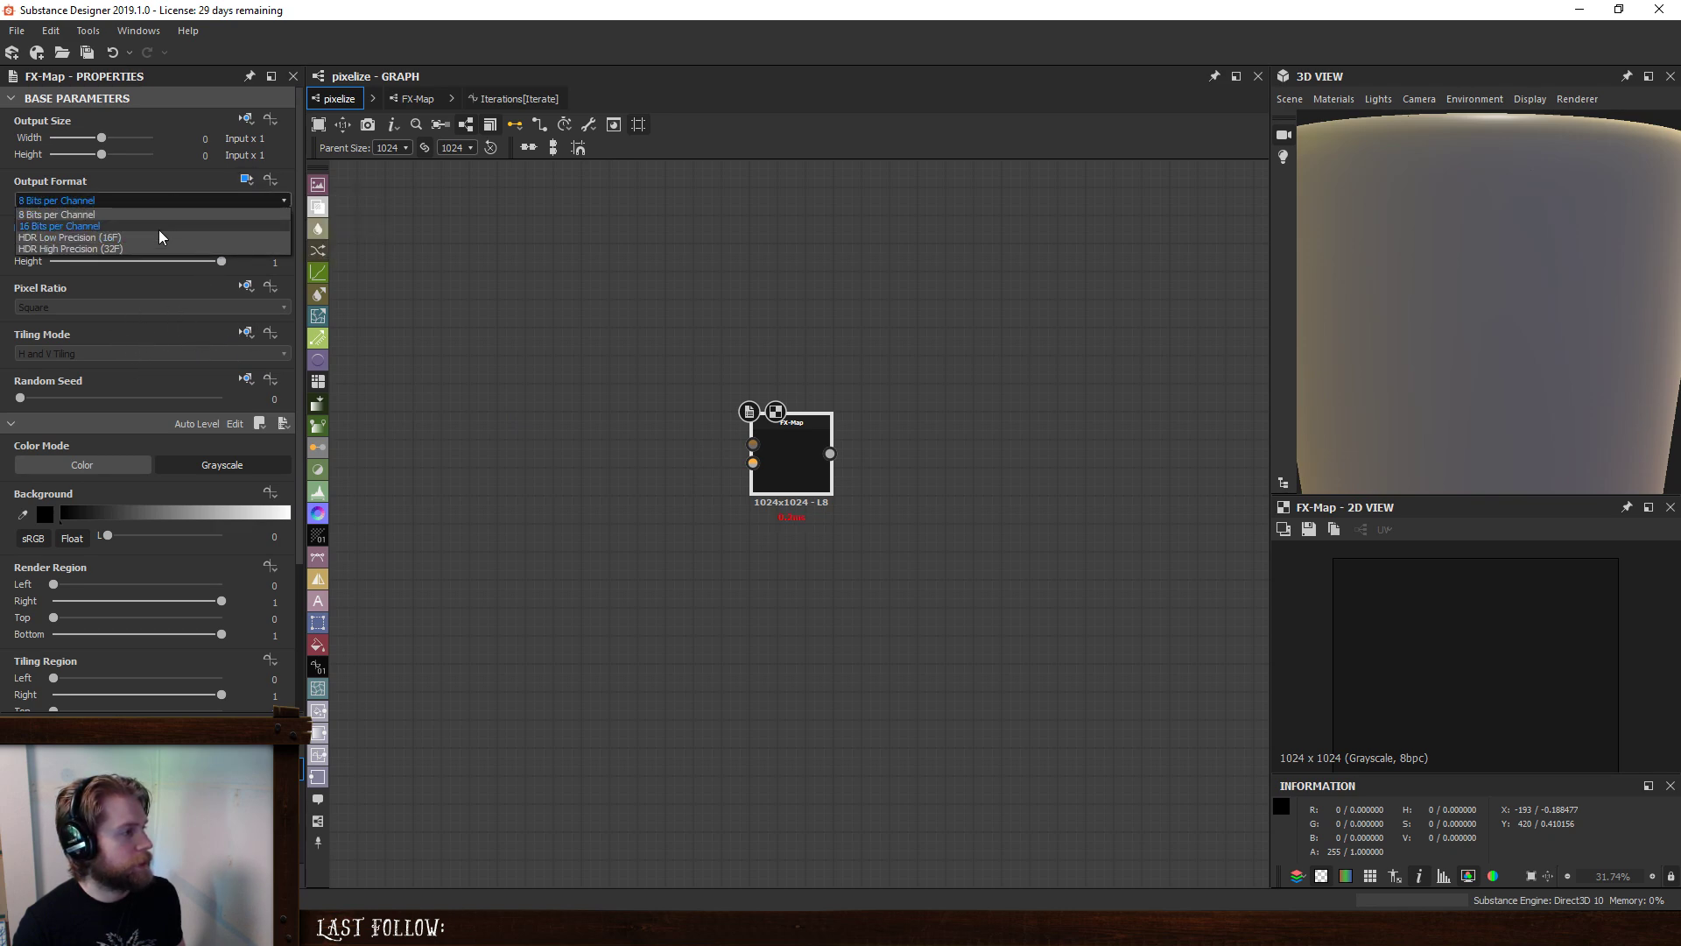
{"action": "left_click", "coordinate": [160, 226]}
- Preview the pixelize graph's input parameters and check the 16-bit output with pixelSize at 2 and 3
{"action": "left_click", "coordinate": [509, 569]}
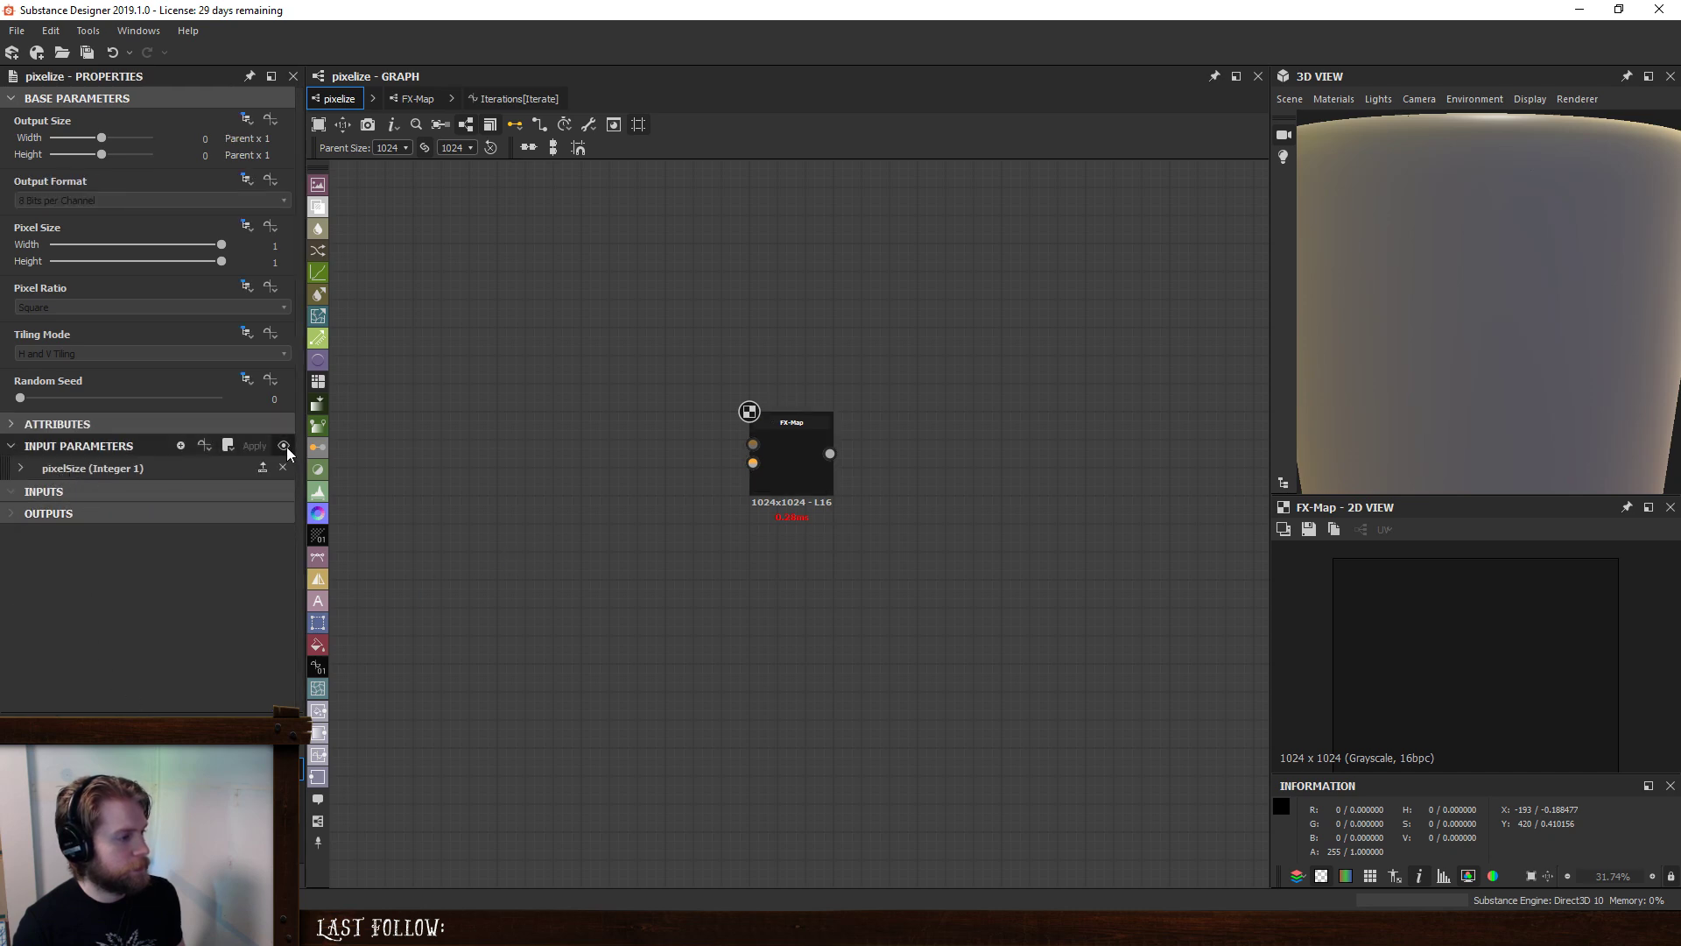
{"action": "left_click", "coordinate": [284, 446]}
{"action": "left_click", "coordinate": [57, 510]}
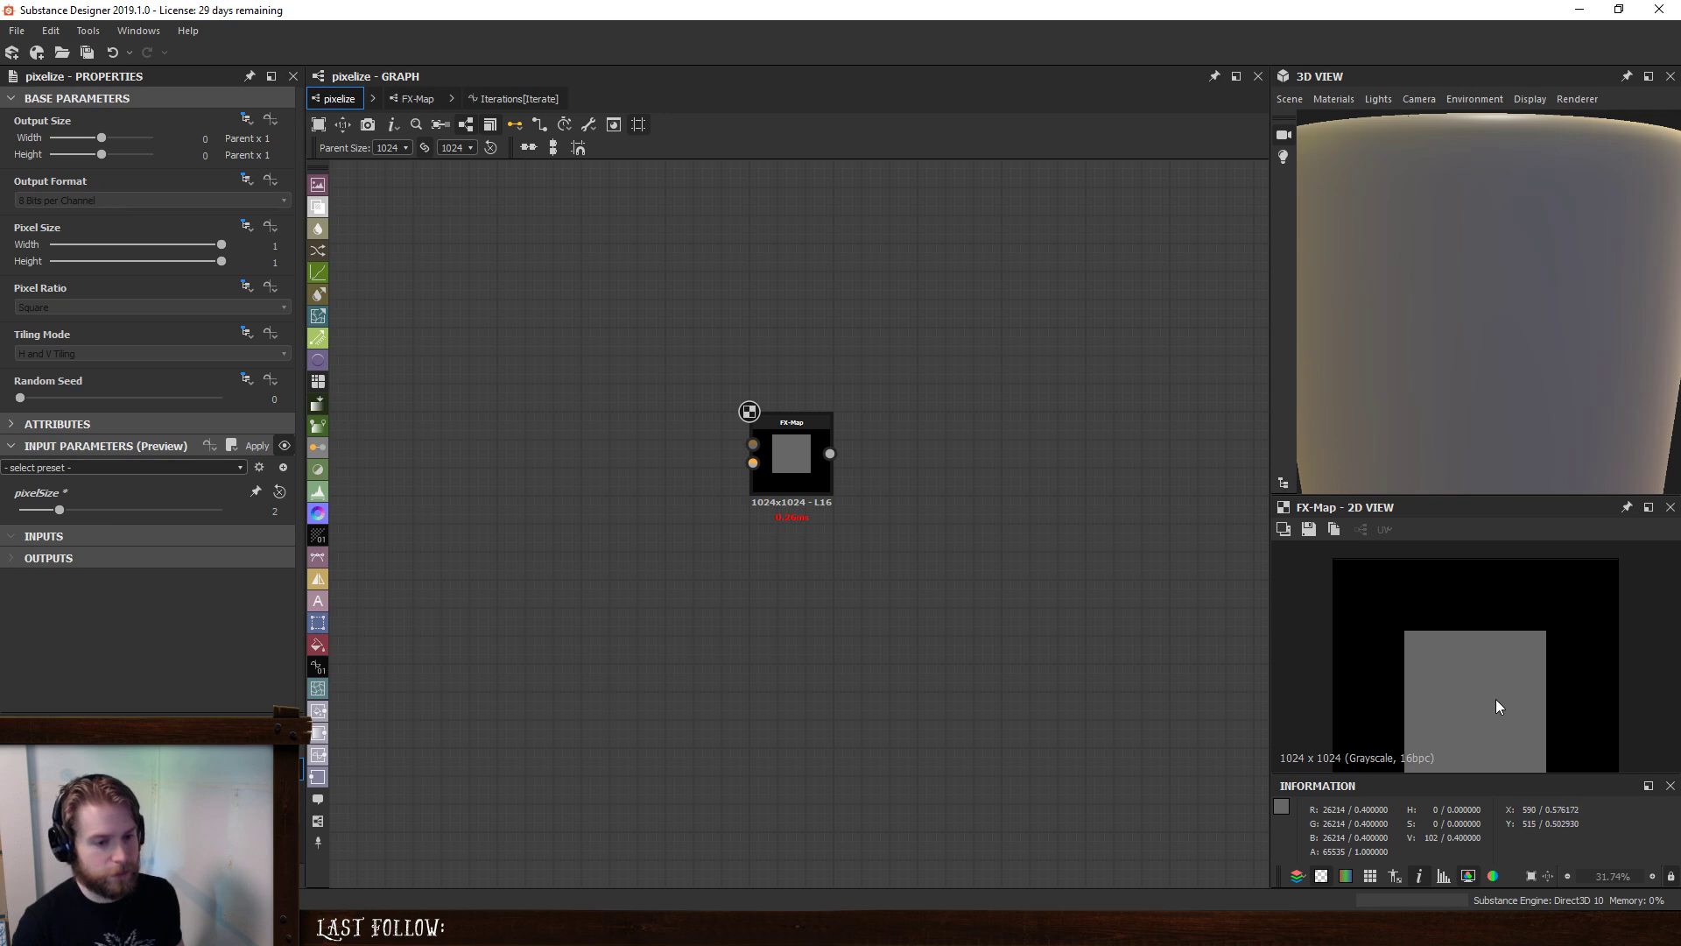
{"action": "left_click", "coordinate": [80, 510]}
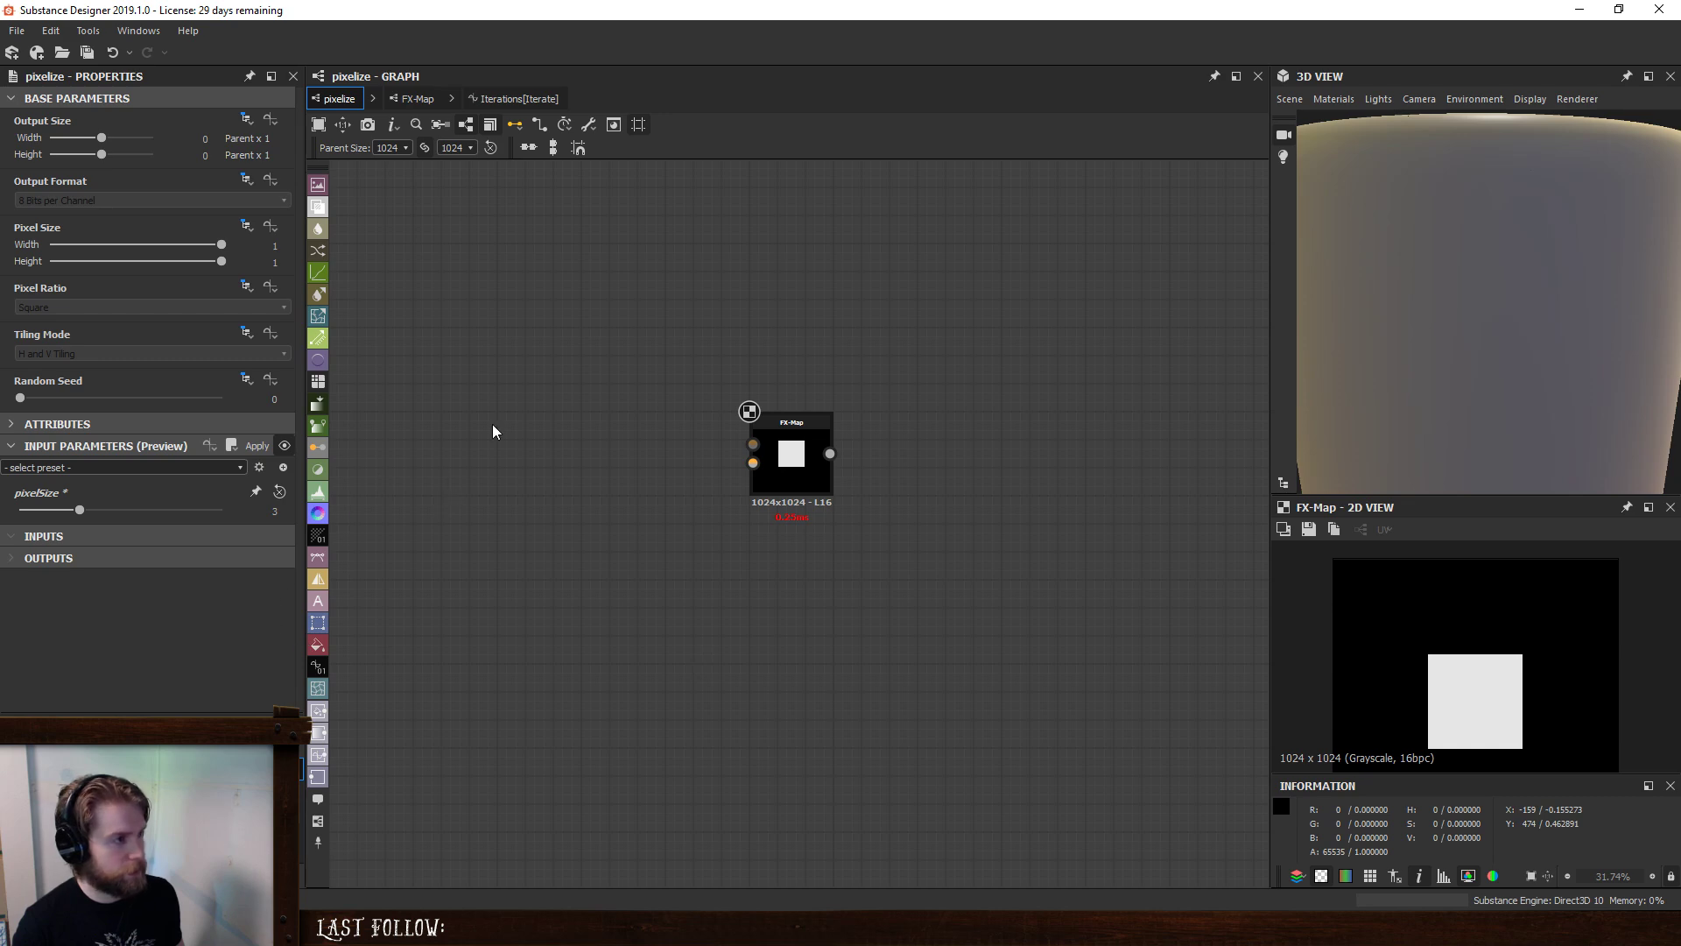
- Delete the Division and Integer 1 nodes from the Iterations function and move the Multiplication node beside pixelSize
{"action": "left_click", "coordinate": [508, 98]}
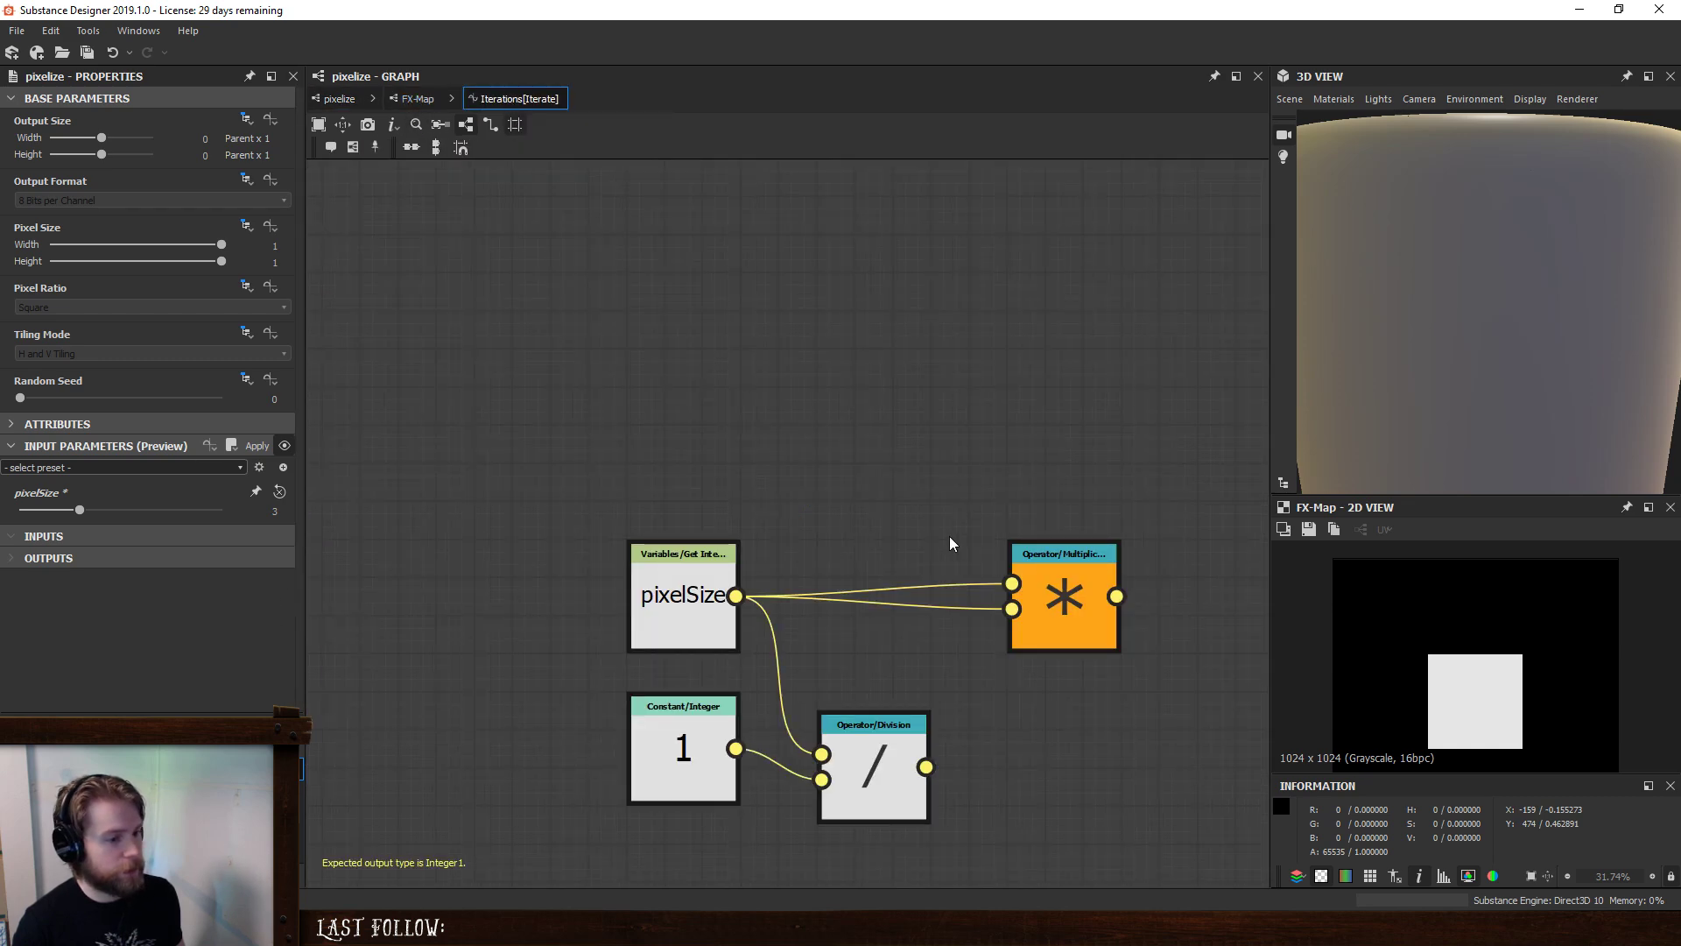
{"action": "left_click_drag", "start_coordinate": [457, 688], "coordinate": [902, 871]}
{"action": "key", "text": "Delete"}
{"action": "left_click_drag", "start_coordinate": [1094, 613], "coordinate": [868, 589]}
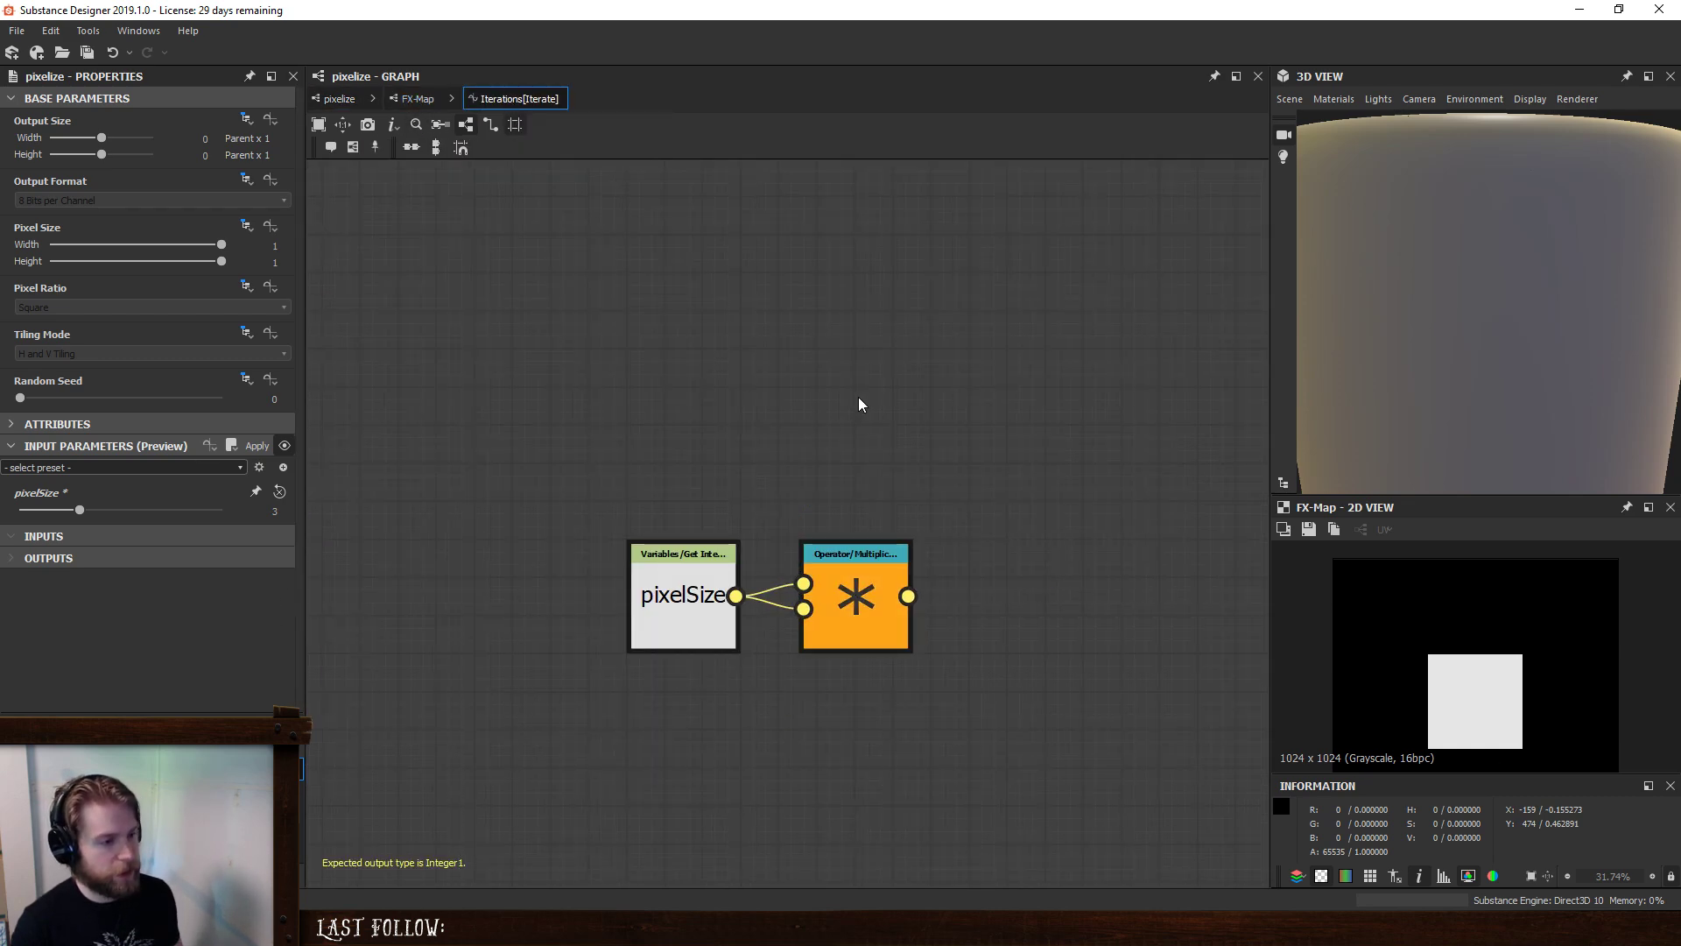
- Open the Color / Luminosity function of the FX-Map's Quadrant node for editing
{"action": "left_click", "coordinate": [414, 98]}
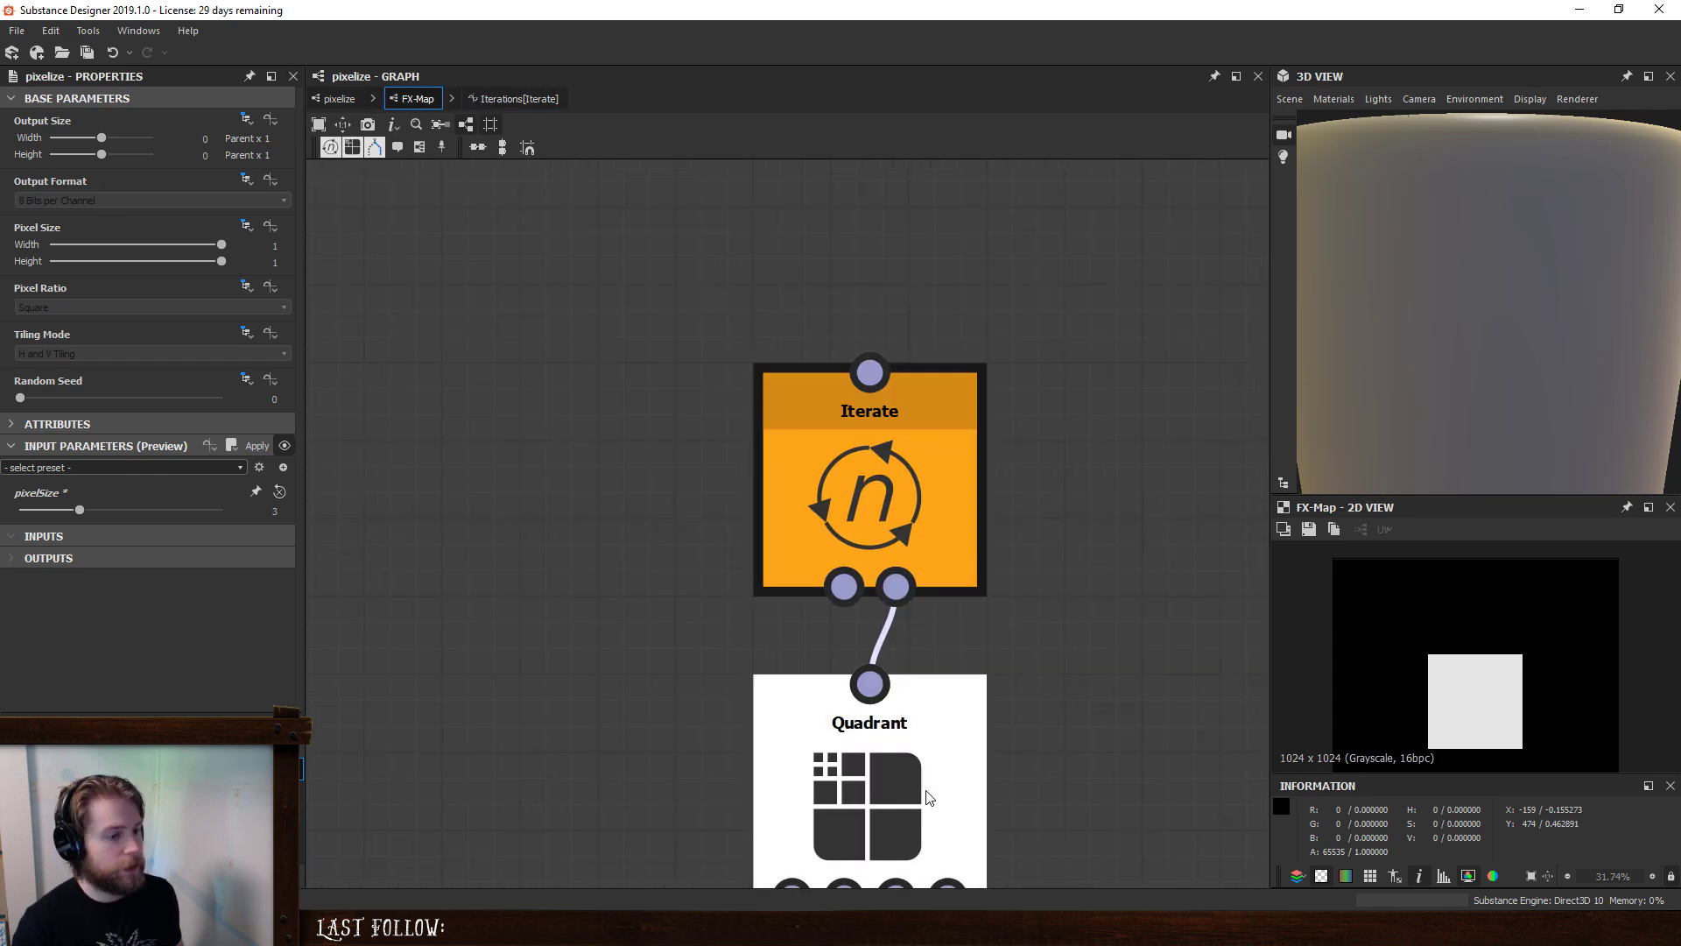
{"action": "left_click", "coordinate": [928, 797]}
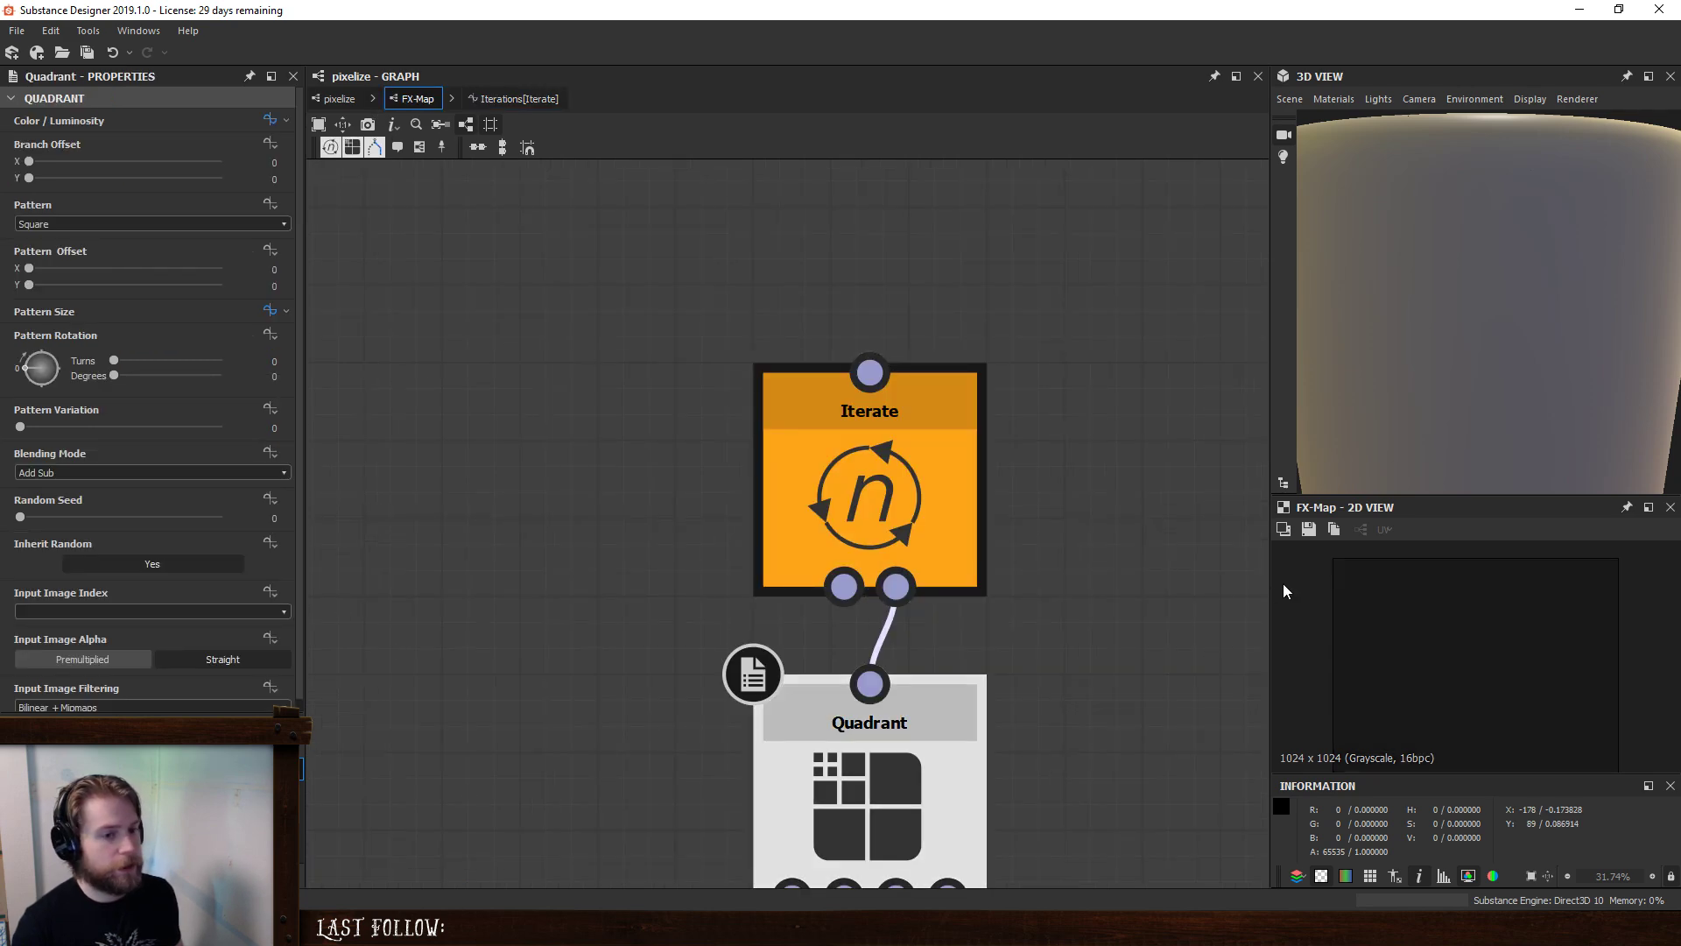
{"action": "left_click", "coordinate": [270, 120]}
{"action": "scroll", "coordinate": [706, 589], "scroll_direction": "down", "scroll_amount": 3}
{"action": "middle_click_drag", "start_coordinate": [706, 589], "coordinate": [679, 619]}
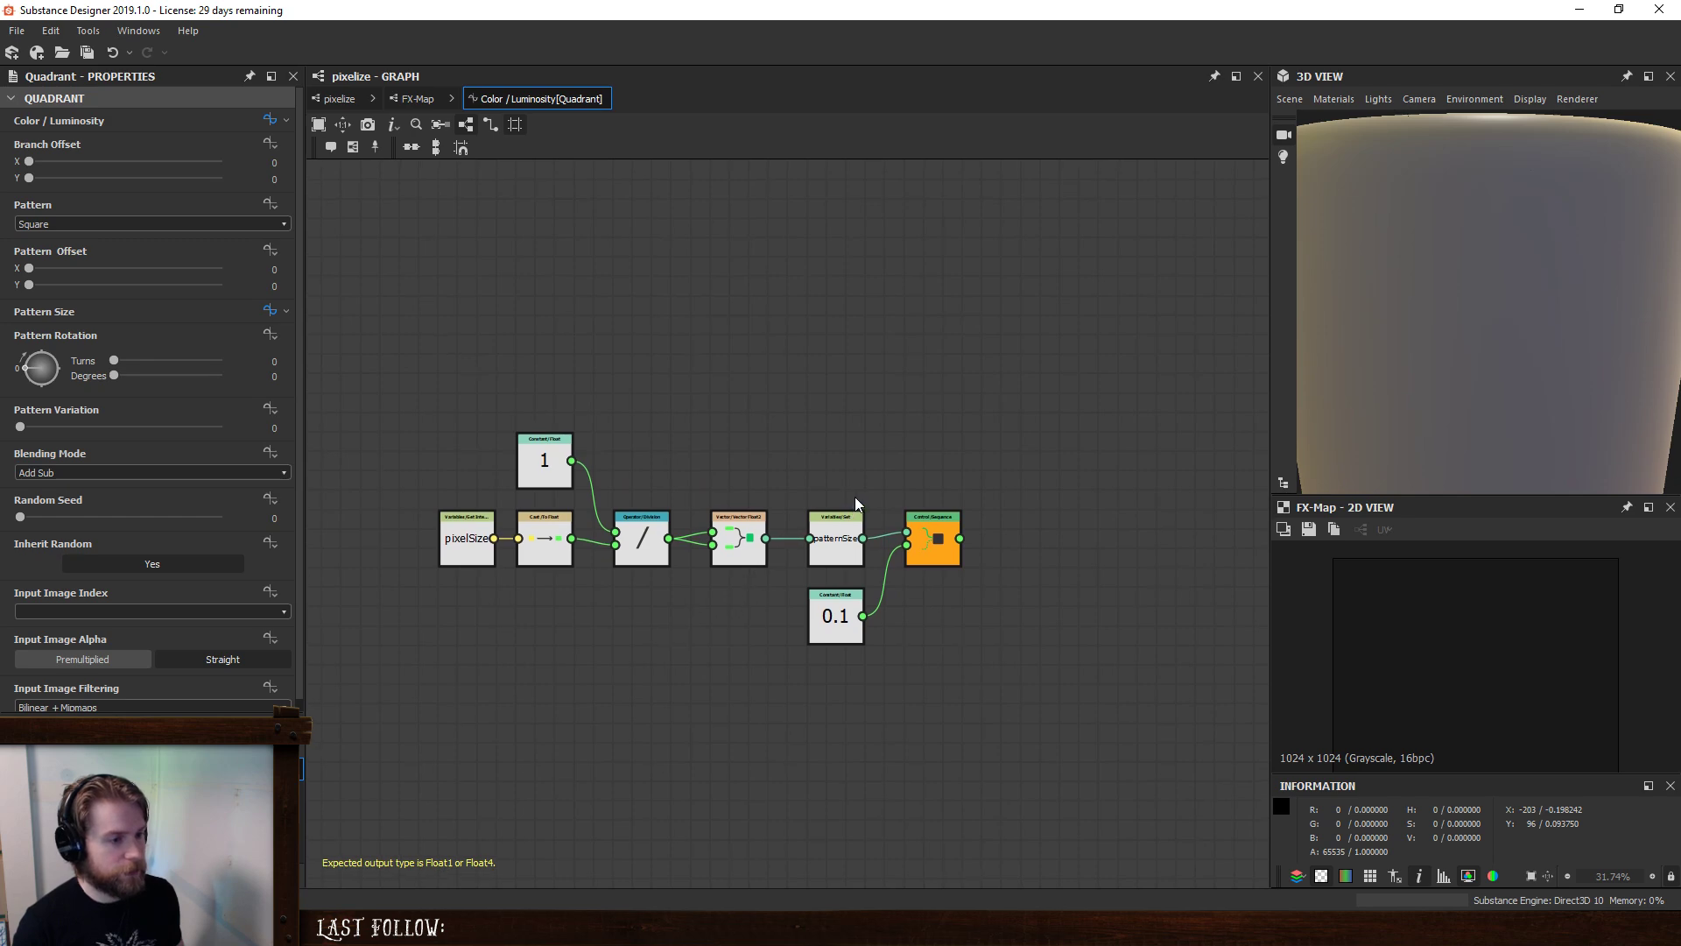
- Spread out the Color / Luminosity nodes, leaving a wide gap between the patternSize chain and the Sequence and 0.1 constant nodes
{"action": "left_click_drag", "start_coordinate": [424, 357], "coordinate": [787, 551]}
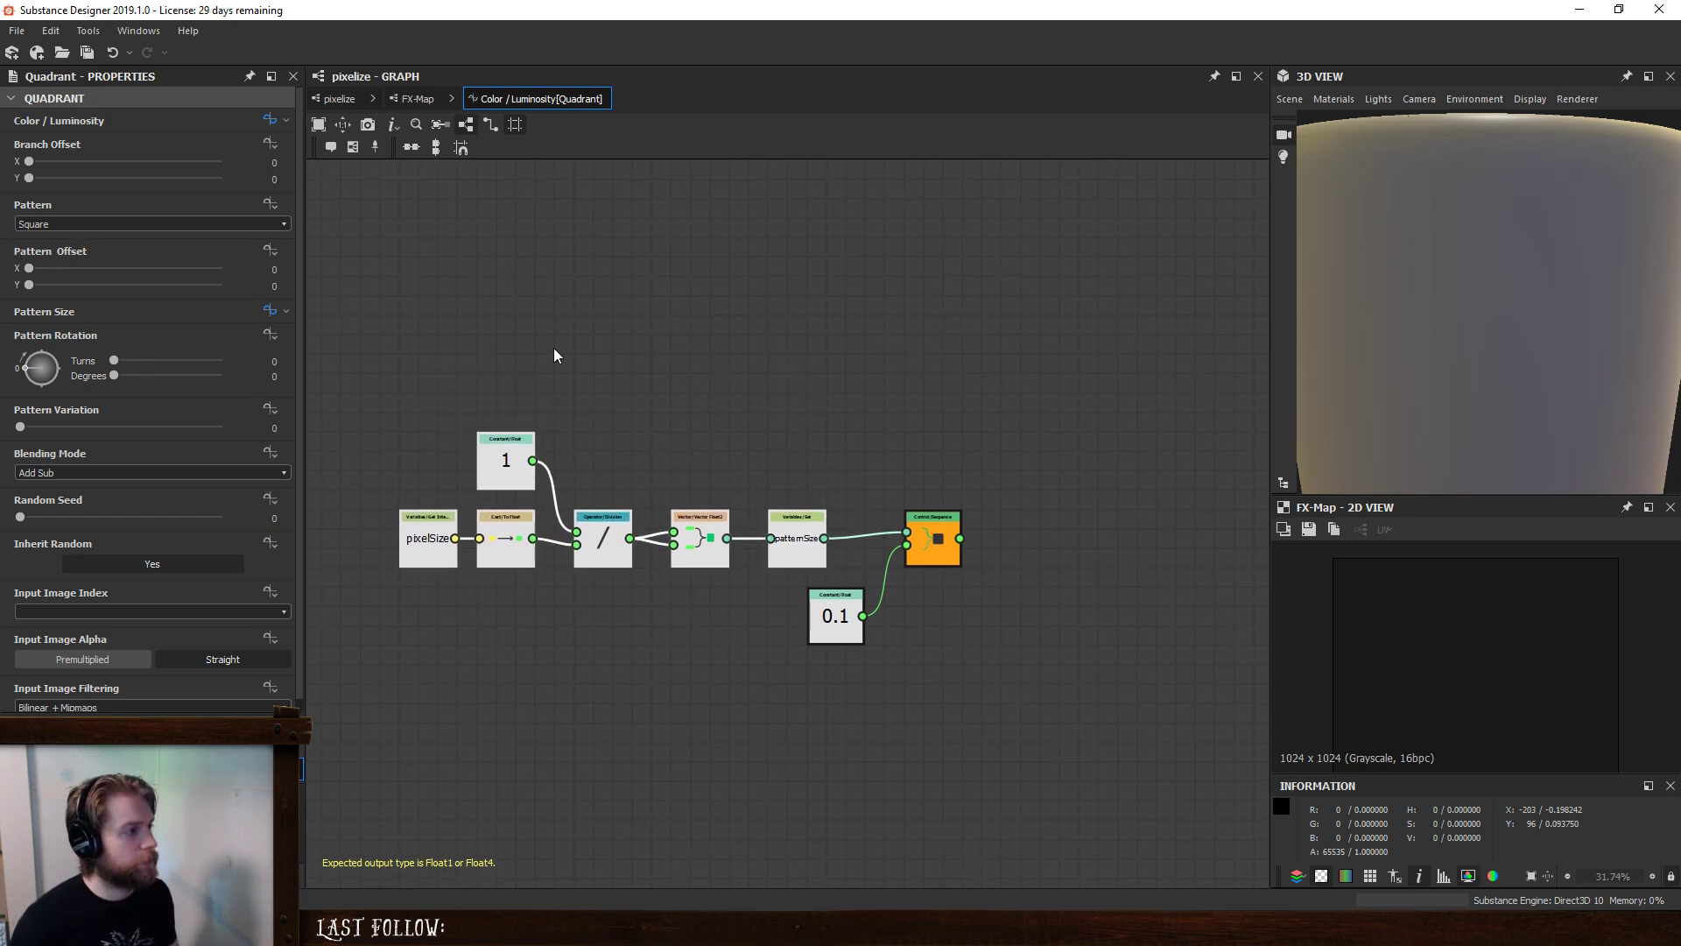
{"action": "left_click_drag", "start_coordinate": [786, 530], "coordinate": [670, 530]}
{"action": "left_click", "coordinate": [810, 433]}
{"action": "middle_click_drag", "start_coordinate": [810, 433], "coordinate": [919, 445]}
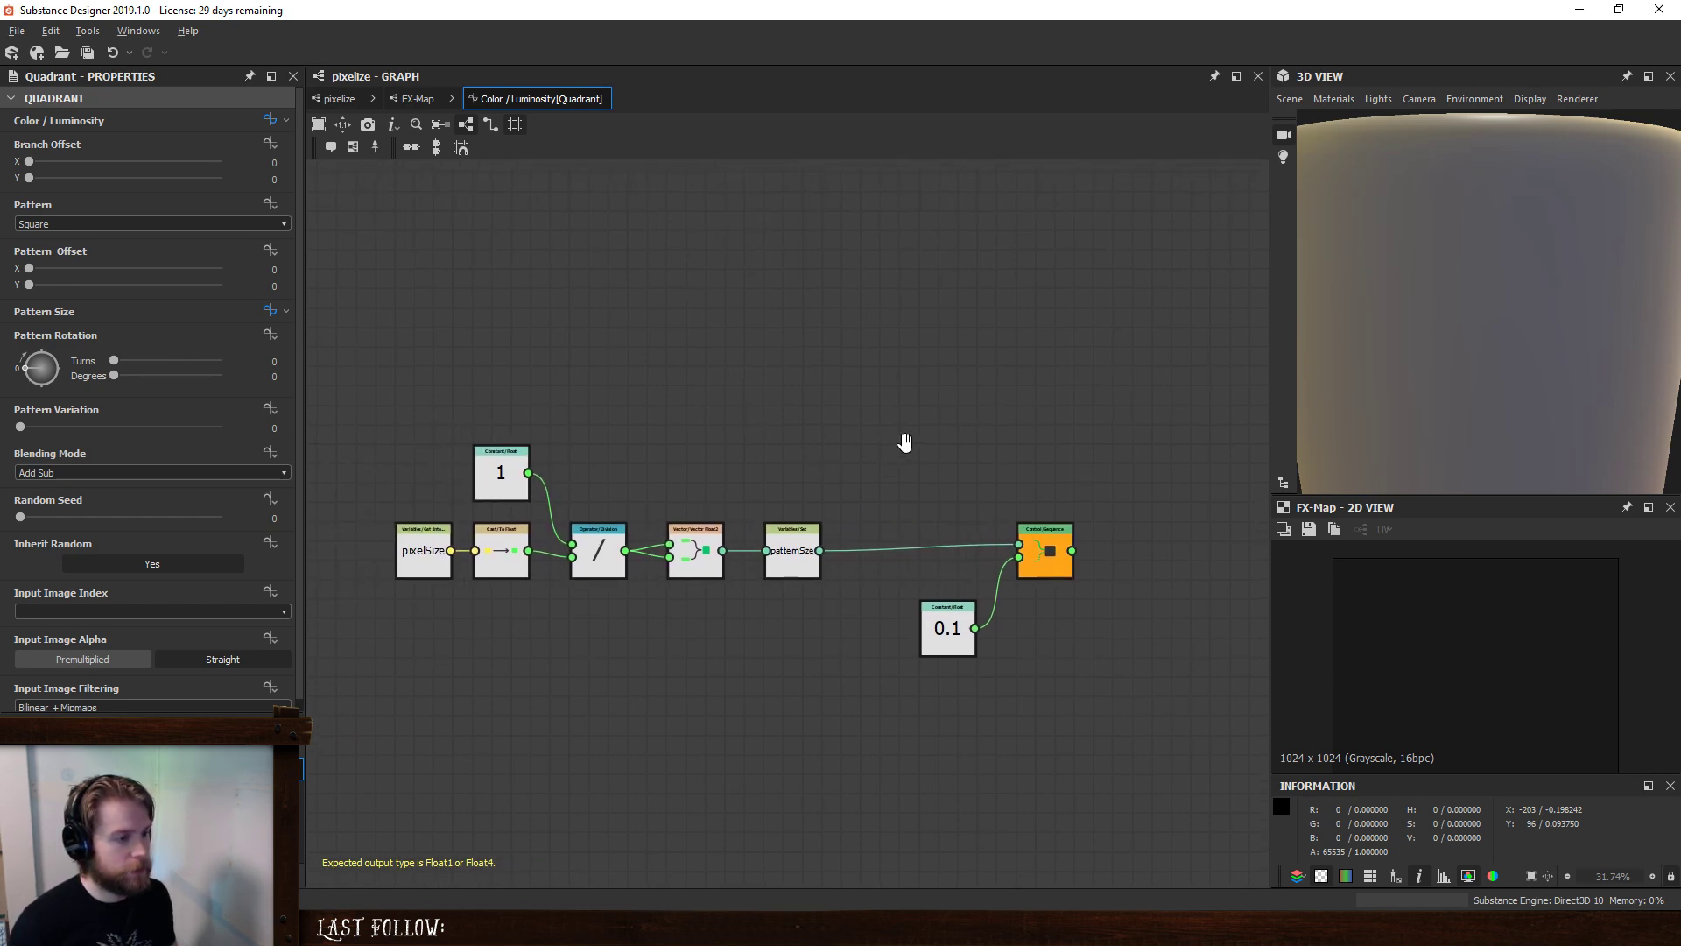
{"action": "middle_click_drag", "start_coordinate": [983, 569], "coordinate": [780, 561]}
{"action": "left_click_drag", "start_coordinate": [846, 547], "coordinate": [914, 544]}
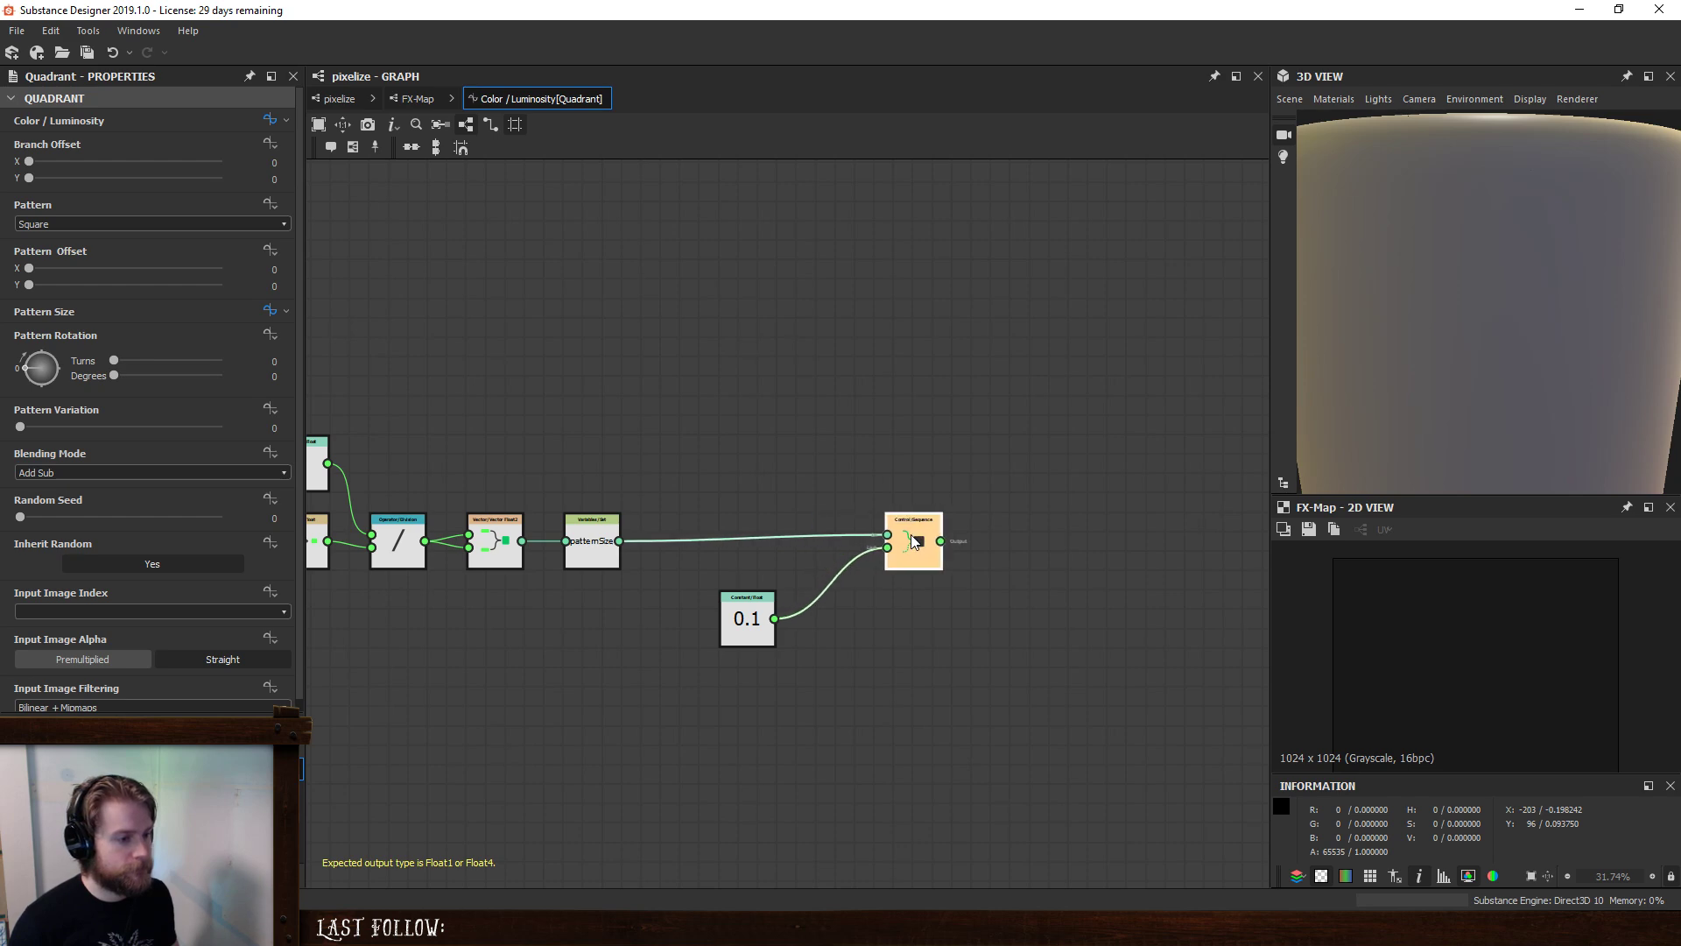
{"action": "left_click_drag", "start_coordinate": [746, 618], "coordinate": [798, 682]}
{"action": "left_click_drag", "start_coordinate": [912, 532], "coordinate": [1027, 532]}
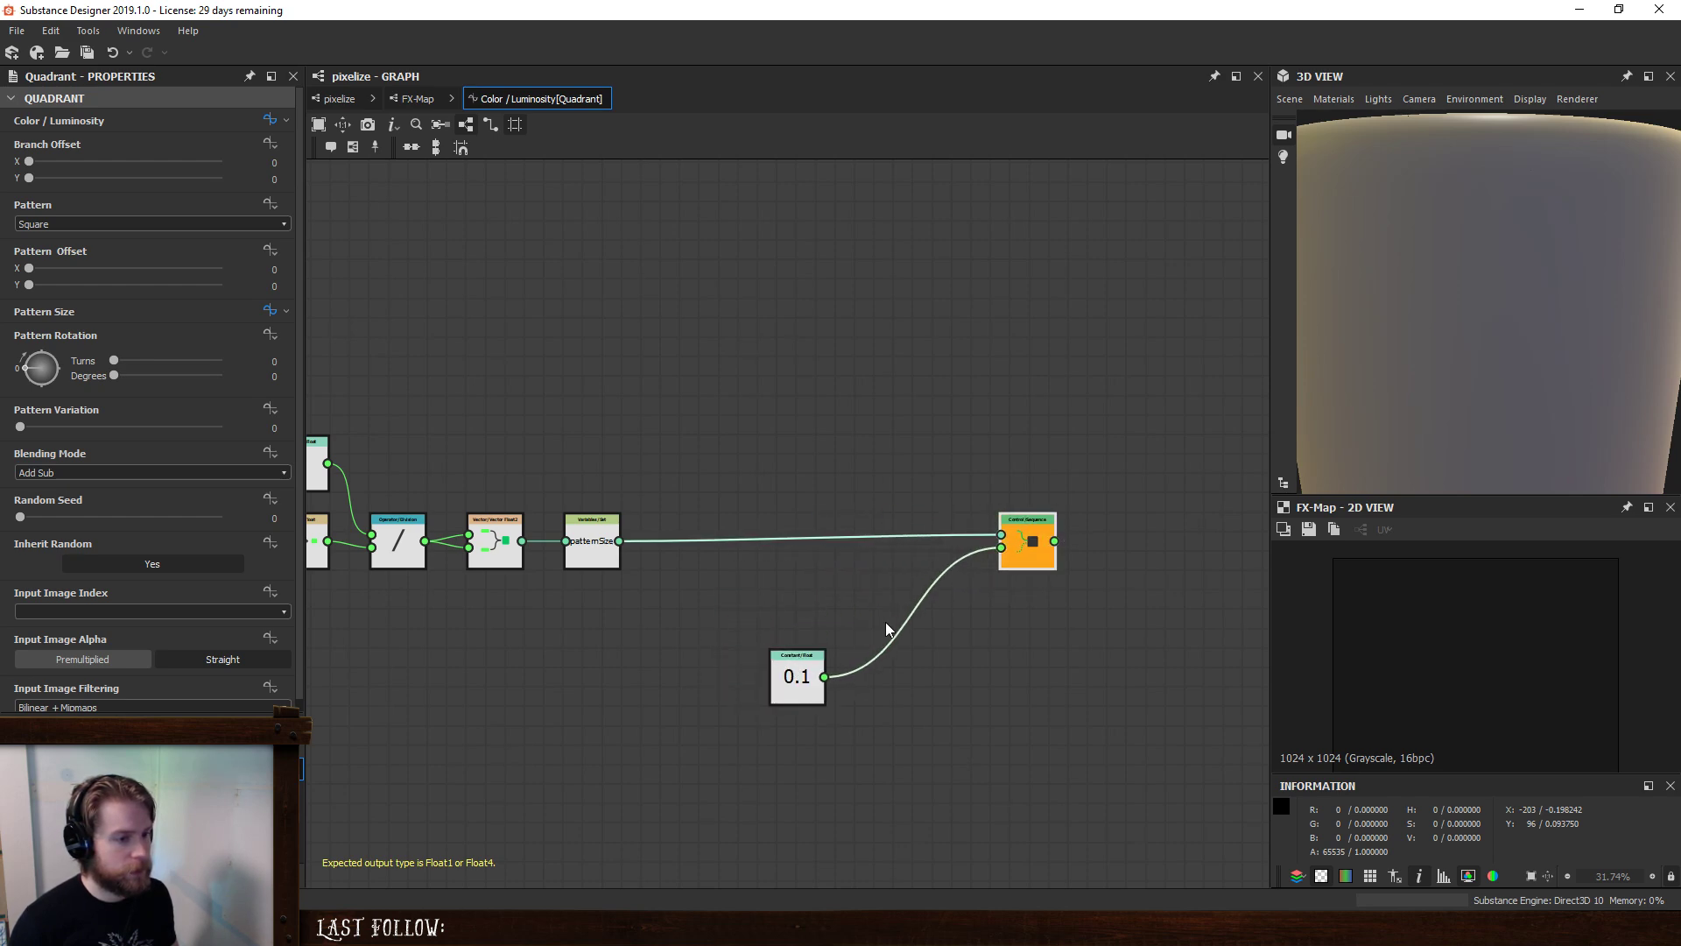
{"action": "left_click_drag", "start_coordinate": [801, 679], "coordinate": [945, 639]}
{"action": "left_click", "coordinate": [821, 432]}
{"action": "key", "text": "f"}
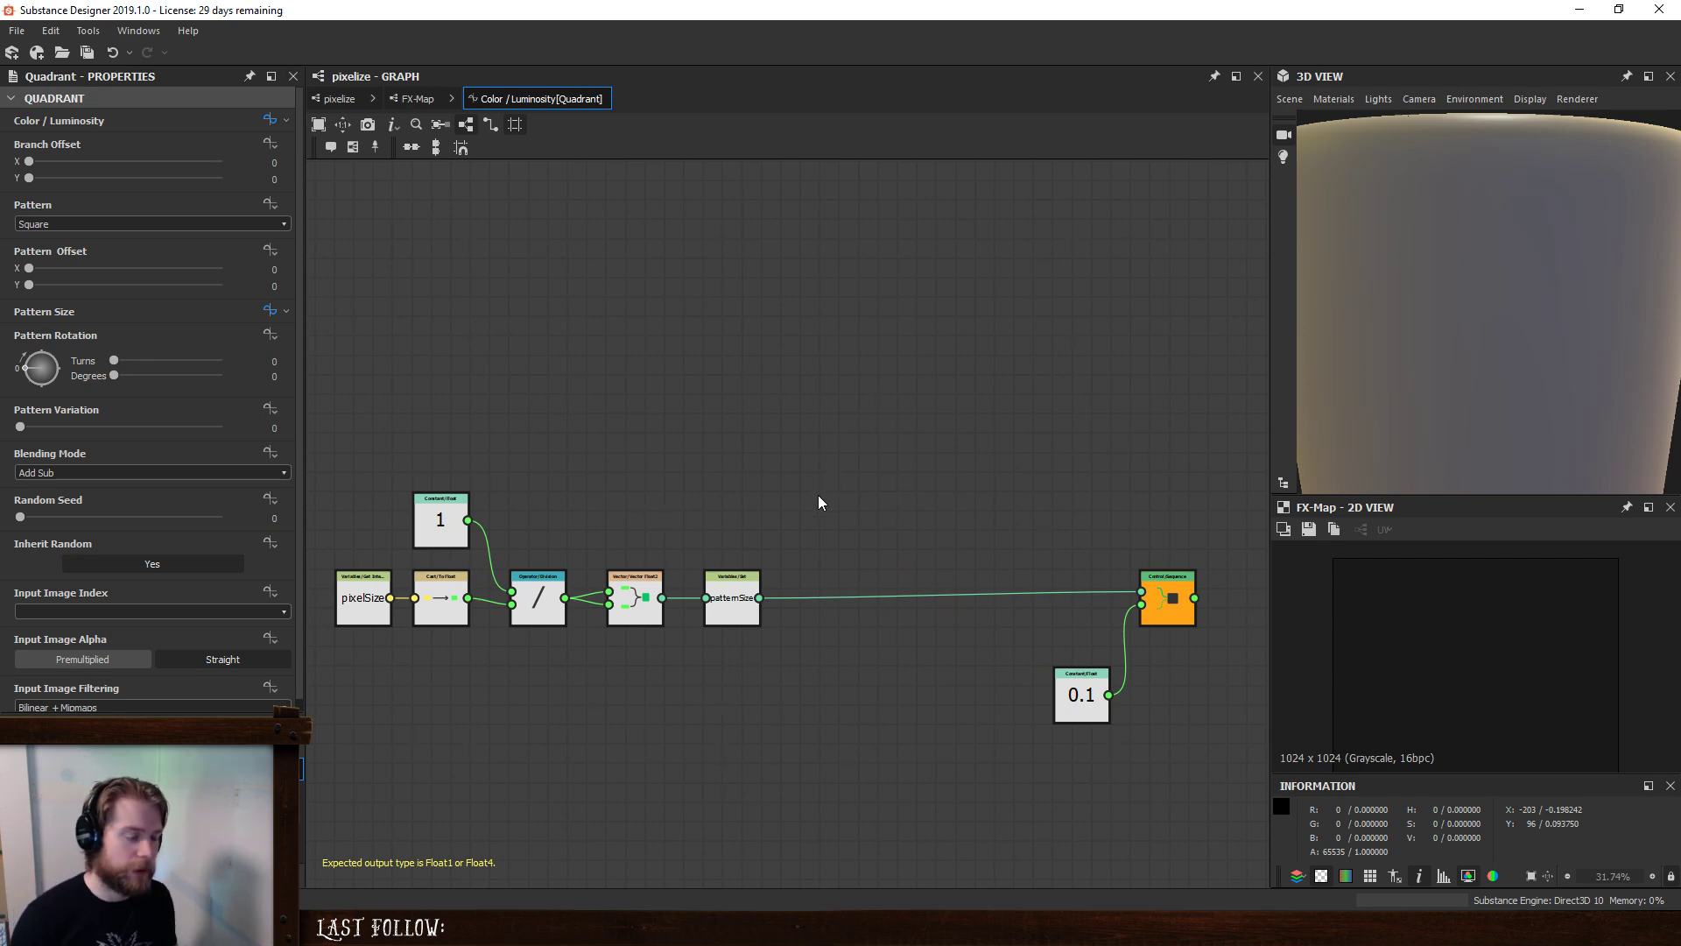
{"action": "left_click_drag", "start_coordinate": [736, 594], "coordinate": [717, 592]}
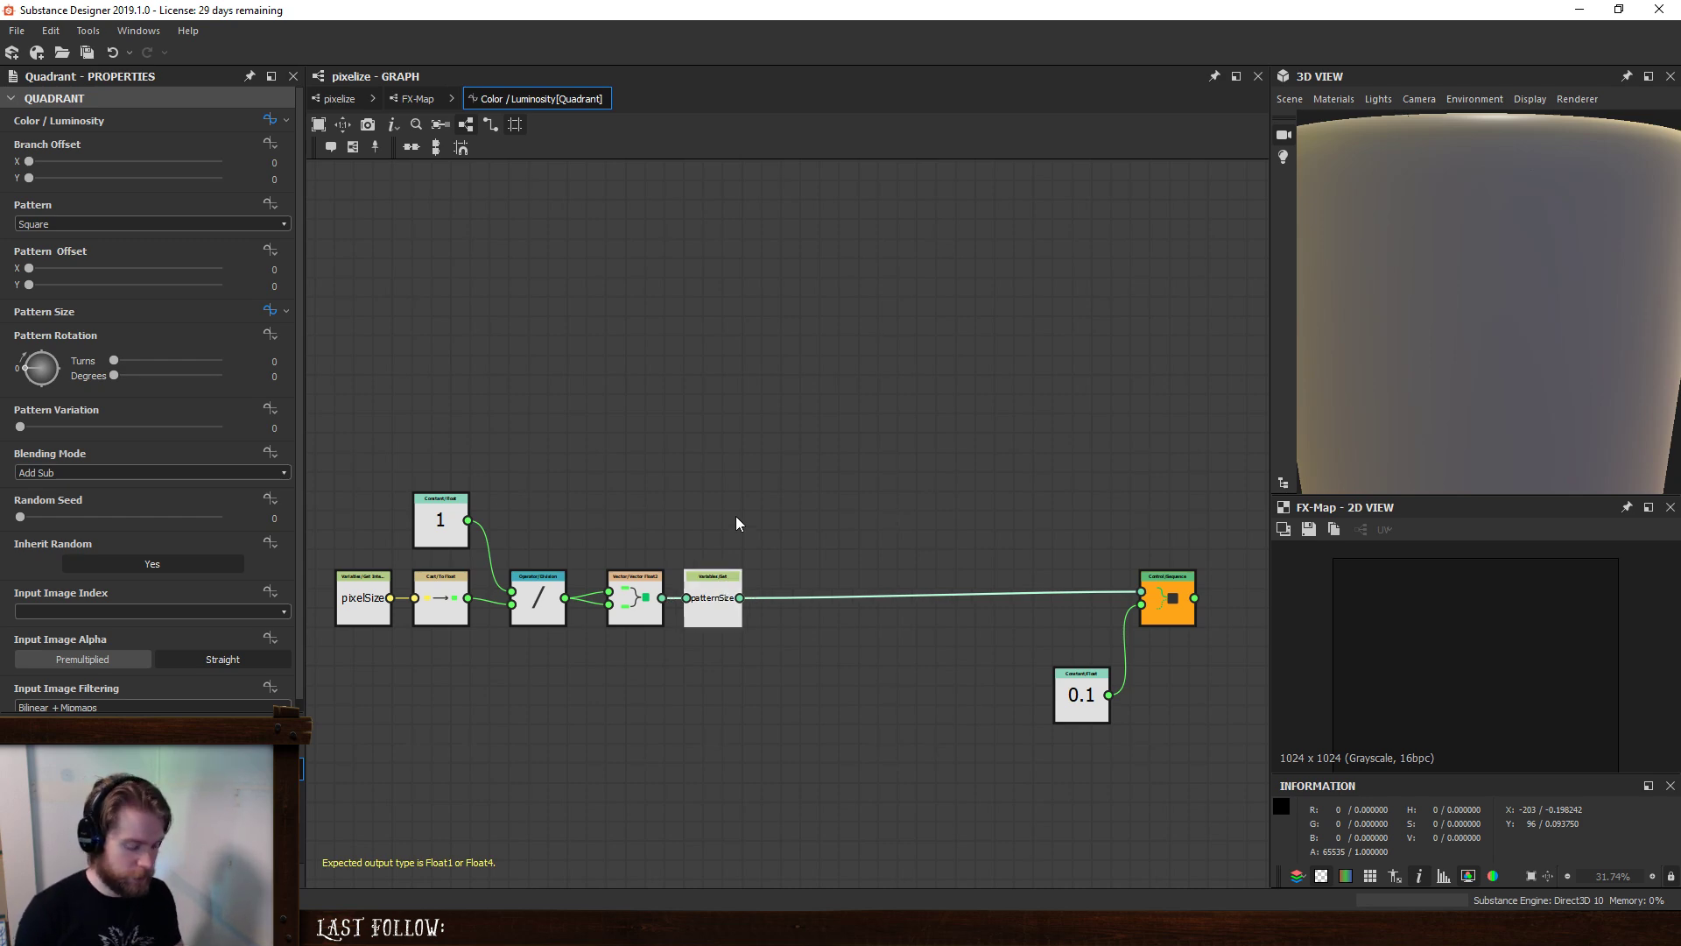
- Add two Swizzle Float1 nodes above the chain, both fed by the patternSize Set node
{"action": "key", "text": "space"}
{"action": "type", "text": "sw"}
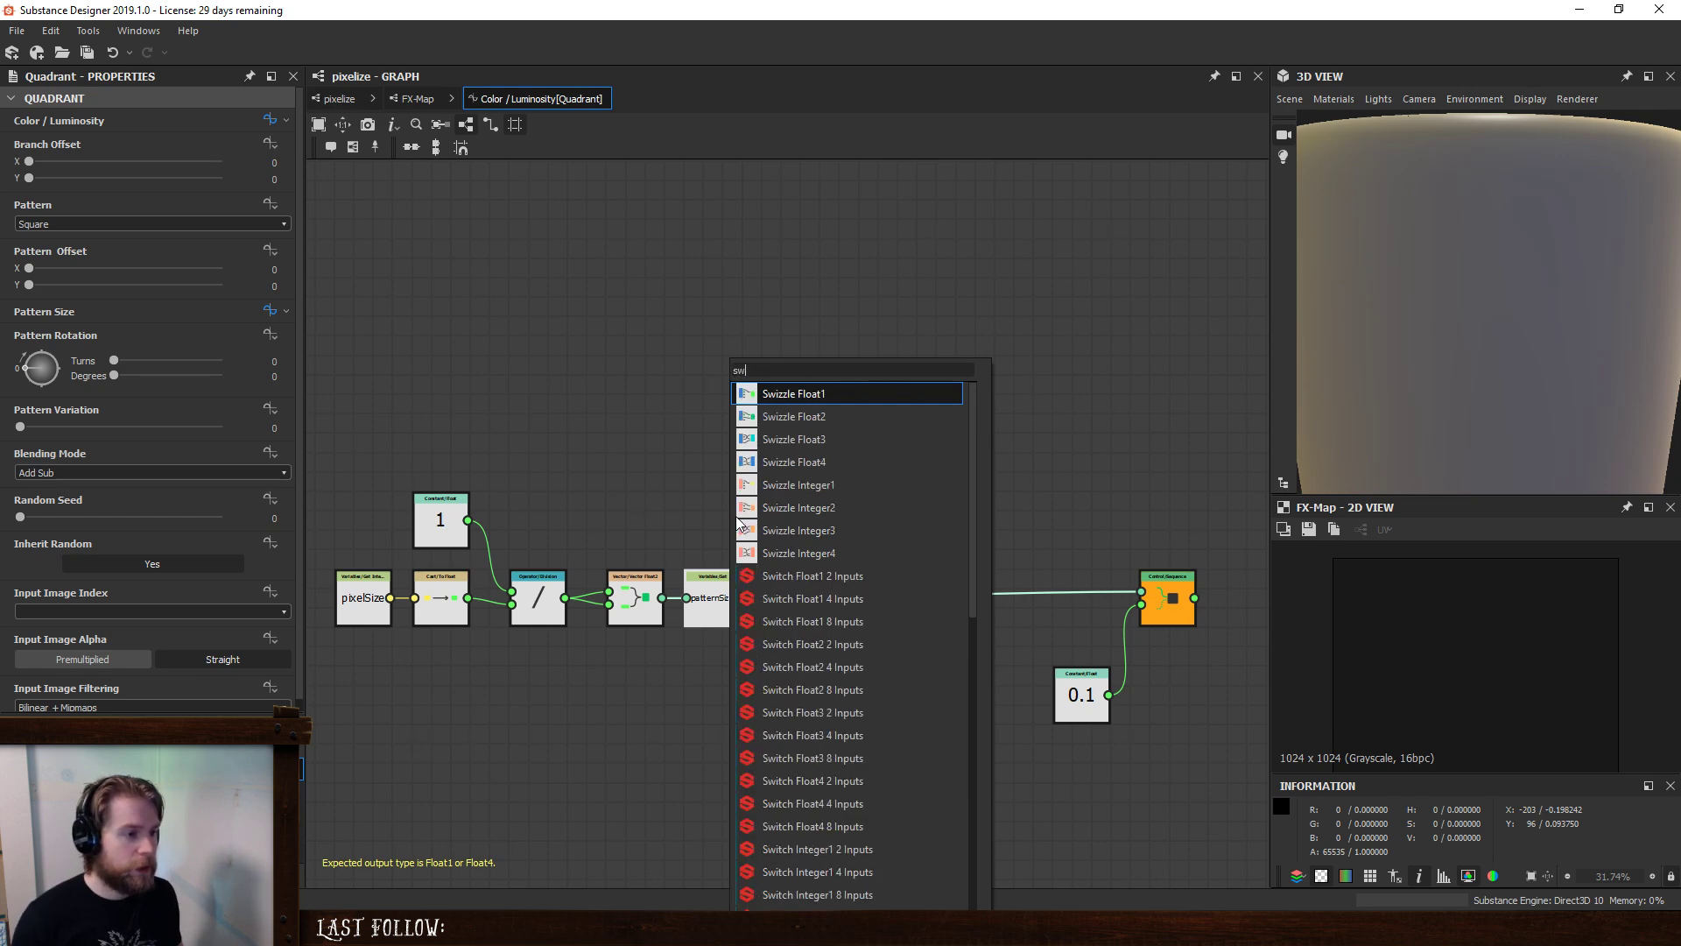
{"action": "left_click", "coordinate": [878, 395]}
{"action": "left_click_drag", "start_coordinate": [806, 610], "coordinate": [838, 531]}
{"action": "left_click_drag", "start_coordinate": [740, 597], "coordinate": [1141, 592]}
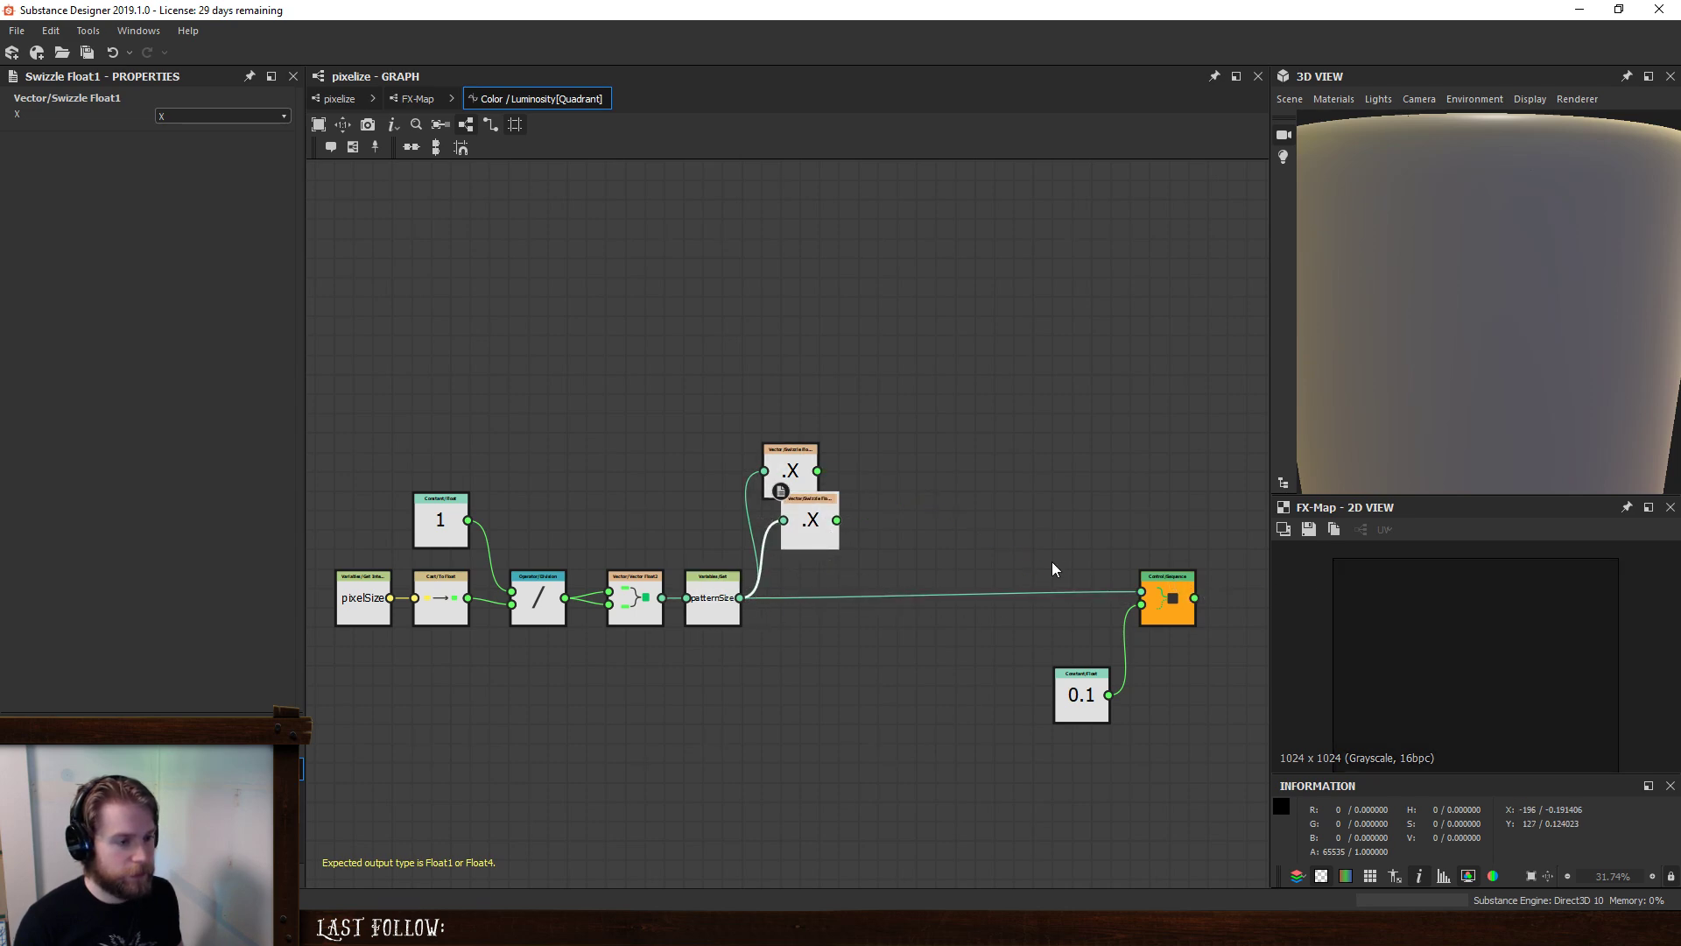
{"action": "left_click_drag", "start_coordinate": [793, 464], "coordinate": [793, 408]}
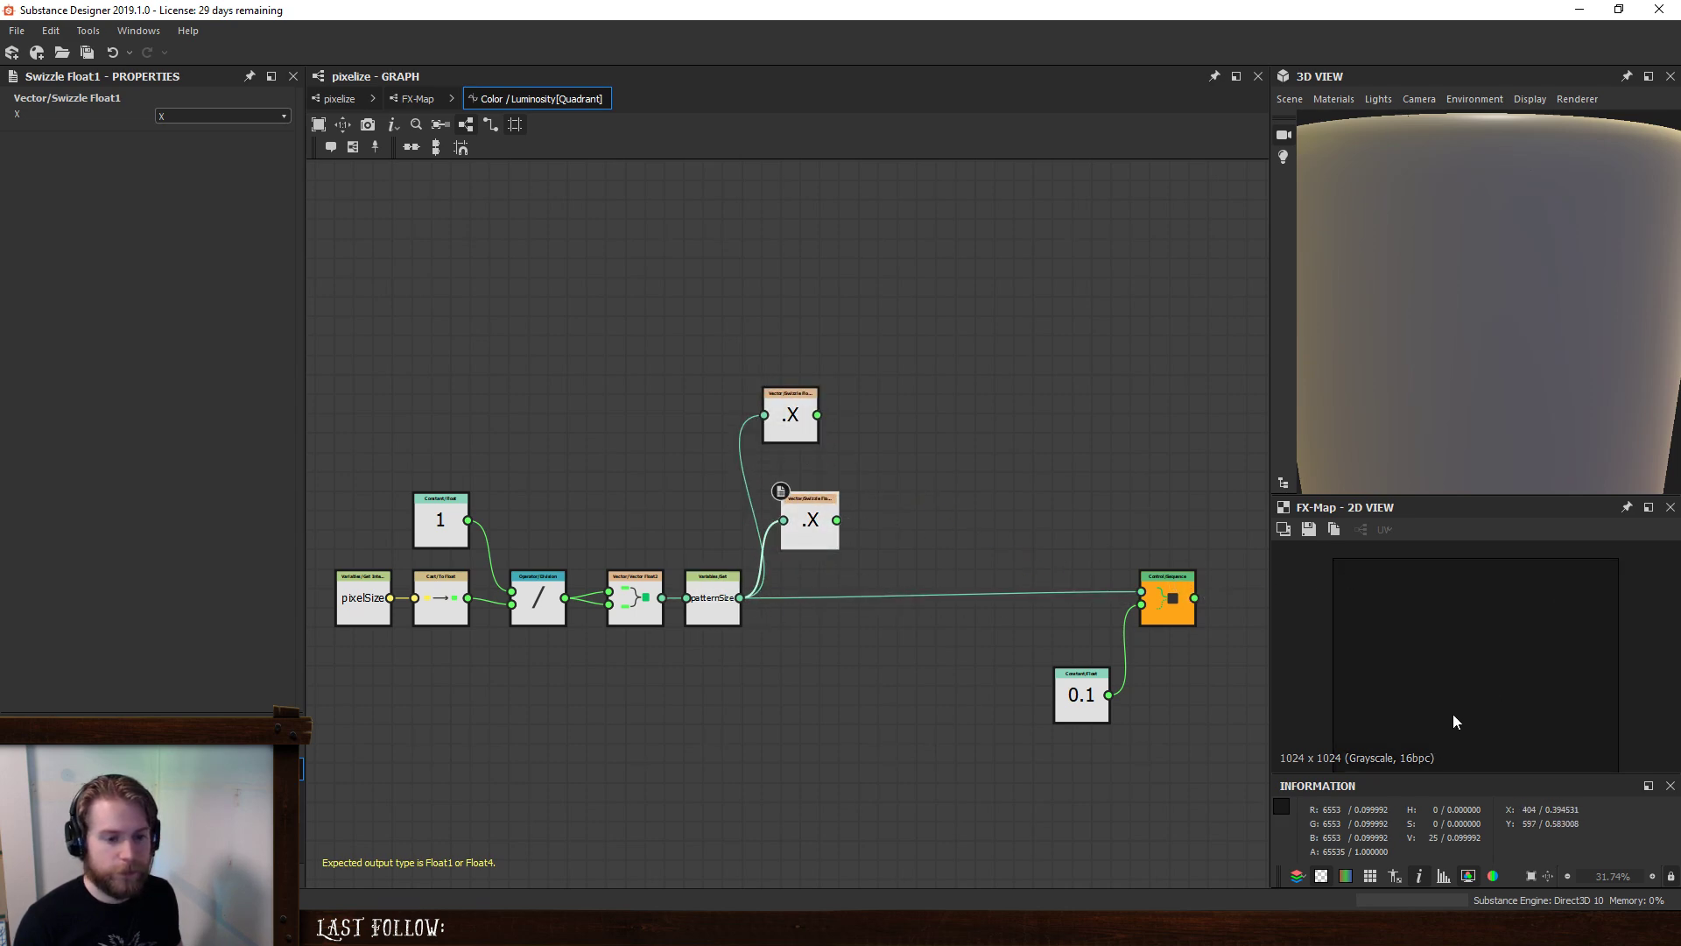
- Set the lower Swizzle Float1 node's component to Y and stack it directly below the X swizzle
{"action": "left_click", "coordinate": [169, 113]}
{"action": "left_click", "coordinate": [187, 140]}
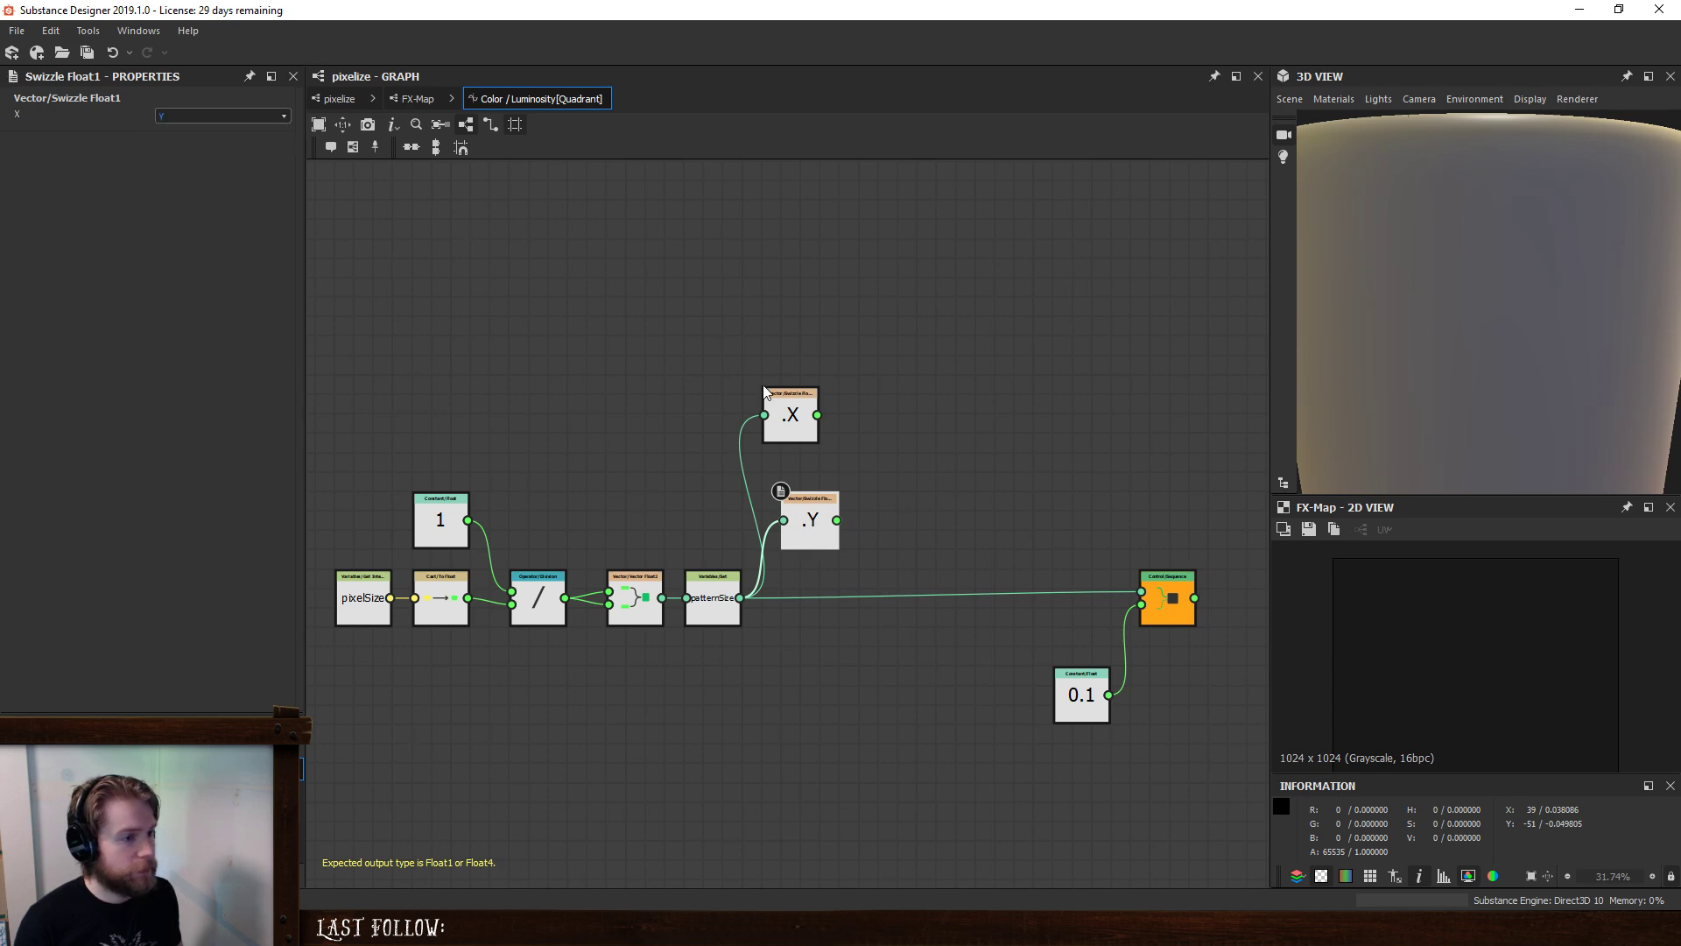
{"action": "left_click_drag", "start_coordinate": [792, 414], "coordinate": [797, 364]}
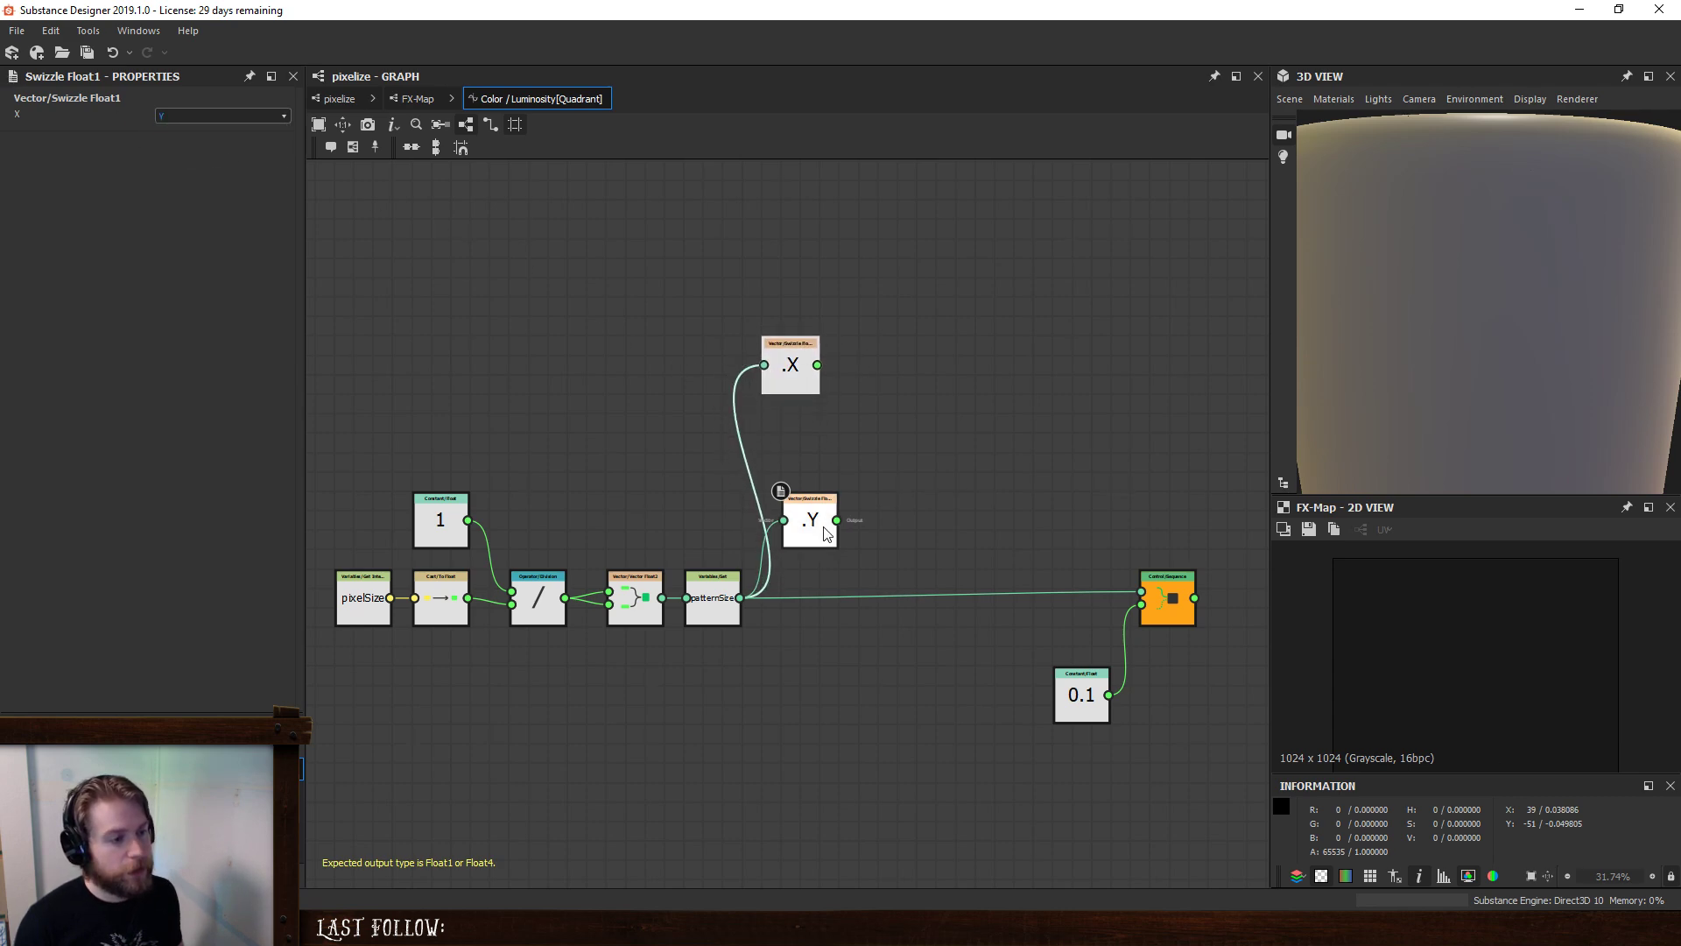
{"action": "left_click_drag", "start_coordinate": [823, 532], "coordinate": [804, 455]}
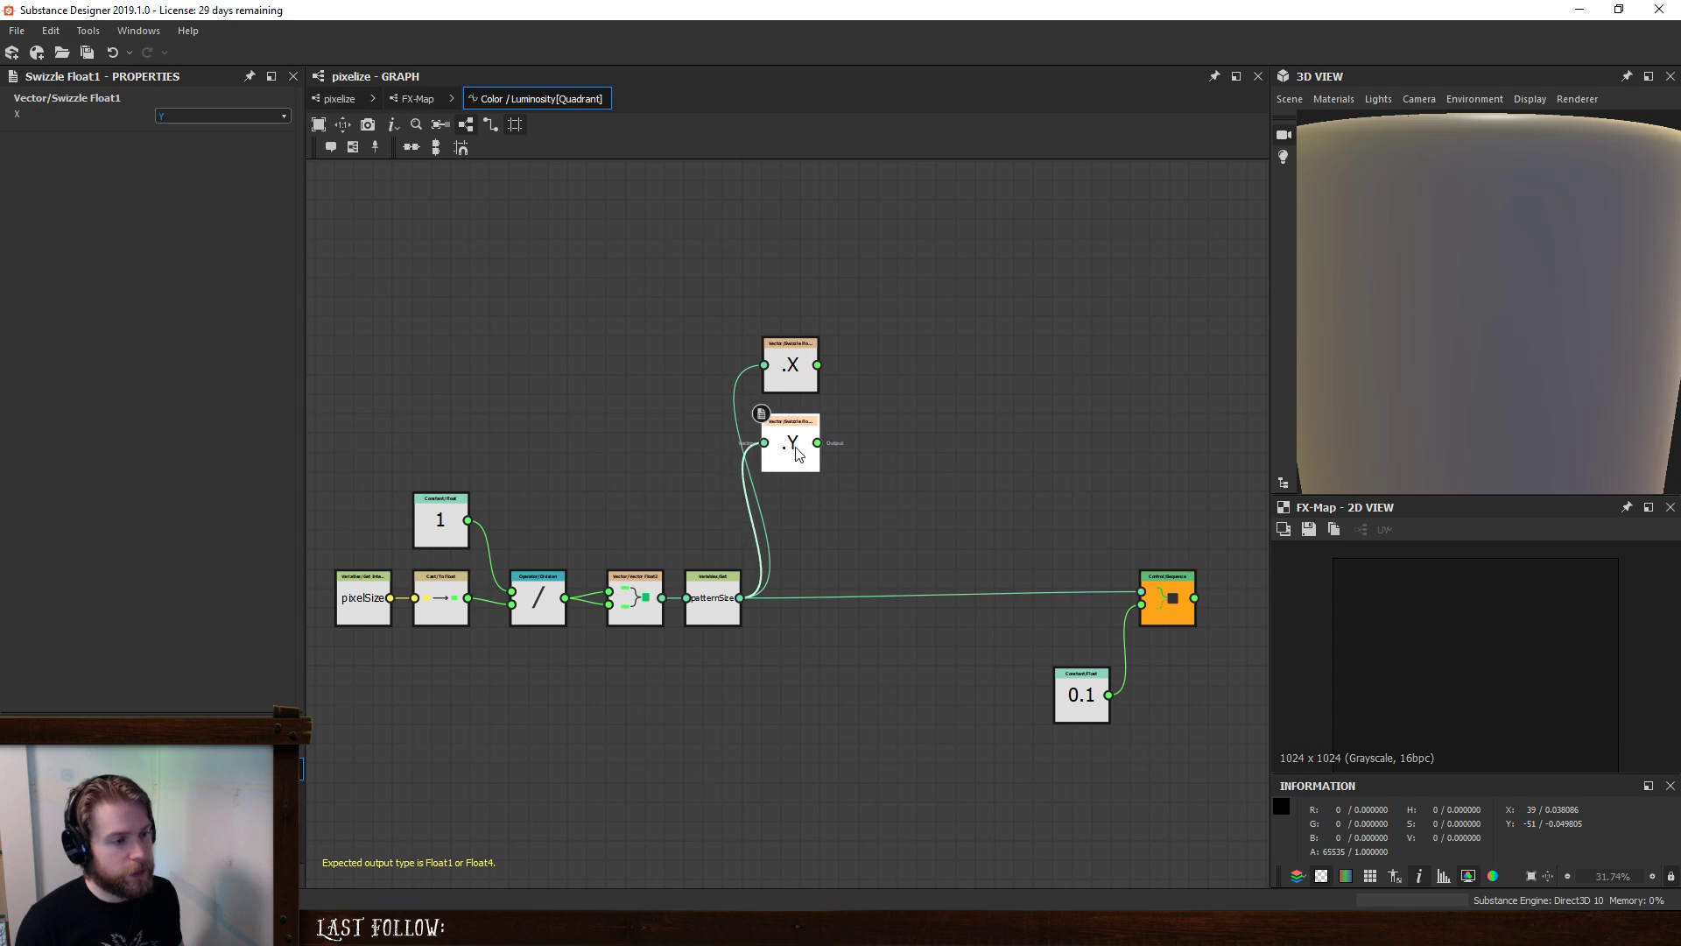
{"action": "left_click", "coordinate": [1005, 402]}
- Add a Float constant with the value 1 above the X swizzle node
{"action": "middle_click_drag", "start_coordinate": [935, 358], "coordinate": [822, 400]}
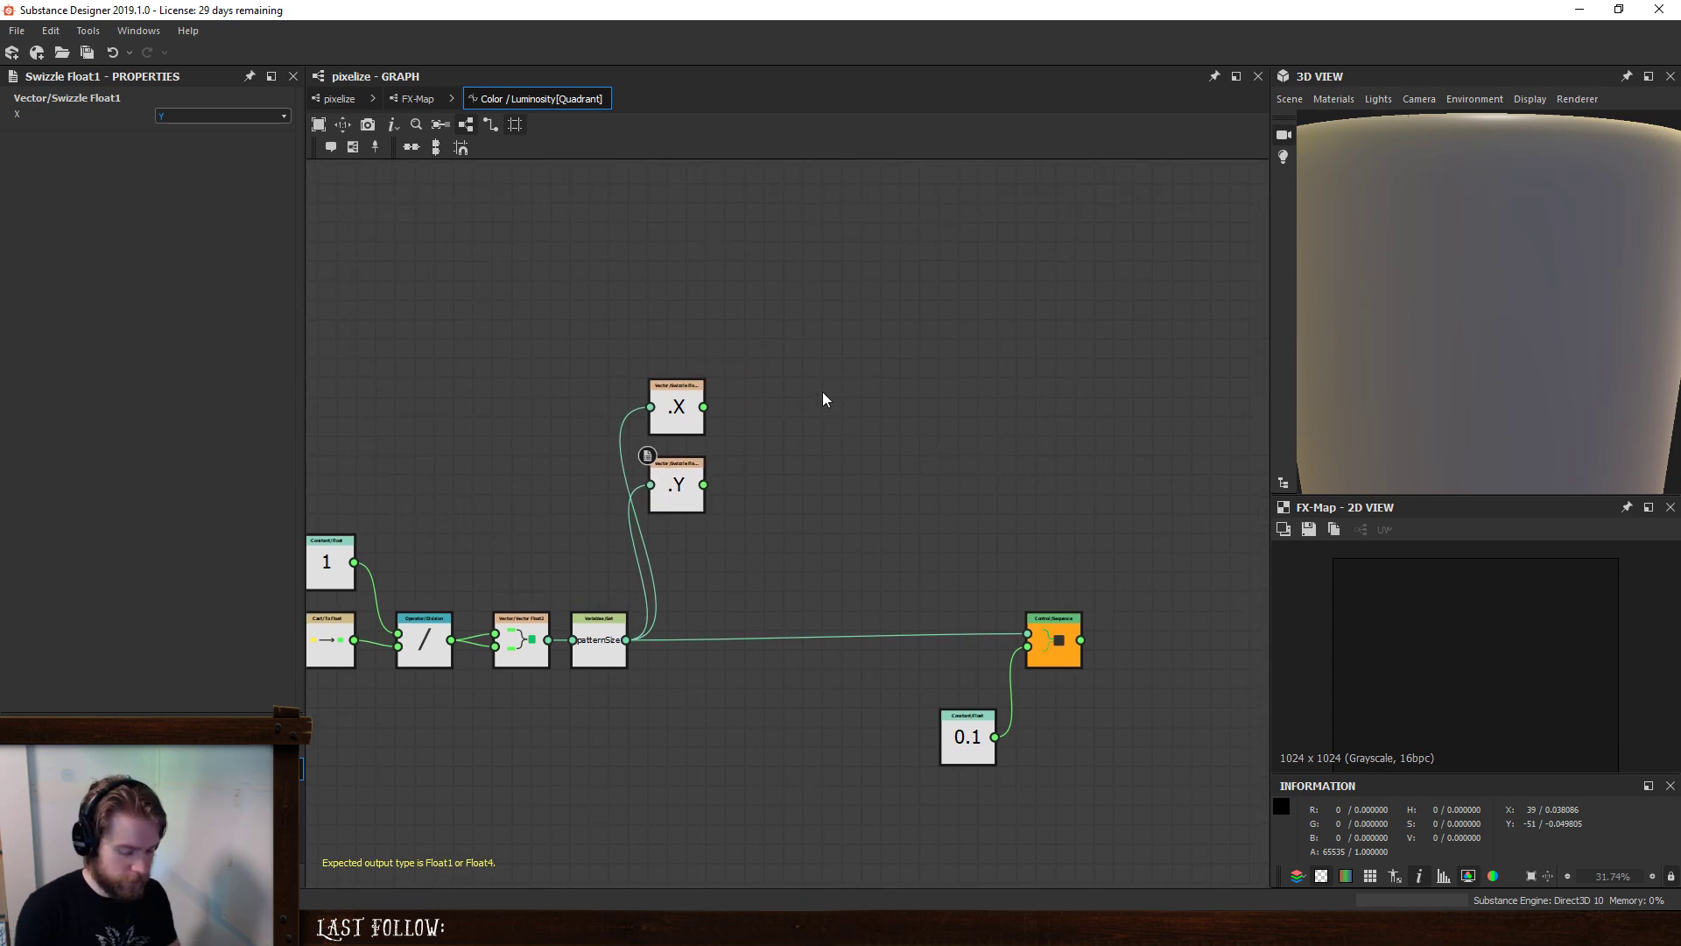
{"action": "key", "text": "space"}
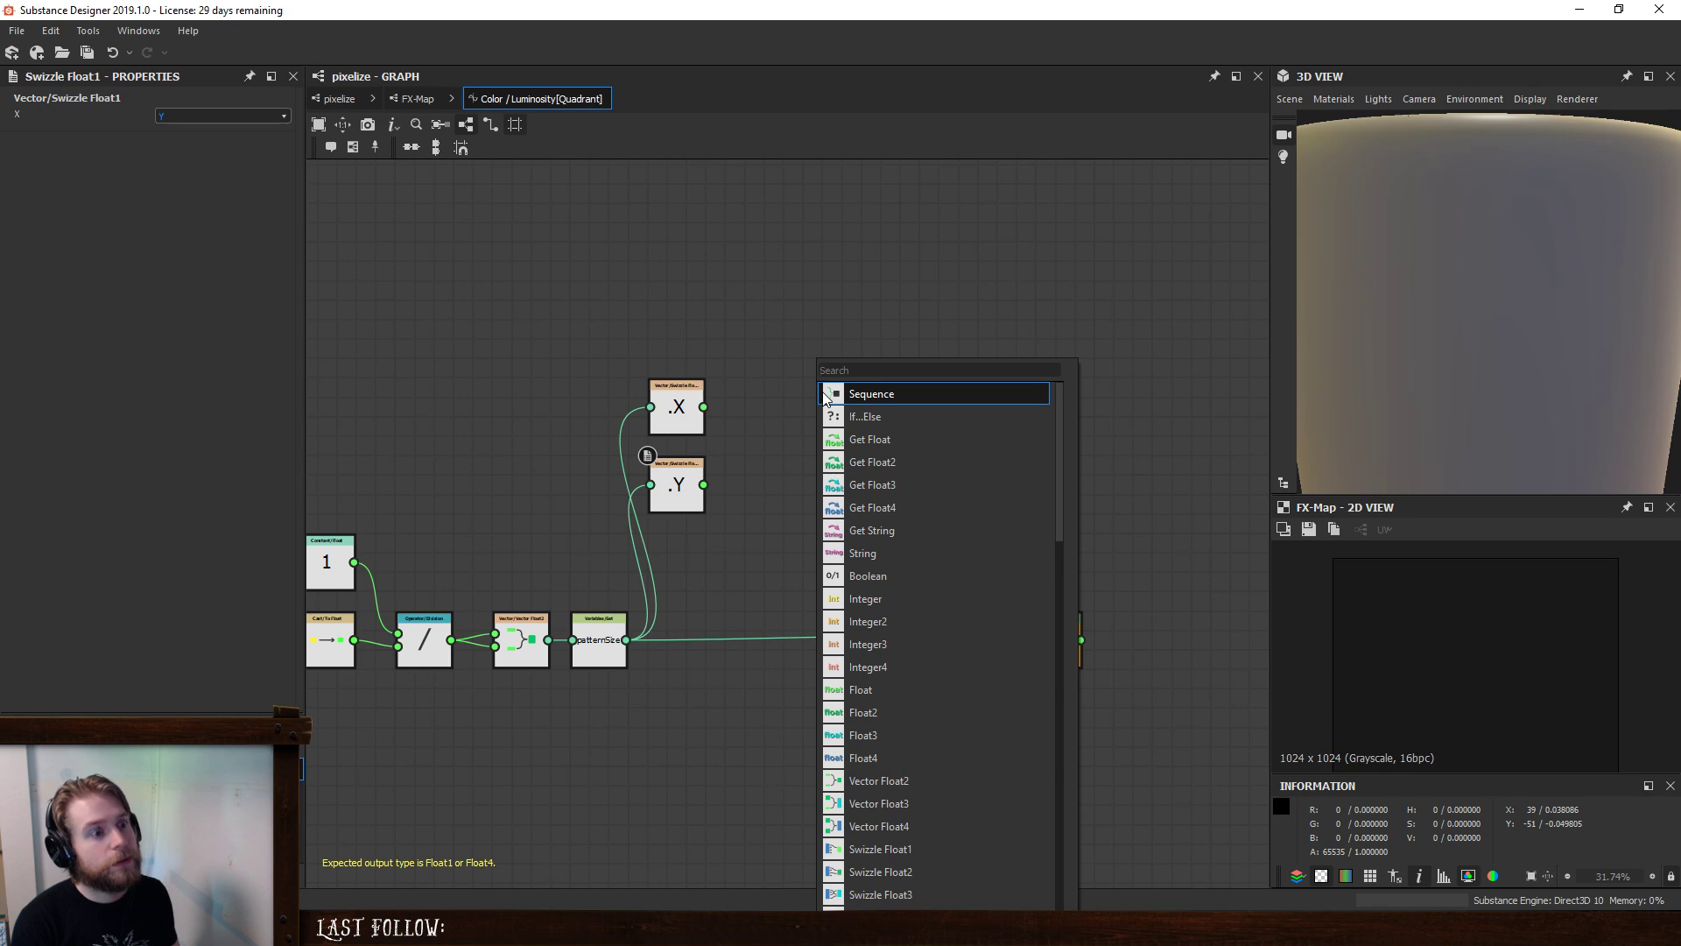
{"action": "type", "text": "1"}
{"action": "key", "text": "BackSpace"}
{"action": "type", "text": "f"}
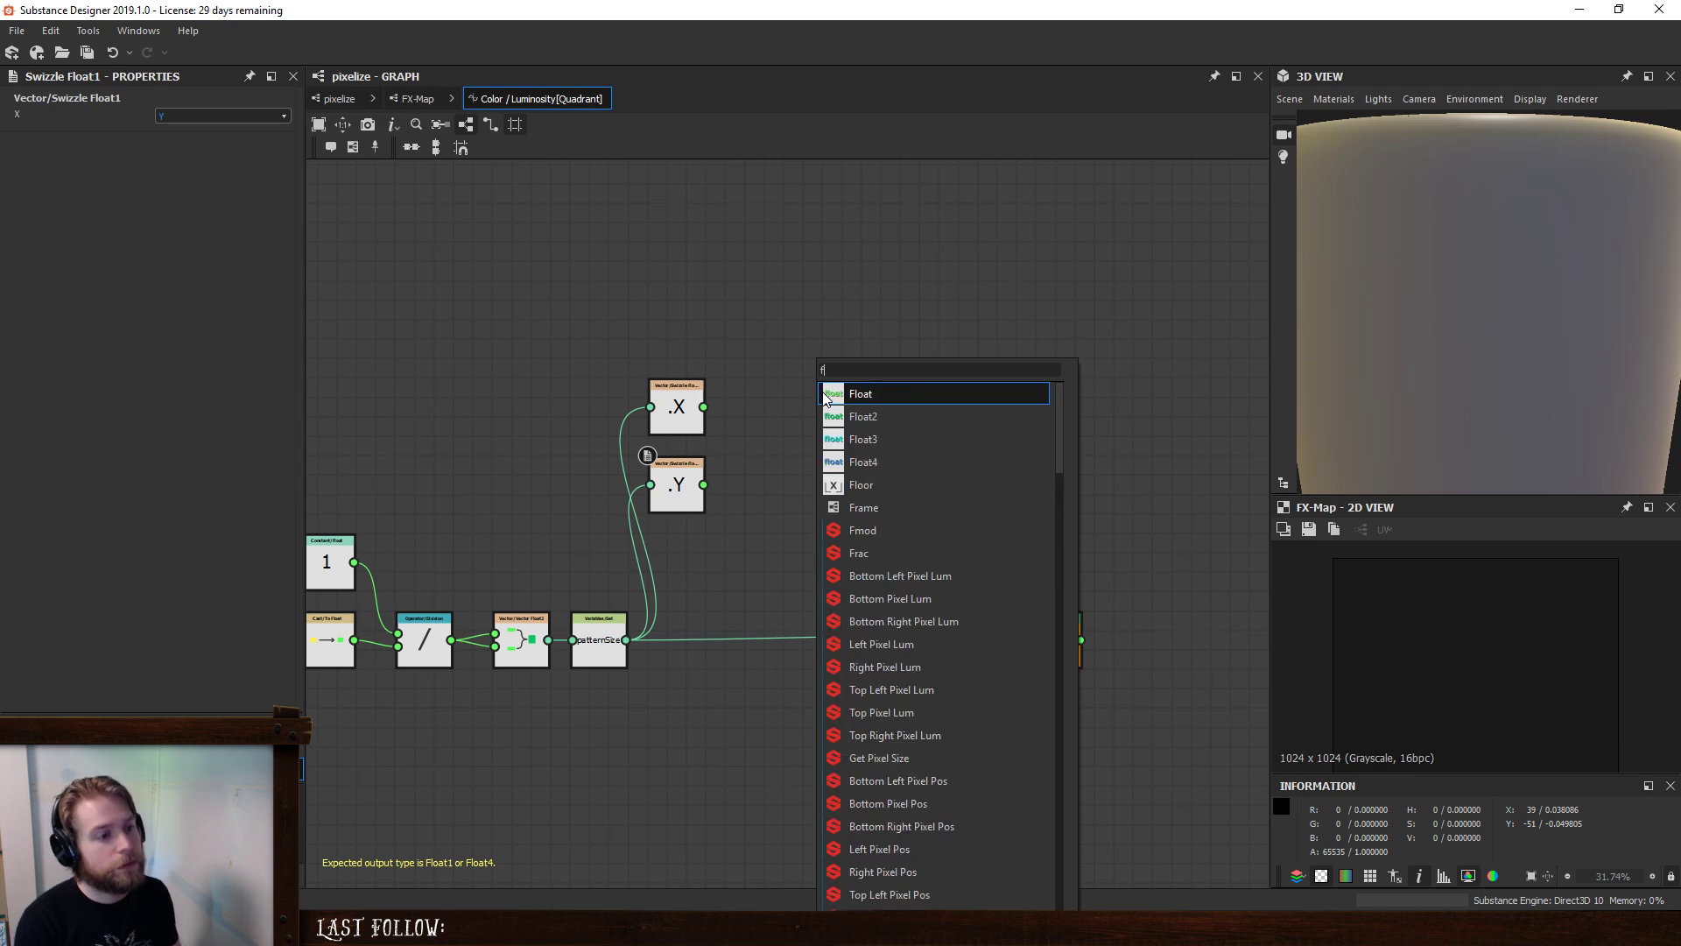
{"action": "key", "text": "Return"}
{"action": "left_click_drag", "start_coordinate": [809, 398], "coordinate": [673, 338]}
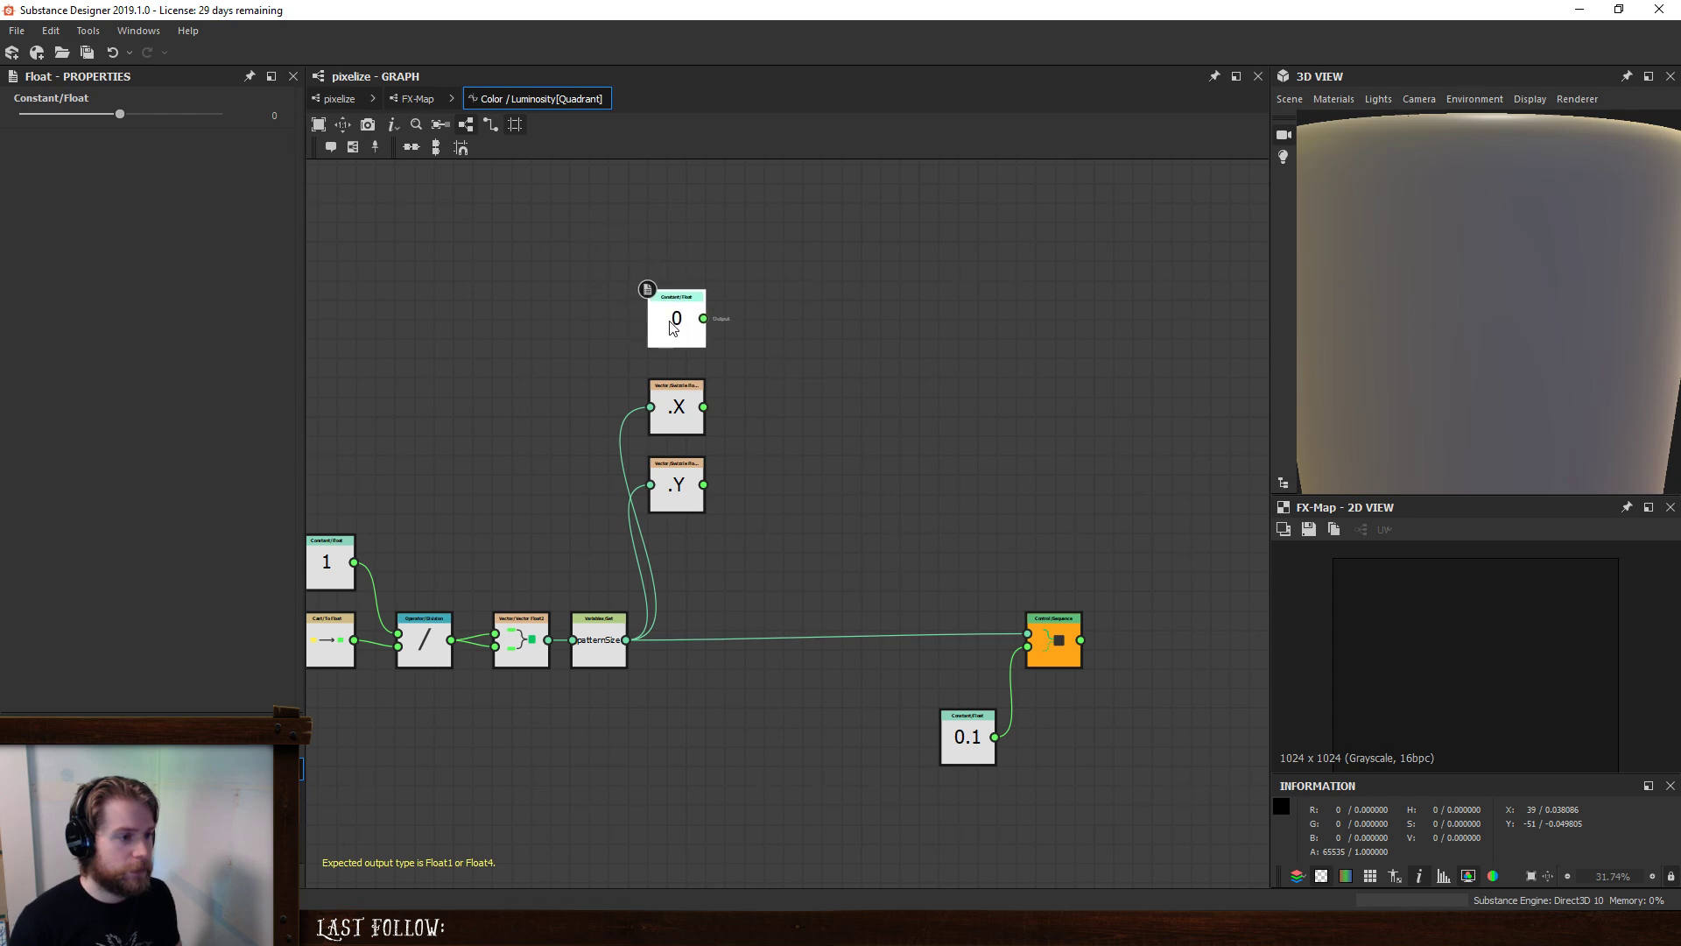
{"action": "left_click", "coordinate": [220, 113]}
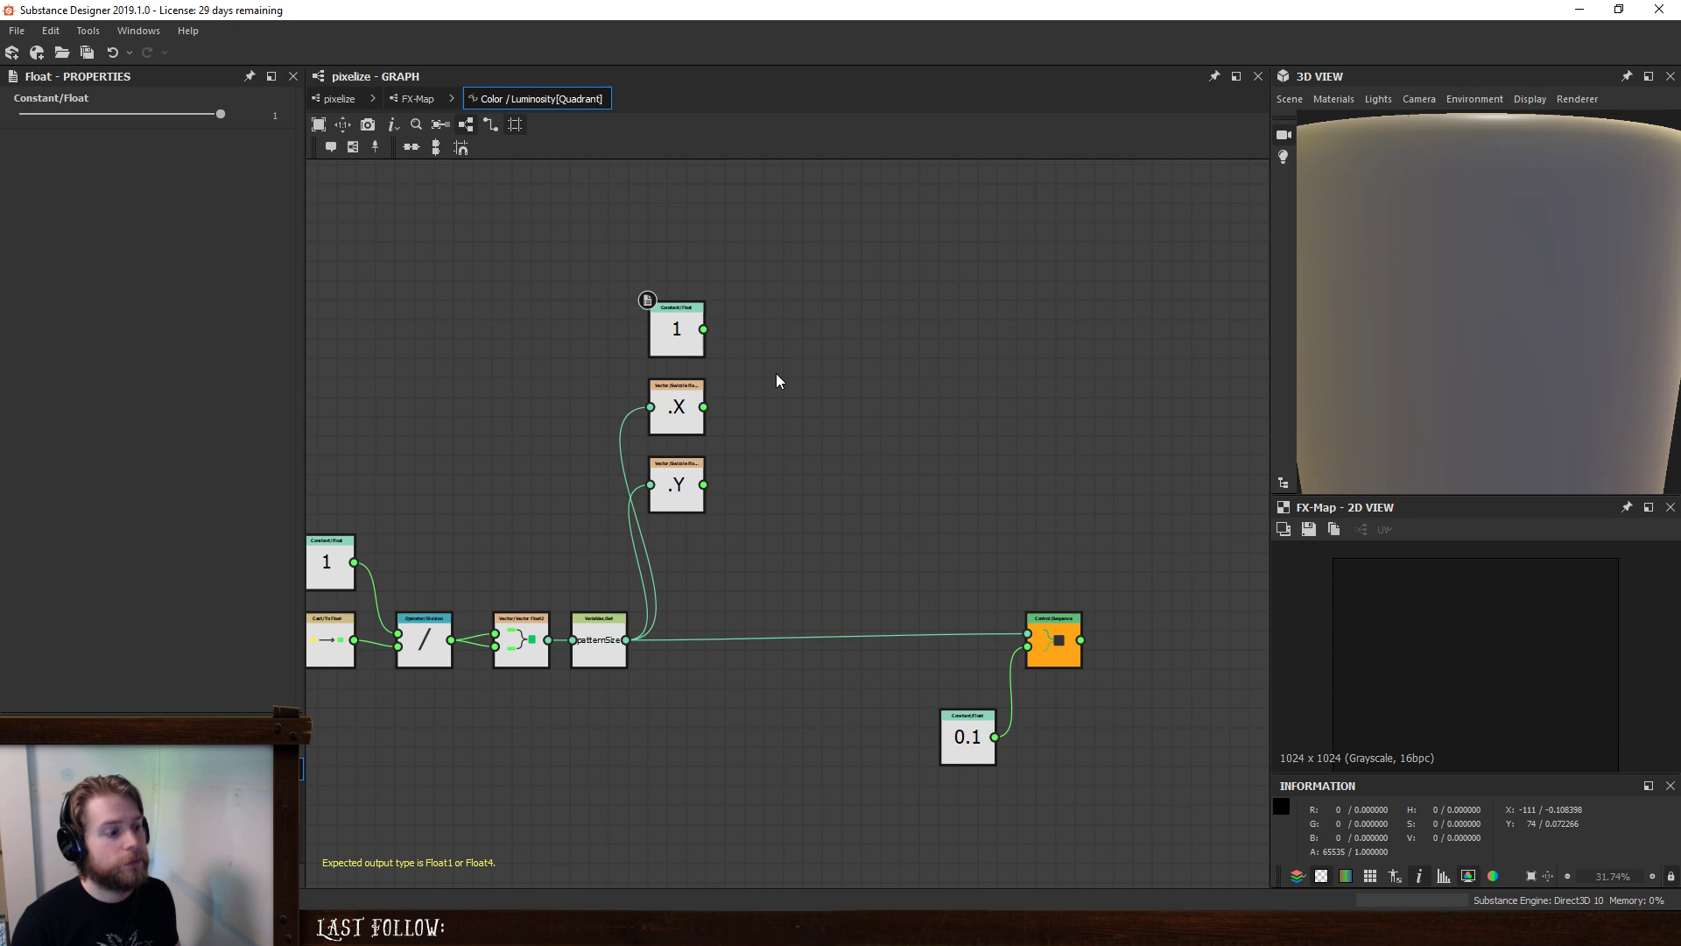
{"action": "key", "text": "f"}
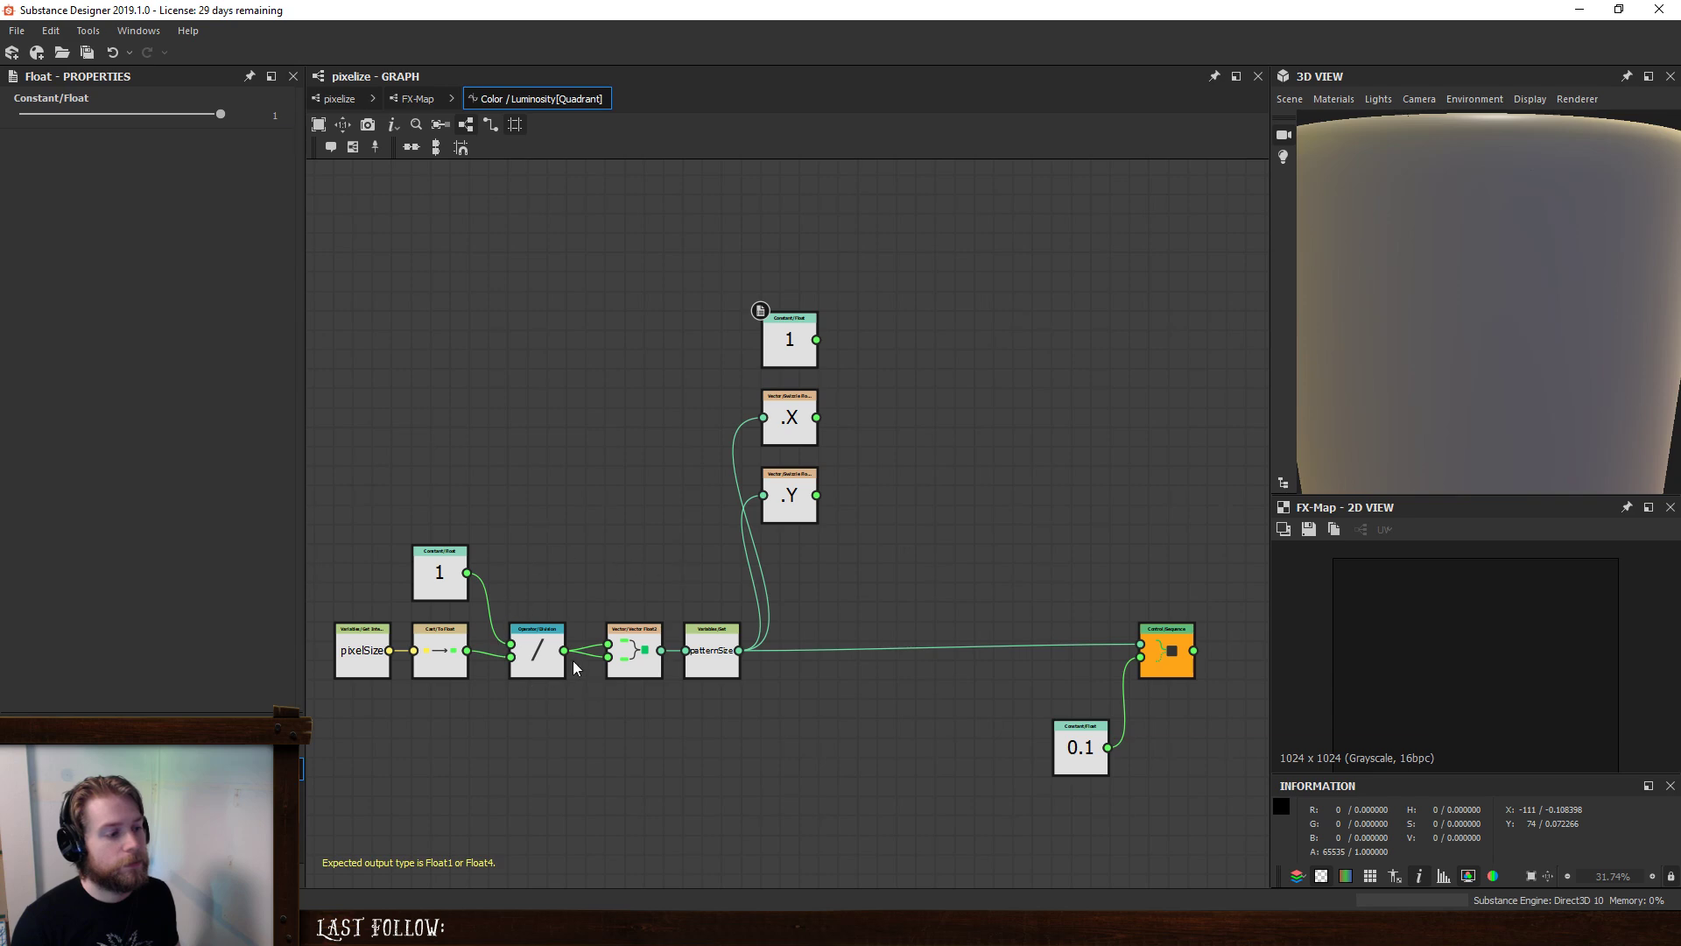
{"action": "left_click", "coordinate": [540, 638]}
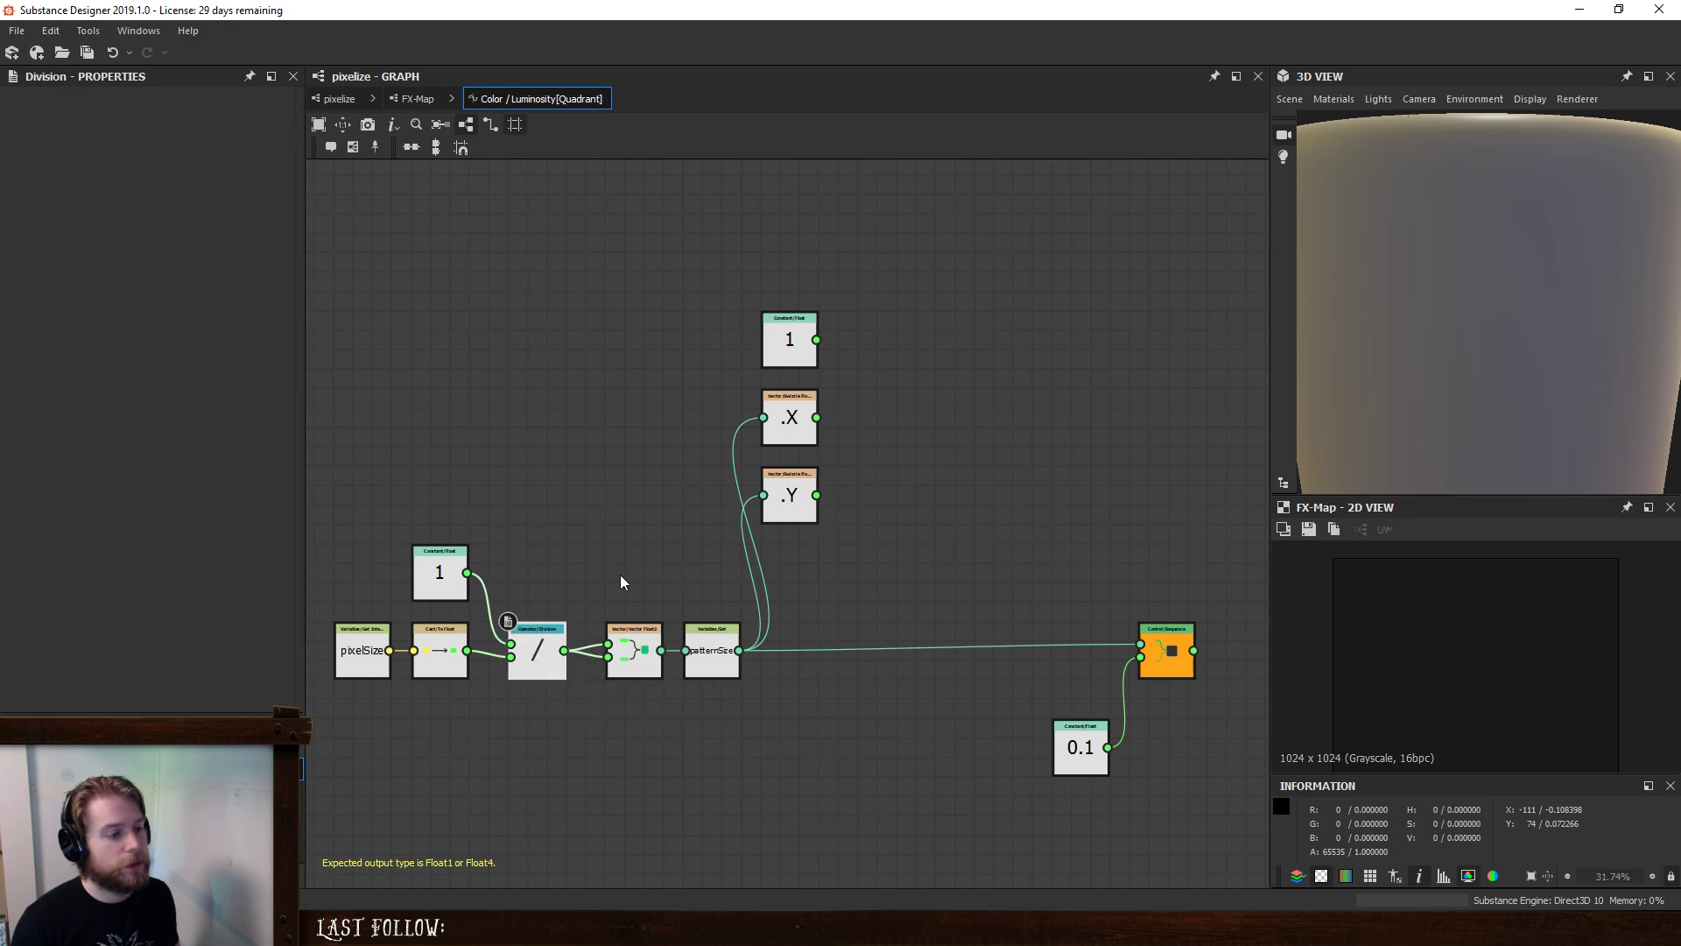
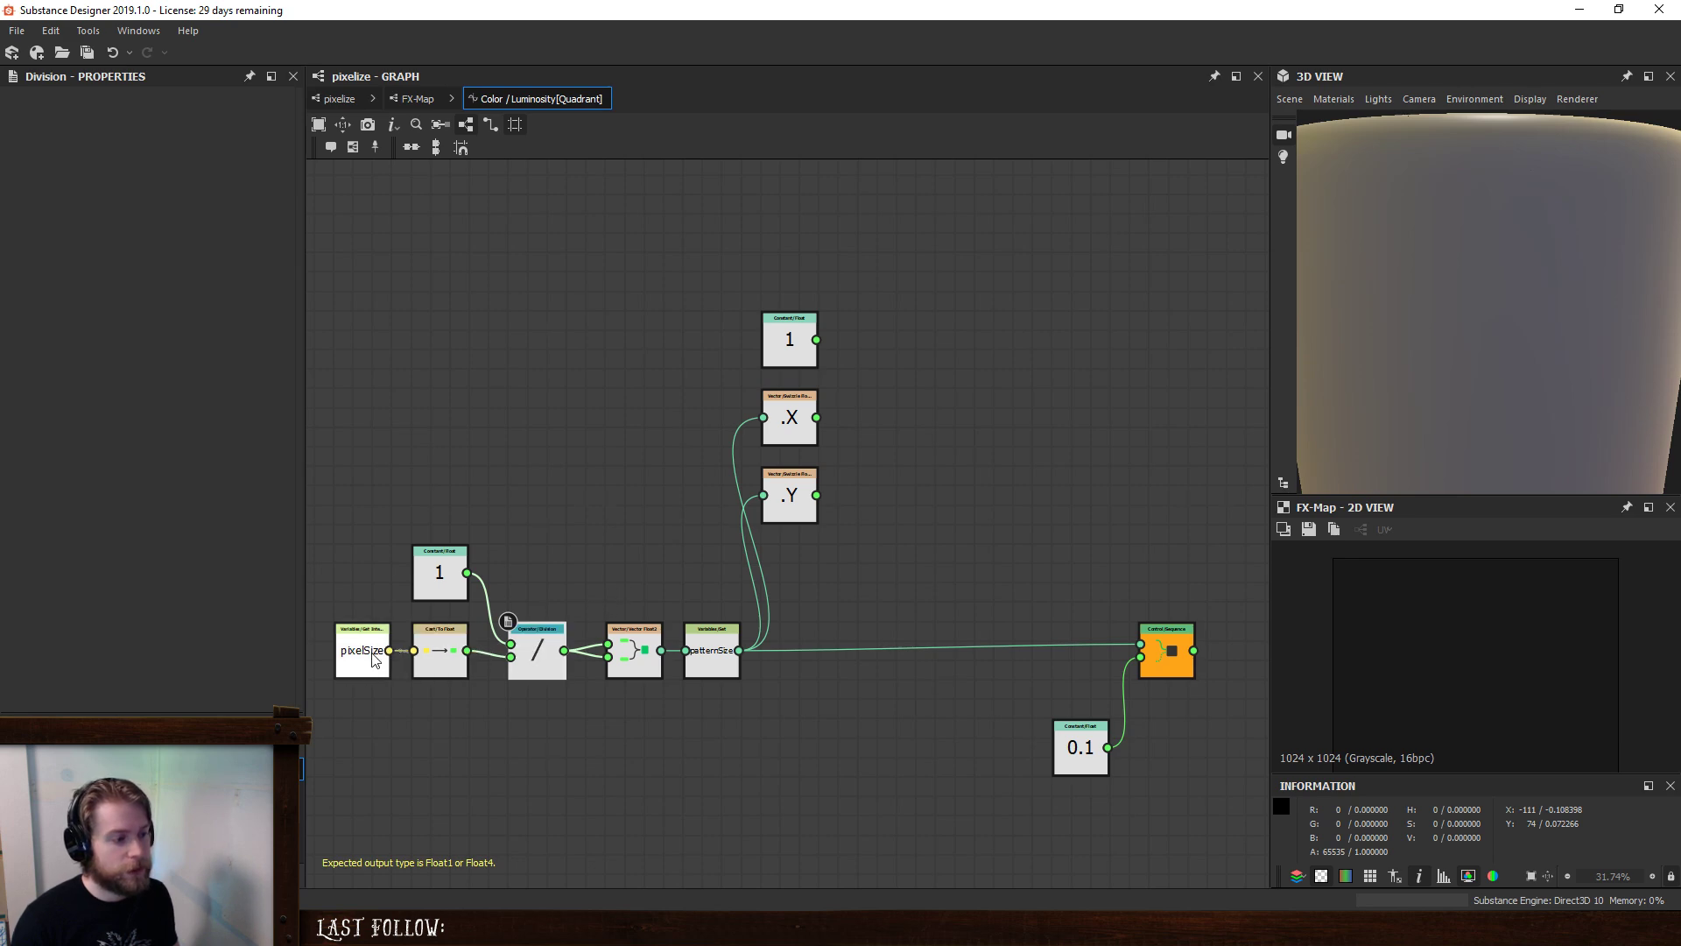
{"action": "left_click", "coordinate": [634, 653]}
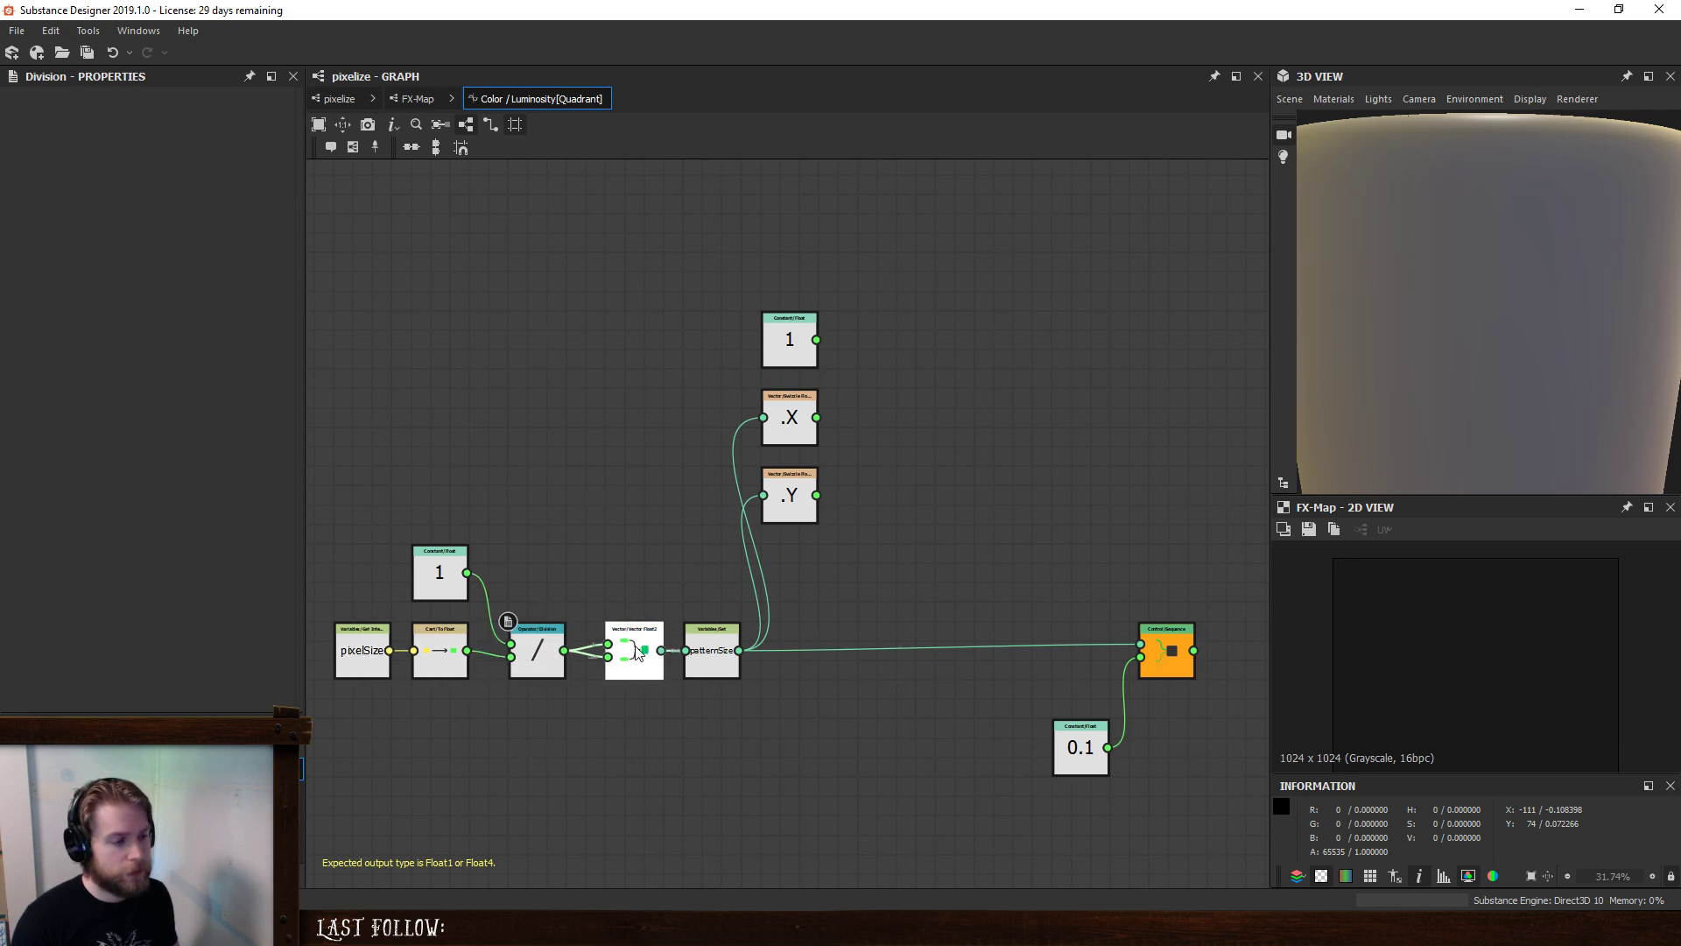
- Delete the Y swizzle and shift the X swizzle and the constant 1 above it closer to the patternSize chain
{"action": "left_click", "coordinate": [709, 652]}
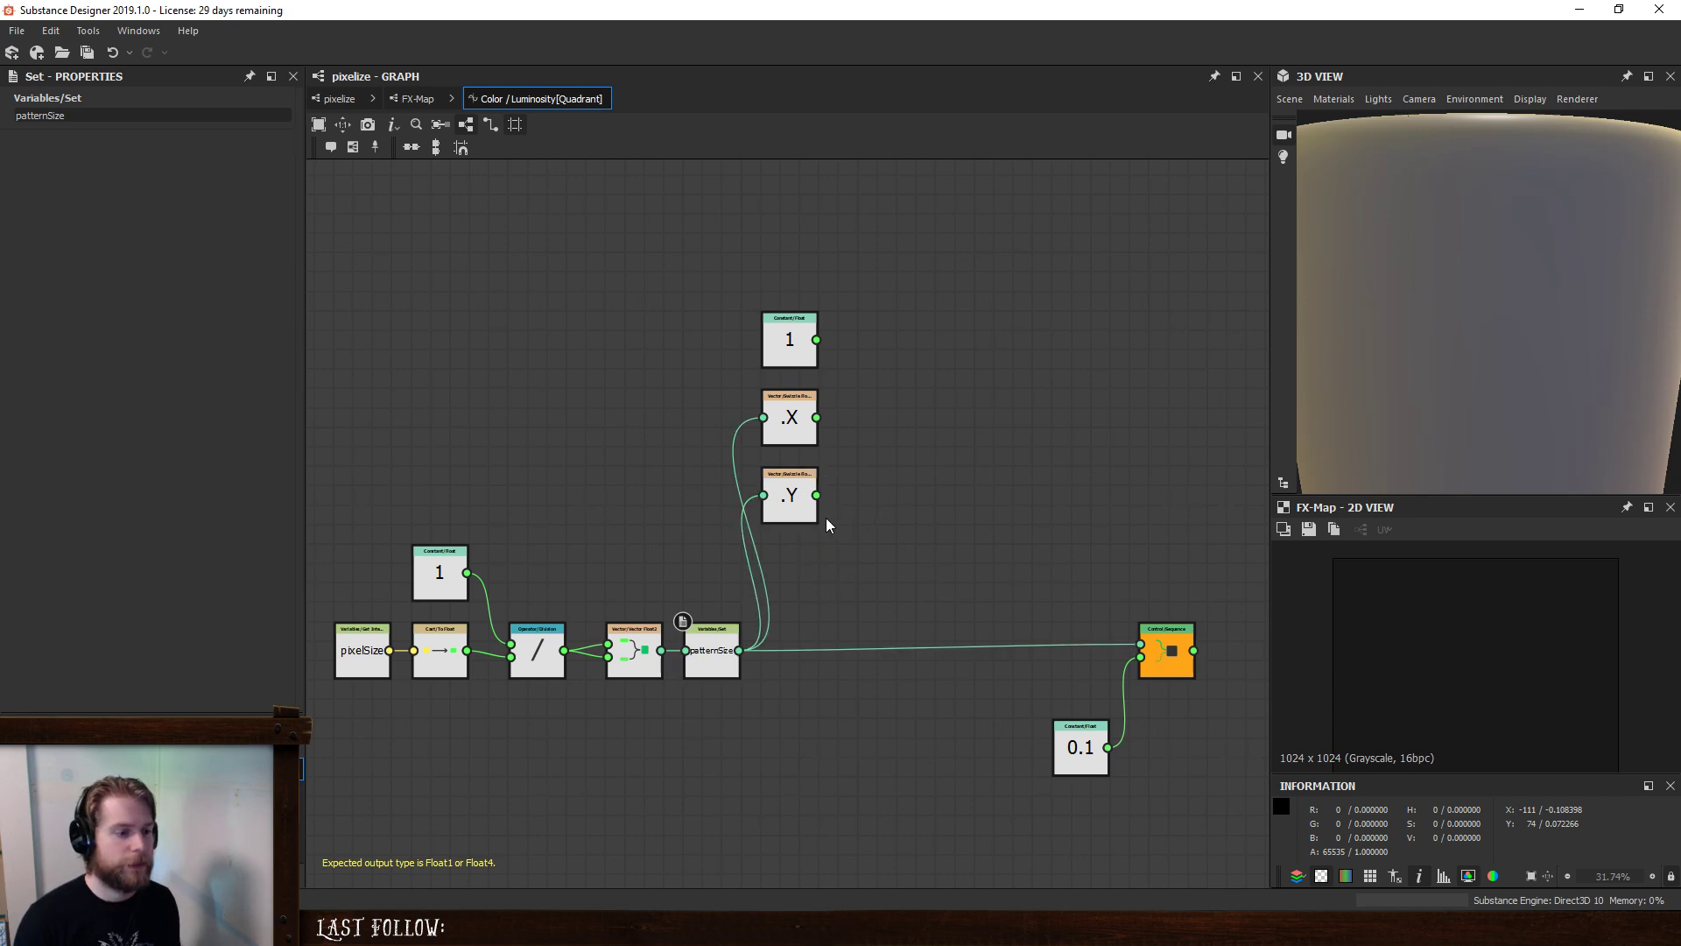
{"action": "left_click", "coordinate": [791, 495]}
{"action": "key", "text": "Delete"}
{"action": "left_click_drag", "start_coordinate": [790, 419], "coordinate": [750, 418]}
{"action": "left_click_drag", "start_coordinate": [790, 347], "coordinate": [750, 348]}
{"action": "left_click", "coordinate": [753, 410]}
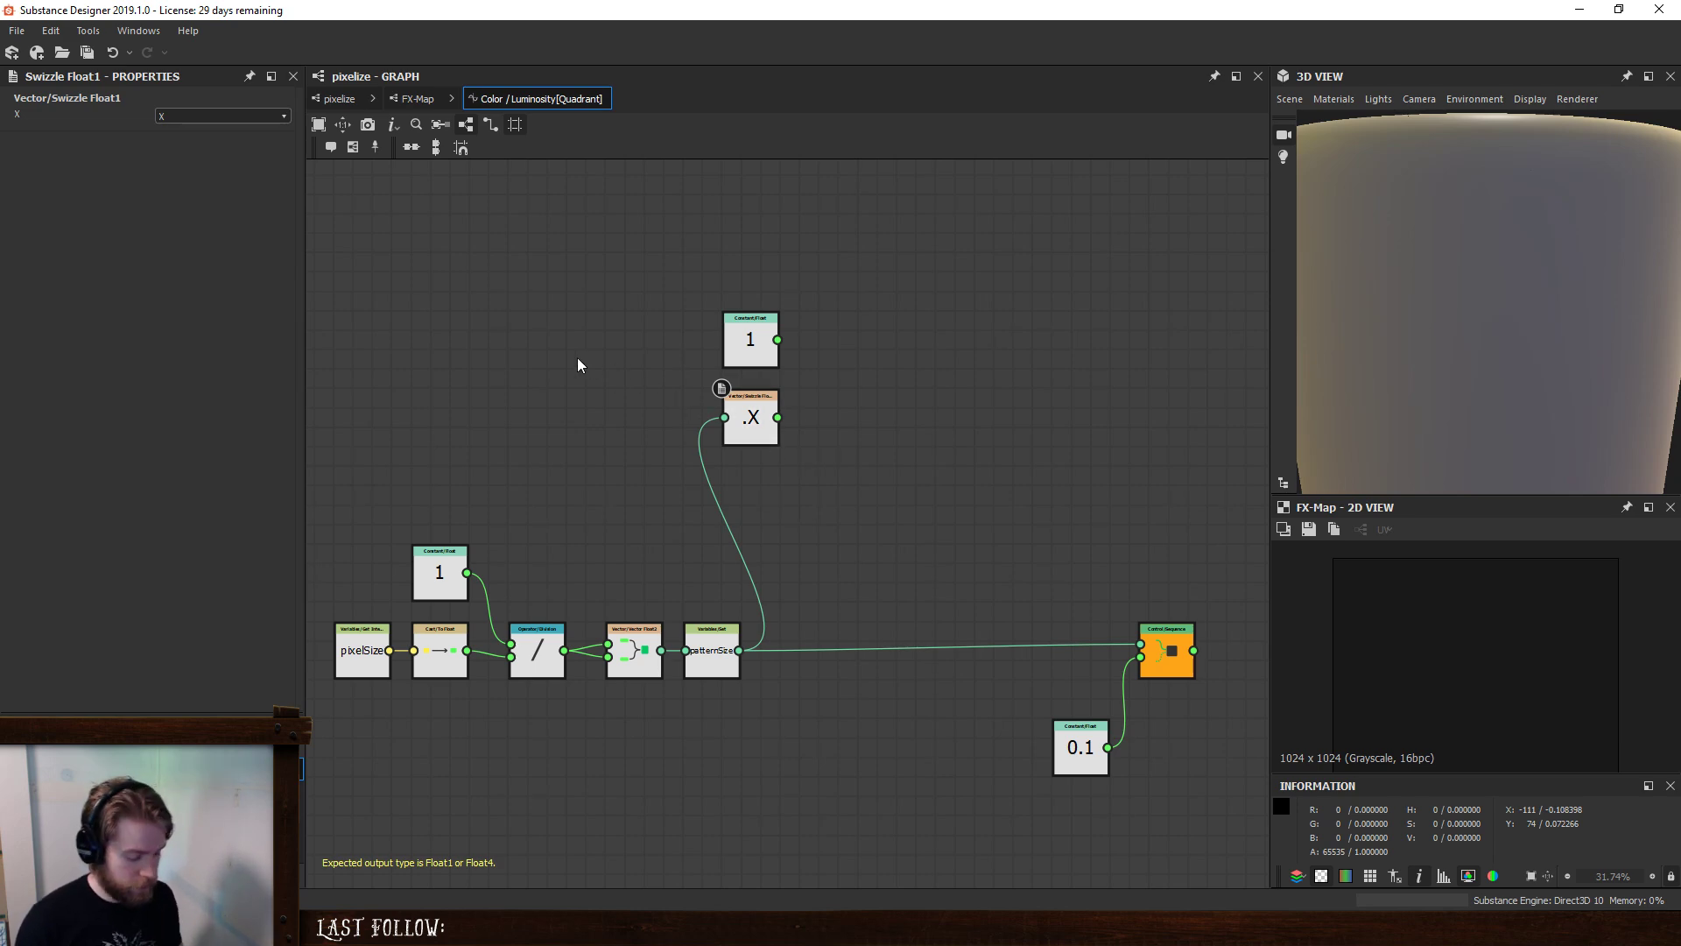
- Add a Get Float node reading $number above the X swizzle, moving the constant 1 up and out of its way
{"action": "key", "text": "space"}
{"action": "type", "text": "get"}
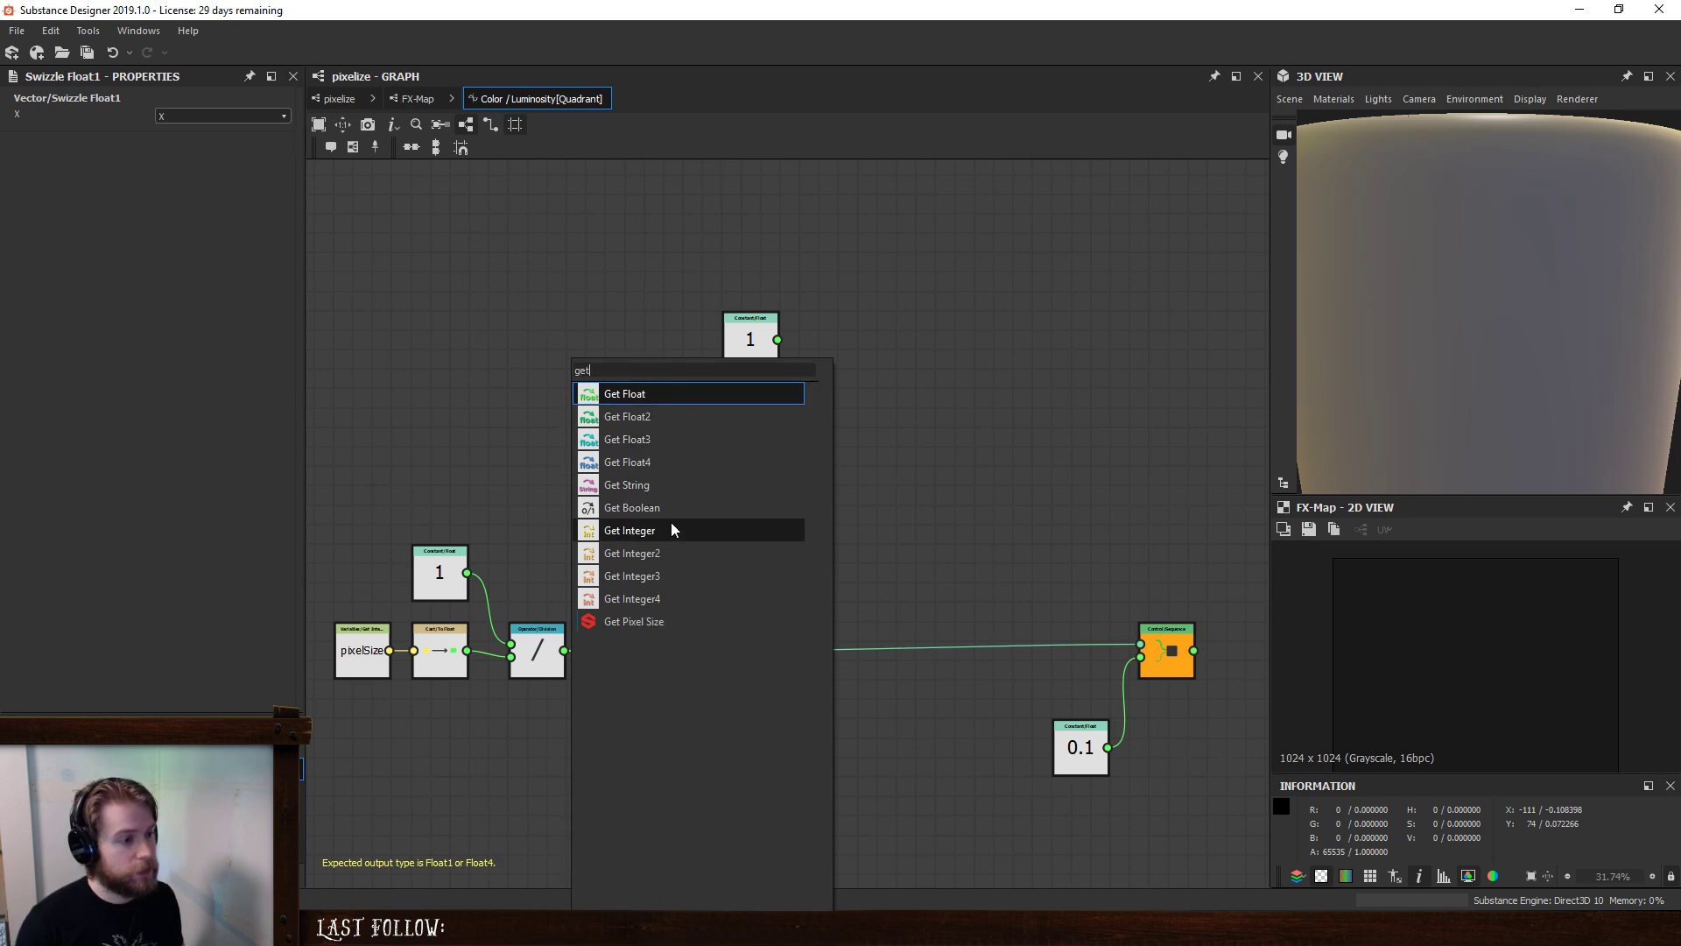
{"action": "left_click", "coordinate": [671, 396]}
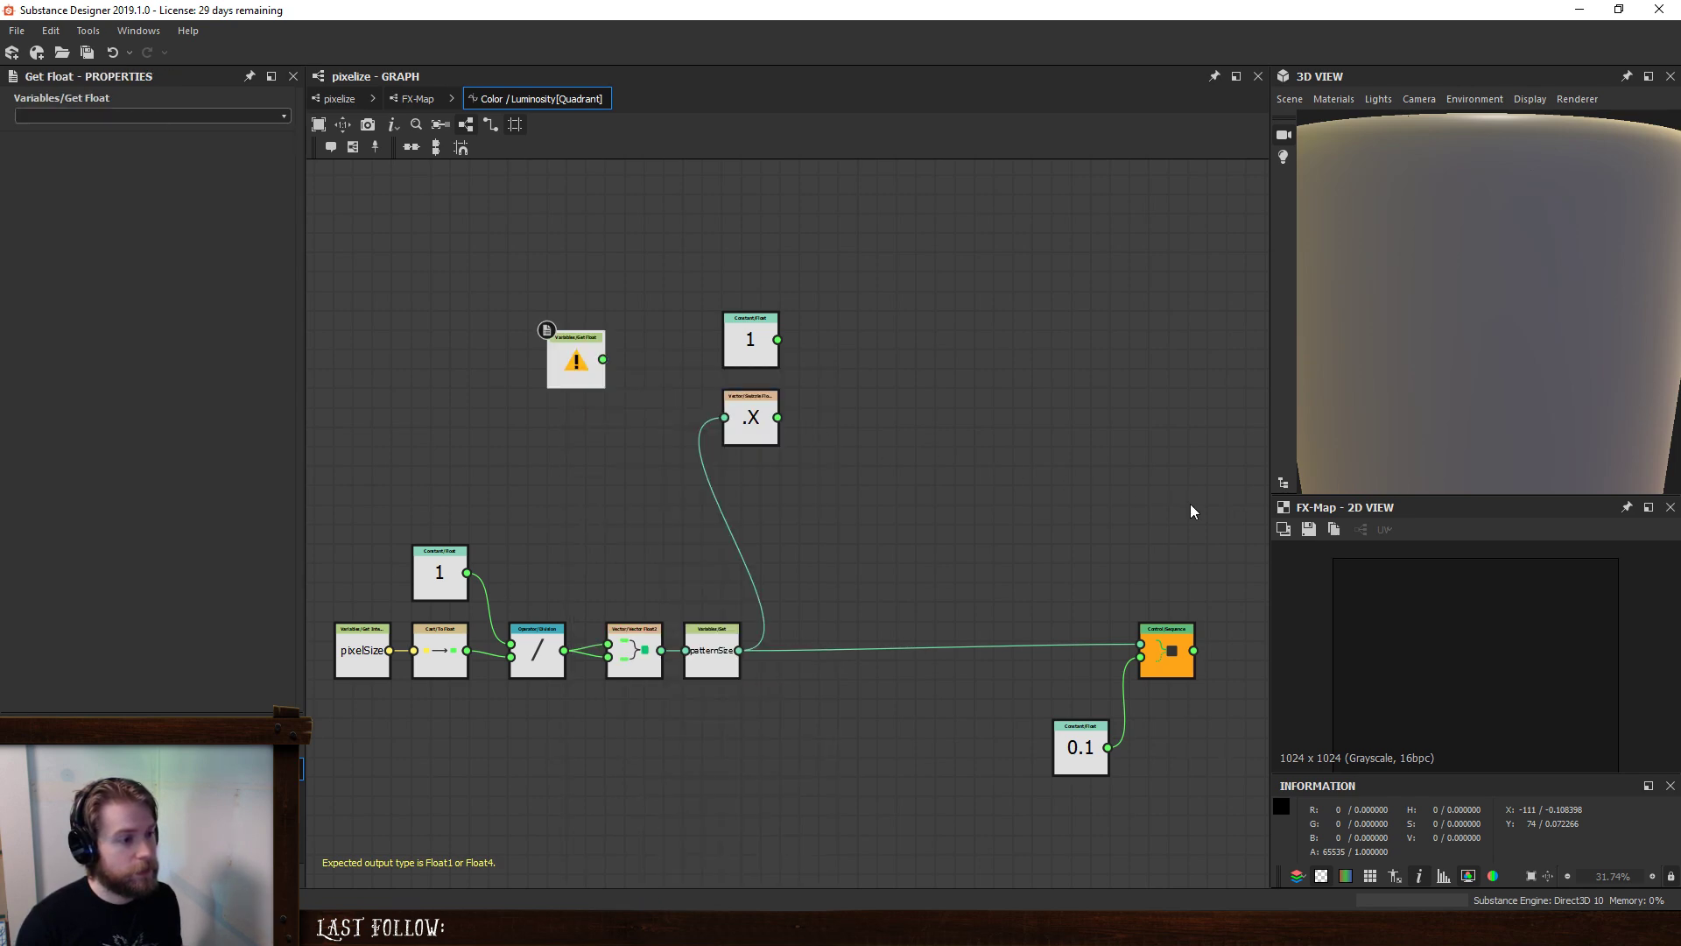
{"action": "left_click", "coordinate": [282, 117]}
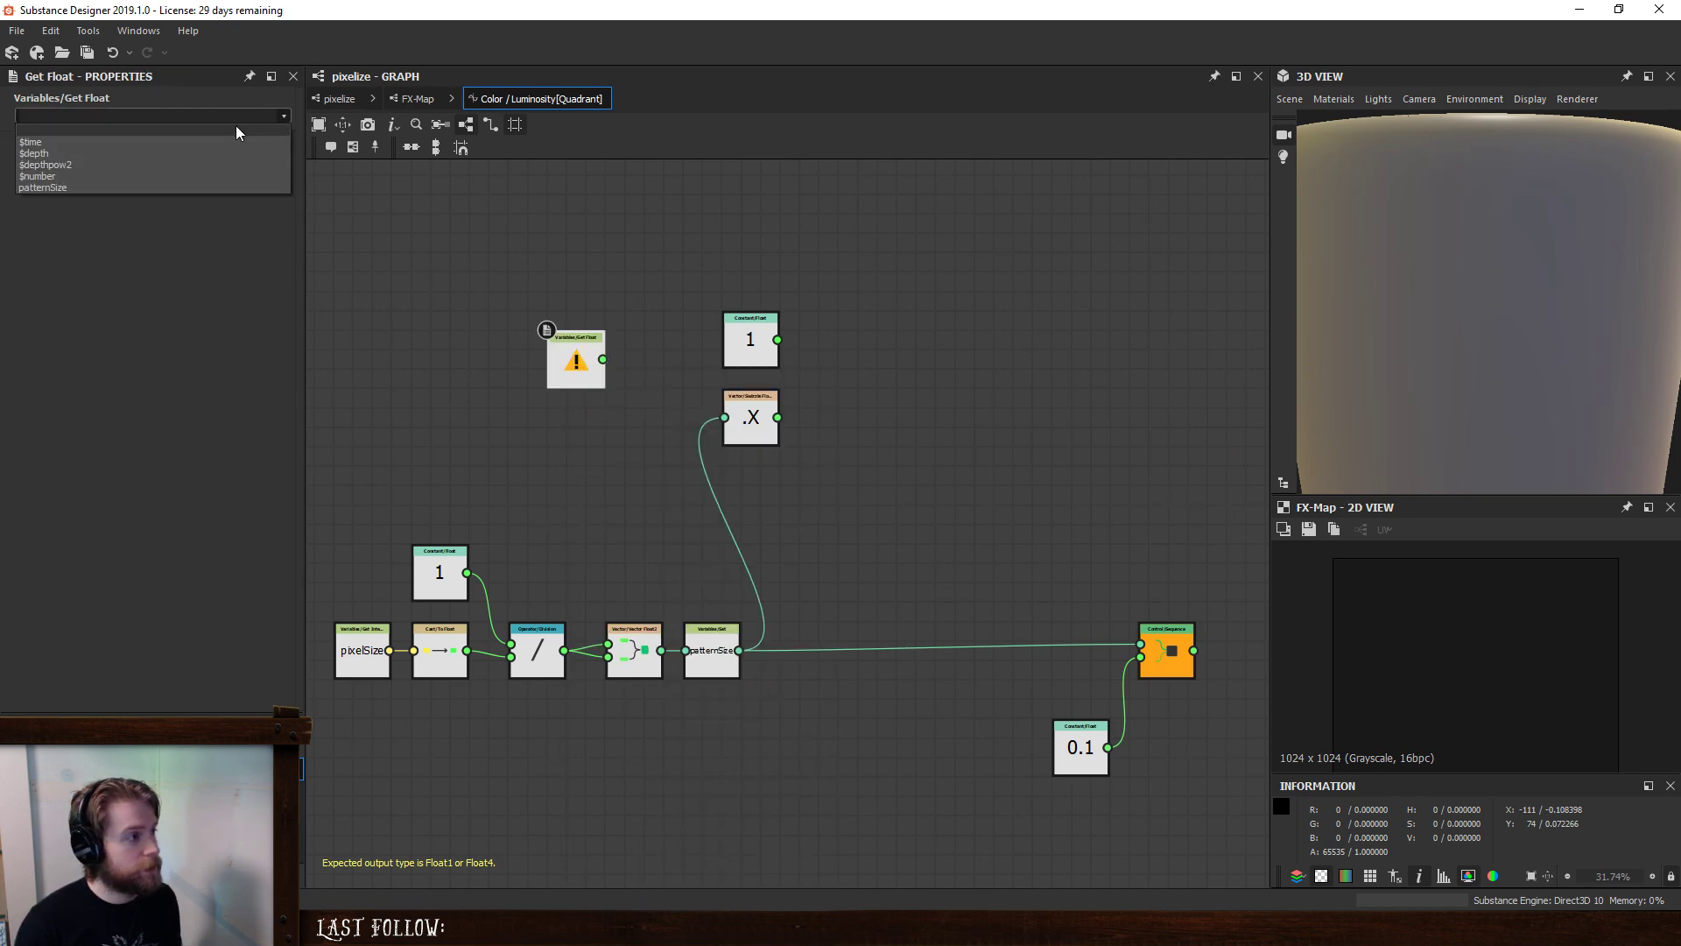
{"action": "left_click", "coordinate": [186, 176]}
{"action": "left_click_drag", "start_coordinate": [575, 365], "coordinate": [652, 346]}
{"action": "left_click_drag", "start_coordinate": [759, 350], "coordinate": [839, 322]}
{"action": "left_click_drag", "start_coordinate": [632, 317], "coordinate": [893, 274]}
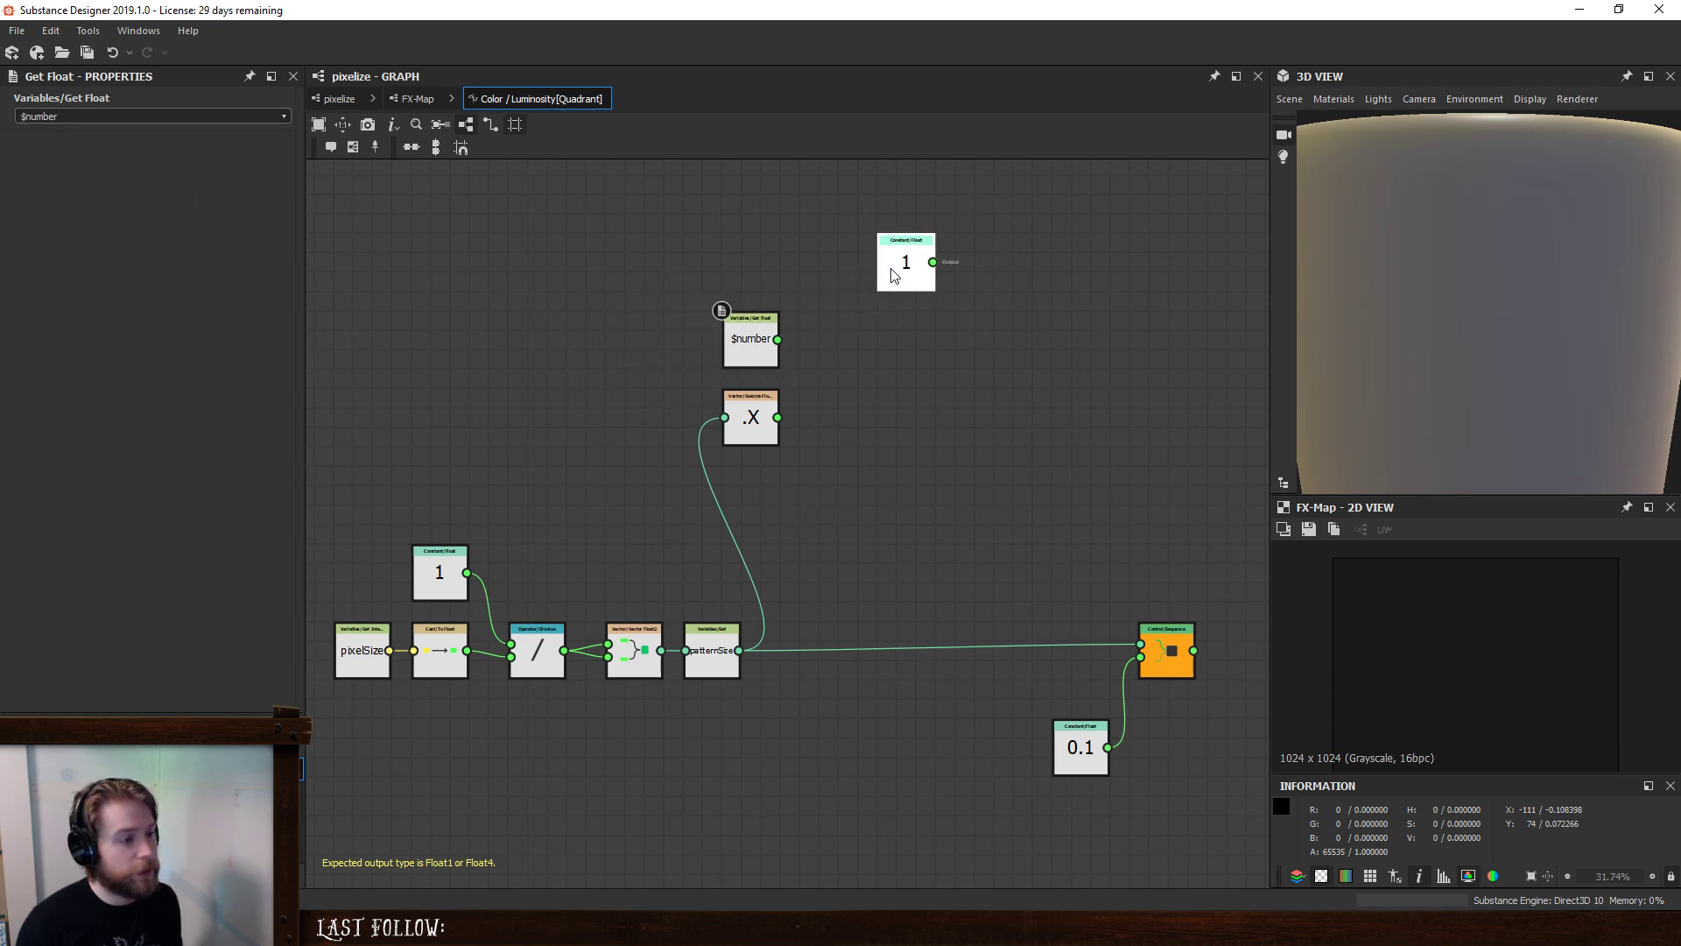
- Replace the X swizzle with a Modulo node taking $number as first input and the pixelSize Division result as second
{"action": "left_click_drag", "start_coordinate": [565, 650], "coordinate": [604, 406]}
{"action": "left_click", "coordinate": [751, 408]}
{"action": "key", "text": "Delete"}
{"action": "key", "text": "space"}
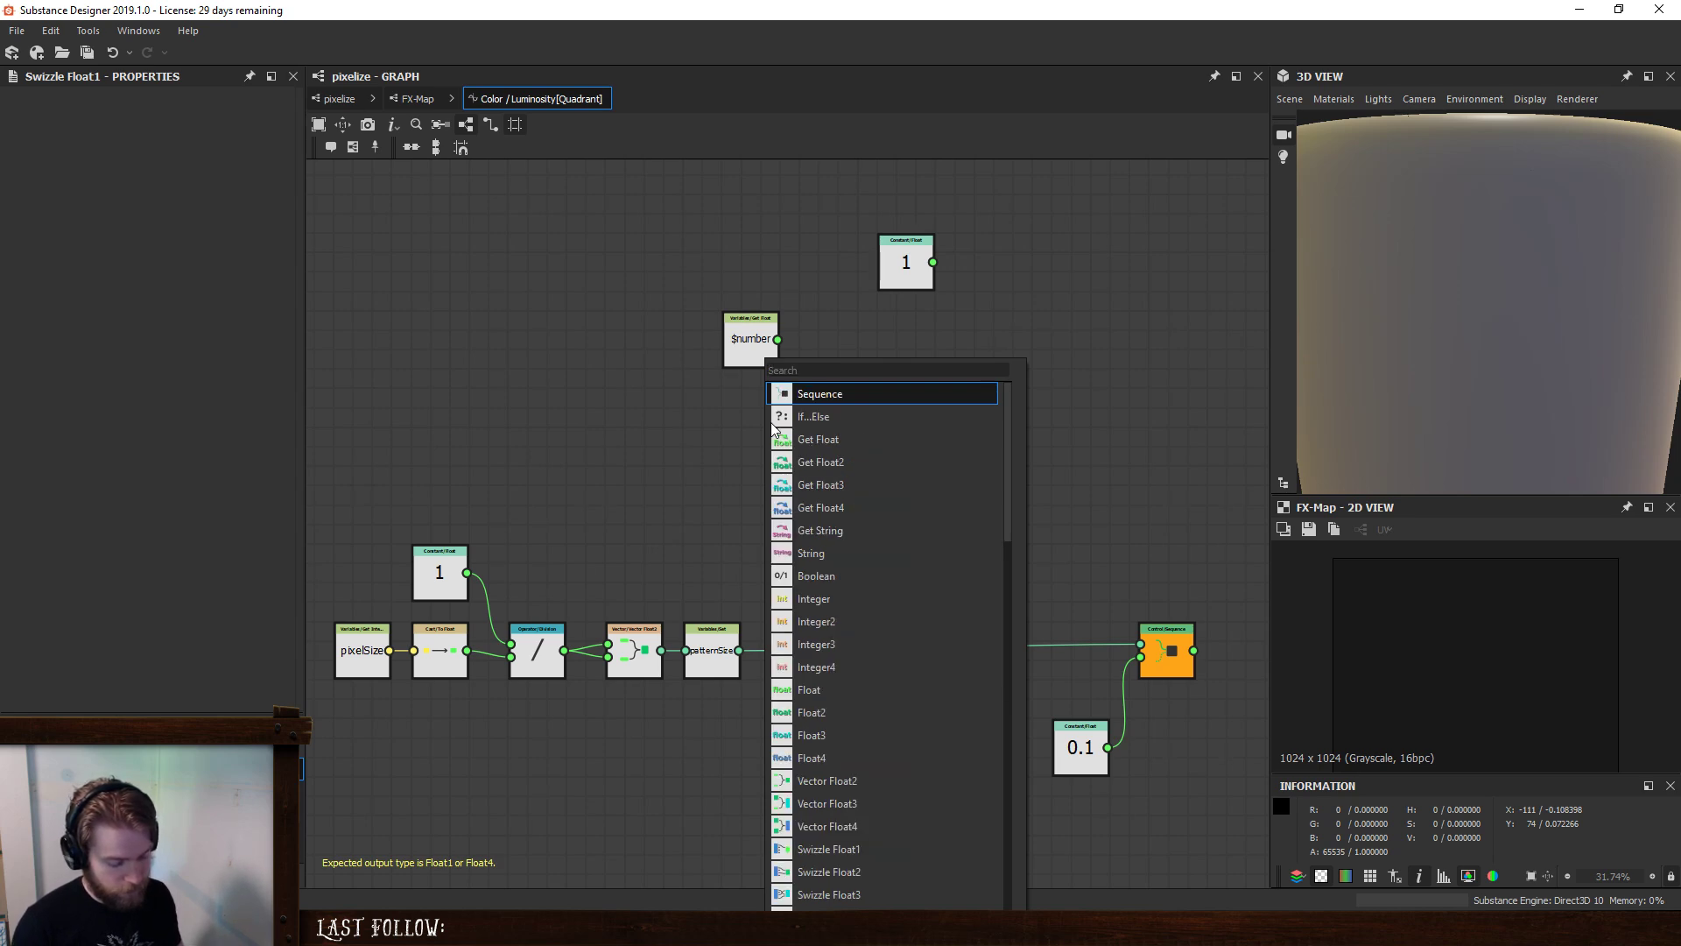
{"action": "type", "text": "mod"}
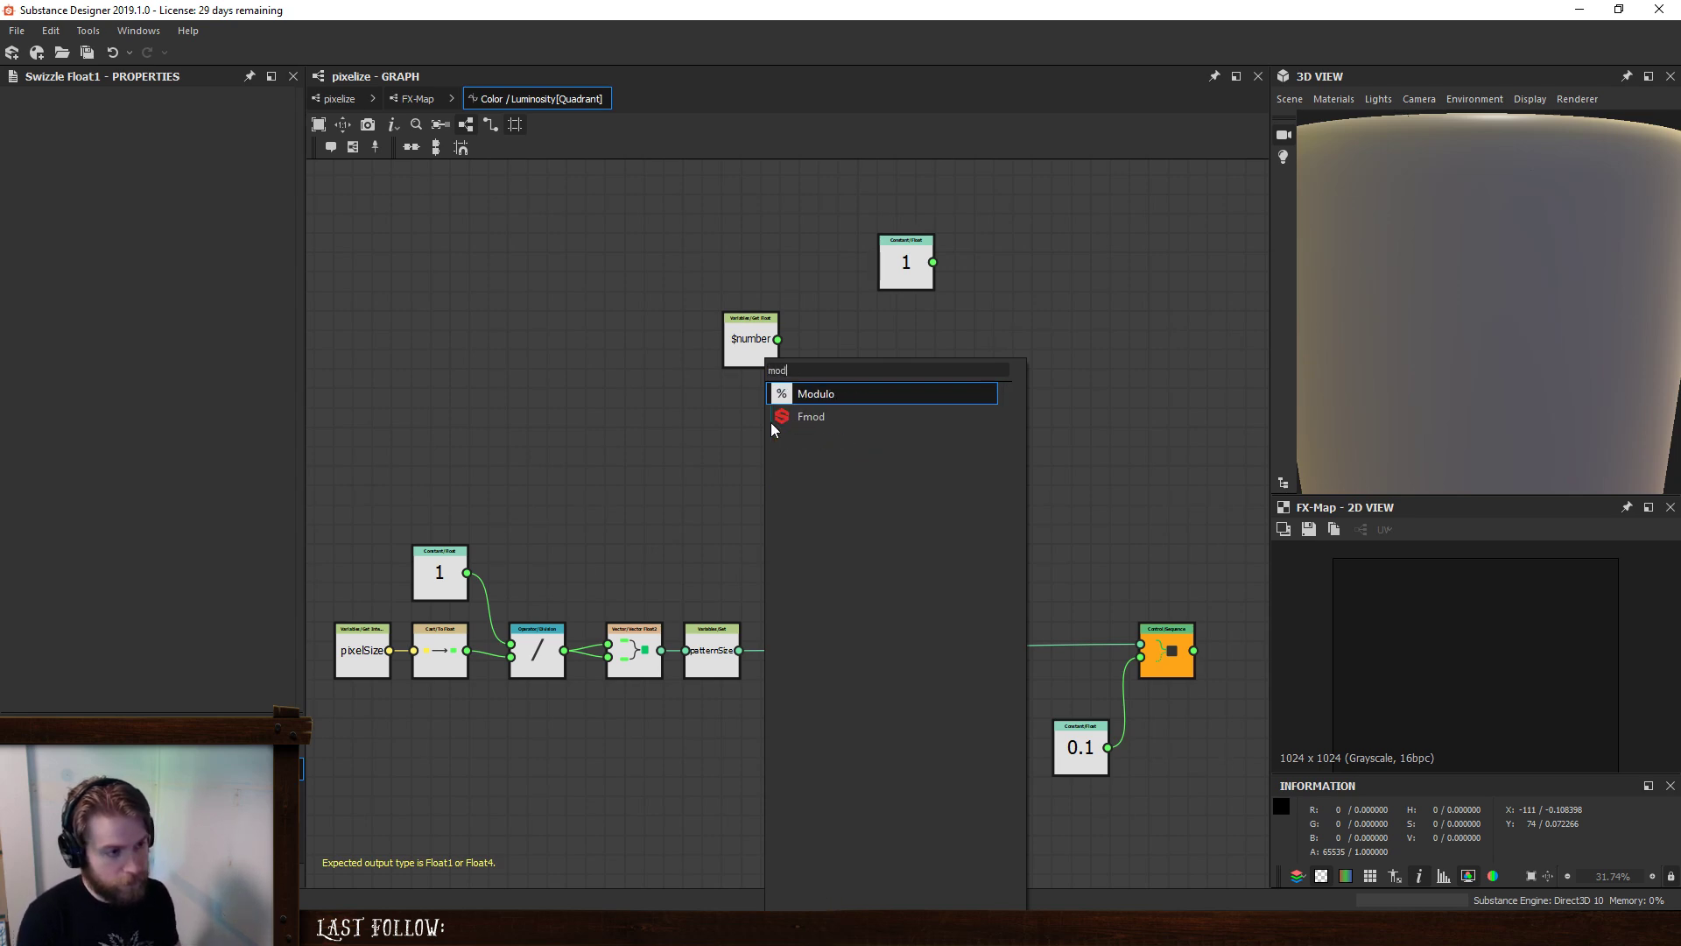
{"action": "key", "text": "Return"}
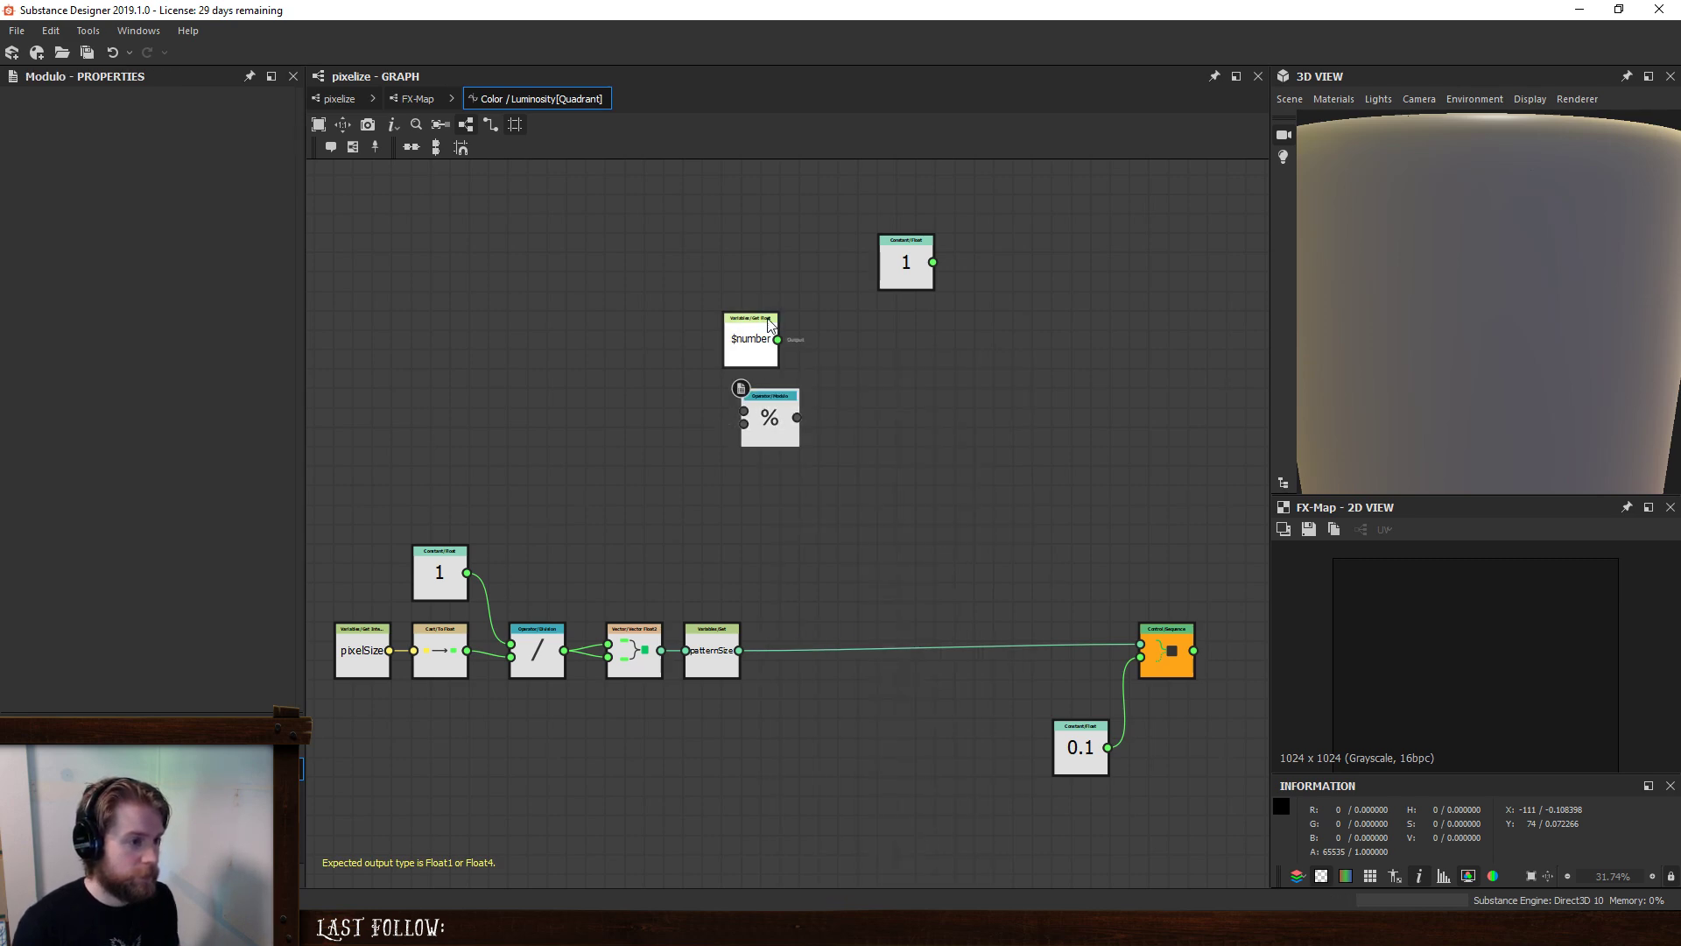
{"action": "left_click_drag", "start_coordinate": [777, 339], "coordinate": [744, 411]}
{"action": "left_click_drag", "start_coordinate": [563, 650], "coordinate": [744, 424]}
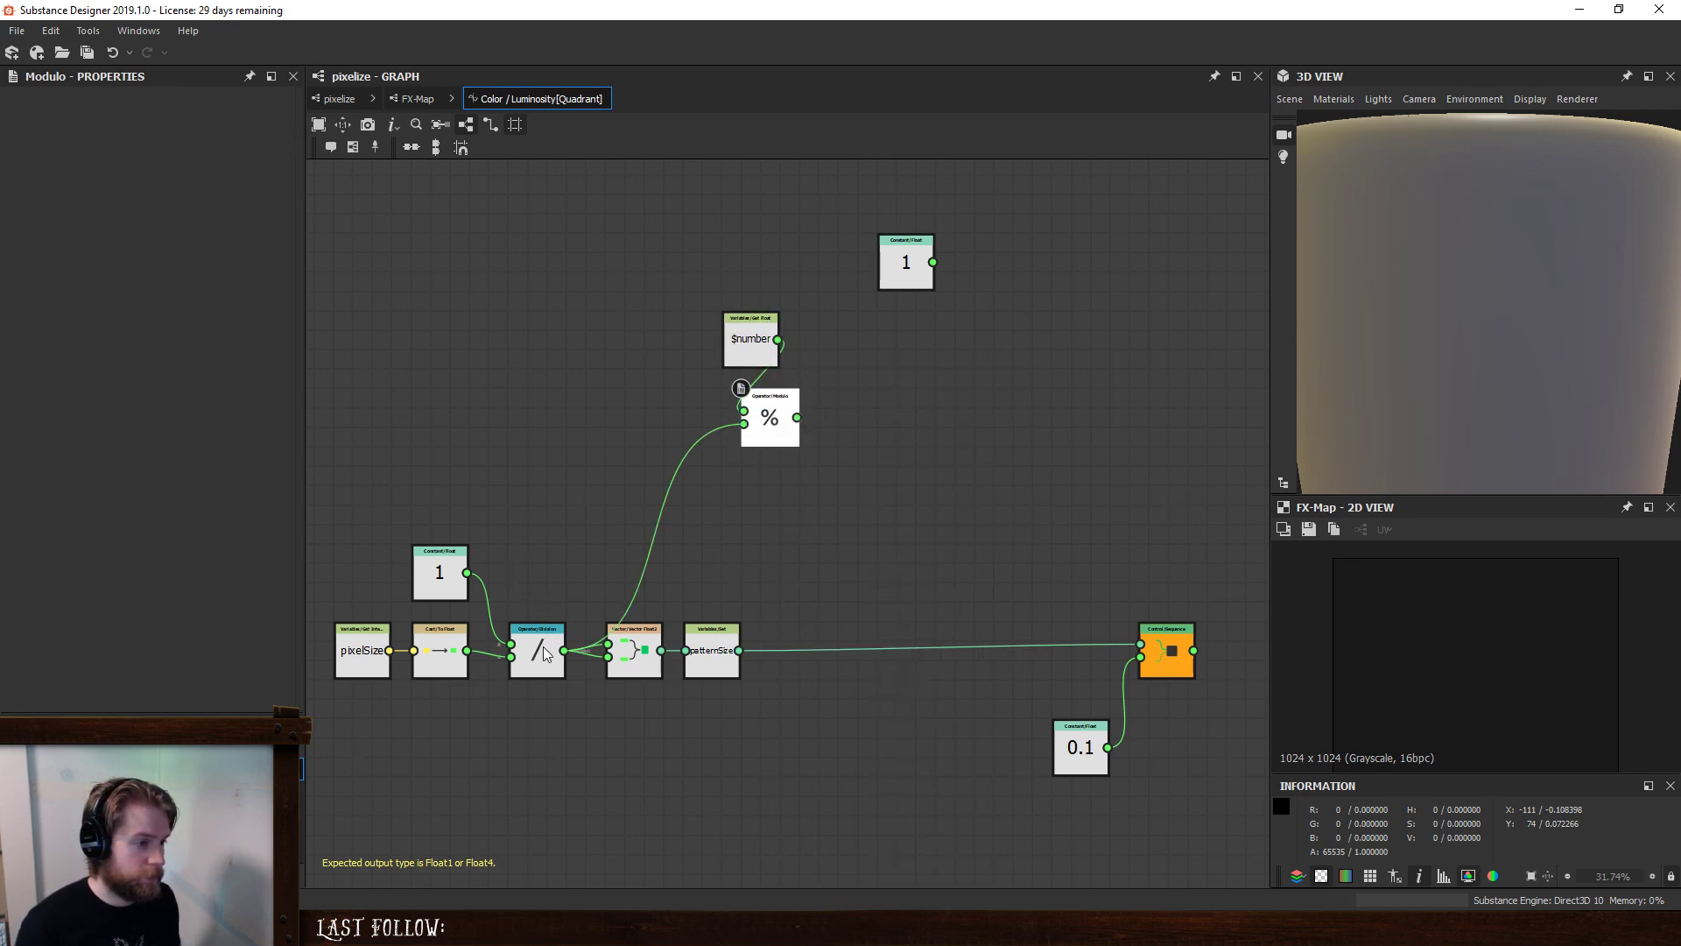
{"action": "left_click_drag", "start_coordinate": [751, 345], "coordinate": [691, 365]}
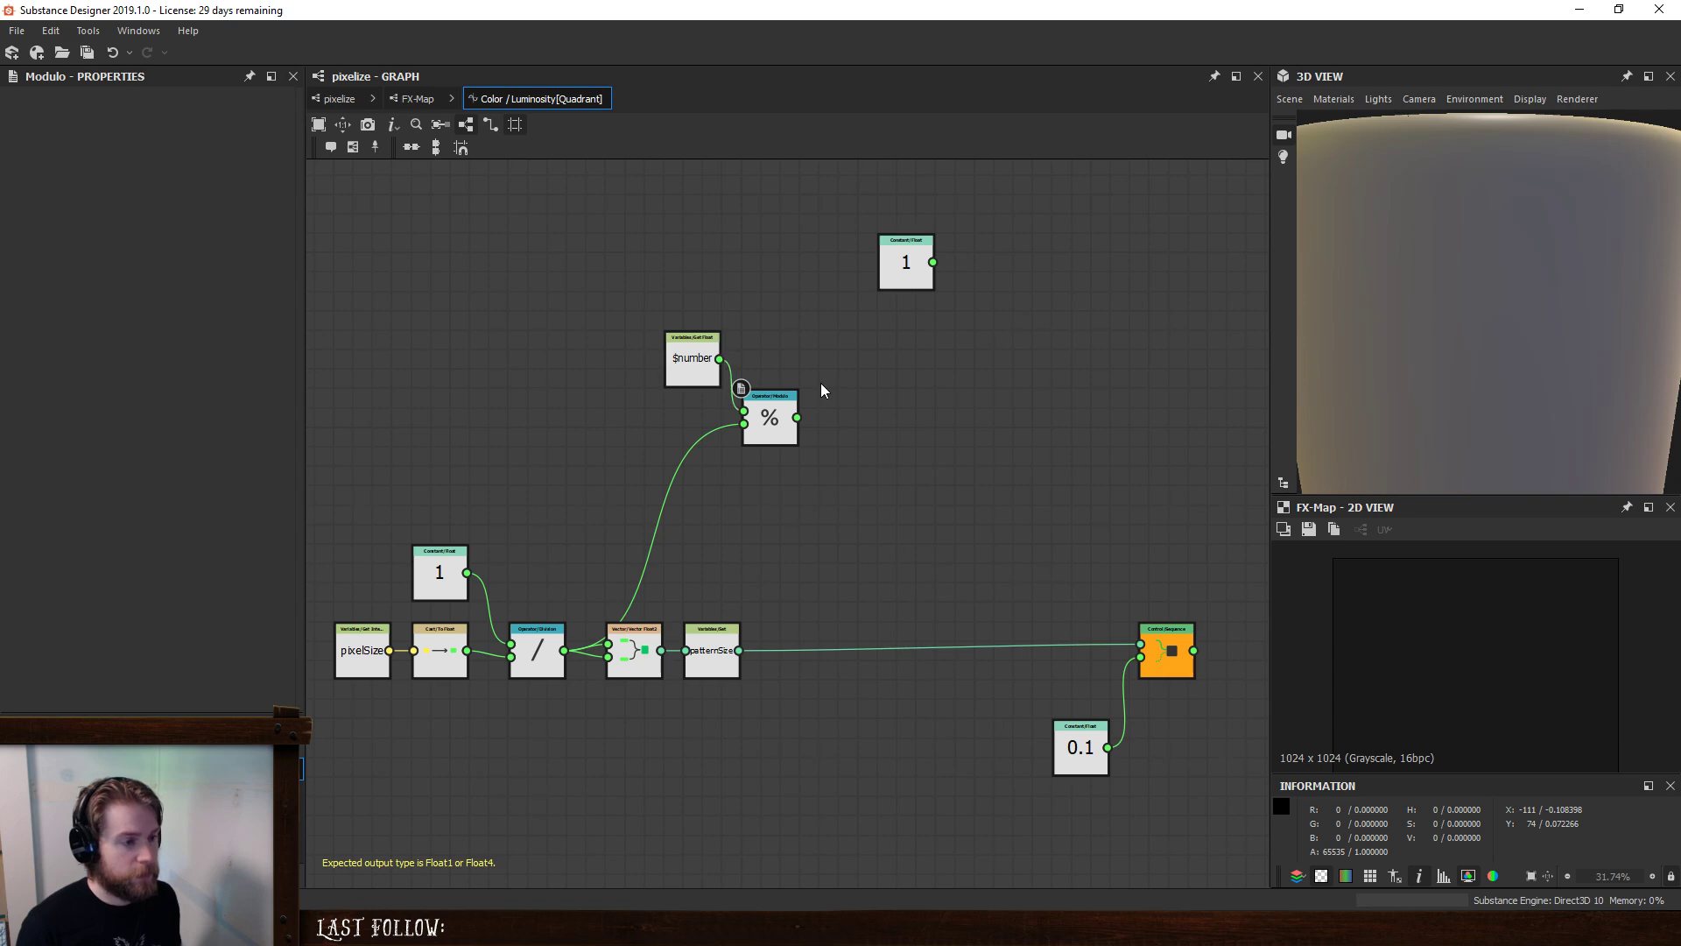
- Add a Subtraction node after the Modulo, with the Modulo output as its first input
{"action": "scroll", "coordinate": [821, 391], "scroll_direction": "up", "scroll_amount": 3}
{"action": "mouse_move", "coordinate": [810, 426]}
{"action": "left_mouse_down"}
{"action": "mouse_move", "coordinate": [807, 413]}
{"action": "mouse_move", "coordinate": [776, 451]}
{"action": "mouse_move", "coordinate": [810, 423]}
{"action": "left_mouse_up"}
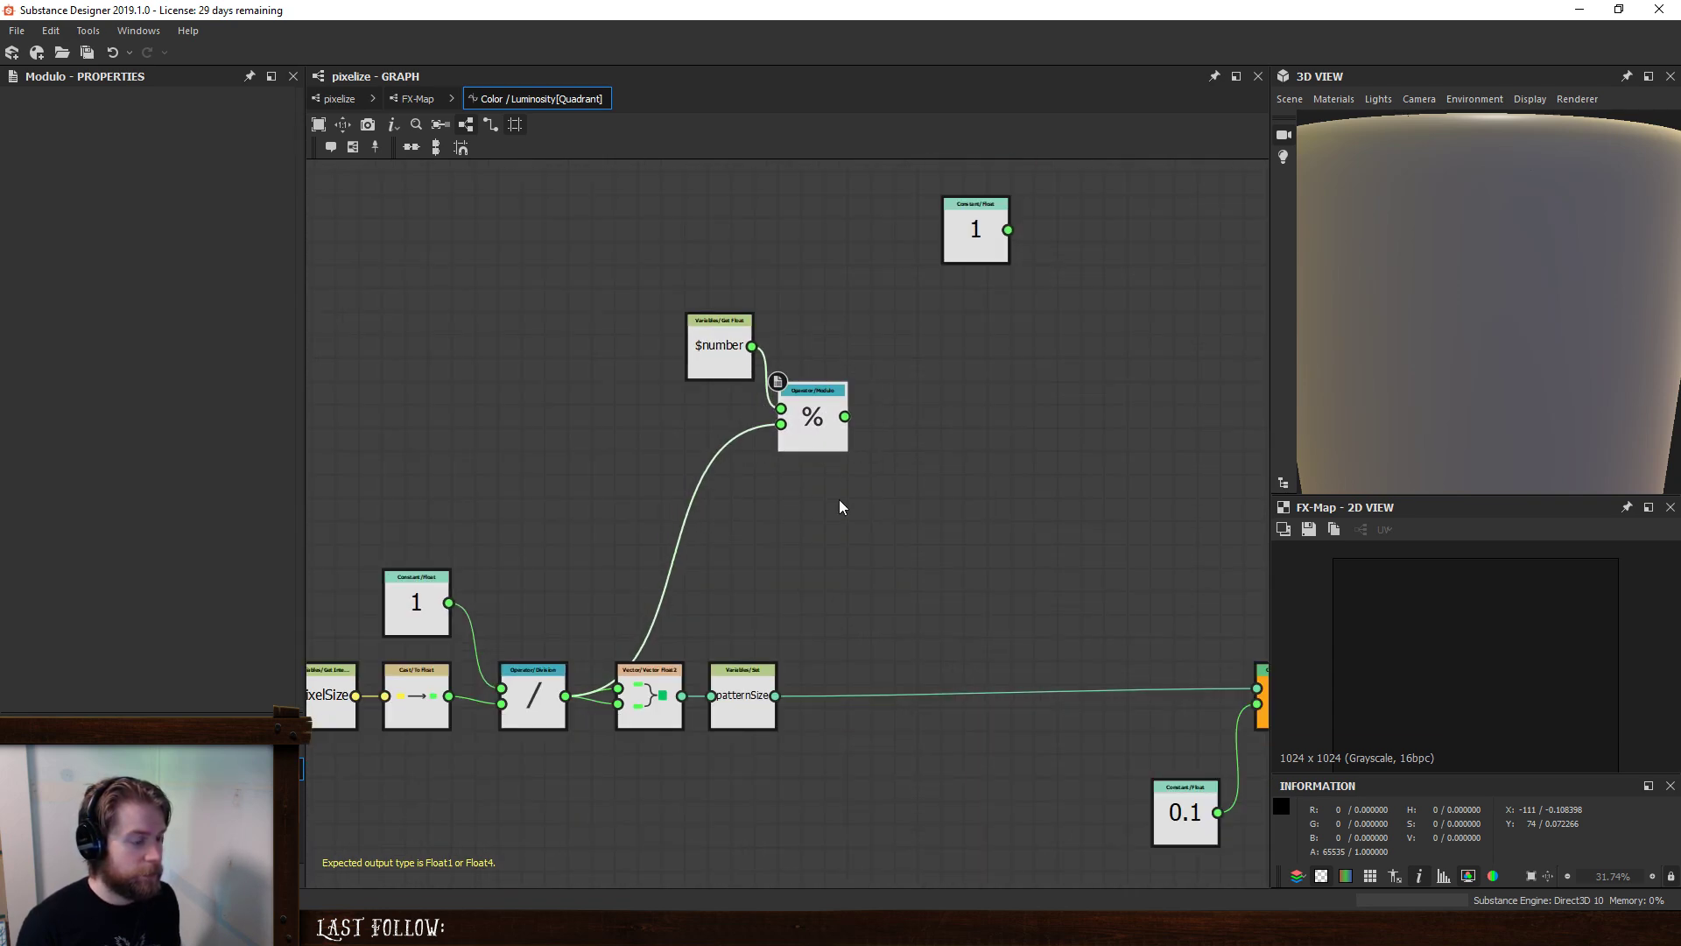
{"action": "key", "text": "f"}
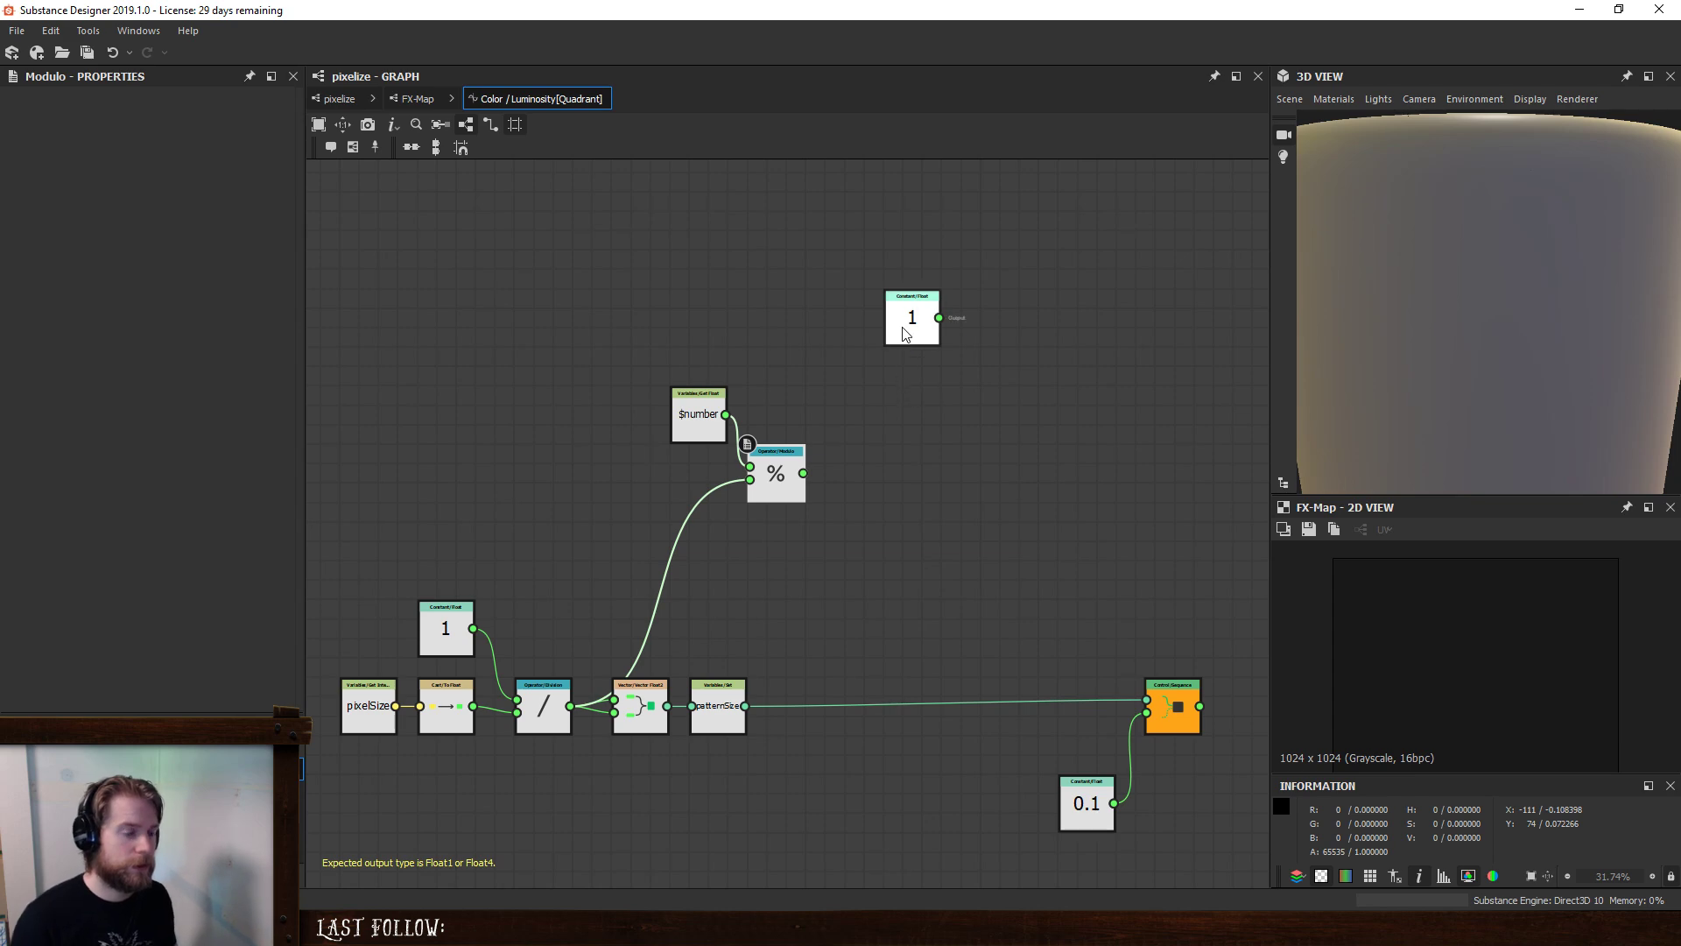
{"action": "key", "text": "space"}
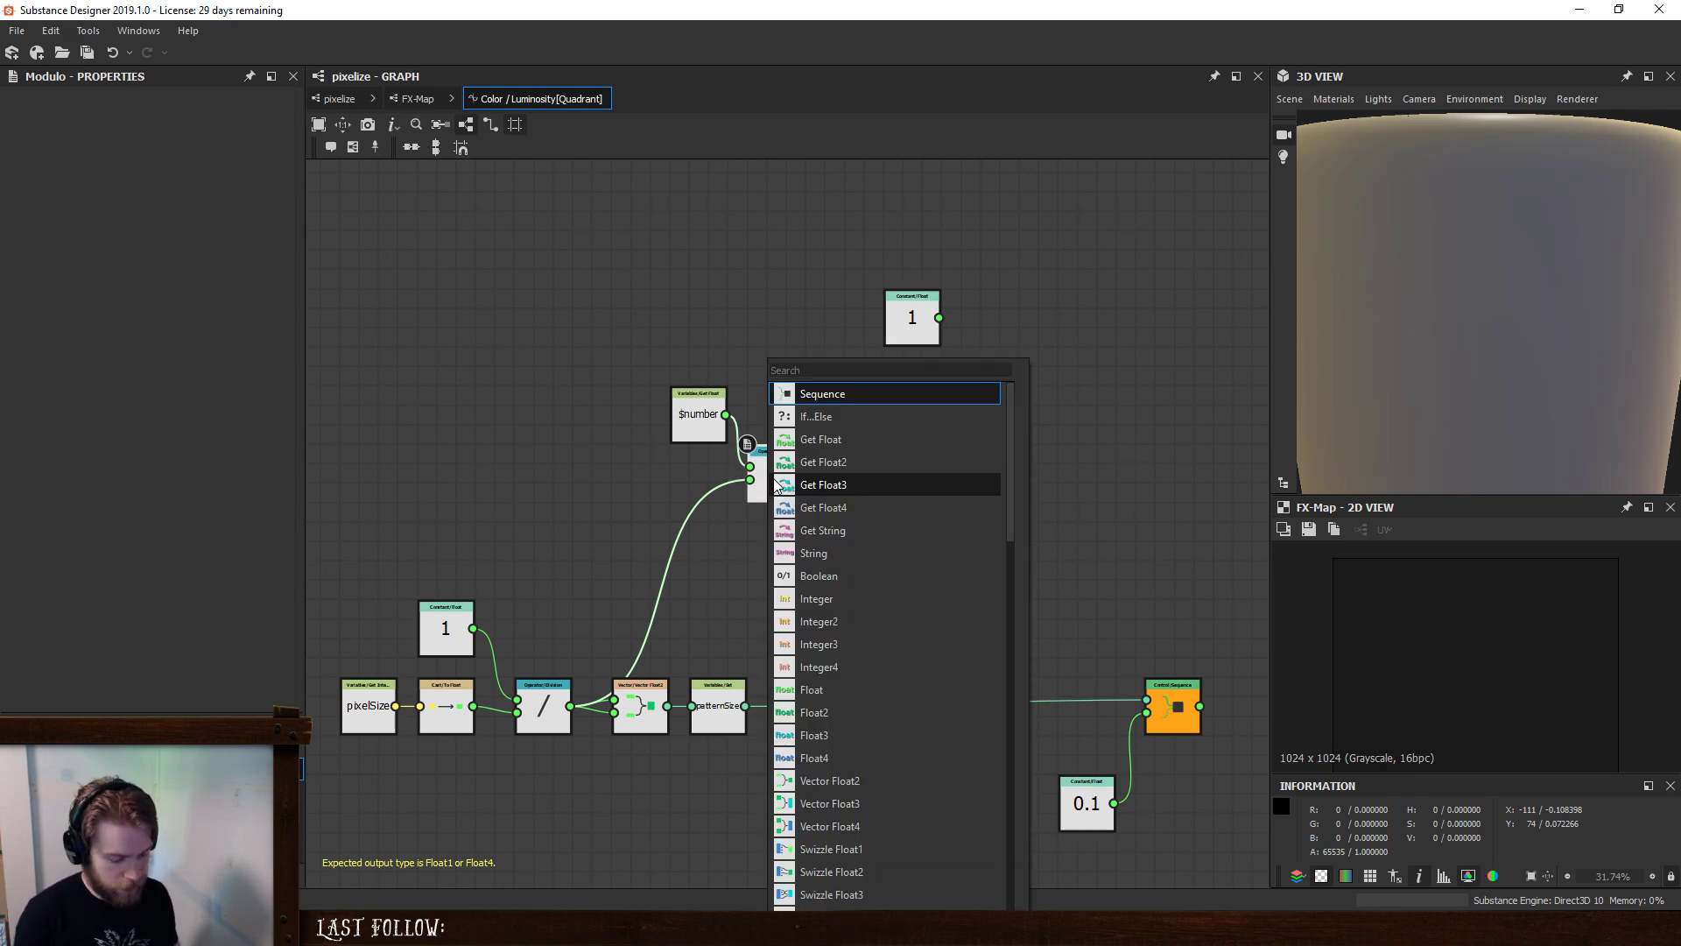
{"action": "type", "text": "sub"}
{"action": "key", "text": "Return"}
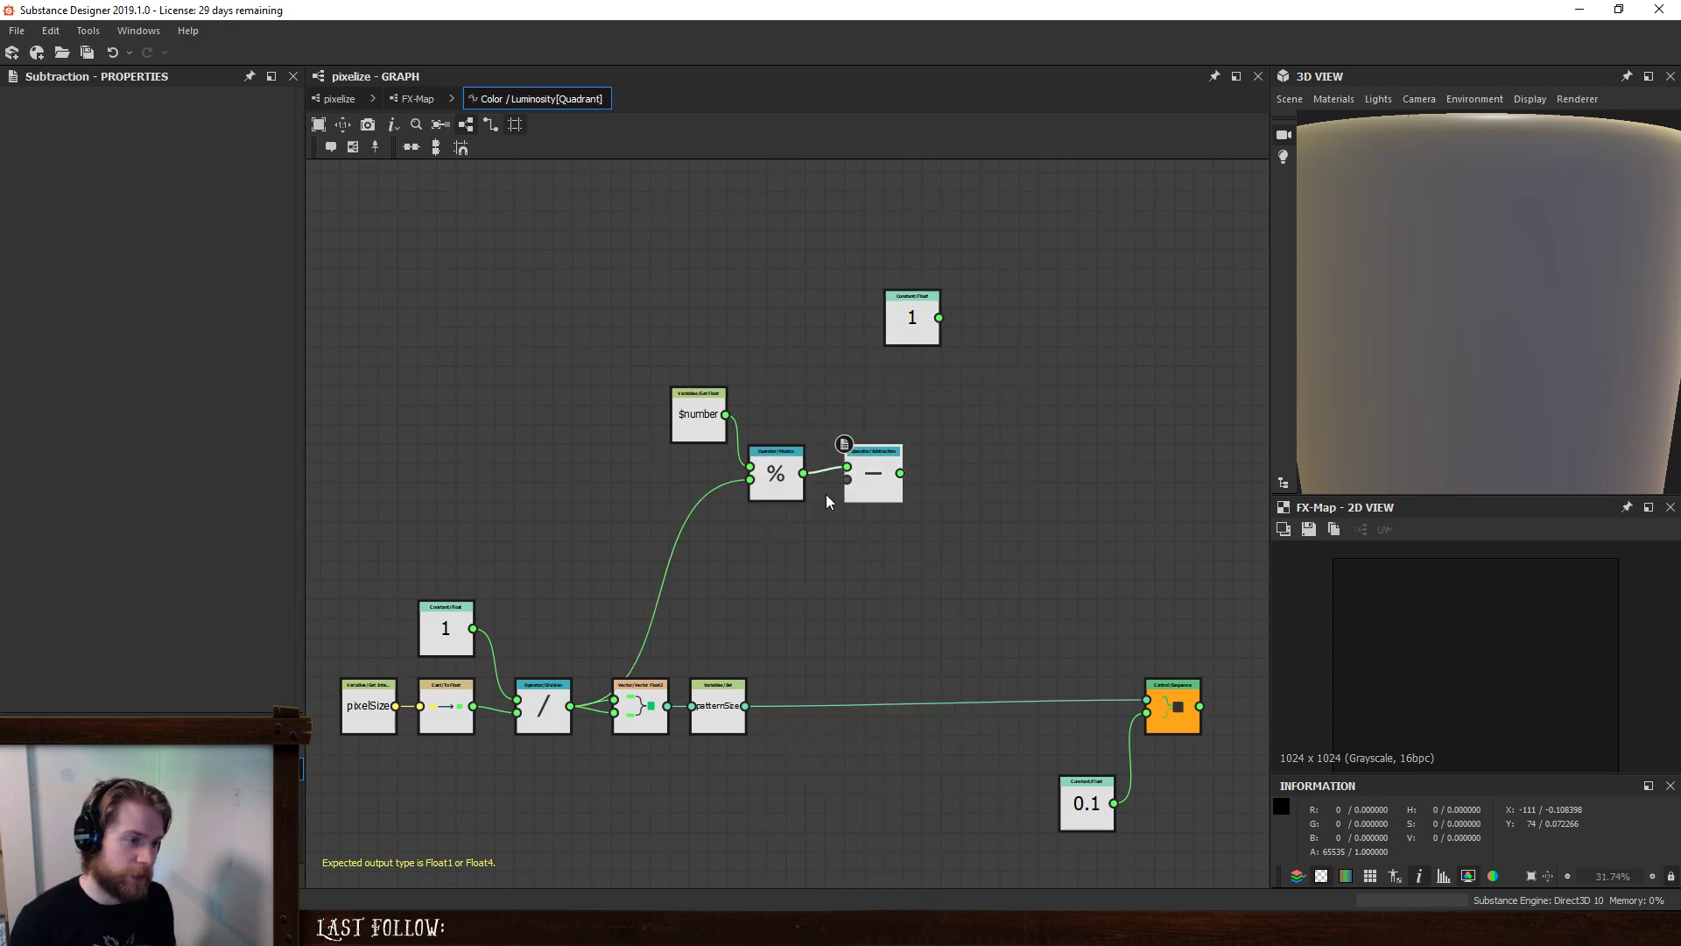
{"action": "left_click_drag", "start_coordinate": [879, 476], "coordinate": [889, 516]}
{"action": "key", "text": "space"}
{"action": "key", "text": "Return"}
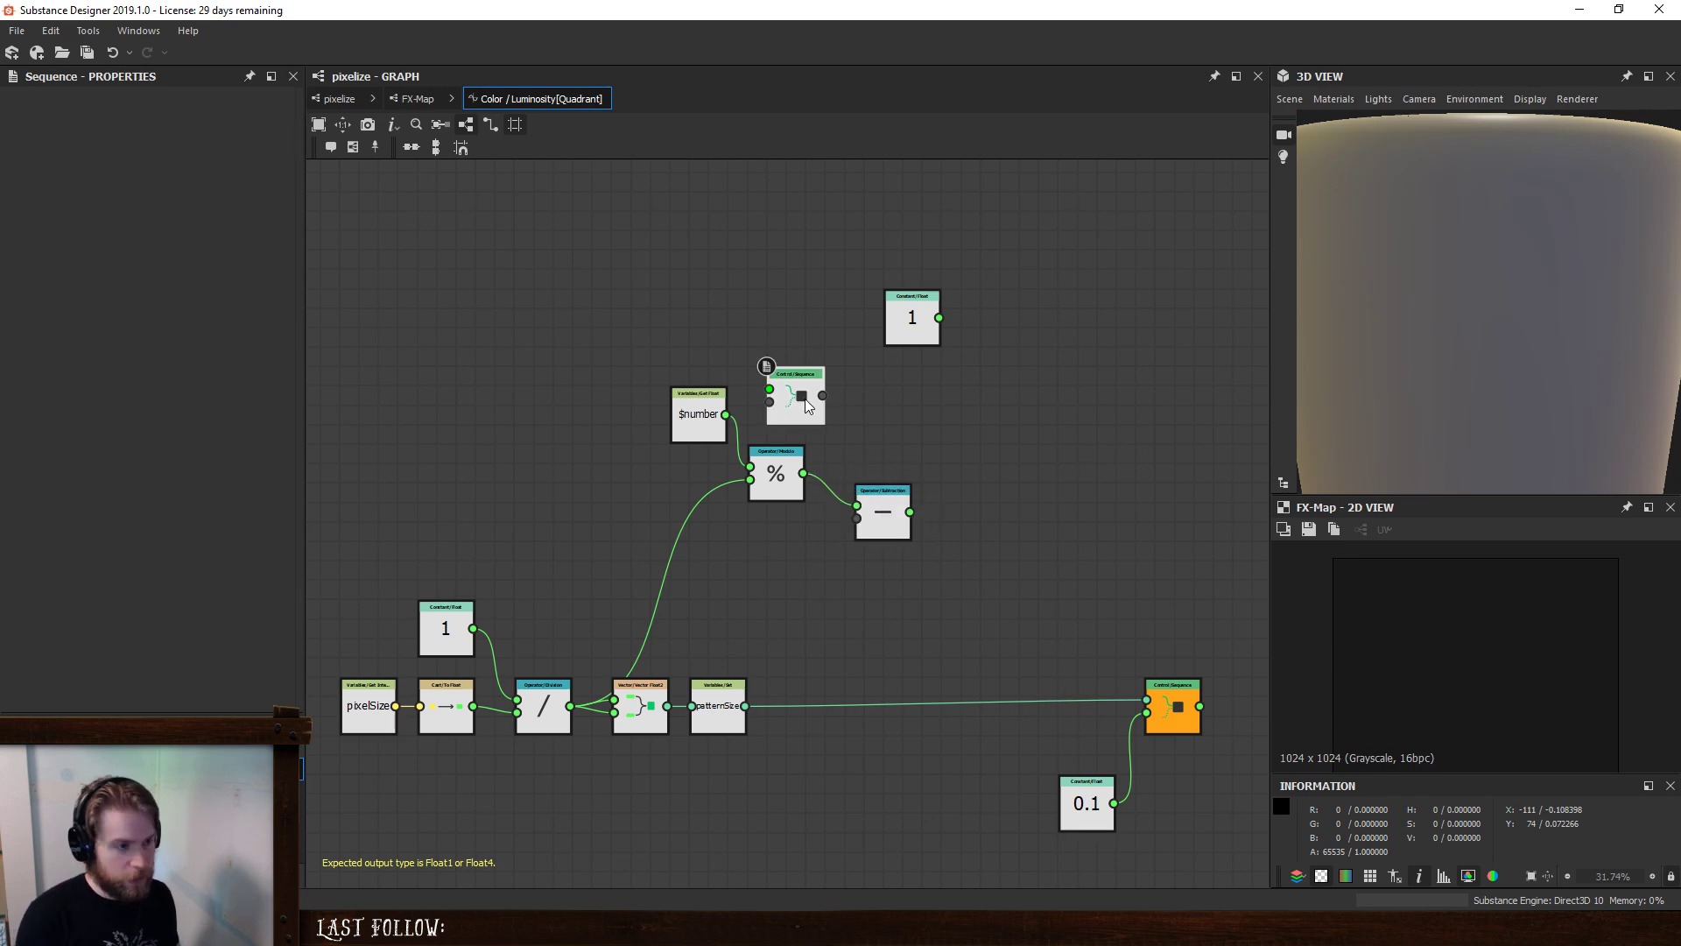
{"action": "key", "text": "Delete"}
- Add a Division node above the Modulo, fed by $number and the output of the pixelSize Division
{"action": "key", "text": "space"}
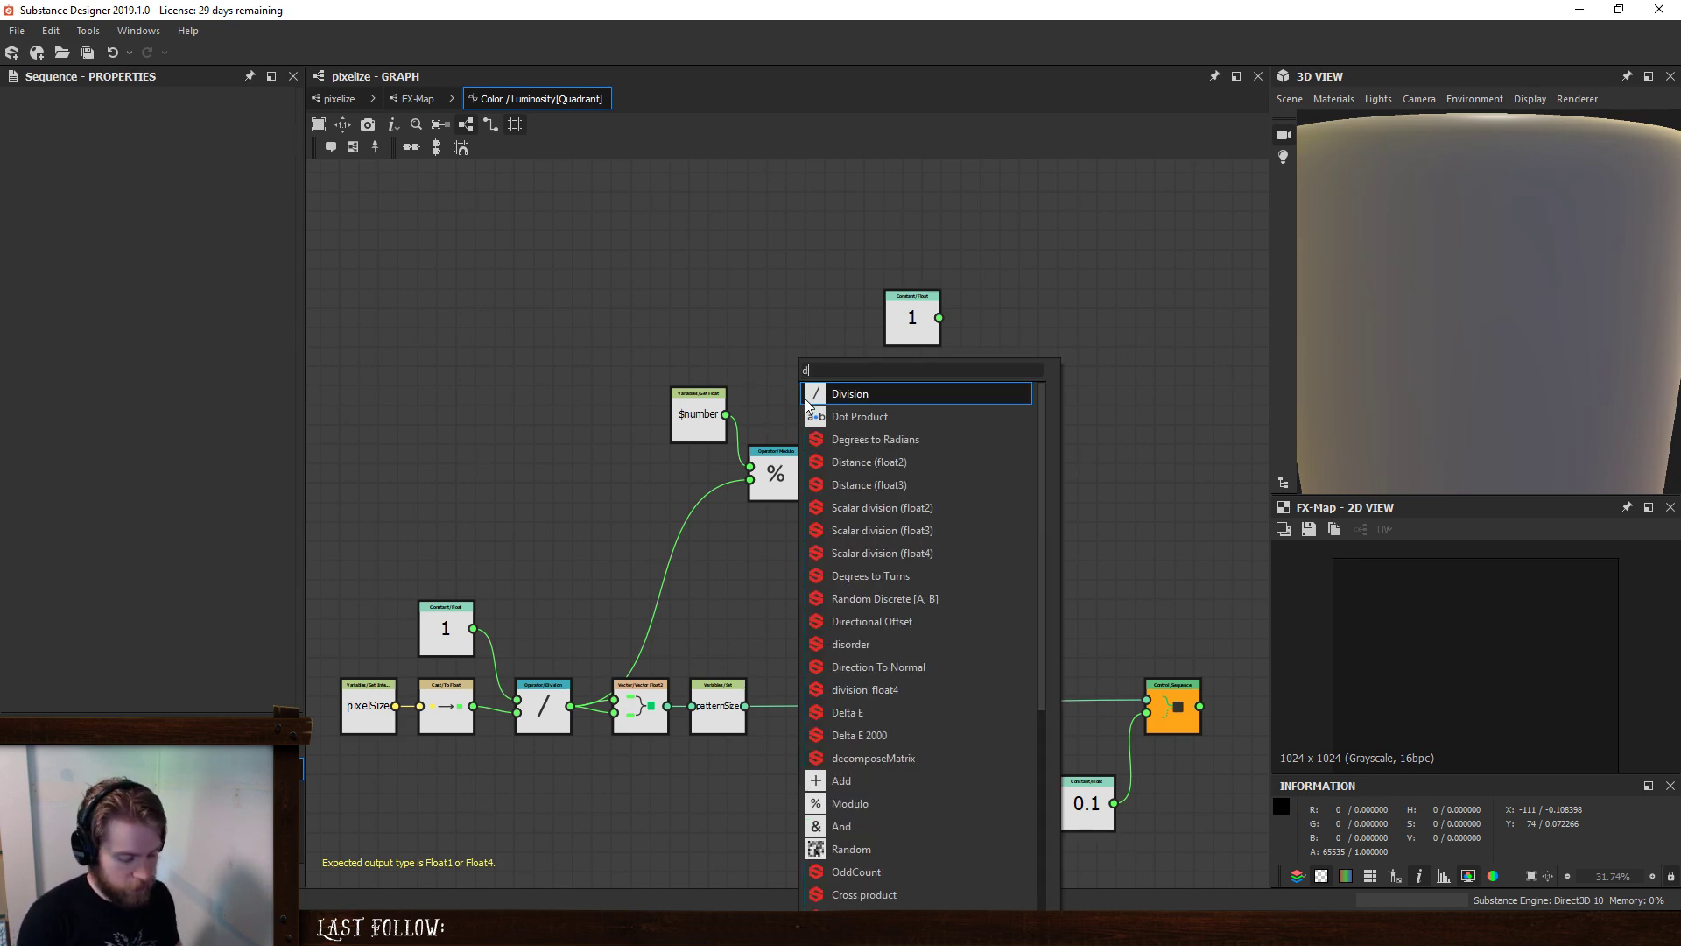
{"action": "type", "text": "div"}
{"action": "left_click", "coordinate": [818, 395]}
{"action": "left_click_drag", "start_coordinate": [720, 416], "coordinate": [769, 389]}
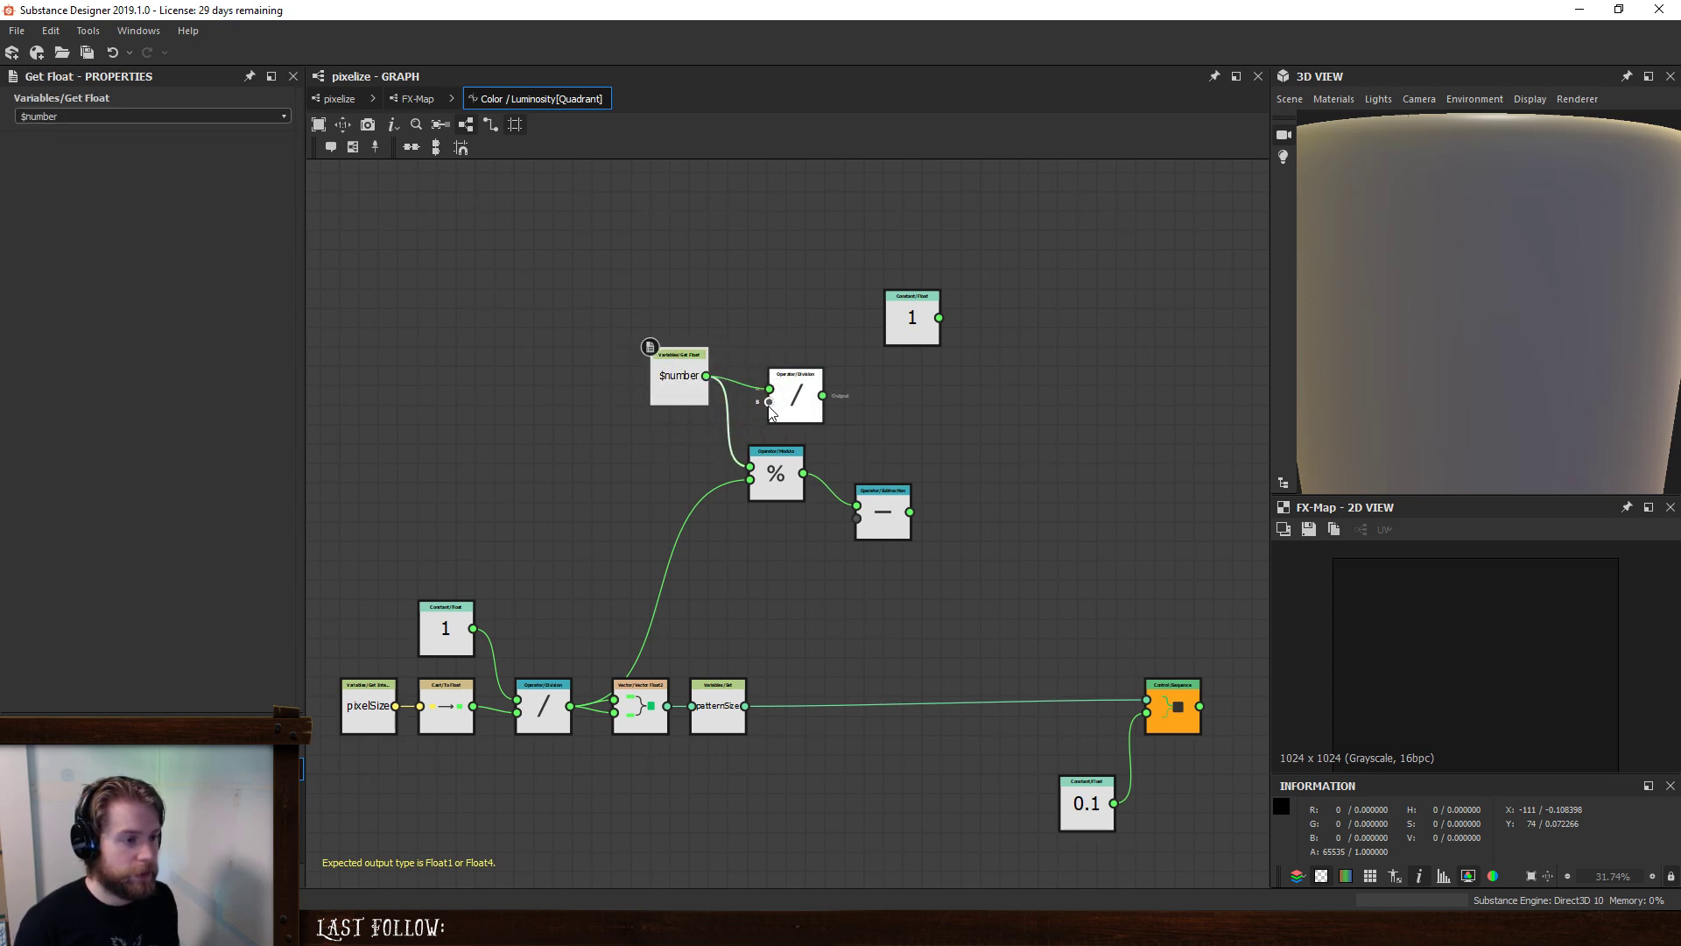
{"action": "left_click_drag", "start_coordinate": [751, 480], "coordinate": [768, 402]}
- Wire the Subtraction as the upper Division minus the Modulo and align the nodes in a row, clear of the constant 1
{"action": "left_click_drag", "start_coordinate": [882, 525], "coordinate": [893, 466]}
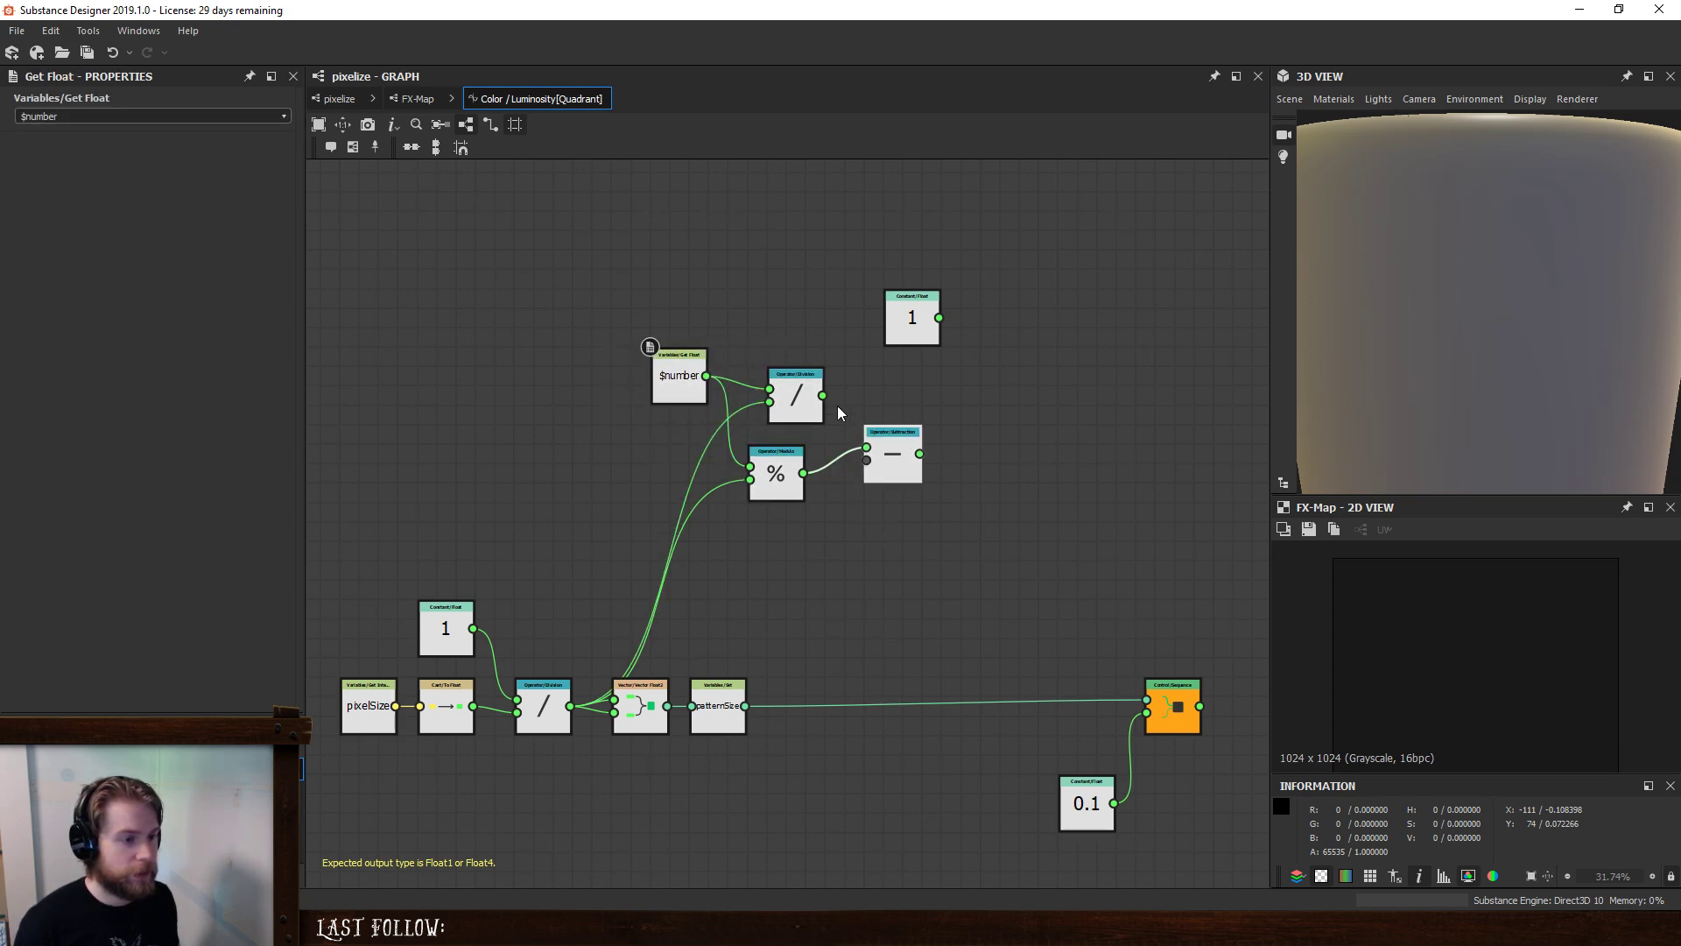
{"action": "left_click_drag", "start_coordinate": [823, 396], "coordinate": [766, 385]}
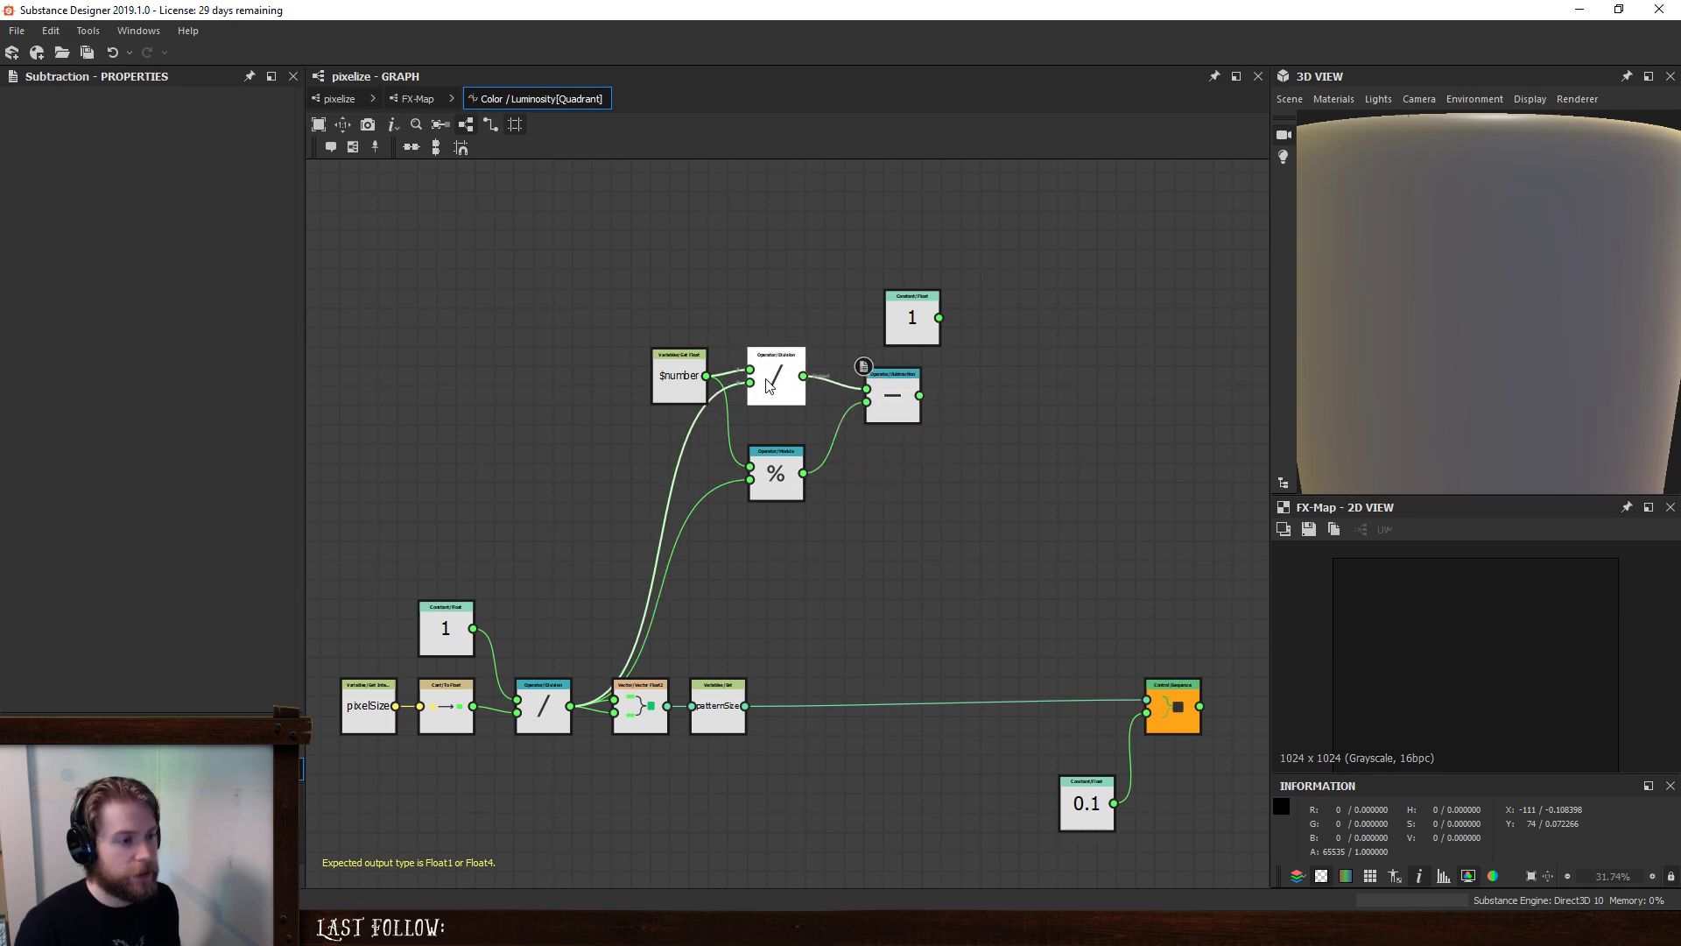
{"action": "mouse_move", "coordinate": [665, 373]}
{"action": "left_mouse_down"}
{"action": "mouse_move", "coordinate": [617, 373]}
{"action": "mouse_move", "coordinate": [645, 365]}
{"action": "left_mouse_up"}
{"action": "middle_click_drag", "start_coordinate": [684, 308], "coordinate": [636, 337]}
{"action": "left_click", "coordinate": [926, 446]}
{"action": "left_click_drag", "start_coordinate": [874, 345], "coordinate": [932, 327]}
{"action": "left_click_drag", "start_coordinate": [848, 434], "coordinate": [845, 406]}
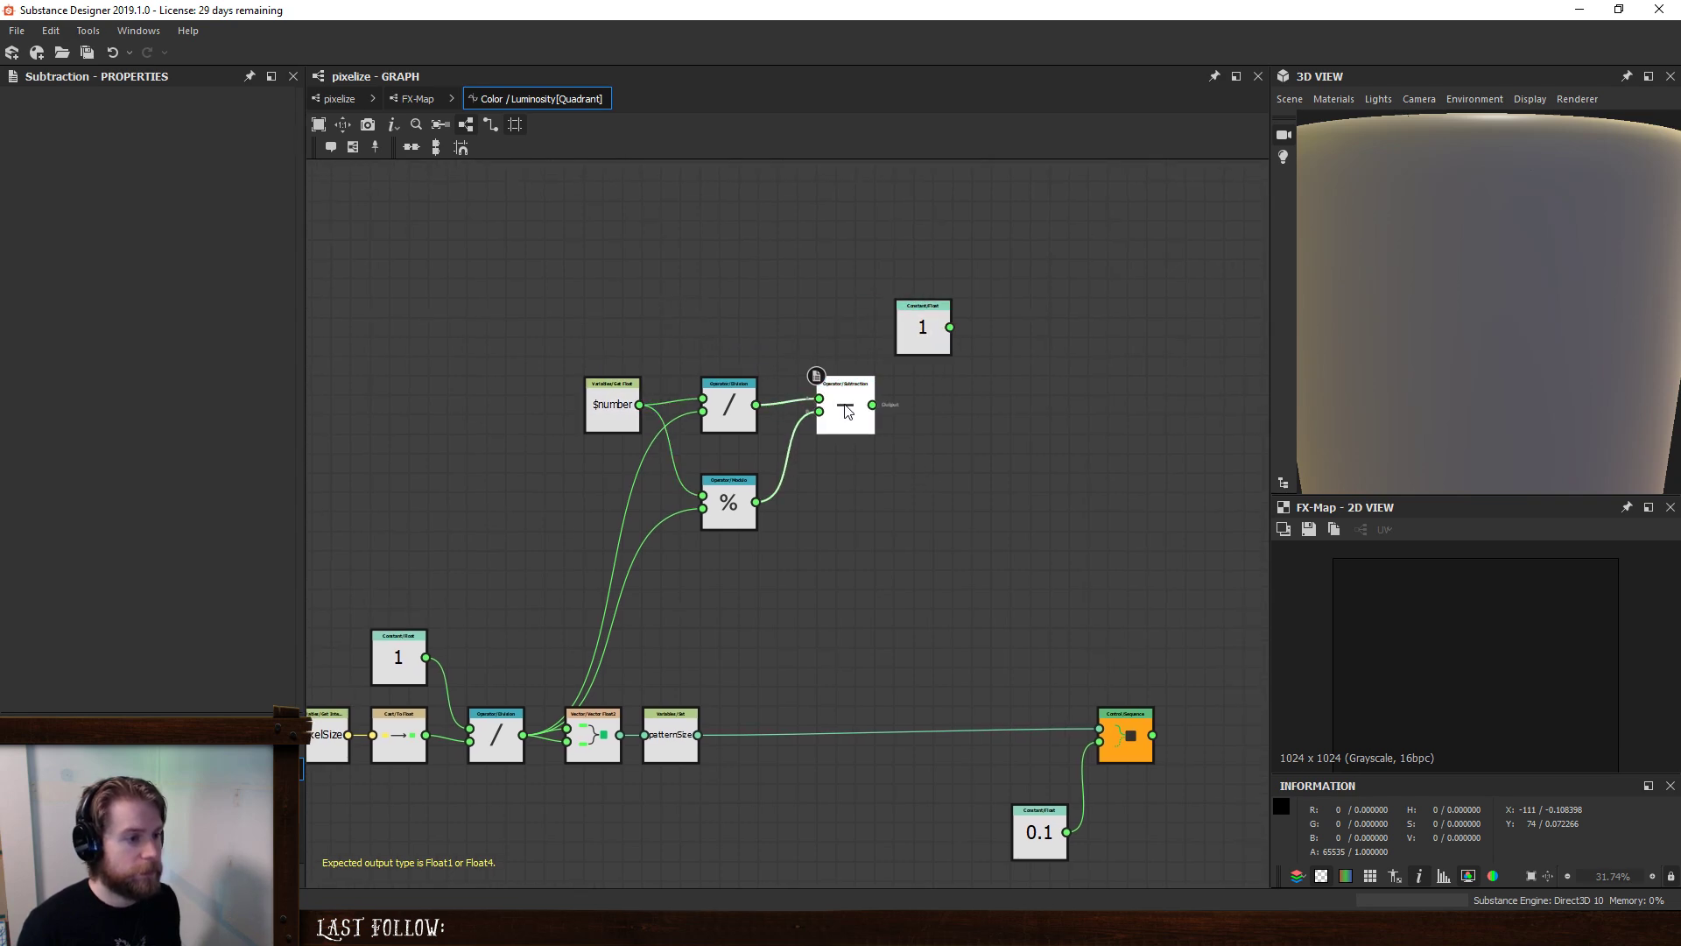
- Add a Multiplication node after the Subtraction, using the pixelSize Division output as its second input
{"action": "key", "text": "space"}
{"action": "type", "text": "mul"}
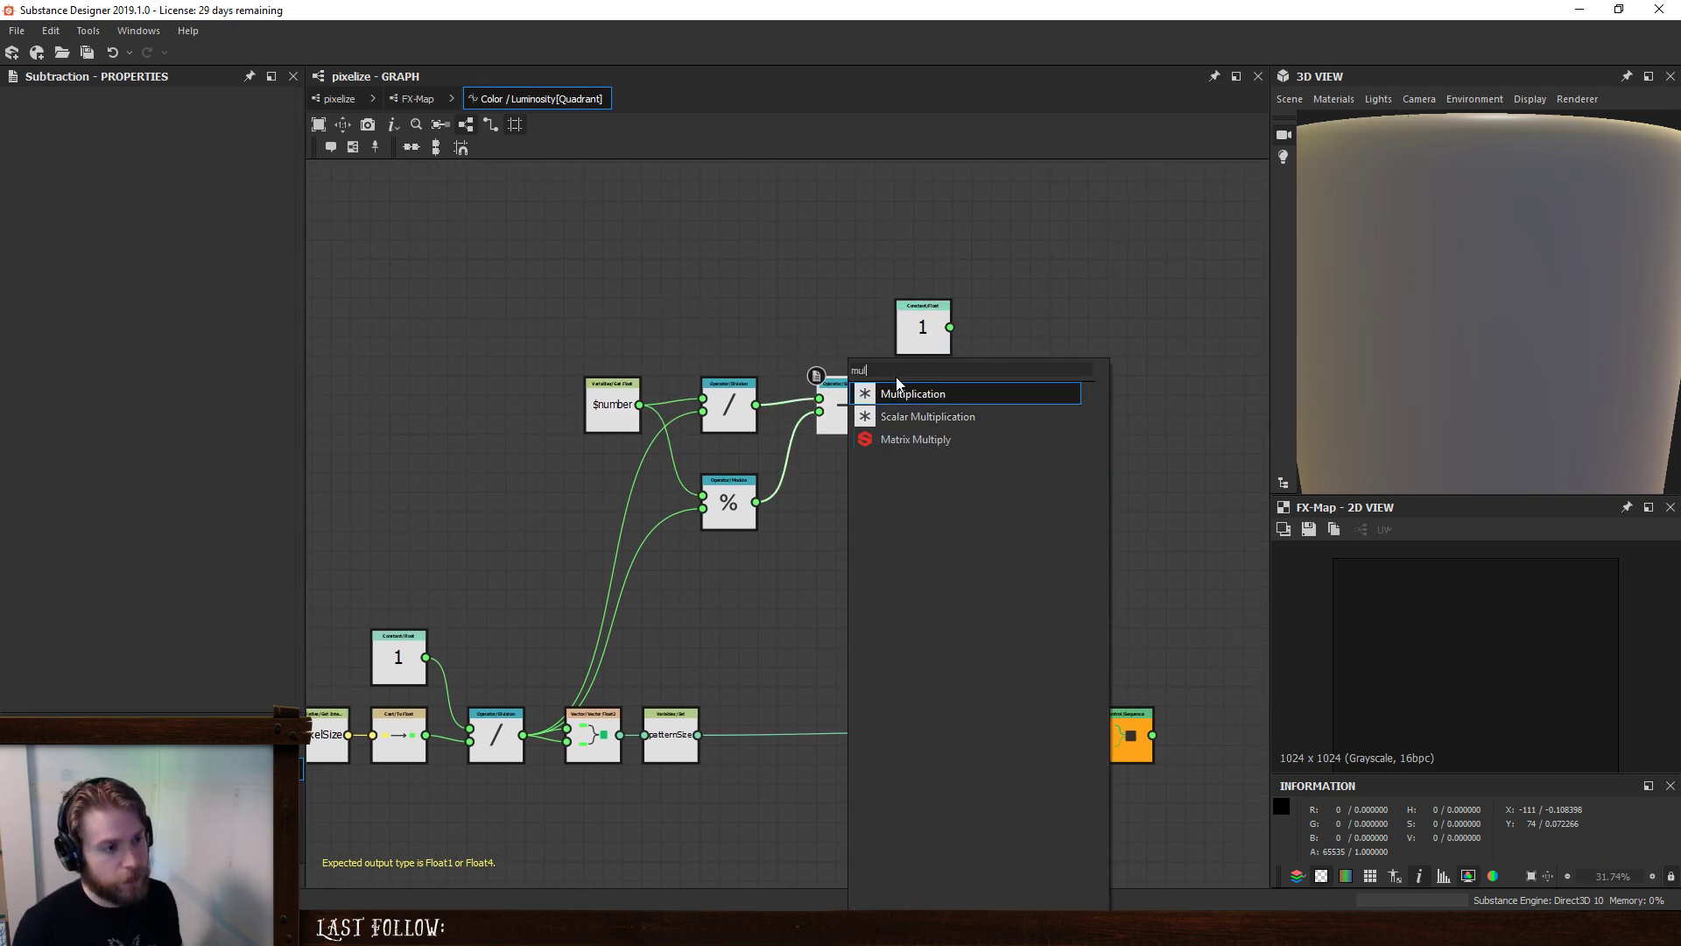
{"action": "key", "text": "Return"}
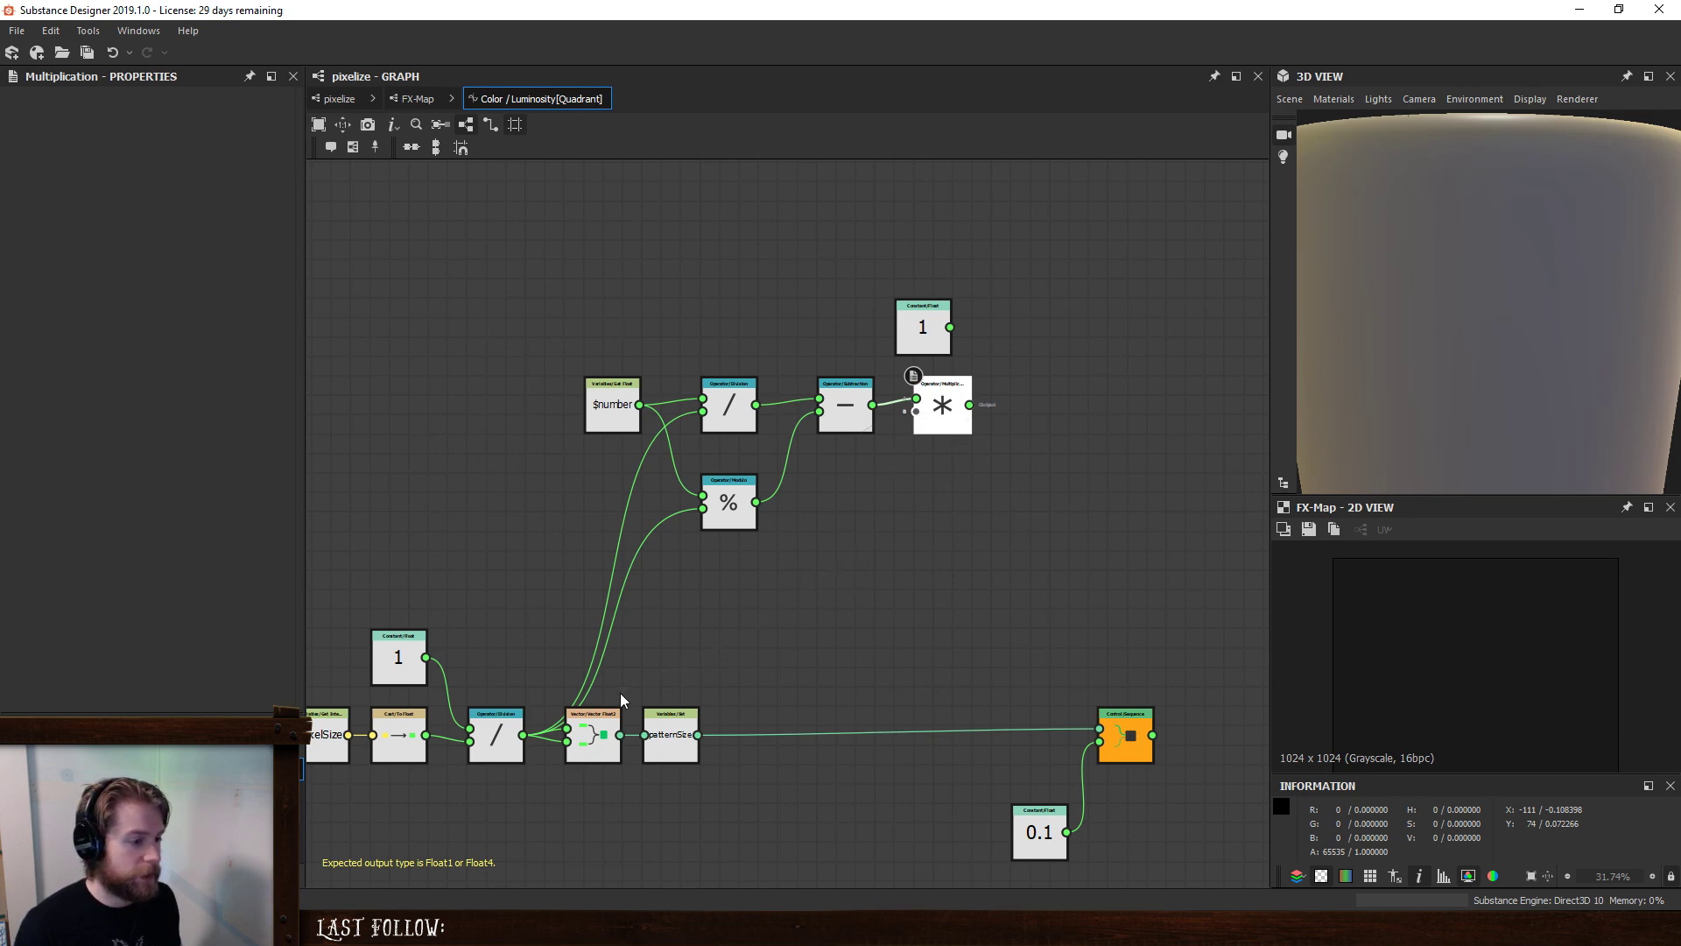
{"action": "left_click_drag", "start_coordinate": [622, 701], "coordinate": [525, 736]}
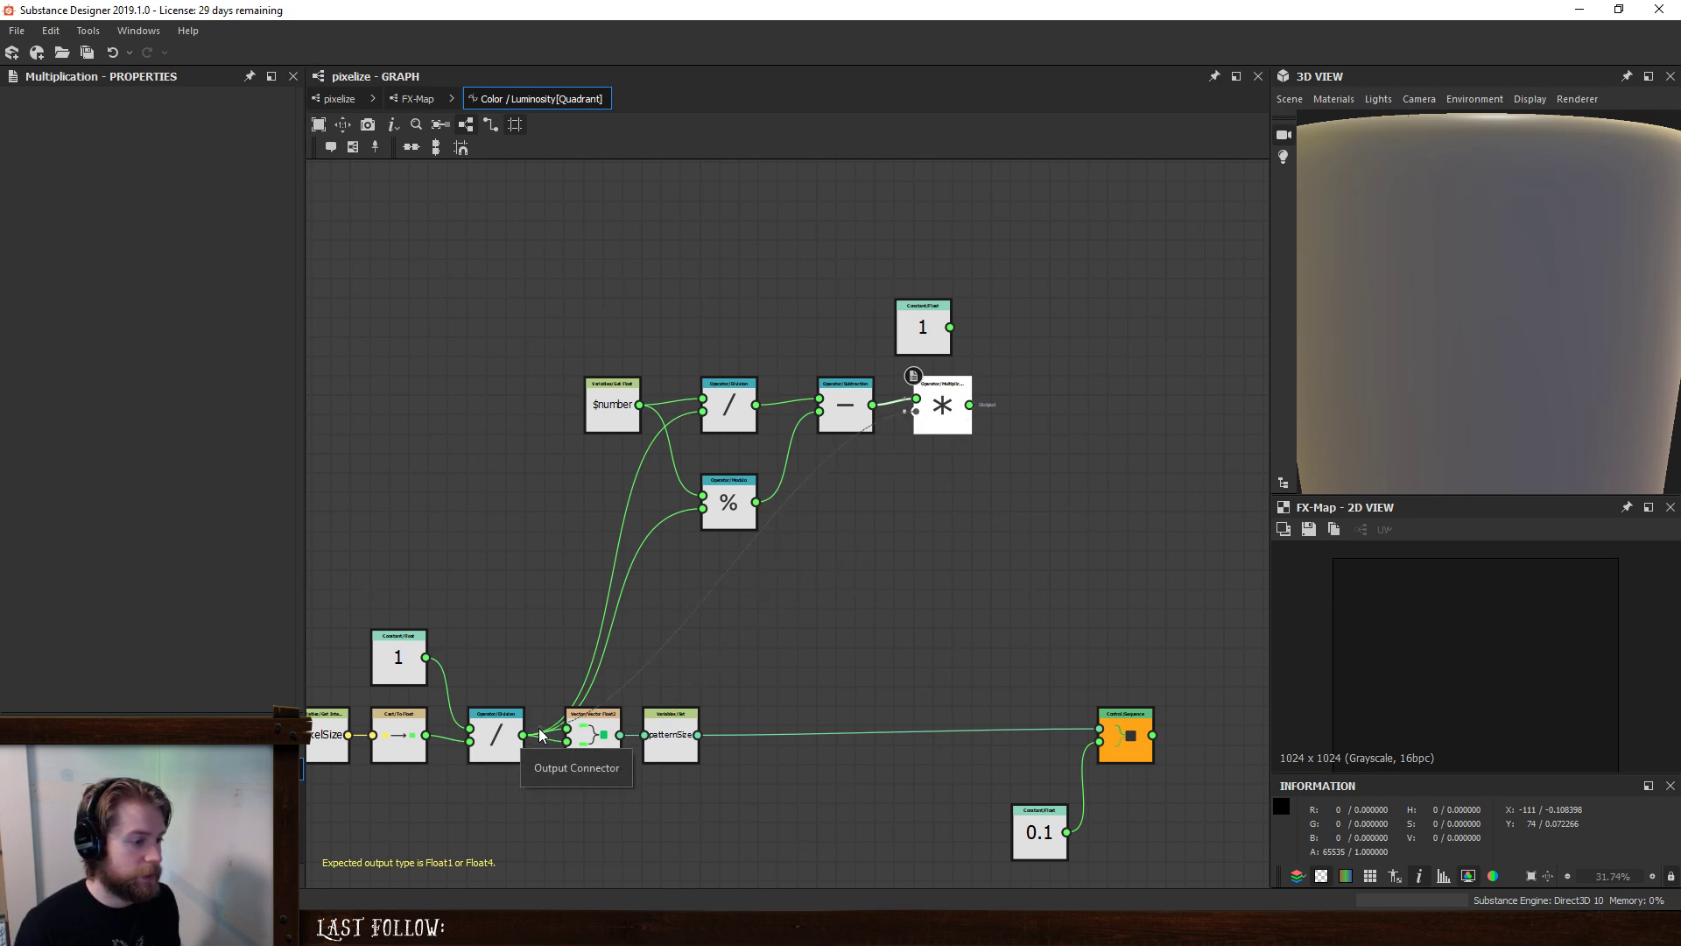
{"action": "left_click_drag", "start_coordinate": [529, 725], "coordinate": [524, 736]}
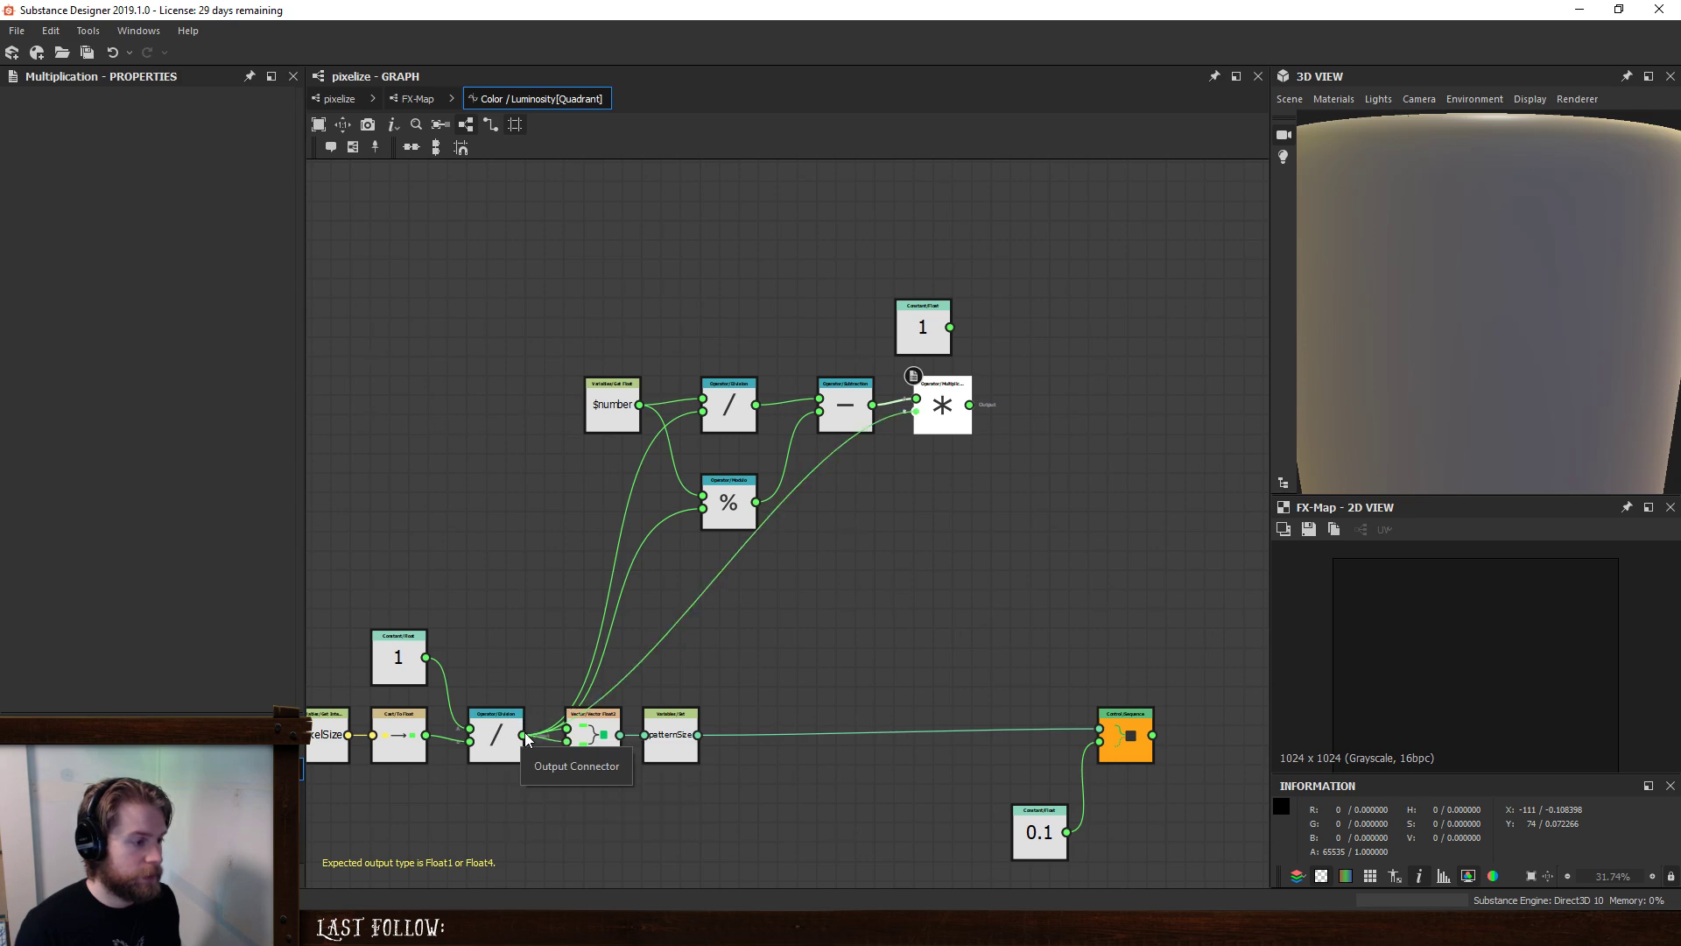
- Reconnect the second inputs of the upper Division and the Modulo to the pixelSize To Float cast
{"action": "left_click", "coordinate": [423, 736]}
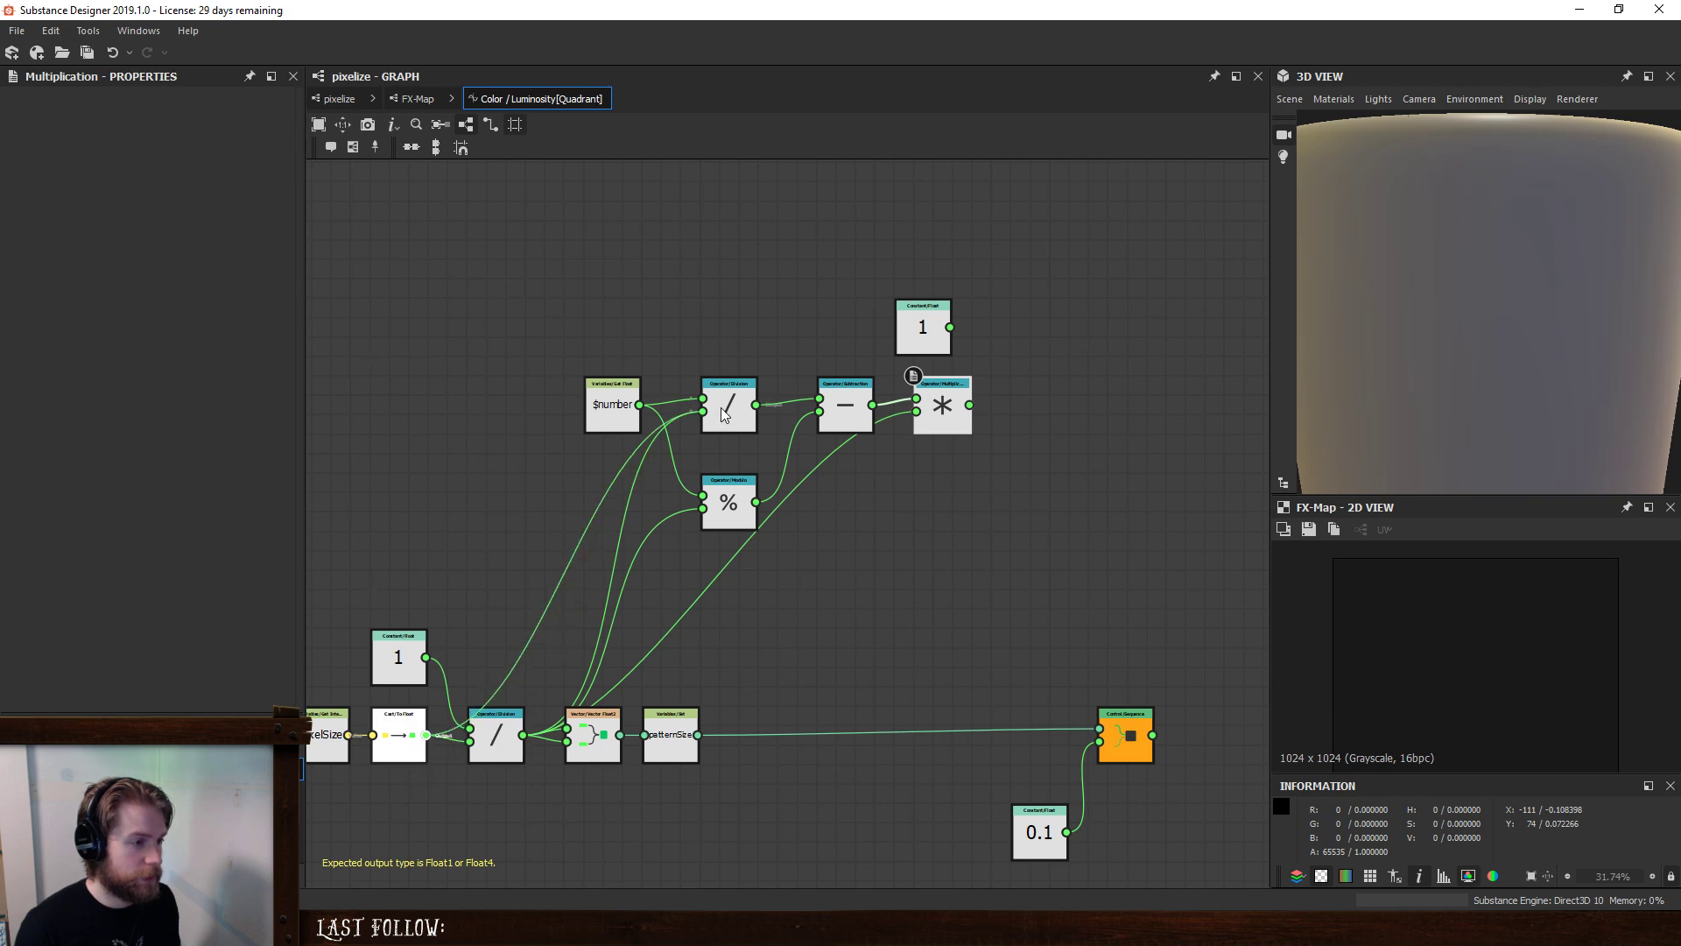
{"action": "left_click", "coordinate": [719, 409]}
{"action": "left_click", "coordinate": [715, 520]}
{"action": "left_click", "coordinate": [858, 580]}
{"action": "middle_click_drag", "start_coordinate": [916, 486], "coordinate": [884, 500]}
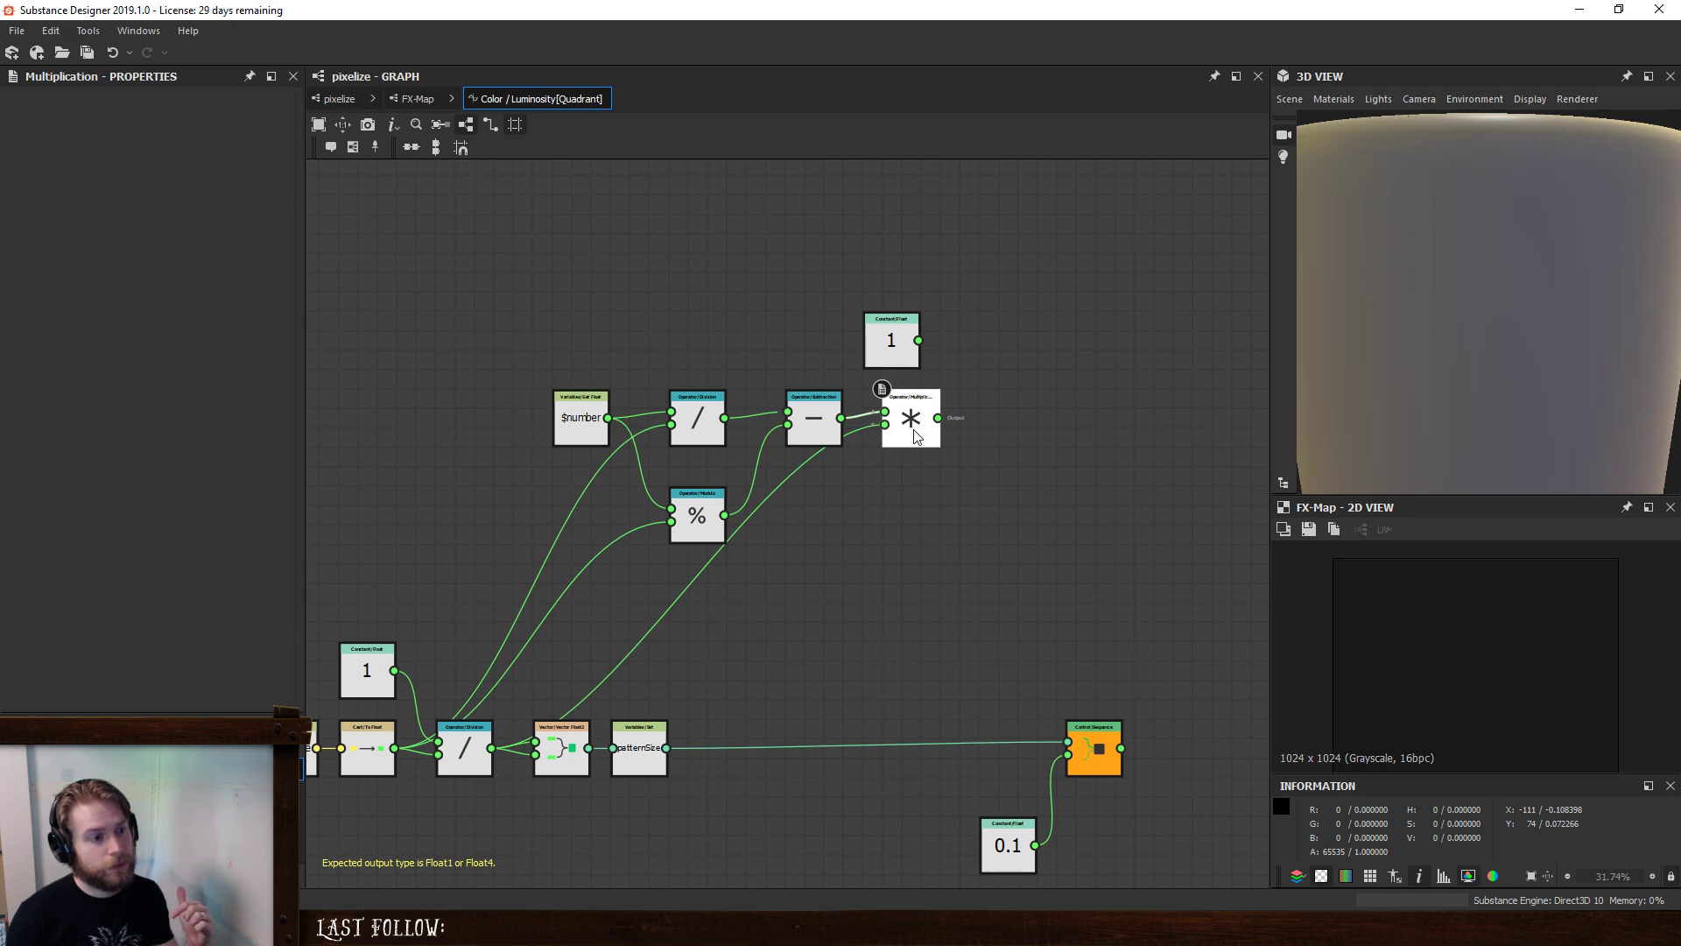
- Attach a comment reading "row" to the Multiplication node
{"action": "left_click", "coordinate": [331, 147]}
{"action": "double_click", "coordinate": [37, 139]}
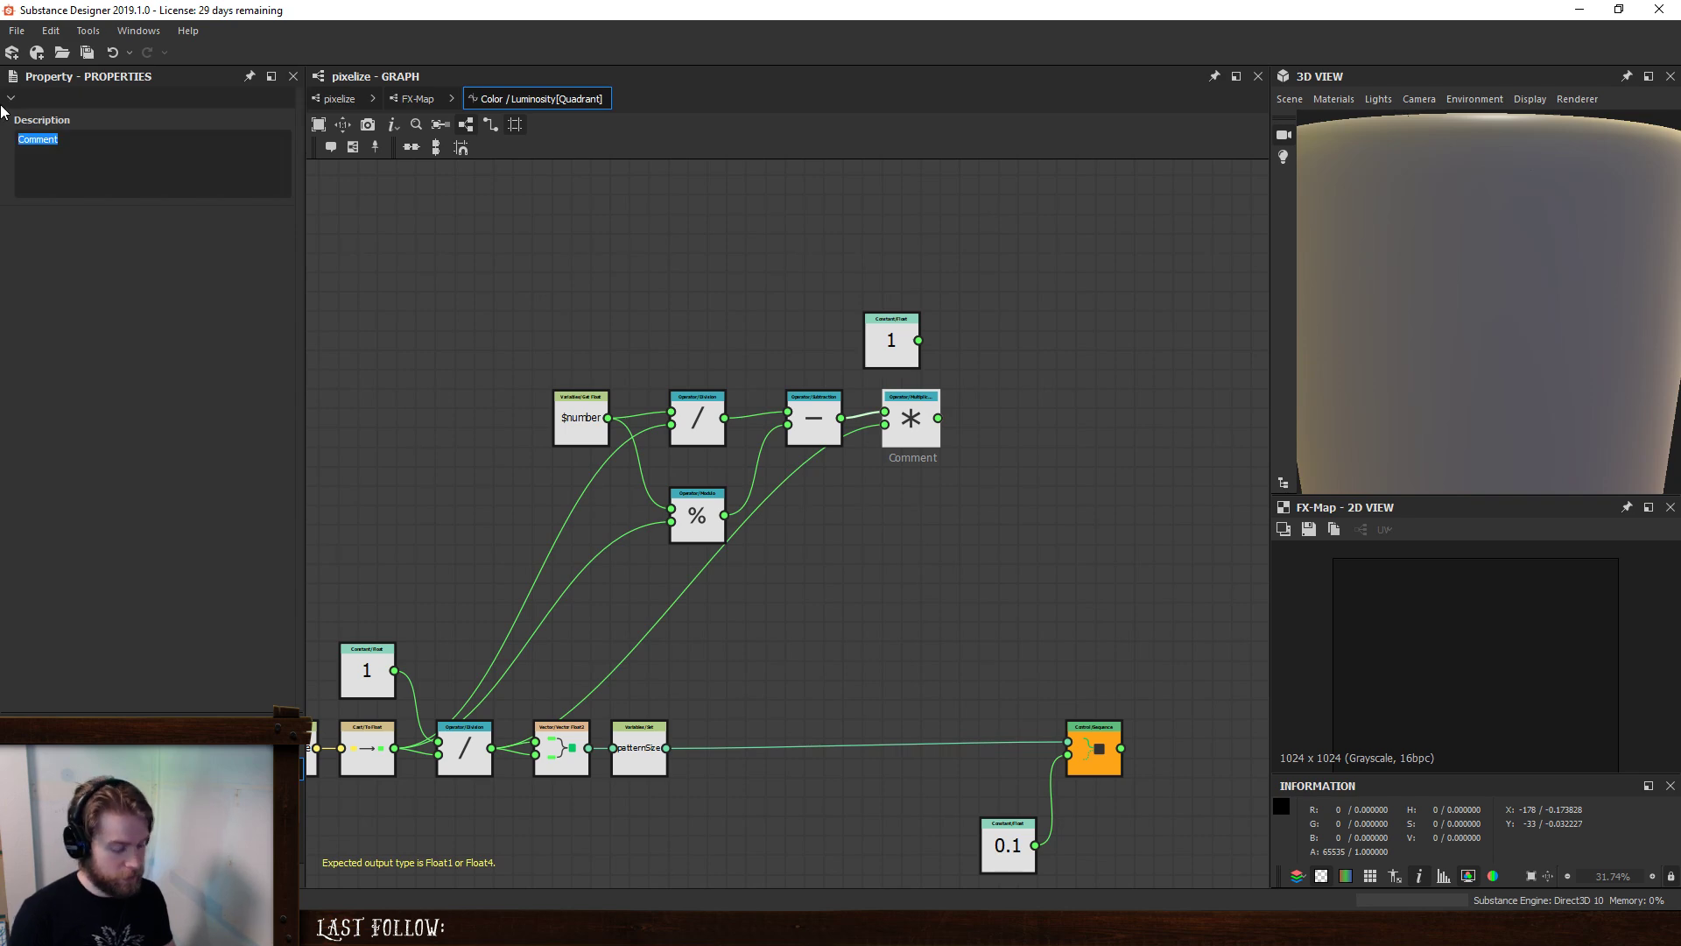
{"action": "type", "text": "row"}
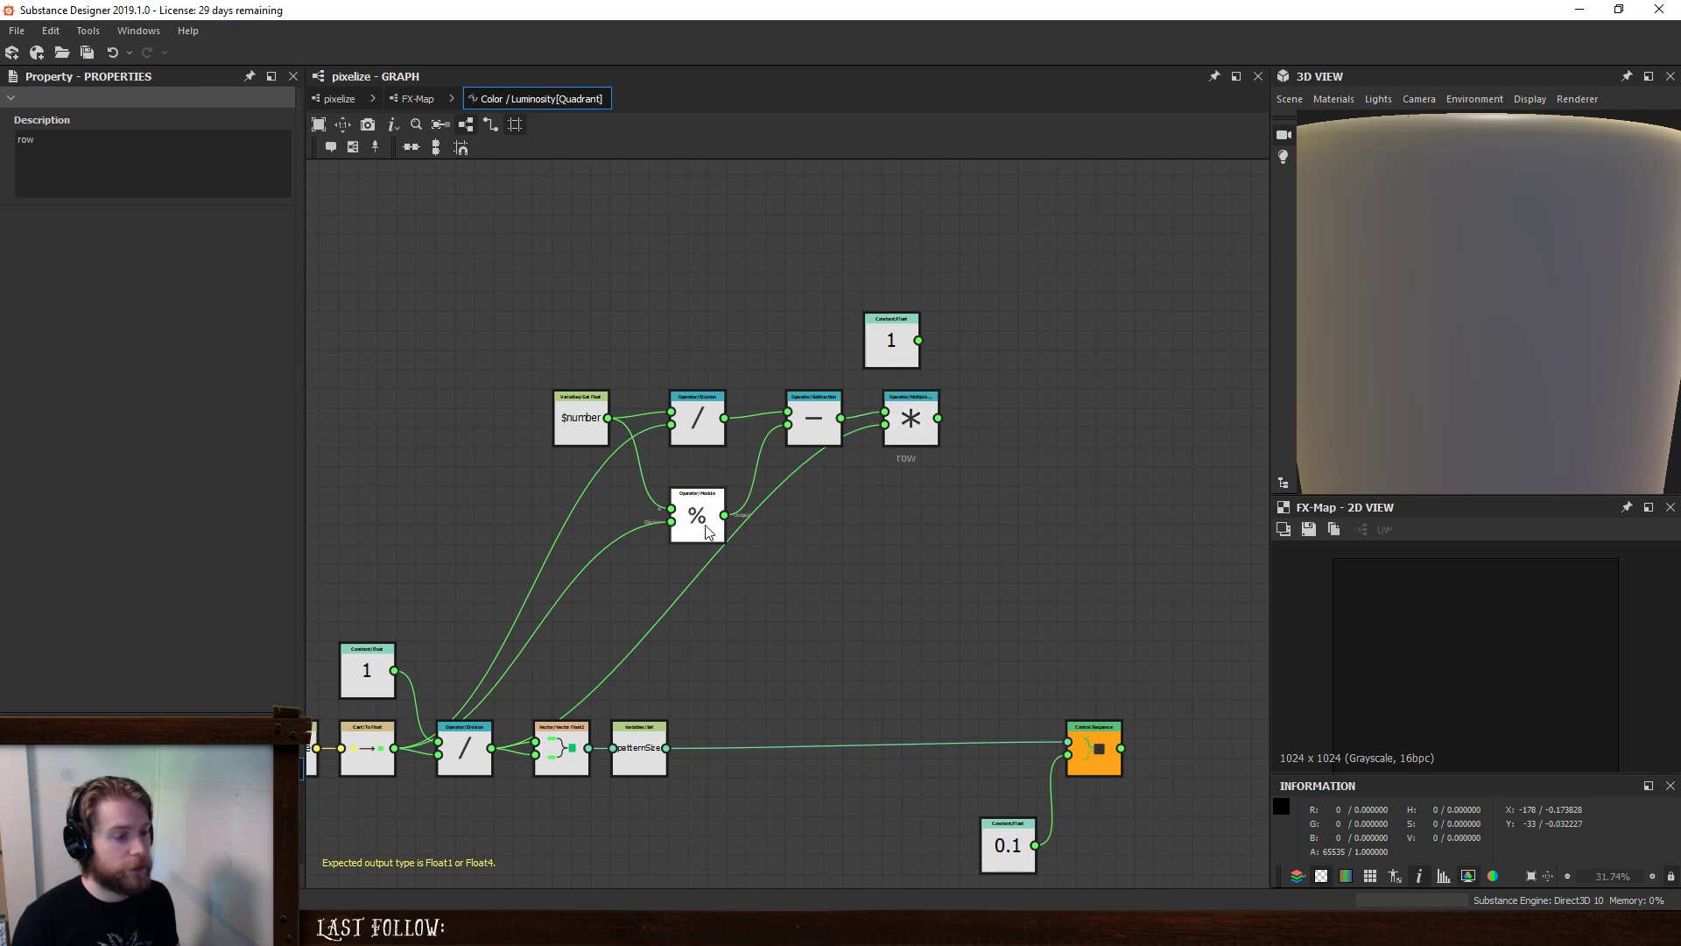
- Add a Multiplication node below the row branch that multiplies the Modulo output by the pixelSize Division output
{"action": "left_click_drag", "start_coordinate": [696, 500], "coordinate": [696, 482]}
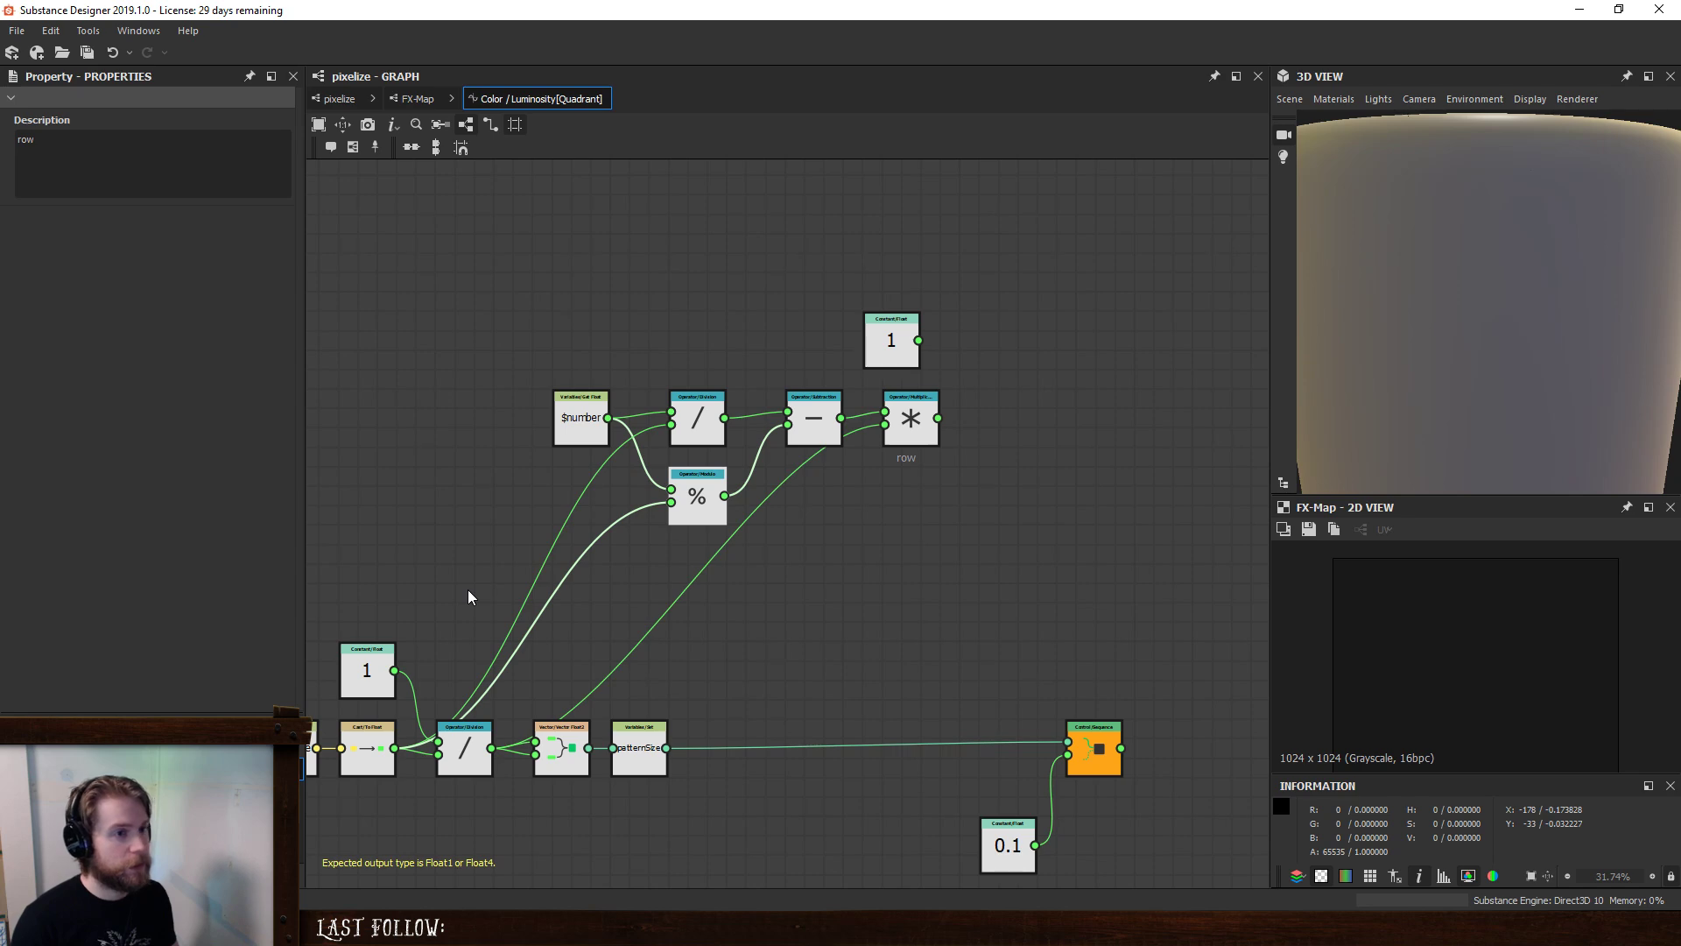
{"action": "right_click", "coordinate": [816, 513]}
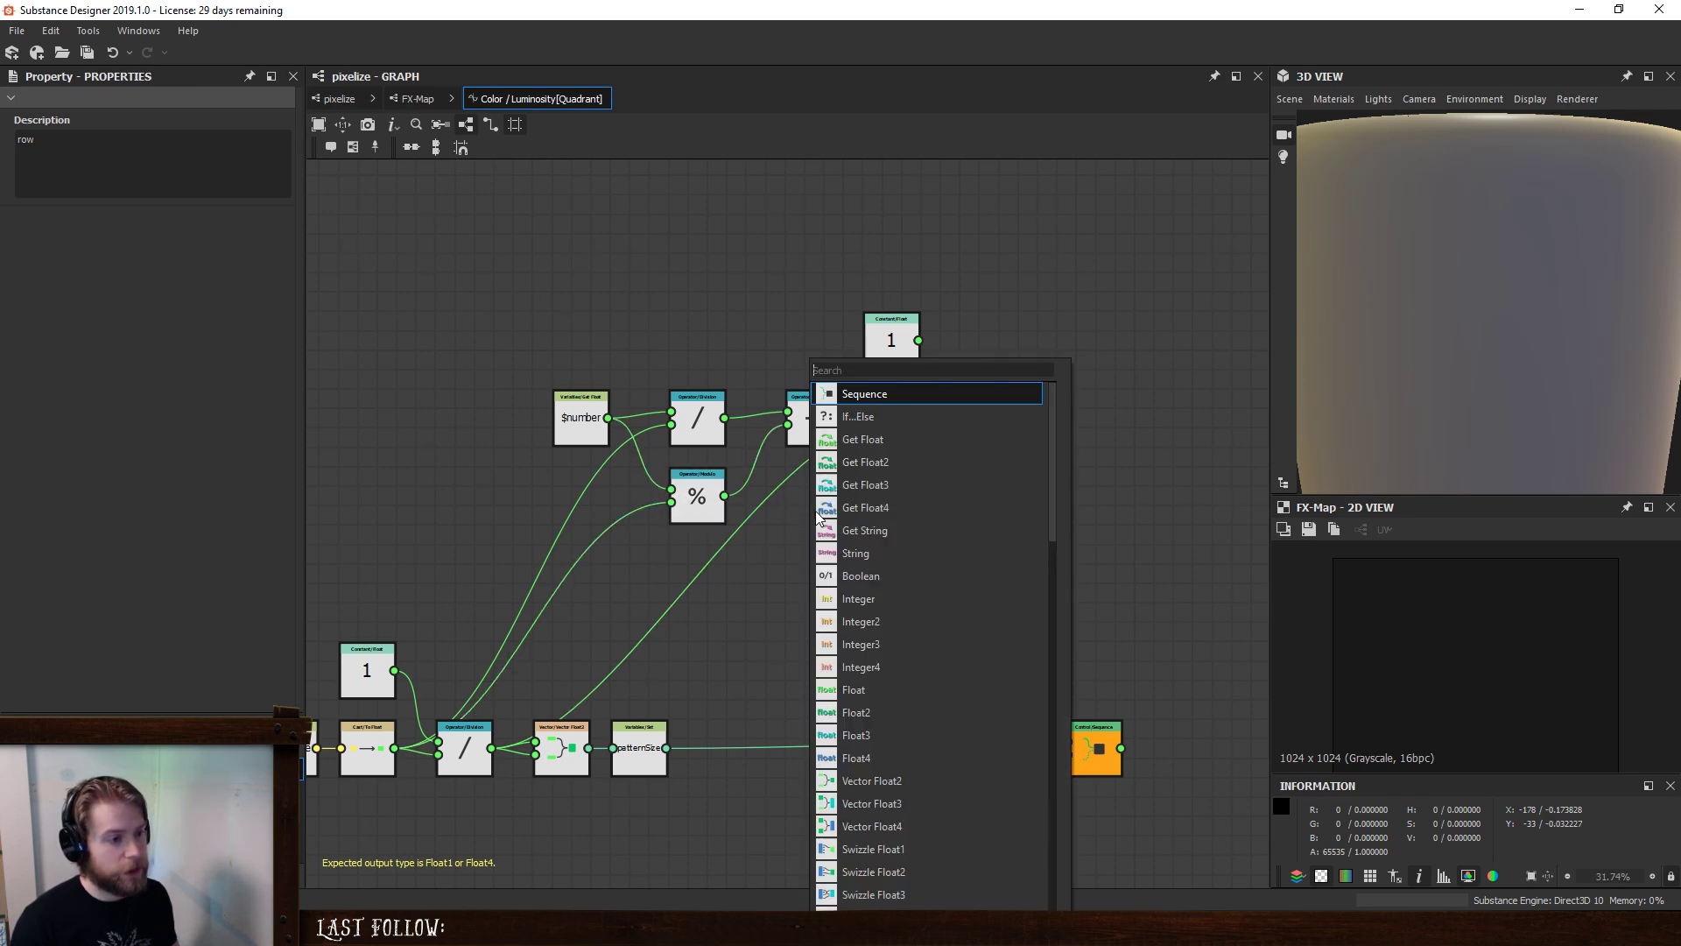
{"action": "left_click", "coordinate": [692, 503]}
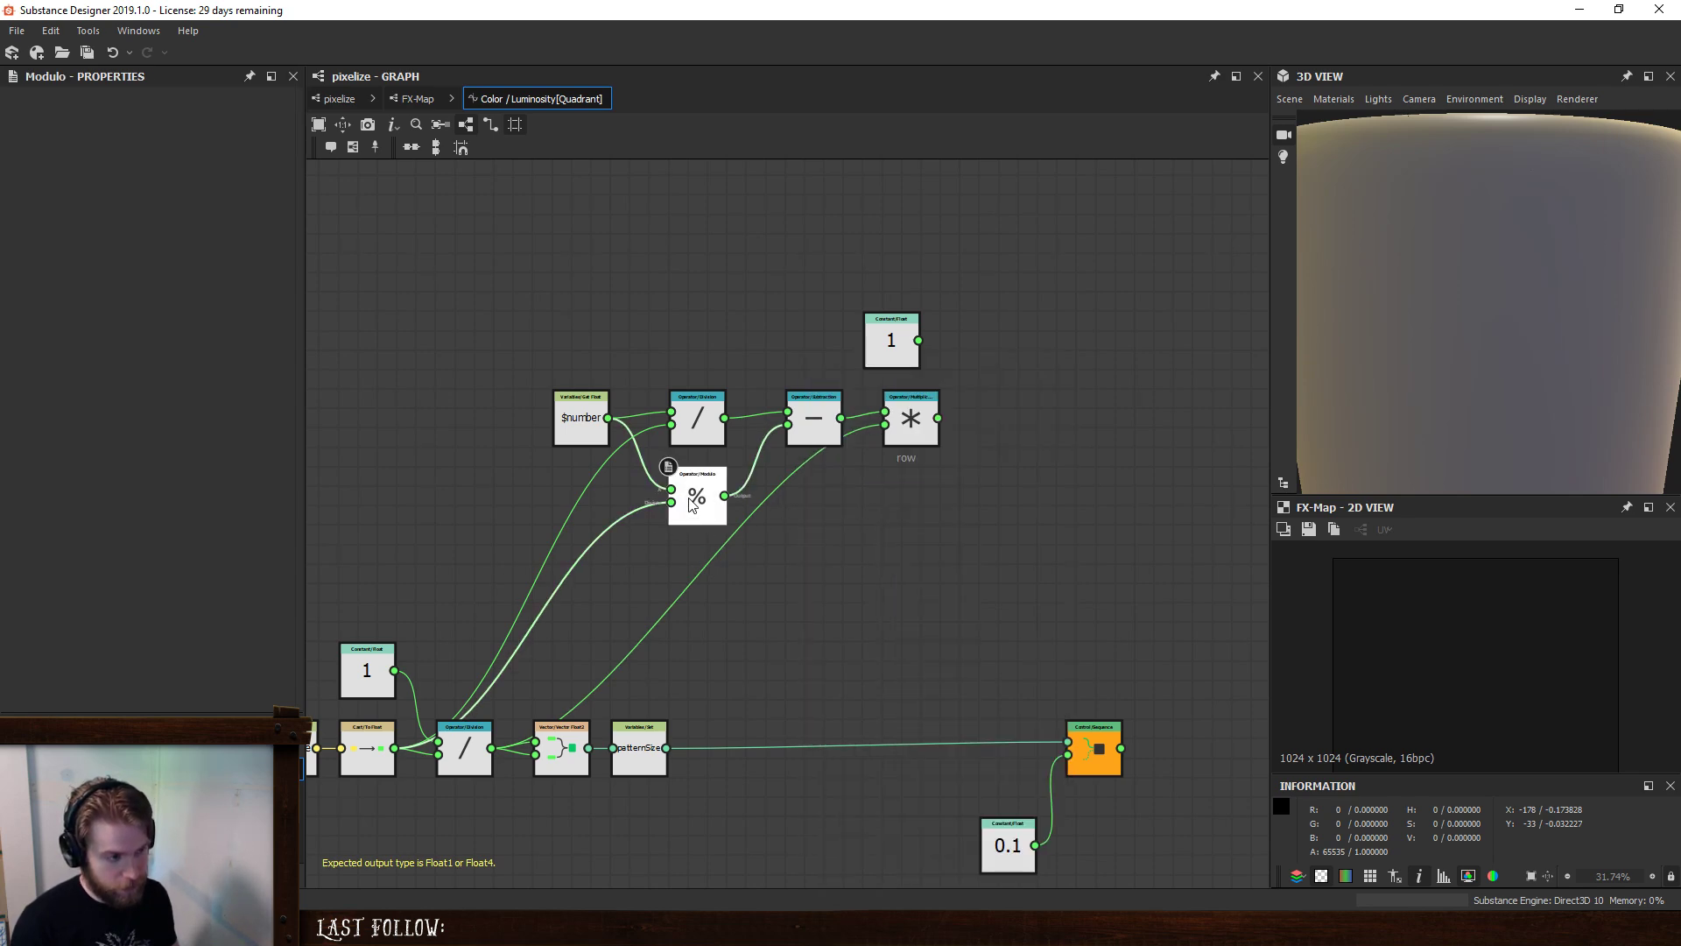
{"action": "right_click", "coordinate": [806, 520]}
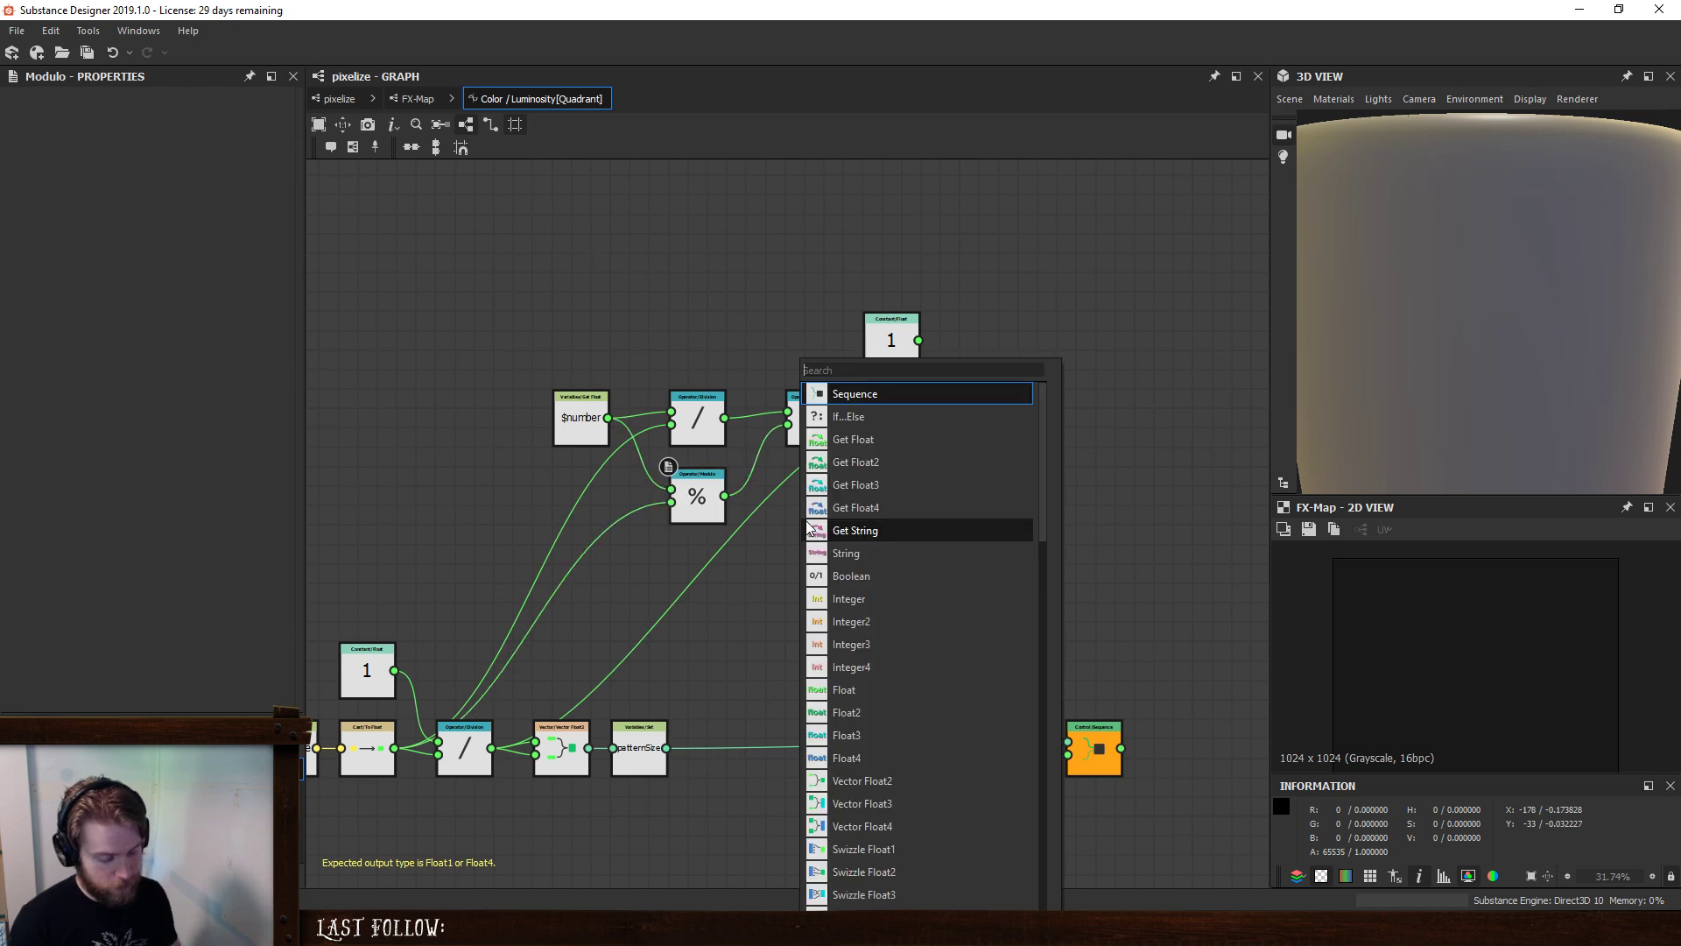
{"action": "type", "text": "mult"}
{"action": "left_click", "coordinate": [854, 394]}
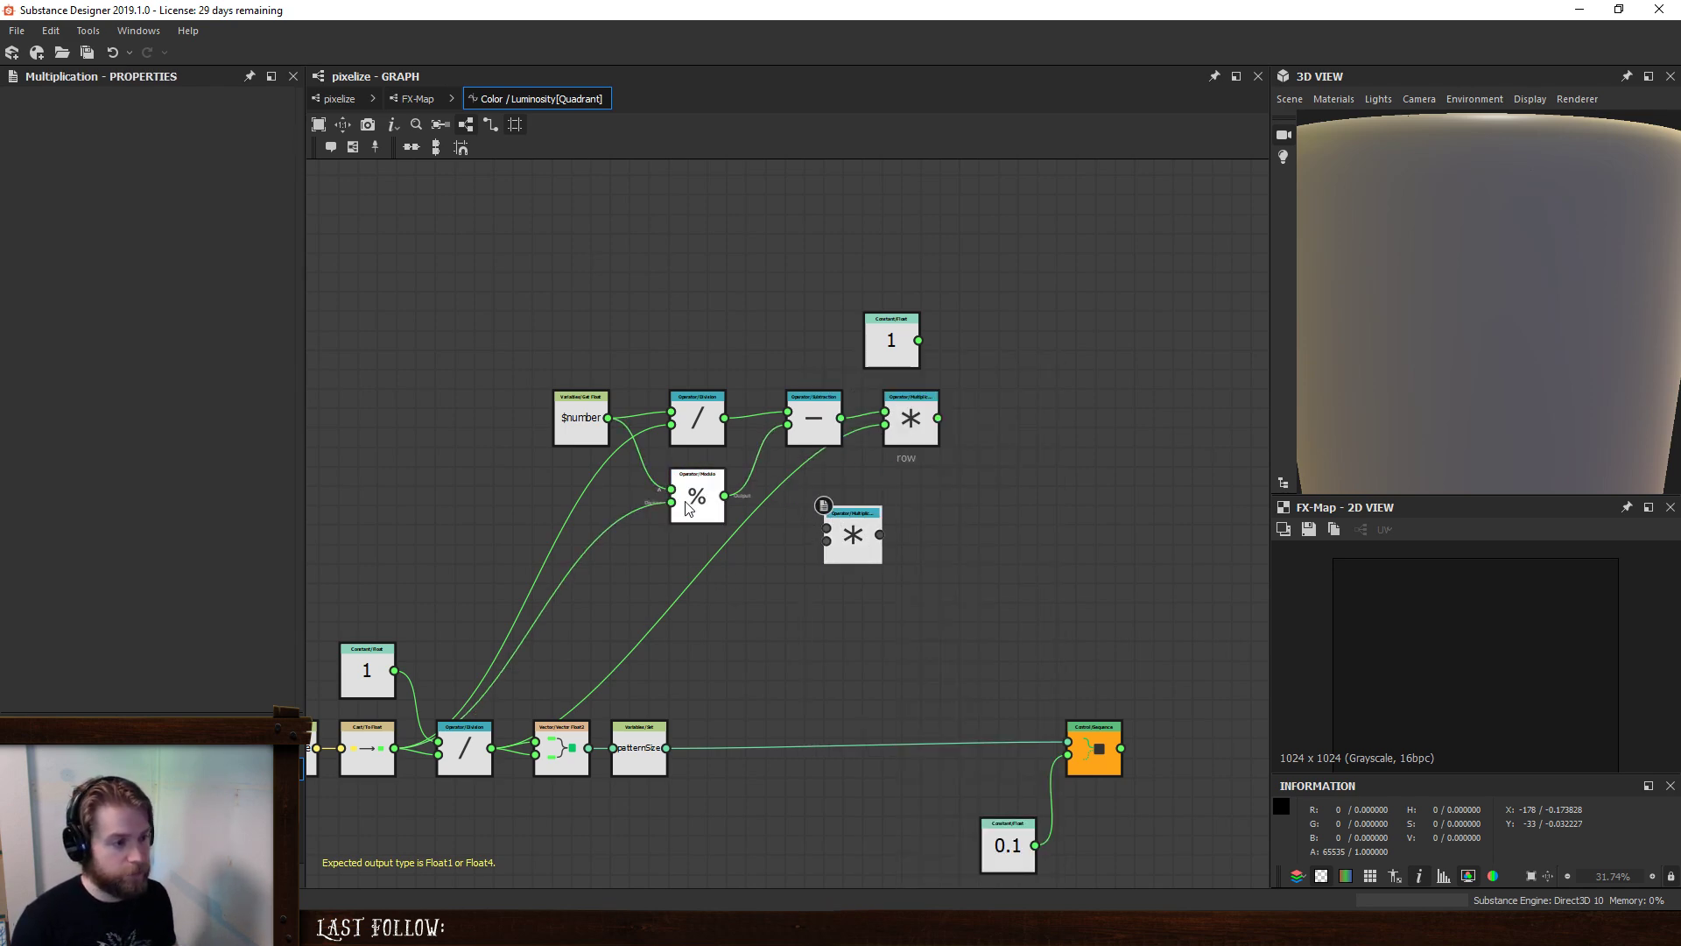
{"action": "left_click_drag", "start_coordinate": [725, 496], "coordinate": [835, 532]}
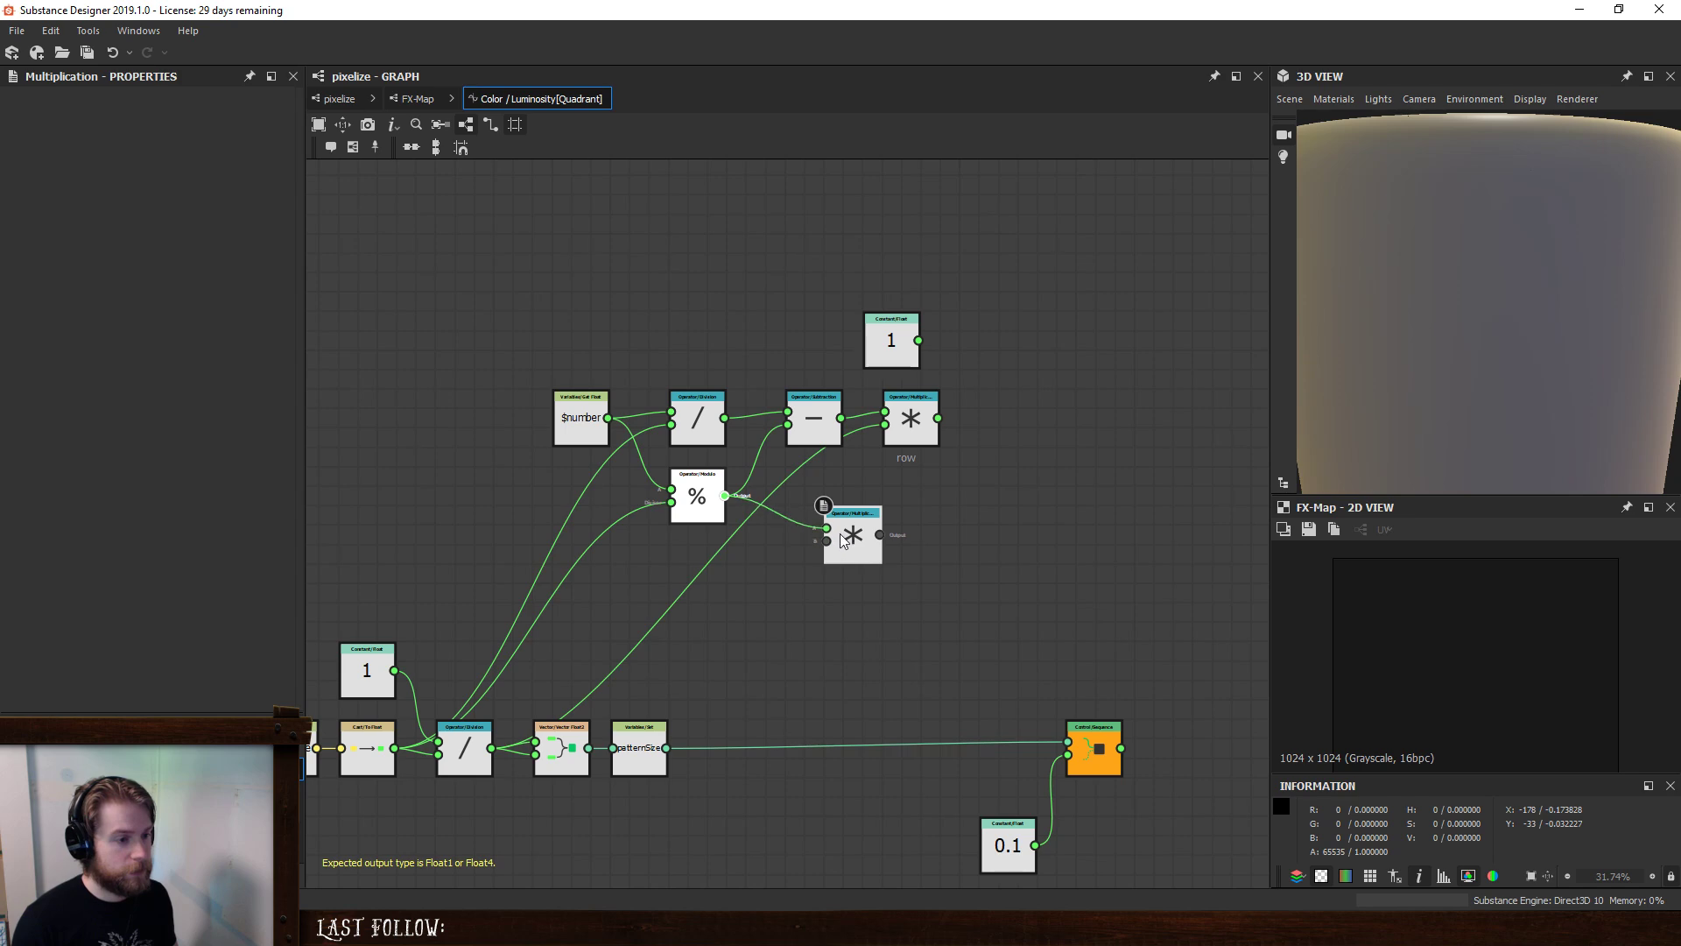
{"action": "left_click", "coordinate": [838, 531]}
{"action": "left_click_drag", "start_coordinate": [885, 426], "coordinate": [944, 513], "text": "ctrl"}
- Add a Vector Float2 node with the Modulo product as its first component and the row product as its second
{"action": "left_click", "coordinate": [852, 537]}
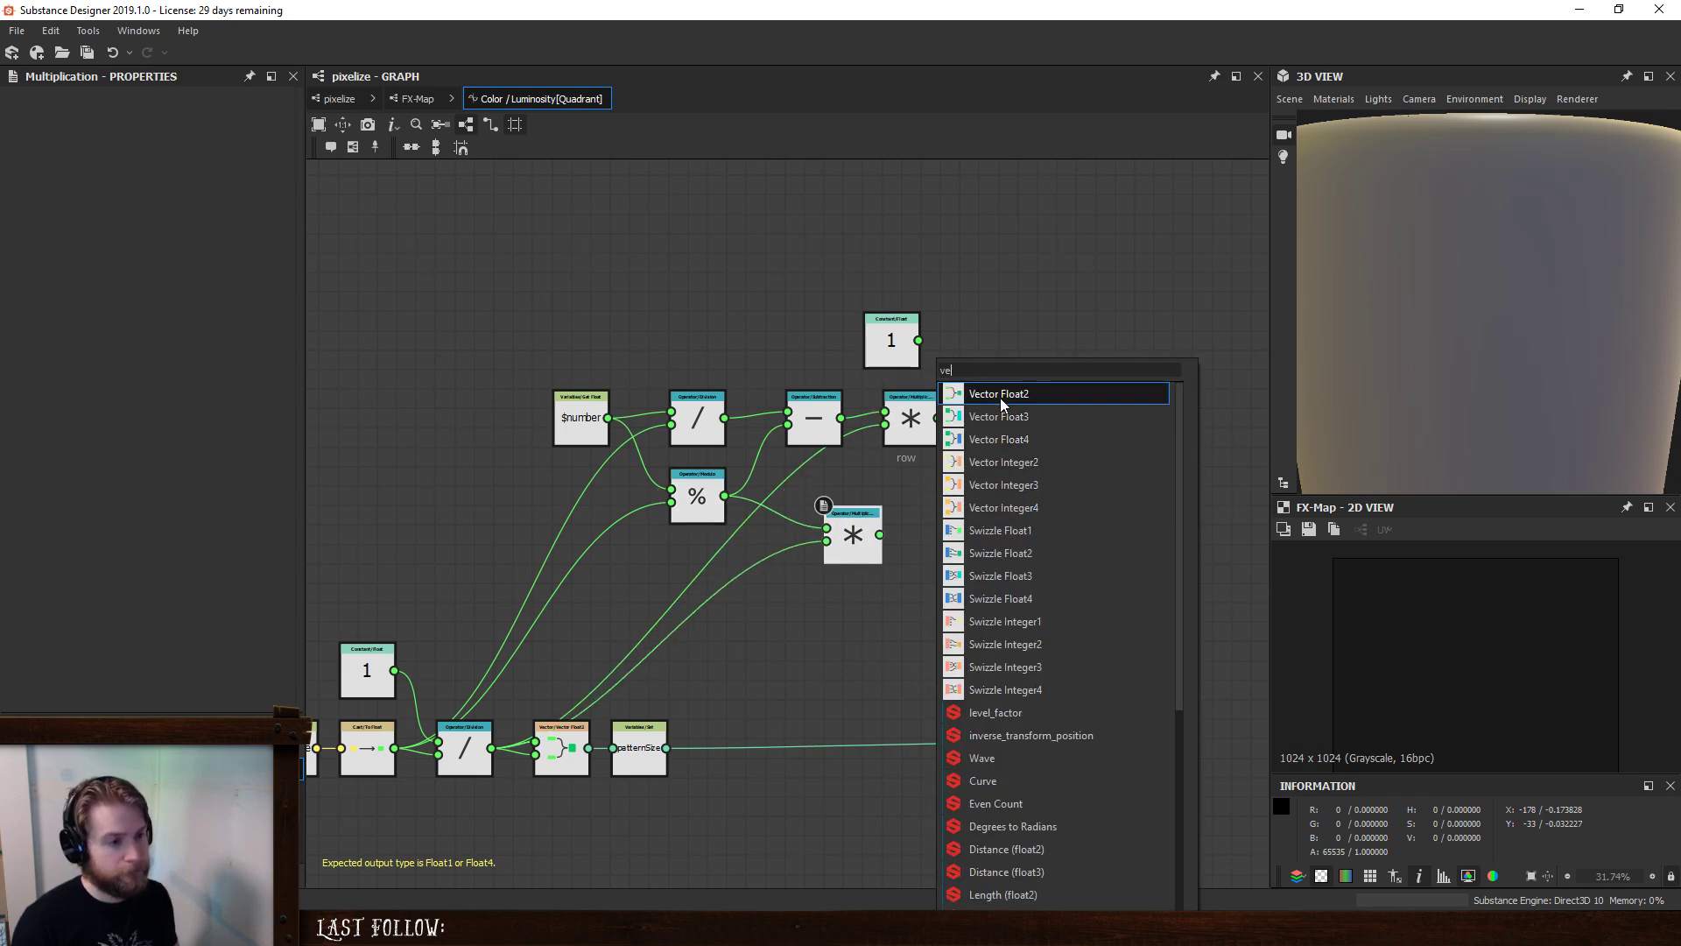
{"action": "left_click", "coordinate": [953, 386]}
{"action": "left_click_drag", "start_coordinate": [945, 448], "coordinate": [943, 529]}
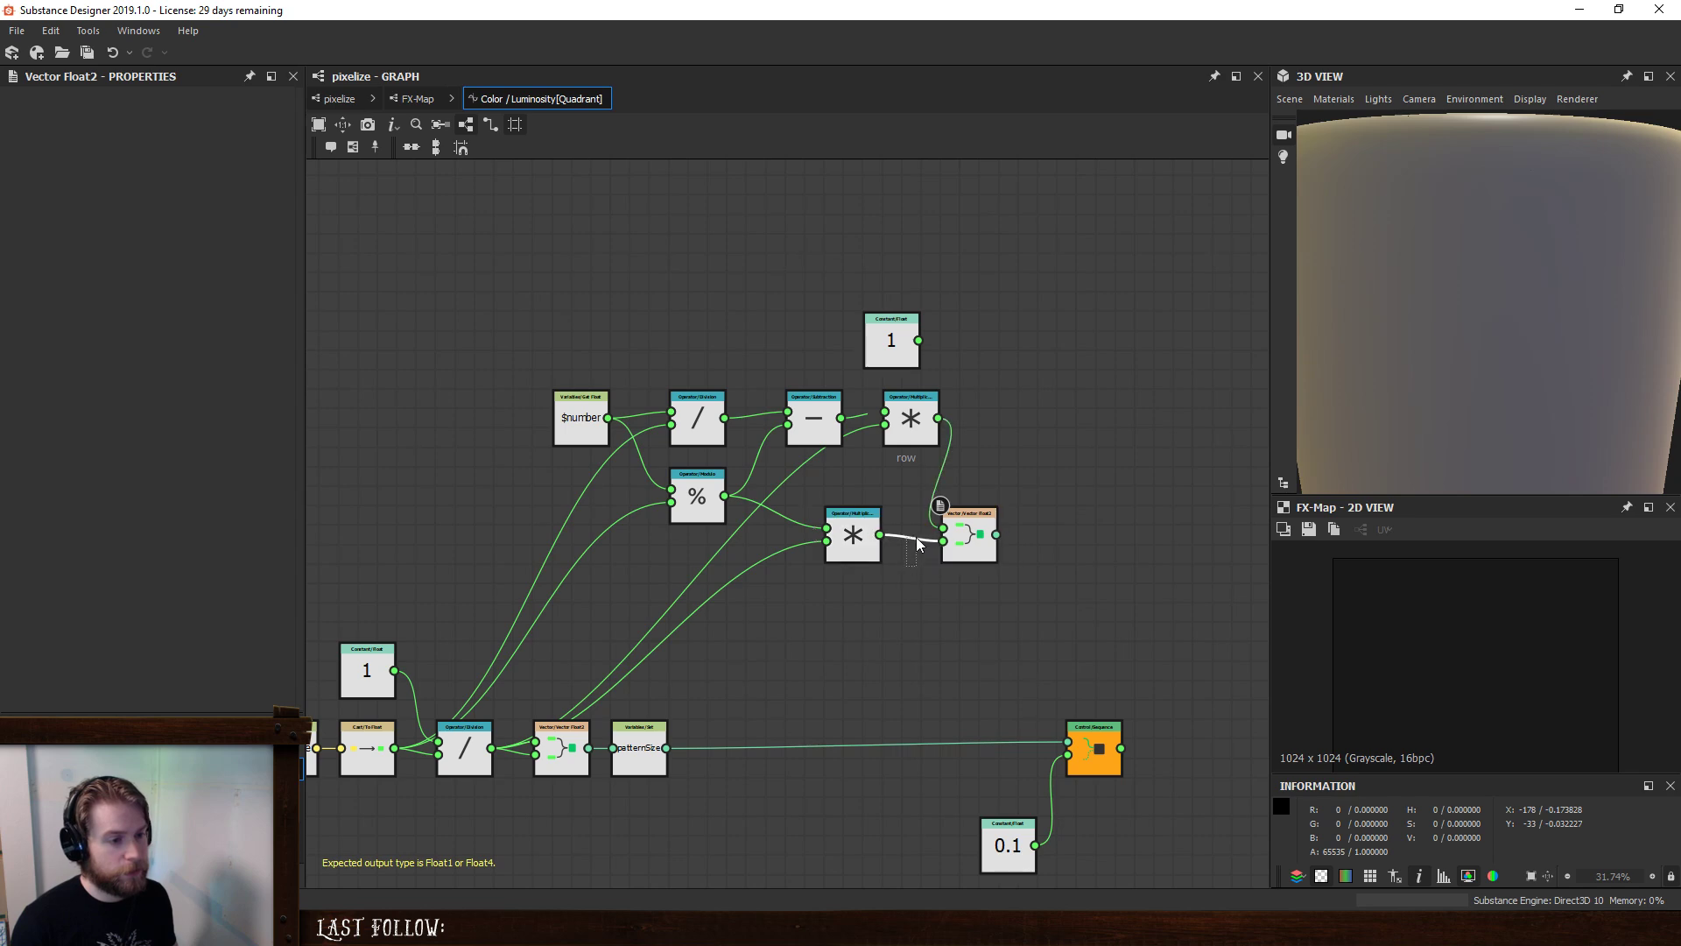
- Add a Set node after the new Vector Float2 and name its variable patternOffset
{"action": "key", "text": "space"}
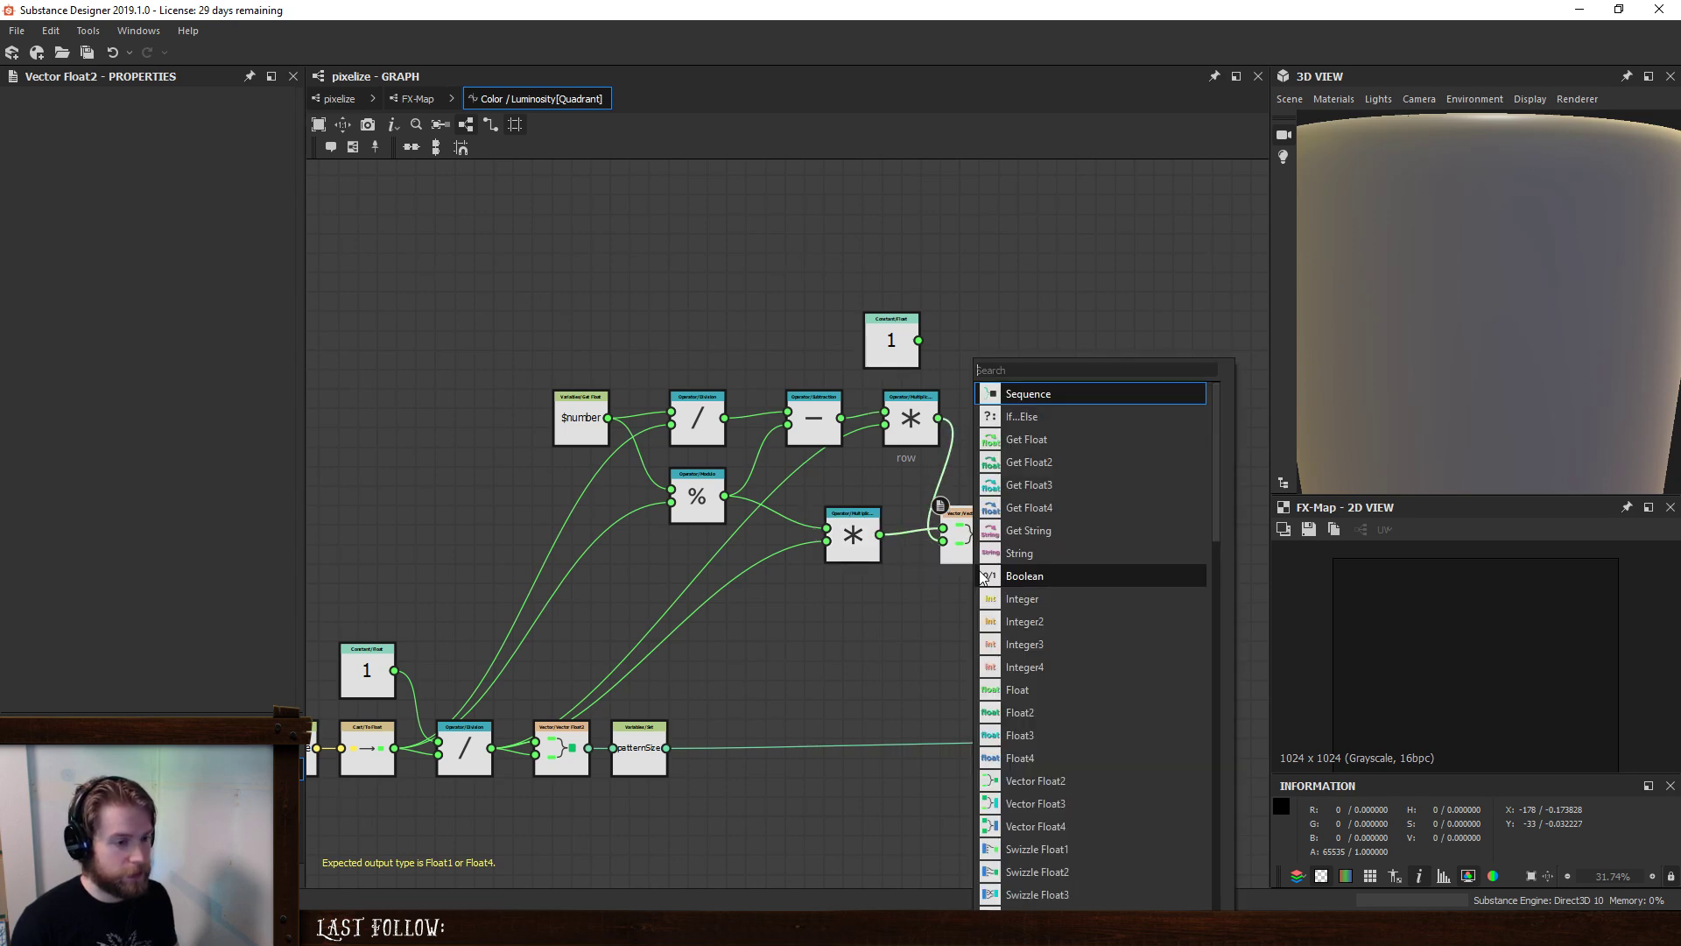
{"action": "type", "text": "sew"}
{"action": "key", "text": "BackSpace"}
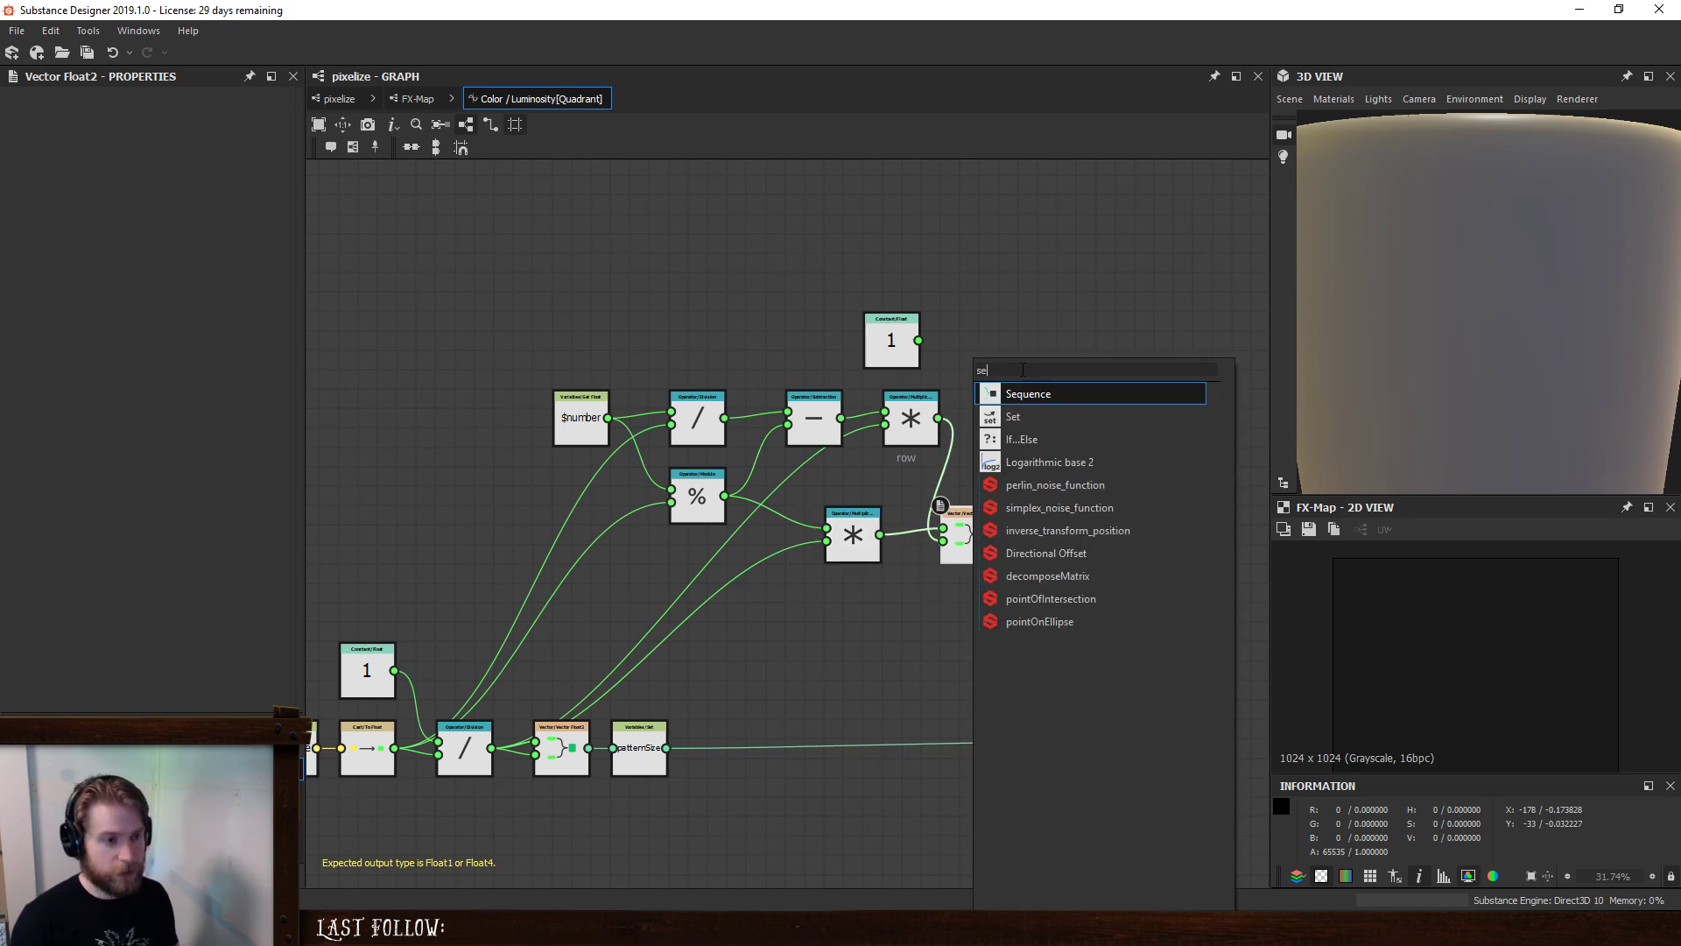
{"action": "left_click", "coordinate": [1038, 417]}
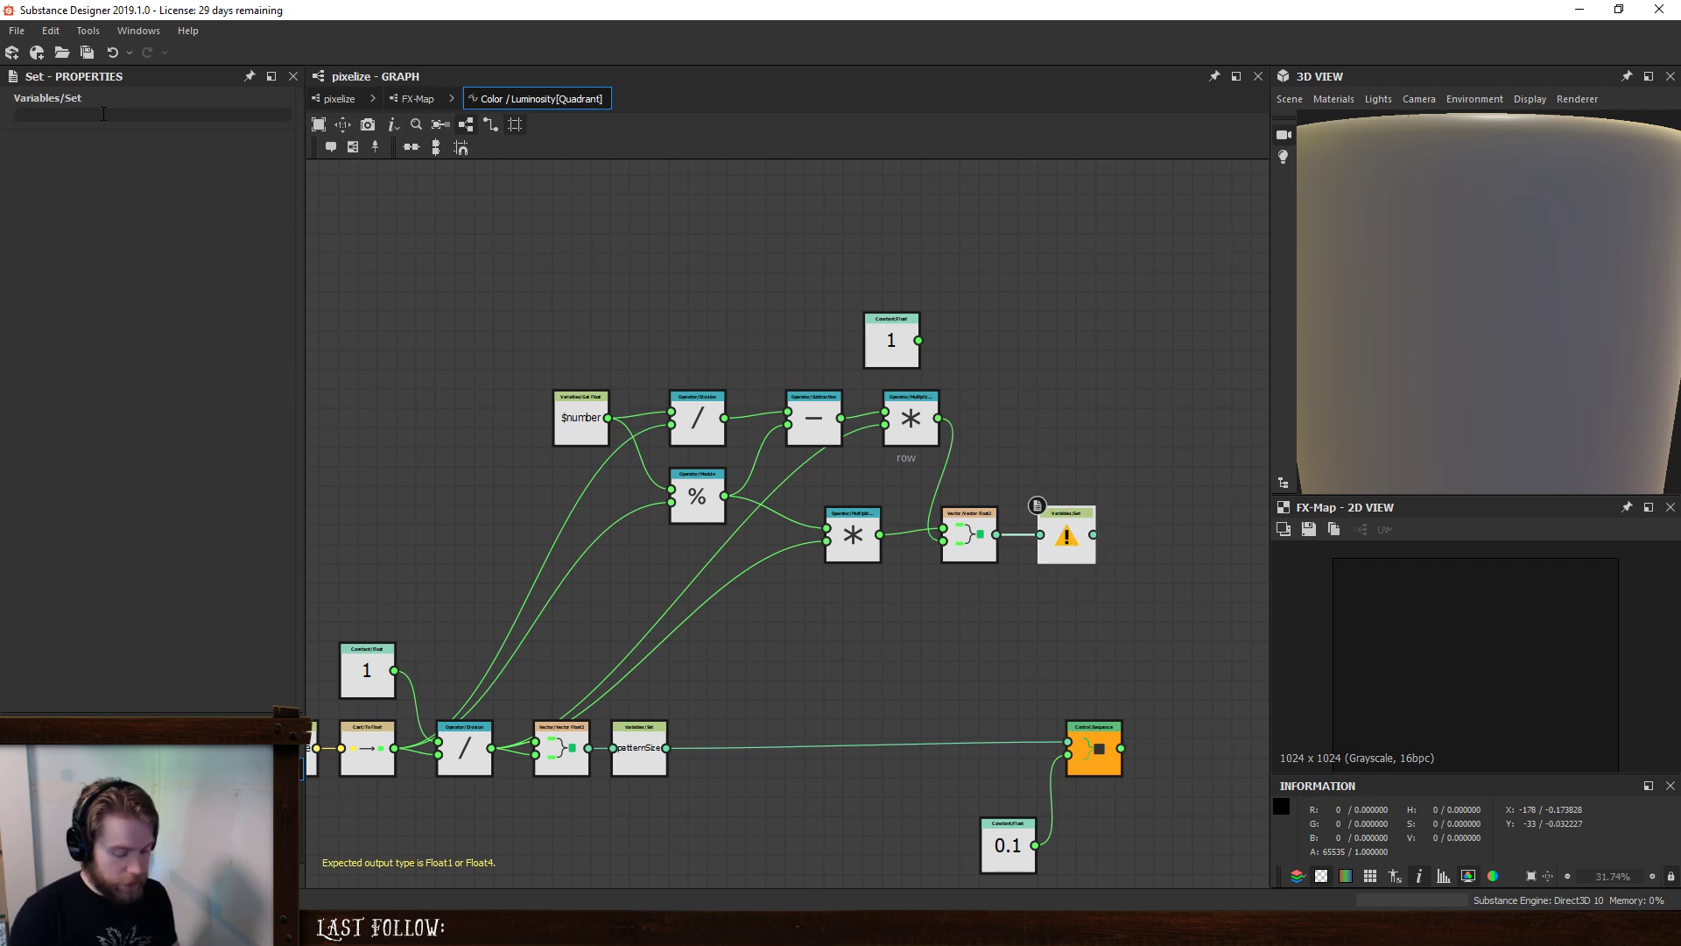
{"action": "type", "text": "tern"}
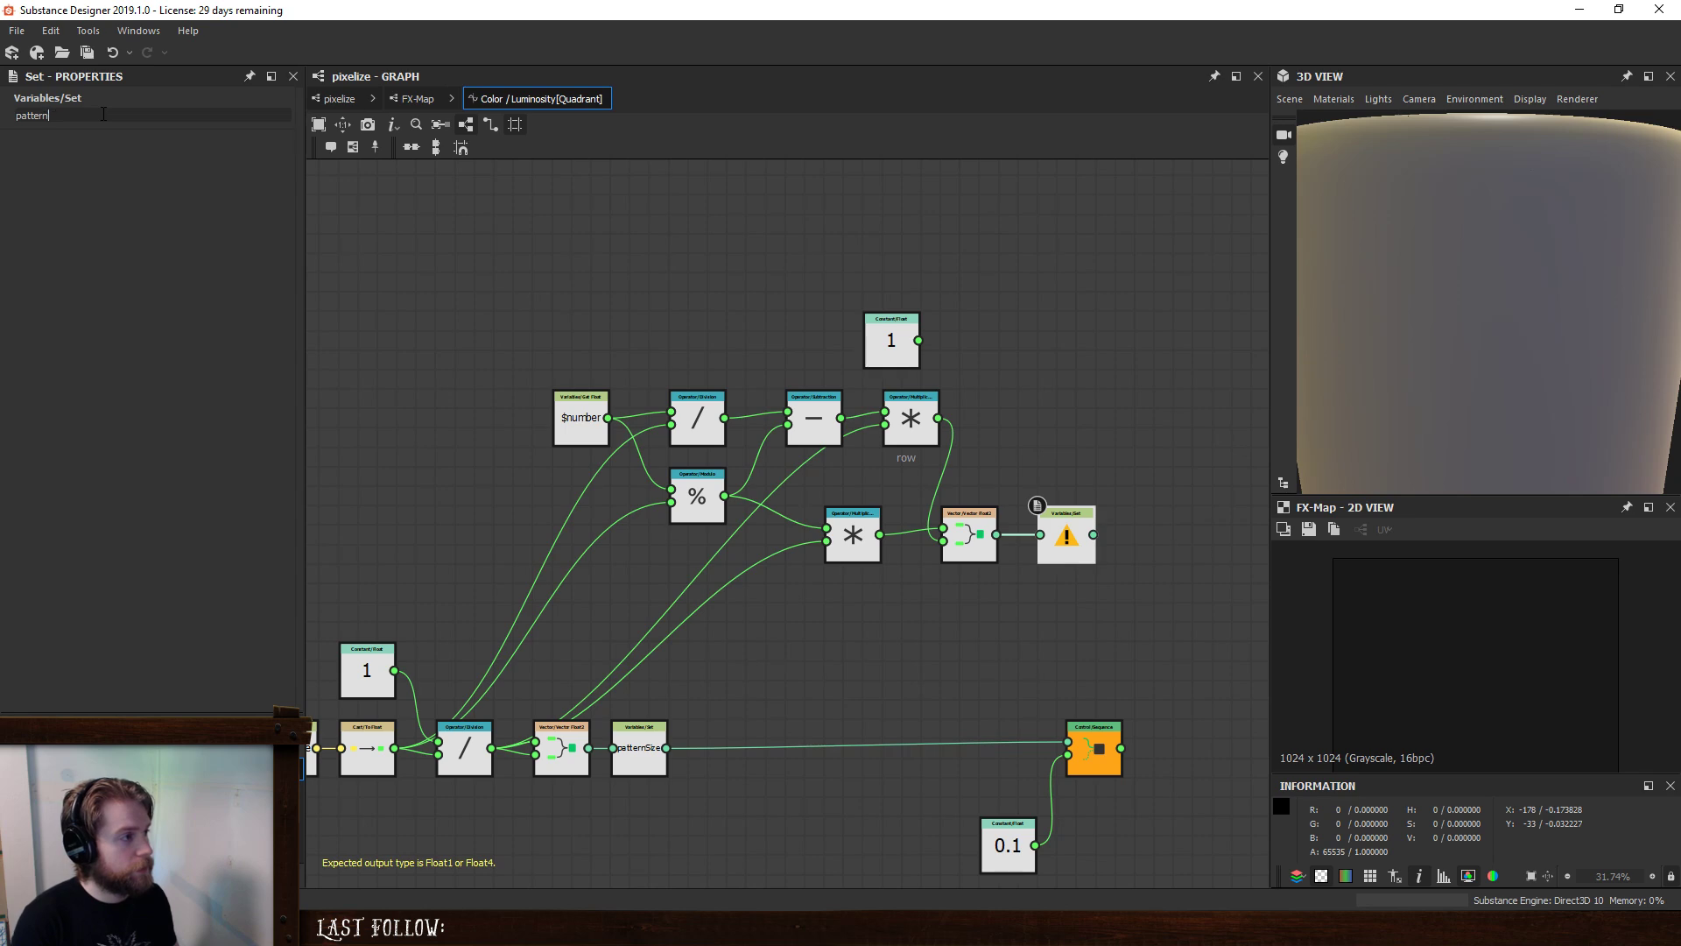
{"action": "type", "text": "Offset"}
{"action": "key", "text": "Return"}
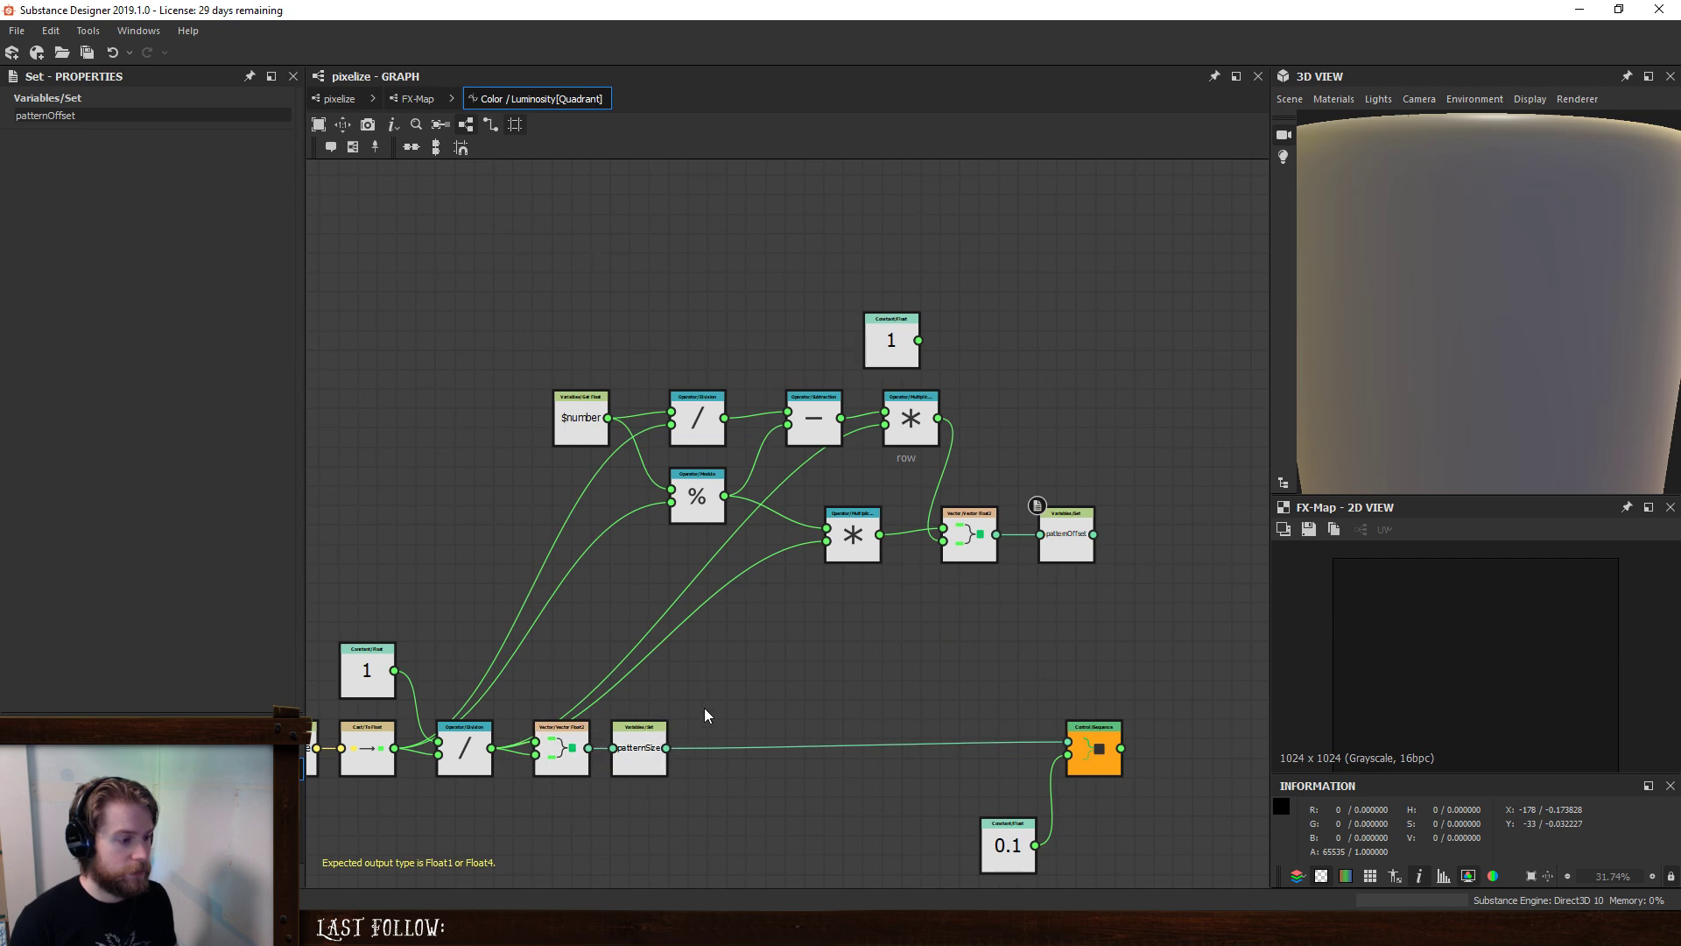
- Add a Sequence node taking patternOffset first and patternSize second, and feed it into the first input of the output Sequence
{"action": "key", "text": "space"}
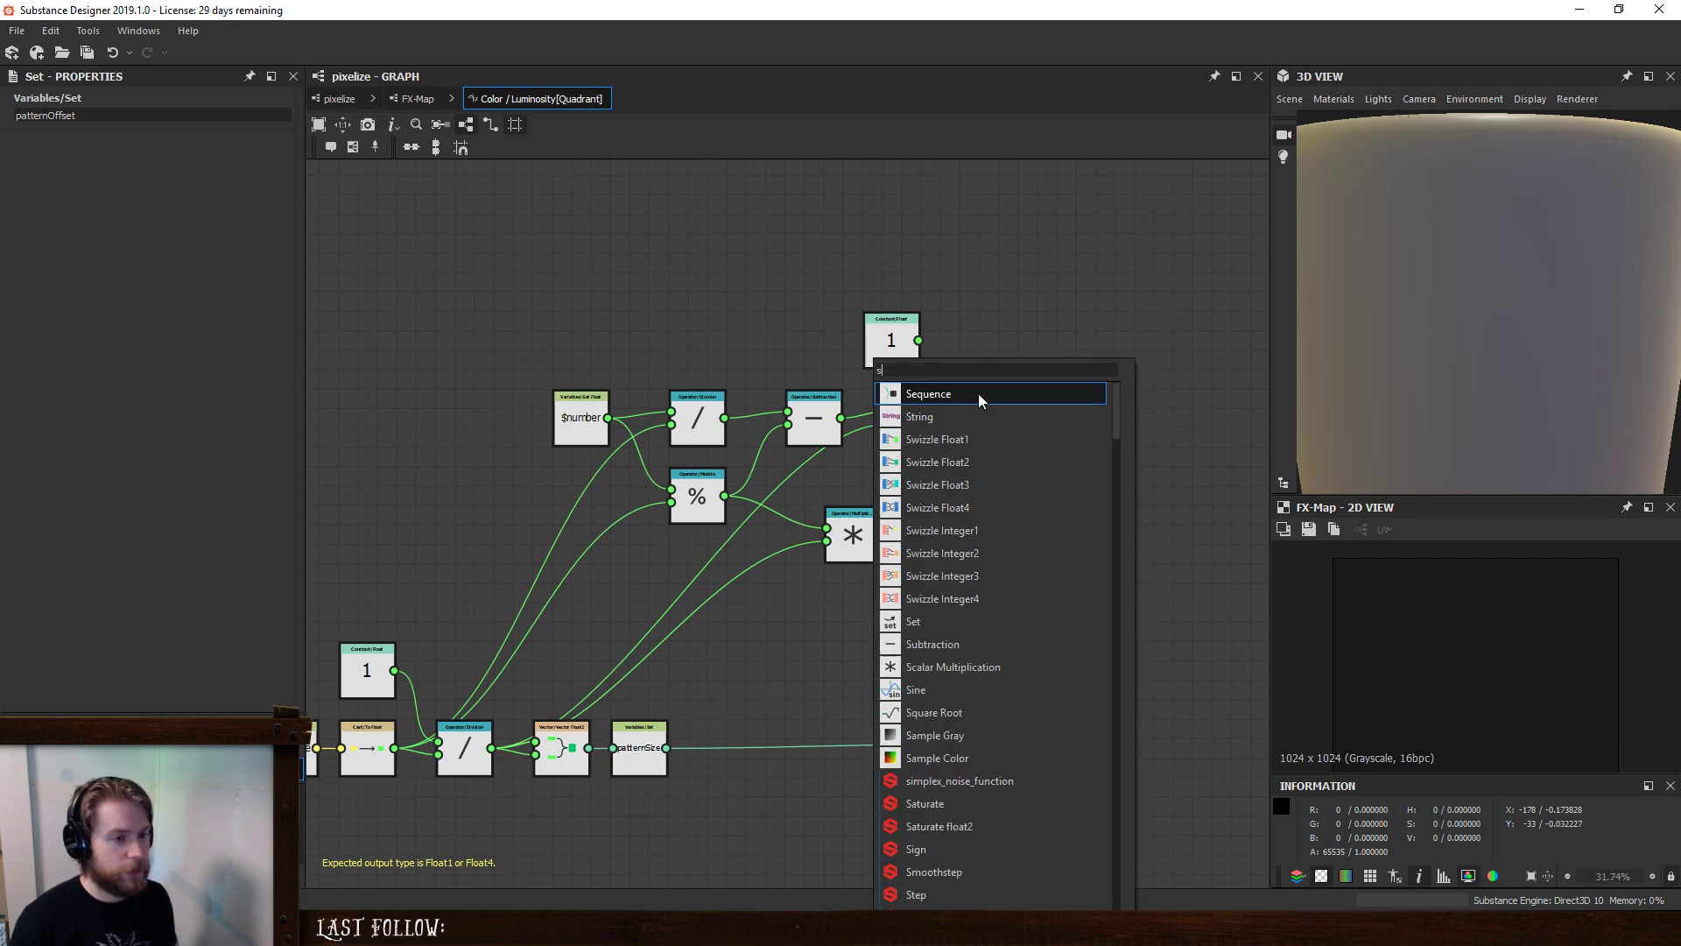
{"action": "left_click", "coordinate": [979, 391]}
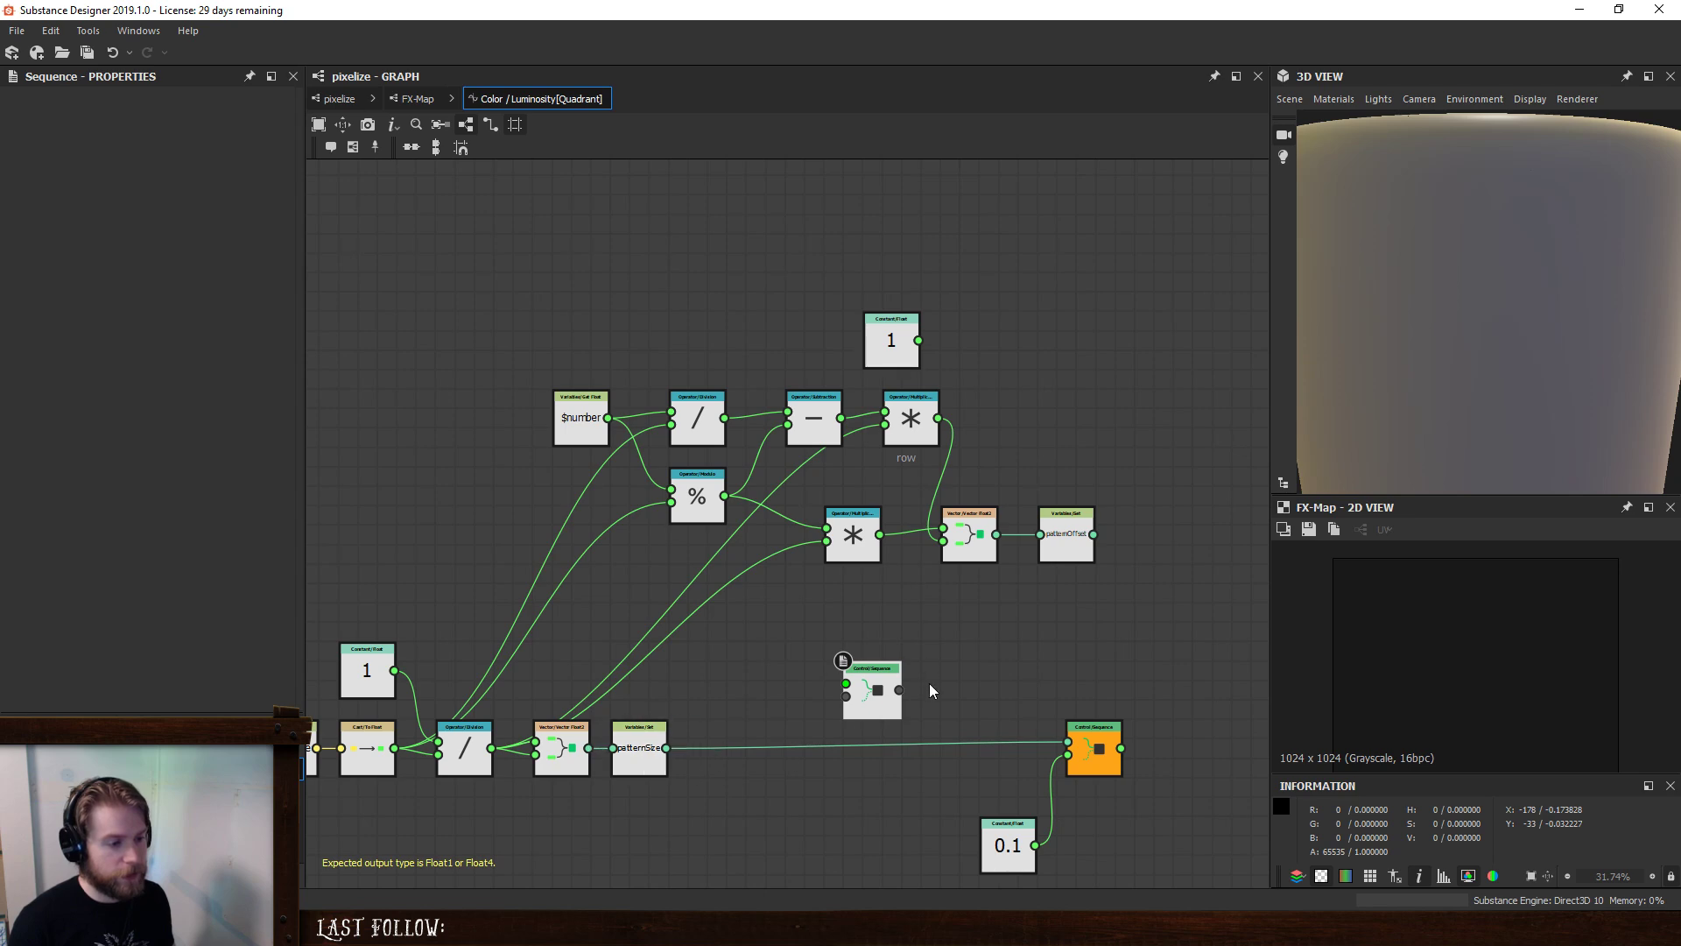
{"action": "left_click_drag", "start_coordinate": [876, 689], "coordinate": [1051, 670]}
{"action": "left_click_drag", "start_coordinate": [1094, 534], "coordinate": [666, 748]}
{"action": "left_click_drag", "start_coordinate": [1074, 671], "coordinate": [1124, 729]}
{"action": "middle_click_drag", "start_coordinate": [1170, 615], "coordinate": [960, 569]}
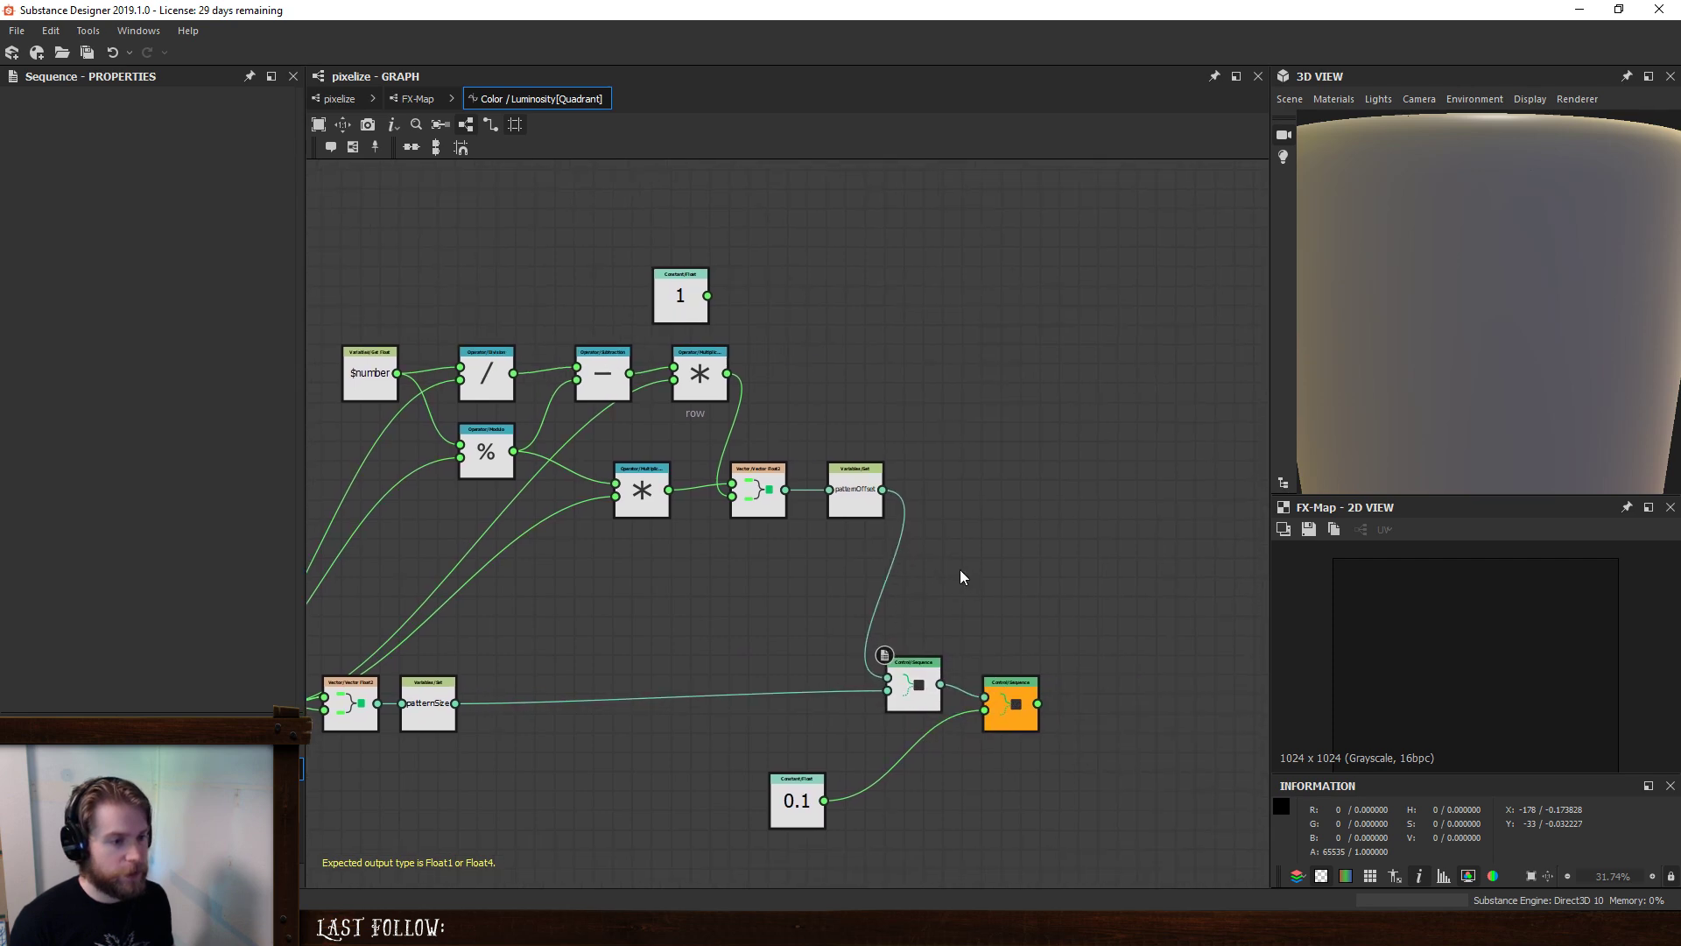
{"action": "left_click_drag", "start_coordinate": [836, 474], "coordinate": [817, 474]}
{"action": "left_click", "coordinate": [835, 402]}
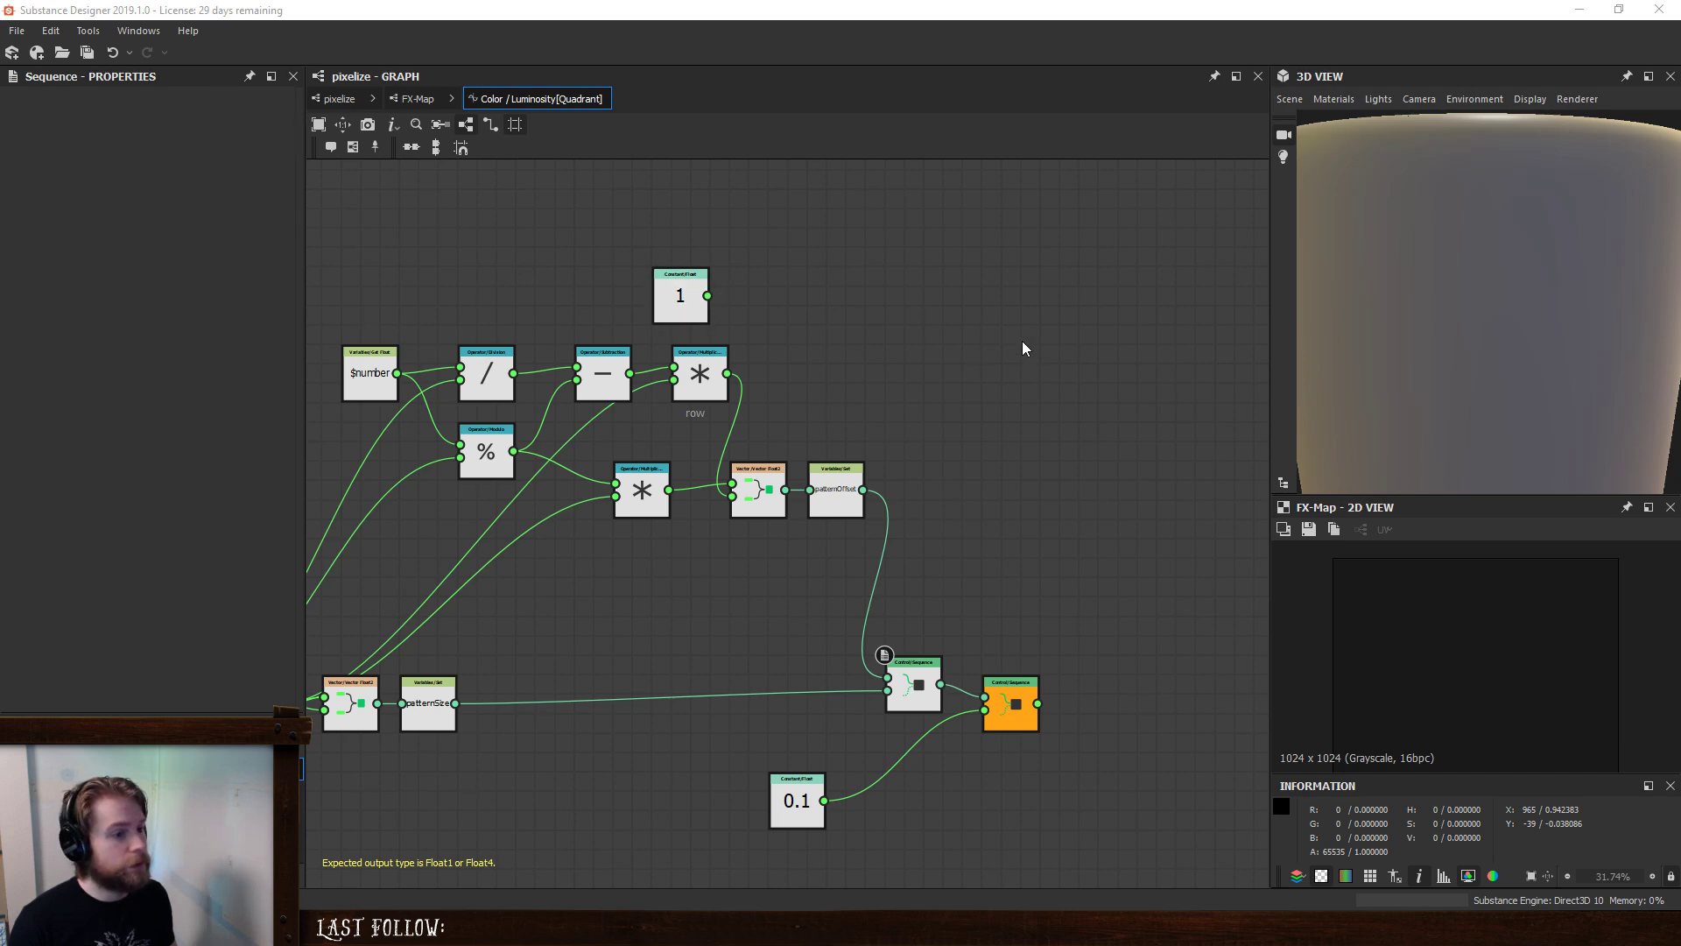
- Return to the FX-Map and create an empty function for the Quadrant's Pattern Offset
{"action": "left_click", "coordinate": [402, 96]}
{"action": "left_click", "coordinate": [926, 732]}
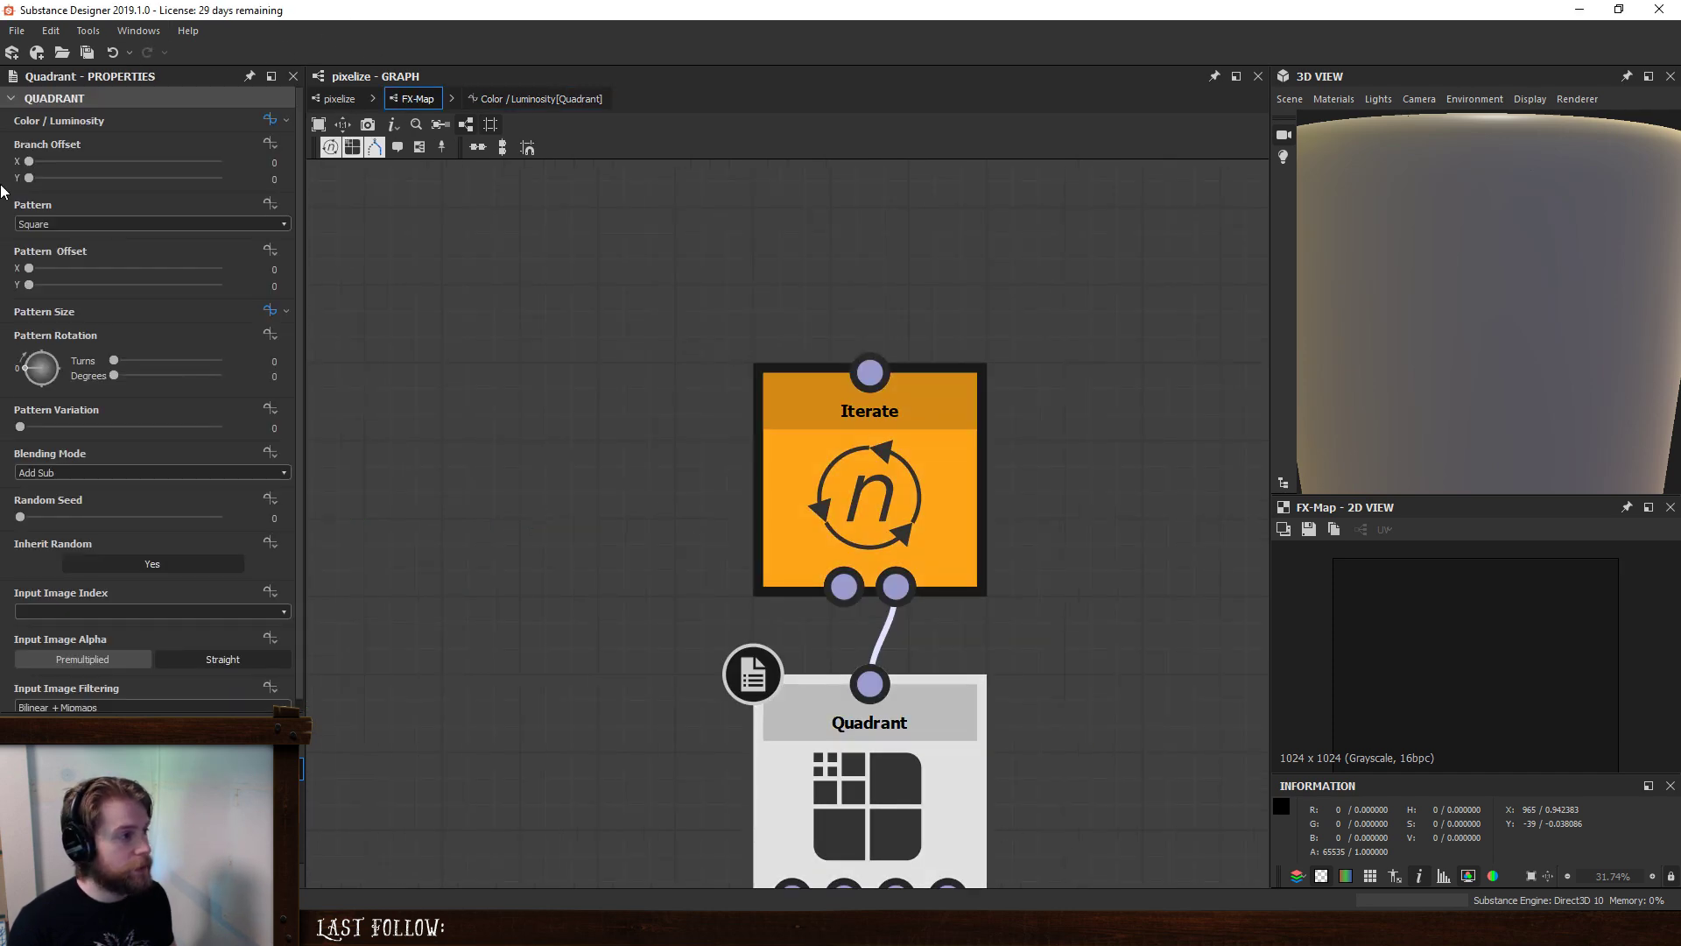
{"action": "left_click", "coordinate": [268, 252]}
{"action": "left_click", "coordinate": [298, 292]}
{"action": "left_click", "coordinate": [265, 249]}
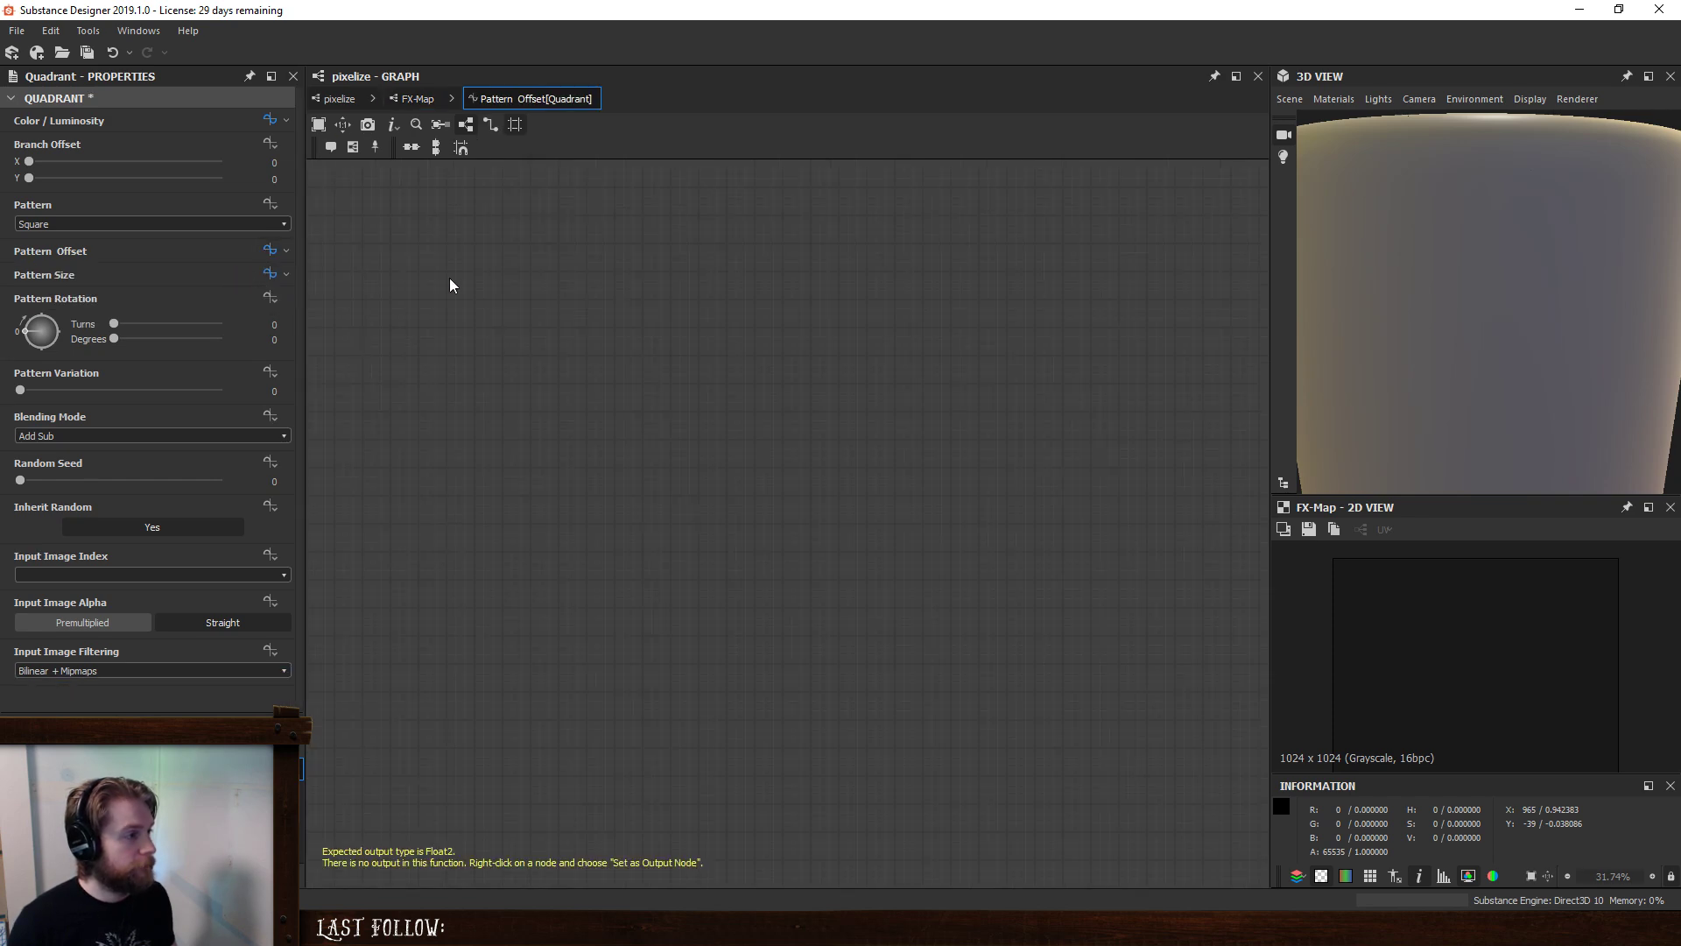
- Add a Get Float2 node reading patternOffset and set it as the Pattern Offset function's output
{"action": "key", "text": "space"}
{"action": "type", "text": "float2"}
{"action": "left_click", "coordinate": [717, 347]}
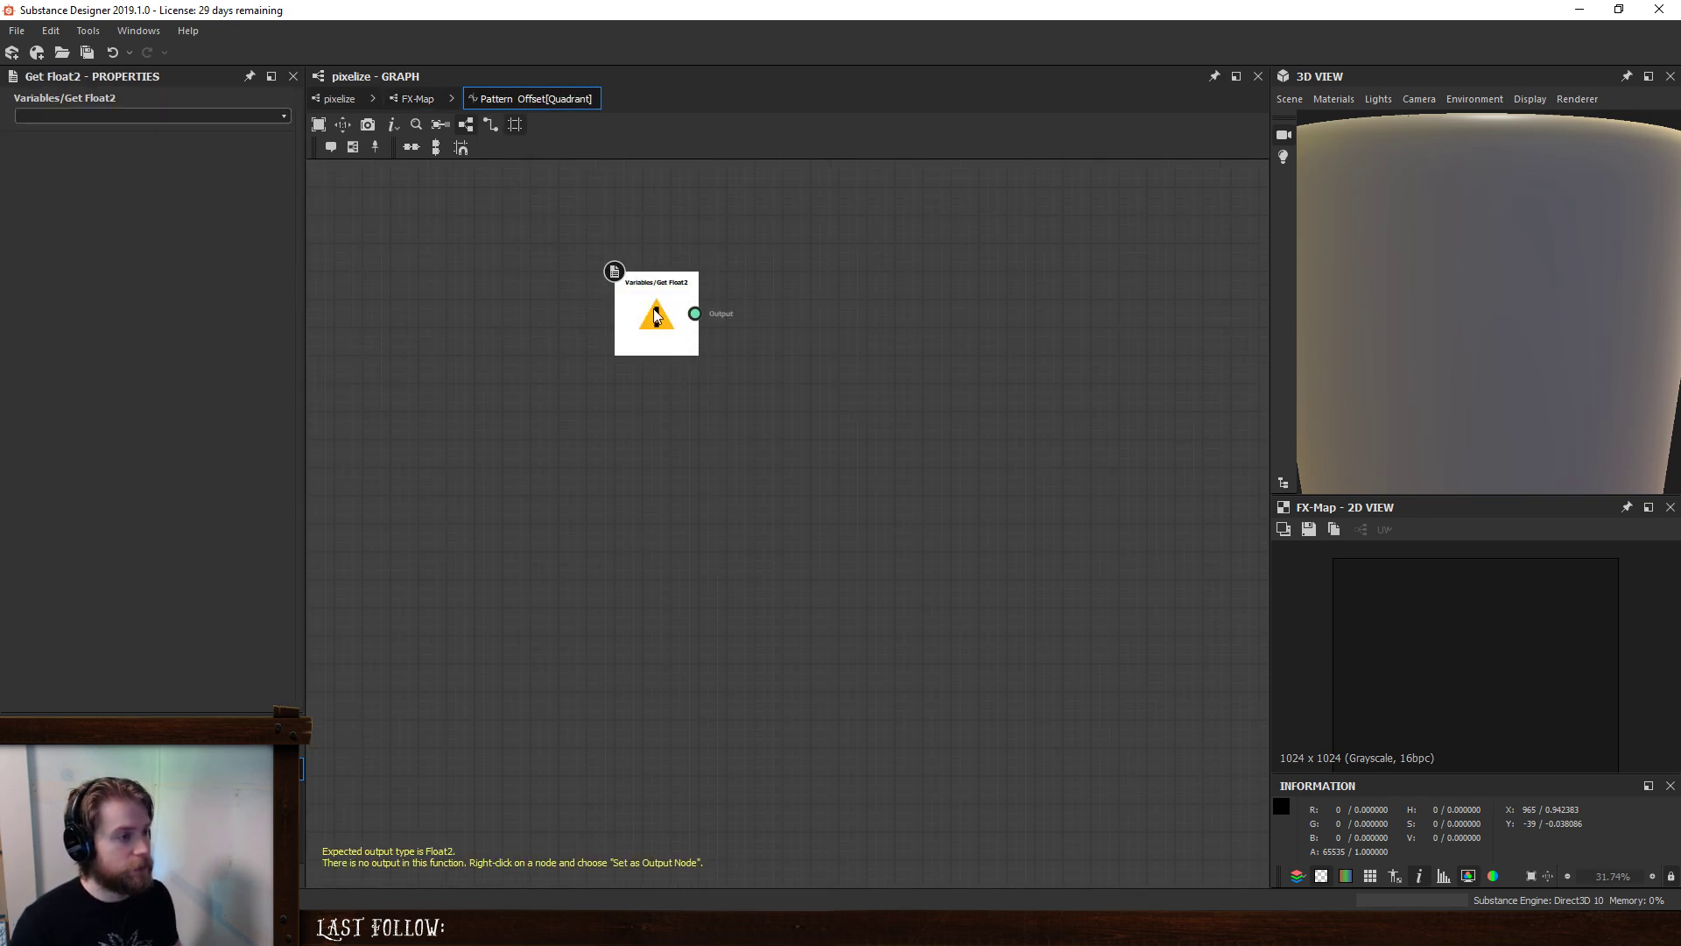
{"action": "left_click", "coordinate": [92, 115]}
{"action": "type", "text": "patt"}
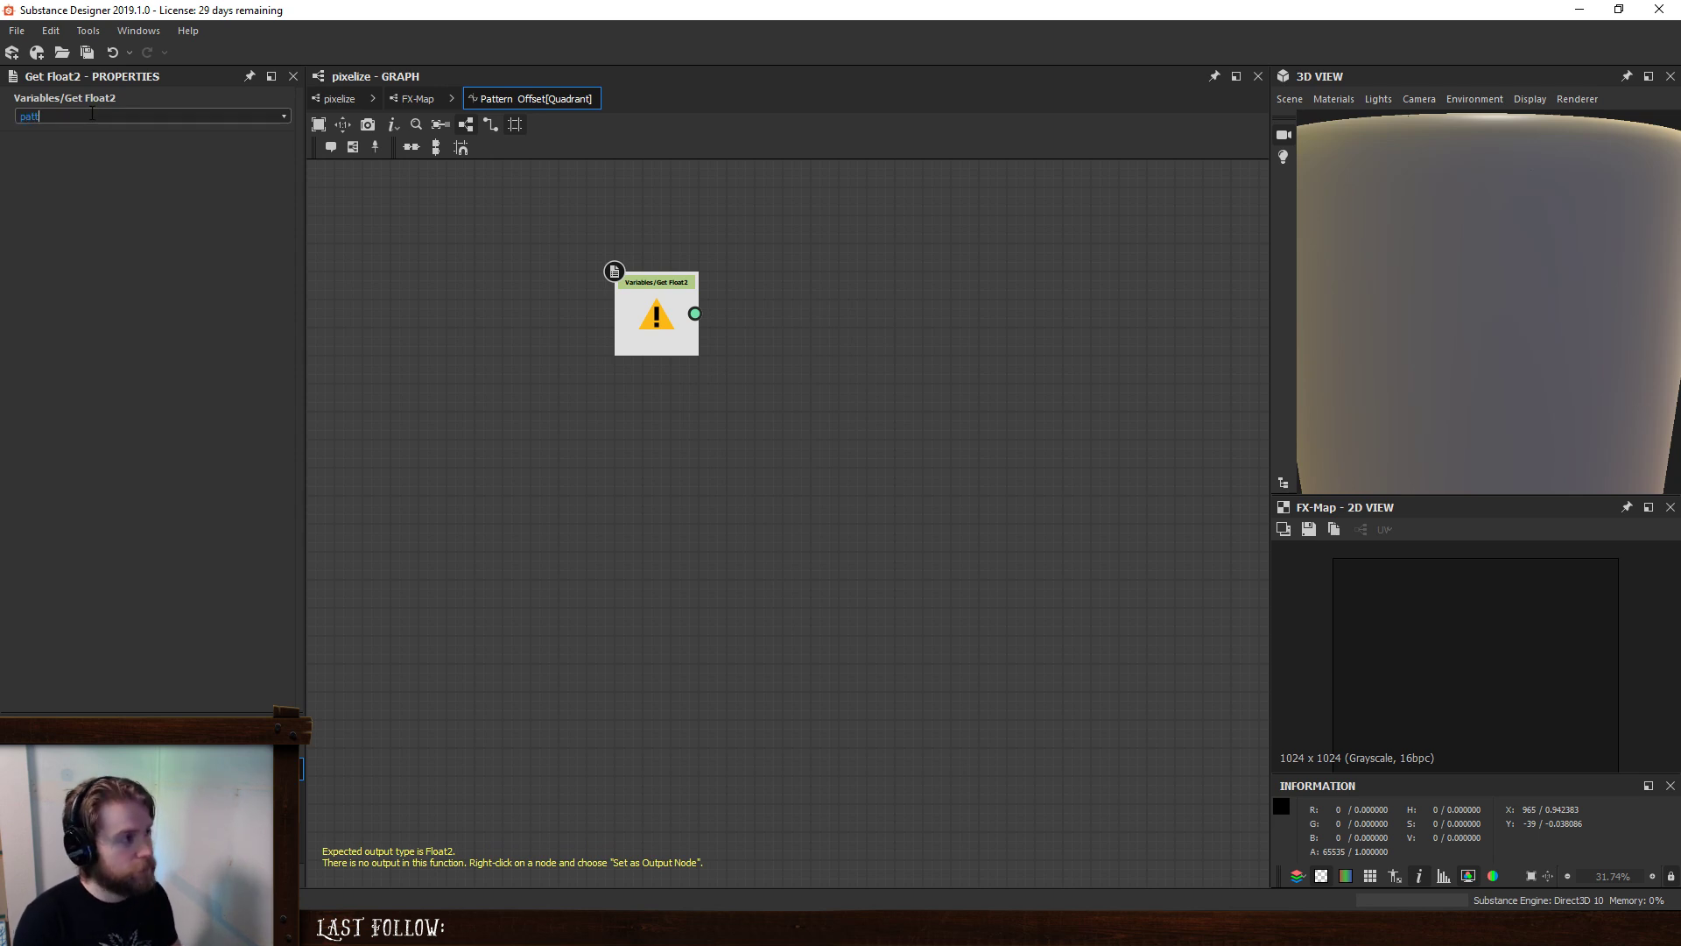
{"action": "type", "text": "ernOffset"}
{"action": "key", "text": "Return"}
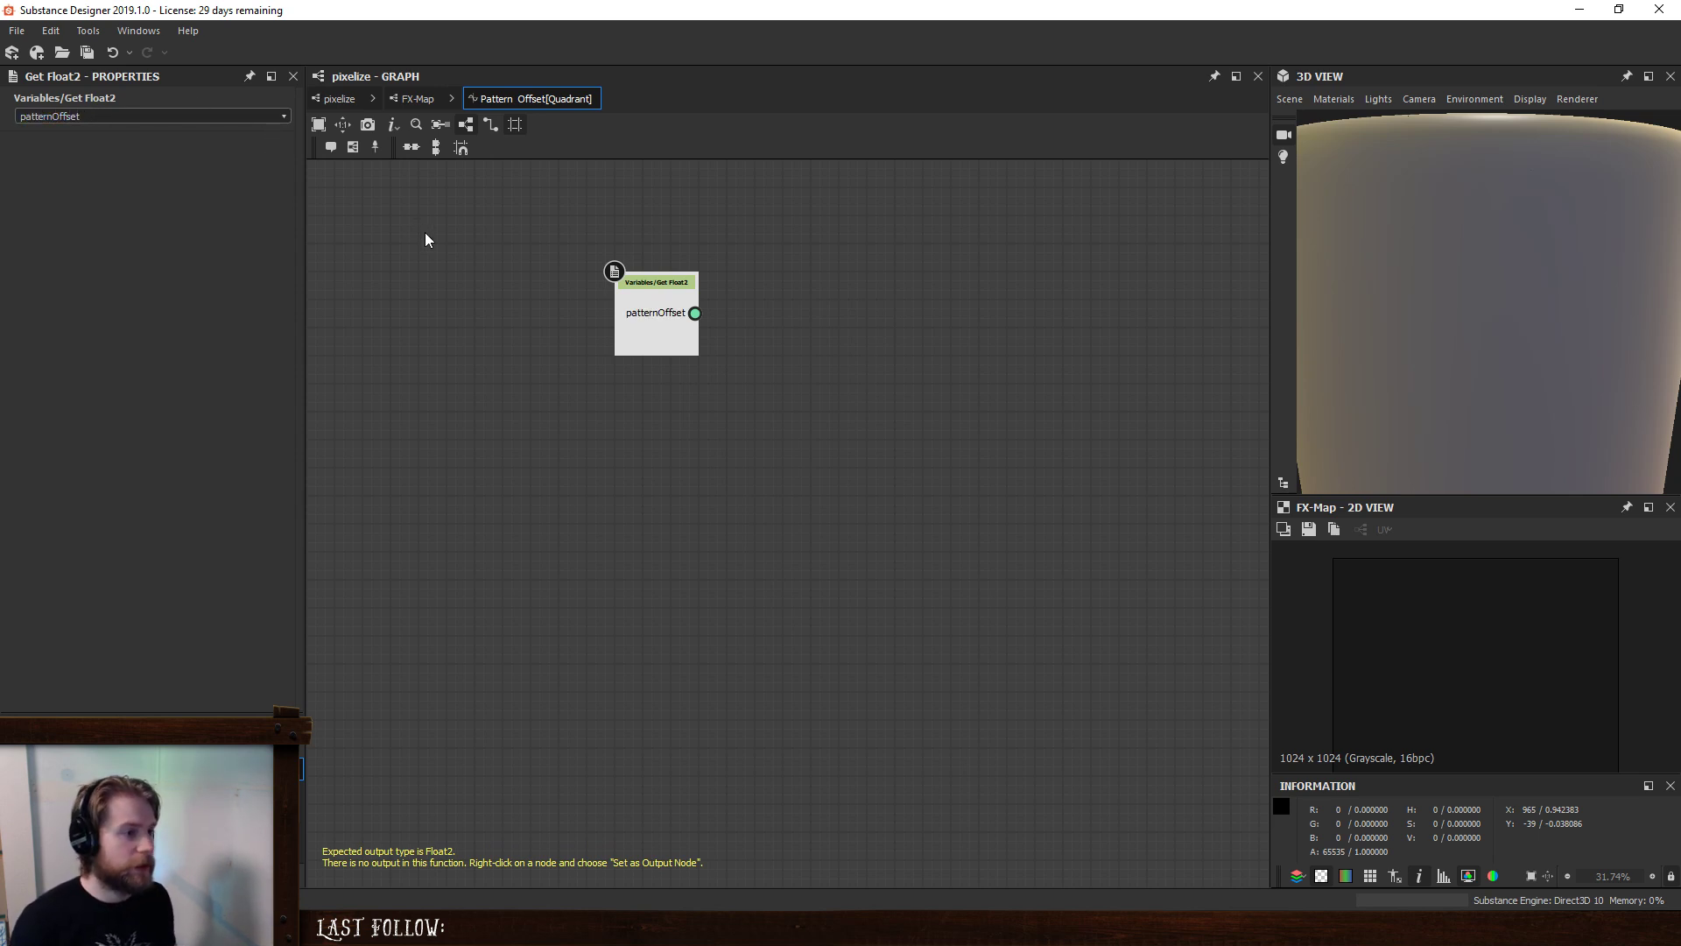
{"action": "right_click", "coordinate": [620, 299]}
{"action": "left_click", "coordinate": [657, 374]}
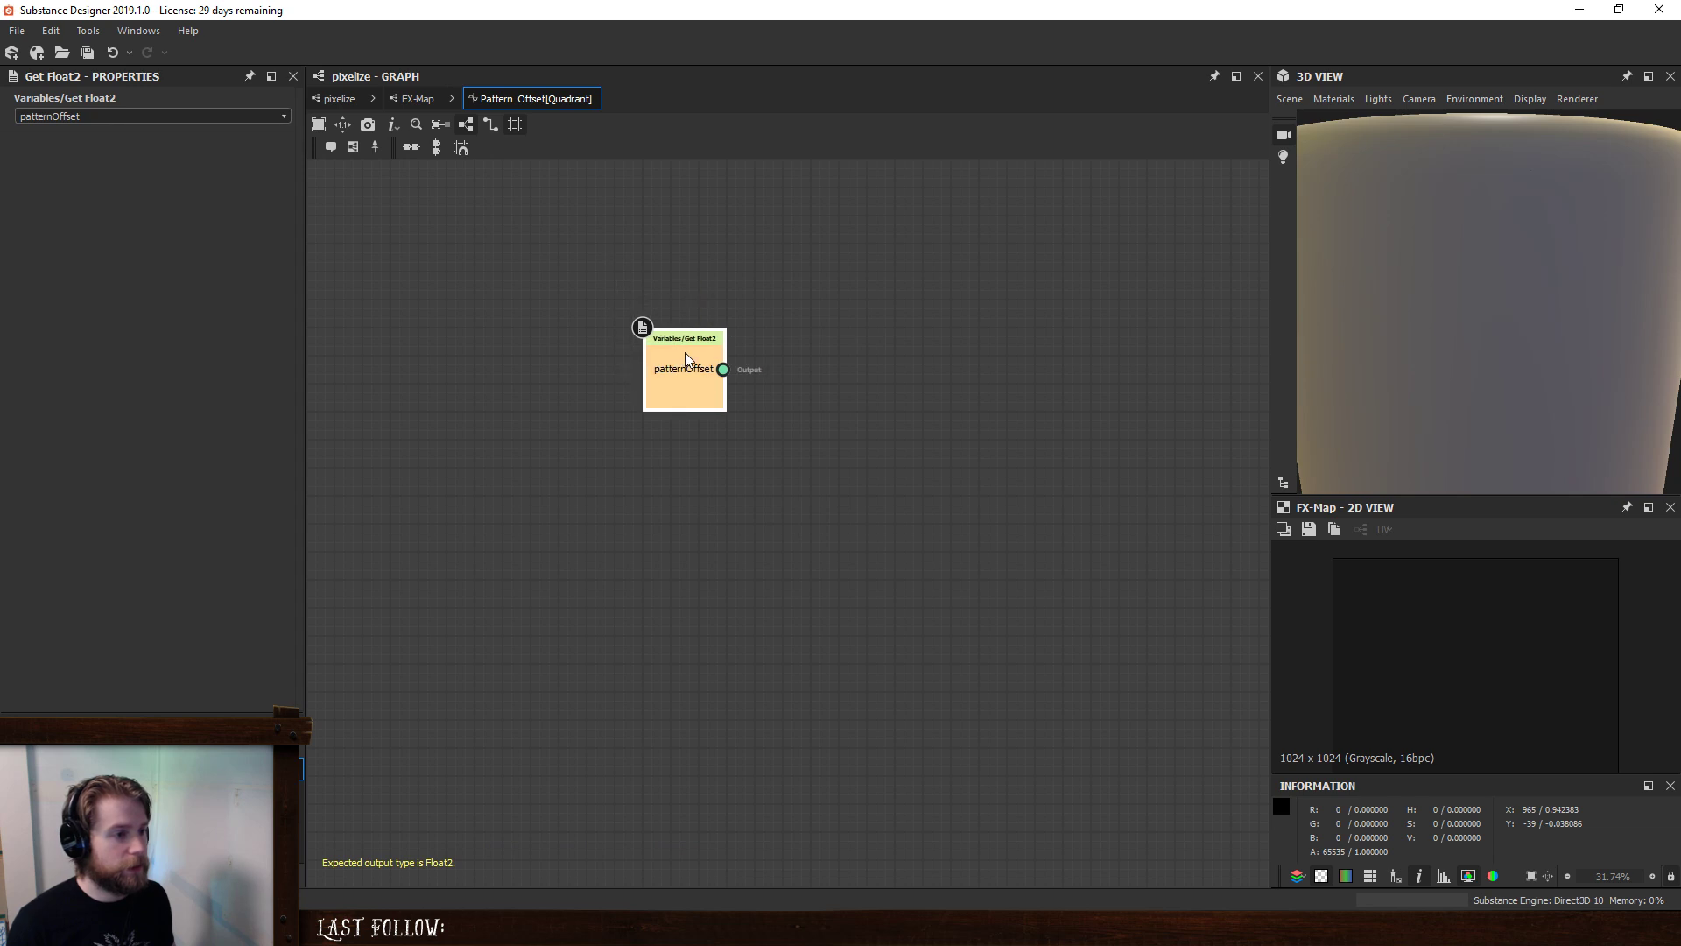
- Reopen the Quadrant's Color / Luminosity function and set the constant float feeding the output Sequence to 1
{"action": "scroll", "coordinate": [1485, 681], "scroll_direction": "down", "scroll_amount": 2}
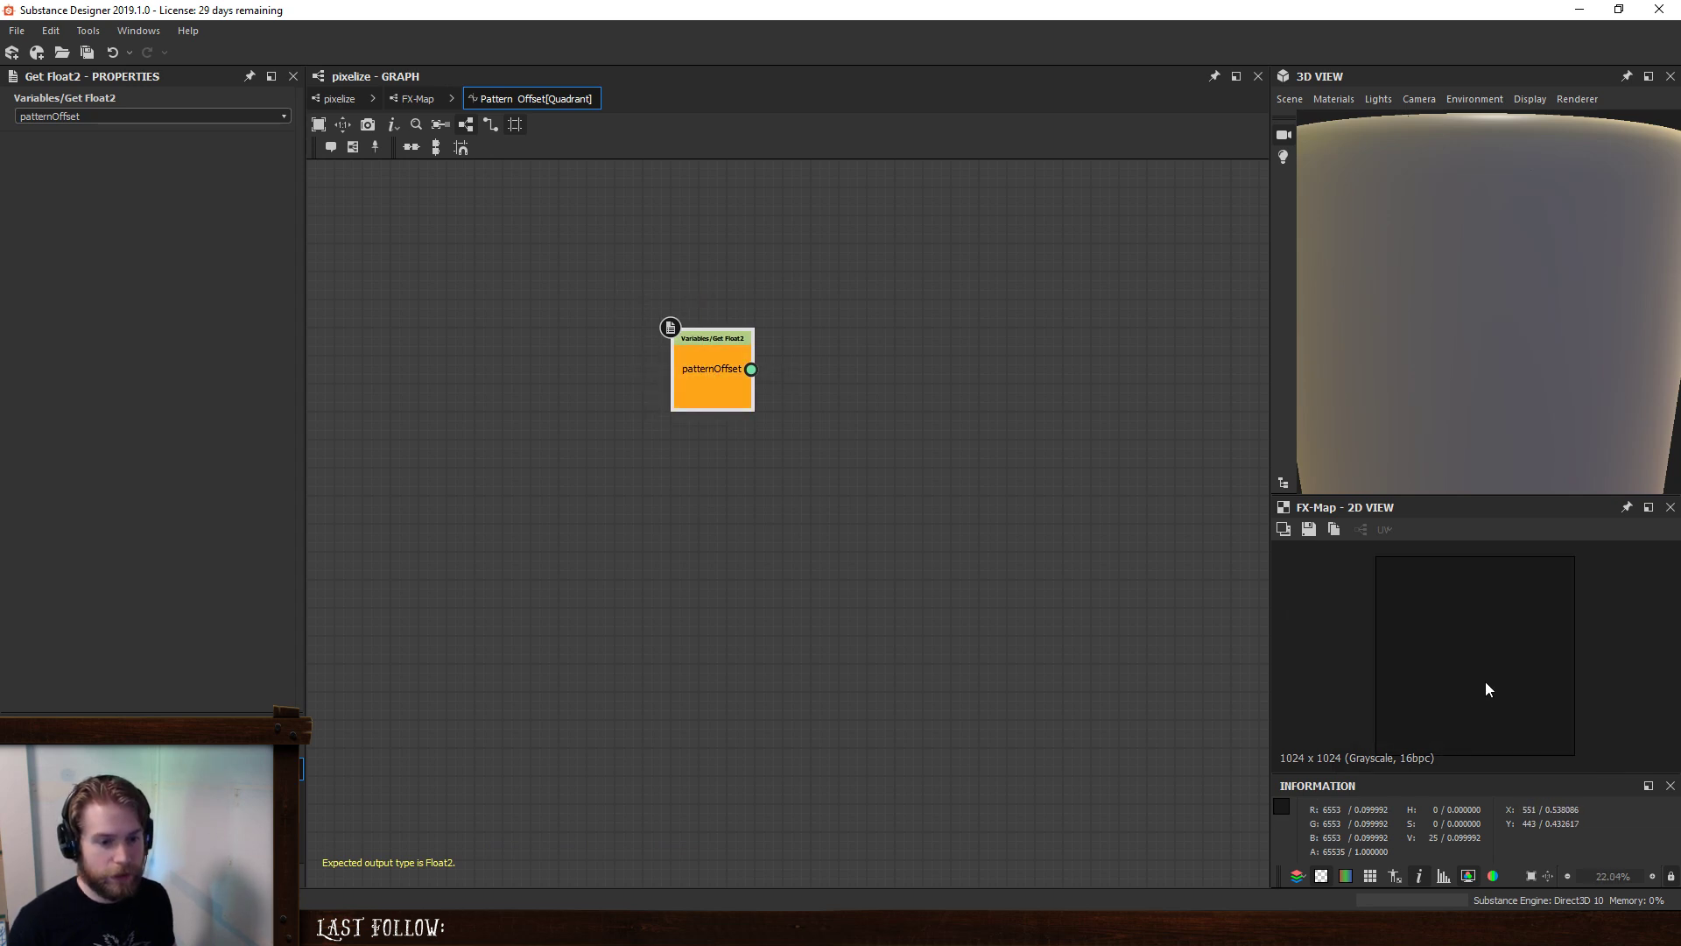
{"action": "left_click", "coordinate": [405, 99]}
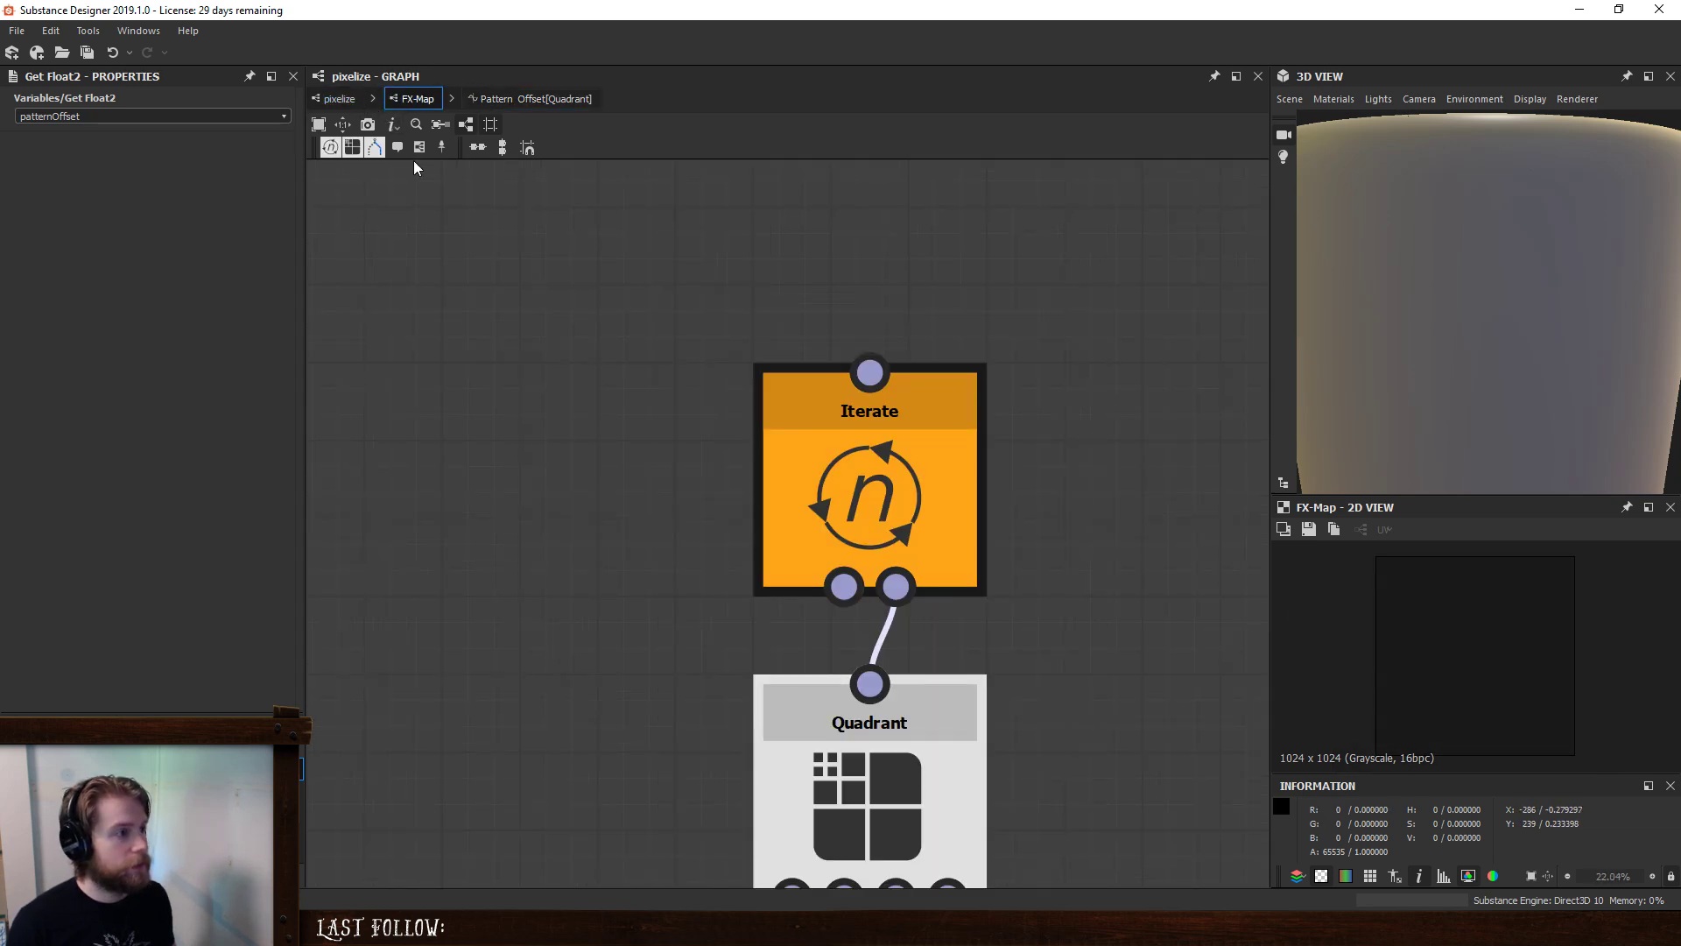
{"action": "double_click", "coordinate": [868, 722]}
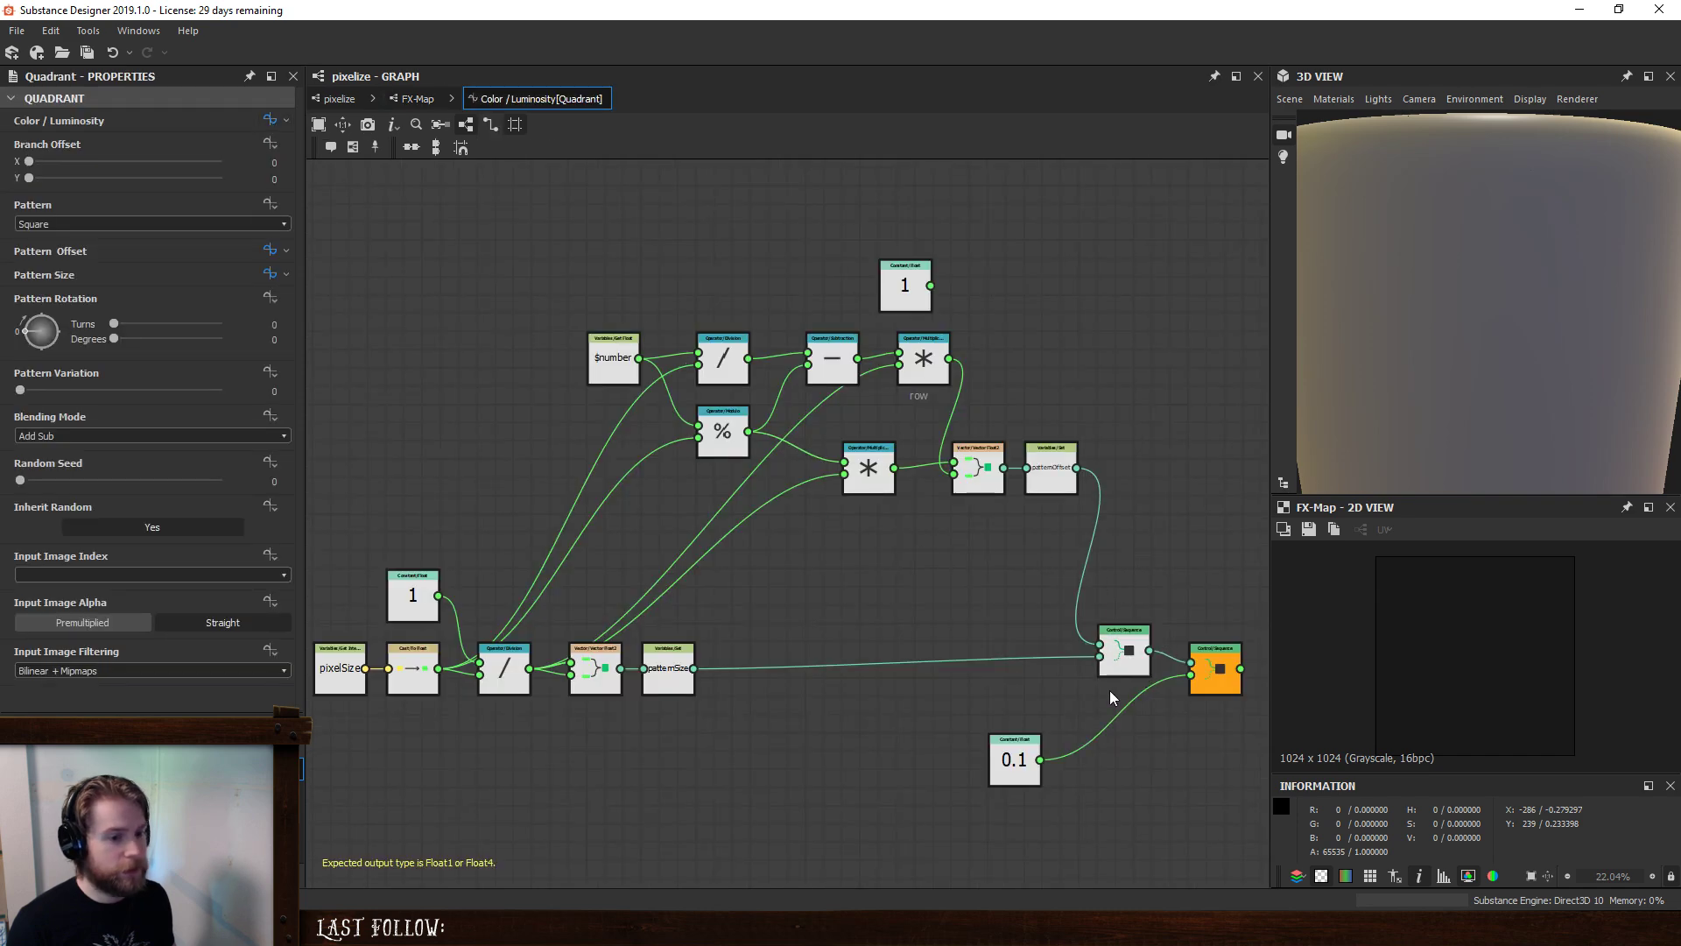
{"action": "left_click", "coordinate": [1016, 760]}
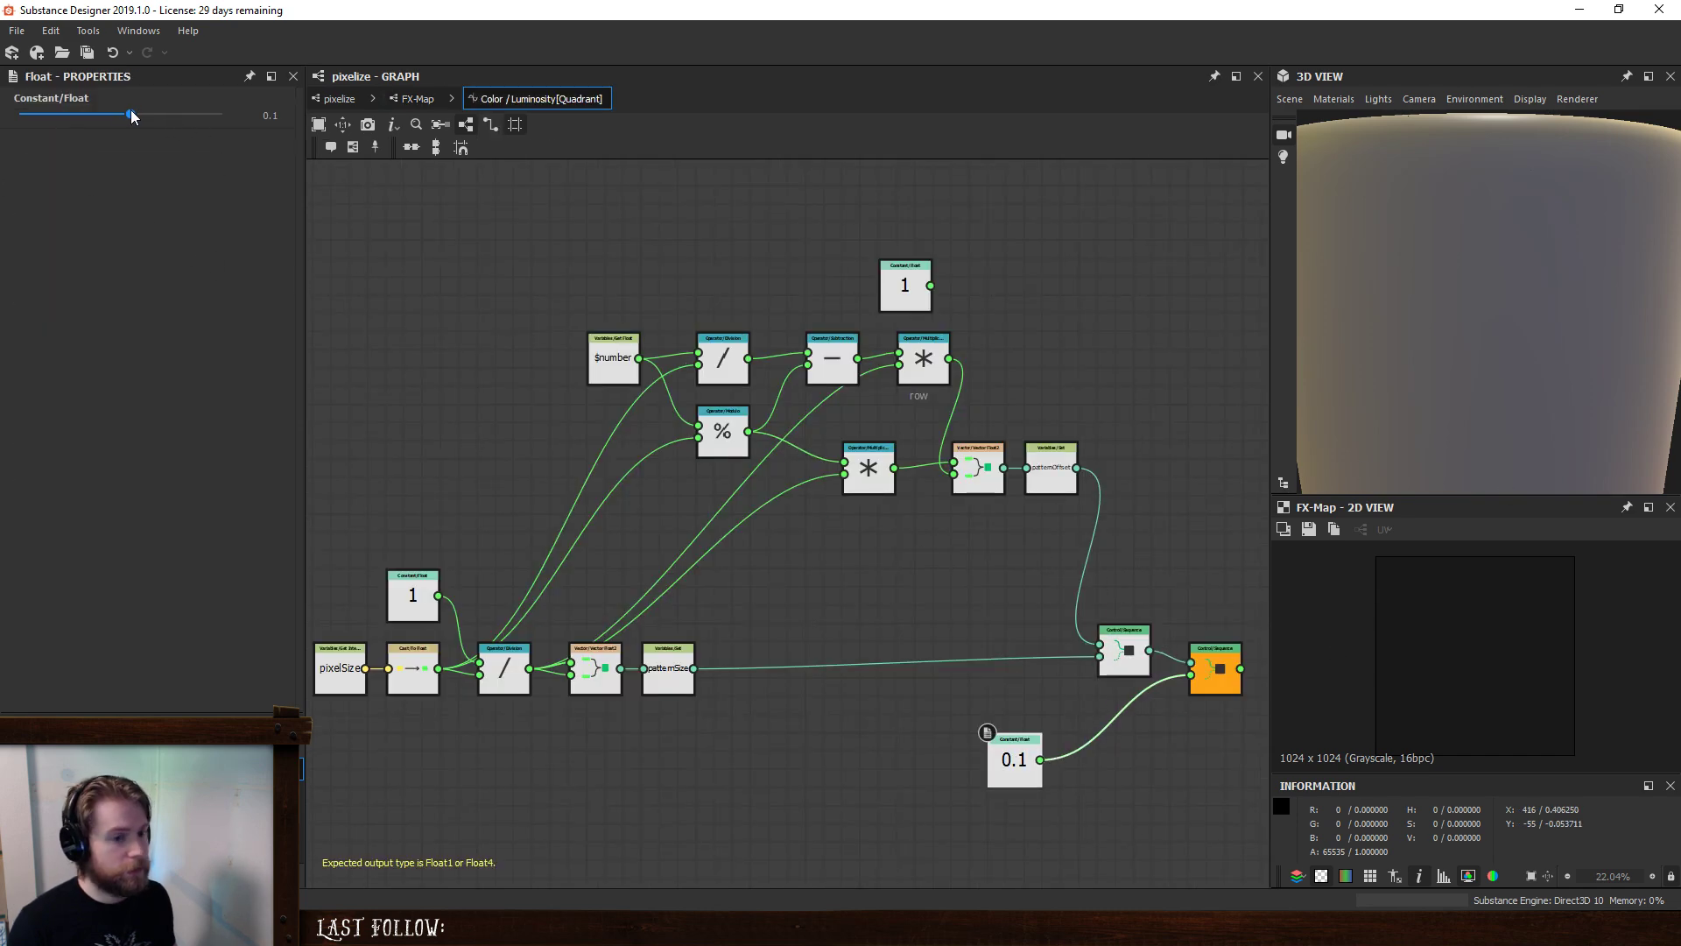
{"action": "left_click_drag", "start_coordinate": [130, 110], "coordinate": [238, 127]}
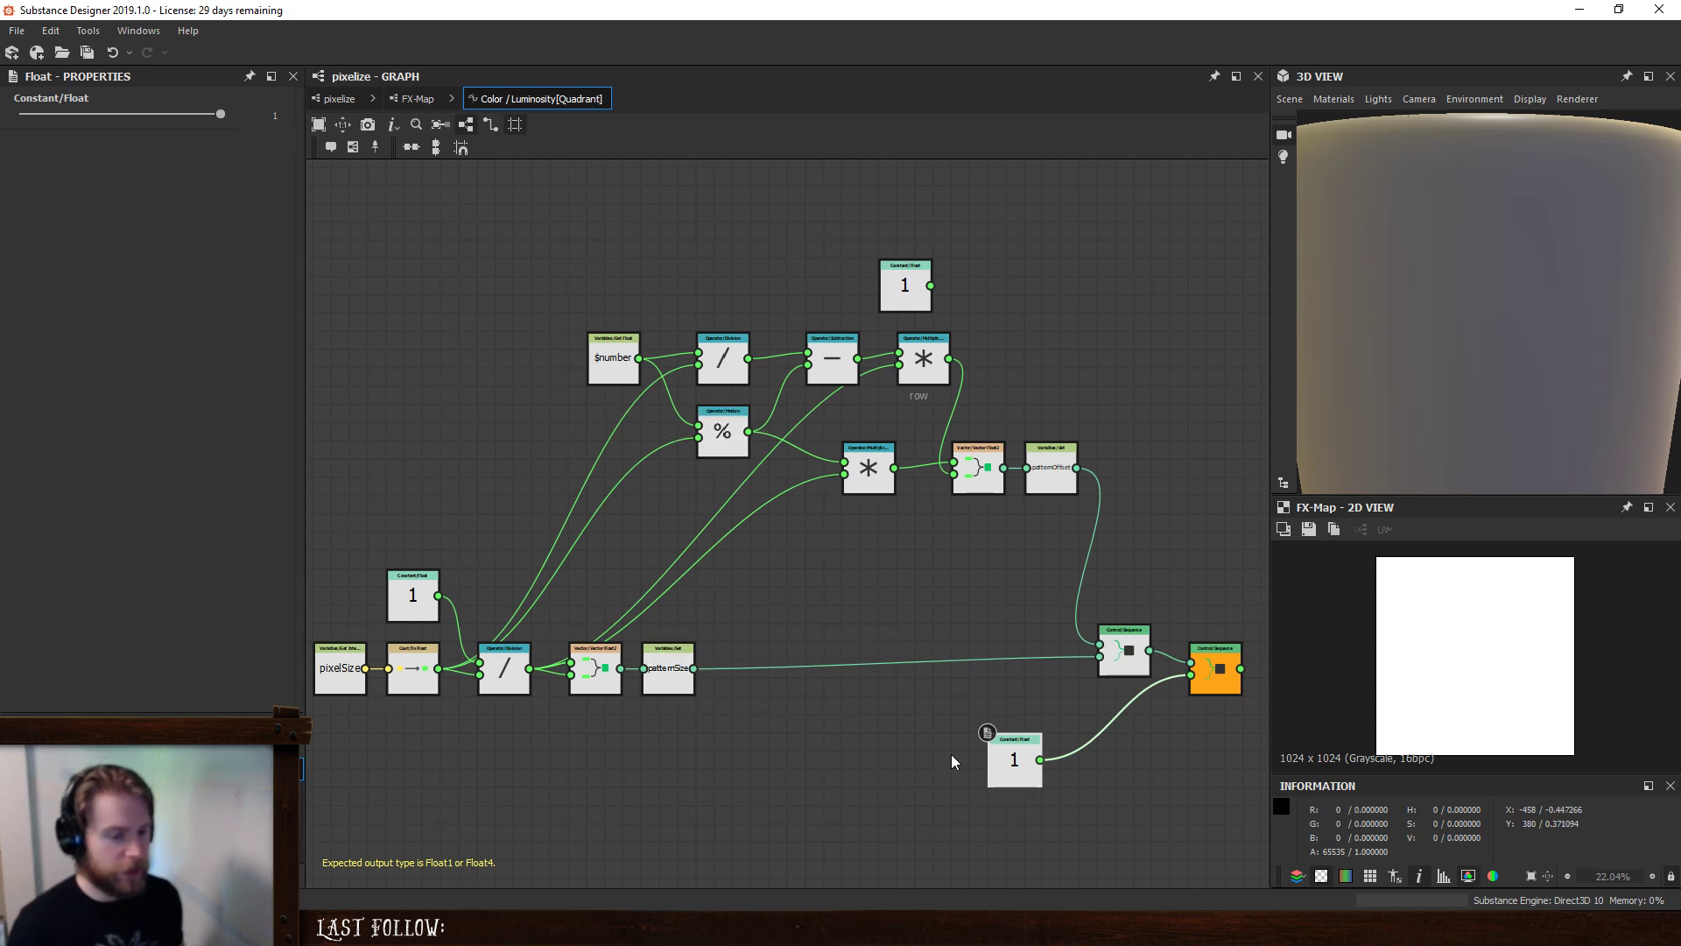
{"action": "middle_click_drag", "start_coordinate": [896, 778], "coordinate": [802, 697]}
{"action": "key", "text": "space"}
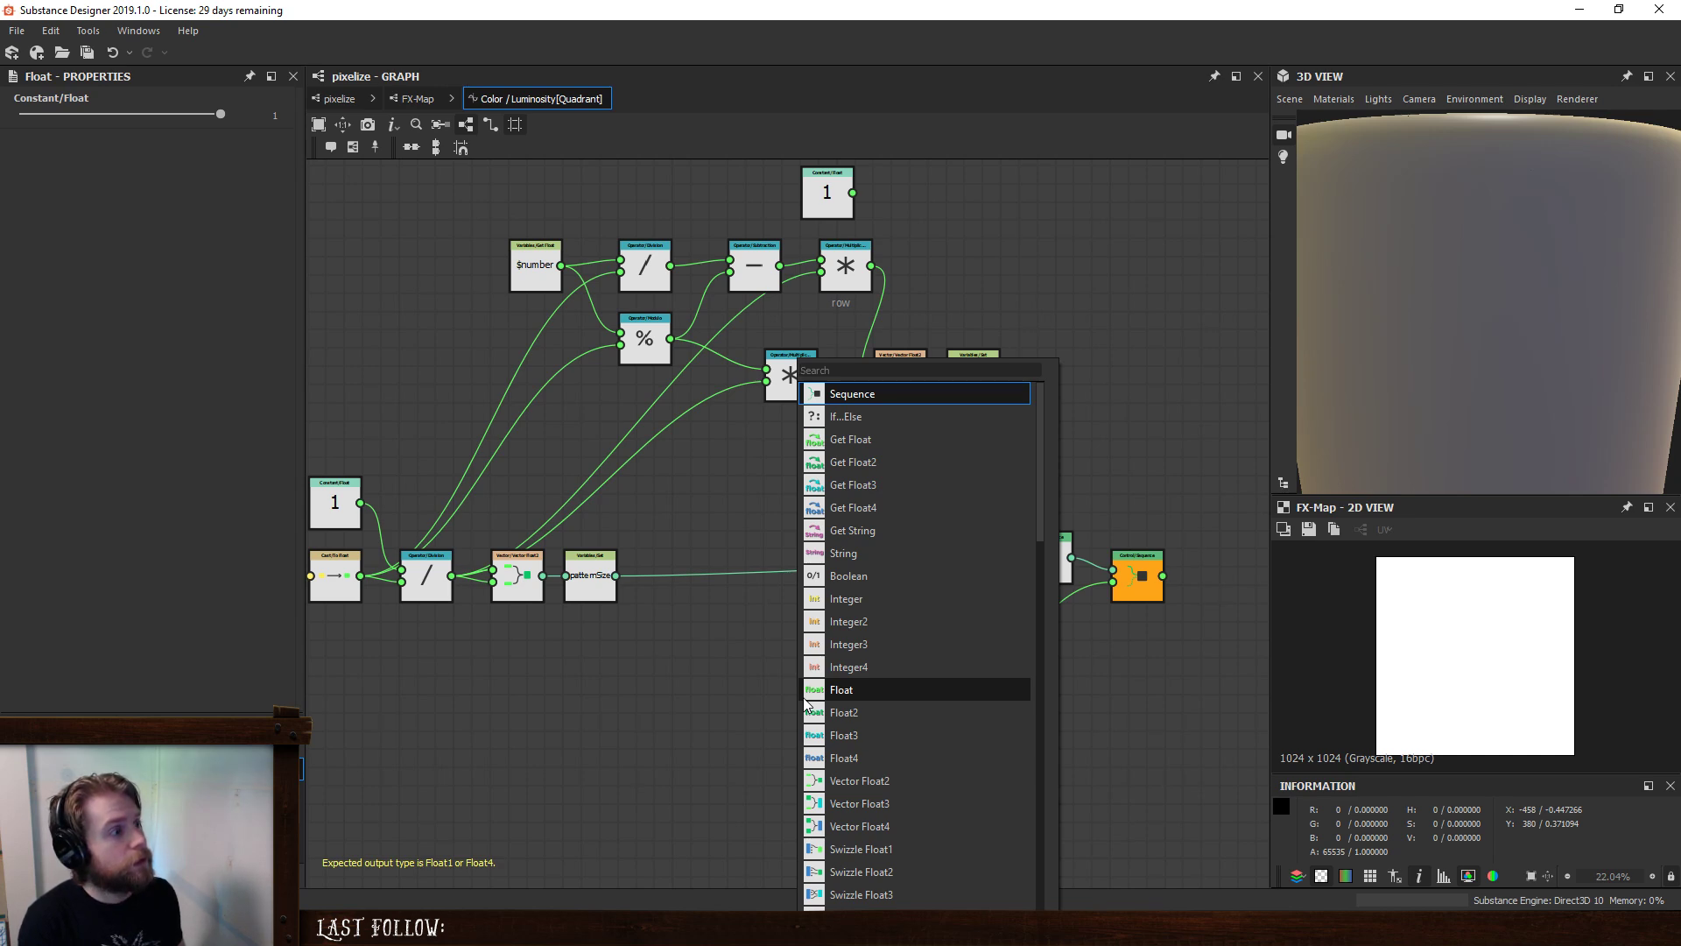
{"action": "left_click", "coordinate": [806, 691]}
- Add a Multiplication node that squares the pixelSize To Float output and place it below the patternSize branch
{"action": "middle_click_drag", "start_coordinate": [530, 683], "coordinate": [642, 653]}
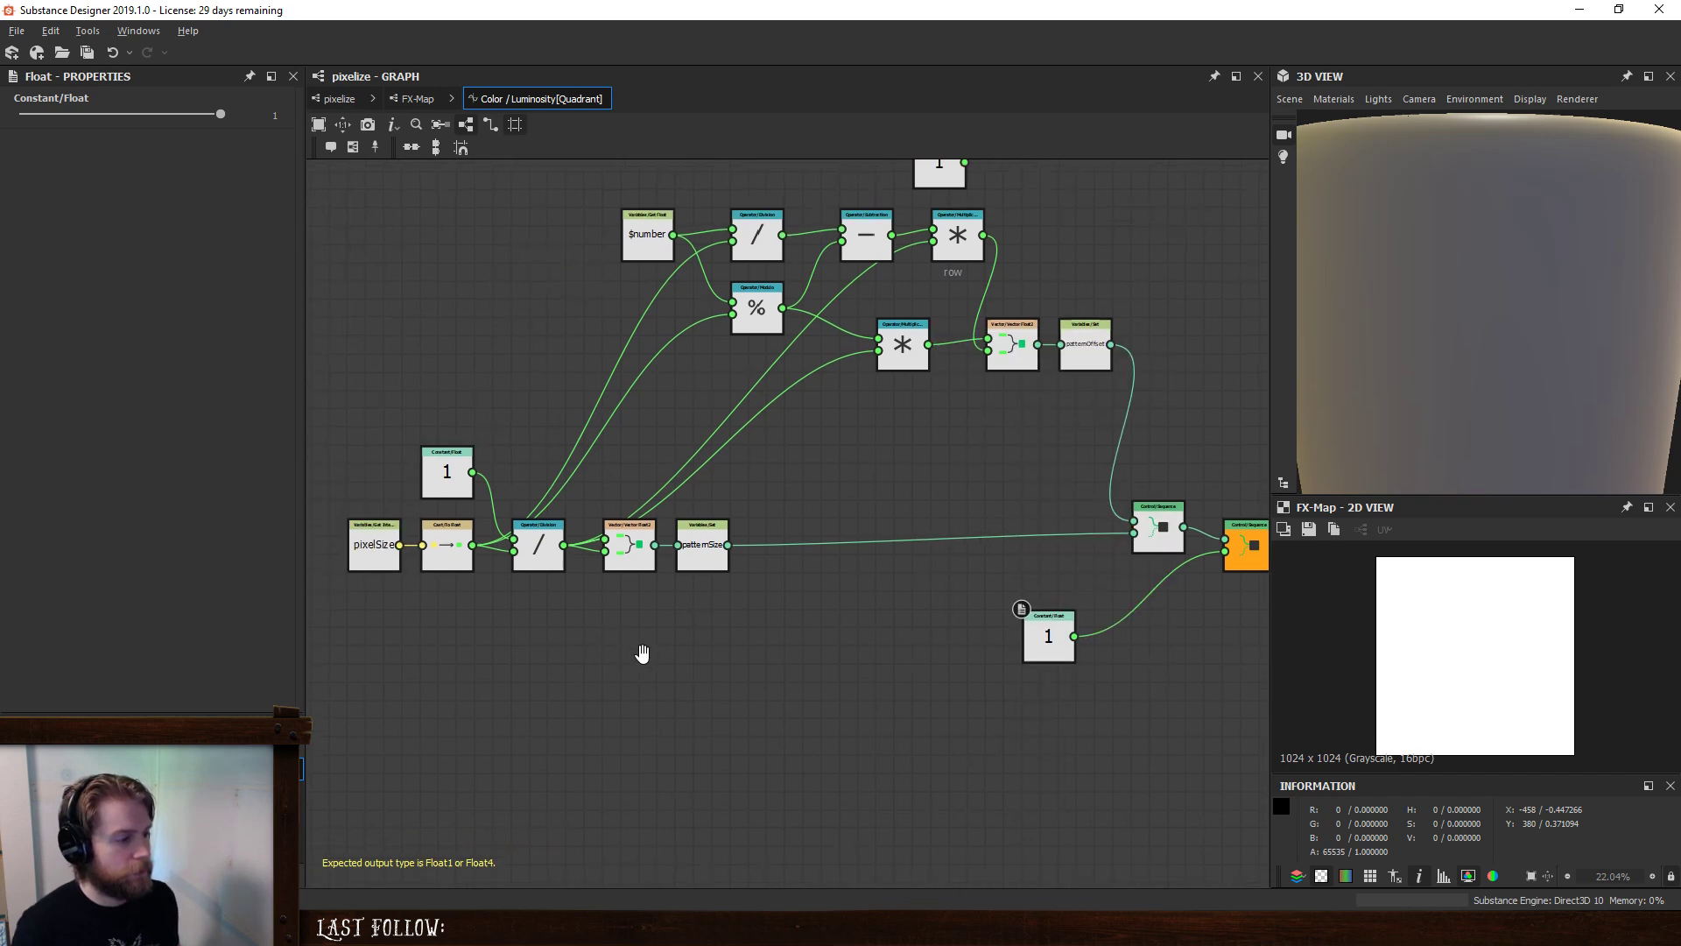
{"action": "key", "text": "space"}
{"action": "type", "text": "mul"}
{"action": "key", "text": "Return"}
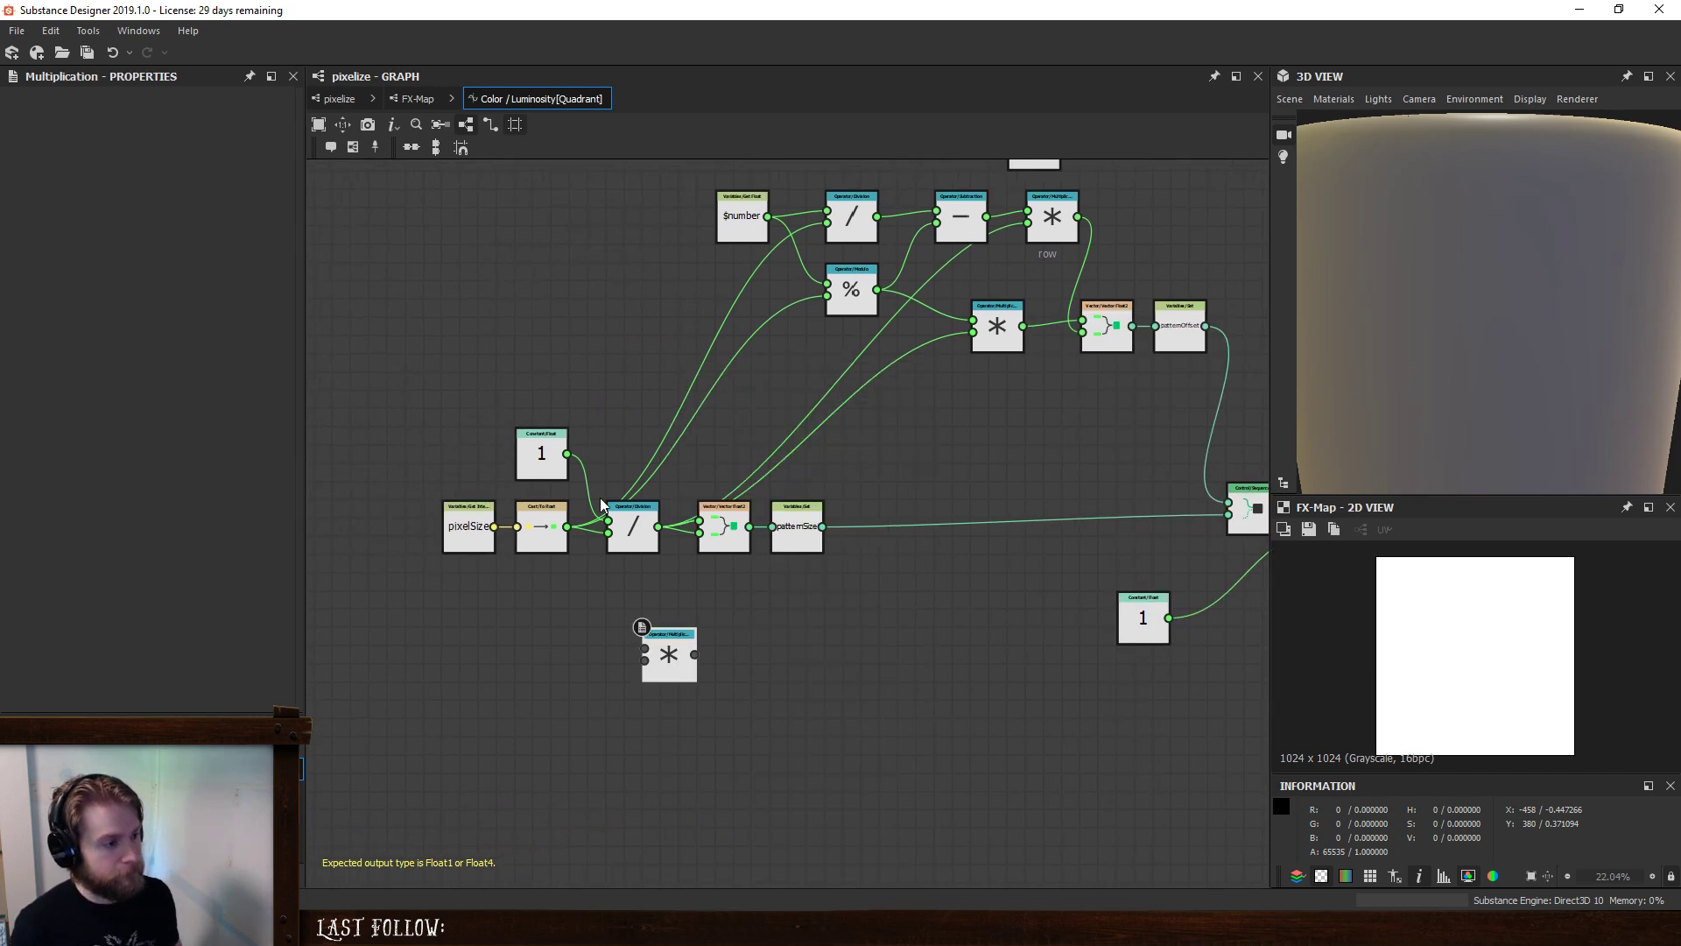
{"action": "mouse_move", "coordinate": [567, 526]}
{"action": "left_mouse_down"}
{"action": "mouse_move", "coordinate": [644, 649]}
{"action": "mouse_move", "coordinate": [567, 526]}
{"action": "left_mouse_up"}
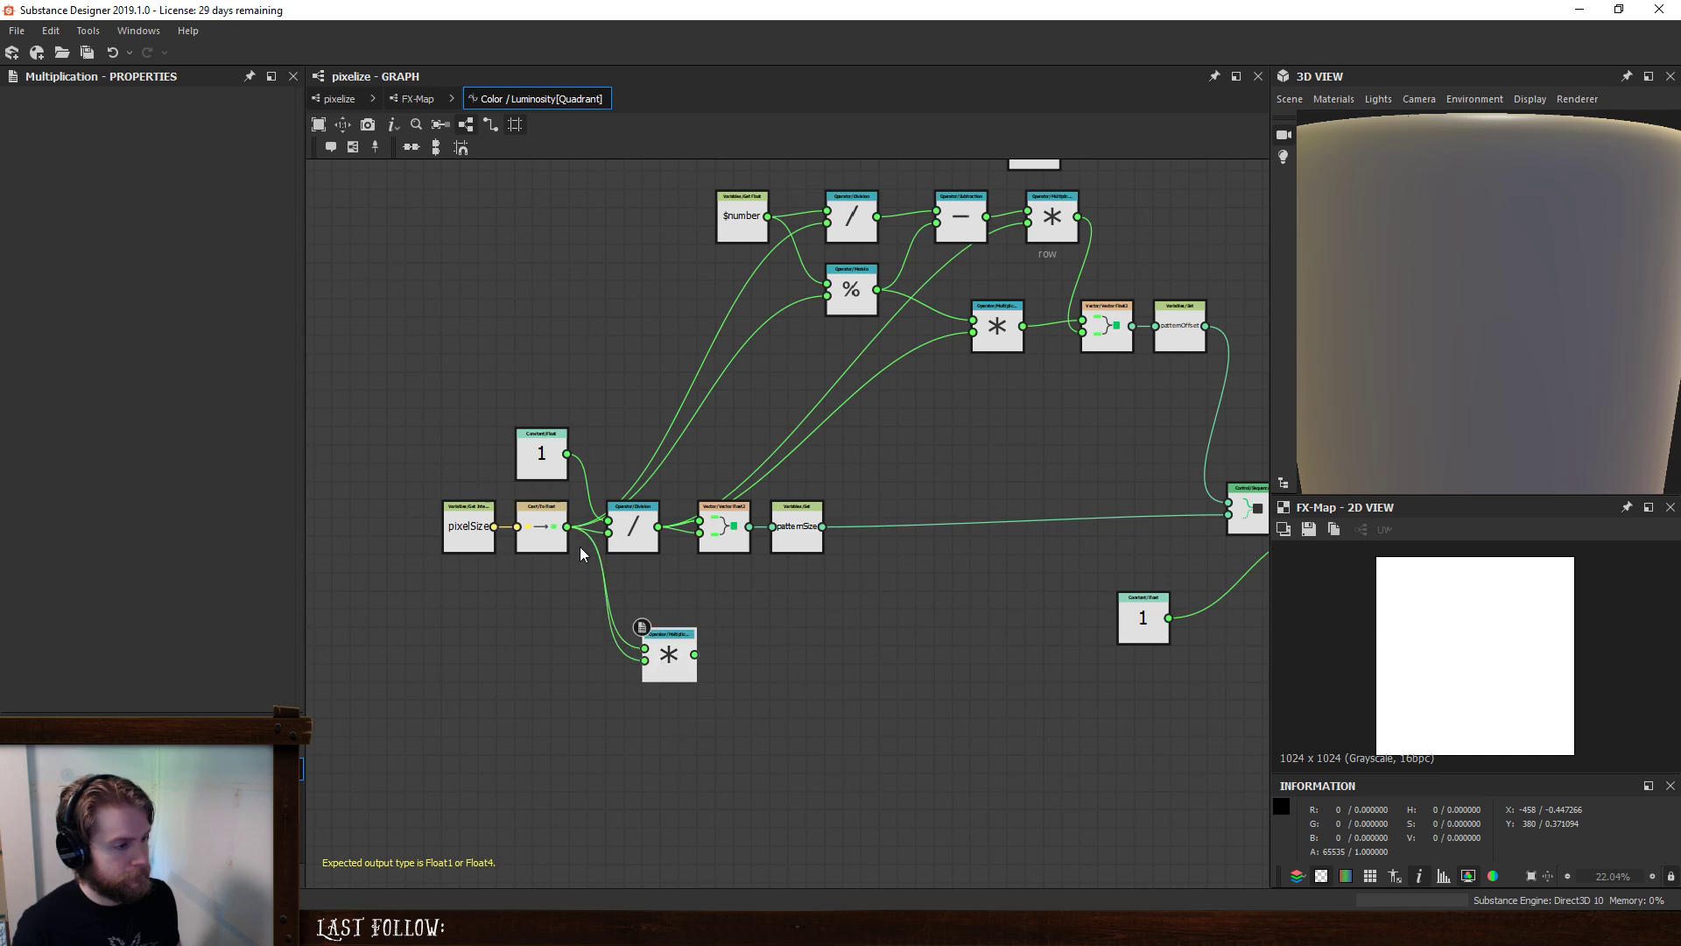
{"action": "left_click_drag", "start_coordinate": [688, 669], "coordinate": [962, 687]}
{"action": "middle_click_drag", "start_coordinate": [839, 628], "coordinate": [814, 631]}
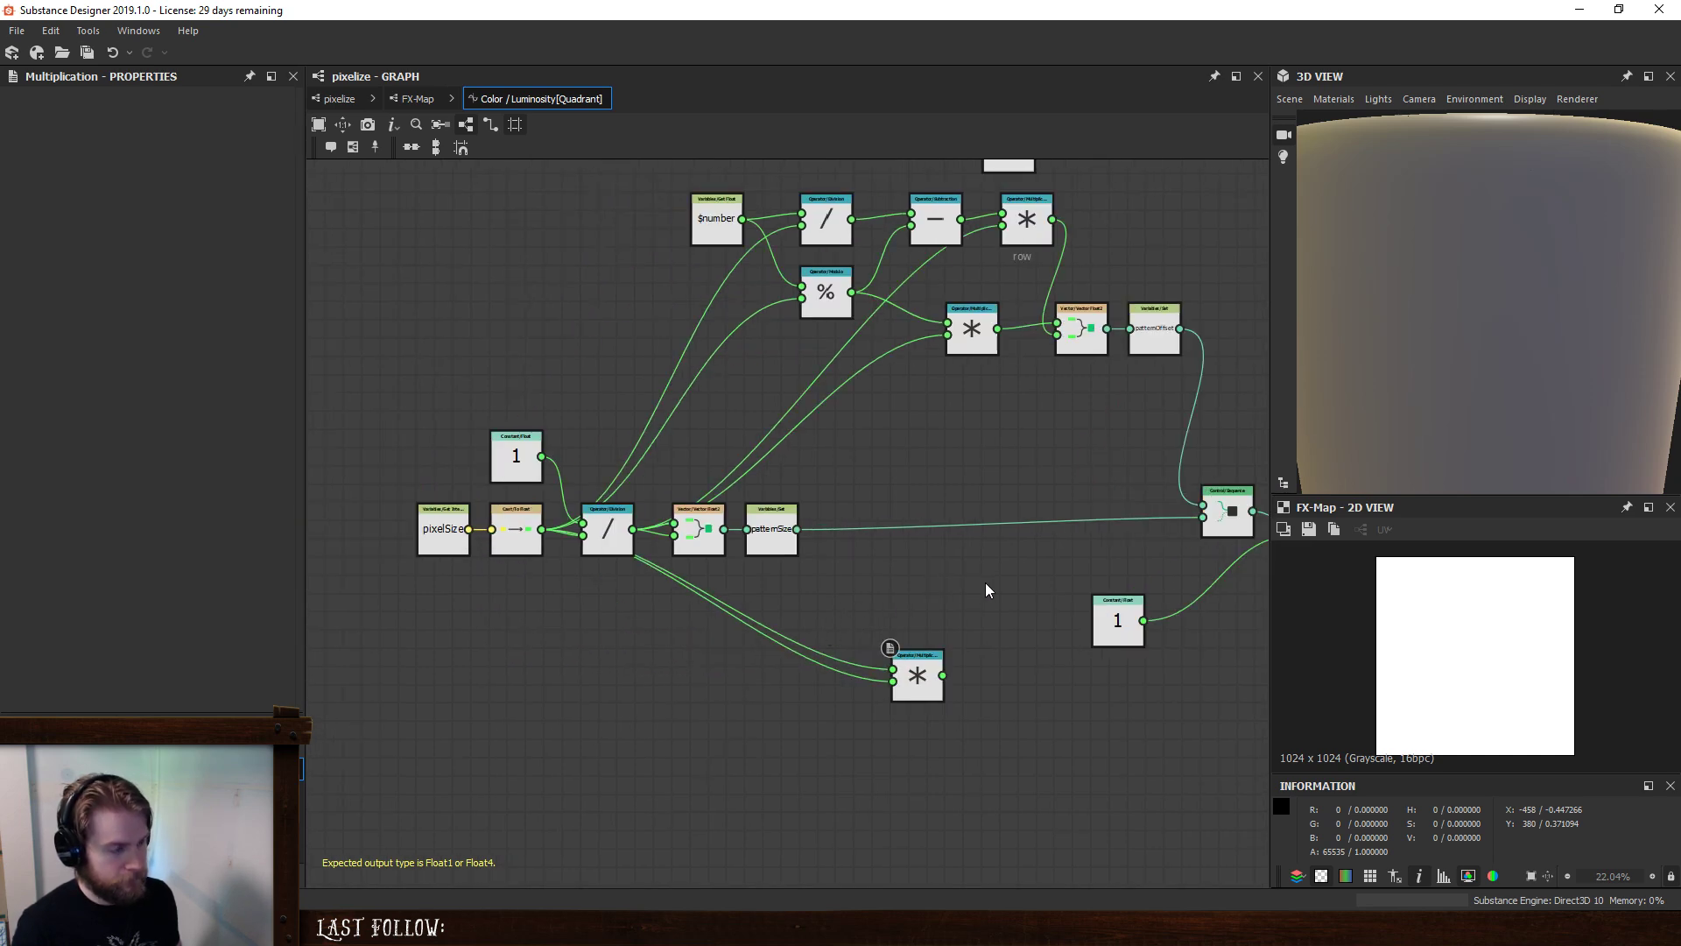
- Add a Division node that divides the pixelSize Division output by the squared pixelSize from the lower Multiplication
{"action": "key", "text": "space"}
{"action": "type", "text": "di"}
{"action": "left_click", "coordinate": [1051, 394]}
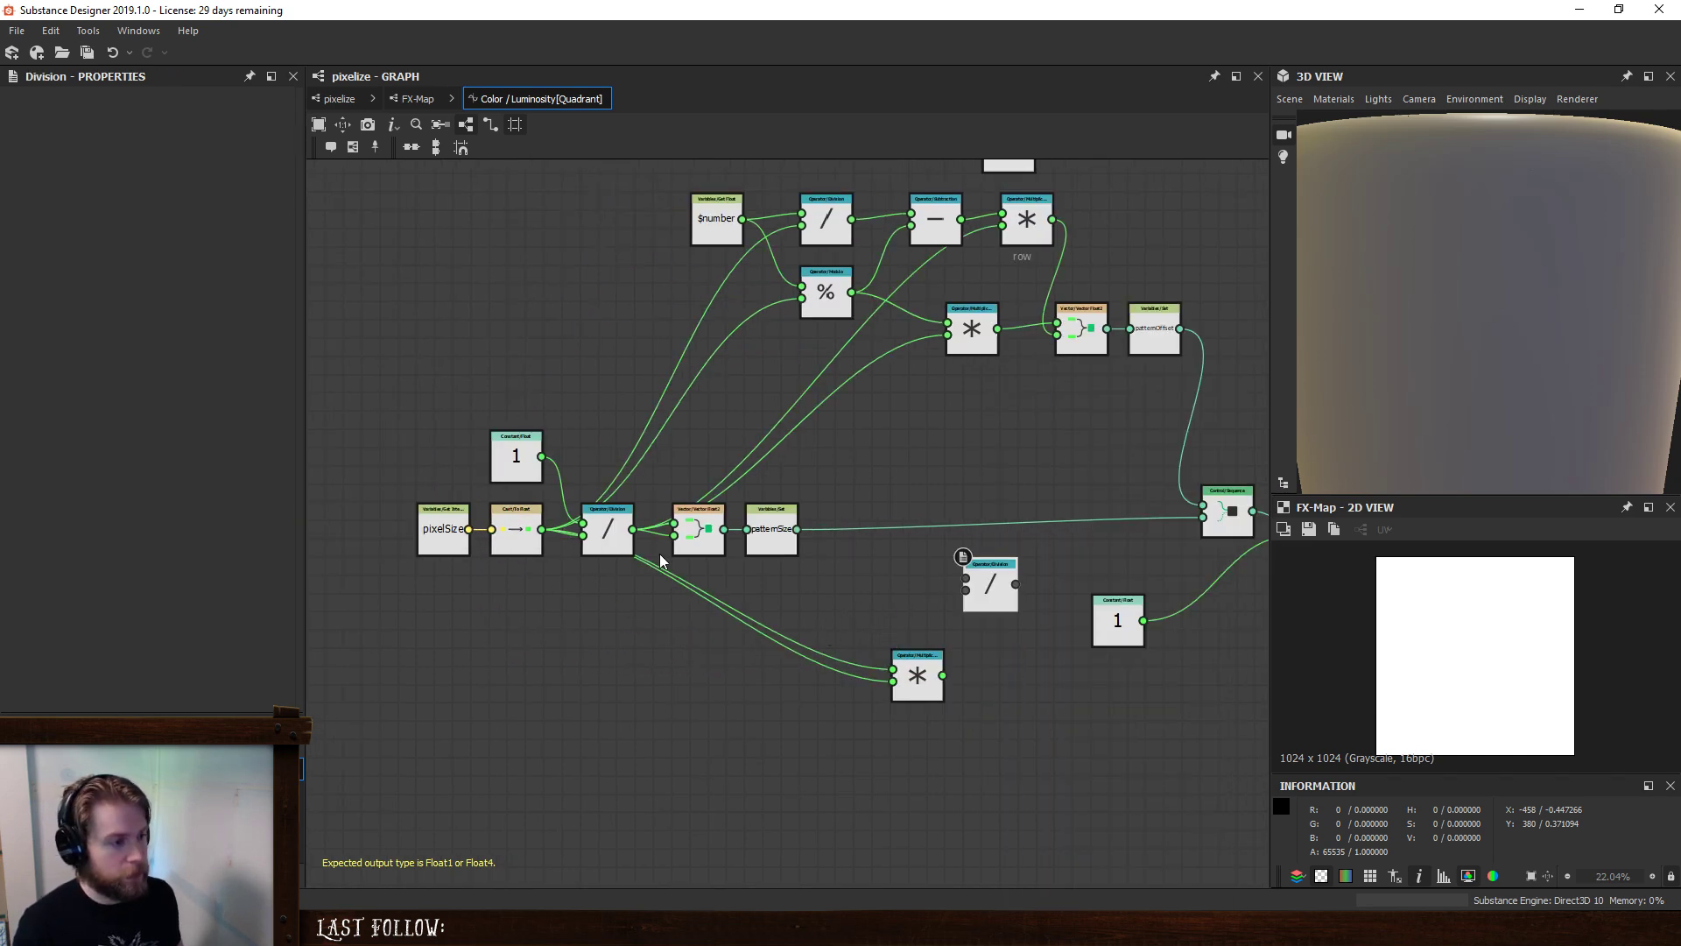
{"action": "left_click_drag", "start_coordinate": [632, 528], "coordinate": [943, 675]}
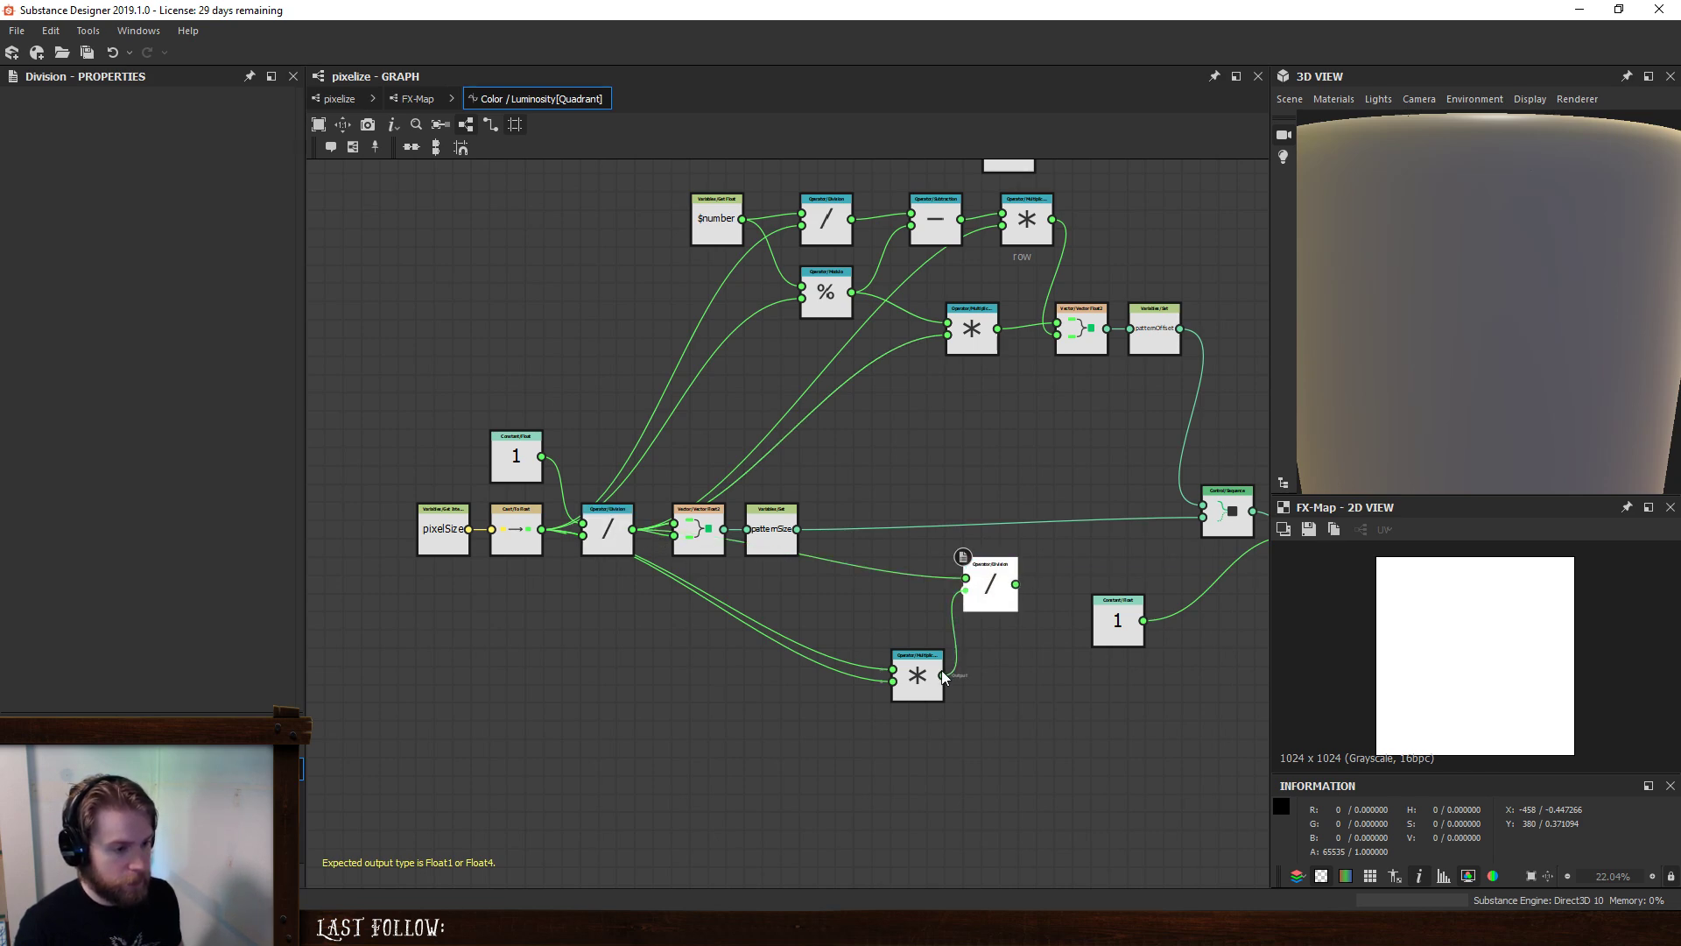
- Add a Multiplication node that multiplies $number by the new Division output and feed it into the output Sequence in place of constant 1
{"action": "middle_click_drag", "start_coordinate": [821, 653], "coordinate": [721, 646]}
{"action": "middle_click_drag", "start_coordinate": [977, 623], "coordinate": [709, 602]}
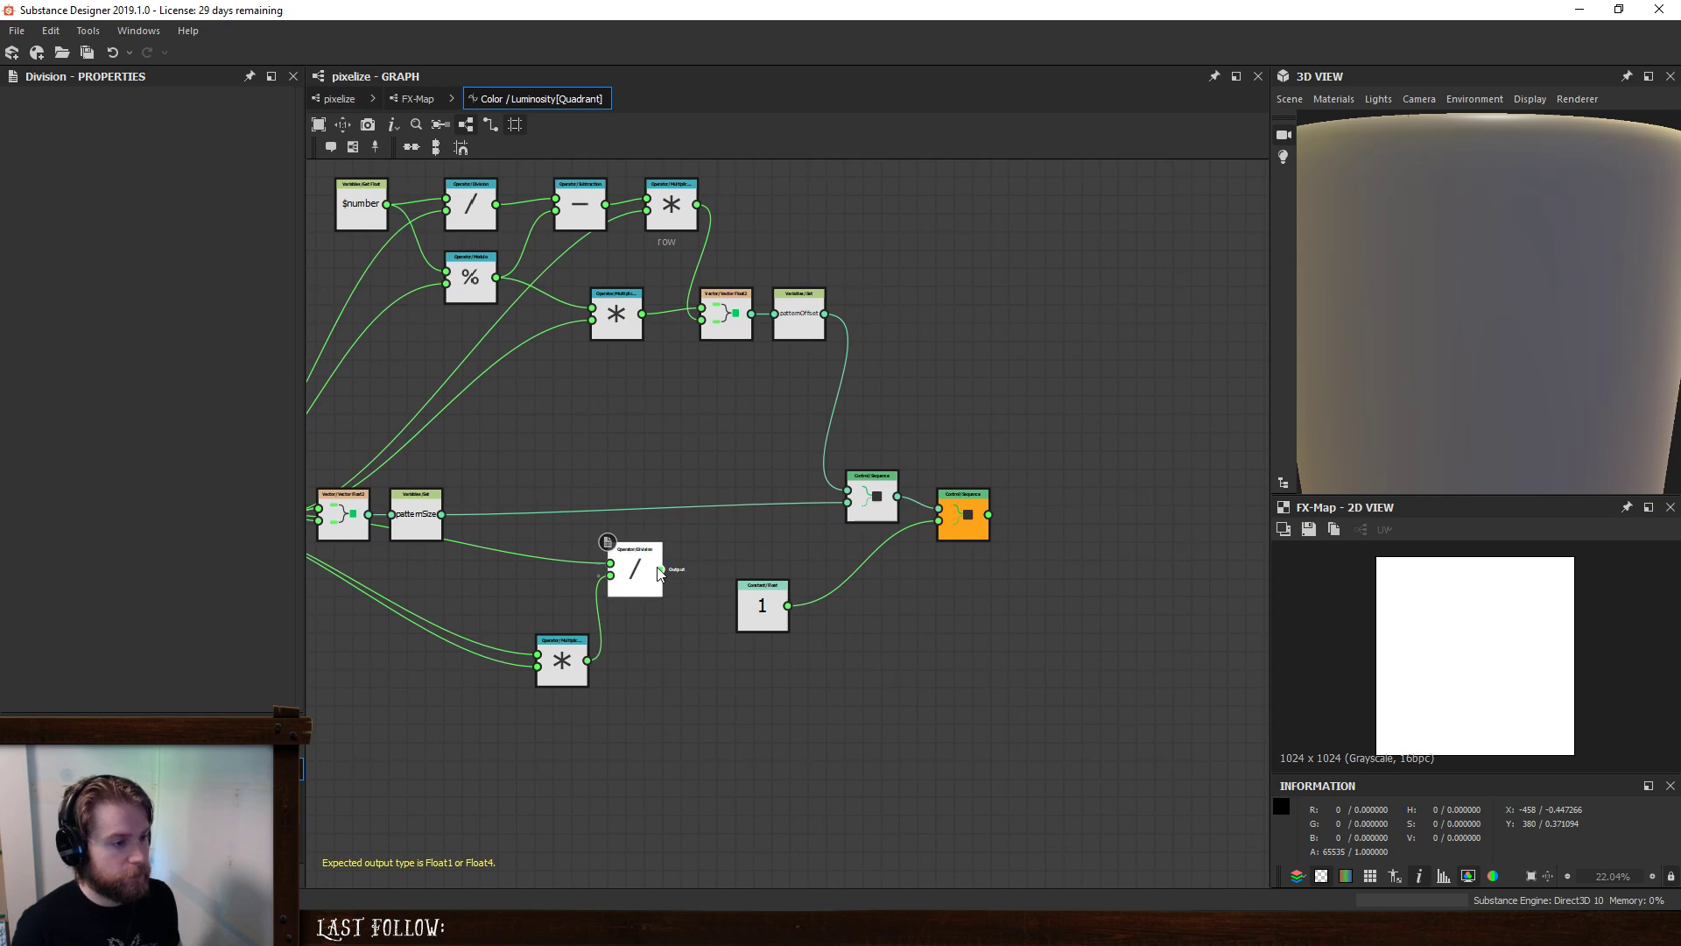
{"action": "left_click_drag", "start_coordinate": [661, 569], "coordinate": [944, 563]}
{"action": "key", "text": "space"}
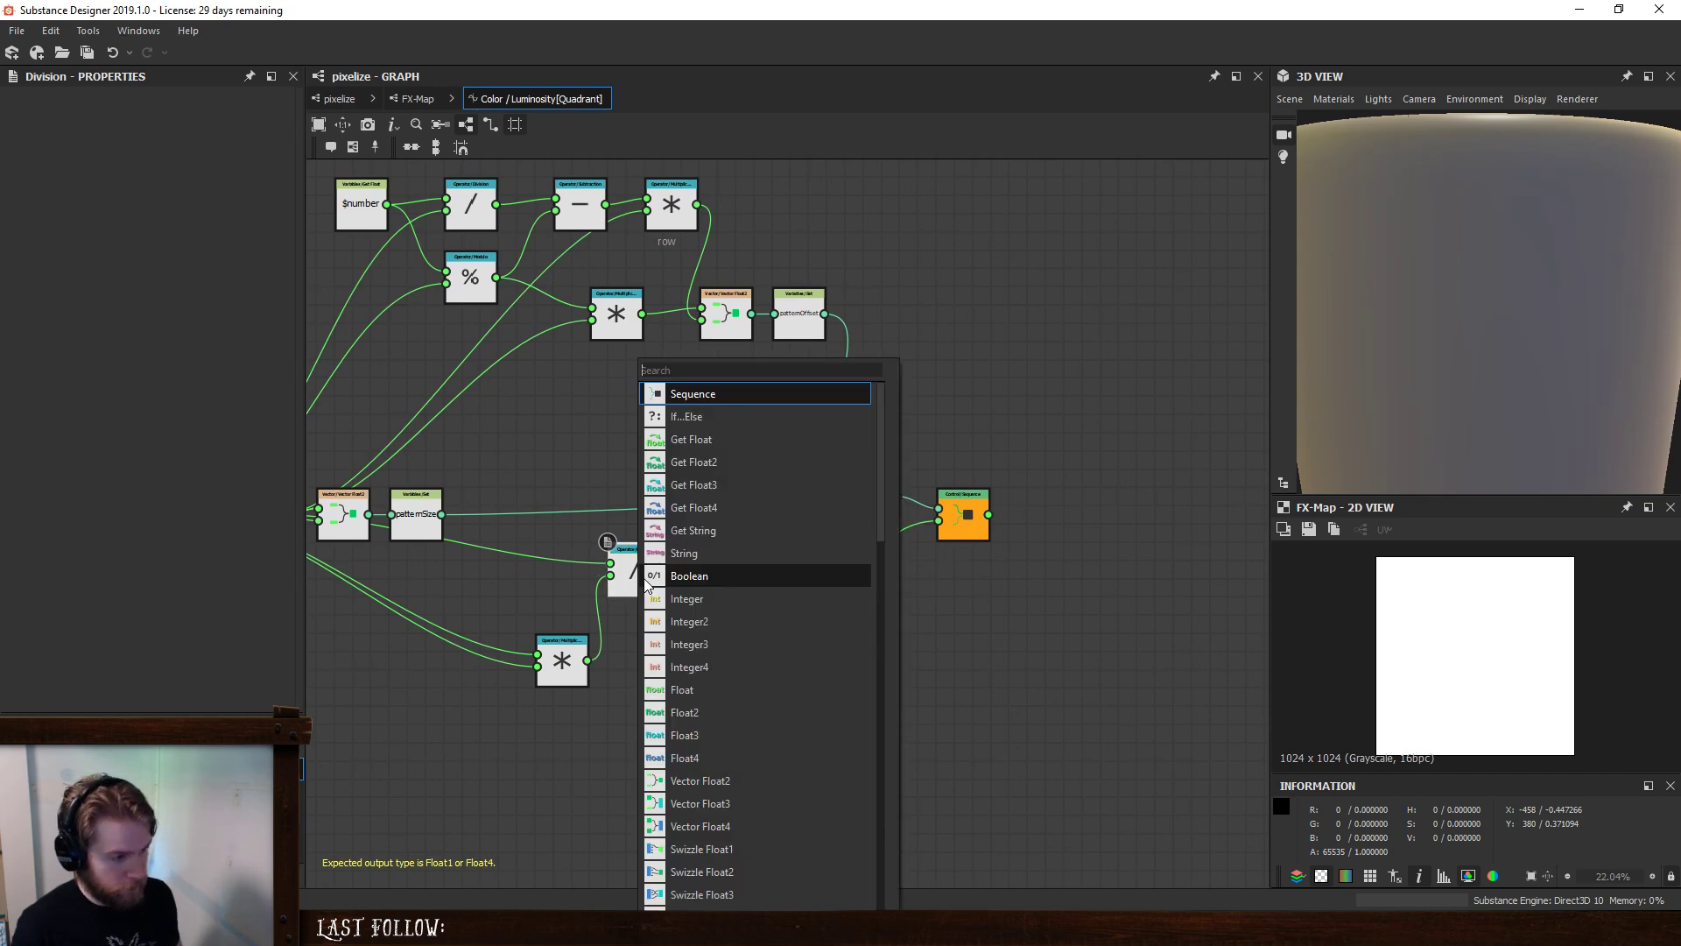
{"action": "type", "text": "mul"}
{"action": "key", "text": "Return"}
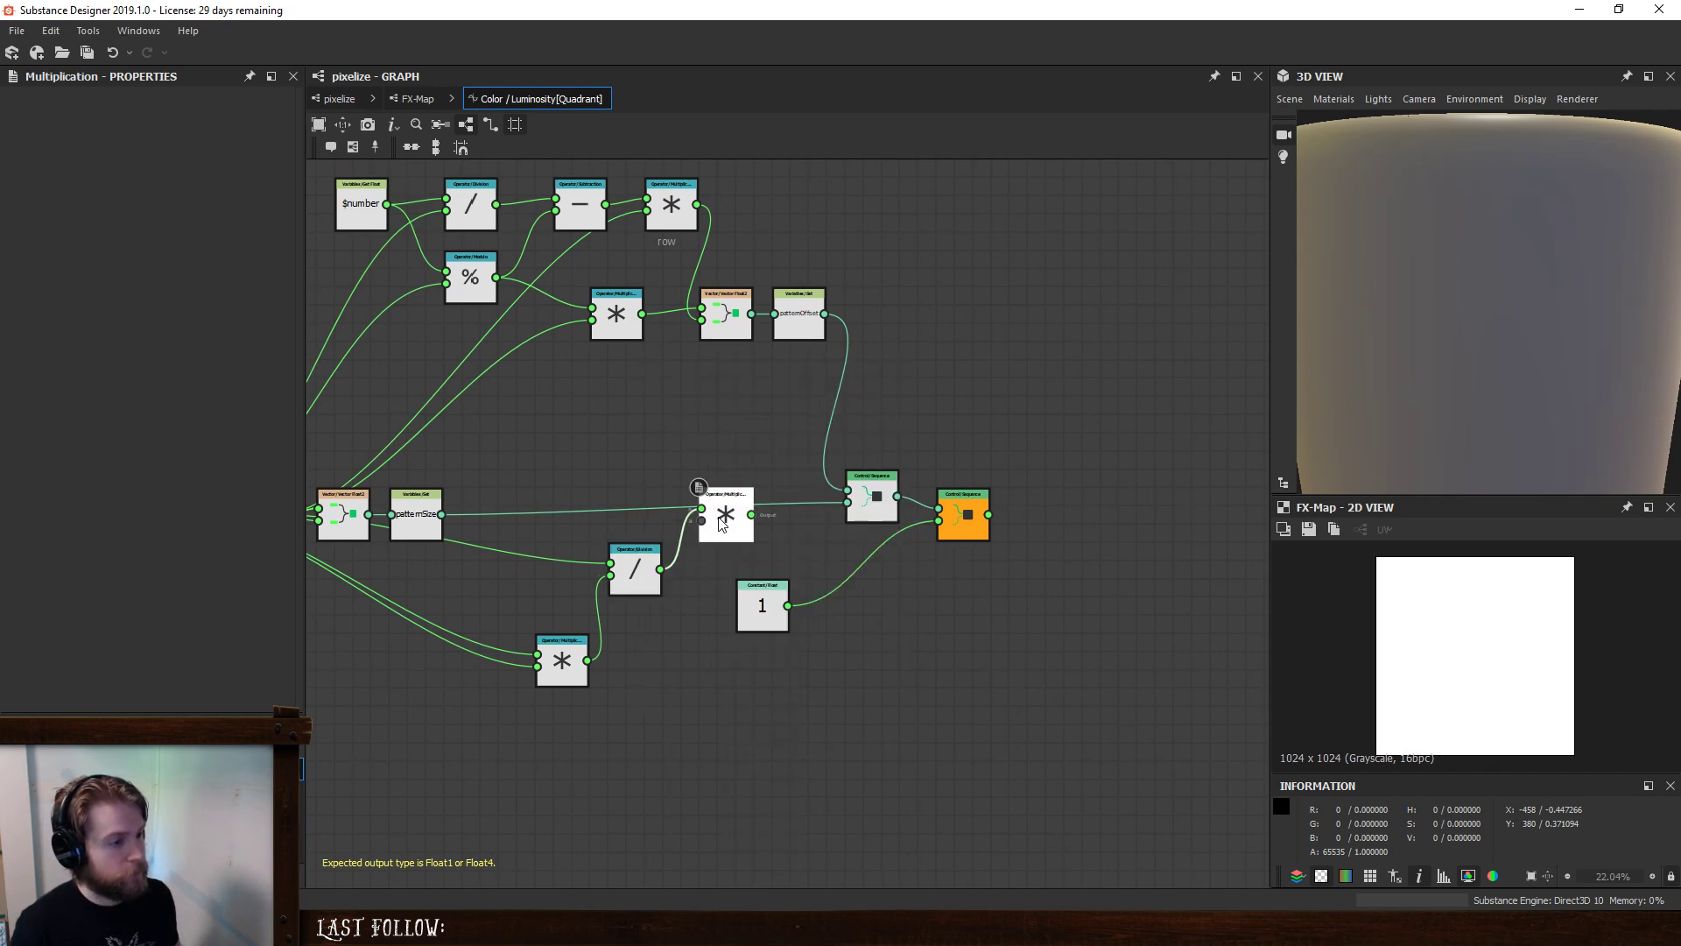
{"action": "left_click_drag", "start_coordinate": [719, 516], "coordinate": [359, 207]}
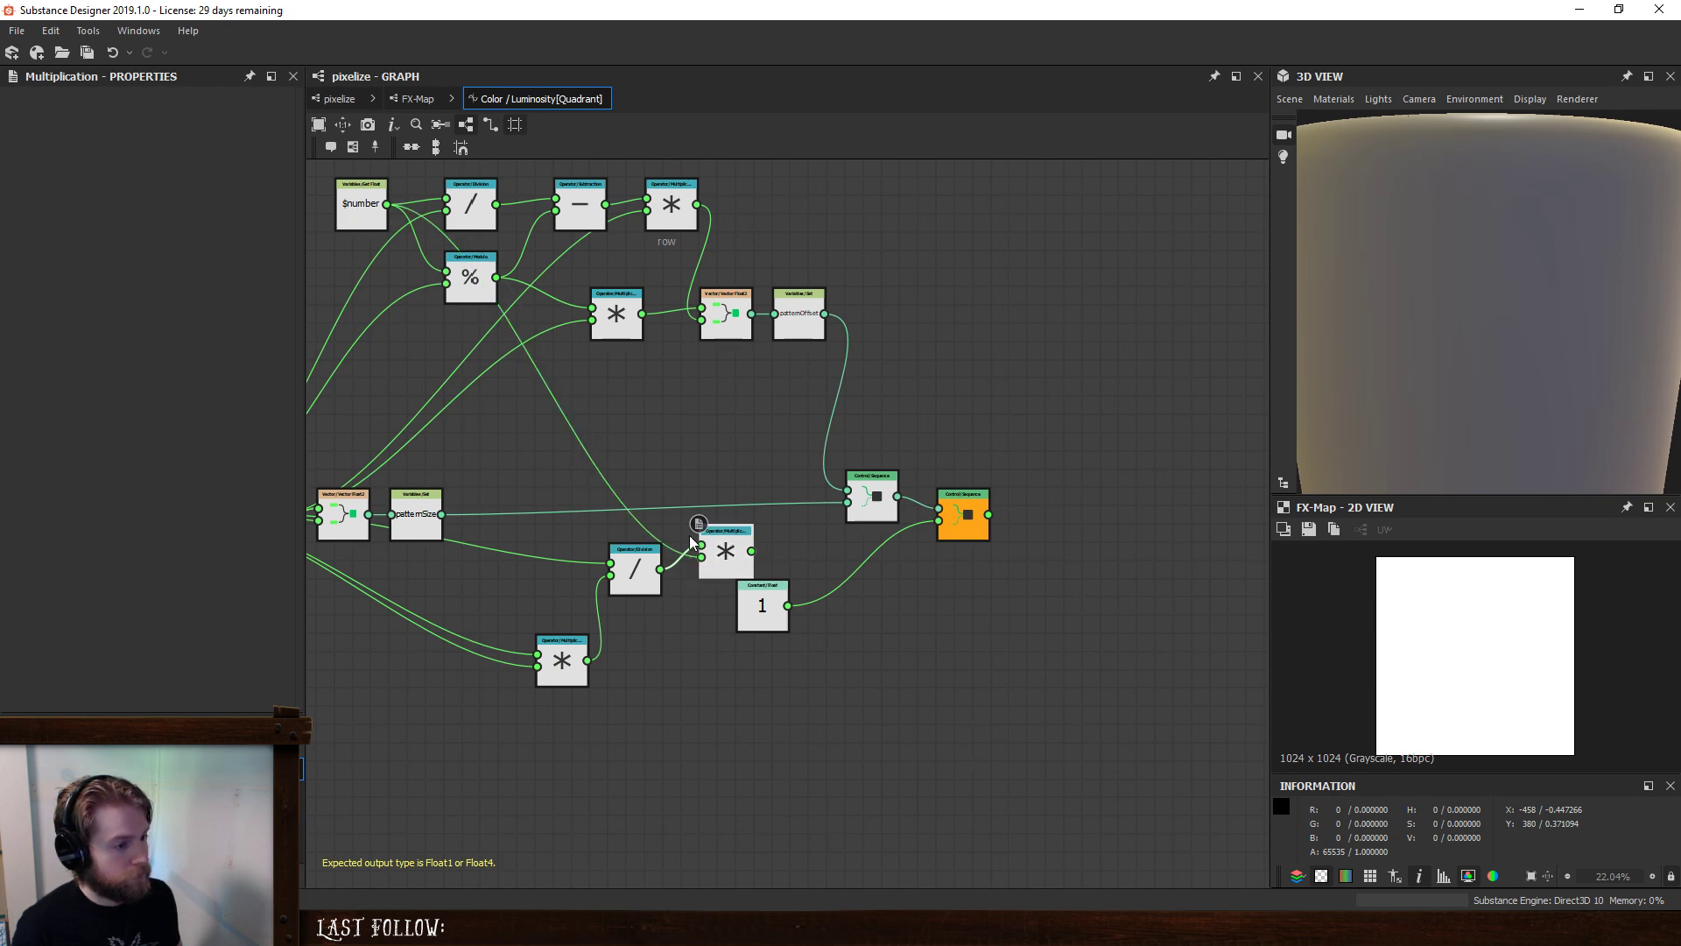
{"action": "left_click_drag", "start_coordinate": [752, 550], "coordinate": [939, 521]}
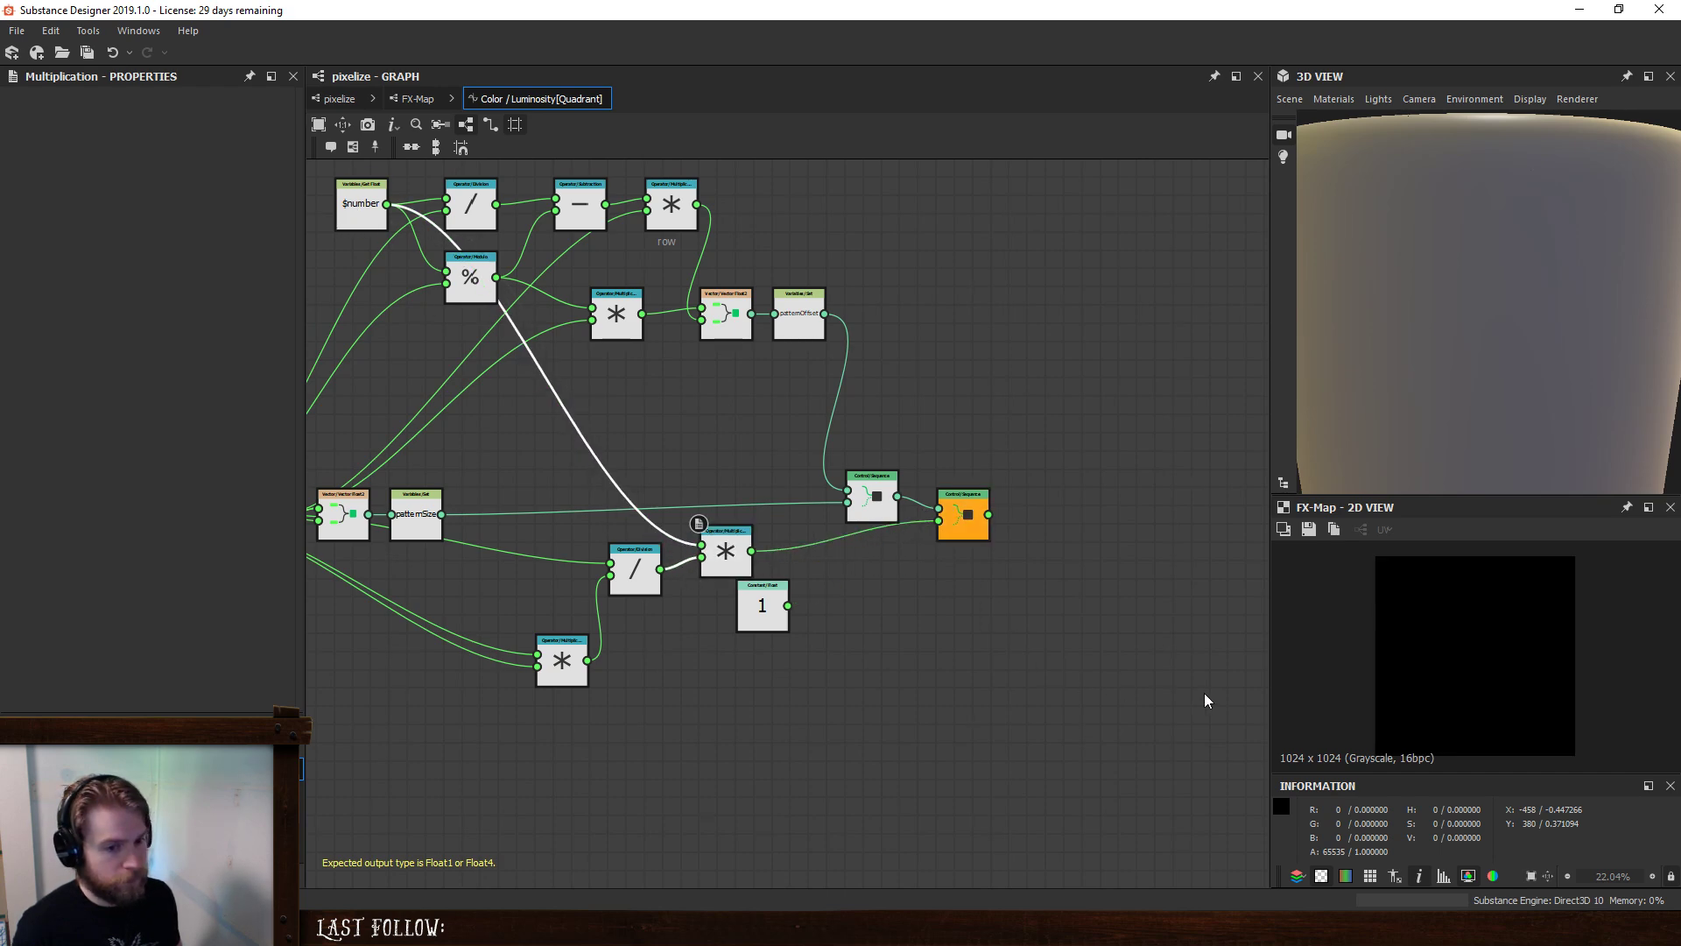
- Spread out the luminosity branch by repositioning the unused constant 1, the Division and both Multiplication nodes below the patternSize branch
{"action": "left_click_drag", "start_coordinate": [762, 605], "coordinate": [744, 732]}
{"action": "left_click_drag", "start_coordinate": [728, 564], "coordinate": [864, 619]}
{"action": "left_click_drag", "start_coordinate": [614, 577], "coordinate": [713, 621]}
{"action": "middle_click_drag", "start_coordinate": [713, 621], "coordinate": [990, 602]}
{"action": "left_click_drag", "start_coordinate": [858, 638], "coordinate": [804, 711]}
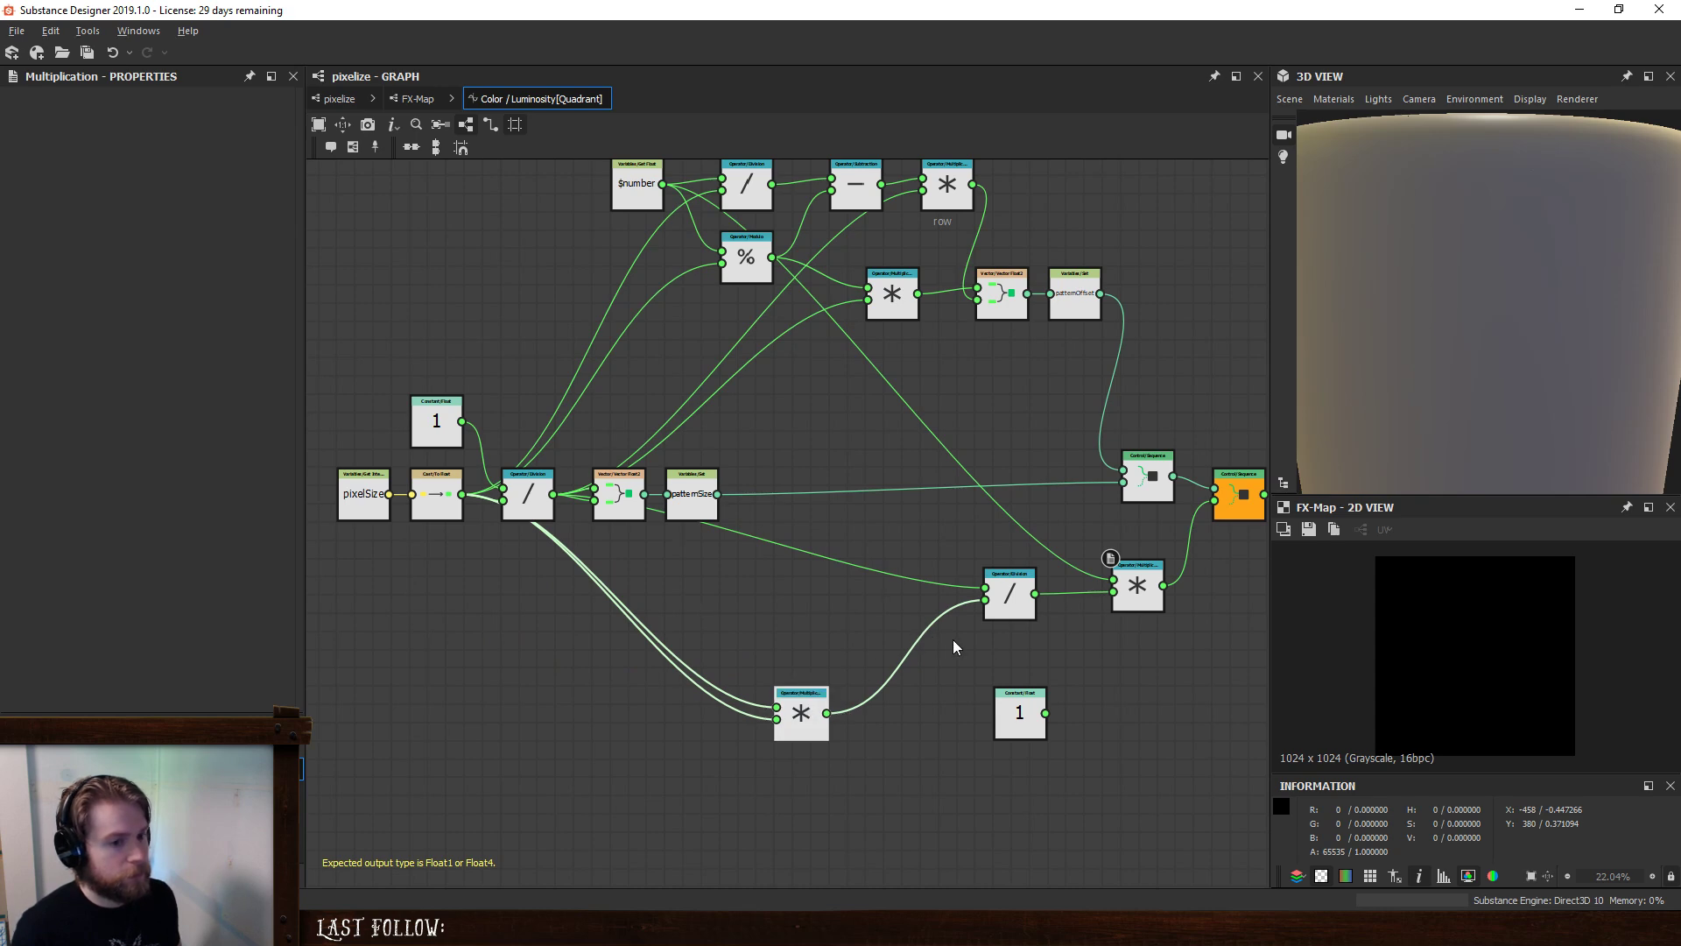
{"action": "middle_click_drag", "start_coordinate": [974, 640], "coordinate": [913, 637]}
- Preview the pixelize graph's input parameters with pixelSize set to 10
{"action": "left_click", "coordinate": [339, 98]}
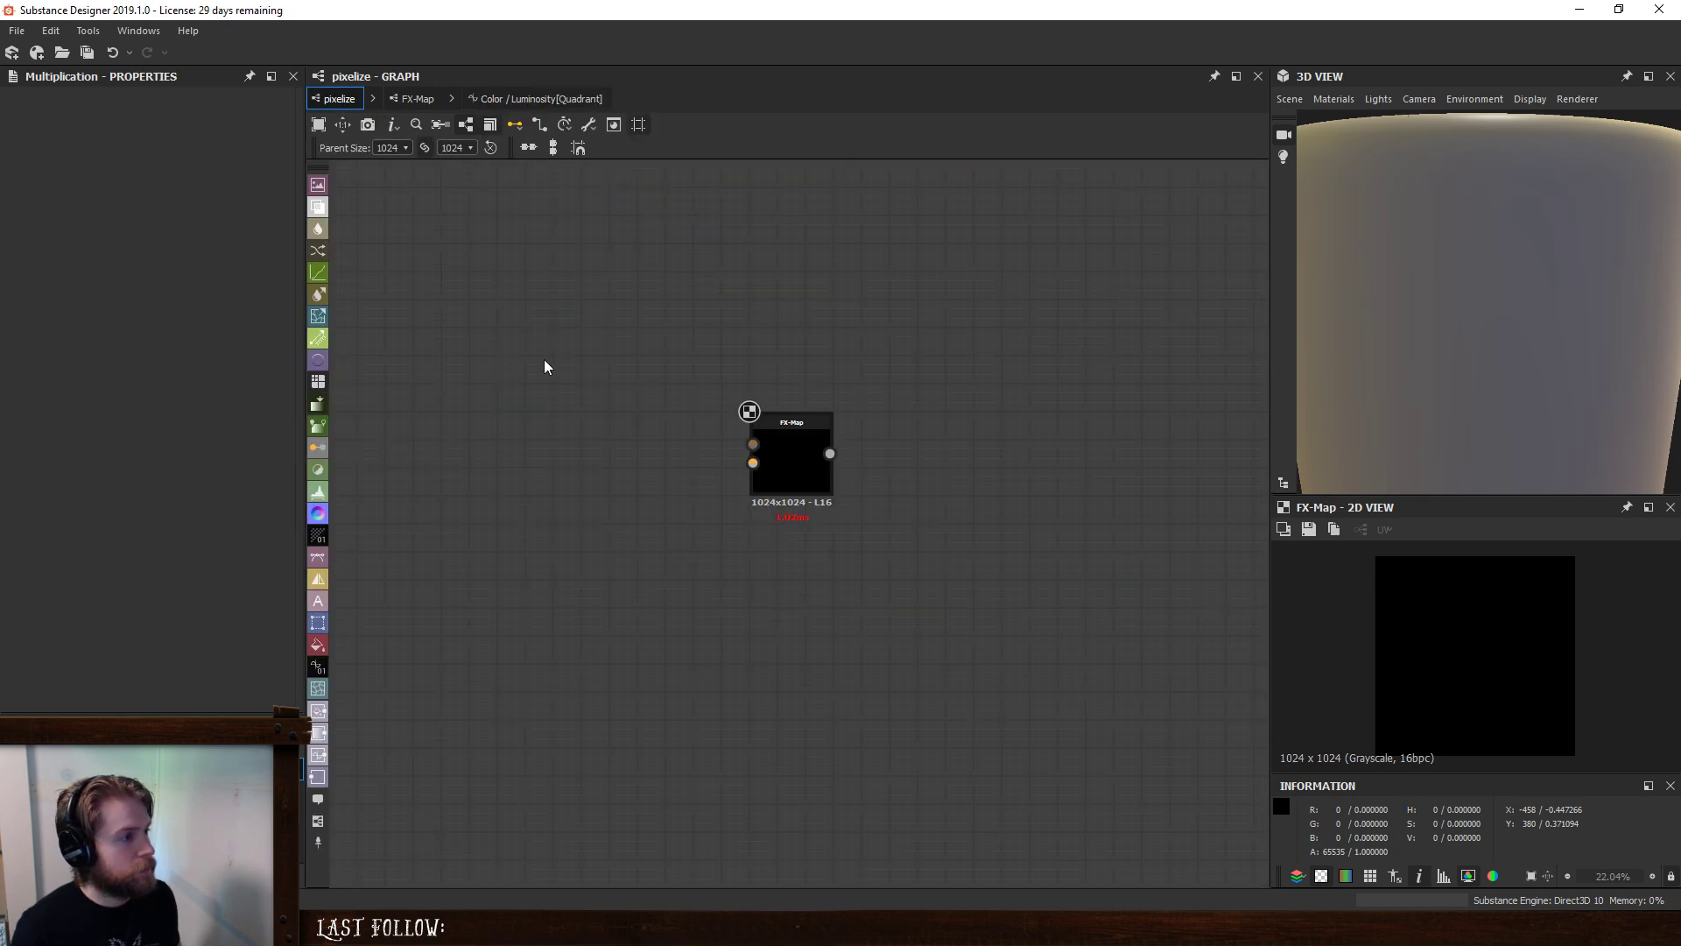
{"action": "left_click", "coordinate": [659, 480]}
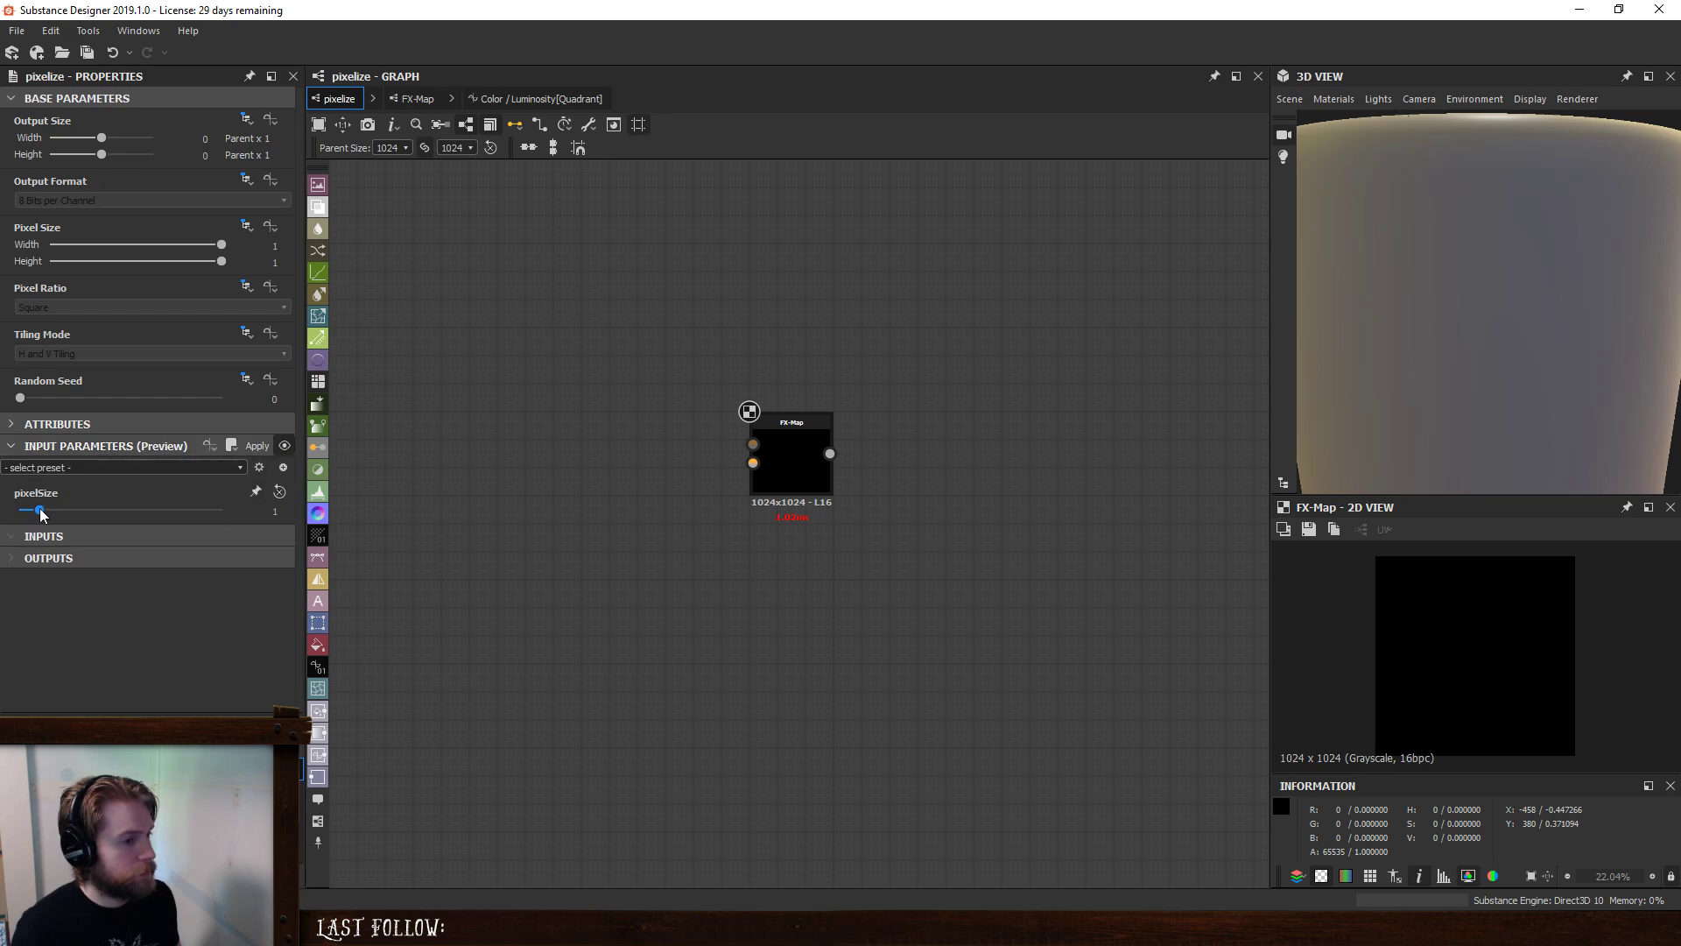
{"action": "left_click_drag", "start_coordinate": [49, 507], "coordinate": [247, 533]}
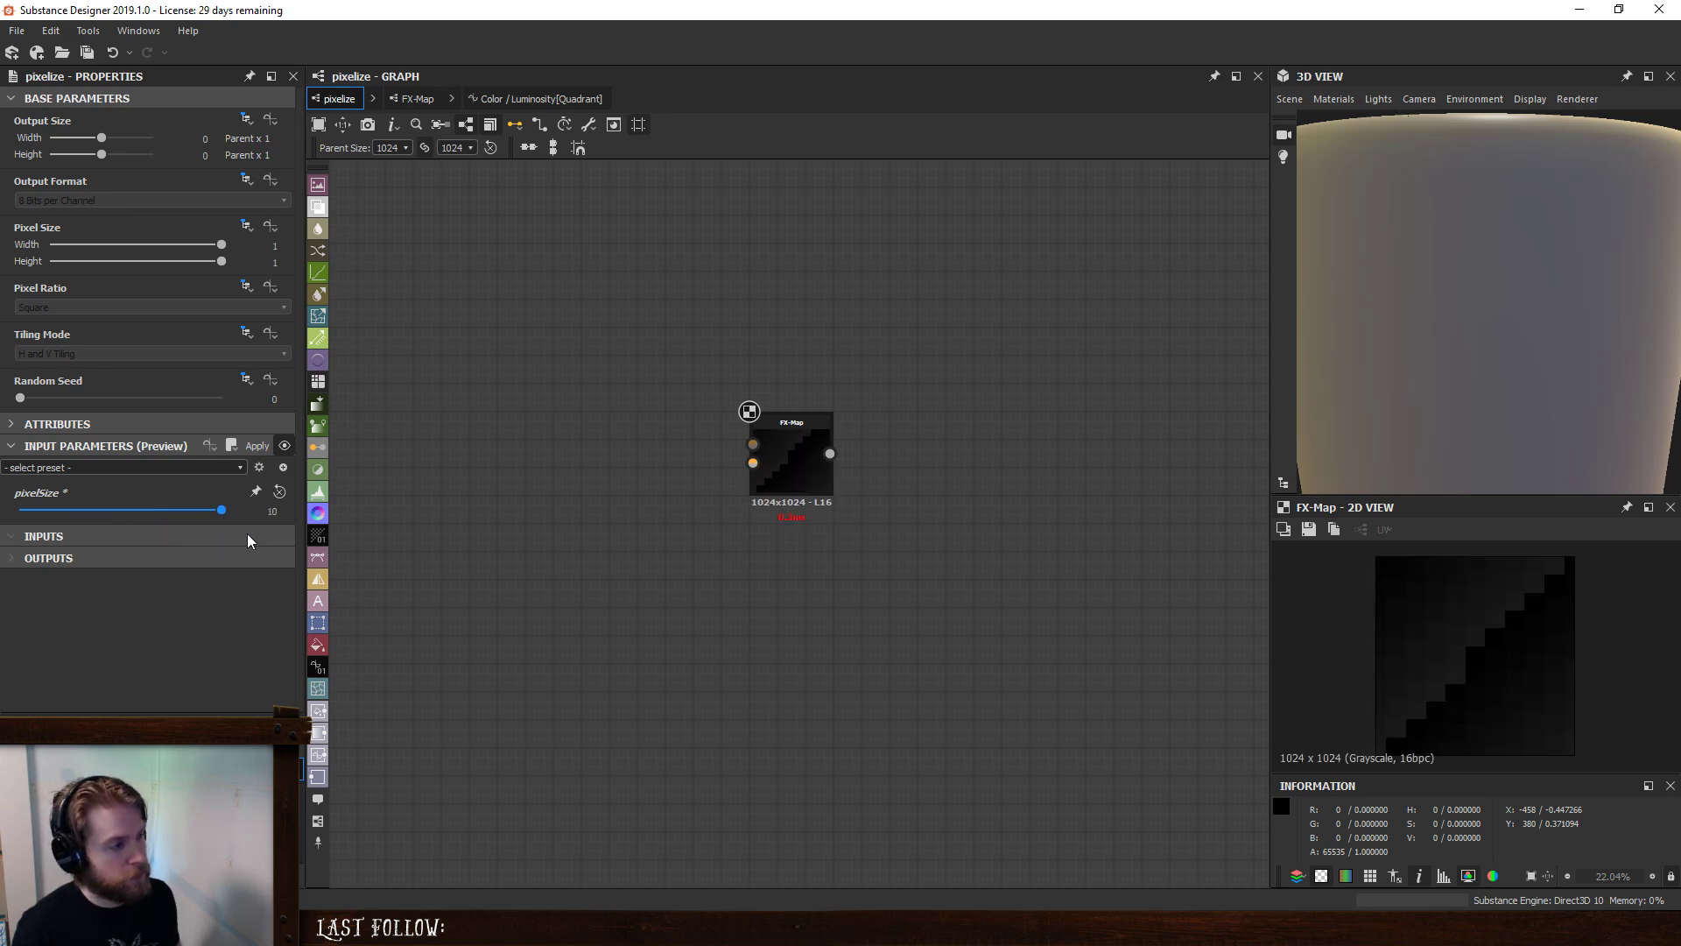
{"action": "left_click", "coordinate": [285, 446]}
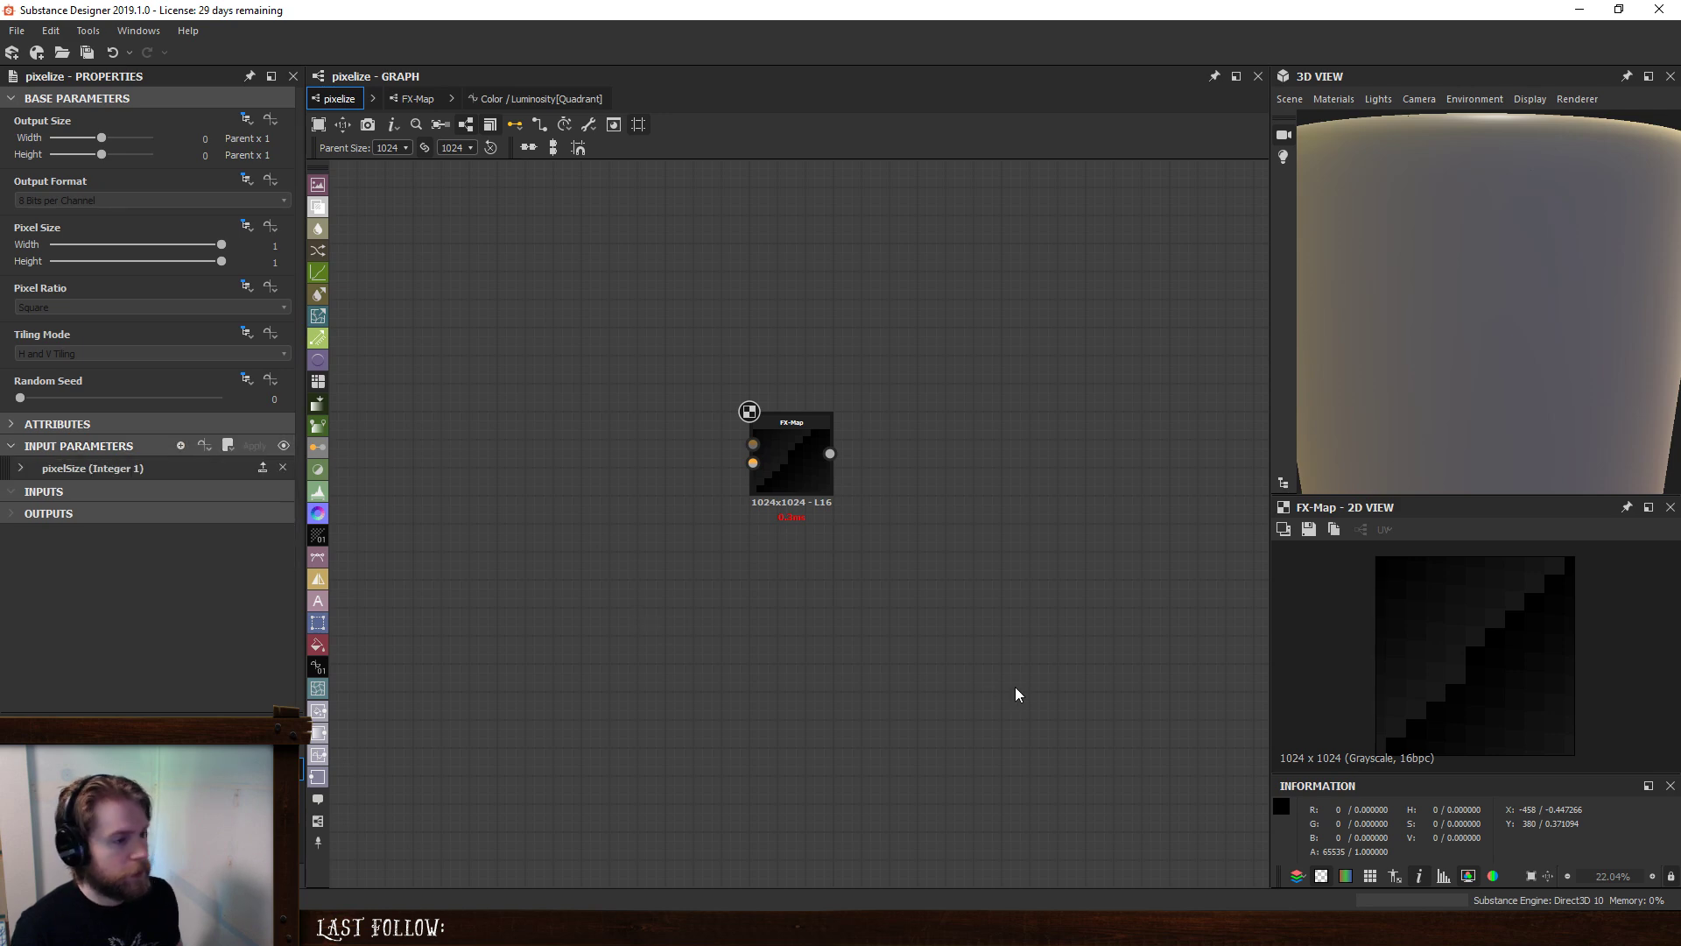
- Reopen the Quadrant's Color / Luminosity function and feed the patternOffset Set node from a new constant Float2 instead of the Vector Float2
{"action": "left_click", "coordinate": [424, 102]}
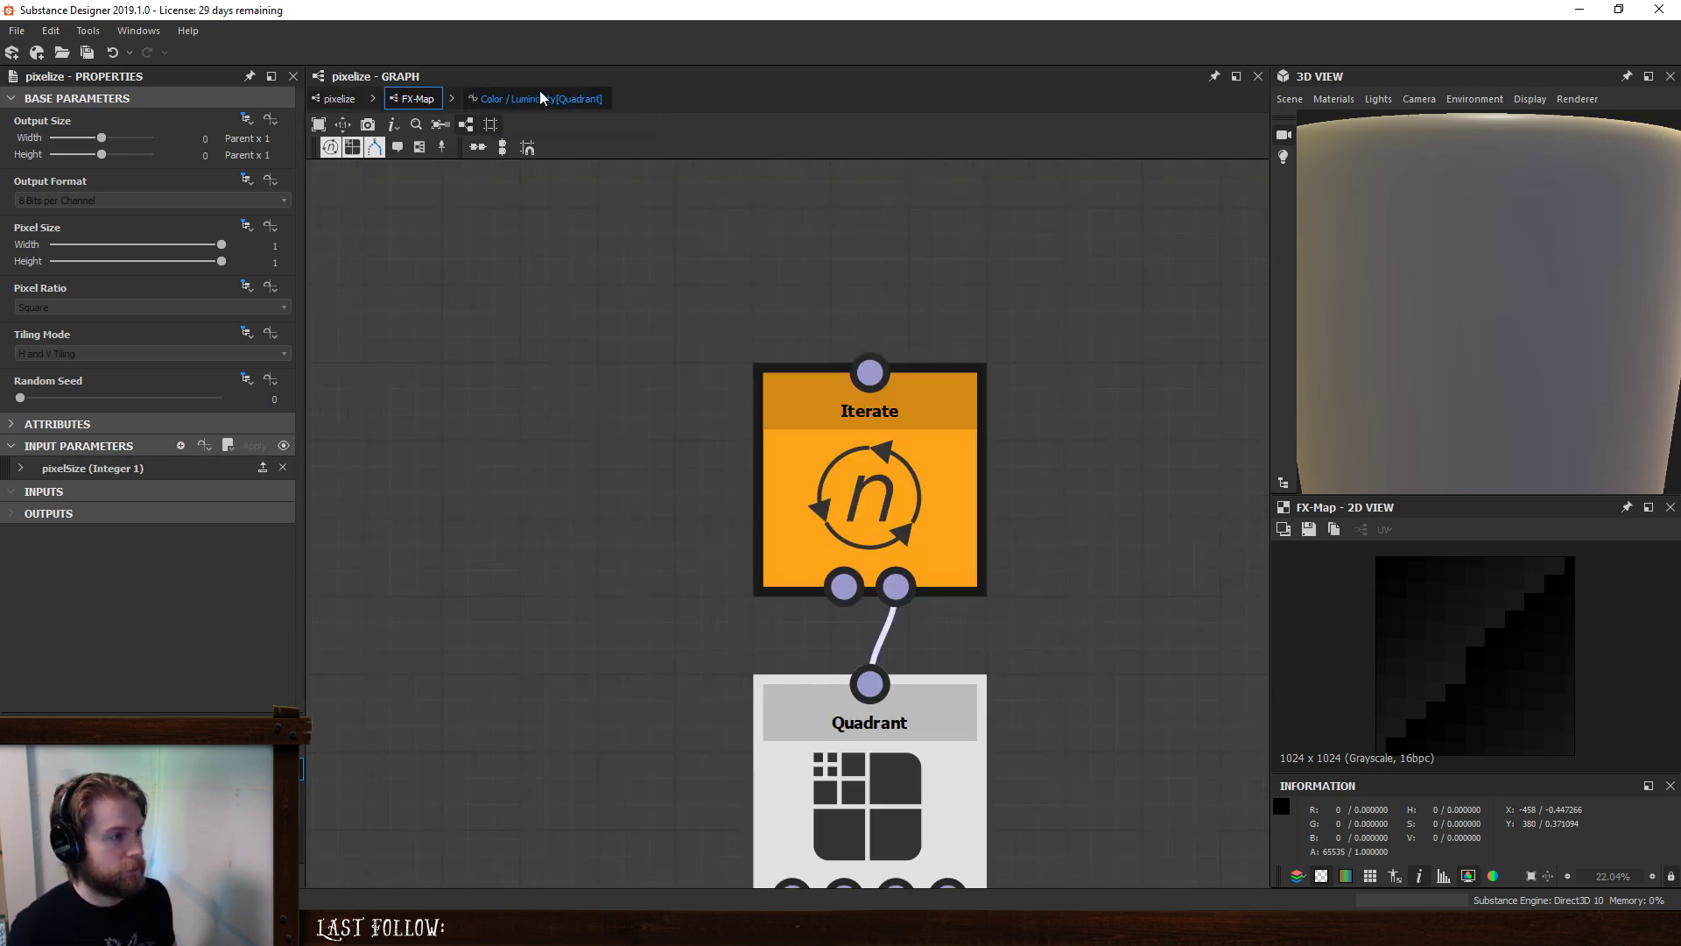
{"action": "left_click", "coordinate": [540, 98]}
{"action": "middle_click_drag", "start_coordinate": [814, 536], "coordinate": [807, 594]}
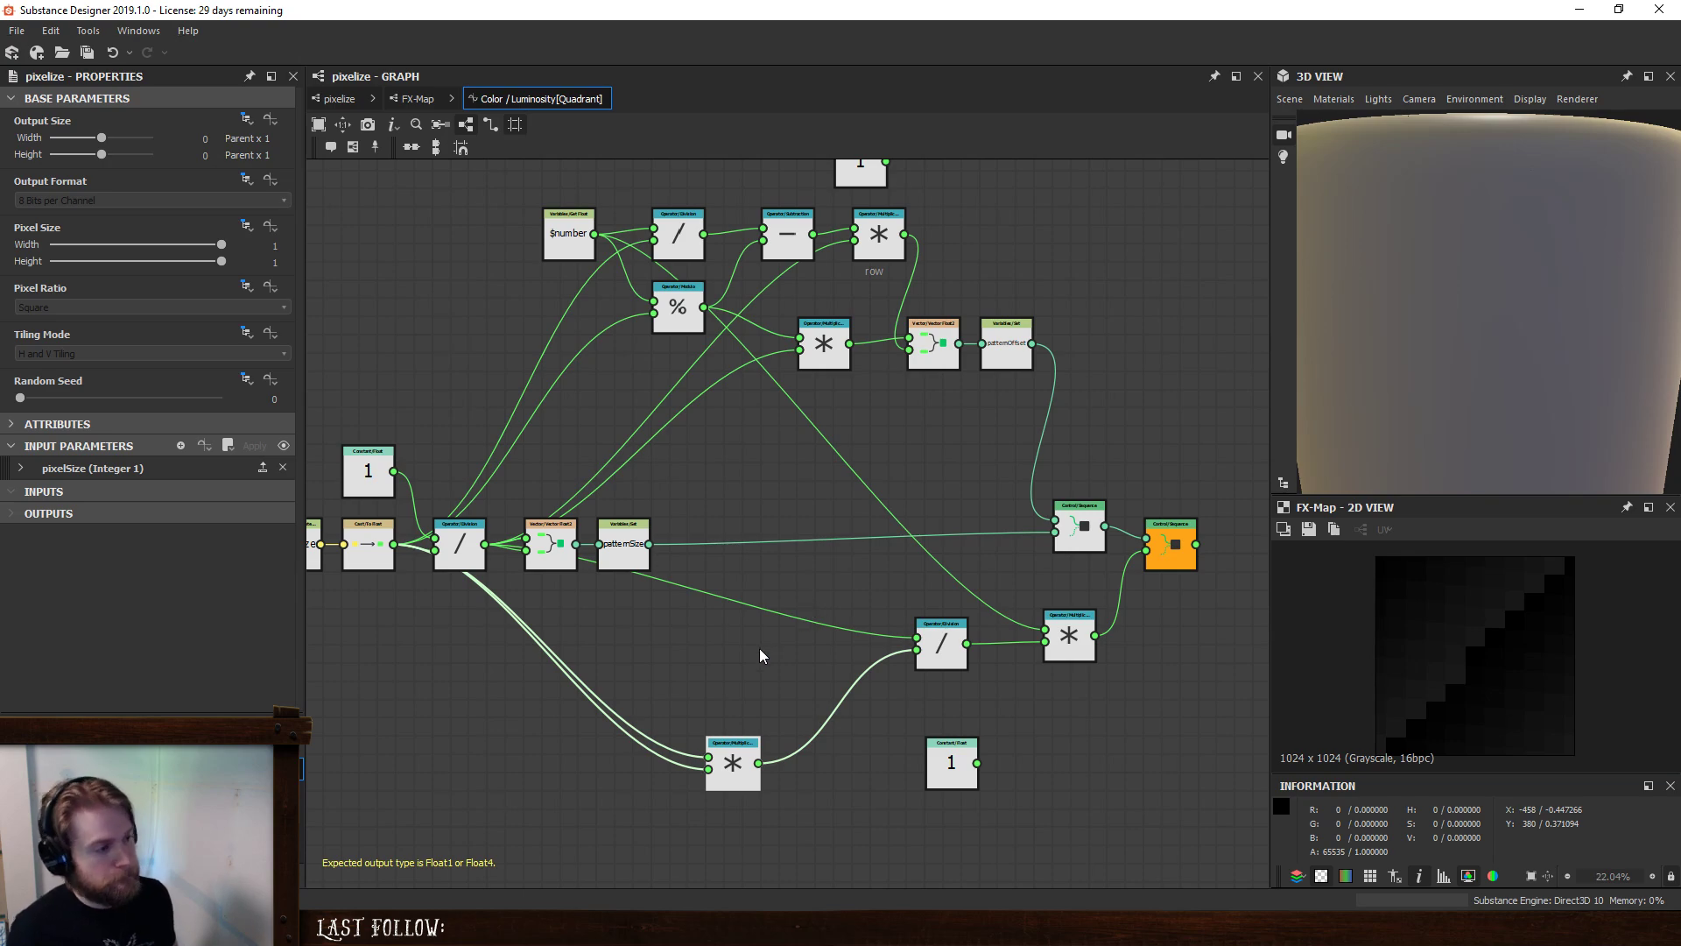
{"action": "middle_click_drag", "start_coordinate": [759, 648], "coordinate": [811, 600]}
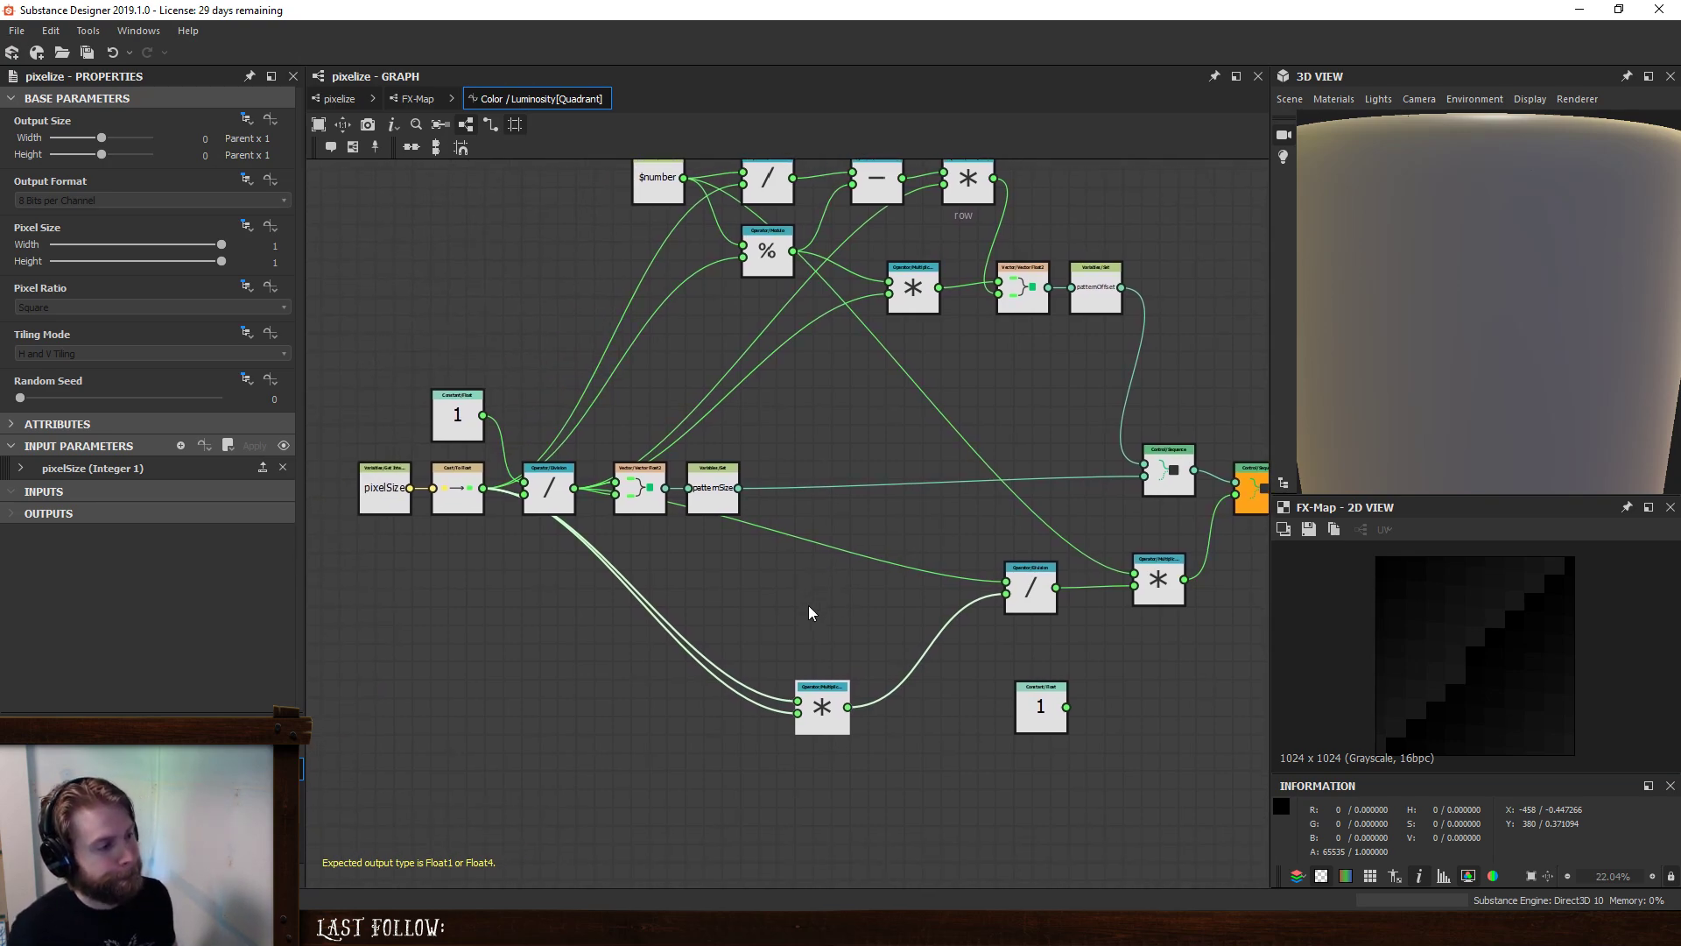
{"action": "left_click", "coordinate": [551, 496]}
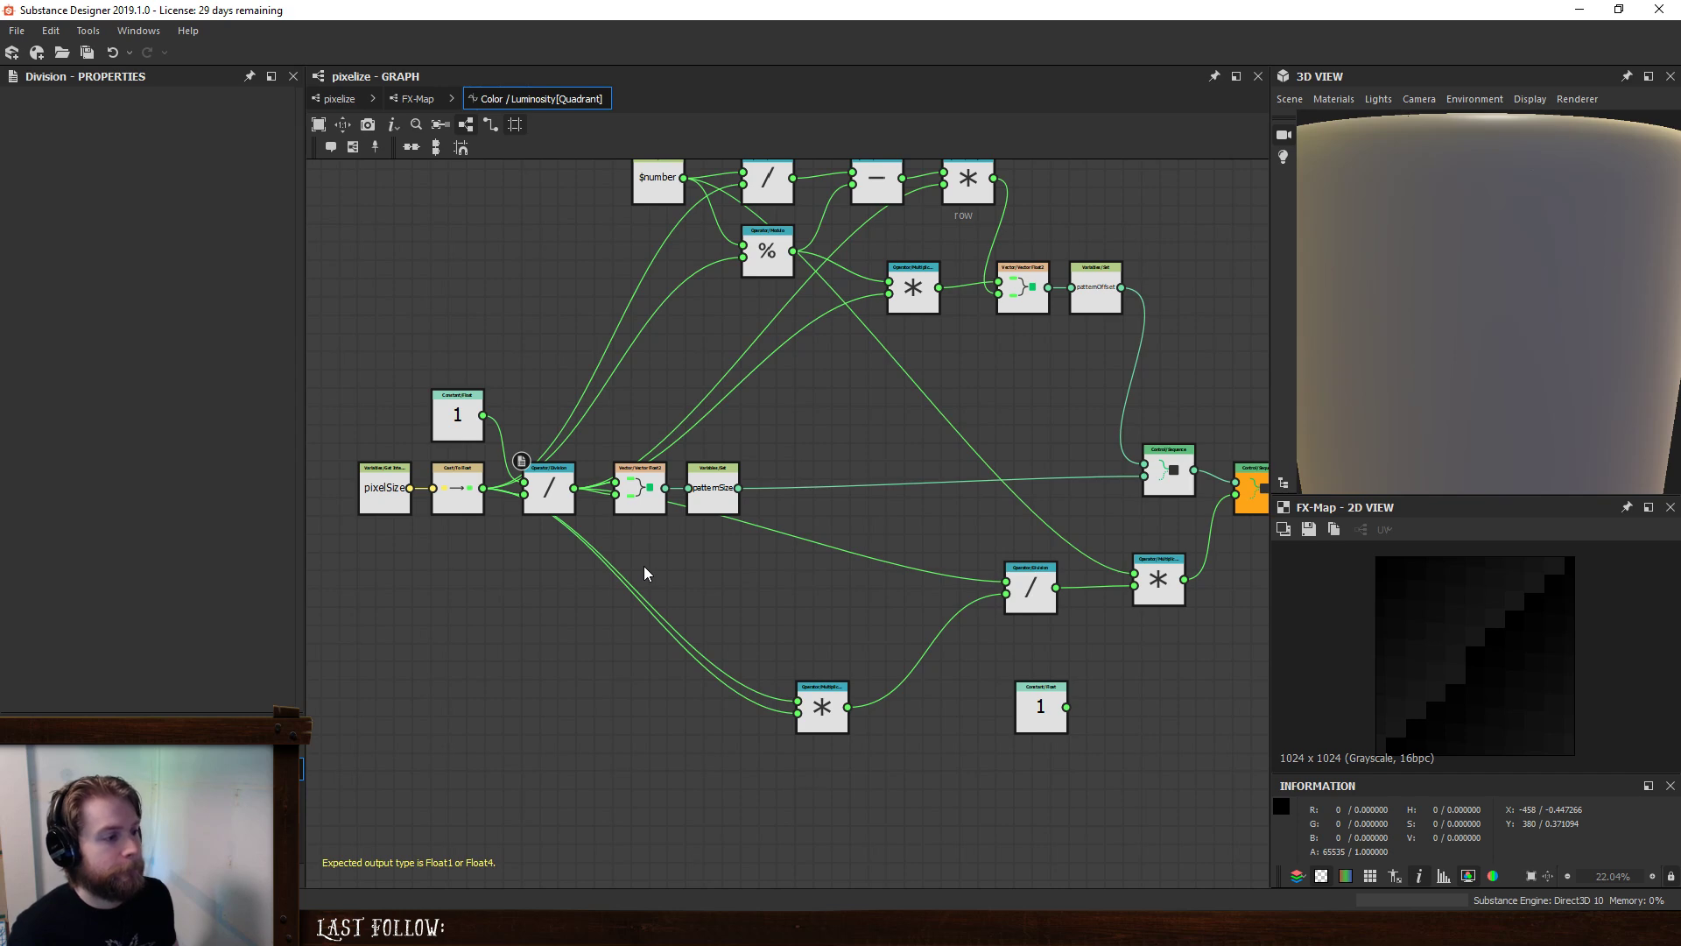
{"action": "middle_click_drag", "start_coordinate": [1132, 654], "coordinate": [1041, 663]}
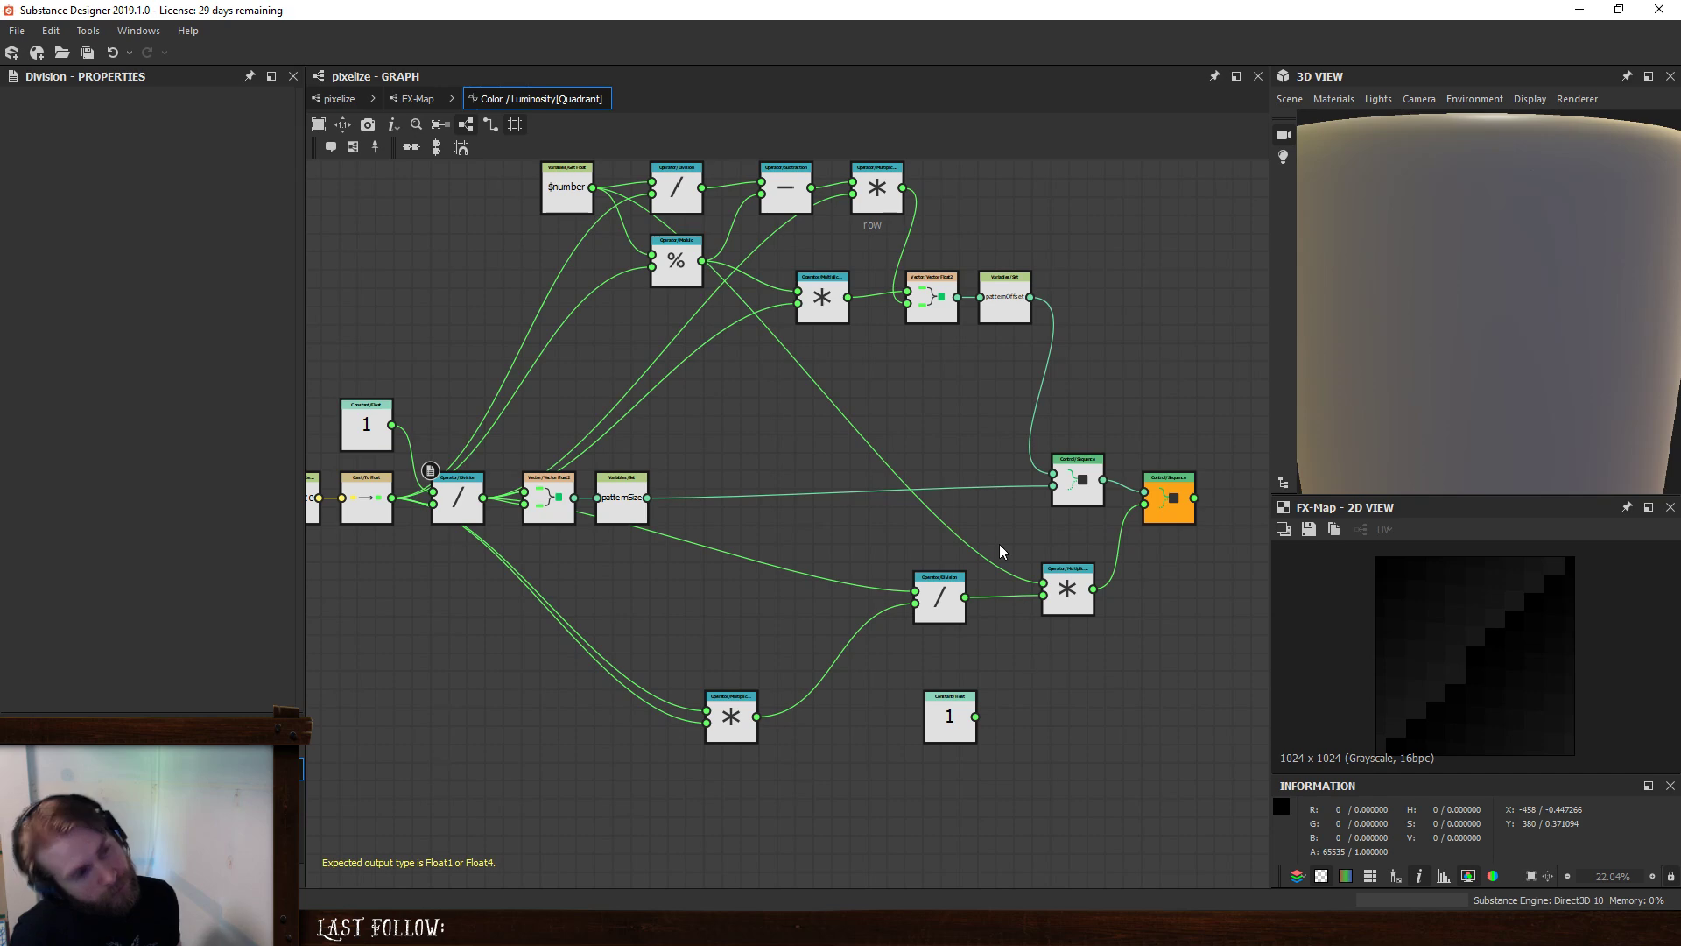
{"action": "middle_click_drag", "start_coordinate": [934, 386], "coordinate": [850, 458]}
{"action": "left_click_drag", "start_coordinate": [908, 357], "coordinate": [974, 365]}
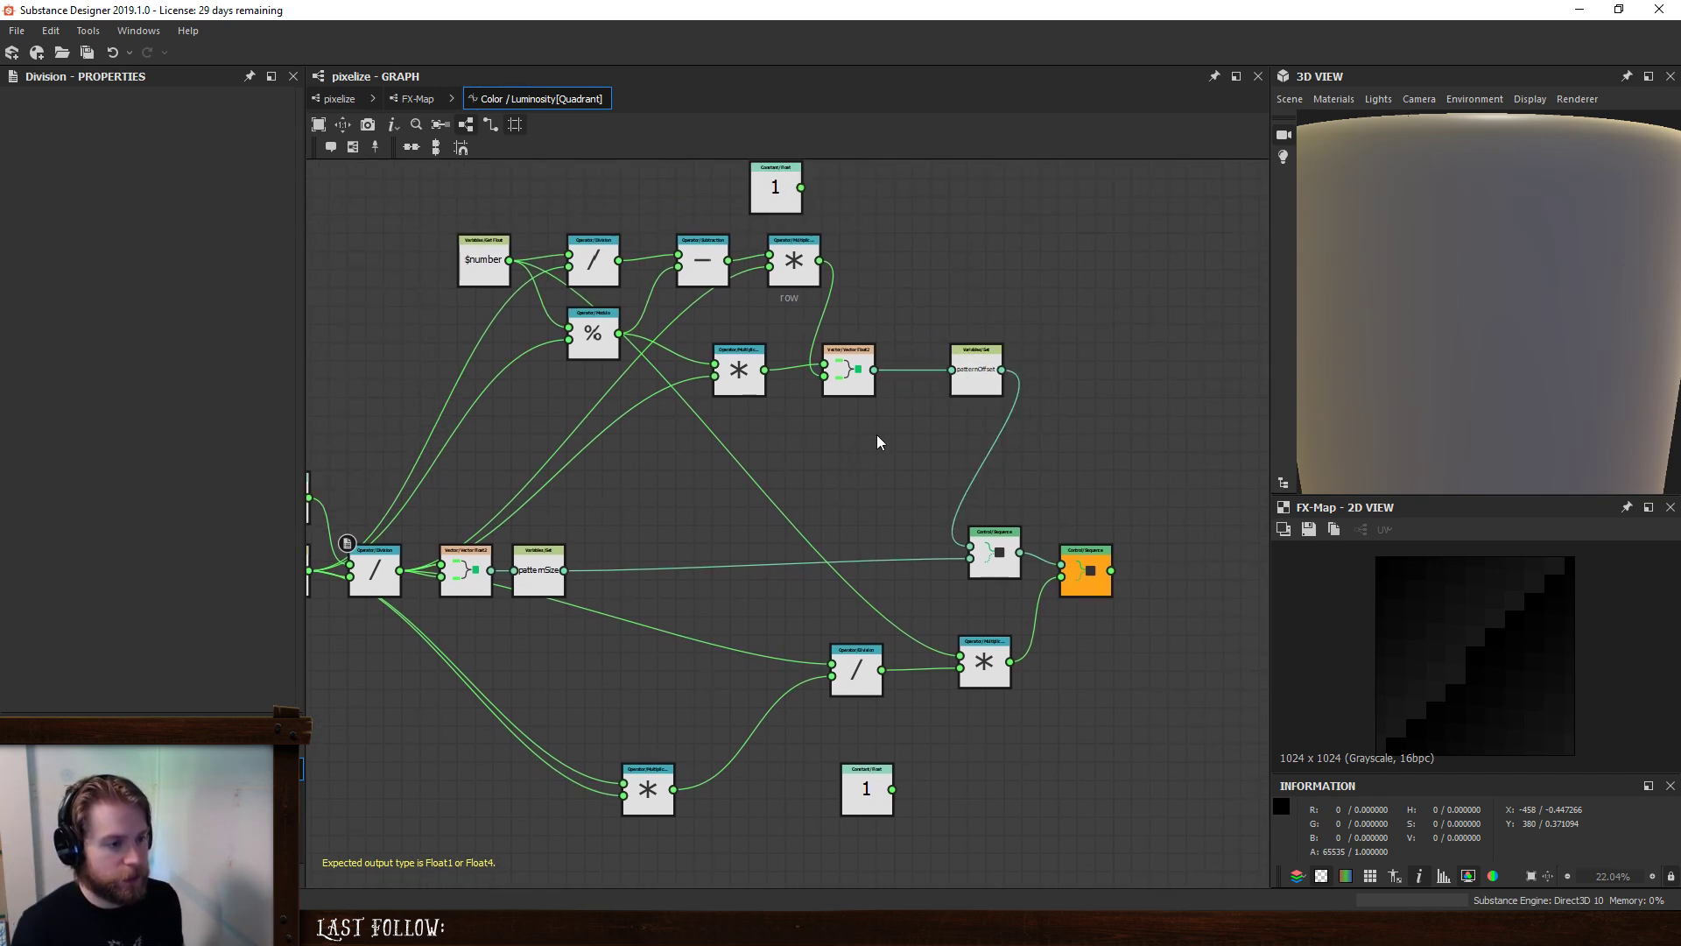
{"action": "key", "text": "space"}
{"action": "left_click", "coordinate": [912, 425]}
{"action": "left_click_drag", "start_coordinate": [910, 443], "coordinate": [952, 369]}
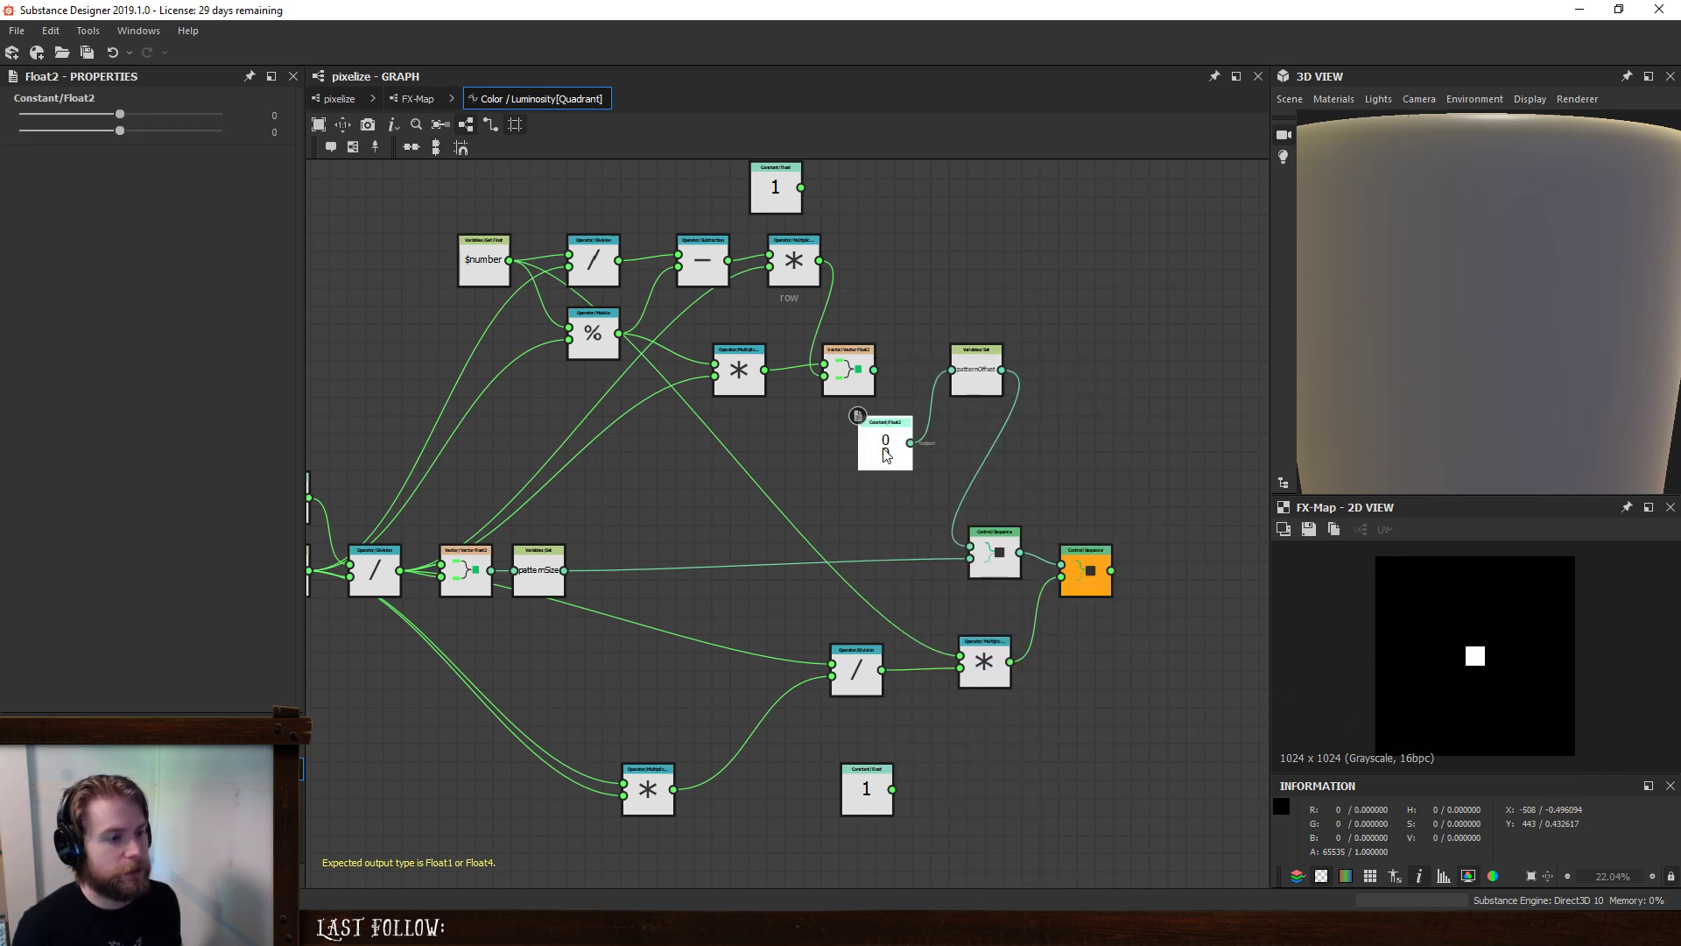
{"action": "left_click_drag", "start_coordinate": [885, 442], "coordinate": [885, 479]}
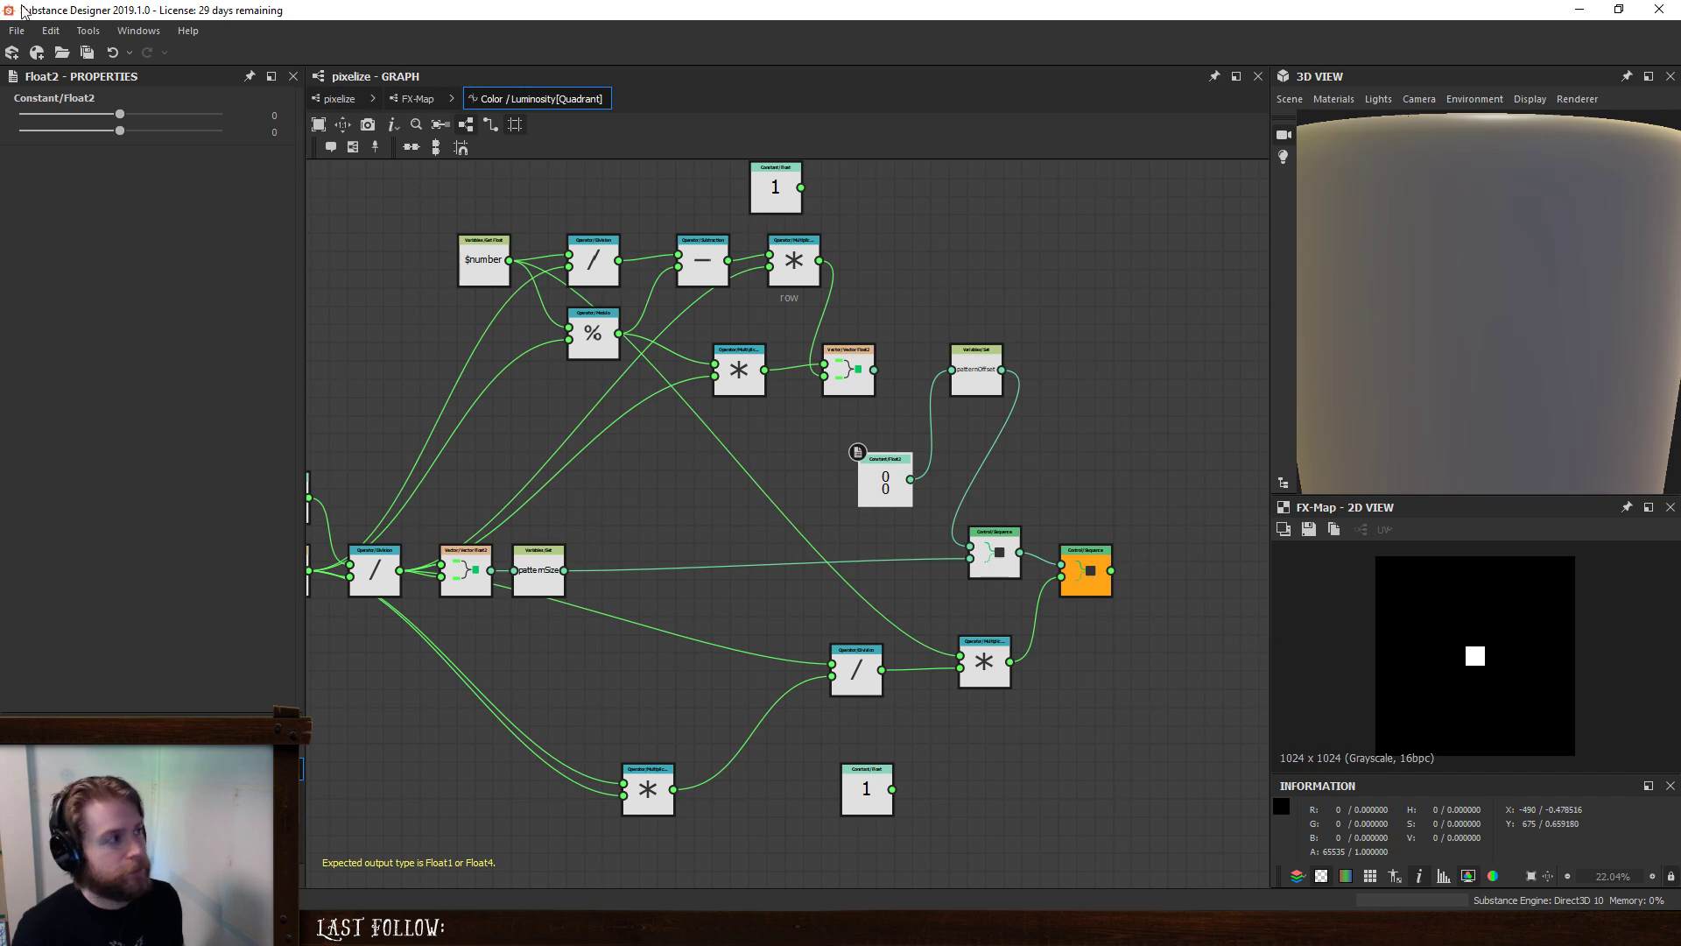
- Test offsets in the constant Float2 feeding patternOffset, trying -0.5 for both components and settling on -0.446 for each
{"action": "left_click_drag", "start_coordinate": [120, 115], "coordinate": [77, 116]}
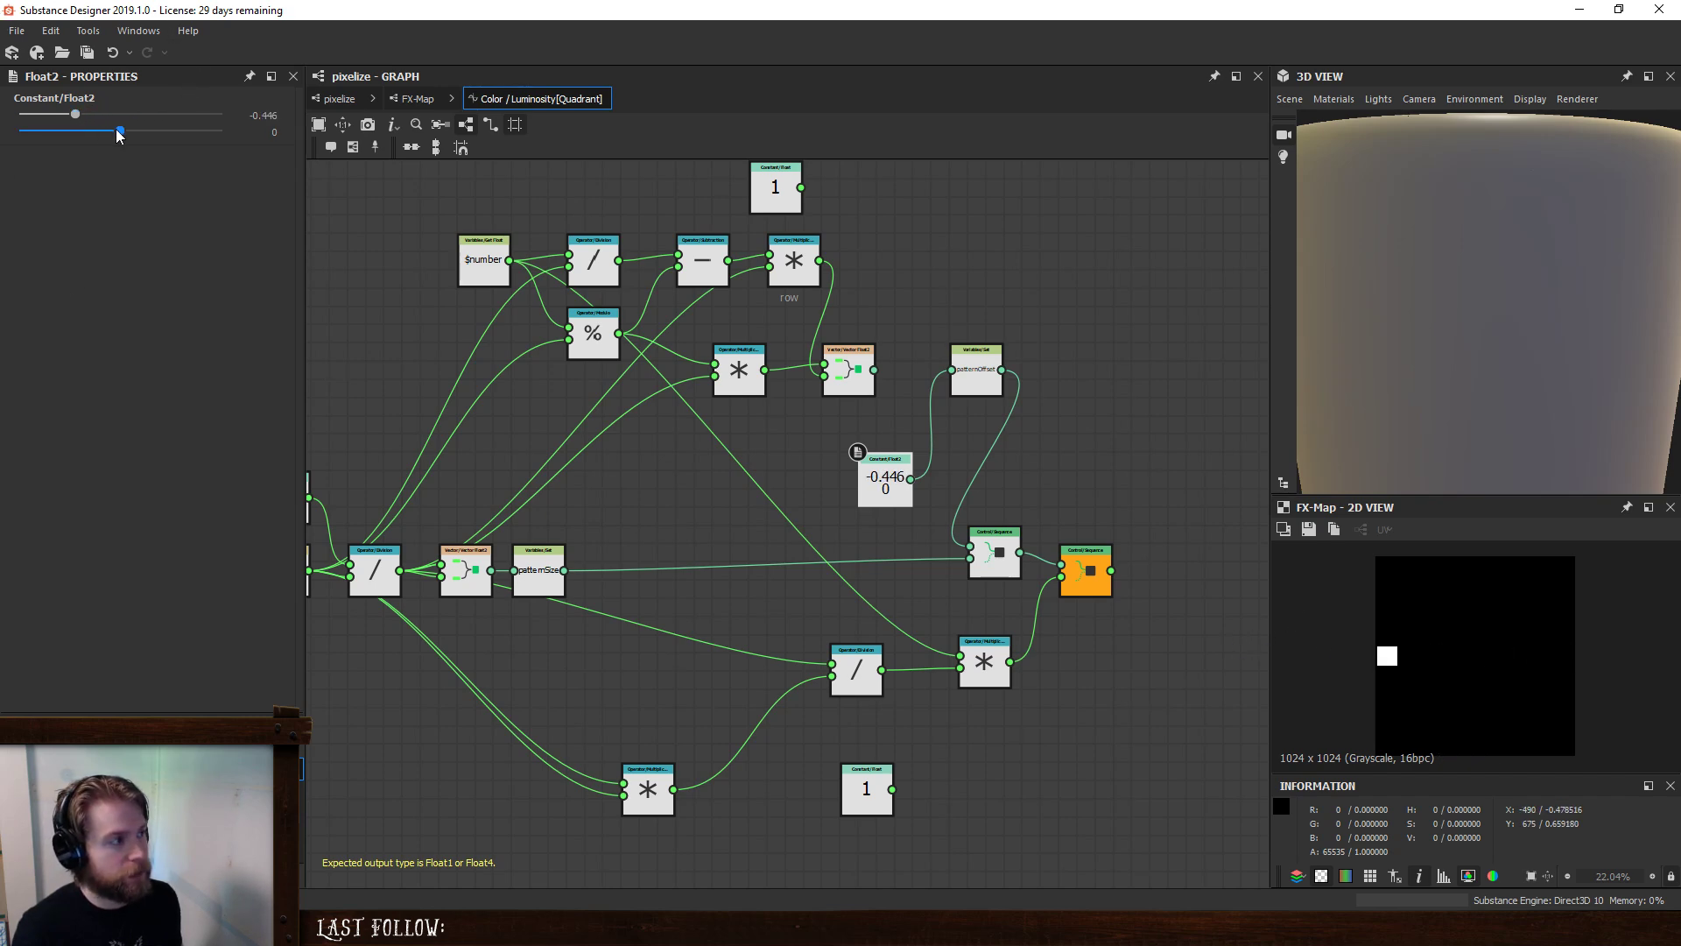
{"action": "left_click", "coordinate": [77, 130]}
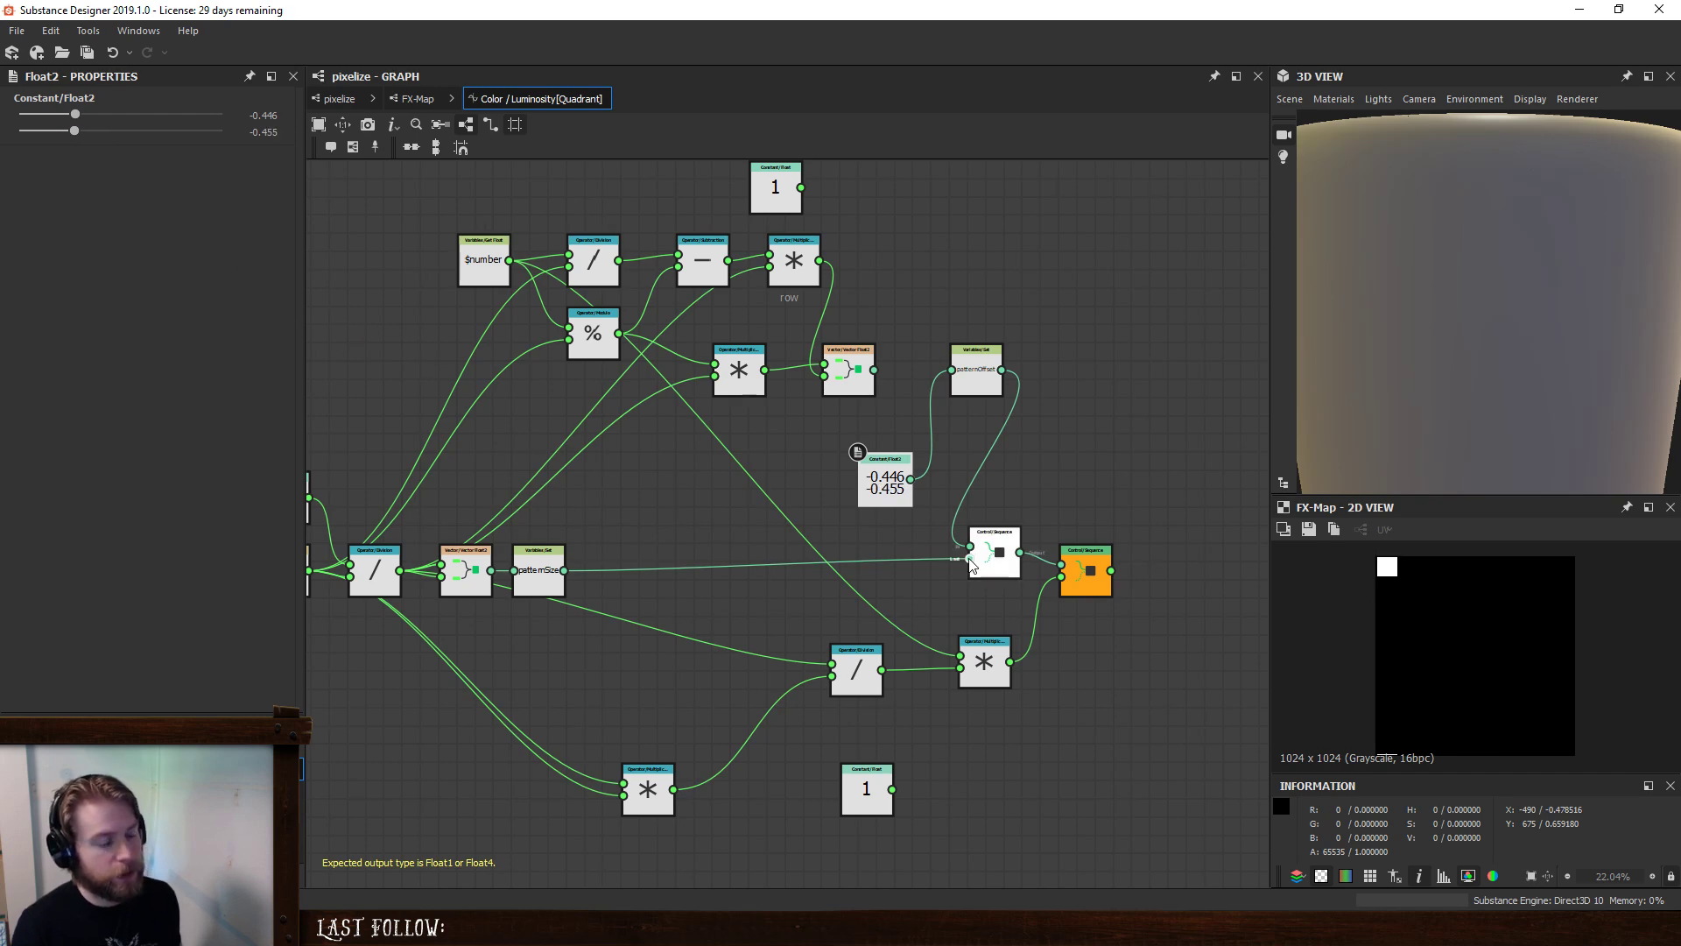
{"action": "left_click", "coordinate": [263, 115]}
{"action": "type", "text": "-0.5"}
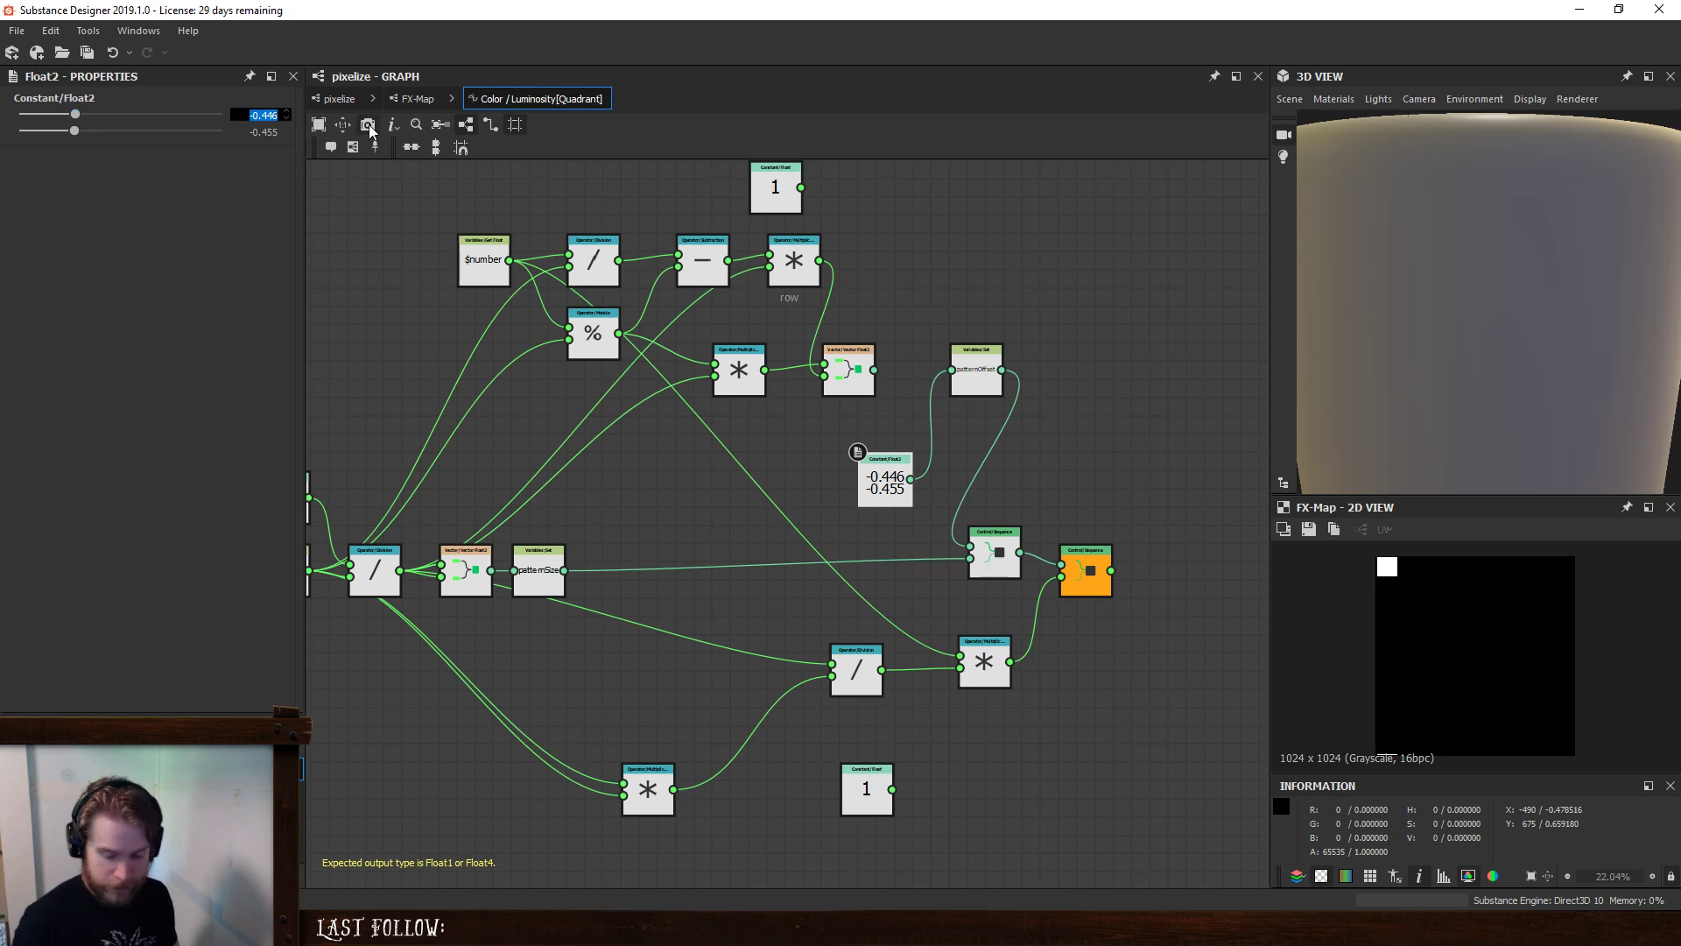
{"action": "key", "text": "Tab"}
{"action": "type", "text": "-0.5"}
{"action": "key", "text": "Return"}
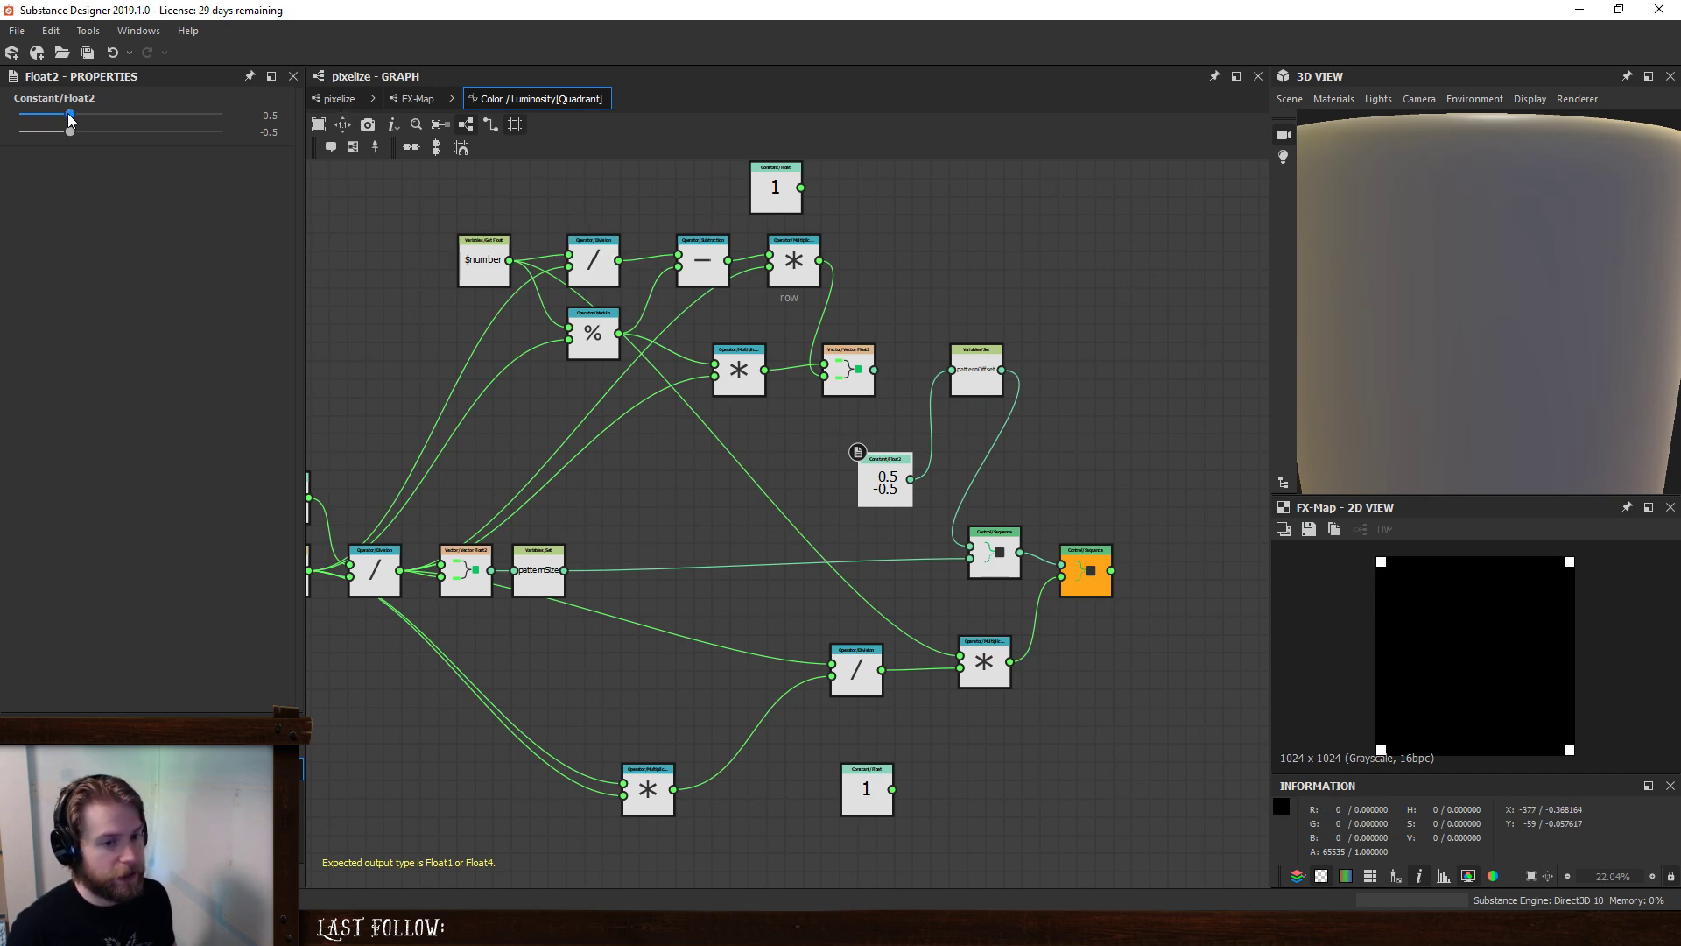
{"action": "left_click_drag", "start_coordinate": [69, 120], "coordinate": [77, 133]}
- Add a Multiplication node above the patternSize branch and connect the pixelSize Division output to its first input
{"action": "key", "text": "space"}
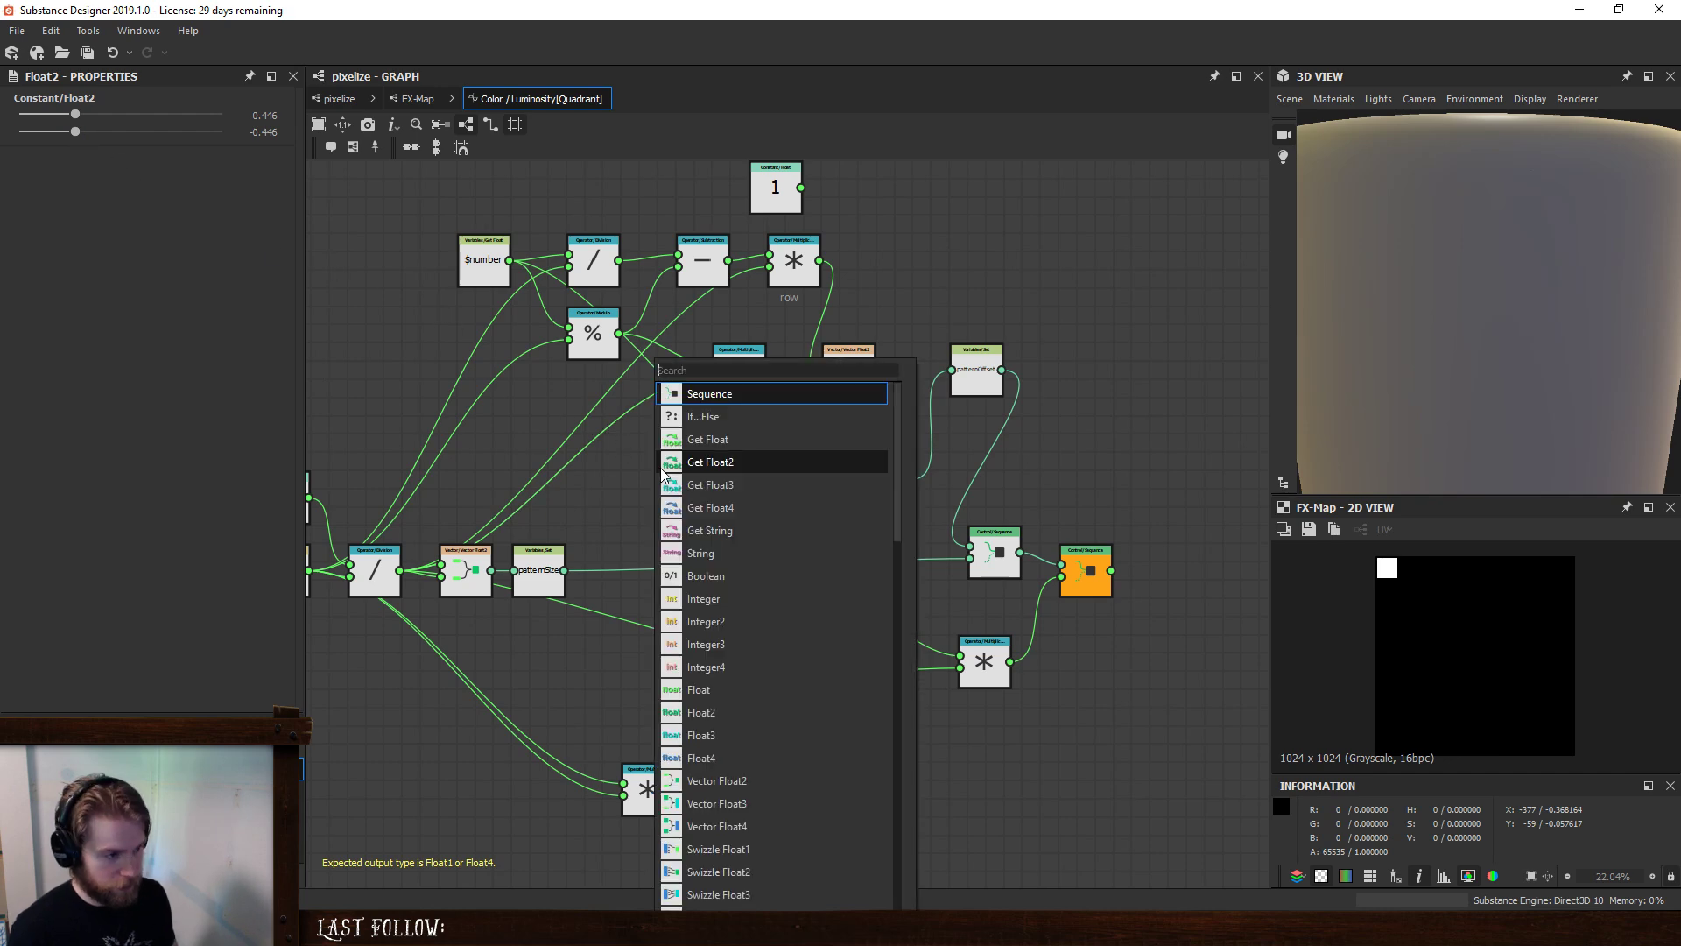
{"action": "type", "text": "mult"}
{"action": "key", "text": "Return"}
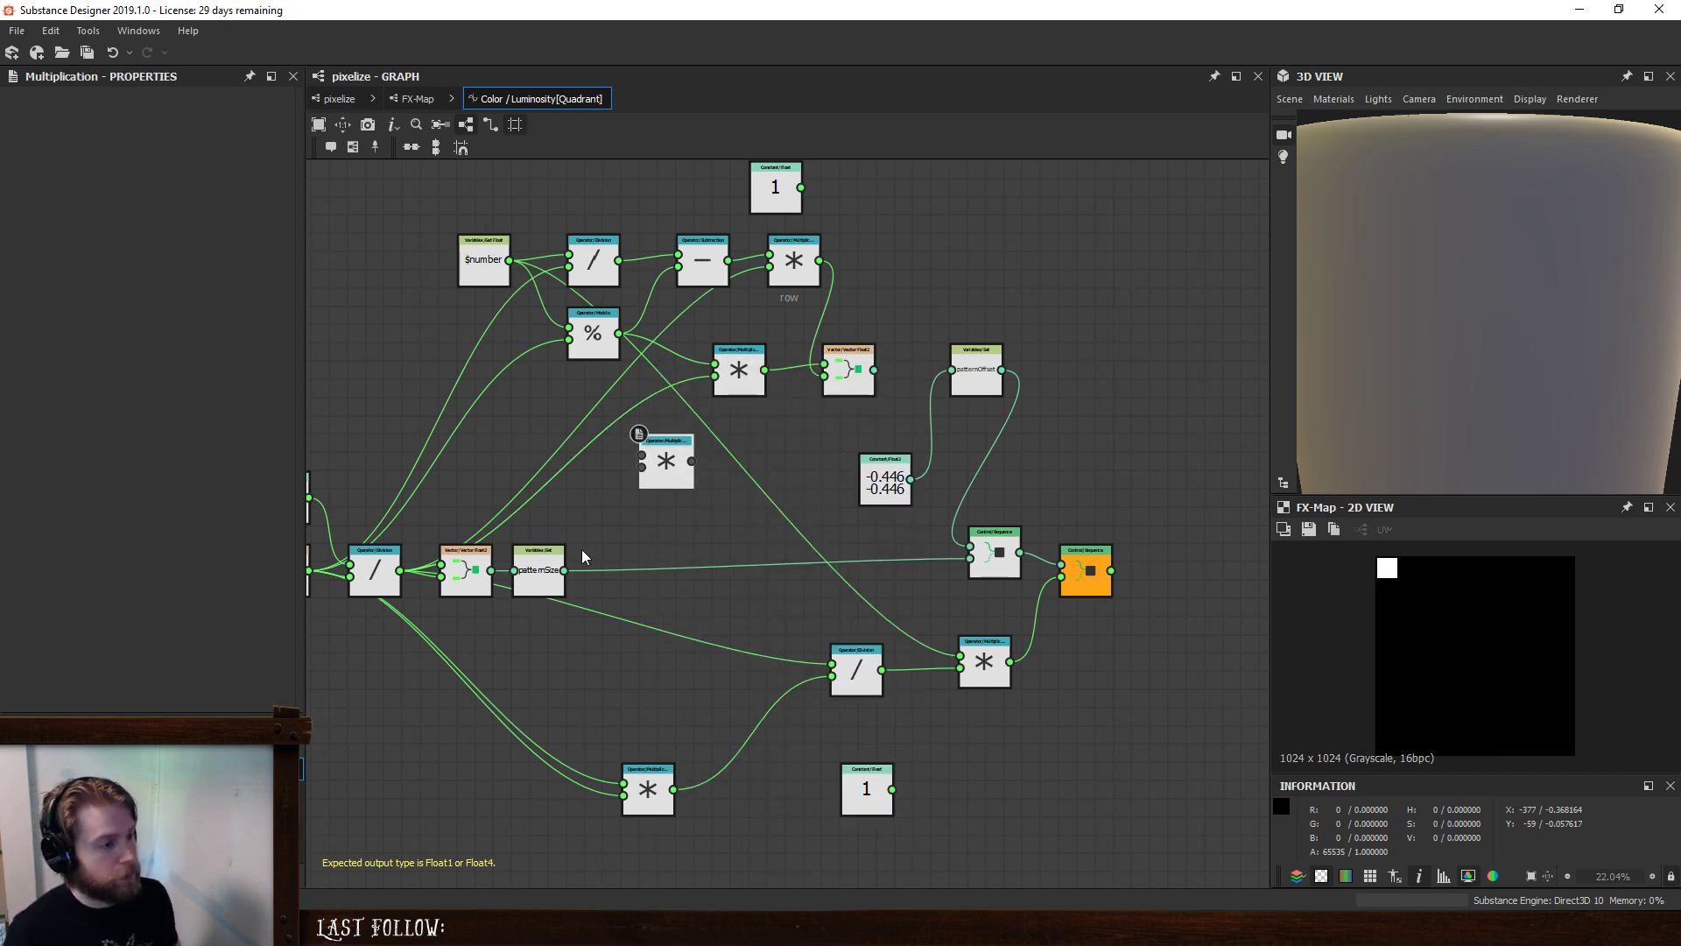
{"action": "left_click_drag", "start_coordinate": [666, 462], "coordinate": [684, 488]}
{"action": "left_click", "coordinate": [591, 512]}
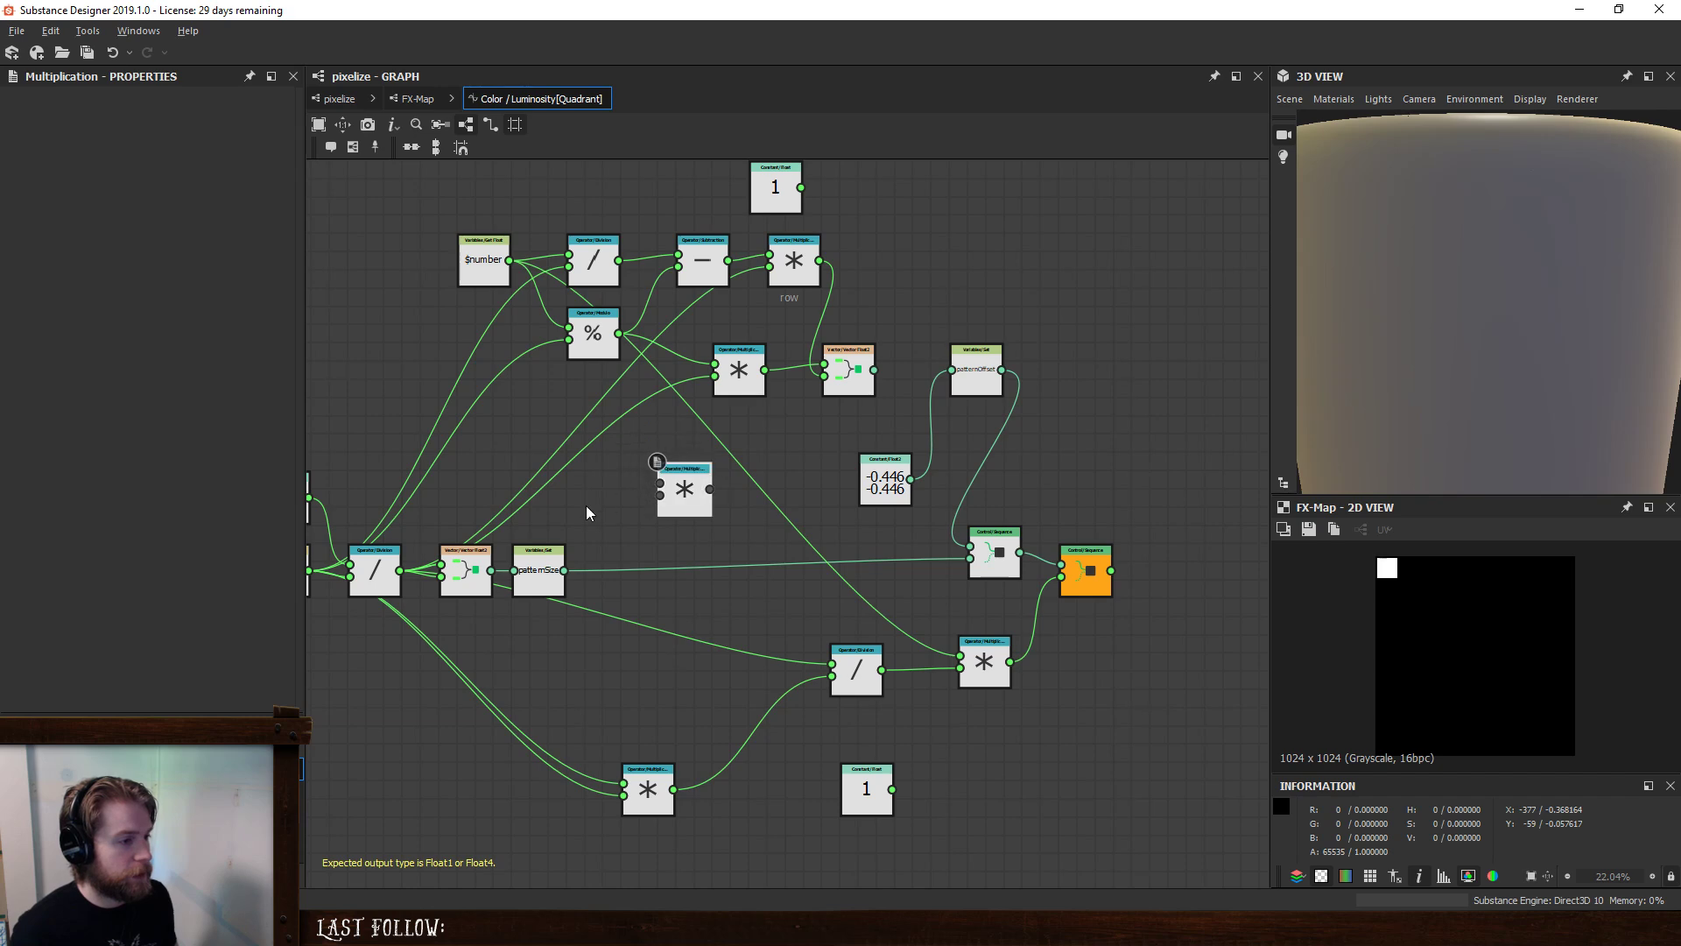
{"action": "middle_click_drag", "start_coordinate": [591, 512], "coordinate": [823, 501]}
{"action": "left_click", "coordinate": [606, 560]}
{"action": "left_click_drag", "start_coordinate": [631, 558], "coordinate": [894, 473]}
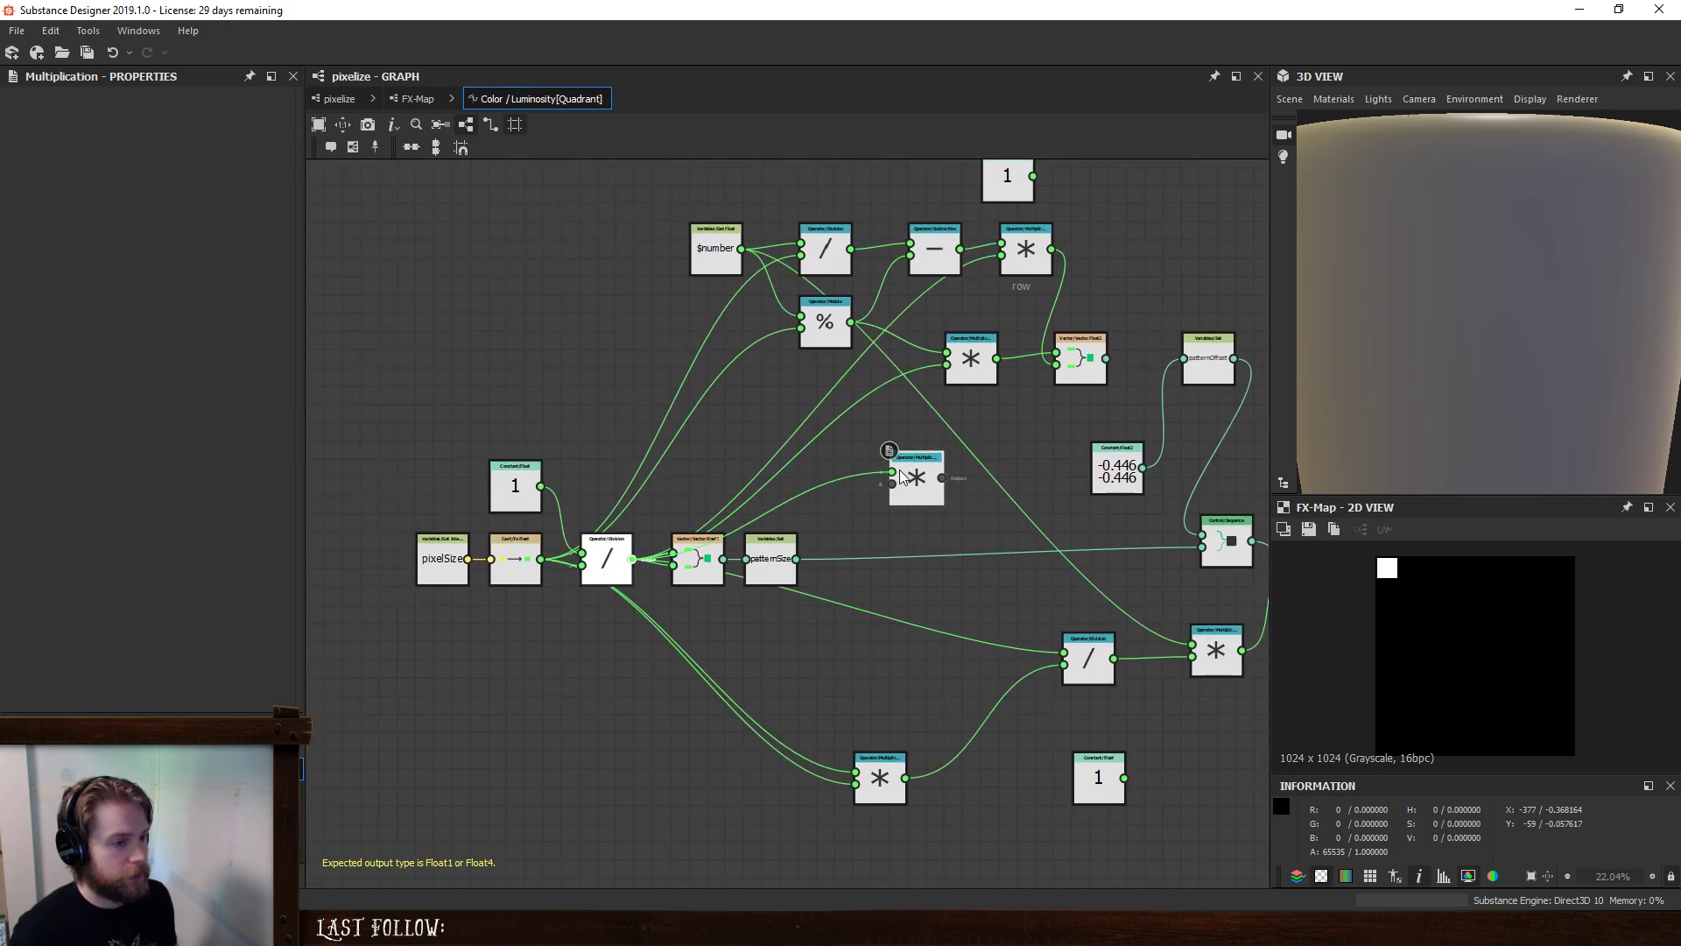
- Add a constant float of 0.5 and connect it to the second input of the unfinished Multiplication node
{"action": "key", "text": "space"}
{"action": "type", "text": "f"}
{"action": "key", "text": "Return"}
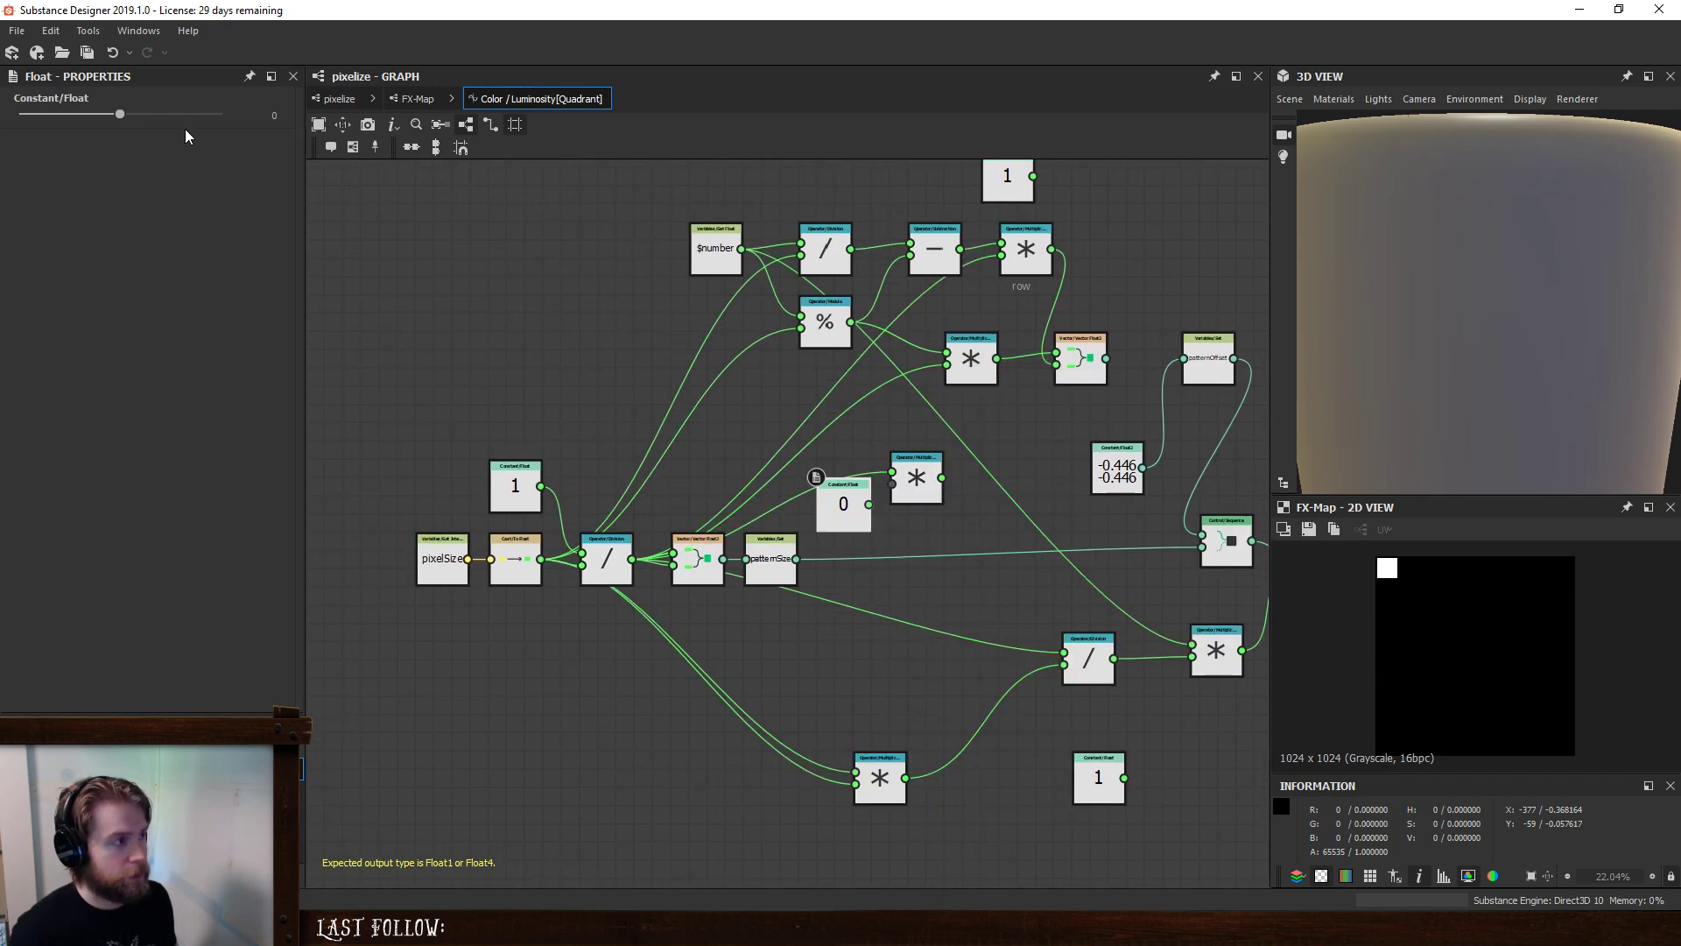
{"action": "type", "text": "0.5"}
{"action": "key", "text": "Return"}
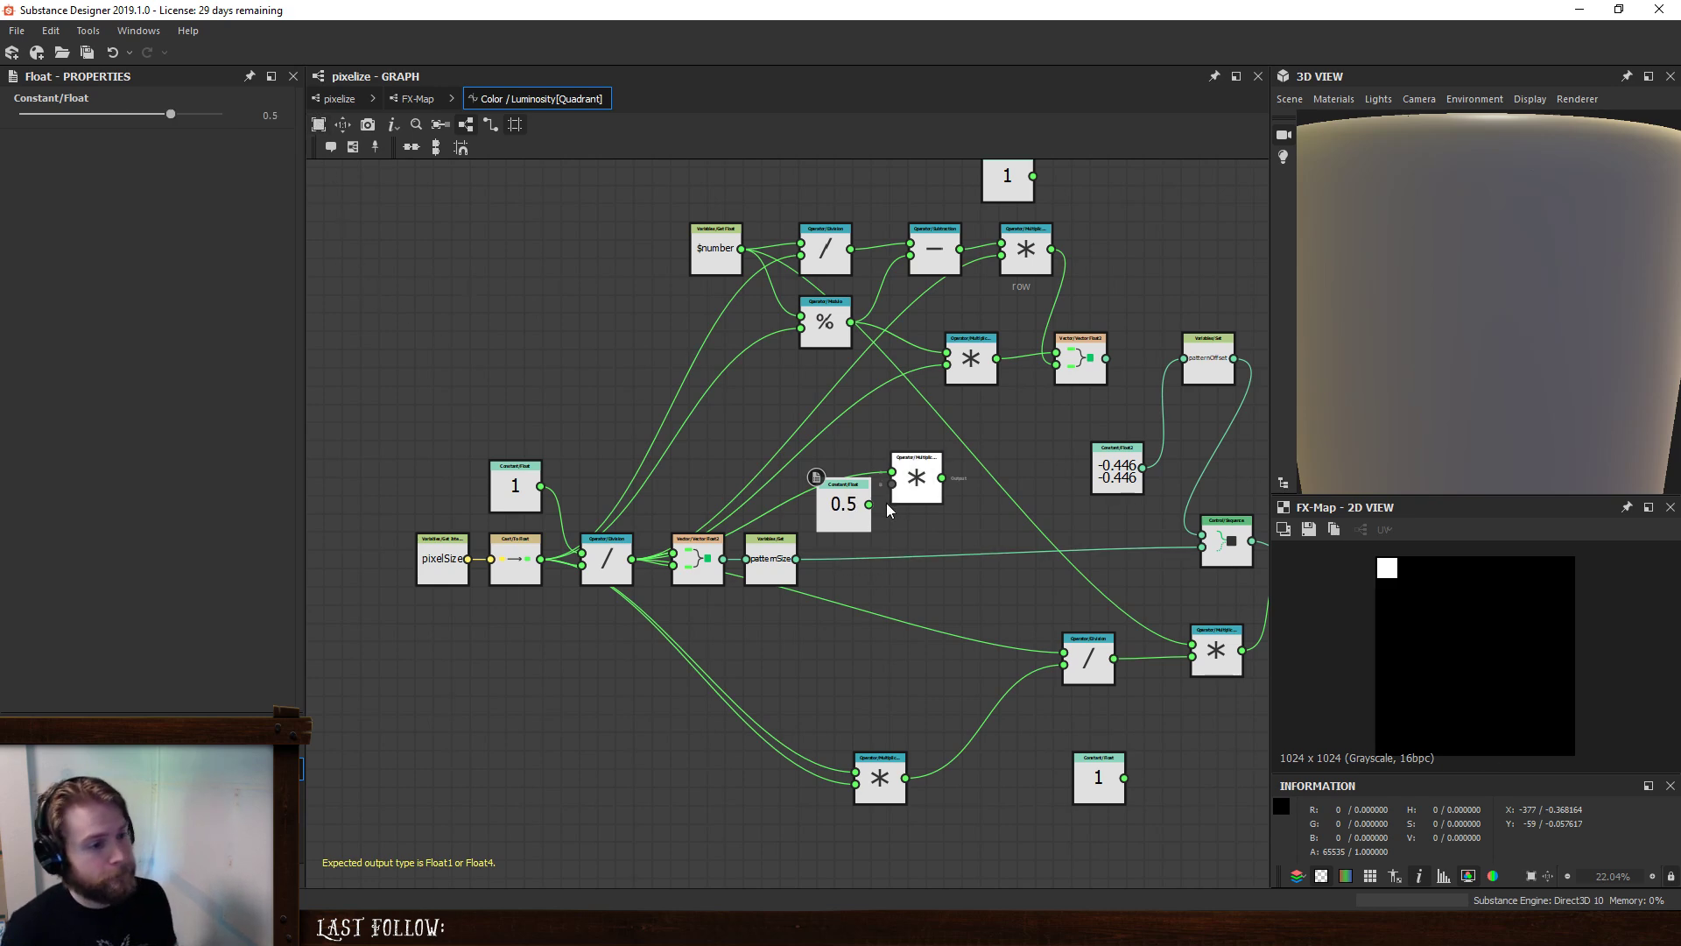
{"action": "left_click_drag", "start_coordinate": [868, 504], "coordinate": [891, 482]}
{"action": "left_click", "coordinate": [607, 563]}
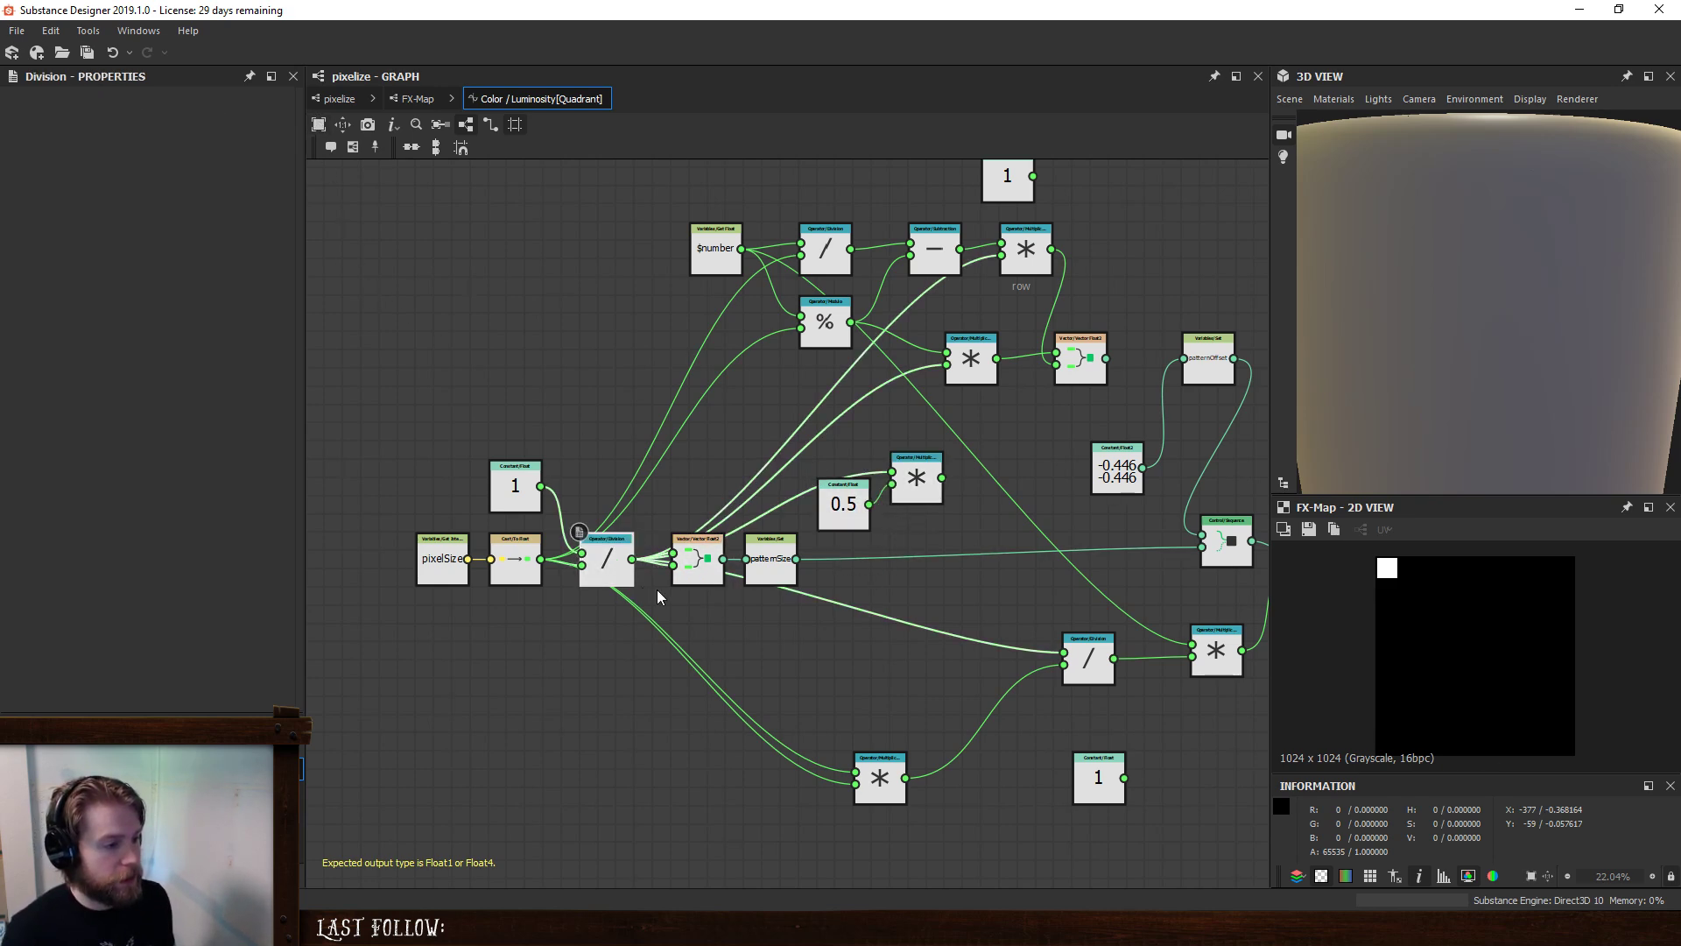
{"action": "middle_click_drag", "start_coordinate": [901, 504], "coordinate": [771, 501]}
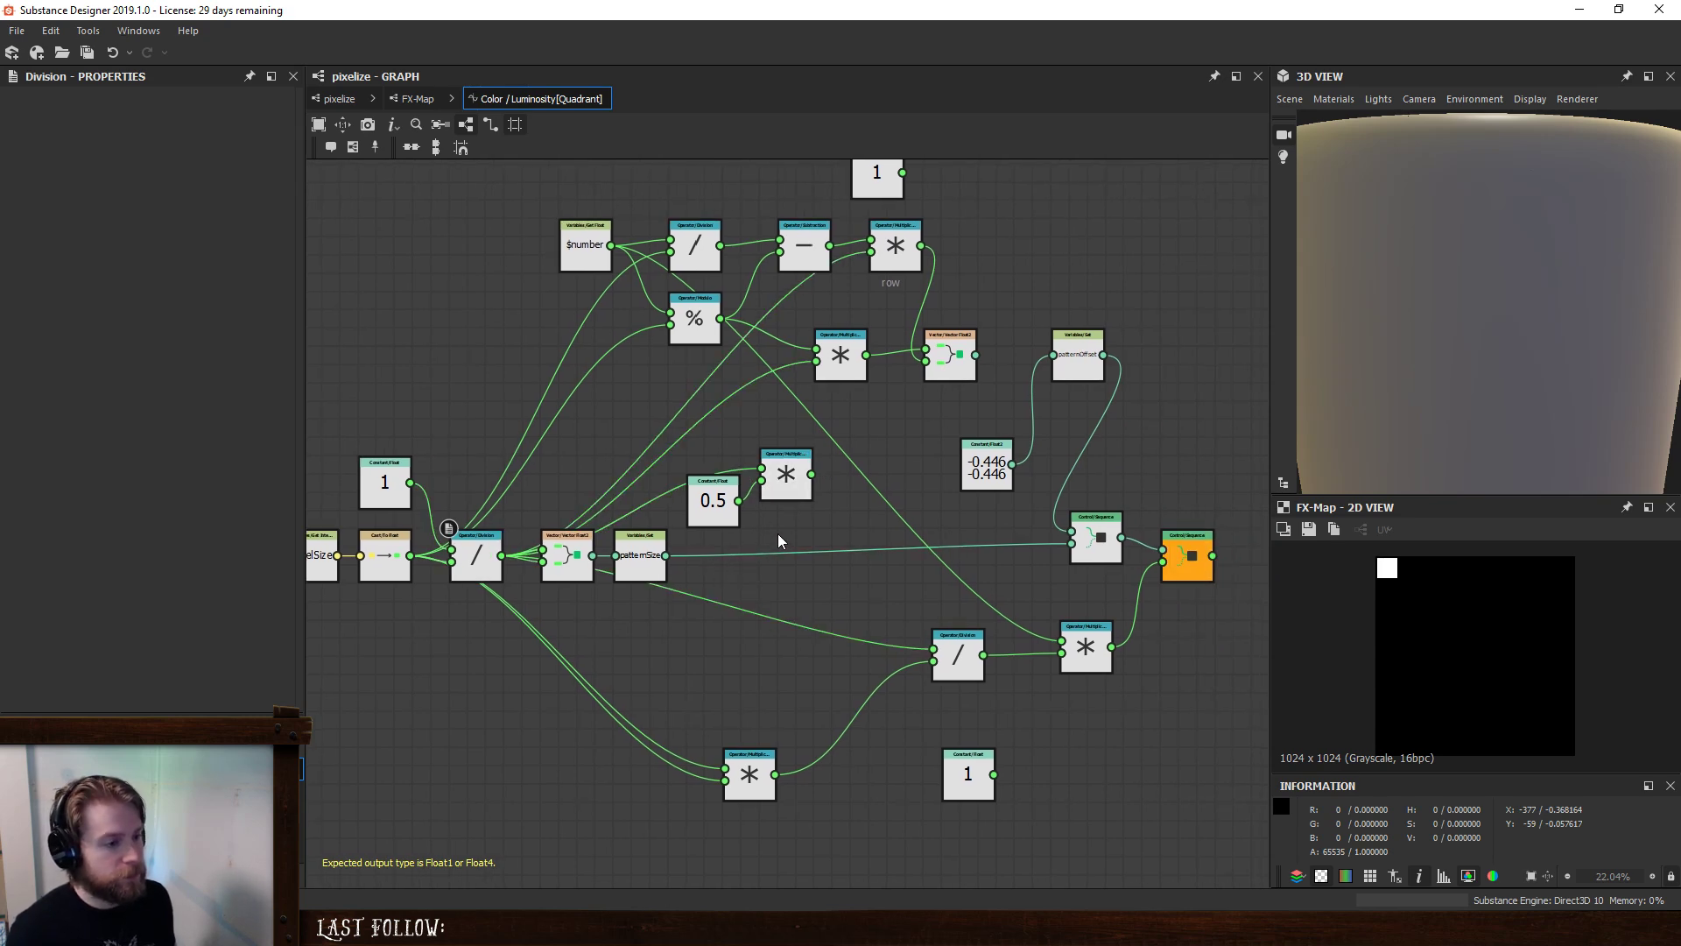
{"action": "key", "text": "space"}
{"action": "type", "text": "sw"}
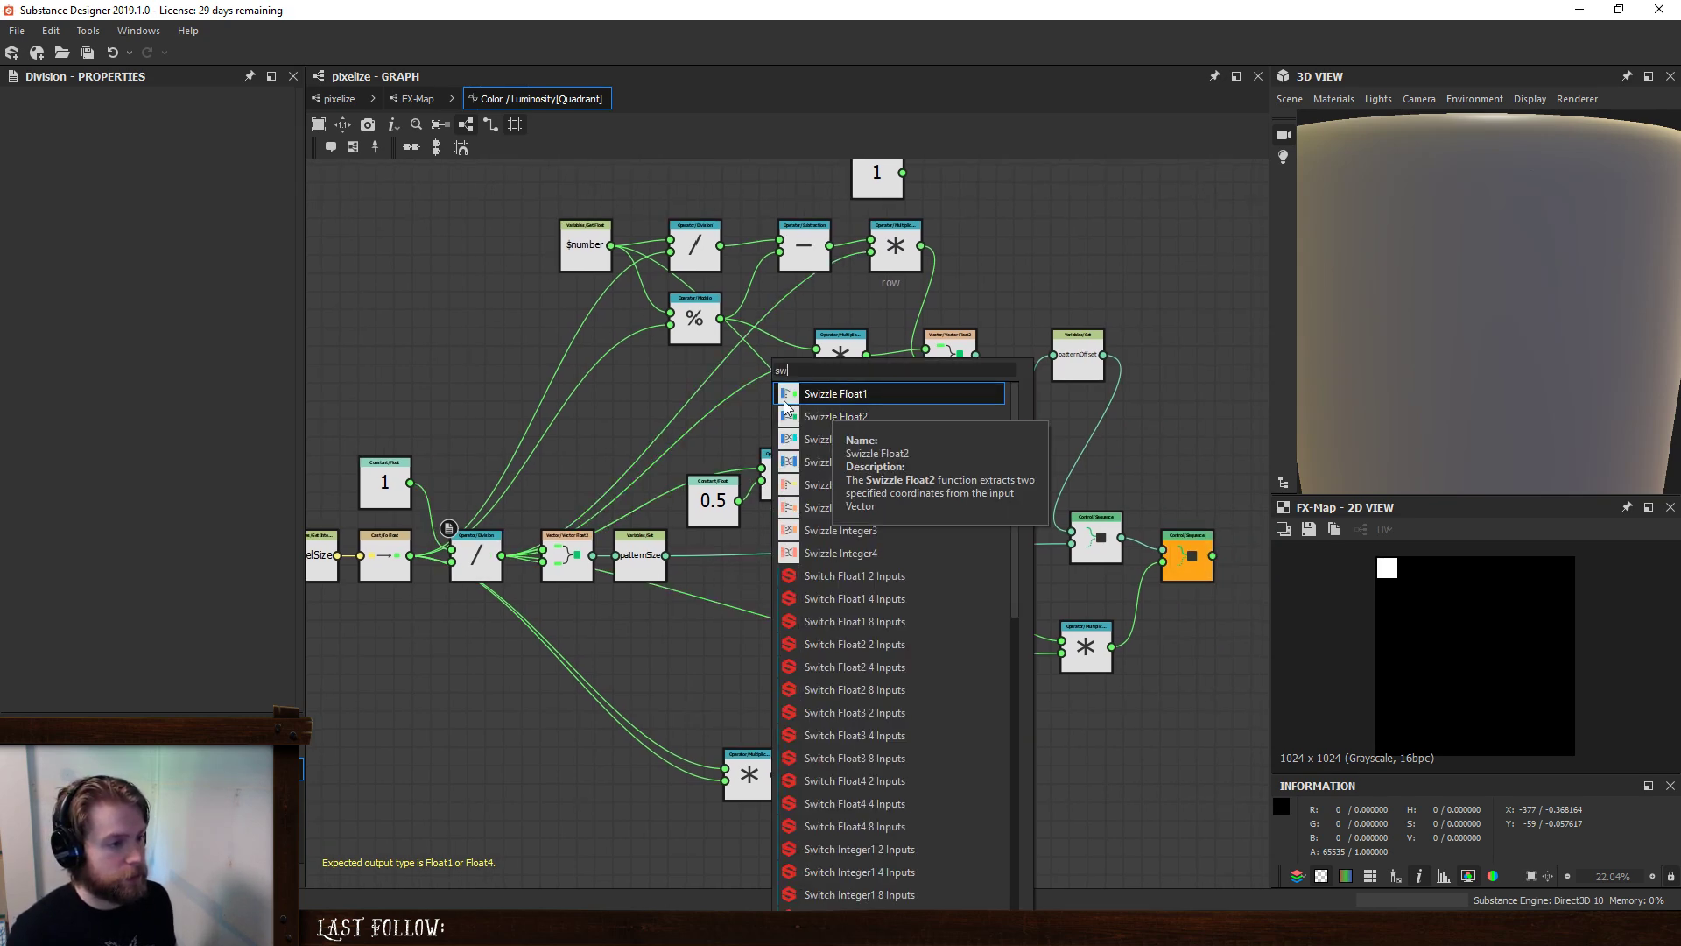
{"action": "key", "text": "Escape"}
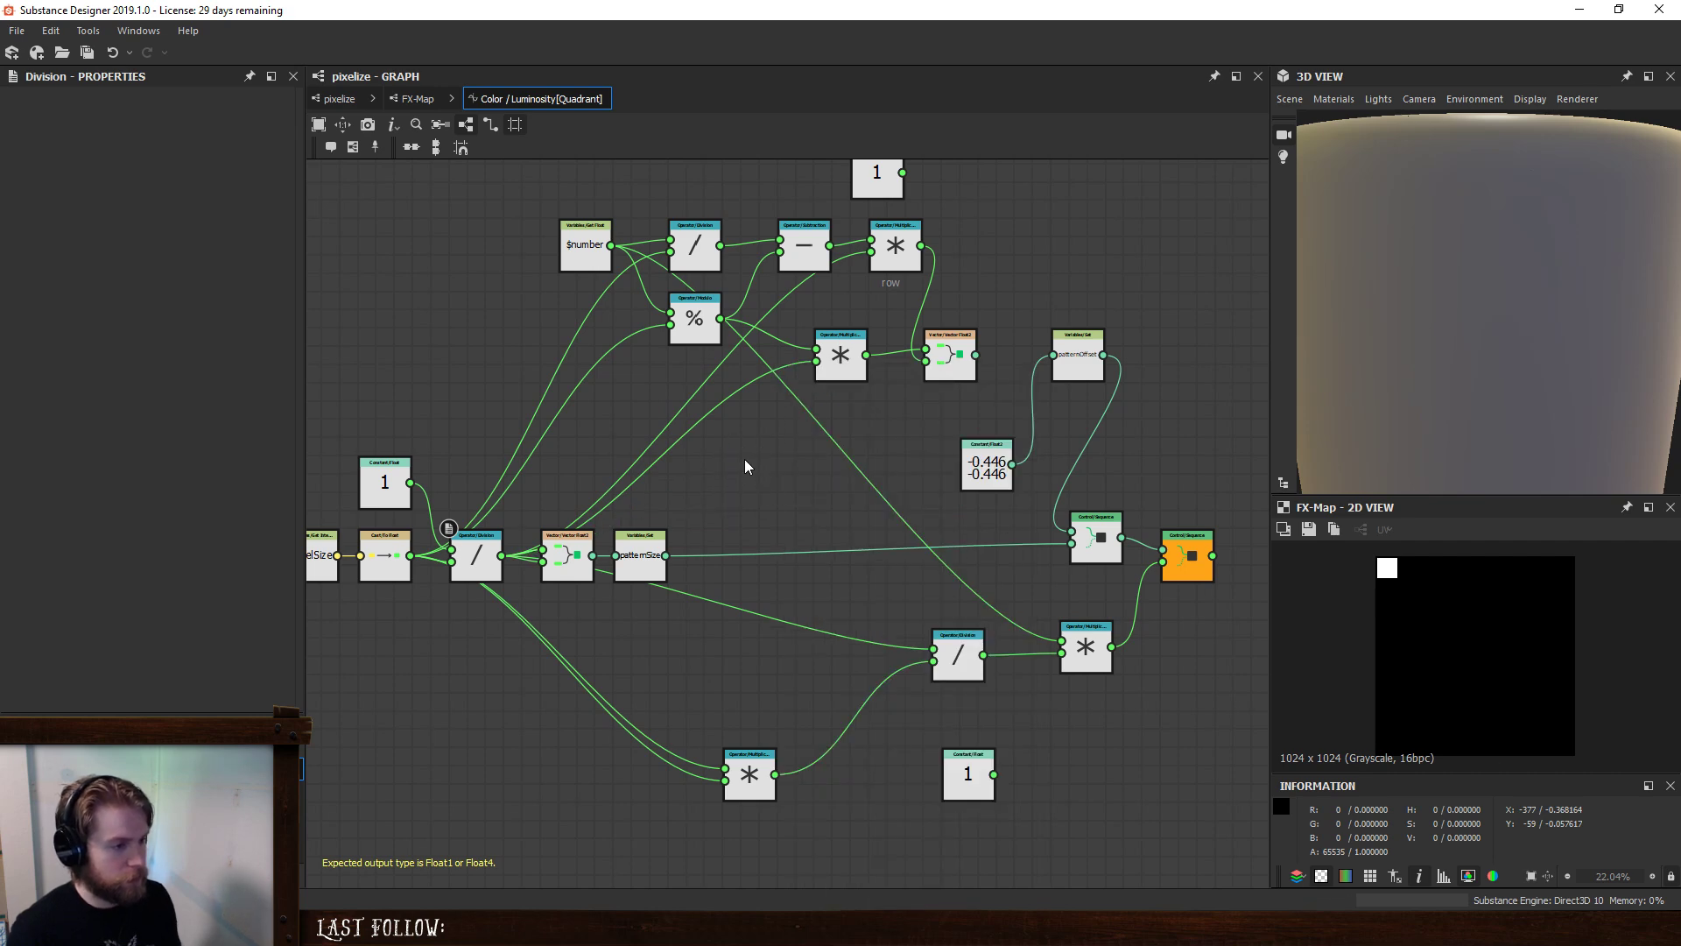
- Add a constant Float2 and a Multiplication node above the patternSize branch, feeding the Multiplication from the Float2 and the patternSize Set node
{"action": "key", "text": "space"}
{"action": "type", "text": "flo"}
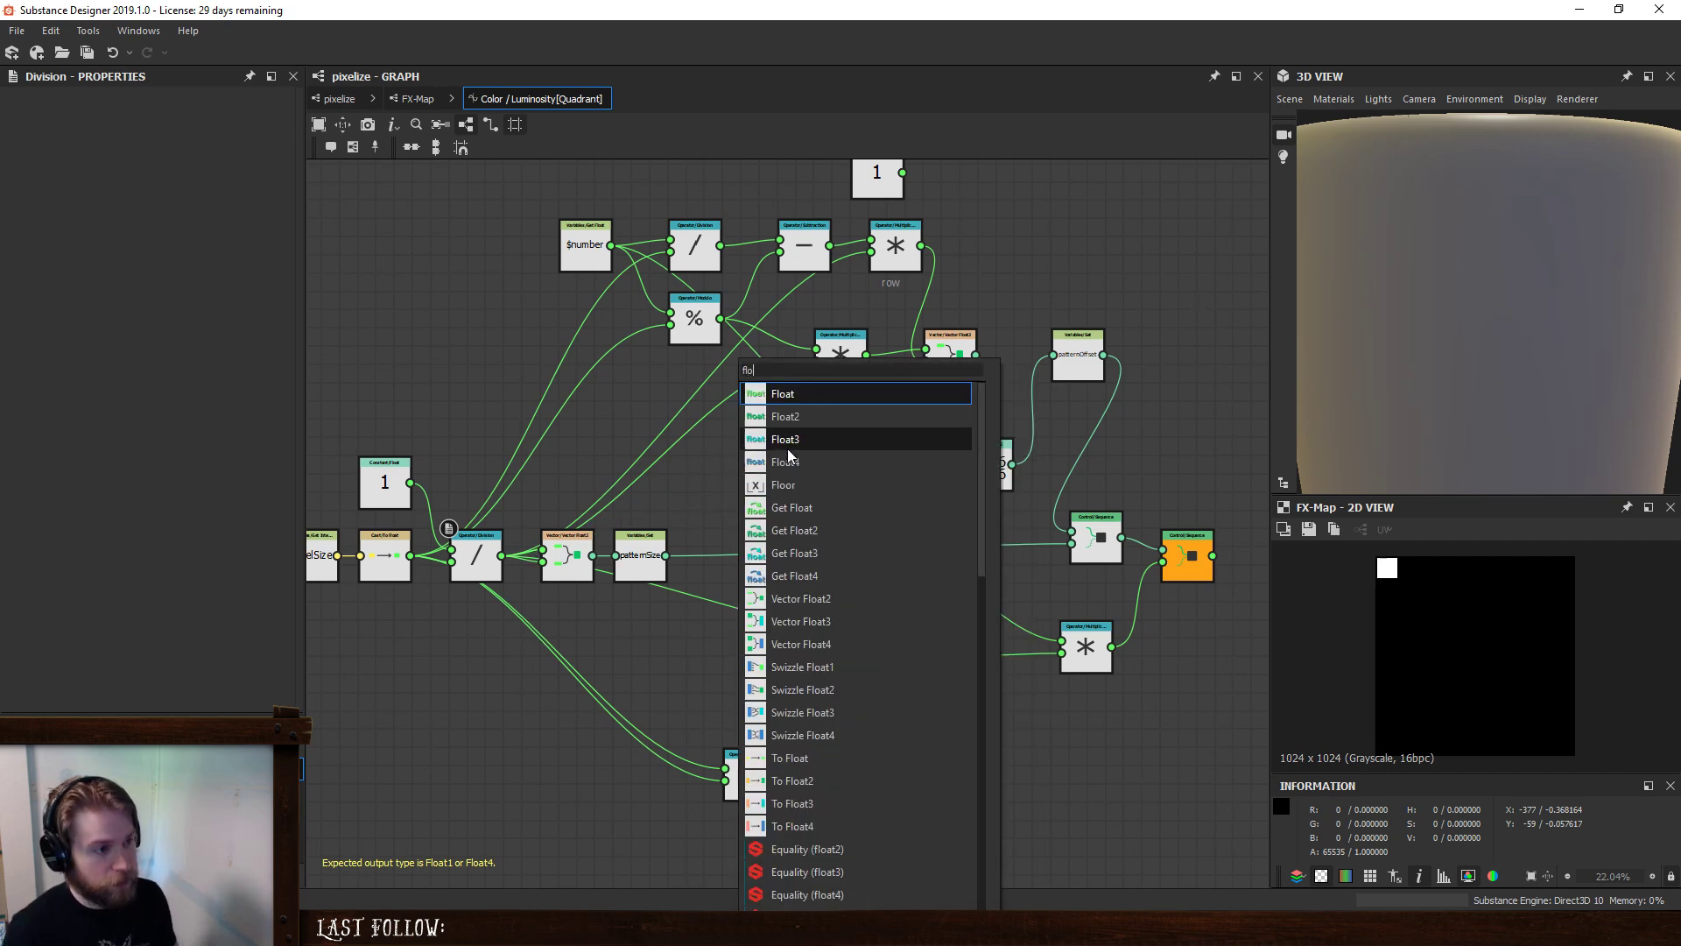
{"action": "left_click", "coordinate": [801, 417]}
{"action": "key", "text": "space"}
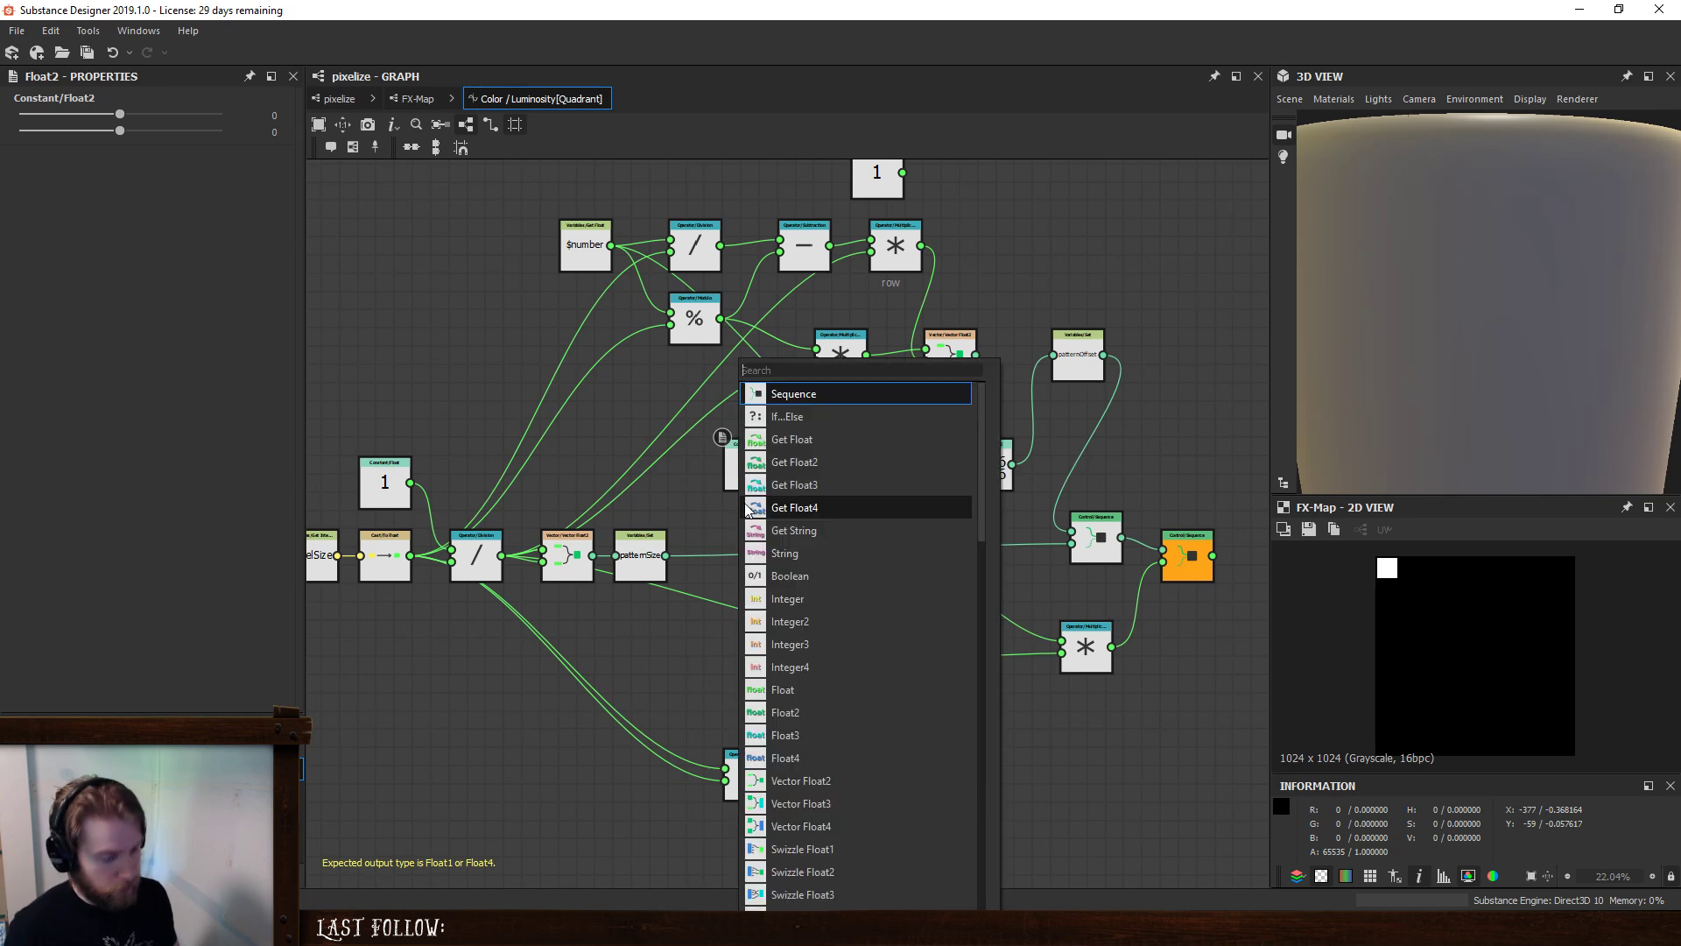
{"action": "type", "text": "mul"}
{"action": "left_click", "coordinate": [823, 387]}
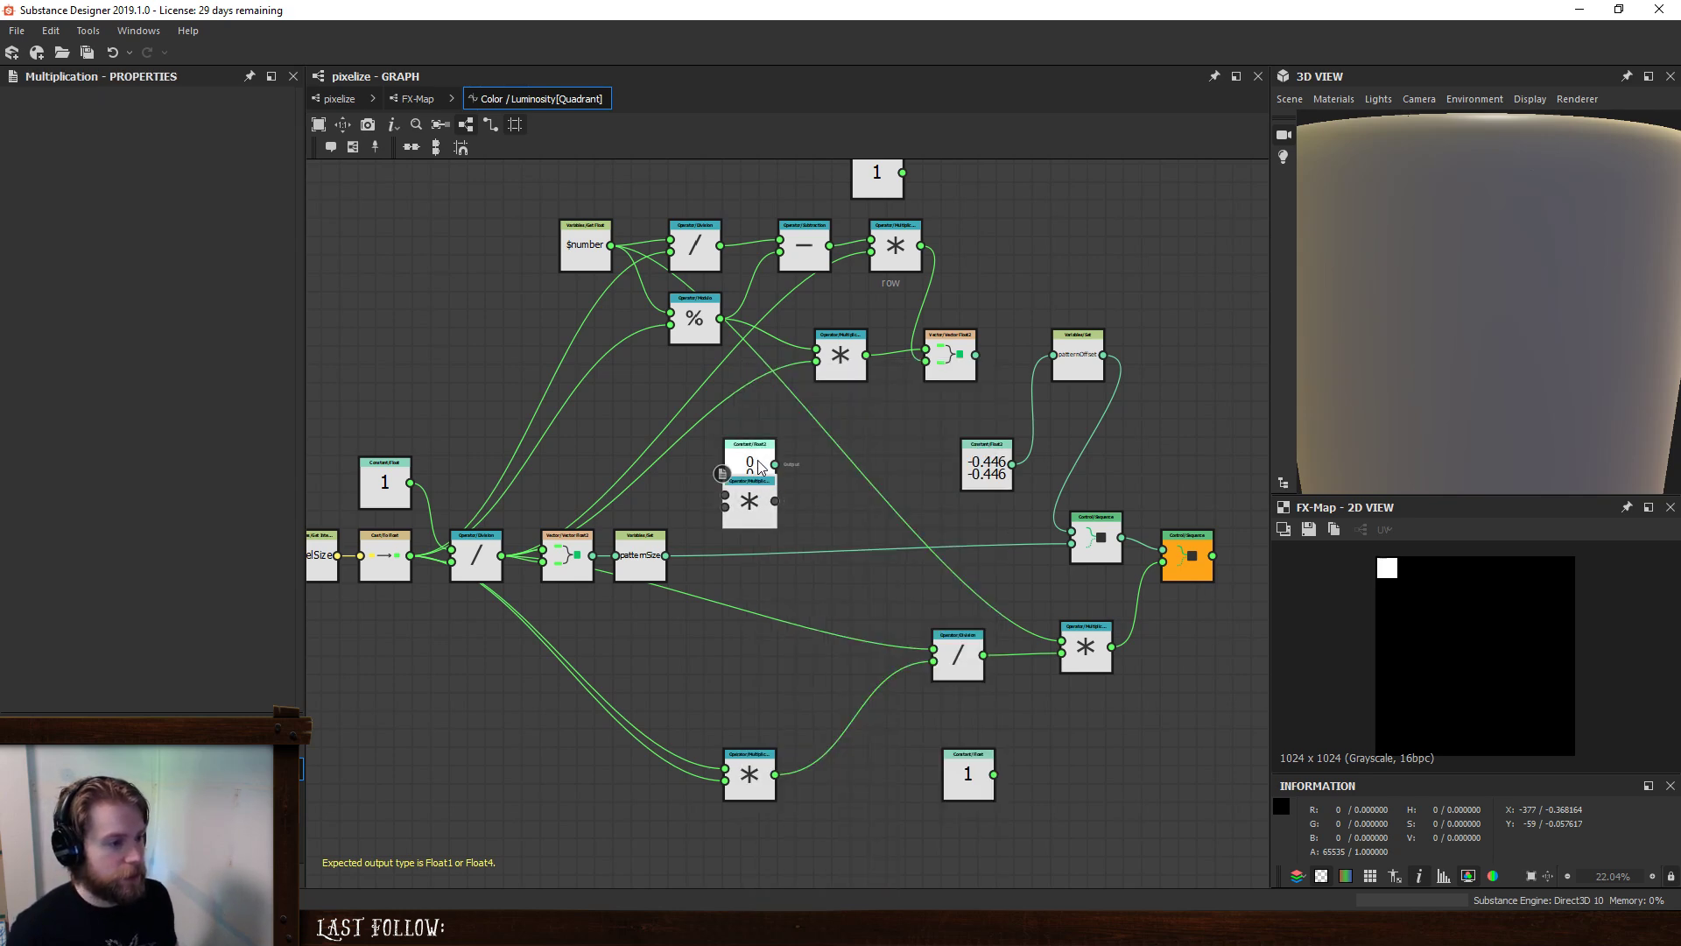
{"action": "left_click_drag", "start_coordinate": [749, 452], "coordinate": [828, 495]}
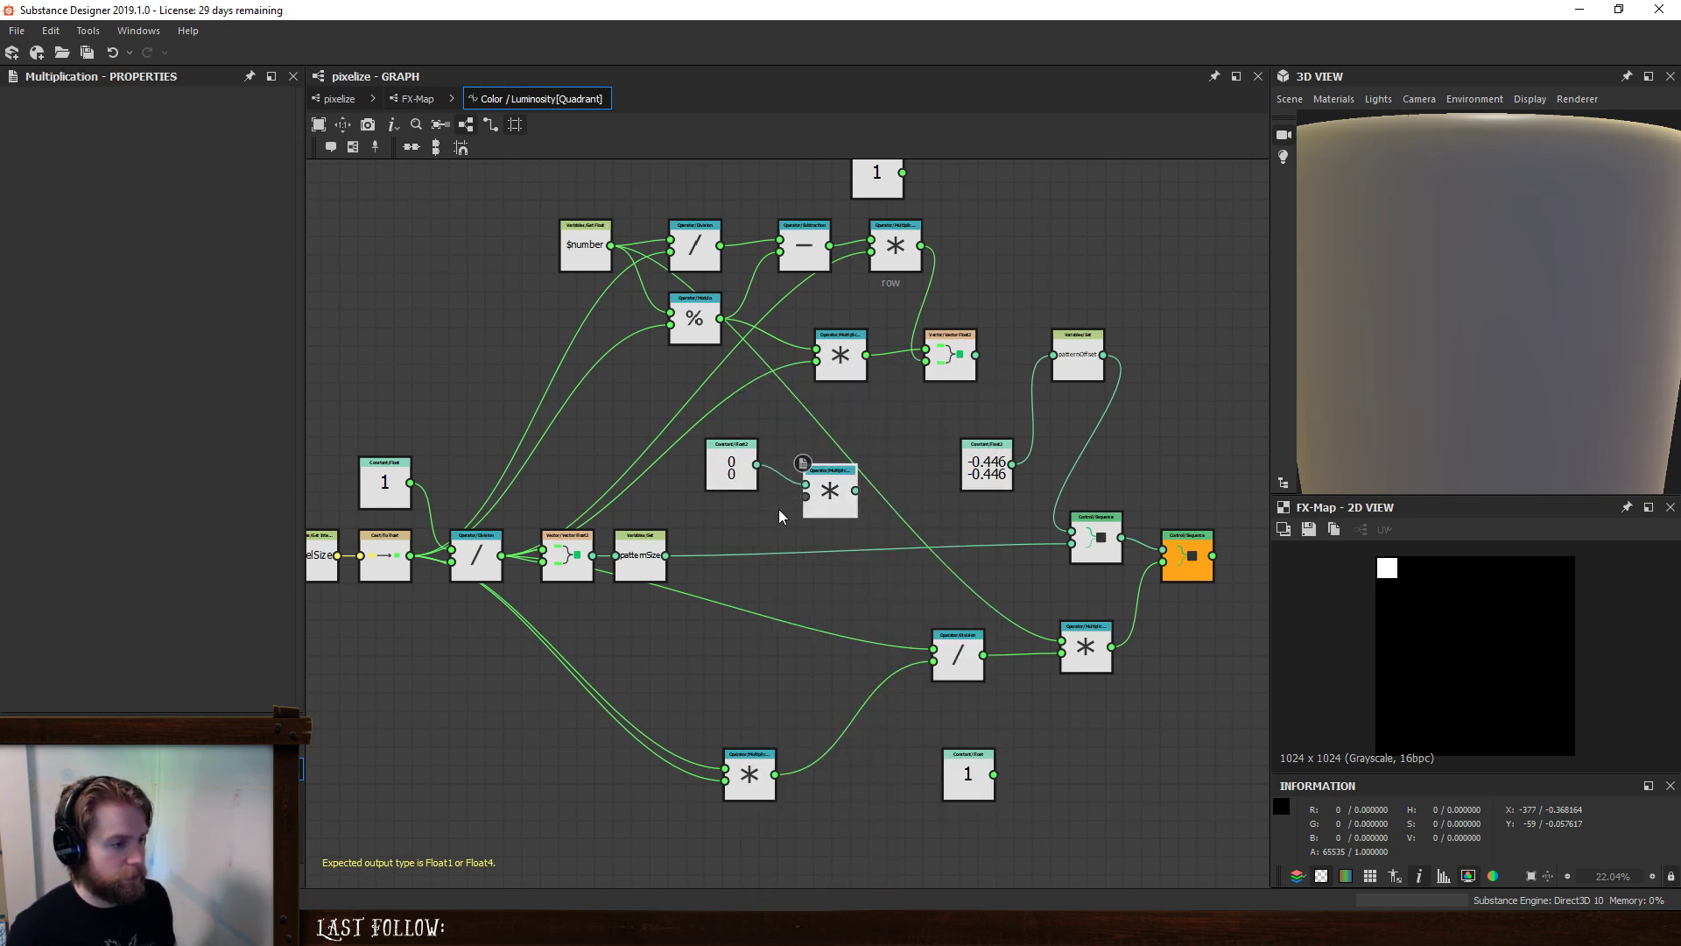
- Set both components of the new constant Float2 to 0.5 and move its Multiplication node closer
{"action": "left_click", "coordinate": [731, 459]}
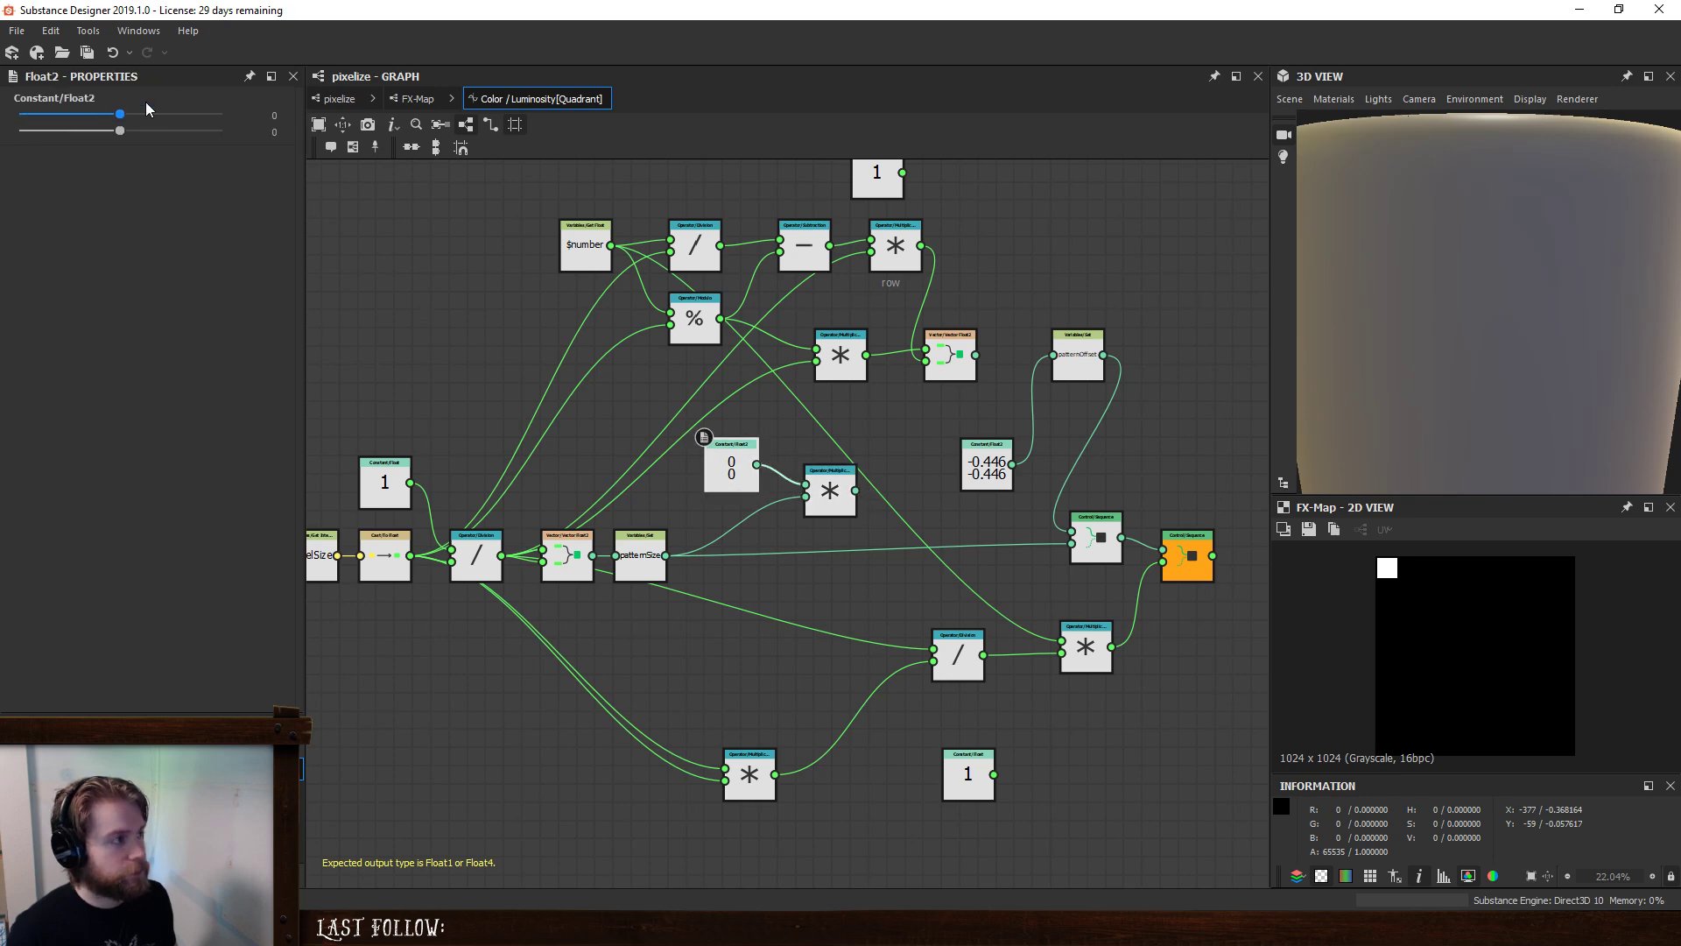
{"action": "left_click", "coordinate": [261, 114]}
{"action": "type", "text": ".5"}
{"action": "key", "text": "Tab"}
{"action": "type", "text": ".5"}
{"action": "key", "text": "Return"}
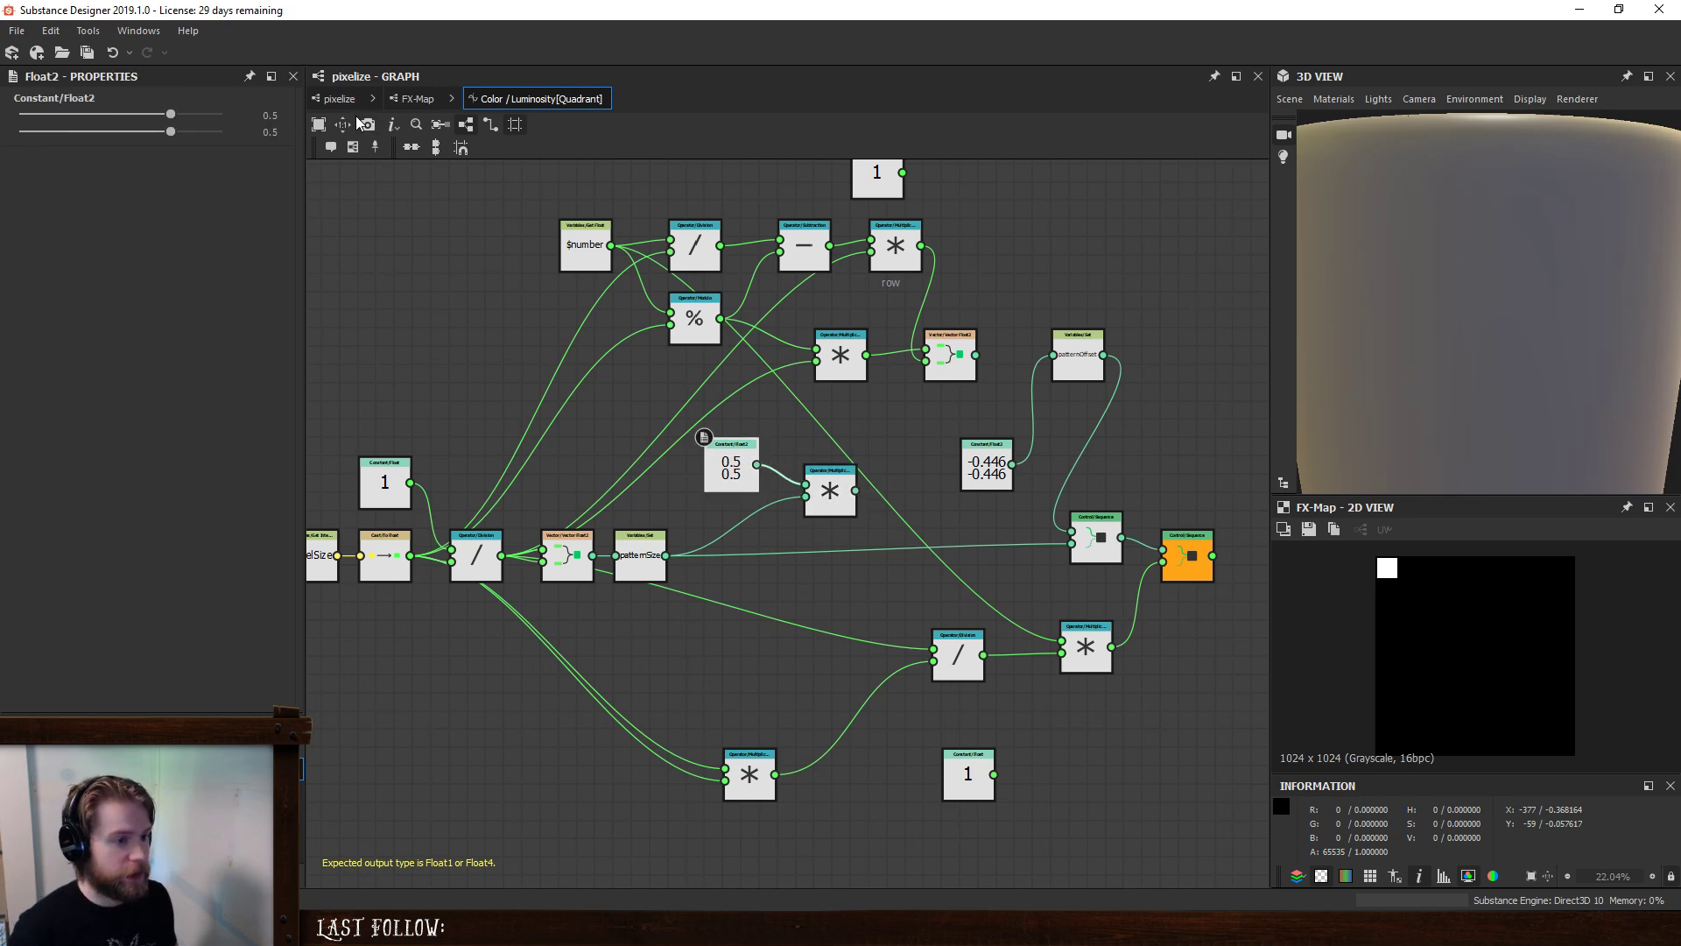
{"action": "left_click_drag", "start_coordinate": [830, 490], "coordinate": [795, 501]}
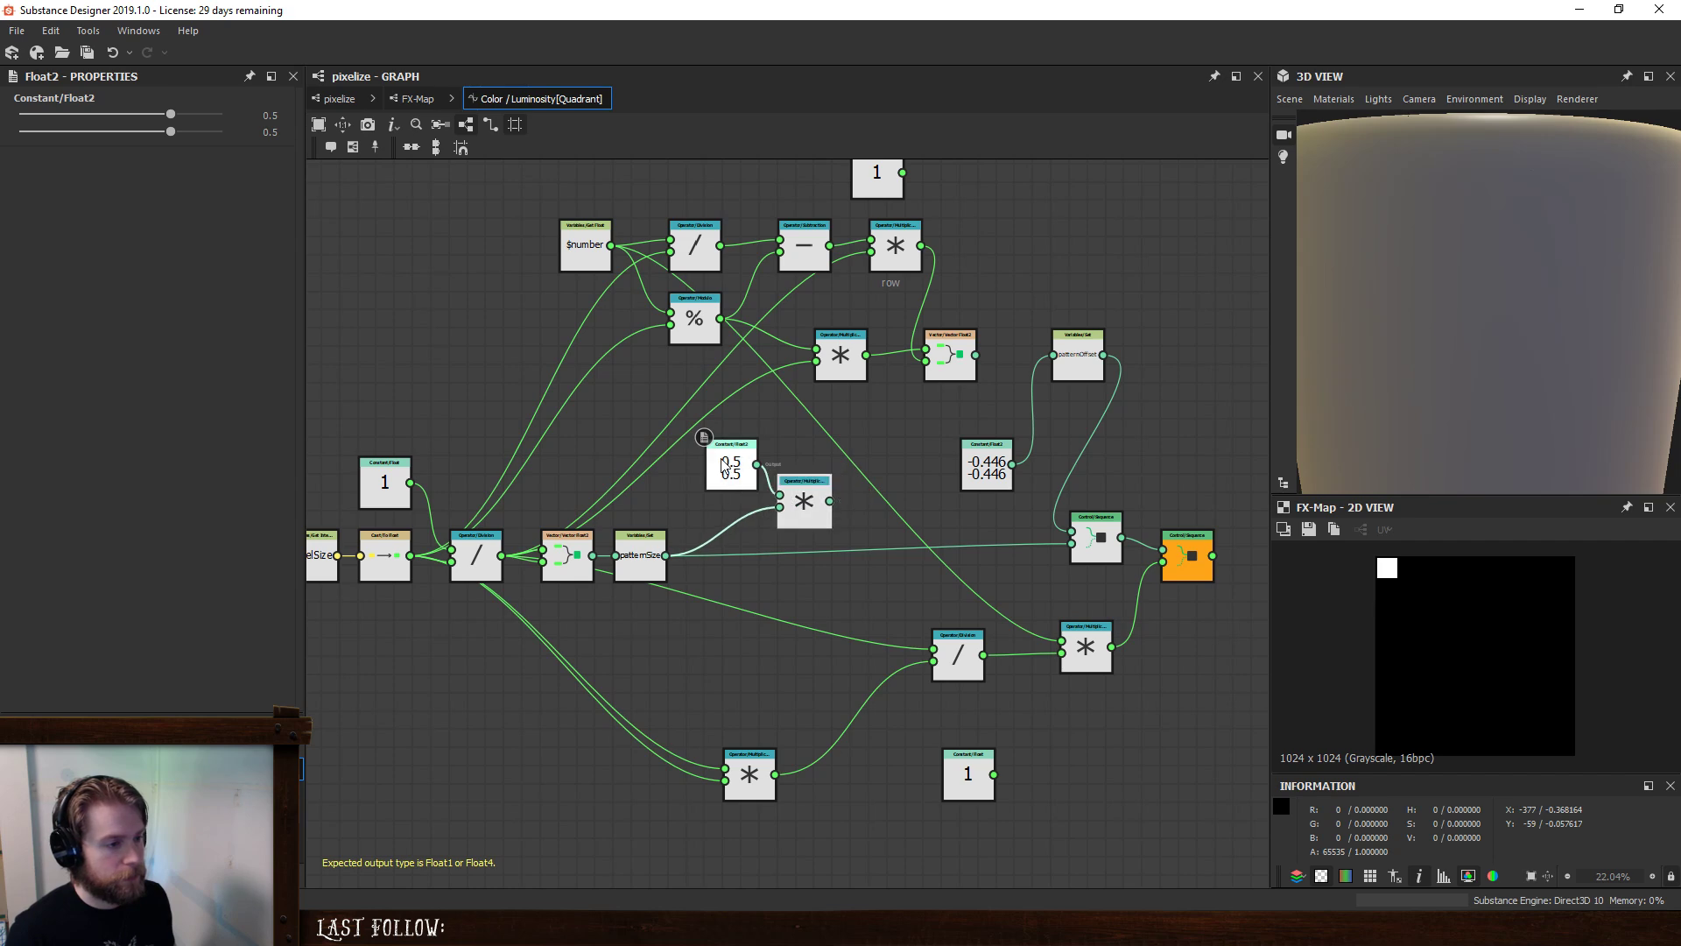
{"action": "middle_click_drag", "start_coordinate": [955, 437], "coordinate": [905, 464]}
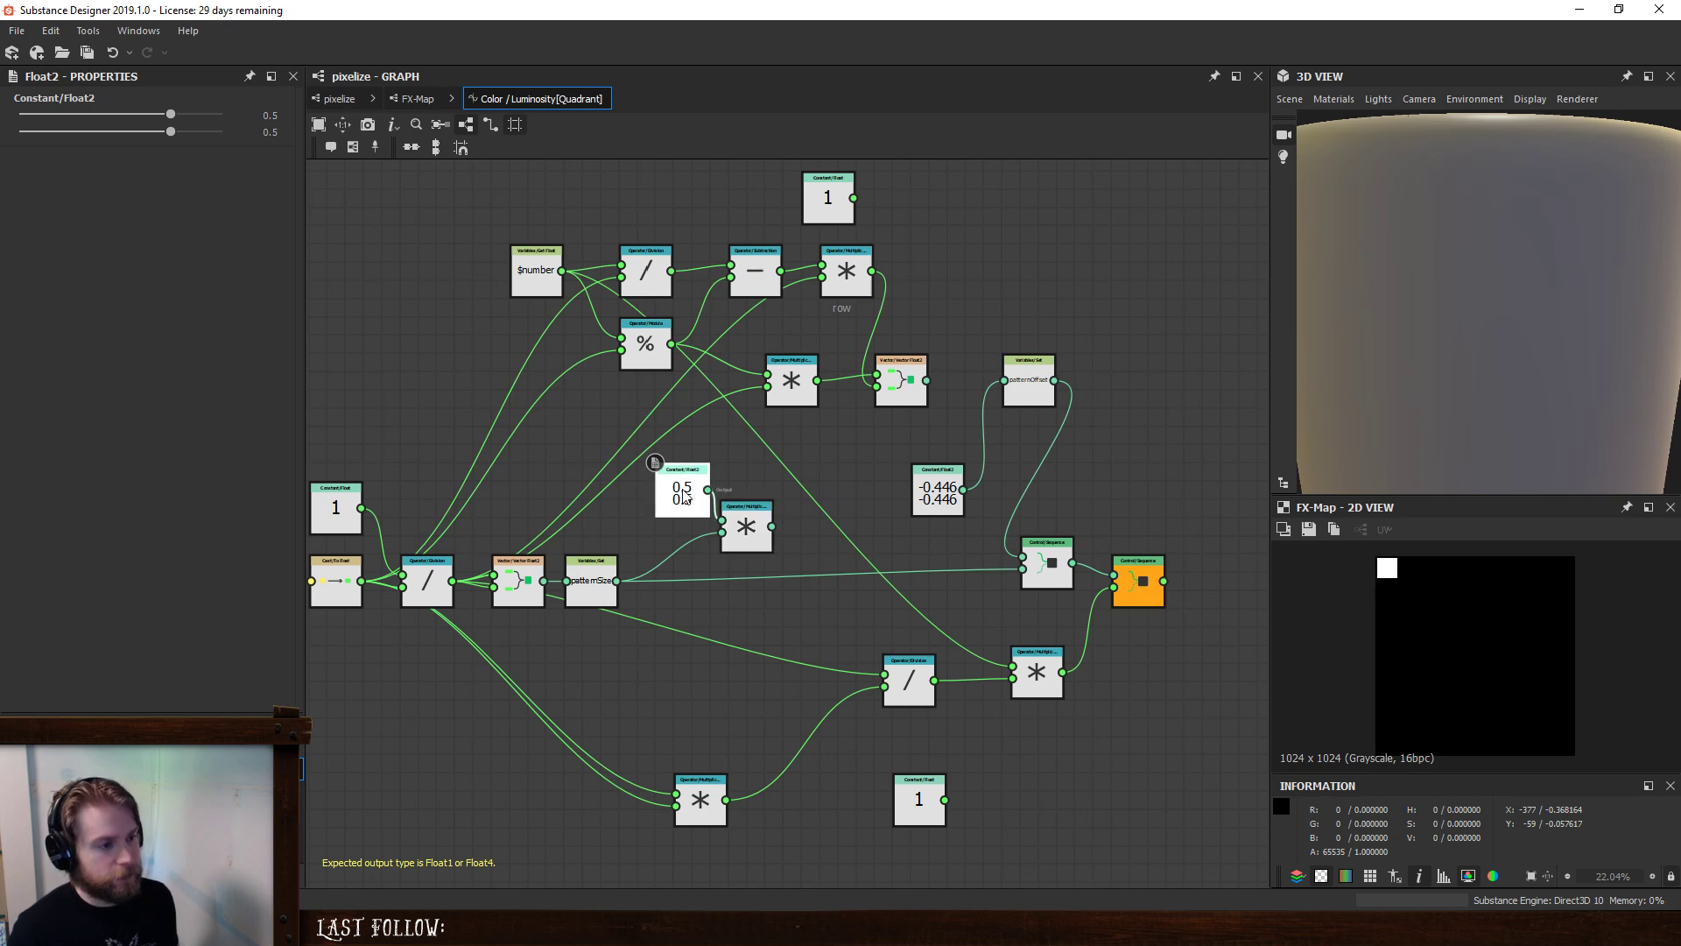
{"action": "left_click_drag", "start_coordinate": [171, 115], "coordinate": [184, 124]}
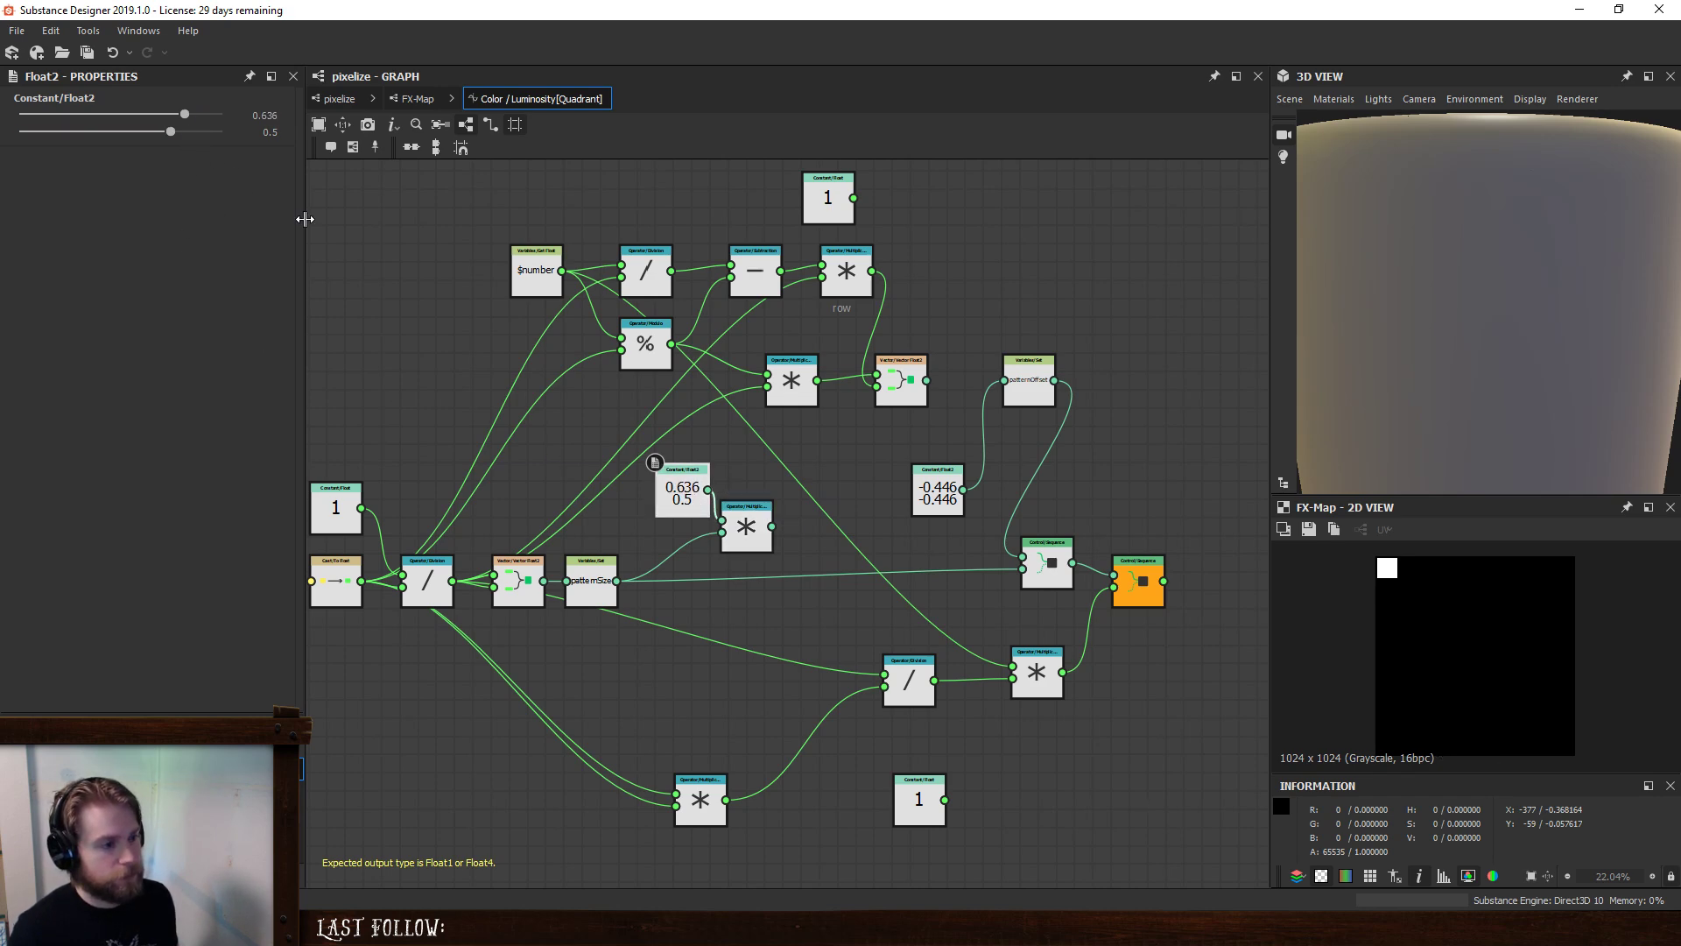
{"action": "key", "text": "ctrl+z"}
- Add a Negation node and feed it from the 0.5 constant Float2
{"action": "key", "text": "space"}
{"action": "type", "text": "neg"}
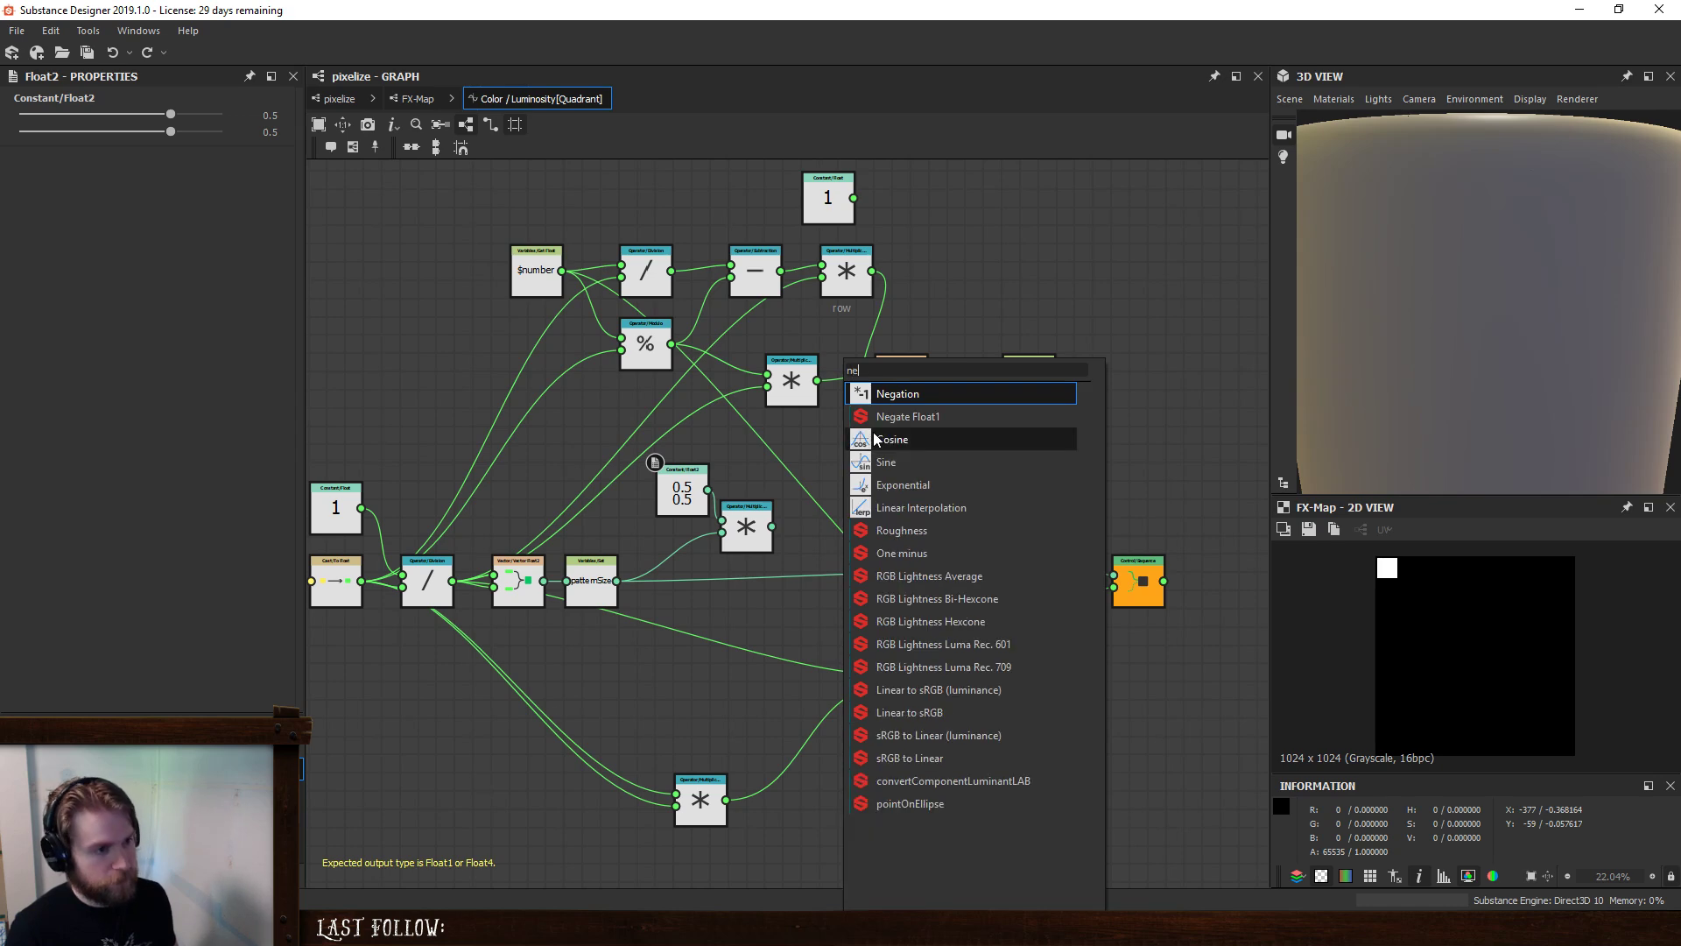
{"action": "left_click", "coordinate": [875, 391]}
{"action": "left_click_drag", "start_coordinate": [708, 491], "coordinate": [821, 453]}
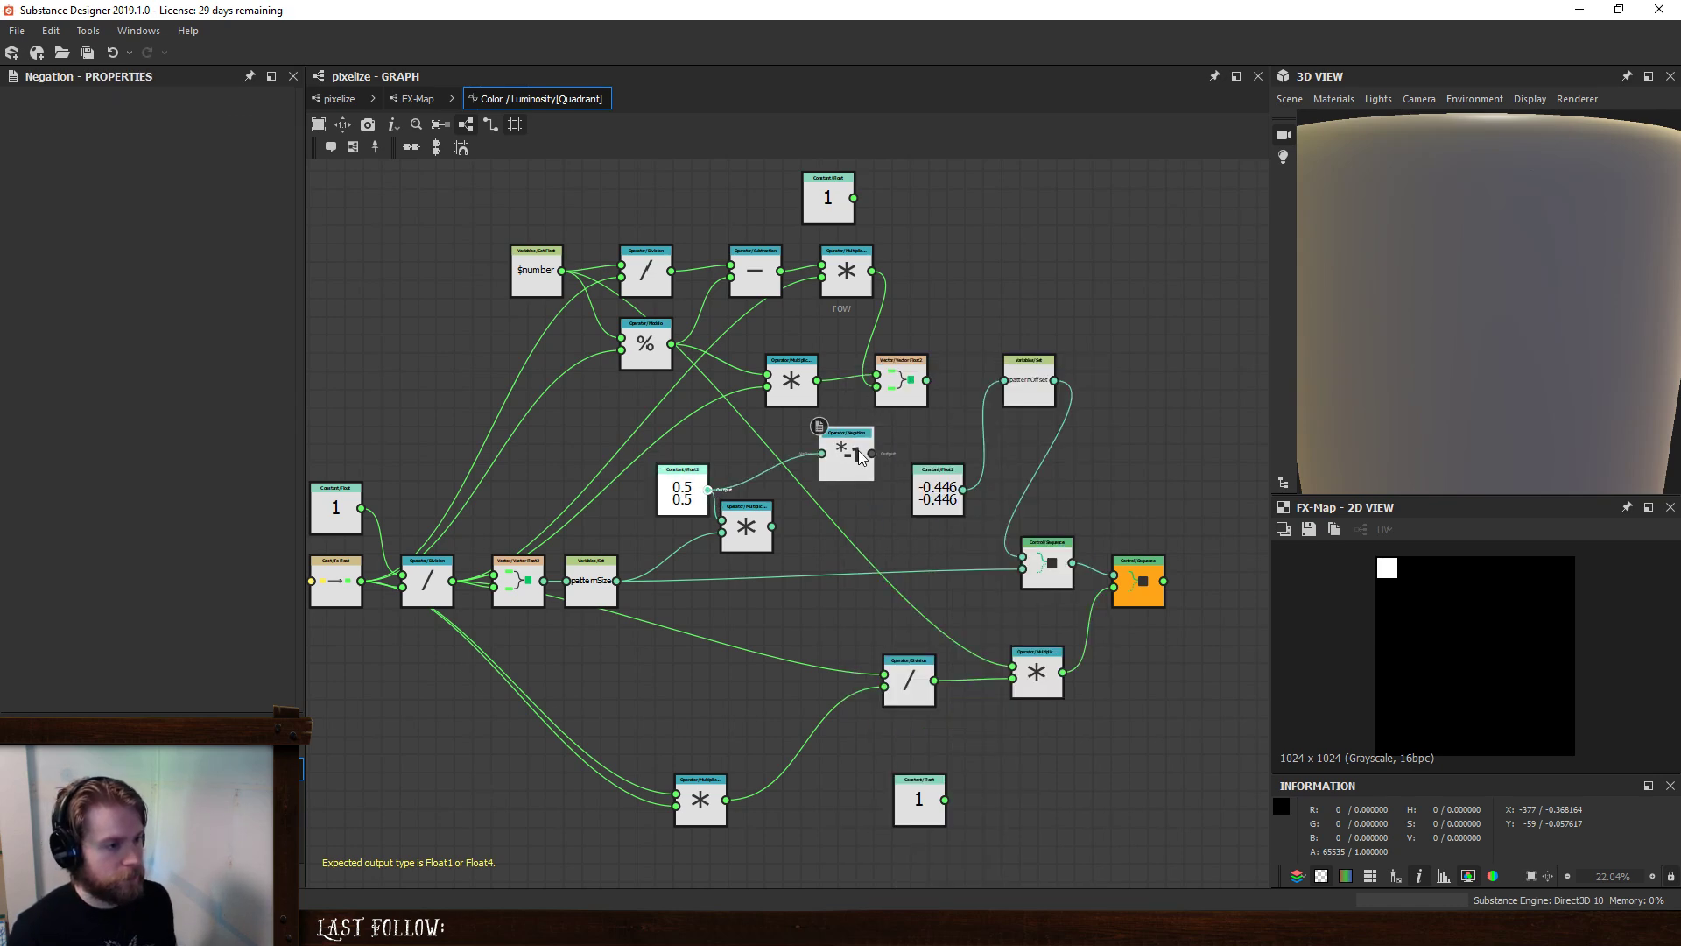
{"action": "middle_click_drag", "start_coordinate": [918, 426], "coordinate": [995, 469]}
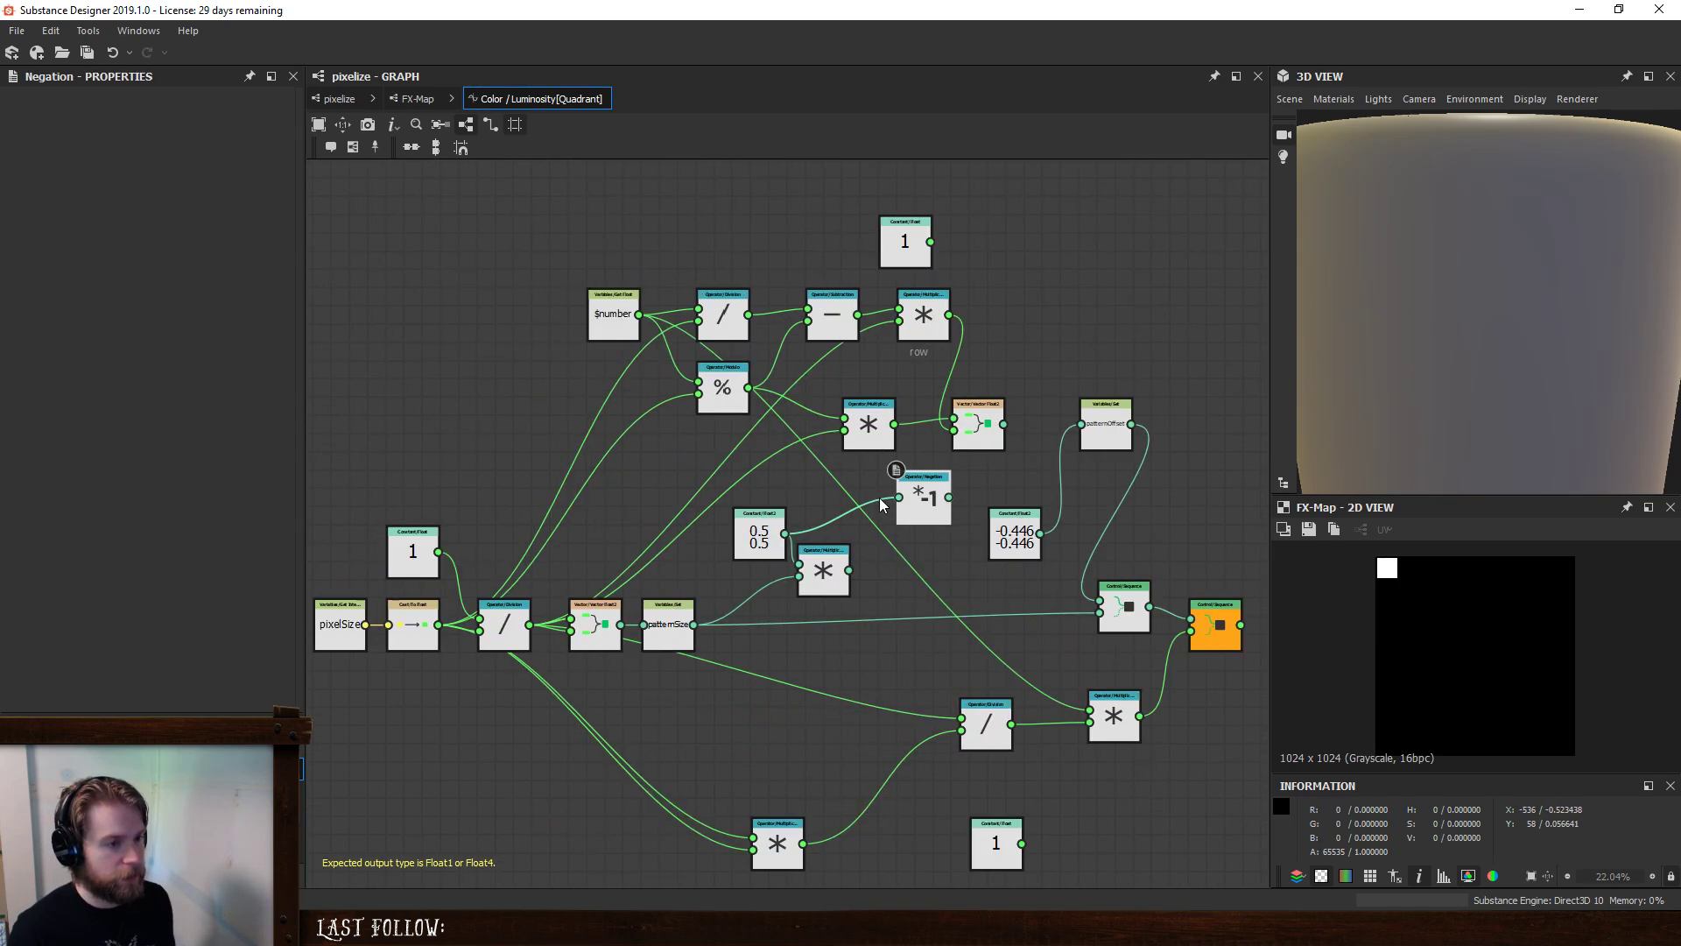
- Add an Add node that sums the Vector Float2 and Negation outputs, and spread the surrounding nodes apart
{"action": "key", "text": "space"}
{"action": "left_click", "coordinate": [1022, 396]}
{"action": "middle_click_drag", "start_coordinate": [896, 450], "coordinate": [936, 462]}
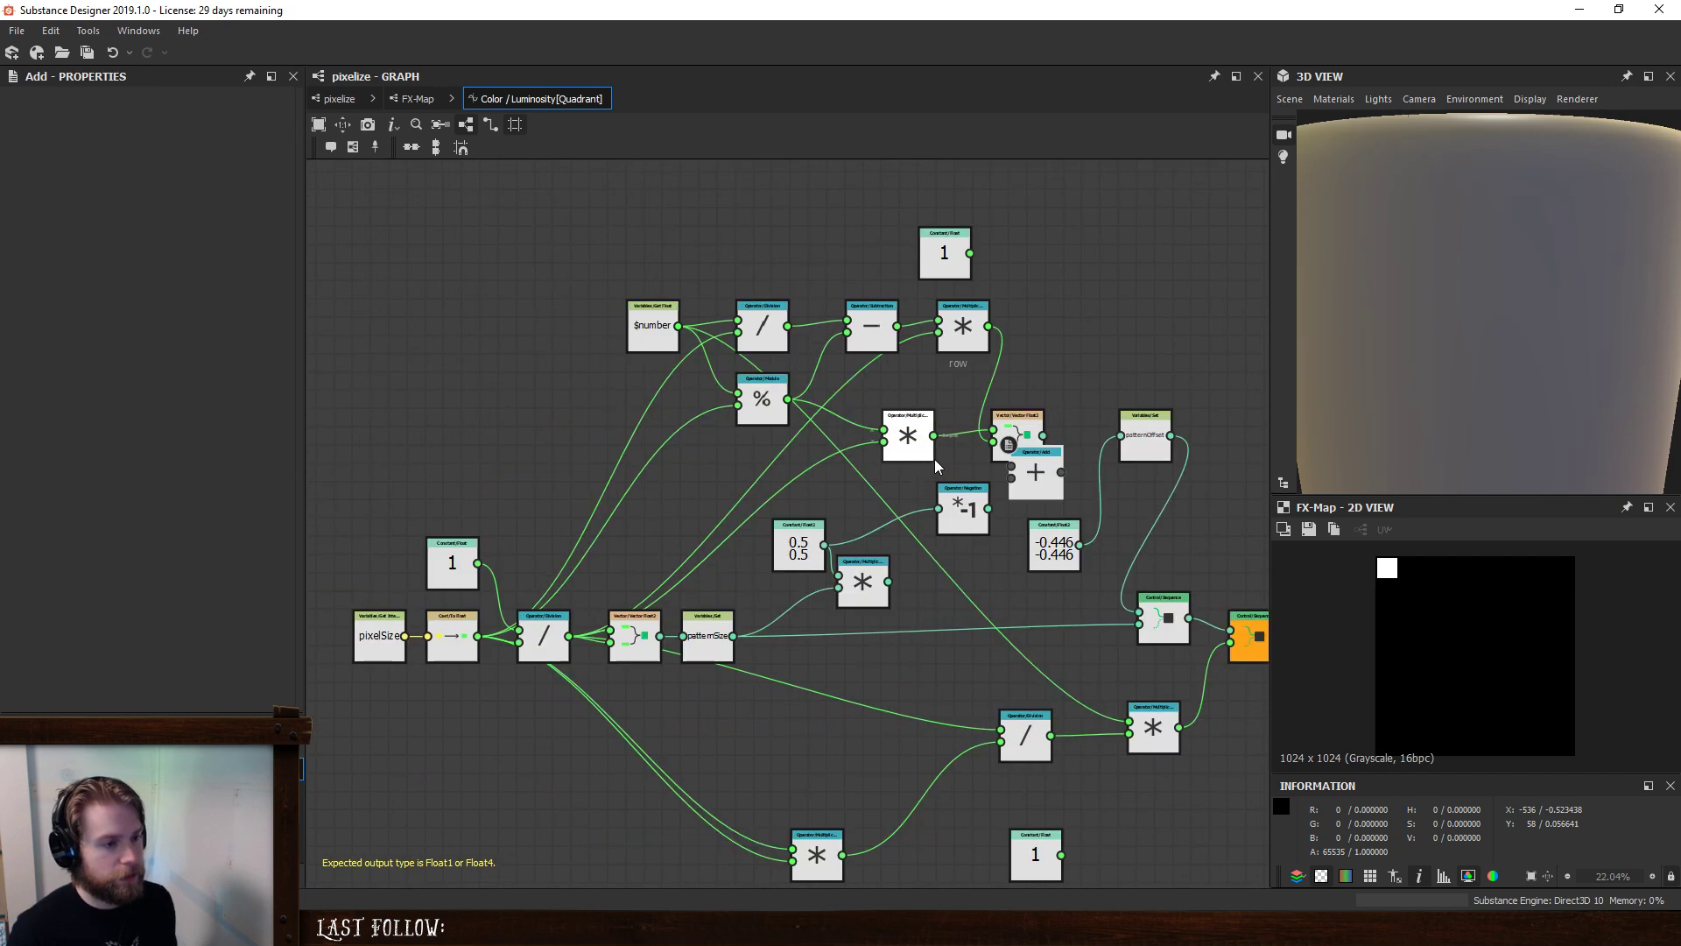
{"action": "left_click_drag", "start_coordinate": [1039, 464], "coordinate": [1047, 498]}
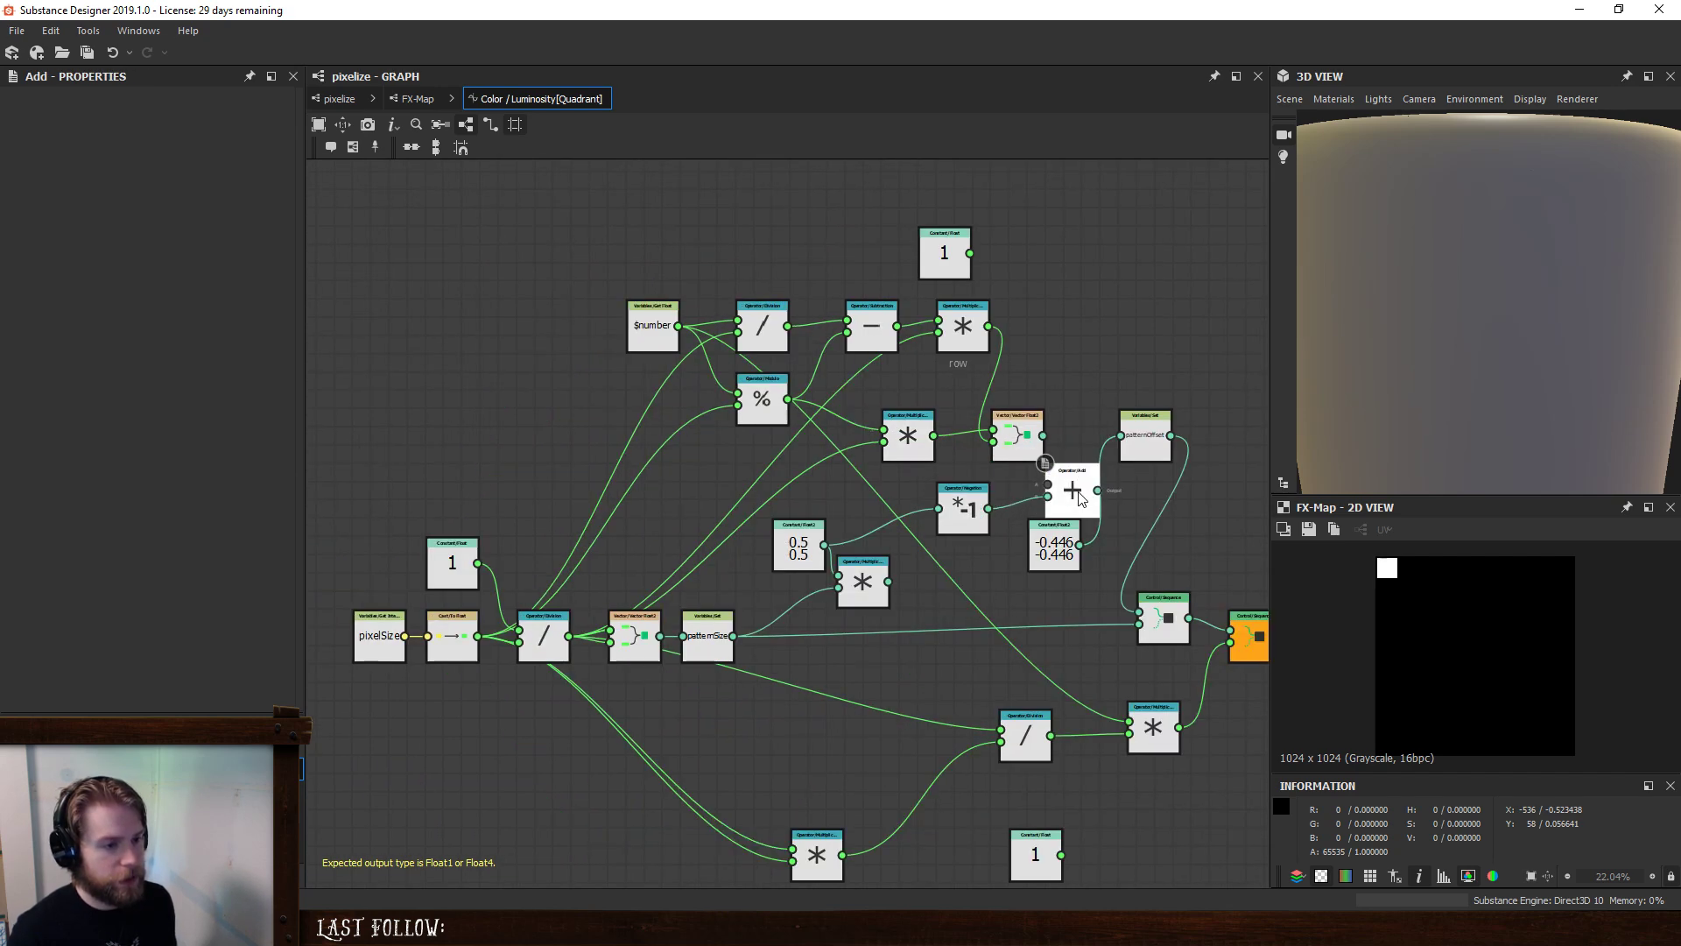
{"action": "middle_click_drag", "start_coordinate": [1022, 455], "coordinate": [781, 451]}
{"action": "left_click_drag", "start_coordinate": [905, 438], "coordinate": [941, 474]}
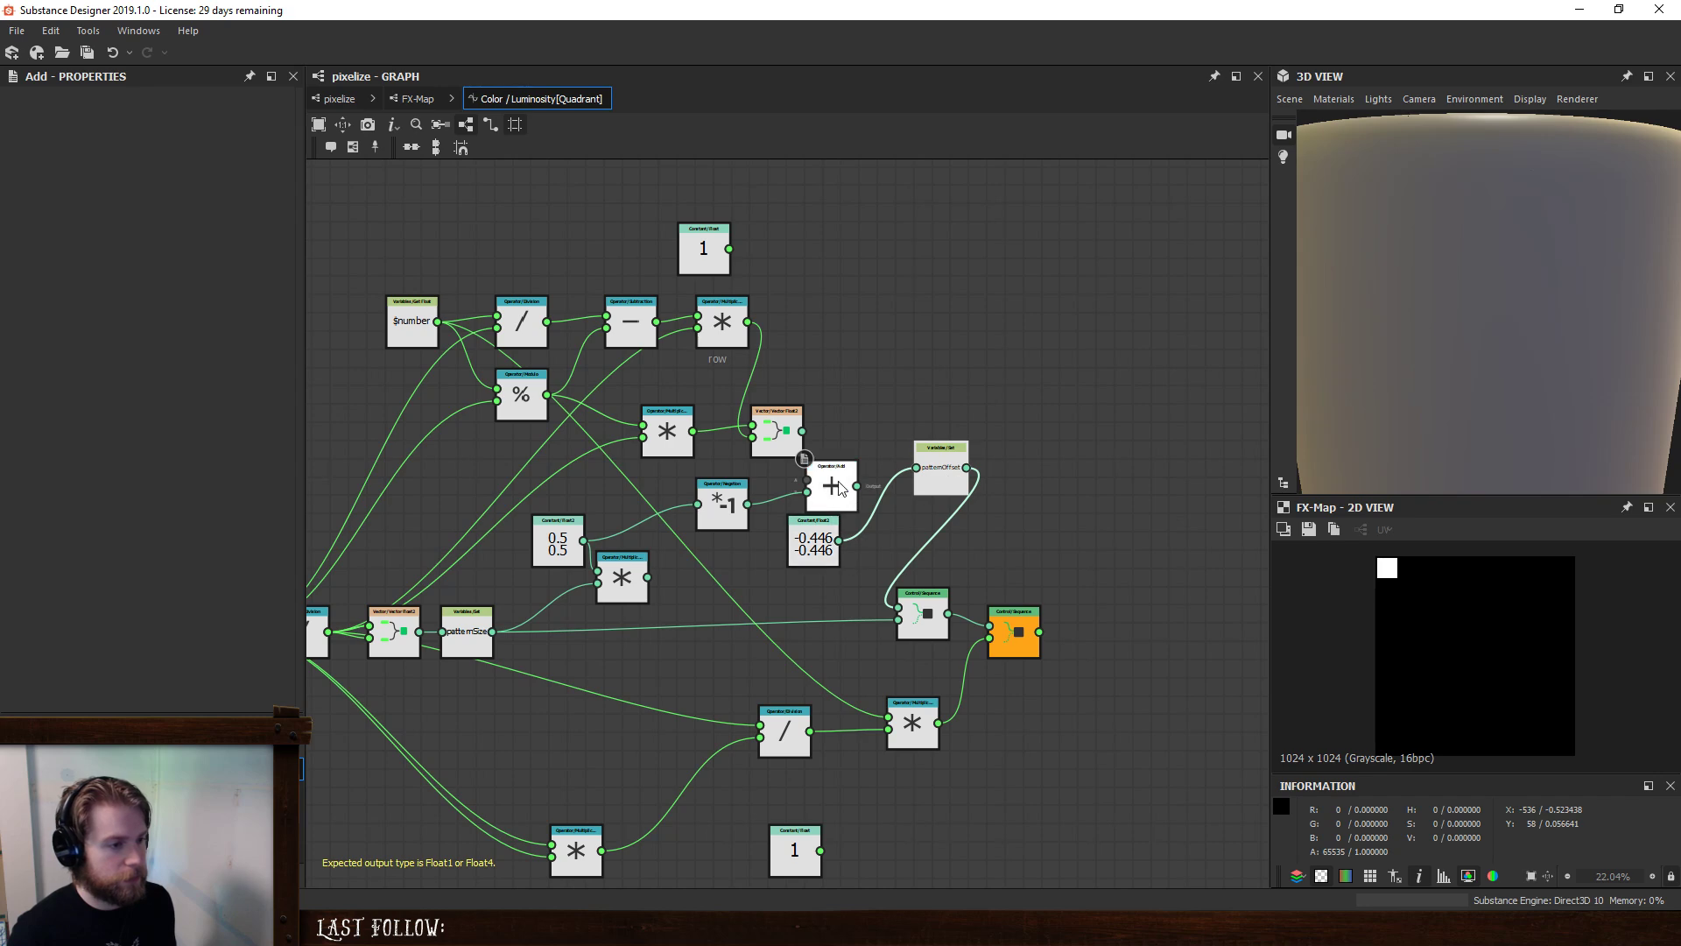
{"action": "left_click_drag", "start_coordinate": [832, 490], "coordinate": [842, 451]}
{"action": "left_click_drag", "start_coordinate": [939, 477], "coordinate": [1002, 496]}
{"action": "left_click_drag", "start_coordinate": [816, 547], "coordinate": [797, 584]}
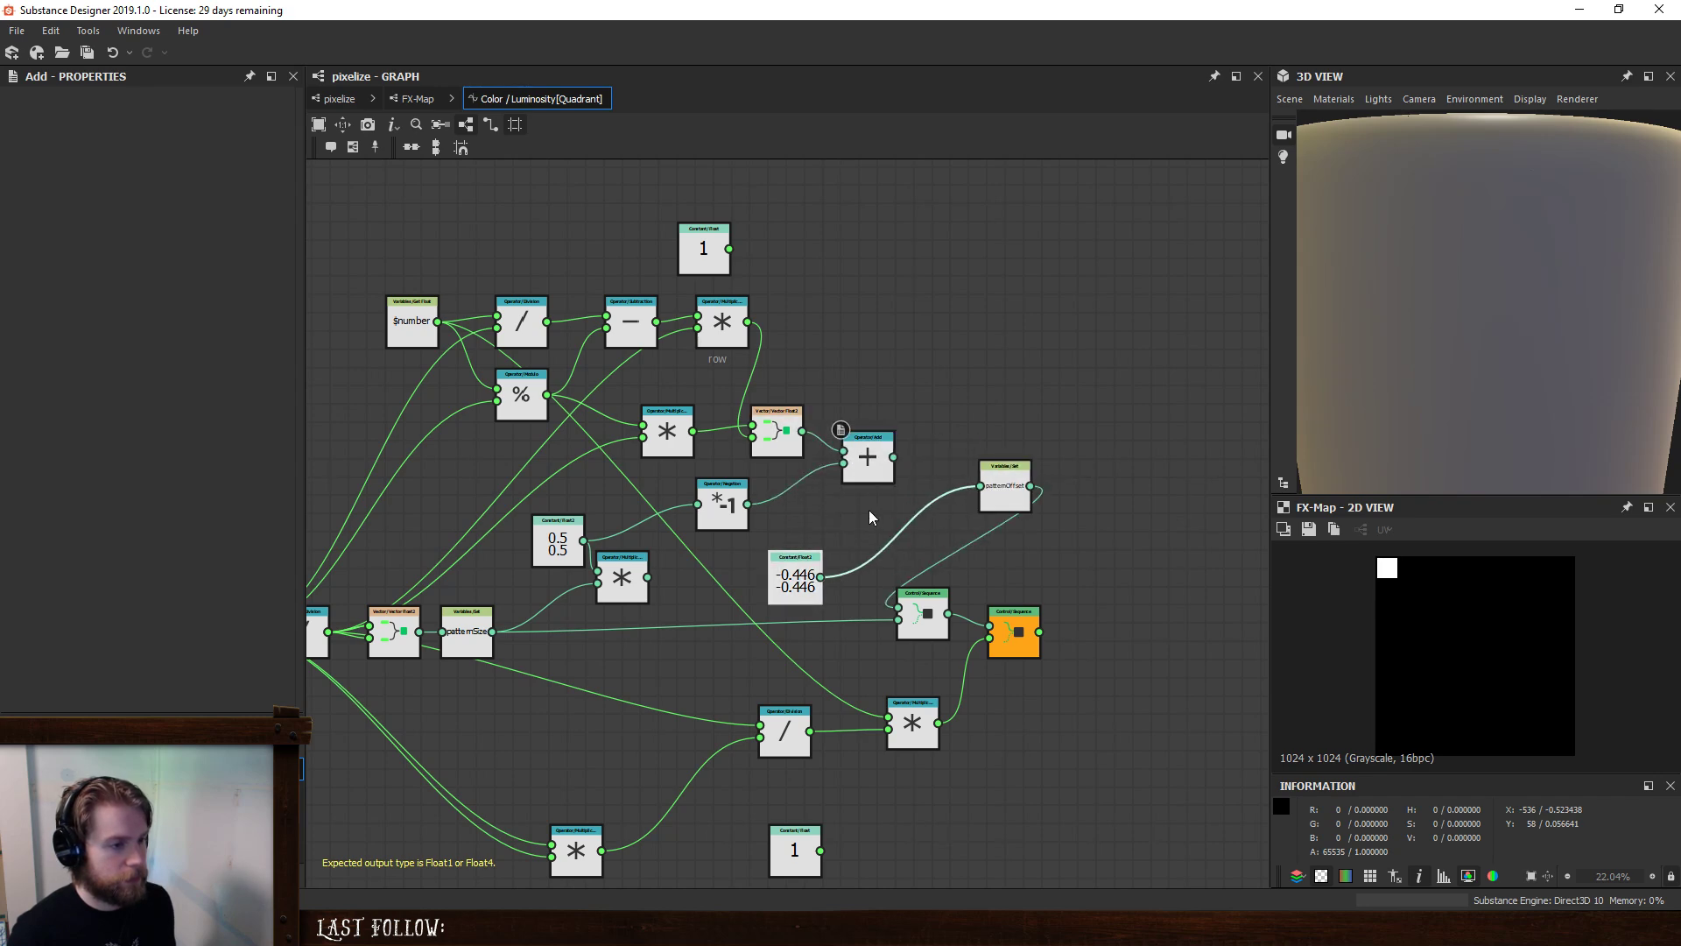
{"action": "left_click_drag", "start_coordinate": [863, 478], "coordinate": [863, 452]}
- Add a second Add node combining the first Add with the patternSize Multiplication, and connect it to the patternOffset Set node
{"action": "key", "text": "space"}
{"action": "left_click", "coordinate": [900, 439]}
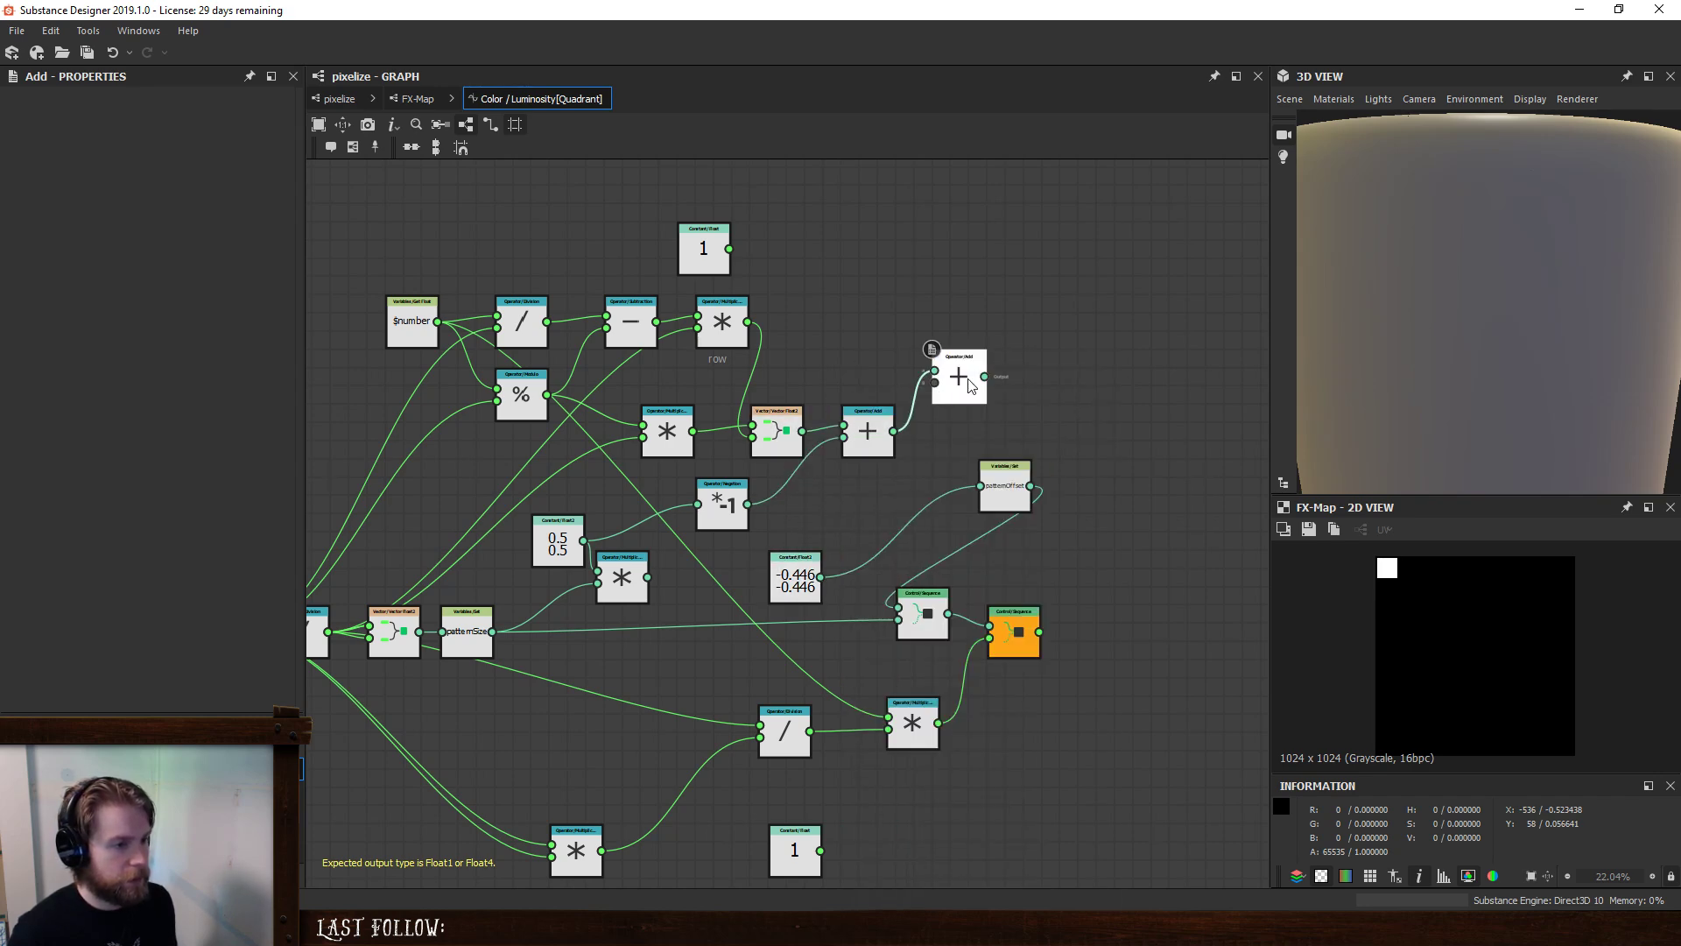
{"action": "left_click_drag", "start_coordinate": [968, 383], "coordinate": [648, 580]}
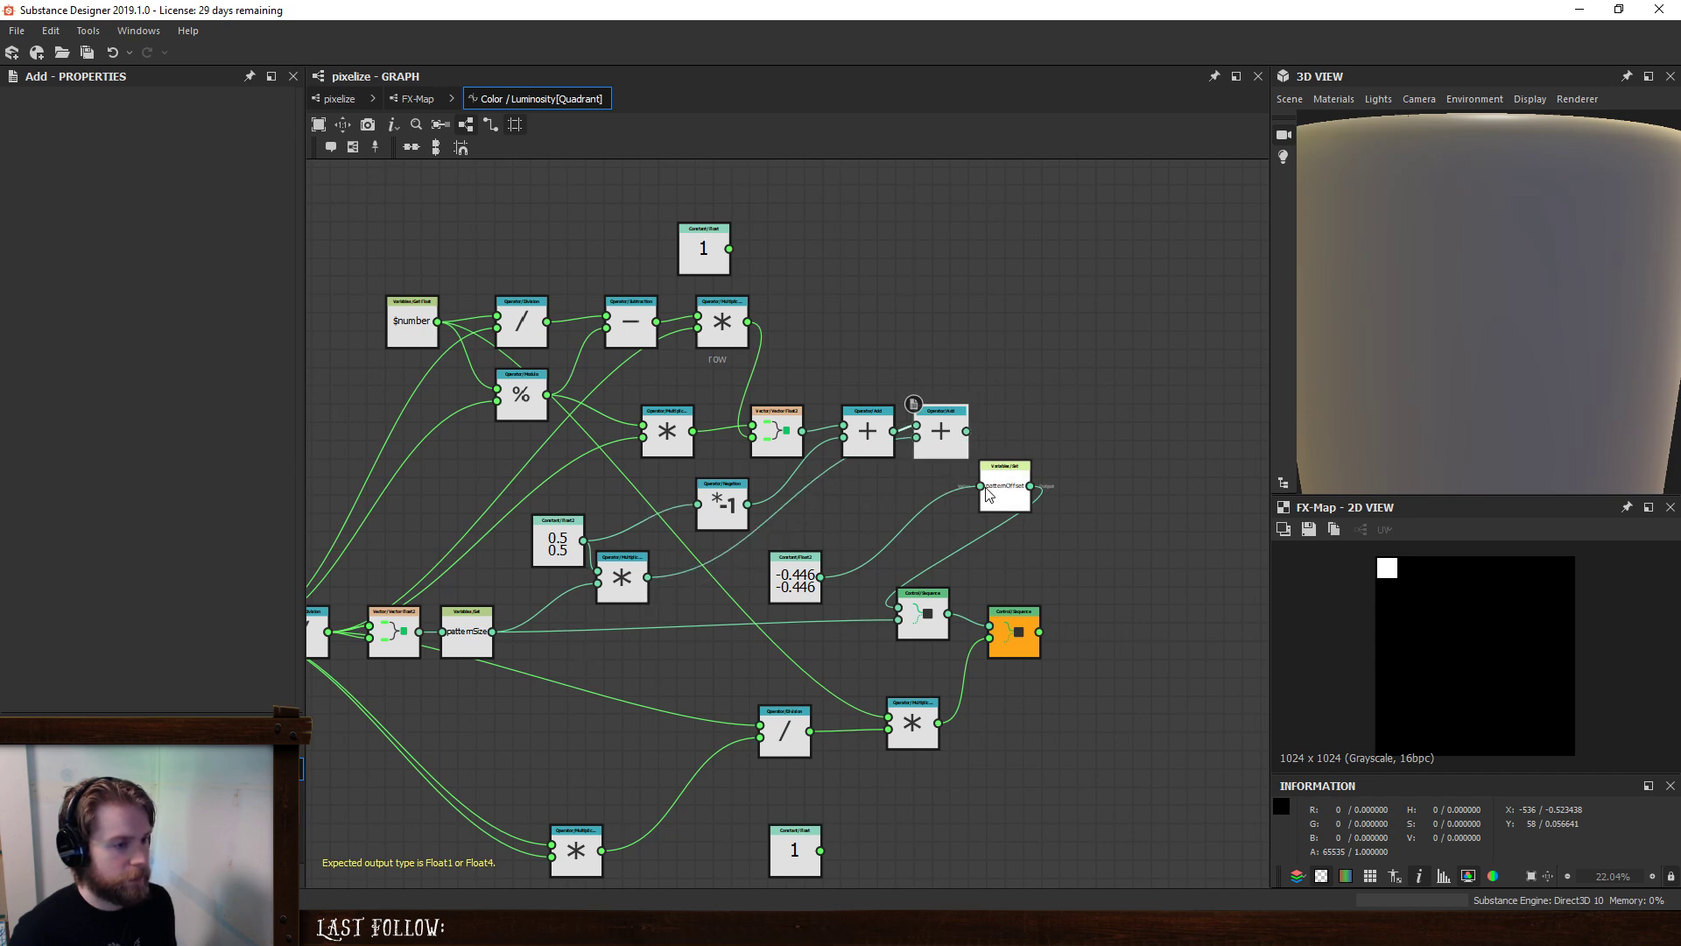
{"action": "left_click_drag", "start_coordinate": [980, 486], "coordinate": [969, 434]}
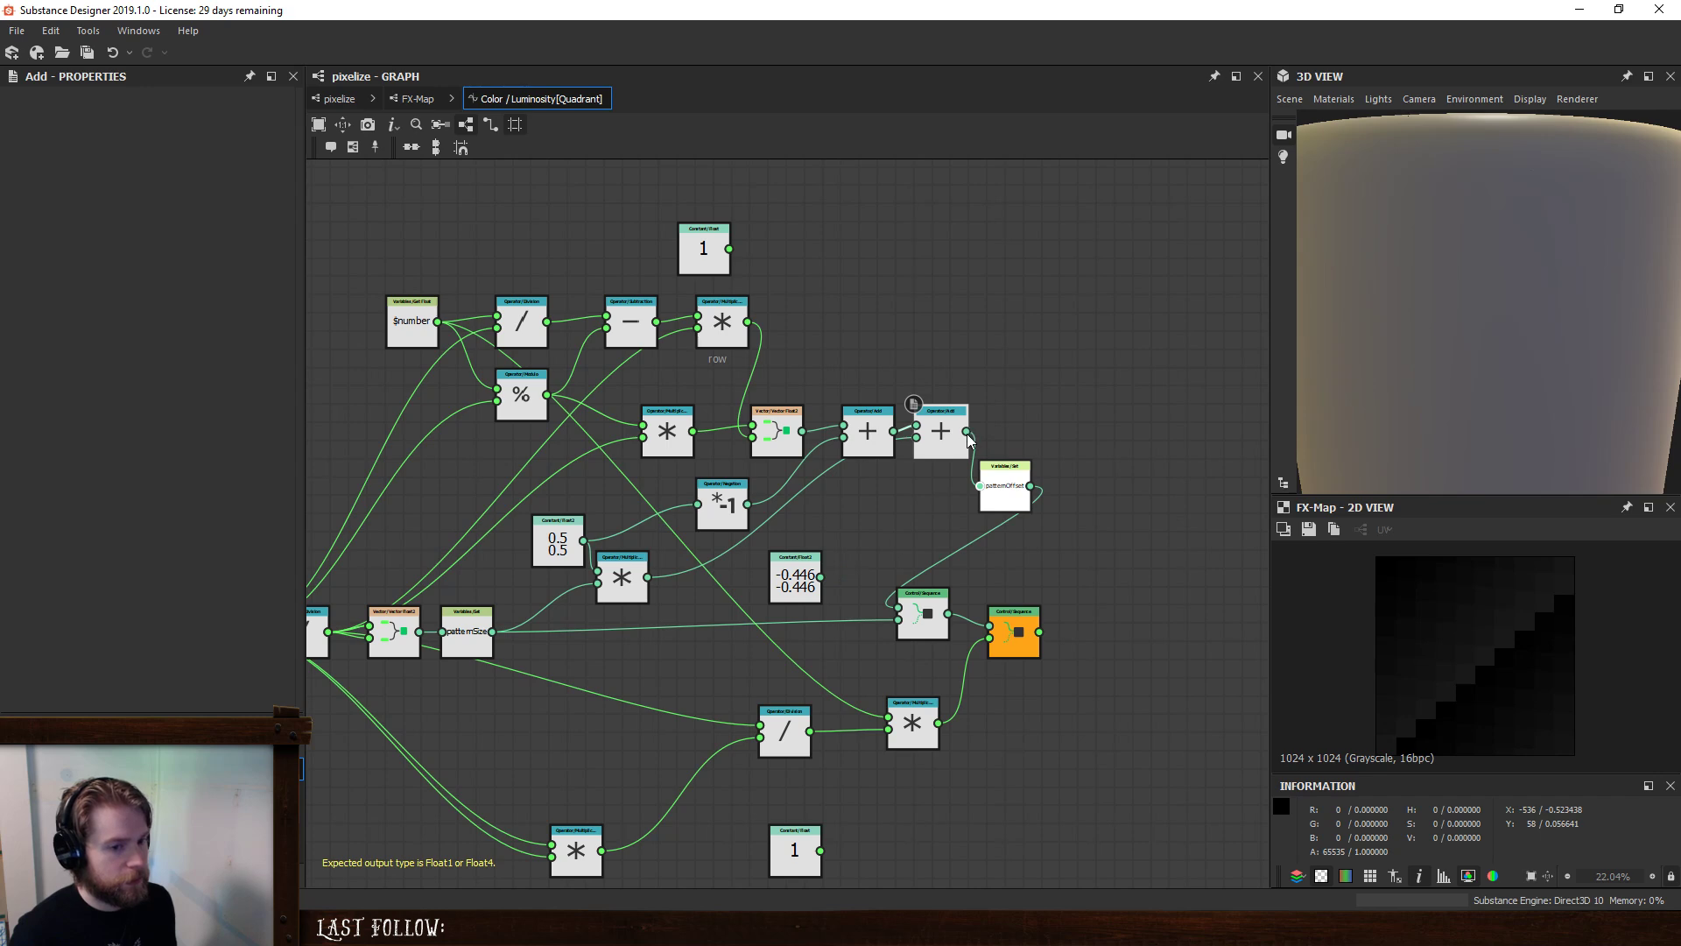
- Delete the unused -0.446 constant Float2, move both Sequence nodes outward and align the patternOffset Set node with the Add nodes
{"action": "left_click", "coordinate": [795, 576]}
{"action": "key", "text": "Delete"}
{"action": "left_click_drag", "start_coordinate": [1121, 578], "coordinate": [928, 674]}
{"action": "left_click_drag", "start_coordinate": [1017, 627], "coordinate": [1200, 627]}
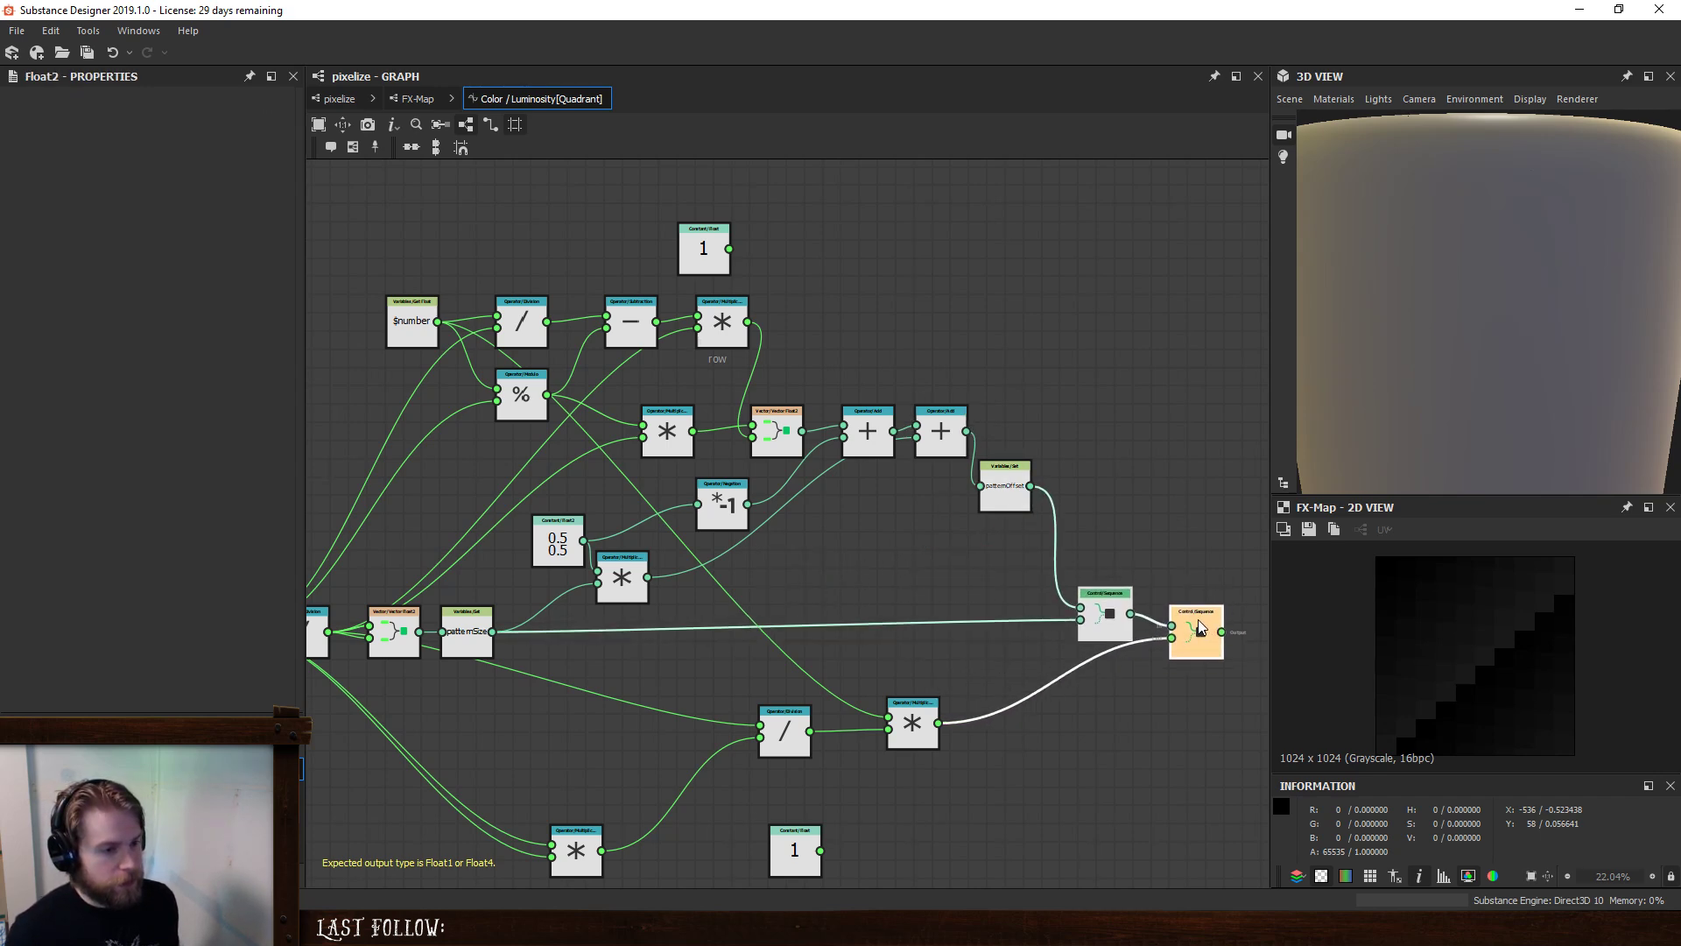
{"action": "left_click_drag", "start_coordinate": [1005, 490], "coordinate": [1014, 435]}
{"action": "left_click", "coordinate": [882, 537]}
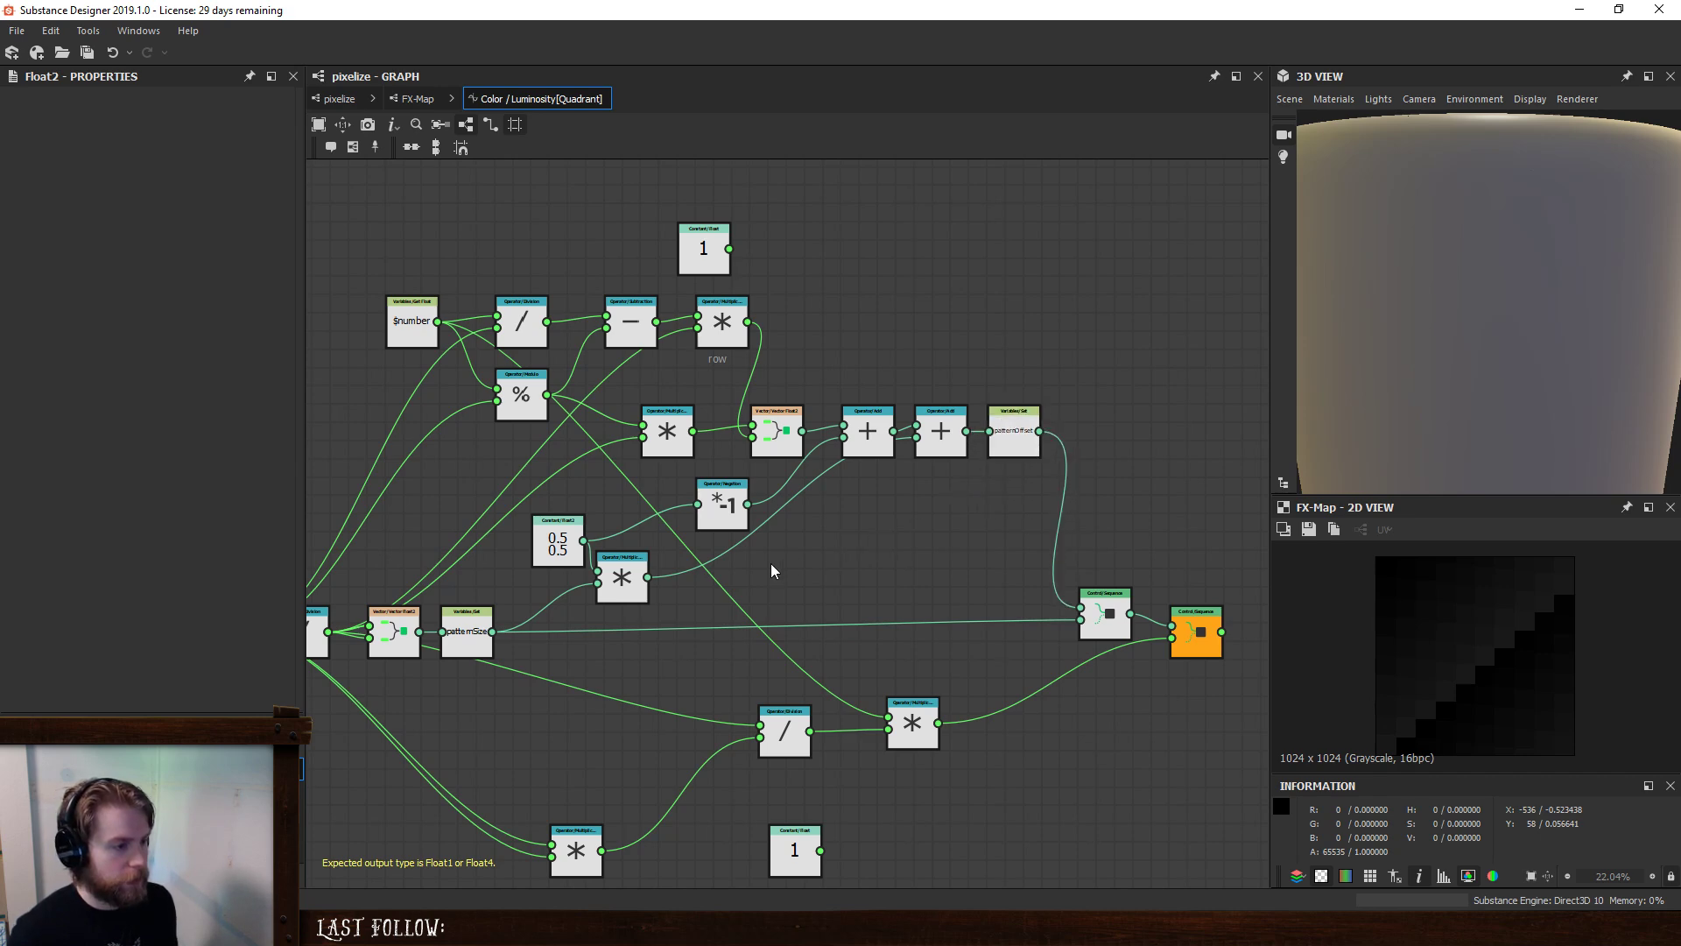
- Remove the link from the Vector Float2 to the first Add node, undo the removal and examine the FX-Map pattern in the 2D view
{"action": "left_click", "coordinate": [799, 429]}
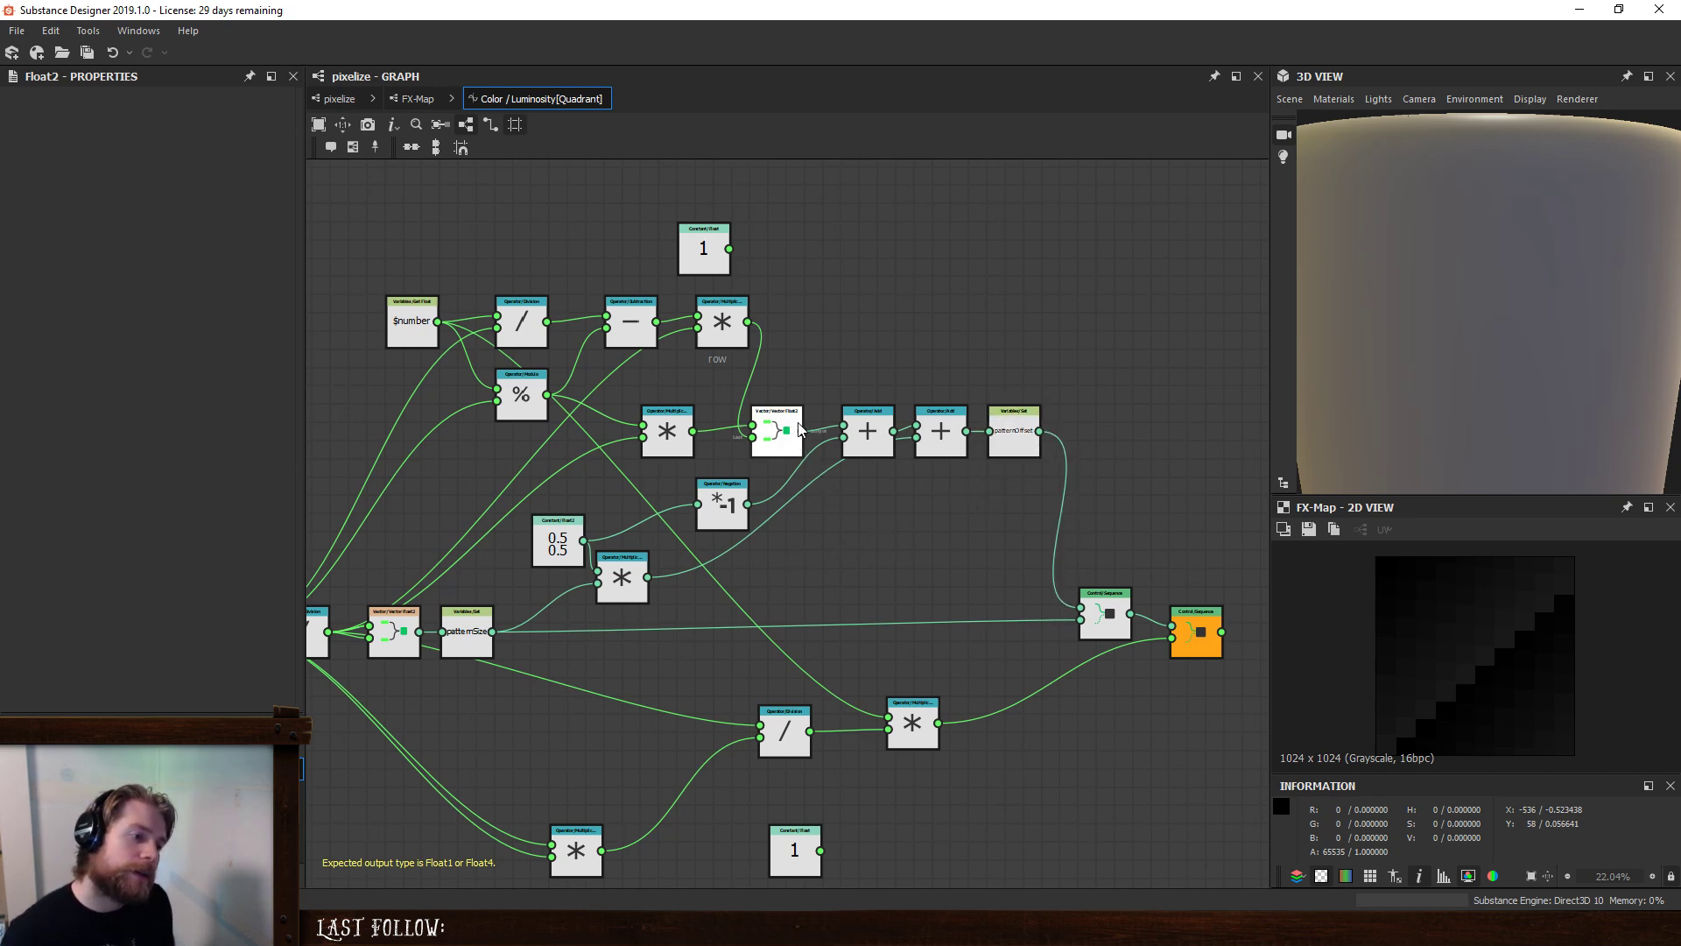
{"action": "left_click", "coordinate": [821, 431]}
{"action": "key", "text": "Delete"}
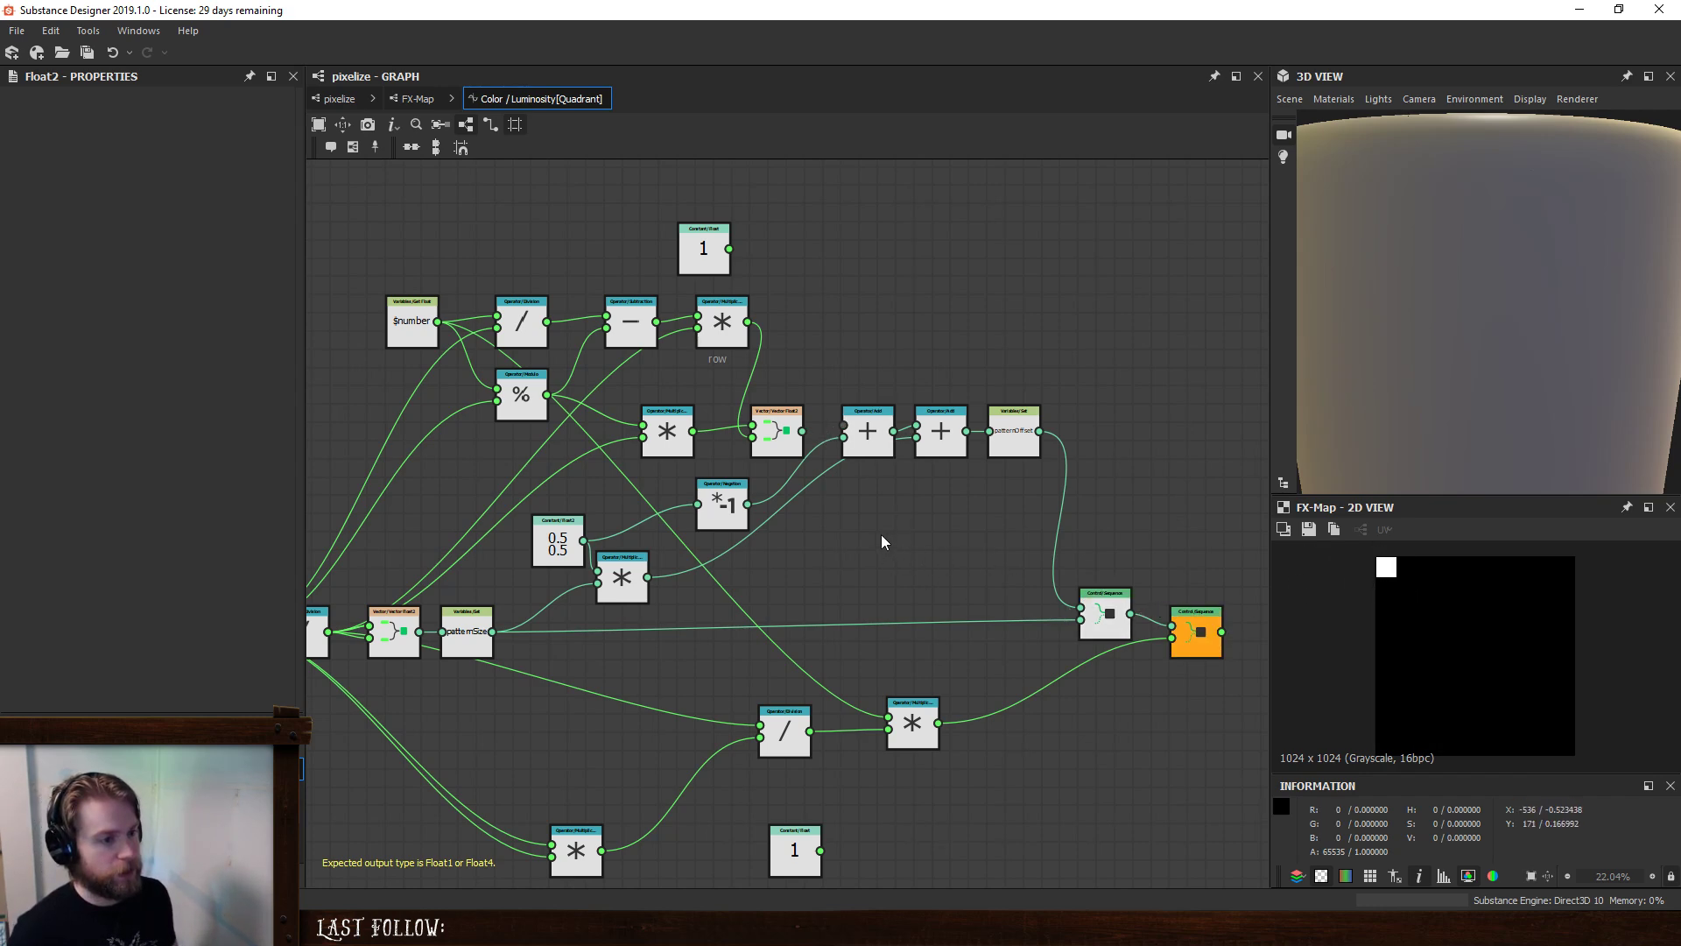
{"action": "key", "text": "ctrl+z"}
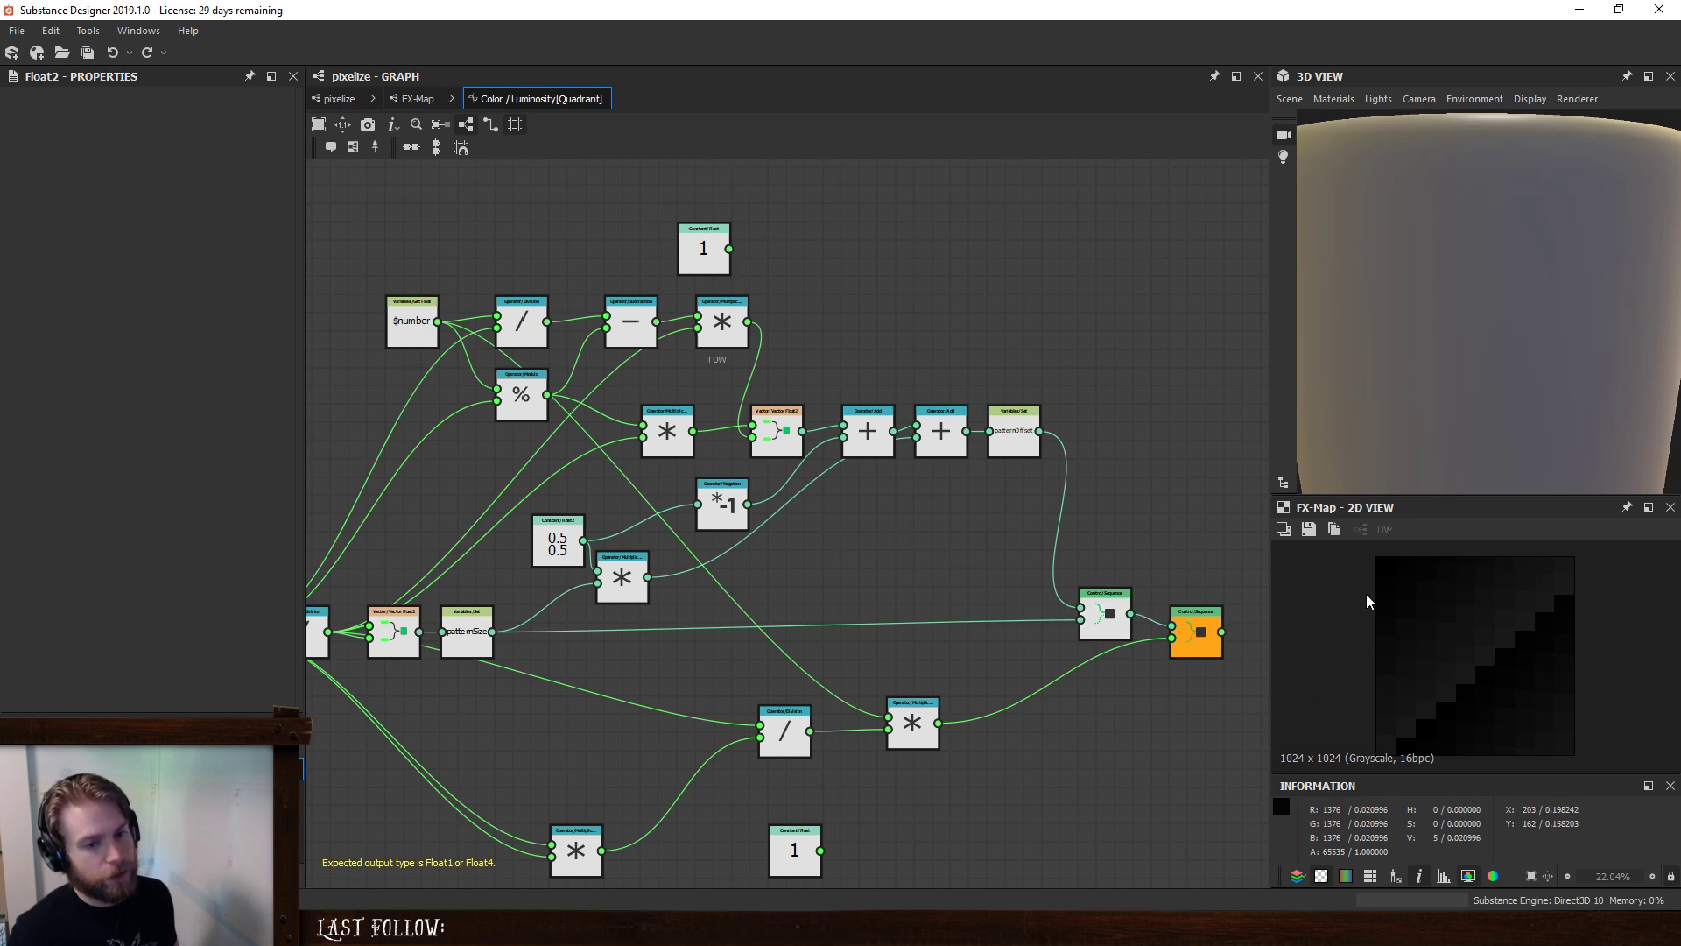
{"action": "scroll", "coordinate": [1513, 580], "scroll_direction": "up", "scroll_amount": 3}
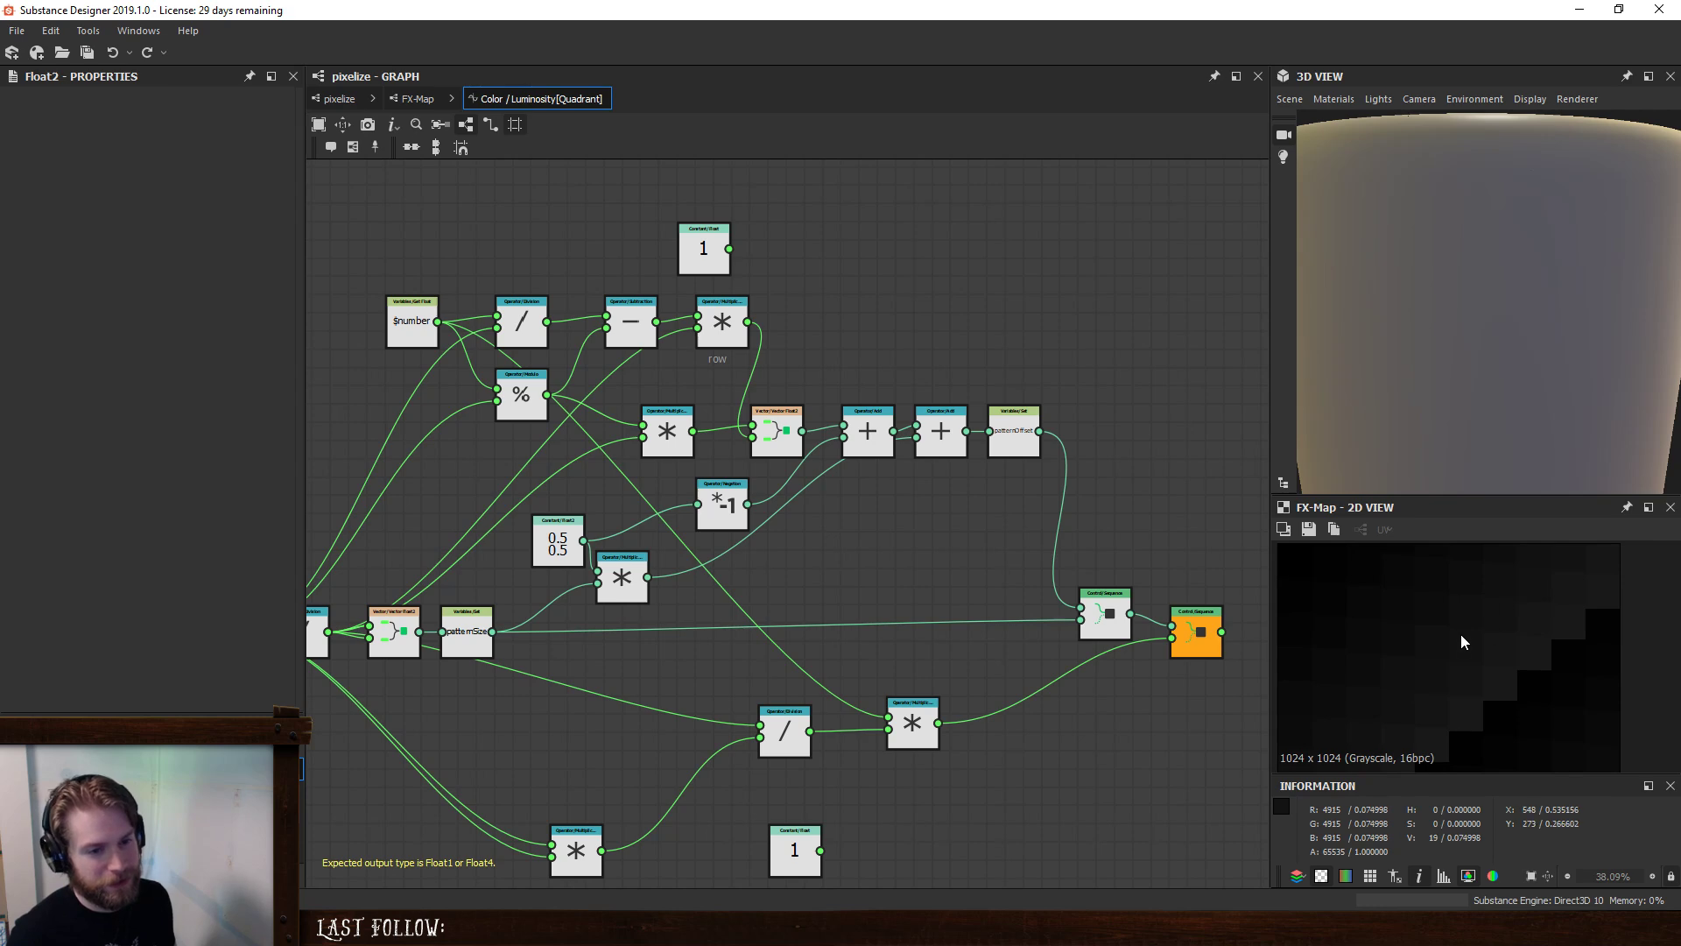
{"action": "scroll", "coordinate": [1460, 633], "scroll_direction": "up", "scroll_amount": 1}
{"action": "scroll", "coordinate": [1525, 653], "scroll_direction": "down", "scroll_amount": 3}
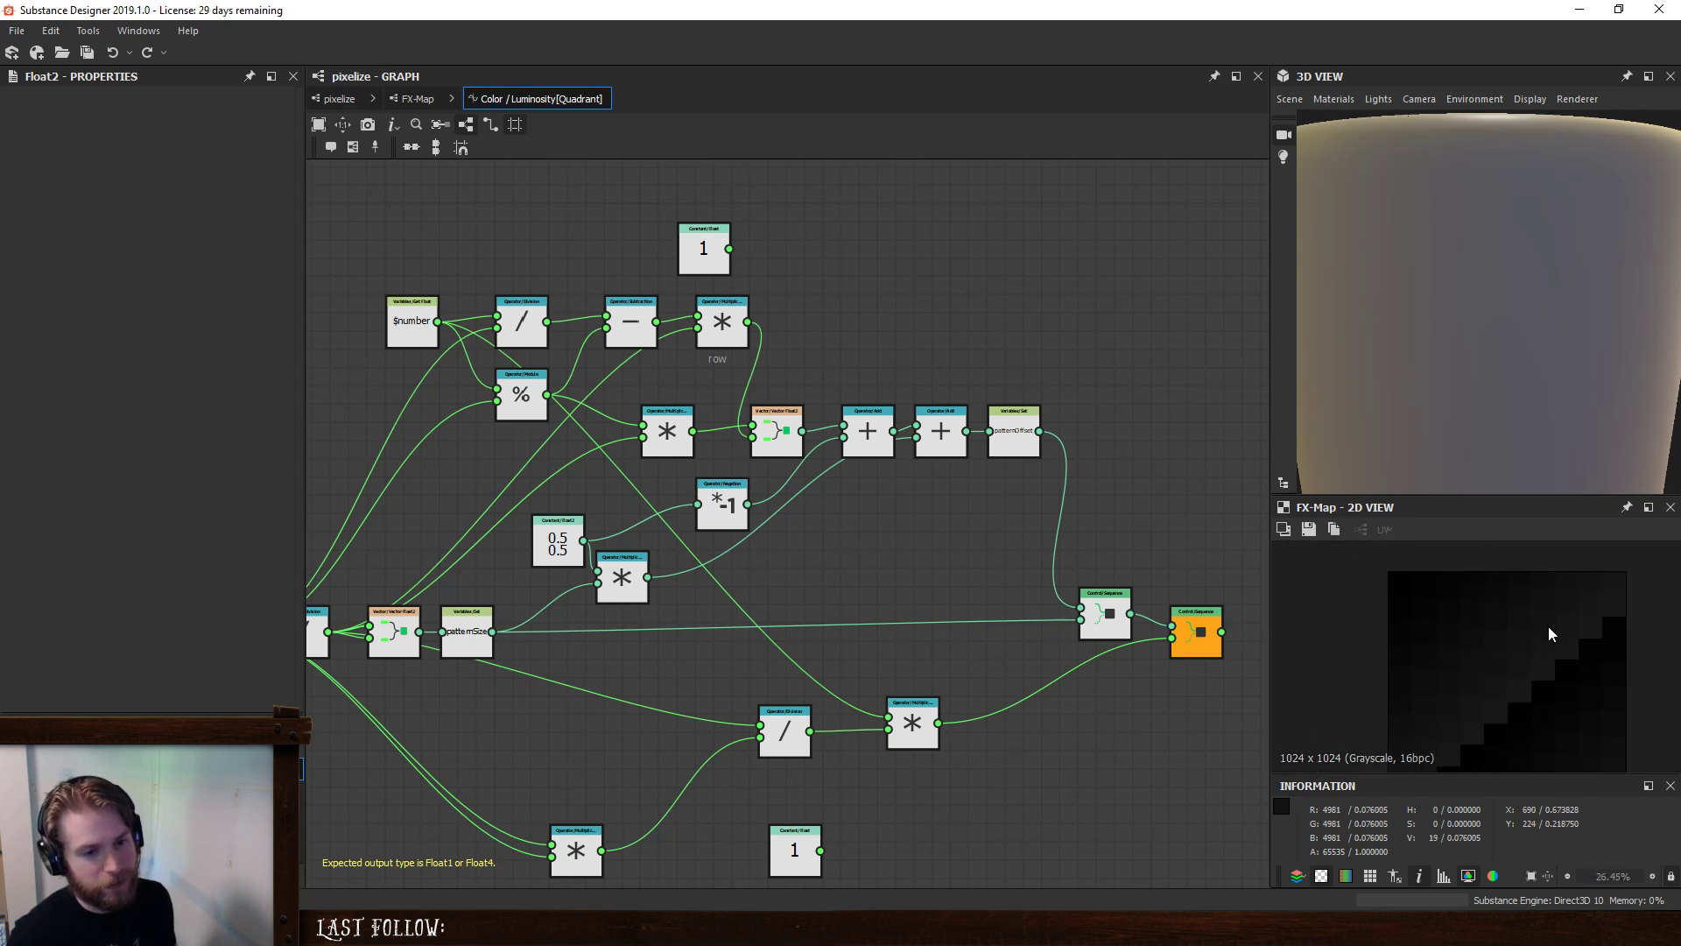
{"action": "scroll", "coordinate": [859, 333], "scroll_direction": "down", "scroll_amount": 1}
- Delete the unused constant float of 1 above the row branch and move the $number node away from the Division node
{"action": "middle_click_drag", "start_coordinate": [859, 334], "coordinate": [1110, 517]}
{"action": "left_click", "coordinate": [947, 401]}
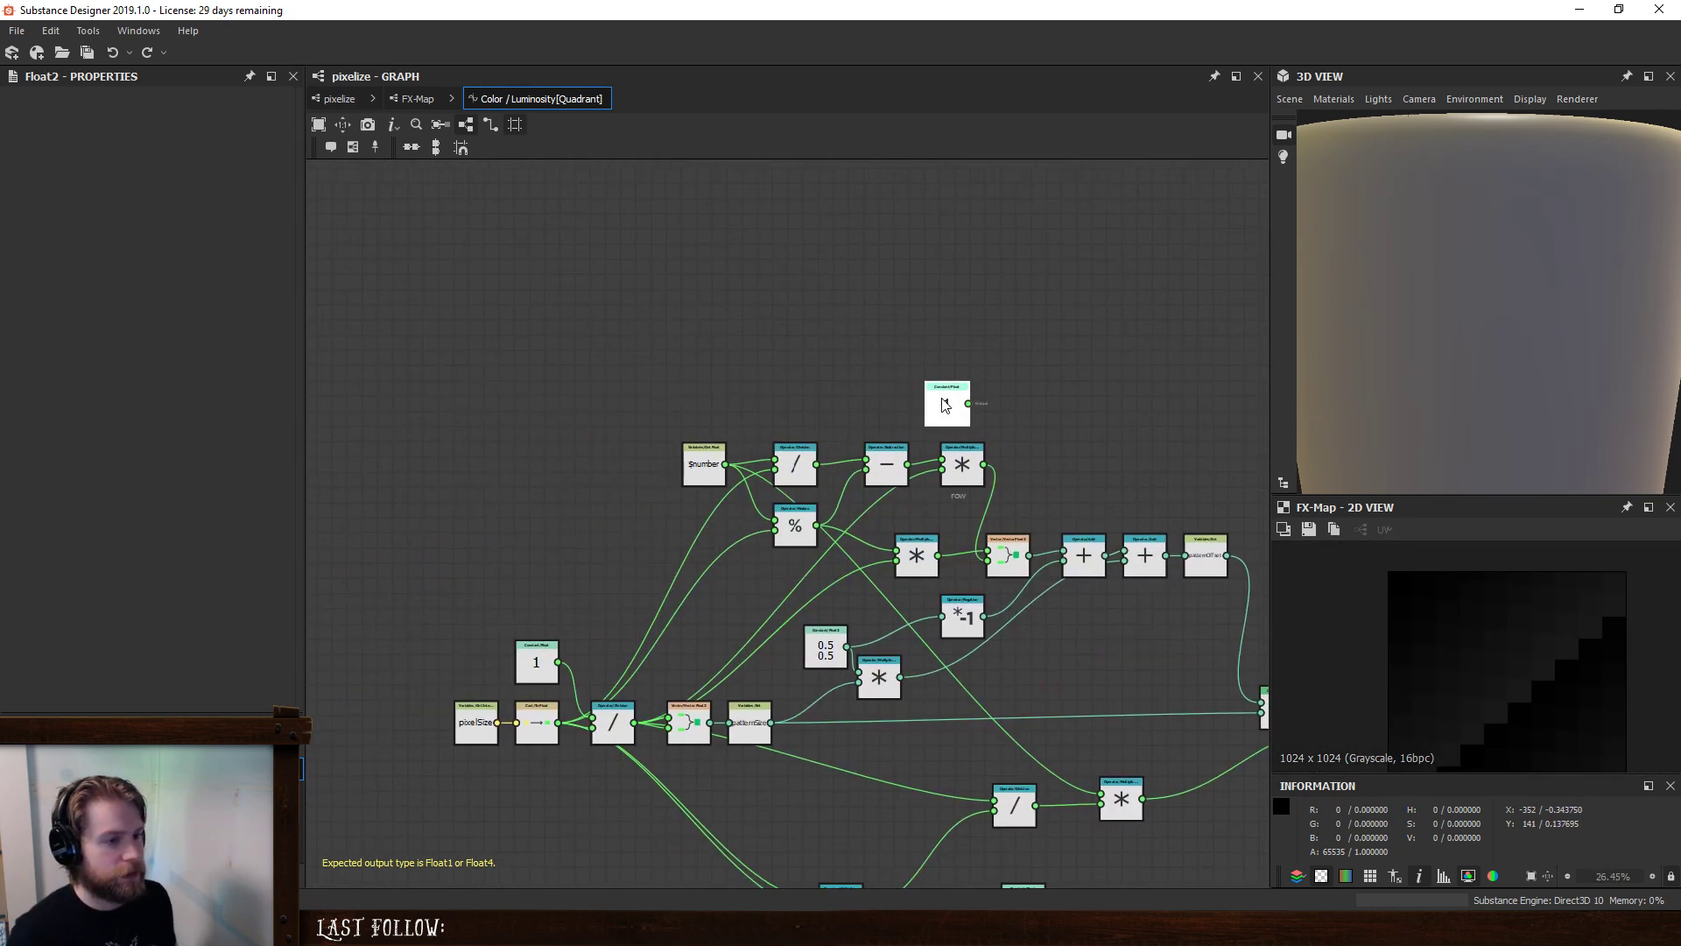
{"action": "key", "text": "Delete"}
{"action": "left_click_drag", "start_coordinate": [796, 460], "coordinate": [689, 449]}
{"action": "left_click", "coordinate": [818, 418]}
{"action": "left_click", "coordinate": [697, 539]}
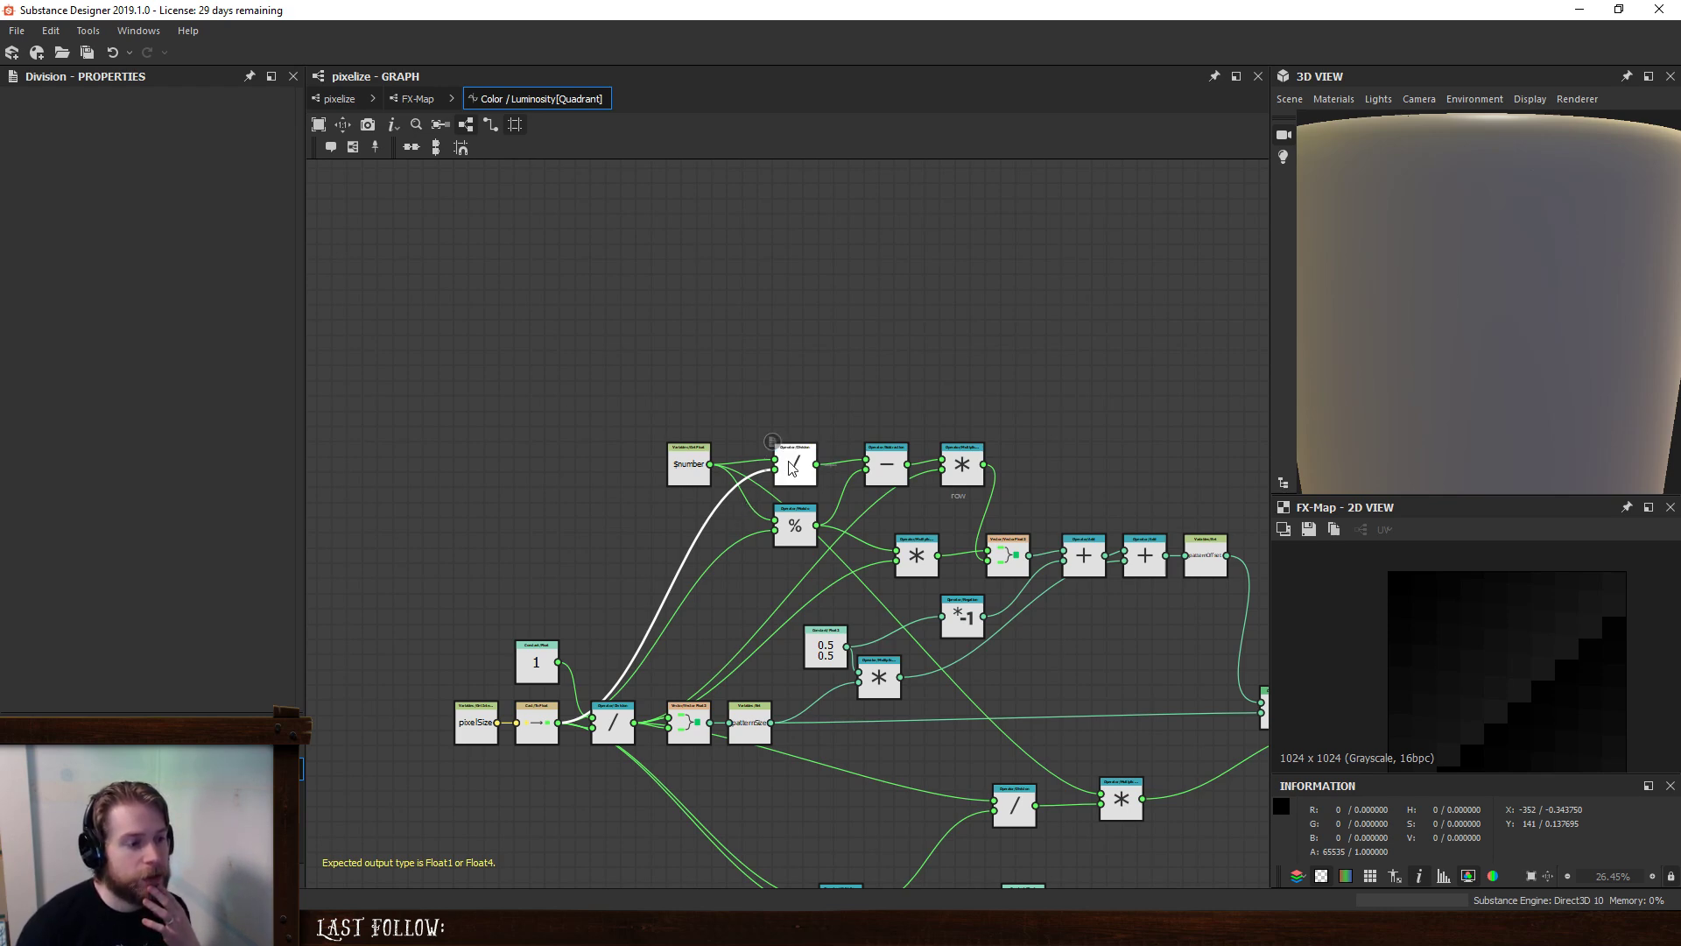
{"action": "left_click", "coordinate": [749, 466]}
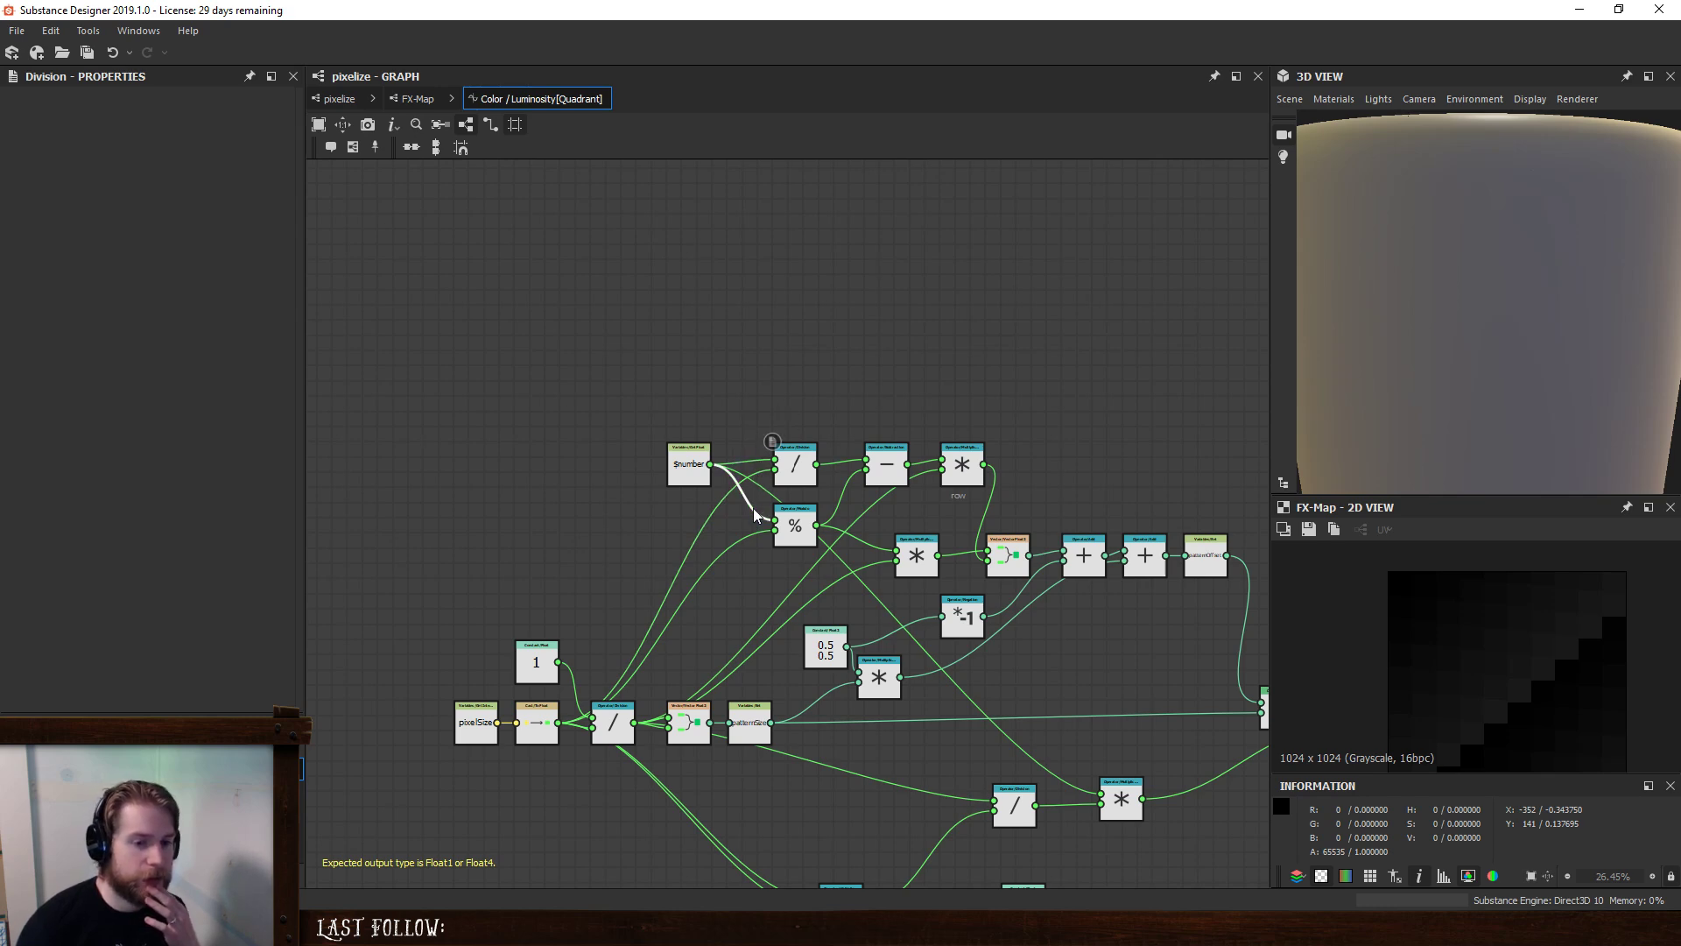
{"action": "left_click", "coordinate": [837, 489]}
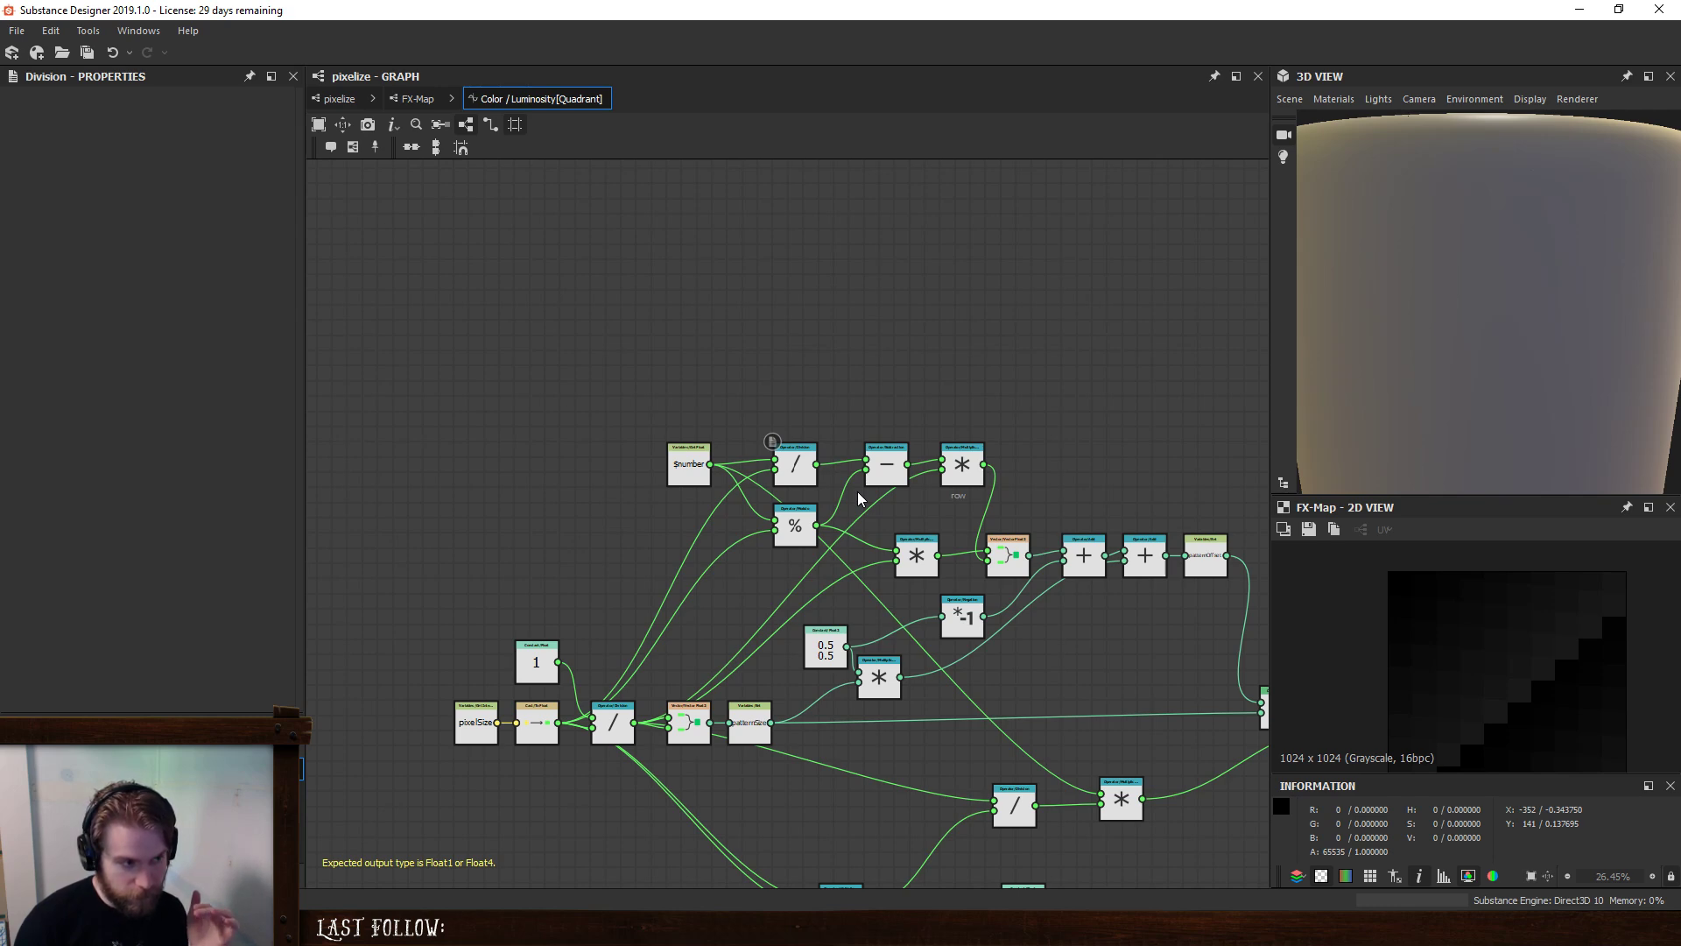
{"action": "left_click", "coordinate": [711, 517]}
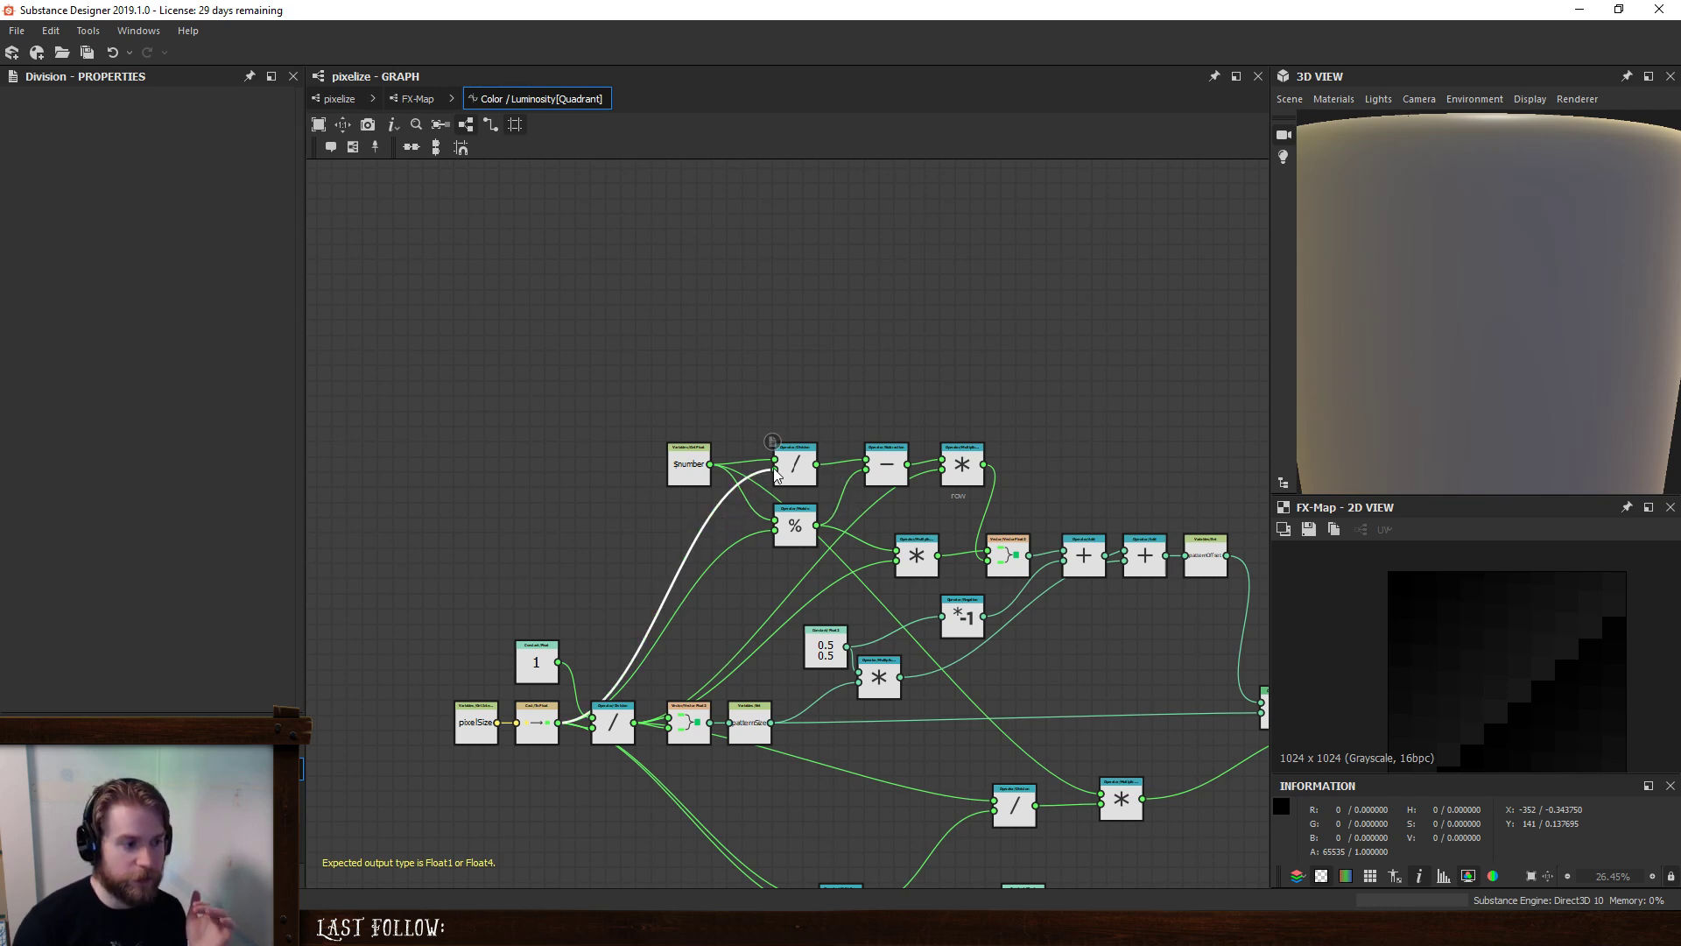
{"action": "left_click", "coordinate": [829, 407]}
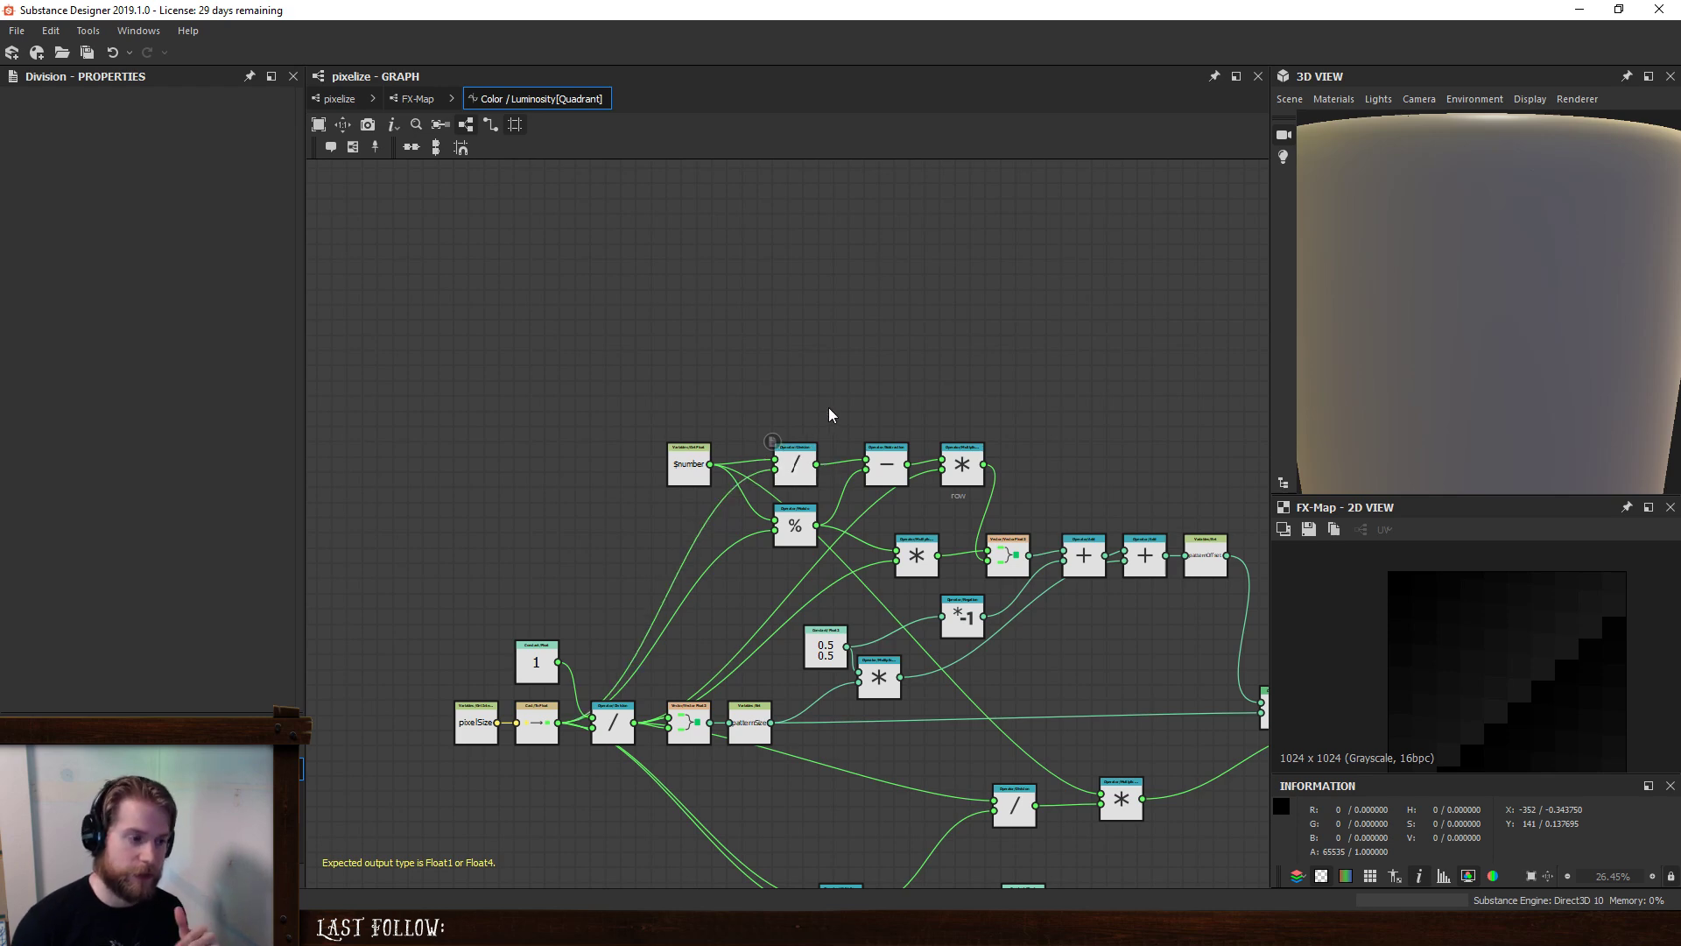
{"action": "left_click", "coordinate": [798, 539]}
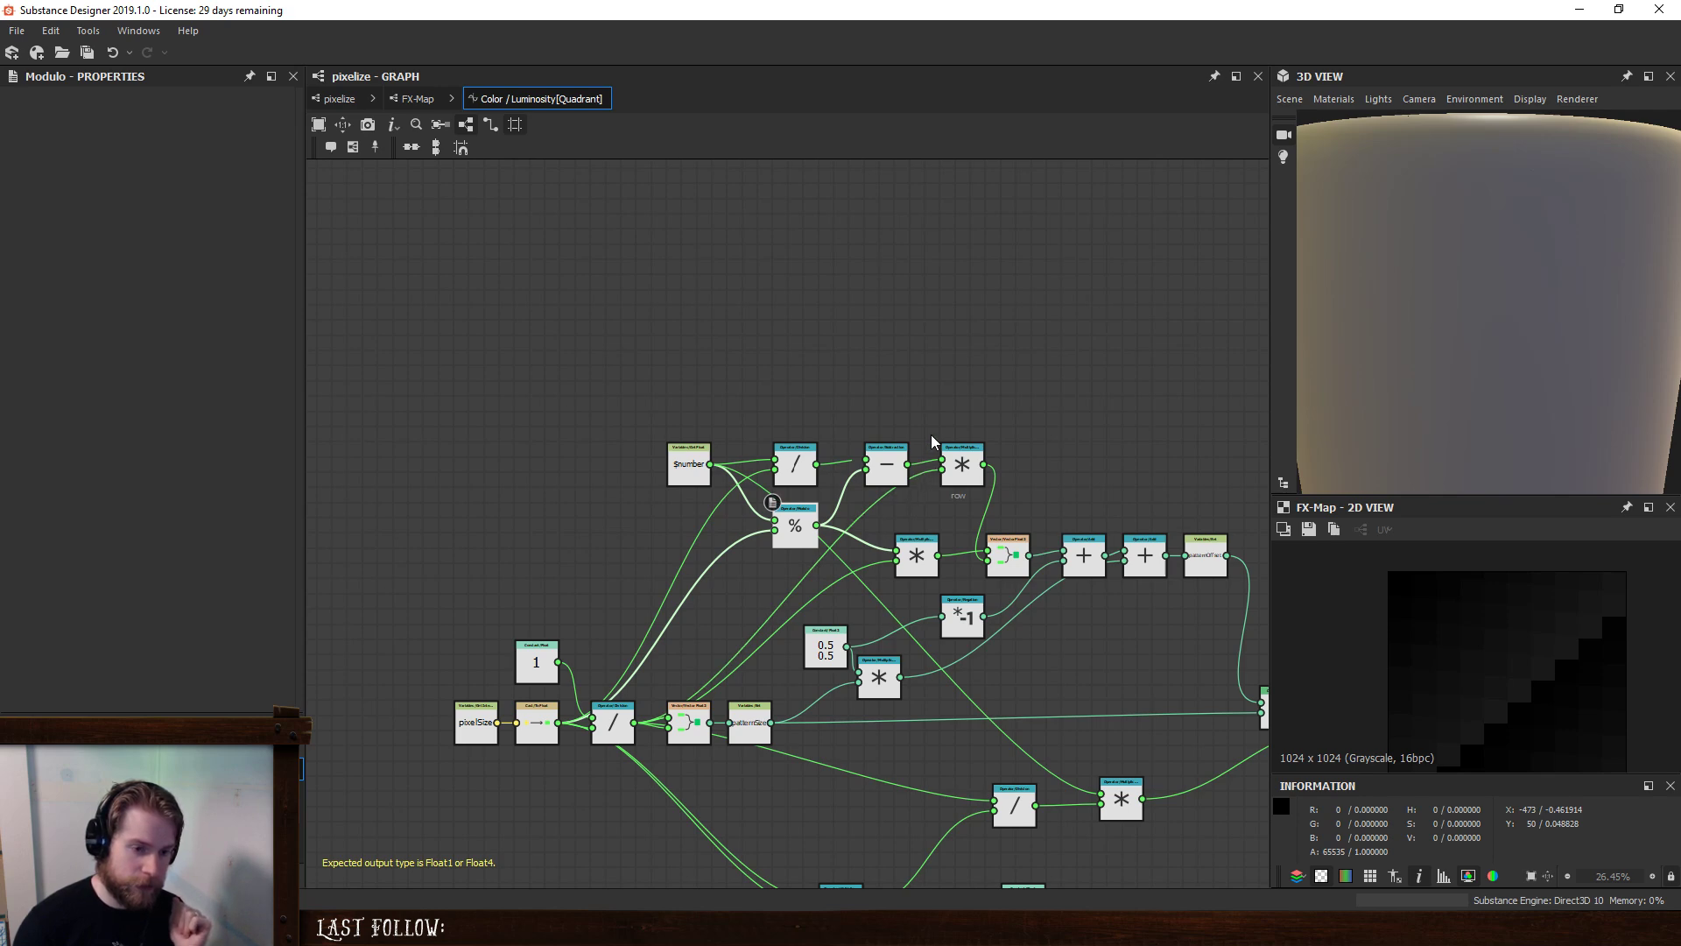
- Try a oneminus node between the luminosity multiplication and the final Sequence node, and undo it
{"action": "middle_click_drag", "start_coordinate": [1219, 795], "coordinate": [1001, 660]}
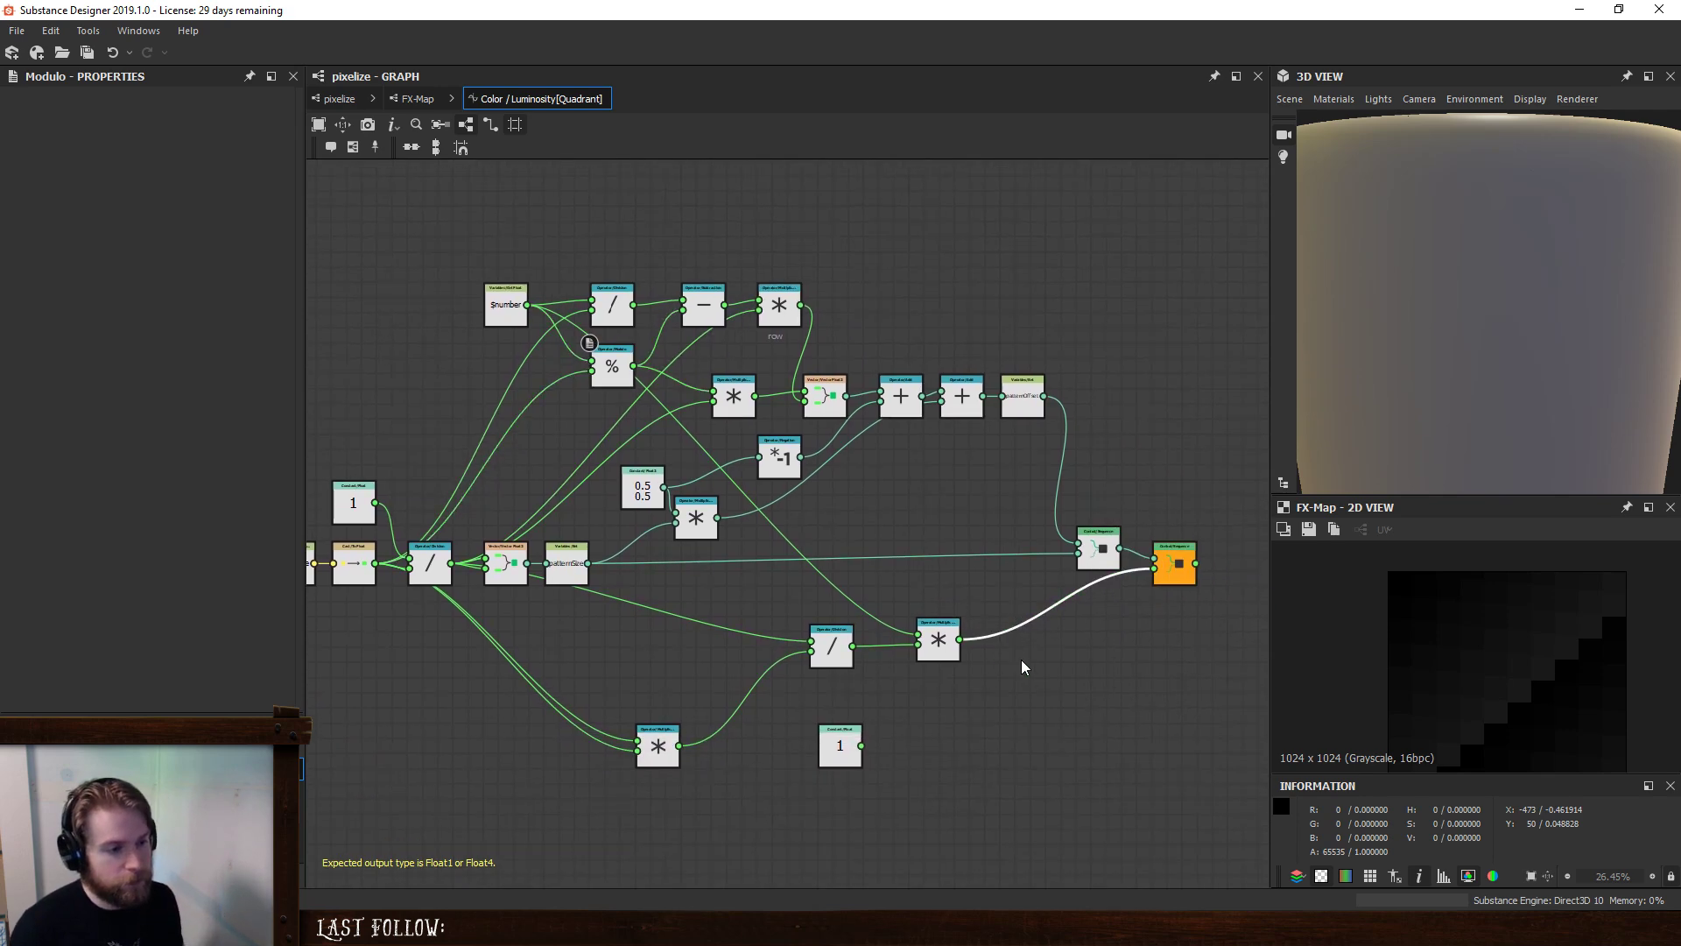
{"action": "key", "text": "space"}
{"action": "type", "text": "oneminus"}
{"action": "key", "text": "Return"}
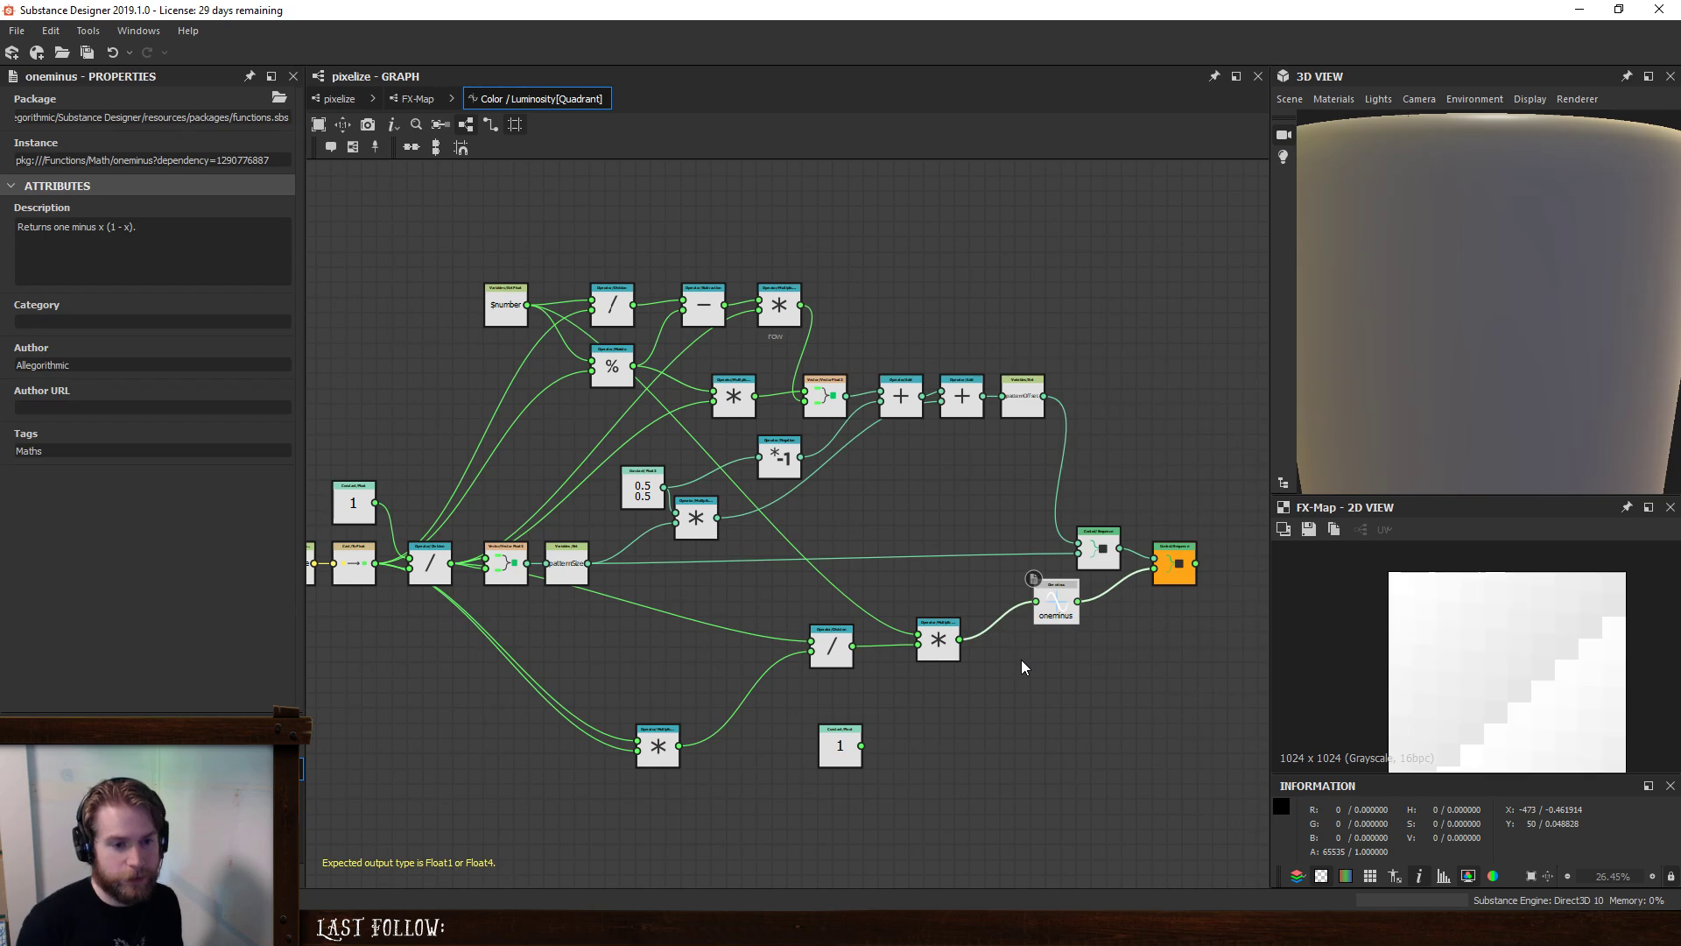
{"action": "scroll", "coordinate": [1405, 613], "scroll_direction": "down", "scroll_amount": 2}
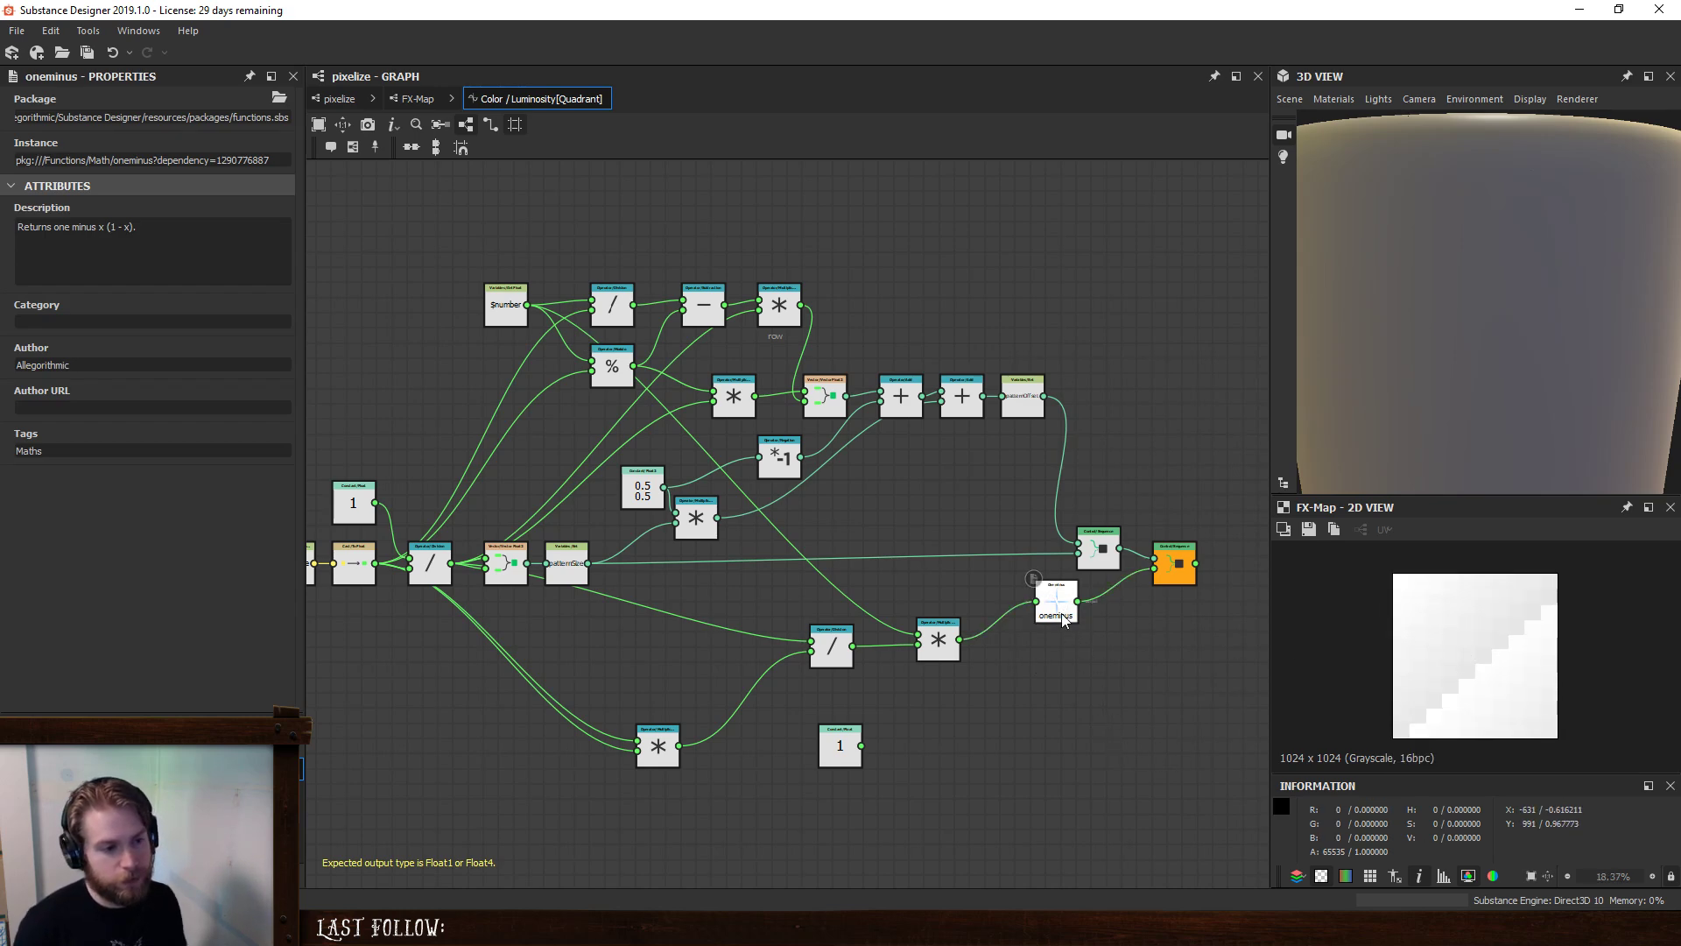
{"action": "key", "text": "ctrl+z"}
- Examine the row multiplication, its incoming link and the modulo node against the cell pattern in the FX-Map 2D preview
{"action": "middle_click_drag", "start_coordinate": [905, 510], "coordinate": [984, 586]}
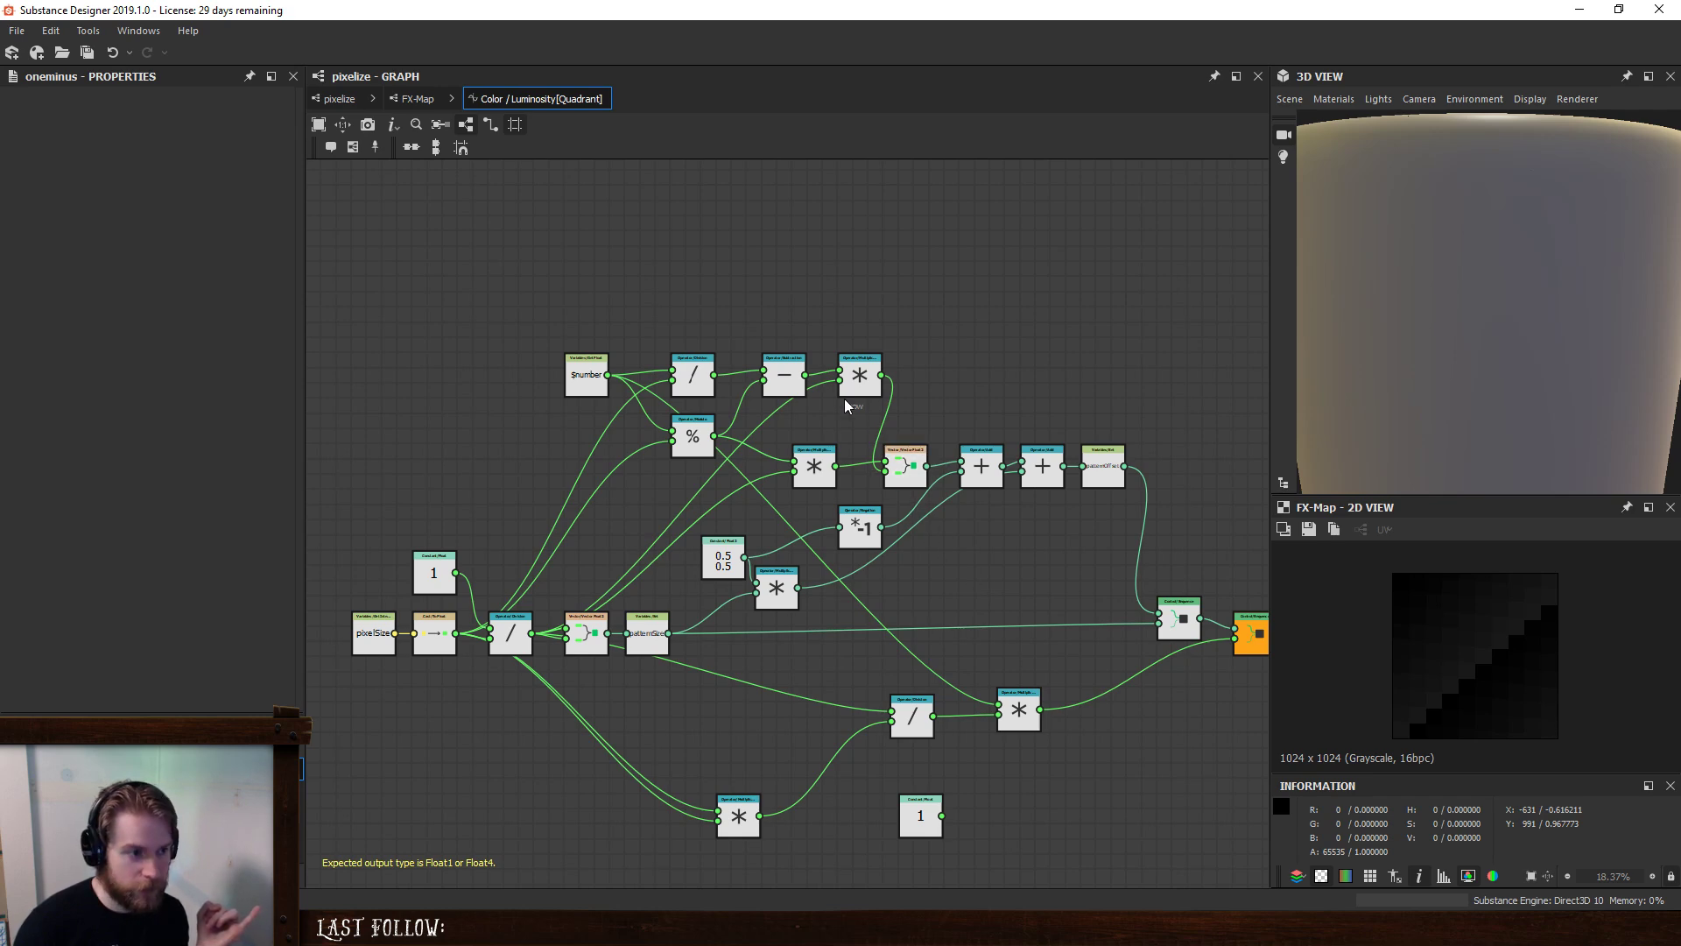
{"action": "left_click", "coordinate": [862, 376]}
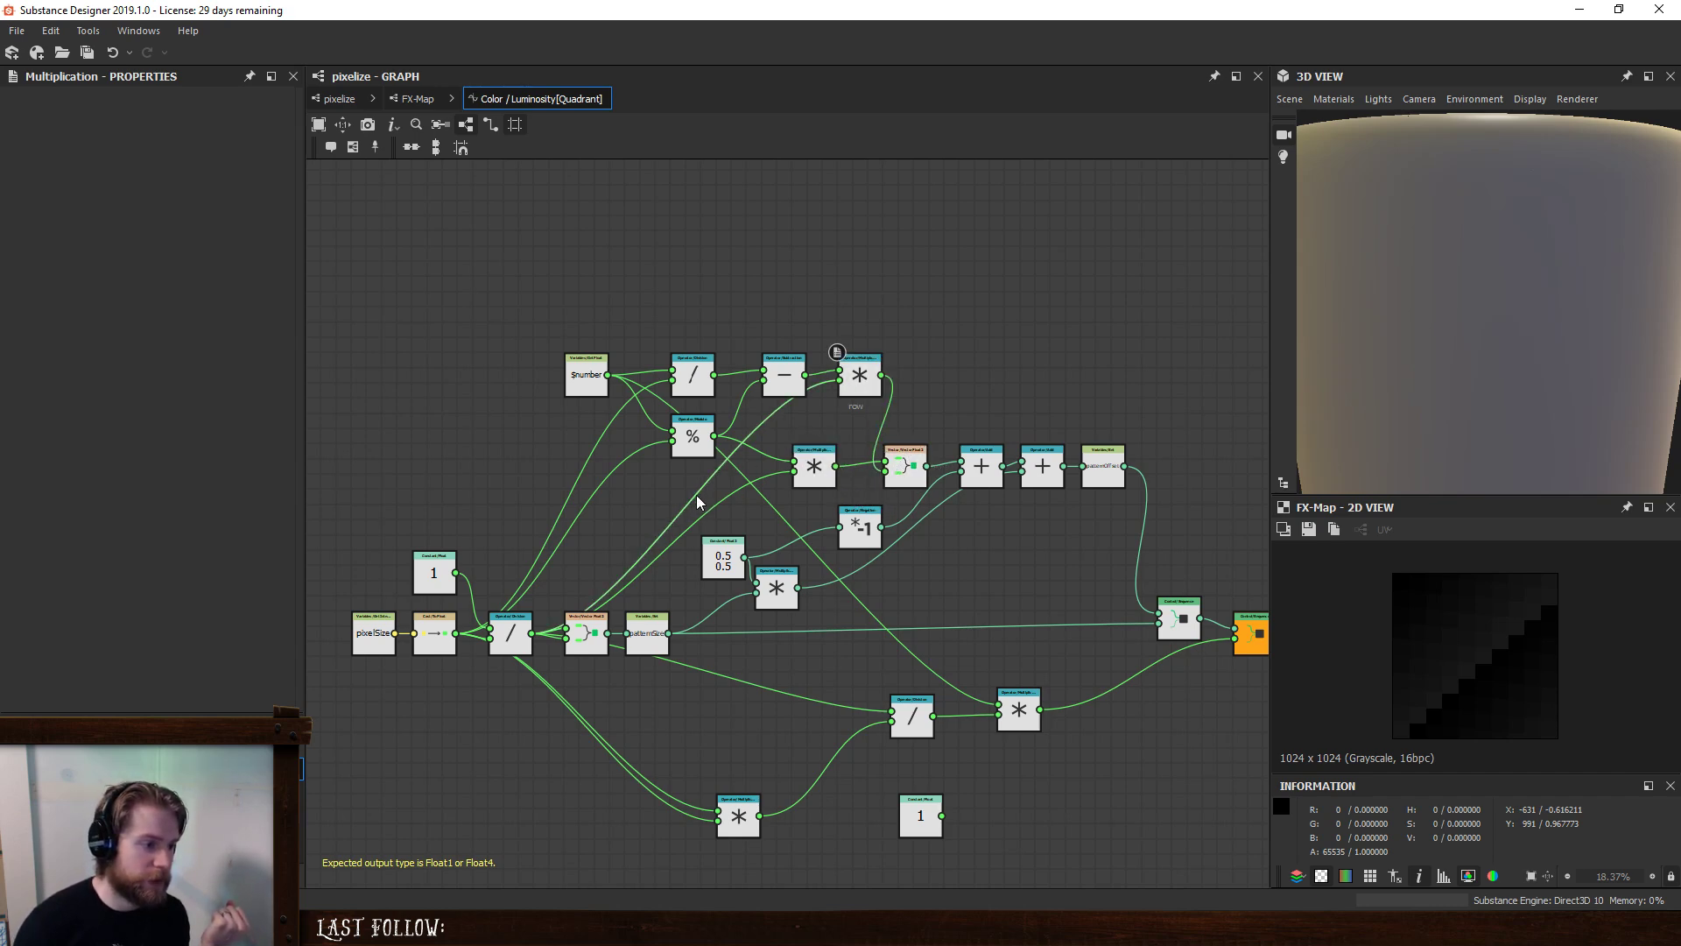
{"action": "left_click_drag", "start_coordinate": [684, 485], "coordinate": [699, 490]}
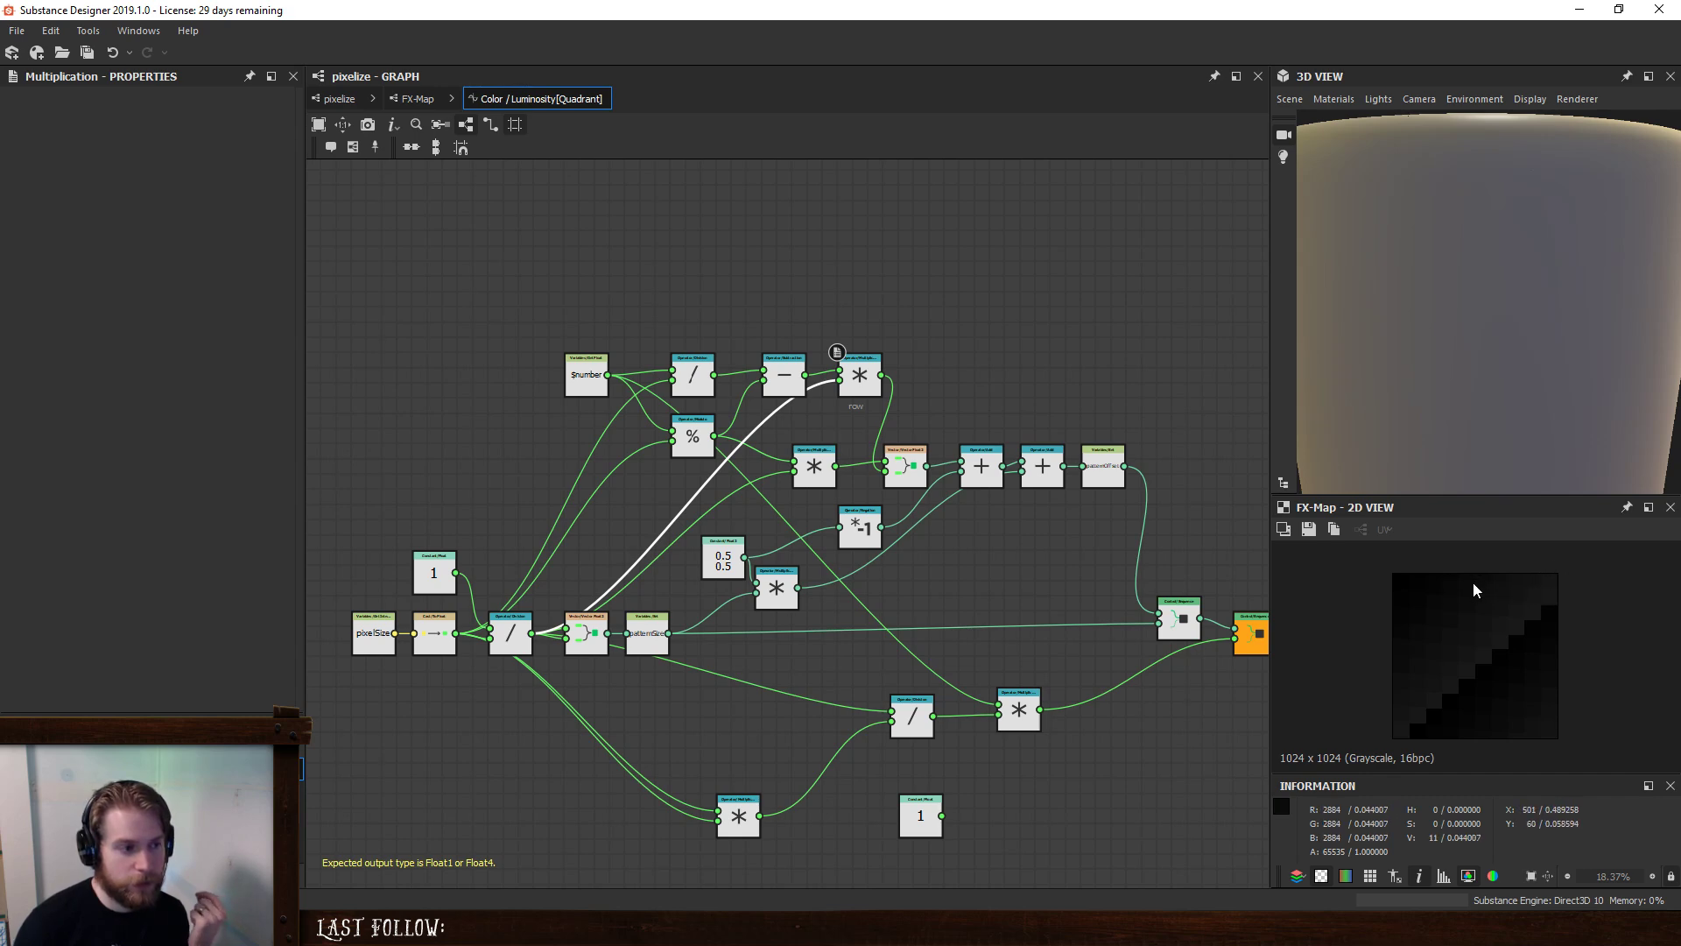
{"action": "scroll", "coordinate": [1471, 586], "scroll_direction": "up", "scroll_amount": 5}
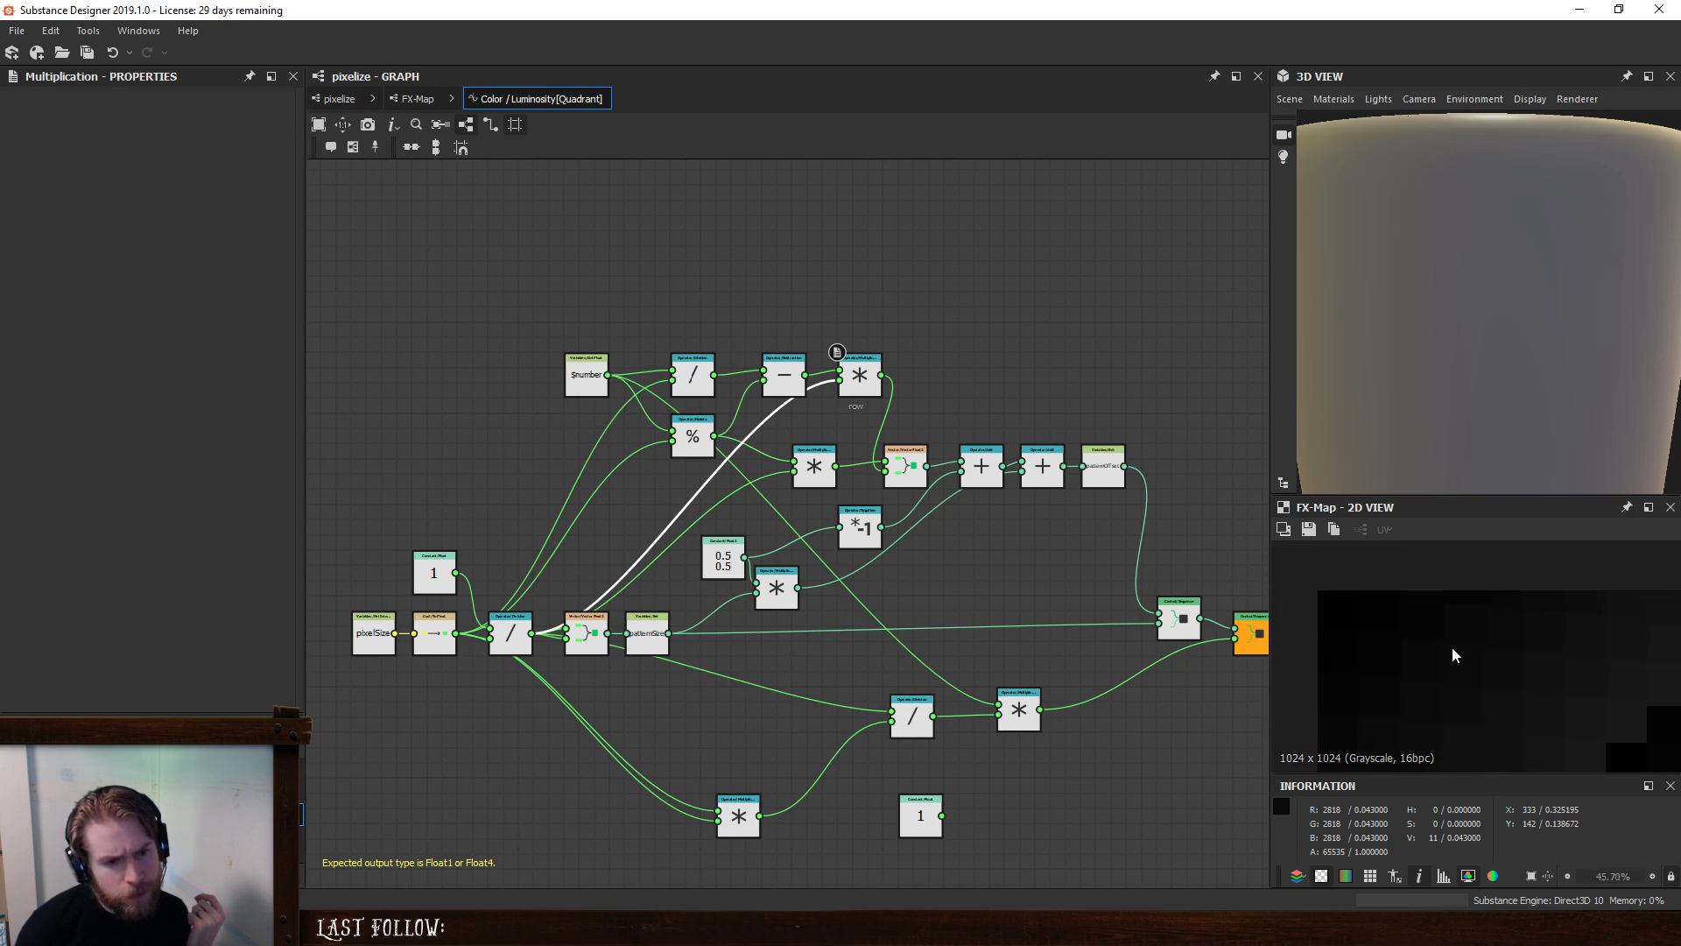
{"action": "scroll", "coordinate": [1451, 655], "scroll_direction": "down", "scroll_amount": 2}
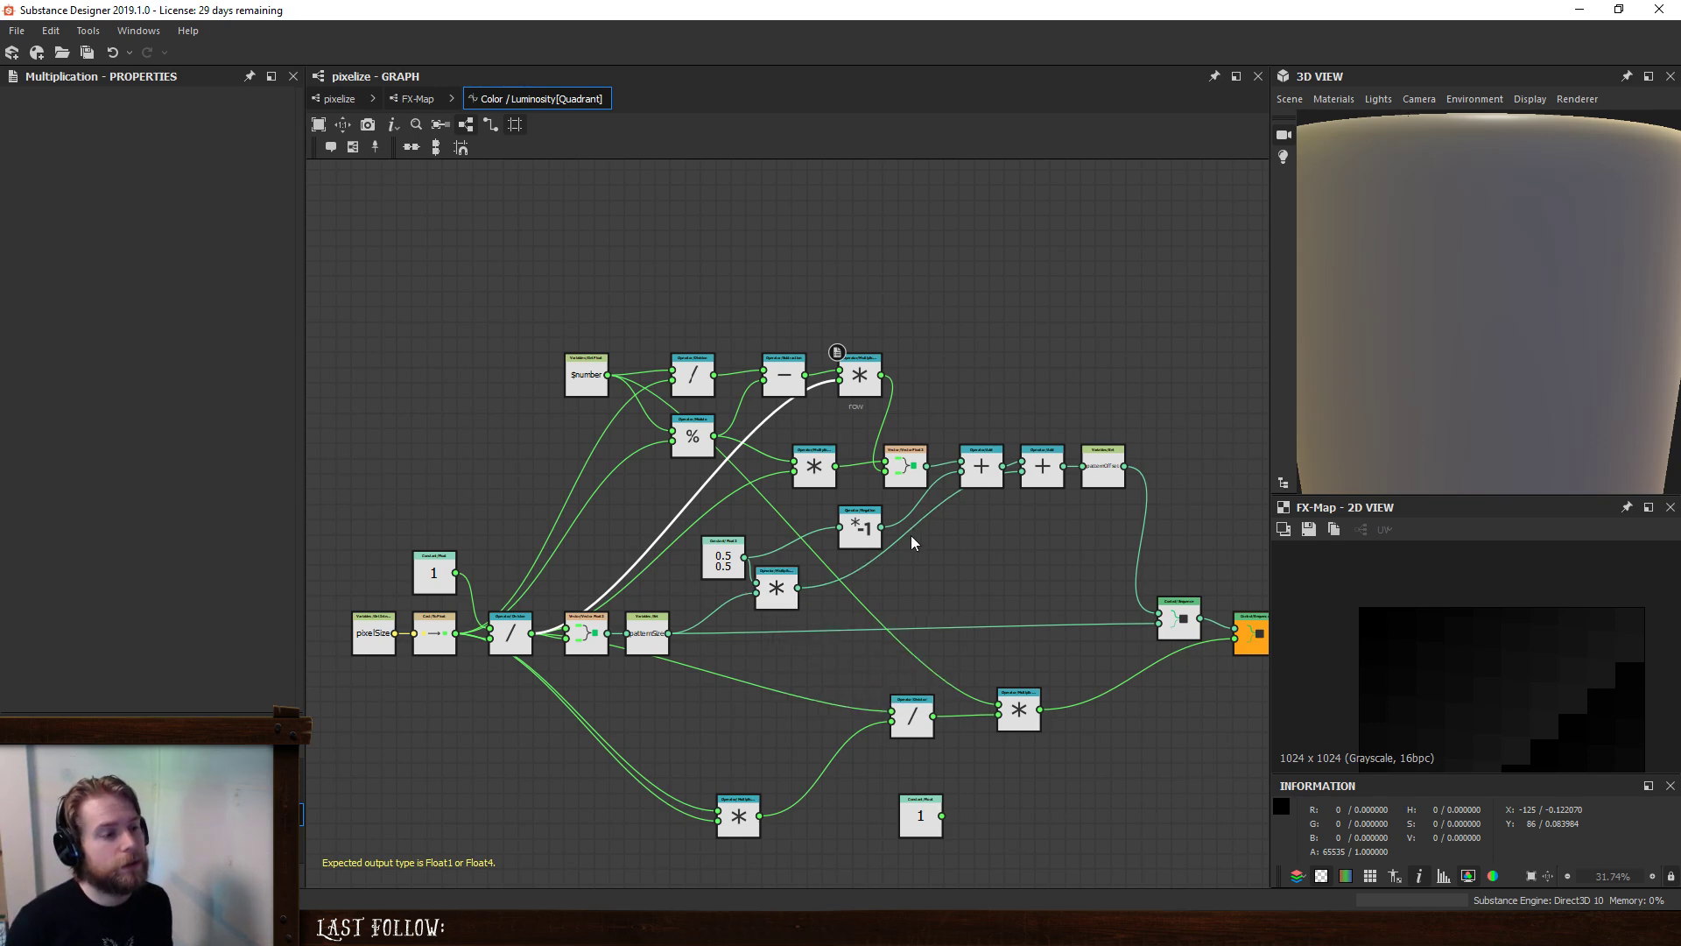
{"action": "left_click", "coordinate": [693, 434]}
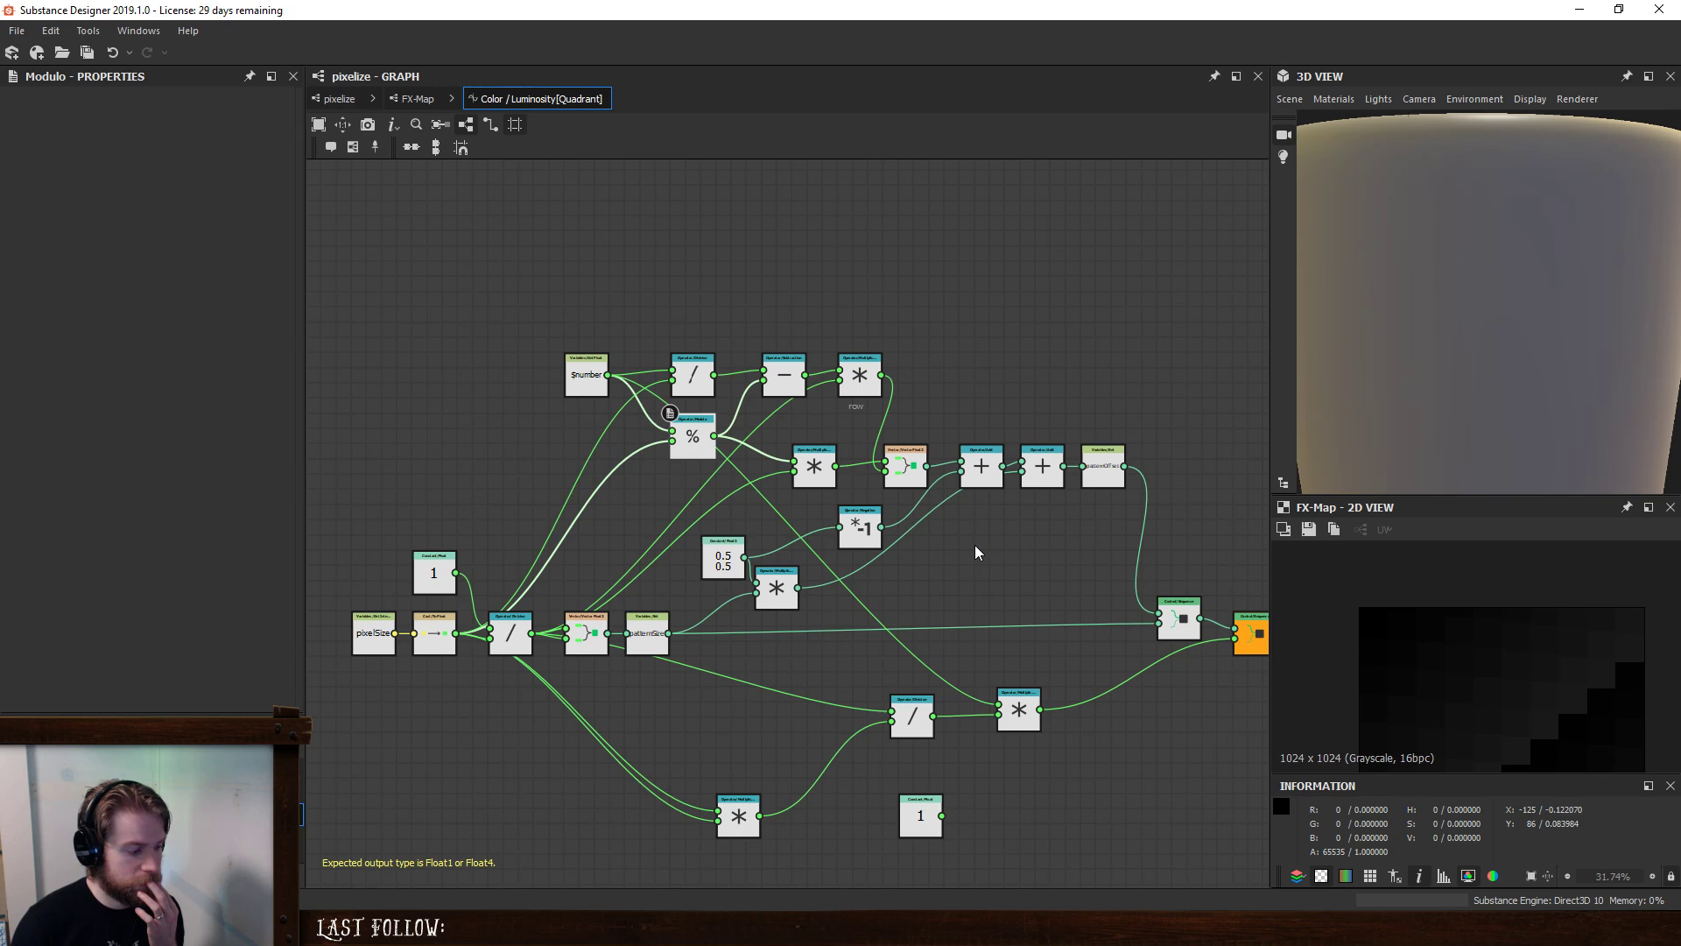
- Insert a Floor node between the $number division and the subtraction, and rearrange the row calculation nodes to make room for it
{"action": "left_click", "coordinate": [735, 269]}
{"action": "key", "text": "space"}
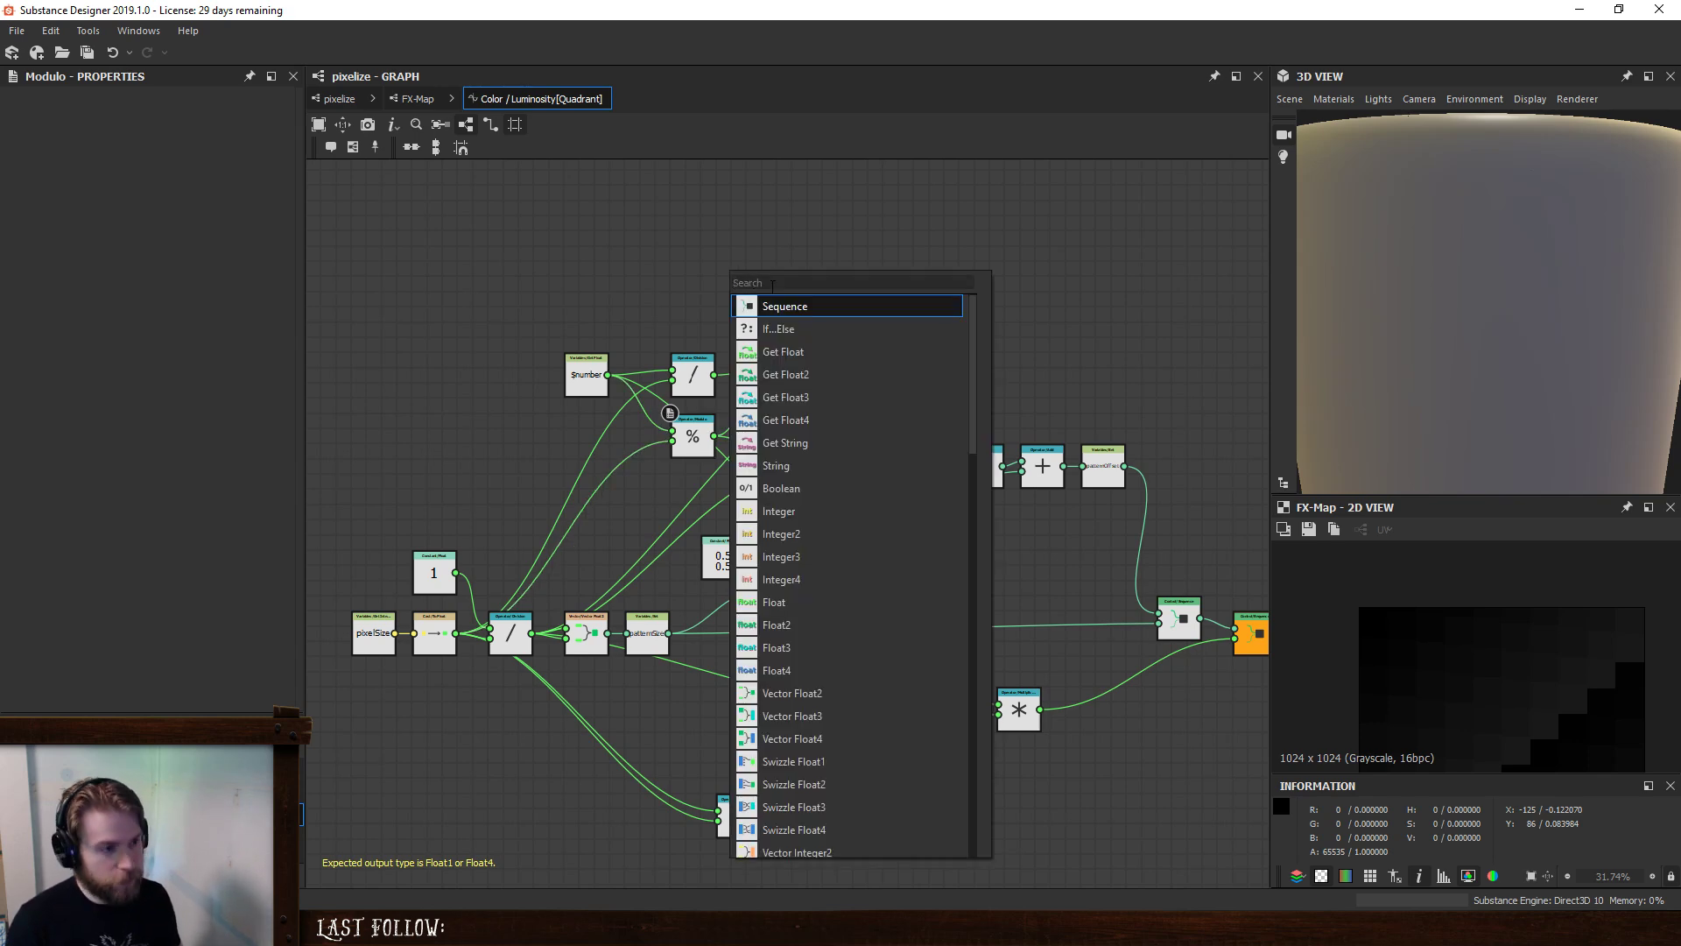
{"action": "type", "text": "flo"}
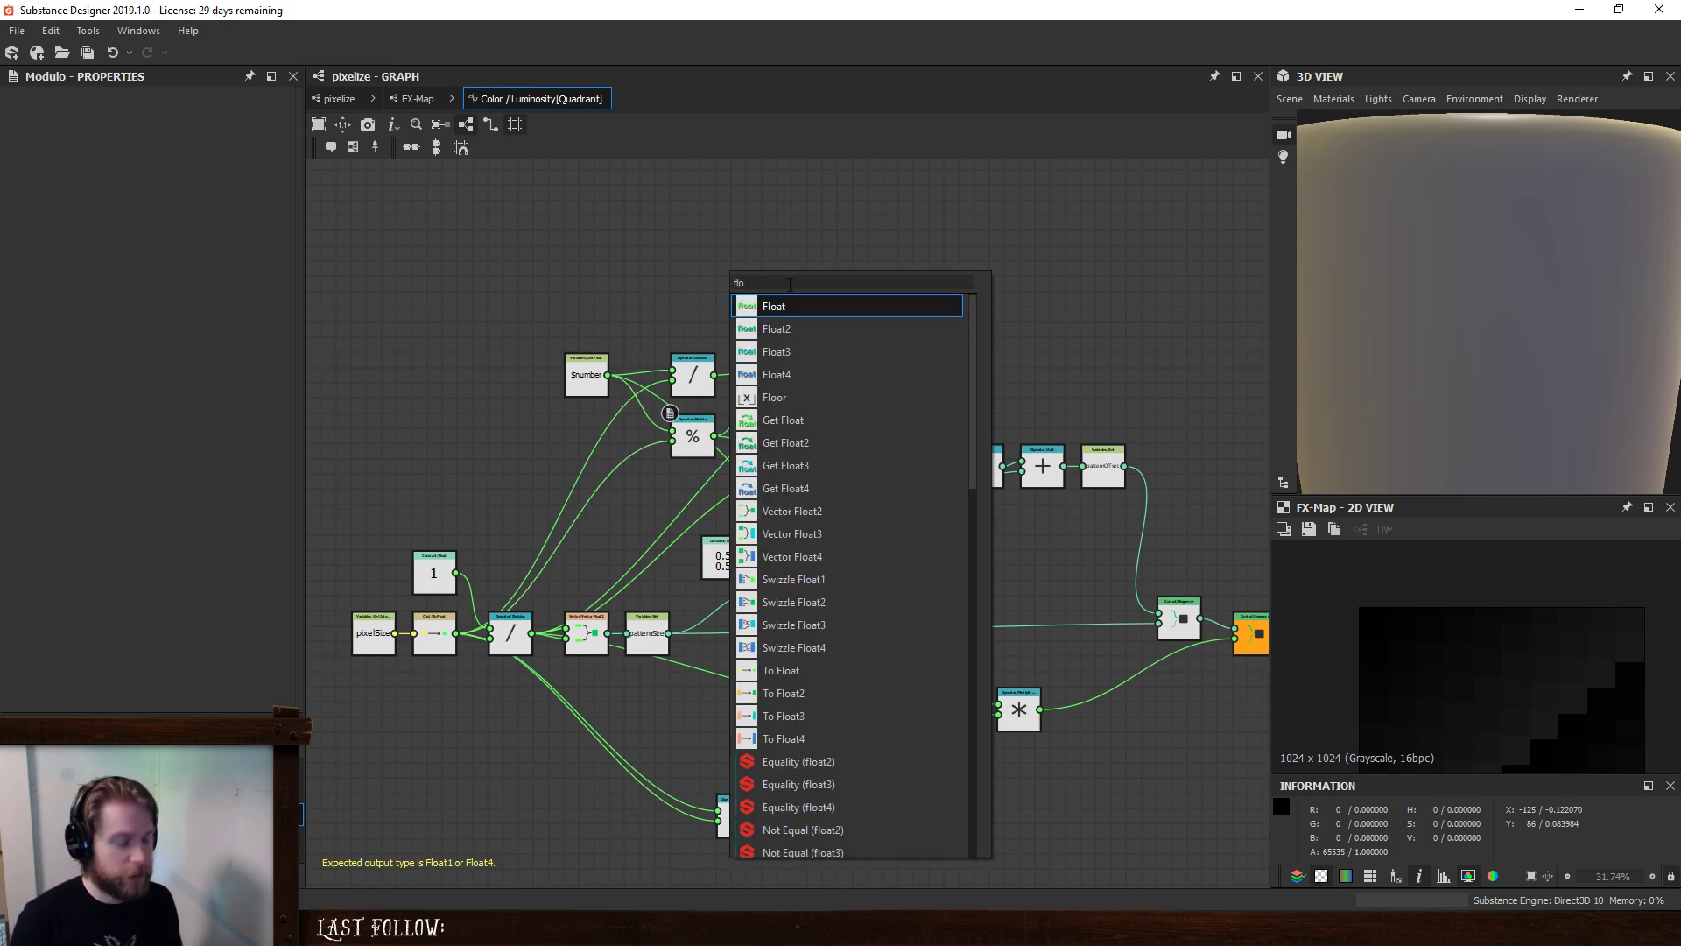
{"action": "type", "text": "or"}
{"action": "key", "text": "Return"}
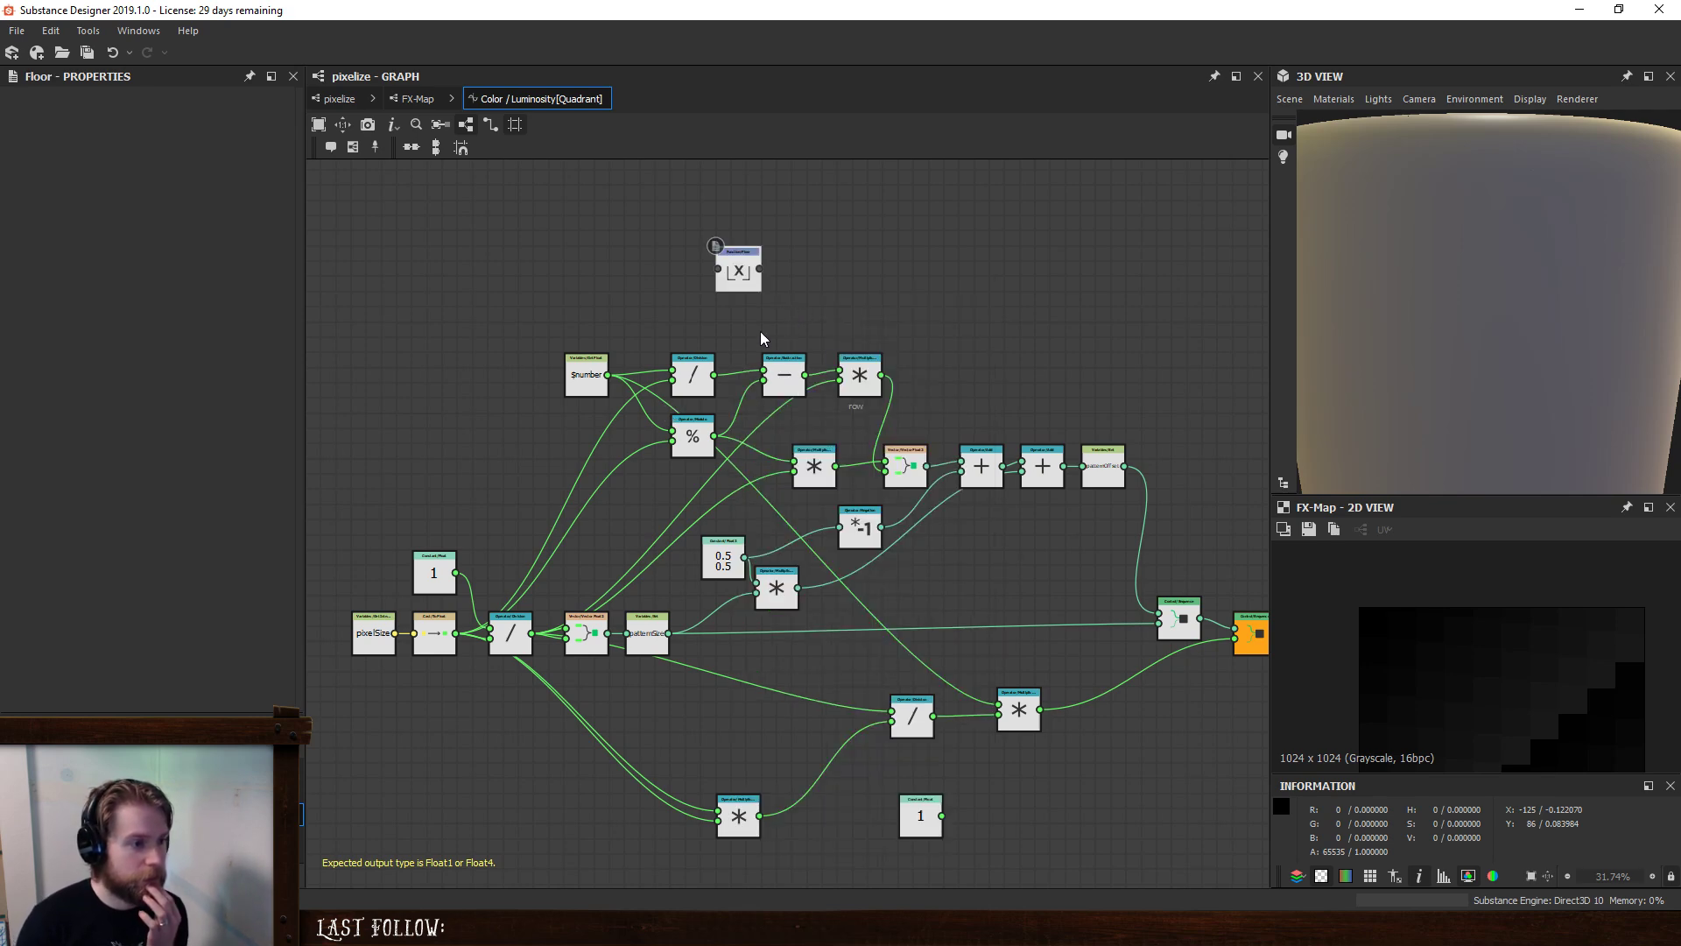
{"action": "left_click_drag", "start_coordinate": [739, 267], "coordinate": [746, 297]}
{"action": "left_click_drag", "start_coordinate": [715, 375], "coordinate": [670, 346]}
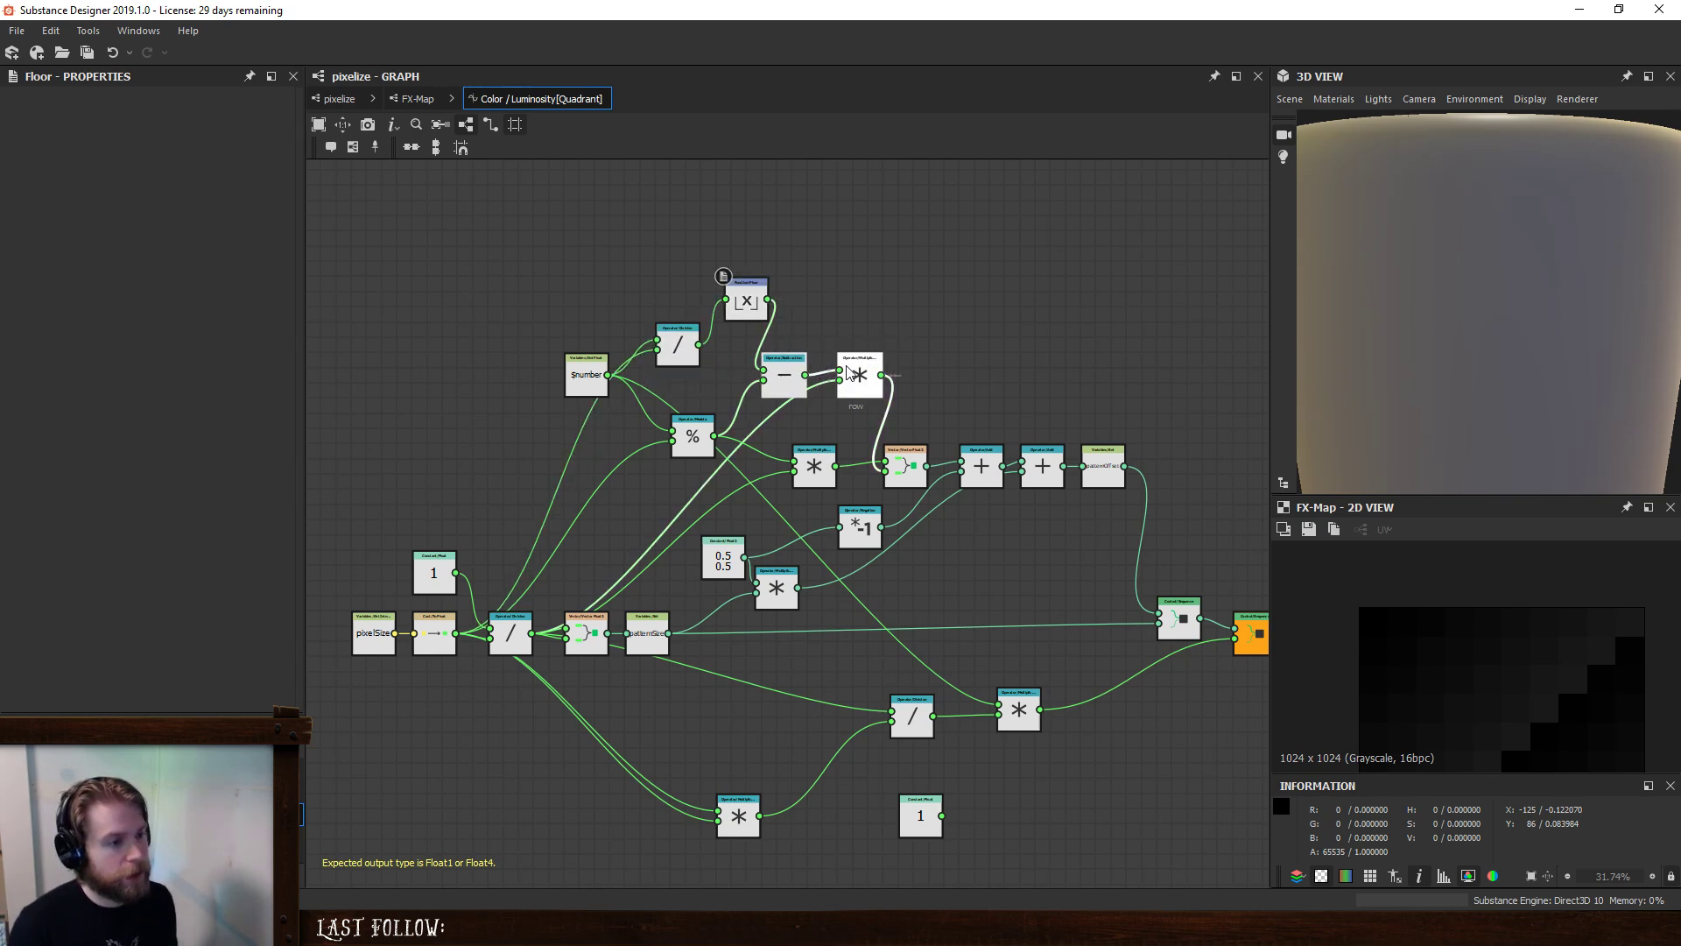
{"action": "left_click_drag", "start_coordinate": [848, 372], "coordinate": [900, 372]}
{"action": "left_click_drag", "start_coordinate": [744, 302], "coordinate": [736, 347]}
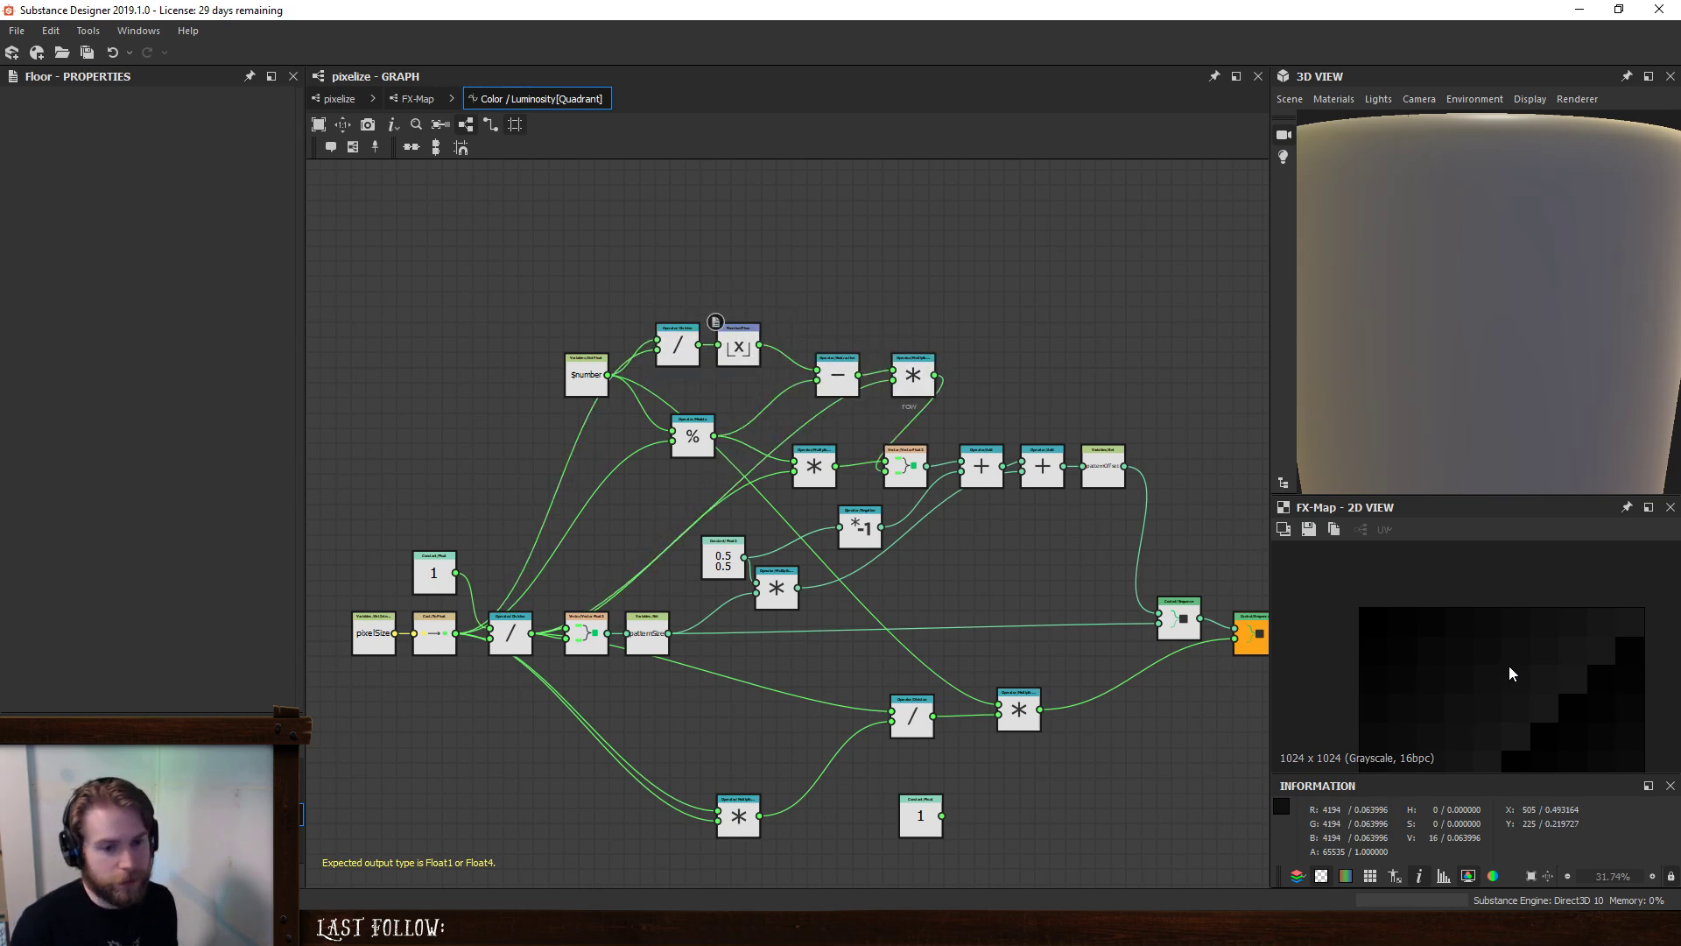
- Examine the pixel values of the cells across the FX-Map 2D preview with the Floor node in place
{"action": "scroll", "coordinate": [1549, 664], "scroll_direction": "up", "scroll_amount": 1}
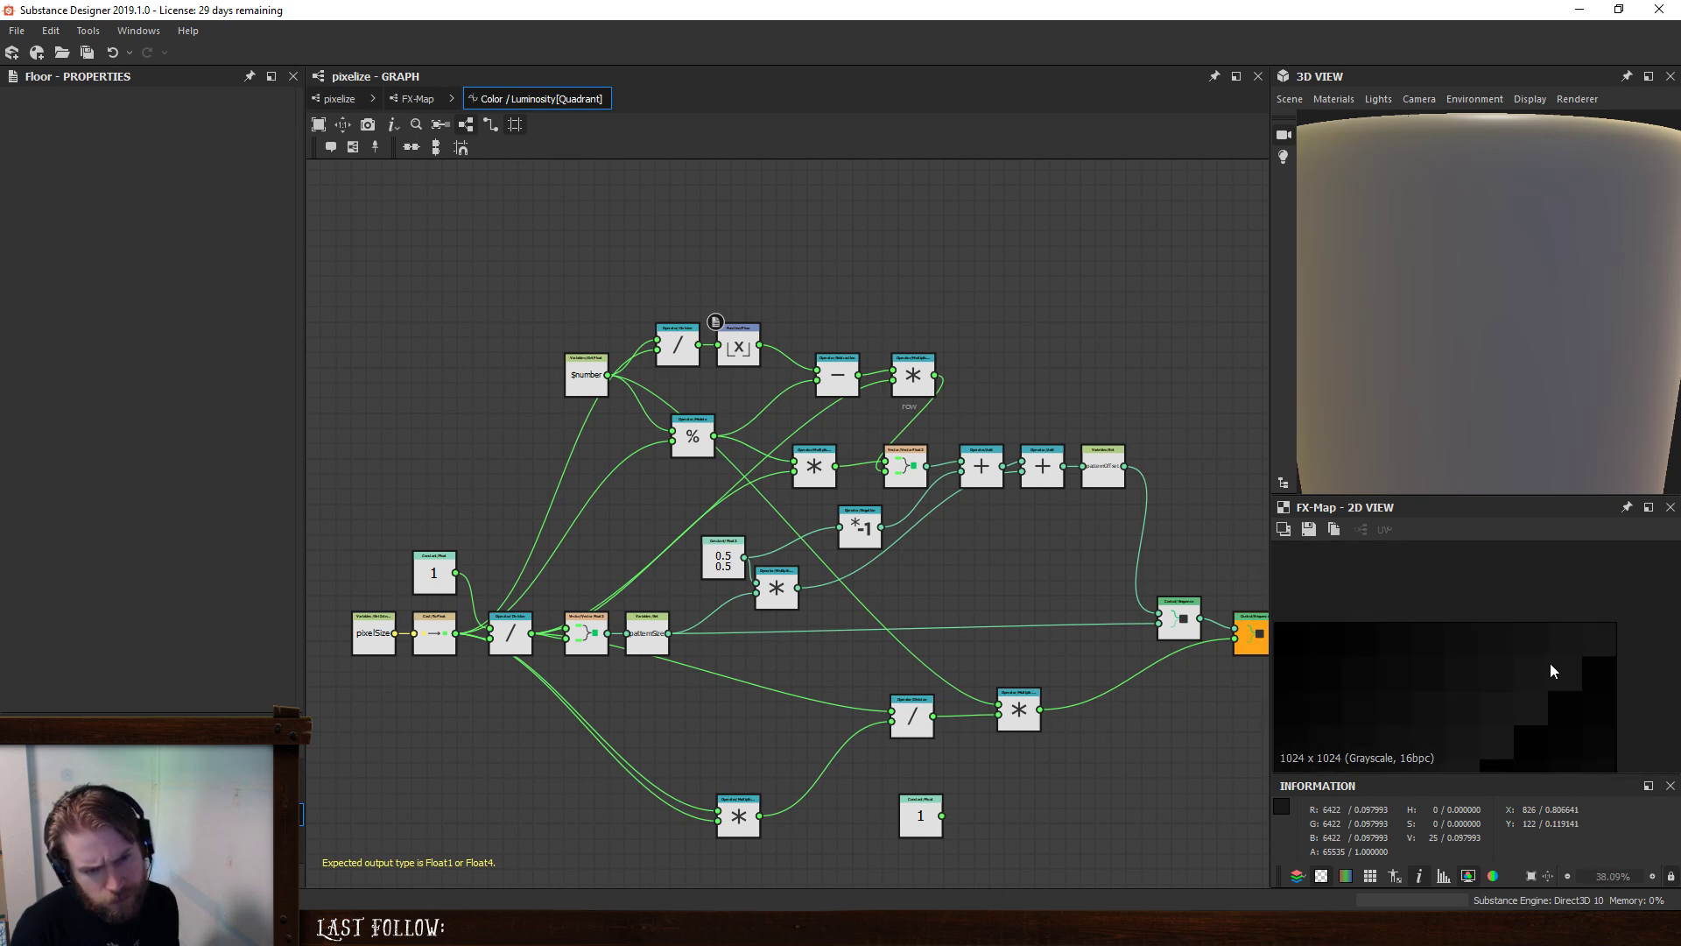
{"action": "middle_click_drag", "start_coordinate": [1550, 663], "coordinate": [1438, 623]}
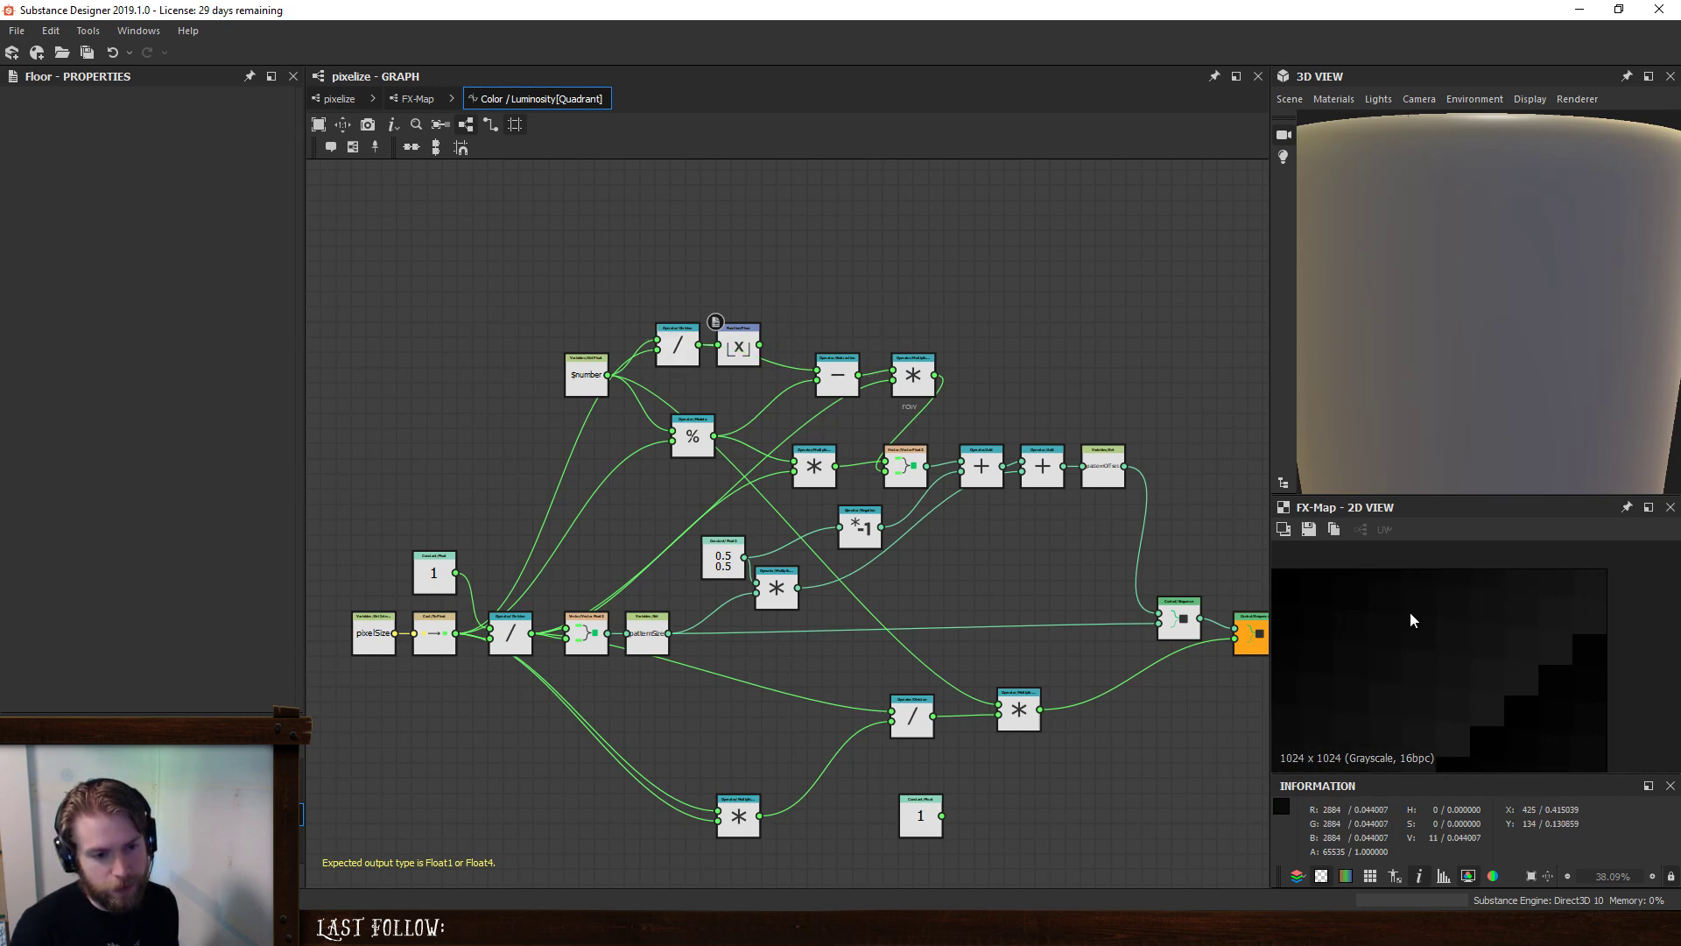
{"action": "scroll", "coordinate": [1500, 622], "scroll_direction": "up", "scroll_amount": 3}
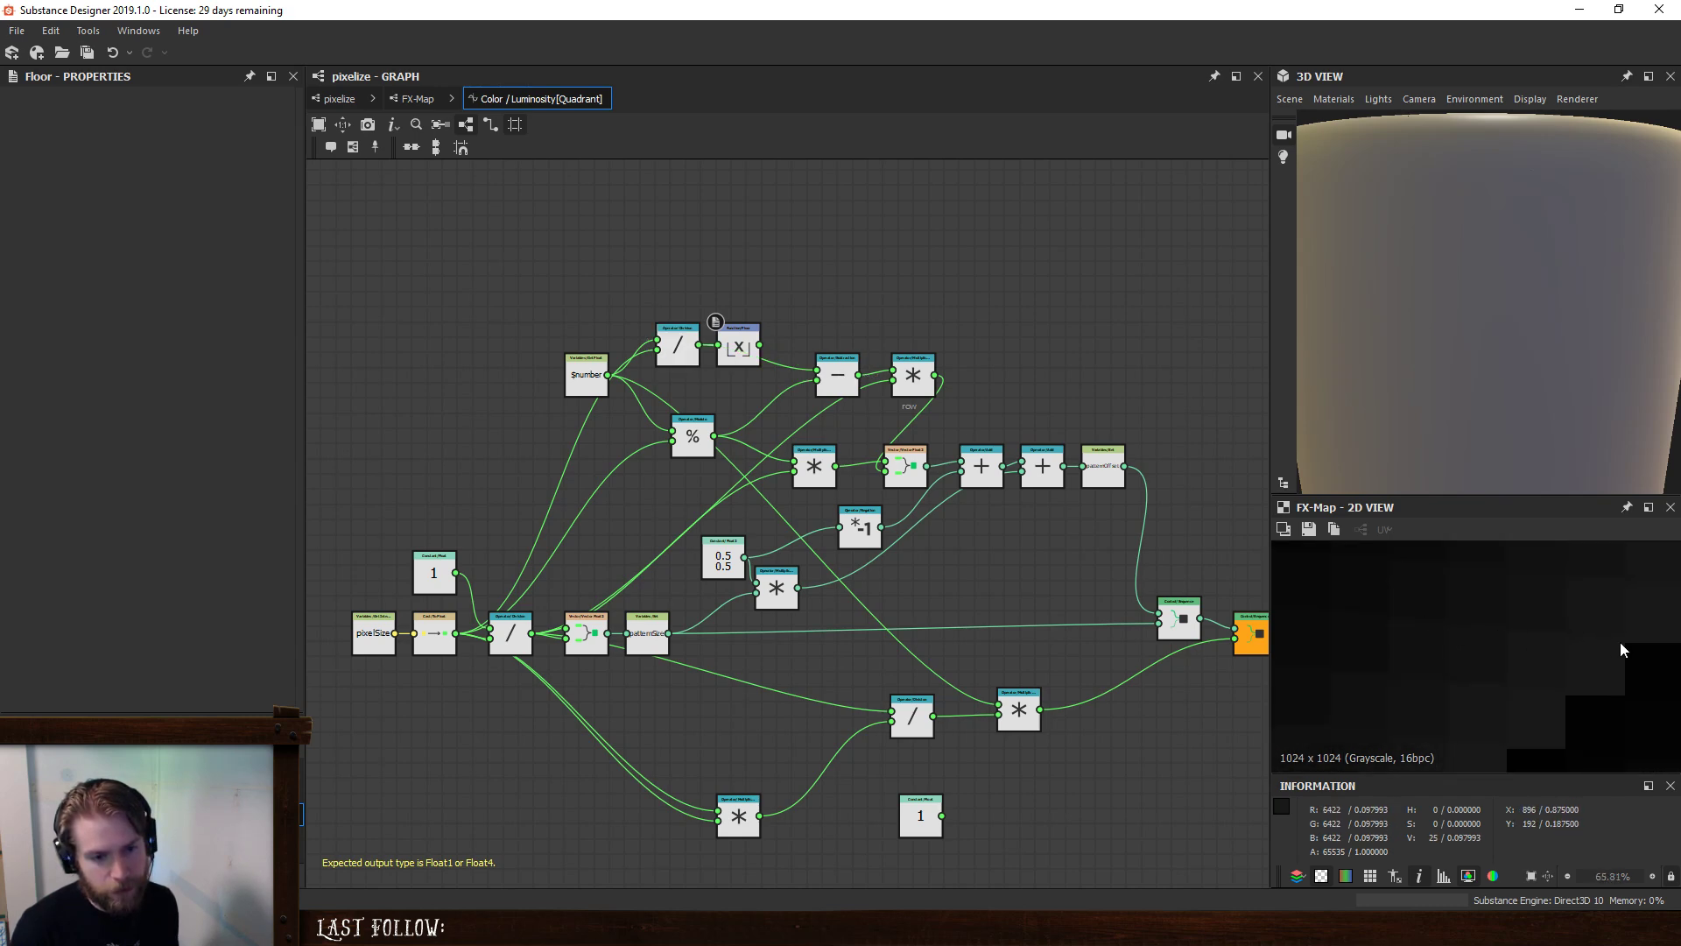
{"action": "left_click_drag", "start_coordinate": [760, 345], "coordinate": [827, 370]}
{"action": "scroll", "coordinate": [1441, 623], "scroll_direction": "down", "scroll_amount": 3}
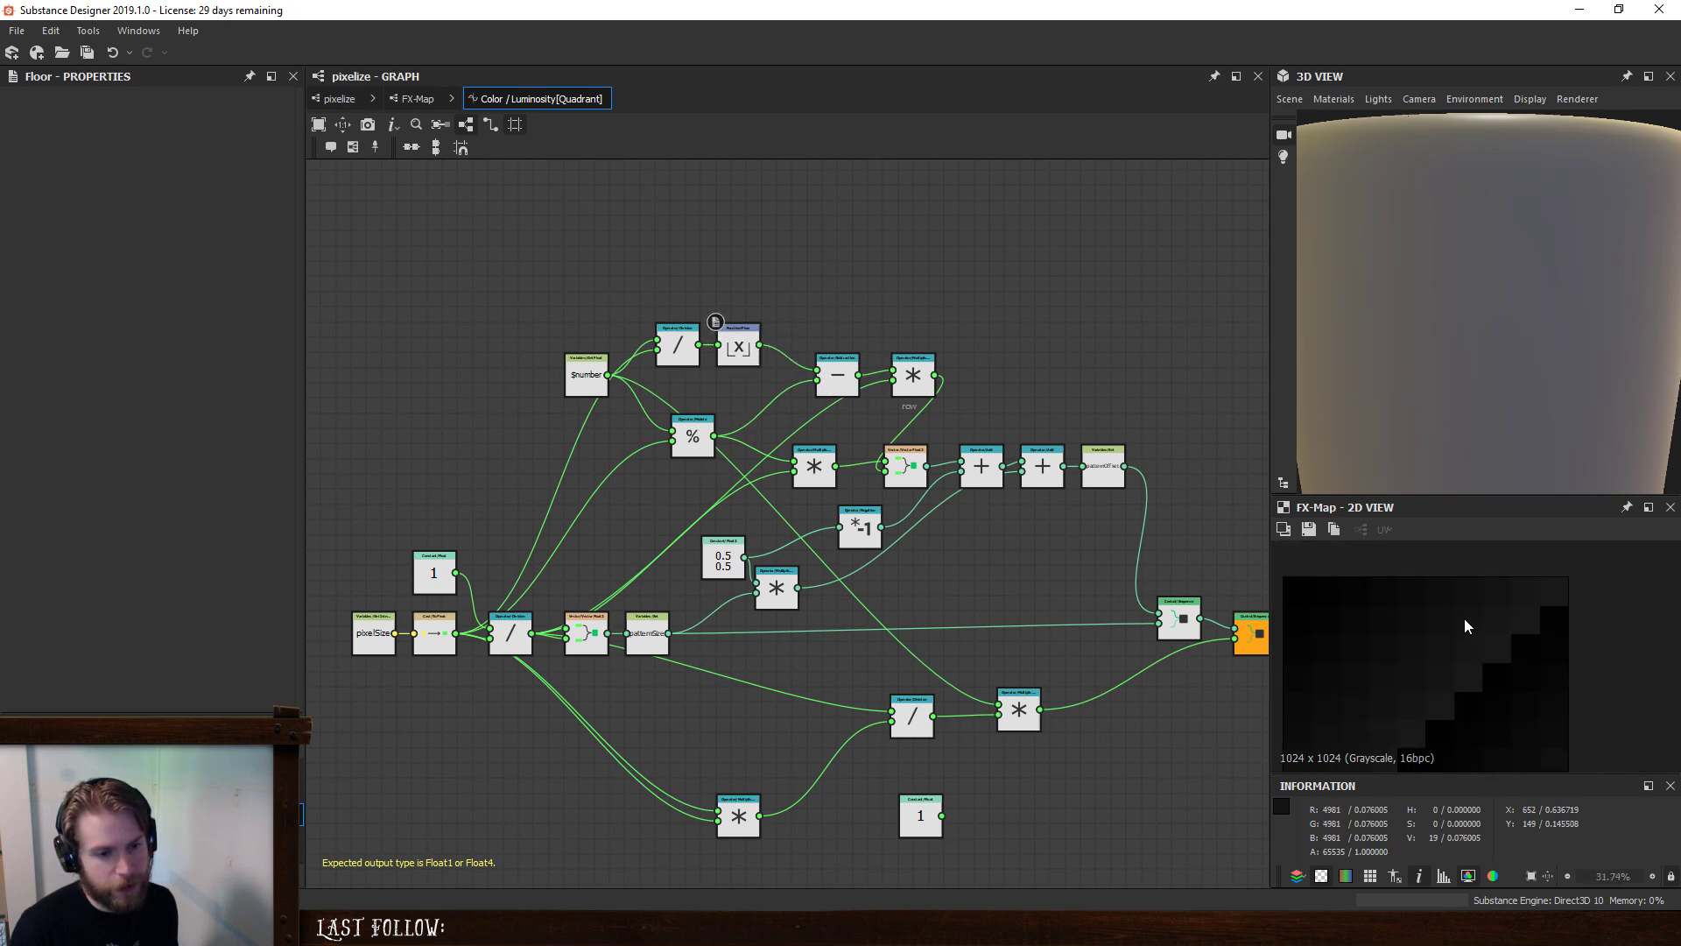
{"action": "scroll", "coordinate": [1464, 618], "scroll_direction": "down", "scroll_amount": 1}
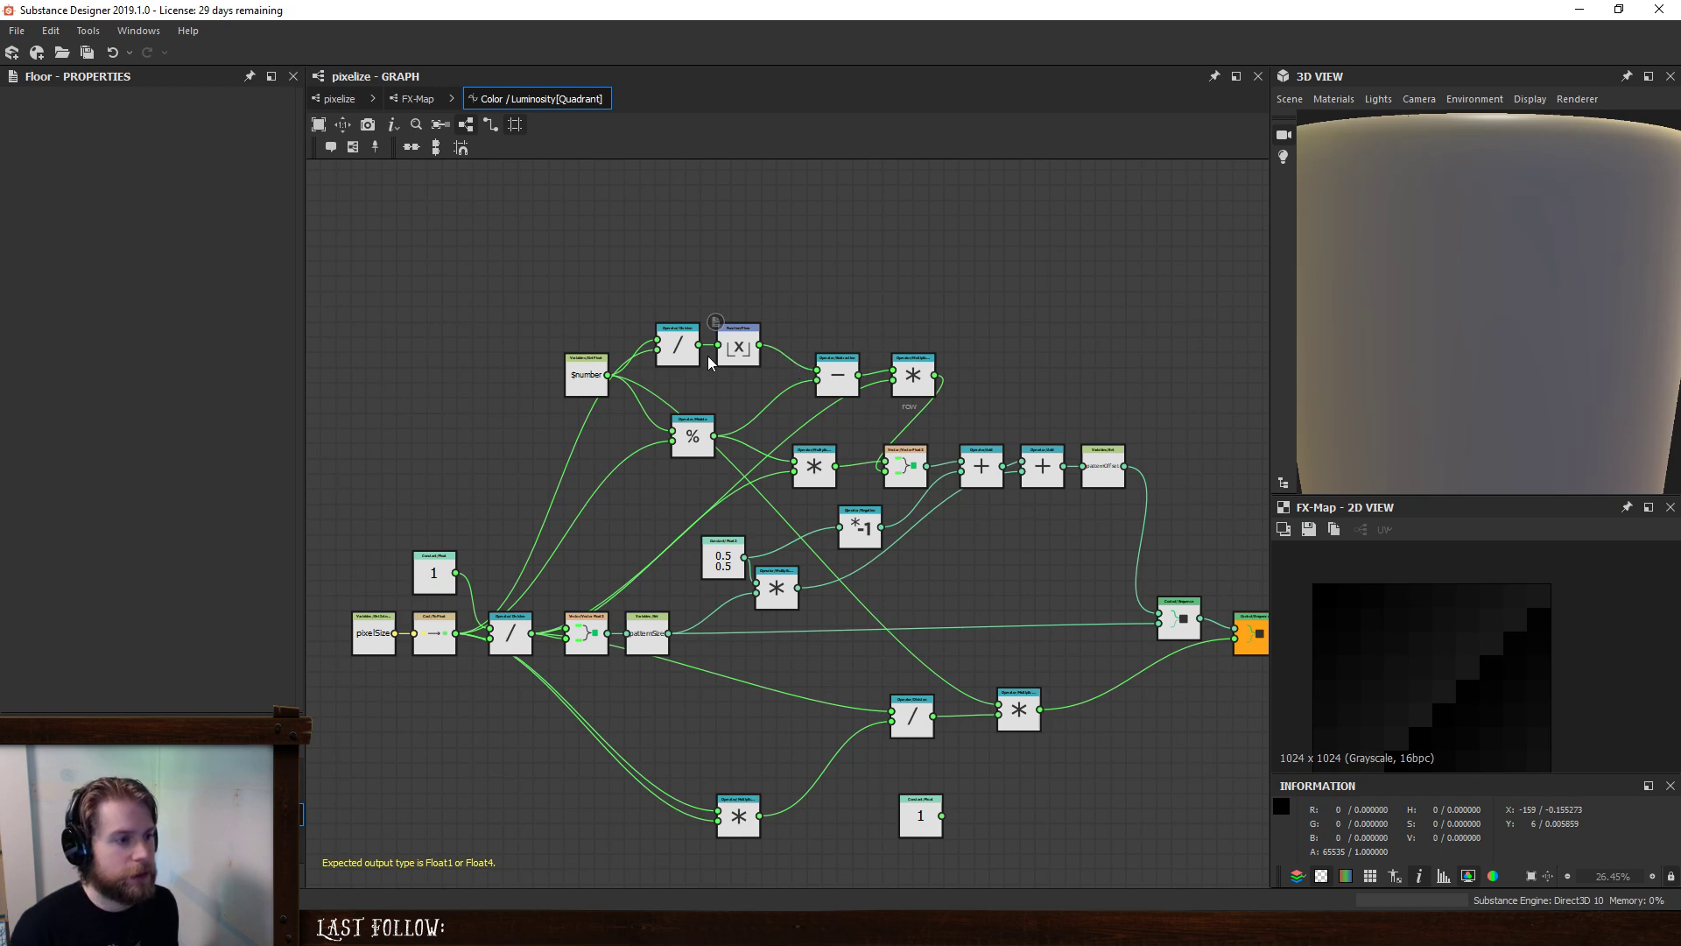
- Move the subtraction node closer to the Floor node
{"action": "scroll", "coordinate": [790, 340], "scroll_direction": "up", "scroll_amount": 2}
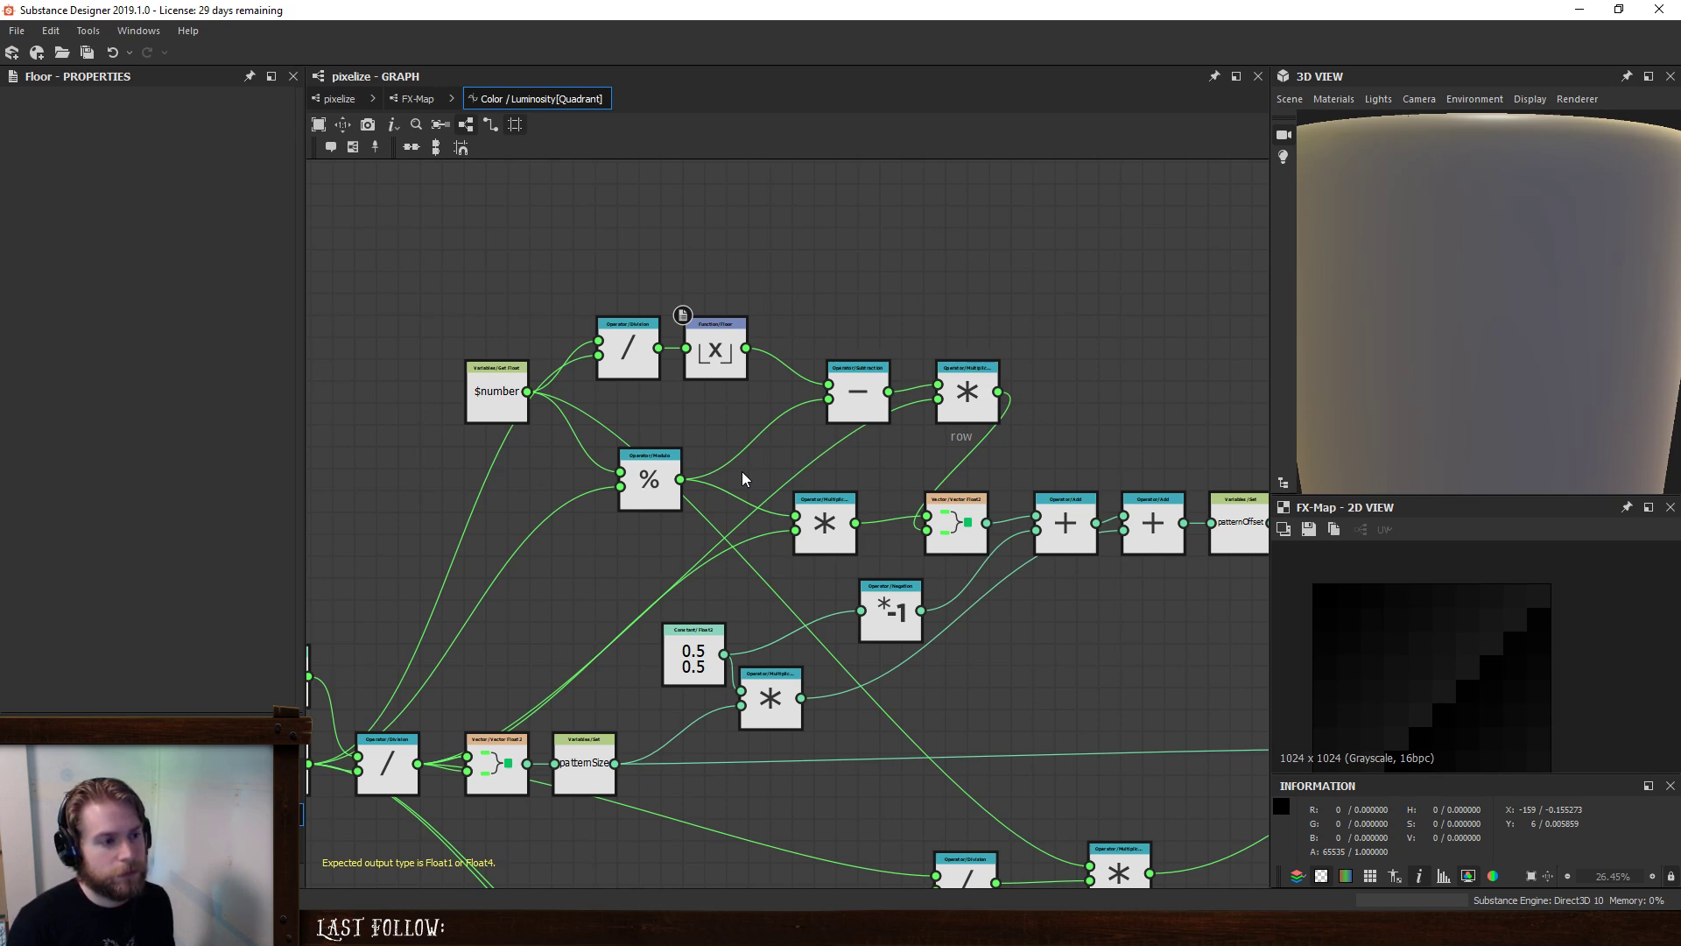
{"action": "left_click_drag", "start_coordinate": [853, 399], "coordinate": [797, 400]}
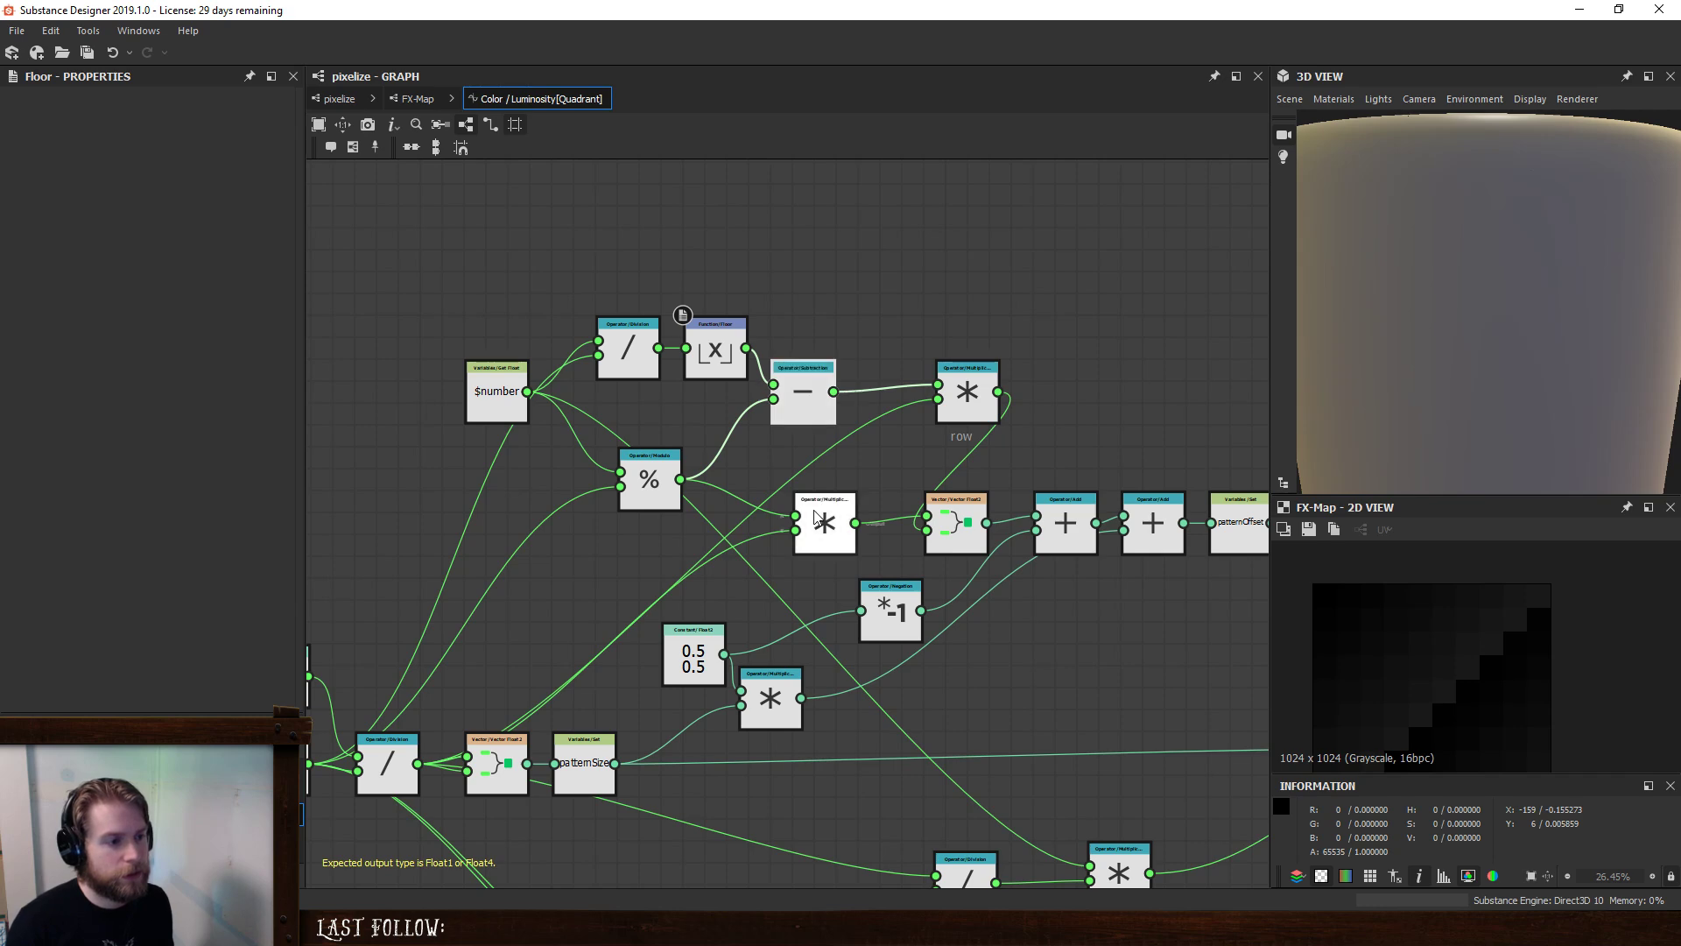
- Try adding a Multiplication node beside the subtraction node, and delete it
{"action": "left_click", "coordinate": [738, 460]}
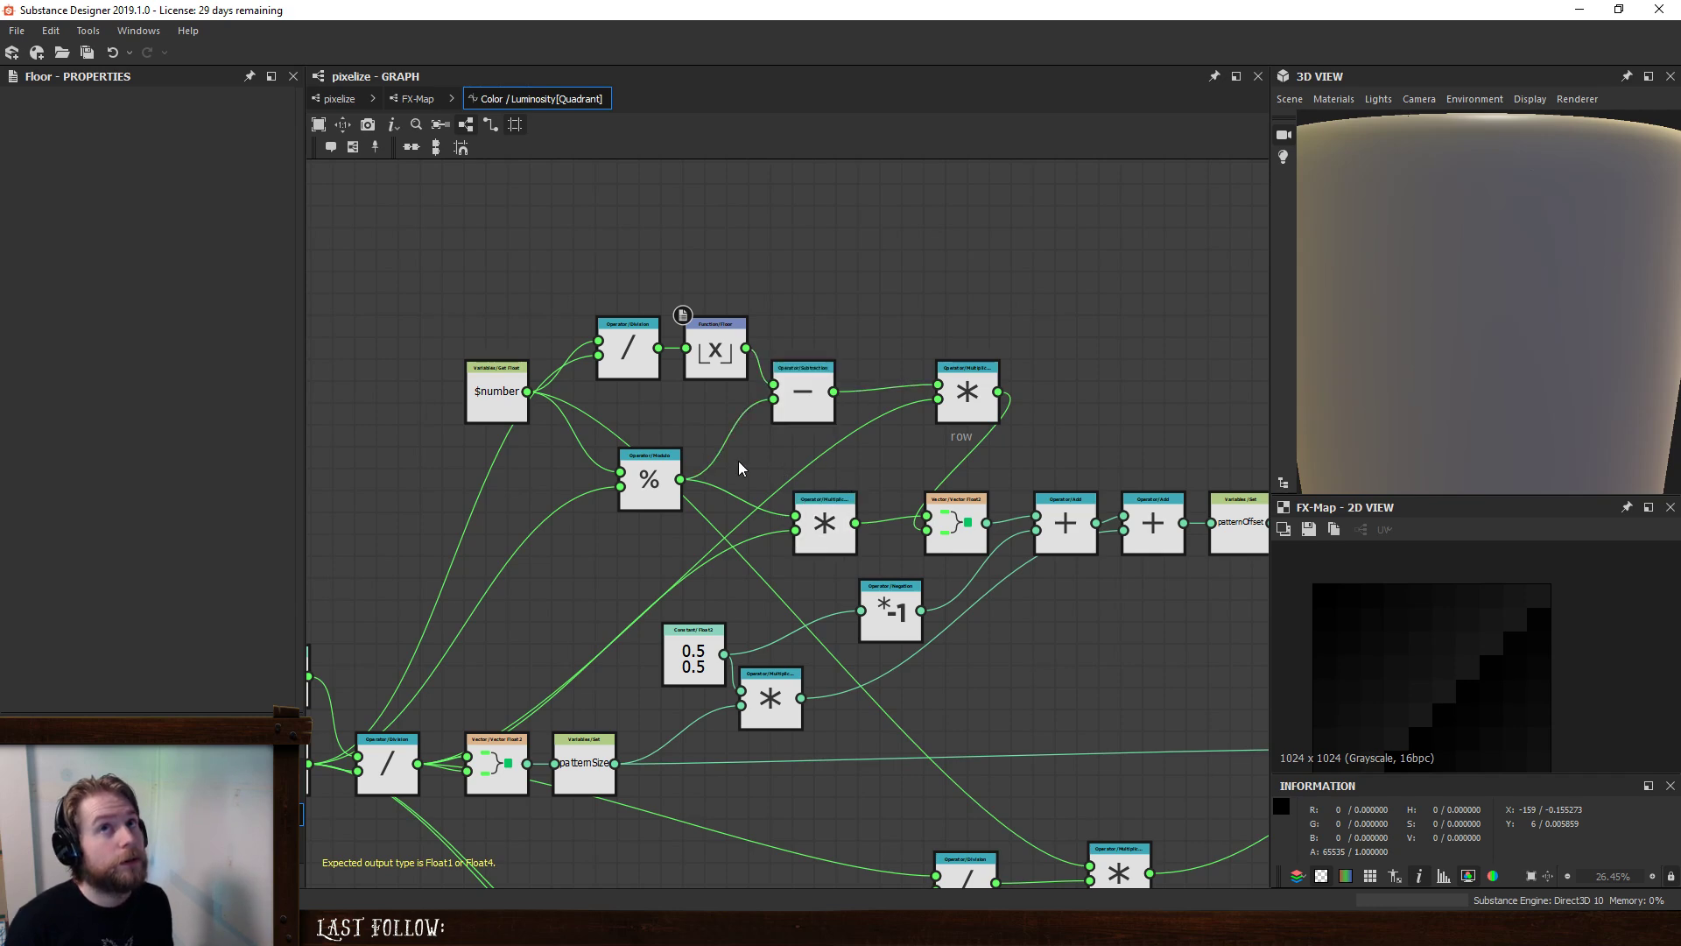
{"action": "key", "text": "space"}
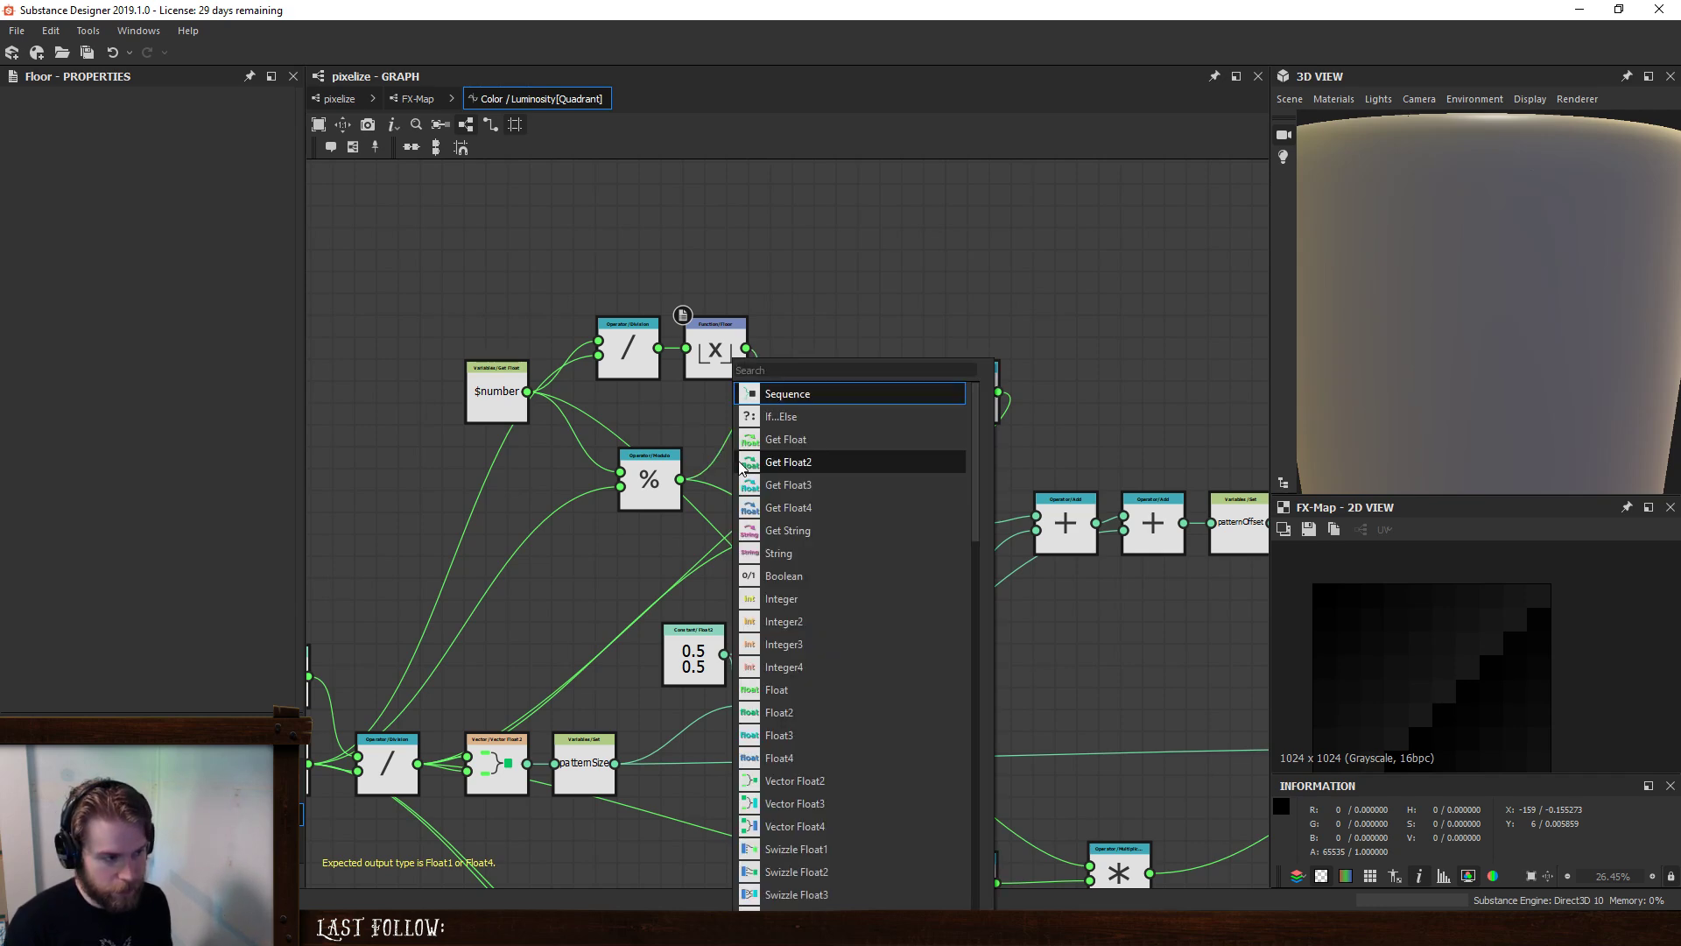
{"action": "type", "text": "mul"}
{"action": "left_click", "coordinate": [791, 391]}
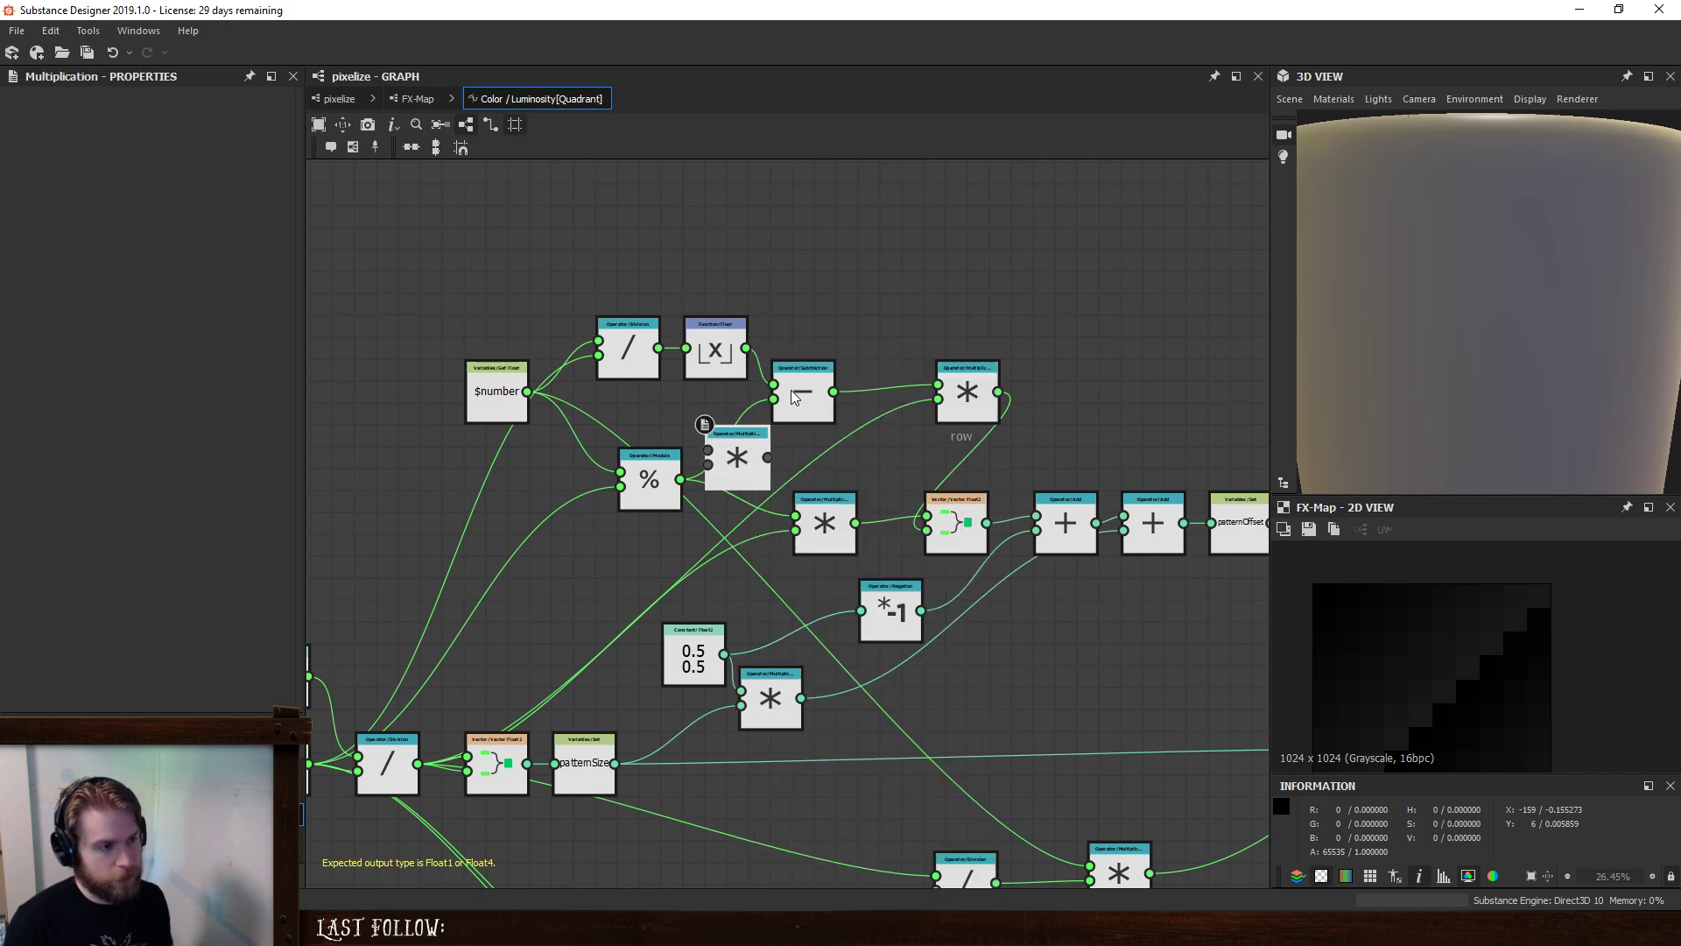
{"action": "left_click_drag", "start_coordinate": [750, 462], "coordinate": [880, 455]}
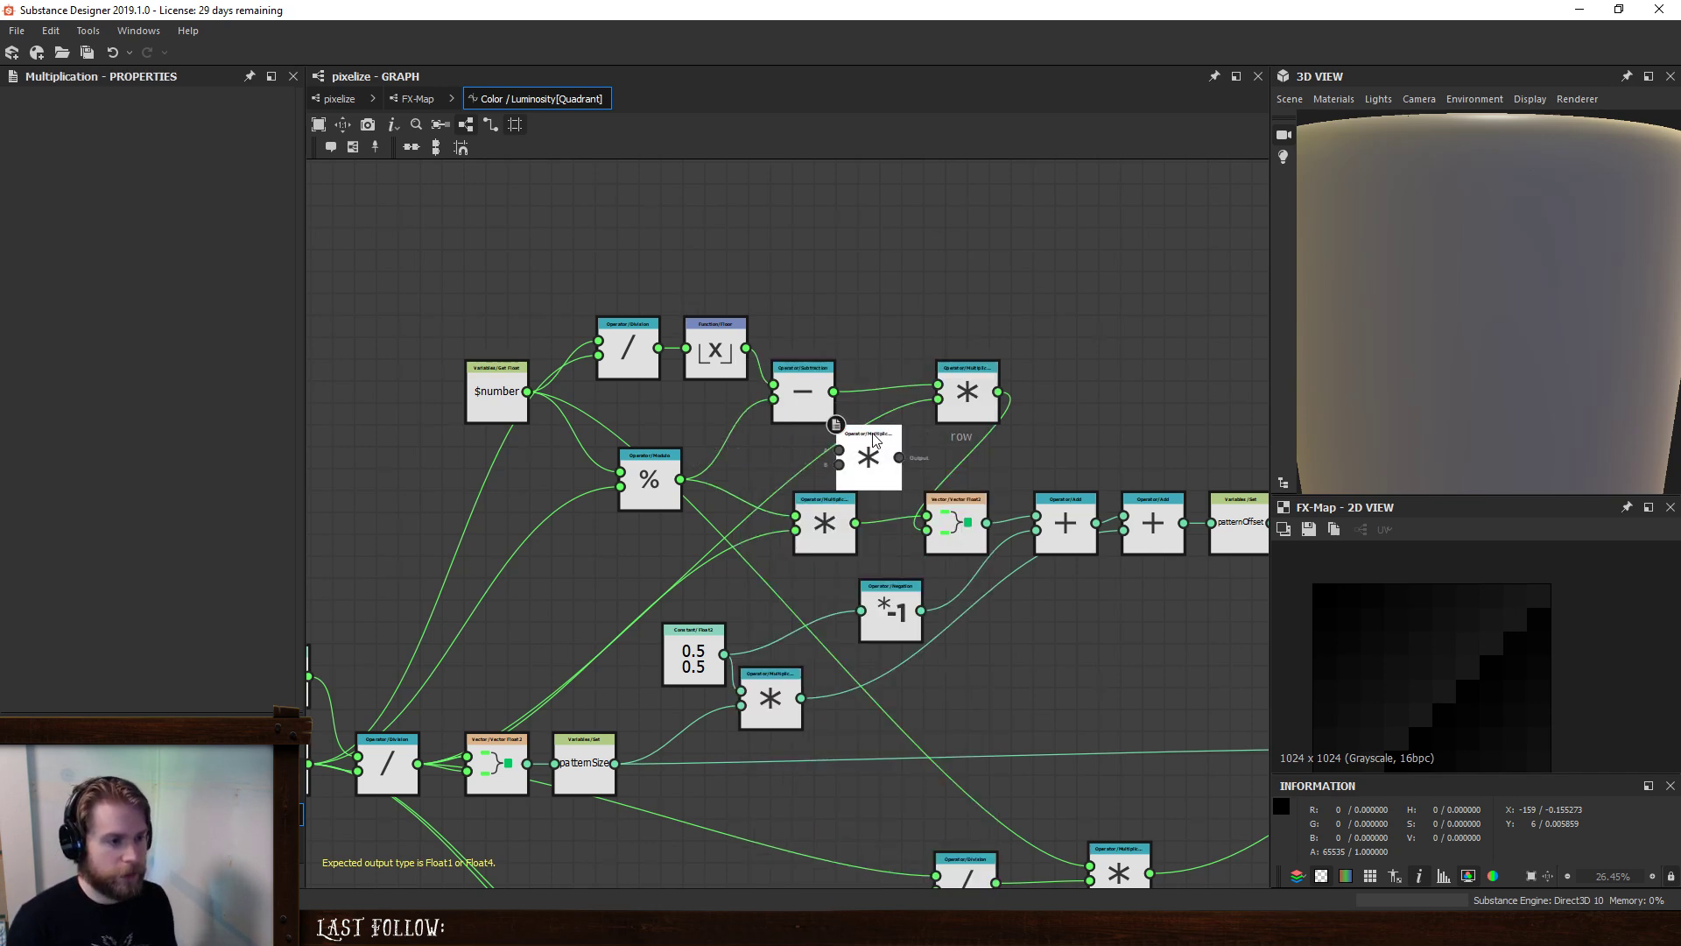
{"action": "key", "text": "Delete"}
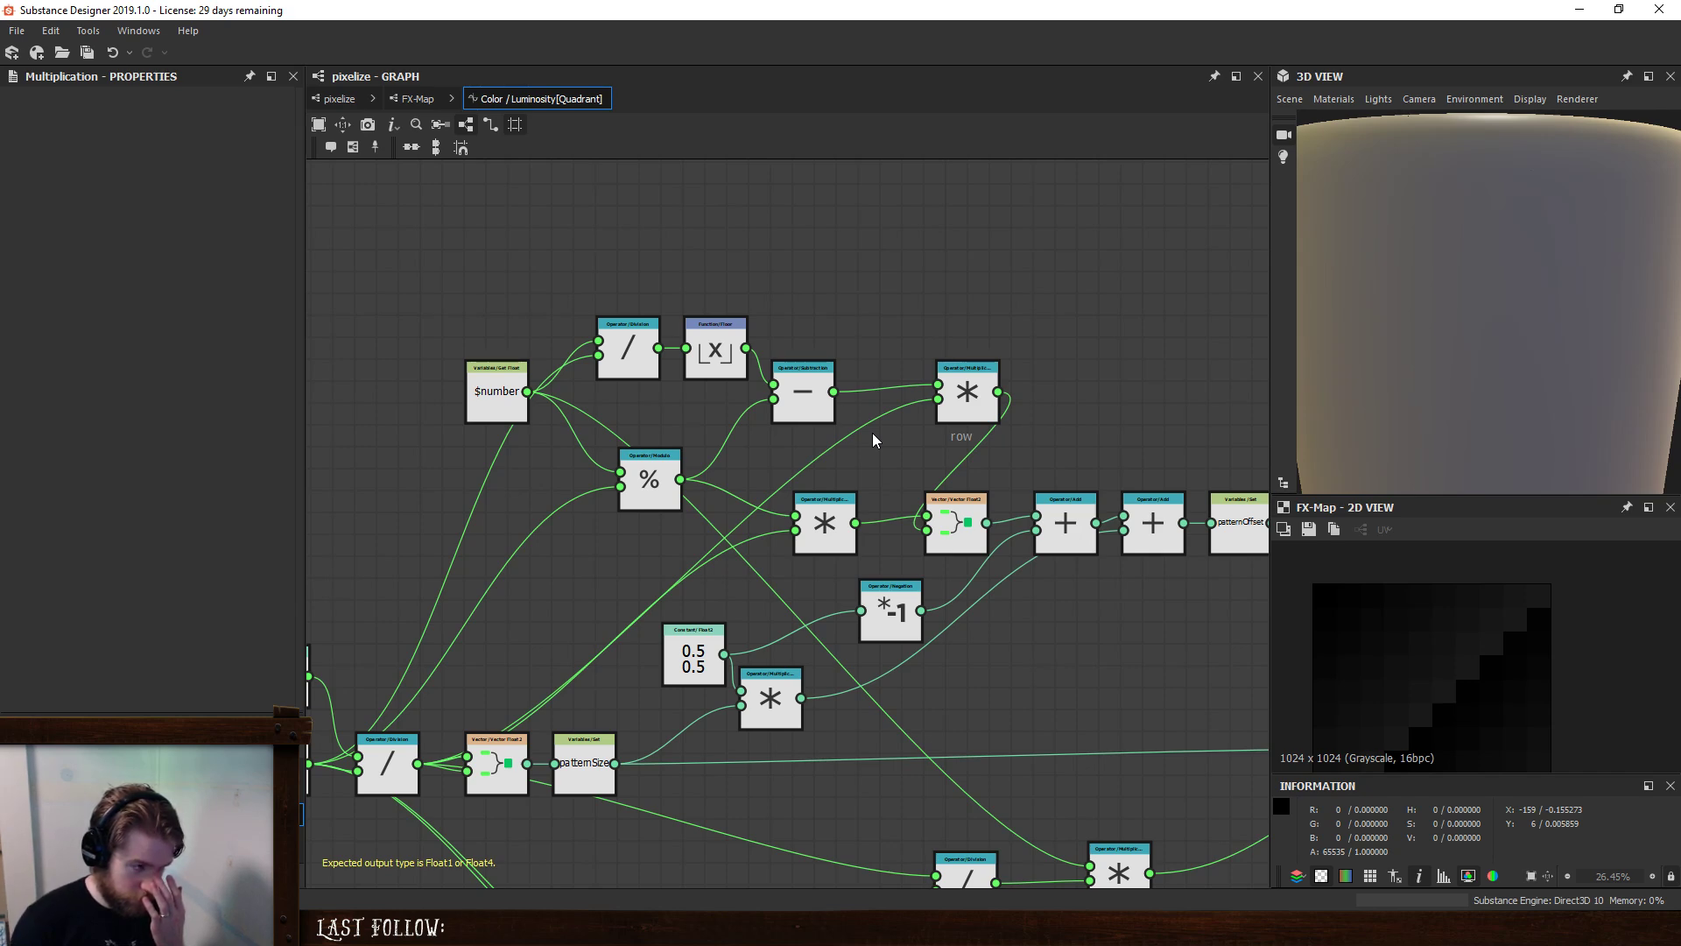
- Connect the constant Float 1 node to the final Sequence node in place of the luminosity multiplication, and move it nearer the output
{"action": "scroll", "coordinate": [1373, 638], "scroll_direction": "up", "scroll_amount": 3}
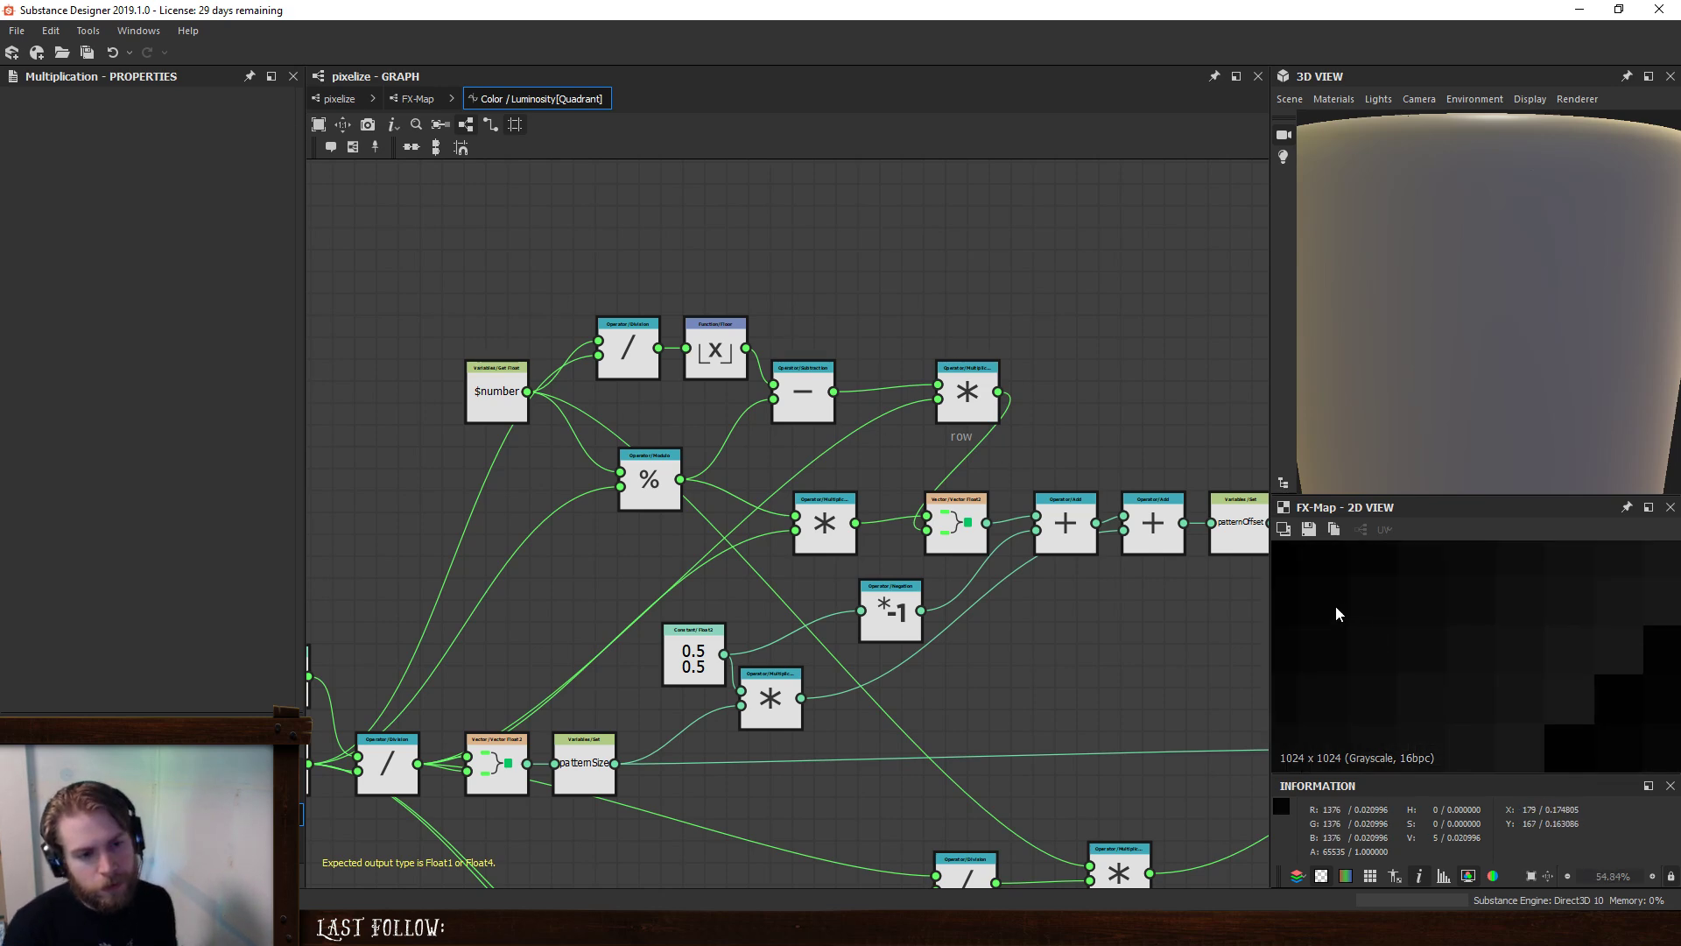
{"action": "scroll", "coordinate": [1611, 601], "scroll_direction": "down", "scroll_amount": 4}
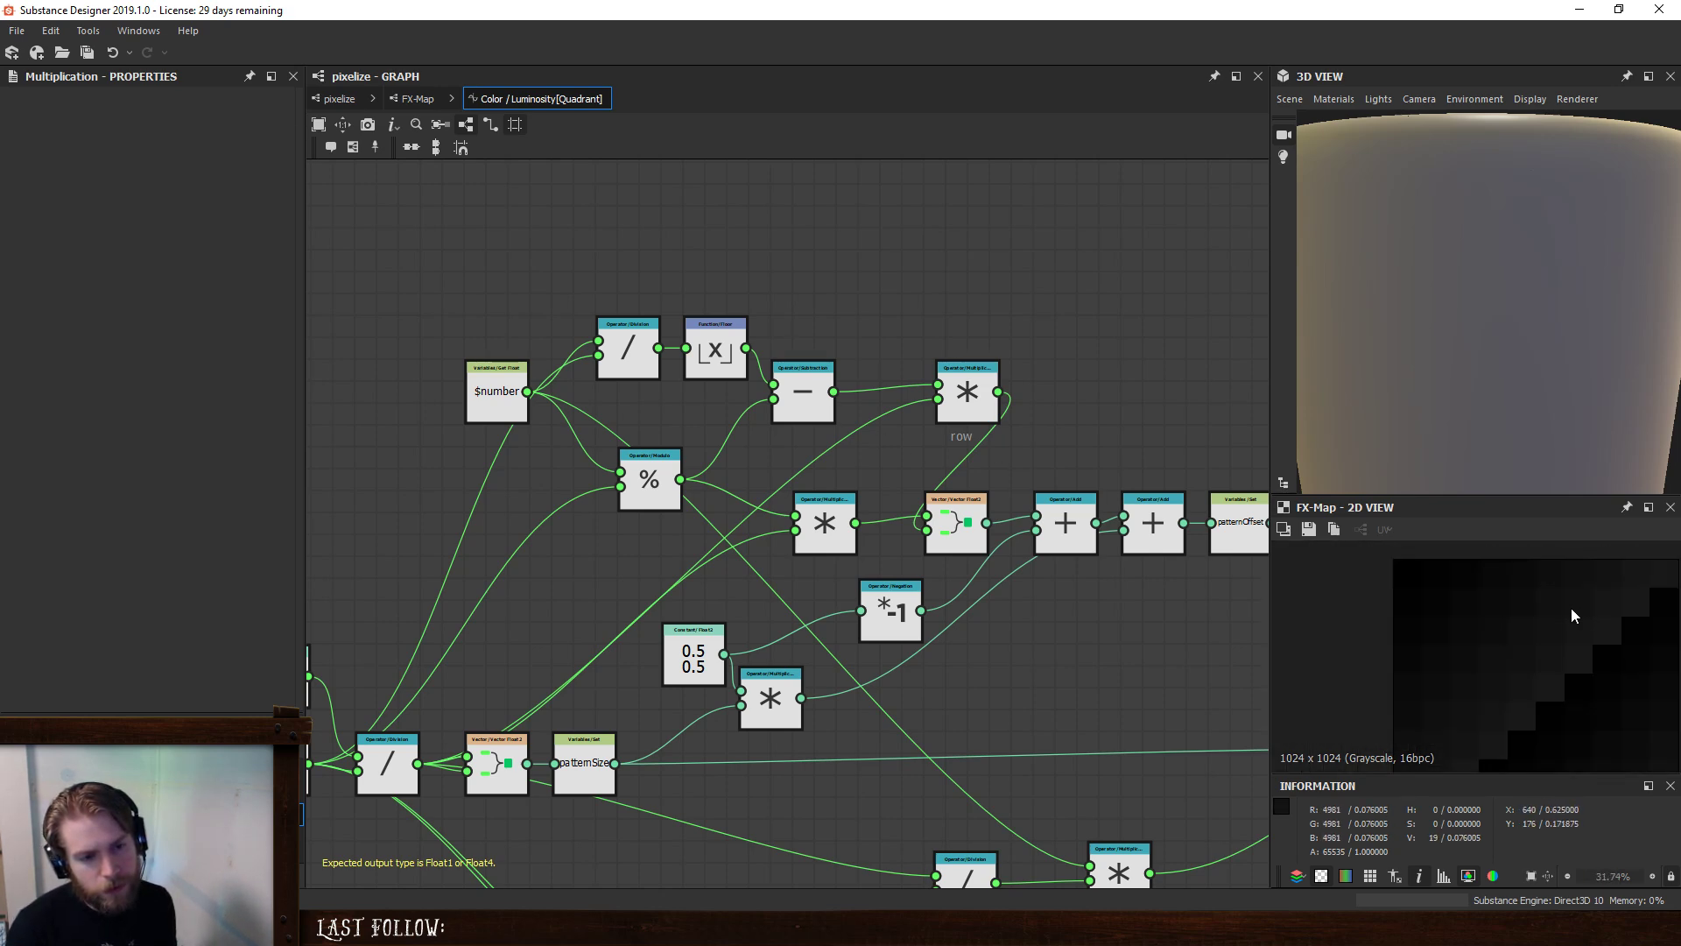
{"action": "middle_click_drag", "start_coordinate": [1016, 728], "coordinate": [769, 553]}
{"action": "scroll", "coordinate": [769, 698], "scroll_direction": "down", "scroll_amount": 1}
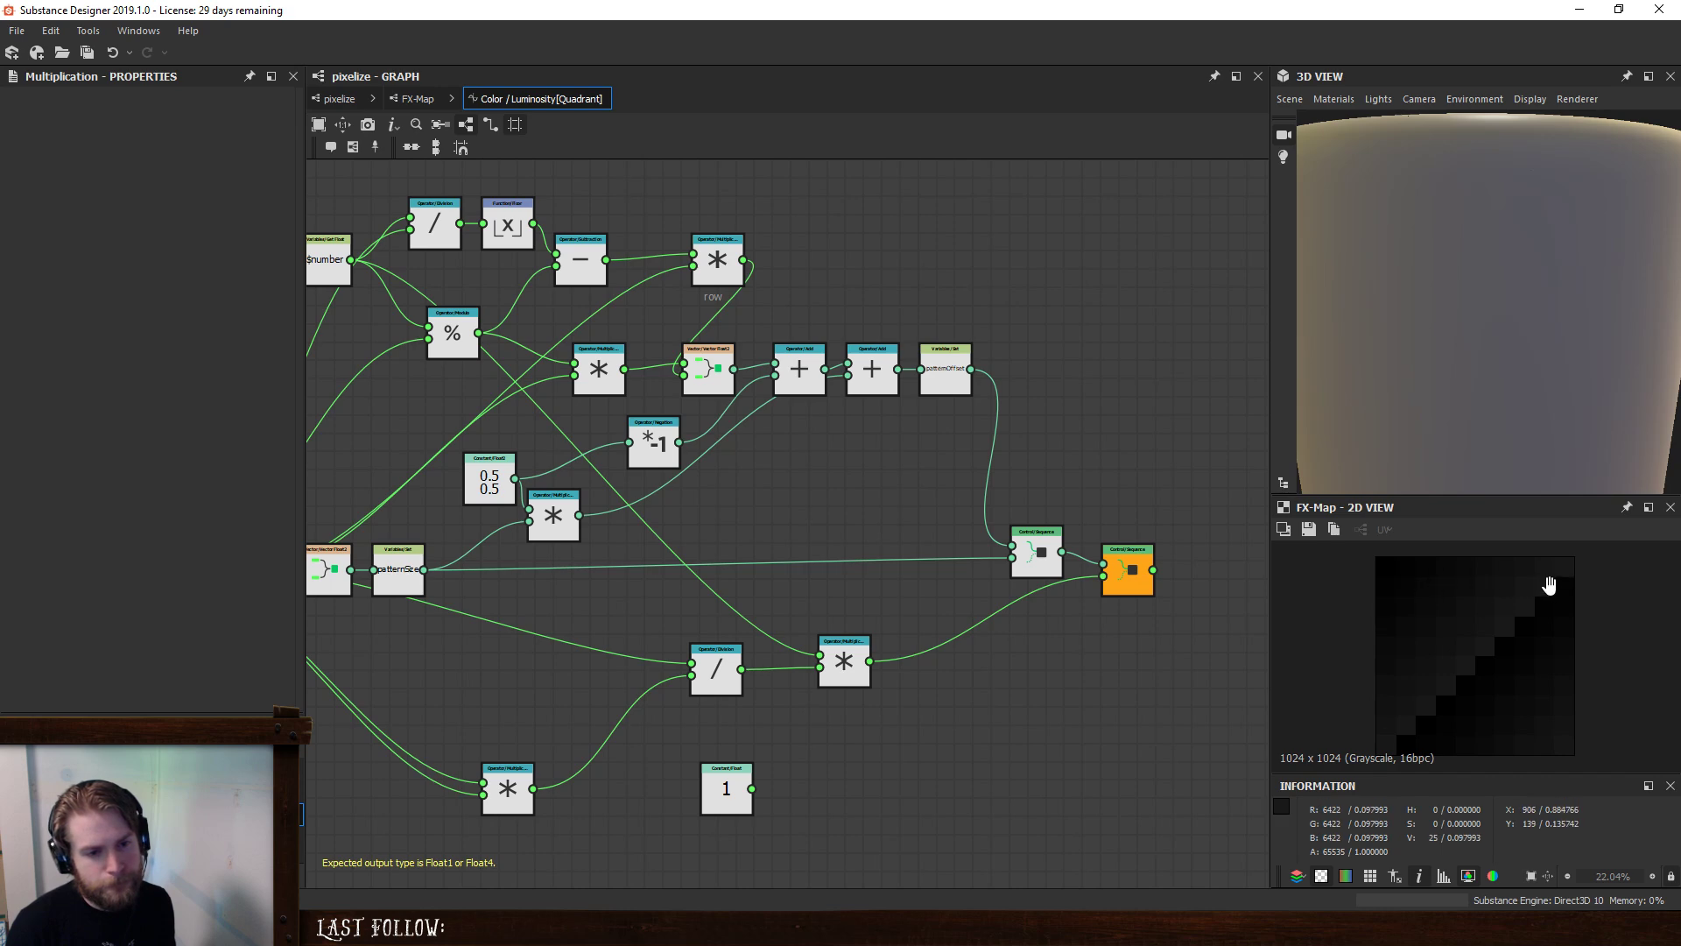
{"action": "scroll", "coordinate": [1473, 685], "scroll_direction": "down", "scroll_amount": 1}
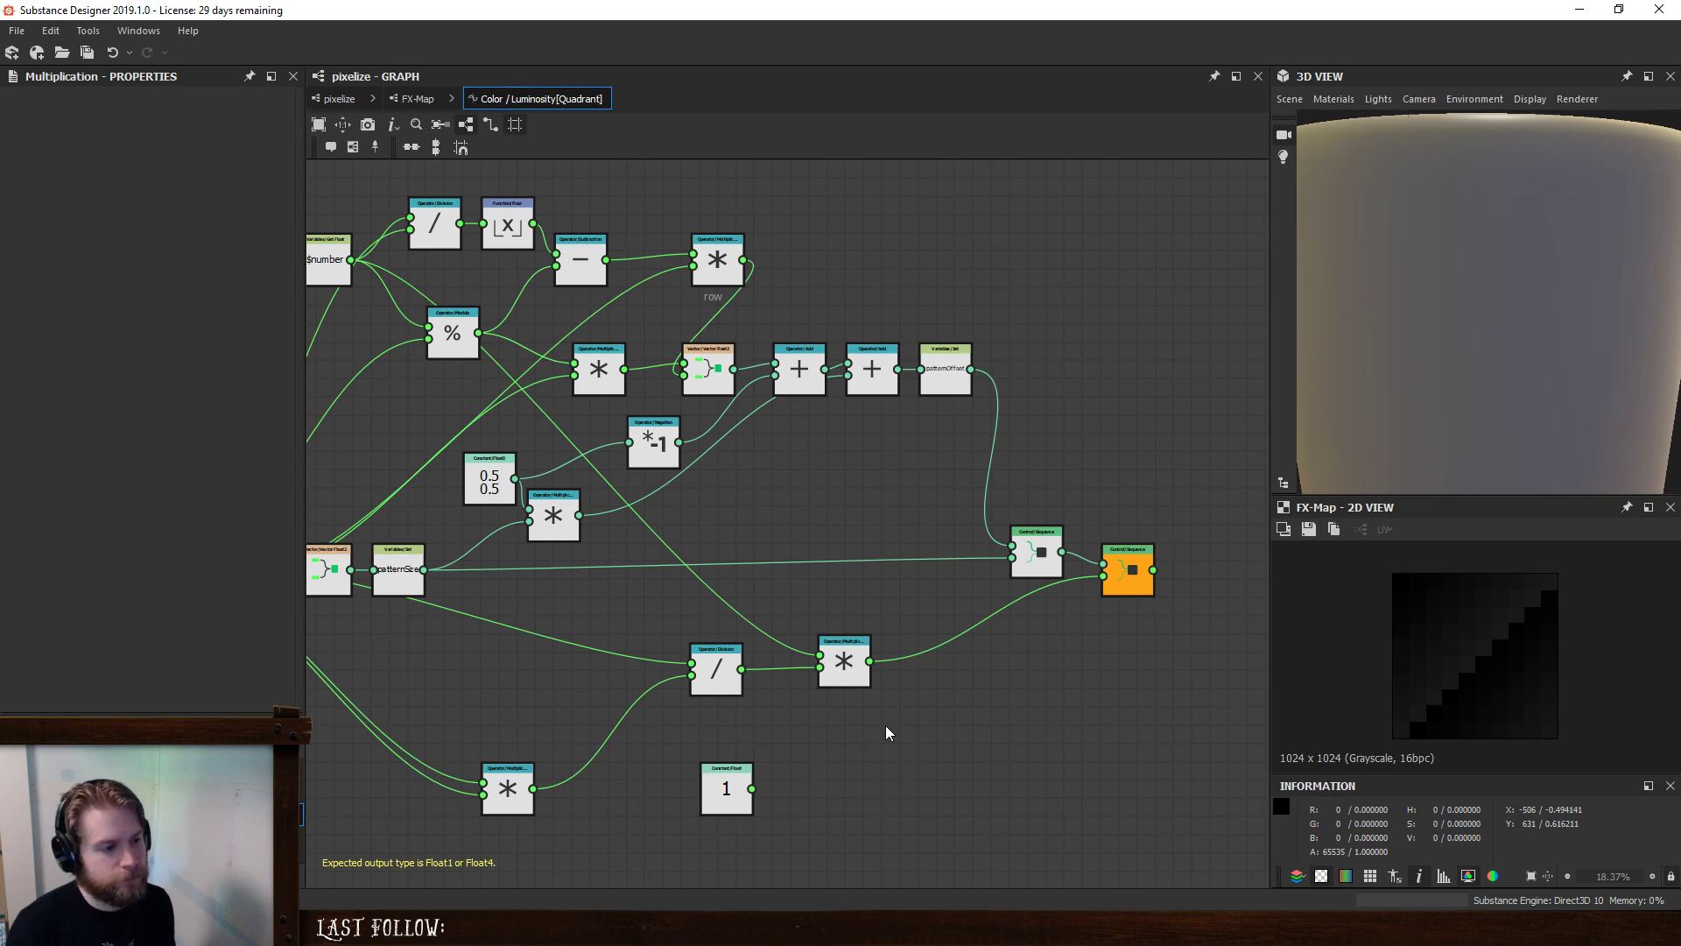
{"action": "left_click_drag", "start_coordinate": [746, 791], "coordinate": [1107, 578]}
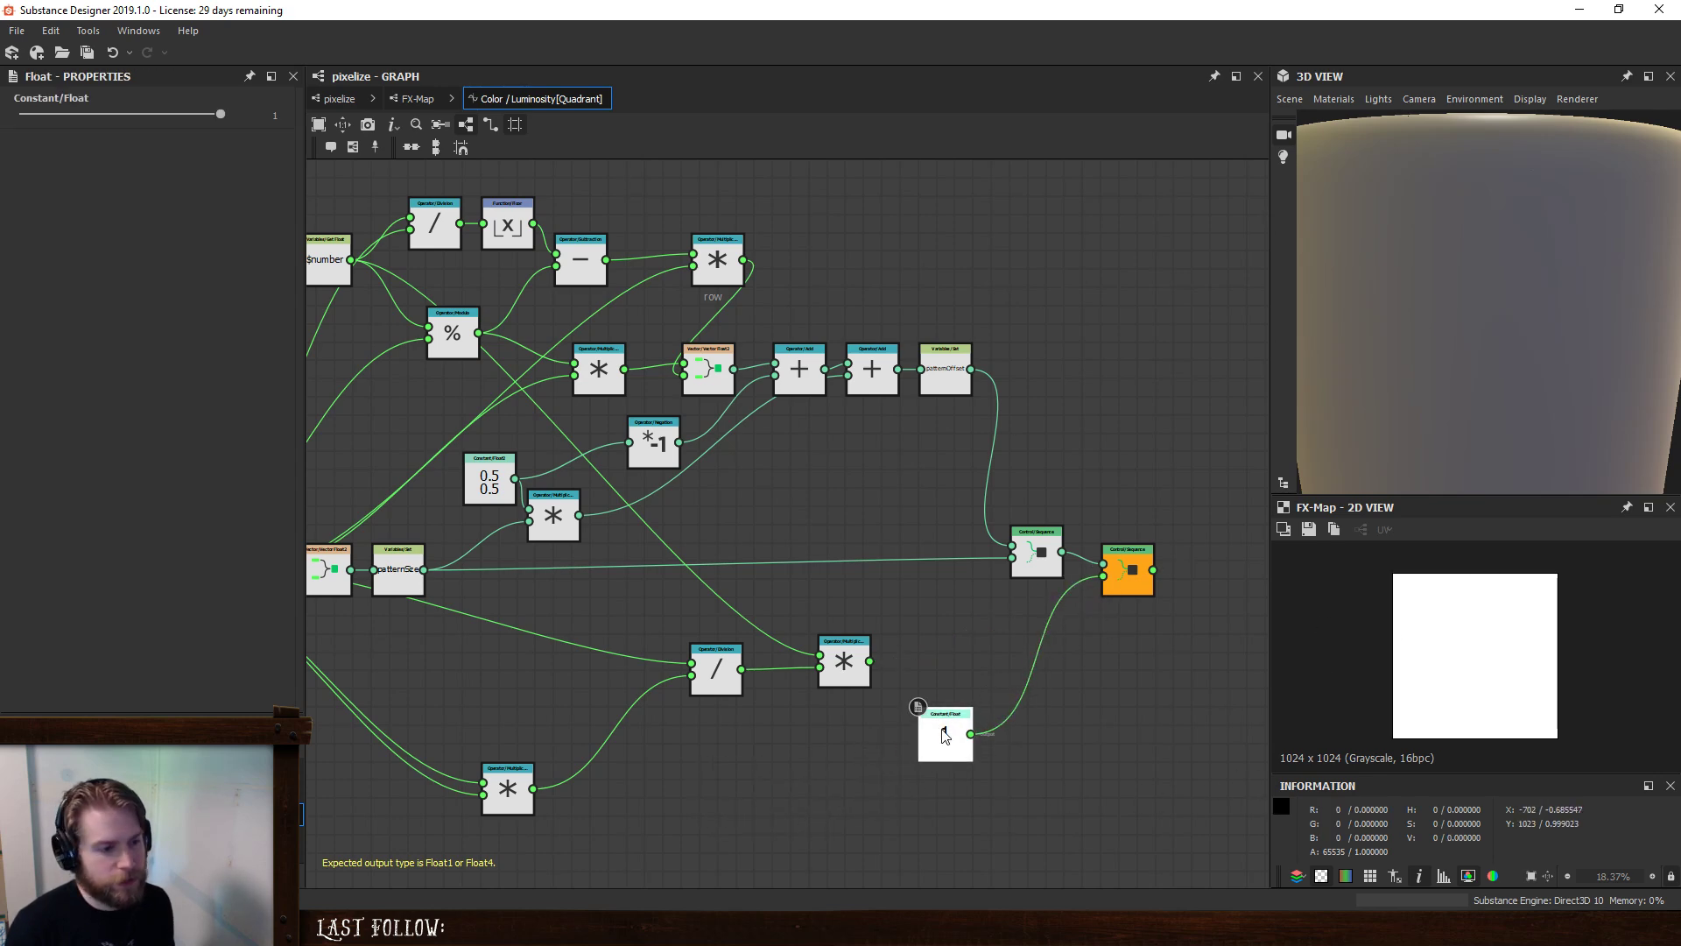
- Try the values 0.01, 0.1 and 1 in the constant Float node feeding the final Sequence
{"action": "left_click_drag", "start_coordinate": [222, 112], "coordinate": [131, 113]}
{"action": "left_click", "coordinate": [264, 115]}
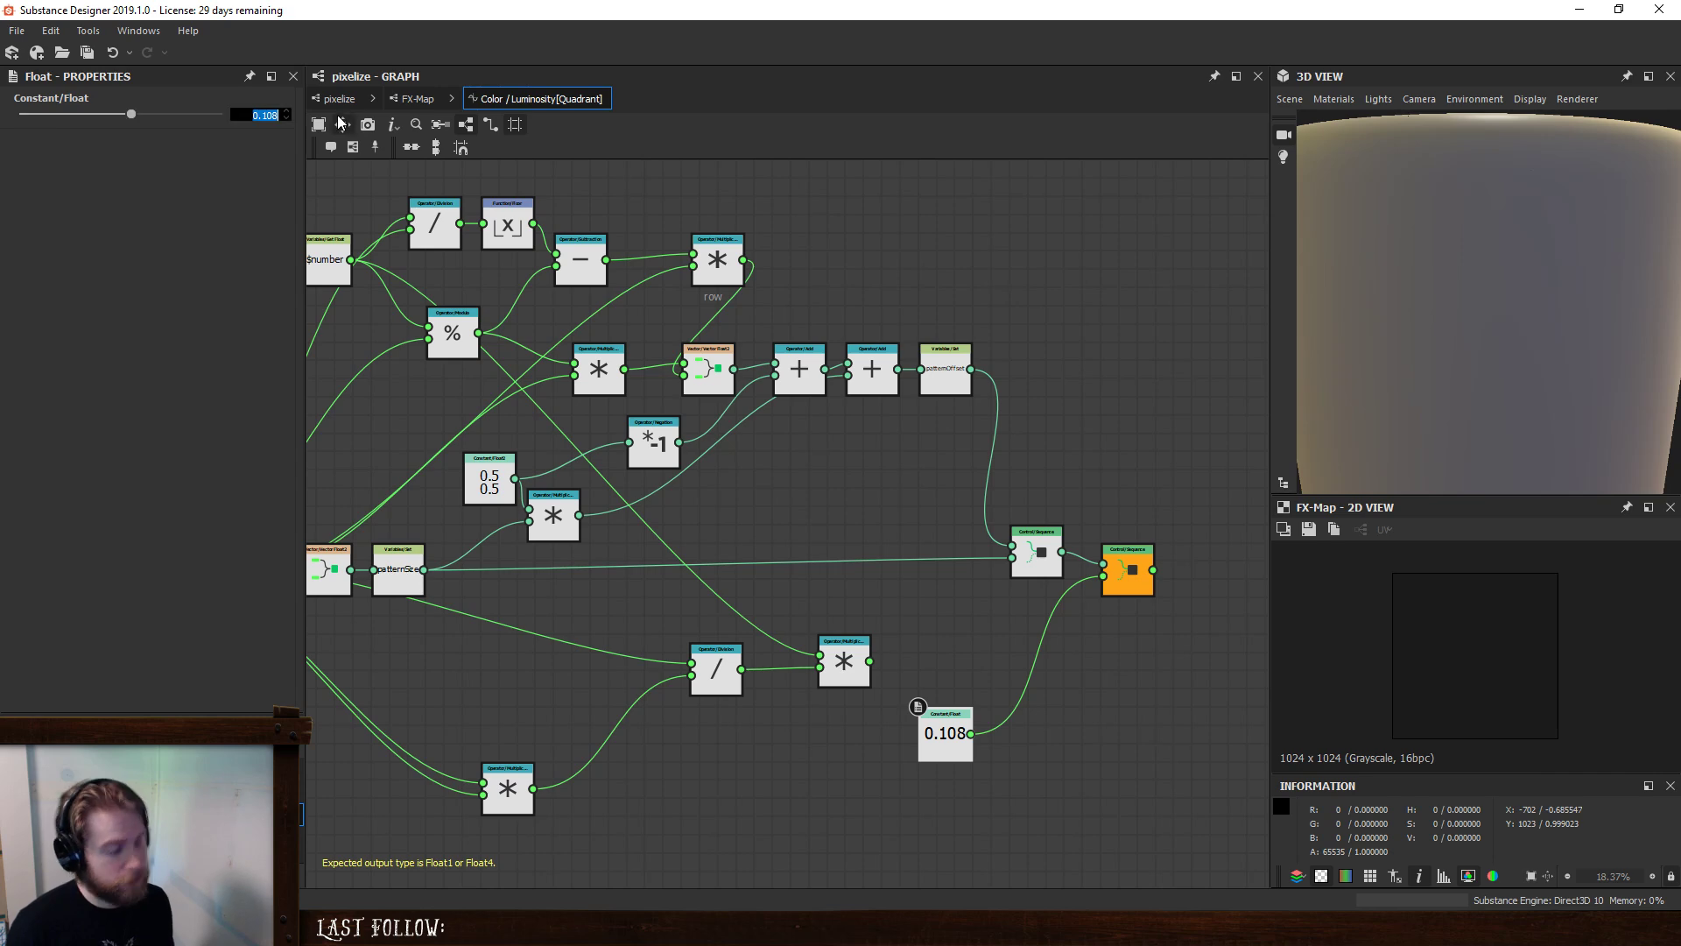
{"action": "type", "text": ".0"}
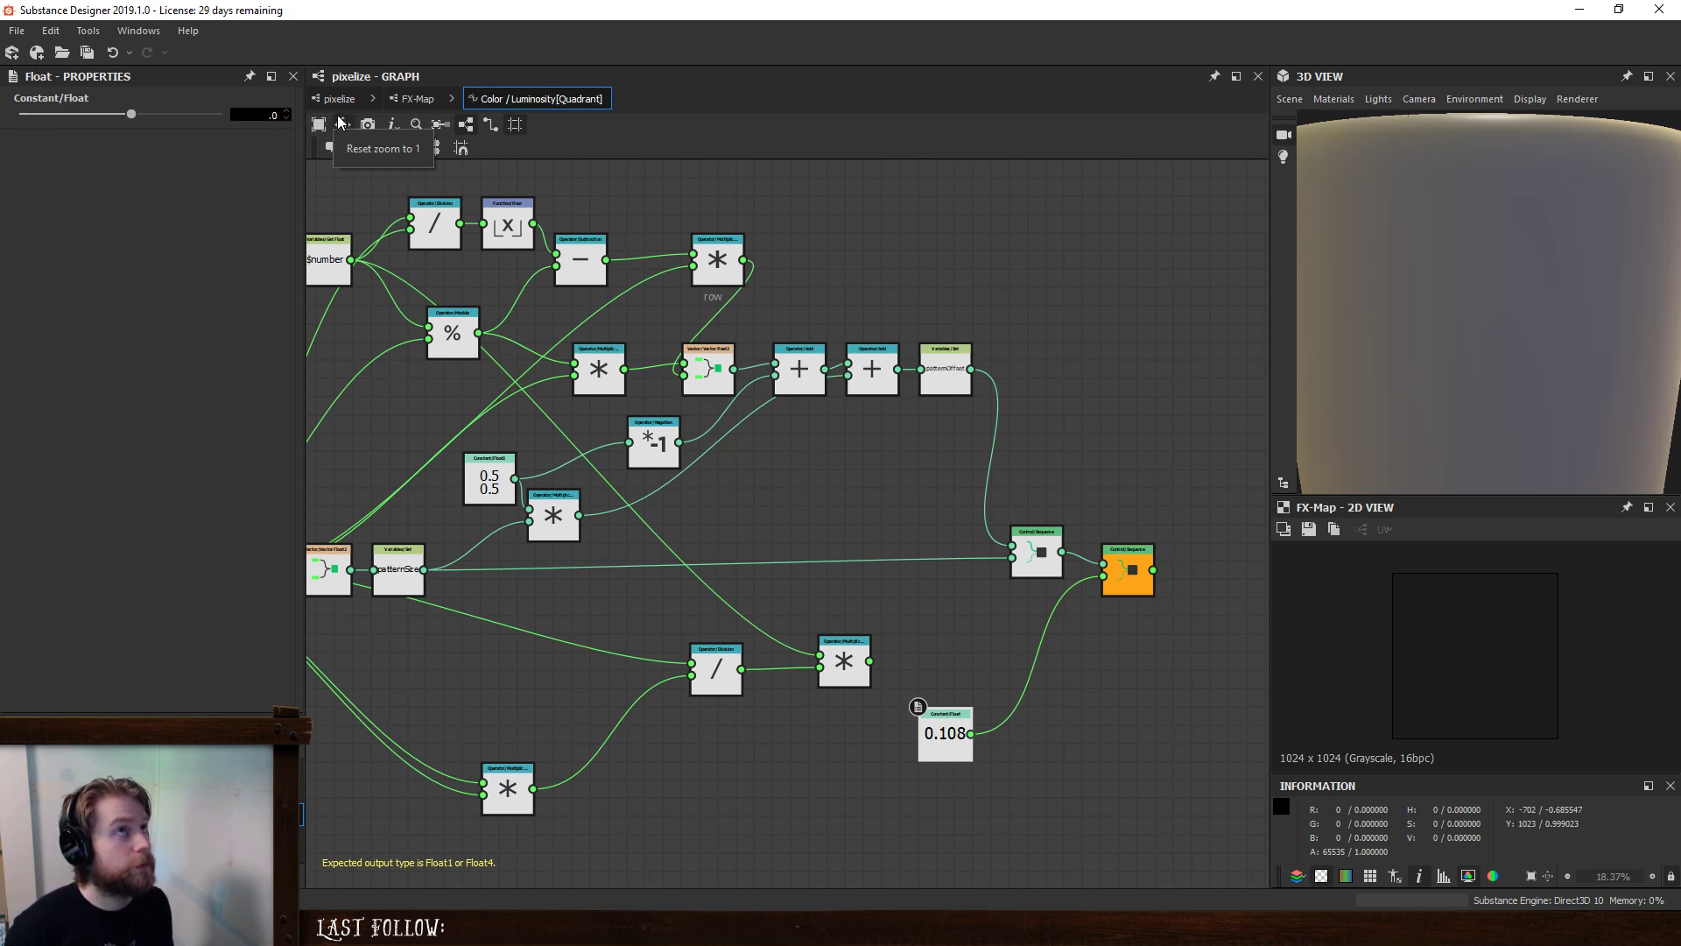
{"action": "type", "text": "1"}
{"action": "key", "text": "Return"}
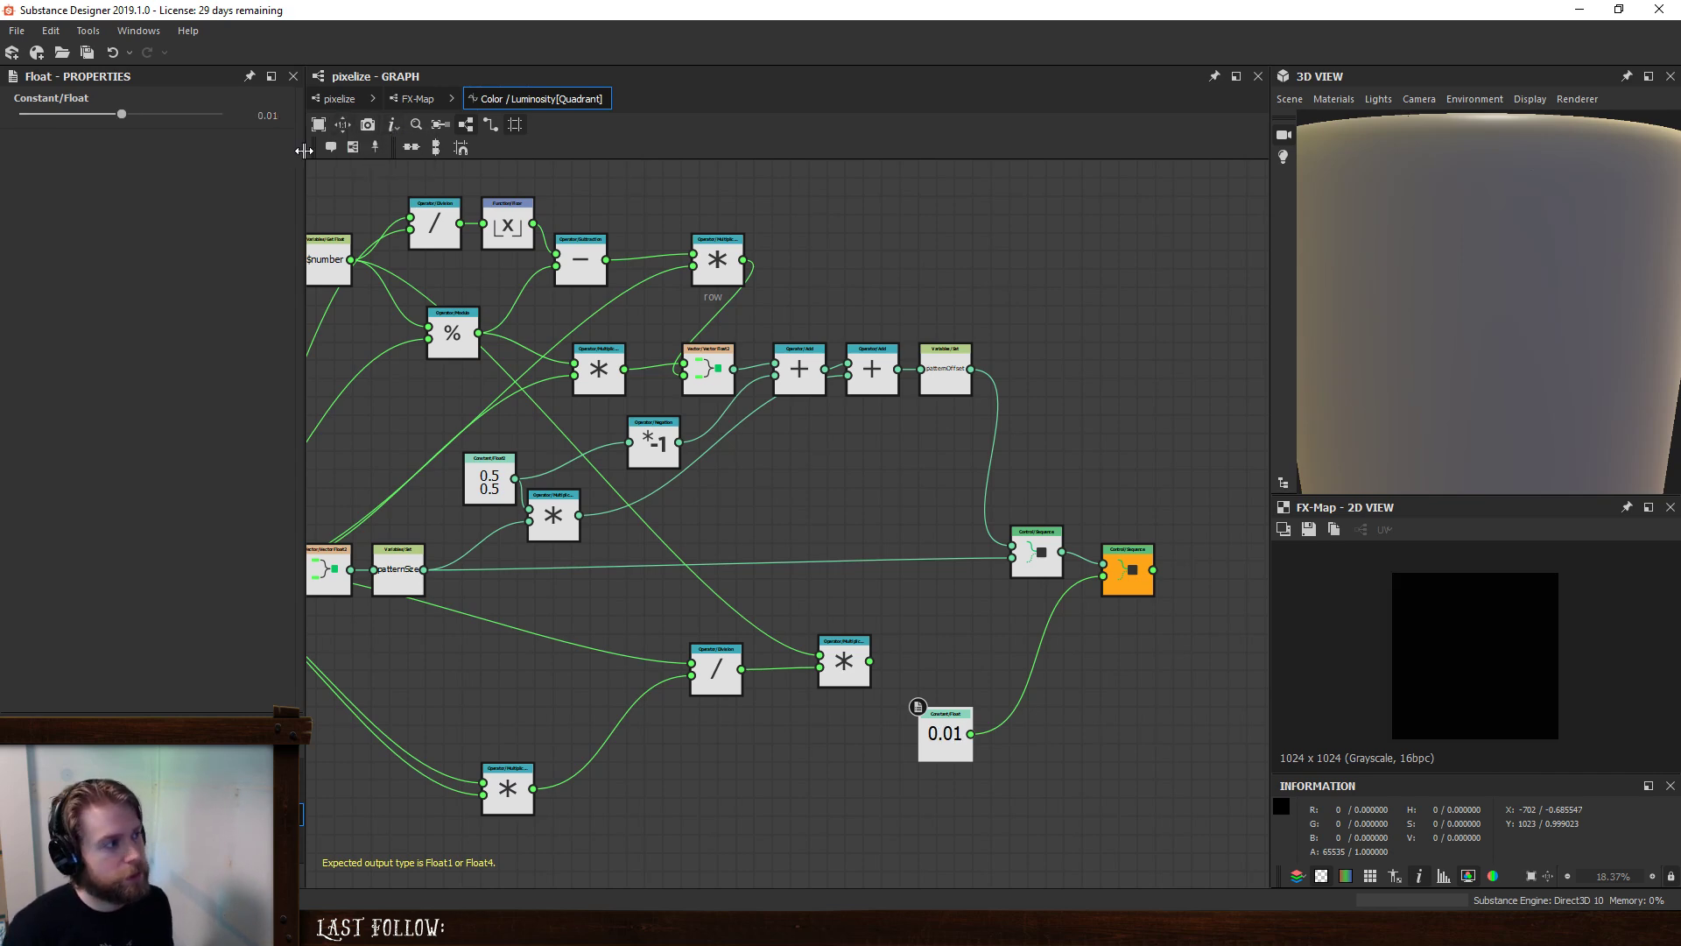
{"action": "left_click", "coordinate": [267, 115]}
{"action": "type", "text": ".1"}
{"action": "key", "text": "Return"}
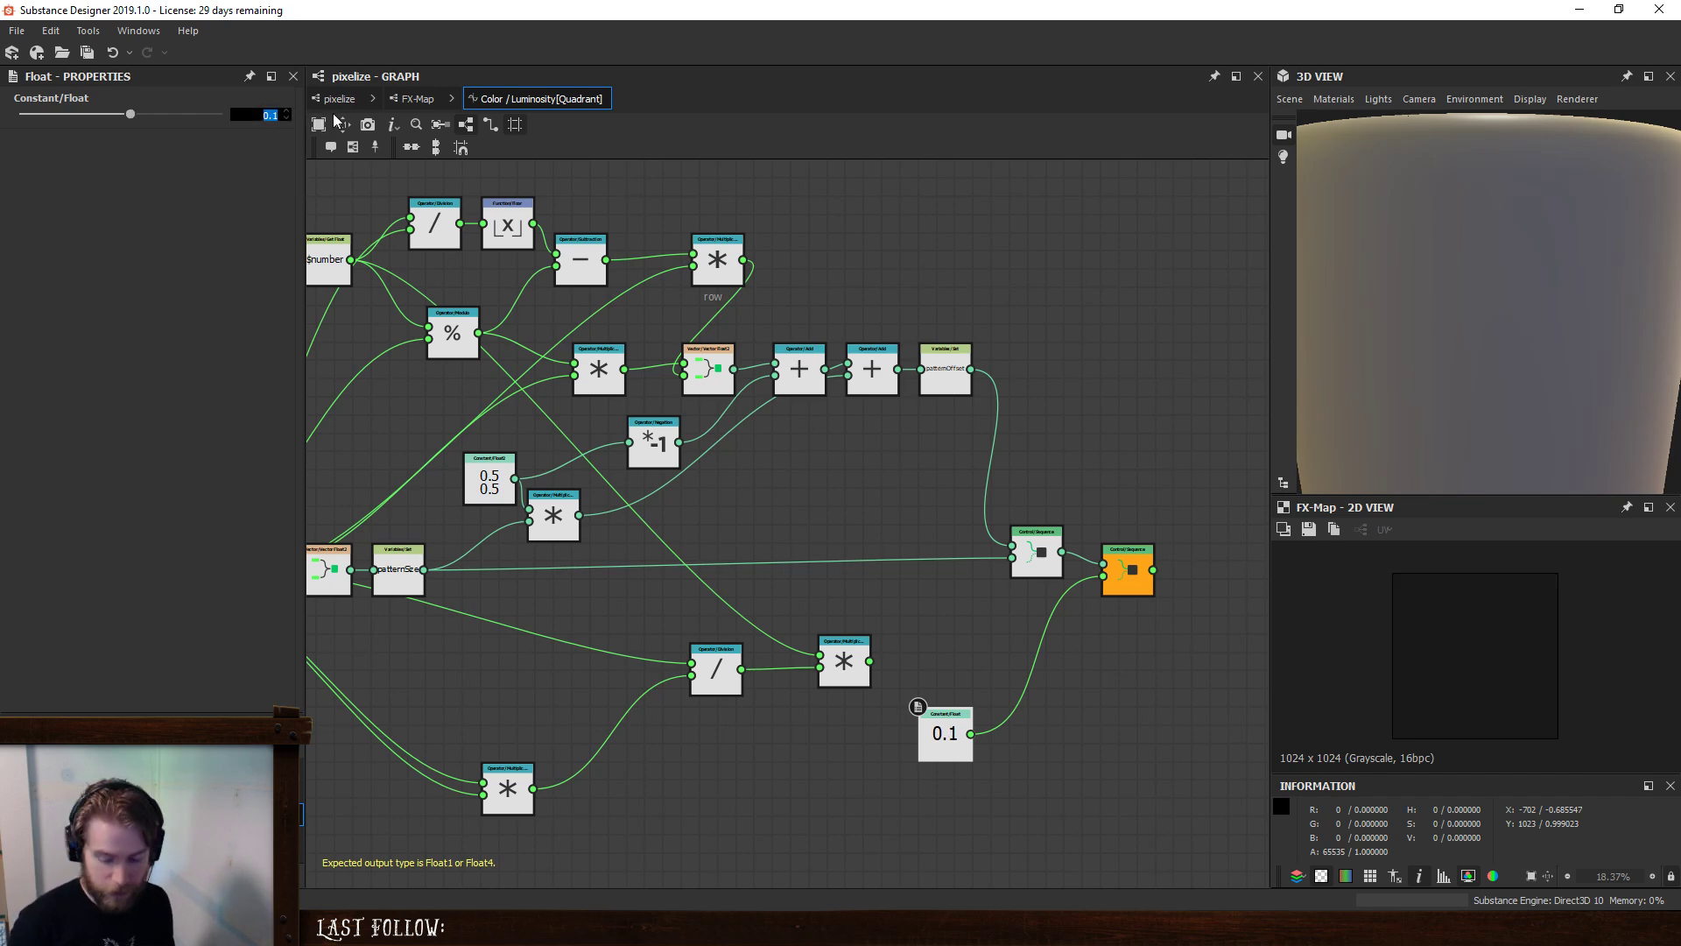
{"action": "type", "text": "1"}
{"action": "key", "text": "Return"}
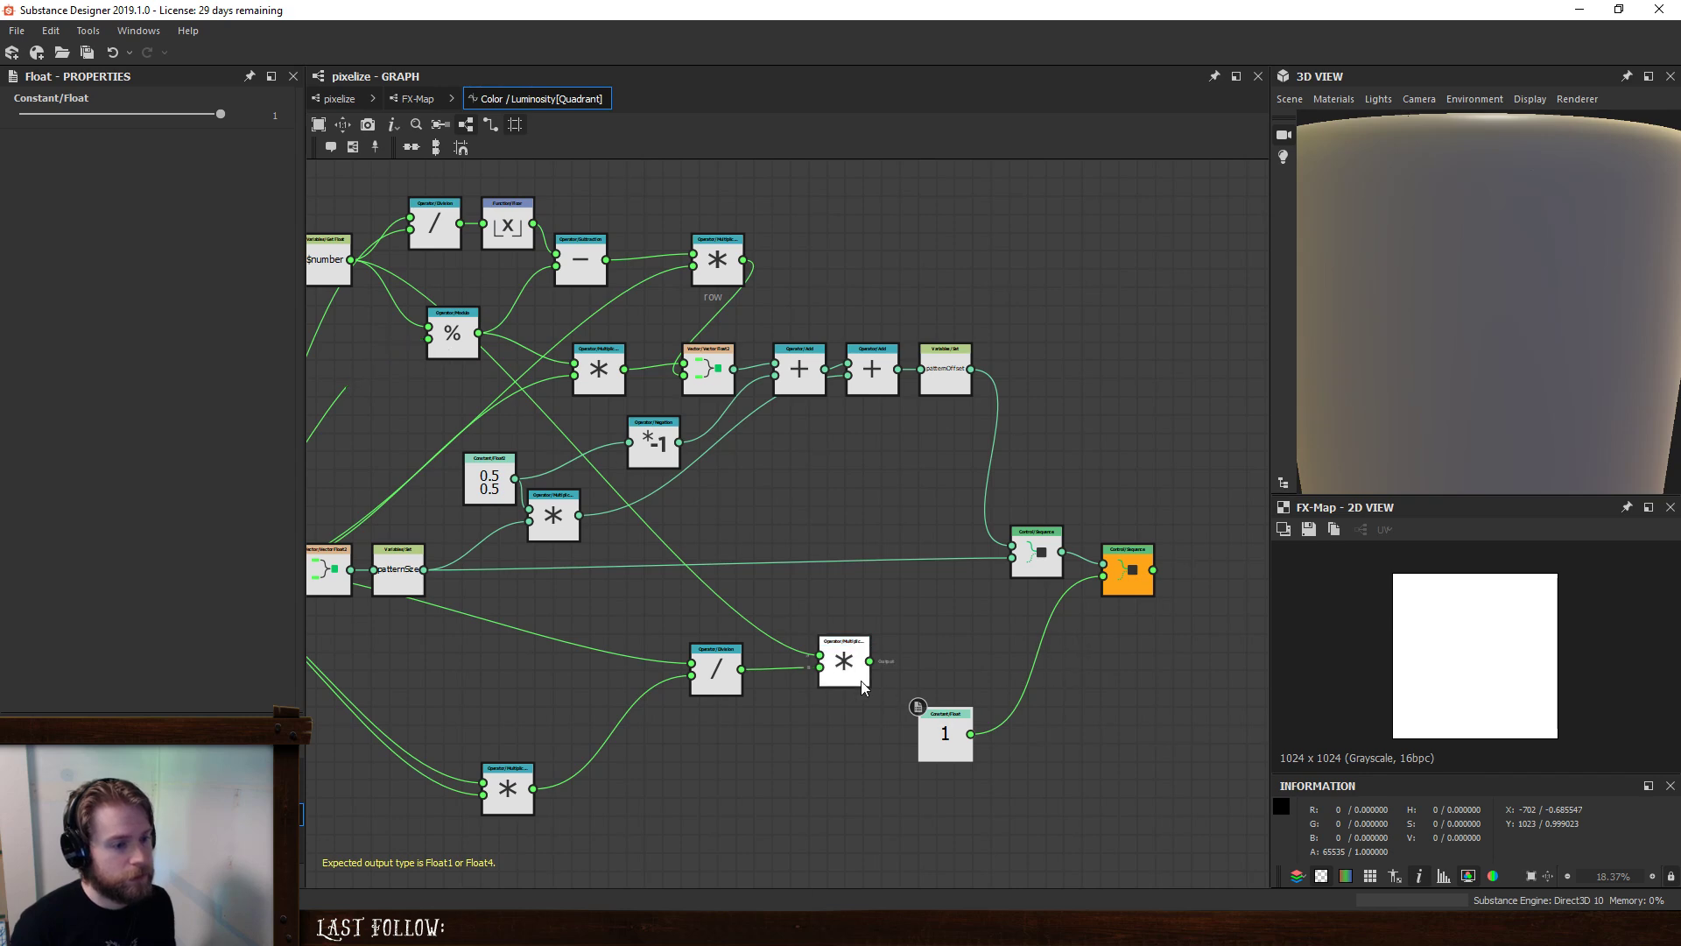
- Reconnect the lower Multiplication node to the final Sequence node and delete the constant Float node beside it
{"action": "left_click_drag", "start_coordinate": [869, 661], "coordinate": [1104, 578]}
{"action": "middle_click_drag", "start_coordinate": [974, 736], "coordinate": [1027, 712]}
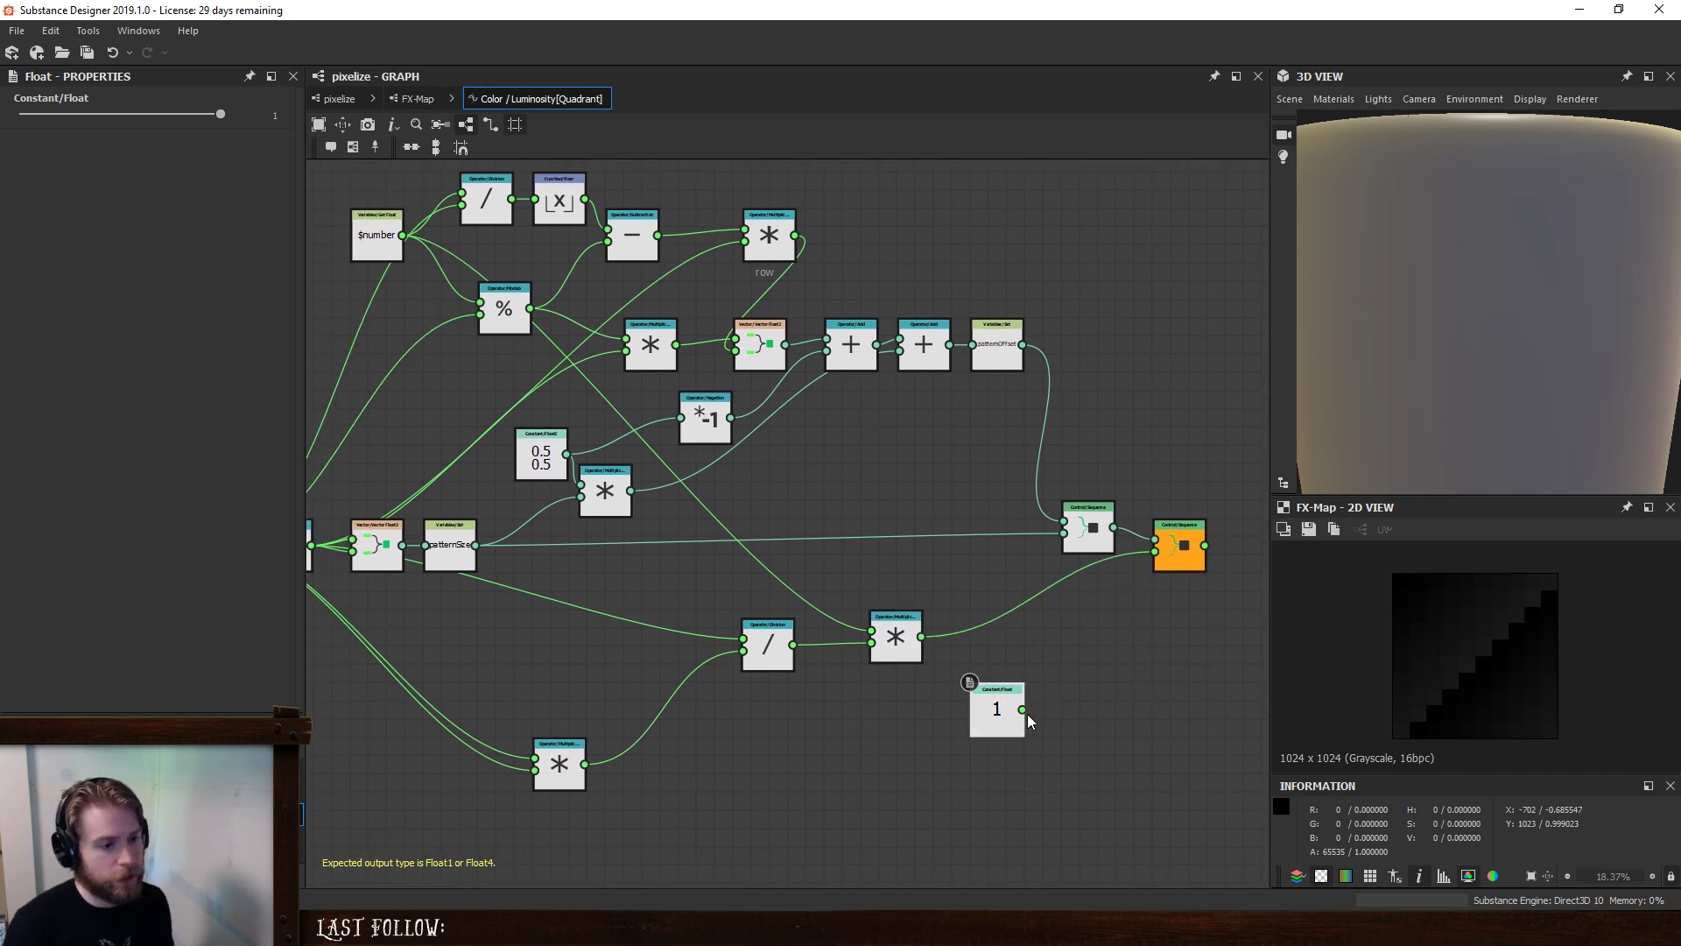
{"action": "key", "text": "Delete"}
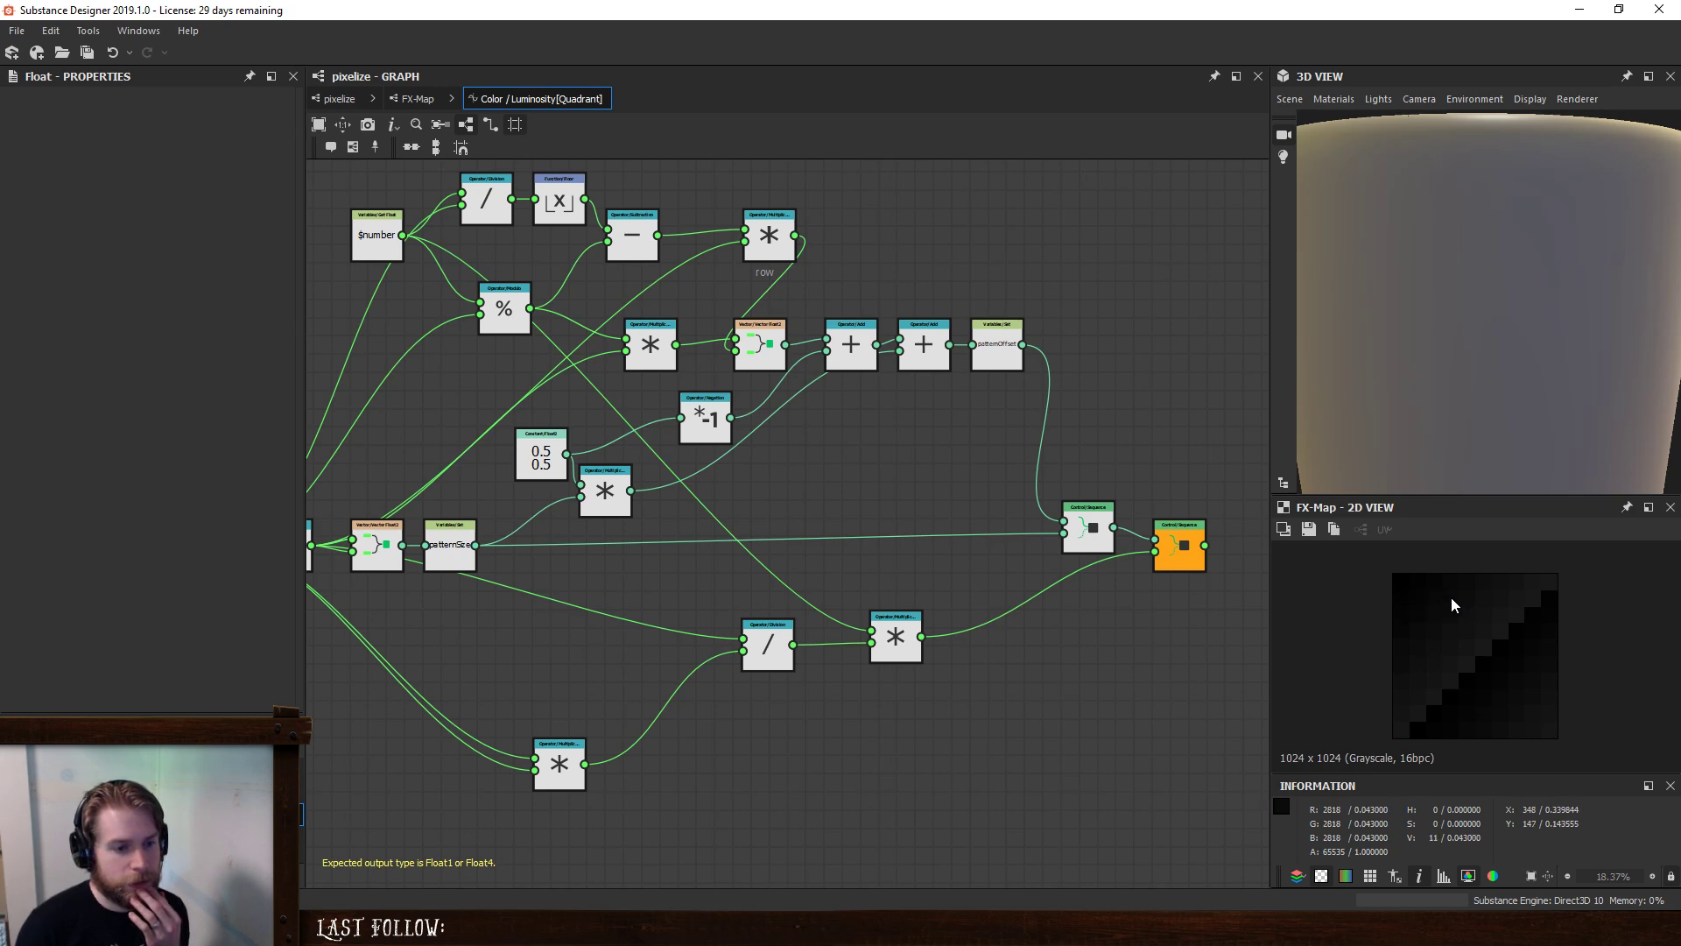
- Connect the constant 1 near pixelSize to the first input of the lower Division node, replacing its existing link
{"action": "middle_click_drag", "start_coordinate": [611, 796], "coordinate": [798, 789]}
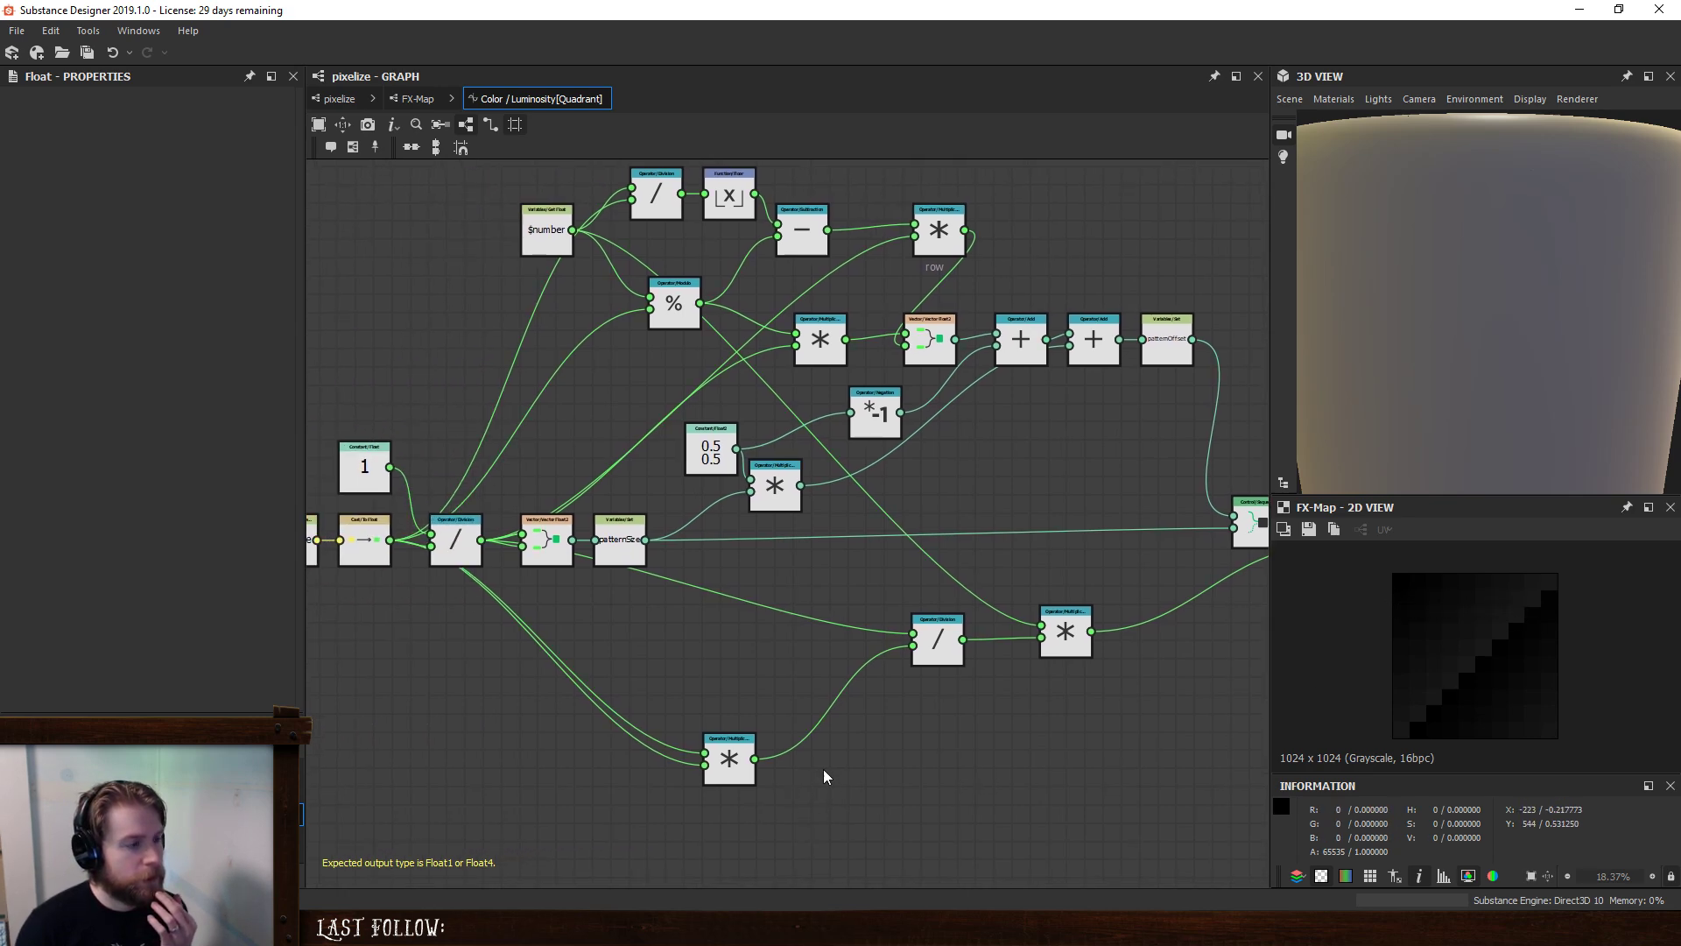
{"action": "middle_click_drag", "start_coordinate": [745, 647], "coordinate": [834, 611]}
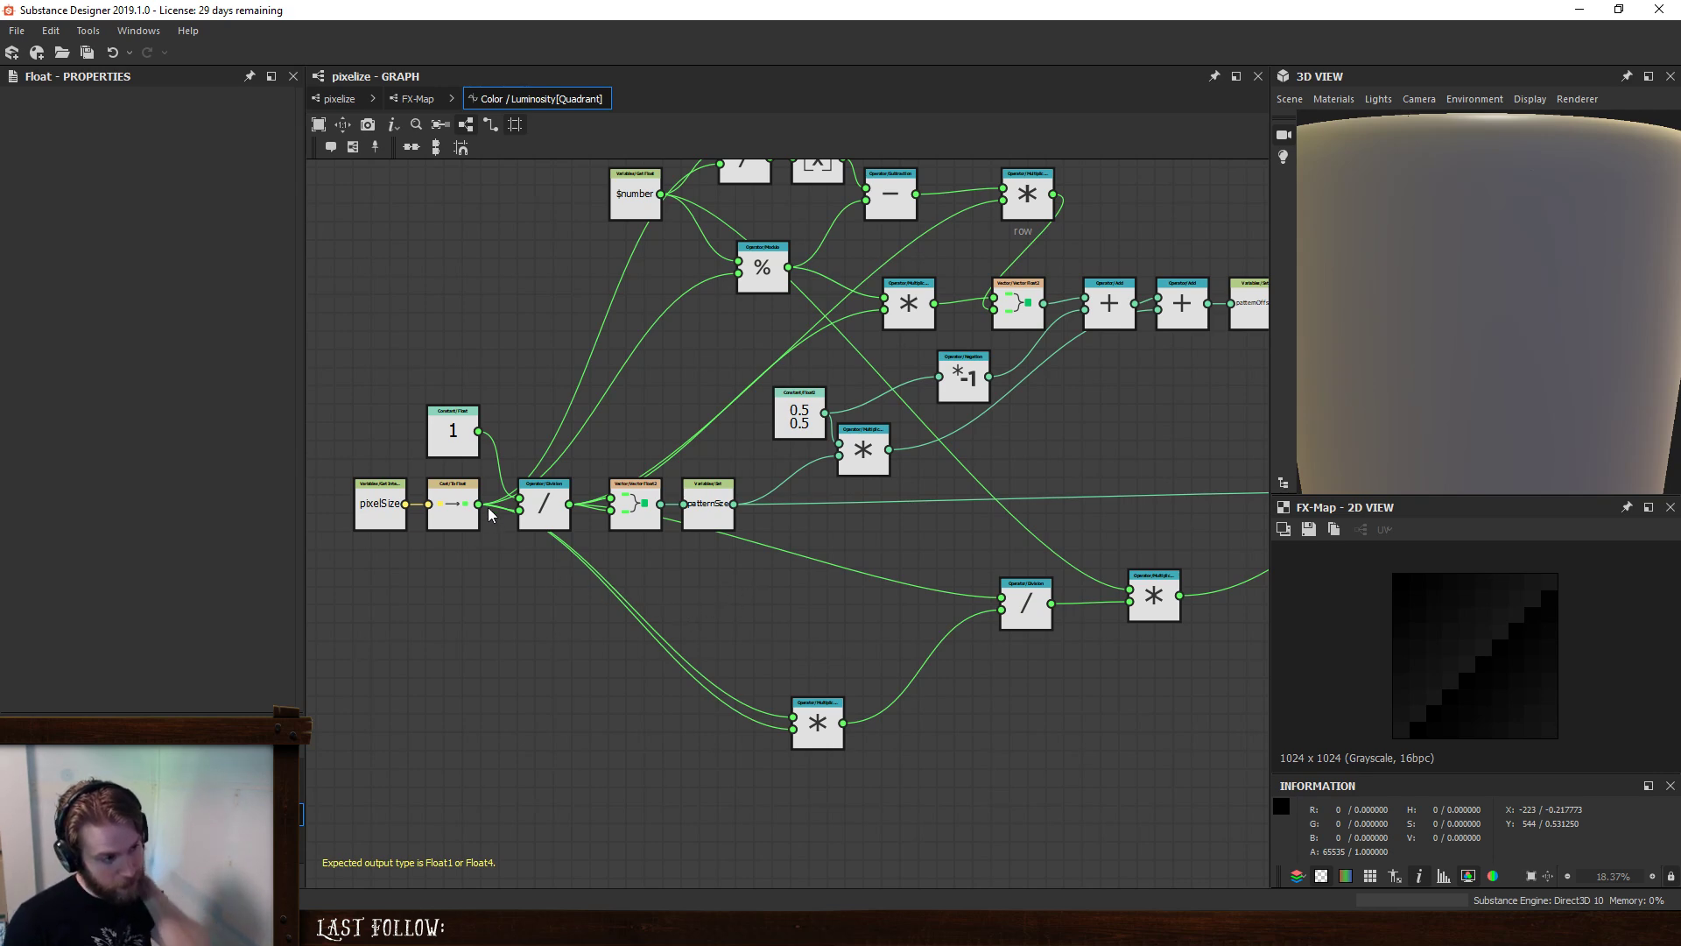
{"action": "middle_click_drag", "start_coordinate": [750, 641], "coordinate": [706, 633]}
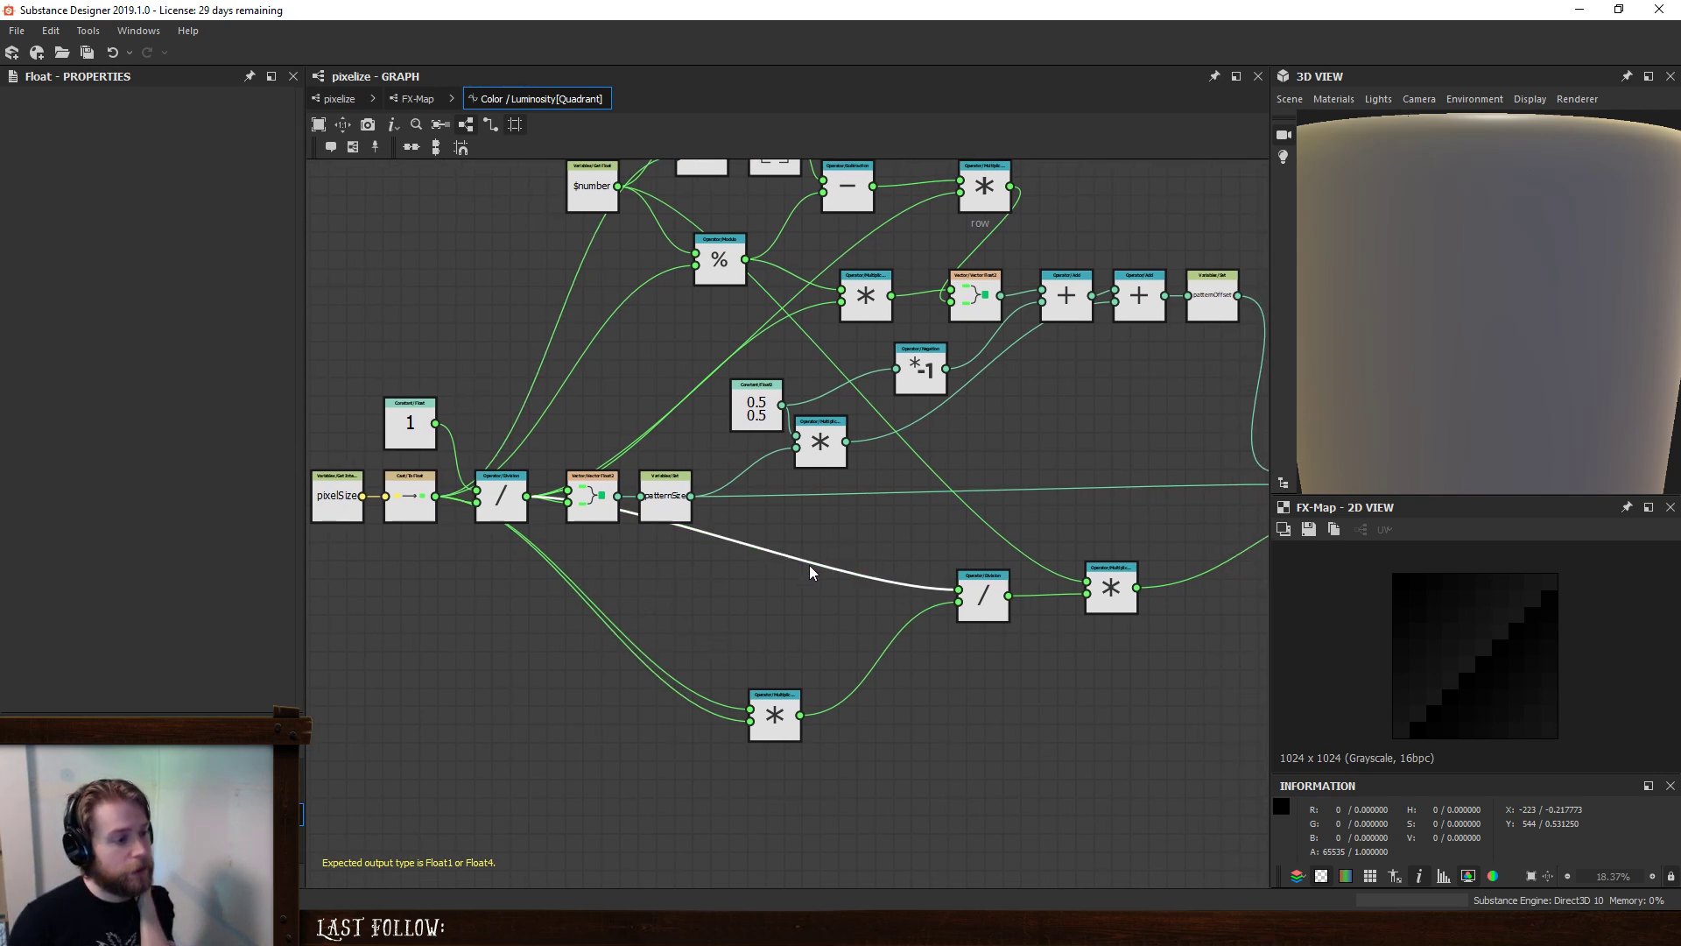
{"action": "left_click_drag", "start_coordinate": [435, 422], "coordinate": [958, 590]}
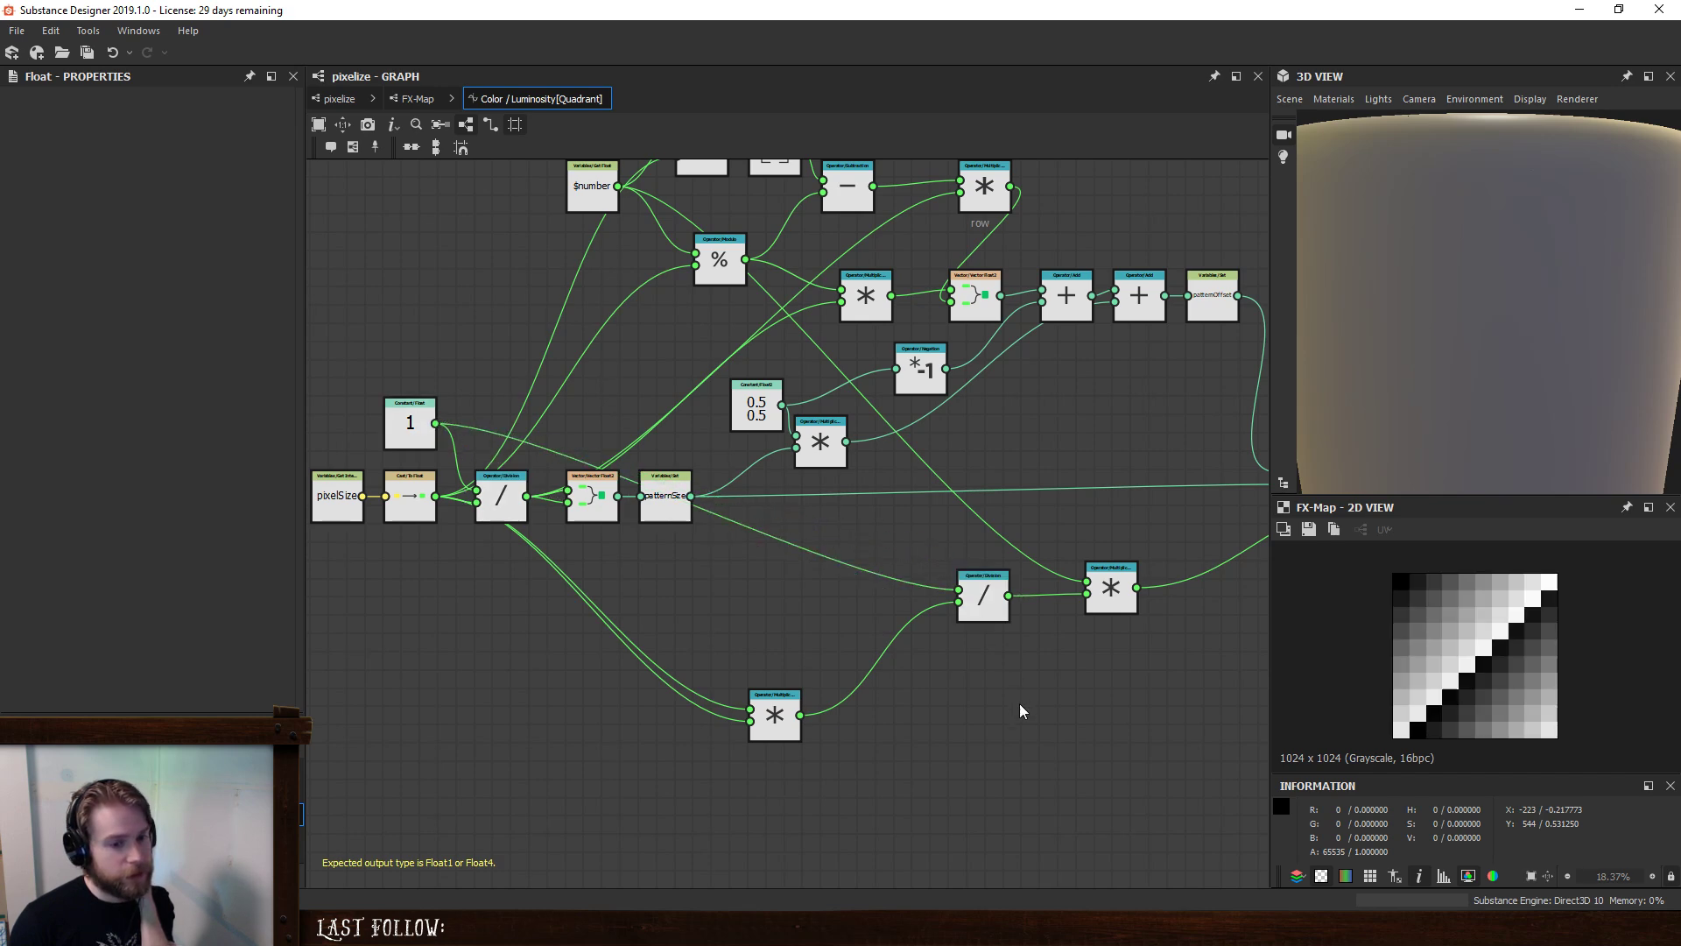
- Move the lower Division node closer to the multiplication that feeds it, and align the luminosity Multiplication node with it
{"action": "middle_click_drag", "start_coordinate": [1089, 691], "coordinate": [1020, 689]}
{"action": "left_click_drag", "start_coordinate": [915, 604], "coordinate": [863, 651]}
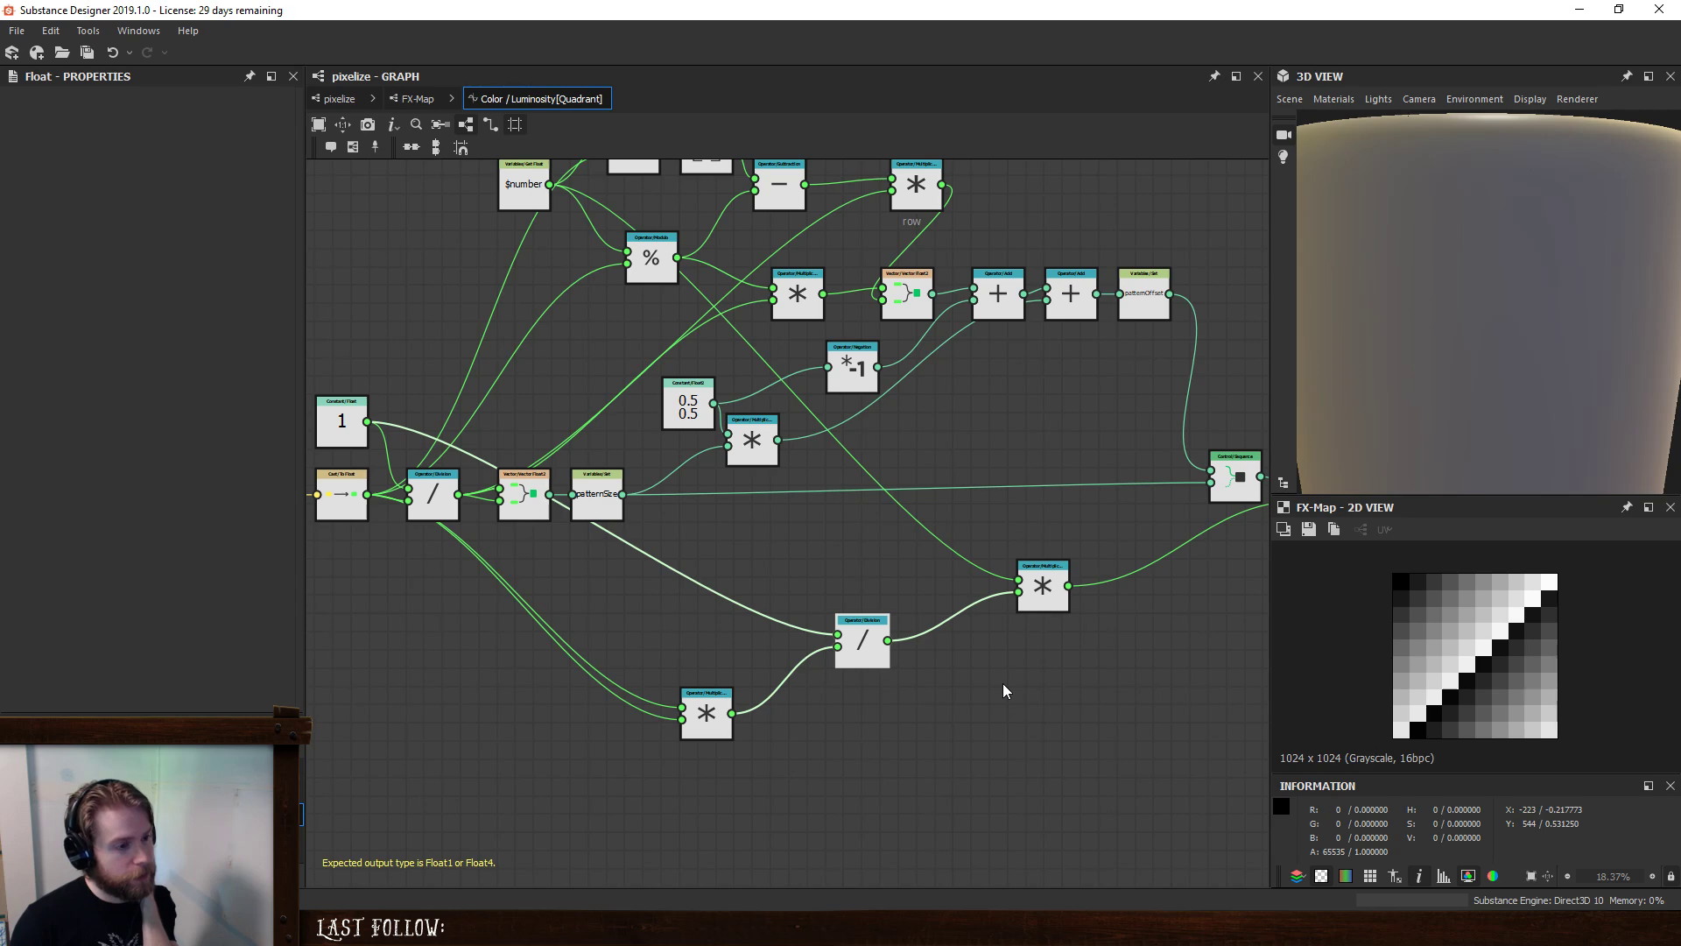
{"action": "left_click", "coordinate": [1042, 592]}
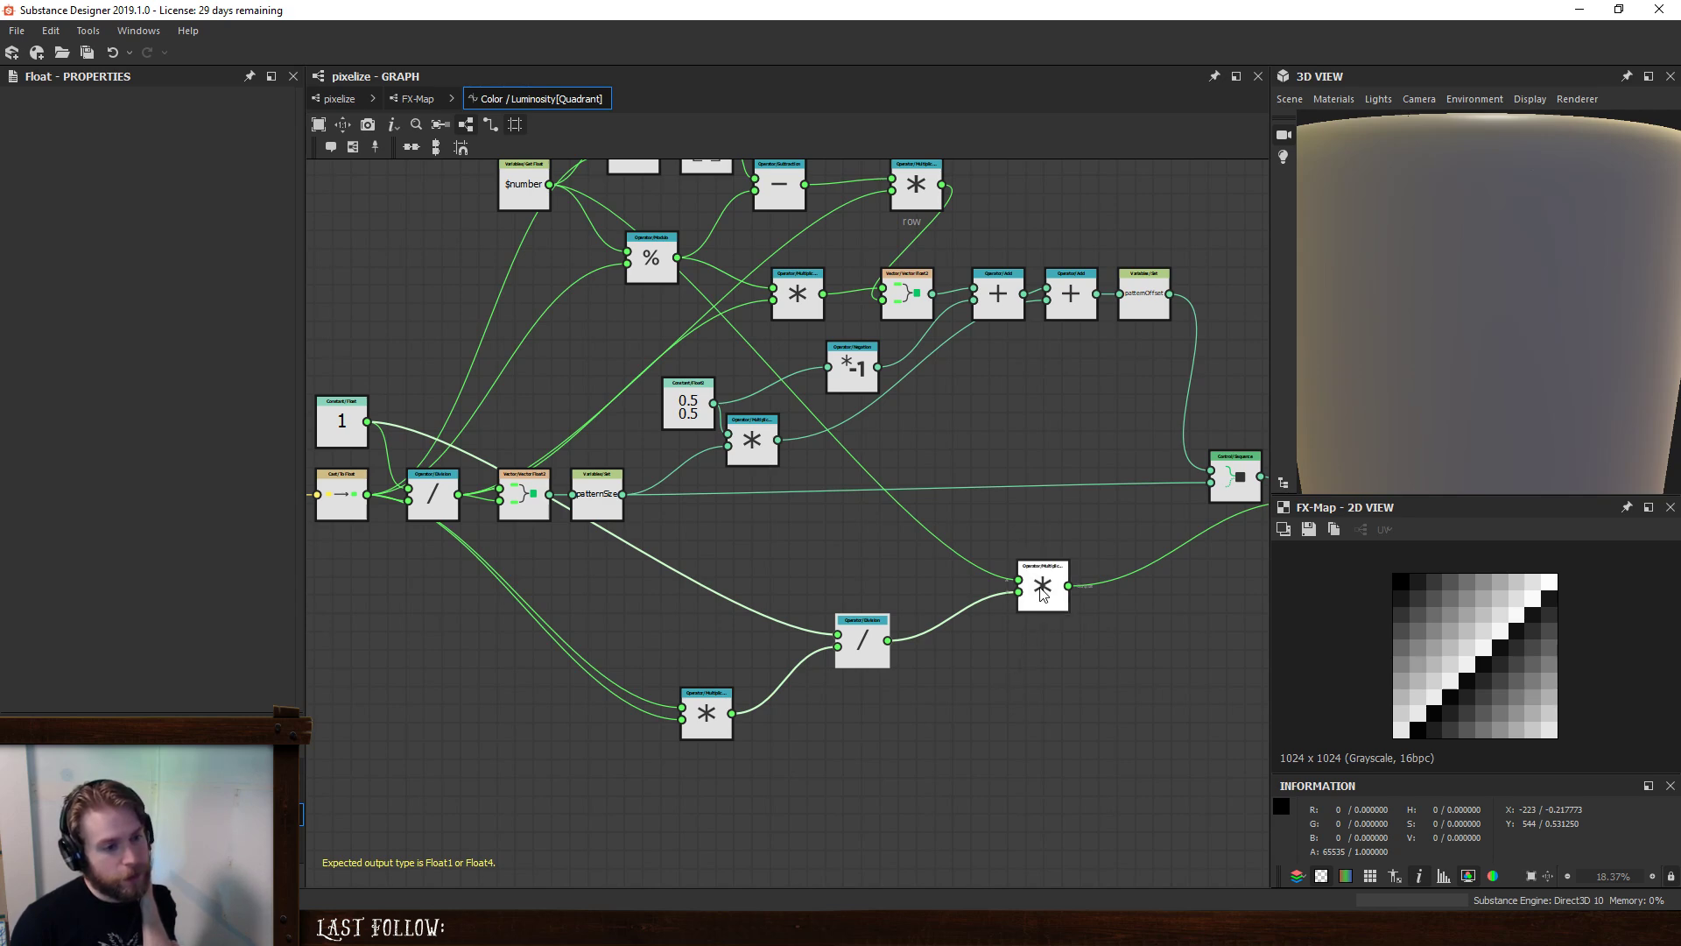
{"action": "left_click_drag", "start_coordinate": [1042, 591], "coordinate": [1034, 647]}
{"action": "middle_click_drag", "start_coordinate": [1063, 556], "coordinate": [1017, 548]}
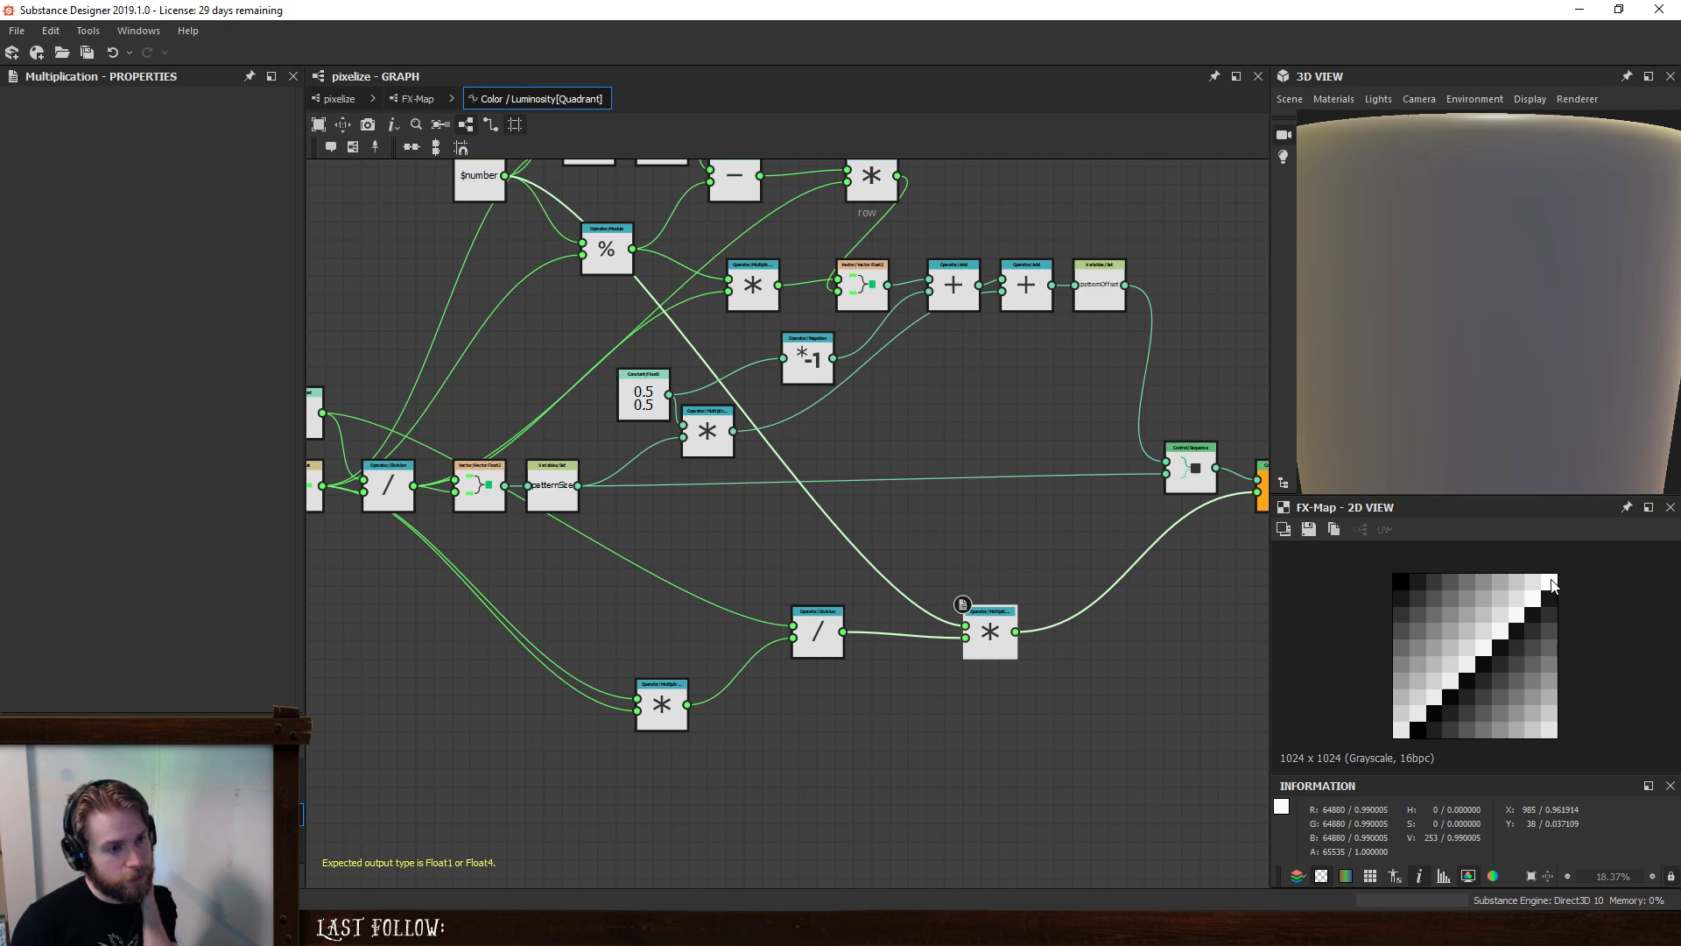
- Try feeding the final Sequence node straight from the lower Division node, bypassing the luminosity multiplication
{"action": "middle_click_drag", "start_coordinate": [1018, 509], "coordinate": [978, 516]}
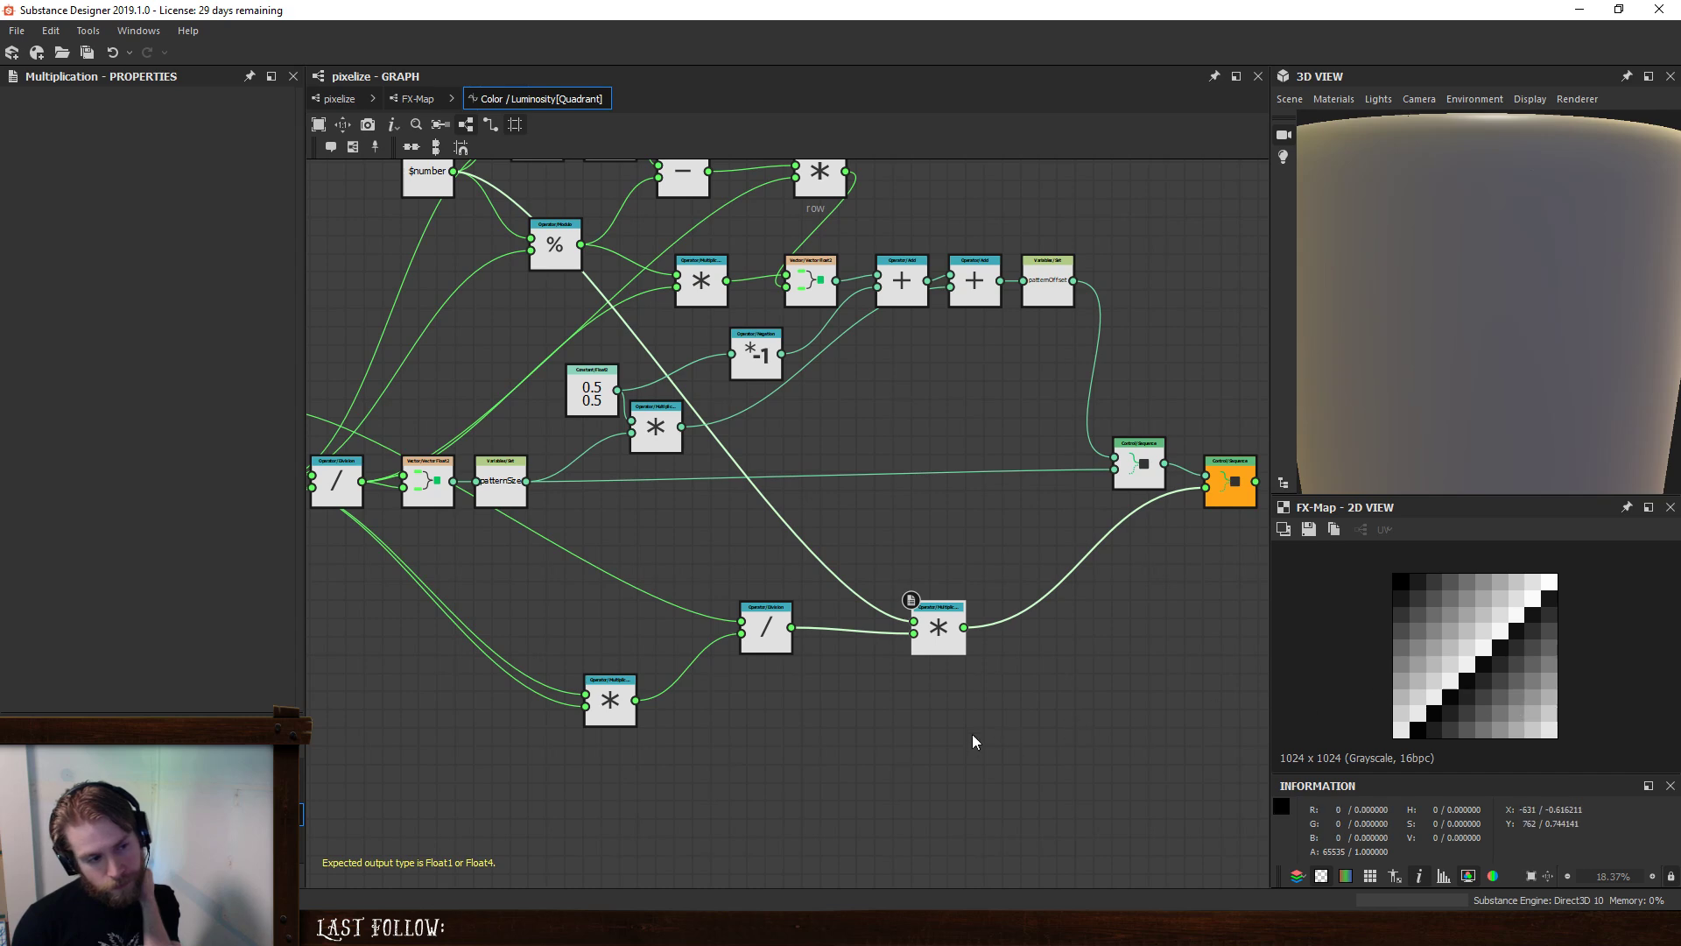
{"action": "middle_click_drag", "start_coordinate": [833, 720], "coordinate": [921, 764]}
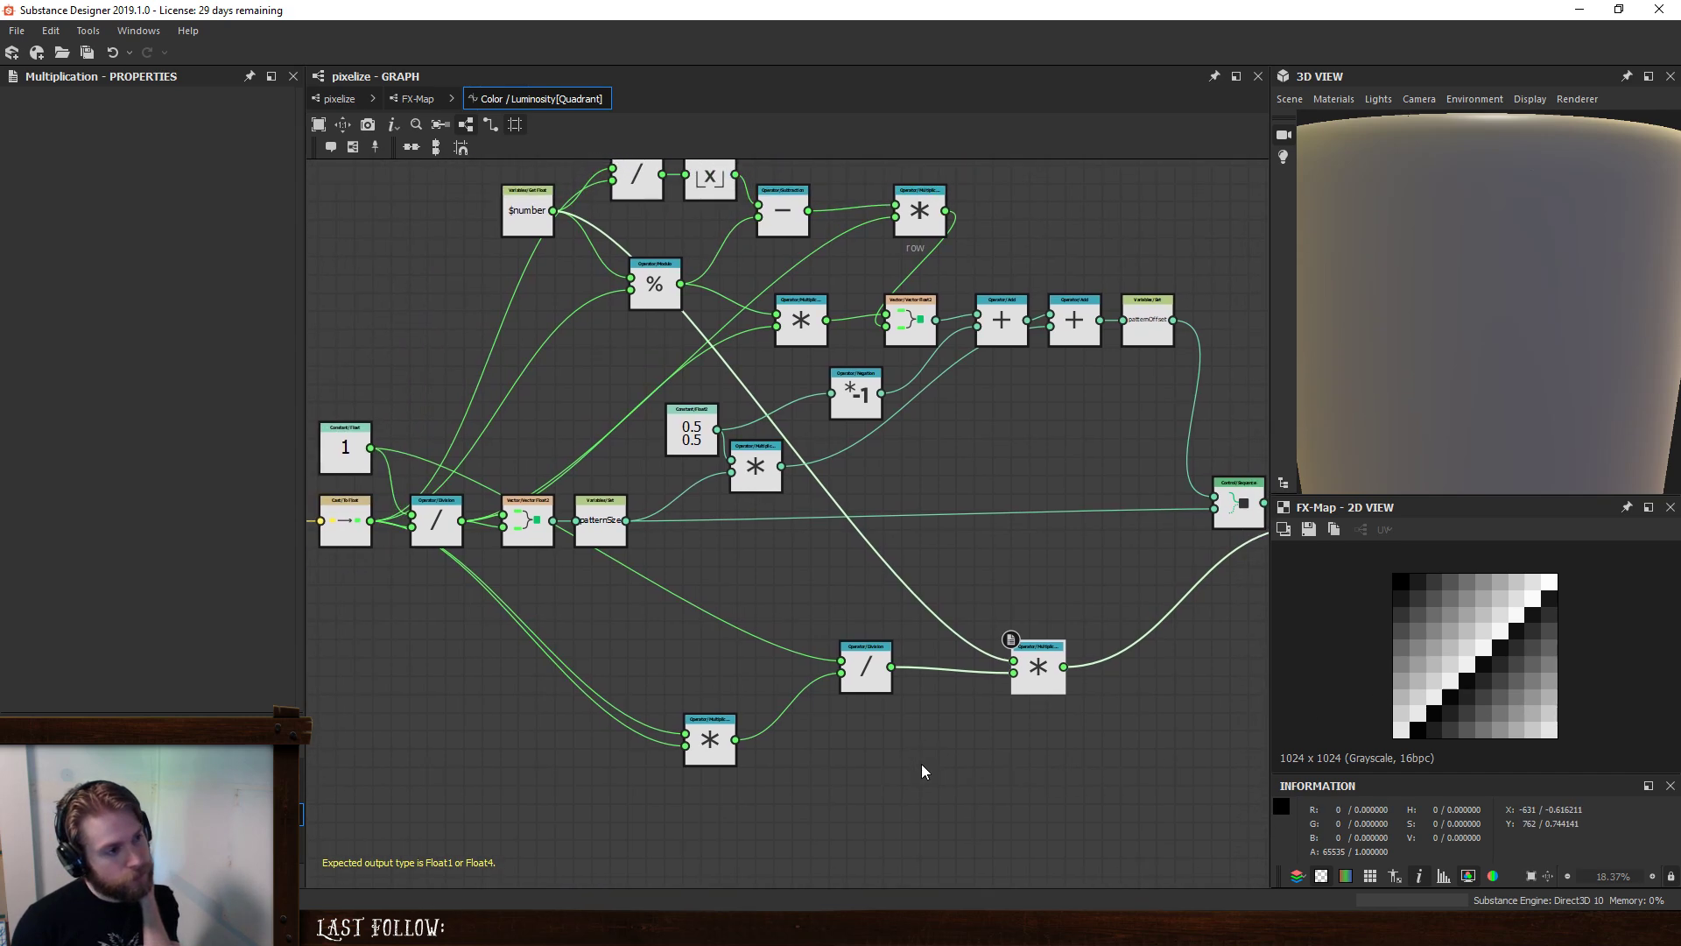
{"action": "scroll", "coordinate": [921, 764], "scroll_direction": "down", "scroll_amount": 1}
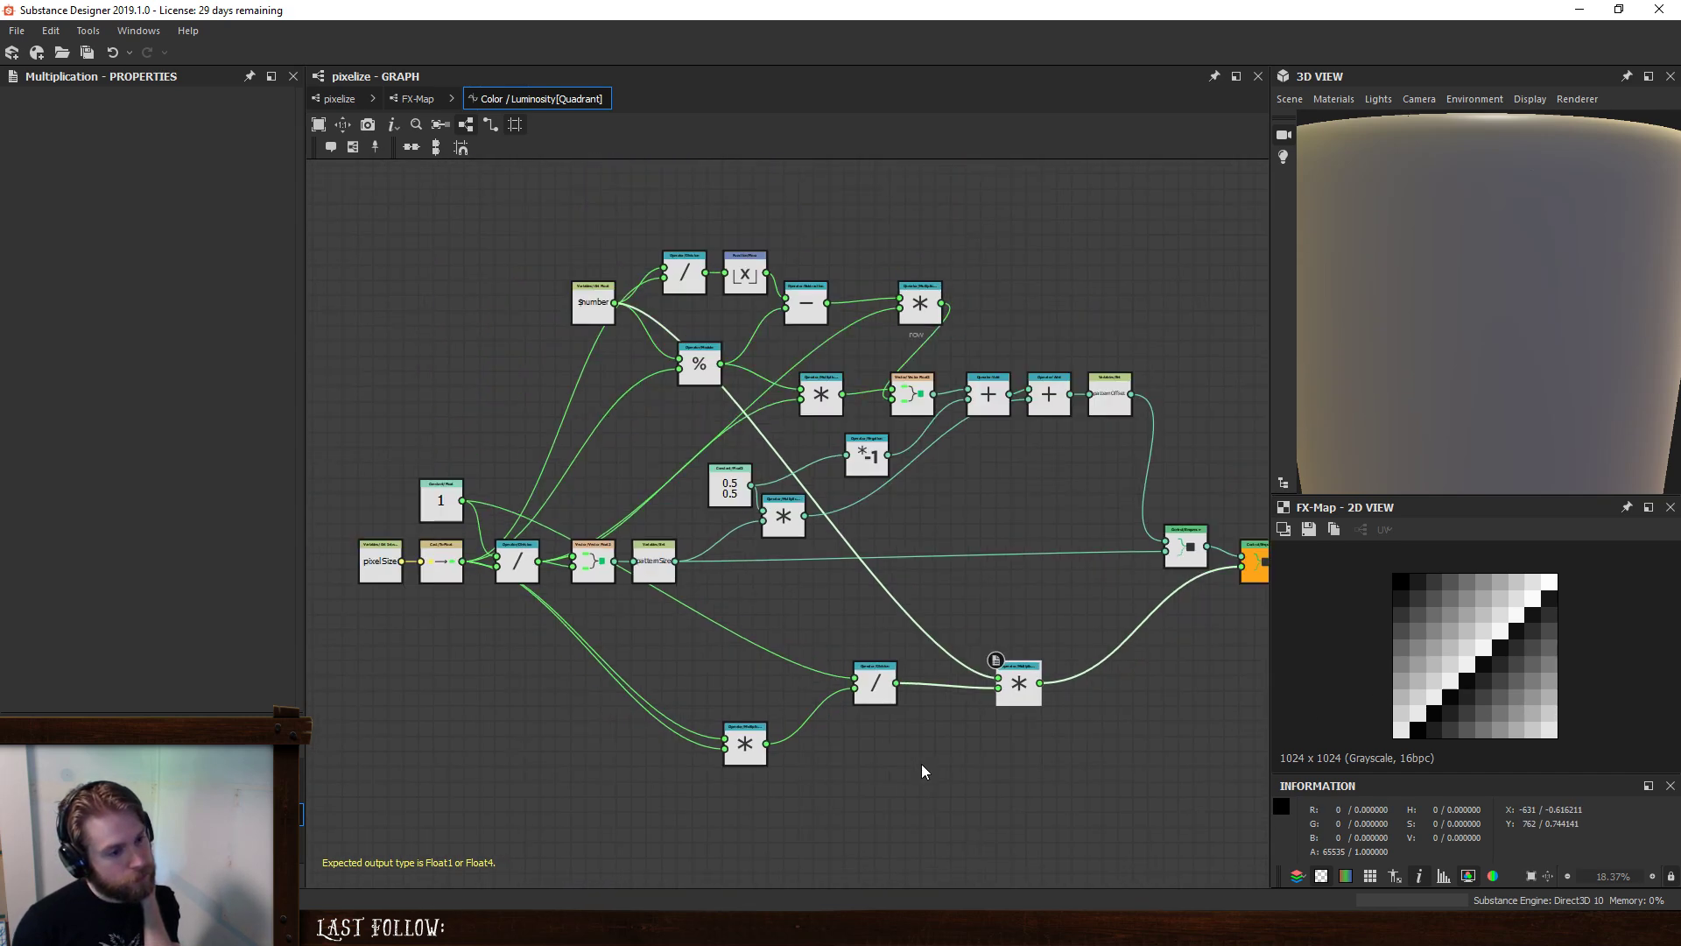
{"action": "left_click_drag", "start_coordinate": [781, 630], "coordinate": [765, 676]}
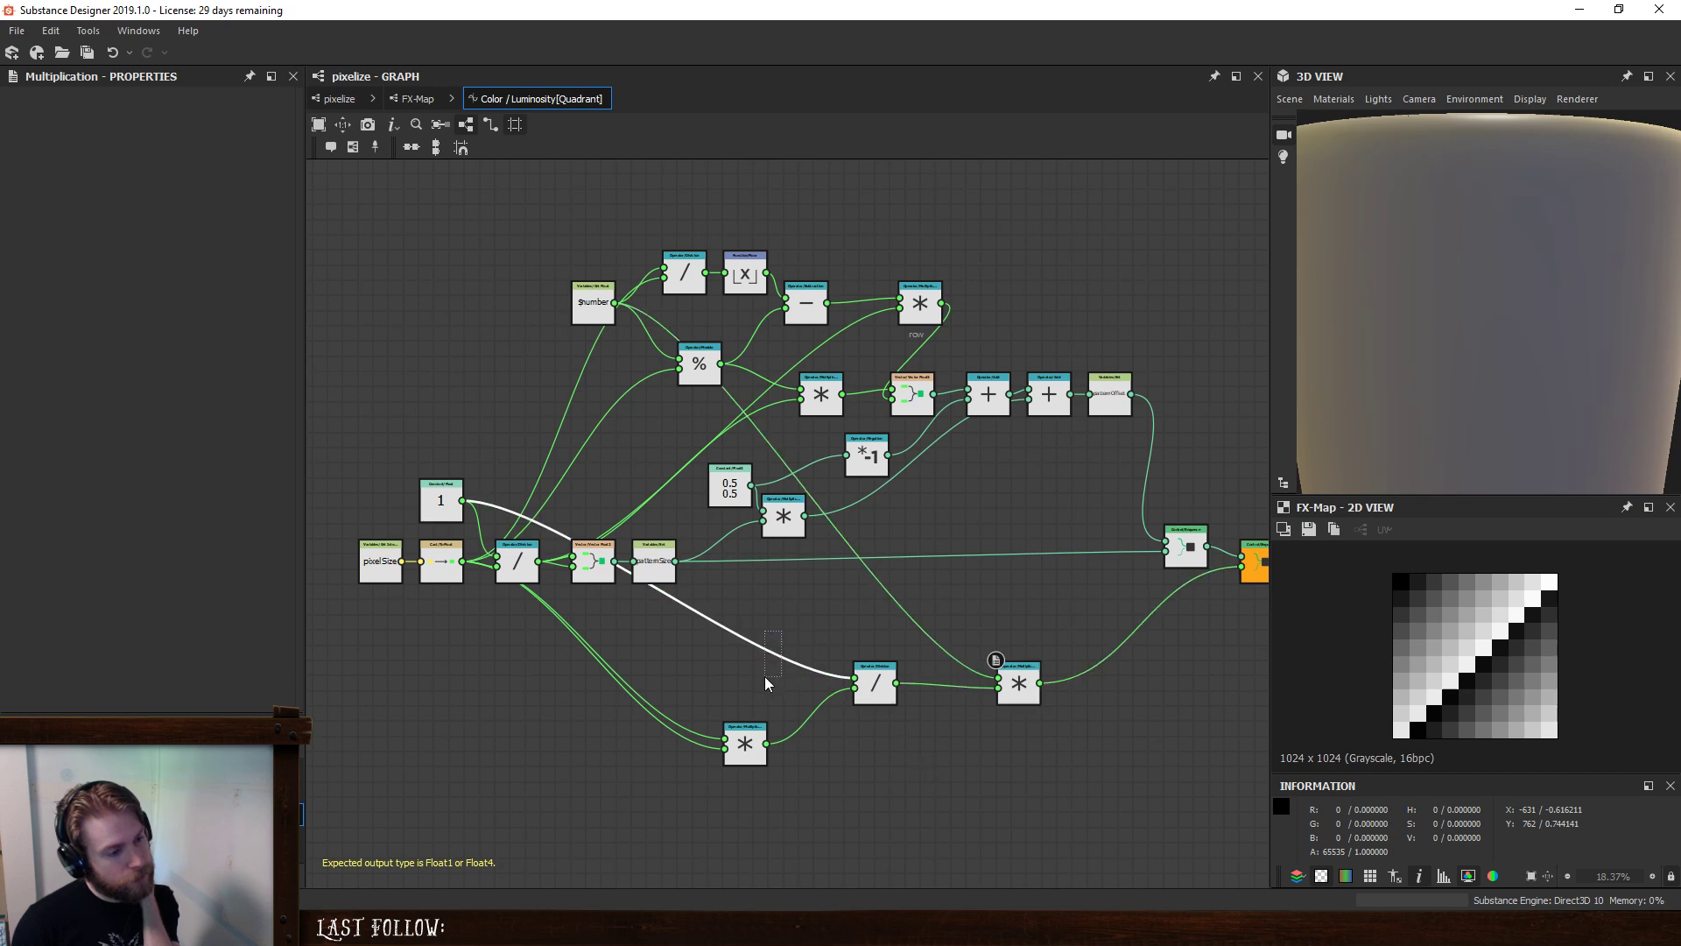
{"action": "right_click", "coordinate": [875, 692]}
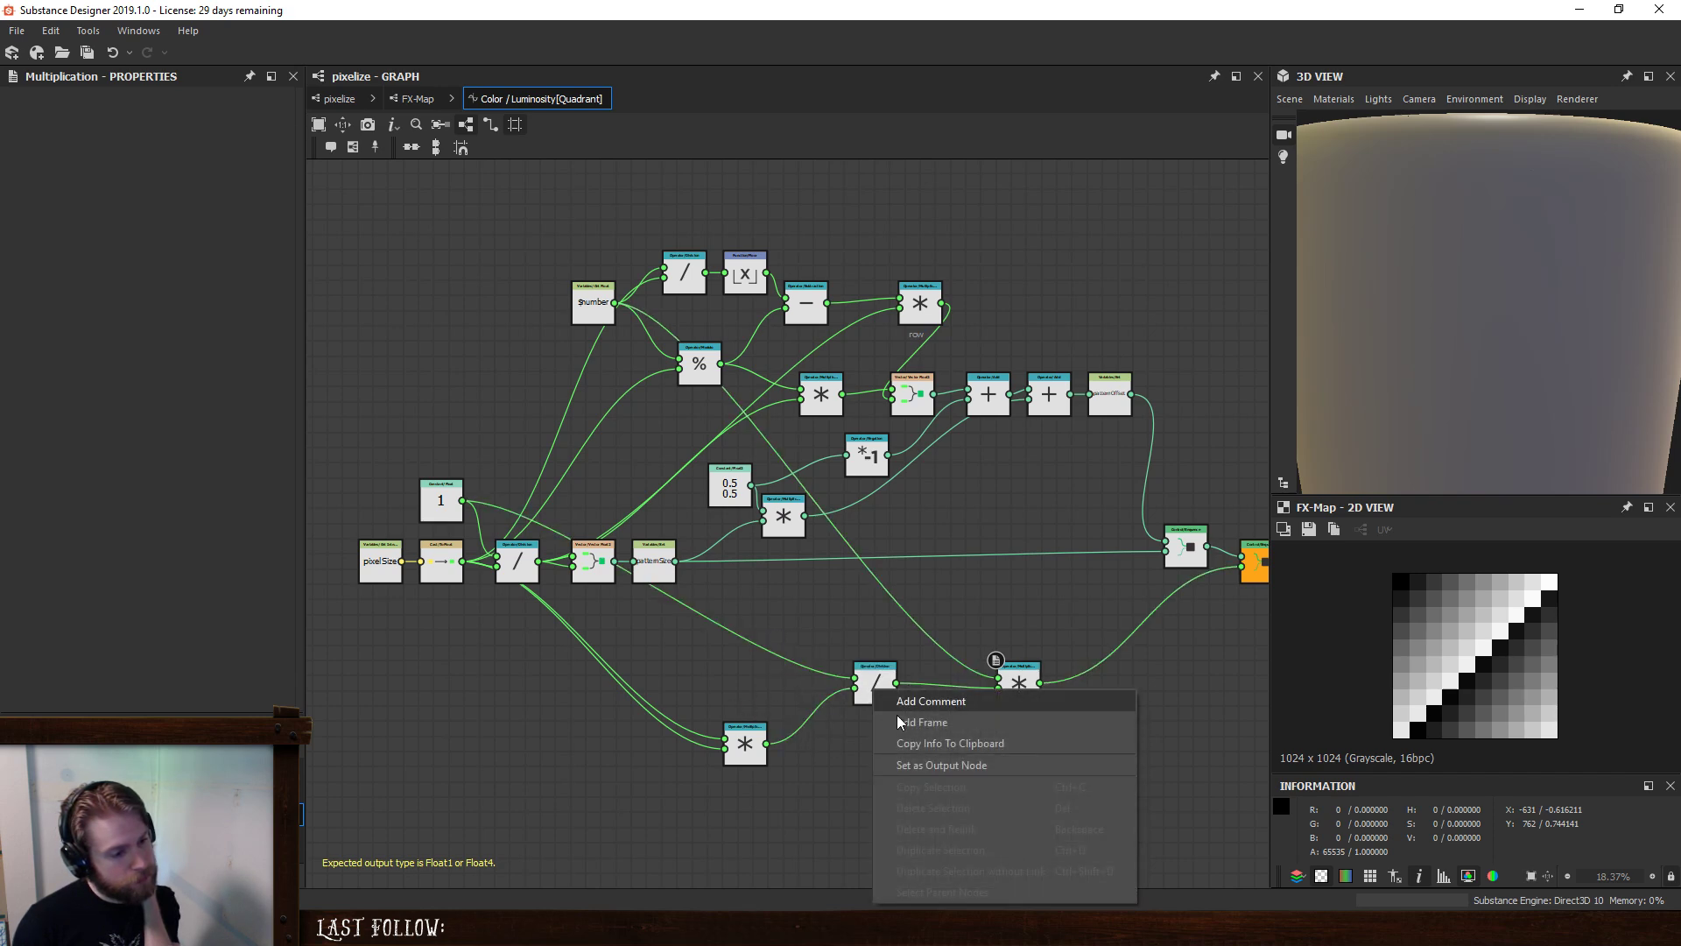
{"action": "left_click", "coordinate": [919, 764]}
{"action": "left_click_drag", "start_coordinate": [900, 680], "coordinate": [1242, 566]}
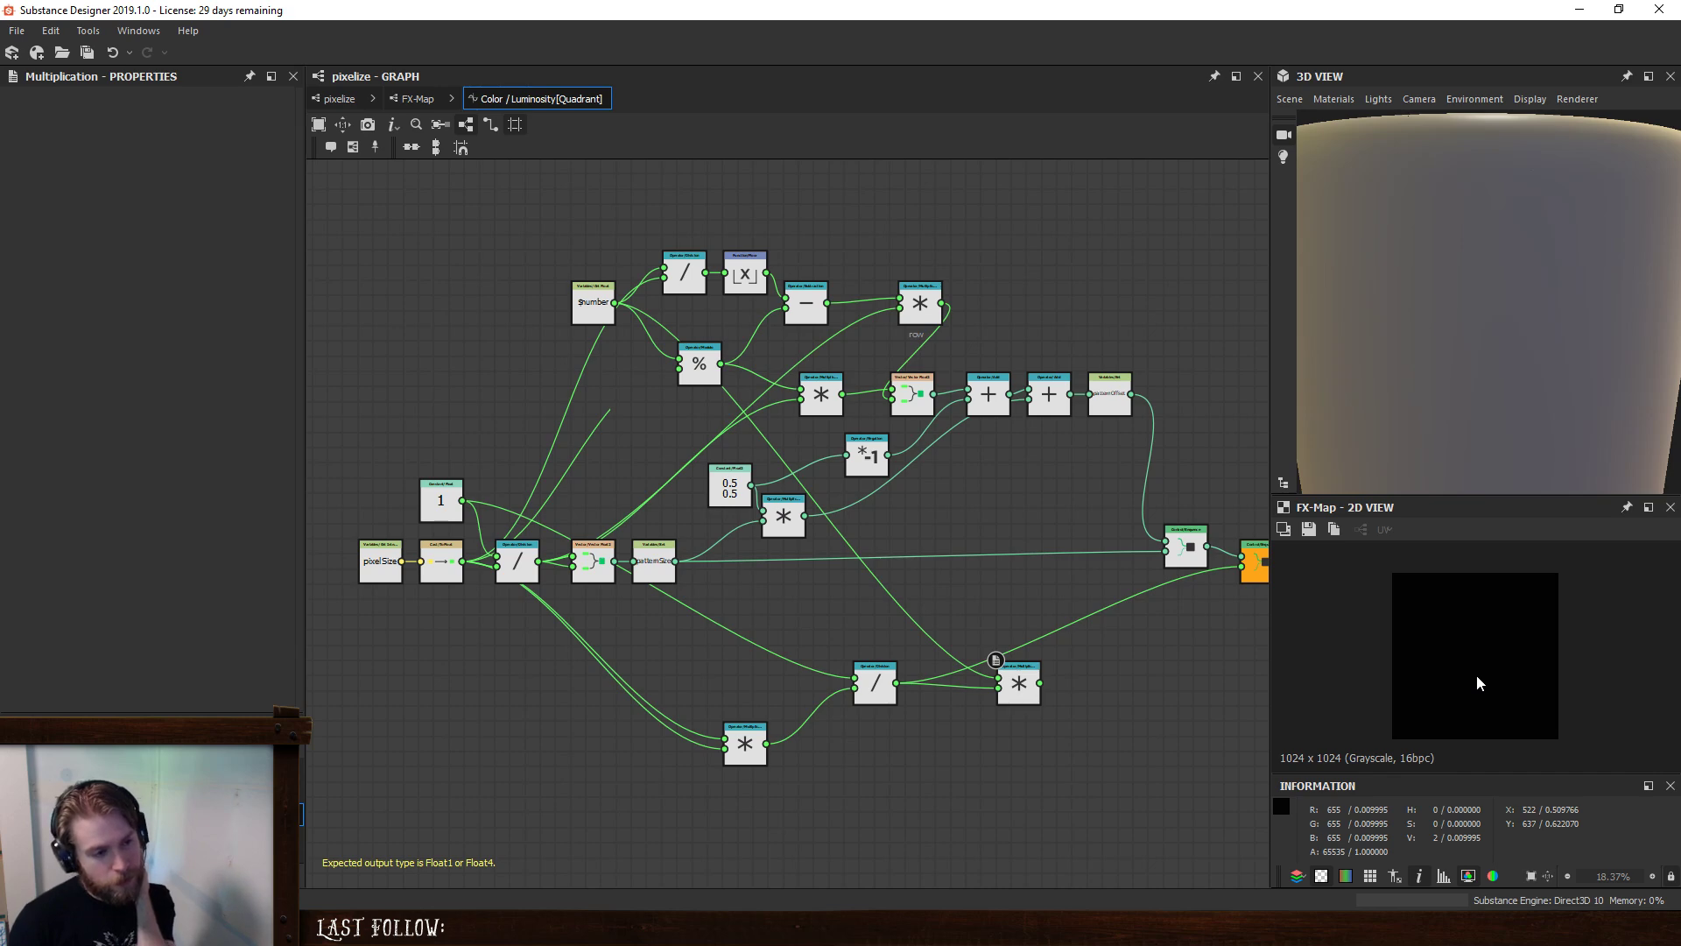
- Try the luminosity Multiplication as the output node, reconnect it to the final Sequence, and restore the Sequence as output
{"action": "right_click", "coordinate": [1013, 687]}
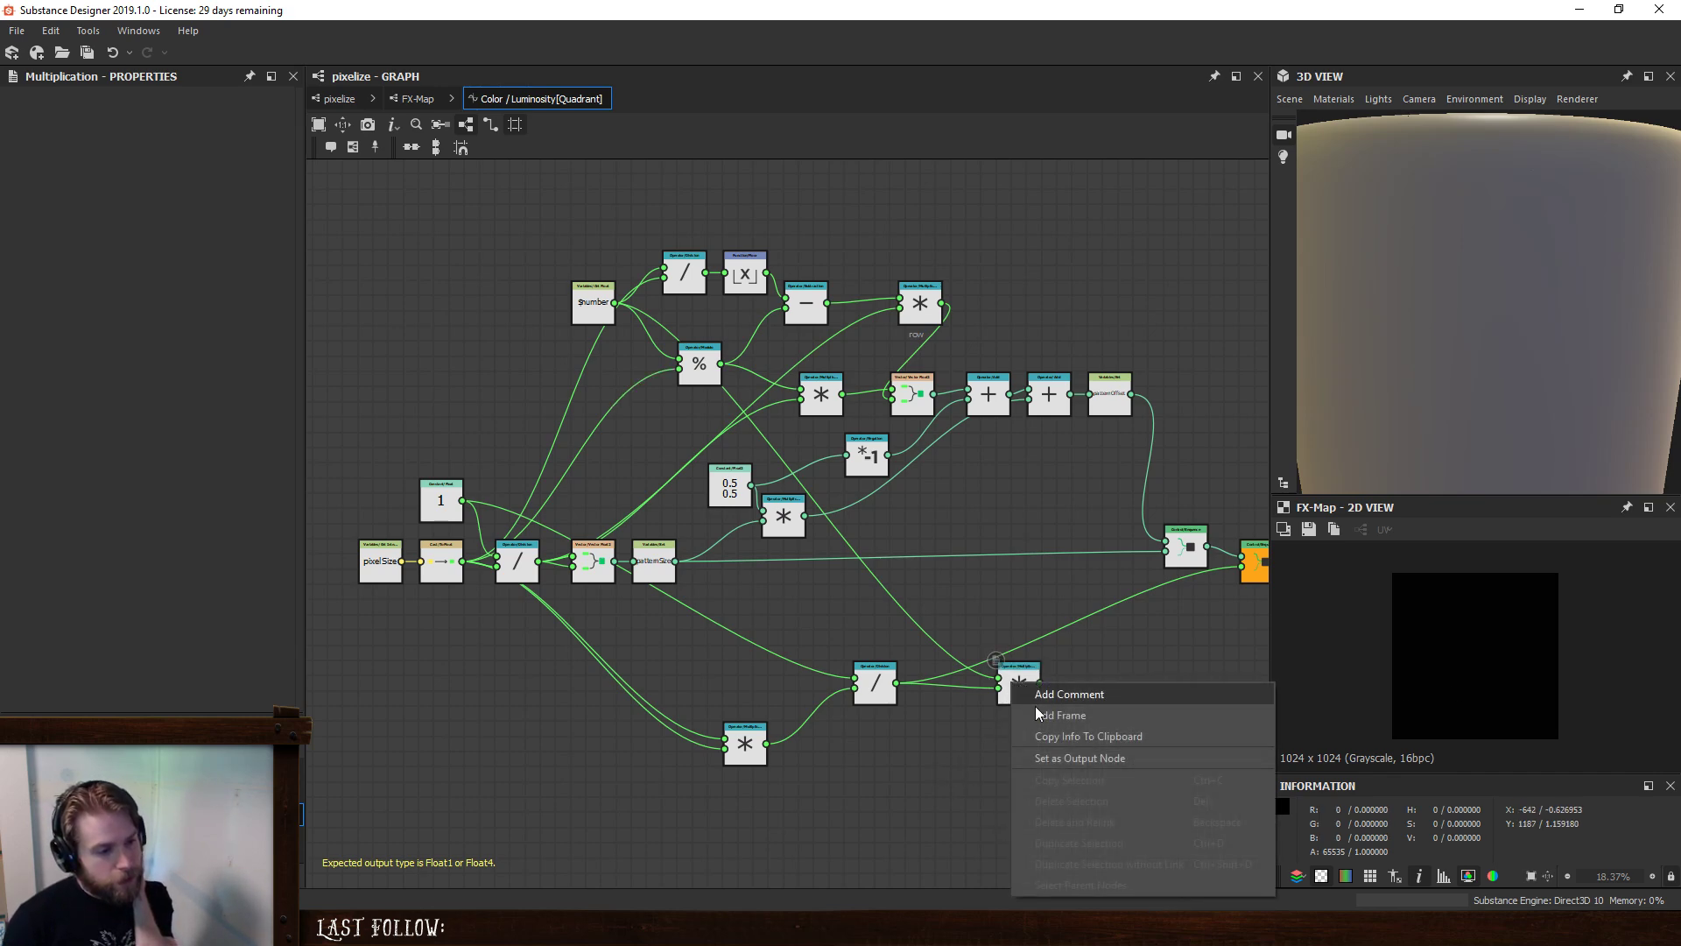
{"action": "left_click", "coordinate": [1049, 758]}
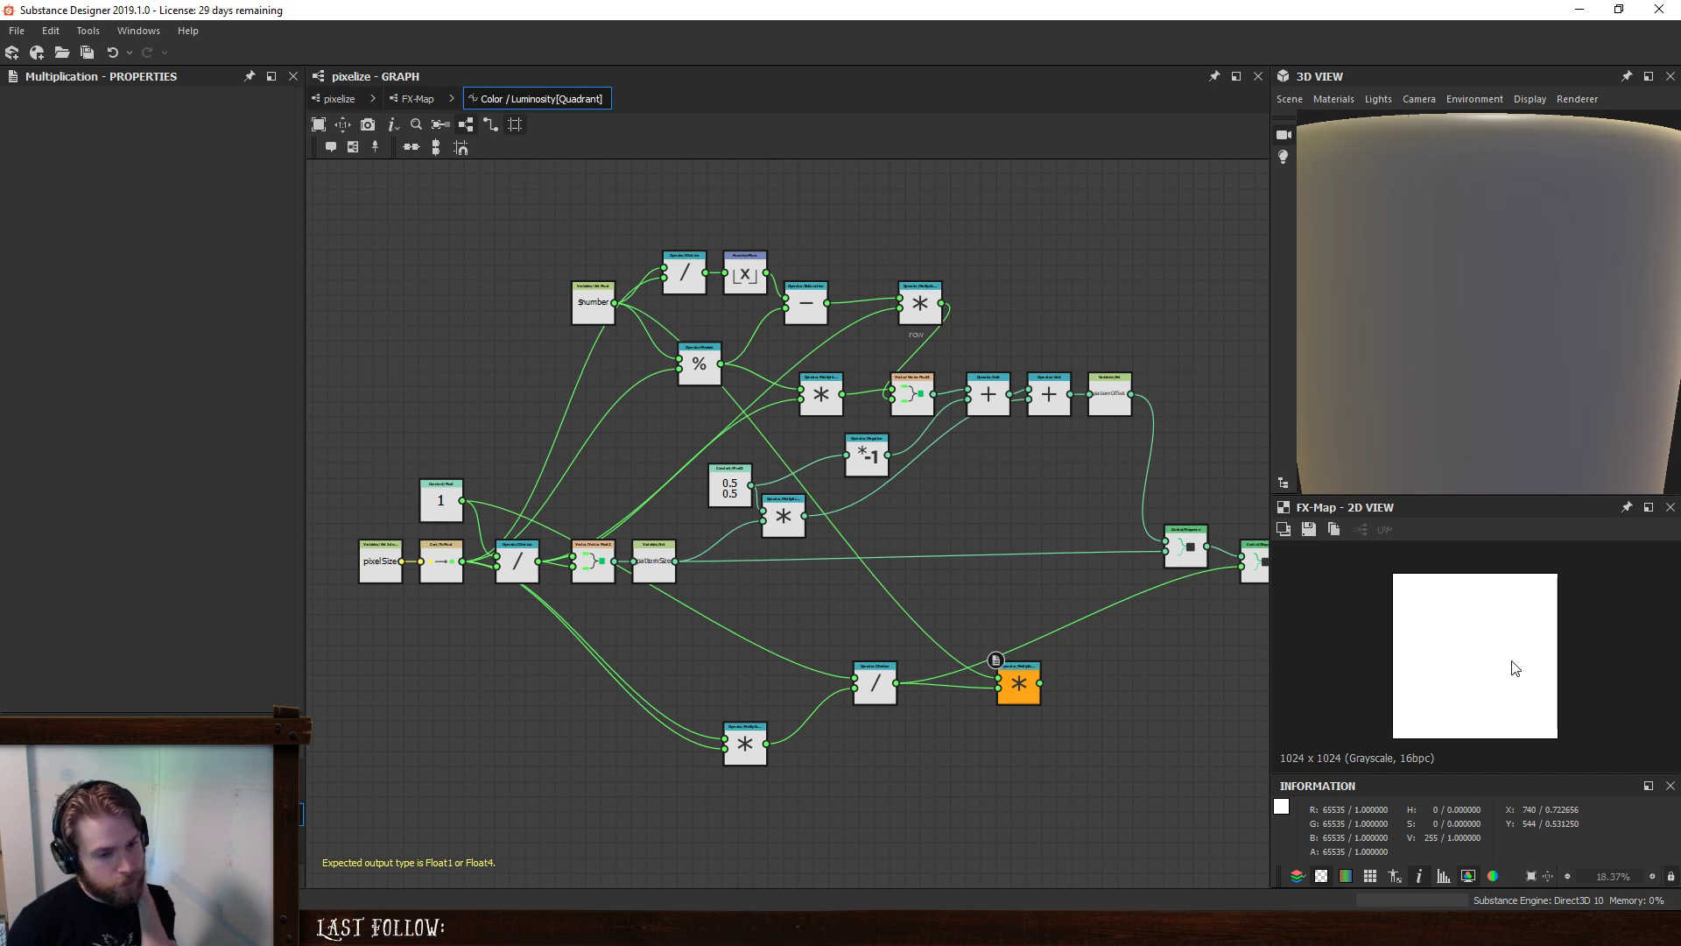
{"action": "left_click_drag", "start_coordinate": [1039, 683], "coordinate": [1249, 571]}
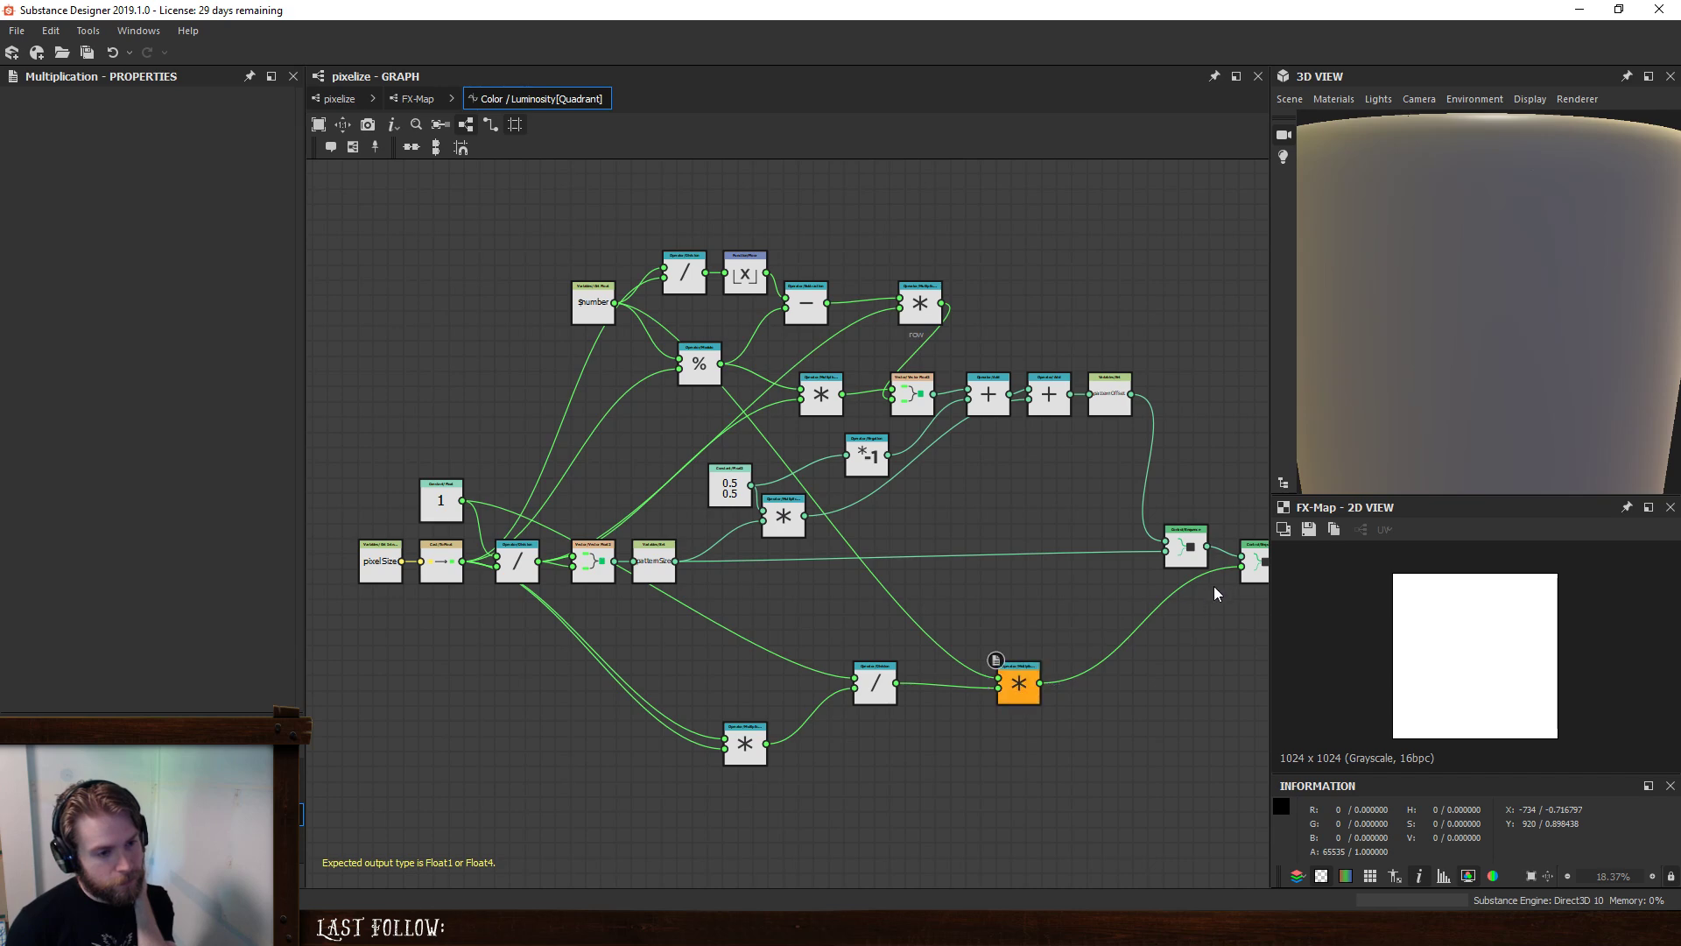
{"action": "right_click", "coordinate": [1261, 564]}
{"action": "left_click", "coordinate": [1284, 639]}
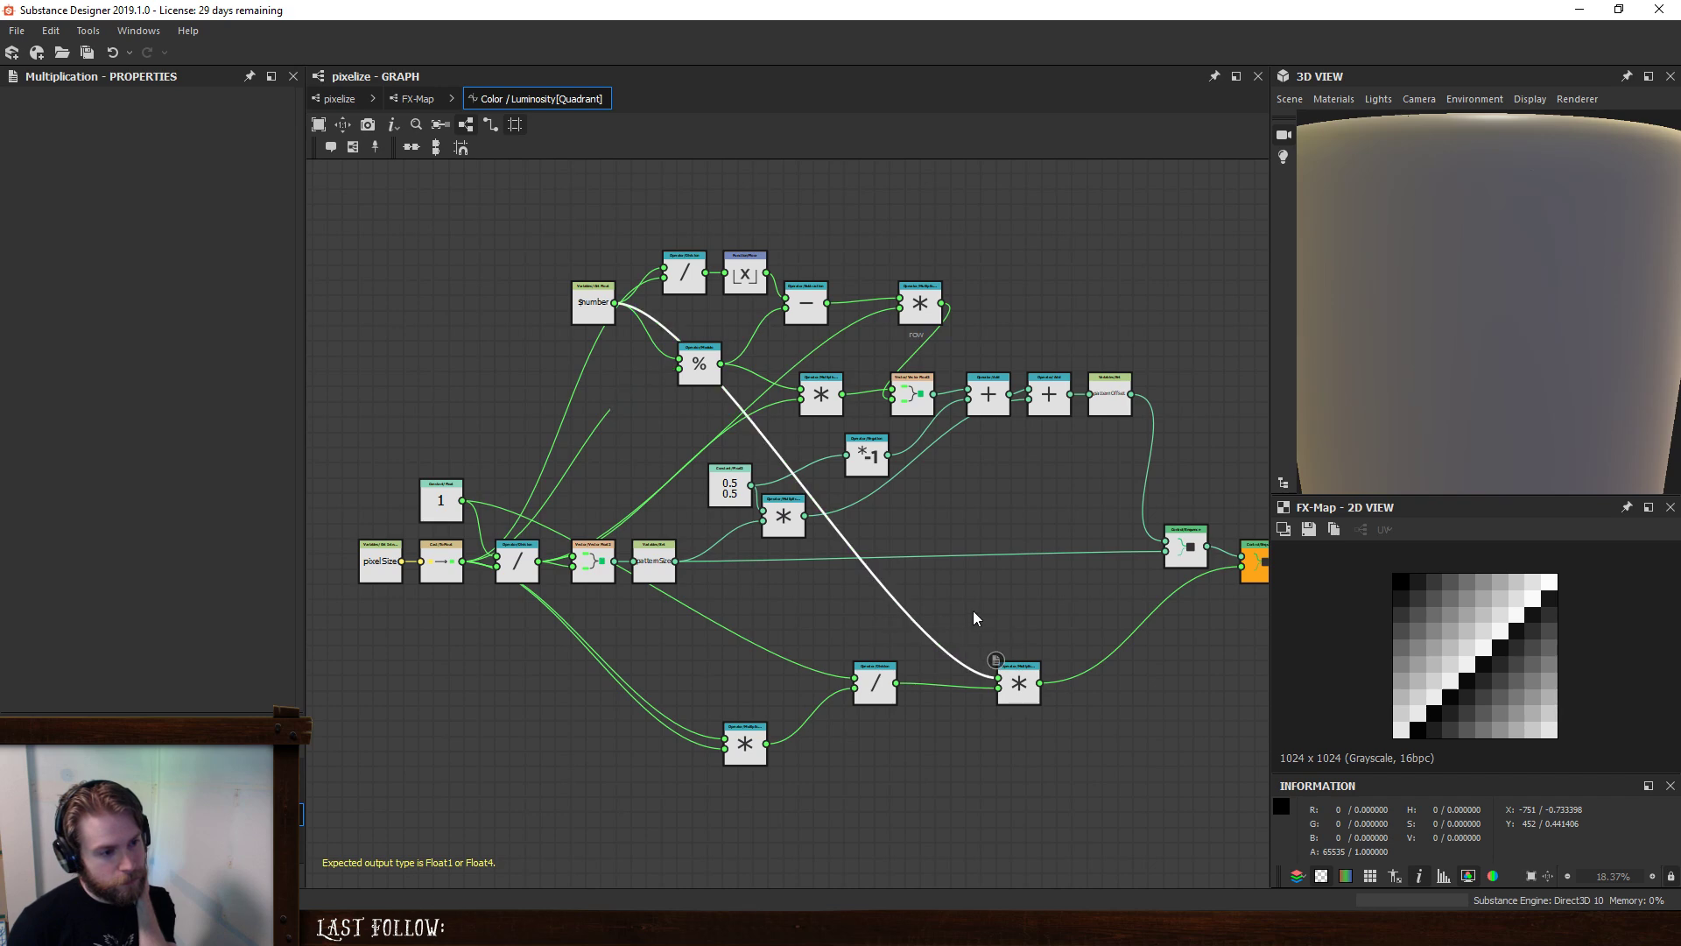
- Try driving the first input of the luminosity Multiplication from the Floor node and from the Modulo node
{"action": "left_click_drag", "start_coordinate": [767, 273], "coordinate": [974, 623]}
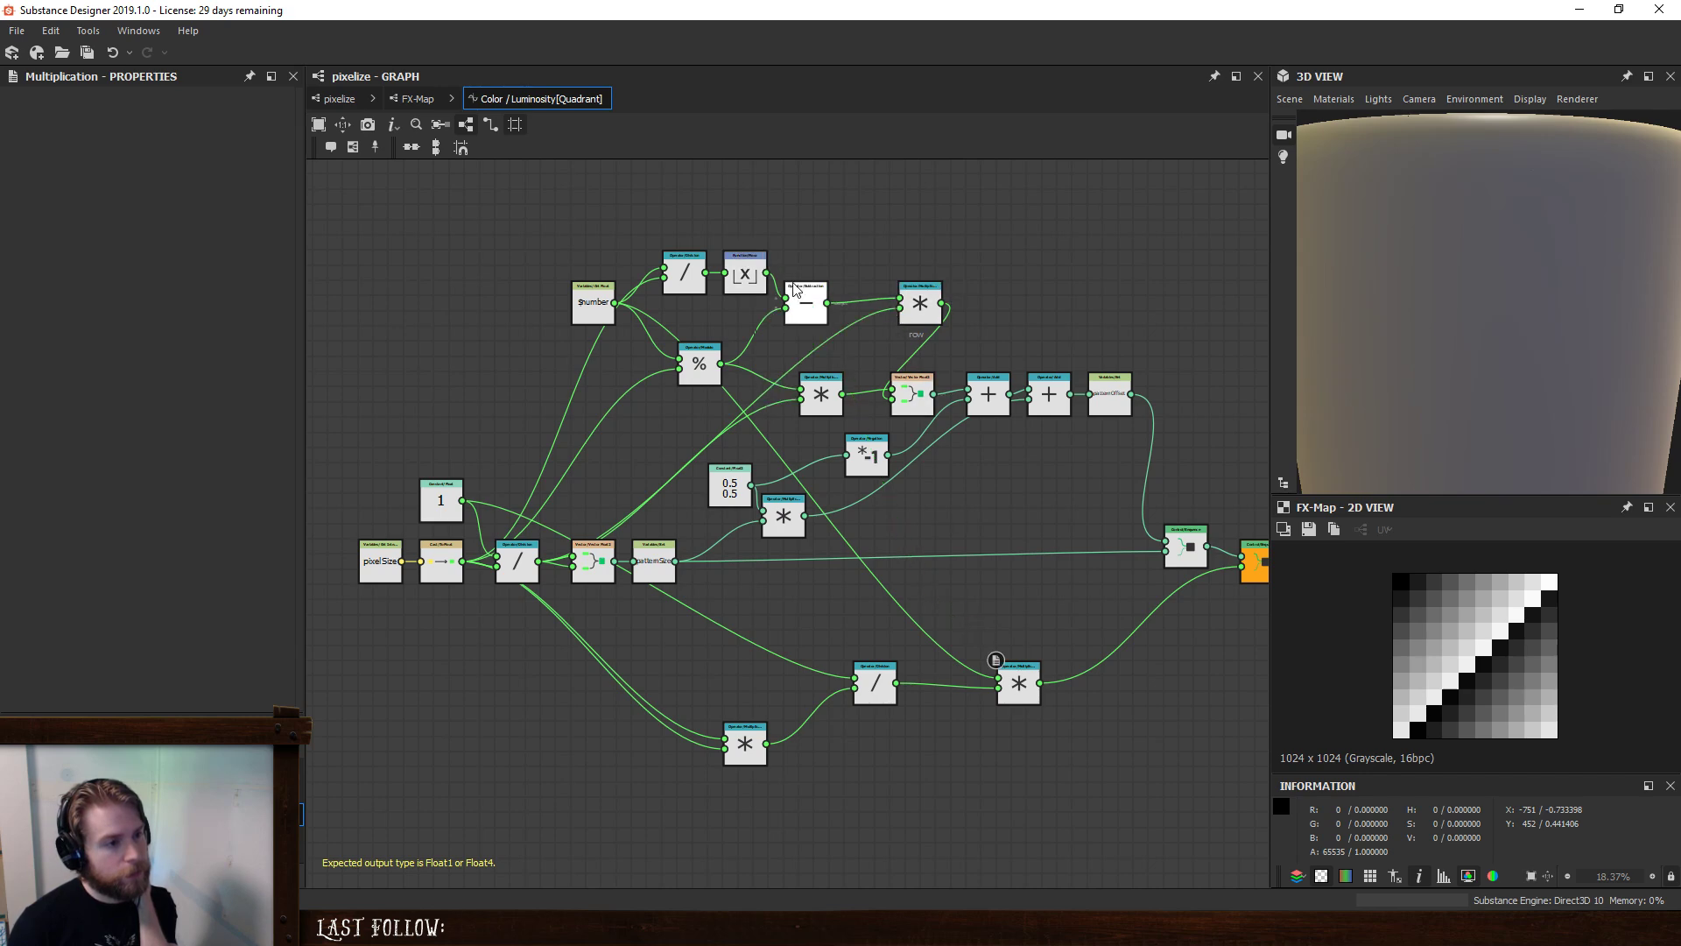
{"action": "left_click_drag", "start_coordinate": [770, 277], "coordinate": [999, 678]}
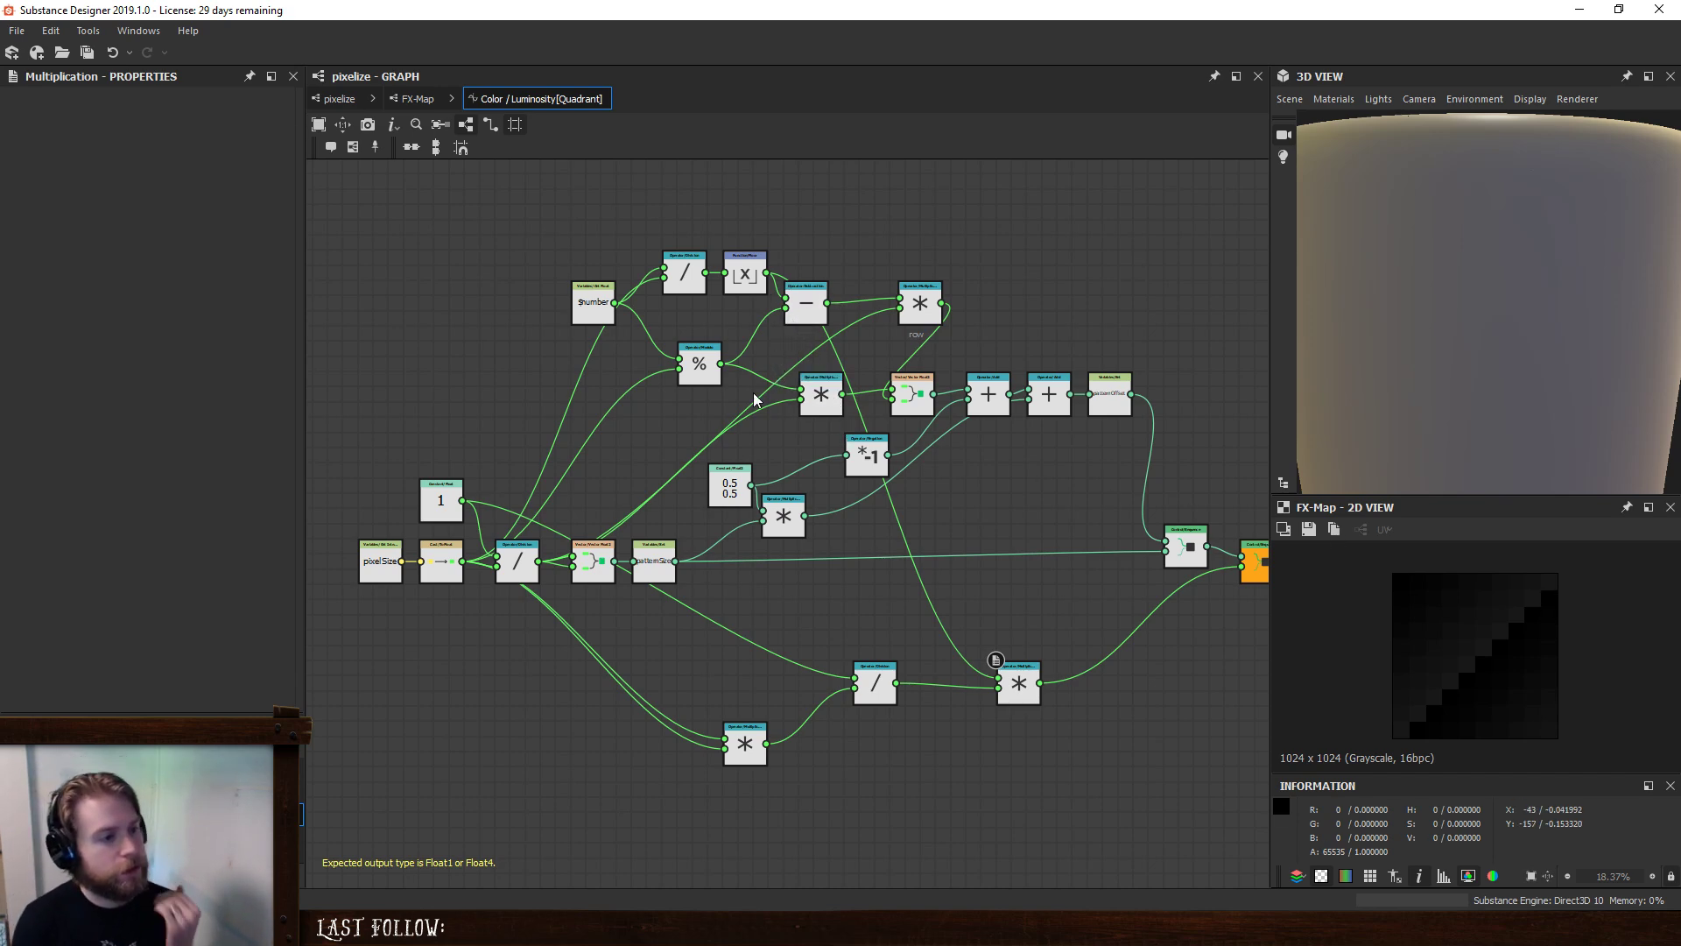
{"action": "left_click_drag", "start_coordinate": [721, 364], "coordinate": [999, 676]}
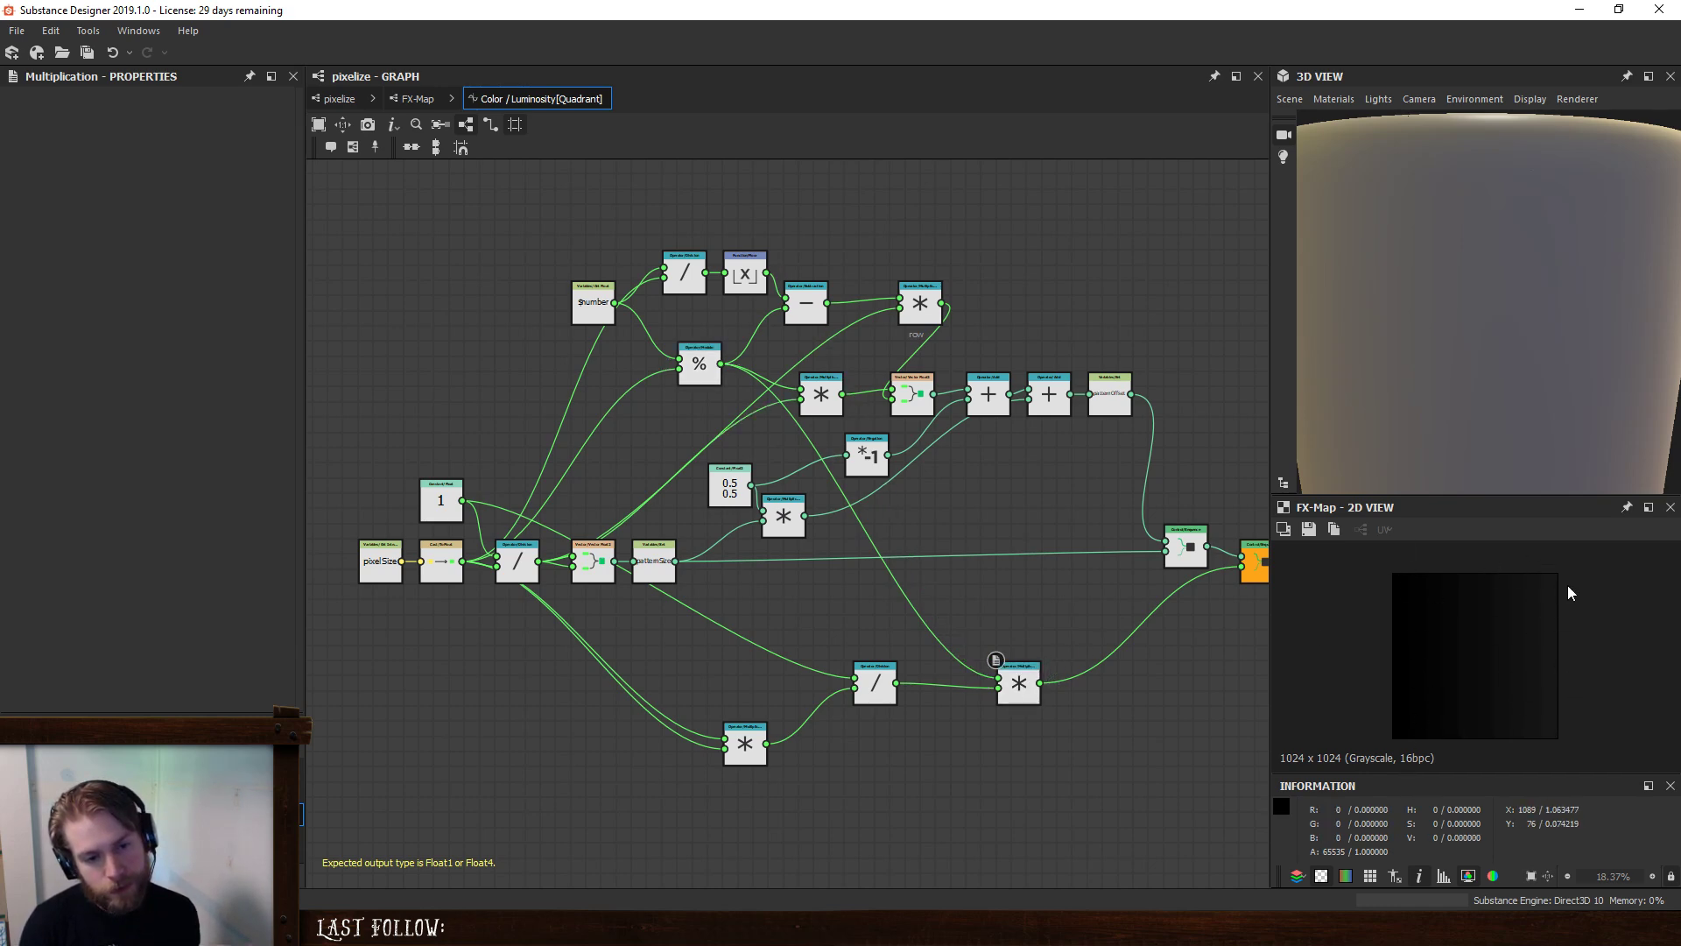
{"action": "scroll", "coordinate": [1557, 658], "scroll_direction": "up", "scroll_amount": 3}
{"action": "scroll", "coordinate": [1556, 658], "scroll_direction": "down", "scroll_amount": 3}
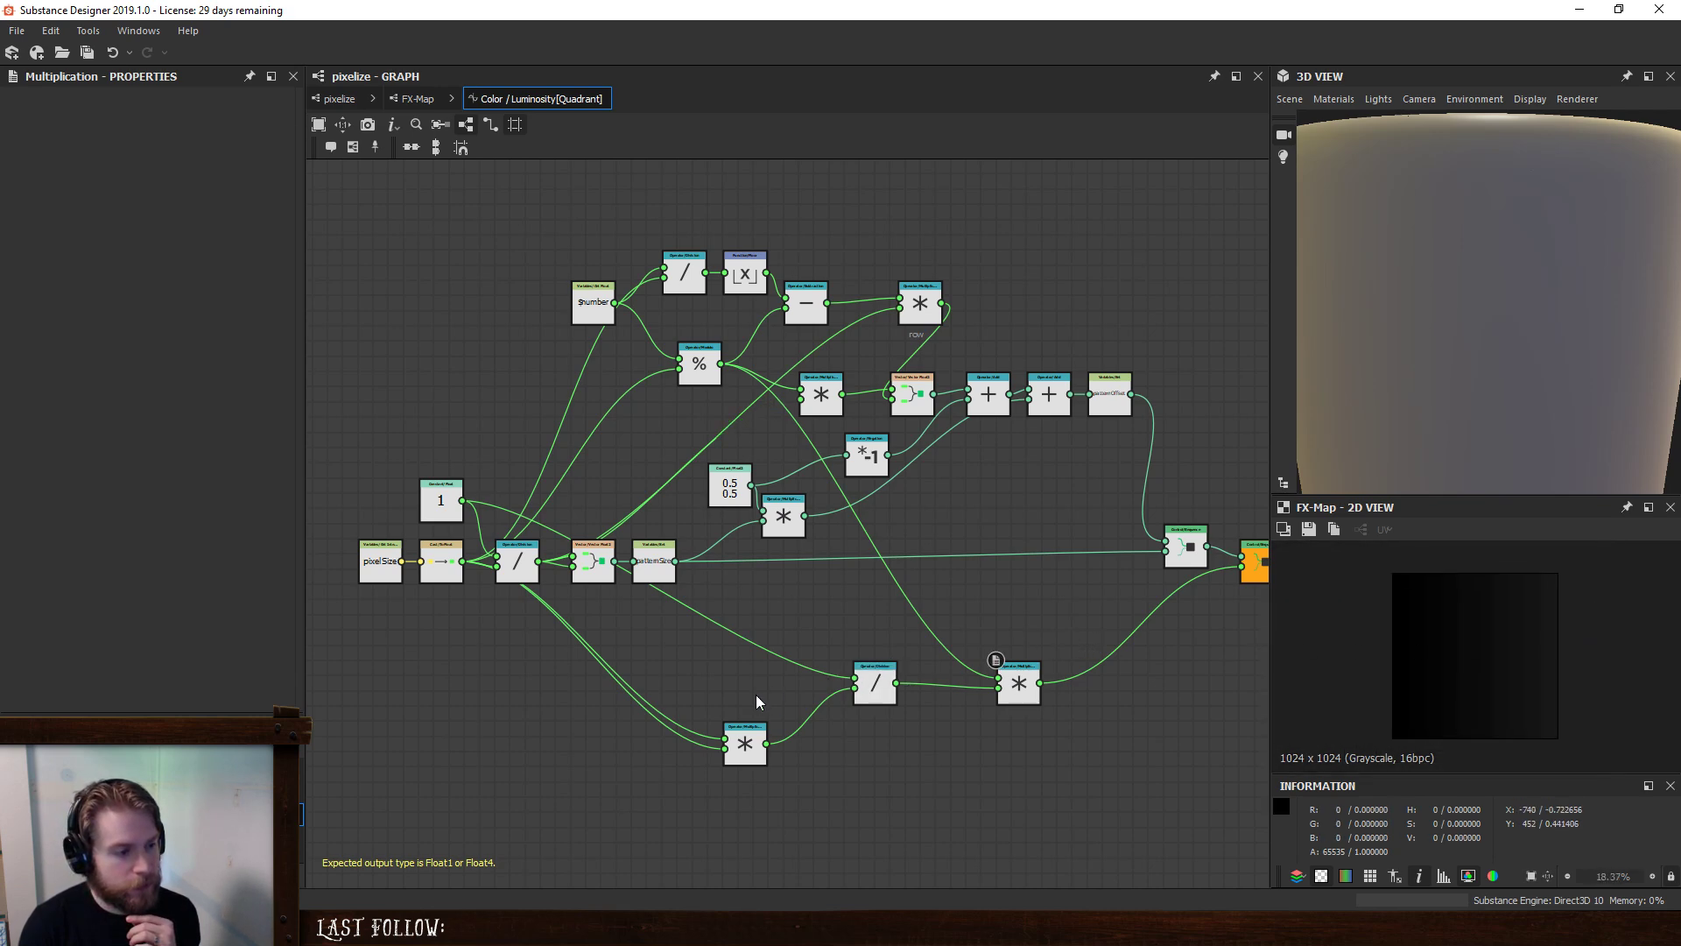
- Connect the cast pixelSize value to the lower Division's second input, and the Floor node to the luminosity Multiplication's first input
{"action": "left_click_drag", "start_coordinate": [462, 561], "coordinate": [852, 689]}
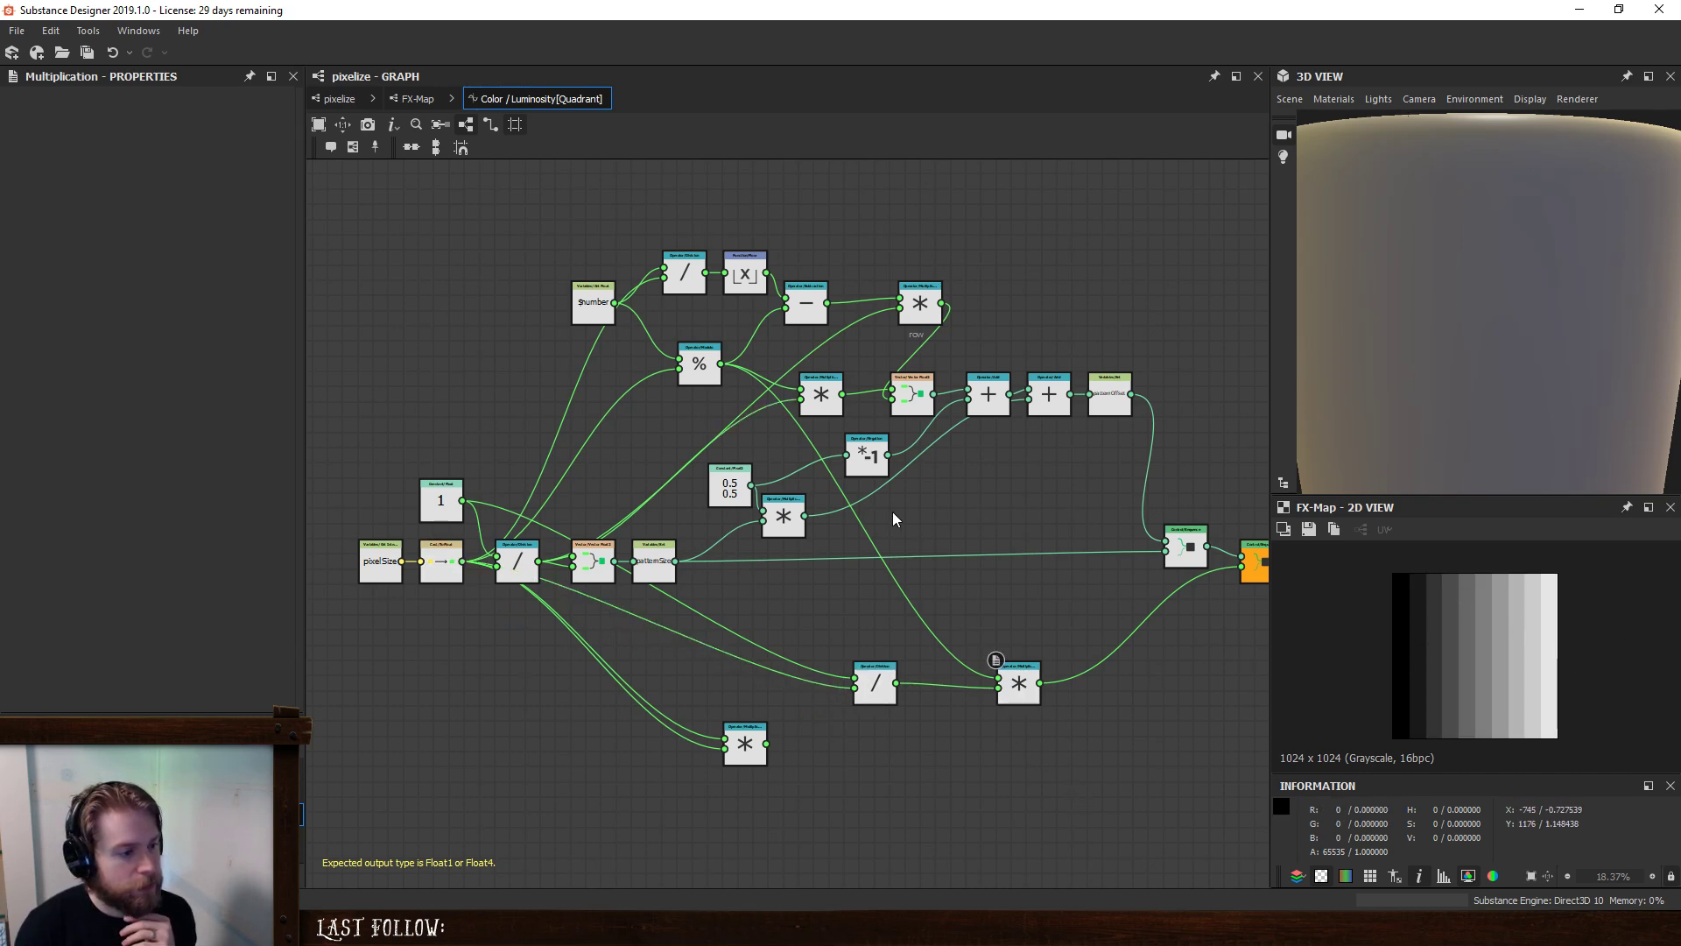
{"action": "left_click_drag", "start_coordinate": [767, 273], "coordinate": [999, 677]}
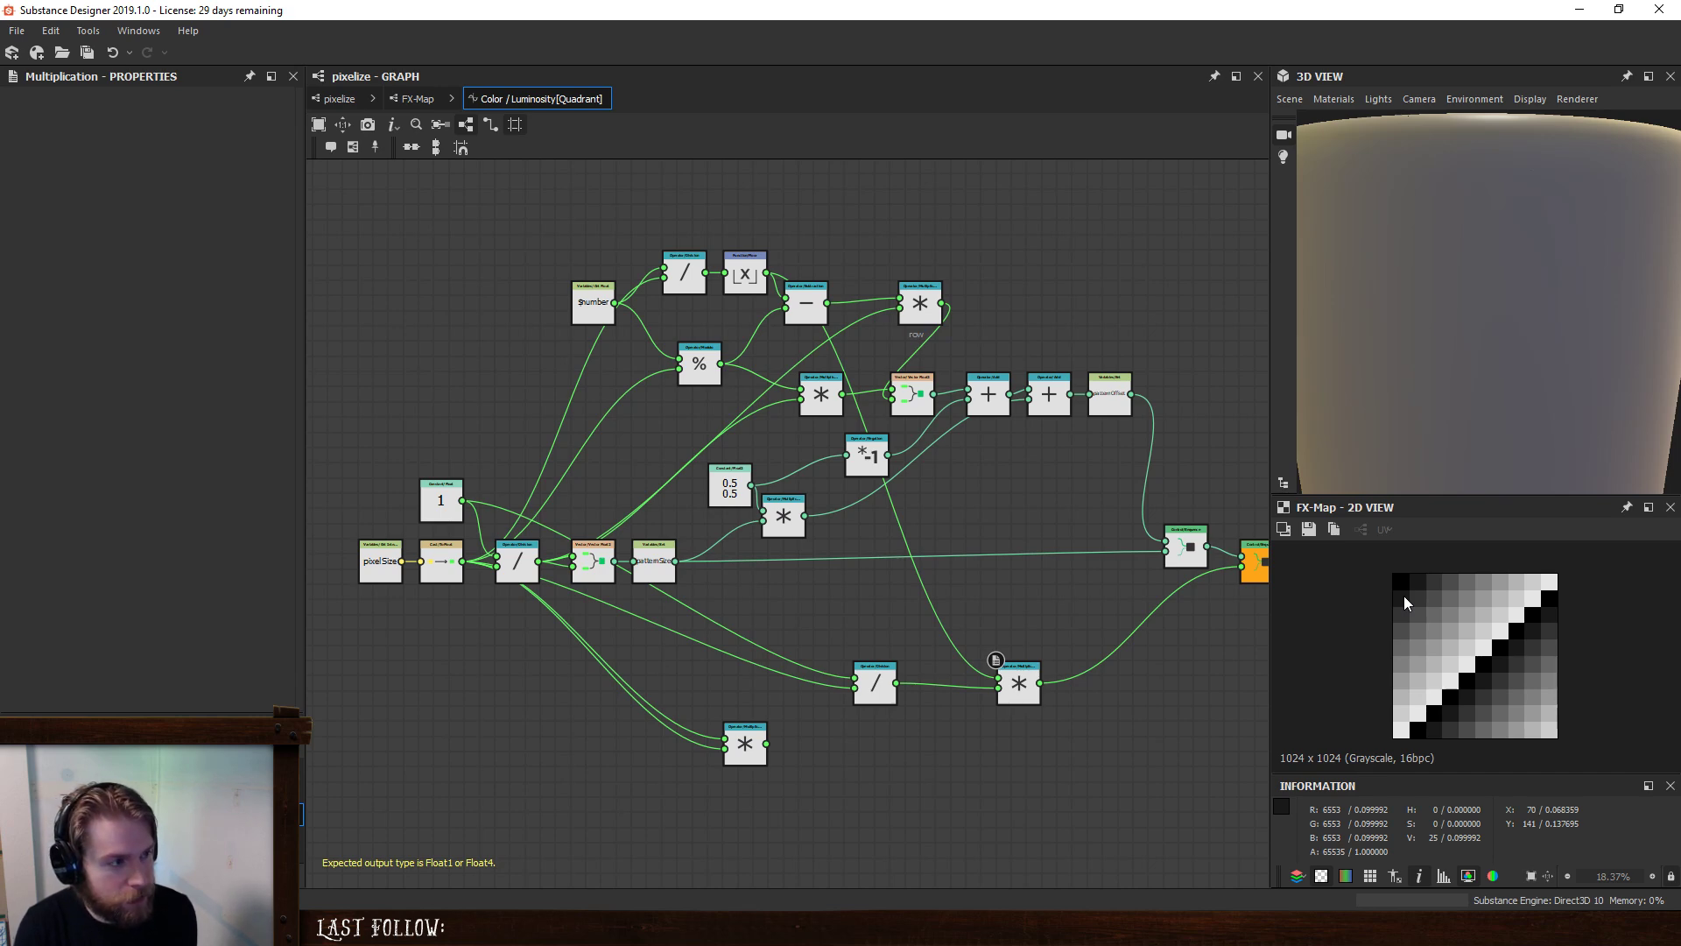
- Move the $number node slightly away from the upper Division, and connect that Division to the luminosity Multiplication in place of Floor
{"action": "left_click", "coordinate": [685, 274]}
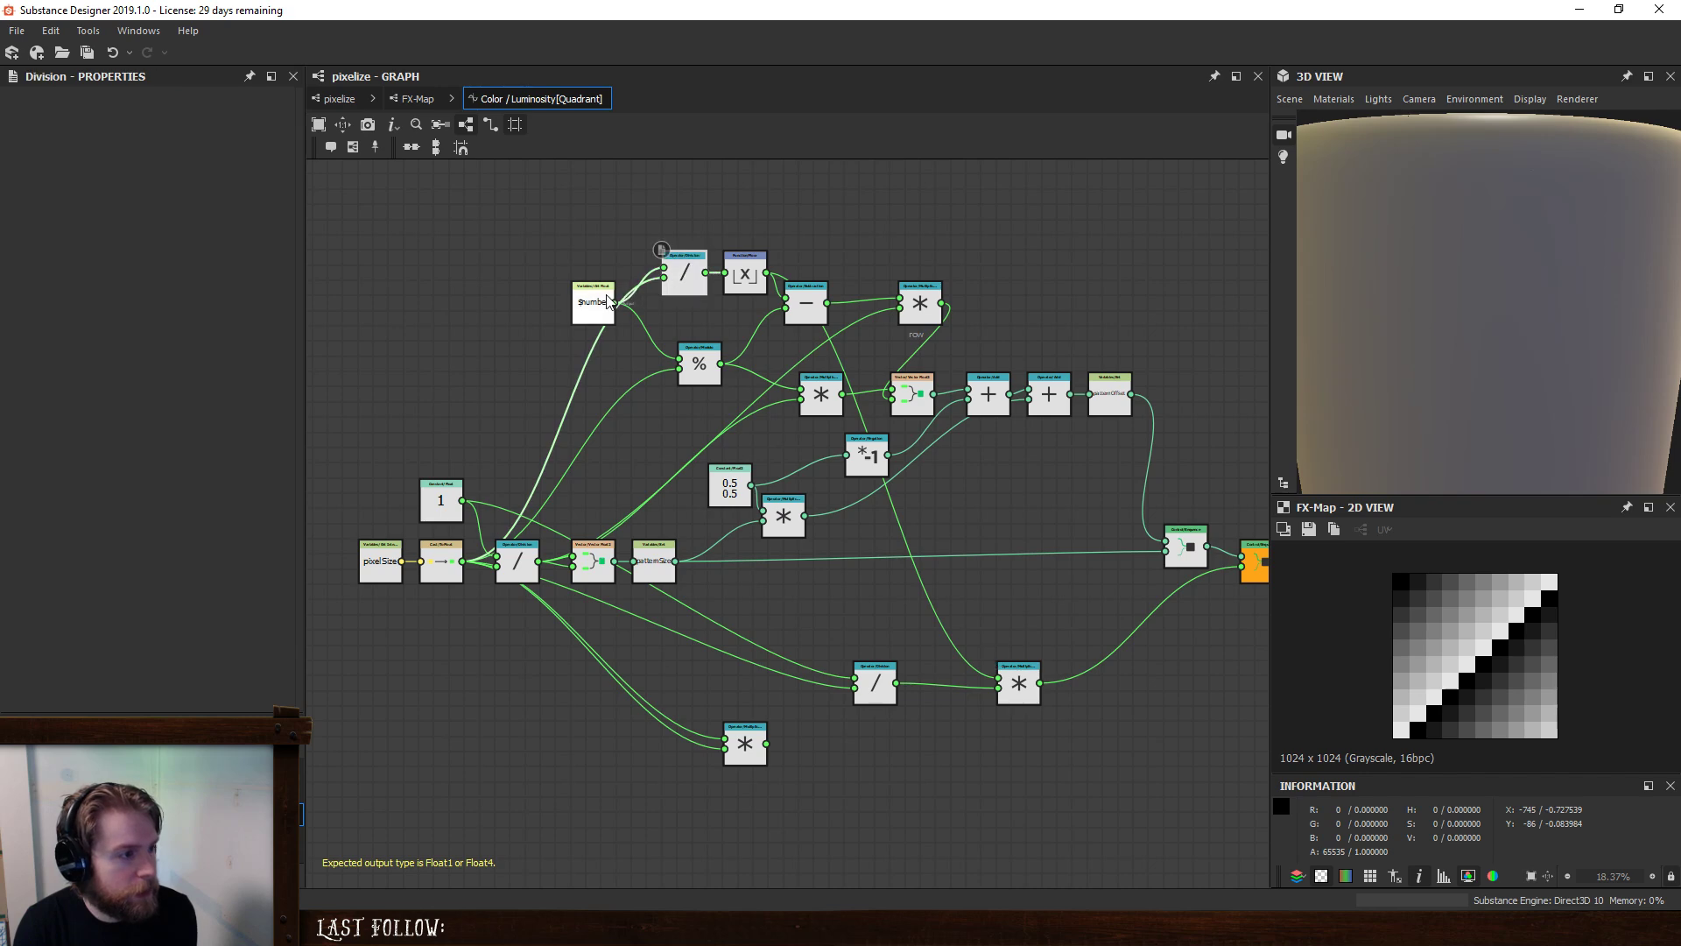
{"action": "left_click_drag", "start_coordinate": [610, 302], "coordinate": [594, 287]}
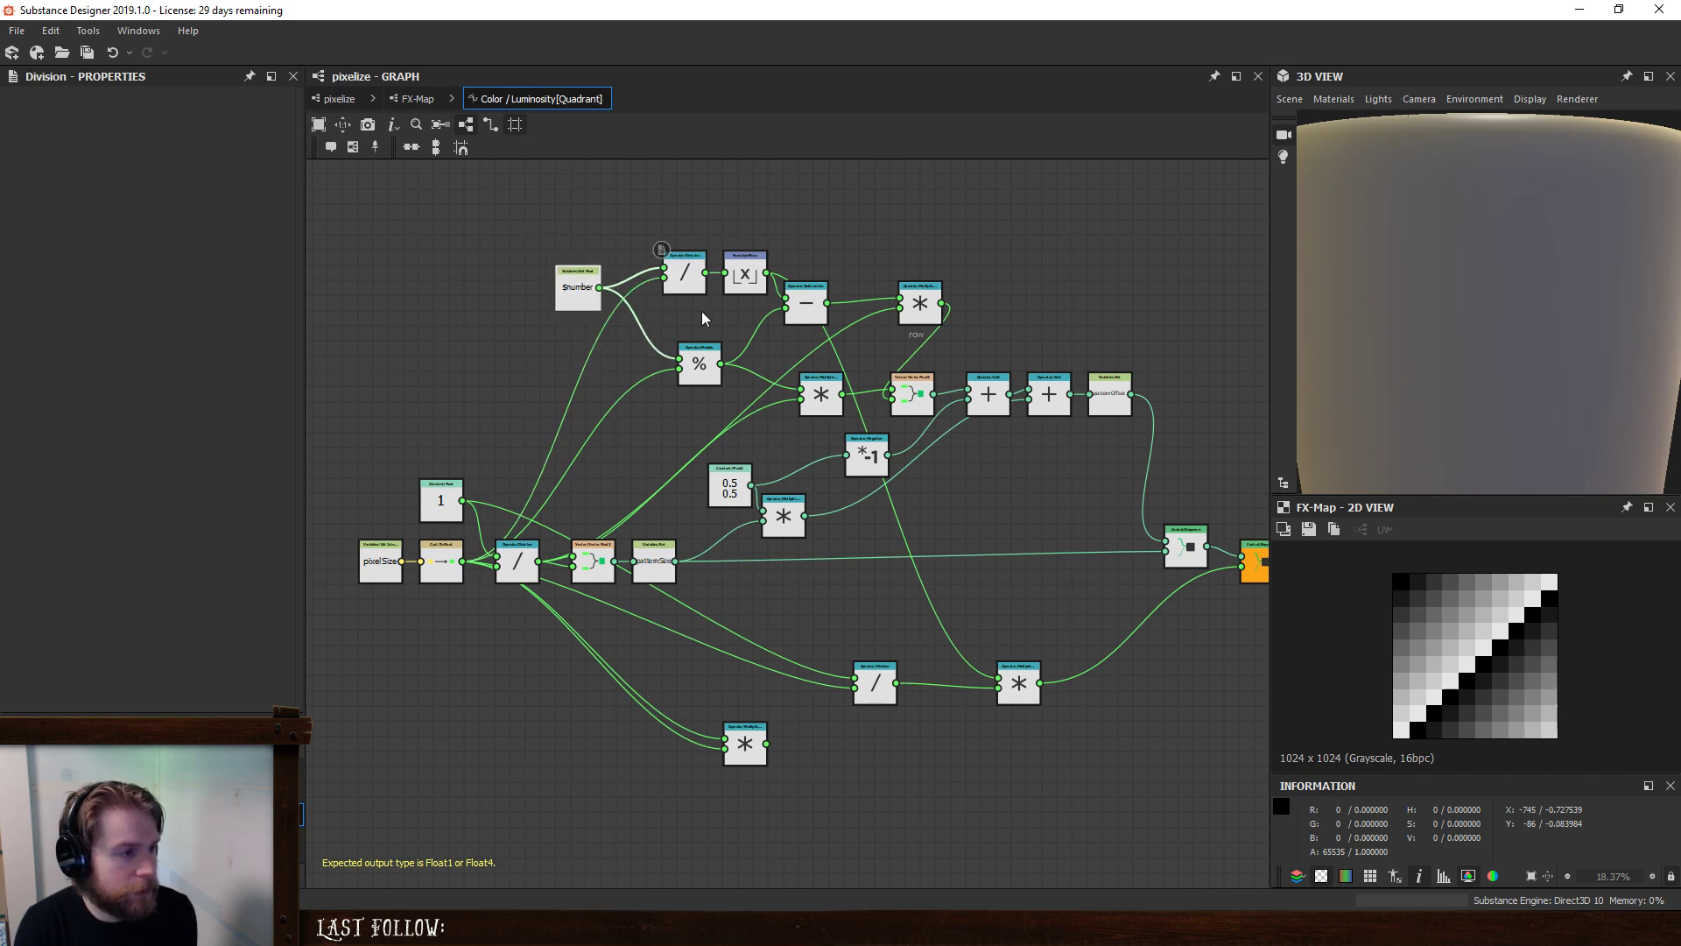
{"action": "left_click", "coordinate": [744, 274]}
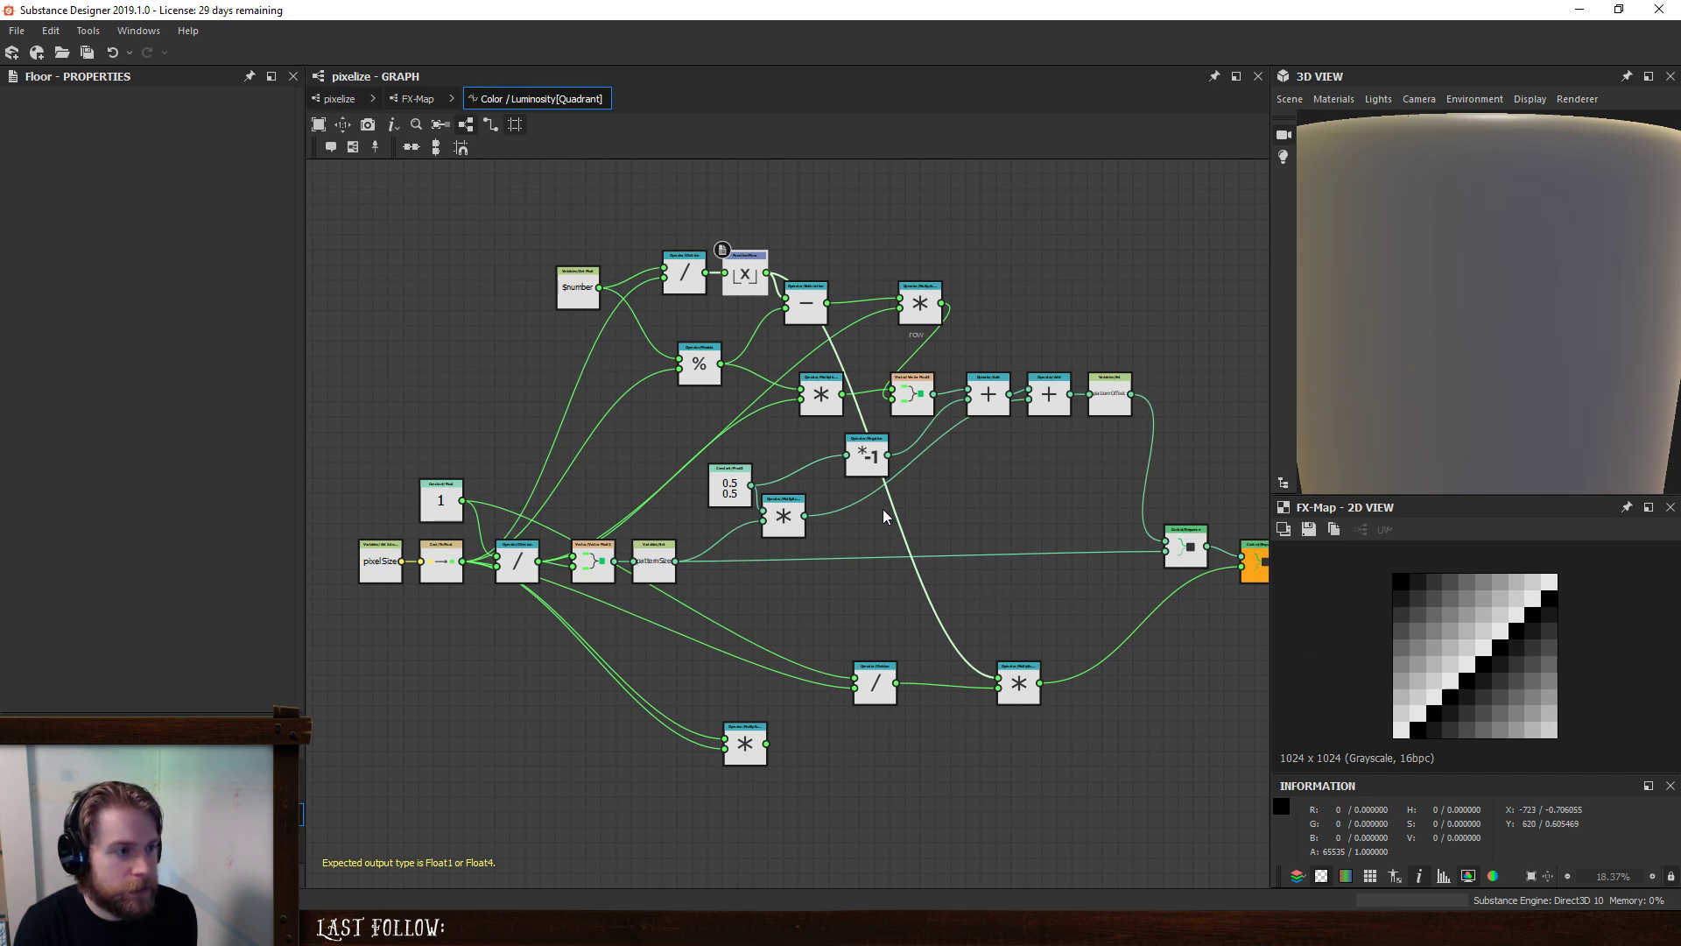
{"action": "left_click", "coordinate": [839, 353]}
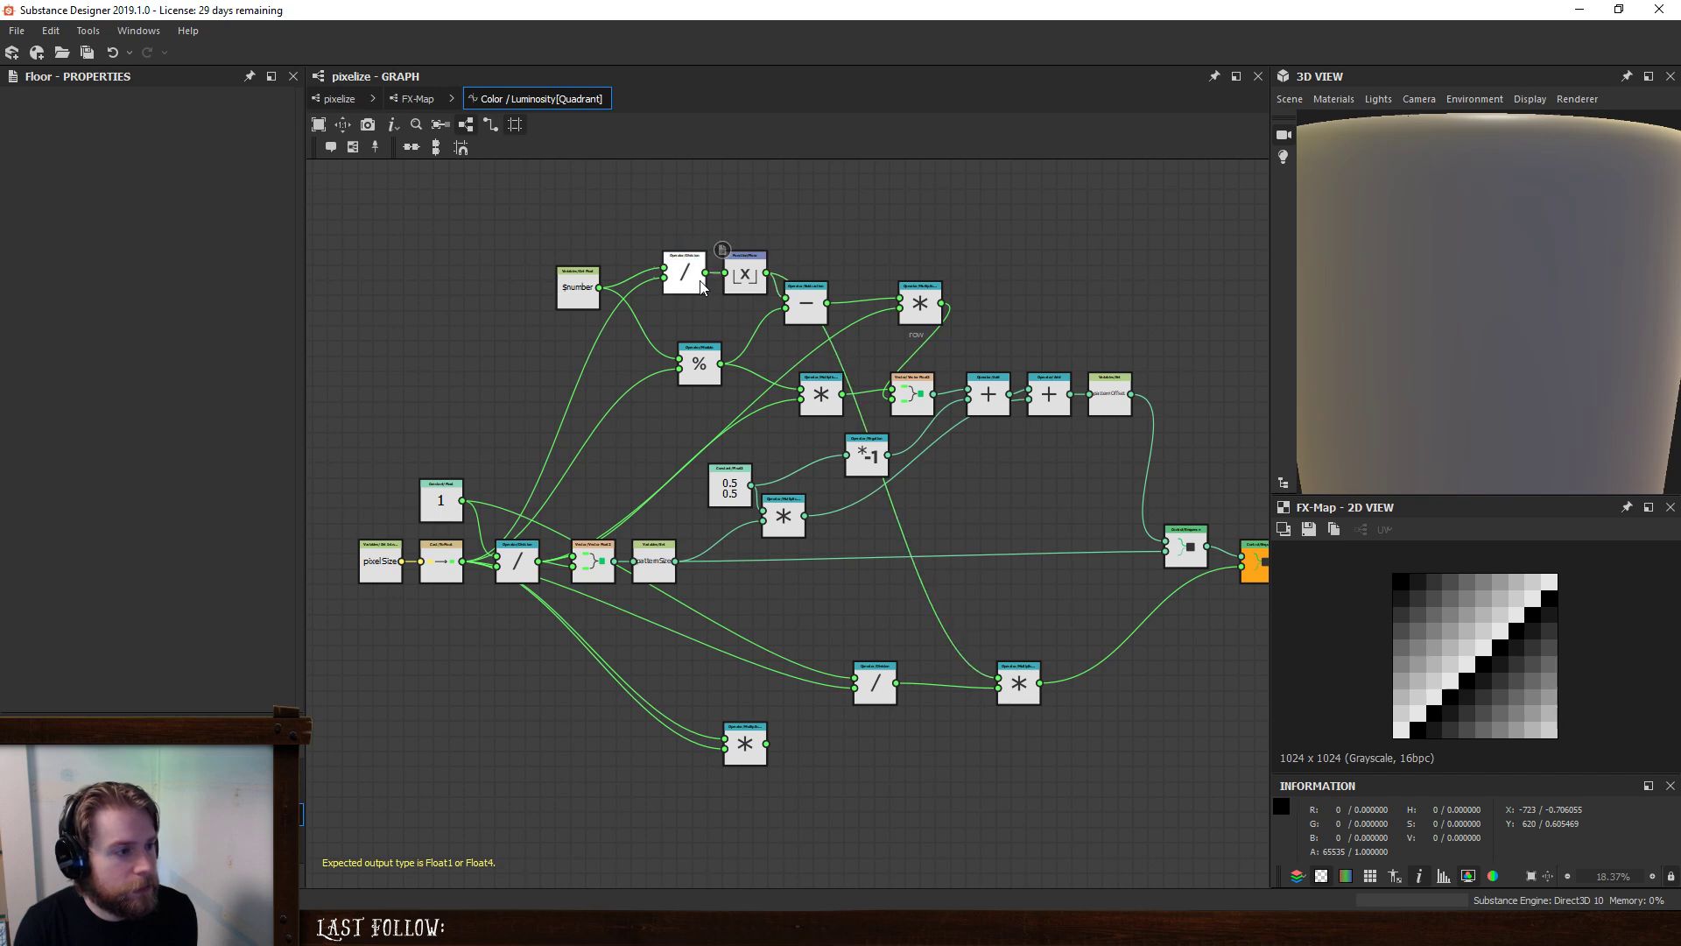
{"action": "left_click_drag", "start_coordinate": [706, 273], "coordinate": [1032, 684]}
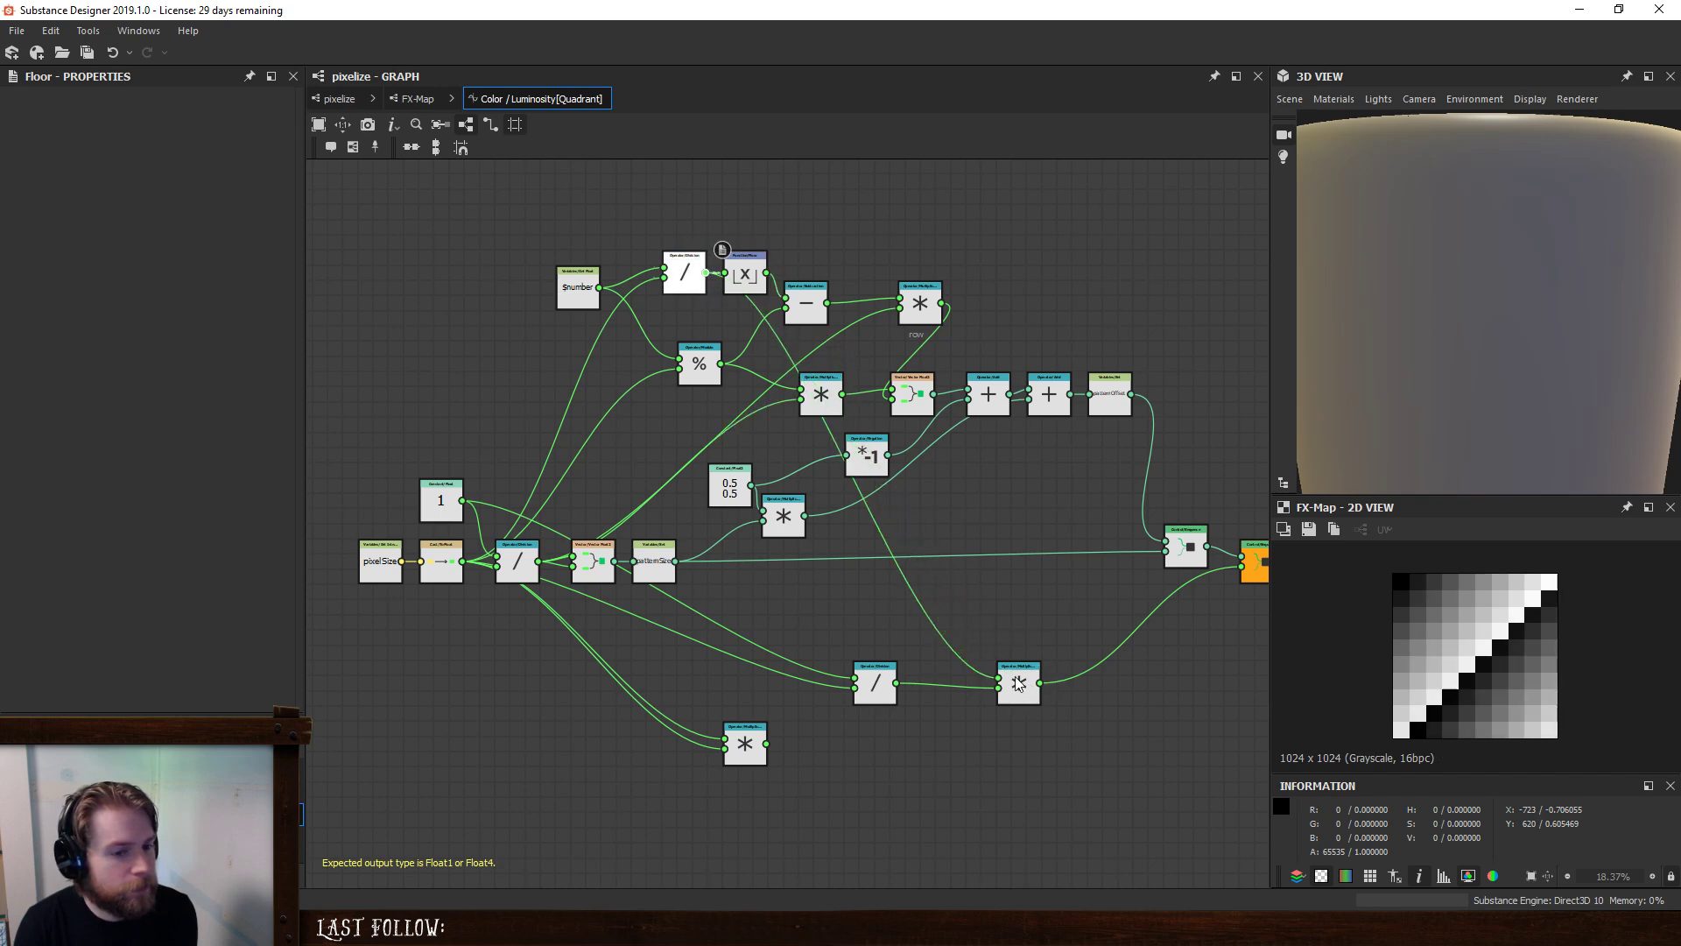
- Try the Subtraction node as the luminosity Multiplication's first input and Floor as the row Multiplication's first input, and shift the Subtraction node aside
{"action": "left_click_drag", "start_coordinate": [829, 303], "coordinate": [999, 678]}
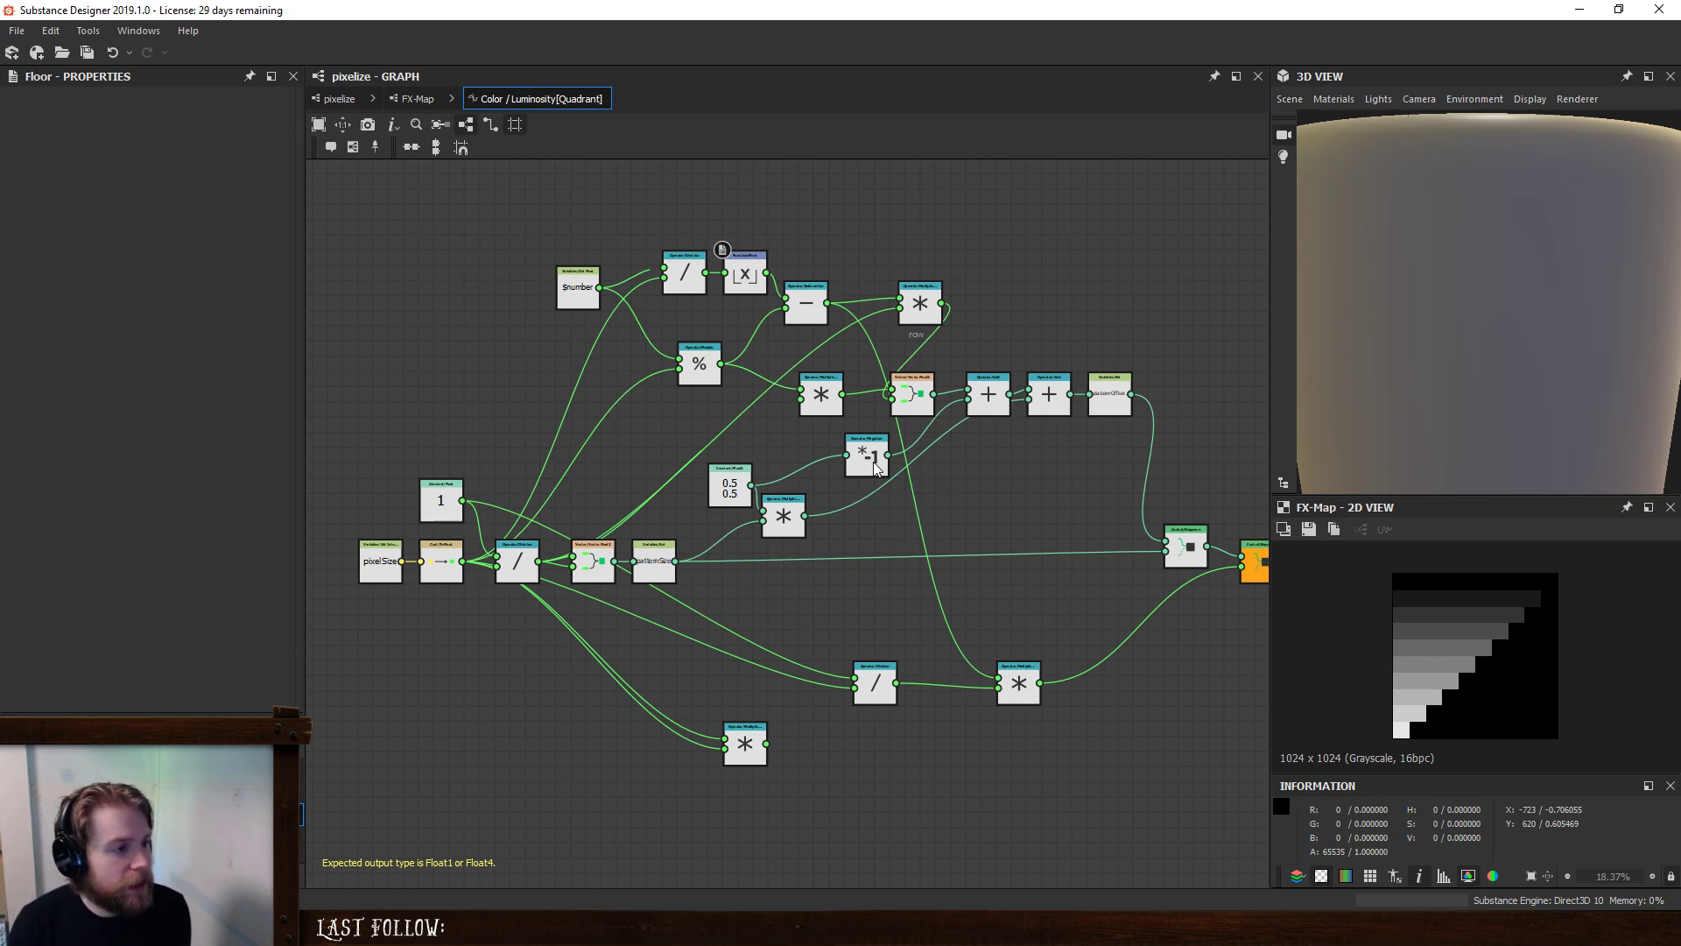
{"action": "left_click", "coordinate": [699, 366]}
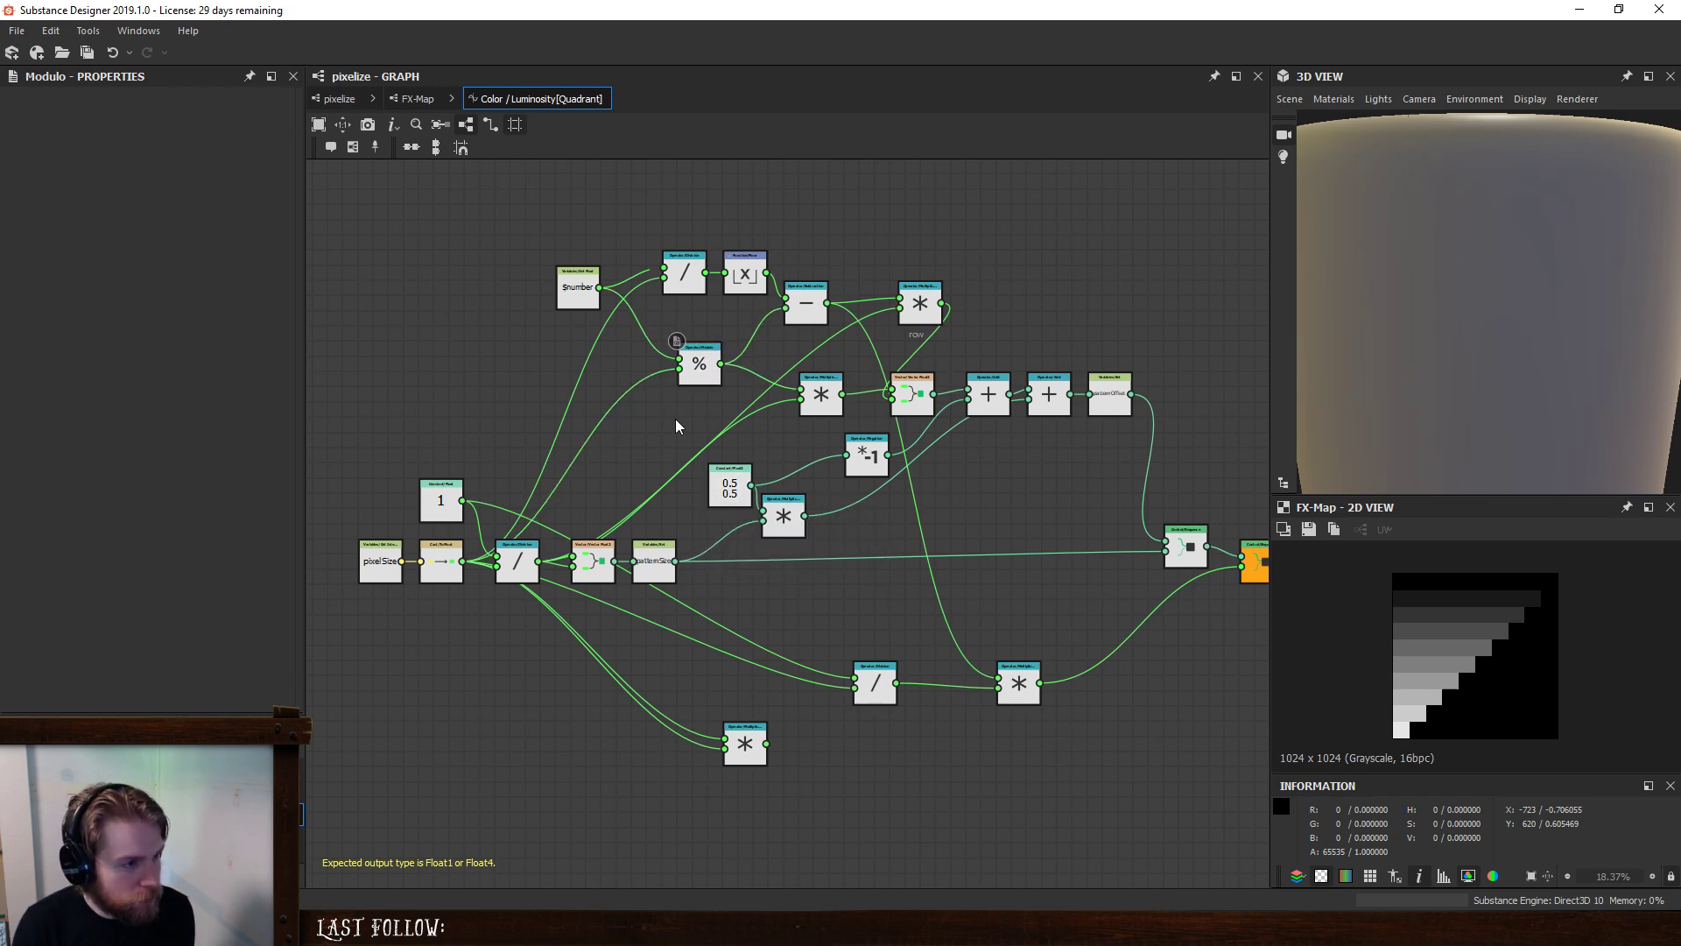
{"action": "left_click_drag", "start_coordinate": [767, 273], "coordinate": [921, 306]}
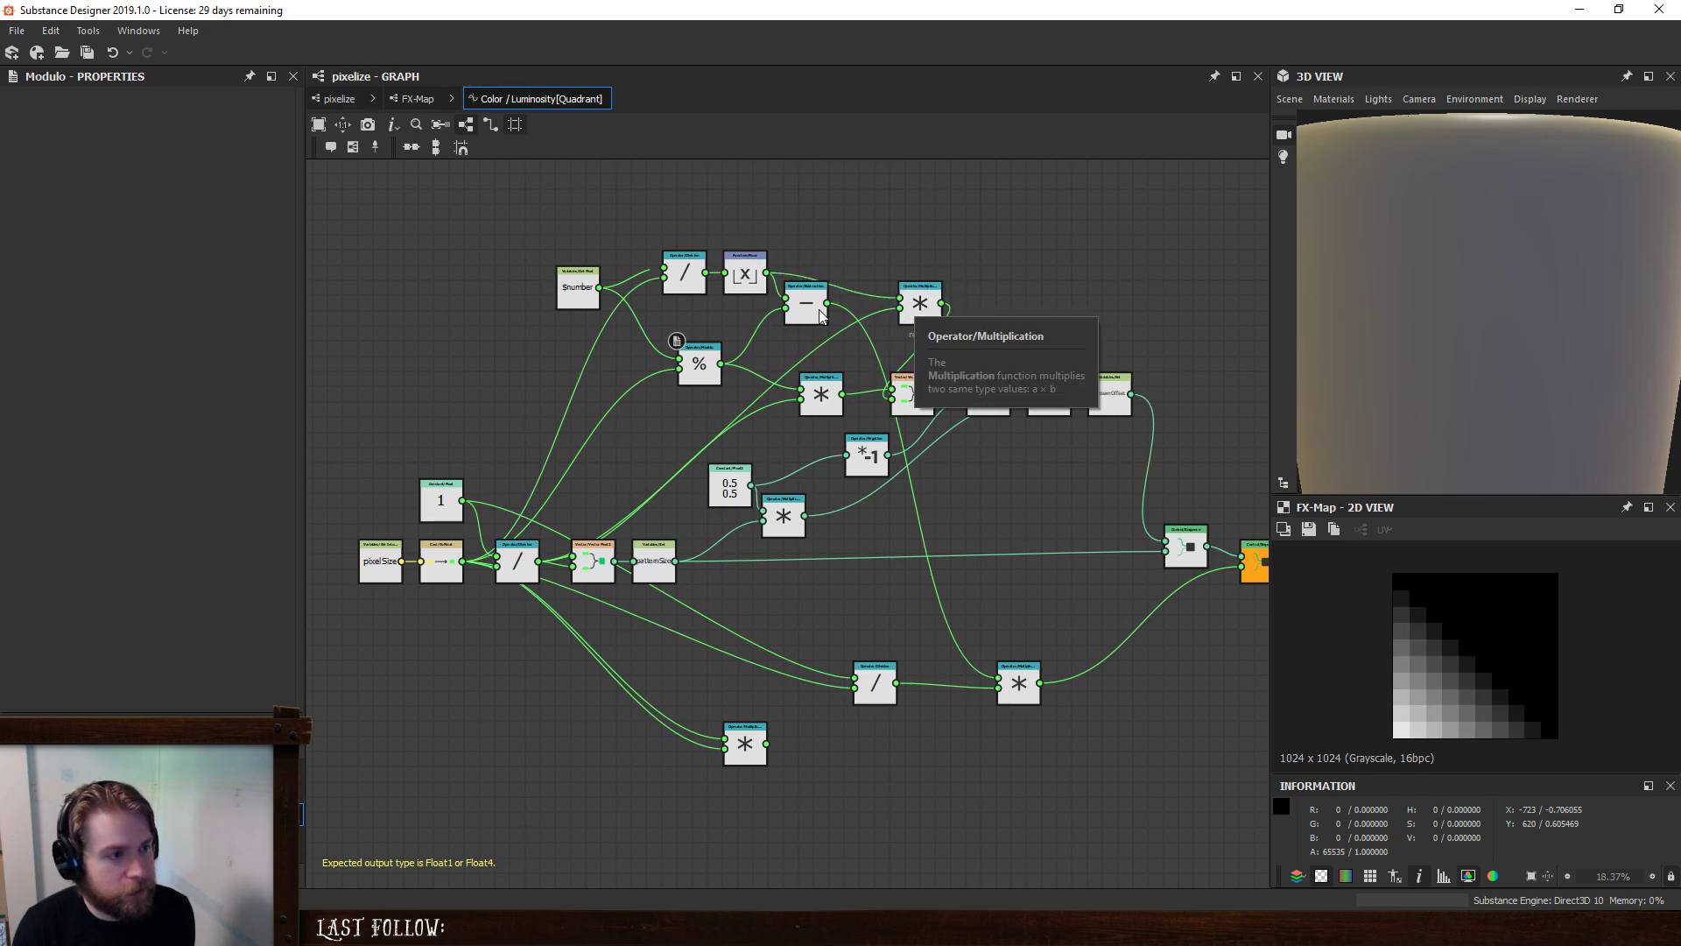
{"action": "left_click_drag", "start_coordinate": [806, 302], "coordinate": [790, 333]}
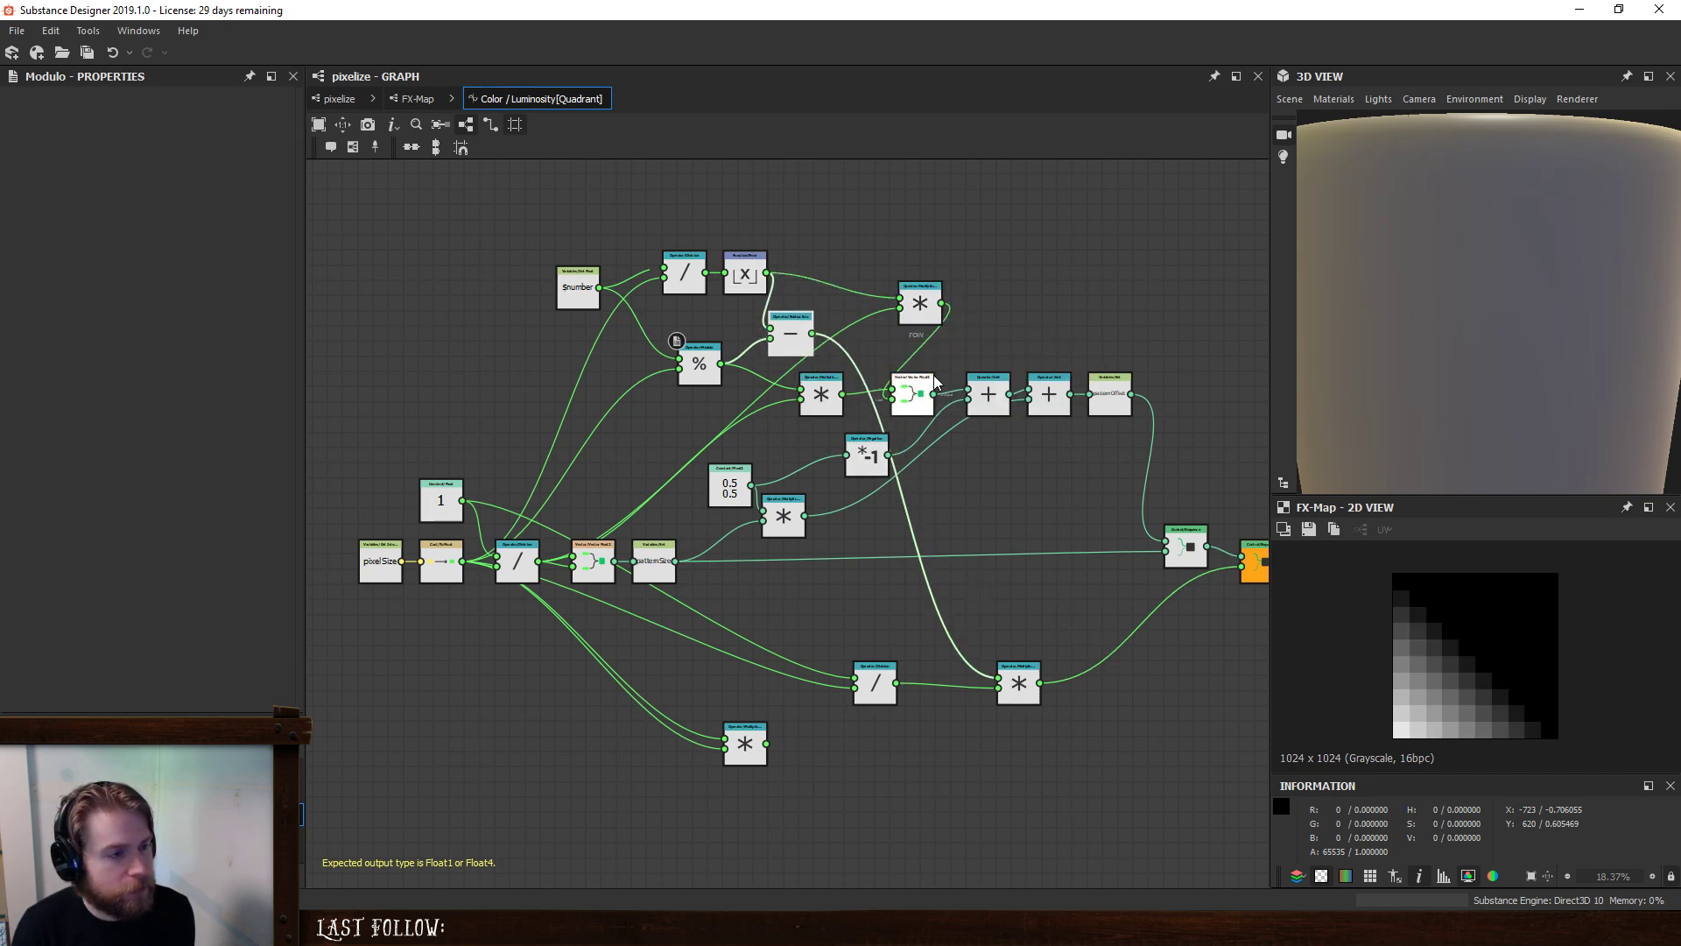
- Drive the first input of the luminosity Multiplication from Floor, Modulo and Subtraction in turn to compare their patterns
{"action": "left_click_drag", "start_coordinate": [768, 273], "coordinate": [1013, 683]}
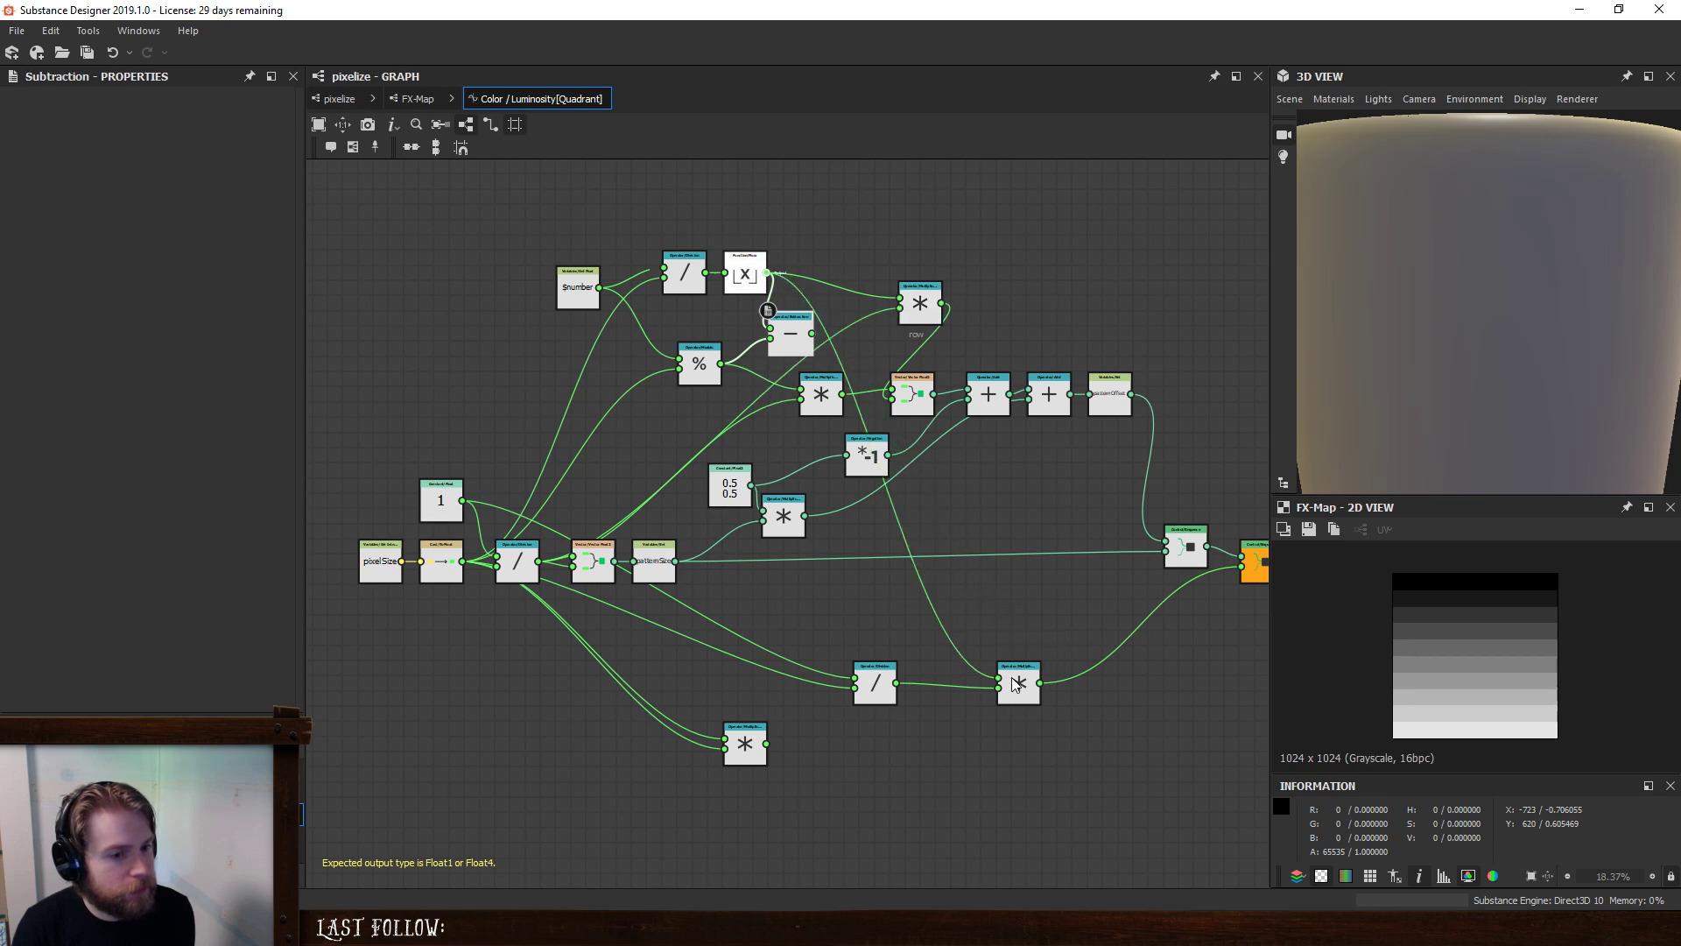
{"action": "left_click_drag", "start_coordinate": [720, 363], "coordinate": [1006, 678]}
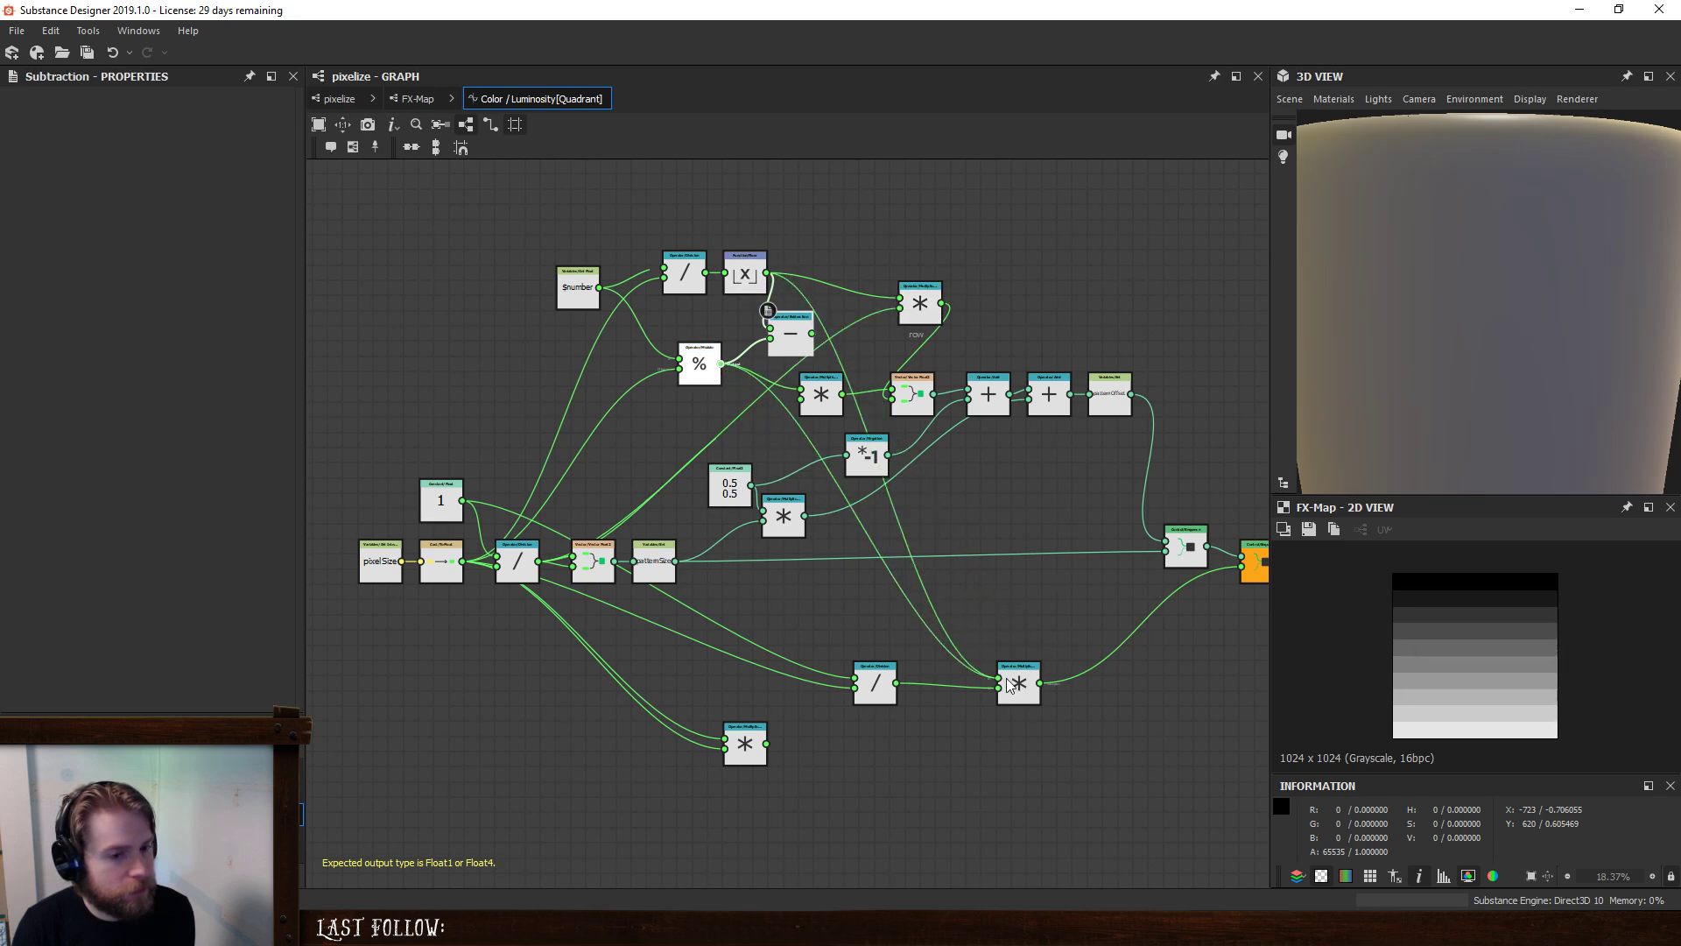
{"action": "left_click", "coordinate": [794, 328]}
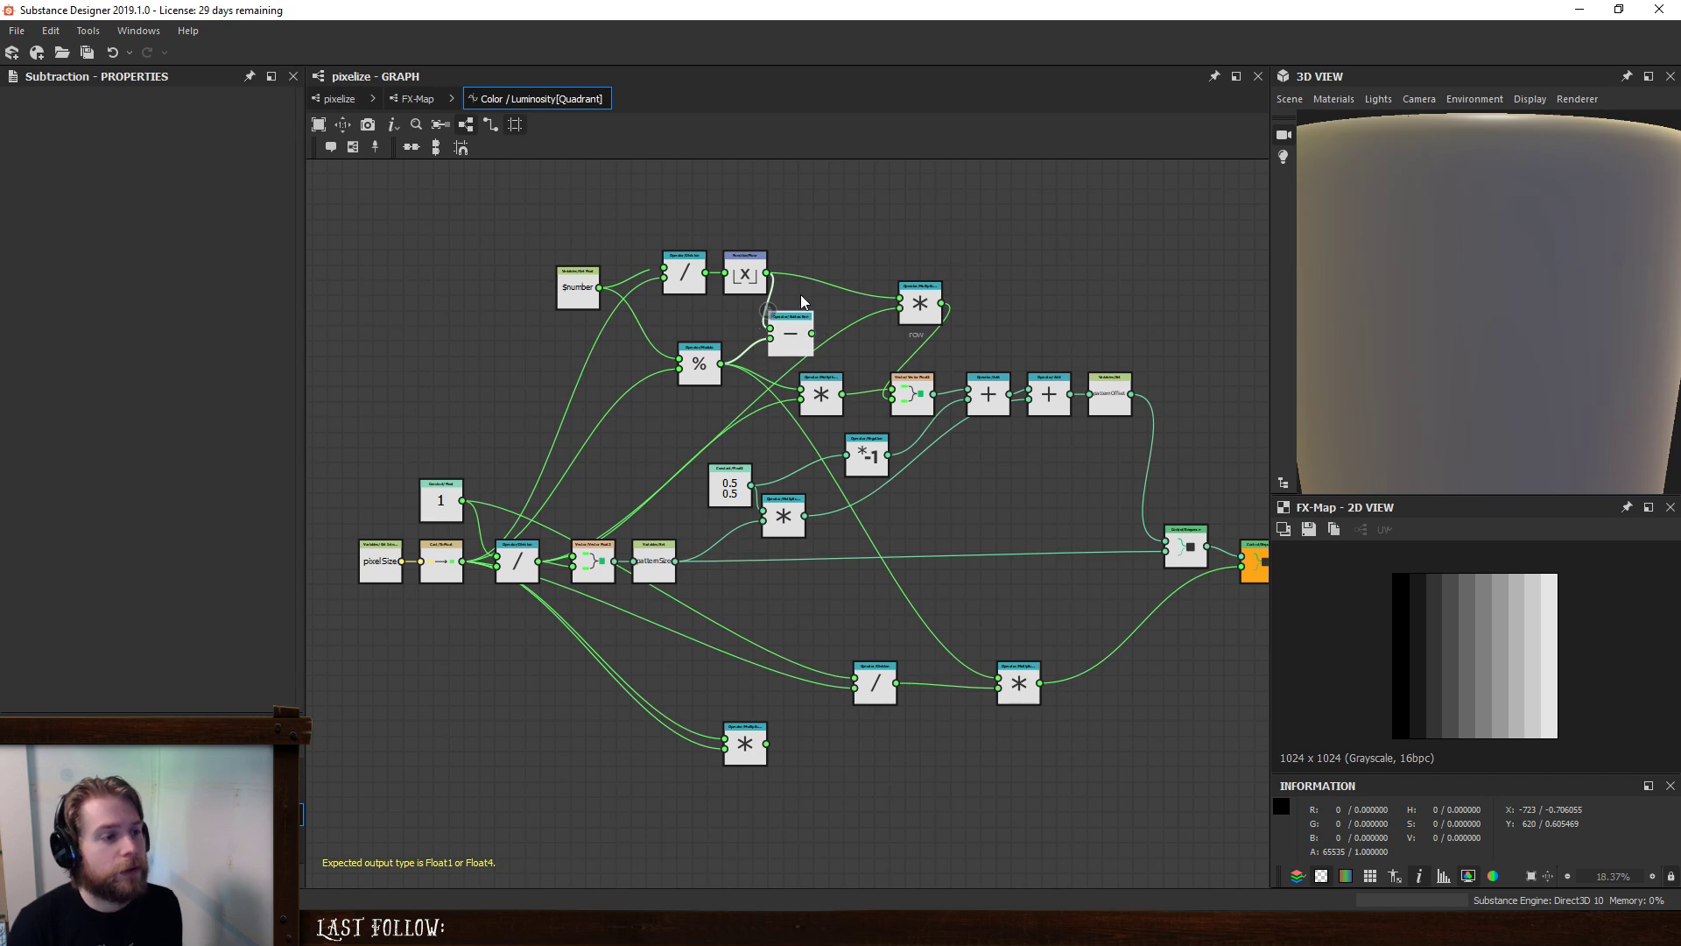
{"action": "left_click_drag", "start_coordinate": [812, 333], "coordinate": [1005, 670]}
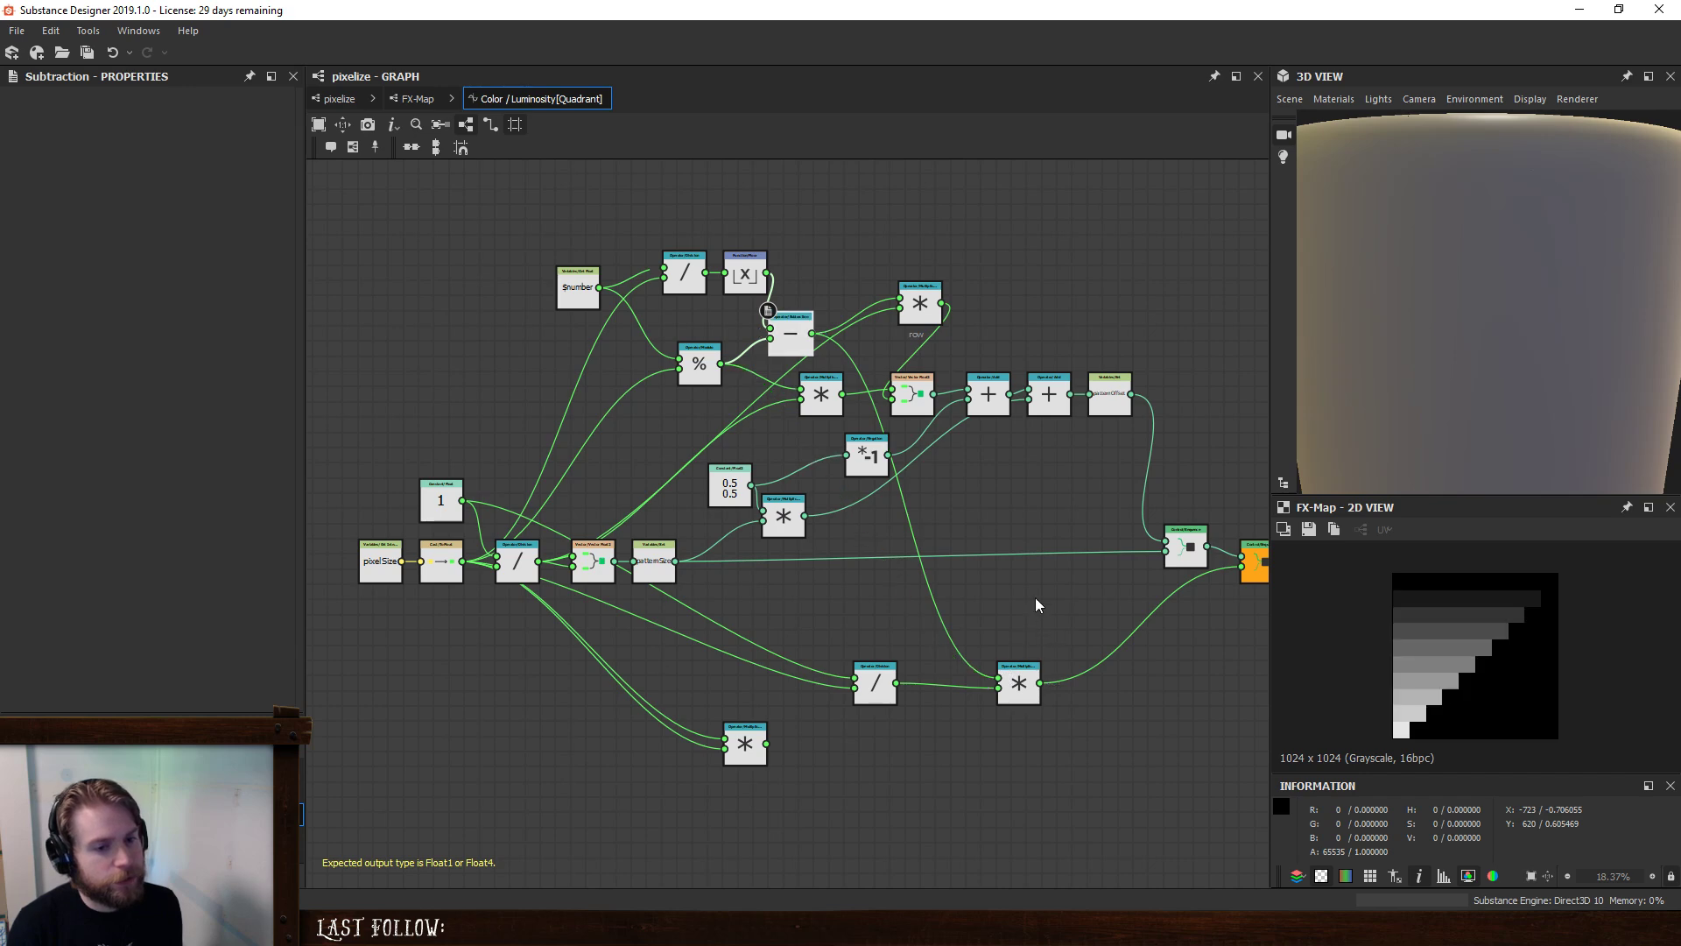
- Try feeding the upper Division directly into the Subtraction in place of Floor, and undo the connection
{"action": "left_click", "coordinate": [744, 277]}
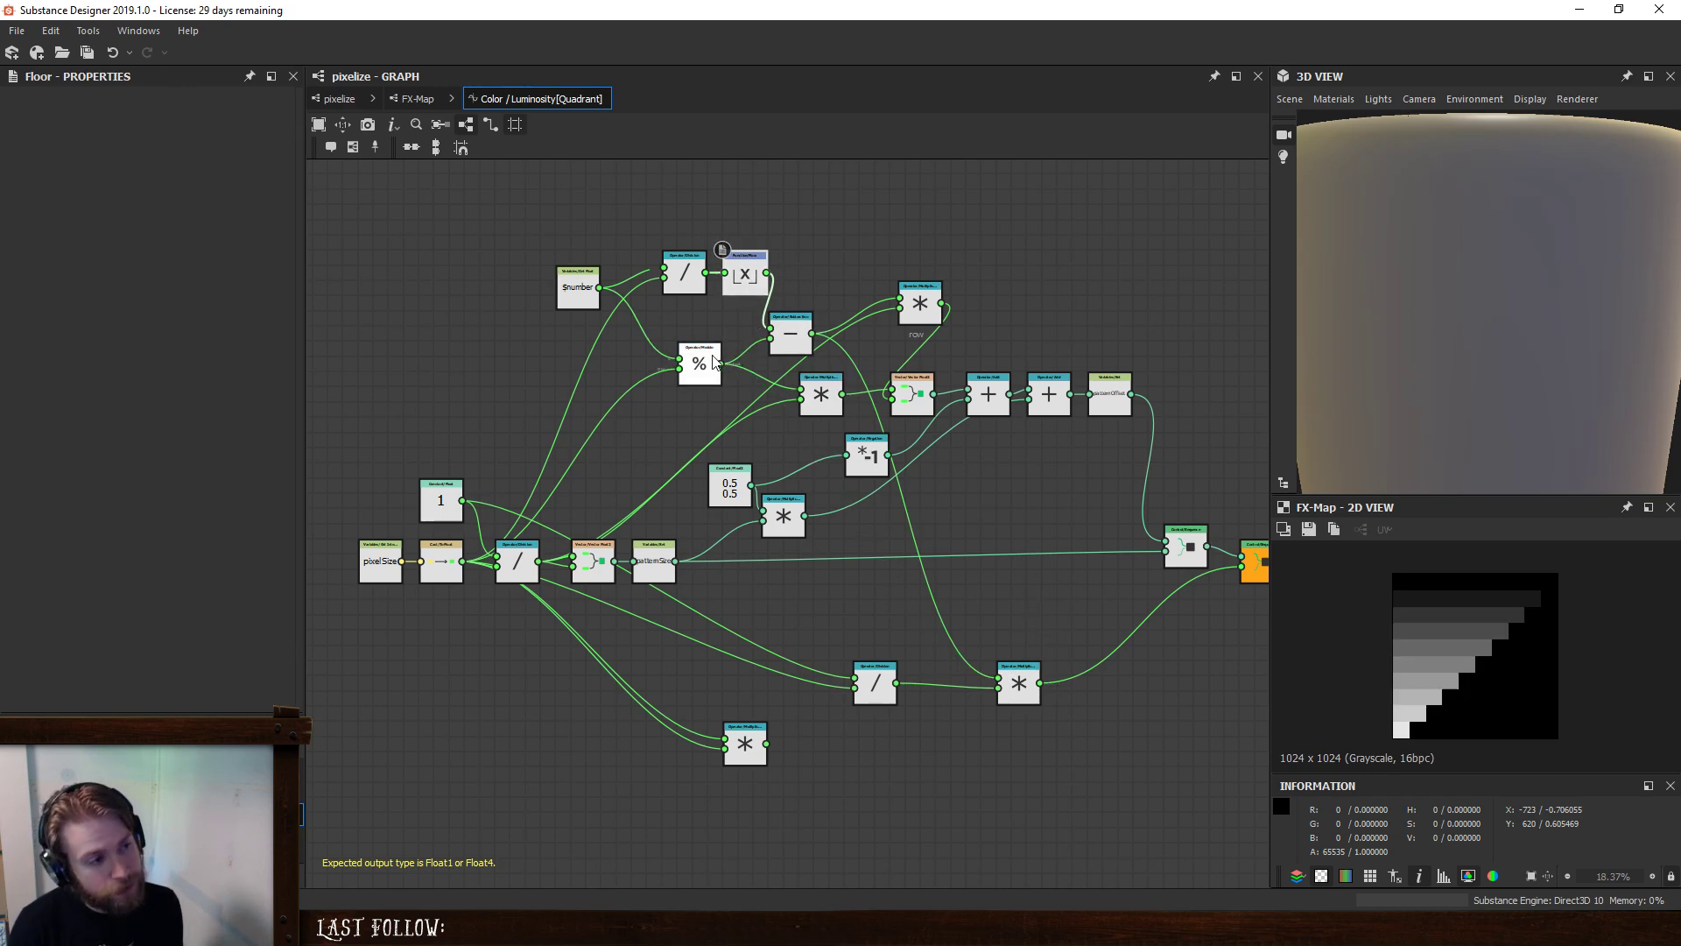
{"action": "left_click", "coordinate": [700, 366]}
{"action": "left_click", "coordinate": [744, 277]}
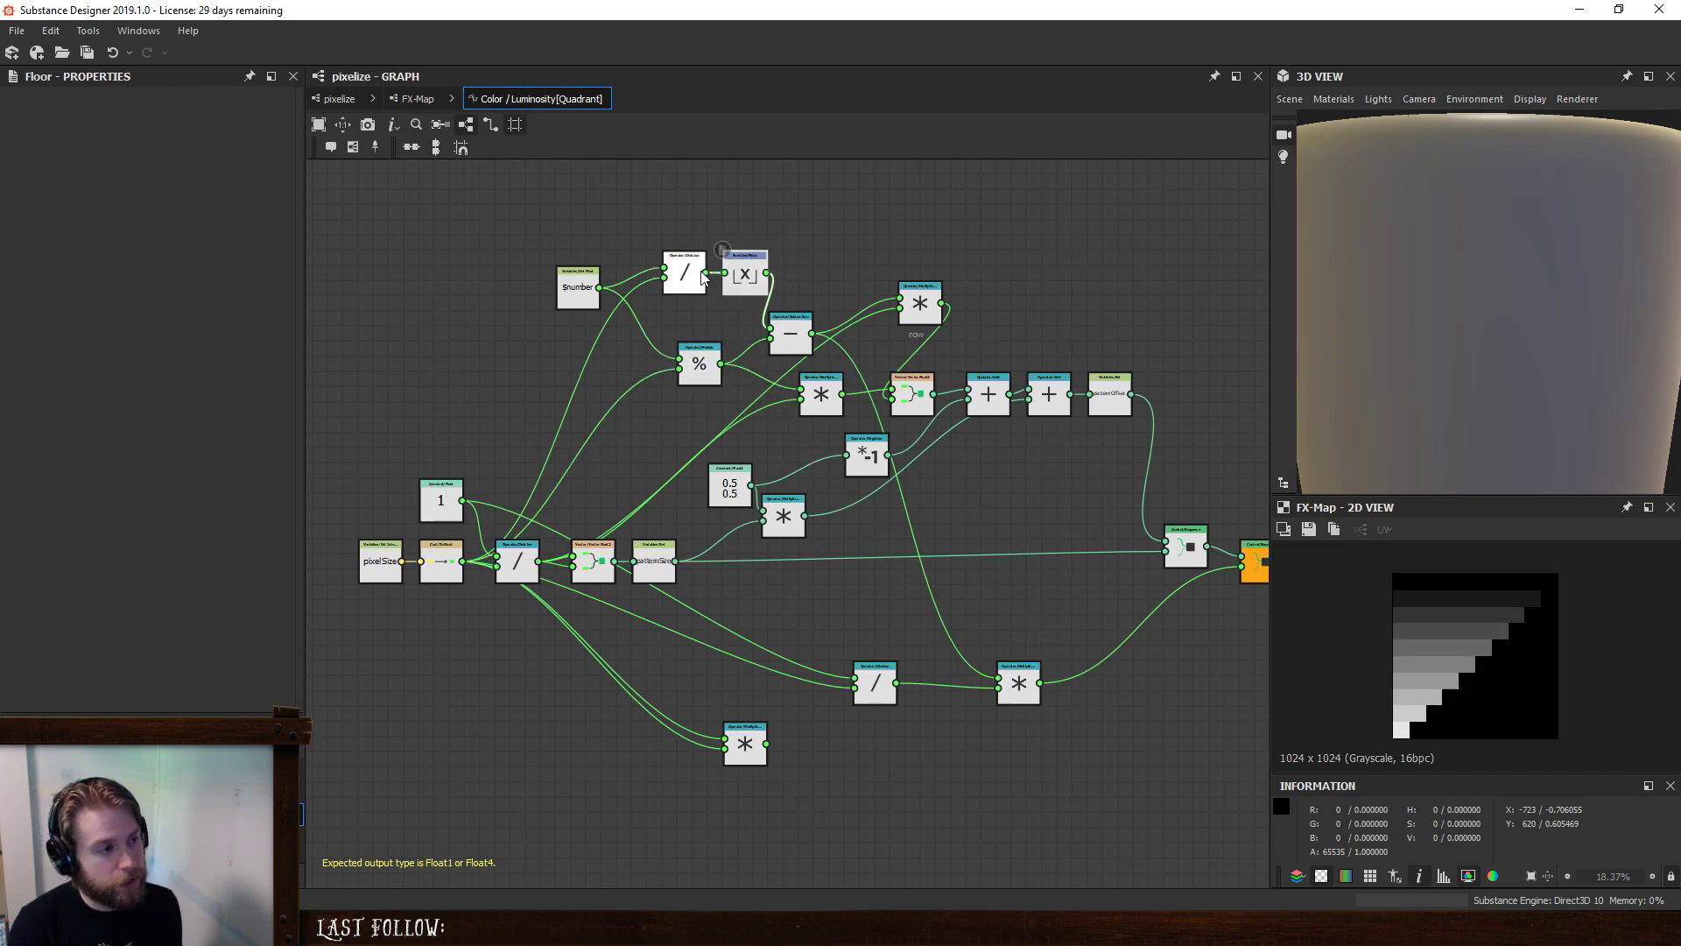
{"action": "left_click_drag", "start_coordinate": [705, 273], "coordinate": [774, 325]}
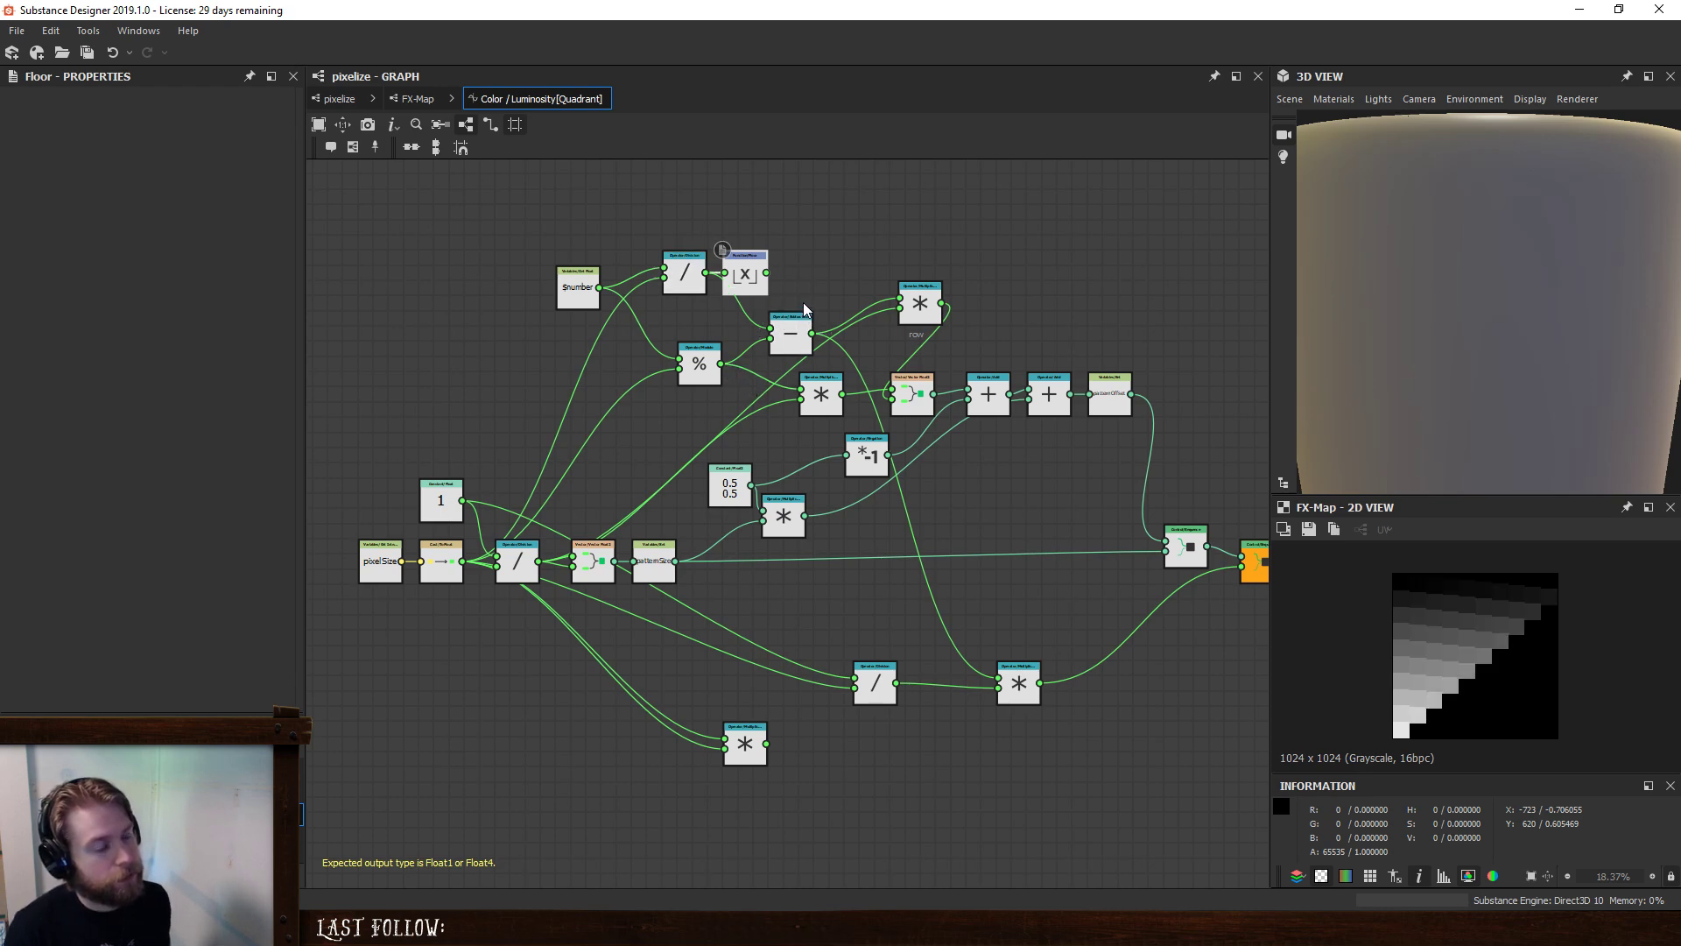
{"action": "key", "text": "ctrl+z"}
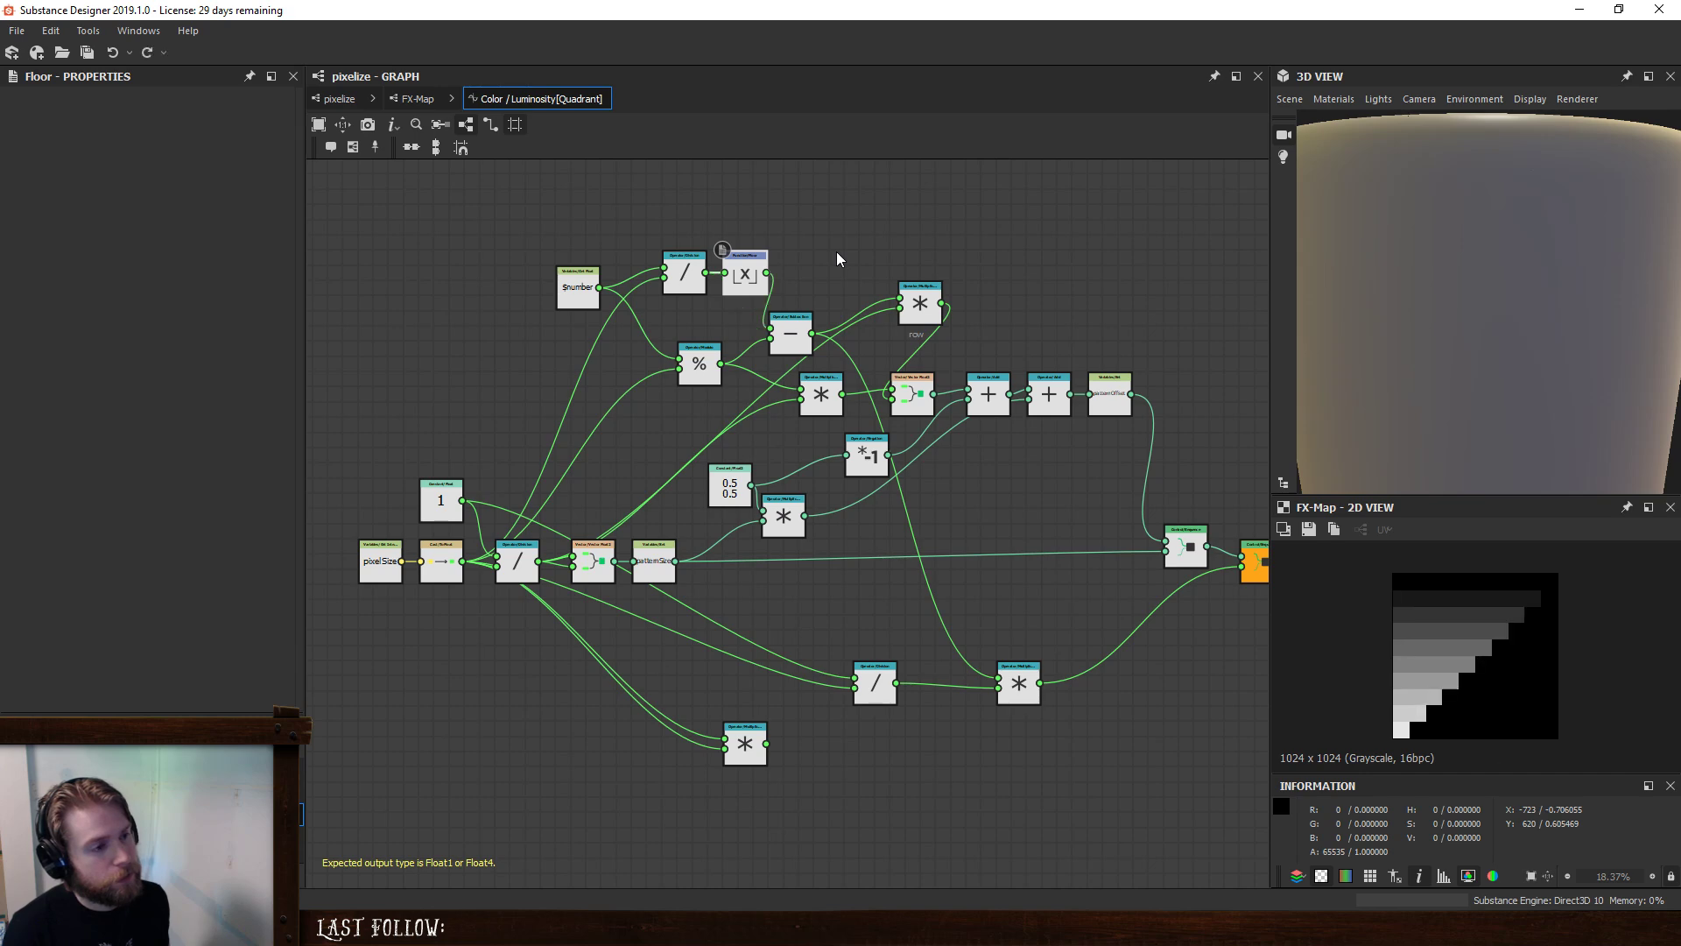
- Compare Floor and Subtraction as the row Multiplication's first input, and return to Floor feeding the row and luminosity Multiplications without the Subtraction node
{"action": "left_click", "coordinate": [781, 325]}
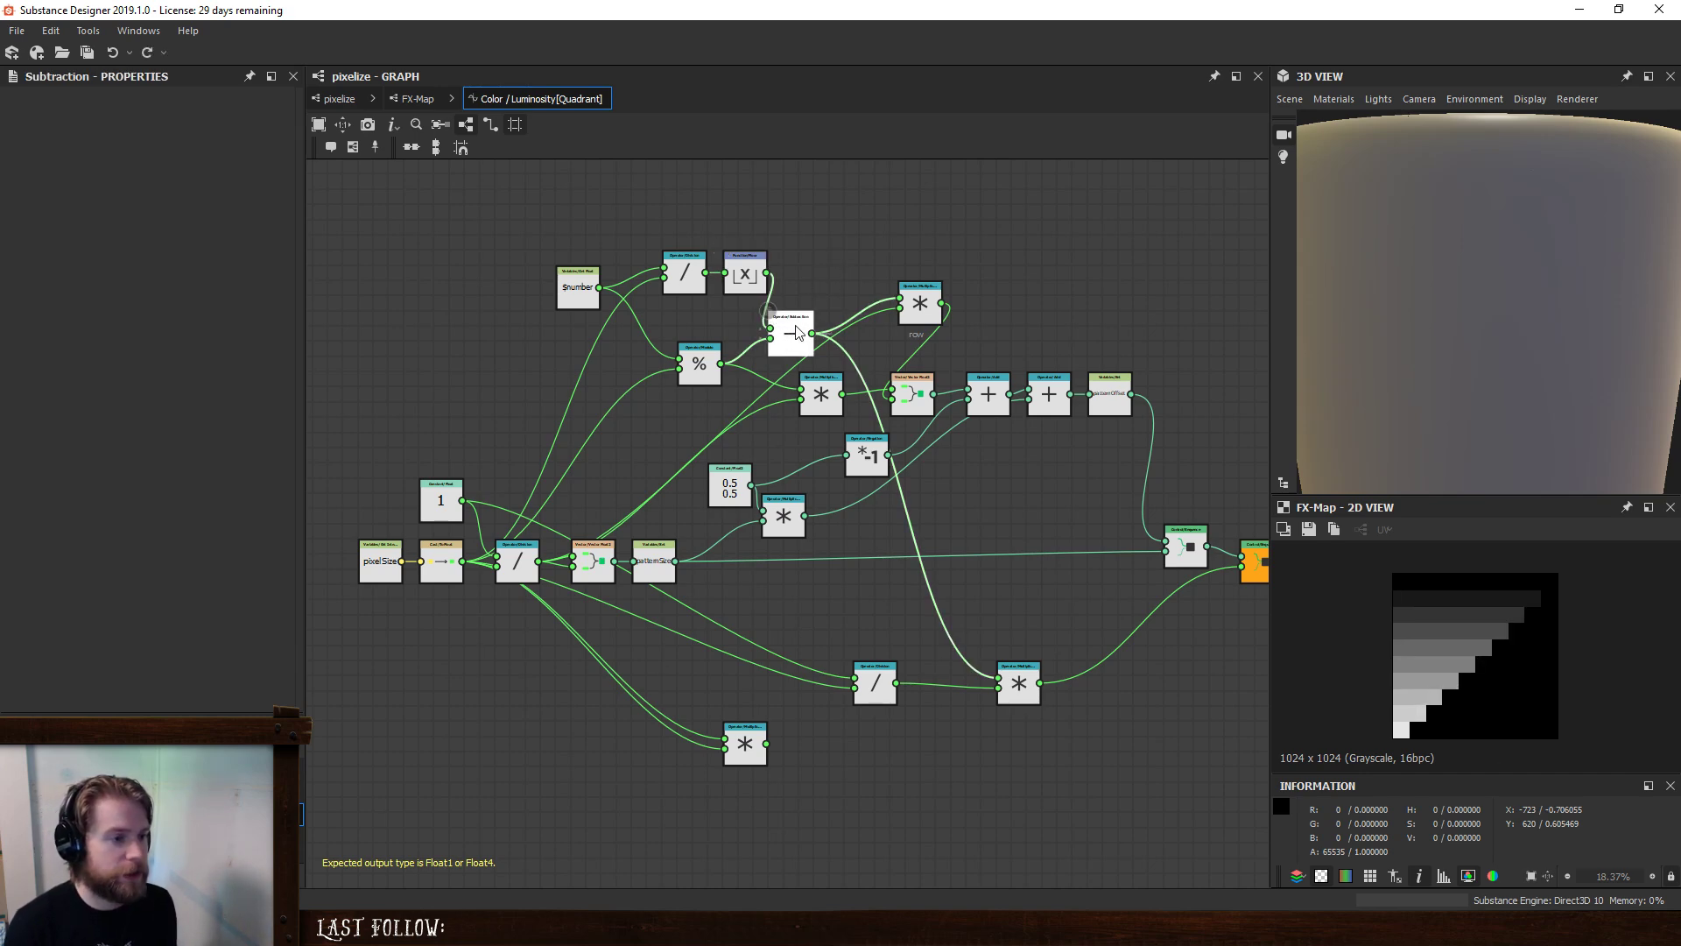
{"action": "left_click_drag", "start_coordinate": [766, 276], "coordinate": [922, 302]}
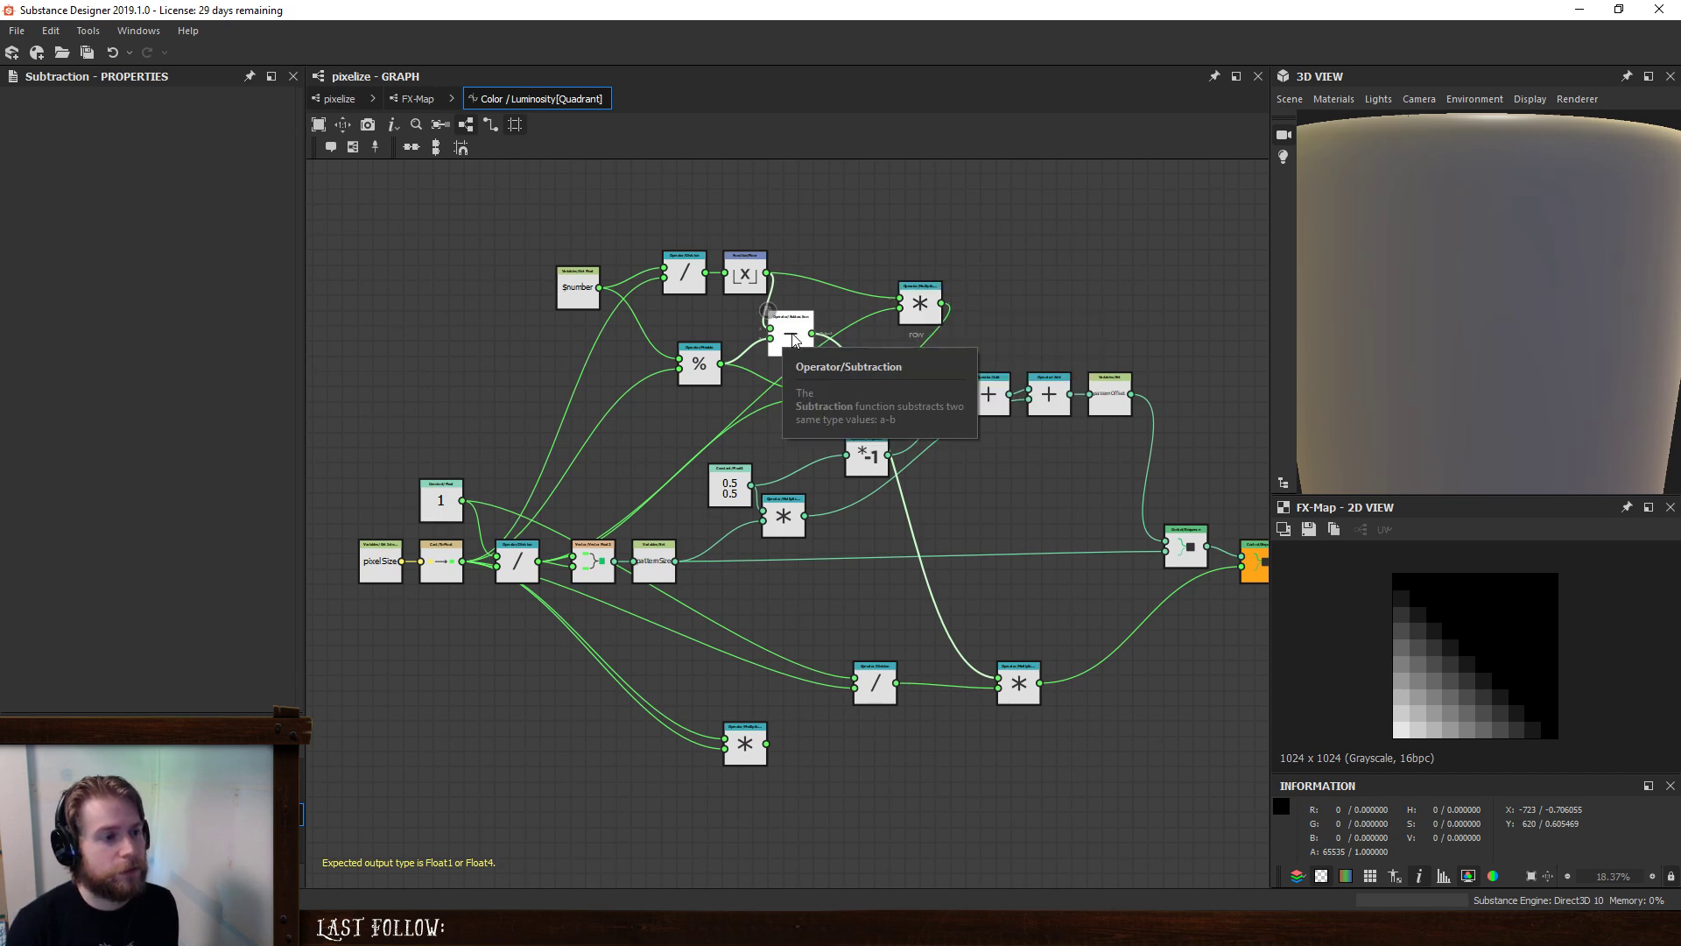
{"action": "left_click_drag", "start_coordinate": [812, 334], "coordinate": [914, 294]}
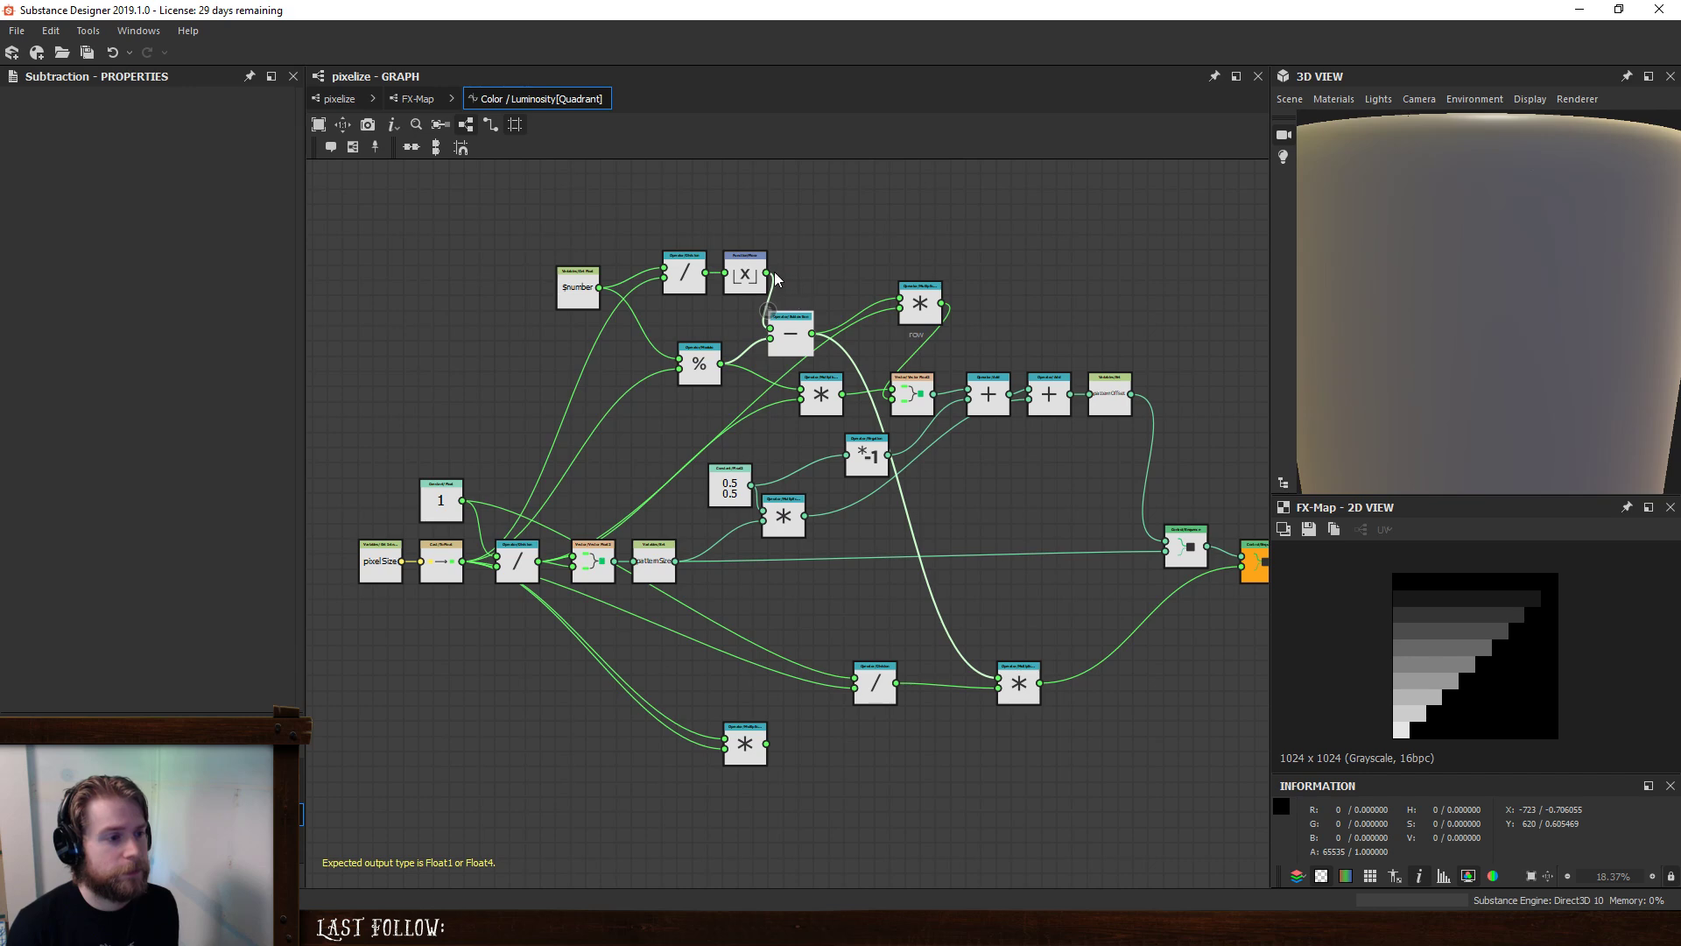
{"action": "key", "text": "ctrl+z"}
{"action": "key", "text": "ctrl+z"}
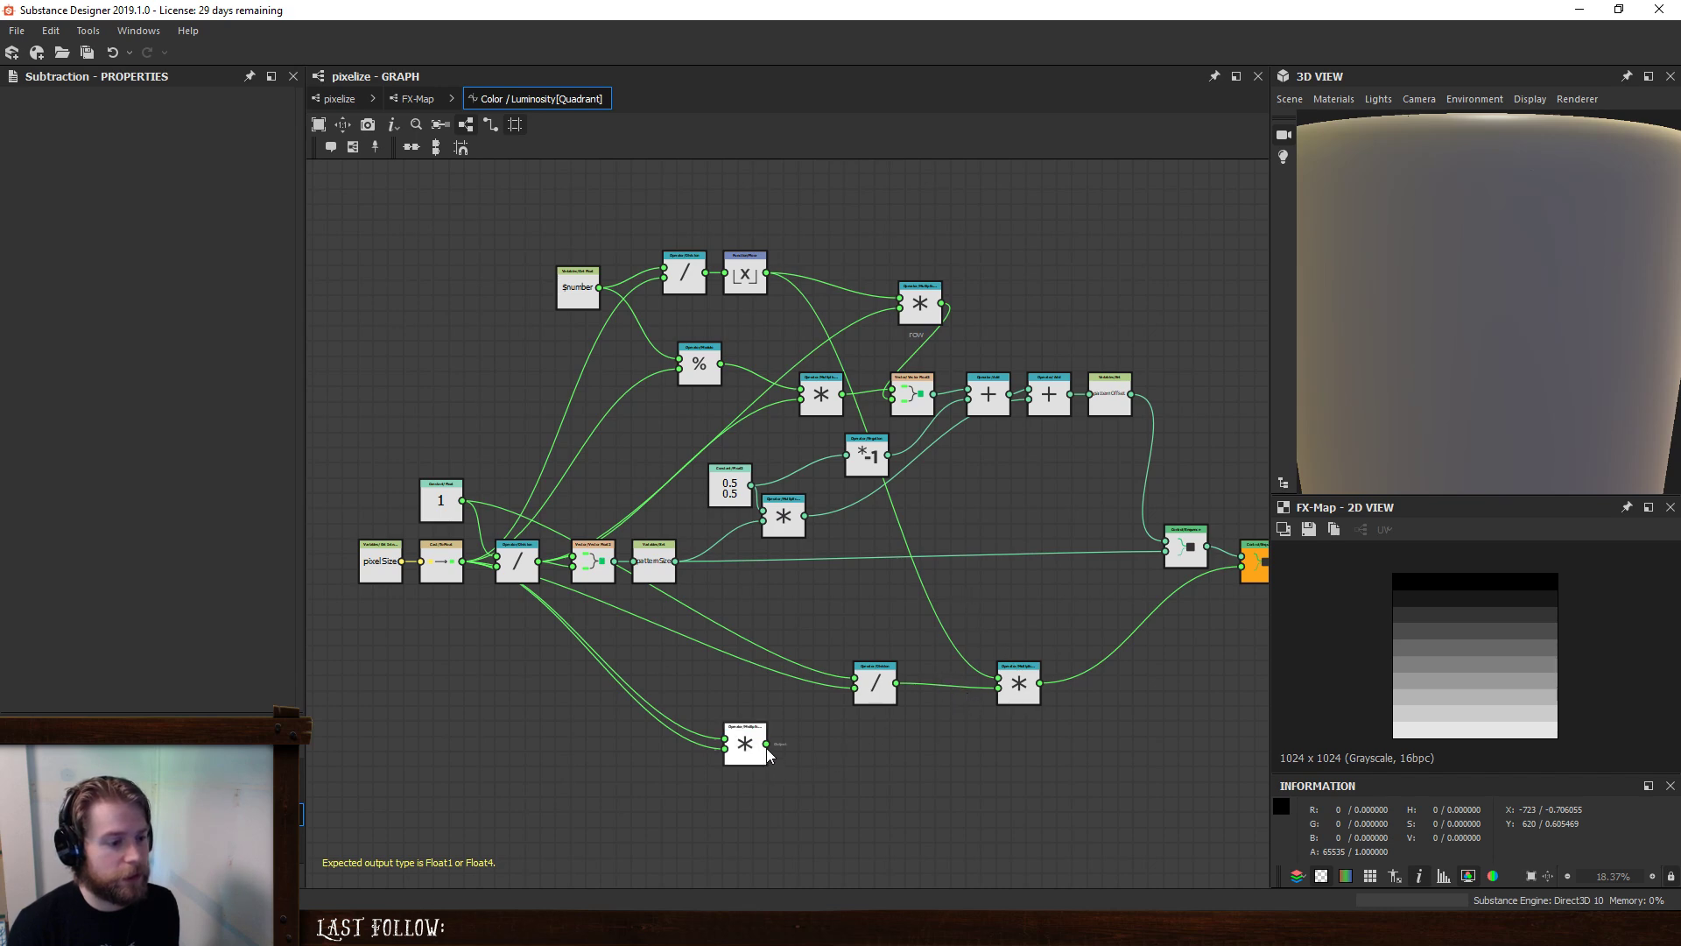
- Connect the lowest Multiplication to the lower Division's second input, and $number to the luminosity Multiplication's first input
{"action": "left_click_drag", "start_coordinate": [766, 743], "coordinate": [858, 691]}
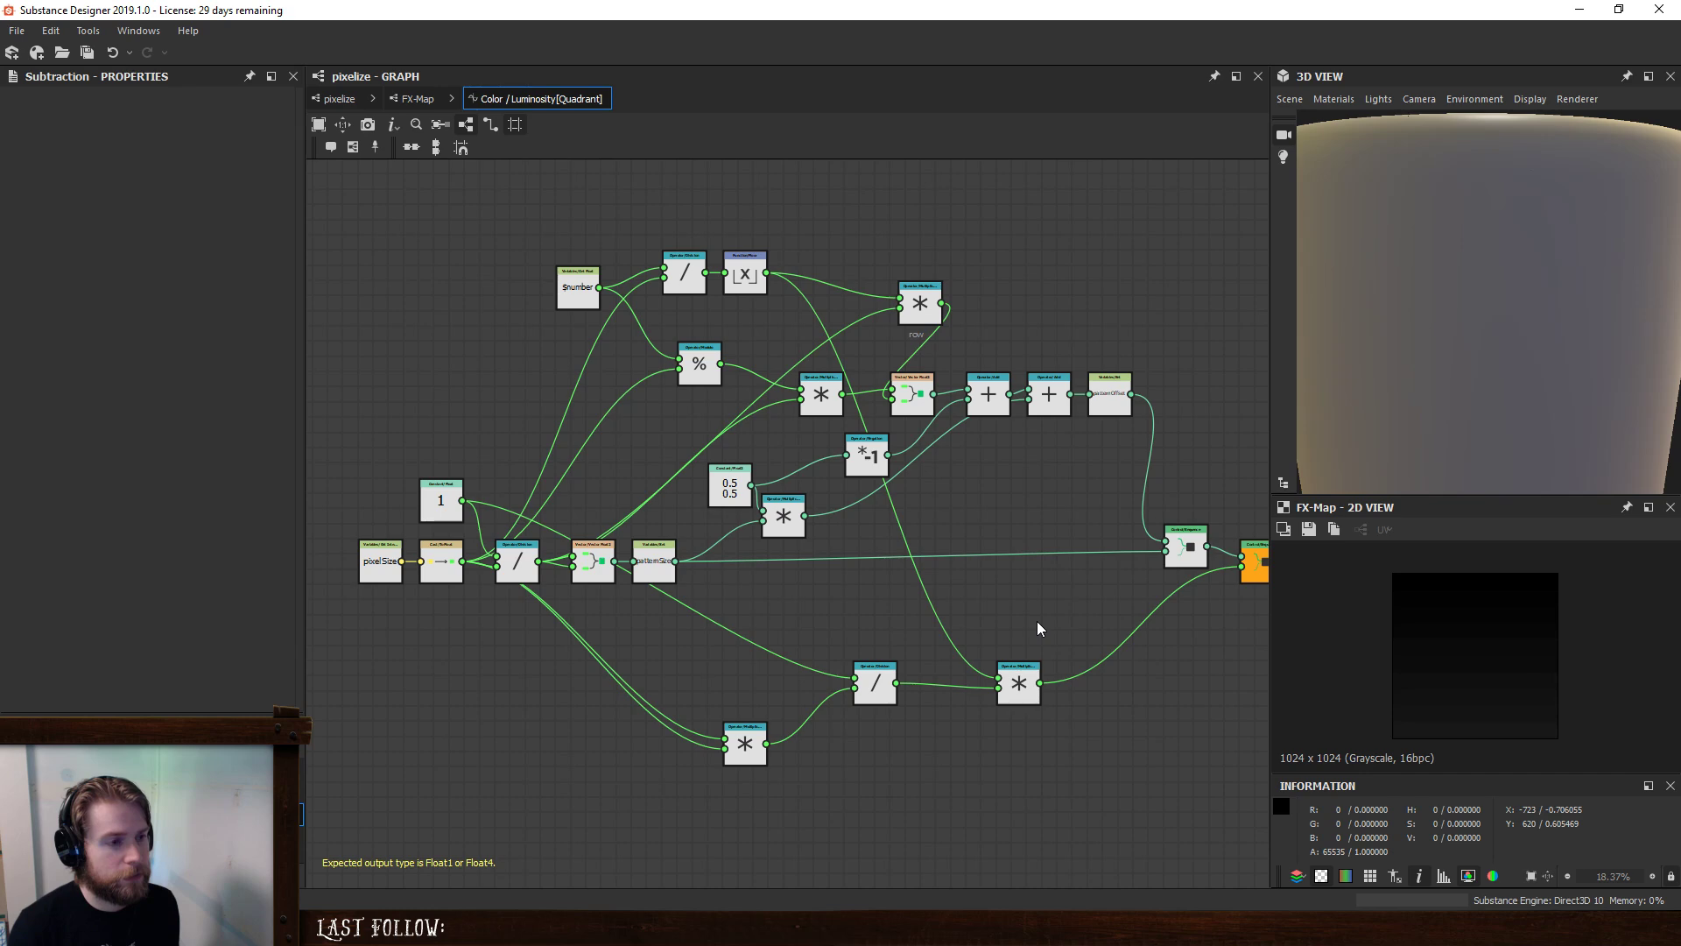
{"action": "left_click_drag", "start_coordinate": [602, 287], "coordinate": [999, 677]}
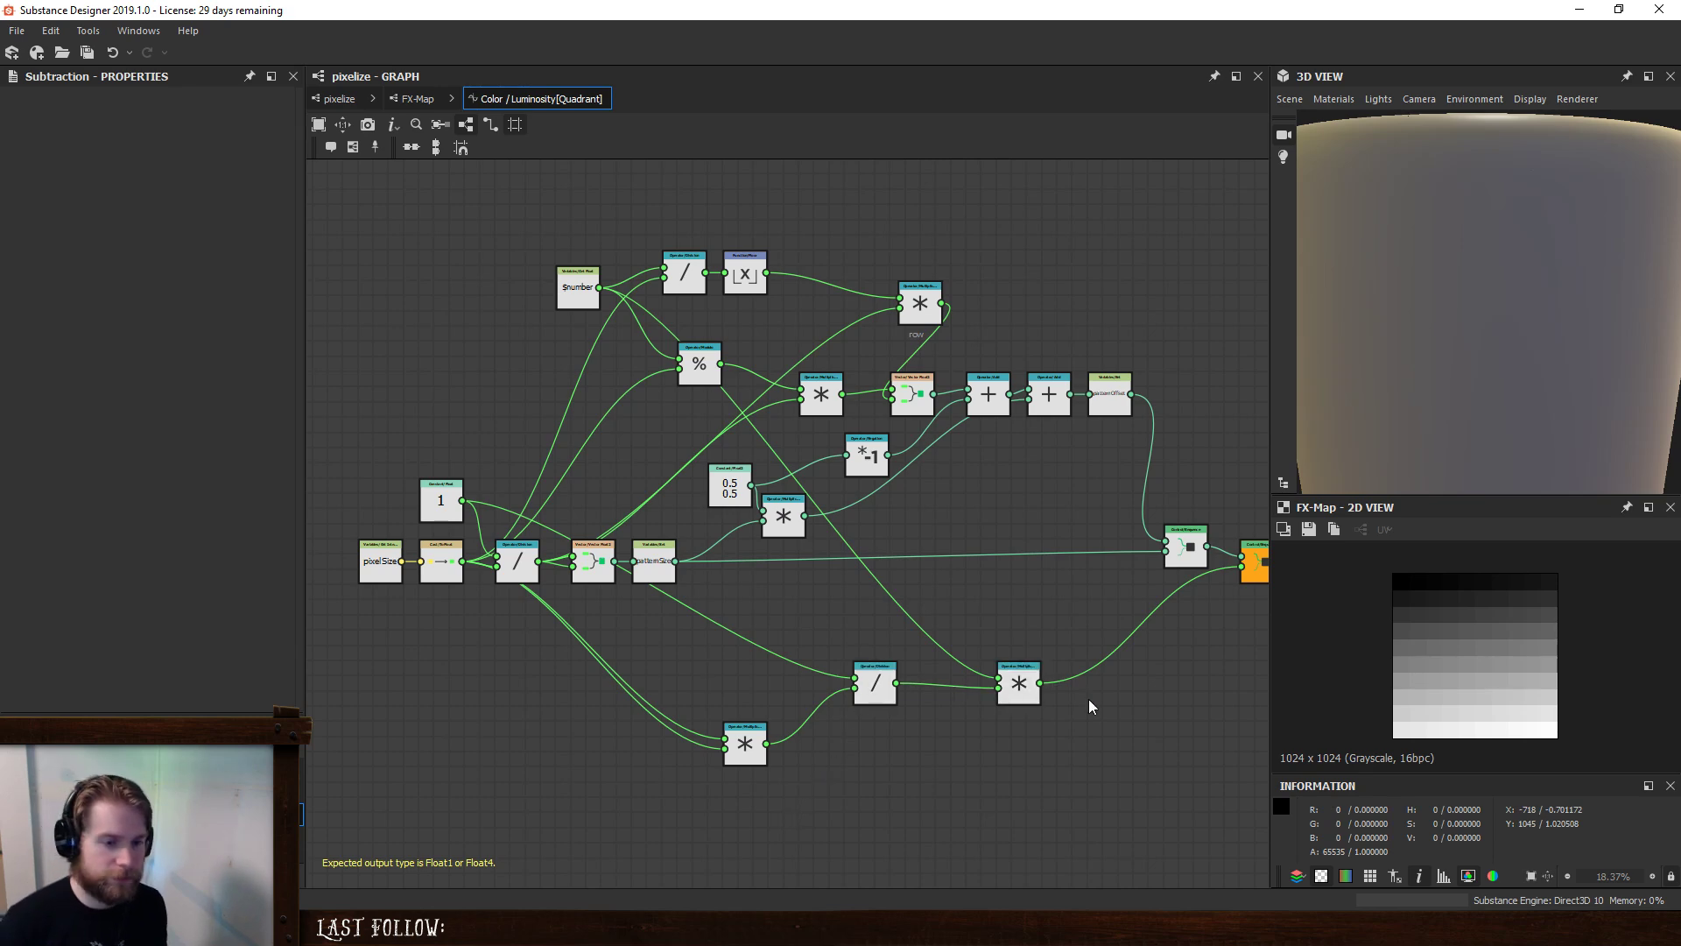
- Connect the constant 1 to the final Sequence in place of the luminosity Multiplication, and check the pixelSize preview parameter in the pixelize graph
{"action": "middle_click_drag", "start_coordinate": [1078, 710], "coordinate": [1047, 716]}
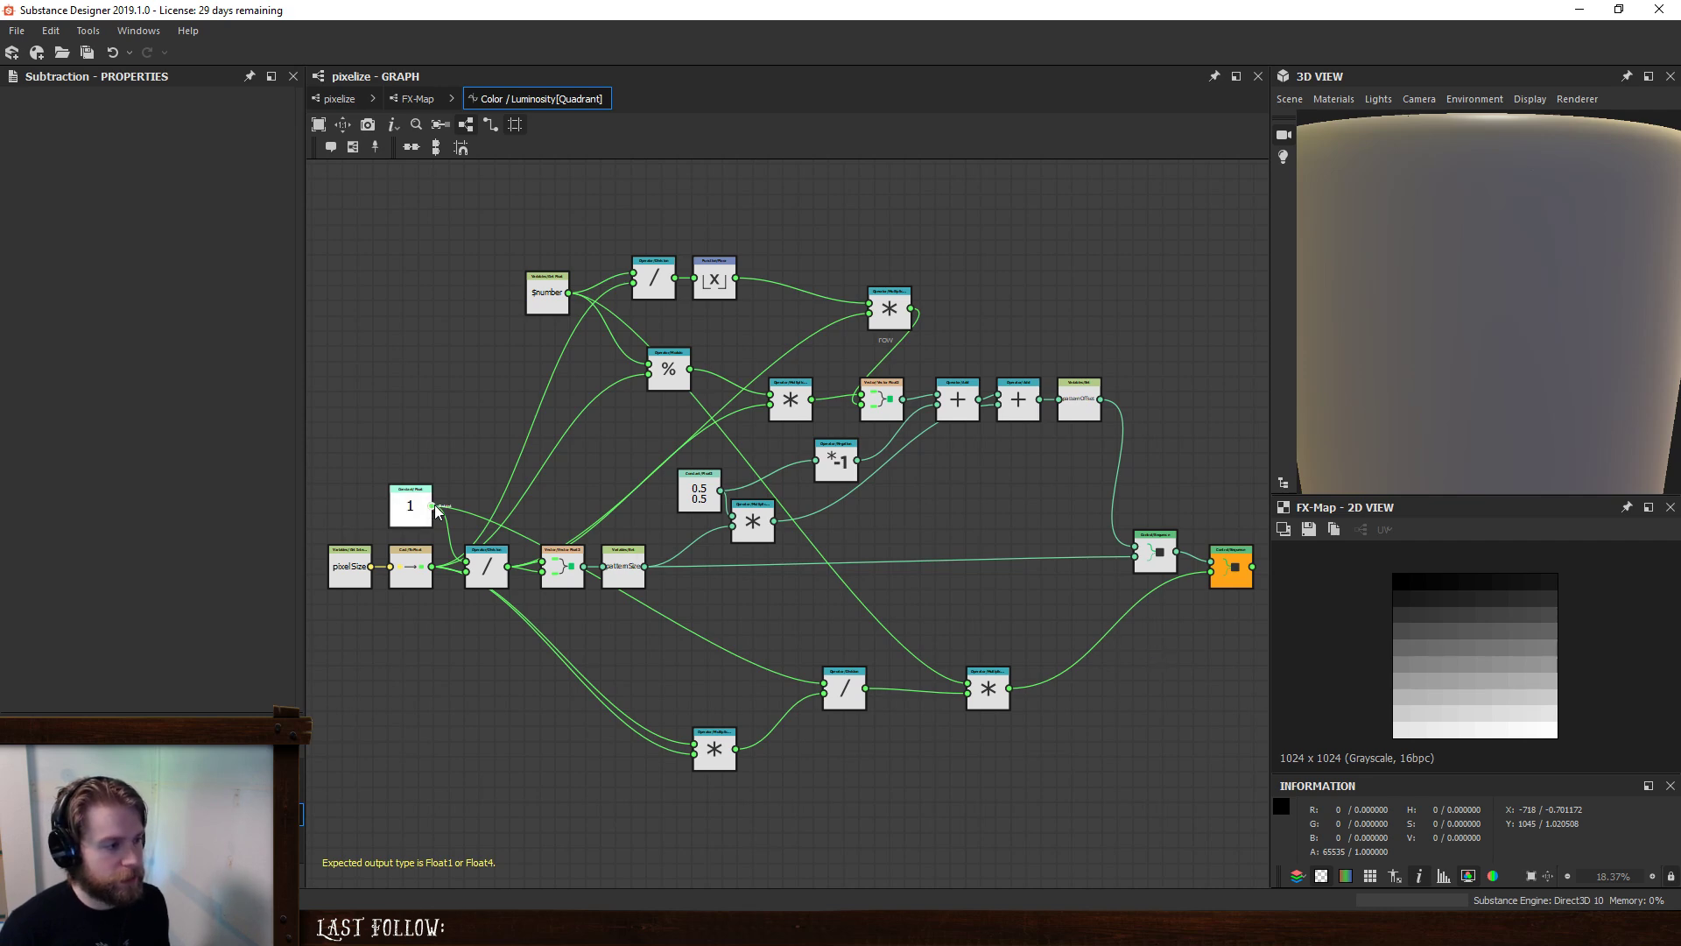
{"action": "left_click_drag", "start_coordinate": [432, 507], "coordinate": [1214, 571]}
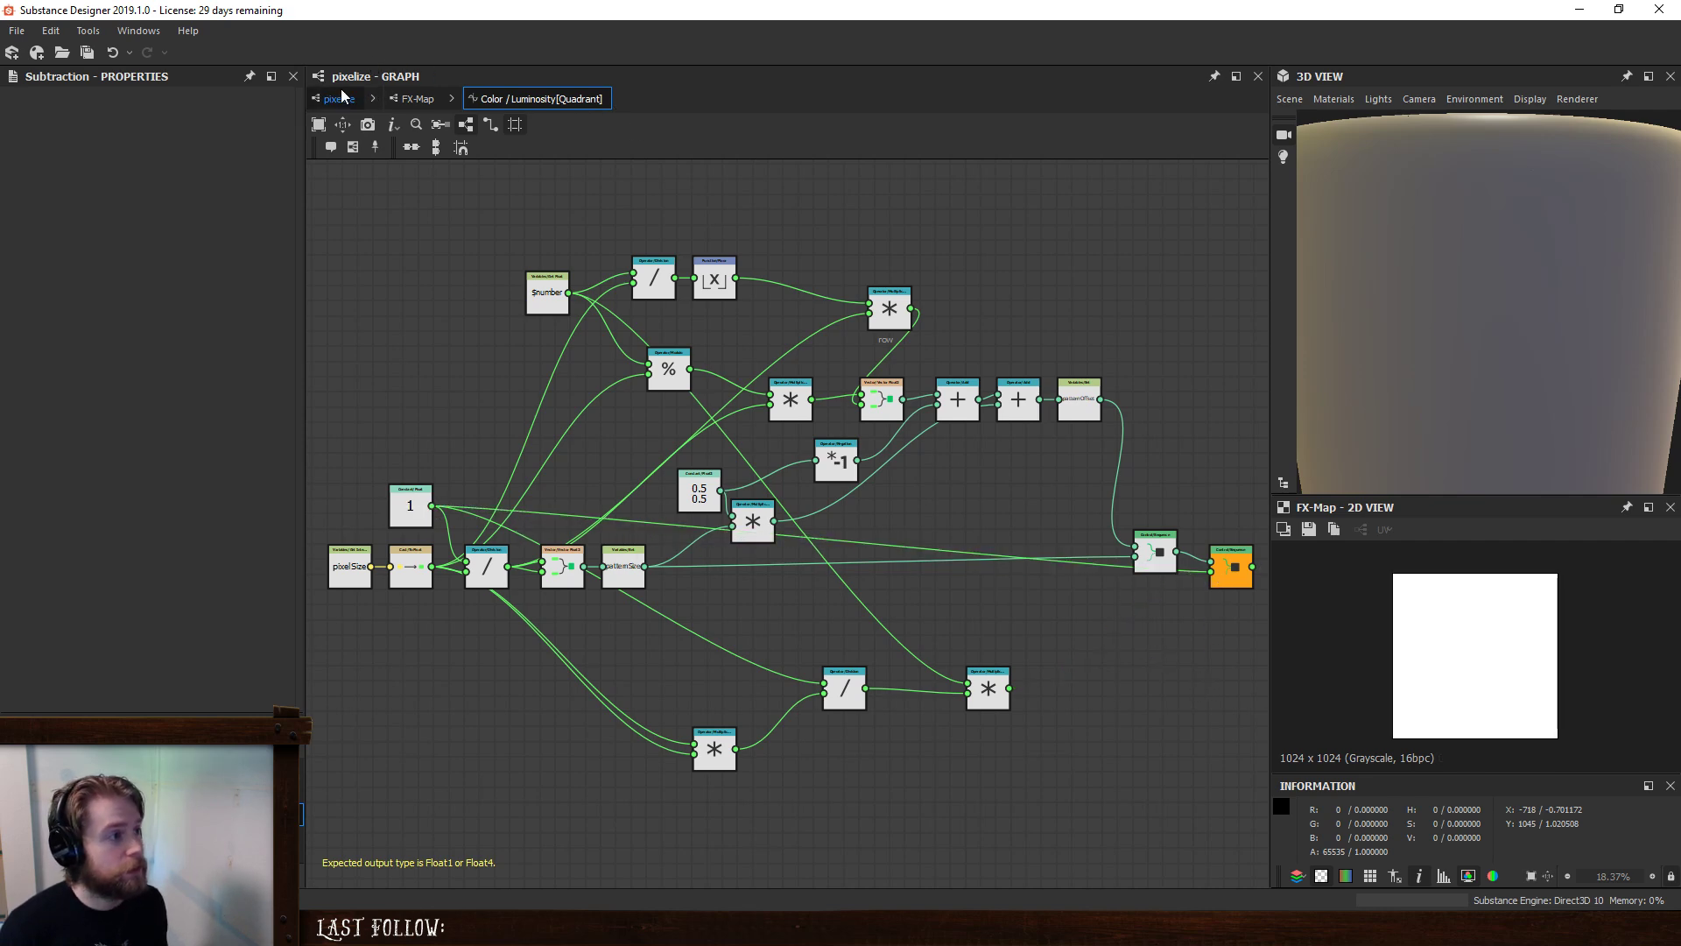
{"action": "left_click", "coordinate": [341, 96]}
{"action": "left_click", "coordinate": [790, 447]}
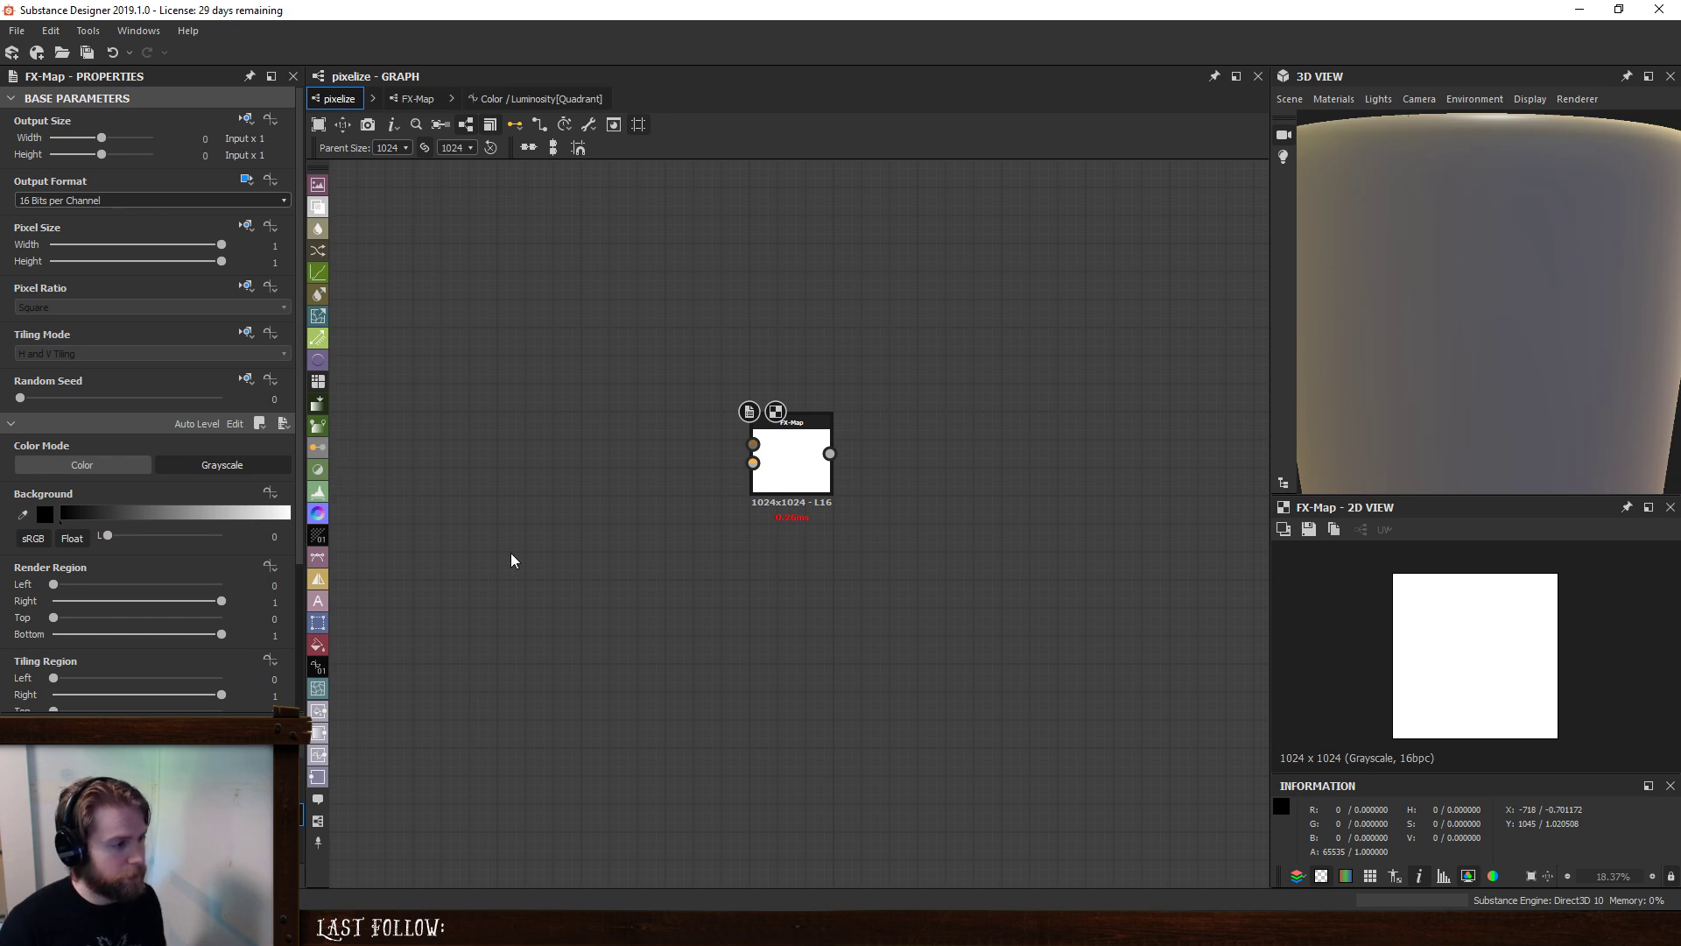
{"action": "left_click", "coordinate": [490, 569]}
{"action": "left_click", "coordinate": [292, 451]}
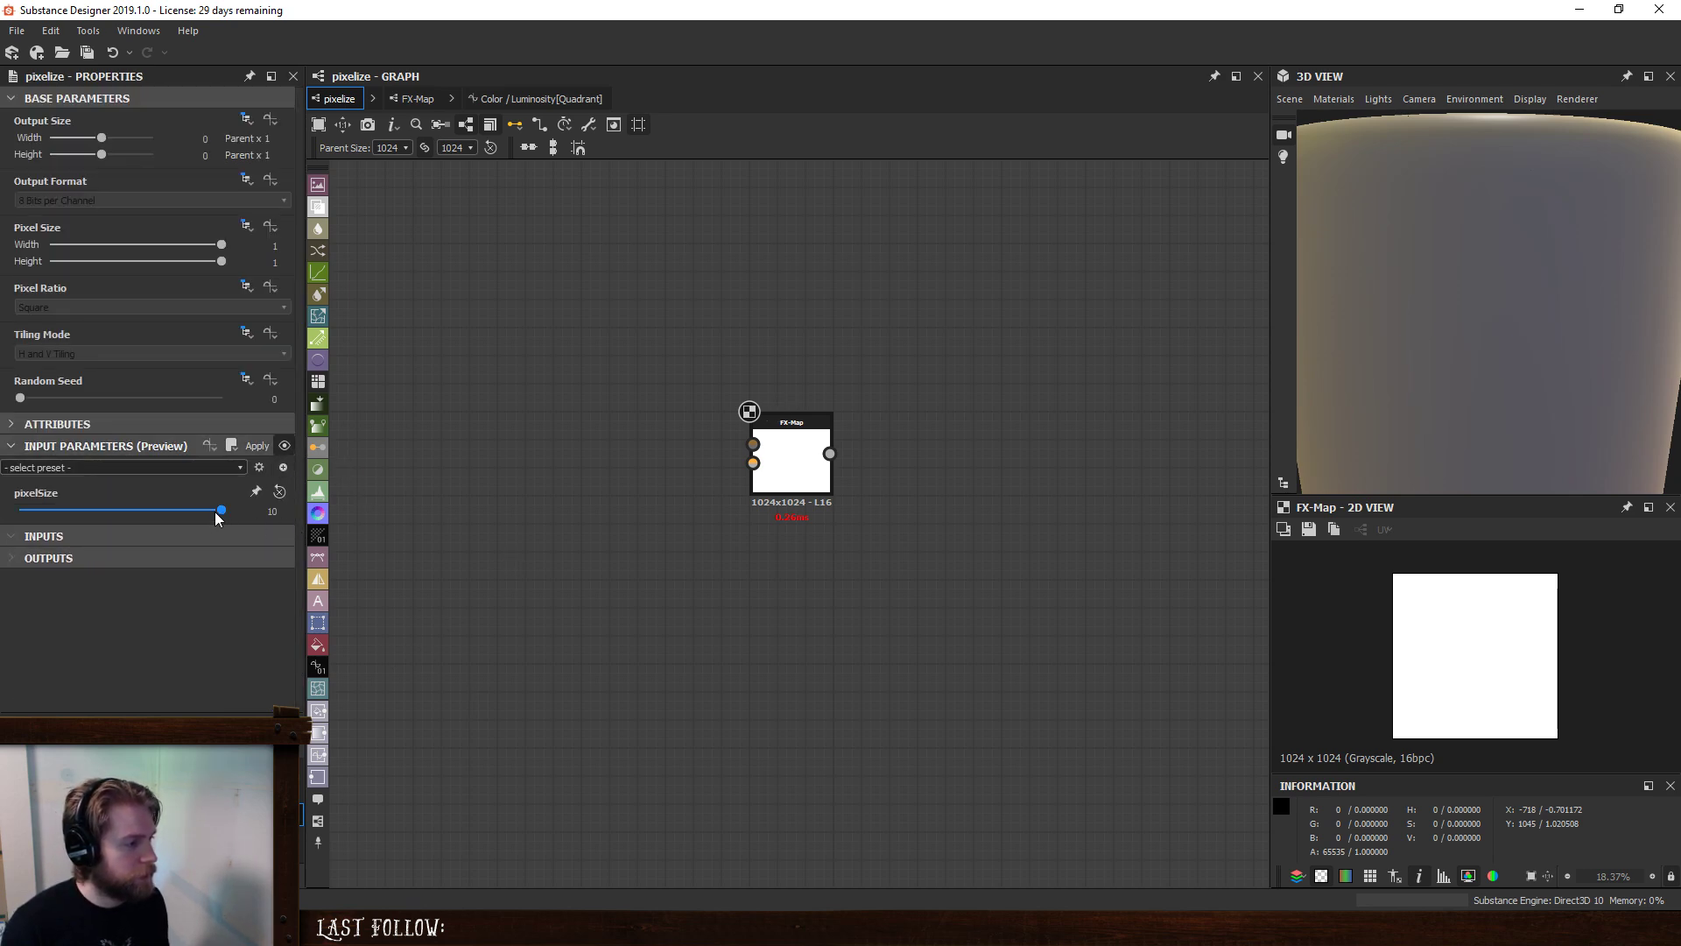
{"action": "mouse_move", "coordinate": [214, 515]}
{"action": "left_mouse_down"}
{"action": "mouse_move", "coordinate": [20, 512]}
{"action": "mouse_move", "coordinate": [213, 518]}
{"action": "left_mouse_up"}
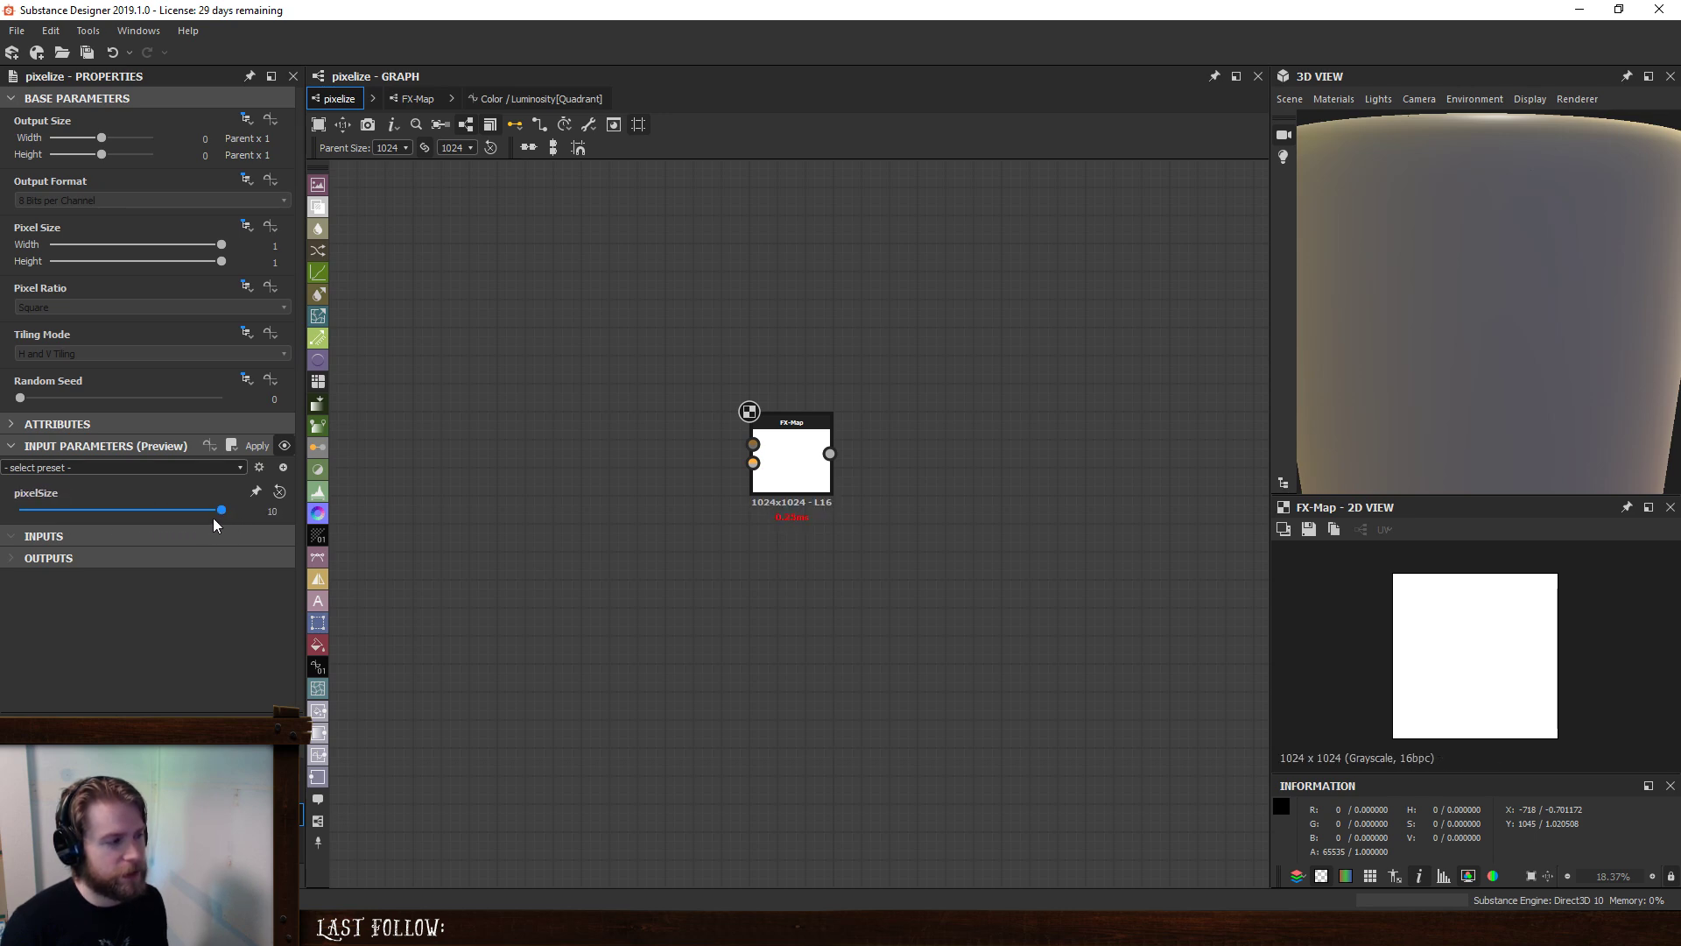
- Add a Clouds 2 node to the pixelize graph and connect it to the FX-Map's image input
{"action": "key", "text": "space"}
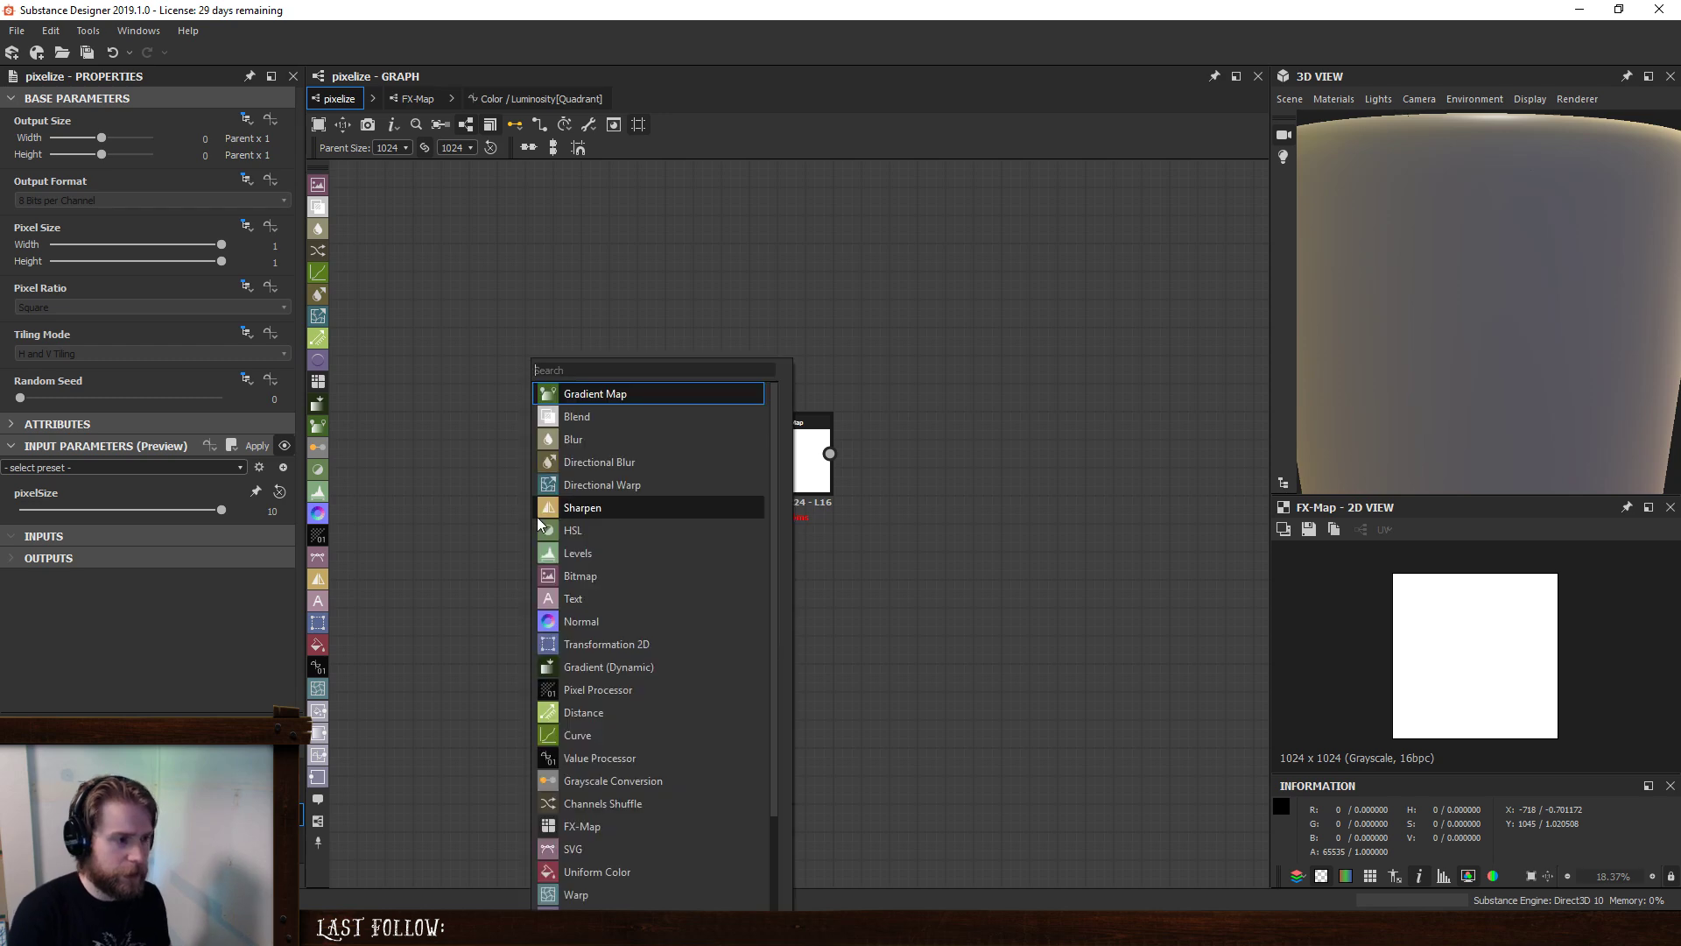
{"action": "type", "text": "p"}
{"action": "key", "text": "BackSpace"}
{"action": "type", "text": "cl"}
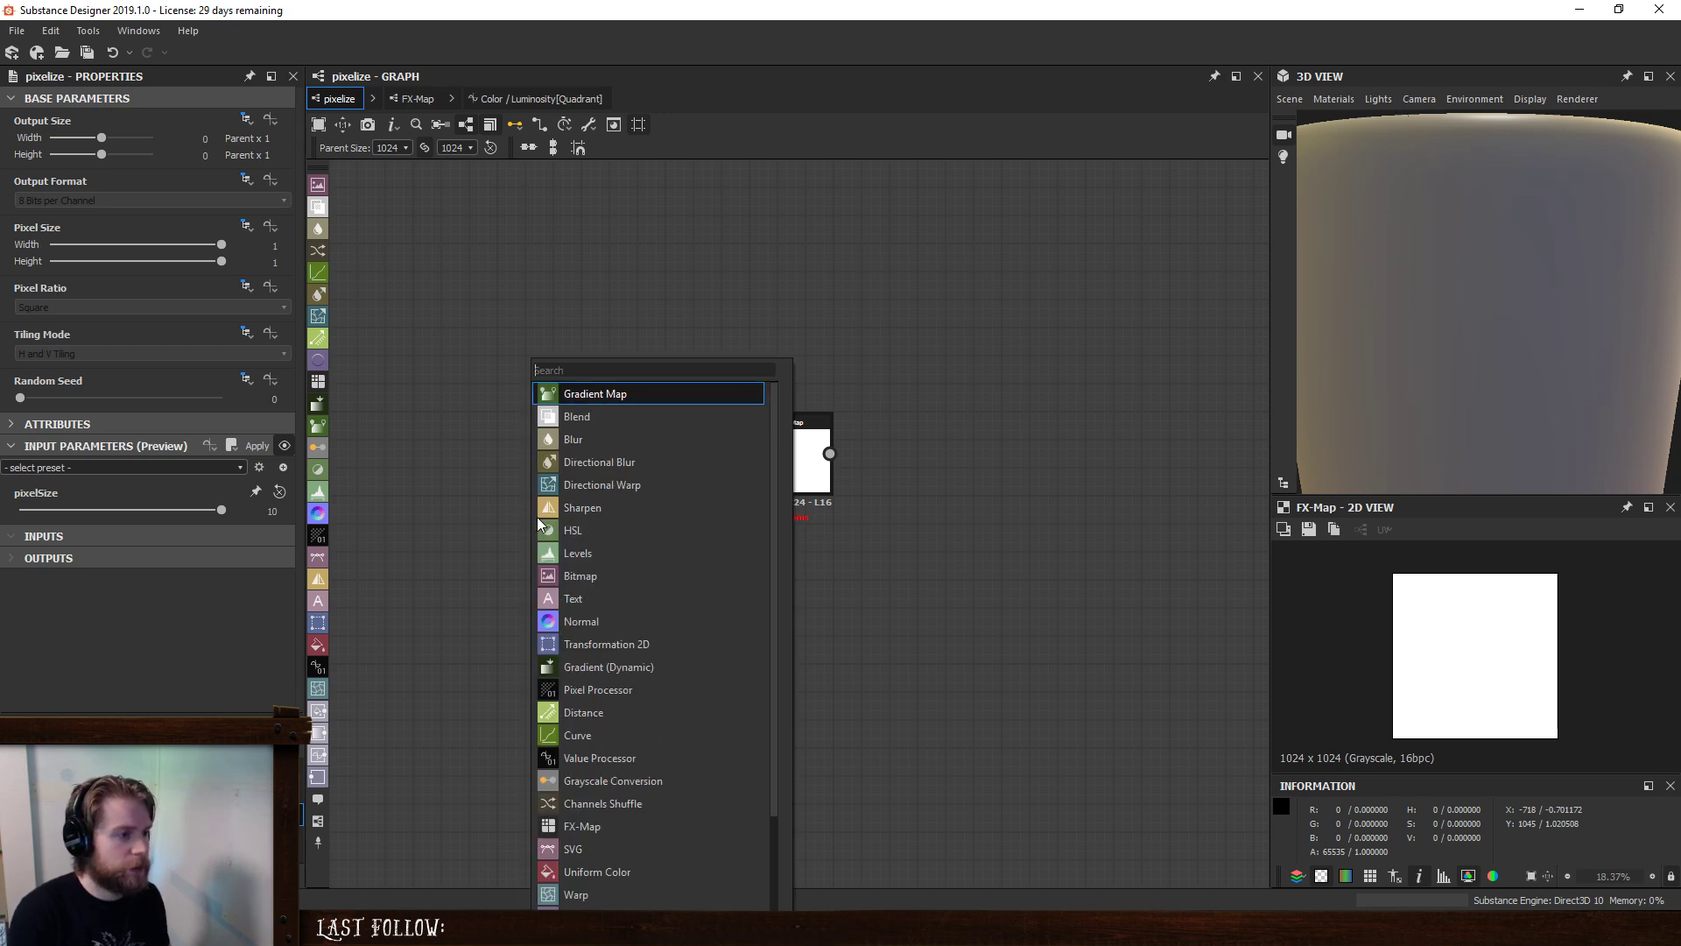
{"action": "type", "text": "oud"}
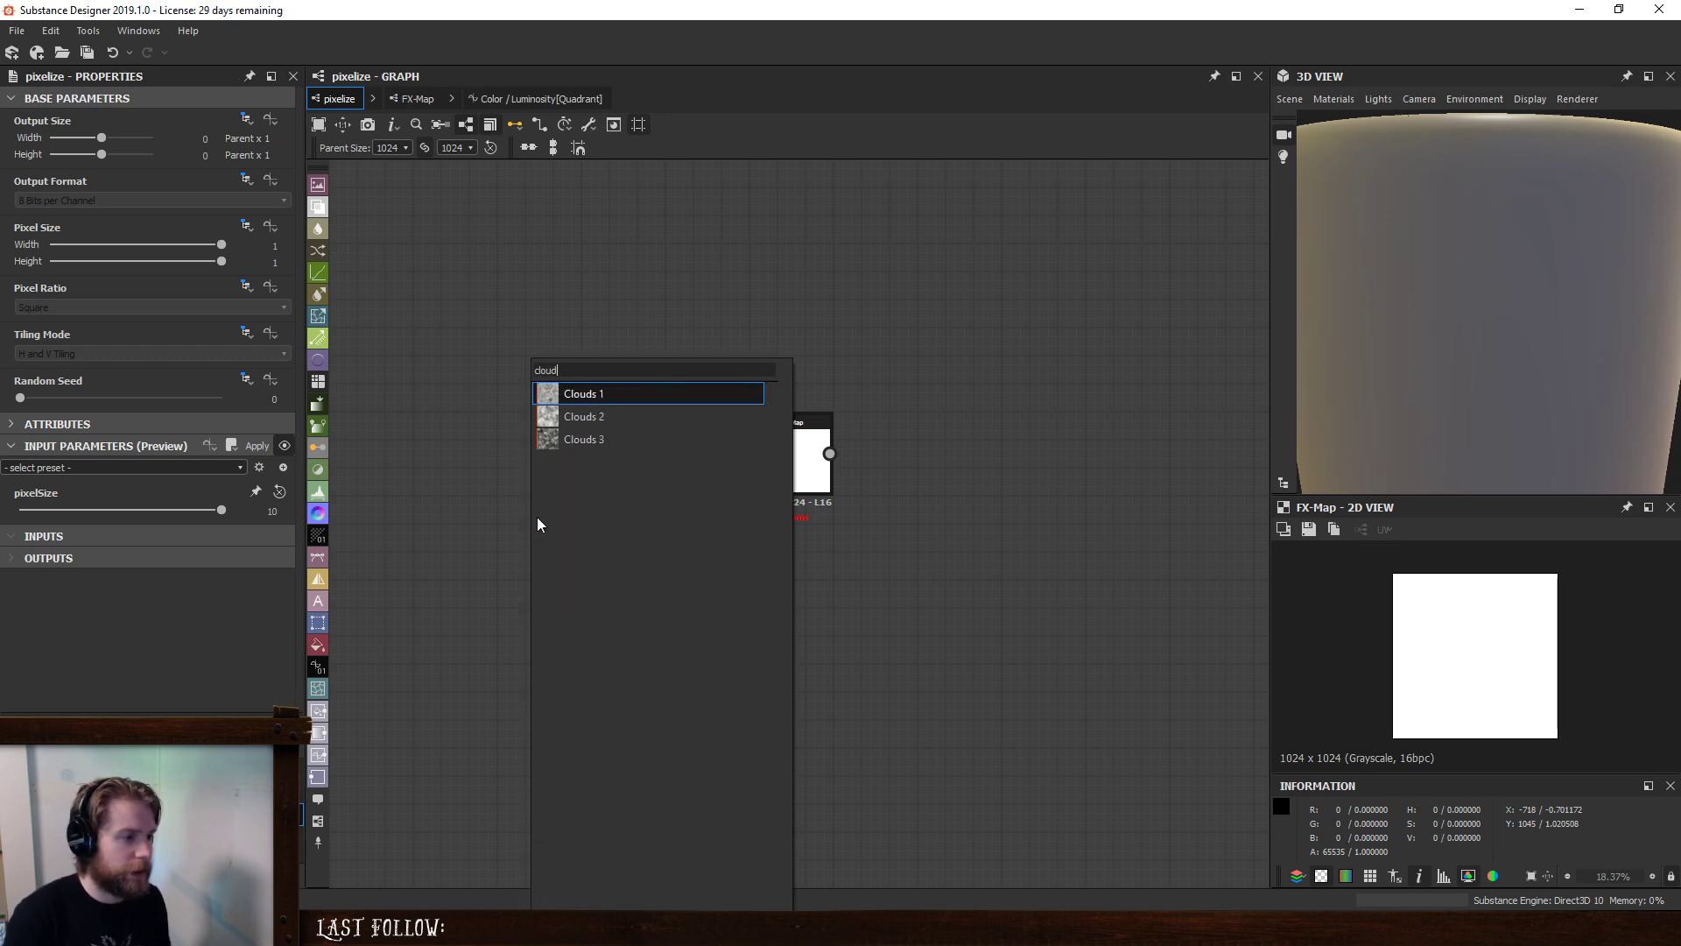
{"action": "key", "text": "Down"}
{"action": "key", "text": "Return"}
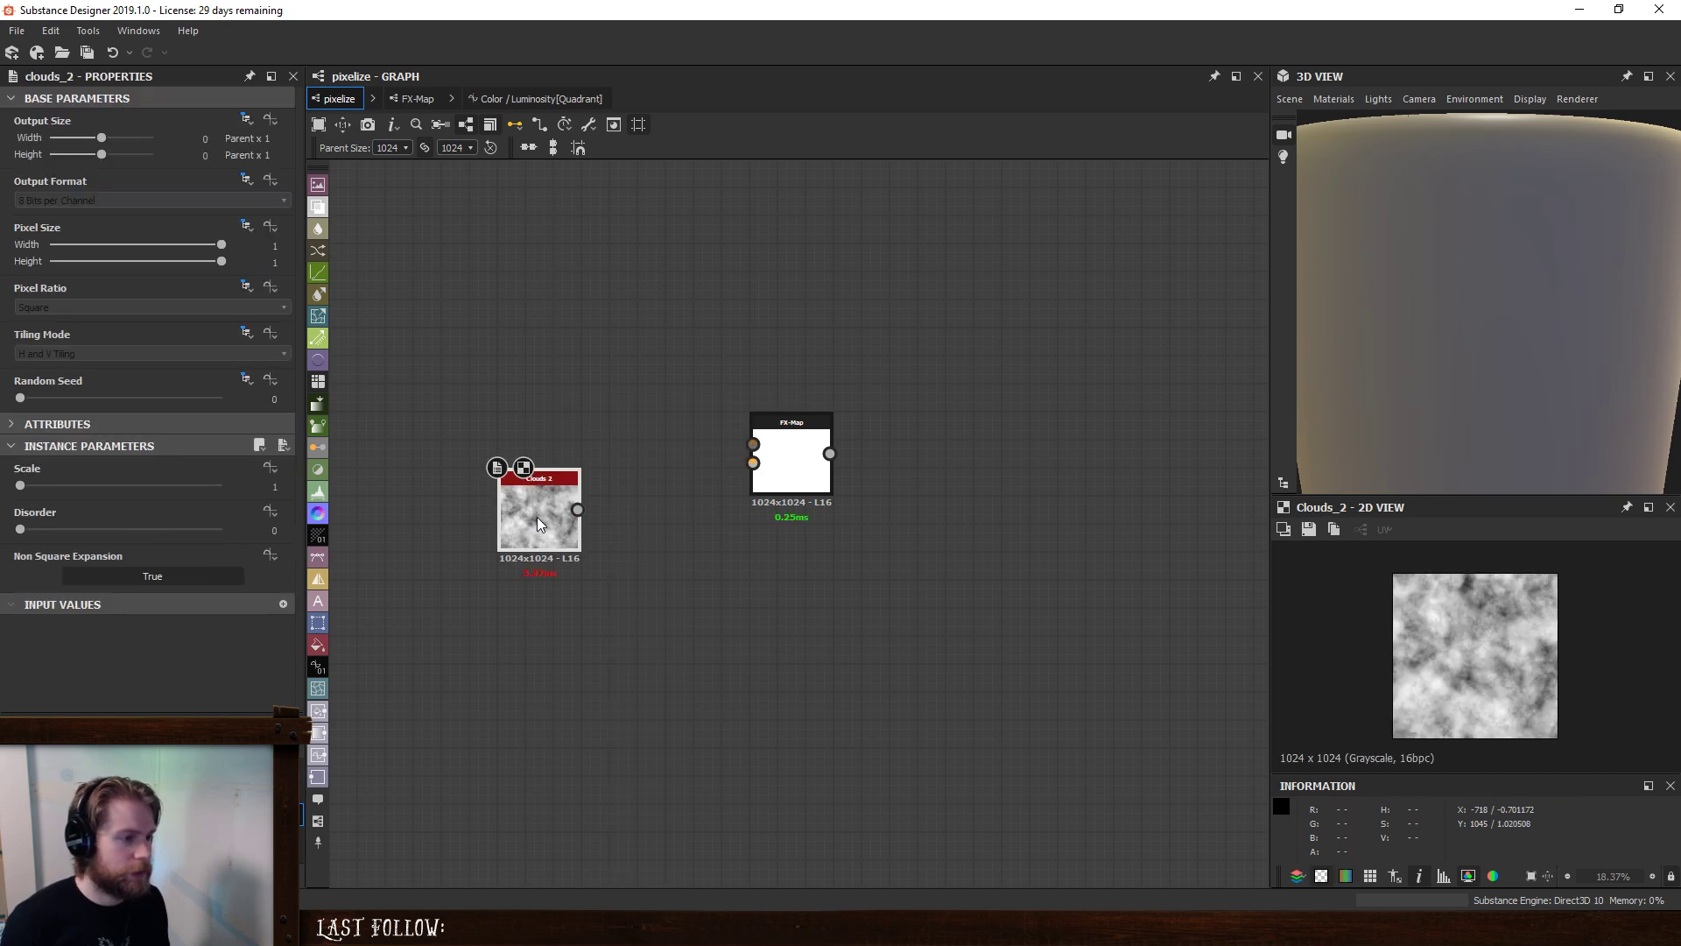
{"action": "left_click", "coordinate": [800, 446]}
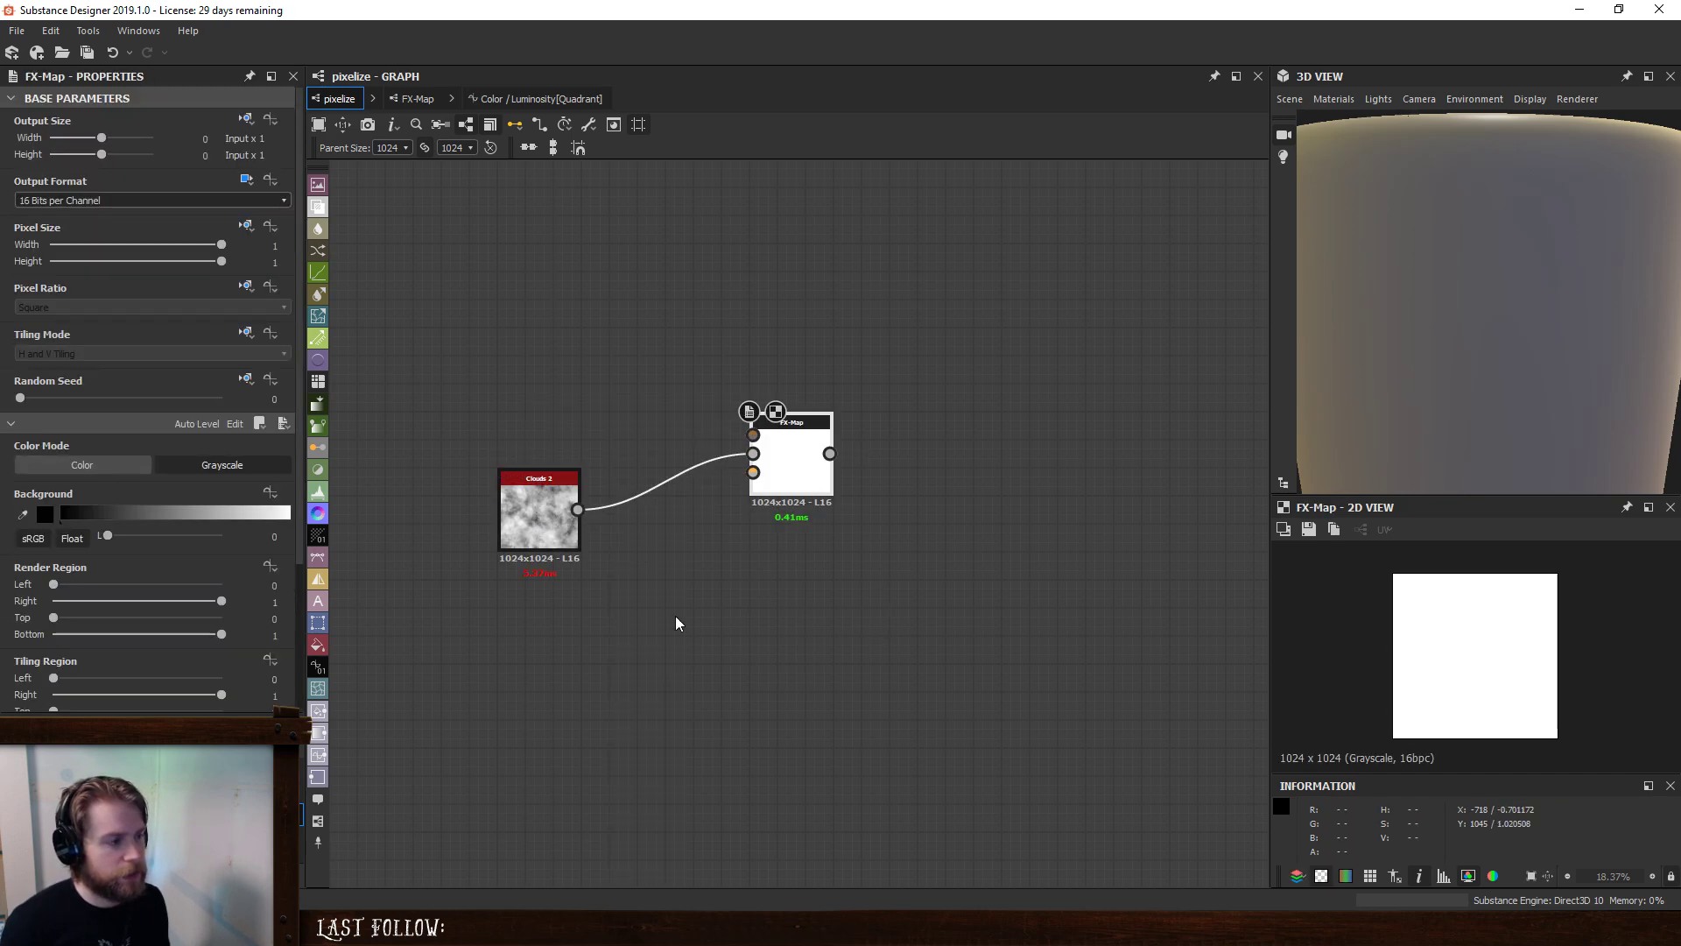
- Add a Sample Gray node to the Color / Luminosity function below the Sequence nodes, fed by the patternOffset Set node
{"action": "left_click", "coordinate": [545, 98]}
{"action": "scroll", "coordinate": [1052, 622], "scroll_direction": "down", "scroll_amount": 2}
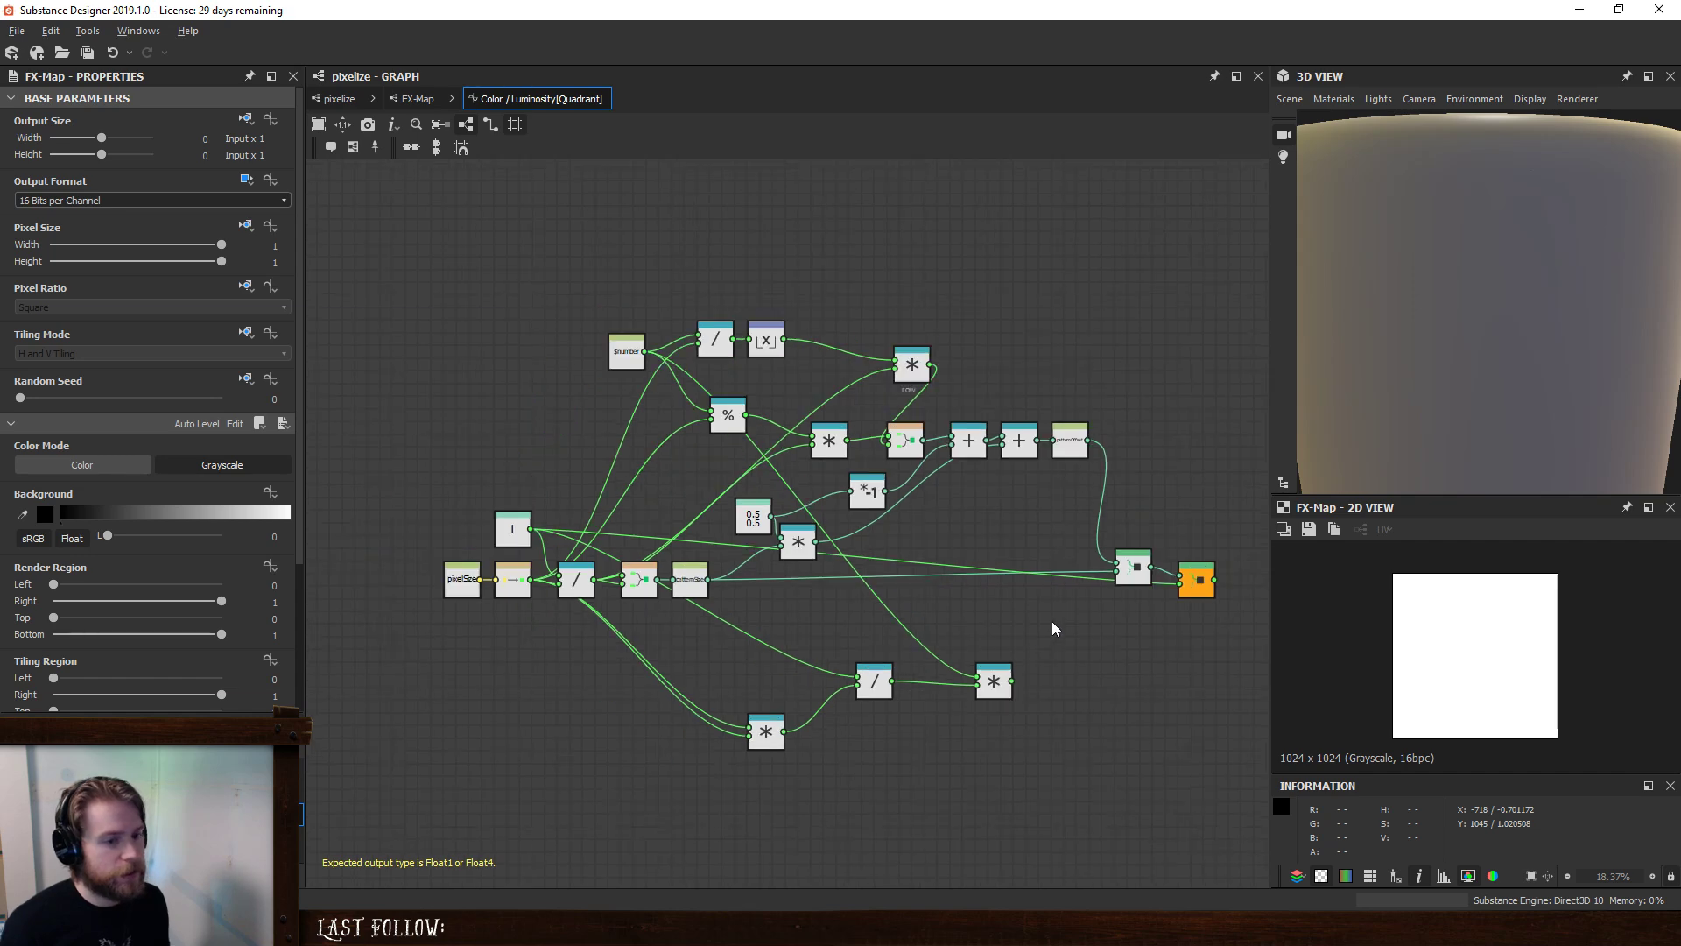
{"action": "middle_click_drag", "start_coordinate": [1053, 622], "coordinate": [841, 604]}
{"action": "scroll", "coordinate": [937, 643], "scroll_direction": "up", "scroll_amount": 3}
{"action": "scroll", "coordinate": [937, 643], "scroll_direction": "up", "scroll_amount": 2}
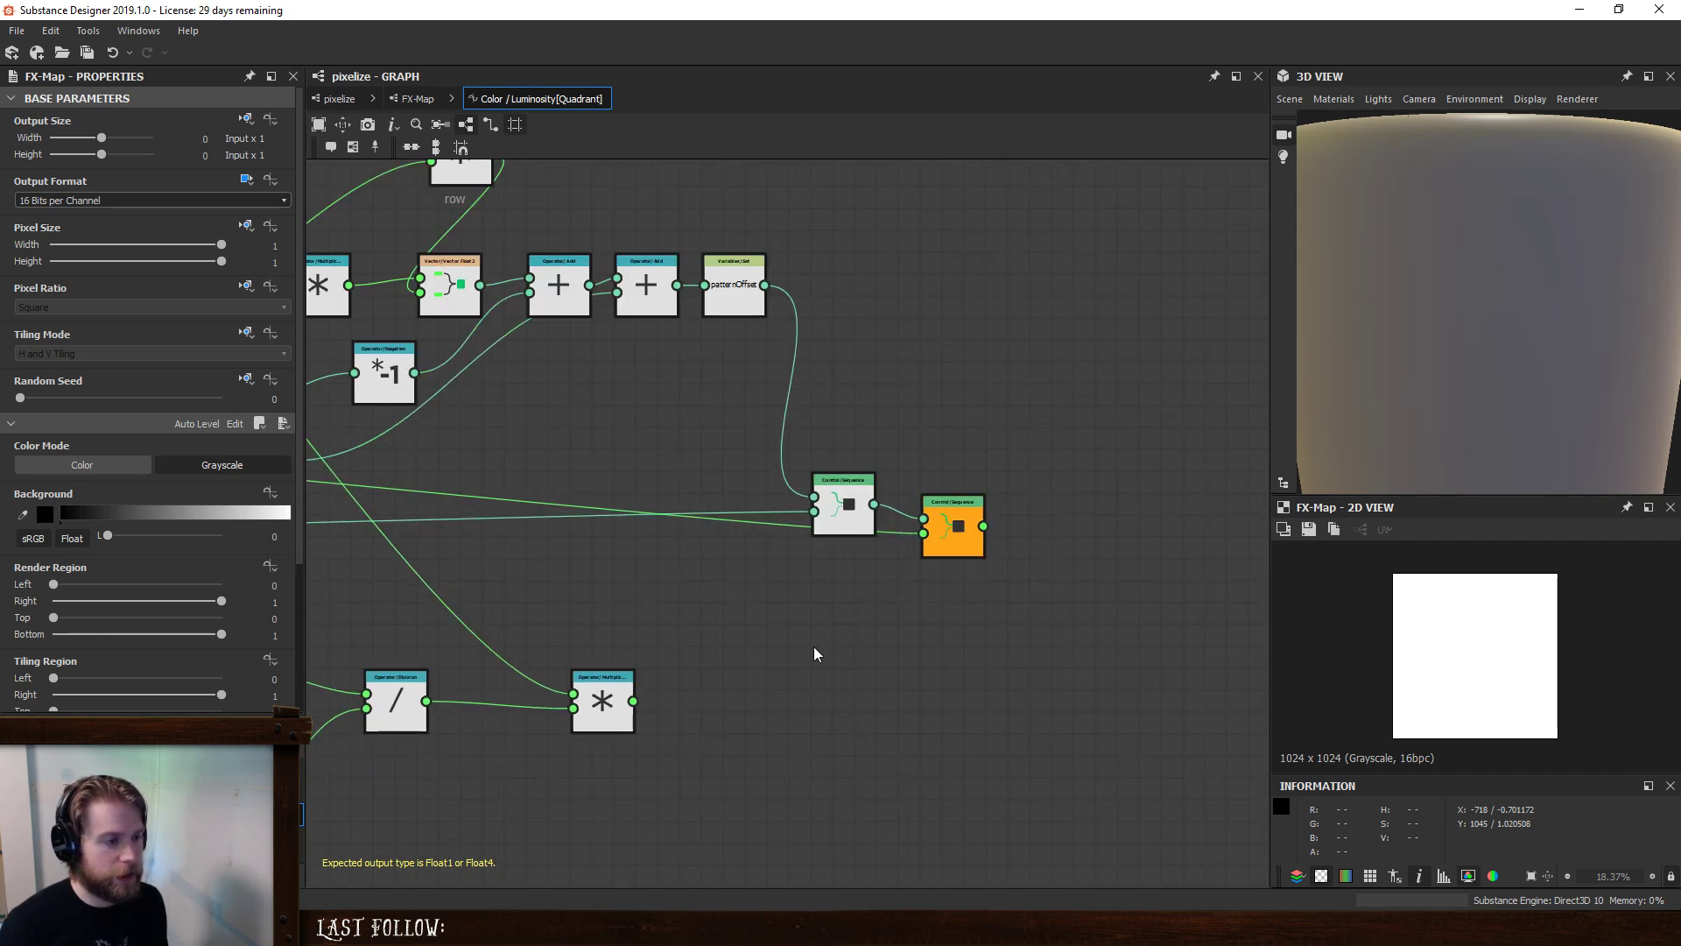
{"action": "scroll", "coordinate": [812, 646], "scroll_direction": "down", "scroll_amount": 2}
{"action": "middle_click_drag", "start_coordinate": [899, 662], "coordinate": [1076, 679]}
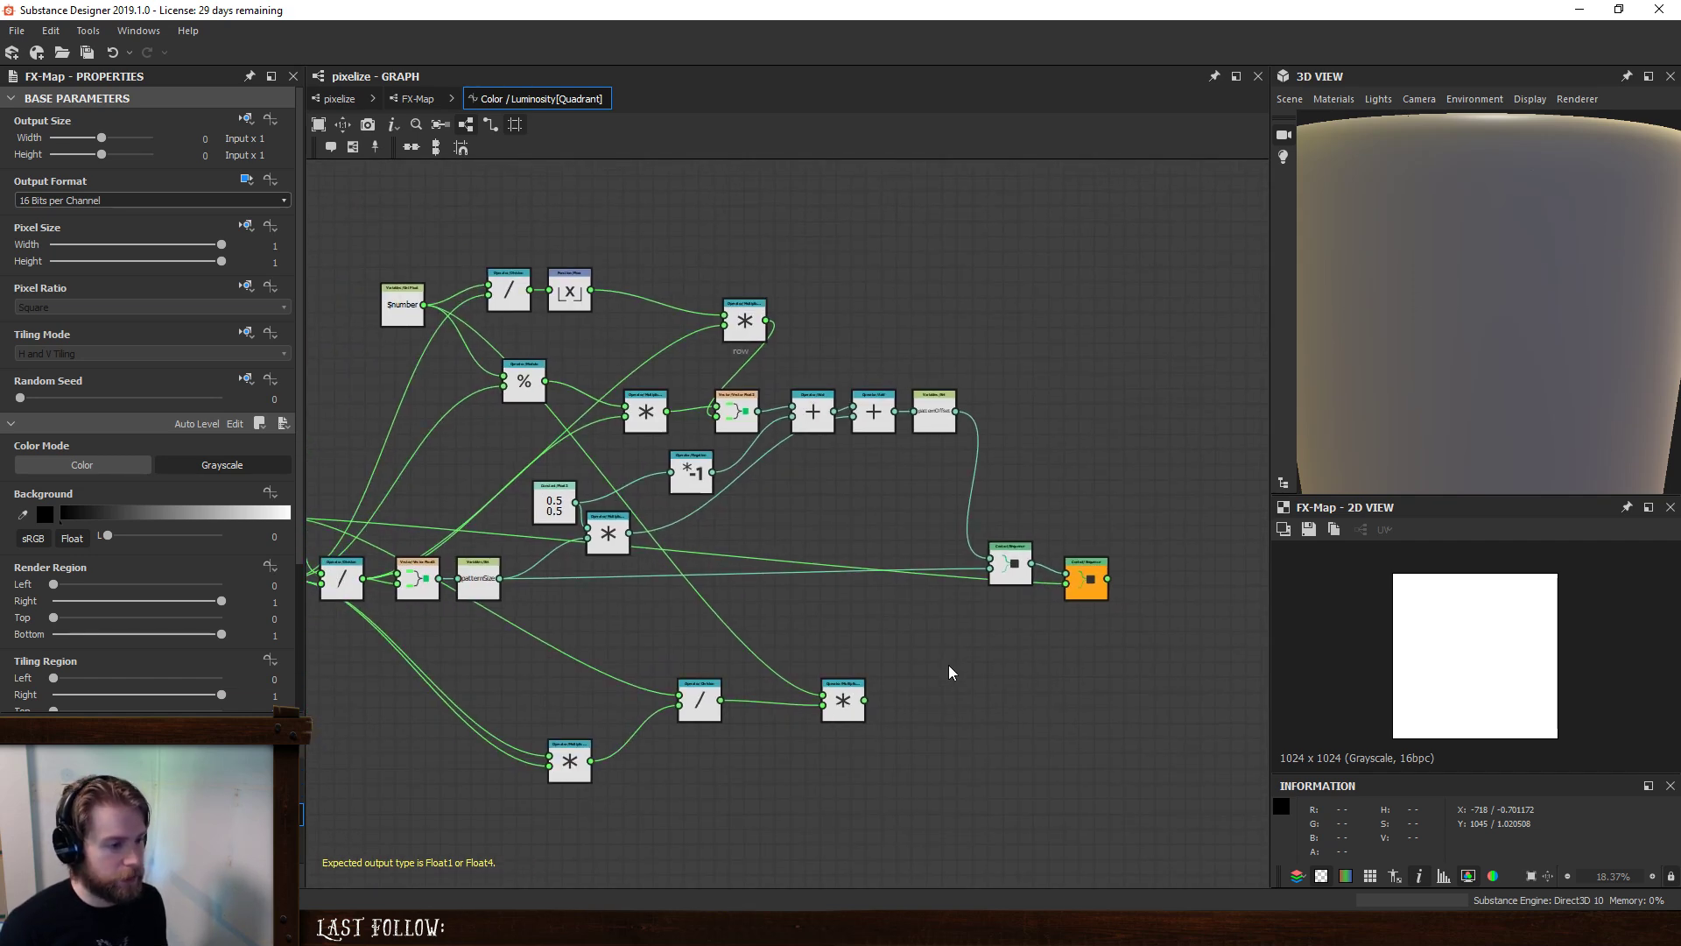
{"action": "scroll", "coordinate": [936, 405], "scroll_direction": "up", "scroll_amount": 3}
{"action": "left_click", "coordinate": [937, 409]}
{"action": "middle_click_drag", "start_coordinate": [1113, 850], "coordinate": [1102, 722]}
{"action": "scroll", "coordinate": [998, 669], "scroll_direction": "down", "scroll_amount": 2}
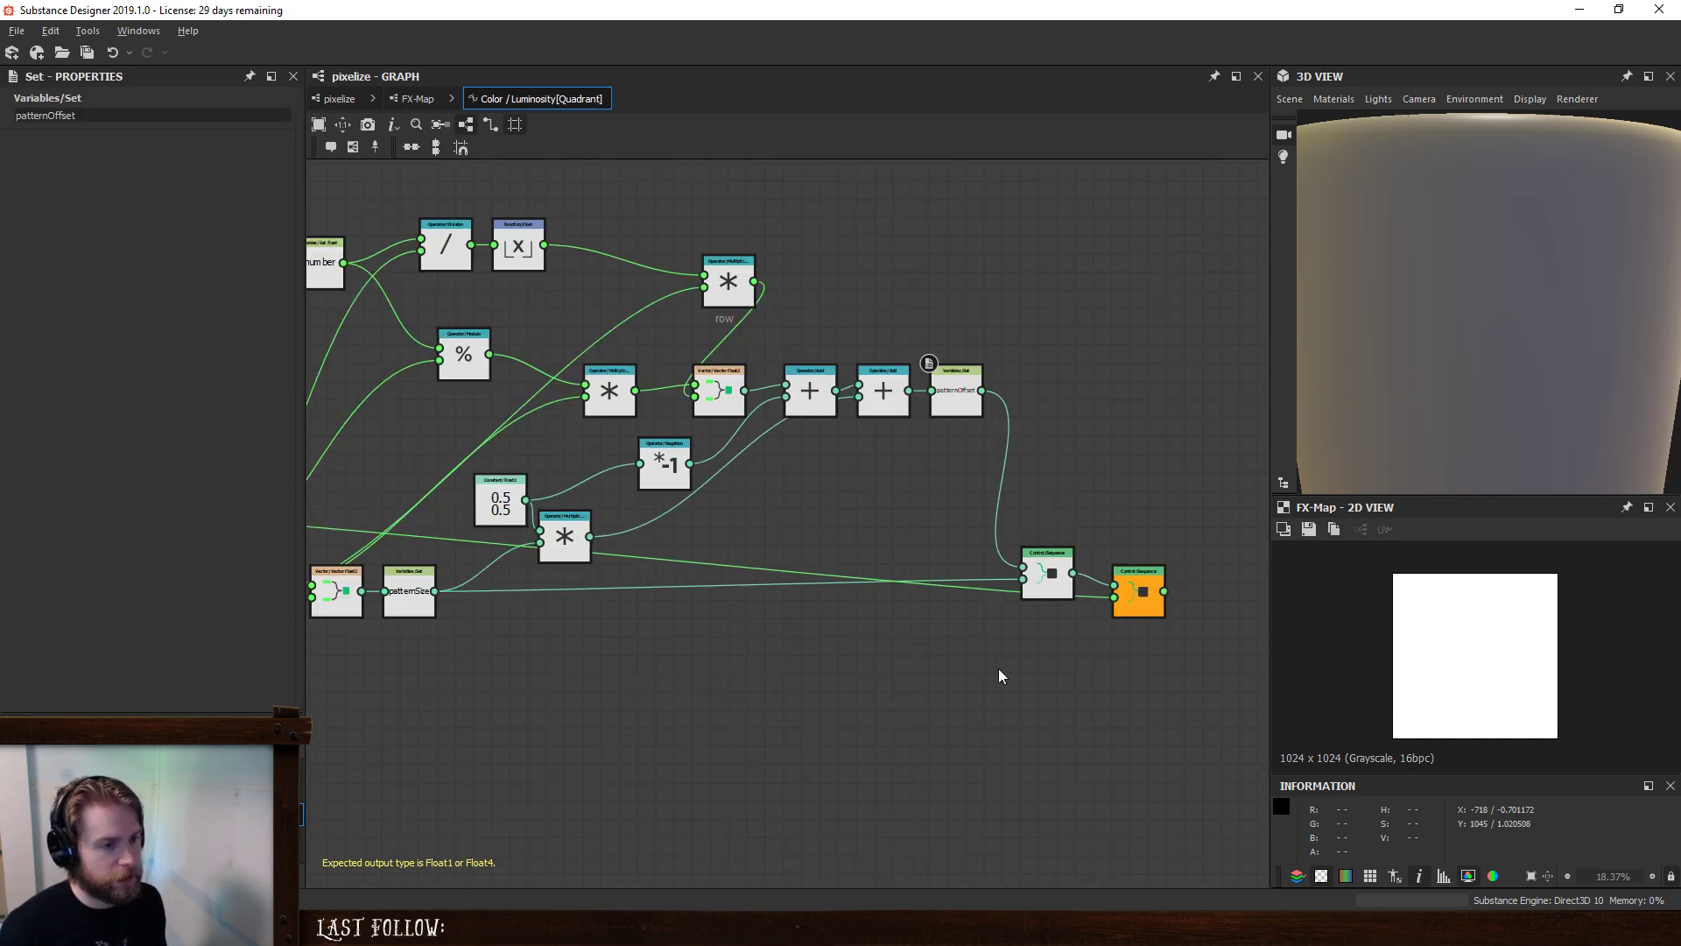
{"action": "middle_click_drag", "start_coordinate": [998, 668], "coordinate": [897, 708]}
{"action": "key", "text": "space"}
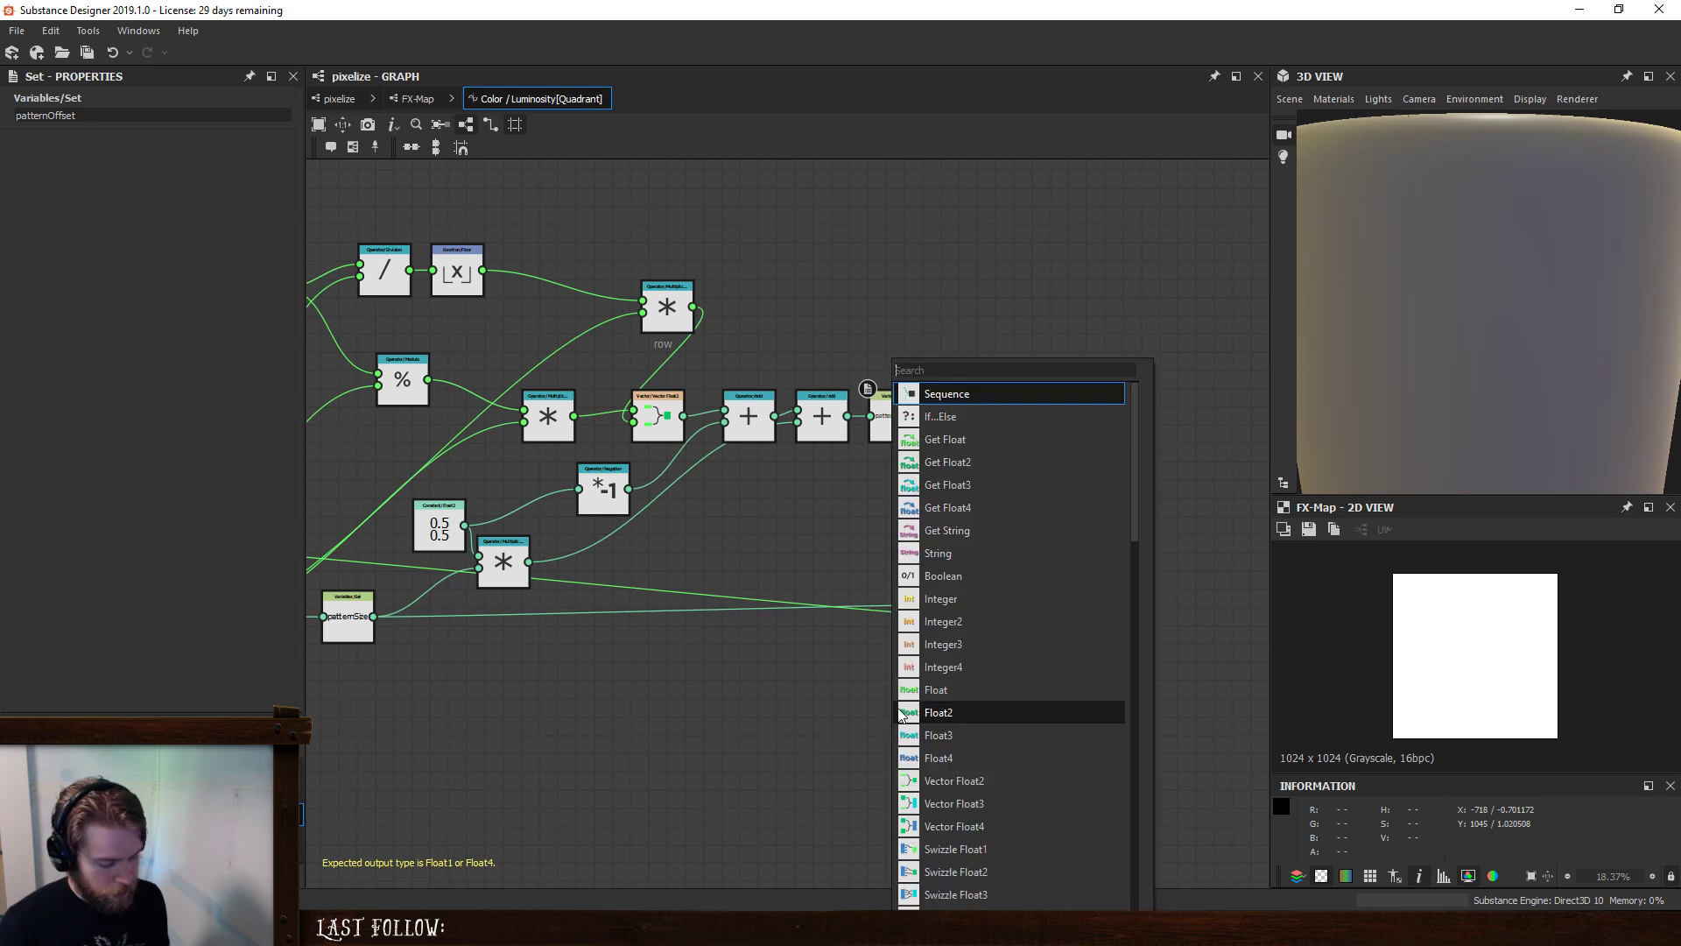
{"action": "type", "text": "sam"}
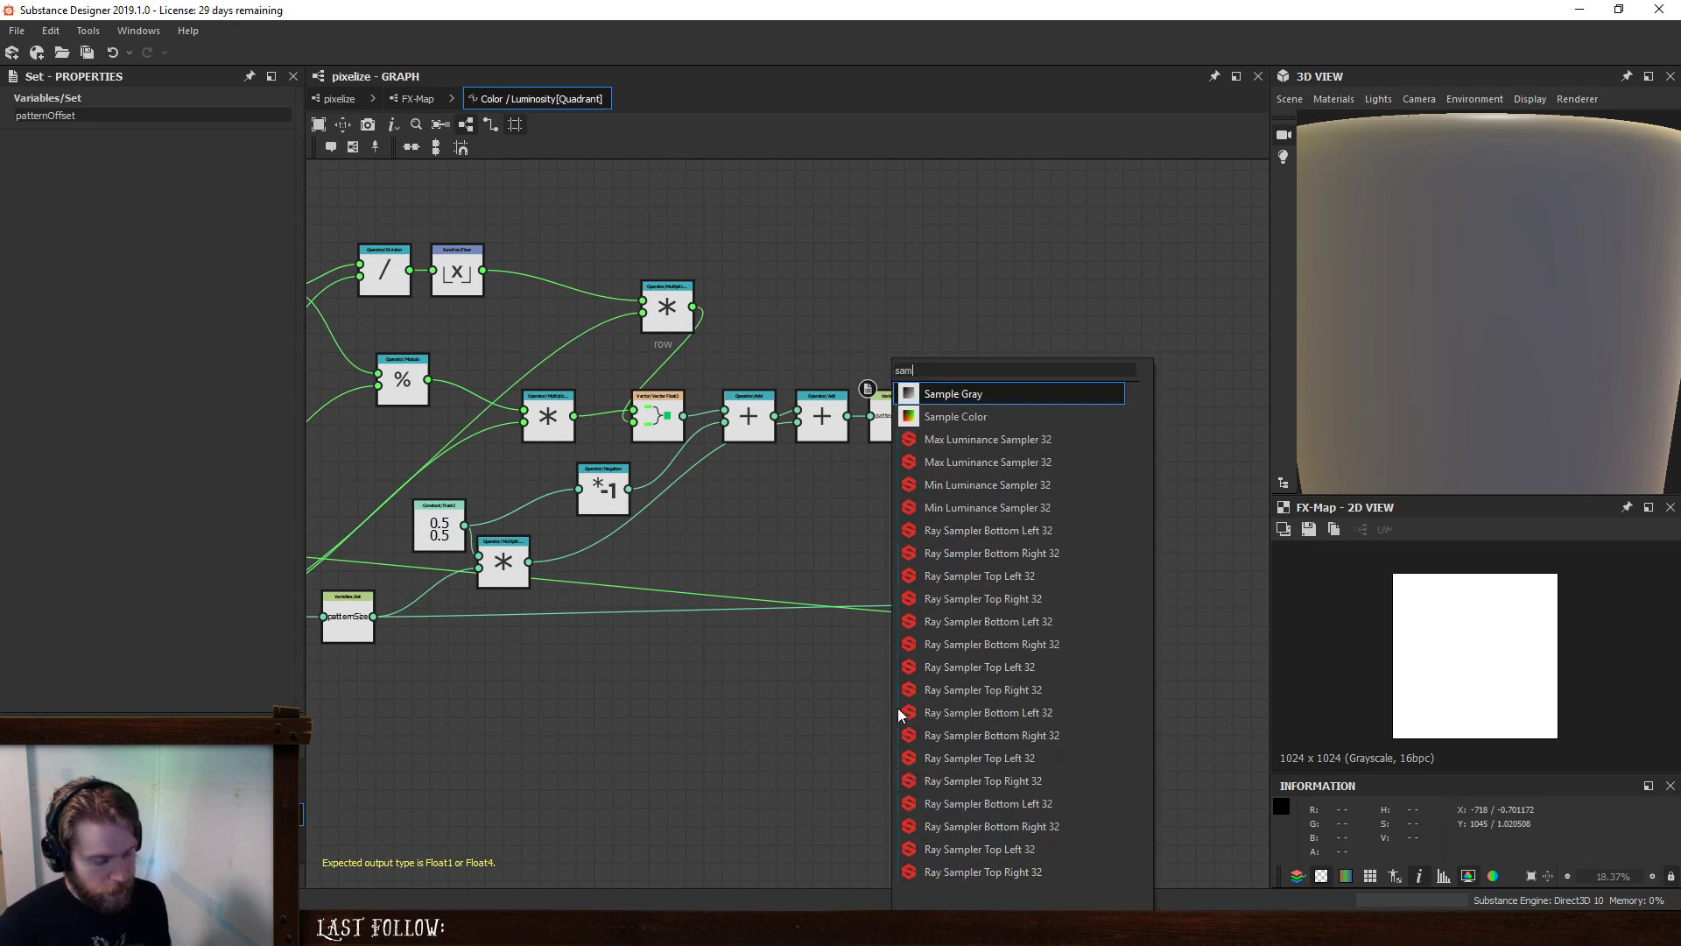
{"action": "left_click", "coordinate": [958, 394]}
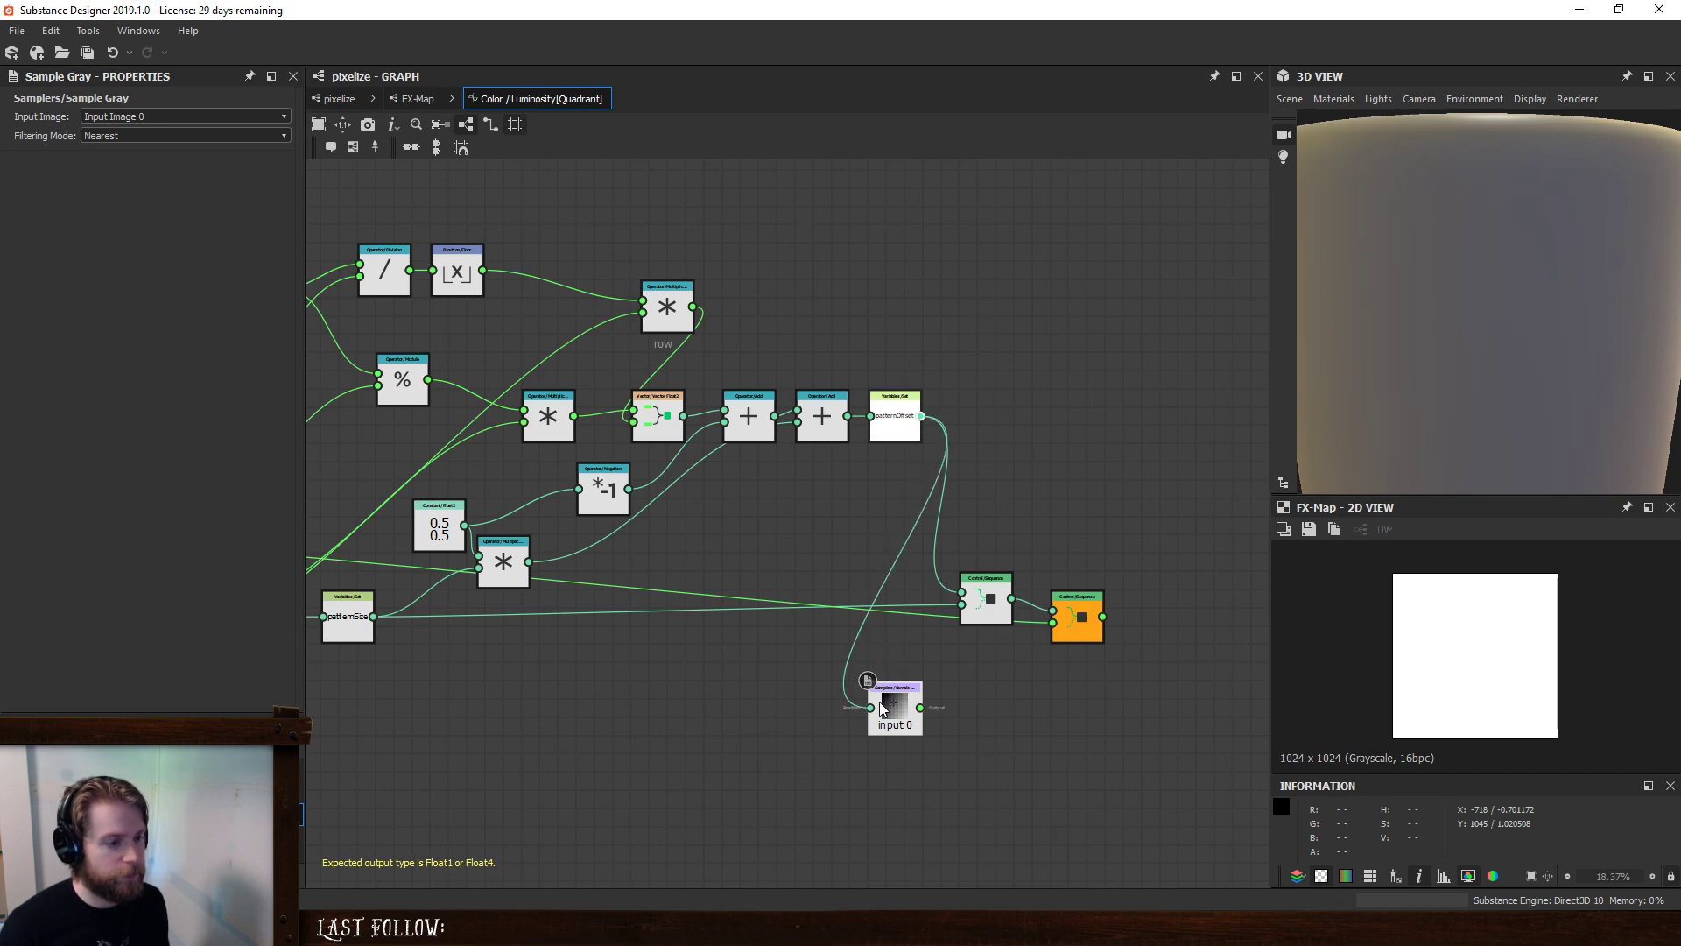
- Connect the patternOffset Set node to Sample Gray's position input, and Sample Gray's output to the final Sequence's second input
{"action": "left_click_drag", "start_coordinate": [920, 416], "coordinate": [872, 709]}
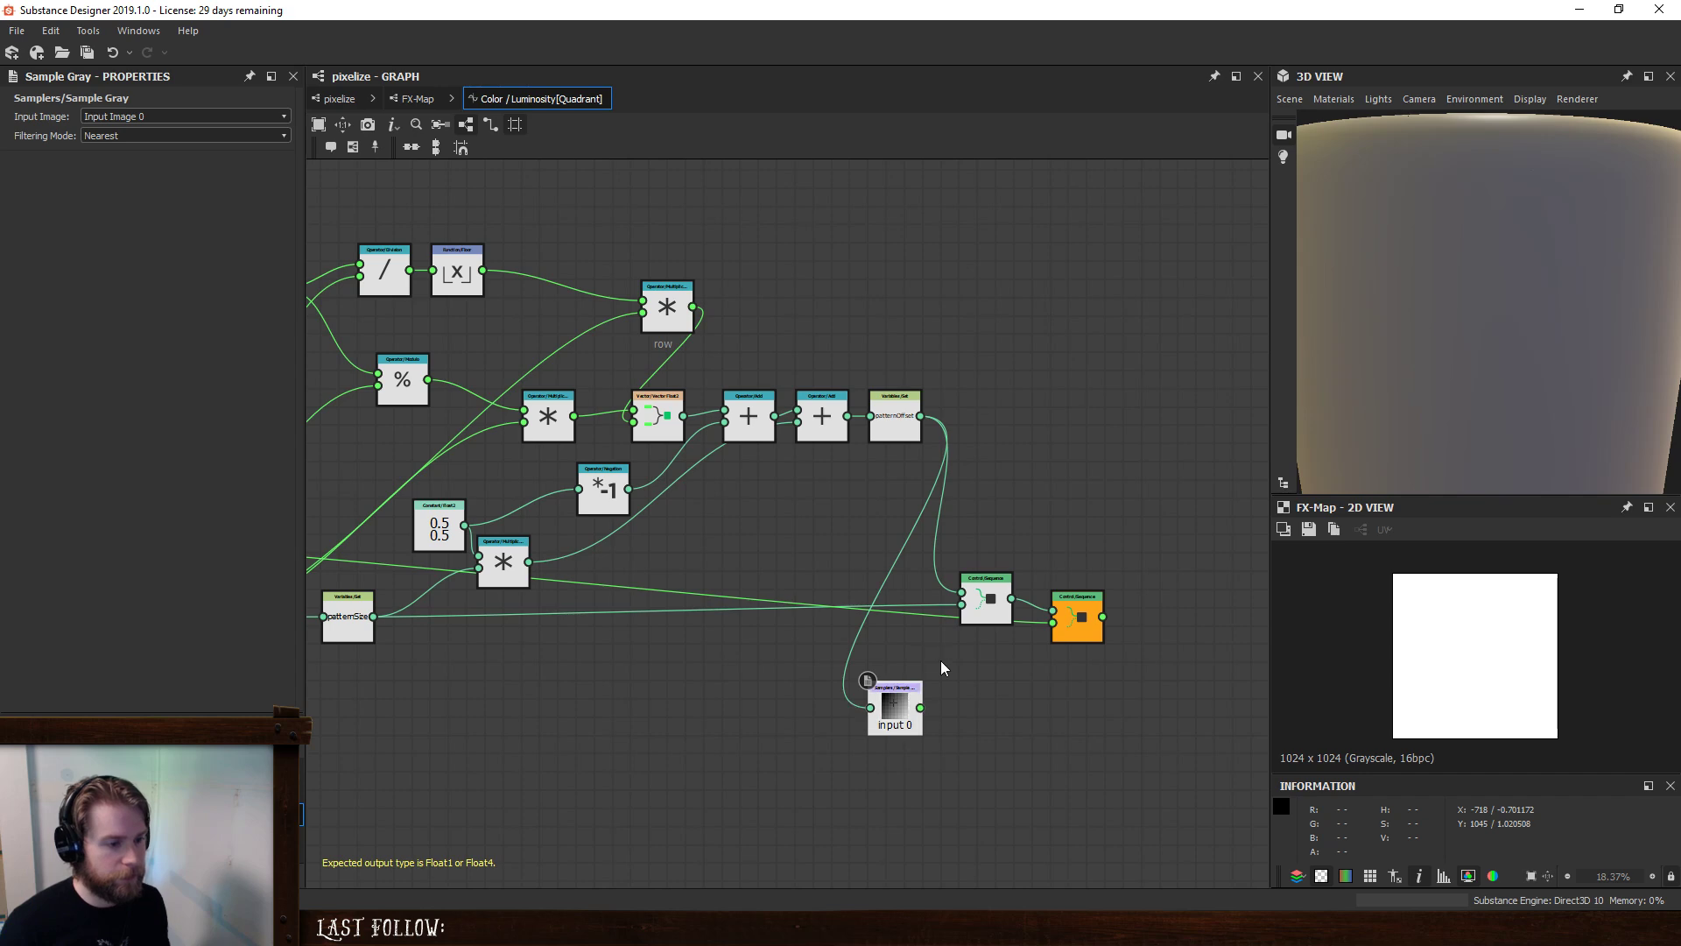
{"action": "left_click_drag", "start_coordinate": [921, 708], "coordinate": [1054, 622]}
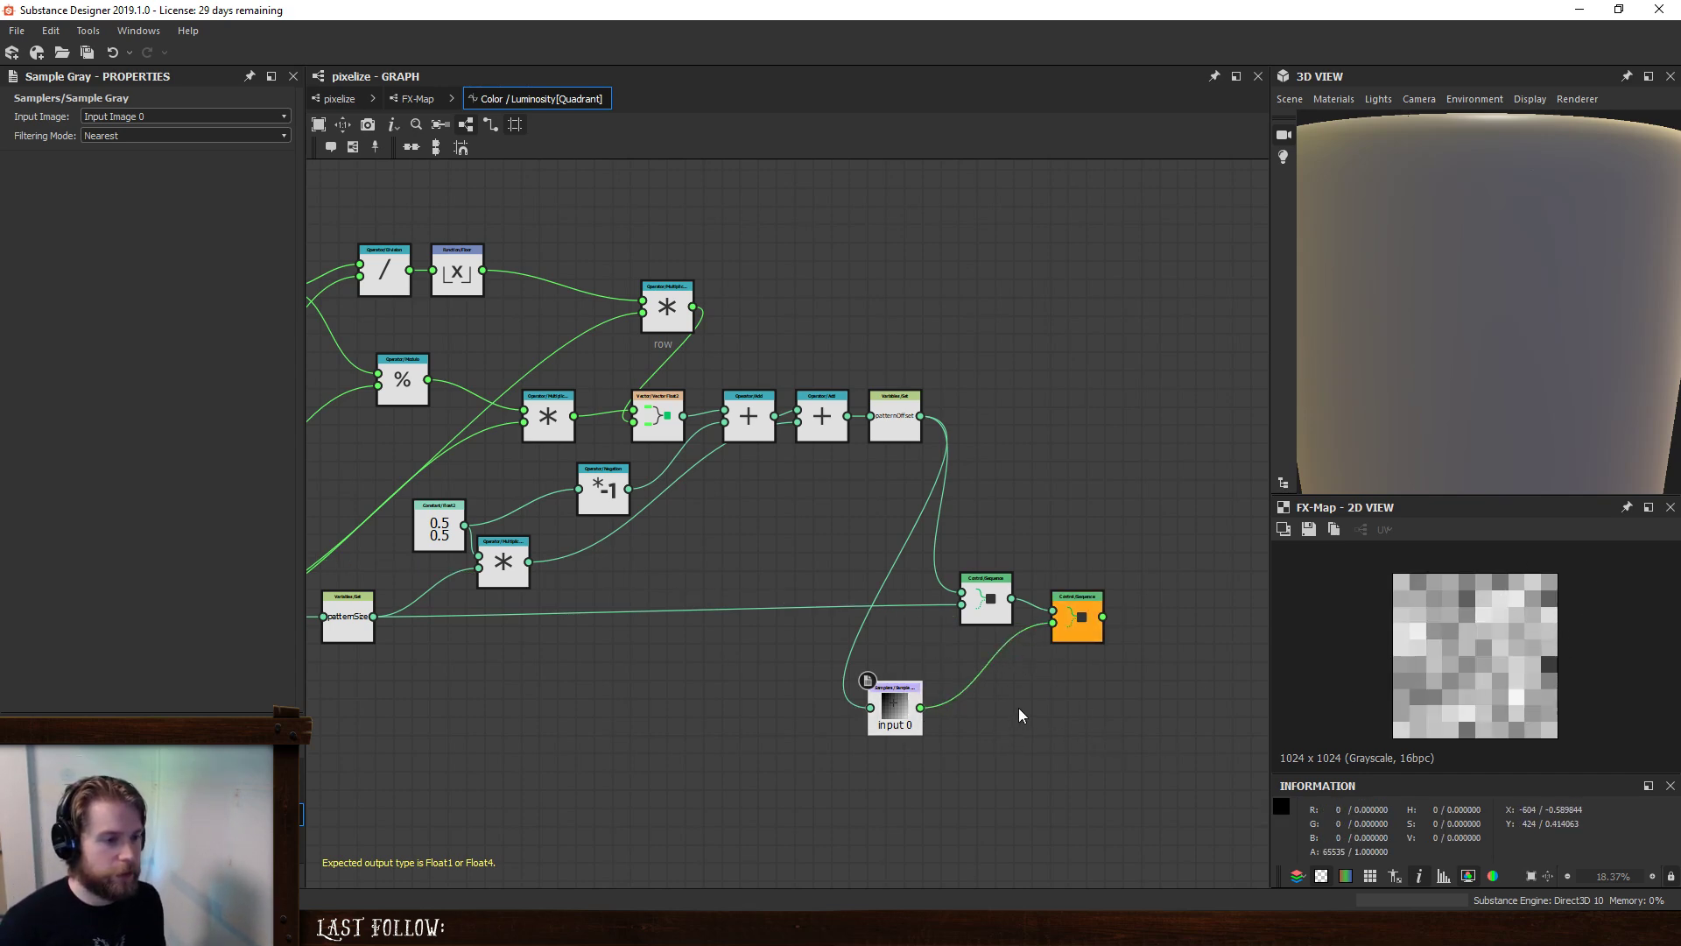
{"action": "left_click", "coordinate": [990, 599]}
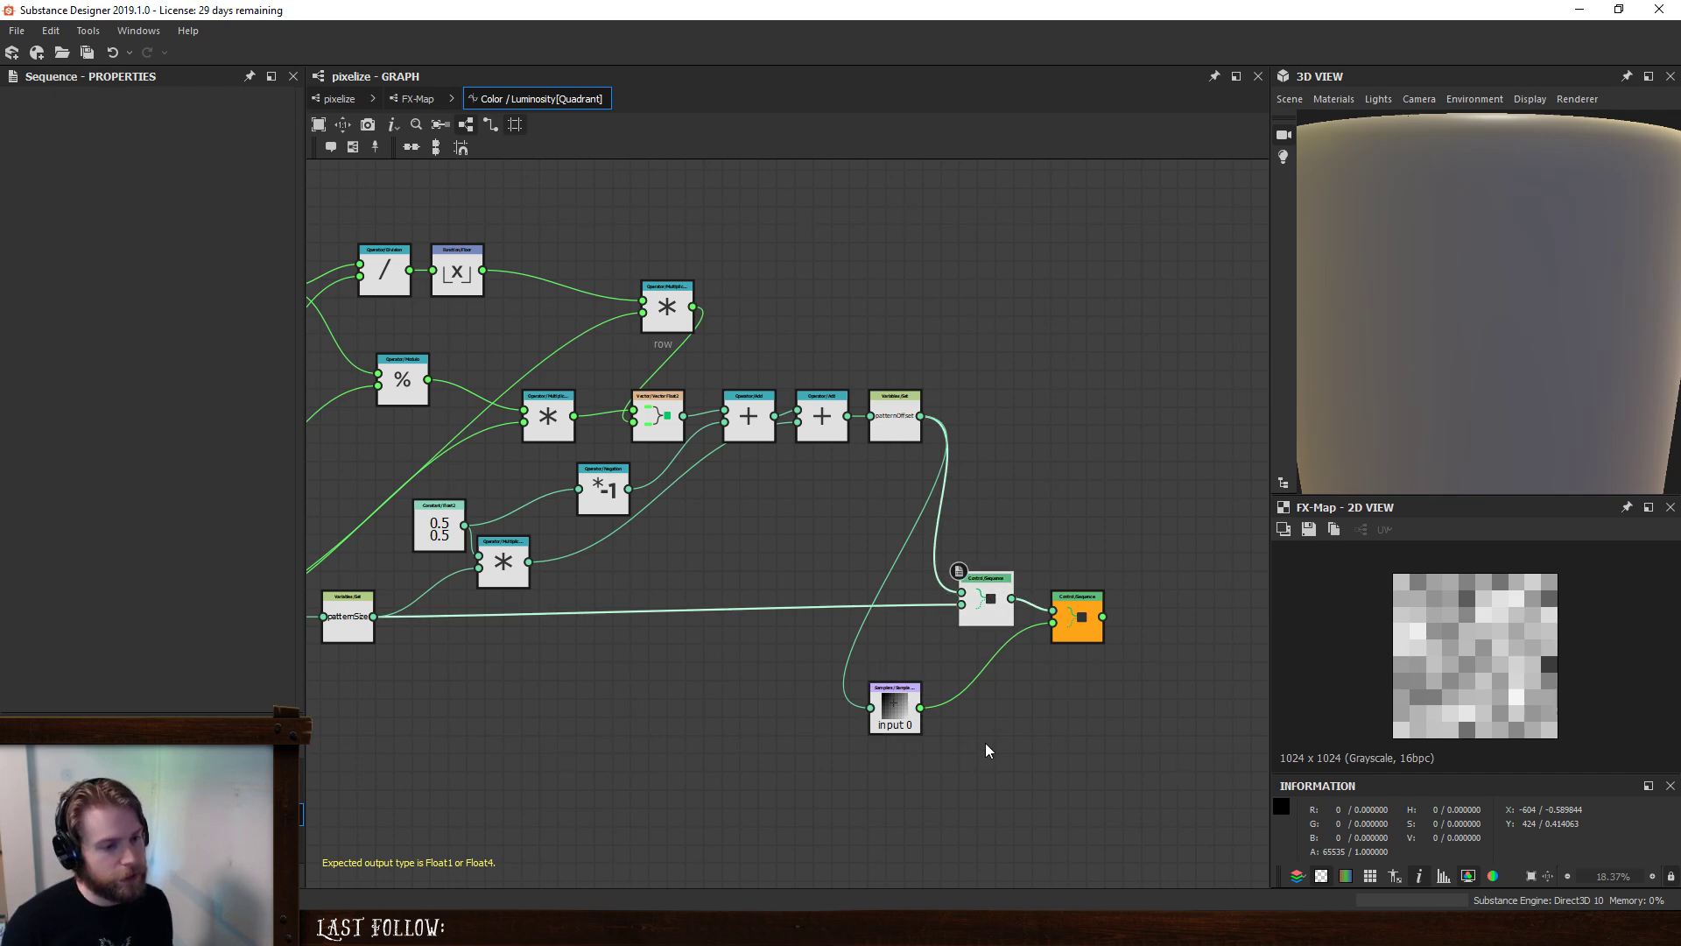
- Try Sample Gray as the output node with both Sequence nodes deleted, and undo the node deletions
{"action": "right_click", "coordinate": [902, 717]}
{"action": "left_click", "coordinate": [986, 555]}
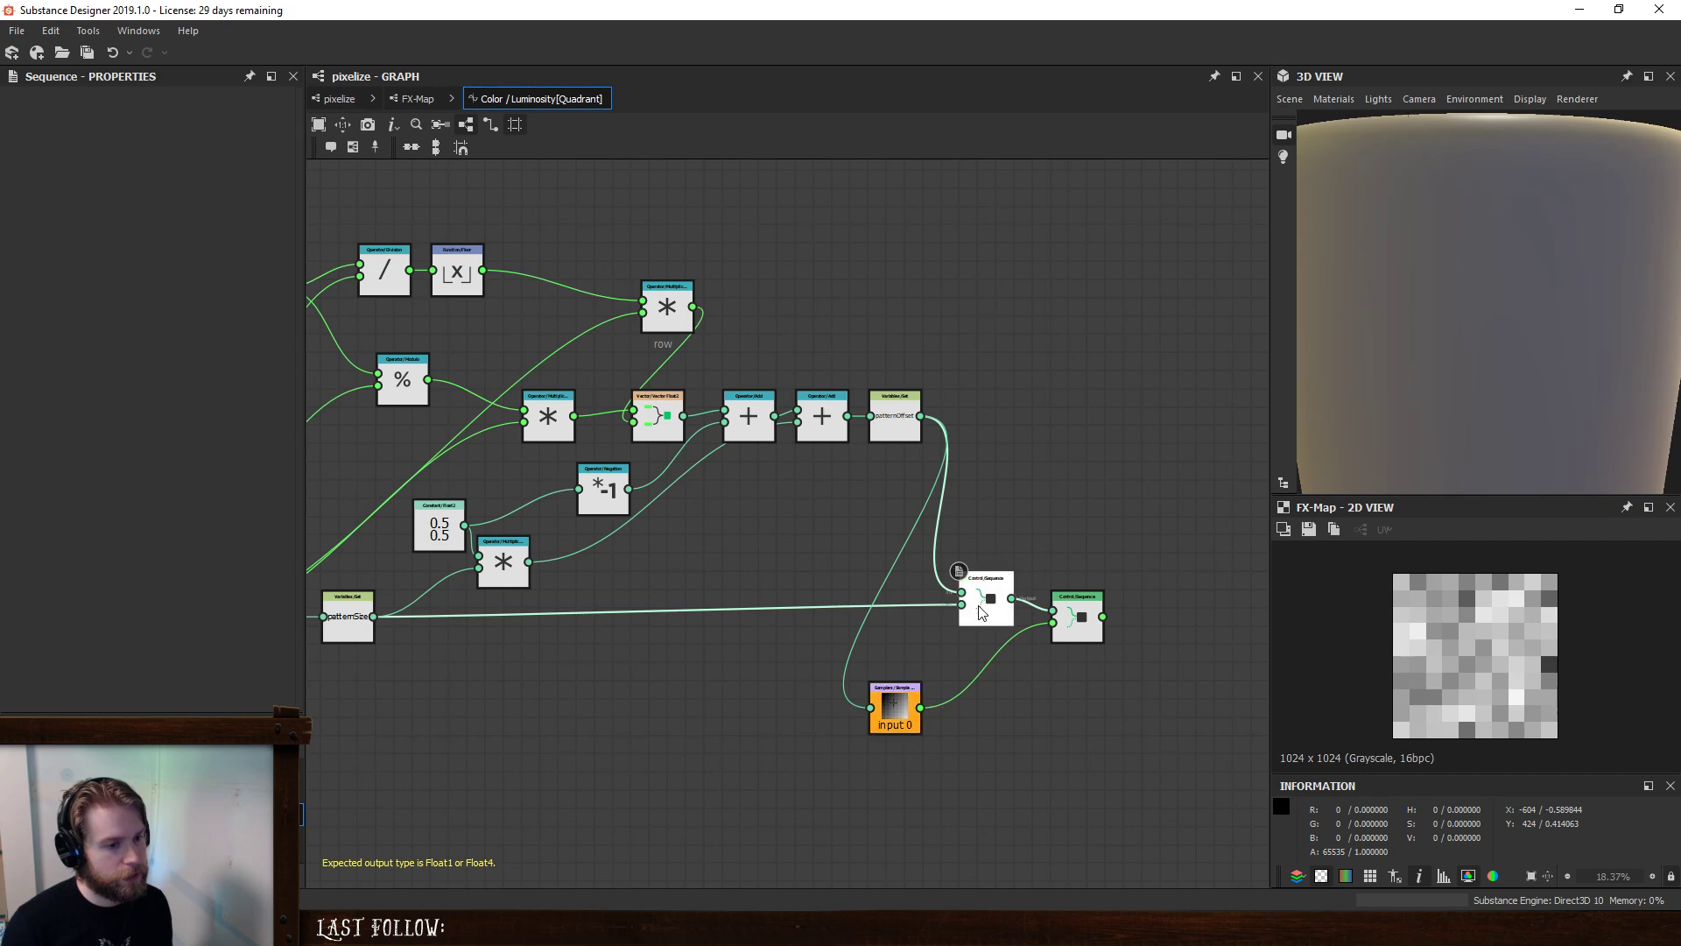
{"action": "left_click", "coordinate": [1078, 620]}
{"action": "key", "text": "Delete"}
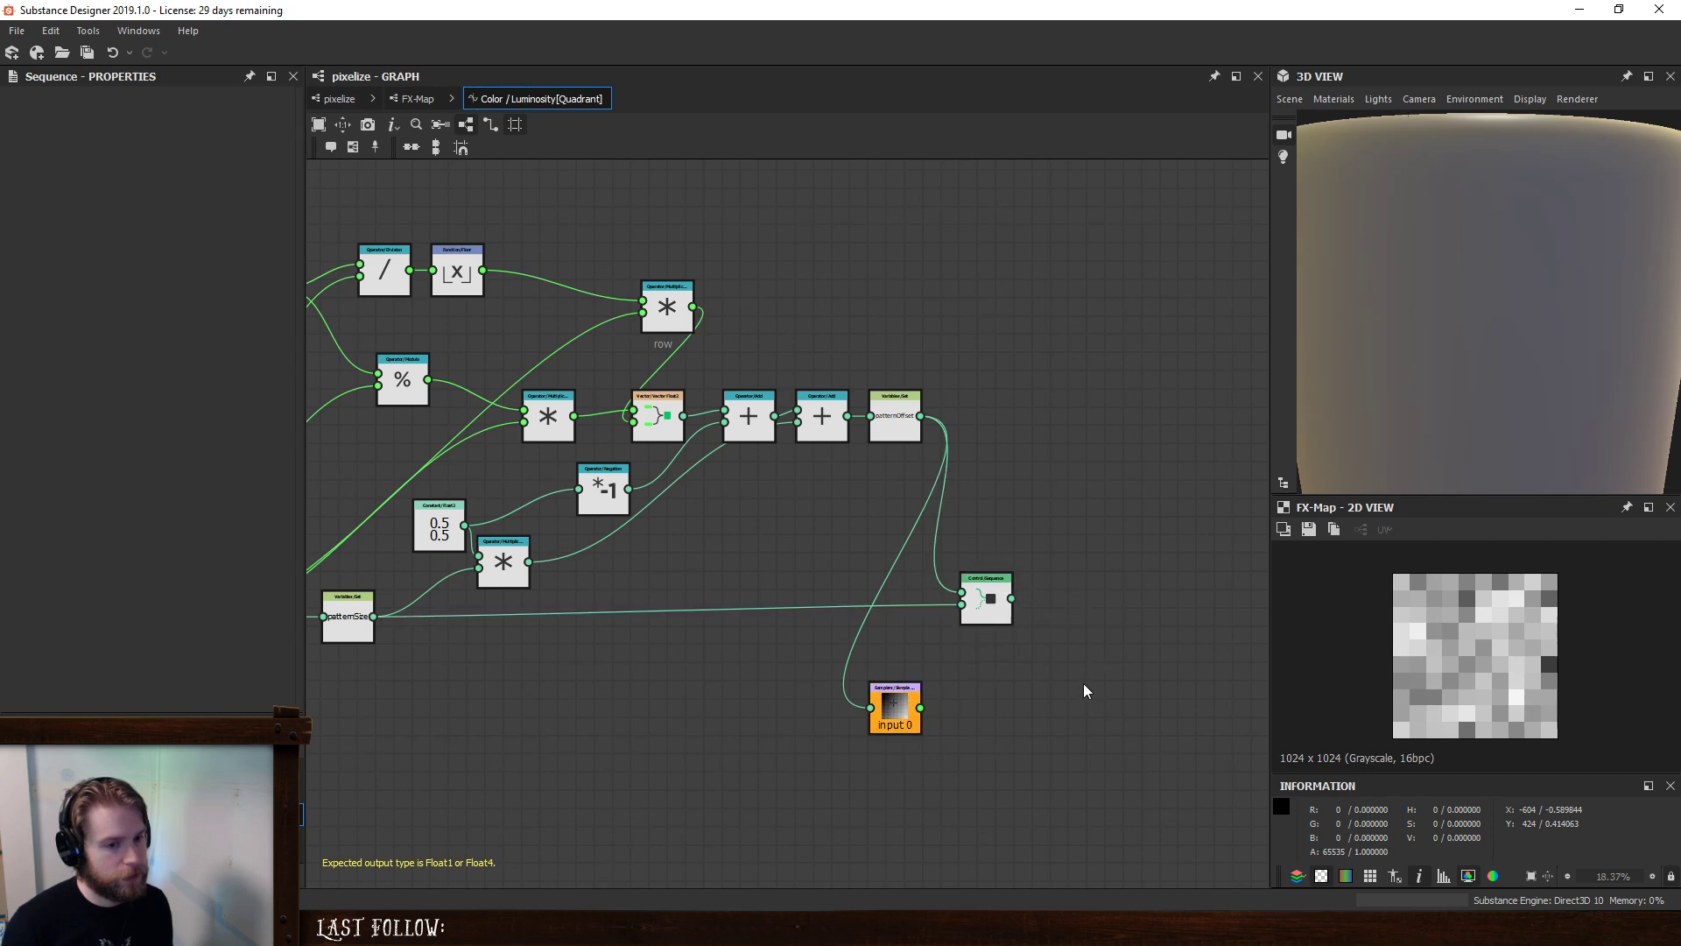
{"action": "left_click", "coordinate": [995, 603]}
{"action": "key", "text": "Delete"}
{"action": "left_click_drag", "start_coordinate": [897, 703], "coordinate": [1106, 610]}
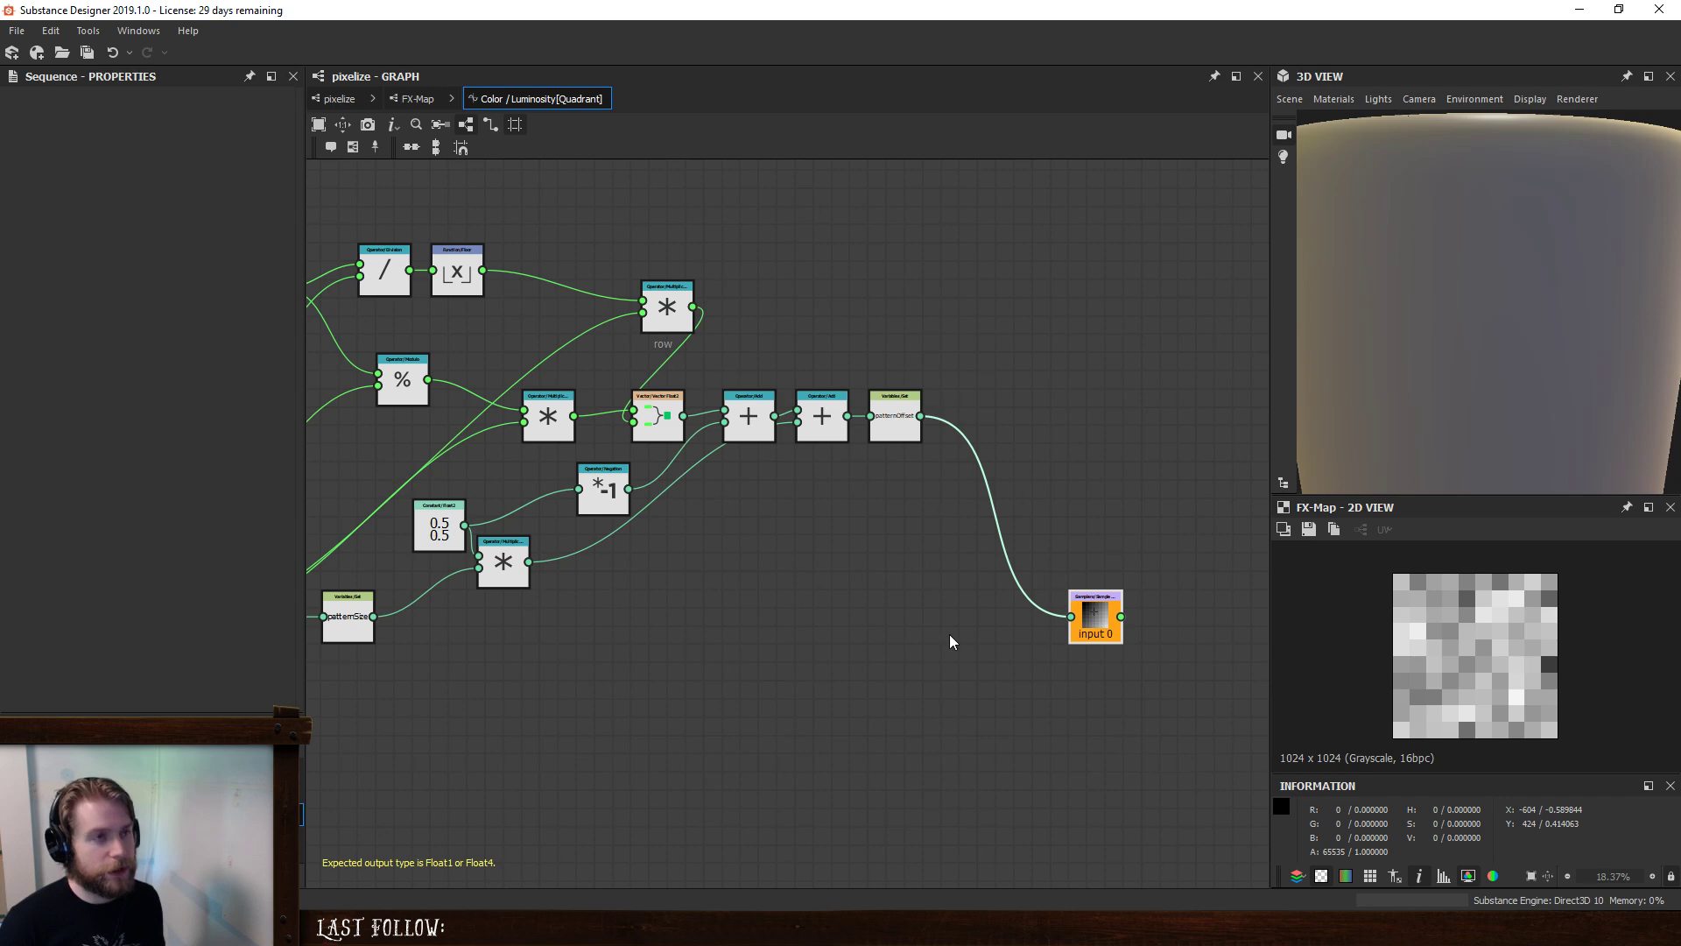
{"action": "key", "text": "ctrl+z"}
{"action": "key", "text": "ctrl+z"}
{"action": "key", "text": "ctrl+z"}
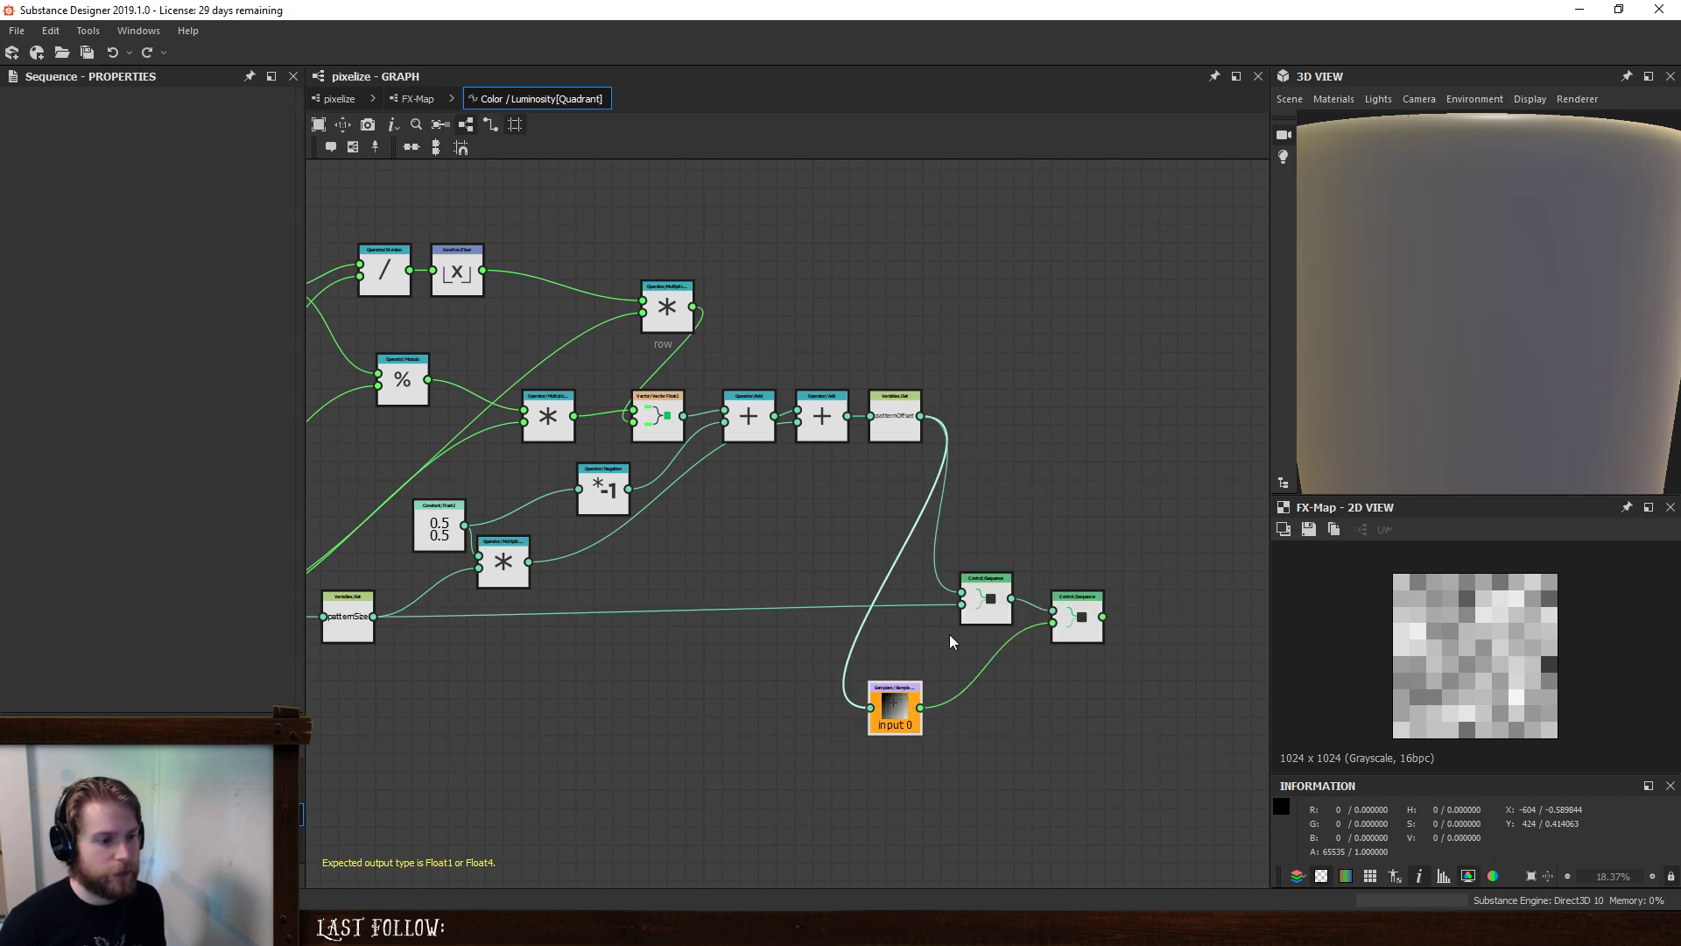
- Add a Float constant of 1 to the final Sequence's second input, and set that Sequence as the output node
{"action": "left_click", "coordinate": [989, 738]}
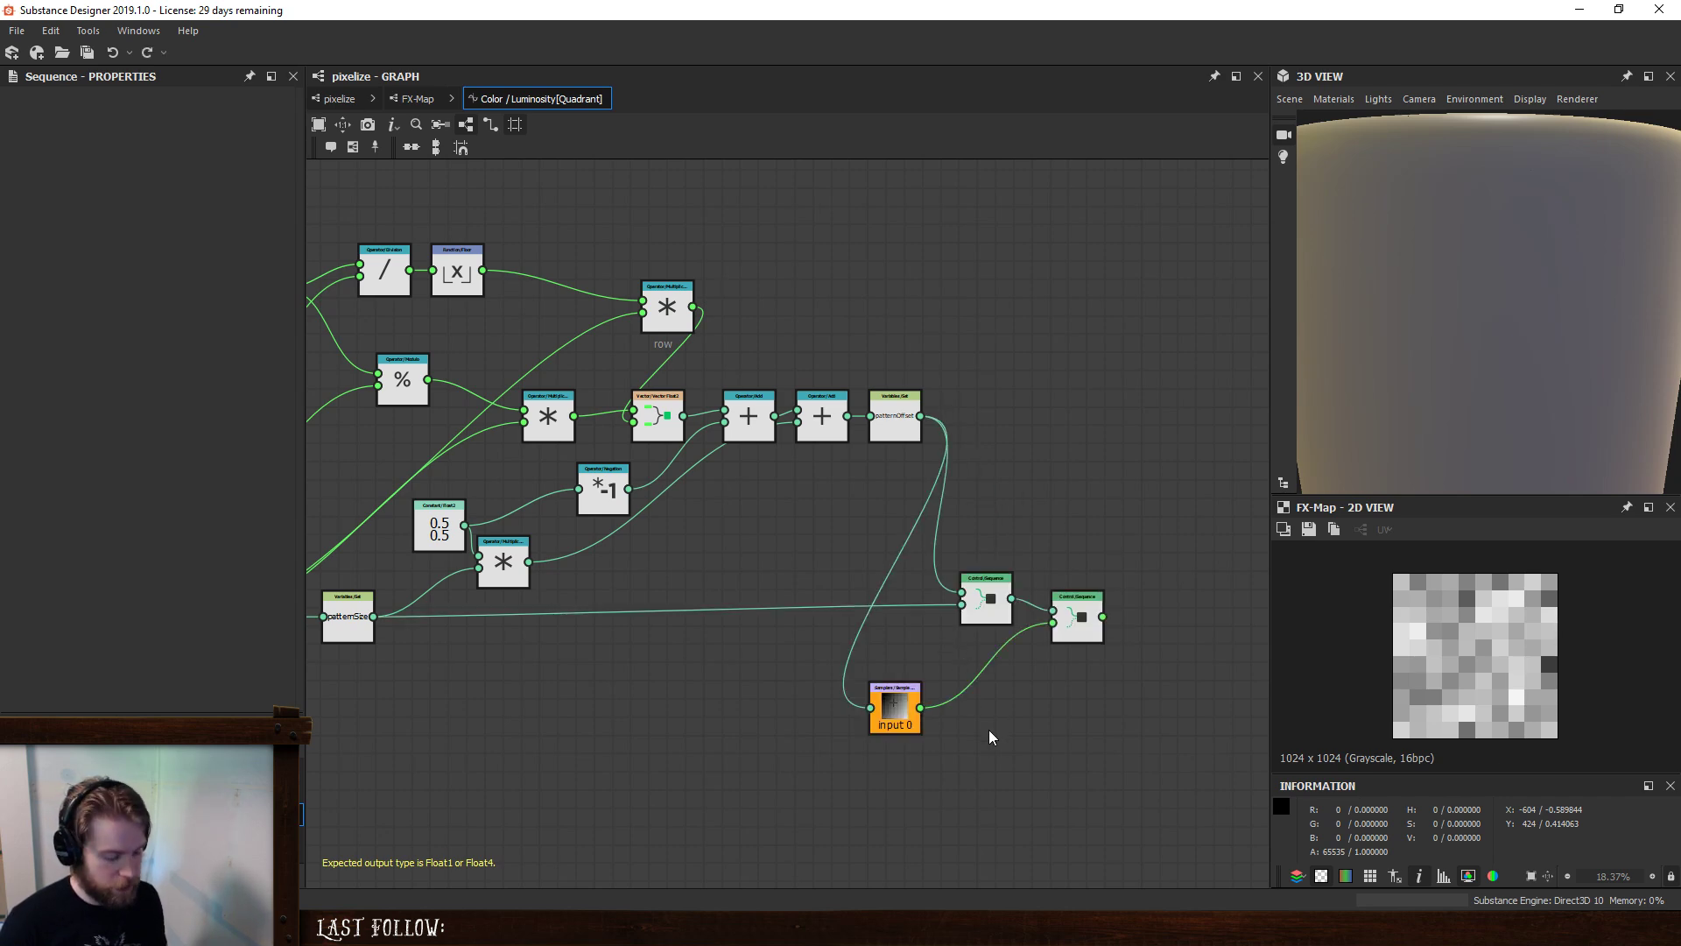
{"action": "right_click", "coordinate": [989, 736]}
{"action": "left_click", "coordinate": [1042, 421]}
{"action": "left_click_drag", "start_coordinate": [1012, 726], "coordinate": [1054, 622]}
{"action": "right_click", "coordinate": [1083, 617]}
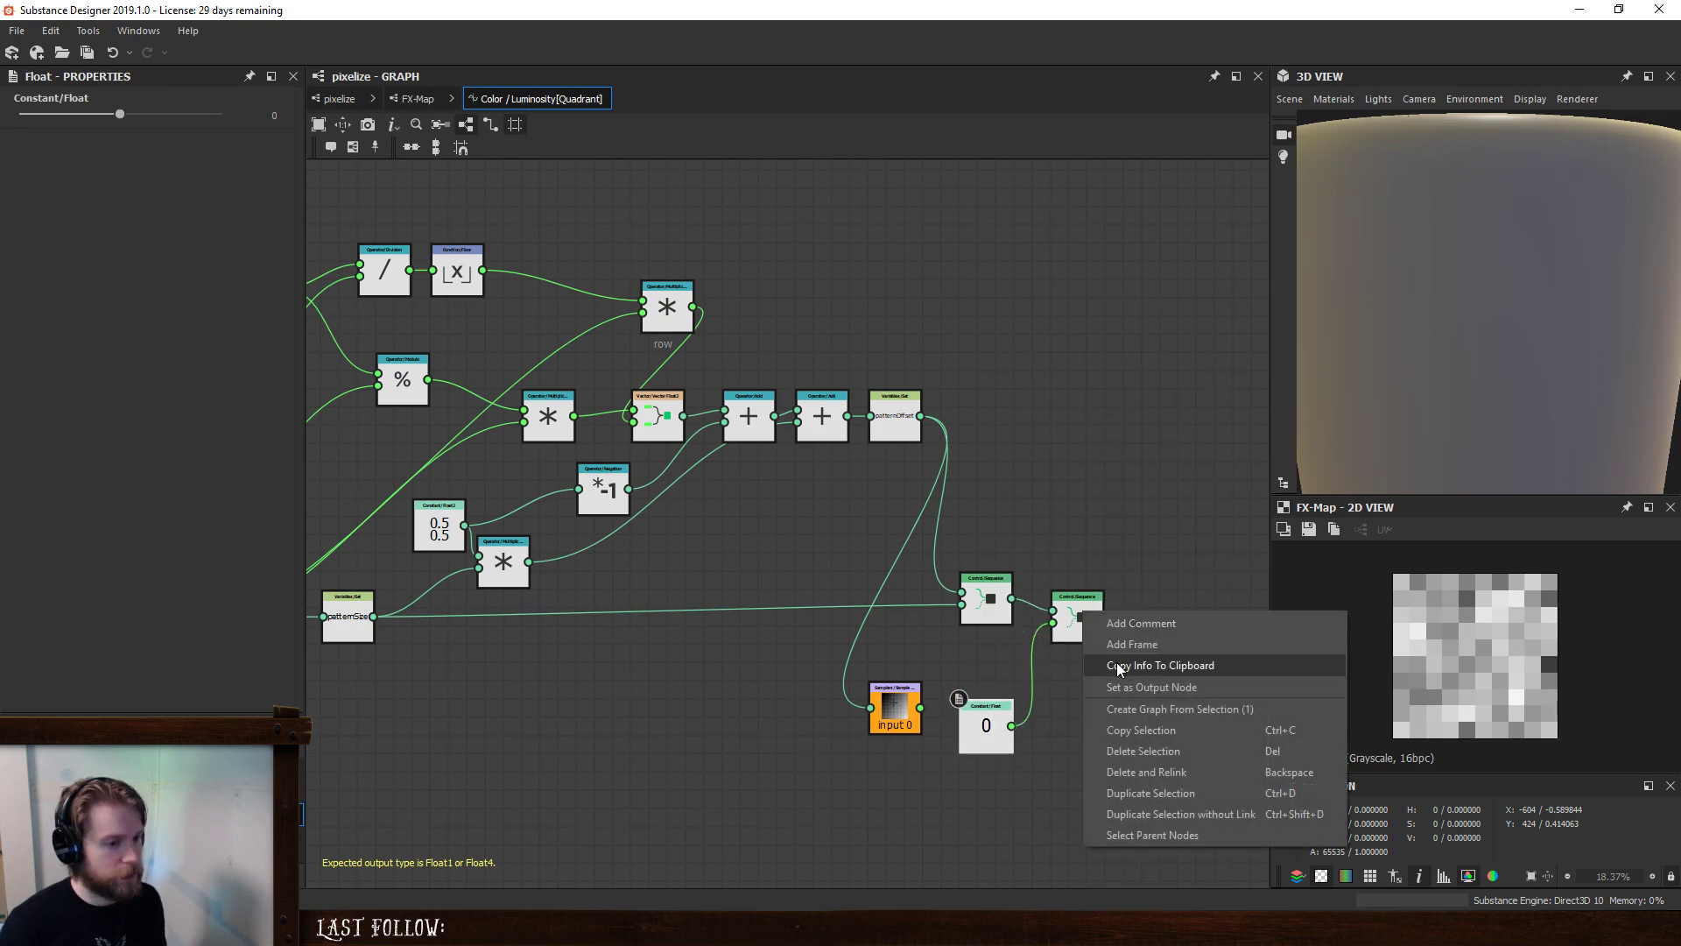
{"action": "left_click", "coordinate": [1126, 658]}
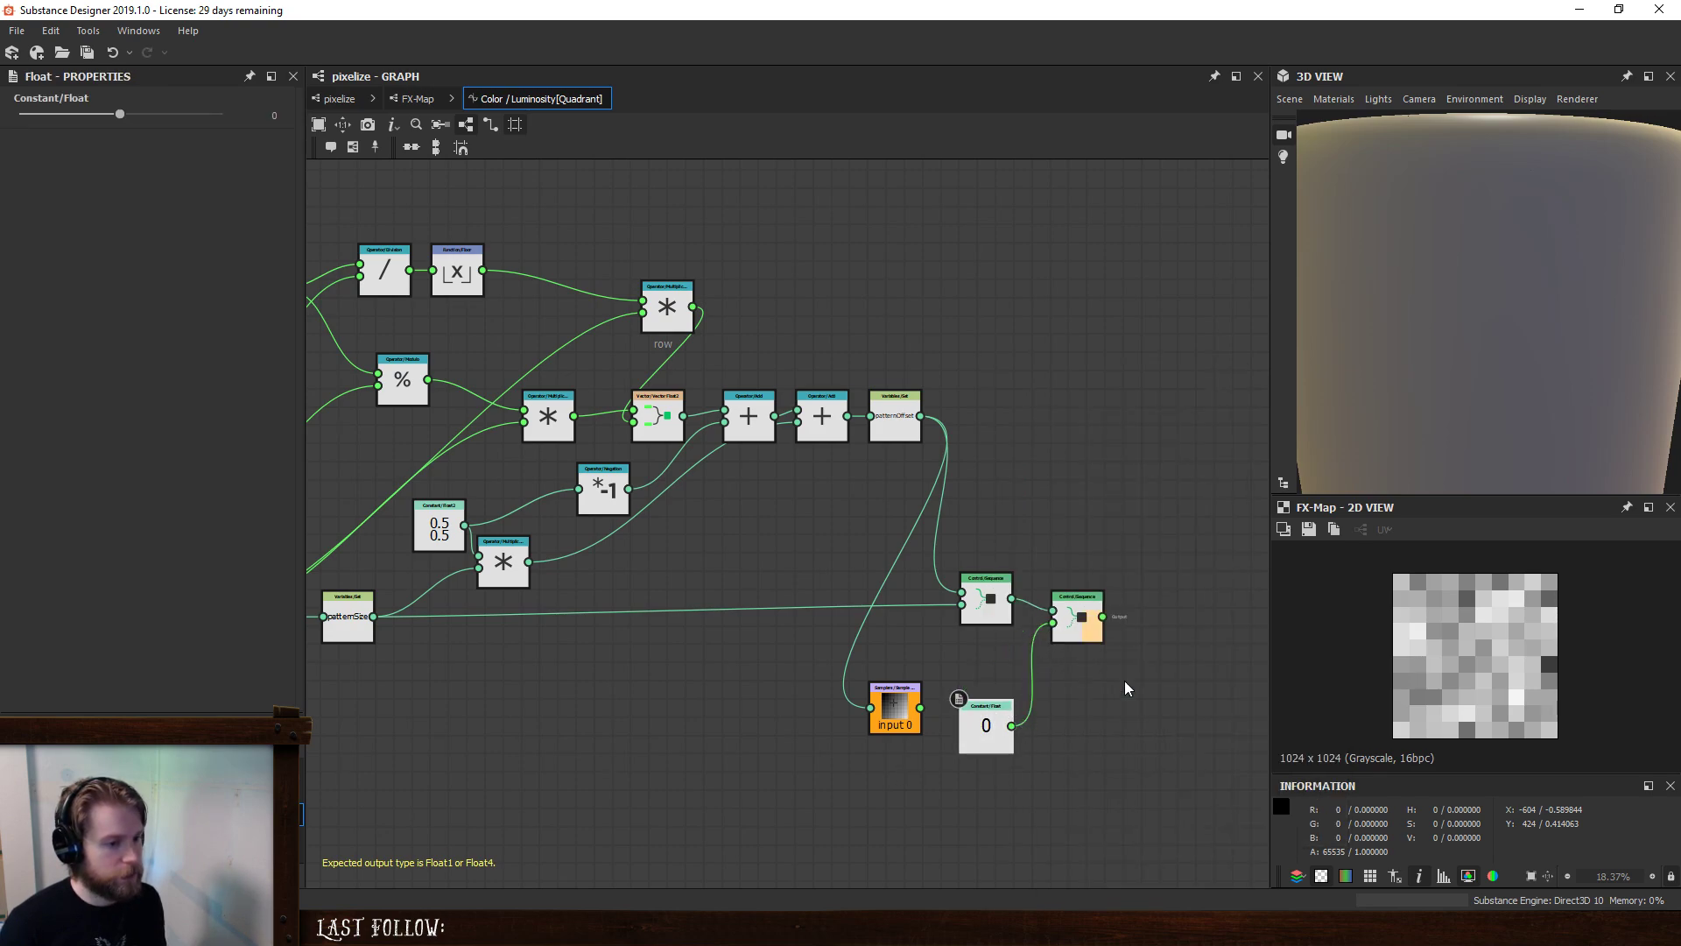
{"action": "left_click", "coordinate": [245, 119]}
{"action": "type", "text": "1"}
{"action": "key", "text": "Return"}
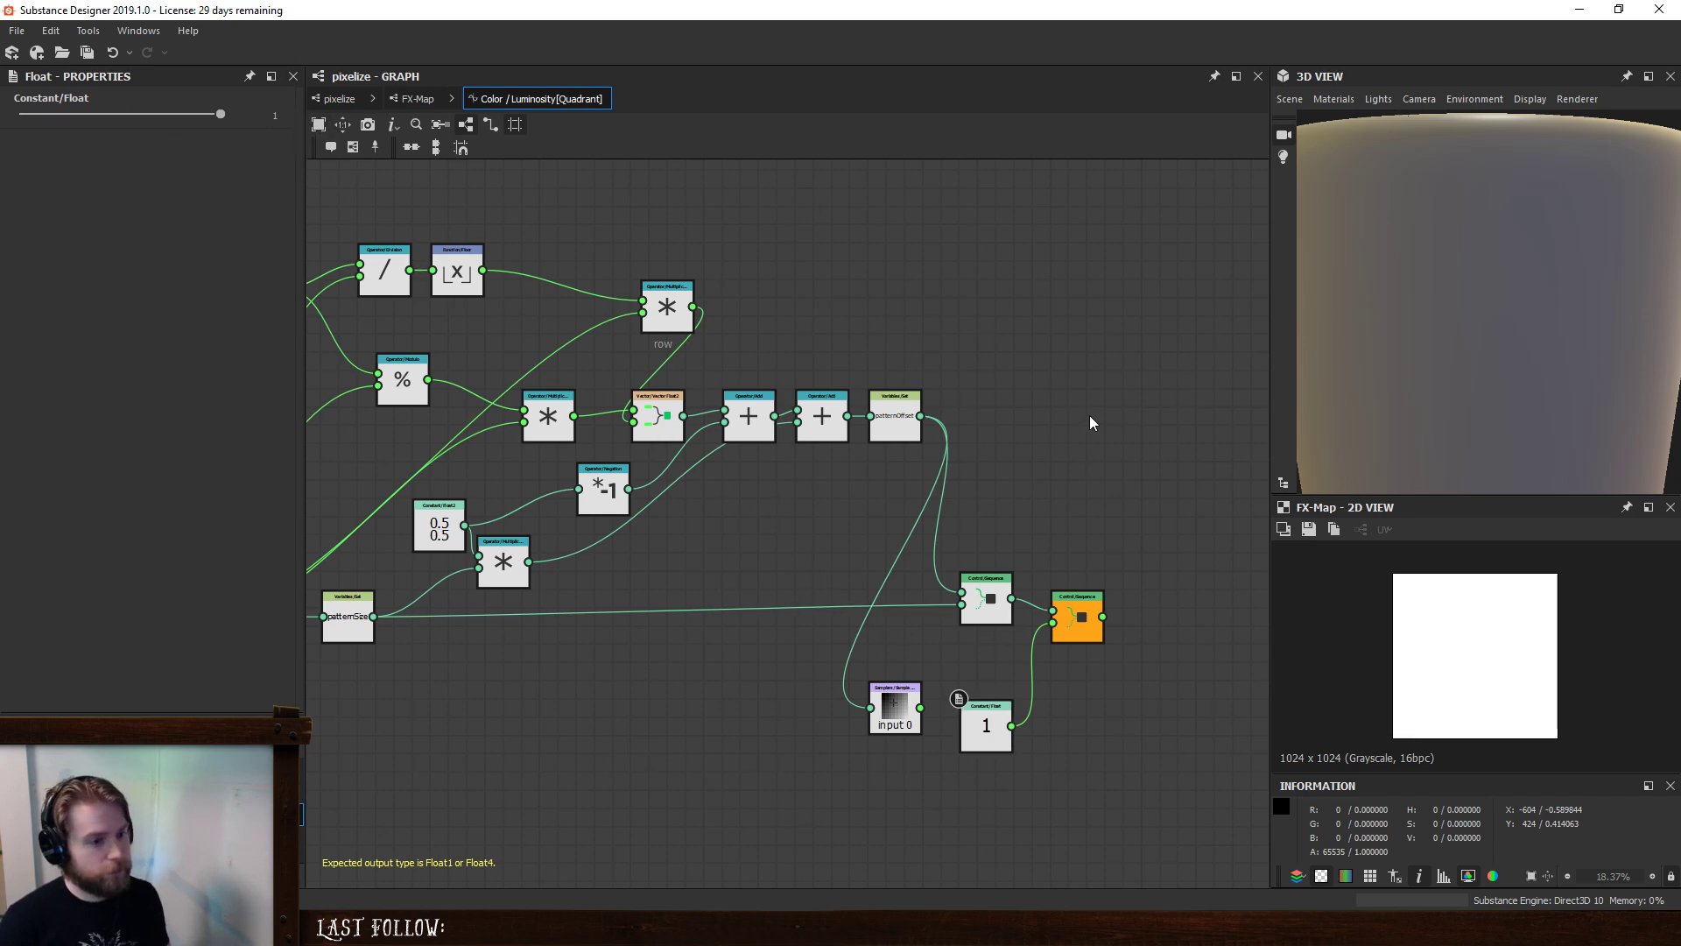
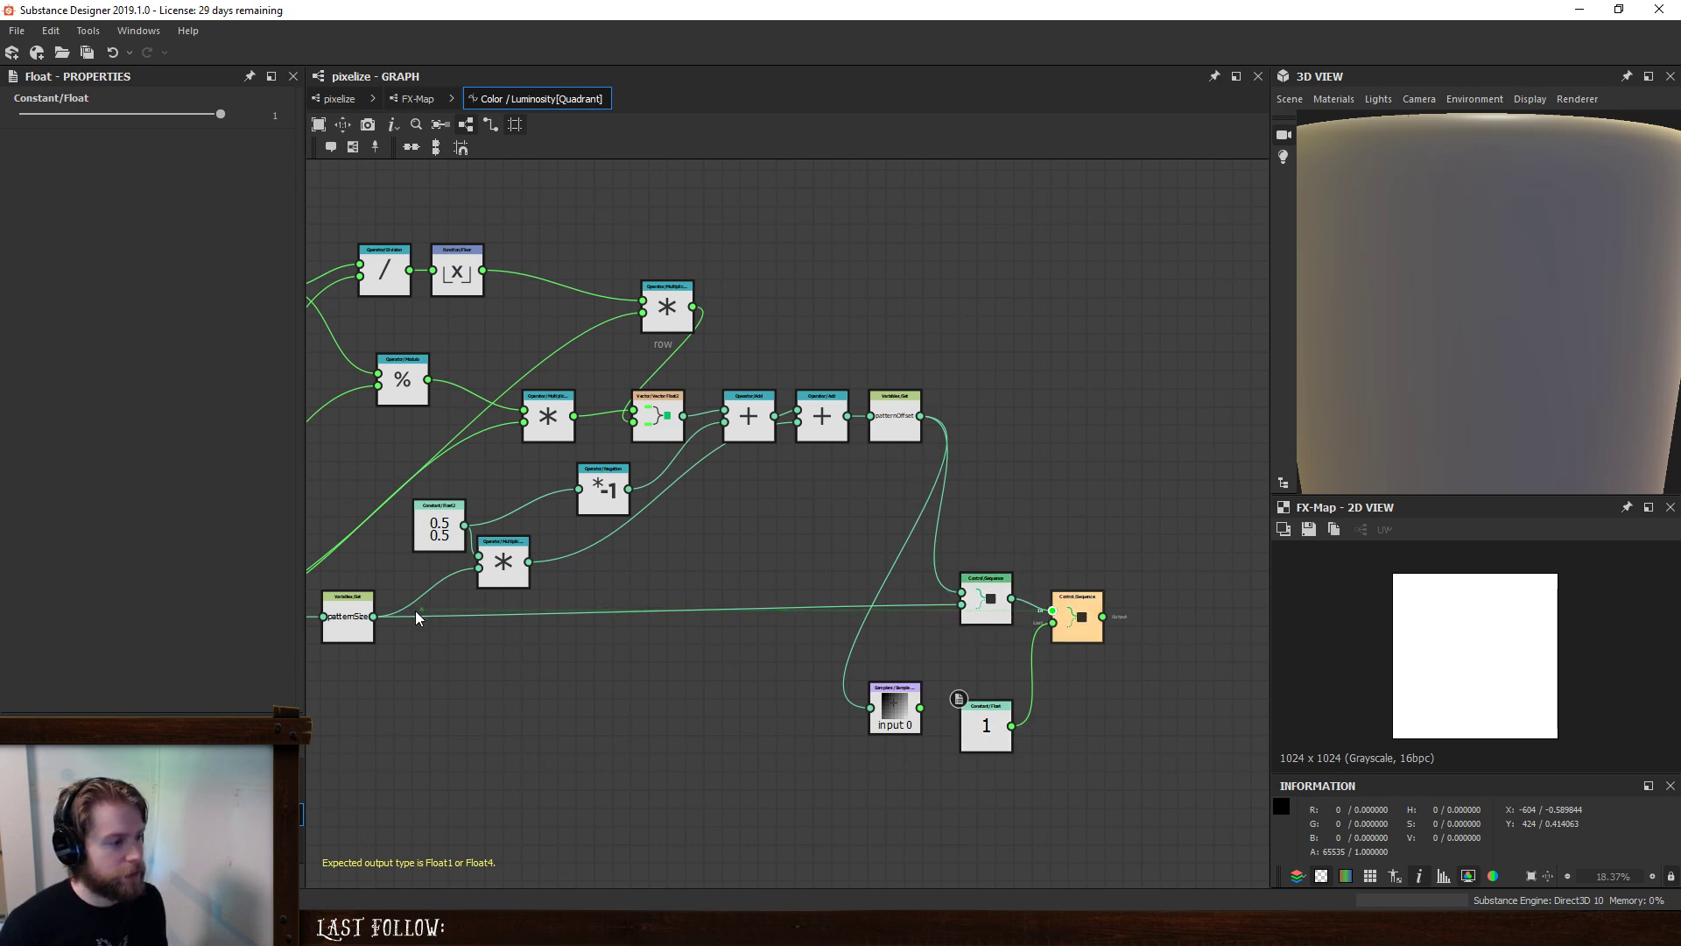
- Try feeding the patternSize Set node directly into the final Sequence in place of the first Sequence
{"action": "left_click_drag", "start_coordinate": [417, 618], "coordinate": [376, 616]}
{"action": "mouse_move", "coordinate": [902, 431]}
{"action": "left_mouse_down"}
{"action": "mouse_move", "coordinate": [910, 448]}
{"action": "mouse_move", "coordinate": [900, 405]}
{"action": "mouse_move", "coordinate": [879, 426]}
{"action": "left_mouse_up"}
{"action": "key", "text": "ctrl+z"}
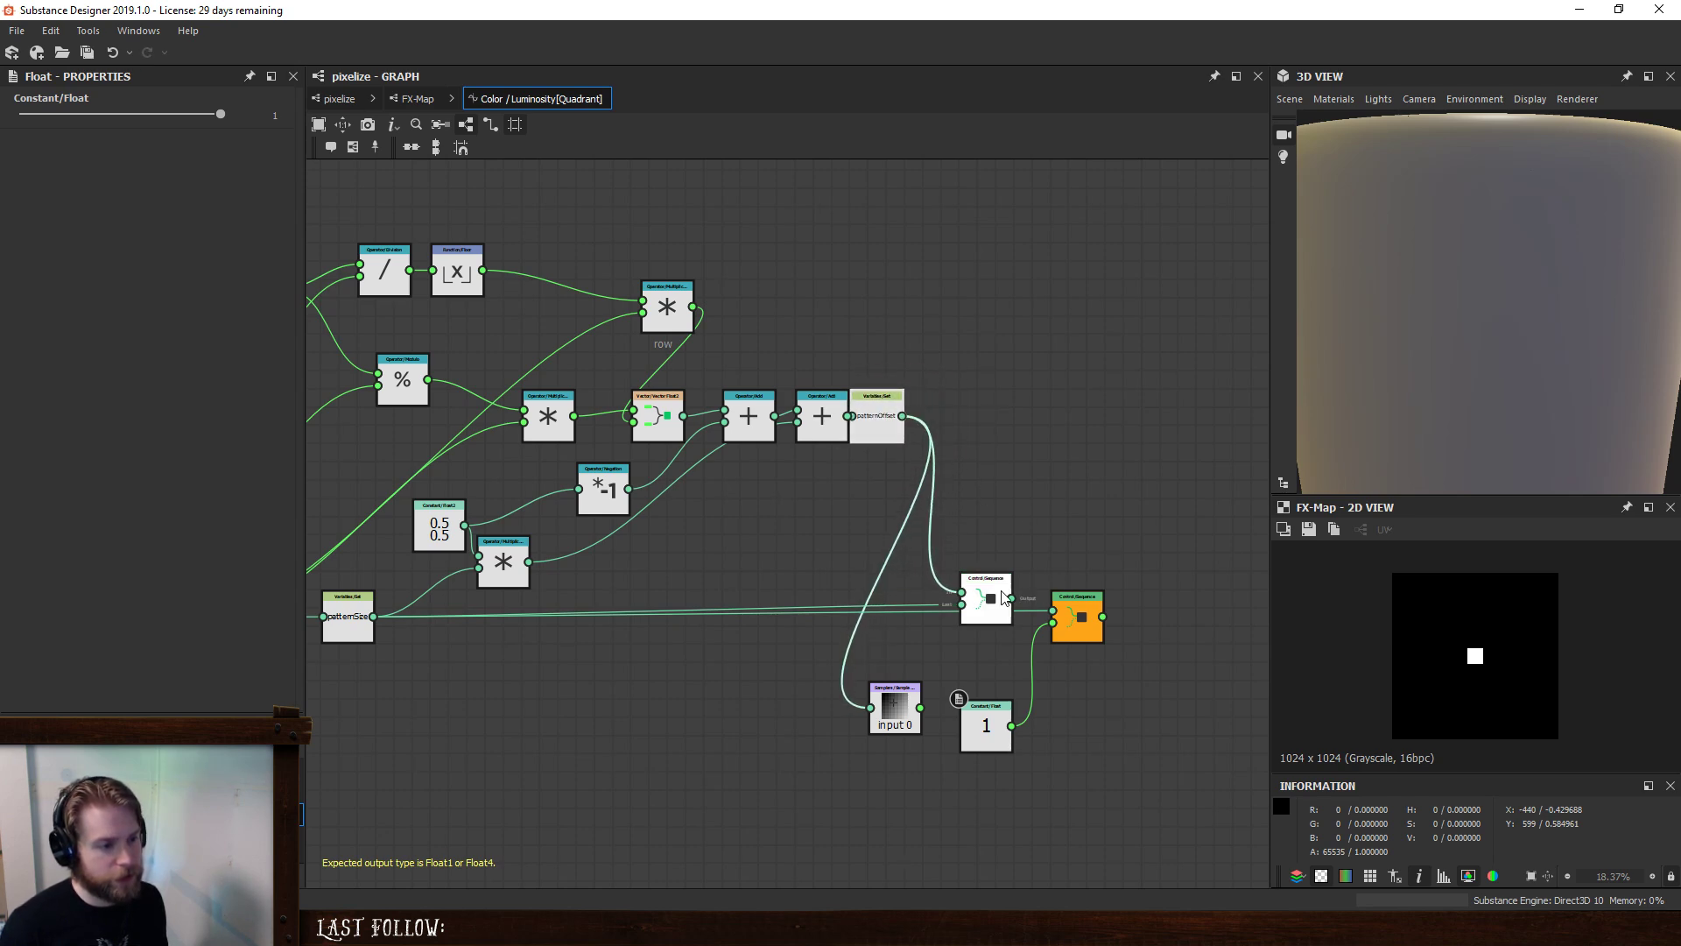
{"action": "left_click_drag", "start_coordinate": [1004, 598], "coordinate": [986, 525]}
- Trace the patternSize links, reconnect the first Sequence to the final Sequence, and examine the nodes leading to patternOffset
{"action": "middle_click_drag", "start_coordinate": [766, 582], "coordinate": [1110, 537]}
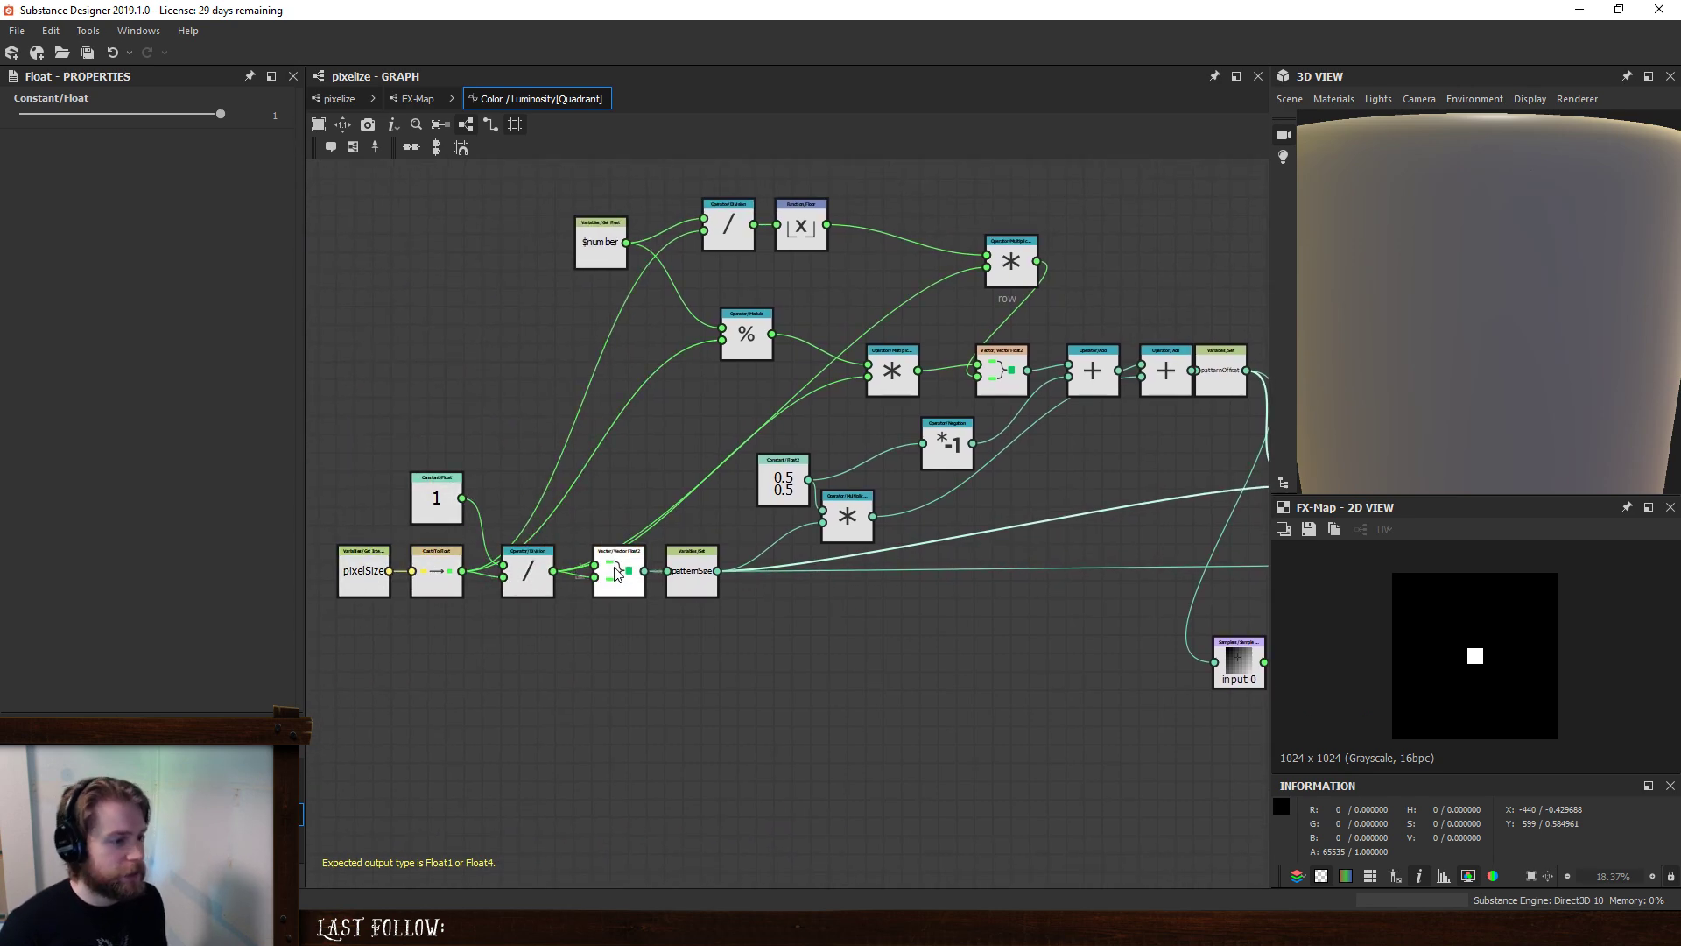
{"action": "left_click", "coordinate": [692, 578]}
{"action": "middle_click_drag", "start_coordinate": [876, 586], "coordinate": [723, 565]}
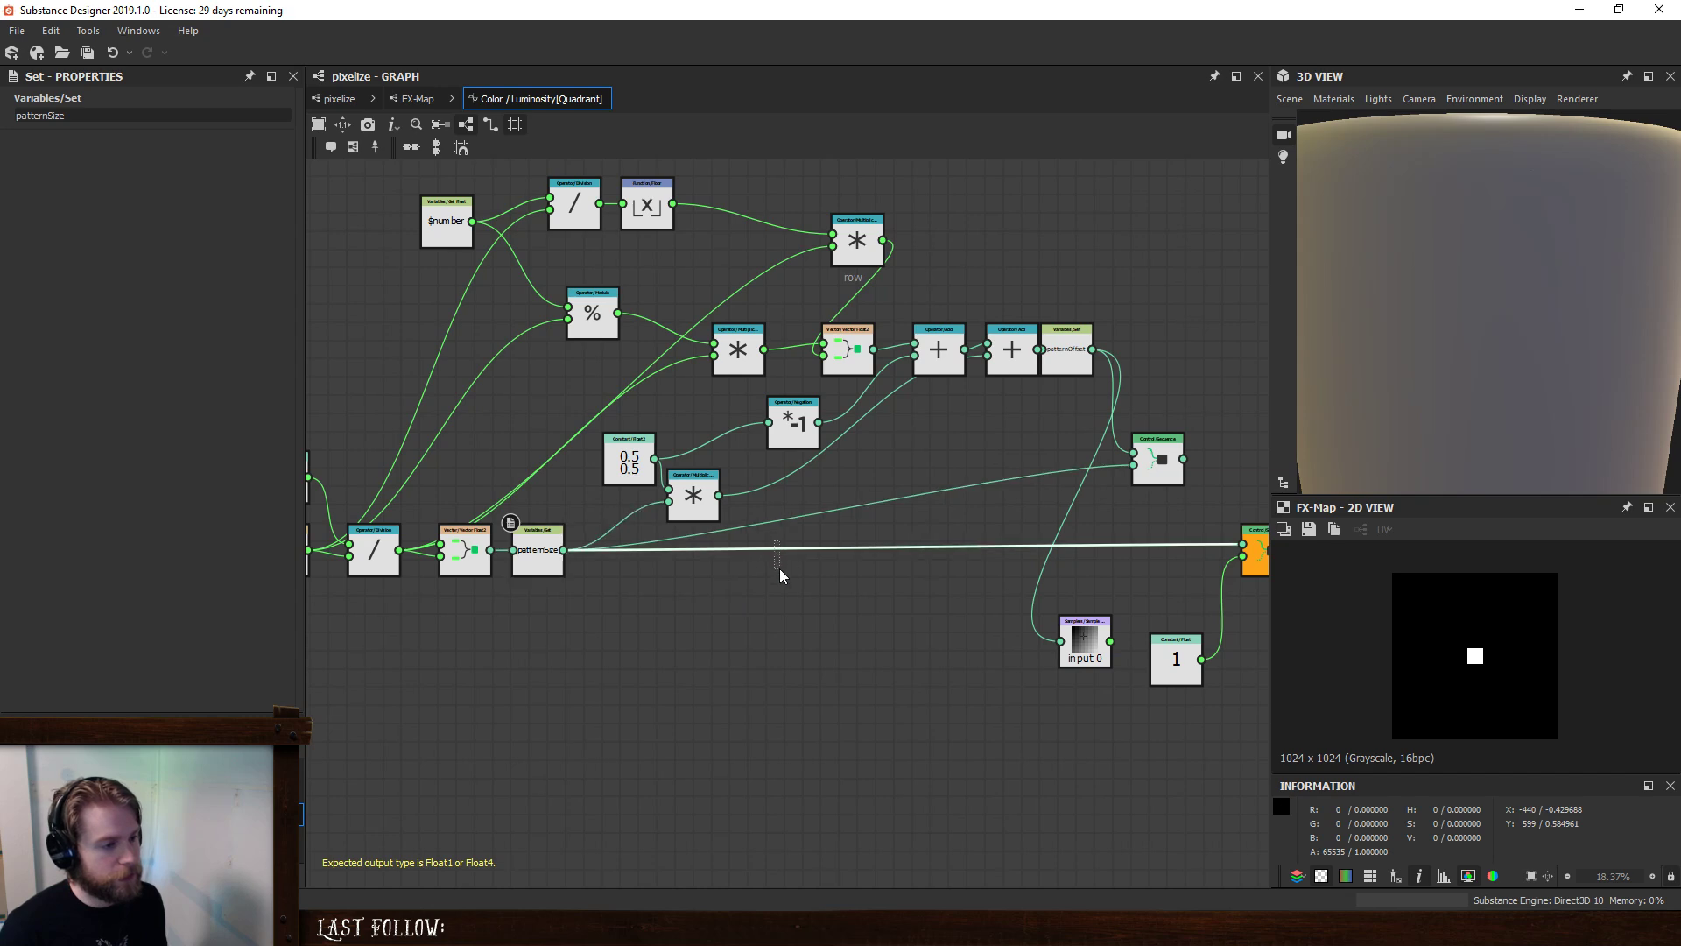
{"action": "left_click_drag", "start_coordinate": [779, 569], "coordinate": [781, 577]}
{"action": "left_click_drag", "start_coordinate": [611, 527], "coordinate": [697, 538]}
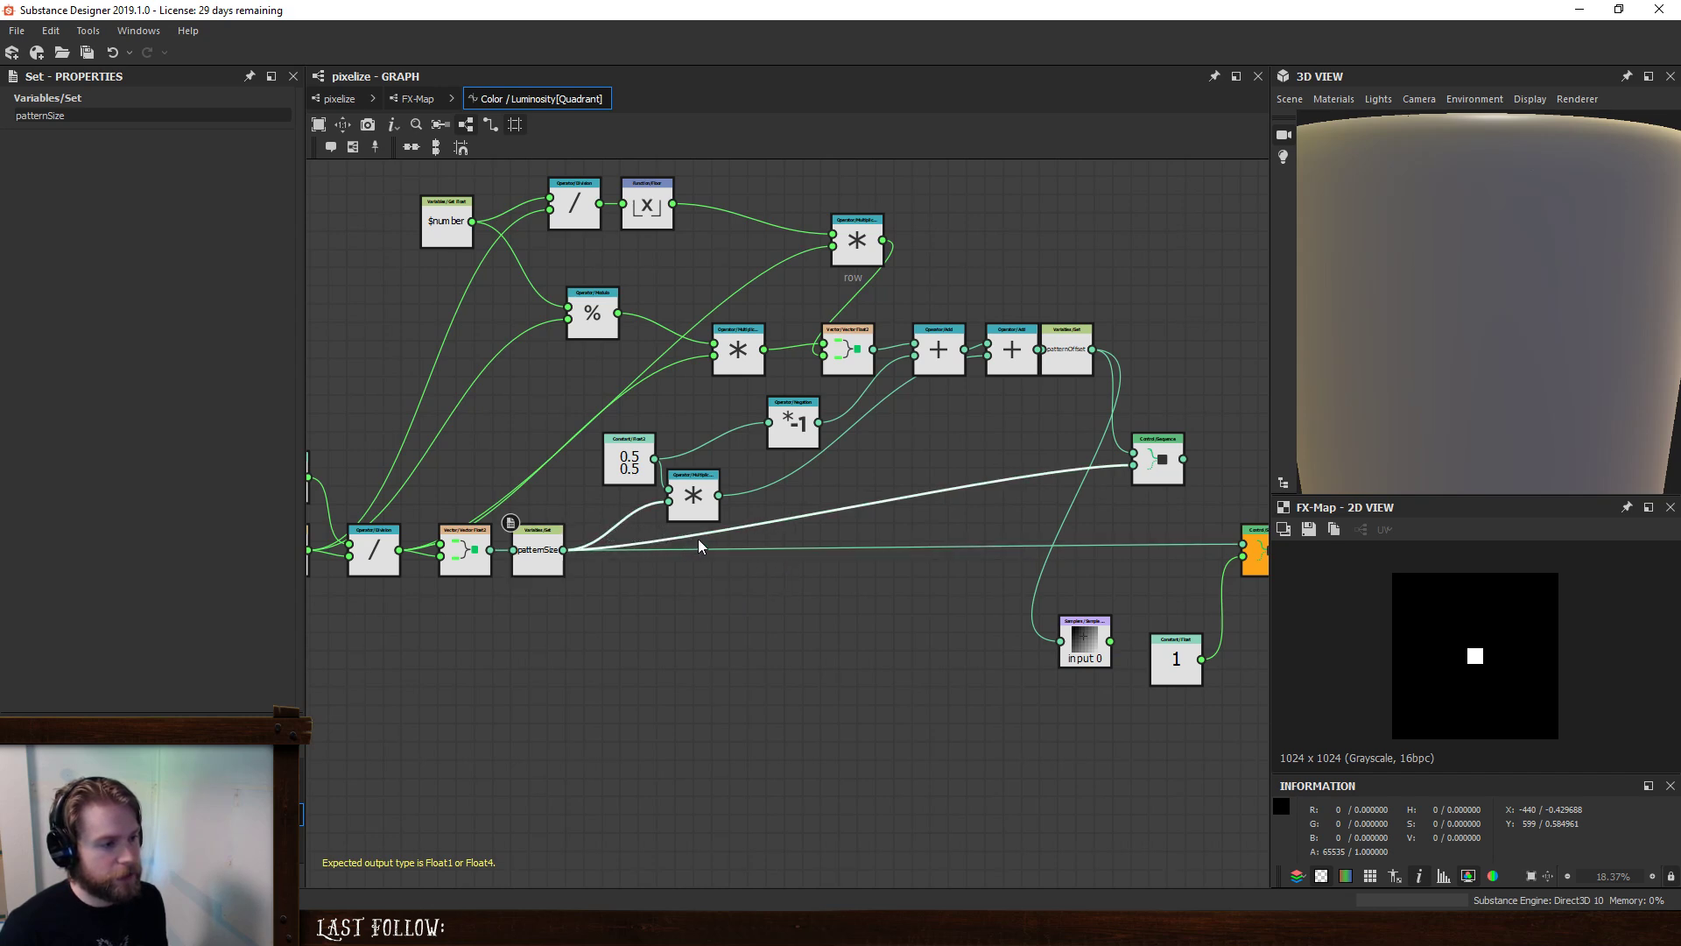
{"action": "middle_click_drag", "start_coordinate": [1072, 556], "coordinate": [933, 555]}
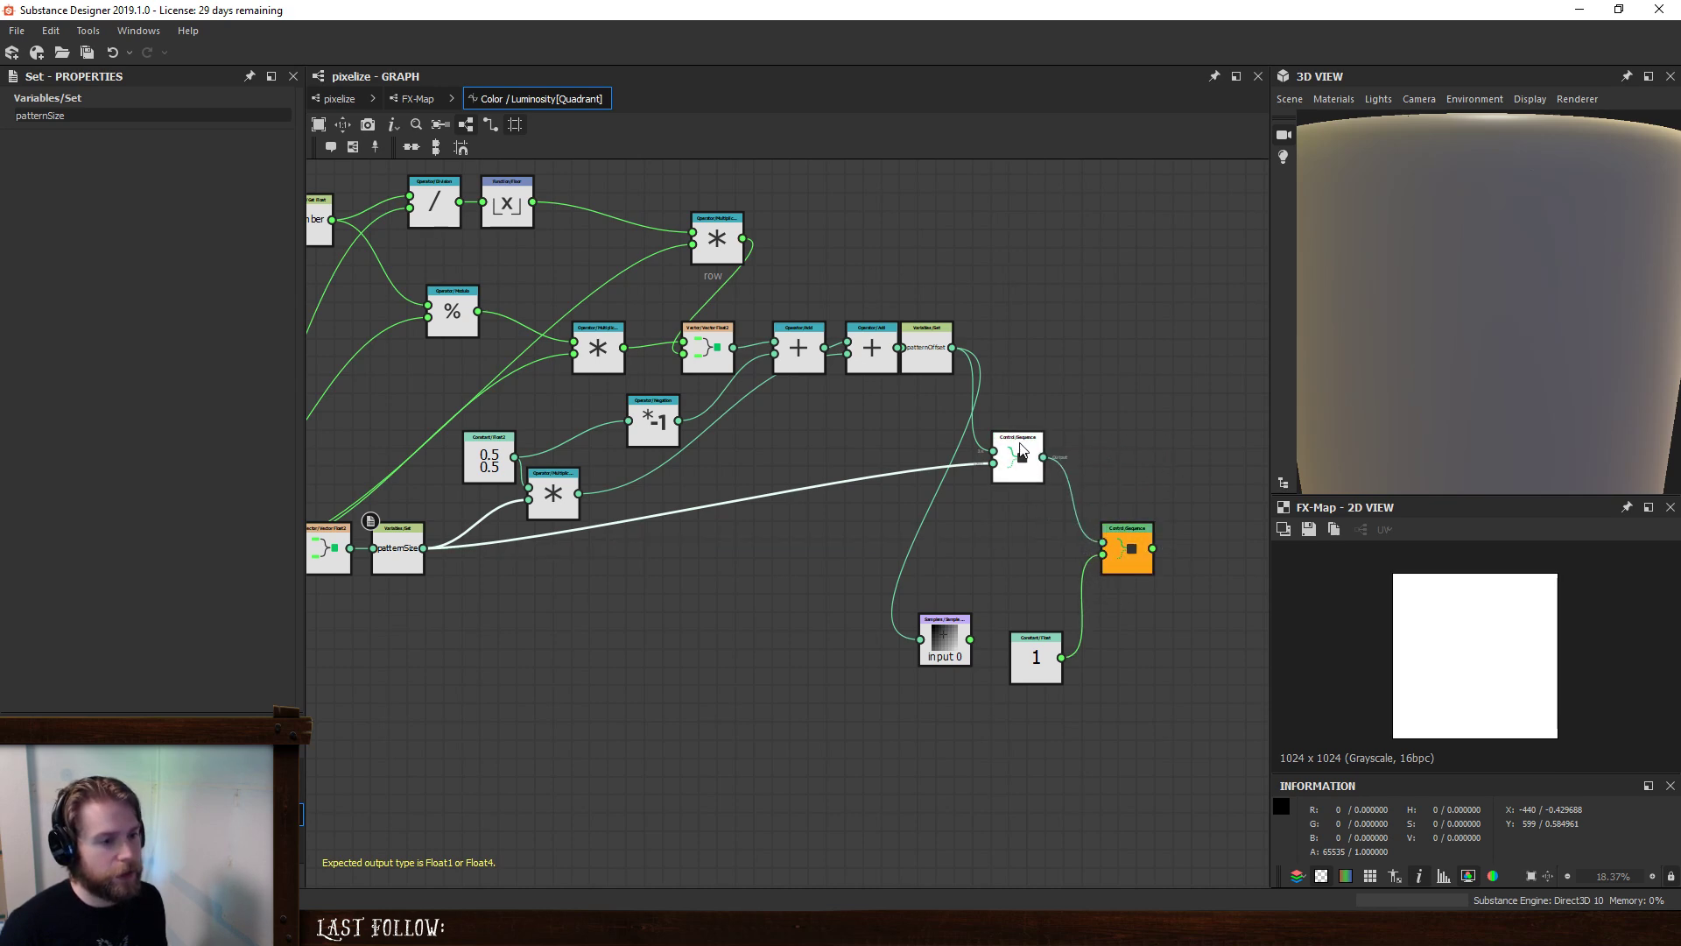
{"action": "left_click_drag", "start_coordinate": [1030, 454], "coordinate": [1022, 492]}
{"action": "scroll", "coordinate": [1015, 434], "scroll_direction": "down", "scroll_amount": 1}
{"action": "middle_click_drag", "start_coordinate": [334, 212], "coordinate": [408, 299]}
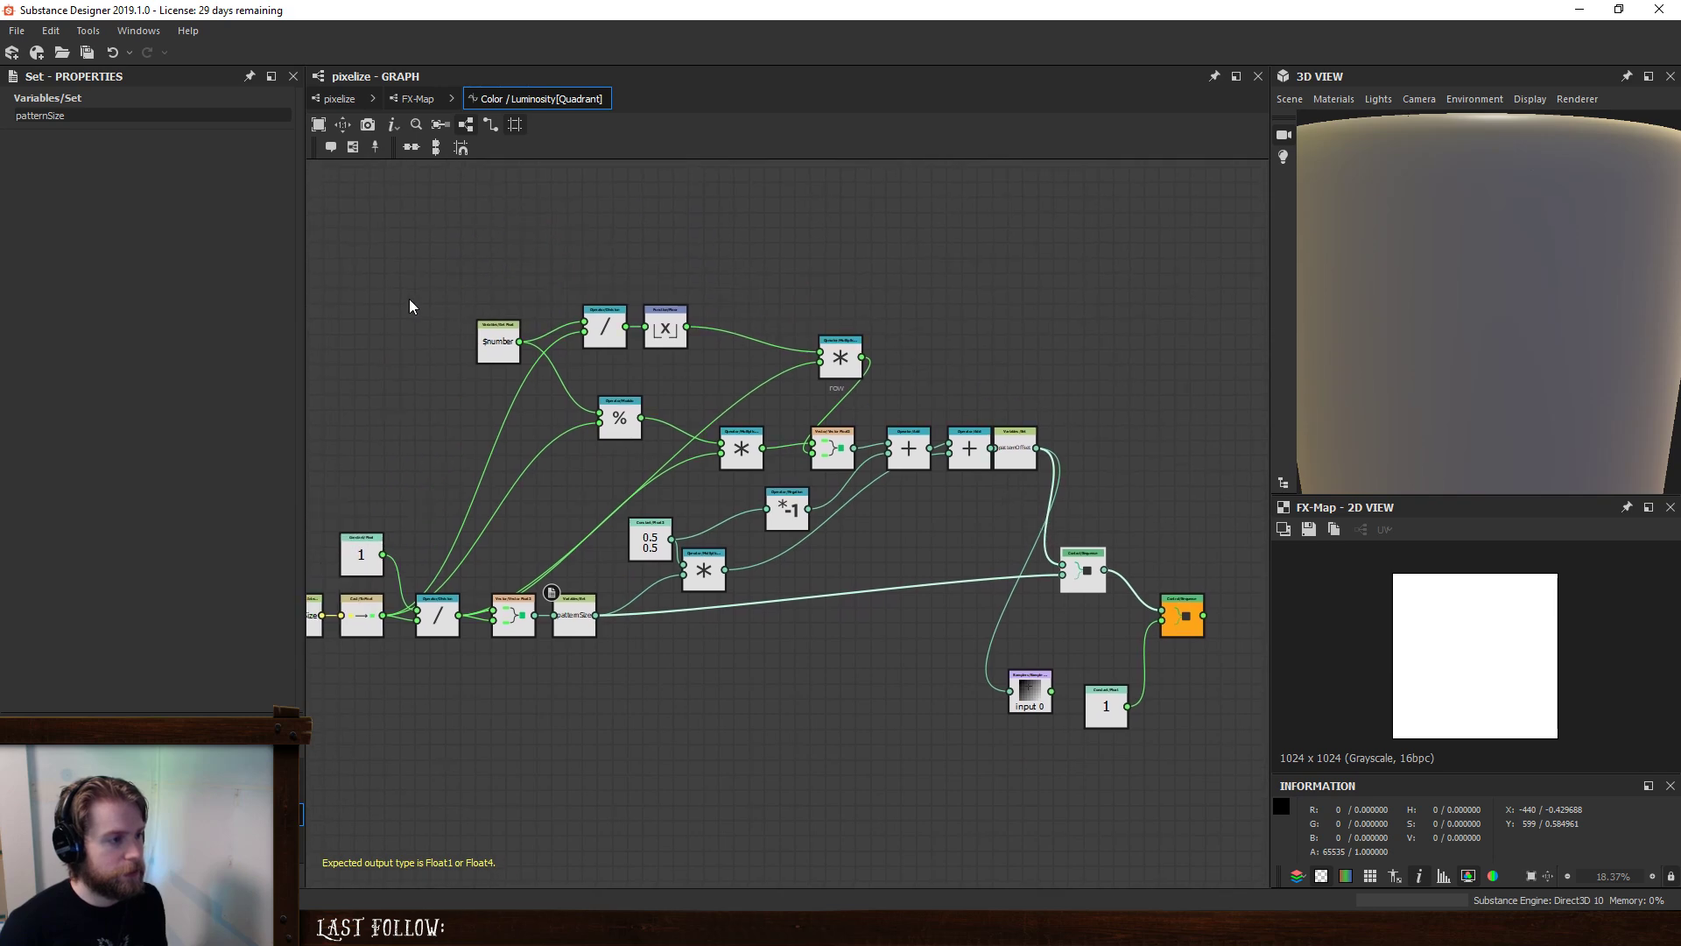
{"action": "left_click_drag", "start_coordinate": [447, 237], "coordinate": [1027, 571]}
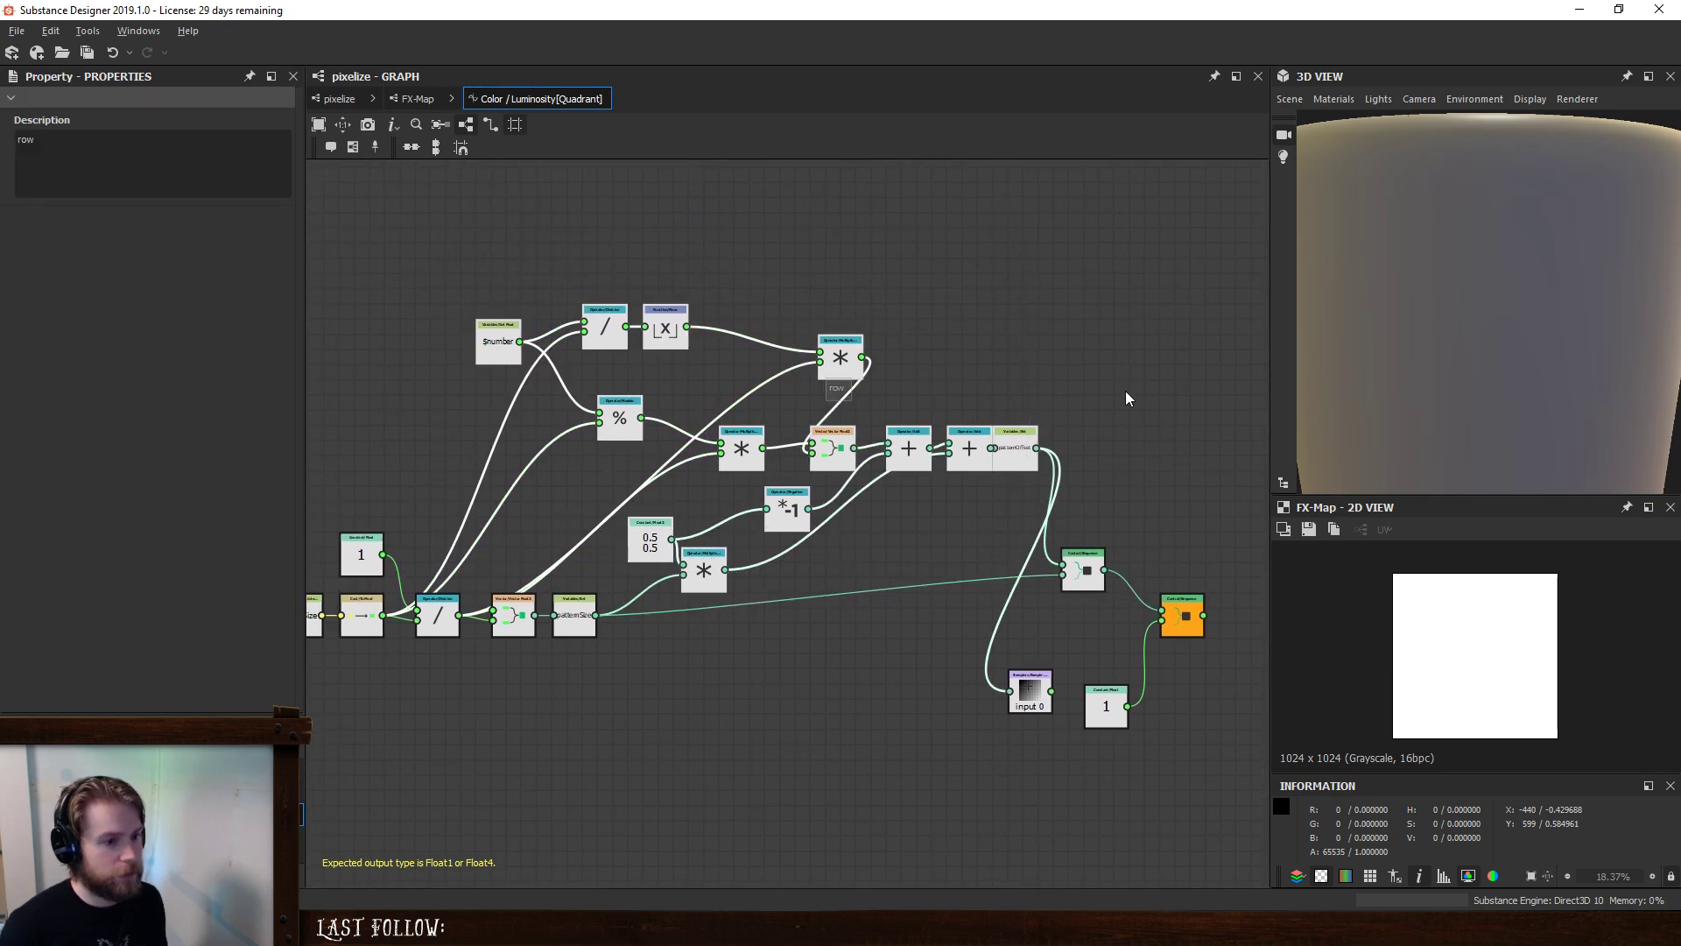
{"action": "left_click", "coordinate": [1126, 391]}
- Set Sample Gray as the output node and delete both Sequence nodes and the constant 1 feeding them
{"action": "middle_click_drag", "start_coordinate": [1196, 412], "coordinate": [980, 379]}
{"action": "mouse_move", "coordinate": [826, 653]}
{"action": "left_mouse_down"}
{"action": "mouse_move", "coordinate": [841, 603]}
{"action": "mouse_move", "coordinate": [814, 623]}
{"action": "left_mouse_up"}
{"action": "right_click", "coordinate": [814, 623]}
{"action": "left_click", "coordinate": [854, 690]}
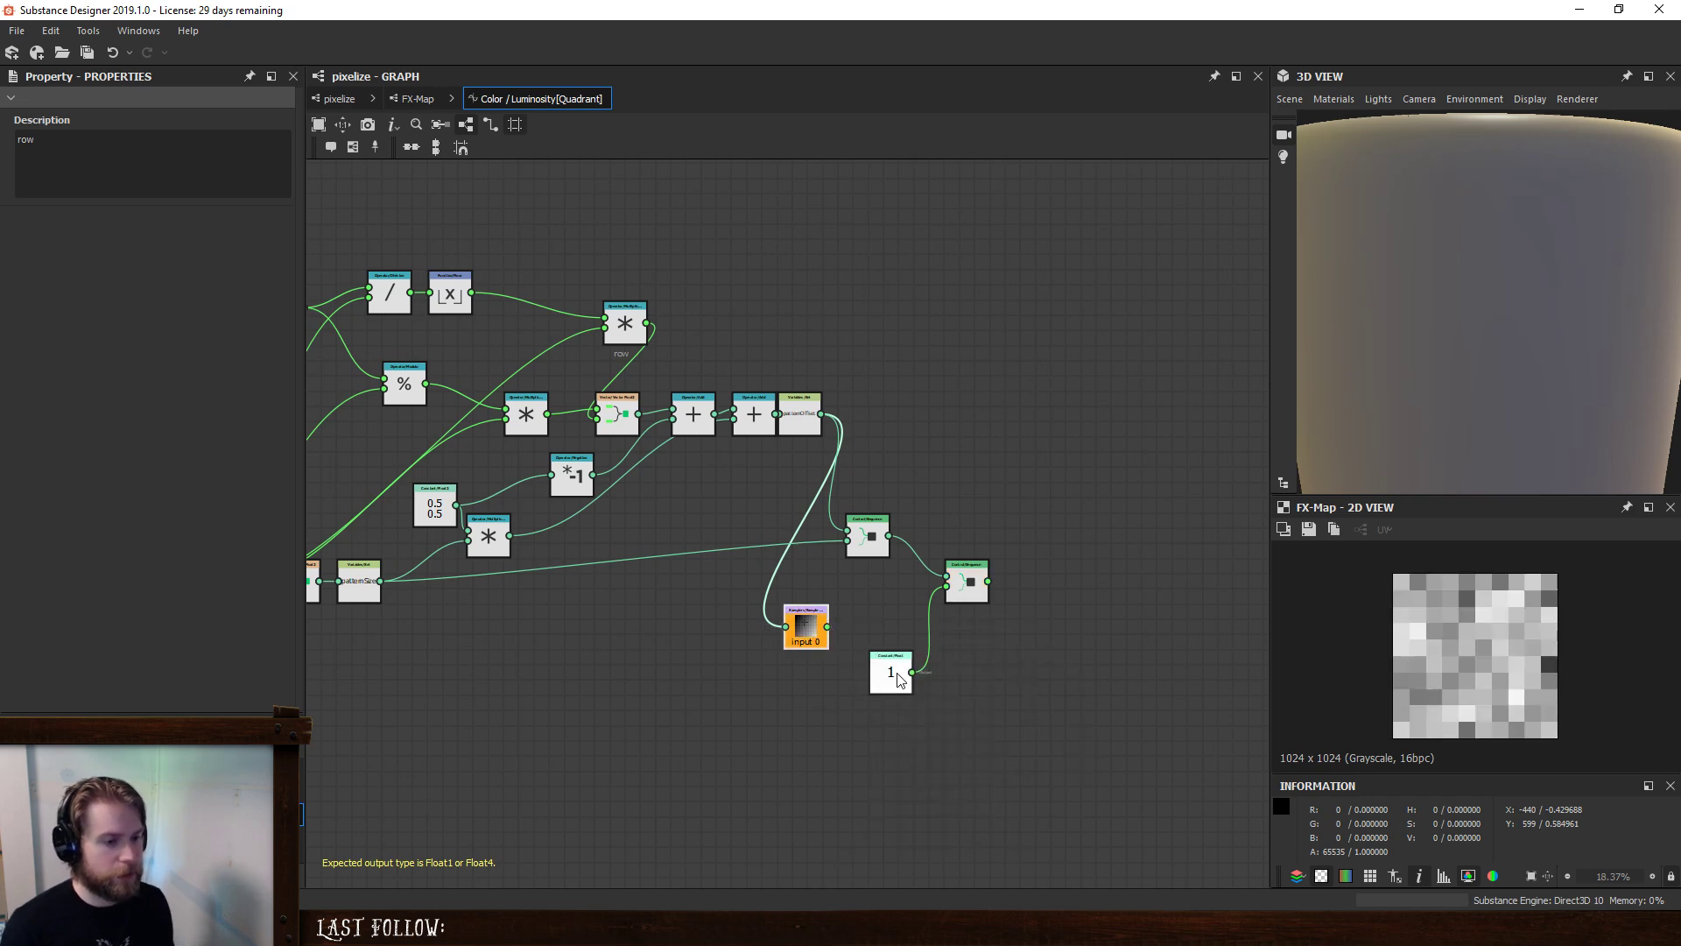
{"action": "left_click", "coordinate": [961, 581]}
{"action": "key", "text": "Delete"}
{"action": "left_click", "coordinate": [894, 679]}
{"action": "key", "text": "Delete"}
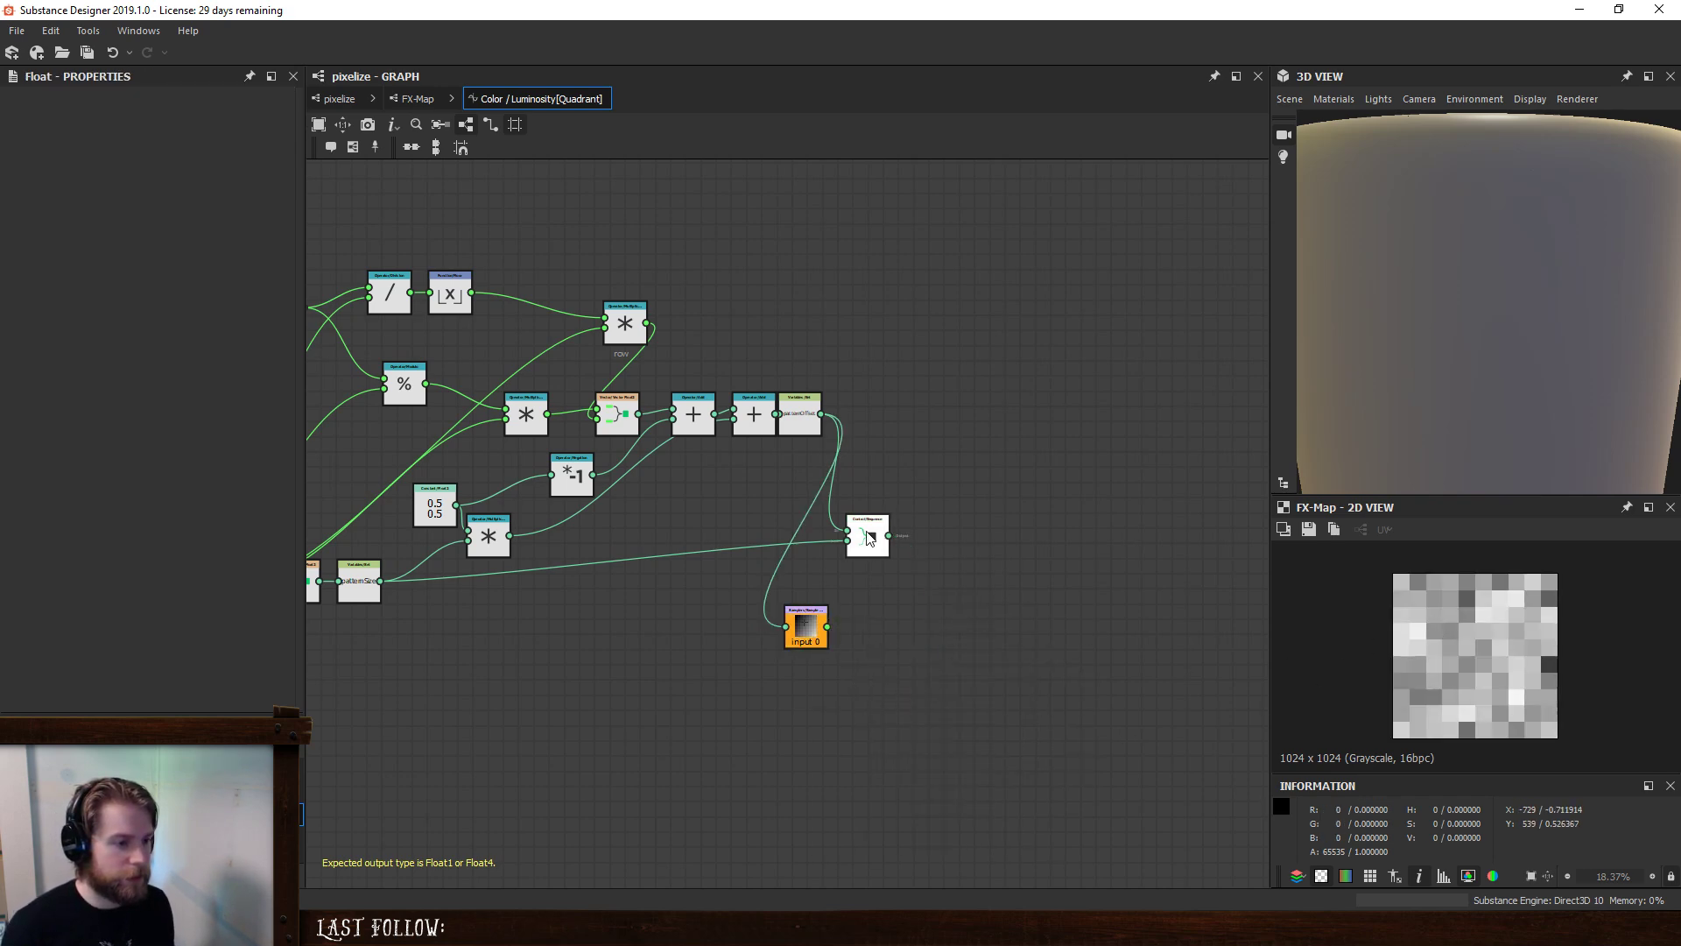
{"action": "left_click", "coordinate": [870, 537]}
{"action": "key", "text": "Delete"}
- Line up the patternOffset Set node and Sample Gray in one row after the two Add nodes
{"action": "left_click_drag", "start_coordinate": [820, 624], "coordinate": [920, 416]}
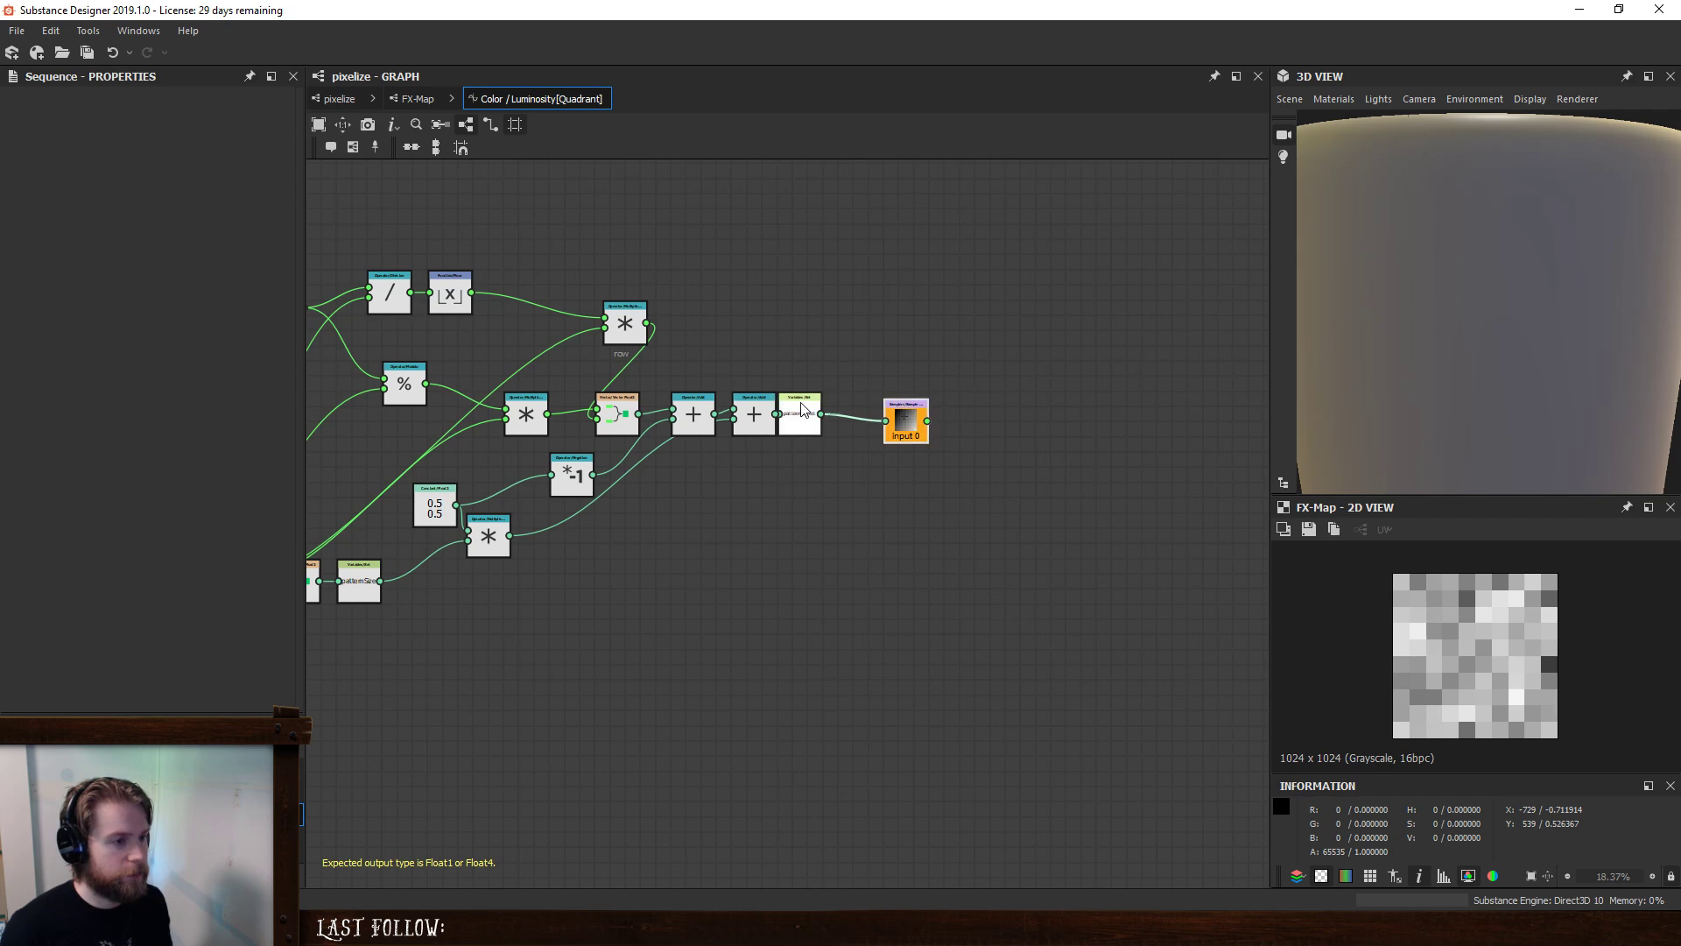
{"action": "left_click_drag", "start_coordinate": [802, 404], "coordinate": [914, 419]}
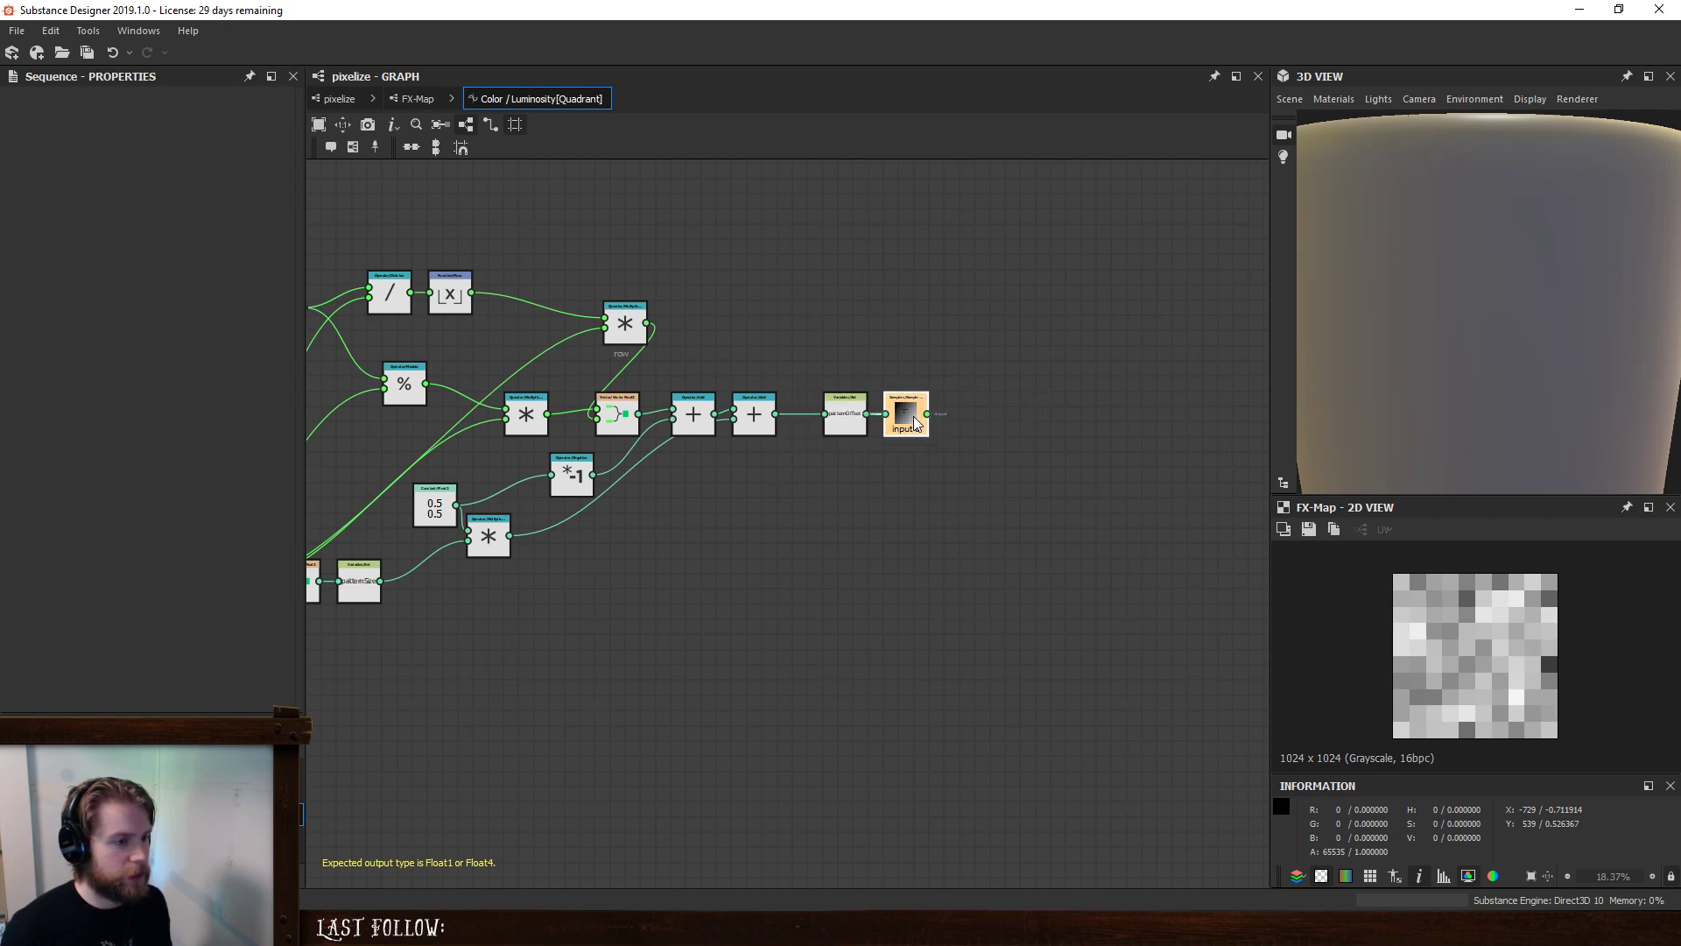
{"action": "middle_click_drag", "start_coordinate": [803, 505], "coordinate": [1069, 552]}
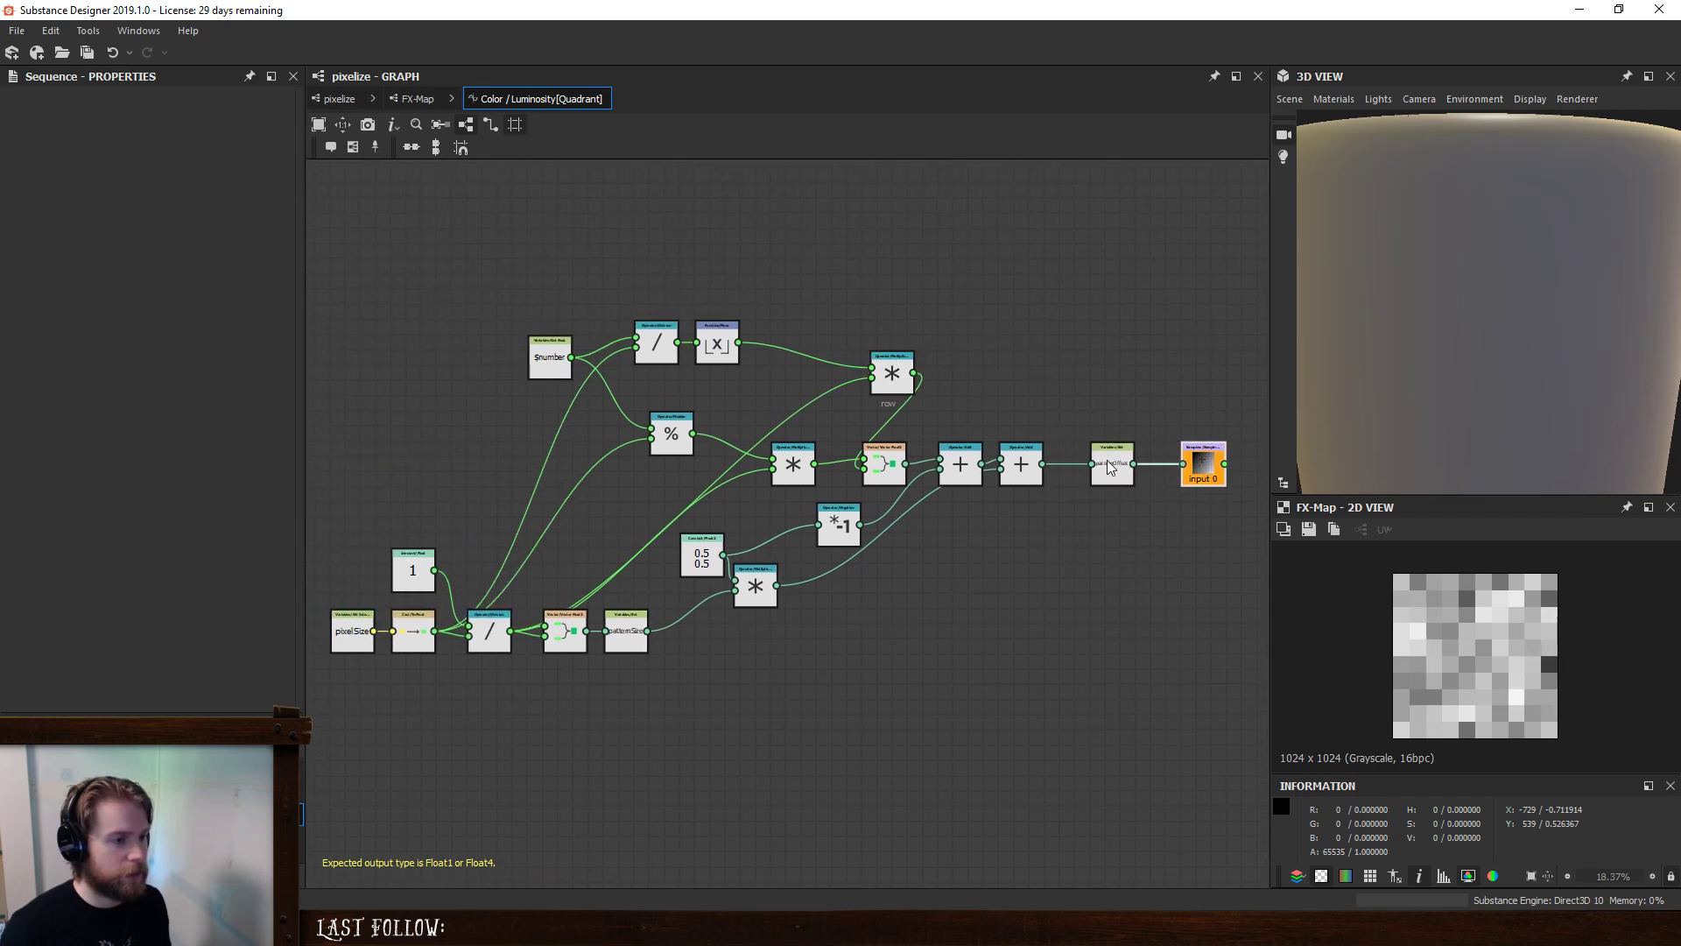
{"action": "middle_click_drag", "start_coordinate": [932, 515], "coordinate": [860, 488]}
- Dock the Negation node at the first Add, and space out the lower Multiplication, second Add and patternSize Set nodes
{"action": "left_click_drag", "start_coordinate": [763, 496], "coordinate": [846, 438]}
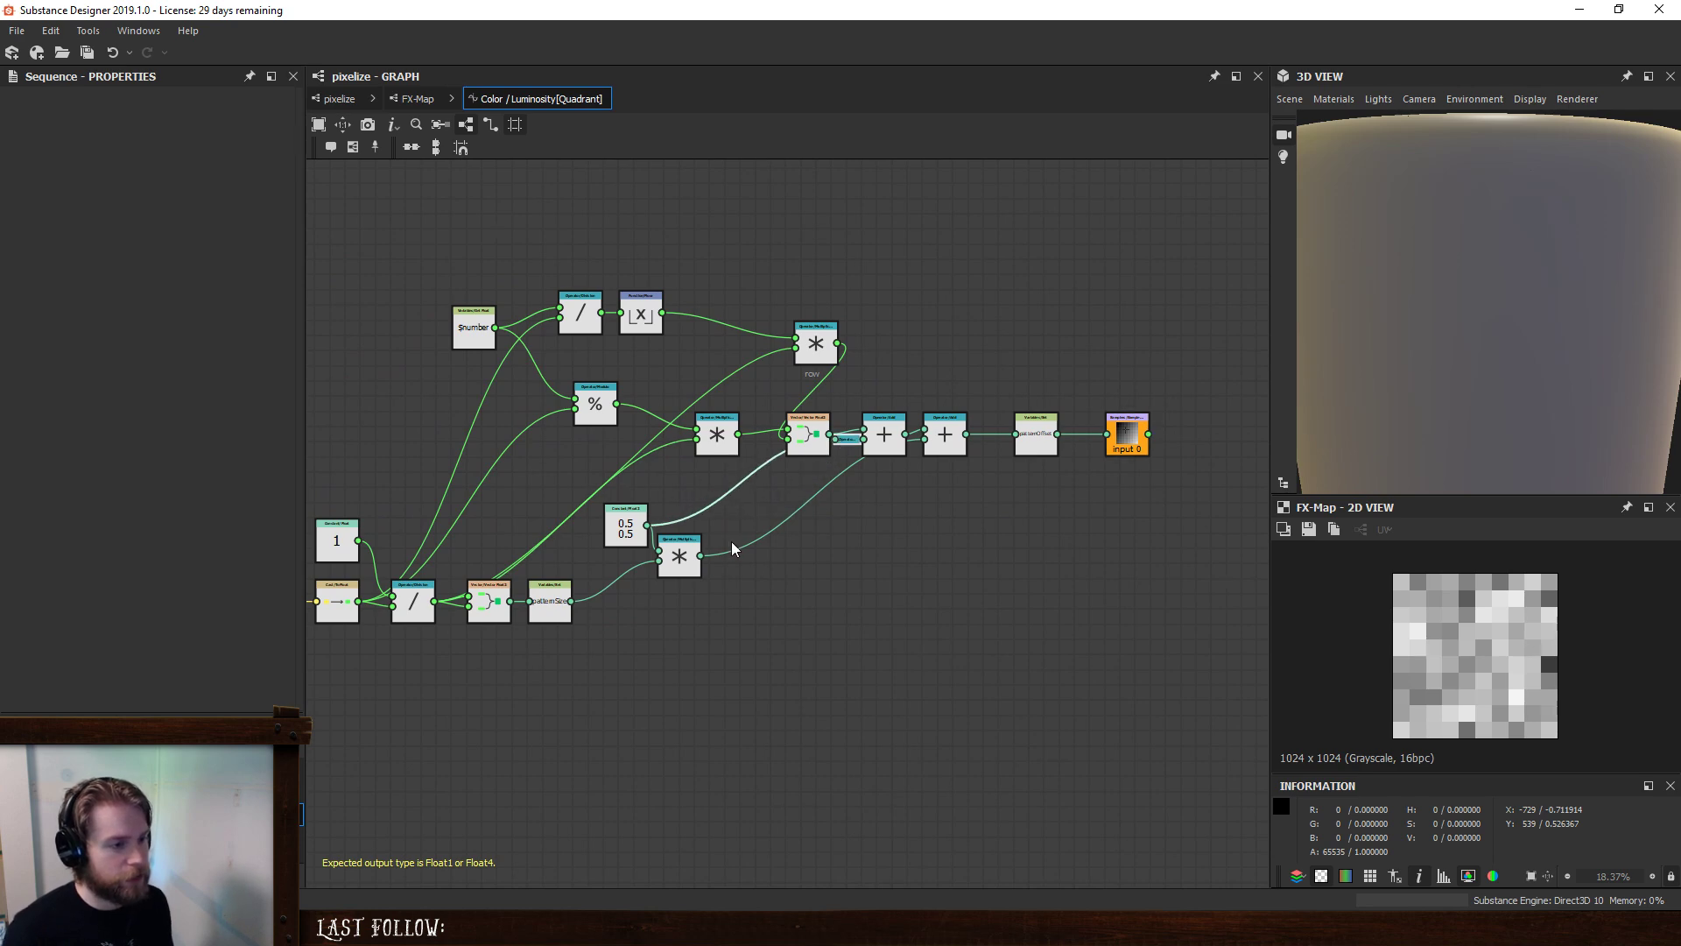
{"action": "left_click_drag", "start_coordinate": [682, 565], "coordinate": [751, 603]}
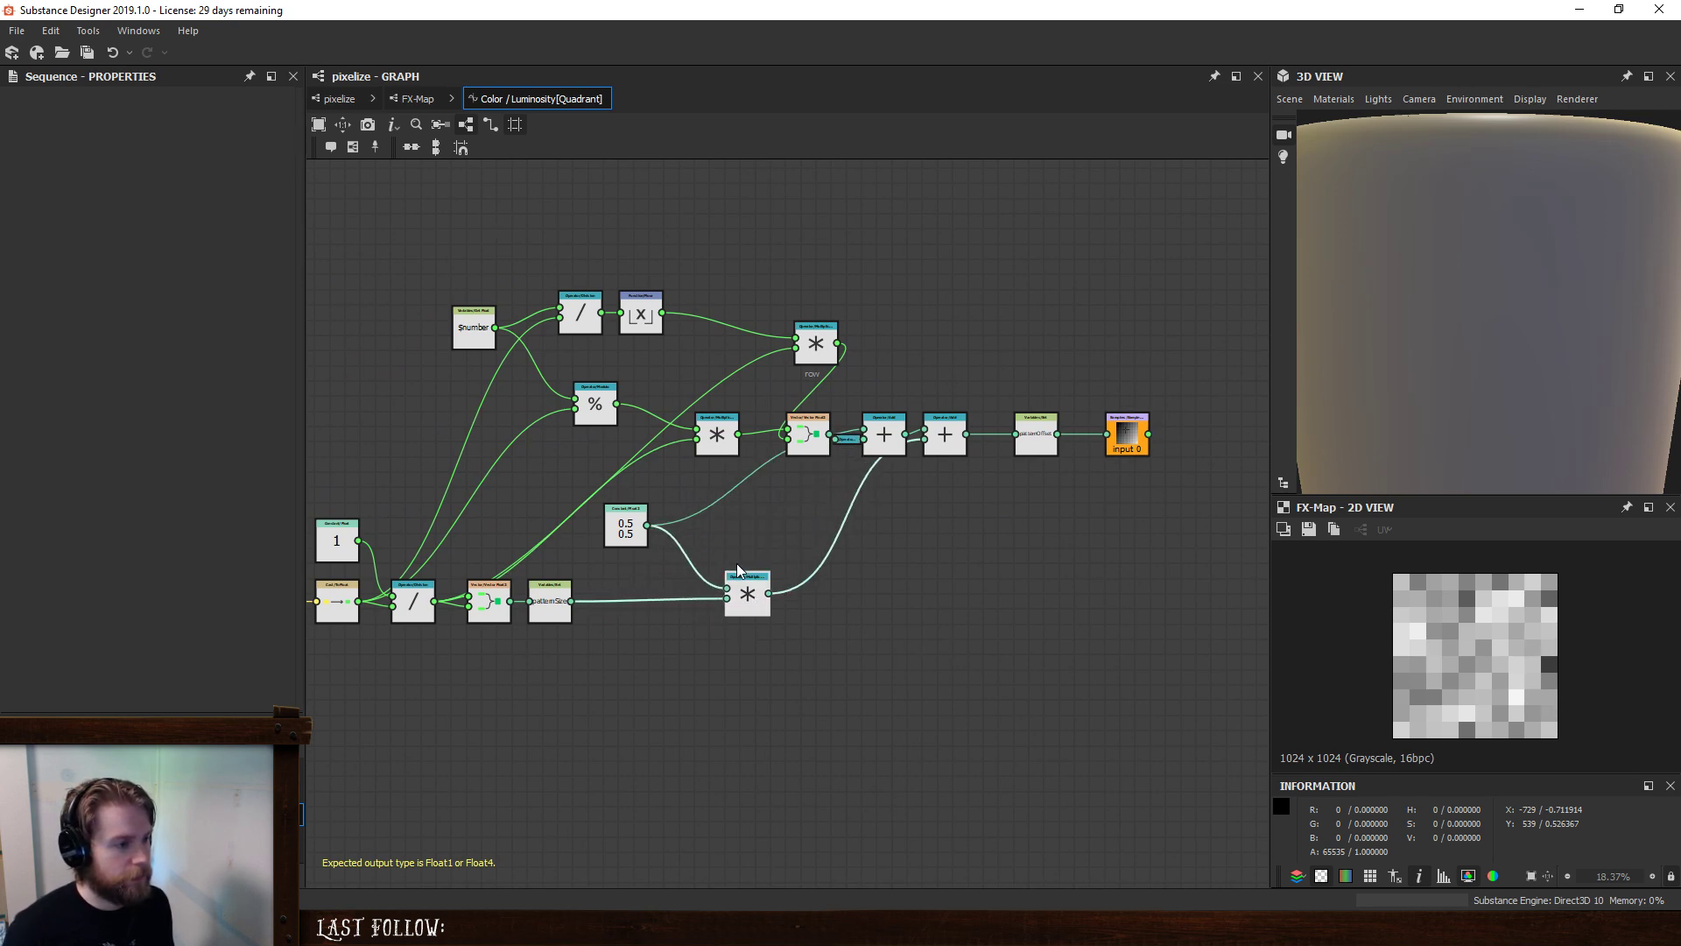
{"action": "middle_click_drag", "start_coordinate": [835, 516], "coordinate": [933, 510]}
{"action": "left_click_drag", "start_coordinate": [1047, 426], "coordinate": [1078, 427]}
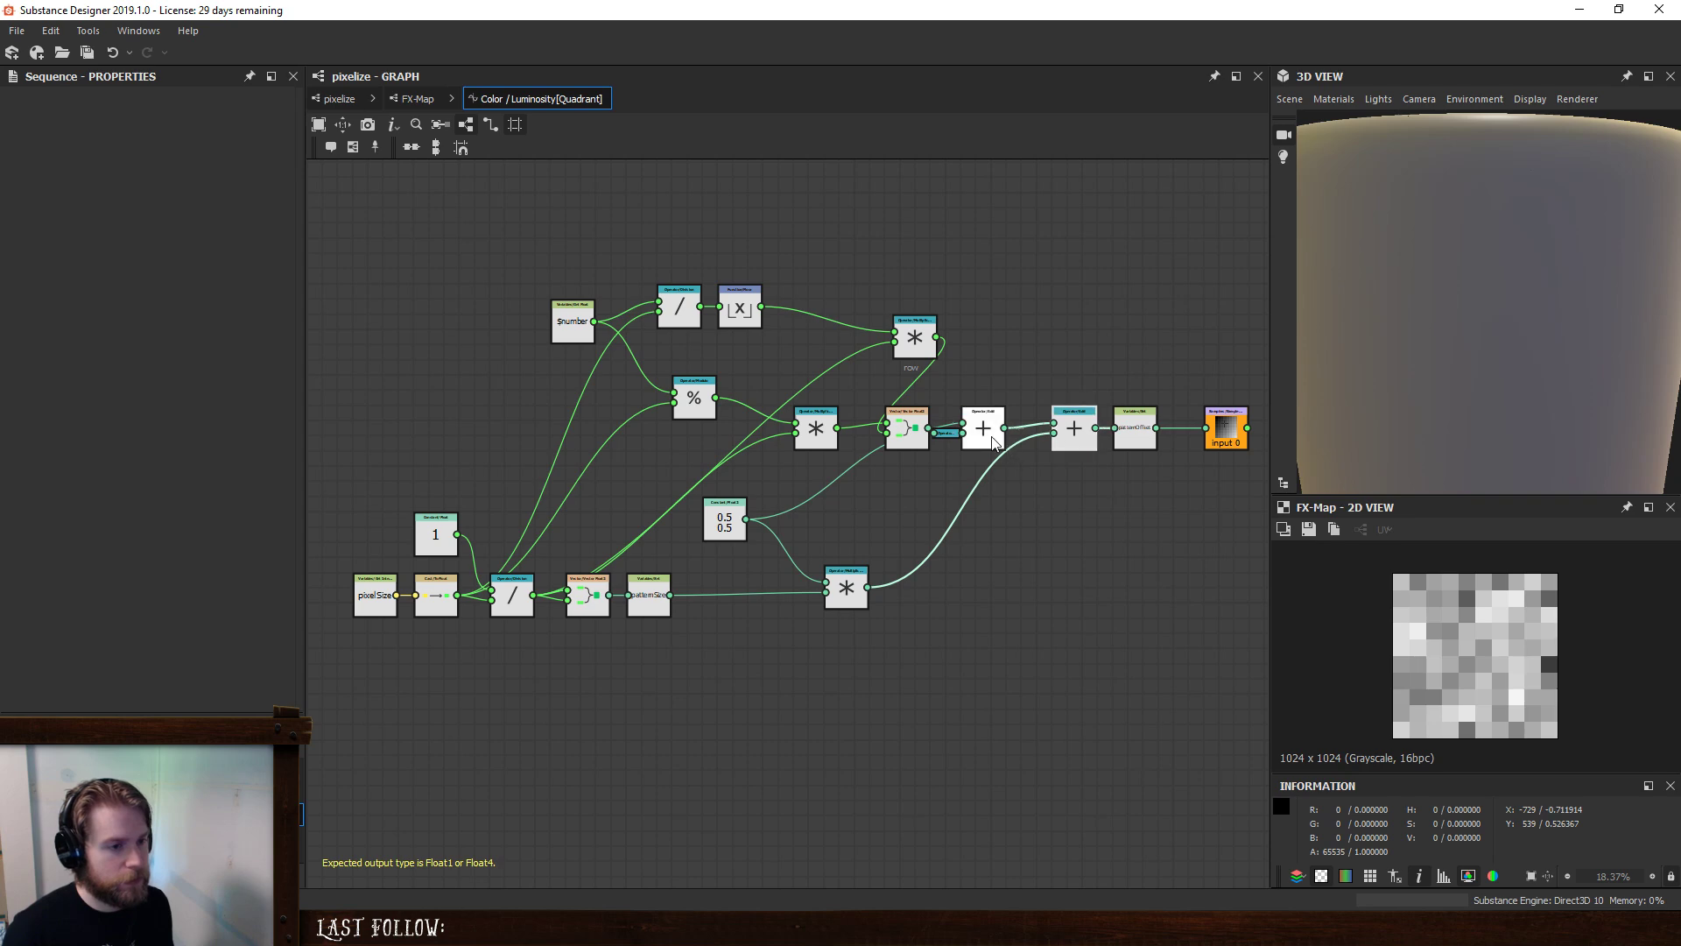
{"action": "mouse_move", "coordinate": [655, 596]}
{"action": "left_mouse_down"}
{"action": "mouse_move", "coordinate": [655, 610]}
{"action": "mouse_move", "coordinate": [670, 596]}
{"action": "left_mouse_up"}
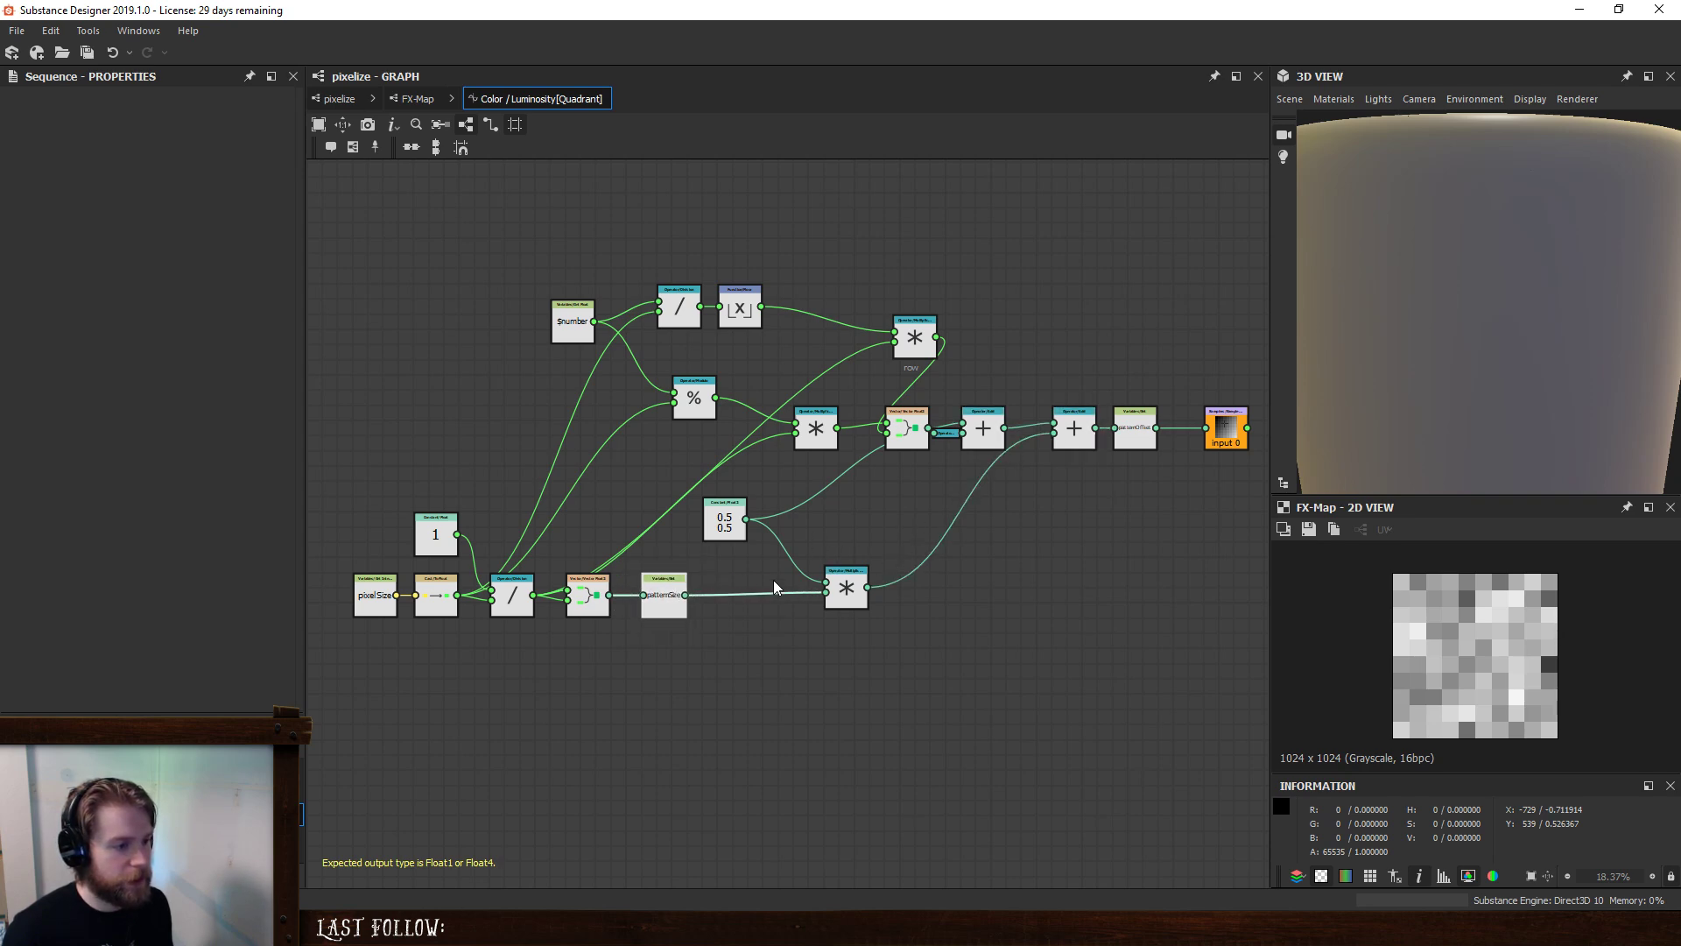
- Center the patternOffset Set node between the second Add and Sample Gray, and check both nodes' properties
{"action": "left_click", "coordinate": [846, 587]}
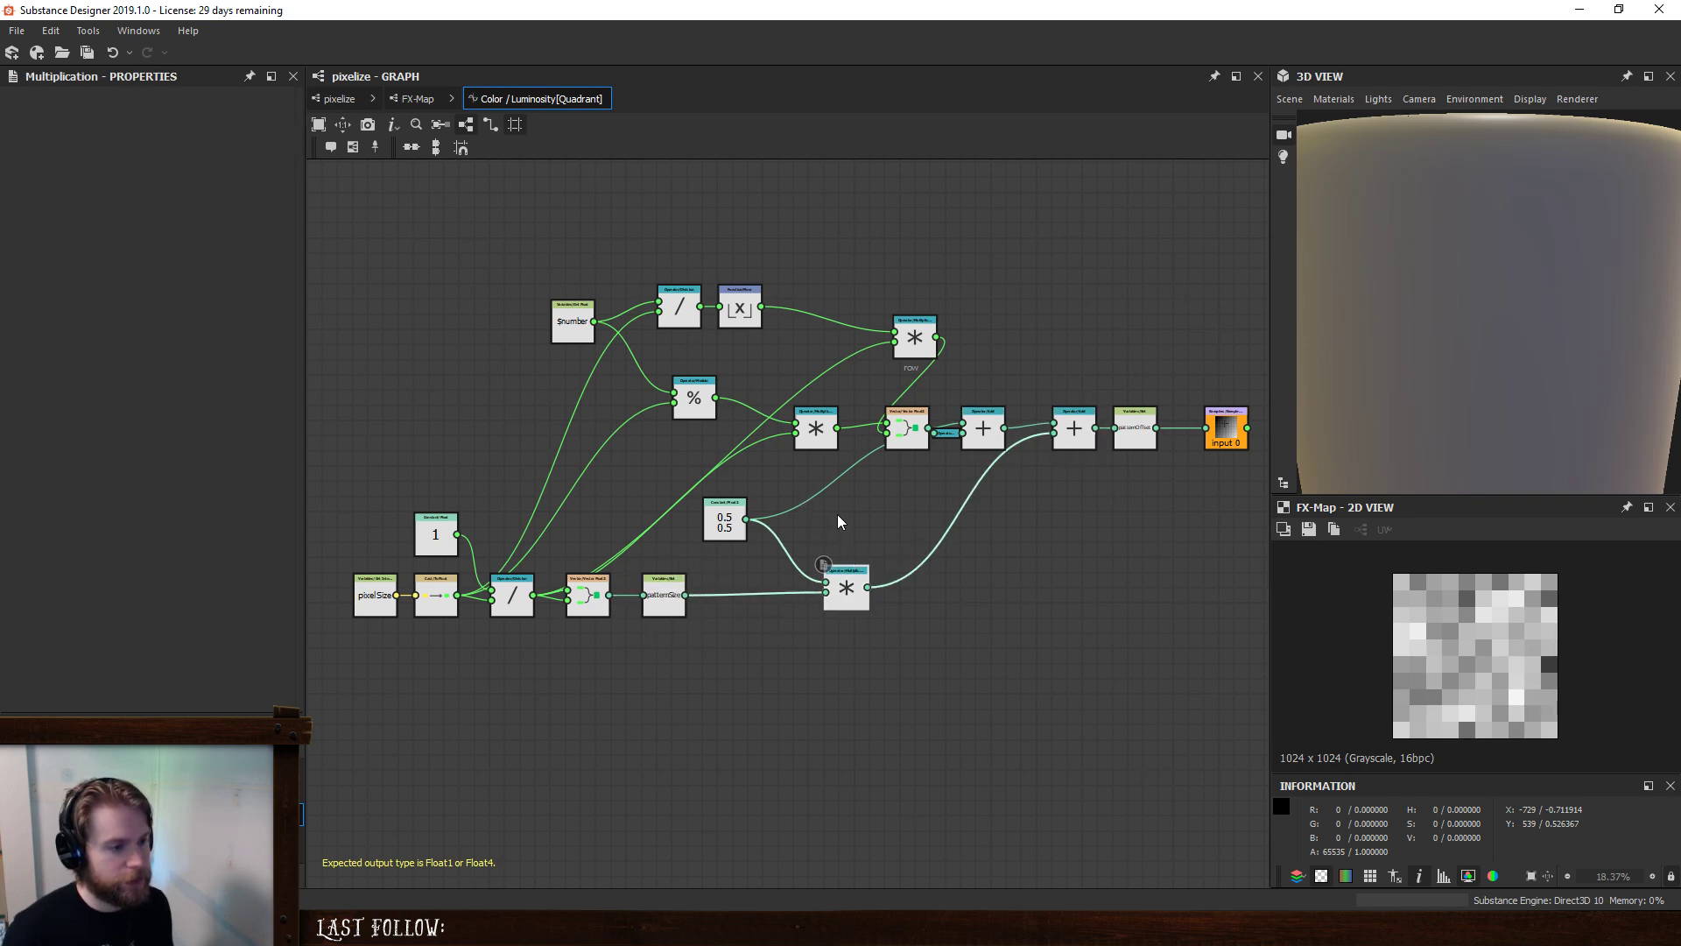
{"action": "left_click", "coordinate": [1074, 434]}
{"action": "left_click_drag", "start_coordinate": [1138, 449], "coordinate": [1152, 441]}
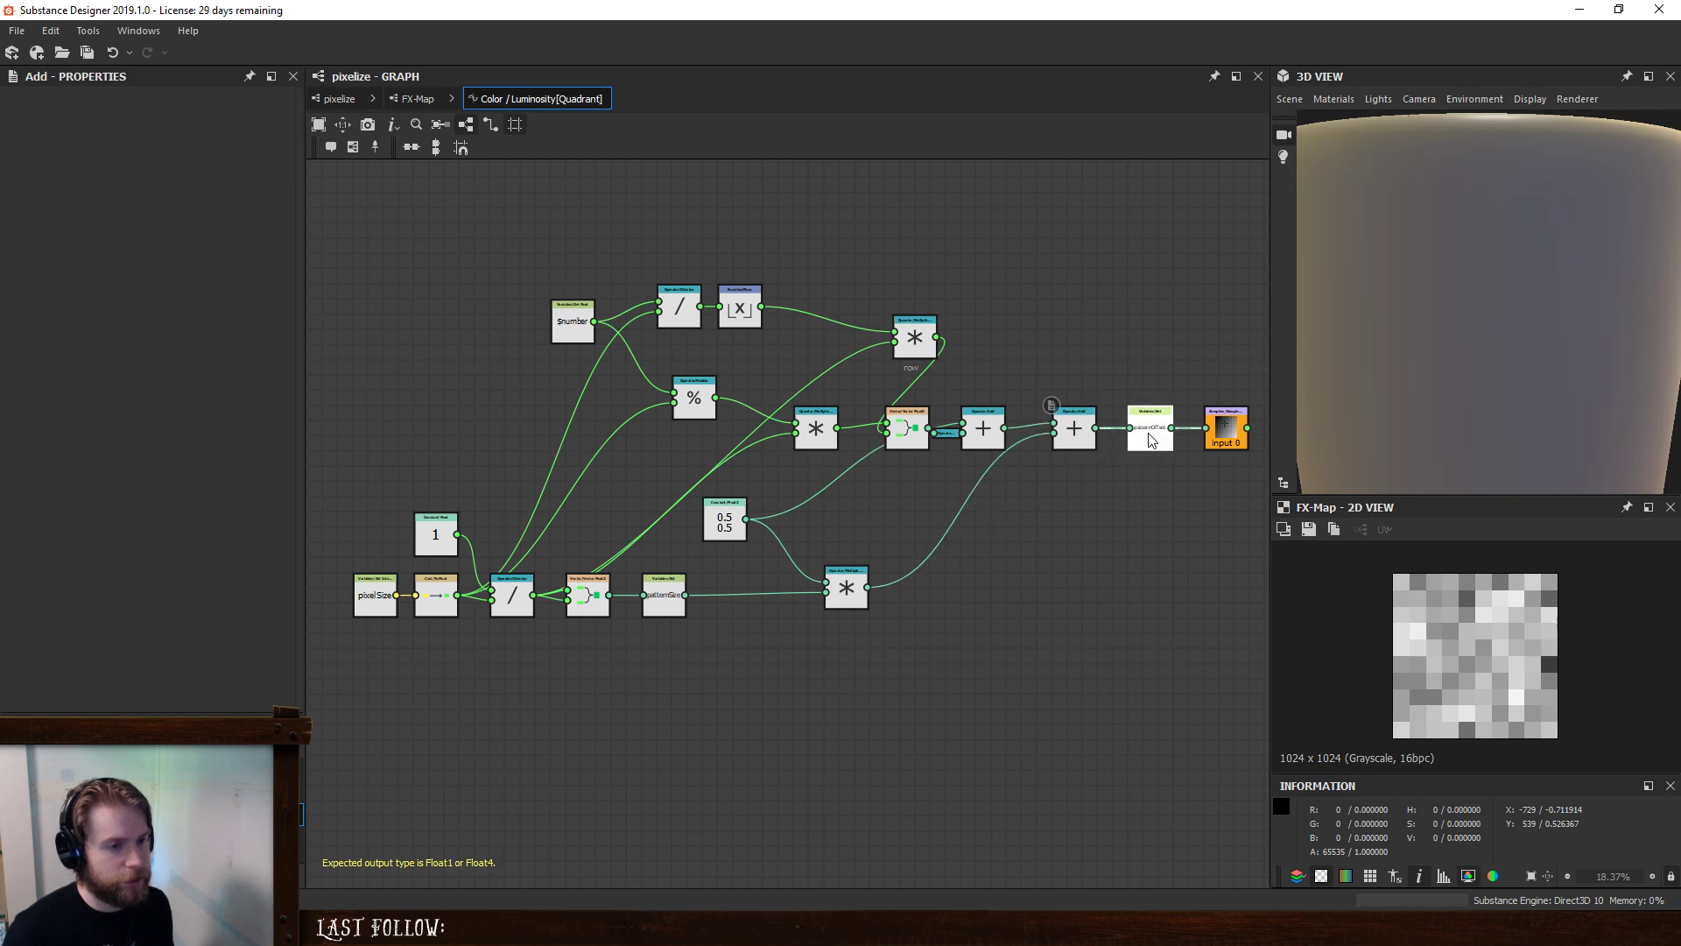
{"action": "middle_click_drag", "start_coordinate": [1098, 445], "coordinate": [999, 442]}
{"action": "left_click", "coordinate": [1051, 438]}
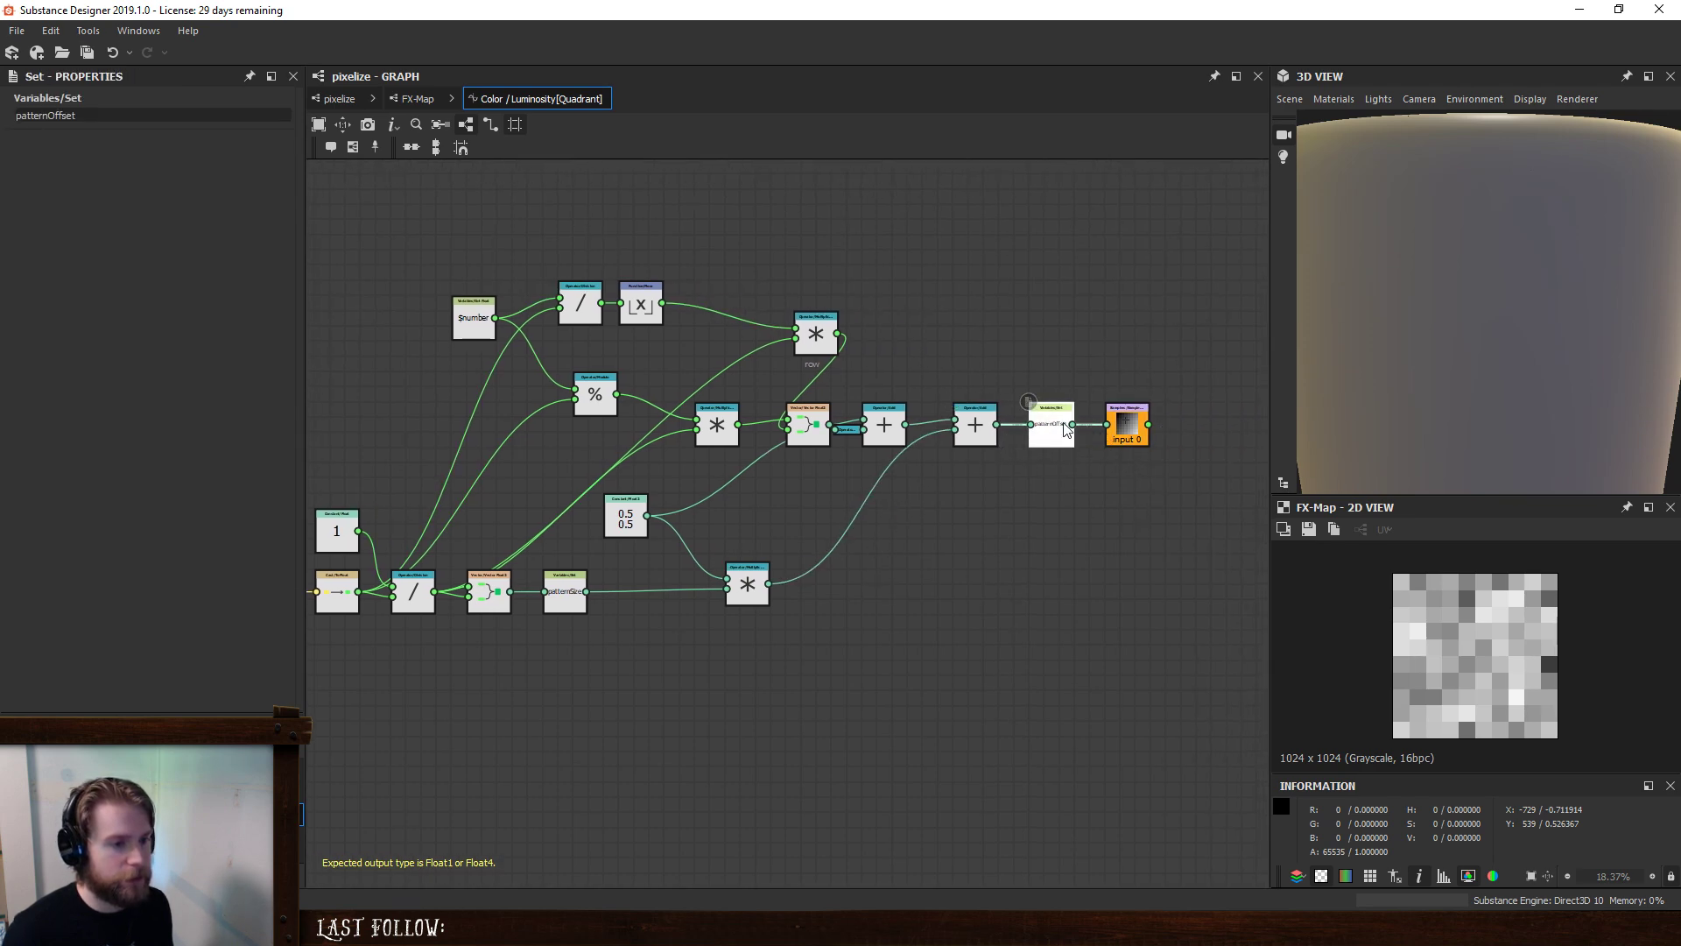
{"action": "left_click", "coordinate": [1126, 422]}
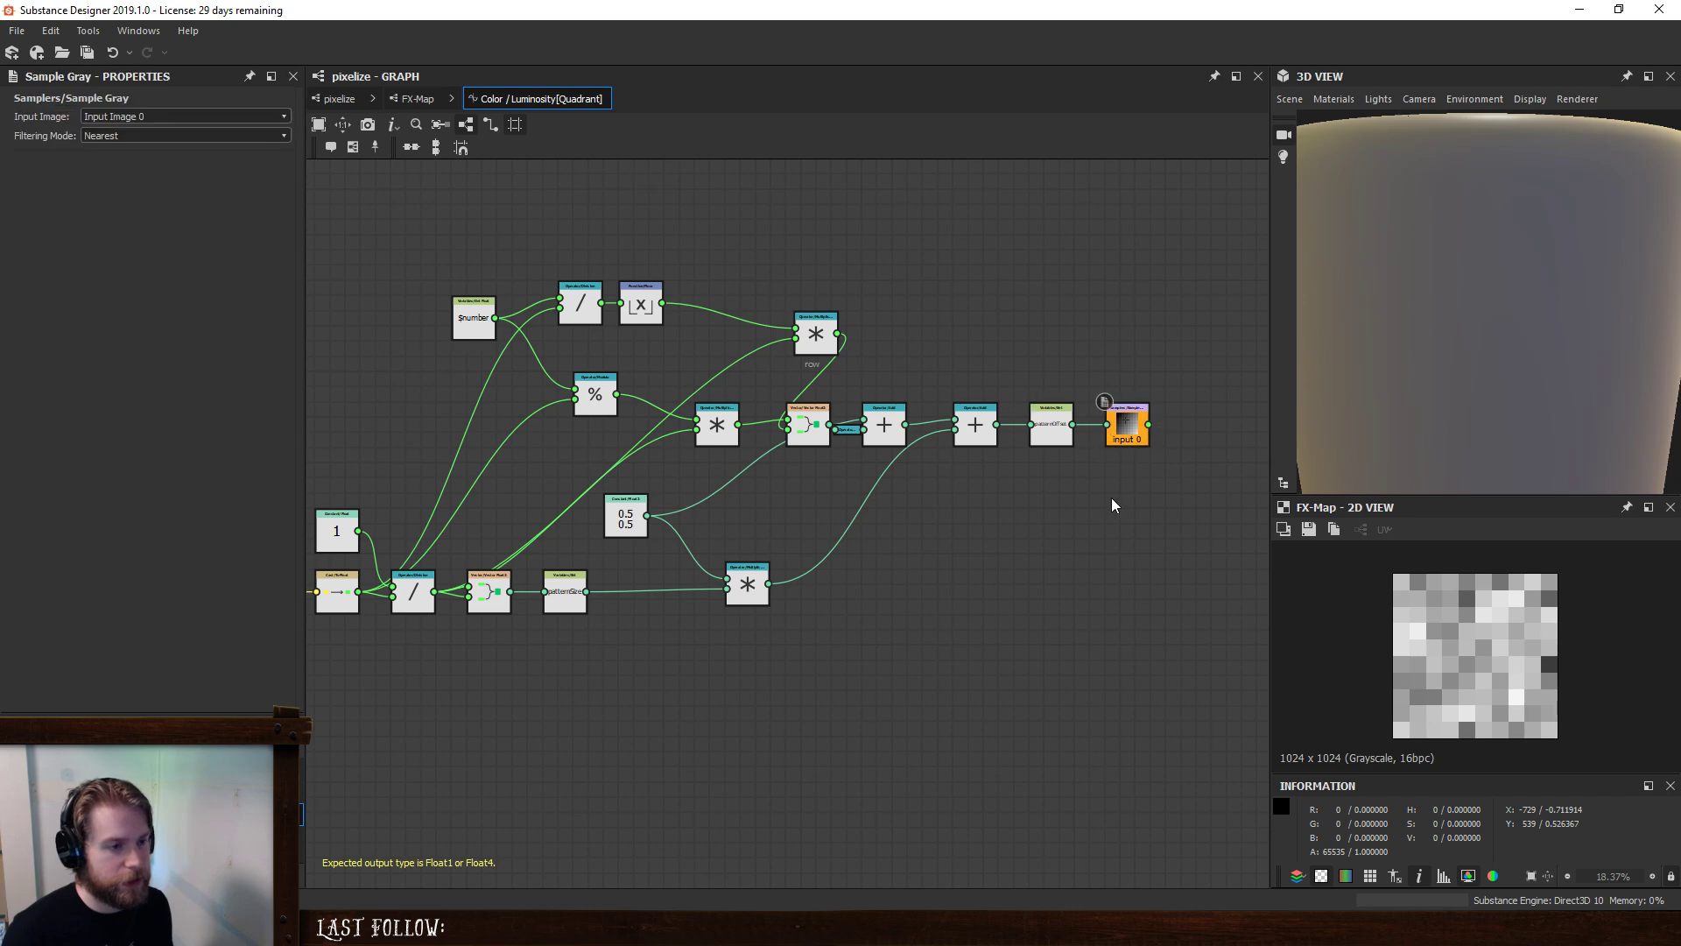
- Move the row Multiplication directly above the other Multiplication, align Modulo with that lower one, and undo the $number node's shift
{"action": "scroll", "coordinate": [1107, 485], "scroll_direction": "down", "scroll_amount": 1}
{"action": "left_click_drag", "start_coordinate": [858, 359], "coordinate": [778, 385]}
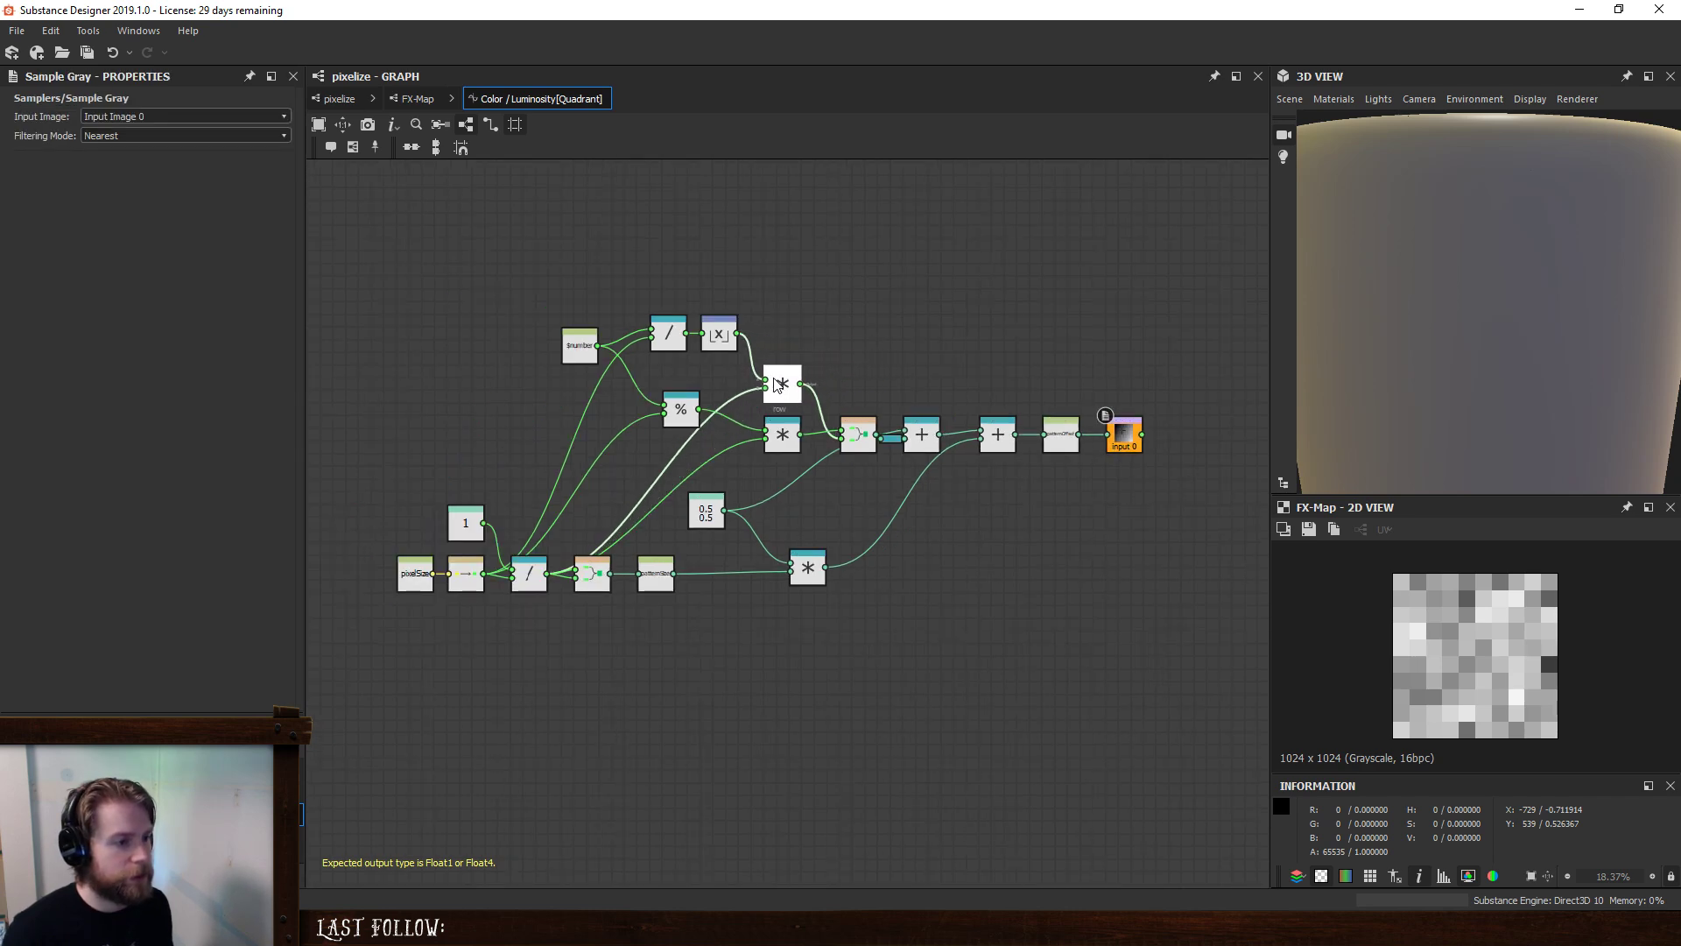
{"action": "left_click_drag", "start_coordinate": [688, 412], "coordinate": [670, 436]}
{"action": "left_click_drag", "start_coordinate": [578, 348], "coordinate": [565, 349]}
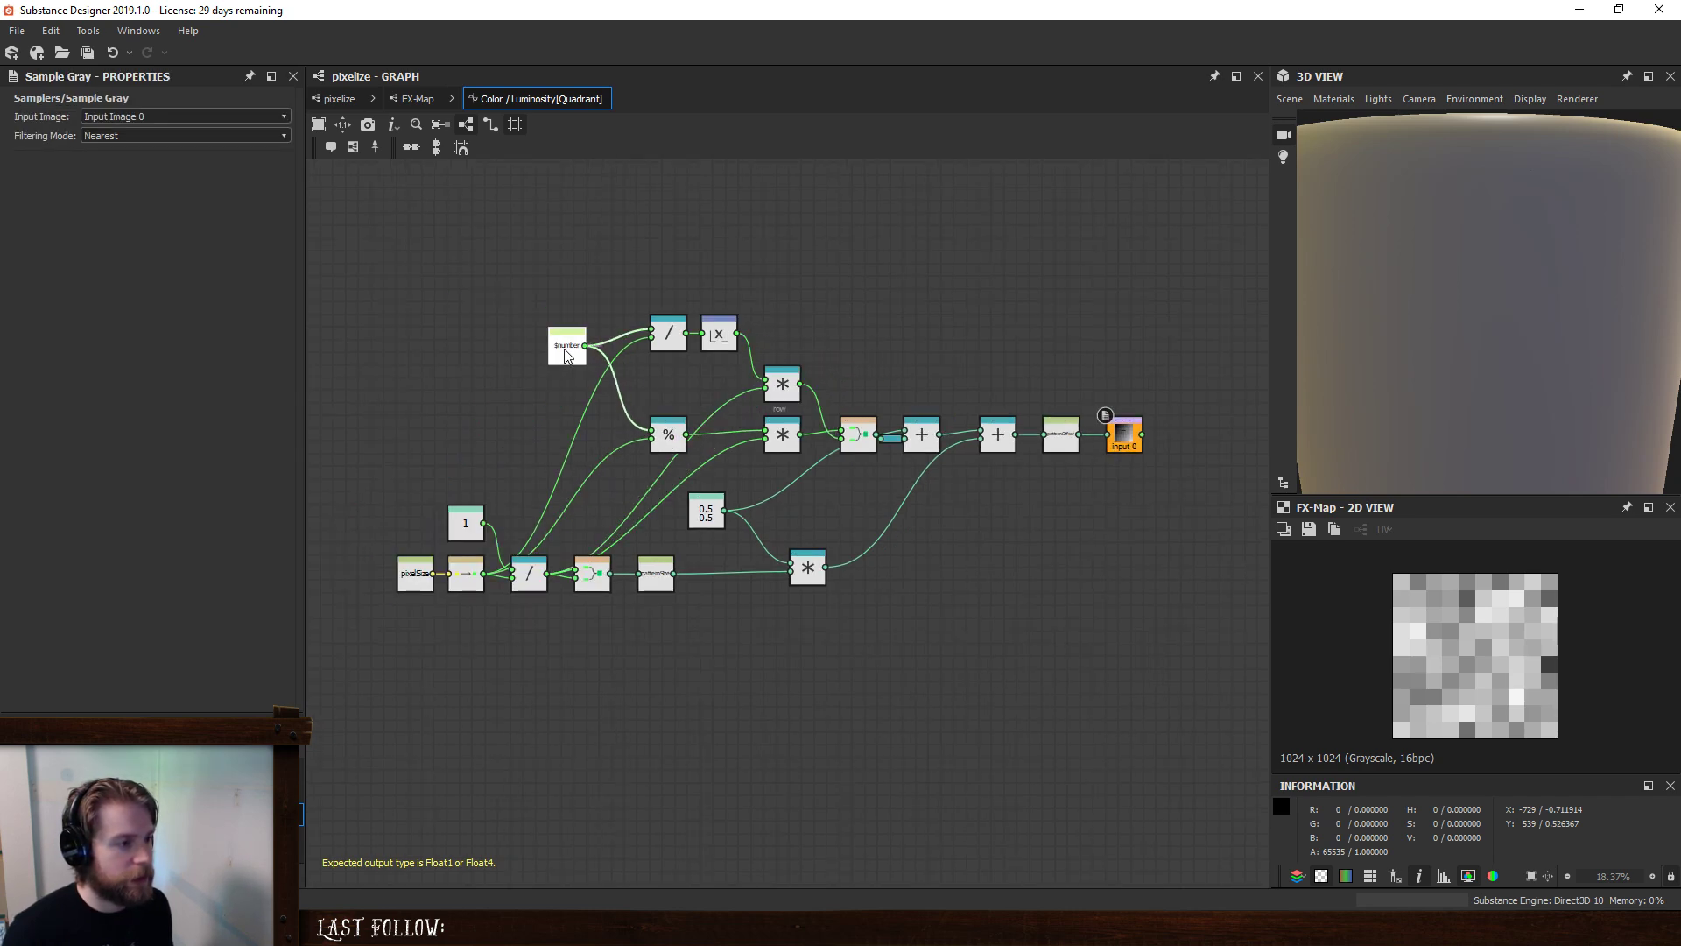
{"action": "mouse_move", "coordinate": [1073, 438]}
{"action": "left_mouse_down"}
{"action": "mouse_move", "coordinate": [1061, 445]}
{"action": "mouse_move", "coordinate": [1072, 433]}
{"action": "left_mouse_up"}
{"action": "key", "text": "ctrl+z"}
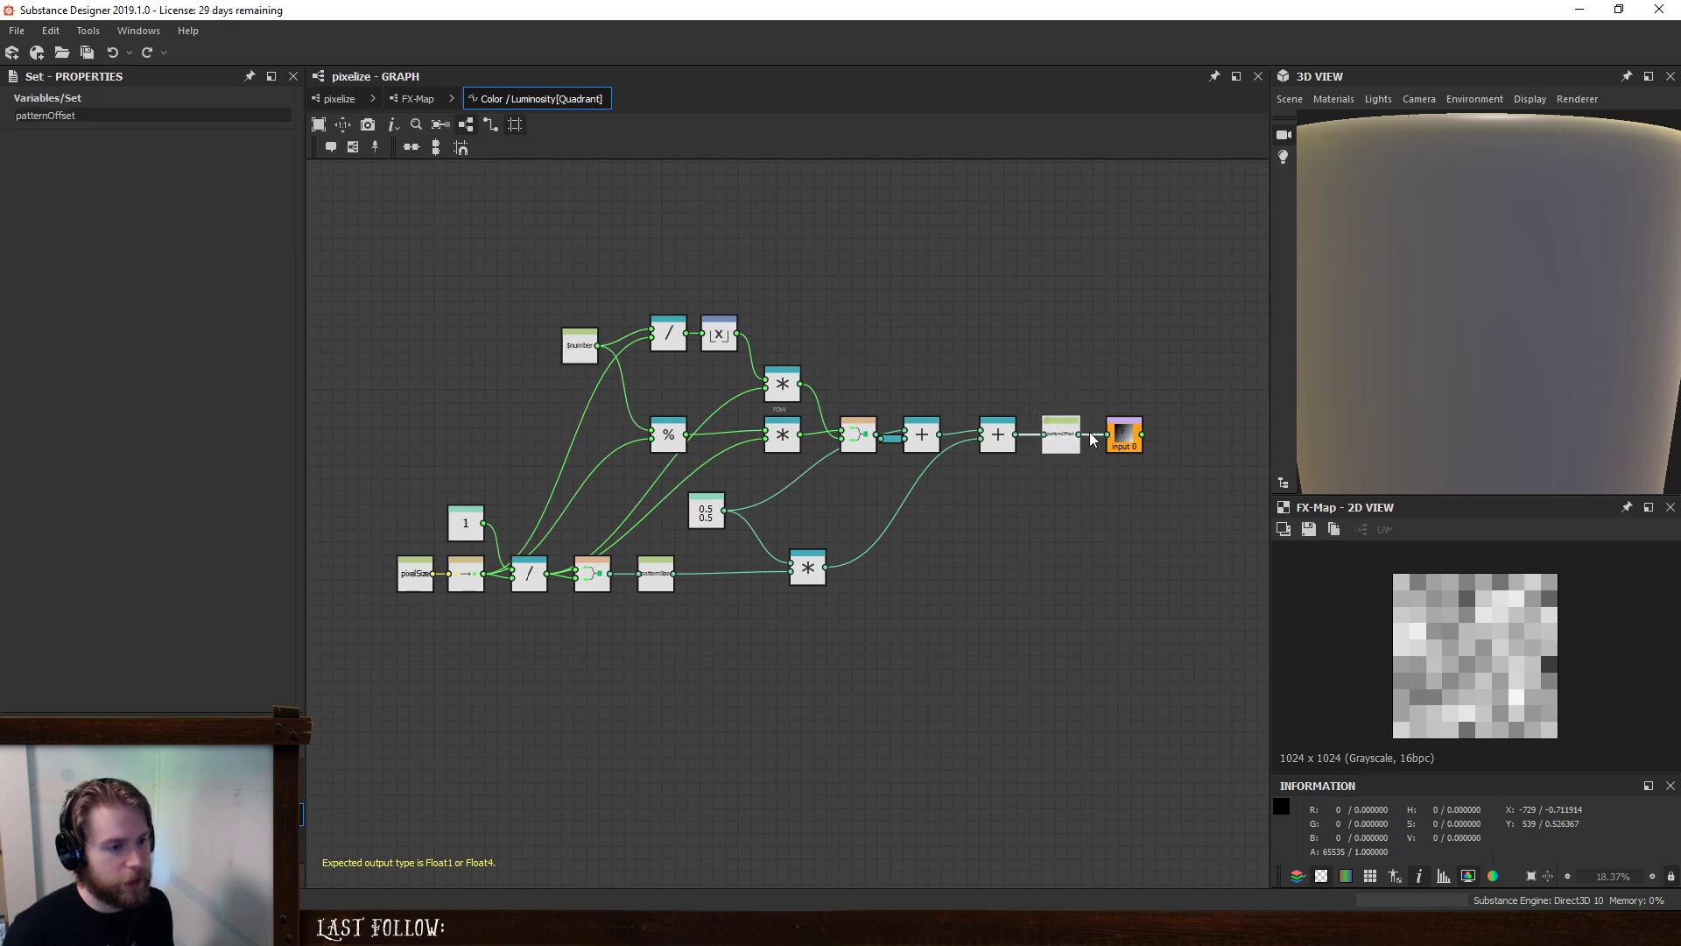
- Align the $number node with the Division and Floor row, and move Sample Gray closer to the patternOffset Set node
{"action": "left_click_drag", "start_coordinate": [579, 345], "coordinate": [574, 333]}
{"action": "scroll", "coordinate": [896, 420], "scroll_direction": "down", "scroll_amount": 3}
{"action": "scroll", "coordinate": [837, 454], "scroll_direction": "up", "scroll_amount": 3}
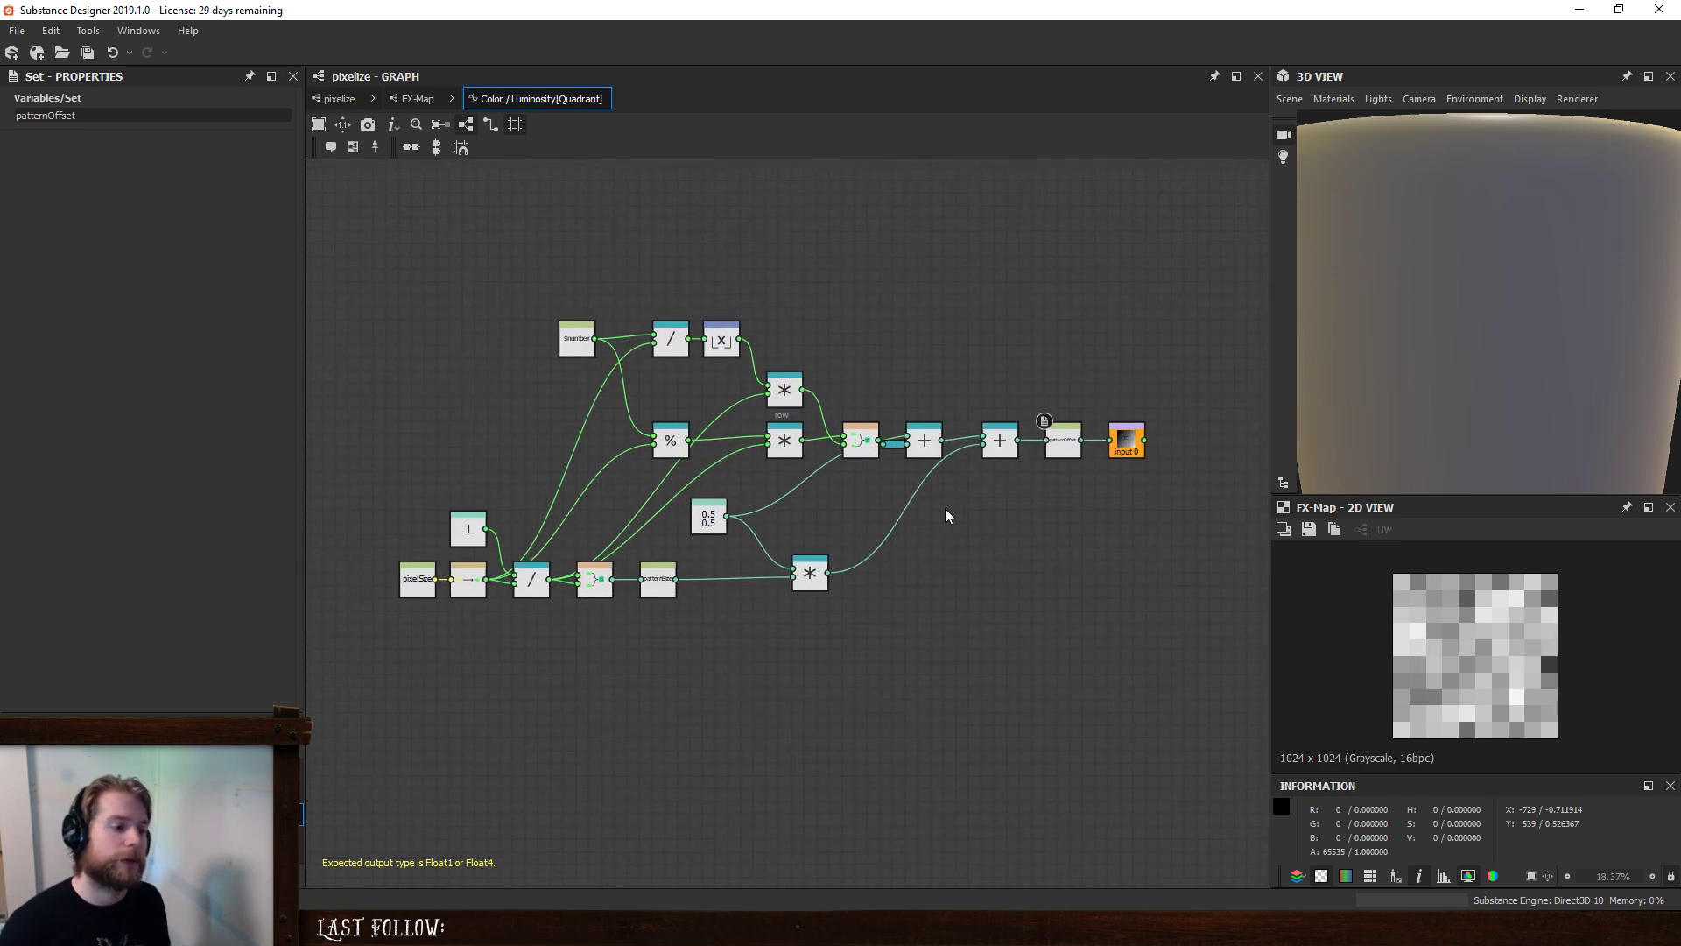
{"action": "left_click_drag", "start_coordinate": [1130, 451], "coordinate": [1147, 460]}
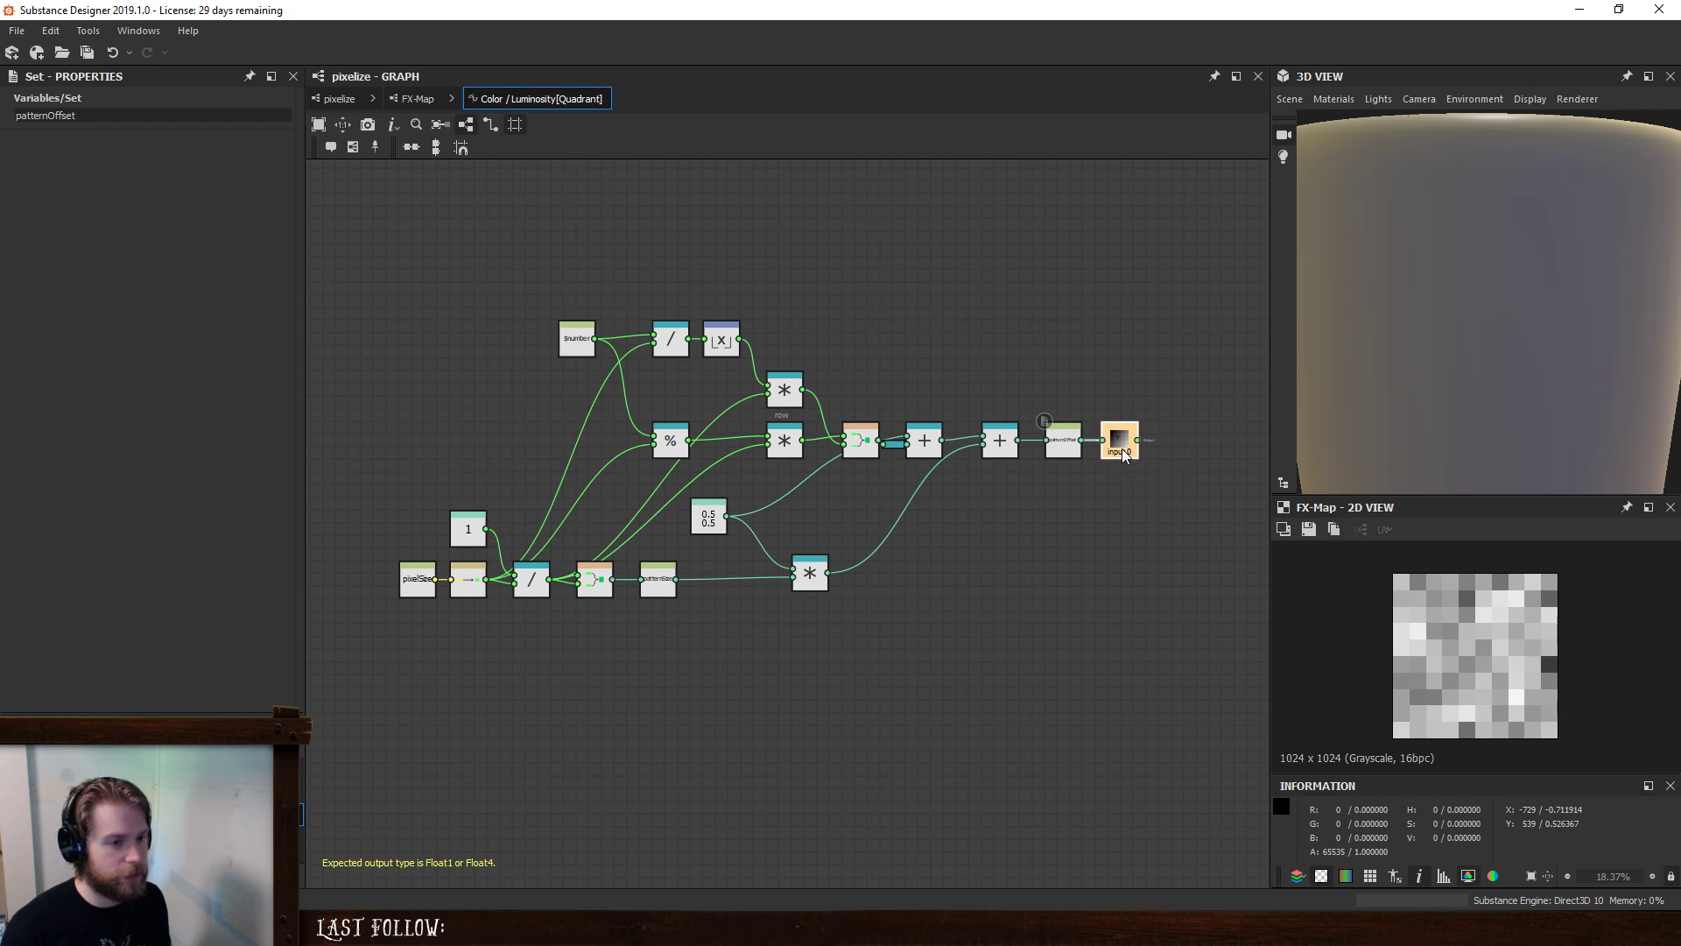
{"action": "left_click_drag", "start_coordinate": [1124, 456], "coordinate": [1118, 456]}
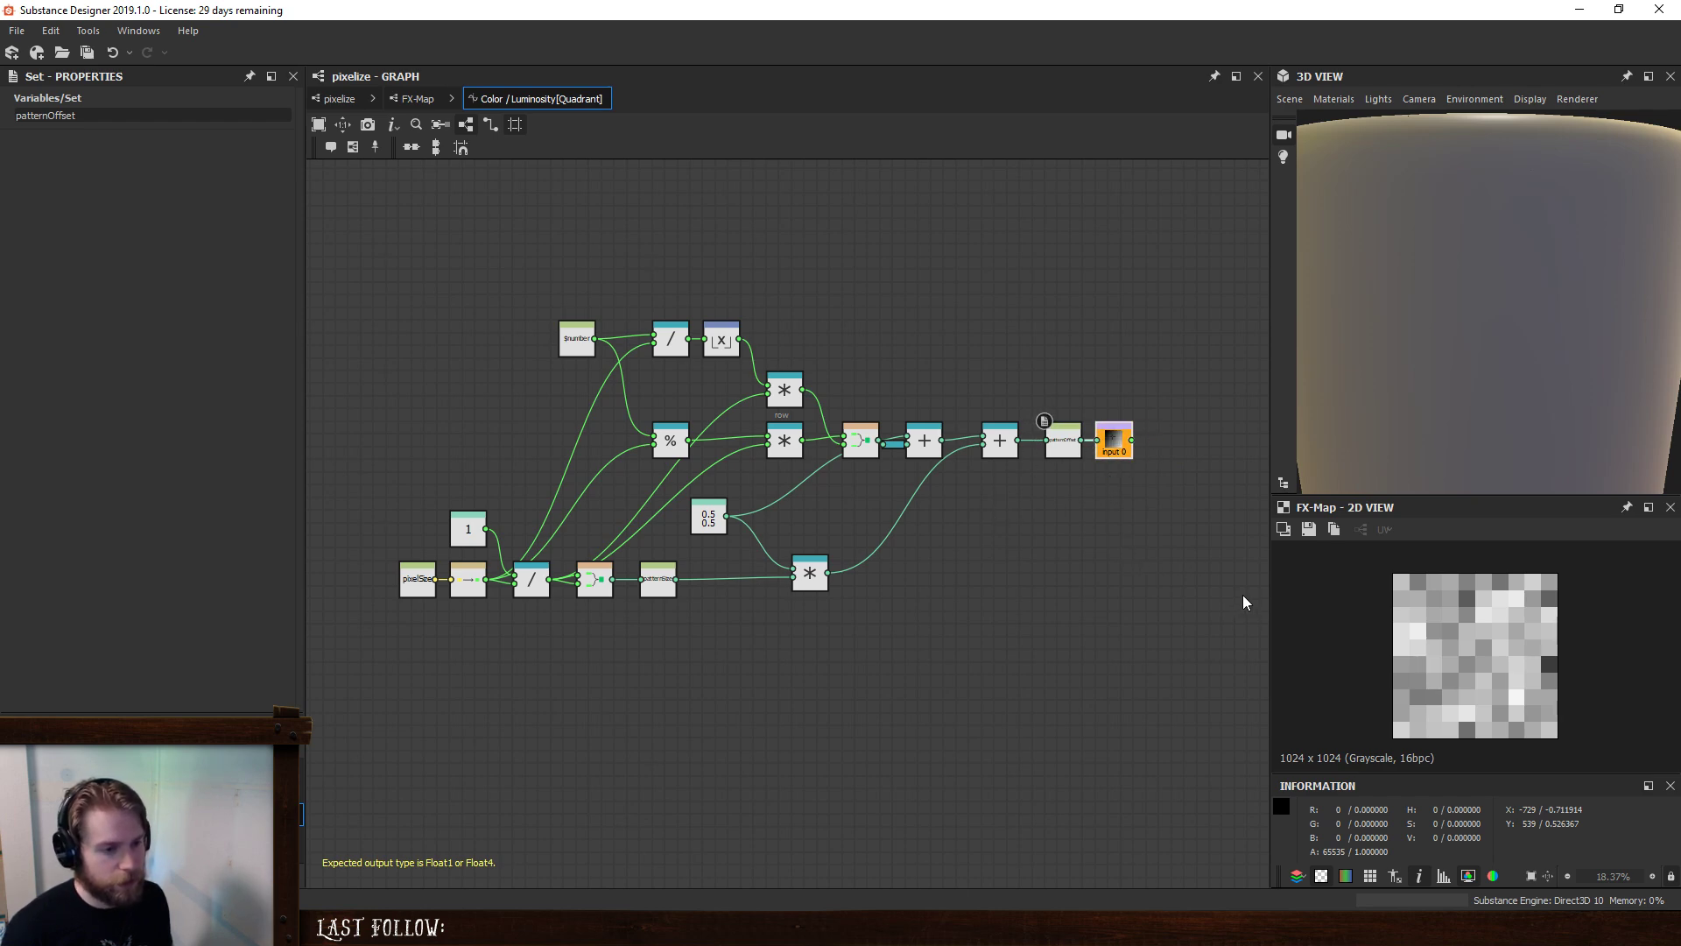
{"action": "left_click", "coordinate": [1115, 443]}
{"action": "middle_click_drag", "start_coordinate": [995, 394], "coordinate": [1107, 418]}
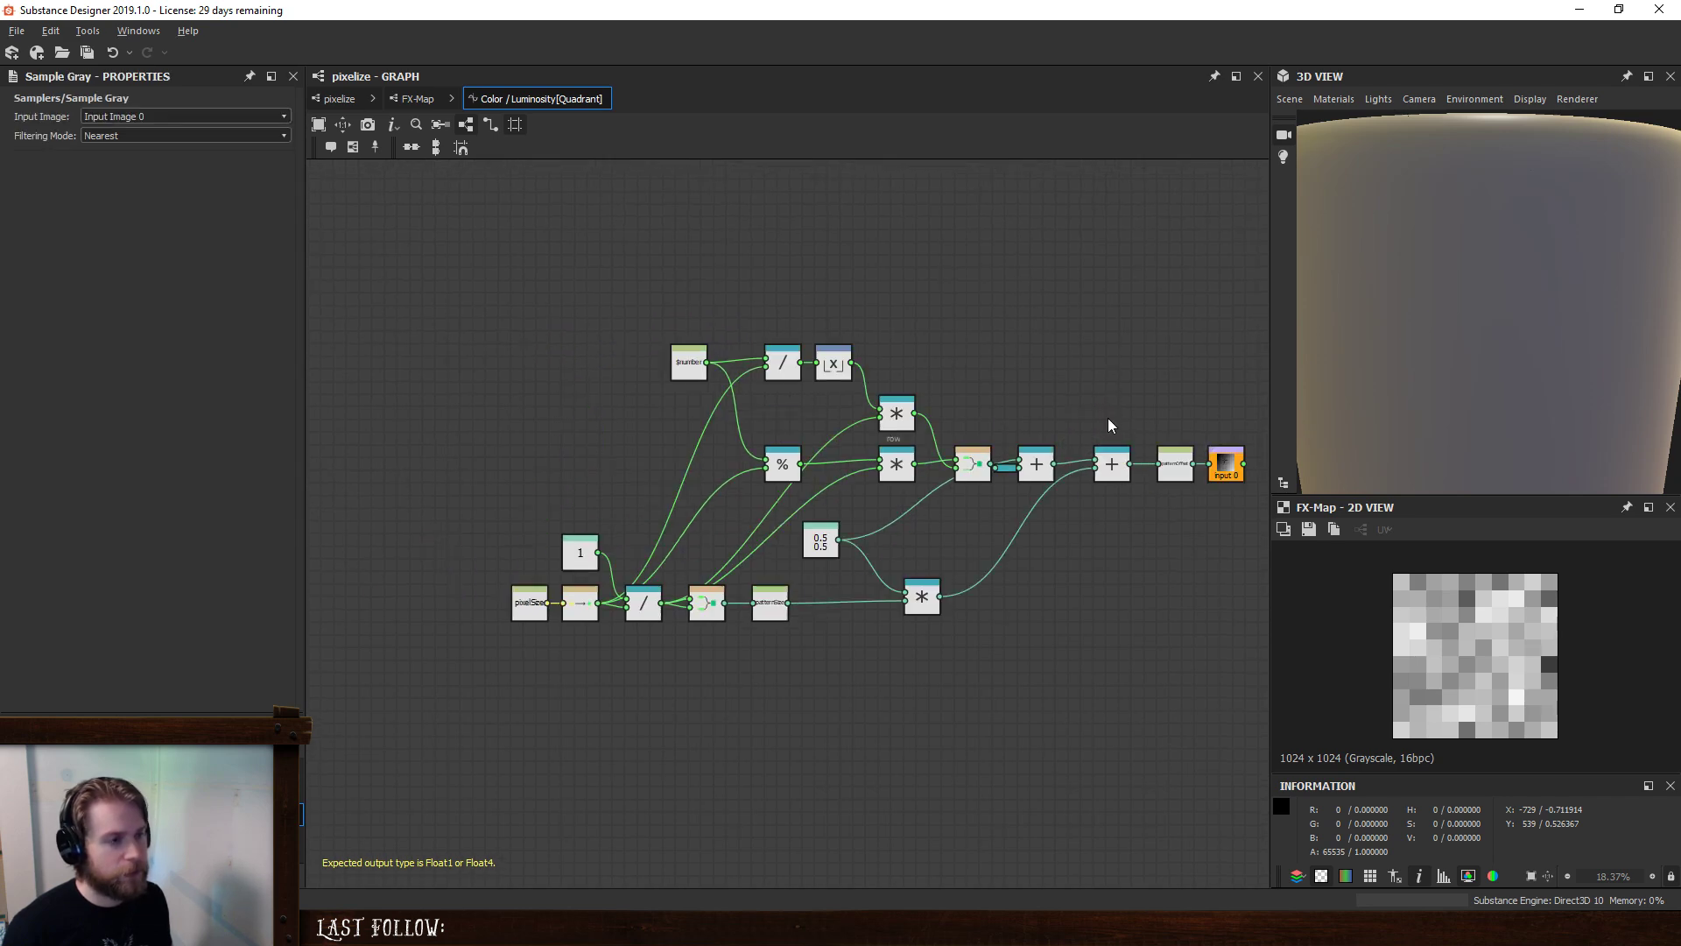
- In the main pixelize graph, set the pixelSize input parameter's maximum to 64
{"action": "left_click", "coordinate": [418, 98]}
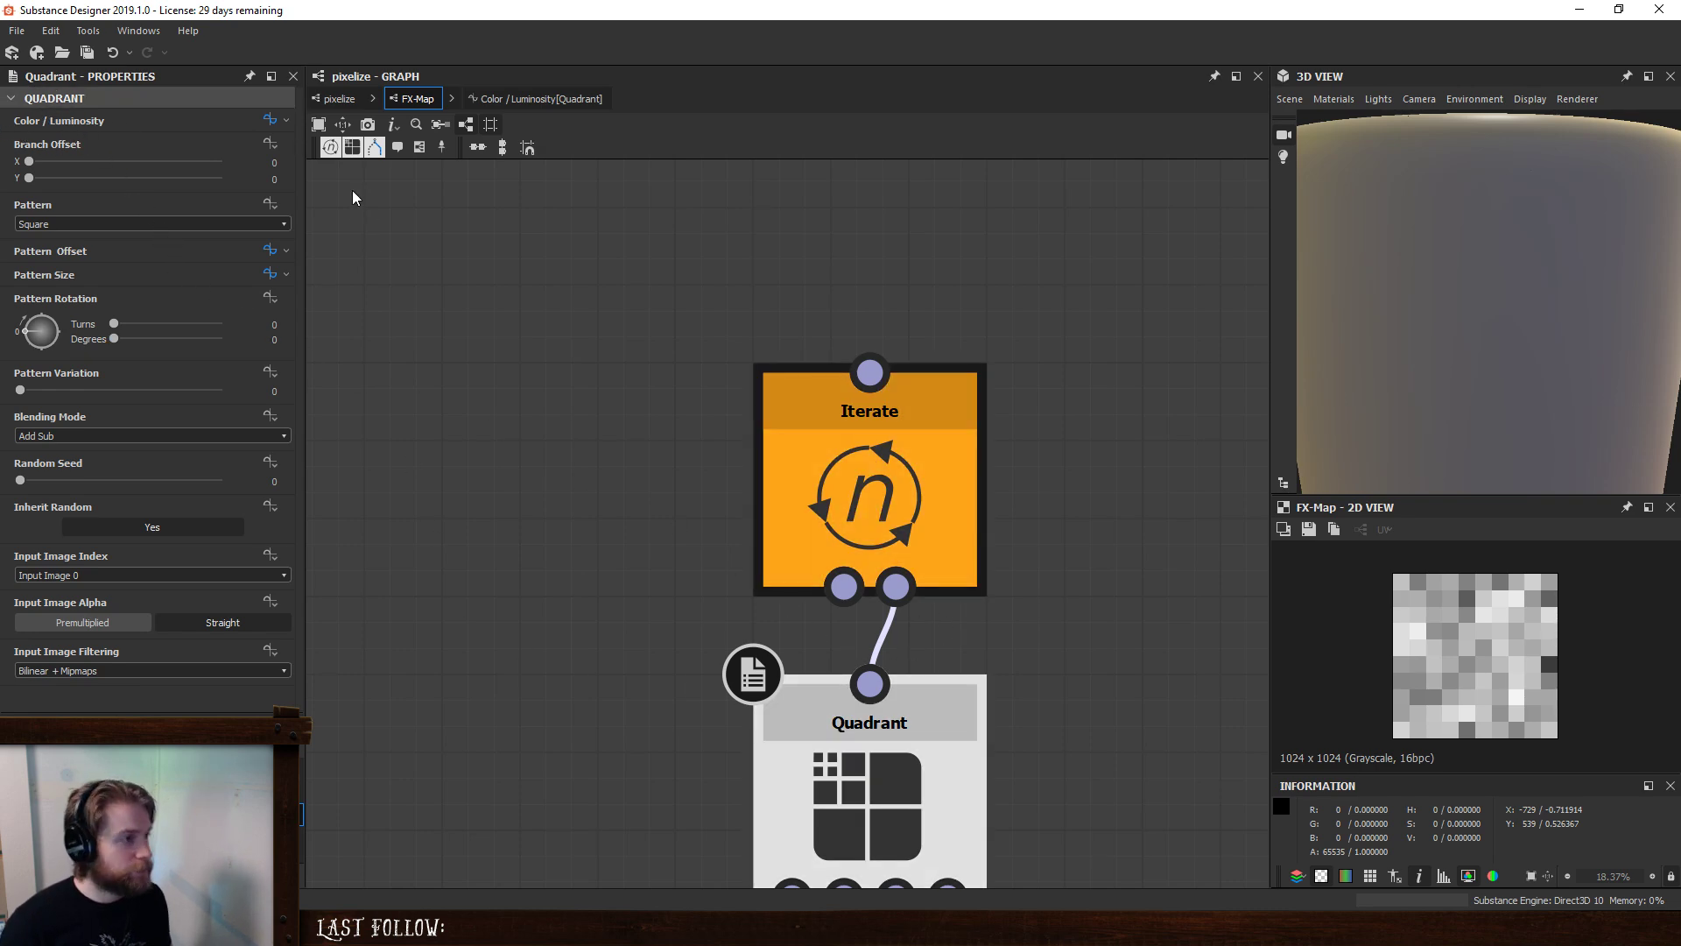
{"action": "left_click", "coordinate": [340, 98]}
{"action": "left_click", "coordinate": [921, 638]}
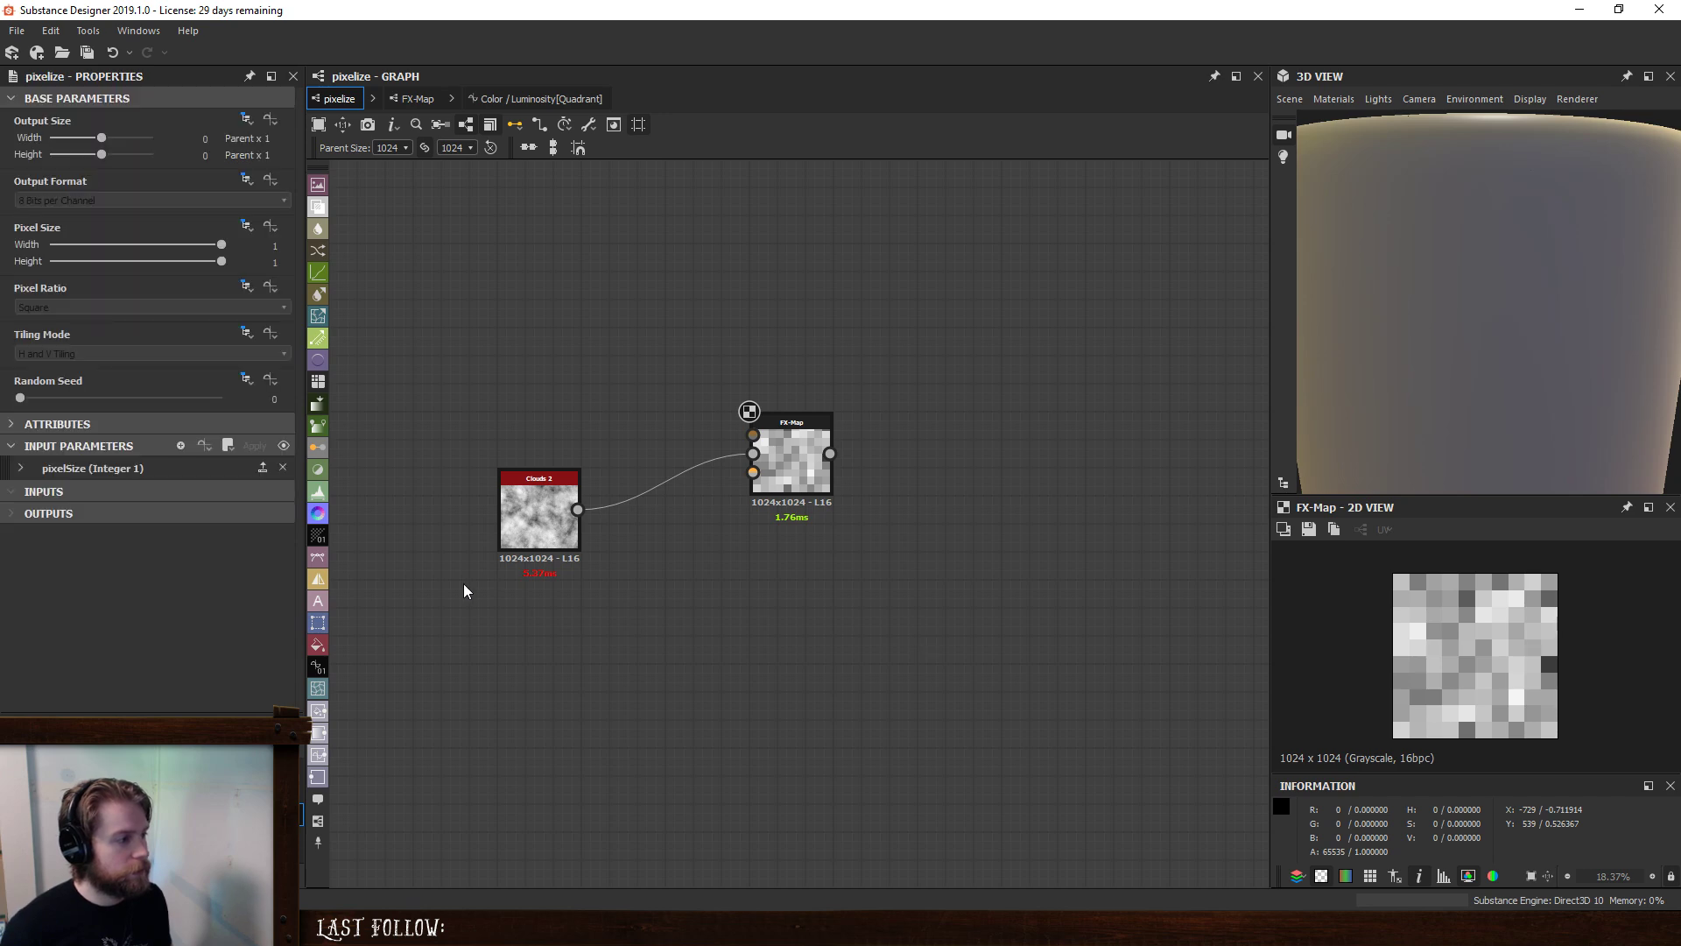
{"action": "left_click", "coordinate": [284, 446]}
{"action": "double_click", "coordinate": [257, 510]}
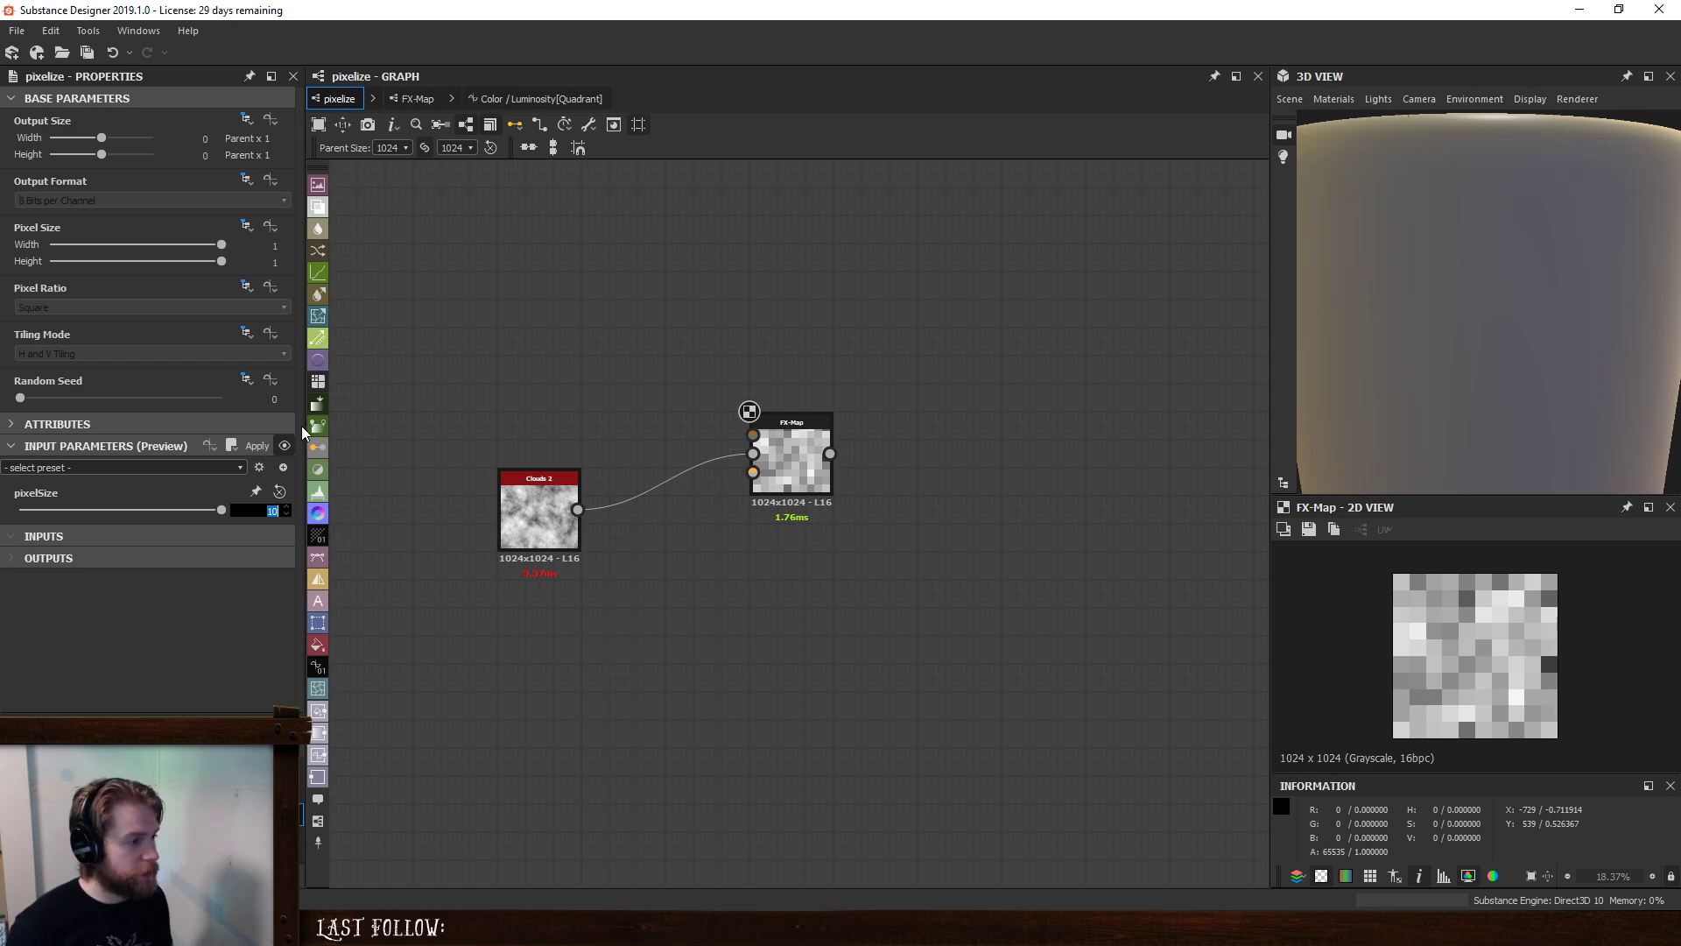
{"action": "left_click", "coordinate": [283, 446]}
{"action": "left_click", "coordinate": [75, 470]}
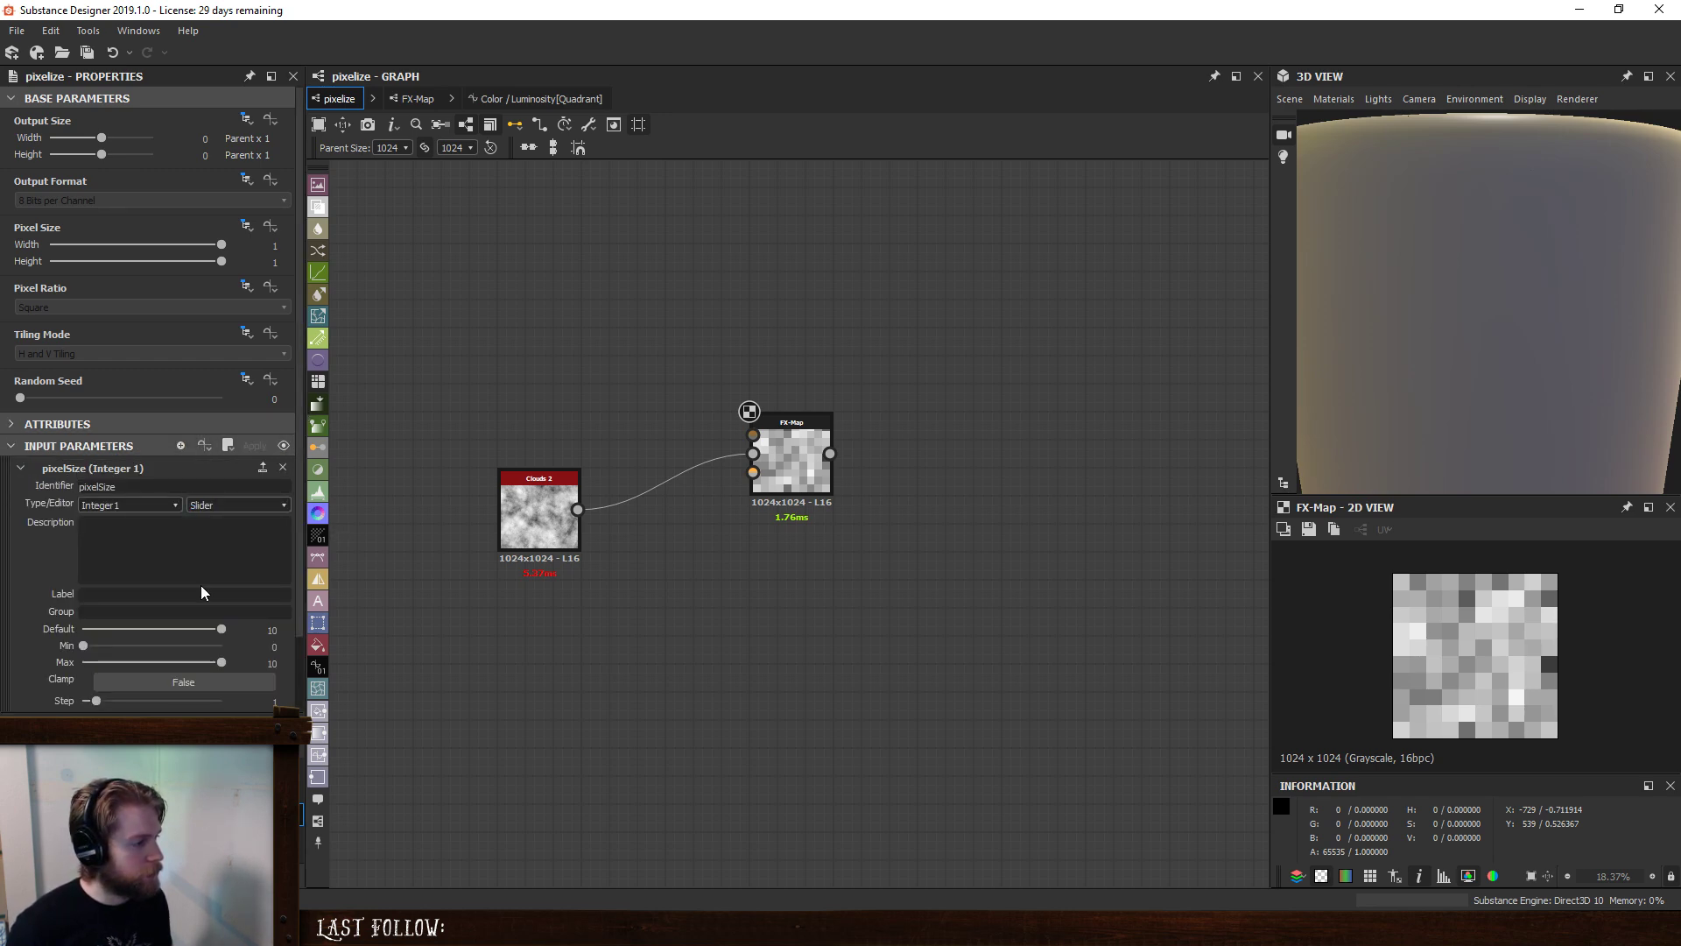
{"action": "scroll", "coordinate": [201, 584], "scroll_direction": "down", "scroll_amount": 1}
{"action": "double_click", "coordinate": [251, 583]}
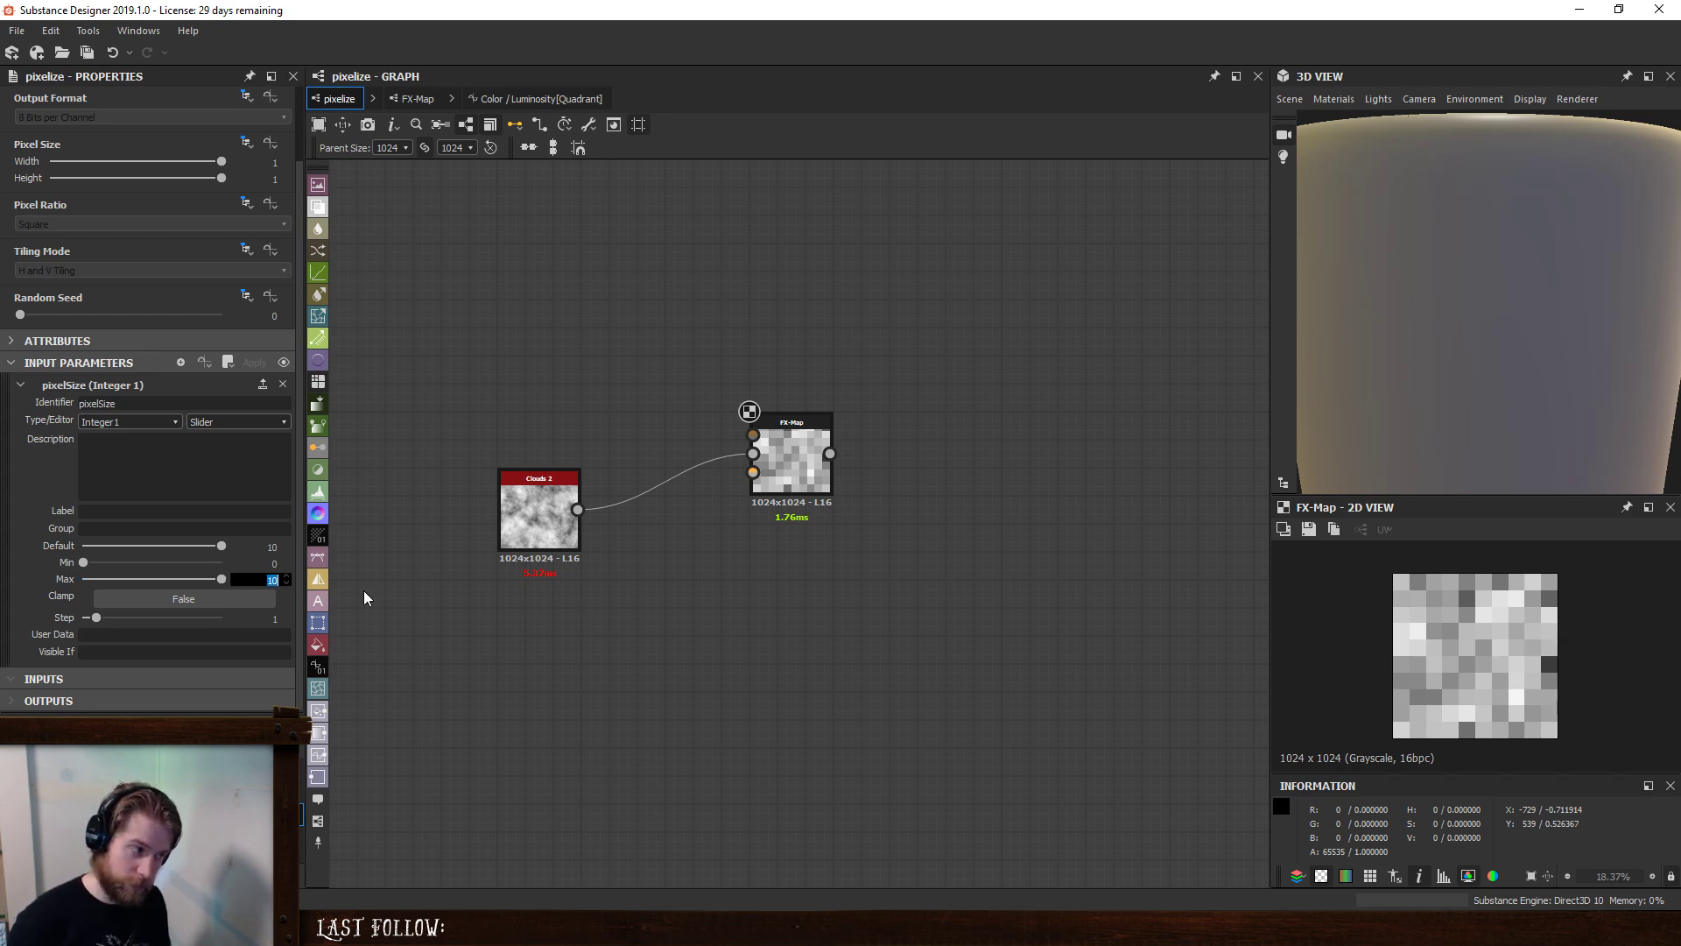
{"action": "type", "text": "64"}
{"action": "key", "text": "Return"}
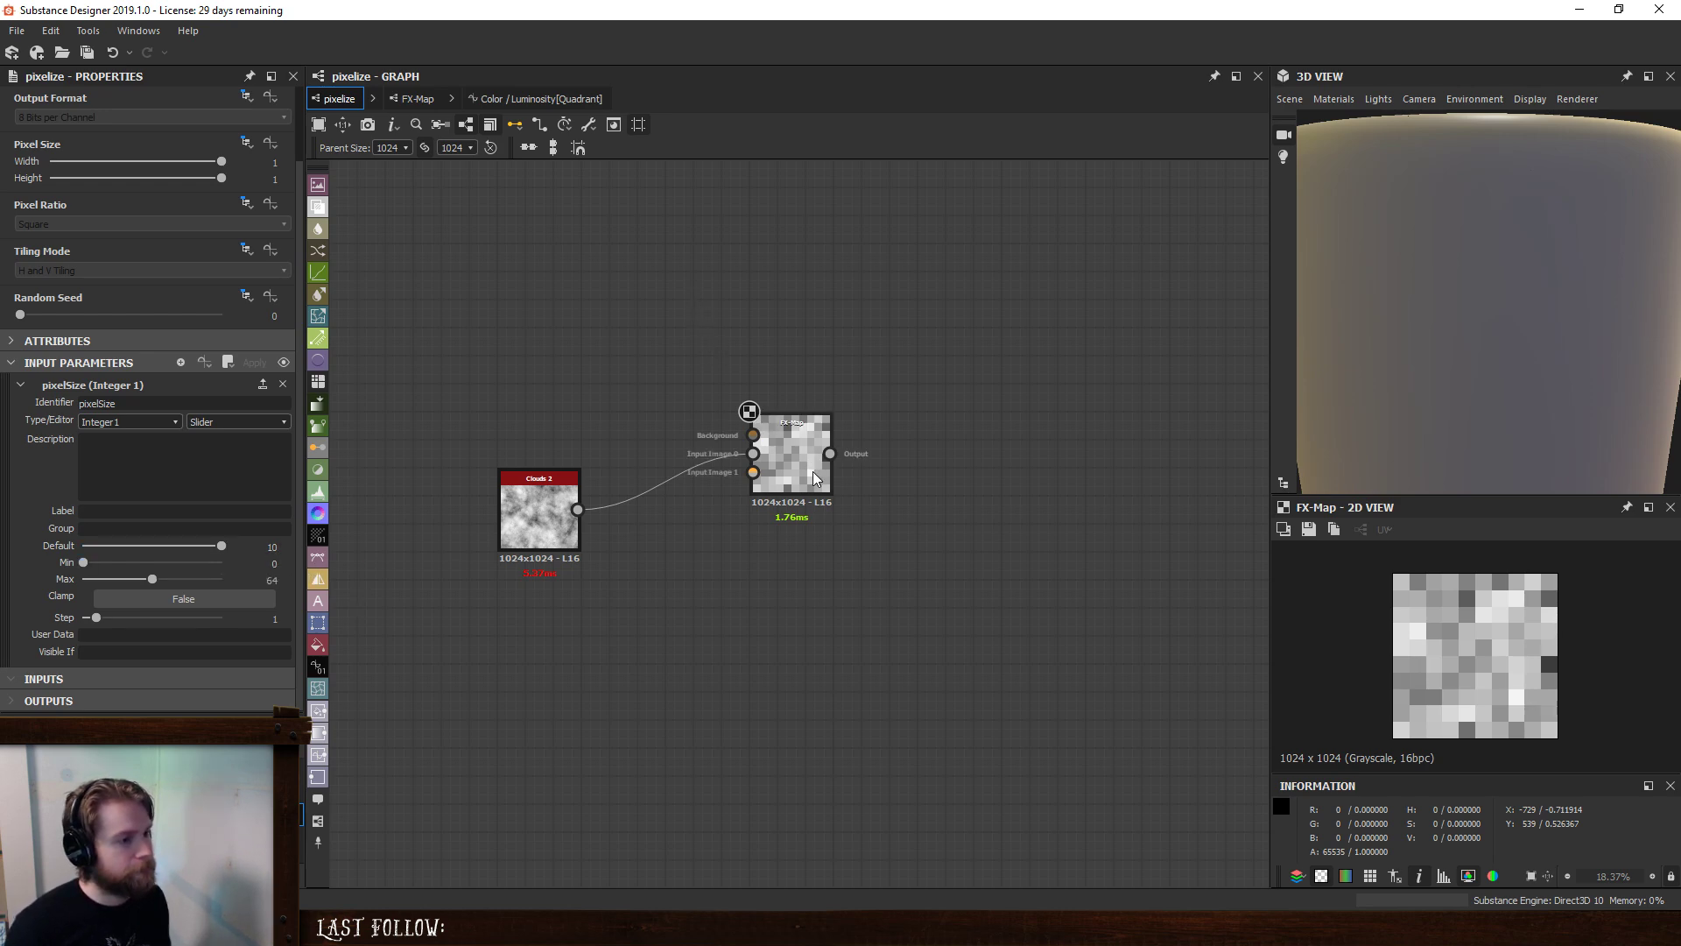
- Preview the graph with pixelSize at 24 and examine the FX-Map result up close at both grid sizes
{"action": "left_click", "coordinate": [286, 364]}
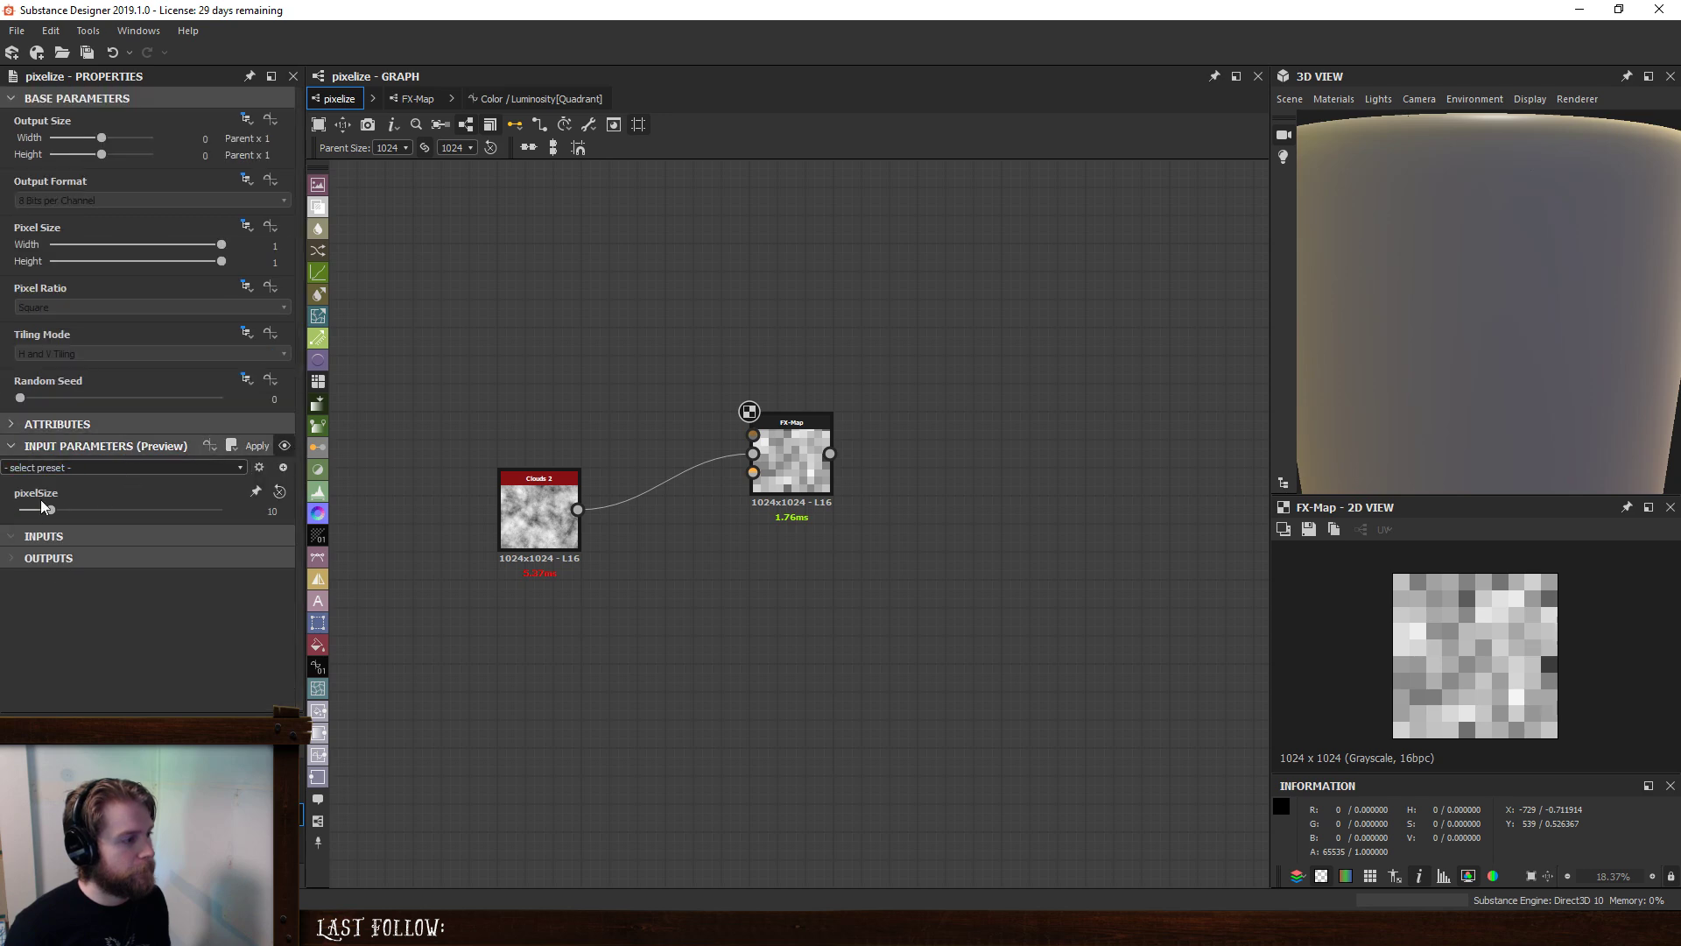
{"action": "left_click_drag", "start_coordinate": [53, 510], "coordinate": [95, 523]}
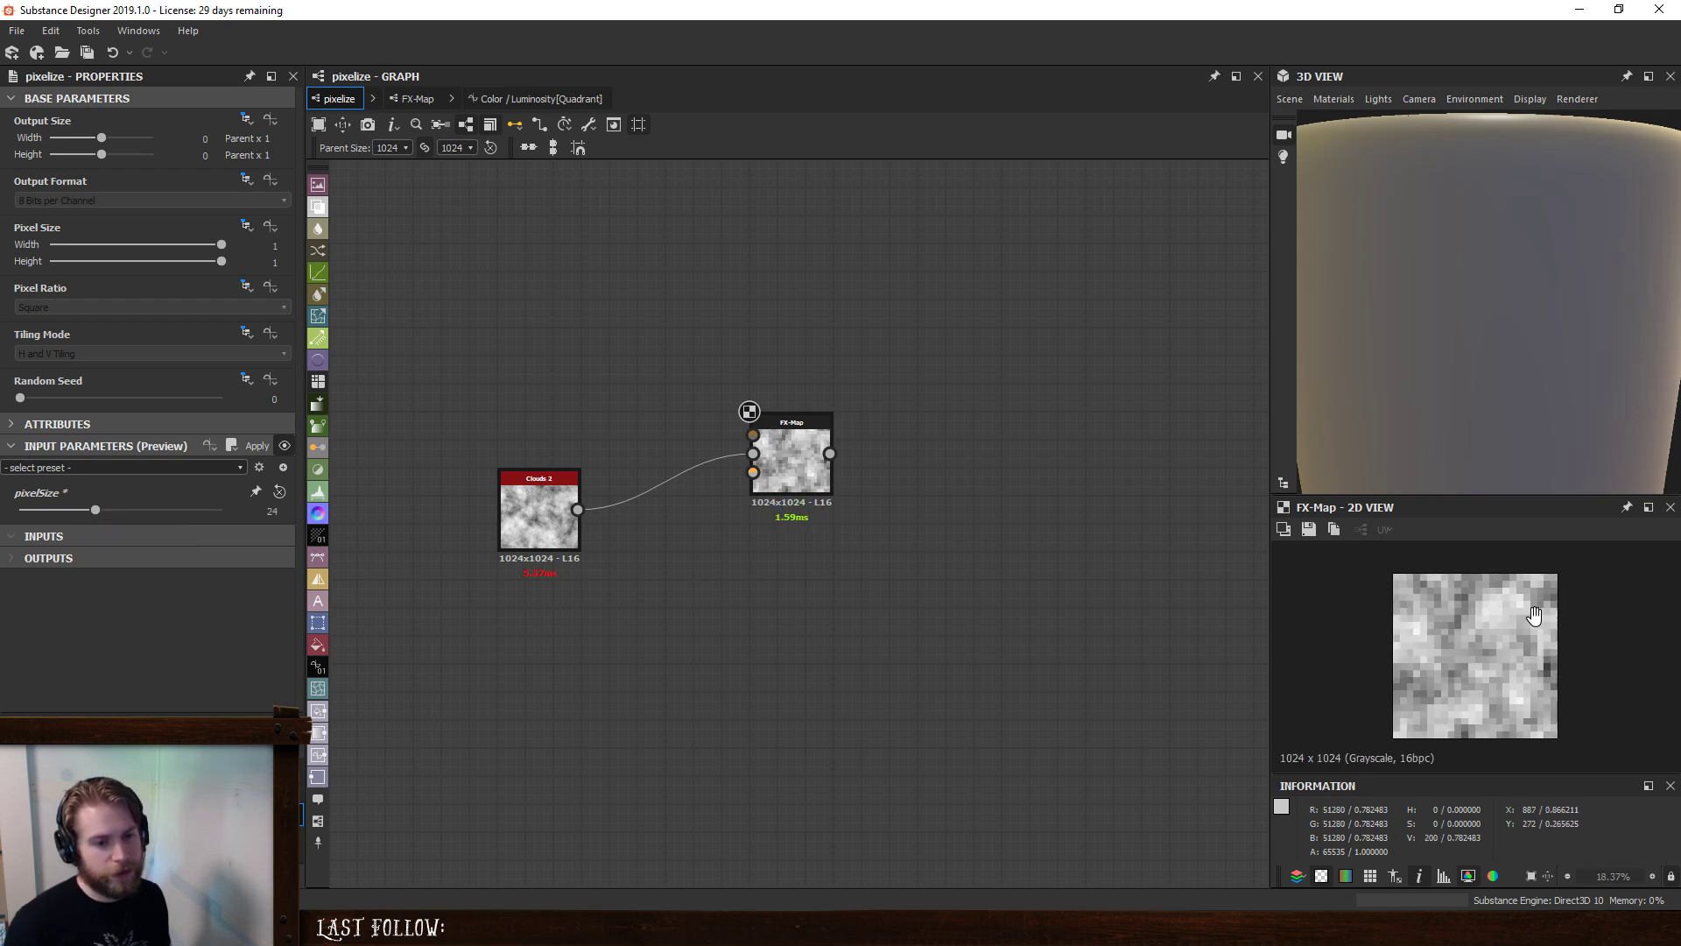
{"action": "scroll", "coordinate": [1519, 613], "scroll_direction": "up", "scroll_amount": 4}
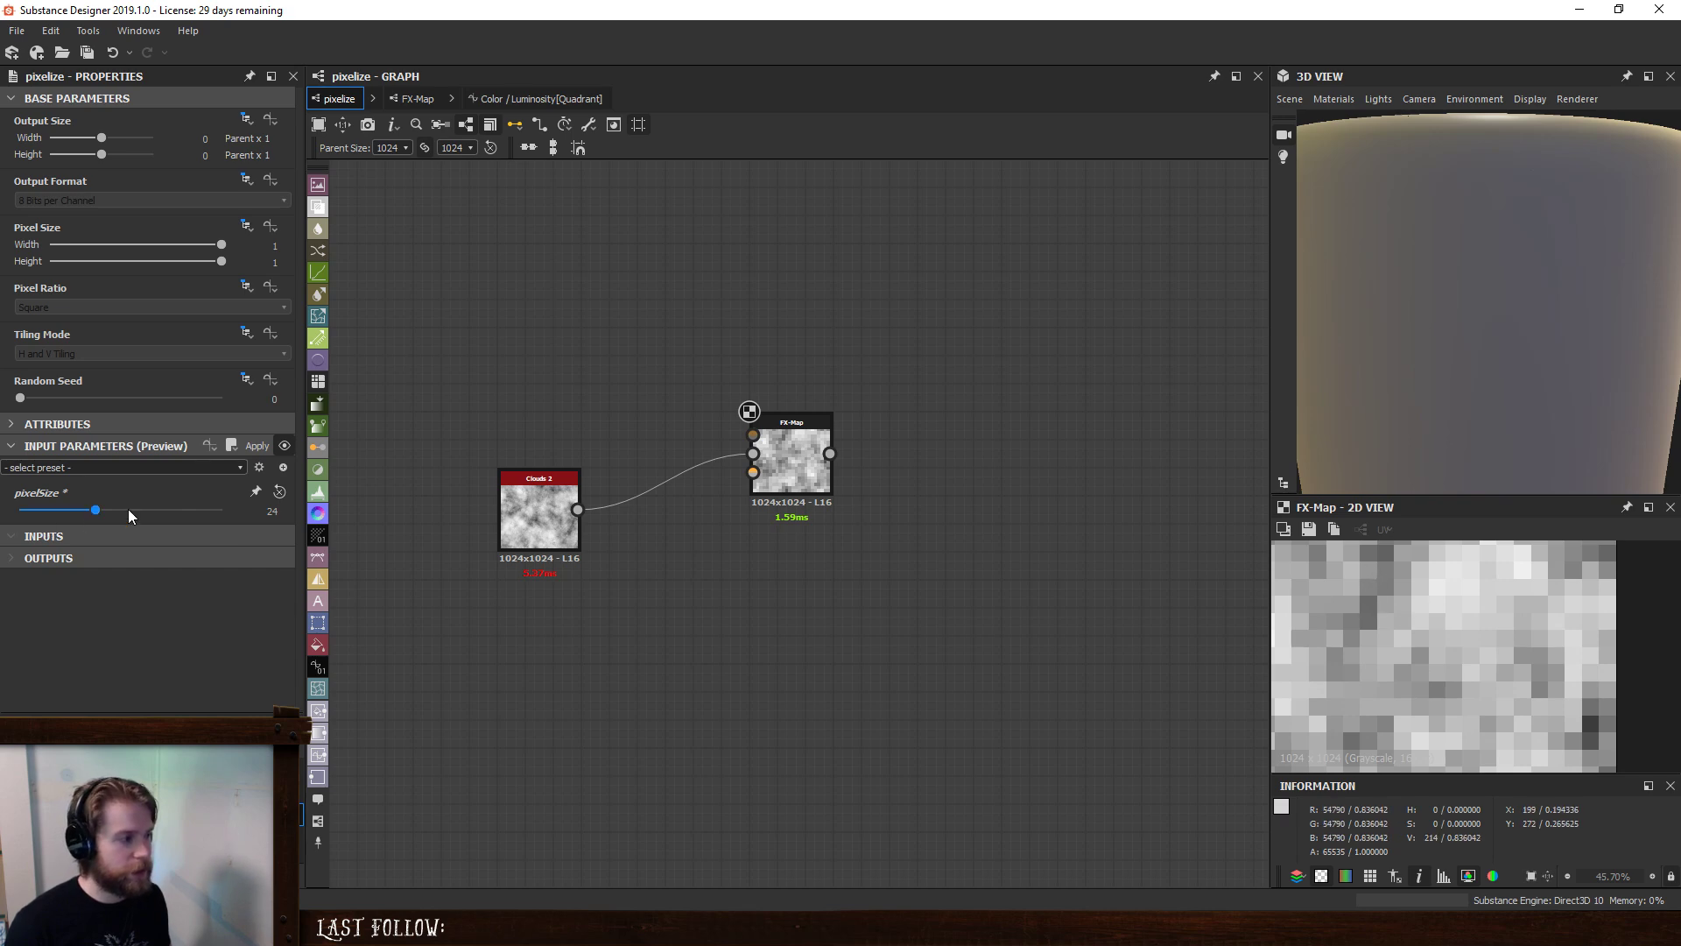
{"action": "left_click", "coordinate": [793, 457]}
{"action": "scroll", "coordinate": [1410, 620], "scroll_direction": "down", "scroll_amount": 3}
{"action": "scroll", "coordinate": [1459, 623], "scroll_direction": "up", "scroll_amount": 3}
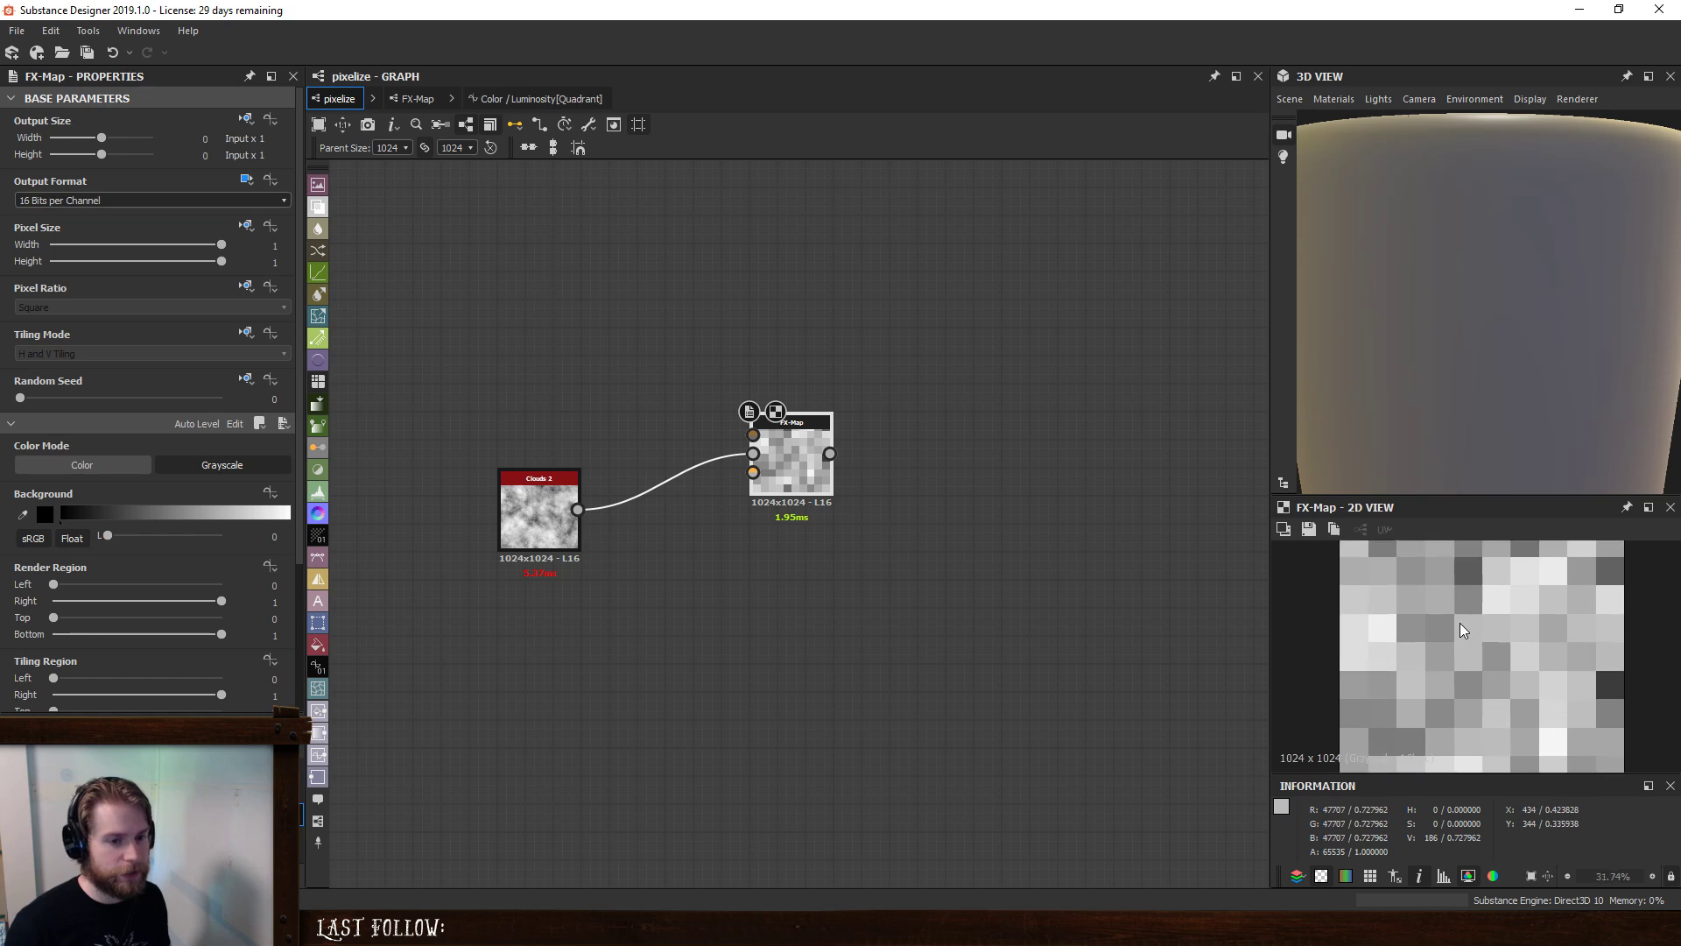
- Add a Blend node with the FX-Map as foreground and Clouds 2 as background, and place it level with Clouds 2
{"action": "left_click_drag", "start_coordinate": [810, 451], "coordinate": [577, 509]}
{"action": "key", "text": "space"}
{"action": "left_click", "coordinate": [913, 416]}
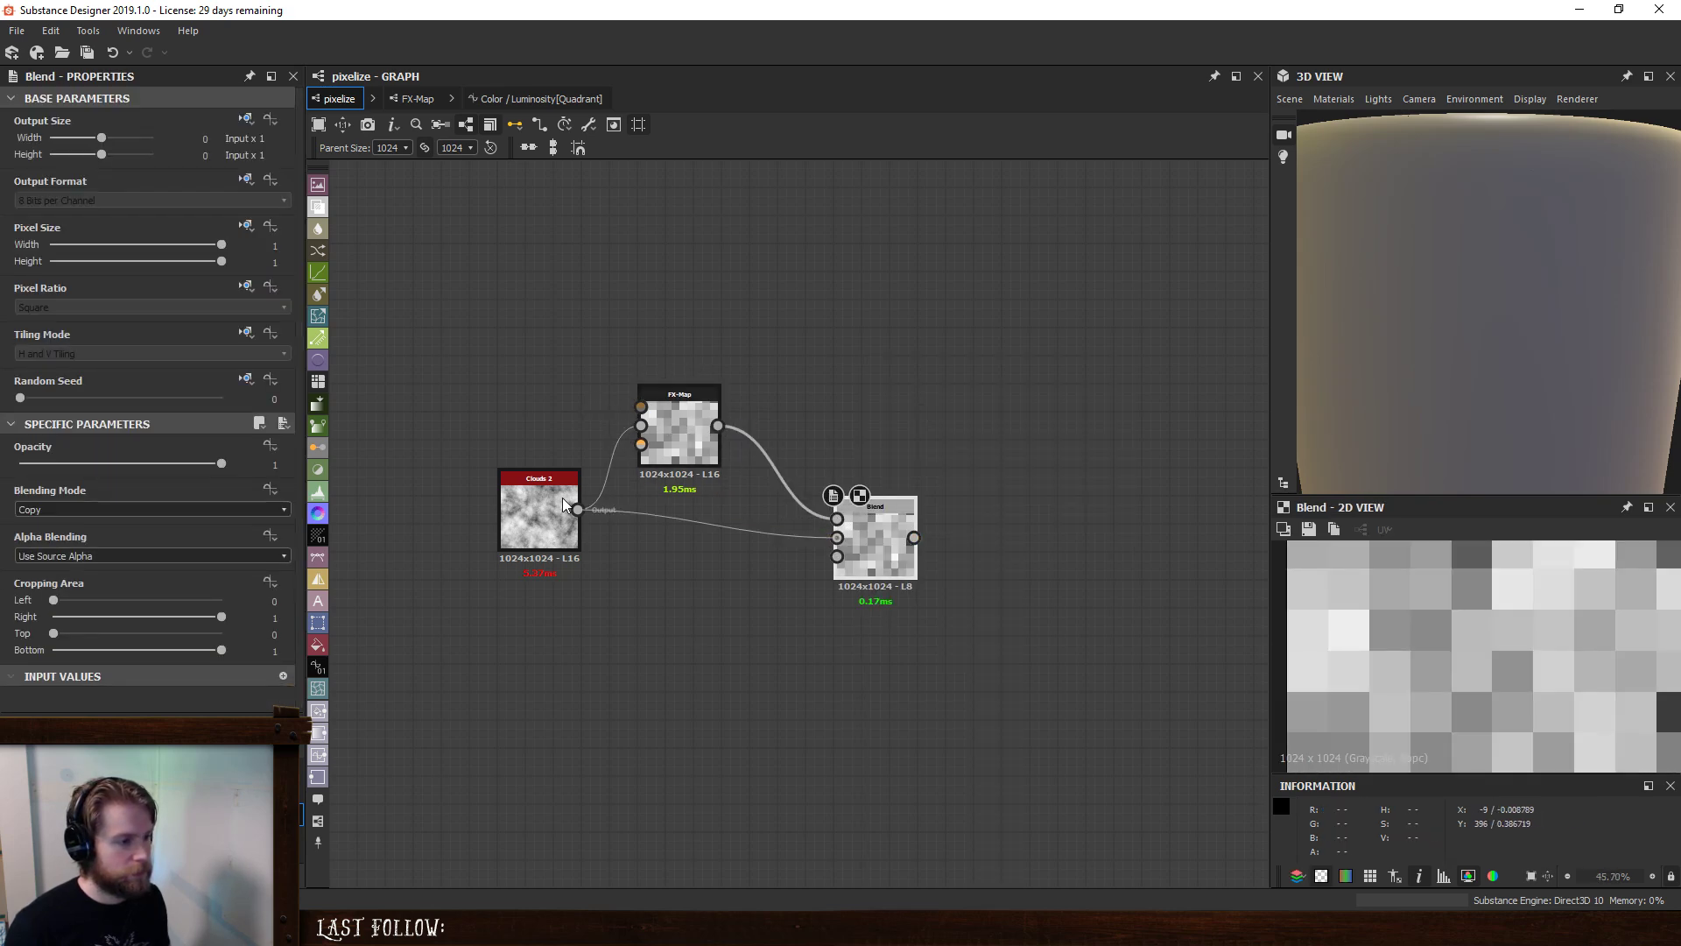
{"action": "left_click_drag", "start_coordinate": [875, 539], "coordinate": [832, 510]}
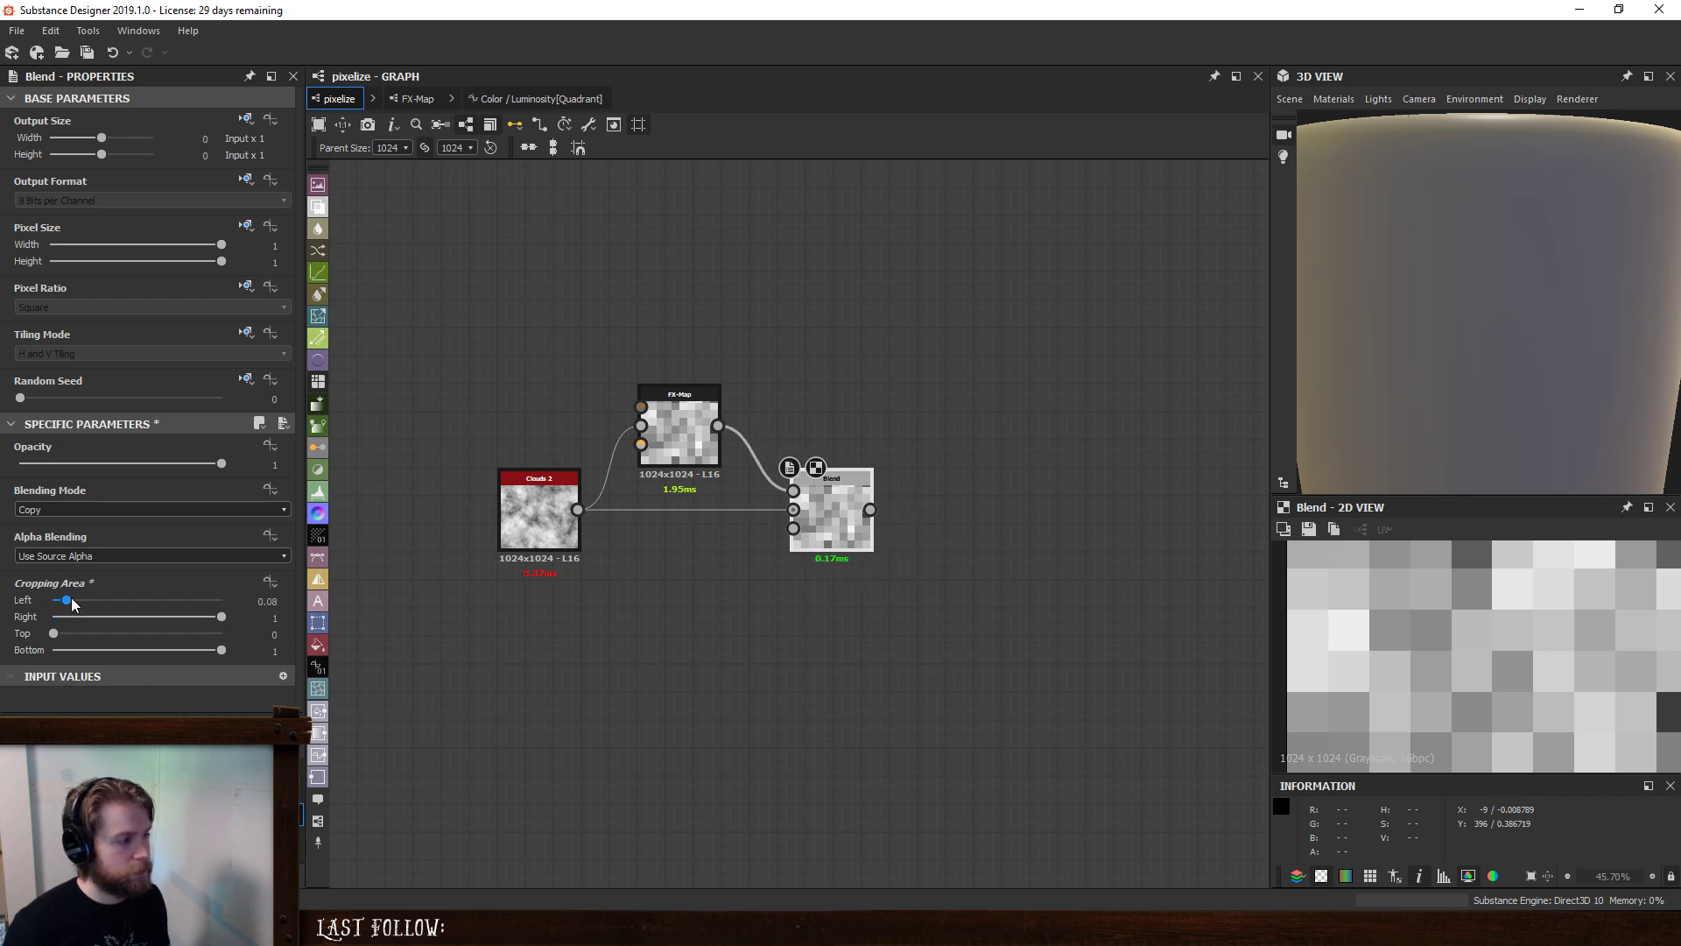
- Compare the pixelated and original clouds by varying the Blend's left cropping up to 0.41, and return it to 0
{"action": "left_click_drag", "start_coordinate": [53, 600], "coordinate": [121, 600]}
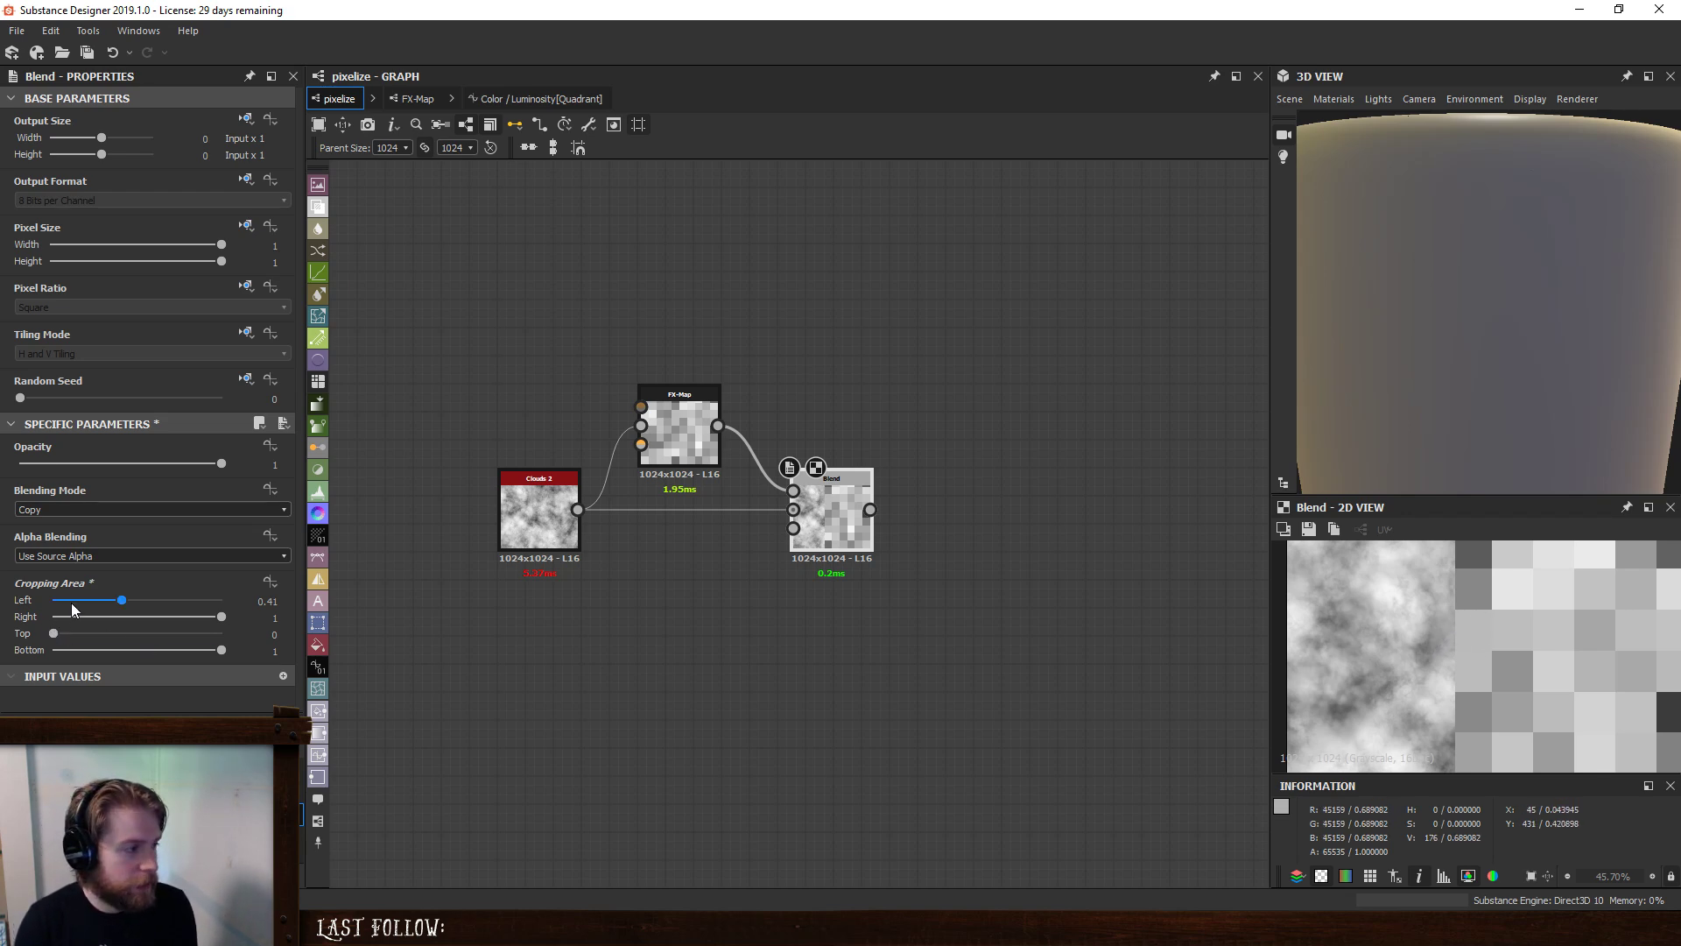
{"action": "left_click_drag", "start_coordinate": [122, 601], "coordinate": [99, 601]}
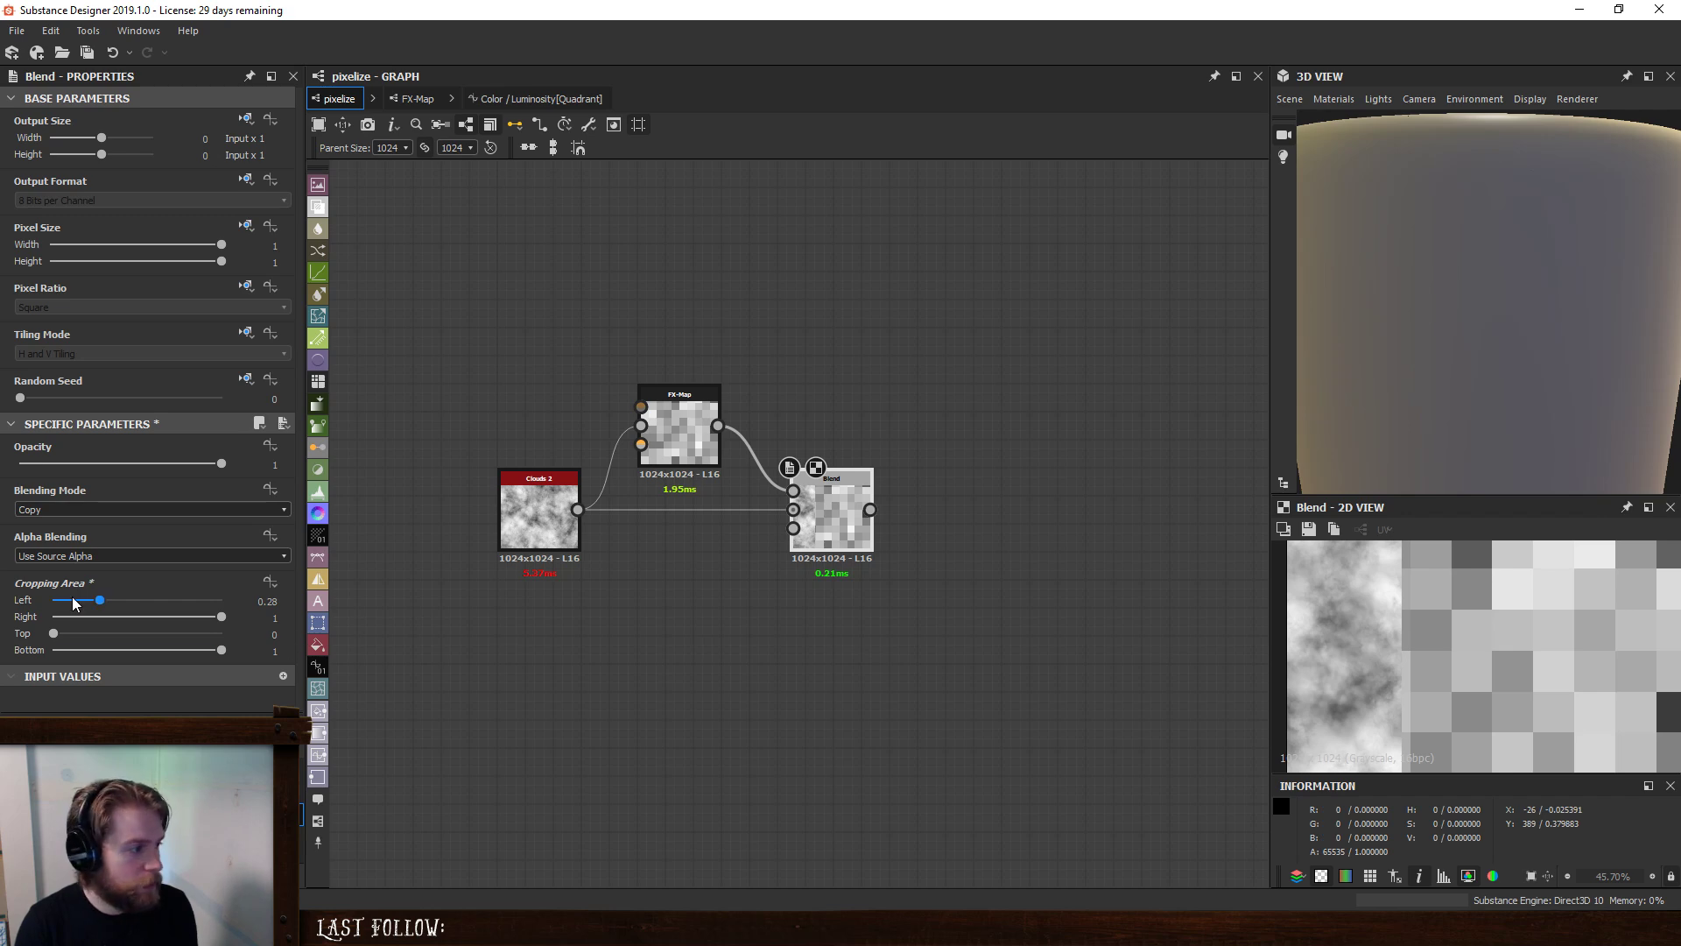
{"action": "left_click_drag", "start_coordinate": [100, 601], "coordinate": [51, 601]}
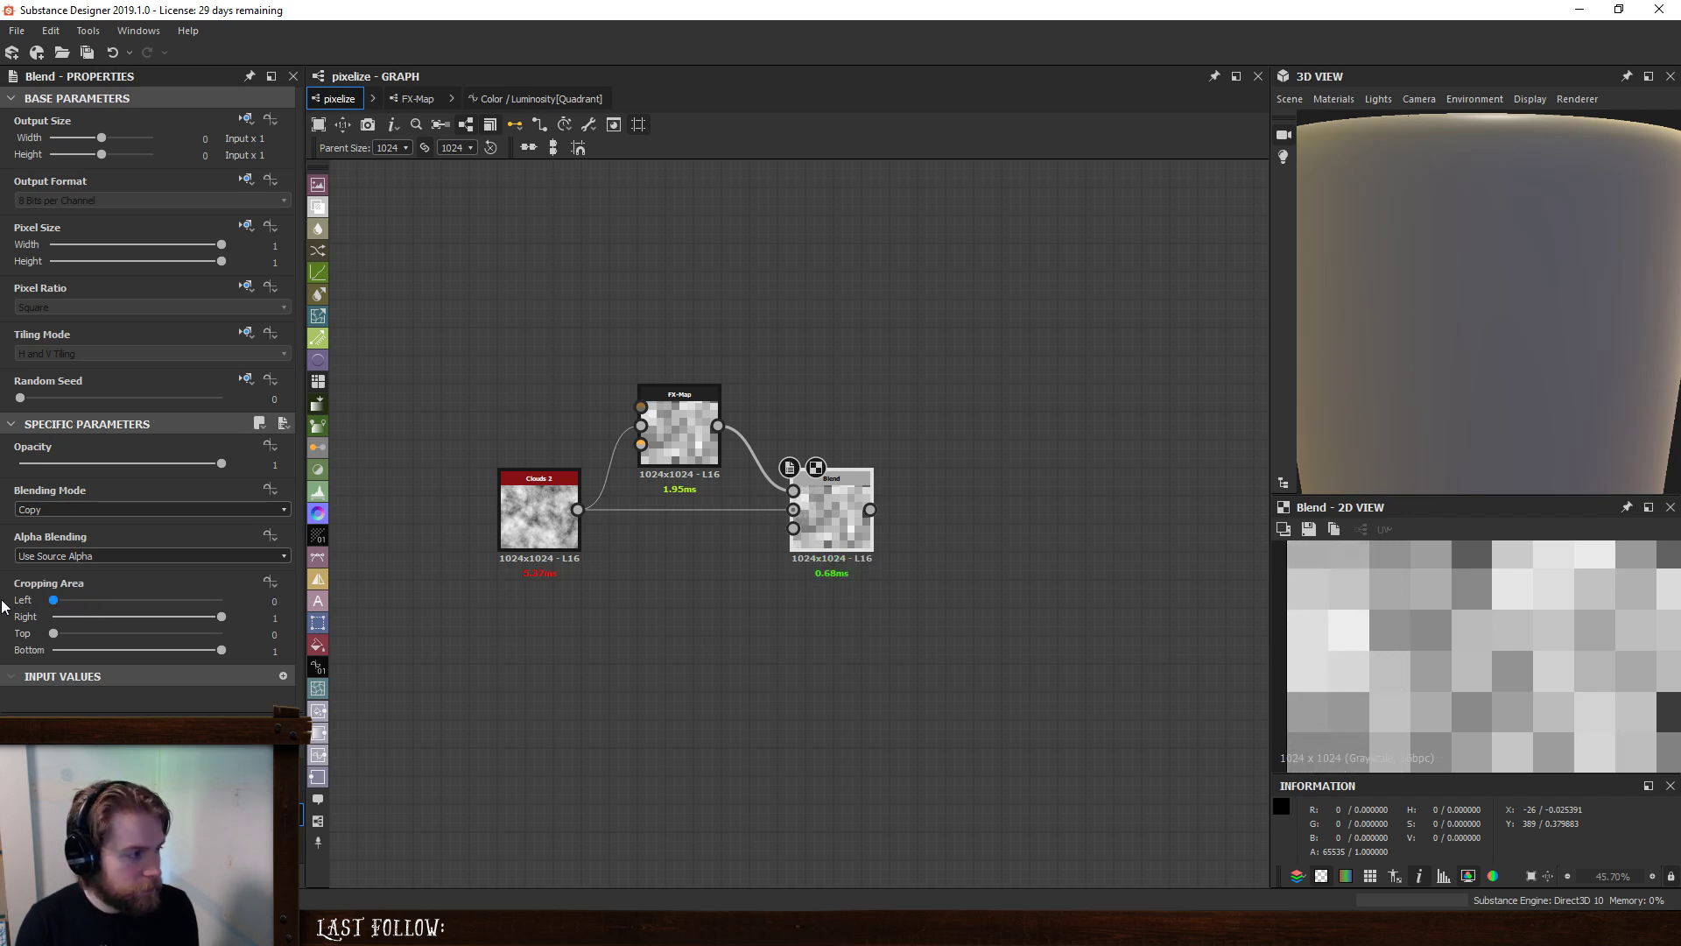
- Add a Directional Blur node below the FX-Map and feed it from Clouds 2
{"action": "scroll", "coordinate": [723, 606], "scroll_direction": "down", "scroll_amount": 3}
{"action": "key", "text": "space"}
{"action": "type", "text": "di"}
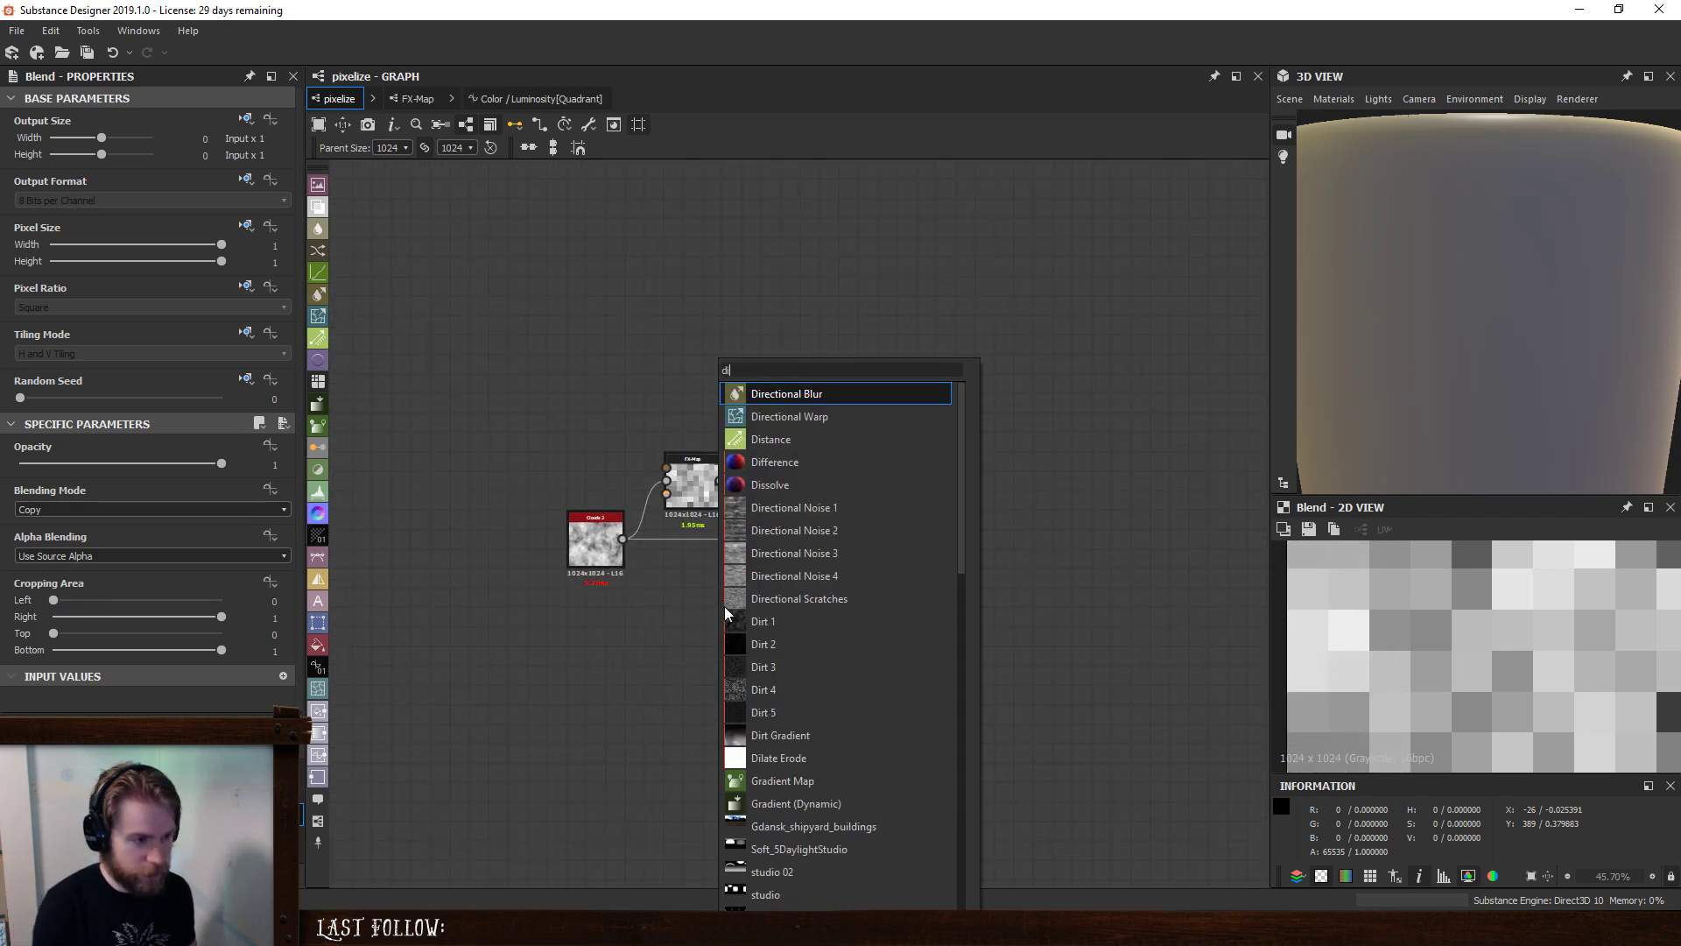
{"action": "type", "text": "r"}
{"action": "left_click", "coordinate": [784, 394]}
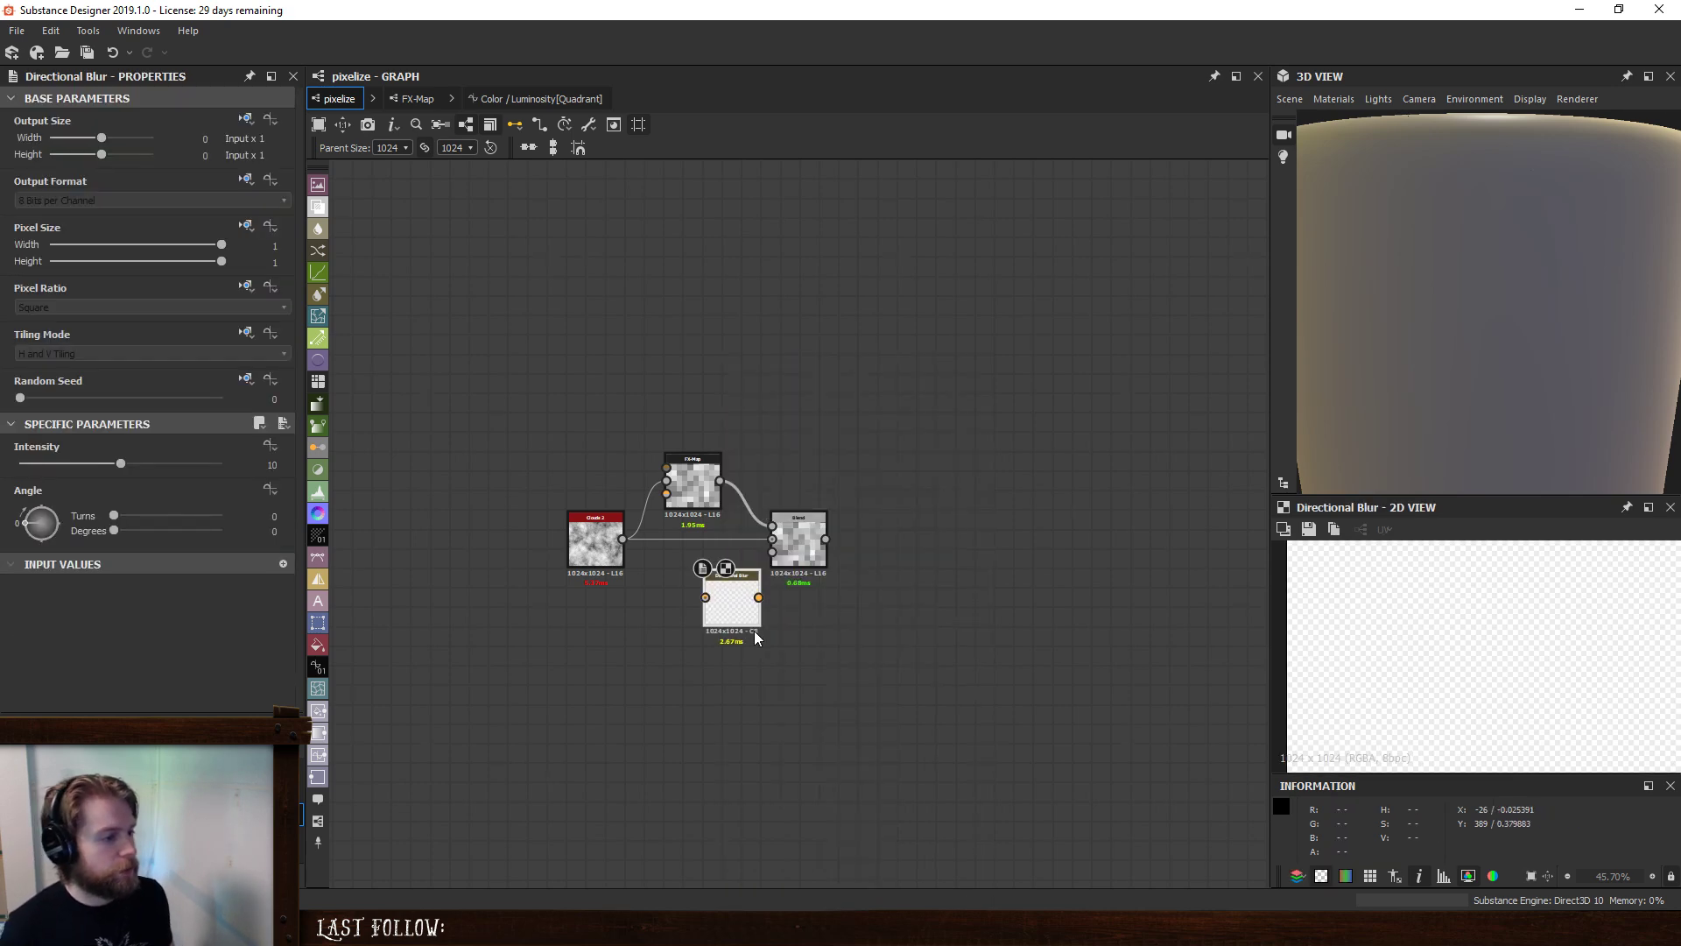
{"action": "left_click_drag", "start_coordinate": [622, 539], "coordinate": [693, 613]}
{"action": "scroll", "coordinate": [1411, 637], "scroll_direction": "up", "scroll_amount": 1}
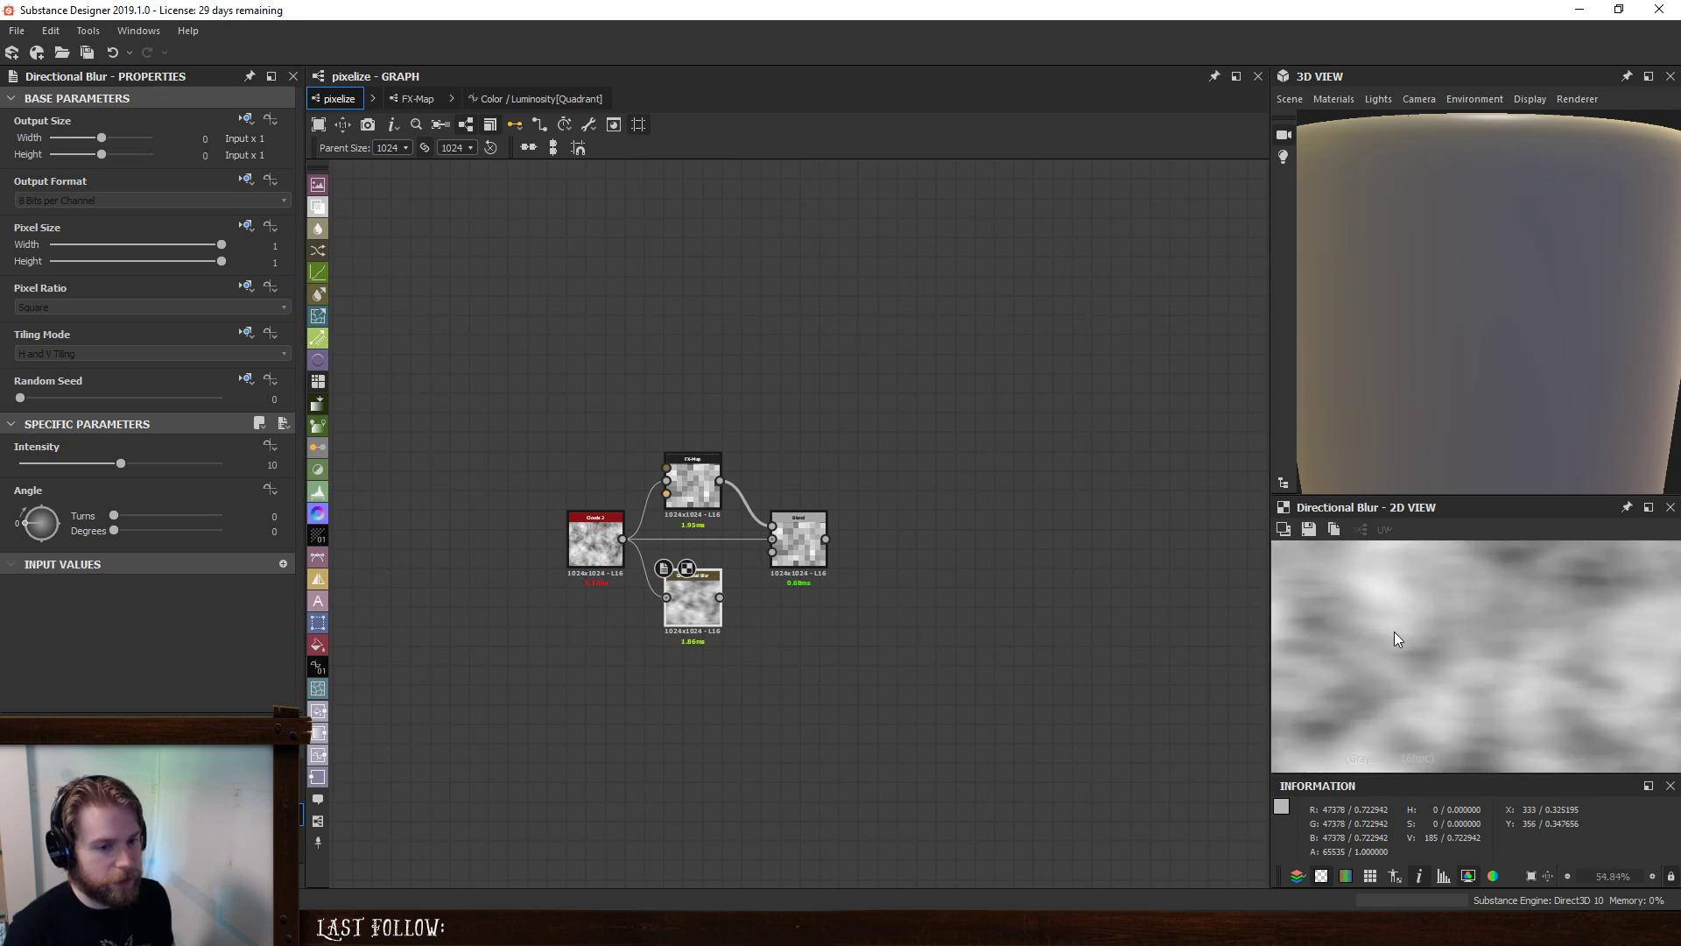
- Spread out Clouds 2, FX-Map and Blend, and place the Directional Blur between Clouds 2 and Blend
{"action": "left_click_drag", "start_coordinate": [595, 549], "coordinate": [498, 548]}
{"action": "left_click_drag", "start_coordinate": [693, 487], "coordinate": [692, 456]}
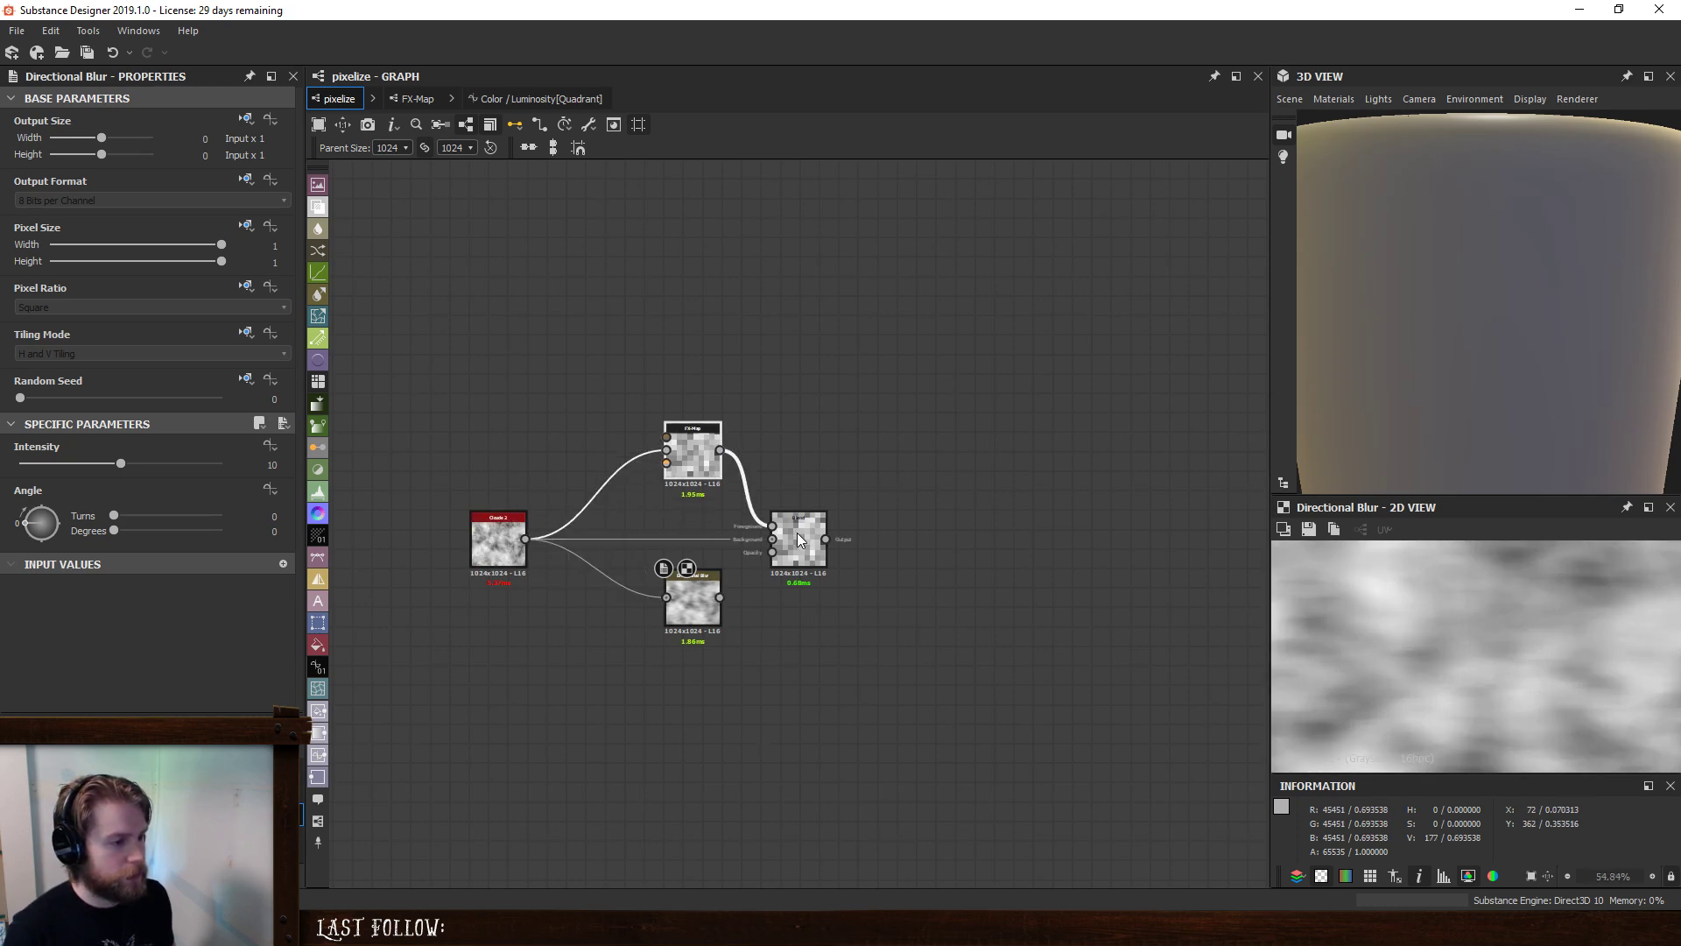
{"action": "left_click_drag", "start_coordinate": [798, 545], "coordinate": [848, 545]}
{"action": "left_click_drag", "start_coordinate": [694, 457], "coordinate": [725, 427]}
{"action": "left_click_drag", "start_coordinate": [691, 603], "coordinate": [671, 574]}
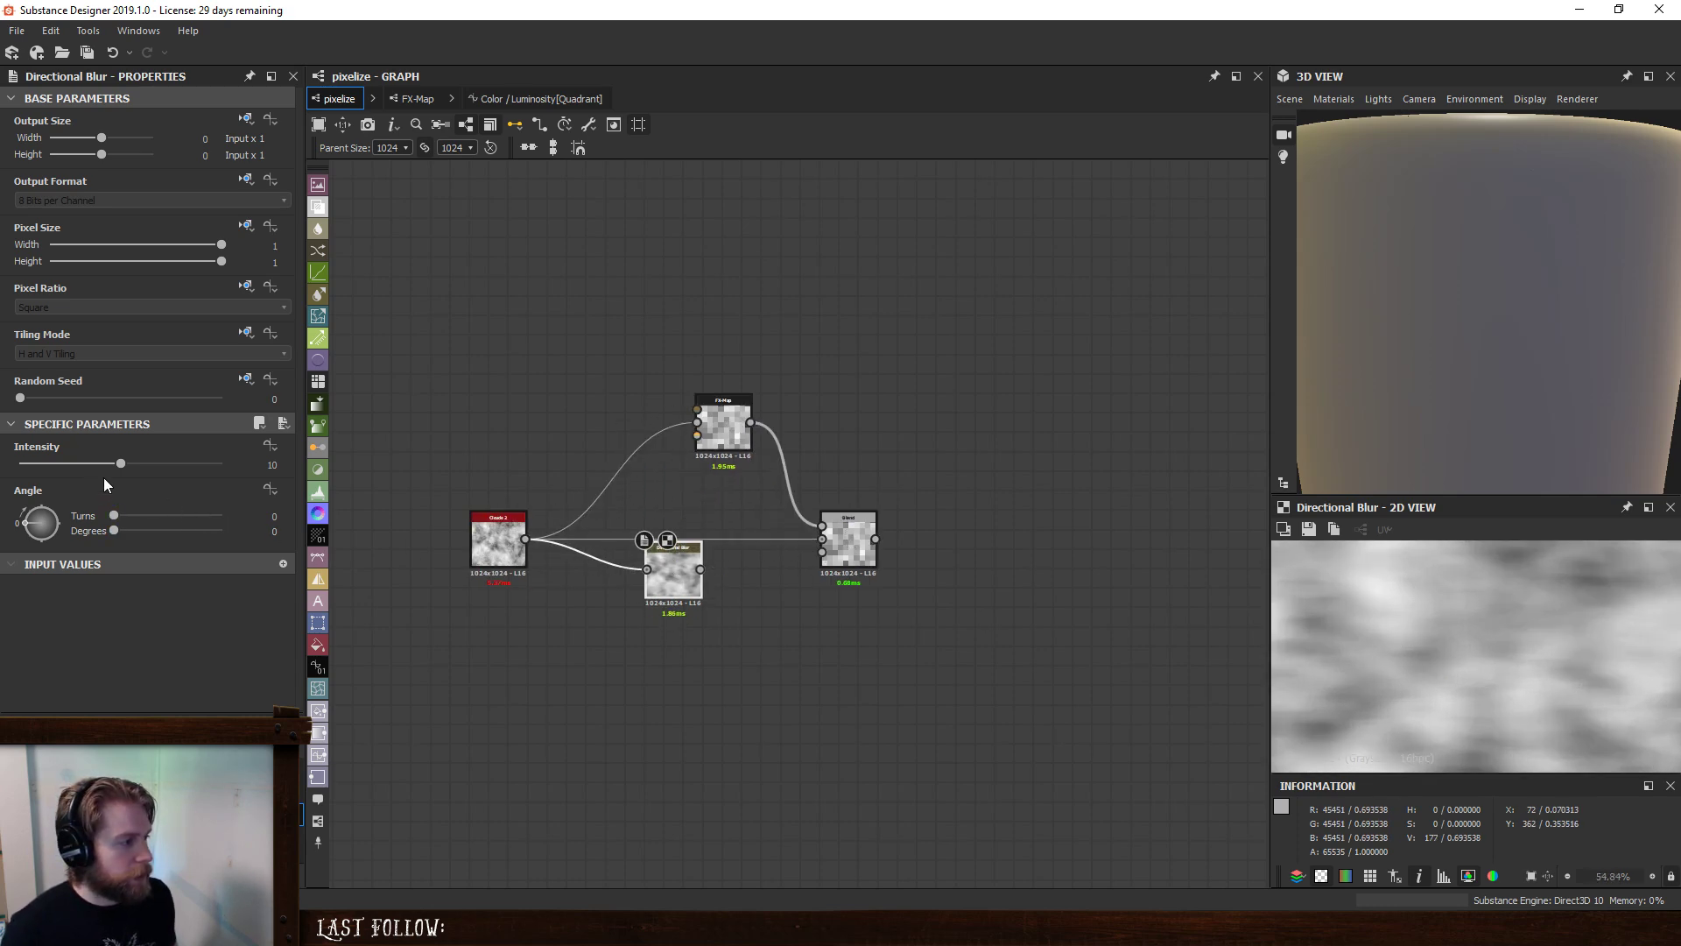
- Set the Directional Blur's intensity to 2
{"action": "left_click_drag", "start_coordinate": [121, 466], "coordinate": [38, 468]}
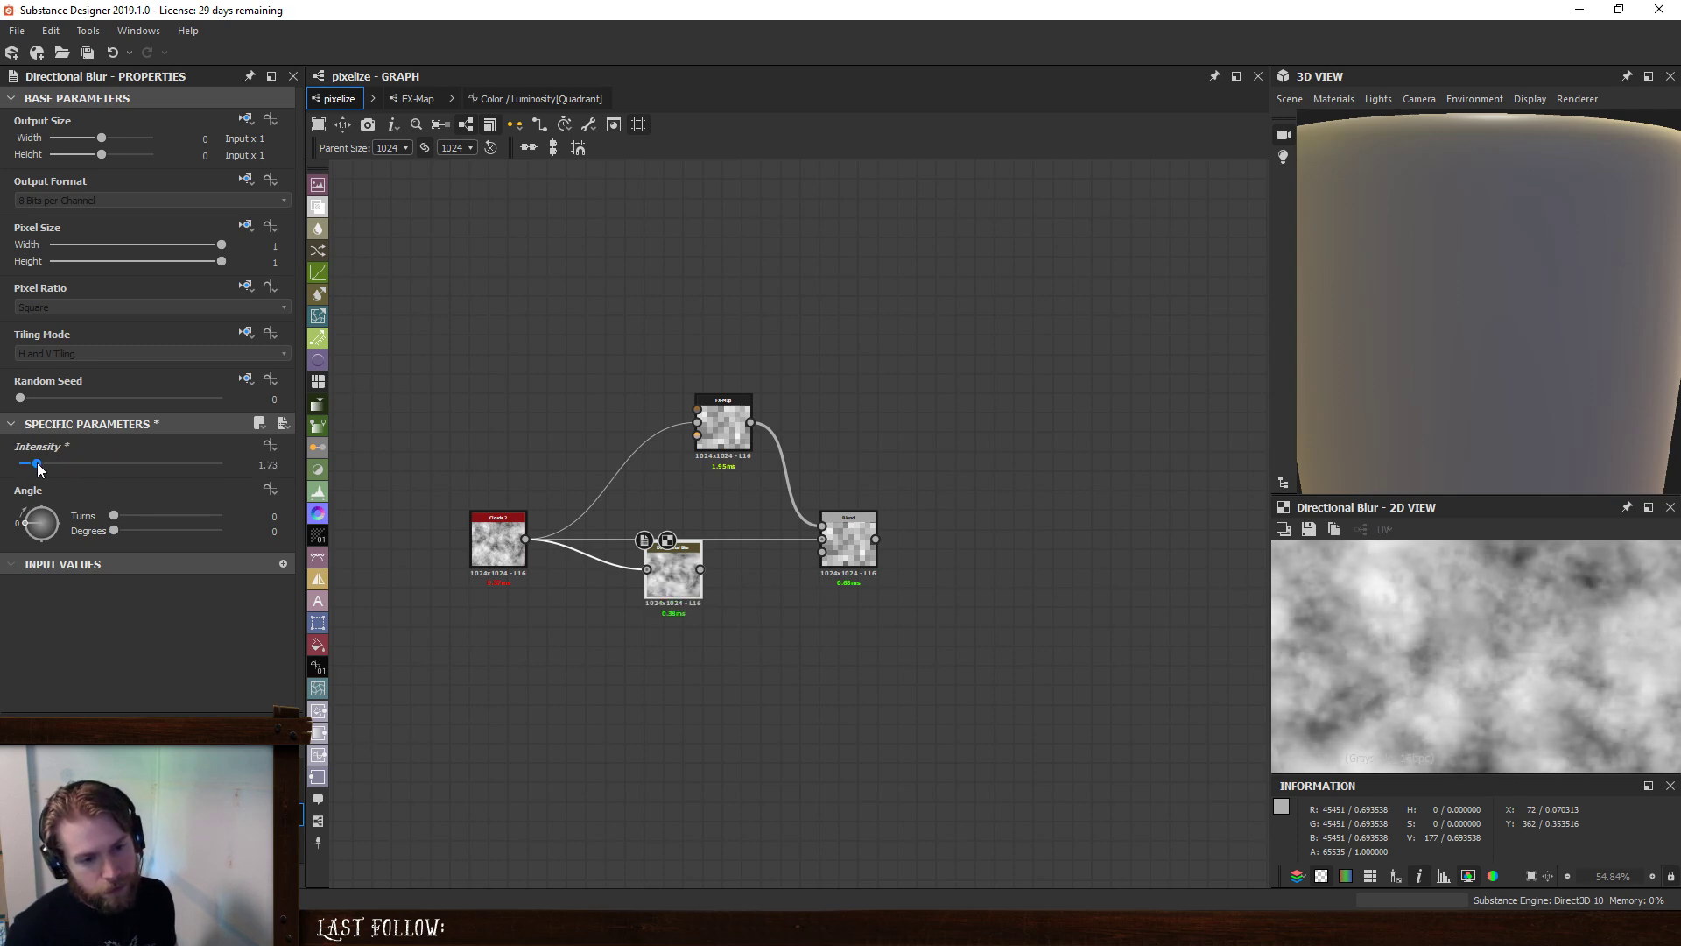
{"action": "left_click", "coordinate": [267, 464]}
{"action": "type", "text": "2"}
{"action": "key", "text": "Return"}
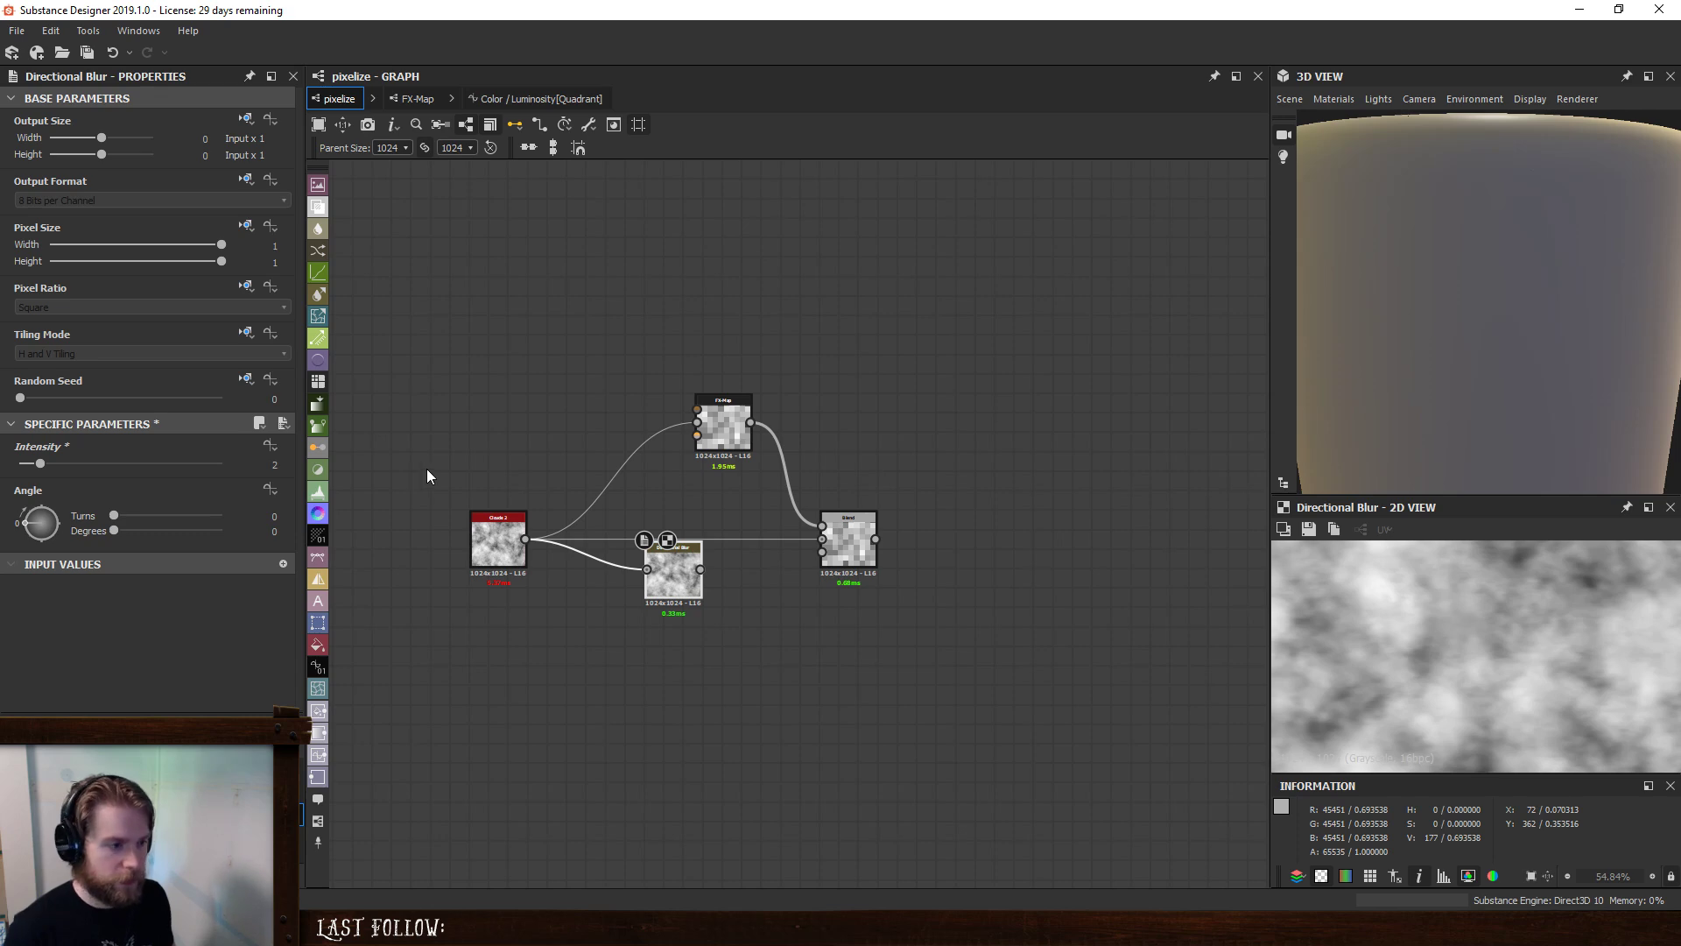
- Duplicate the Directional Blur with its Clouds 2 link, place the copy above the original, and set its angle to 90 degrees
{"action": "scroll", "coordinate": [712, 600], "scroll_direction": "up", "scroll_amount": 3}
{"action": "key", "text": "ctrl+d"}
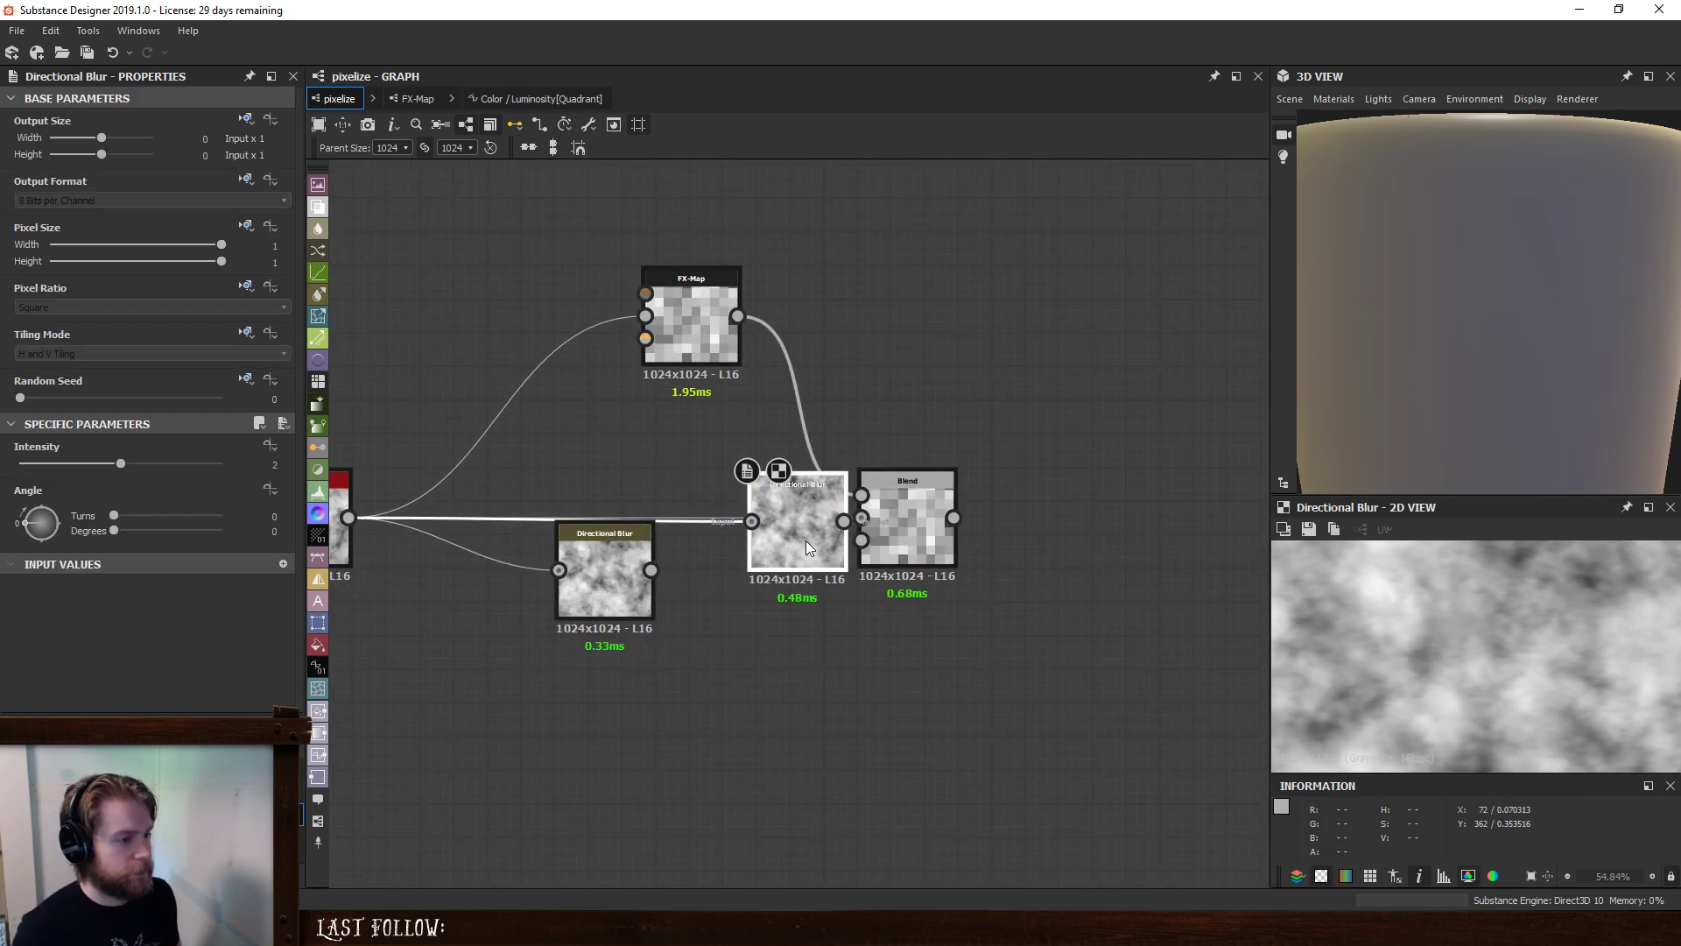
{"action": "left_click", "coordinate": [610, 458]}
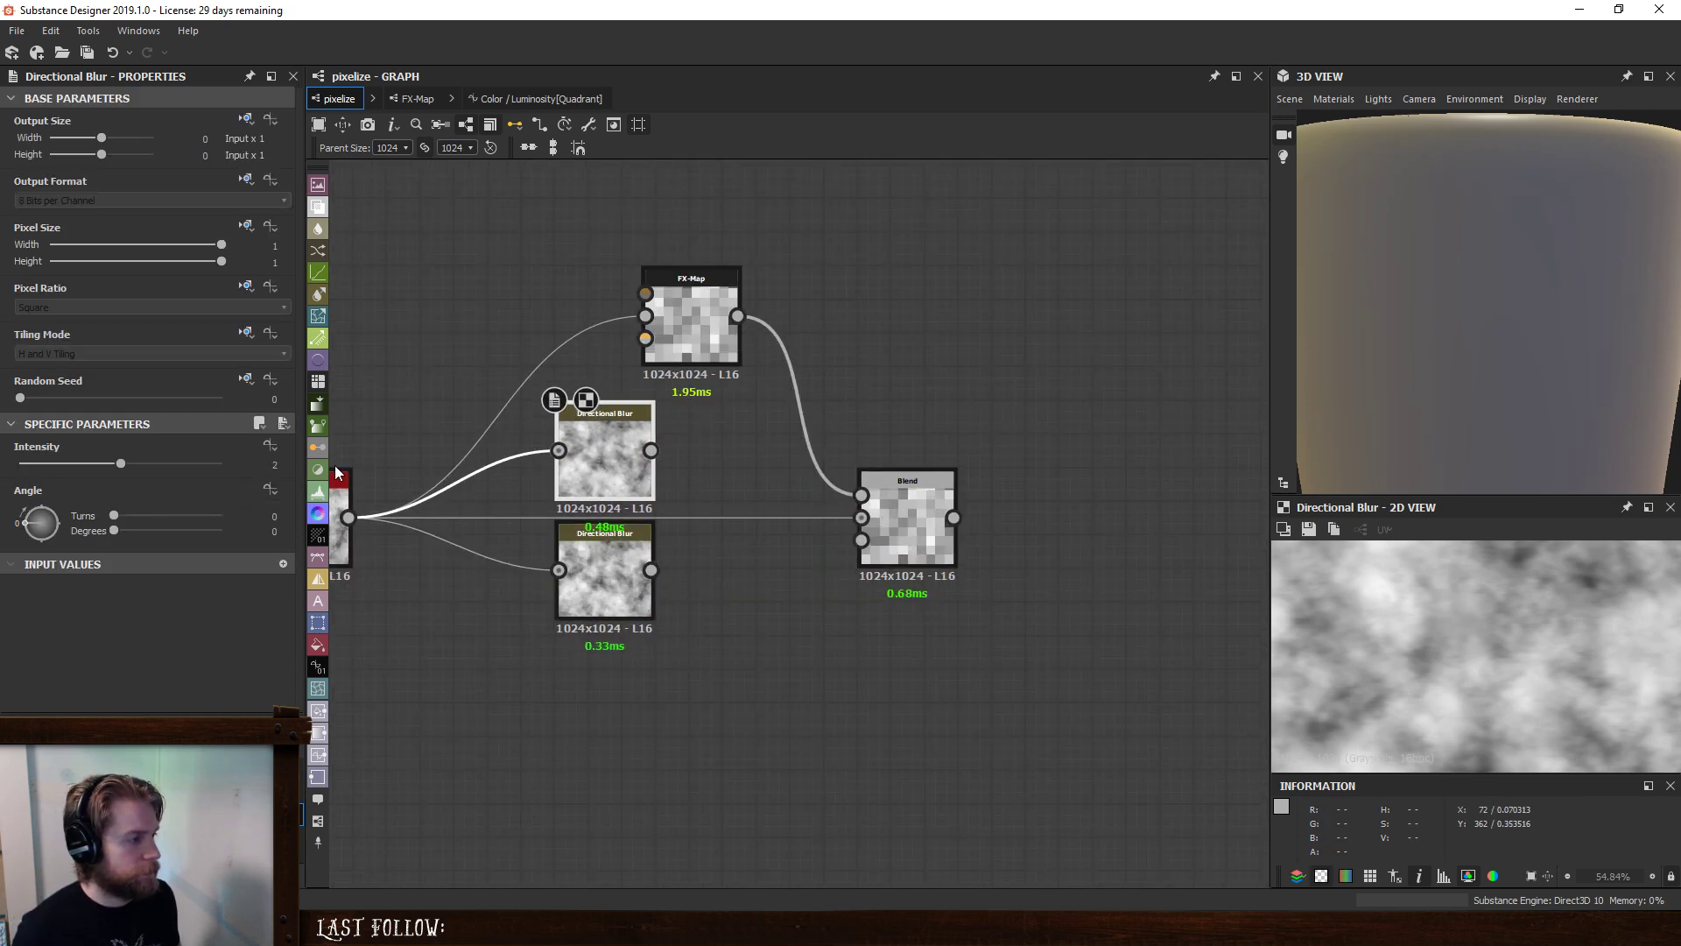
{"action": "left_click", "coordinate": [263, 530]}
{"action": "key", "text": "Return"}
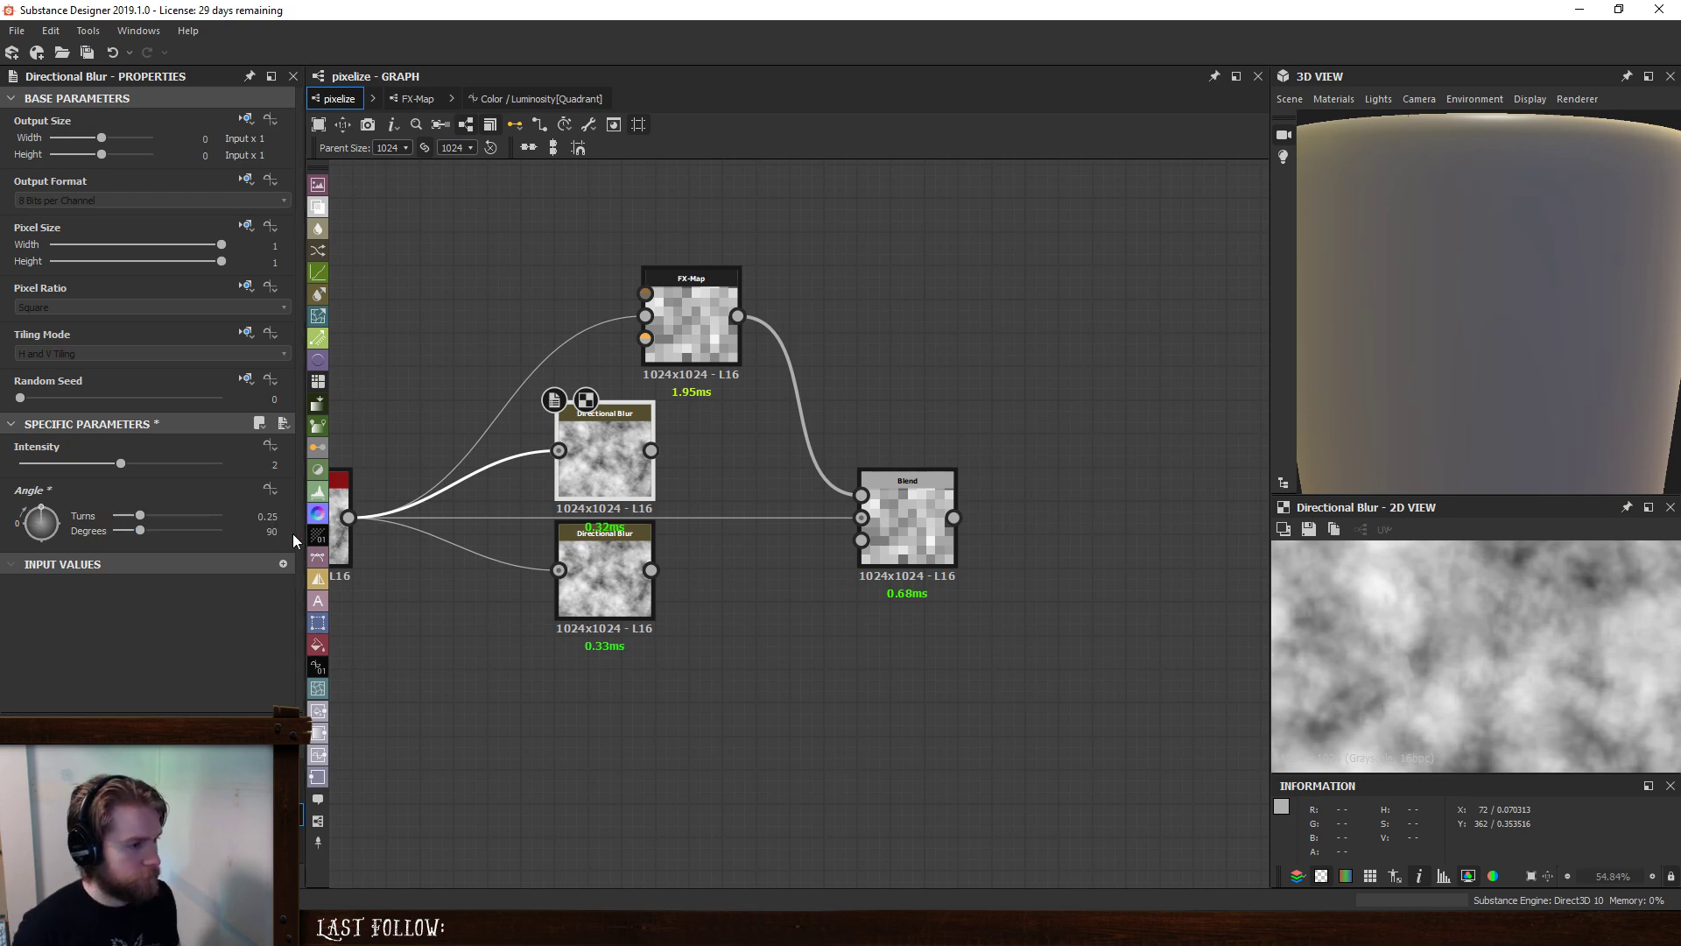
- Connect the two Directional Blur outputs to the FX-Map's Input Image 0 and Input Image 1, replacing the direct Clouds 2 link
{"action": "middle_click_drag", "start_coordinate": [727, 332], "coordinate": [775, 429]}
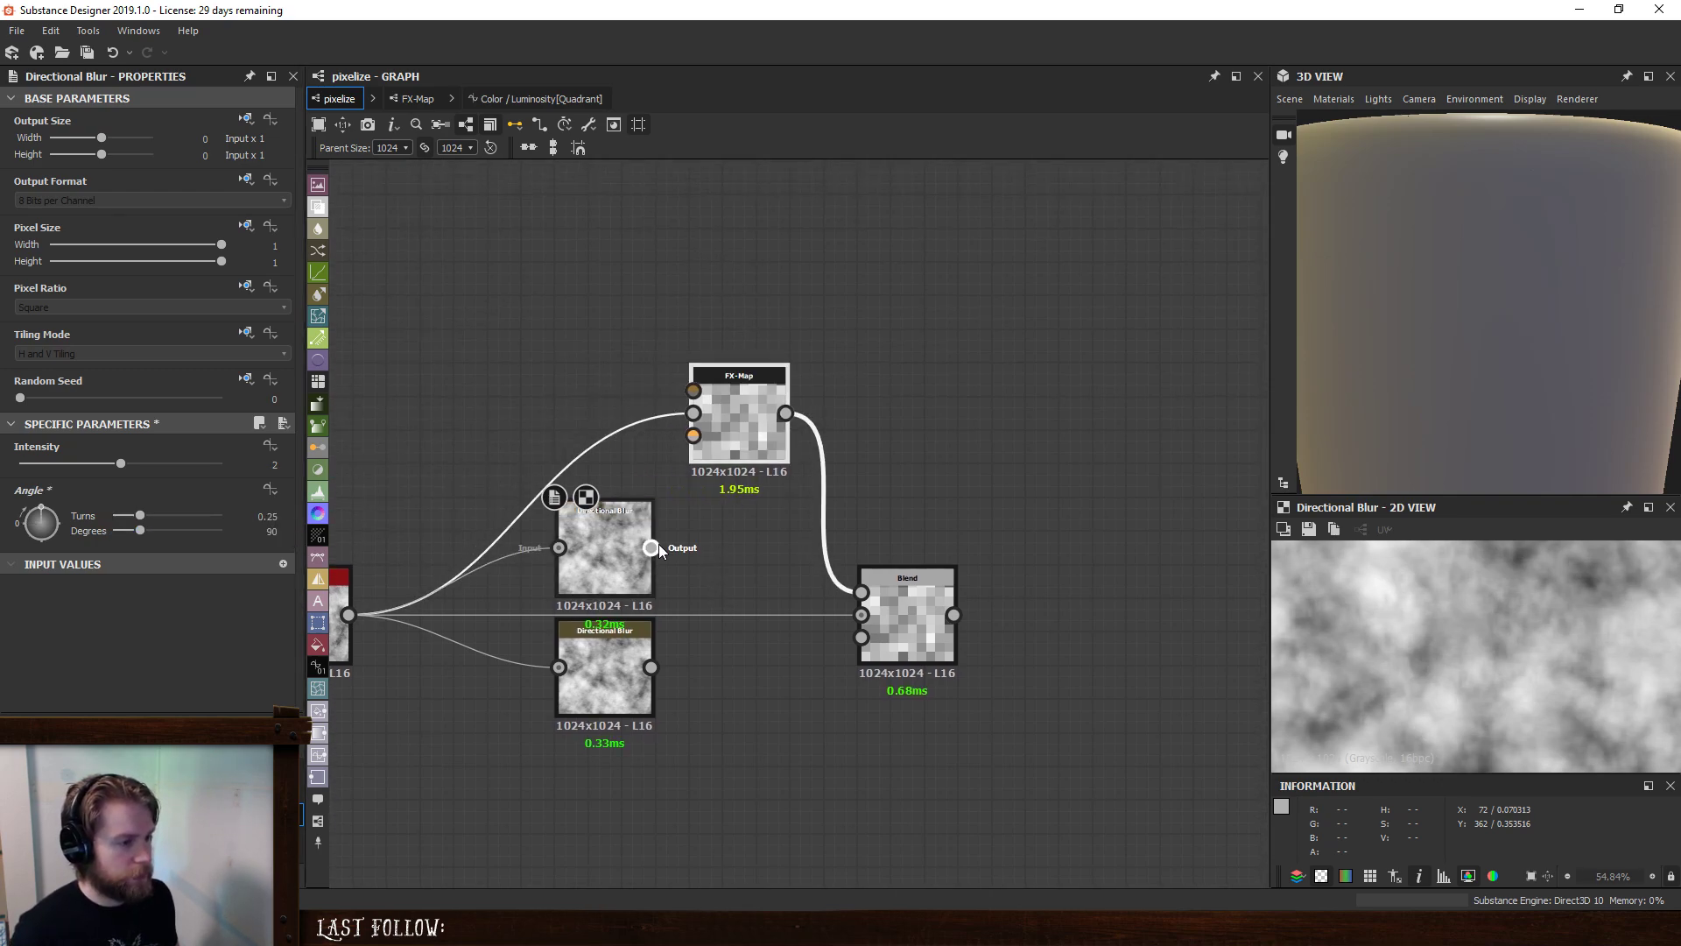
{"action": "left_click_drag", "start_coordinate": [651, 547], "coordinate": [651, 668]}
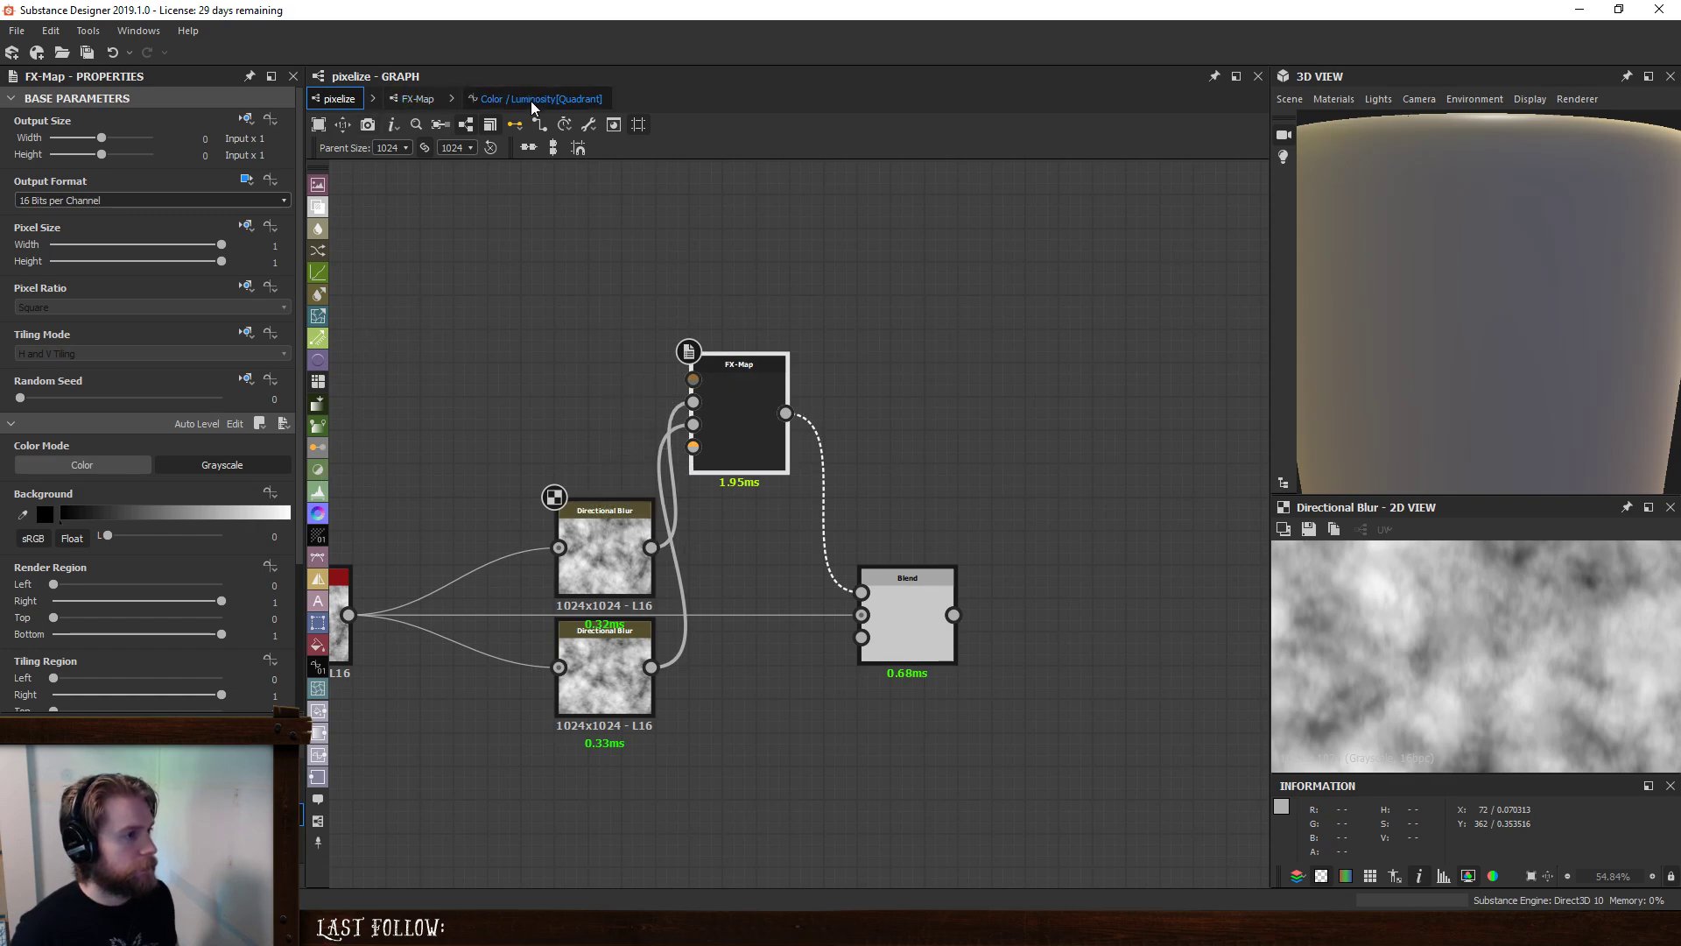
- In the Color / Luminosity function, duplicate Sample Gray below the original with its patternOffset link, and make the copy sample Input Image 1
{"action": "left_click", "coordinate": [418, 98]}
{"action": "left_click", "coordinate": [537, 98]}
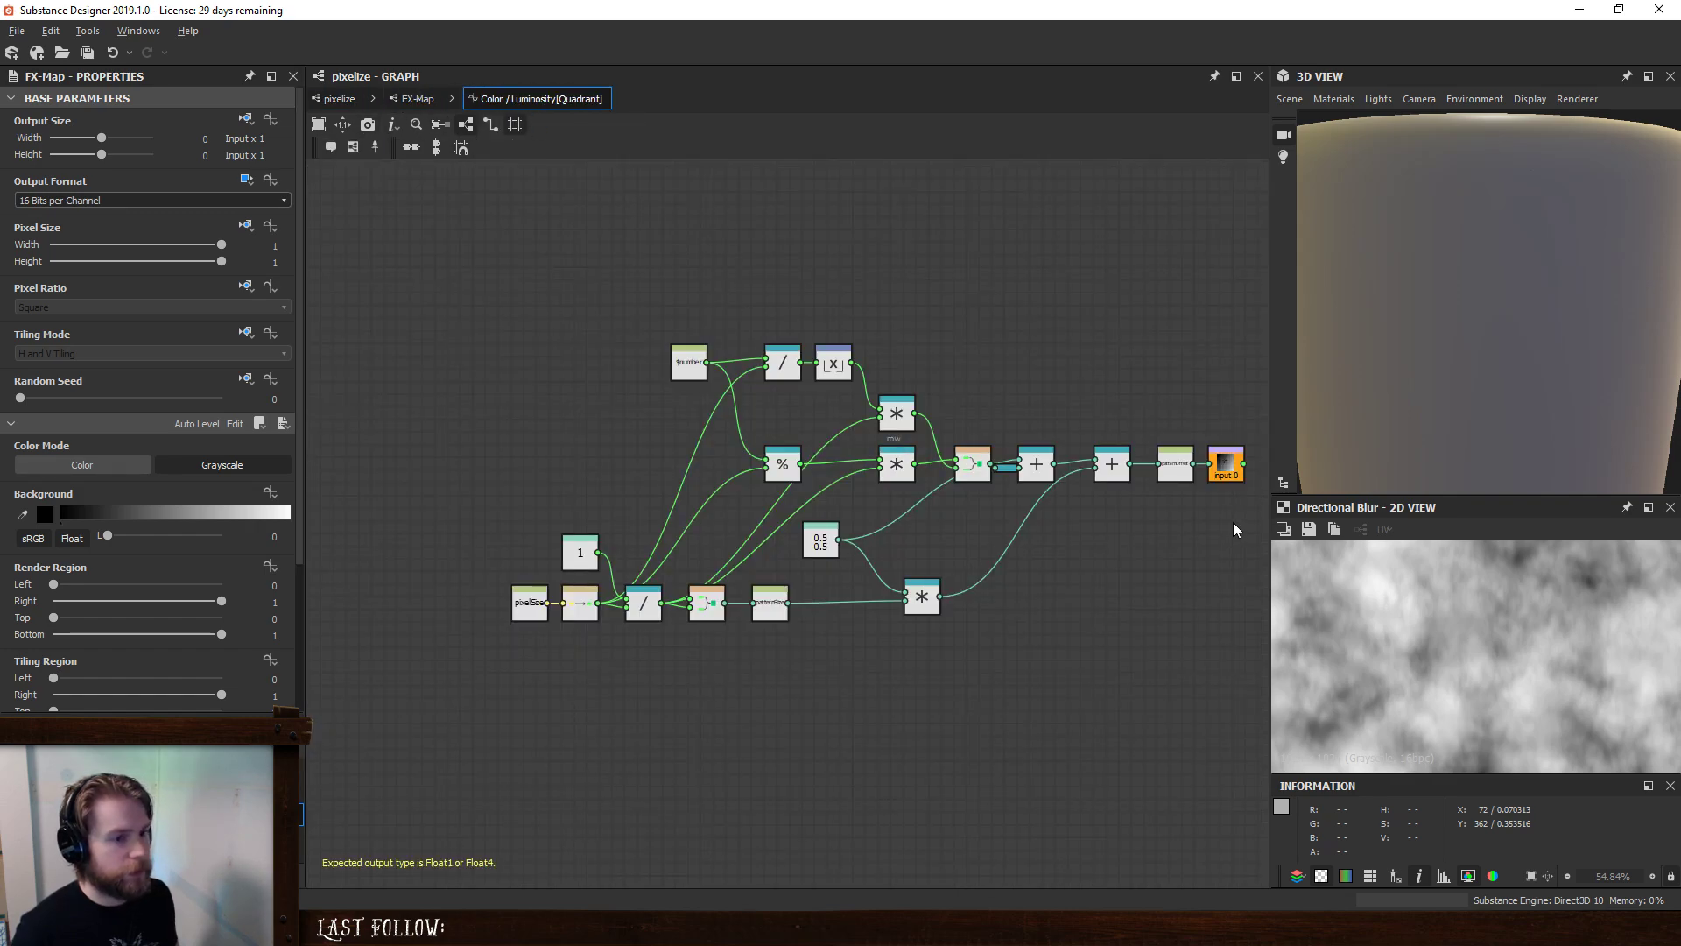
{"action": "scroll", "coordinate": [928, 565], "scroll_direction": "up", "scroll_amount": 6}
{"action": "scroll", "coordinate": [928, 569], "scroll_direction": "up", "scroll_amount": 1}
{"action": "key", "text": "ctrl+d"}
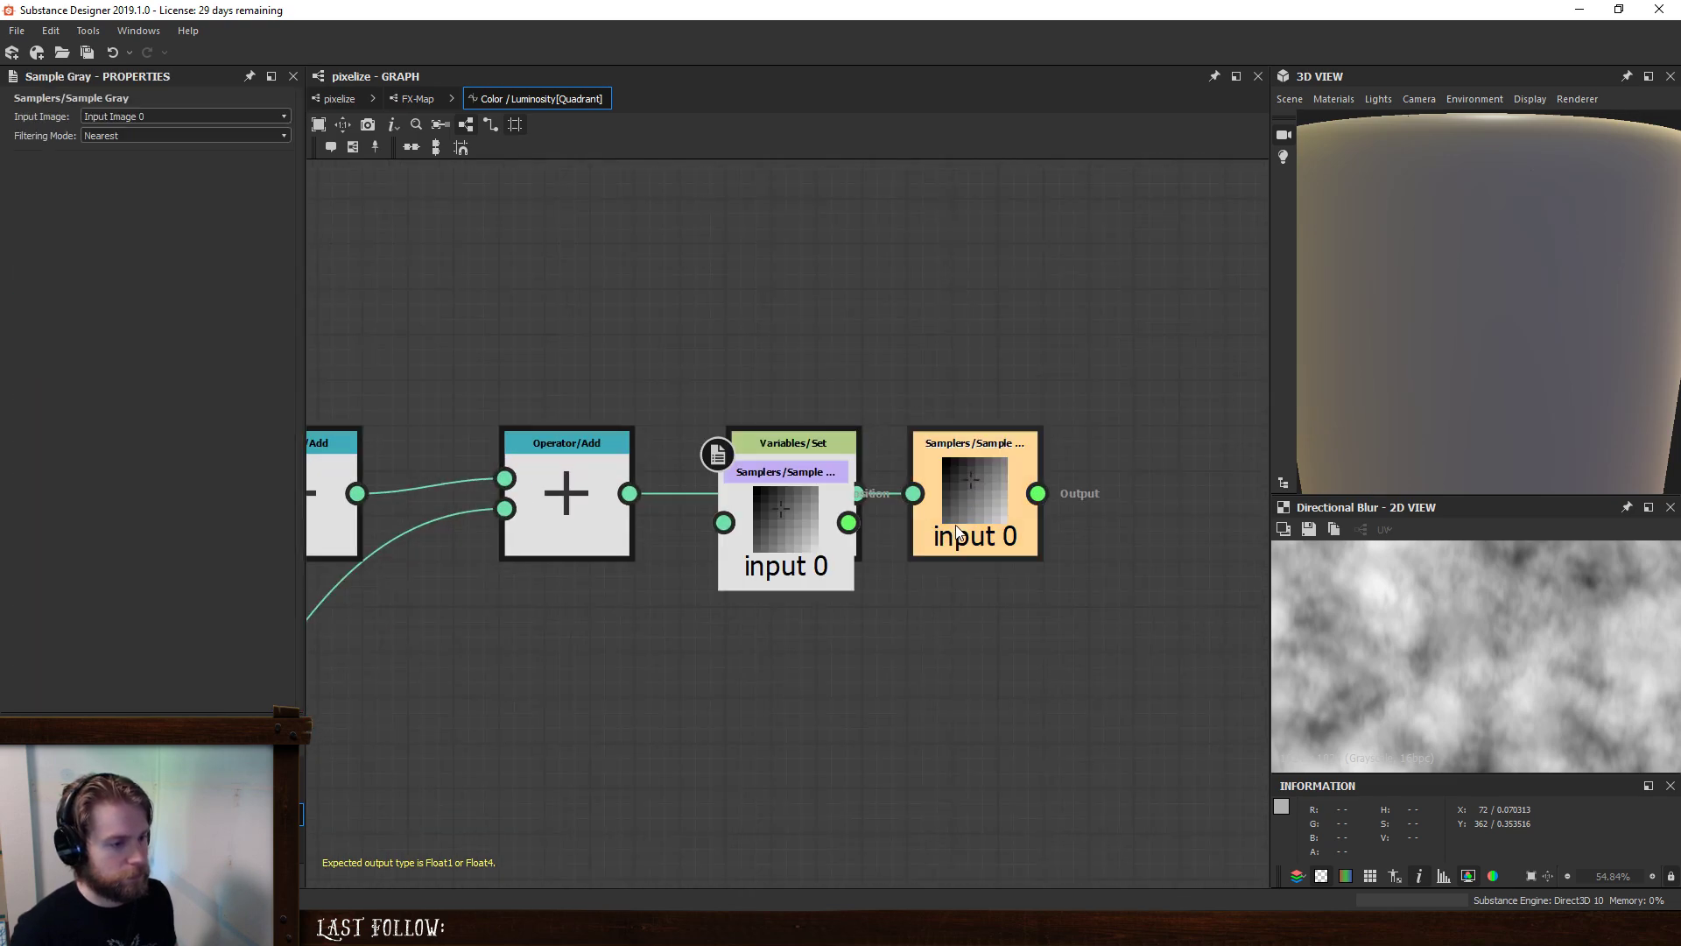
{"action": "left_click_drag", "start_coordinate": [791, 542], "coordinate": [969, 691]}
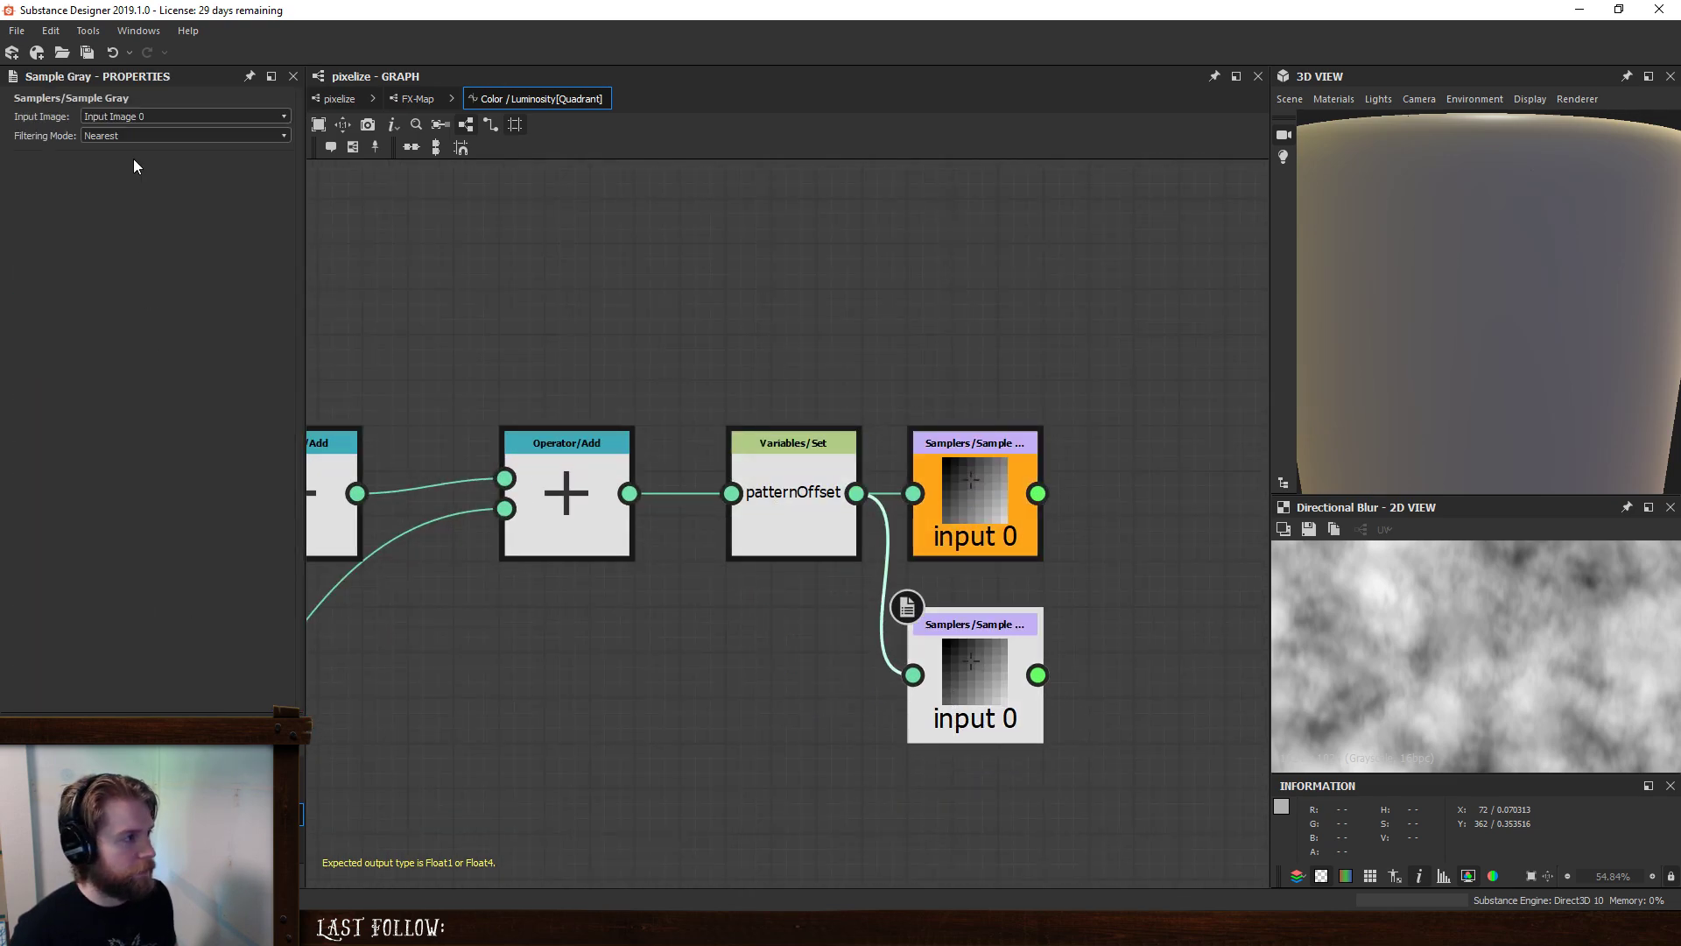
{"action": "left_click", "coordinate": [143, 116]}
{"action": "left_click", "coordinate": [145, 134]}
{"action": "middle_click_drag", "start_coordinate": [1054, 601], "coordinate": [788, 597]}
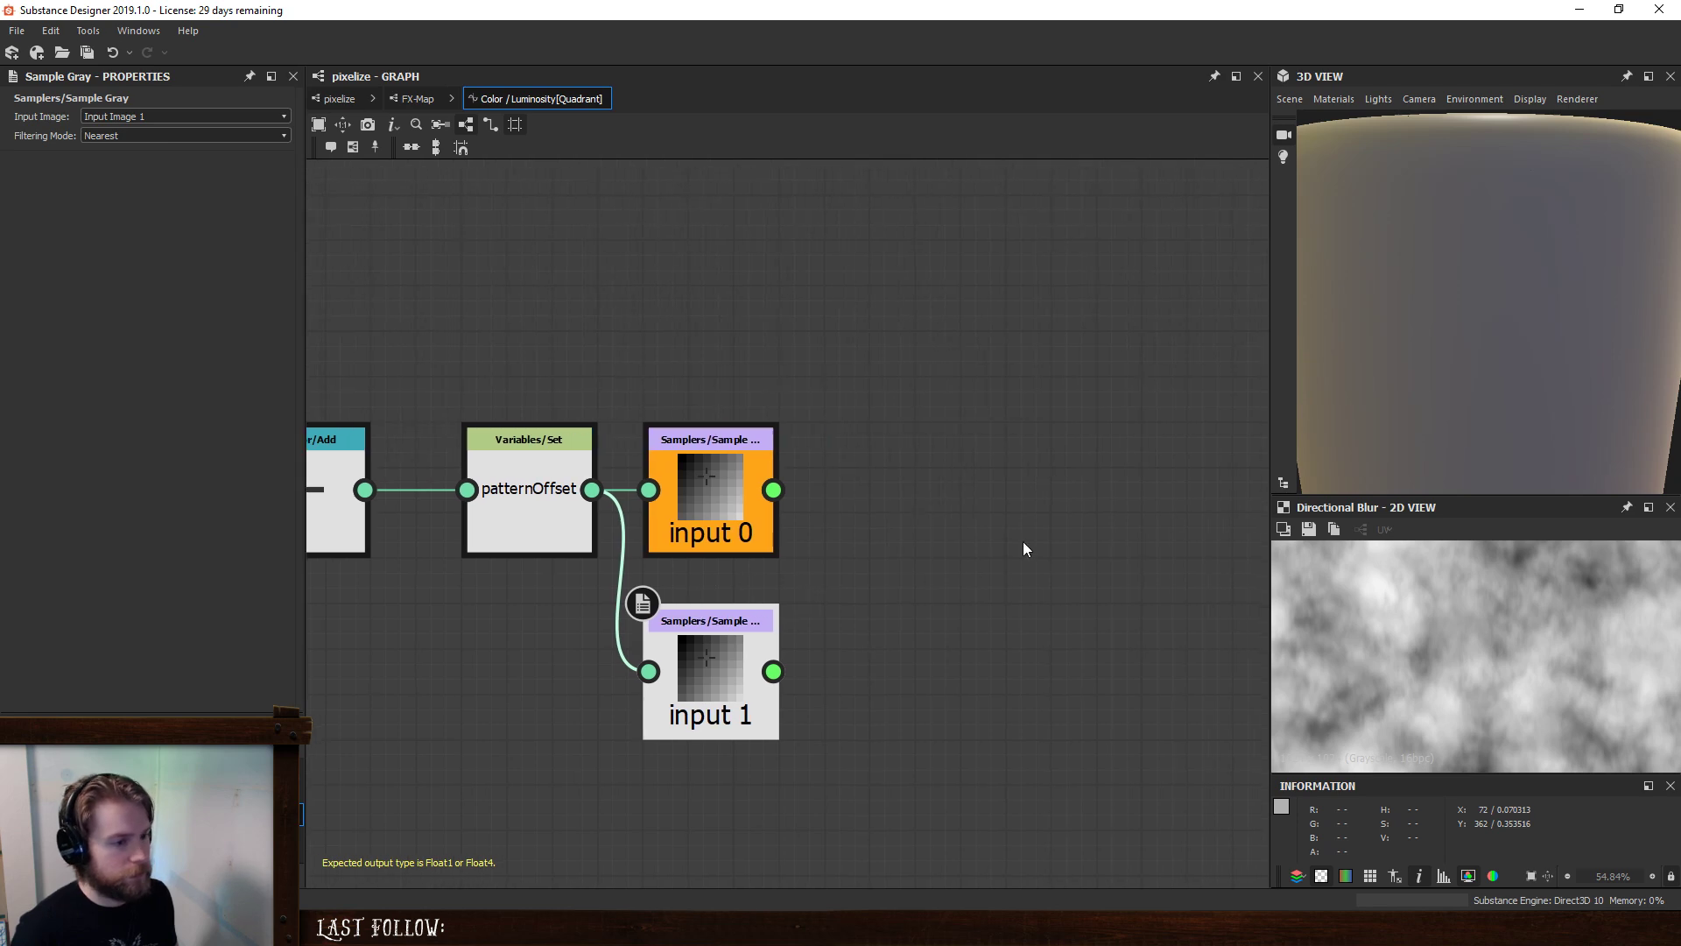
- Create an Add node and connect the Input Image 0 and Input Image 1 Sample Gray outputs to its A and B inputs
{"action": "key", "text": "space"}
{"action": "type", "text": "add"}
{"action": "left_click", "coordinate": [1068, 394]}
{"action": "left_click_drag", "start_coordinate": [772, 490], "coordinate": [966, 520]}
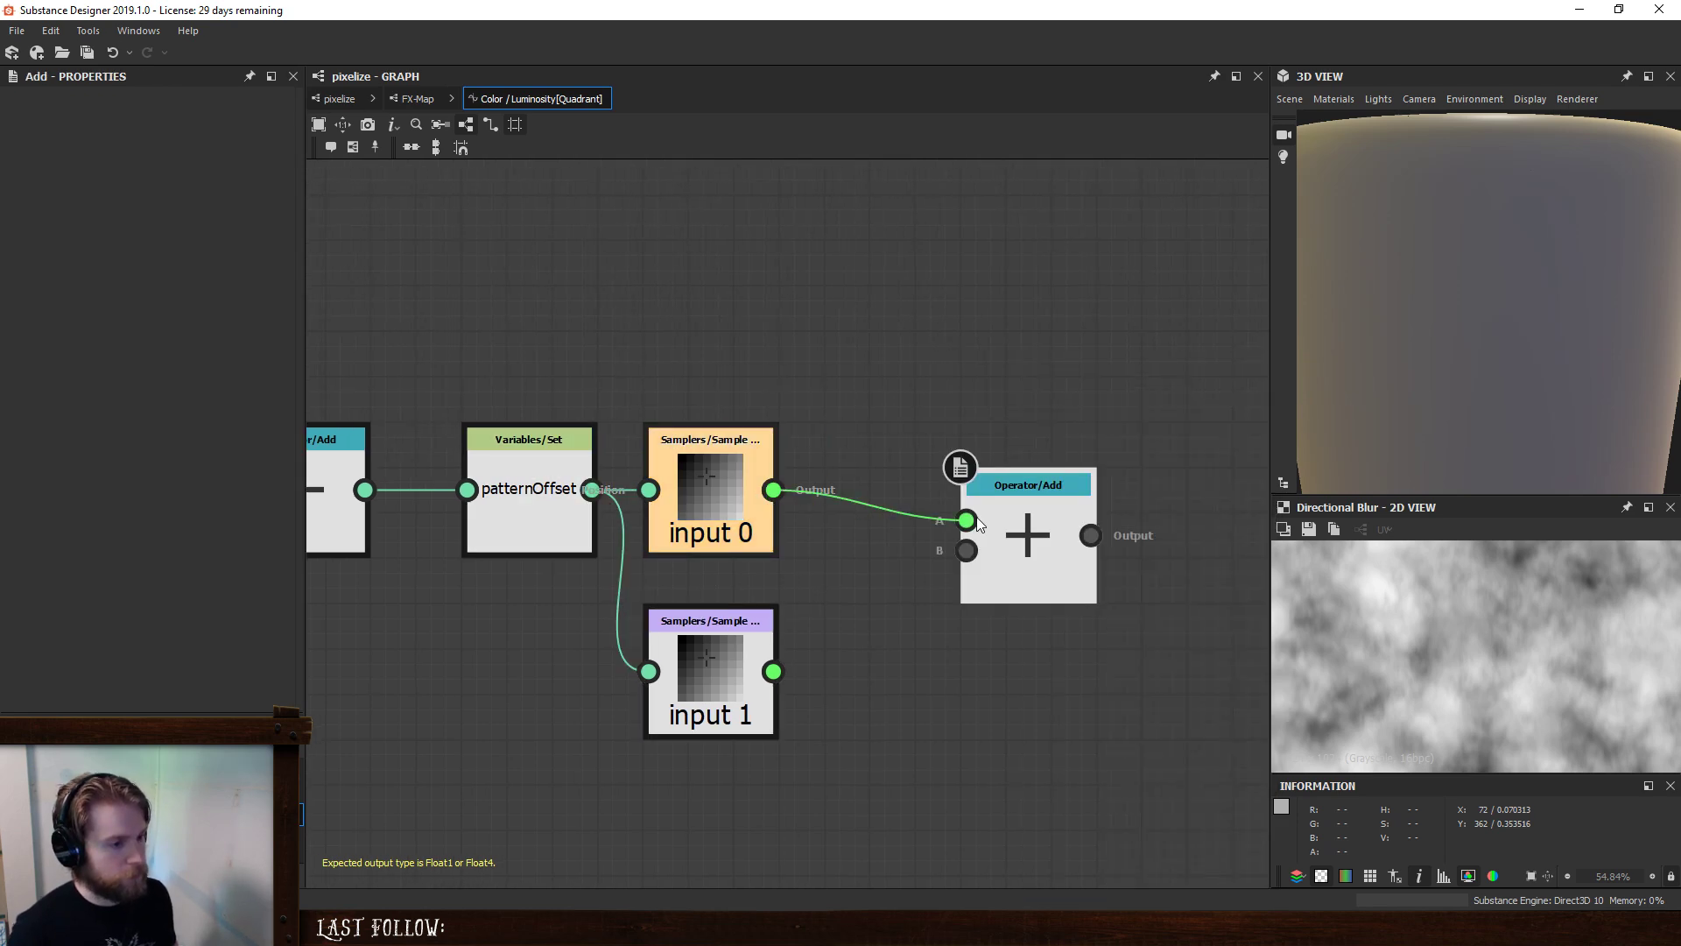
{"action": "left_click_drag", "start_coordinate": [772, 671], "coordinate": [967, 550]}
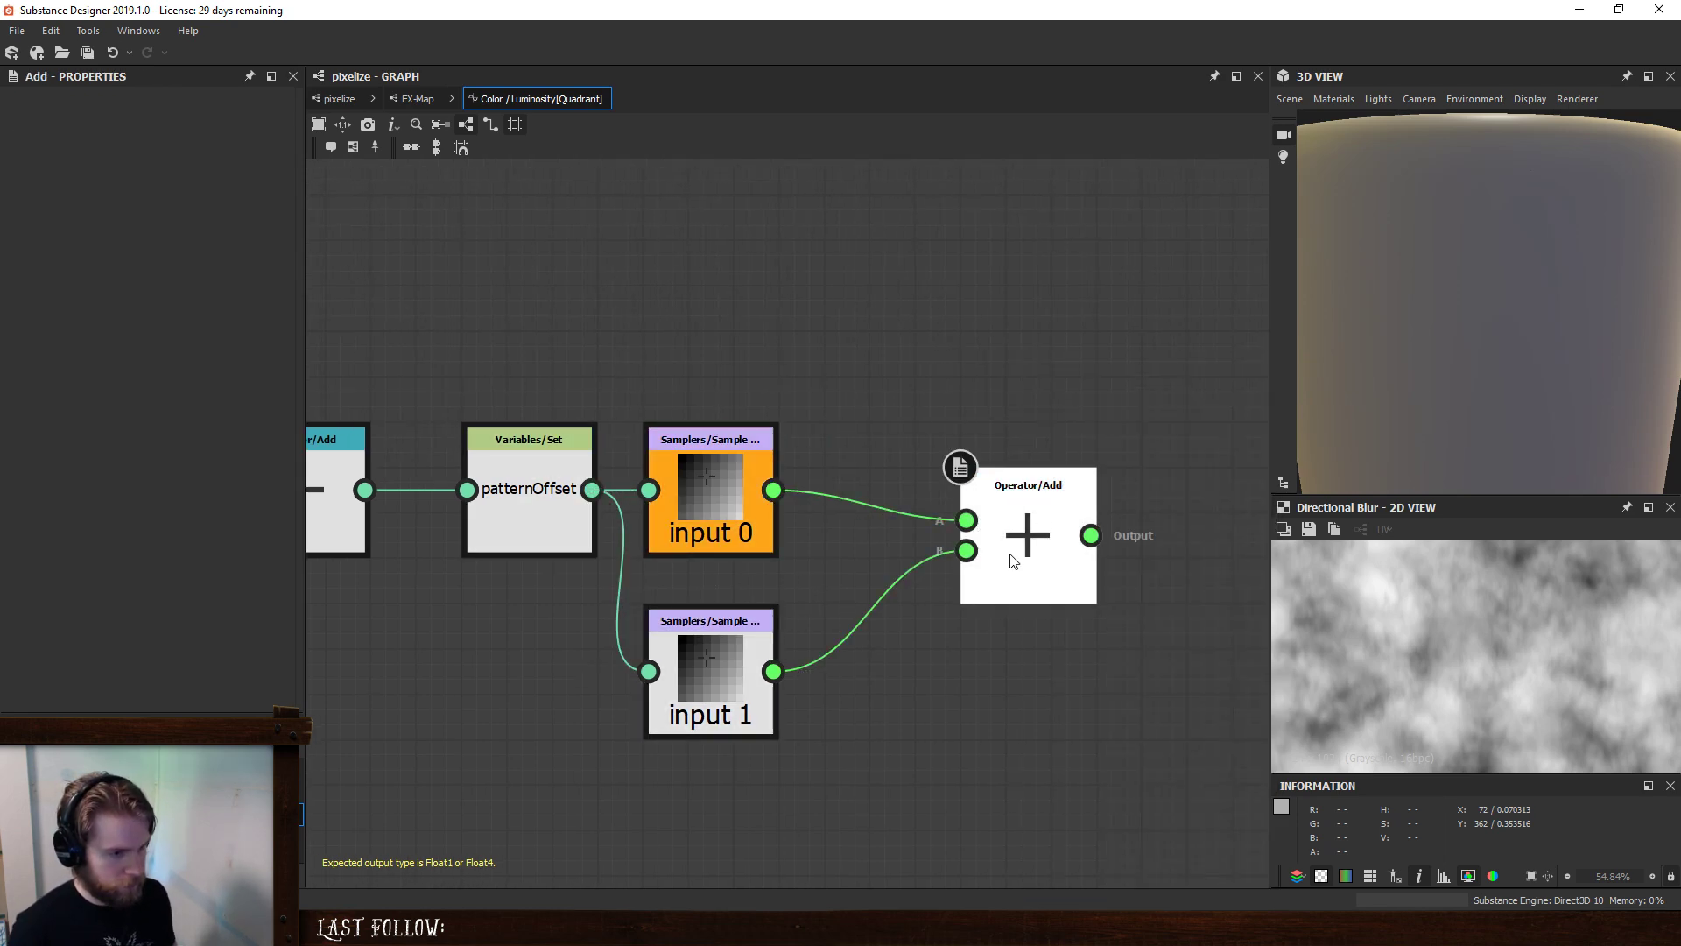
- Divide the Add result by a Float constant of 2 using a Division node, and set the Division as the function's output
{"action": "key", "text": "space"}
{"action": "type", "text": "d"}
{"action": "left_click", "coordinate": [1044, 392]}
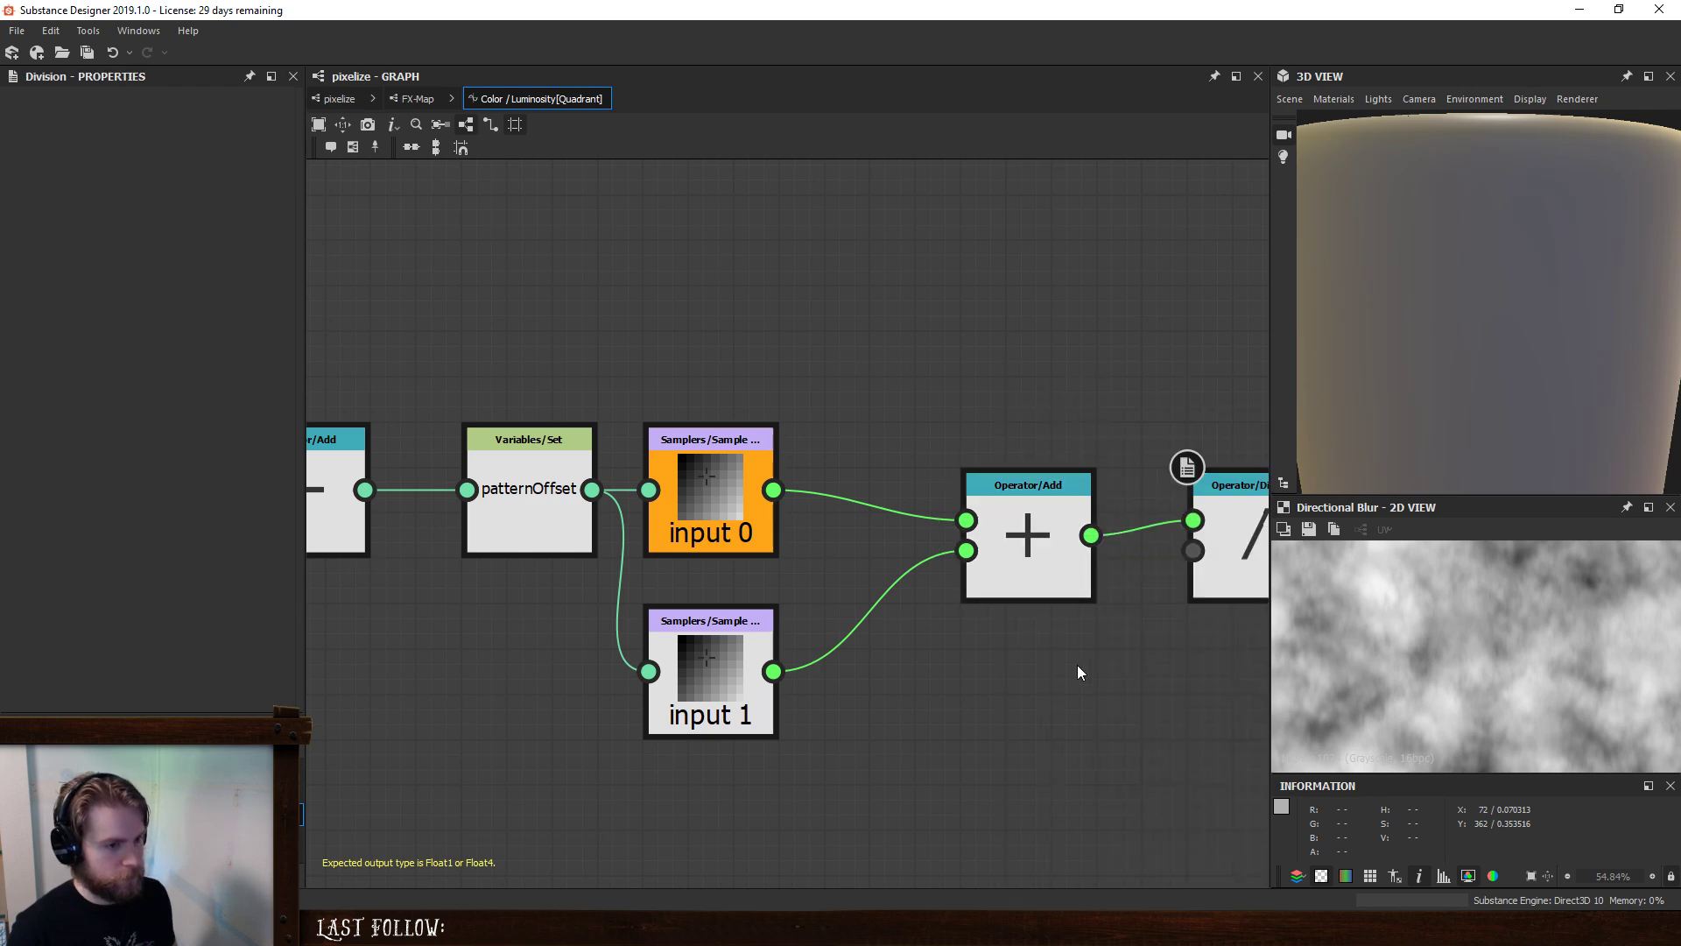
{"action": "key", "text": "space"}
{"action": "type", "text": "f"}
{"action": "left_click", "coordinate": [1117, 392]}
{"action": "left_click", "coordinate": [273, 116]}
{"action": "type", "text": "2"}
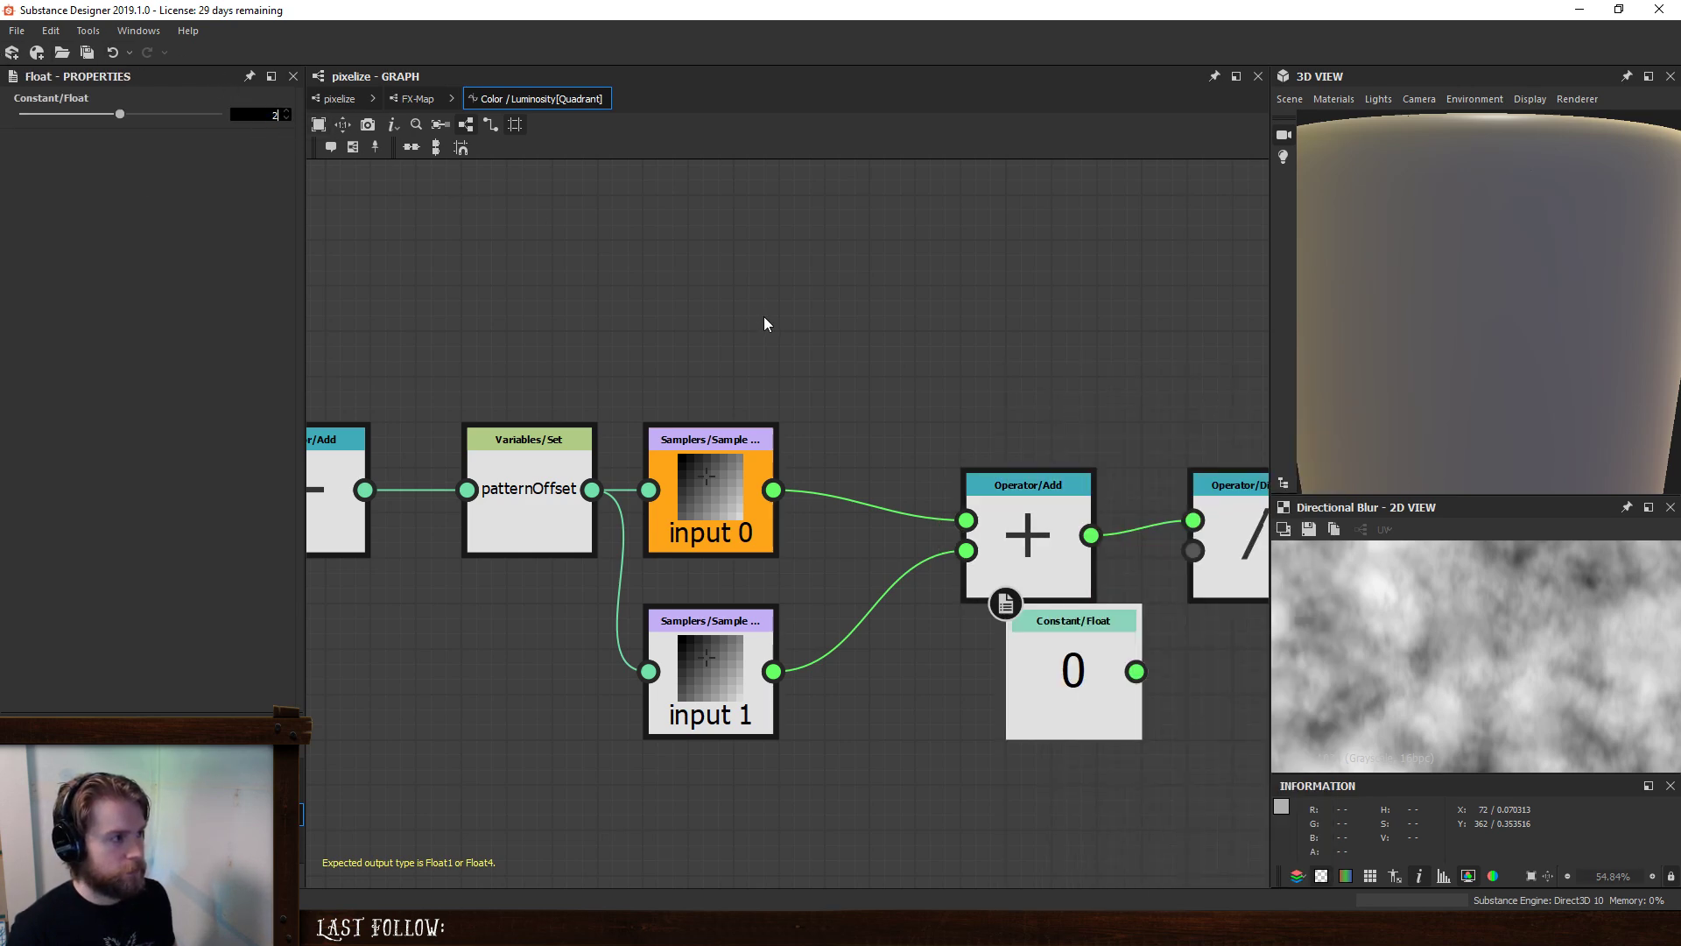
{"action": "left_click", "coordinate": [767, 322]}
{"action": "left_click_drag", "start_coordinate": [1137, 671], "coordinate": [1061, 711]}
{"action": "right_click", "coordinate": [1258, 530]}
{"action": "left_click", "coordinate": [1302, 606]}
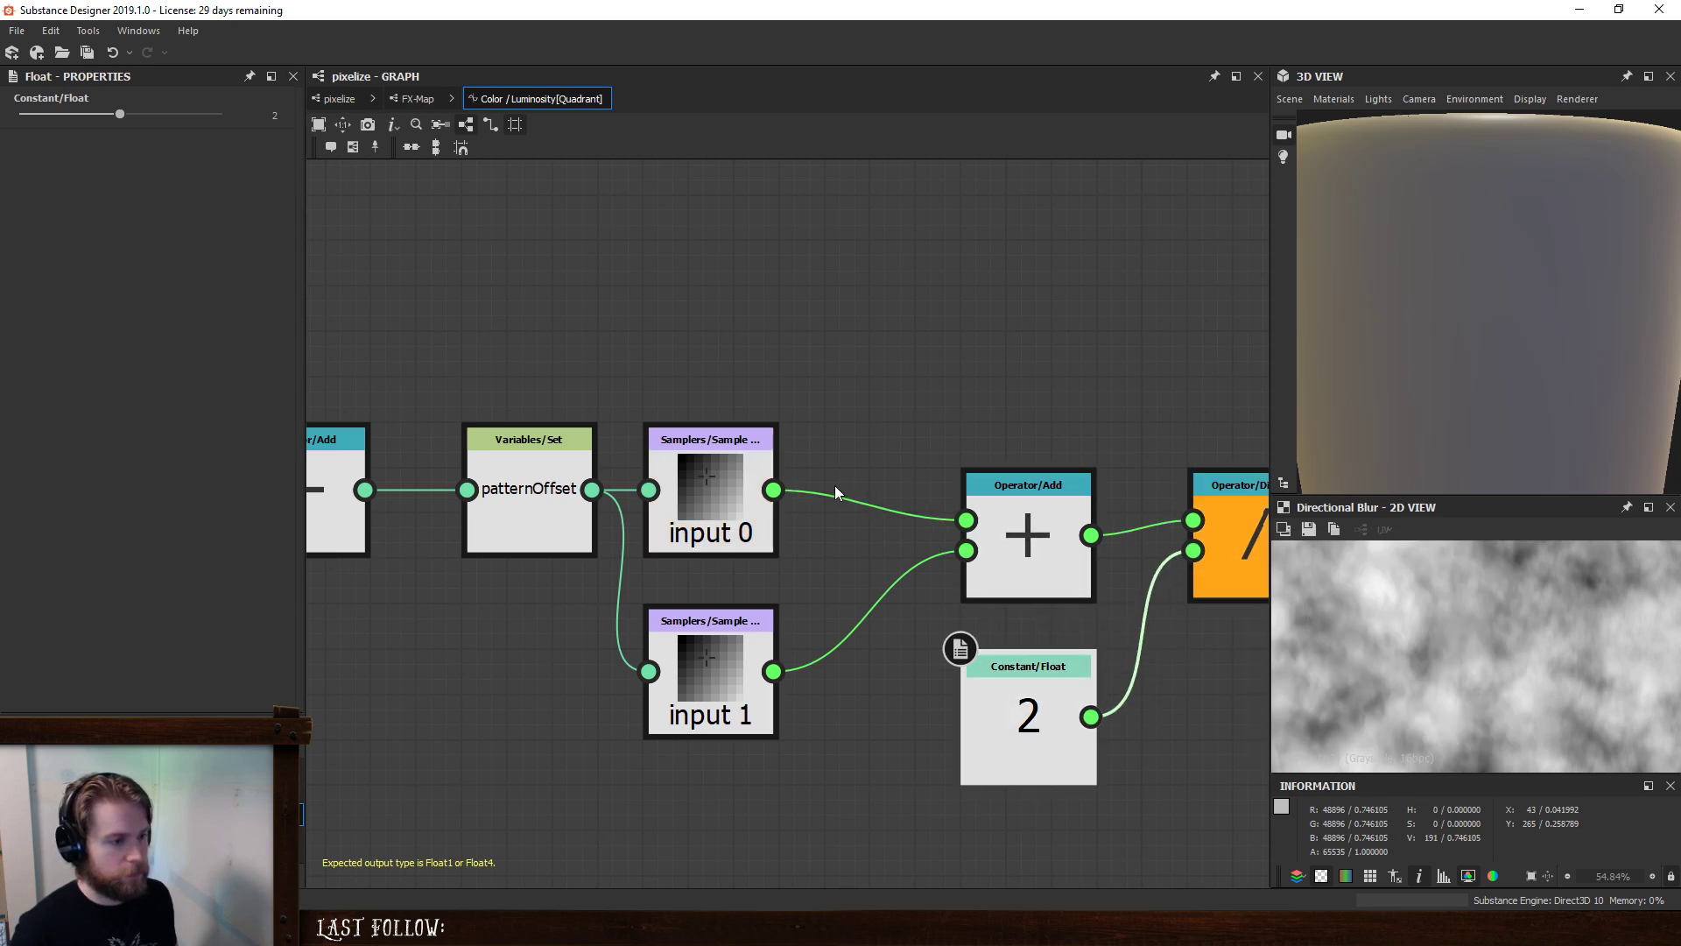
- Raise both Sample Gray nodes evenly around patternOffset, and shift the Add, Division and Float 2 nodes closer to them
{"action": "left_click_drag", "start_coordinate": [711, 508], "coordinate": [712, 463]}
{"action": "left_click_drag", "start_coordinate": [709, 640], "coordinate": [710, 595]}
{"action": "middle_click_drag", "start_coordinate": [1127, 504], "coordinate": [947, 502]}
{"action": "left_click_drag", "start_coordinate": [796, 390], "coordinate": [1055, 795]}
{"action": "left_click_drag", "start_coordinate": [829, 517], "coordinate": [738, 516]}
{"action": "left_click", "coordinate": [839, 397]}
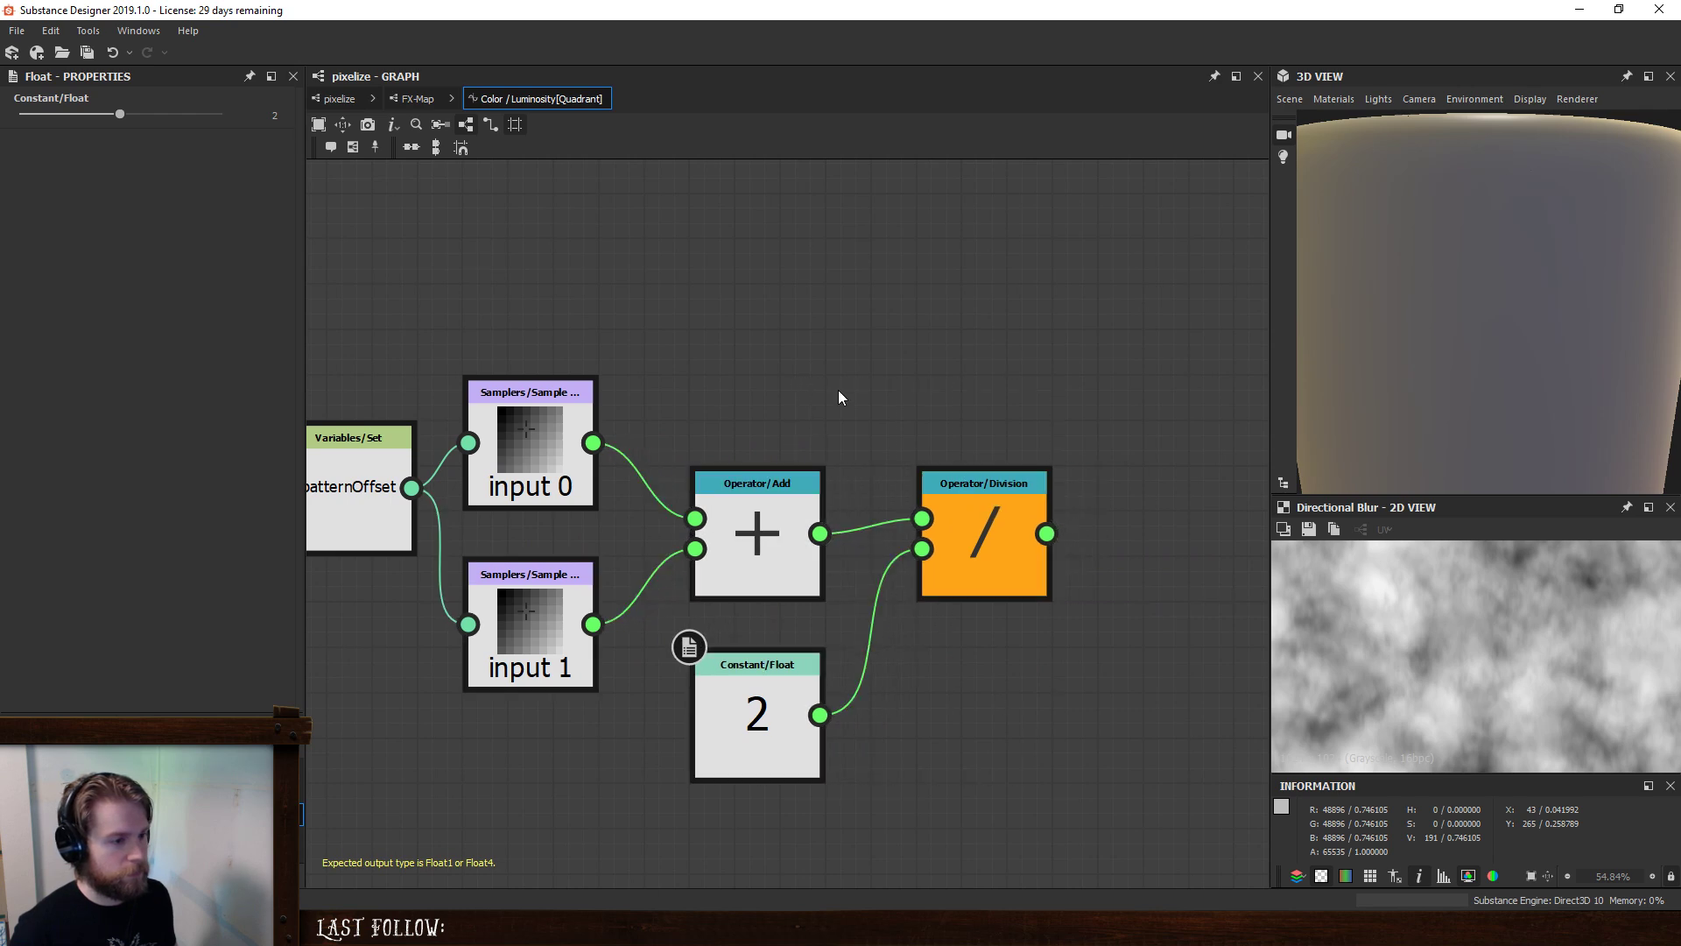
- In the pixelize graph, connect Clouds 2 directly to the FX-Map's Input Image 0 and the upper Directional Blur to Input Image 1
{"action": "left_click", "coordinate": [418, 98]}
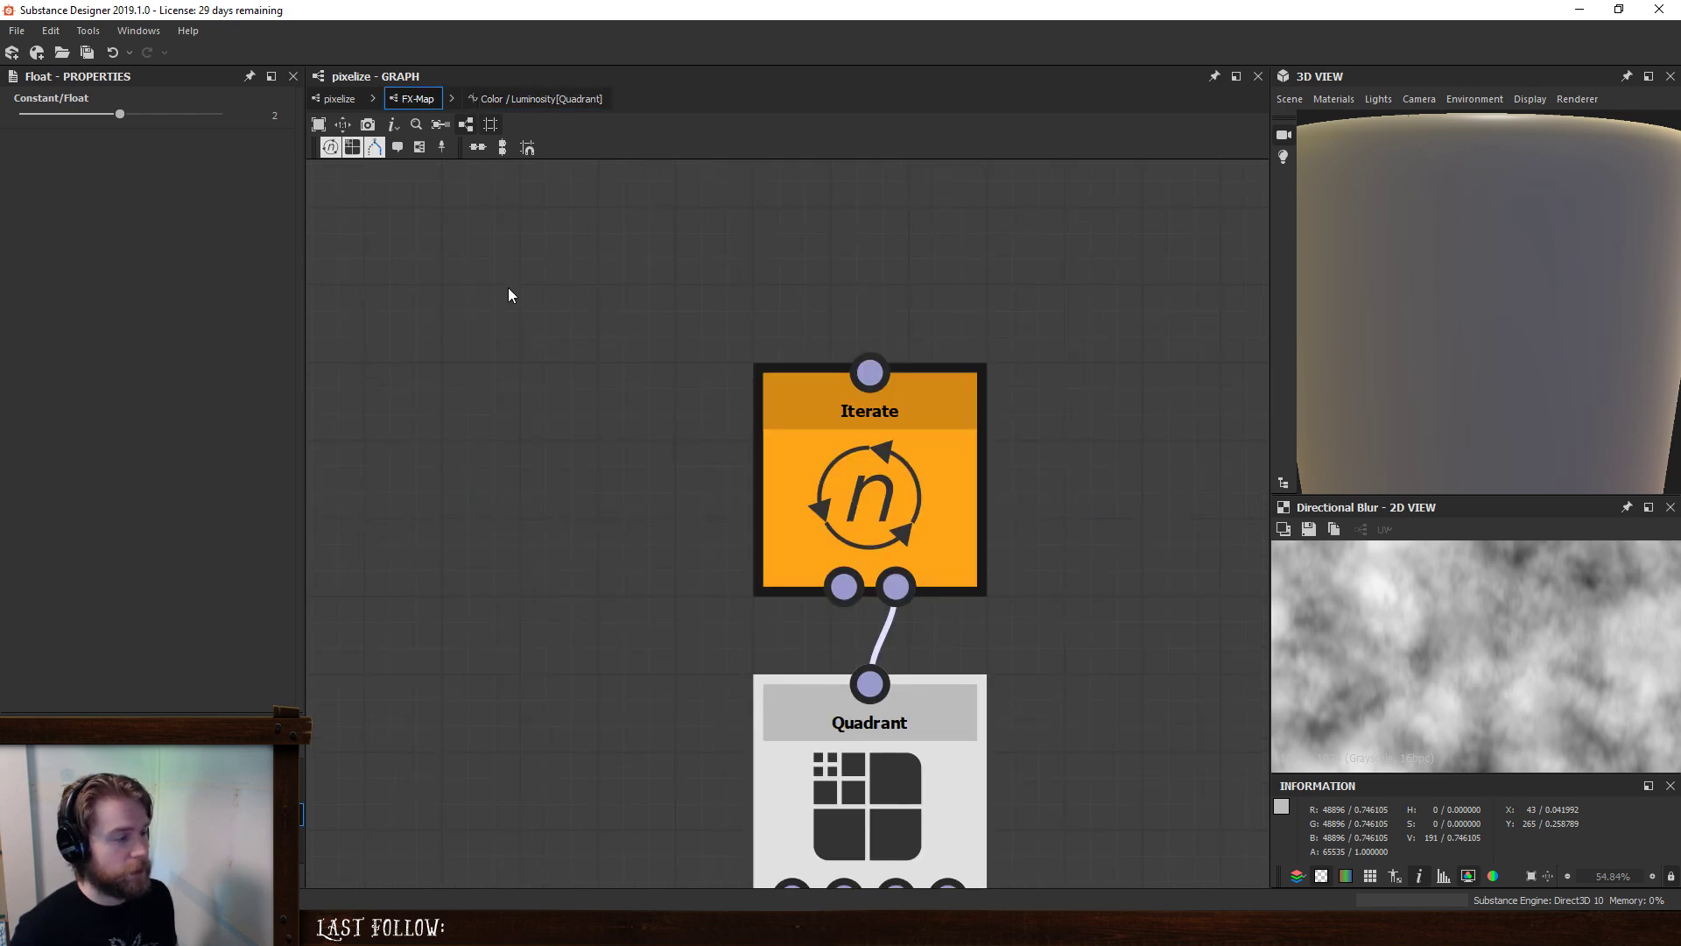
{"action": "left_click", "coordinate": [333, 99]}
{"action": "middle_click_drag", "start_coordinate": [674, 650], "coordinate": [818, 660]}
{"action": "left_click_drag", "start_coordinate": [492, 625], "coordinate": [837, 413]}
{"action": "left_click_drag", "start_coordinate": [794, 557], "coordinate": [837, 435]}
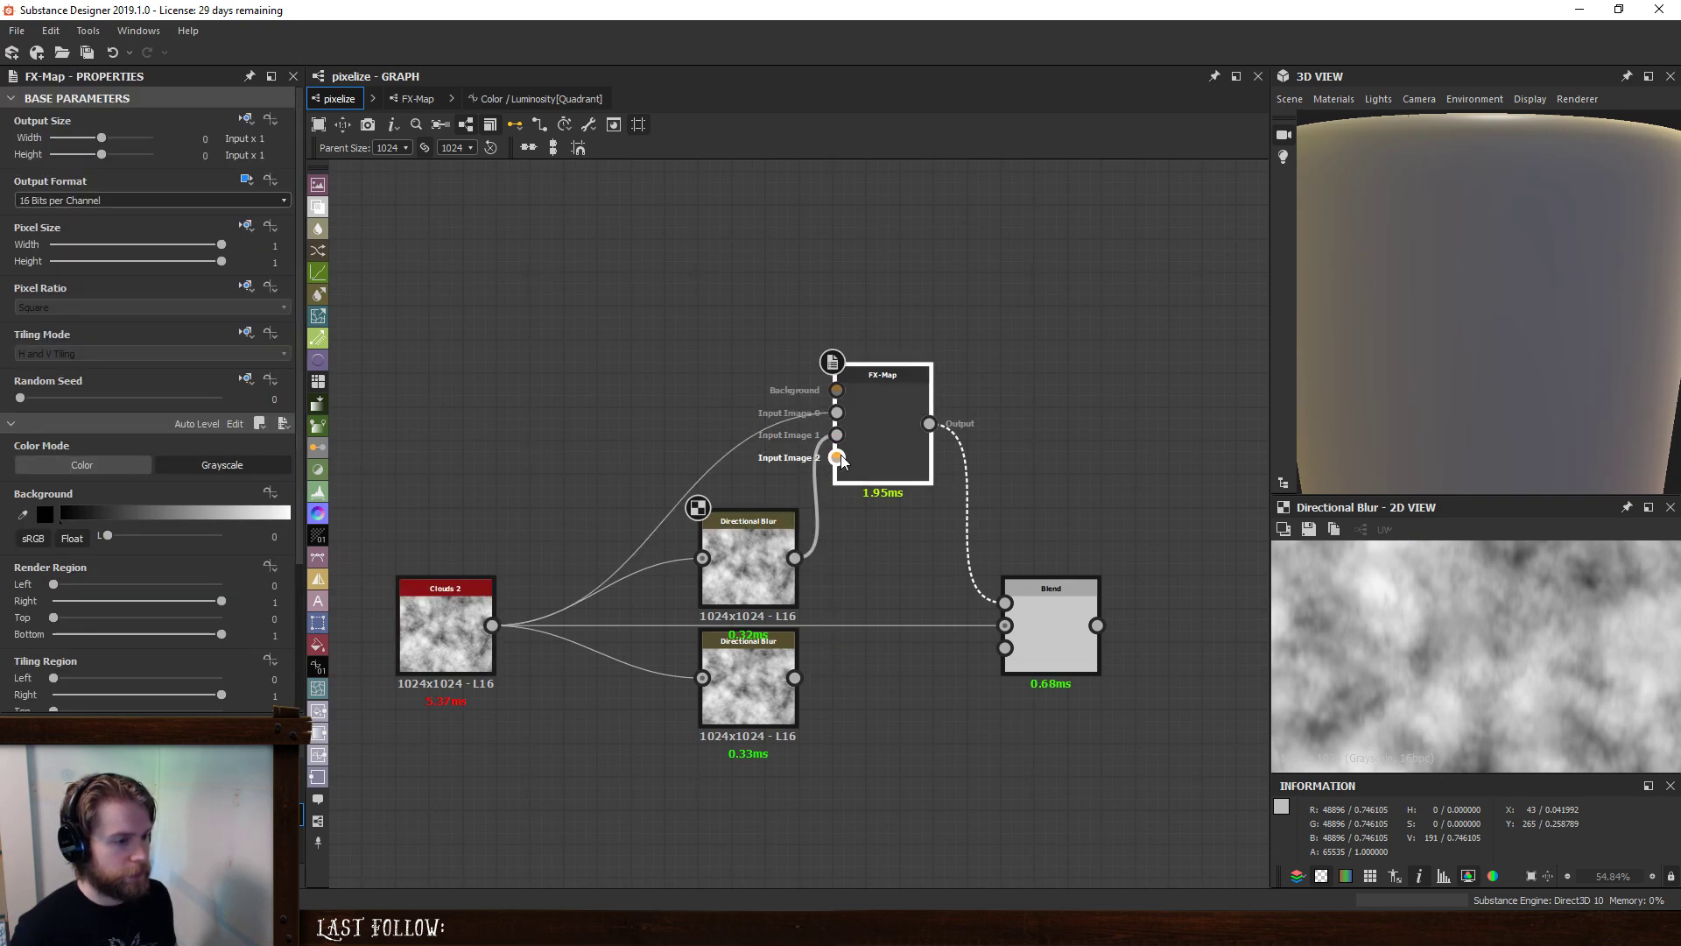
- In the Color / Luminosity function, move both Sample Gray nodes down and duplicate the Input Image 0 sampler above them with its patternOffset link
{"action": "left_click", "coordinate": [487, 98]}
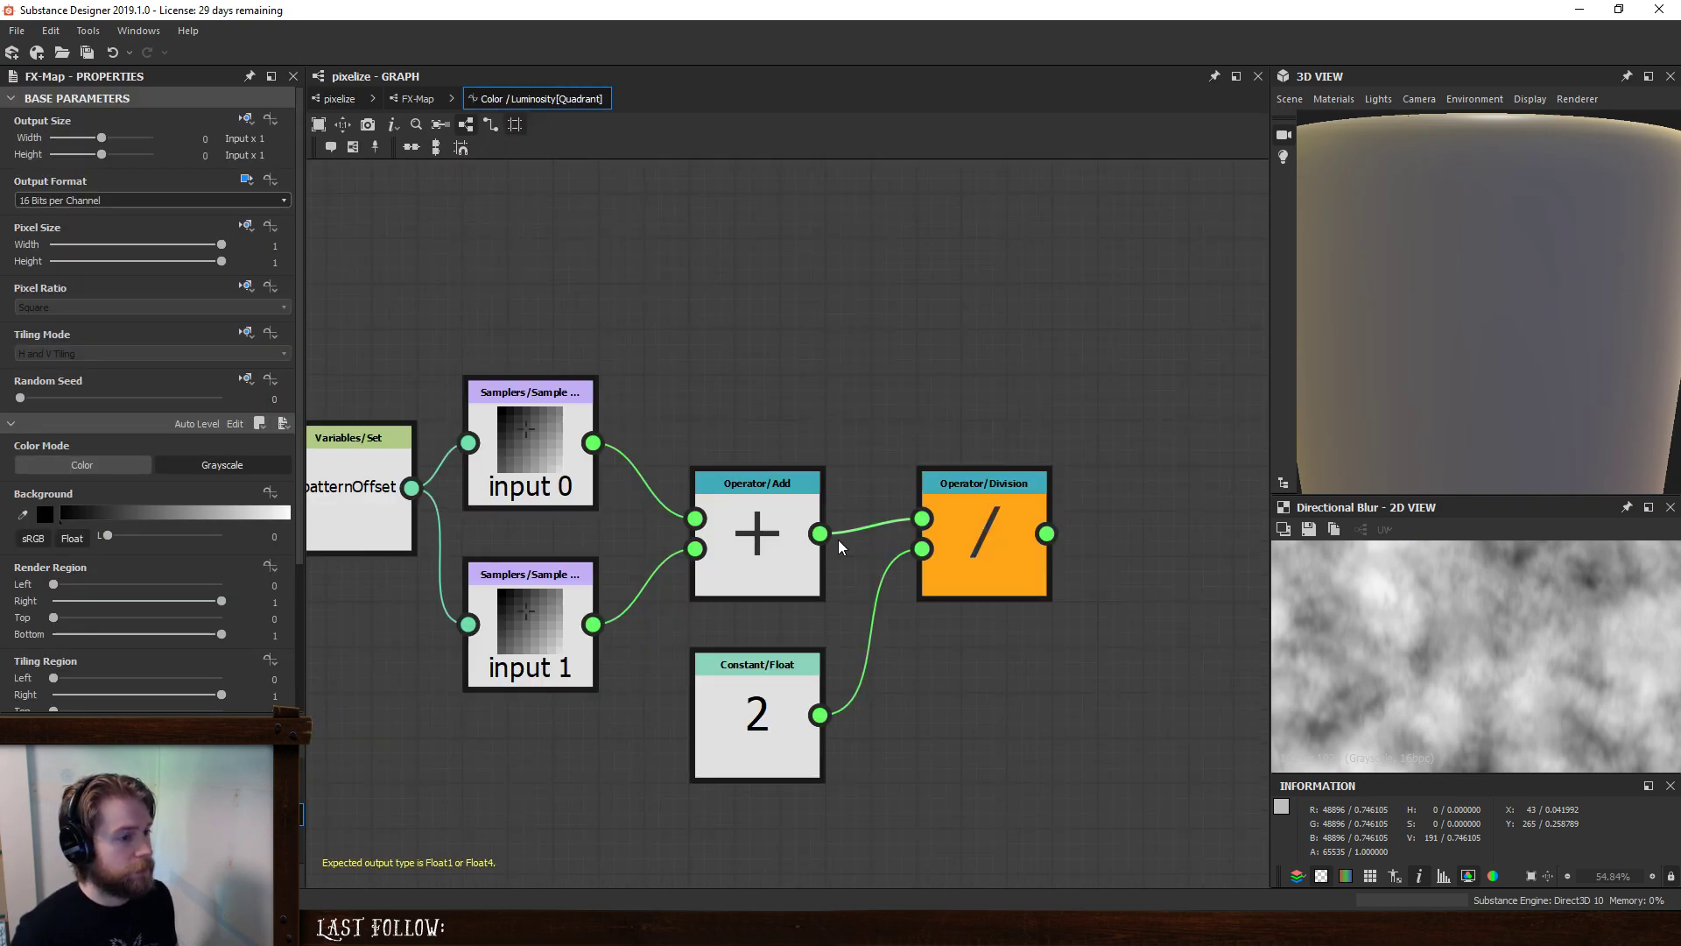
{"action": "mouse_move", "coordinate": [935, 647]}
{"action": "middle_mouse_down"}
{"action": "mouse_move", "coordinate": [996, 622]}
{"action": "mouse_move", "coordinate": [961, 645]}
{"action": "middle_mouse_up"}
{"action": "scroll", "coordinate": [994, 627], "scroll_direction": "down", "scroll_amount": 3}
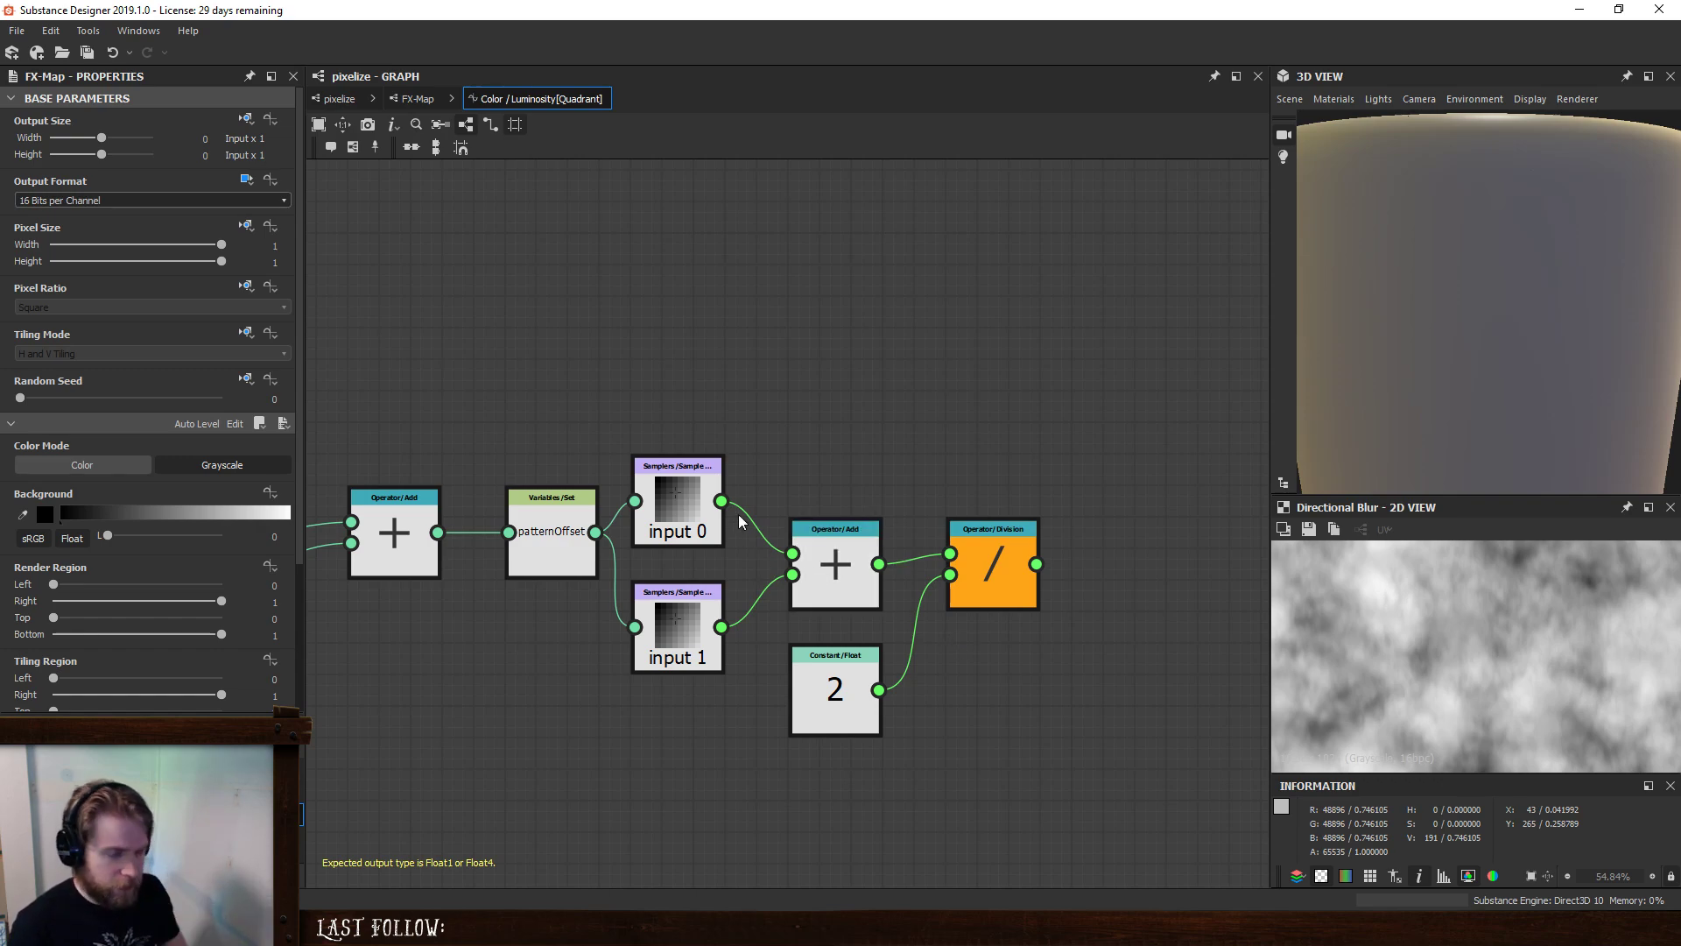
{"action": "left_click_drag", "start_coordinate": [683, 389], "coordinate": [748, 704]}
{"action": "left_click_drag", "start_coordinate": [668, 480], "coordinate": [673, 557]}
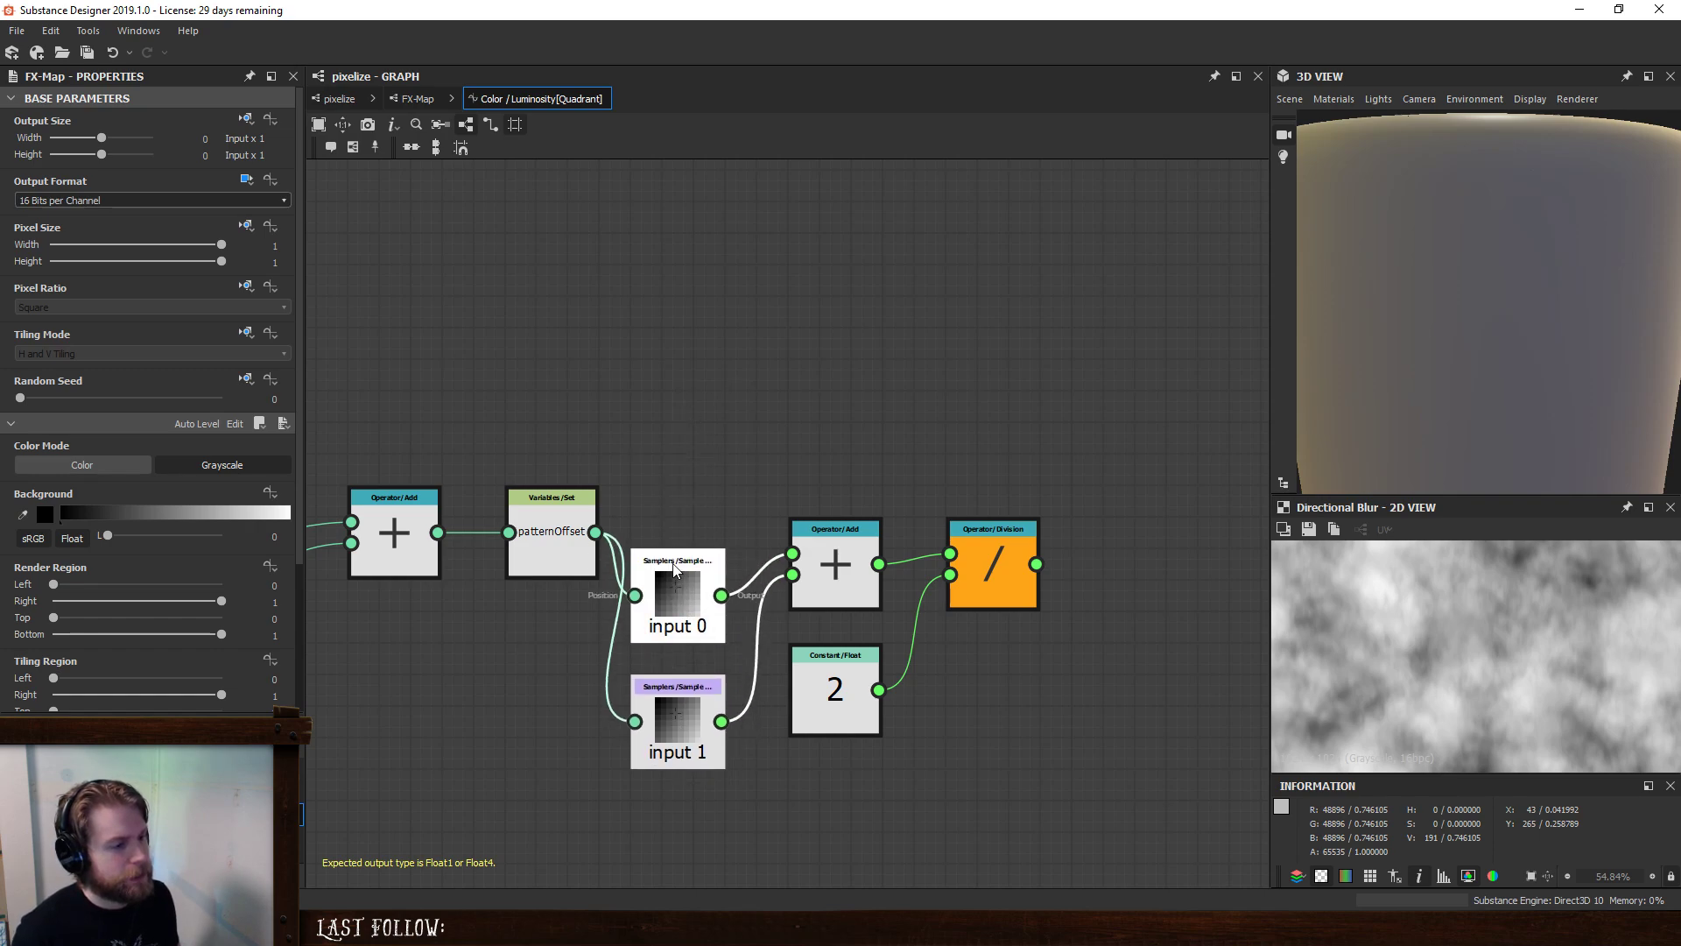
{"action": "left_click", "coordinate": [686, 592]}
{"action": "key", "text": "ctrl+d"}
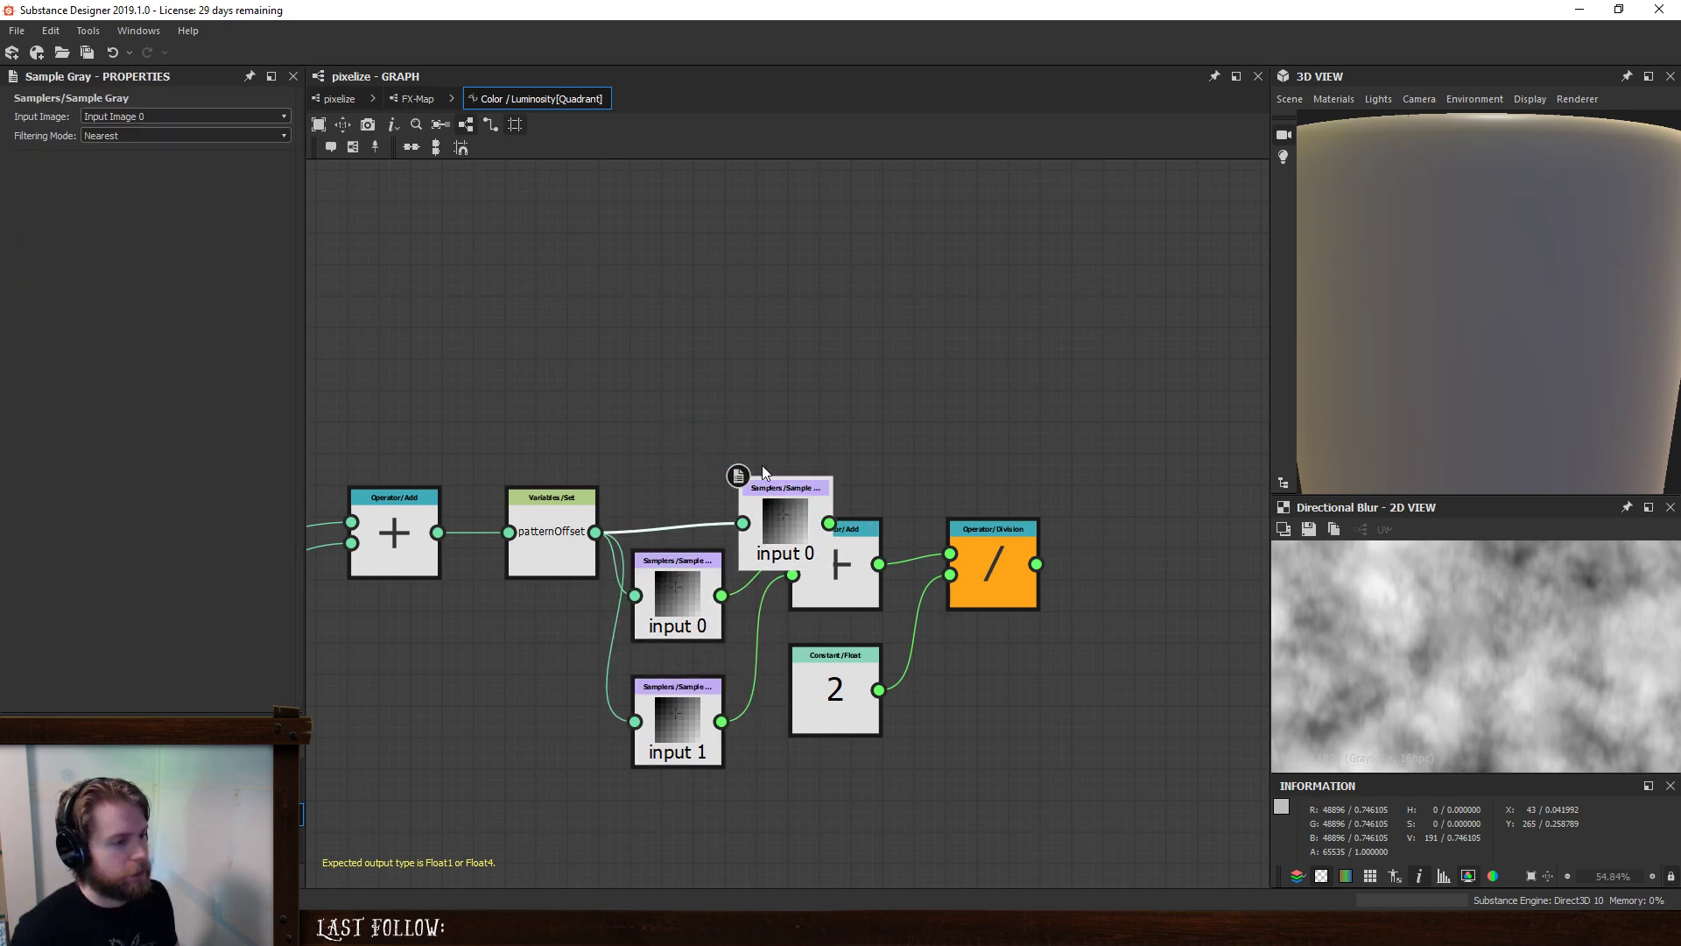
{"action": "left_click_drag", "start_coordinate": [762, 465], "coordinate": [659, 411]}
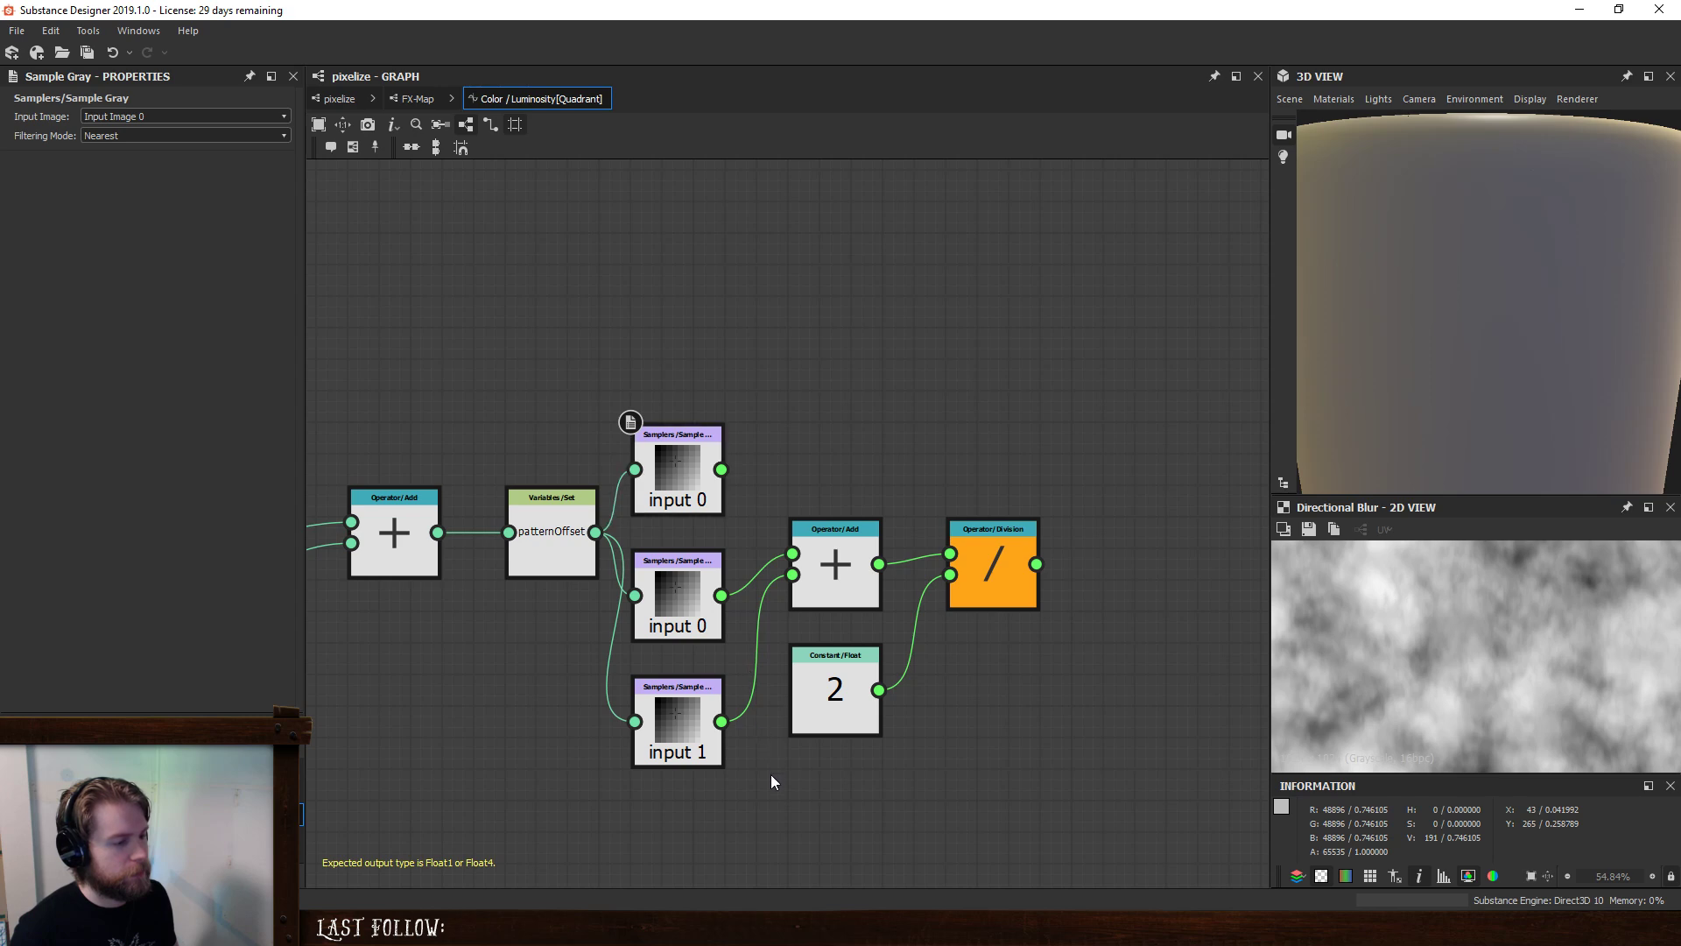
- Make the middle Sample Gray node sample Input Image 1 and the lowest one sample Input Image 2
{"action": "left_click", "coordinate": [701, 743]}
{"action": "left_click", "coordinate": [689, 627]}
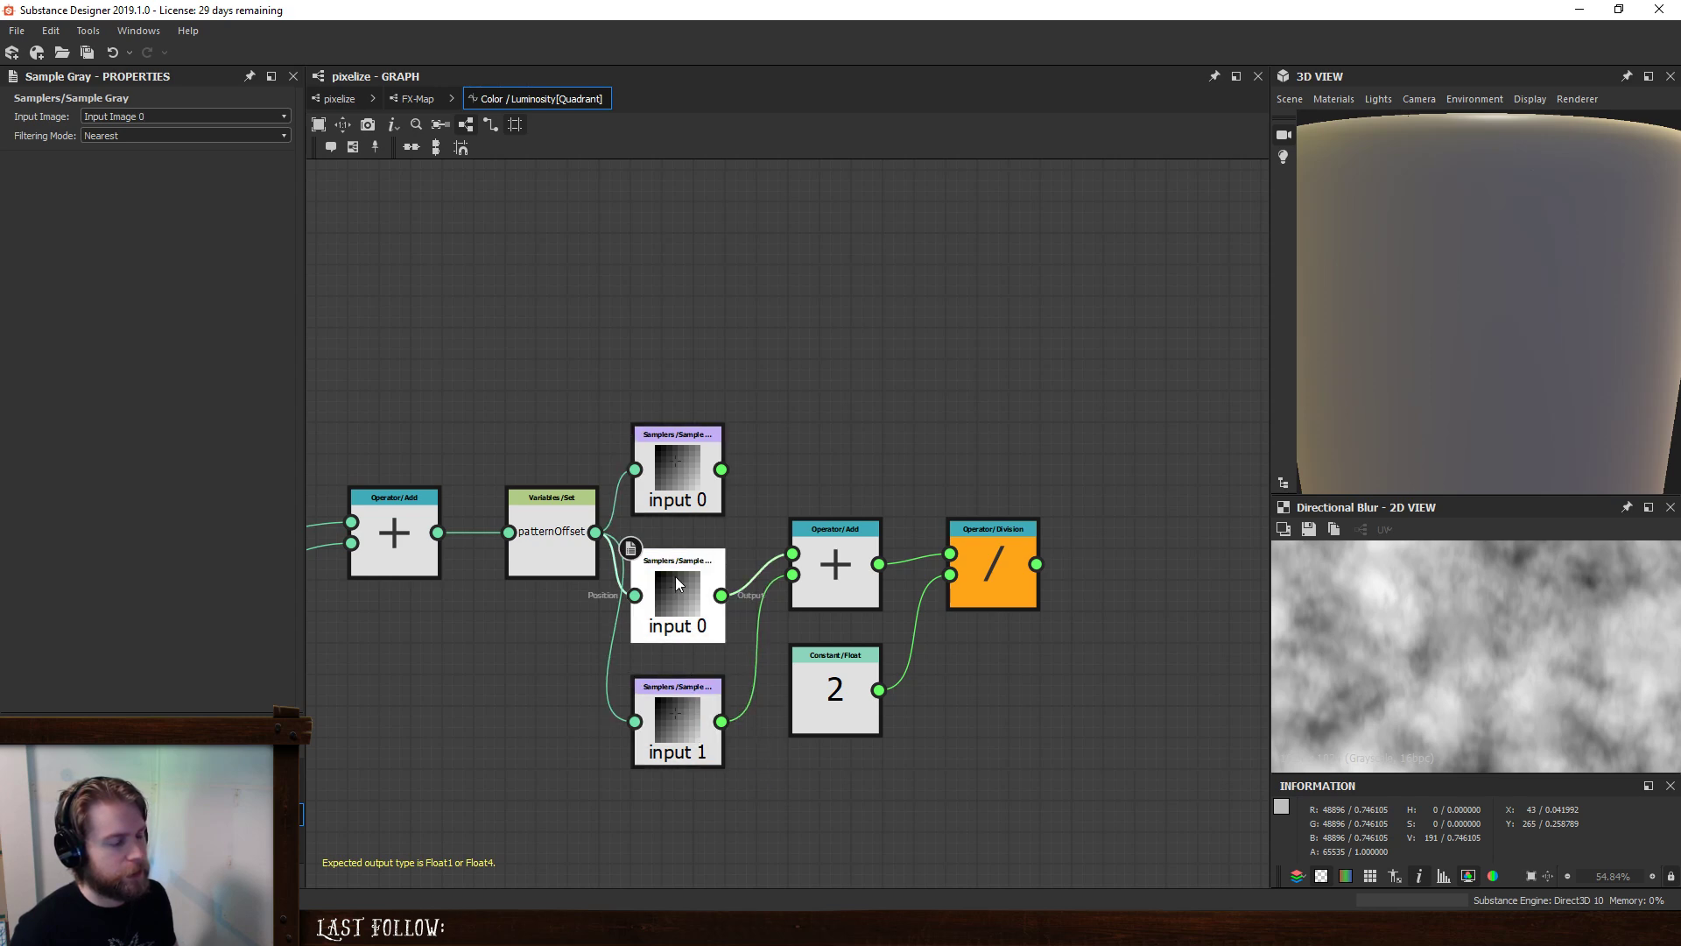
{"action": "left_click", "coordinate": [673, 506]}
{"action": "left_click", "coordinate": [674, 505]}
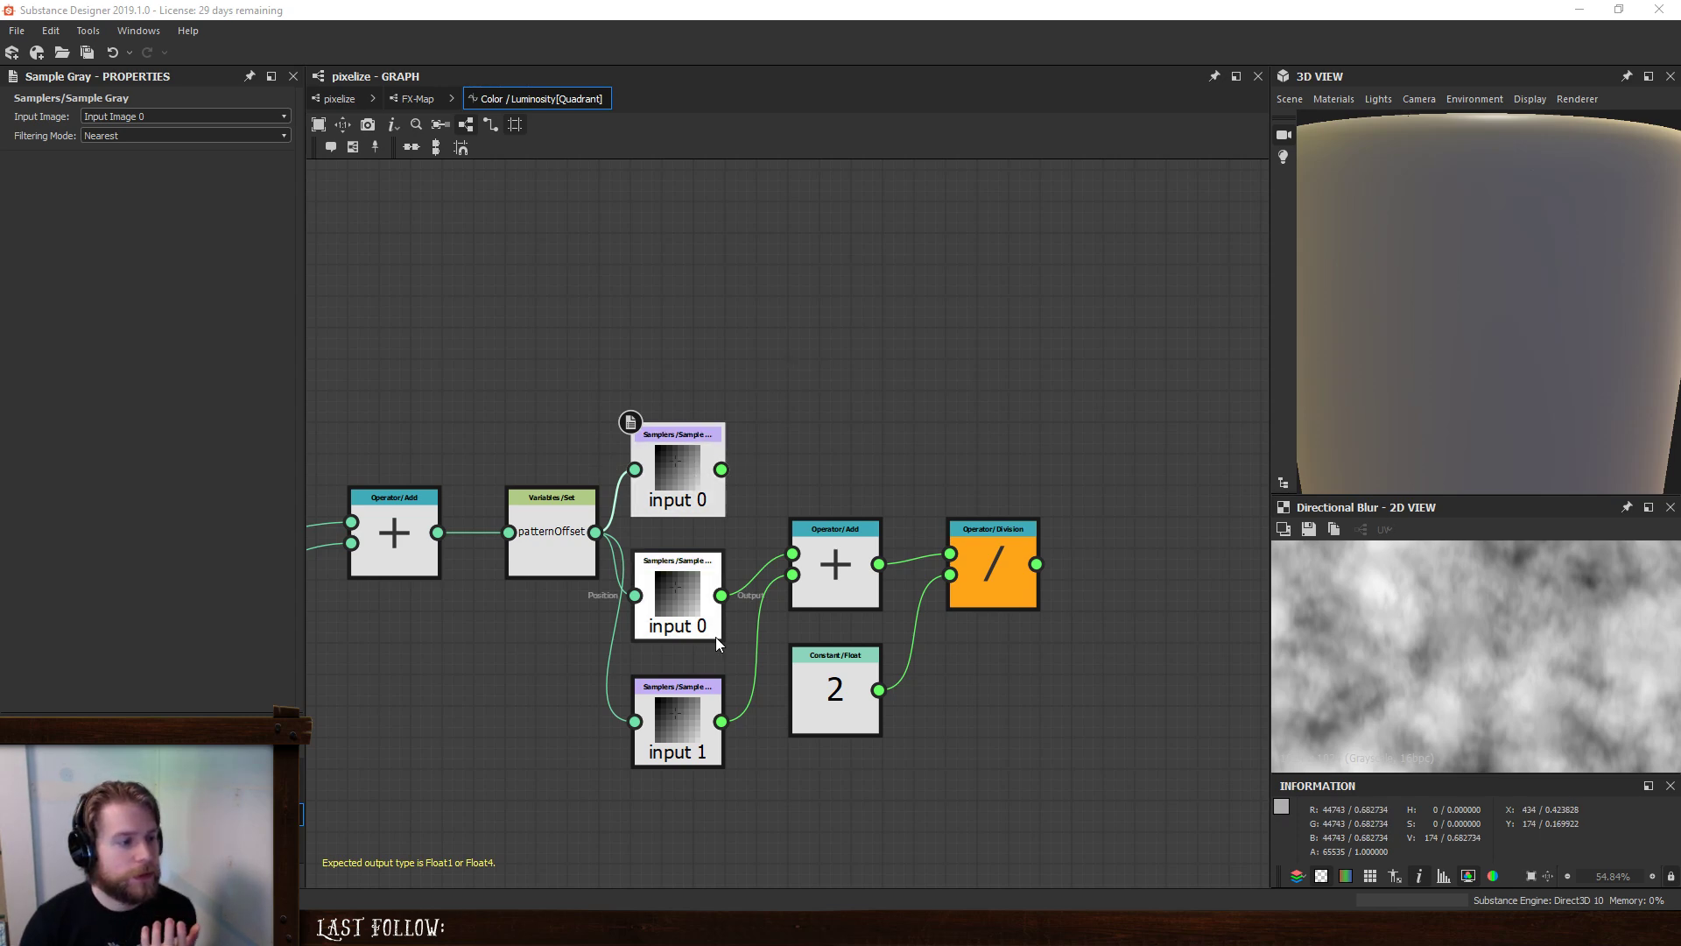
{"action": "left_click", "coordinate": [665, 583]}
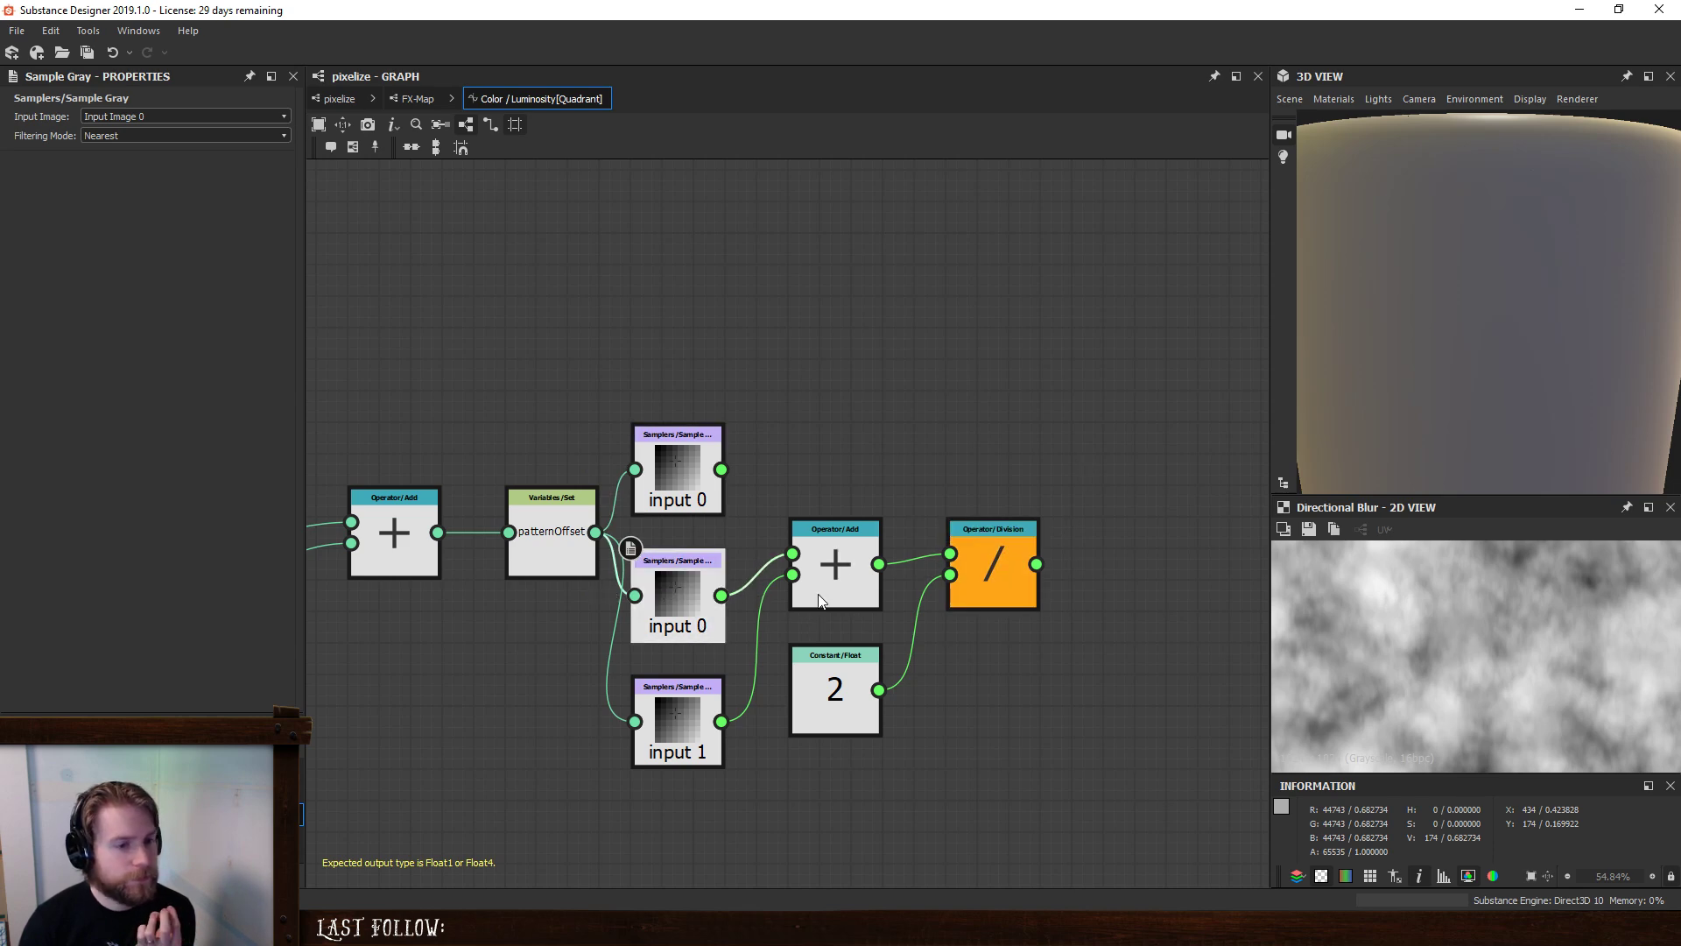
{"action": "left_click", "coordinate": [184, 117]}
{"action": "left_click", "coordinate": [175, 149]}
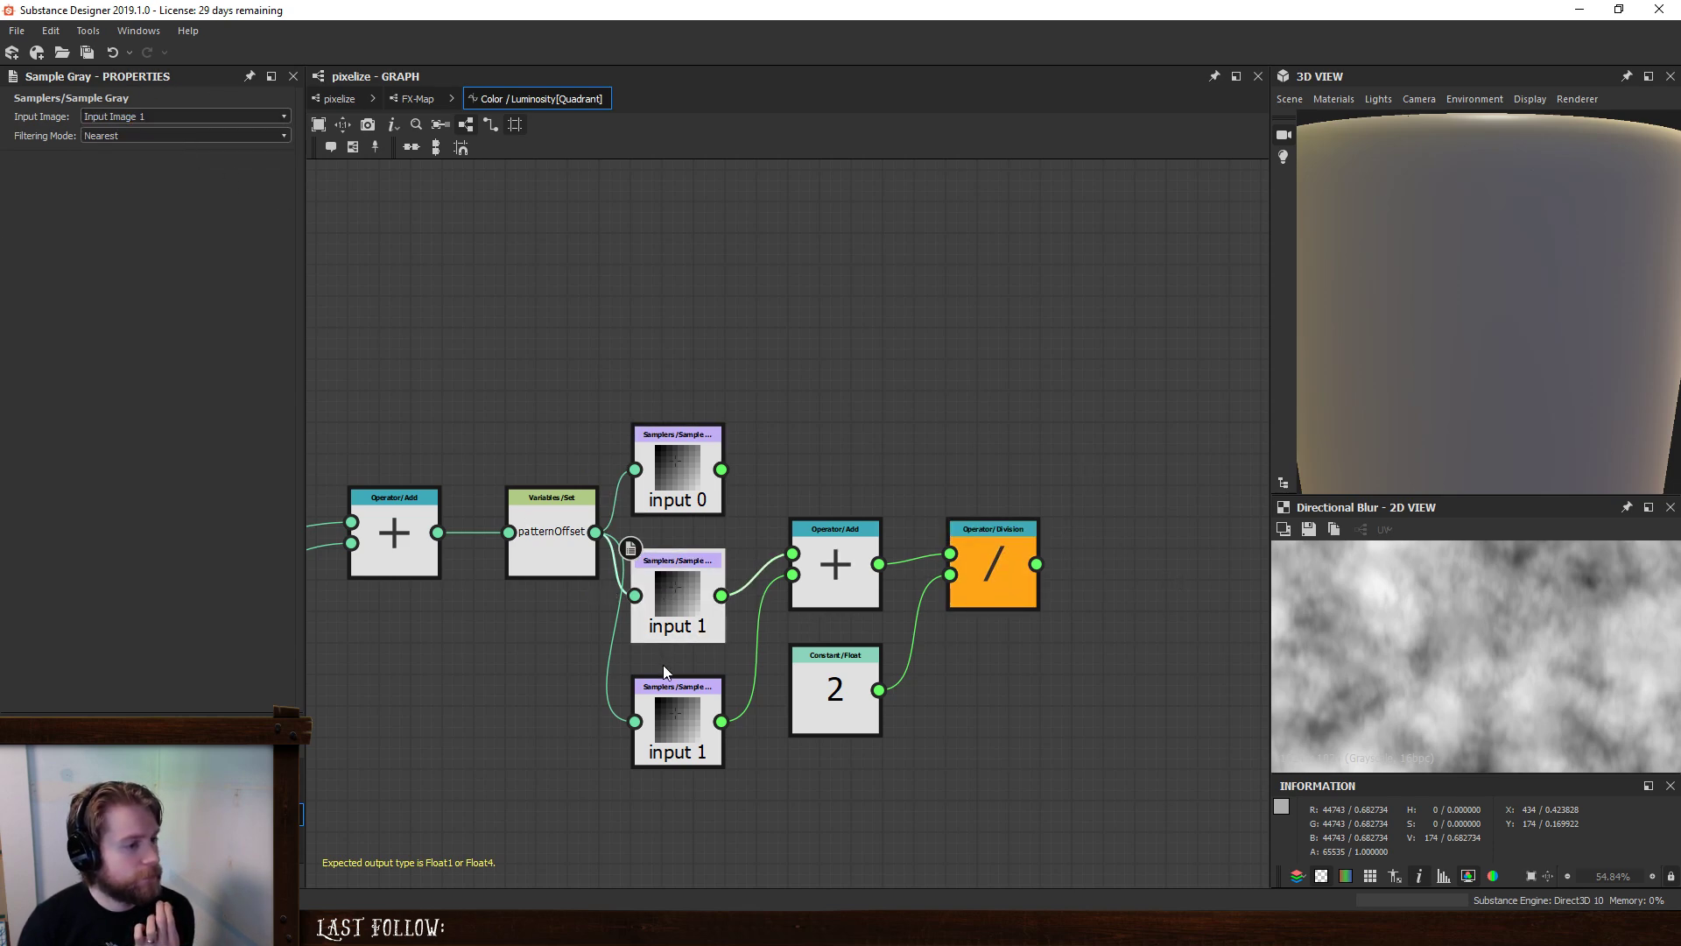
{"action": "left_click", "coordinate": [692, 723]}
{"action": "left_click", "coordinate": [183, 117]}
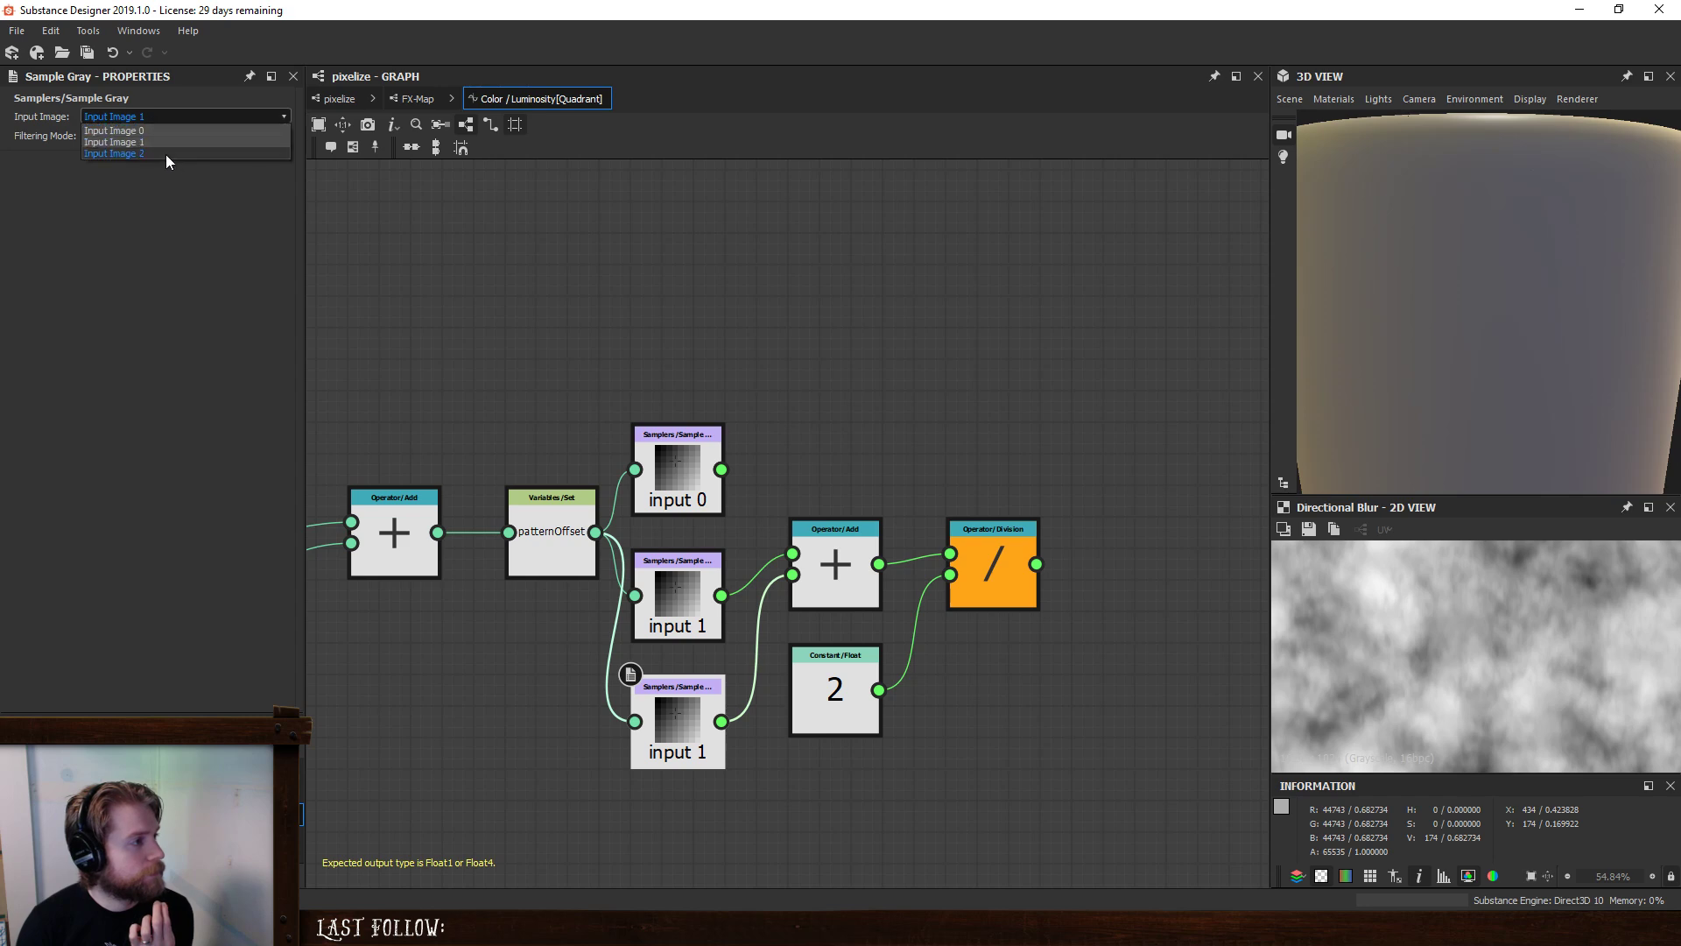
{"action": "left_click", "coordinate": [172, 163]}
{"action": "left_click", "coordinate": [670, 472]}
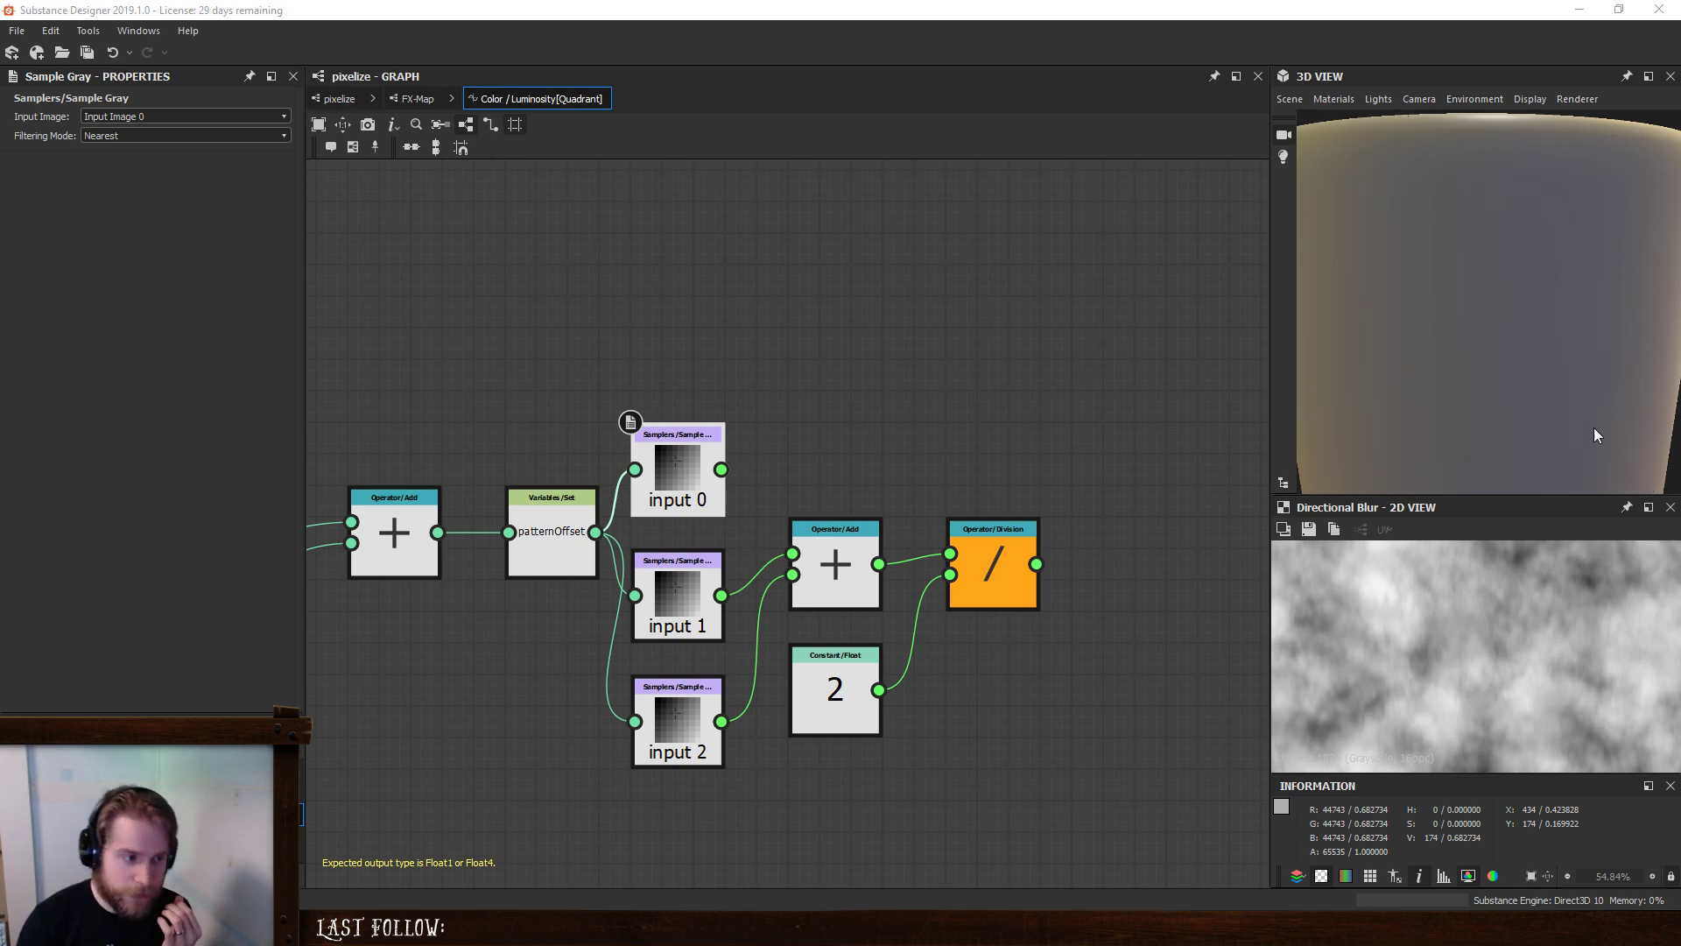
- Move the Add, Division and Float 2 nodes down, and create a Multiplication node fed by the Input Image 0 sampler
{"action": "left_click_drag", "start_coordinate": [764, 501], "coordinate": [1056, 829]}
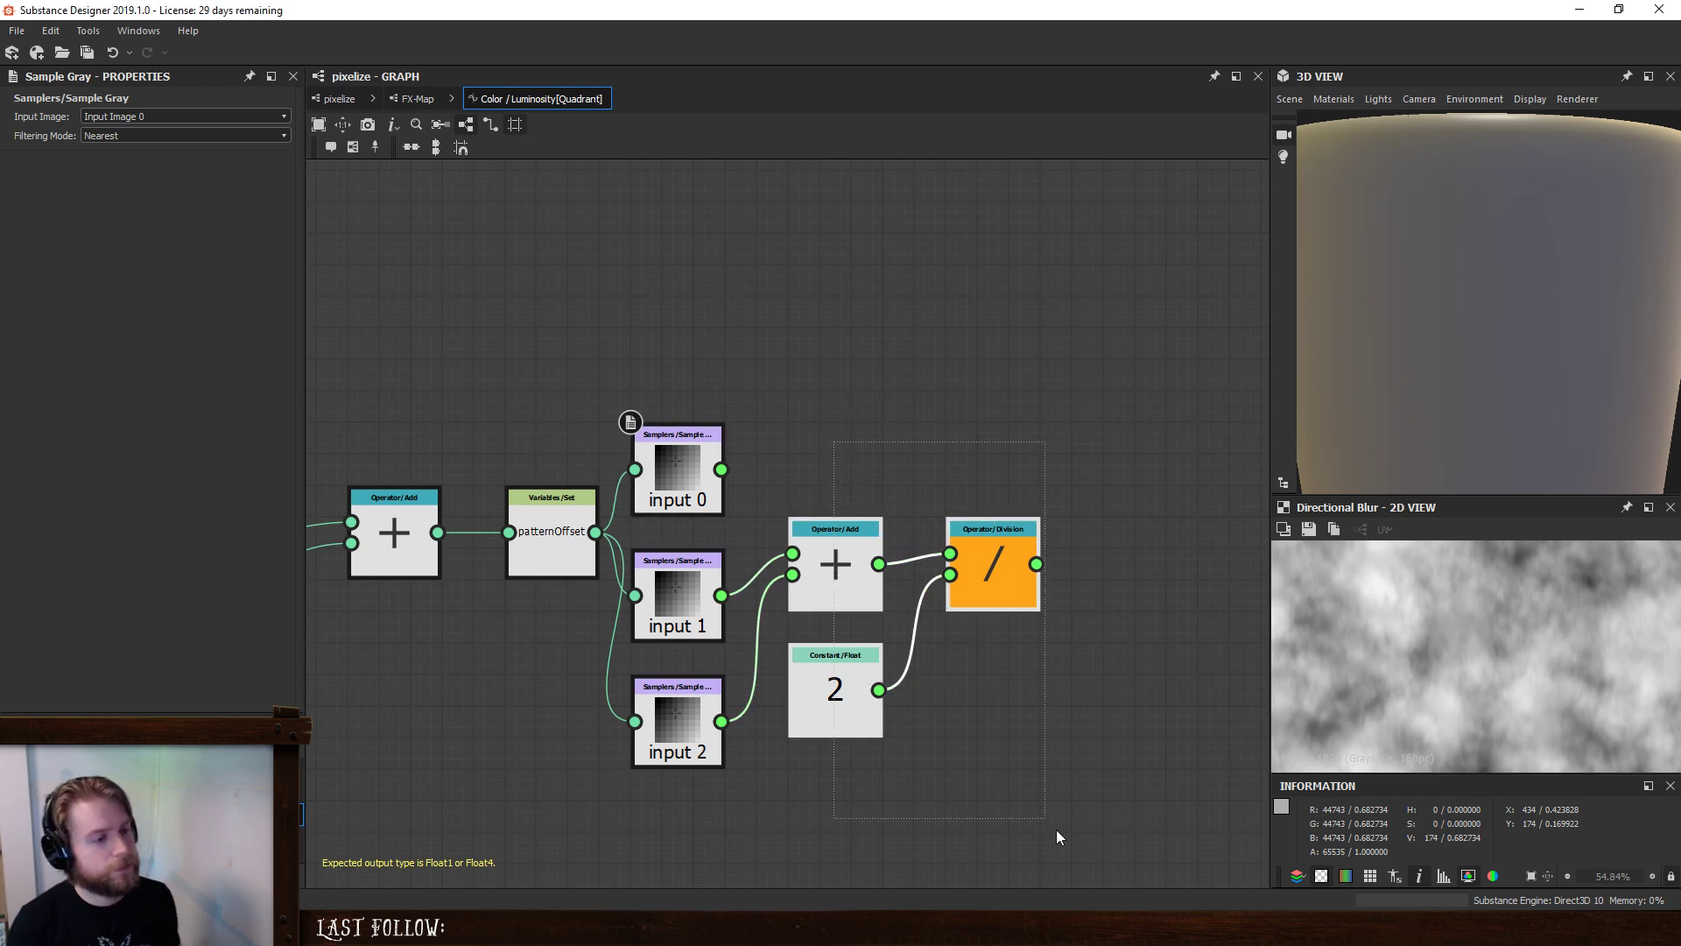
{"action": "left_click_drag", "start_coordinate": [821, 539], "coordinate": [868, 703]}
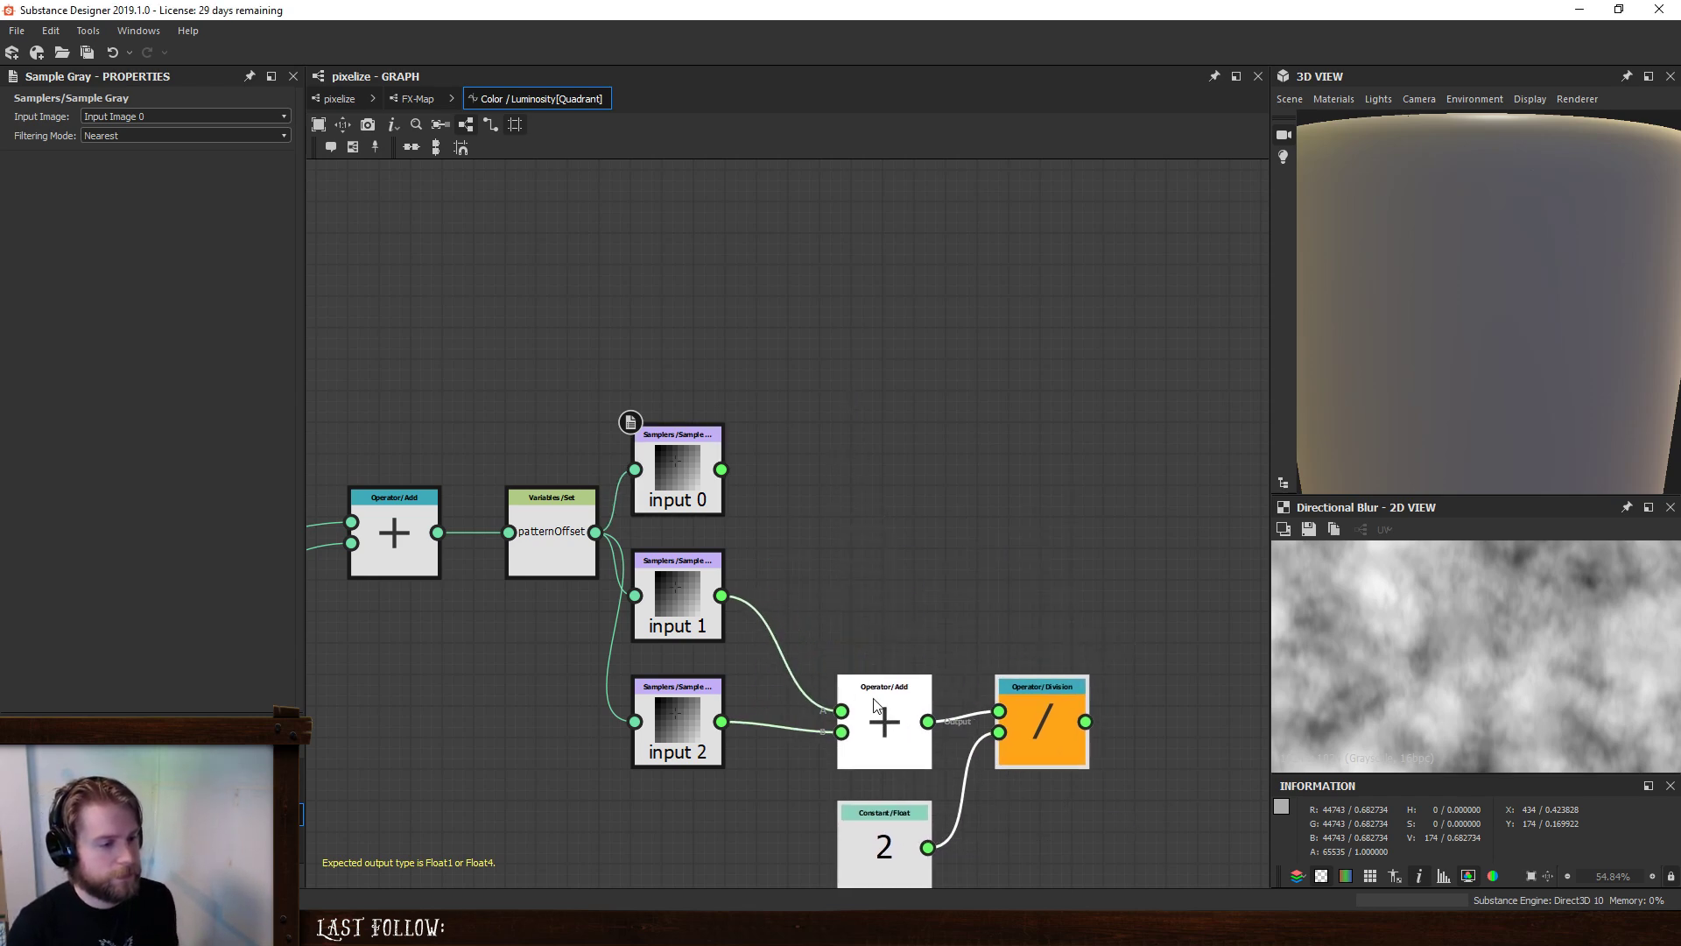
{"action": "middle_click_drag", "start_coordinate": [944, 534], "coordinate": [891, 492]}
{"action": "key", "text": "space"}
{"action": "type", "text": "mul"}
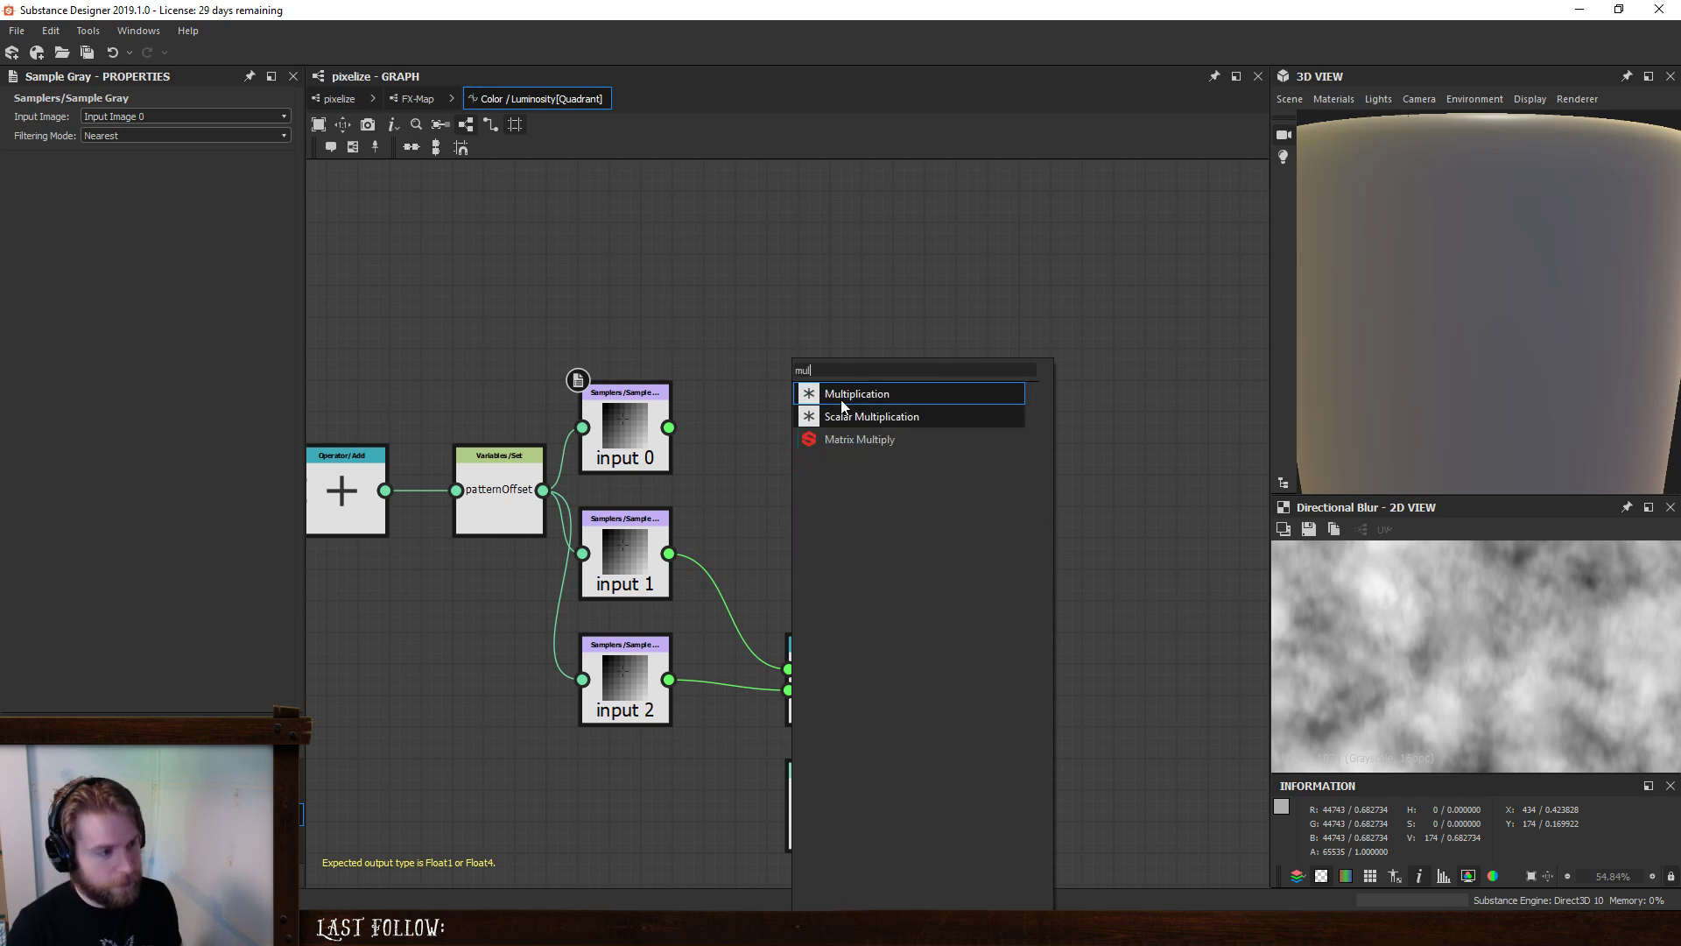
{"action": "left_click", "coordinate": [836, 394]}
{"action": "left_click_drag", "start_coordinate": [772, 403], "coordinate": [772, 401]}
- Create a Float constant of 0.25 above the samplers and connect it to the Multiplication's first input, keeping the sampler on the second
{"action": "key", "text": "space"}
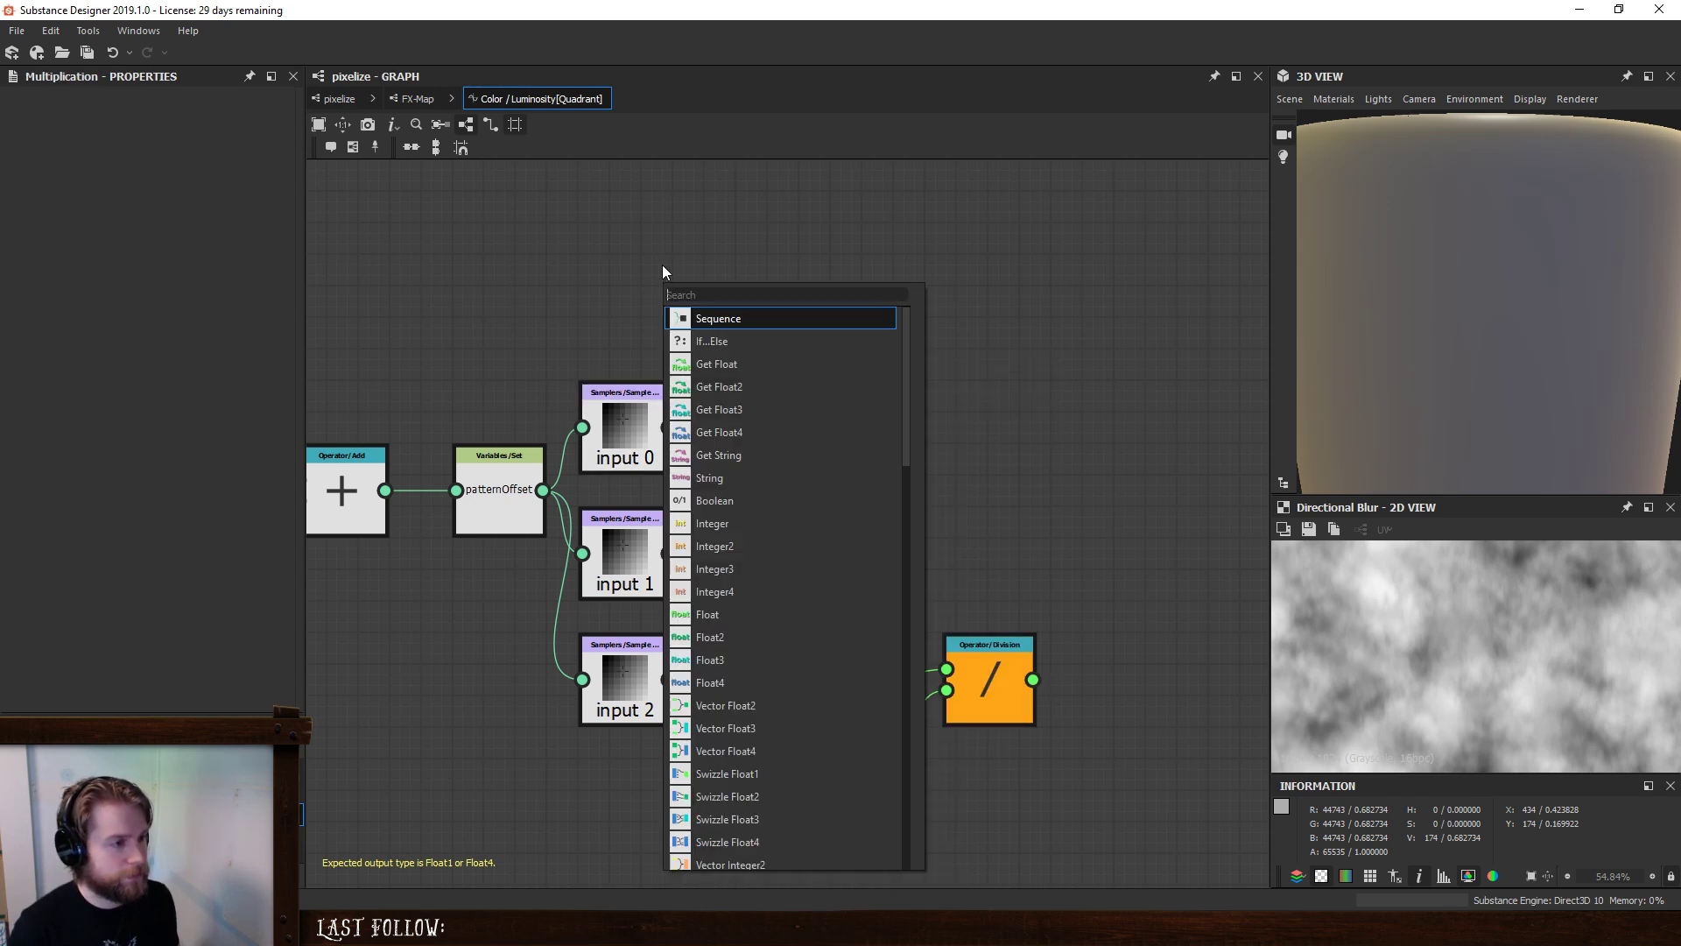
{"action": "type", "text": "f"}
{"action": "left_click", "coordinate": [742, 315]}
{"action": "left_click_drag", "start_coordinate": [263, 115], "coordinate": [352, 121]}
{"action": "type", "text": "0.25"}
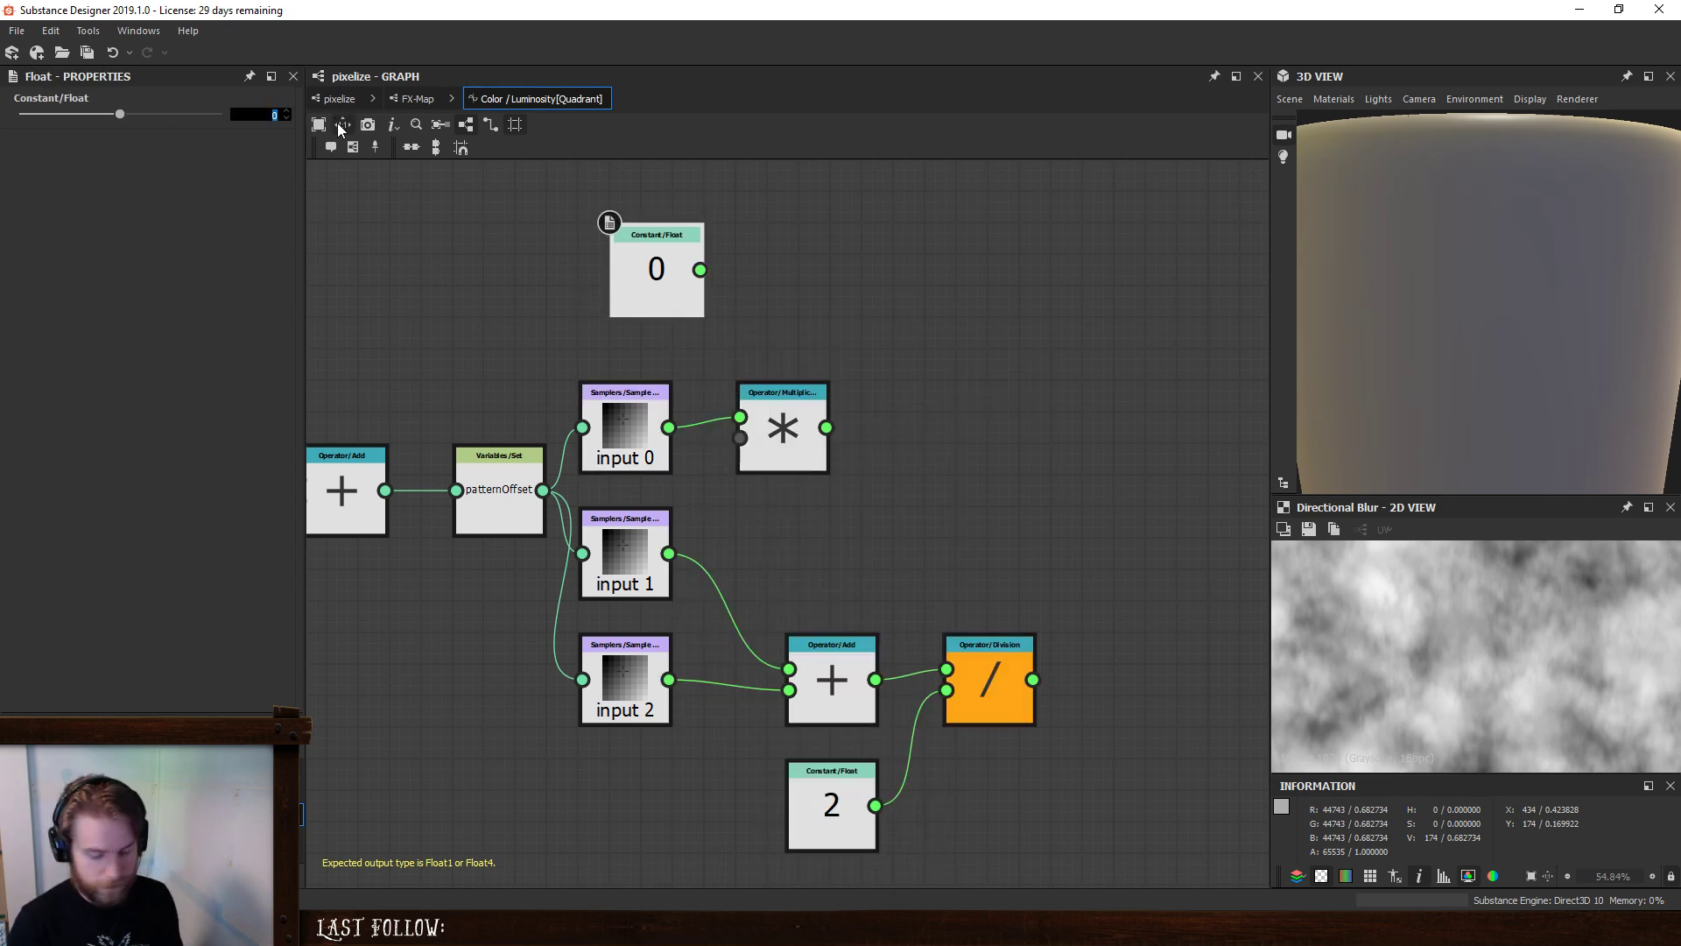
{"action": "key", "text": "Return"}
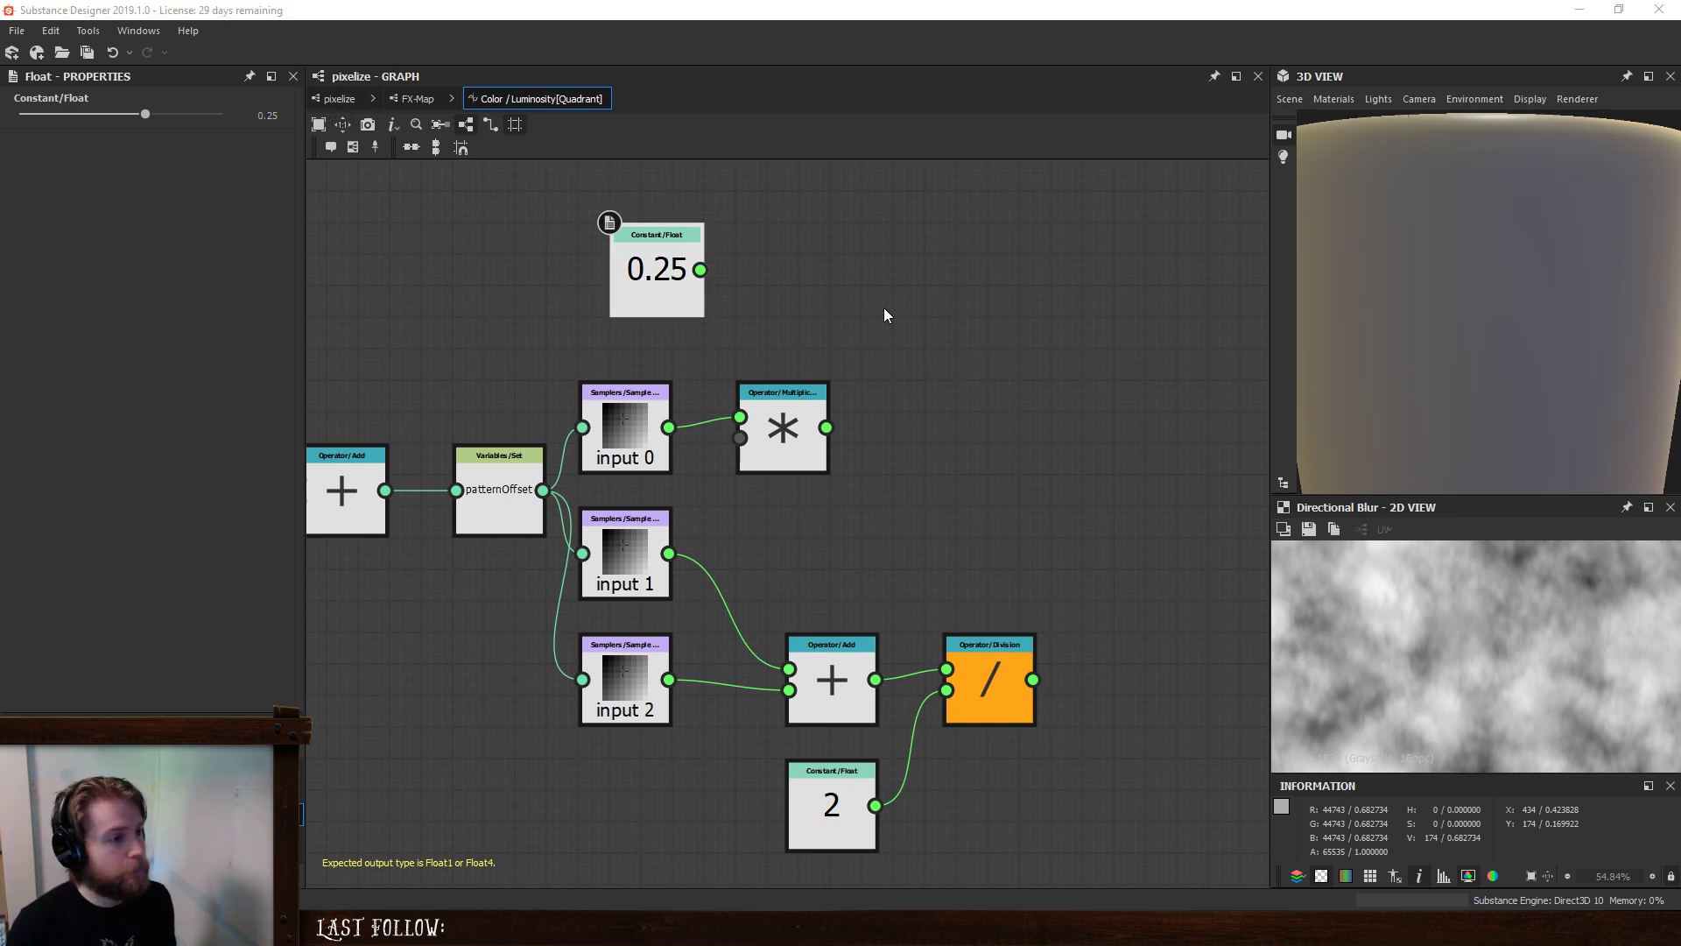
{"action": "left_click_drag", "start_coordinate": [626, 282], "coordinate": [610, 315]}
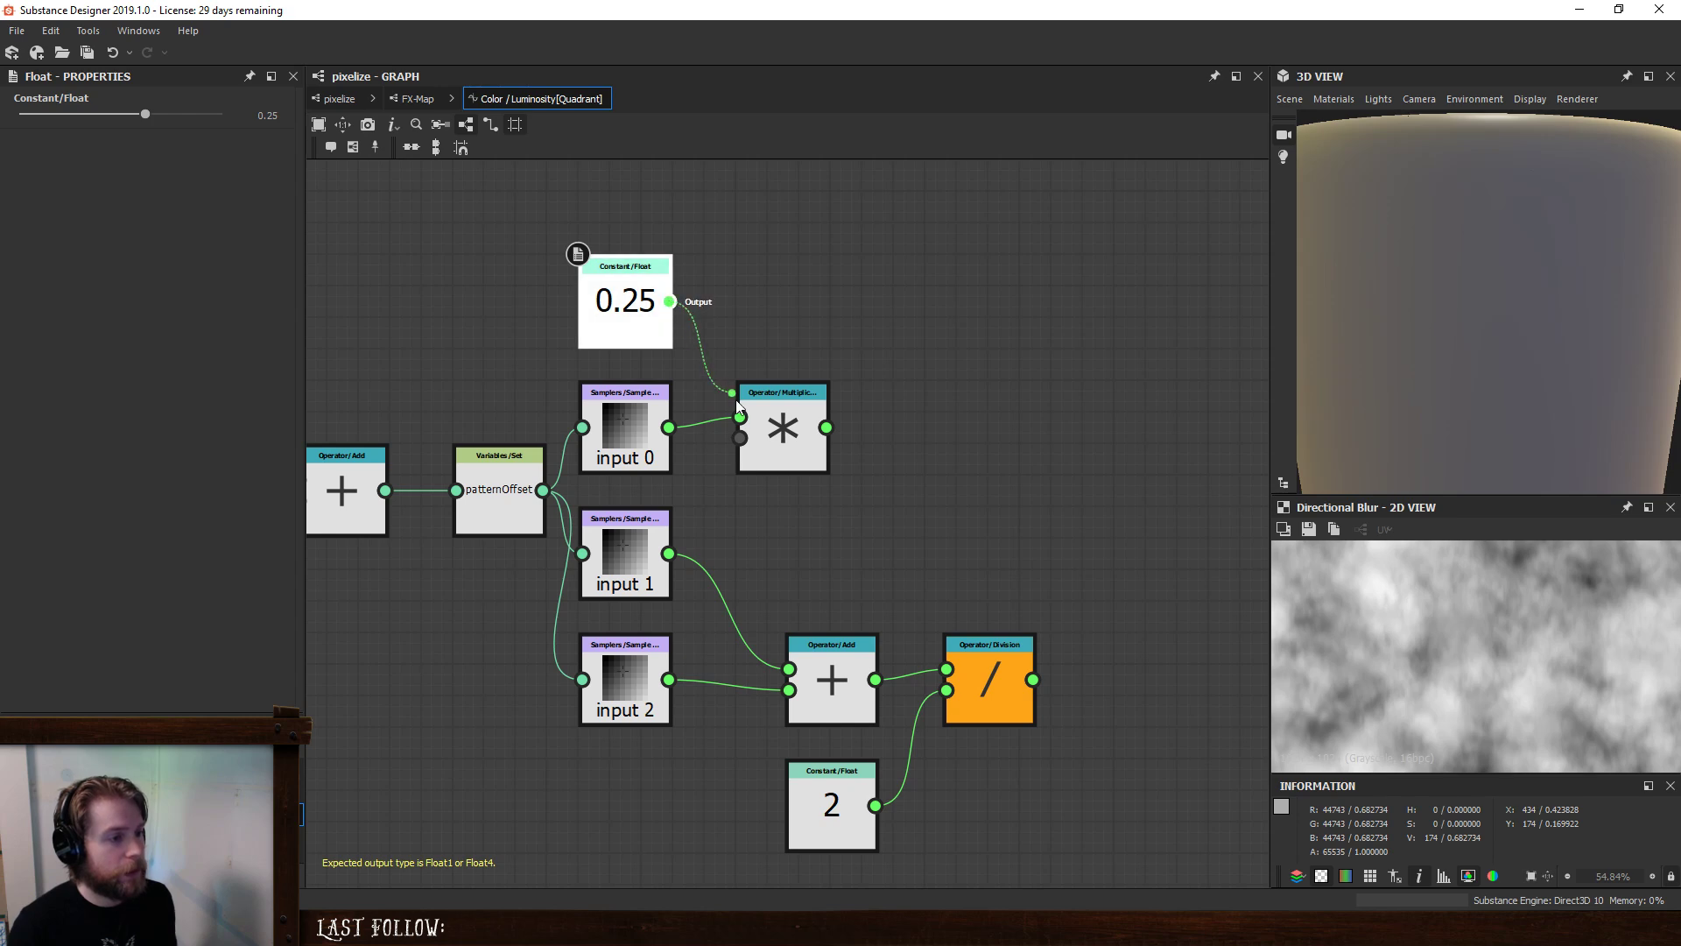
{"action": "left_click_drag", "start_coordinate": [737, 405], "coordinate": [740, 417]}
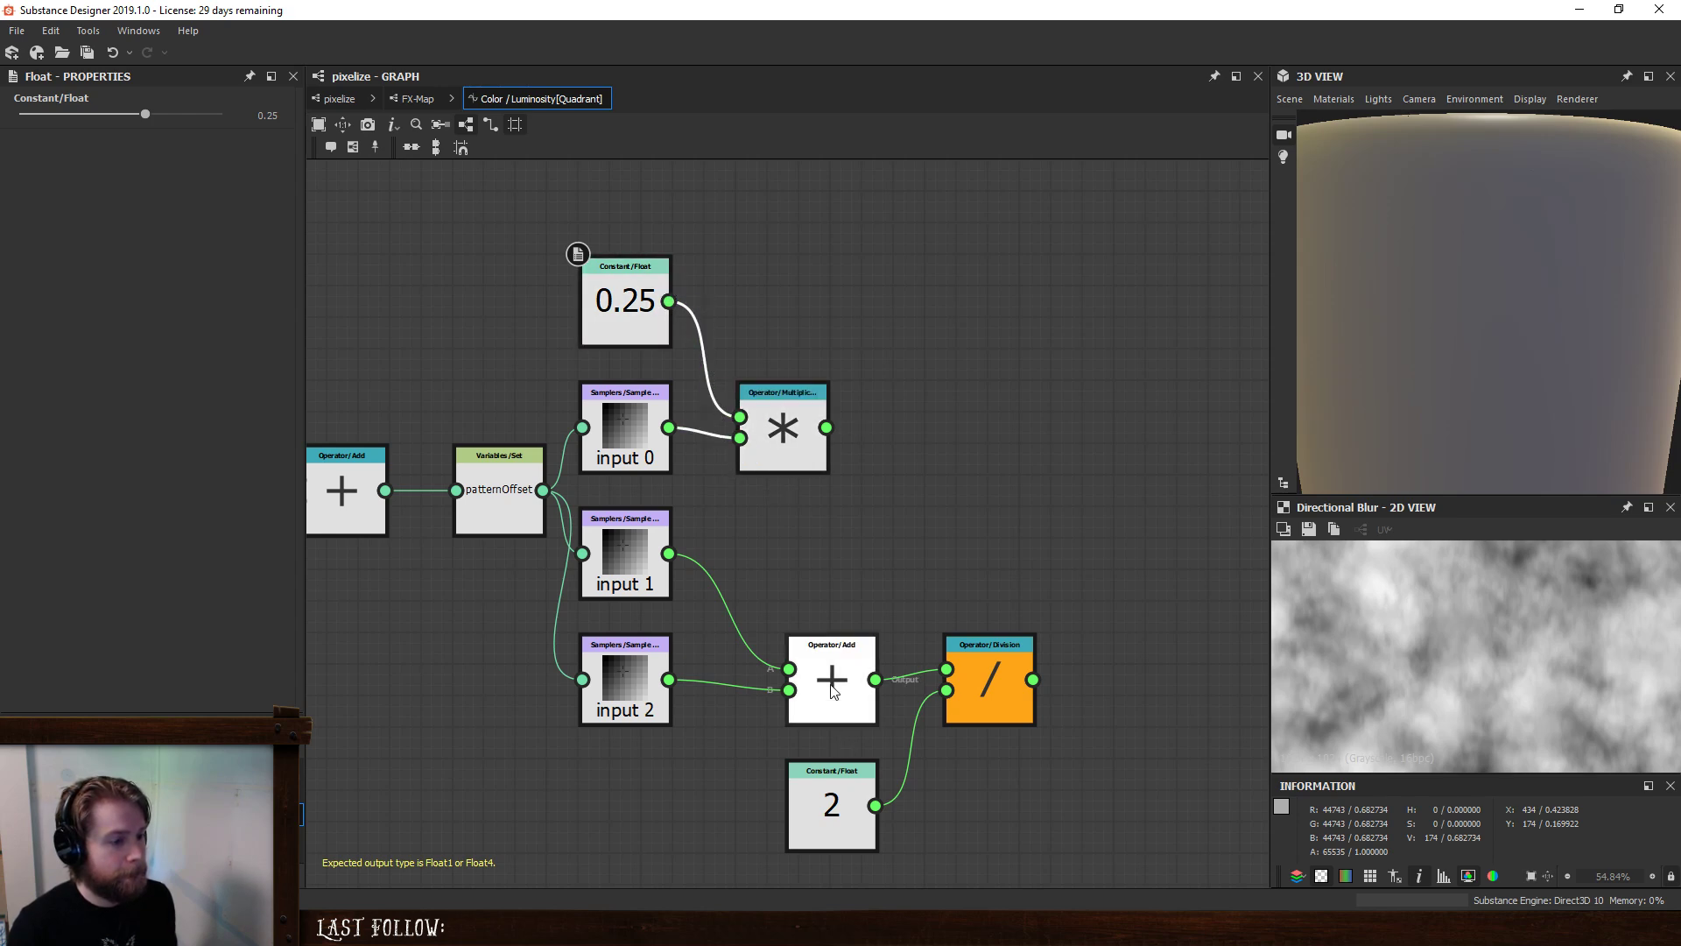
- Duplicate the Multiplication and rewire the pair so 0.25 multiplies the Input Image 1 sample in one and the Input Image 2 sample in the other
{"action": "left_click", "coordinate": [788, 465]}
{"action": "key", "text": "ctrl+d"}
{"action": "left_click_drag", "start_coordinate": [789, 518], "coordinate": [821, 613]}
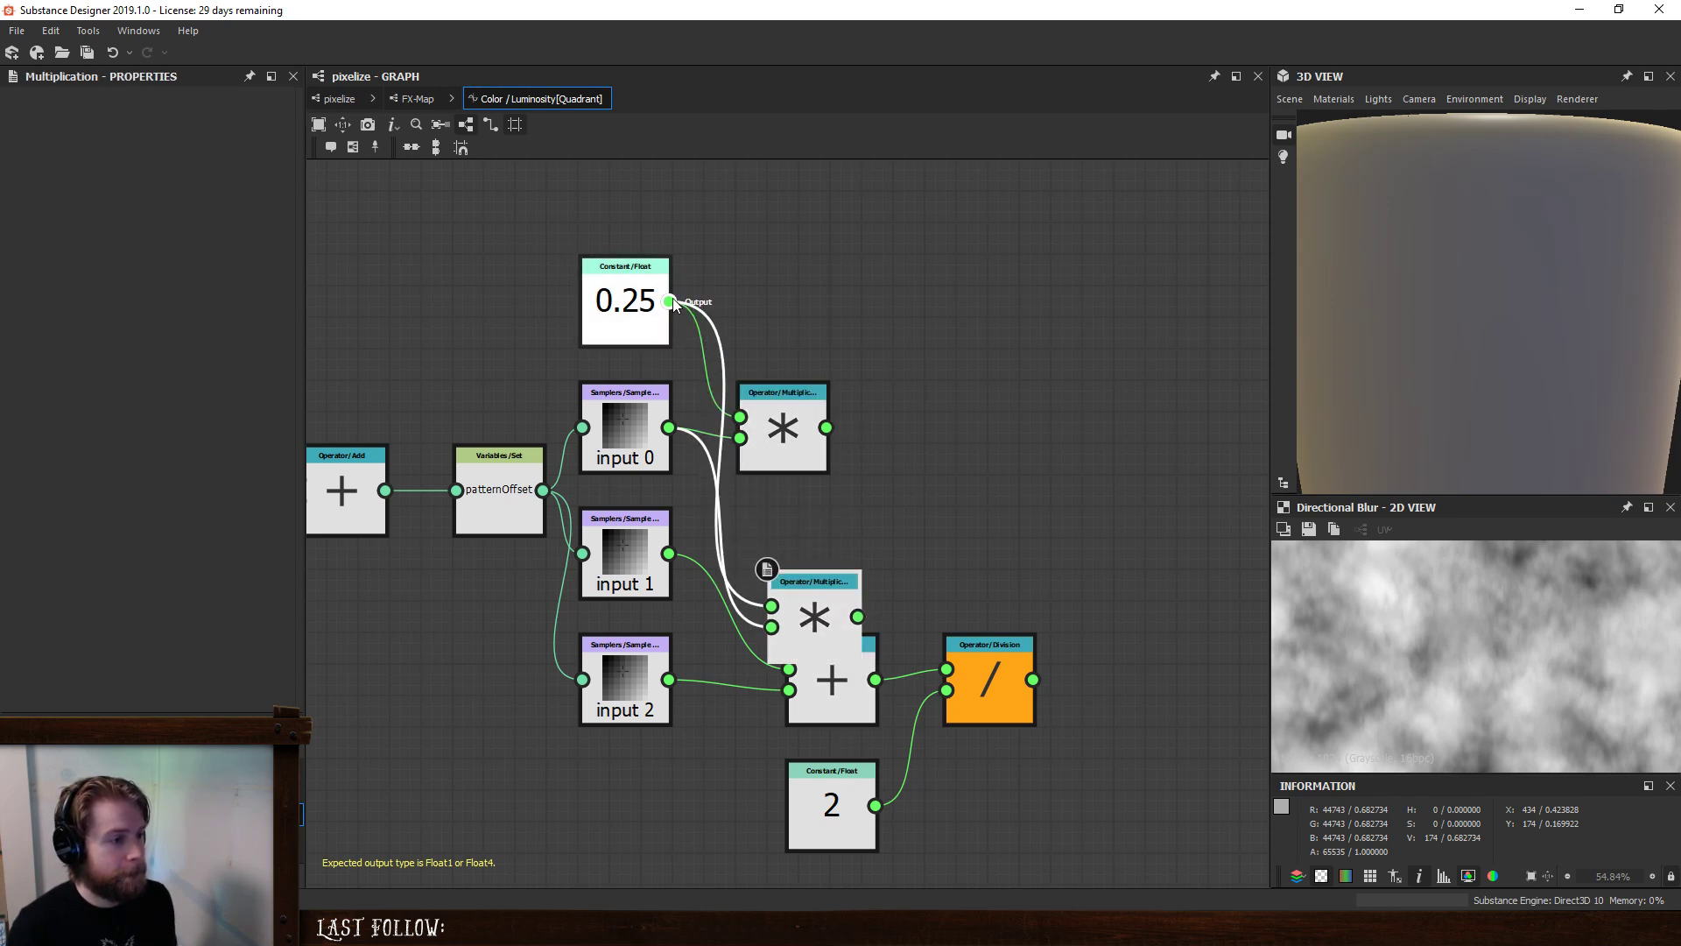
{"action": "left_click_drag", "start_coordinate": [788, 448], "coordinate": [914, 384]}
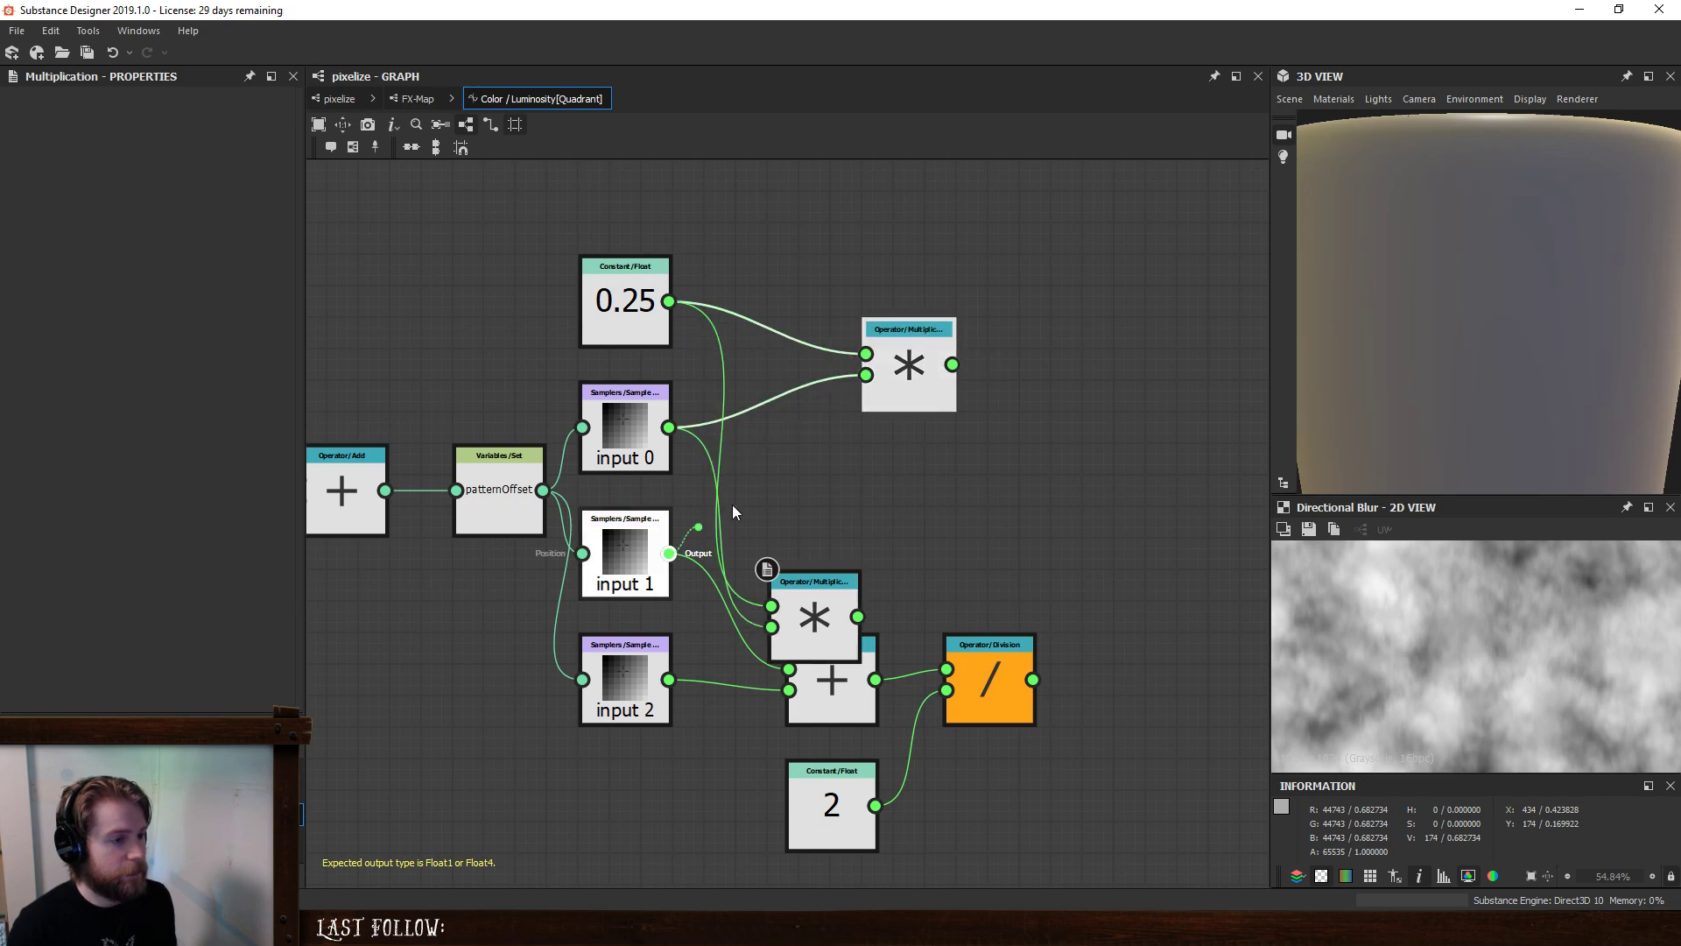
{"action": "left_click_drag", "start_coordinate": [733, 512], "coordinate": [866, 354]}
{"action": "left_click_drag", "start_coordinate": [779, 639], "coordinate": [810, 543]}
{"action": "left_click_drag", "start_coordinate": [949, 351], "coordinate": [961, 448]}
- Create an Add node that sums the outputs of the two Multiplication nodes
{"action": "key", "text": "space"}
{"action": "type", "text": "add"}
{"action": "left_click", "coordinate": [1051, 393]}
{"action": "left_click", "coordinate": [872, 525]}
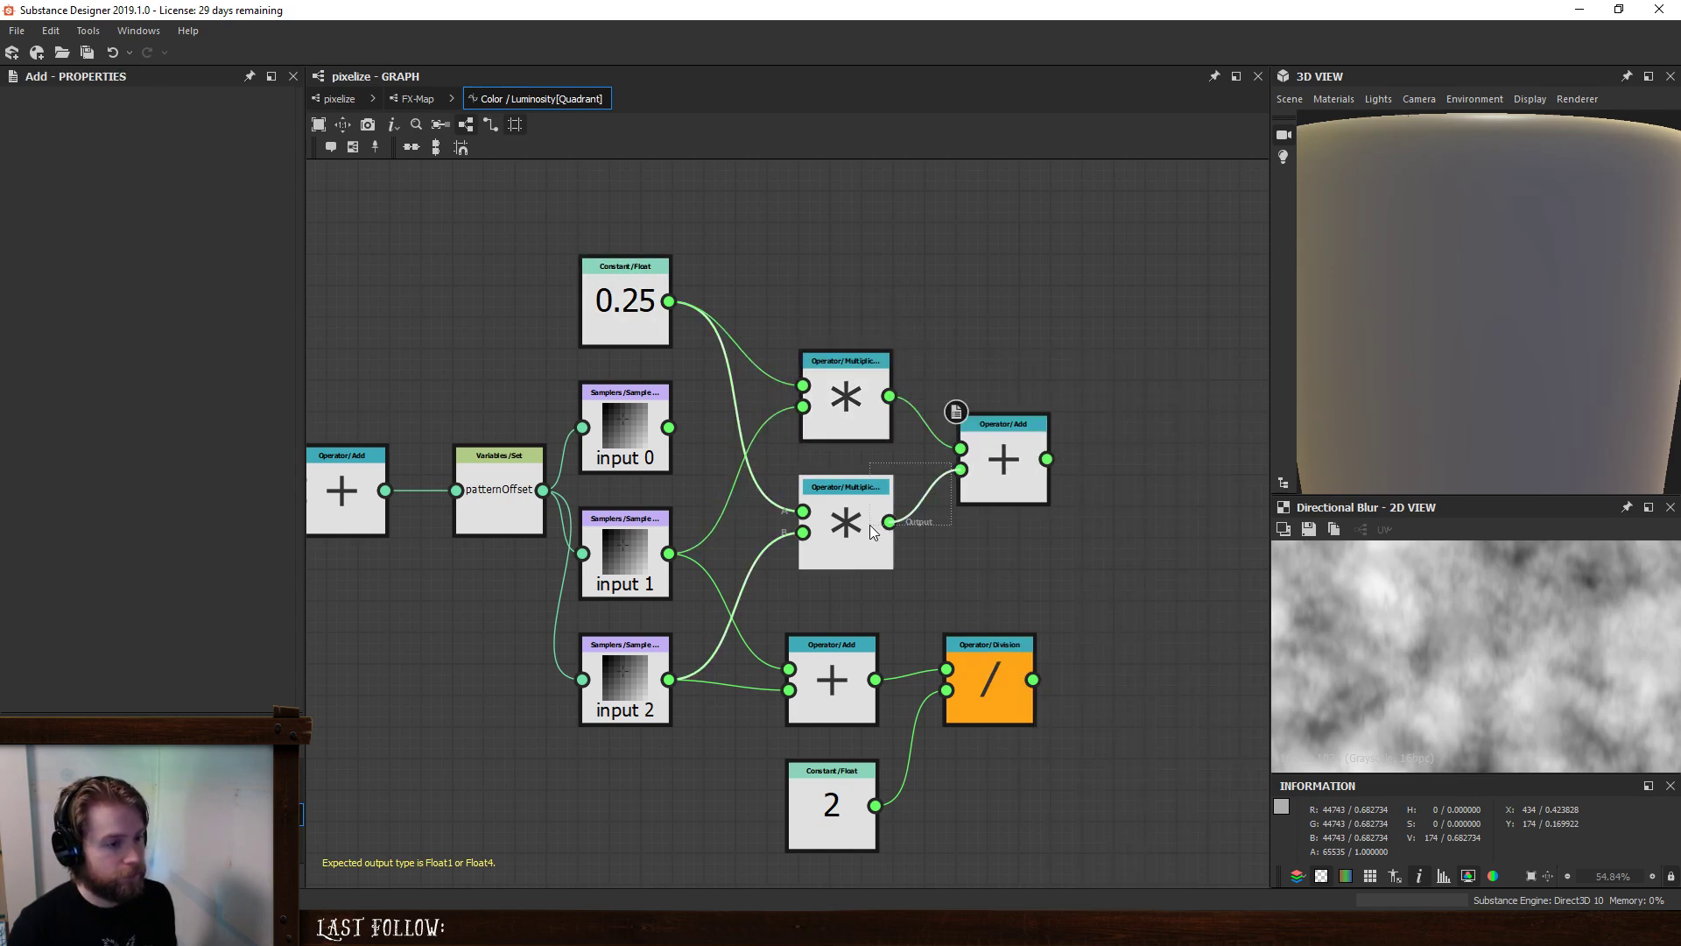
{"action": "left_click_drag", "start_coordinate": [889, 521], "coordinate": [960, 469]}
- Move the older Add, Division and Float 2 group further down, clear of the Multiplication nodes
{"action": "middle_click_drag", "start_coordinate": [981, 559], "coordinate": [890, 443]}
{"action": "left_click_drag", "start_coordinate": [1085, 484], "coordinate": [788, 751]}
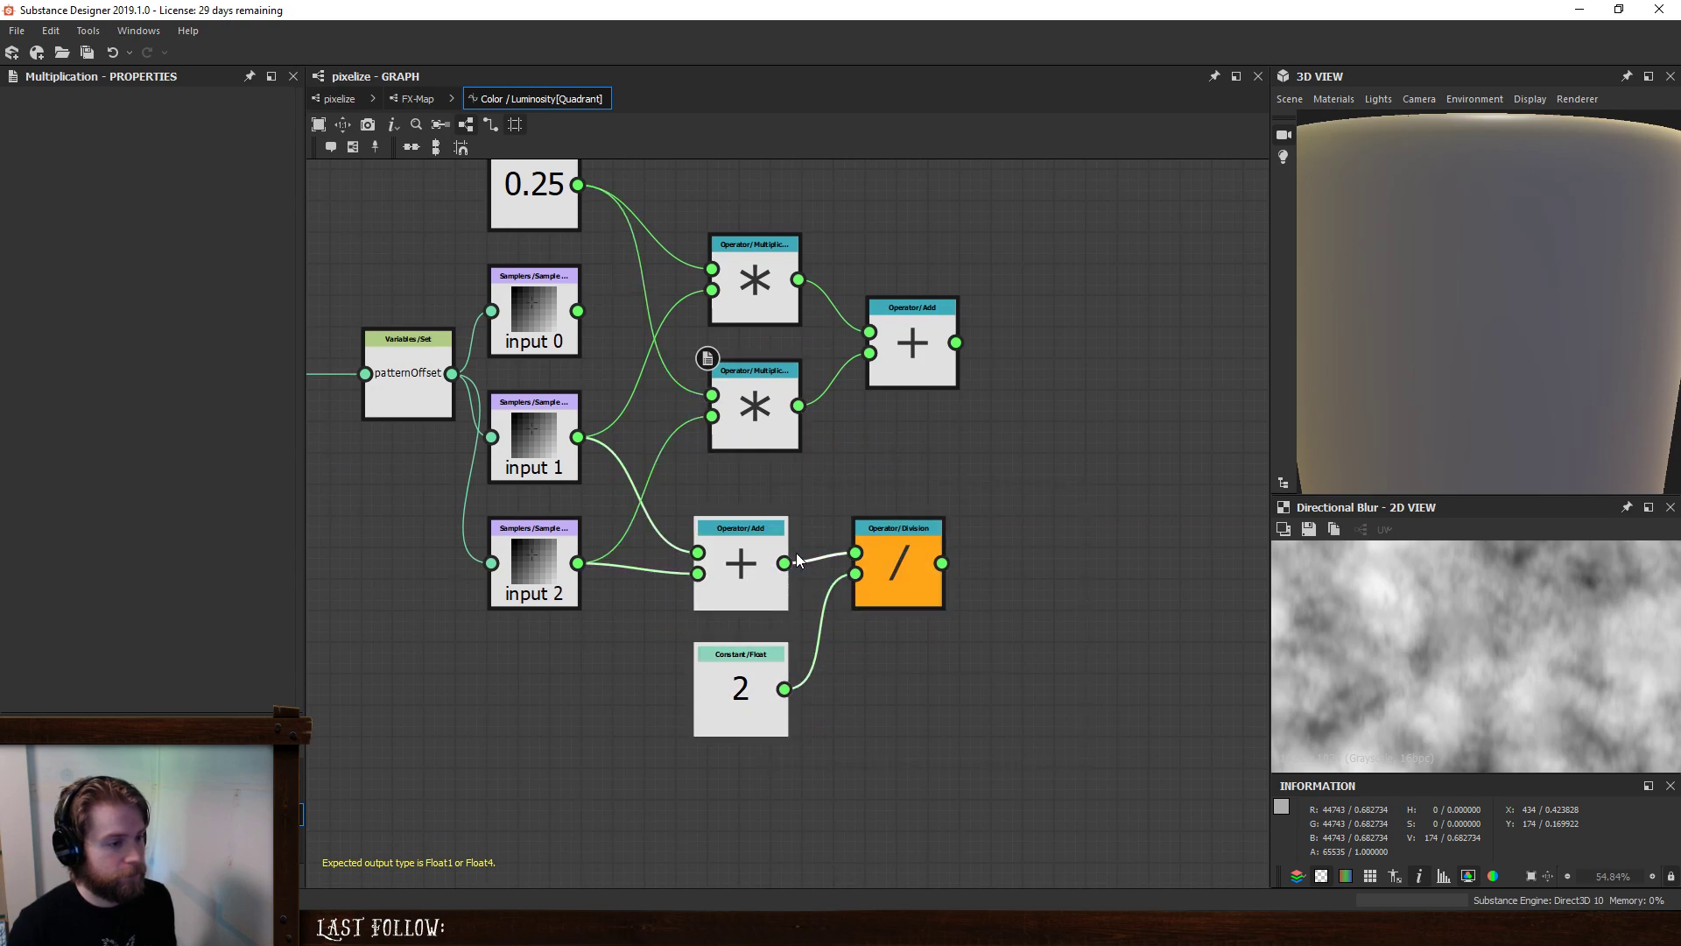
{"action": "left_click_drag", "start_coordinate": [742, 569], "coordinate": [757, 727]}
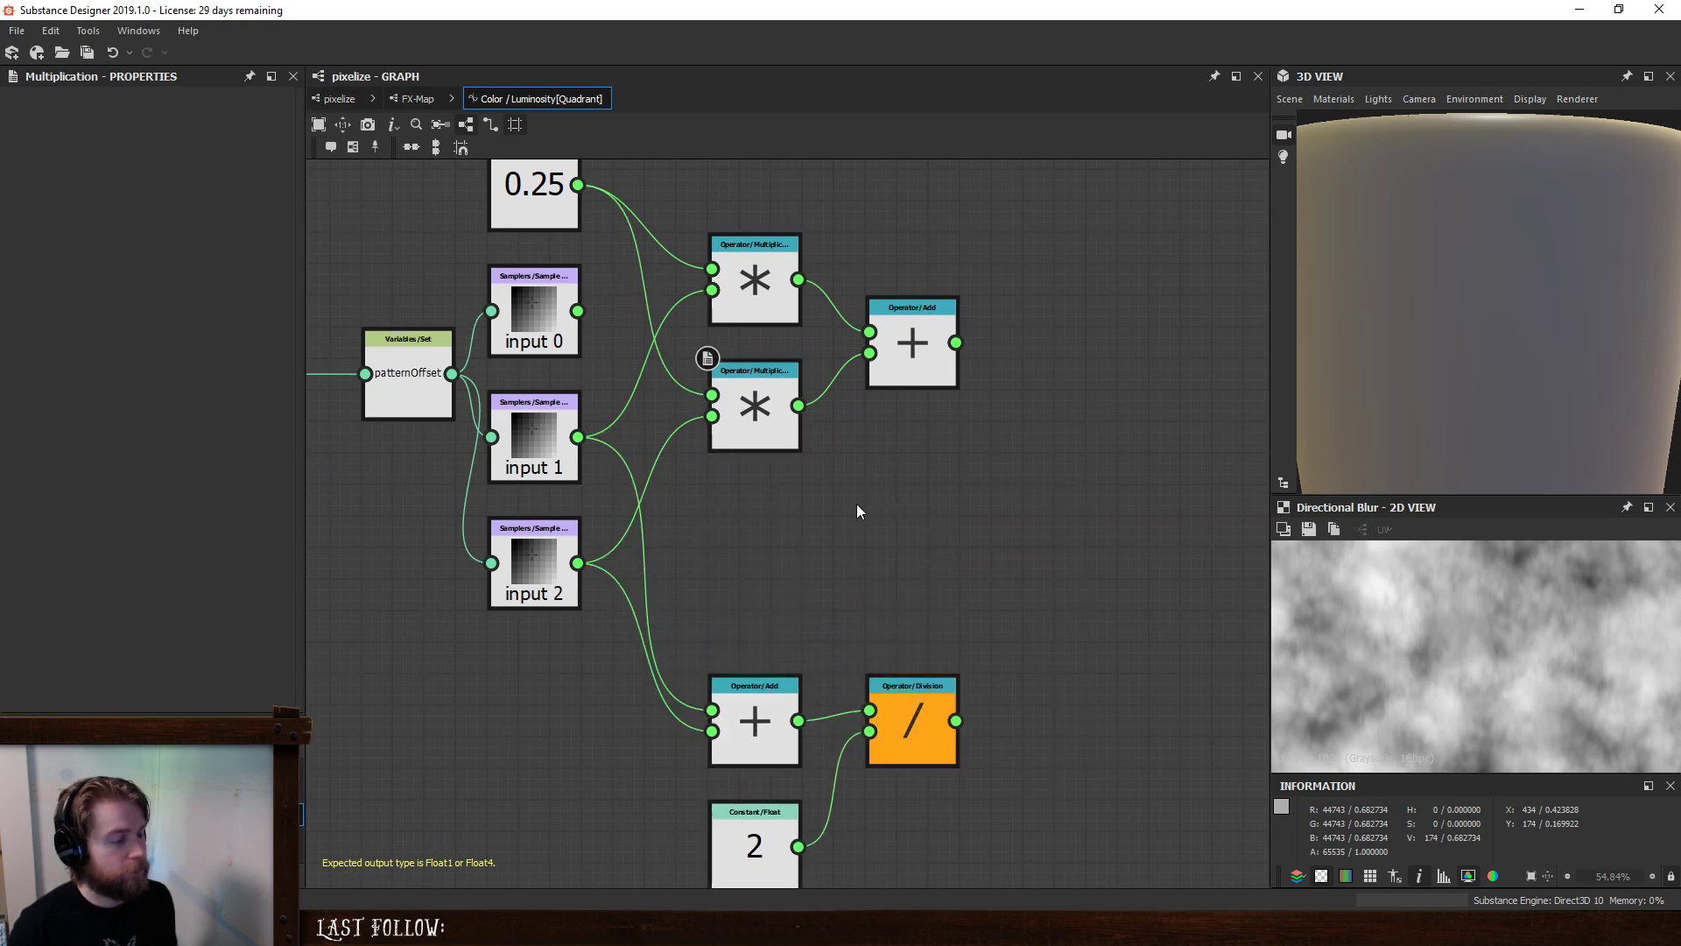
- Create another Add node that combines the Multiplication sum in A with the Input Image 0 sample in B
{"action": "key", "text": "space"}
{"action": "left_click", "coordinate": [916, 386]}
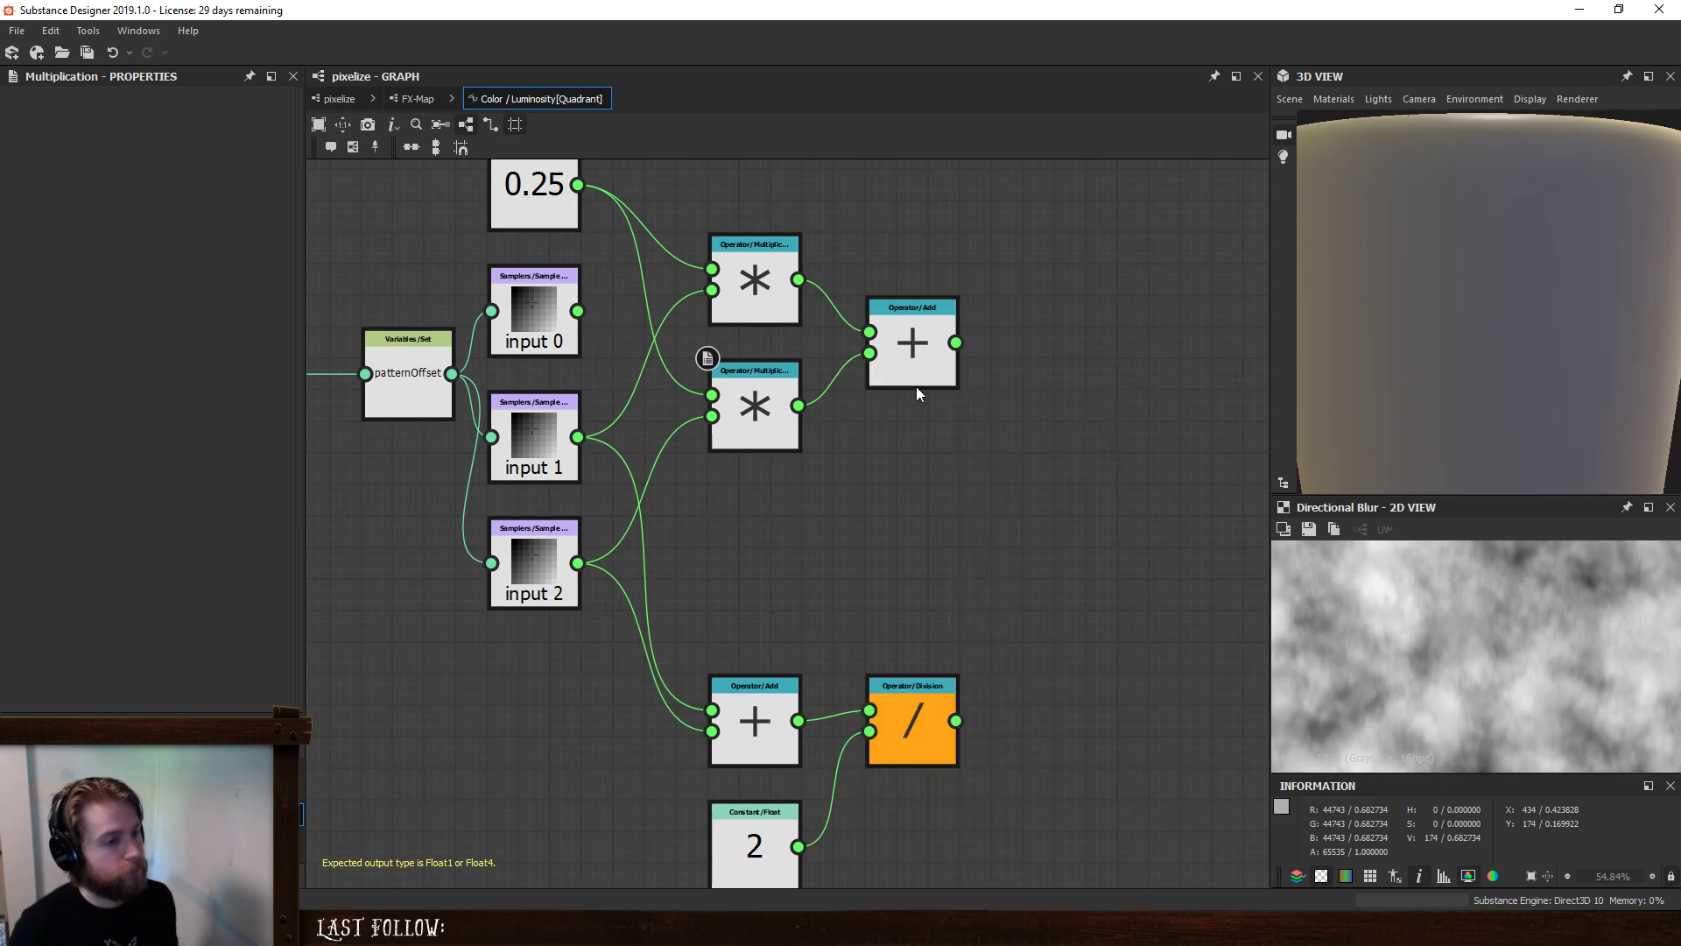
{"action": "left_click", "coordinate": [900, 518]}
{"action": "left_click_drag", "start_coordinate": [577, 310], "coordinate": [994, 524]}
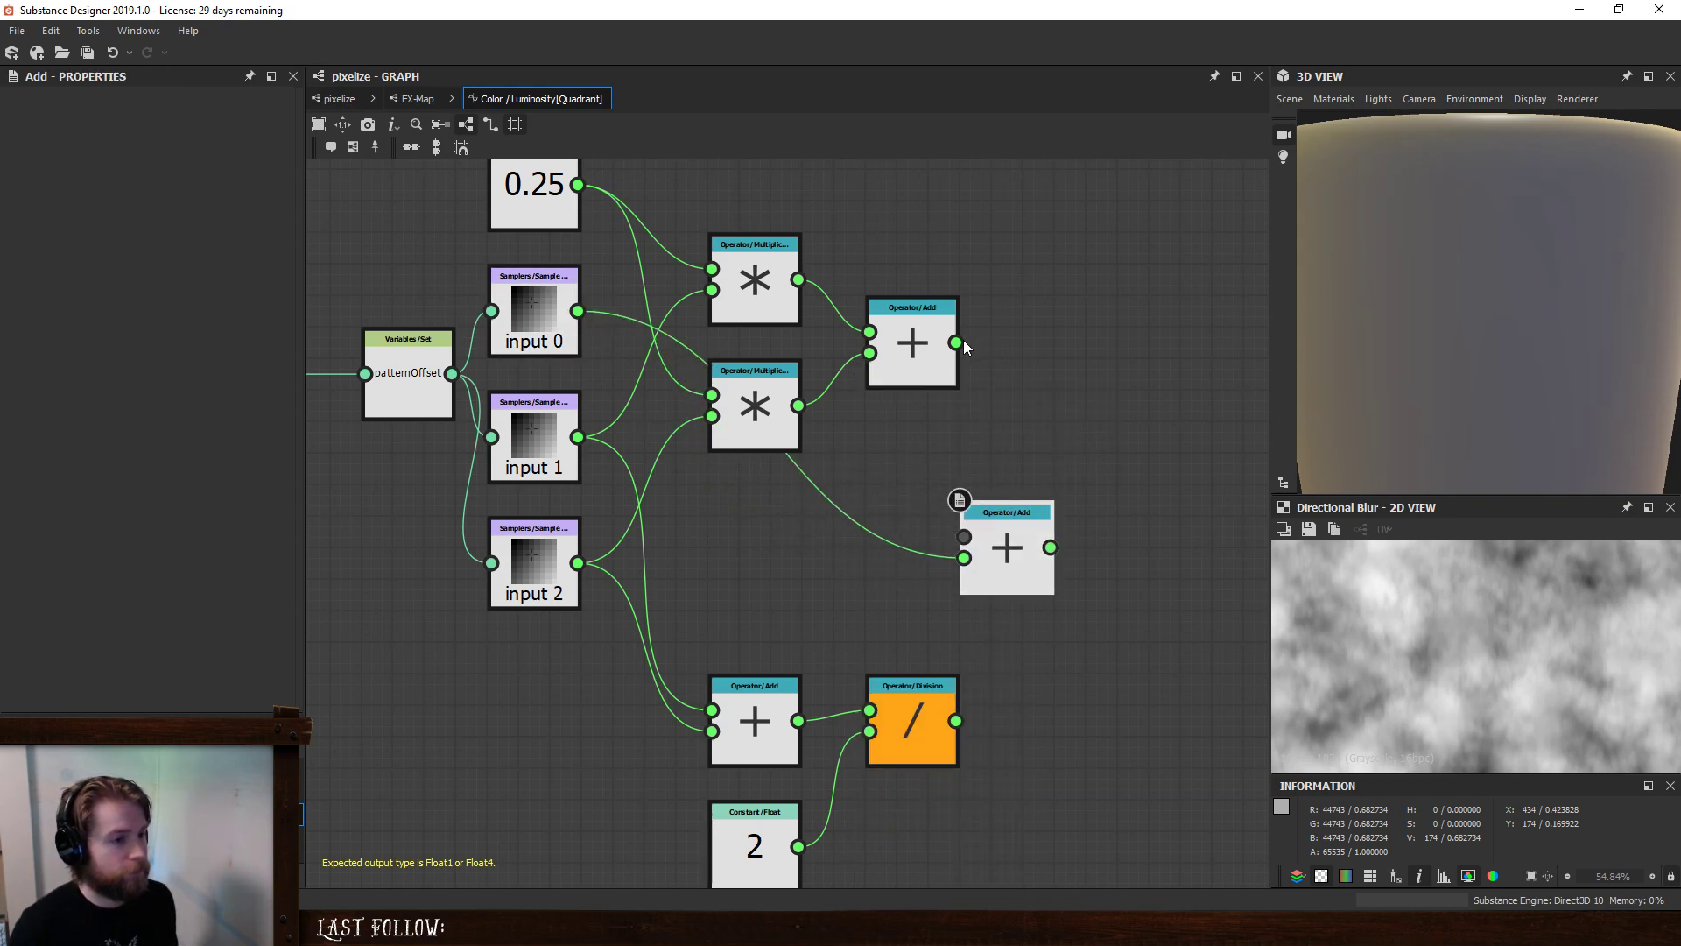
{"action": "left_click_drag", "start_coordinate": [955, 342], "coordinate": [964, 536]}
- Rearrange the Multiplications beside the Input Image 1 and 2 samples, with their Add following and the final Add level with the Input Image 0 sample
{"action": "middle_click_drag", "start_coordinate": [790, 490], "coordinate": [800, 554]}
{"action": "left_click_drag", "start_coordinate": [771, 432], "coordinate": [771, 588]}
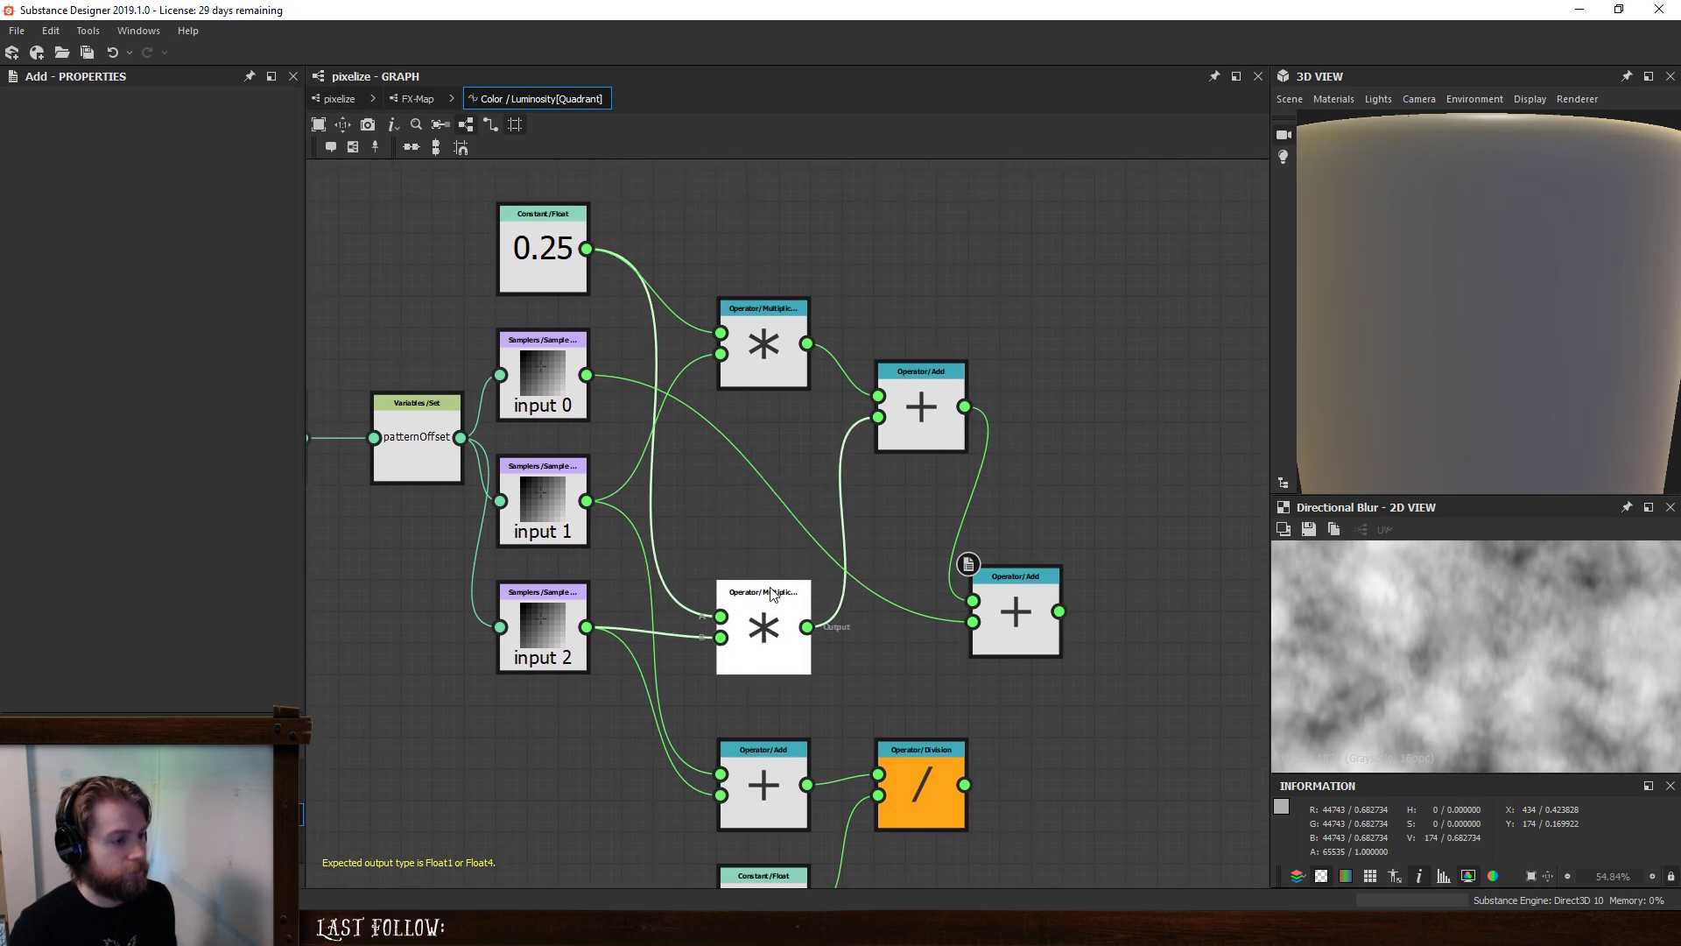
{"action": "left_click_drag", "start_coordinate": [771, 350], "coordinate": [770, 508]}
{"action": "left_click_drag", "start_coordinate": [951, 403], "coordinate": [919, 578]}
{"action": "left_click_drag", "start_coordinate": [1007, 613], "coordinate": [1044, 396]}
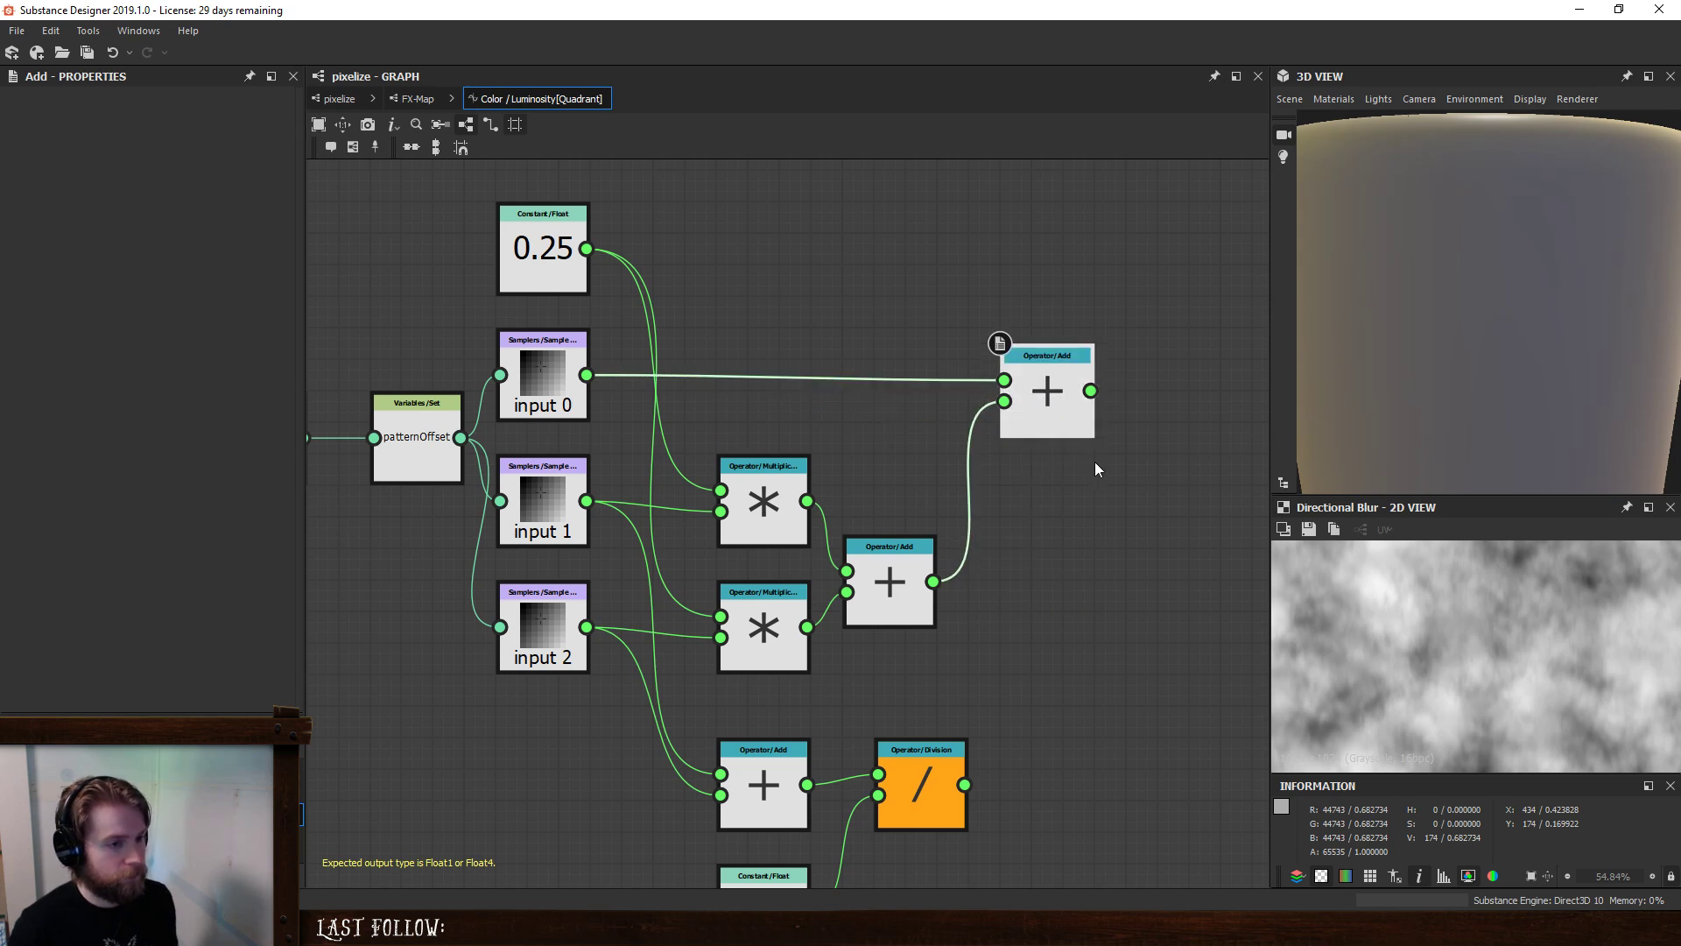
- Move the Division node past the final Add and connect that Add's output to the Division's first input
{"action": "scroll", "coordinate": [950, 445], "scroll_direction": "down", "scroll_amount": 2}
{"action": "left_click_drag", "start_coordinate": [877, 670], "coordinate": [1095, 515]}
{"action": "left_click", "coordinate": [988, 349]}
- Set the Float constant that feeds the Division to 2.5
{"action": "left_click", "coordinate": [692, 769]}
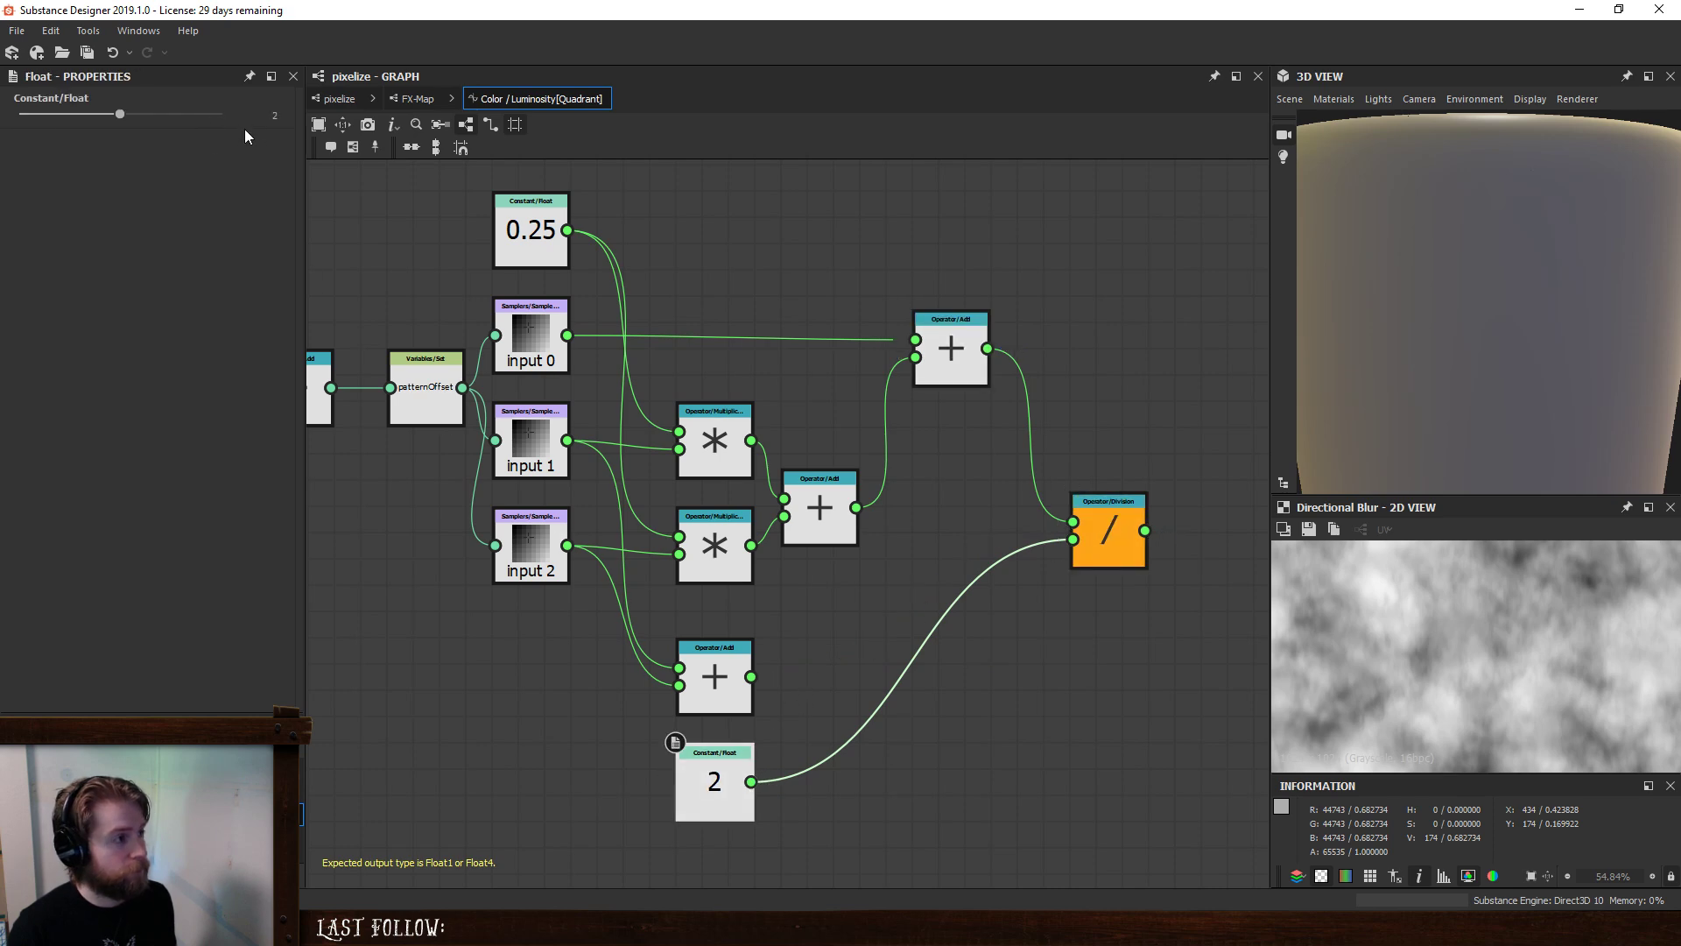
{"action": "type", "text": "2.5"}
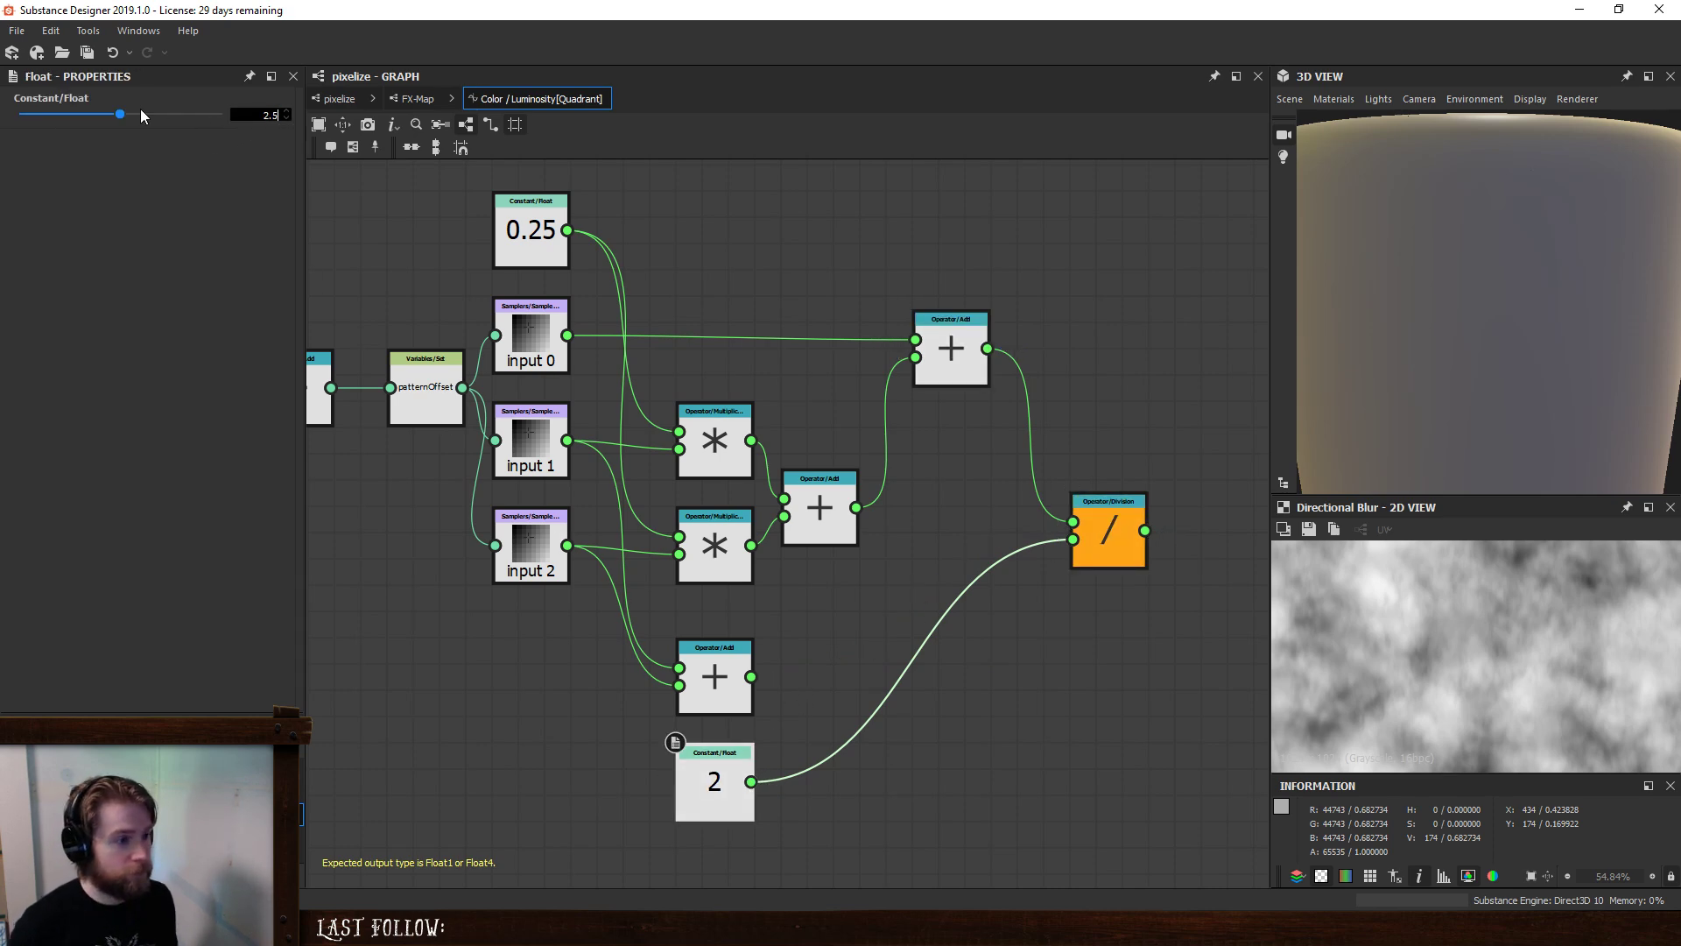
{"action": "key", "text": "Return"}
- Delete the unused Add below the Multiplications and move the divisor Float up into its place
{"action": "left_click", "coordinate": [714, 677]}
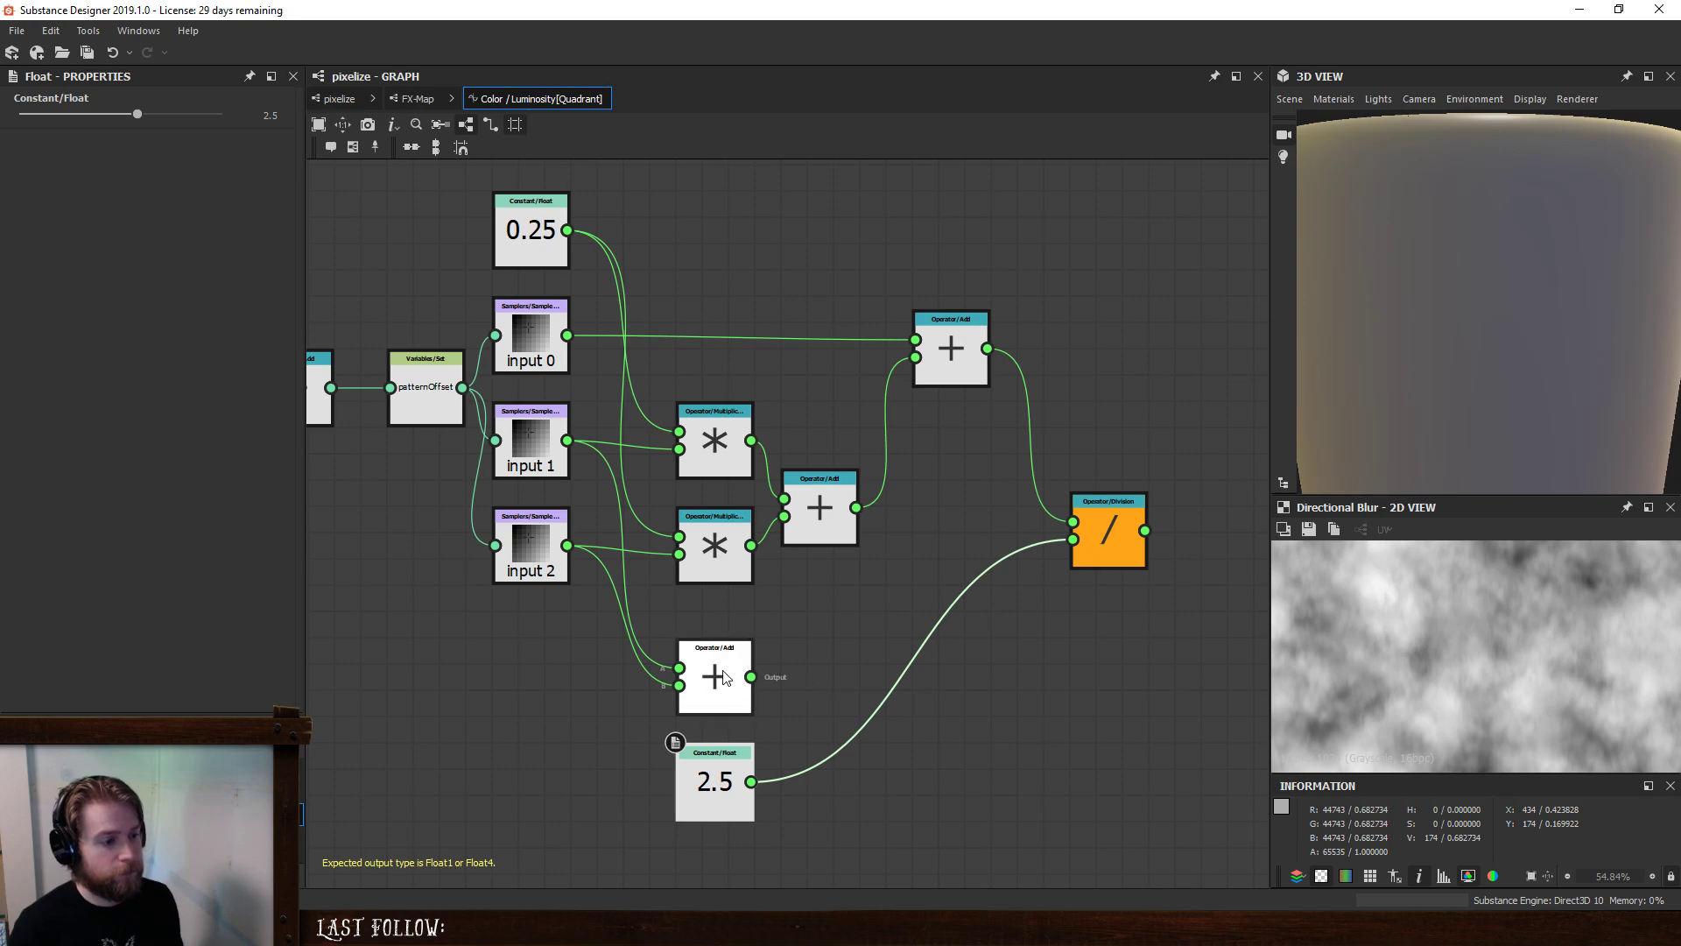
{"action": "key", "text": "Delete"}
{"action": "left_click_drag", "start_coordinate": [705, 781], "coordinate": [705, 650]}
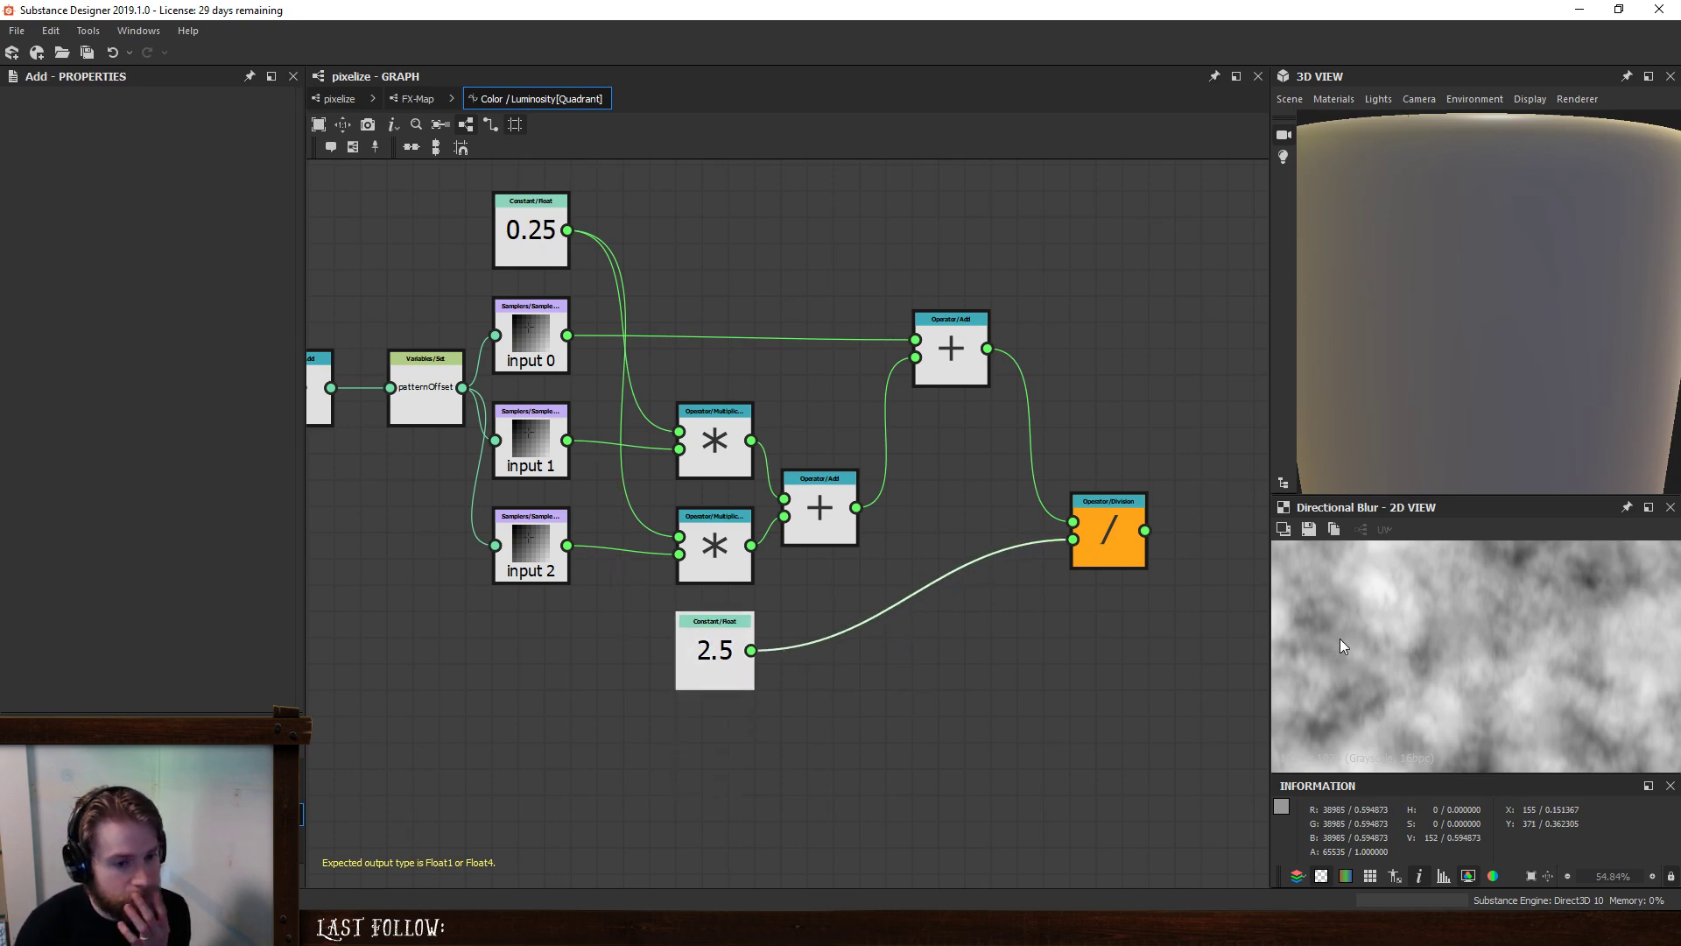
- Show the FX-Map's full output in the 2D view of the pixelize graph and spread the two Directional Blur nodes apart
{"action": "left_click", "coordinate": [416, 98]}
{"action": "left_click", "coordinate": [340, 99]}
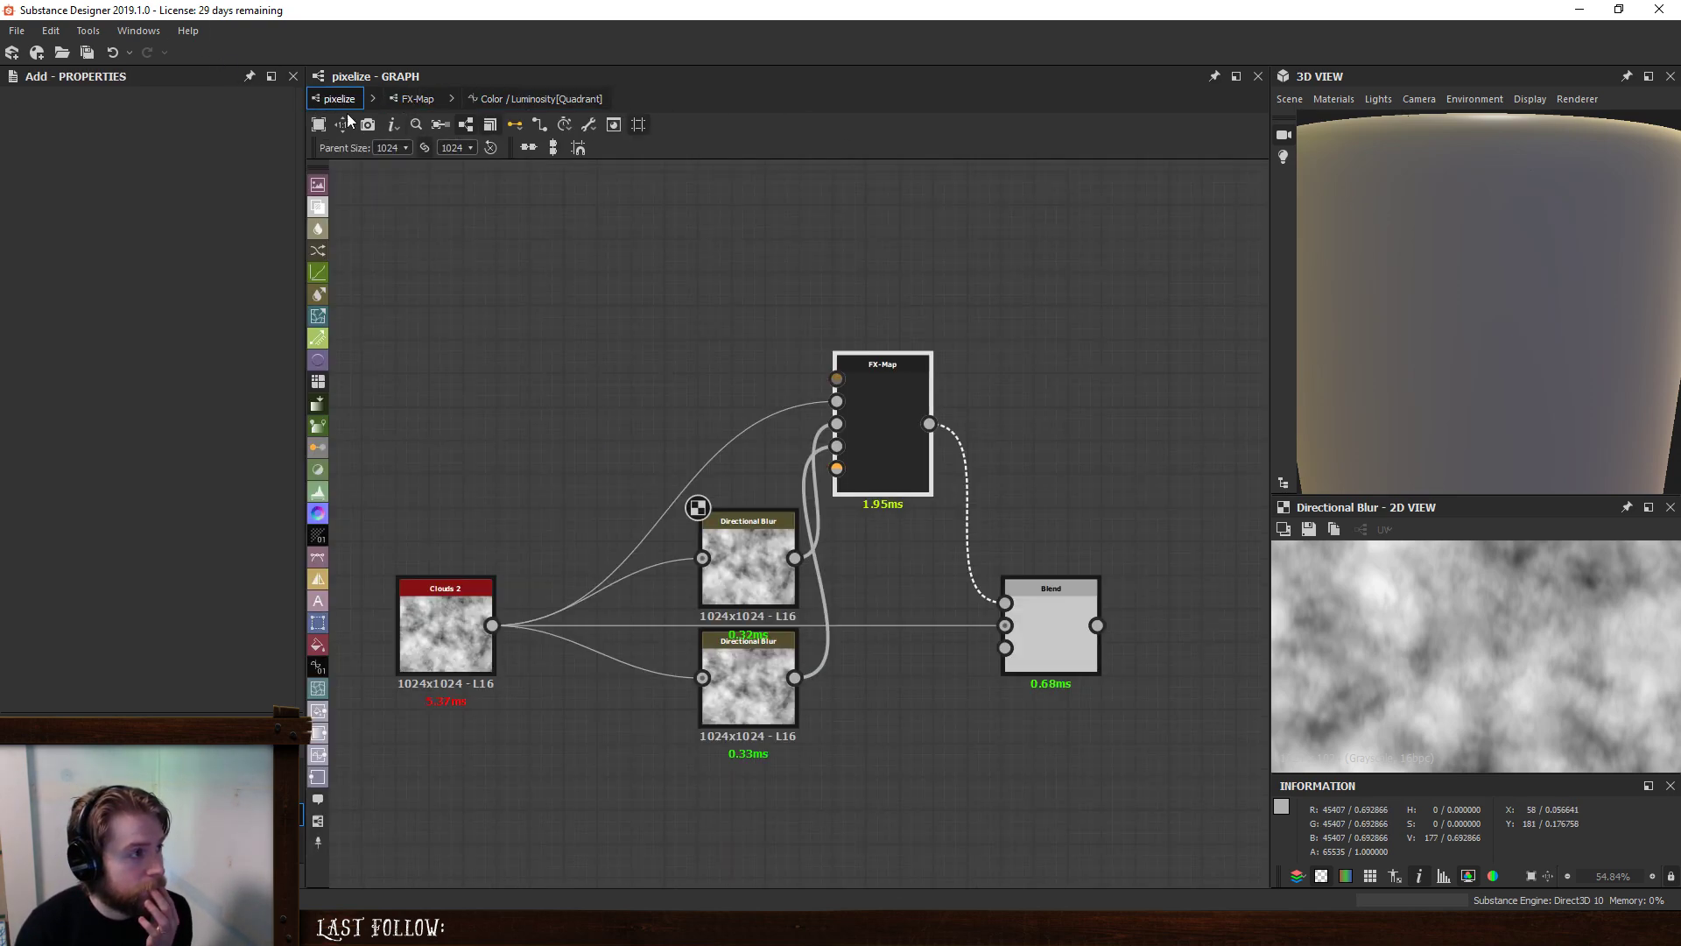
{"action": "double_click", "coordinate": [890, 434]}
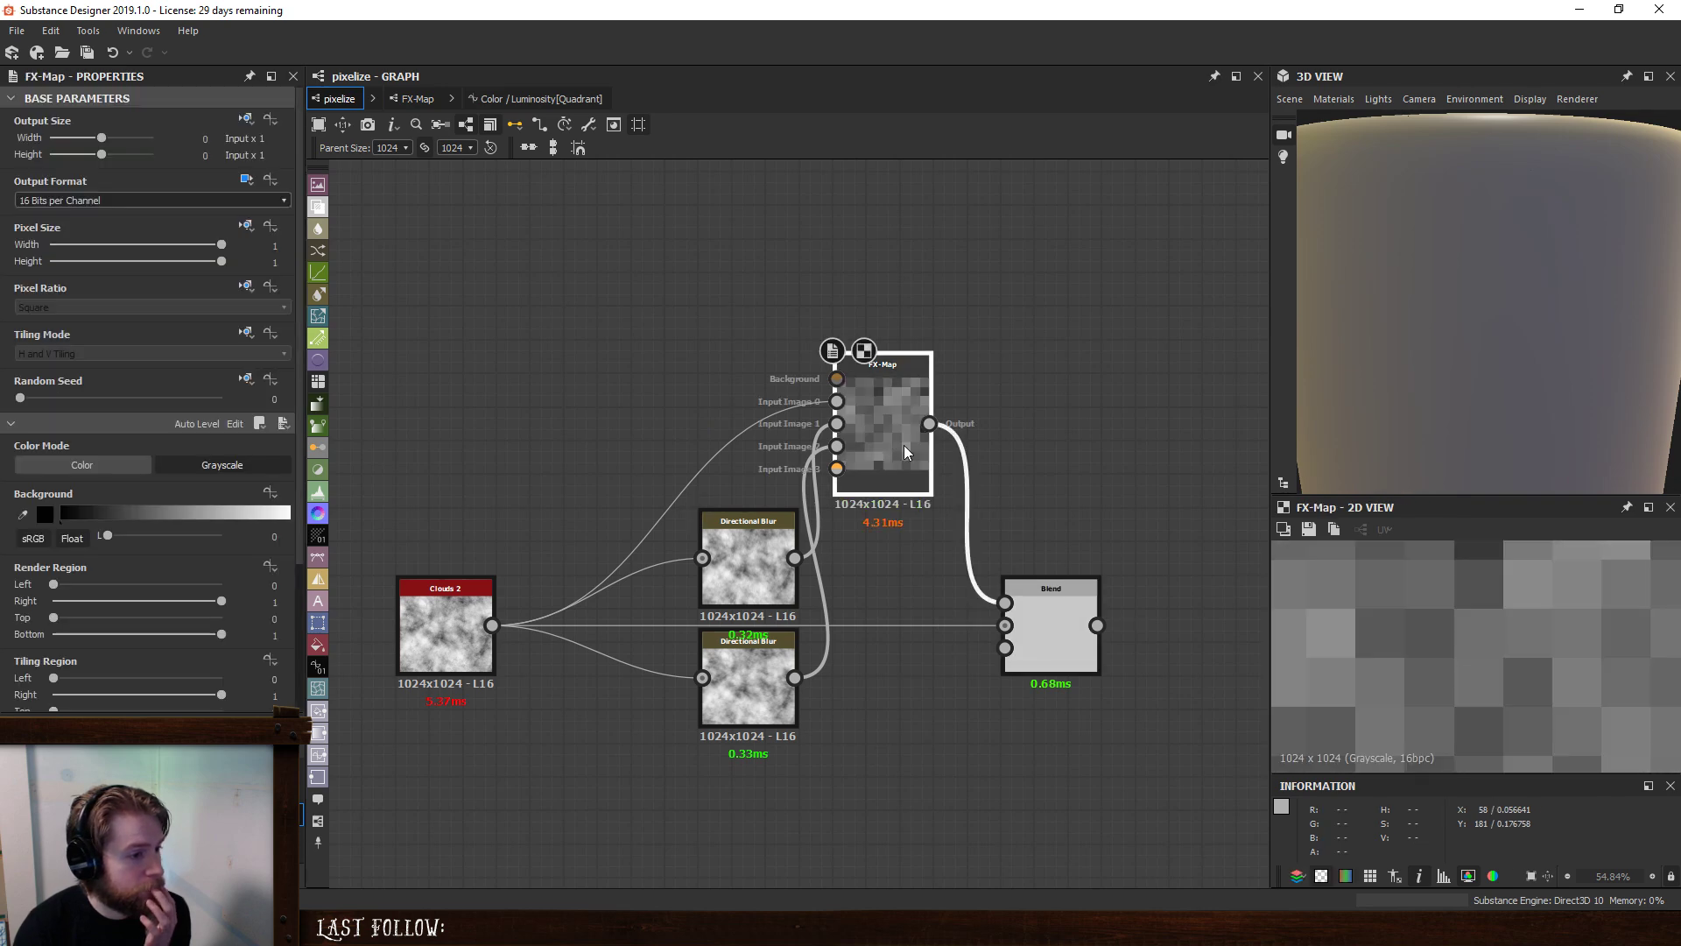
{"action": "key", "text": "f"}
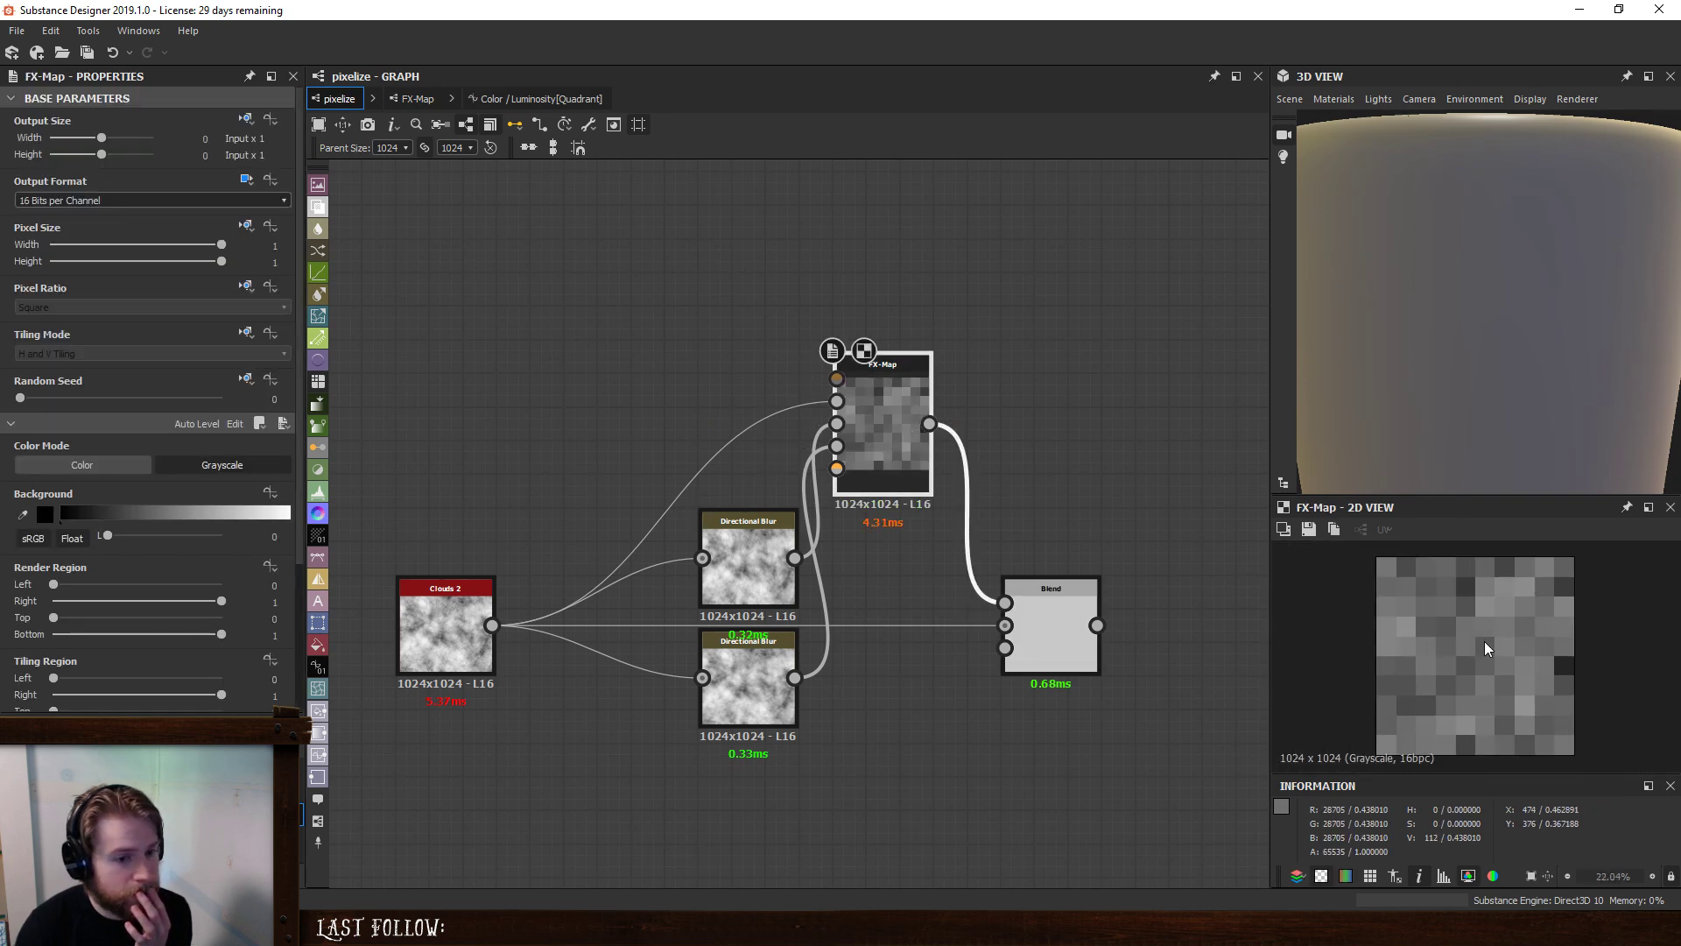
{"action": "left_click_drag", "start_coordinate": [741, 566], "coordinate": [720, 430]}
{"action": "left_click_drag", "start_coordinate": [749, 661], "coordinate": [716, 674]}
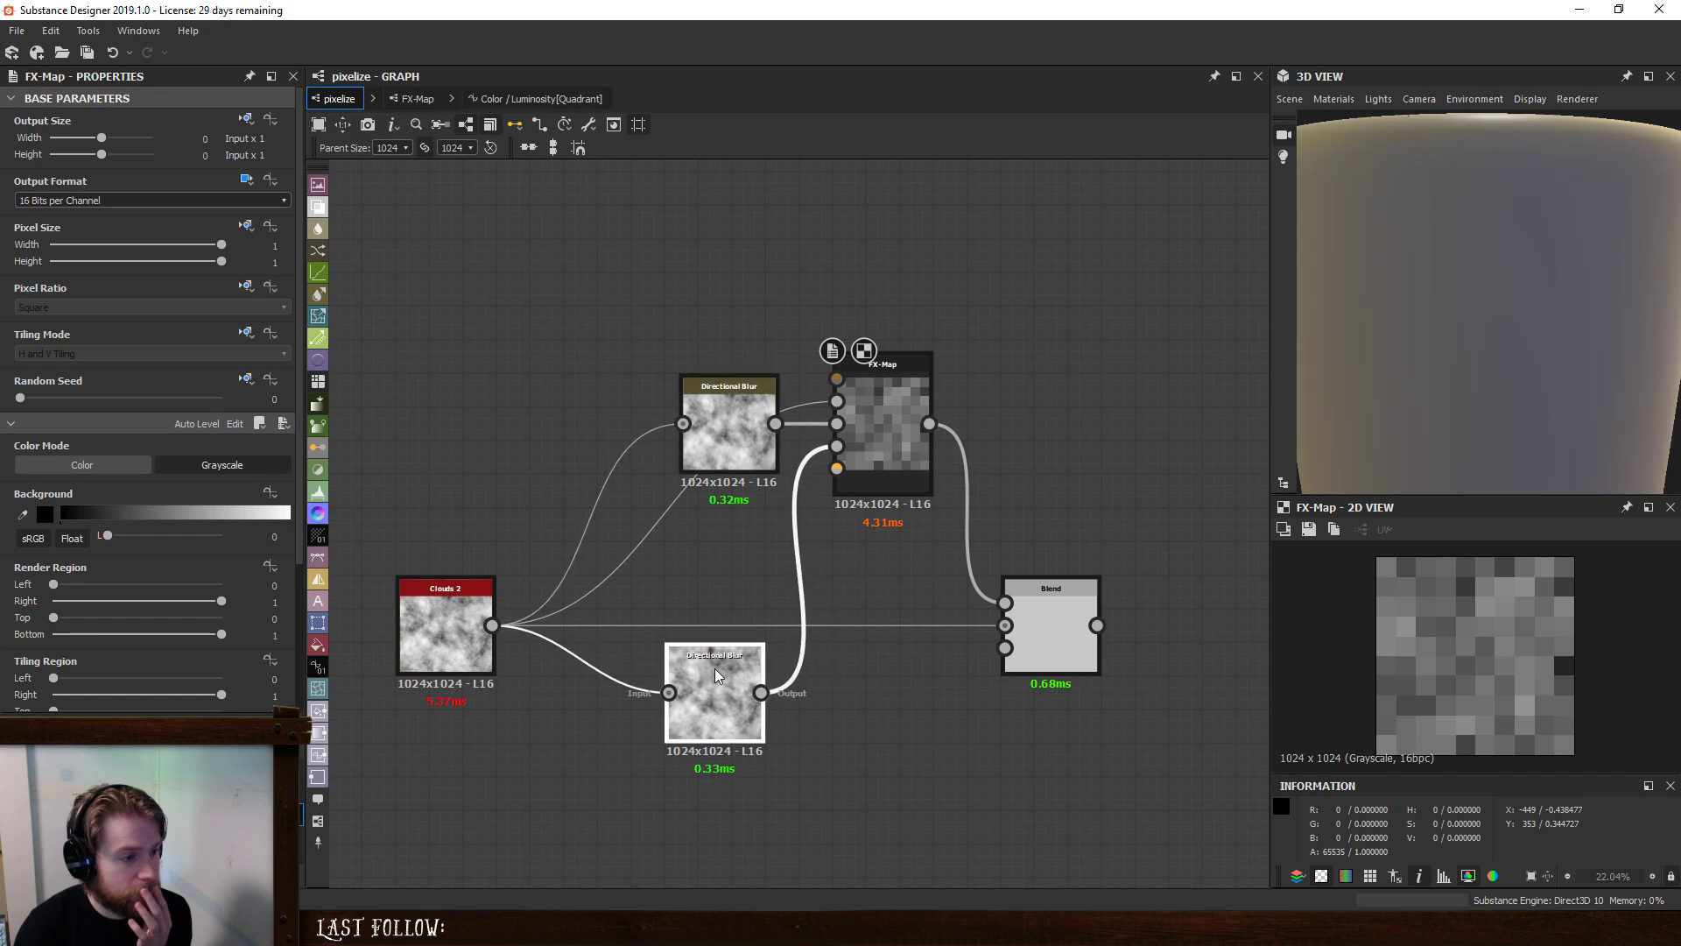
- Set the Float constant dividing the summed samples in the Color / Luminosity function to 1.5
{"action": "left_click", "coordinate": [536, 98]}
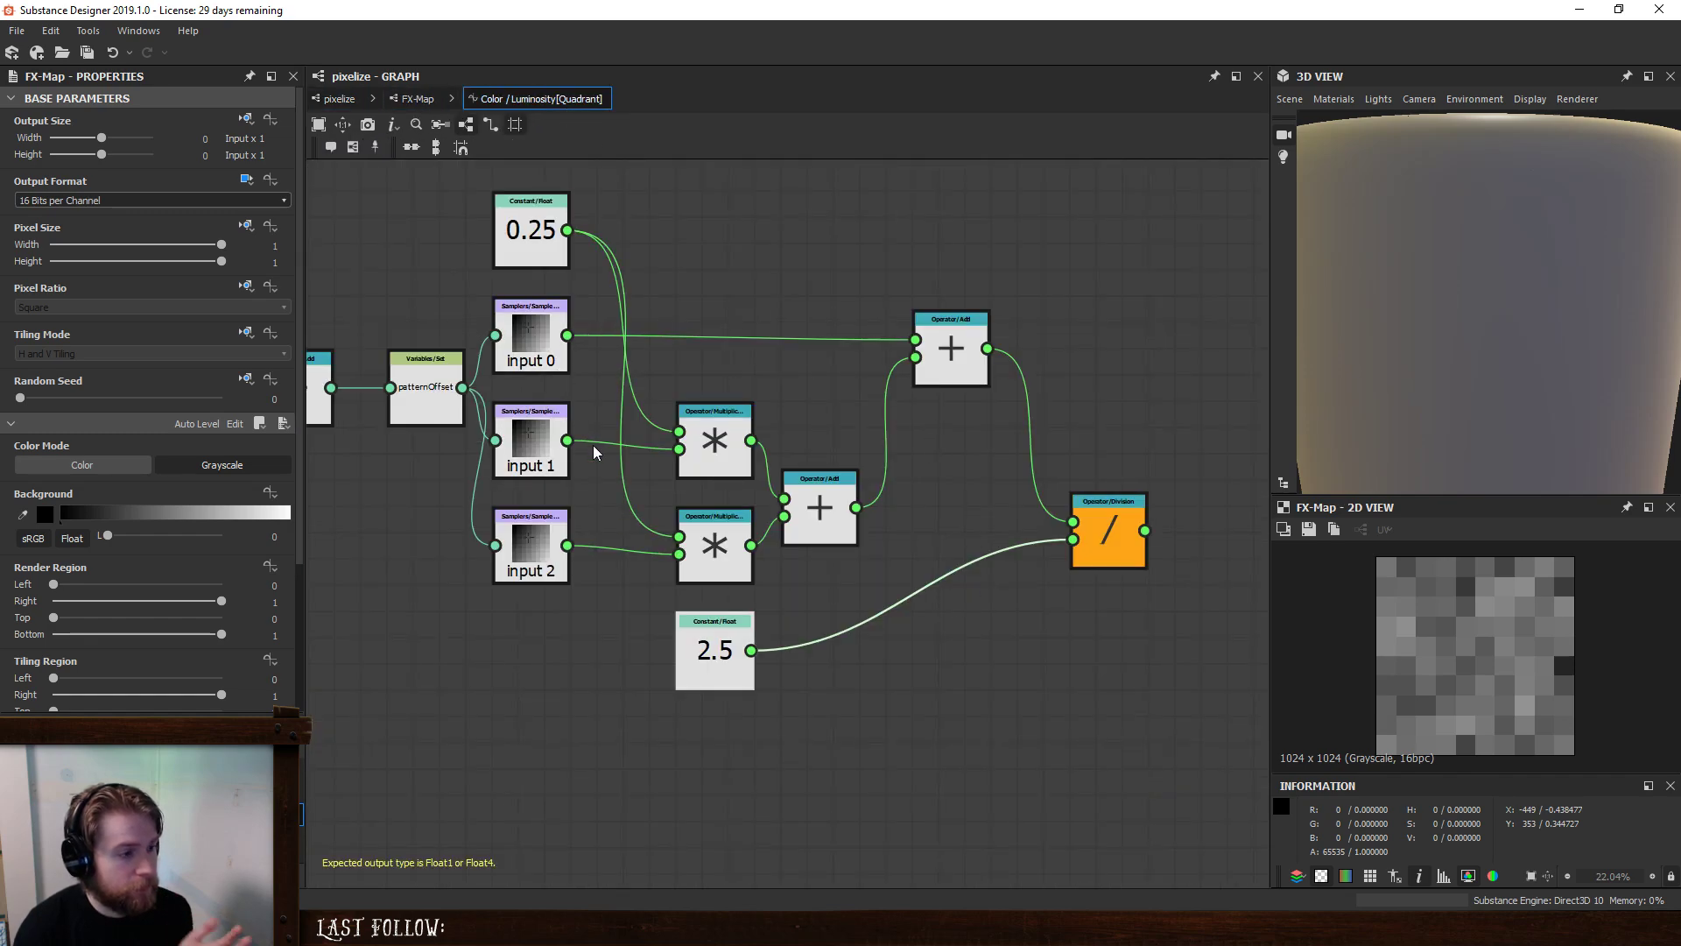
{"action": "left_click", "coordinate": [706, 659]}
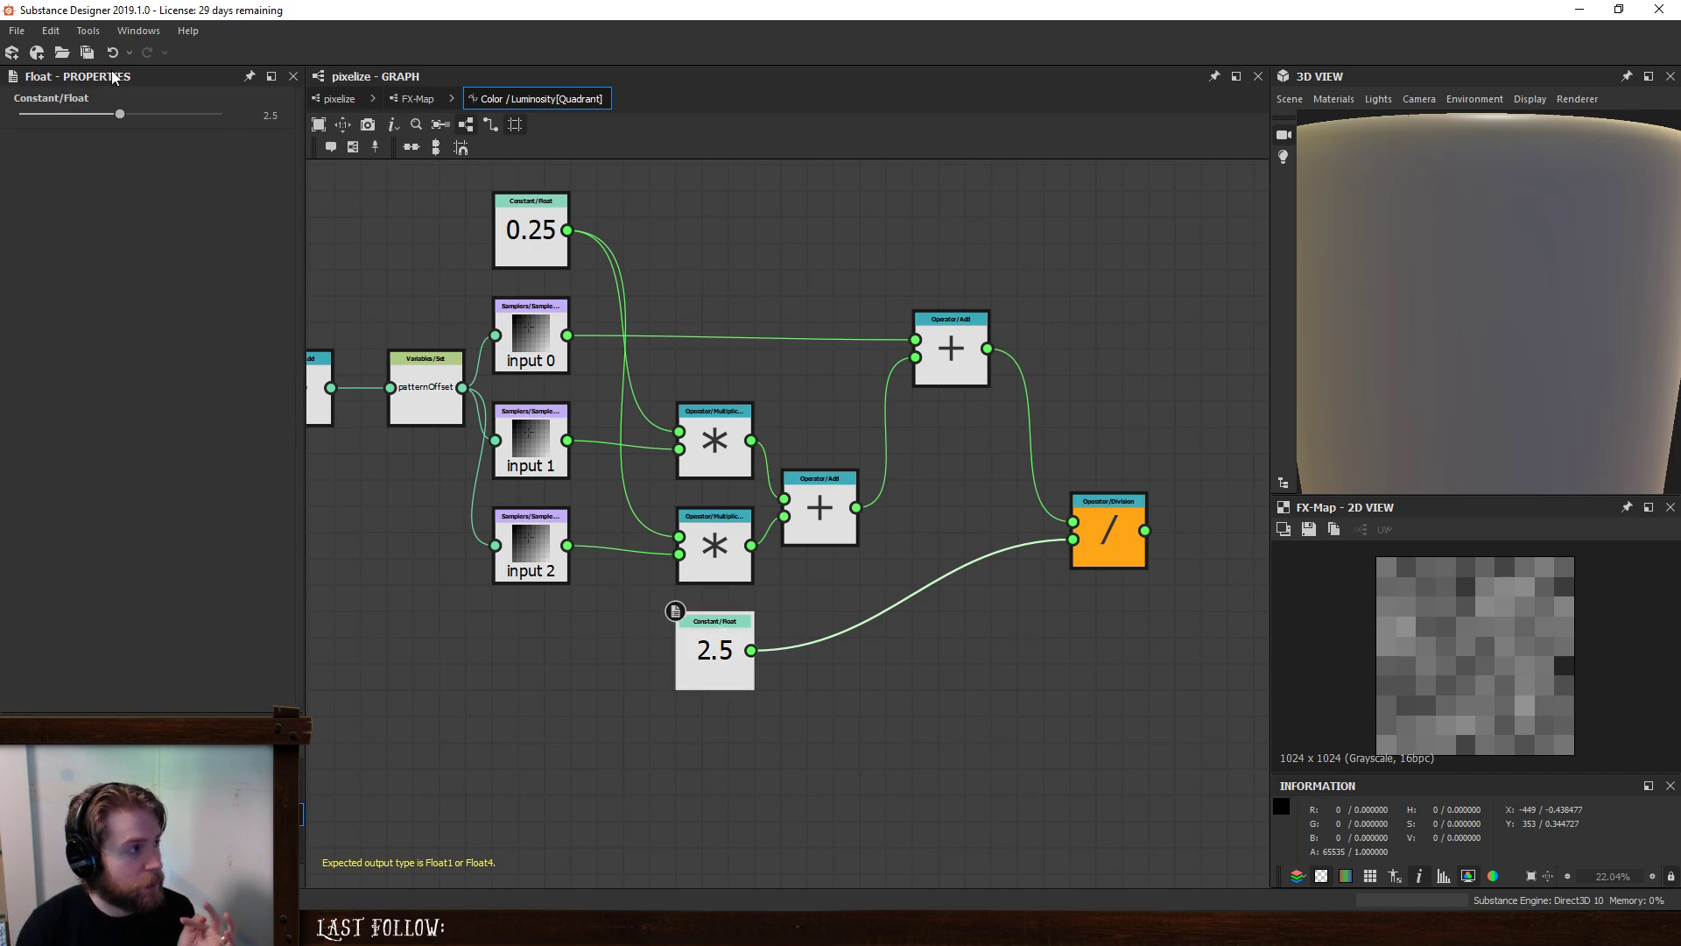
{"action": "left_click", "coordinate": [255, 116]}
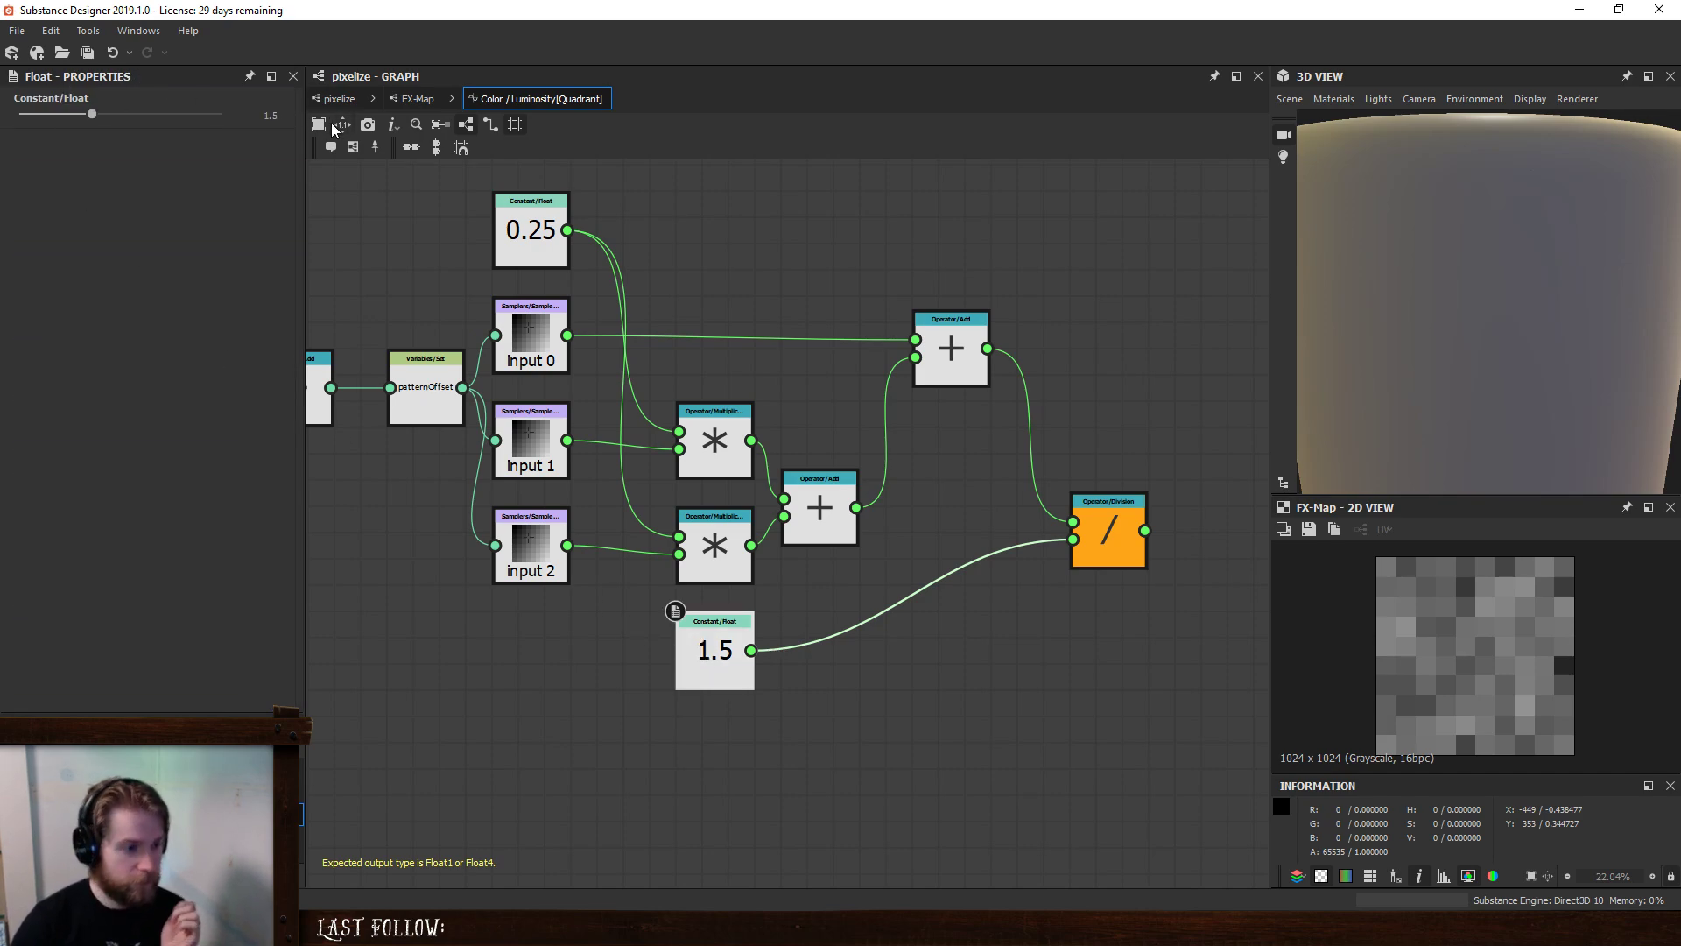
- Return to the pixelize graph and examine both Directional Blur nodes and the FX-Map output in the 2D view
{"action": "left_click", "coordinate": [411, 99]}
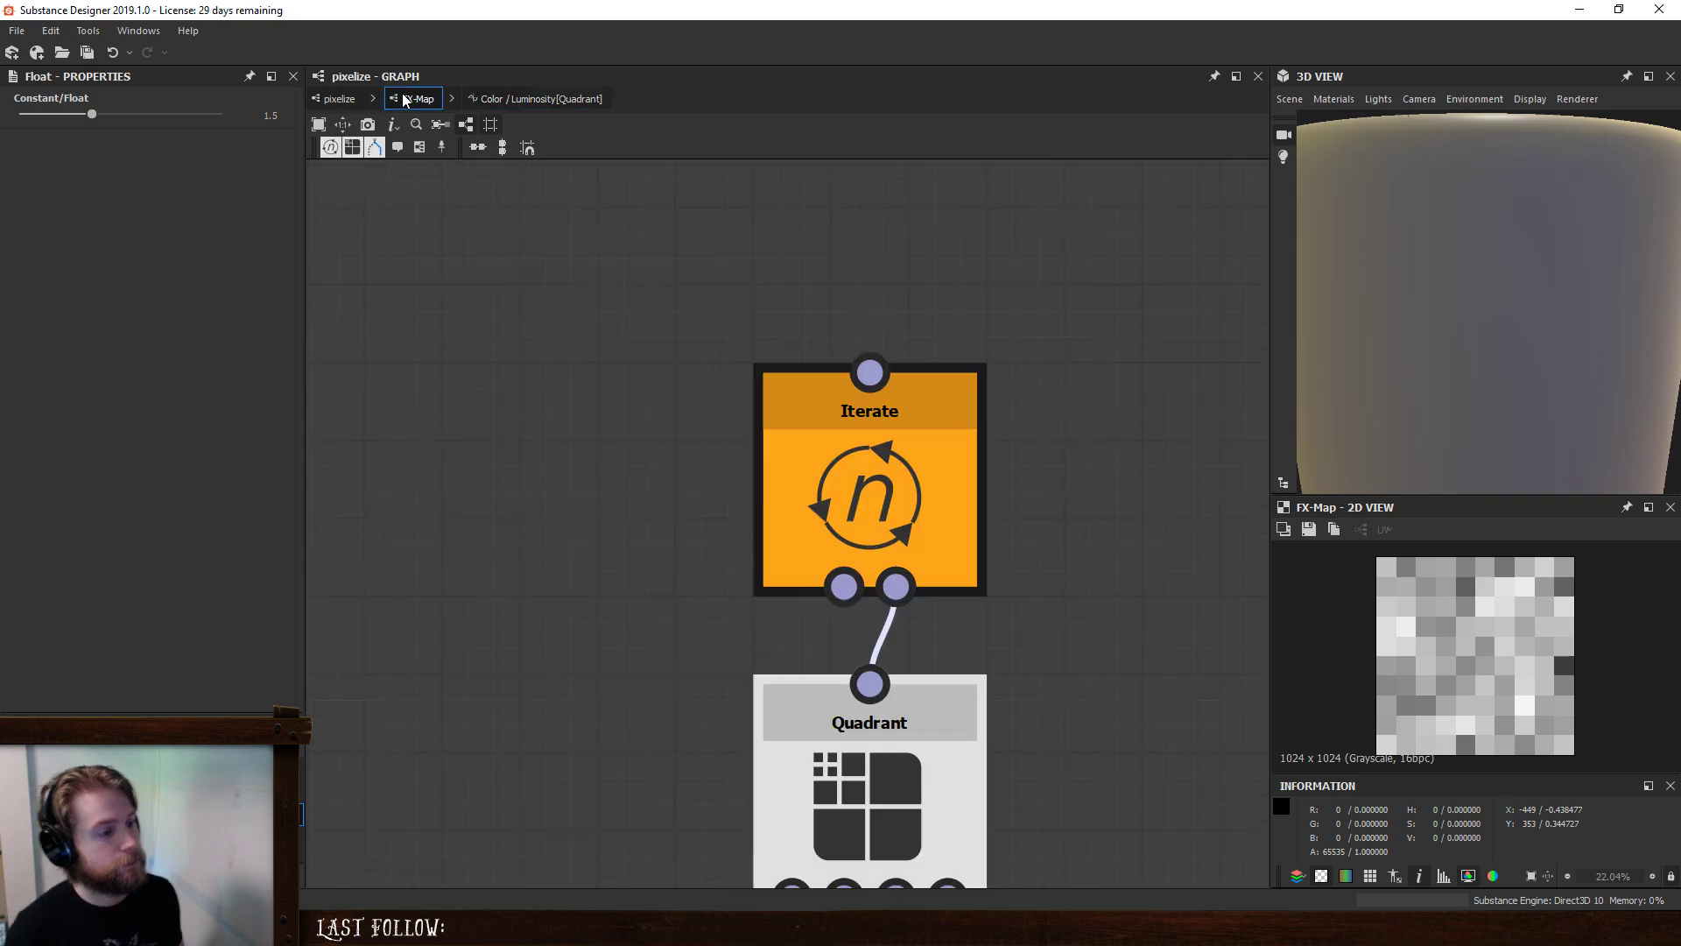
{"action": "left_click", "coordinate": [339, 98]}
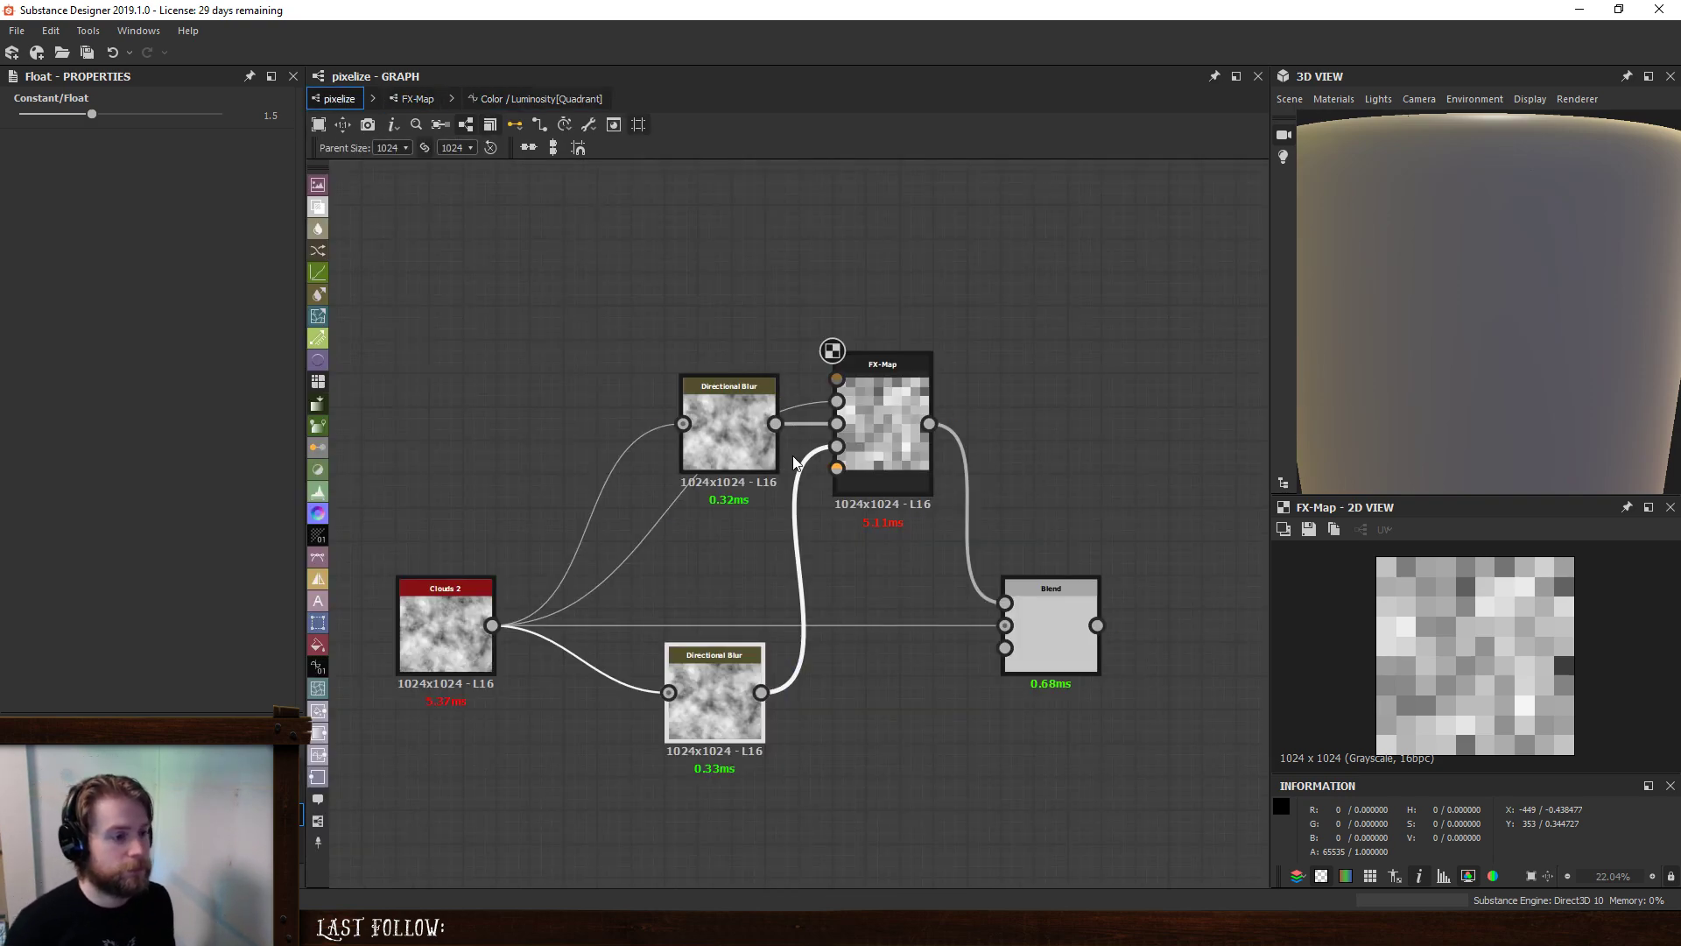
{"action": "double_click", "coordinate": [744, 415]}
{"action": "double_click", "coordinate": [723, 689]}
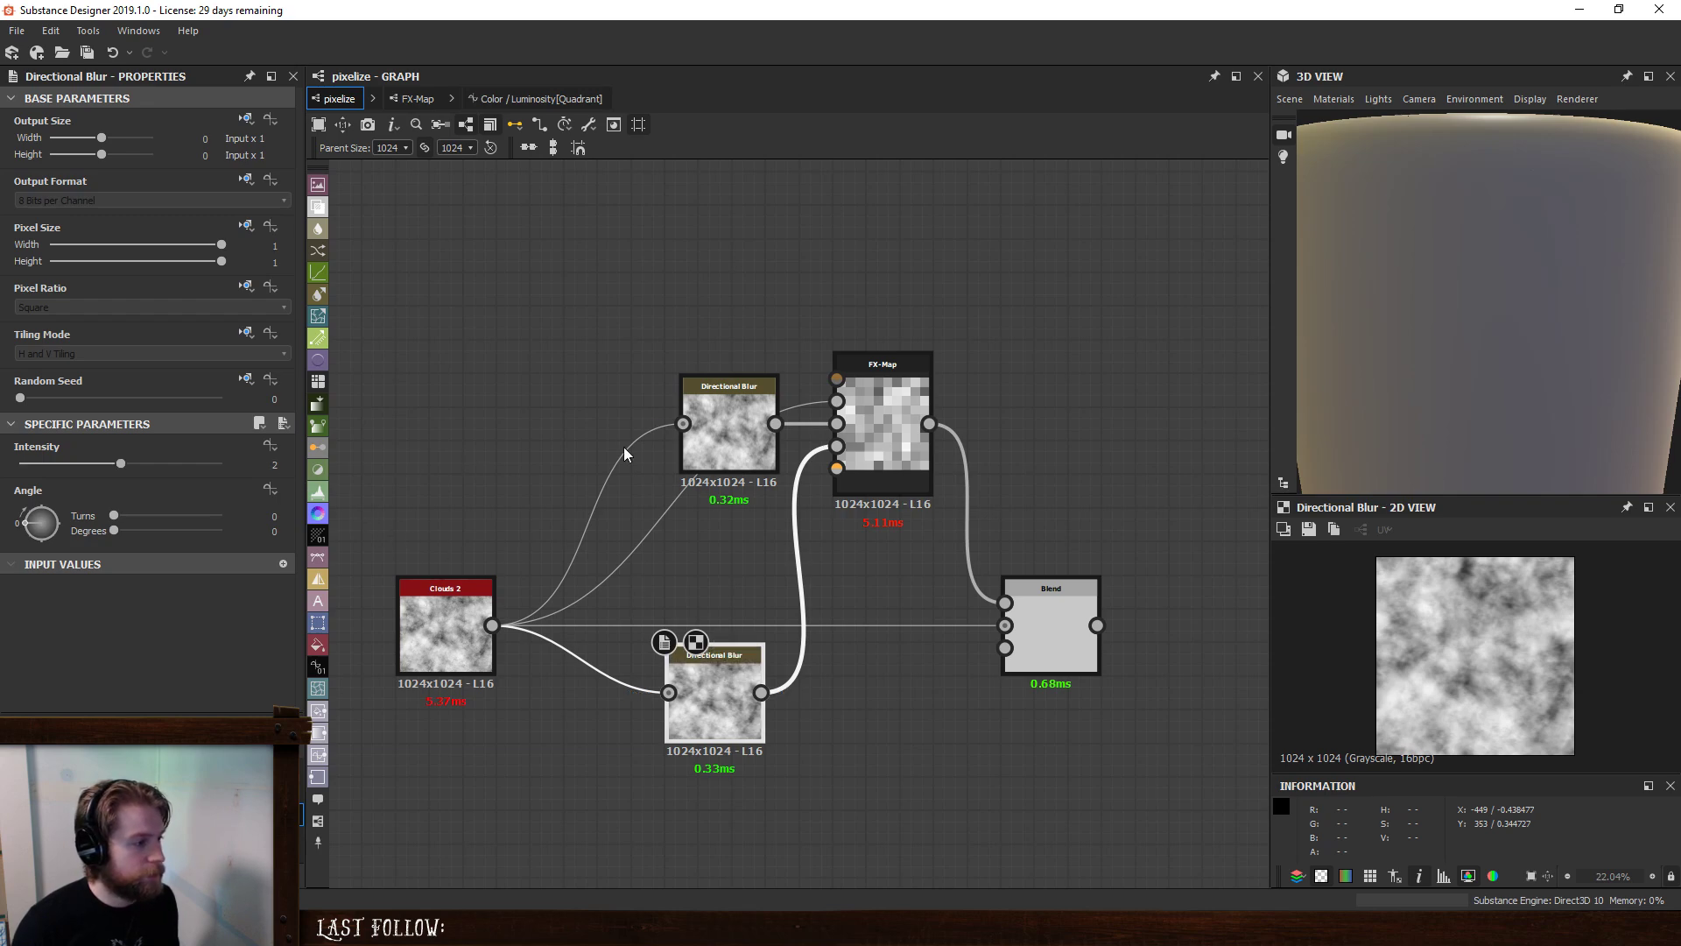
{"action": "double_click", "coordinate": [727, 438]}
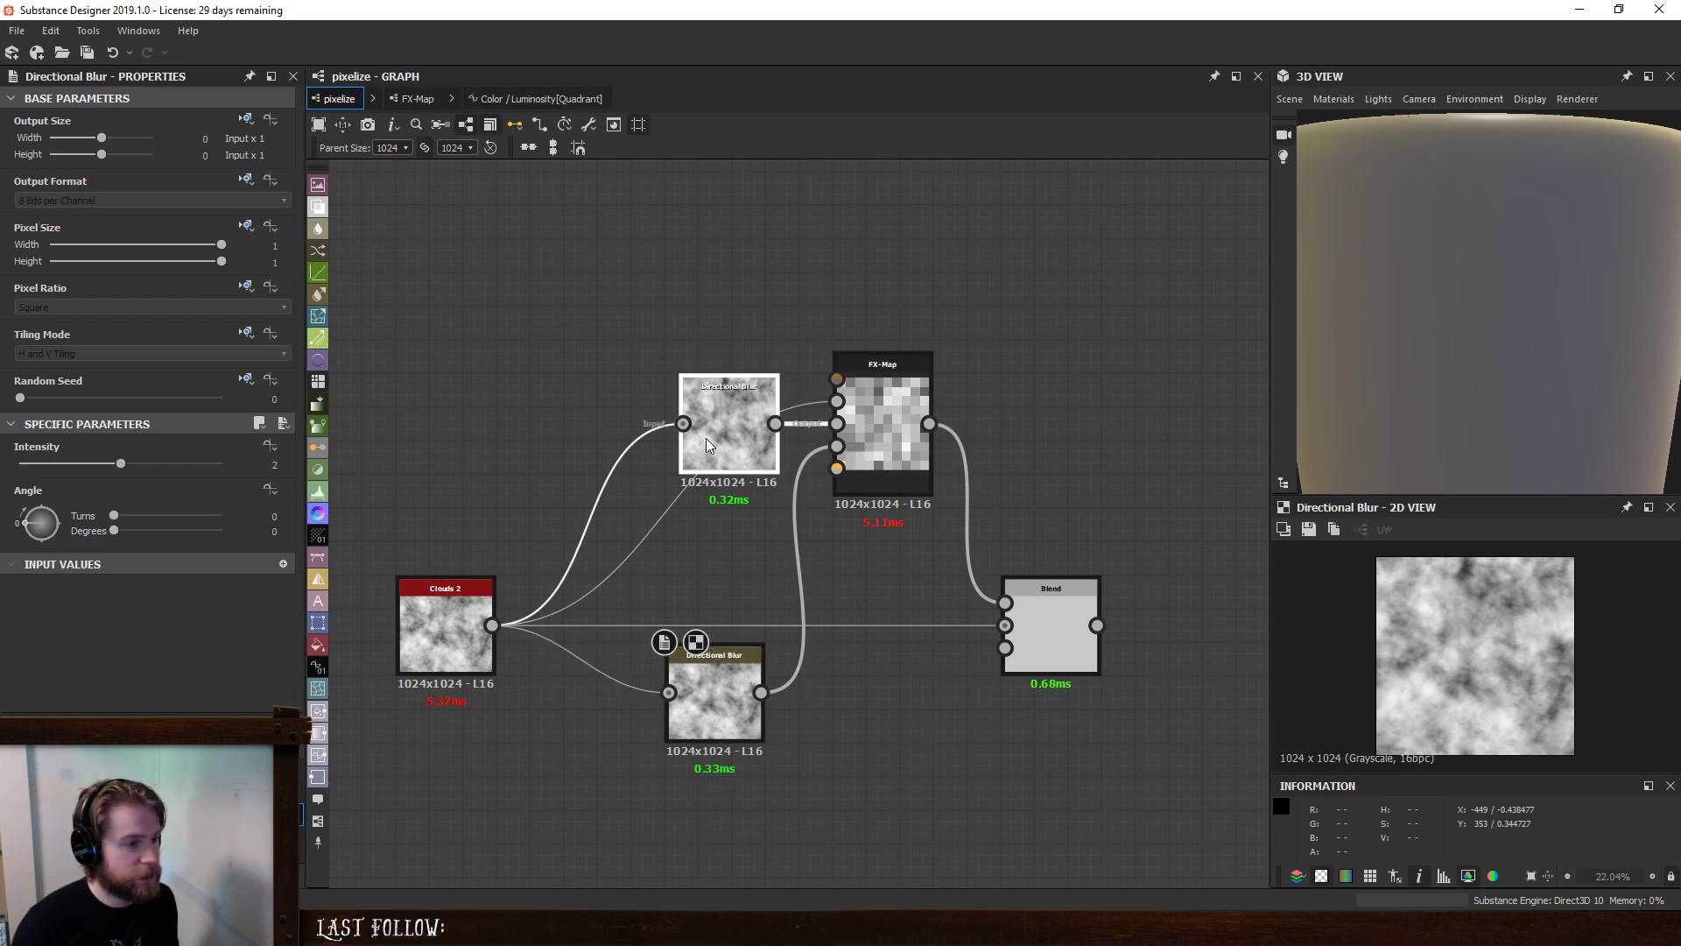
{"action": "double_click", "coordinate": [871, 424]}
- Alternate the luminosity function's output node between the Input Image 0 sample and the Division to compare the FX-Map results
{"action": "left_click", "coordinate": [417, 99]}
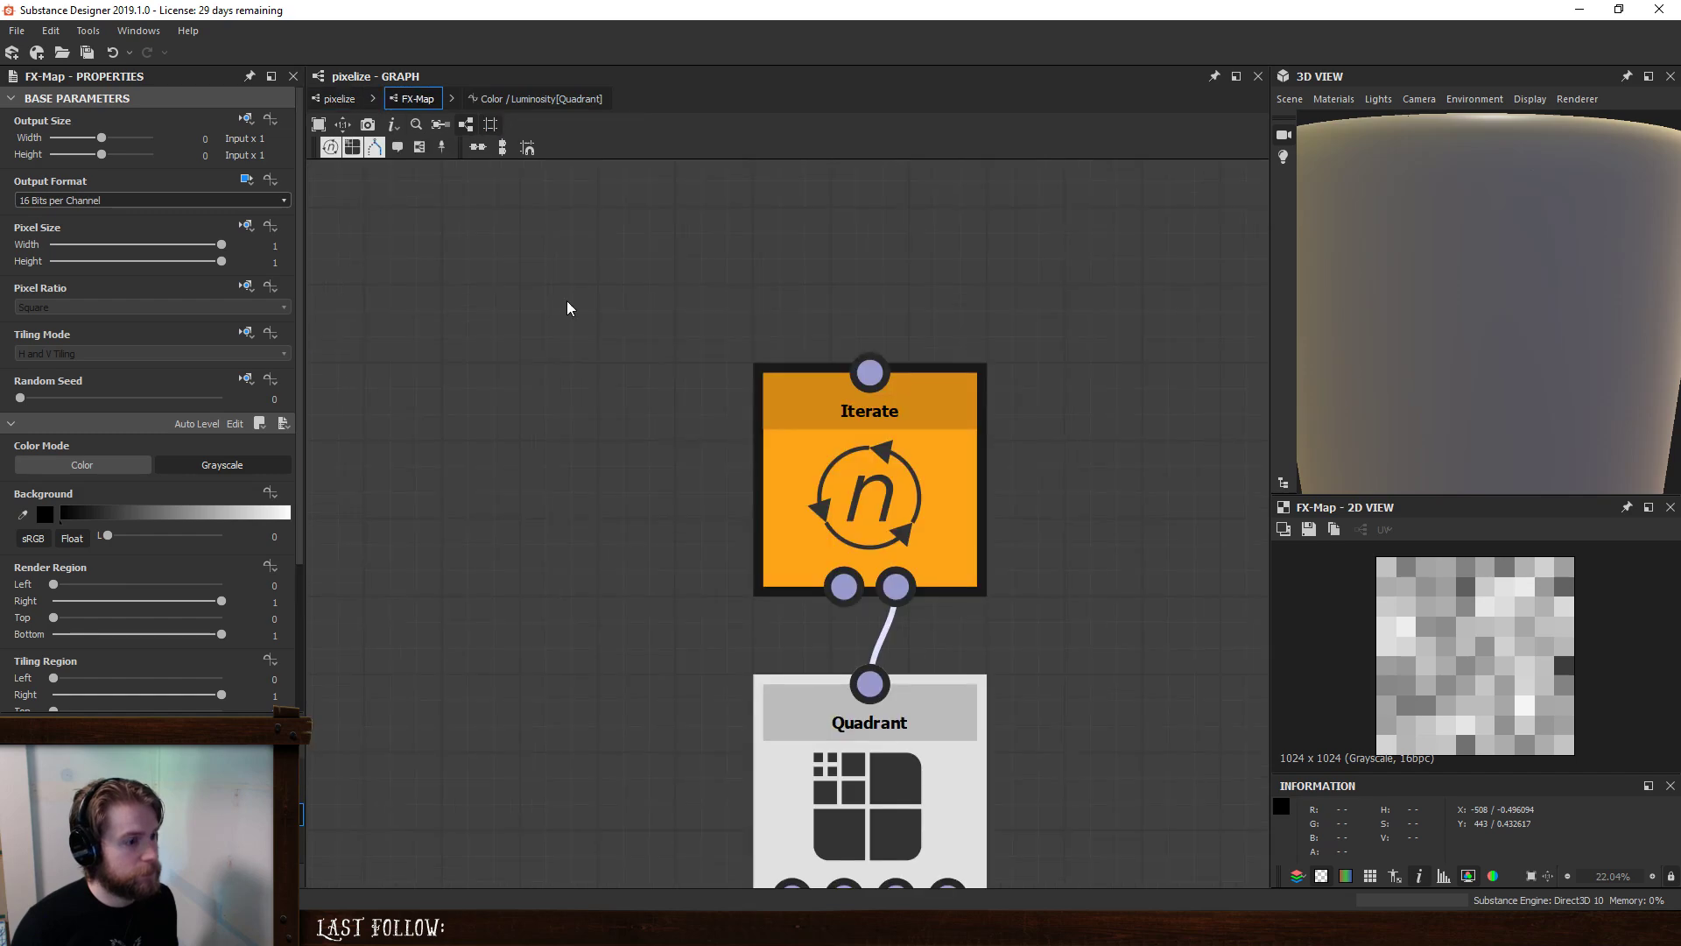
{"action": "left_click", "coordinate": [540, 99]}
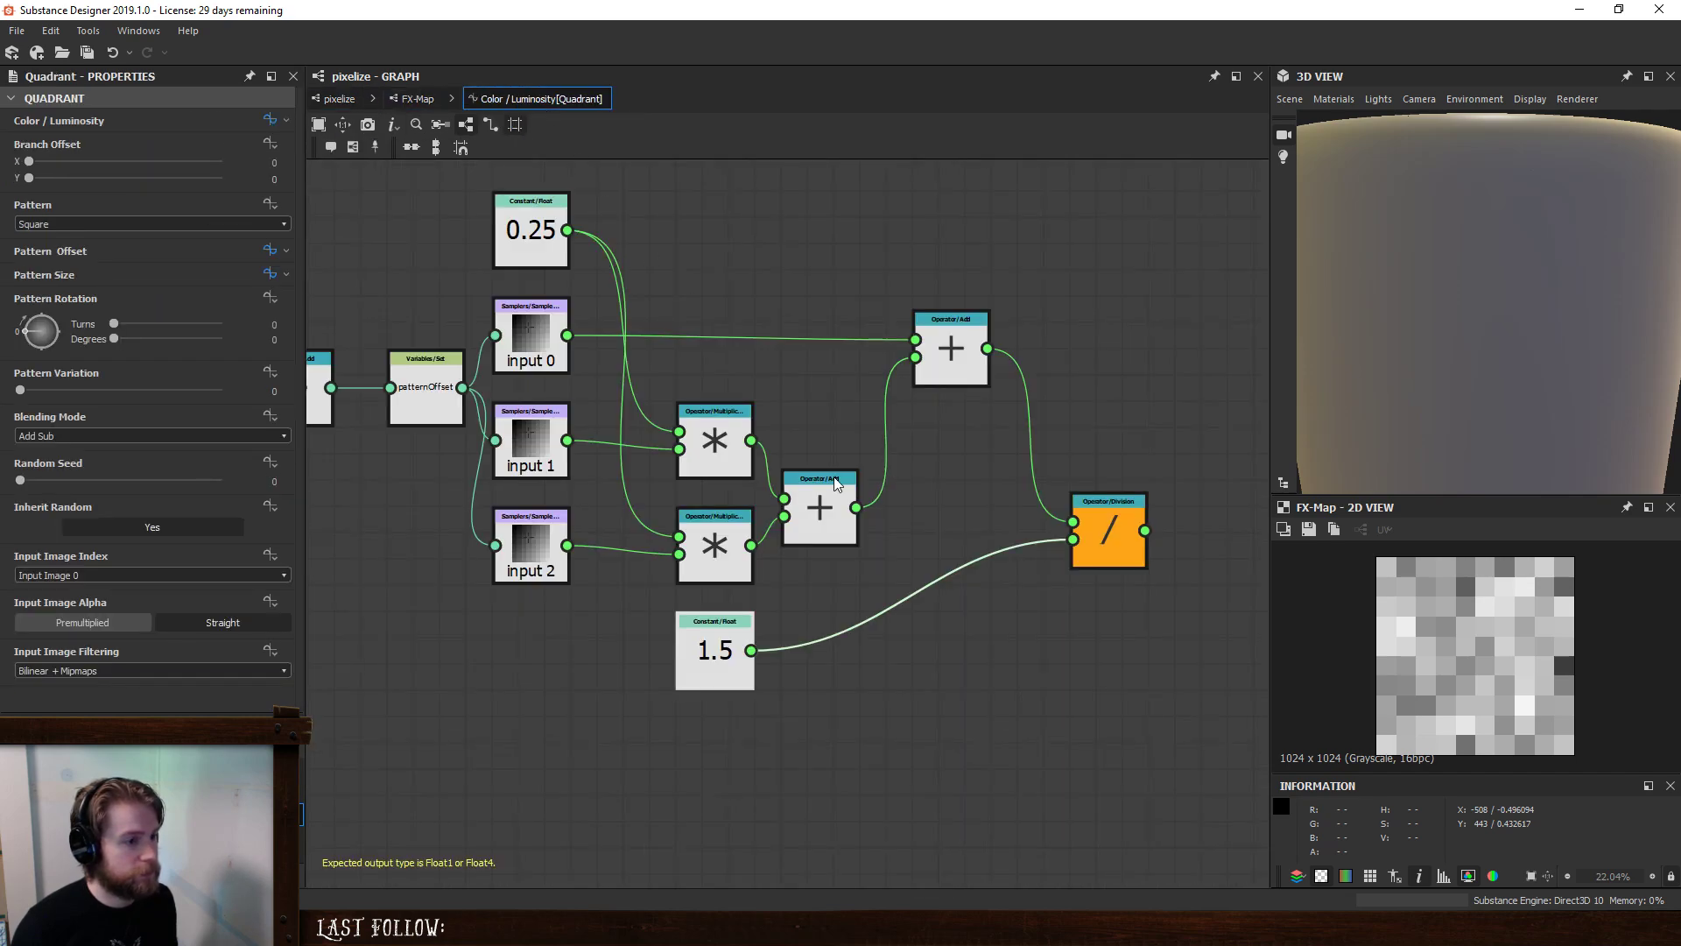
{"action": "right_click", "coordinate": [530, 352]}
{"action": "left_click", "coordinate": [586, 426]}
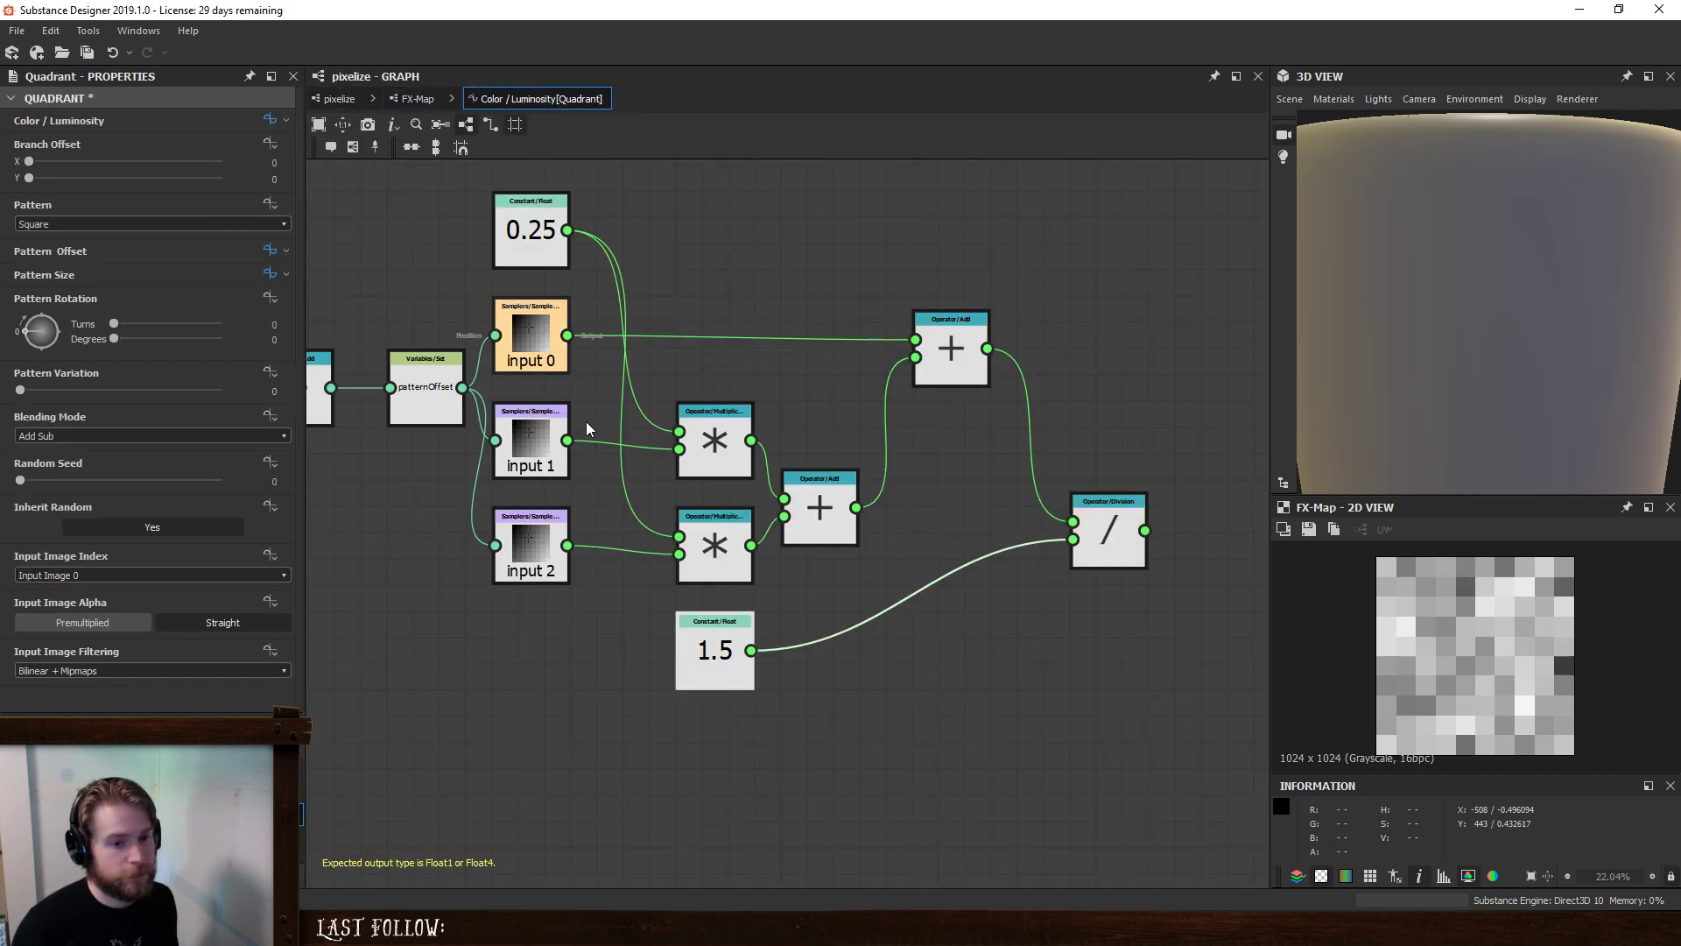
{"action": "right_click", "coordinate": [1122, 520]}
{"action": "left_click", "coordinate": [1166, 589]}
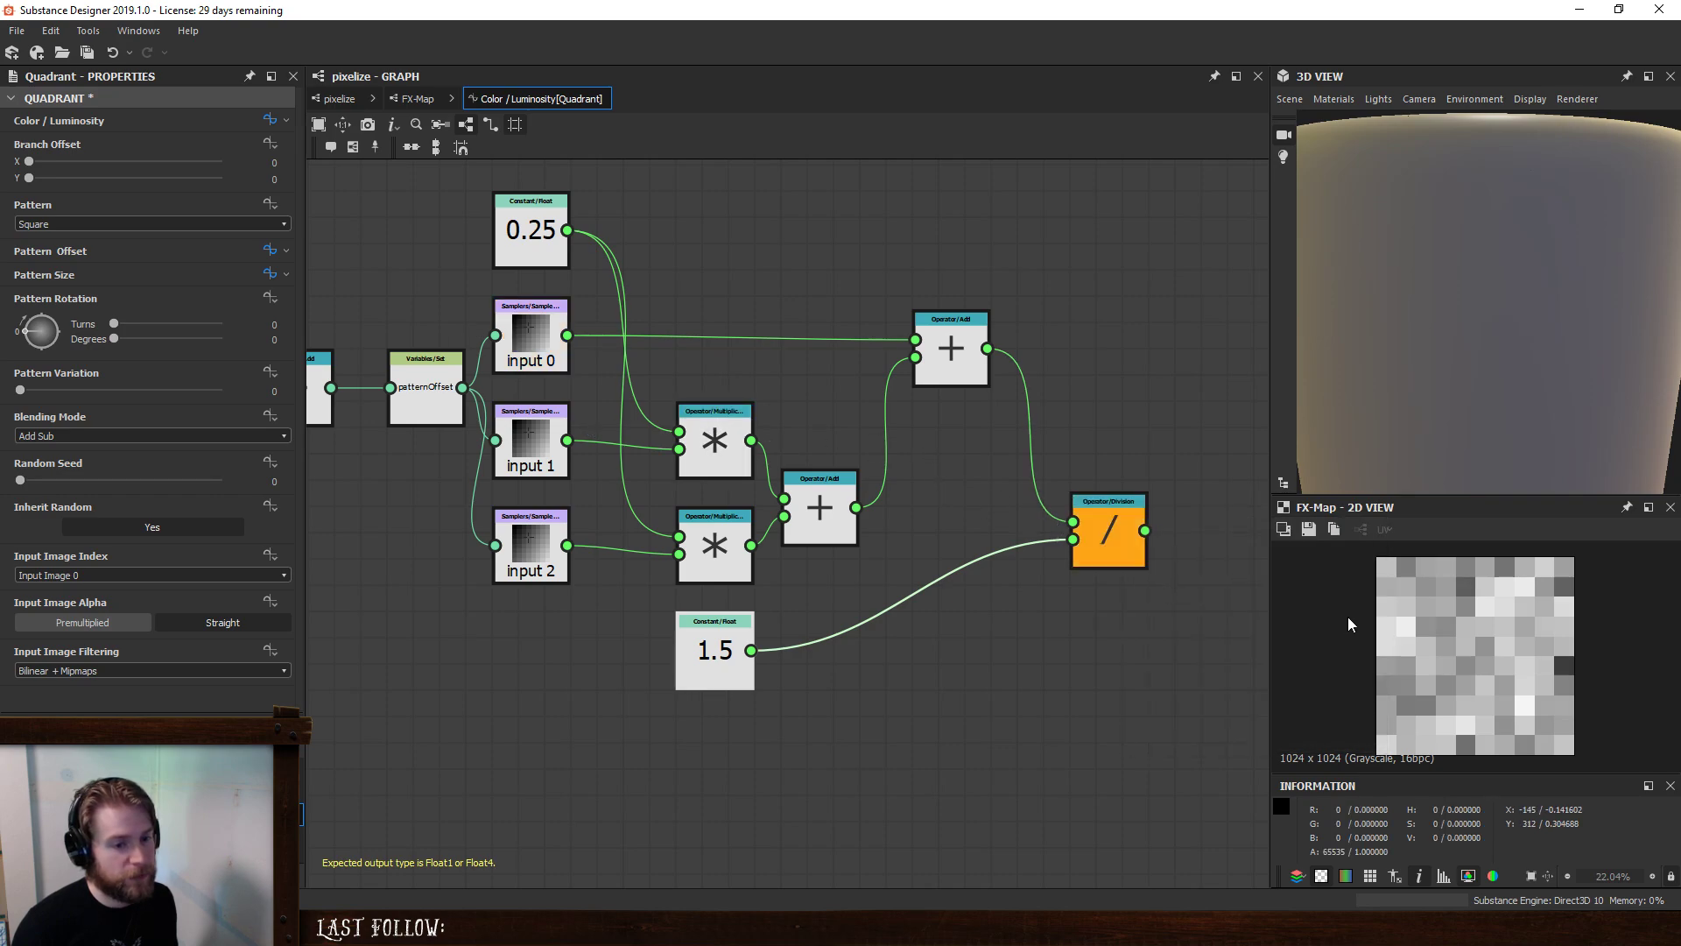
{"action": "right_click", "coordinate": [543, 332]}
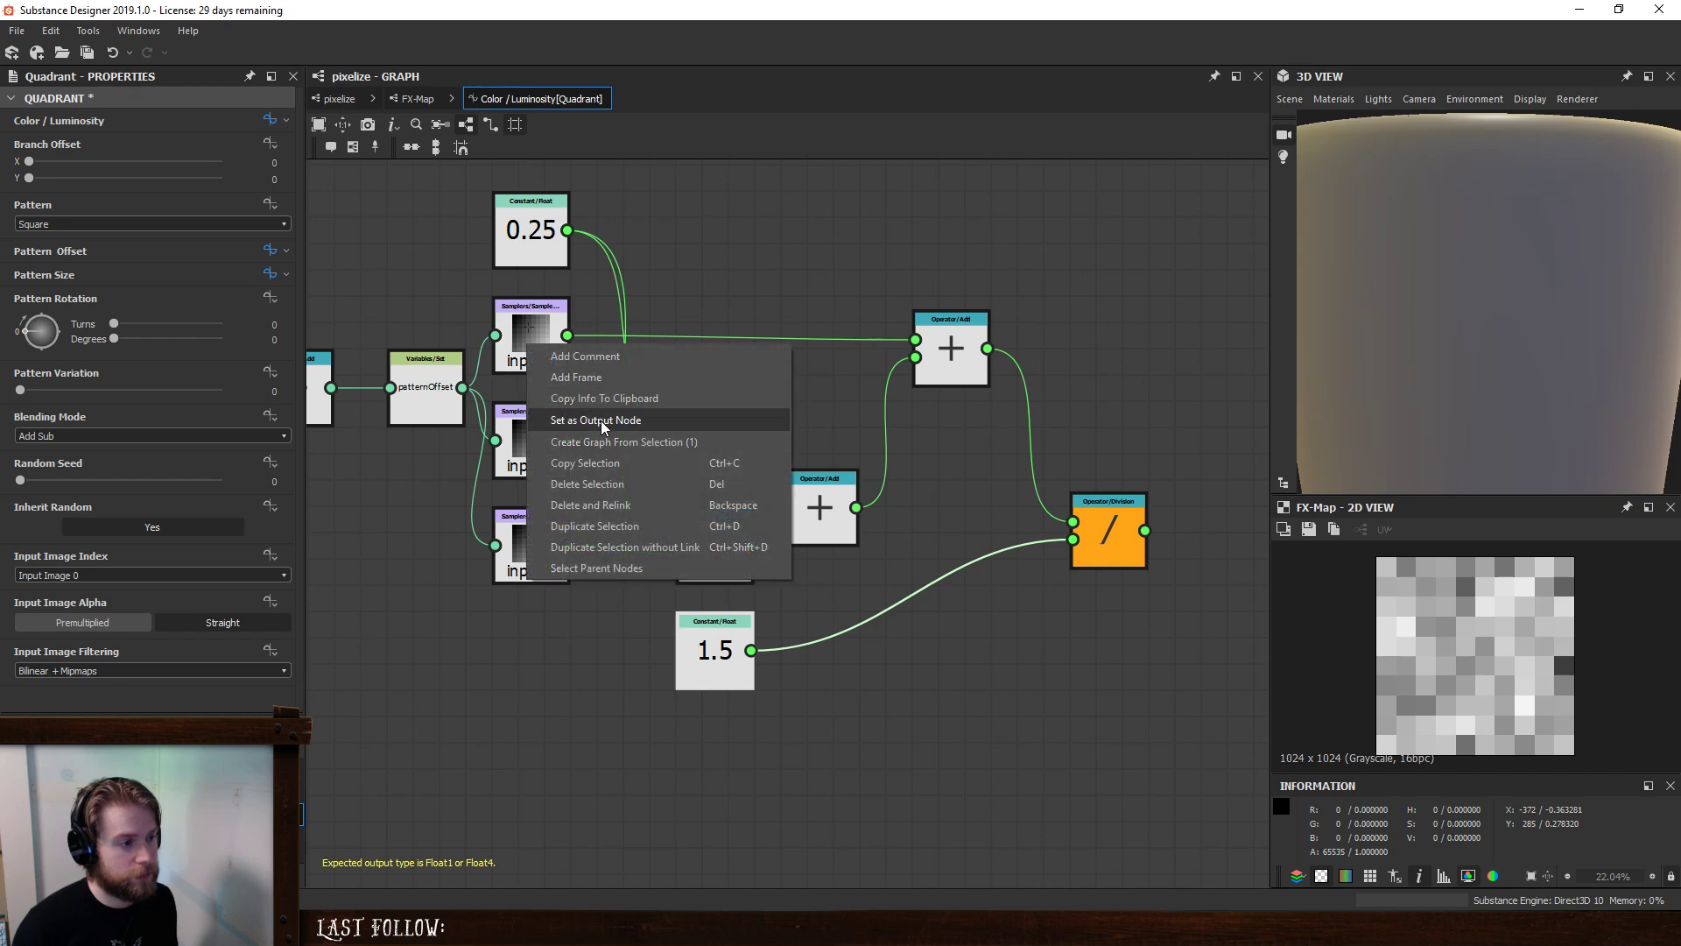
{"action": "left_click", "coordinate": [601, 419]}
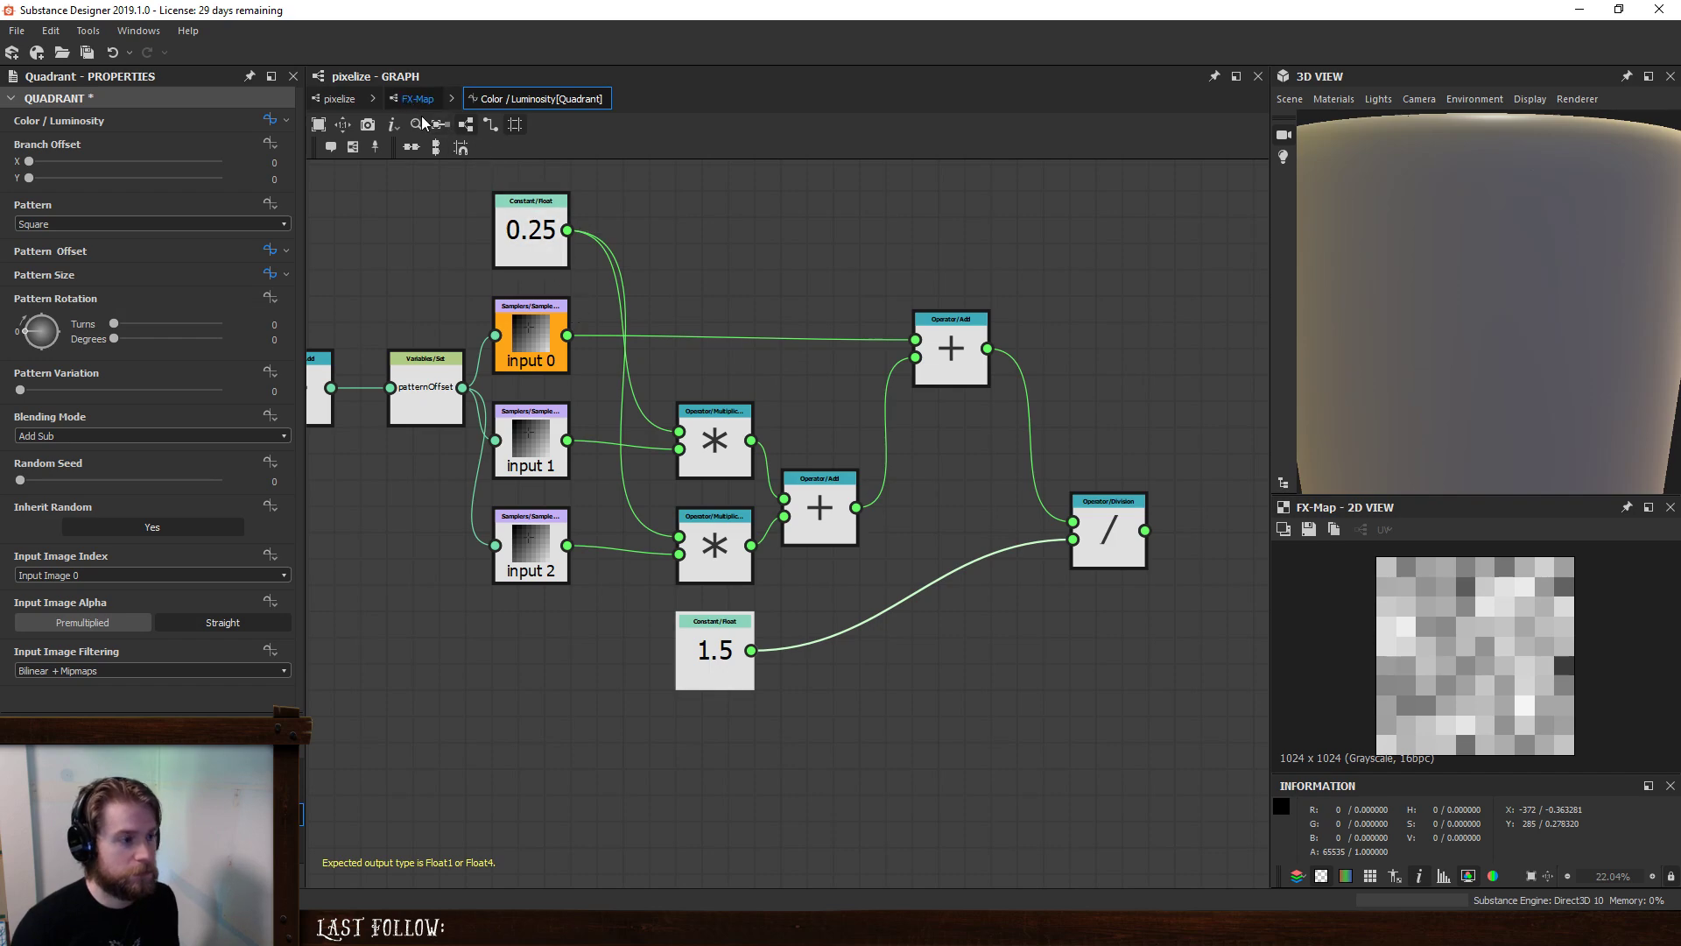
{"action": "right_click", "coordinate": [1128, 524]}
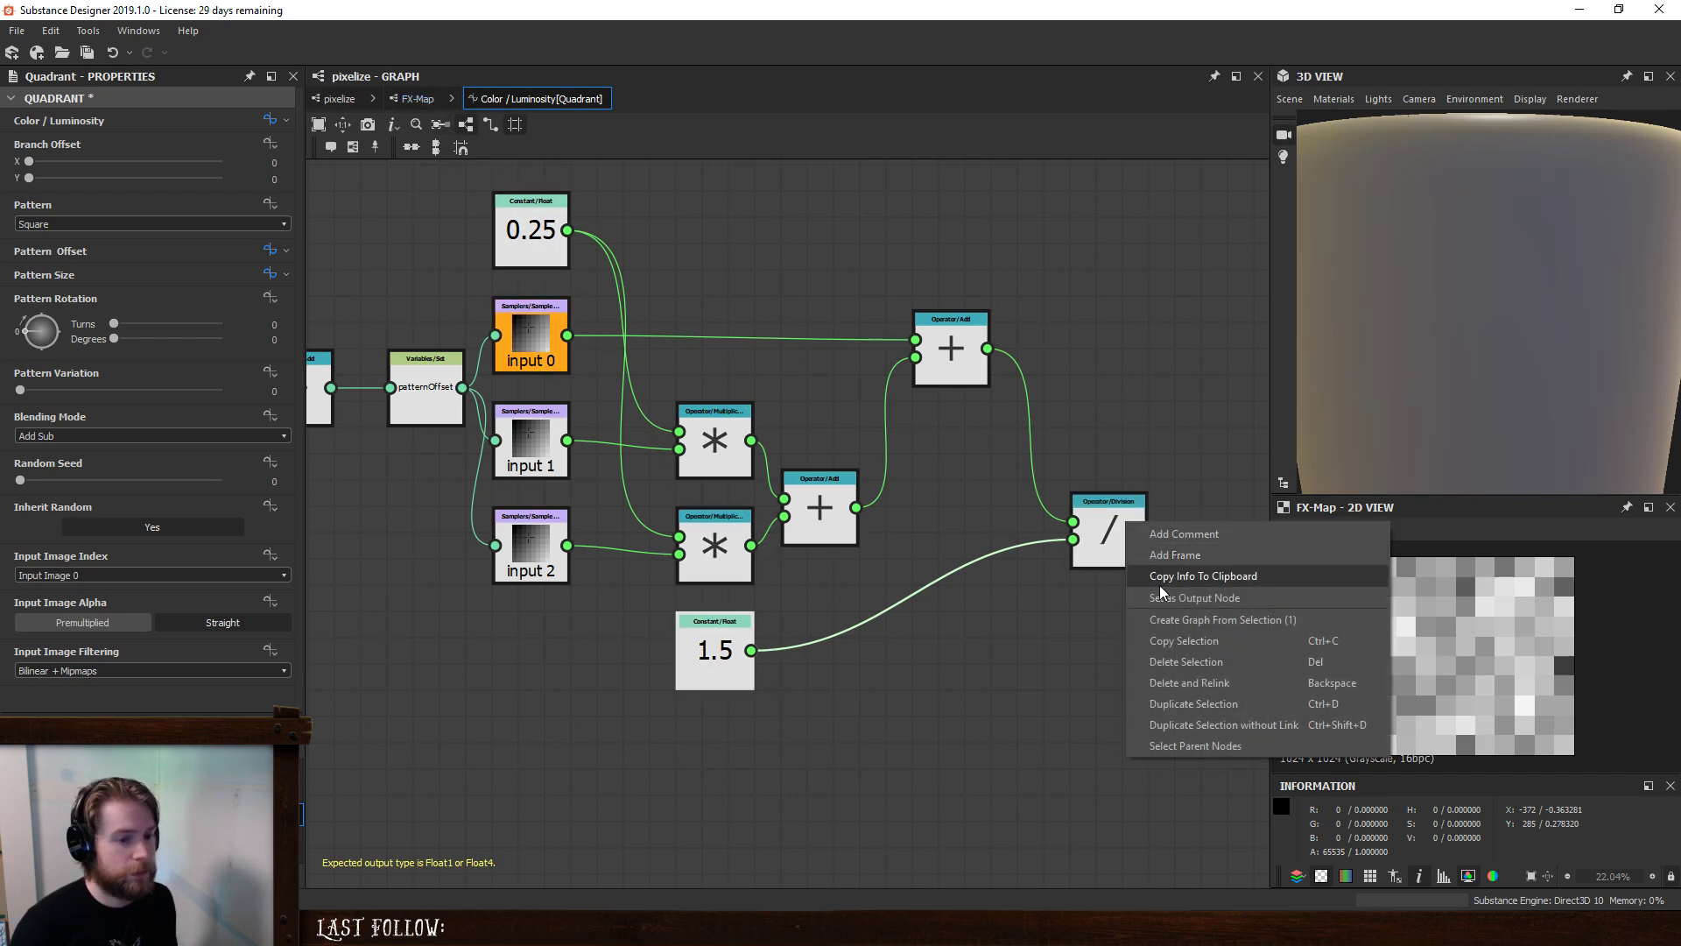
{"action": "left_click", "coordinate": [1161, 596]}
{"action": "right_click", "coordinate": [520, 336]}
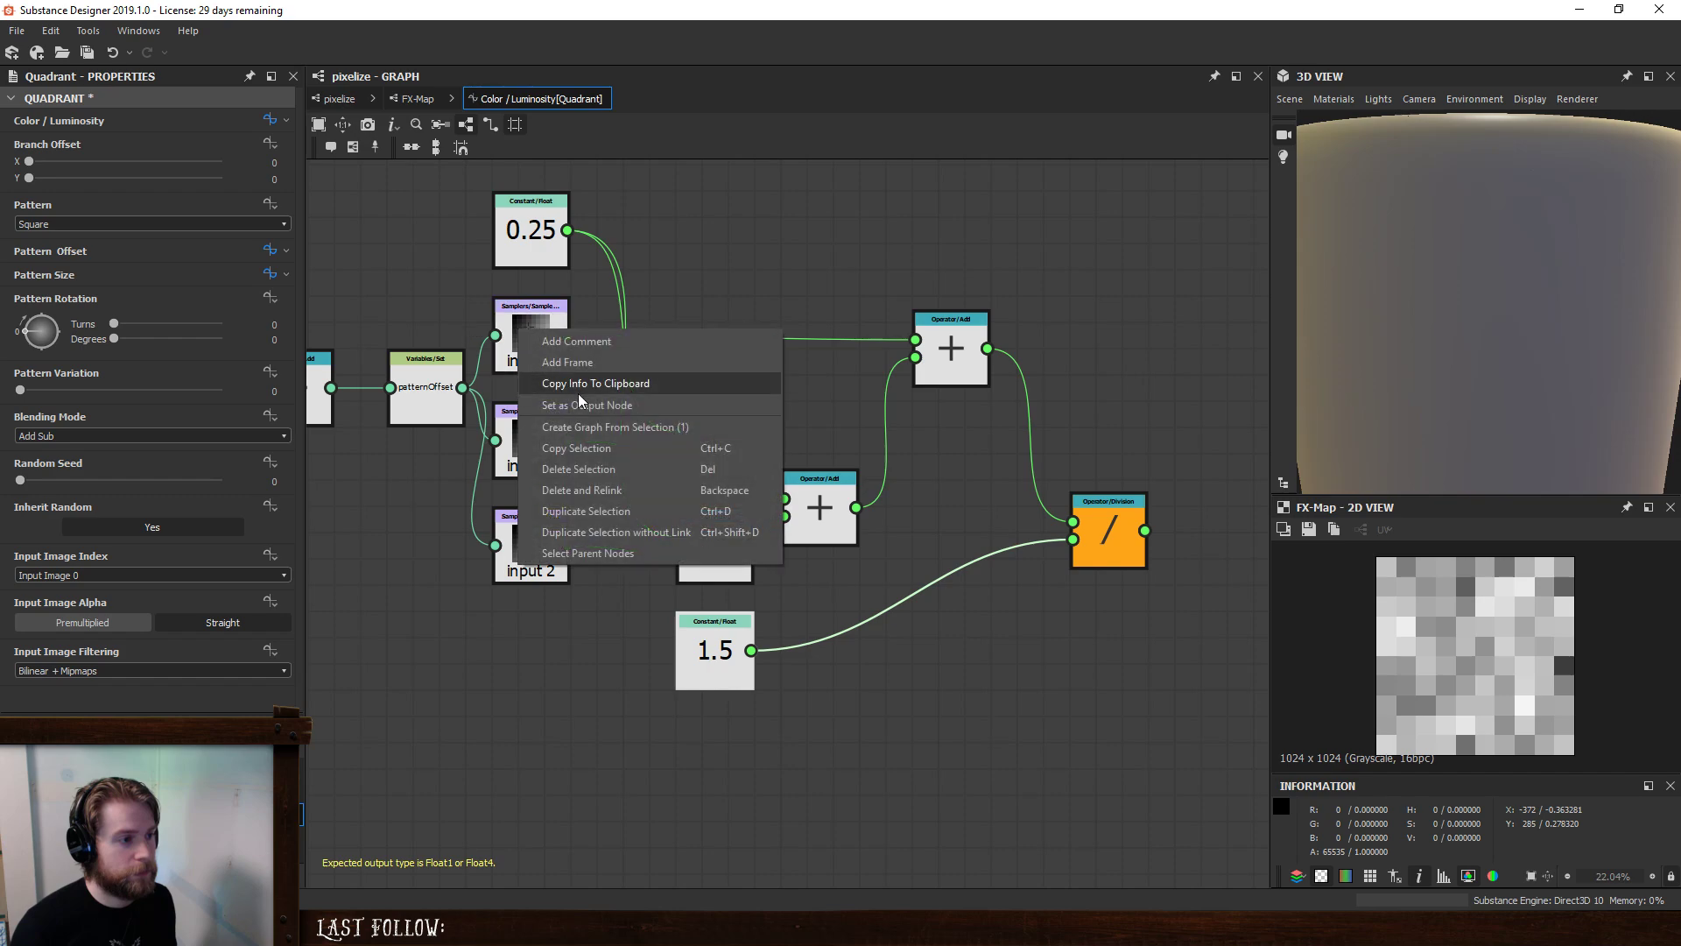
{"action": "left_click", "coordinate": [581, 405]}
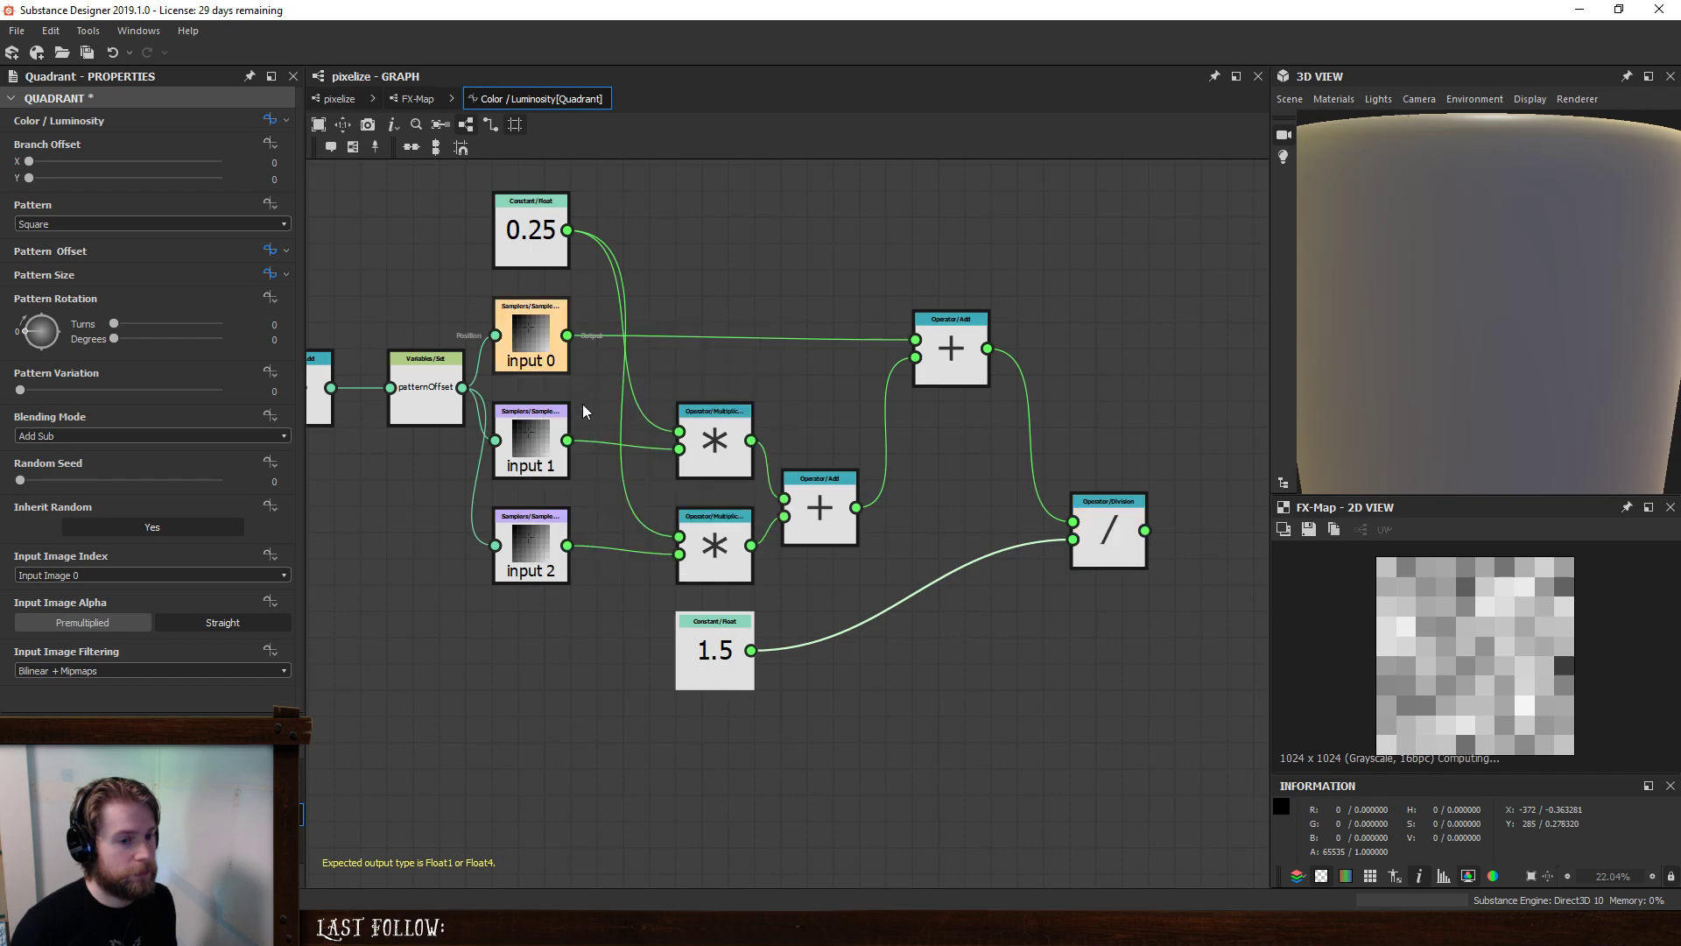
- Set the Intensity of both Directional Blur nodes in the pixelize graph to 10
{"action": "left_click", "coordinate": [417, 99]}
{"action": "left_click", "coordinate": [339, 98]}
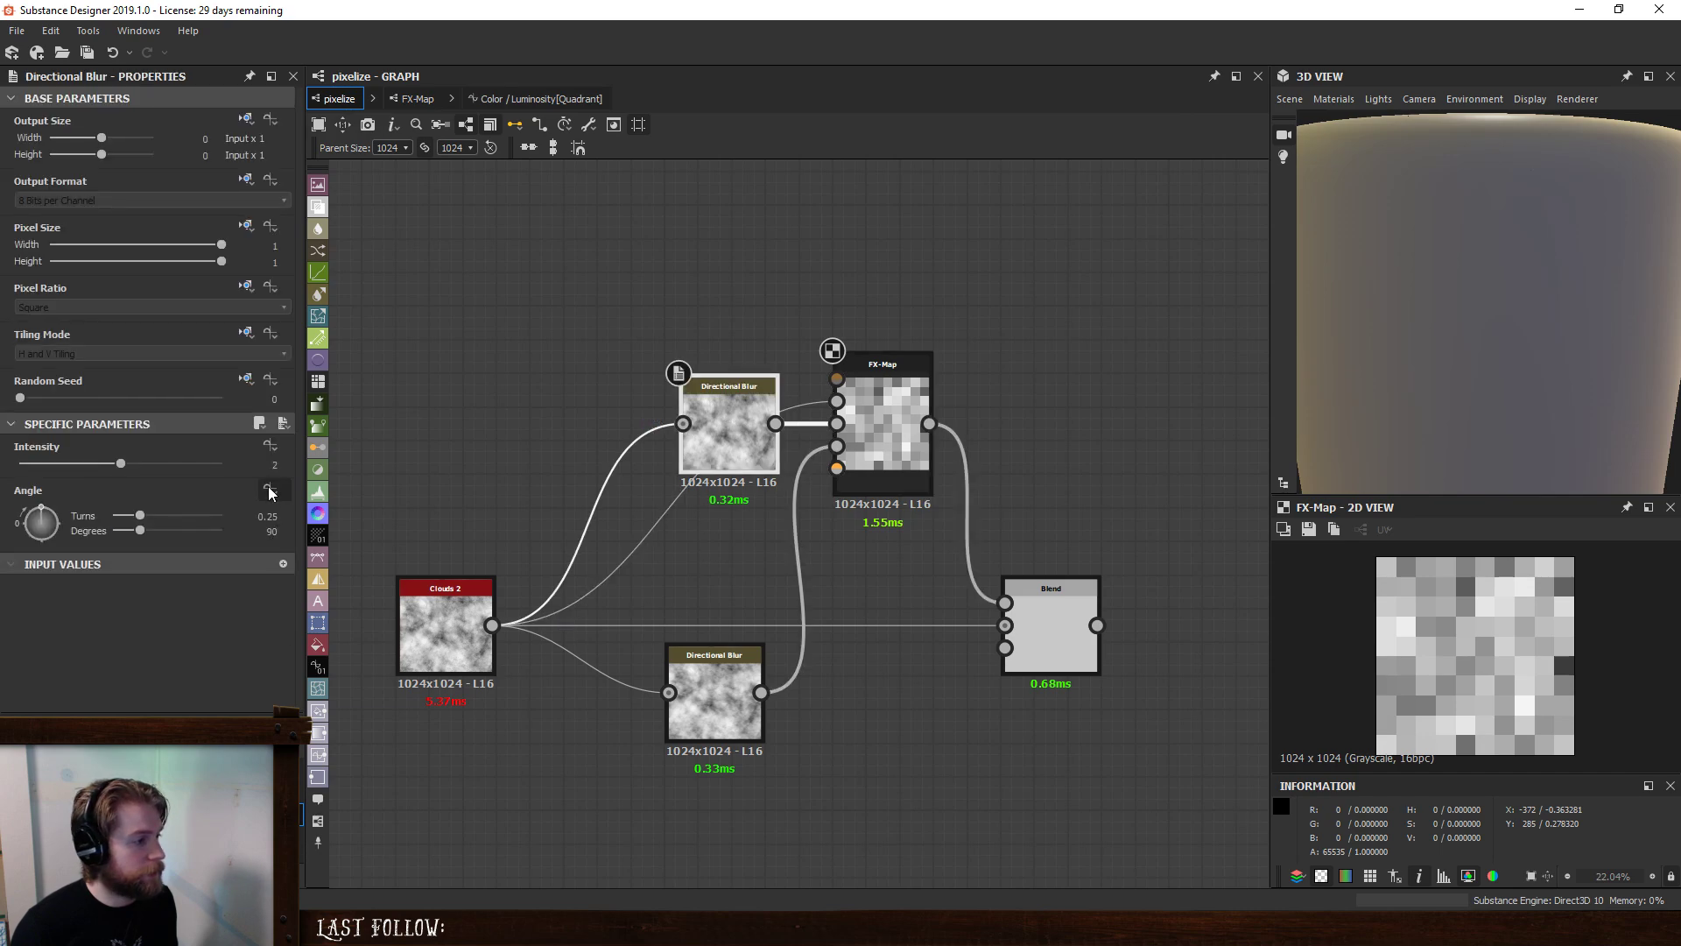
{"action": "left_click", "coordinate": [713, 692]}
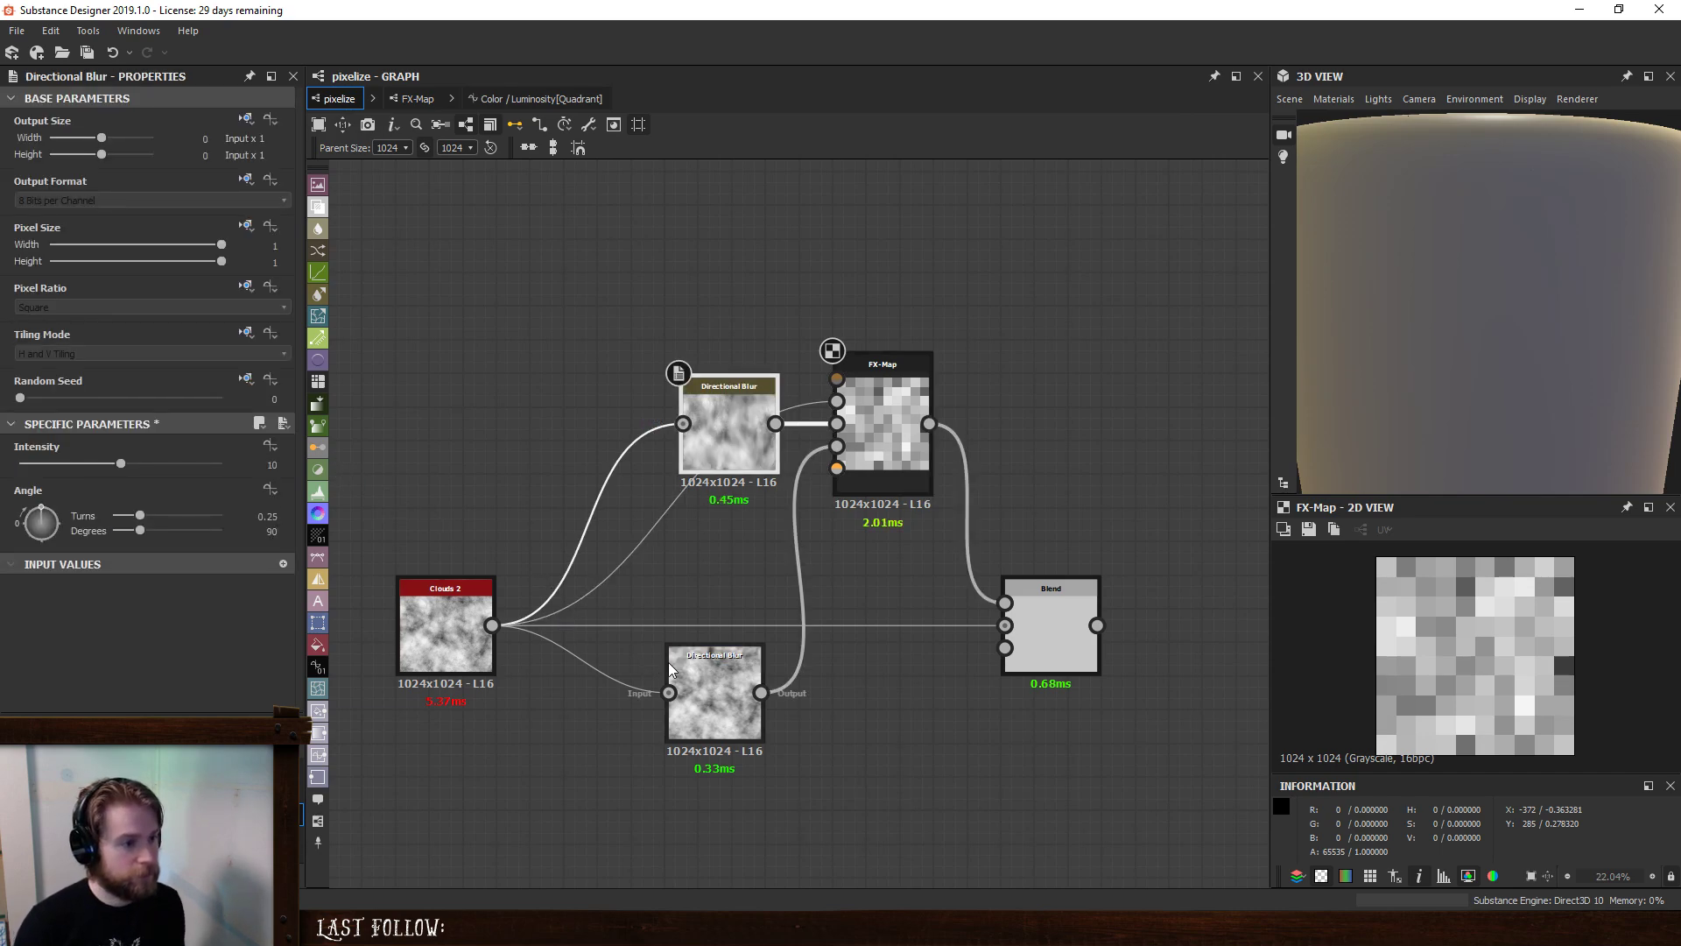
{"action": "left_click", "coordinate": [485, 447]}
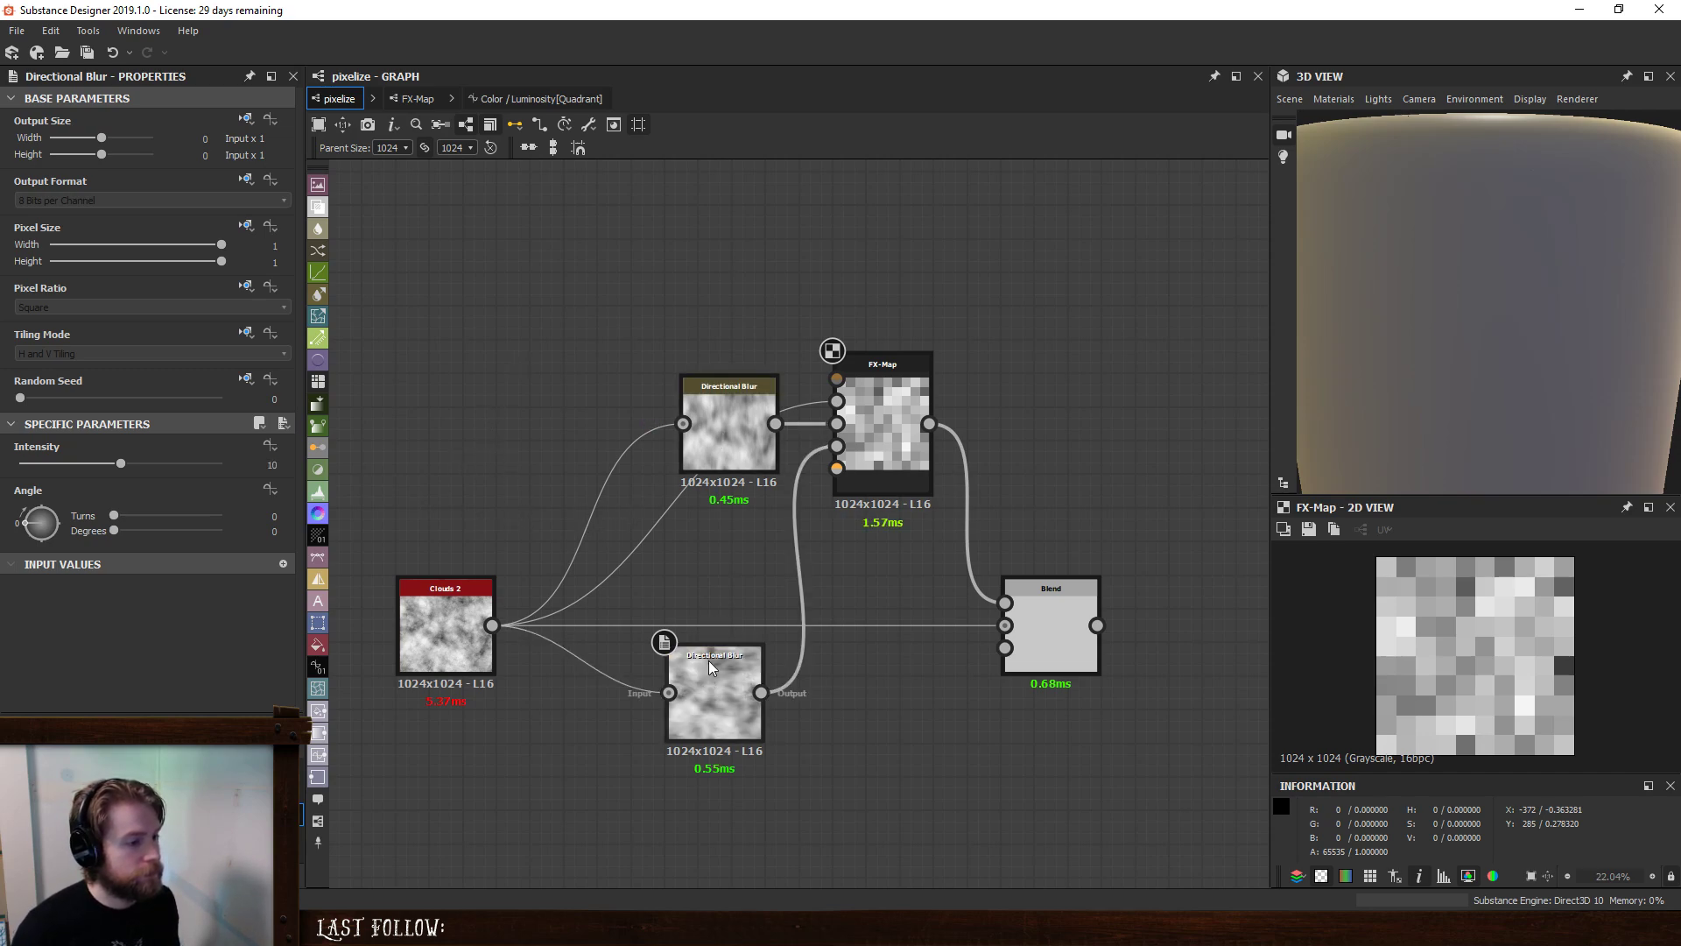
- Compare the Division and the Input Image 0 sample as the luminosity function's output again, leaving the Input Image 0 sample as output node
{"action": "left_click", "coordinate": [543, 99]}
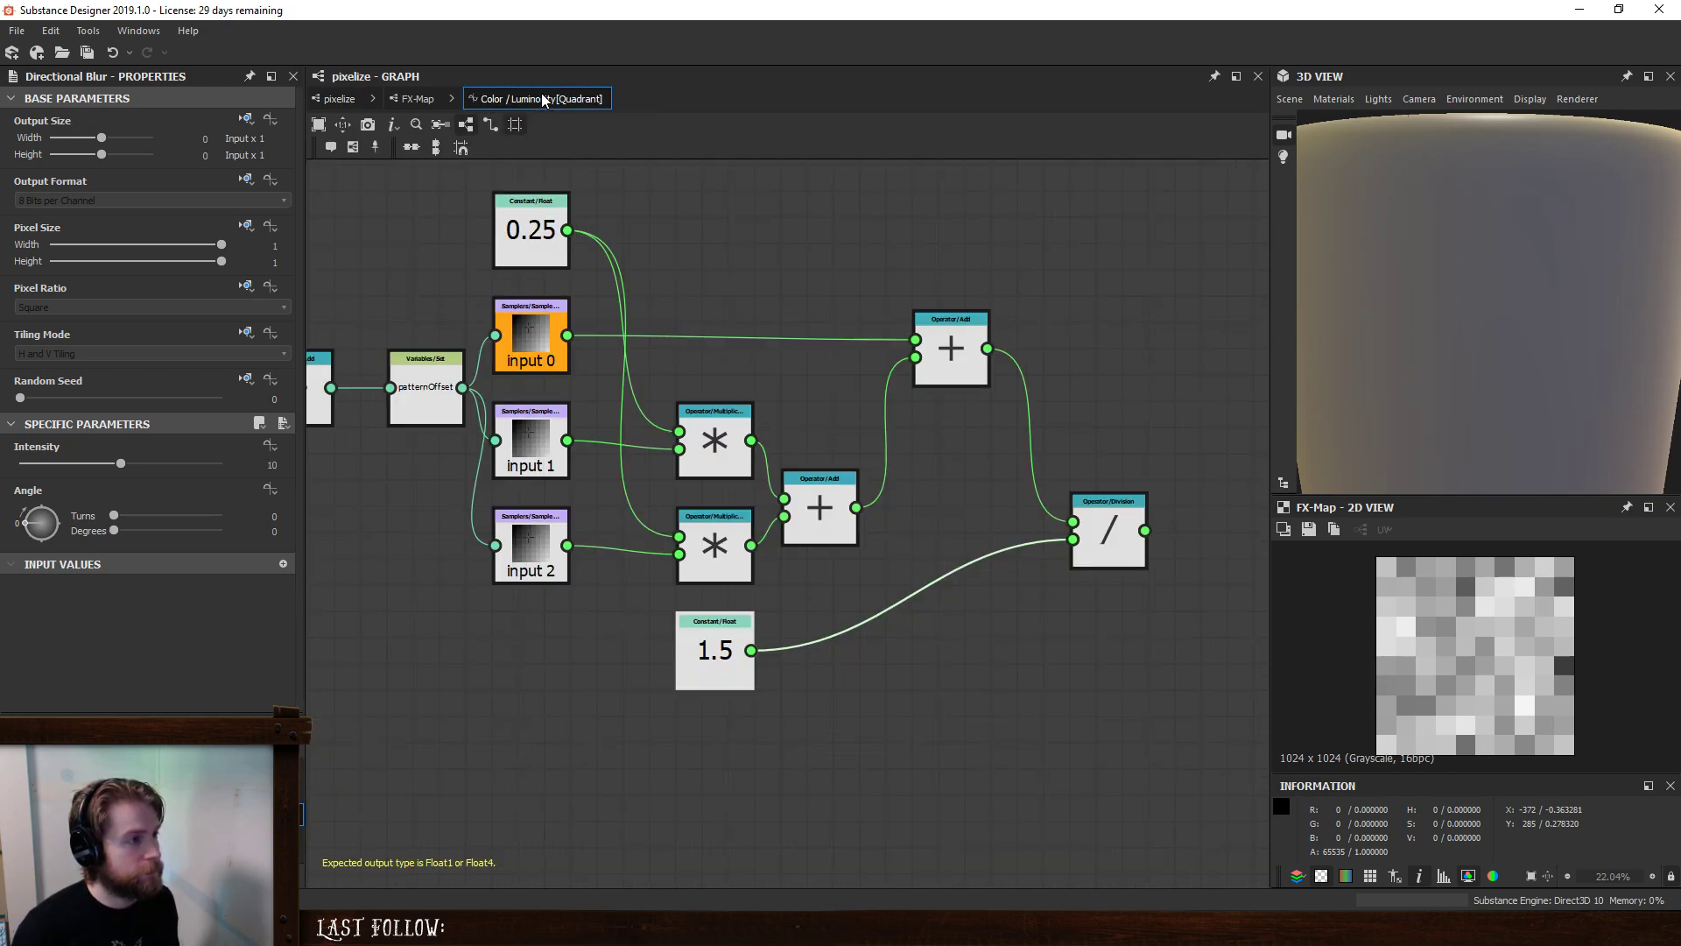
{"action": "right_click", "coordinate": [1120, 530]}
{"action": "left_click", "coordinate": [1159, 598]}
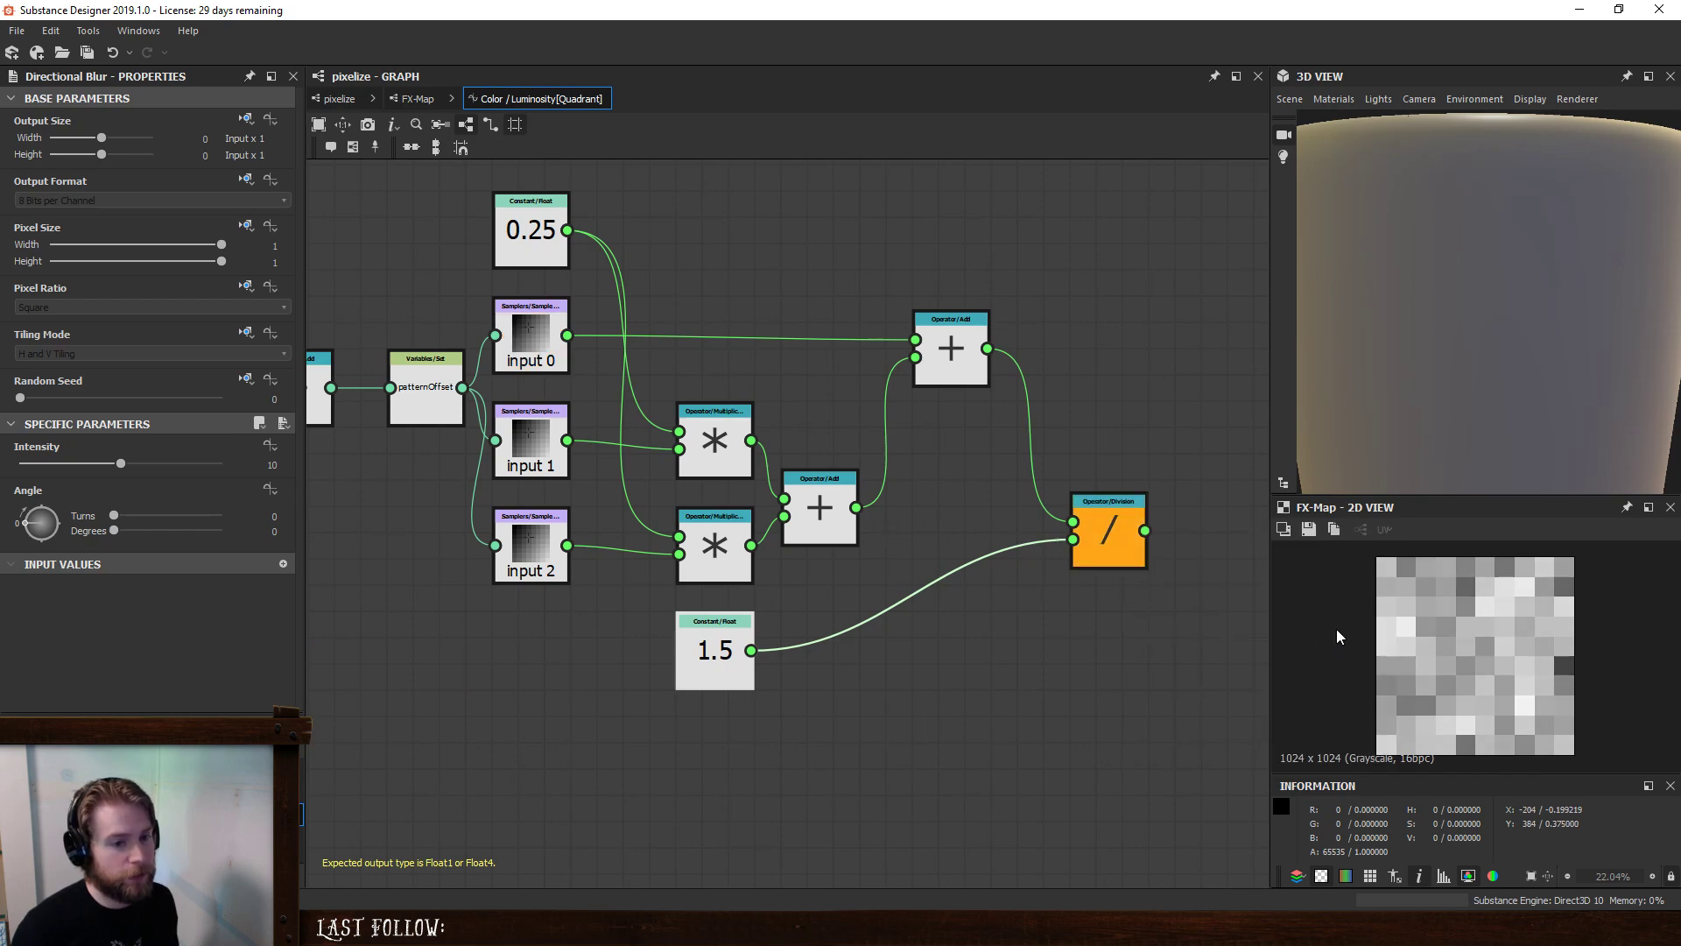
{"action": "right_click", "coordinate": [564, 350]}
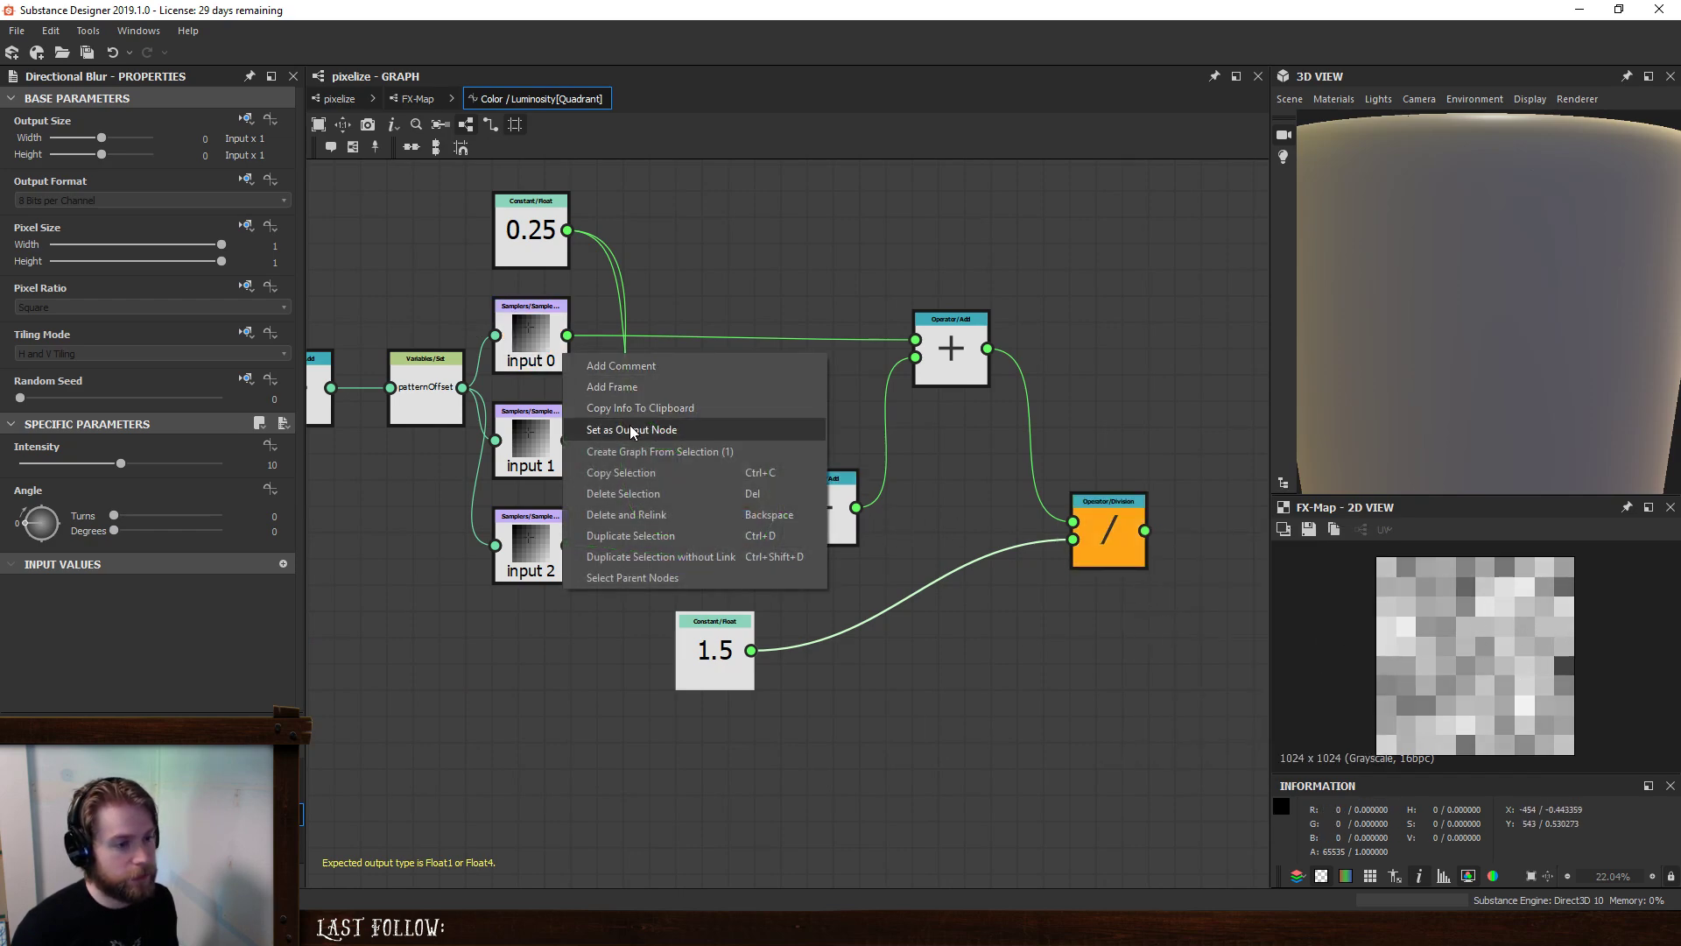
{"action": "left_click", "coordinate": [631, 432]}
{"action": "right_click", "coordinate": [1107, 530]}
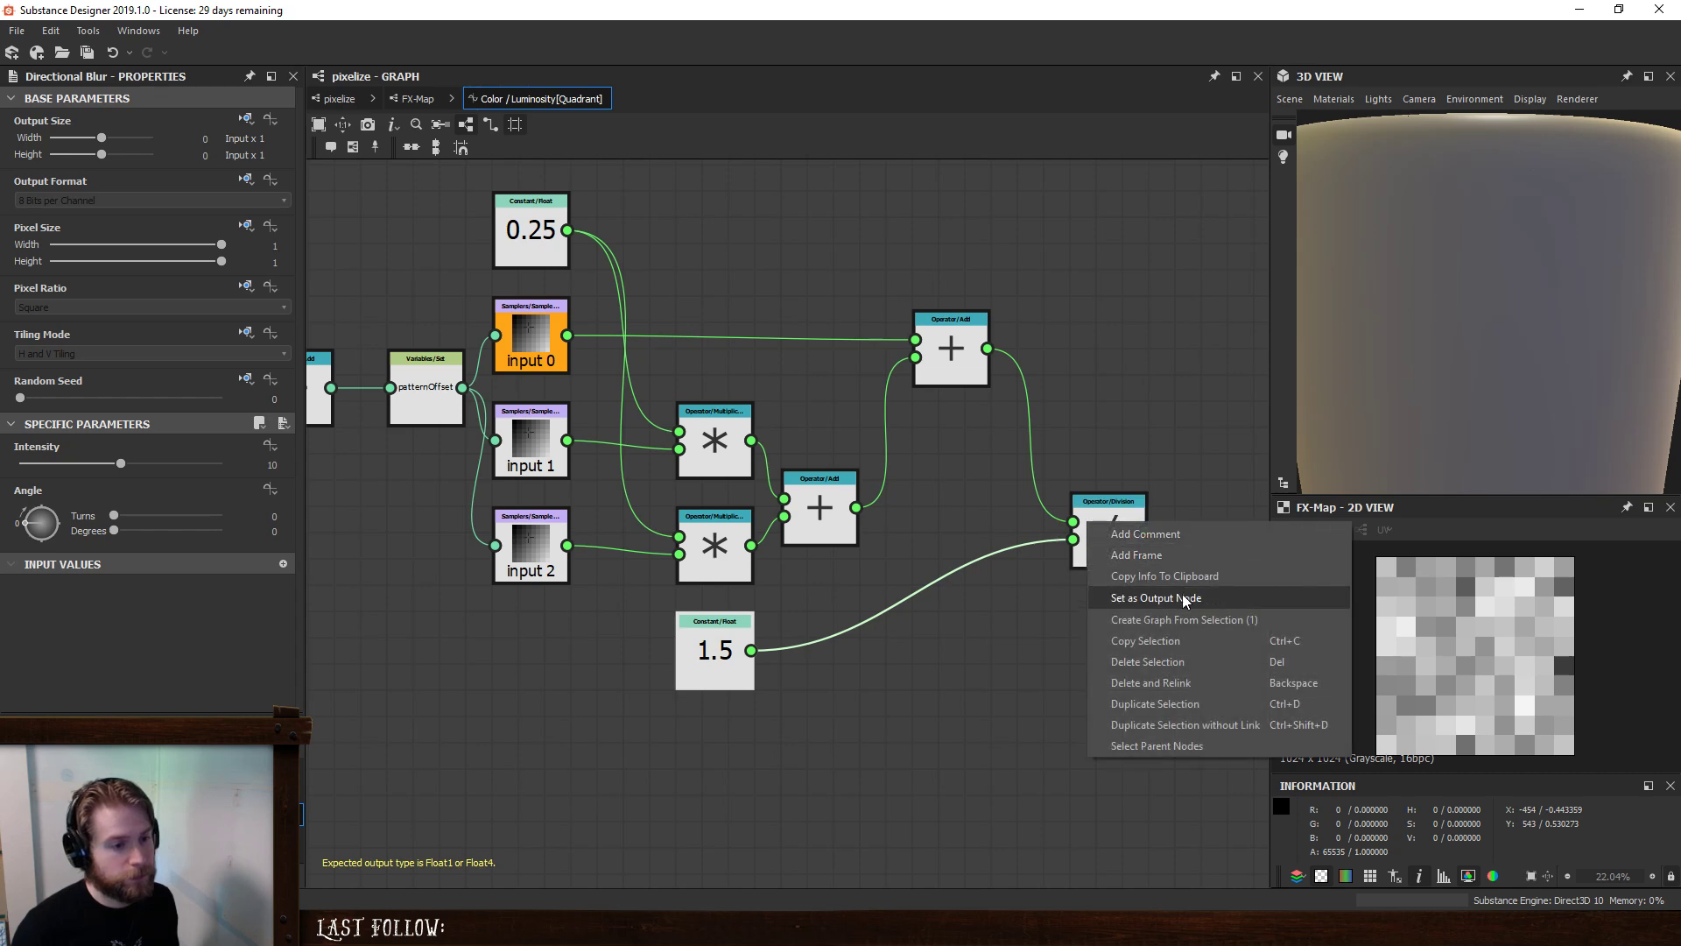
{"action": "left_click", "coordinate": [1180, 597]}
{"action": "right_click", "coordinate": [531, 355]}
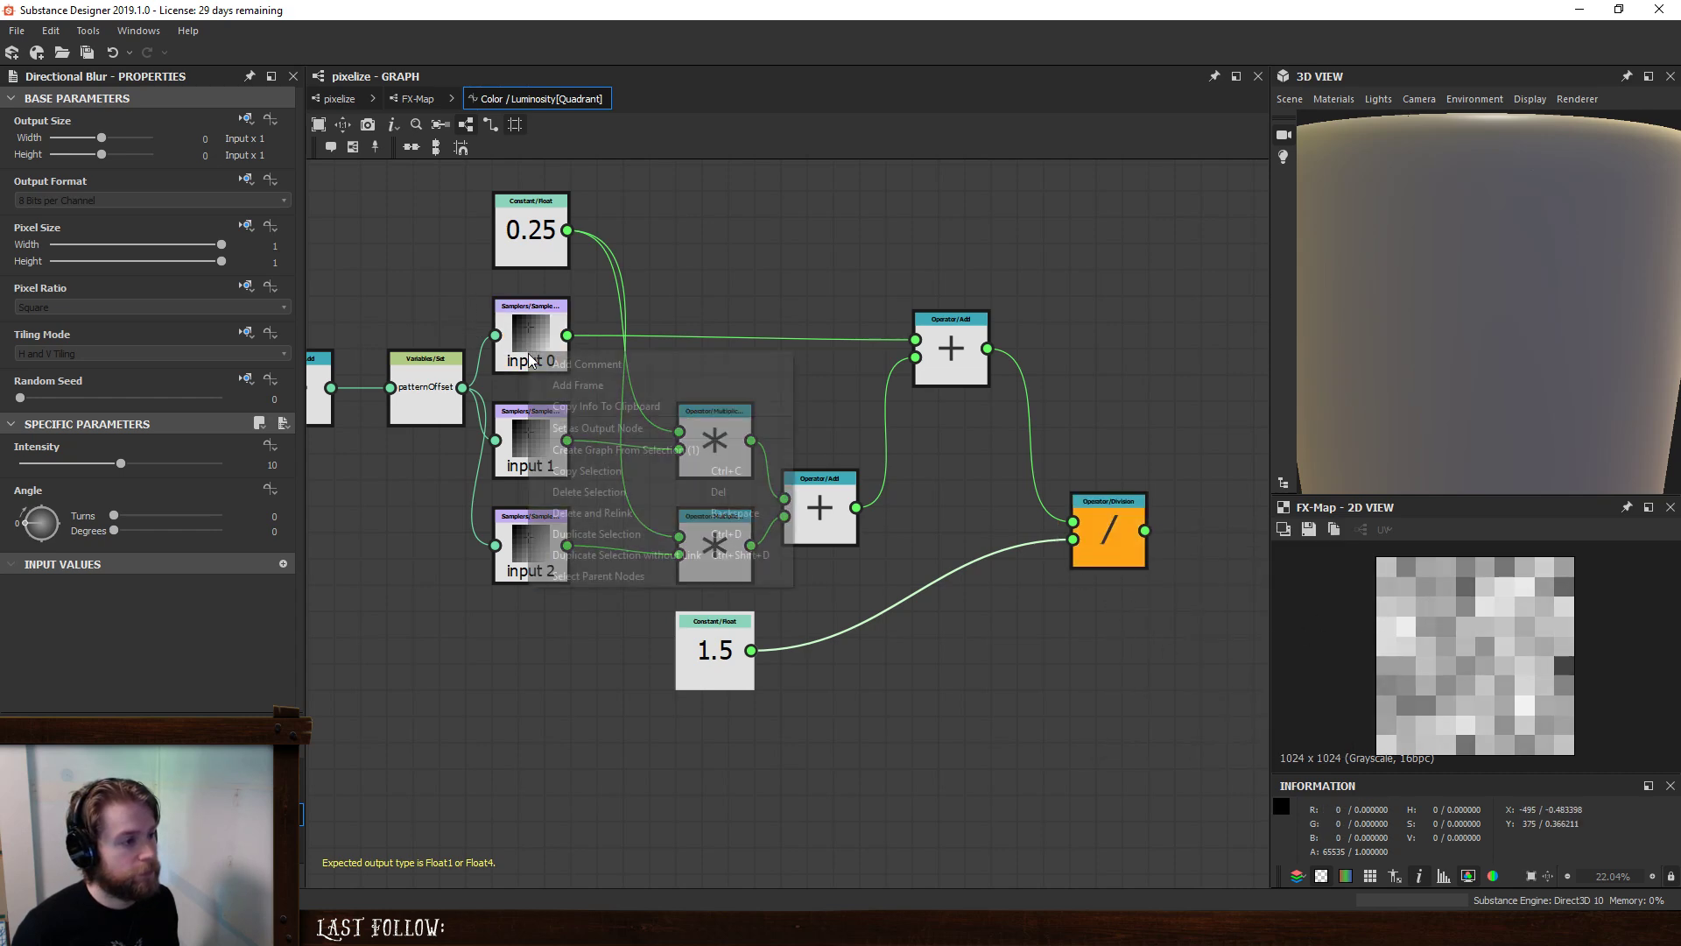
{"action": "left_click", "coordinate": [566, 430]}
{"action": "left_click_drag", "start_coordinate": [567, 655], "coordinate": [1126, 372]}
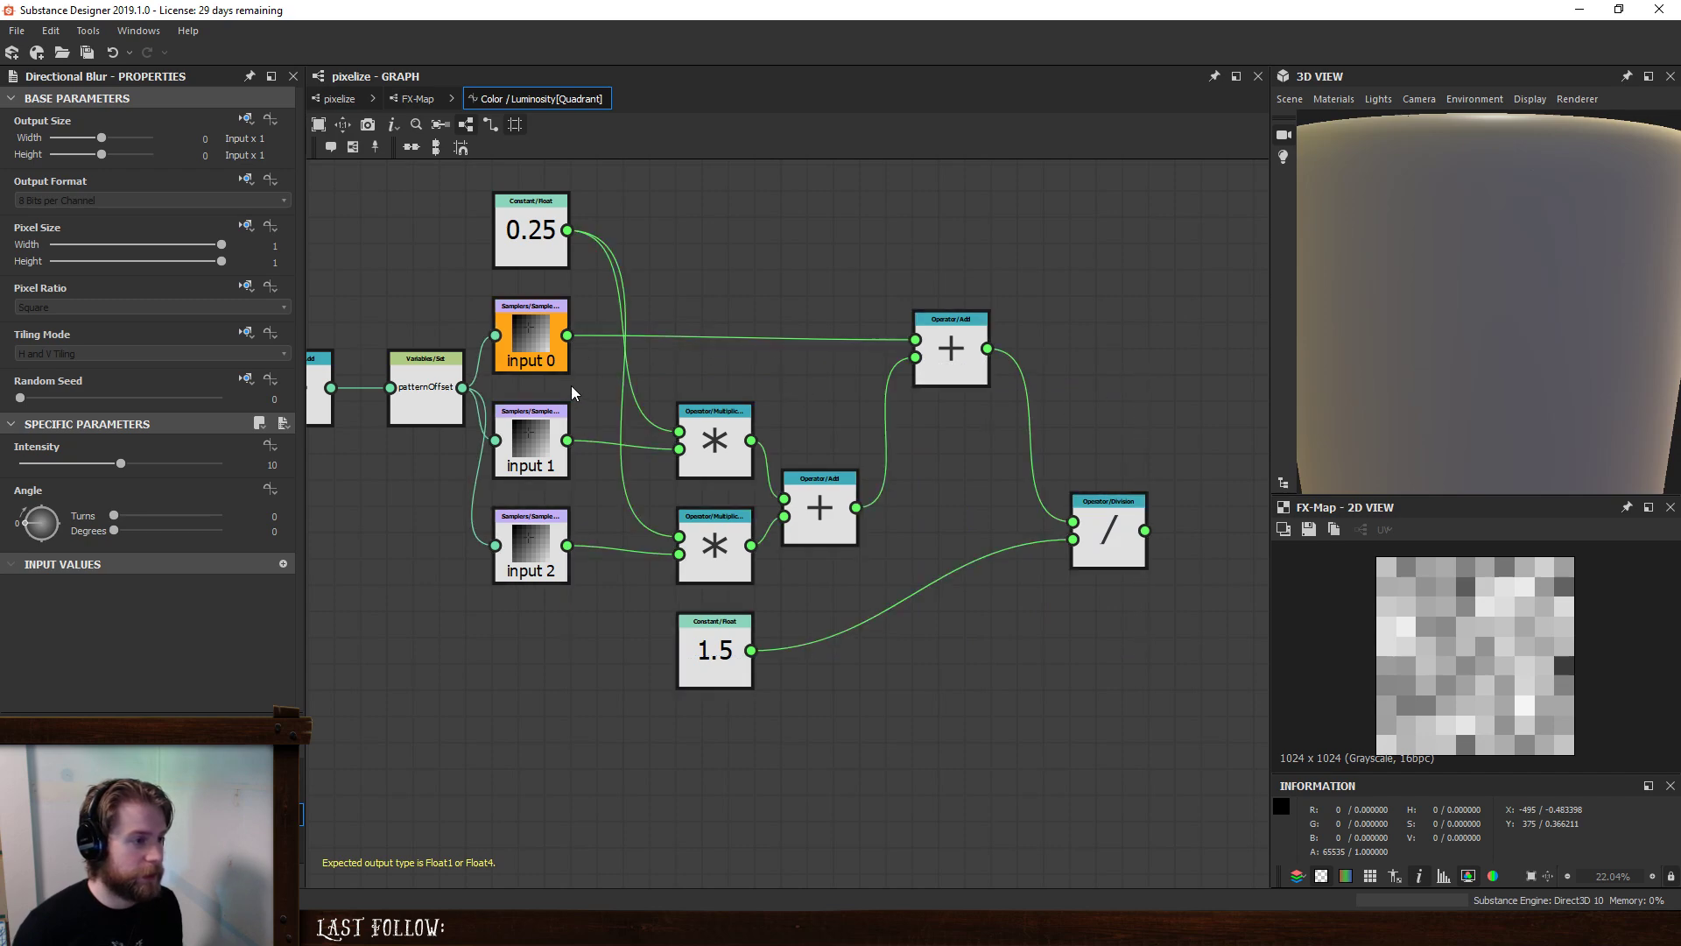
- Delete the Input Image 1 and 2 samples, both constants, and the Multiply, Add and Division nodes from the luminosity function
{"action": "left_click_drag", "start_coordinate": [571, 386], "coordinate": [1087, 633]}
{"action": "key", "text": "BackSpace"}
{"action": "left_click", "coordinate": [956, 343]}
{"action": "left_click", "coordinate": [979, 285]}
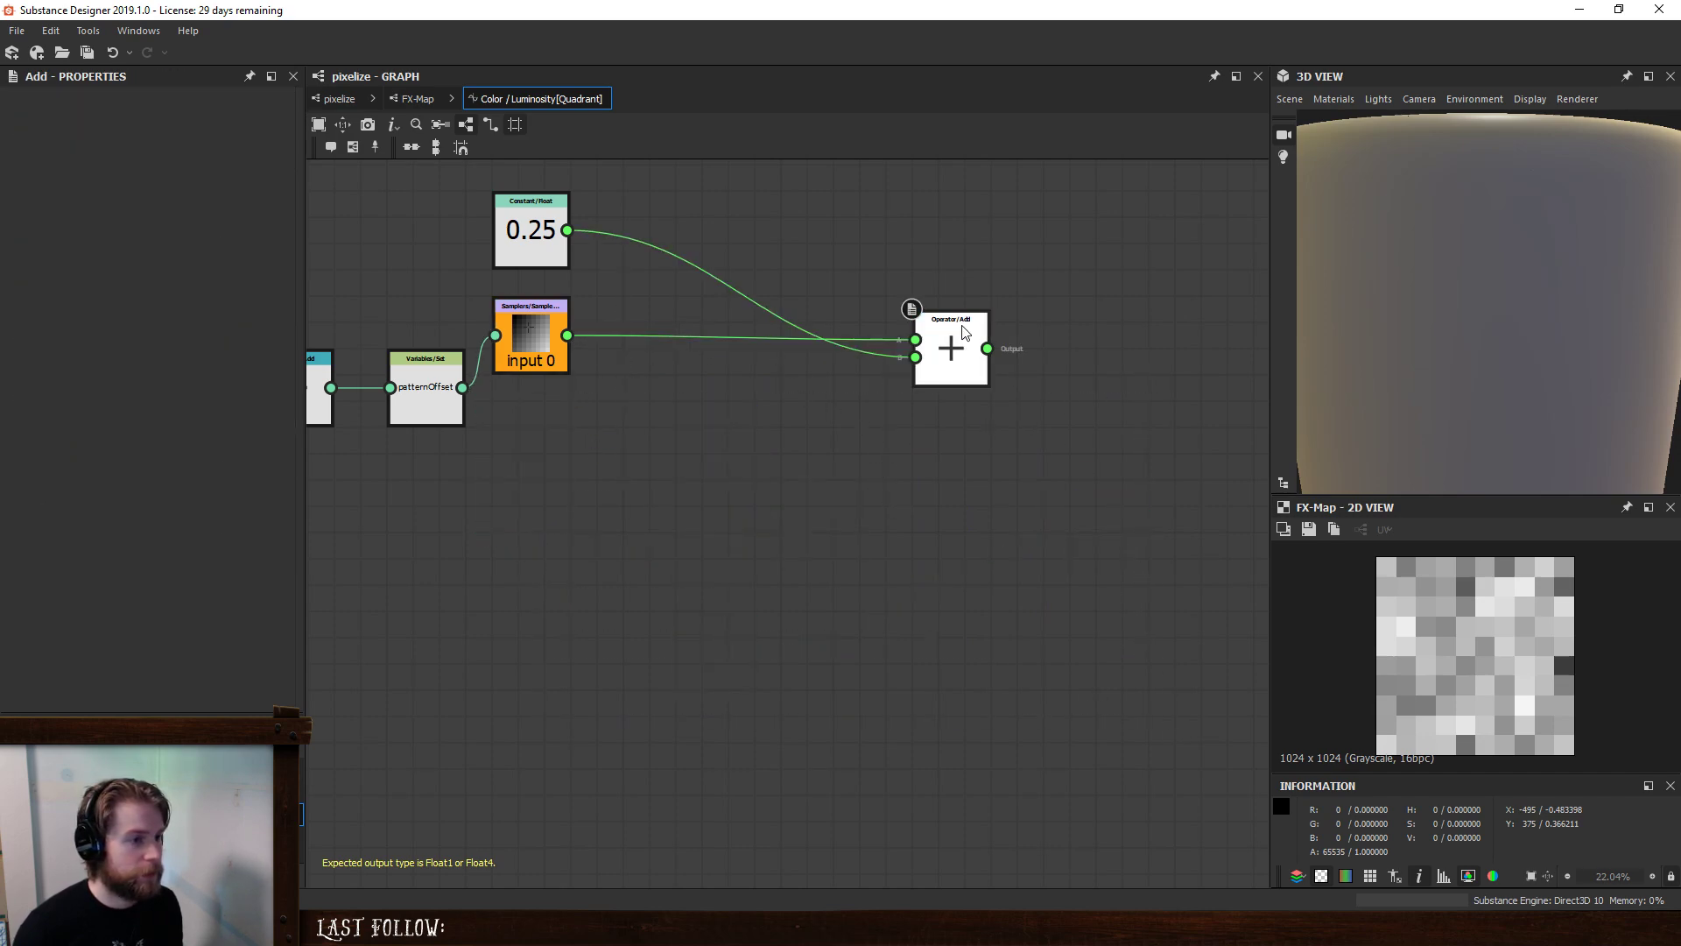
{"action": "left_click", "coordinate": [963, 331]}
{"action": "key", "text": "Delete"}
{"action": "left_click", "coordinate": [530, 230]}
{"action": "key", "text": "Delete"}
- Line up the Input Image 0 sample directly after the patternOffset Set node in the luminosity function
{"action": "left_click_drag", "start_coordinate": [519, 355], "coordinate": [519, 408]}
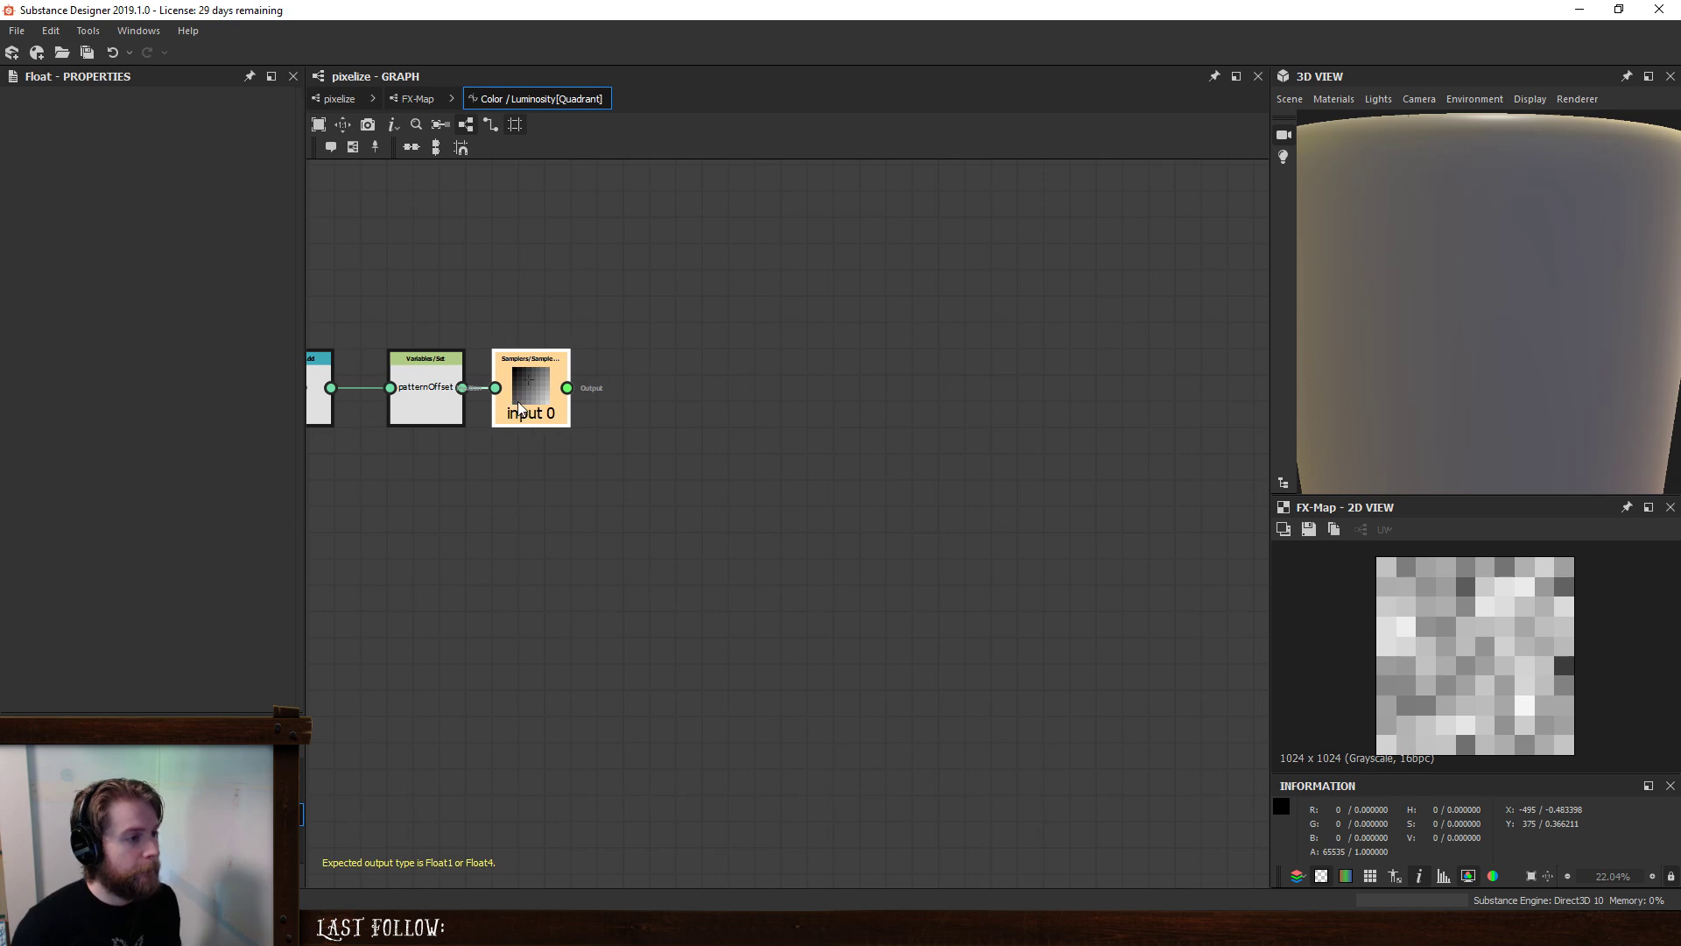
{"action": "left_click", "coordinate": [595, 249]}
{"action": "scroll", "coordinate": [596, 249], "scroll_direction": "down", "scroll_amount": 1}
{"action": "middle_click_drag", "start_coordinate": [410, 314], "coordinate": [571, 461]}
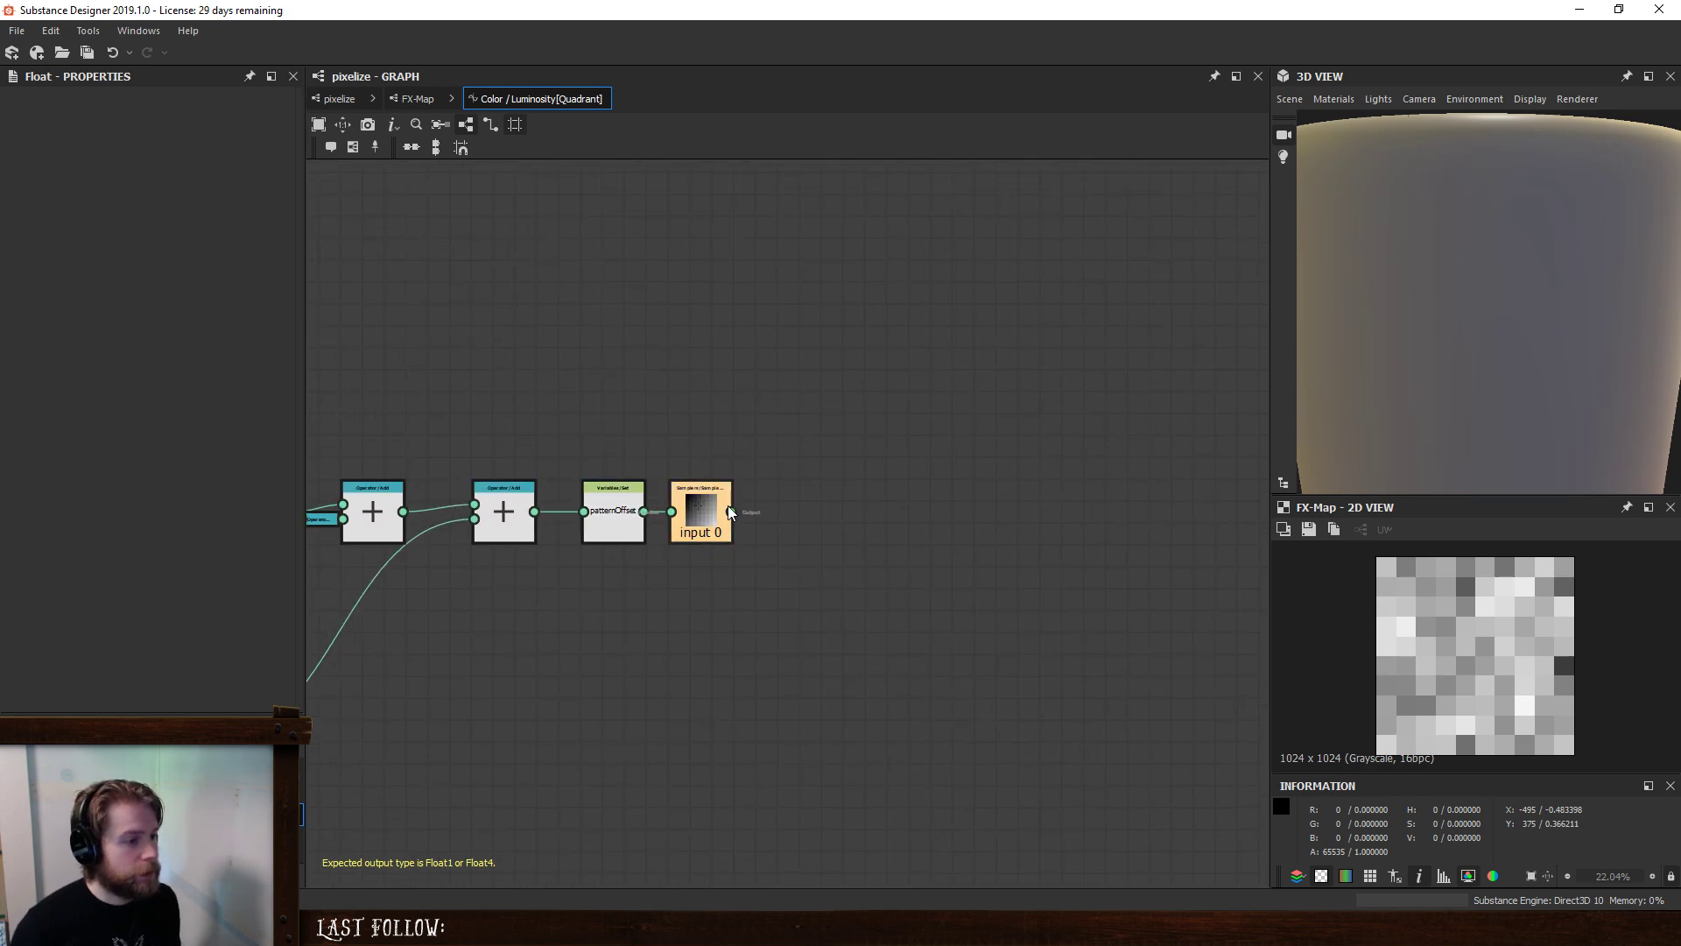
- Return to the pixelize graph and delete the Clouds 2, both Directional Blur and Blend nodes, keeping the FX-Map
{"action": "left_click", "coordinate": [418, 98]}
{"action": "left_click", "coordinate": [340, 98]}
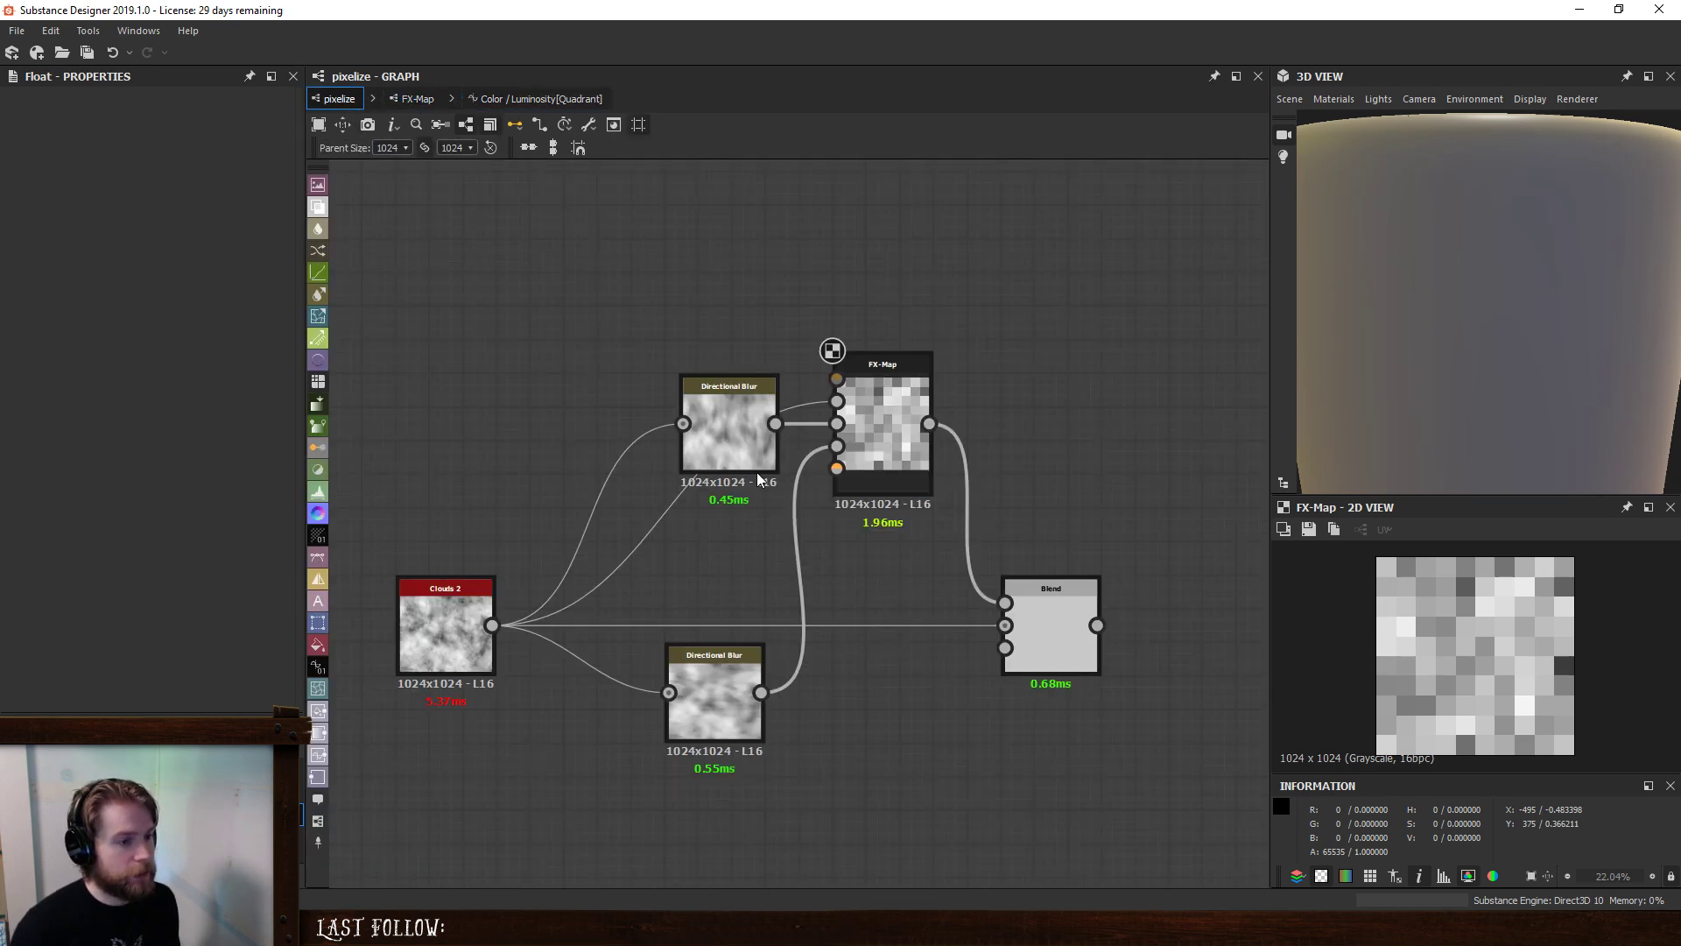
{"action": "left_click_drag", "start_coordinate": [342, 301], "coordinate": [811, 818]}
{"action": "key", "text": "Delete"}
{"action": "left_click", "coordinate": [1051, 626]}
{"action": "key", "text": "Delete"}
- Set the FX-Map's Color Mode to Color
{"action": "left_click", "coordinate": [884, 412]}
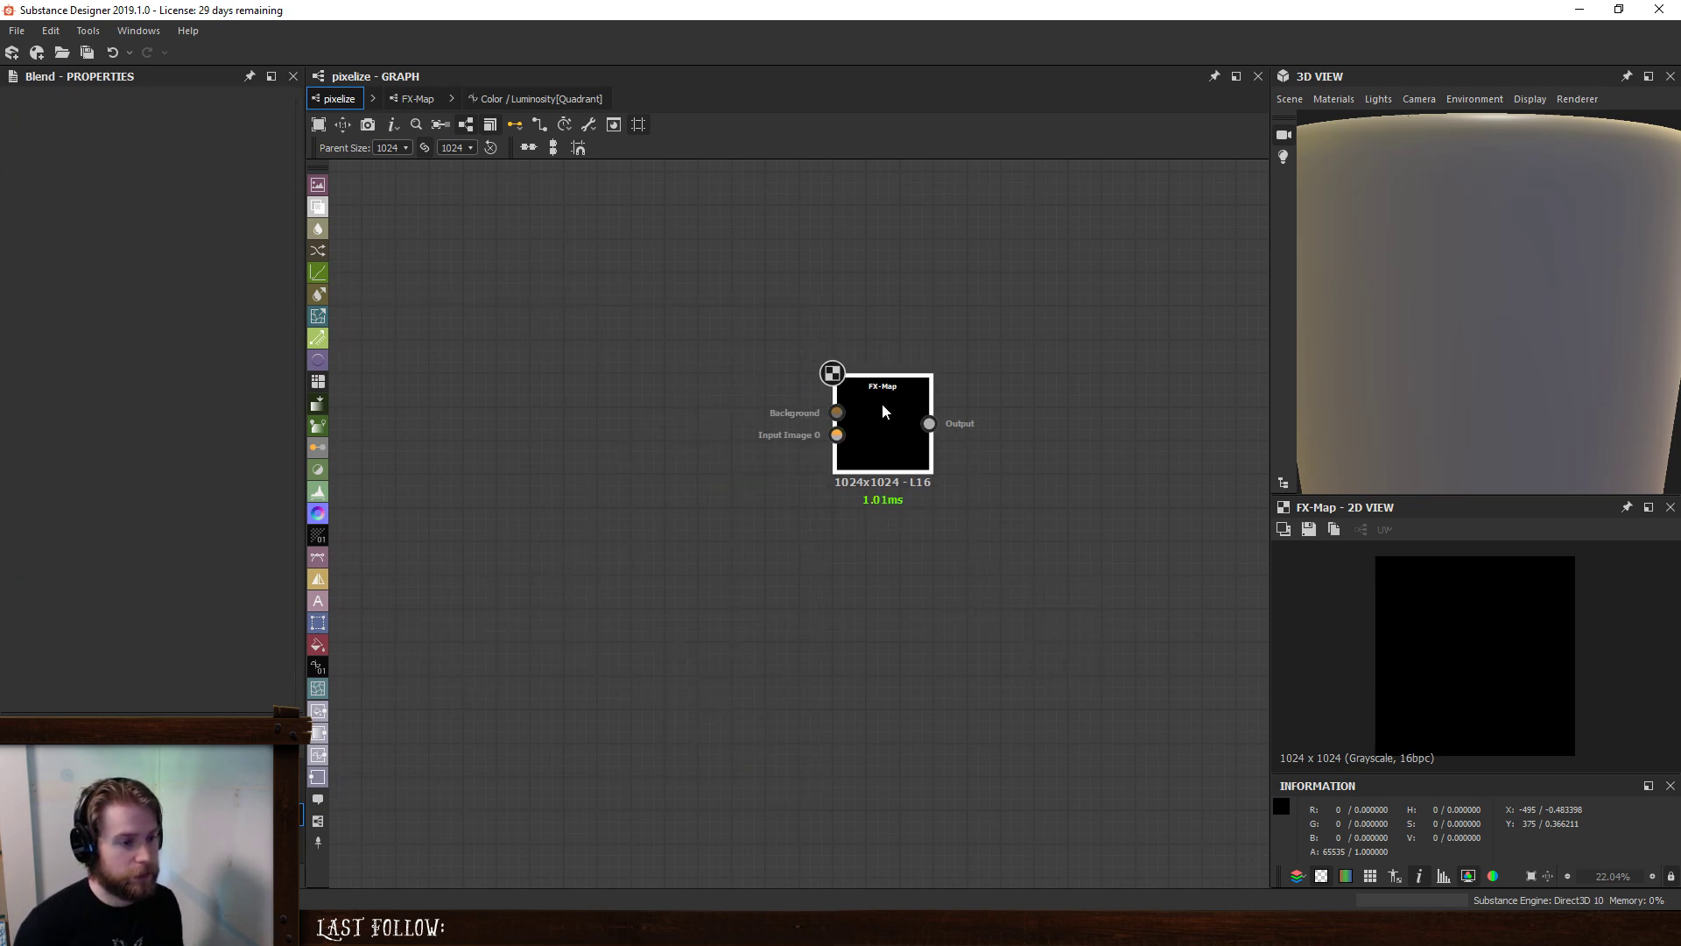
{"action": "left_click", "coordinate": [418, 98]}
{"action": "left_click", "coordinate": [543, 99]}
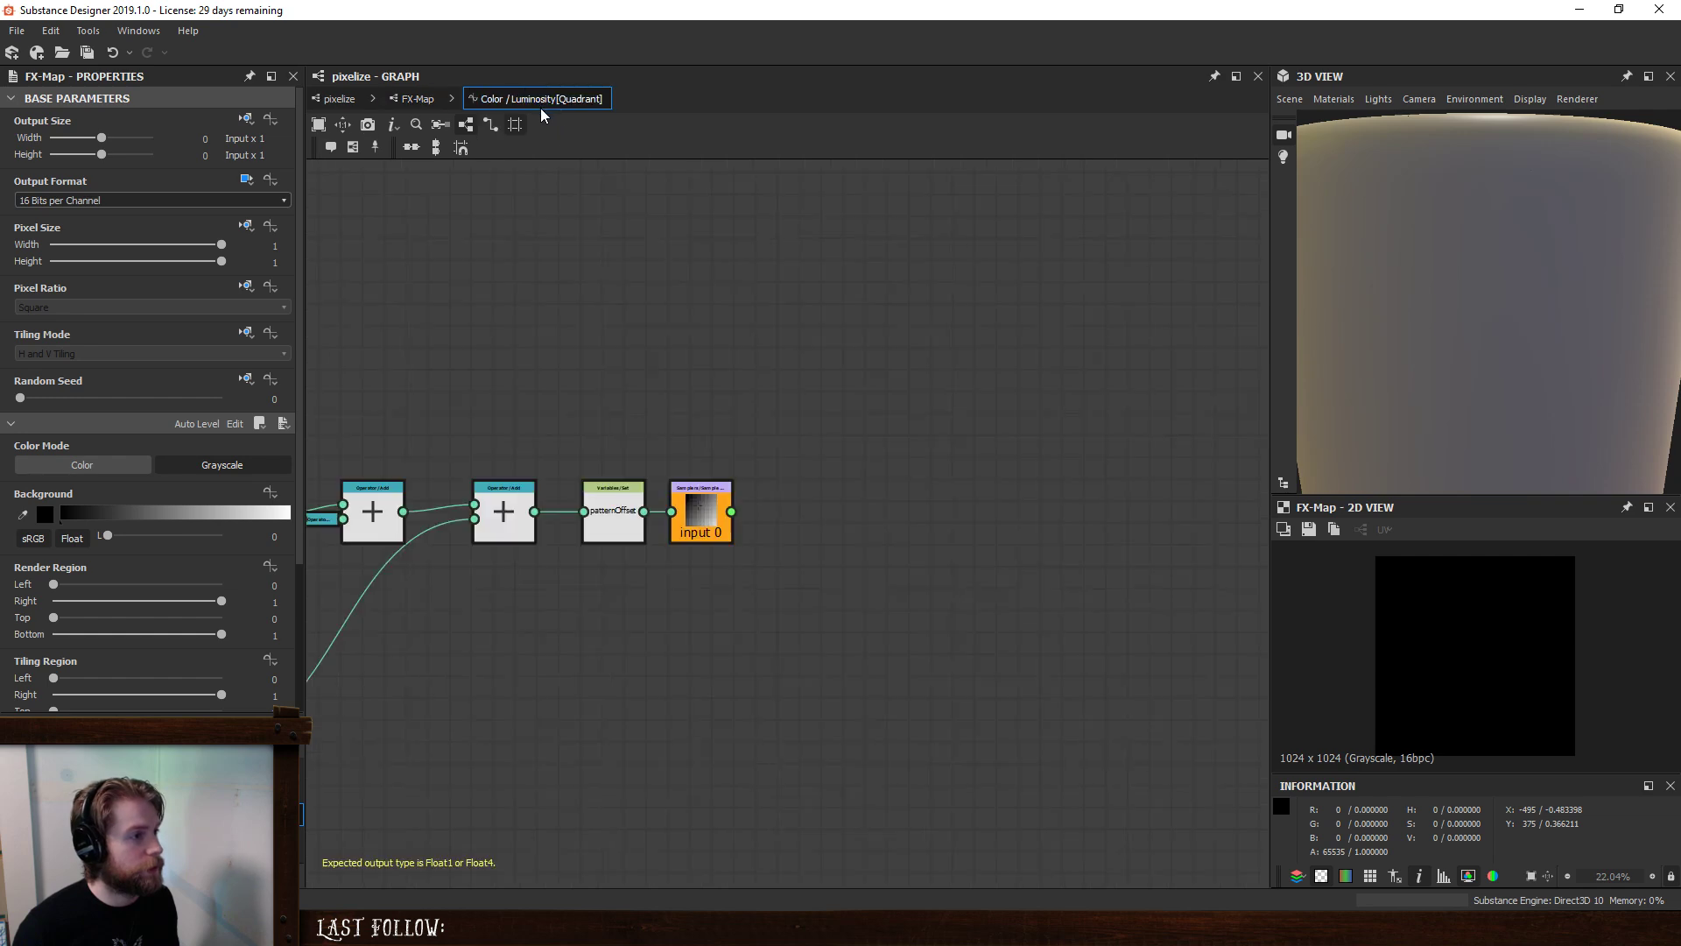
{"action": "left_click", "coordinate": [105, 465]}
- Add a Cliff Stylized Mossy material node to the pixelize graph beside the FX-Map
{"action": "left_click", "coordinate": [417, 98]}
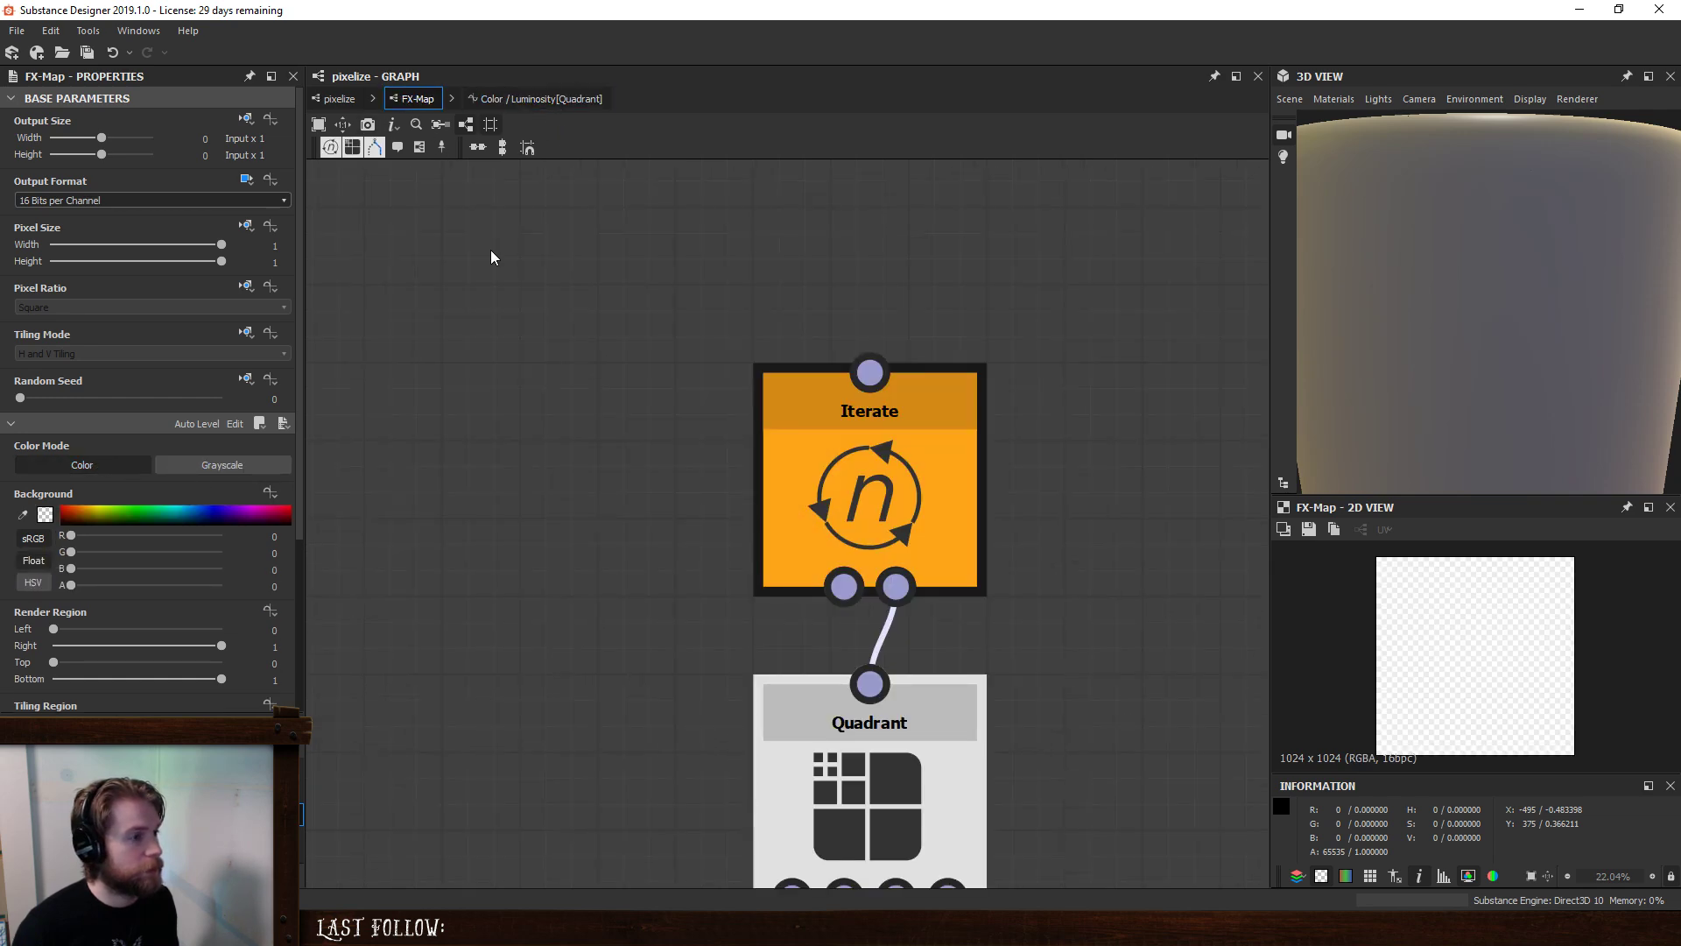
{"action": "left_click", "coordinate": [340, 98]}
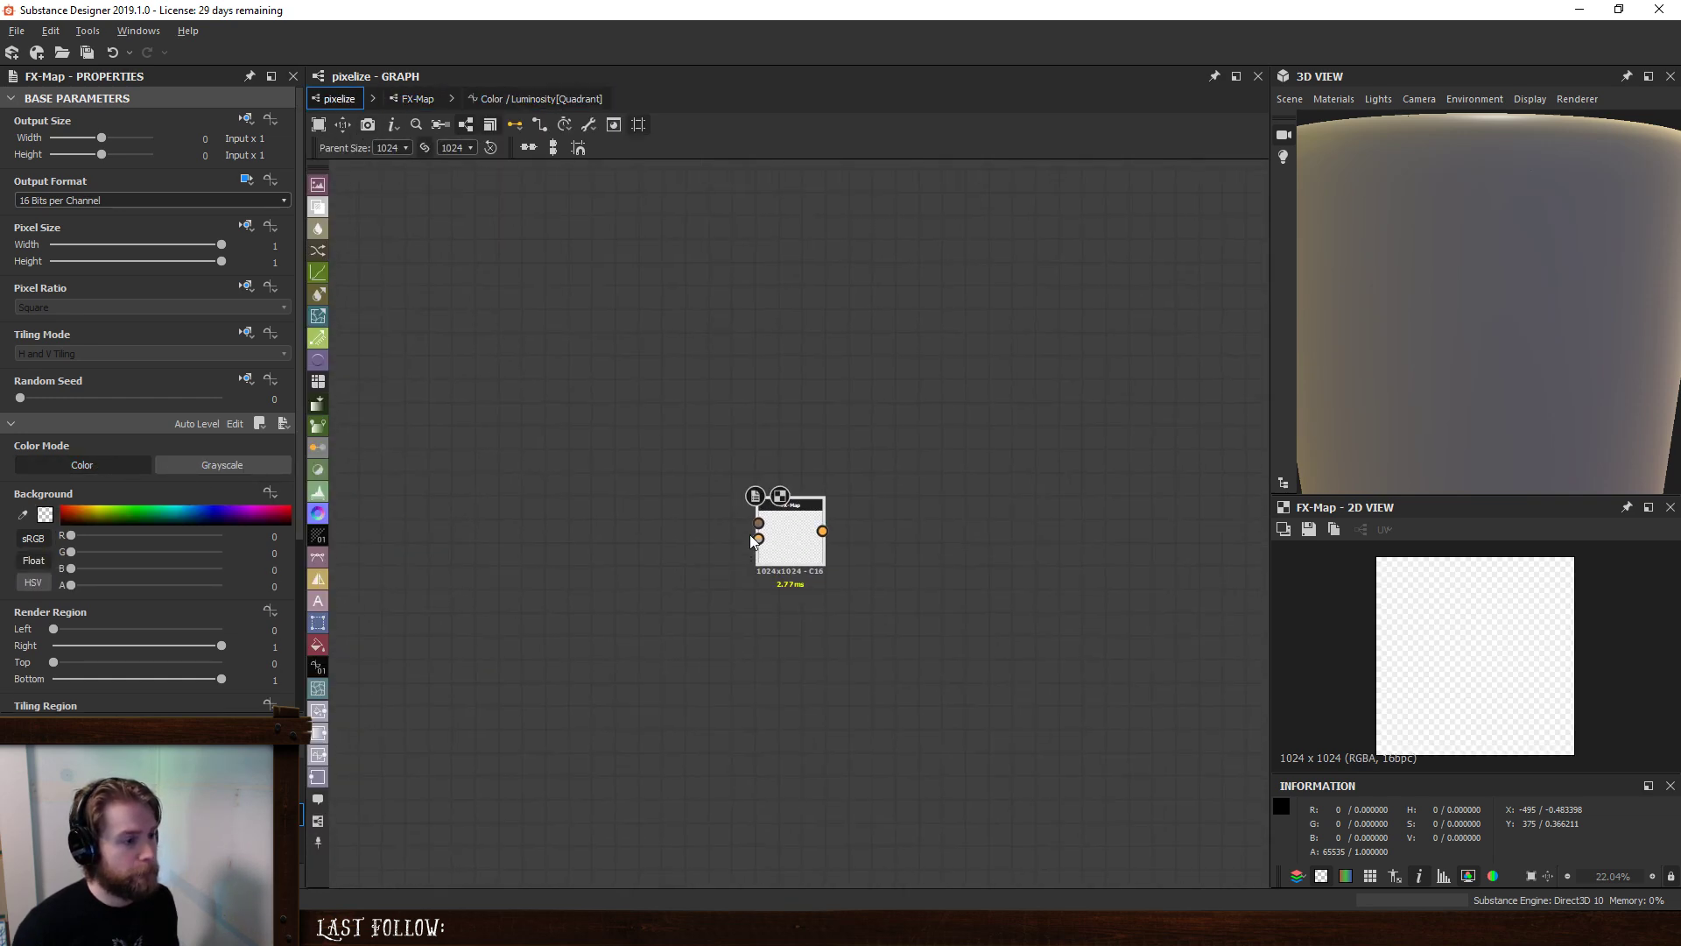
{"action": "key", "text": "space"}
{"action": "type", "text": "cl"}
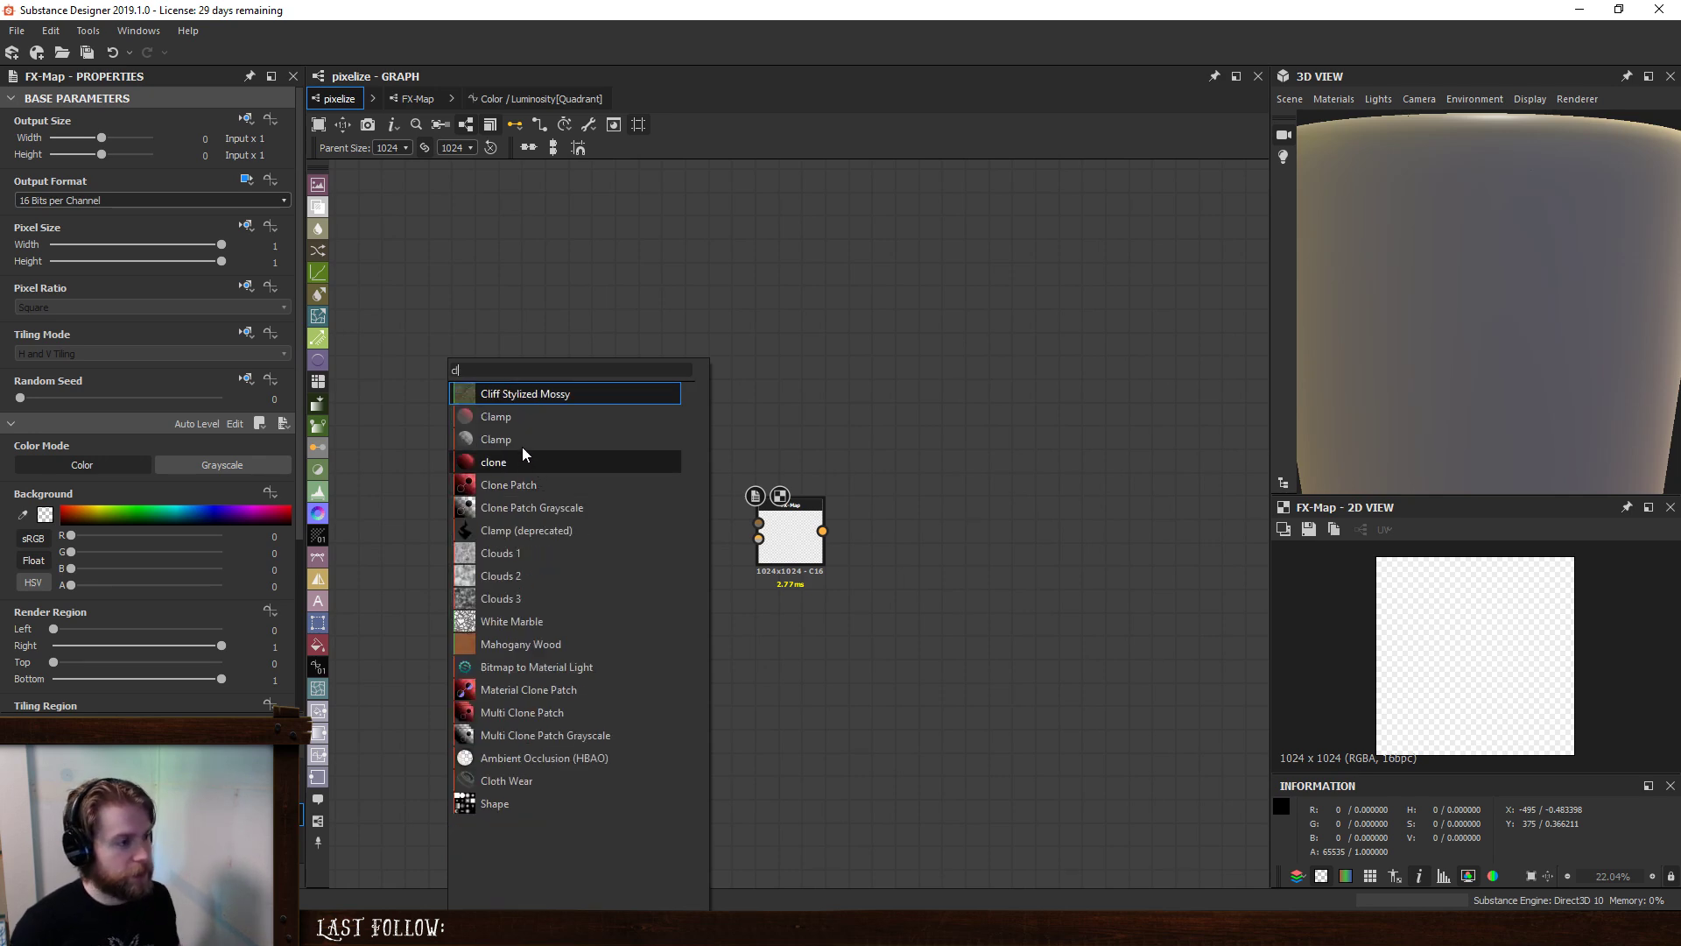
{"action": "left_click", "coordinate": [529, 397]}
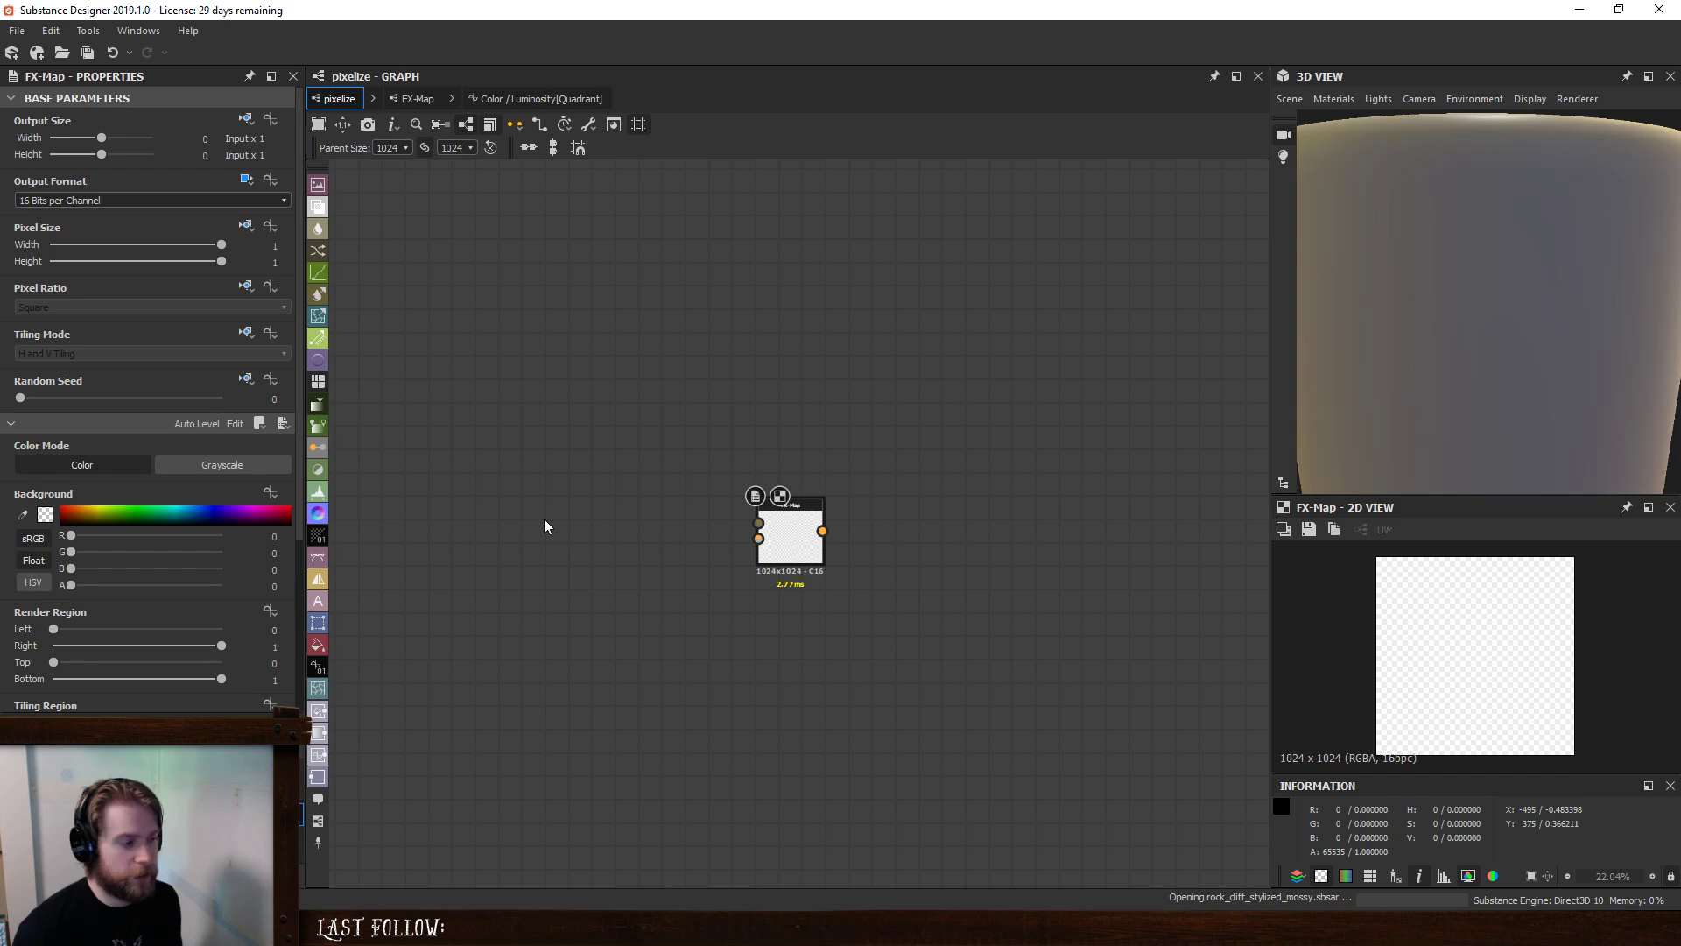
{"action": "scroll", "coordinate": [611, 549], "scroll_direction": "up", "scroll_amount": 1}
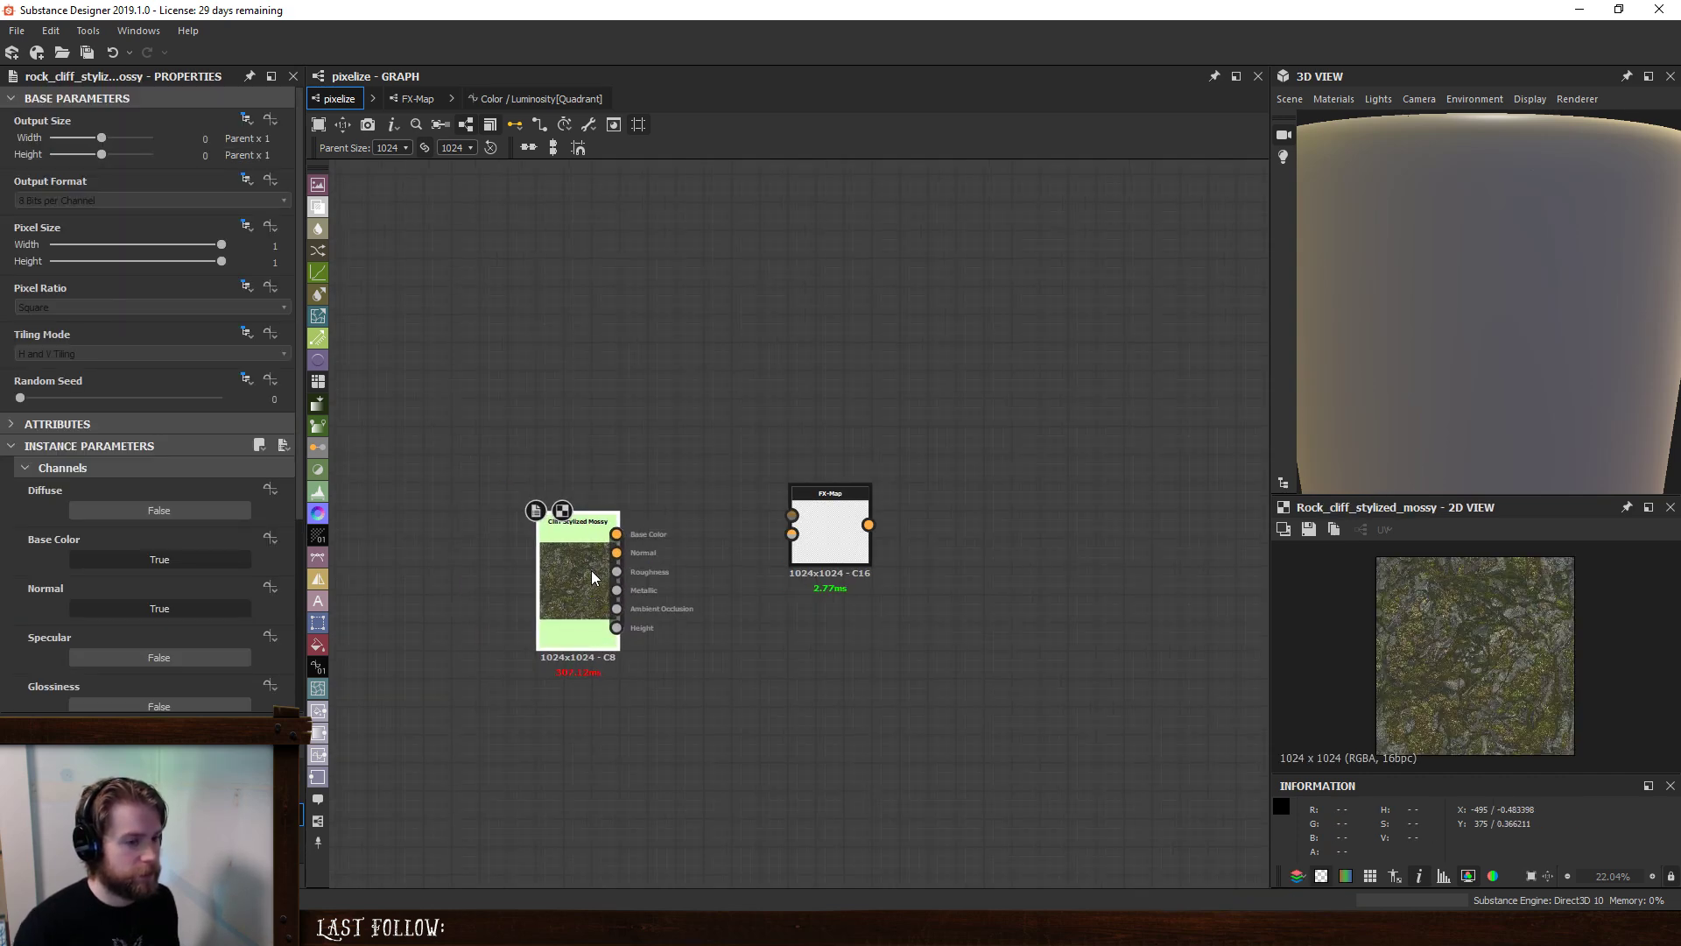
{"action": "scroll", "coordinate": [1506, 658], "scroll_direction": "up", "scroll_amount": 8}
{"action": "scroll", "coordinate": [1506, 659], "scroll_direction": "down", "scroll_amount": 7}
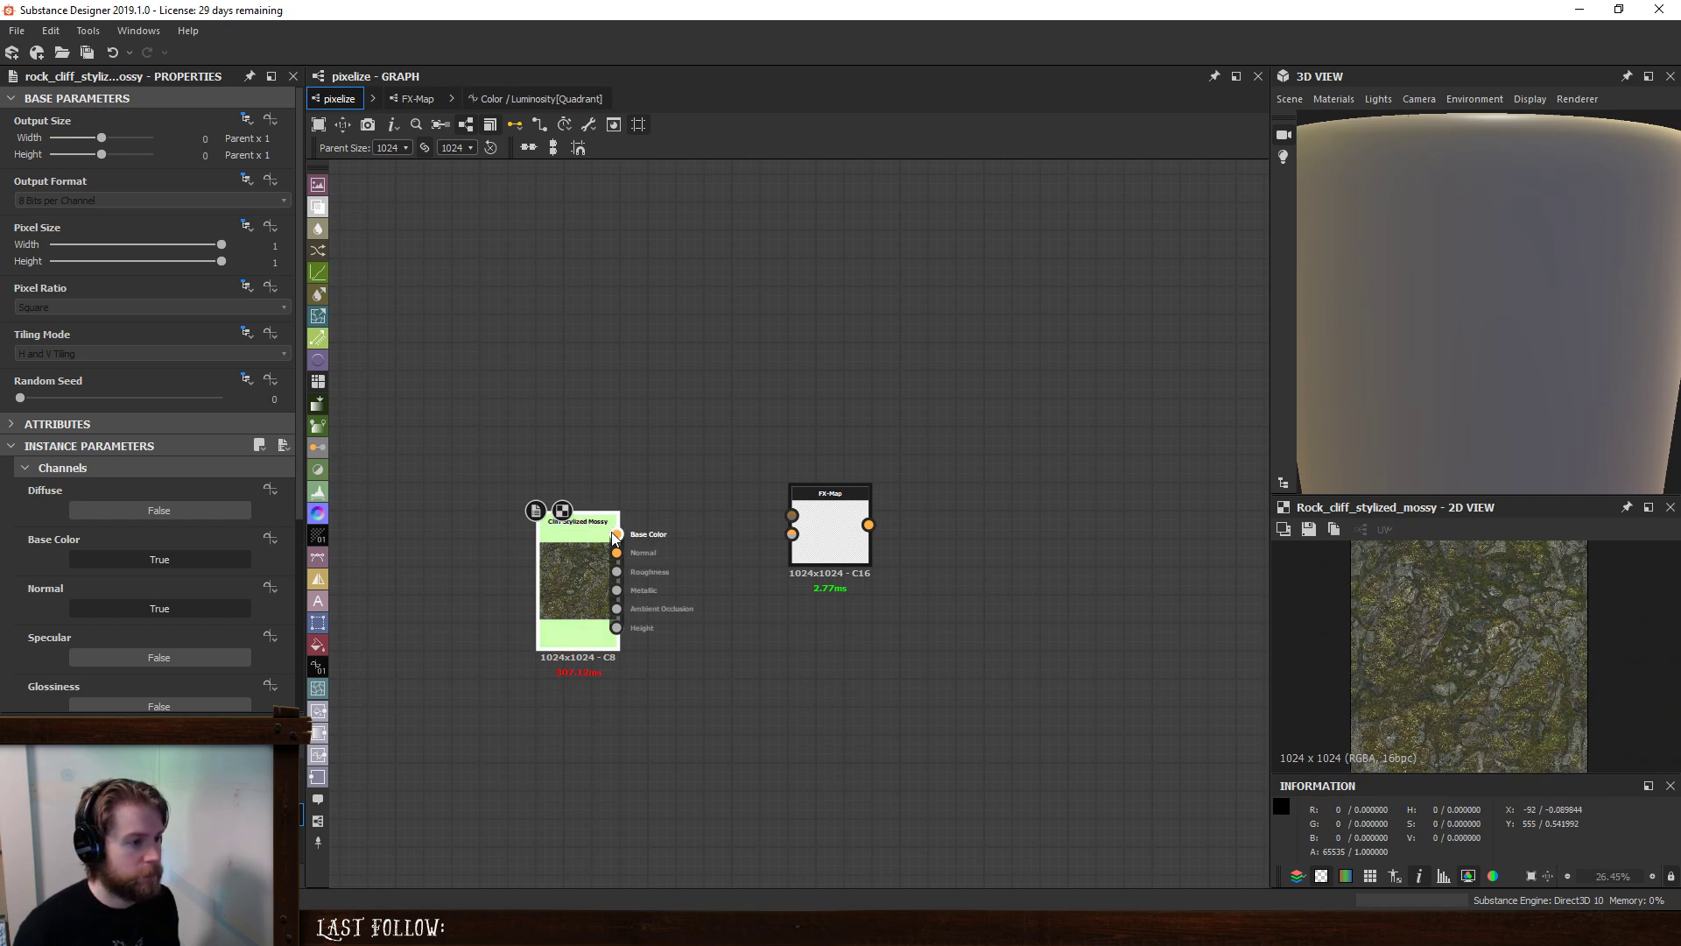
- Connect the Cliff Stylized Mossy Base Color to the FX-Map's Input Image 0 and inspect both in the 2D view without transparency
{"action": "double_click", "coordinate": [840, 527]}
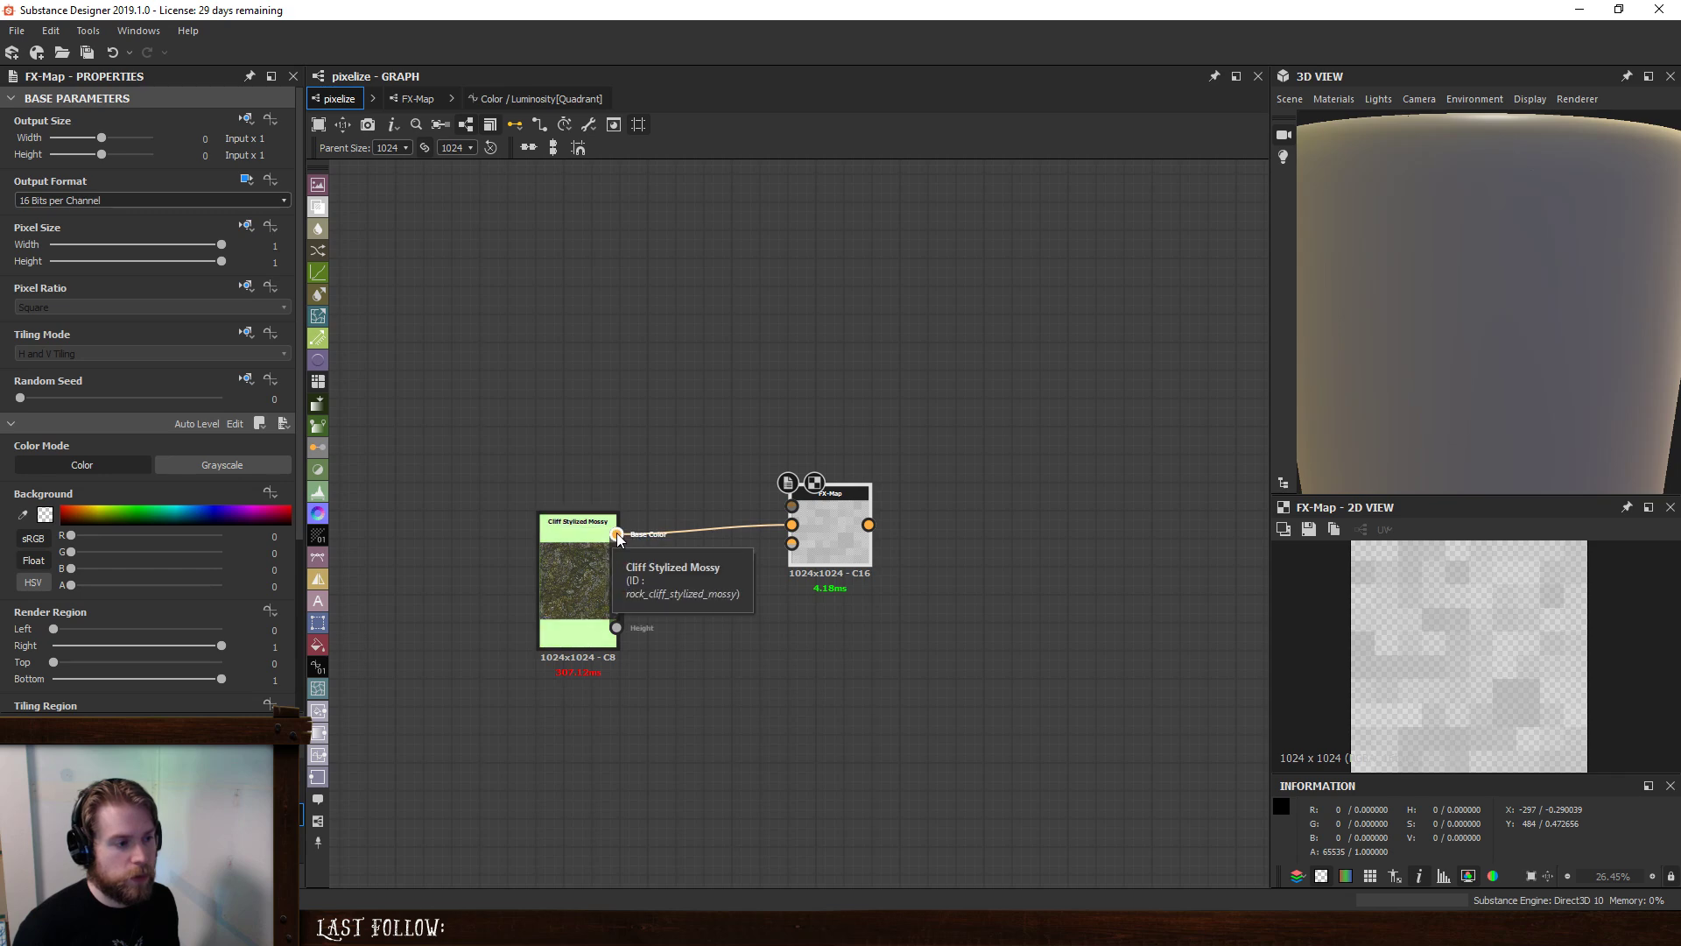
{"action": "scroll", "coordinate": [594, 568], "scroll_direction": "up", "scroll_amount": 1}
{"action": "scroll", "coordinate": [594, 568], "scroll_direction": "up", "scroll_amount": 4}
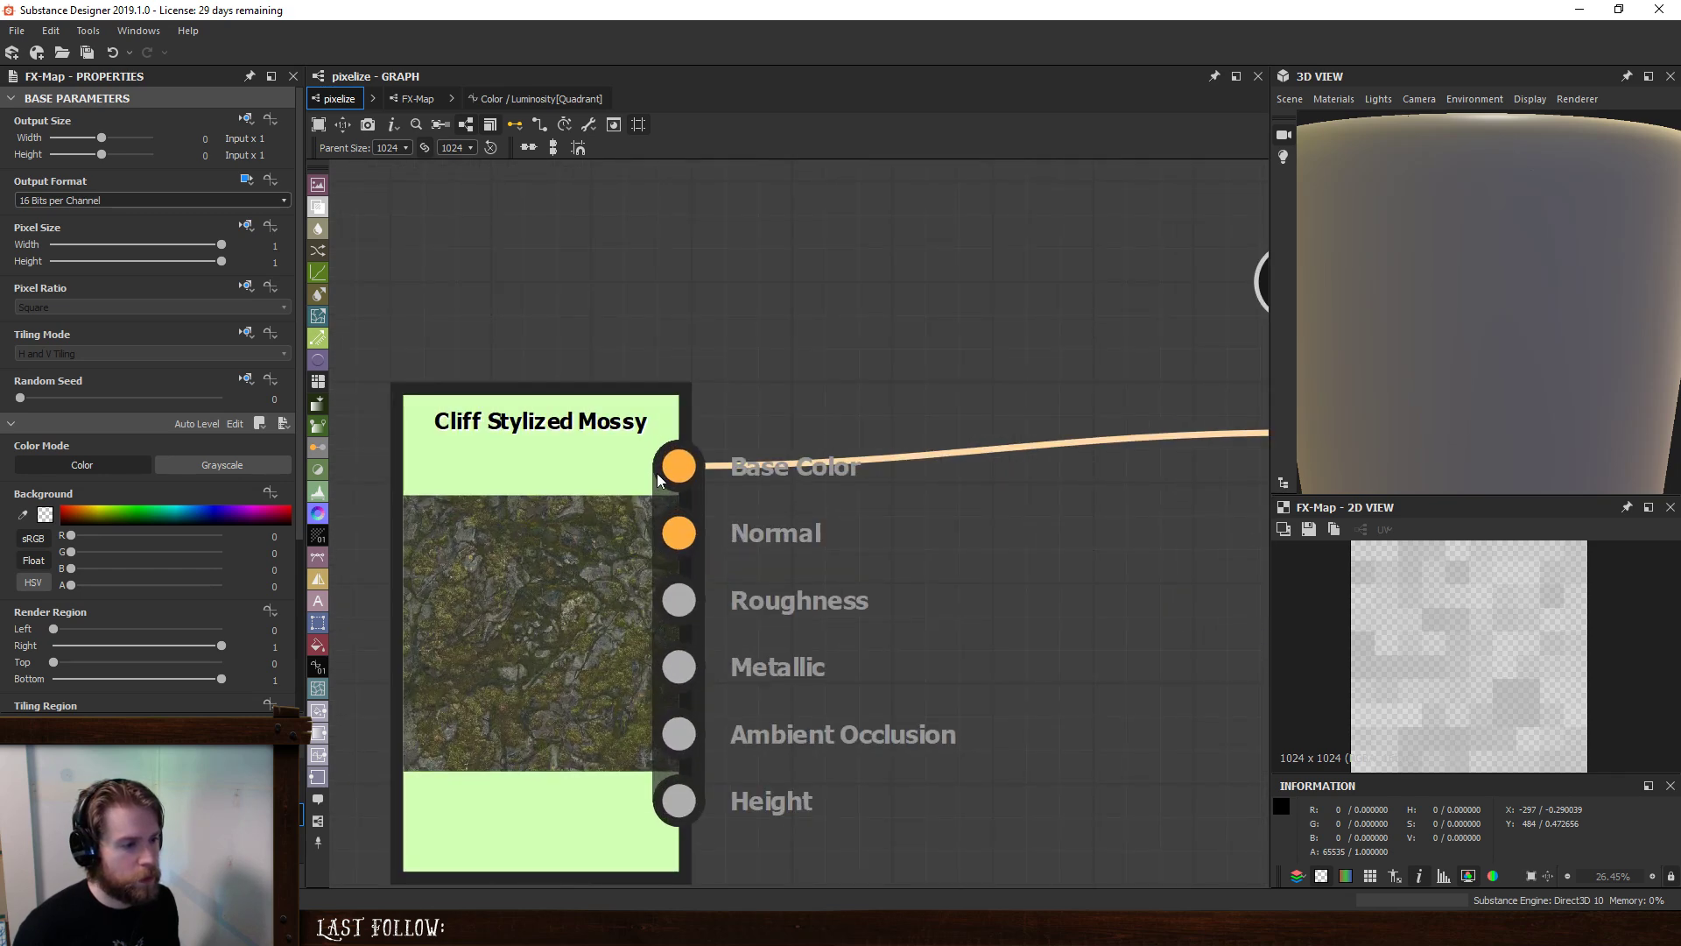
{"action": "double_click", "coordinate": [674, 469]}
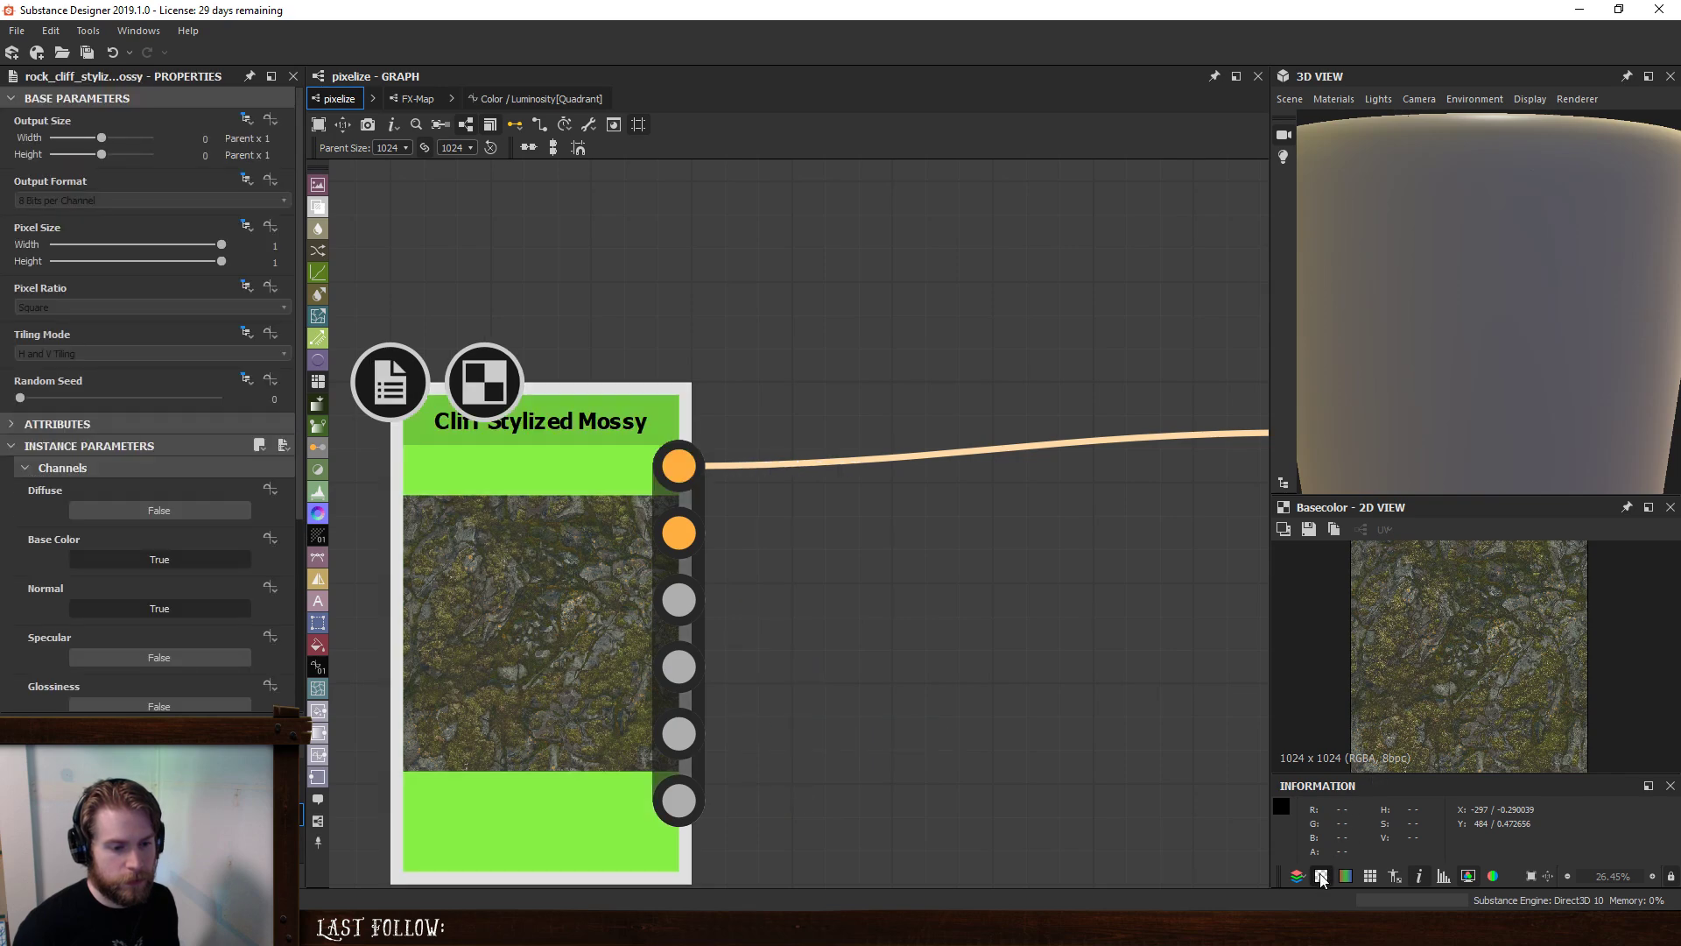
{"action": "scroll", "coordinate": [913, 520], "scroll_direction": "down", "scroll_amount": 4}
{"action": "middle_click_drag", "start_coordinate": [965, 507], "coordinate": [912, 541]}
{"action": "left_click", "coordinate": [1105, 516]}
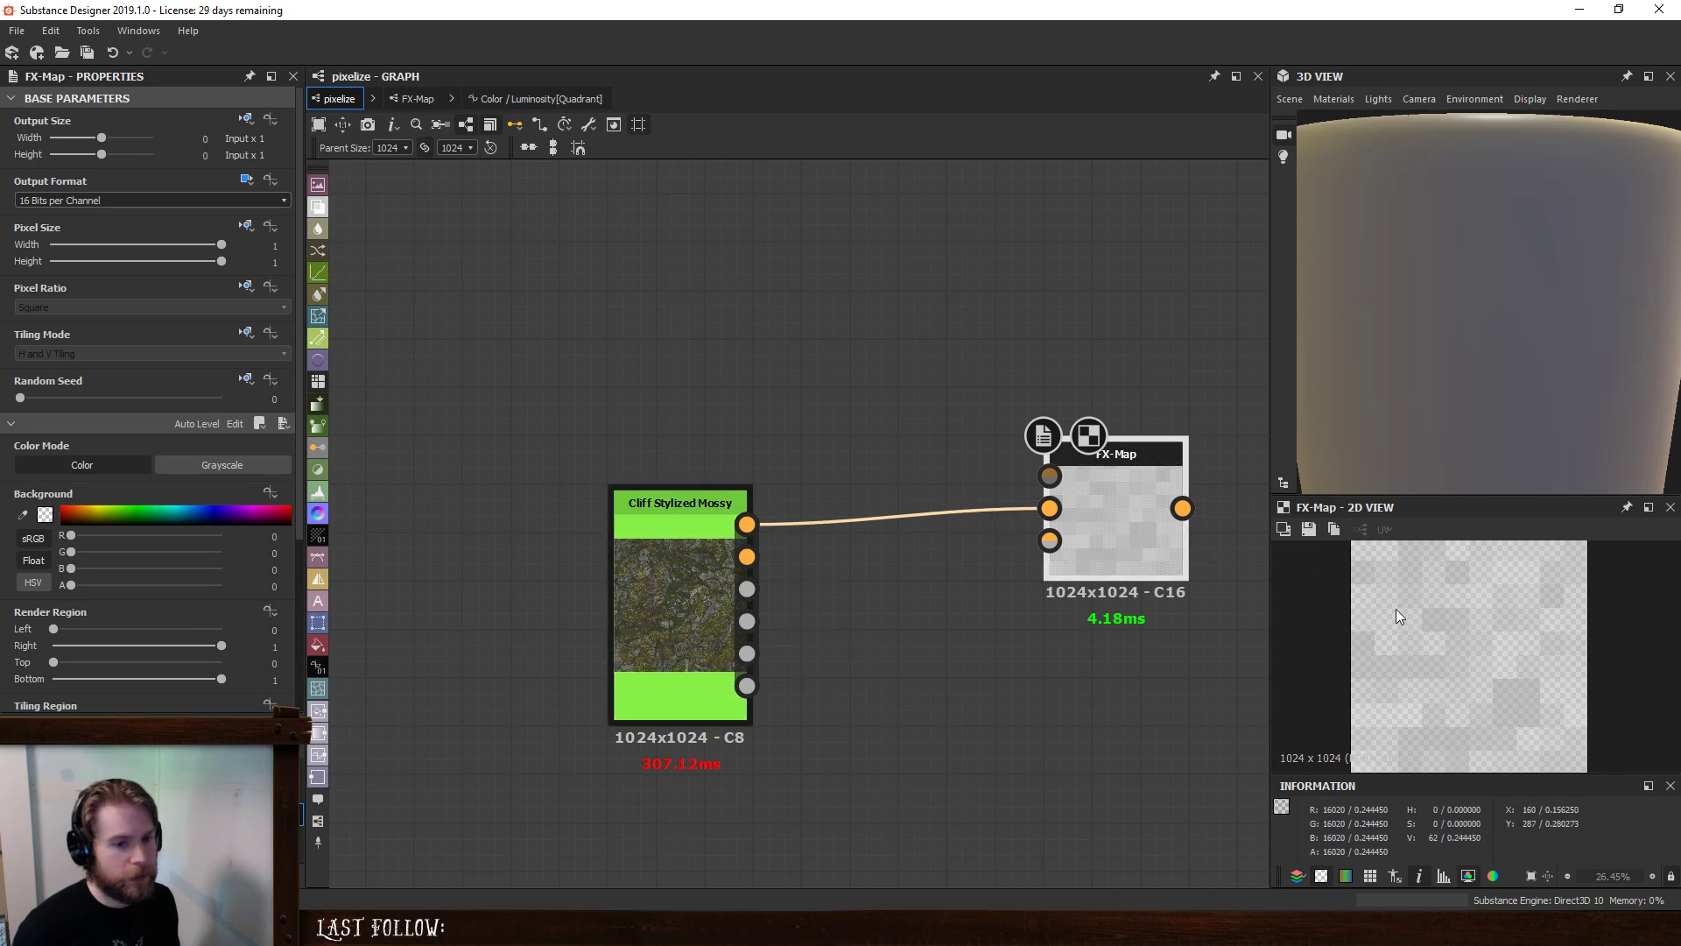
{"action": "left_click", "coordinate": [1322, 876]}
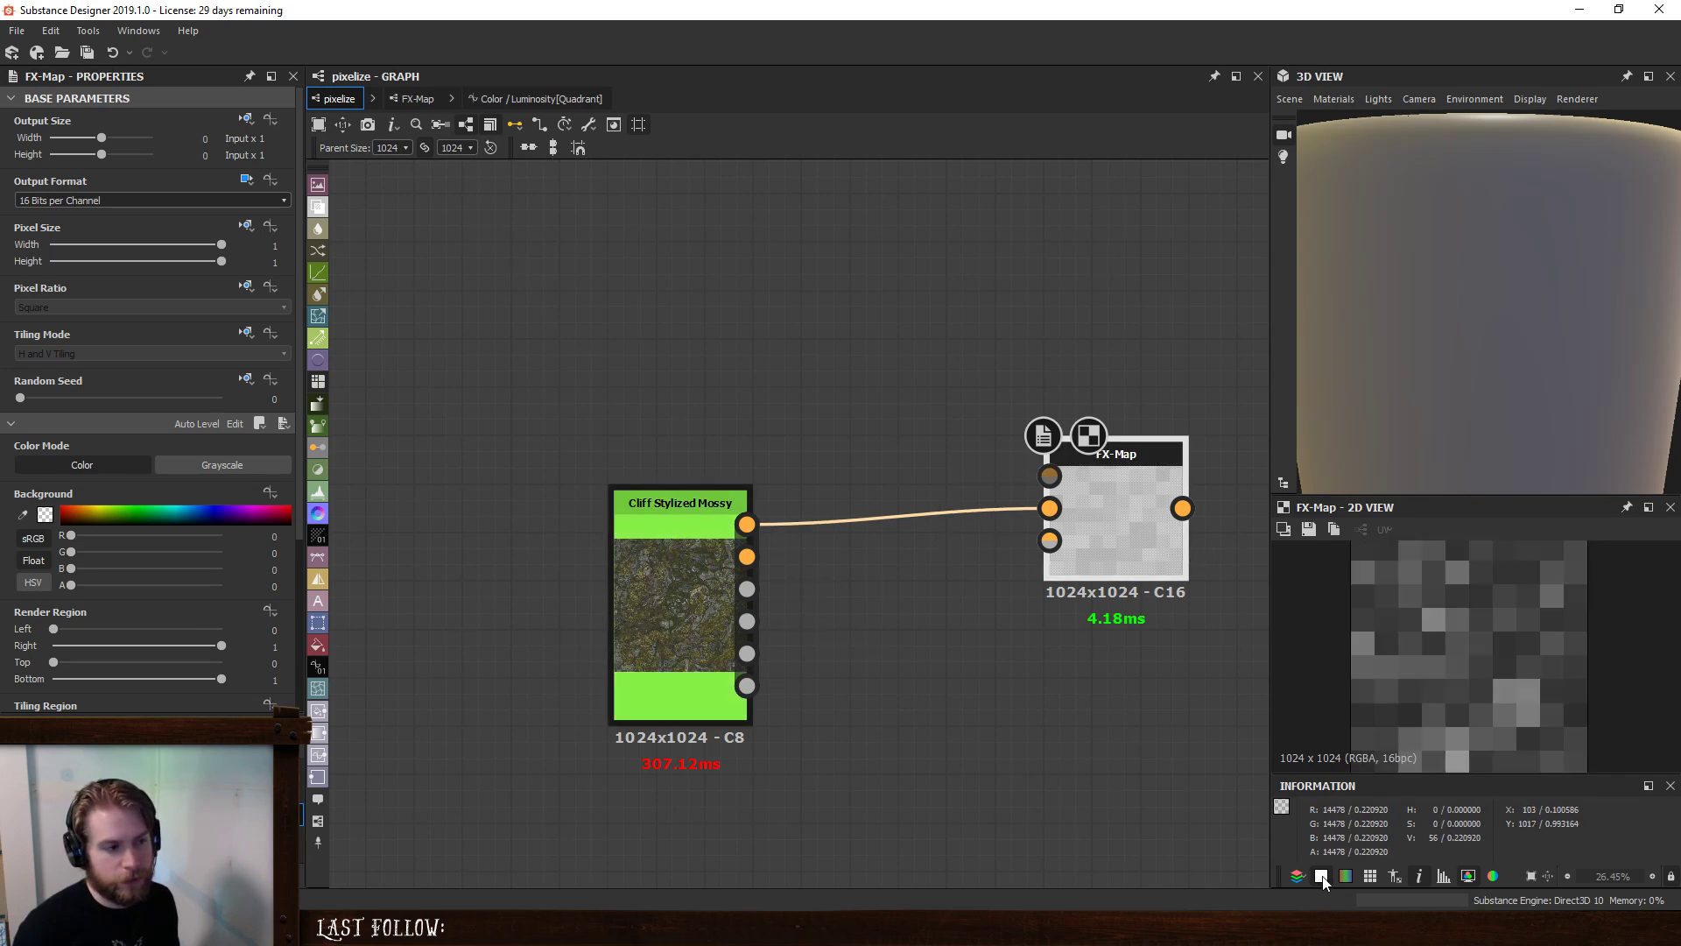
- Add a Sample Color node for Input Image 0 to the luminosity function, placed after patternOffset and below the Sample Gray node
{"action": "left_click", "coordinate": [418, 99]}
{"action": "left_click", "coordinate": [526, 99]}
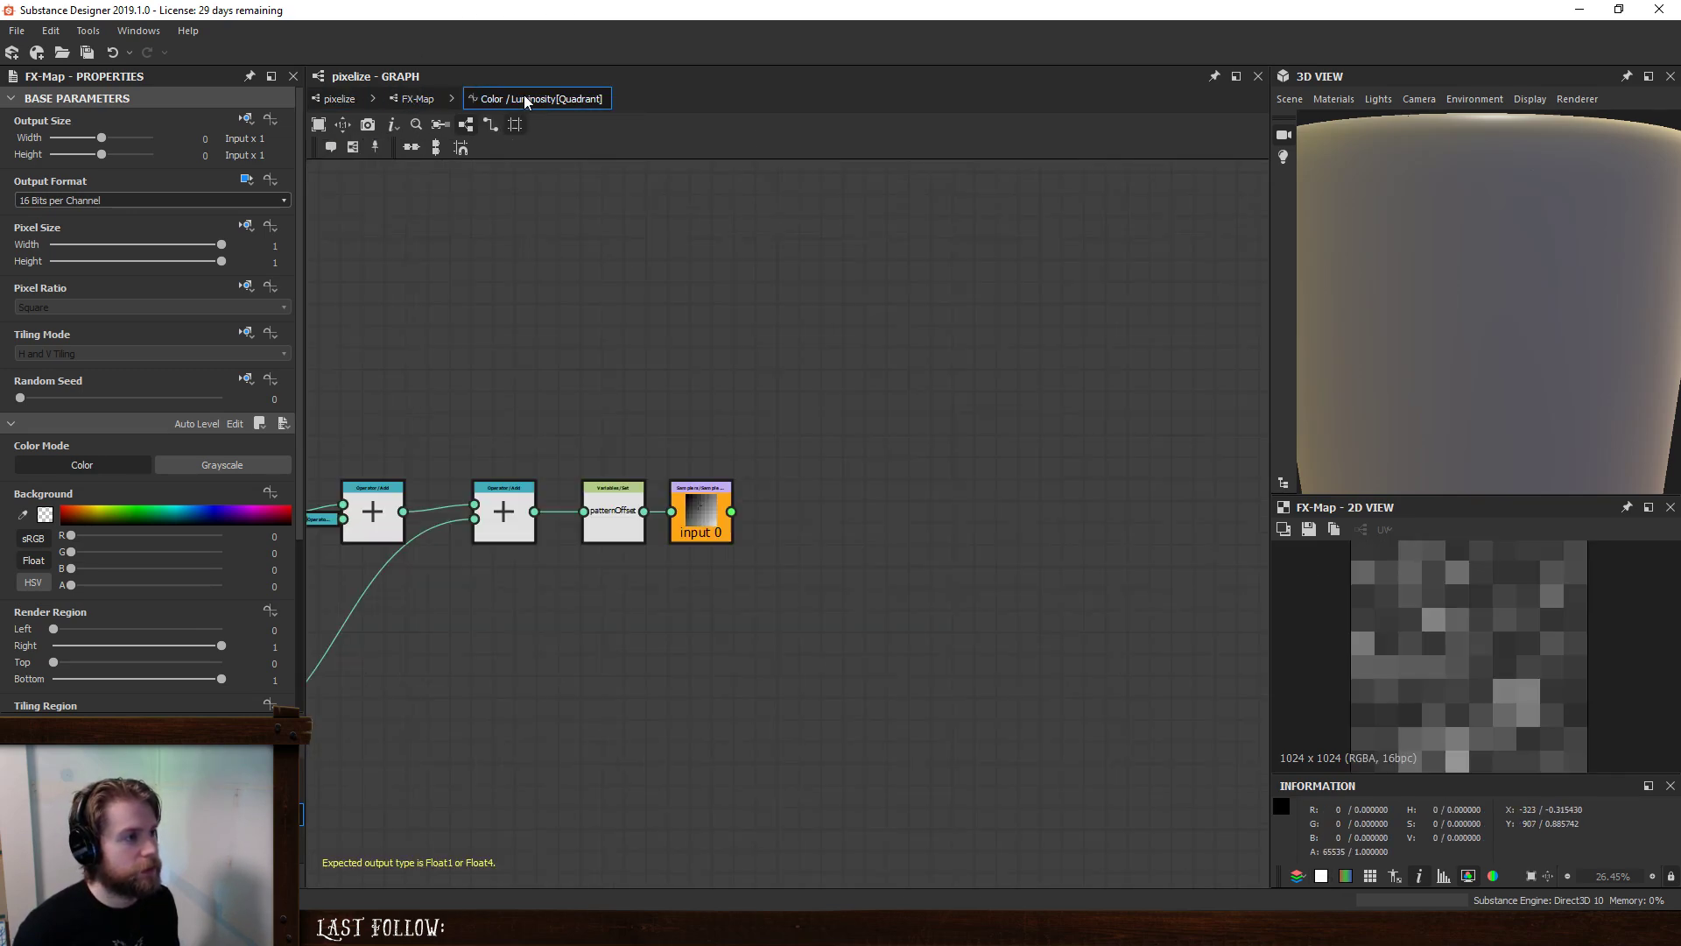
{"action": "left_click", "coordinate": [700, 516]}
{"action": "key", "text": "space"}
{"action": "type", "text": "sa"}
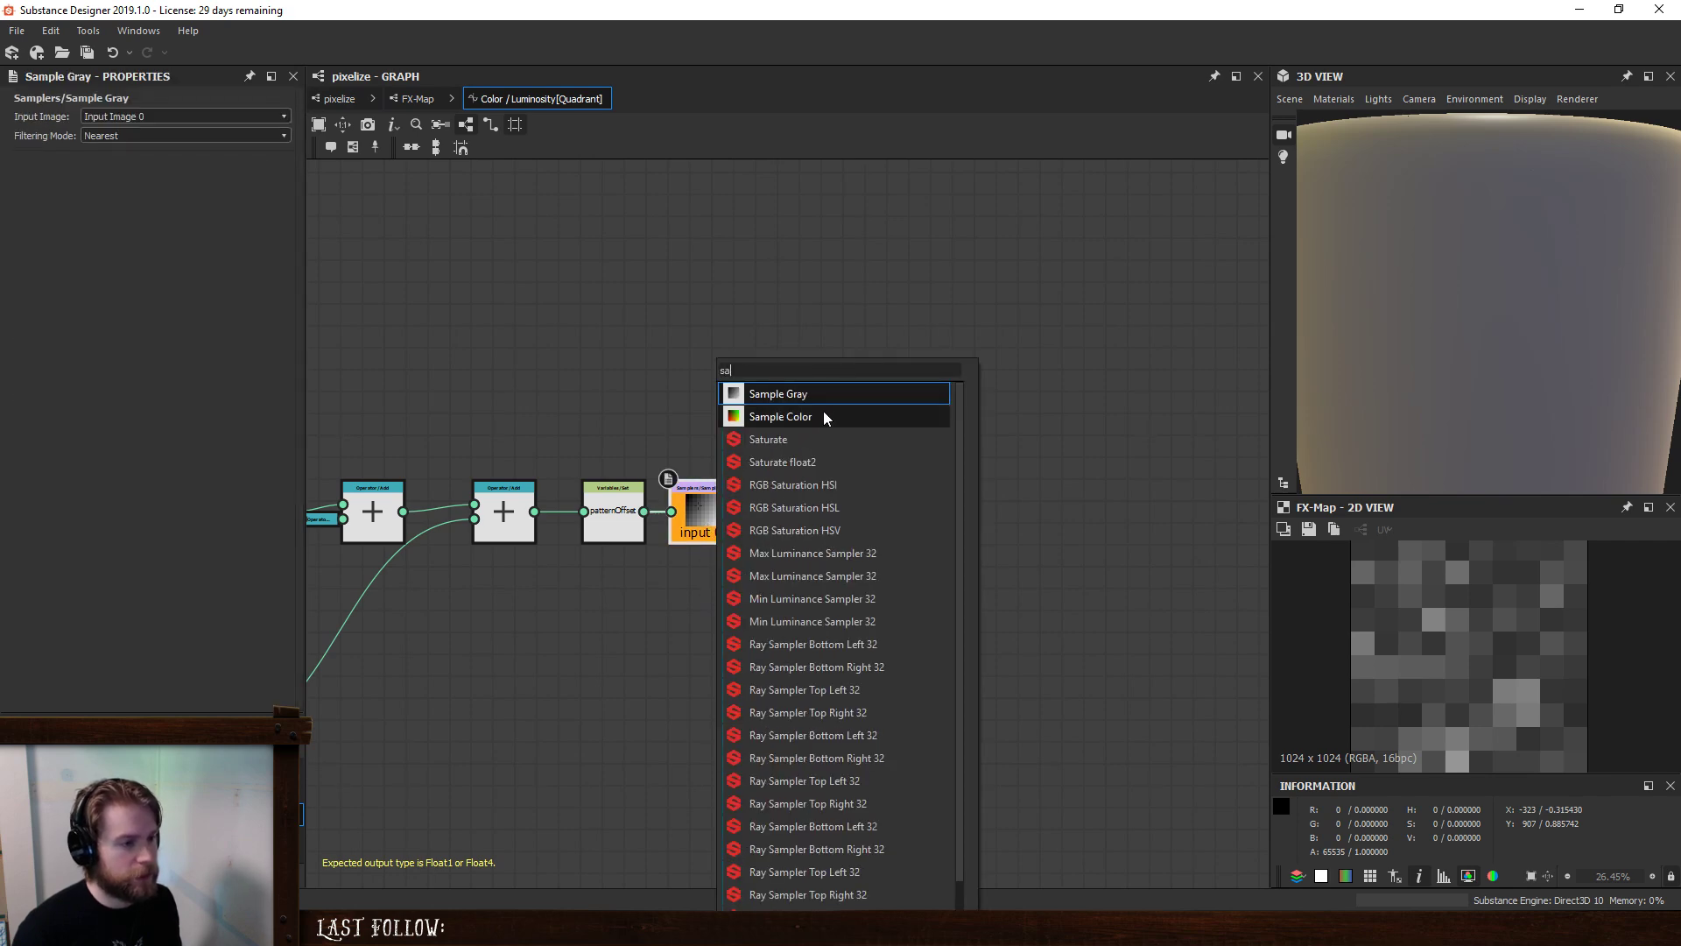
{"action": "left_click", "coordinate": [826, 418]}
{"action": "left_click_drag", "start_coordinate": [700, 517], "coordinate": [700, 447]}
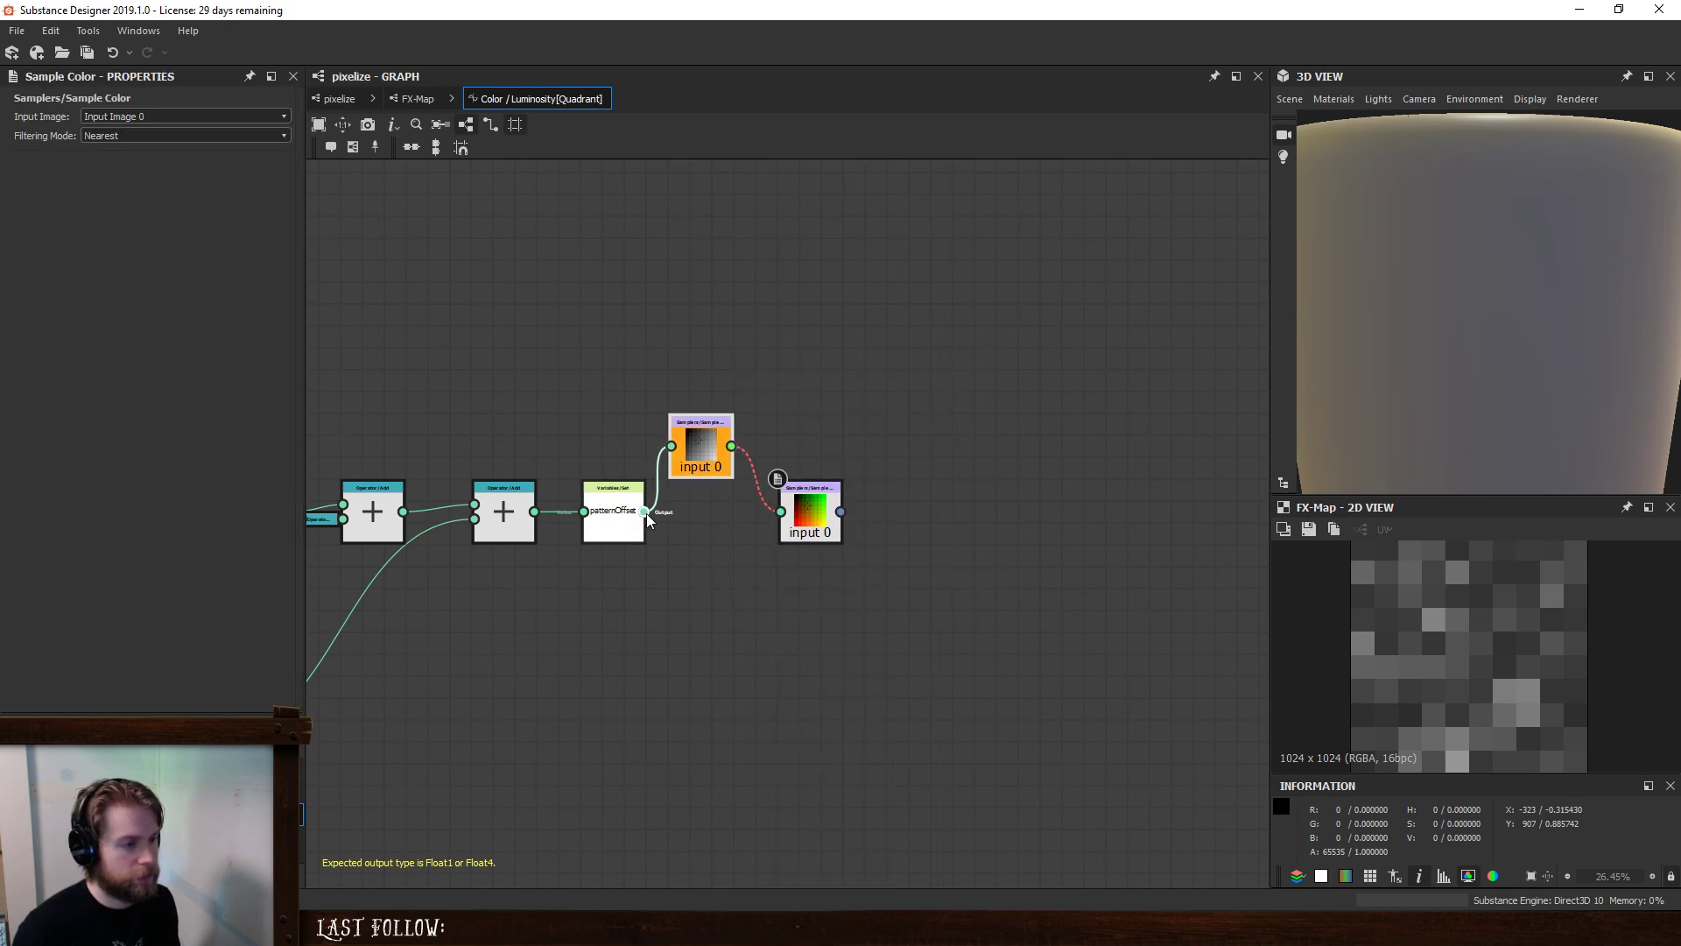
{"action": "left_click_drag", "start_coordinate": [770, 521], "coordinate": [700, 525]}
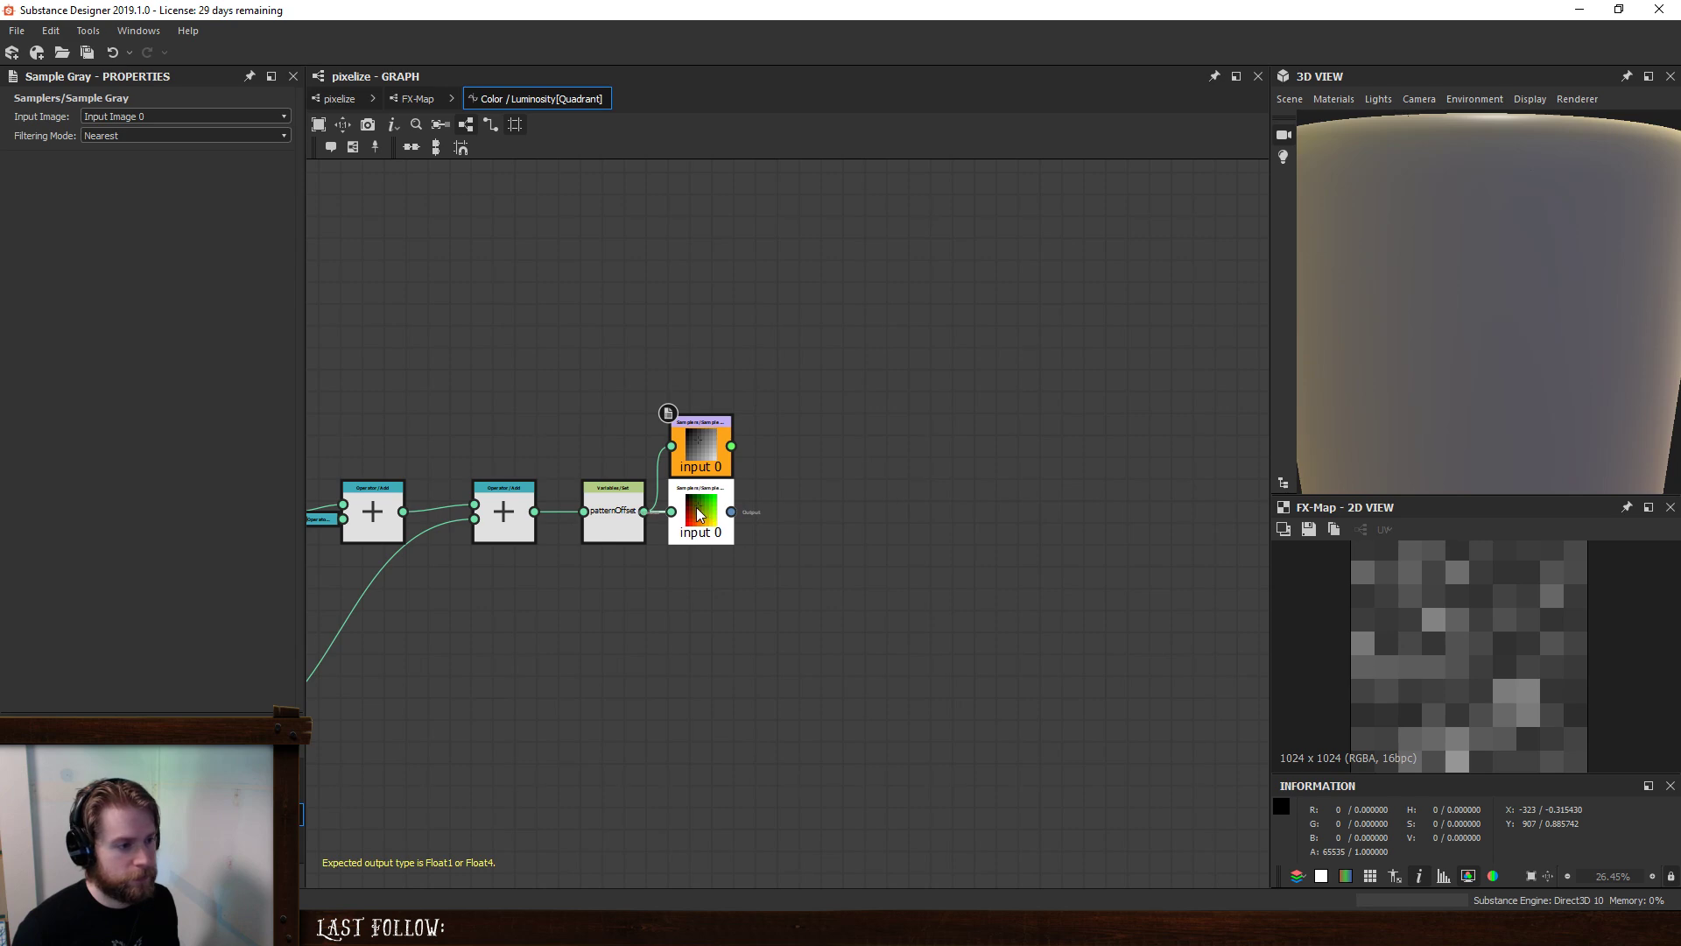
- Set the Sample Color node as the luminosity function's output and move the Sample Gray node farther away above it
{"action": "right_click", "coordinate": [699, 509]}
{"action": "left_click", "coordinate": [740, 584]}
{"action": "left_click_drag", "start_coordinate": [706, 431], "coordinate": [707, 406]}
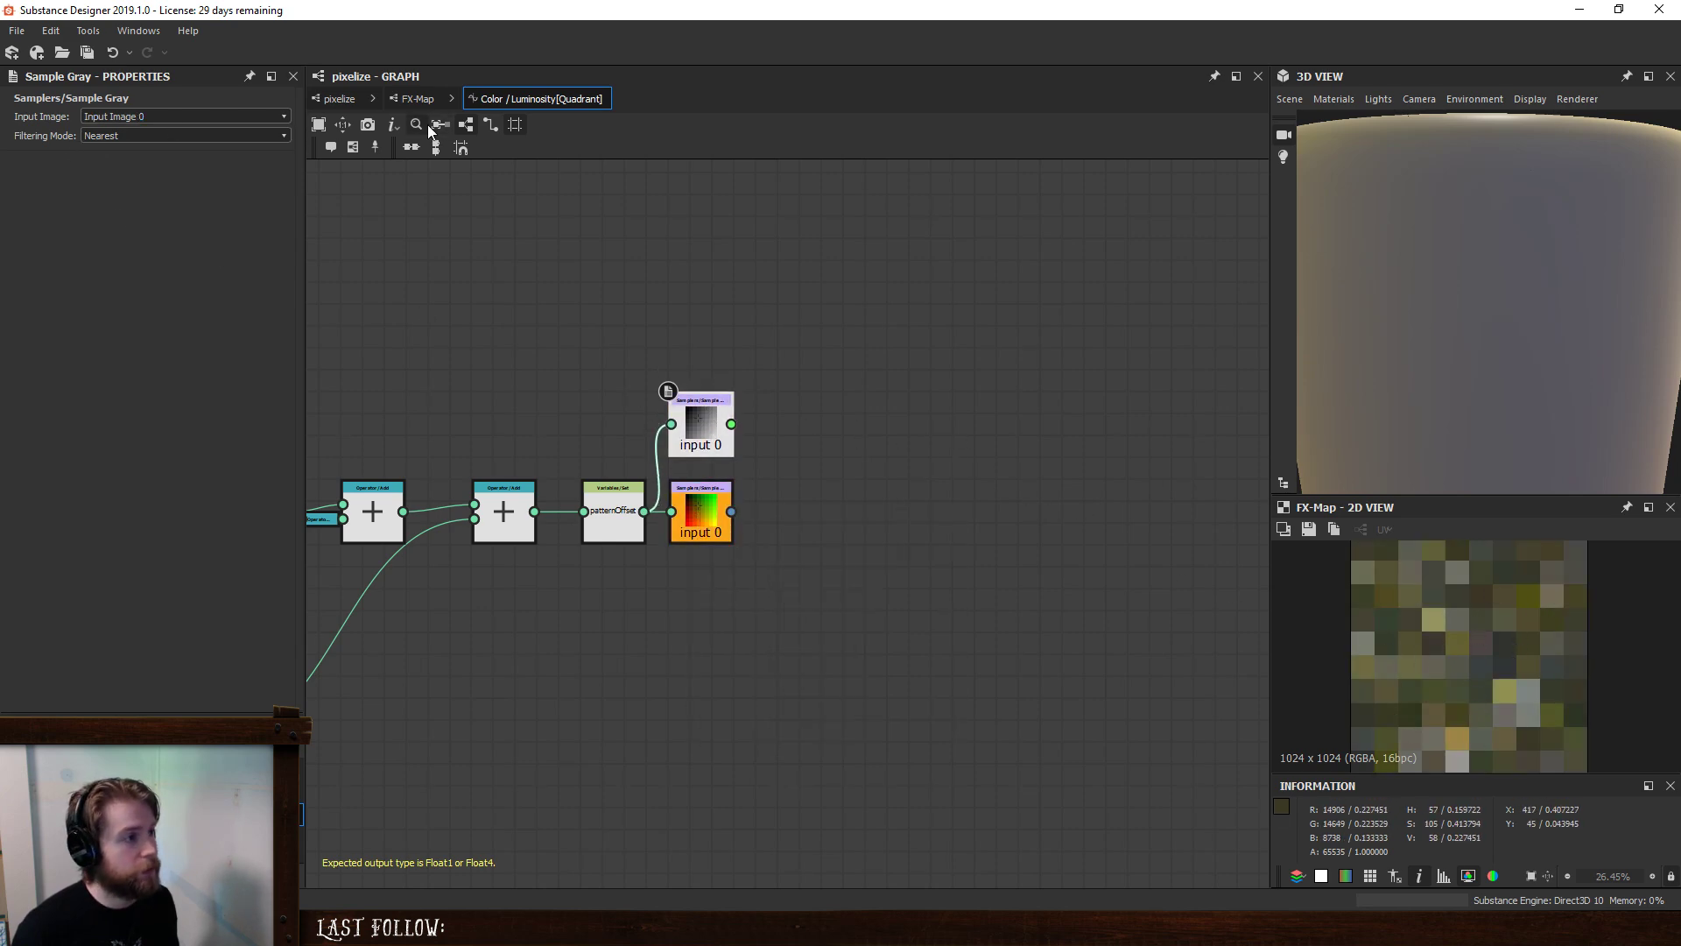
- Back in the pixelize graph, move the FX-Map closer to Cliff Stylized Mossy and inspect its colored pixels in the 2D view
{"action": "left_click", "coordinate": [417, 100]}
{"action": "left_click", "coordinate": [339, 99]}
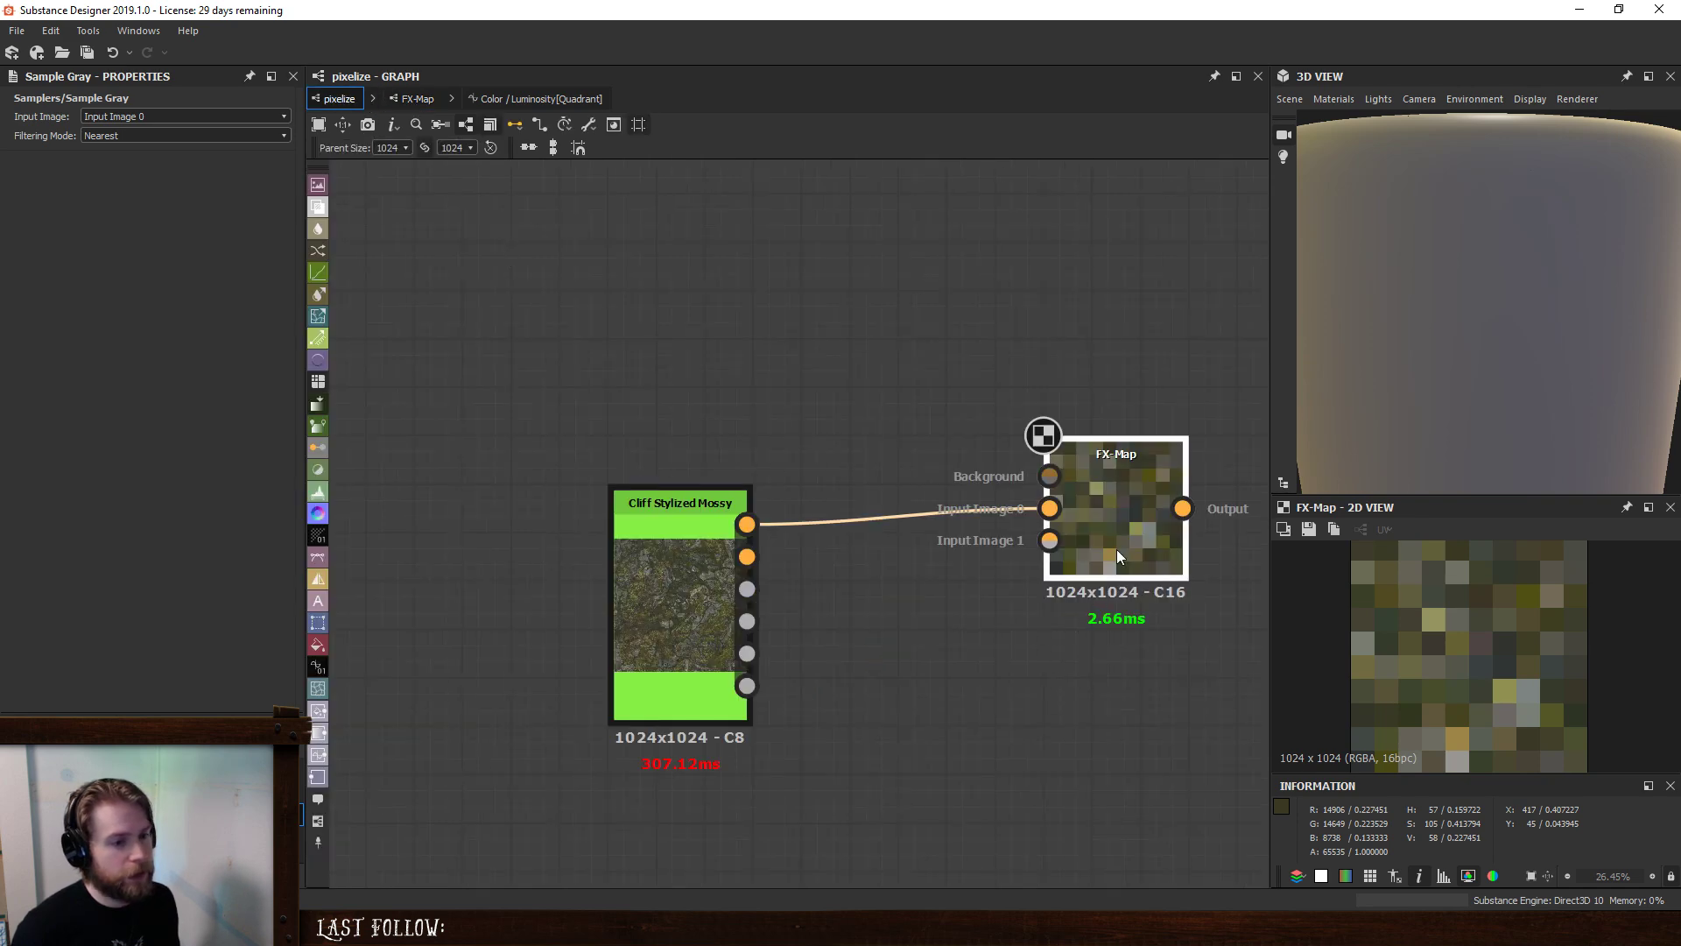
{"action": "left_click_drag", "start_coordinate": [1116, 557], "coordinate": [955, 604]}
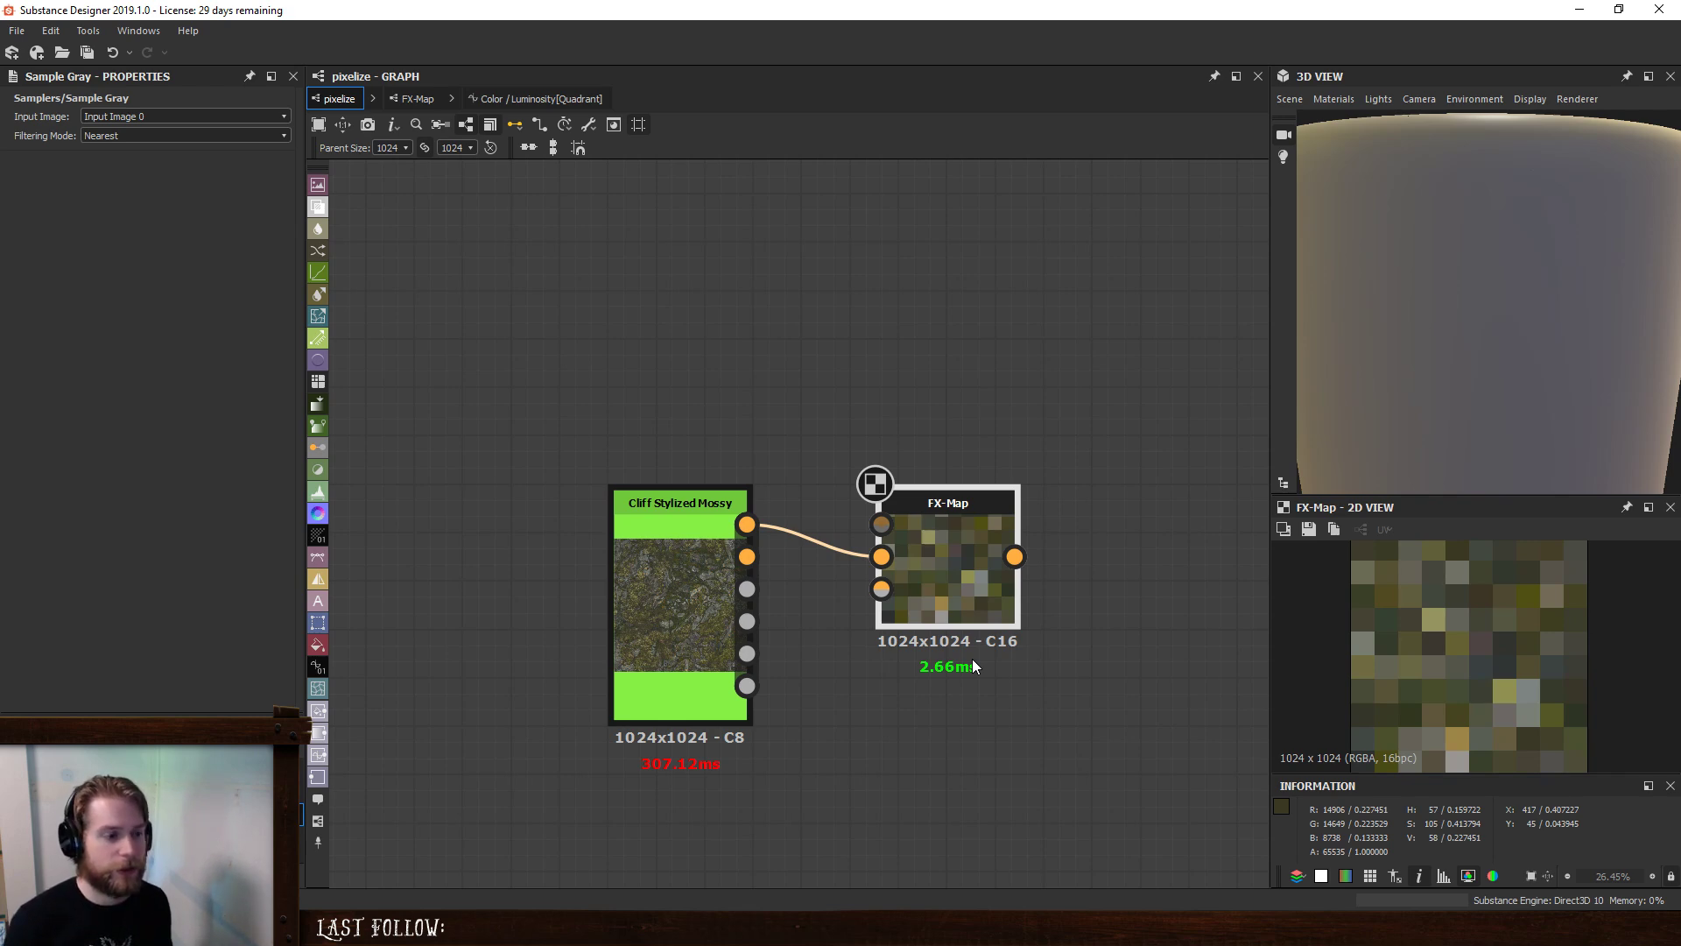
{"action": "scroll", "coordinate": [1486, 641], "scroll_direction": "up", "scroll_amount": 6}
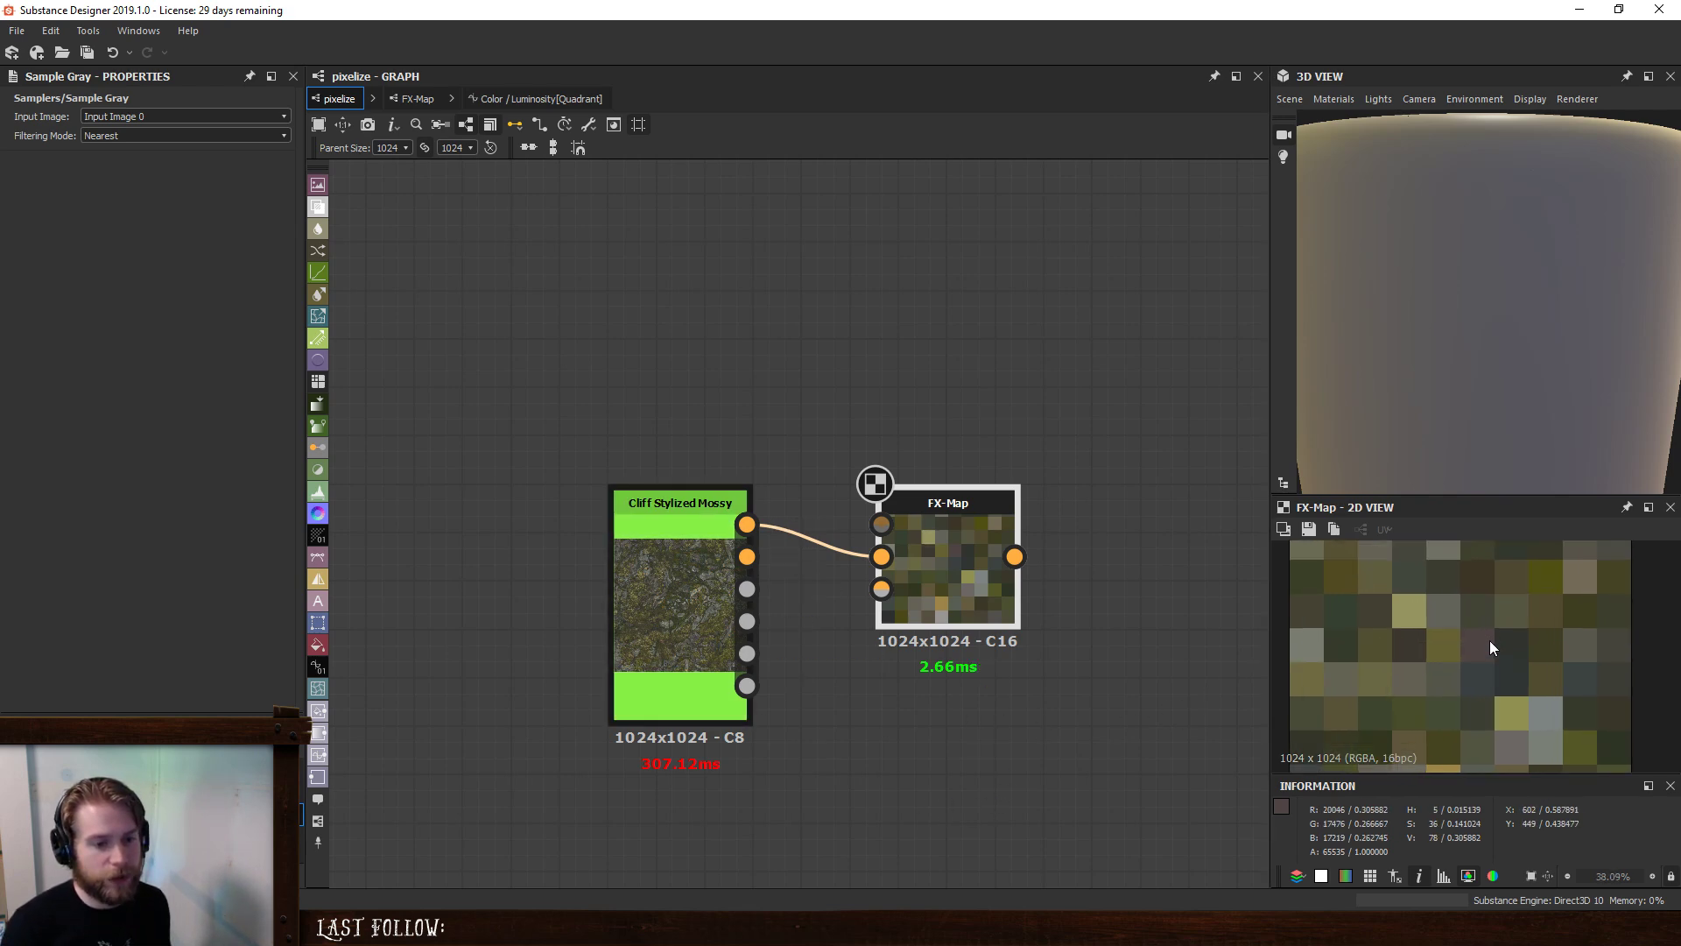
- Show the Cliff Stylized Mossy material in the 3D view and examine its surface up close
{"action": "left_click", "coordinate": [662, 599]}
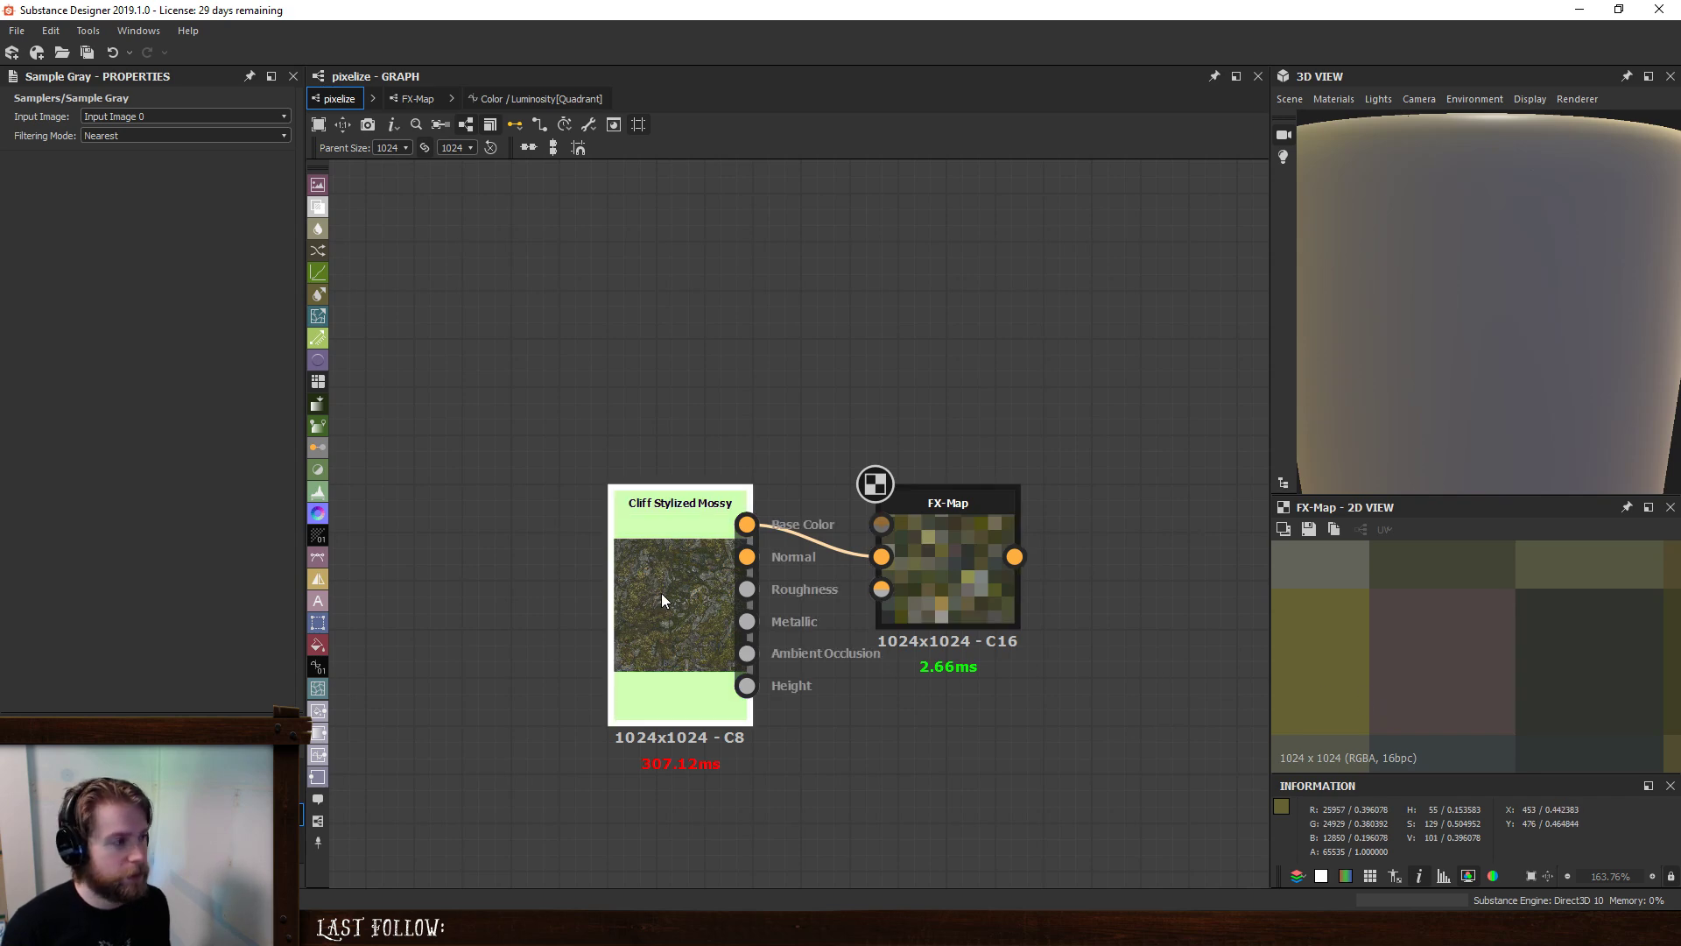
{"action": "right_click", "coordinate": [664, 588]}
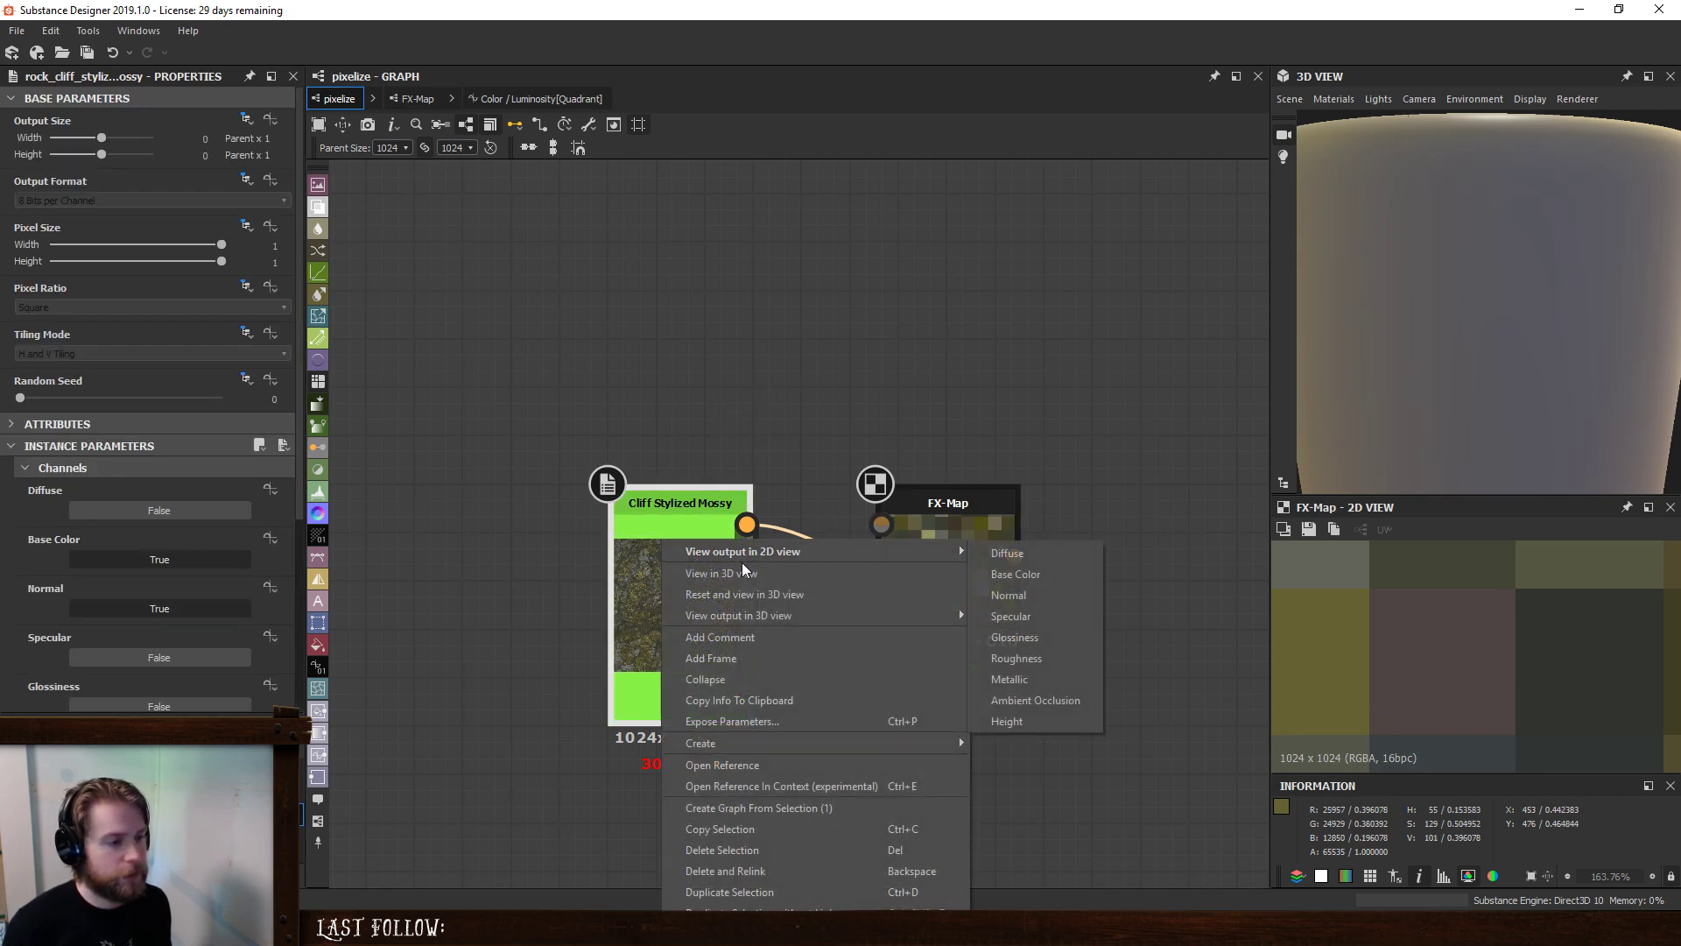
{"action": "left_click", "coordinate": [745, 569]}
{"action": "scroll", "coordinate": [1508, 274], "scroll_direction": "down", "scroll_amount": 3}
{"action": "left_click_drag", "start_coordinate": [1507, 274], "coordinate": [1441, 336]}
{"action": "scroll", "coordinate": [1520, 314], "scroll_direction": "up", "scroll_amount": 3}
{"action": "scroll", "coordinate": [1520, 315], "scroll_direction": "up", "scroll_amount": 3}
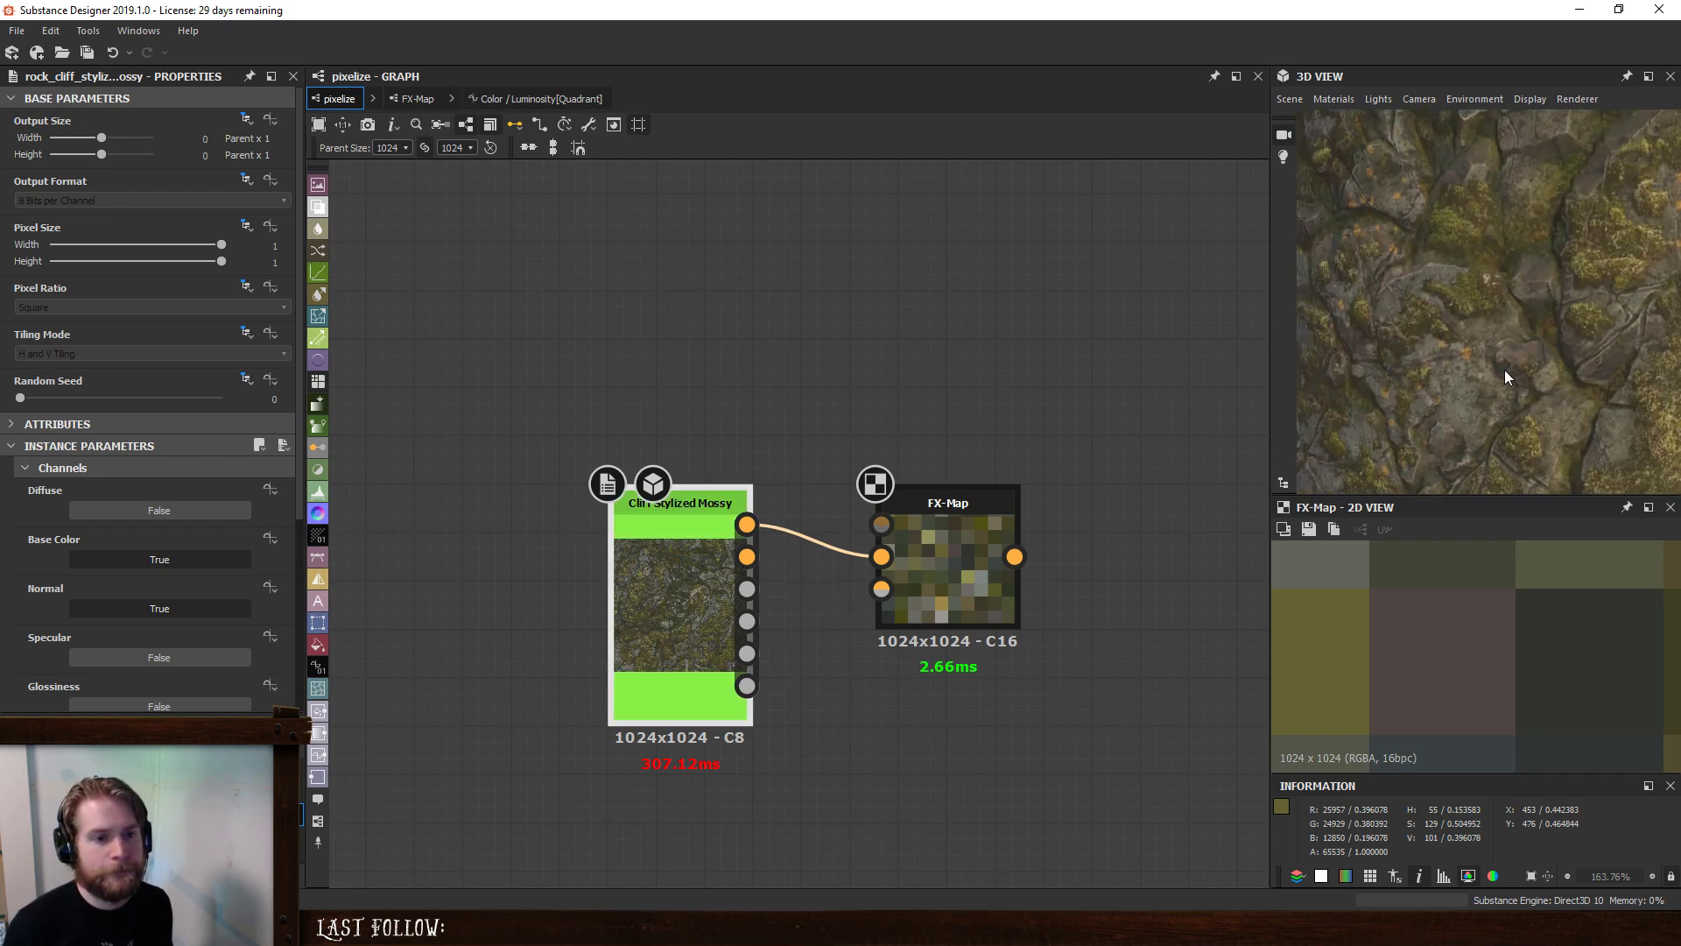
{"action": "scroll", "coordinate": [1505, 370], "scroll_direction": "down", "scroll_amount": 3}
{"action": "left_click_drag", "start_coordinate": [1547, 369], "coordinate": [1575, 341]}
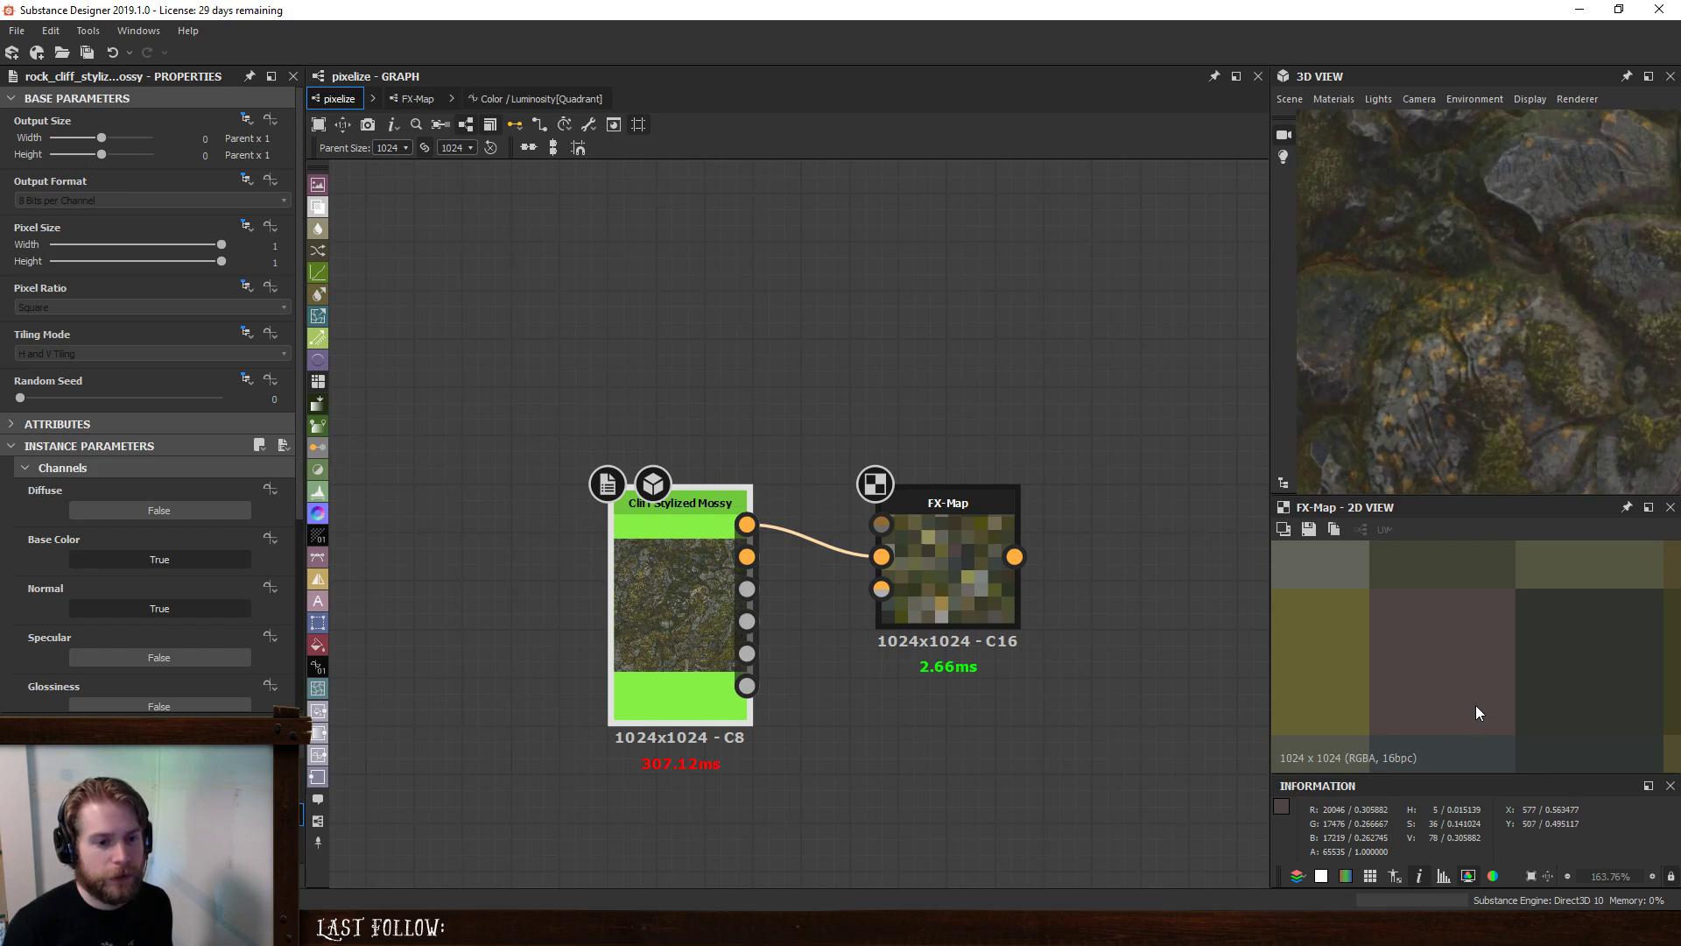
- Compare the full pixelated FX-Map image in the 2D view with the rock material seen from farther away in 3D
{"action": "scroll", "coordinate": [1476, 625], "scroll_direction": "down", "scroll_amount": 8}
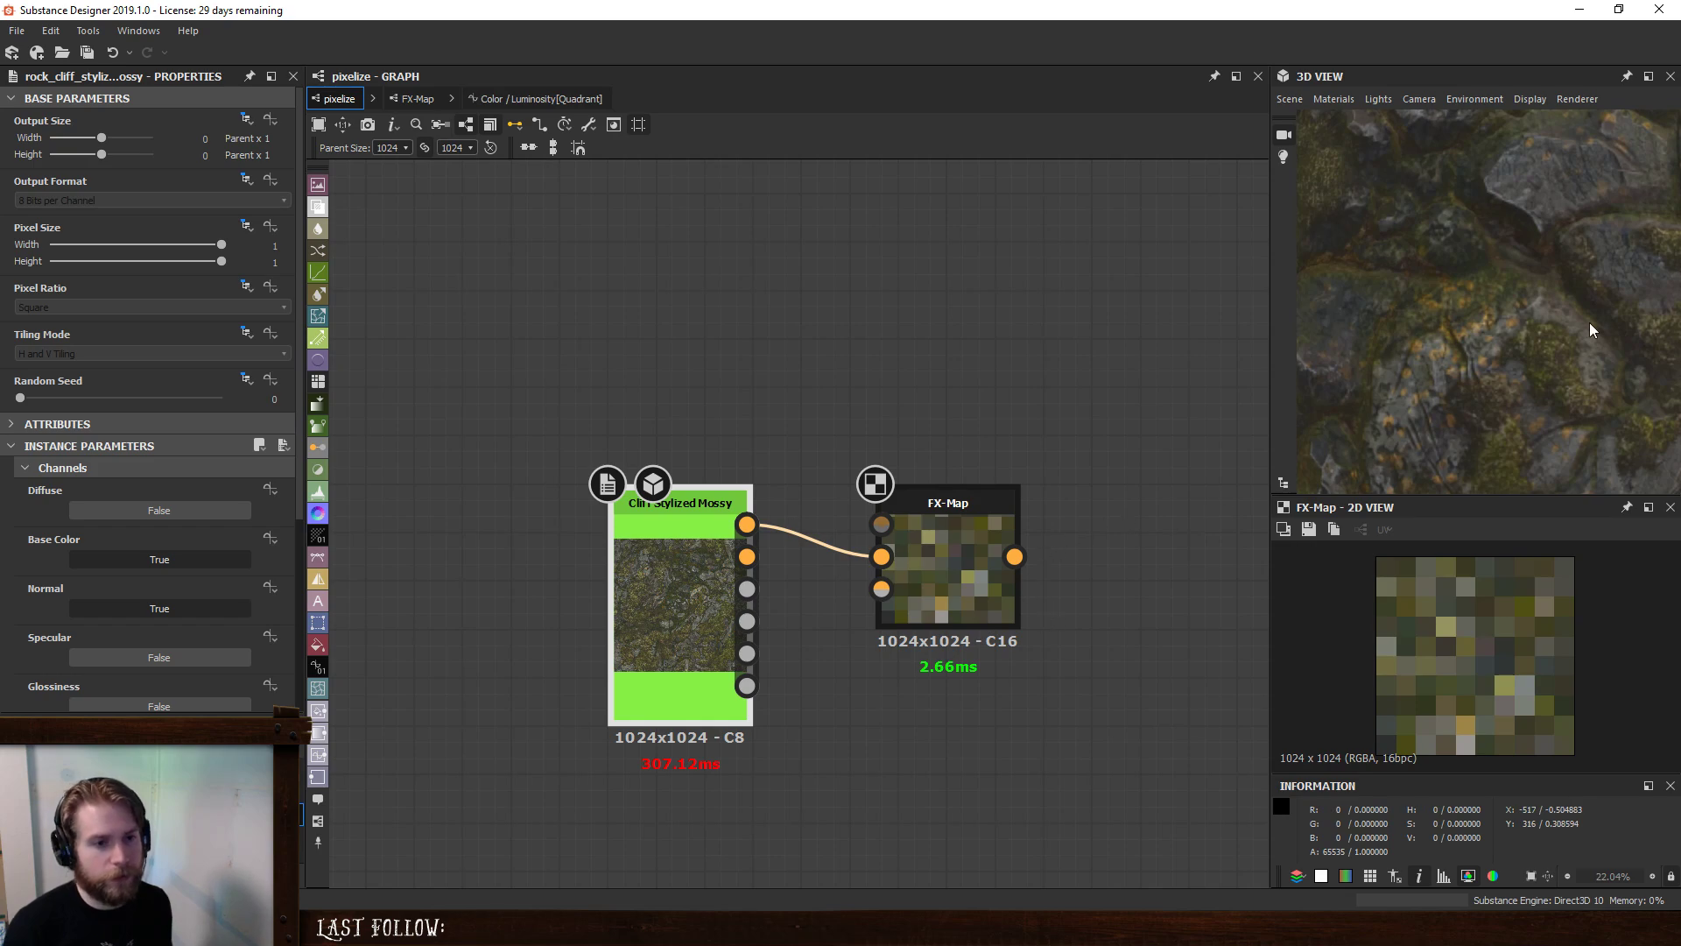
{"action": "scroll", "coordinate": [1589, 322], "scroll_direction": "down", "scroll_amount": 6}
{"action": "left_click_drag", "start_coordinate": [1532, 355], "coordinate": [1471, 372]}
{"action": "scroll", "coordinate": [1563, 354], "scroll_direction": "up", "scroll_amount": 5}
{"action": "scroll", "coordinate": [1541, 372], "scroll_direction": "down", "scroll_amount": 5}
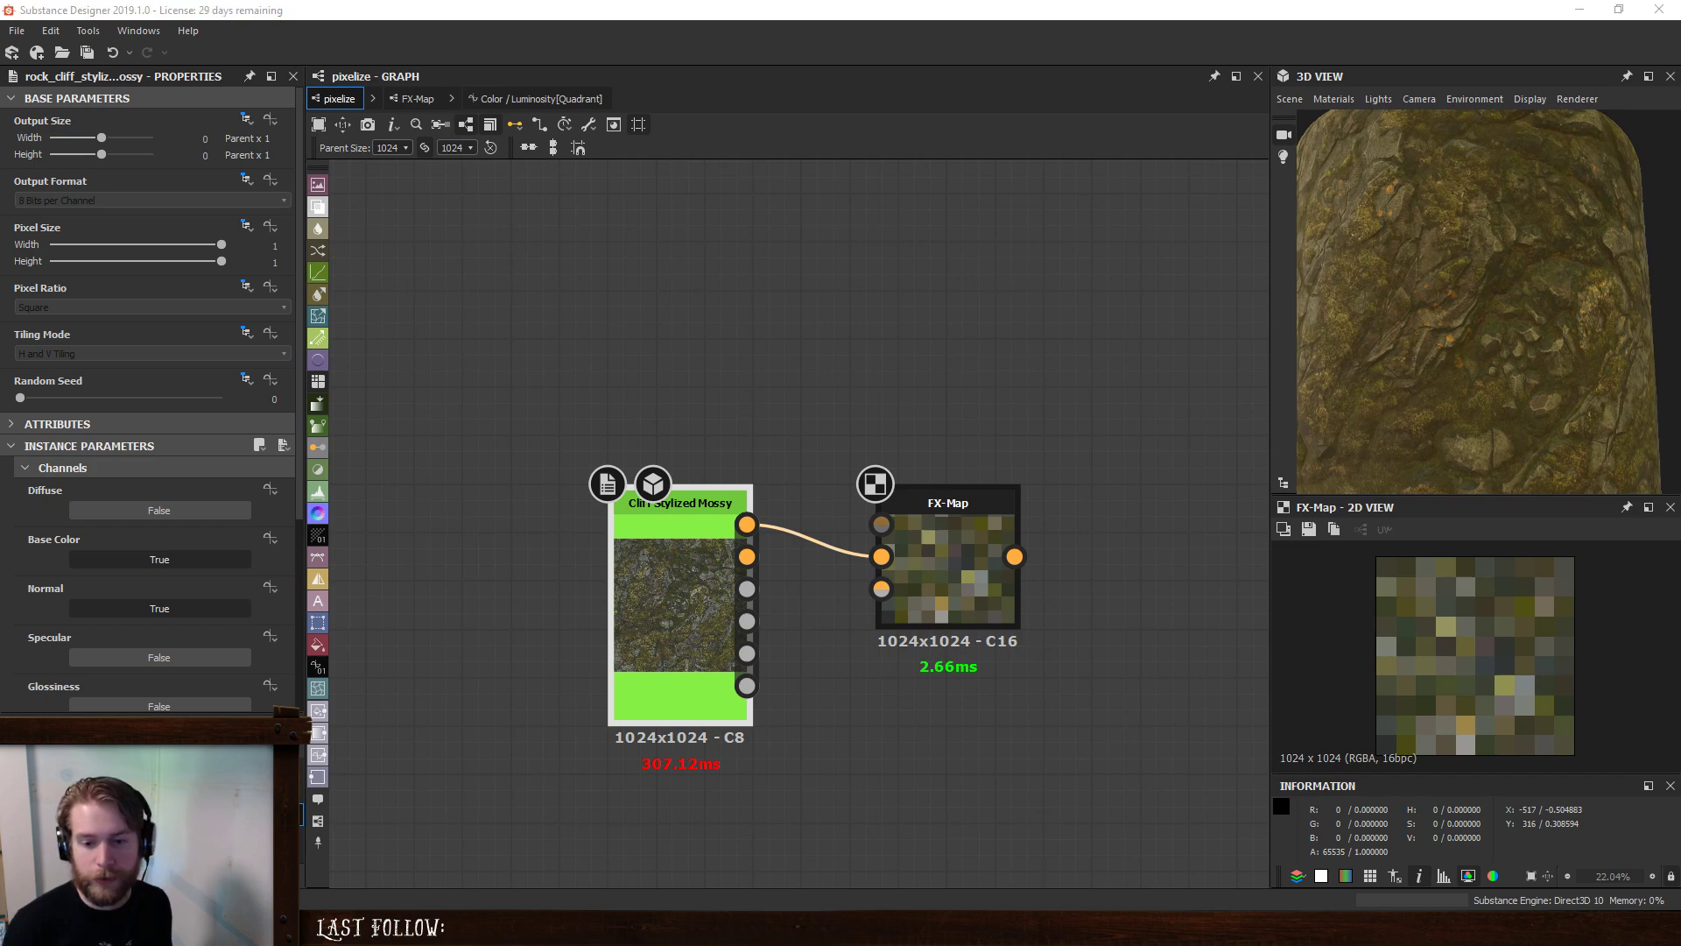
- Switch to the web browser and compare the grass and dirt textures in the two Minecraft reference screenshots
{"action": "left_click_drag", "start_coordinate": [1680, 132], "coordinate": [1001, 133]}
{"action": "mouse_move", "coordinate": [932, 626]}
{"action": "left_mouse_down"}
{"action": "mouse_move", "coordinate": [925, 604]}
{"action": "mouse_move", "coordinate": [942, 623]}
{"action": "left_mouse_up"}
{"action": "scroll", "coordinate": [1026, 676], "scroll_direction": "down", "scroll_amount": 5}
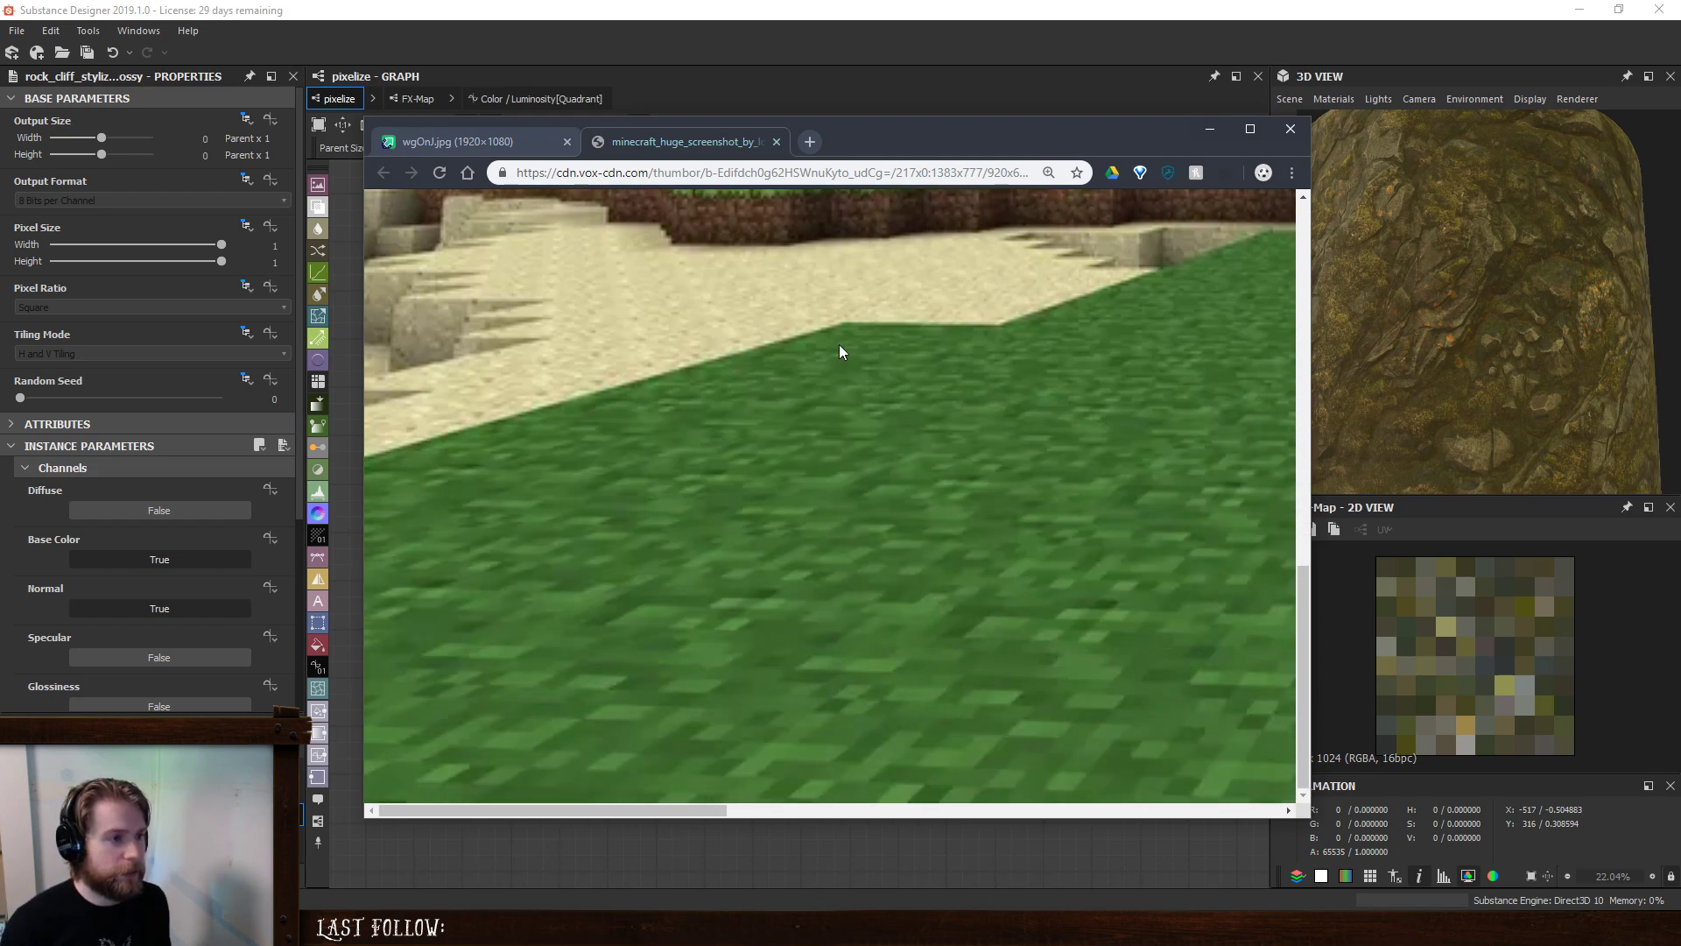
{"action": "scroll", "coordinate": [839, 344], "scroll_direction": "up", "scroll_amount": 3}
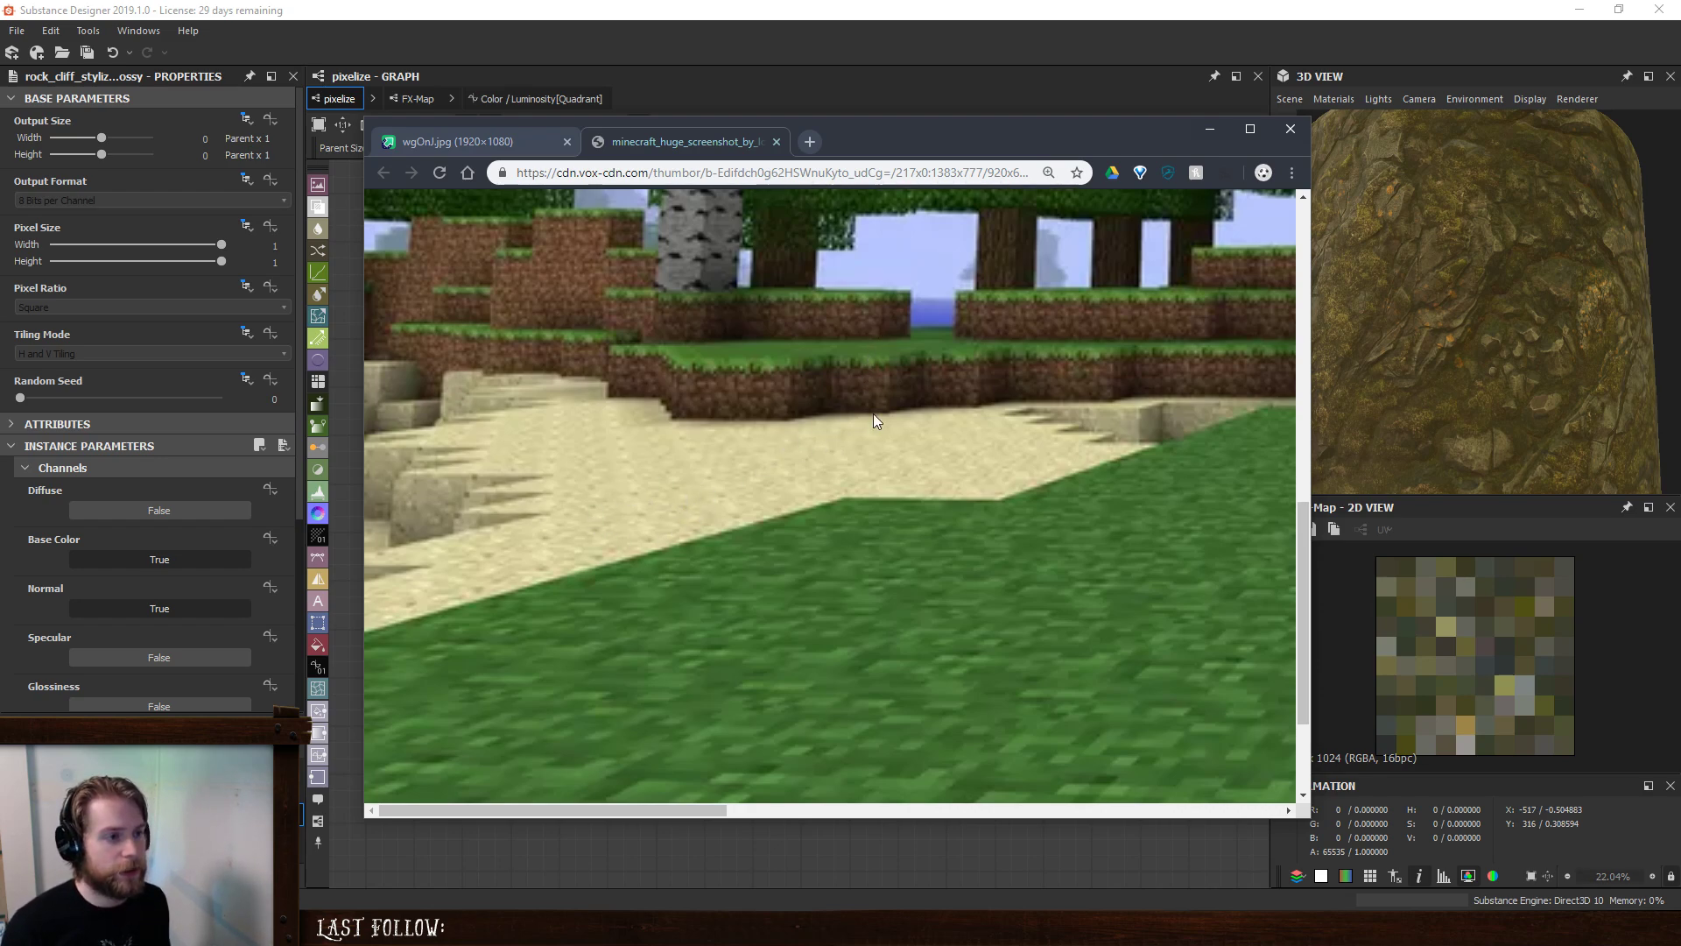
{"action": "left_click", "coordinate": [485, 140]}
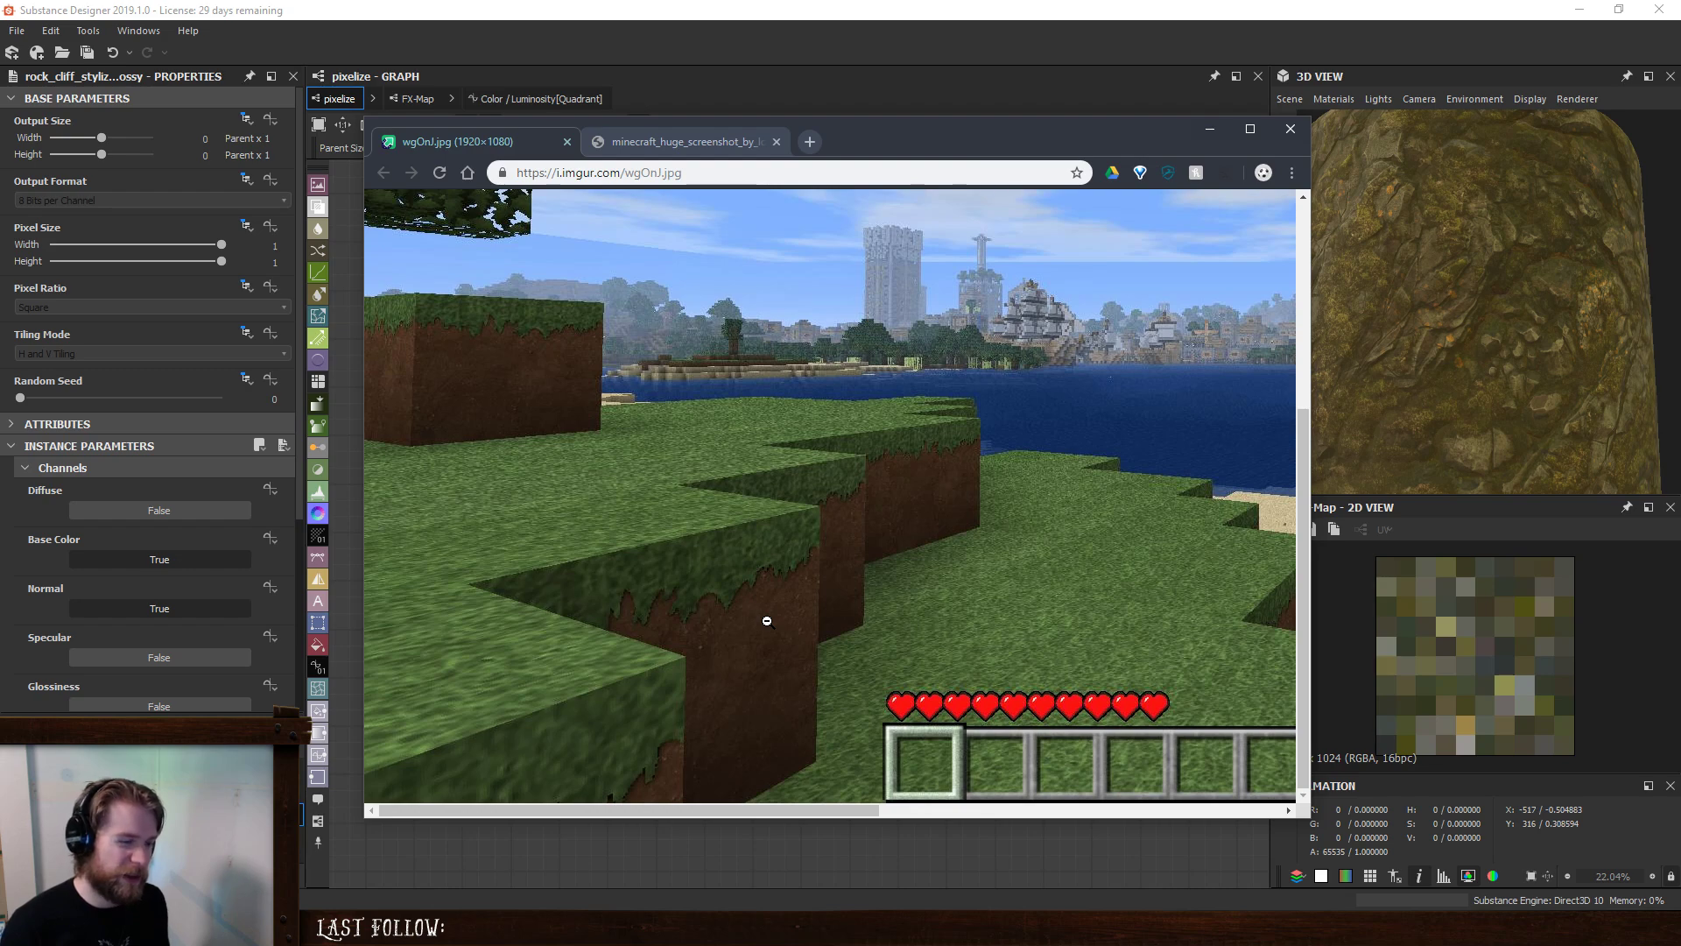
{"action": "left_click", "coordinate": [681, 143]}
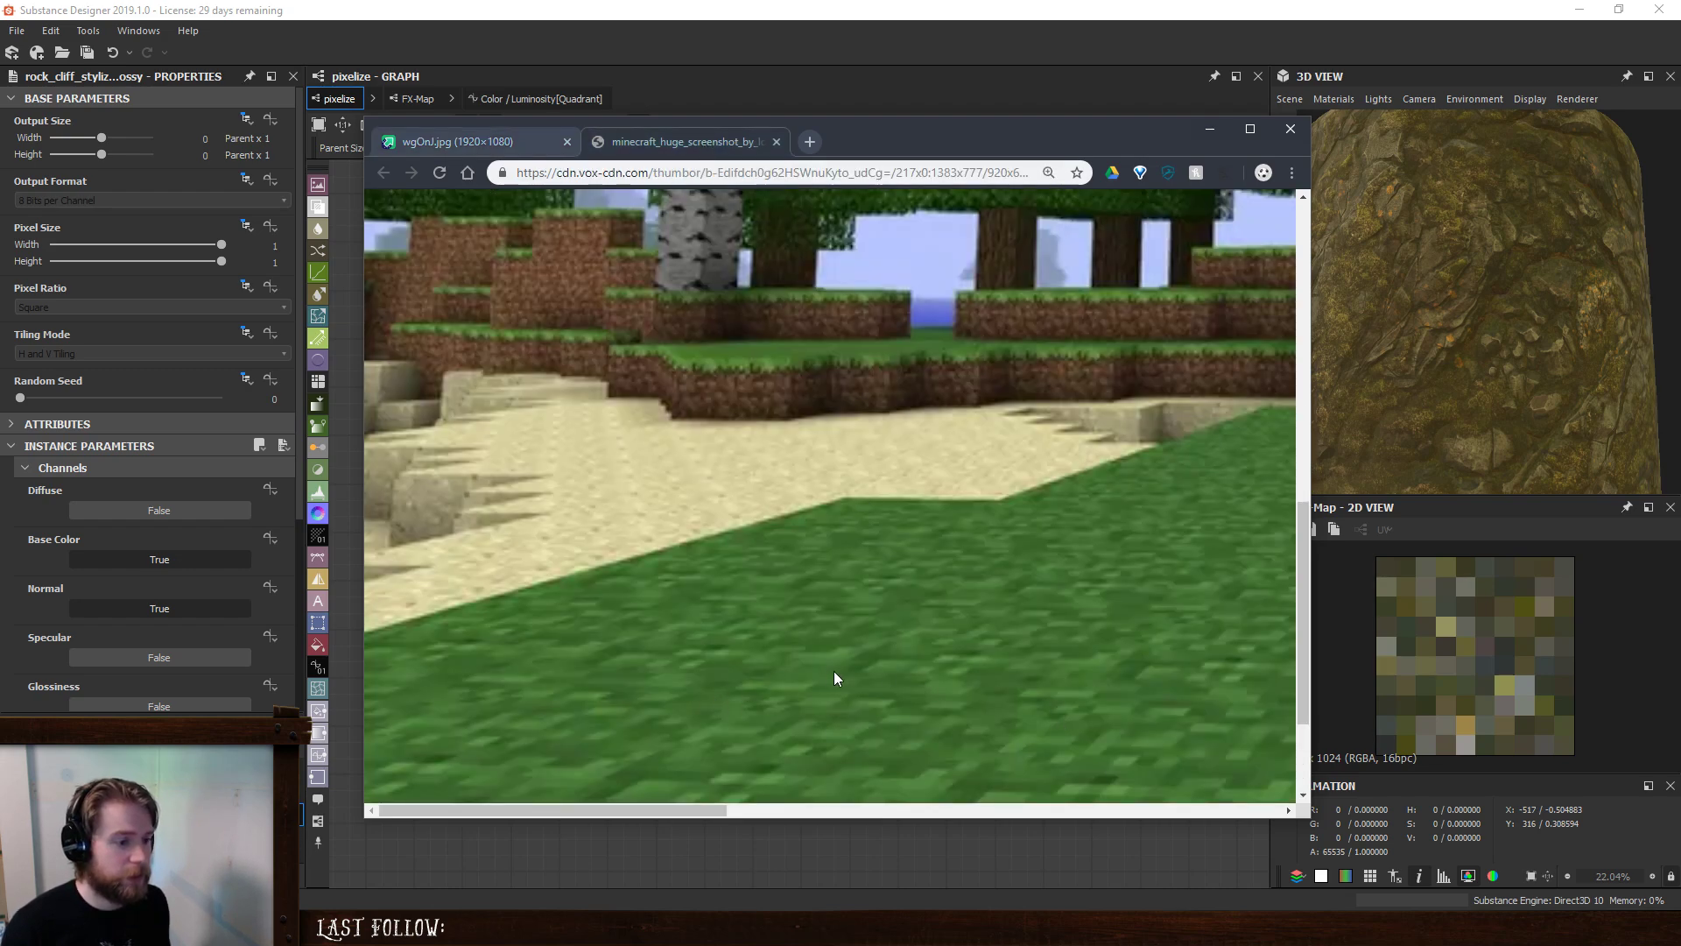
- Compare the grass pixels in both Minecraft reference screenshots once more and move the browser window off the pixelize graph
{"action": "scroll", "coordinate": [858, 602], "scroll_direction": "down", "scroll_amount": 3}
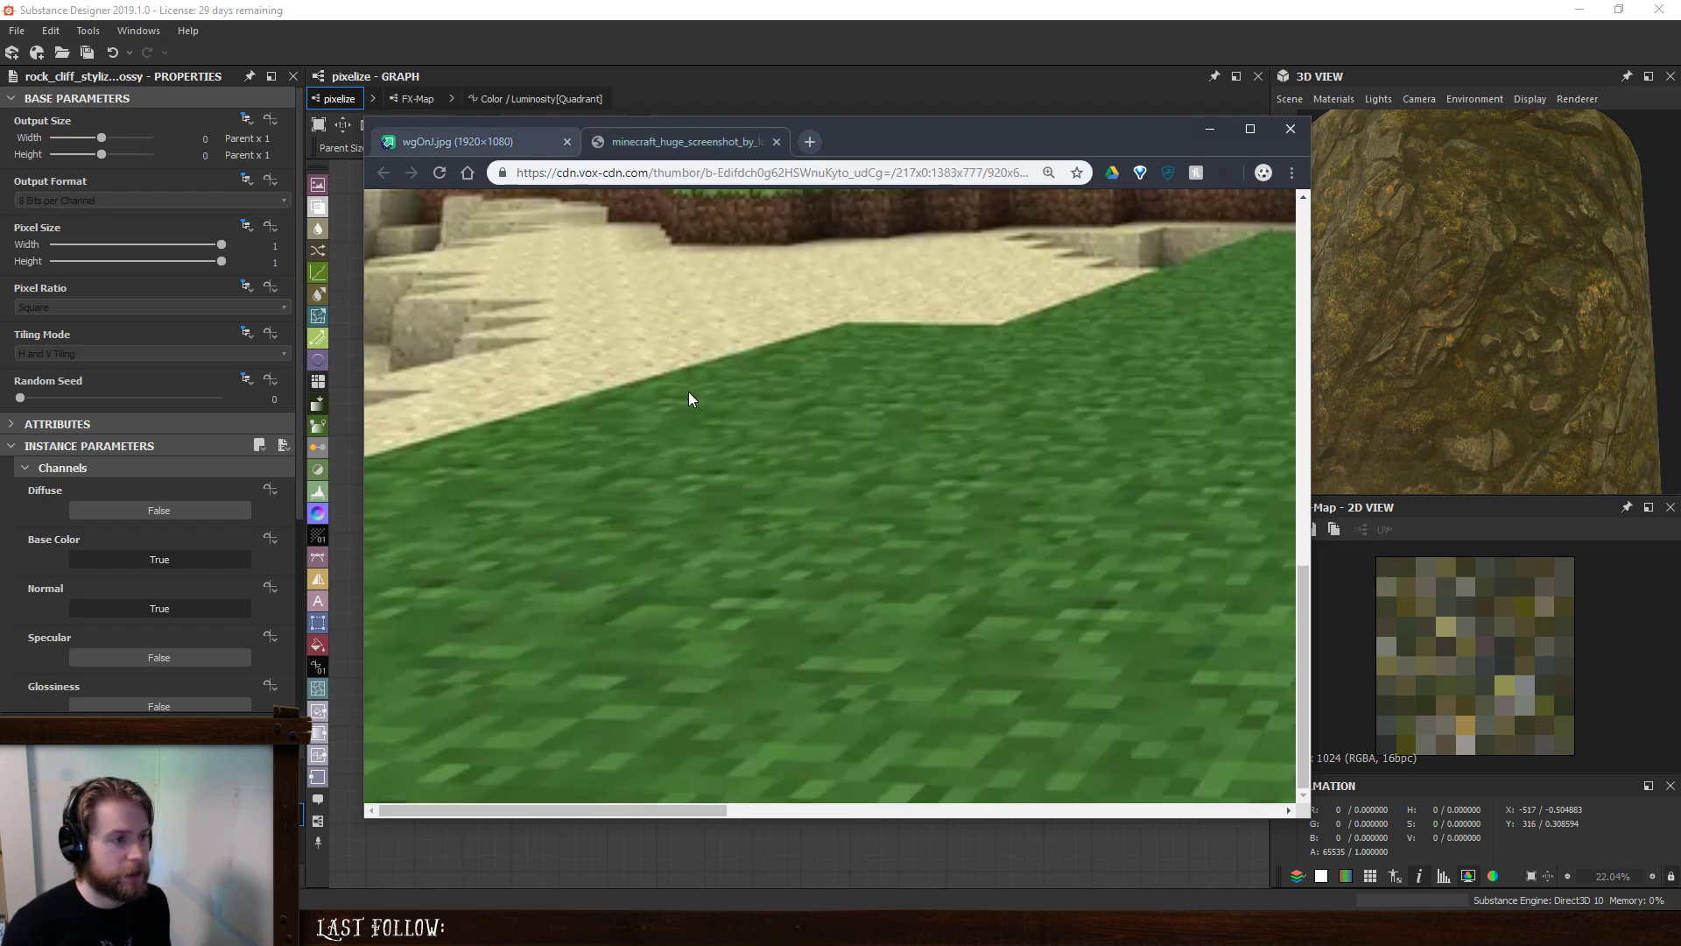
{"action": "scroll", "coordinate": [692, 389], "scroll_direction": "up", "scroll_amount": 5}
{"action": "left_click", "coordinate": [488, 141]}
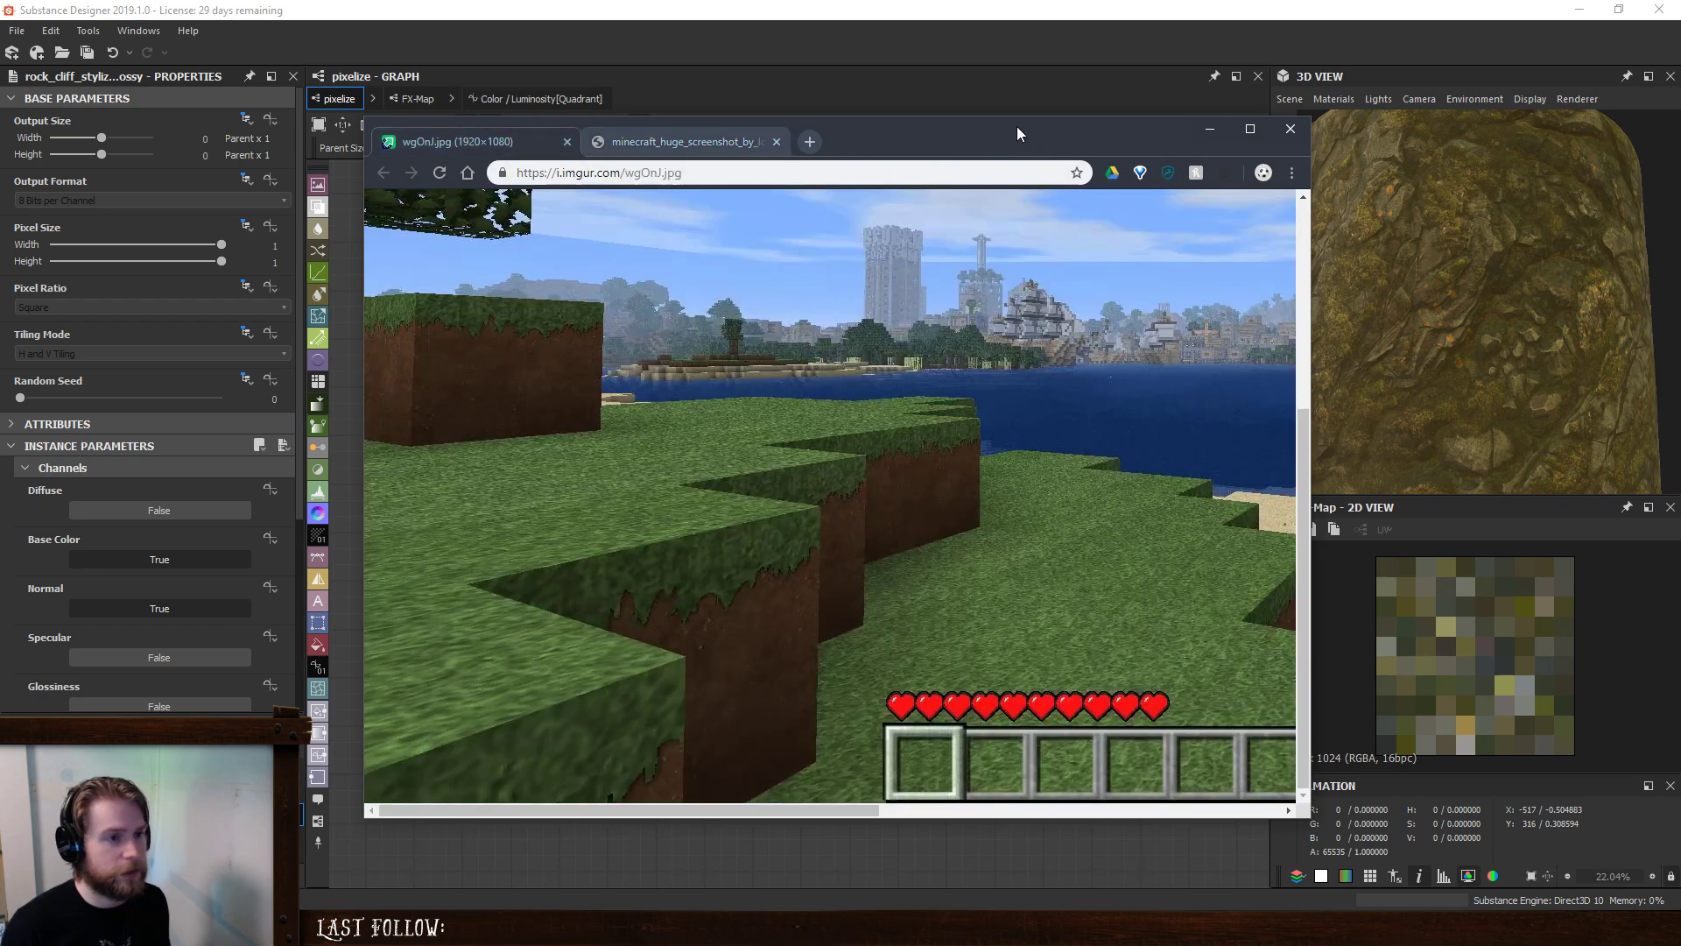
{"action": "left_click_drag", "start_coordinate": [1017, 126], "coordinate": [1680, 350]}
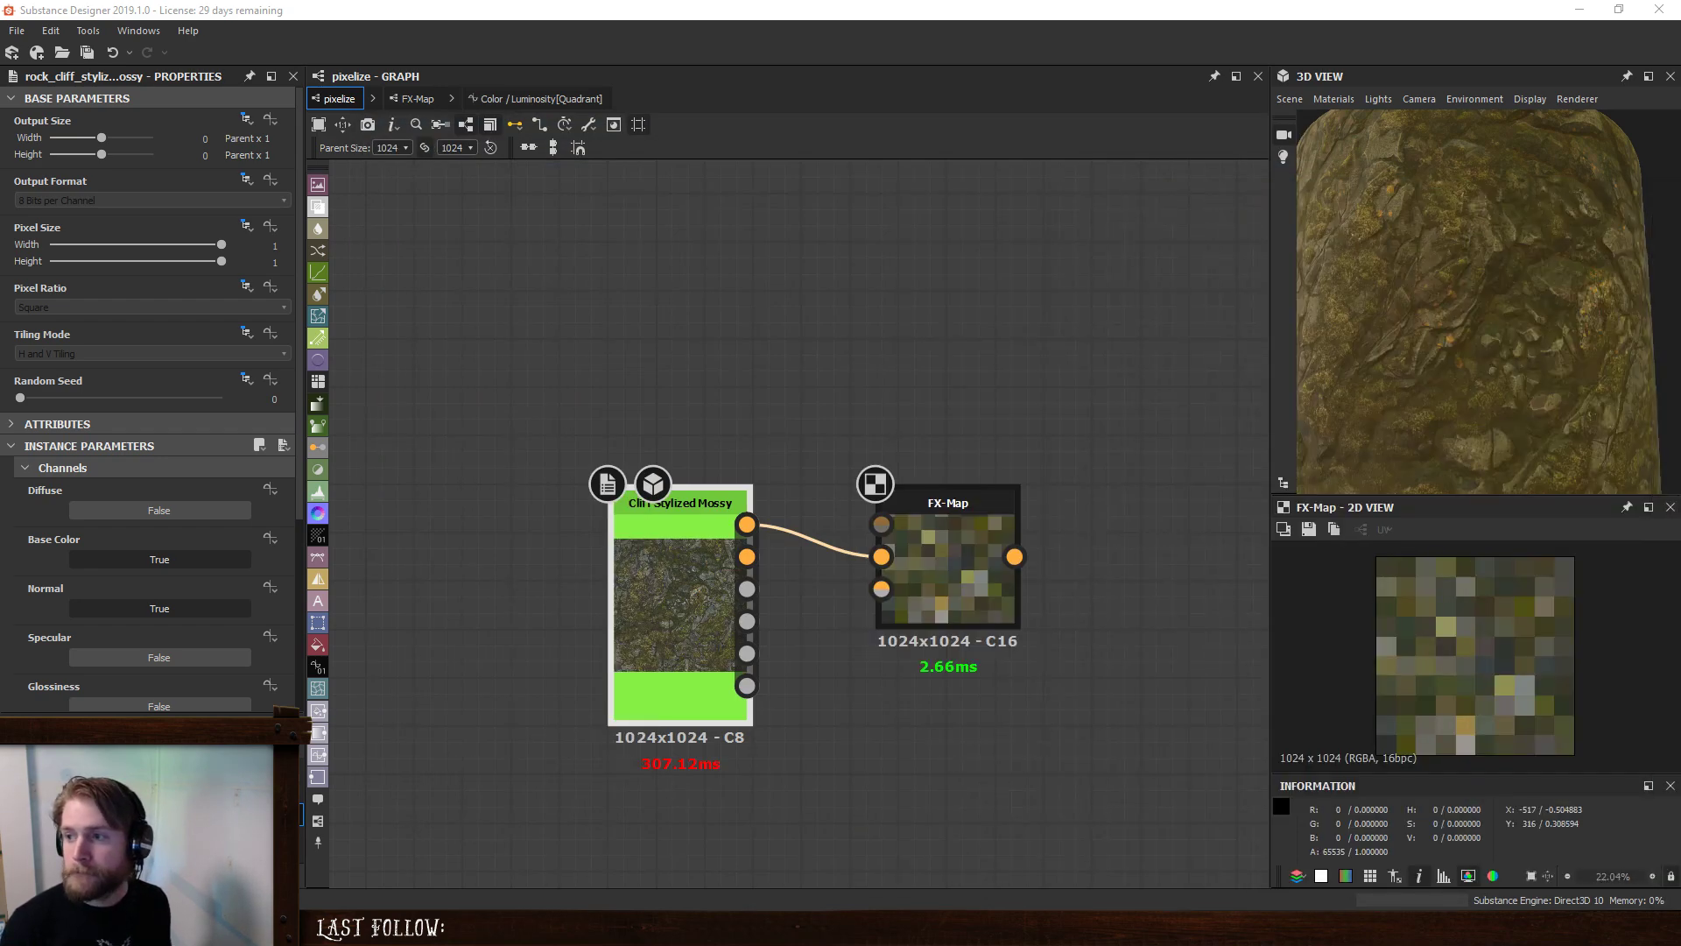
- Show the Cliff Stylized Mossy base color in the 2D view and examine its color variation up close
{"action": "scroll", "coordinate": [765, 419], "scroll_direction": "down", "scroll_amount": 3}
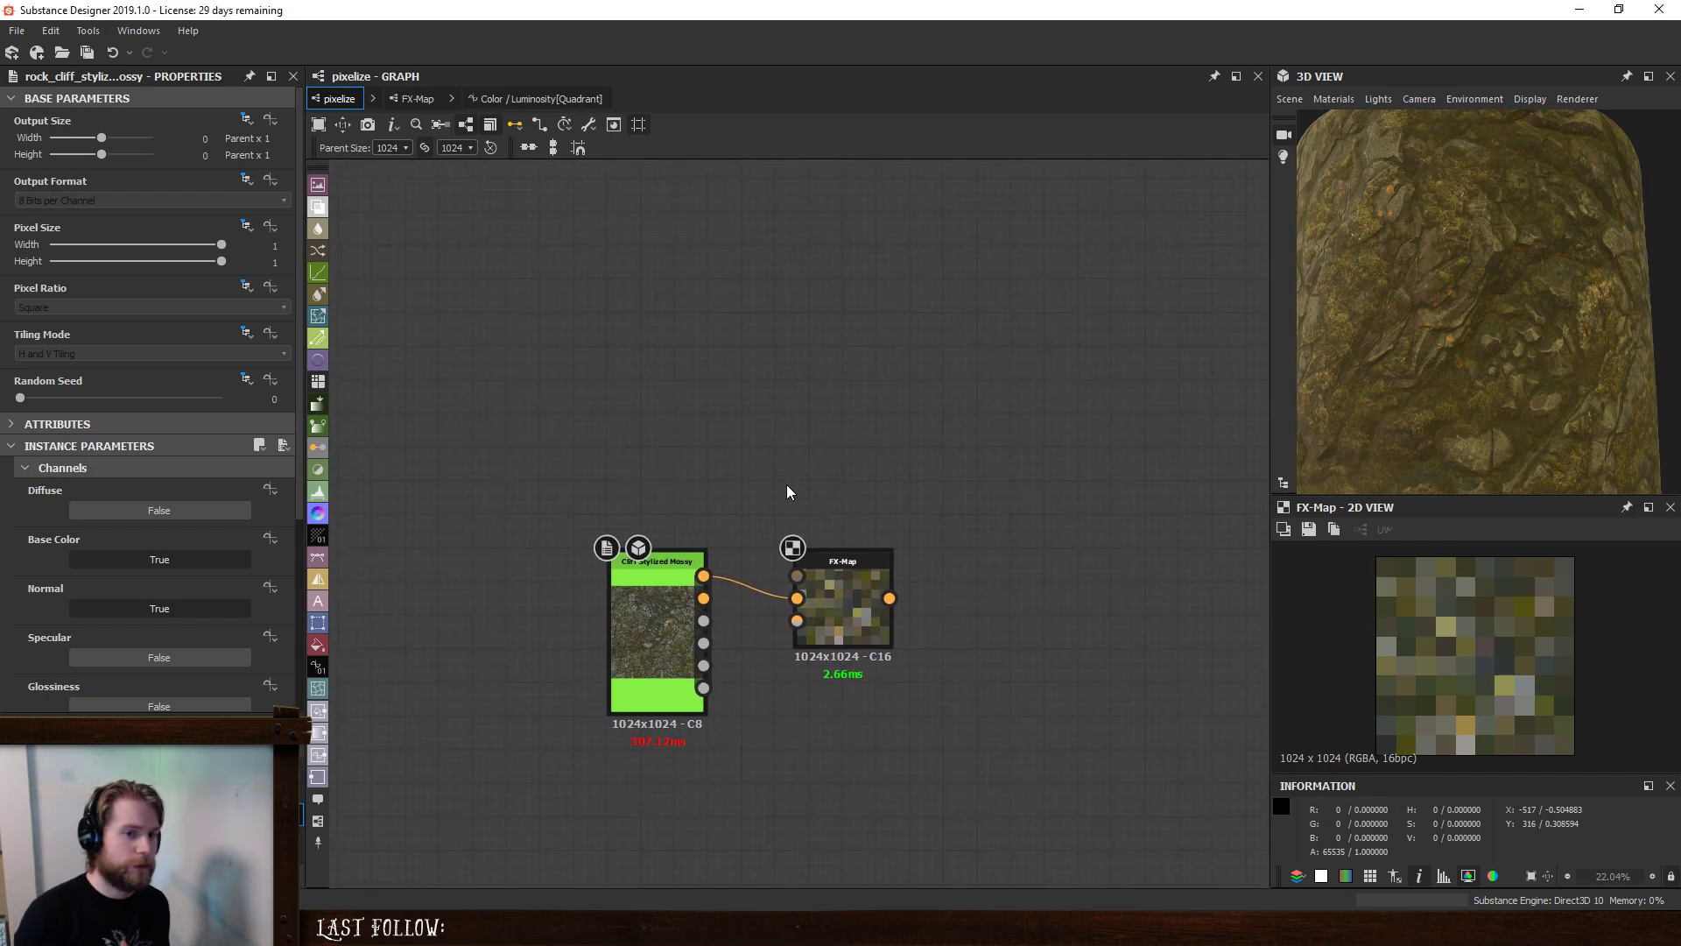
{"action": "double_click", "coordinate": [658, 606]}
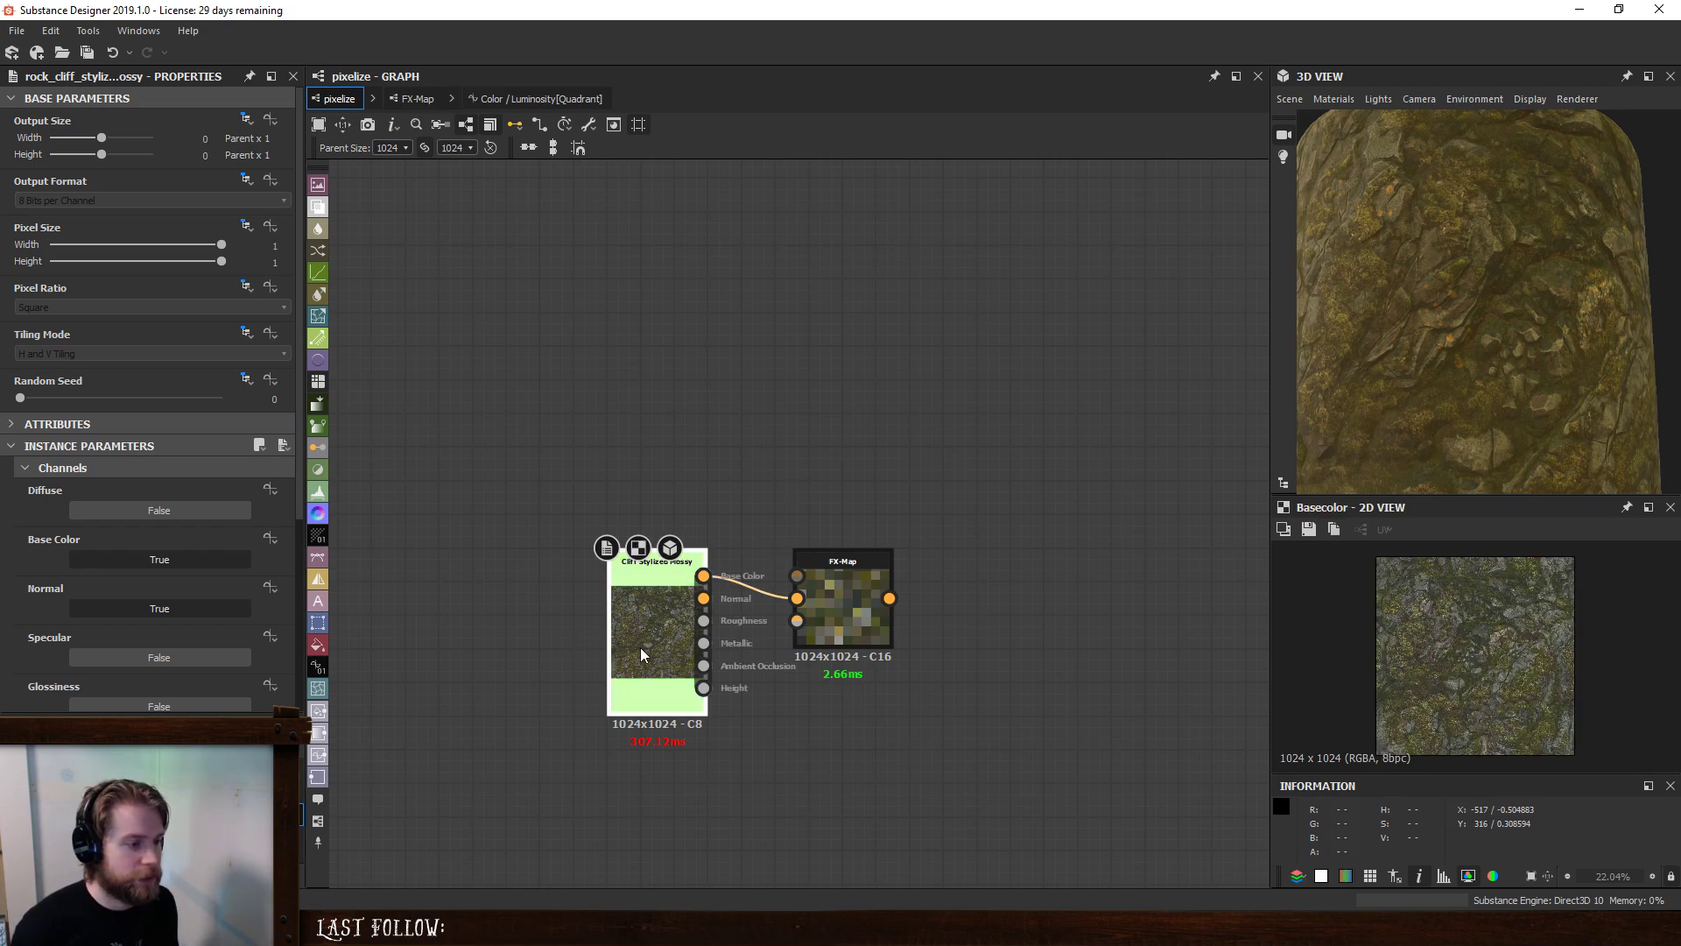
{"action": "scroll", "coordinate": [1526, 636], "scroll_direction": "up", "scroll_amount": 3}
{"action": "scroll", "coordinate": [1479, 655], "scroll_direction": "down", "scroll_amount": 2}
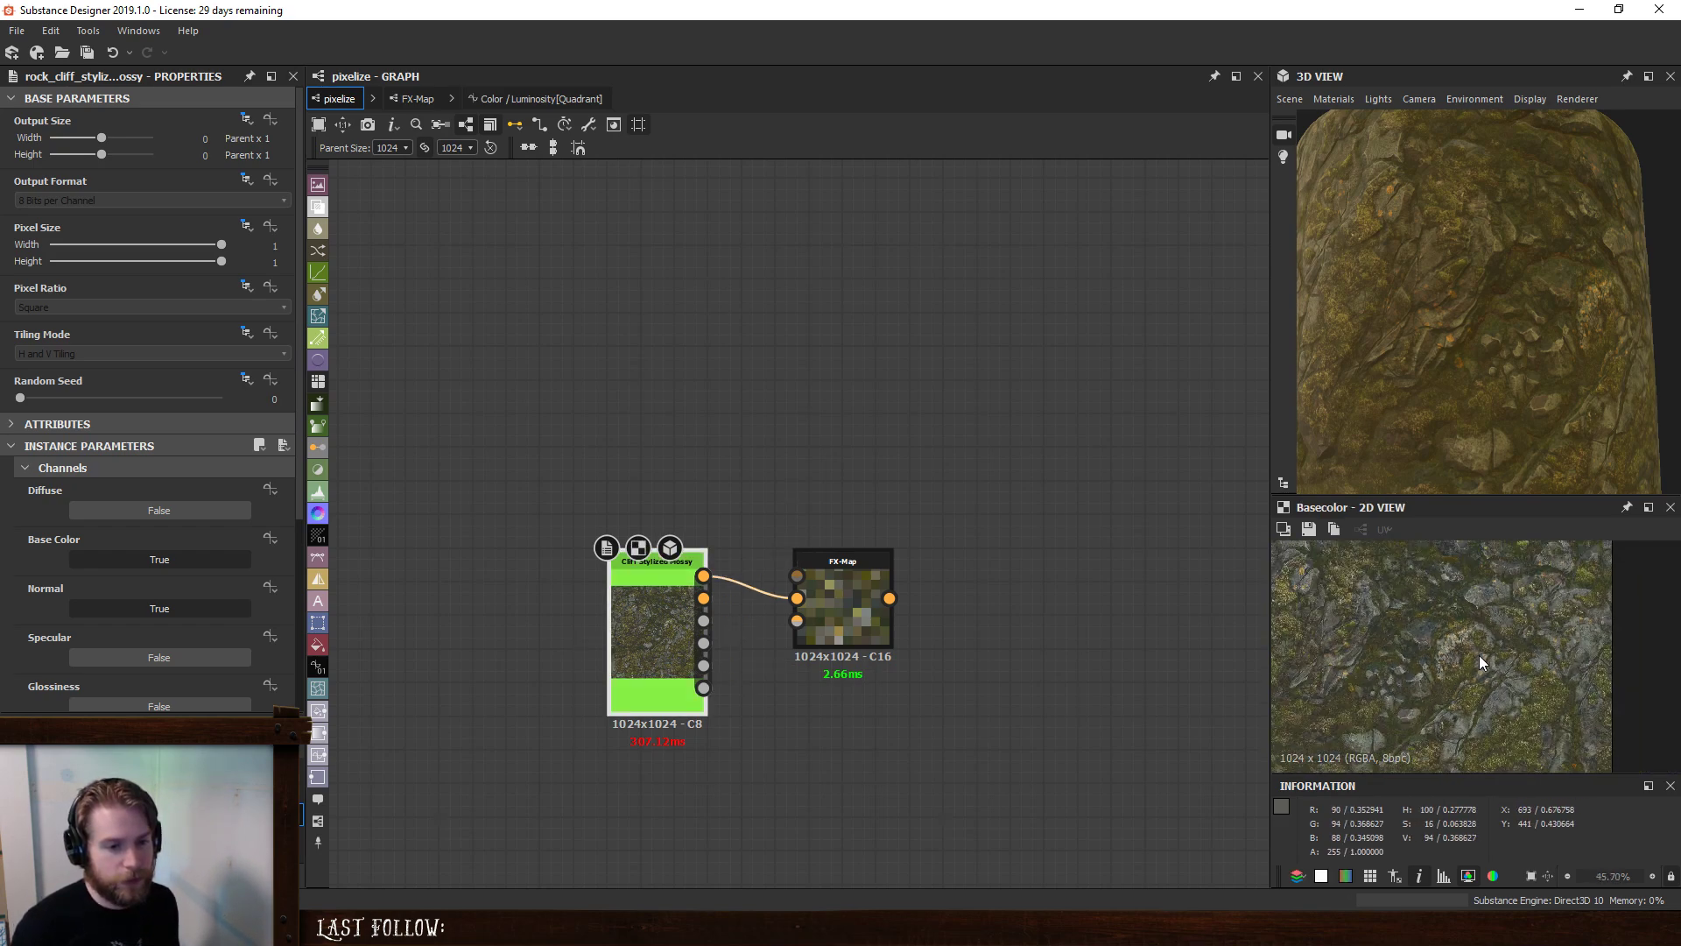
{"action": "scroll", "coordinate": [1479, 655], "scroll_direction": "up", "scroll_amount": 1}
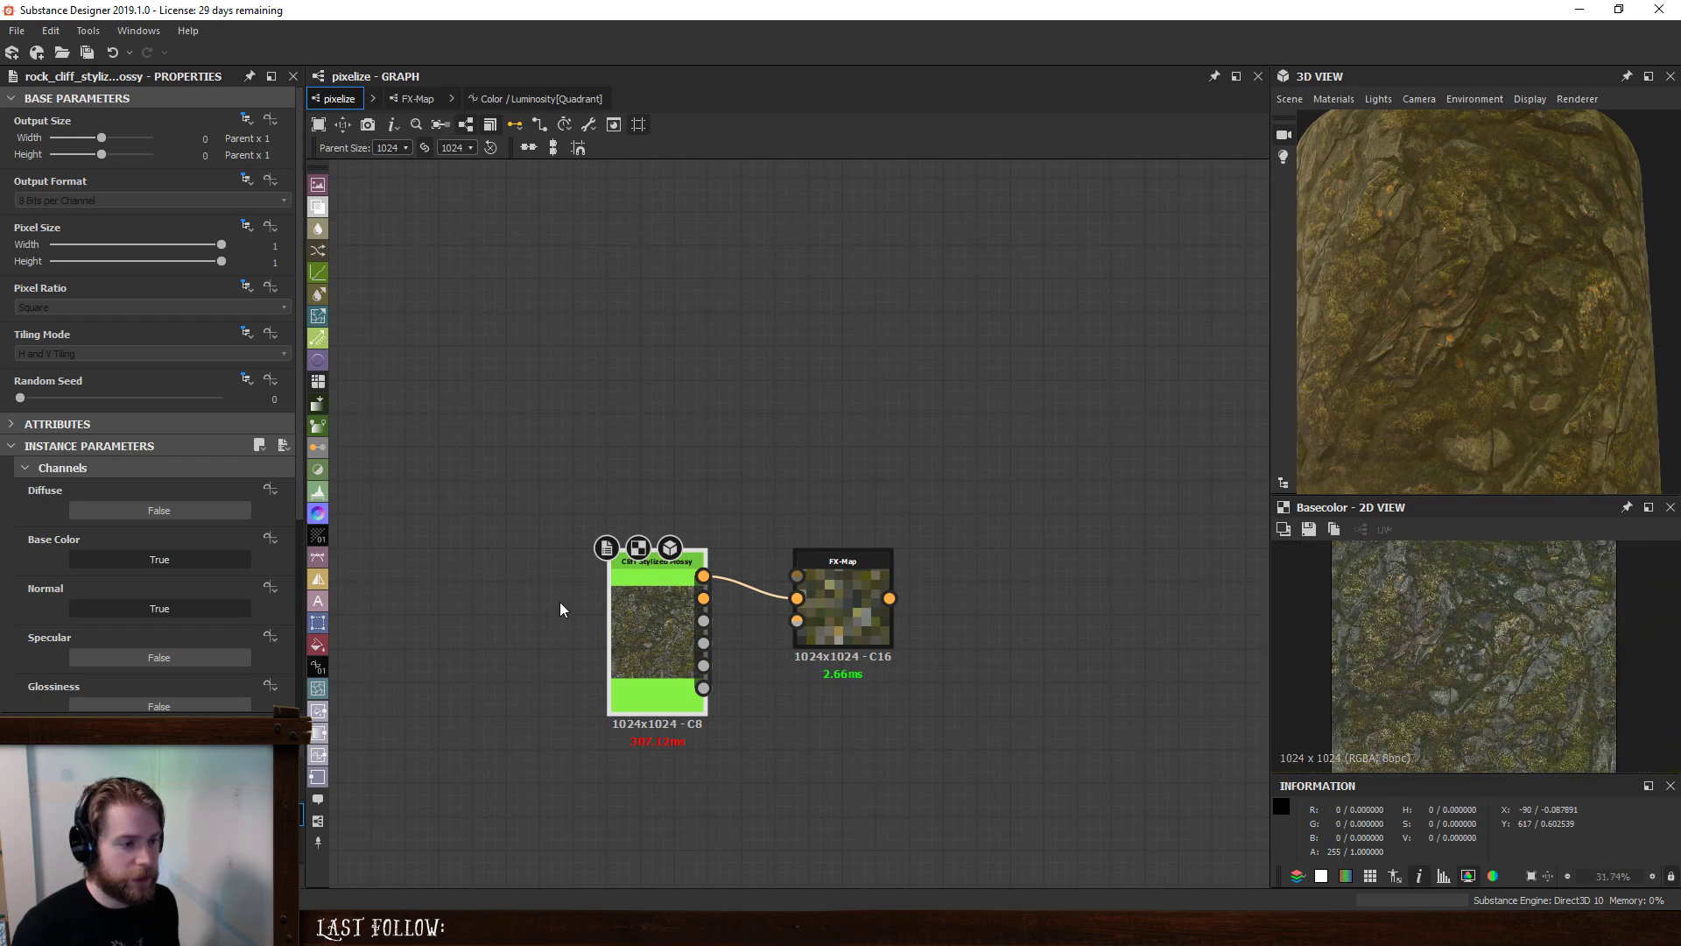
{"action": "left_click_drag", "start_coordinate": [625, 610], "coordinate": [558, 609]}
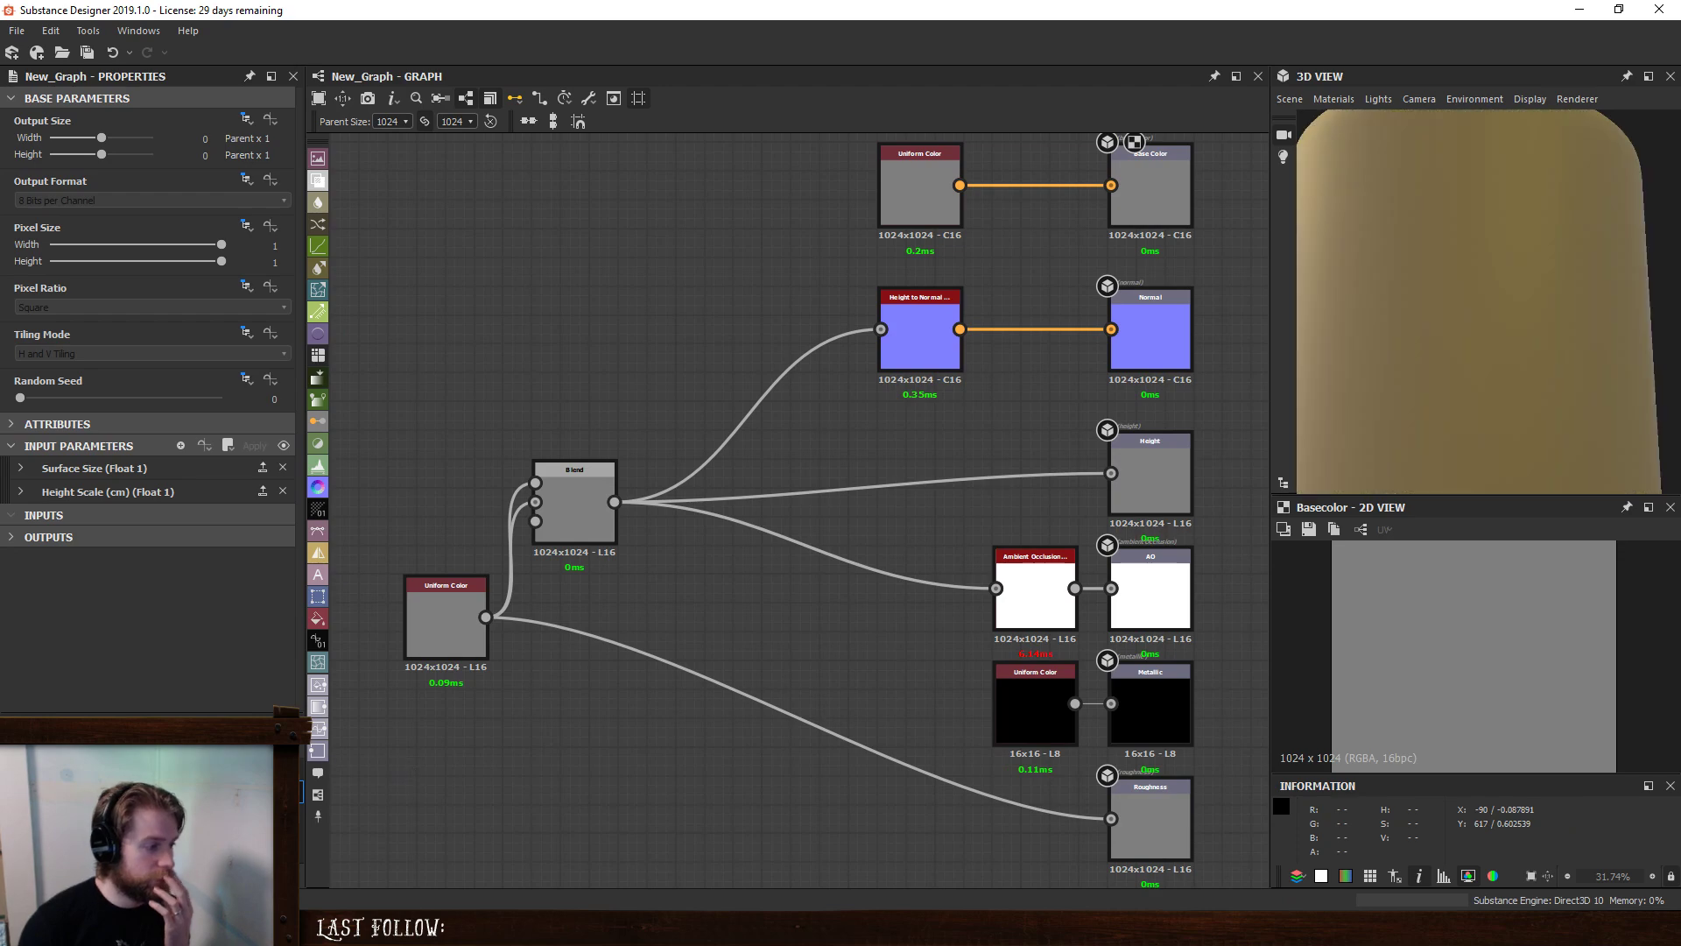
- Create a new Substance graph named createPalette in the package, using the Empty template
{"action": "right_click", "coordinate": [126, 762]}
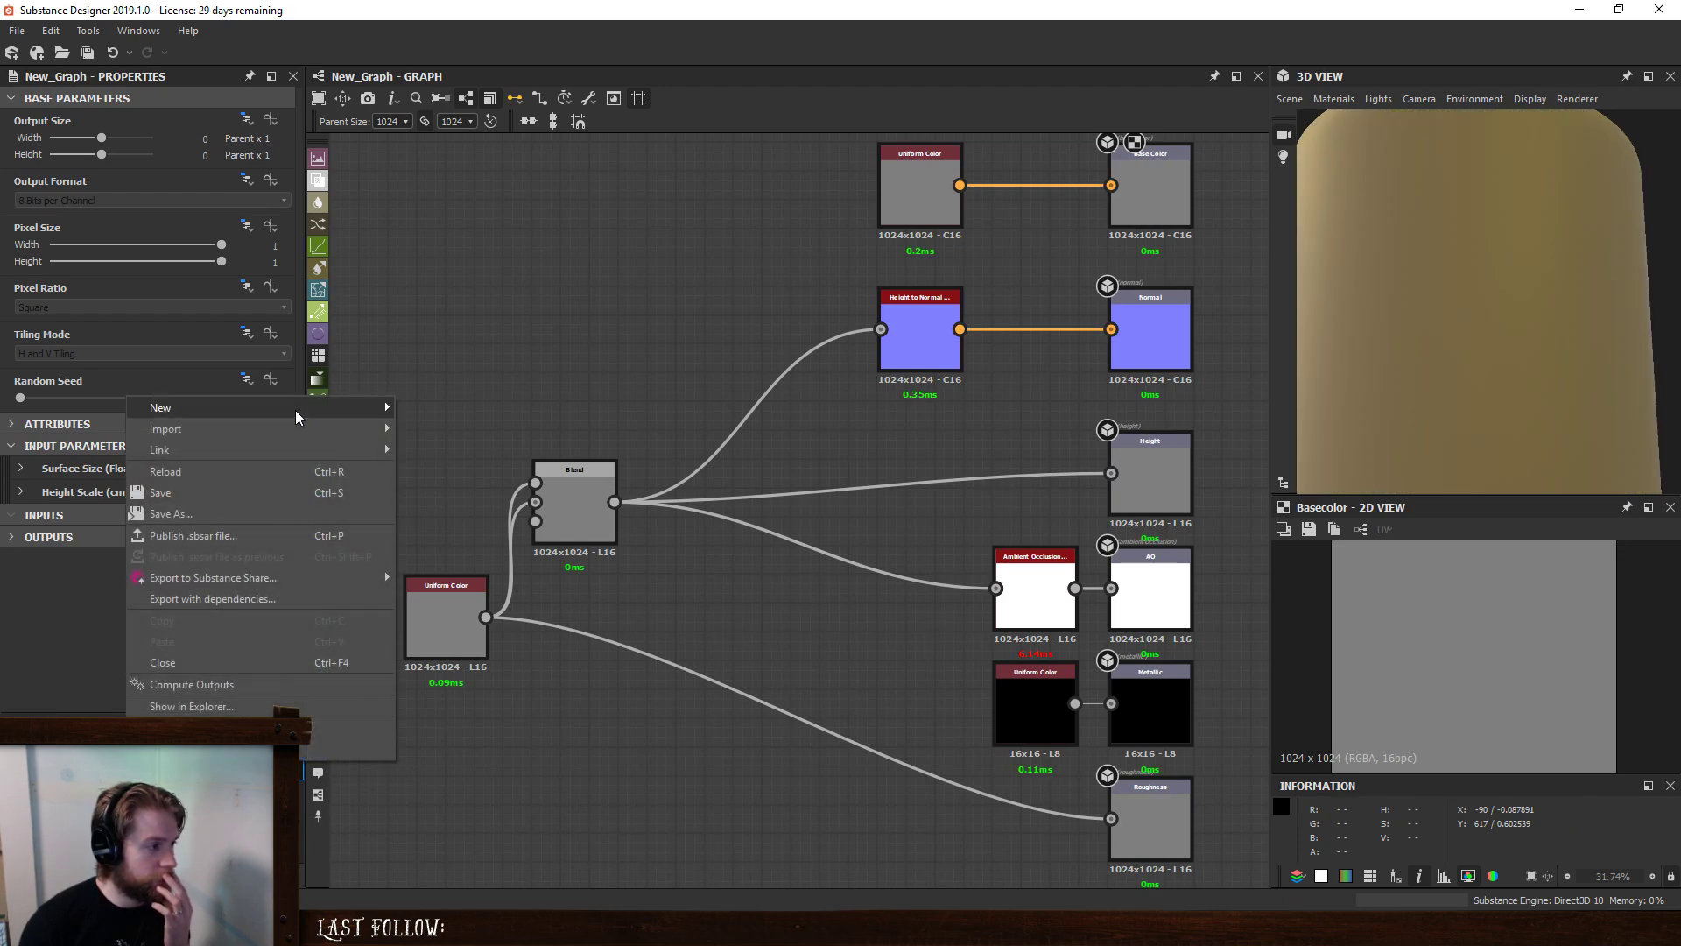
{"action": "mouse_move", "coordinate": [379, 408]}
{"action": "left_click", "coordinate": [442, 407]}
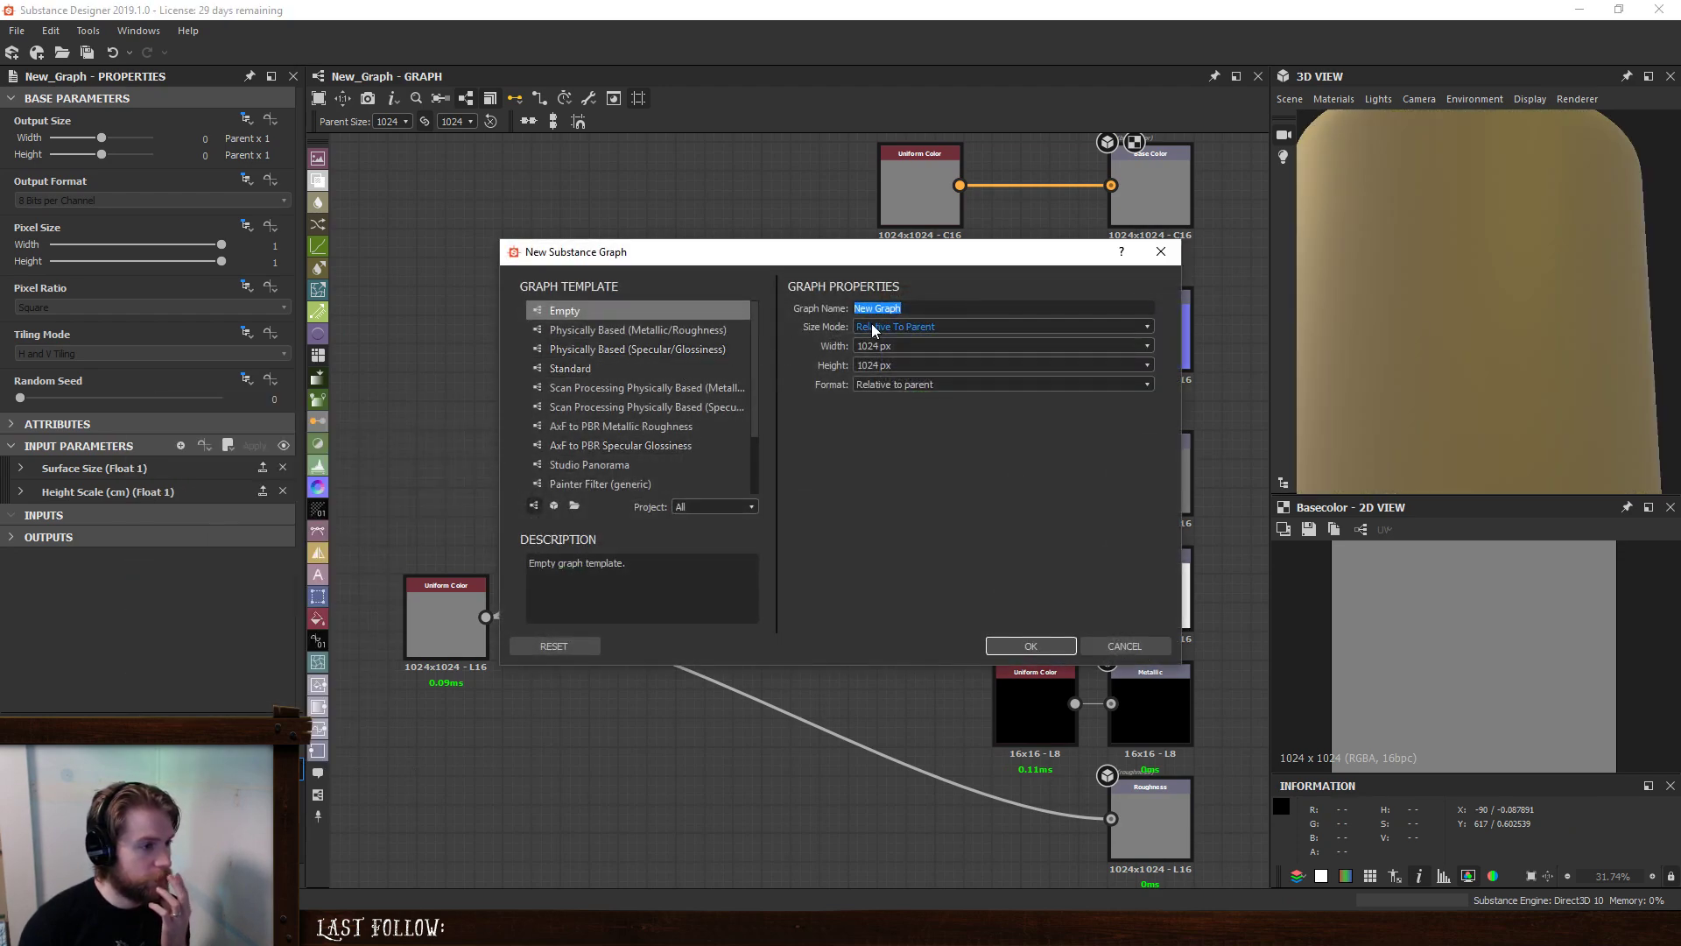
{"action": "type", "text": "cr"}
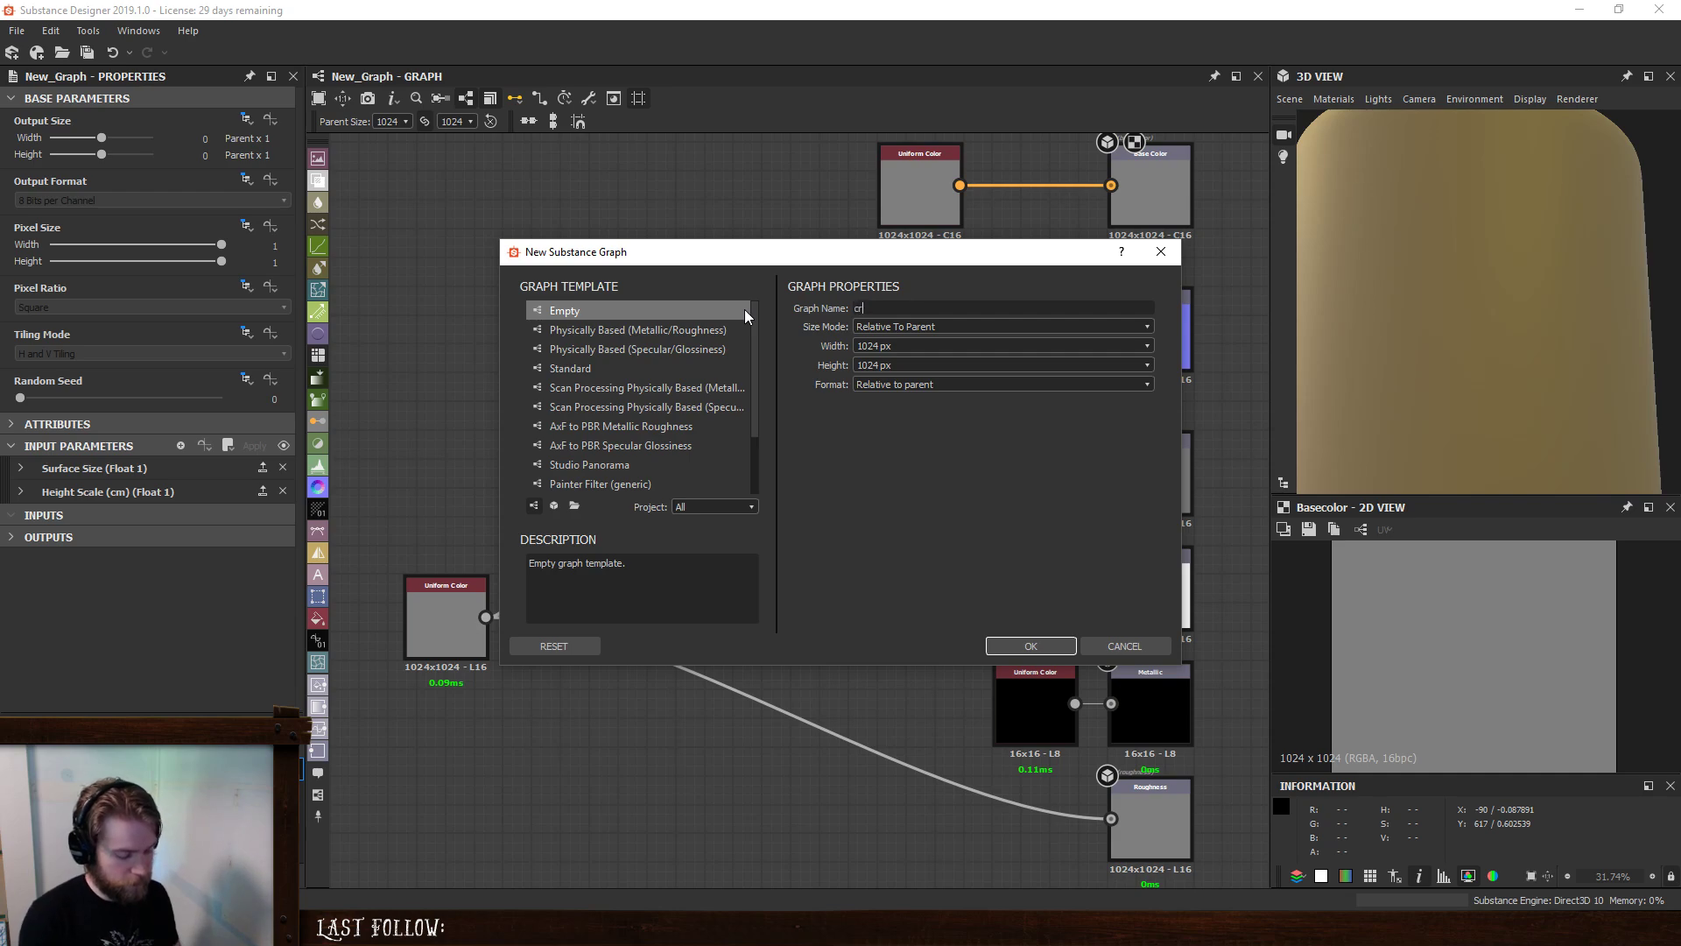
{"action": "type", "text": "eatePall"}
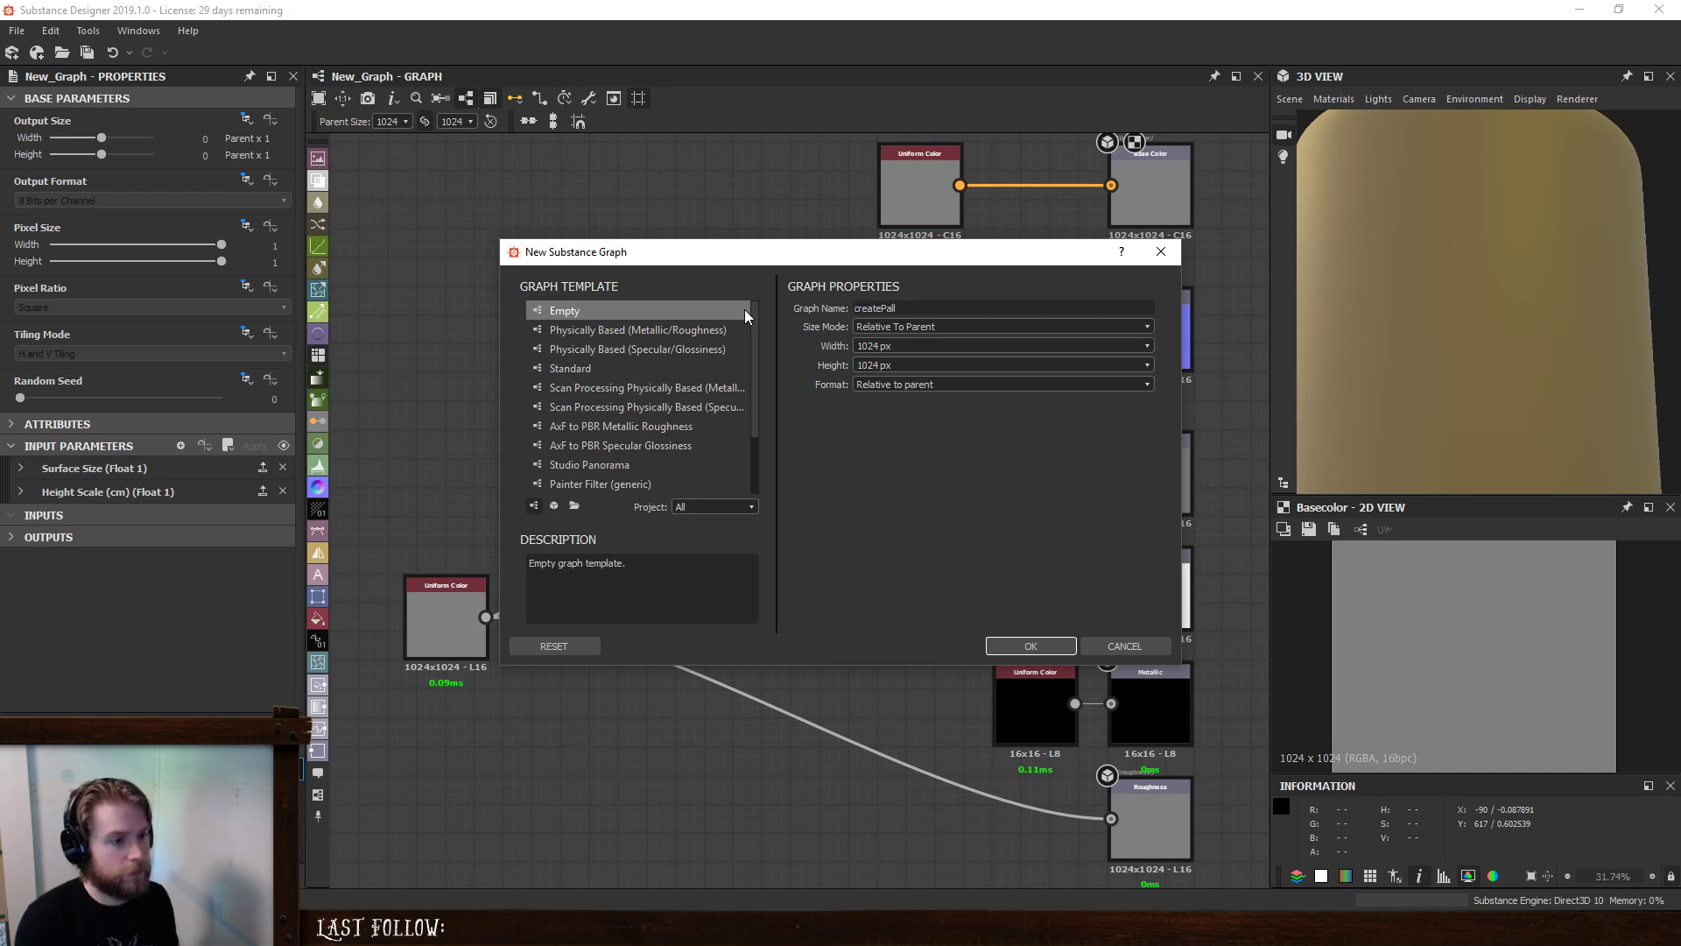
{"action": "key", "text": "BackSpace"}
{"action": "type", "text": "ette"}
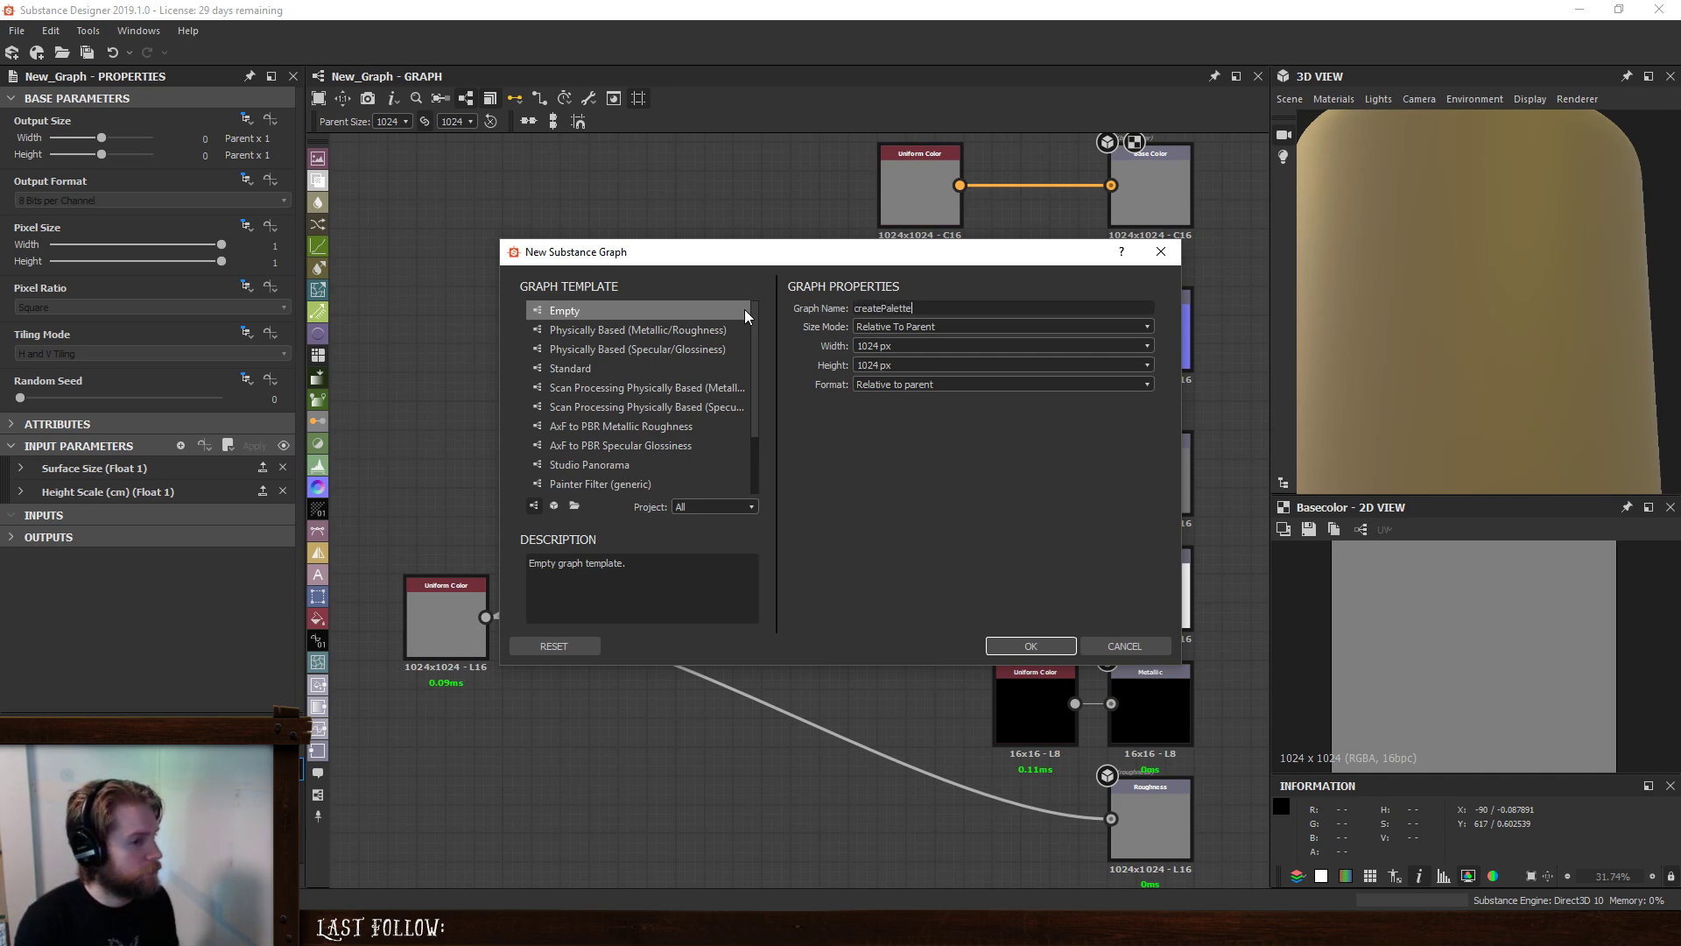
{"action": "key", "text": "Return"}
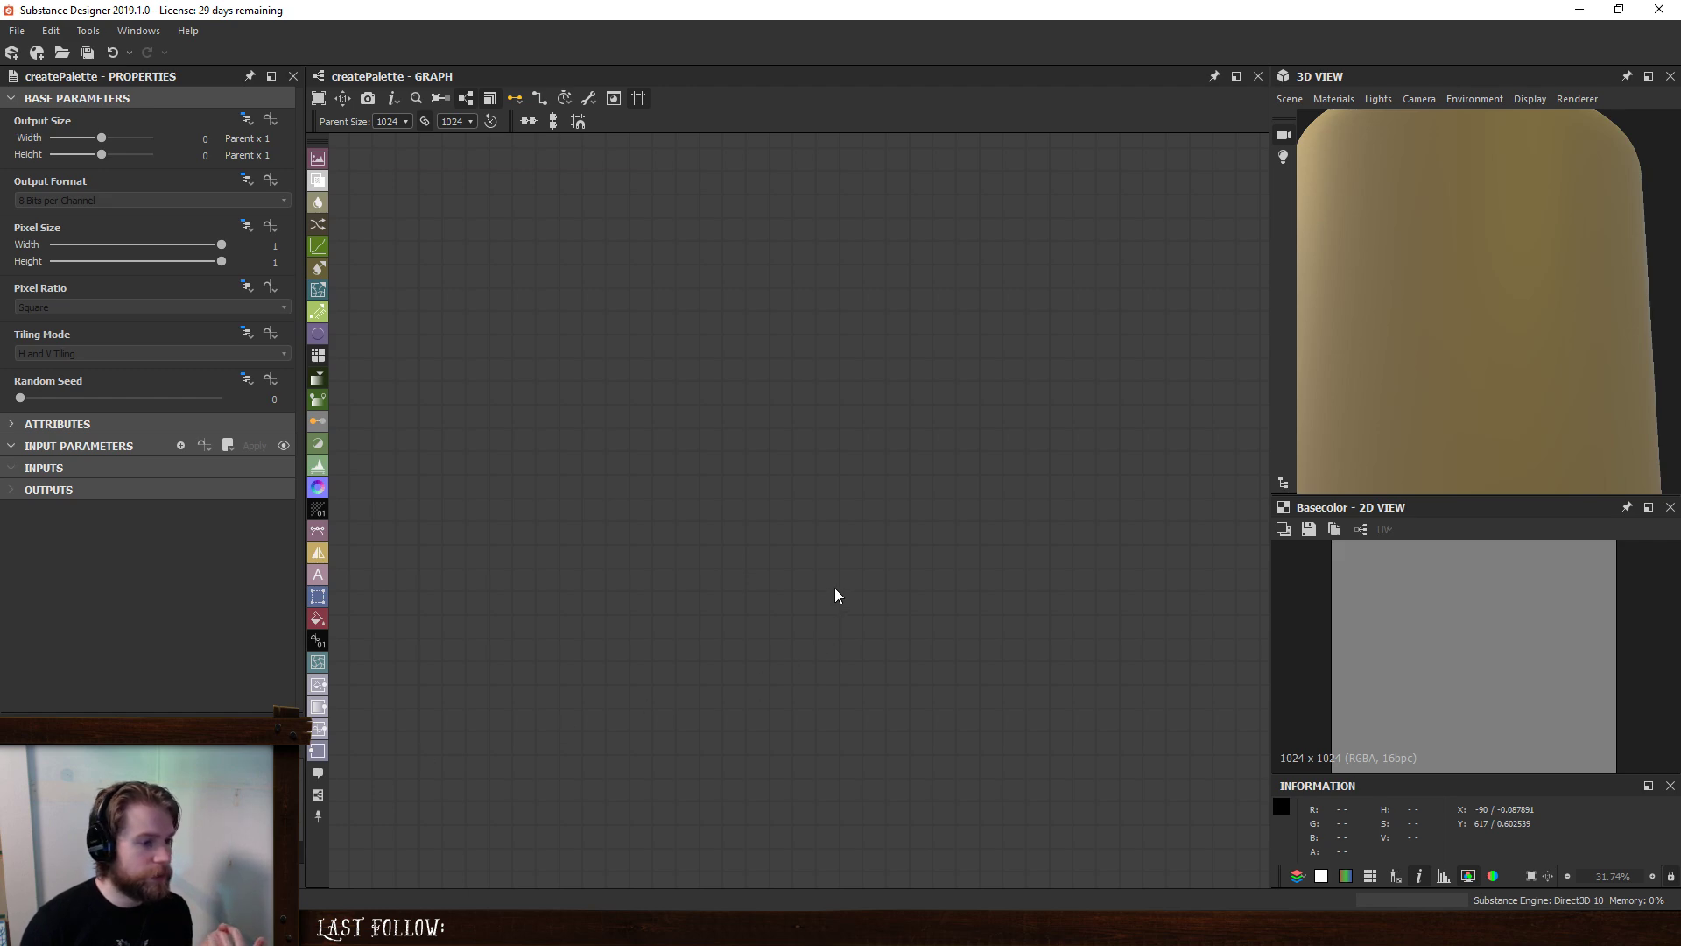
- Copy the FX-Map node from the pixelize graph into the empty createPalette graph
{"action": "key", "text": "alt+Left"}
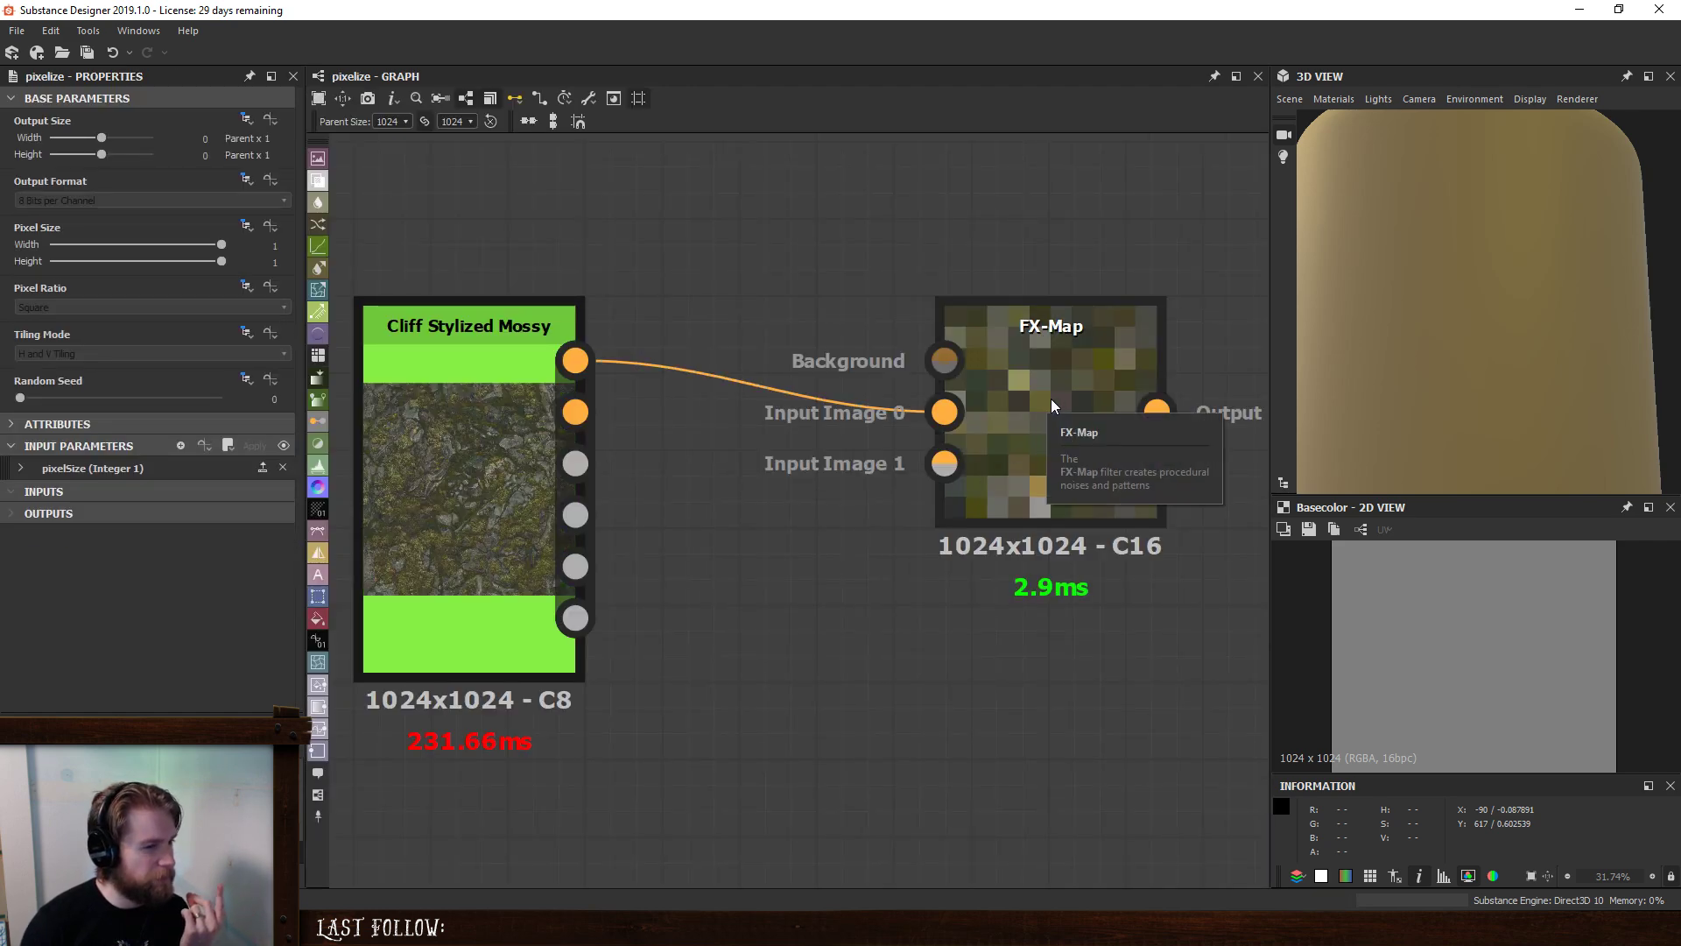
{"action": "left_click", "coordinate": [1051, 398]}
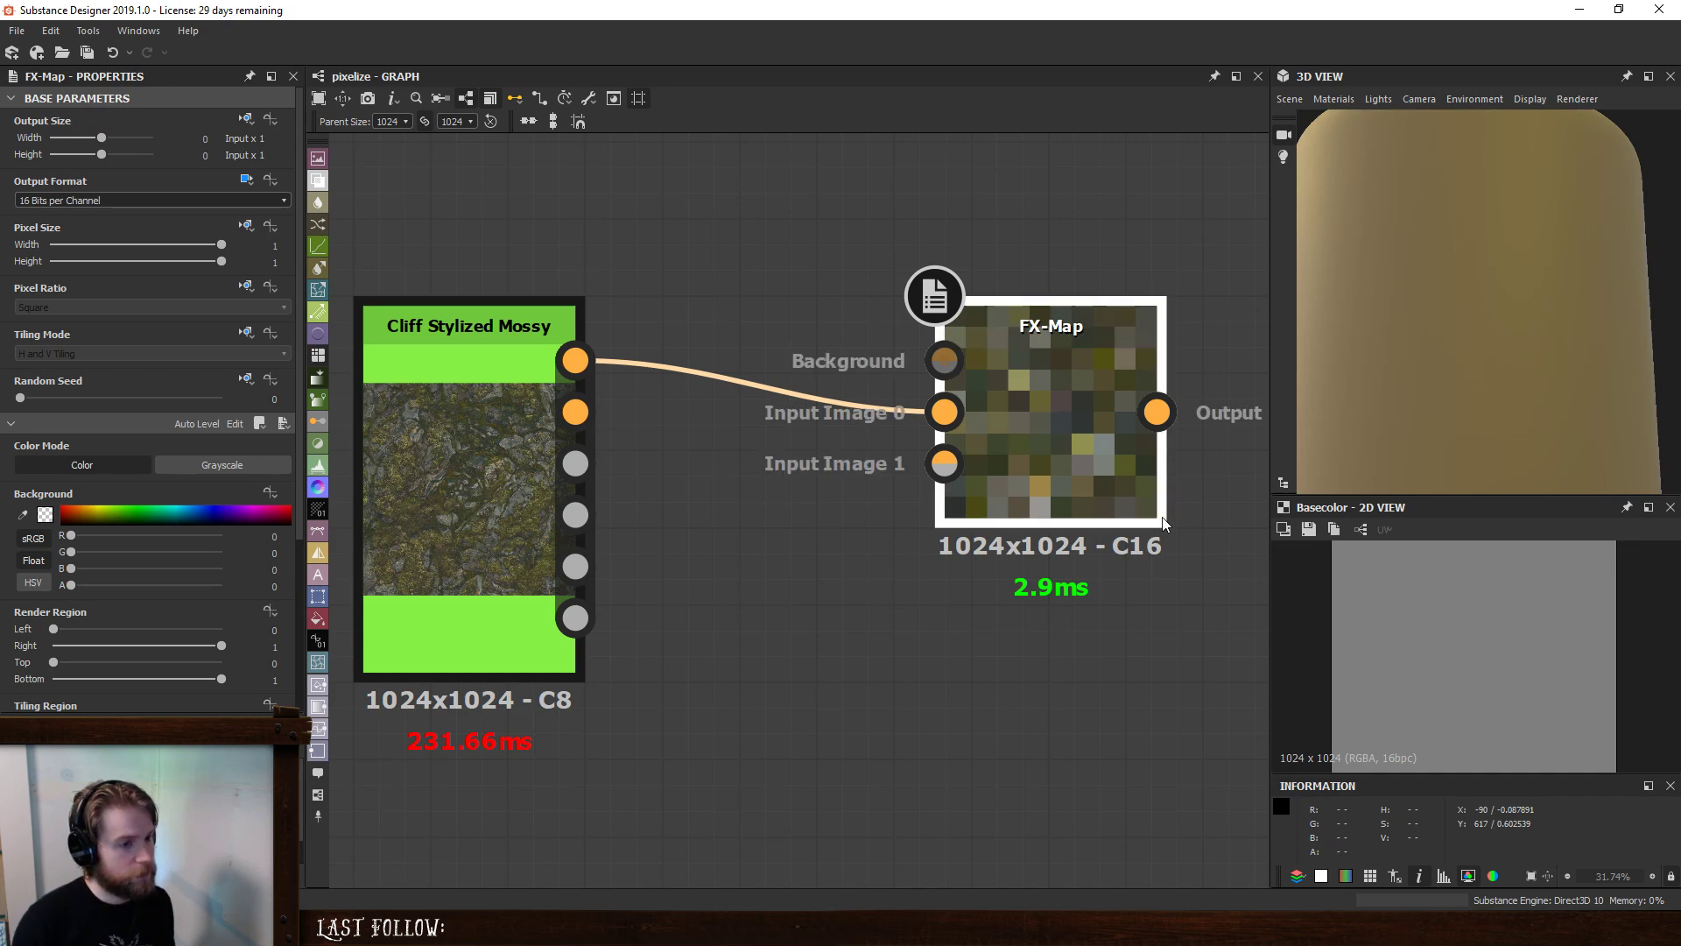
{"action": "key", "text": "alt+Right"}
{"action": "key", "text": "ctrl+v"}
{"action": "mouse_move", "coordinate": [807, 499]}
{"action": "left_mouse_down"}
{"action": "mouse_move", "coordinate": [852, 526]}
{"action": "mouse_move", "coordinate": [800, 501]}
{"action": "left_mouse_up"}
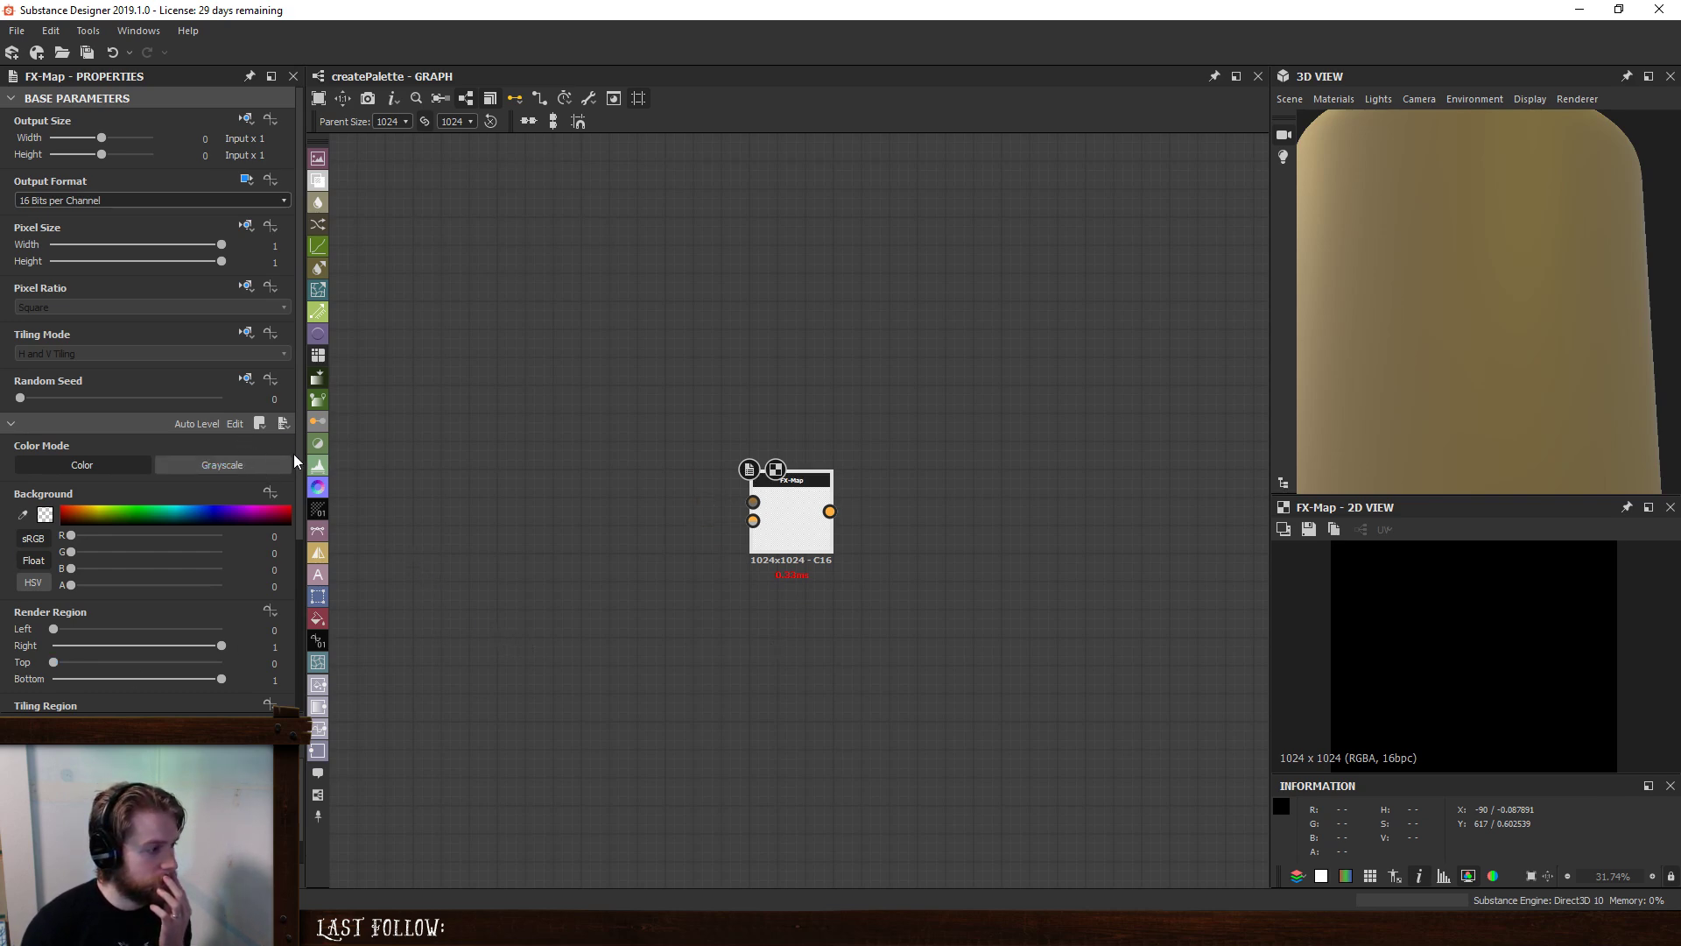
- Make the FX-Map's output size absolute and set its width and height to 16 px
{"action": "left_click", "coordinate": [519, 532]}
{"action": "left_click", "coordinate": [799, 491]}
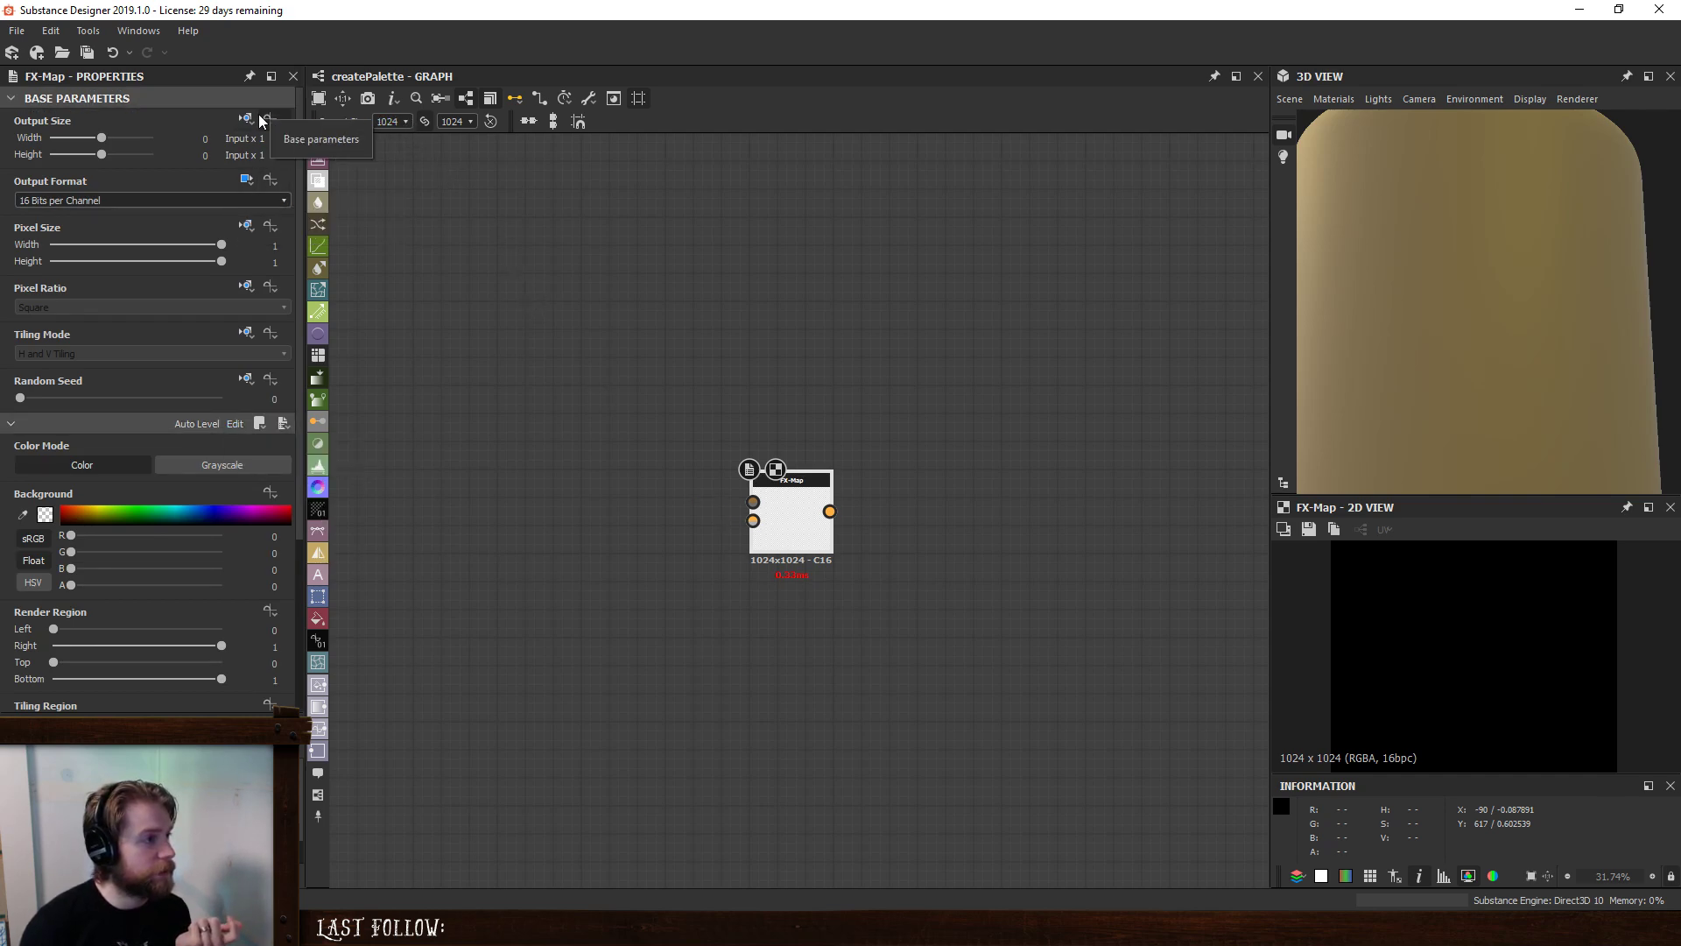
{"action": "left_click", "coordinate": [246, 120]}
{"action": "left_click", "coordinate": [280, 186]}
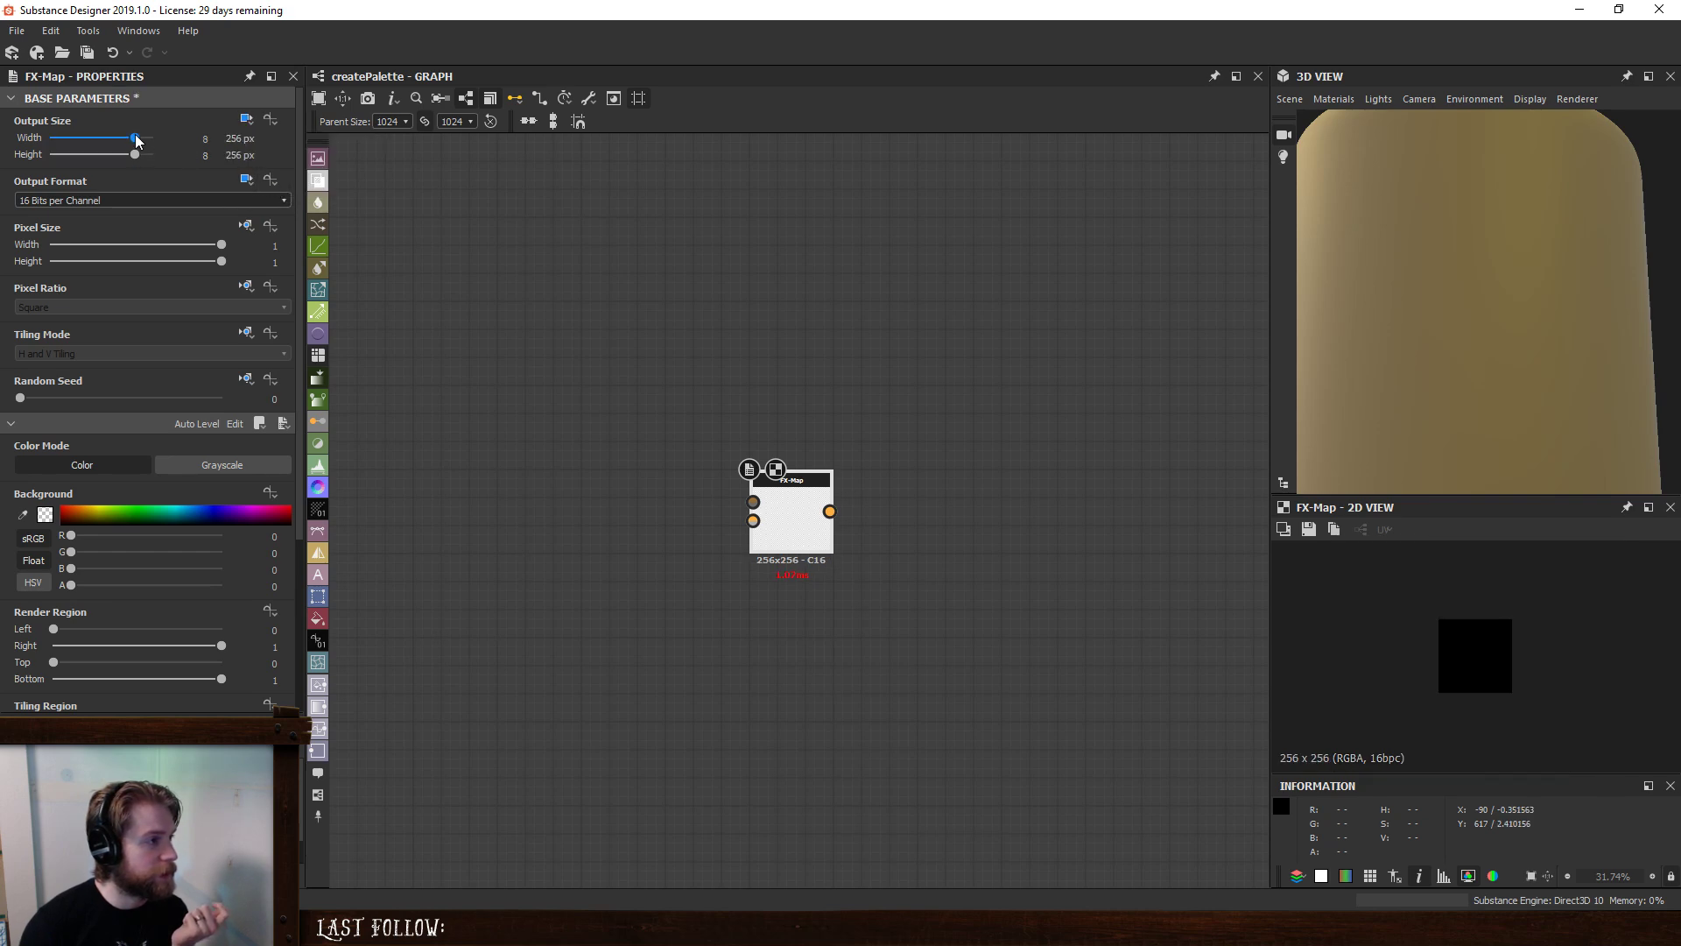
{"action": "left_click_drag", "start_coordinate": [134, 141], "coordinate": [118, 154]}
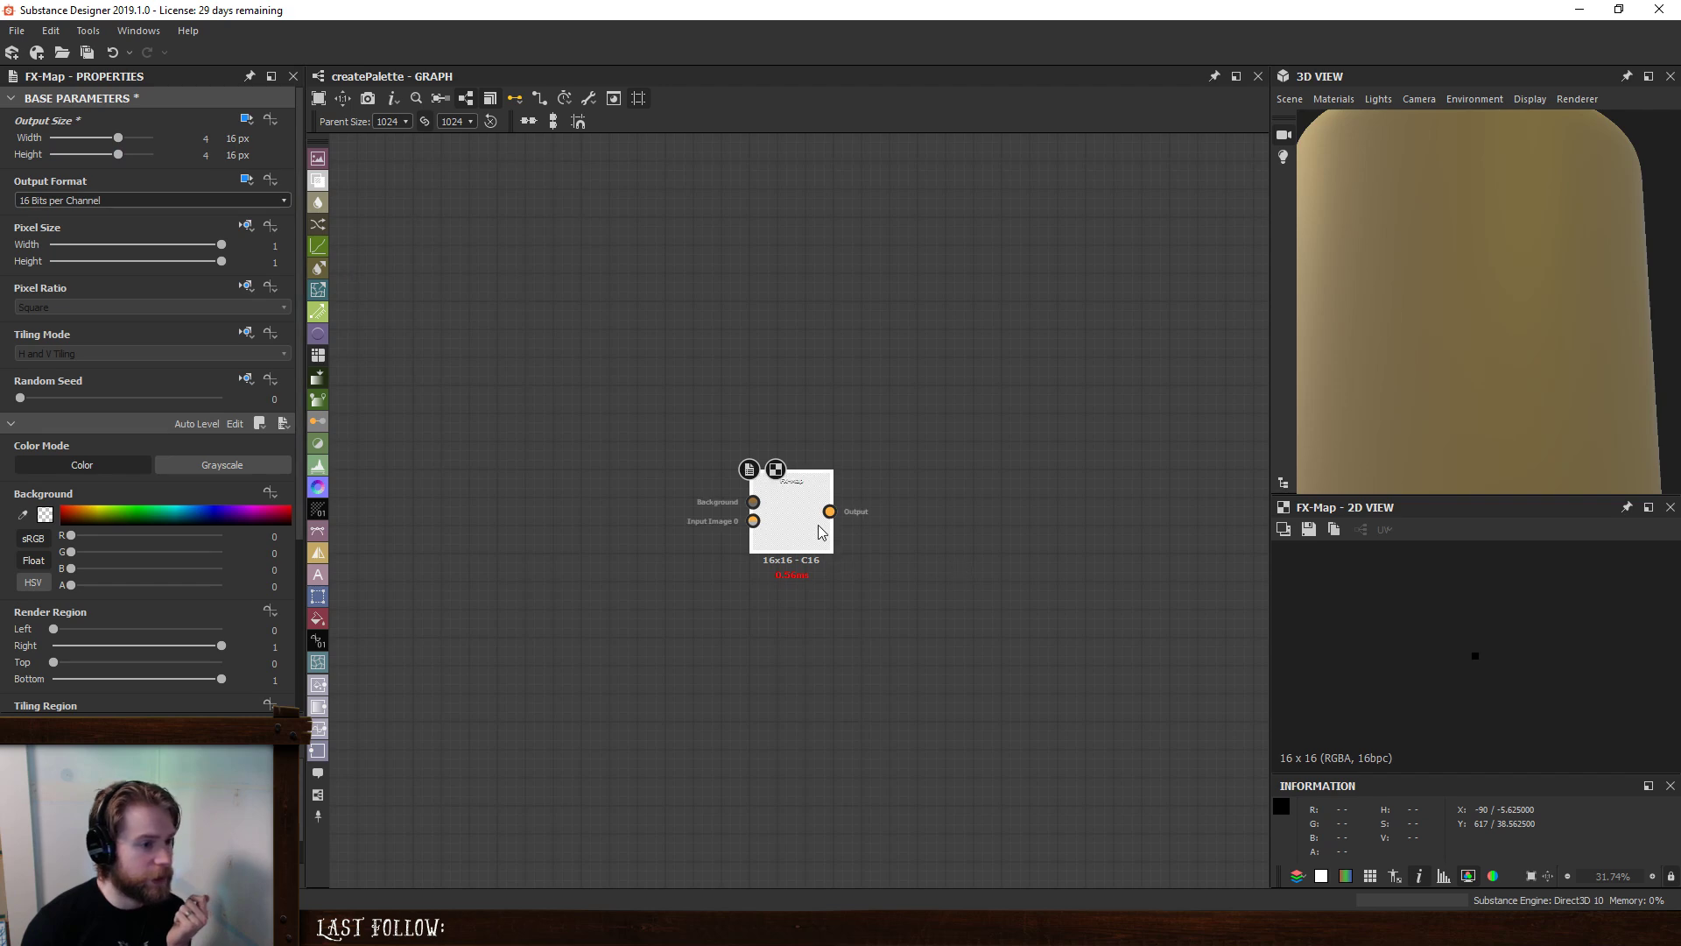
- Add an Input Color node before the FX-Map and connect it to Input Image 0
{"action": "scroll", "coordinate": [810, 552], "scroll_direction": "up", "scroll_amount": 3}
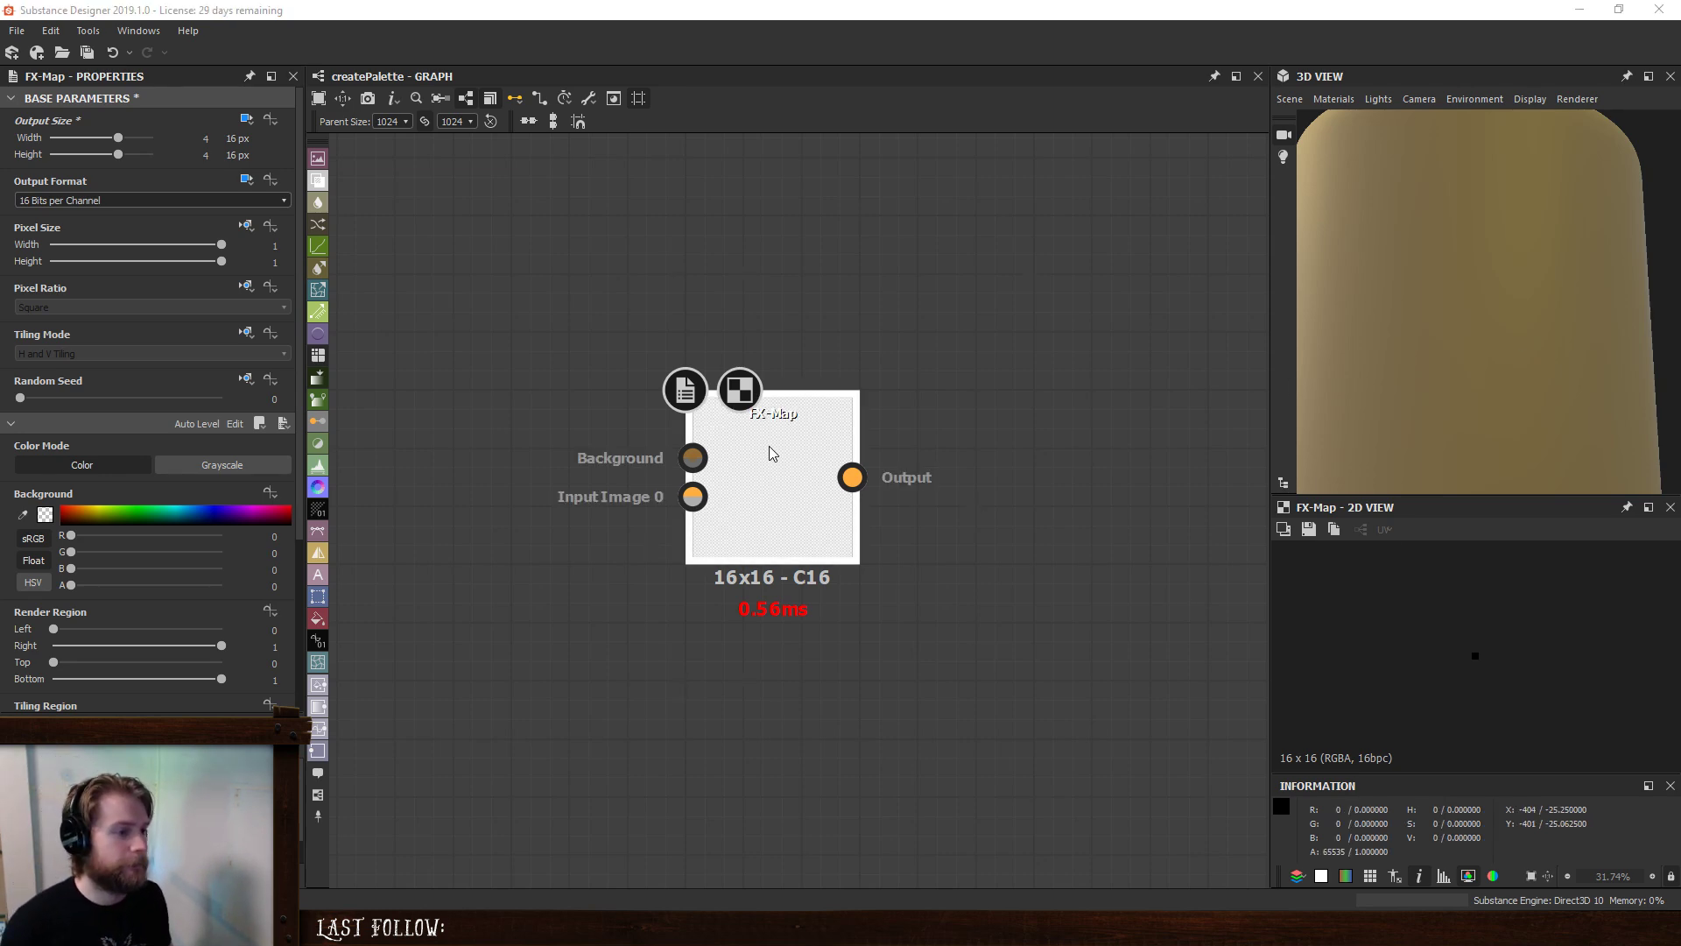
{"action": "scroll", "coordinate": [541, 531], "scroll_direction": "down", "scroll_amount": 1}
{"action": "middle_click_drag", "start_coordinate": [579, 531], "coordinate": [850, 572]}
{"action": "scroll", "coordinate": [681, 521], "scroll_direction": "down", "scroll_amount": 1}
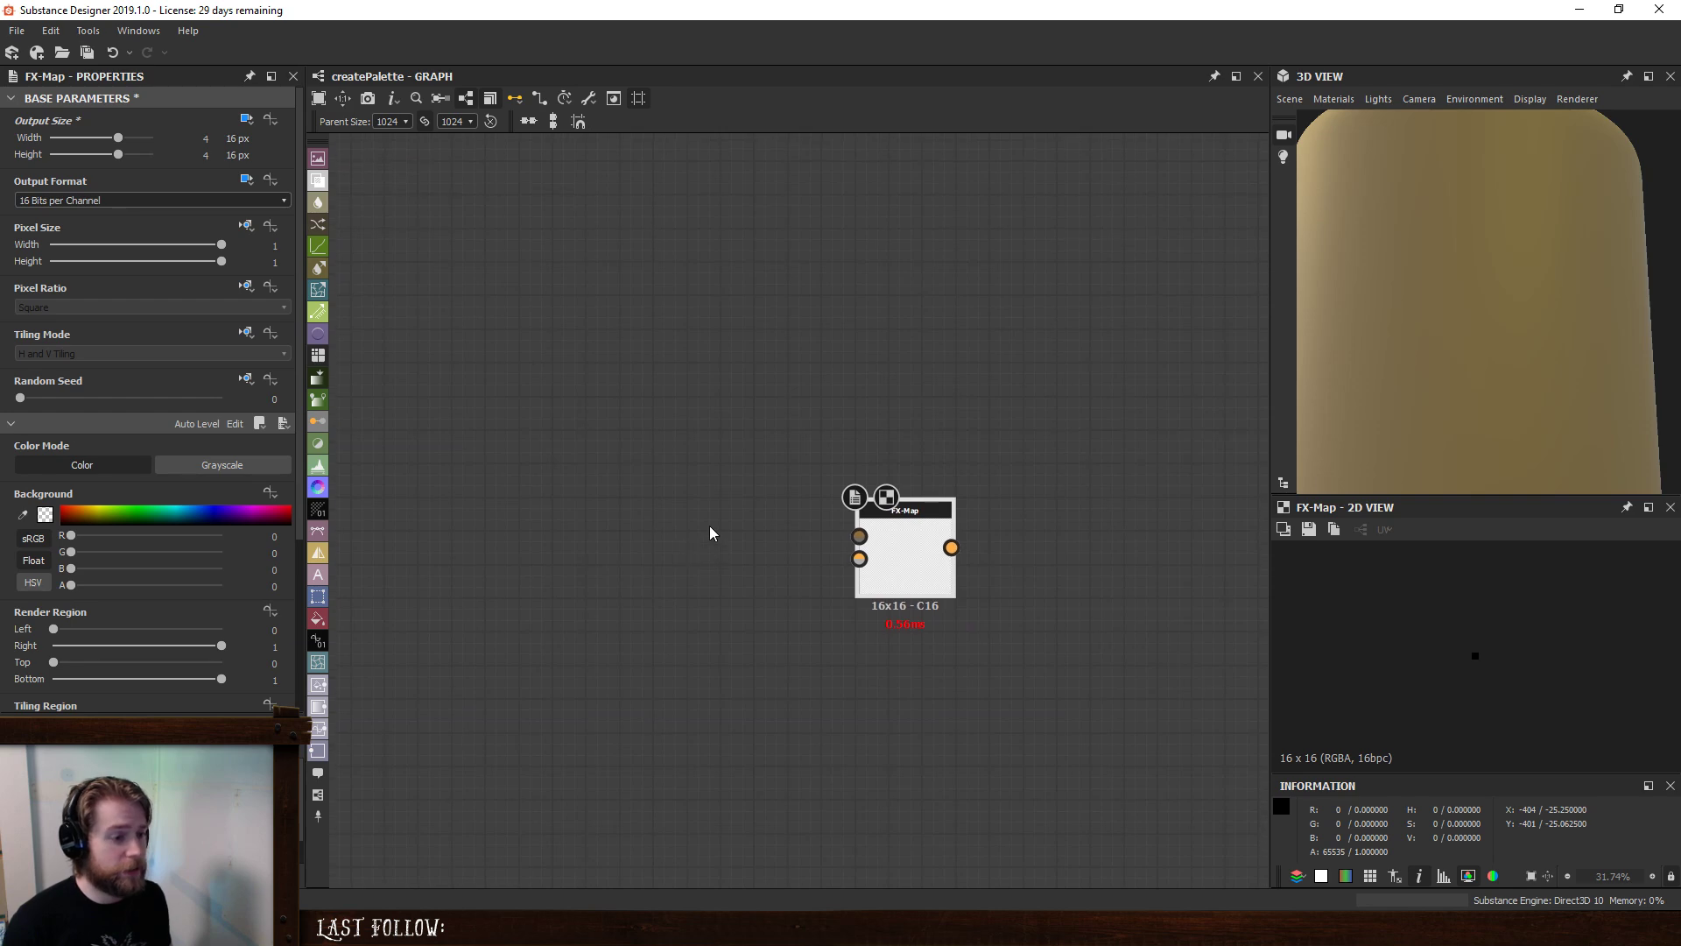
{"action": "key", "text": "space"}
{"action": "type", "text": "input"}
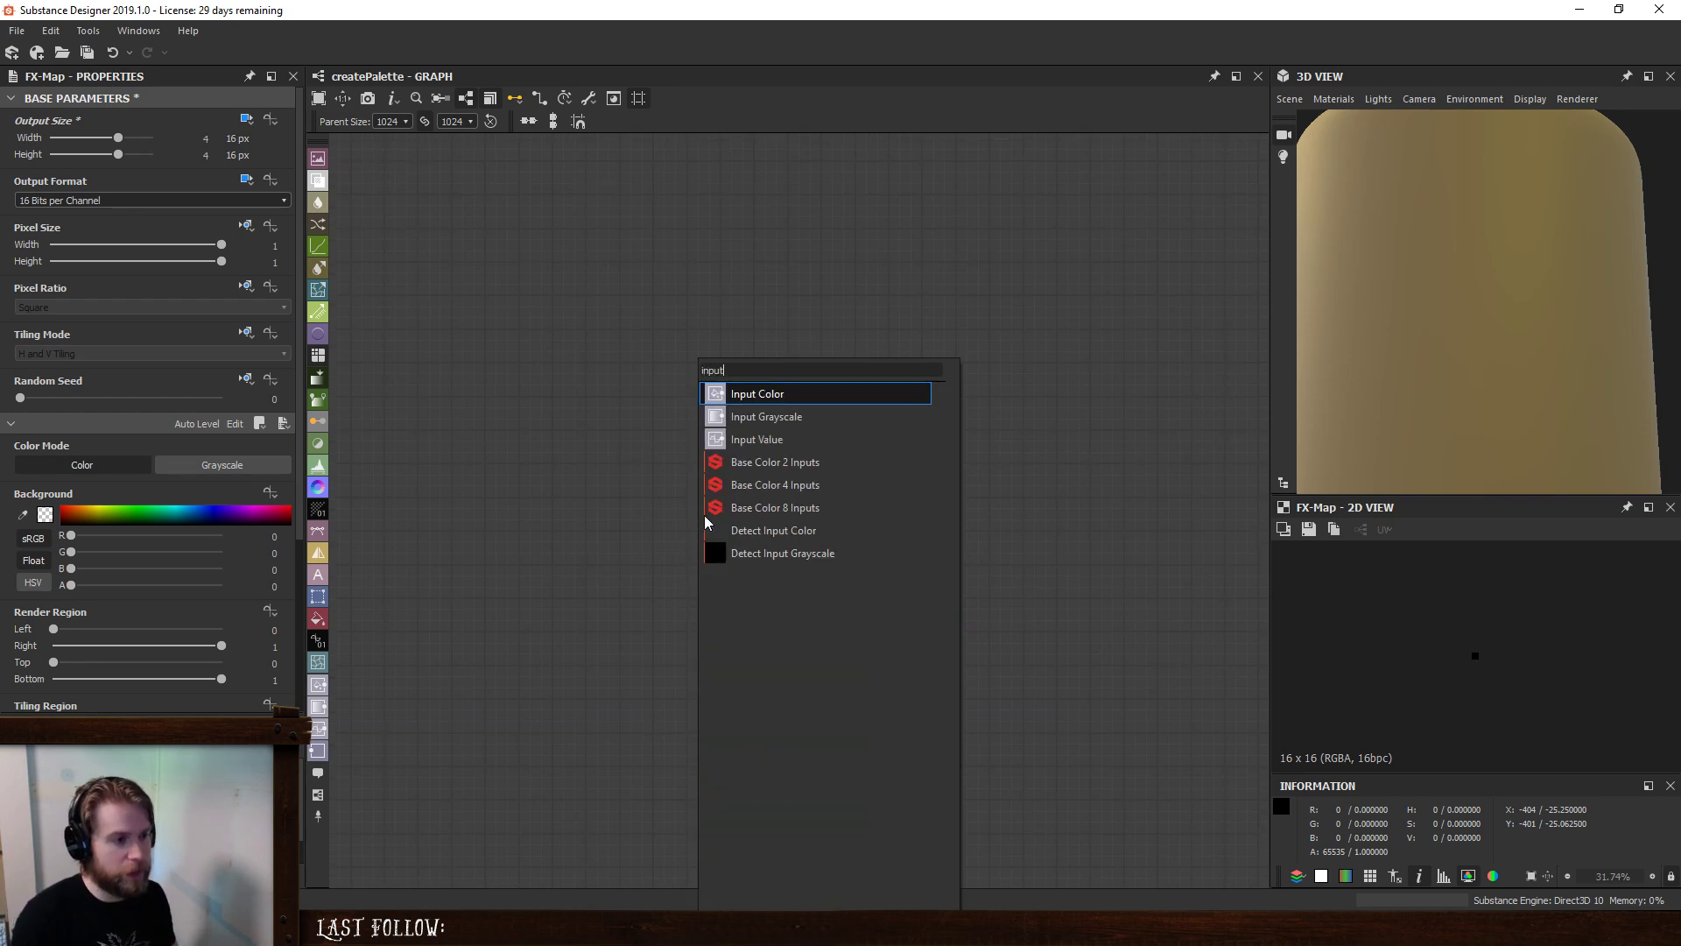
{"action": "key", "text": "Return"}
{"action": "left_click_drag", "start_coordinate": [704, 514], "coordinate": [878, 557]}
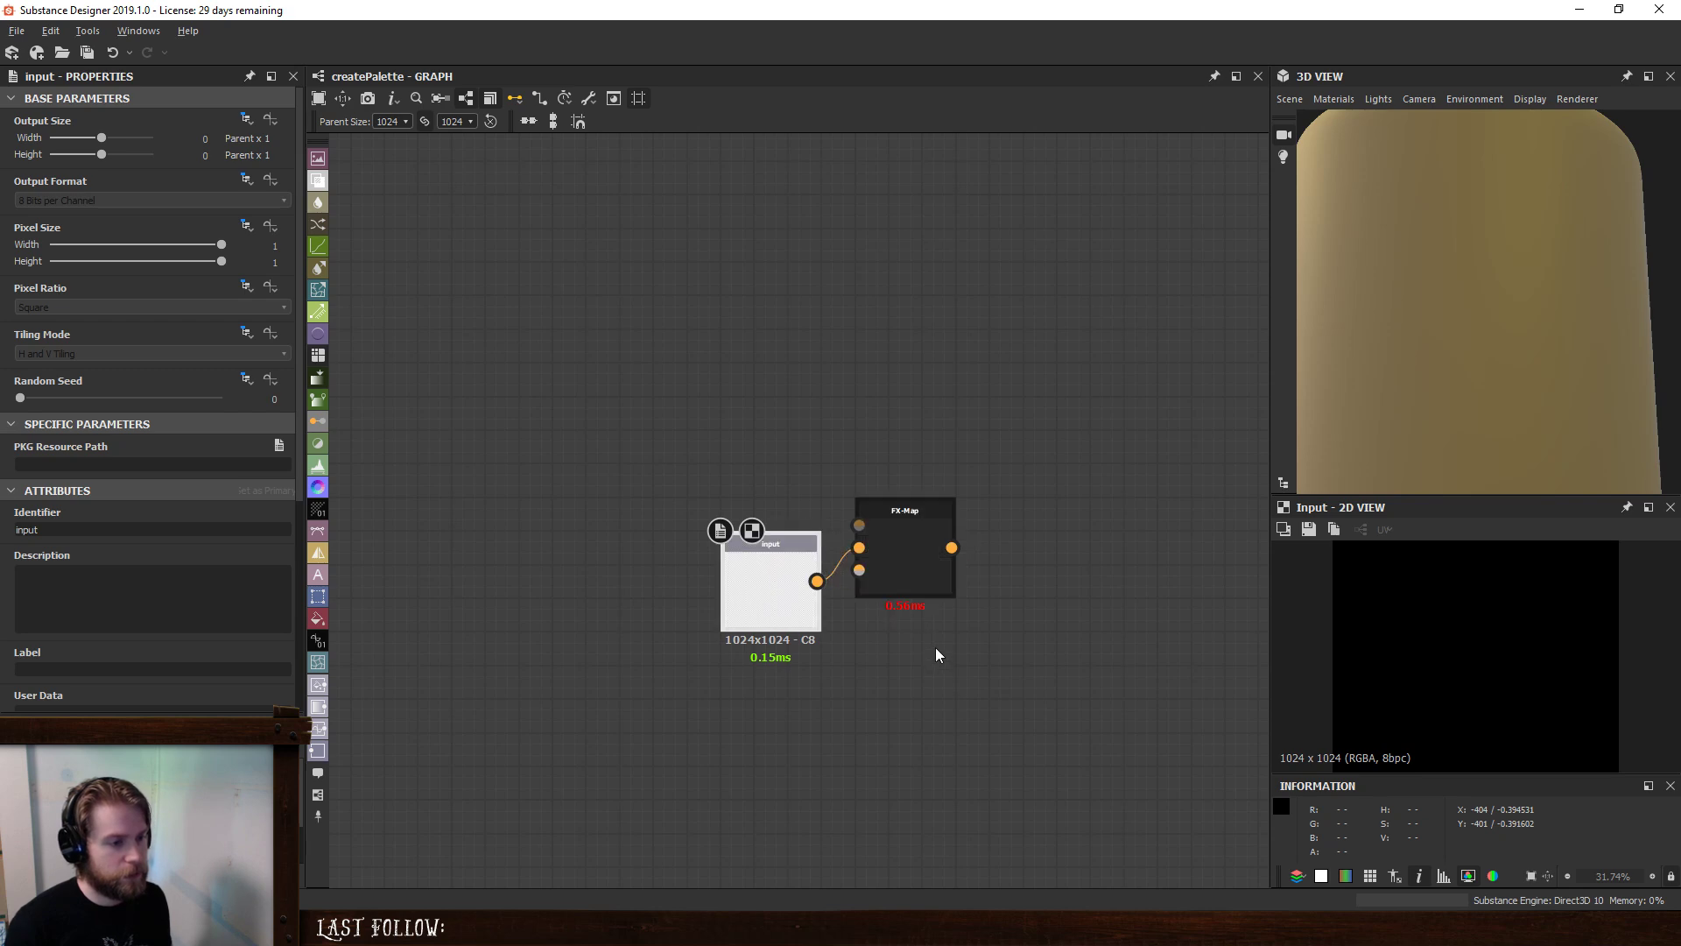
- Move the FX-Map away from the input node, then duplicate the input and connect the copy to Input Image 1
{"action": "middle_click_drag", "start_coordinate": [935, 647], "coordinate": [940, 538]}
{"action": "left_click_drag", "start_coordinate": [921, 448], "coordinate": [987, 515]}
{"action": "left_click", "coordinate": [796, 505]}
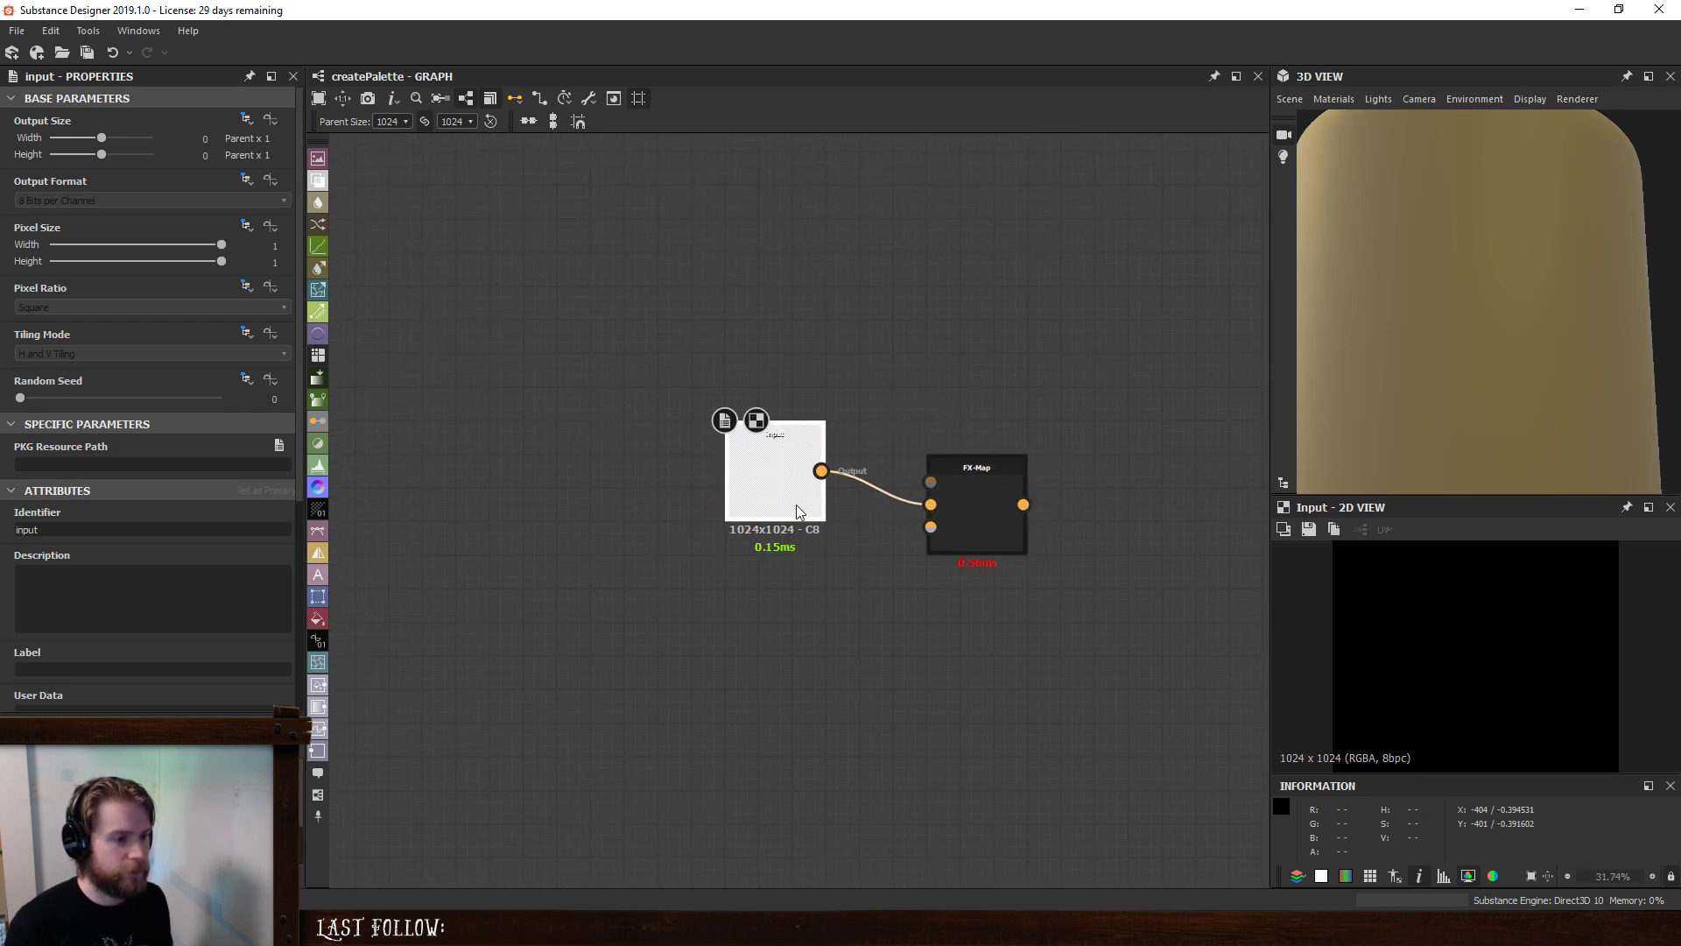
{"action": "key", "text": "ctrl+d"}
{"action": "left_click_drag", "start_coordinate": [808, 522], "coordinate": [931, 527]}
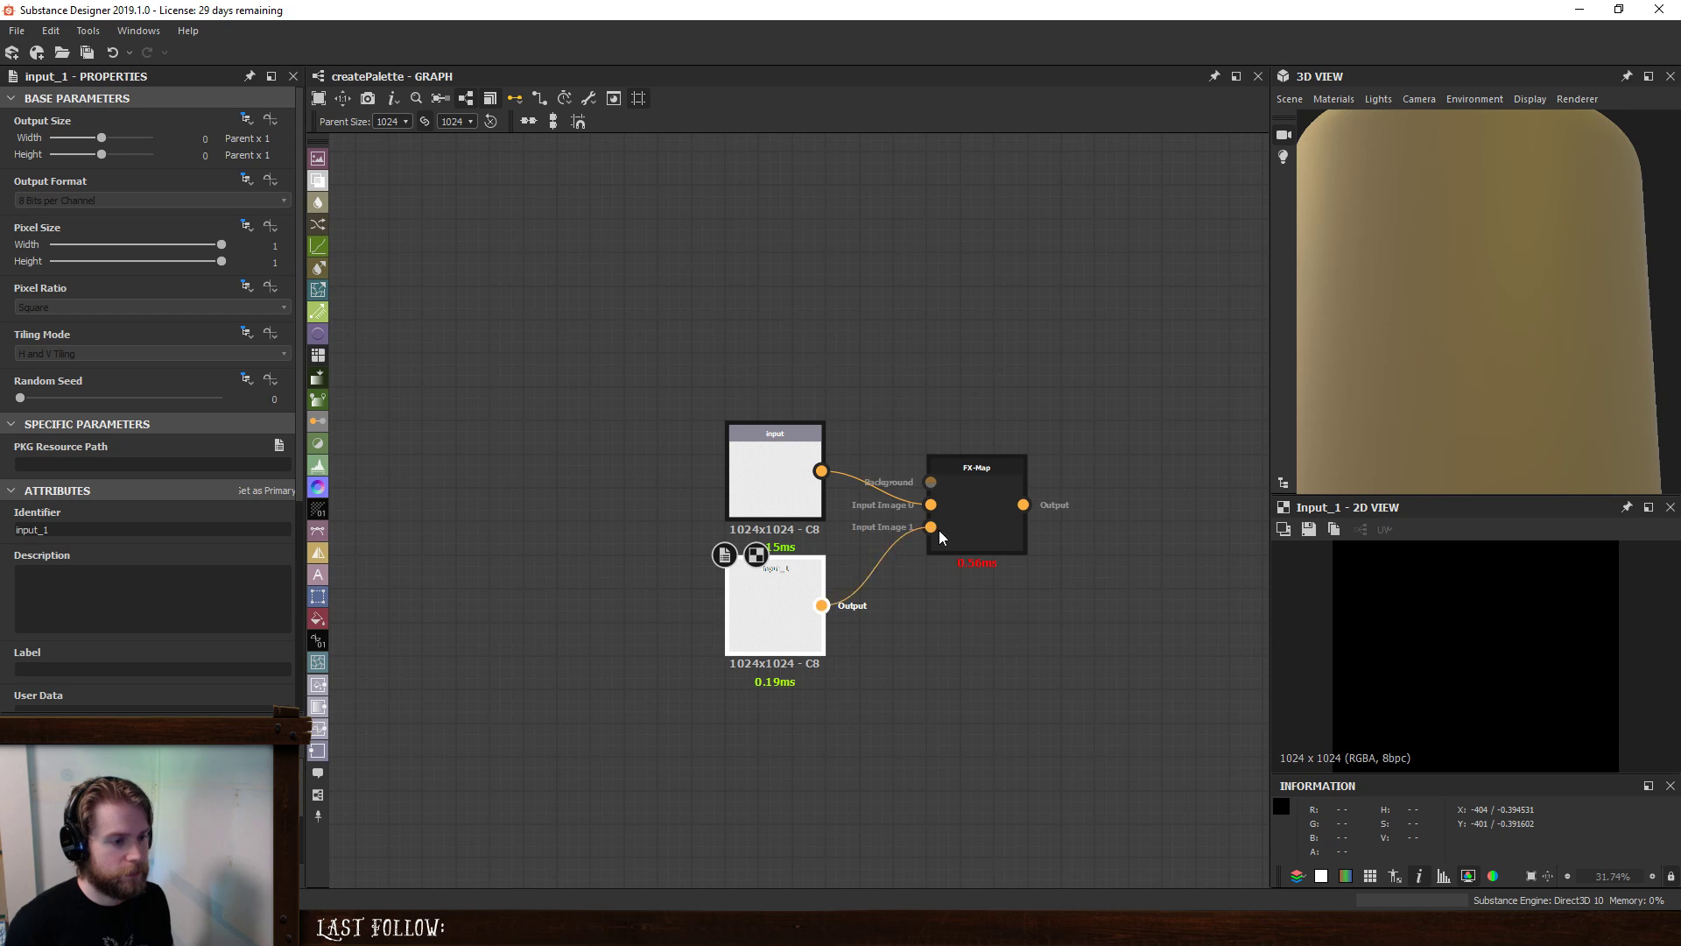
- Duplicate the second input node and connect the copy to the FX-Map's Input Image 2
{"action": "left_click", "coordinate": [766, 623]}
{"action": "key", "text": "ctrl+d"}
{"action": "left_click_drag", "start_coordinate": [831, 508], "coordinate": [931, 538]}
{"action": "scroll", "coordinate": [954, 548], "scroll_direction": "down", "scroll_amount": 1}
{"action": "middle_click_drag", "start_coordinate": [932, 645], "coordinate": [838, 581]}
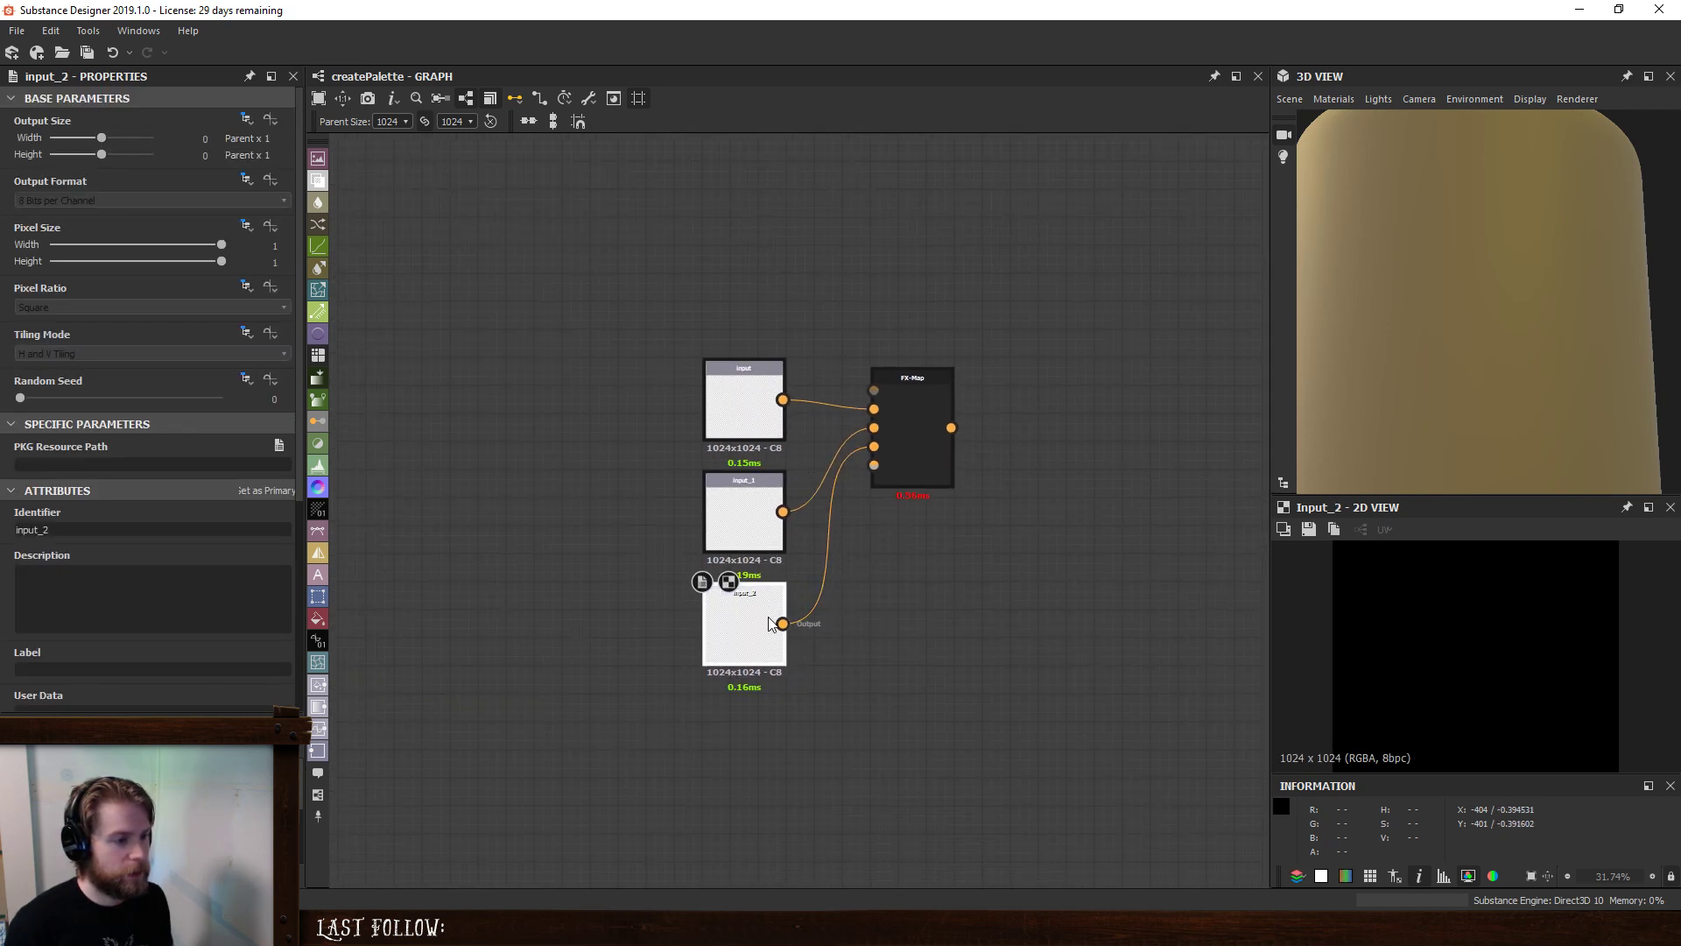
- Duplicate the third input node below the others, connect the copy to Input Image 3, and move the FX-Map farther away
{"action": "key", "text": "ctrl+d"}
{"action": "left_click_drag", "start_coordinate": [806, 520], "coordinate": [767, 724]}
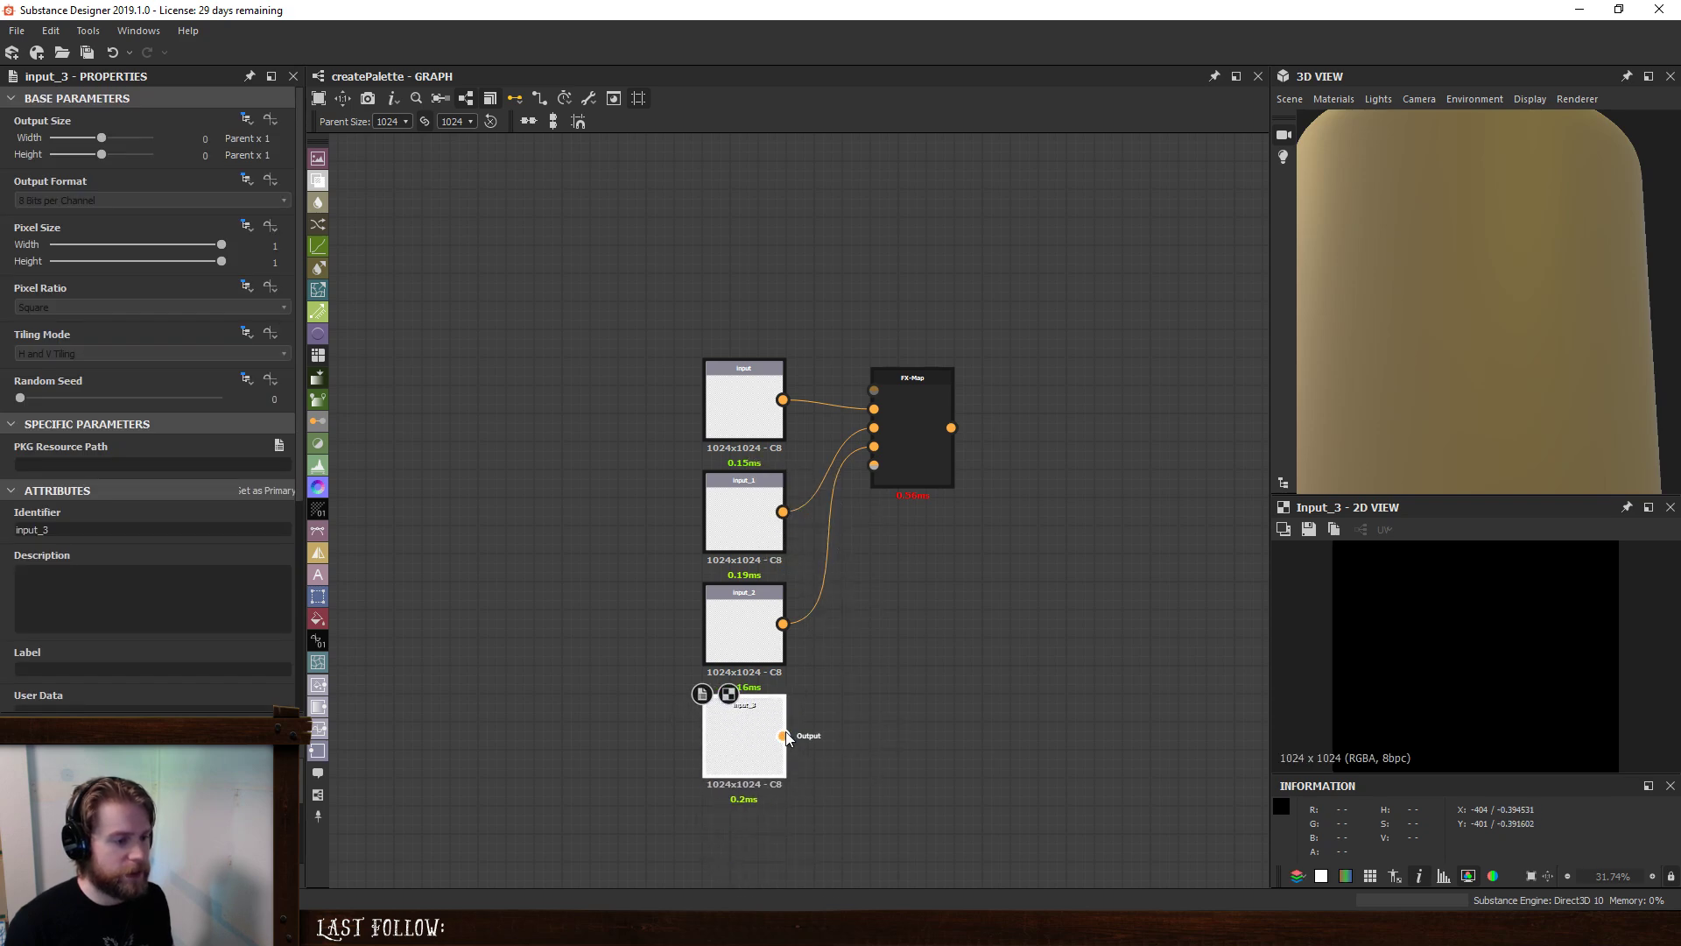
{"action": "left_click_drag", "start_coordinate": [893, 501], "coordinate": [874, 465]}
{"action": "left_click_drag", "start_coordinate": [916, 445], "coordinate": [972, 529]}
- Duplicate the fourth input node and connect the copy to the FX-Map's Input Image 4
{"action": "left_click", "coordinate": [755, 750]}
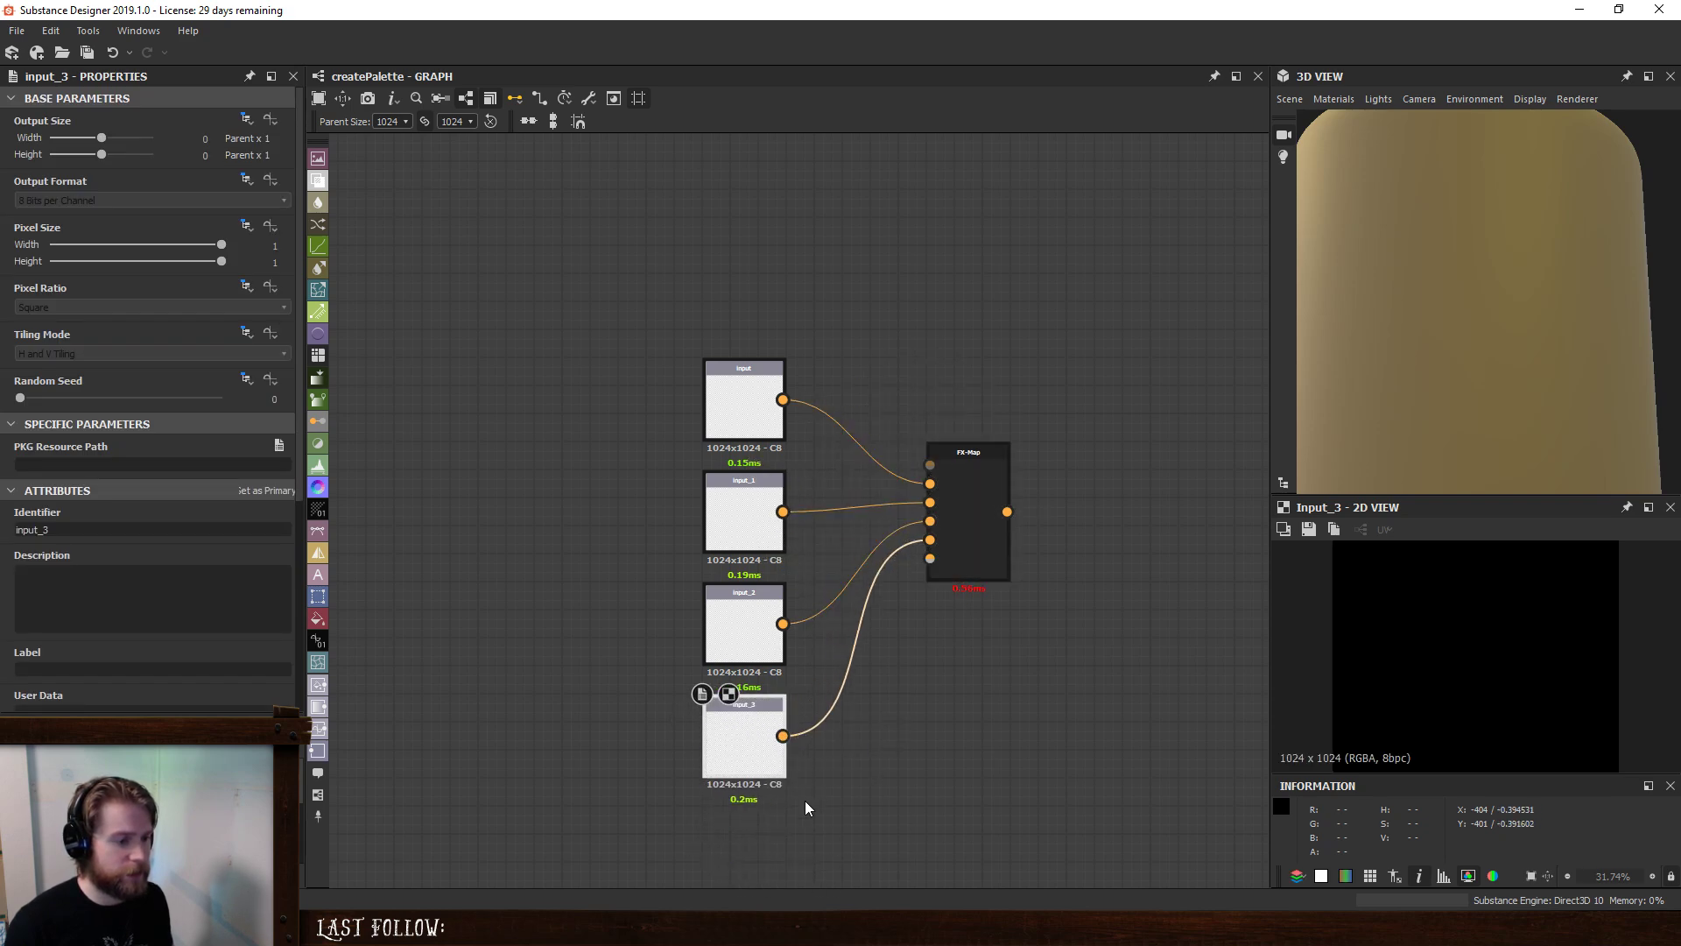
{"action": "key", "text": "ctrl+d"}
{"action": "left_click_drag", "start_coordinate": [834, 490], "coordinate": [929, 538]}
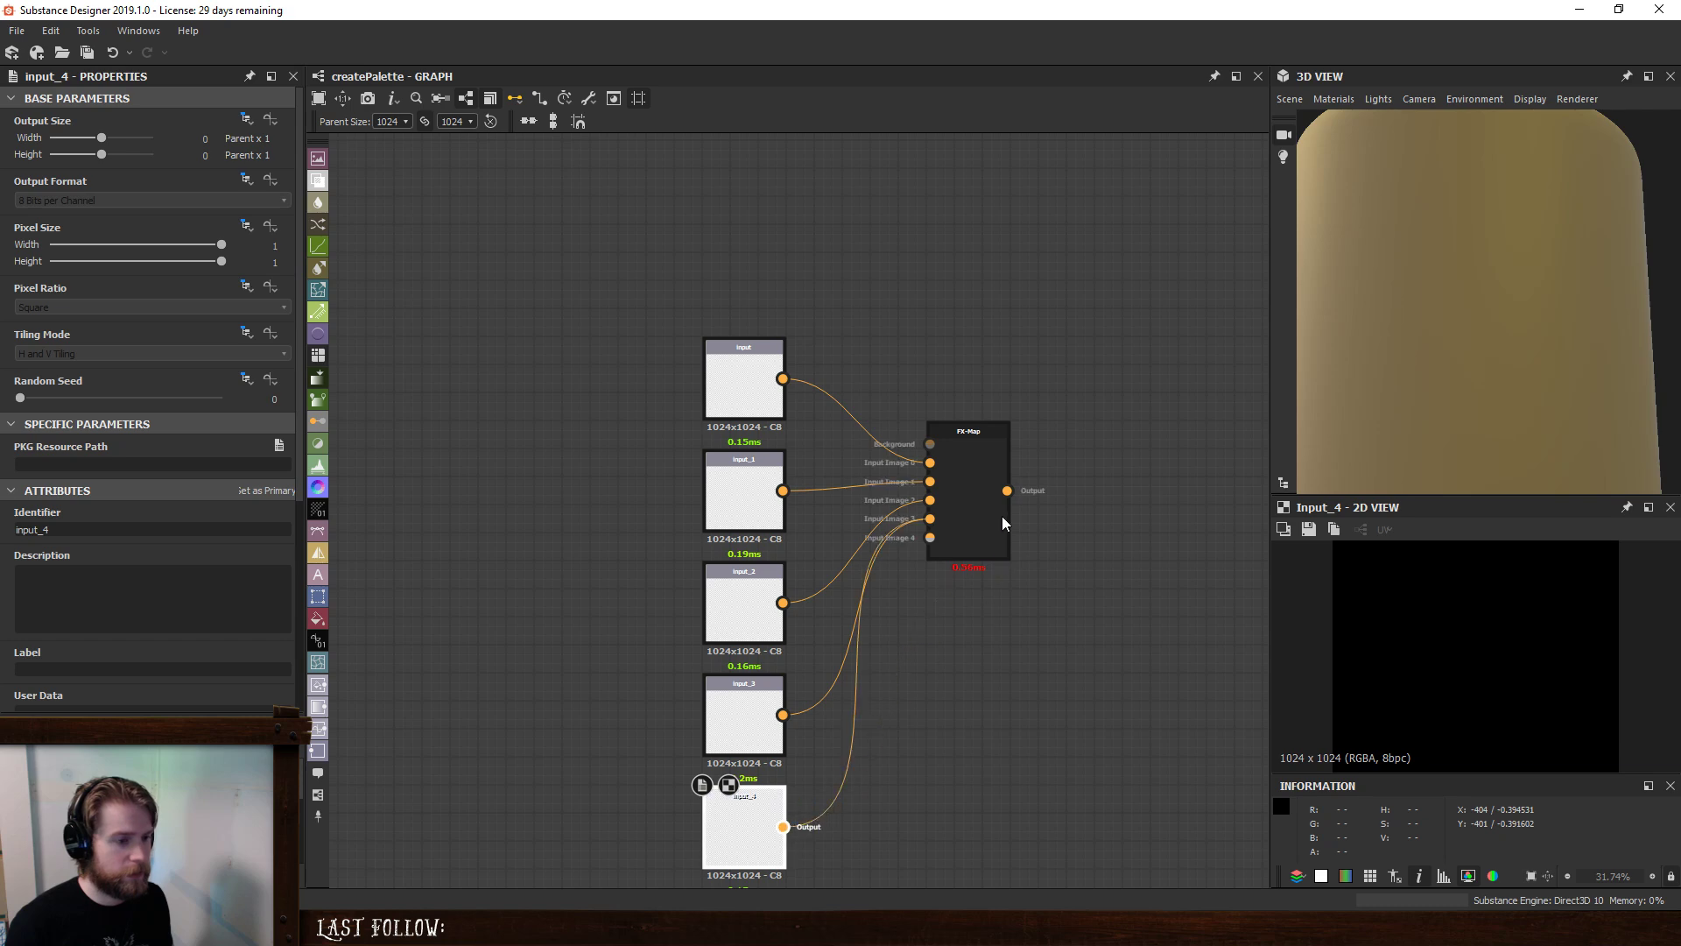
{"action": "scroll", "coordinate": [1068, 608], "scroll_direction": "down", "scroll_amount": 1}
{"action": "middle_click_drag", "start_coordinate": [1068, 609], "coordinate": [898, 554]}
- Add a sixth input node at the end of the column, connect it to Input Image 5, and reposition the FX-Map
{"action": "left_click", "coordinate": [599, 734]}
{"action": "key", "text": "ctrl+d"}
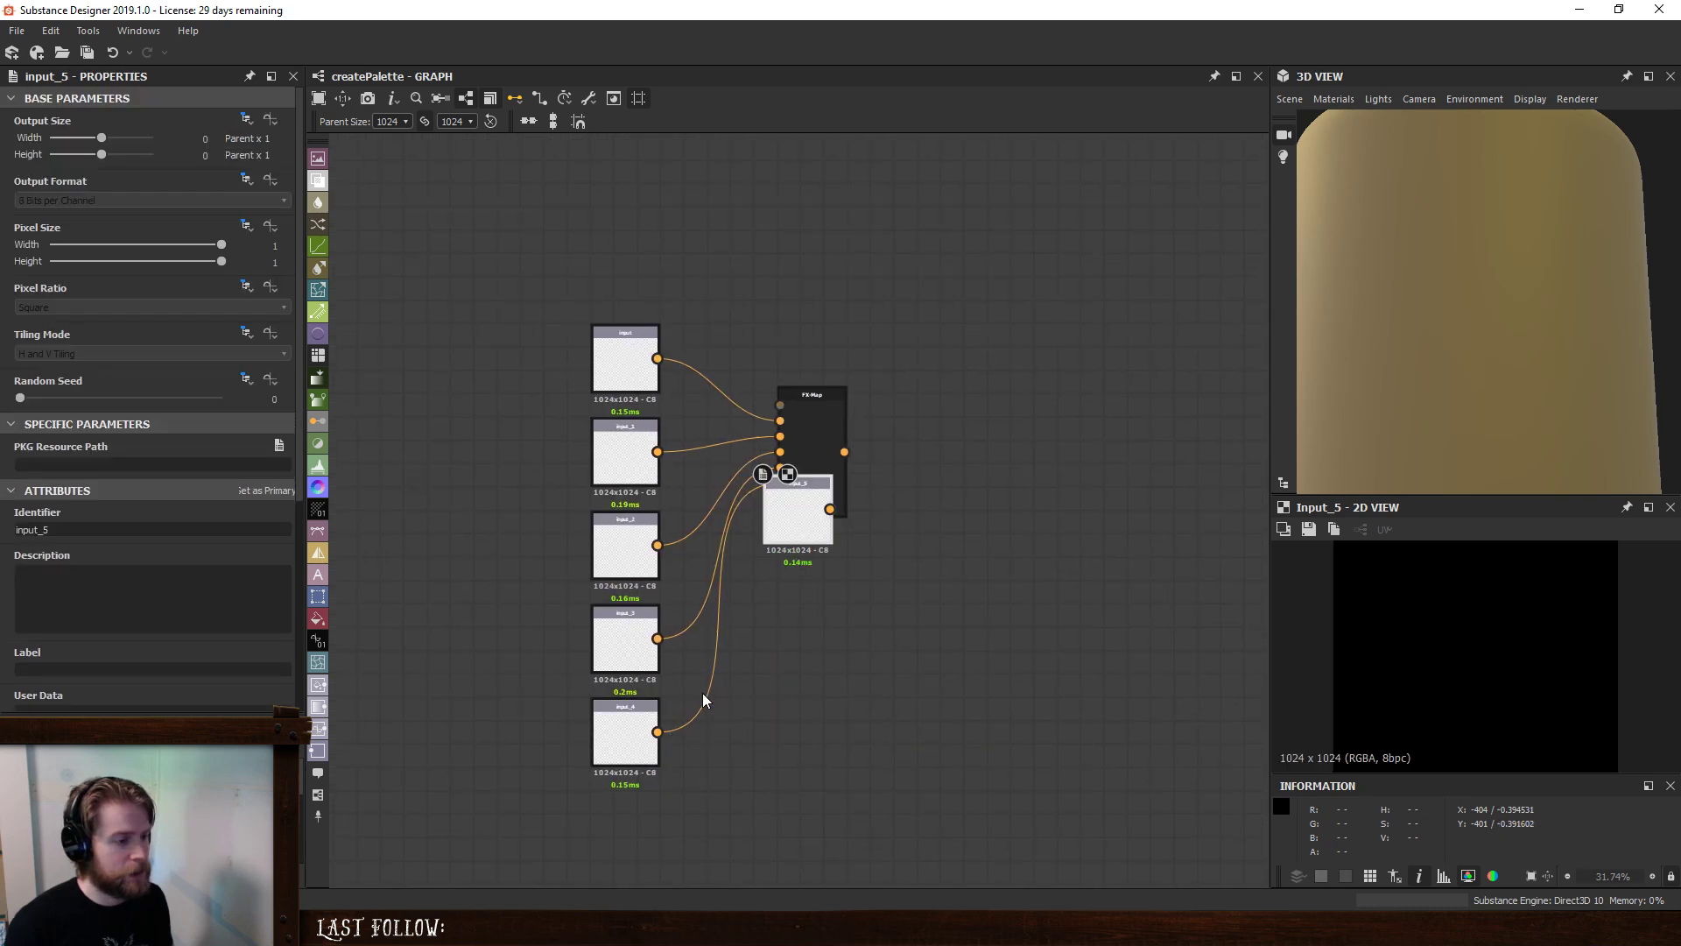
{"action": "left_click_drag", "start_coordinate": [800, 530], "coordinate": [874, 577]}
{"action": "left_click", "coordinate": [781, 752]}
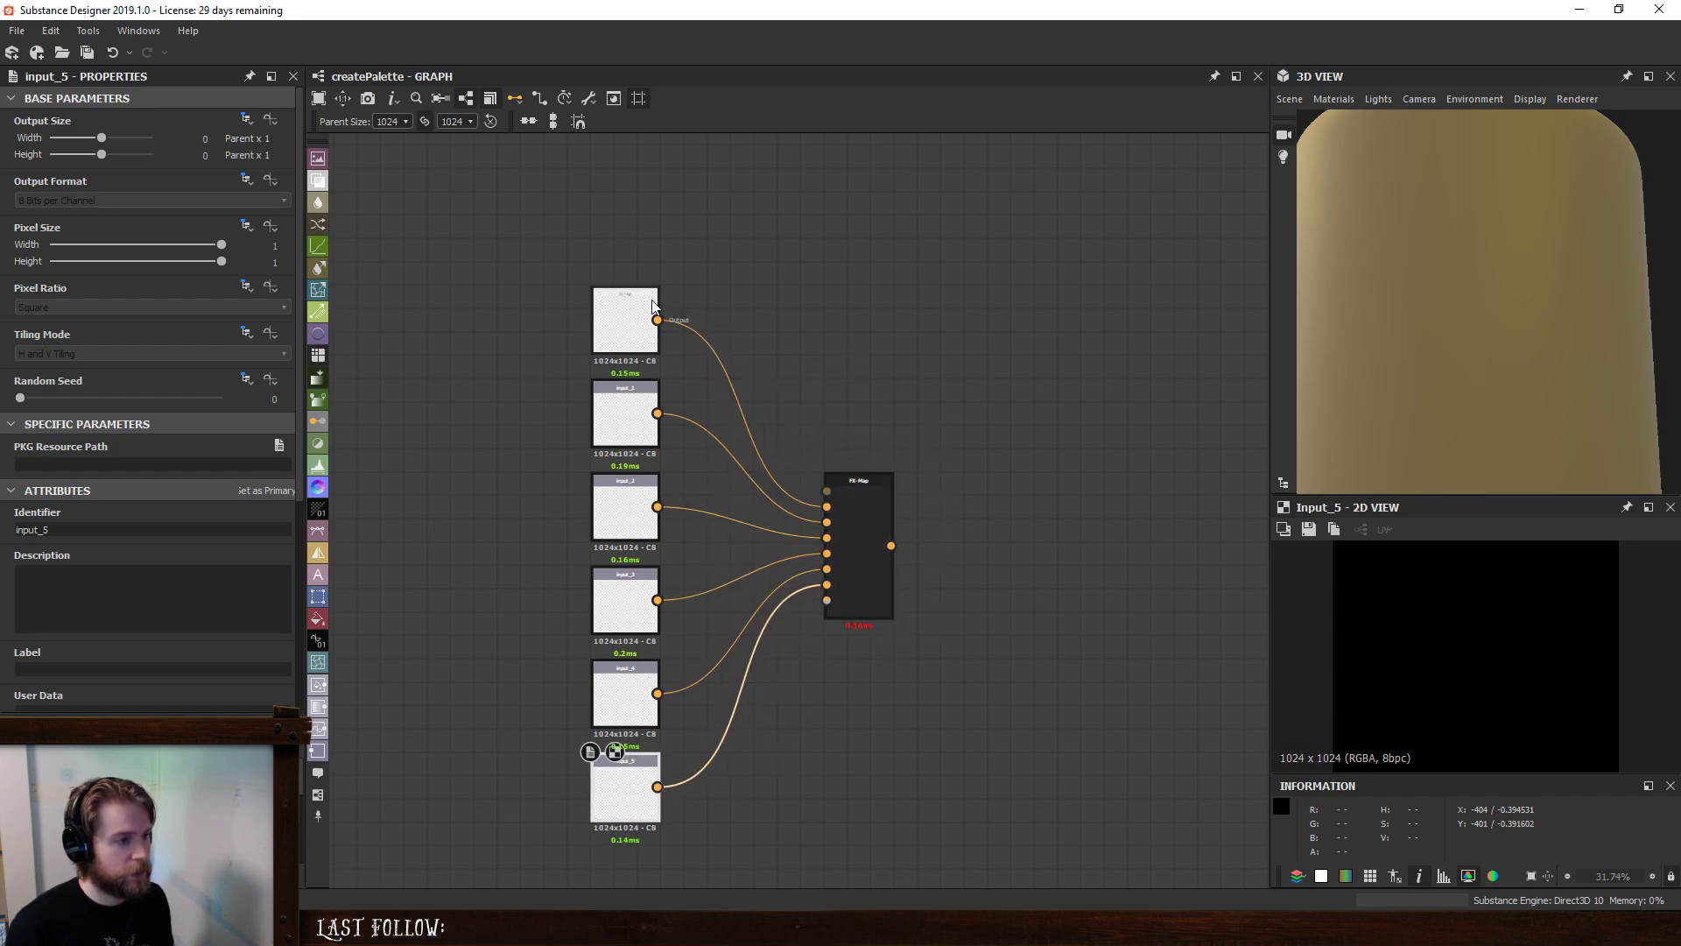
- Add a seventh input node below the column and connect it to the FX-Map's Input Image 6
{"action": "left_click", "coordinate": [617, 503]}
{"action": "left_click", "coordinate": [624, 698]}
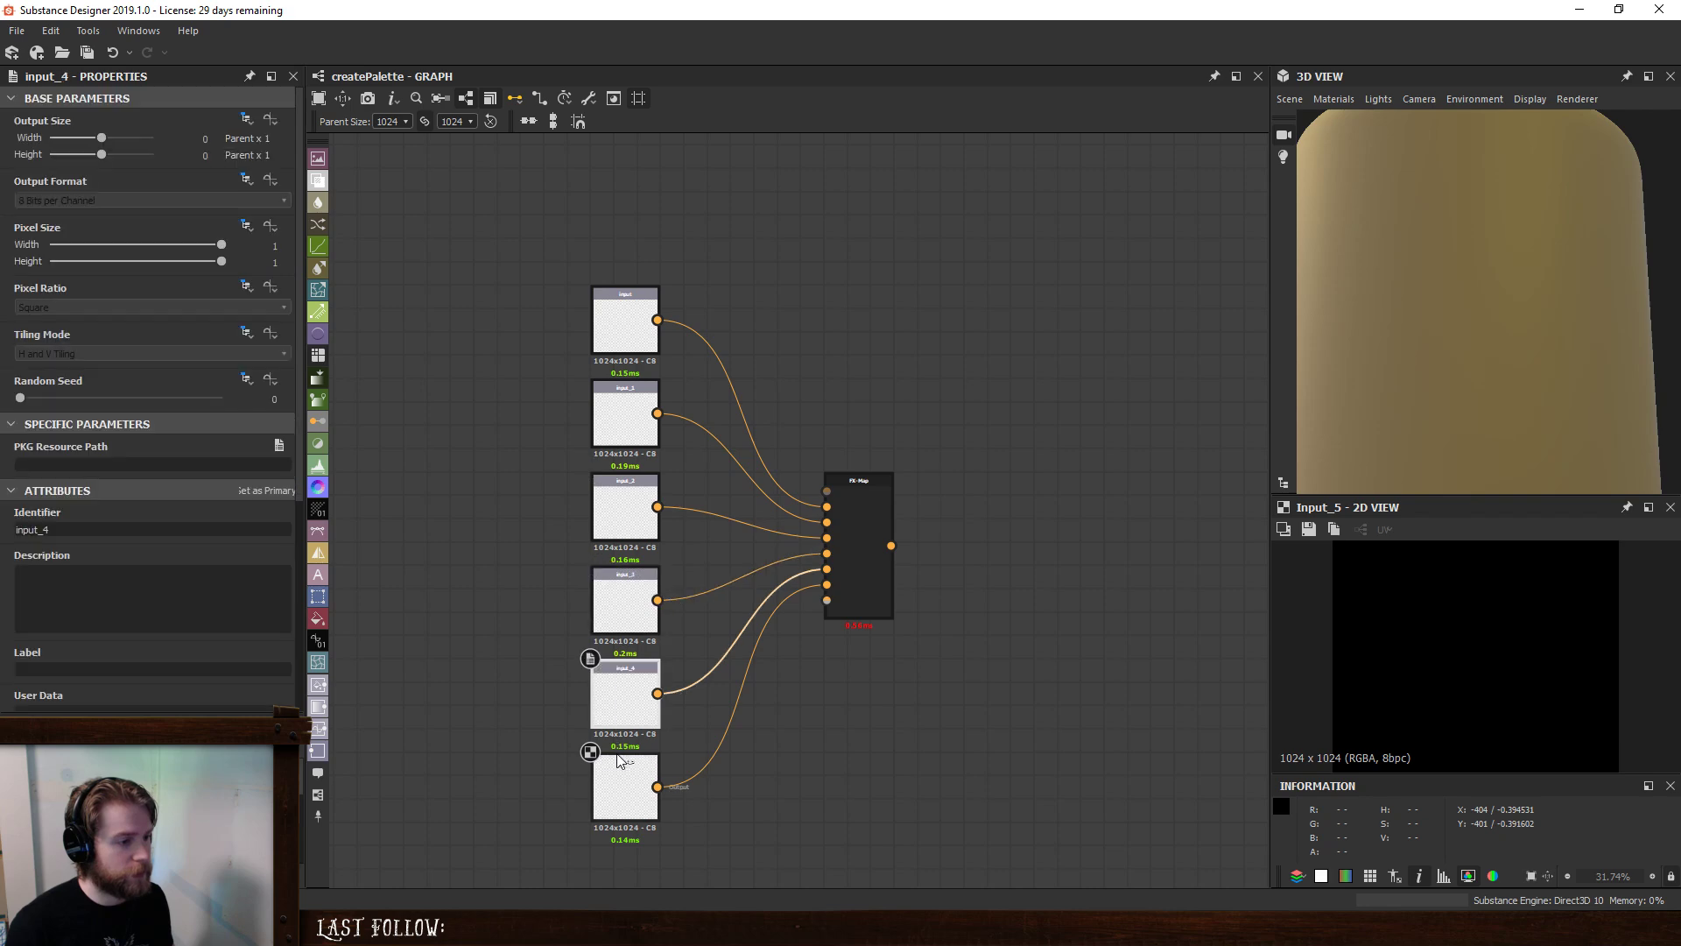
{"action": "left_click", "coordinate": [631, 776]}
{"action": "middle_click_drag", "start_coordinate": [742, 759], "coordinate": [732, 627]}
{"action": "key", "text": "ctrl+v"}
{"action": "left_click_drag", "start_coordinate": [797, 516], "coordinate": [855, 482]}
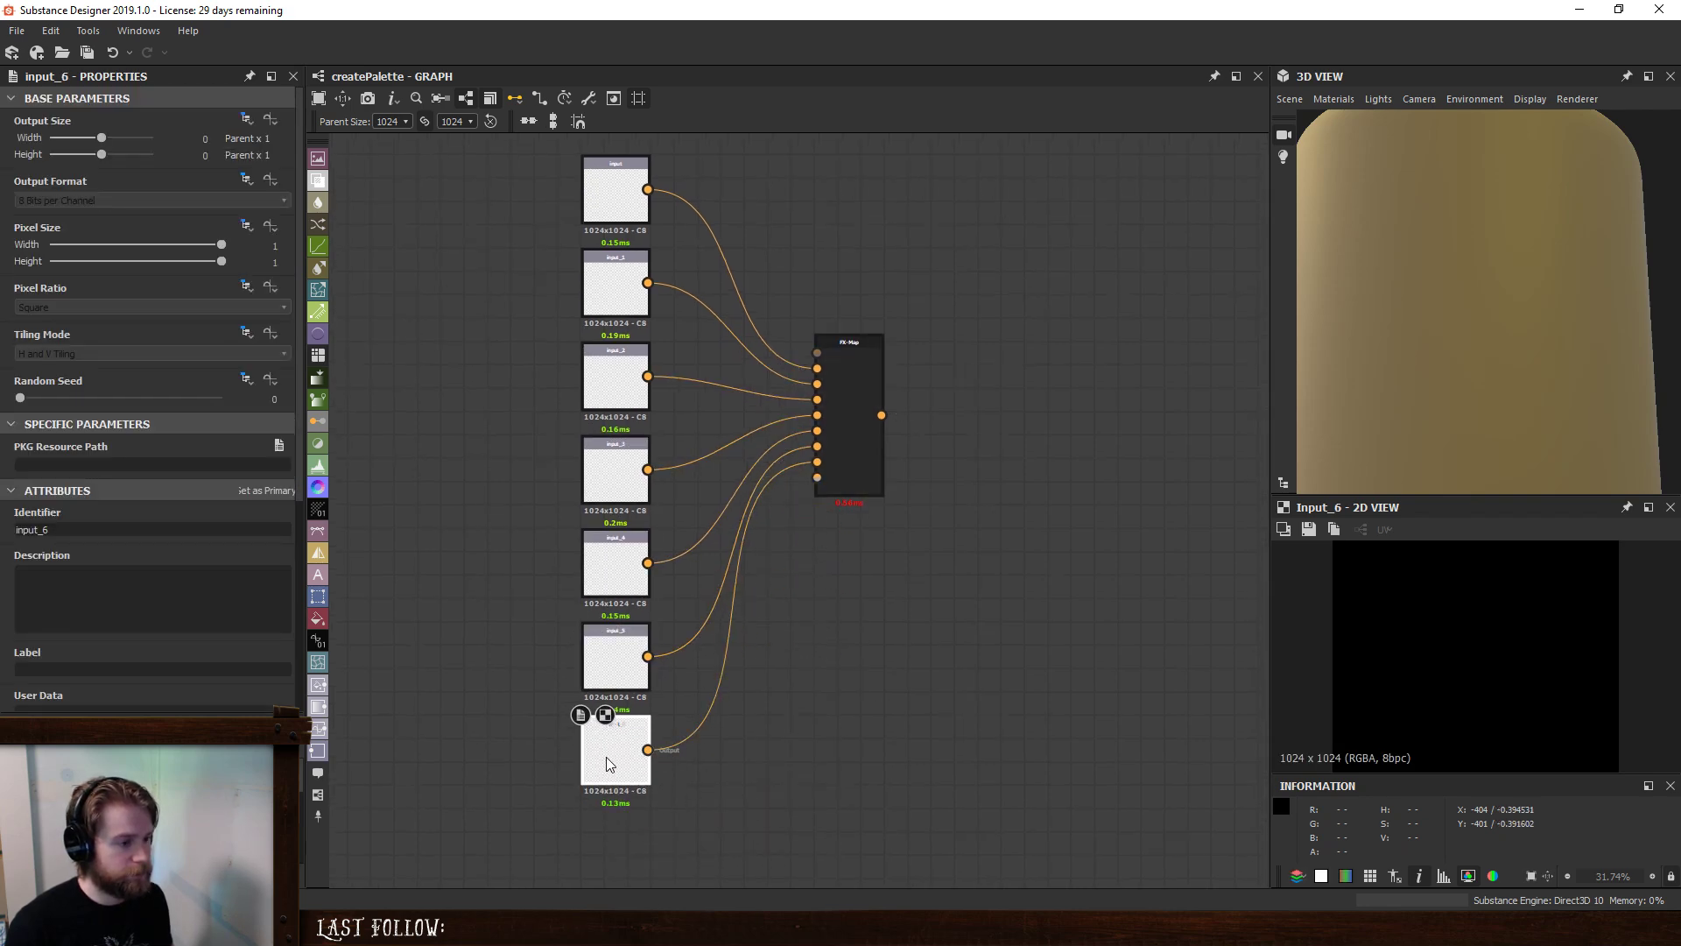
- Add an eighth input node below the column and connect it to the FX-Map's Input Image 7
{"action": "key", "text": "ctrl+v"}
{"action": "middle_click_drag", "start_coordinate": [748, 570], "coordinate": [776, 429]}
{"action": "left_click_drag", "start_coordinate": [838, 398], "coordinate": [844, 334]}
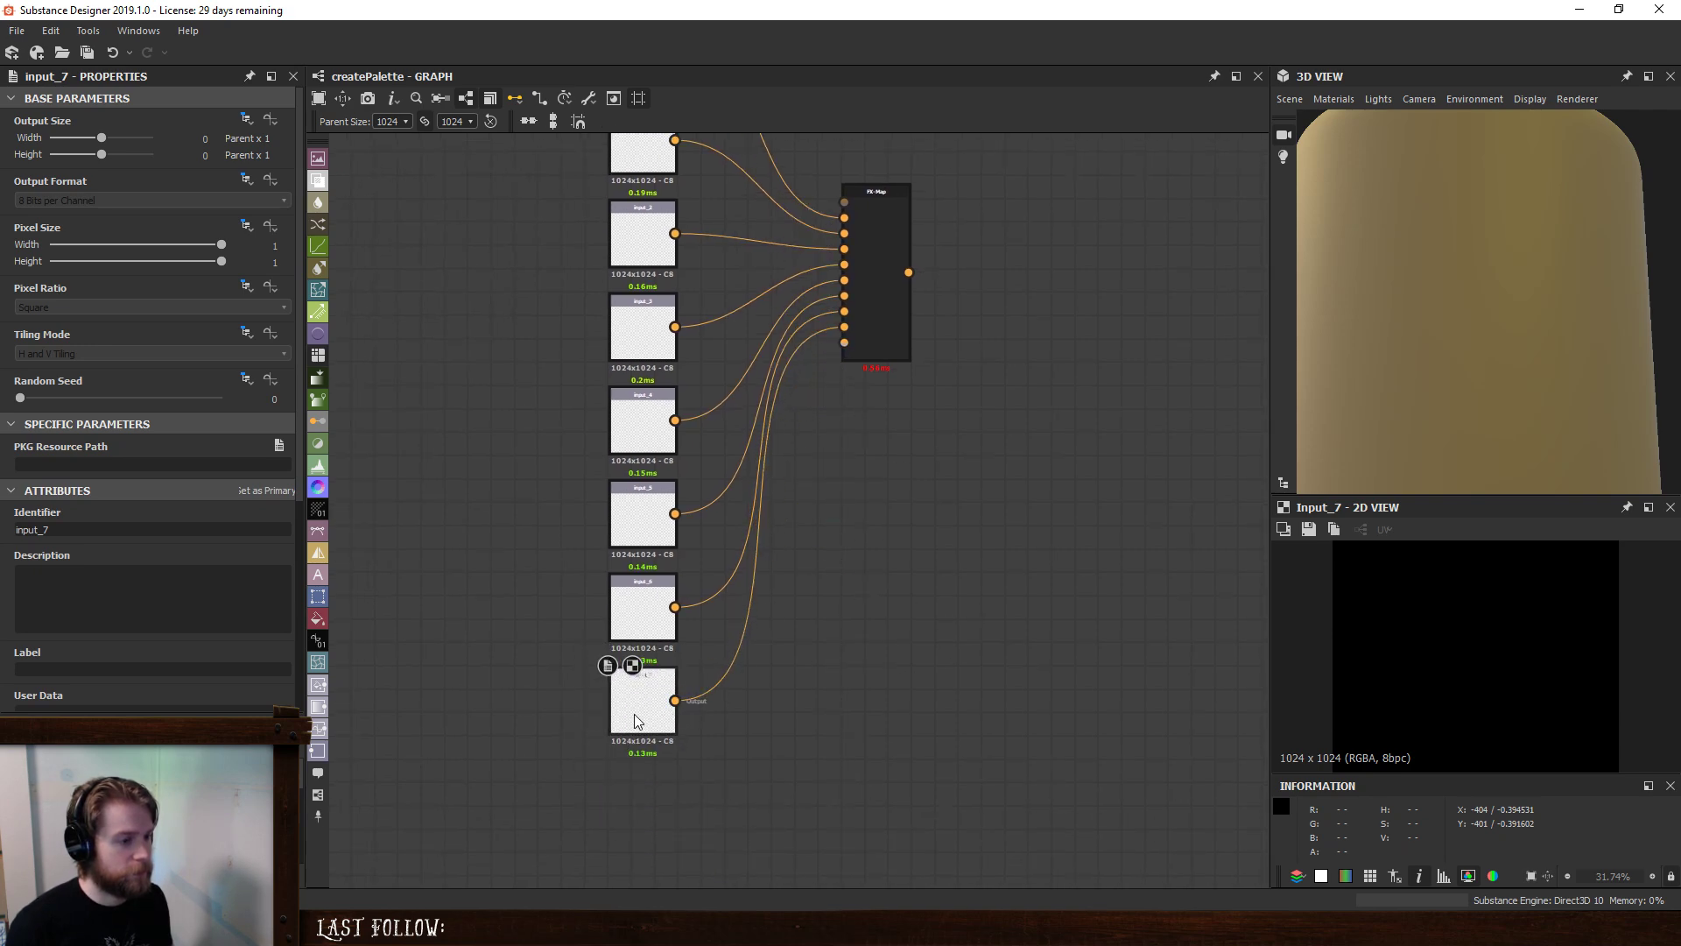
- Reposition the FX-Map alongside the middle of the input node column
{"action": "middle_click_drag", "start_coordinate": [564, 622], "coordinate": [561, 666]}
{"action": "left_click_drag", "start_coordinate": [536, 443], "coordinate": [622, 891]}
{"action": "scroll", "coordinate": [559, 759], "scroll_direction": "down", "scroll_amount": 2}
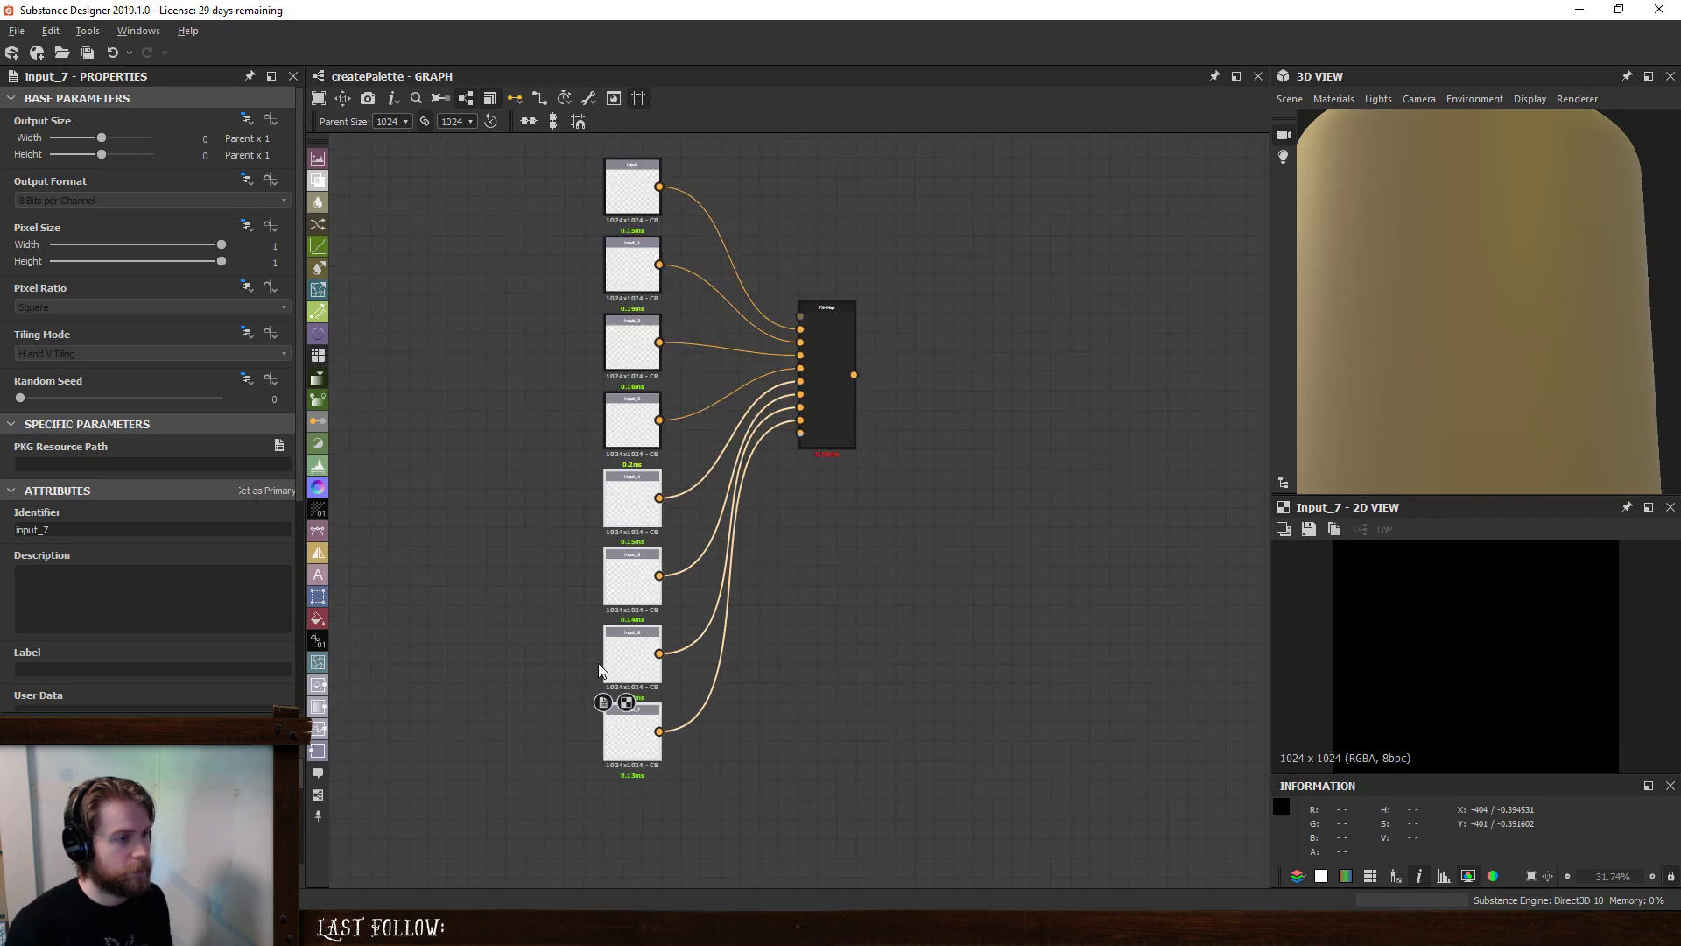
{"action": "left_click", "coordinate": [828, 492]}
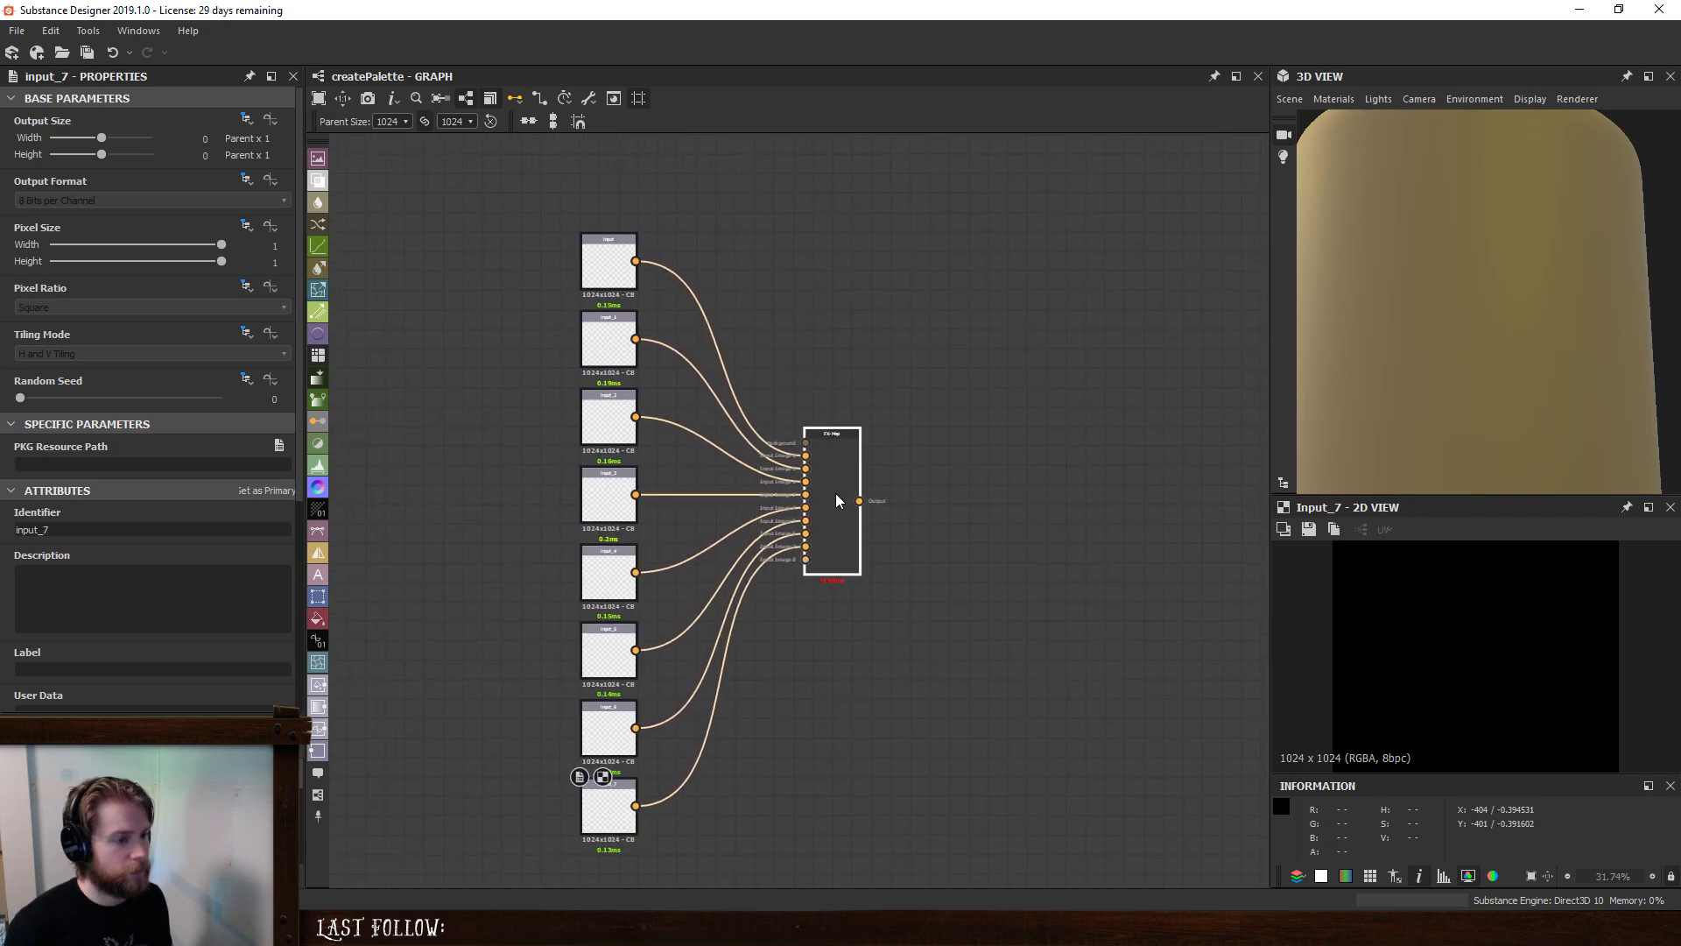
{"action": "scroll", "coordinate": [835, 492], "scroll_direction": "up", "scroll_amount": 3}
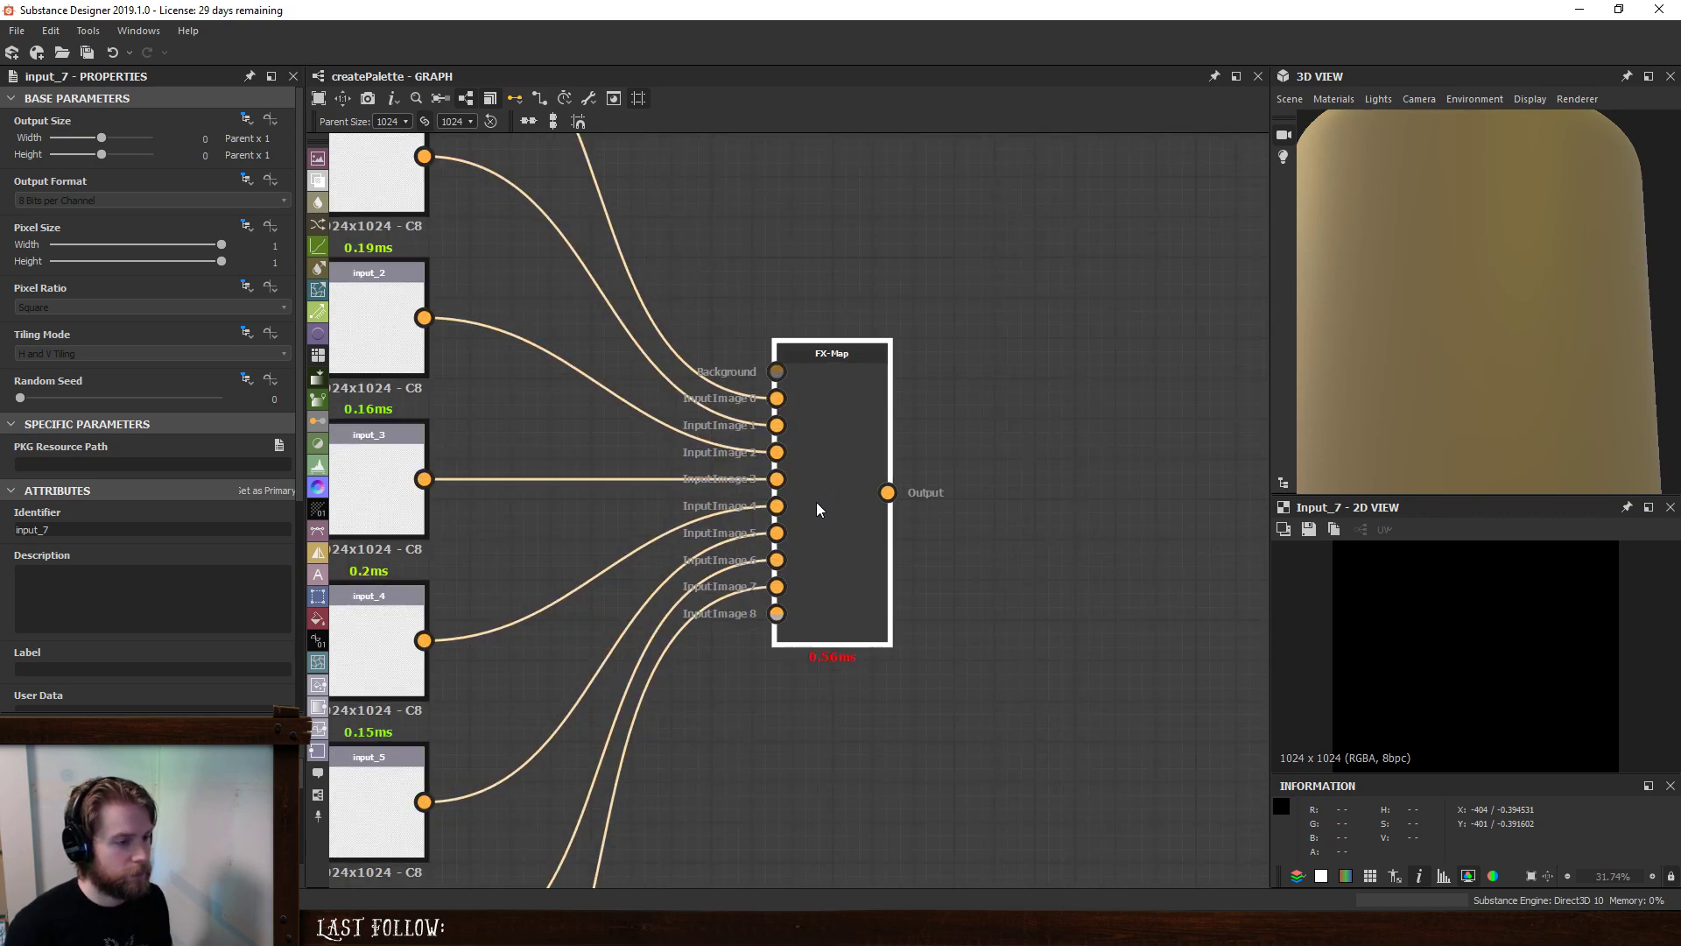
- Open the Iterations function of the FX-Map's Iterate node and add an Integer constant set to 16
{"action": "left_click", "coordinate": [841, 450]}
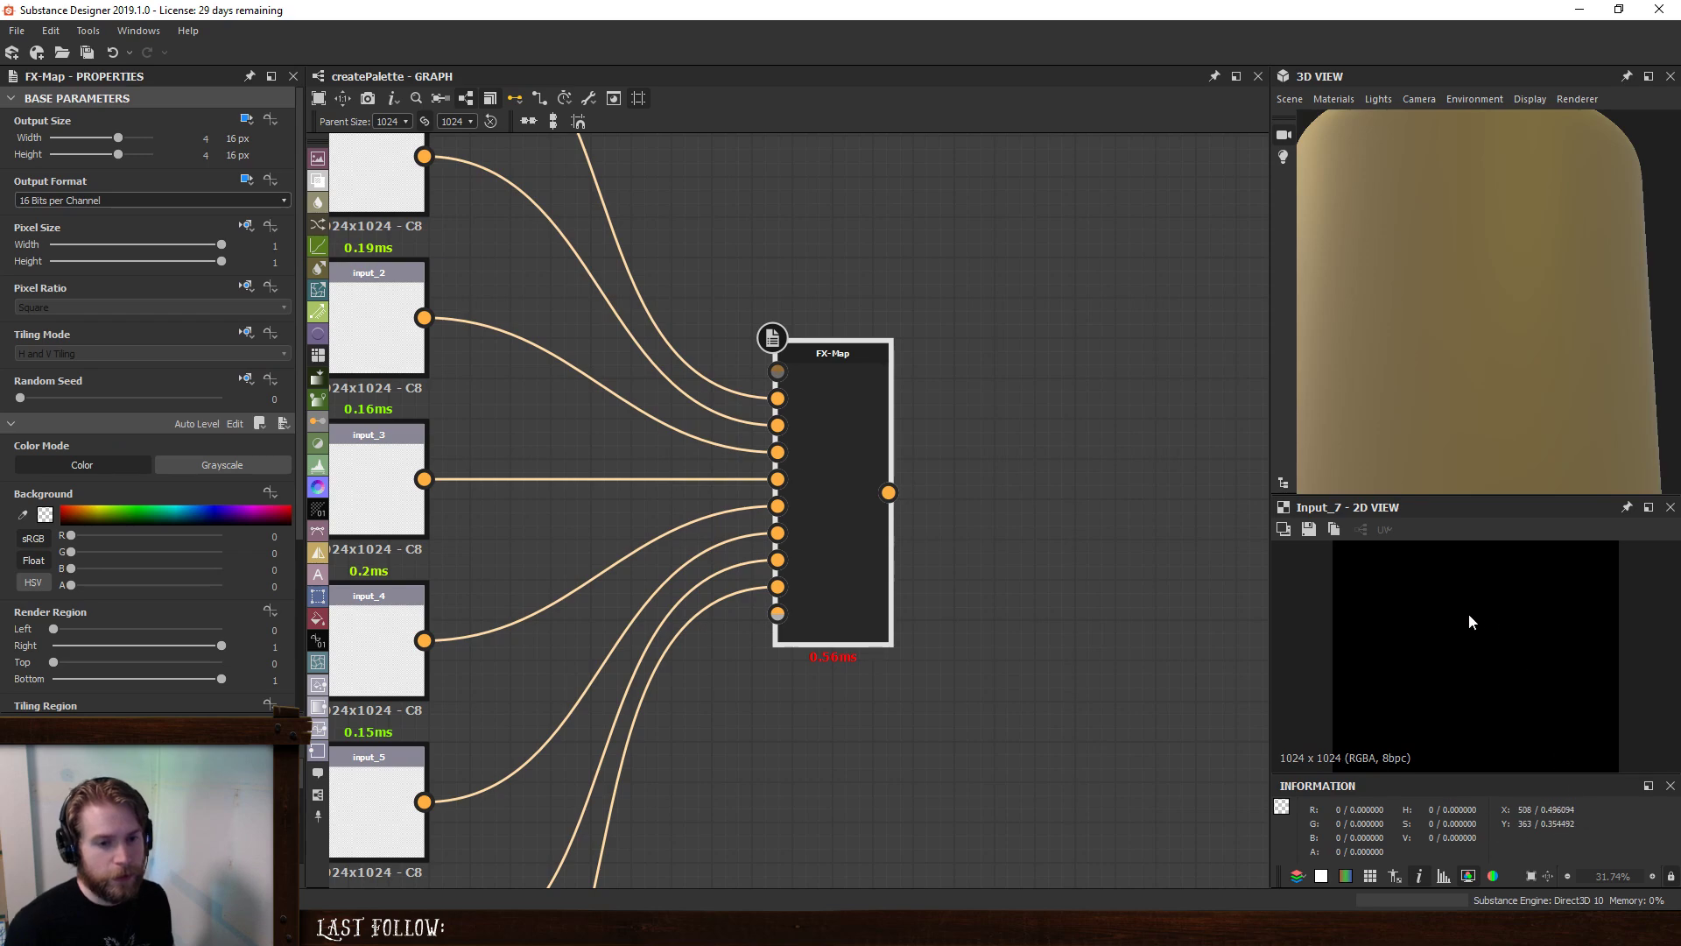
{"action": "left_click", "coordinate": [235, 425]}
{"action": "scroll", "coordinate": [743, 470], "scroll_direction": "down", "scroll_amount": 2}
{"action": "left_click", "coordinate": [799, 438]}
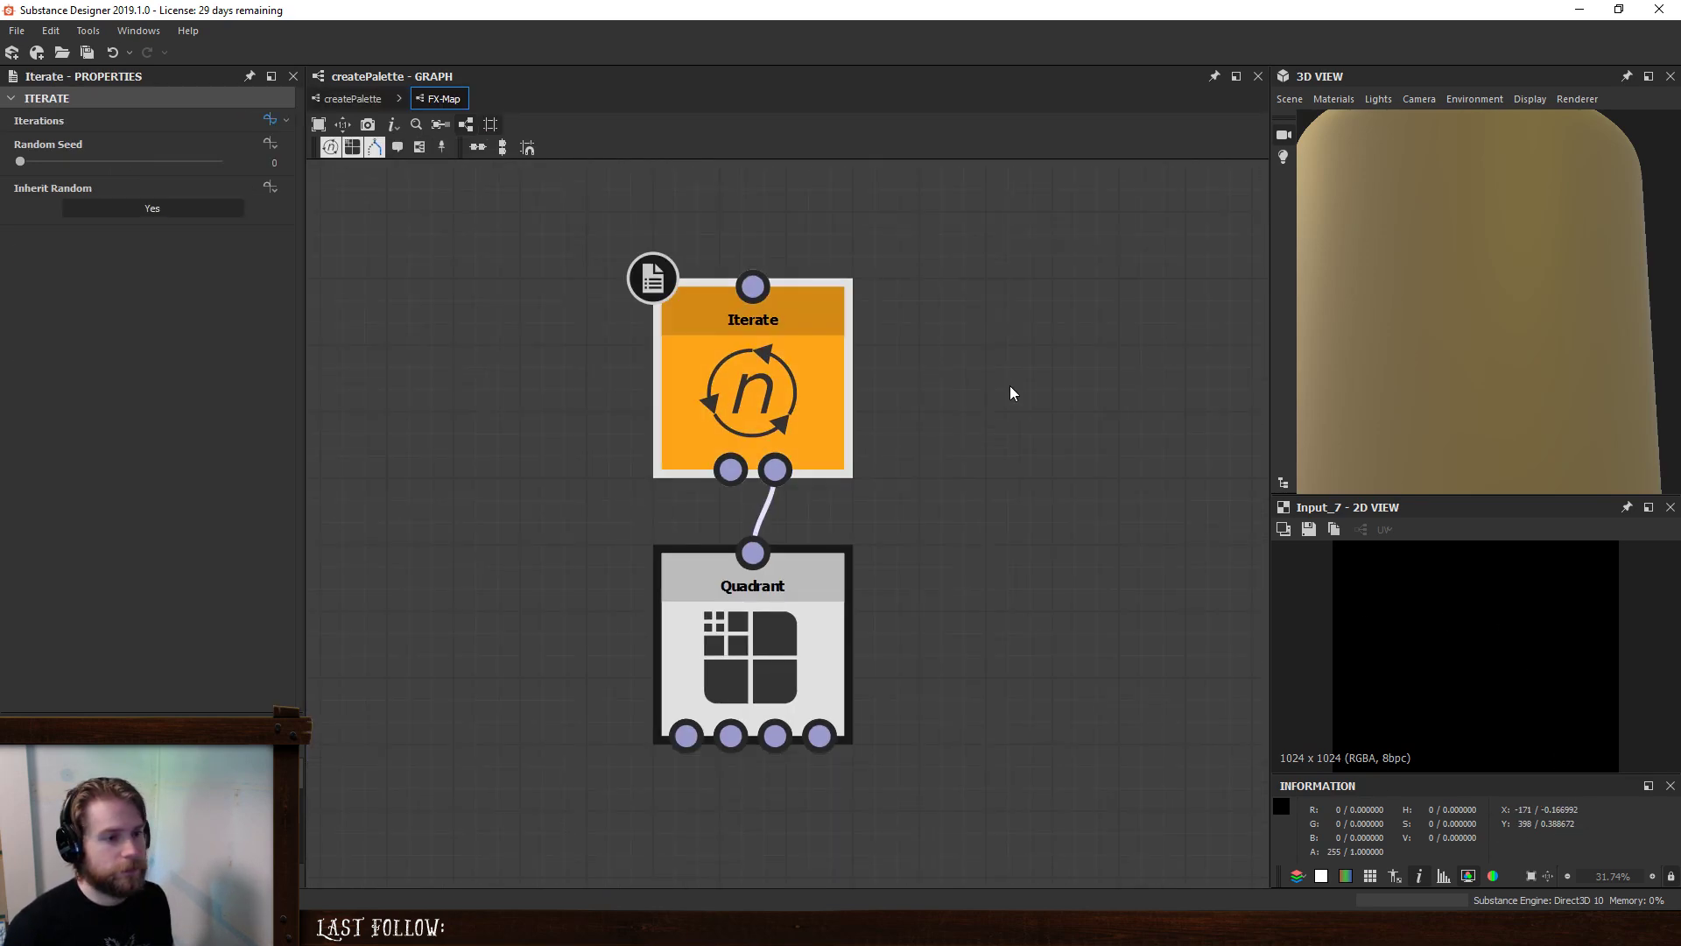
{"action": "left_click", "coordinate": [270, 119]}
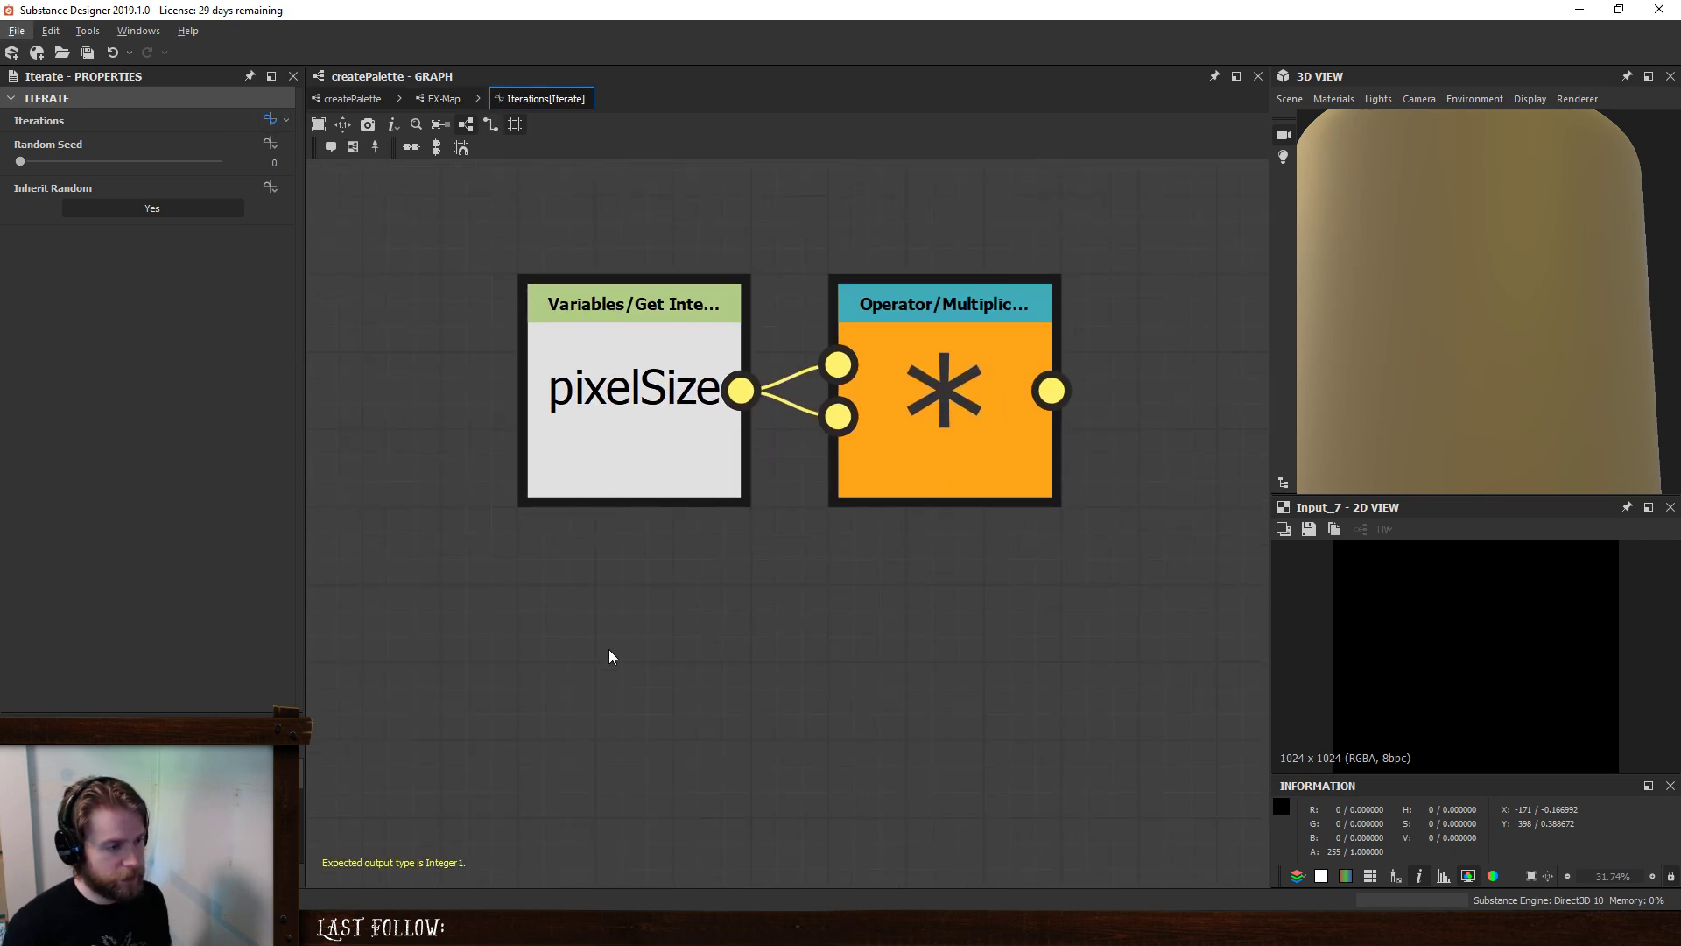
{"action": "key", "text": "space"}
{"action": "type", "text": "int"}
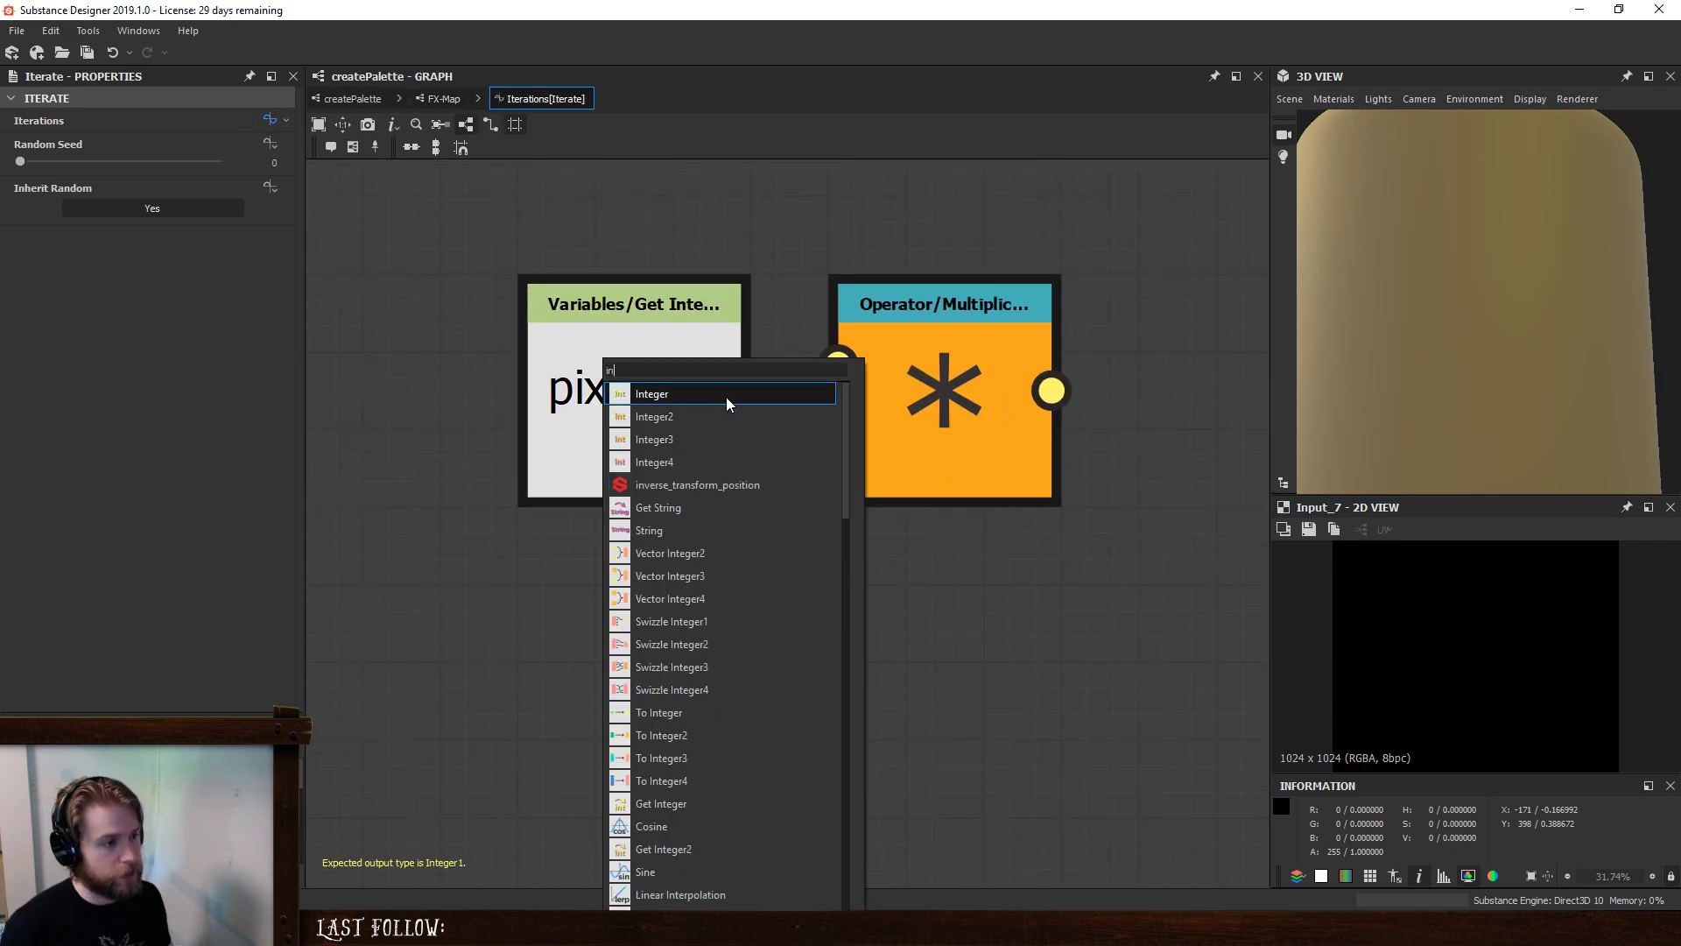
{"action": "left_click", "coordinate": [726, 397]}
{"action": "left_click", "coordinate": [263, 115]}
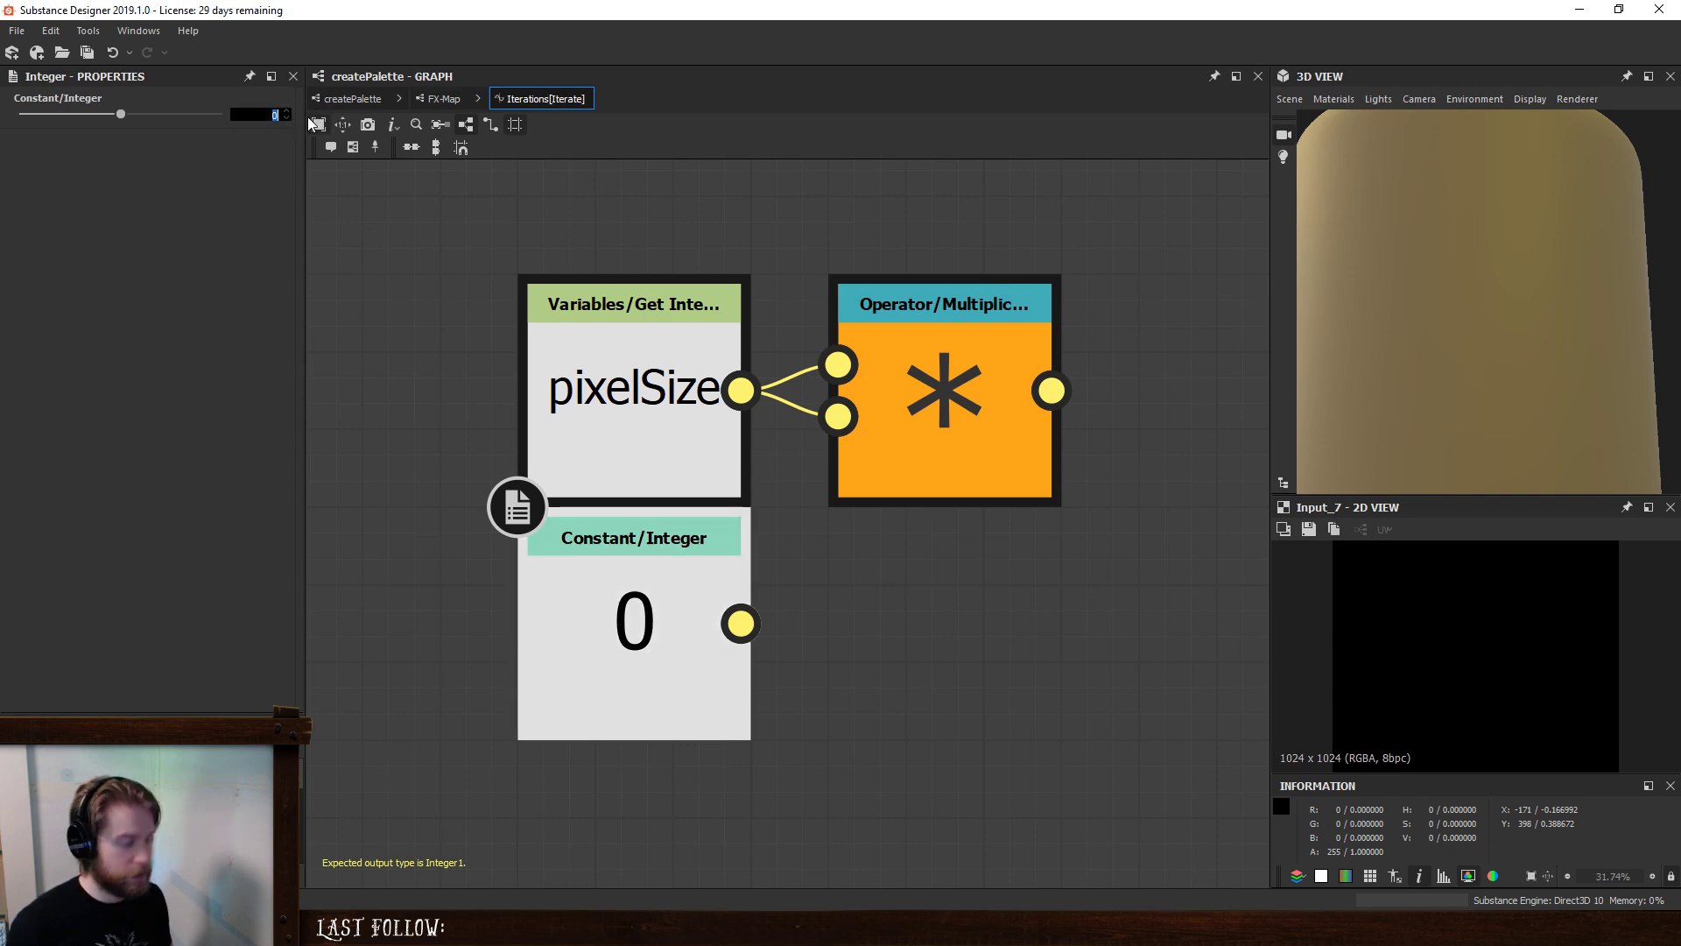
{"action": "type", "text": "16"}
{"action": "key", "text": "Return"}
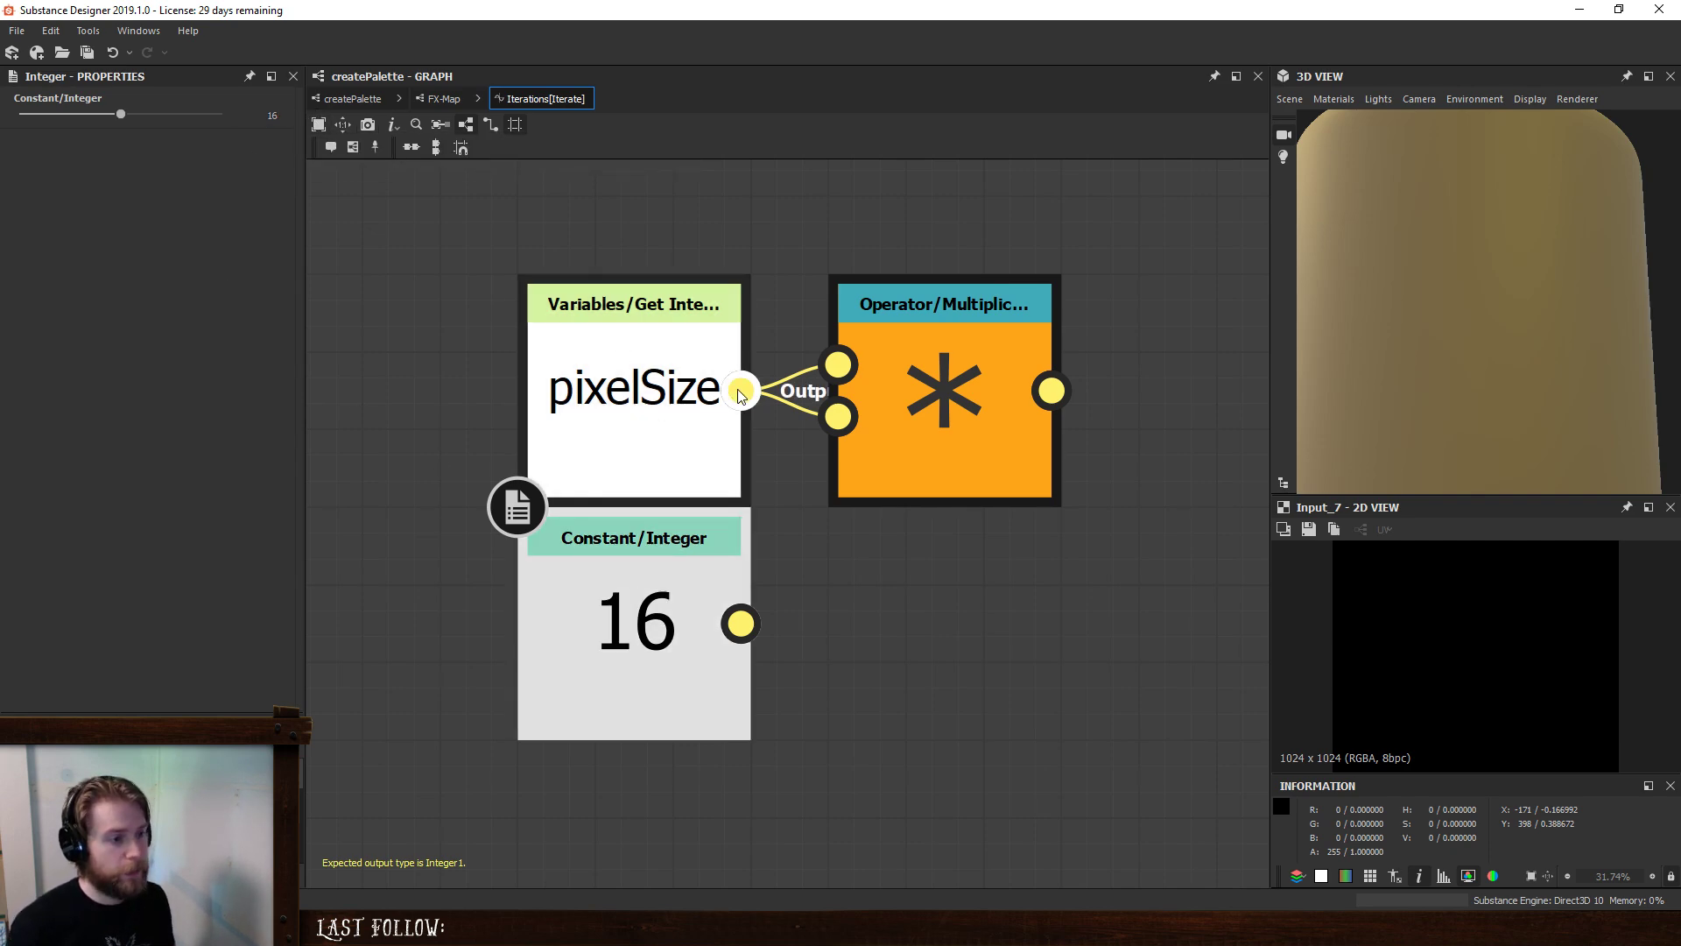
- Transfer the pixelSize node's connections to the 16 constant so it feeds both Multiplication inputs, and delete the pixelSize node
{"action": "left_click_drag", "start_coordinate": [740, 391], "coordinate": [741, 622], "text": "shift"}
{"action": "left_click", "coordinate": [649, 394]}
{"action": "key", "text": "Delete"}
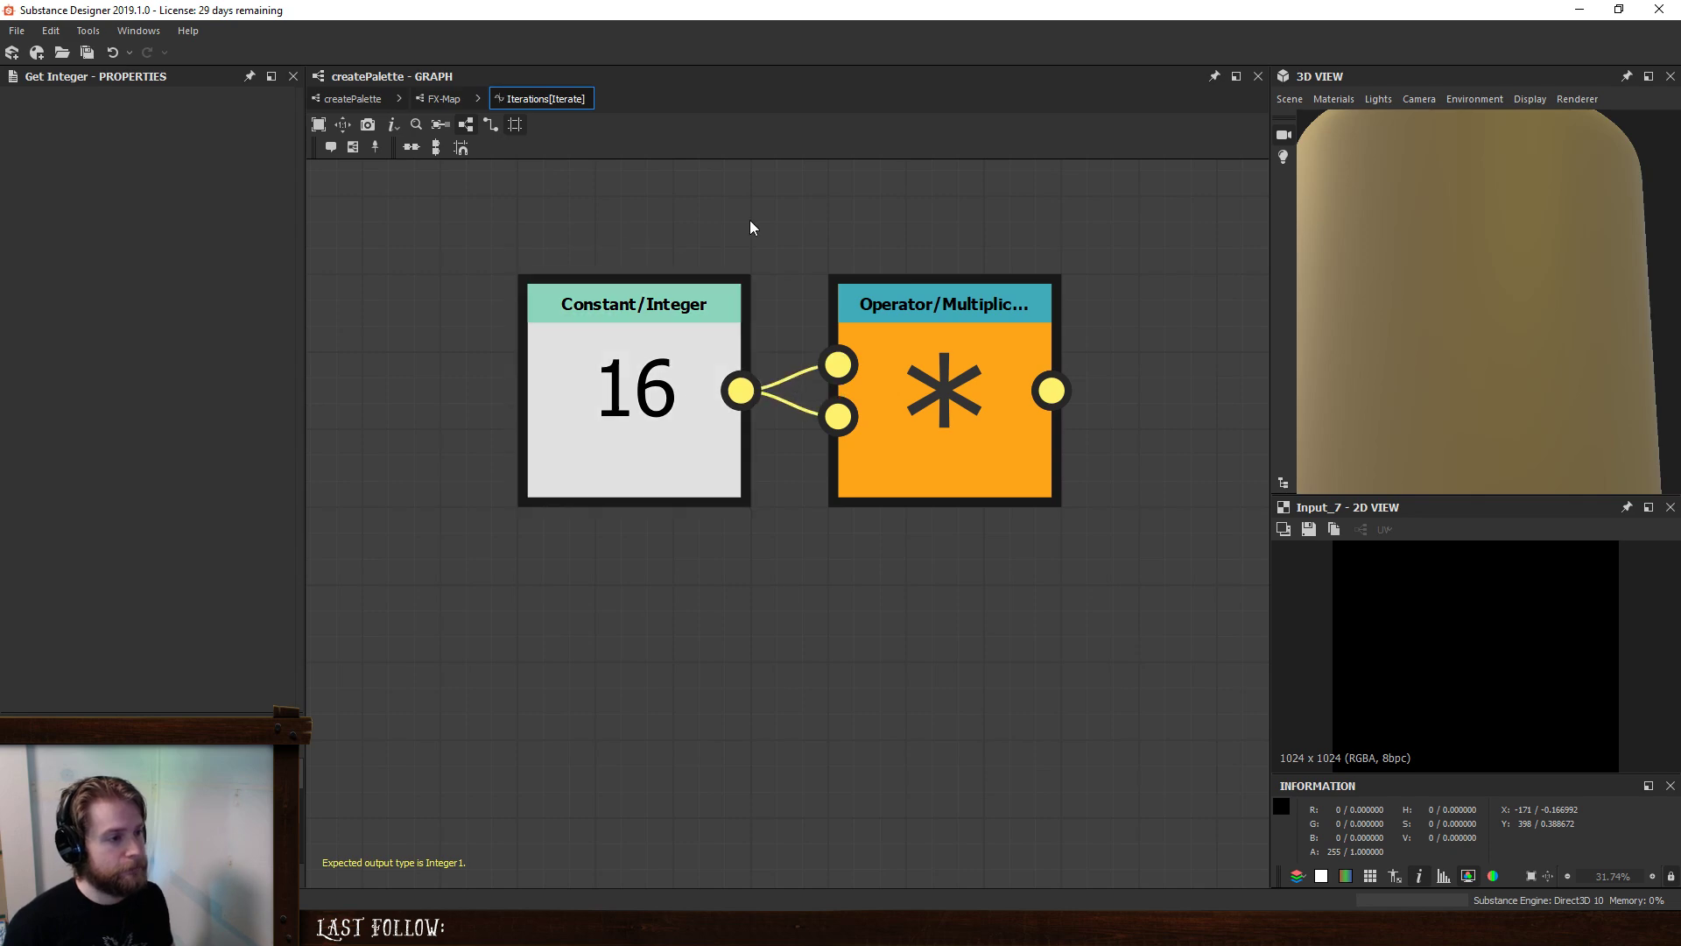
- Copy the 16 constant into the Quadrant's Color / Luminosity function and replace the pixelSize node with it
{"action": "left_click", "coordinate": [612, 289]}
{"action": "left_click", "coordinate": [444, 98]}
{"action": "left_click", "coordinate": [782, 600]}
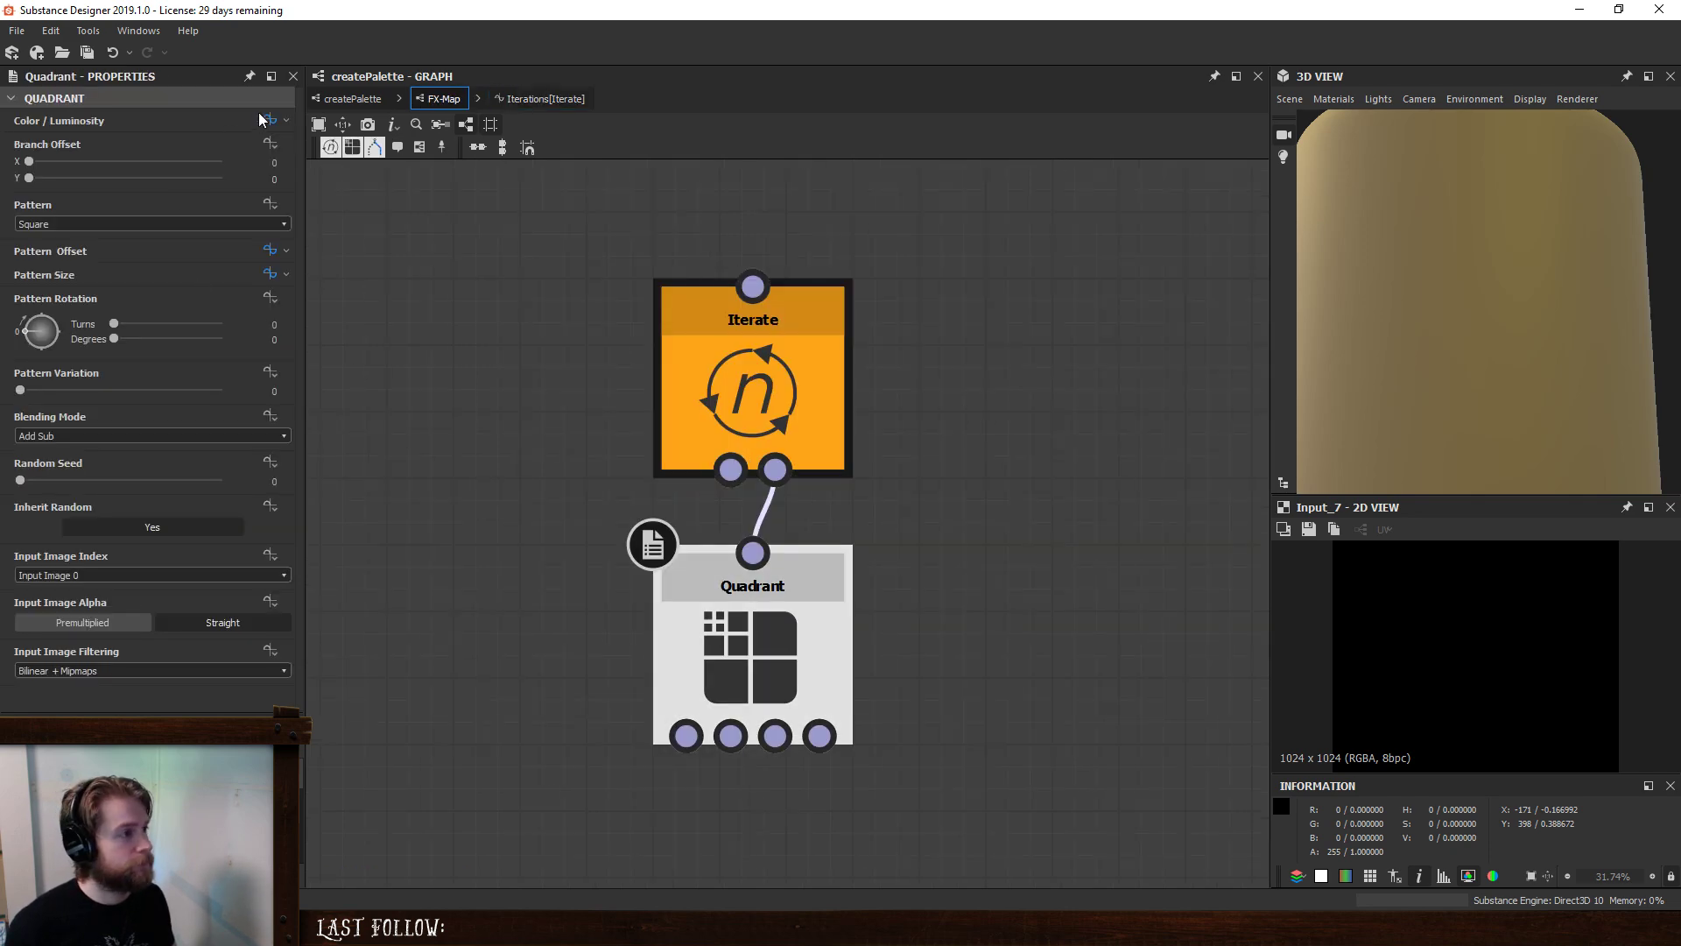
{"action": "left_click", "coordinate": [269, 120]}
{"action": "scroll", "coordinate": [658, 665], "scroll_direction": "up", "scroll_amount": 3}
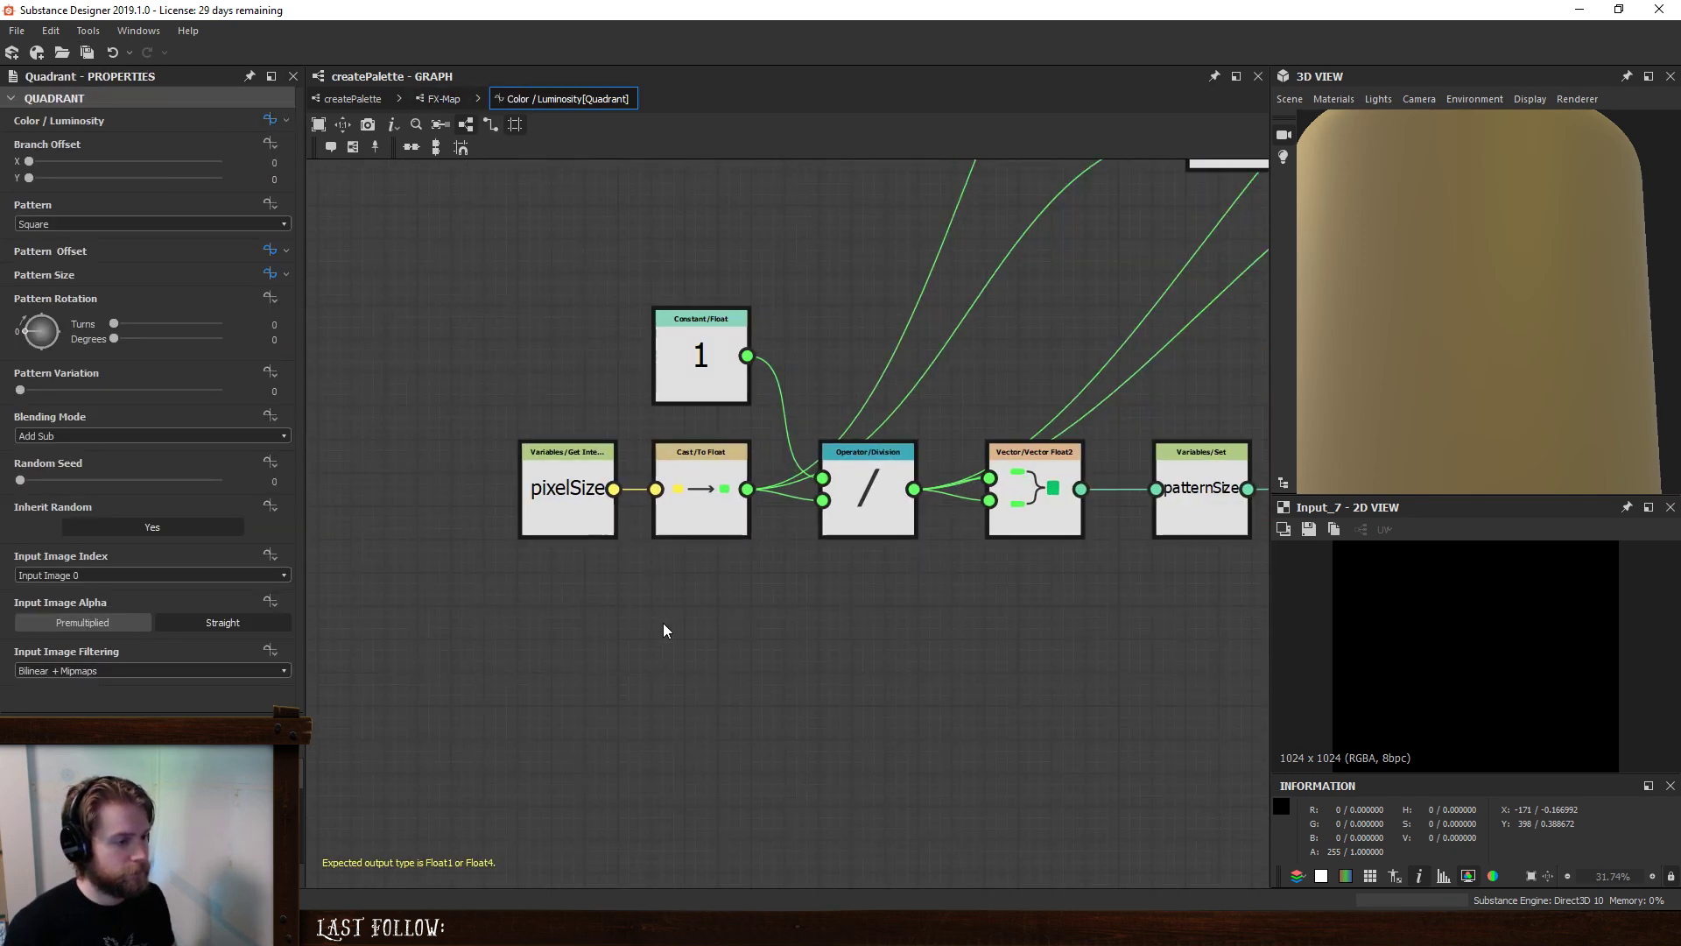
{"action": "key", "text": "ctrl+v"}
{"action": "left_click_drag", "start_coordinate": [789, 514], "coordinate": [574, 604]}
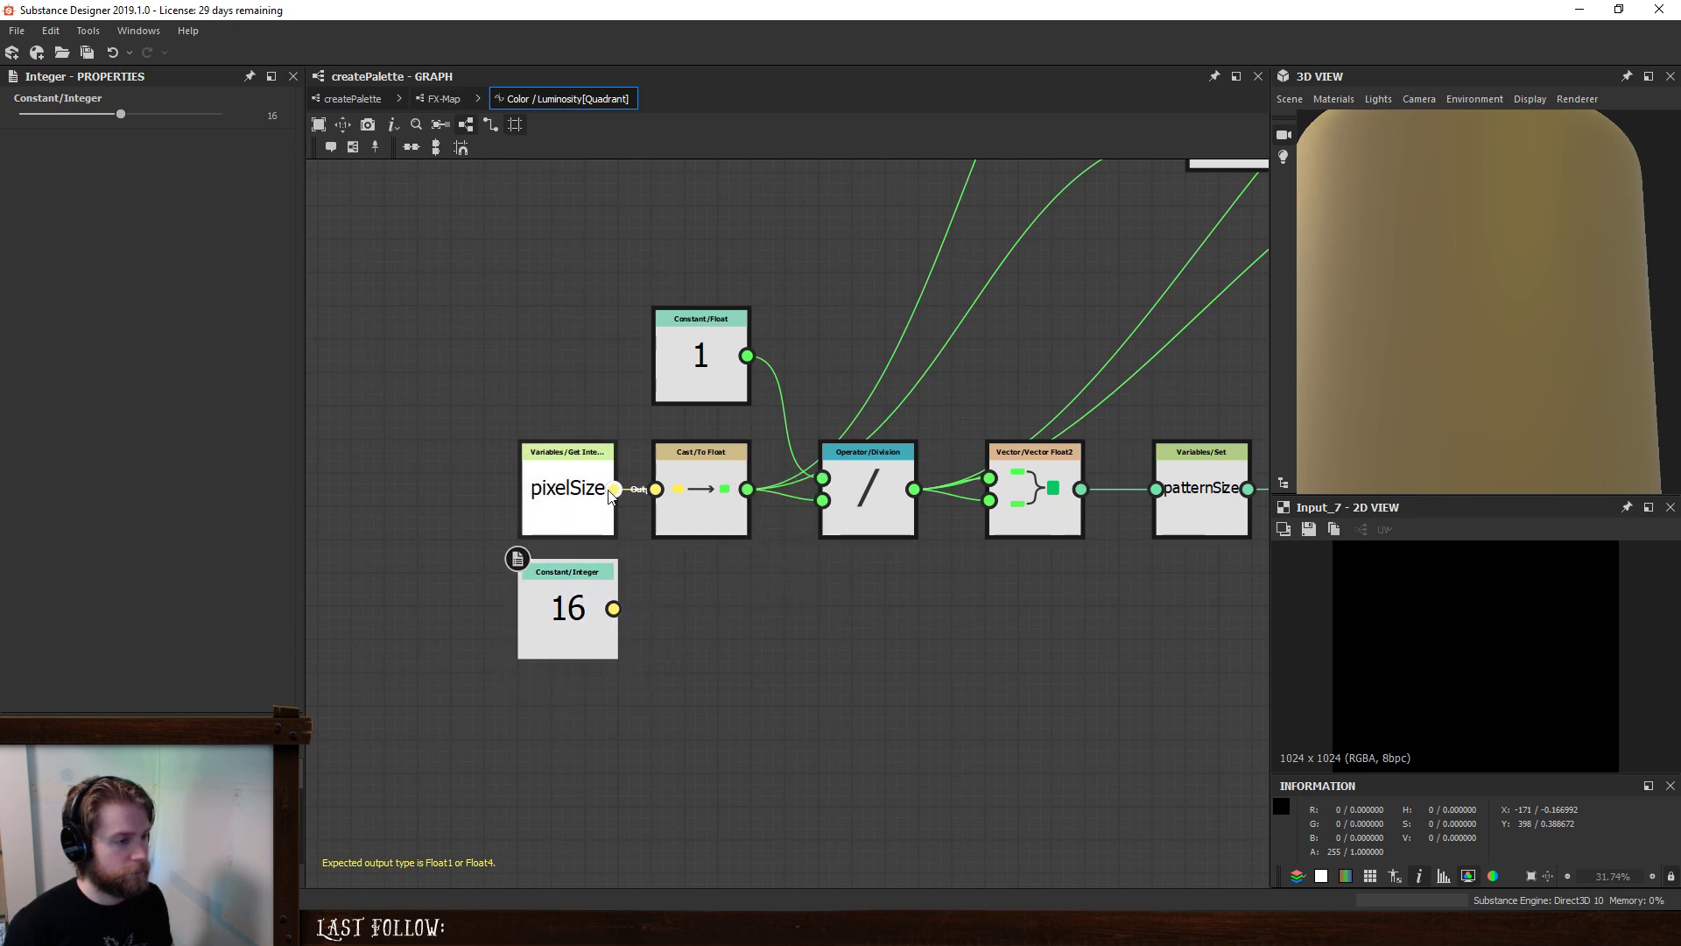
{"action": "left_click_drag", "start_coordinate": [613, 490], "coordinate": [583, 507], "text": "shift"}
{"action": "left_click", "coordinate": [574, 507]}
{"action": "key", "text": "Delete"}
- Delete the two input 0 sampler nodes at the end of the Color / Luminosity function
{"action": "scroll", "coordinate": [643, 561], "scroll_direction": "down", "scroll_amount": 3}
{"action": "middle_click_drag", "start_coordinate": [1000, 557], "coordinate": [532, 618]}
{"action": "scroll", "coordinate": [533, 619], "scroll_direction": "down", "scroll_amount": 1}
{"action": "middle_click_drag", "start_coordinate": [921, 539], "coordinate": [992, 528]}
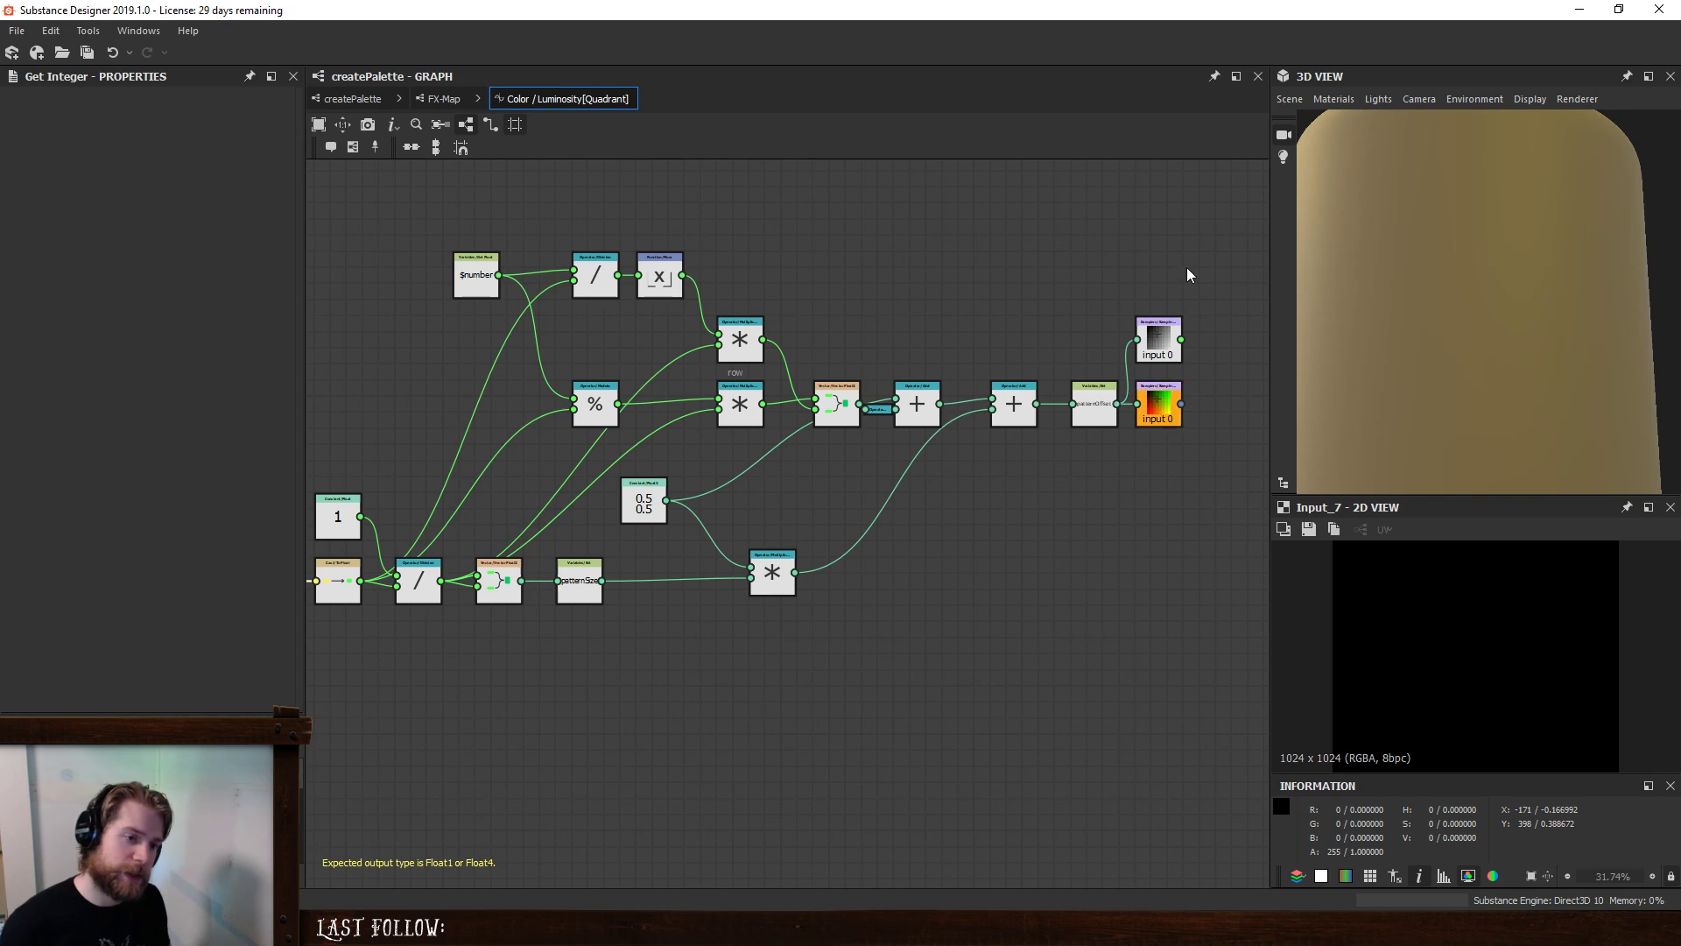
{"action": "left_click_drag", "start_coordinate": [1186, 266], "coordinate": [1170, 559]}
{"action": "key", "text": "Delete"}
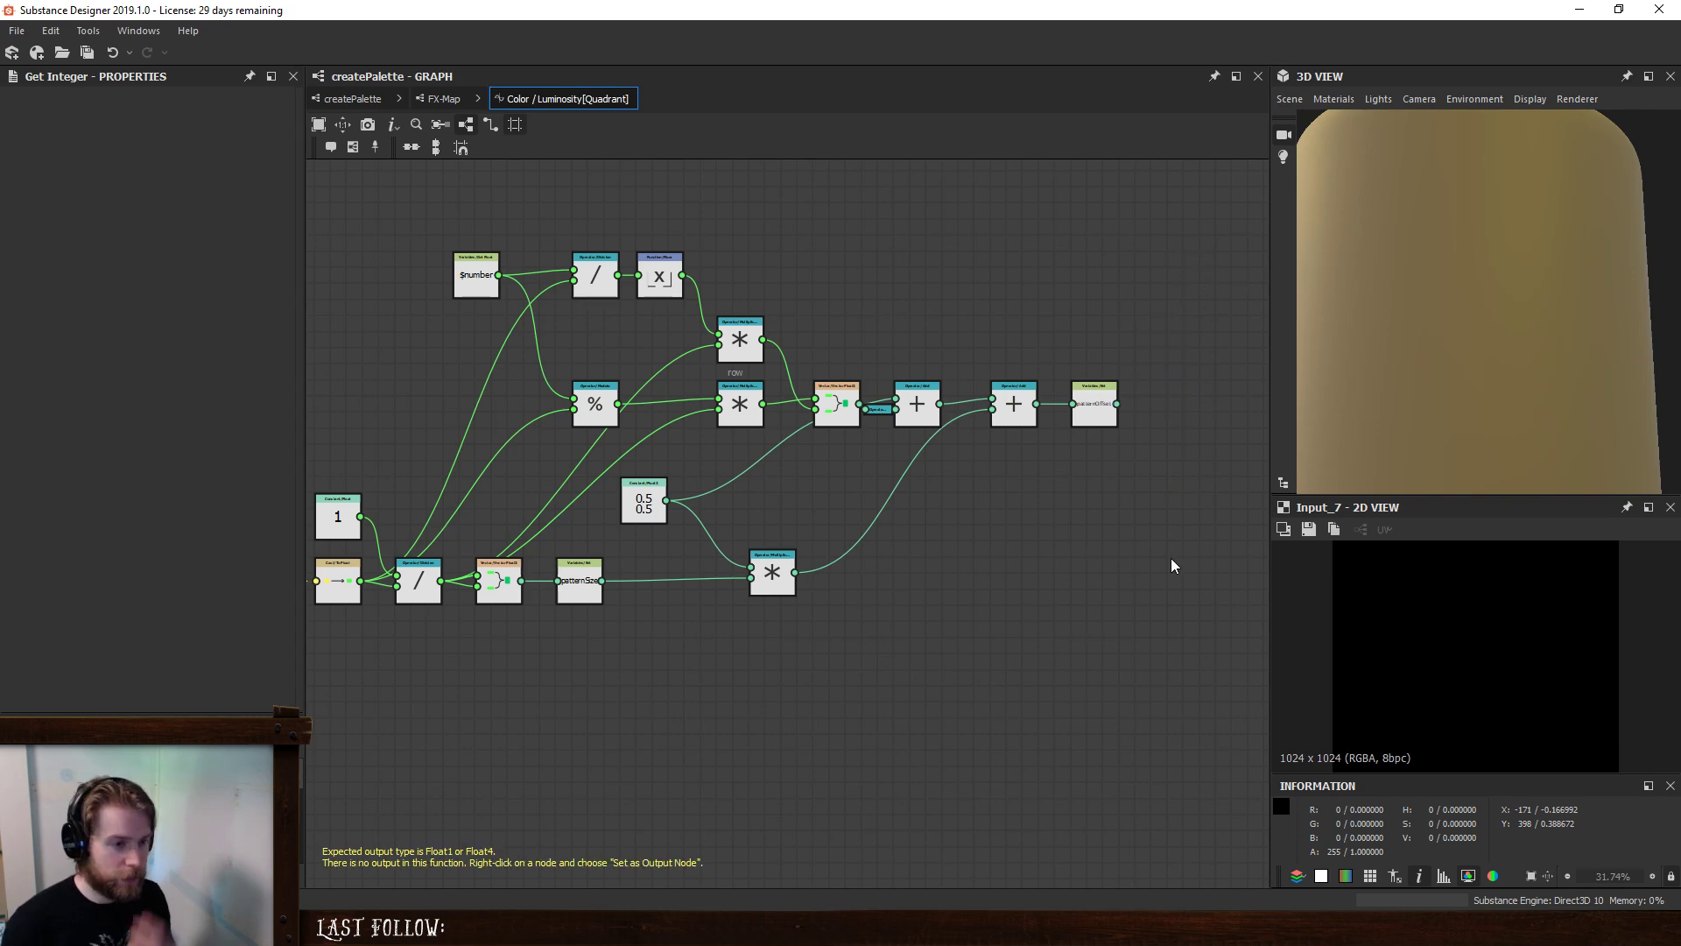
- Add a Float4 constant below the patternOffset chain in the Color / Luminosity function
{"action": "middle_click_drag", "start_coordinate": [1143, 528], "coordinate": [1058, 585]}
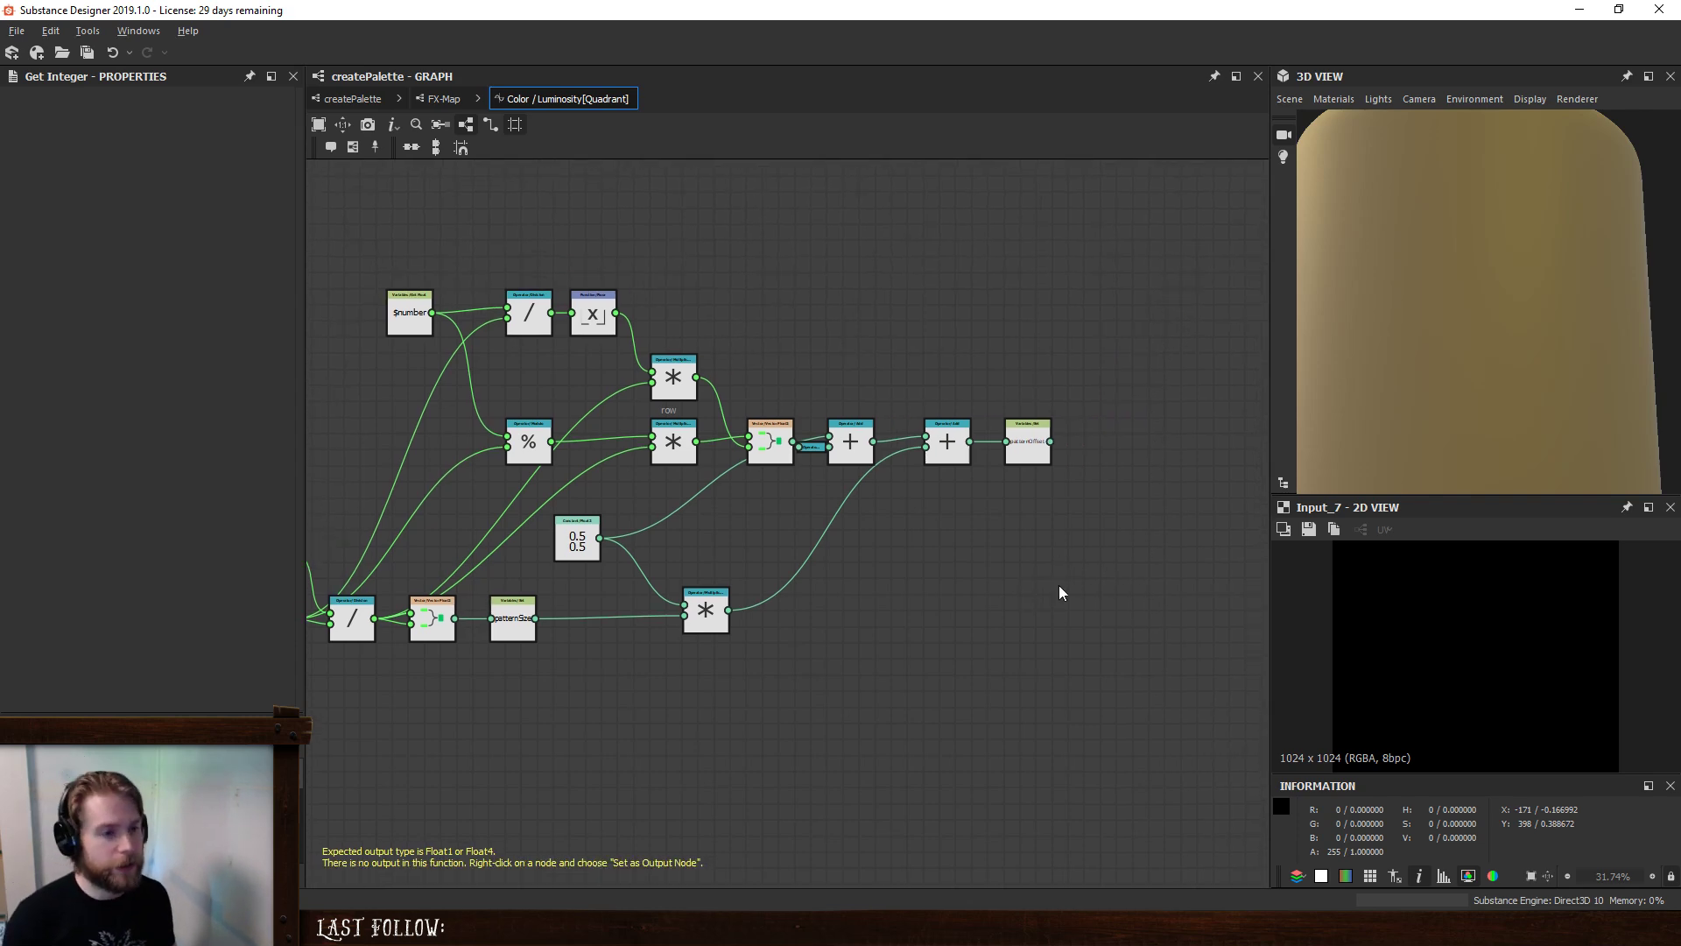
{"action": "scroll", "coordinate": [1055, 586], "scroll_direction": "up", "scroll_amount": 1}
{"action": "scroll", "coordinate": [1053, 596], "scroll_direction": "up", "scroll_amount": 1}
{"action": "left_click", "coordinate": [1018, 372]}
{"action": "scroll", "coordinate": [894, 636], "scroll_direction": "down", "scroll_amount": 3}
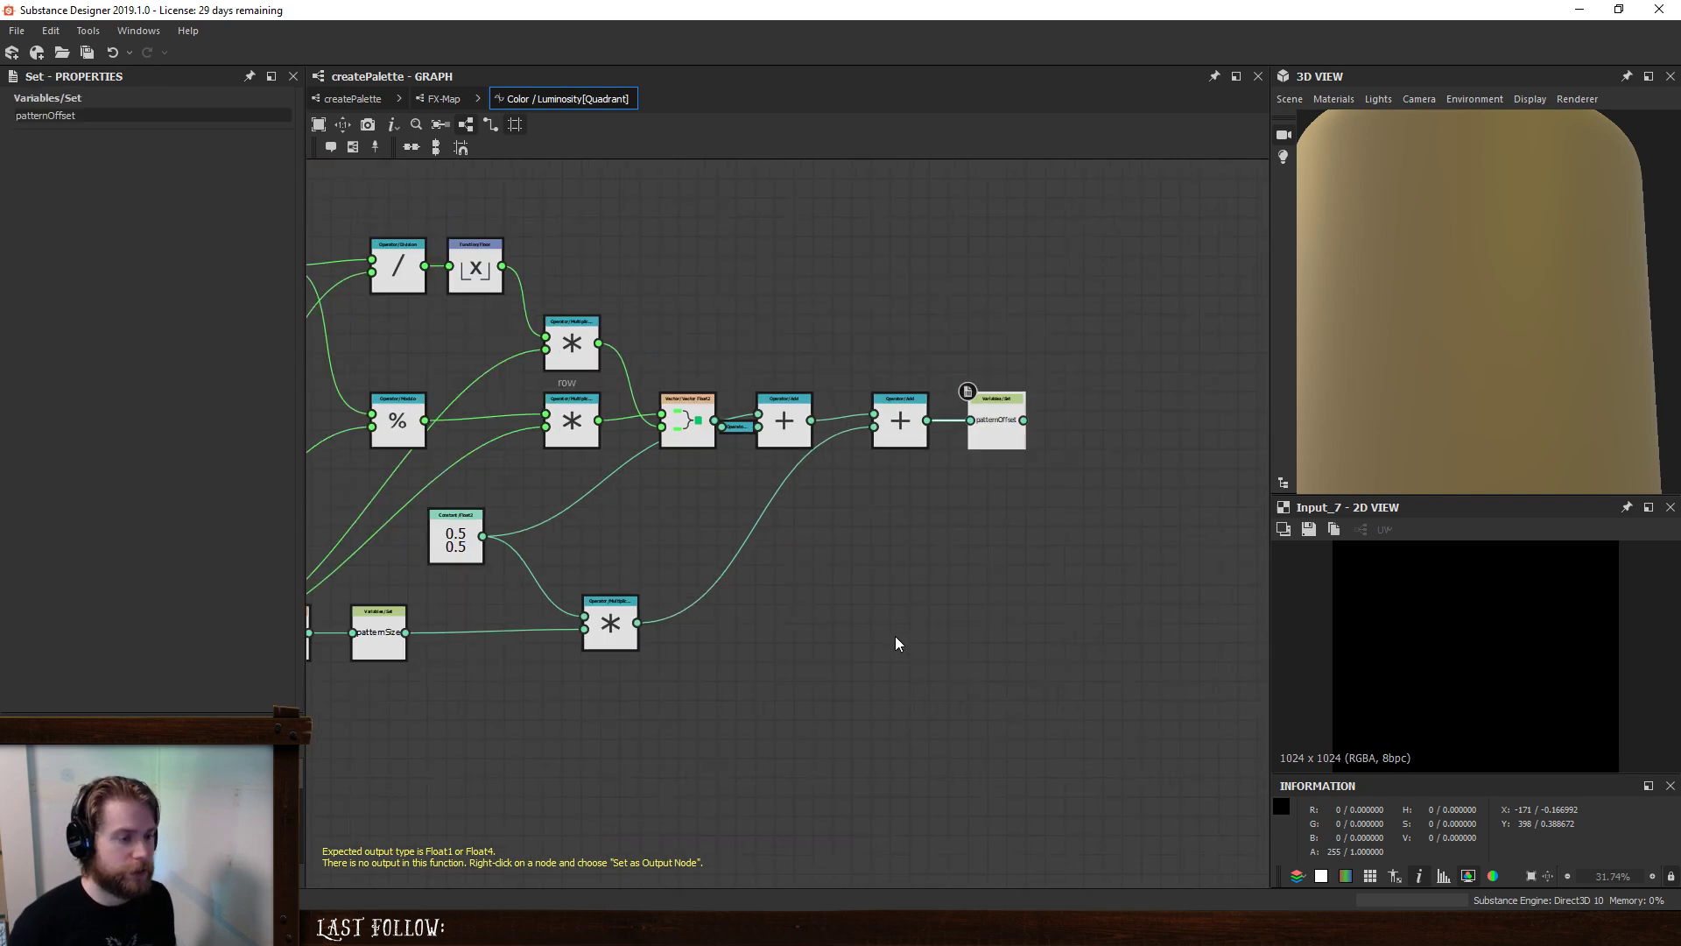
{"action": "middle_click_drag", "start_coordinate": [628, 421], "coordinate": [825, 410]}
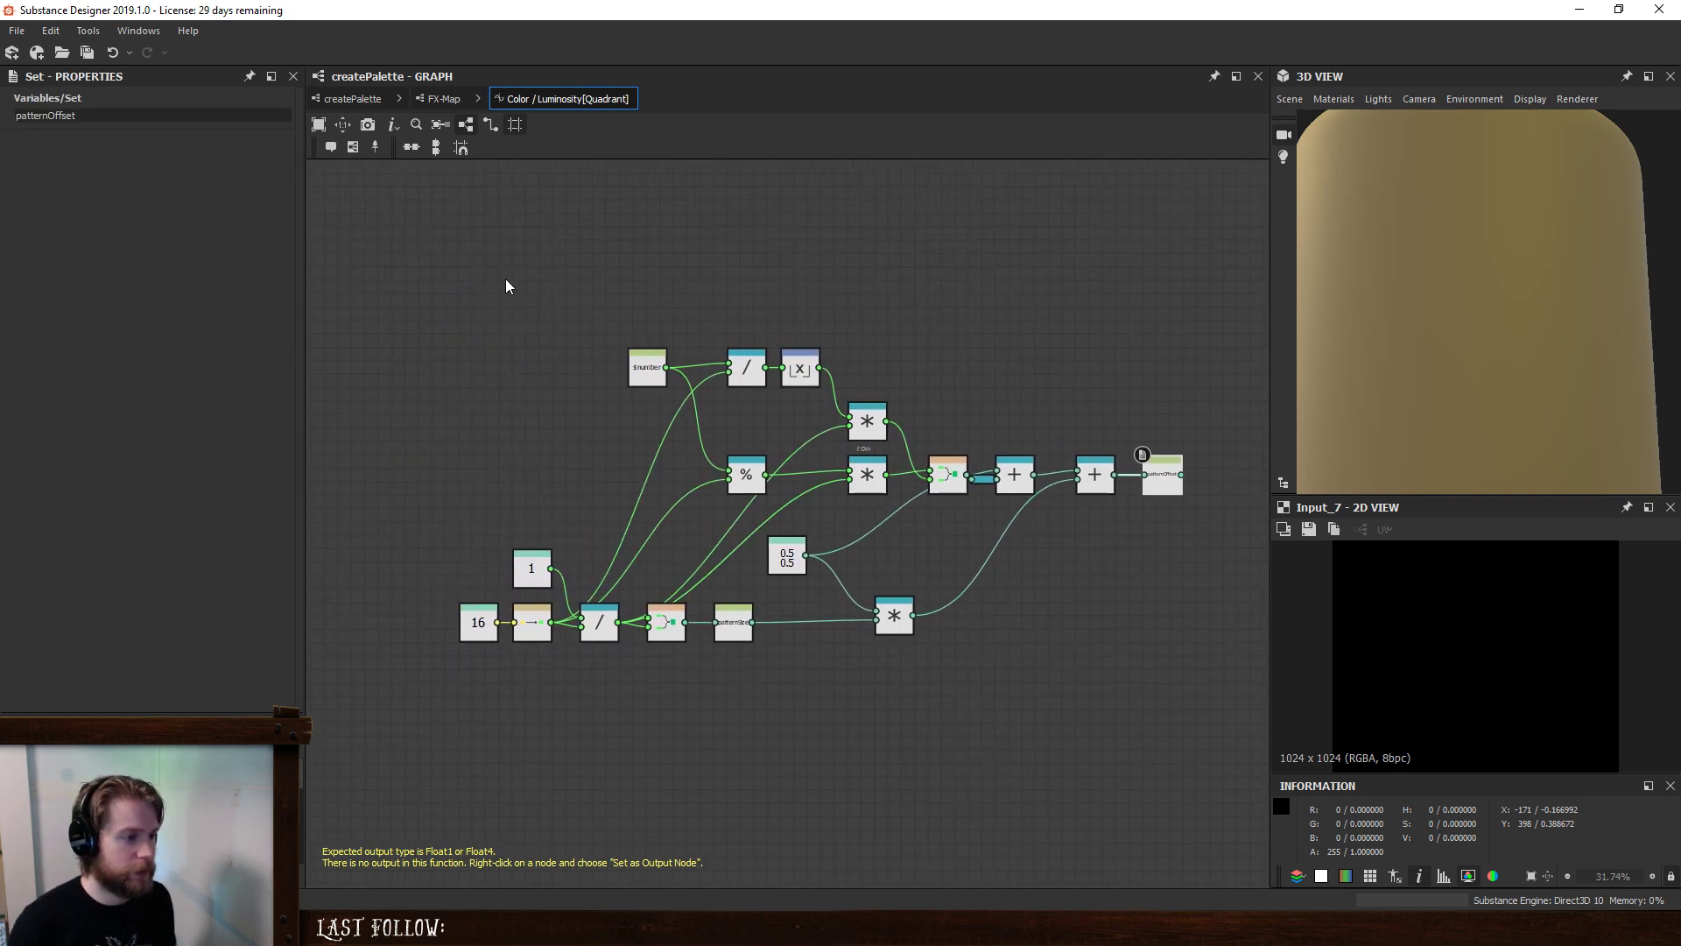
{"action": "scroll", "coordinate": [737, 662], "scroll_direction": "up", "scroll_amount": 1}
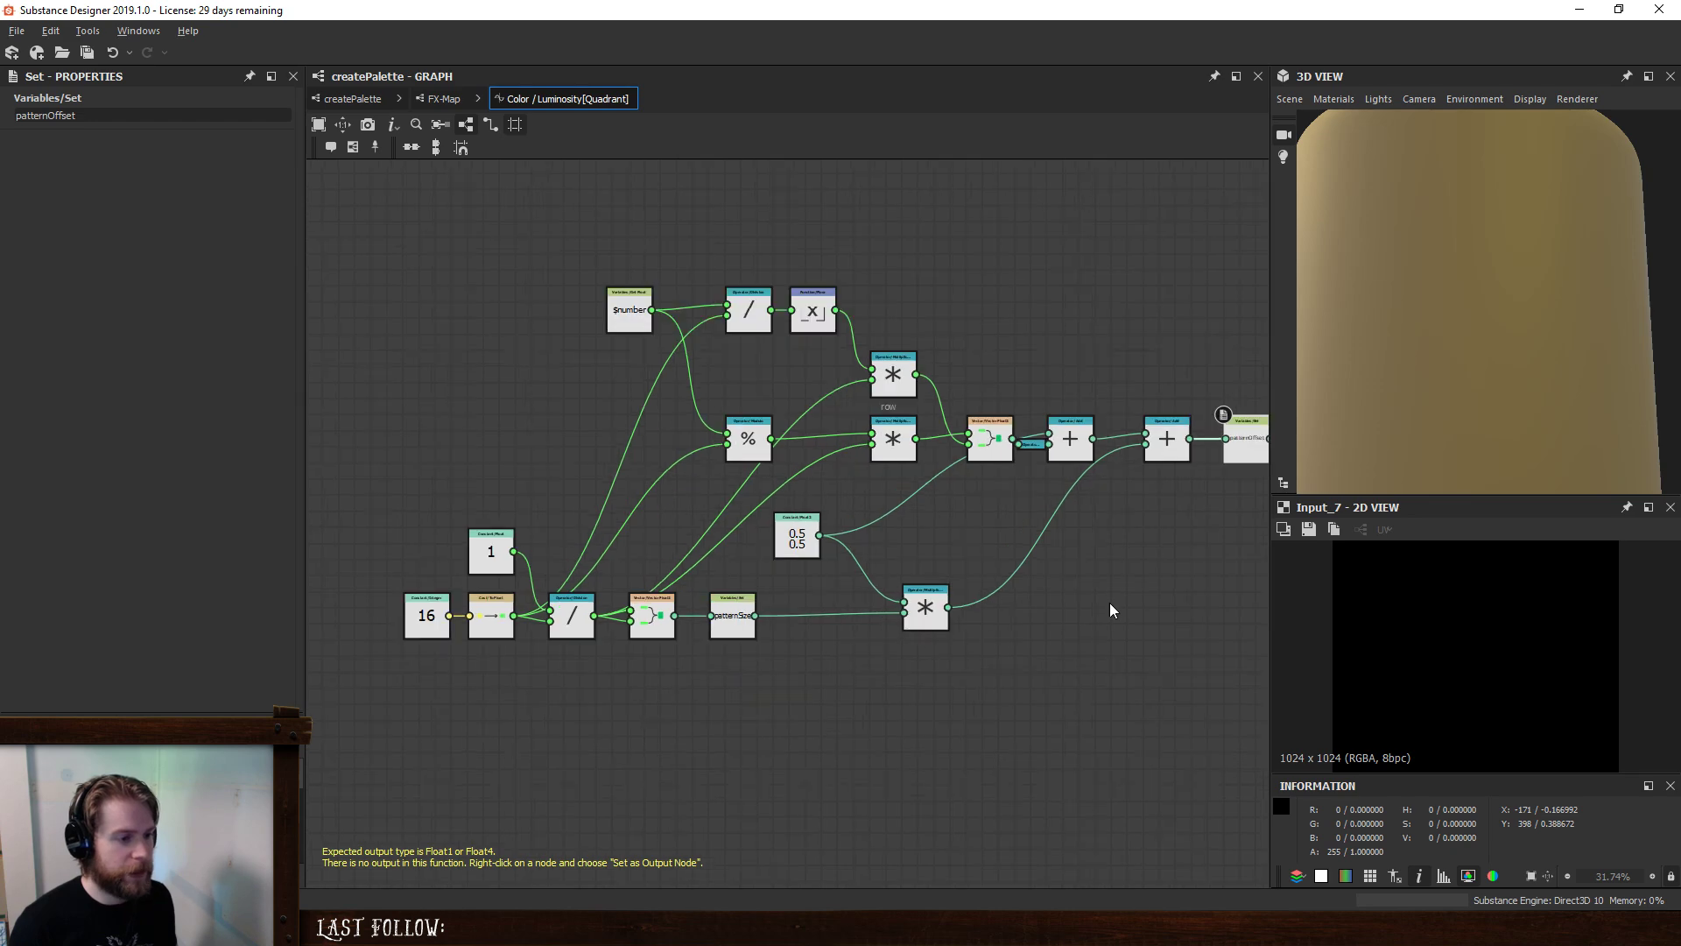
{"action": "middle_click_drag", "start_coordinate": [957, 604], "coordinate": [530, 646]}
{"action": "key", "text": "space"}
{"action": "type", "text": "float"}
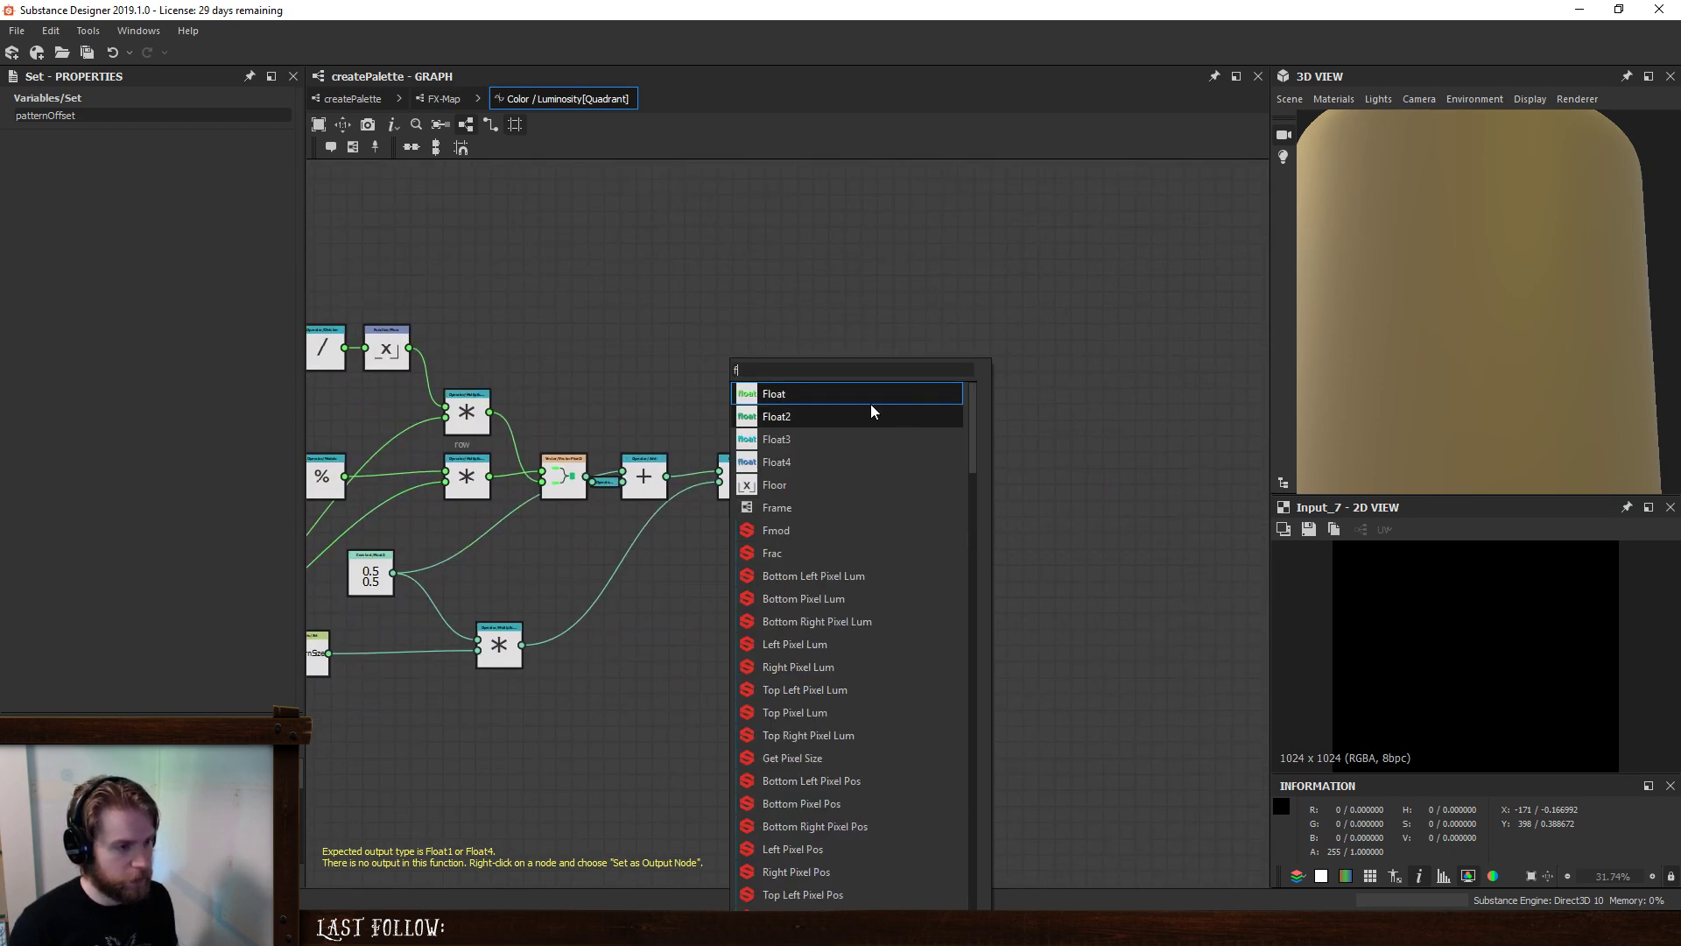
{"action": "left_click", "coordinate": [866, 461]}
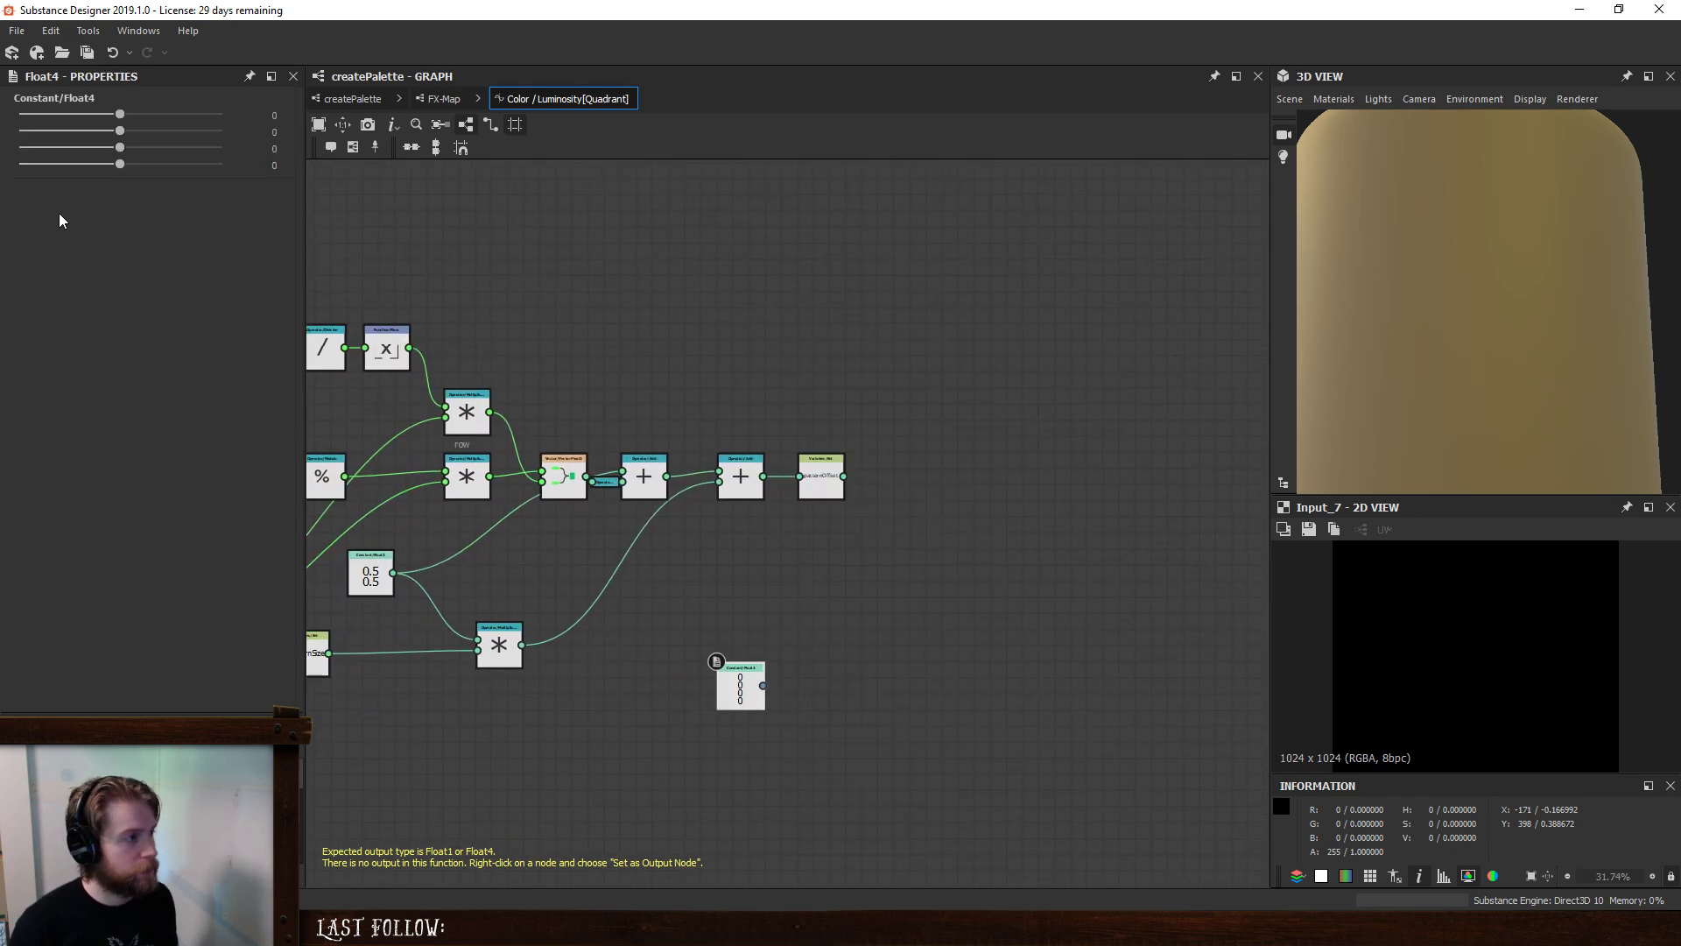
- Set the first three components of the Float4 constant to 0.5, 0.5 and 1
{"action": "left_click", "coordinate": [263, 113]}
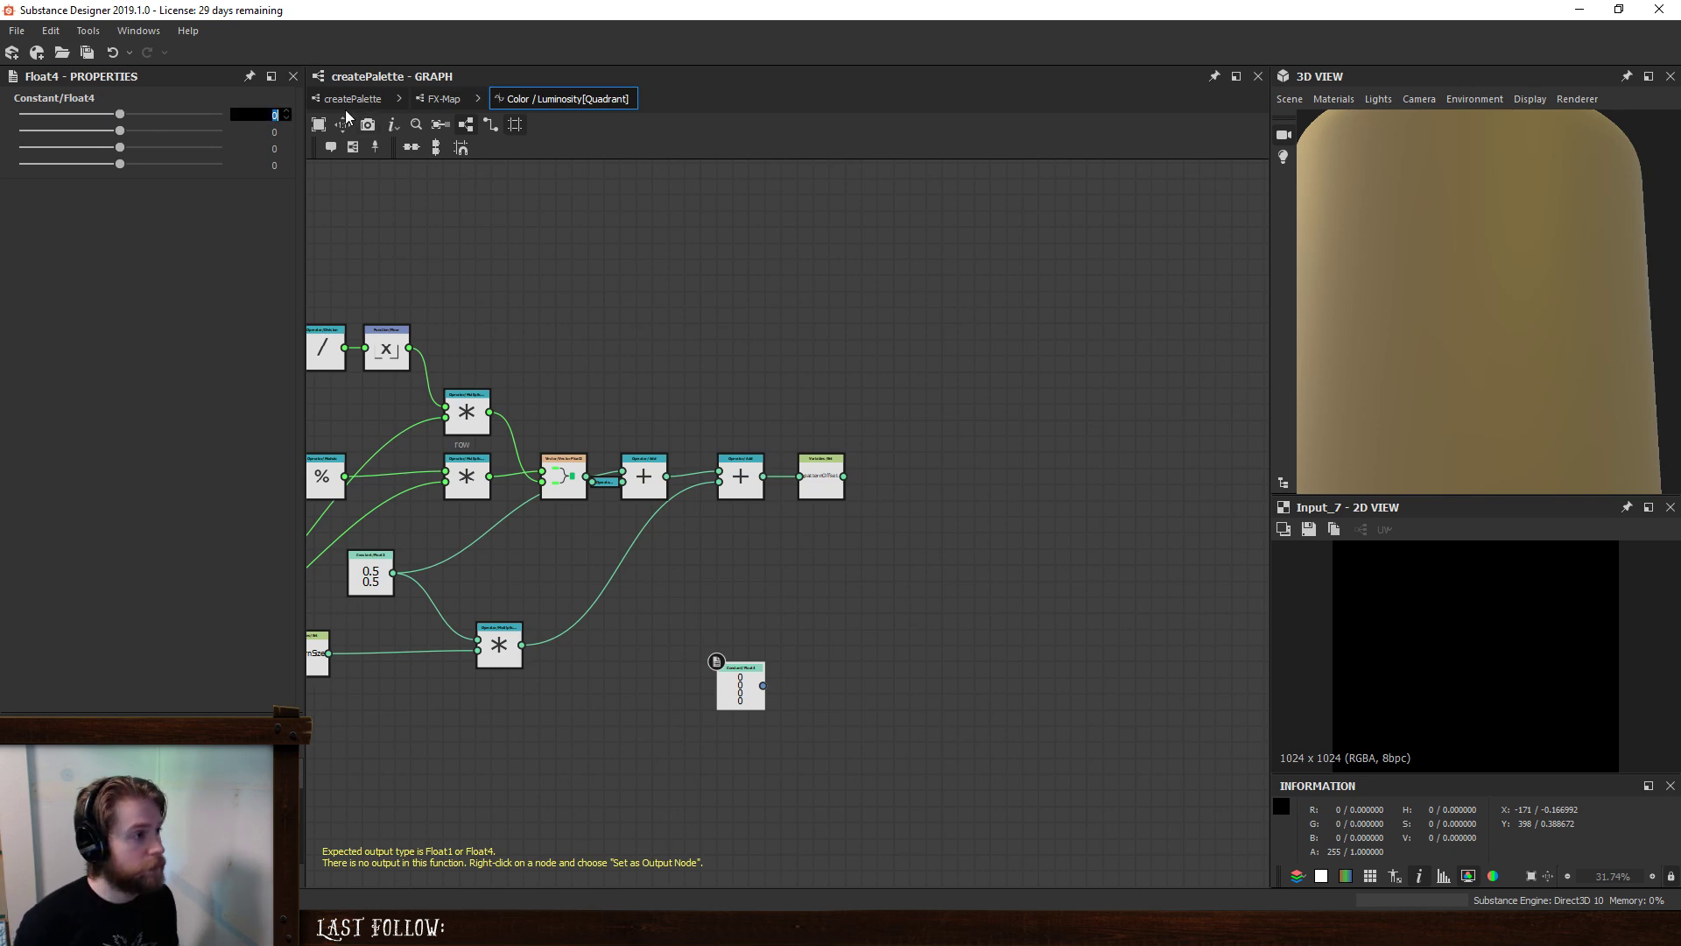
{"action": "type", "text": "0.5"}
{"action": "key", "text": "Tab"}
{"action": "type", "text": "1"}
{"action": "key", "text": "Tab"}
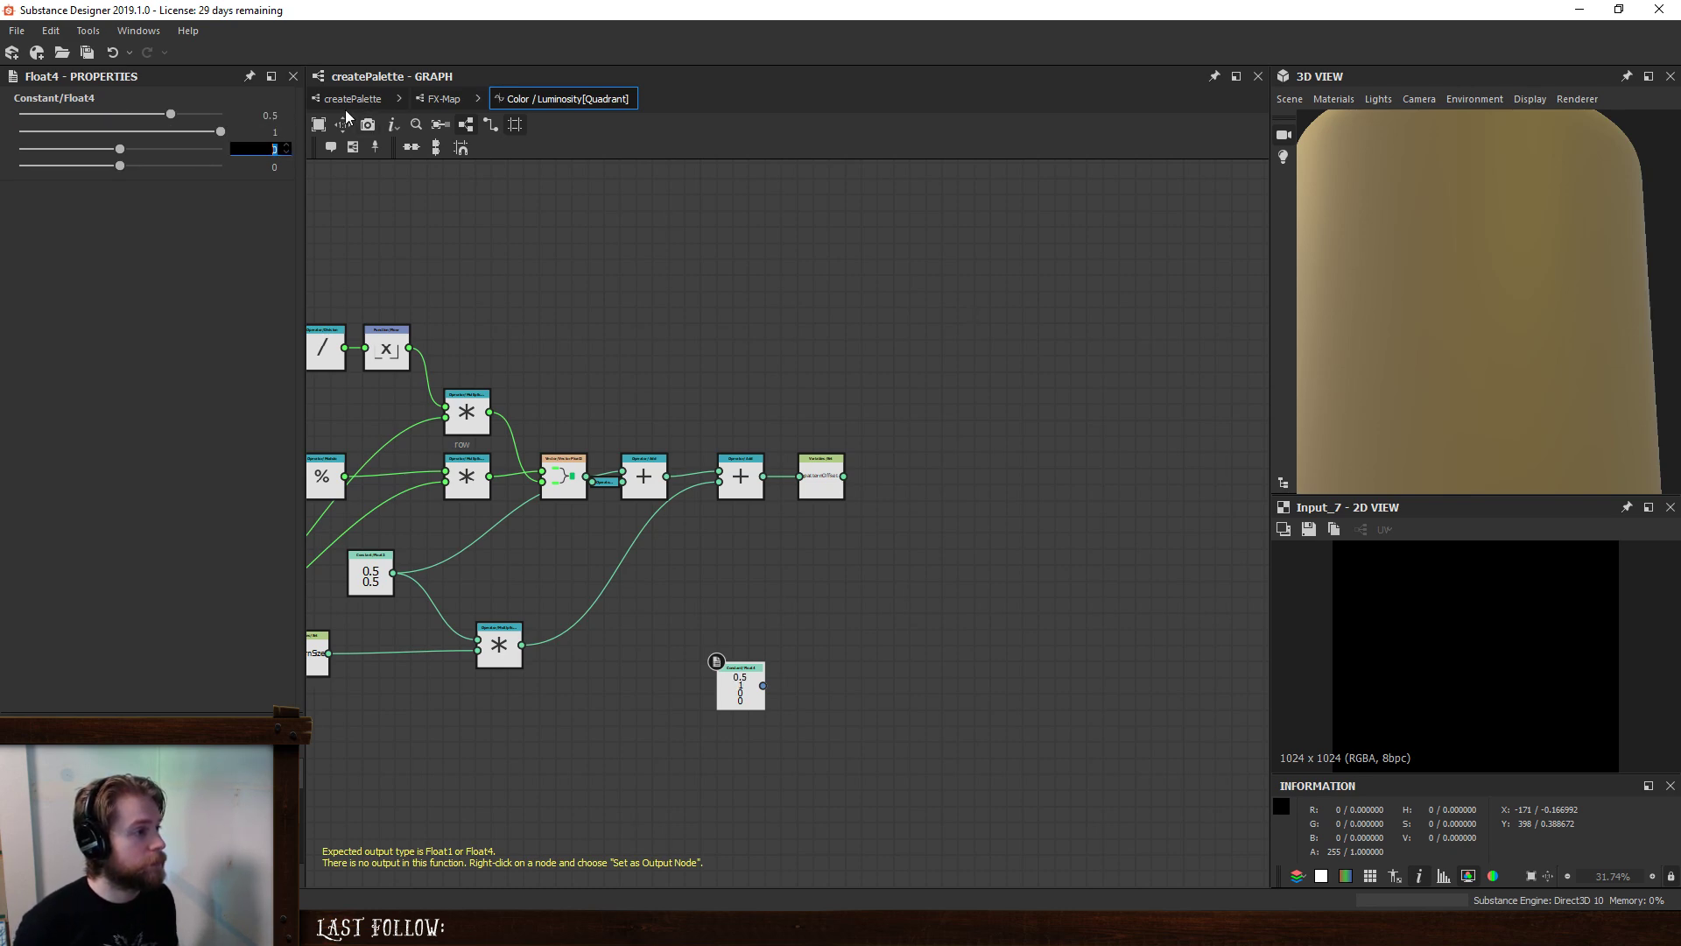
{"action": "key", "text": "shift+Tab"}
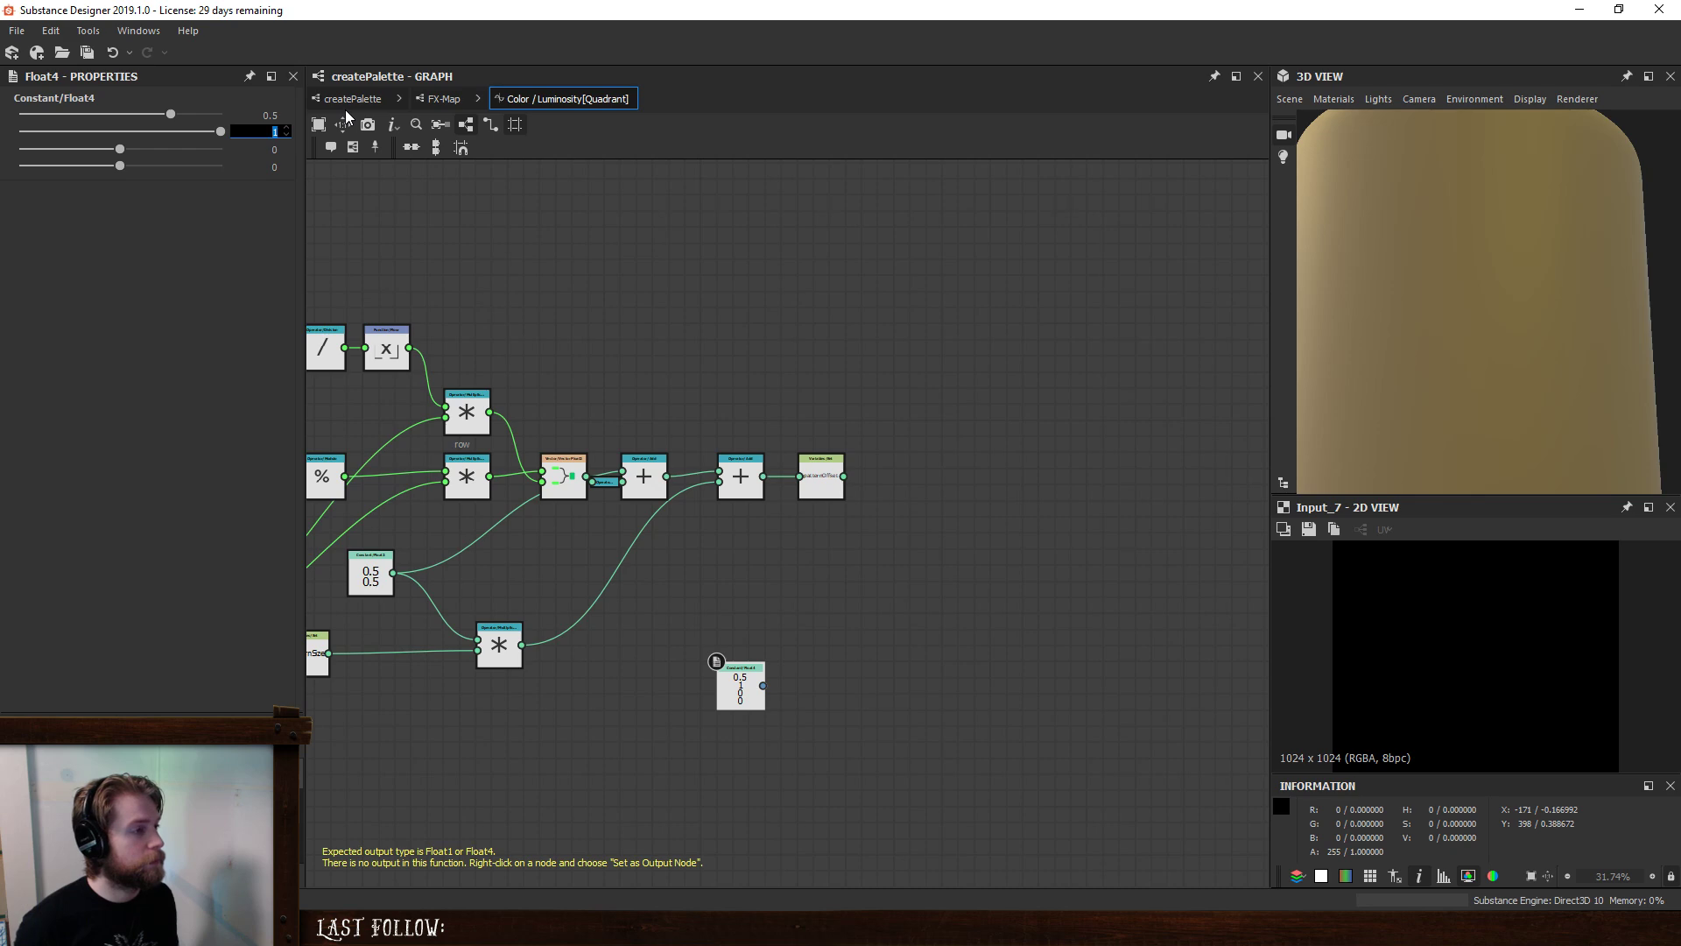
{"action": "key", "text": "Tab"}
{"action": "key", "text": "shift+Tab"}
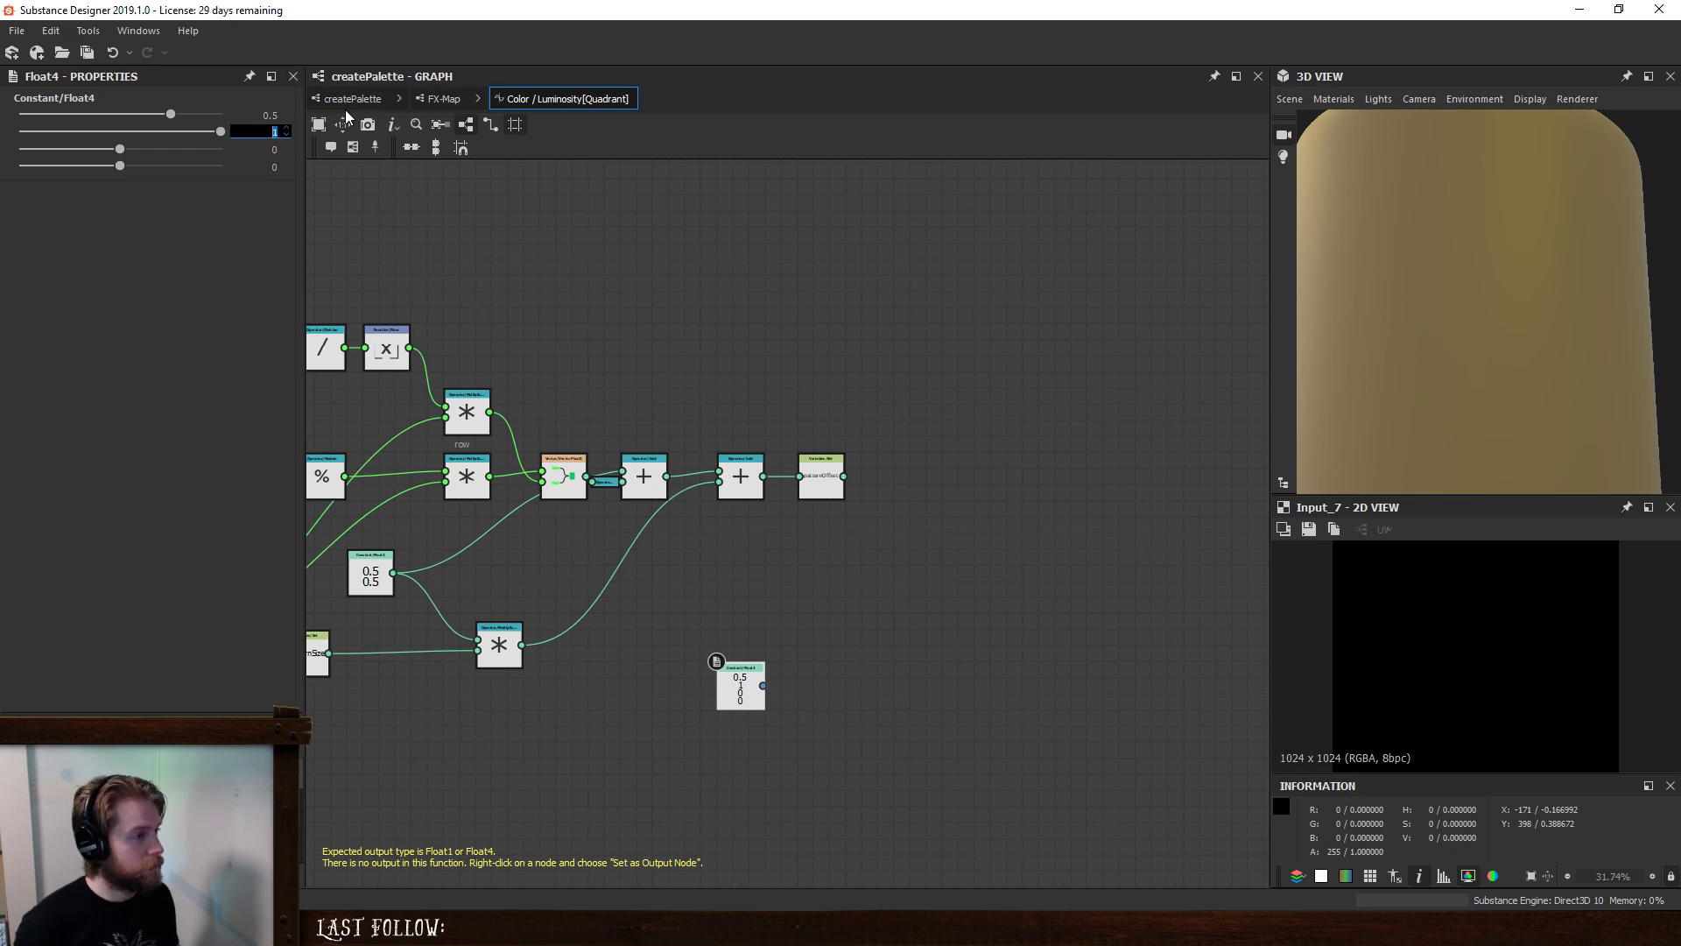
{"action": "type", "text": "0.5"}
{"action": "key", "text": "Tab"}
{"action": "type", "text": "1"}
{"action": "key", "text": "Return"}
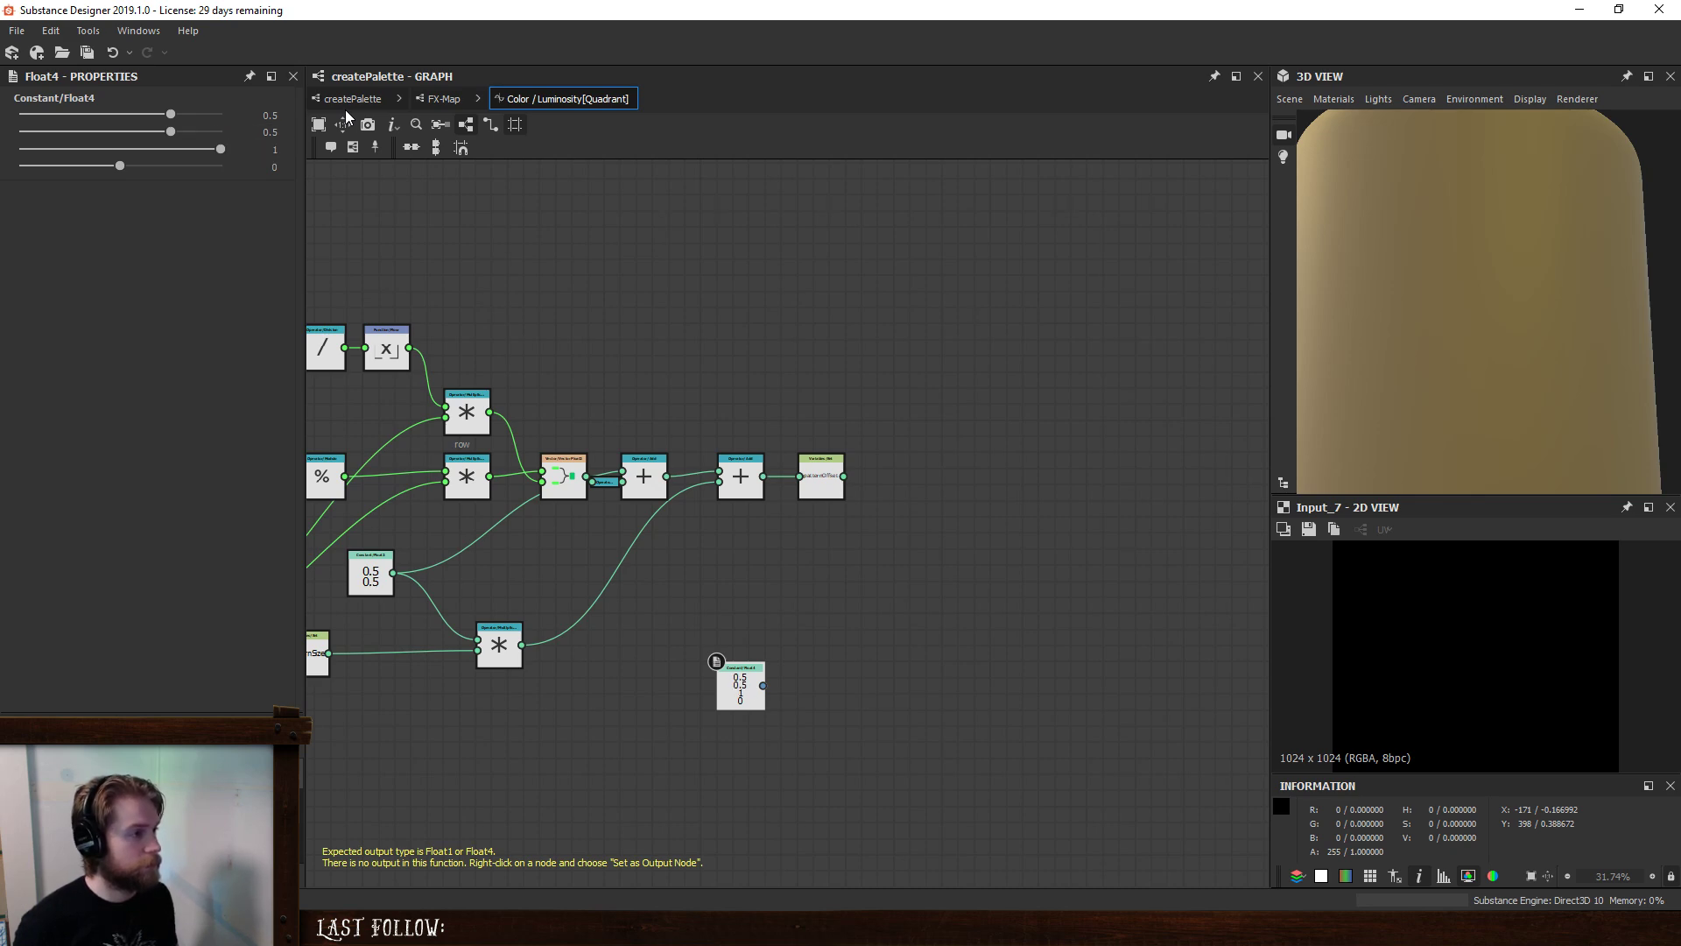
- Set the Float4 constant's fourth component to 1 and make the node the function's output
{"action": "left_click", "coordinate": [273, 166]}
{"action": "type", "text": "1"}
{"action": "key", "text": "Return"}
{"action": "left_click_drag", "start_coordinate": [265, 166], "coordinate": [305, 182]}
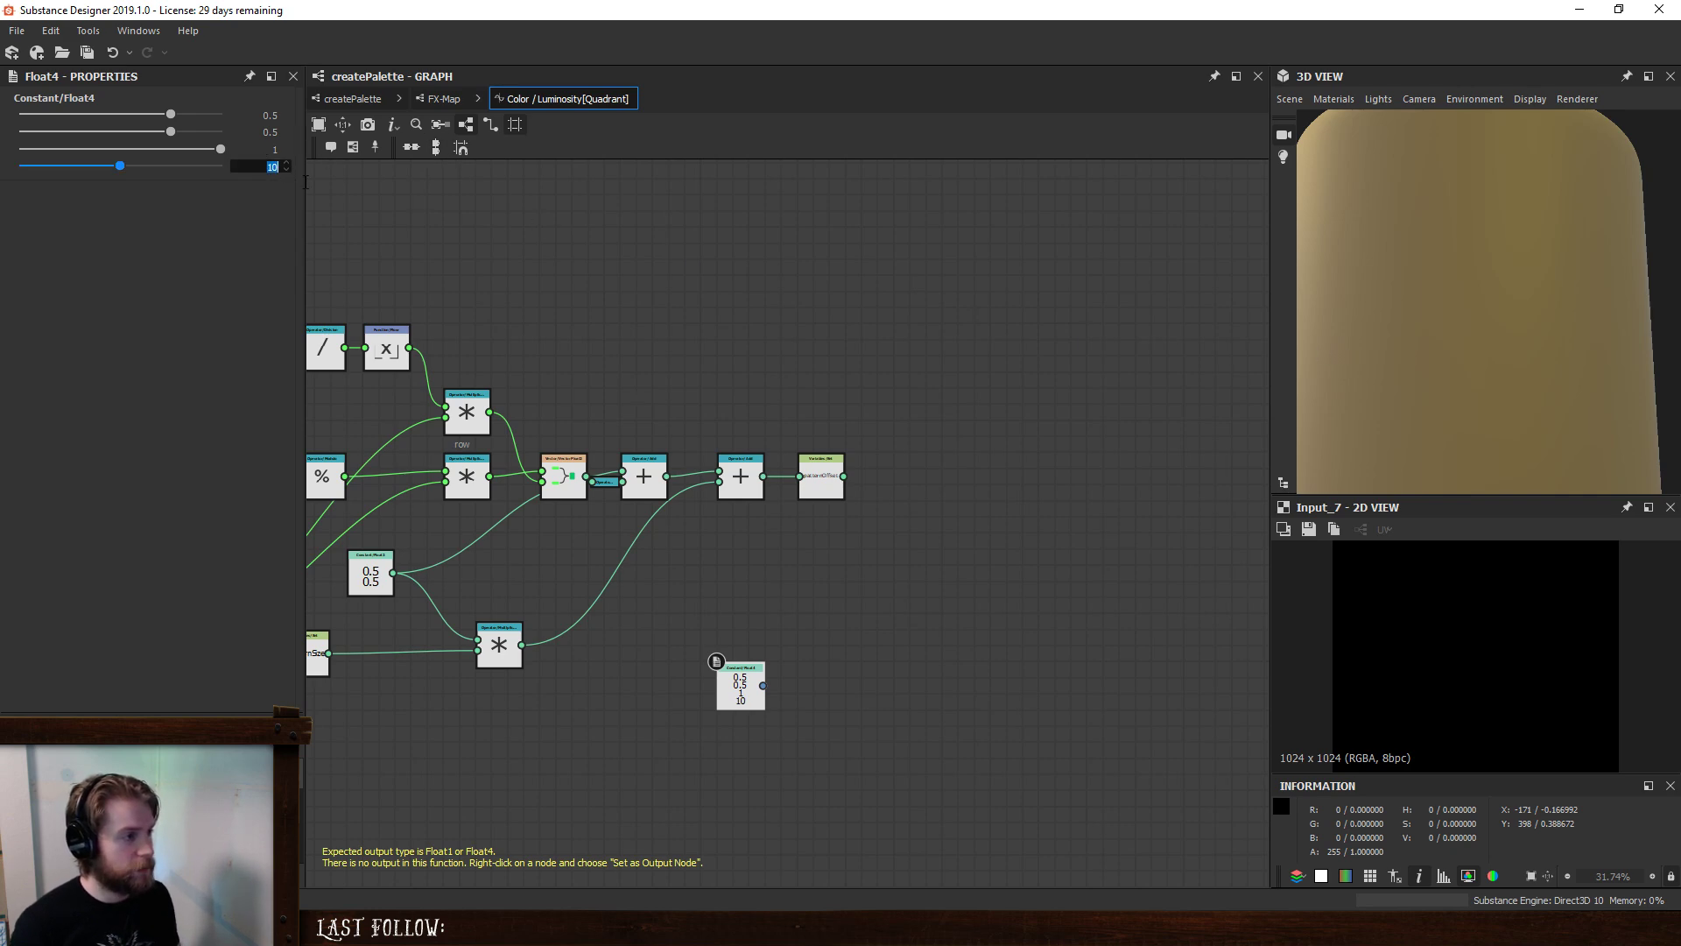
{"action": "type", "text": "1"}
{"action": "key", "text": "Return"}
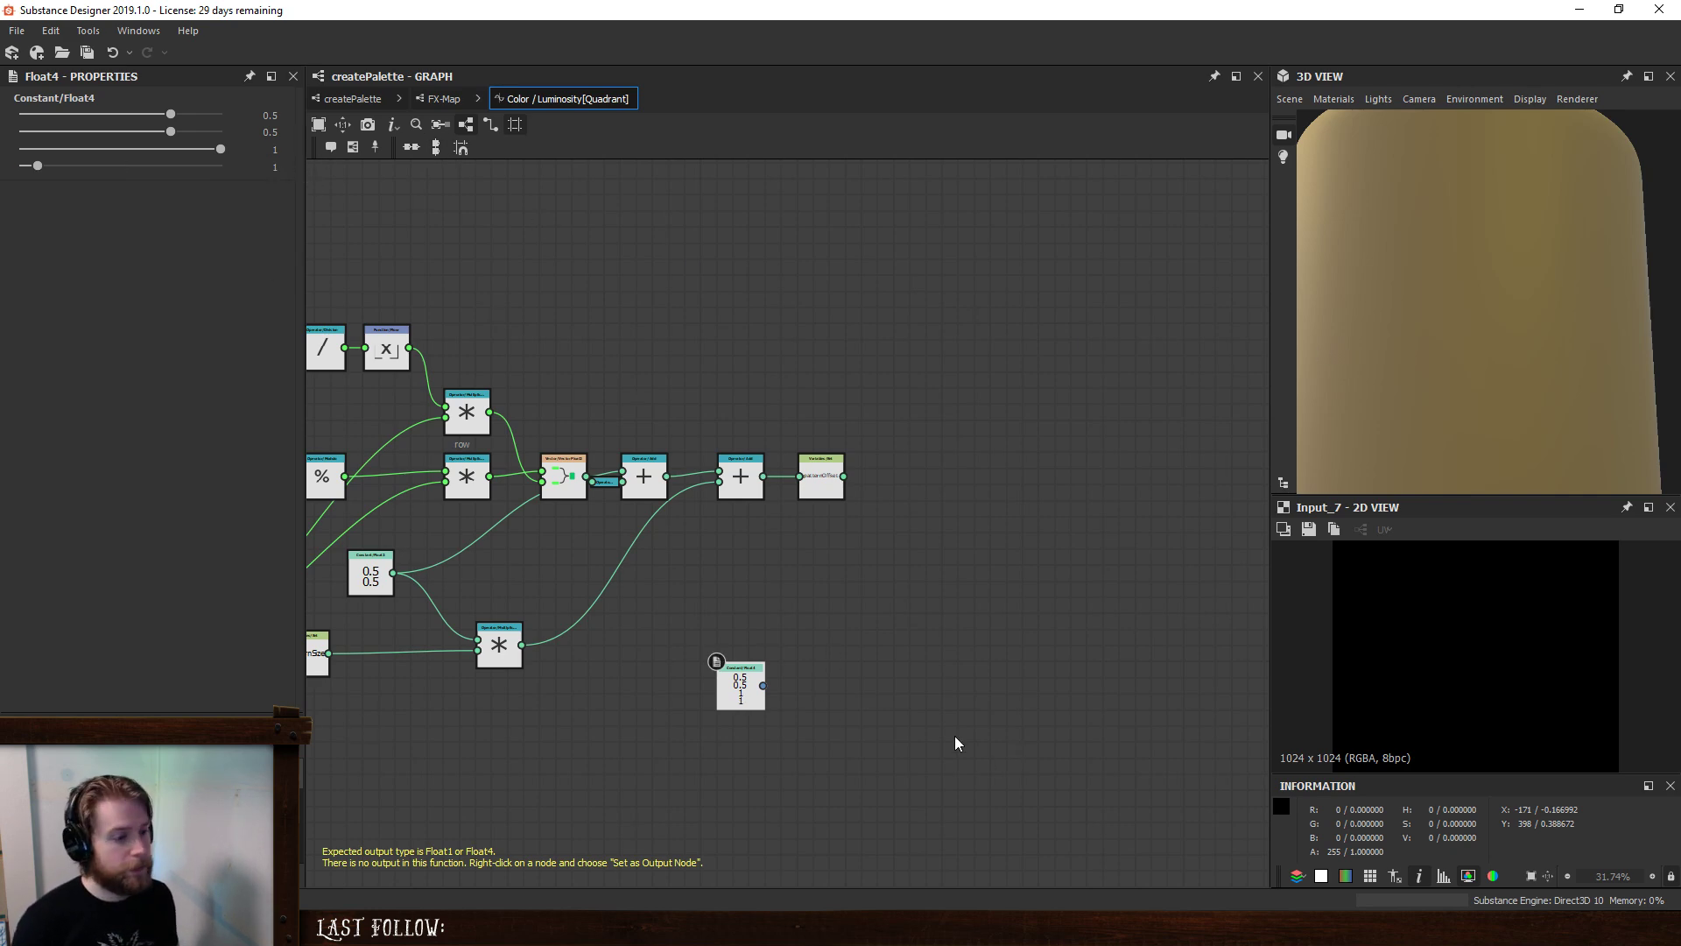
{"action": "right_click", "coordinate": [726, 681]}
{"action": "left_click", "coordinate": [790, 759]}
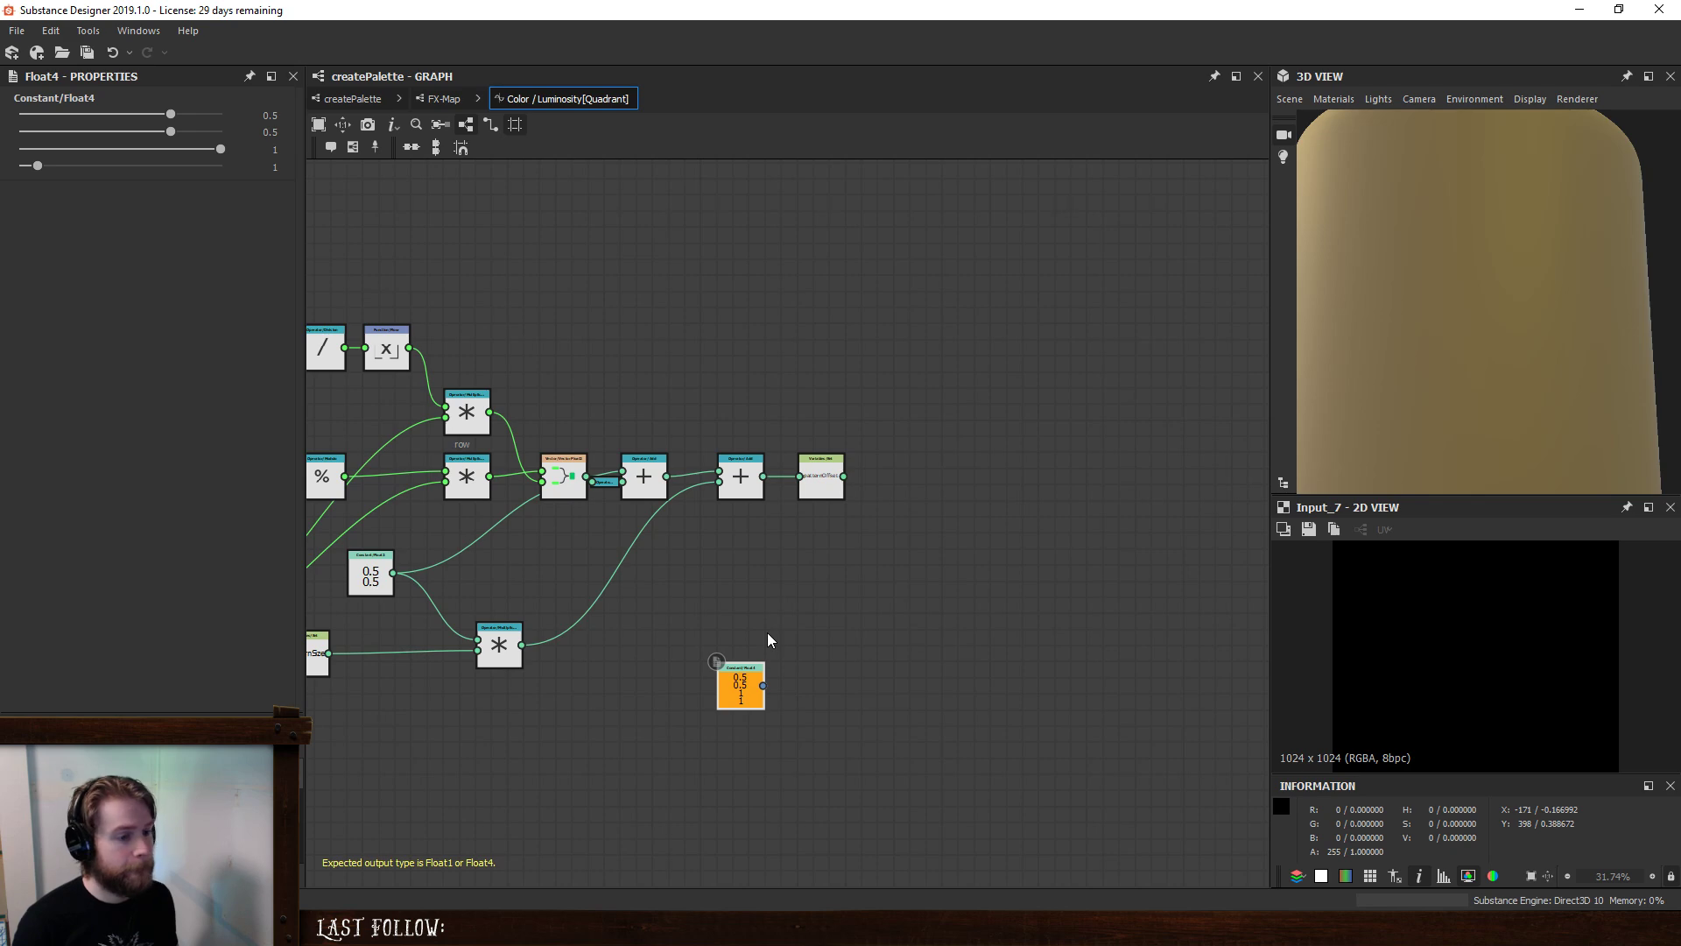
- Return to the createPalette graph and inspect the FX-Map's output enlarged in the 2D view
{"action": "left_click", "coordinate": [444, 98]}
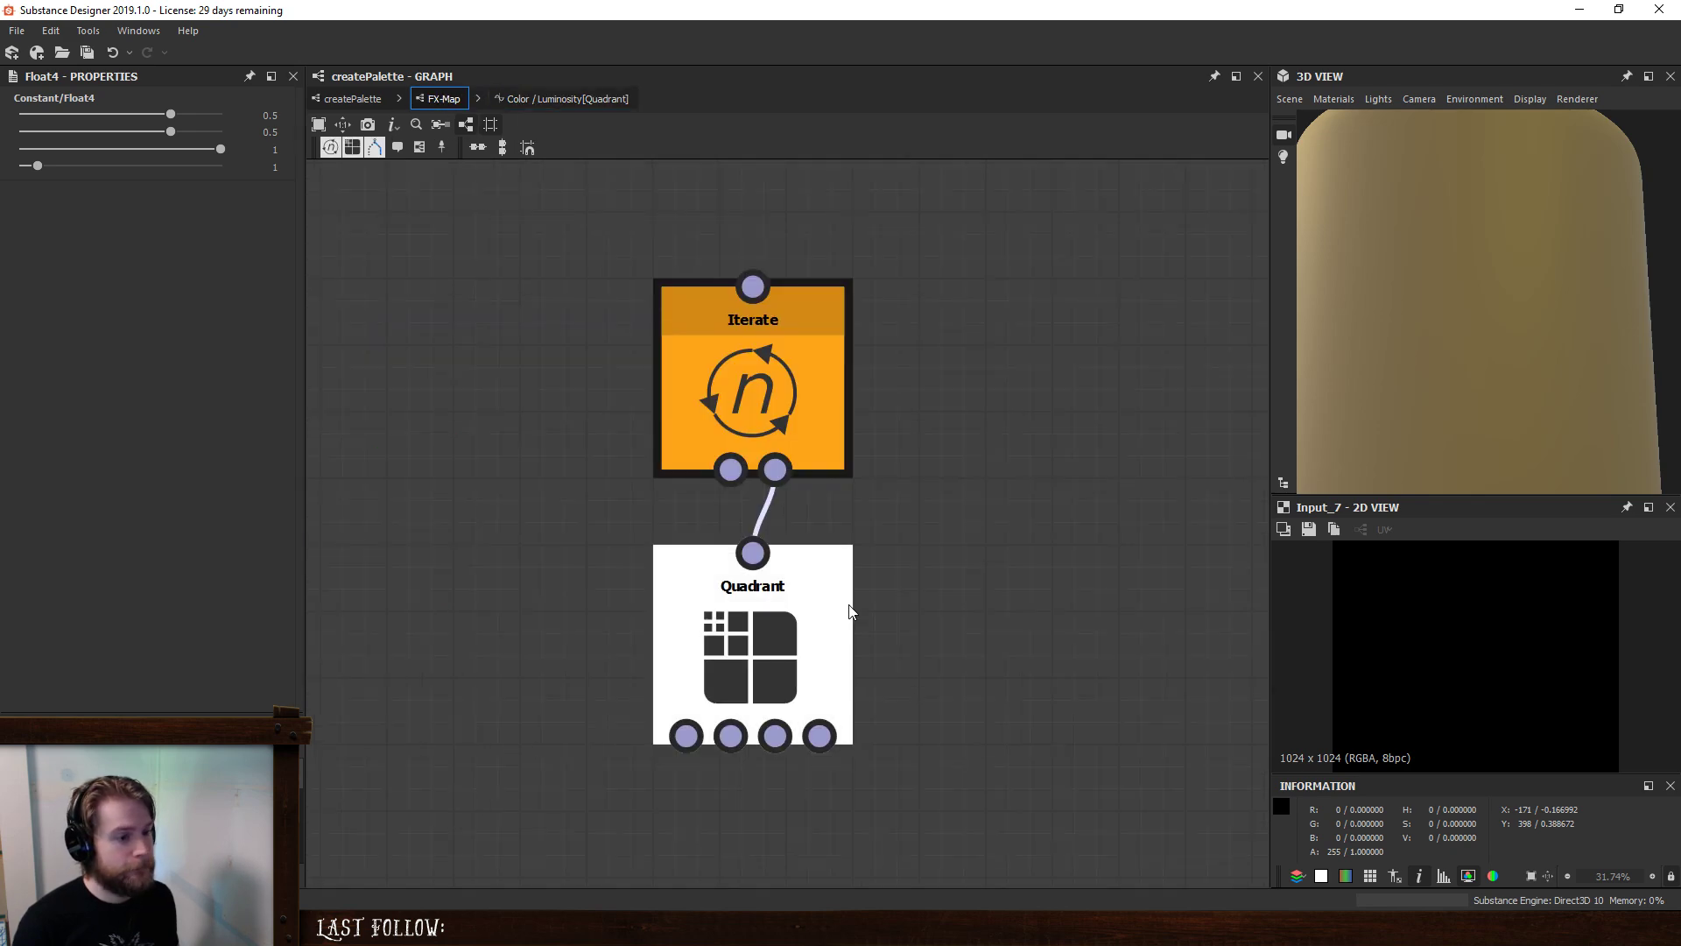
{"action": "left_click", "coordinate": [353, 98]}
{"action": "double_click", "coordinate": [828, 475]}
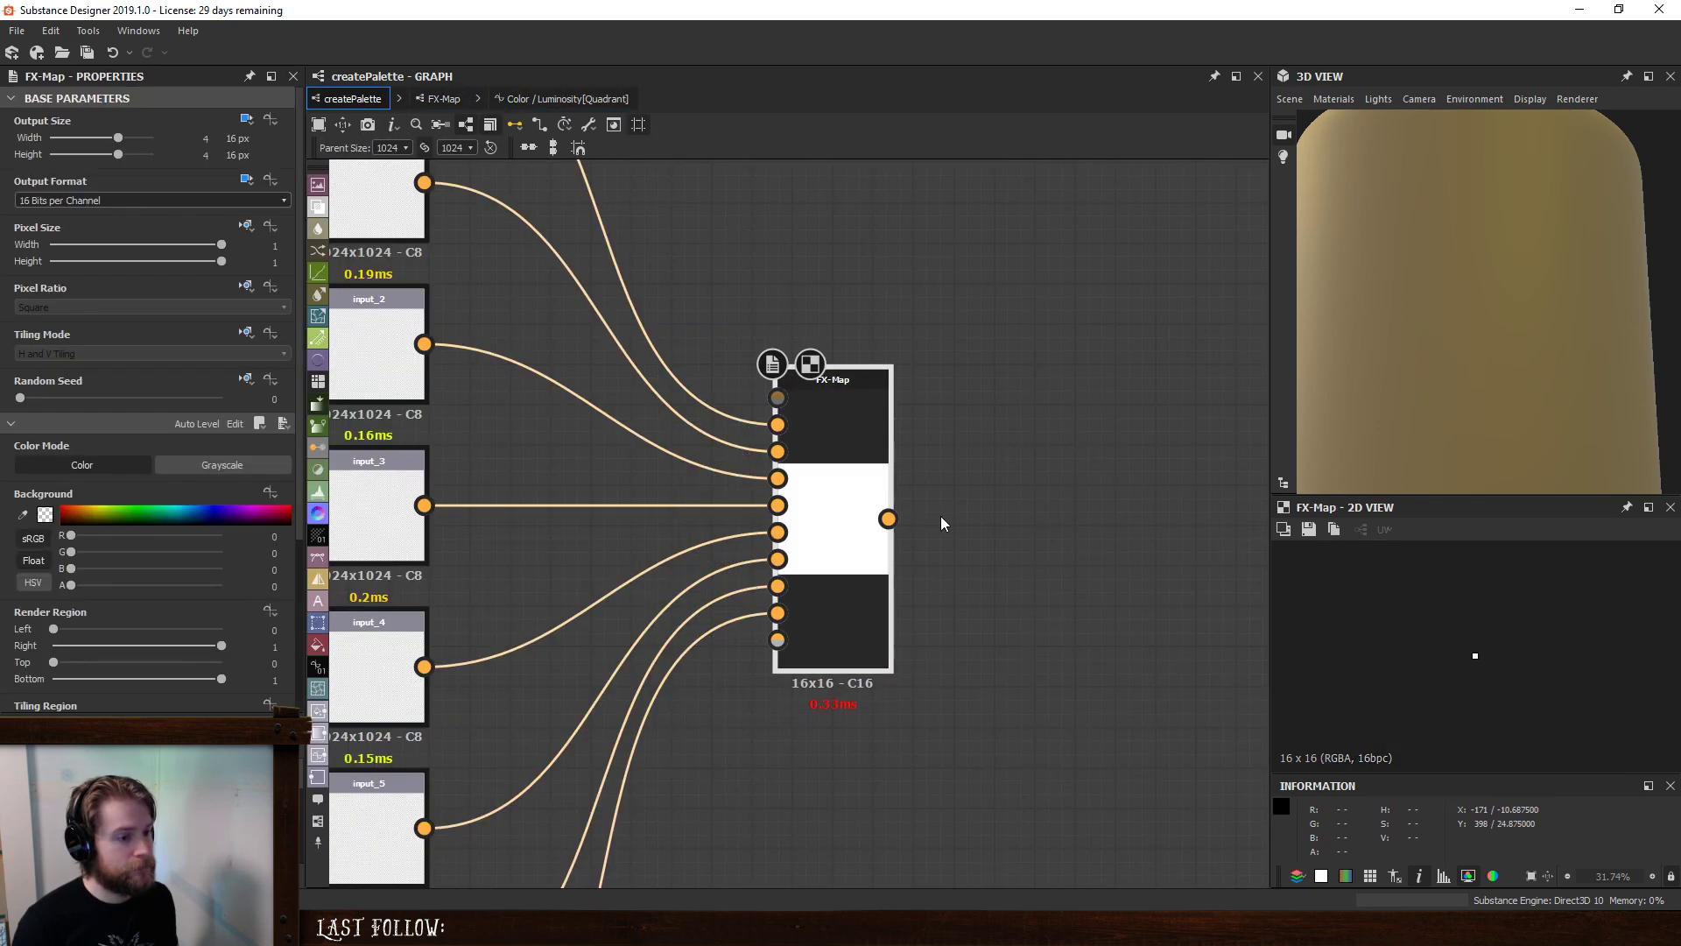
{"action": "scroll", "coordinate": [1497, 666], "scroll_direction": "up", "scroll_amount": 10}
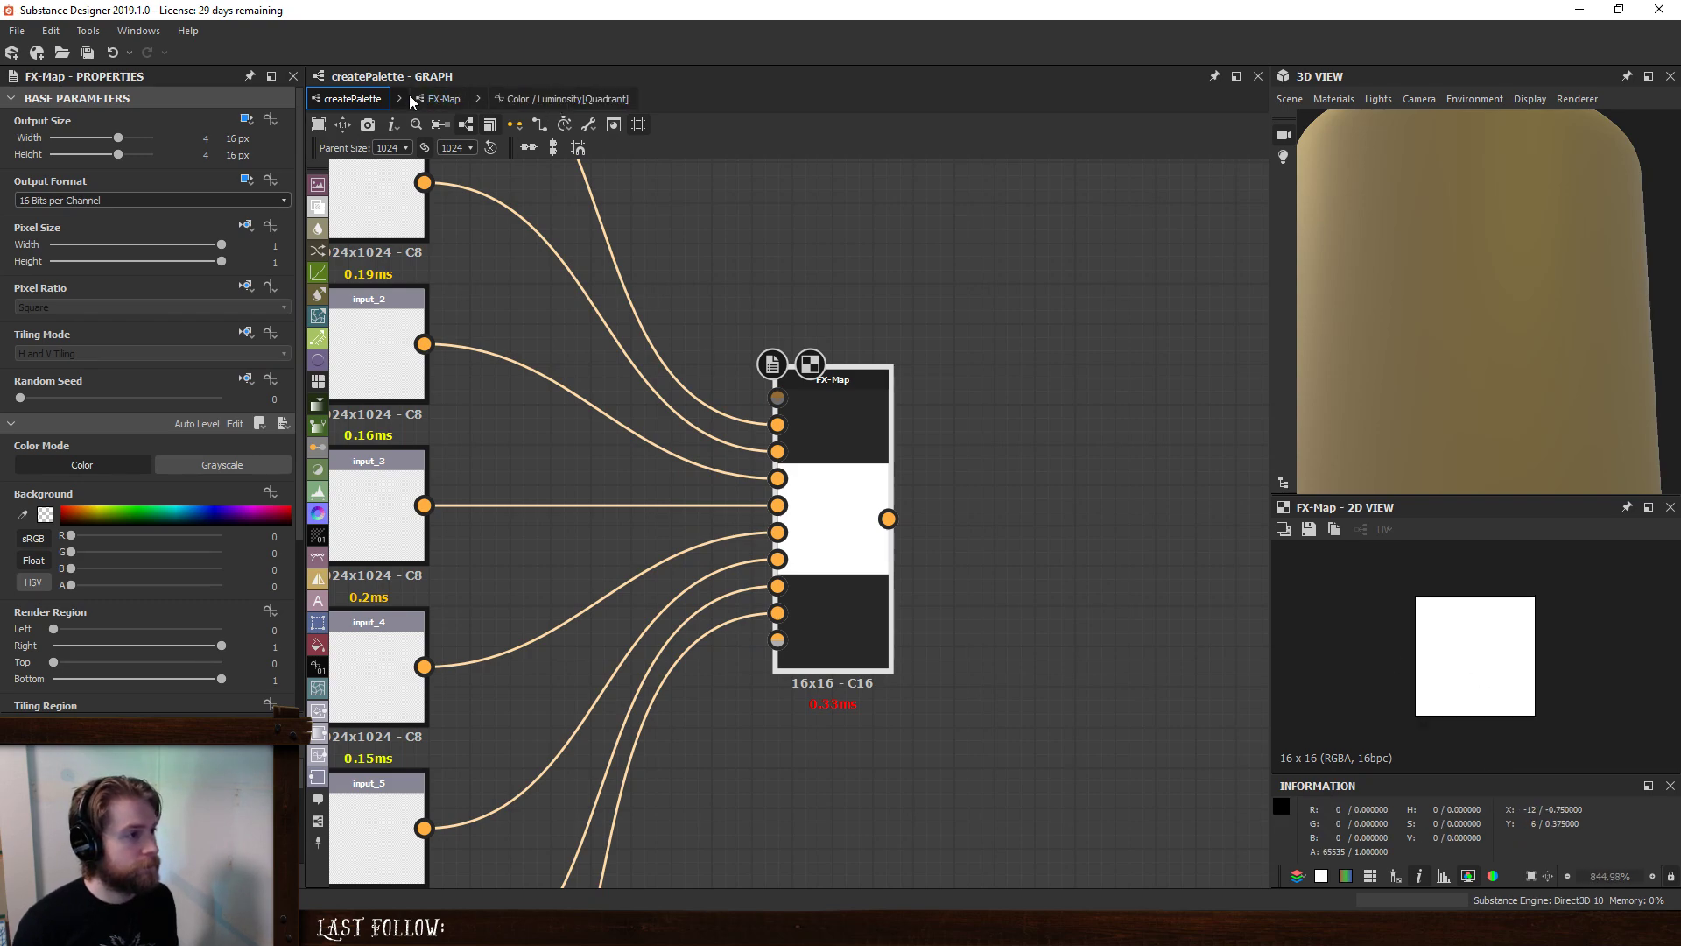
- Set the blending mode of the FX-Map's Quadrant node to Max
{"action": "left_click", "coordinate": [444, 98]}
{"action": "left_click", "coordinate": [753, 630]}
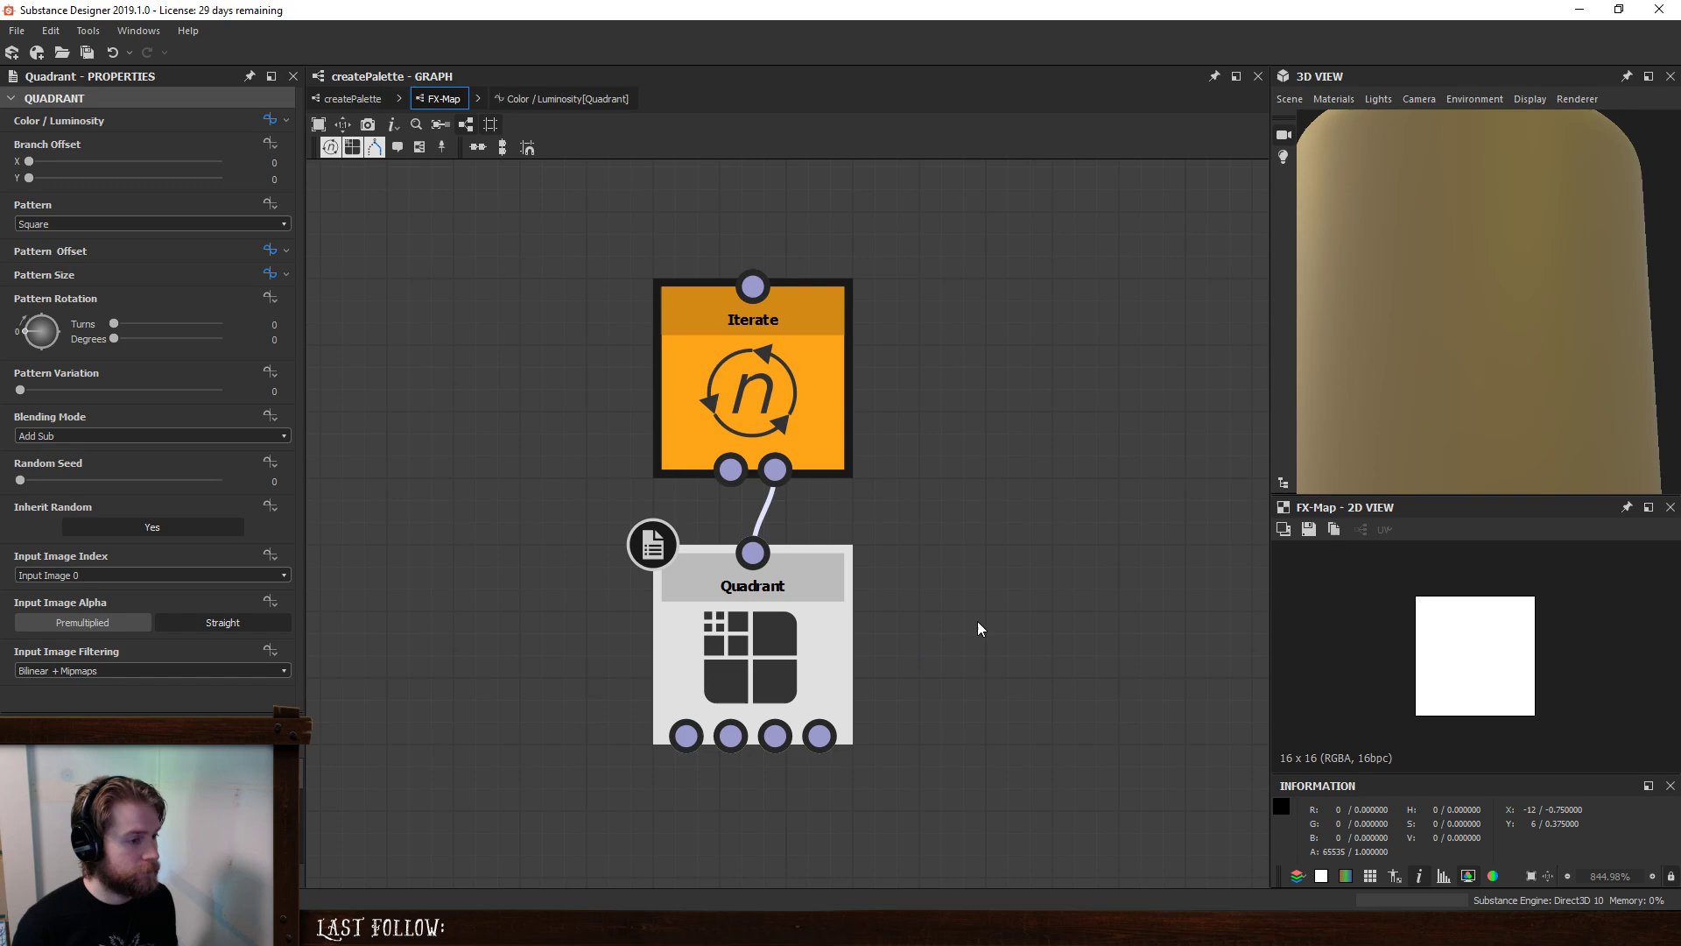
{"action": "left_click", "coordinate": [149, 574]}
{"action": "left_click", "coordinate": [151, 572]}
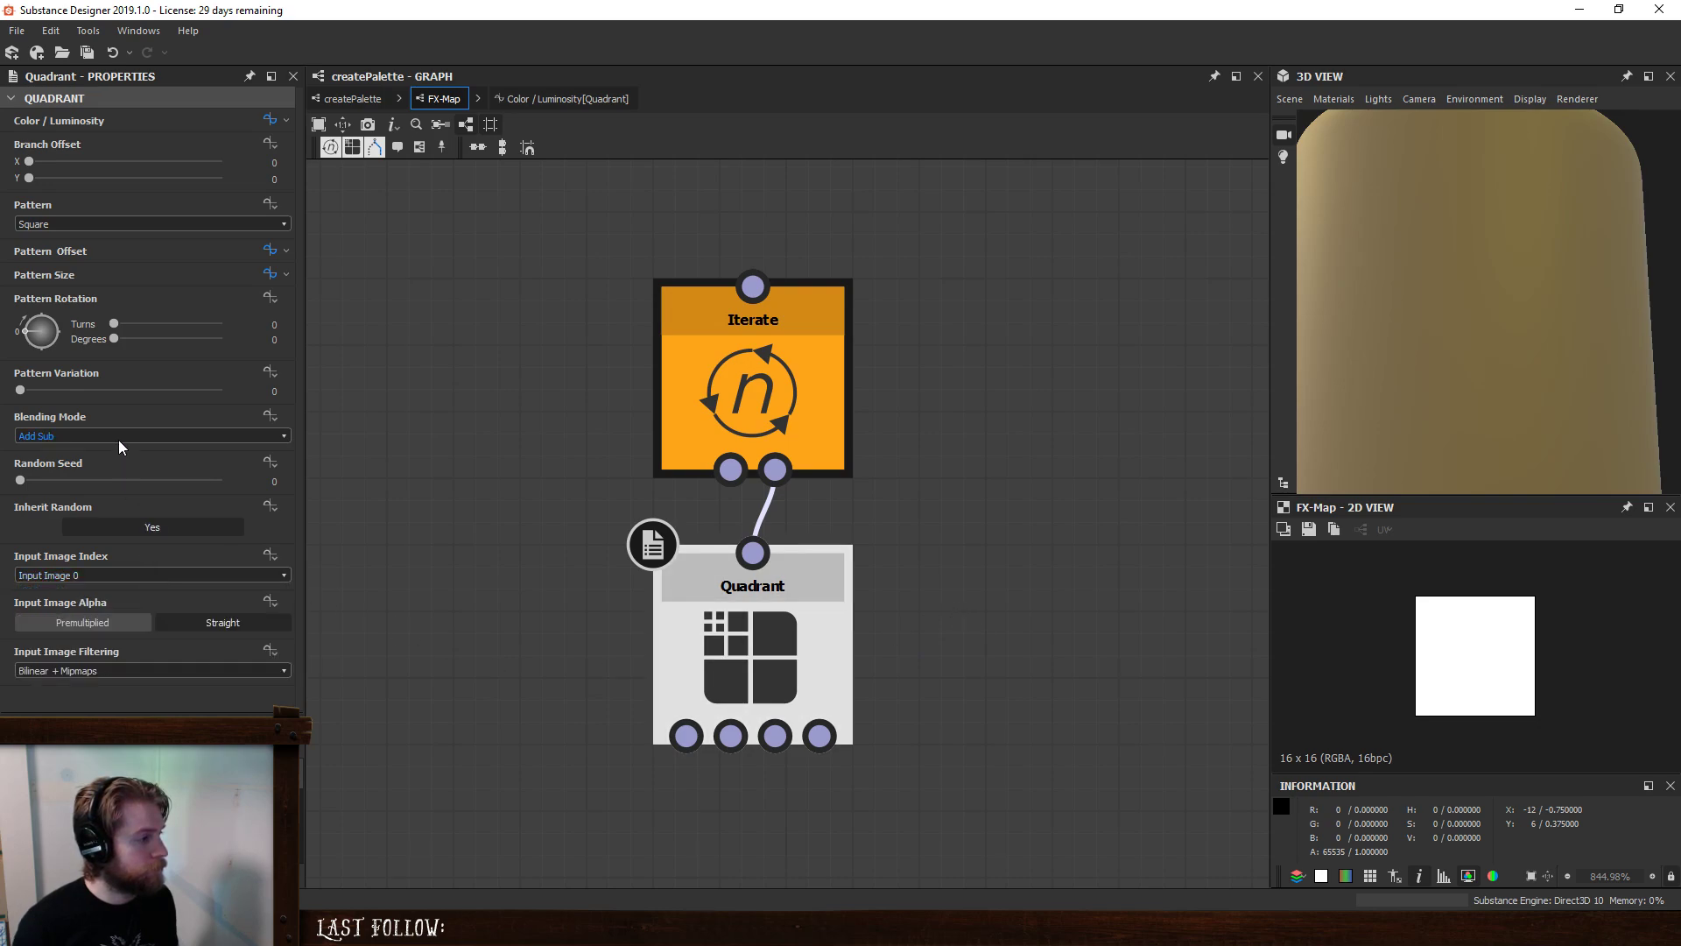
{"action": "left_click", "coordinate": [118, 435]}
{"action": "left_click", "coordinate": [86, 461]}
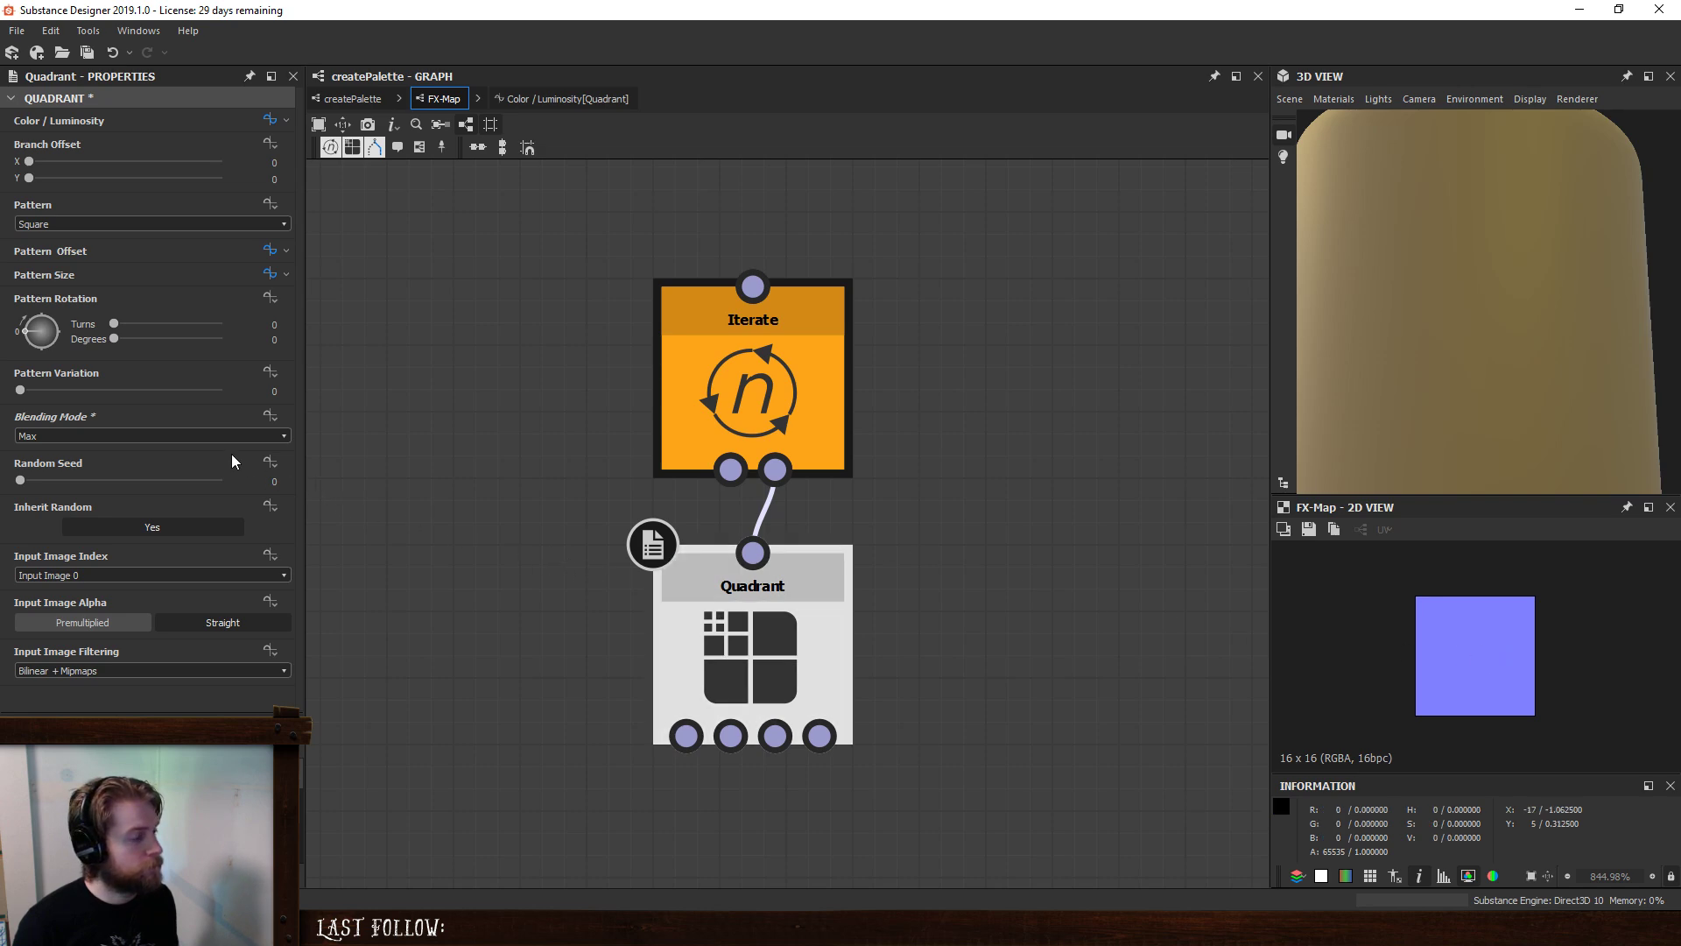
- Switch the Quadrant node's blending mode to Add Sub
{"action": "left_click", "coordinate": [175, 436]}
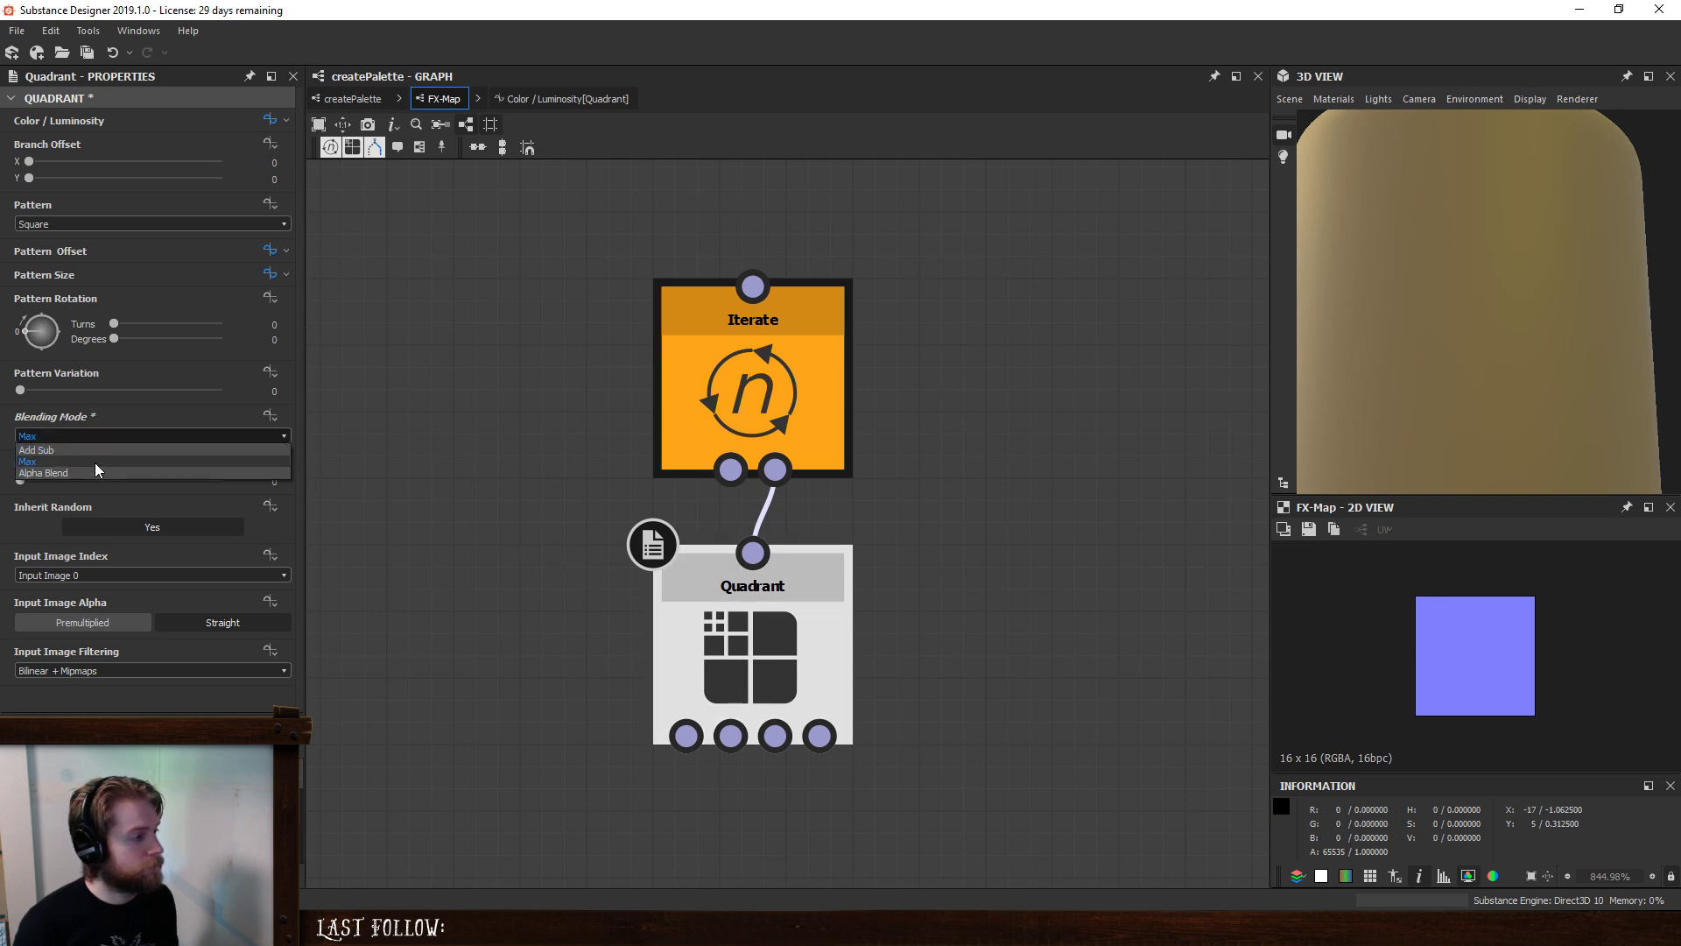
{"action": "left_click", "coordinate": [100, 449]}
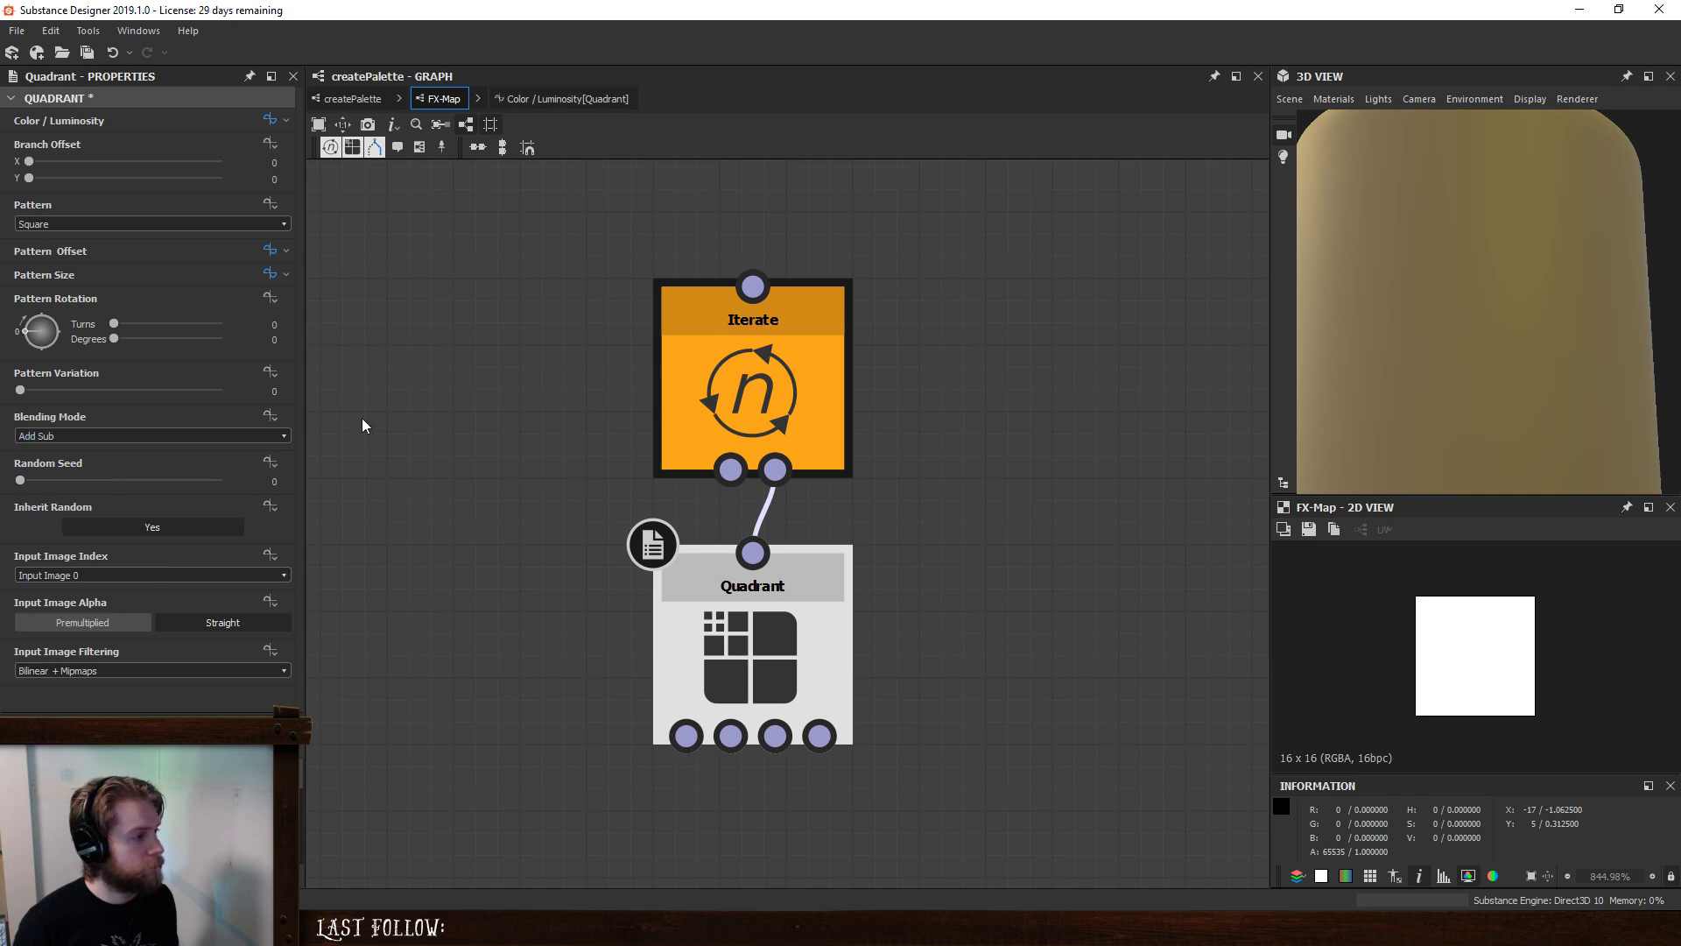
{"action": "scroll", "coordinate": [313, 343], "scroll_direction": "down", "scroll_amount": 3}
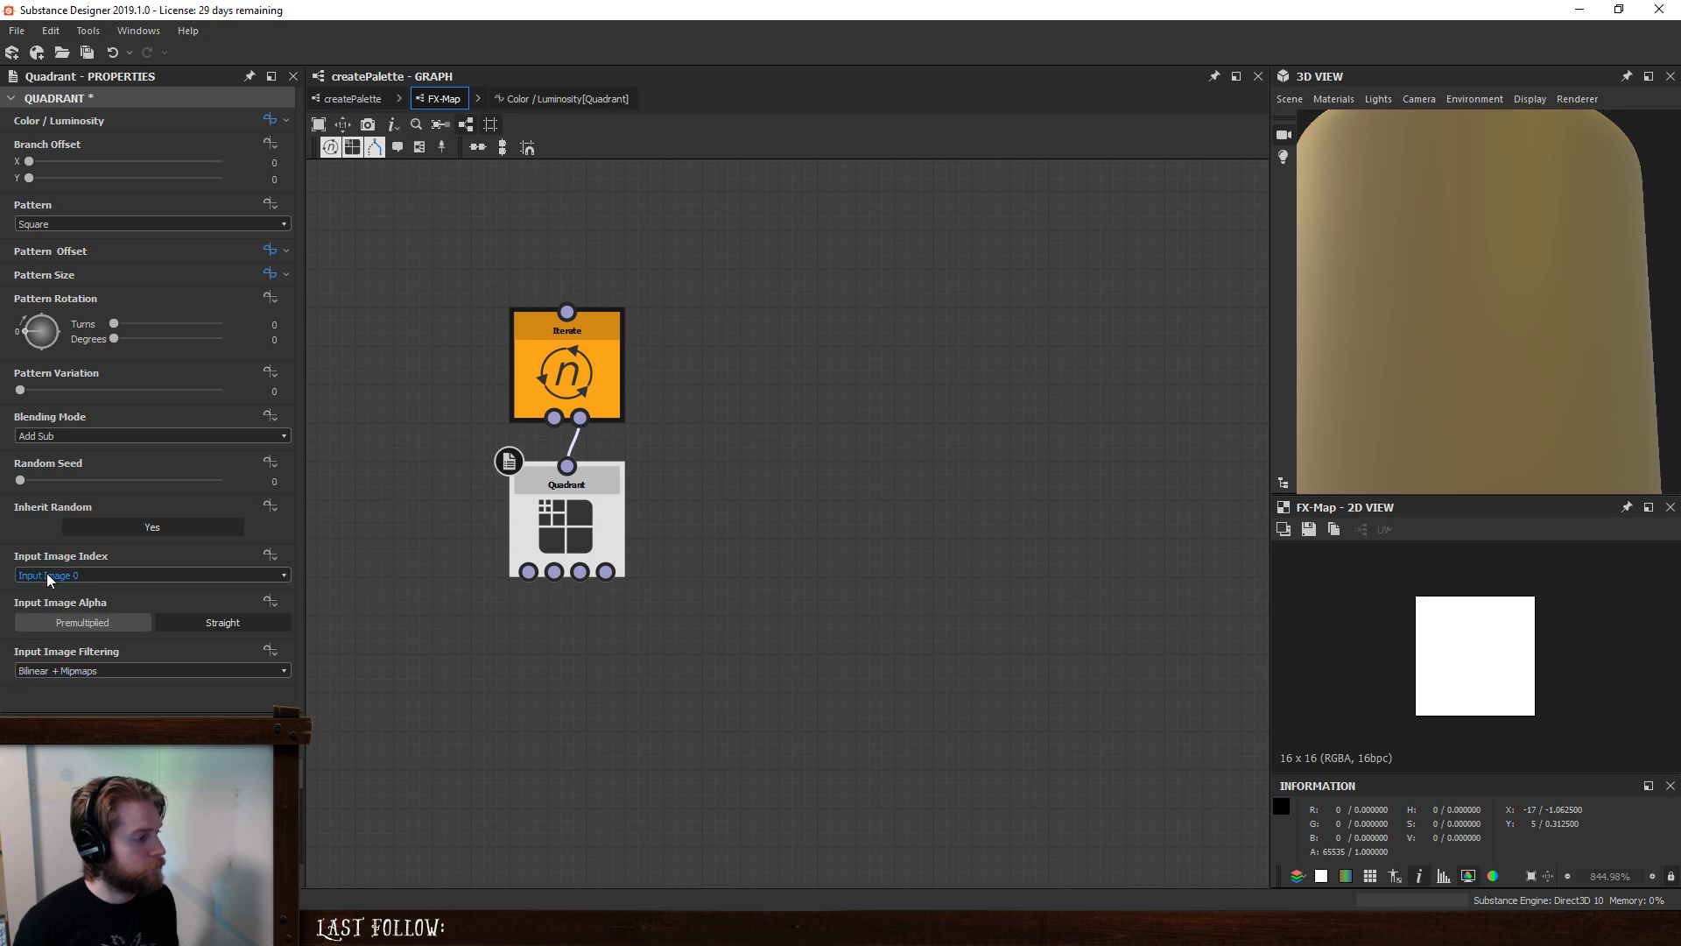
- Return to the createPalette graph and examine the FX-Map node's color mode, background and region settings
{"action": "left_click", "coordinate": [353, 98]}
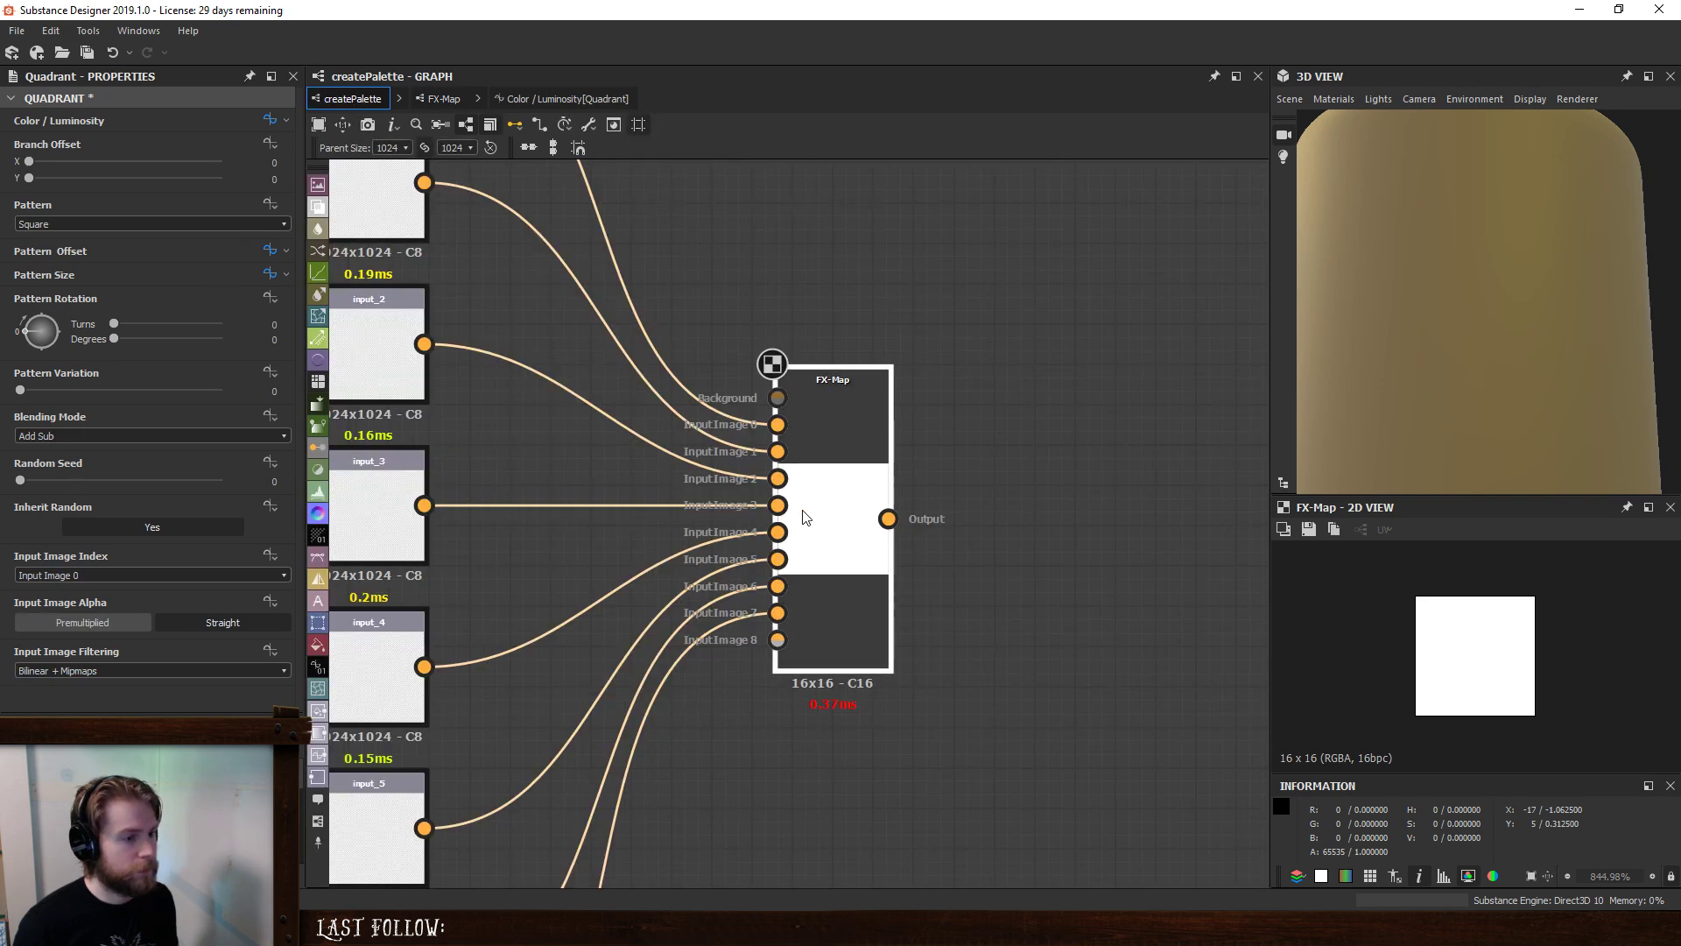
{"action": "left_click", "coordinate": [830, 604]}
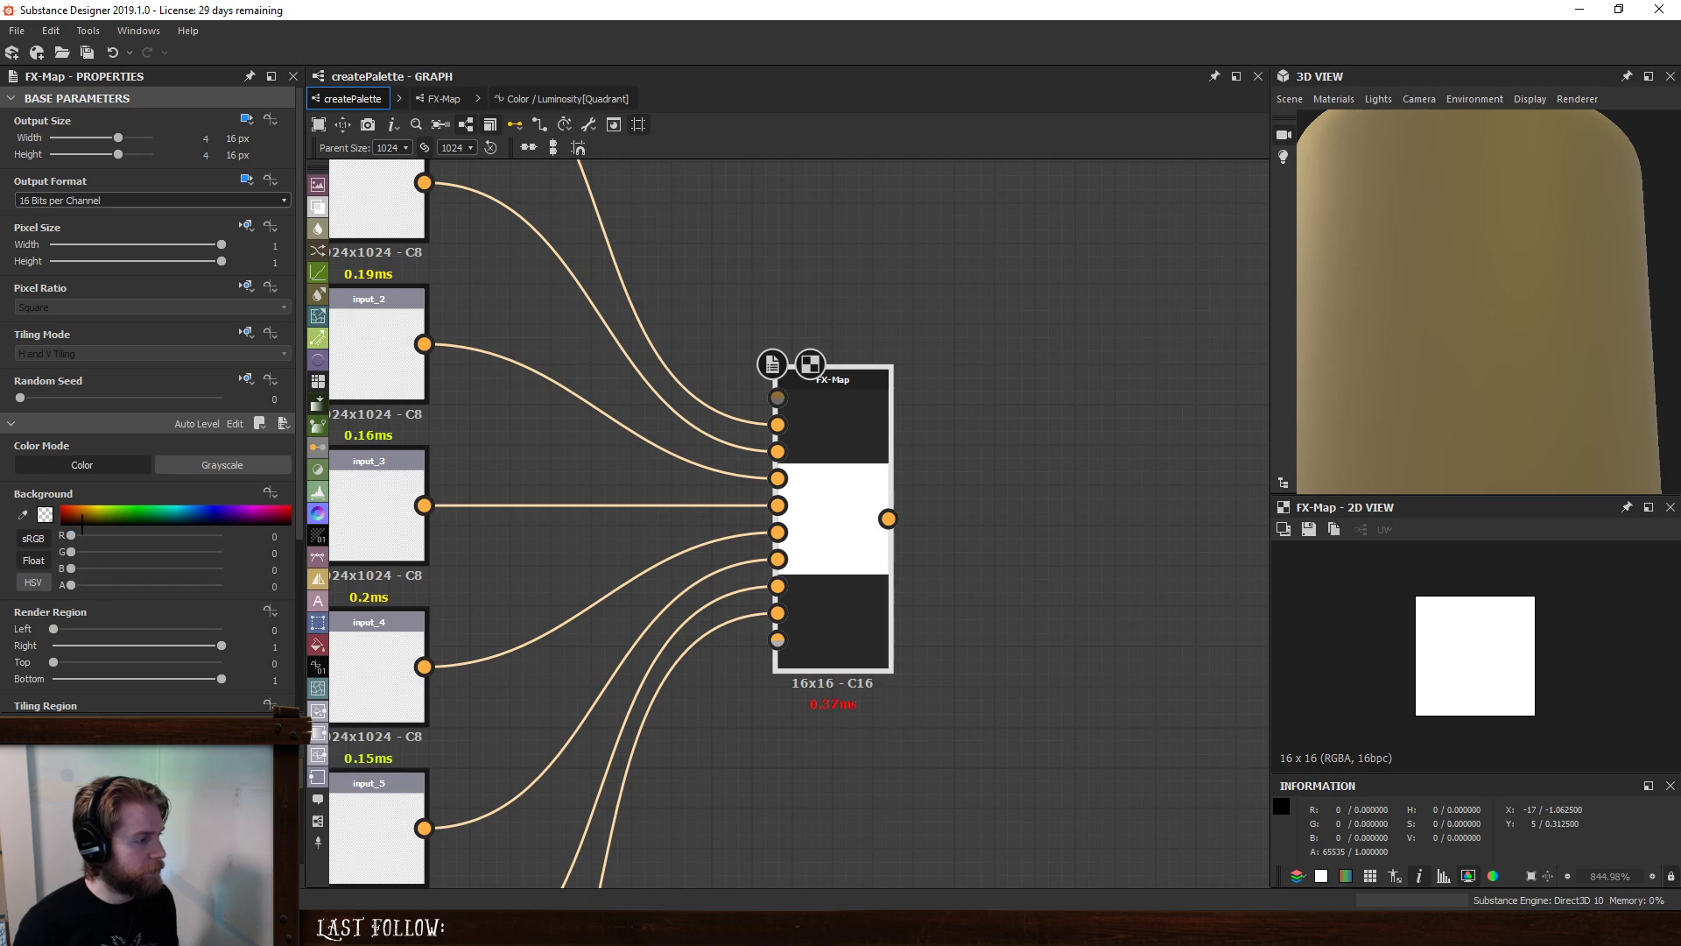
{"action": "scroll", "coordinate": [63, 654], "scroll_direction": "down", "scroll_amount": 5}
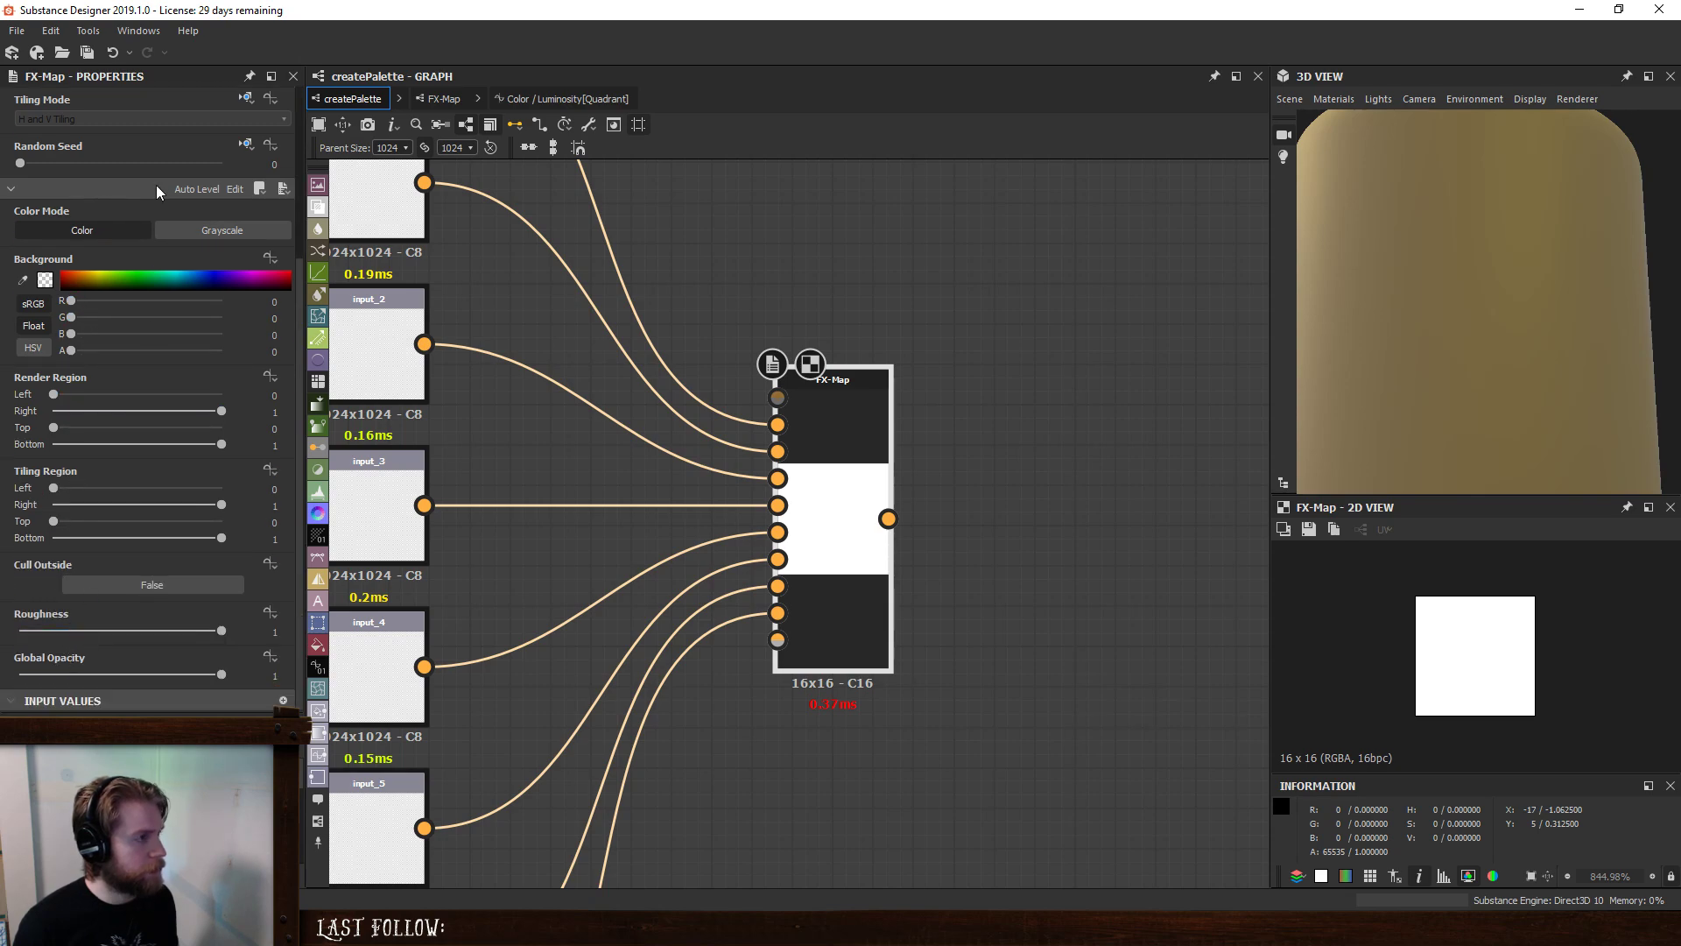
- Reopen the FX-Map's inner graph and compare the Quadrant node's Max and Add Sub blending modes
{"action": "left_click", "coordinate": [447, 99]}
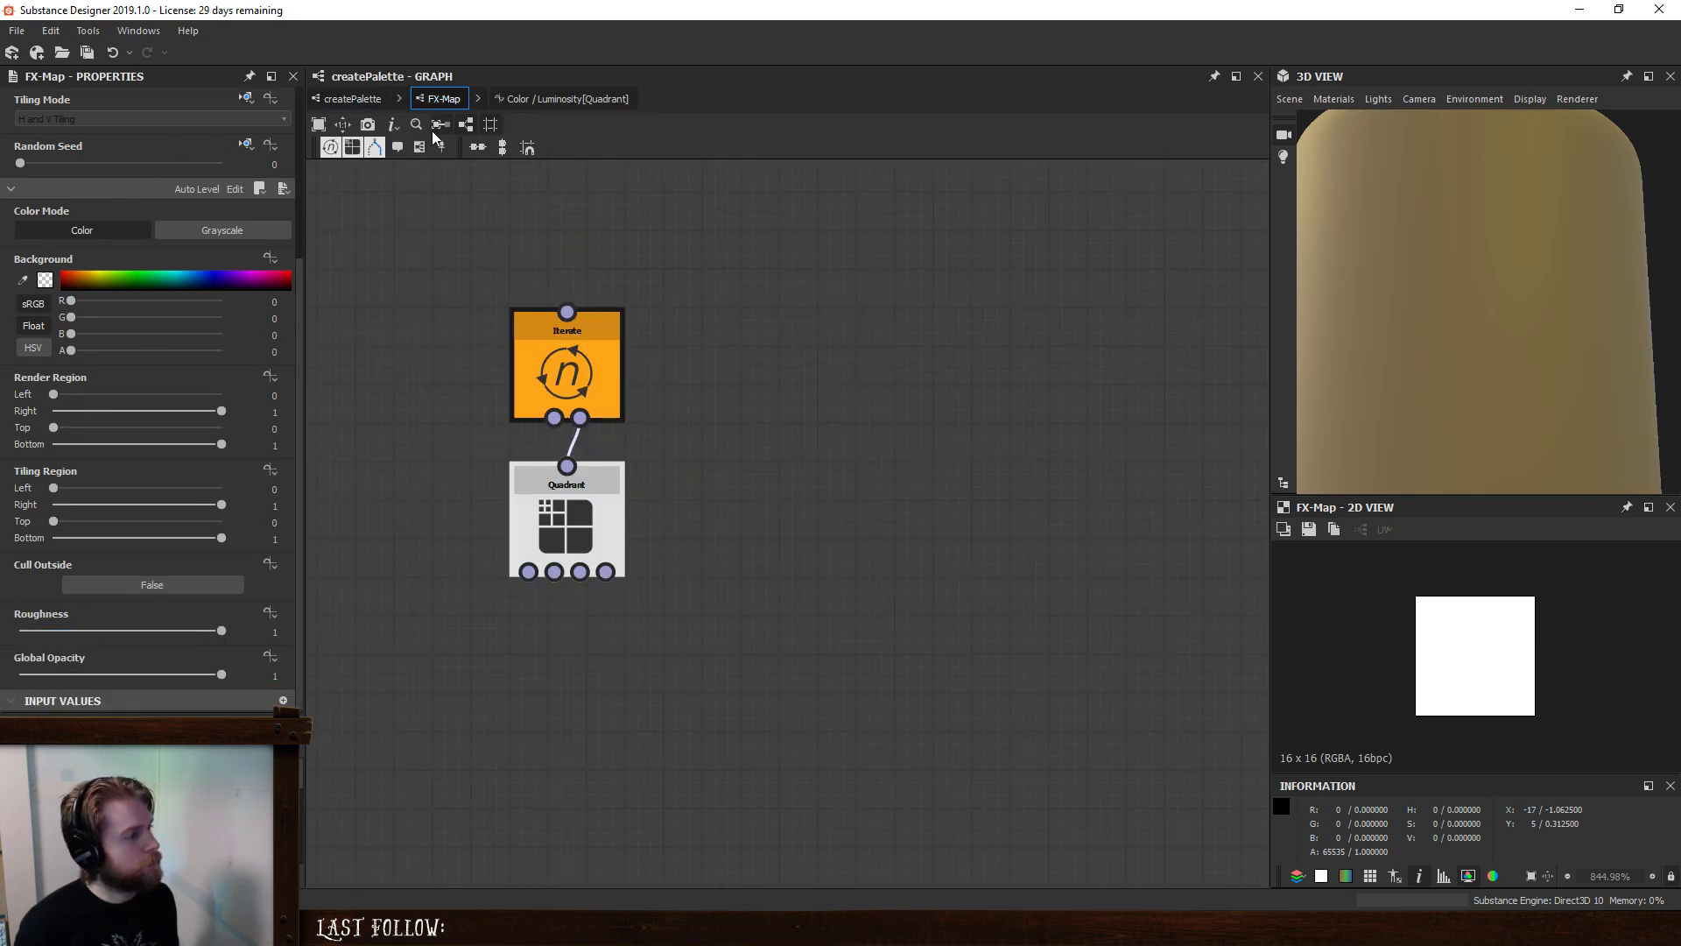
{"action": "left_click", "coordinate": [577, 534]}
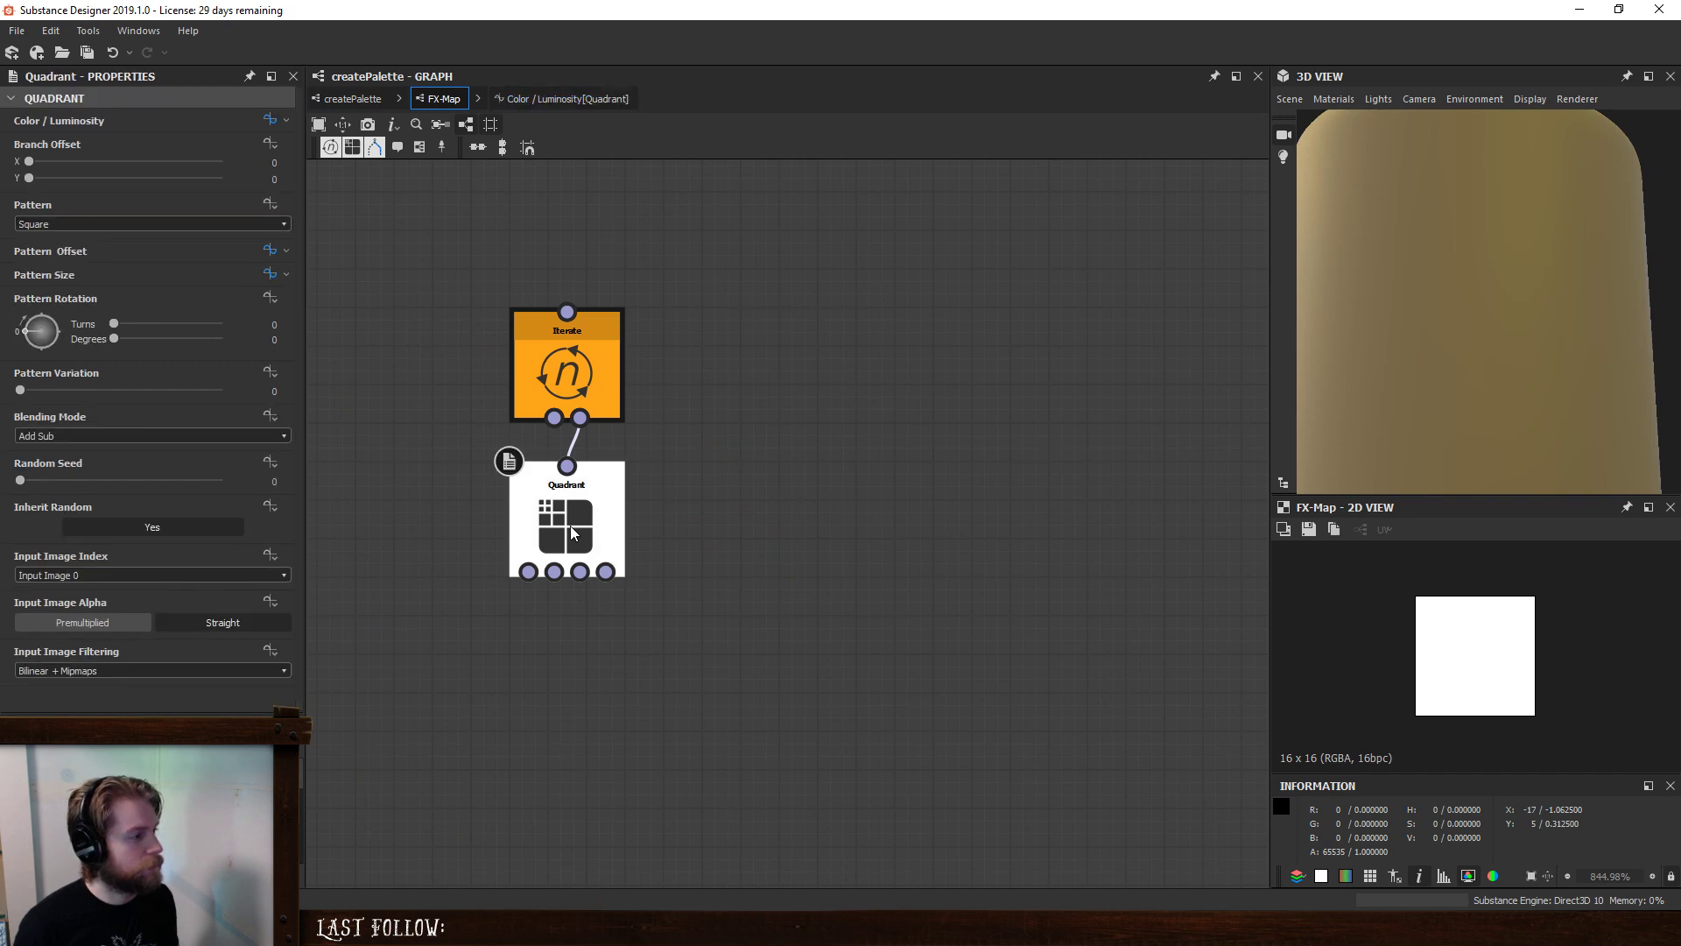
{"action": "left_click", "coordinate": [130, 436]}
{"action": "left_click", "coordinate": [75, 459]}
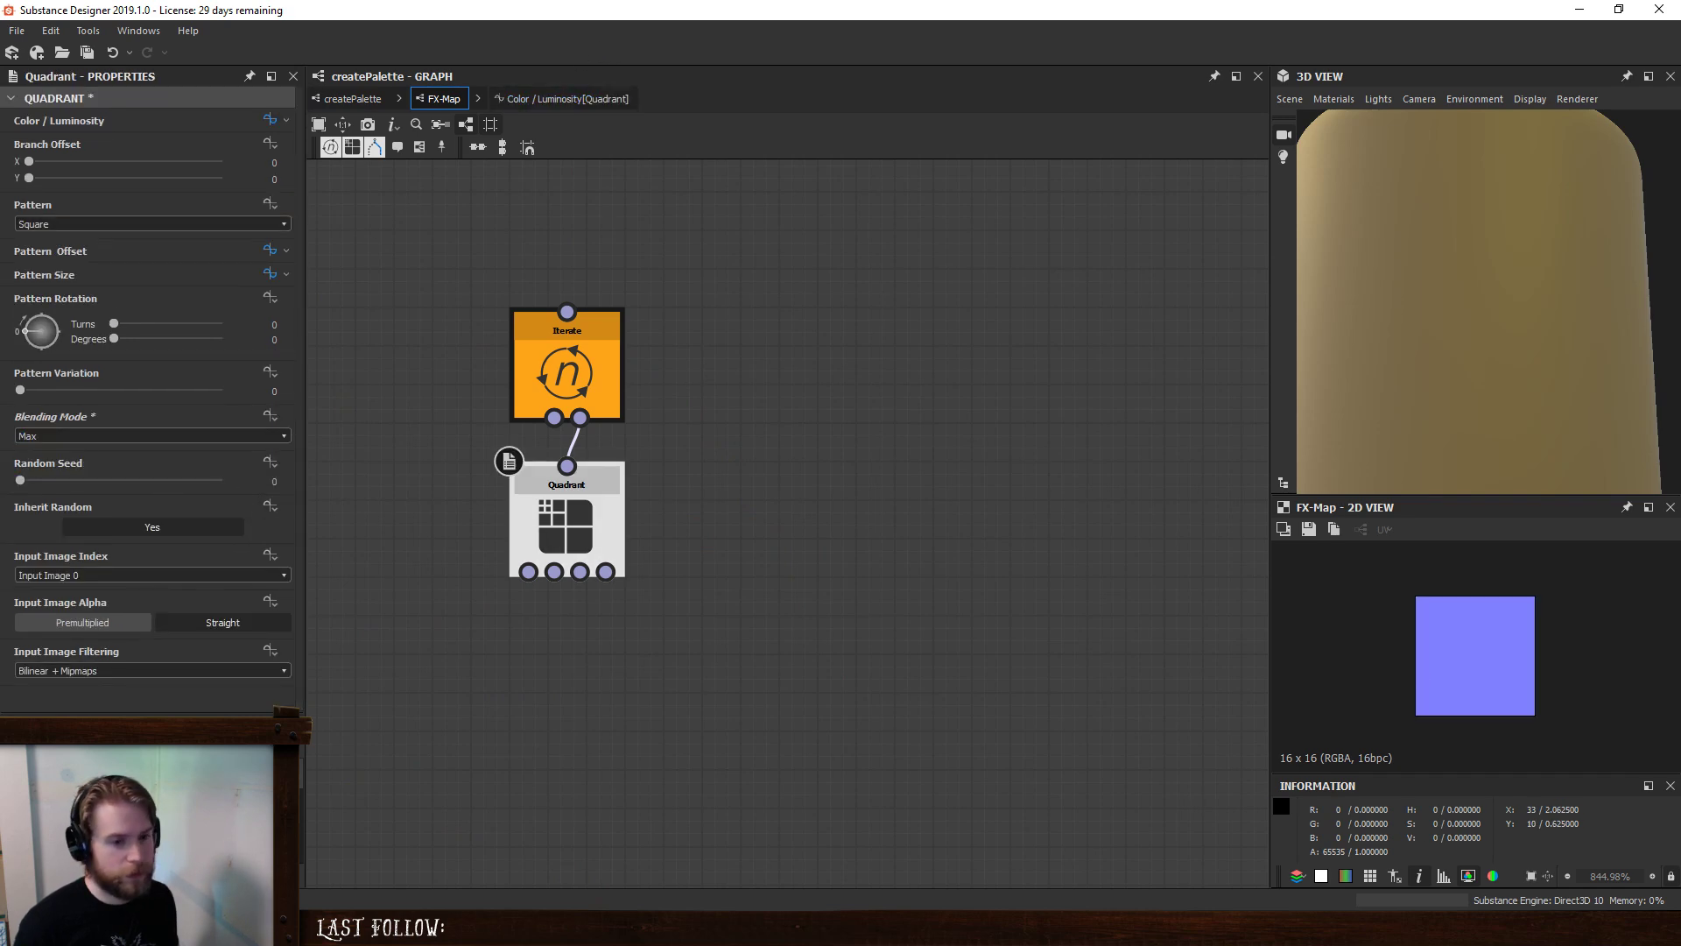
{"action": "left_click", "coordinate": [102, 437]}
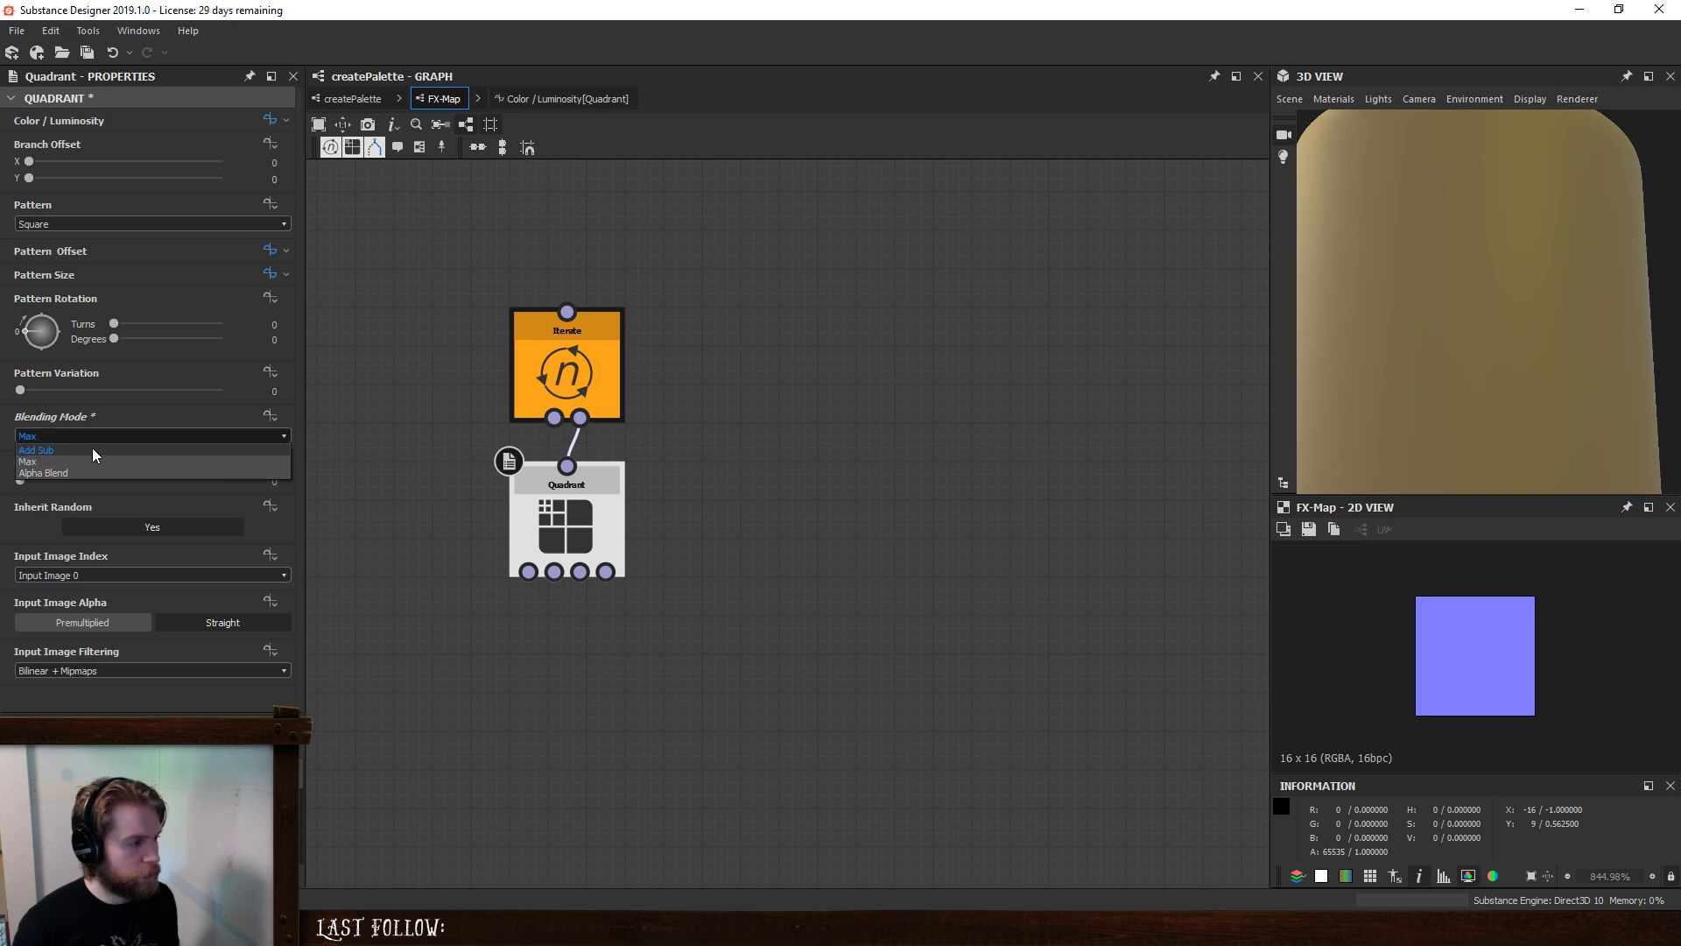
{"action": "left_click", "coordinate": [92, 448]}
- Set the Quadrant node's blending mode to Alpha Blend
{"action": "left_click", "coordinate": [140, 435]}
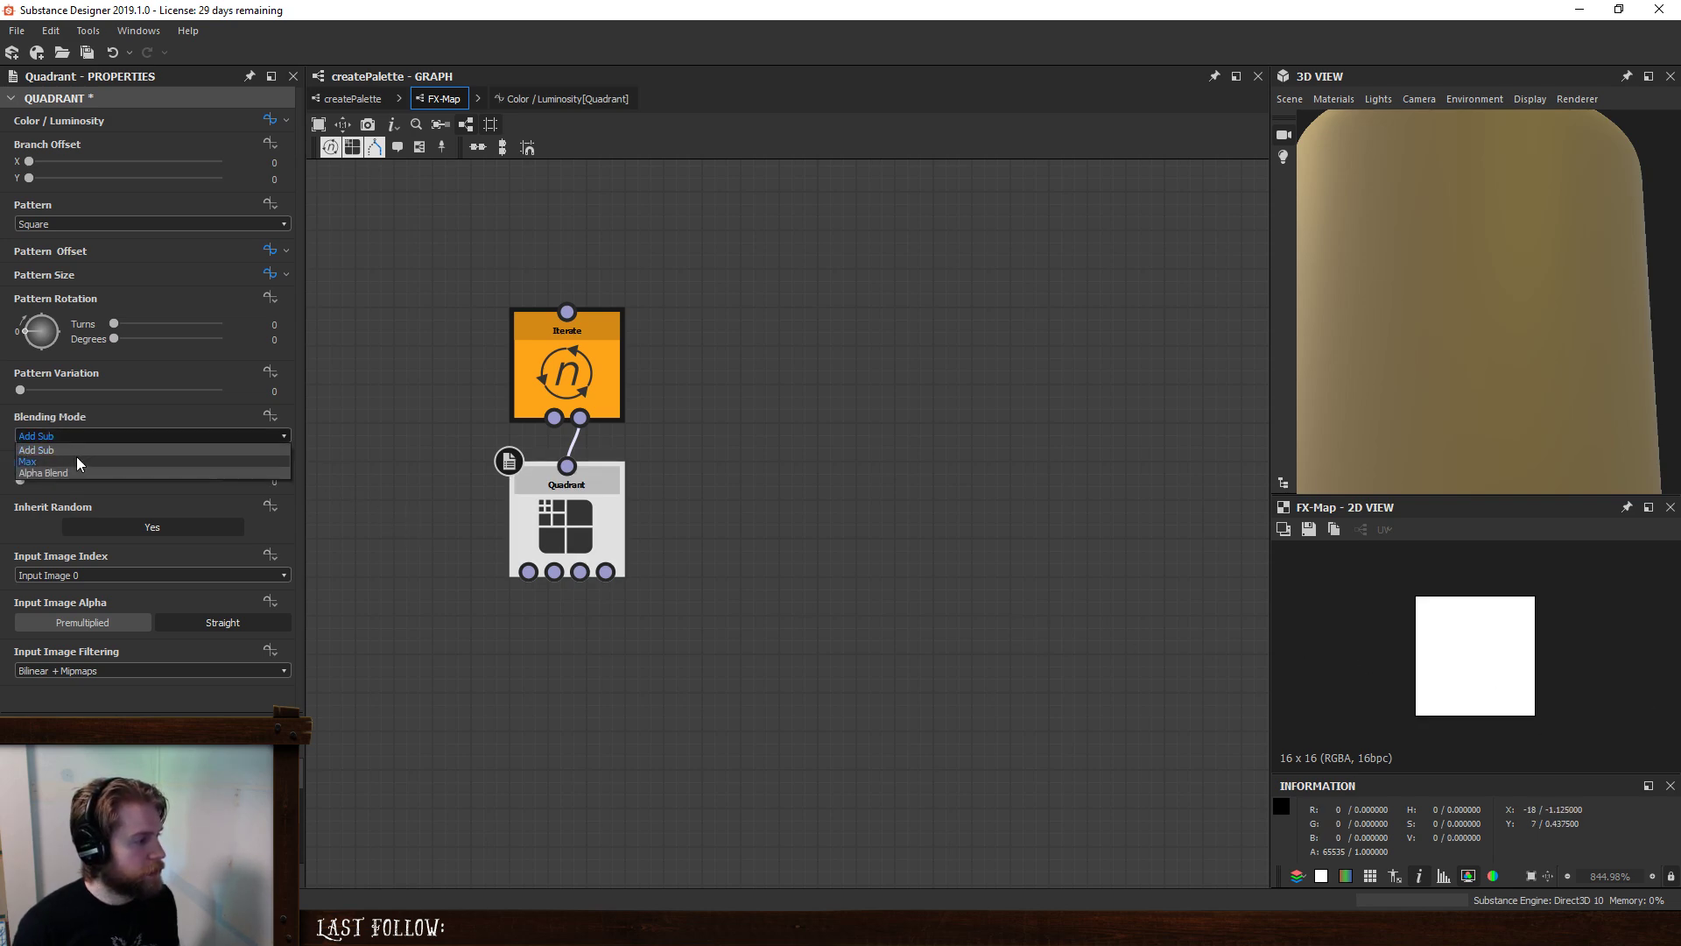
{"action": "left_click", "coordinate": [55, 473]}
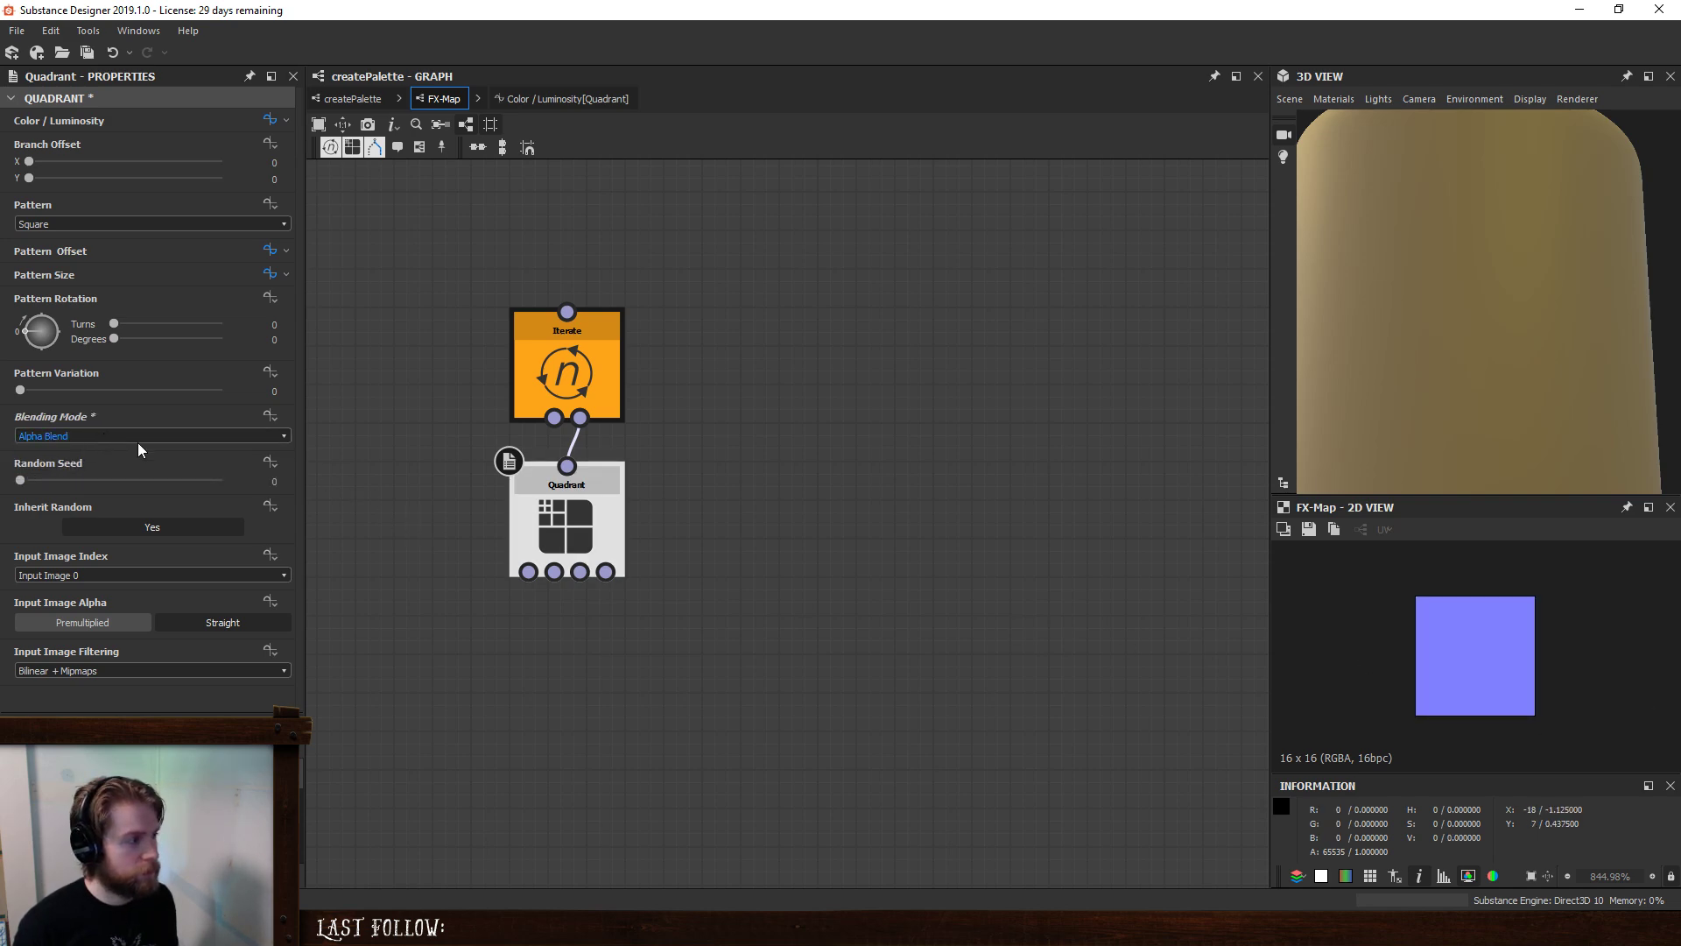
{"action": "scroll", "coordinate": [350, 385], "scroll_direction": "up", "scroll_amount": 1}
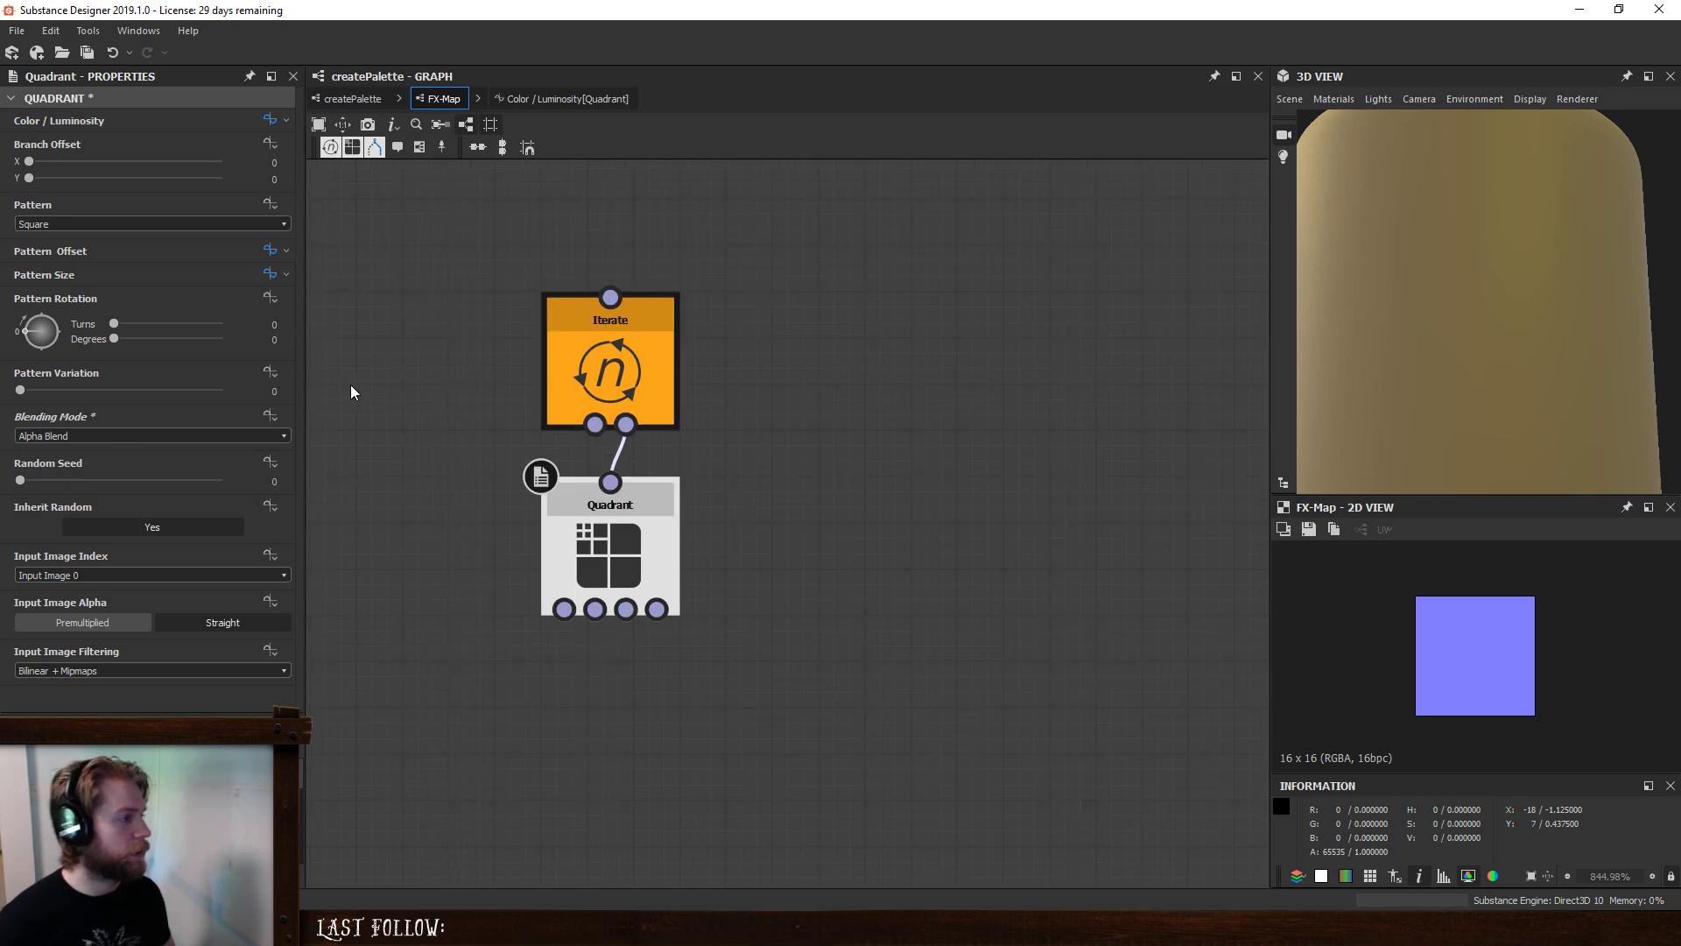
{"action": "scroll", "coordinate": [361, 404], "scroll_direction": "down", "scroll_amount": 1}
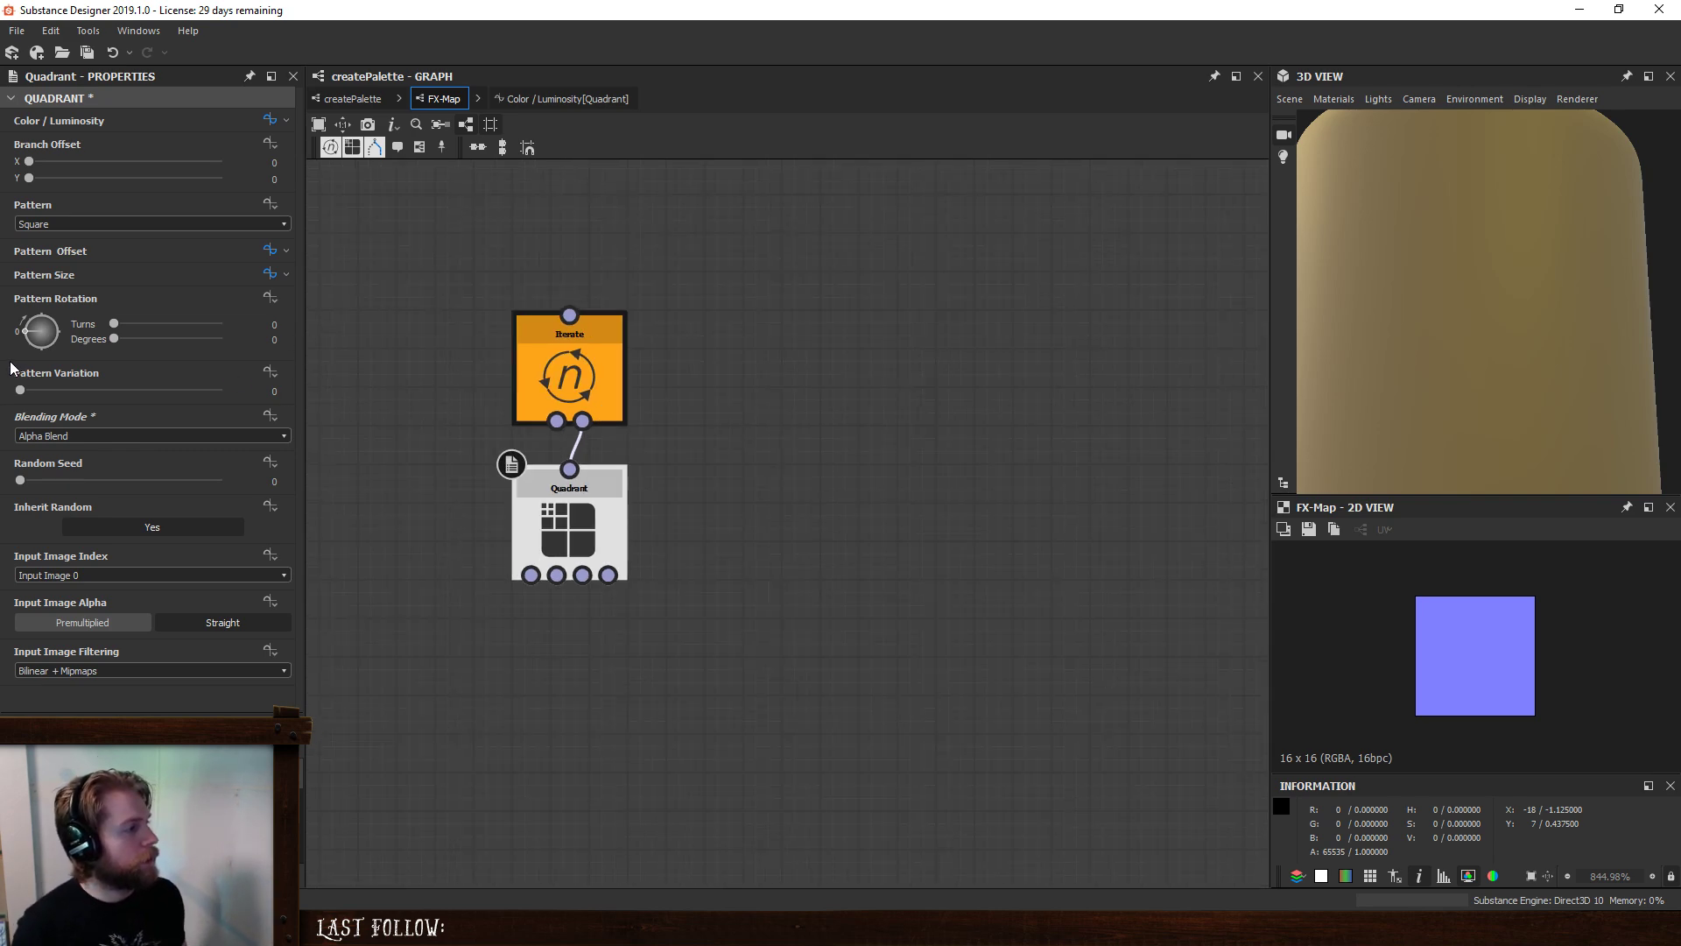
- Set the Quadrant node's pattern to Input Image and open the choices for its input image index
{"action": "left_click", "coordinate": [126, 223]}
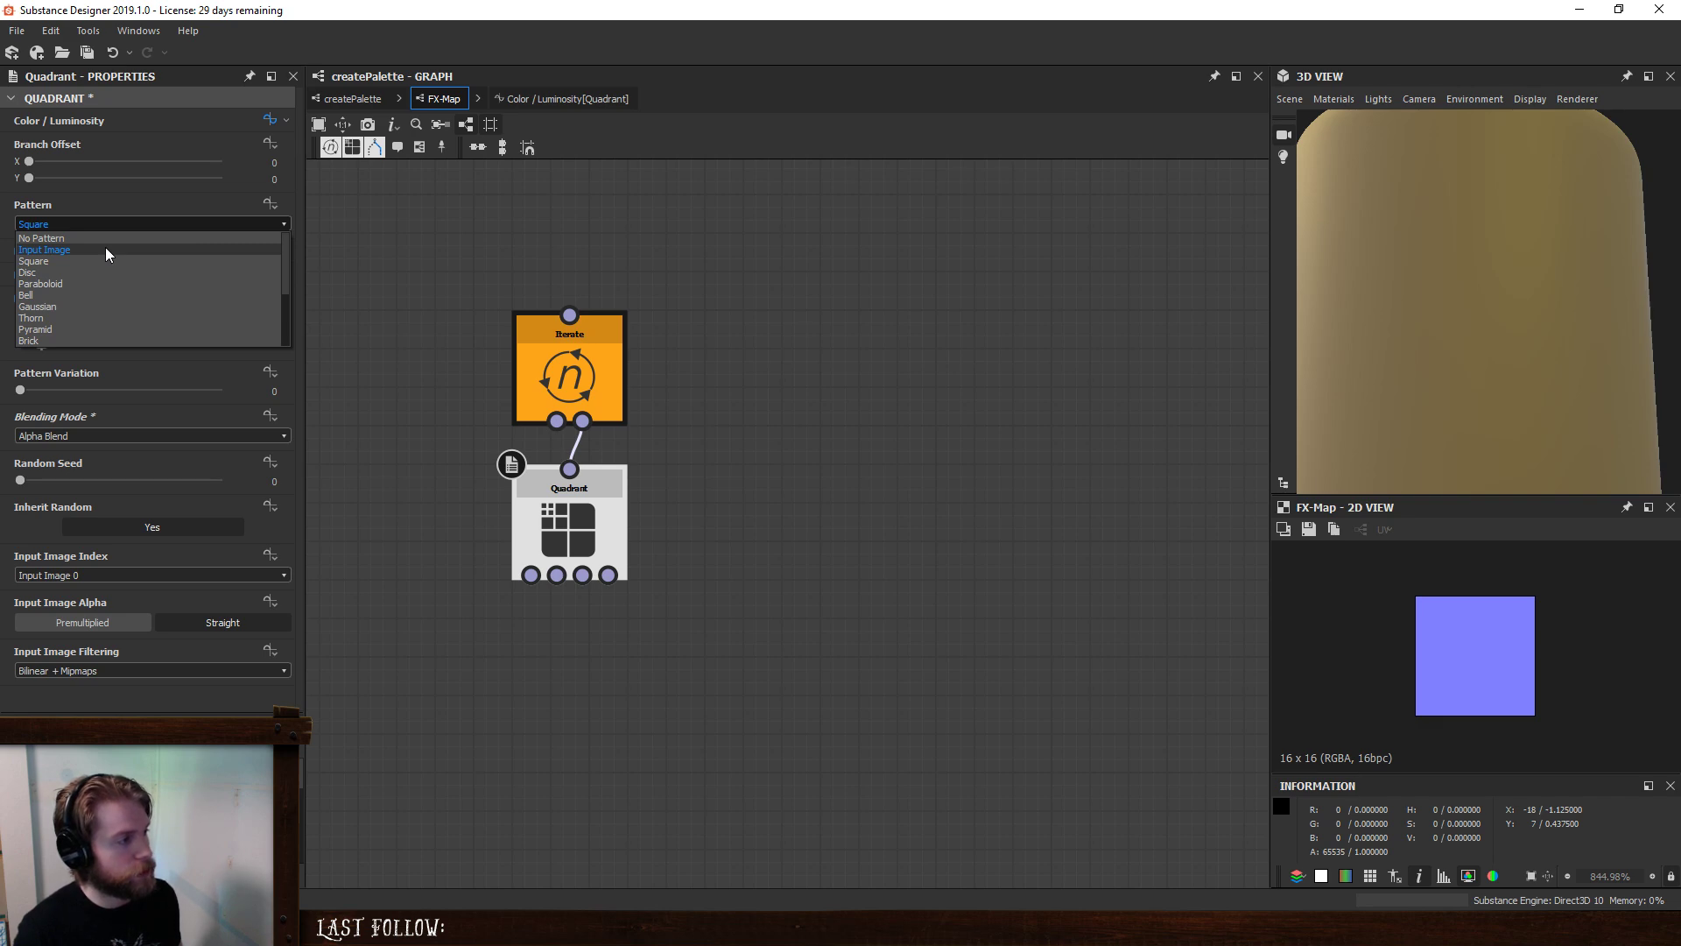
{"action": "left_click", "coordinate": [105, 250]}
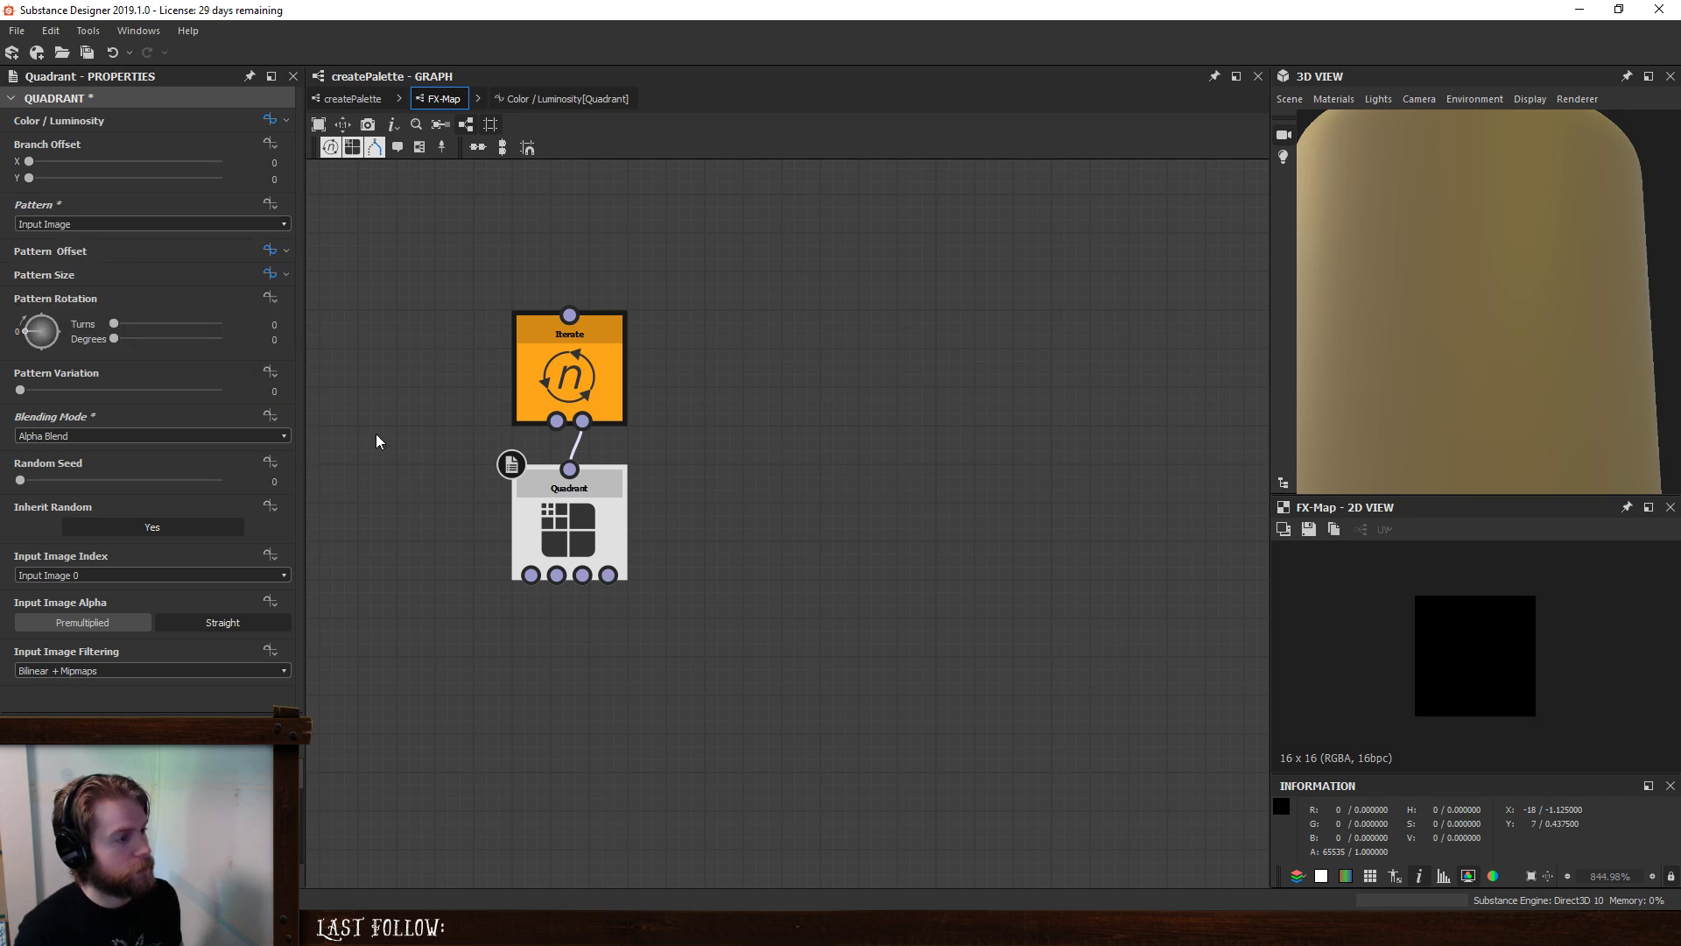
{"action": "scroll", "coordinate": [427, 465], "scroll_direction": "up", "scroll_amount": 1}
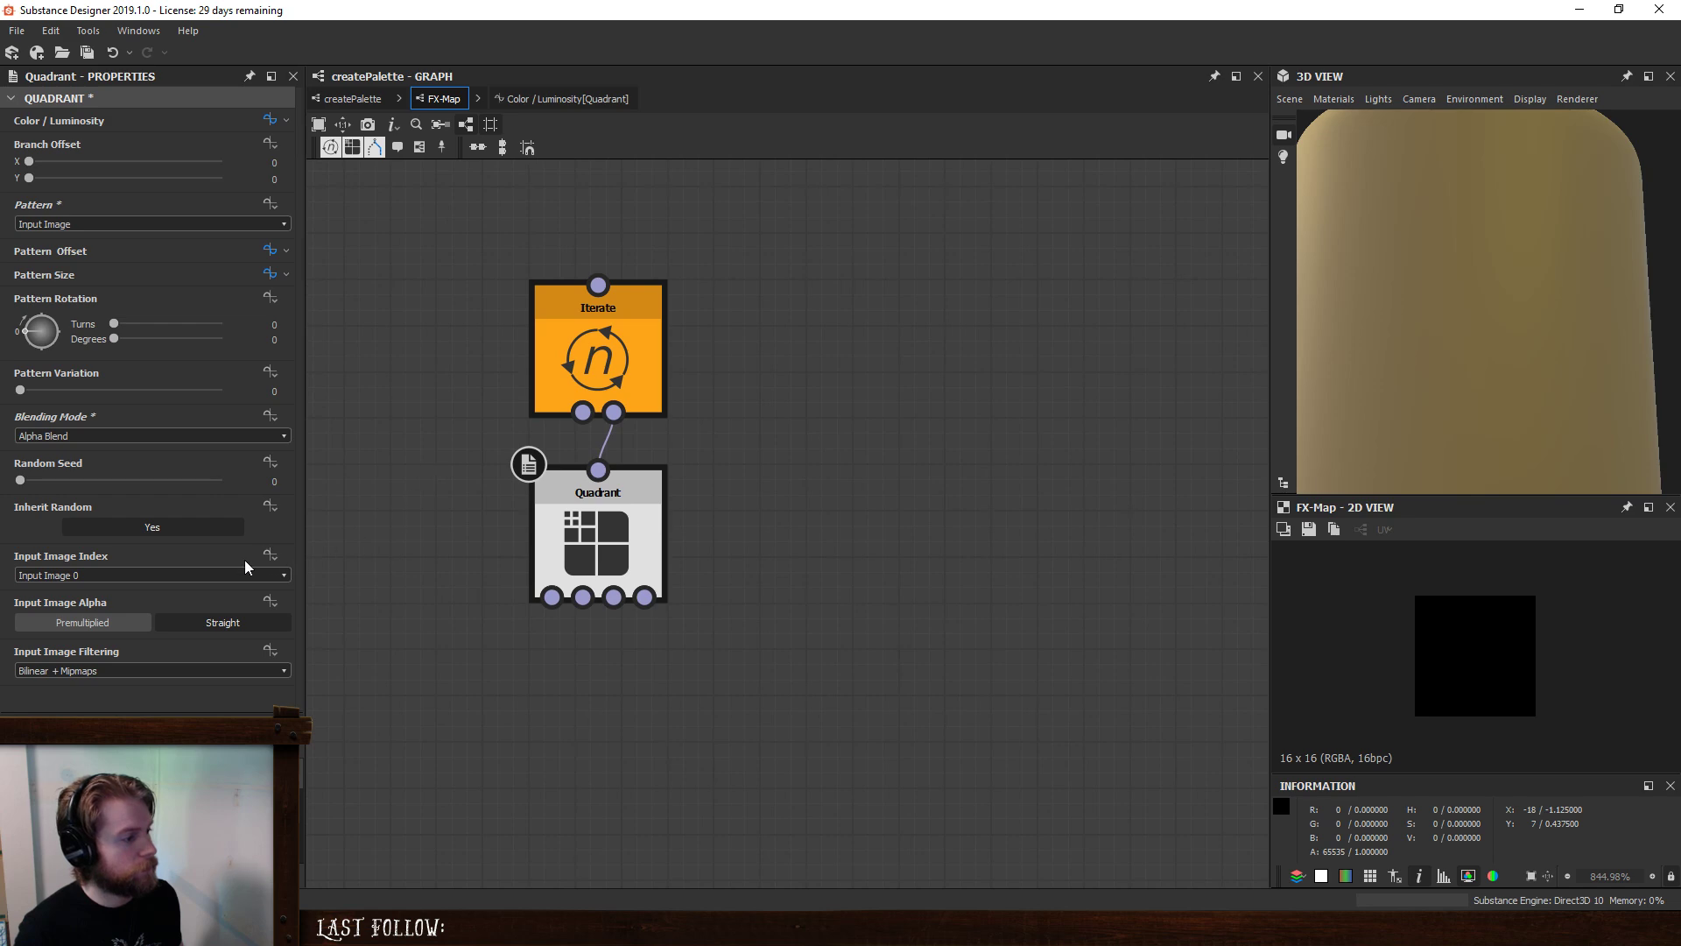
{"action": "left_click", "coordinate": [219, 574]}
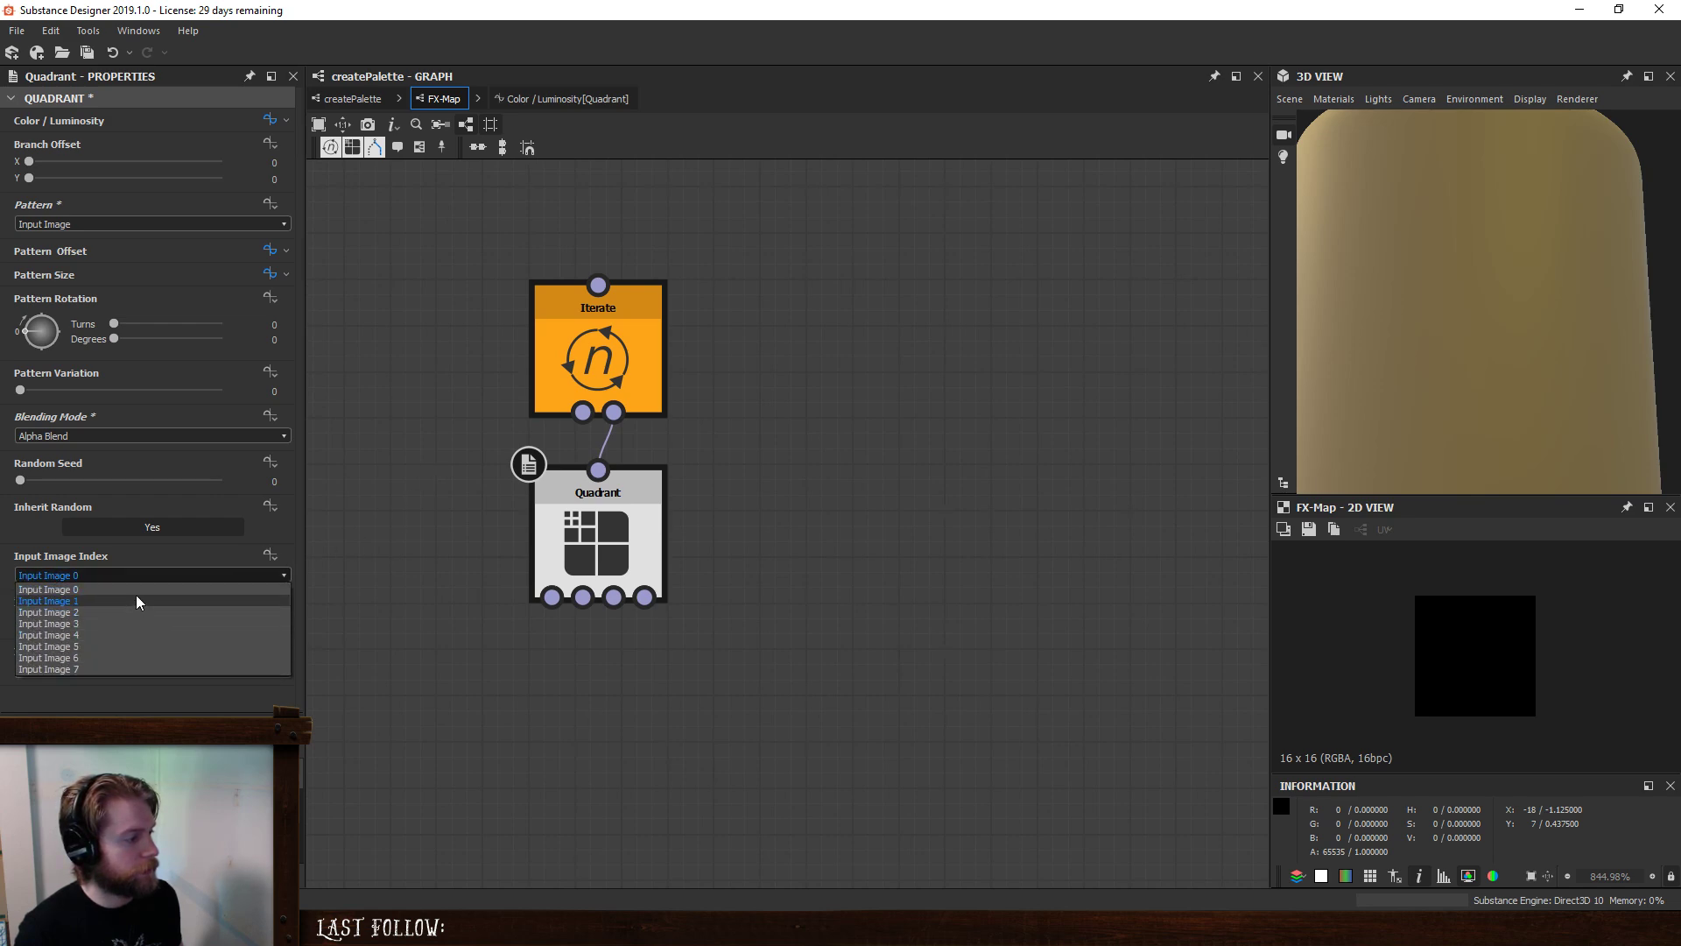
- Create an empty function for the Quadrant's Input Image Index and open it for editing
{"action": "left_click", "coordinate": [356, 528]}
{"action": "left_click", "coordinate": [264, 554]}
{"action": "left_click", "coordinate": [320, 601]}
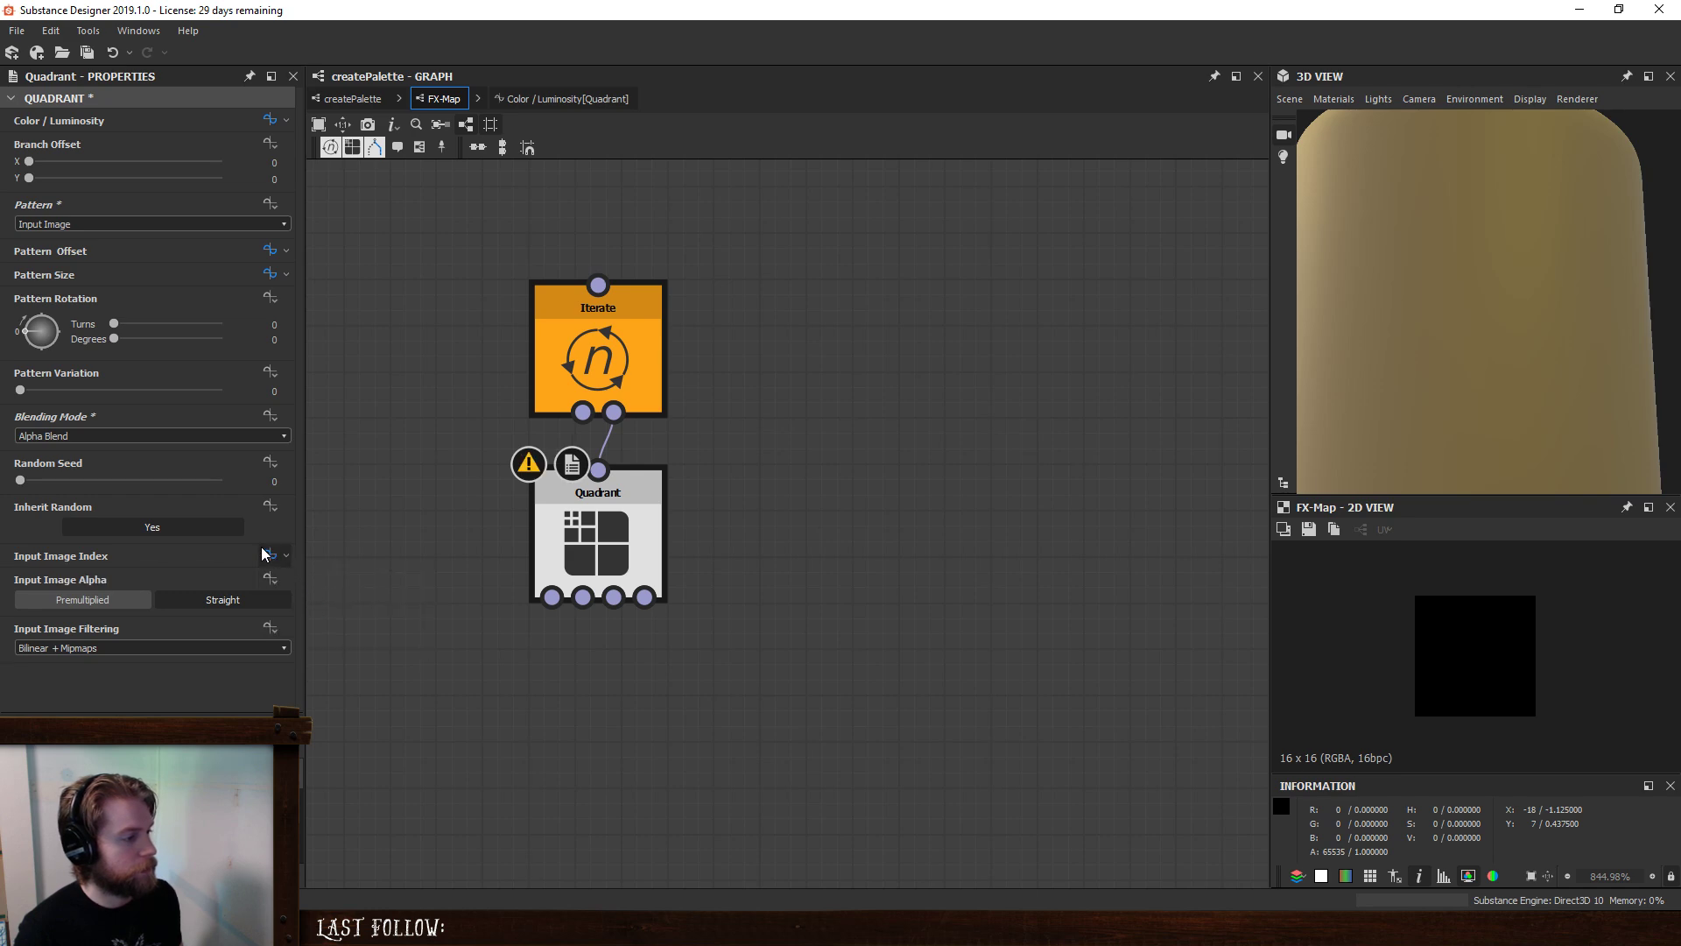
{"action": "left_click", "coordinate": [264, 555]}
- Add a Get Integer node that reads the variable patternInput
{"action": "key", "text": "space"}
{"action": "type", "text": "get"}
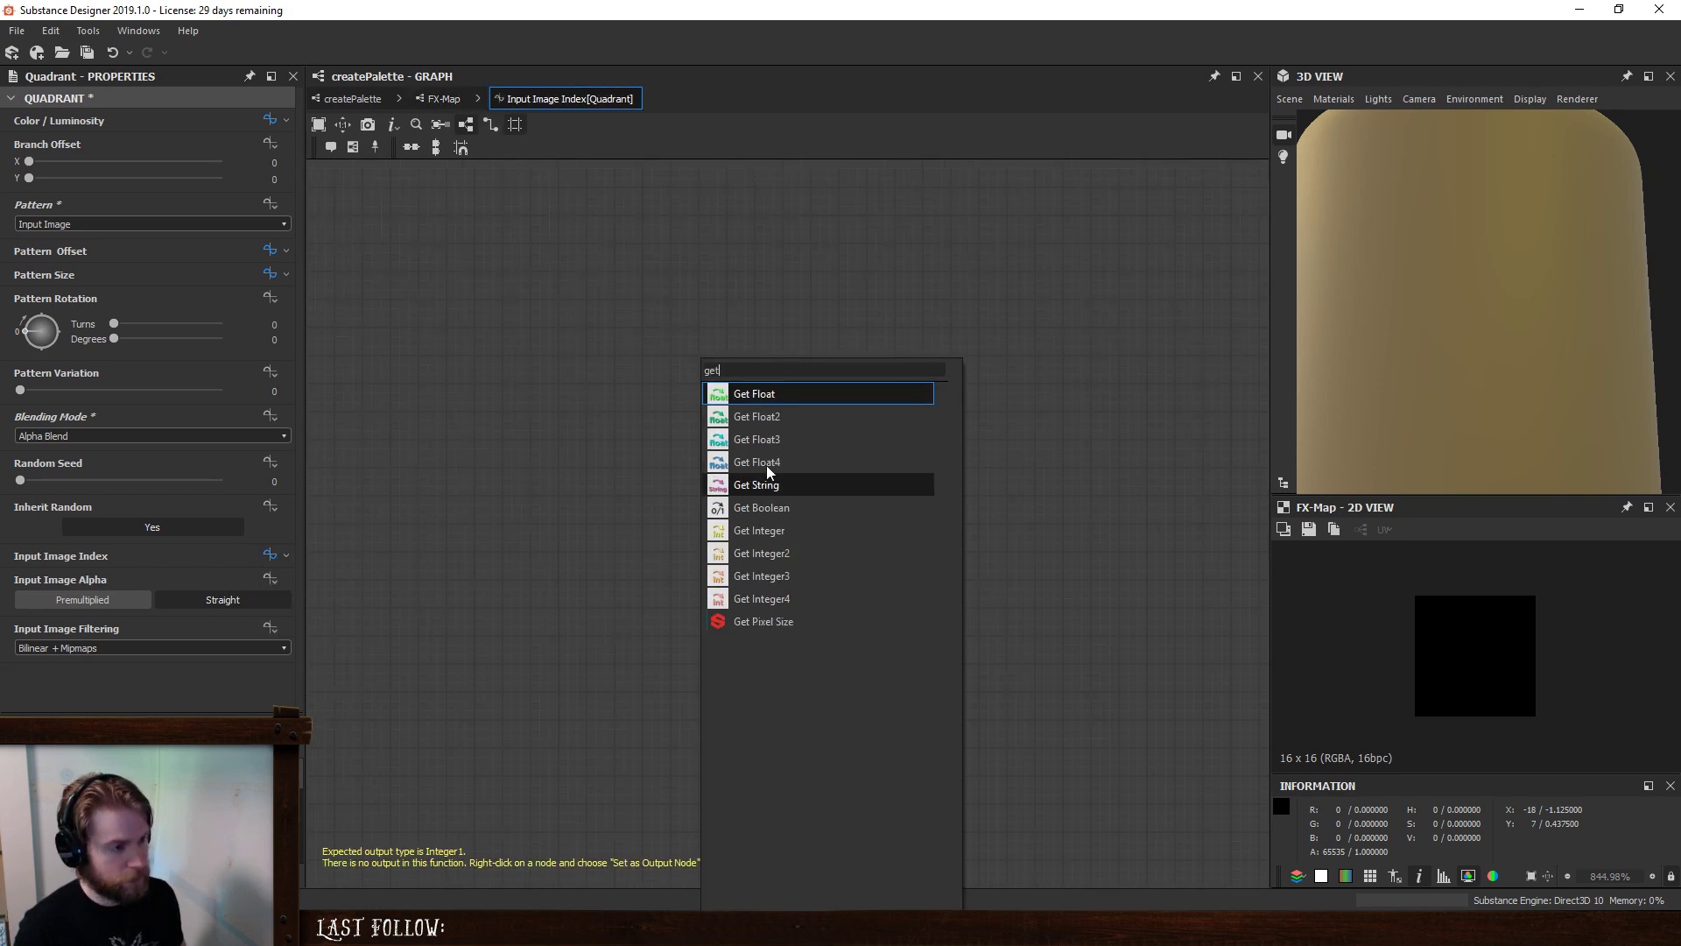
{"action": "left_click", "coordinate": [781, 530]}
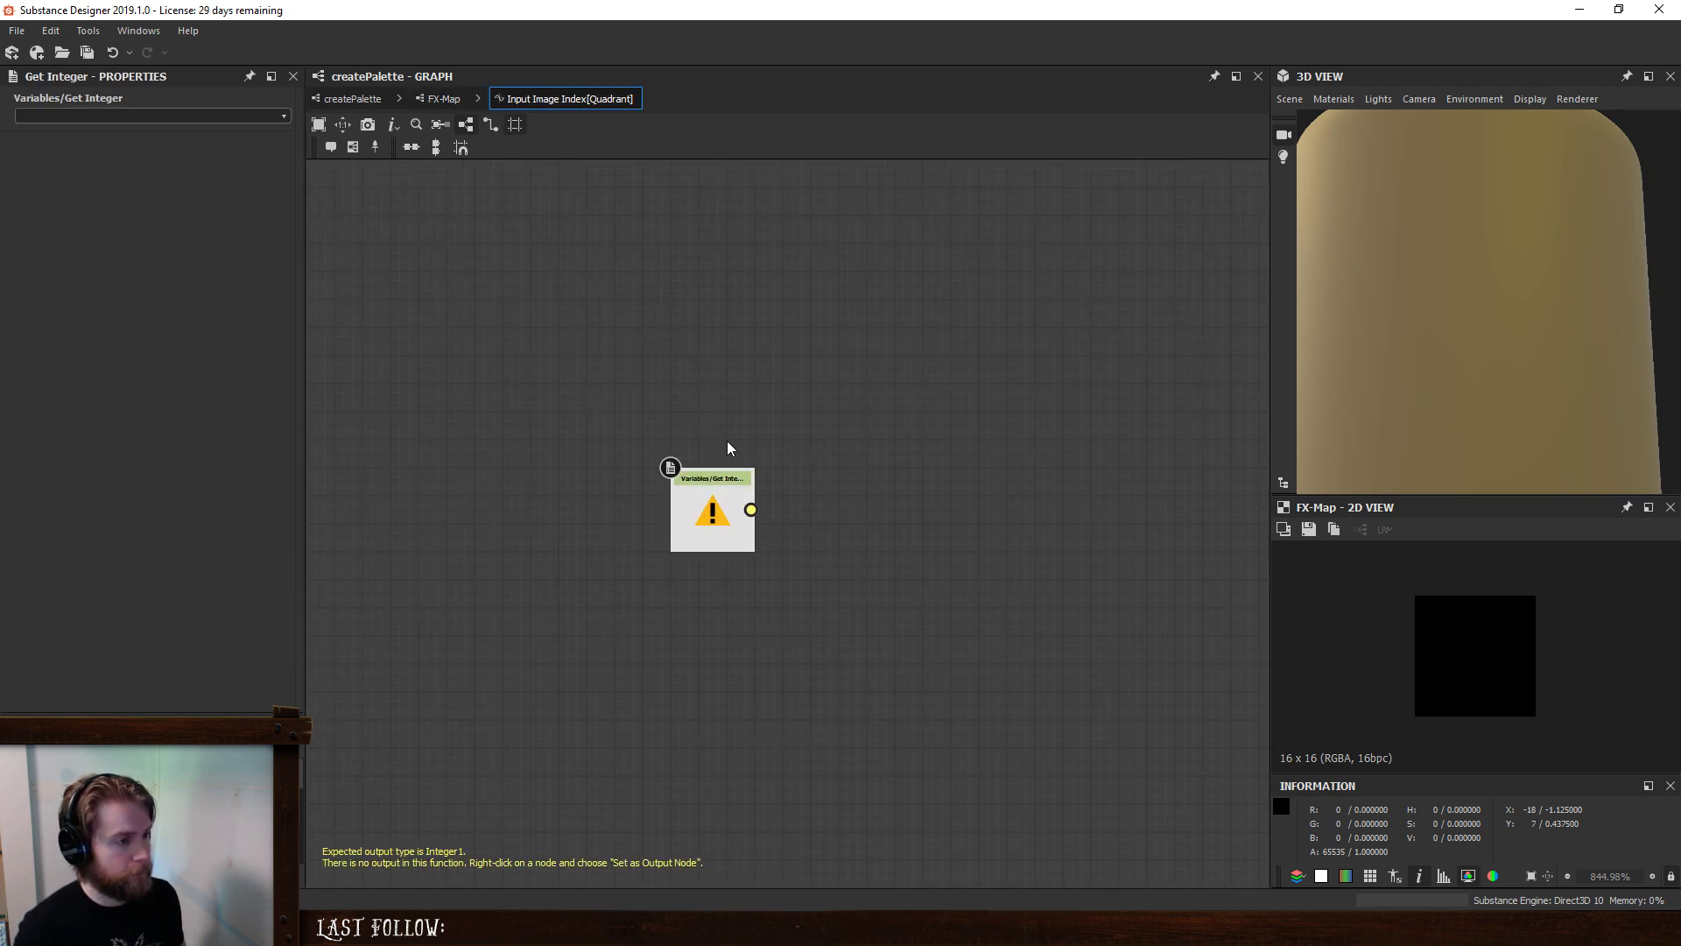
{"action": "left_click", "coordinate": [43, 116]}
{"action": "type", "text": "patternInput"}
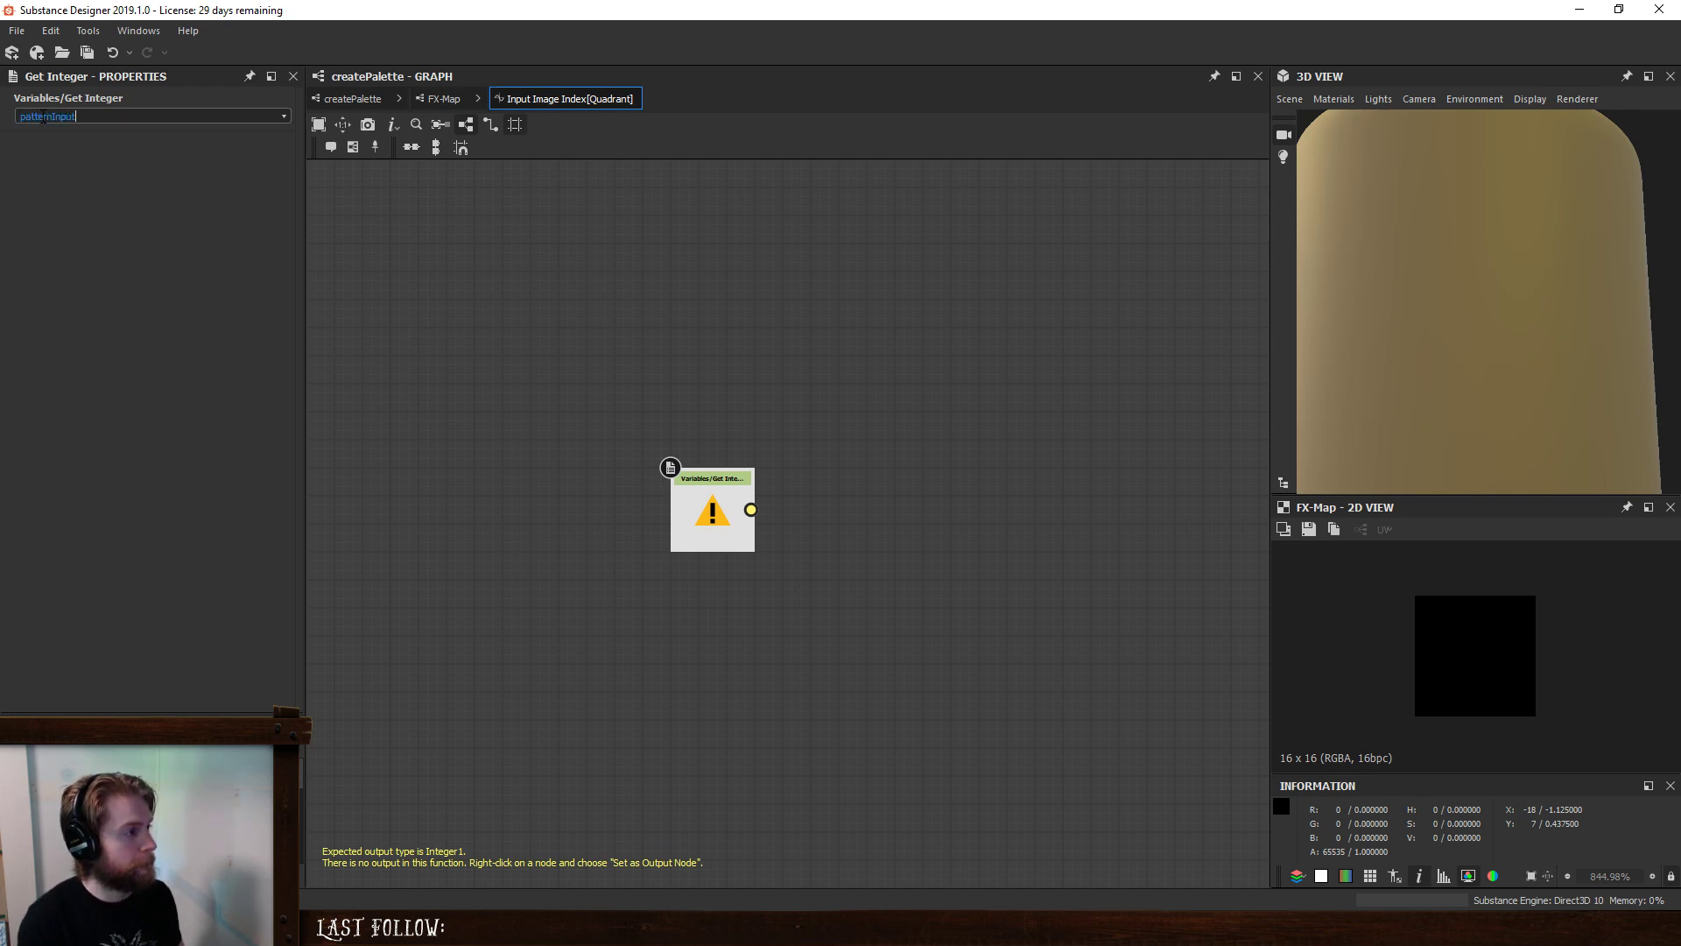
{"action": "key", "text": "Return"}
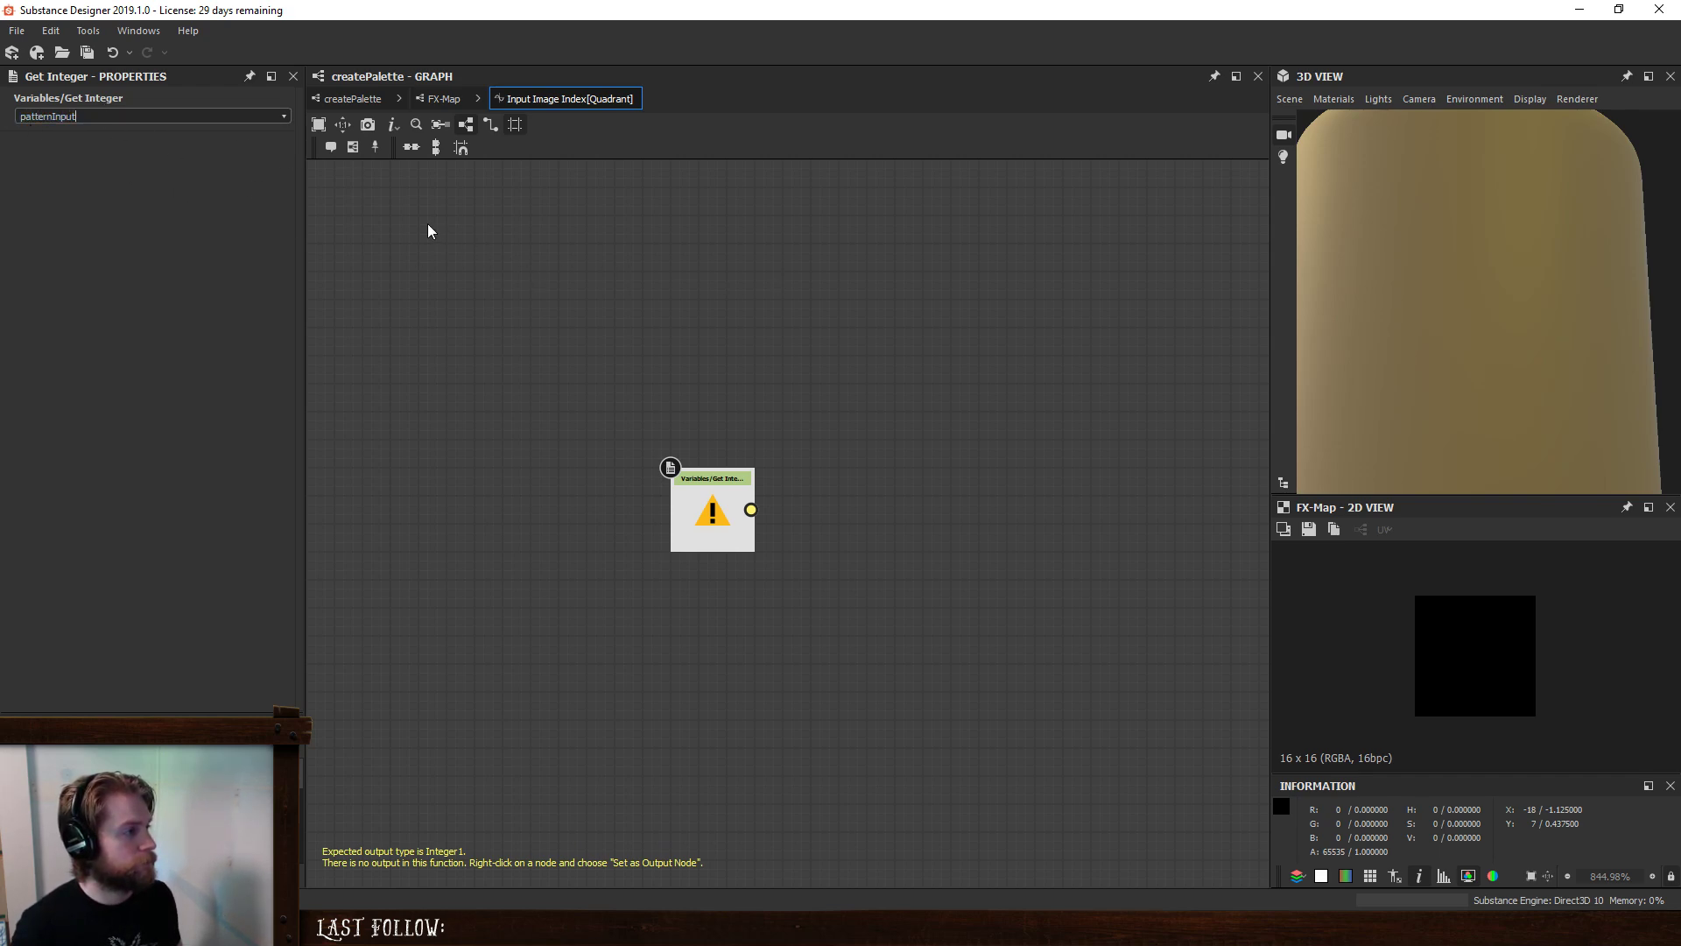
{"action": "key", "text": "Return"}
- Set the Get Integer node as the output of the Input Image Index function
{"action": "left_click", "coordinate": [622, 288]}
{"action": "left_click_drag", "start_coordinate": [718, 507], "coordinate": [667, 435]}
{"action": "right_click", "coordinate": [667, 435]}
{"action": "left_click", "coordinate": [714, 508]}
- Open the Quadrant's Color / Luminosity function from the FX-Map and delete its unconnected Float4 output node
{"action": "left_click", "coordinate": [443, 98]}
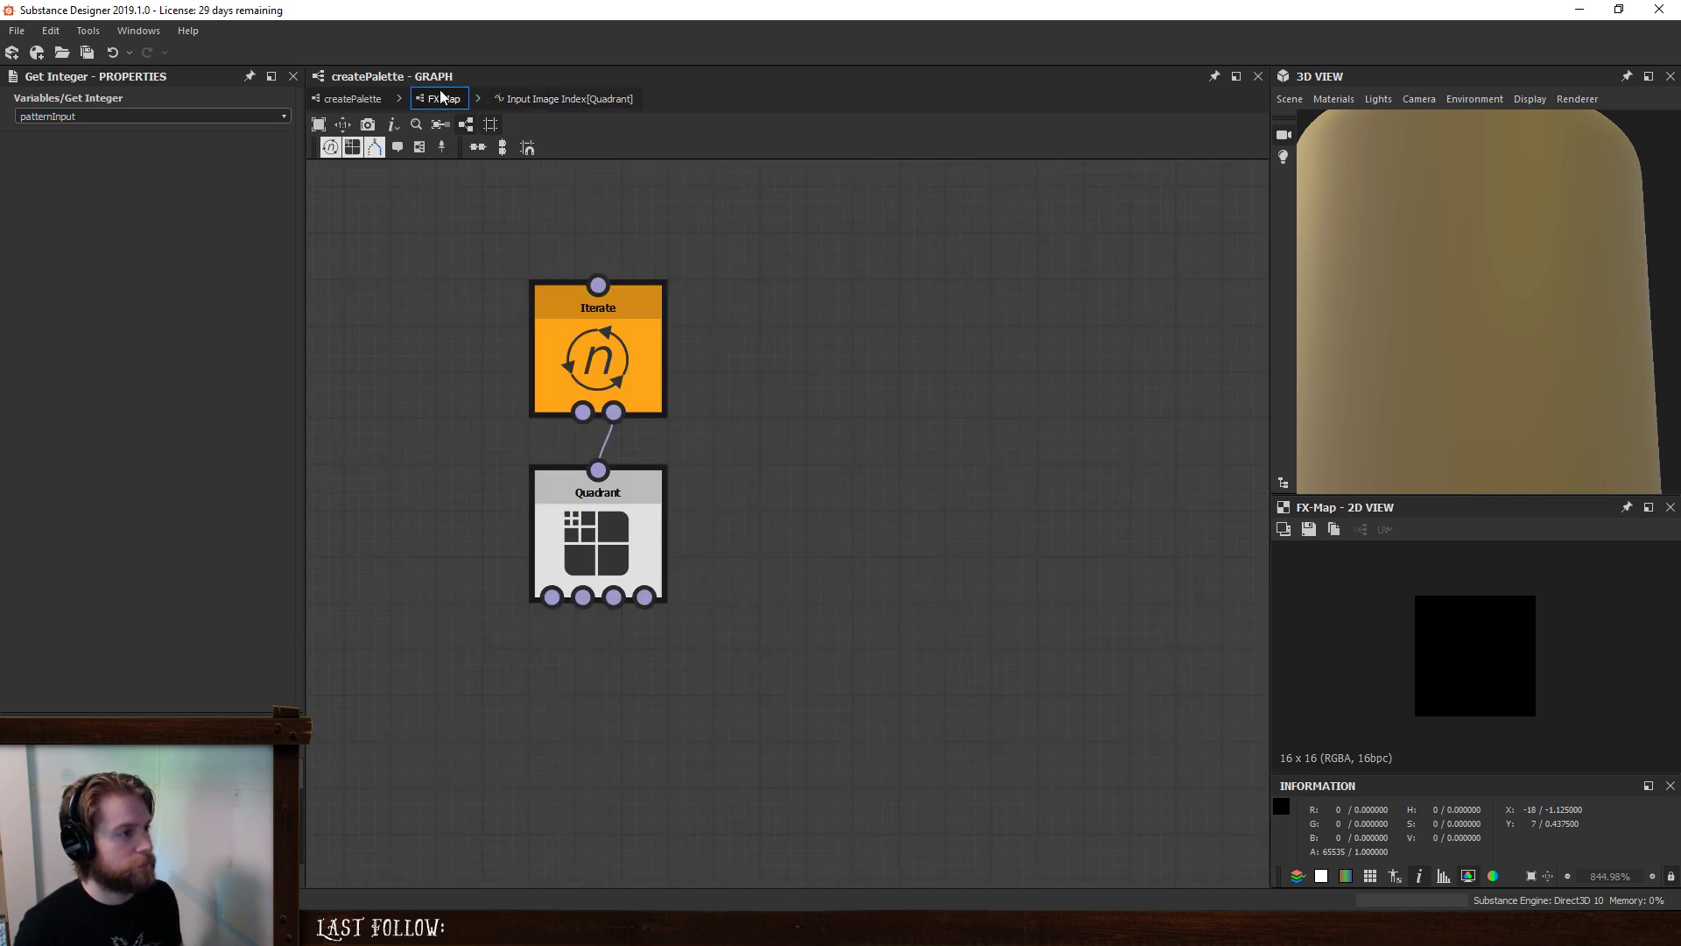
{"action": "left_click", "coordinate": [648, 552]}
{"action": "left_click", "coordinate": [269, 120]}
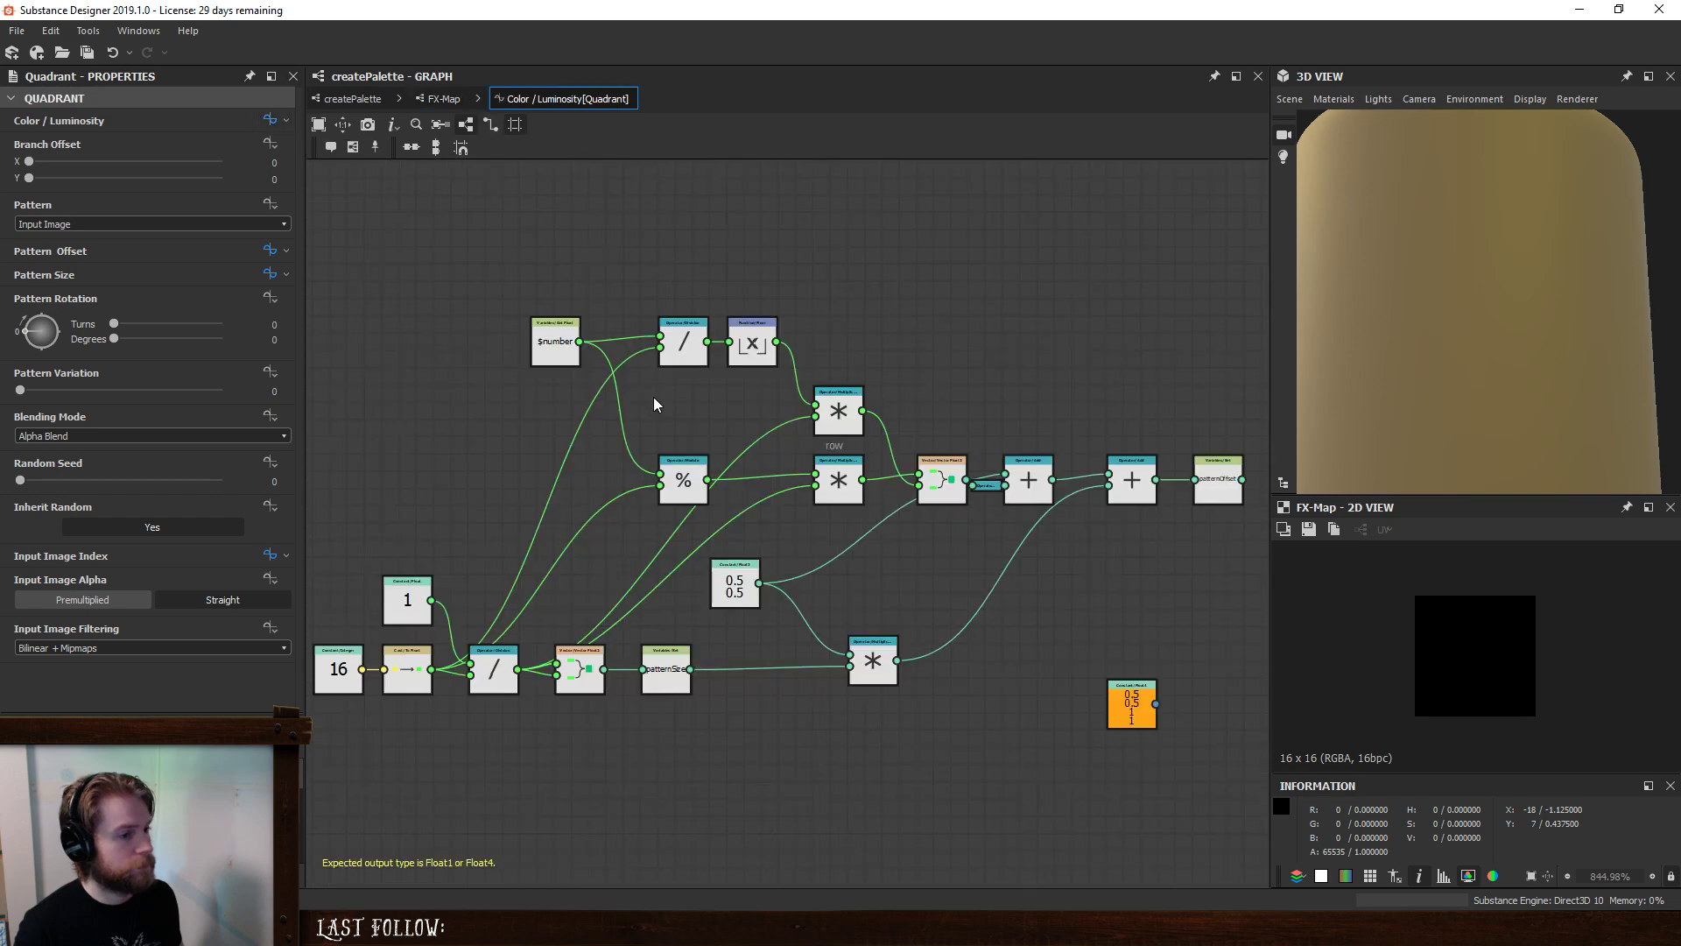
{"action": "middle_click_drag", "start_coordinate": [1014, 577], "coordinate": [658, 534]}
{"action": "middle_click_drag", "start_coordinate": [846, 574], "coordinate": [1051, 568]}
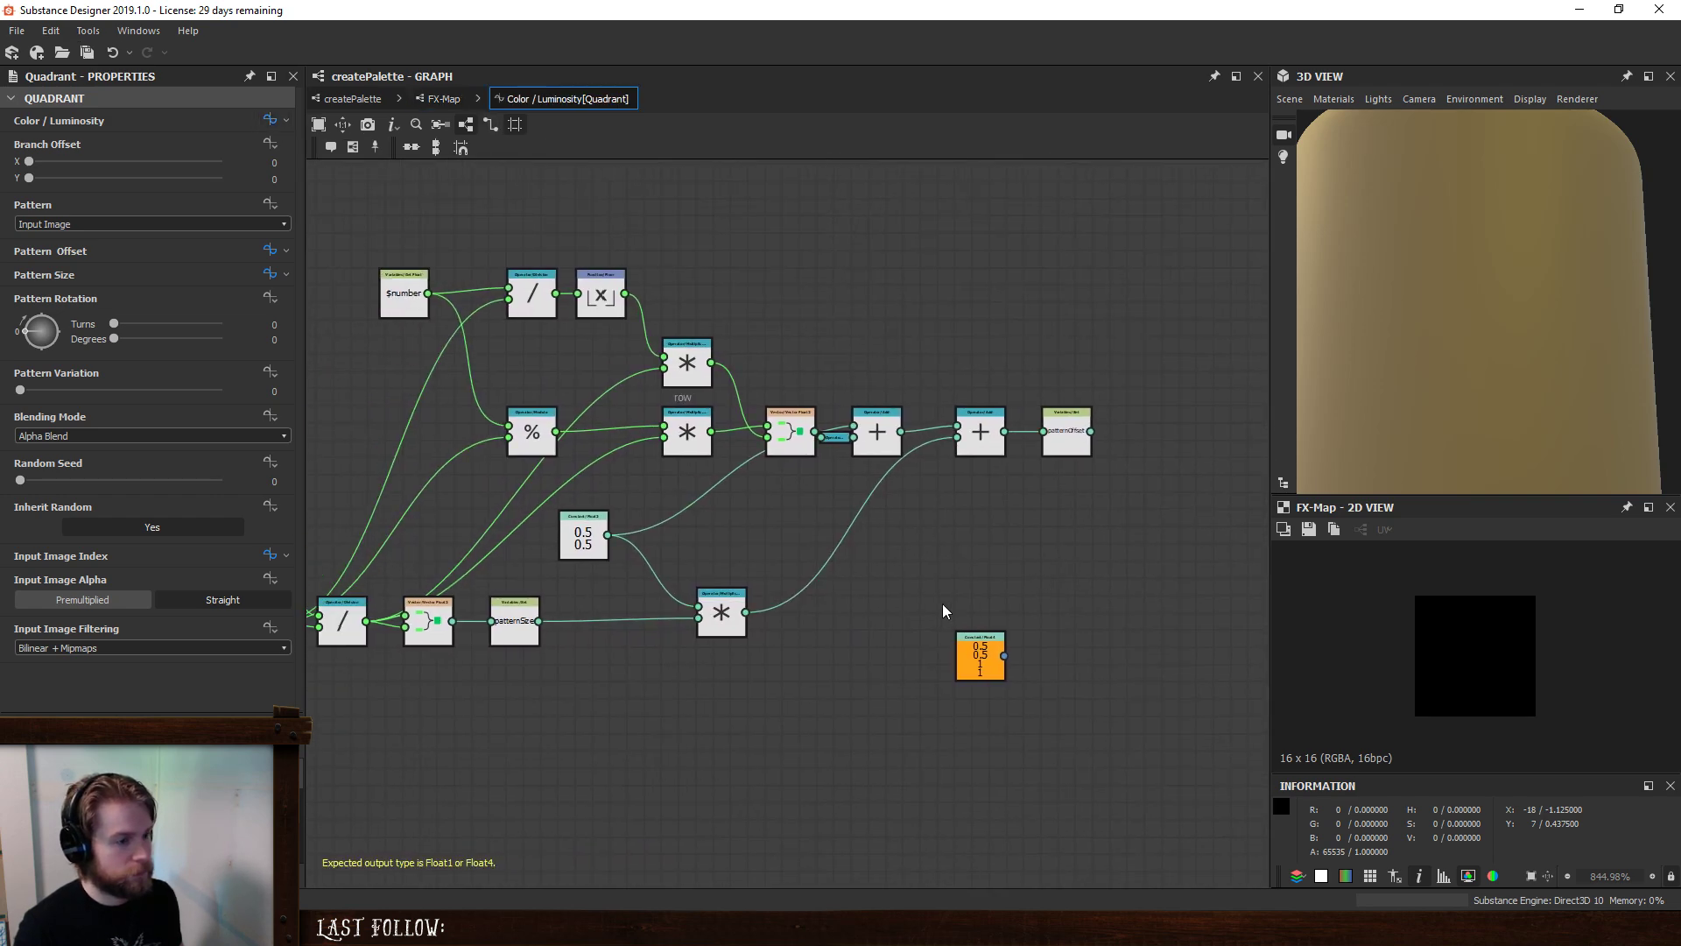
{"action": "left_click", "coordinate": [961, 655]}
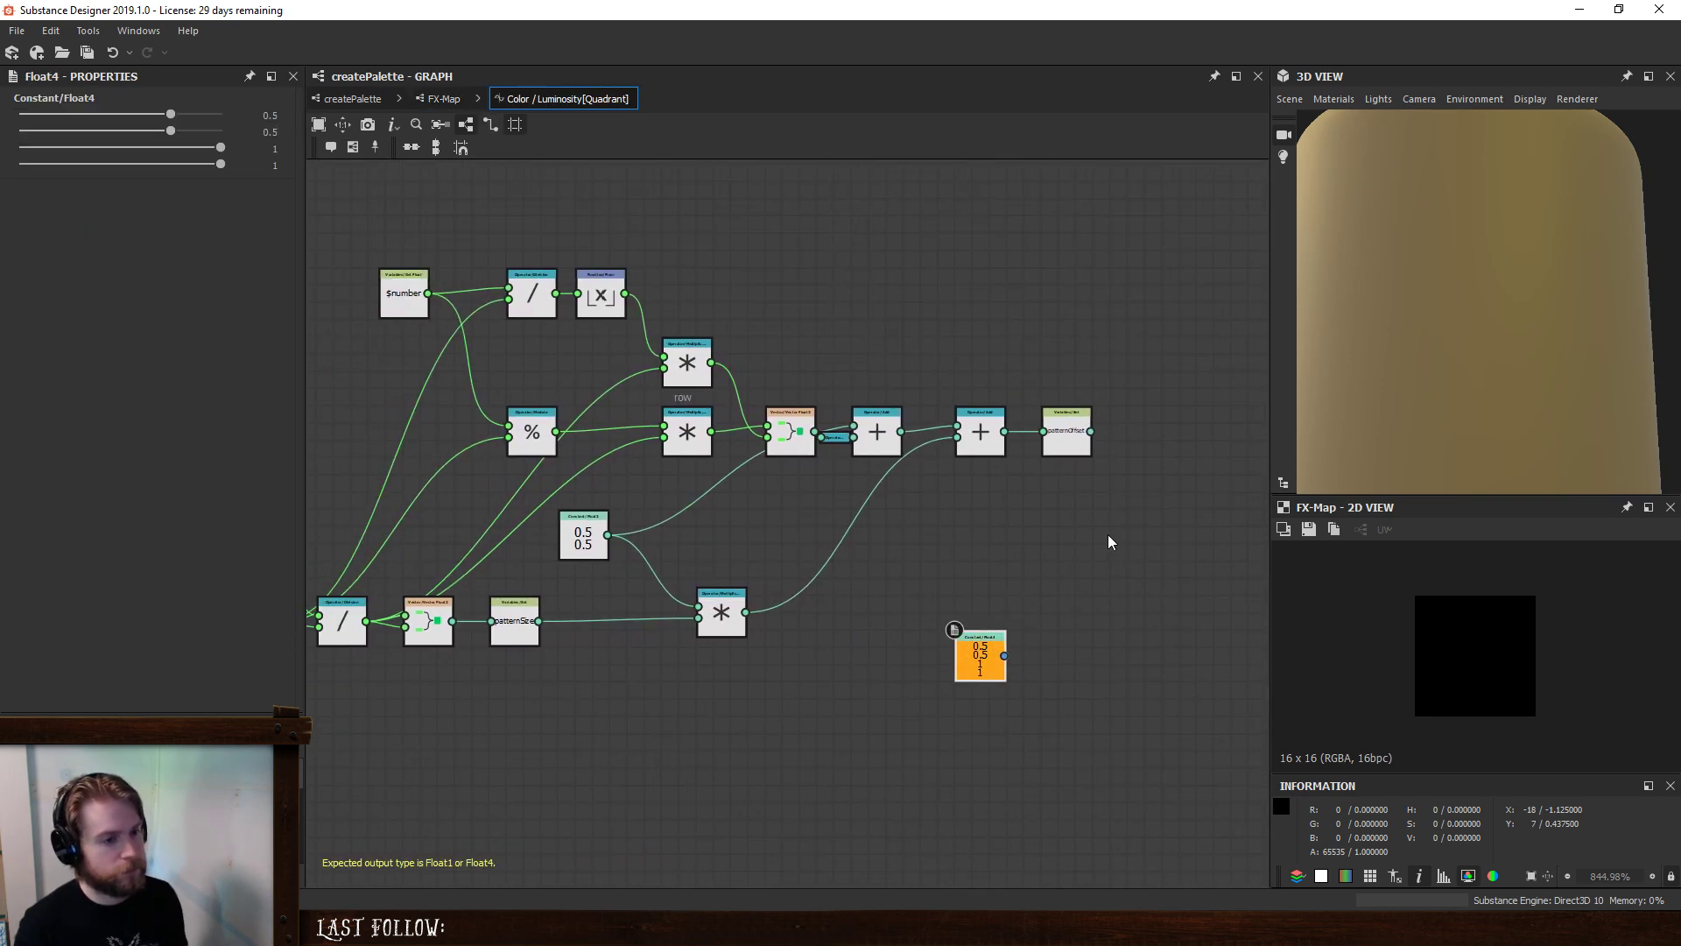
{"action": "key", "text": "Delete"}
{"action": "left_click", "coordinate": [1077, 444]}
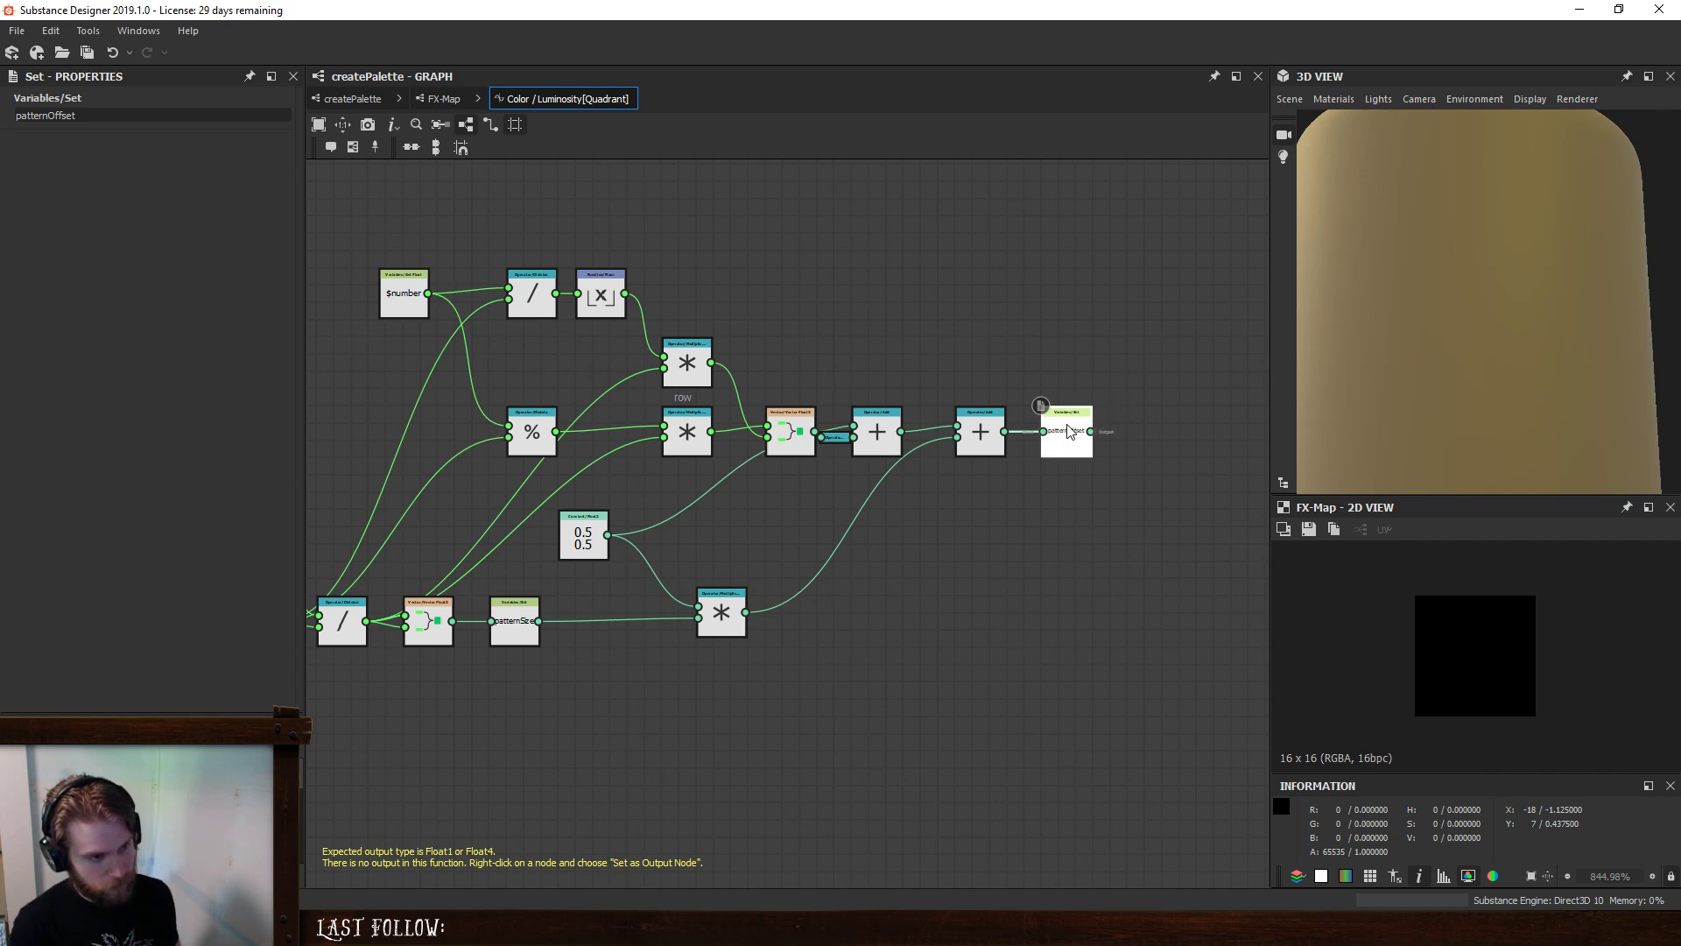
{"action": "key", "text": "space"}
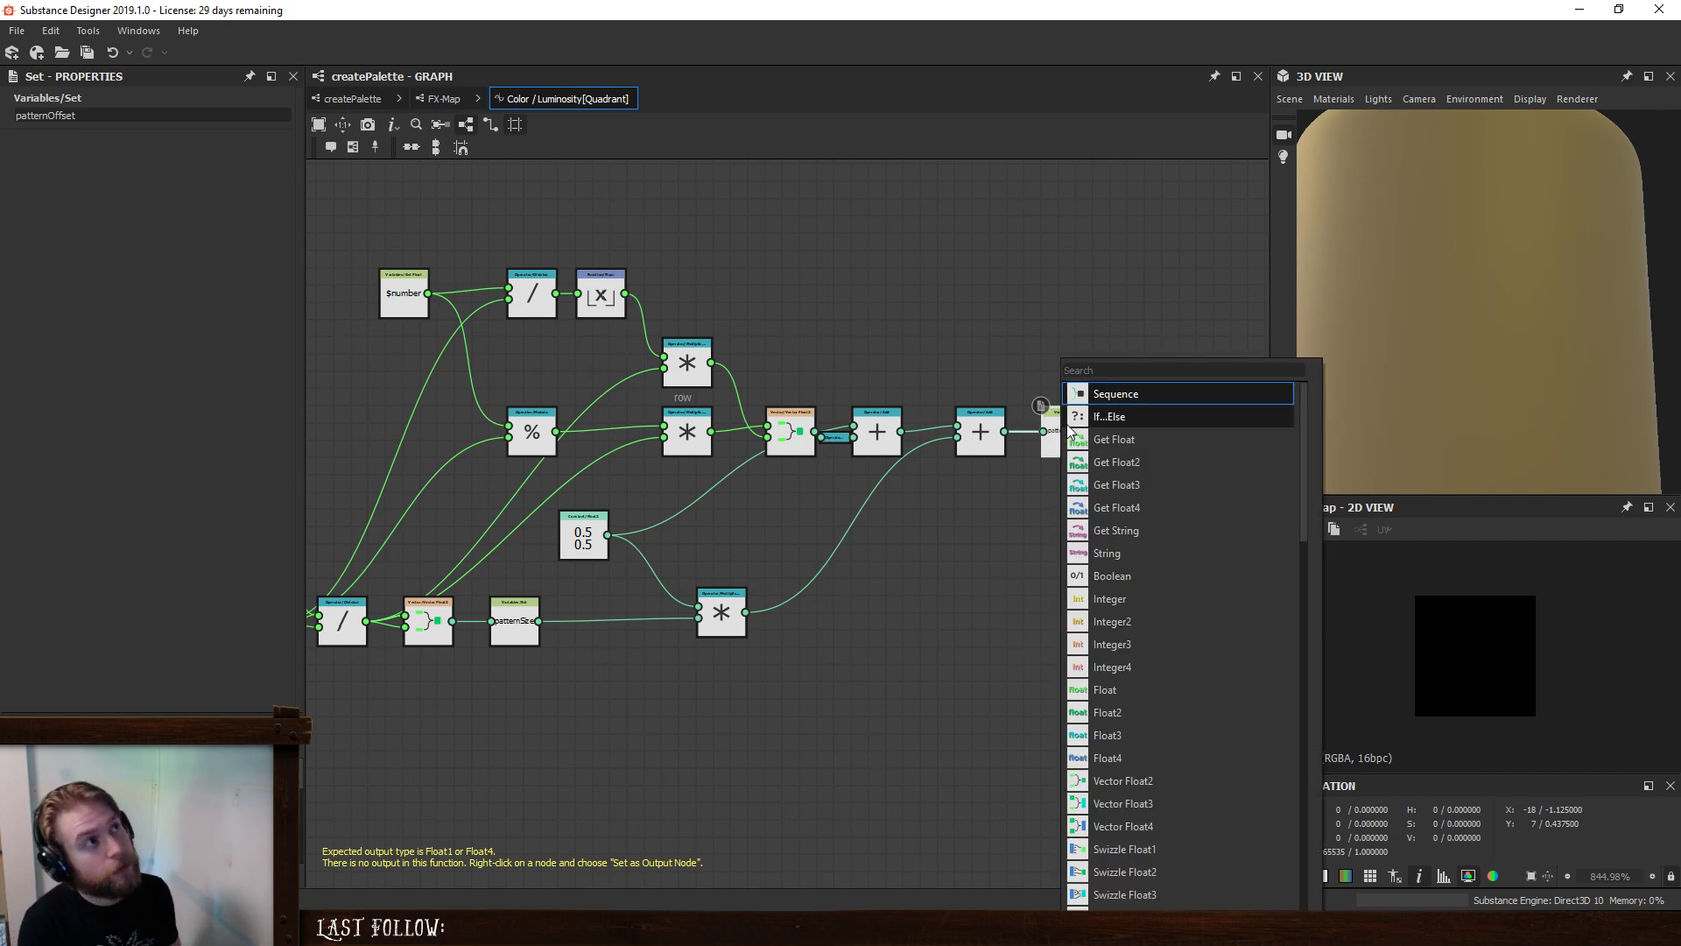
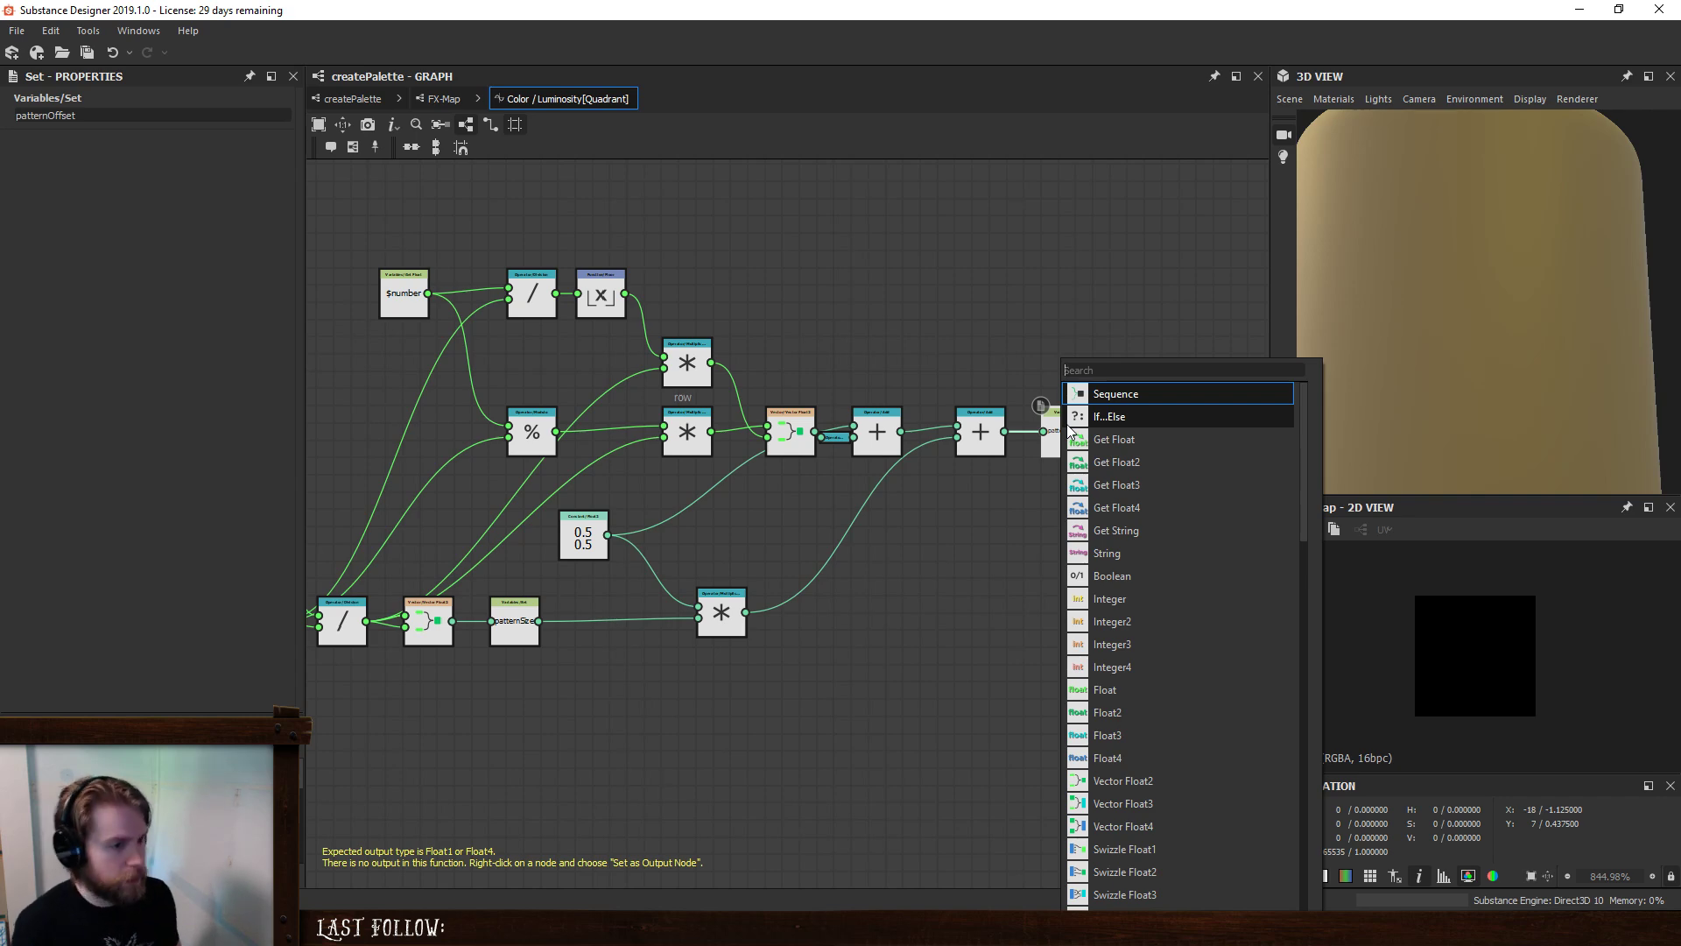
{"action": "left_click", "coordinate": [1053, 438]}
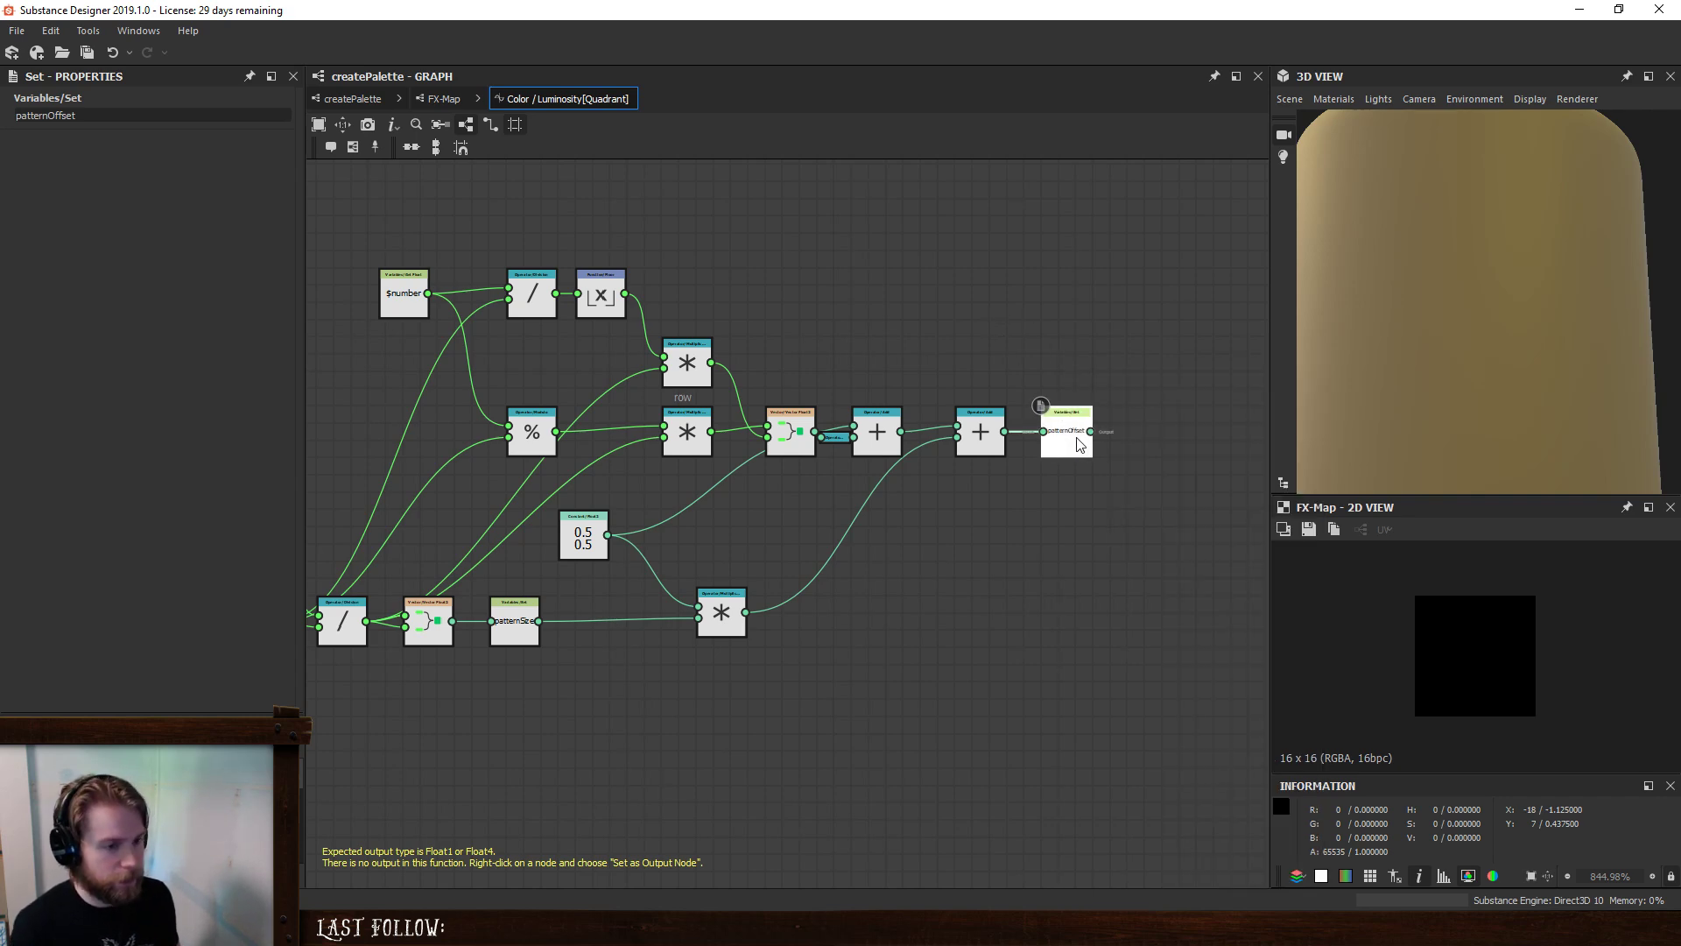
{"action": "key", "text": "space"}
{"action": "key", "text": "Escape"}
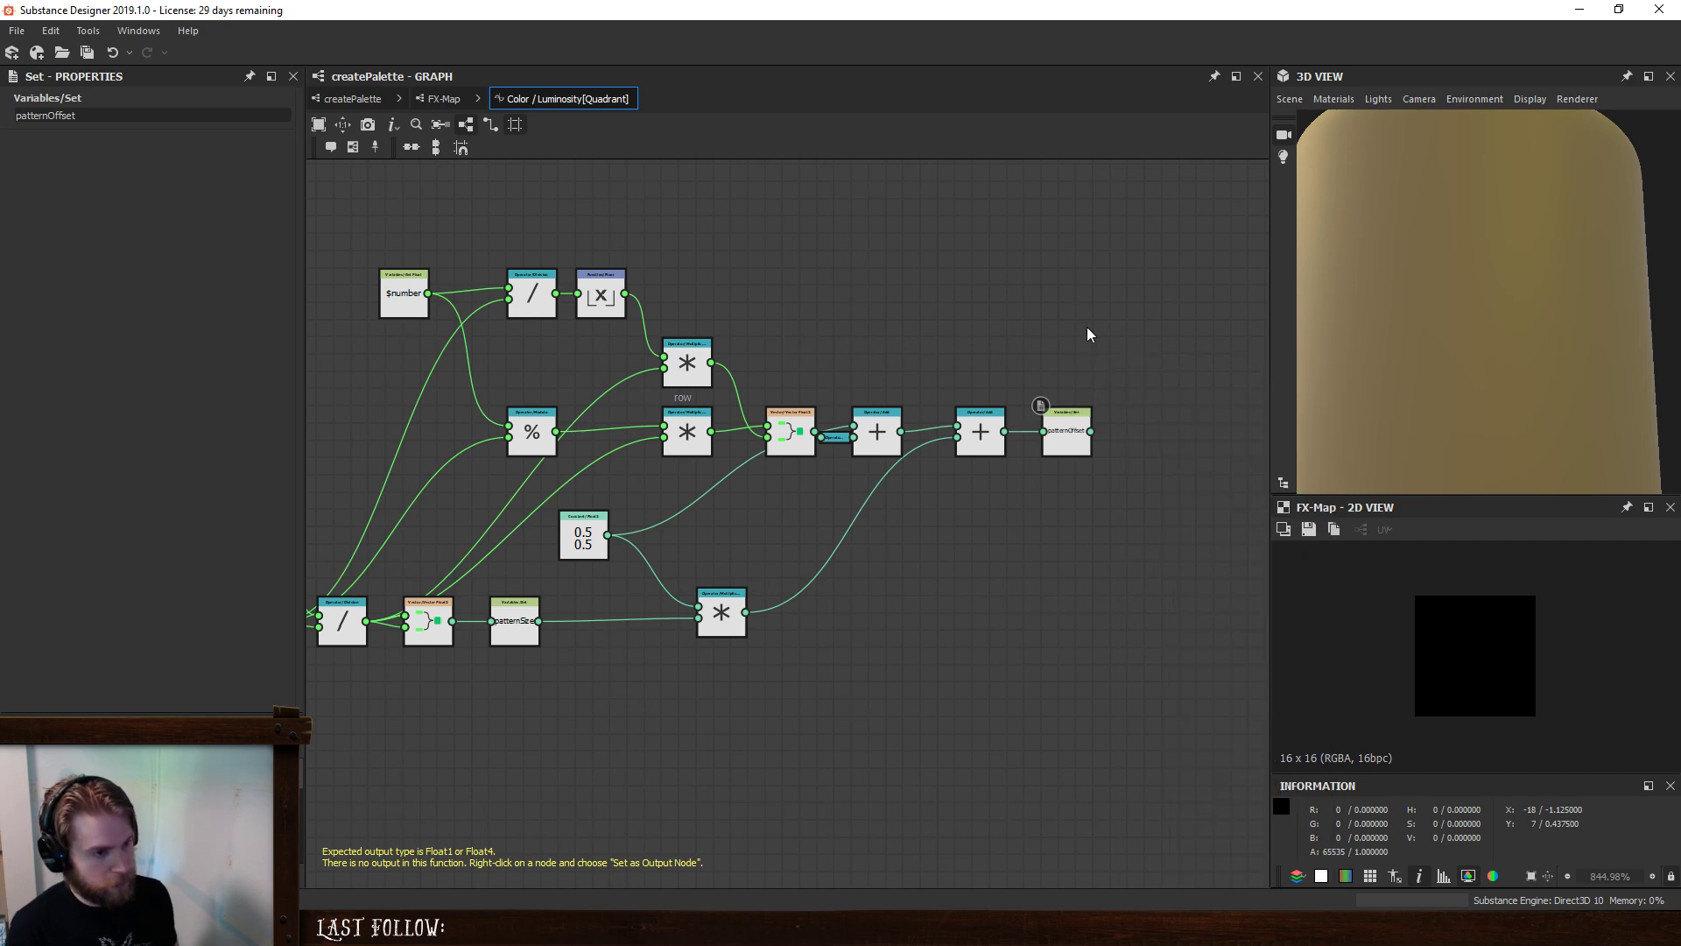
- Add a To Integer node above the patternOffset Set node and connect $number to its input
{"action": "key", "text": "space"}
{"action": "type", "text": "to"}
{"action": "left_click", "coordinate": [1149, 366]}
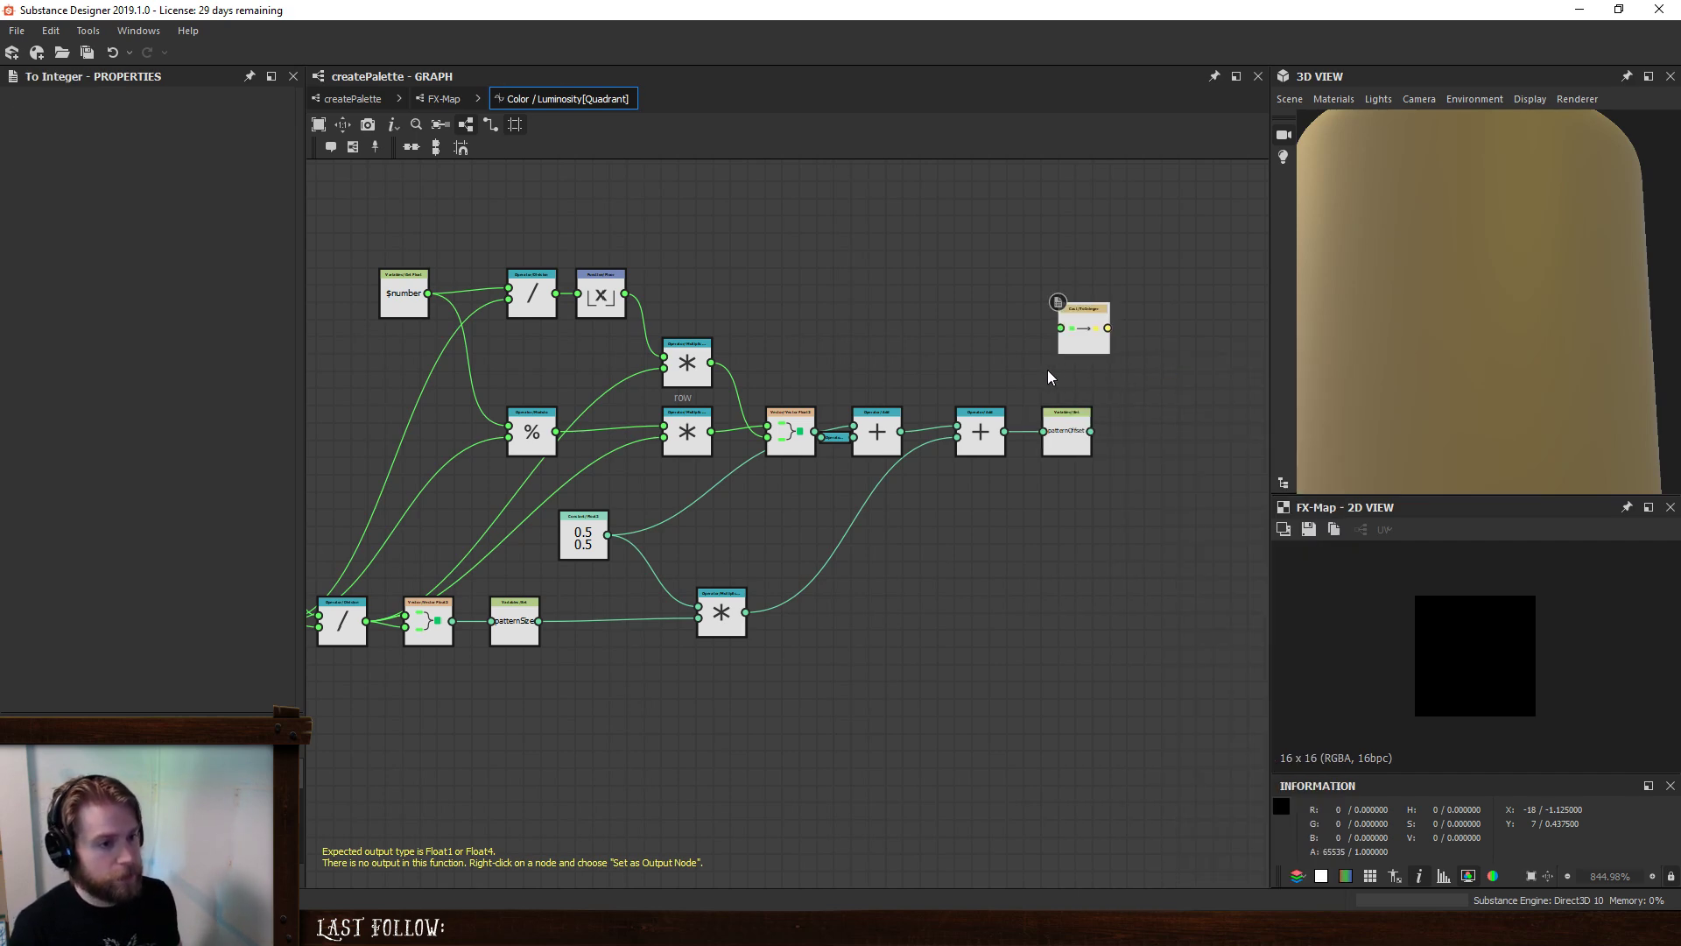
{"action": "left_click_drag", "start_coordinate": [624, 293], "coordinate": [1061, 328]}
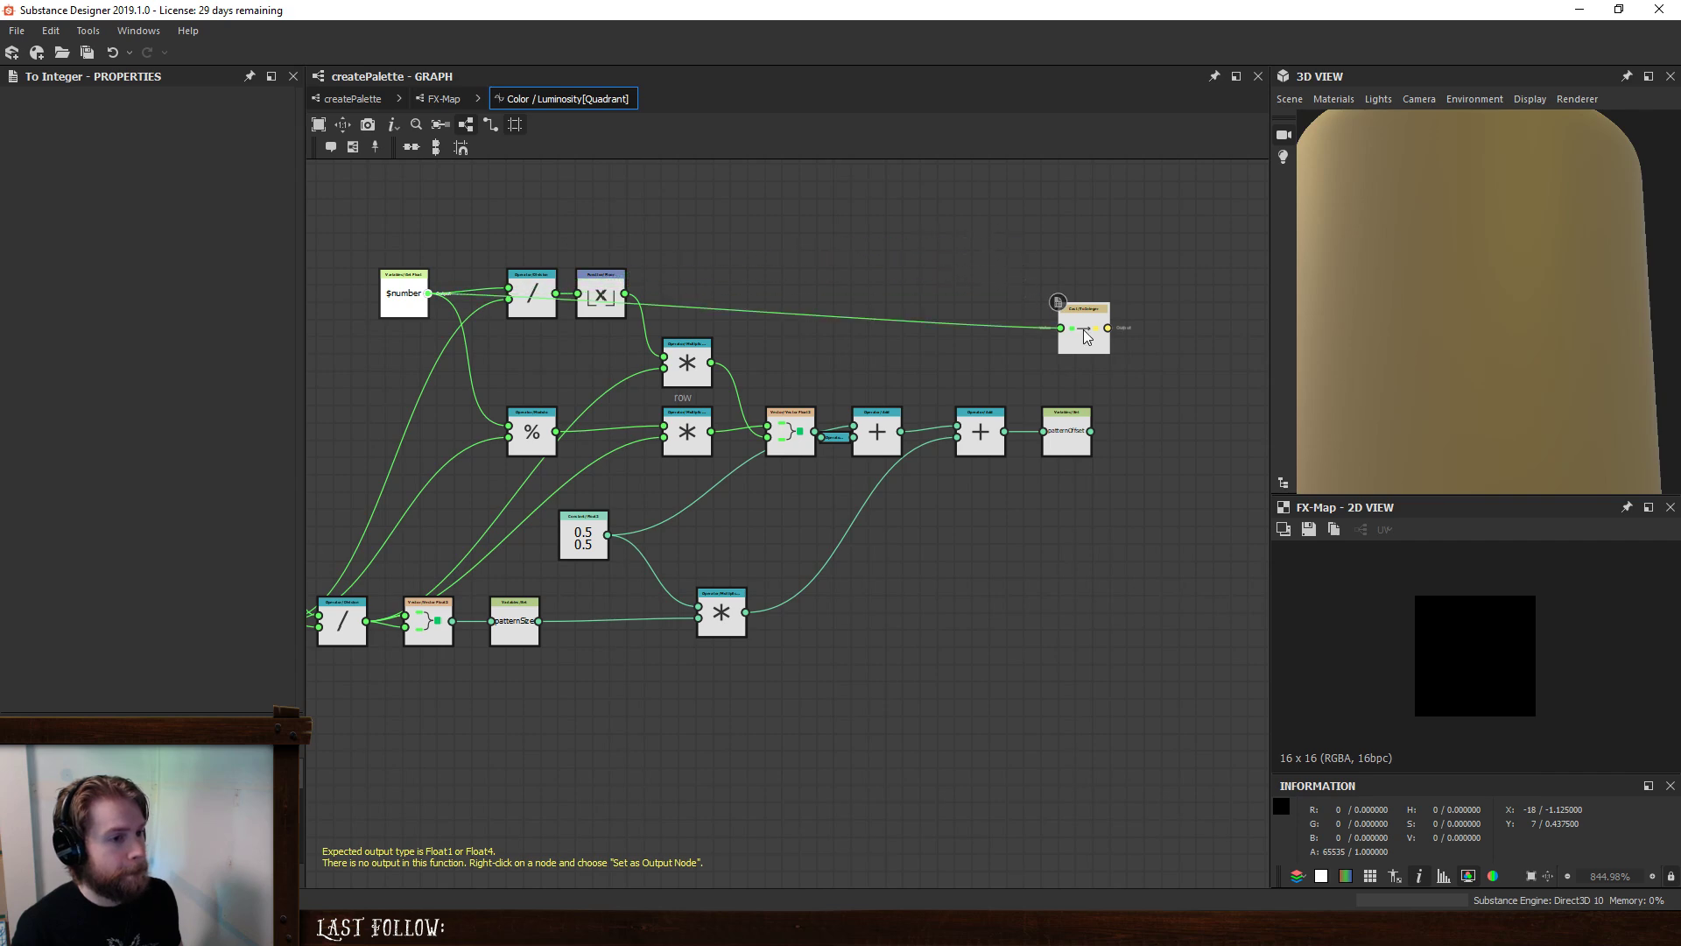
- Add a Sequence node fed by the patternOffset Set node and align the To Integer node directly above patternOffset
{"action": "left_click", "coordinate": [1084, 418]}
{"action": "key", "text": "space"}
{"action": "left_click", "coordinate": [1143, 396]}
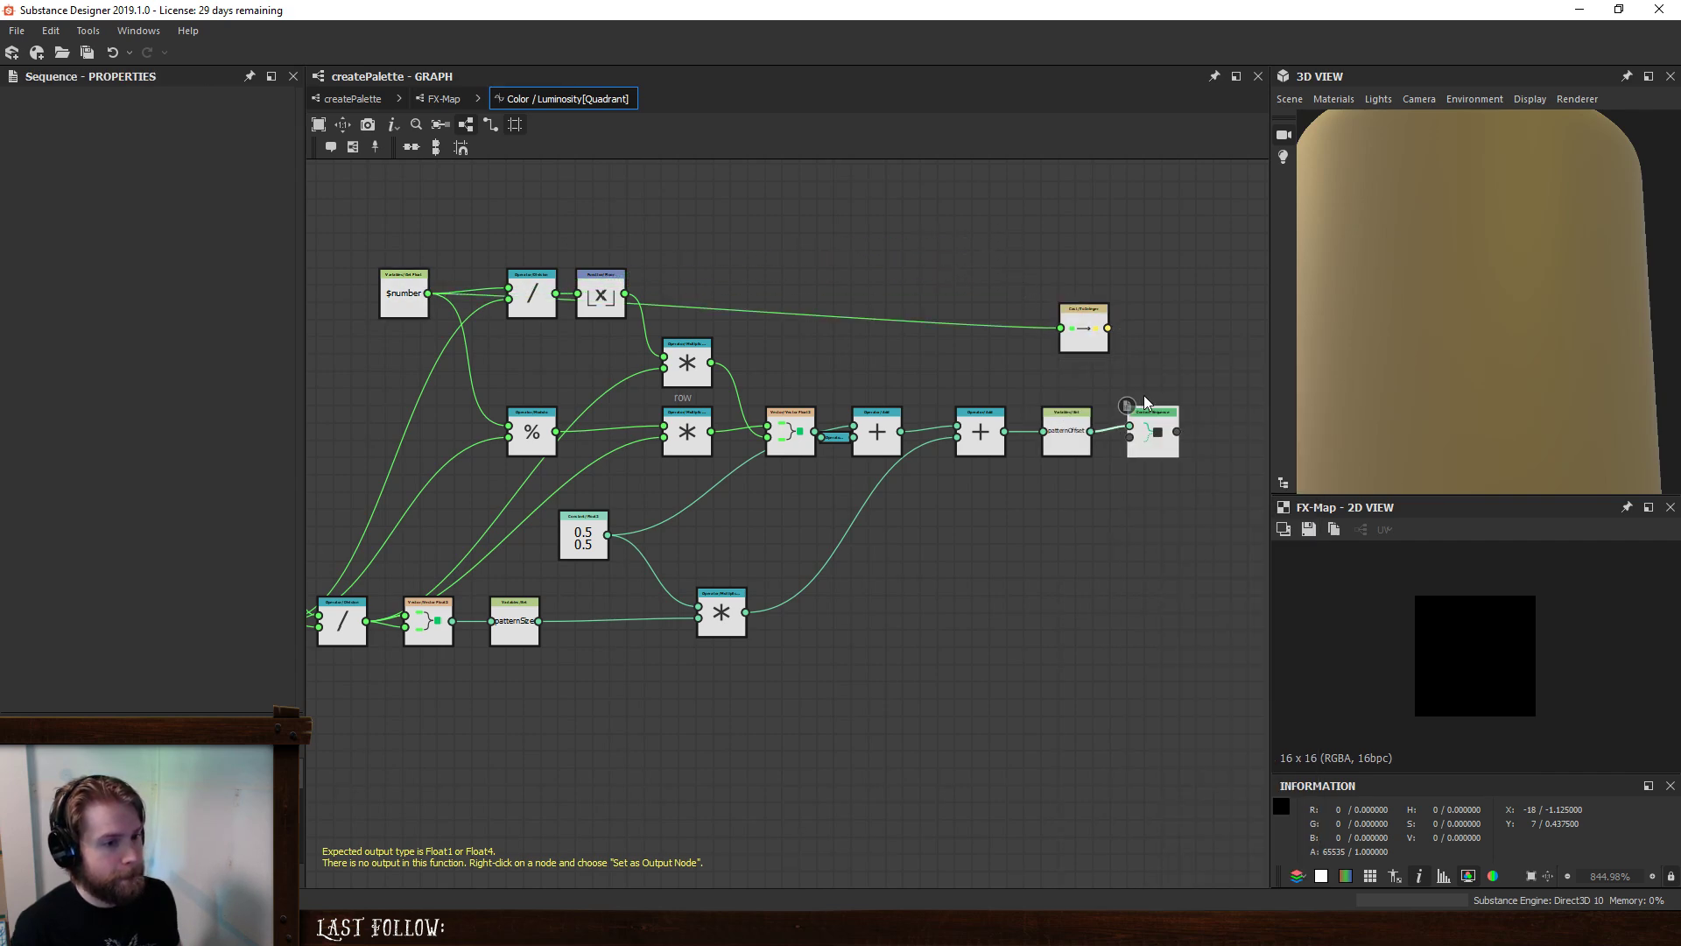
{"action": "middle_click_drag", "start_coordinate": [1143, 396], "coordinate": [895, 403]}
{"action": "left_click_drag", "start_coordinate": [856, 341], "coordinate": [838, 380]}
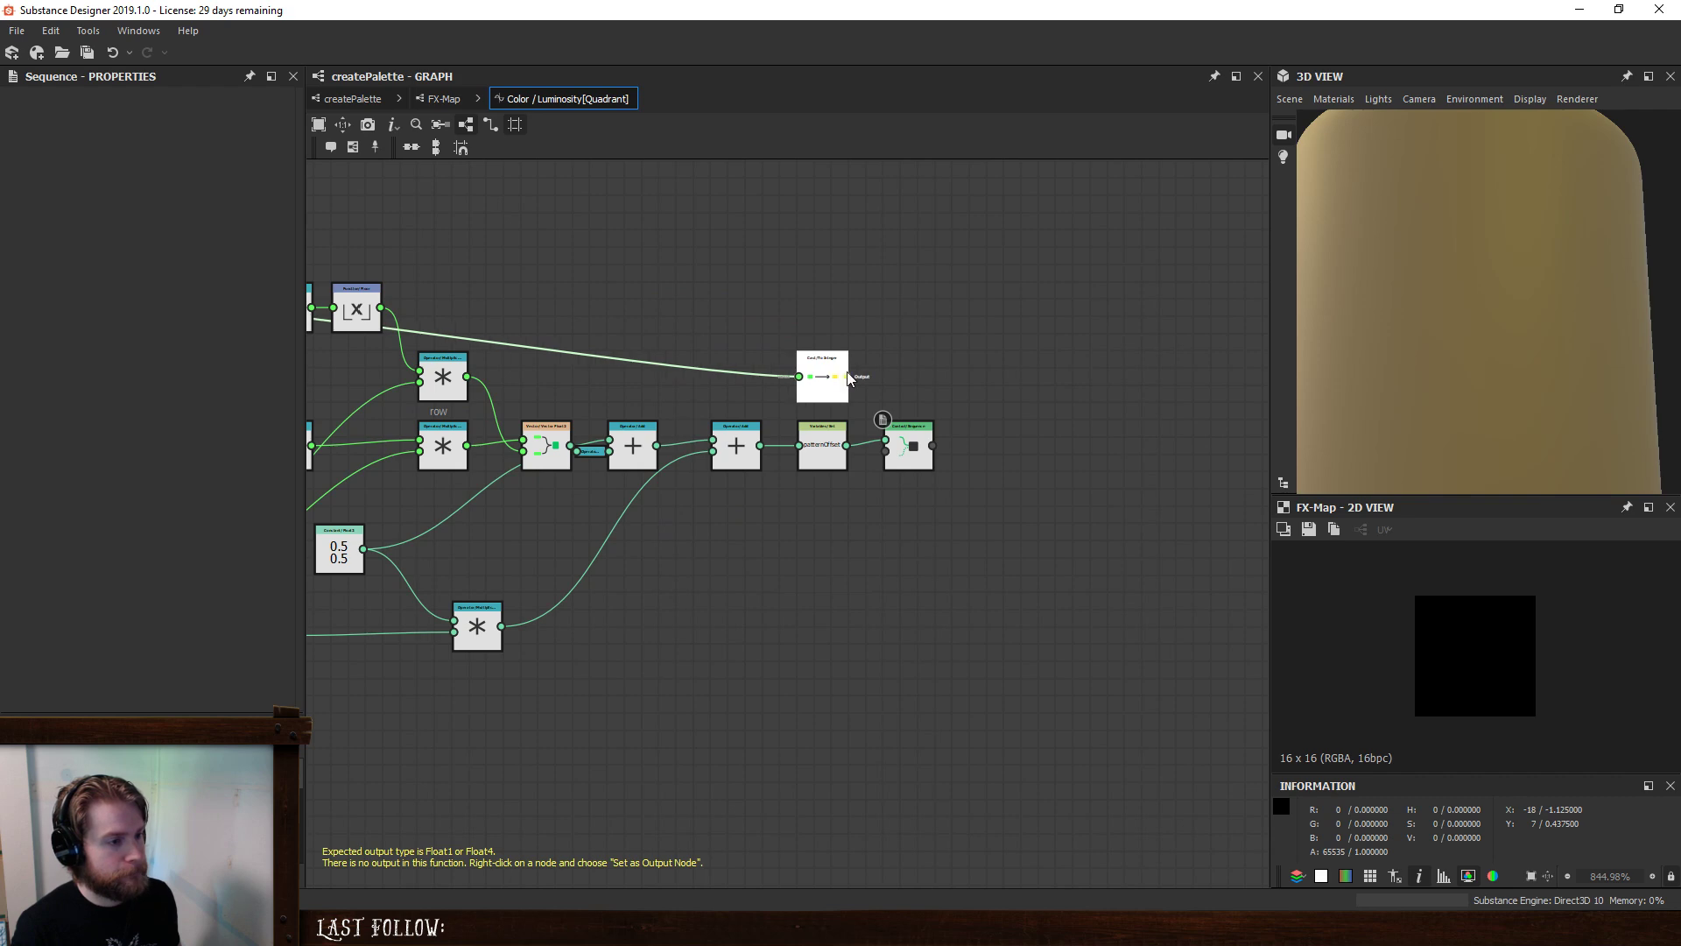
- Add a Float4 constant node below the patternOffset Set node
{"action": "left_click", "coordinate": [819, 511]}
{"action": "key", "text": "ctrl+v"}
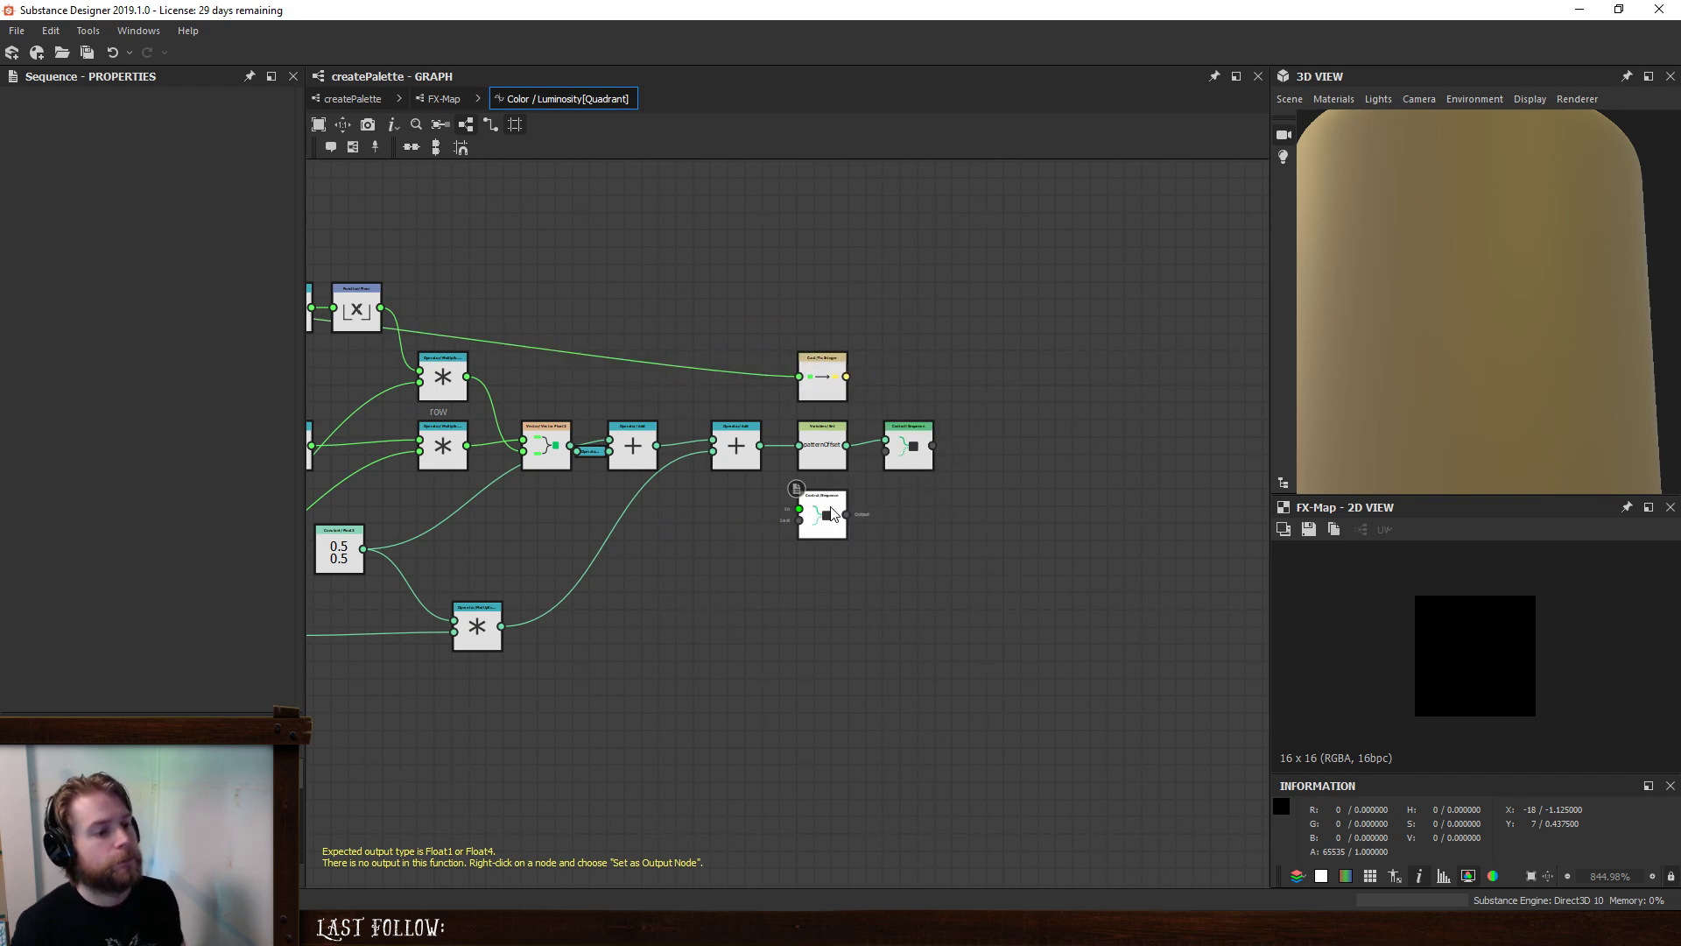
{"action": "right_click", "coordinate": [828, 546]}
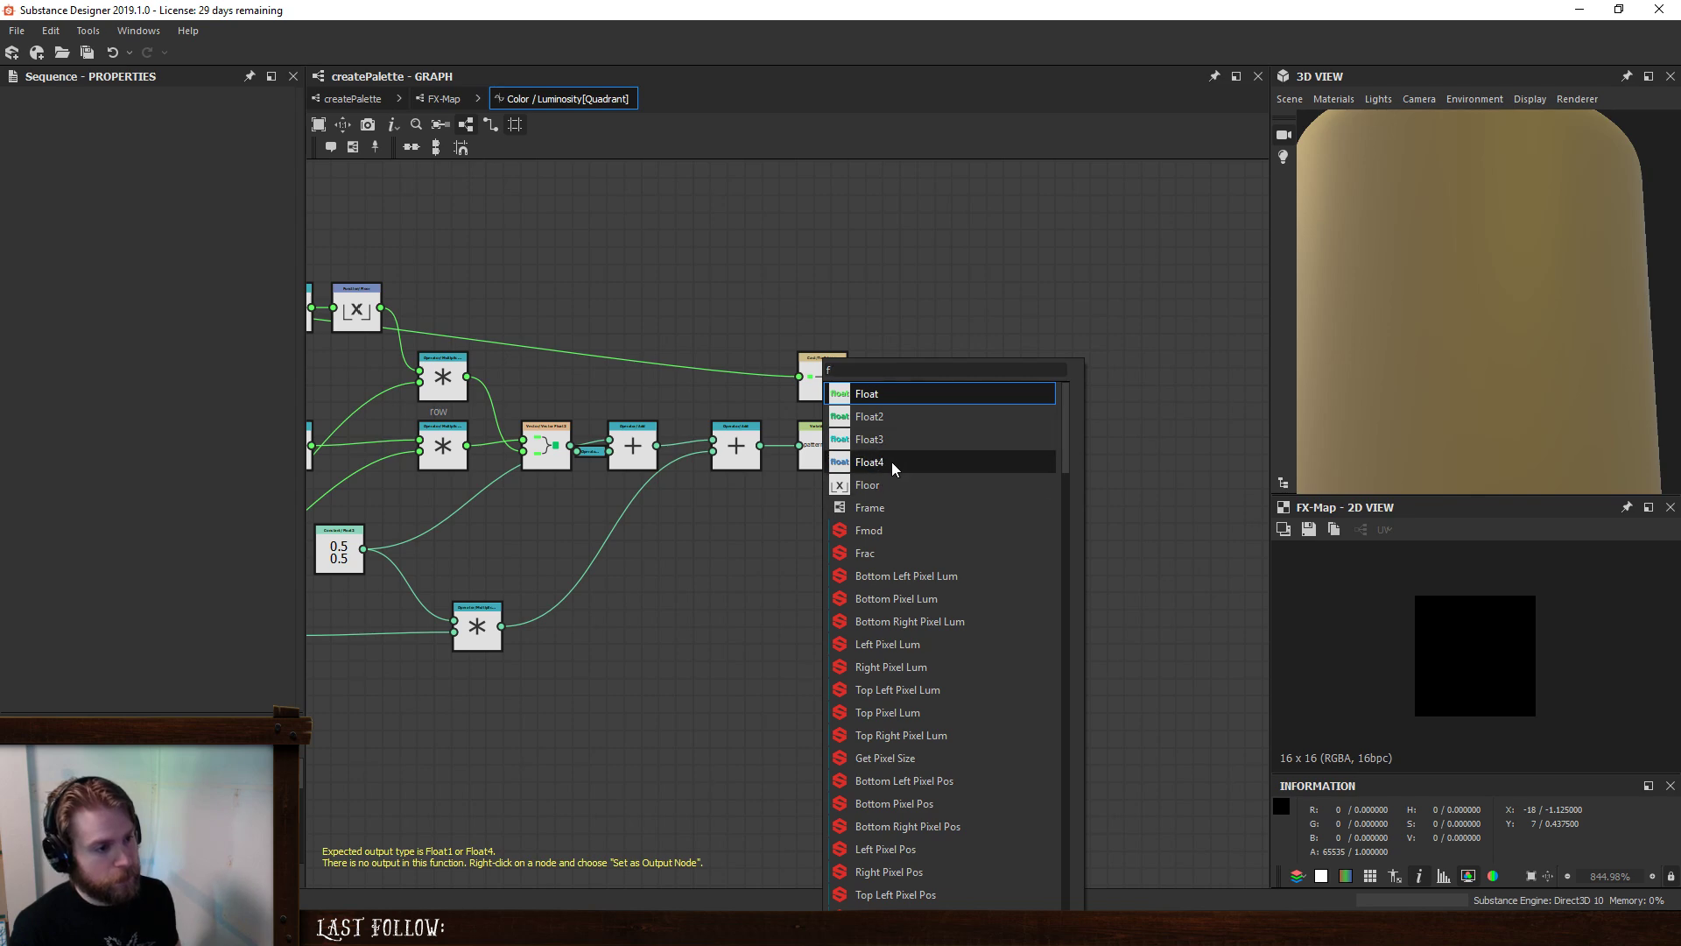
{"action": "left_click", "coordinate": [891, 461]}
- Set all four Float4 components to 1, place the node just under patternOffset and move the Sequence node further from it
{"action": "left_click", "coordinate": [259, 117]}
{"action": "type", "text": "1"}
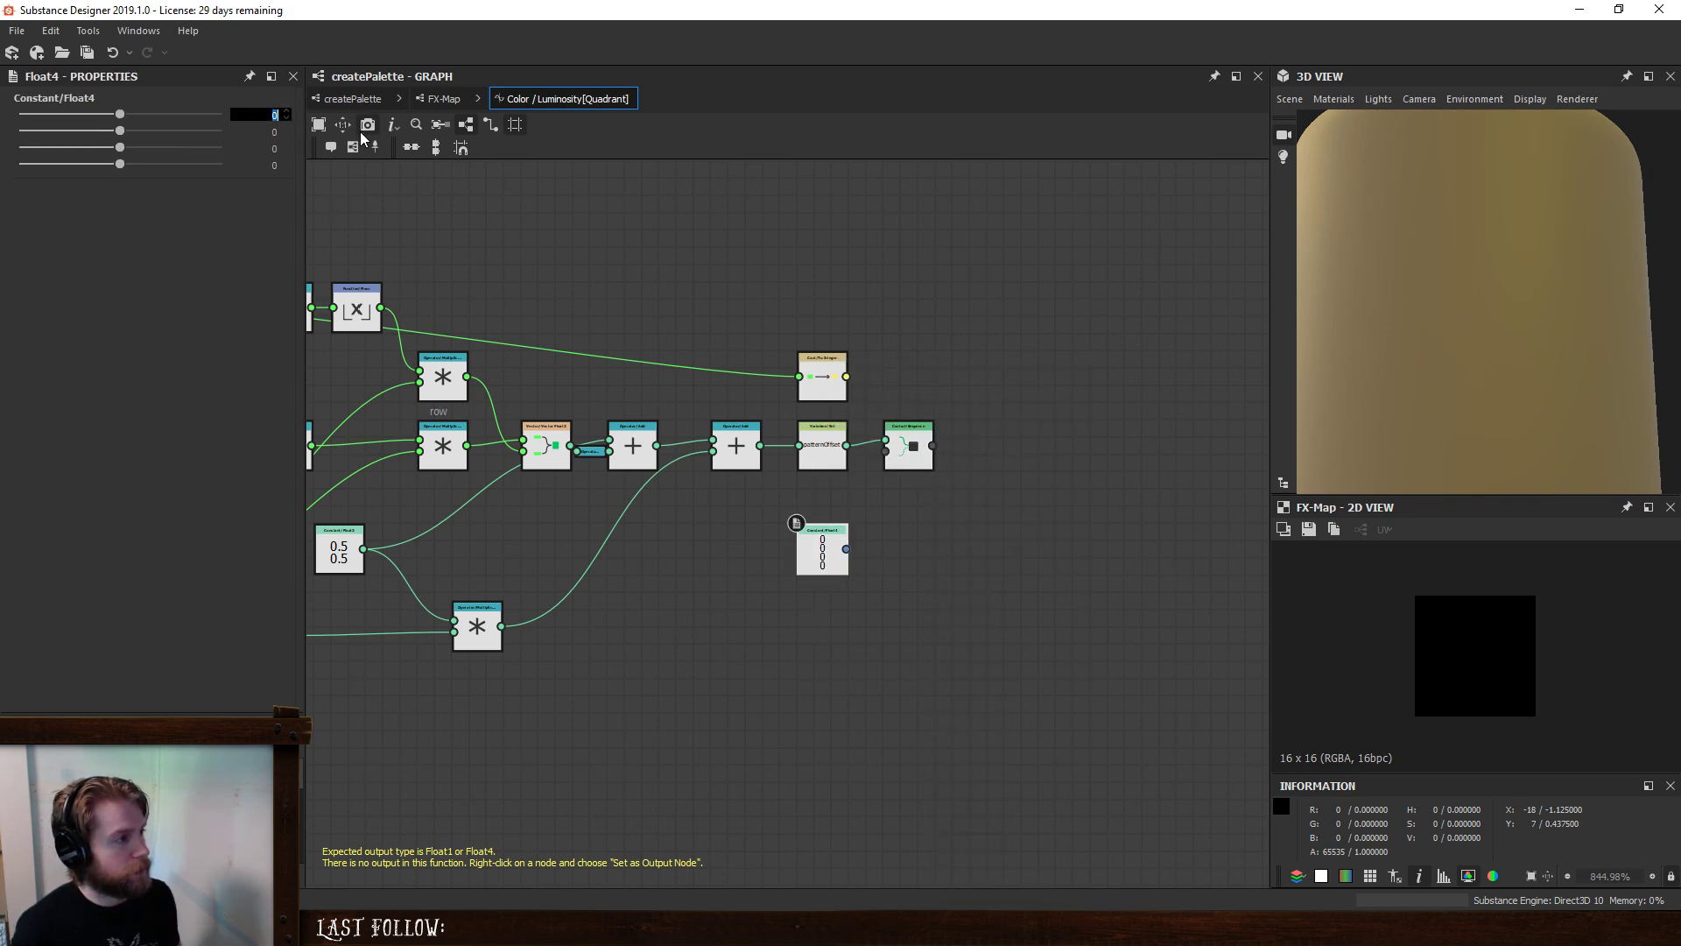
{"action": "key", "text": "Tab"}
{"action": "type", "text": "1"}
{"action": "key", "text": "Tab"}
{"action": "type", "text": "1"}
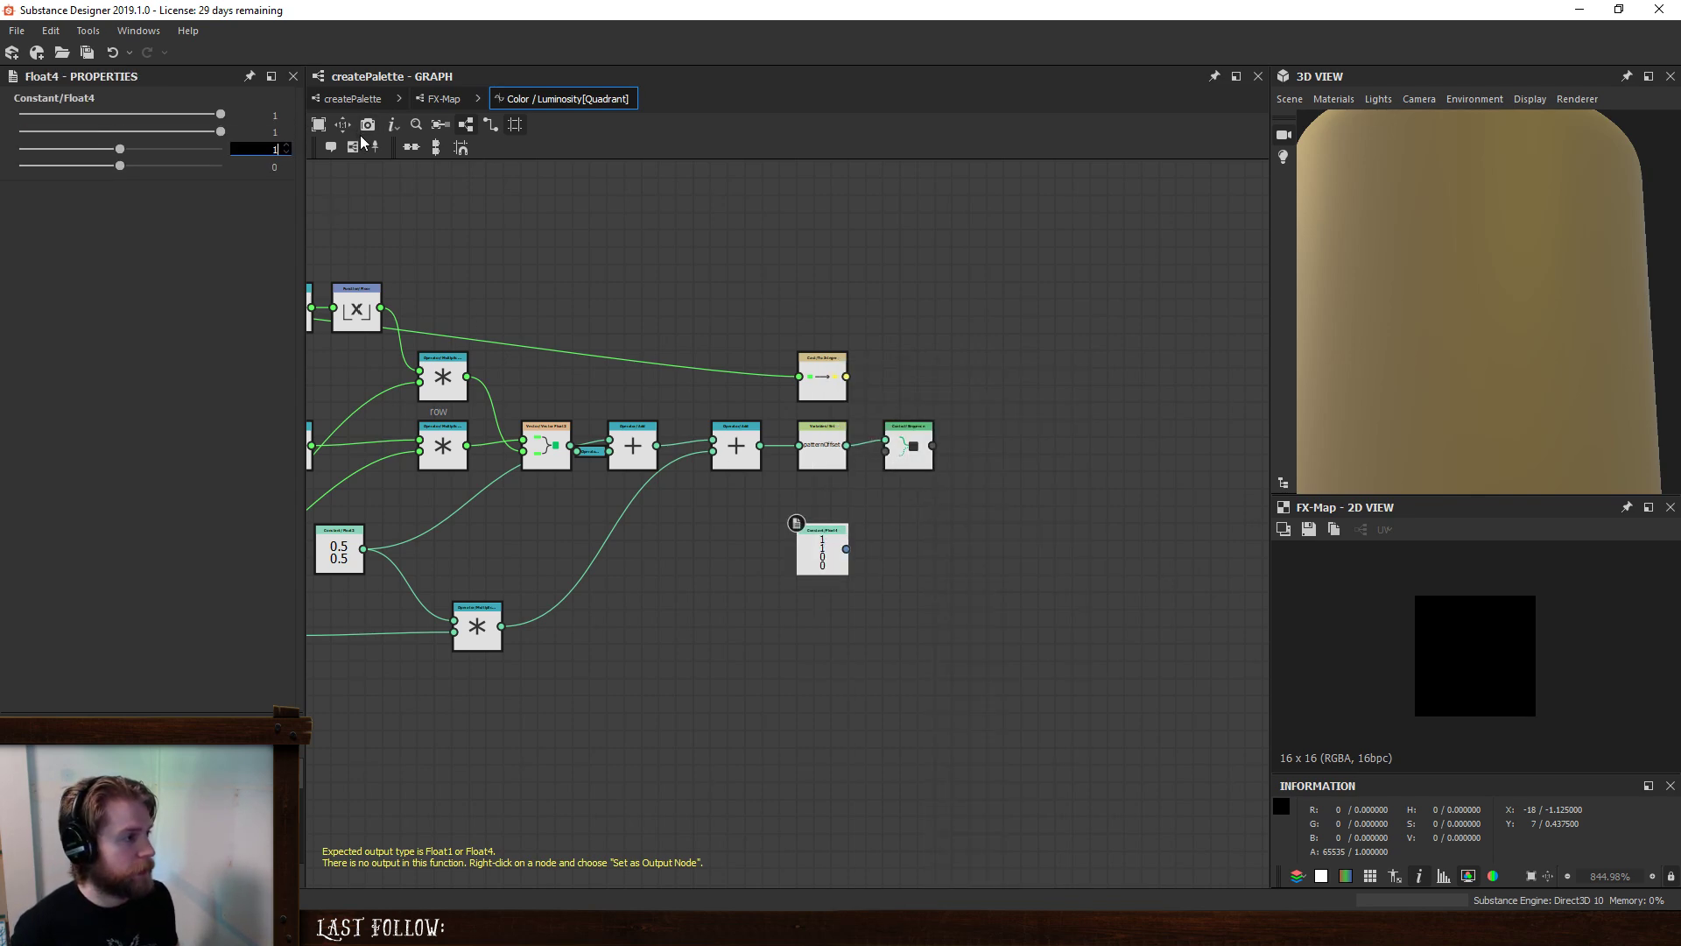
{"action": "key", "text": "Tab"}
{"action": "type", "text": "1"}
{"action": "key", "text": "Return"}
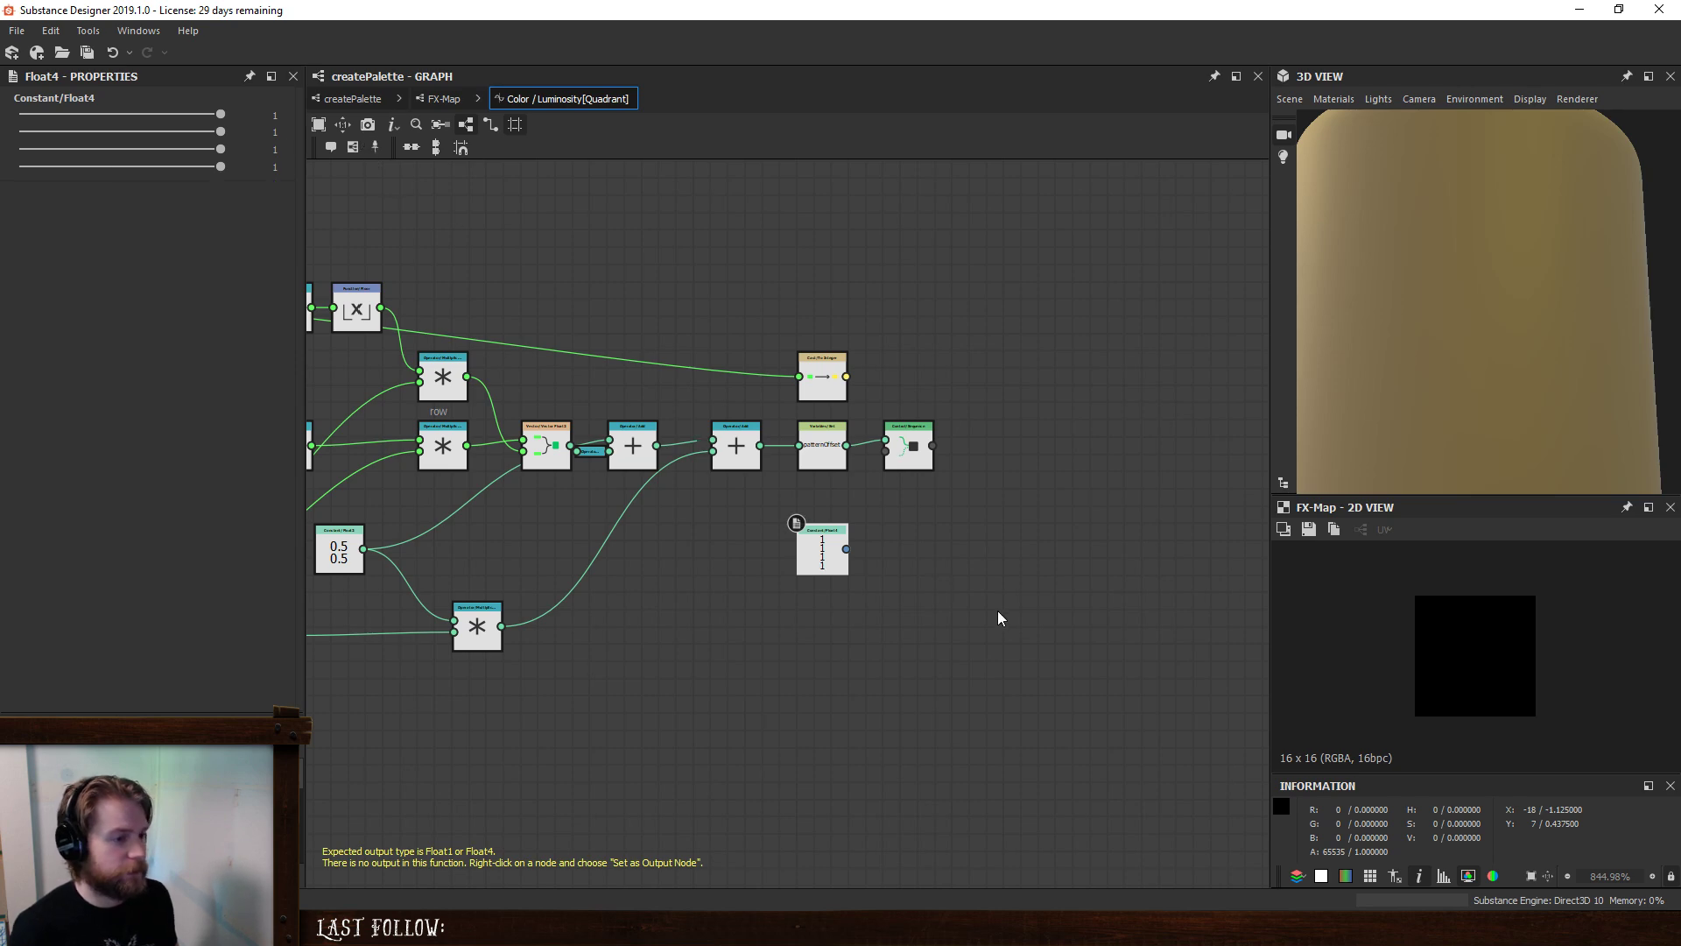
{"action": "left_click_drag", "start_coordinate": [825, 554], "coordinate": [822, 523]}
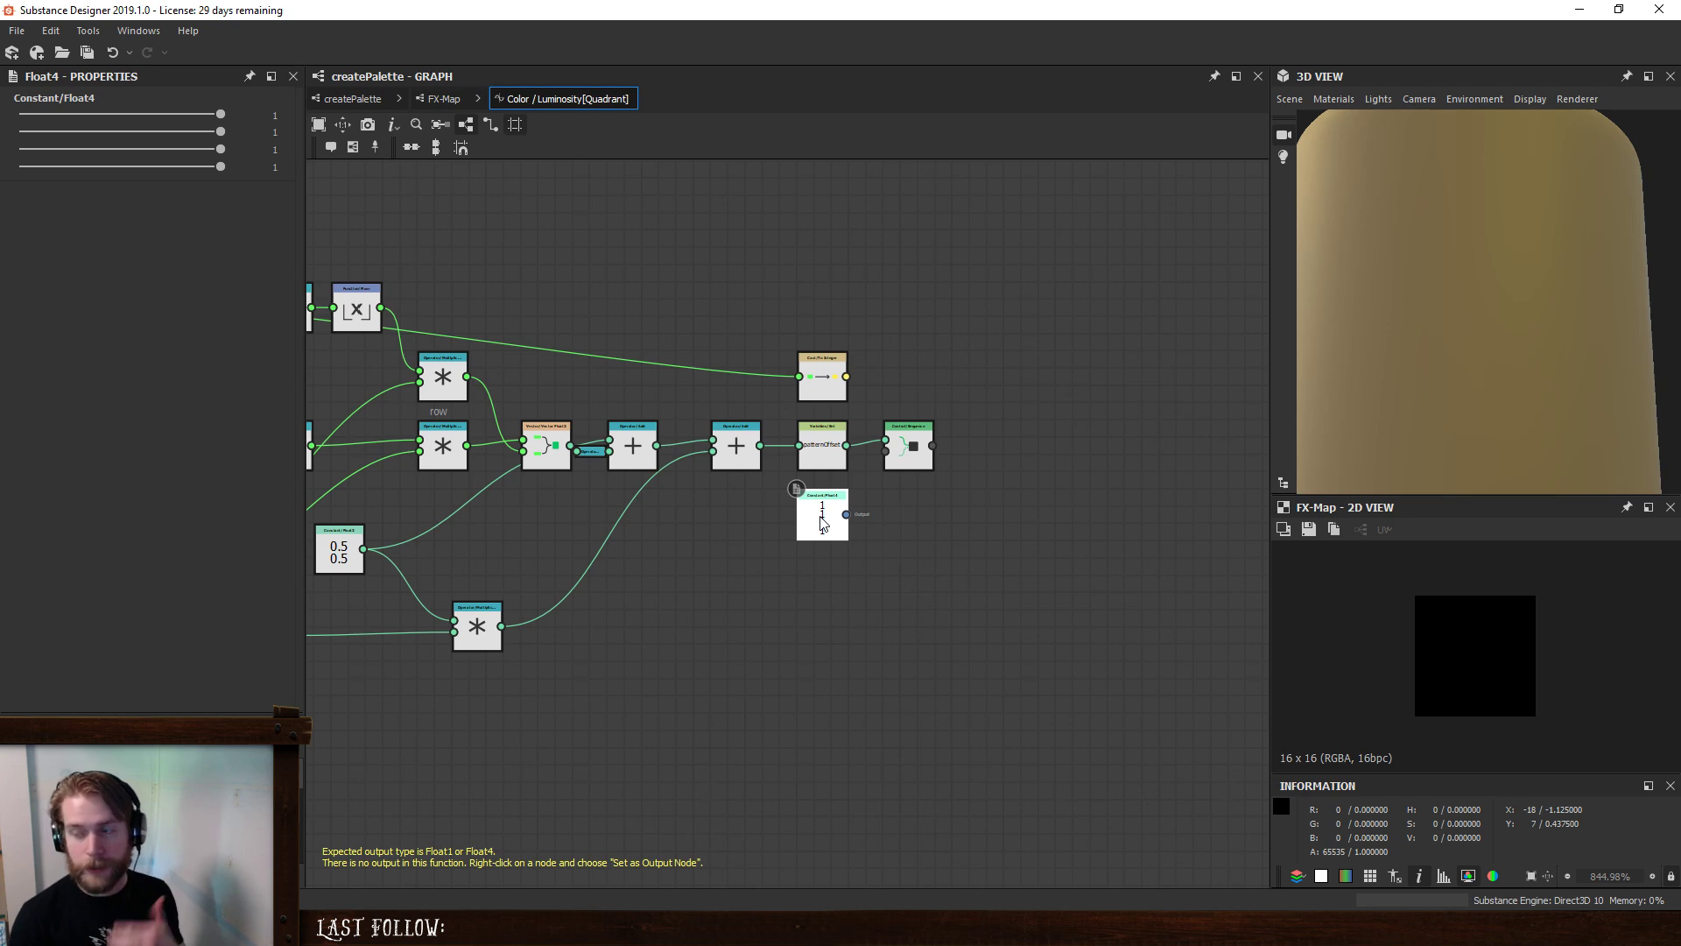
{"action": "left_click_drag", "start_coordinate": [910, 442], "coordinate": [994, 442]}
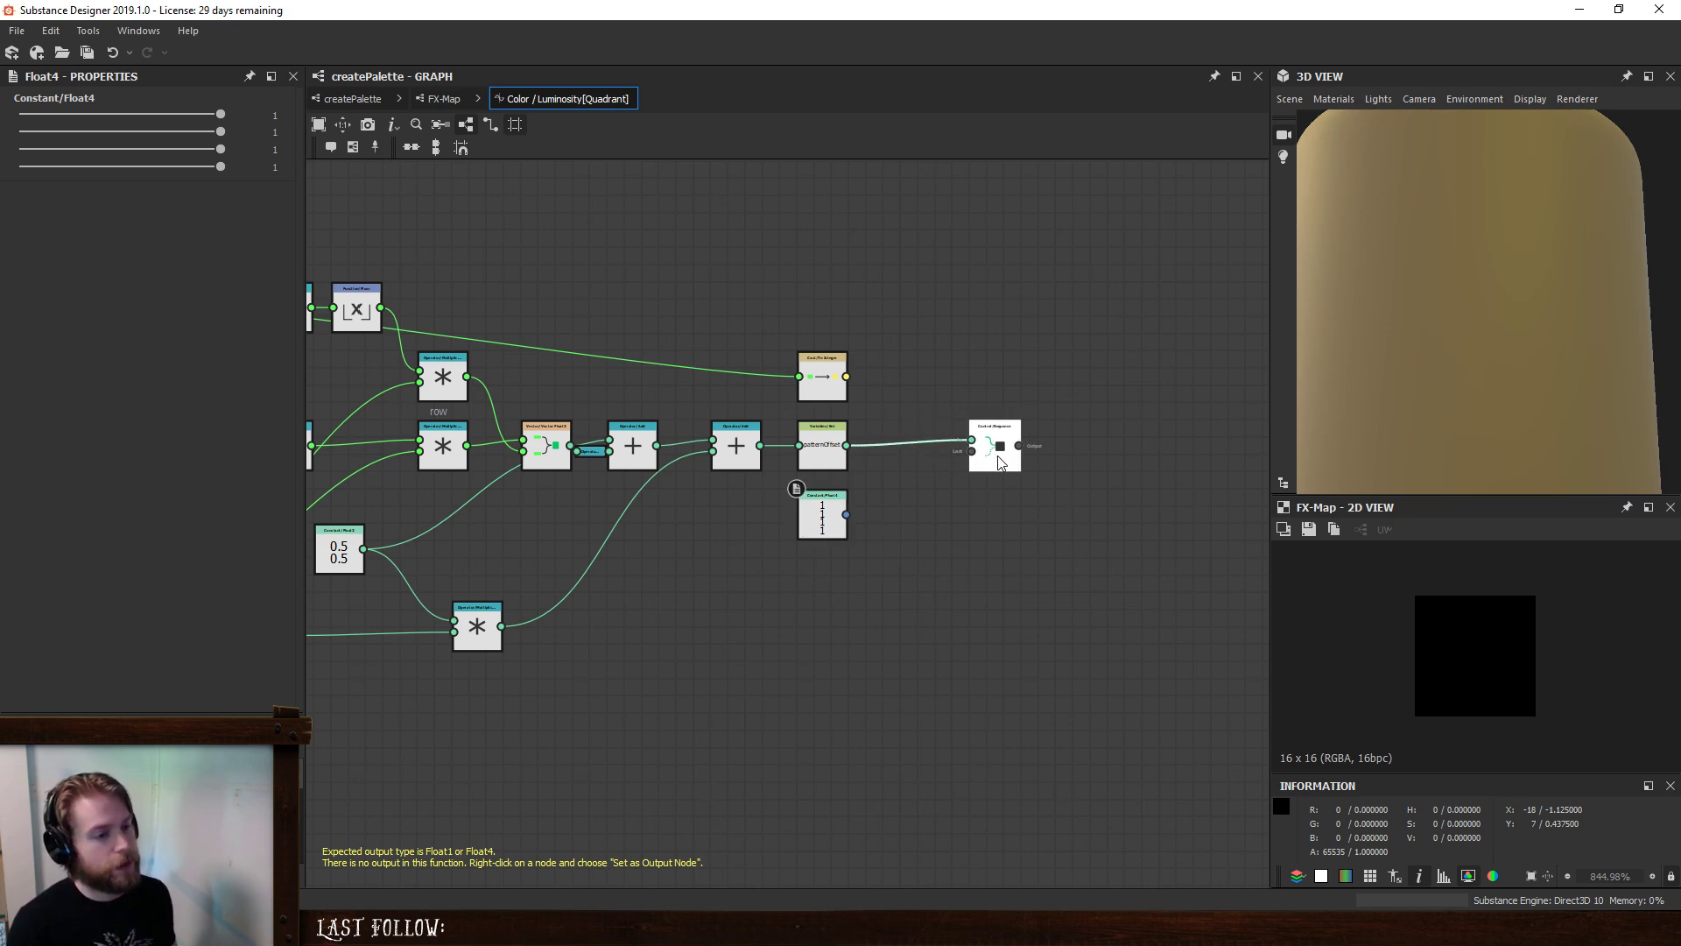
{"action": "left_click", "coordinate": [819, 372]}
{"action": "key", "text": "space"}
{"action": "type", "text": "s"}
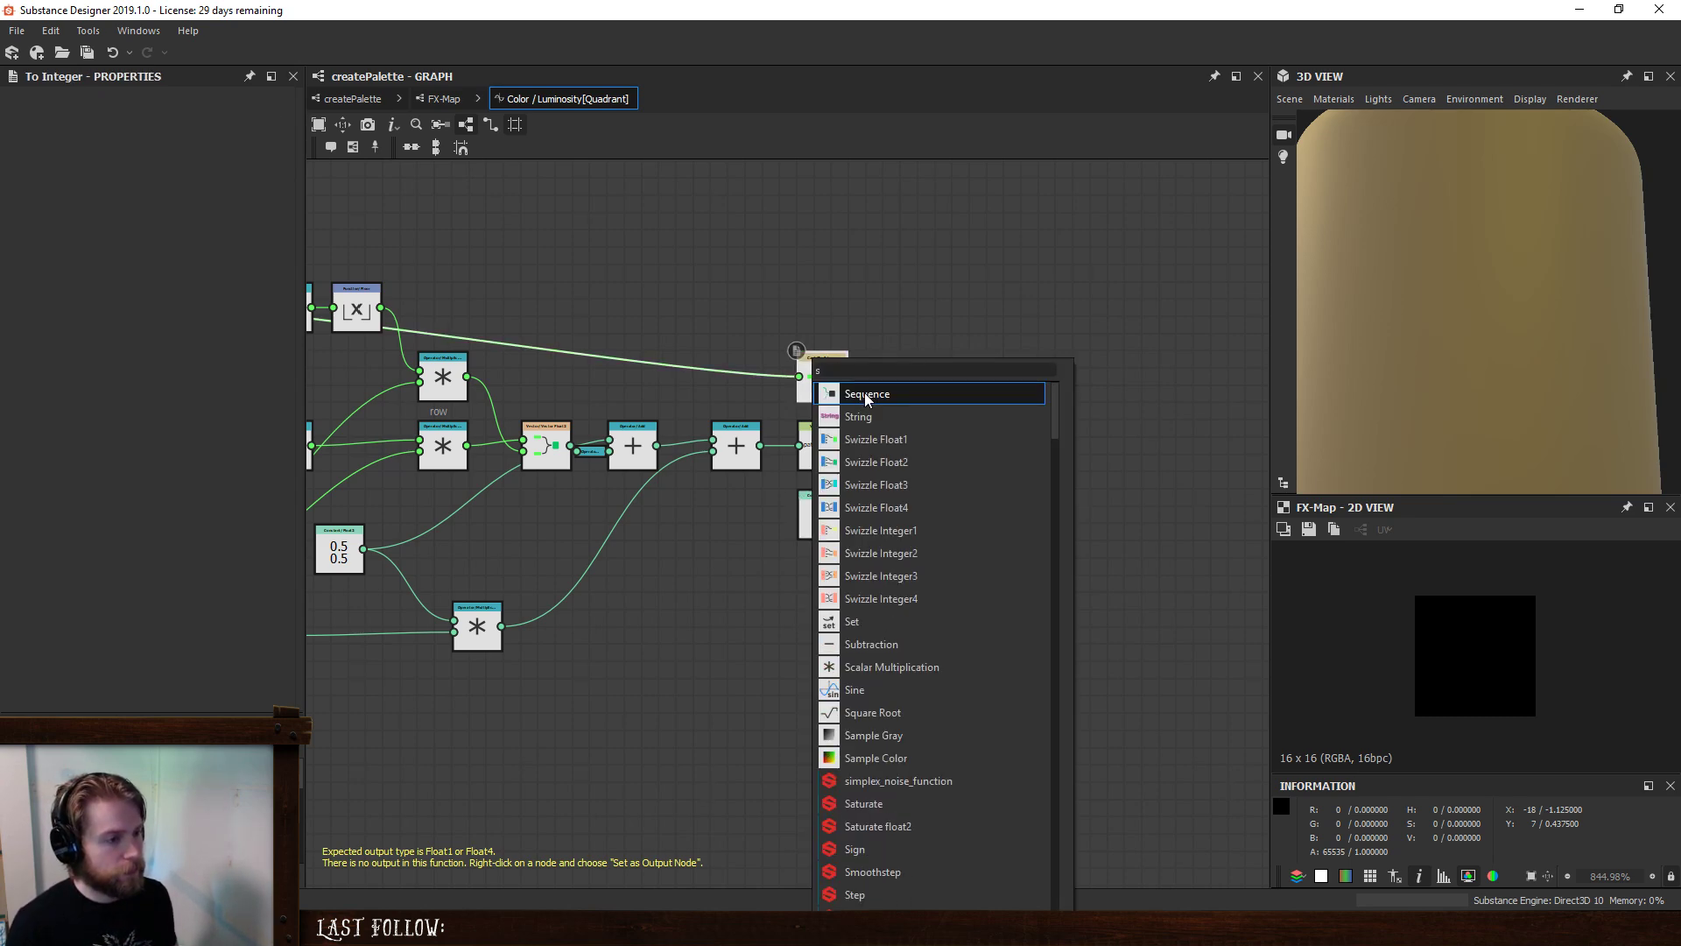
{"action": "type", "text": "e"}
{"action": "left_click", "coordinate": [865, 394]}
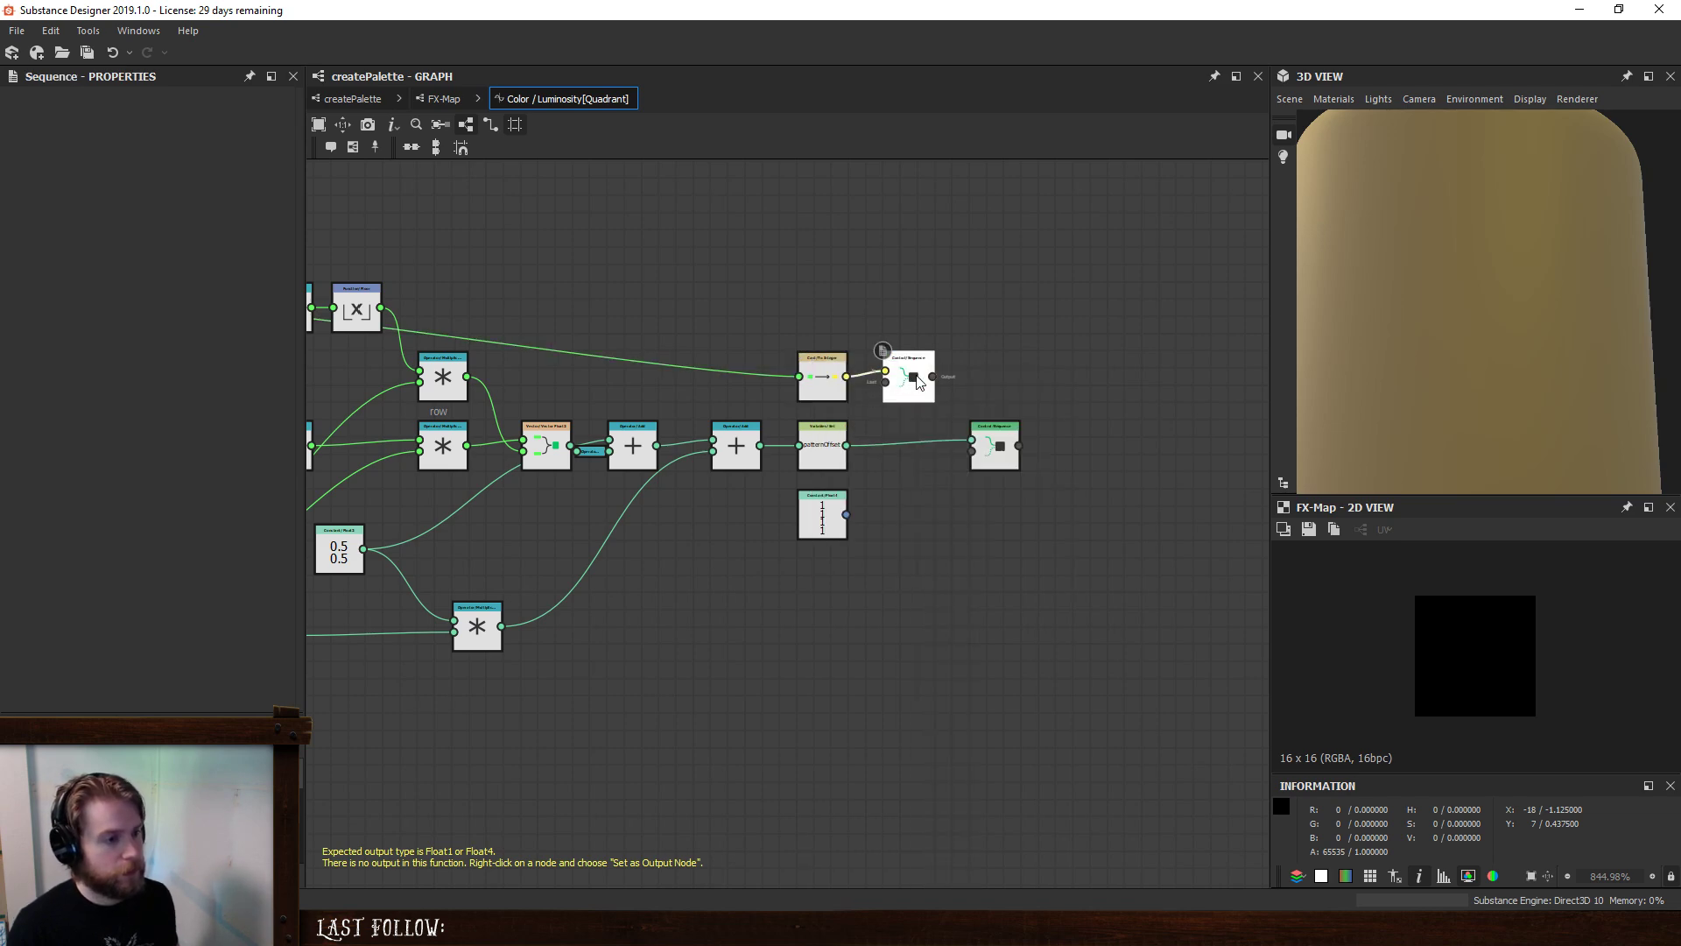
{"action": "key", "text": "Delete"}
- Add a Set node after the To Integer node and name its variable patternInput
{"action": "left_click", "coordinate": [818, 372]}
{"action": "key", "text": "space"}
{"action": "type", "text": "se"}
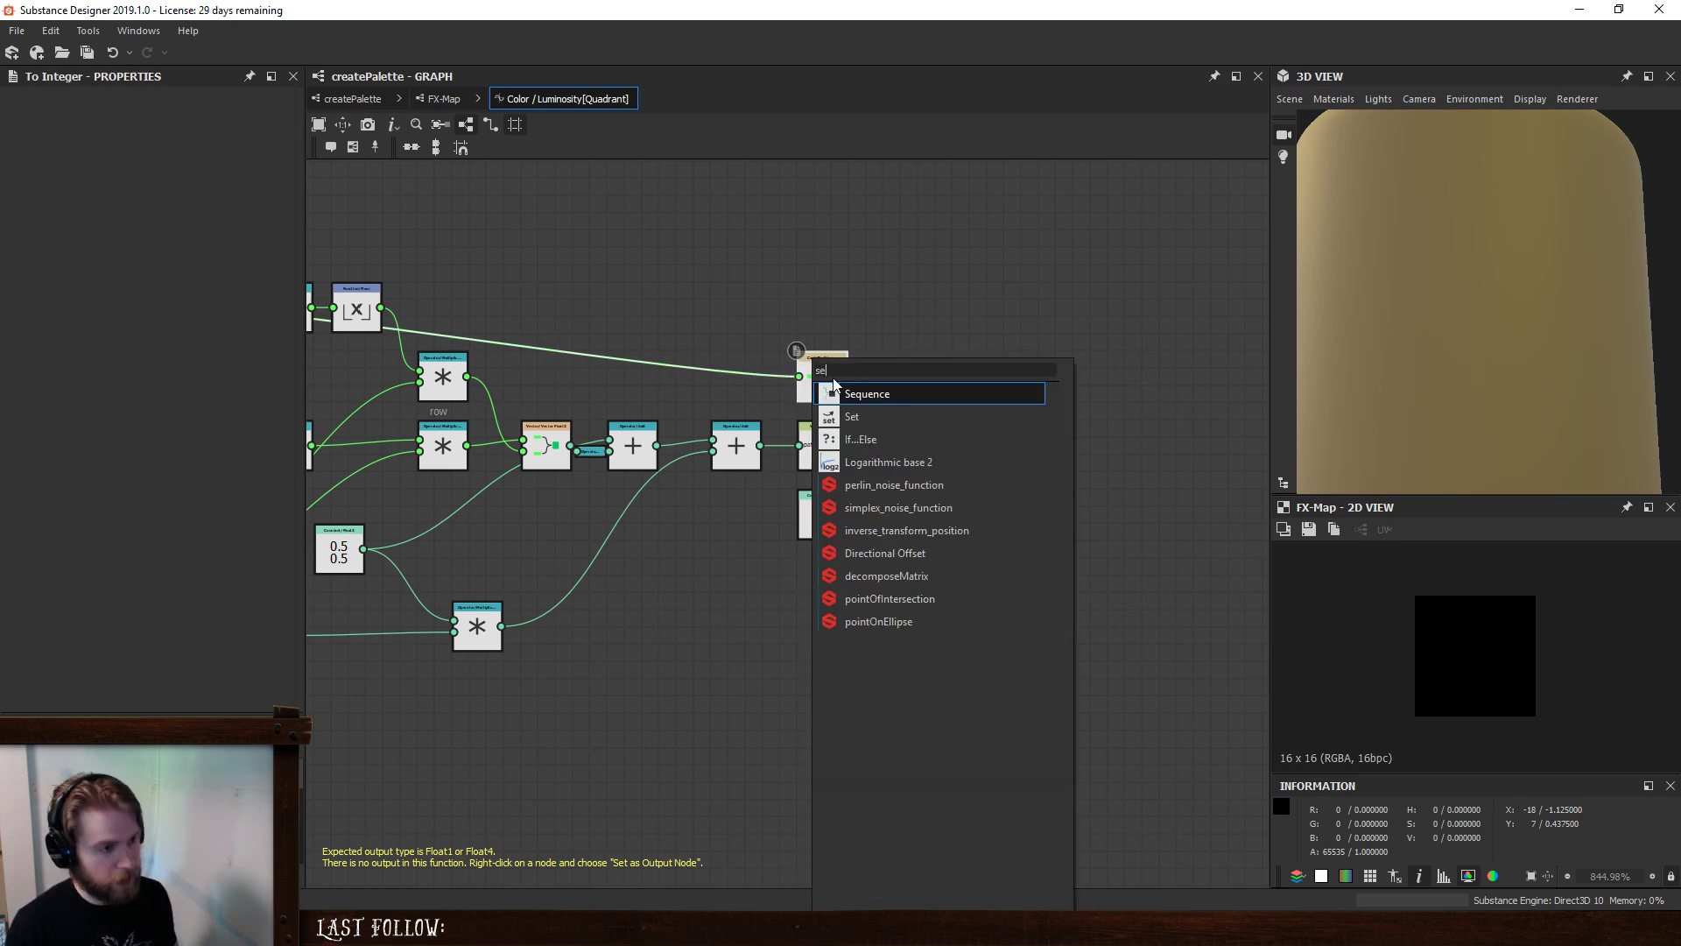
{"action": "left_click", "coordinate": [868, 417]}
{"action": "mouse_move", "coordinate": [825, 522]}
{"action": "left_mouse_down"}
{"action": "mouse_move", "coordinate": [771, 563]}
{"action": "mouse_move", "coordinate": [825, 522]}
{"action": "left_mouse_up"}
{"action": "left_click", "coordinate": [825, 523]}
{"action": "left_click", "coordinate": [908, 376]}
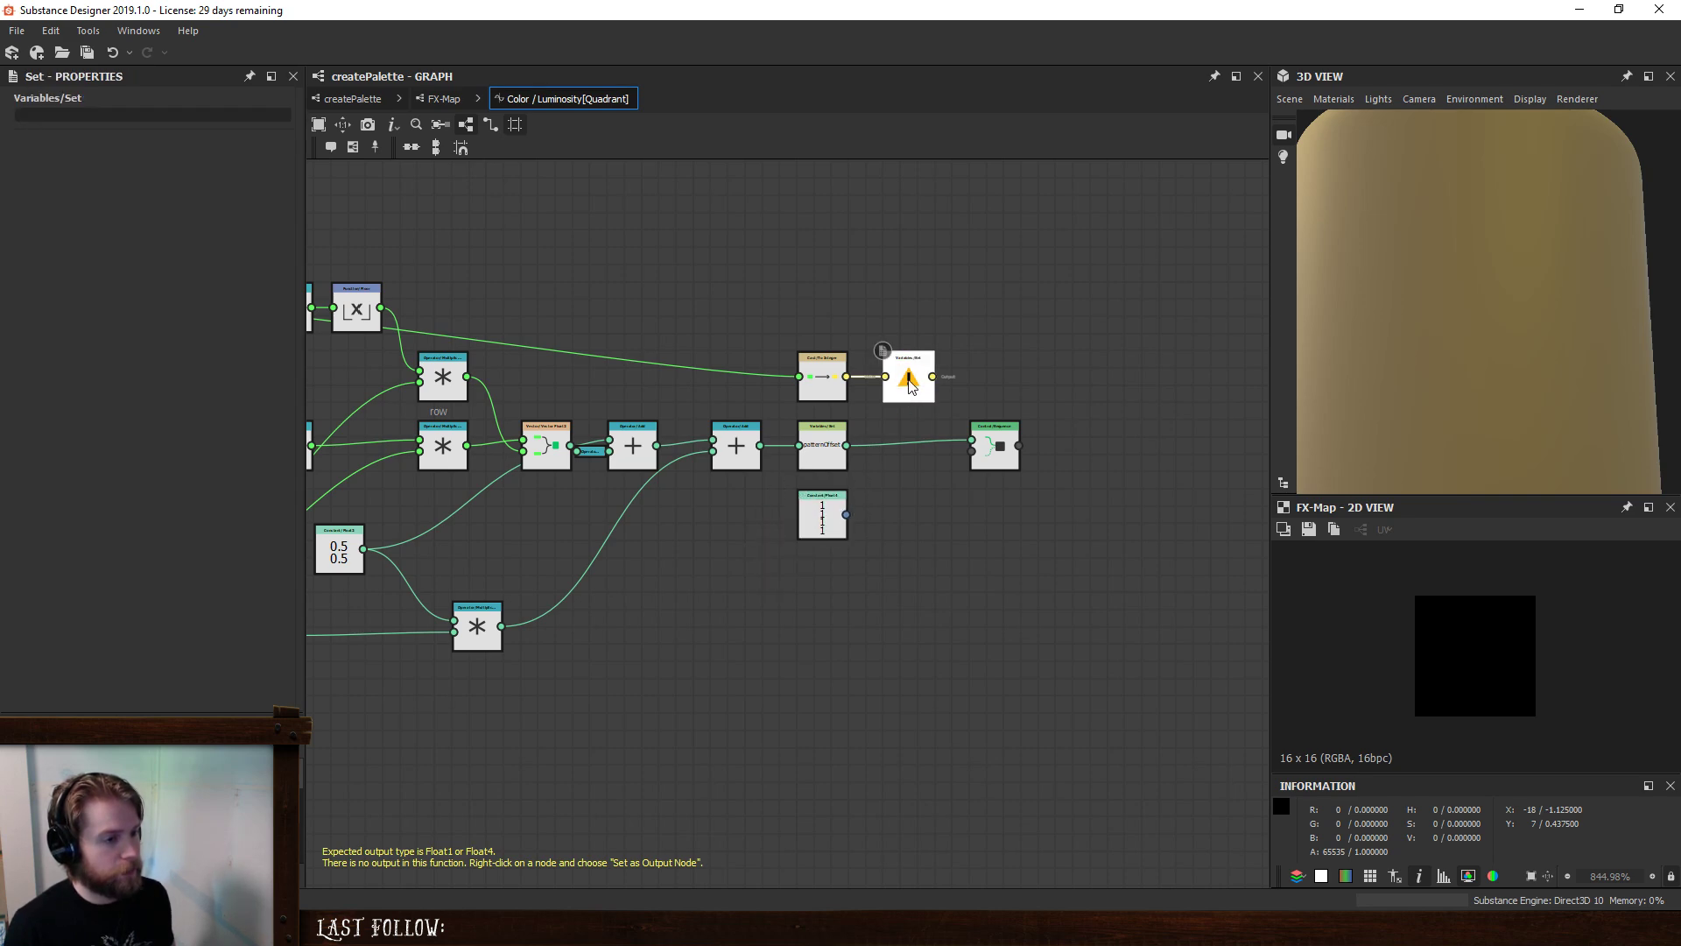
{"action": "key", "text": "Return"}
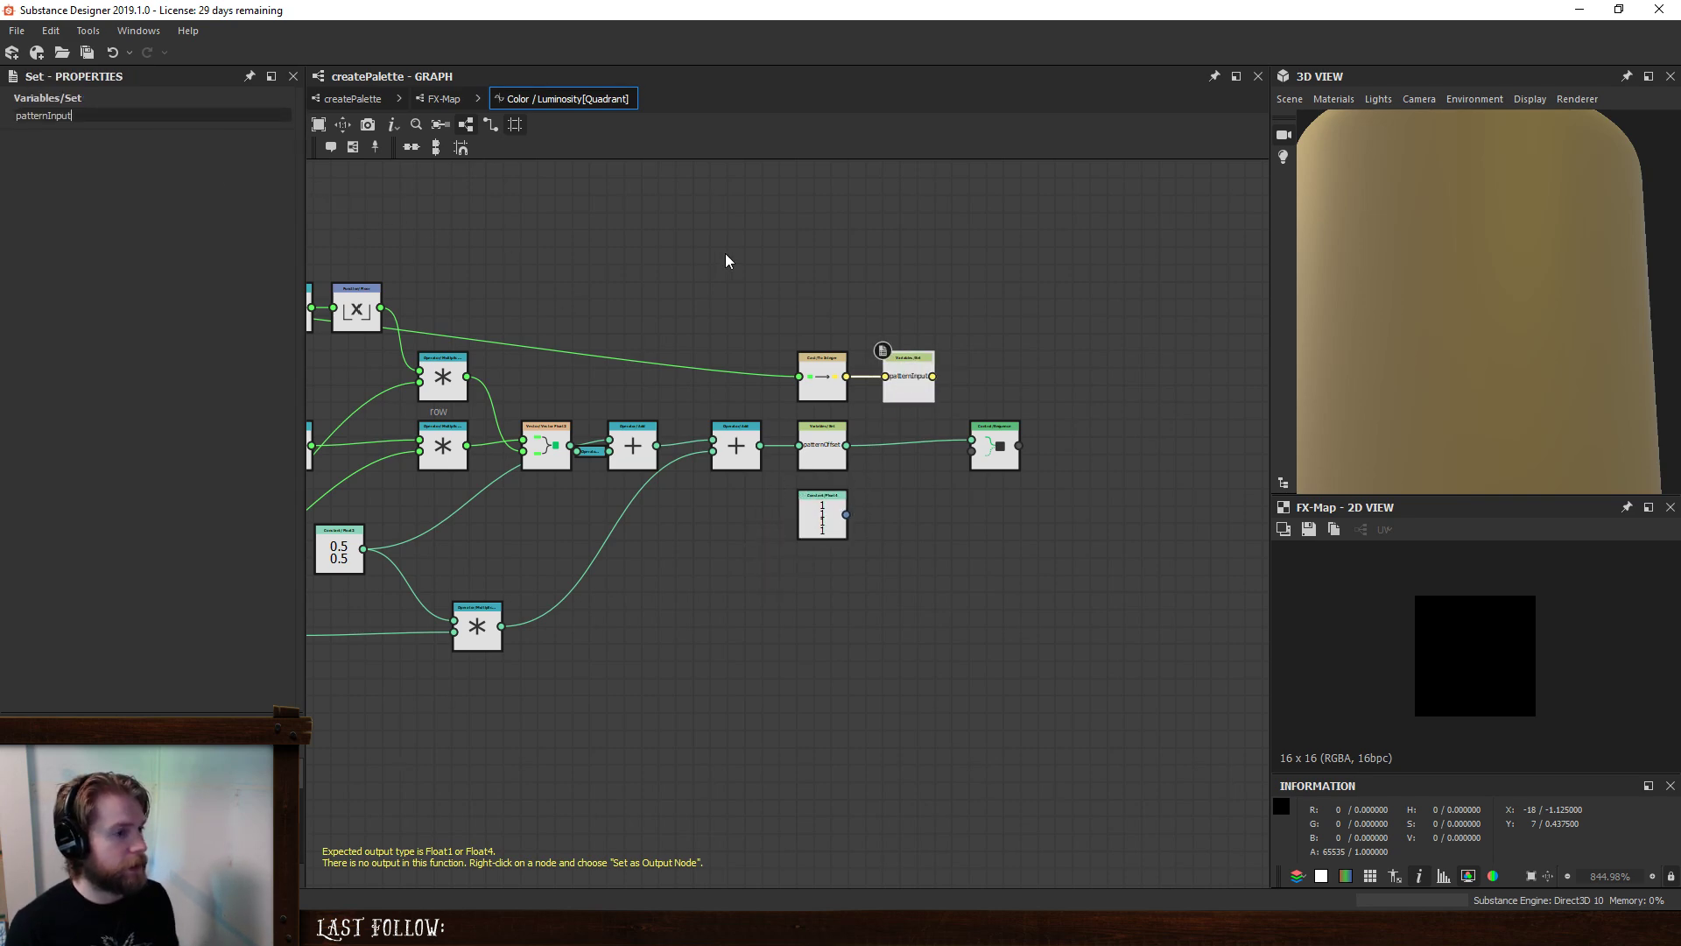
- Connect the patternInput Set node's output to the Last input of the Sequence node
{"action": "scroll", "coordinate": [923, 361], "scroll_direction": "up", "scroll_amount": 2}
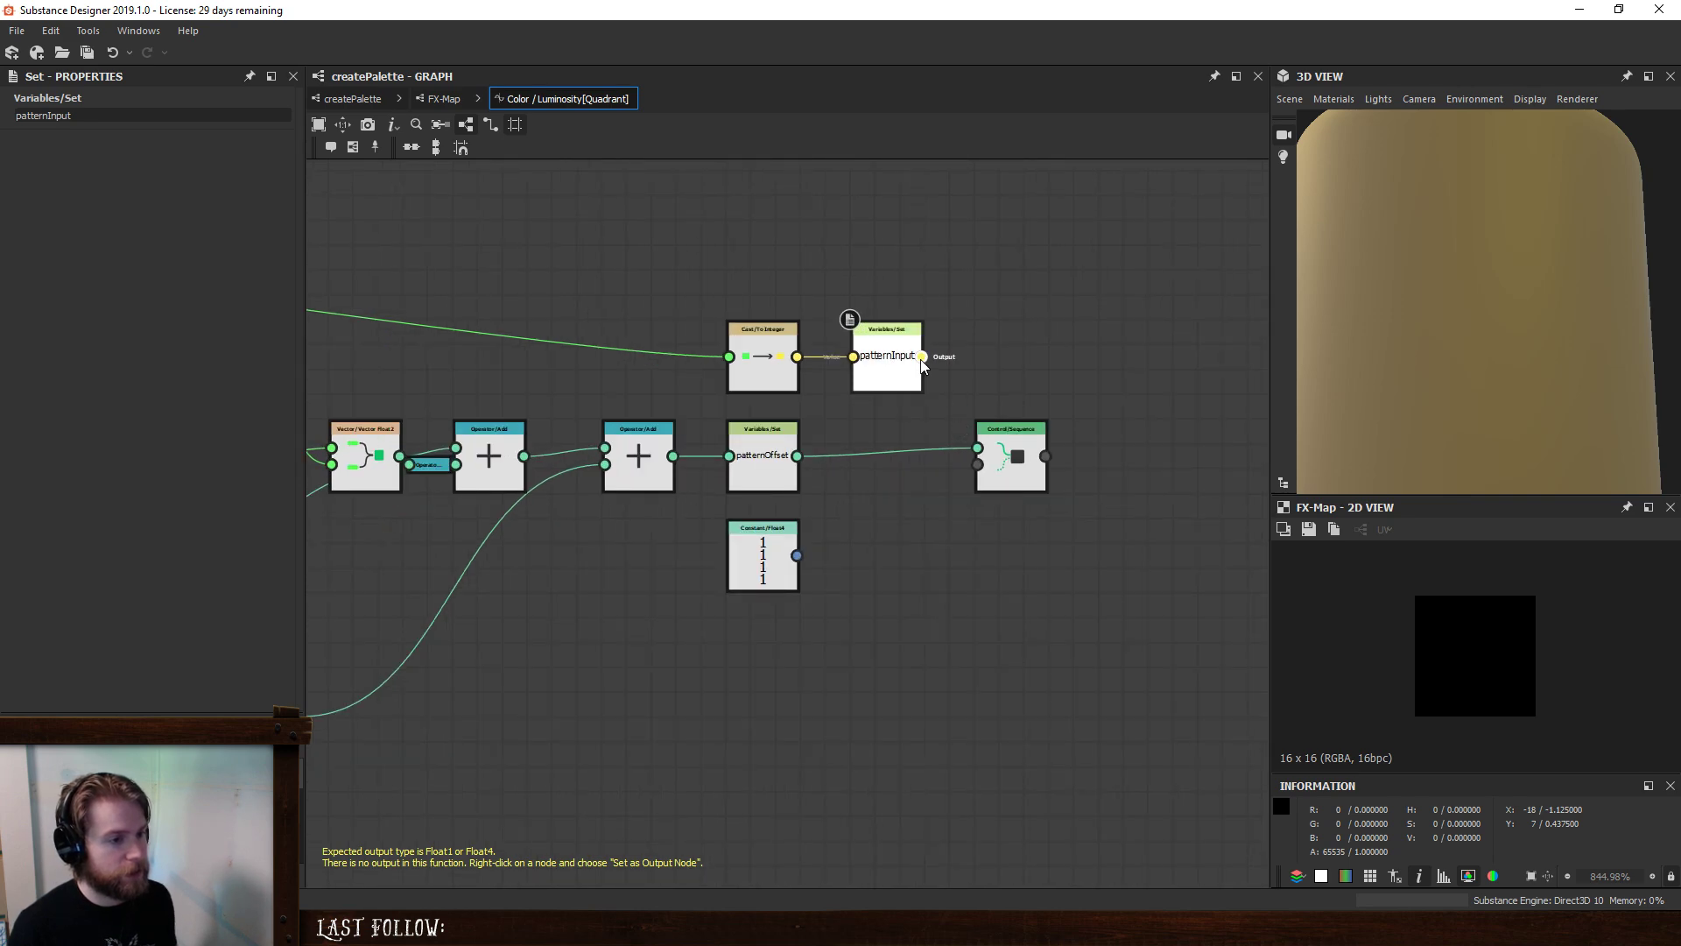
{"action": "left_click_drag", "start_coordinate": [921, 357], "coordinate": [972, 421]}
{"action": "mouse_move", "coordinate": [959, 497]}
{"action": "left_mouse_down"}
{"action": "mouse_move", "coordinate": [972, 448]}
{"action": "mouse_move", "coordinate": [979, 478]}
{"action": "left_mouse_up"}
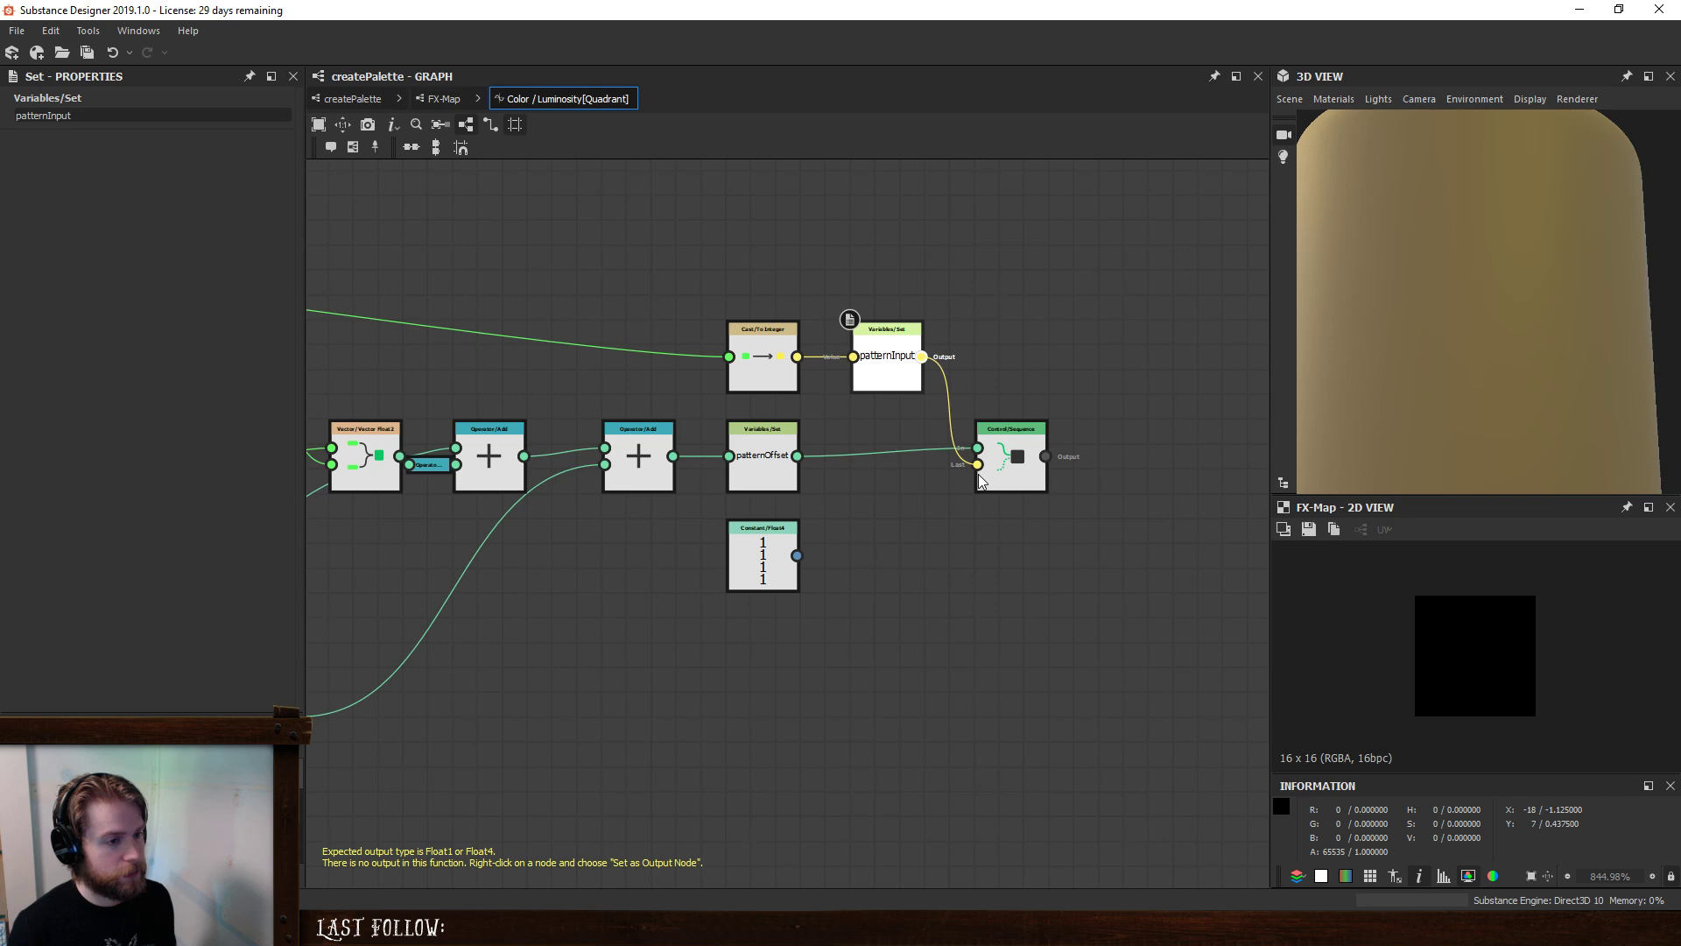
- Chain a second Sequence node after the first, feed the Float4 constant into its Last input and place the constant below the first Sequence
{"action": "left_click", "coordinate": [995, 454]}
{"action": "key", "text": "space"}
{"action": "type", "text": "s"}
{"action": "left_click", "coordinate": [1041, 395]}
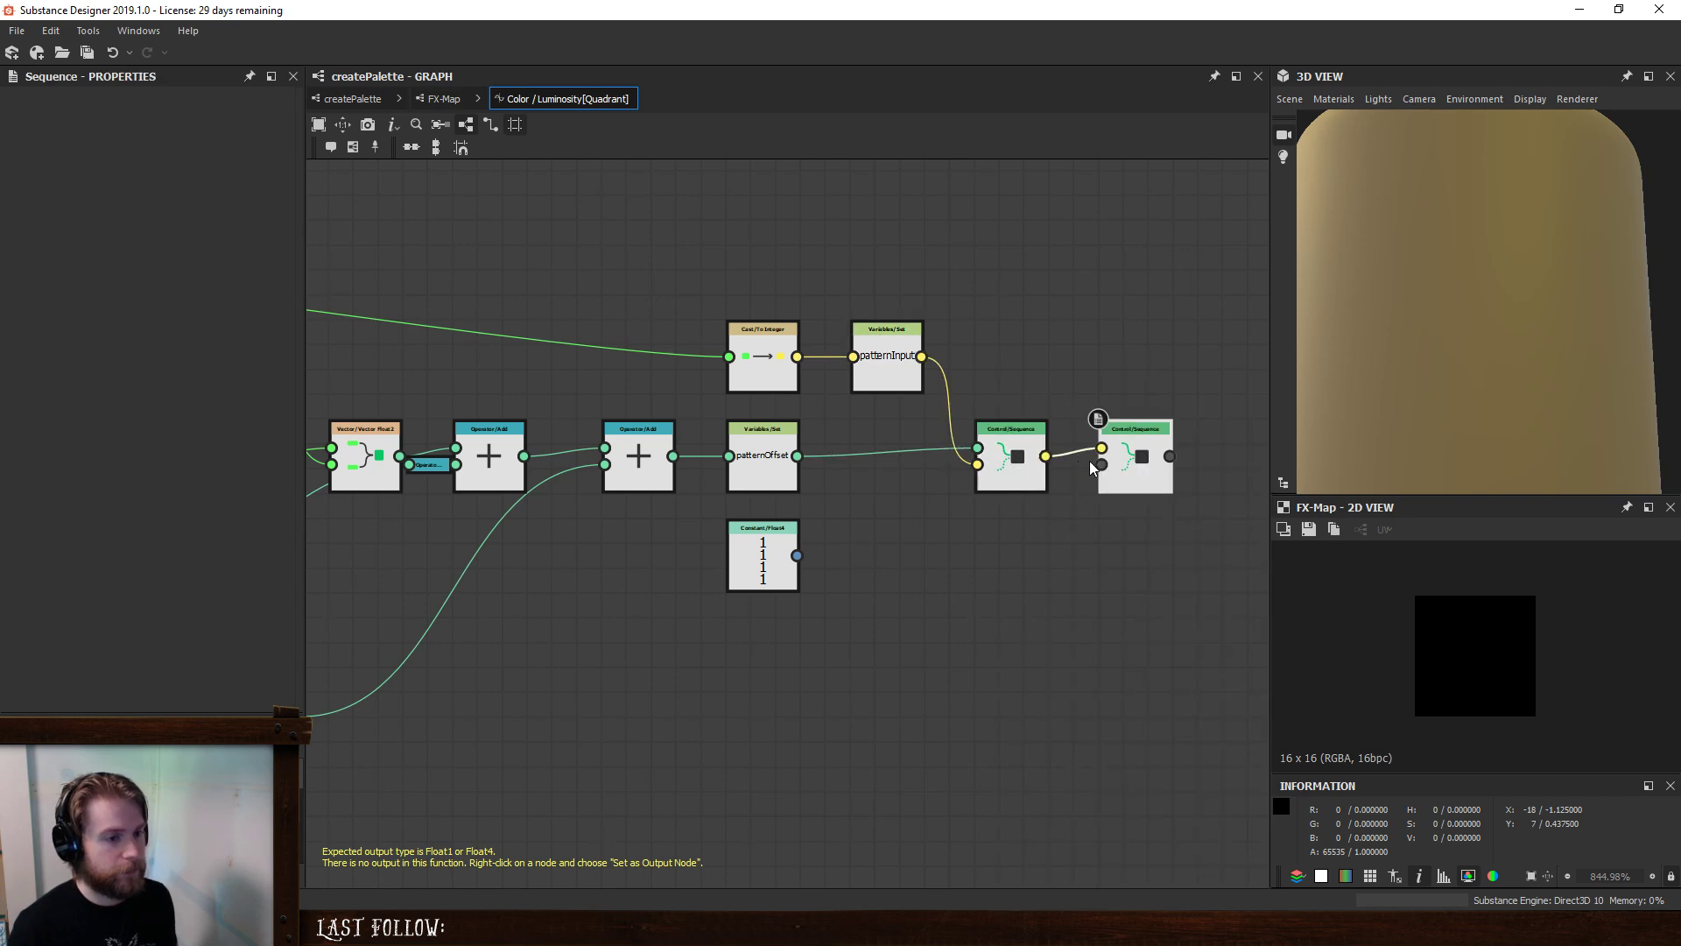
{"action": "left_click_drag", "start_coordinate": [797, 555], "coordinate": [1102, 464]}
{"action": "left_click_drag", "start_coordinate": [762, 578], "coordinate": [1012, 578]}
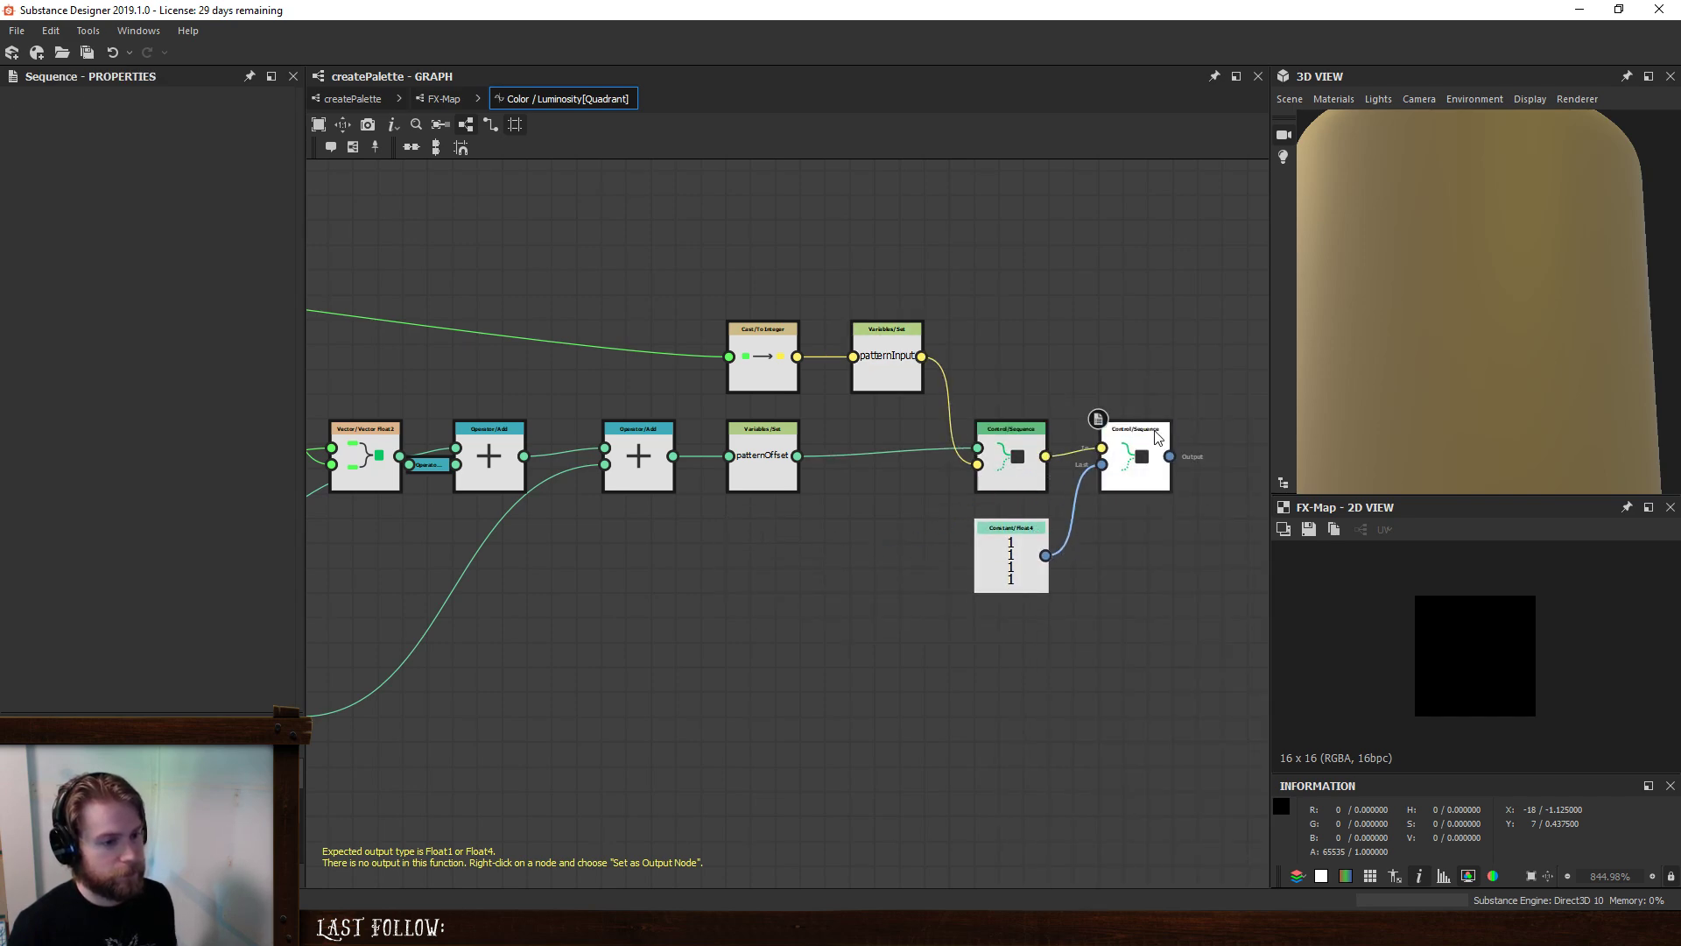
- Set the second Sequence node as the output of the Color / Luminosity function
{"action": "right_click", "coordinate": [1157, 438]}
{"action": "left_click", "coordinate": [1173, 500]}
{"action": "scroll", "coordinate": [1090, 587], "scroll_direction": "down", "scroll_amount": 2}
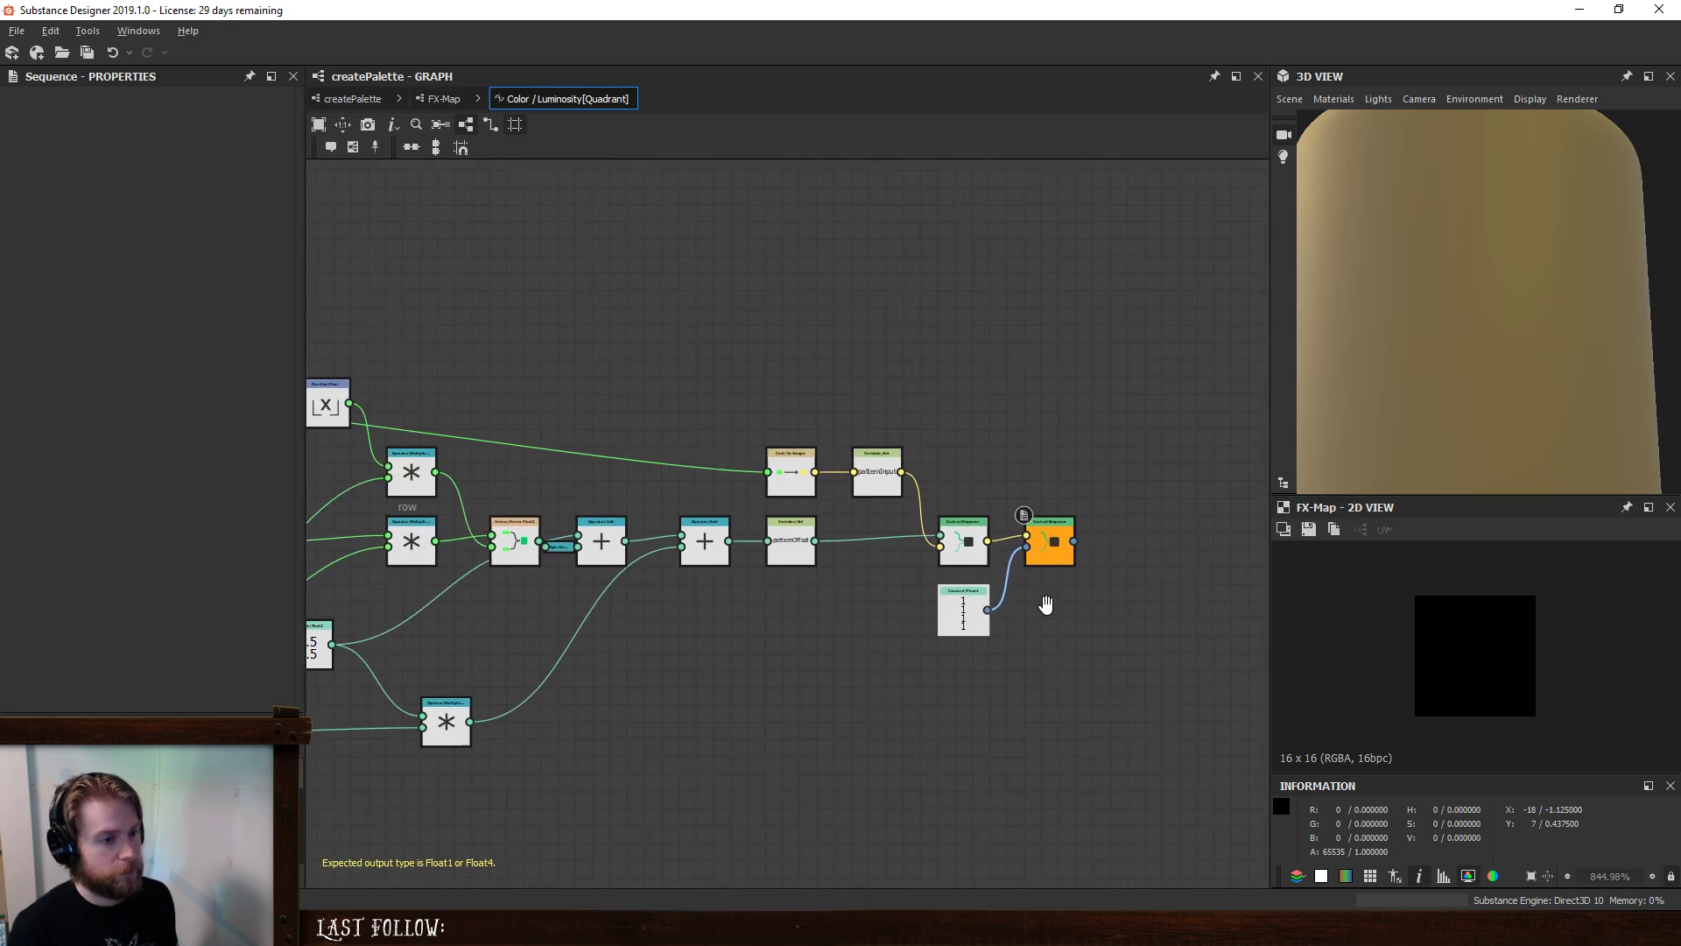
- Return to the main createPalette graph and add an output node connected to the FX-Map node
{"action": "middle_click_drag", "start_coordinate": [1050, 603], "coordinate": [1047, 606]}
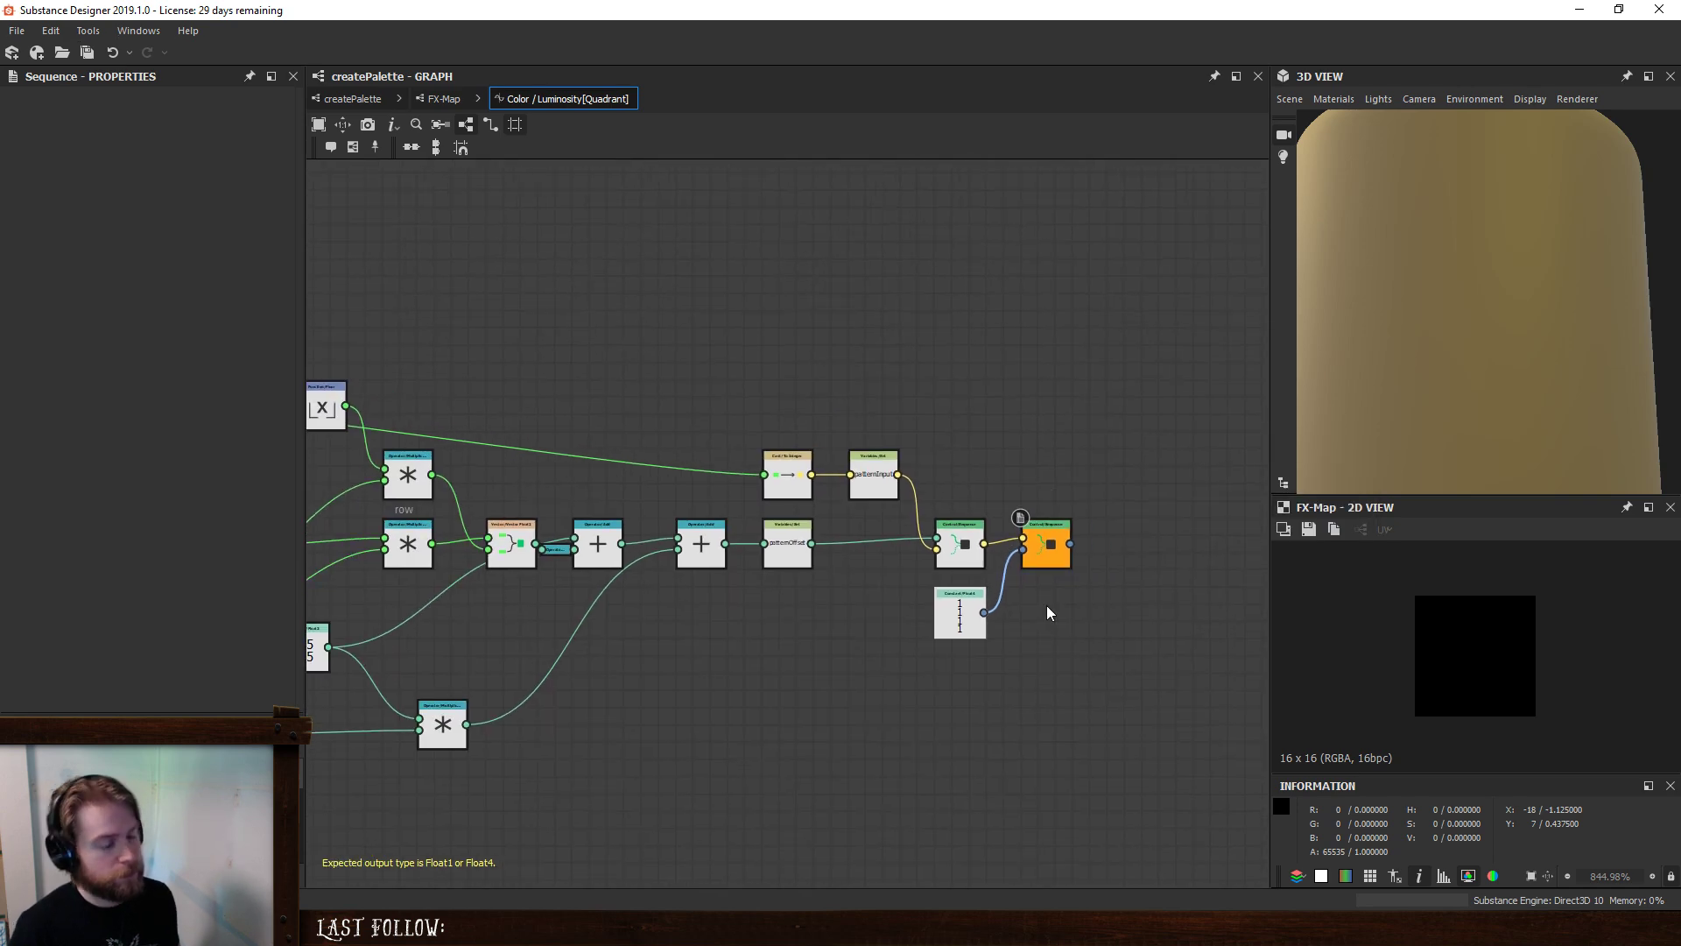
{"action": "left_click", "coordinate": [432, 96]}
{"action": "left_click", "coordinate": [352, 99]}
{"action": "left_click", "coordinate": [799, 456]}
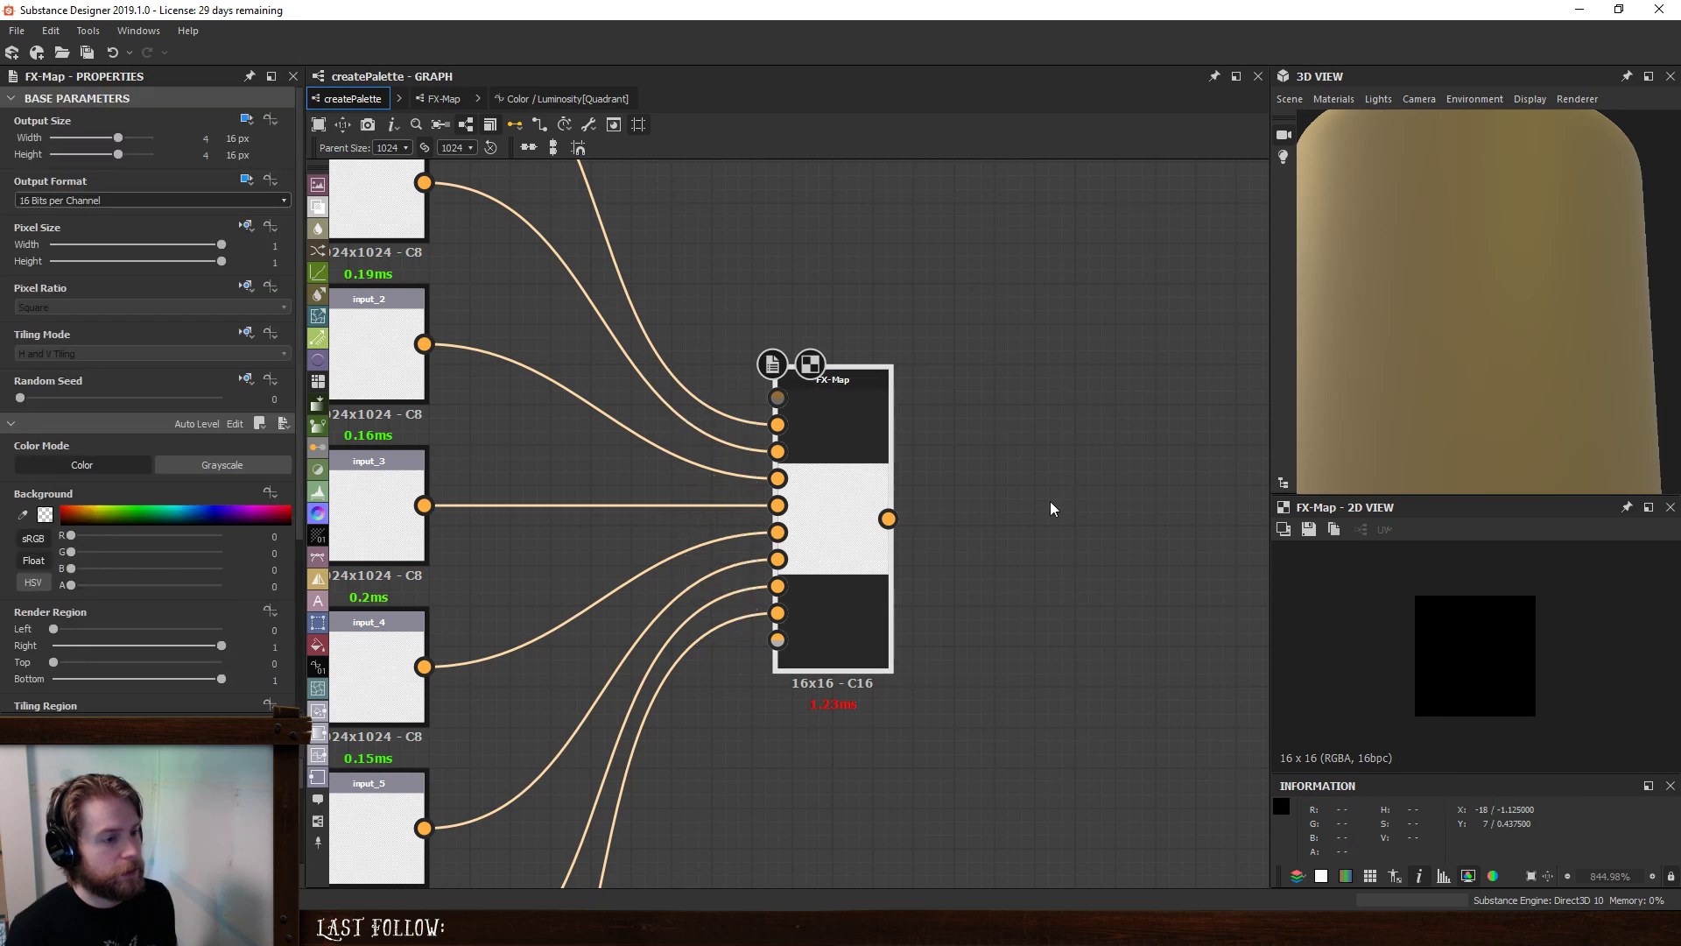
{"action": "scroll", "coordinate": [1011, 512], "scroll_direction": "down", "scroll_amount": 3}
{"action": "key", "text": "space"}
{"action": "type", "text": "out"}
{"action": "key", "text": "Return"}
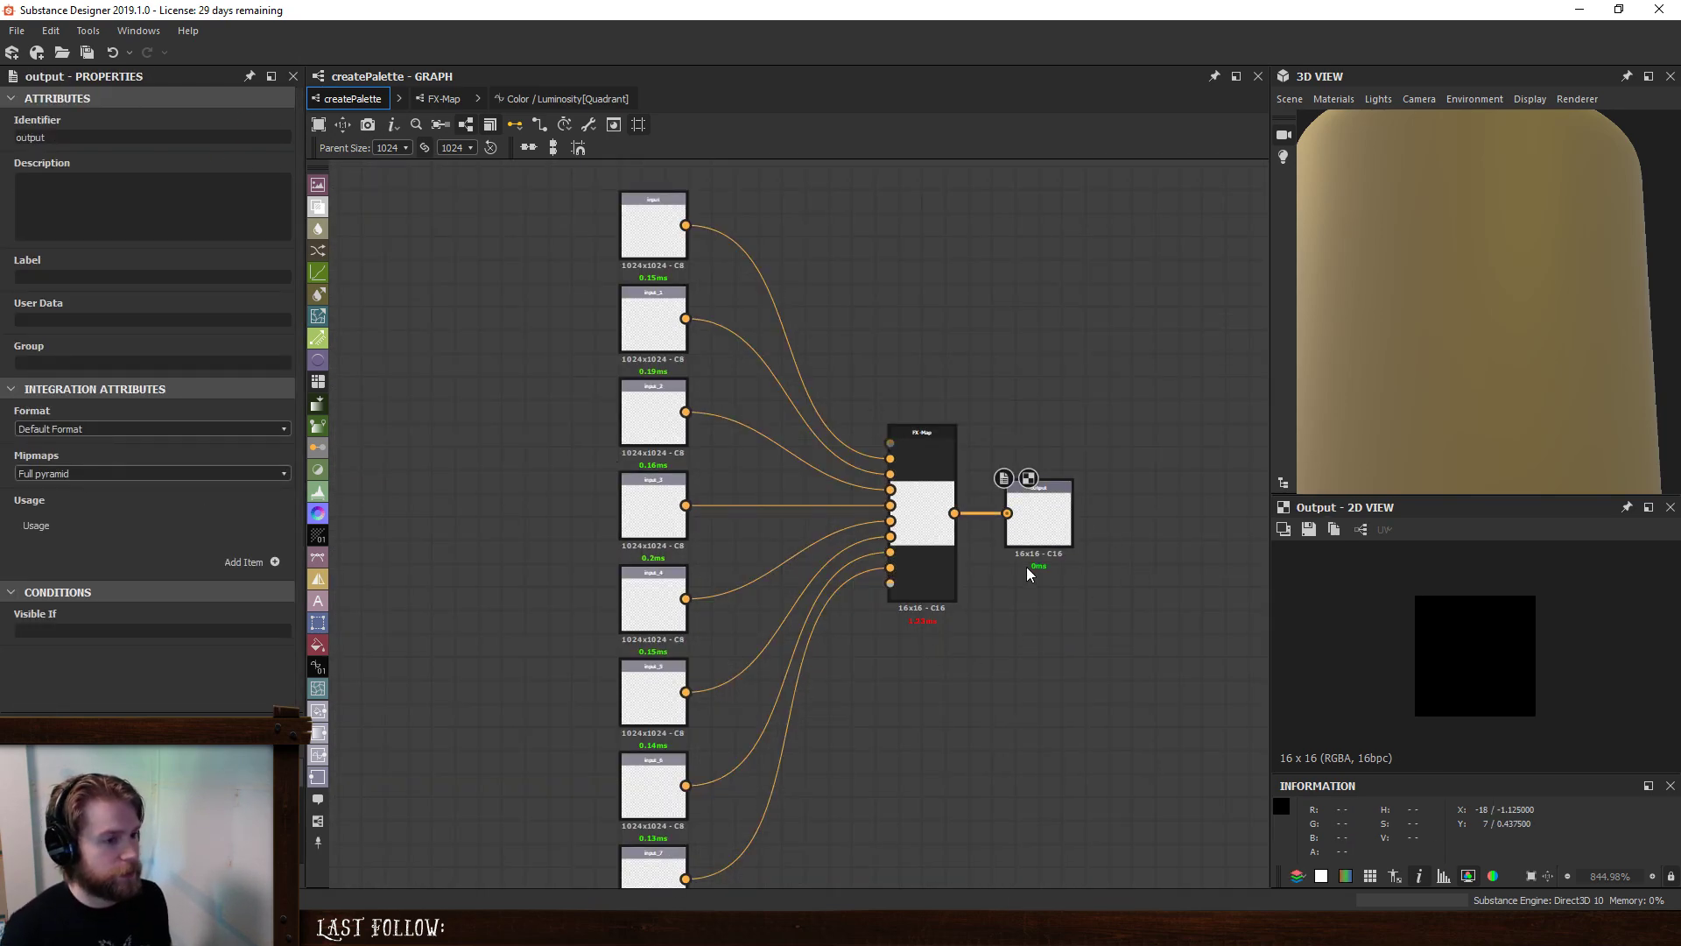
{"action": "scroll", "coordinate": [1007, 665], "scroll_direction": "down", "scroll_amount": 2}
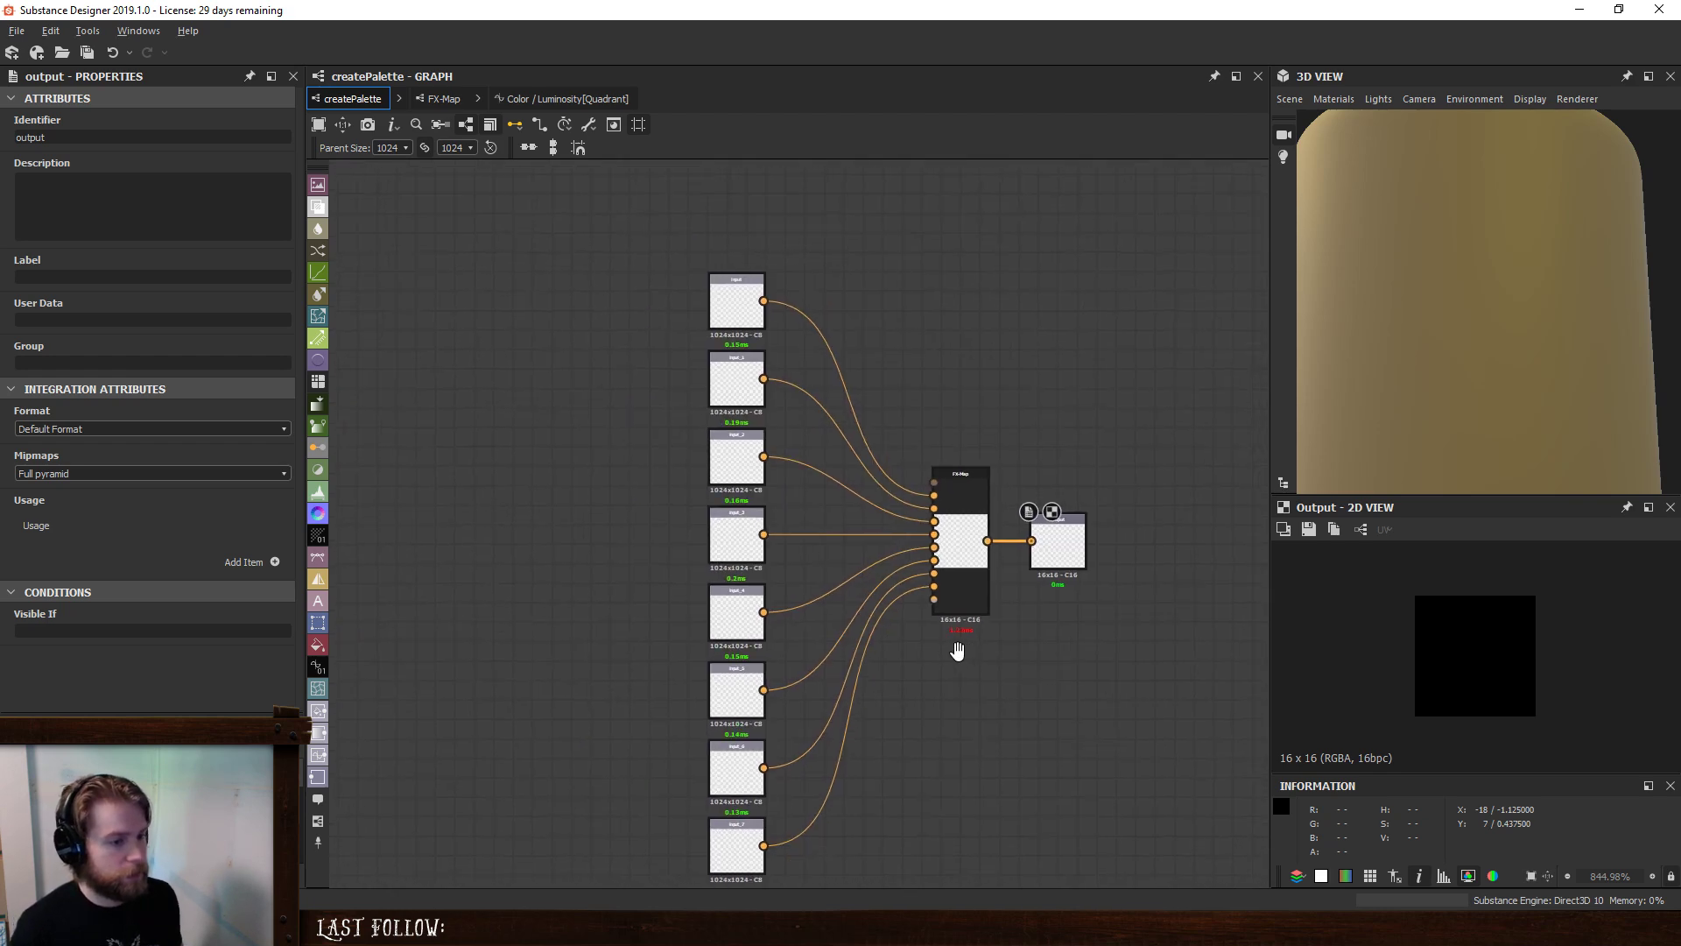
- Insert a Transformation 2D node between the first input and the FX-Map, placed directly beside that input
{"action": "left_click_drag", "start_coordinate": [594, 273], "coordinate": [886, 824]}
{"action": "left_click_drag", "start_coordinate": [725, 295], "coordinate": [767, 330]}
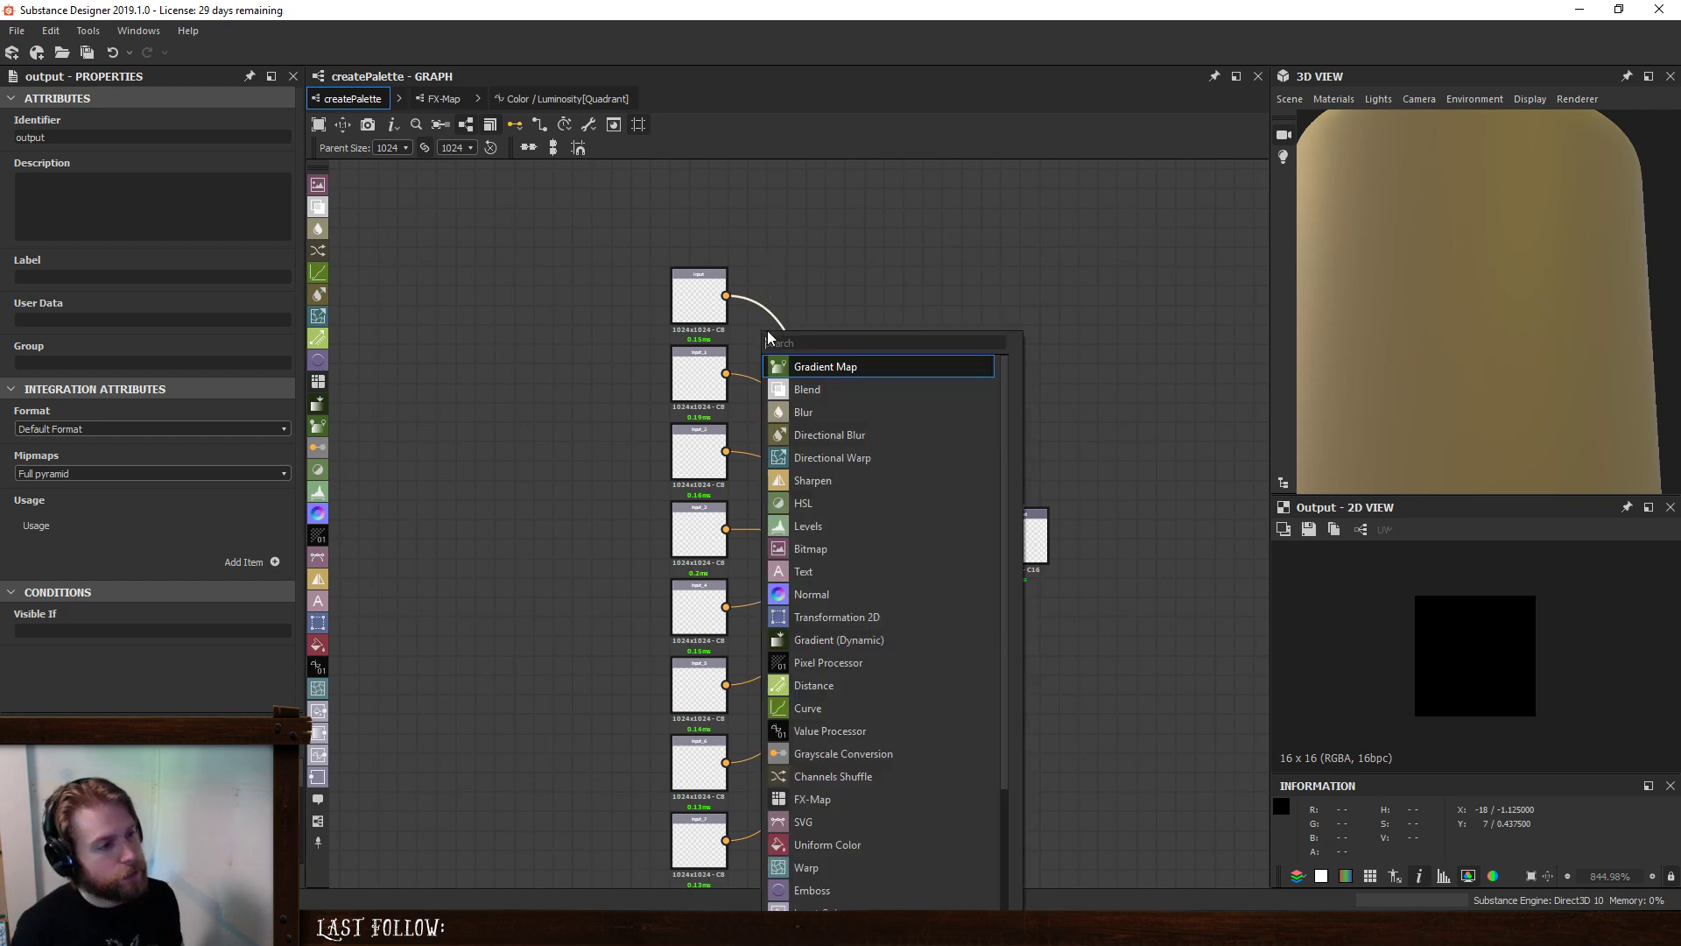
{"action": "left_click", "coordinate": [855, 611]}
{"action": "left_click_drag", "start_coordinate": [801, 404], "coordinate": [761, 299]}
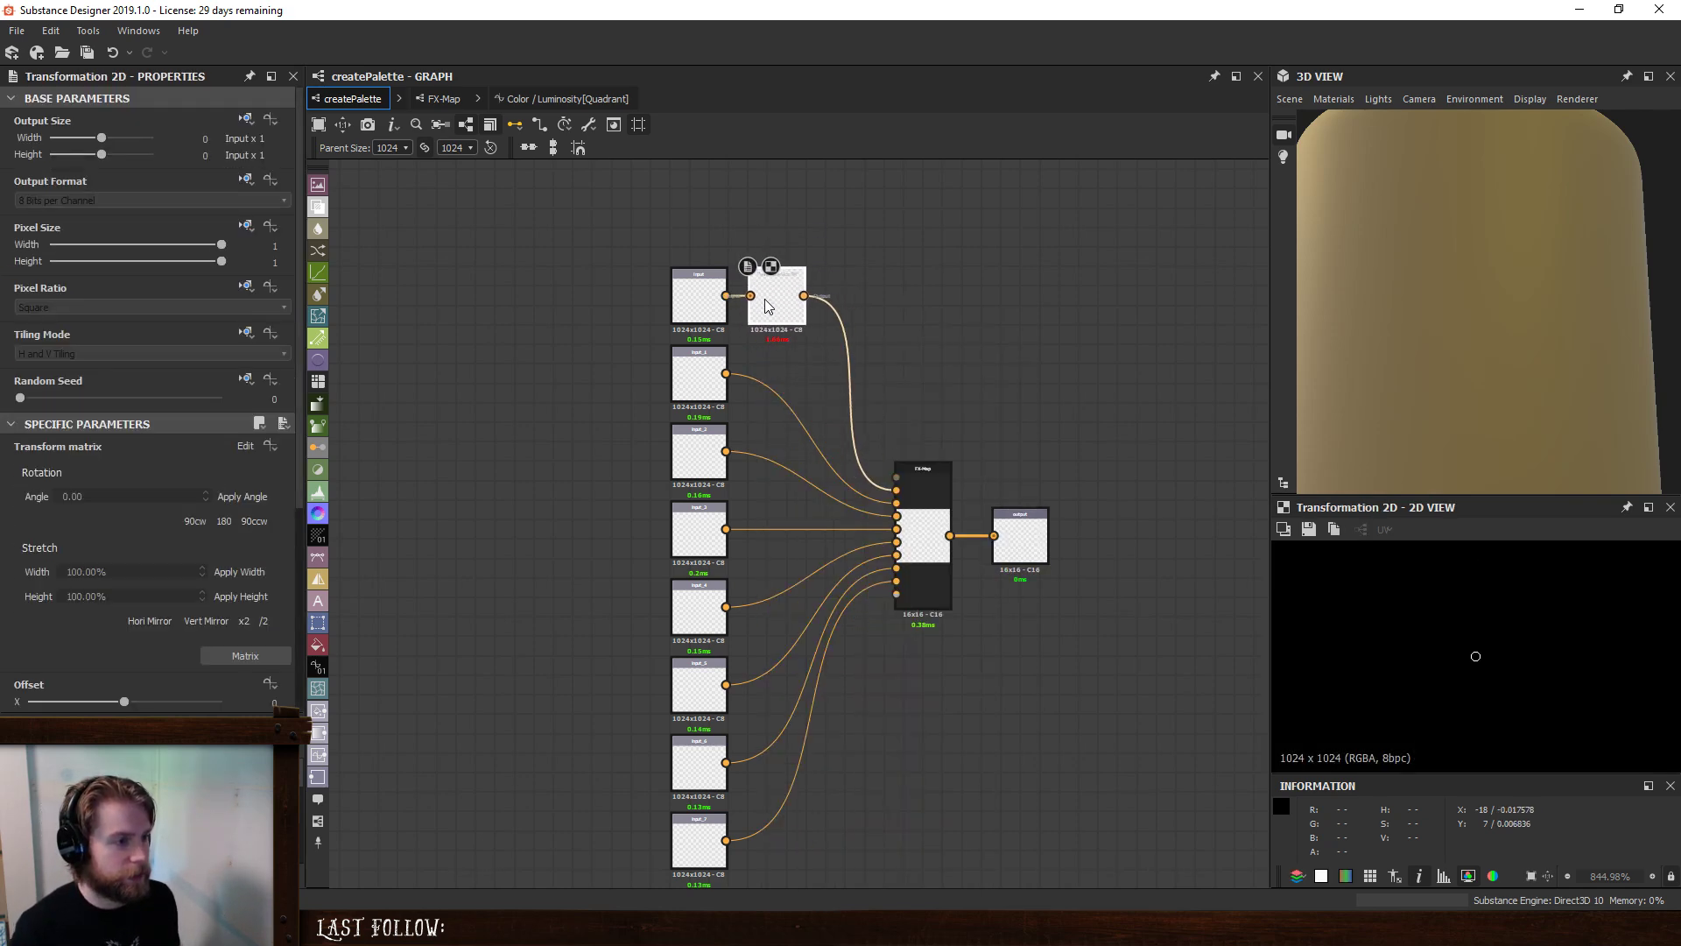
- Set the first input's identifier to inputColor0 and its label to Color 1
{"action": "left_click", "coordinate": [699, 302]}
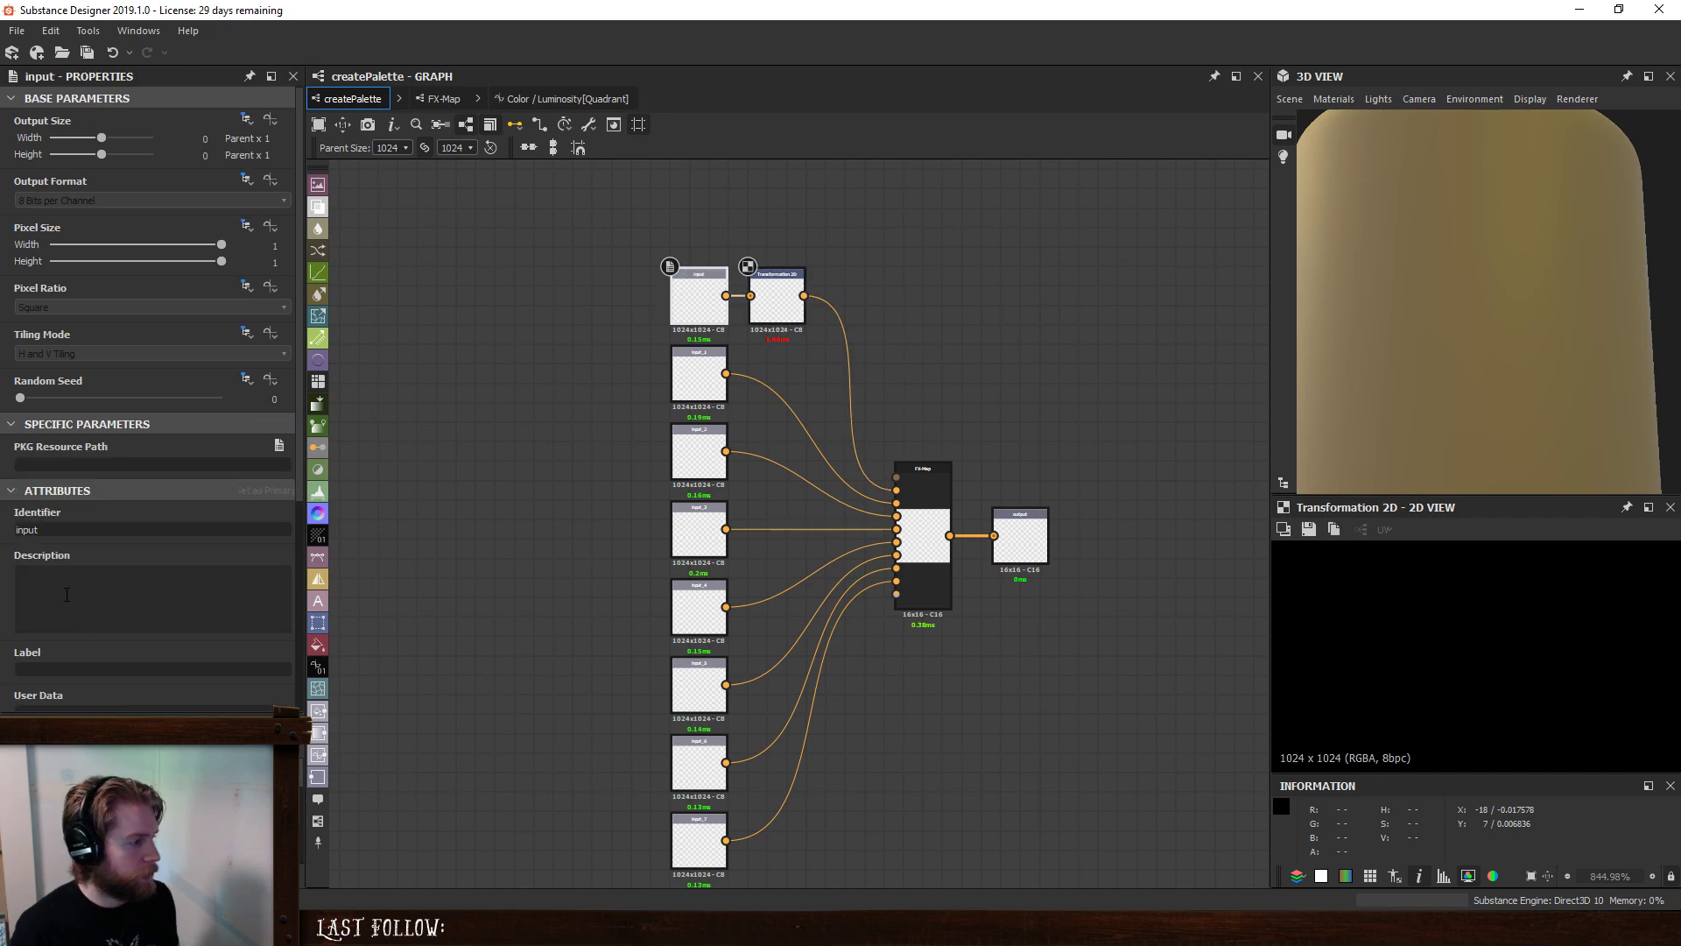
{"action": "double_click", "coordinate": [65, 529]}
{"action": "type", "text": "col"}
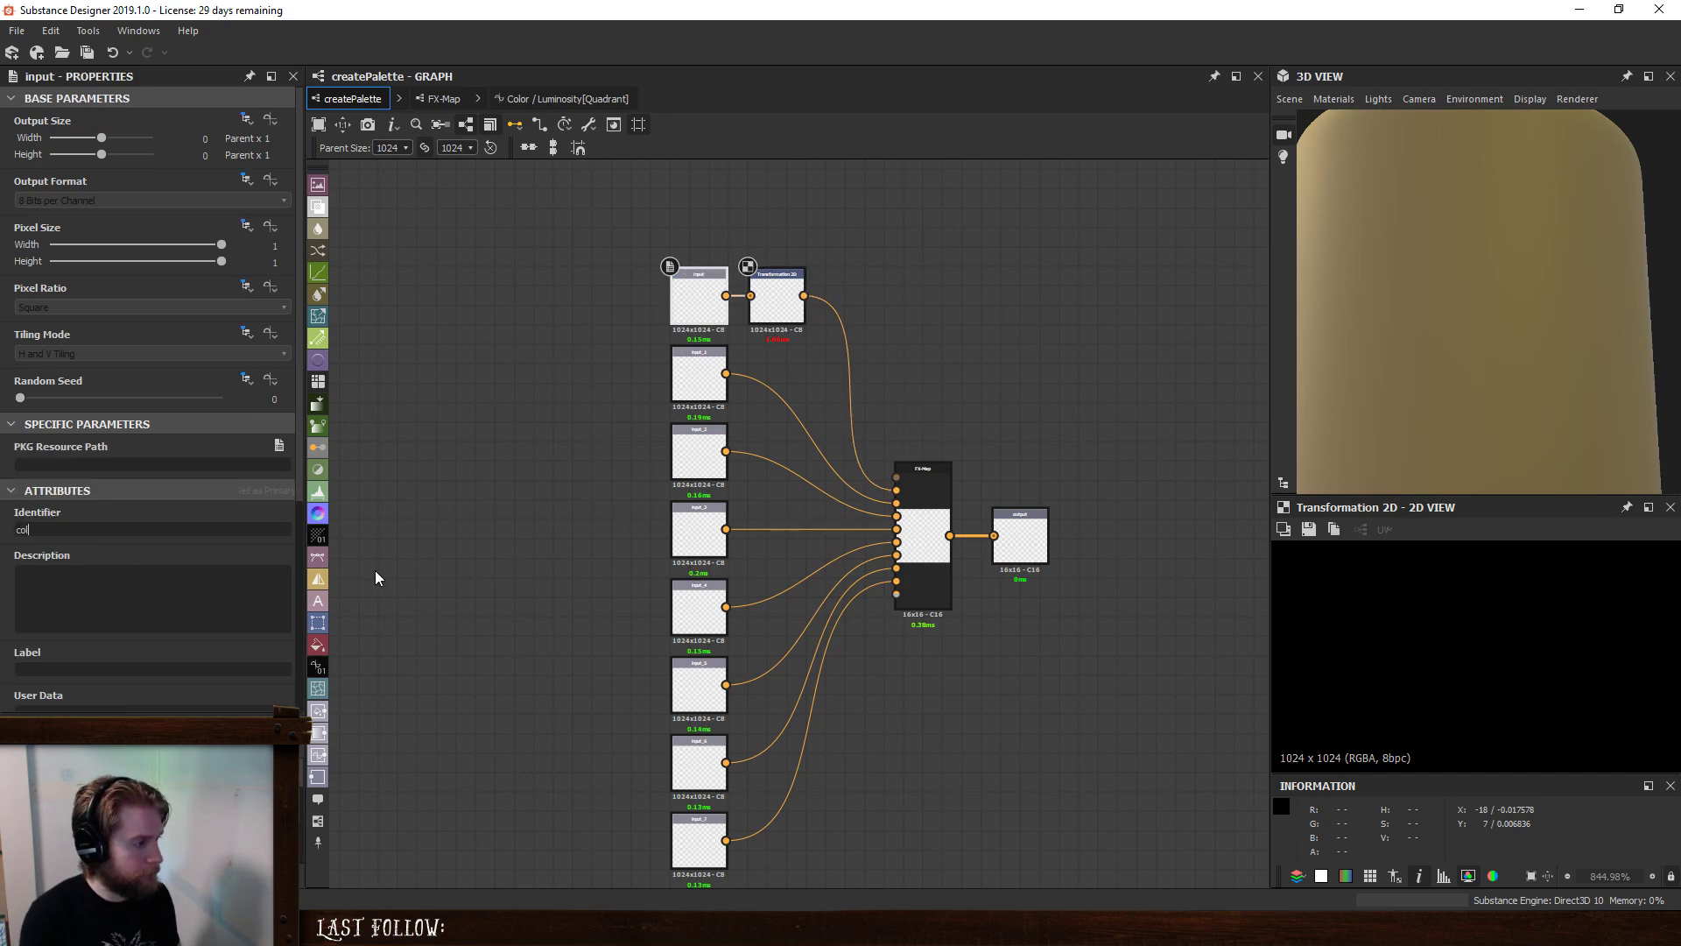
{"action": "type", "text": "o"}
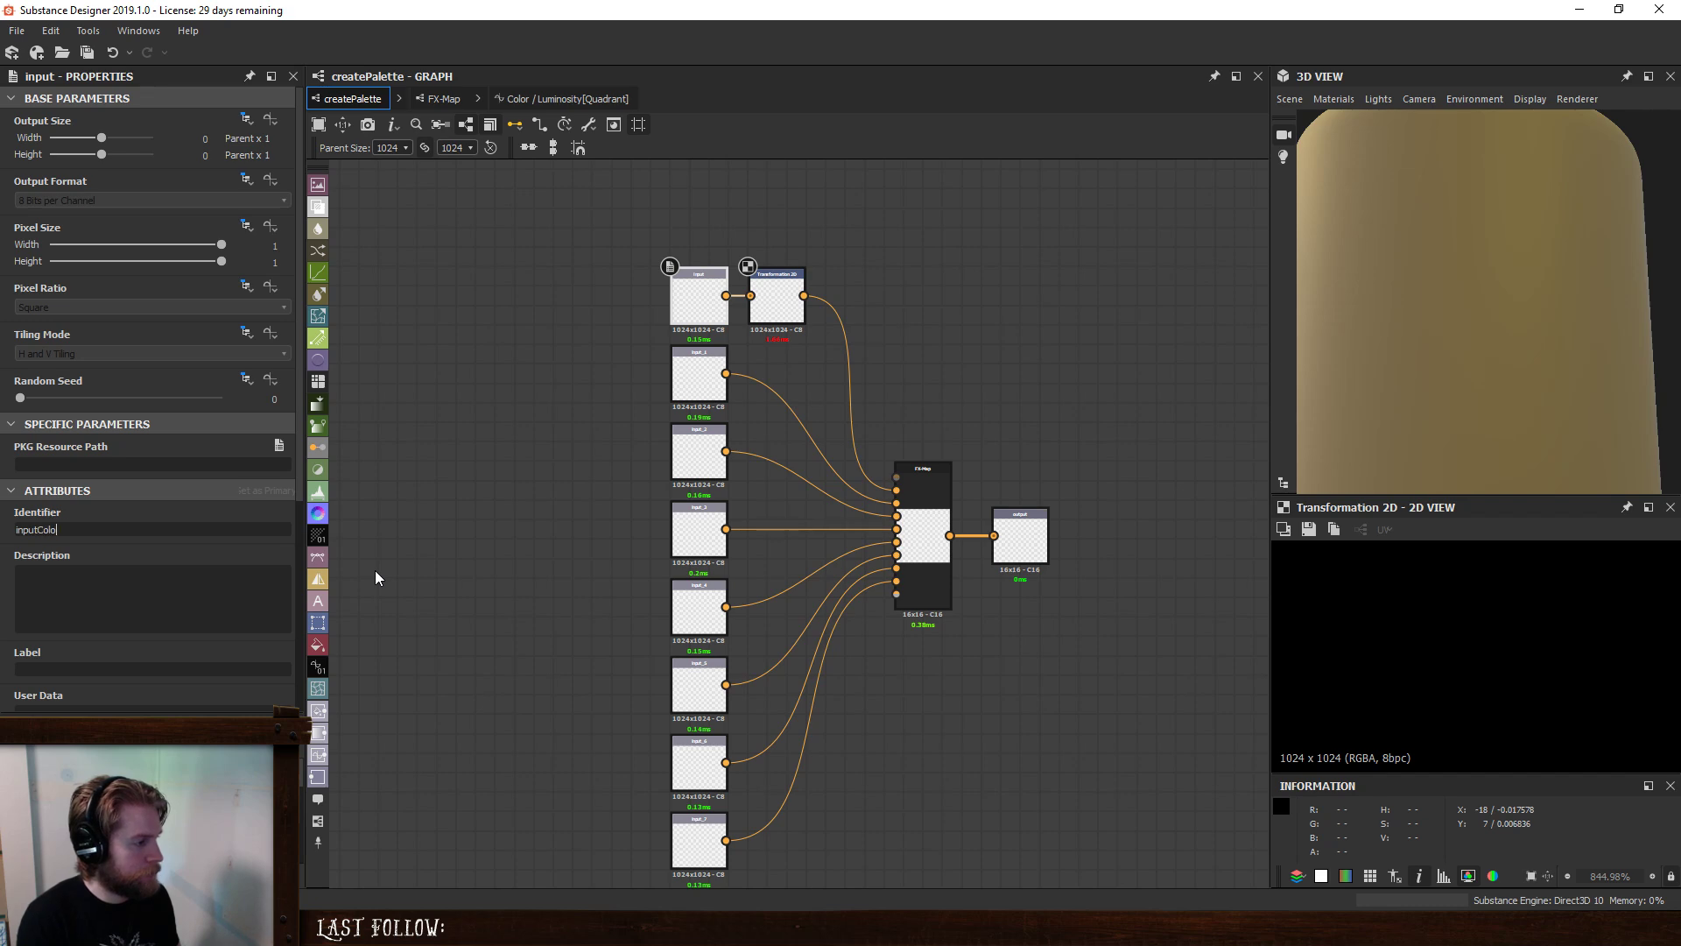
{"action": "type", "text": "r1"}
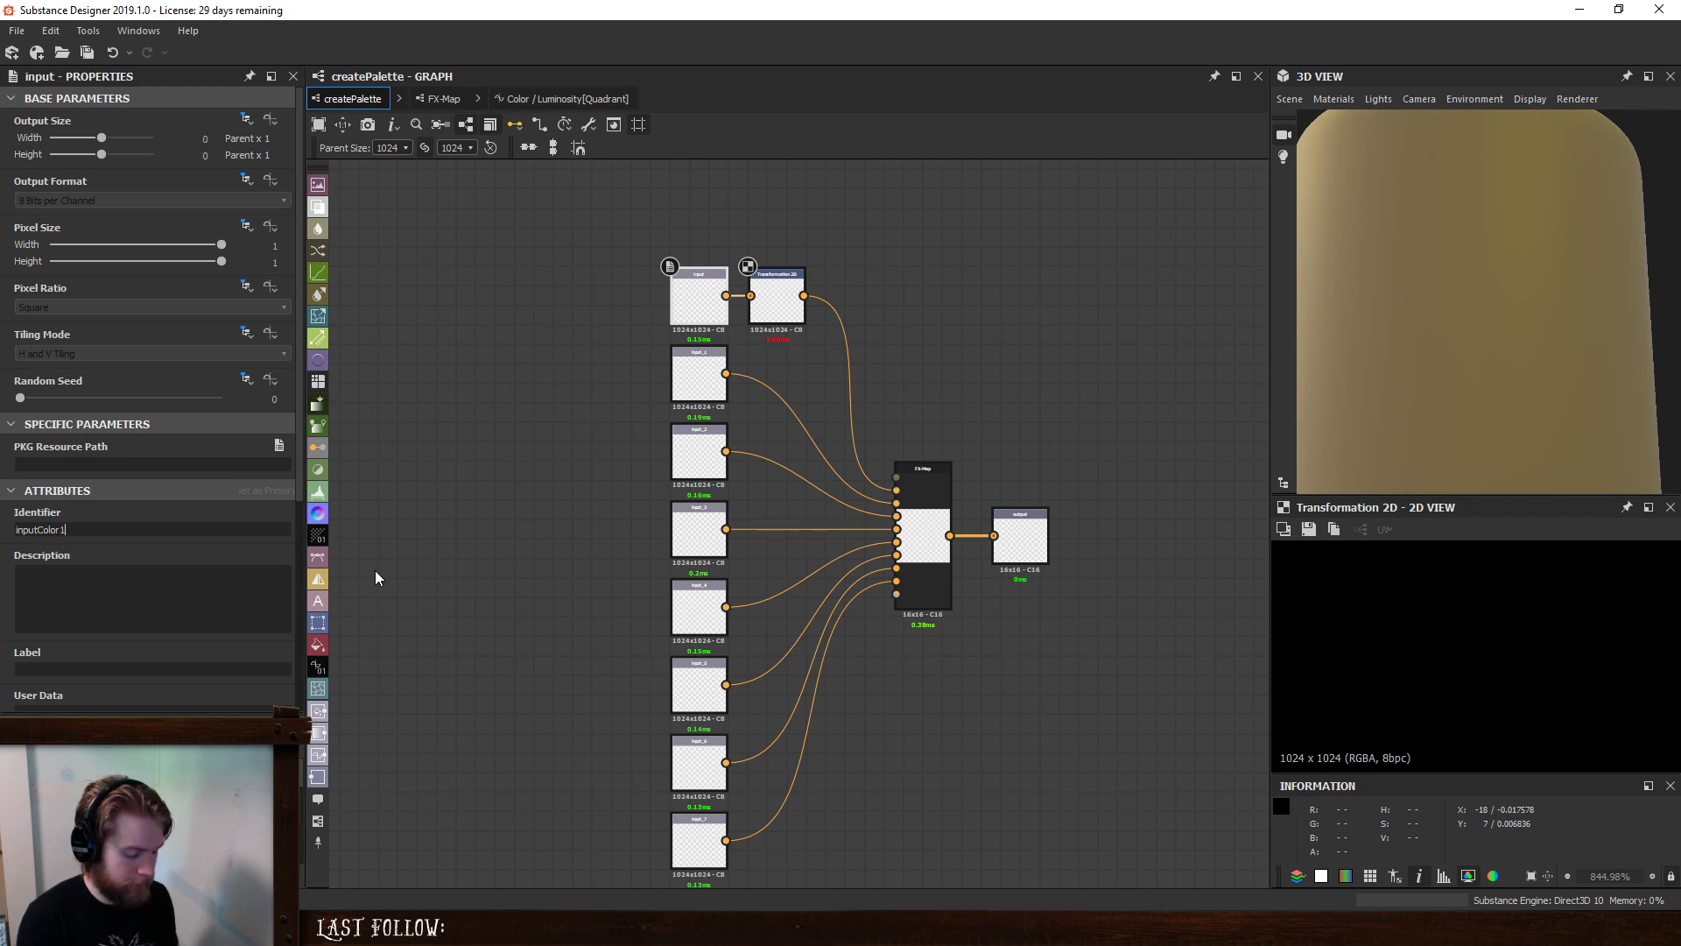
{"action": "key", "text": "BackSpace"}
{"action": "type", "text": "0"}
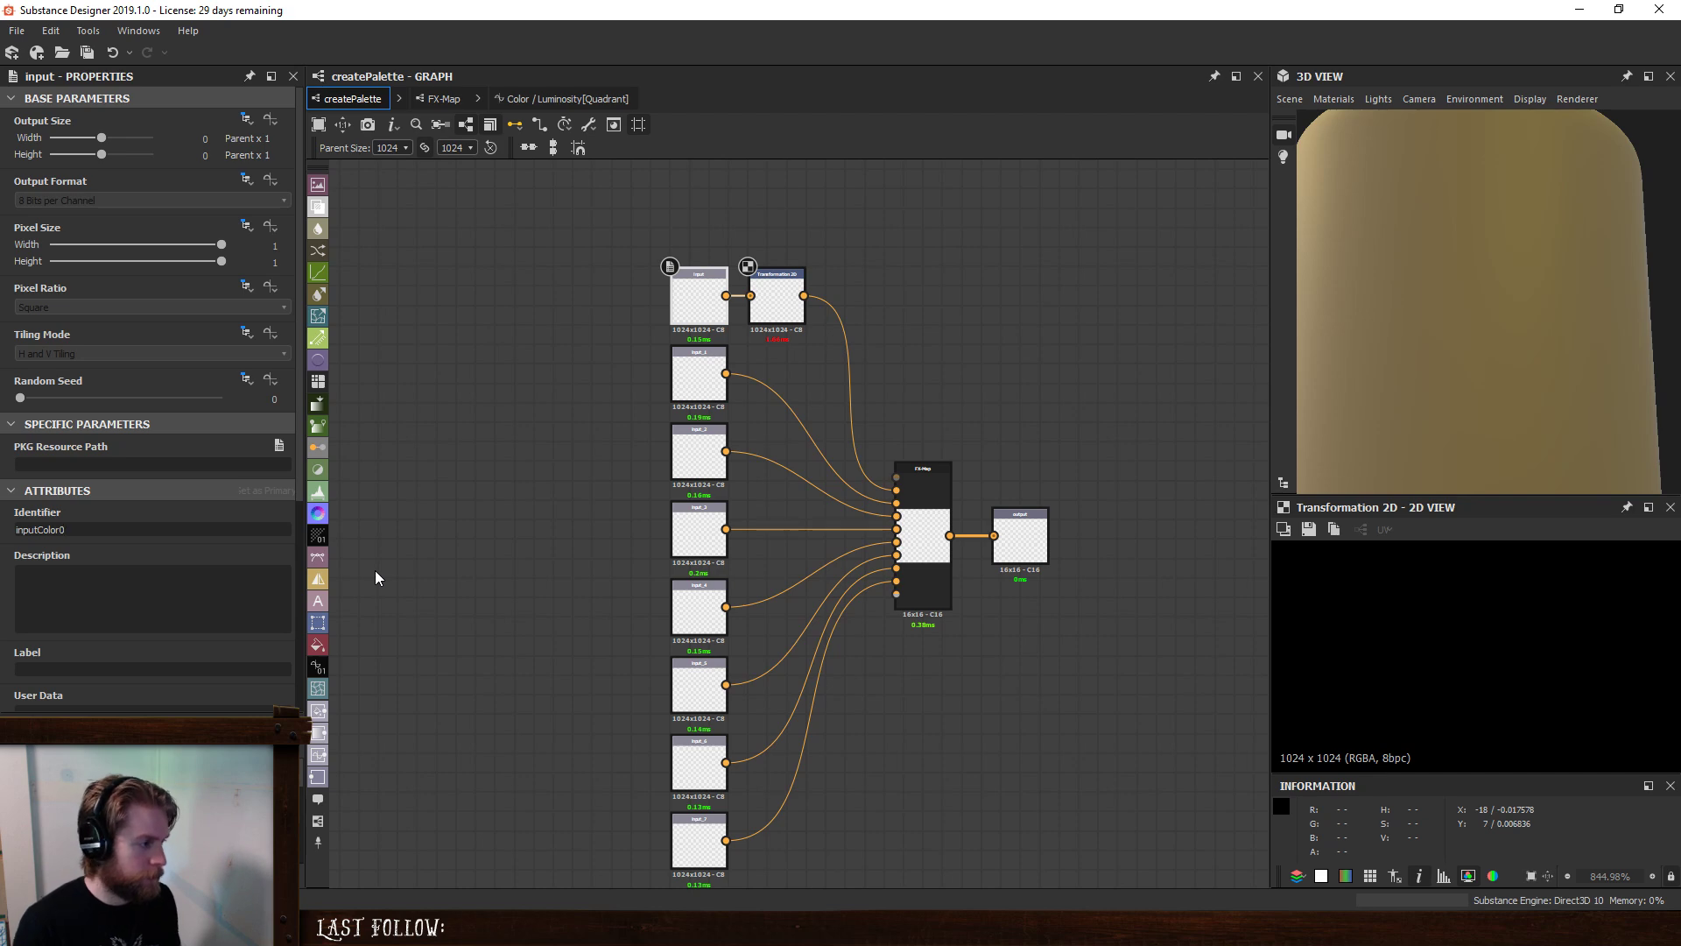
{"action": "left_click", "coordinate": [132, 669]}
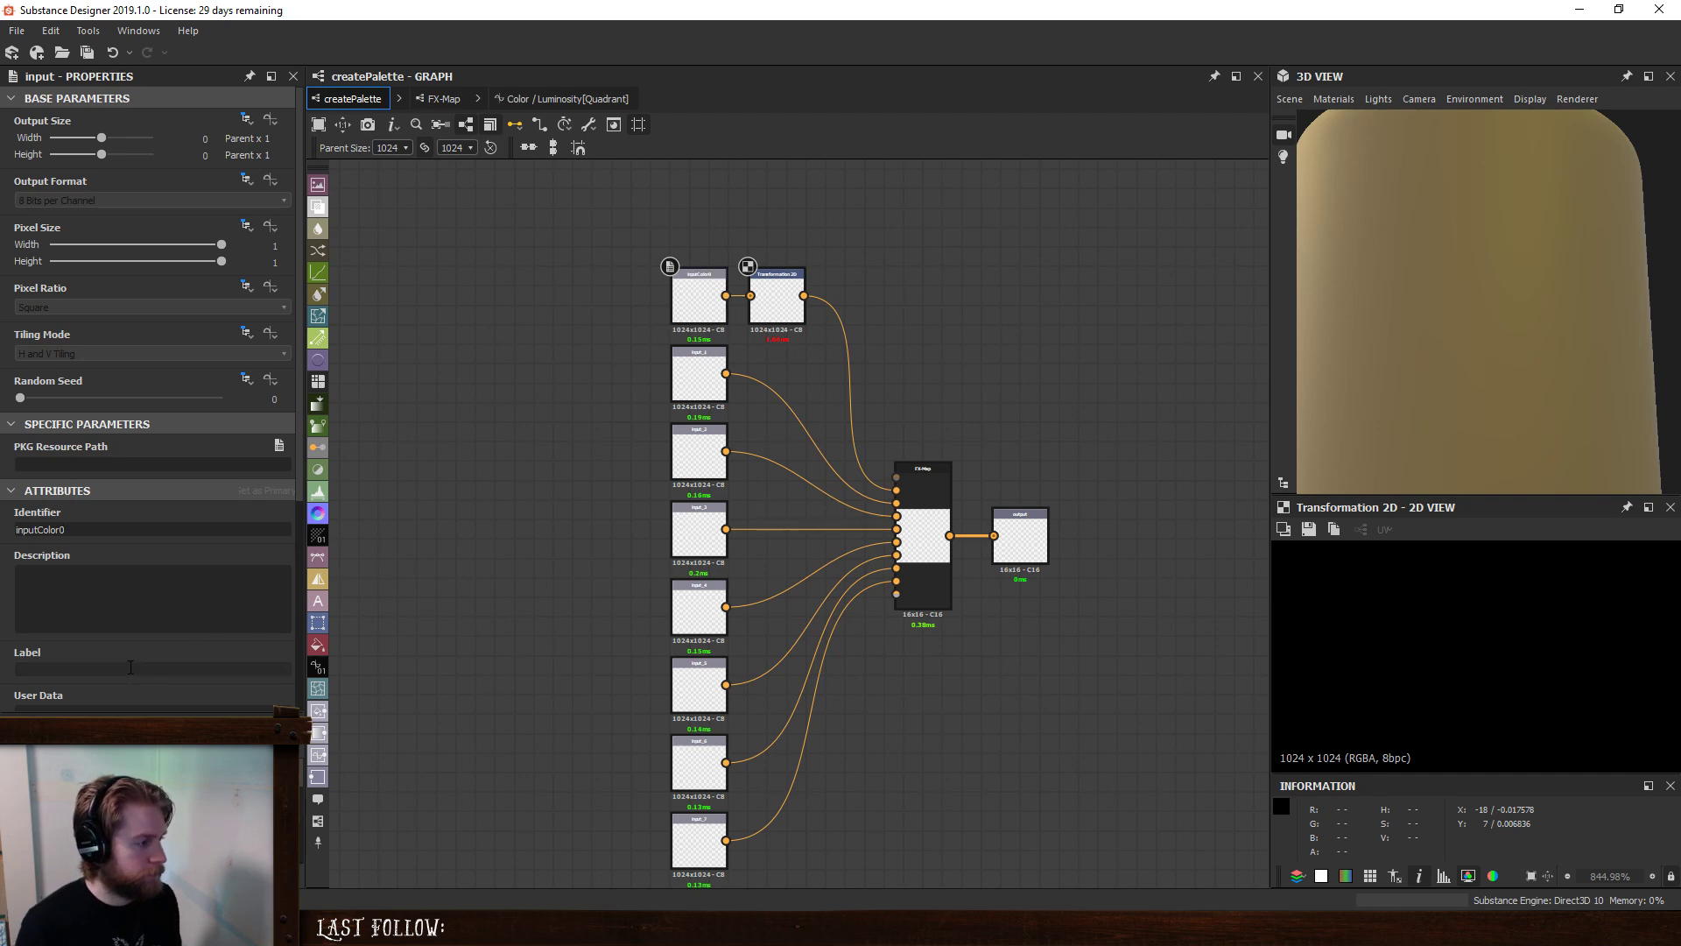
{"action": "type", "text": "Color 1"}
{"action": "key", "text": "Return"}
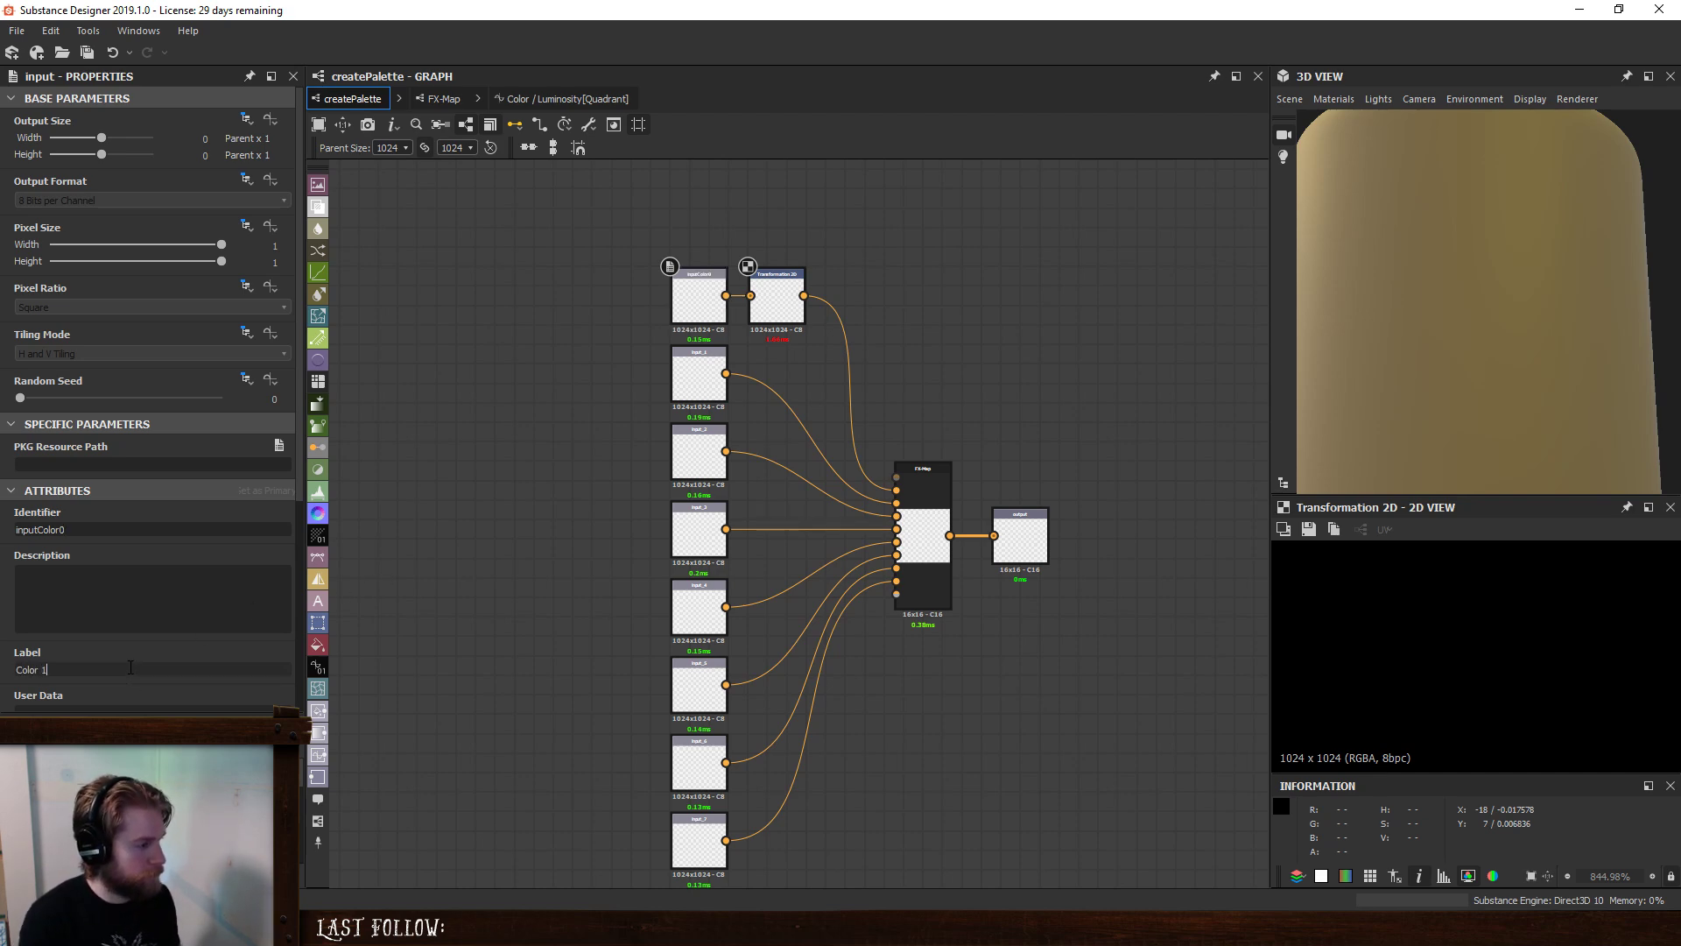
- Set the Transformation 2D node's mipmap mode to Manual with a mipmap level of 10
{"action": "scroll", "coordinate": [618, 520], "scroll_direction": "down", "scroll_amount": 1}
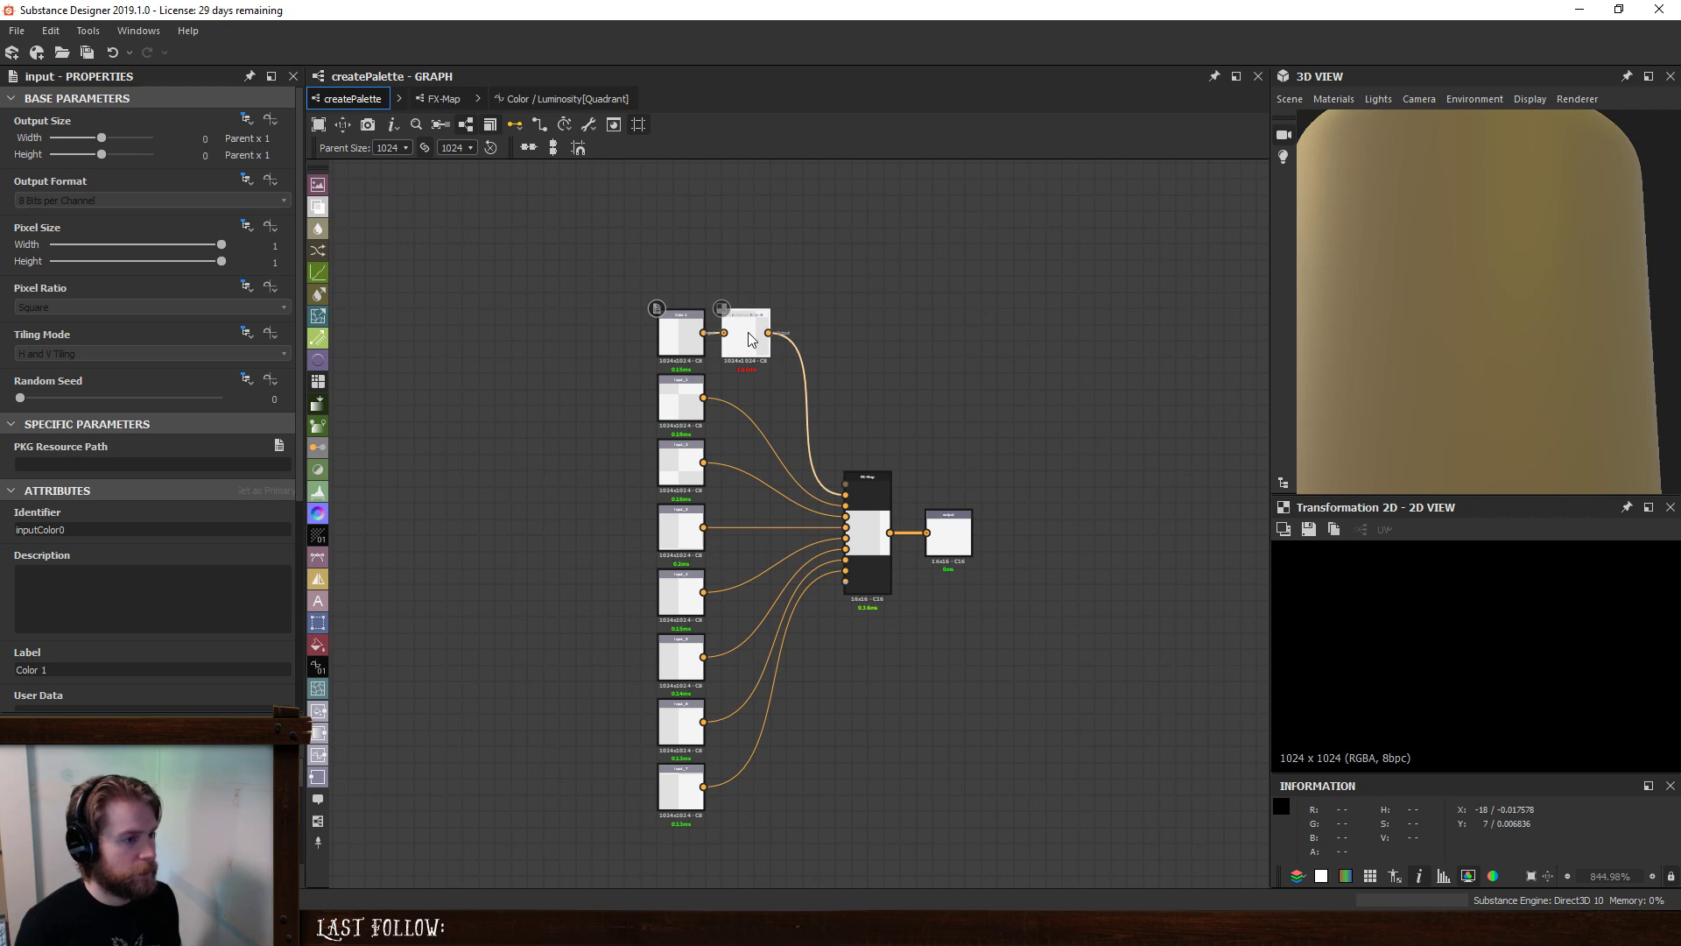
{"action": "left_click", "coordinate": [744, 334]}
{"action": "scroll", "coordinate": [117, 680], "scroll_direction": "down", "scroll_amount": 3}
{"action": "left_click", "coordinate": [65, 606]}
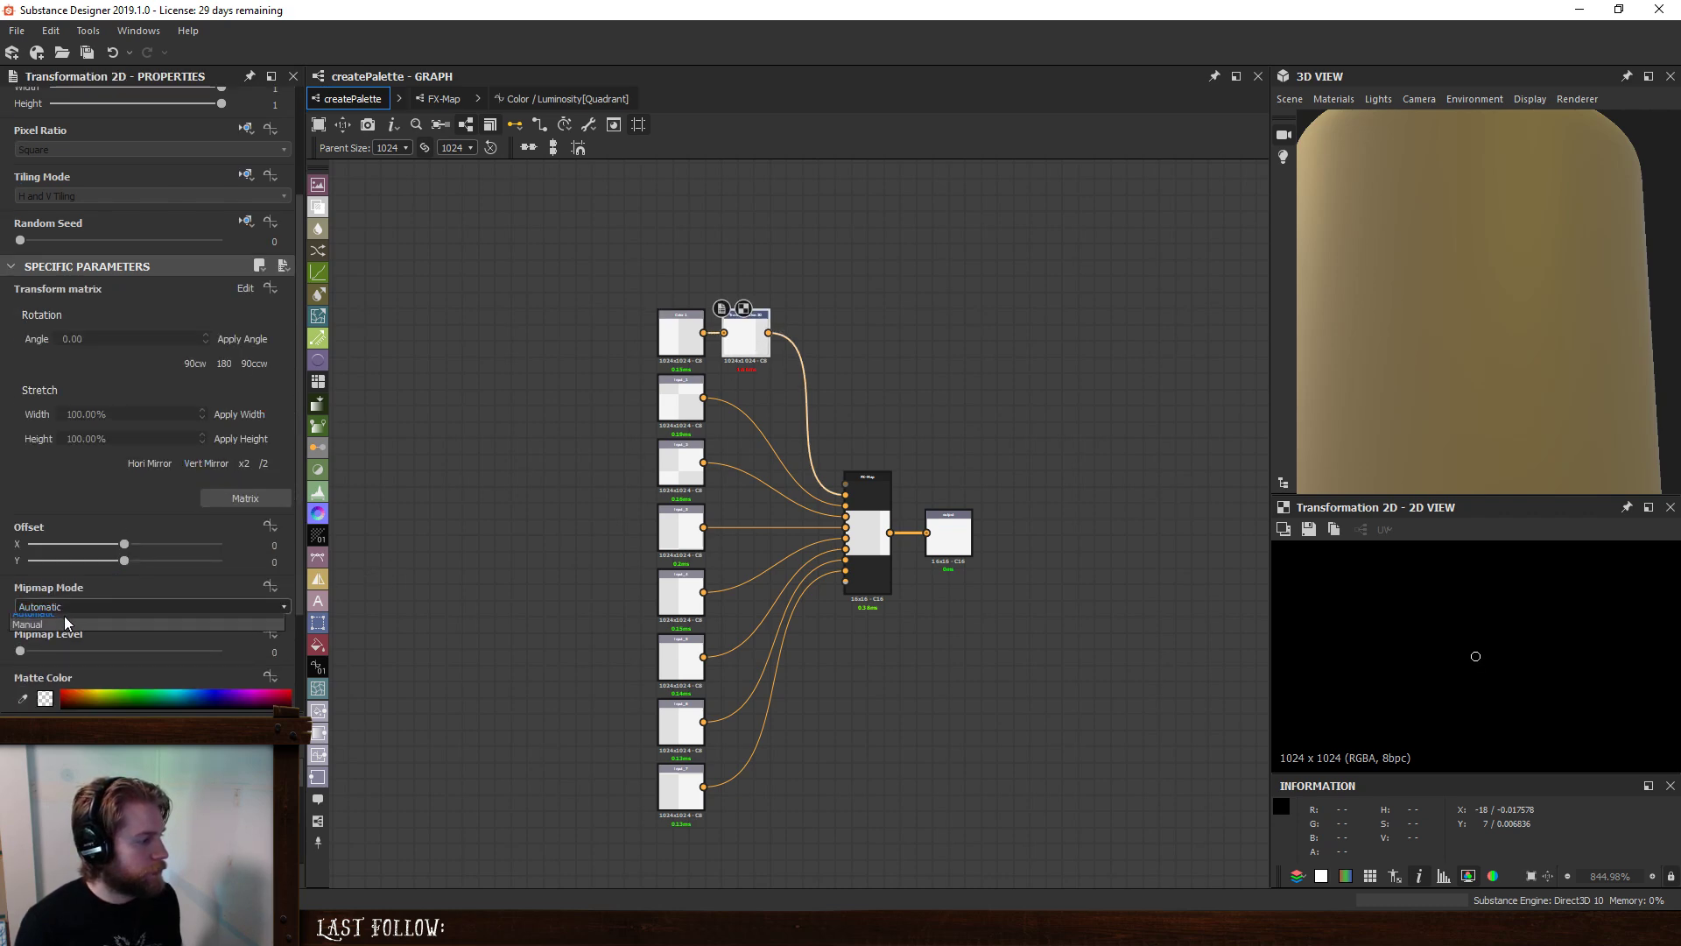
{"action": "left_click", "coordinate": [33, 631]}
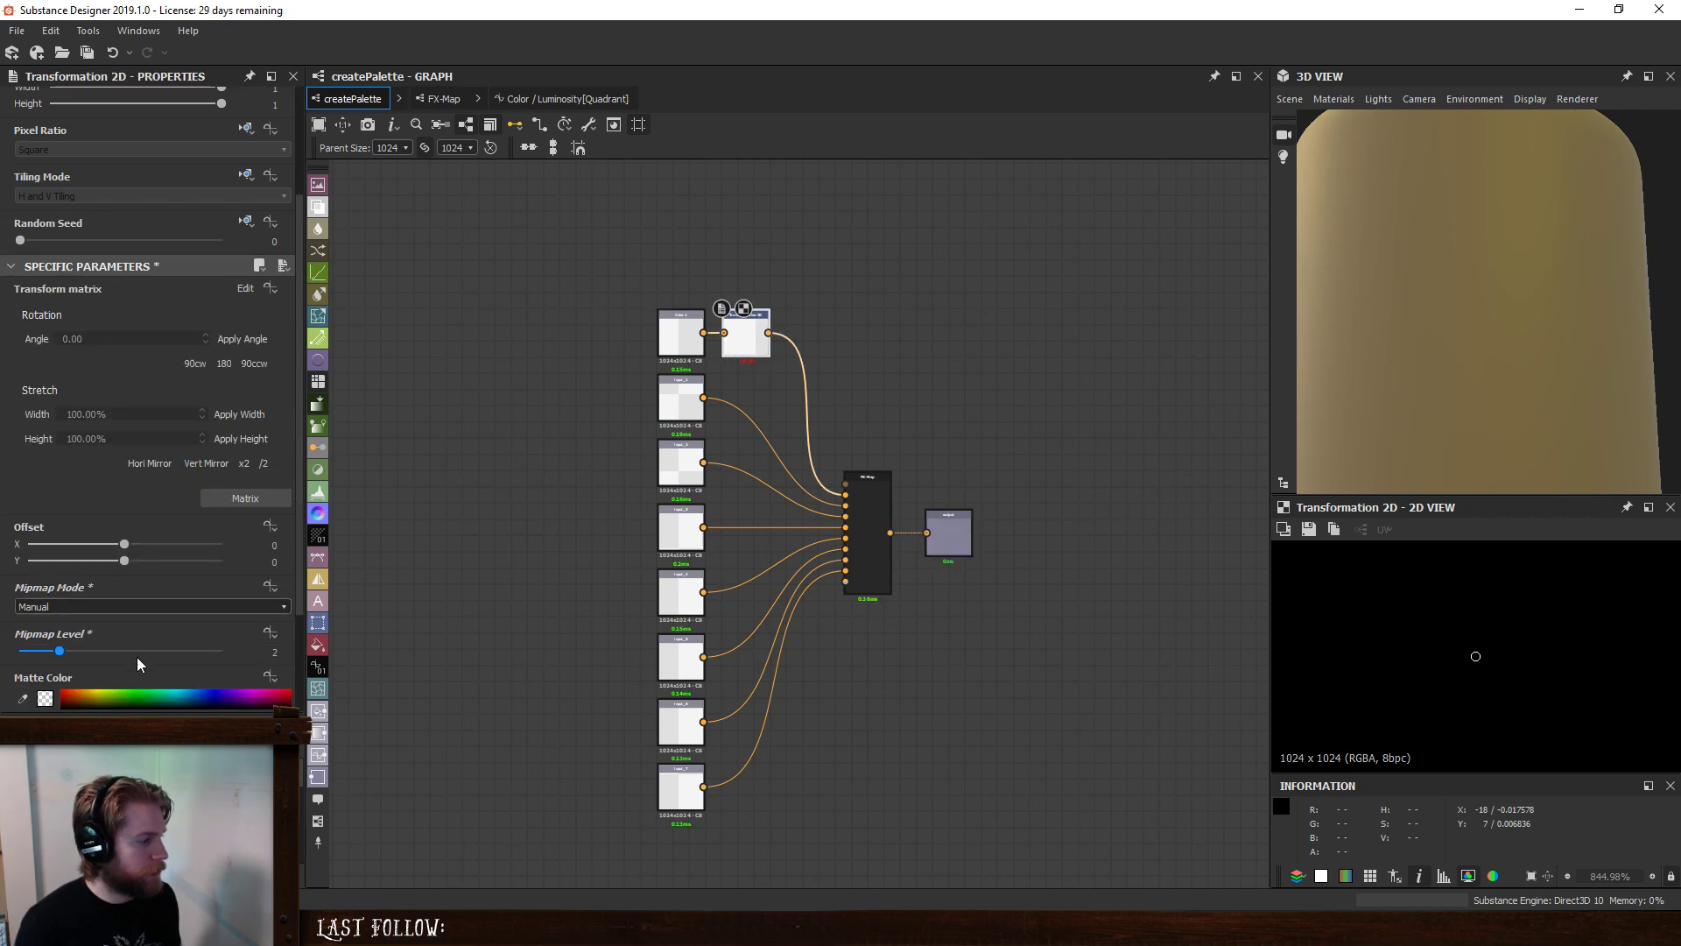
{"action": "left_click_drag", "start_coordinate": [136, 652], "coordinate": [230, 651]}
{"action": "scroll", "coordinate": [753, 343], "scroll_direction": "up", "scroll_amount": 5}
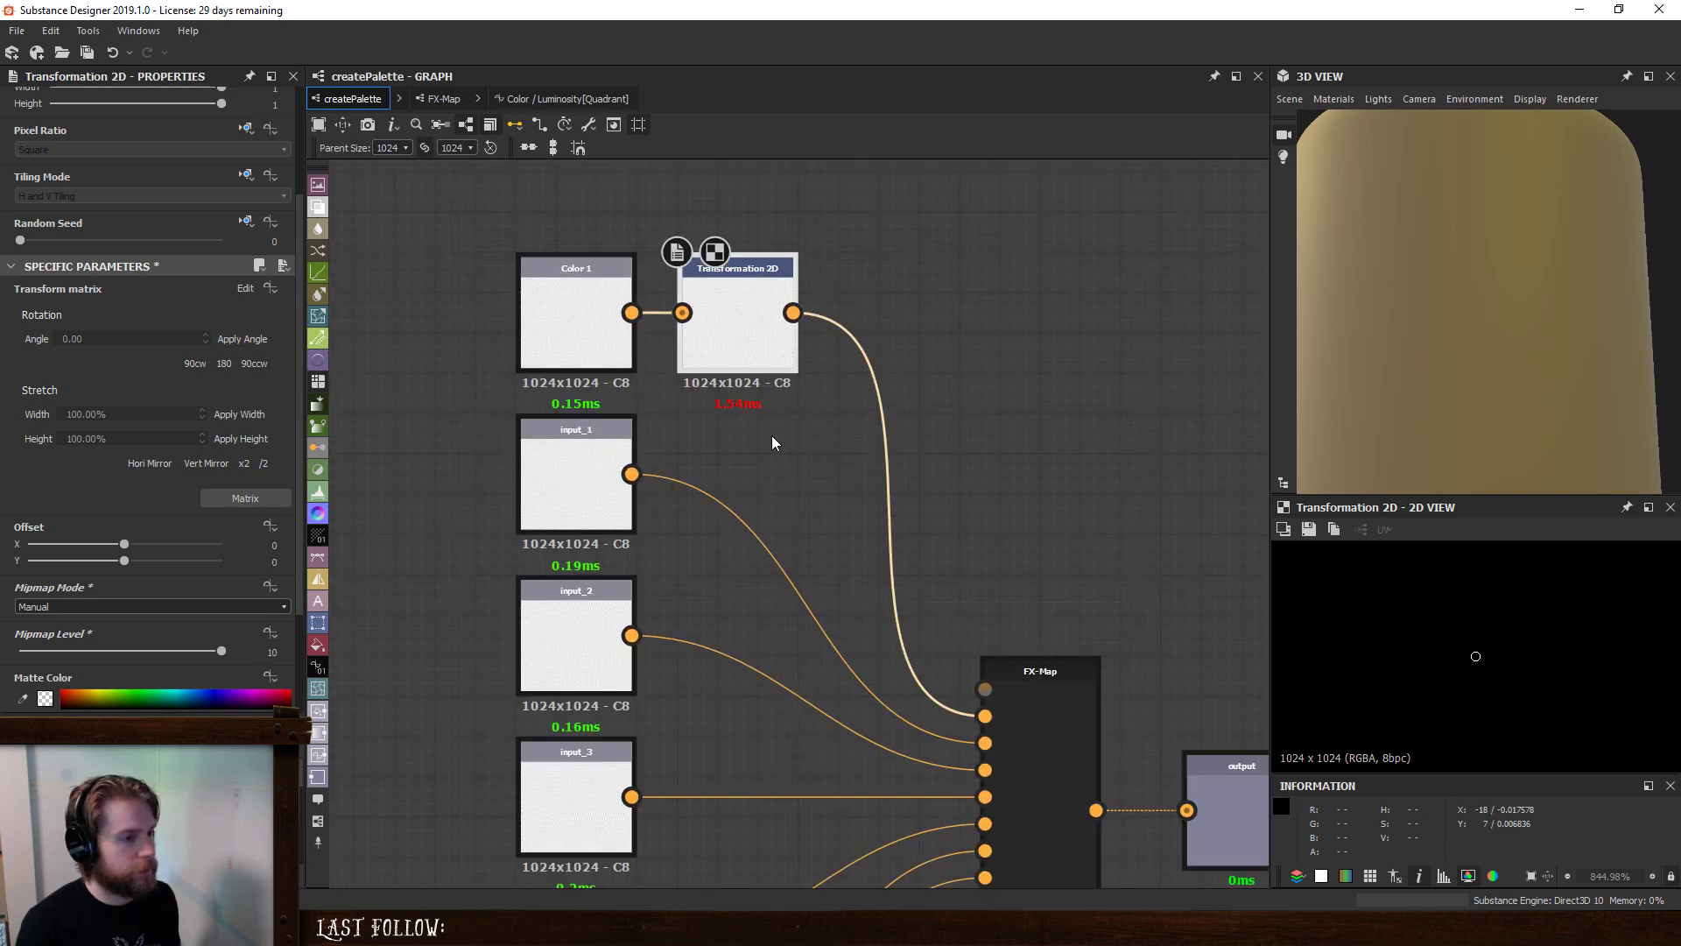
{"action": "scroll", "coordinate": [773, 441], "scroll_direction": "down", "scroll_amount": 3}
{"action": "middle_click_drag", "start_coordinate": [686, 418], "coordinate": [654, 397]}
{"action": "left_click", "coordinate": [629, 330]}
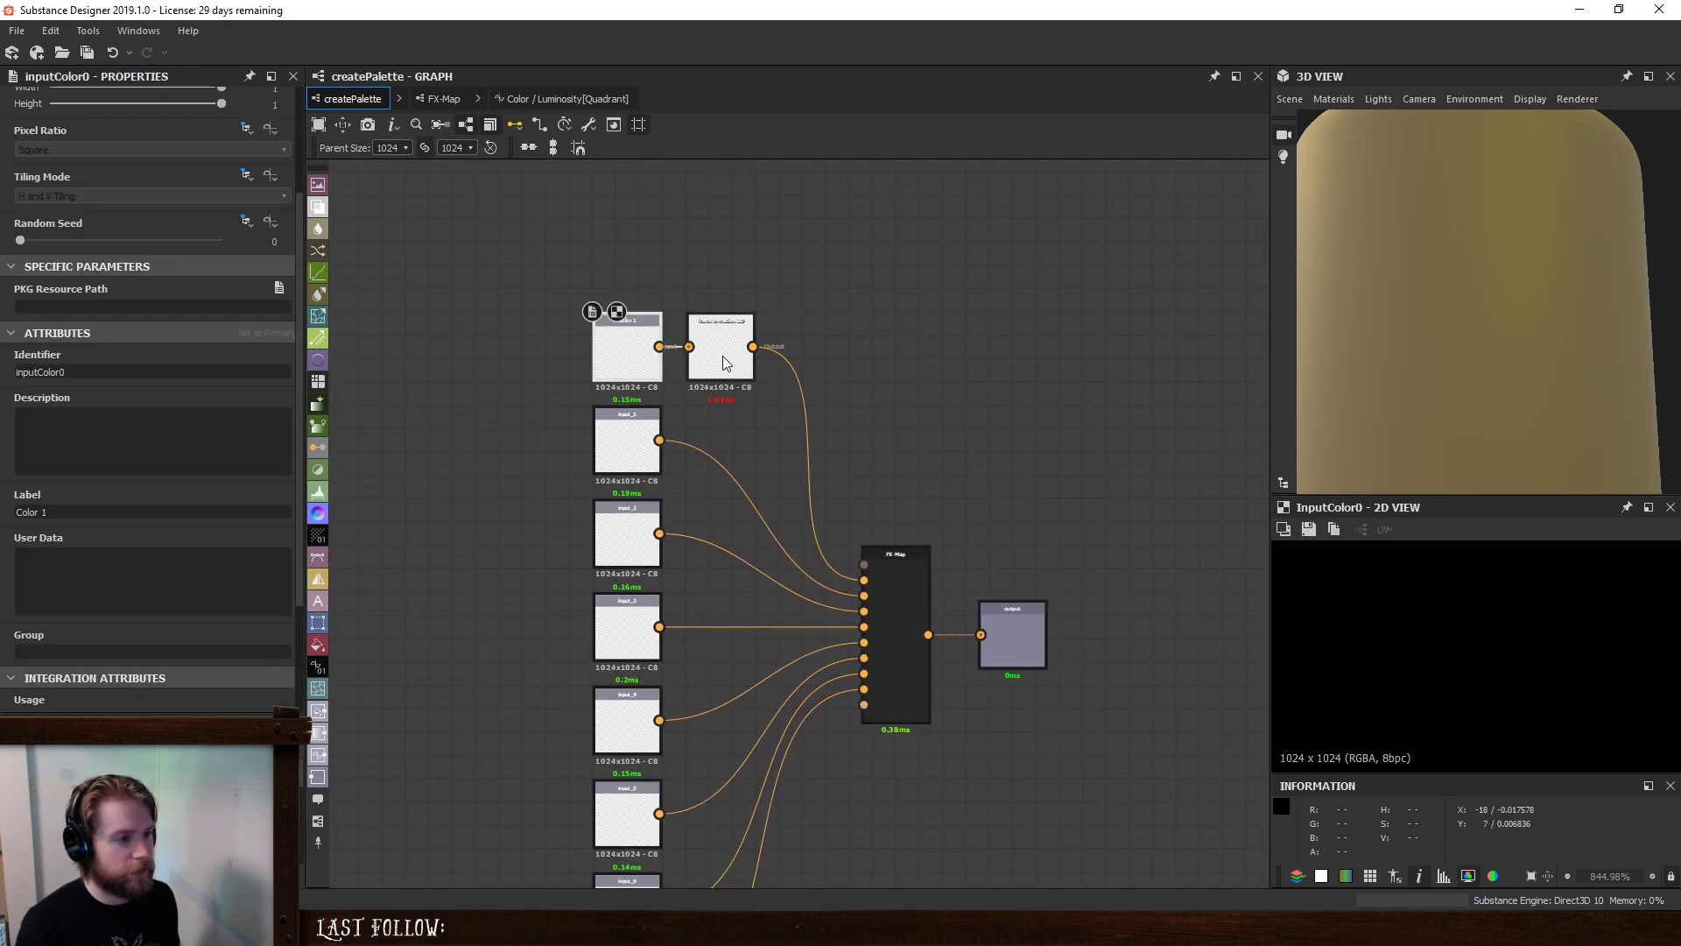
{"action": "left_click", "coordinate": [723, 359]}
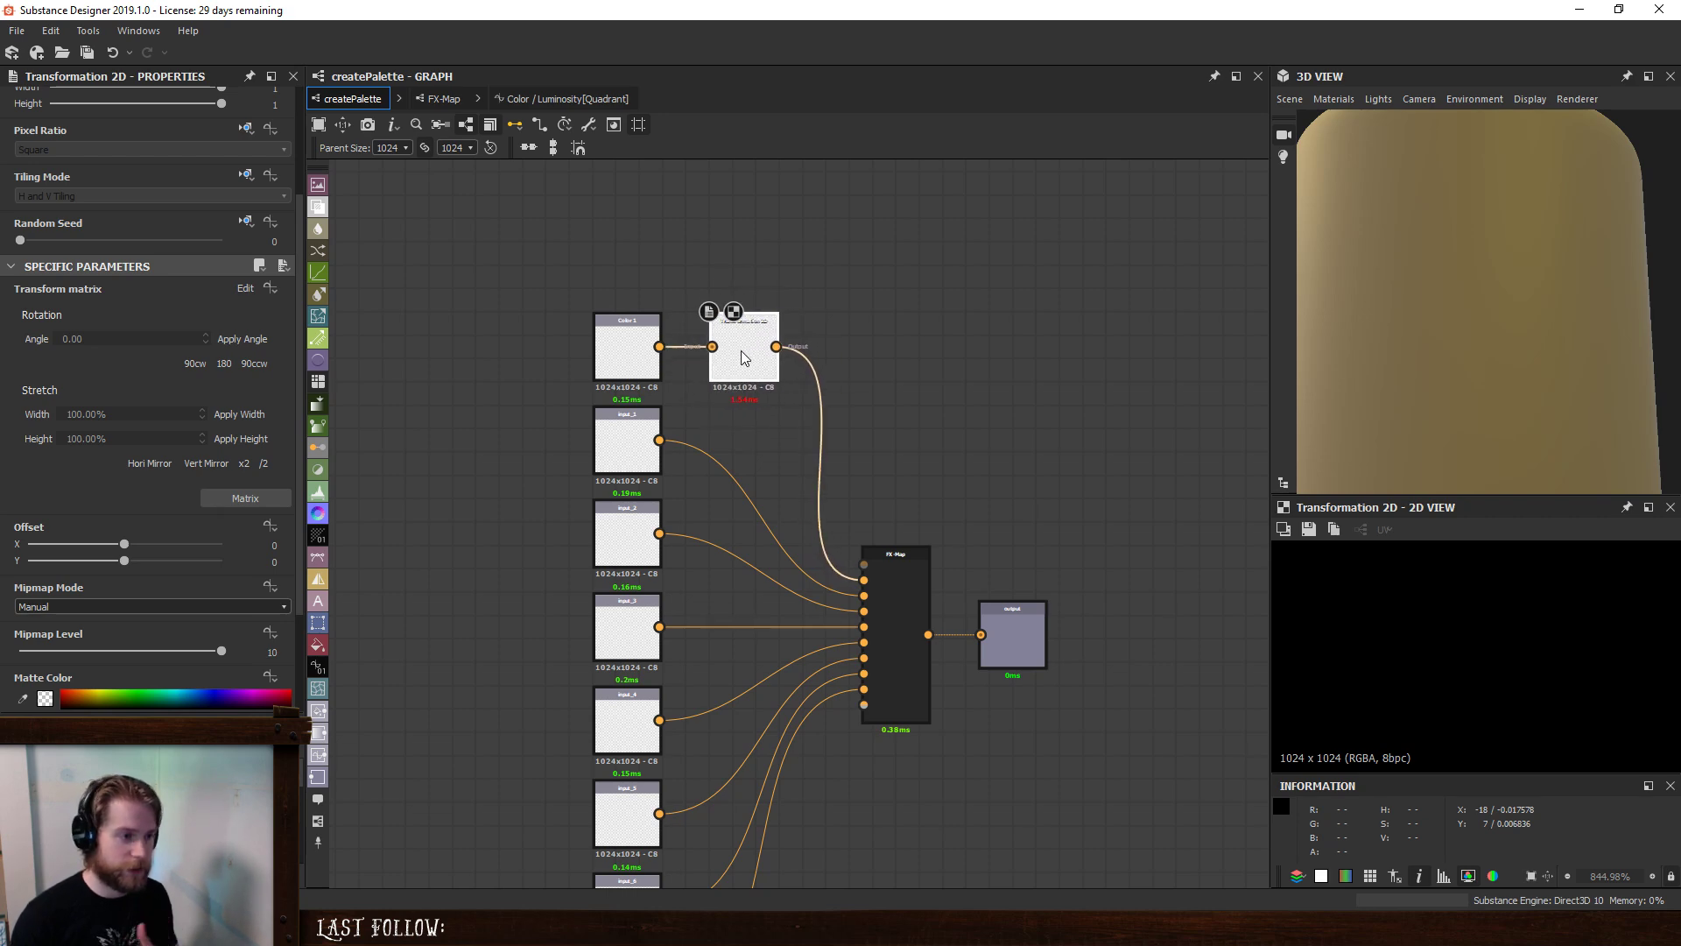
- Delete all the input nodes below Color 1, from input_1 through the last one
{"action": "scroll", "coordinate": [739, 418], "scroll_direction": "down", "scroll_amount": 3}
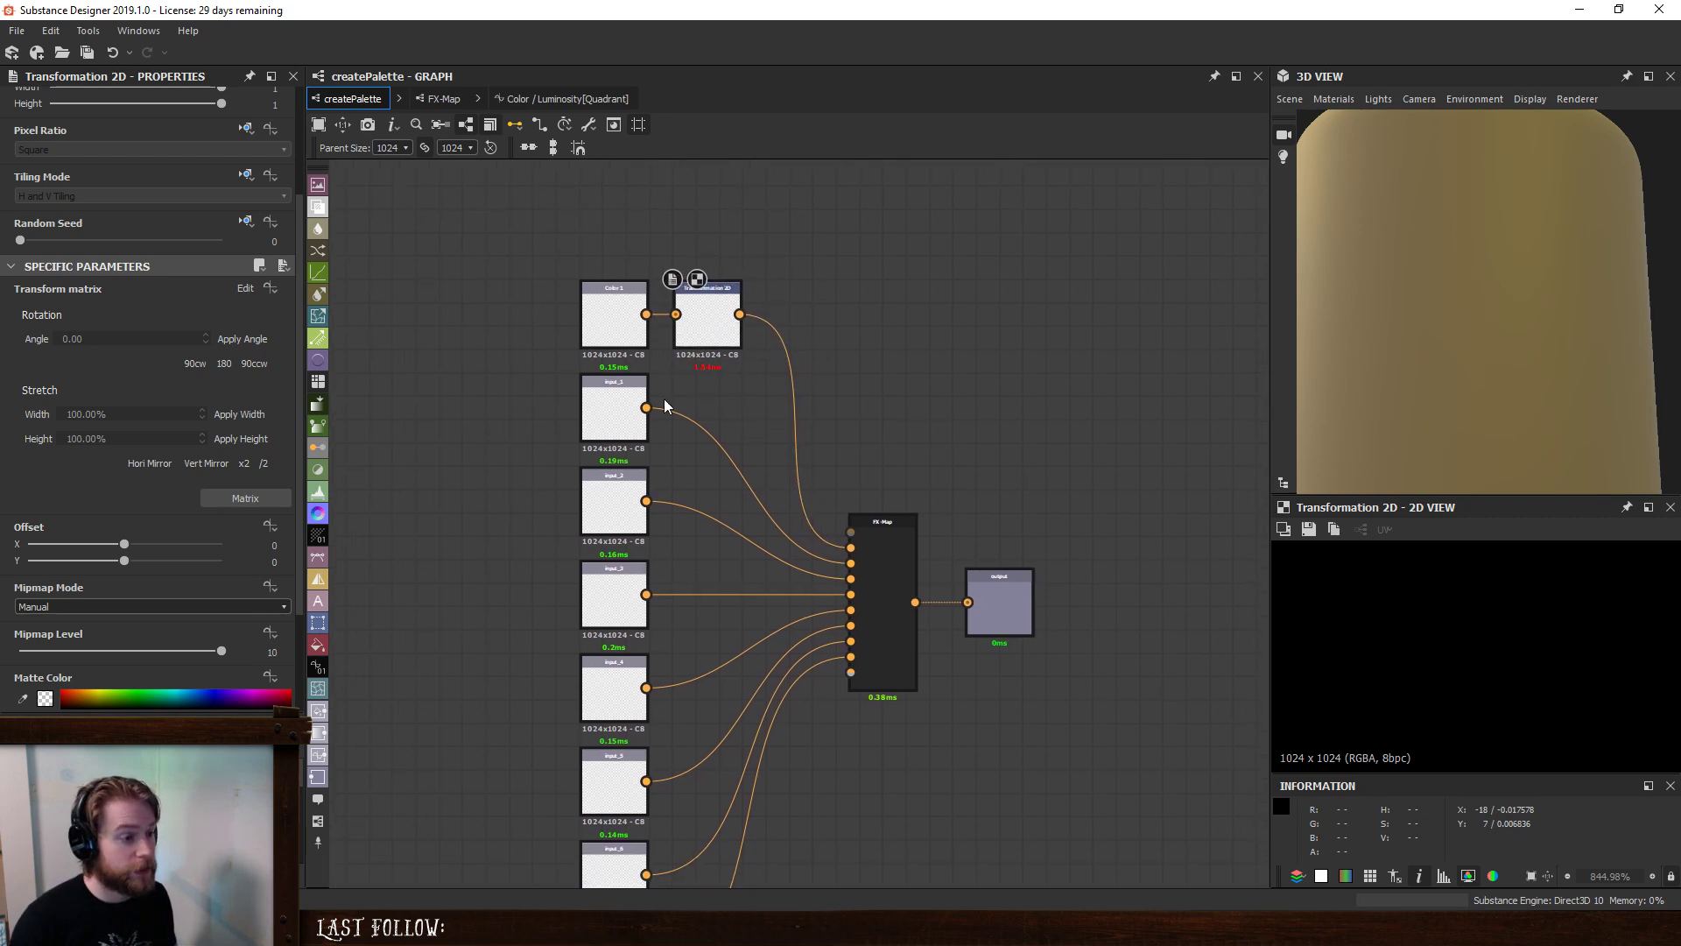
{"action": "left_click_drag", "start_coordinate": [537, 345], "coordinate": [721, 884]}
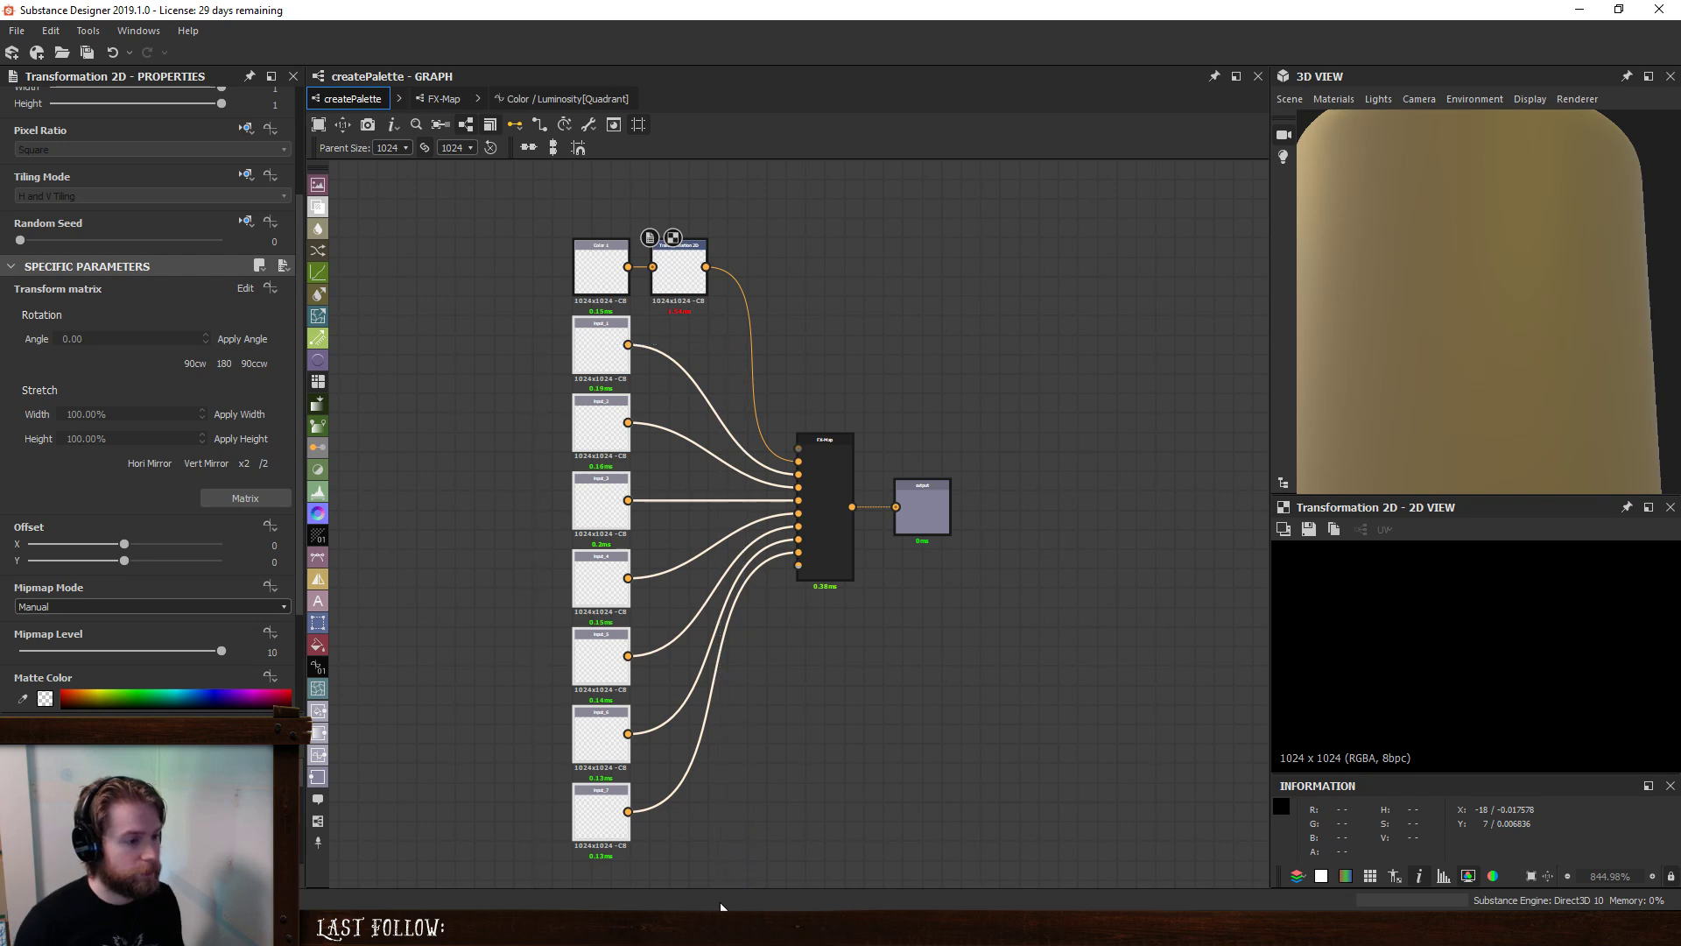
{"action": "key", "text": "Delete"}
{"action": "scroll", "coordinate": [624, 386], "scroll_direction": "up", "scroll_amount": 2}
{"action": "key", "text": "f"}
- Duplicate the Color 1 input together with its Transformation 2D node and align the copy directly below the originals
{"action": "left_click", "coordinate": [597, 385]}
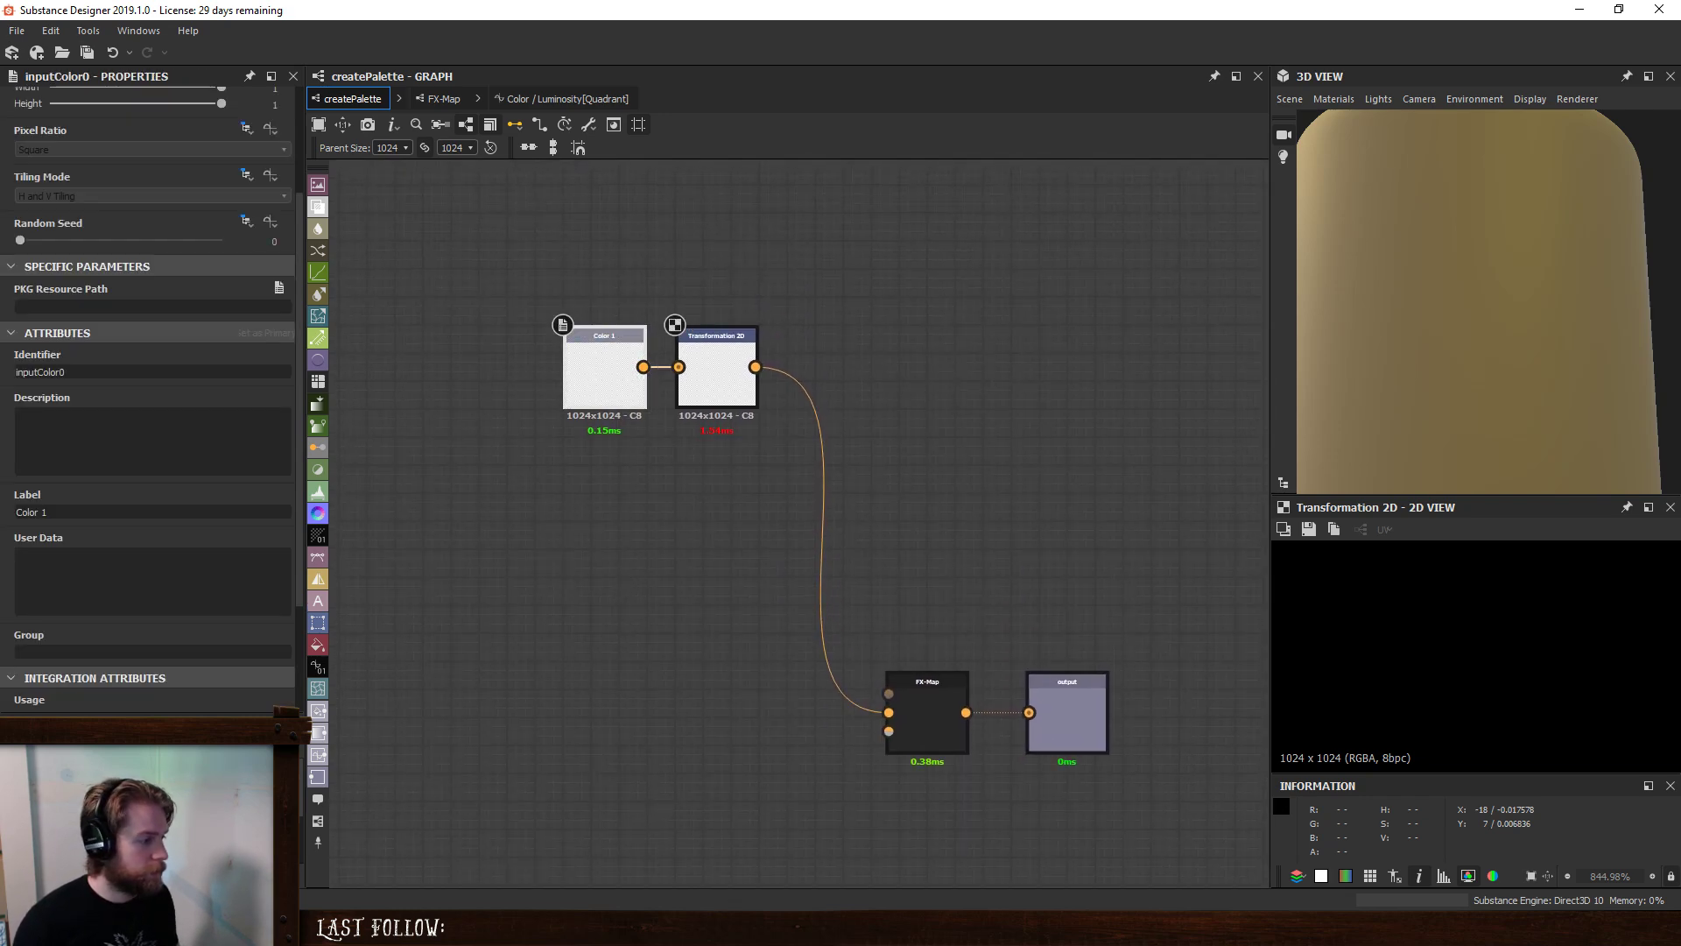
{"action": "scroll", "coordinate": [140, 637], "scroll_direction": "down", "scroll_amount": 3}
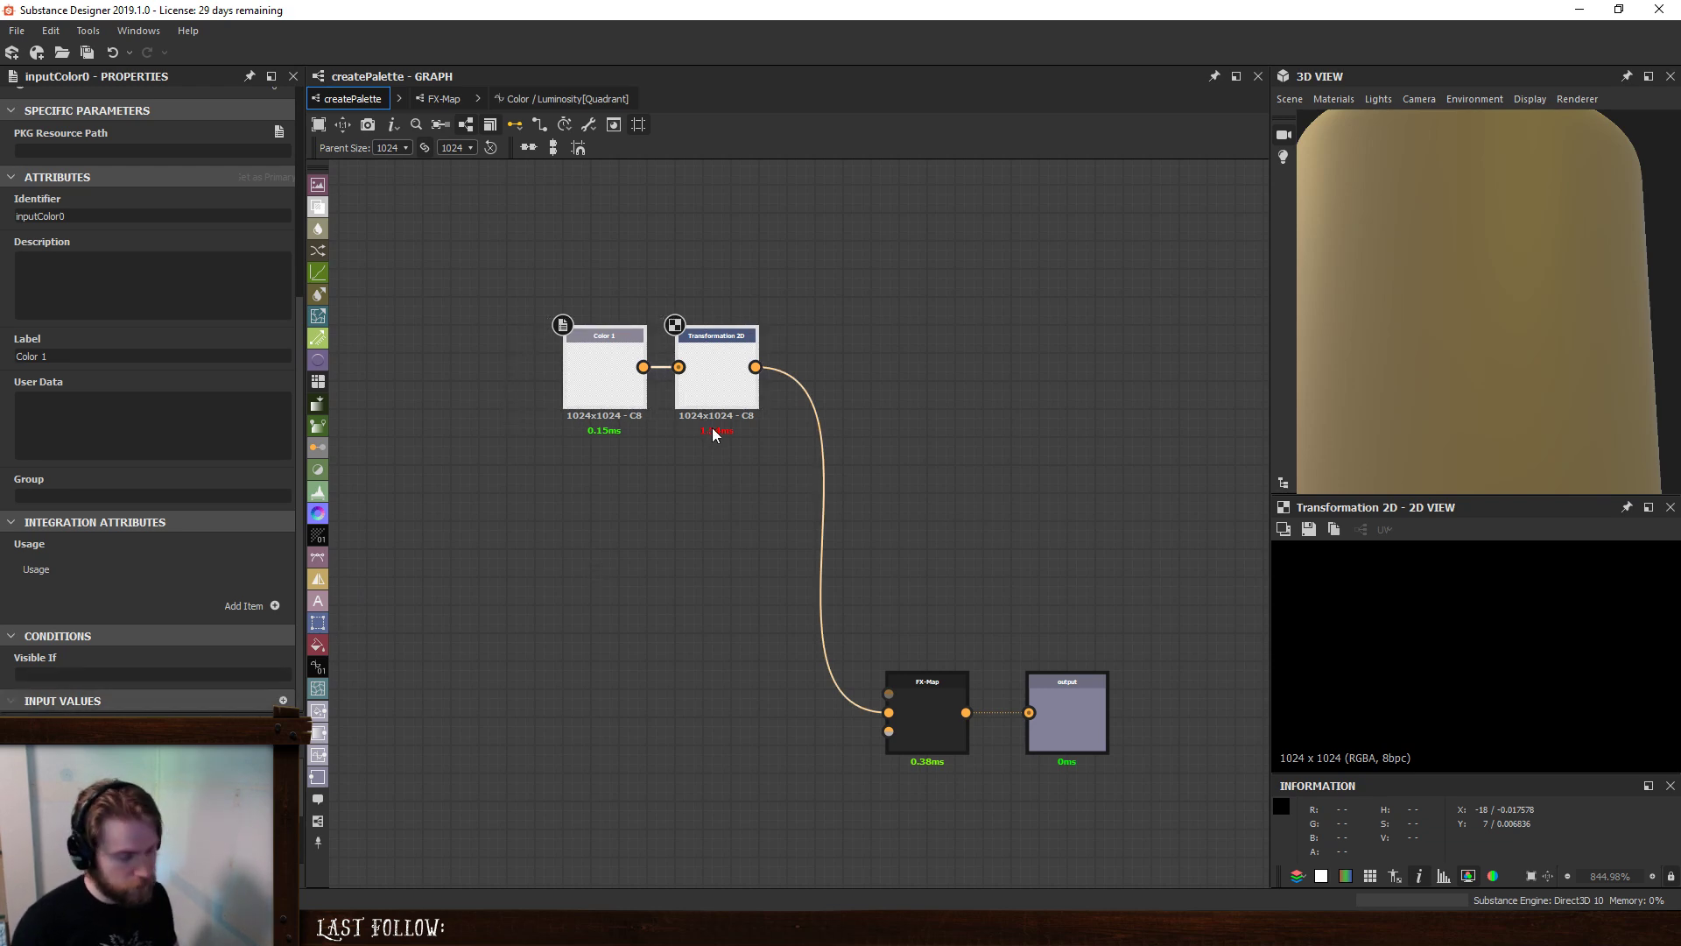
{"action": "key", "text": "ctrl+v"}
{"action": "left_click_drag", "start_coordinate": [854, 513], "coordinate": [721, 479]}
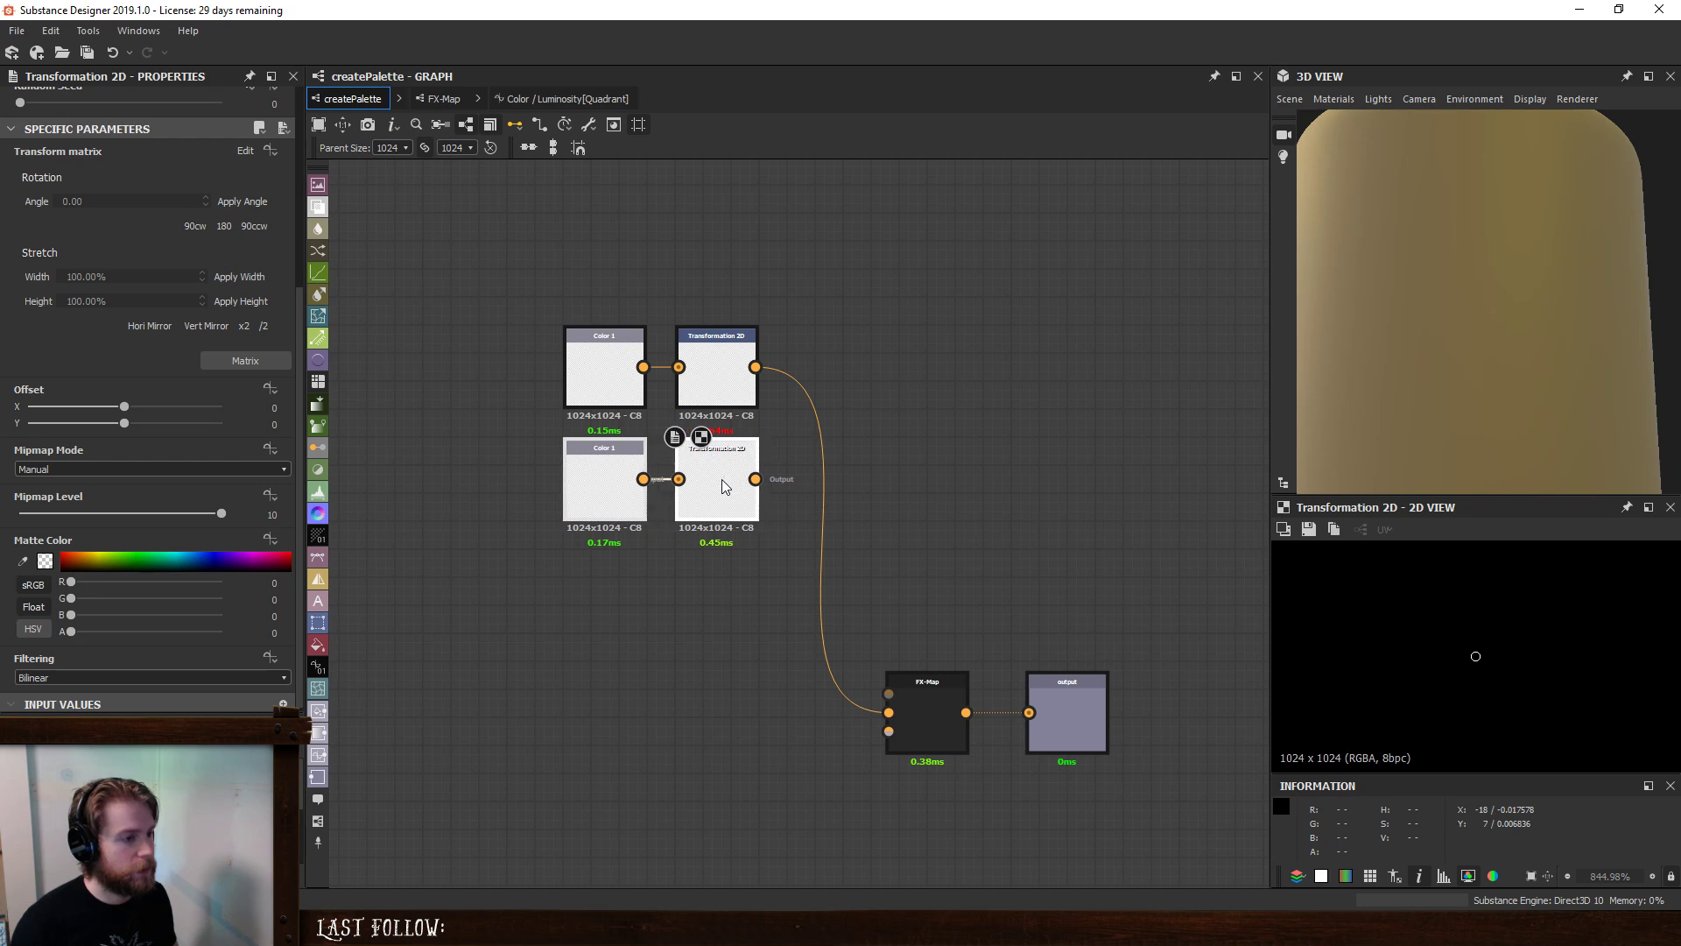
- Set the duplicated input's identifier to inputColor_1 and the Color 1 input's identifier to inputColor_0
{"action": "left_click", "coordinate": [636, 501]}
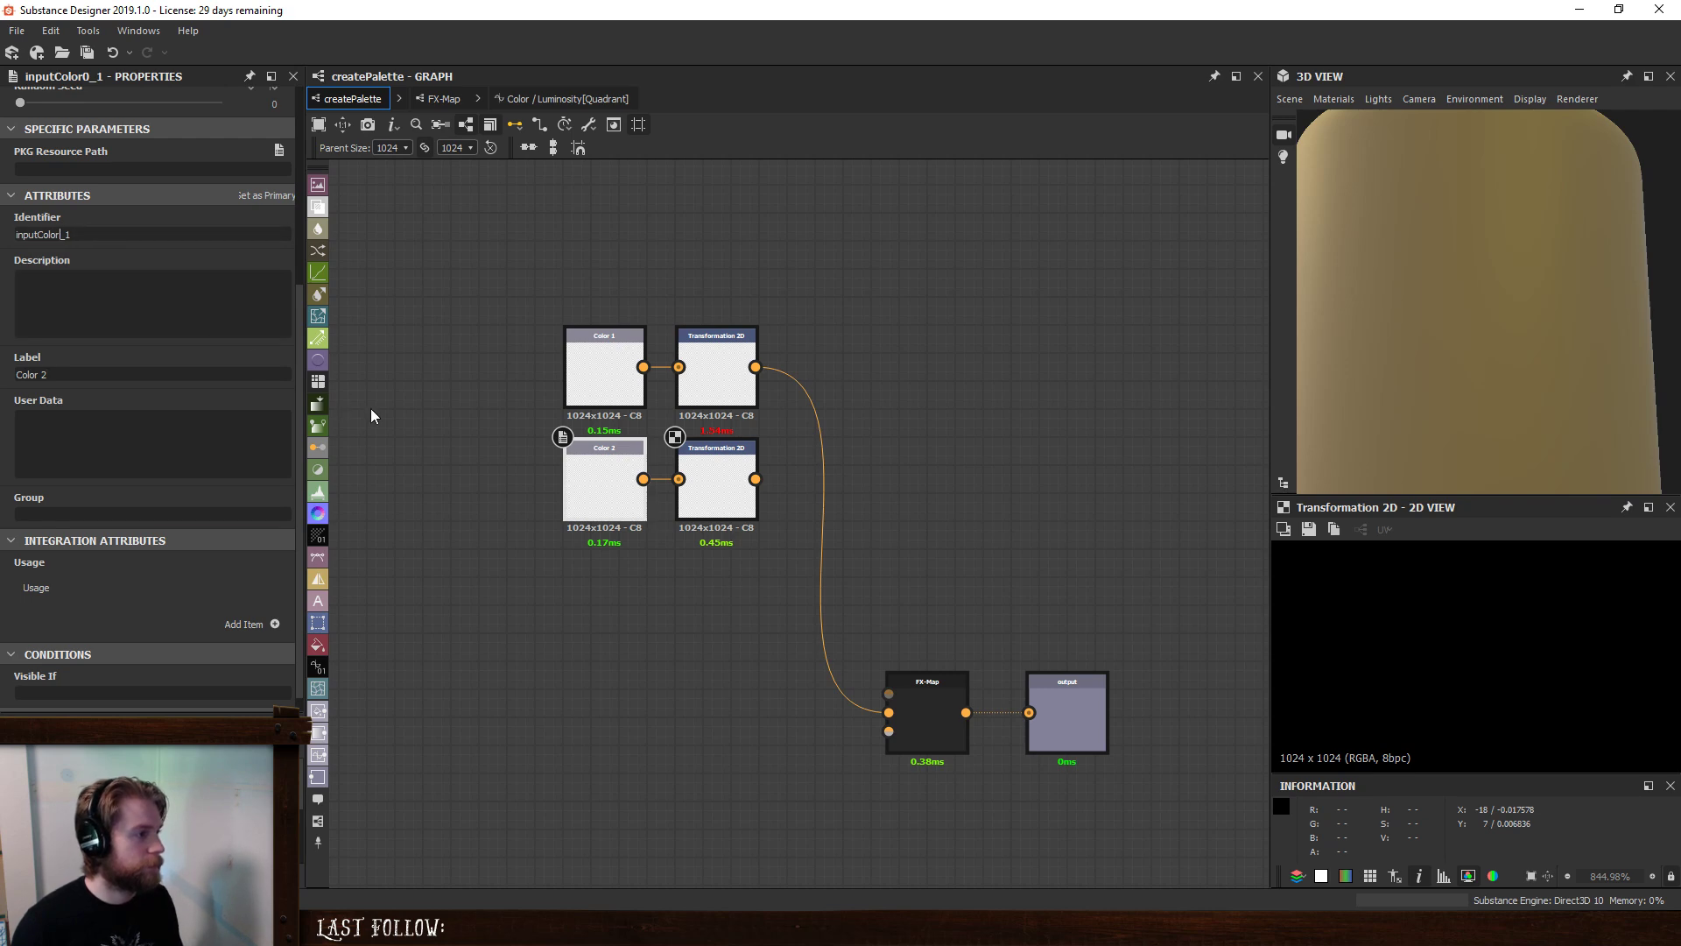
{"action": "left_click", "coordinate": [571, 394]}
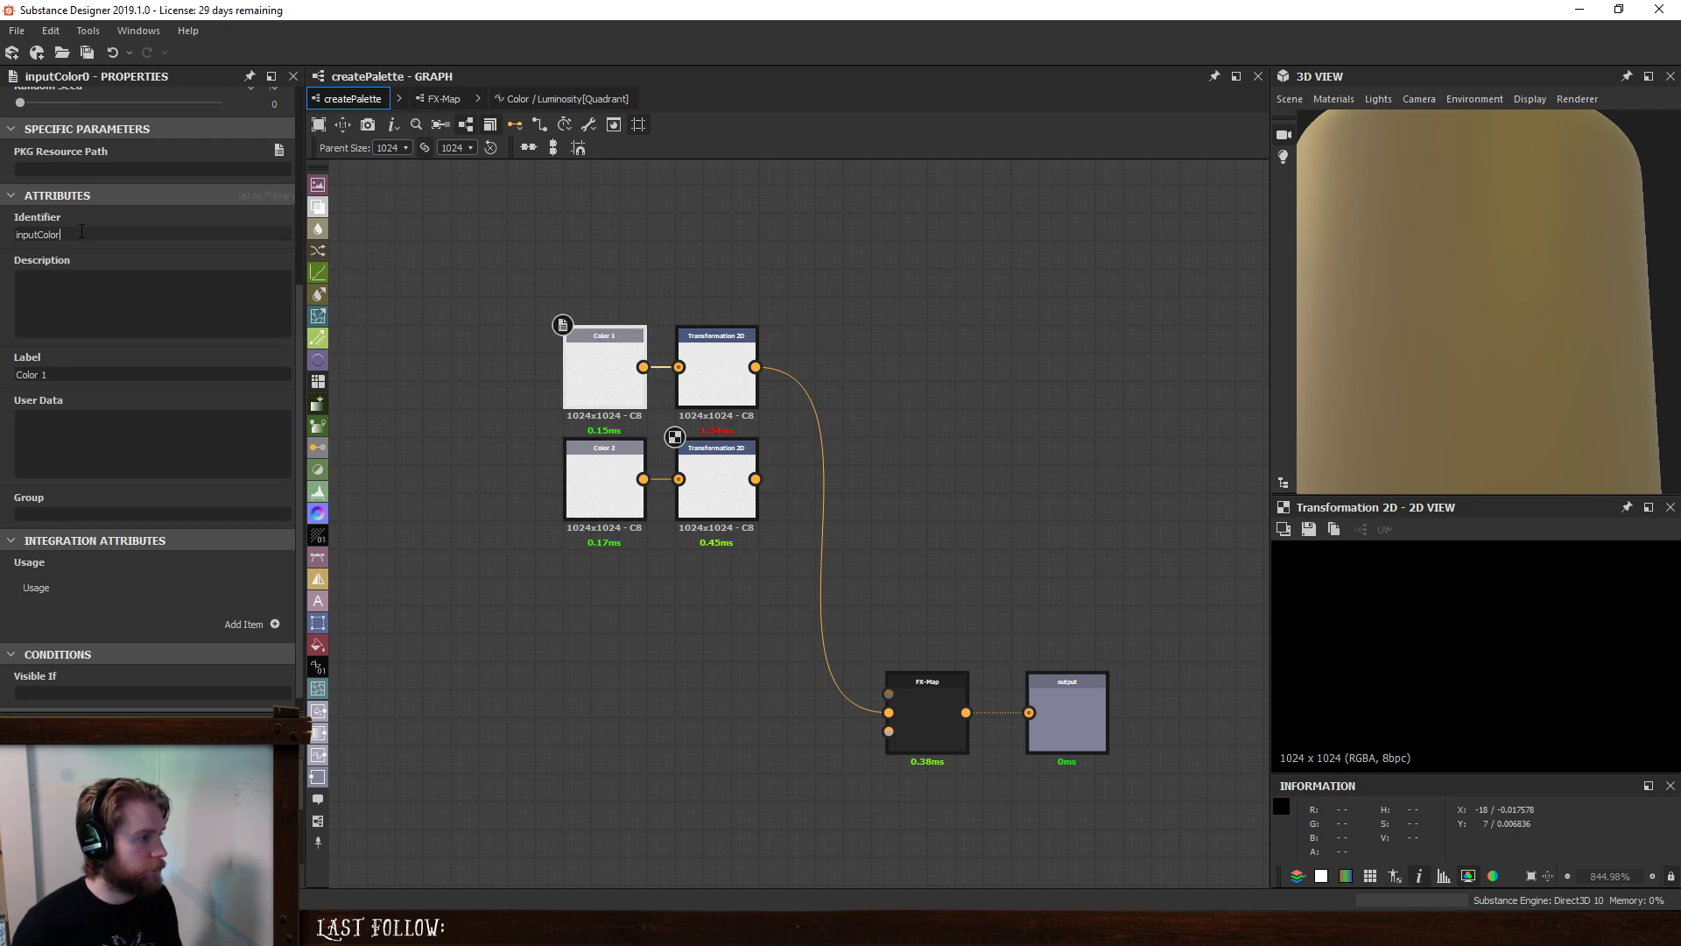
{"action": "type", "text": "0"}
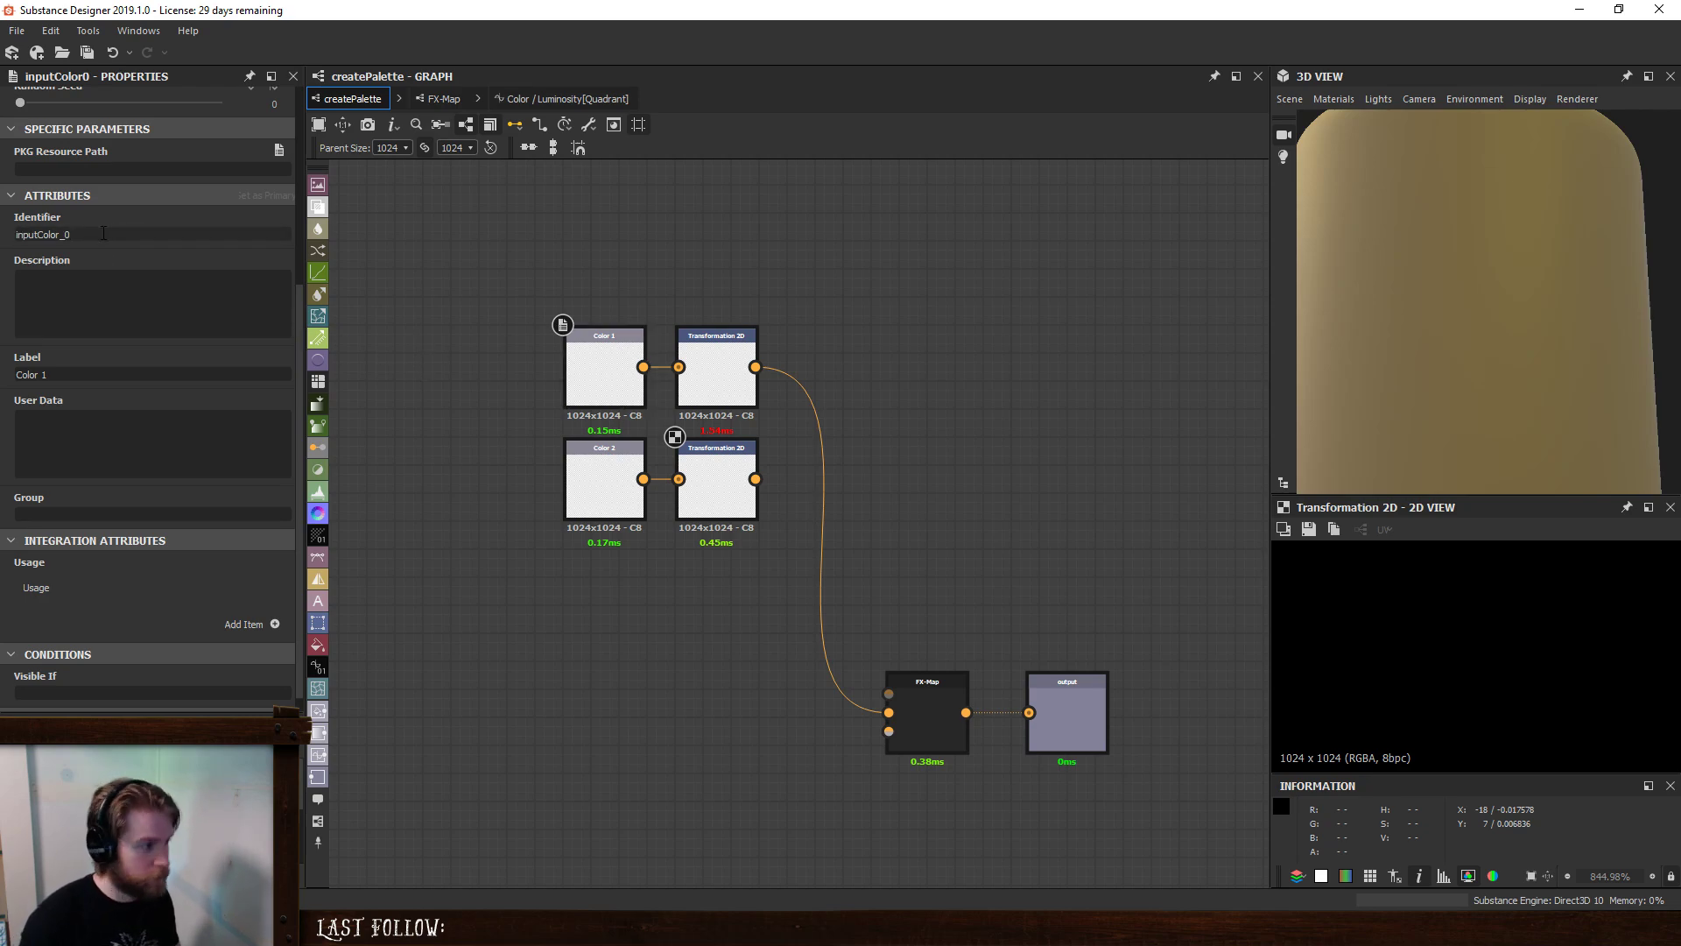
- Try to change the Color 1 input's identifier to inputColor_1
{"action": "key", "text": "BackSpace"}
{"action": "type", "text": "1"}
{"action": "left_click", "coordinate": [578, 478]}
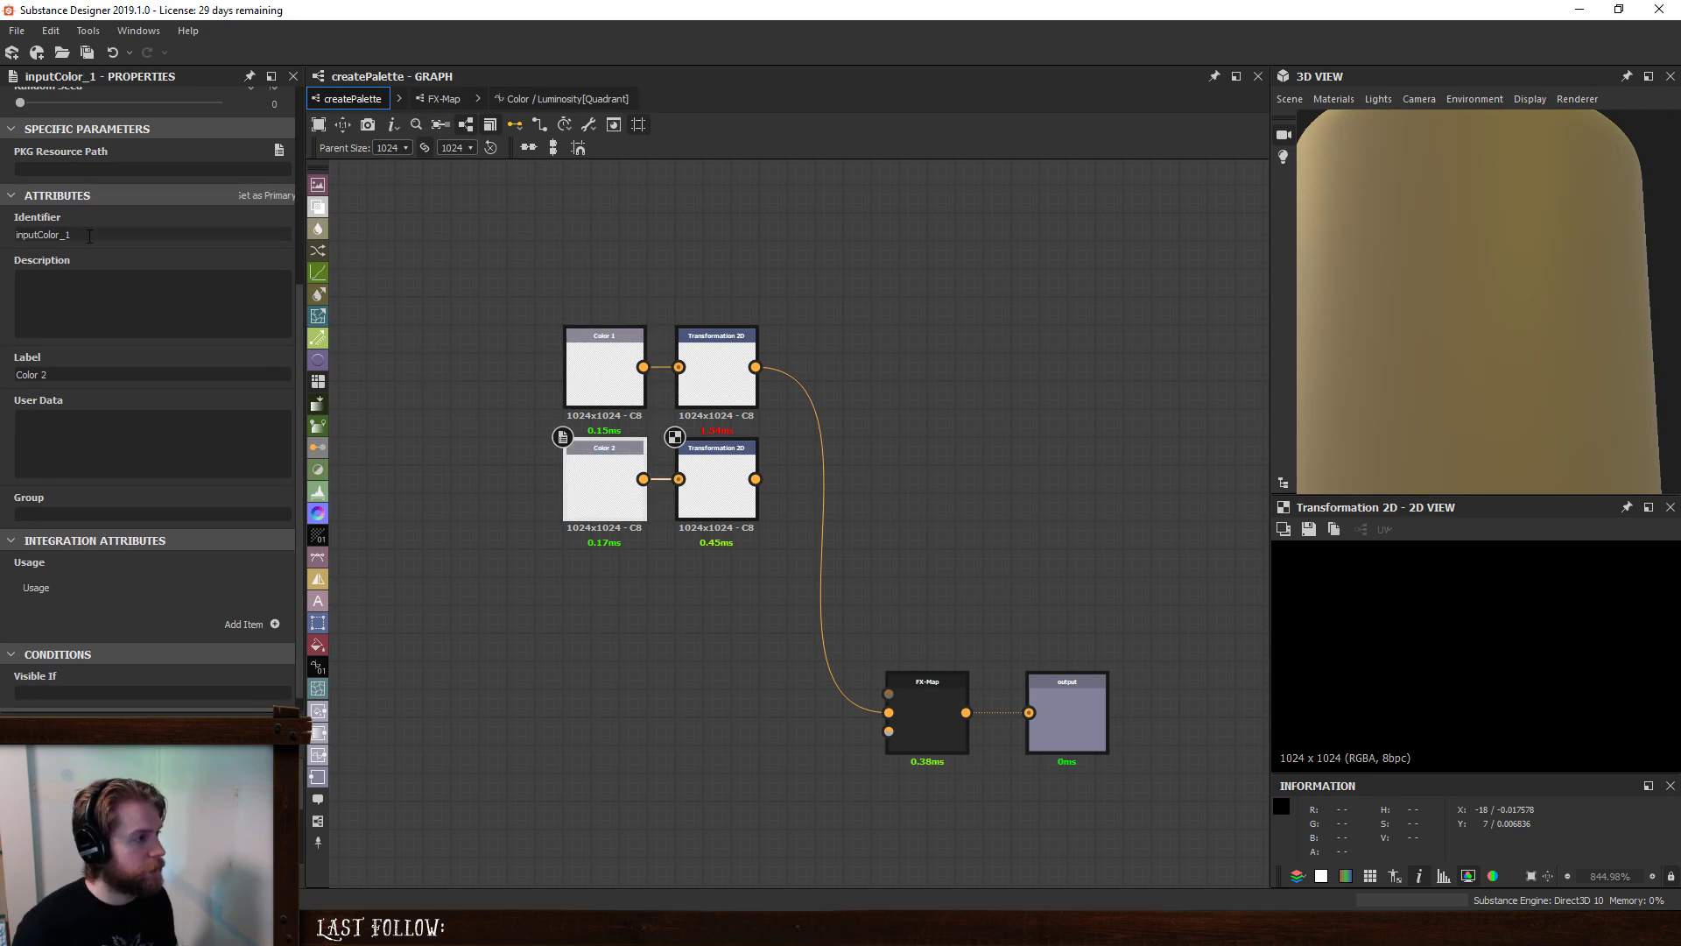
{"action": "left_click", "coordinate": [578, 359]}
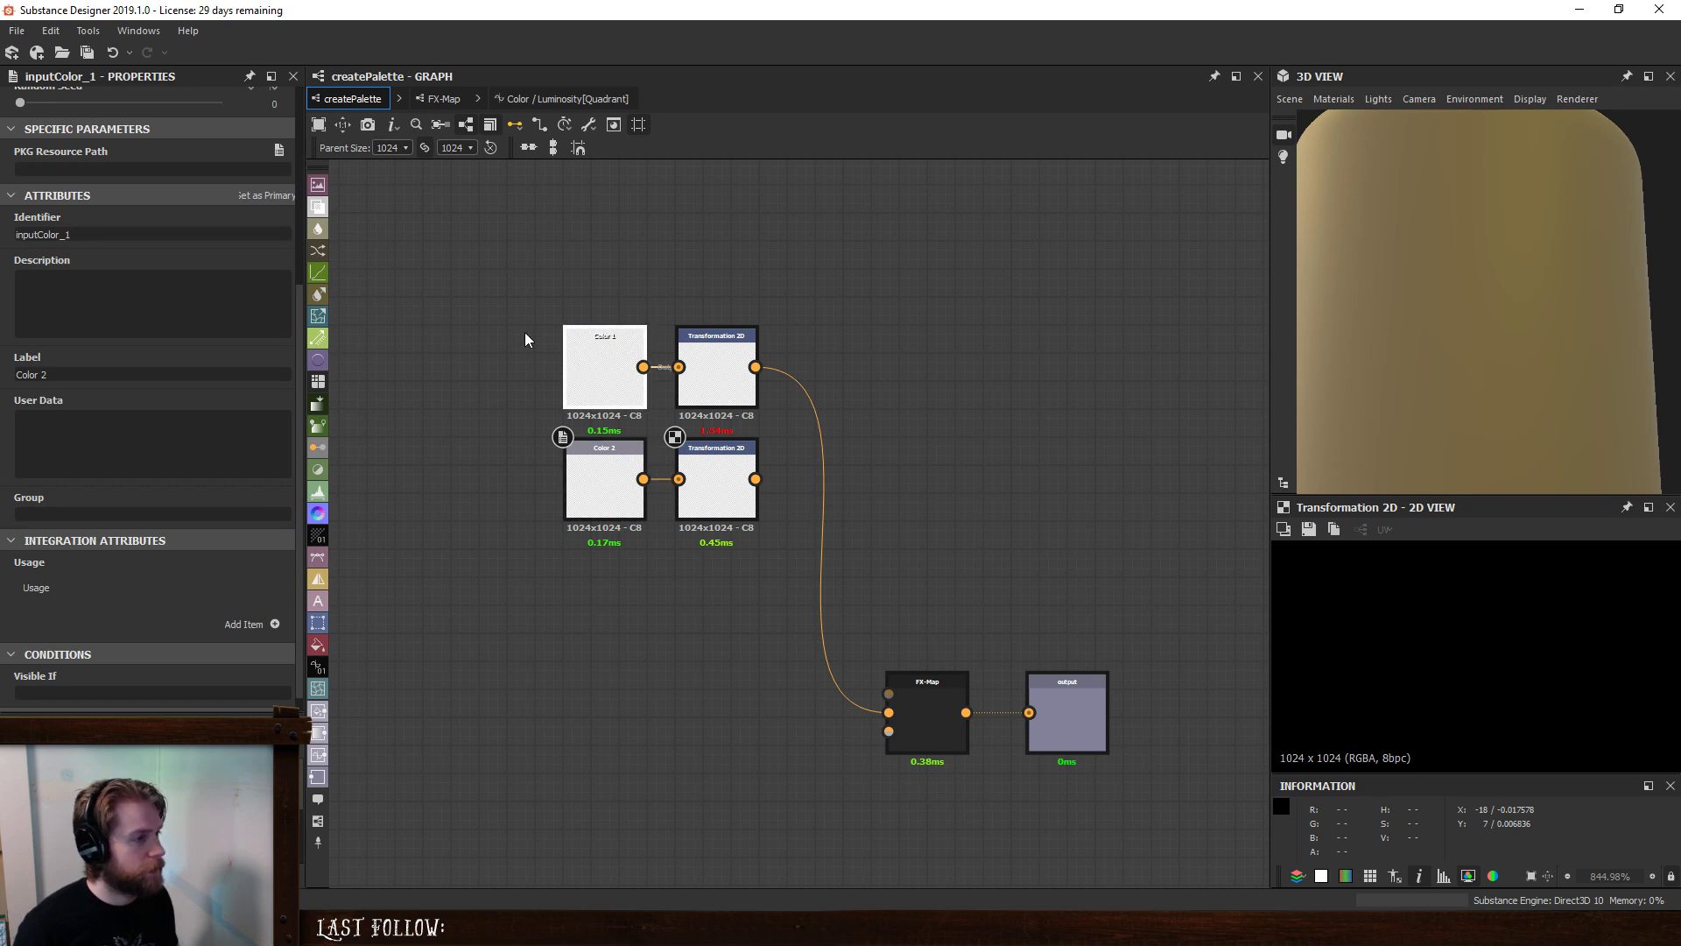
{"action": "left_click", "coordinate": [128, 233]}
{"action": "key", "text": "BackSpace"}
- Set the Color 2 input's identifier to inputColor_2 and the Color 1 input's identifier to inputColor_1
{"action": "left_click", "coordinate": [603, 485]}
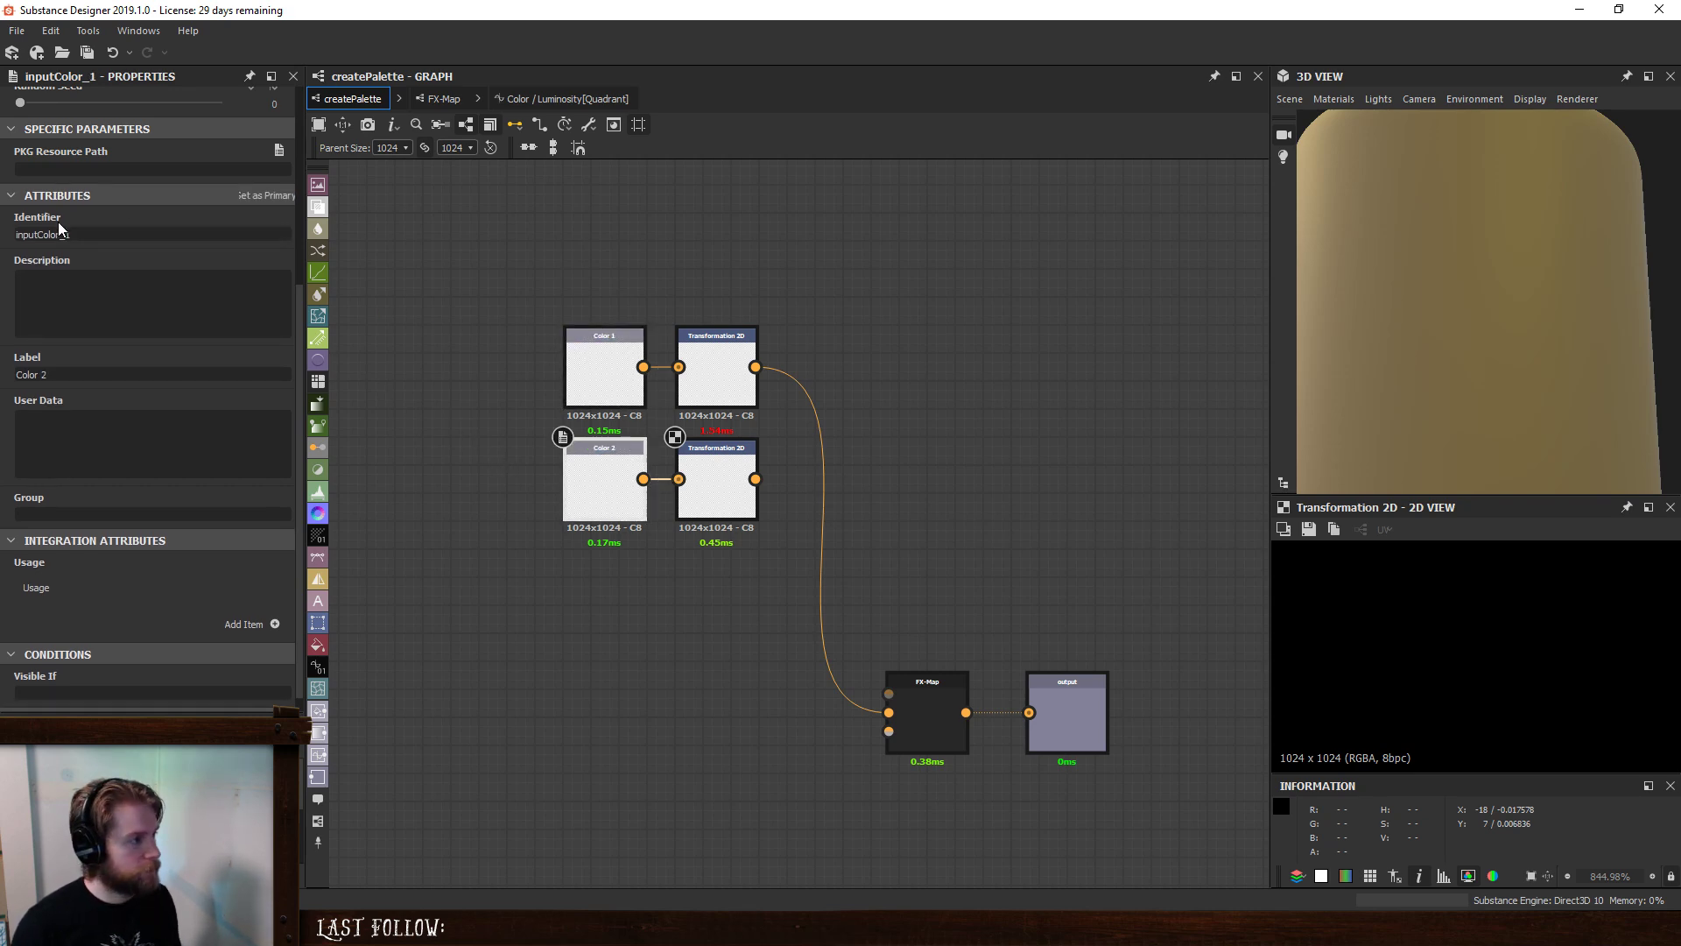
{"action": "type", "text": "2"}
{"action": "left_click", "coordinate": [580, 363]}
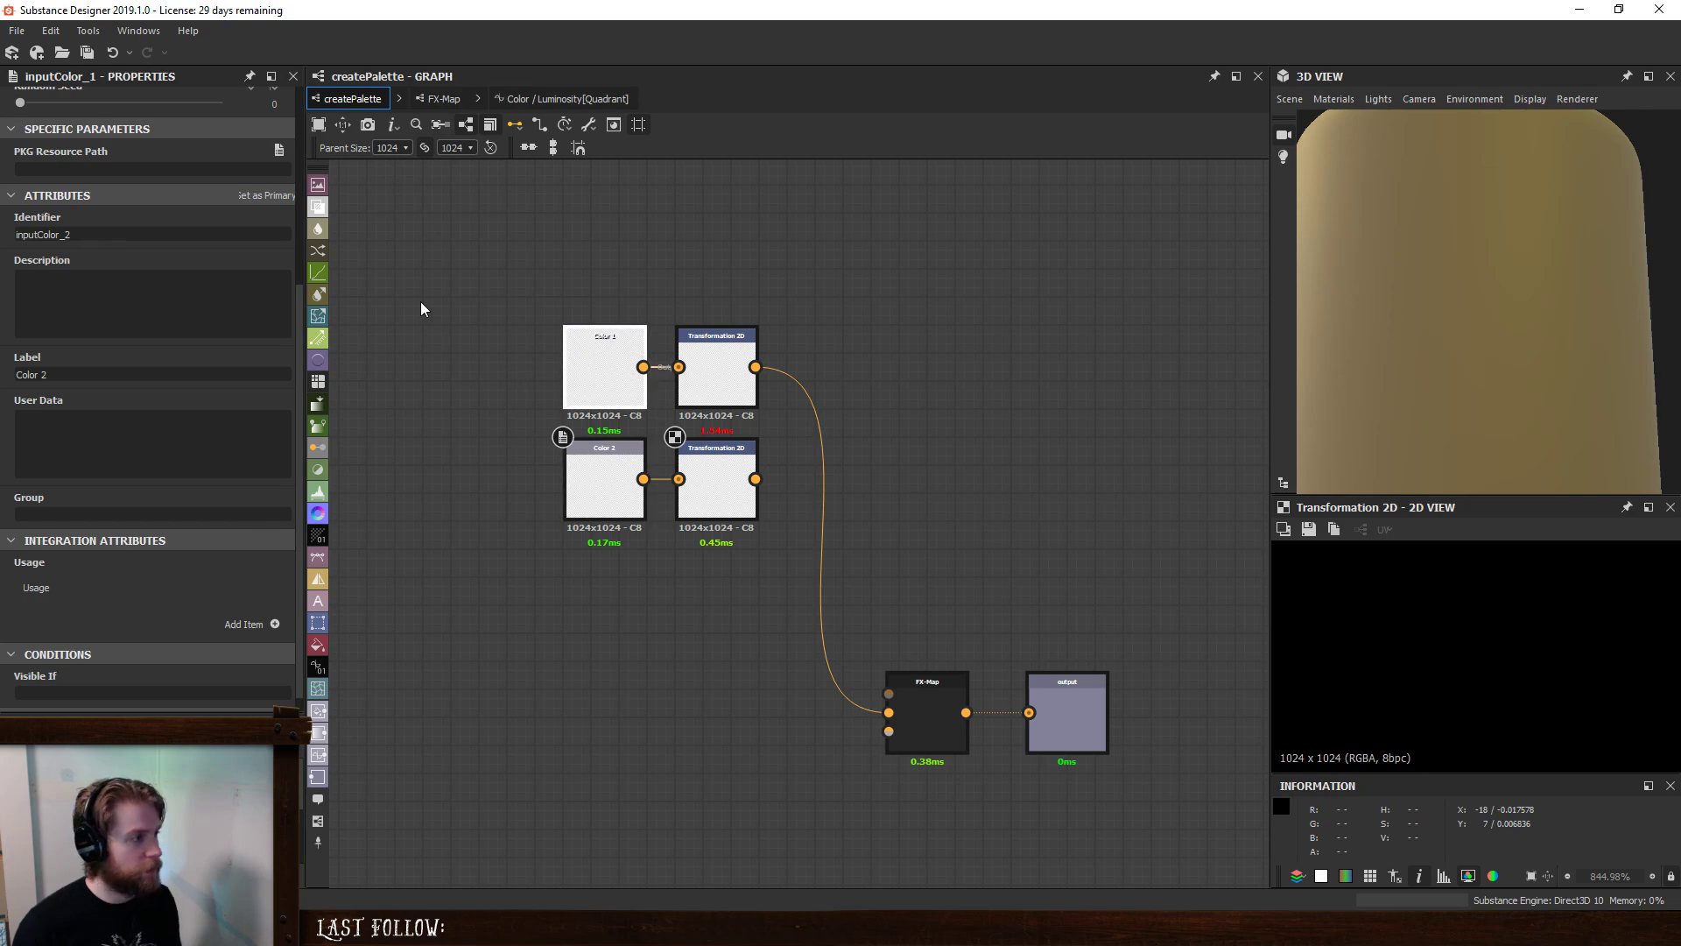
{"action": "left_click", "coordinate": [97, 233]}
{"action": "key", "text": "BackSpace"}
{"action": "type", "text": "1"}
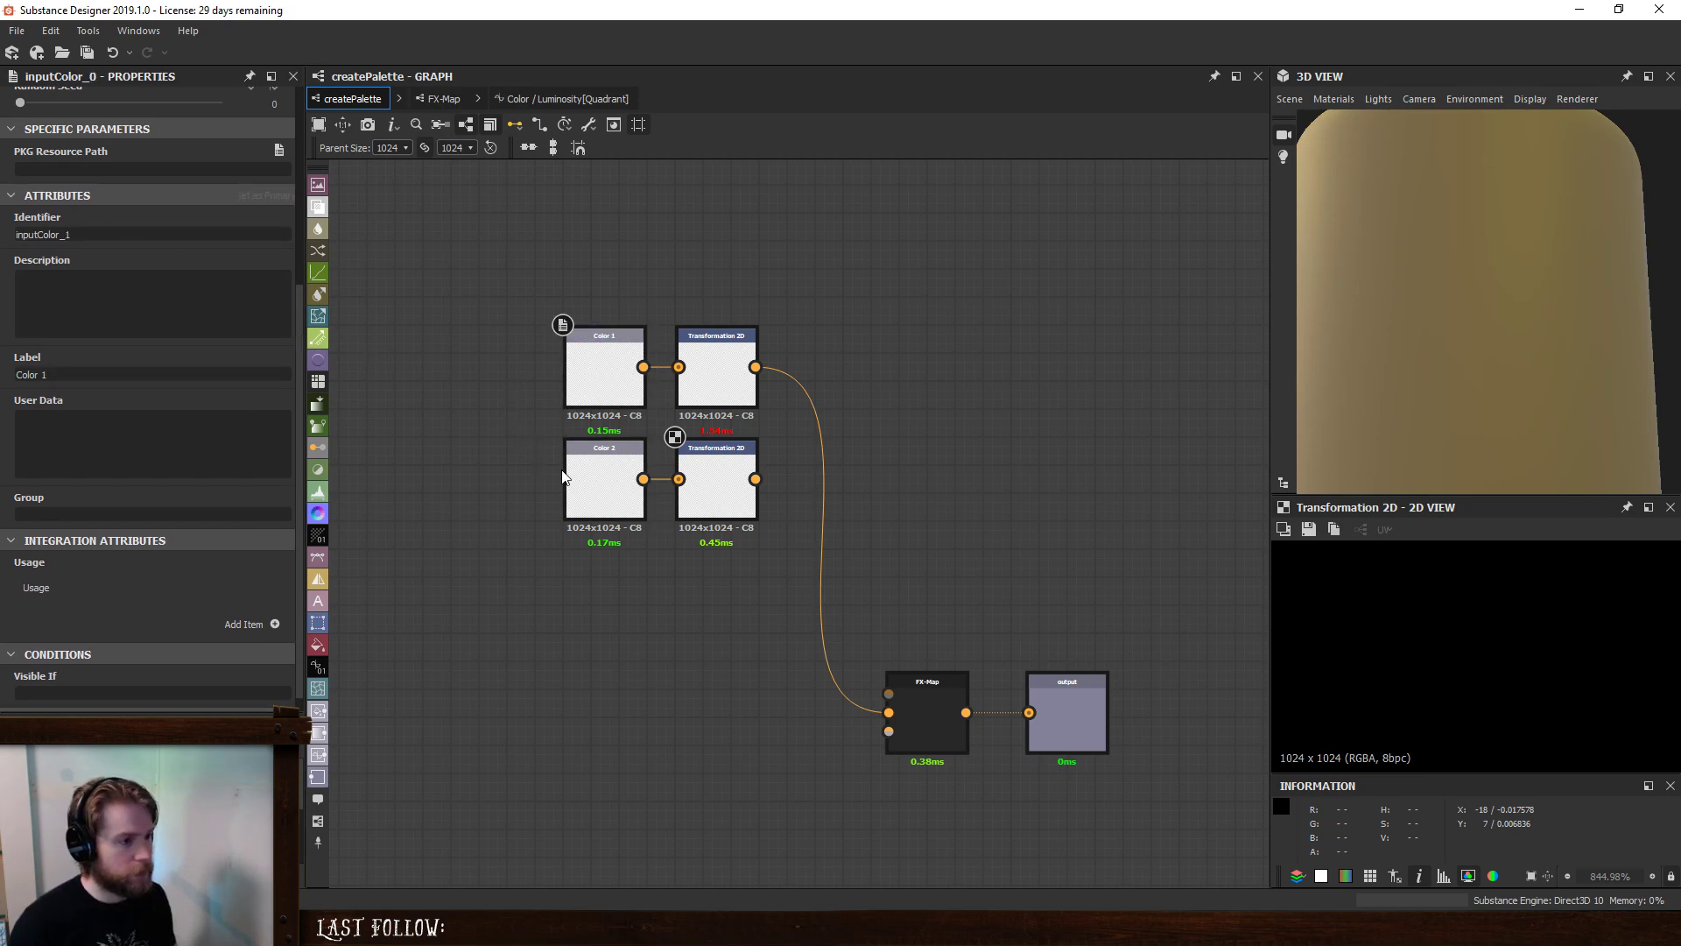
- Connect the second Transformation 2D node's output to the free image input of the FX-Map
{"action": "left_click_drag", "start_coordinate": [755, 487], "coordinate": [796, 542]}
{"action": "key", "text": "ctrl+z"}
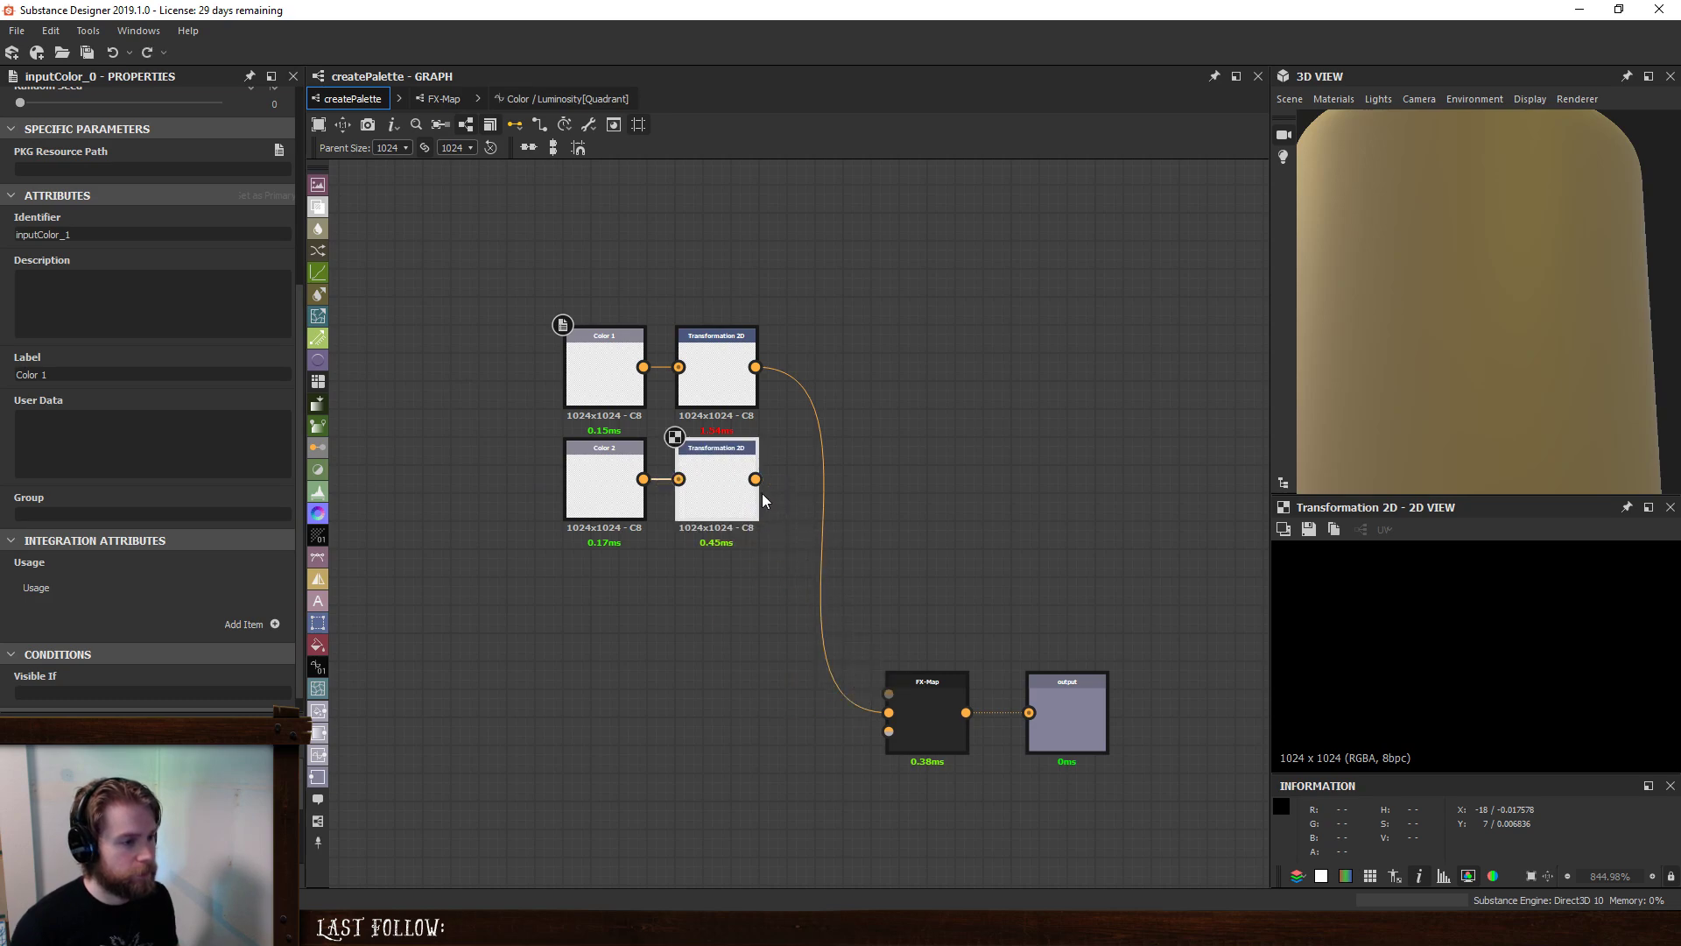
{"action": "left_click_drag", "start_coordinate": [754, 478], "coordinate": [889, 731]}
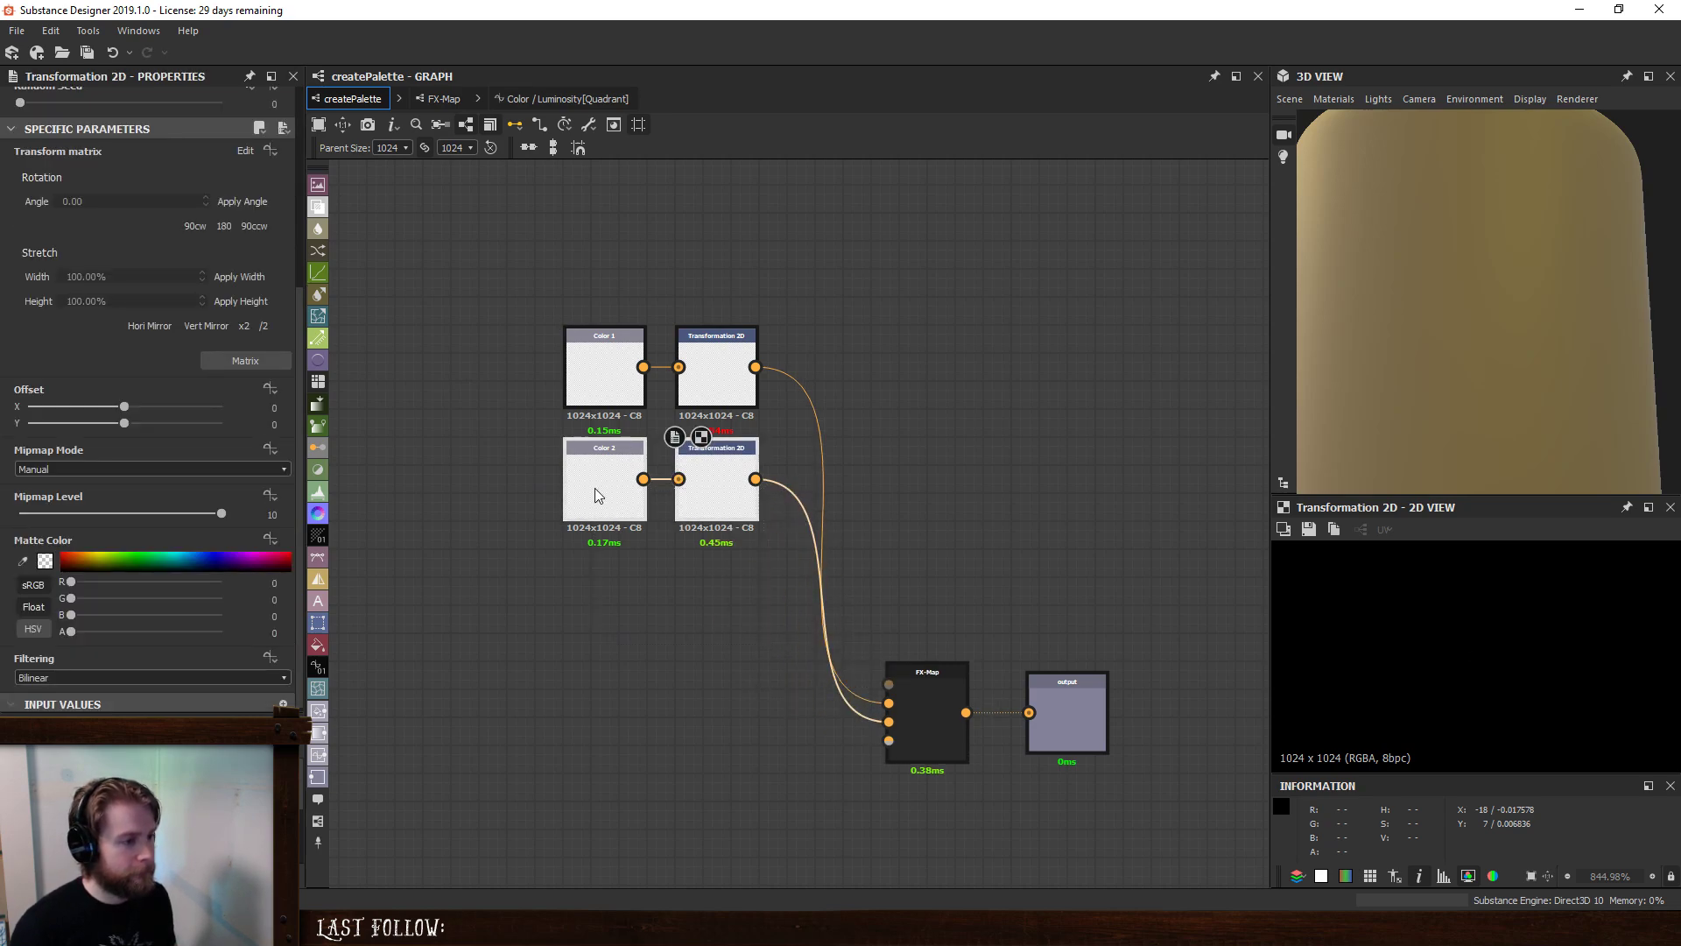
- Duplicate the Color 2 input and its Transformation 2D node, place the pair beneath the original, and connect it to the FX-Map's free image input
{"action": "key", "text": "ctrl+c"}
{"action": "key", "text": "ctrl+v"}
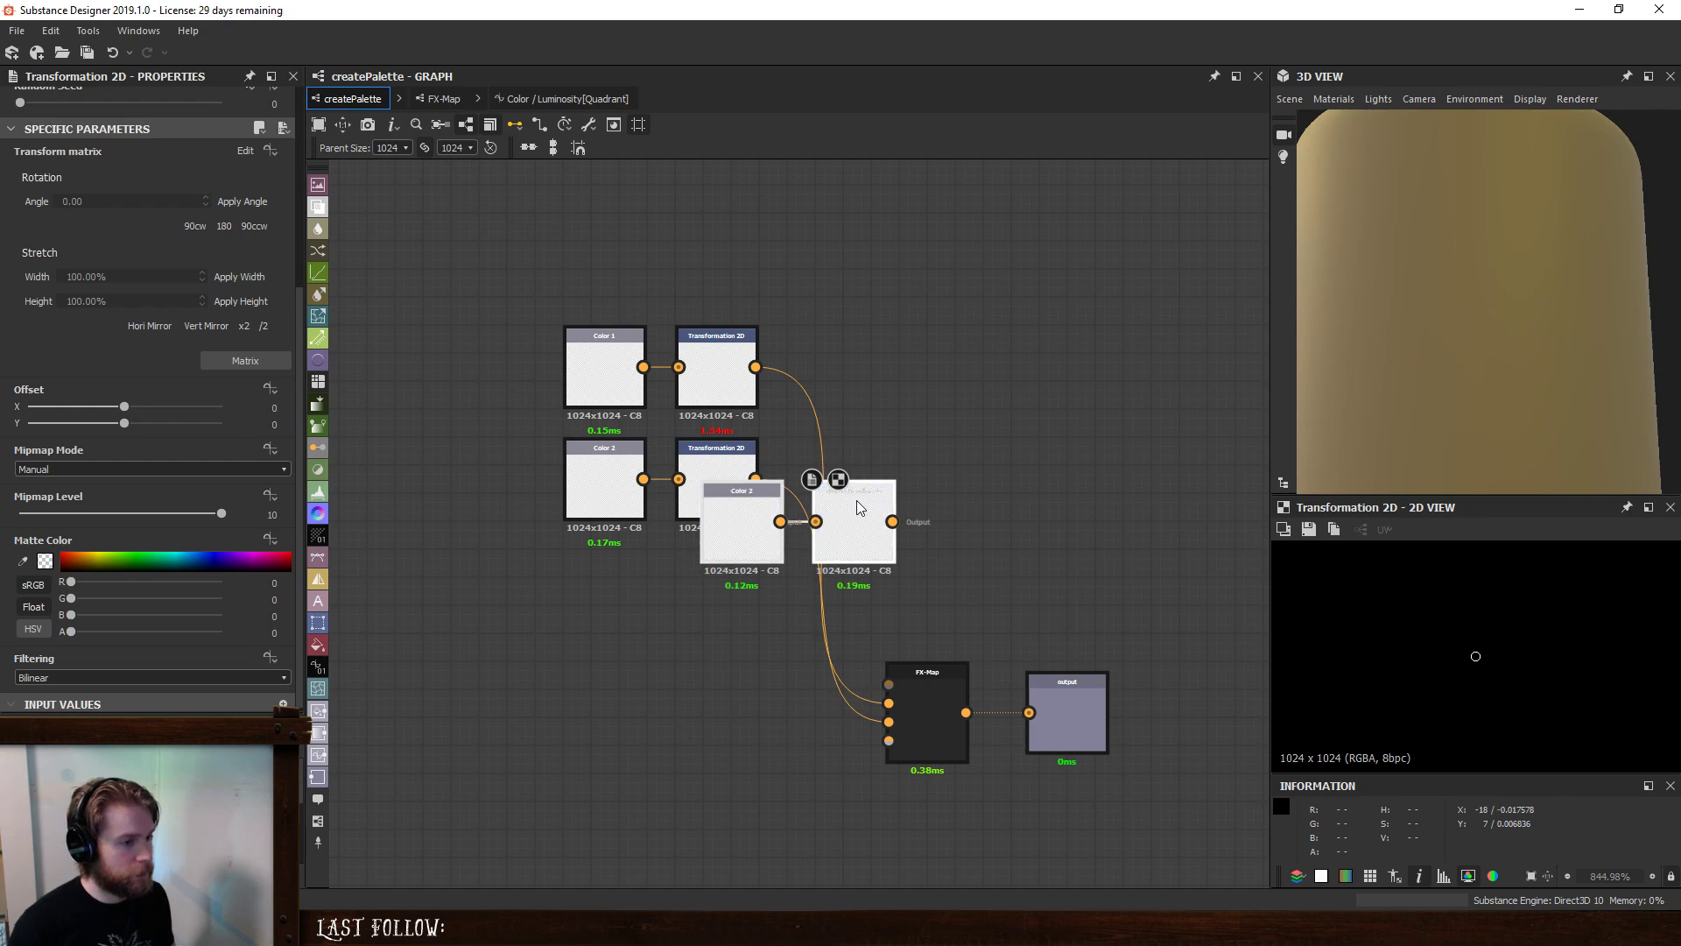
{"action": "left_click", "coordinate": [719, 577]}
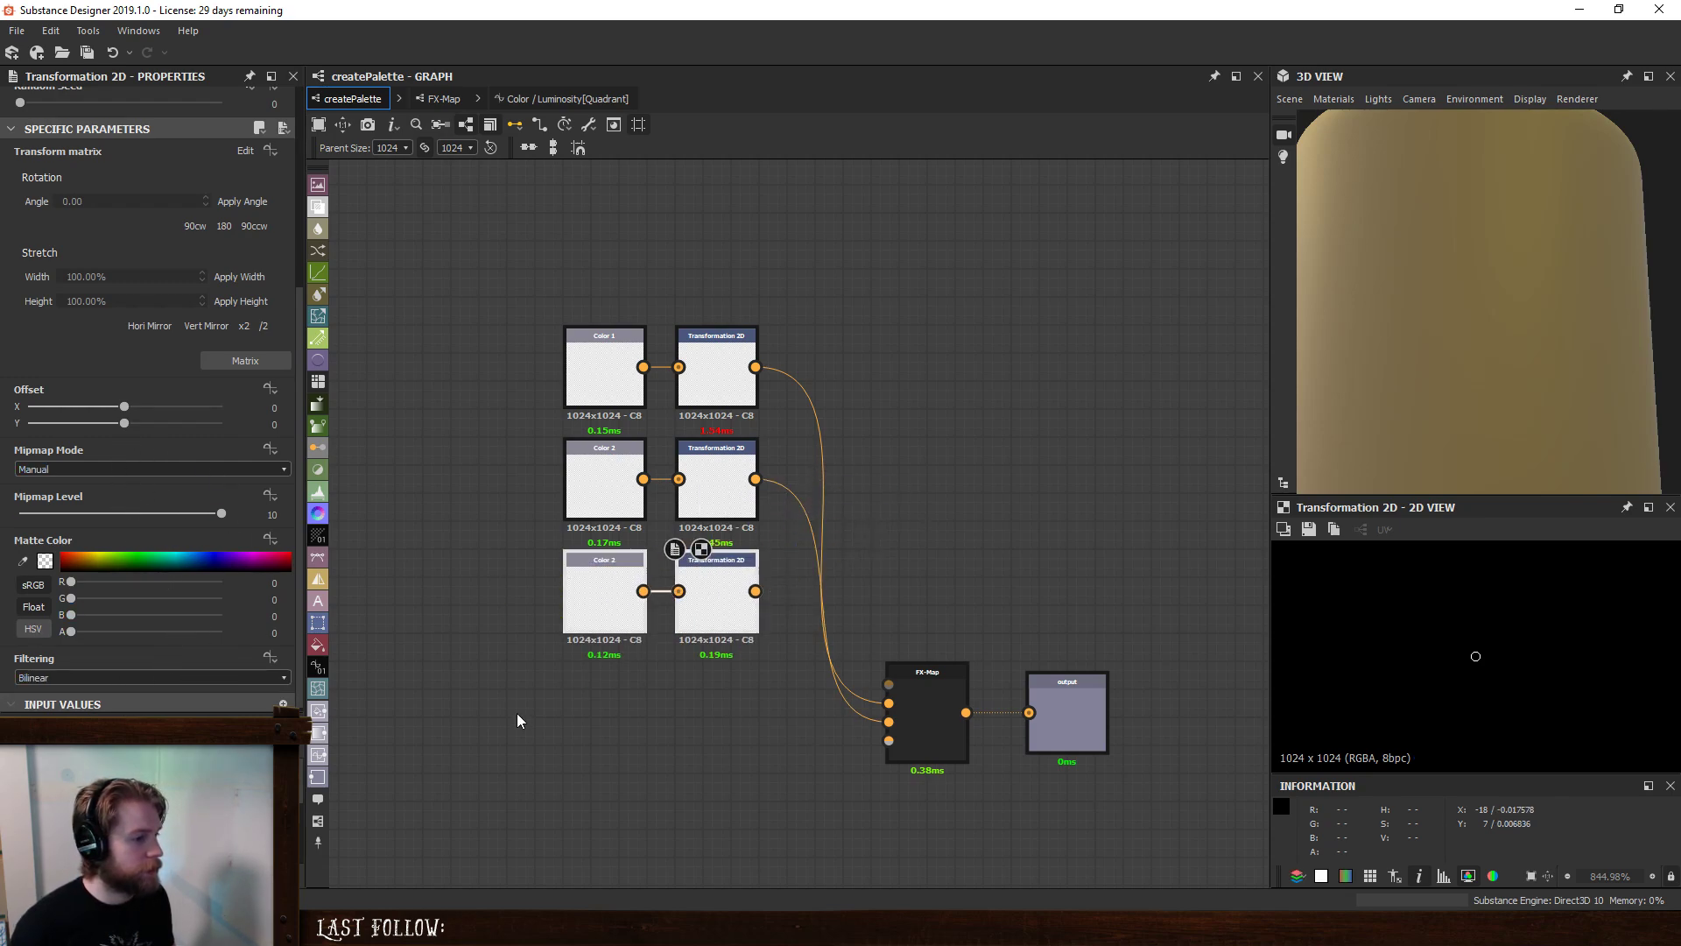
{"action": "left_click", "coordinate": [581, 588]}
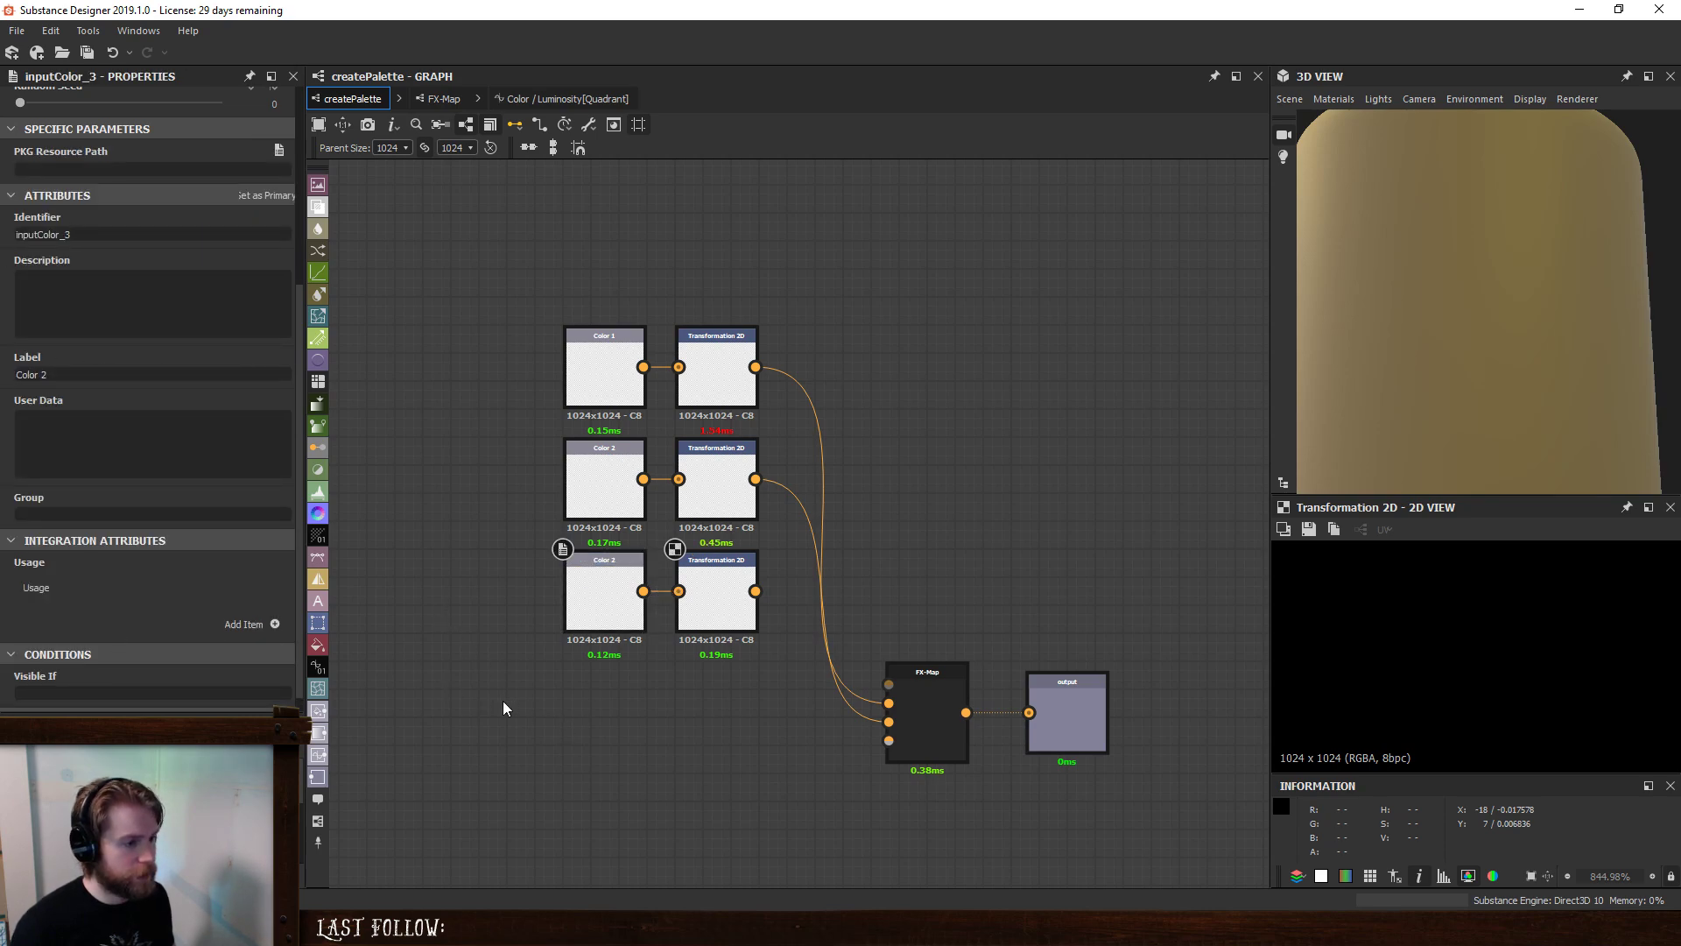
{"action": "left_click_drag", "start_coordinate": [757, 591], "coordinate": [887, 741]}
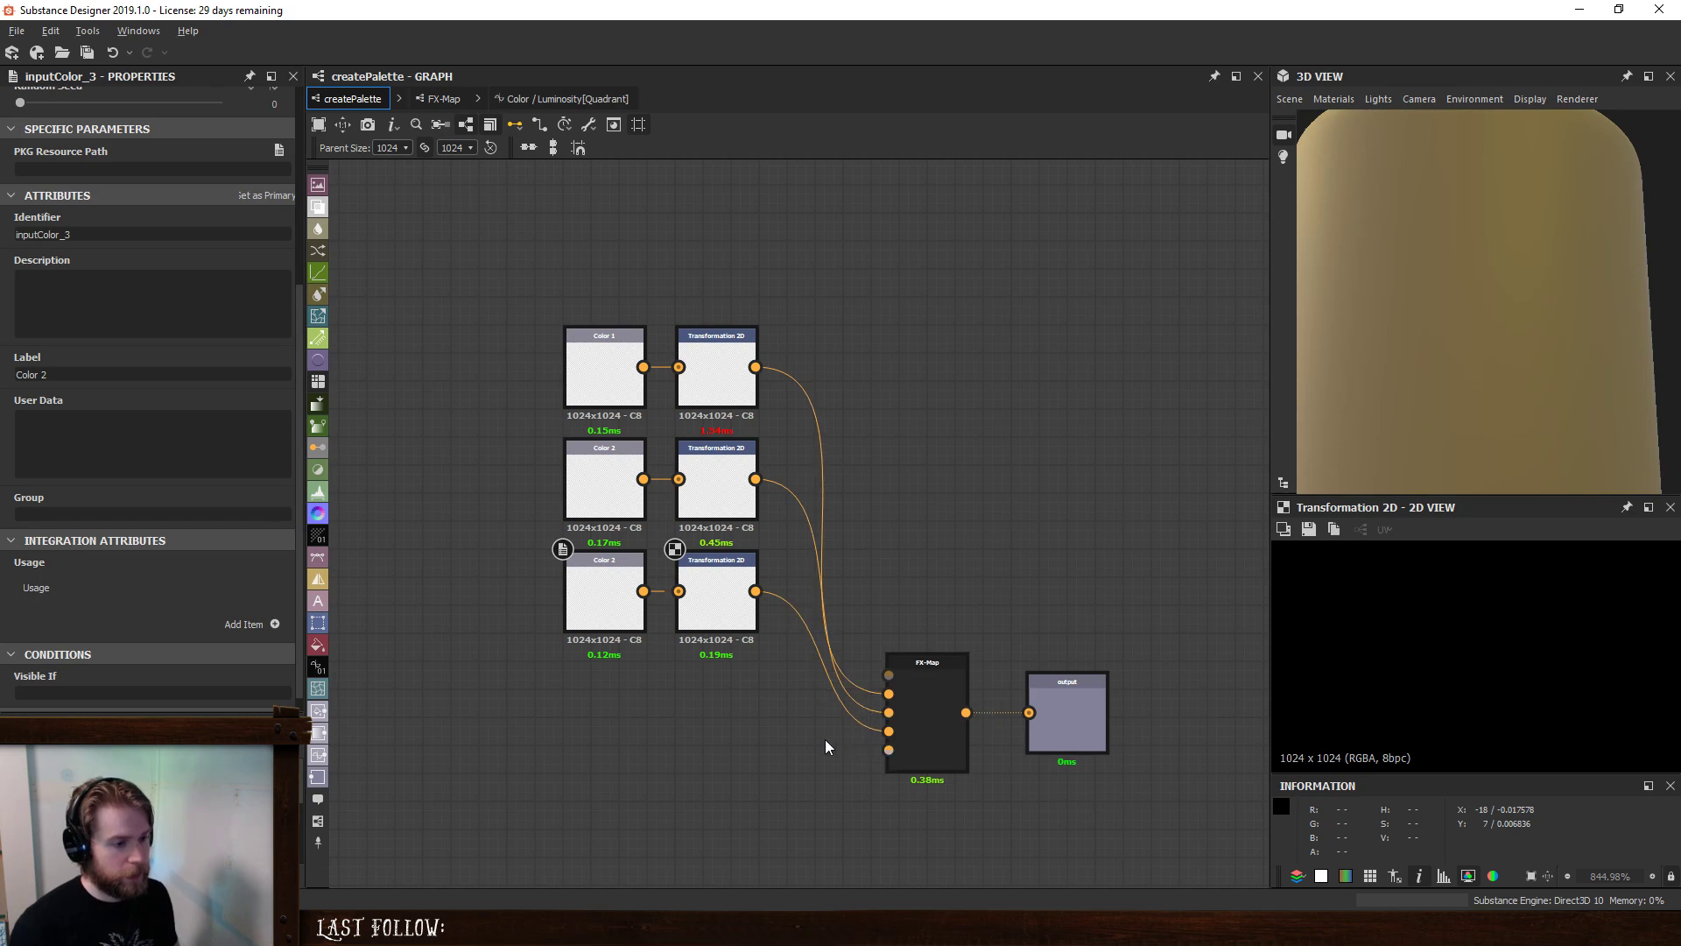
- Duplicate the third color input and Transformation 2D pair as a fourth row and connect it to the FX-Map's free image input
{"action": "middle_click_drag", "start_coordinate": [825, 739], "coordinate": [809, 613]}
{"action": "left_click_drag", "start_coordinate": [764, 657], "coordinate": [552, 474]}
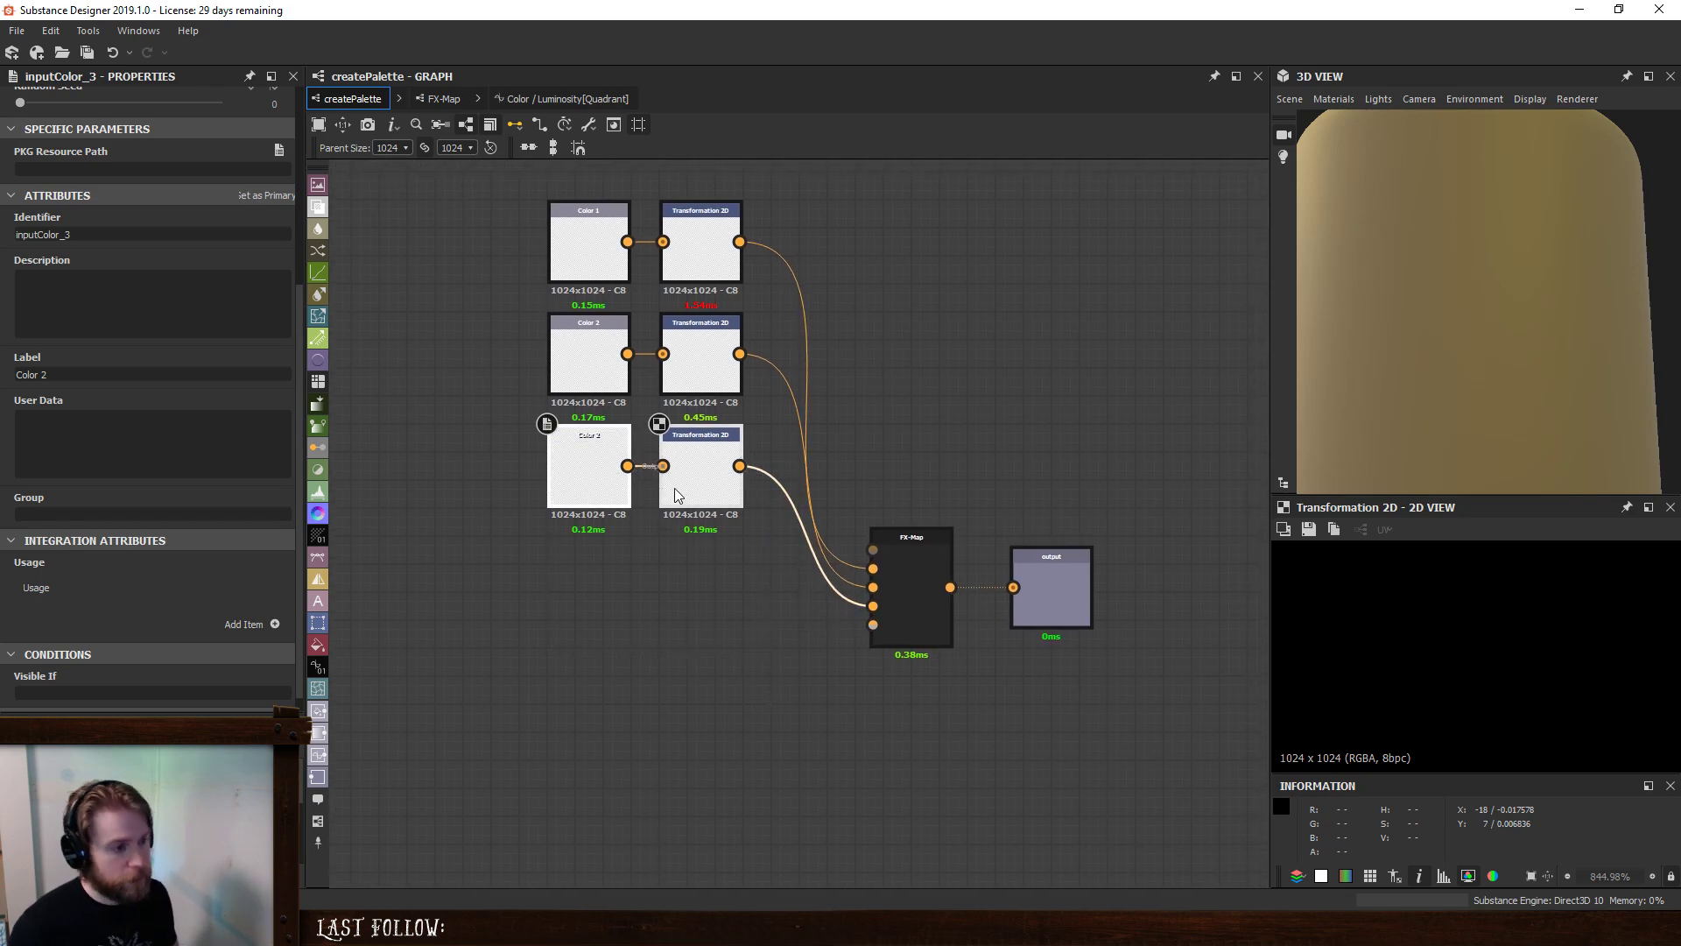
{"action": "key", "text": "ctrl+d"}
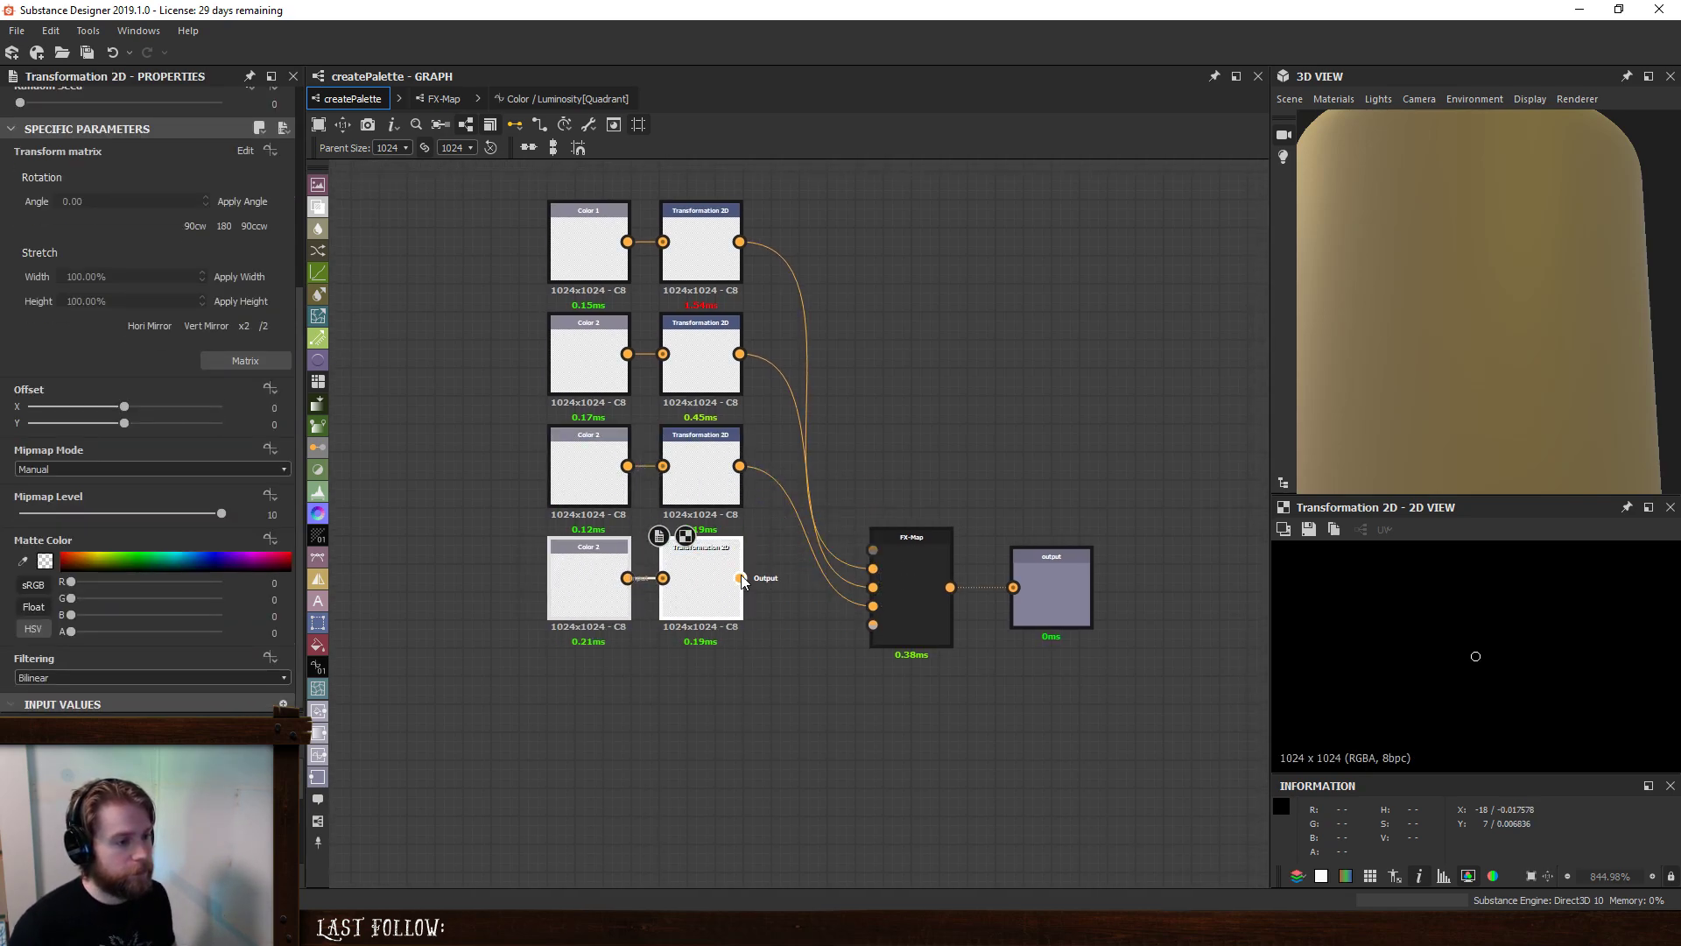
{"action": "left_click_drag", "start_coordinate": [858, 627], "coordinate": [873, 624]}
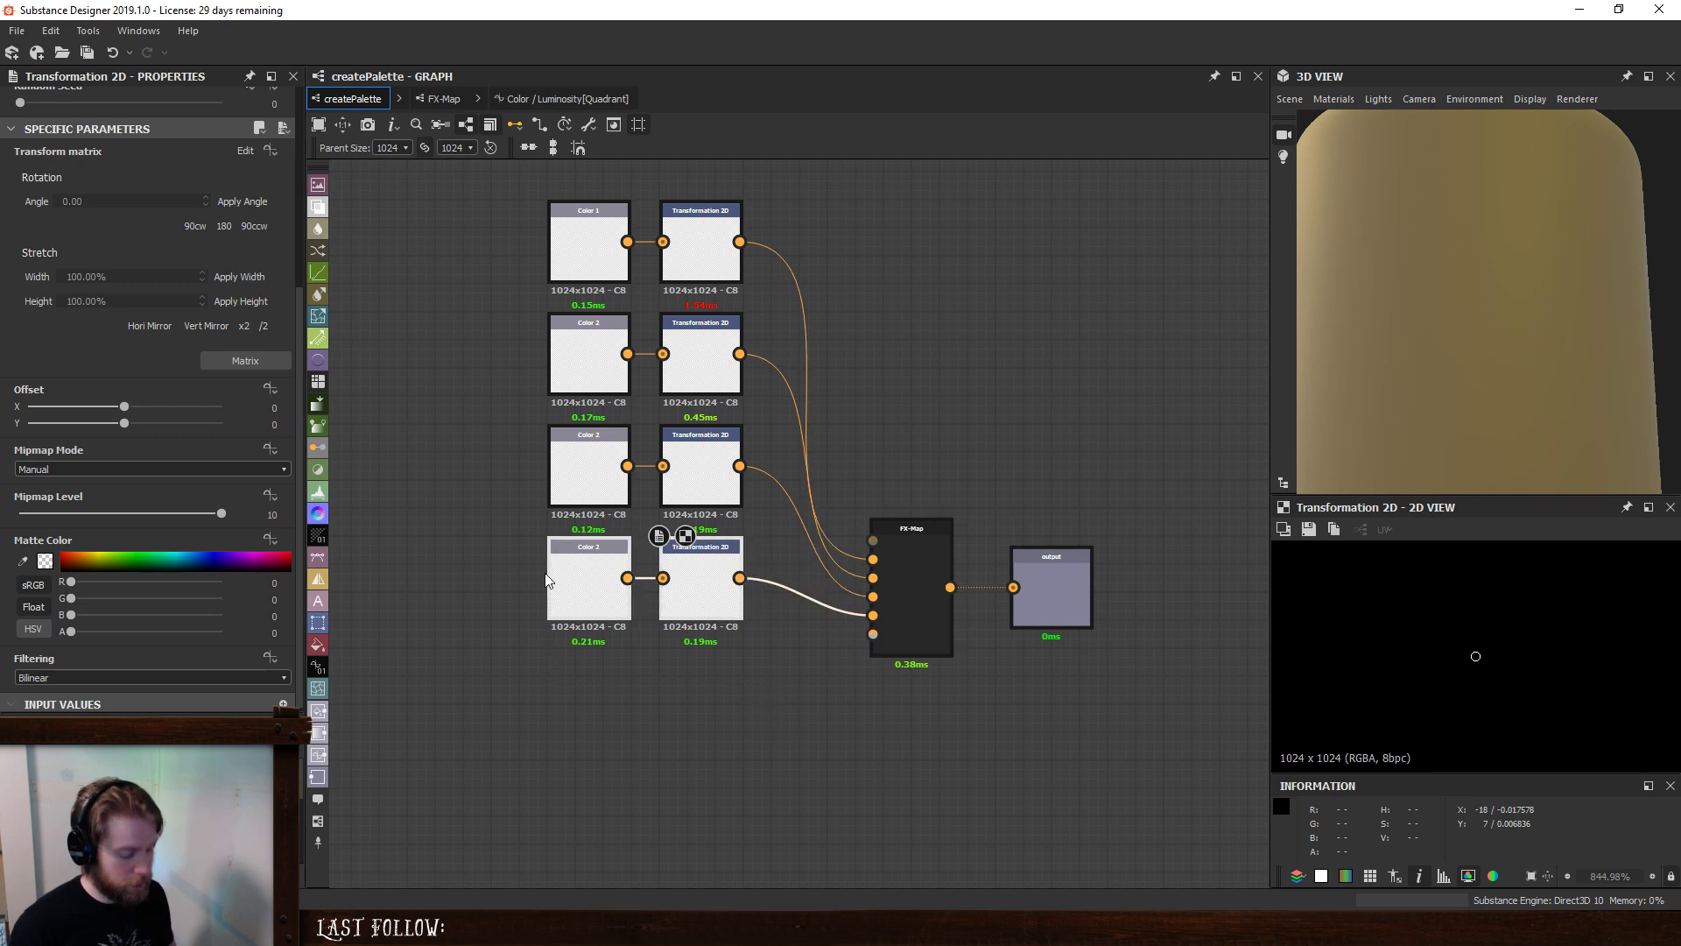
- Add a fifth color input and Transformation 2D pair below the fourth and connect it to the FX-Map's free image input
{"action": "key", "text": "ctrl+d"}
{"action": "left_click", "coordinate": [734, 697]}
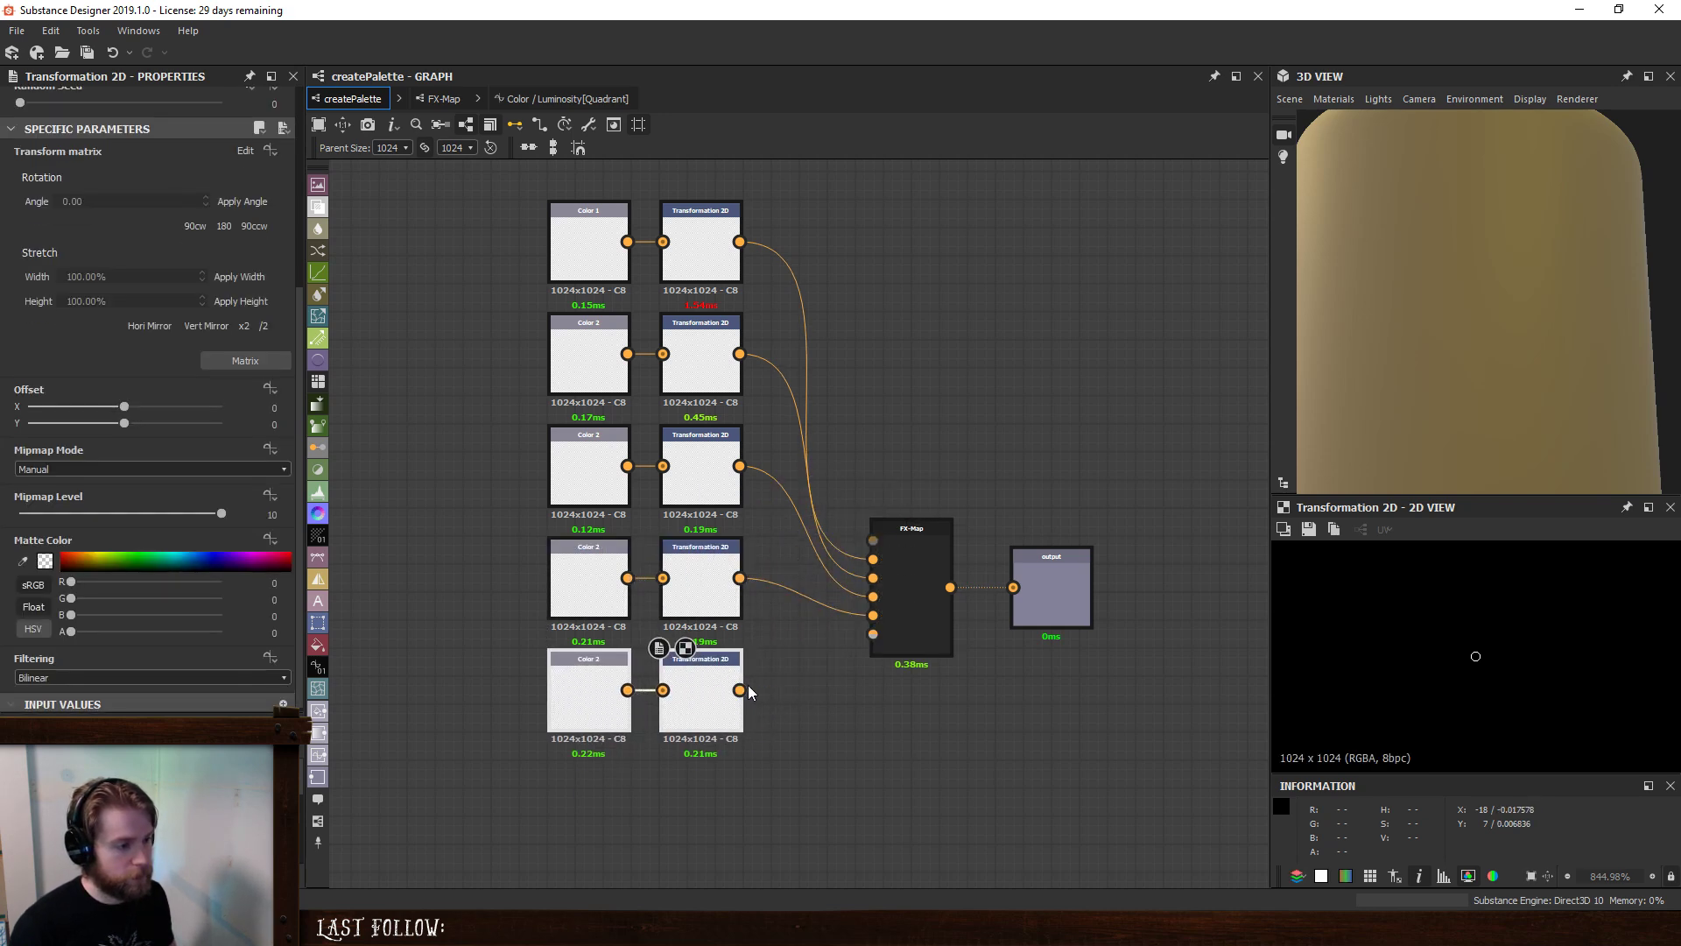
{"action": "left_click_drag", "start_coordinate": [740, 690], "coordinate": [882, 646]}
{"action": "left_click", "coordinate": [891, 696]}
- Paste two more copies of the fifth input and Transformation 2D pair below it and connect both to the FX-Map's free image inputs
{"action": "scroll", "coordinate": [858, 685], "scroll_direction": "down", "scroll_amount": 2}
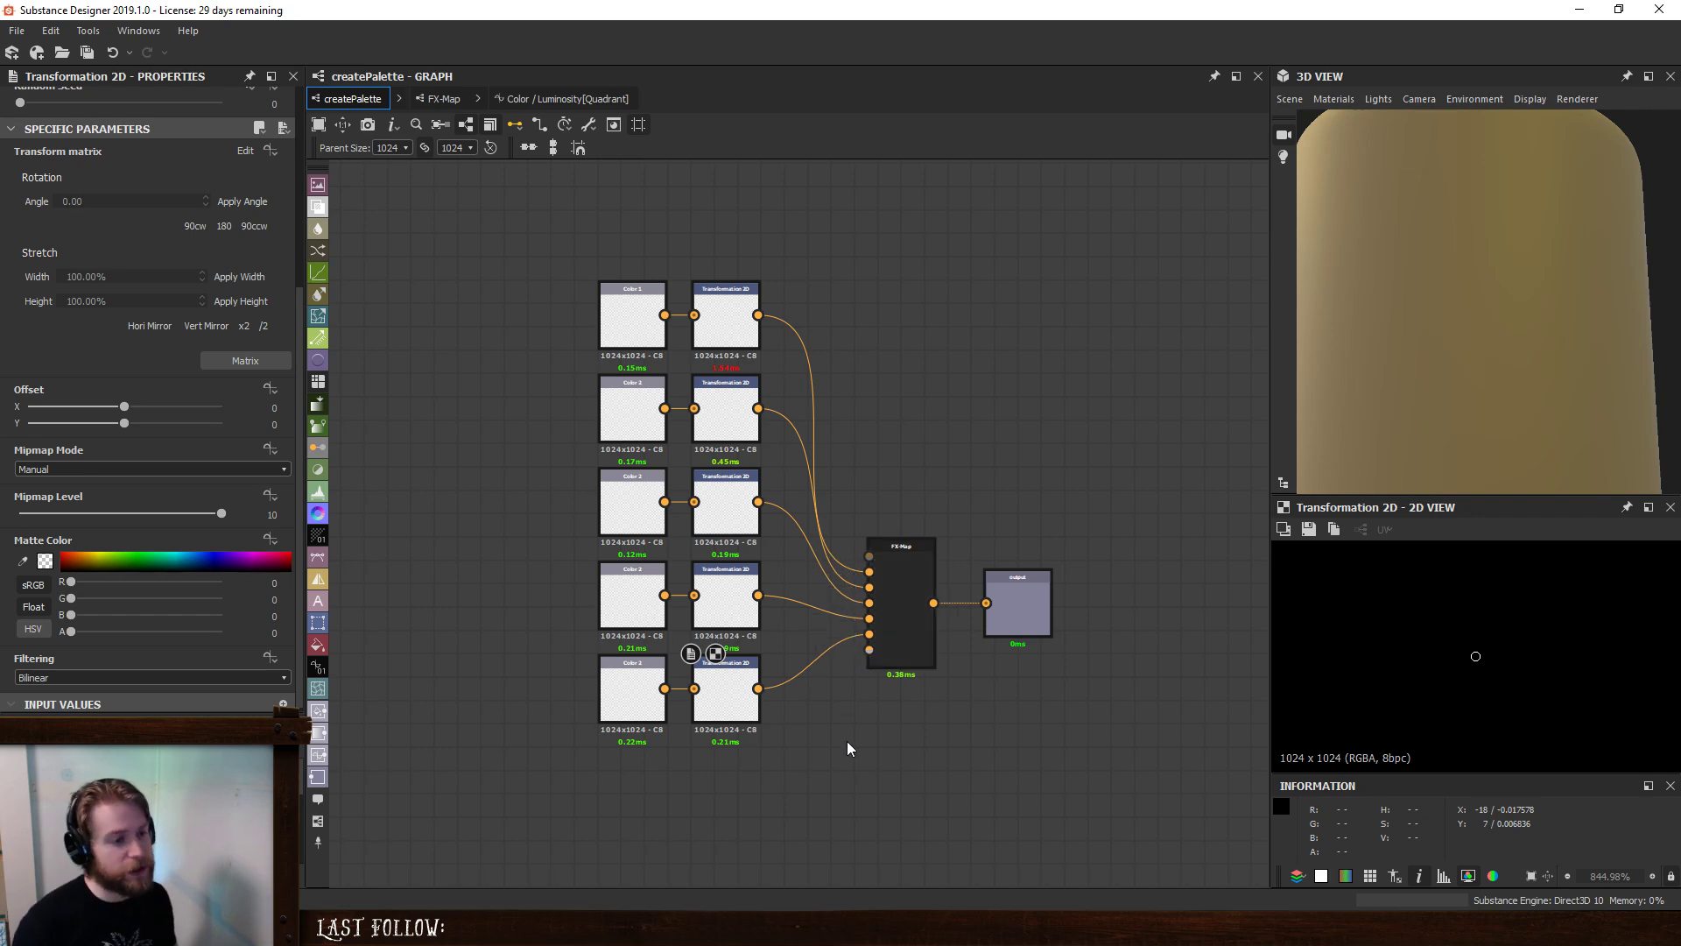
{"action": "left_click_drag", "start_coordinate": [746, 790], "coordinate": [588, 692]}
{"action": "key", "text": "ctrl+c"}
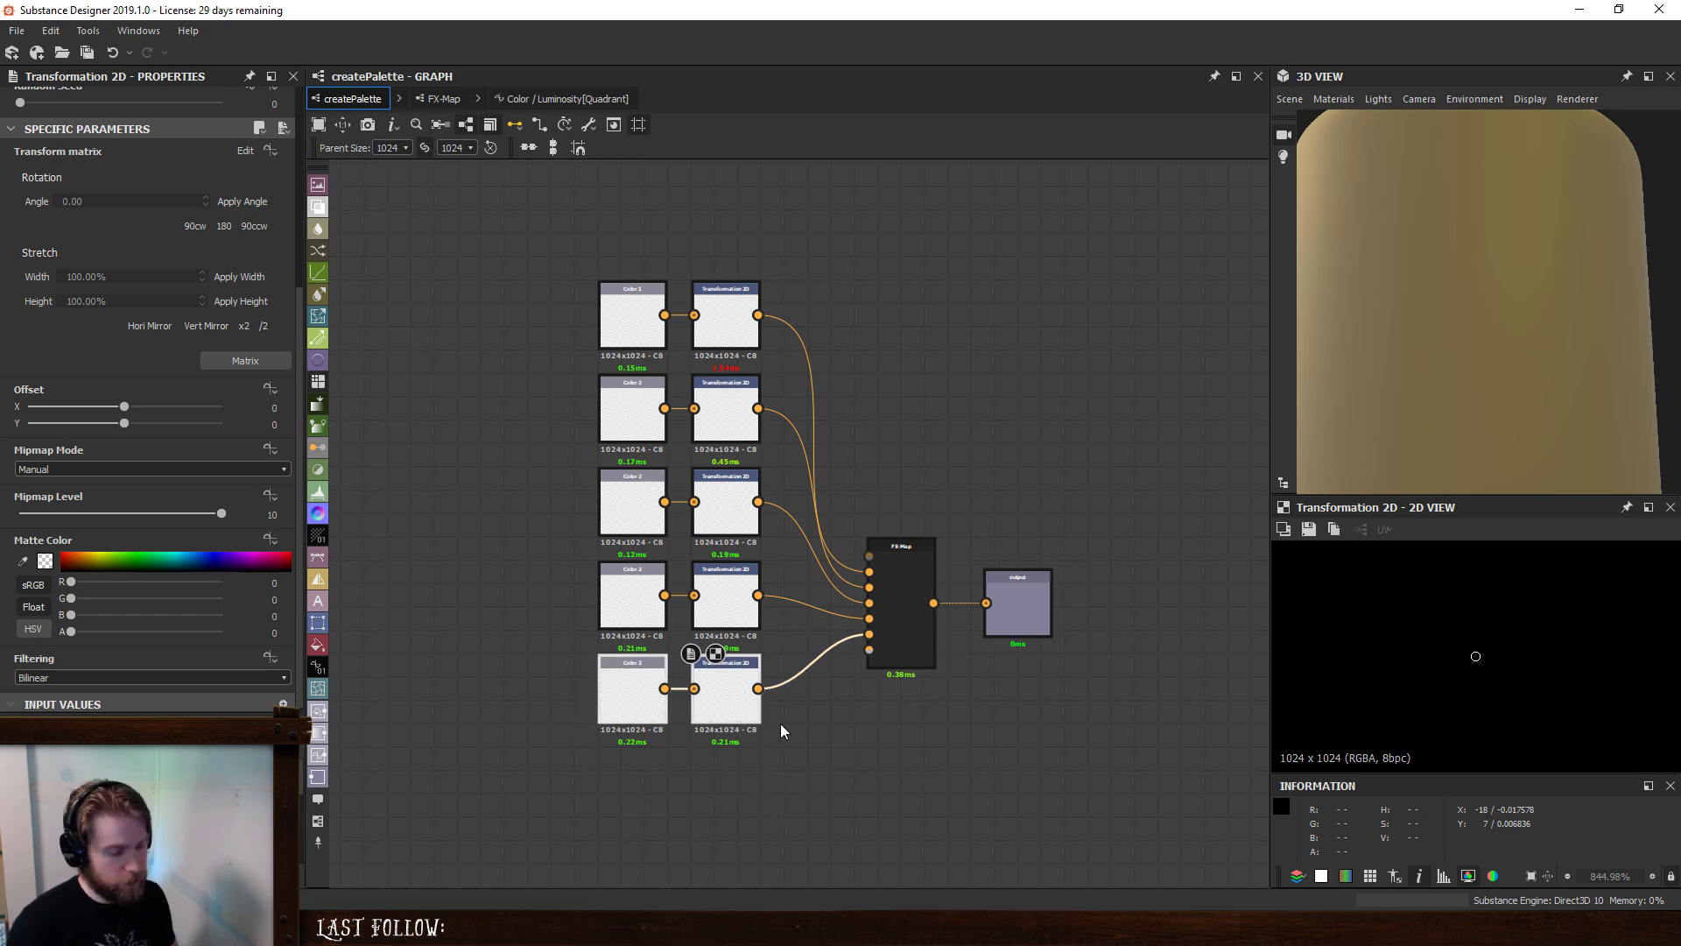
{"action": "key", "text": "ctrl+v"}
{"action": "middle_click_drag", "start_coordinate": [870, 653], "coordinate": [879, 501]}
{"action": "left_click_drag", "start_coordinate": [860, 401], "coordinate": [878, 506]}
{"action": "key", "text": "ctrl+v"}
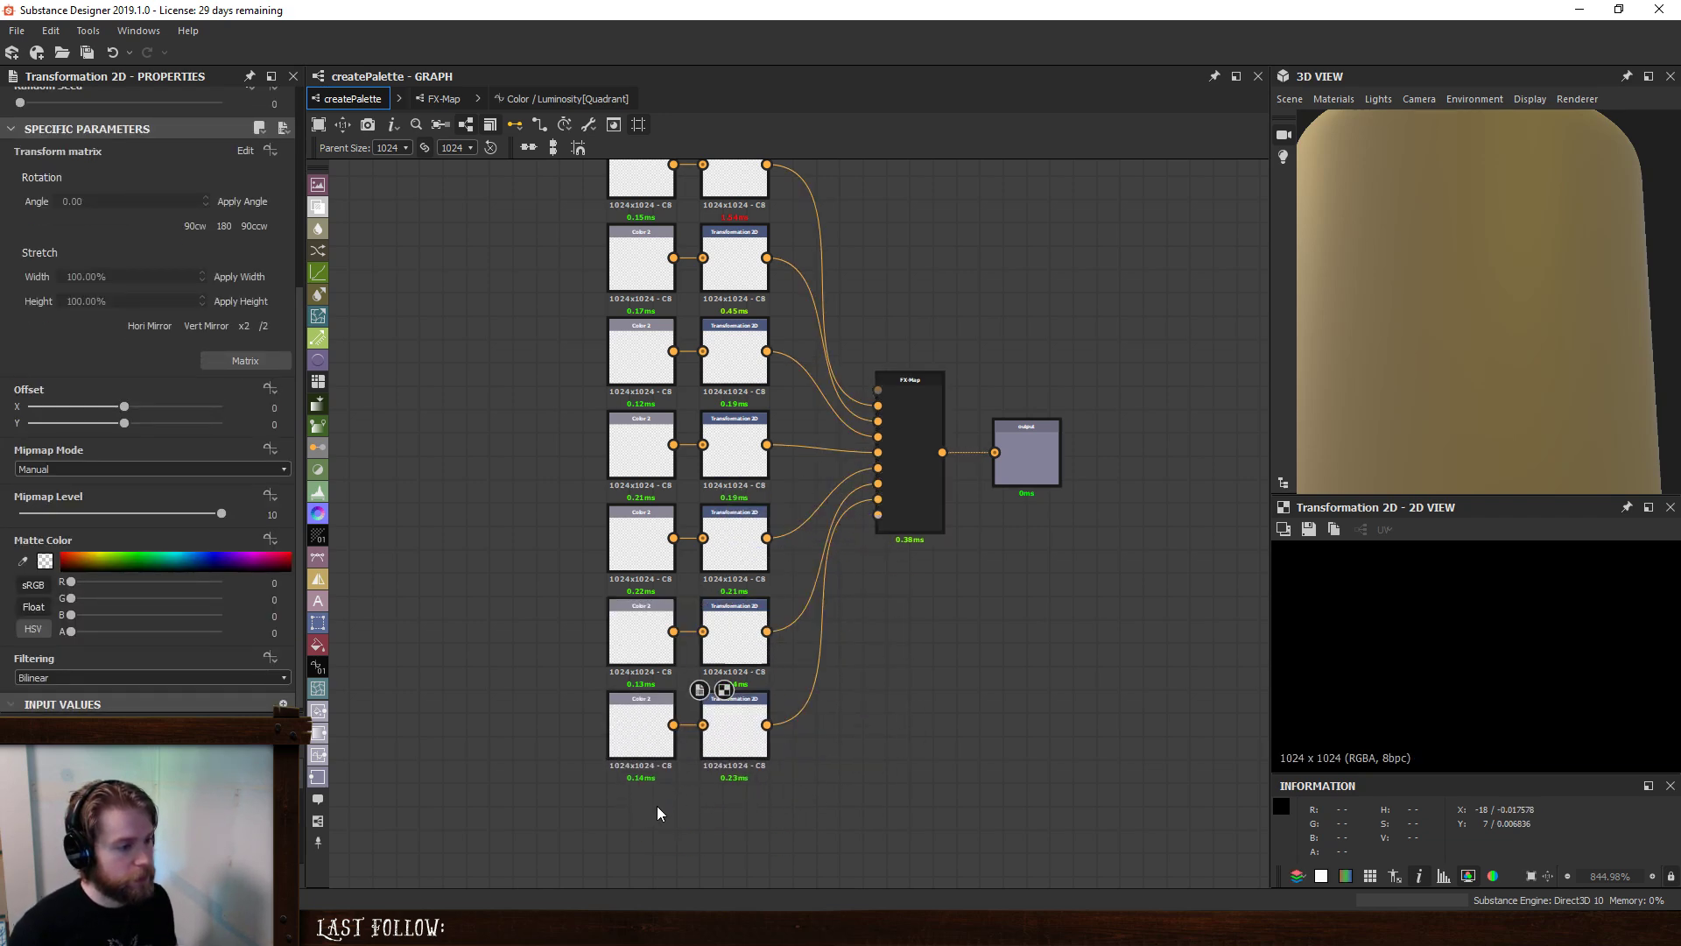
- Duplicate all seven color input and Transformation 2D pairs and place the copied block directly below the originals, in line with them
{"action": "scroll", "coordinate": [657, 805], "scroll_direction": "down", "scroll_amount": 3}
{"action": "left_click_drag", "start_coordinate": [552, 297], "coordinate": [731, 863]}
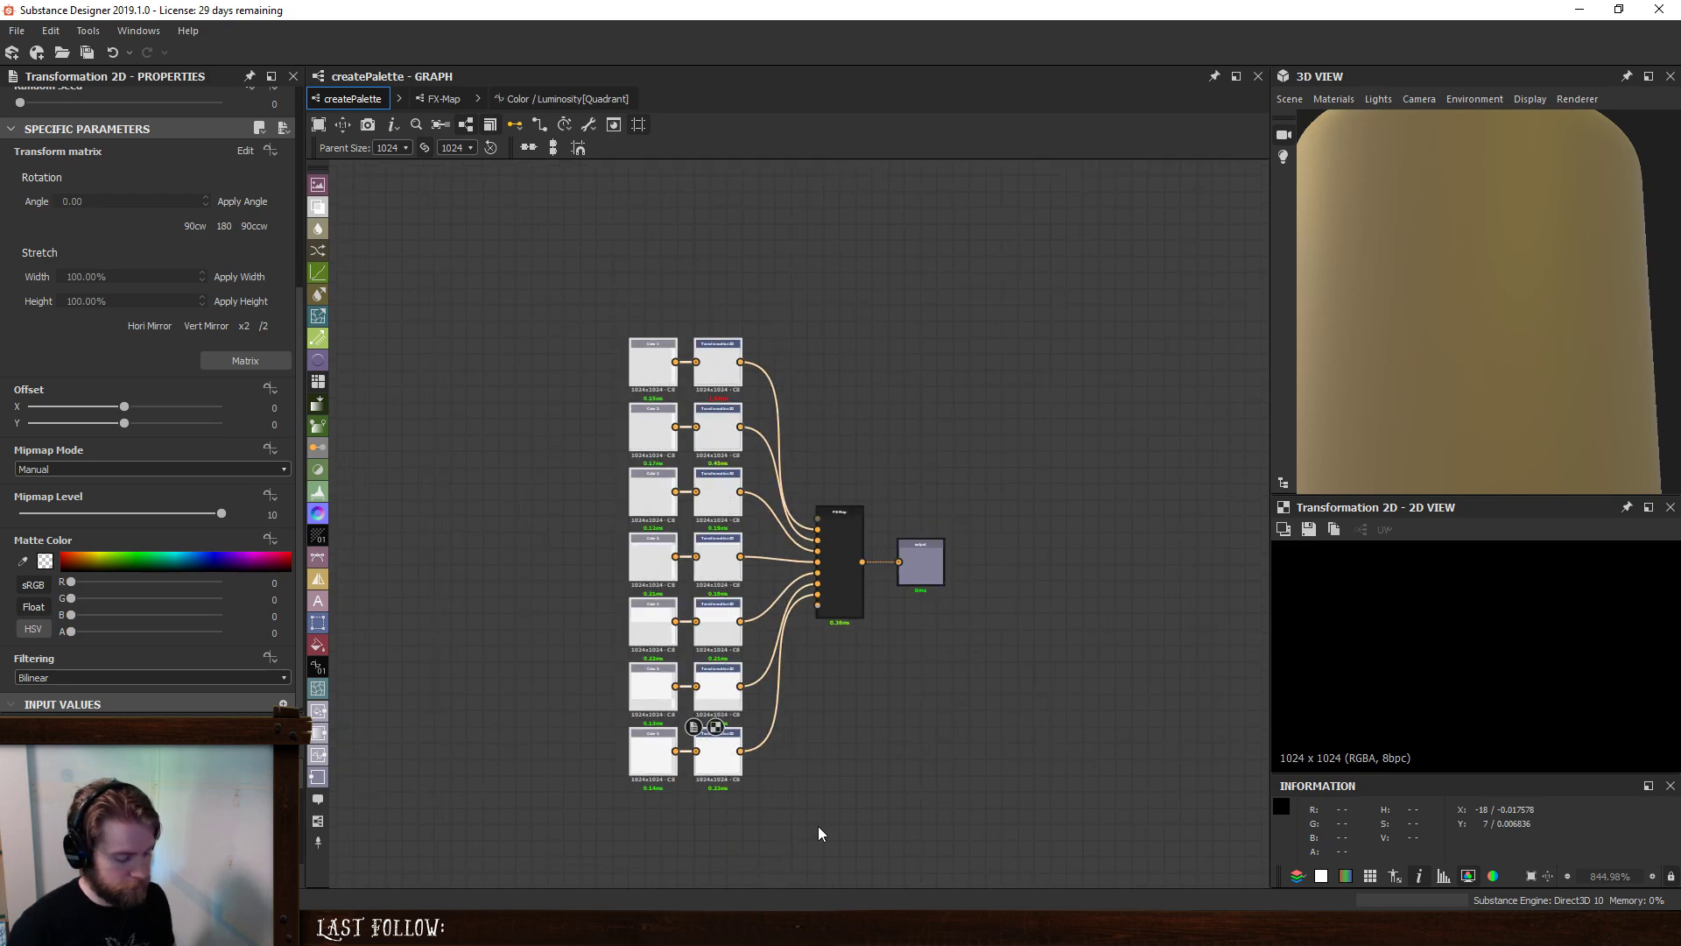
{"action": "key", "text": "ctrl+c"}
{"action": "key", "text": "ctrl+v"}
{"action": "scroll", "coordinate": [881, 736], "scroll_direction": "down", "scroll_amount": 2}
{"action": "left_click_drag", "start_coordinate": [808, 444], "coordinate": [518, 624]}
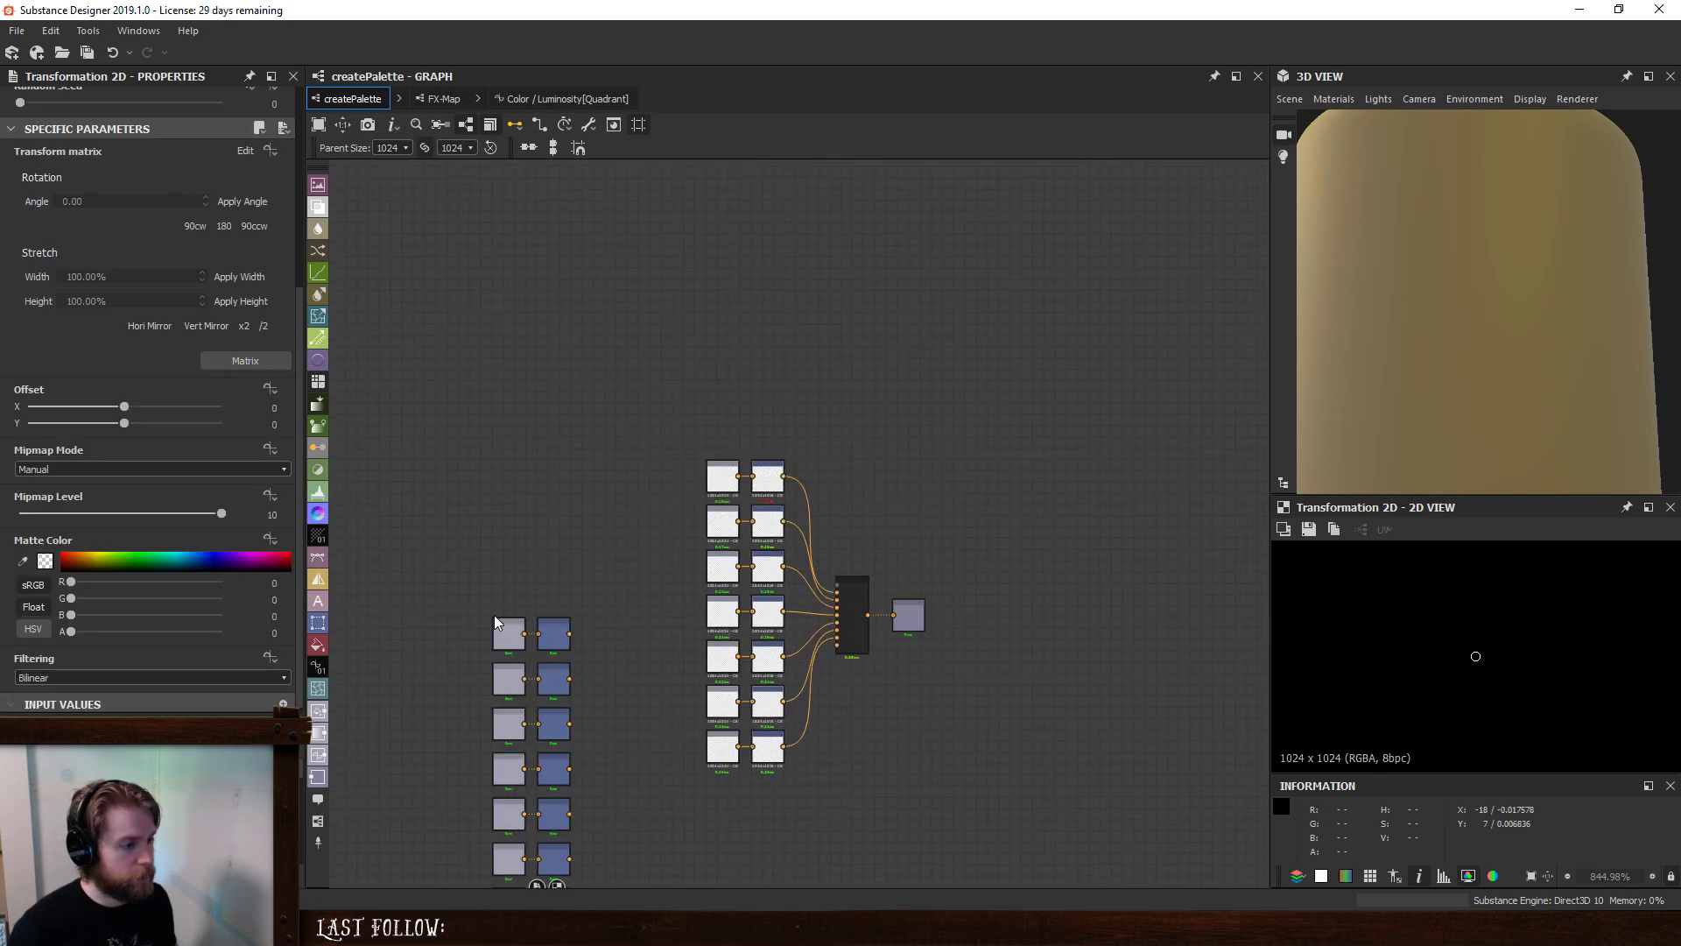
{"action": "left_click", "coordinate": [506, 622]}
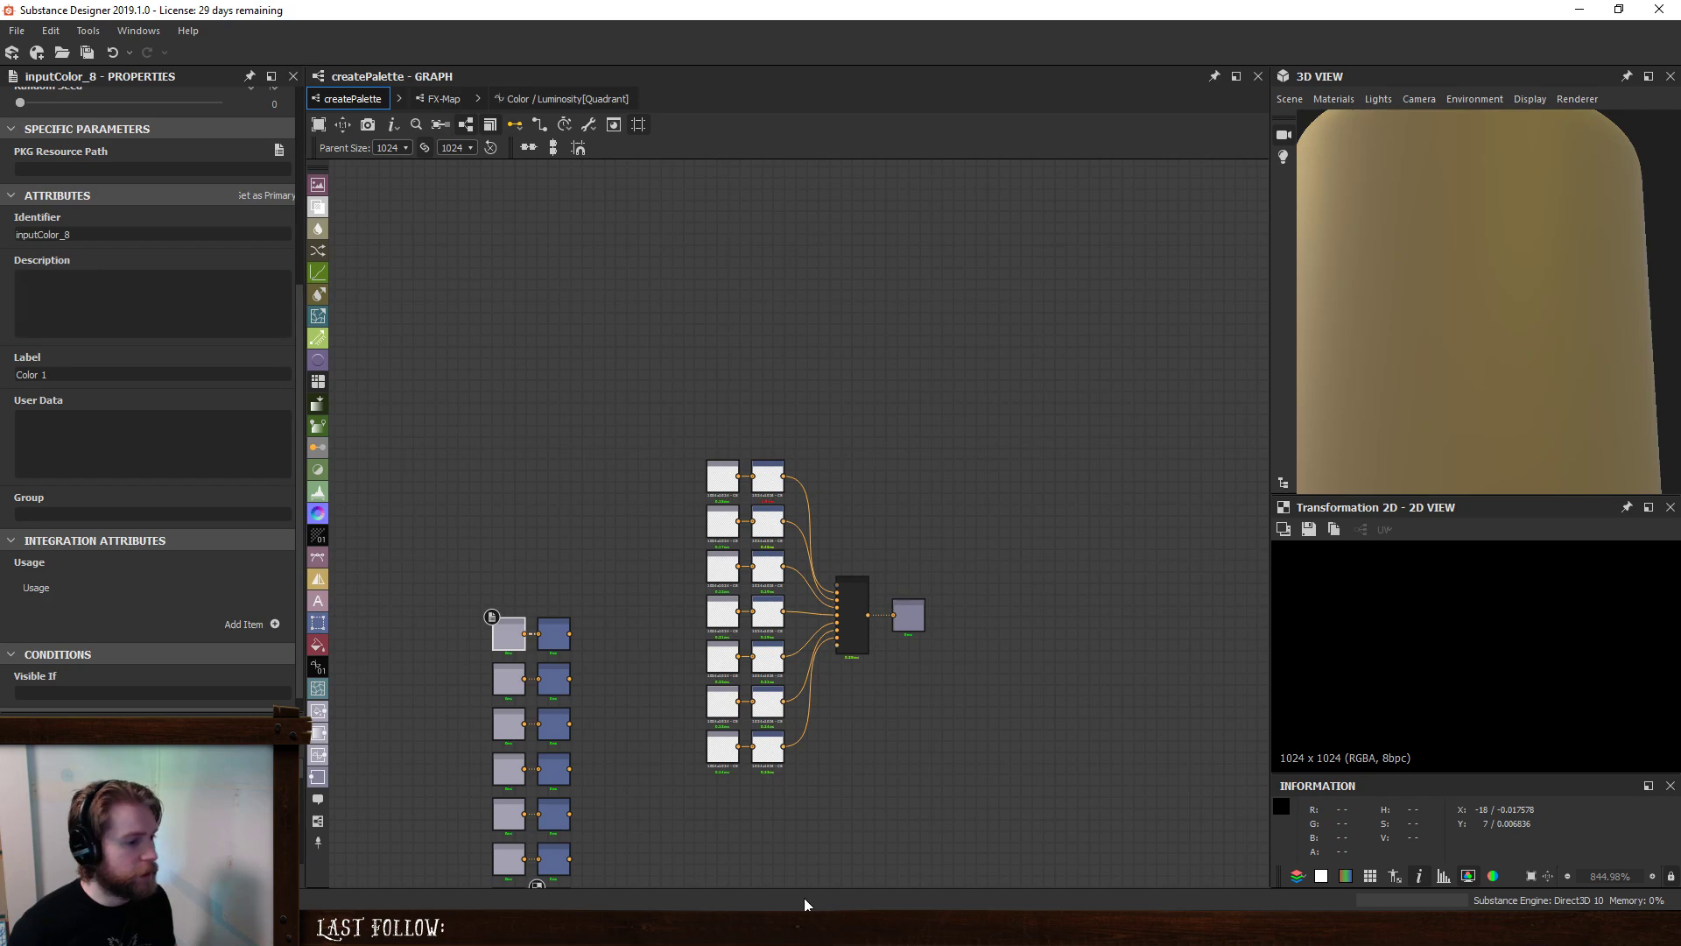
{"action": "left_click", "coordinate": [718, 751]}
{"action": "middle_click_drag", "start_coordinate": [742, 790], "coordinate": [717, 612]}
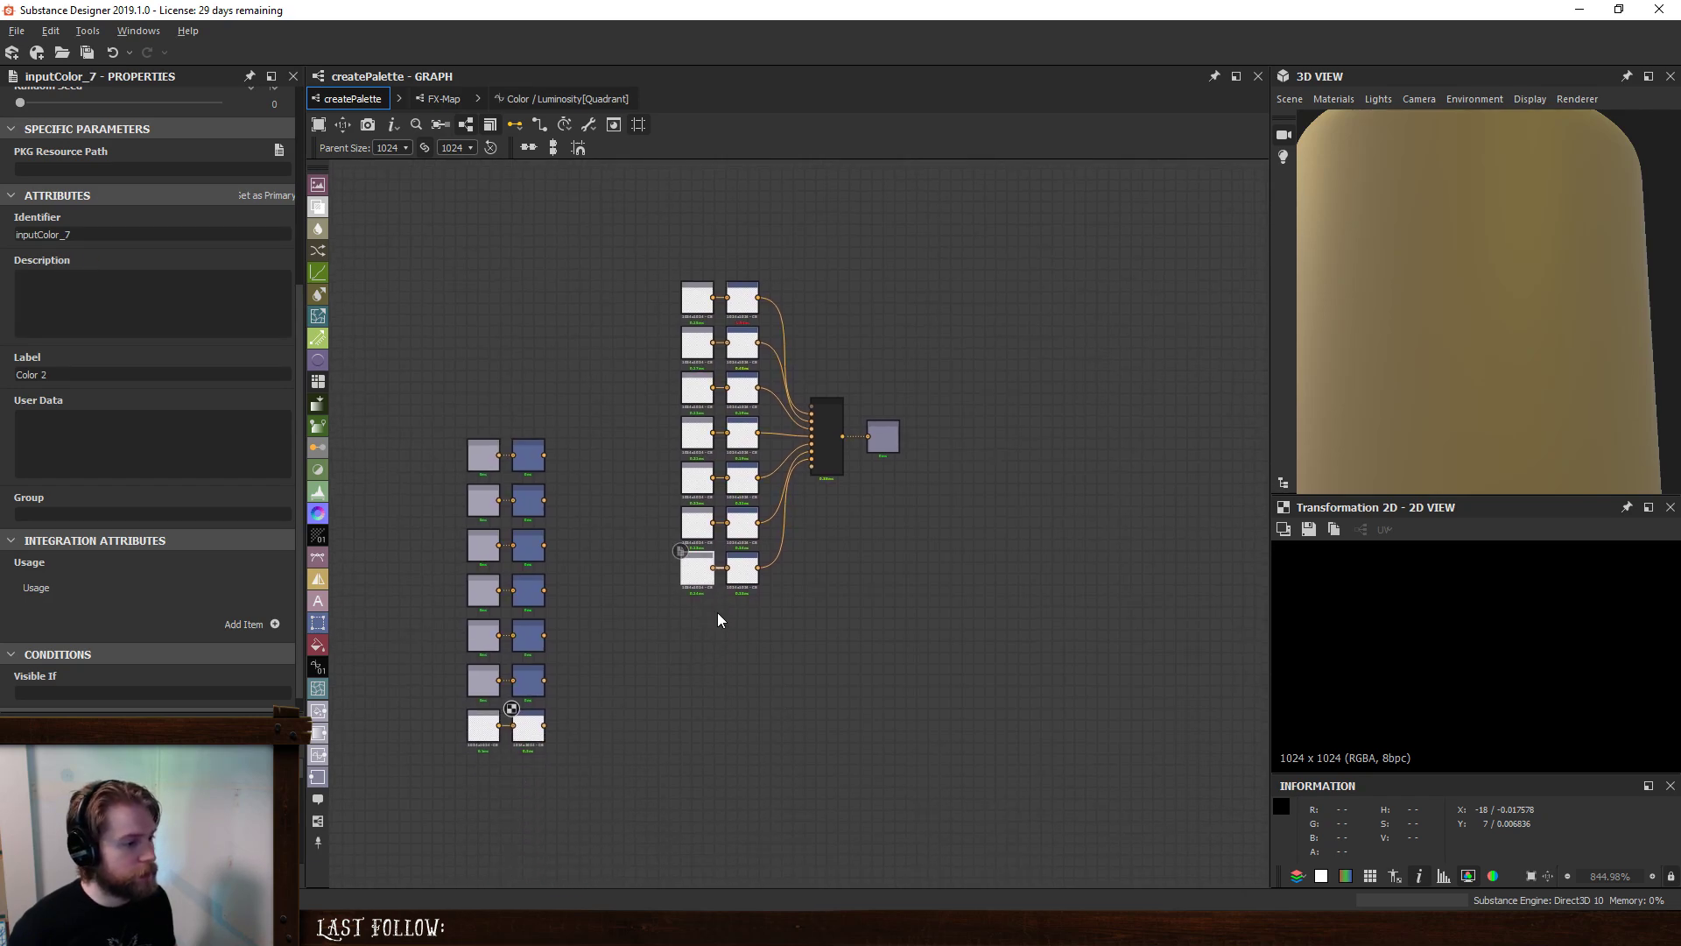
{"action": "left_click_drag", "start_coordinate": [396, 396], "coordinate": [570, 838]}
{"action": "left_click_drag", "start_coordinate": [542, 490], "coordinate": [753, 611]}
{"action": "middle_click_drag", "start_coordinate": [809, 554], "coordinate": [781, 485]}
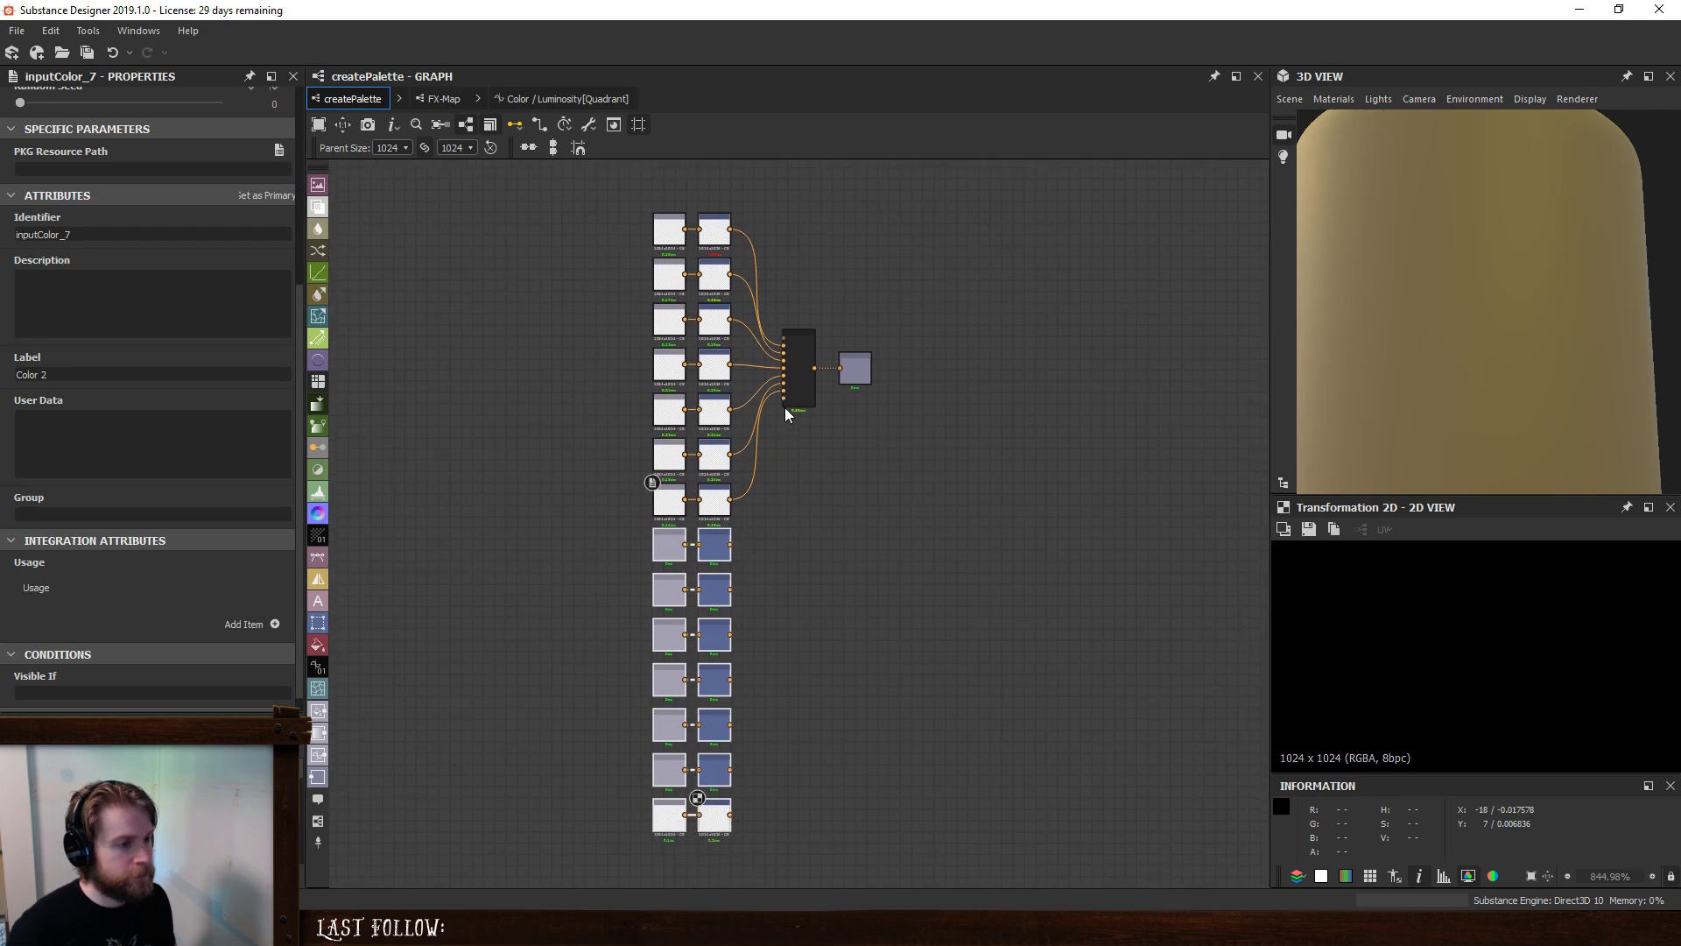
- Connect the seven copied Transformation 2D nodes, in order, to successive free image inputs of the FX-Map
{"action": "left_click_drag", "start_coordinate": [781, 401], "coordinate": [730, 543]}
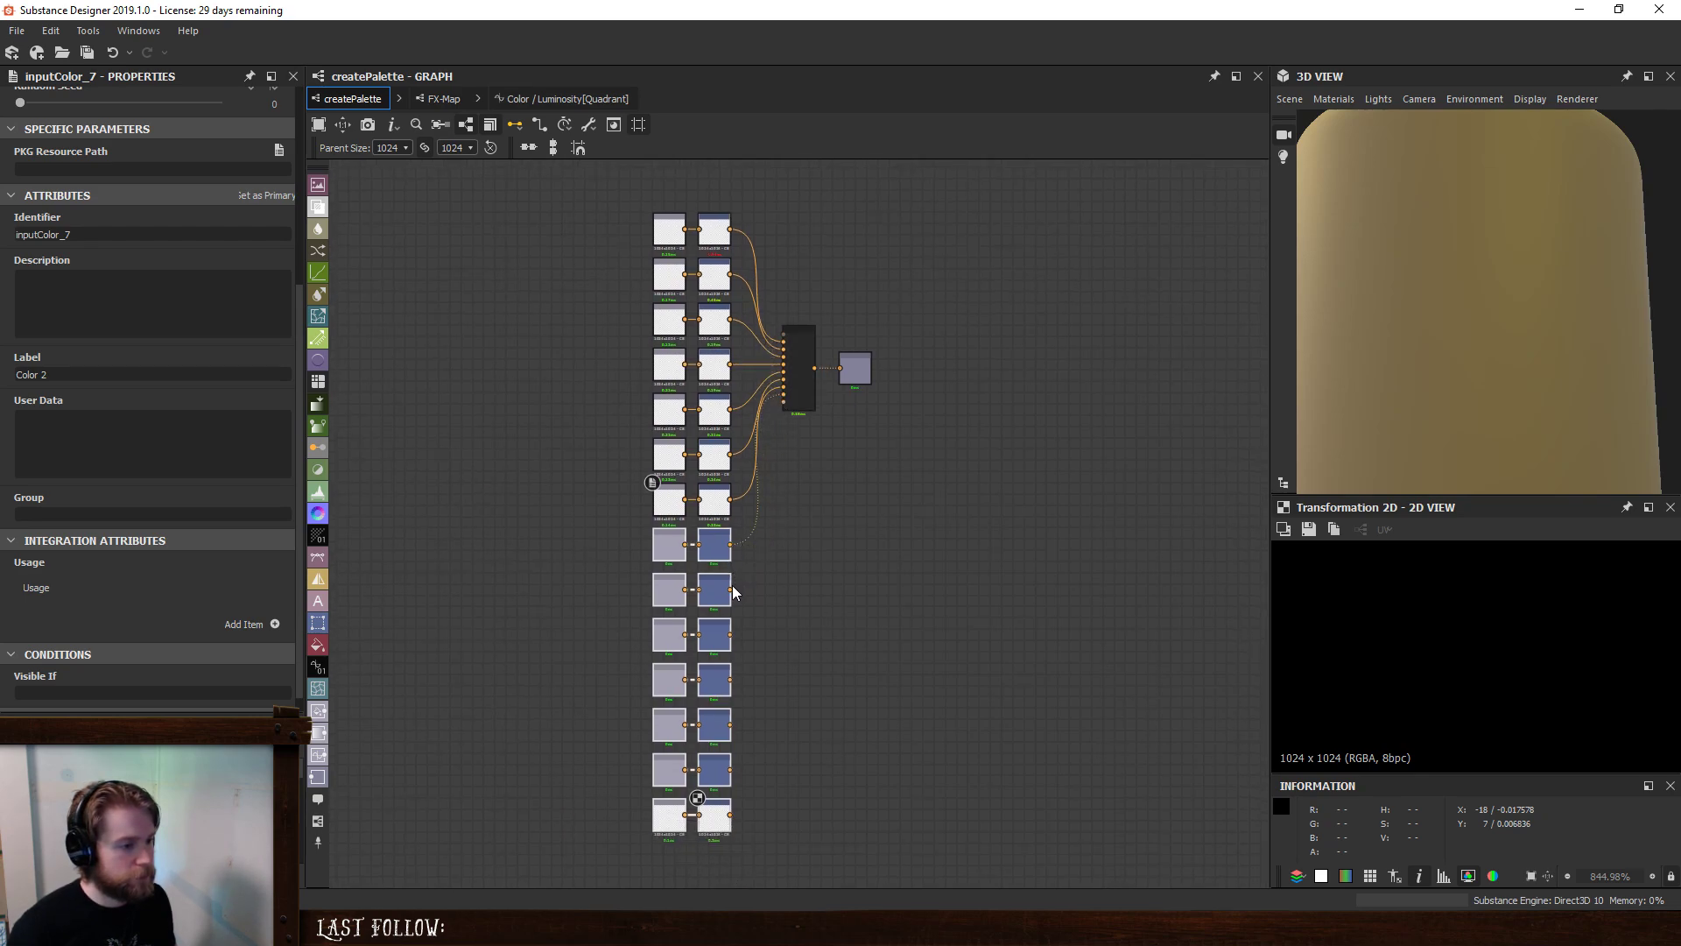
{"action": "left_click_drag", "start_coordinate": [784, 402], "coordinate": [762, 592]}
{"action": "left_click_drag", "start_coordinate": [786, 413], "coordinate": [731, 814]}
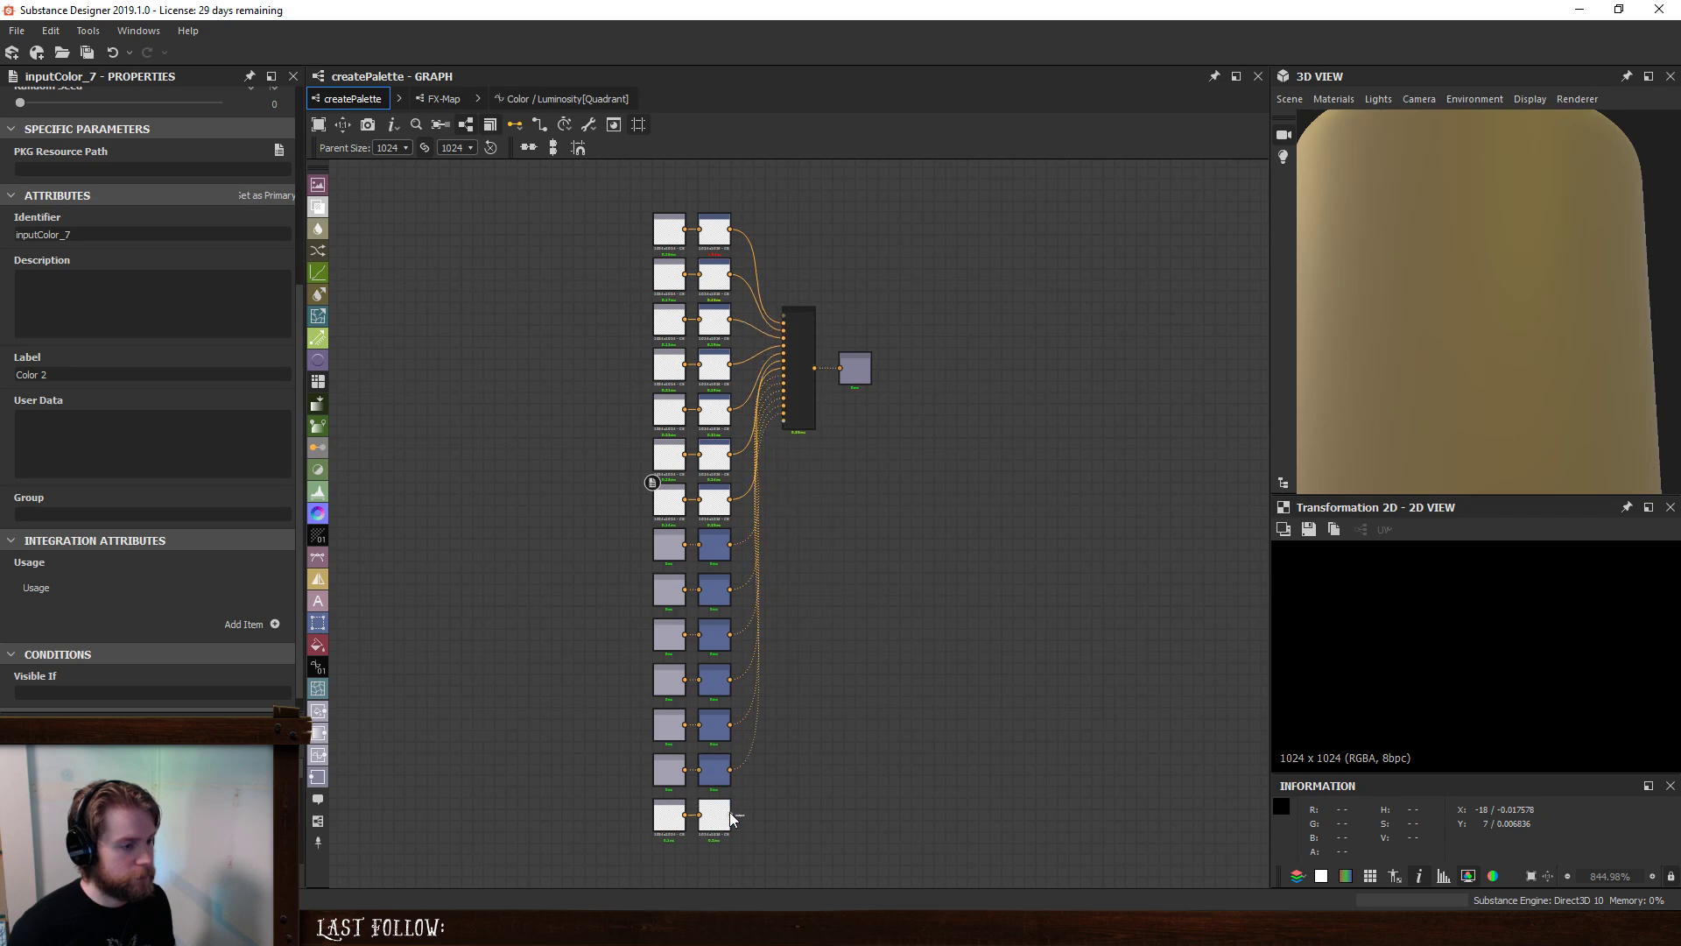
{"action": "scroll", "coordinate": [798, 427], "scroll_direction": "up", "scroll_amount": 5}
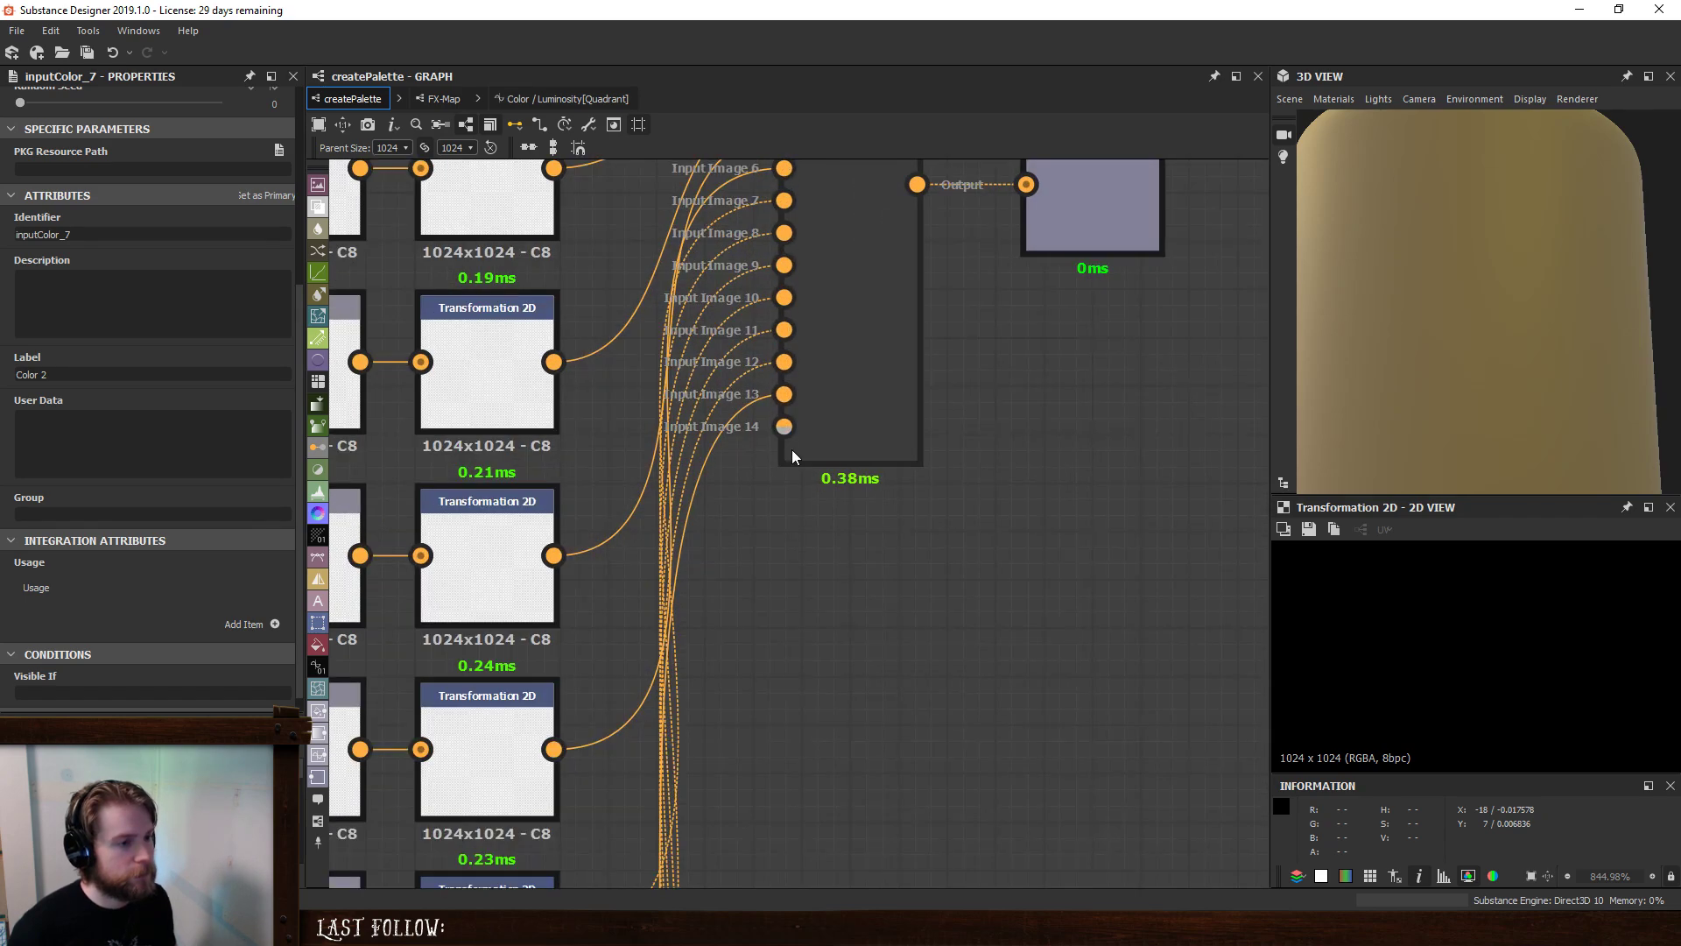
{"action": "scroll", "coordinate": [792, 449], "scroll_direction": "down", "scroll_amount": 4}
{"action": "scroll", "coordinate": [866, 726], "scroll_direction": "up", "scroll_amount": 2}
{"action": "scroll", "coordinate": [875, 735], "scroll_direction": "down", "scroll_amount": 4}
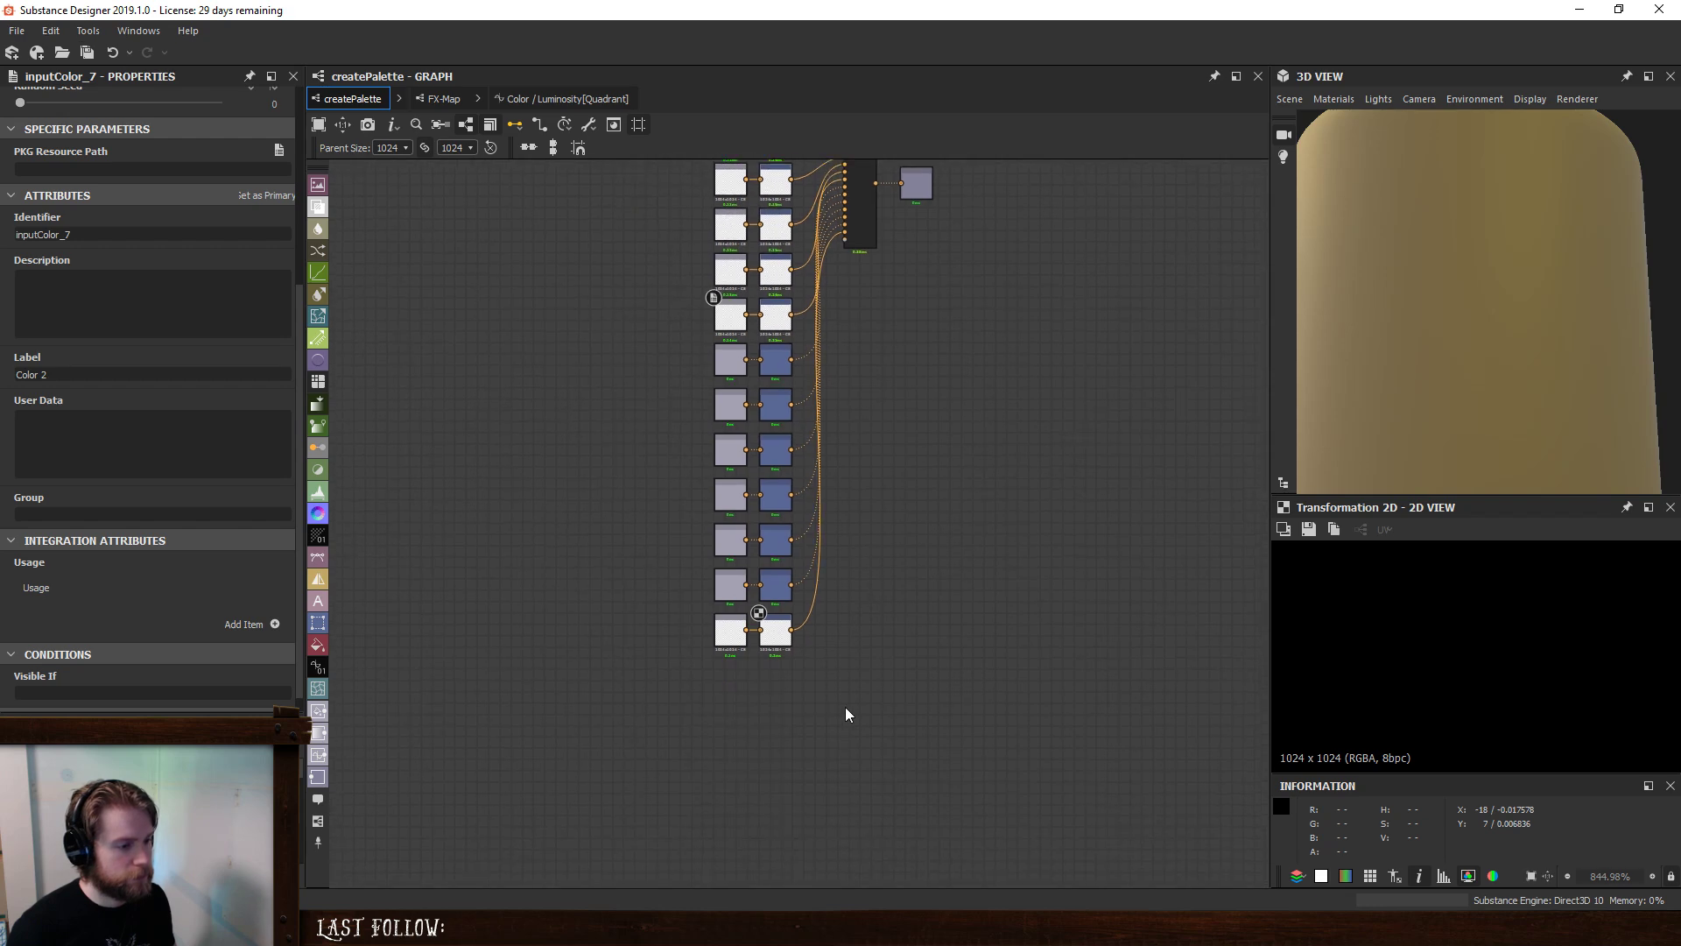
- Duplicate the last two input and Transformation 2D pairs, place them beneath the column, and connect both to the FX-Map's free image inputs
{"action": "left_click_drag", "start_coordinate": [844, 706], "coordinate": [692, 579]}
{"action": "key", "text": "ctrl+c"}
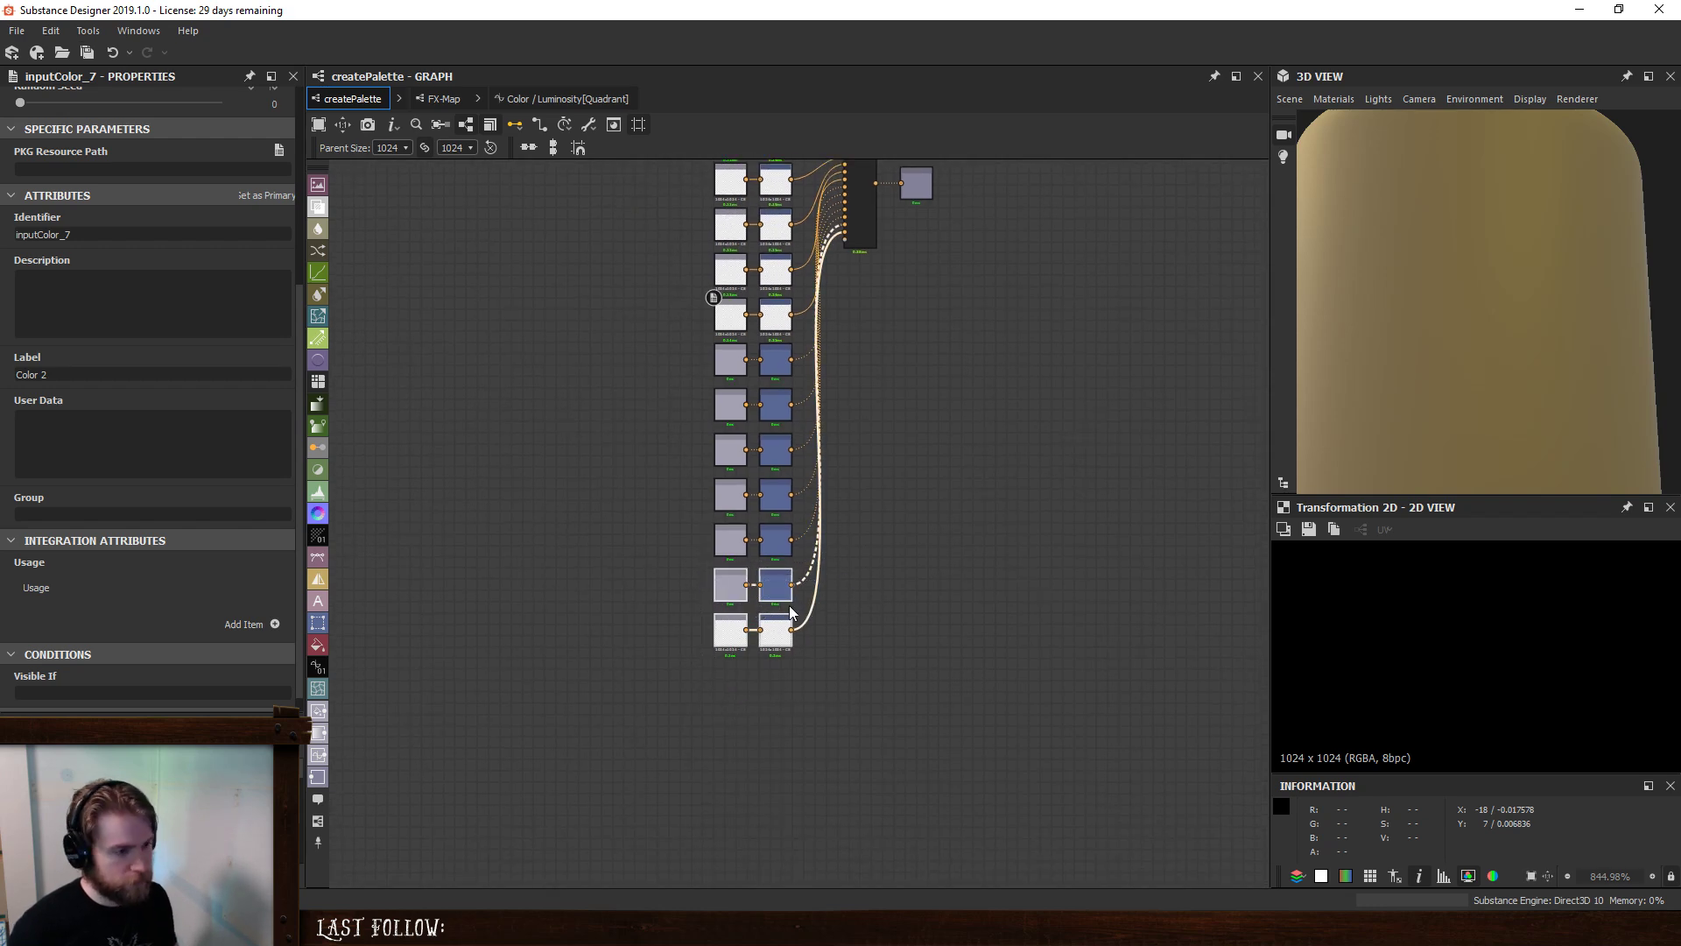
{"action": "key", "text": "ctrl+v"}
{"action": "left_click_drag", "start_coordinate": [825, 501], "coordinate": [779, 677]}
{"action": "left_click", "coordinate": [791, 675]}
{"action": "middle_click_drag", "start_coordinate": [898, 338], "coordinate": [825, 436]}
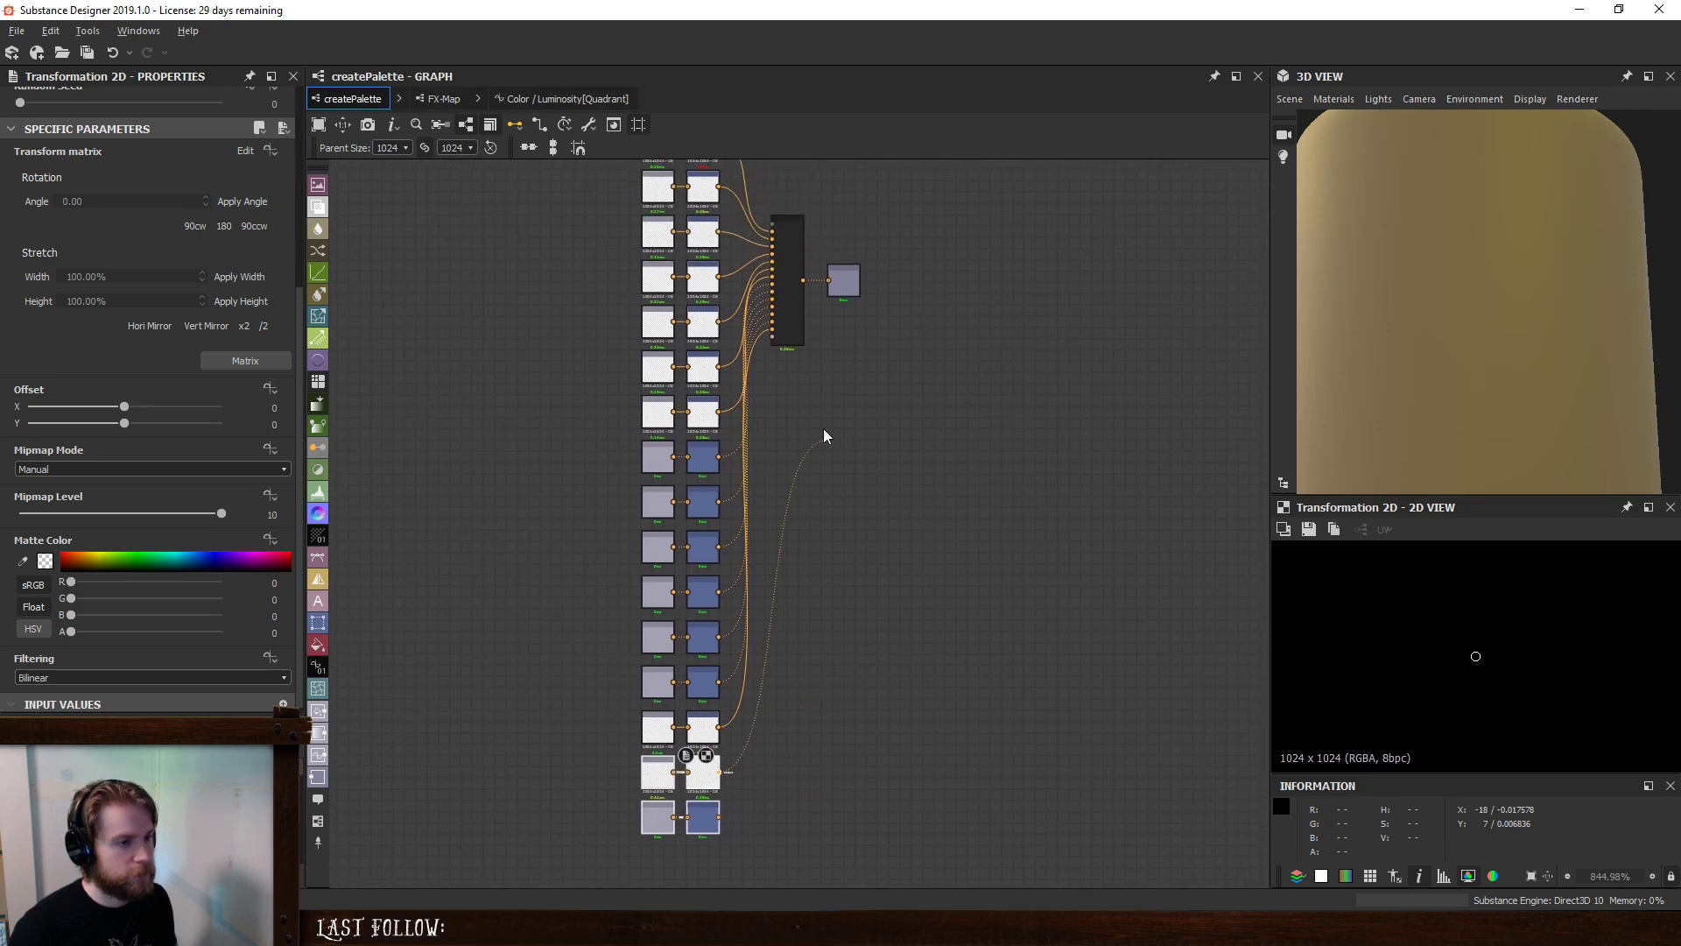
{"action": "left_click", "coordinate": [773, 335]}
{"action": "left_click", "coordinate": [720, 818]}
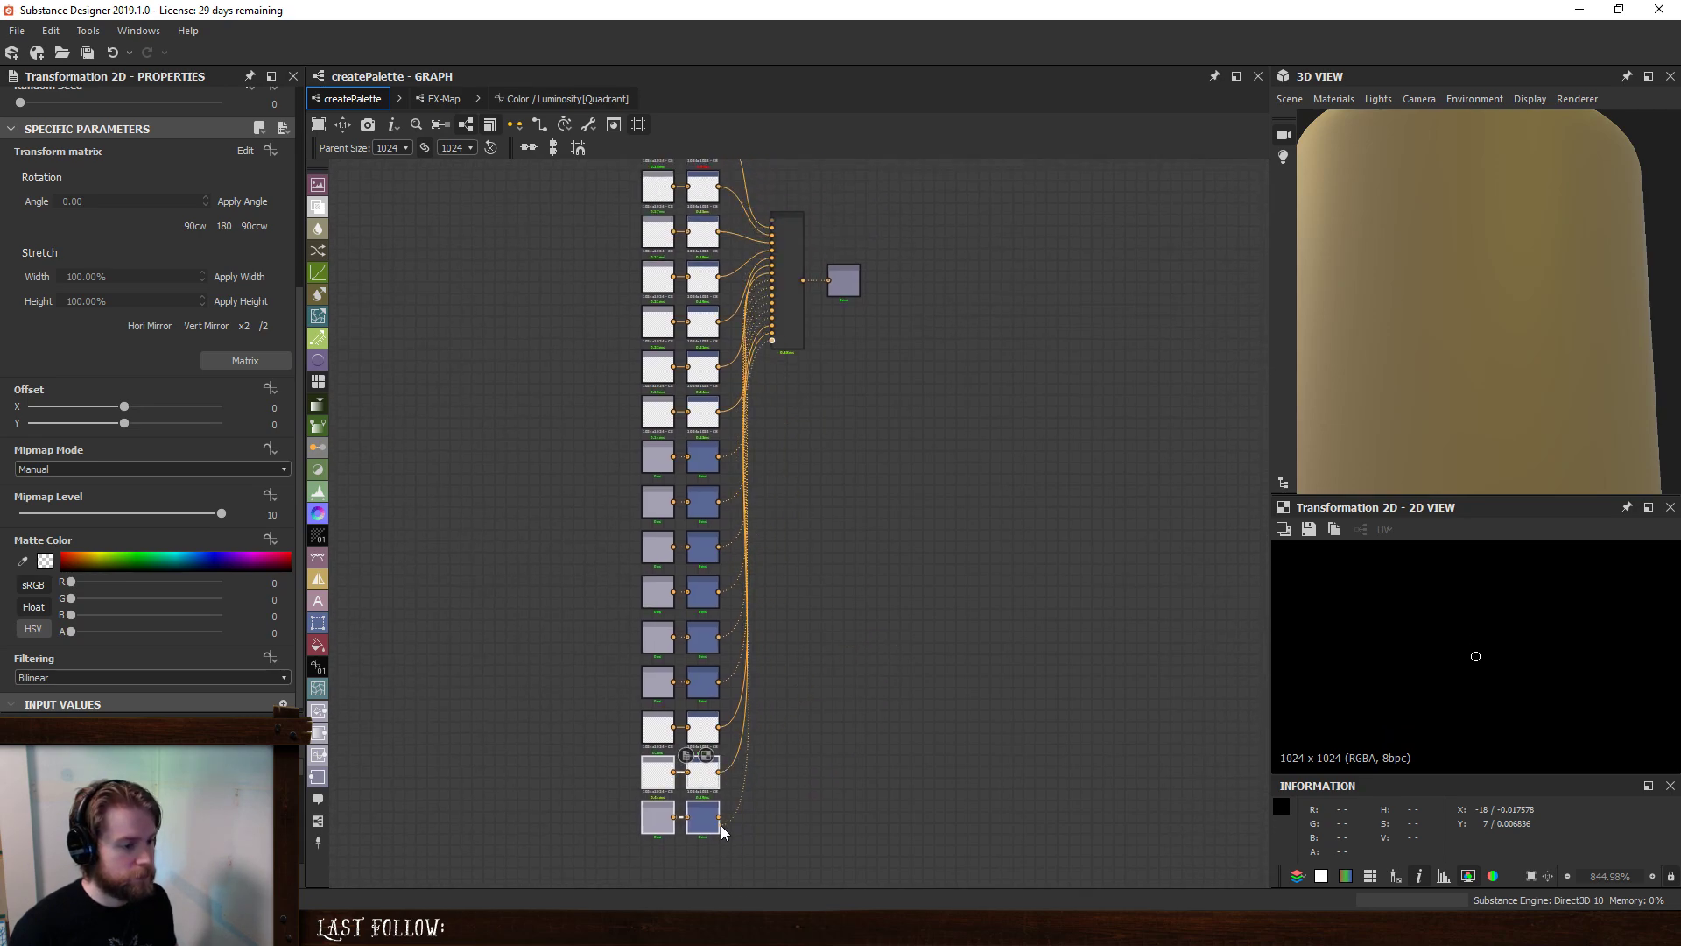
{"action": "left_click", "coordinate": [772, 341]}
- Move the FX-Map and output nodes farther from the Transformation 2D column and down to its vertical middle
{"action": "middle_click_drag", "start_coordinate": [703, 438], "coordinate": [833, 464]}
{"action": "left_click_drag", "start_coordinate": [1014, 259], "coordinate": [1018, 545]}
{"action": "left_click", "coordinate": [1088, 455]}
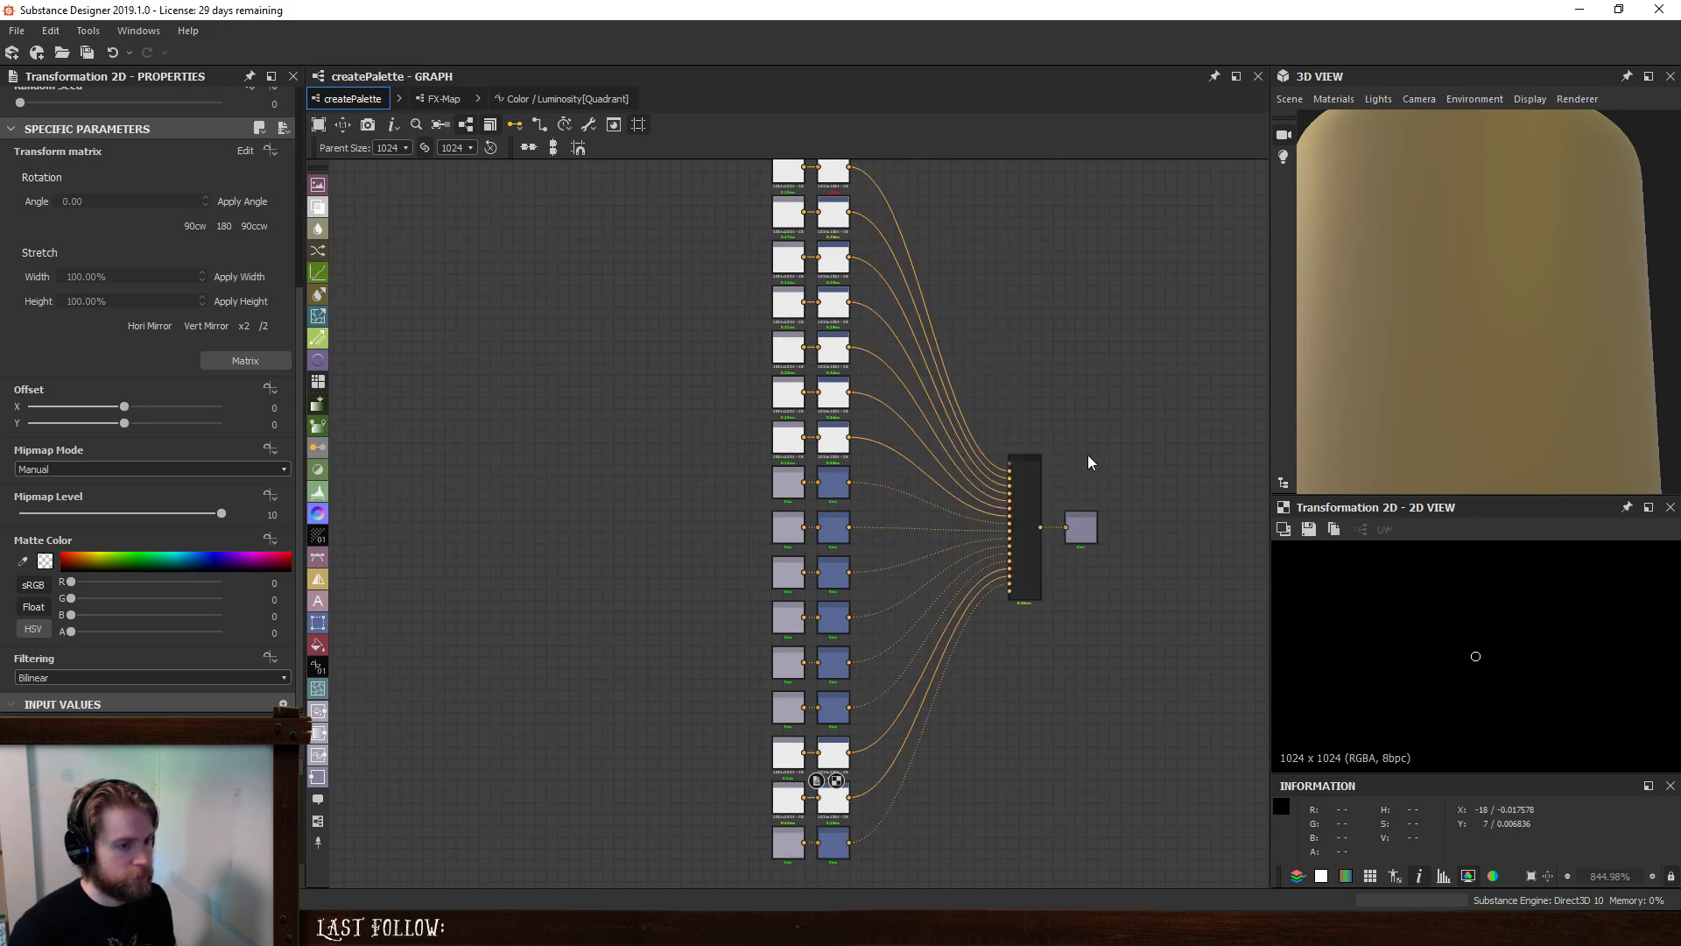
{"action": "scroll", "coordinate": [1070, 594], "scroll_direction": "up", "scroll_amount": 5}
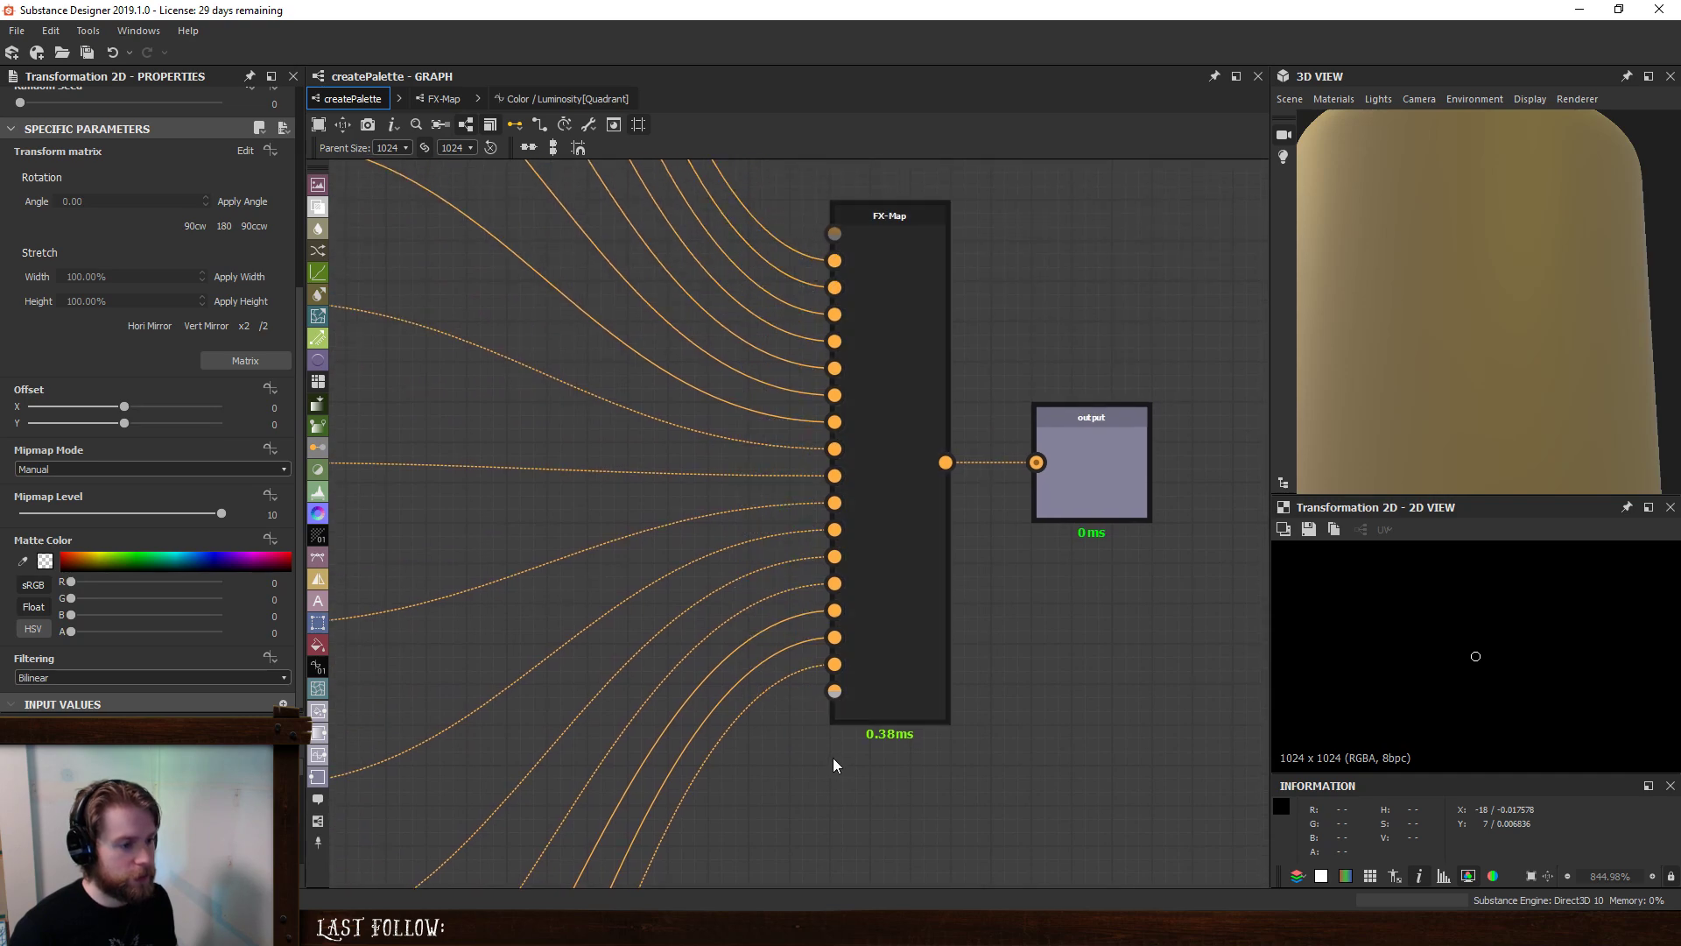
{"action": "scroll", "coordinate": [840, 758], "scroll_direction": "down", "scroll_amount": 4}
- Display the FX-Map's result in the 2D view and select the FX-Map node
{"action": "double_click", "coordinate": [884, 647]}
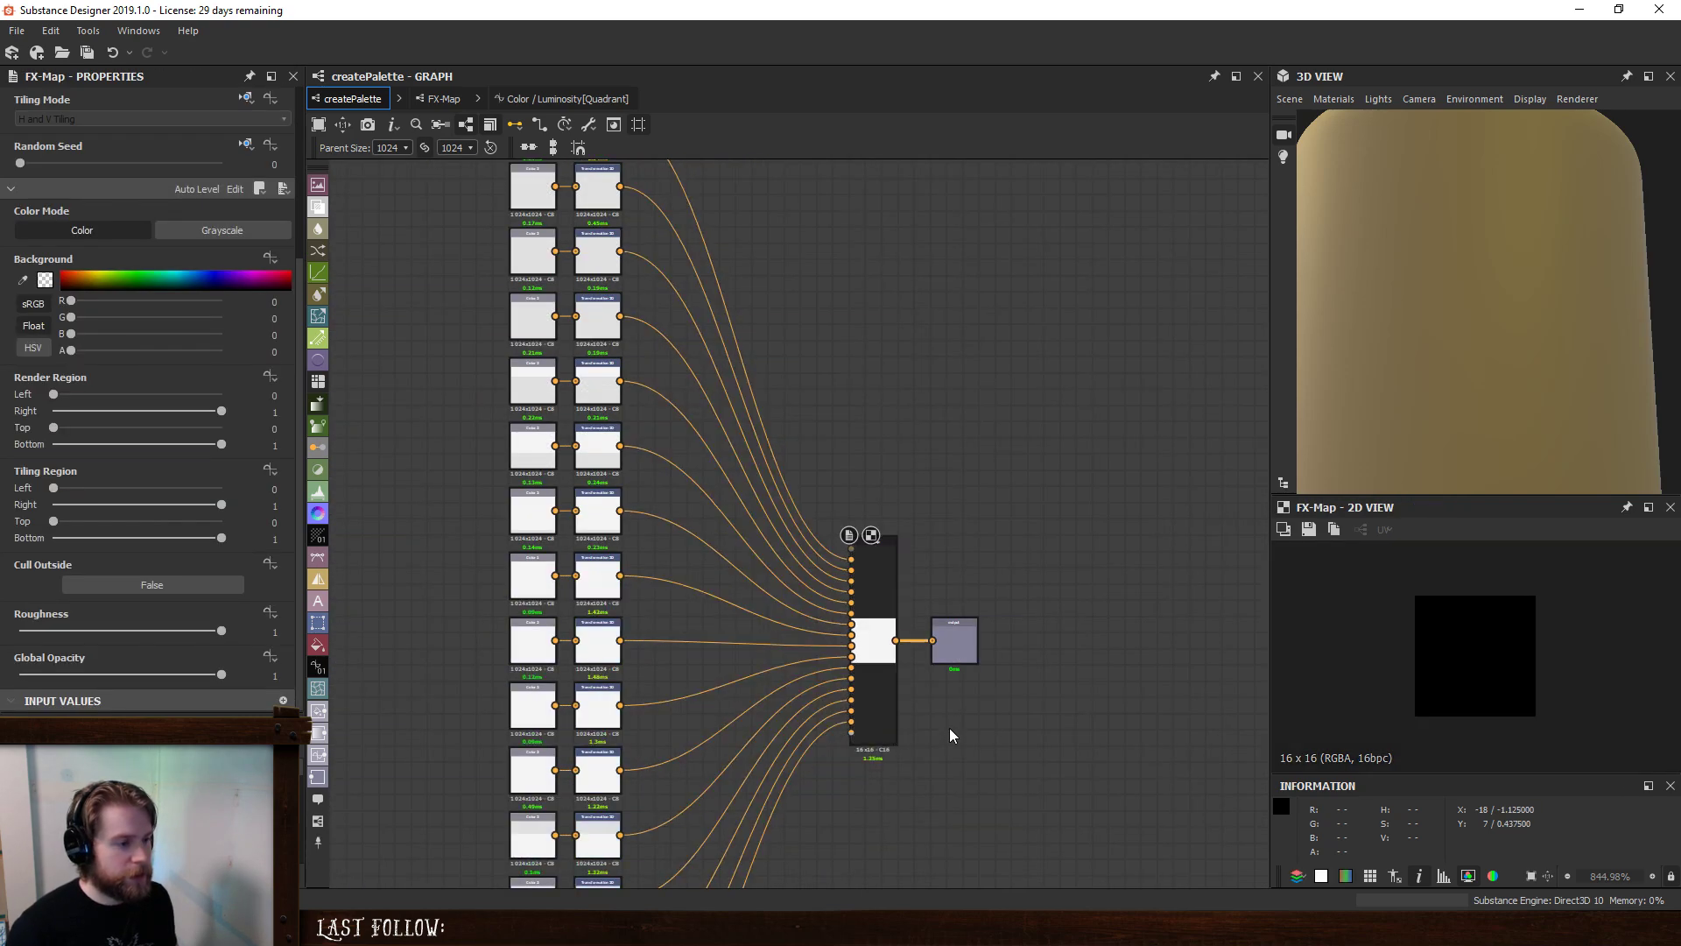
{"action": "scroll", "coordinate": [949, 727], "scroll_direction": "down", "scroll_amount": 2}
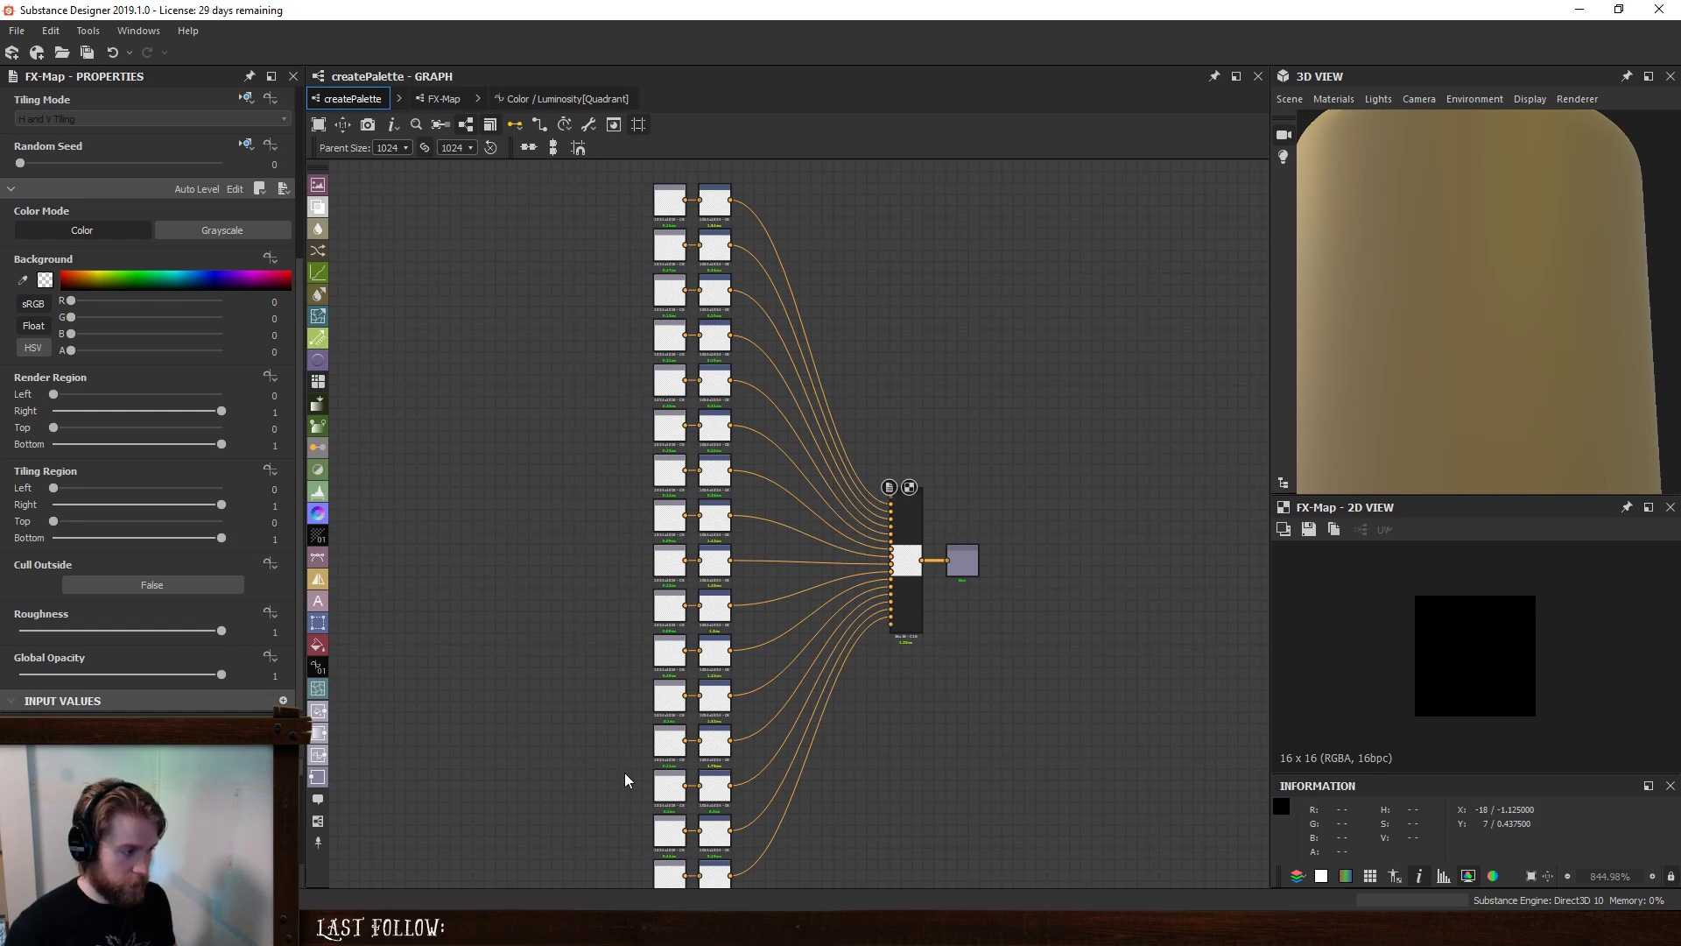
{"action": "left_click", "coordinate": [911, 528]}
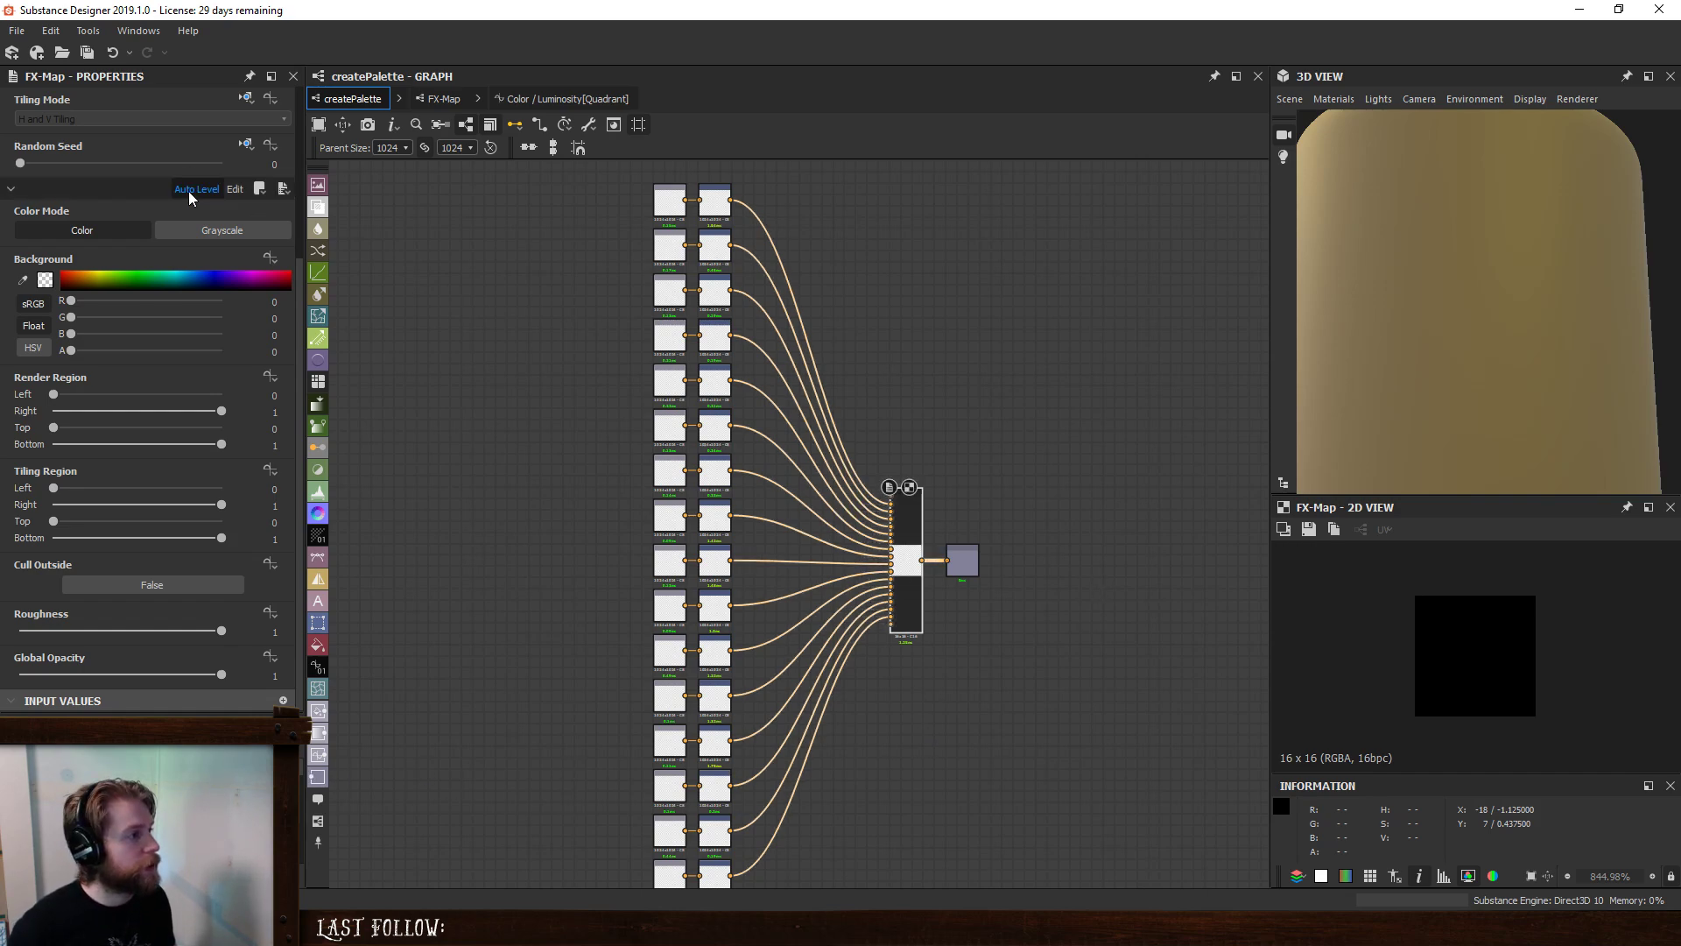
- Set the integer constant in the FX-Map Iterate node's Iterations function to 4
{"action": "left_click", "coordinate": [443, 99]}
{"action": "left_click", "coordinate": [576, 350]}
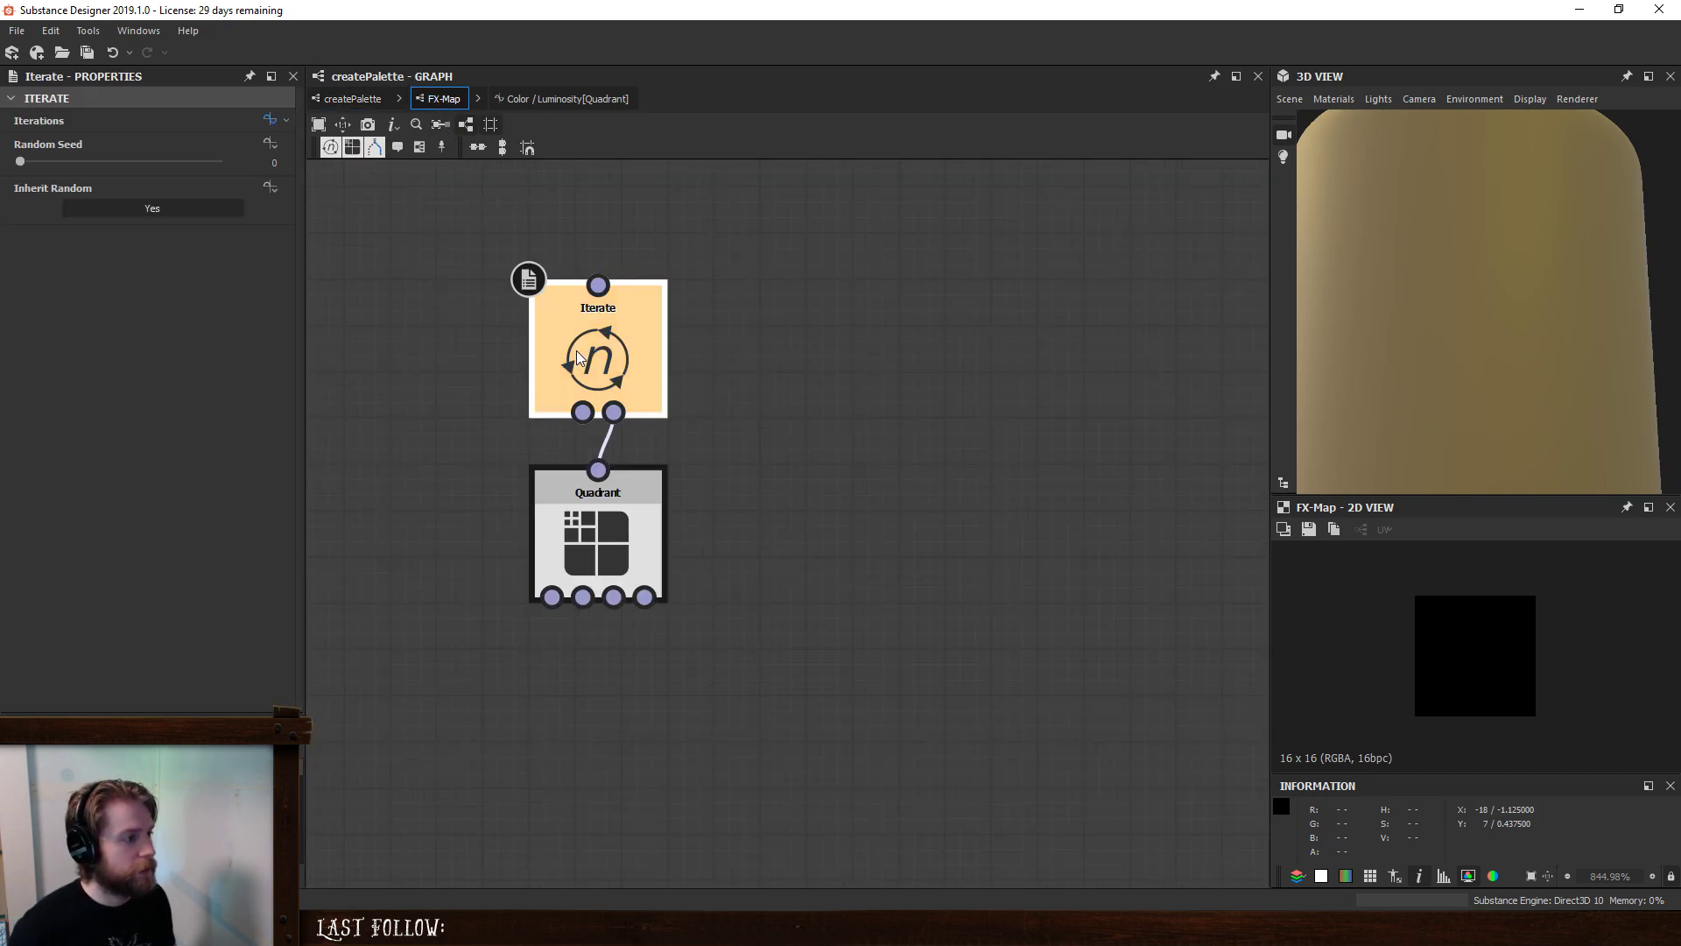
{"action": "left_click", "coordinate": [271, 121]}
{"action": "left_click", "coordinate": [370, 378]}
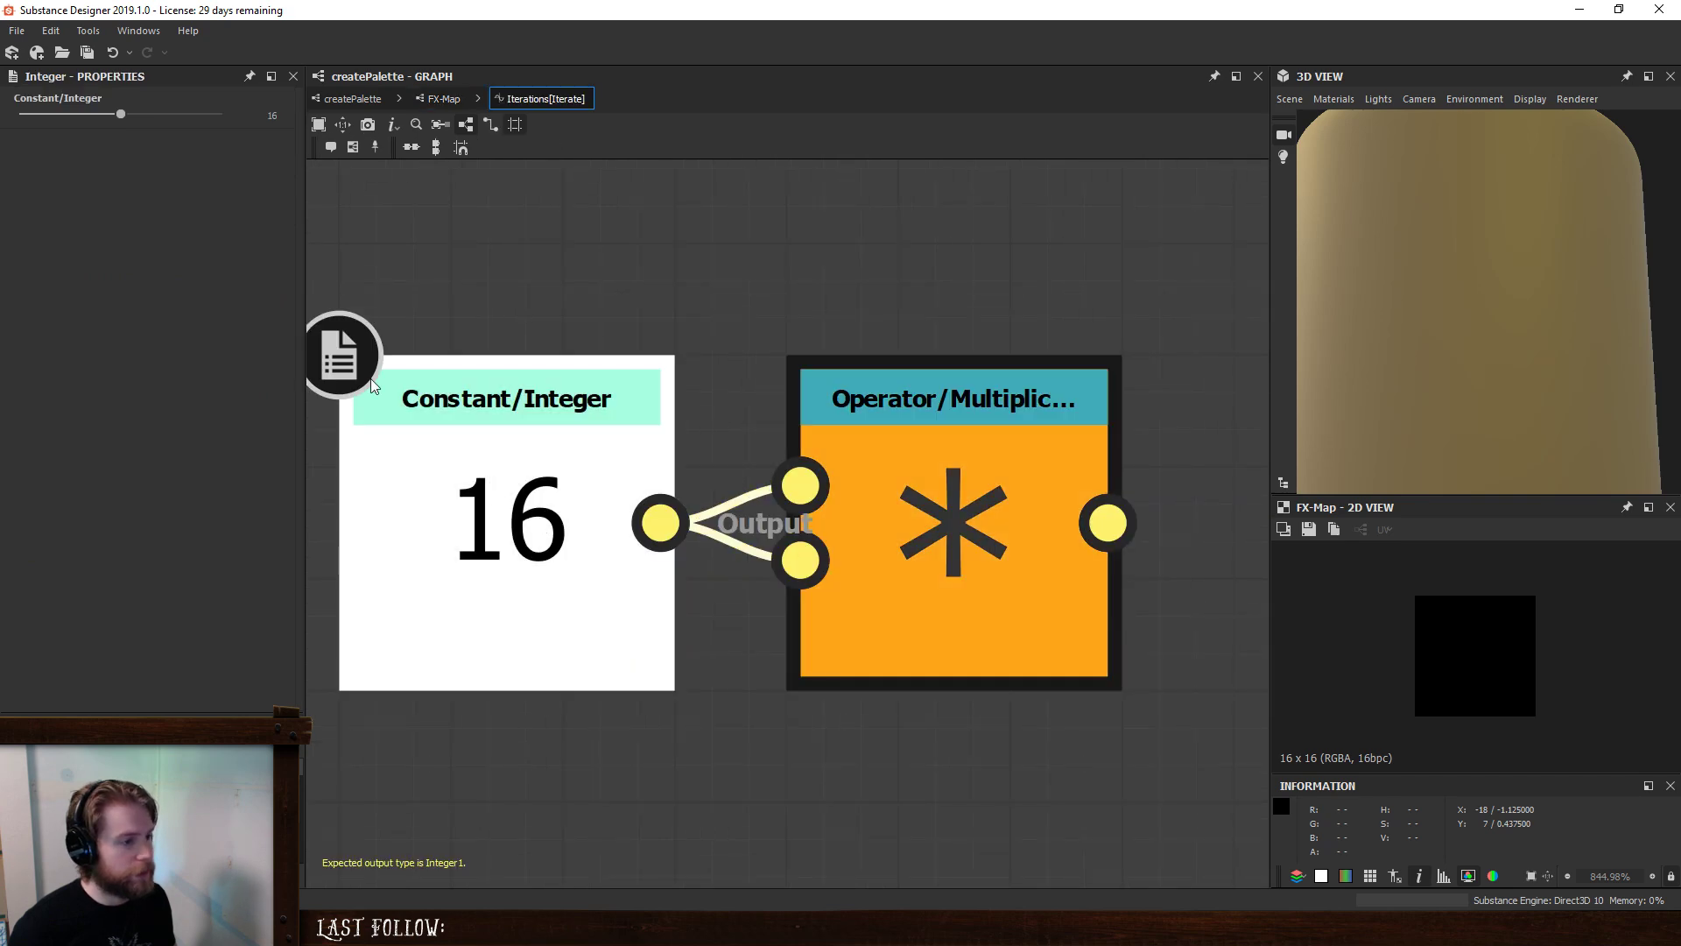
{"action": "left_click", "coordinate": [252, 116]}
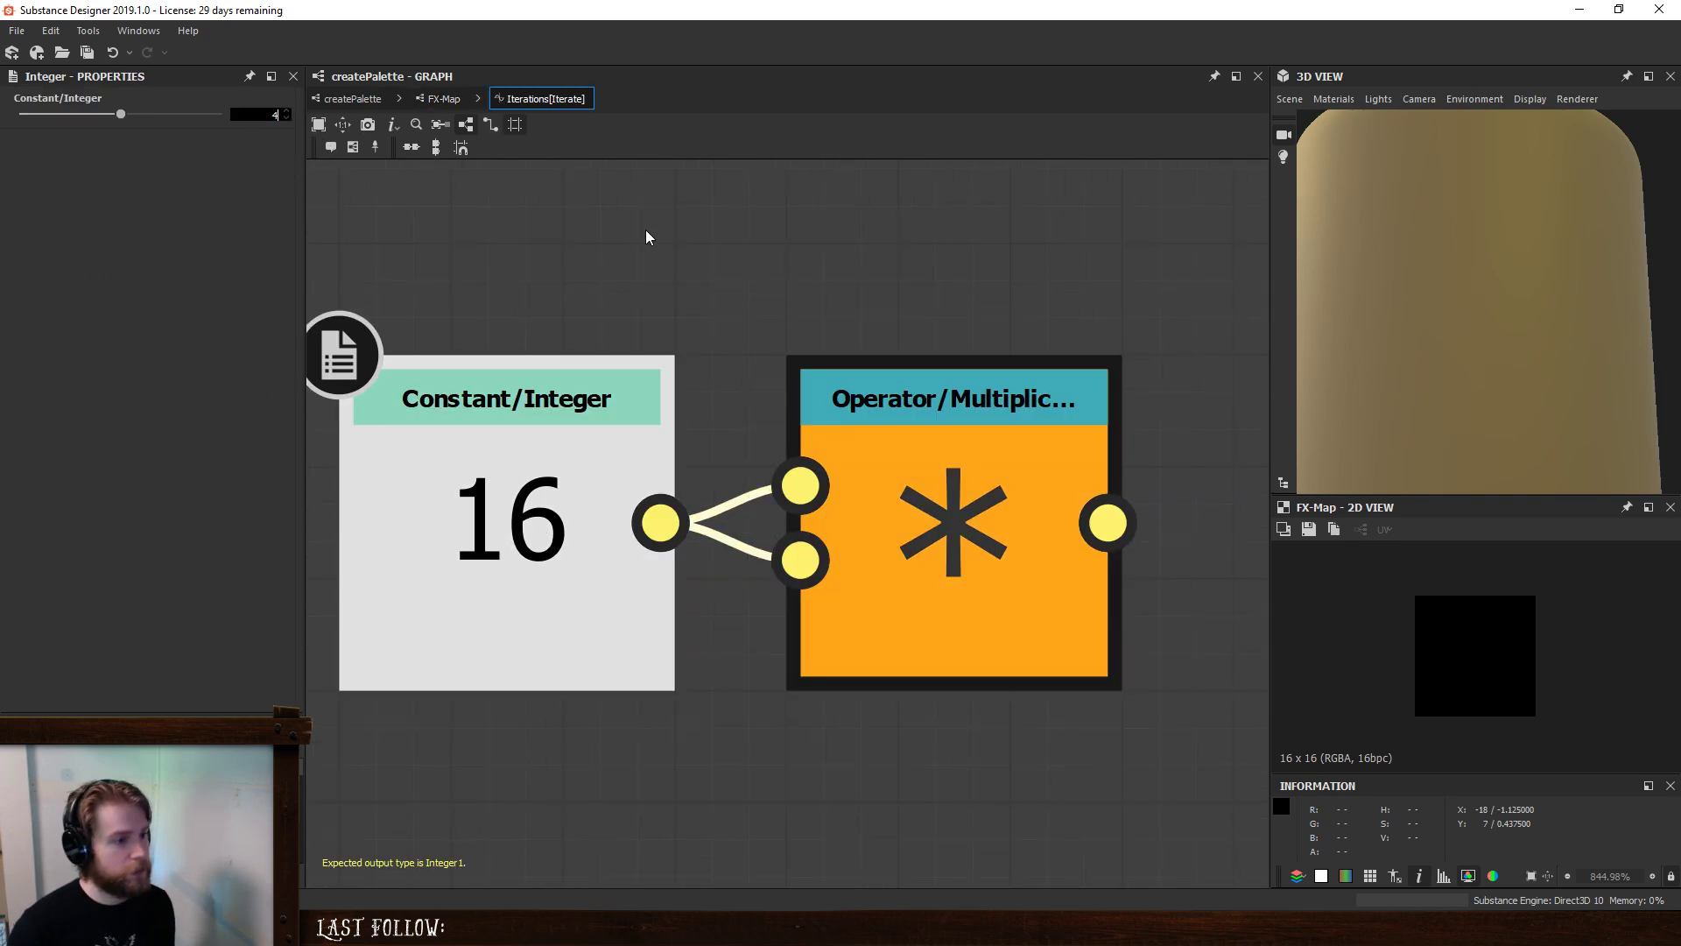
{"action": "type", "text": "4"}
{"action": "key", "text": "Return"}
- Set the integer constant in the Quadrant node's Color / Luminosity function to 4
{"action": "left_click", "coordinate": [443, 99]}
{"action": "left_click", "coordinate": [630, 516]}
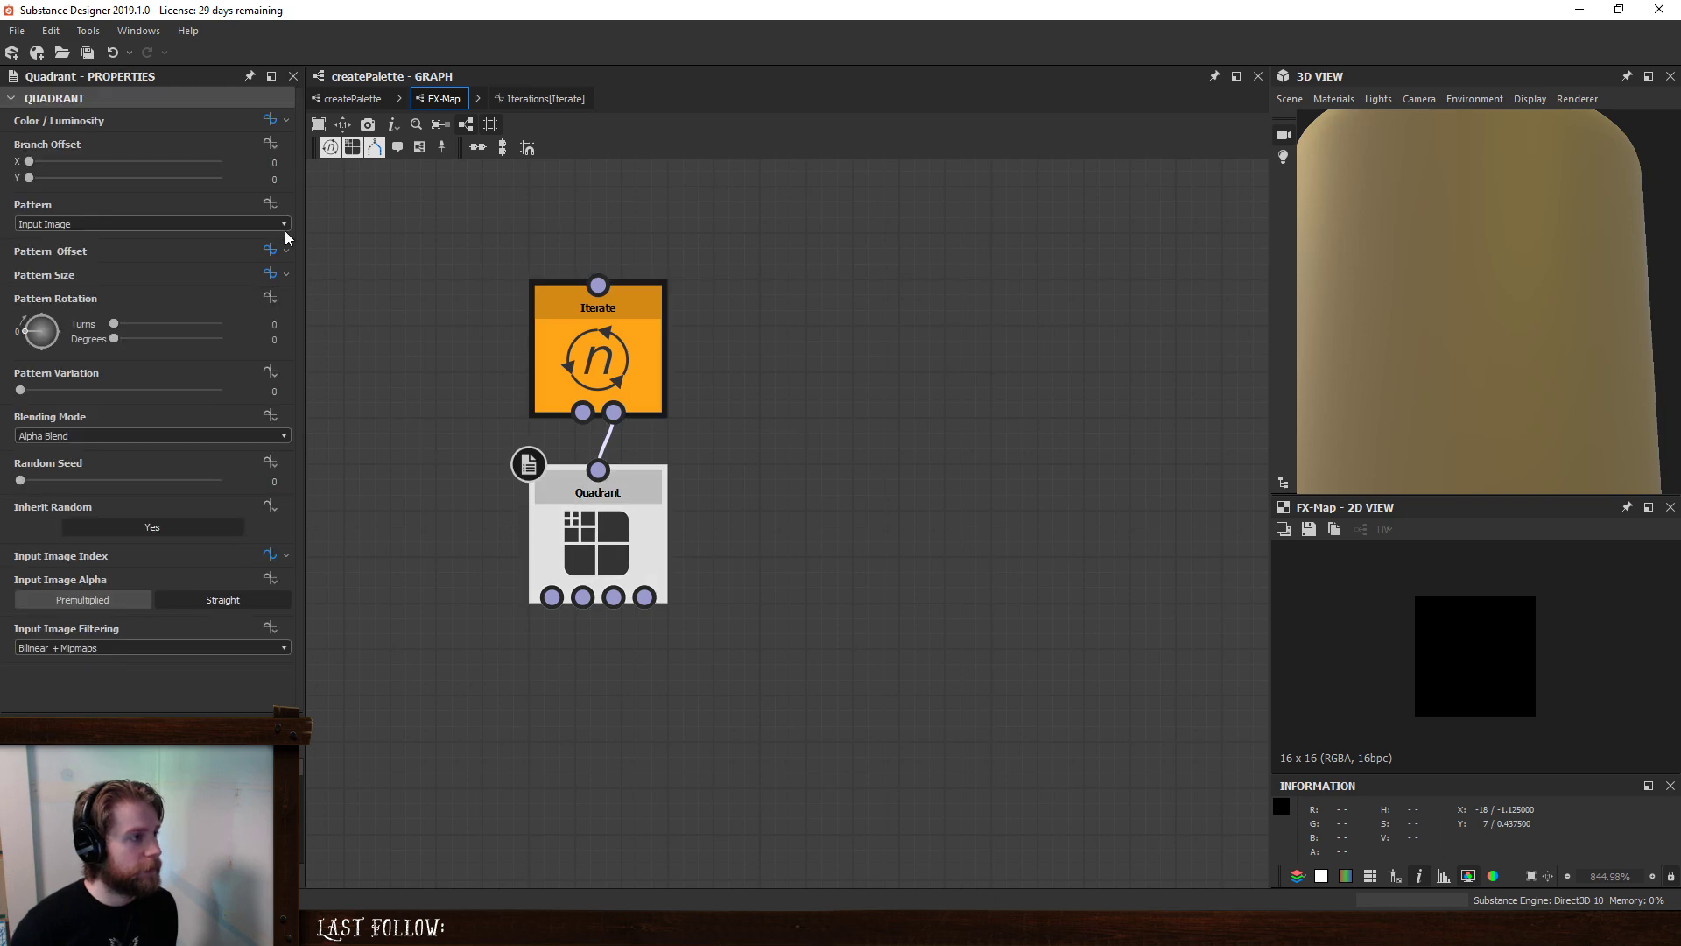
{"action": "left_click", "coordinate": [271, 121]}
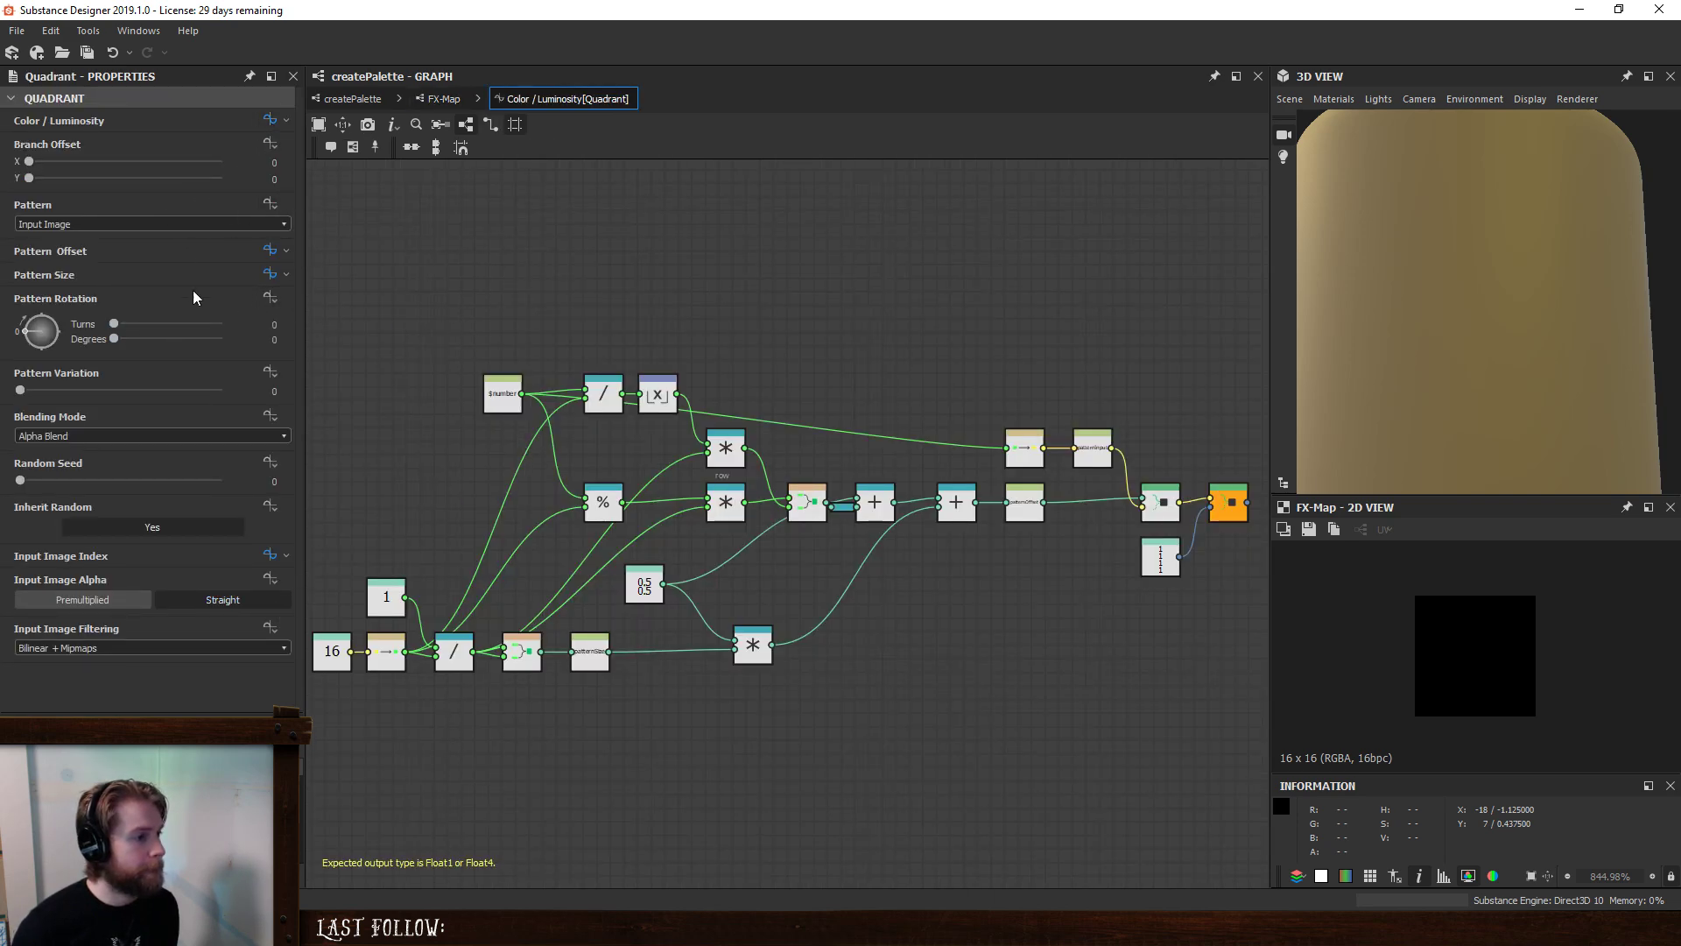
{"action": "left_click", "coordinate": [347, 661]}
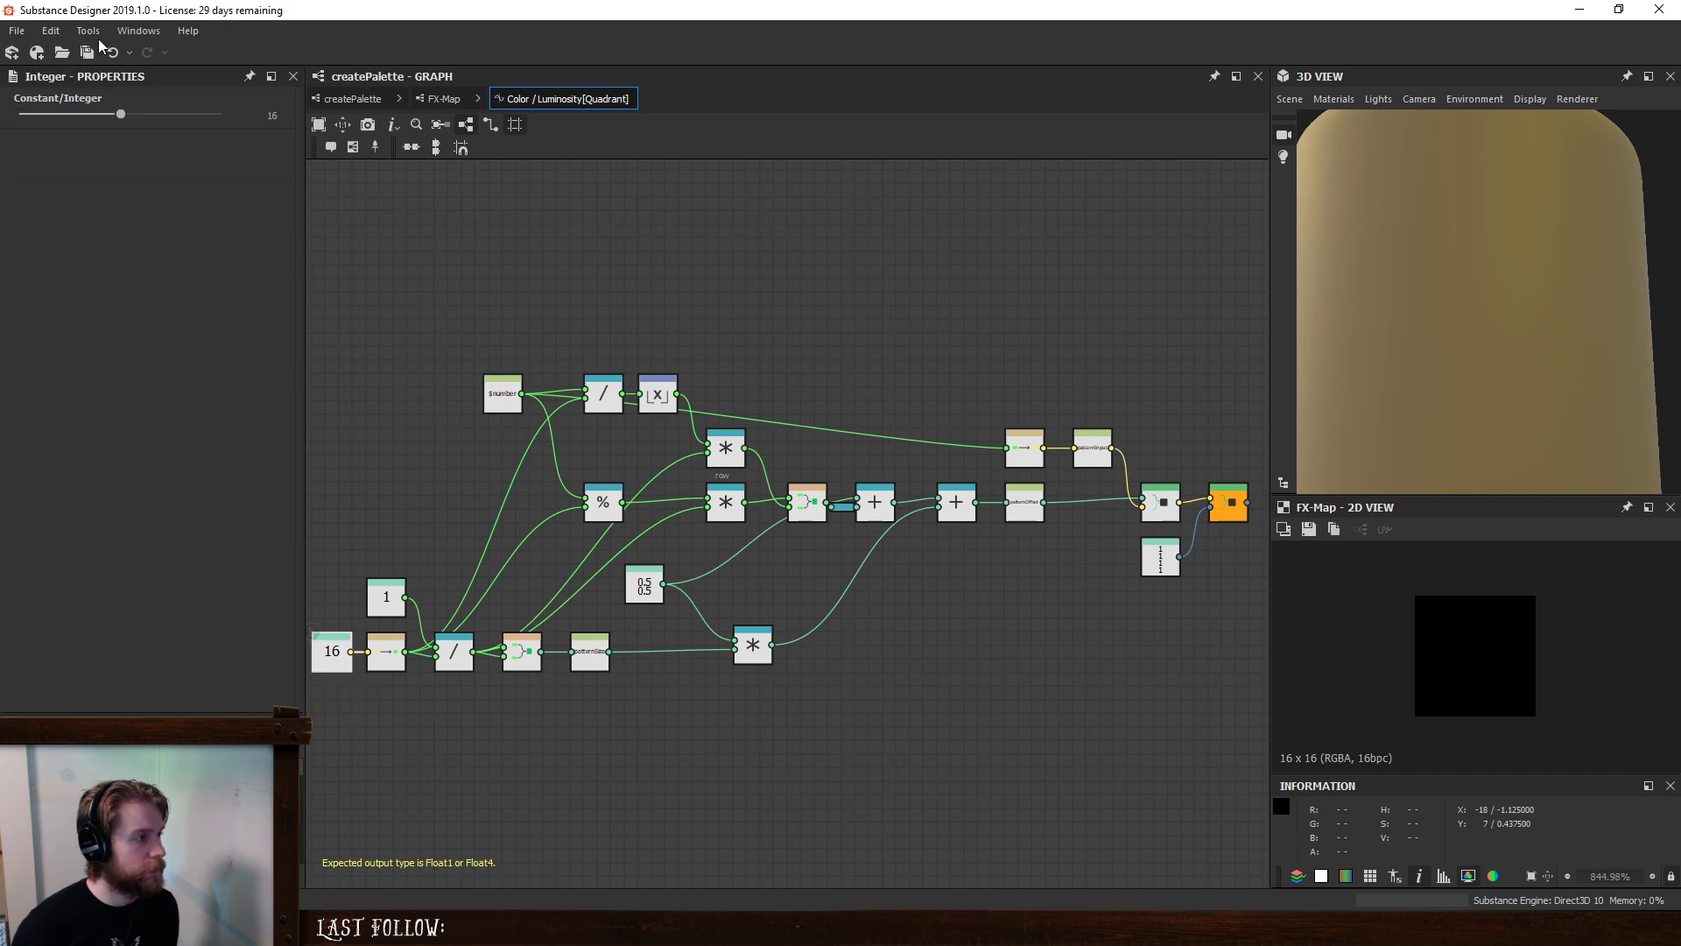
{"action": "left_click", "coordinate": [262, 120]}
{"action": "type", "text": "4"}
{"action": "key", "text": "Return"}
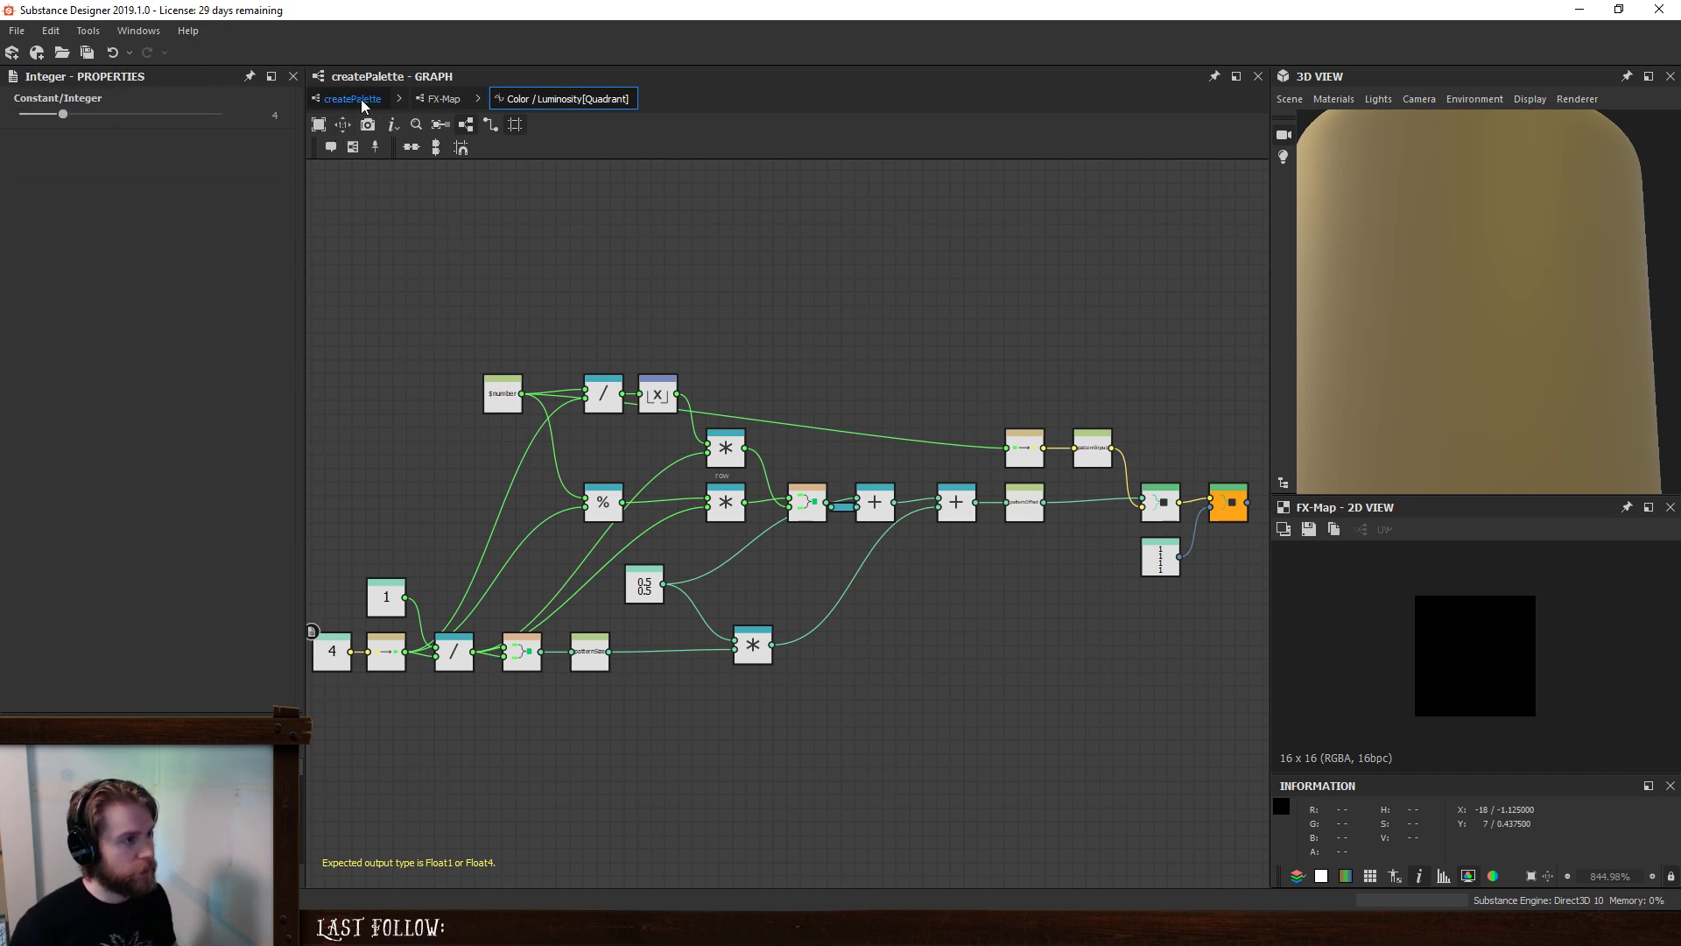
- Return to the createPalette graph and display the output node's result in the 2D view
{"action": "left_click", "coordinate": [353, 98]}
{"action": "left_click", "coordinate": [901, 559]}
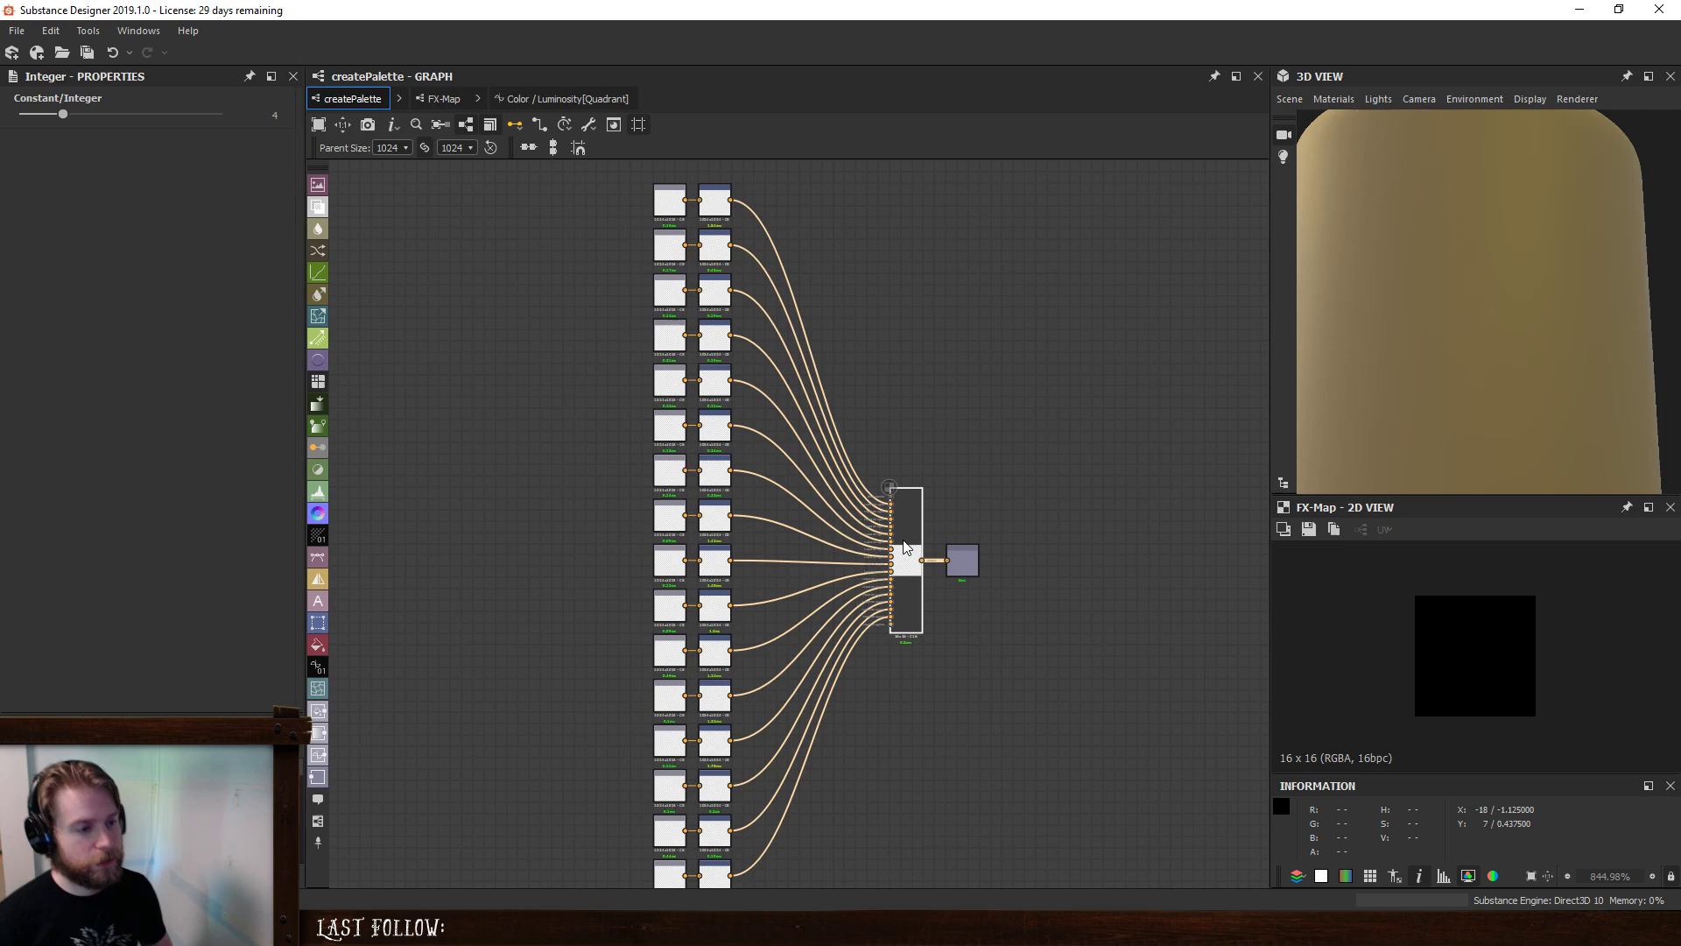
{"action": "left_click", "coordinate": [962, 560]}
{"action": "scroll", "coordinate": [987, 617], "scroll_direction": "down", "scroll_amount": 3}
{"action": "scroll", "coordinate": [1013, 607], "scroll_direction": "up", "scroll_amount": 2}
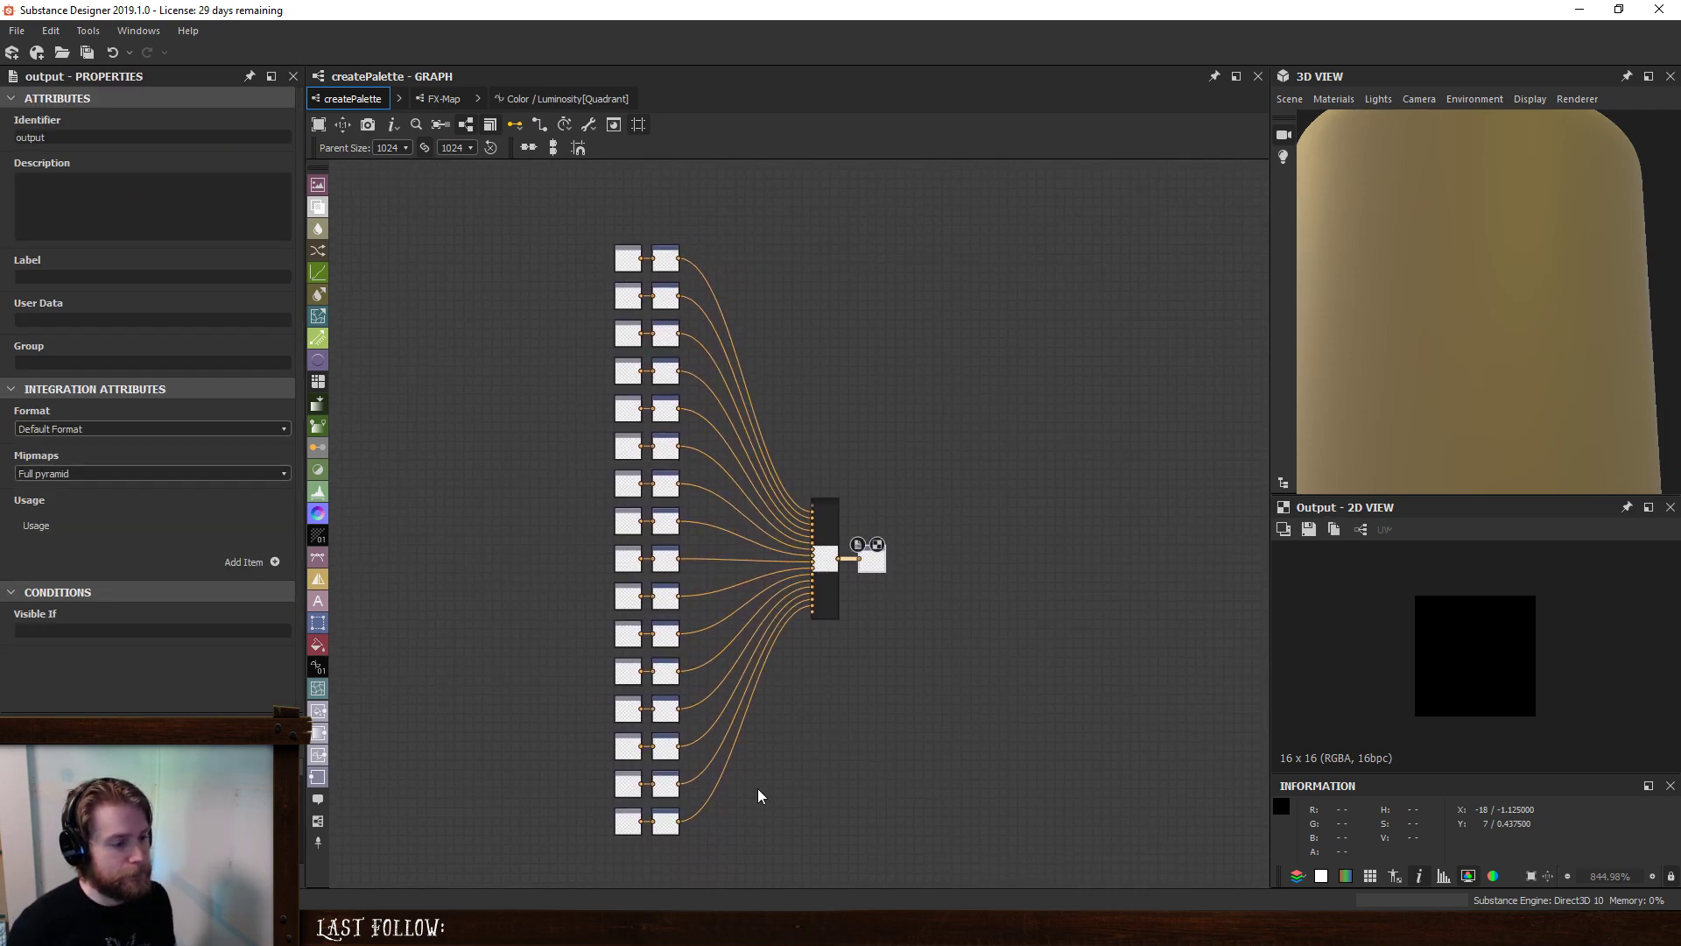
{"action": "left_click", "coordinate": [667, 819]}
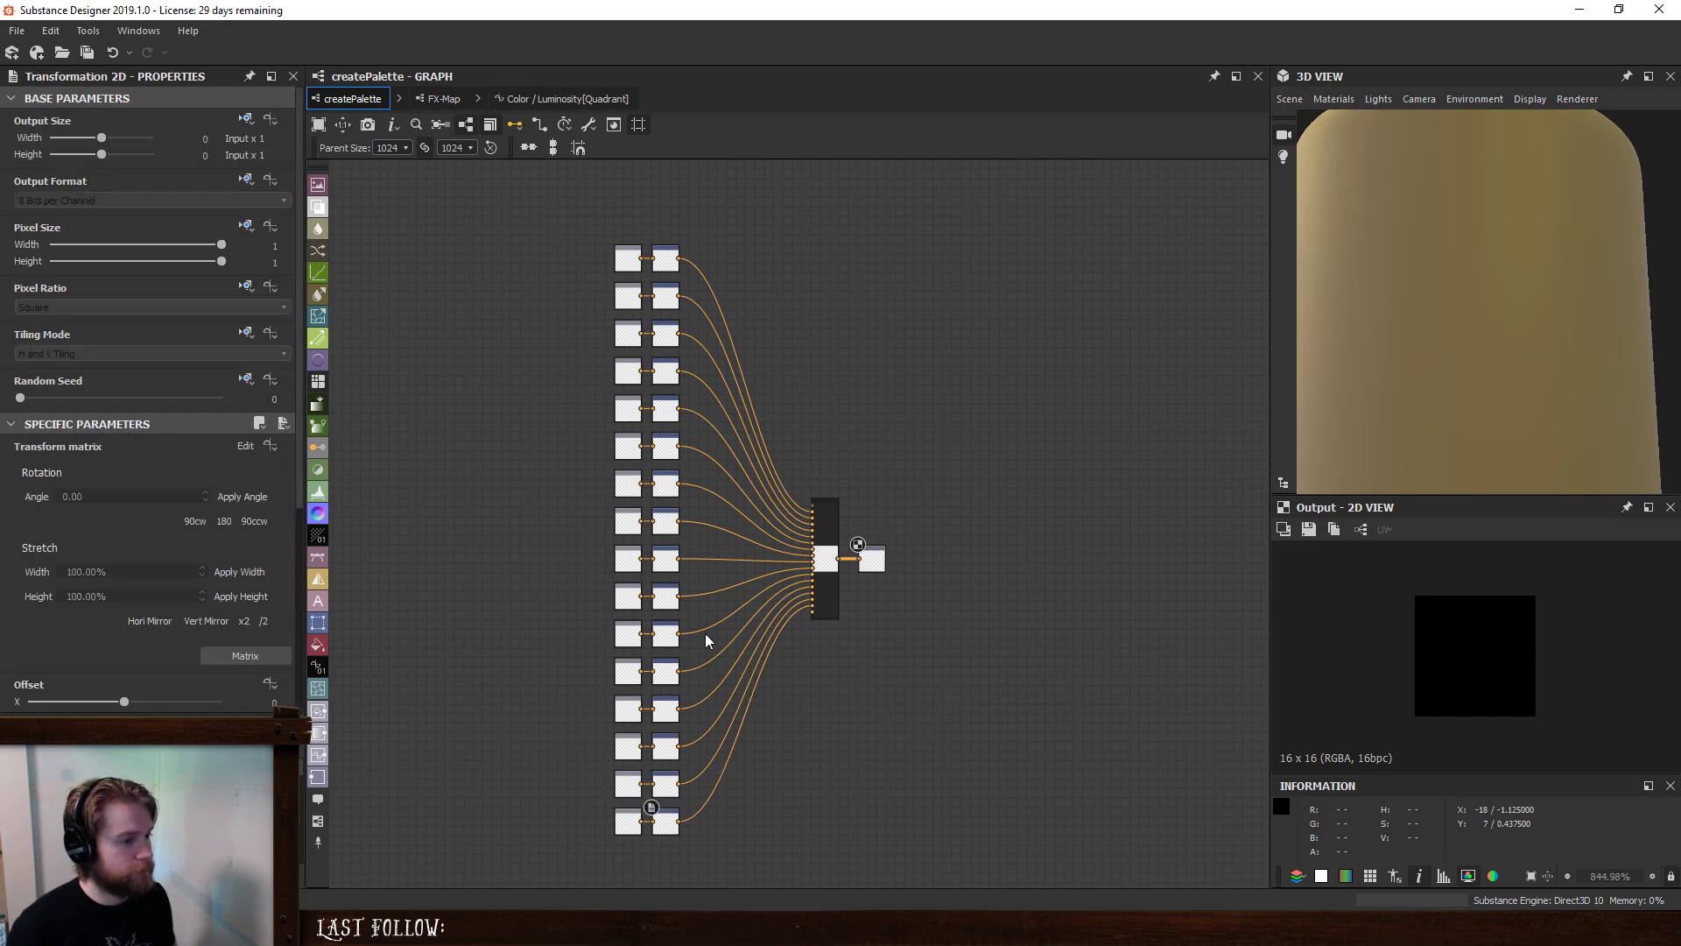
- Switch to New_Graph and add a createPalette instance node in the empty area beyond the Blend node's input side
{"action": "key", "text": "ctrl+Tab"}
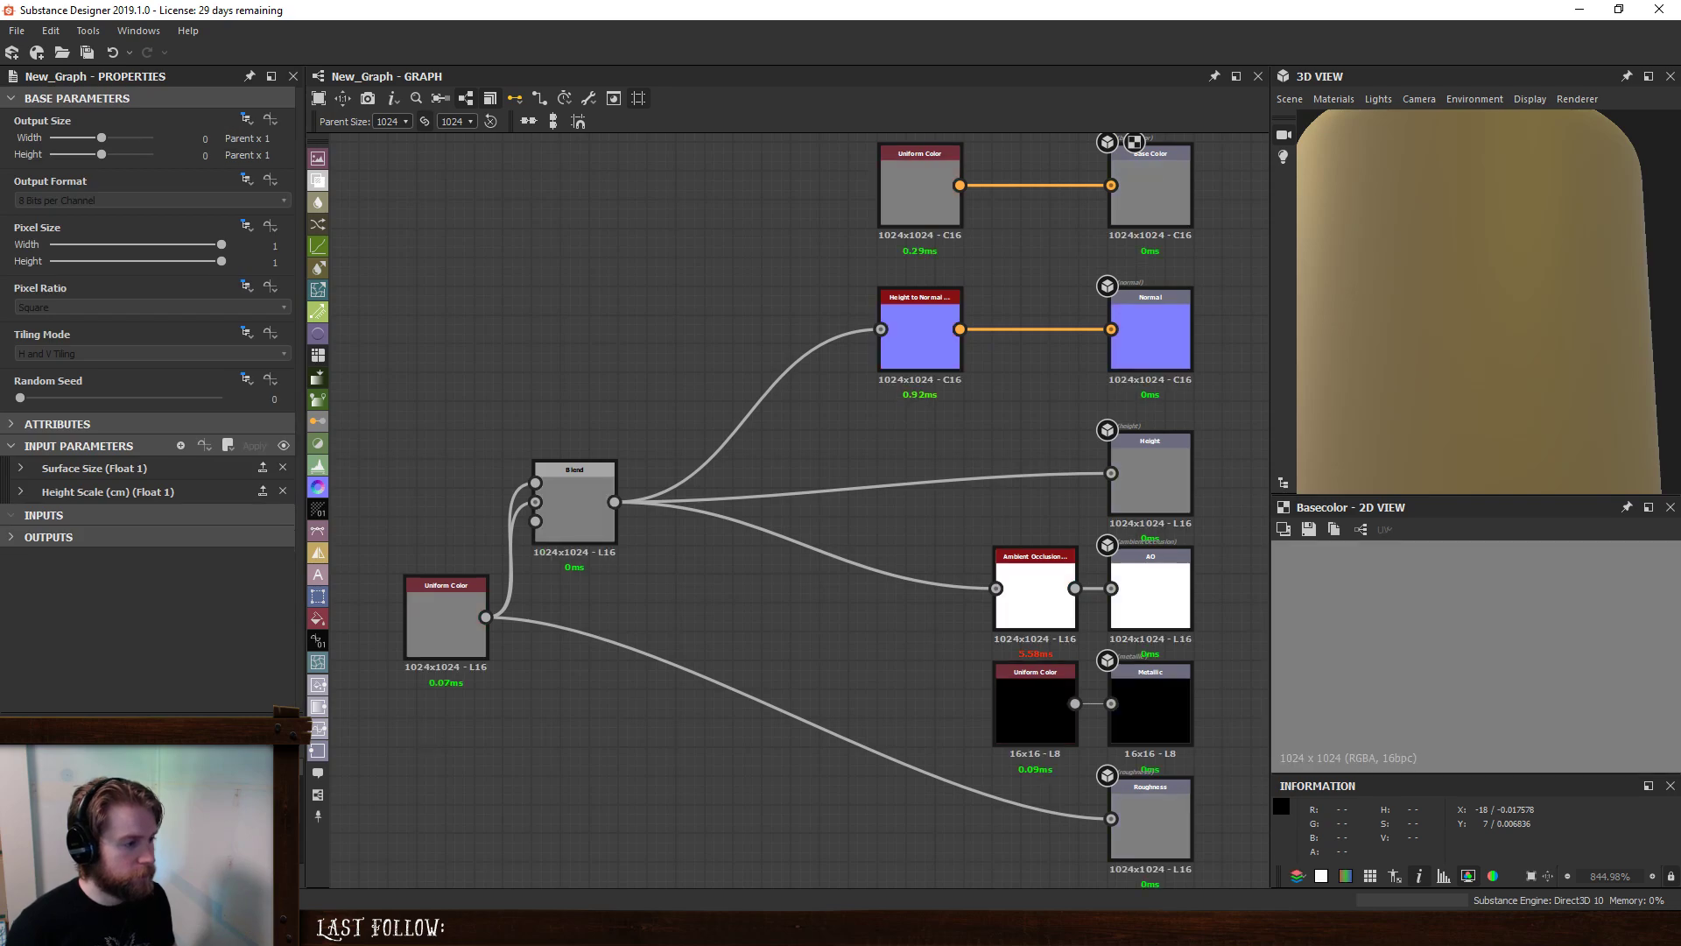
{"action": "left_click_drag", "start_coordinate": [565, 280], "coordinate": [541, 387]}
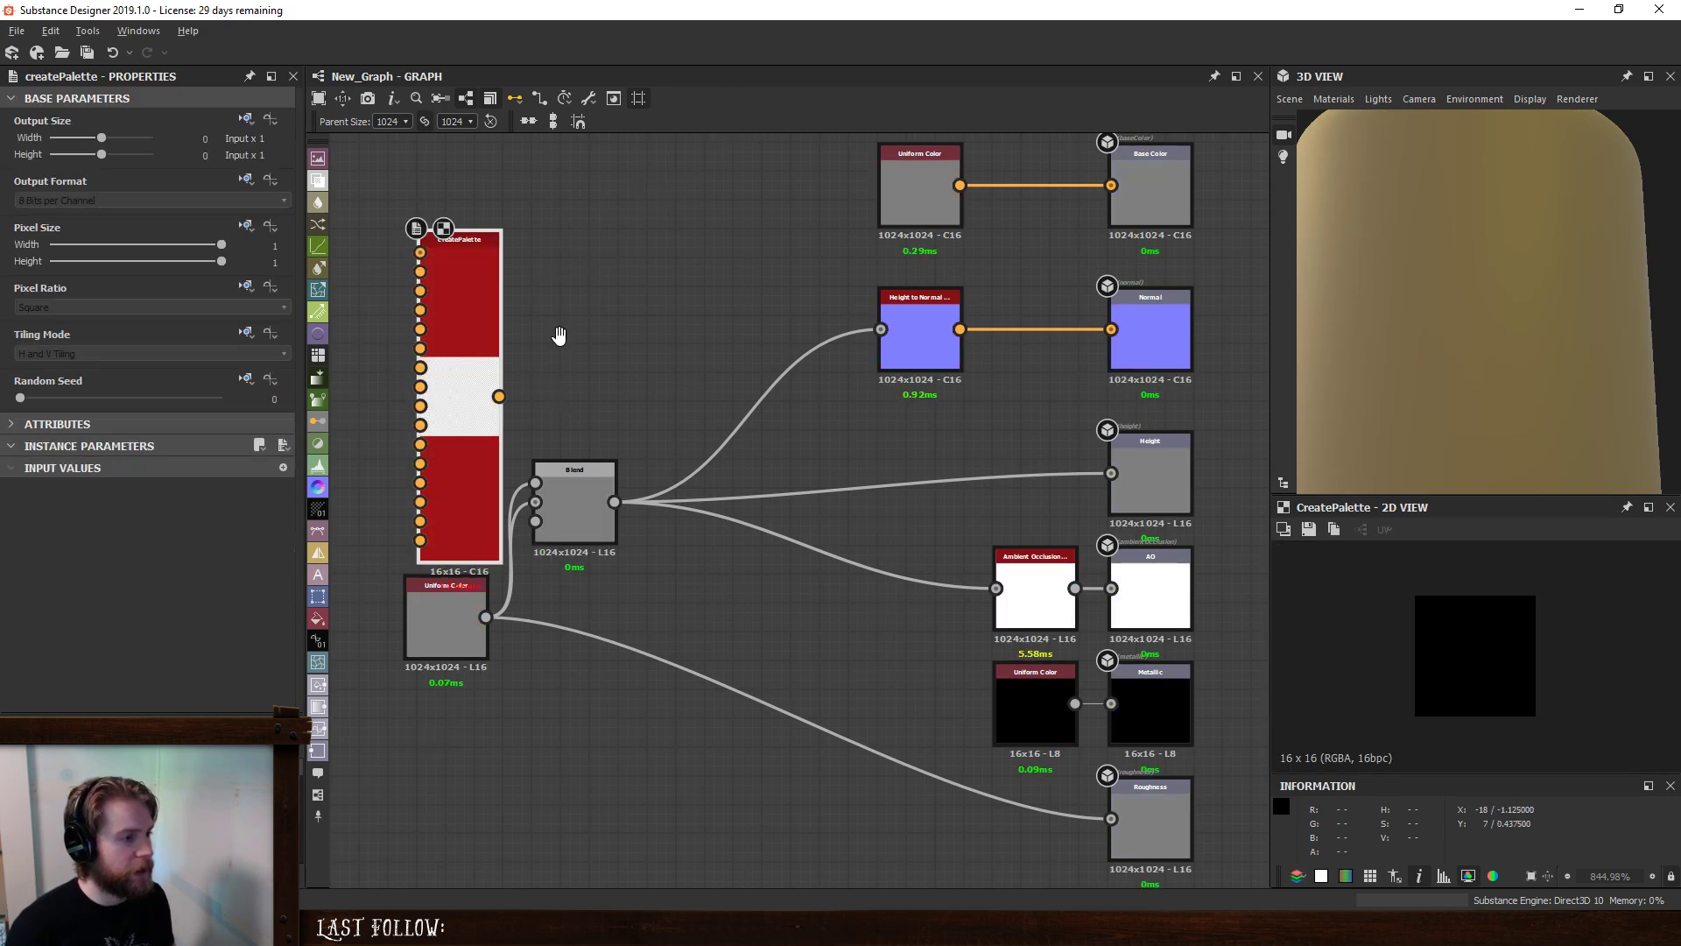
{"action": "middle_click_drag", "start_coordinate": [559, 335], "coordinate": [996, 476]}
{"action": "left_click_drag", "start_coordinate": [878, 489], "coordinate": [652, 422]}
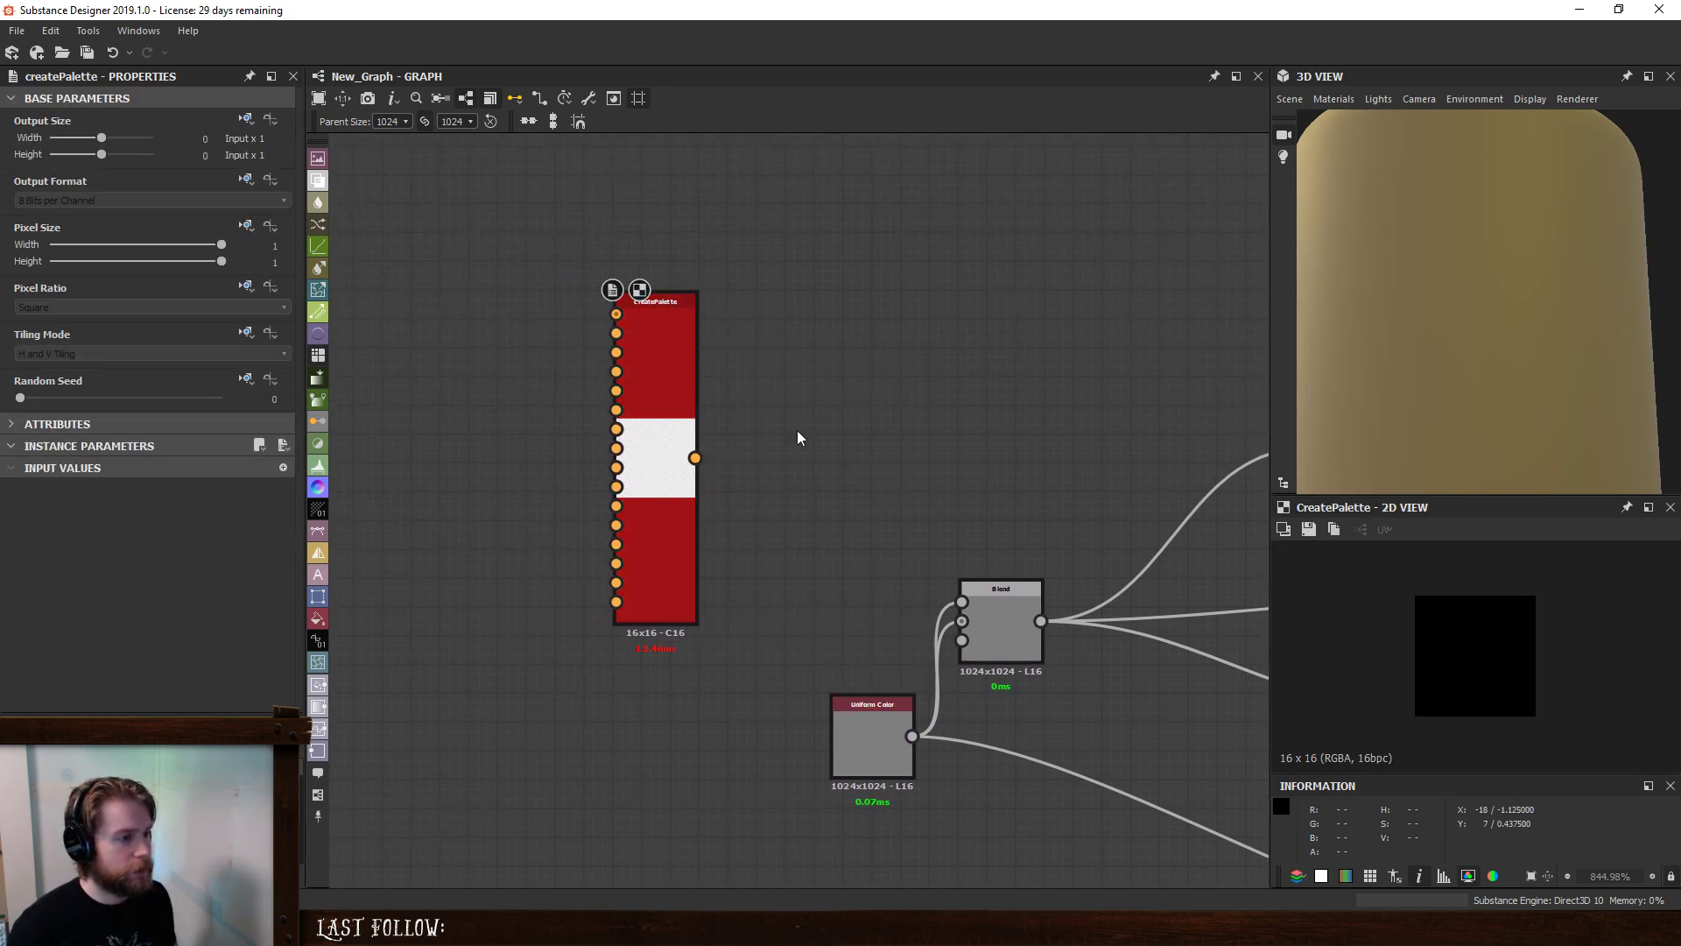
{"action": "middle_click_drag", "start_coordinate": [796, 437], "coordinate": [935, 497]}
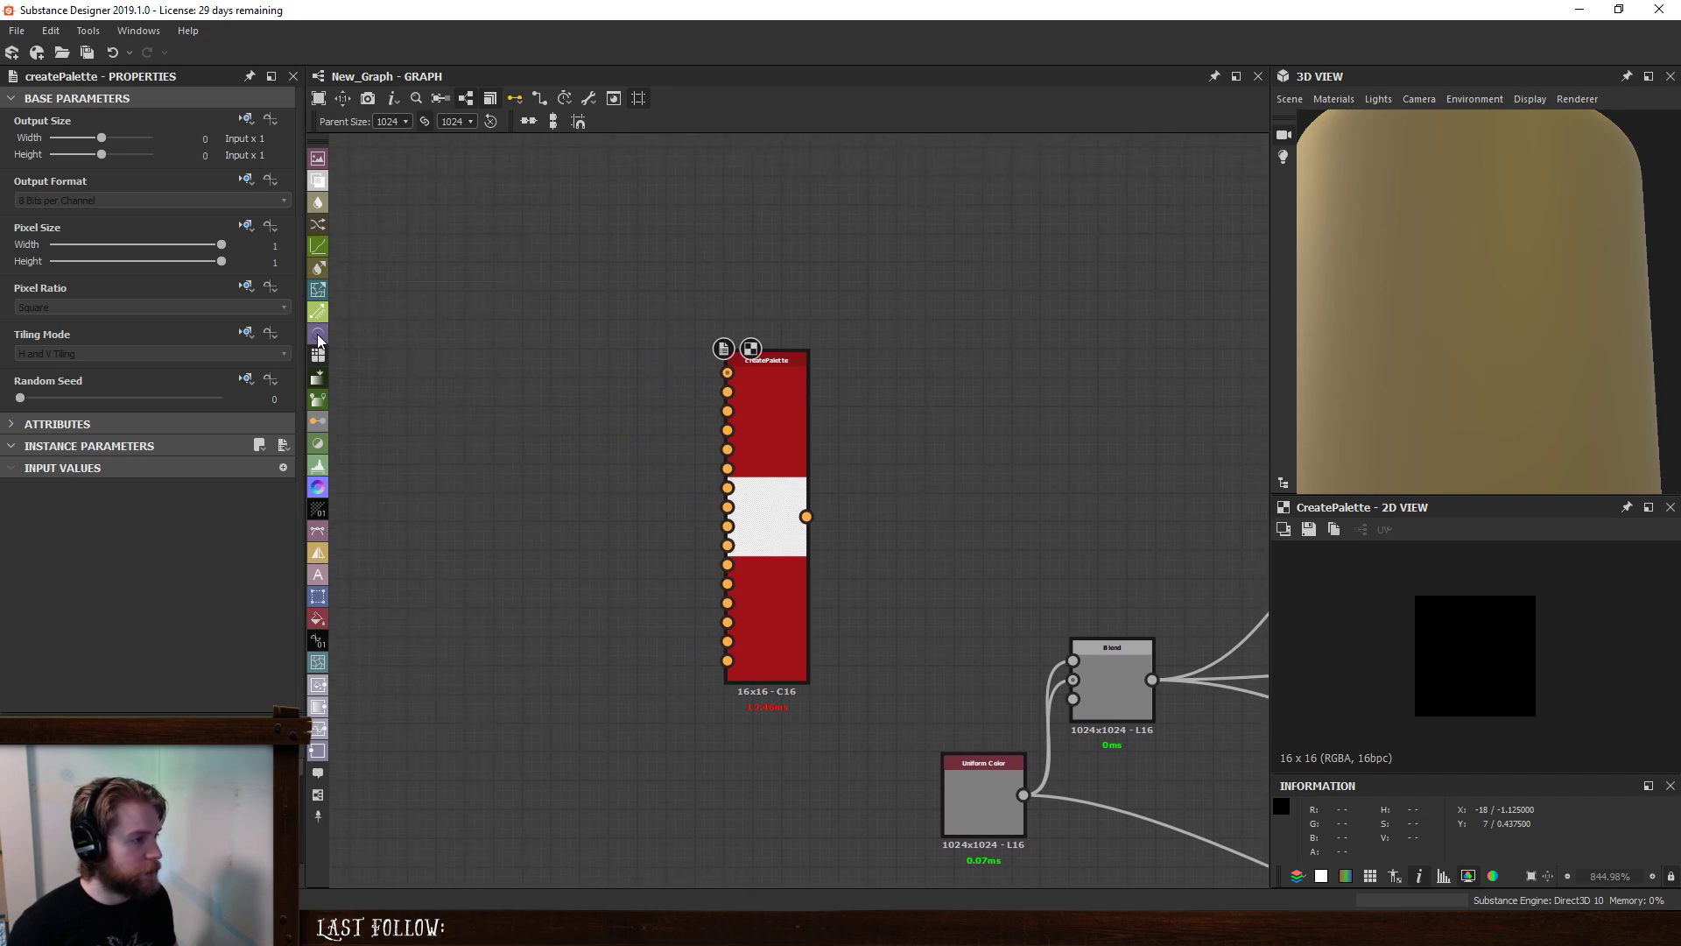
- Connect a black Uniform Color node to createPalette's first input and a green duplicate of it to the second input
{"action": "left_click", "coordinate": [318, 619]}
{"action": "left_click", "coordinate": [502, 348]}
{"action": "left_click_drag", "start_coordinate": [548, 364], "coordinate": [729, 372]}
{"action": "key", "text": "ctrl+d"}
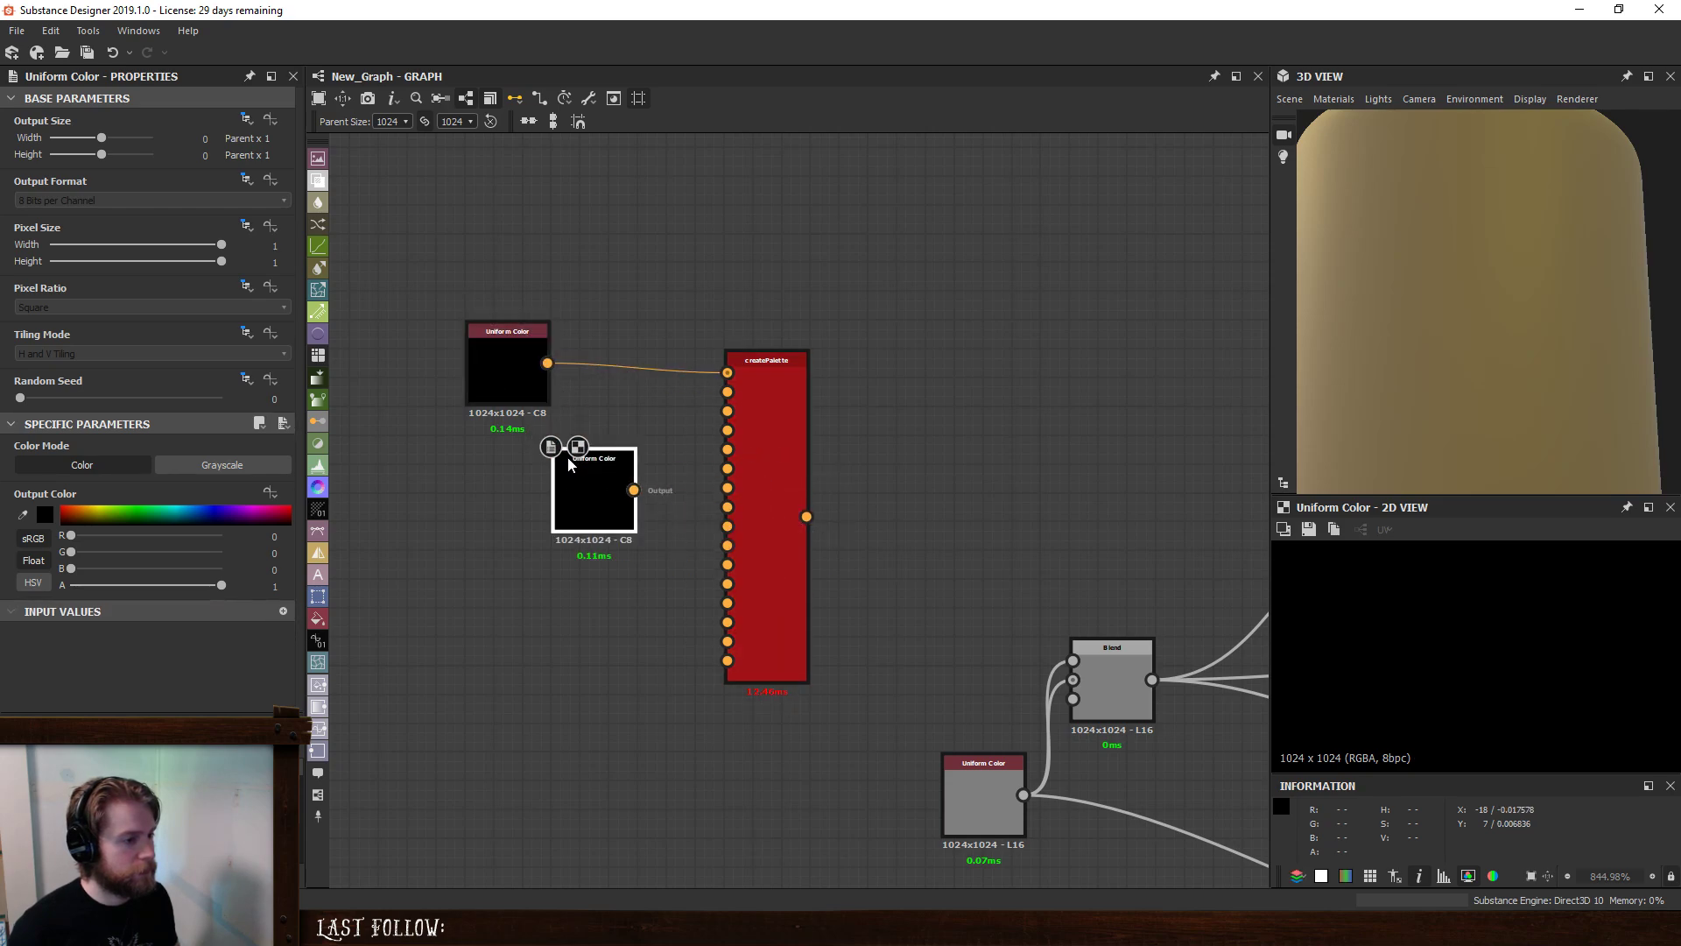
{"action": "left_click", "coordinate": [507, 454]}
{"action": "left_click", "coordinate": [158, 512]}
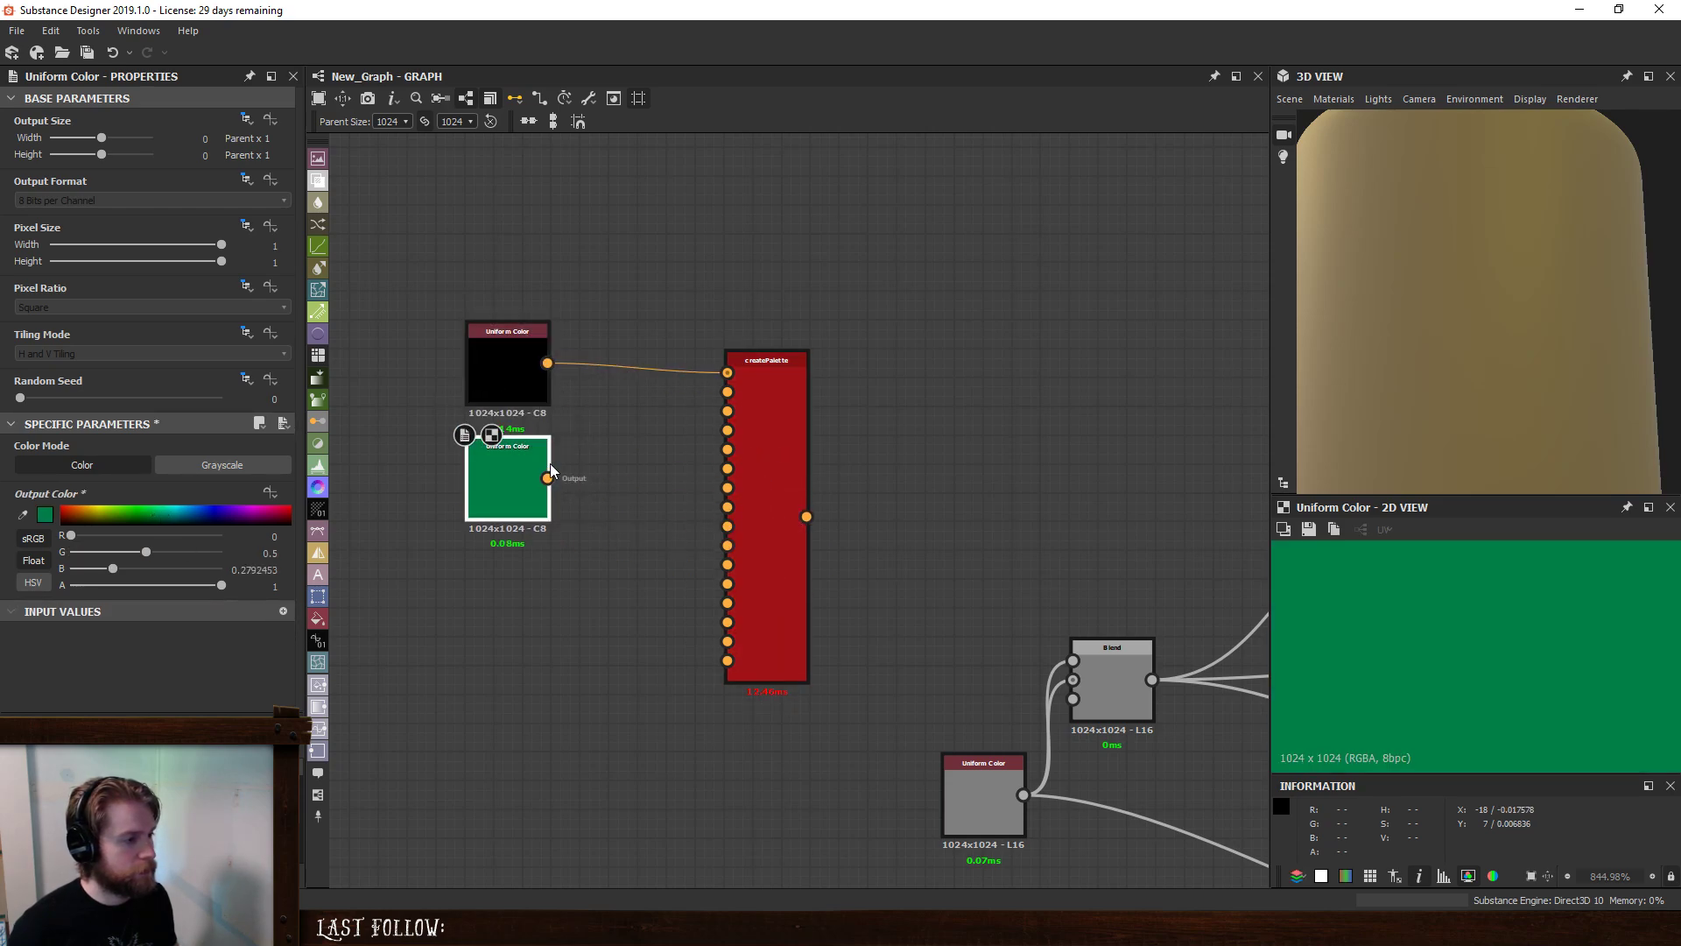
{"action": "left_click_drag", "start_coordinate": [547, 478], "coordinate": [727, 391]}
- Duplicate the Uniform Color node twice, color the copies purple and lime green, and connect them to createPalette's third and fourth inputs
{"action": "key", "text": "ctrl+d"}
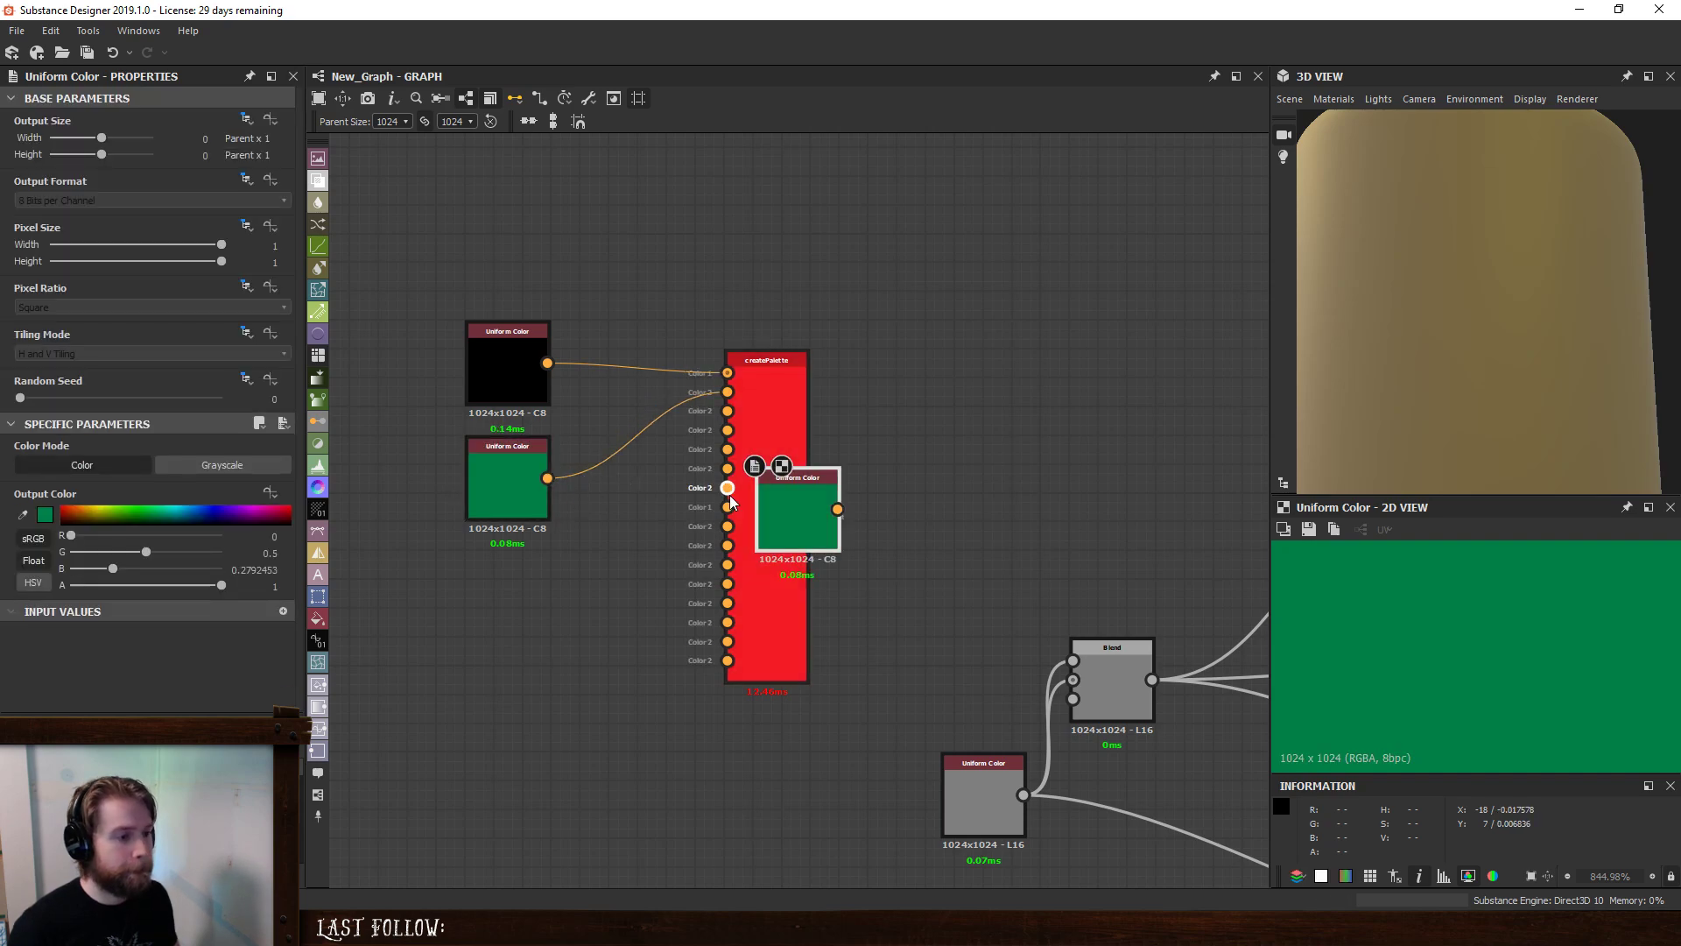
{"action": "left_click", "coordinate": [475, 582]}
{"action": "left_click", "coordinate": [232, 513]}
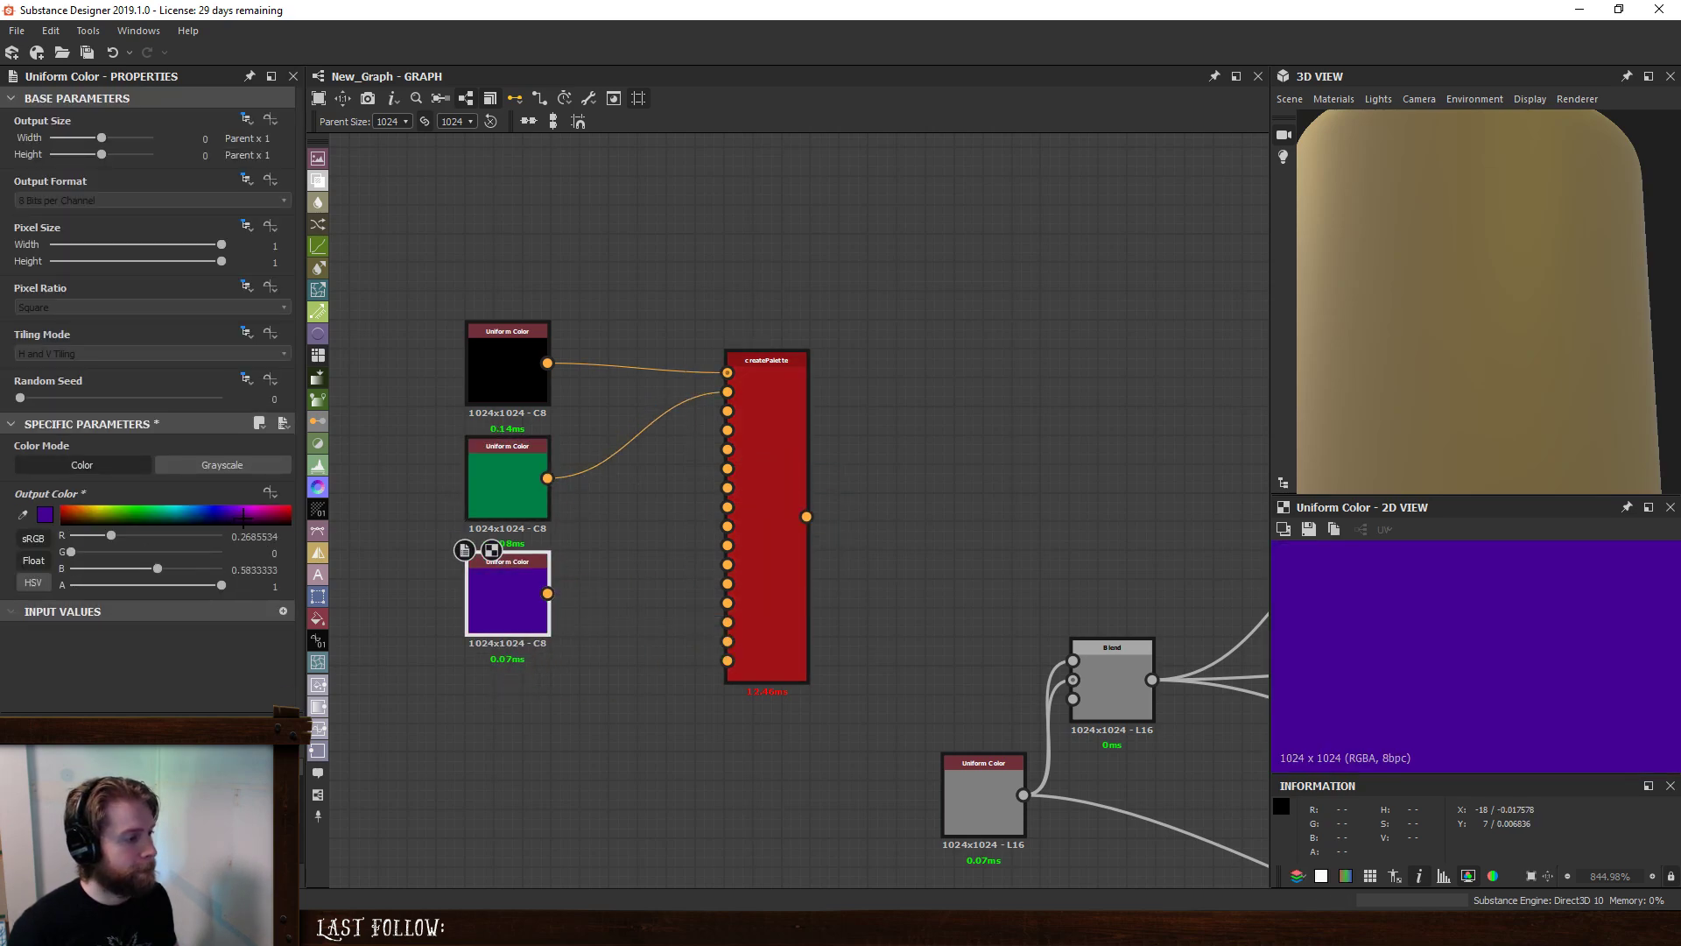
{"action": "left_click_drag", "start_coordinate": [548, 594], "coordinate": [728, 410]}
{"action": "key", "text": "ctrl+d"}
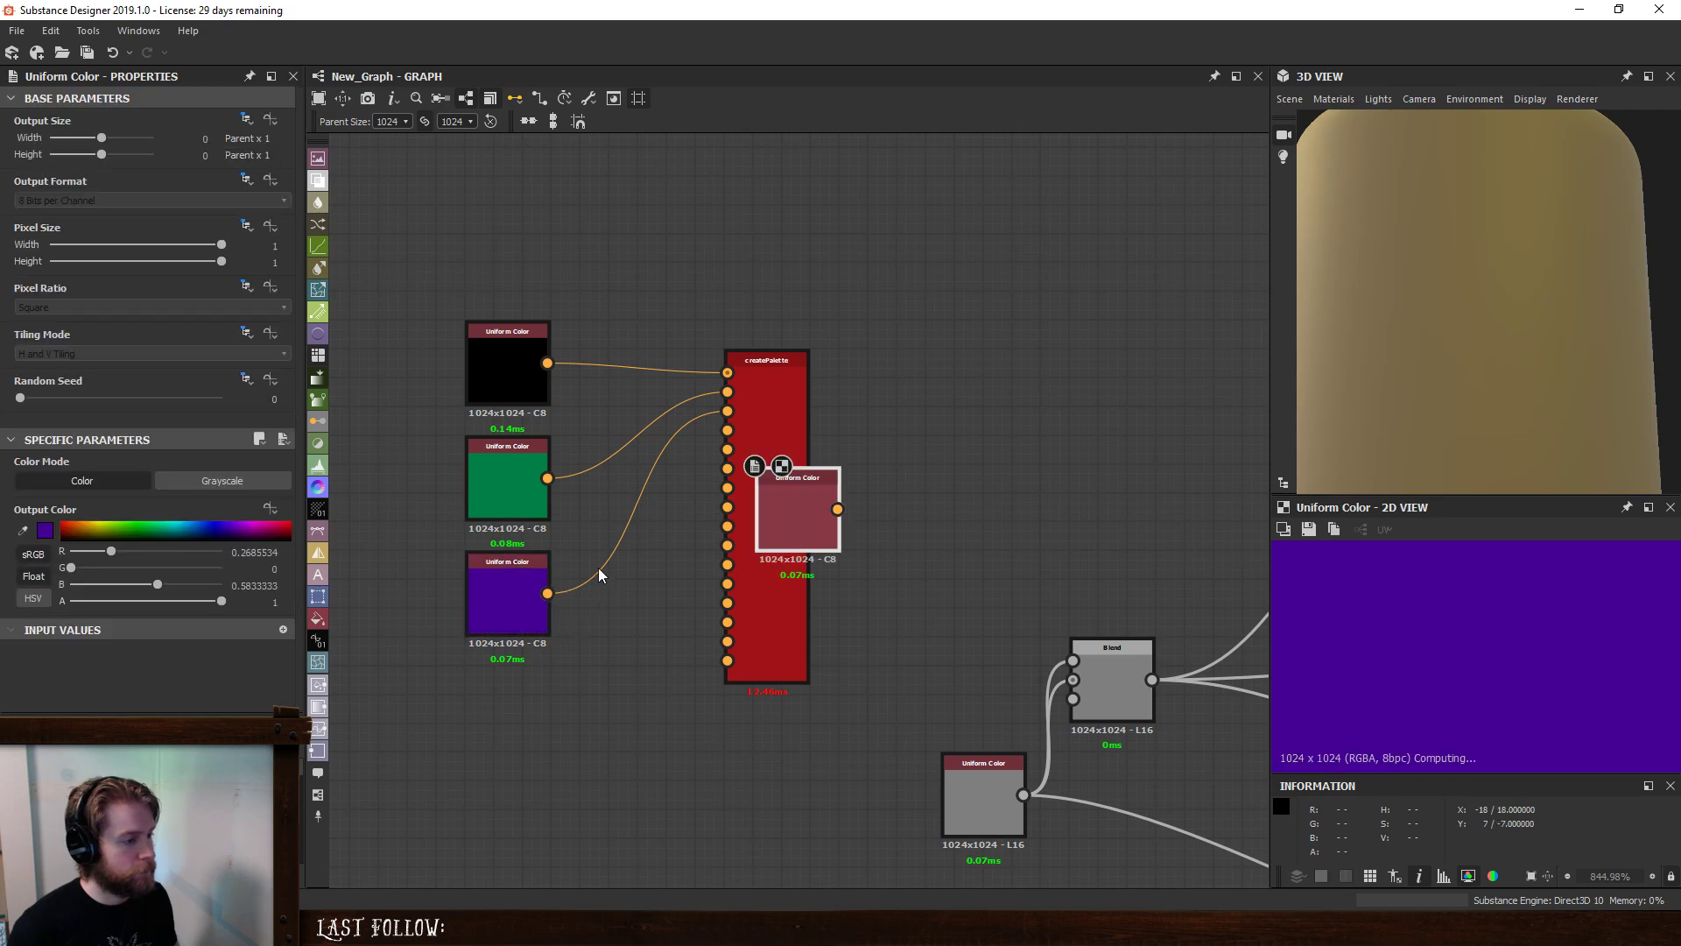
{"action": "left_click", "coordinate": [485, 700]}
{"action": "left_click", "coordinate": [112, 510]}
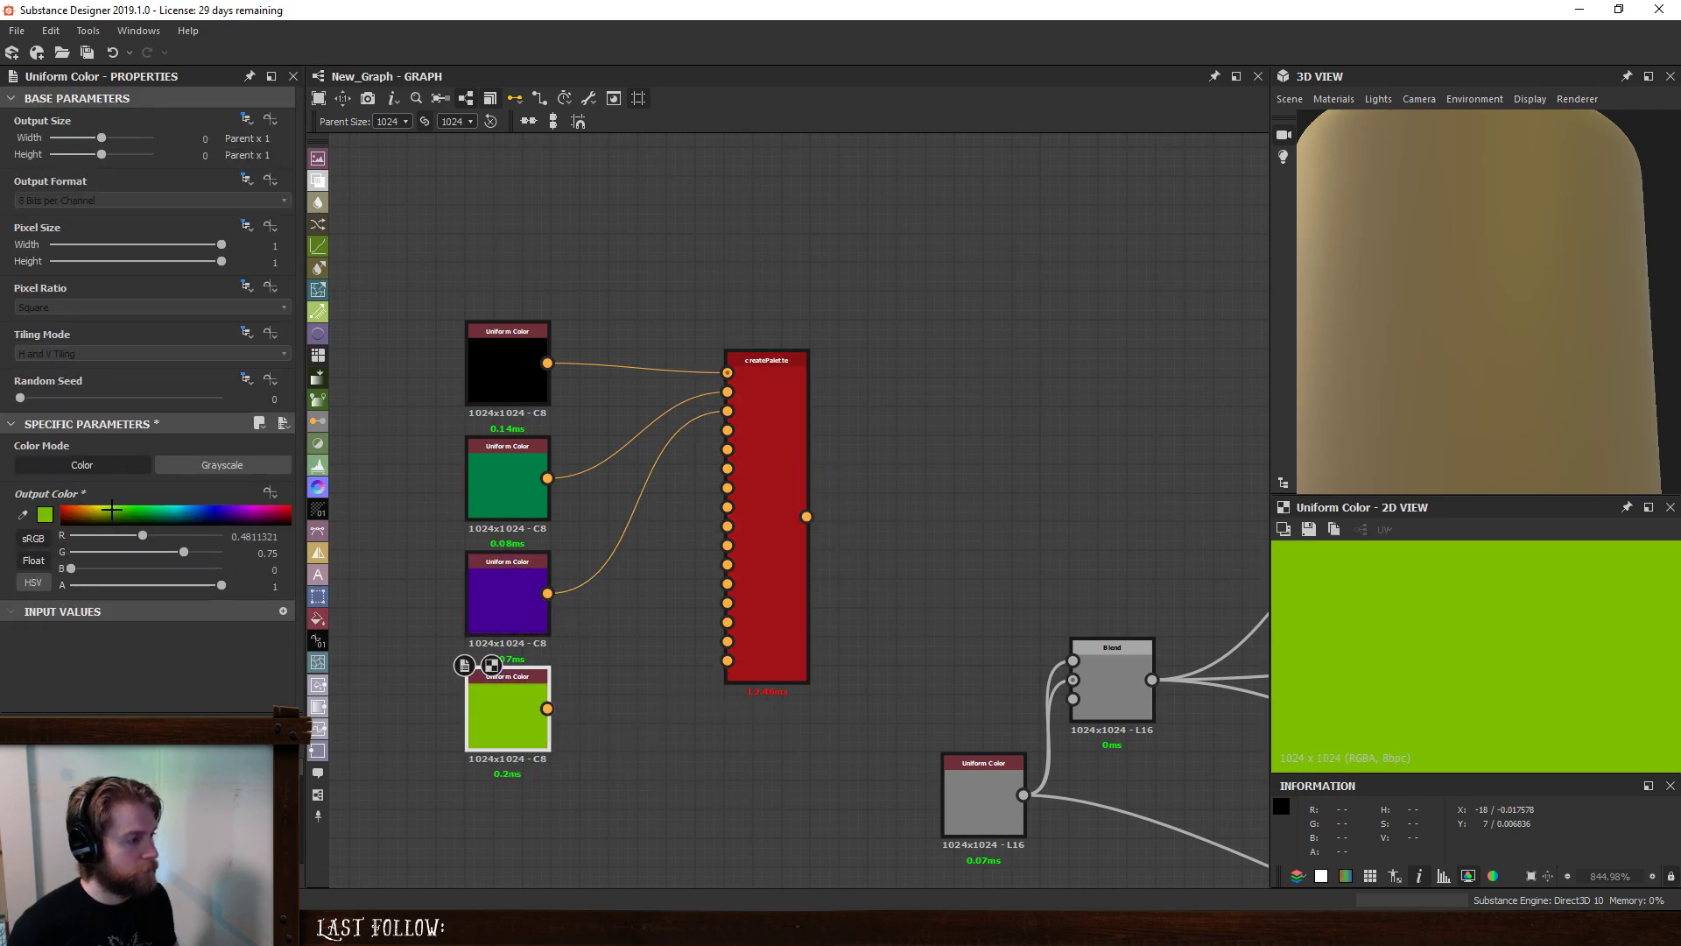
{"action": "left_click_drag", "start_coordinate": [547, 707], "coordinate": [728, 430]}
{"action": "middle_click_drag", "start_coordinate": [585, 709], "coordinate": [581, 554]}
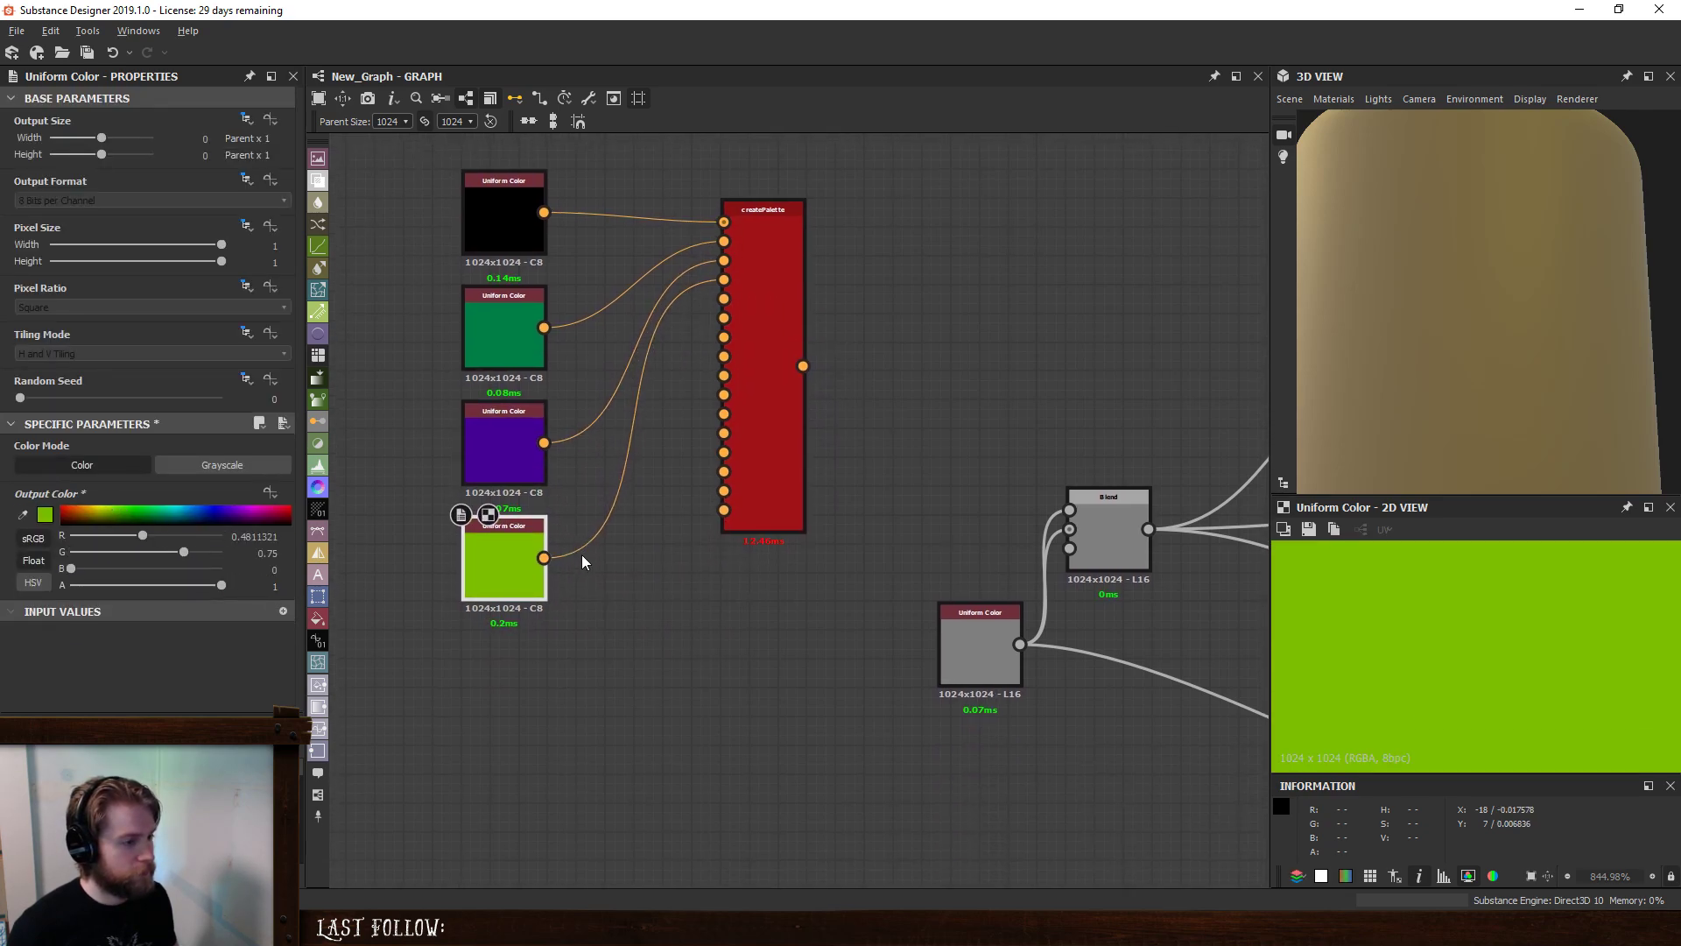
- Add two more Uniform Color duplicates in cyan and magenta, connecting them to createPalette's fifth and sixth inputs
{"action": "key", "text": "ctrl+d"}
{"action": "left_click", "coordinate": [511, 666]}
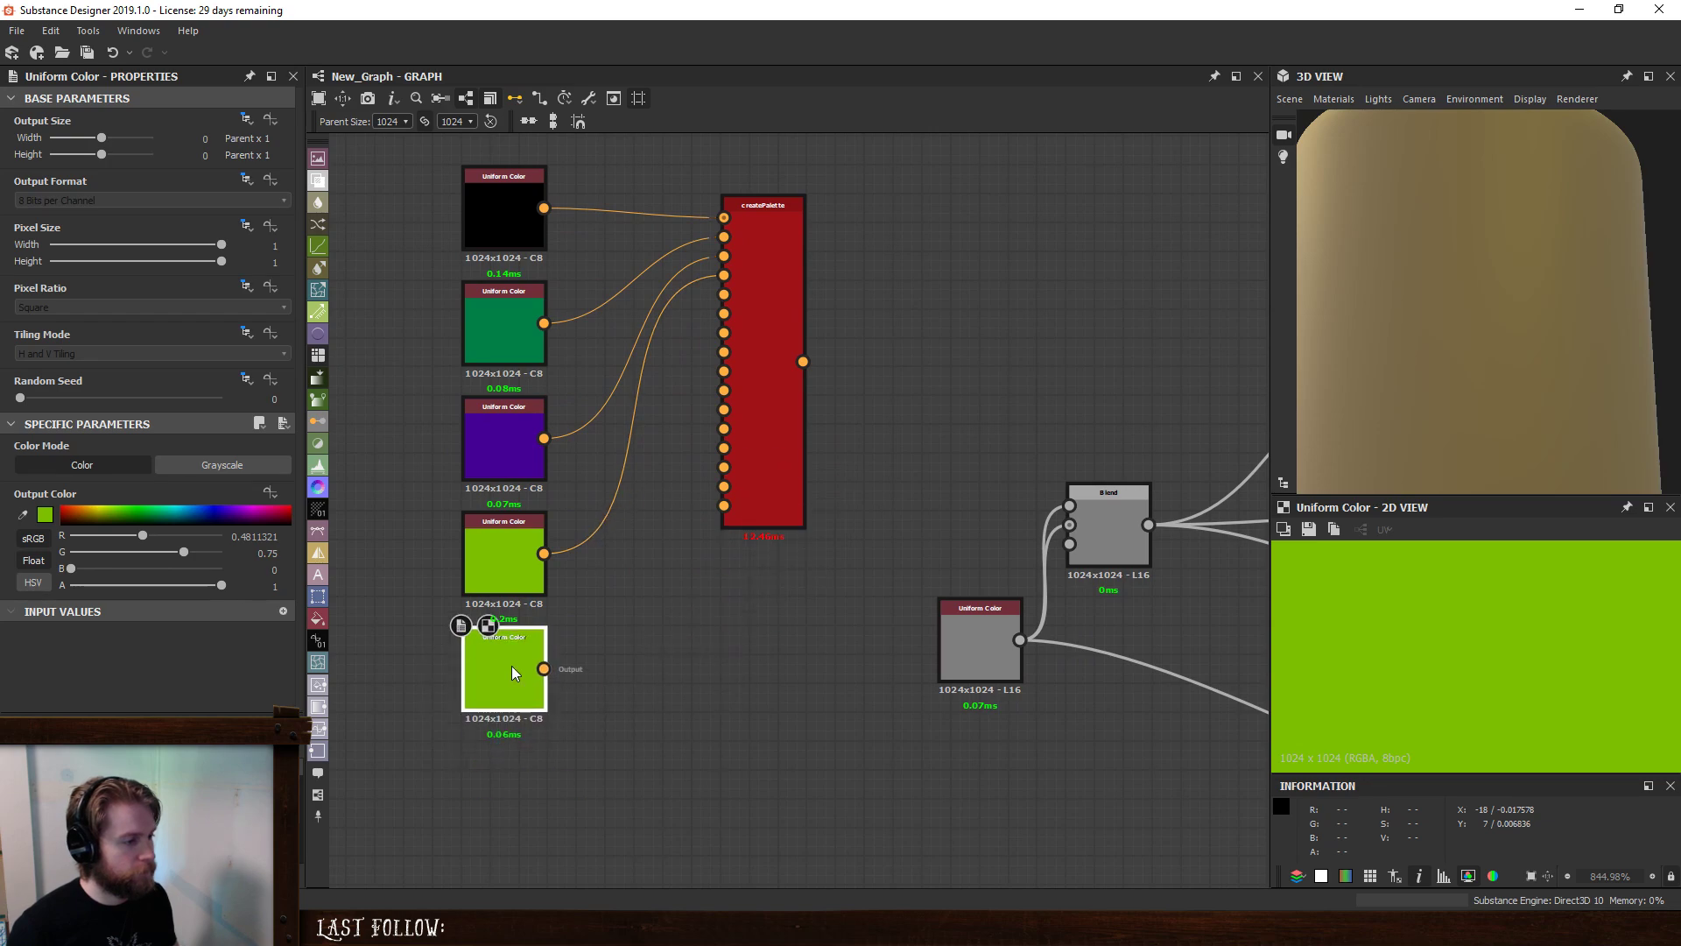
{"action": "left_click", "coordinate": [176, 520]}
{"action": "left_click_drag", "start_coordinate": [543, 669], "coordinate": [725, 296]}
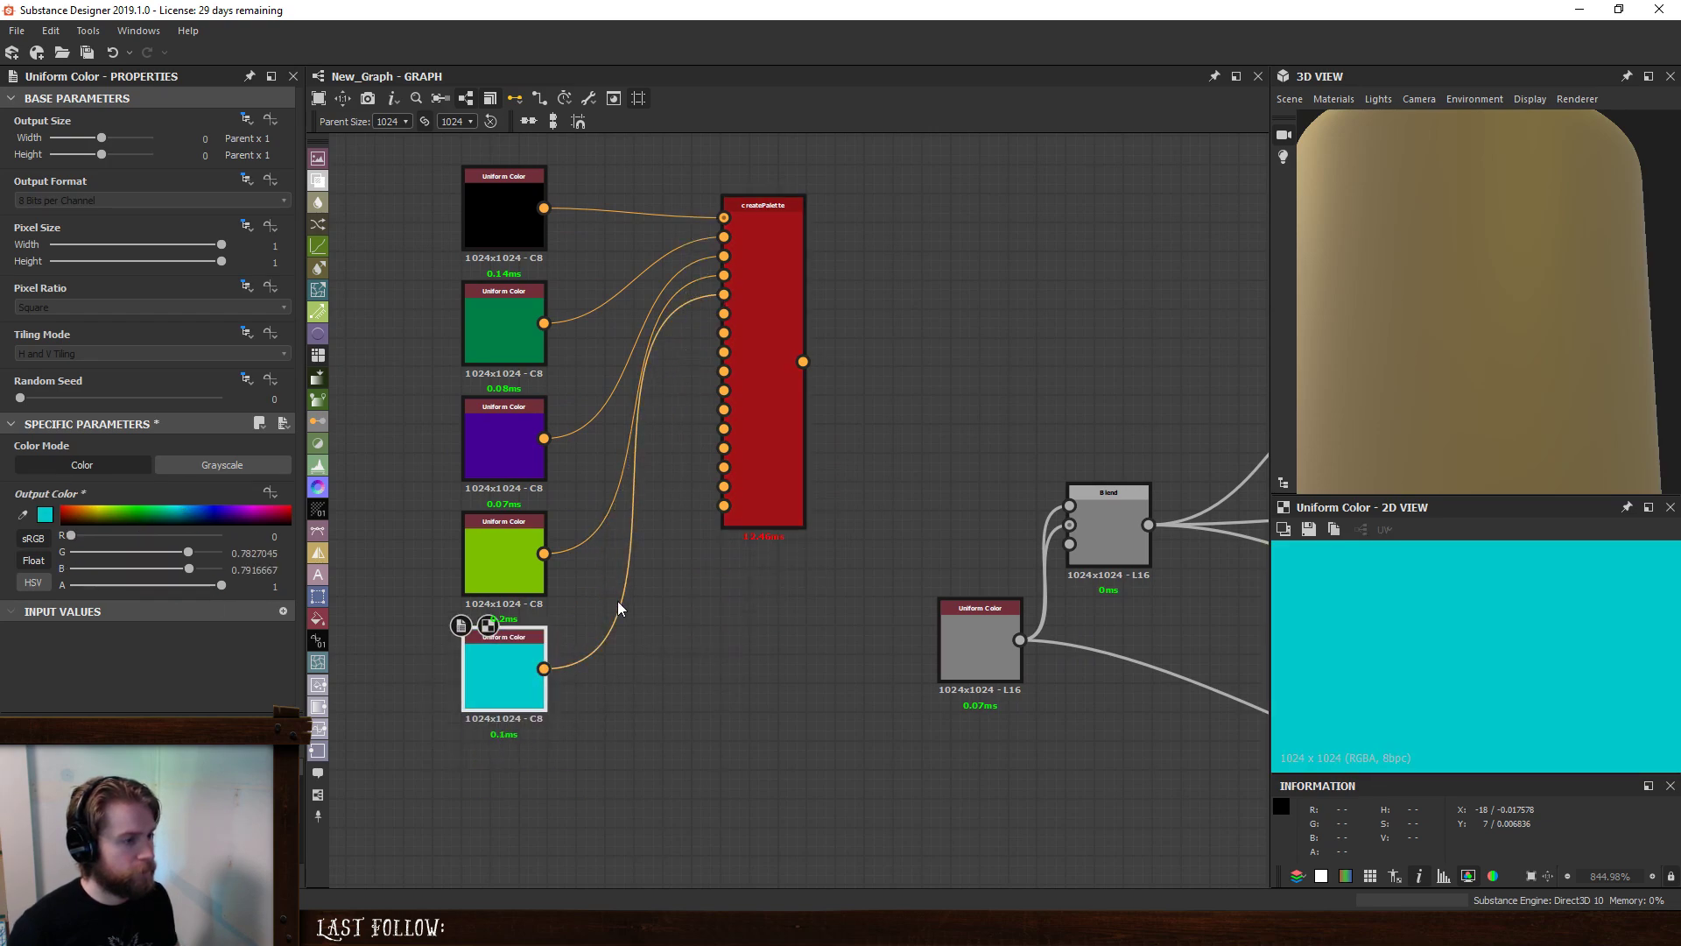
{"action": "left_click", "coordinate": [518, 669]}
{"action": "key", "text": "ctrl+d"}
{"action": "left_click", "coordinate": [492, 758]}
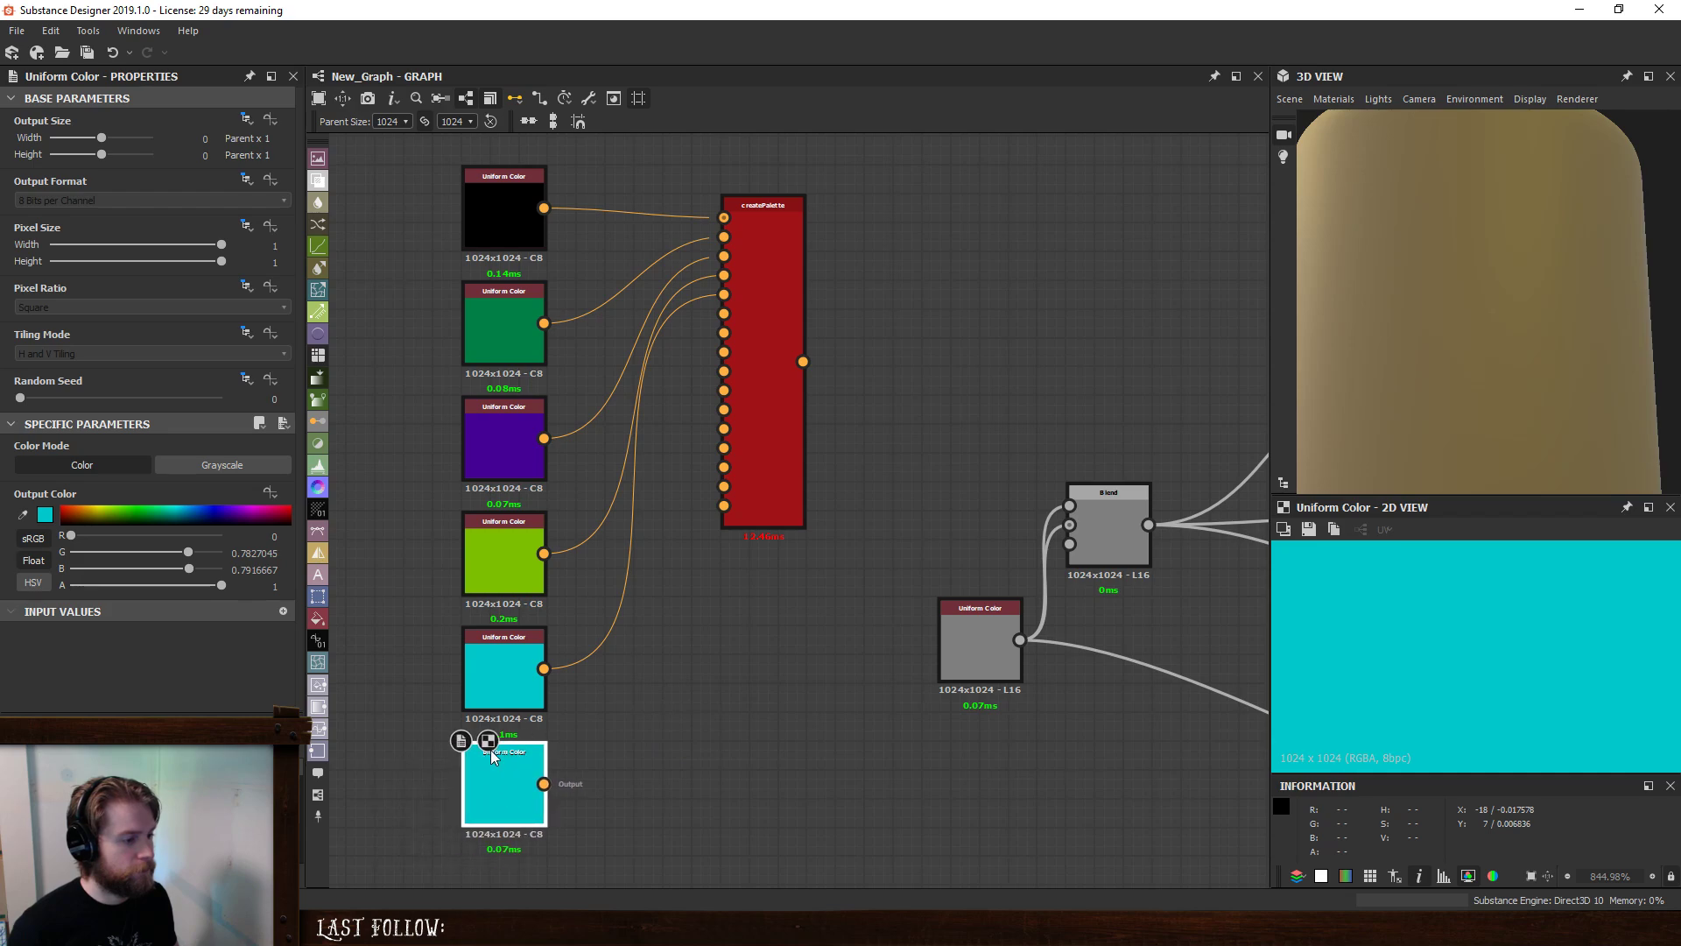
{"action": "left_click_drag", "start_coordinate": [544, 784], "coordinate": [736, 312]}
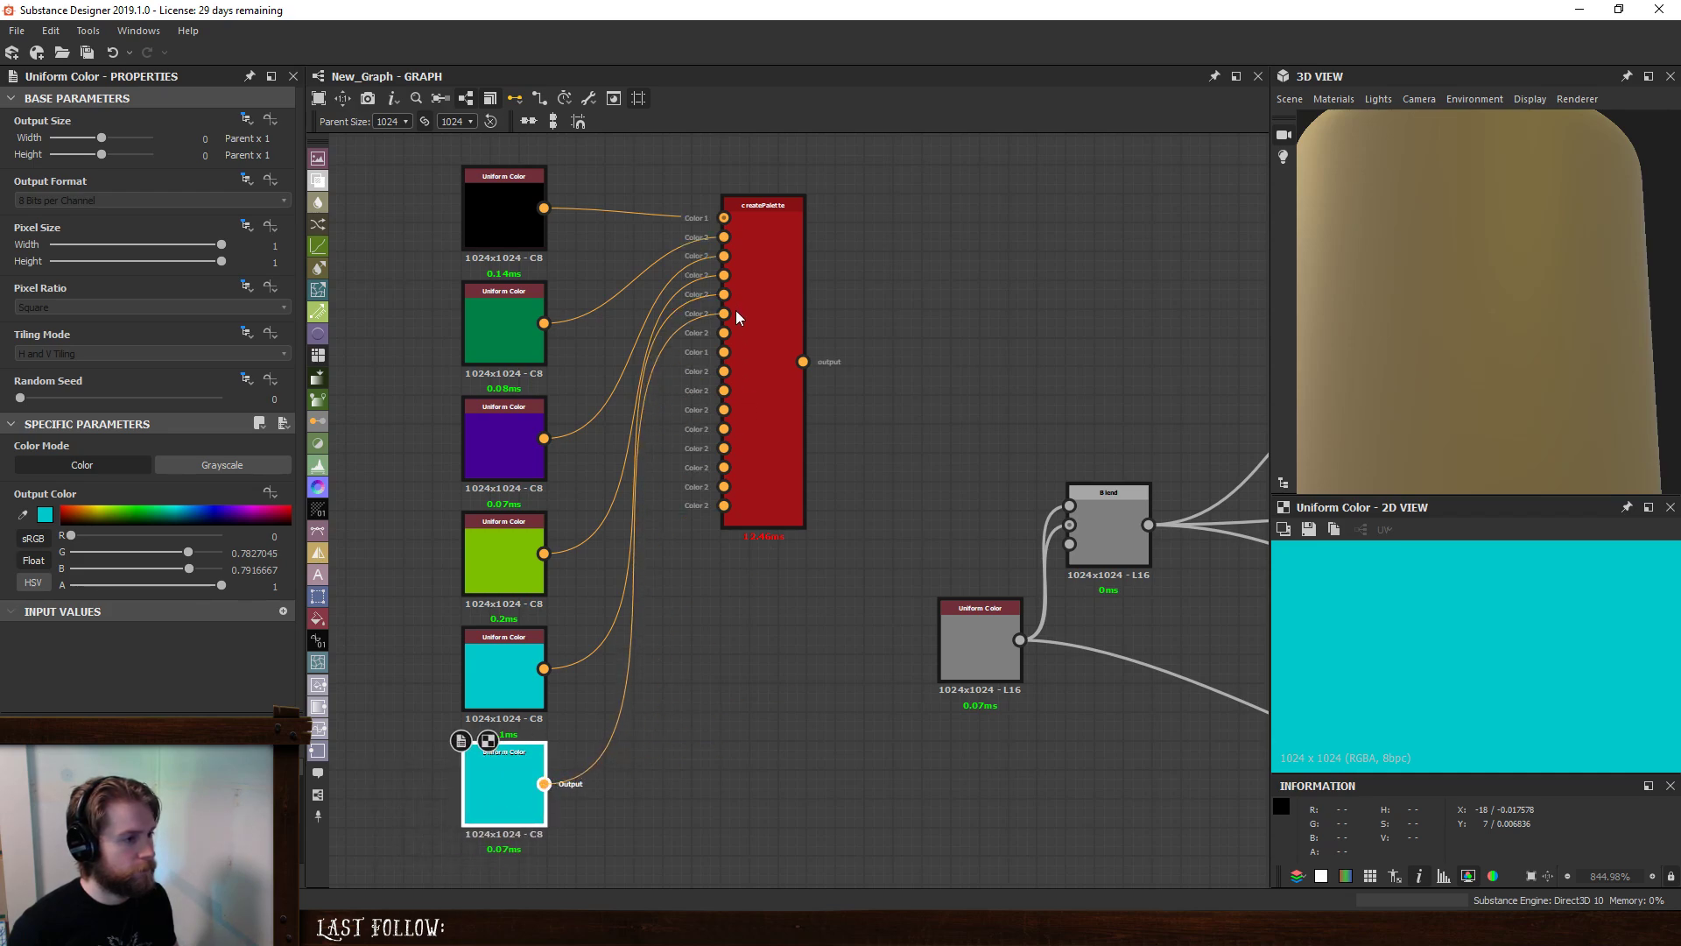
{"action": "left_click", "coordinate": [255, 512]}
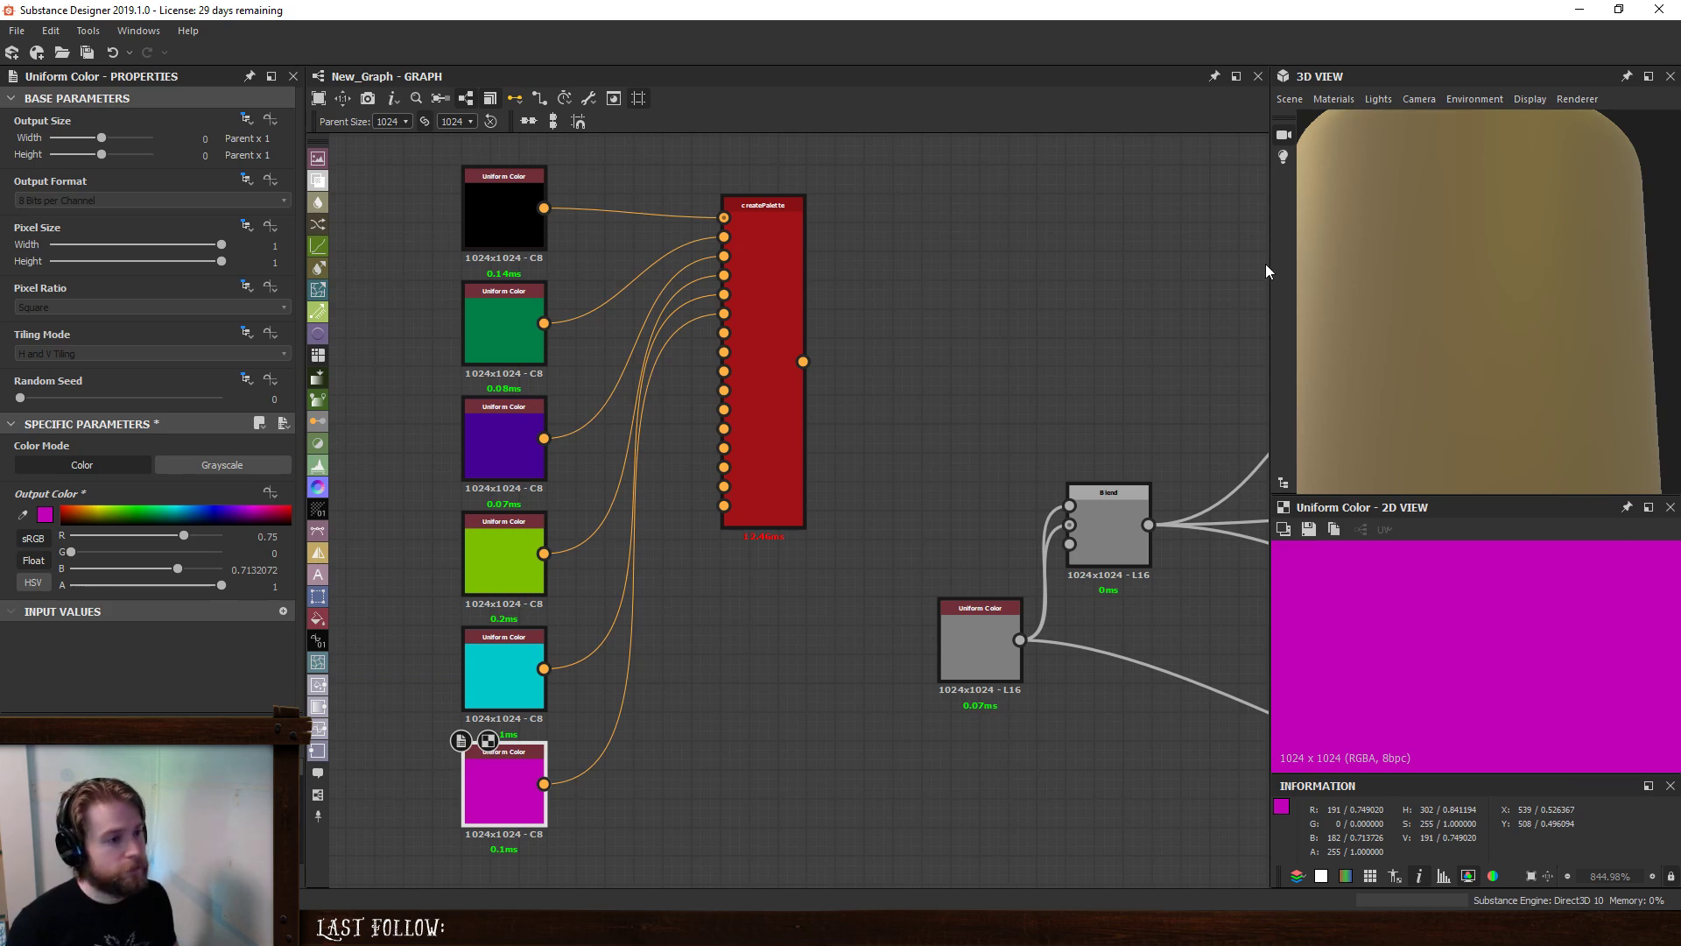
- Display the createPalette node's result in the 2D view and examine the color cells in its thumbnail
{"action": "double_click", "coordinate": [765, 301]}
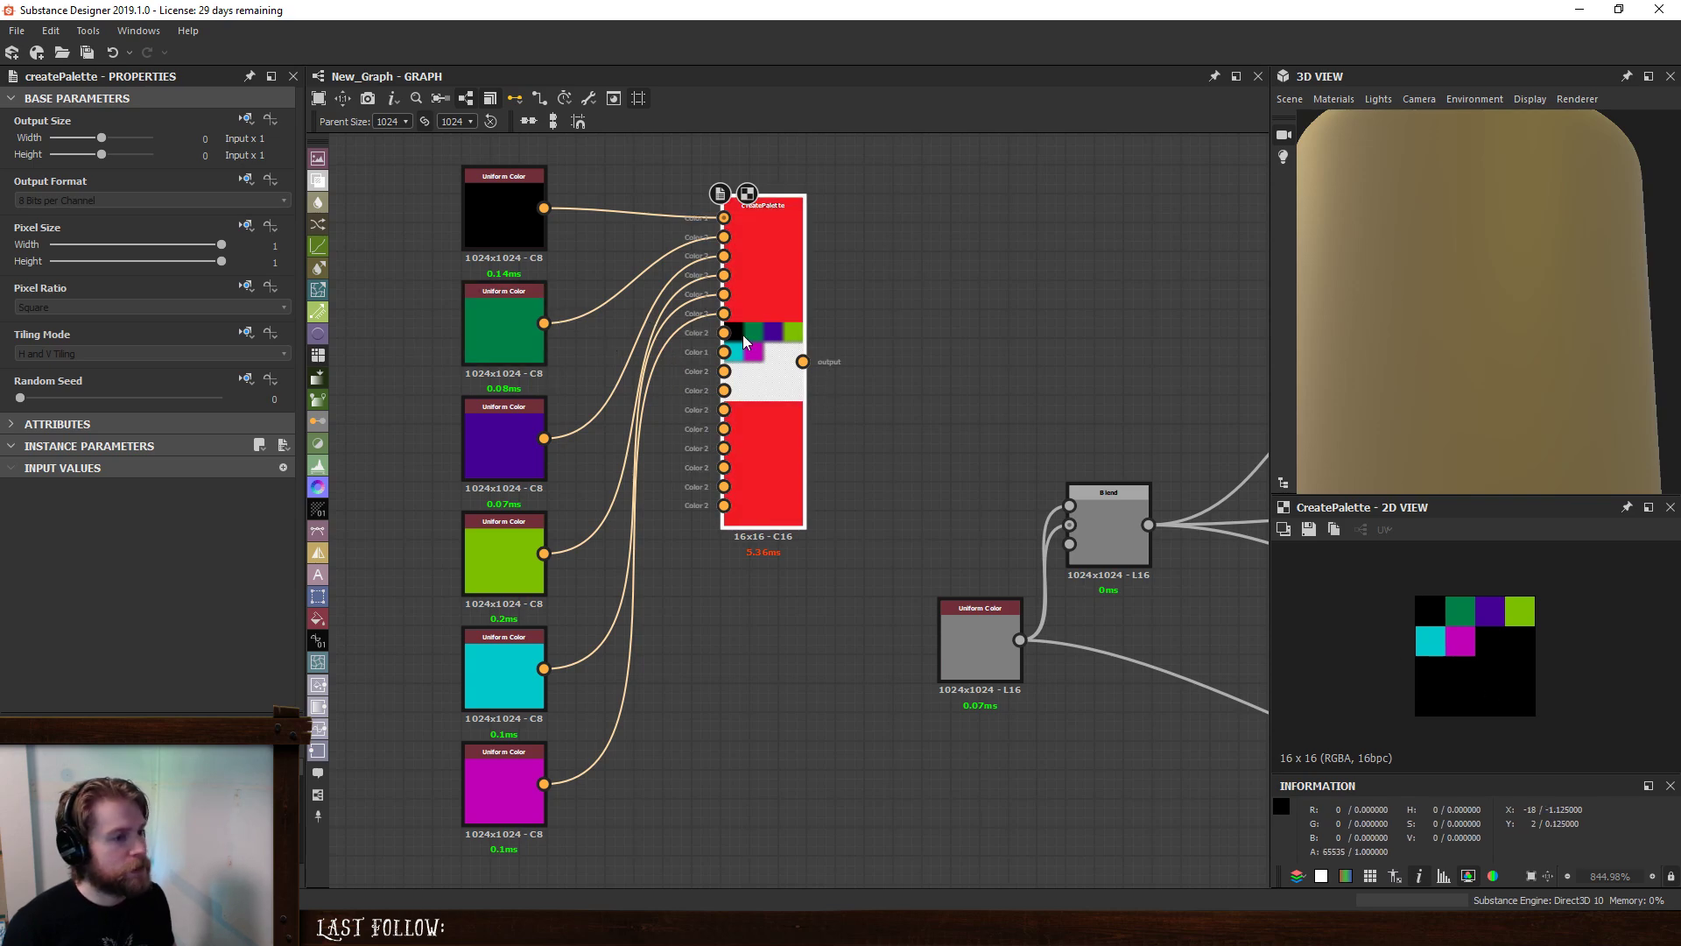
{"action": "scroll", "coordinate": [757, 346], "scroll_direction": "up", "scroll_amount": 5}
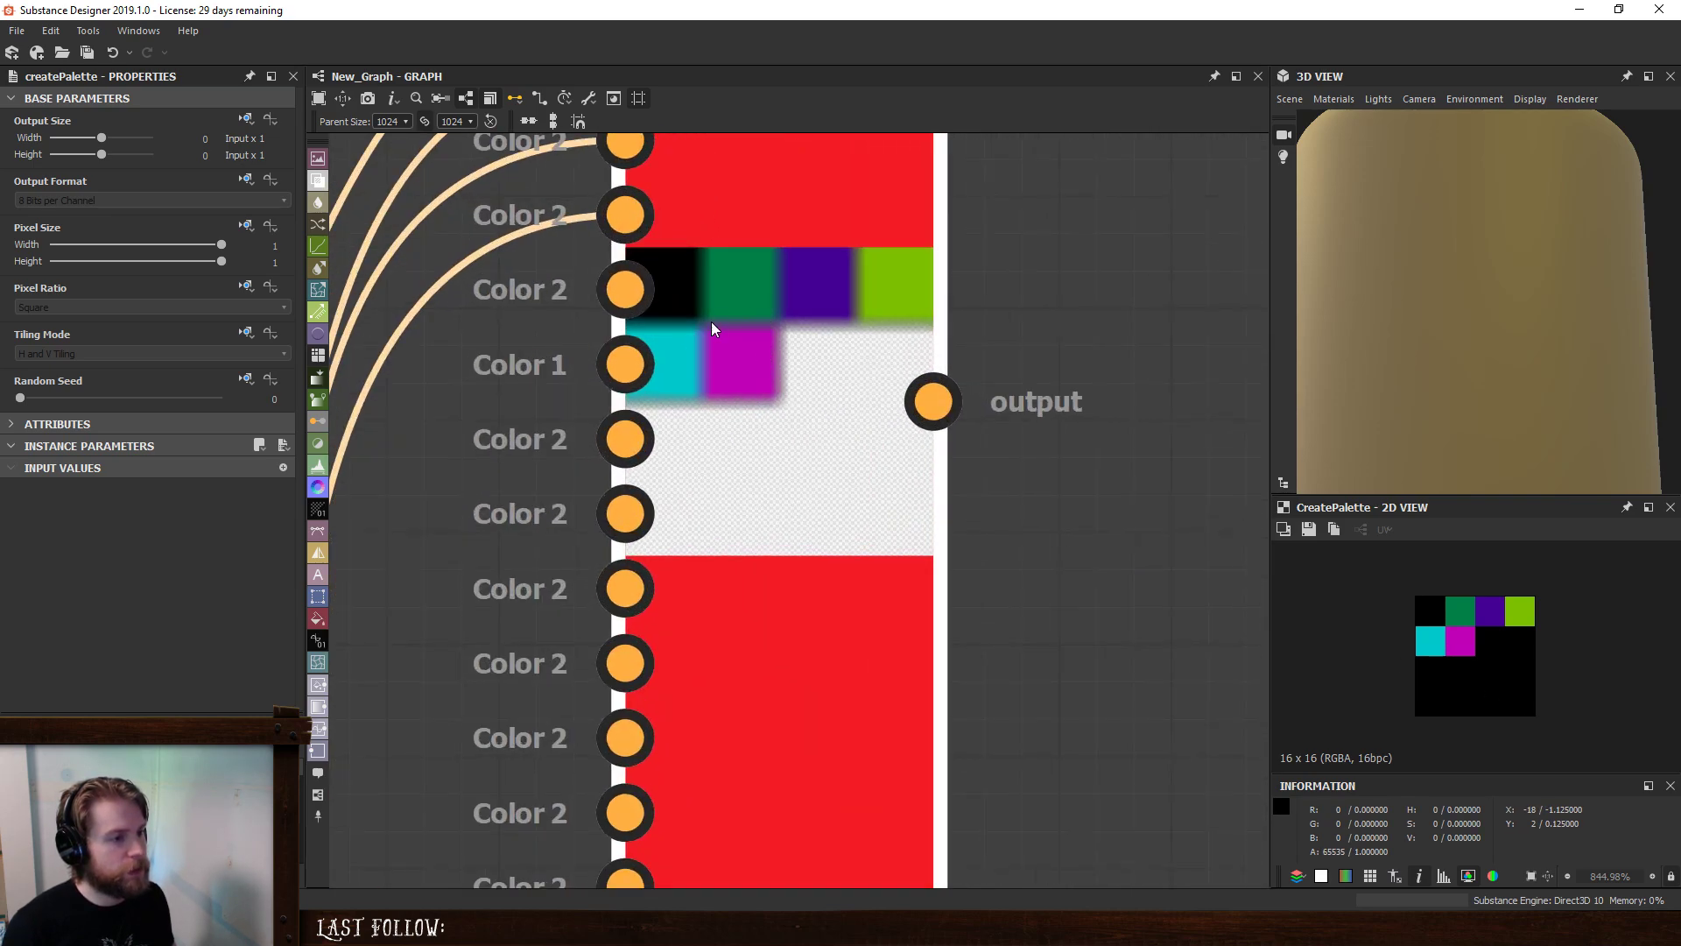
{"action": "scroll", "coordinate": [709, 284], "scroll_direction": "down", "scroll_amount": 5}
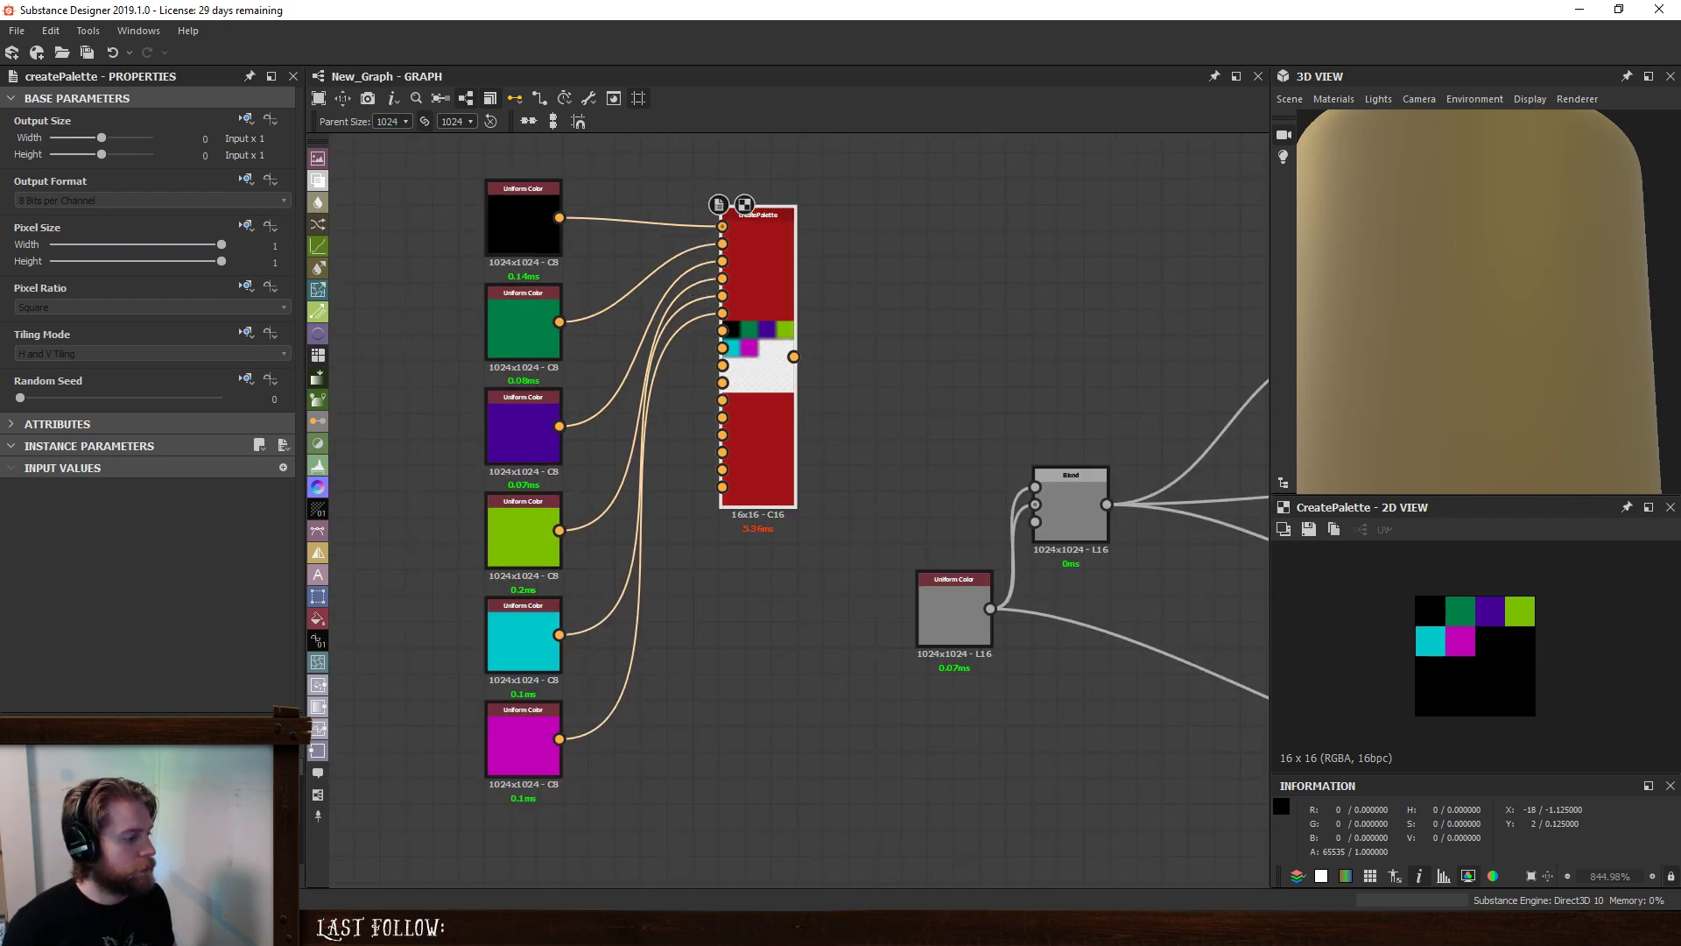
- Open the createPalette node's reference in context and enter its FX-Map node for editing
{"action": "right_click", "coordinate": [762, 359]}
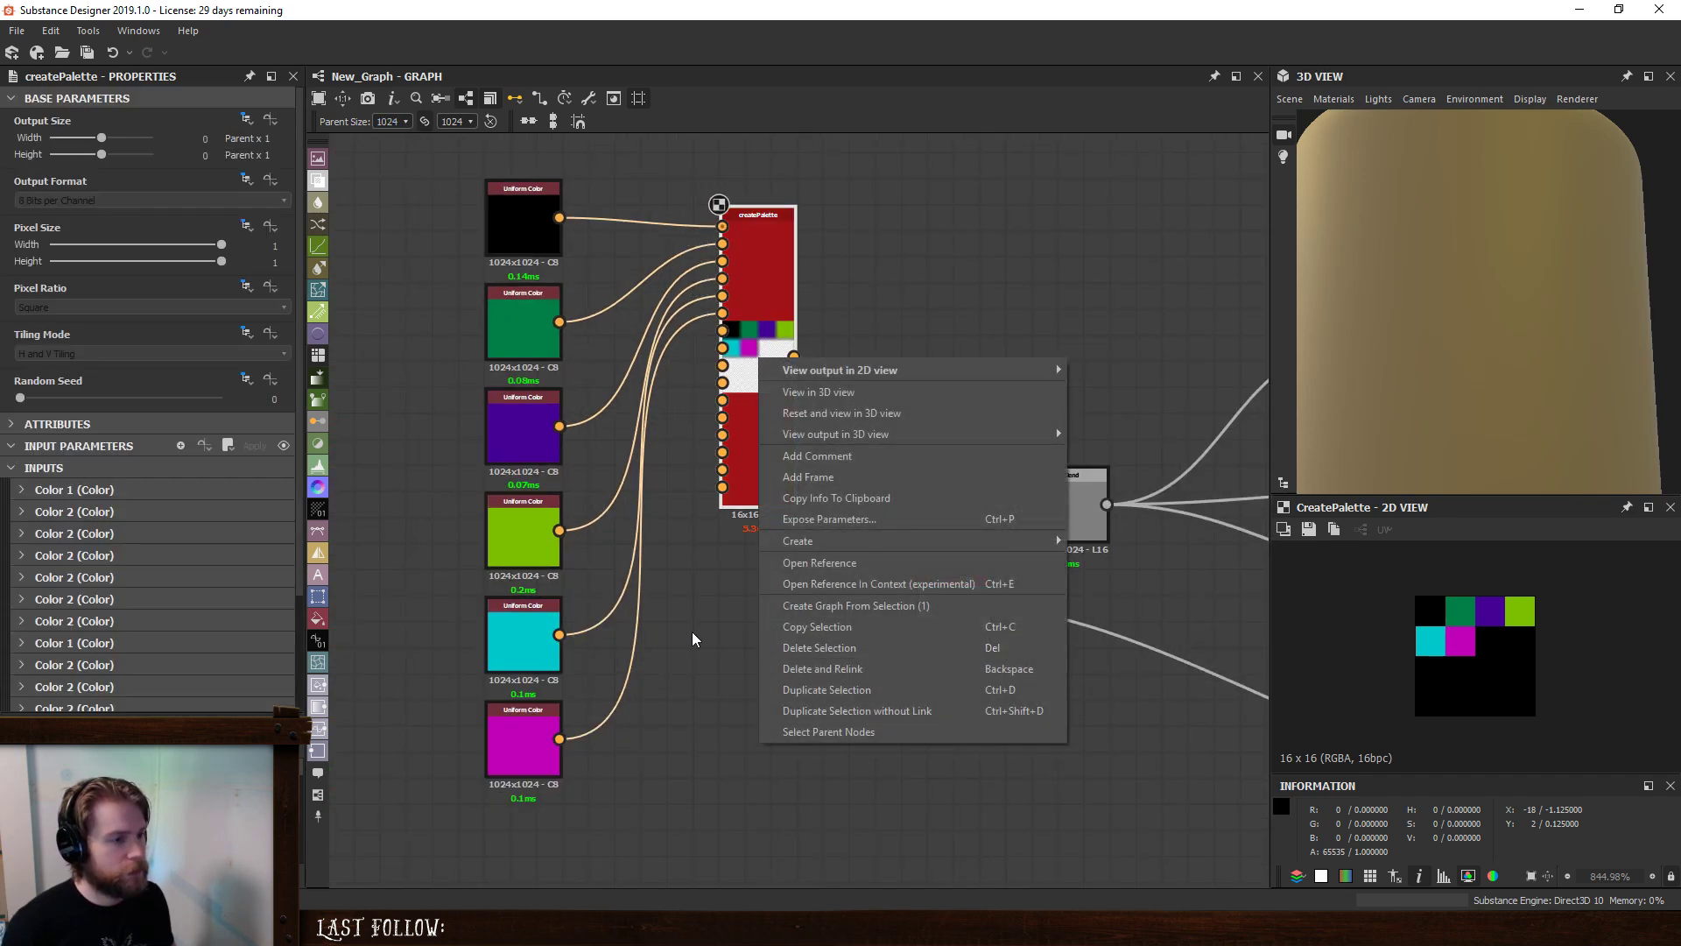
{"action": "left_click", "coordinate": [763, 396]}
{"action": "right_click", "coordinate": [764, 394]}
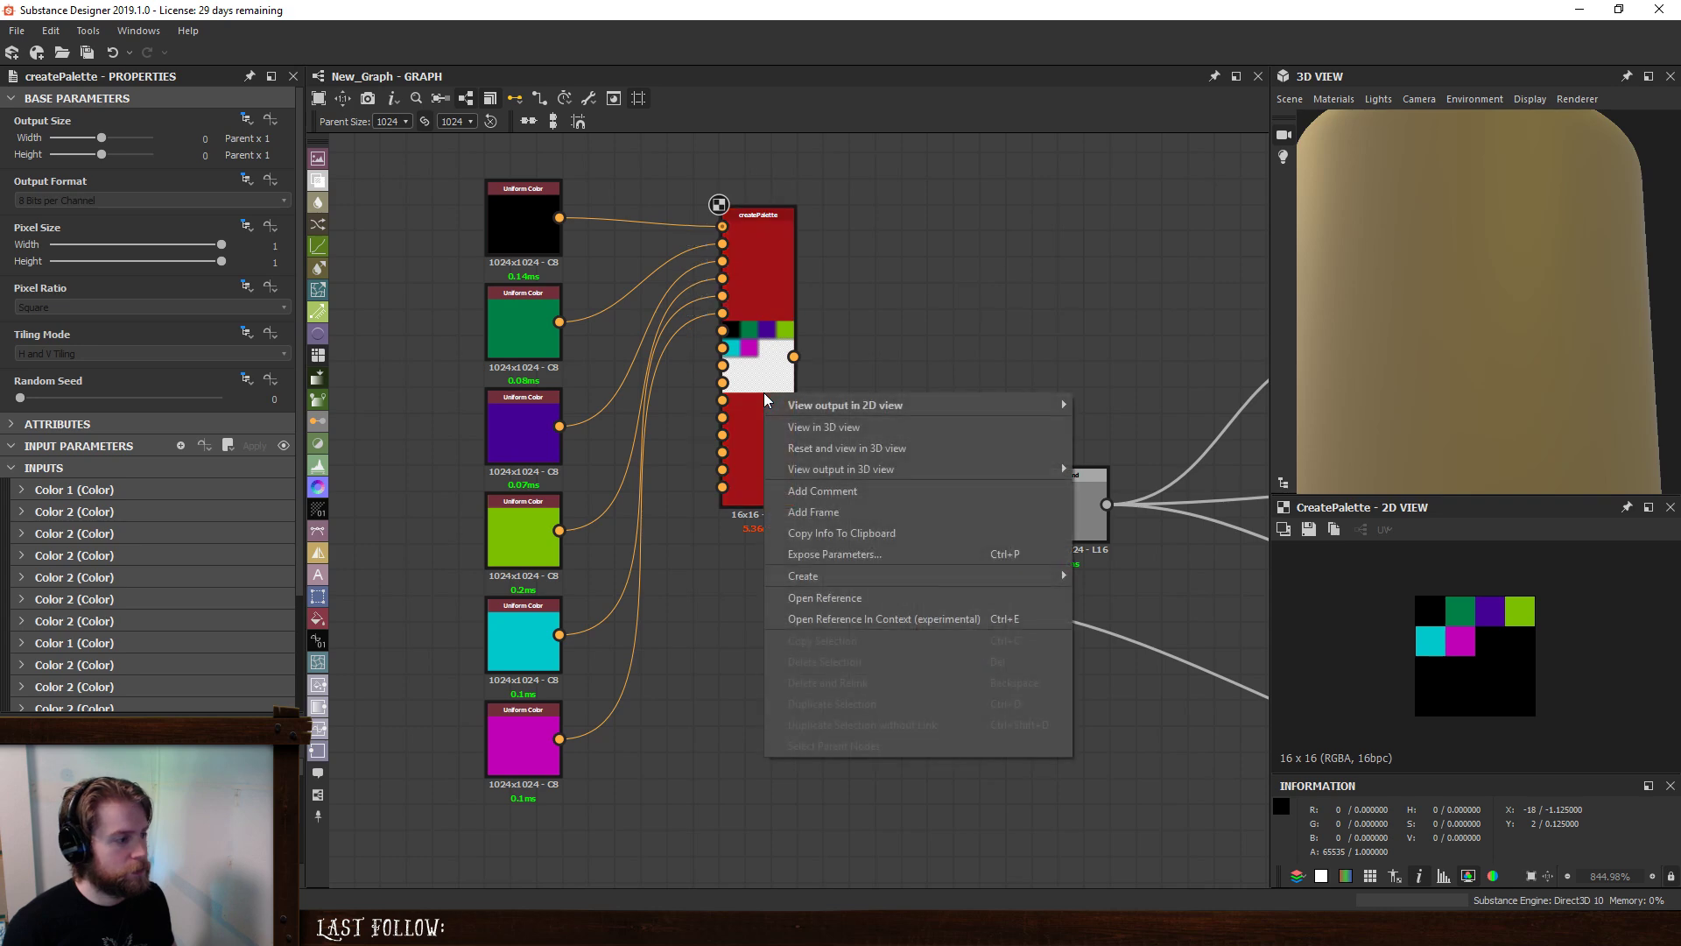
{"action": "left_click", "coordinate": [889, 619]}
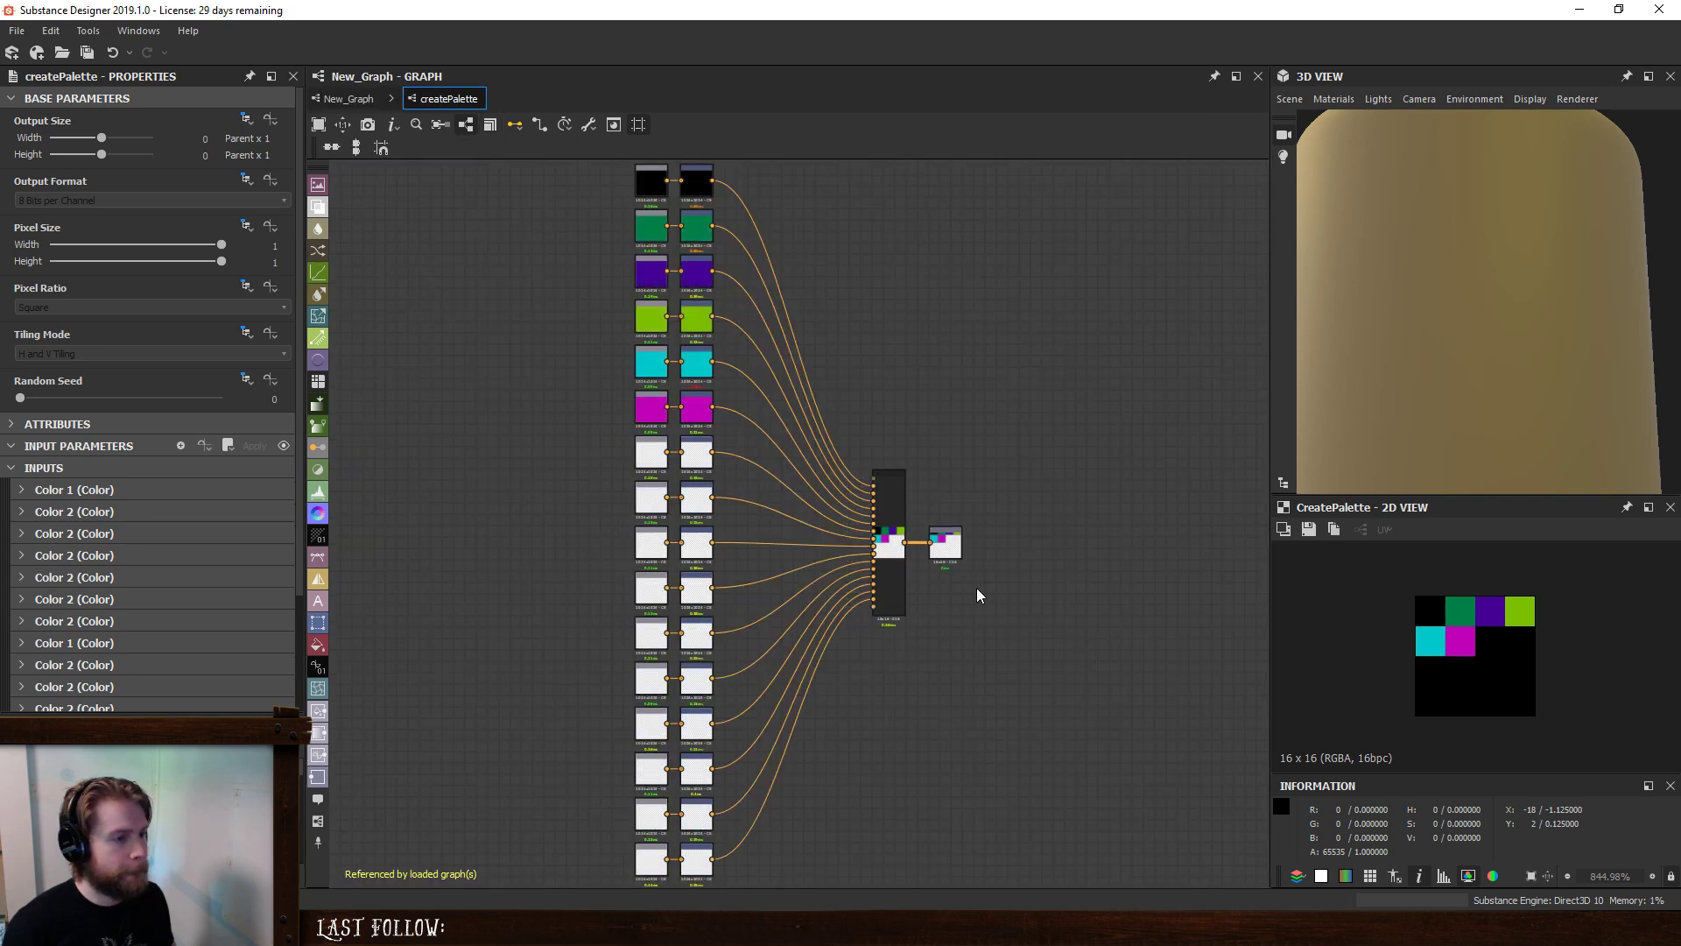
{"action": "left_click", "coordinate": [888, 551]}
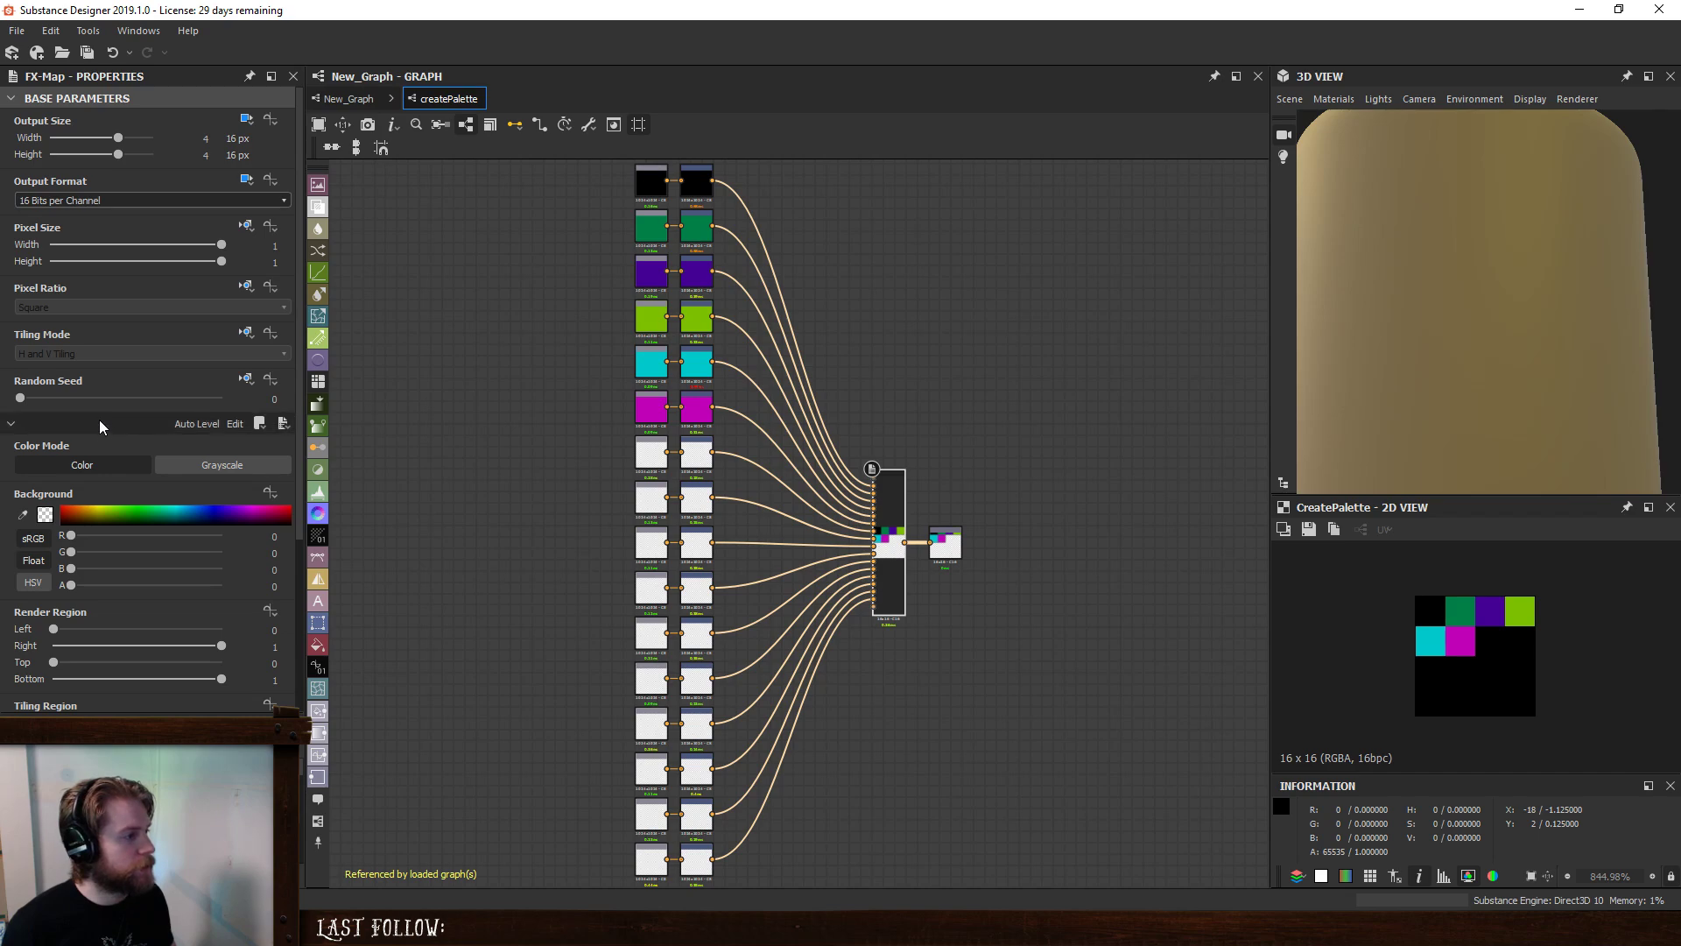
{"action": "scroll", "coordinate": [112, 595], "scroll_direction": "down", "scroll_amount": 3}
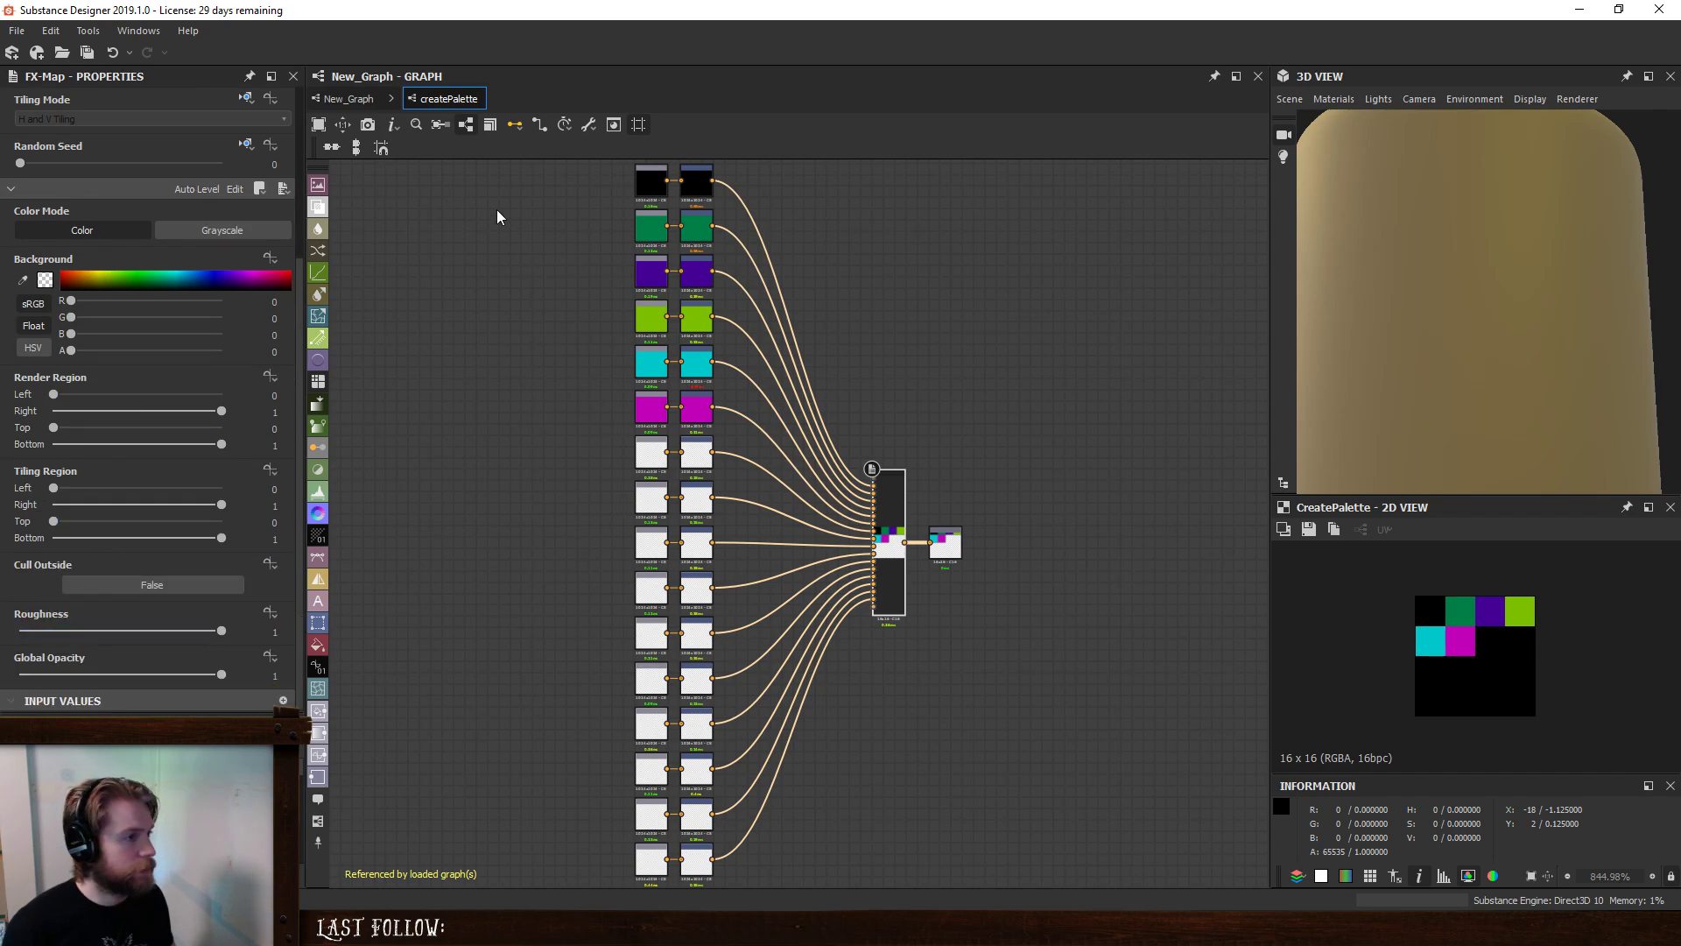
{"action": "double_click", "coordinate": [885, 485]}
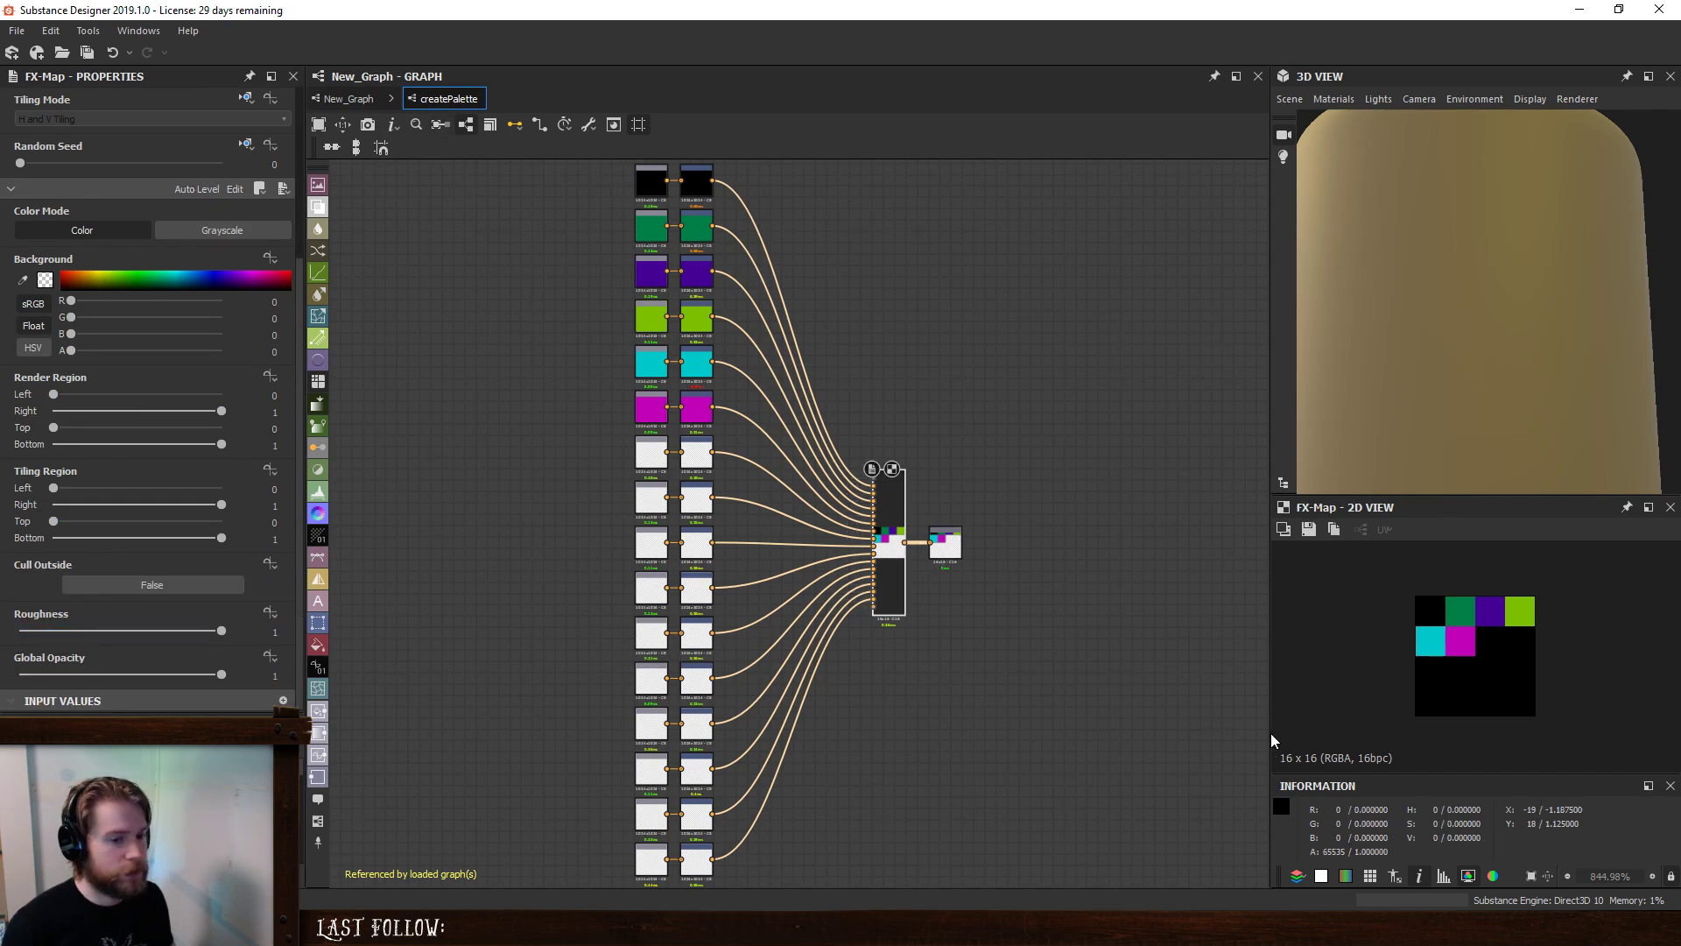
{"action": "left_click", "coordinate": [237, 189]}
- Set the Quadrant node's Input Image Filtering to Nearest
{"action": "left_click", "coordinate": [868, 707]}
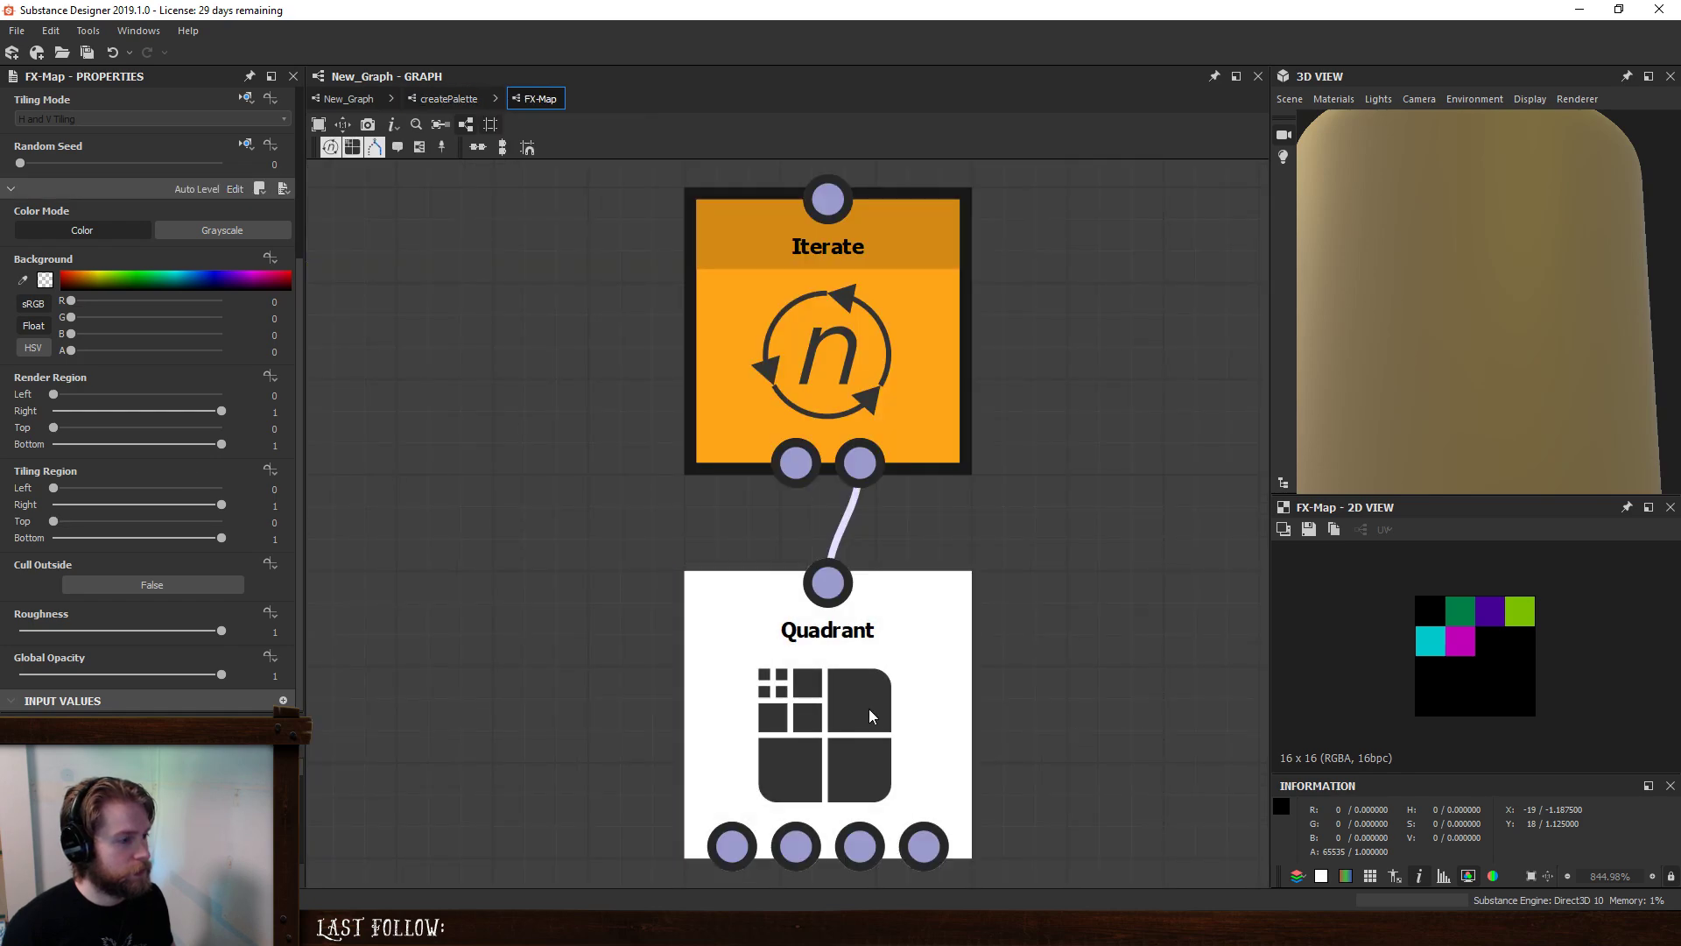
{"action": "left_click", "coordinate": [96, 645]}
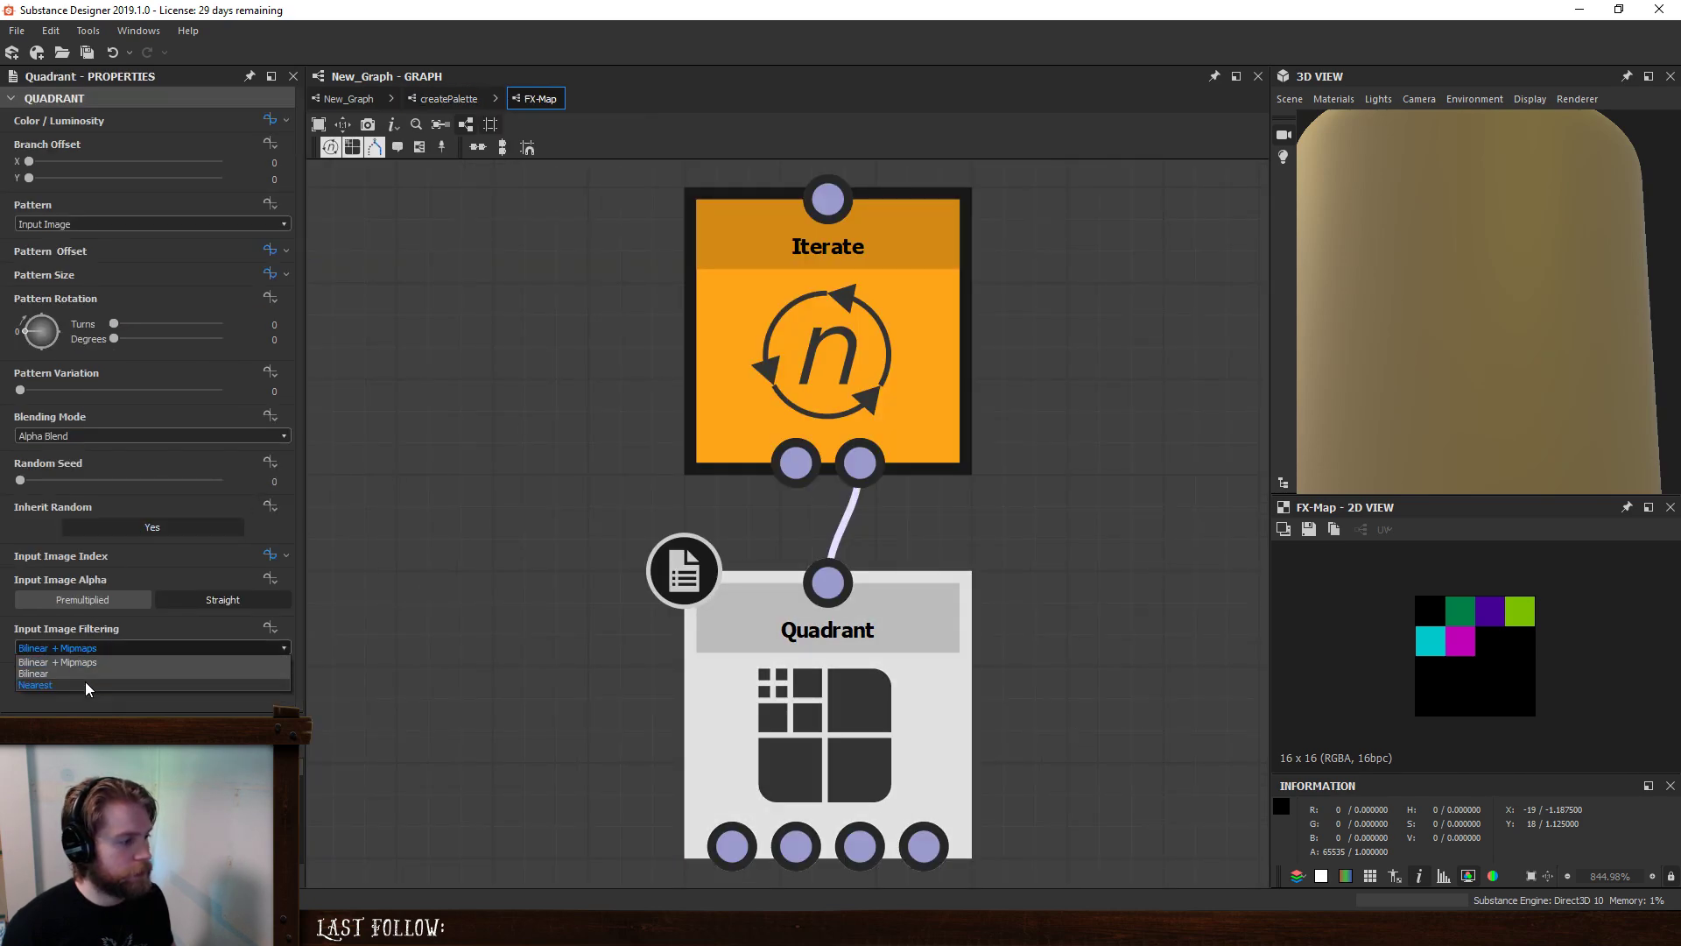
{"action": "left_click", "coordinate": [85, 682]}
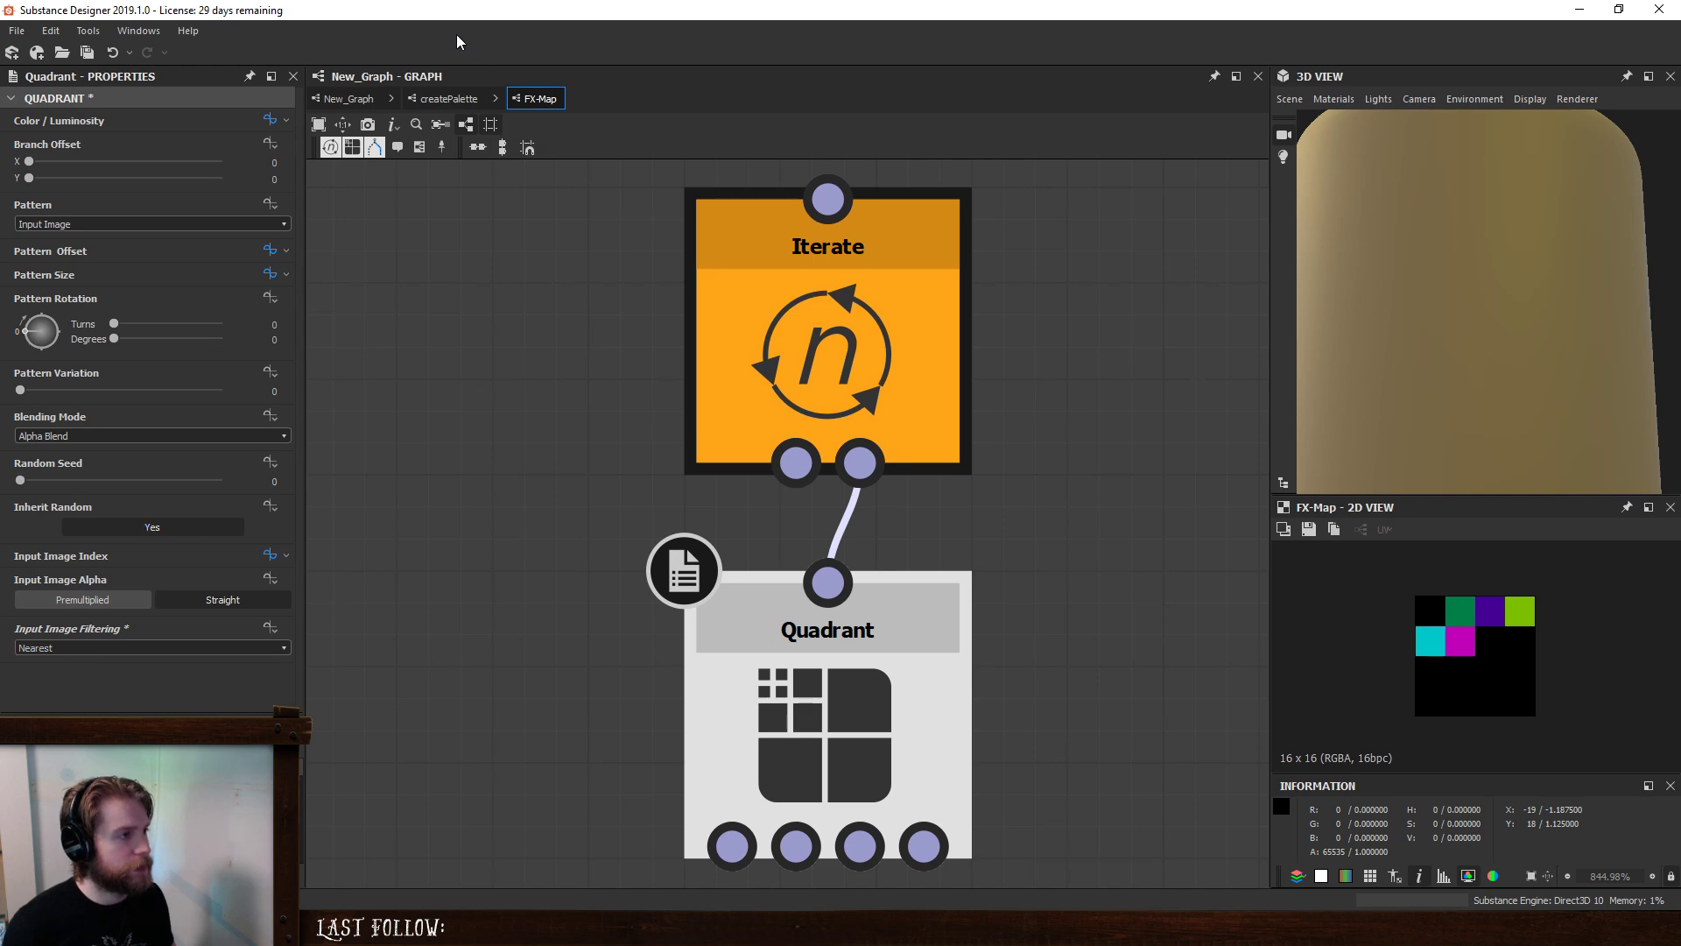
- Return to New_Graph and examine the edges of the createPalette color cells in the node thumbnail and 2D view
{"action": "left_click", "coordinate": [348, 99]}
{"action": "left_click", "coordinate": [752, 390]}
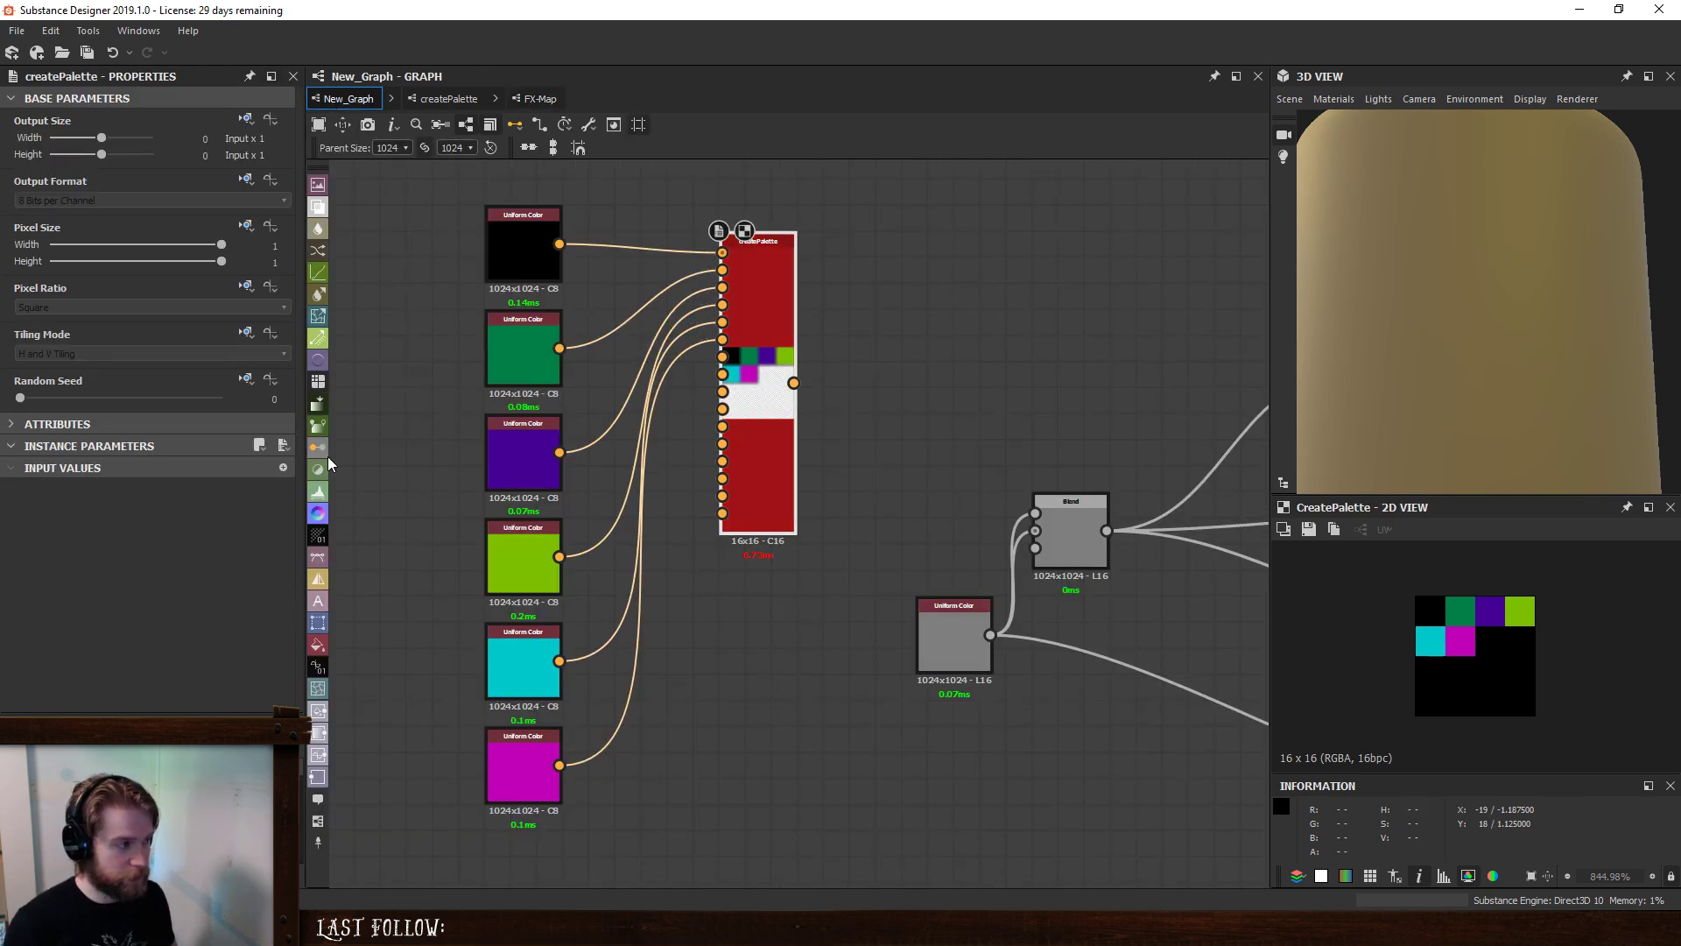
{"action": "scroll", "coordinate": [758, 354], "scroll_direction": "up", "scroll_amount": 6}
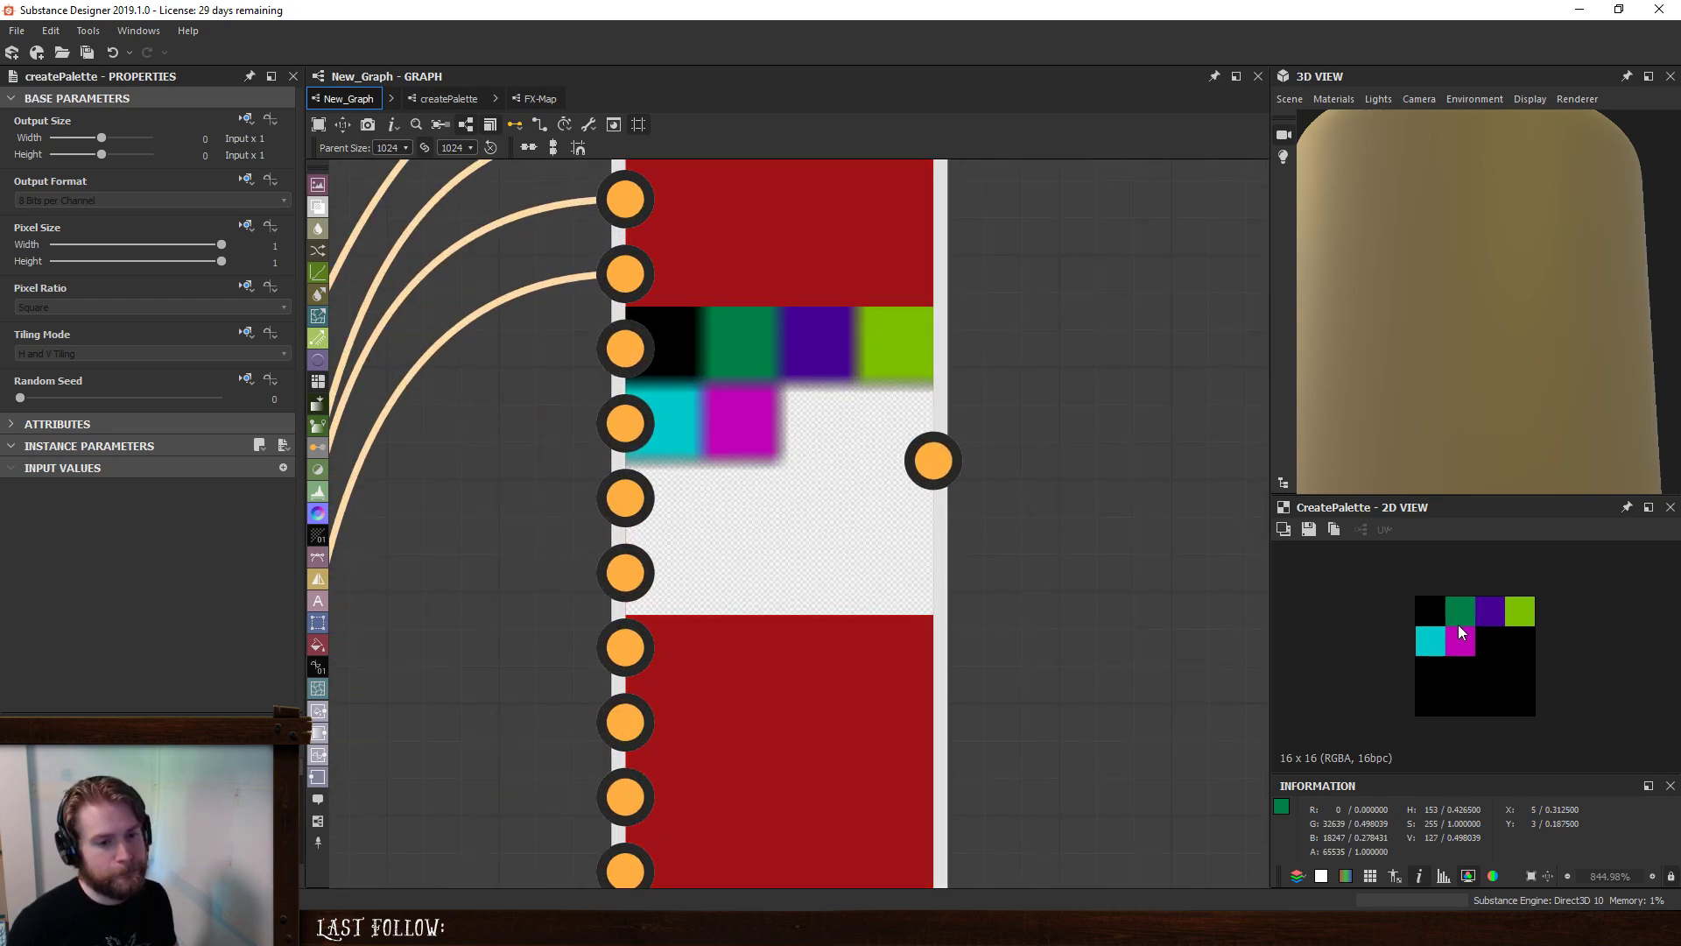
{"action": "scroll", "coordinate": [1458, 623], "scroll_direction": "up", "scroll_amount": 3}
{"action": "scroll", "coordinate": [1459, 612], "scroll_direction": "down", "scroll_amount": 2}
{"action": "scroll", "coordinate": [737, 467], "scroll_direction": "down", "scroll_amount": 3}
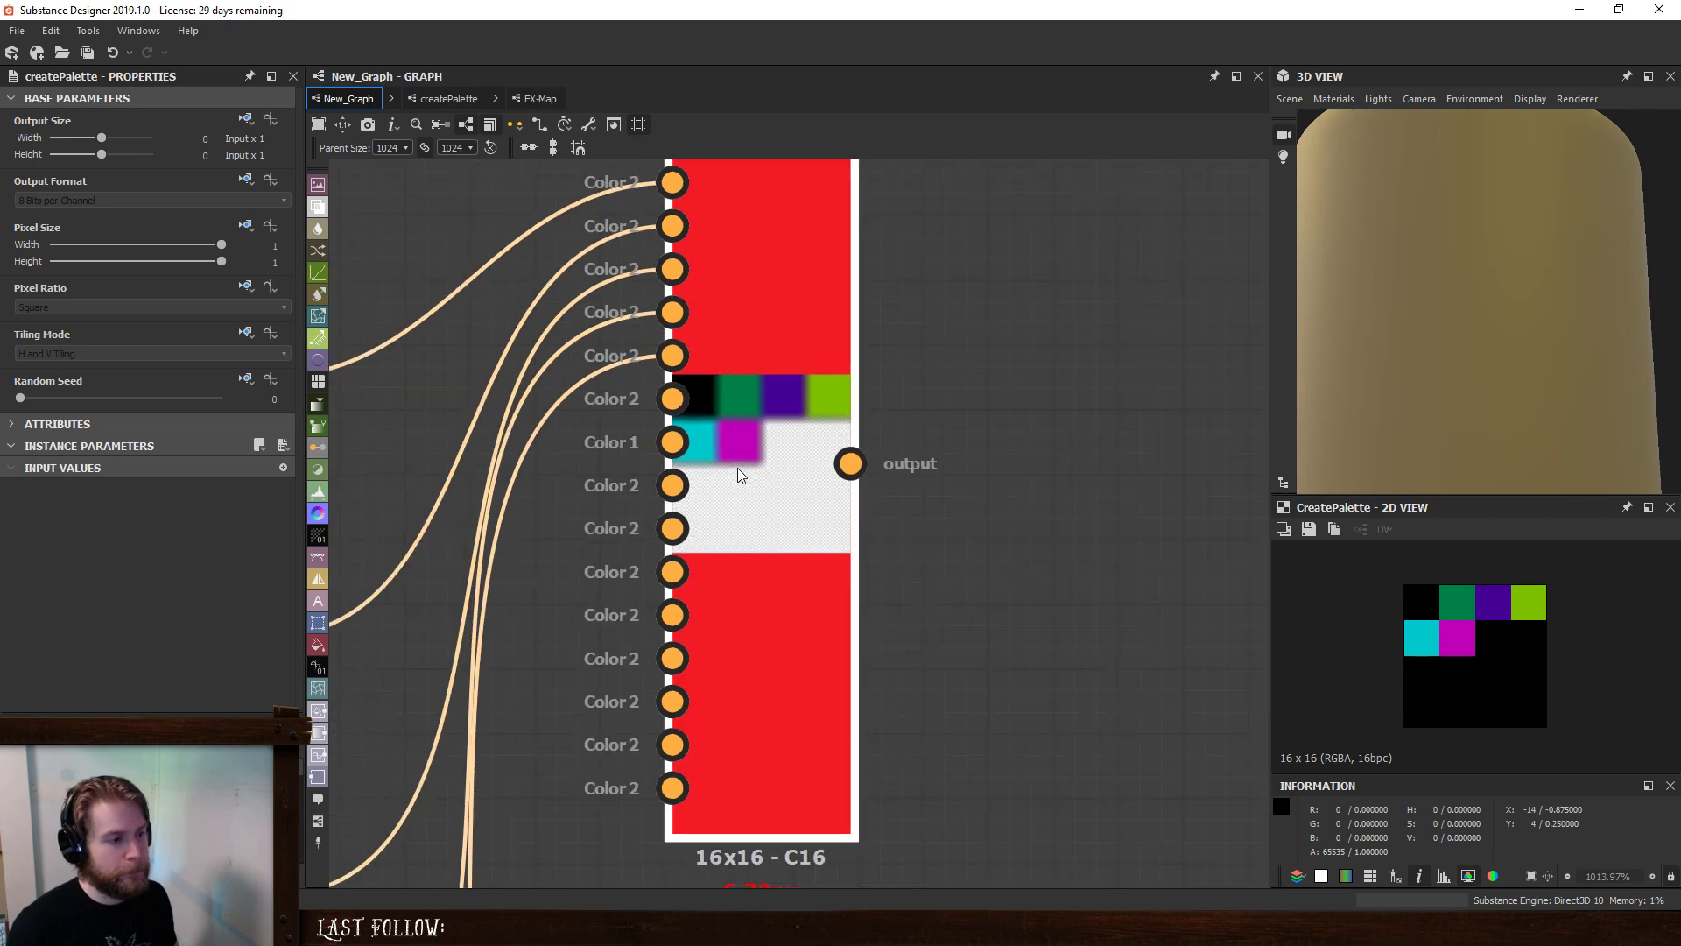
{"action": "scroll", "coordinate": [737, 467], "scroll_direction": "down", "scroll_amount": 10}
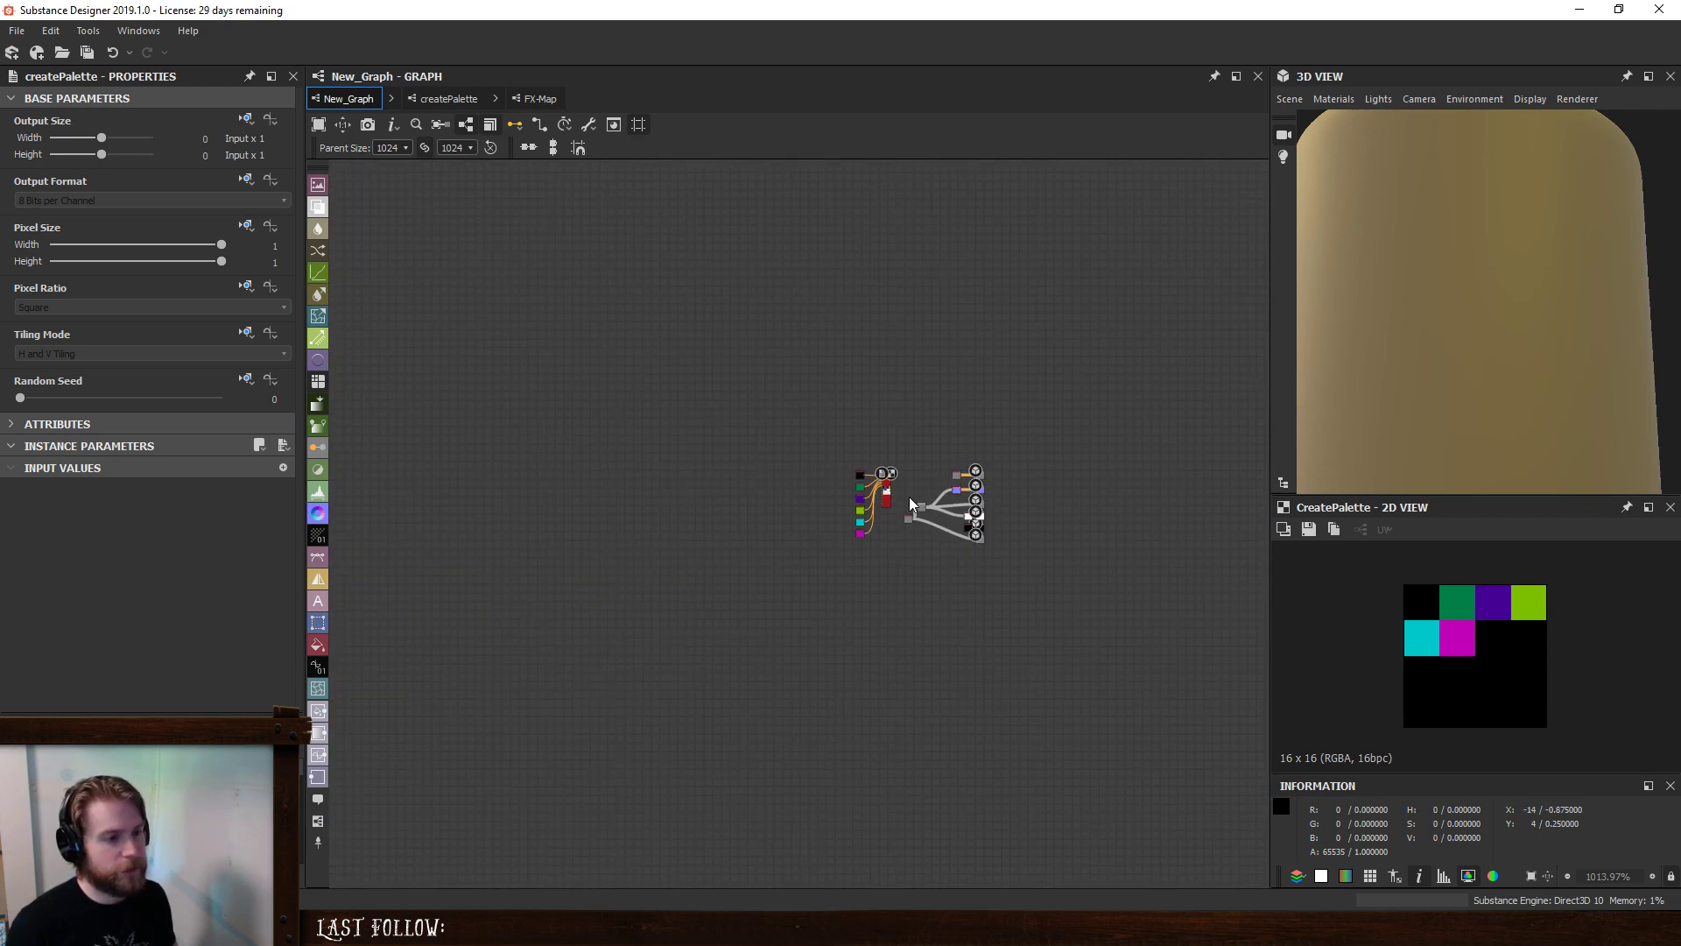
- Move the six connected Uniform Color nodes upward as a group to make room below the magenta node
{"action": "scroll", "coordinate": [890, 492], "scroll_direction": "up", "scroll_amount": 8}
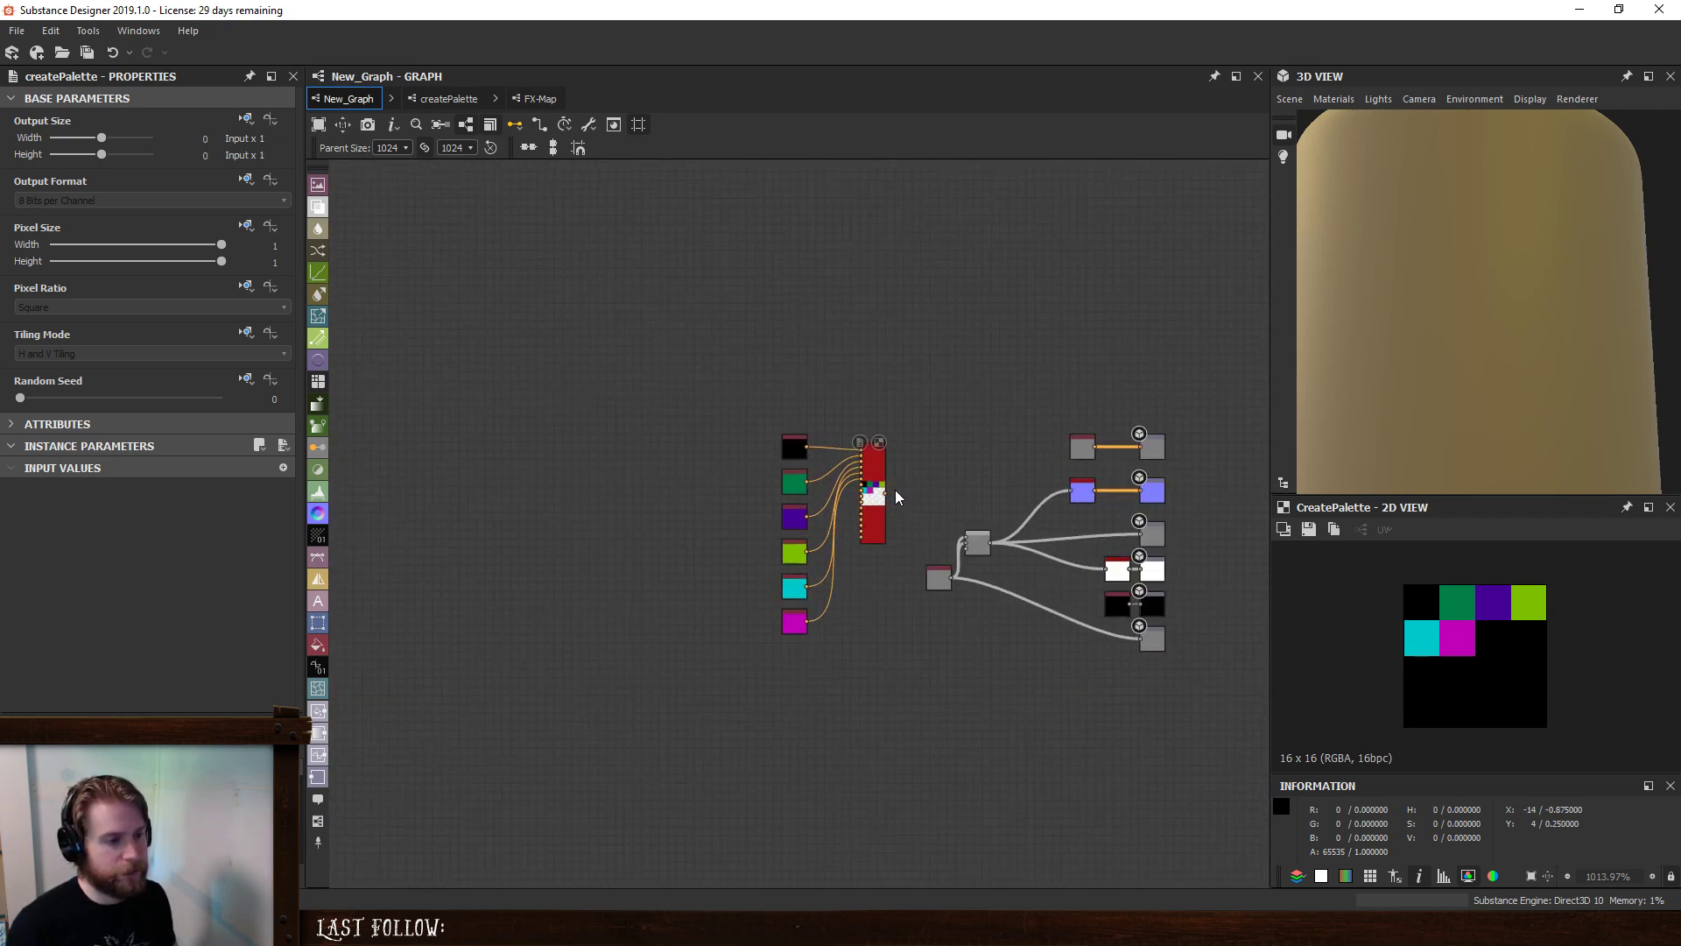
{"action": "middle_click_drag", "start_coordinate": [786, 680], "coordinate": [800, 592]}
{"action": "scroll", "coordinate": [657, 427], "scroll_direction": "down", "scroll_amount": 3}
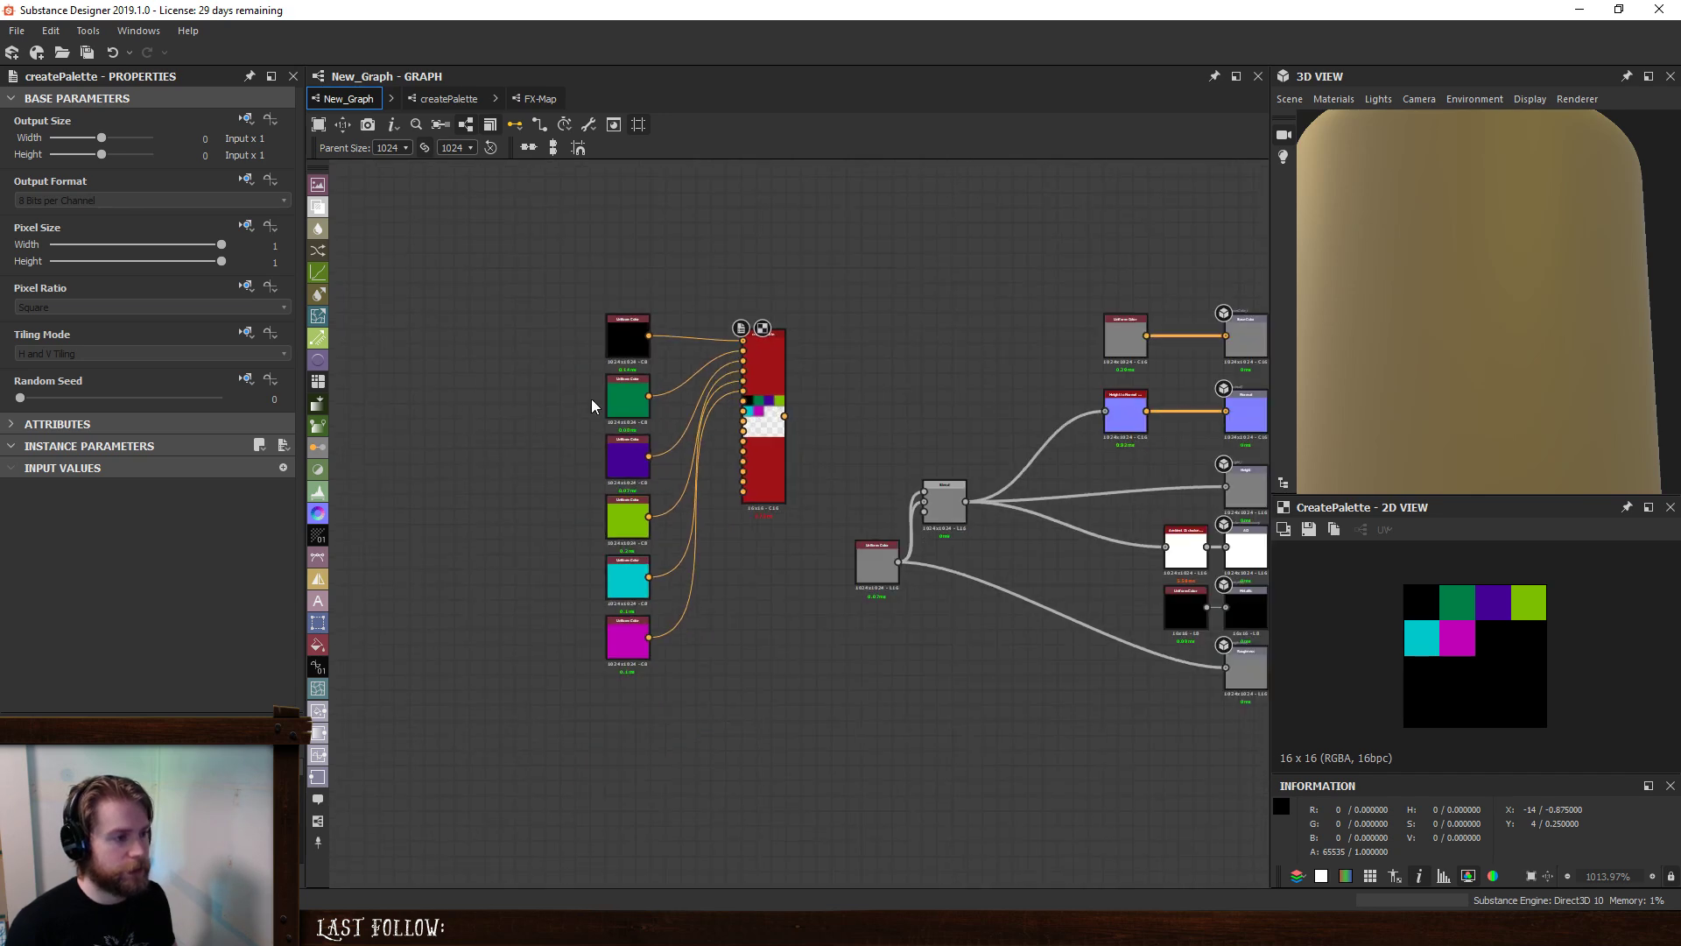
{"action": "left_click_drag", "start_coordinate": [542, 305], "coordinate": [655, 732]}
{"action": "left_click_drag", "start_coordinate": [627, 645], "coordinate": [612, 425]}
{"action": "scroll", "coordinate": [613, 473], "scroll_direction": "down", "scroll_amount": 1}
{"action": "middle_click_drag", "start_coordinate": [616, 558], "coordinate": [629, 755]}
{"action": "scroll", "coordinate": [648, 673], "scroll_direction": "up", "scroll_amount": 4}
{"action": "left_click_drag", "start_coordinate": [608, 574], "coordinate": [618, 505]}
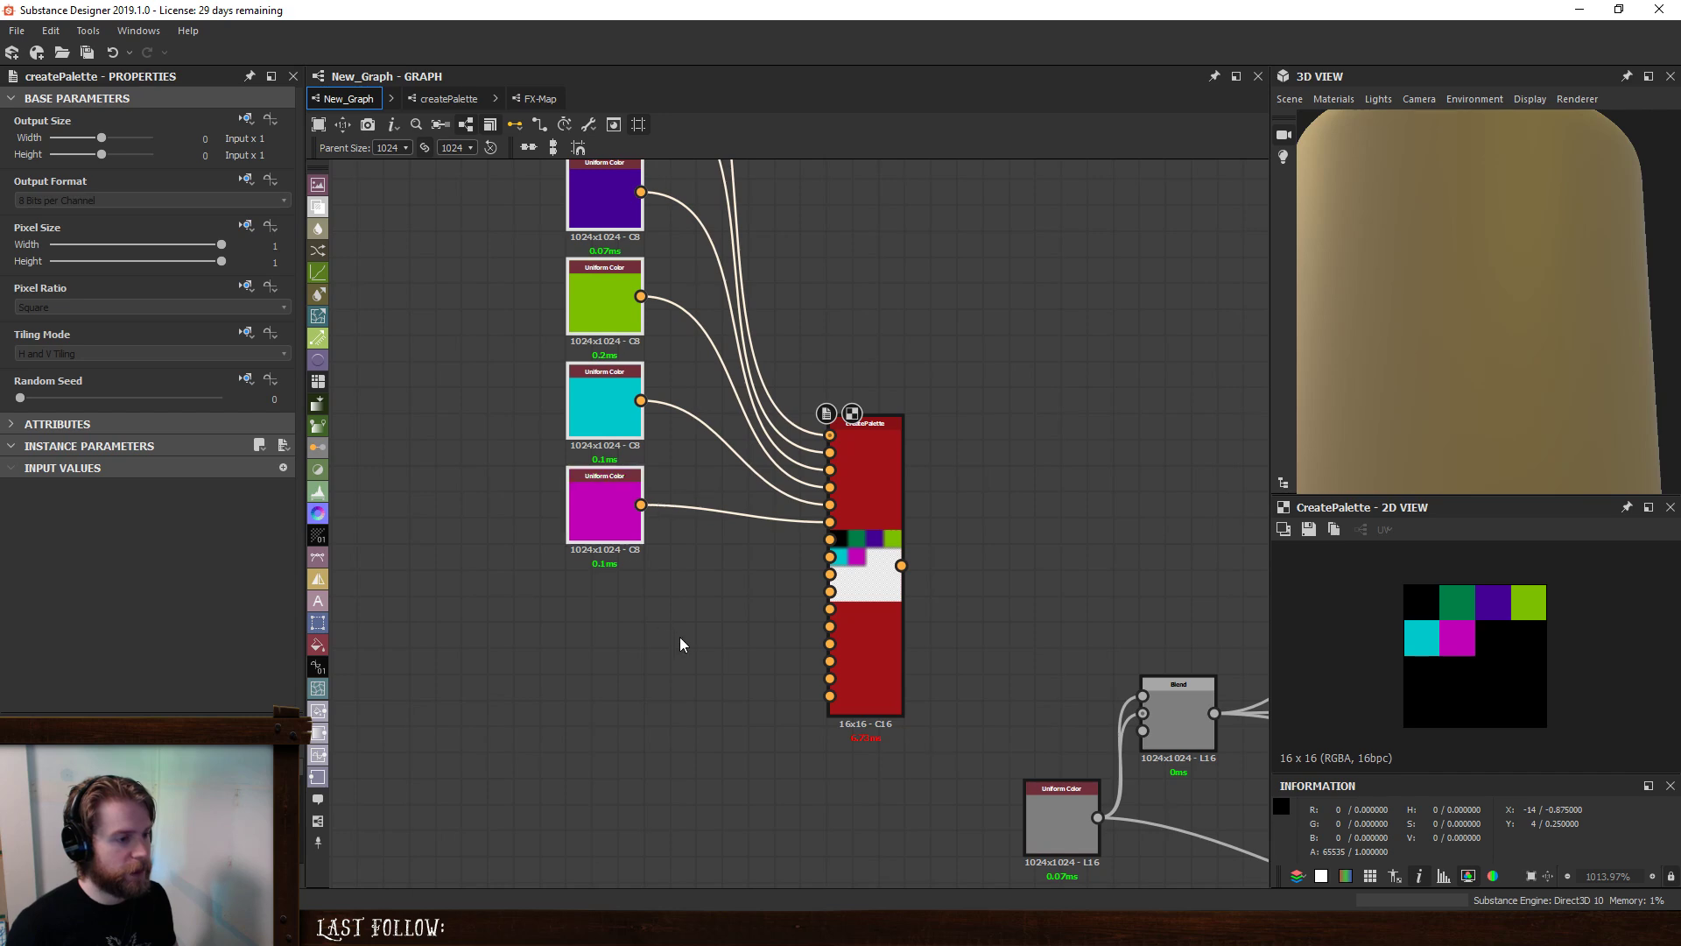
{"action": "left_click", "coordinate": [679, 639]}
- Duplicate the magenta Uniform Color node below it, connect the copy to createPalette's seventh input and color it orange (R 1, G about 0.41, B 0)
{"action": "left_click", "coordinate": [612, 504]}
{"action": "key", "text": "ctrl+c"}
{"action": "key", "text": "ctrl+v"}
{"action": "mouse_move", "coordinate": [814, 523]}
{"action": "left_mouse_down"}
{"action": "mouse_move", "coordinate": [607, 586]}
{"action": "mouse_move", "coordinate": [854, 520]}
{"action": "mouse_move", "coordinate": [830, 539]}
{"action": "left_mouse_up"}
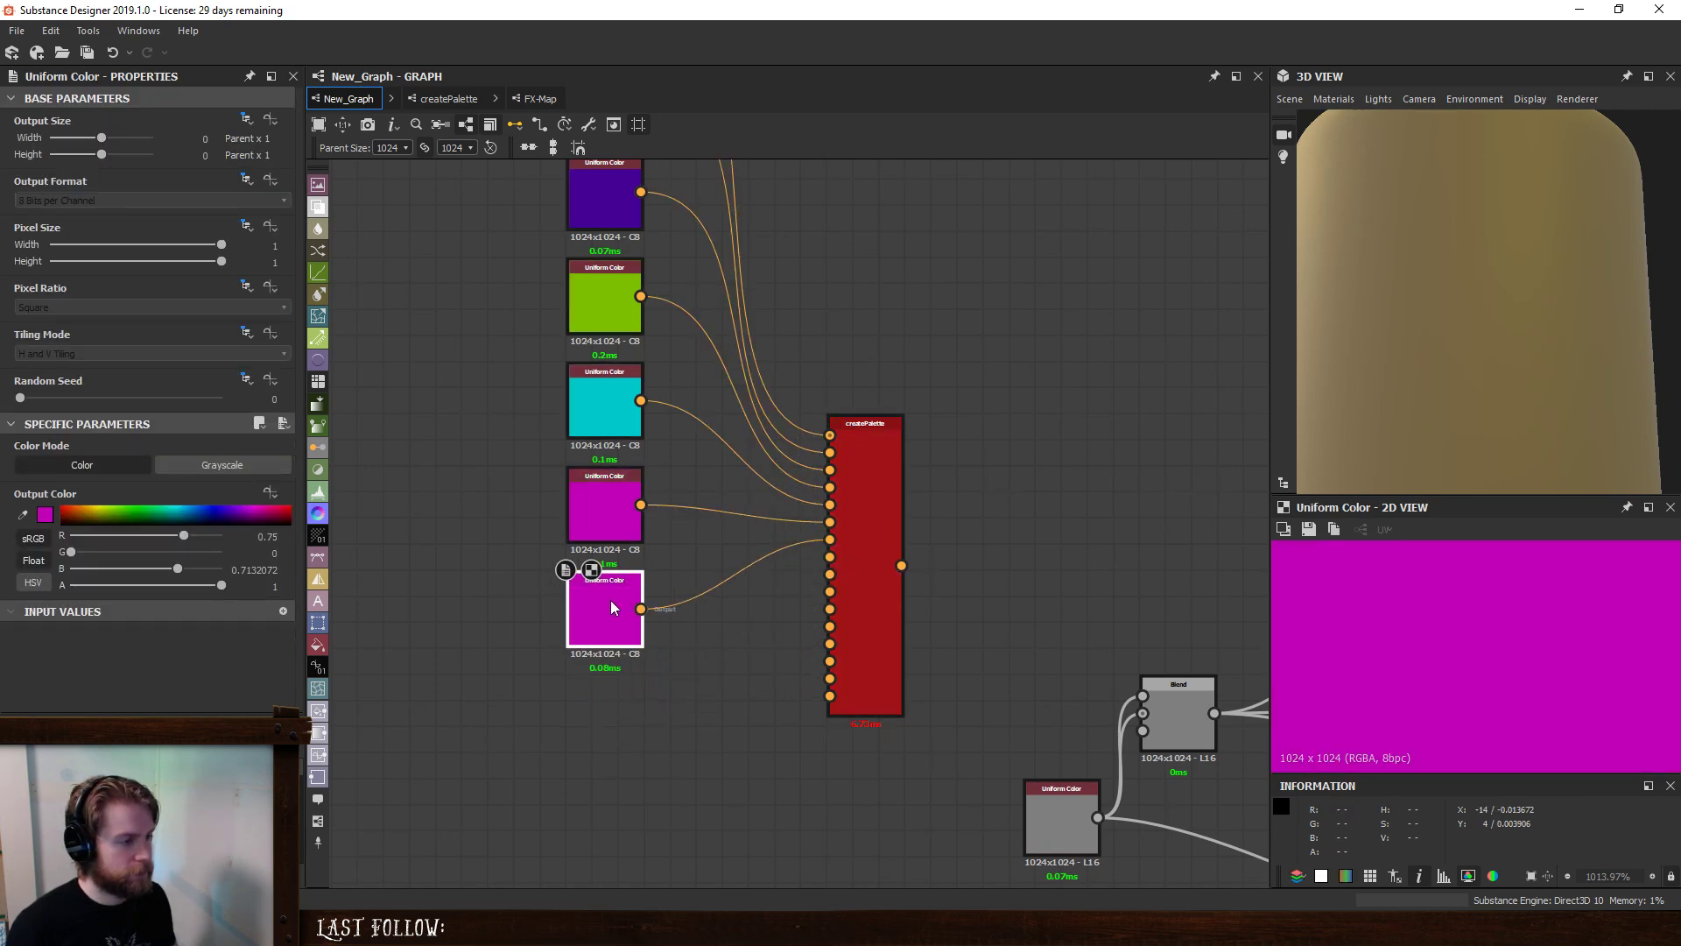
{"action": "left_click_drag", "start_coordinate": [85, 506], "coordinate": [75, 504]}
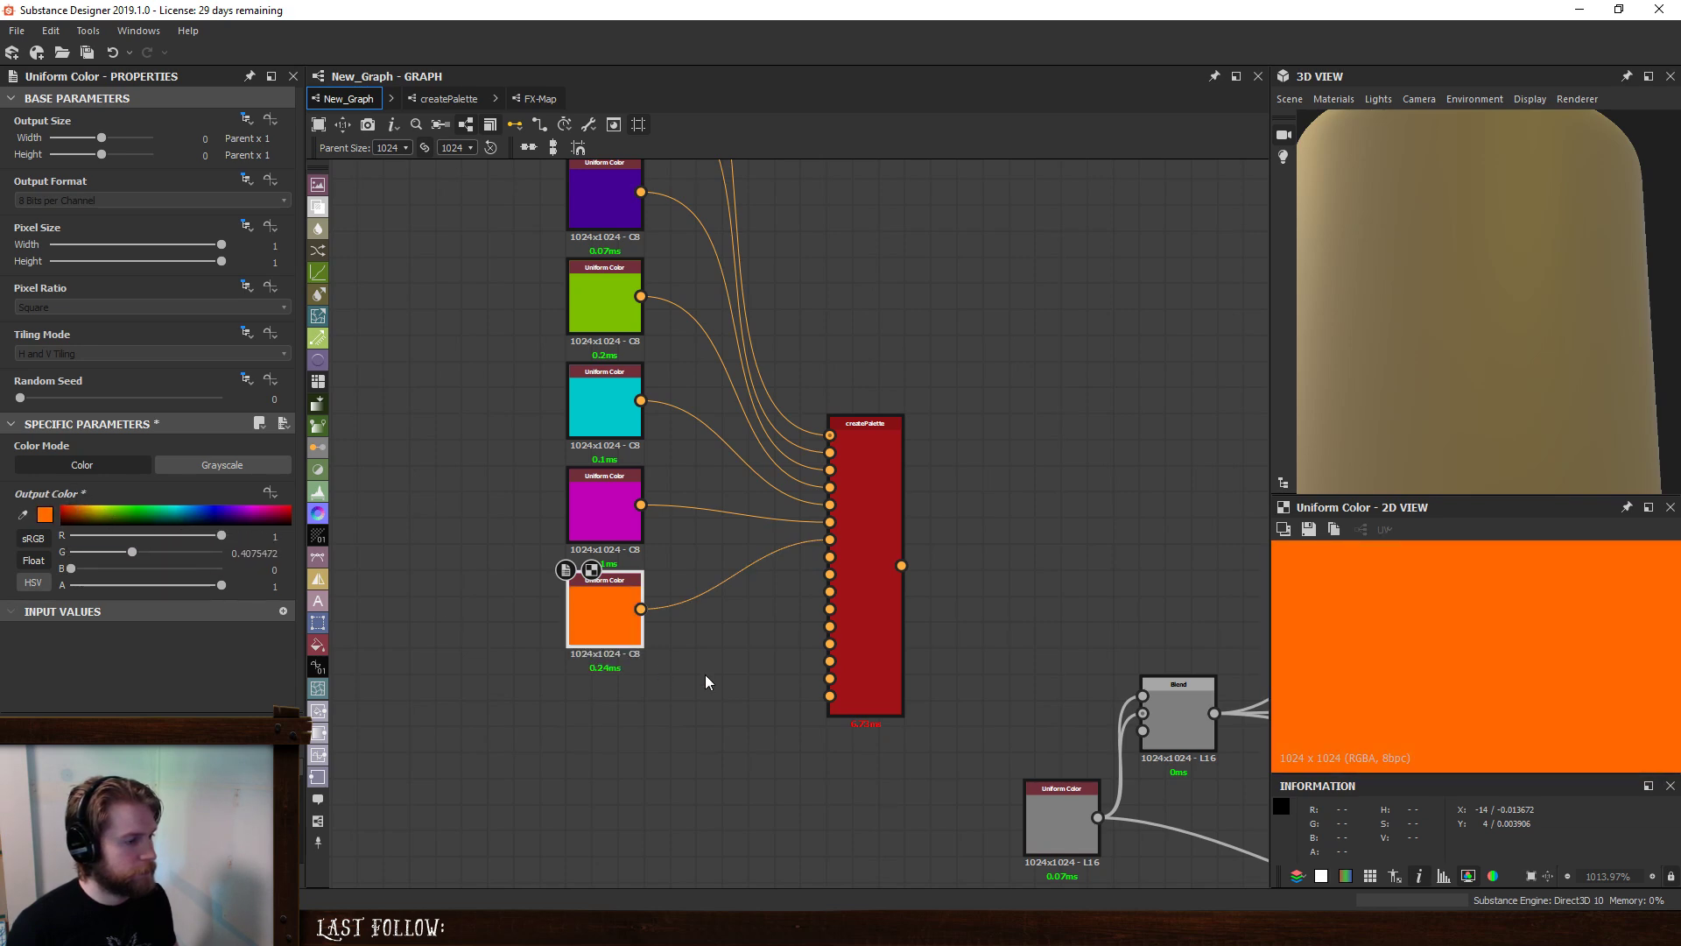
- Duplicate the orange node below it, connect the copy to createPalette's eighth input and color it dark teal (R 0, G about 0.33, B about 0.30)
{"action": "key", "text": "ctrl+c"}
{"action": "key", "text": "ctrl+v"}
{"action": "left_click_drag", "start_coordinate": [827, 525], "coordinate": [641, 711]}
{"action": "left_click_drag", "start_coordinate": [641, 712], "coordinate": [830, 557]}
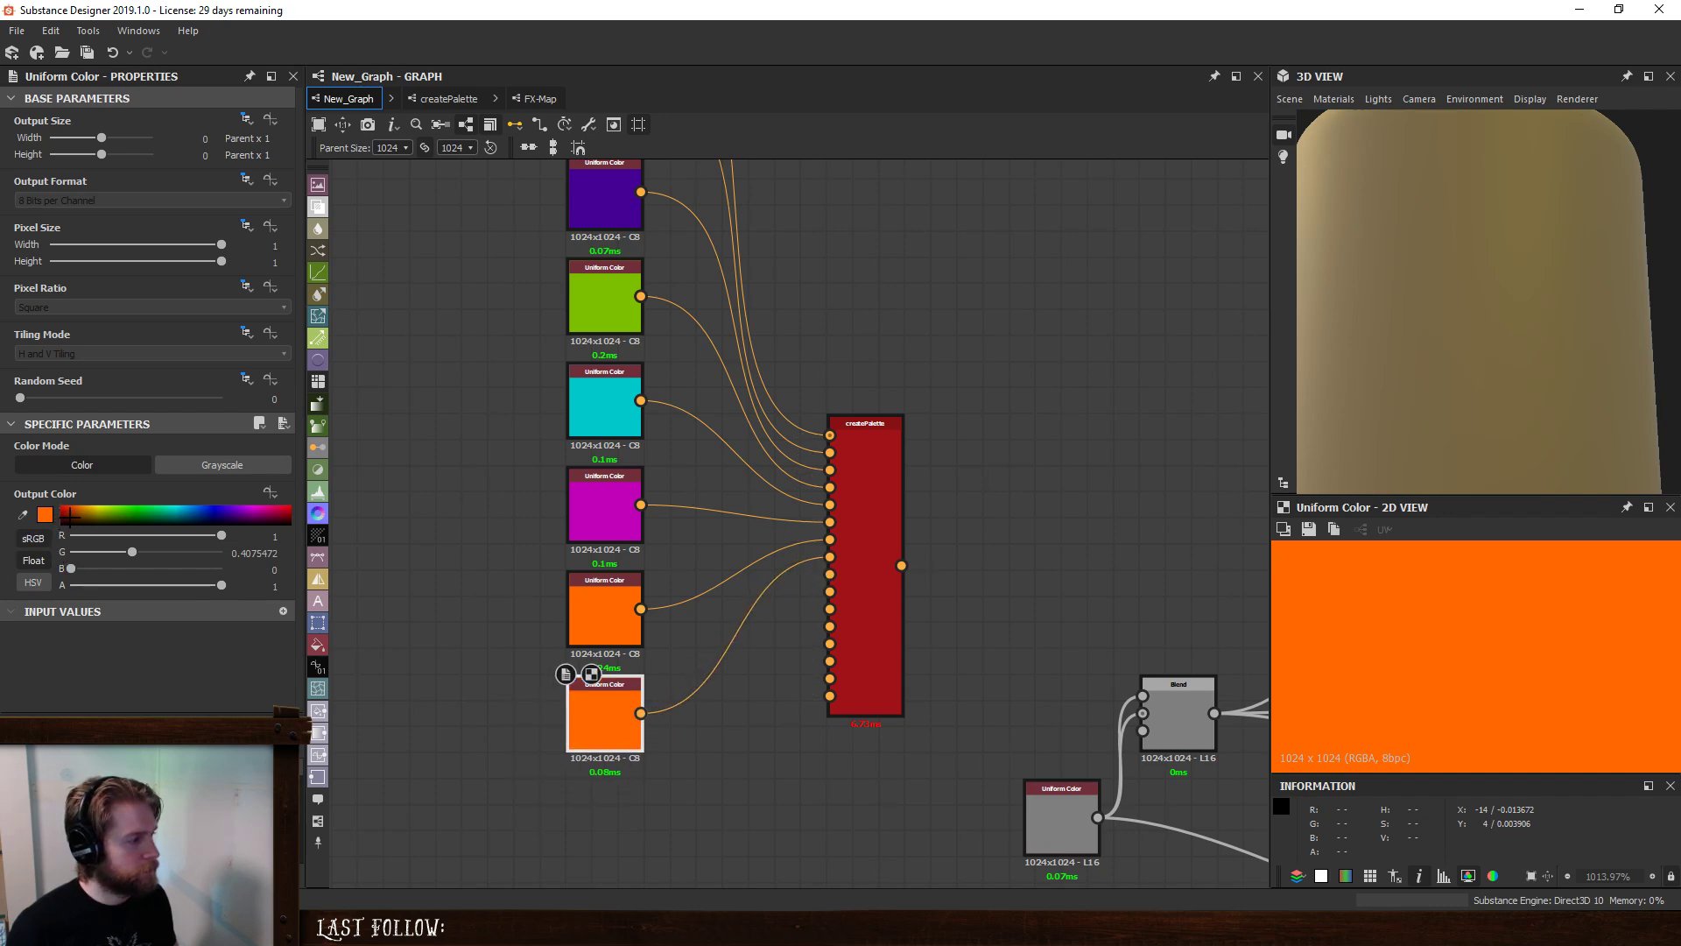
{"action": "left_click_drag", "start_coordinate": [142, 514], "coordinate": [171, 516]}
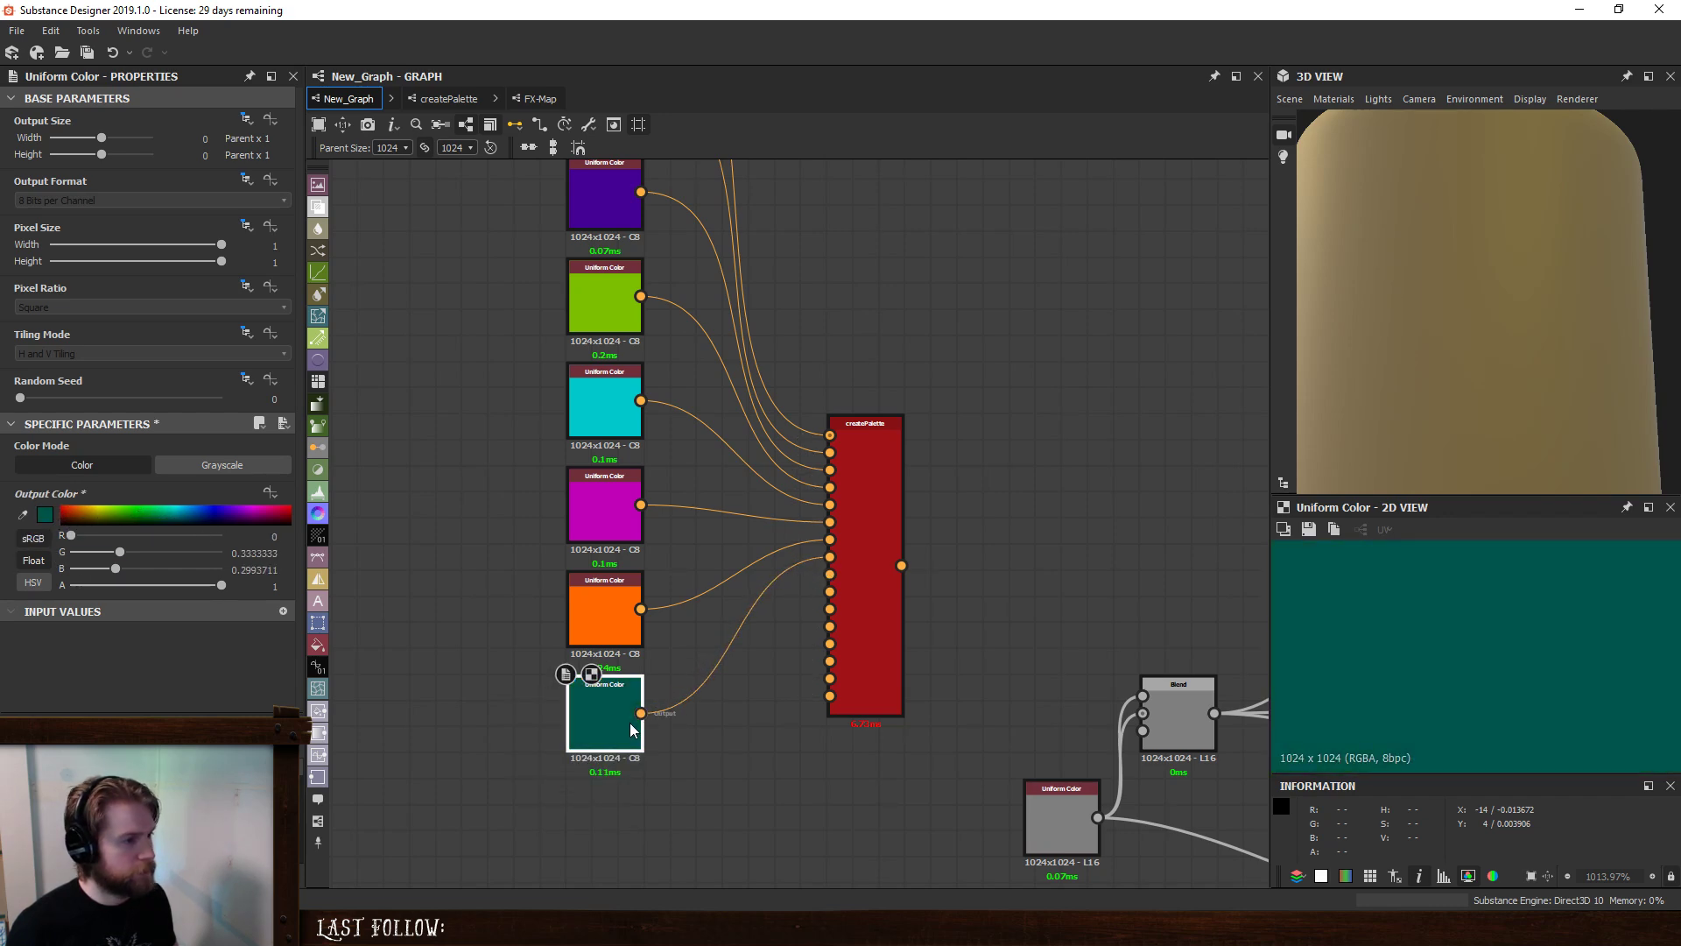
- Duplicate the dark teal node, connect the copy to createPalette's ninth input and color it dark maroon (R about 0.17, G 0, B about 0.10)
{"action": "key", "text": "ctrl+c"}
{"action": "key", "text": "ctrl+v"}
{"action": "left_click_drag", "start_coordinate": [797, 525], "coordinate": [832, 533]}
{"action": "left_click", "coordinate": [268, 512]}
- Duplicate the maroon node, color the copy dark blue (R about 0.11, G 0, B about 0.46) and connect it to createPalette's tenth input
{"action": "left_click", "coordinate": [628, 782]}
{"action": "key", "text": "ctrl+c"}
{"action": "key", "text": "ctrl+v"}
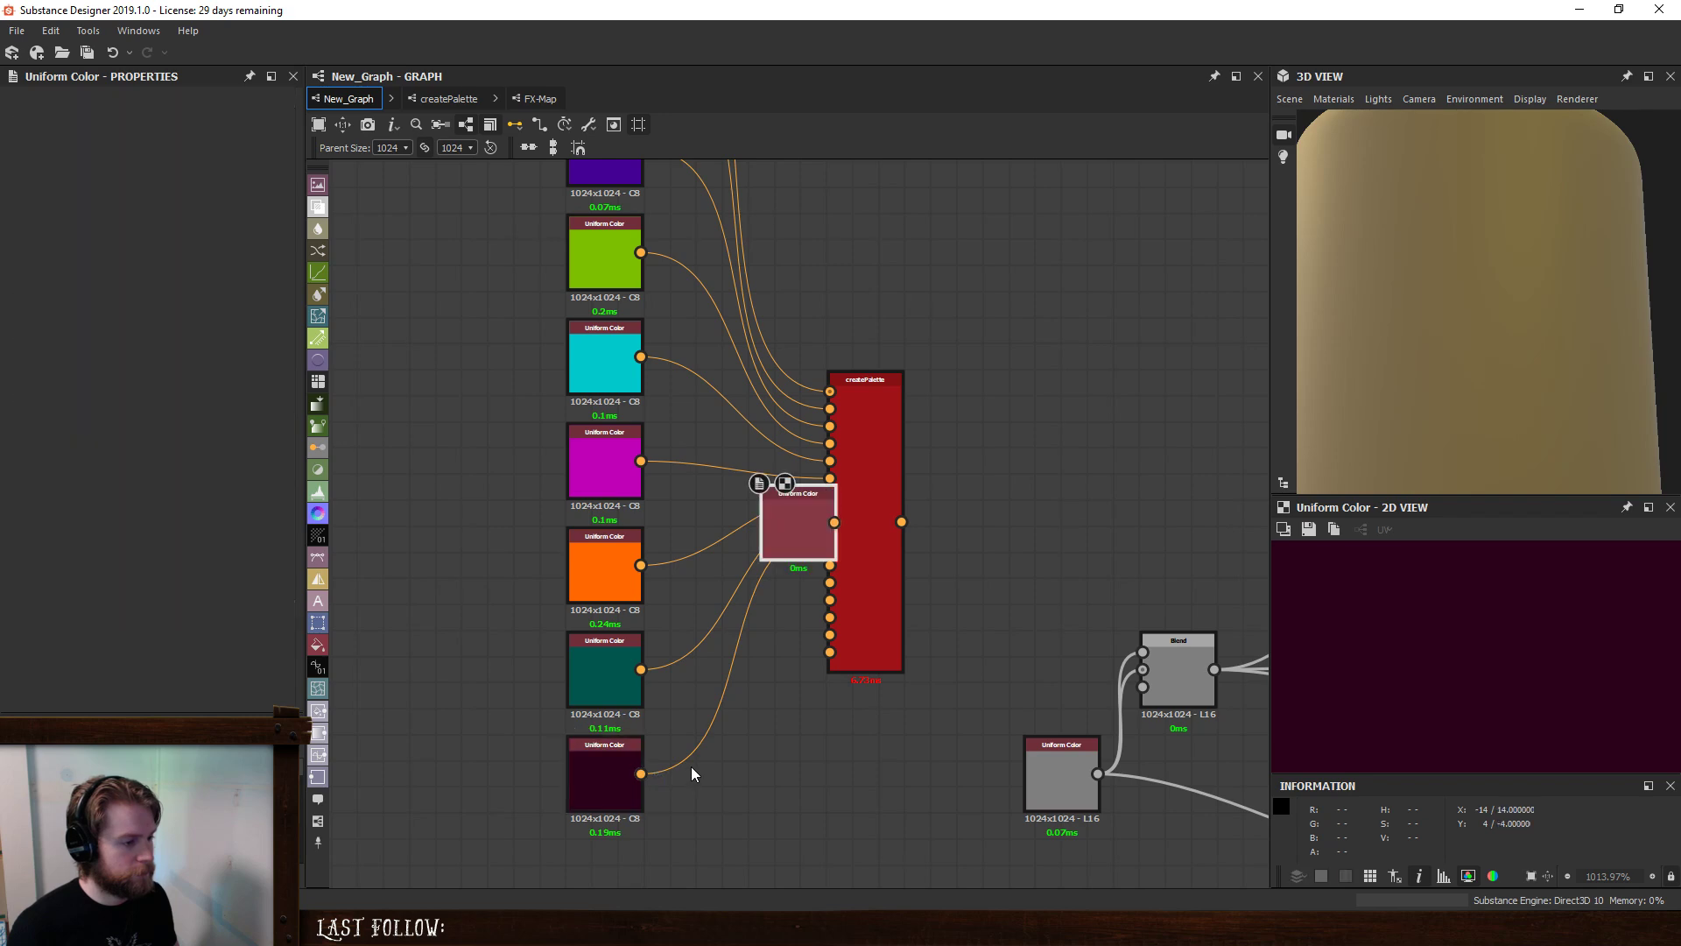
{"action": "middle_click_drag", "start_coordinate": [780, 626], "coordinate": [818, 464]}
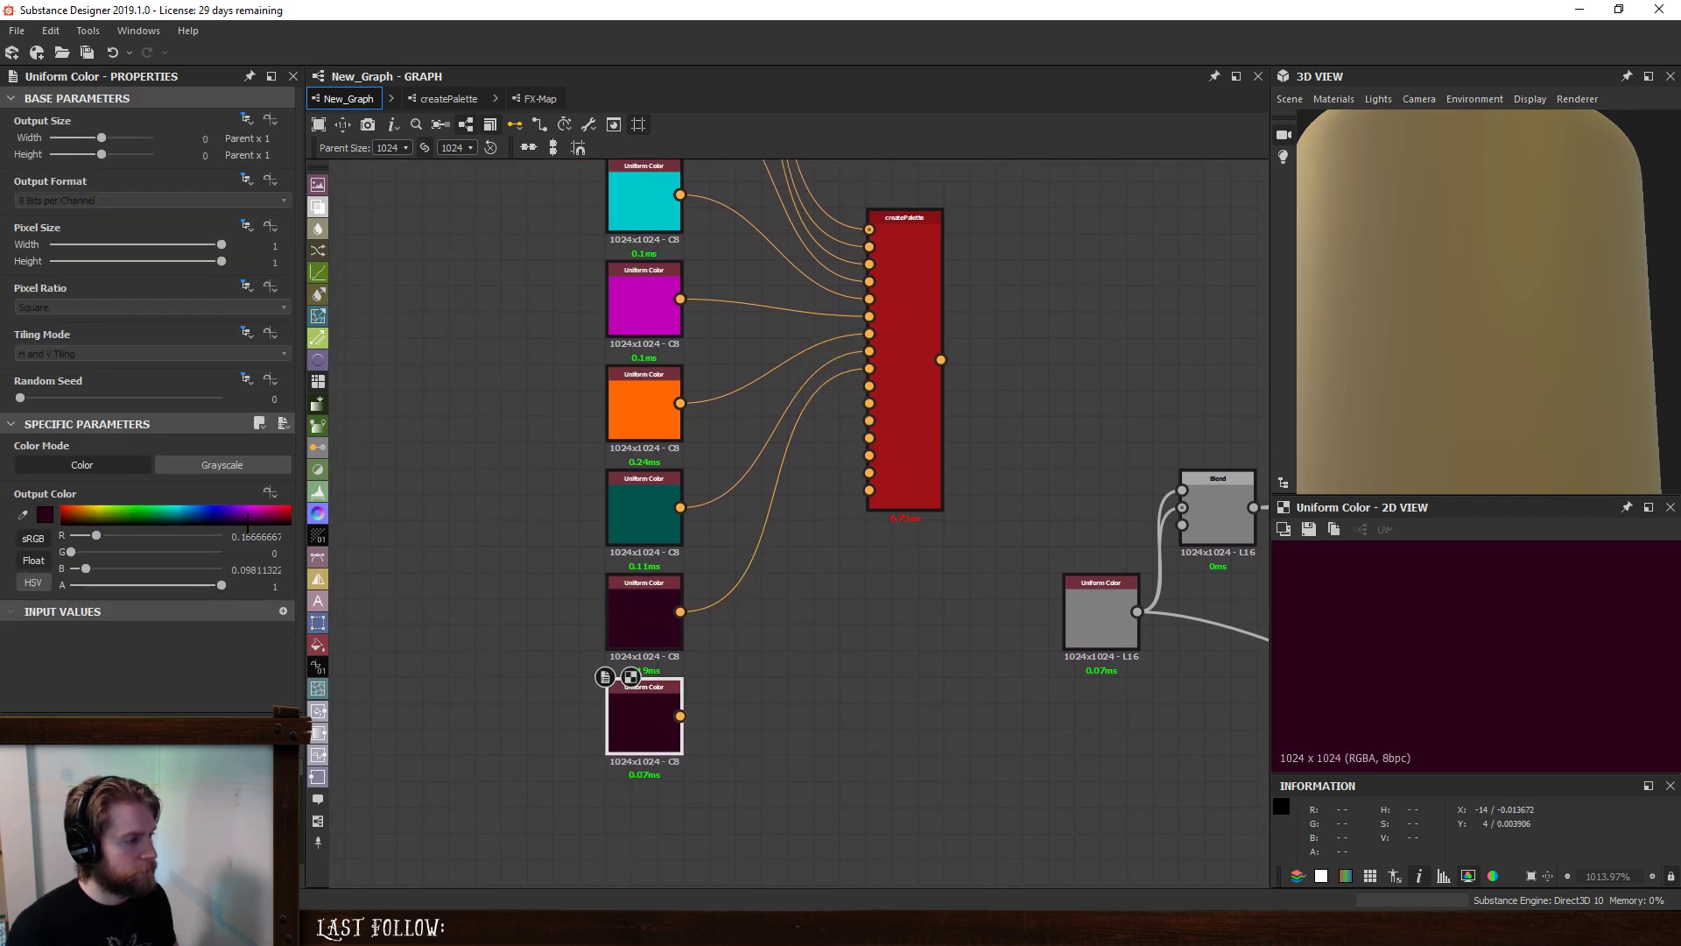
{"action": "left_click", "coordinate": [230, 512]}
{"action": "left_click_drag", "start_coordinate": [680, 715], "coordinate": [866, 411]}
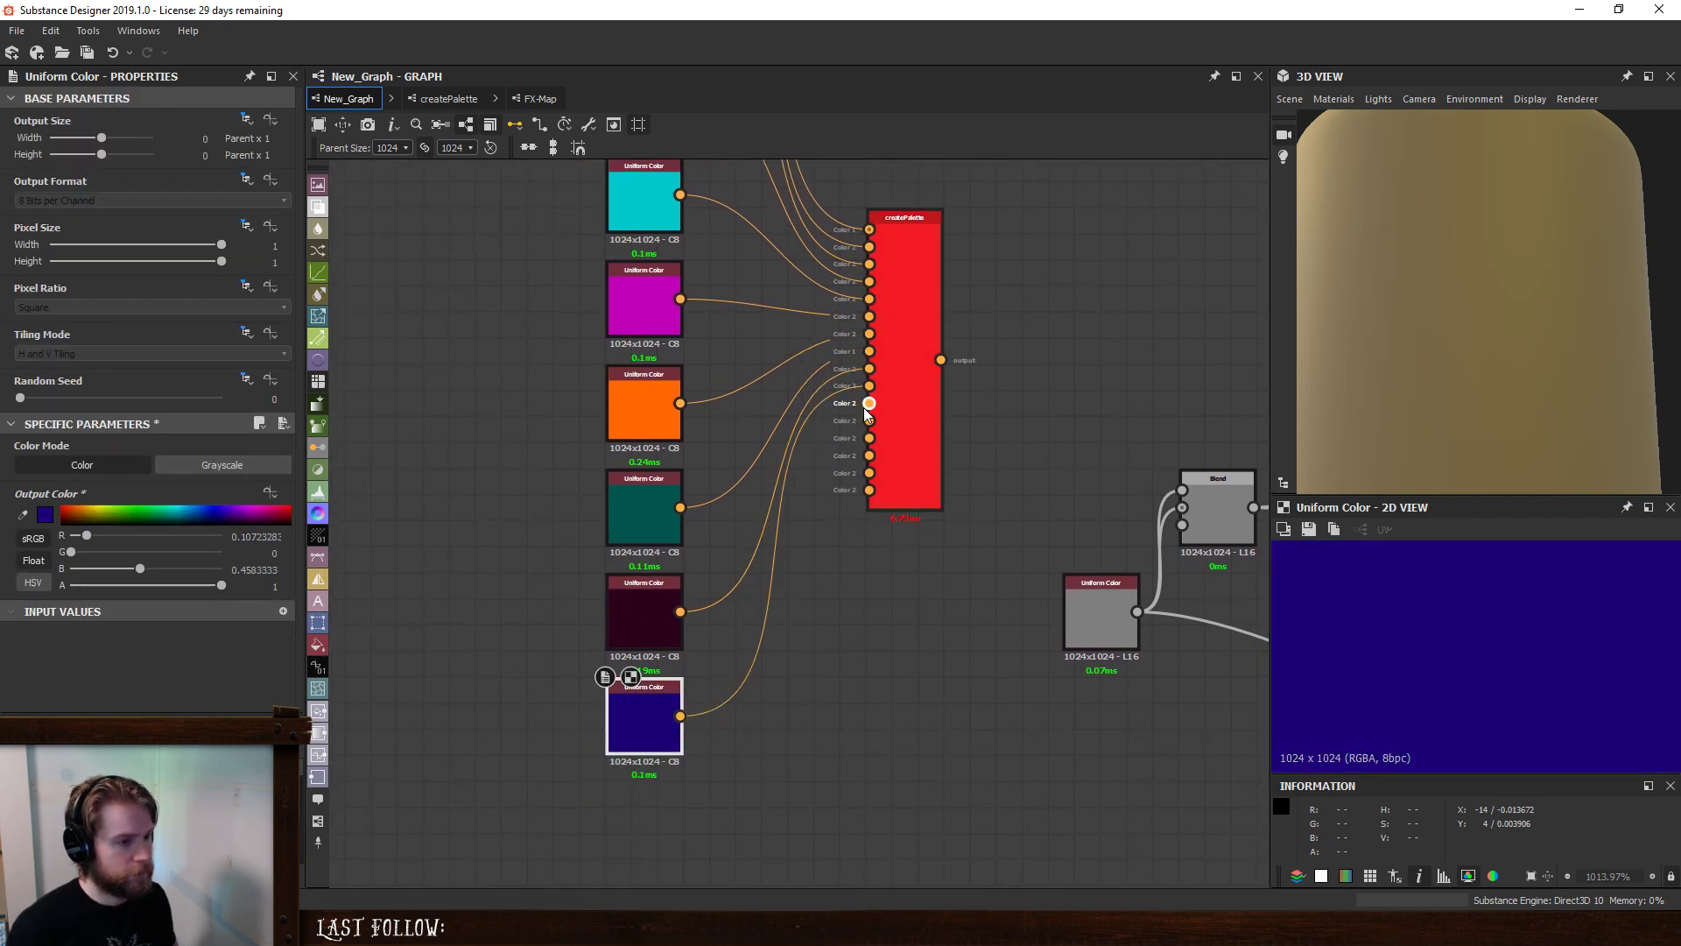
- Duplicate the dark blue node, color the copy yellow (R 1, G about 0.97, B 0) and connect it to createPalette's eleventh input
{"action": "scroll", "coordinate": [777, 645], "scroll_direction": "down", "scroll_amount": 2}
{"action": "middle_click_drag", "start_coordinate": [776, 646], "coordinate": [732, 698]}
{"action": "left_click", "coordinate": [632, 773]}
{"action": "key", "text": "ctrl+c"}
{"action": "key", "text": "ctrl+v"}
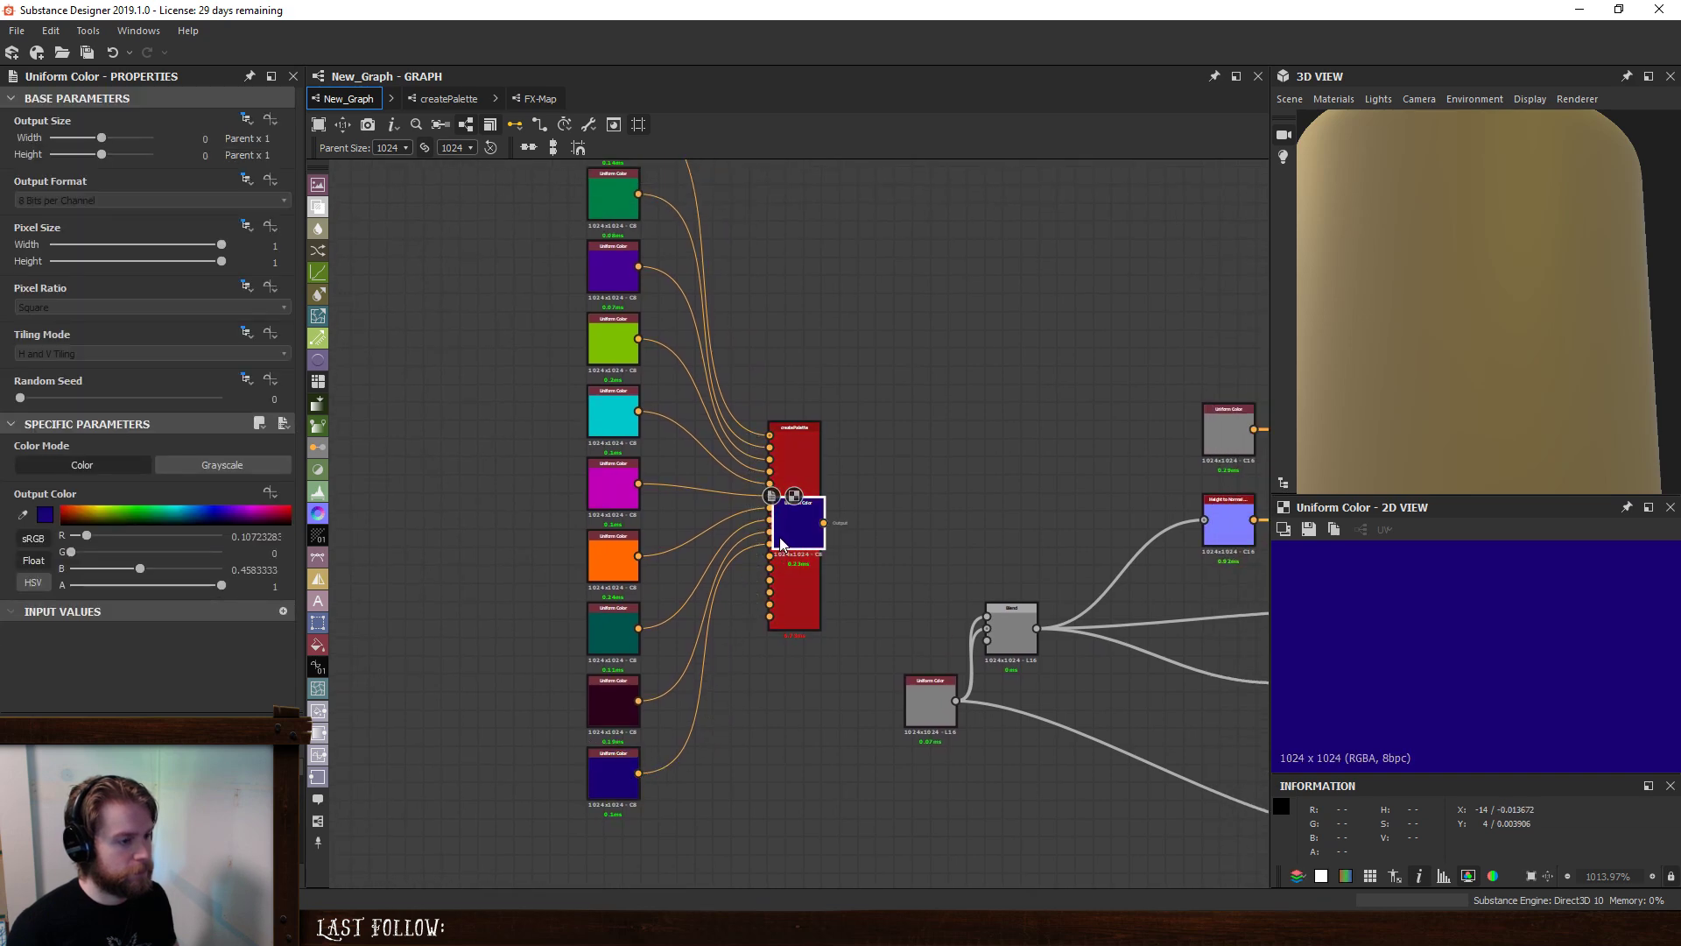
{"action": "left_click_drag", "start_coordinate": [782, 543], "coordinate": [597, 774]}
{"action": "left_click", "coordinate": [114, 516]}
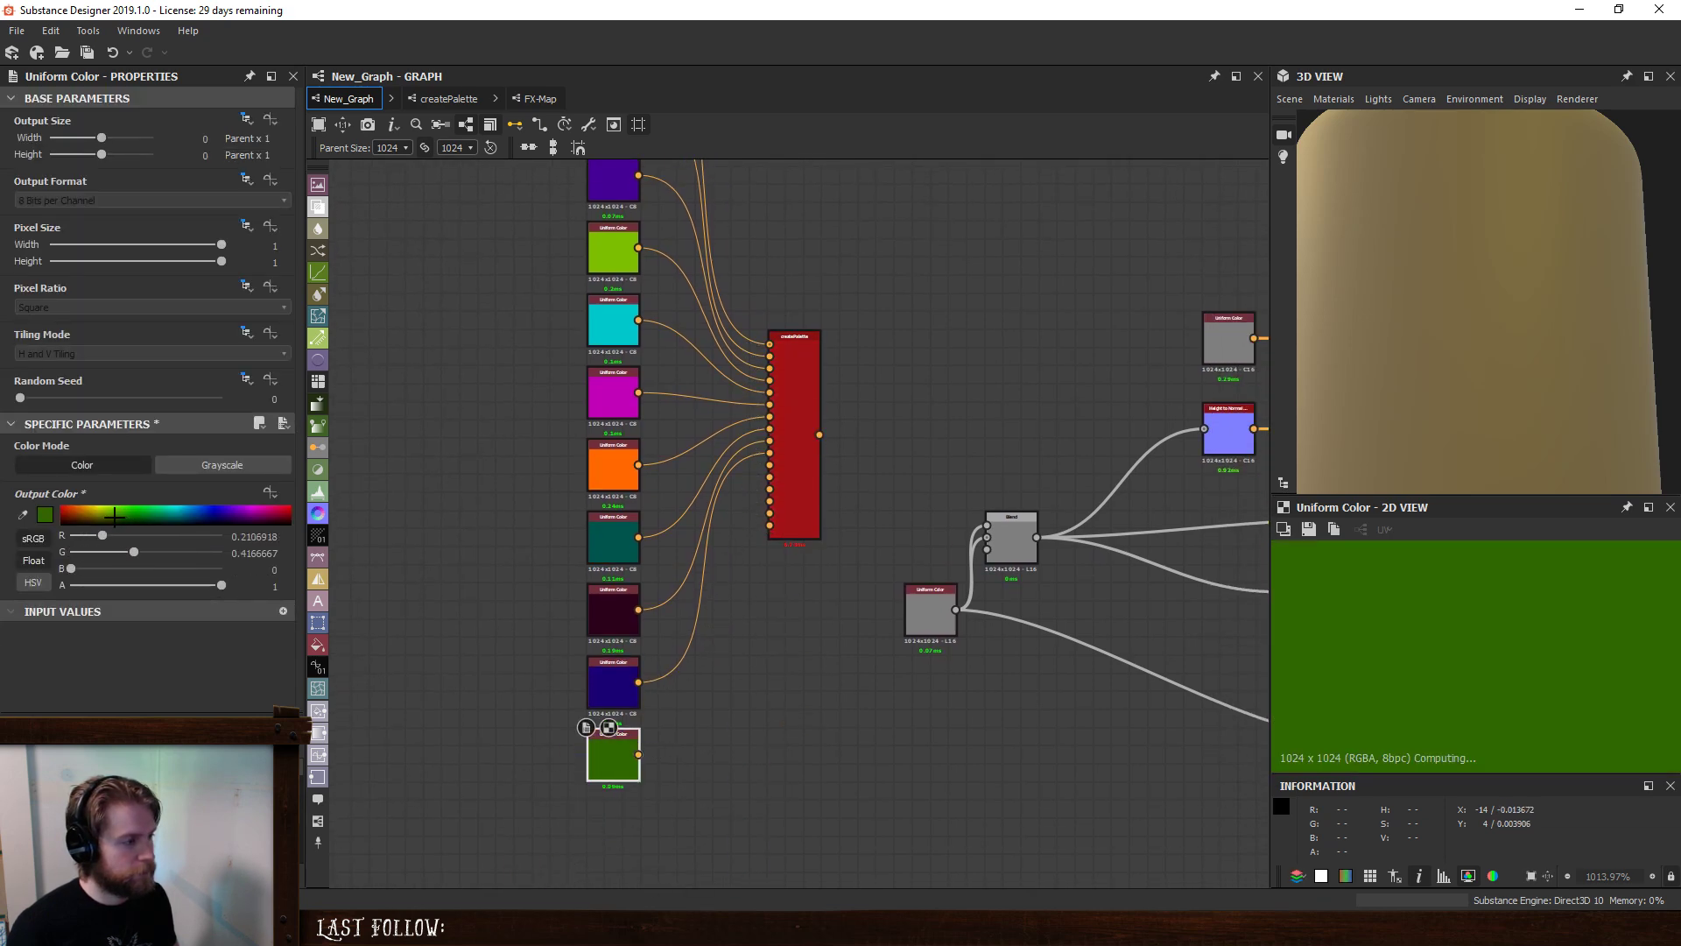
{"action": "left_click", "coordinate": [96, 508]}
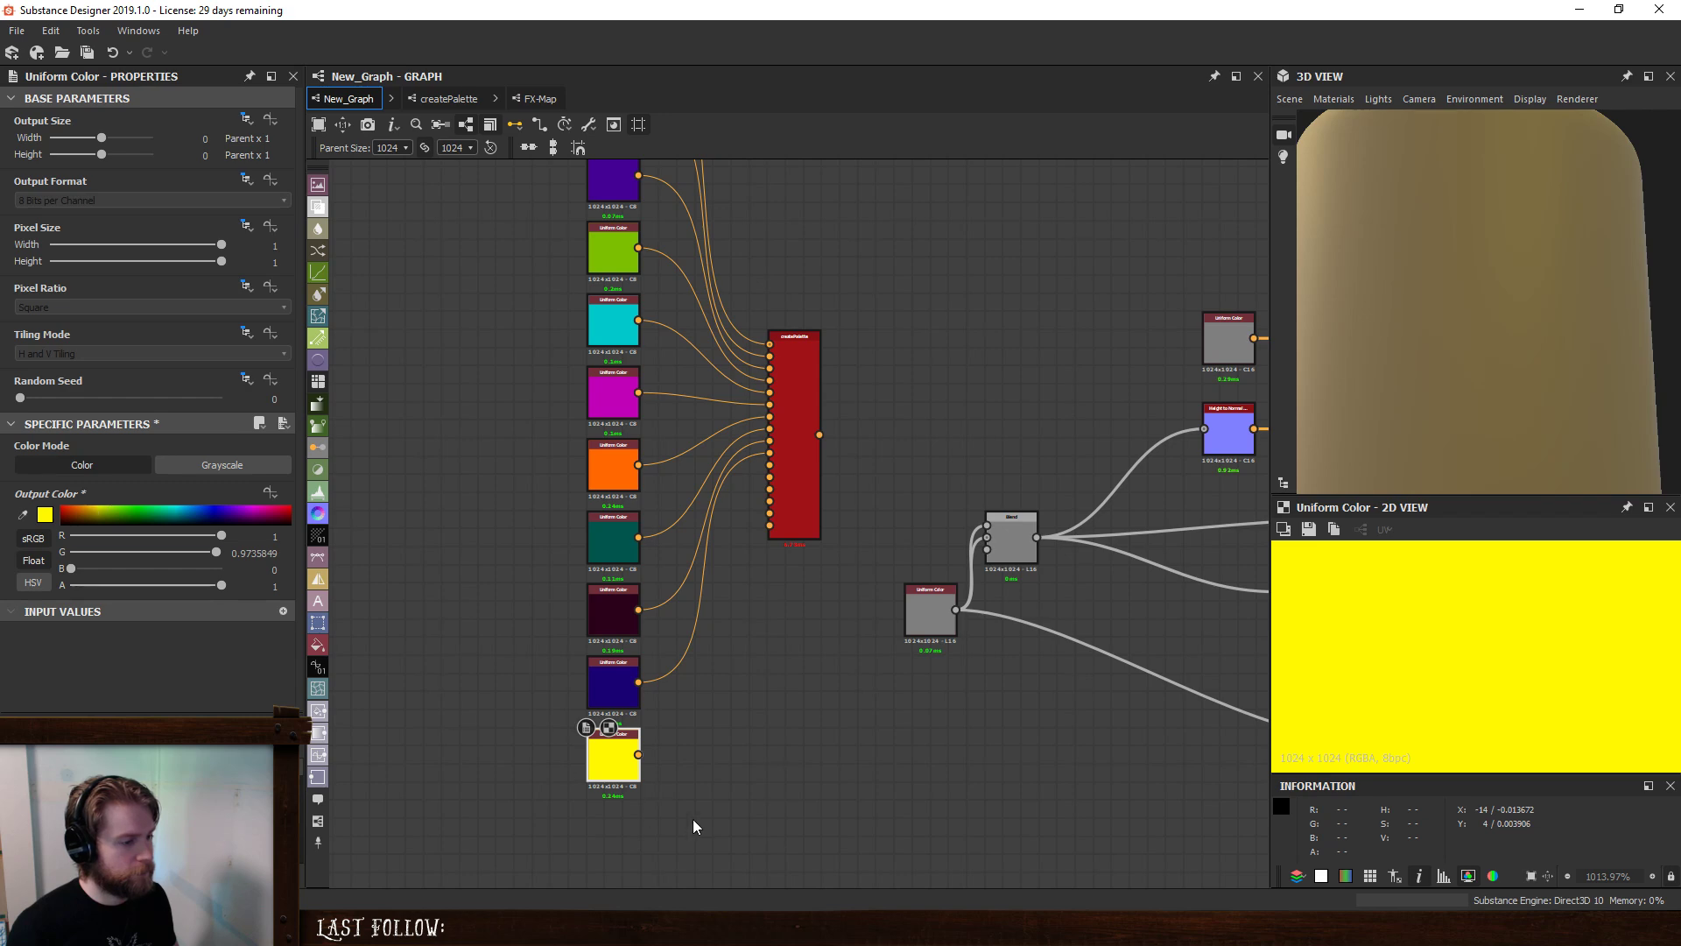
{"action": "left_click_drag", "start_coordinate": [738, 518], "coordinate": [769, 525]}
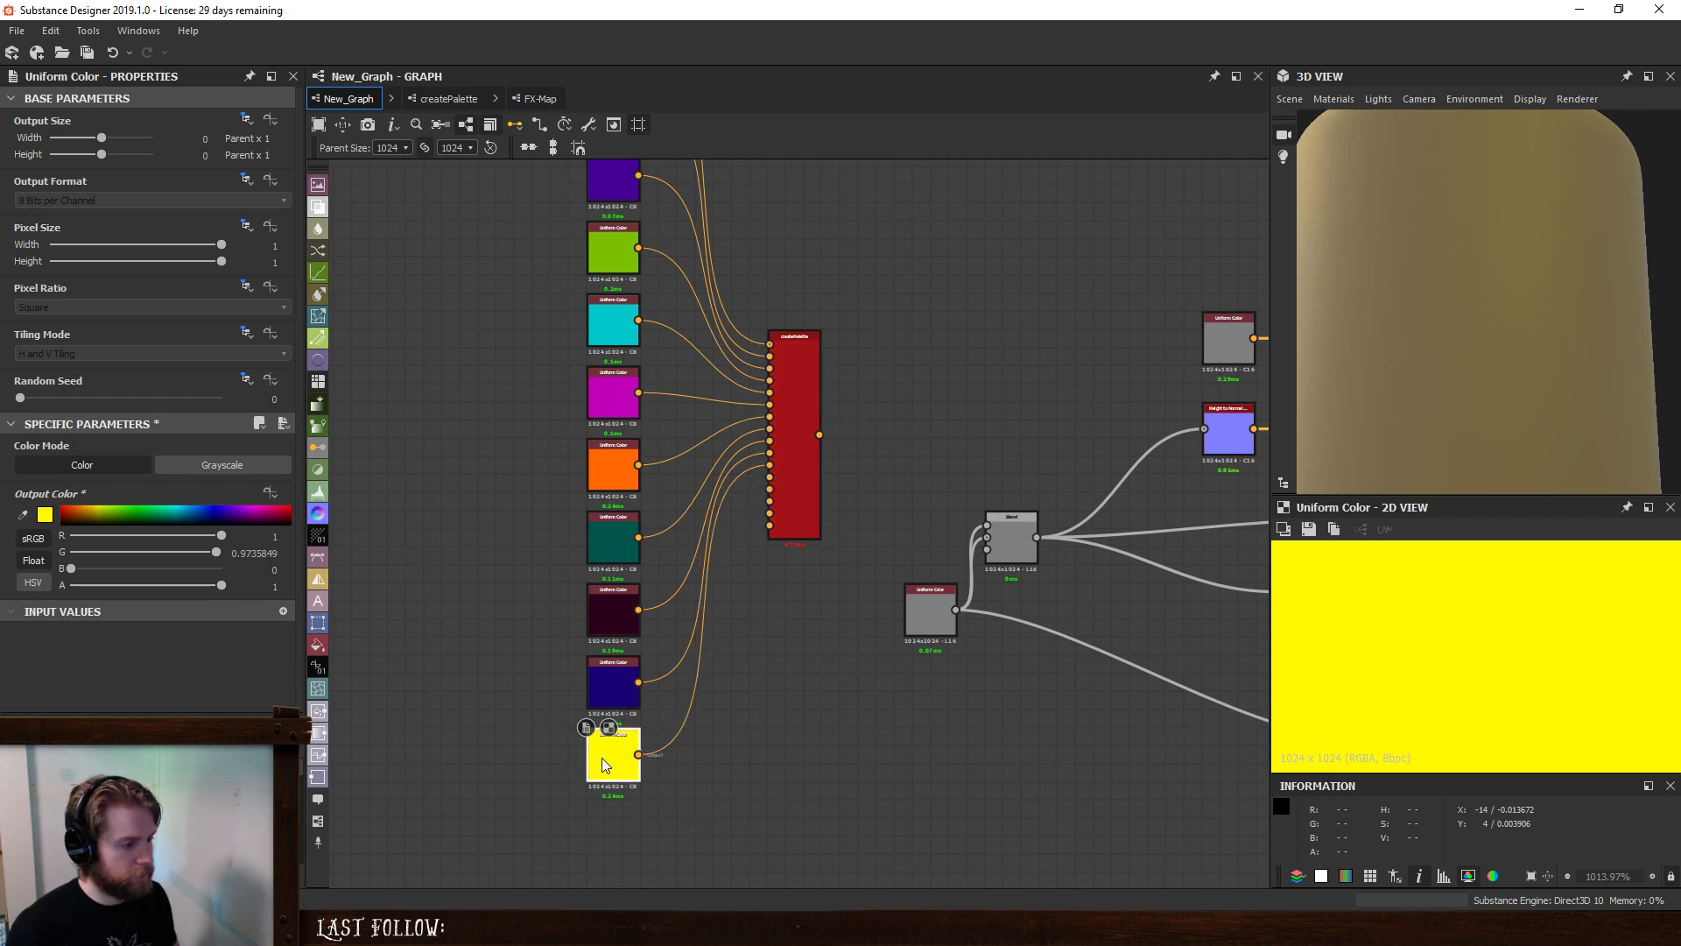
- Duplicate the yellow node, color the copy pure red (R 1, G 0, B 0) and connect it to createPalette's twelfth input
{"action": "key", "text": "ctrl+c"}
{"action": "key", "text": "ctrl+v"}
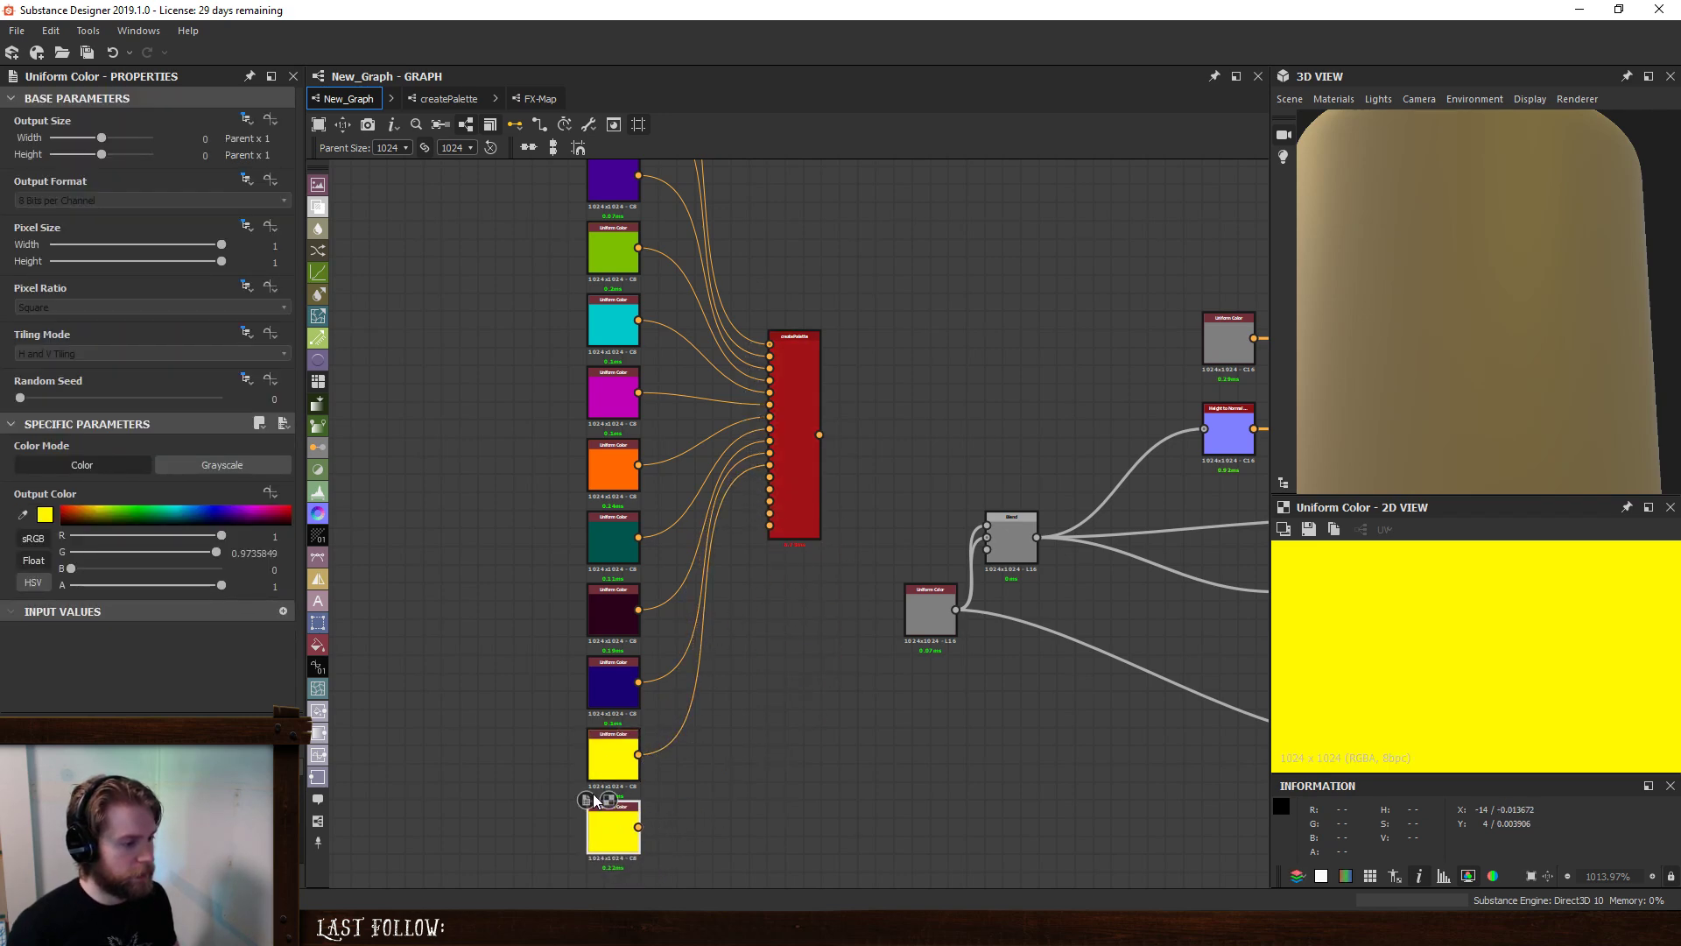
{"action": "left_click", "coordinate": [79, 507]}
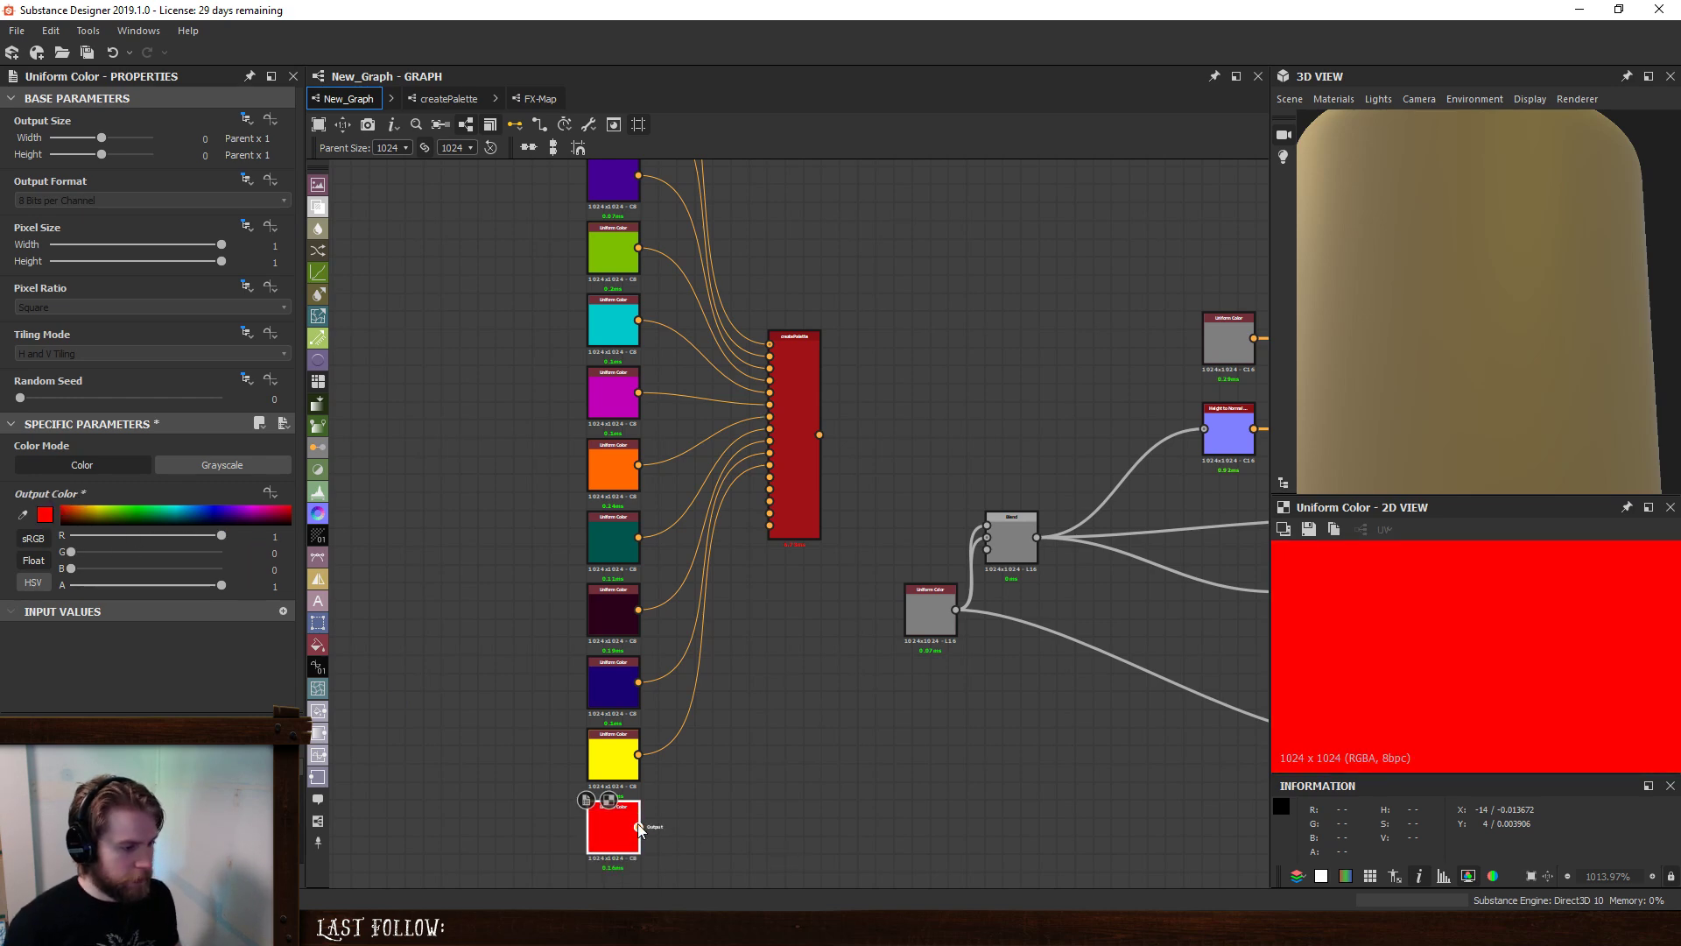
{"action": "left_click_drag", "start_coordinate": [685, 778], "coordinate": [787, 473]}
{"action": "left_click", "coordinate": [793, 473]}
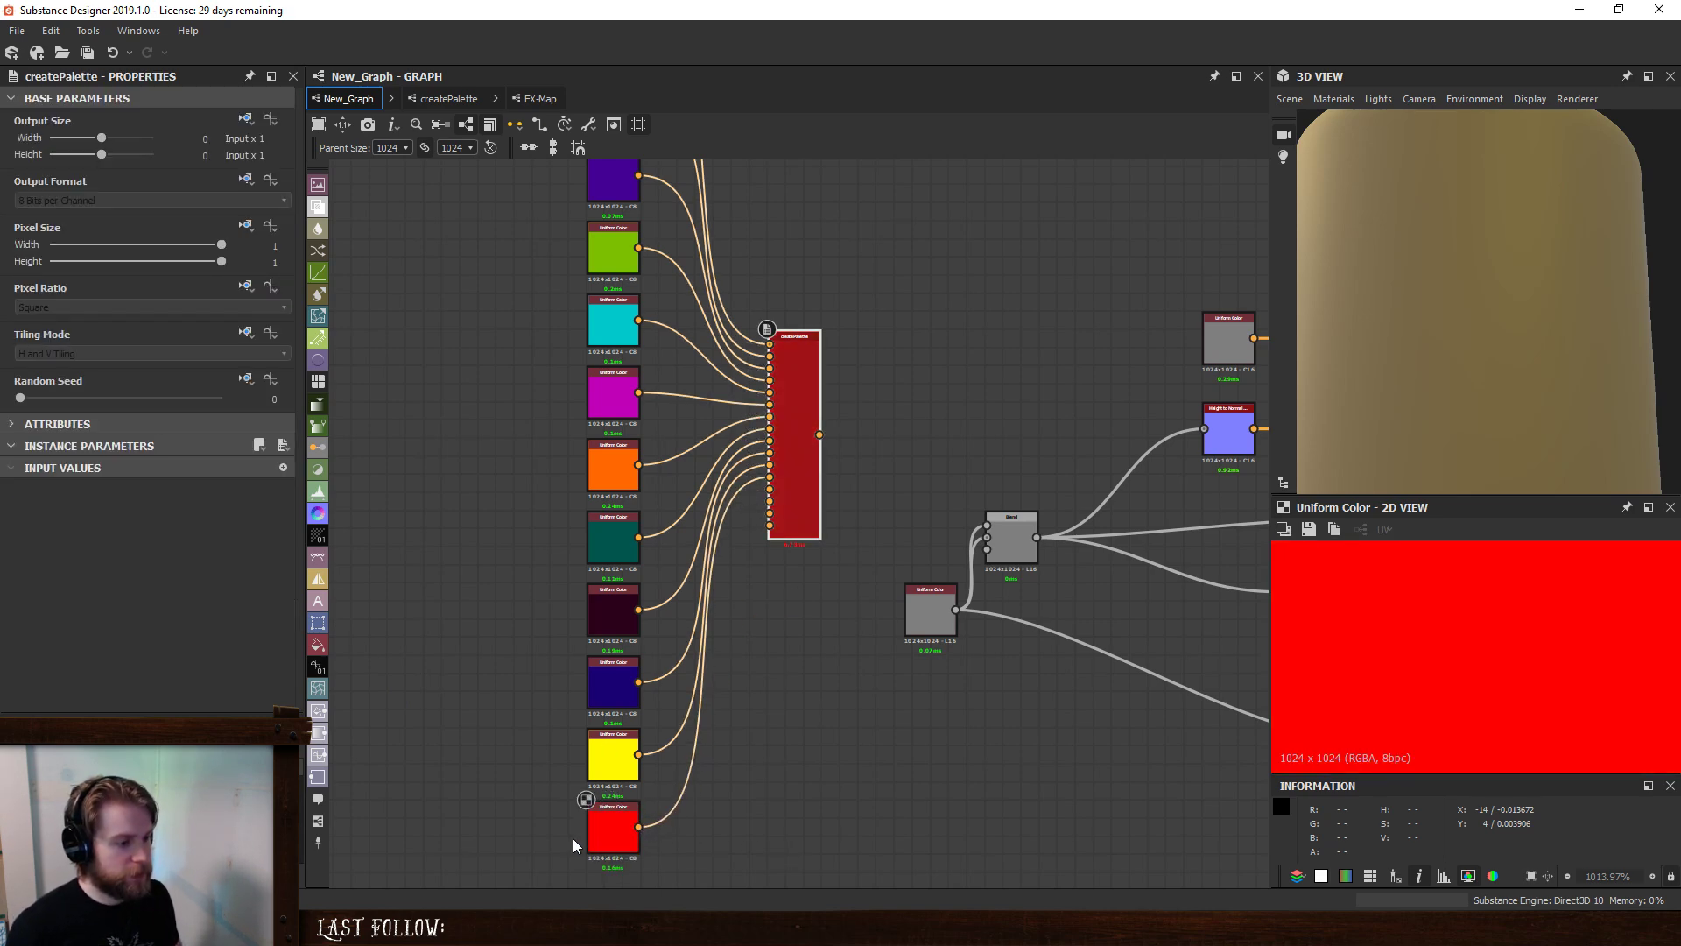
- Duplicate the red node, color the copy medium blue (R 0, G about 0.48, B about 0.71) and connect it to createPalette's thirteenth input
{"action": "left_click", "coordinate": [603, 832]}
{"action": "scroll", "coordinate": [774, 790], "scroll_direction": "down", "scroll_amount": 1}
{"action": "scroll", "coordinate": [775, 791], "scroll_direction": "down", "scroll_amount": 1}
{"action": "middle_click_drag", "start_coordinate": [775, 791], "coordinate": [748, 713]}
{"action": "key", "text": "ctrl+c"}
{"action": "key", "text": "ctrl+v"}
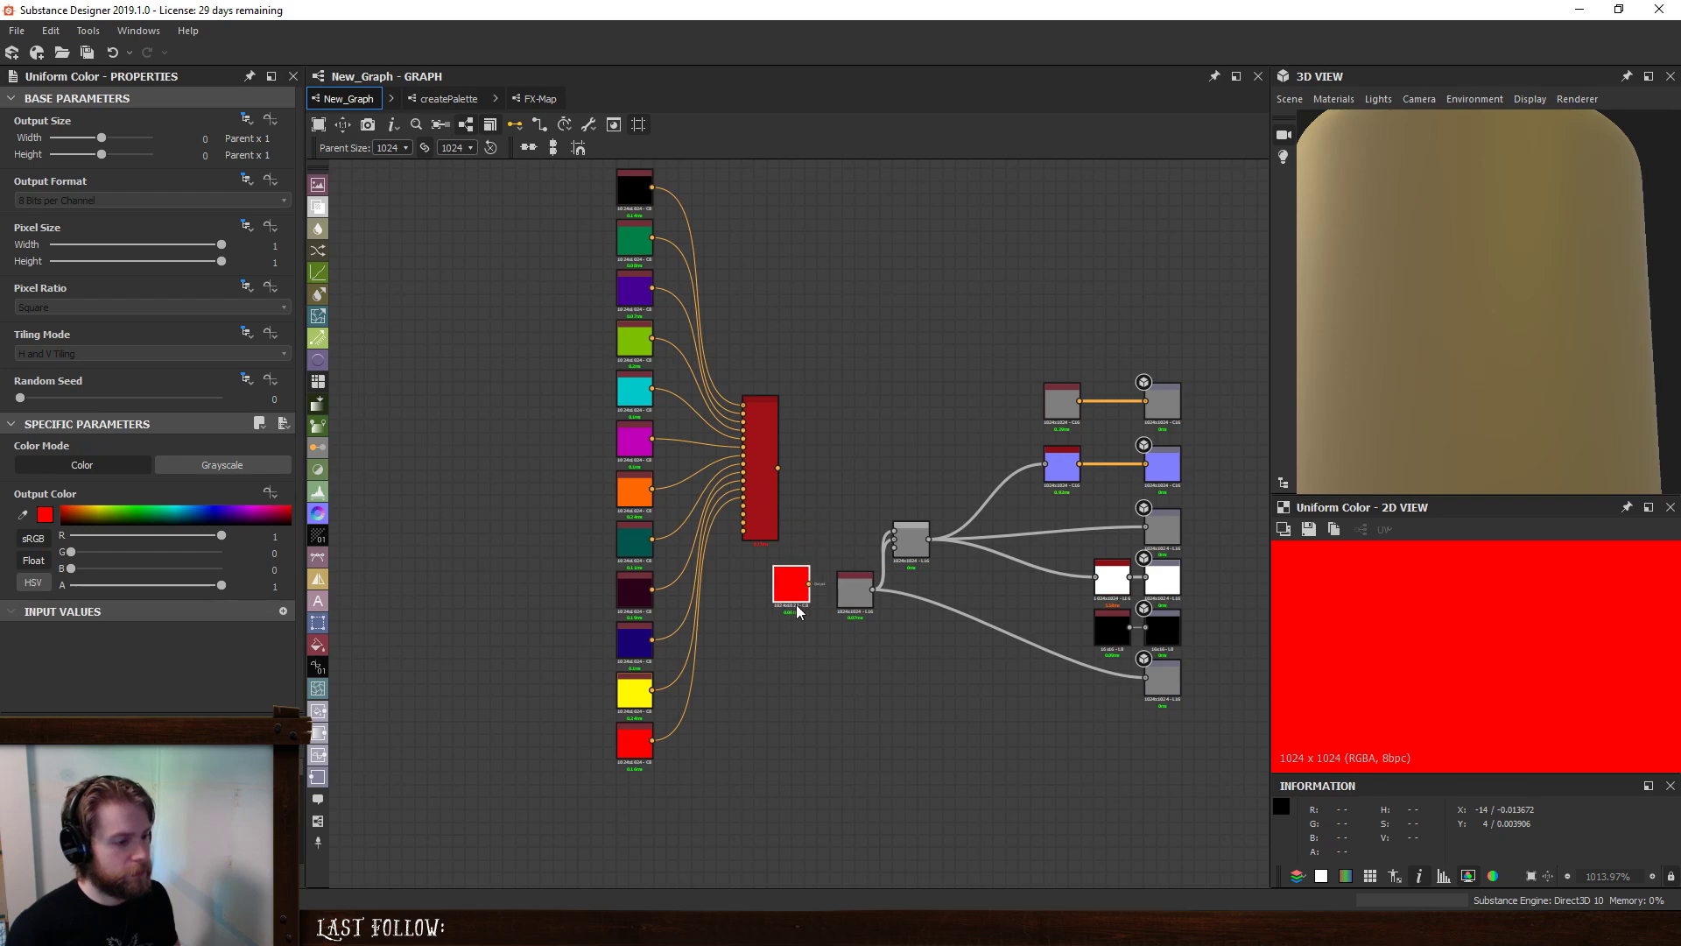
{"action": "left_click_drag", "start_coordinate": [797, 611], "coordinate": [646, 810]}
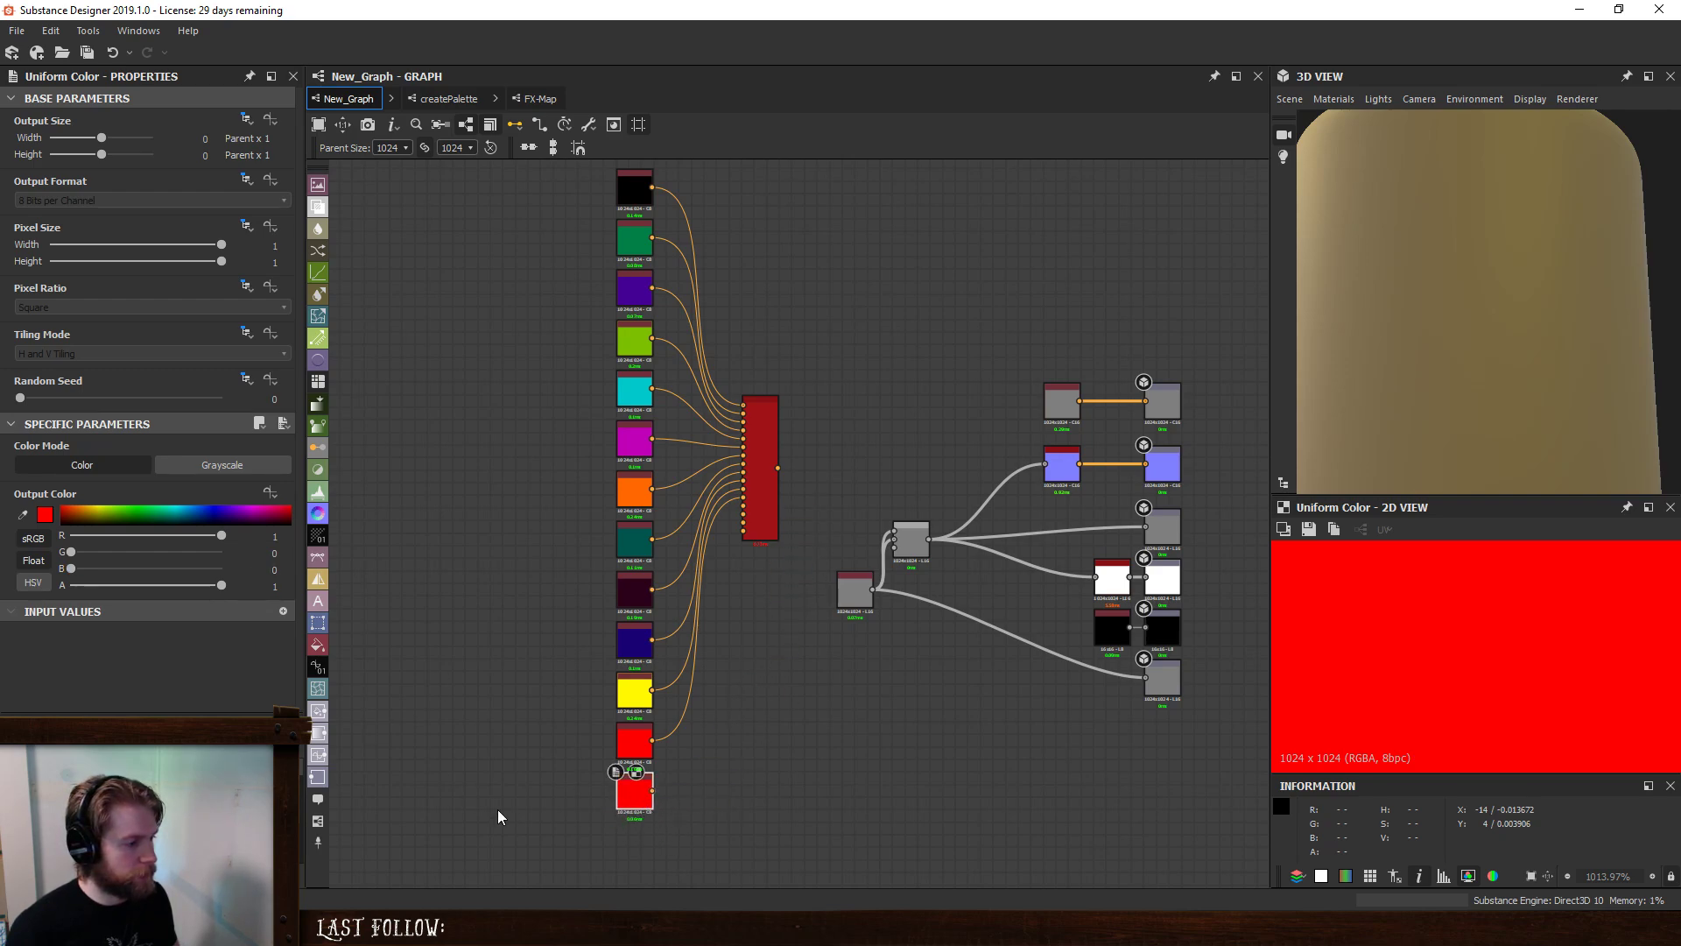
{"action": "left_click", "coordinate": [103, 517]}
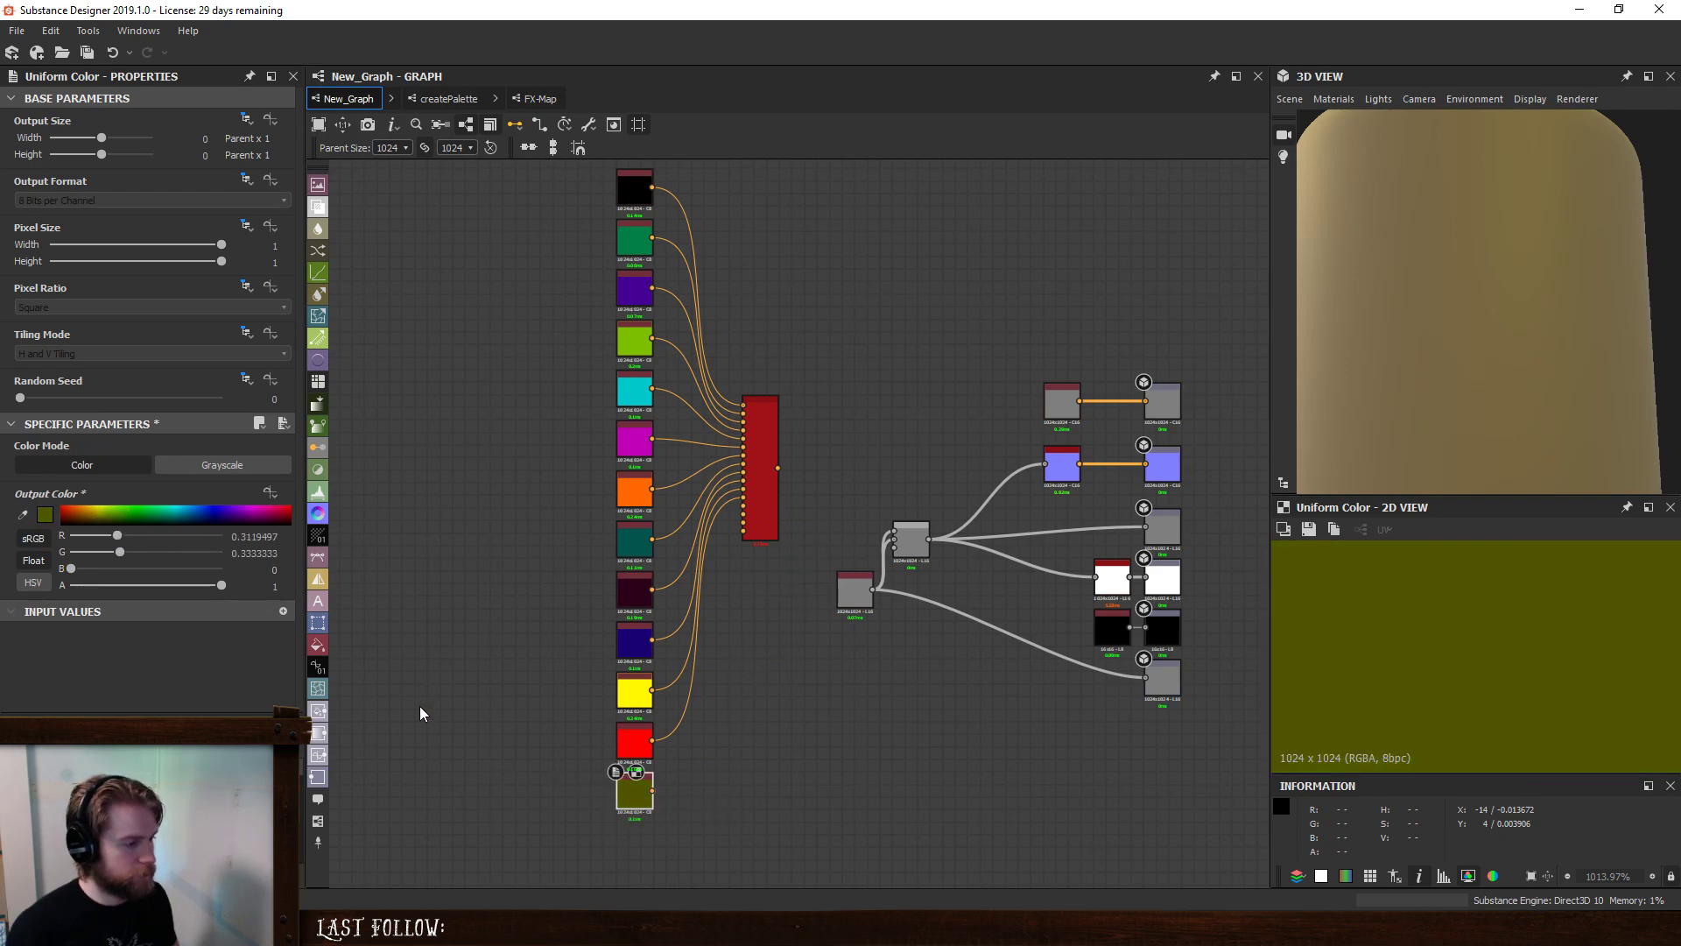
{"action": "left_click_drag", "start_coordinate": [166, 514], "coordinate": [188, 512]}
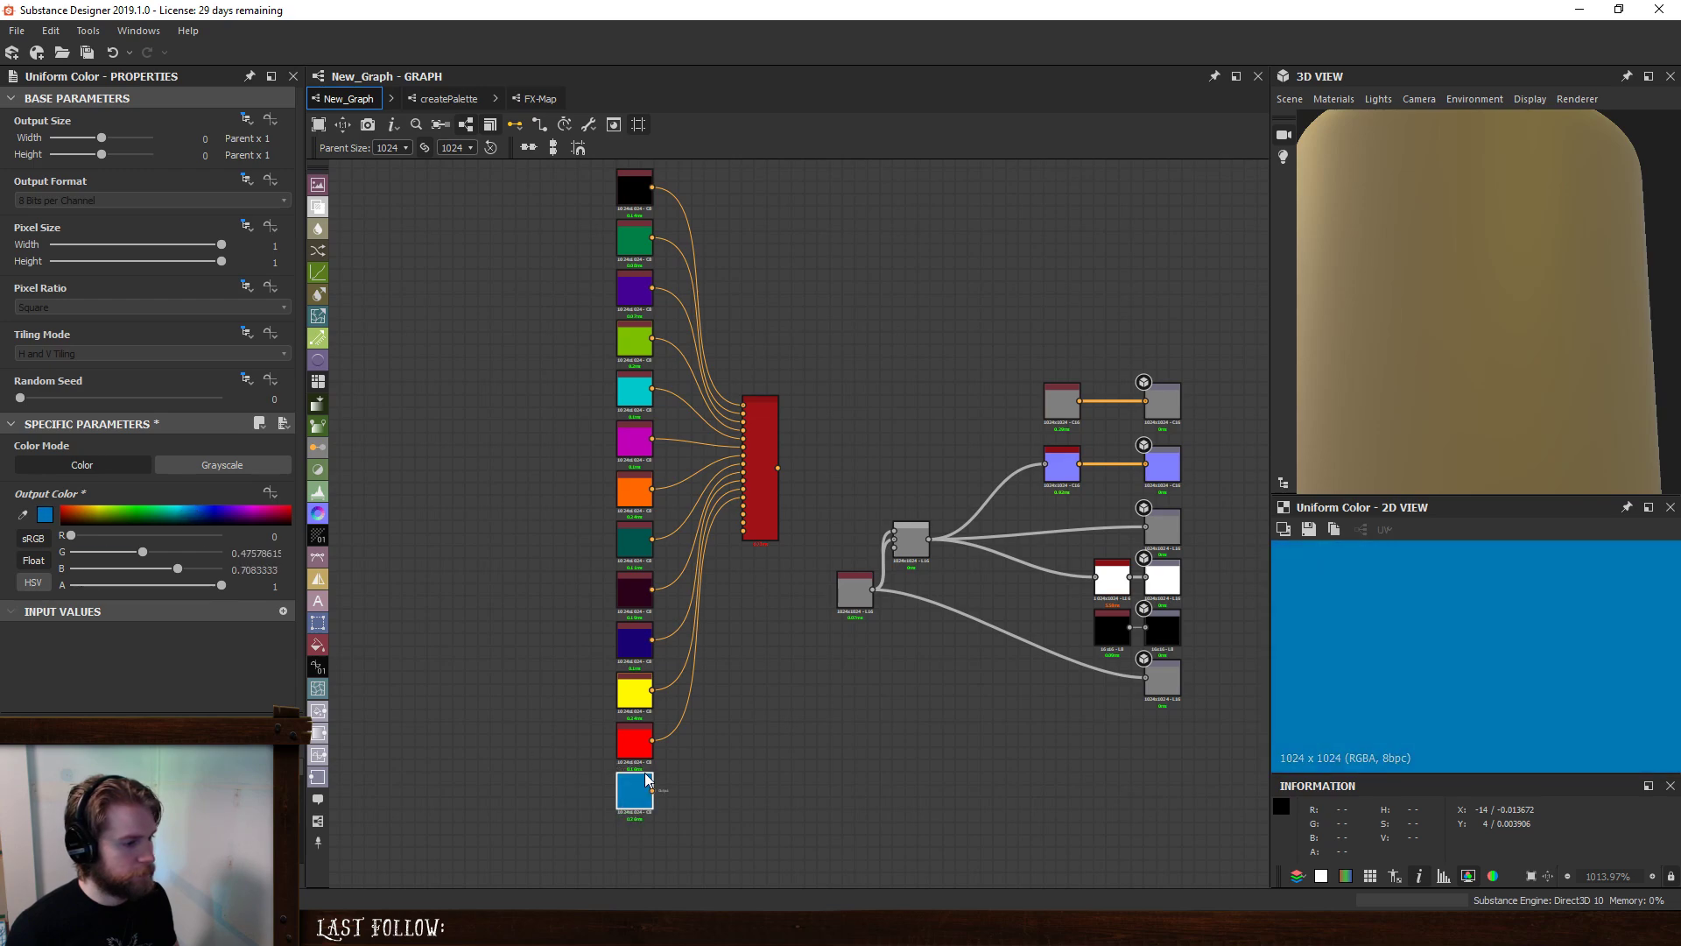
{"action": "left_click_drag", "start_coordinate": [650, 790], "coordinate": [628, 827]}
{"action": "key", "text": "ctrl+z"}
- Duplicate the medium blue node, set the copy's R, G and B to 1 for white and connect it to createPalette's fourteenth input
{"action": "key", "text": "ctrl+c"}
{"action": "key", "text": "ctrl+v"}
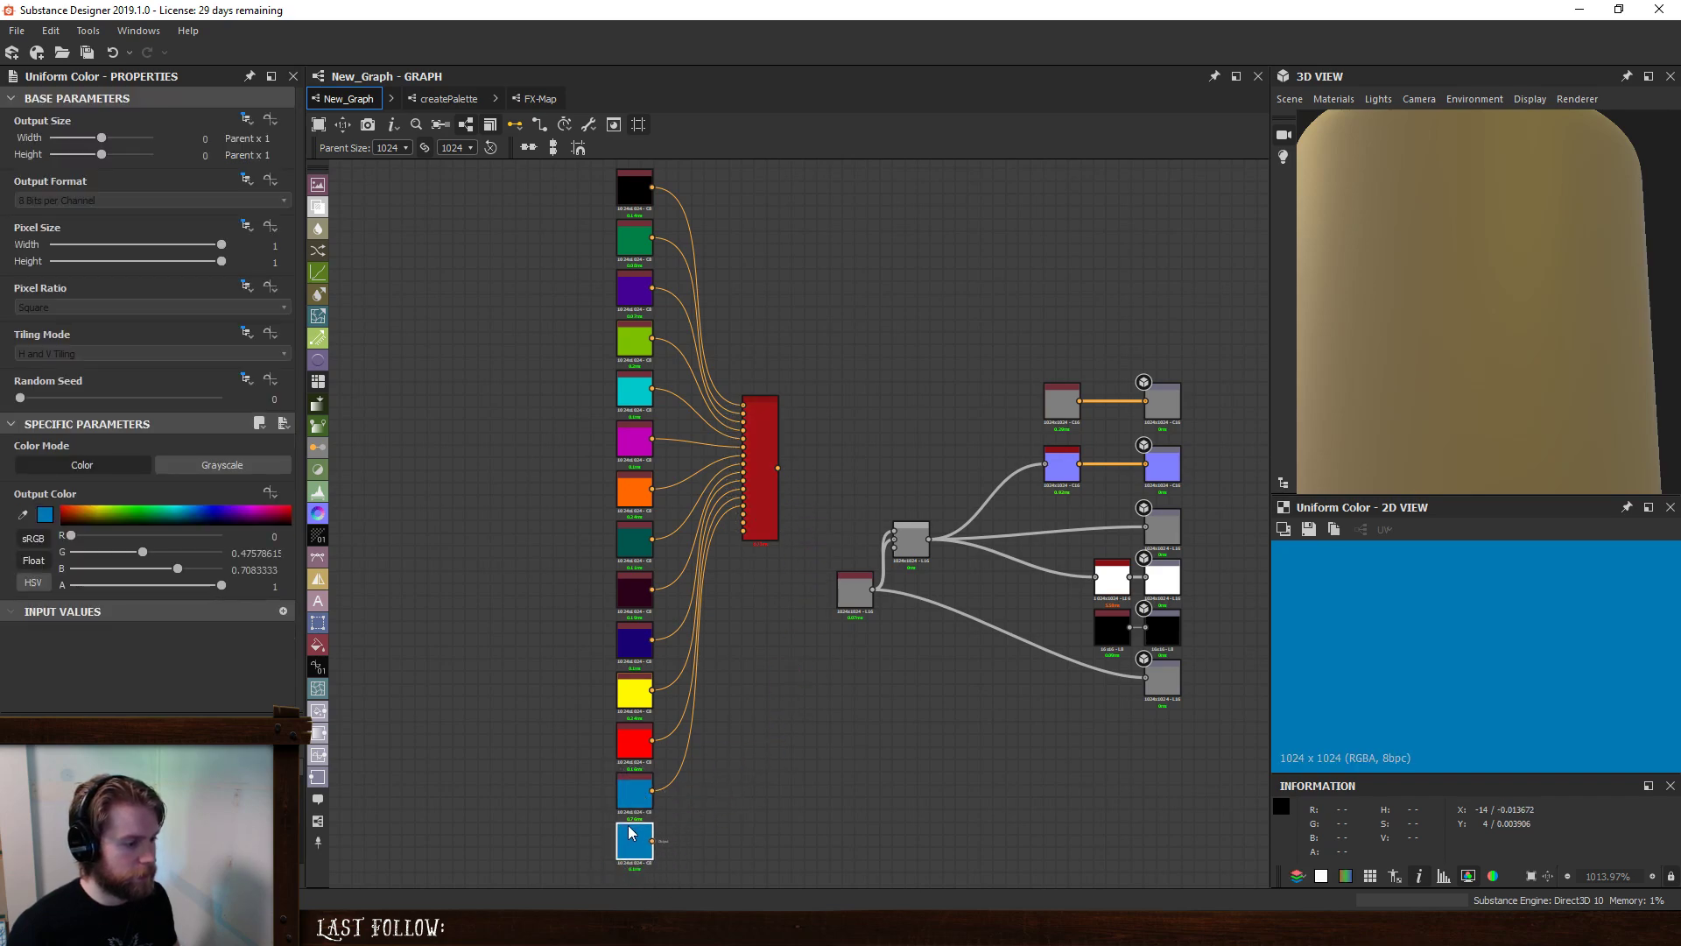
{"action": "mouse_move", "coordinate": [255, 521]}
{"action": "left_mouse_down"}
{"action": "mouse_move", "coordinate": [232, 519]}
{"action": "mouse_move", "coordinate": [278, 513]}
{"action": "mouse_move", "coordinate": [165, 529]}
{"action": "mouse_move", "coordinate": [194, 513]}
{"action": "mouse_move", "coordinate": [70, 518]}
{"action": "mouse_move", "coordinate": [54, 549]}
{"action": "mouse_move", "coordinate": [222, 569]}
{"action": "left_mouse_up"}
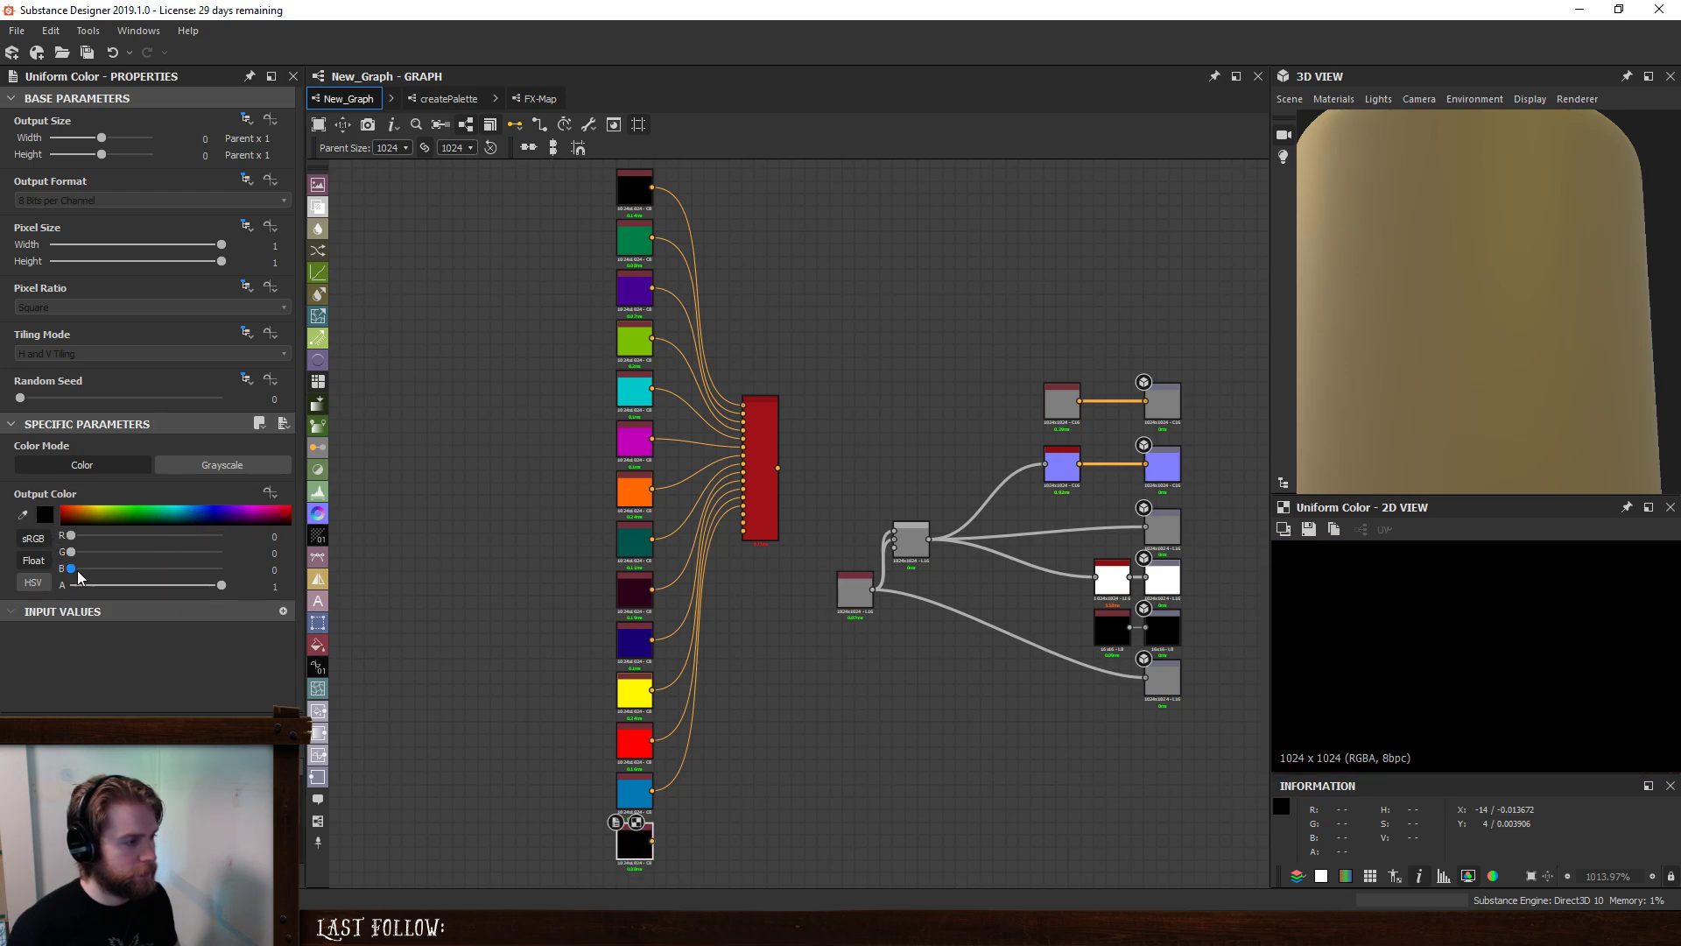
{"action": "left_click_drag", "start_coordinate": [71, 552], "coordinate": [298, 557]}
{"action": "left_click_drag", "start_coordinate": [202, 533], "coordinate": [253, 535]}
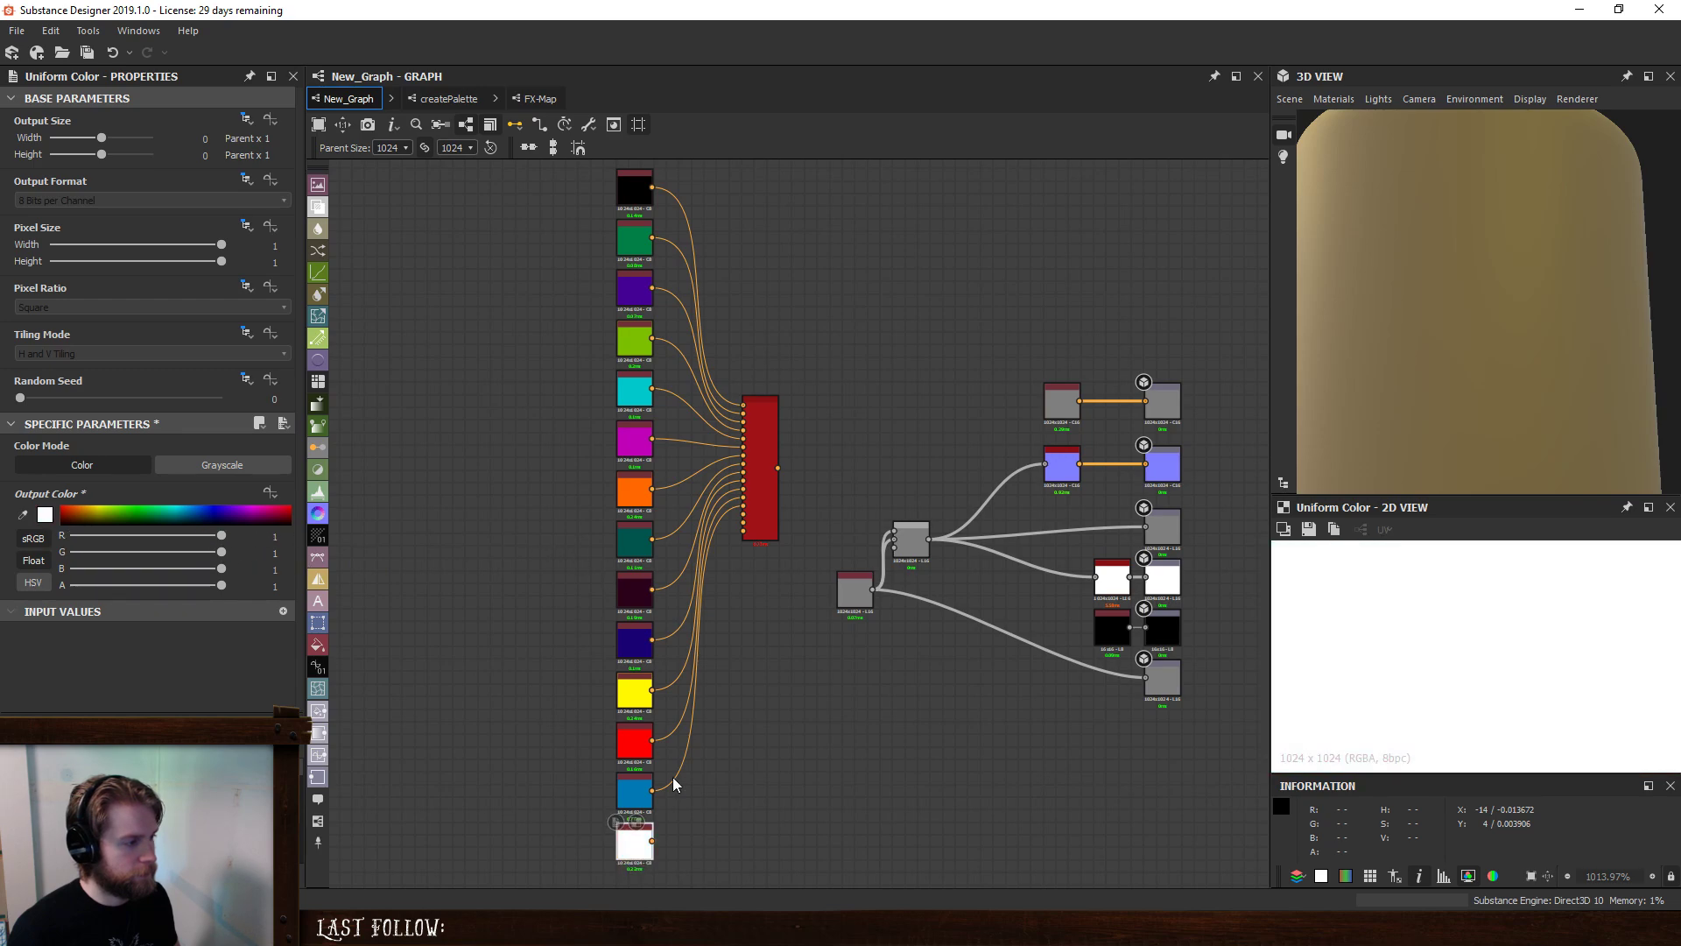
{"action": "left_click_drag", "start_coordinate": [653, 842], "coordinate": [765, 519]}
- Add another Uniform Color copy below the white node, color it gray (R 0.55, G 0.56, B 0.56) and connect it to createPalette's fifteenth input
{"action": "middle_click_drag", "start_coordinate": [752, 718], "coordinate": [739, 586]}
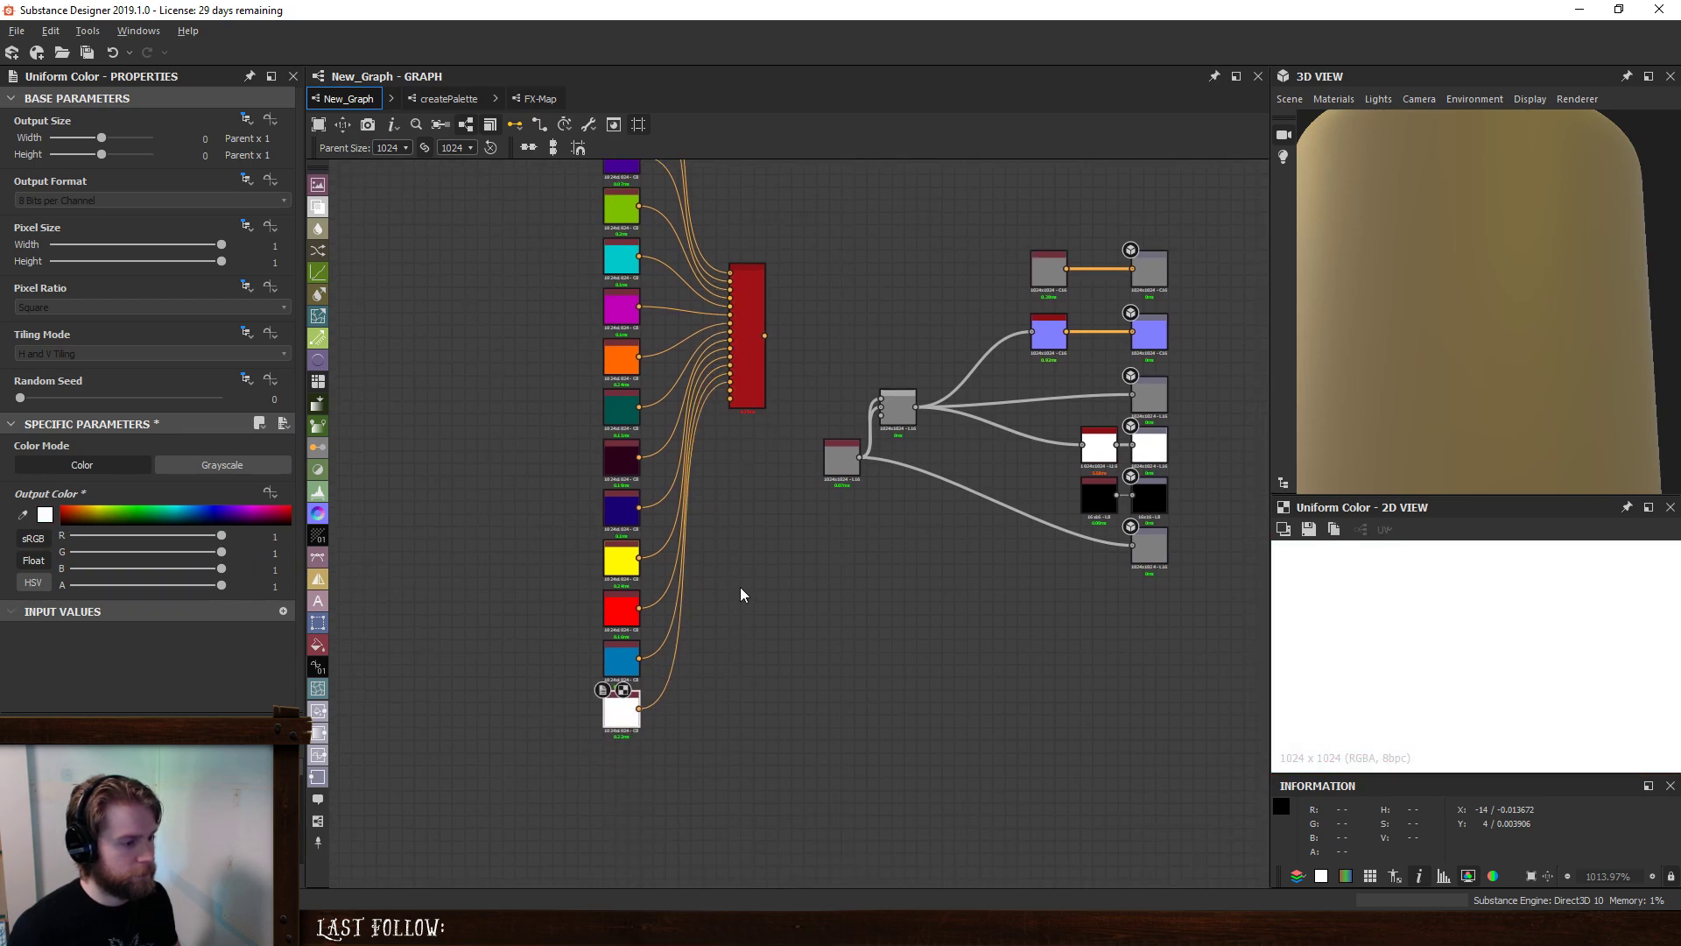
{"action": "key", "text": "ctrl+v"}
{"action": "left_click_drag", "start_coordinate": [784, 583], "coordinate": [609, 783]}
{"action": "left_click_drag", "start_coordinate": [221, 551], "coordinate": [122, 536]}
{"action": "mouse_move", "coordinate": [147, 552]}
{"action": "left_mouse_down"}
{"action": "mouse_move", "coordinate": [104, 552]}
{"action": "mouse_move", "coordinate": [119, 571]}
{"action": "mouse_move", "coordinate": [36, 576]}
{"action": "mouse_move", "coordinate": [154, 552]}
{"action": "mouse_move", "coordinate": [152, 537]}
{"action": "mouse_move", "coordinate": [155, 569]}
{"action": "left_mouse_up"}
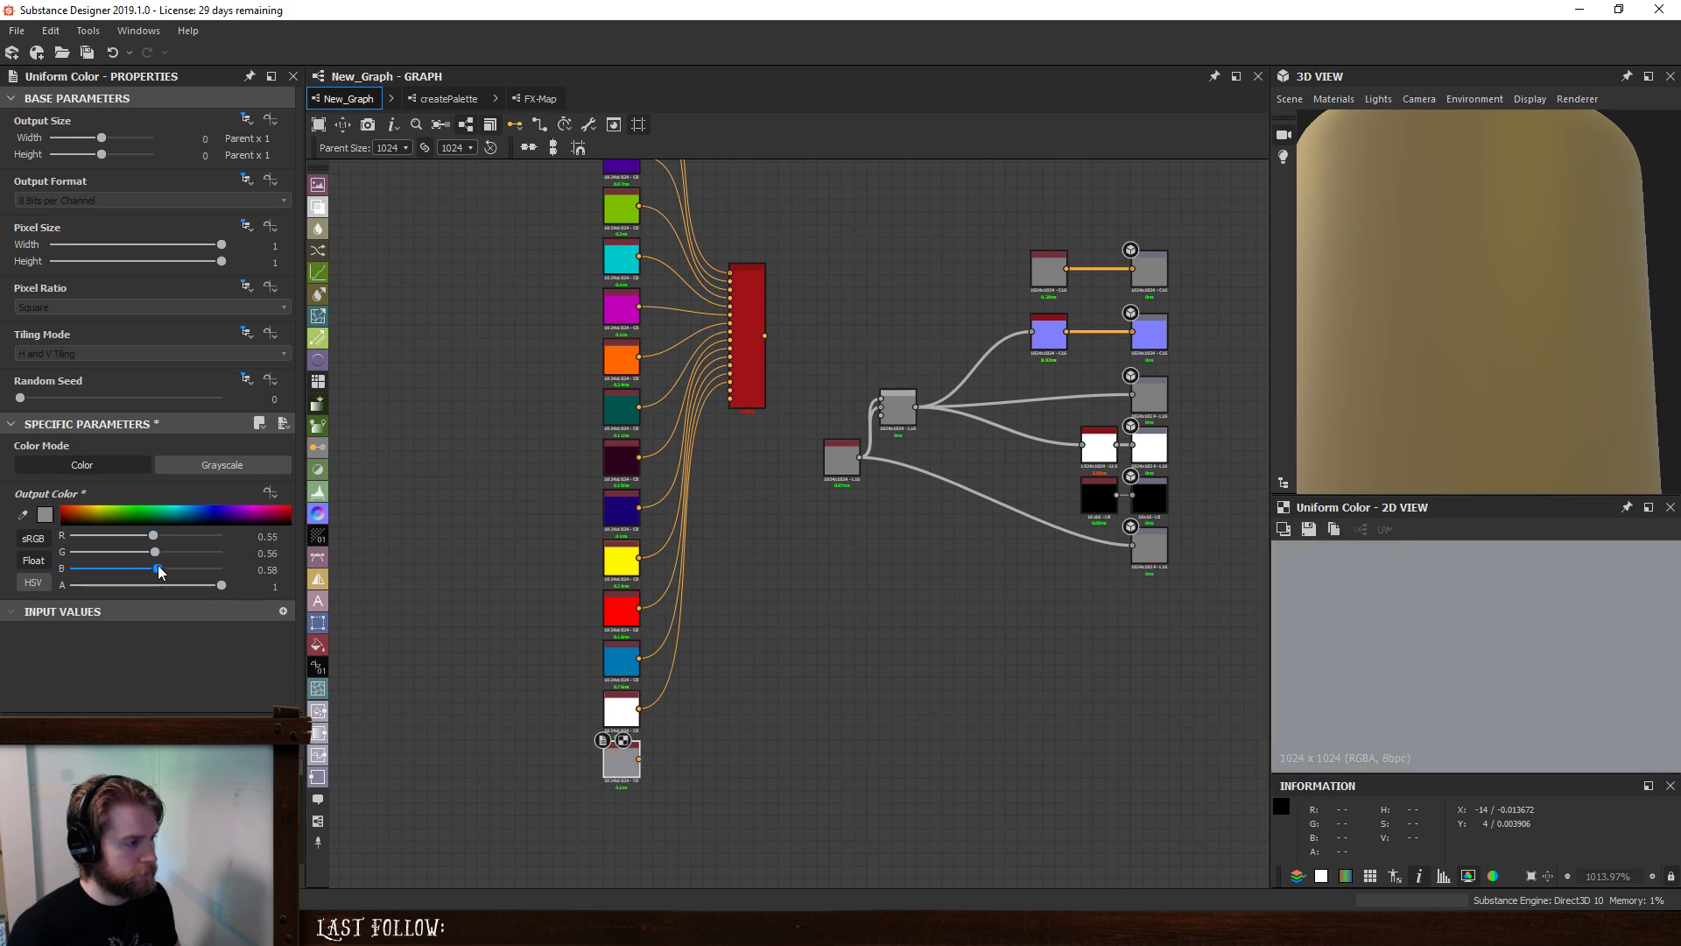
{"action": "left_click_drag", "start_coordinate": [639, 759], "coordinate": [738, 389]}
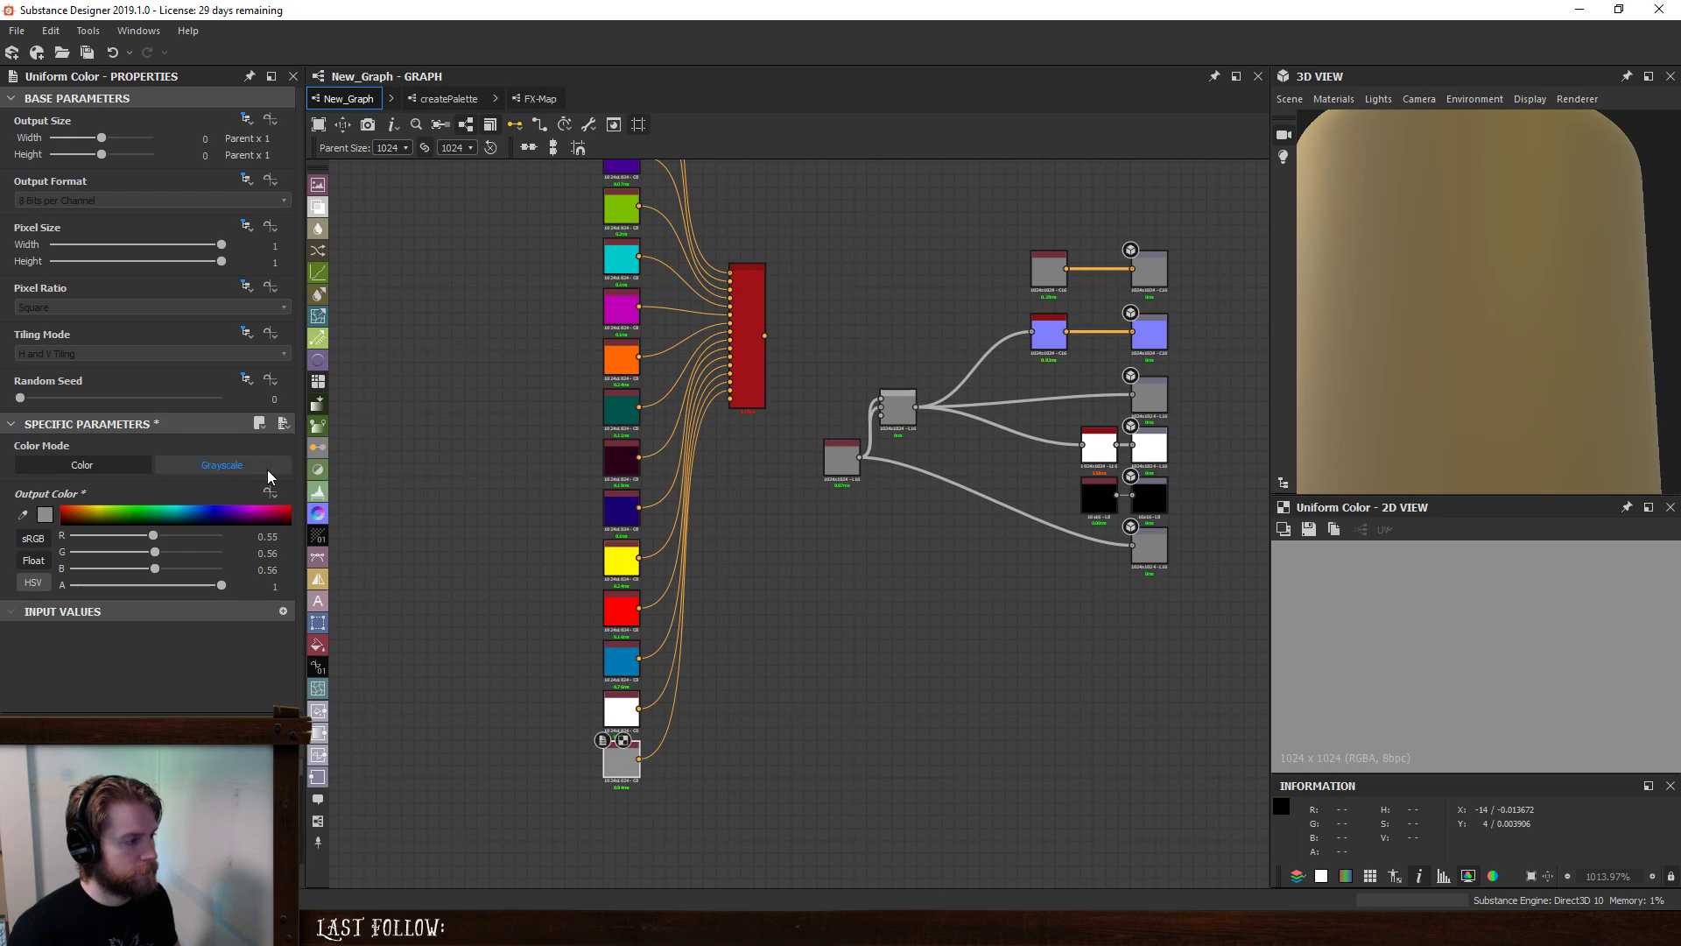
- Duplicate the gray node, connect the copy to createPalette's sixteenth input and color it dark brown (R 0.27, G 0.17, B 0.12)
{"action": "key", "text": "ctrl+d"}
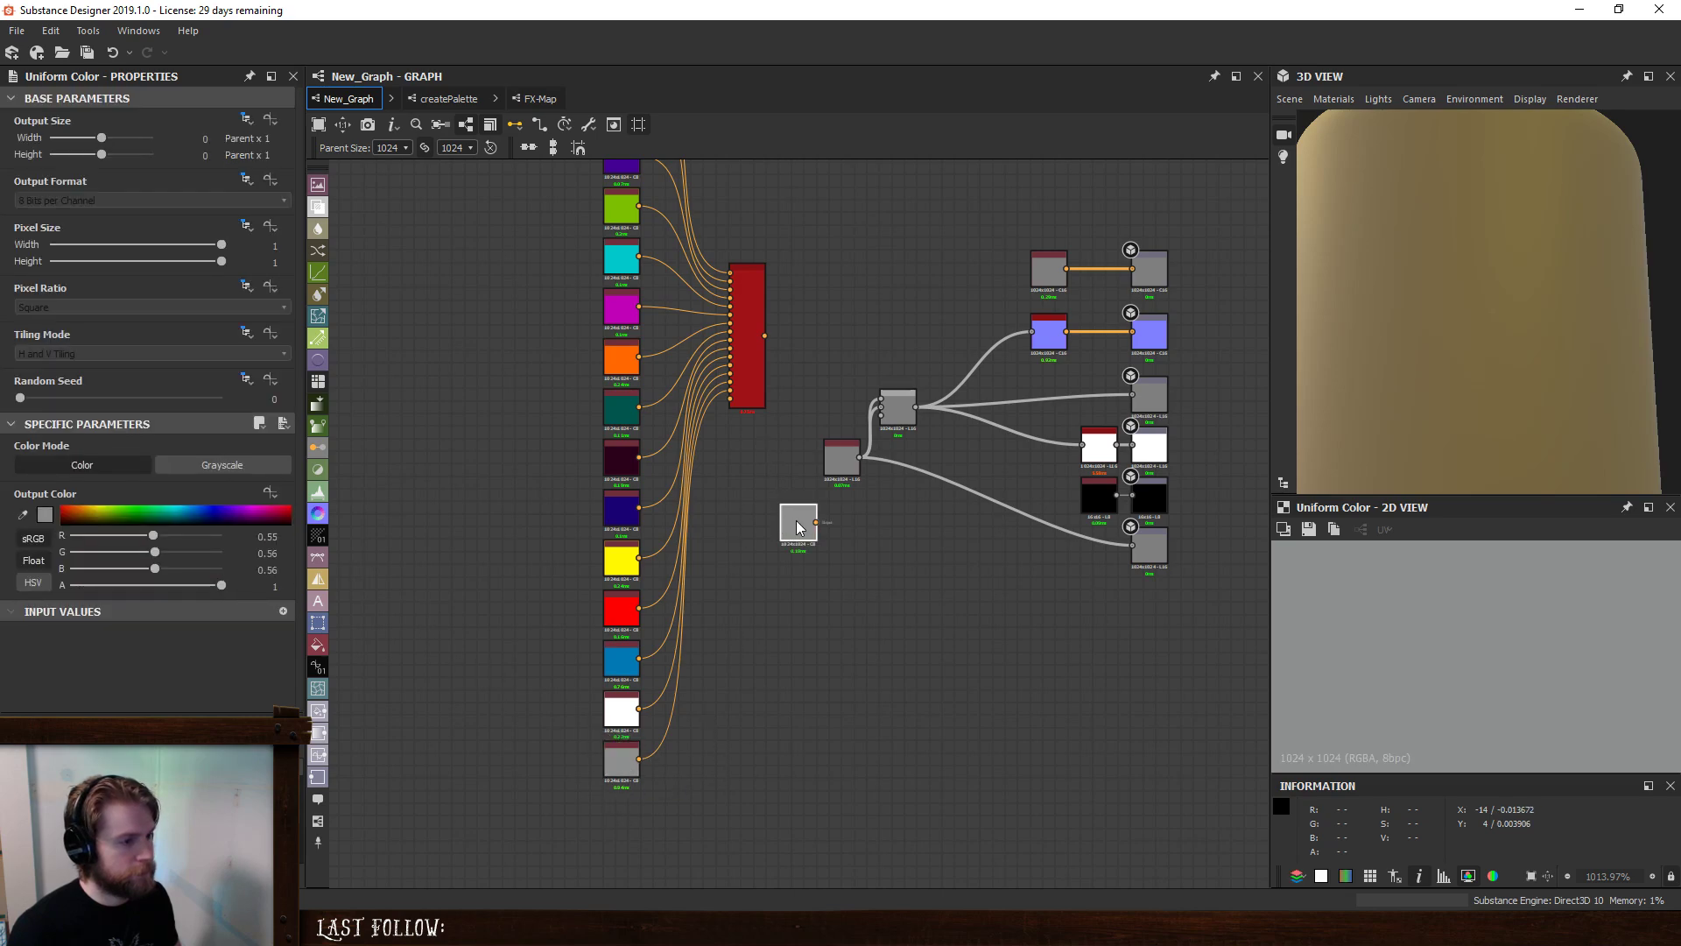
{"action": "left_click_drag", "start_coordinate": [797, 525], "coordinate": [732, 398]}
{"action": "left_click", "coordinate": [77, 517]}
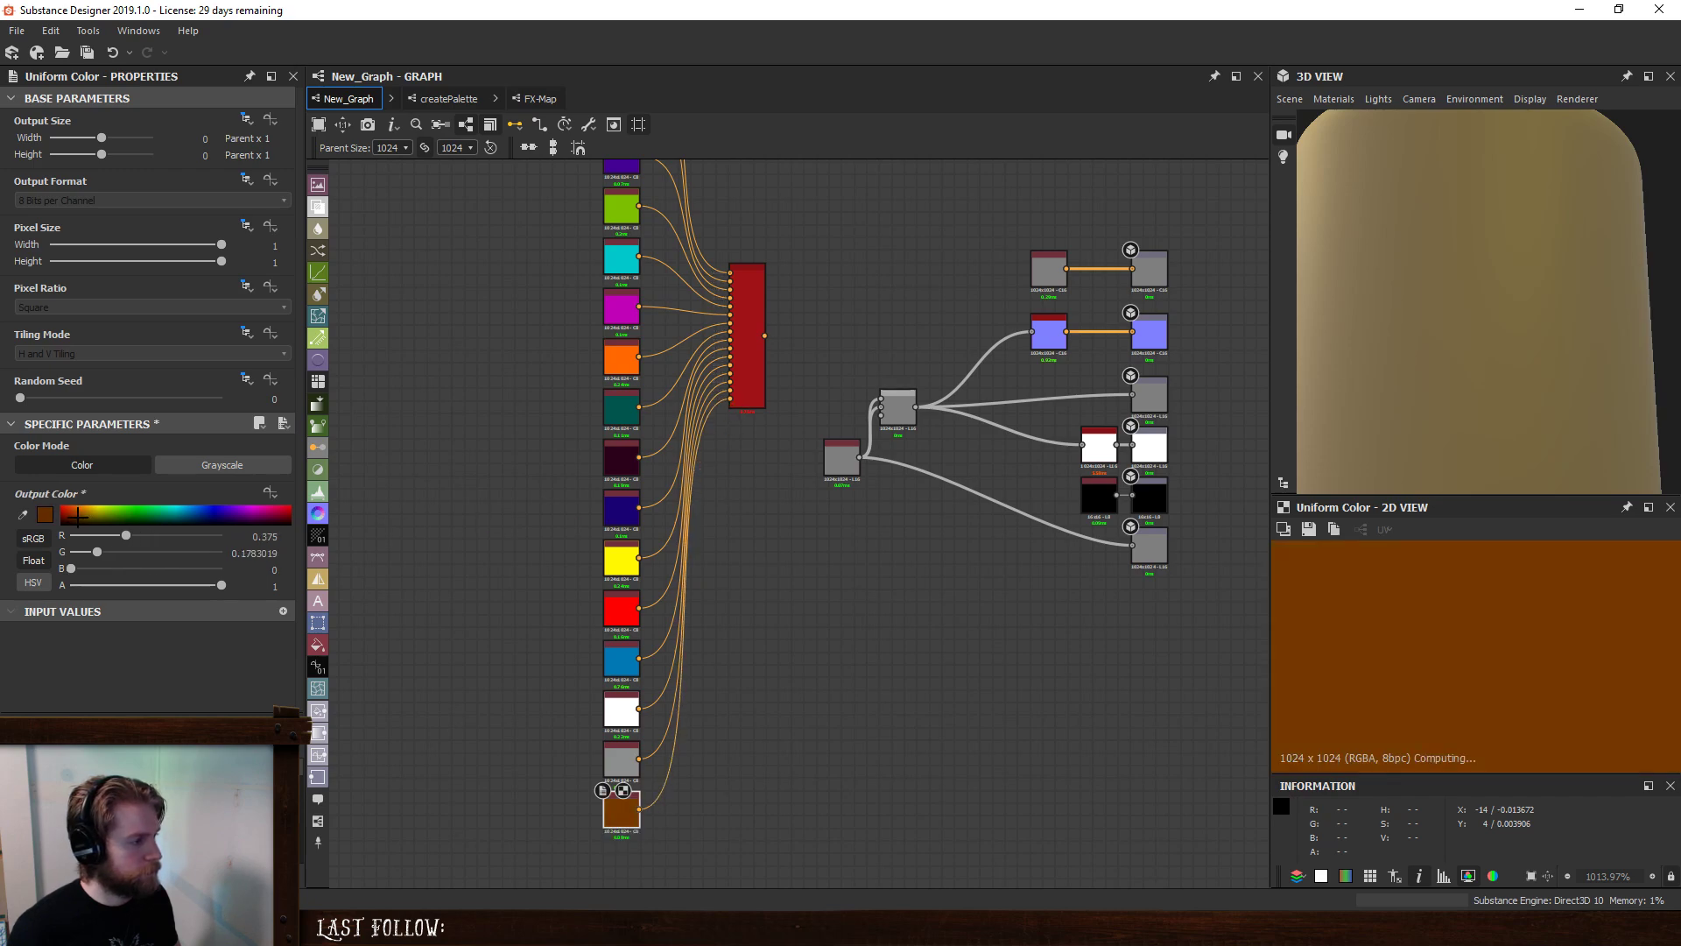
{"action": "left_click_drag", "start_coordinate": [97, 552], "coordinate": [78, 568]}
{"action": "left_click", "coordinate": [111, 535]}
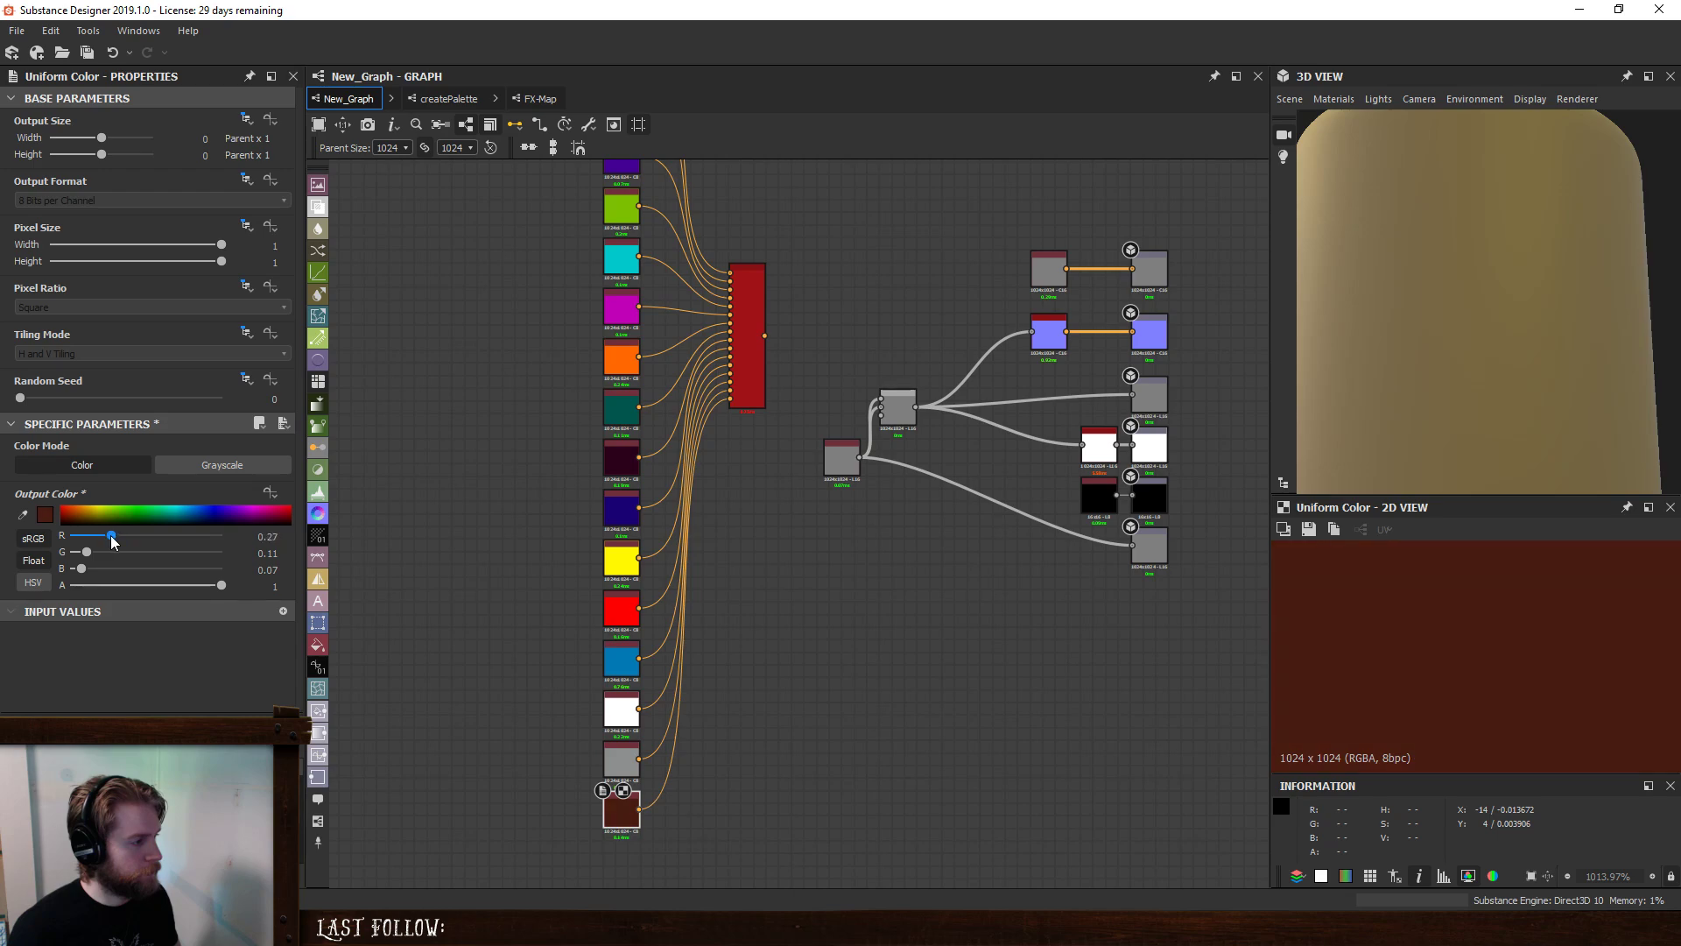
{"action": "left_click_drag", "start_coordinate": [98, 561], "coordinate": [90, 572]}
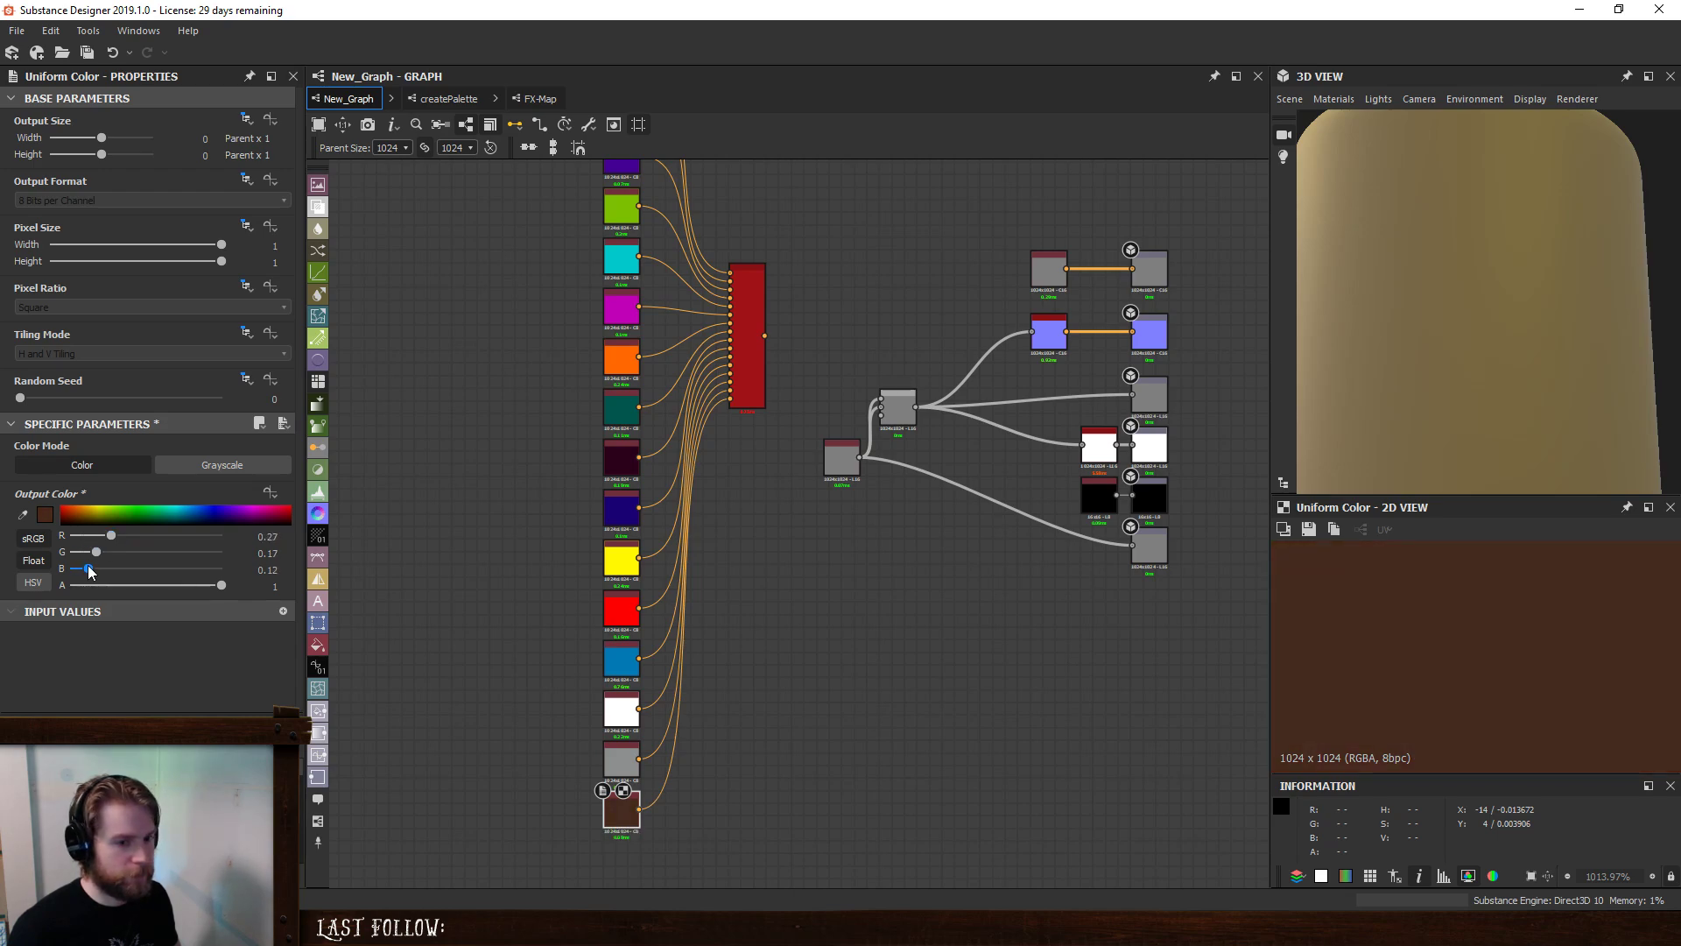
- Display the createPalette node's result in the 2D view and examine the sixteen color cells
{"action": "double_click", "coordinate": [754, 354]}
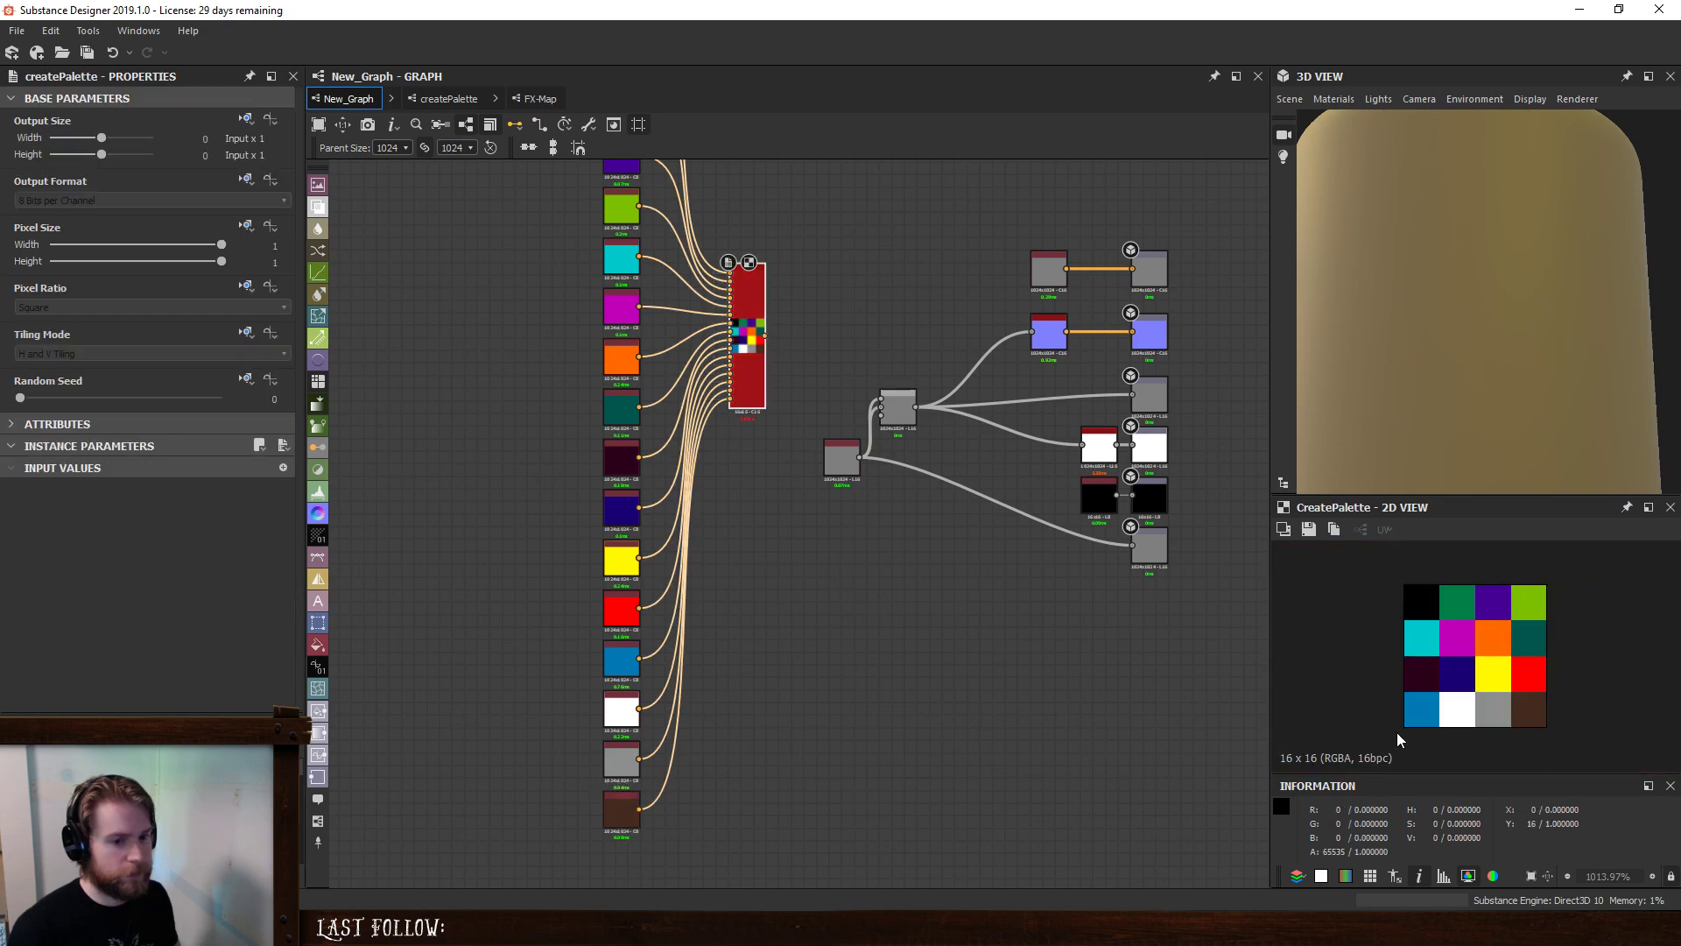
{"action": "scroll", "coordinate": [745, 316], "scroll_direction": "down", "scroll_amount": 5}
{"action": "middle_click_drag", "start_coordinate": [749, 372], "coordinate": [830, 451]}
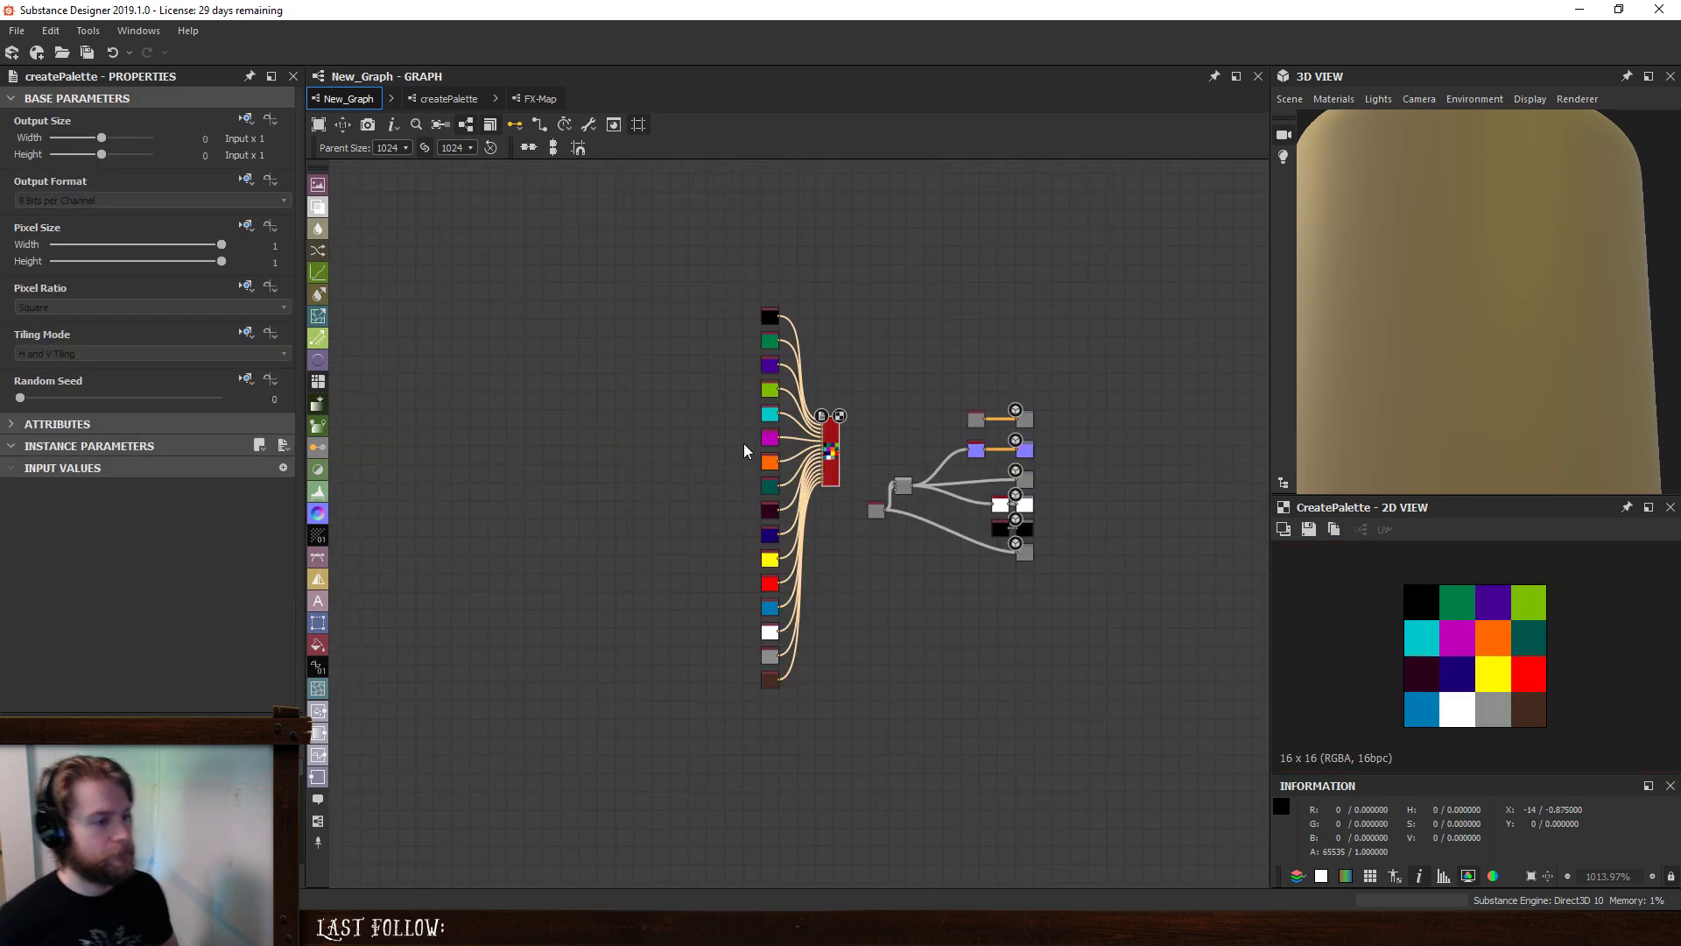
- Center the createPalette node beside its sixteen color inputs and move the whole group away from the material output nodes
{"action": "left_click_drag", "start_coordinate": [833, 453], "coordinate": [838, 508]}
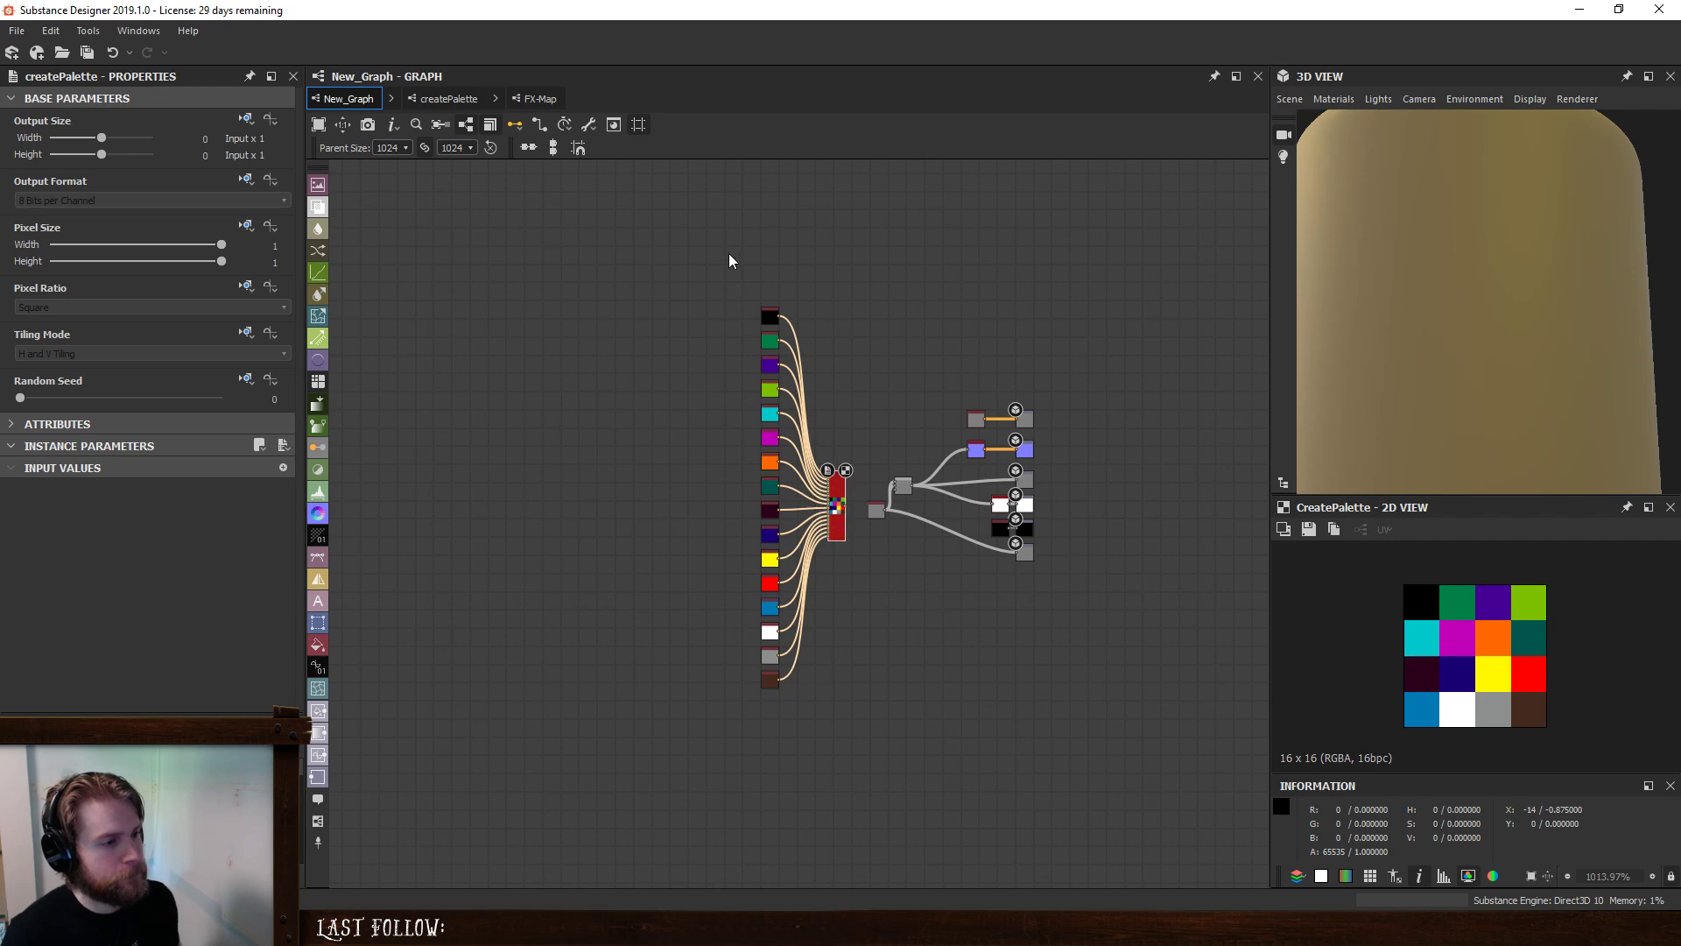
{"action": "left_click_drag", "start_coordinate": [726, 250], "coordinate": [830, 798]}
{"action": "left_click_drag", "start_coordinate": [836, 508], "coordinate": [679, 494]}
{"action": "left_click", "coordinate": [548, 236]}
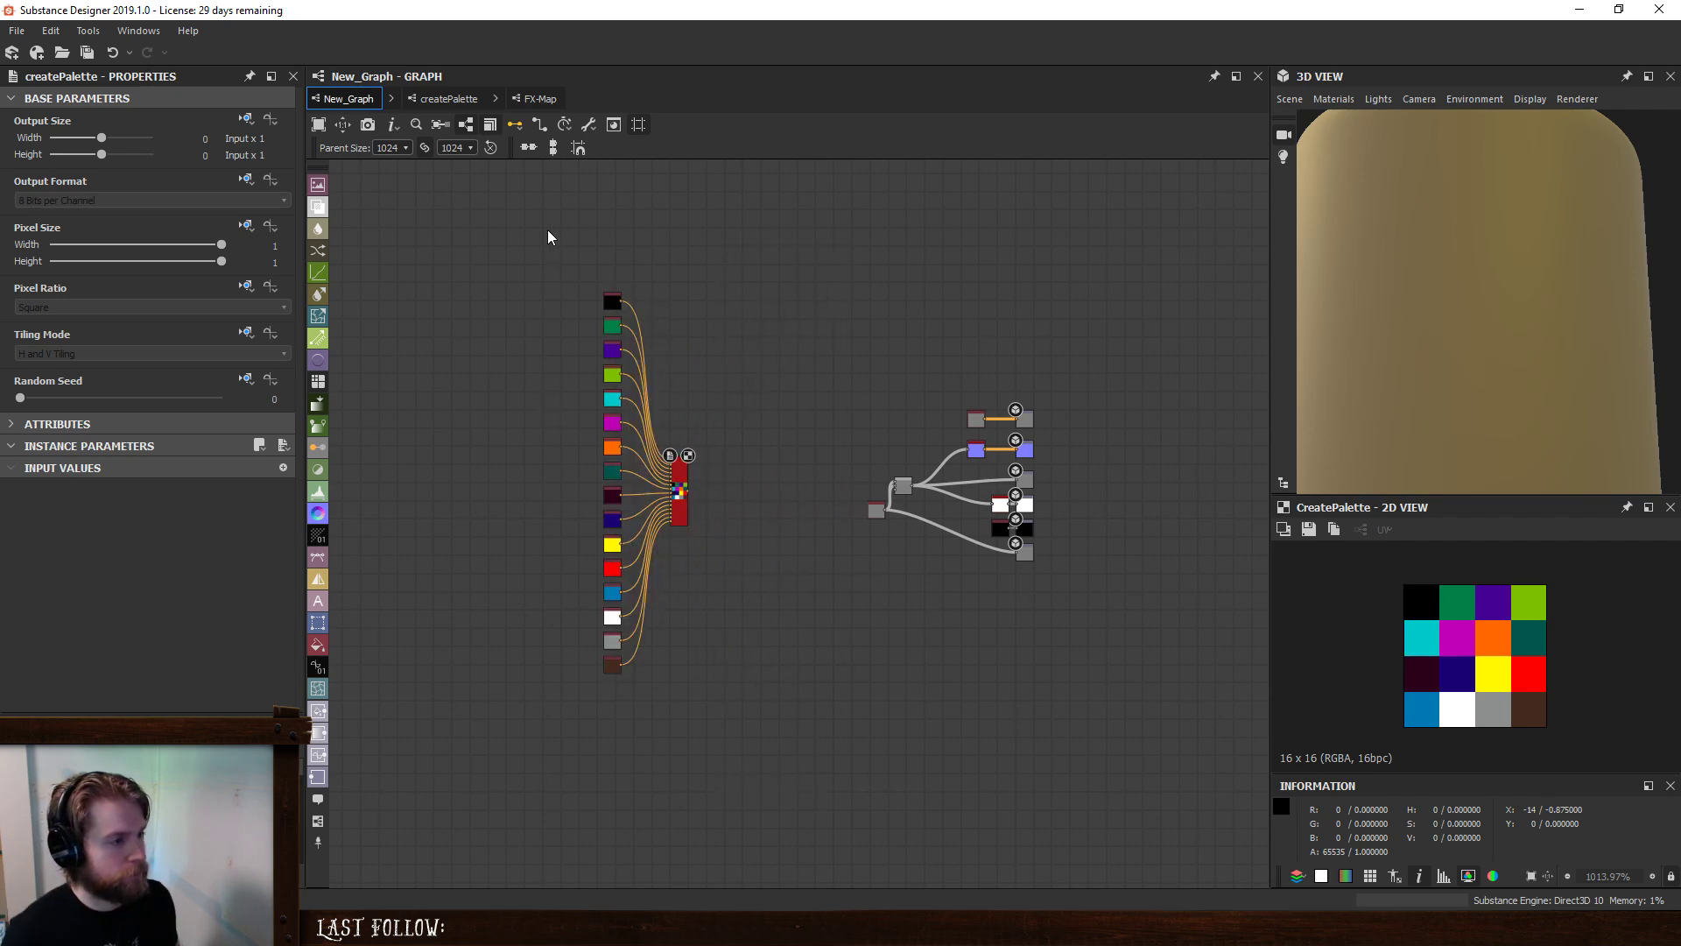
- Dock the sixteen Uniform Color nodes to createPalette and add a second createPalette node beside it
{"action": "left_click_drag", "start_coordinate": [561, 257], "coordinate": [612, 744]}
{"action": "key", "text": "Delete"}
{"action": "scroll", "coordinate": [699, 491], "scroll_direction": "up", "scroll_amount": 5}
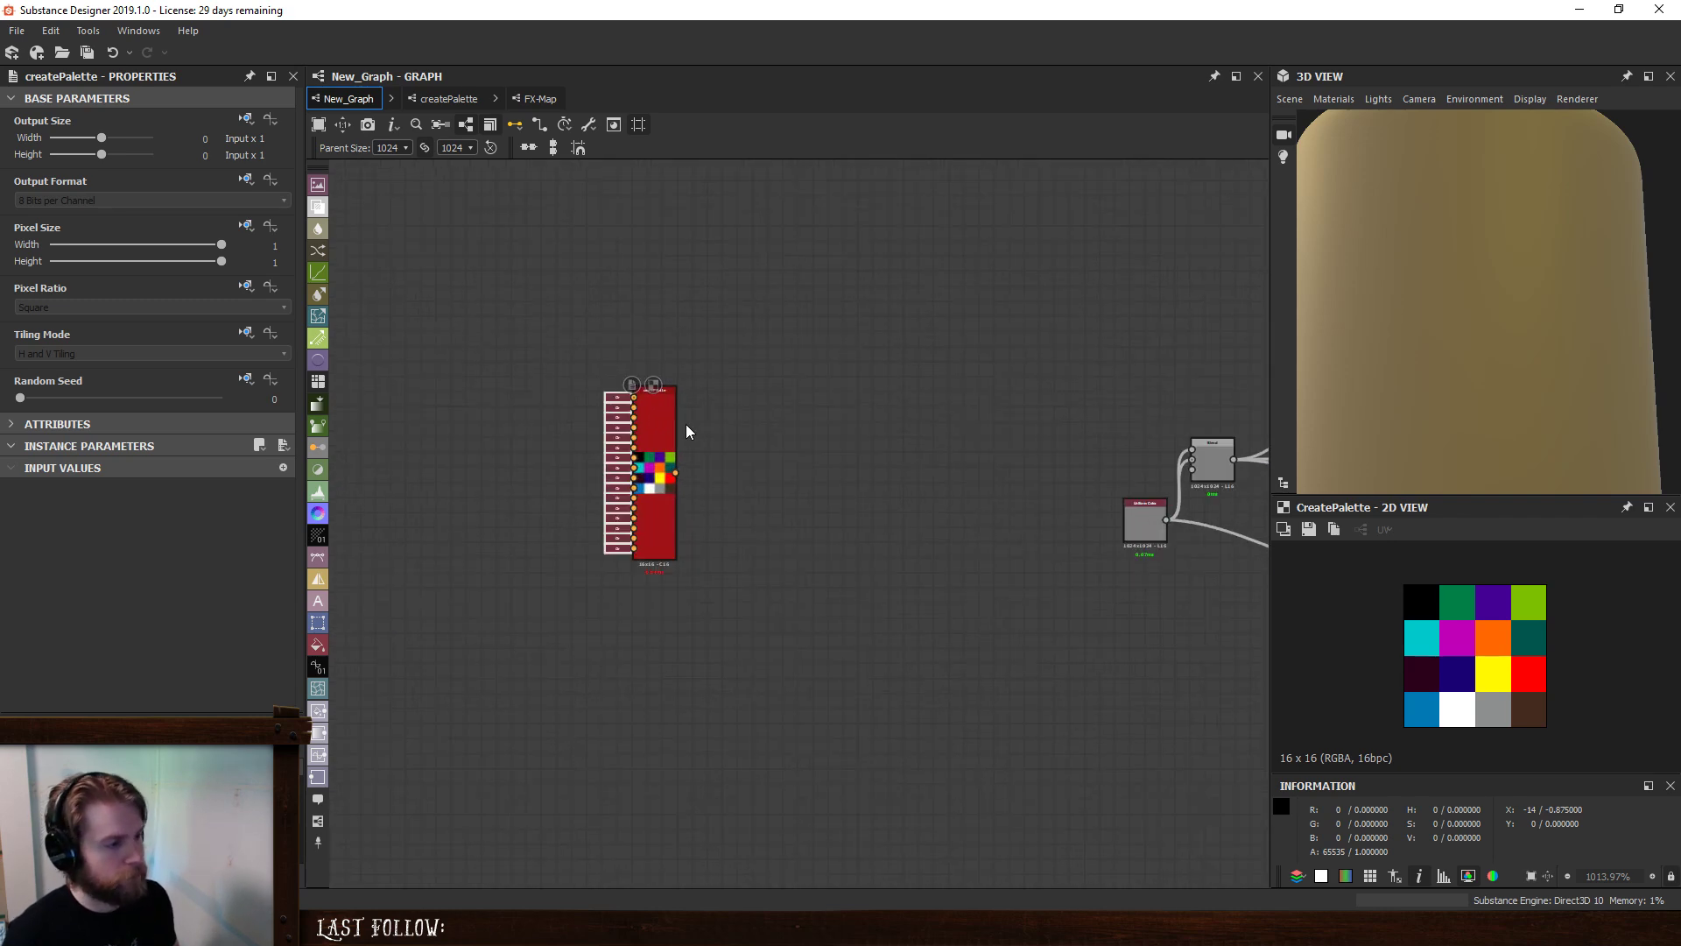
{"action": "middle_click_drag", "start_coordinate": [748, 560], "coordinate": [668, 591]}
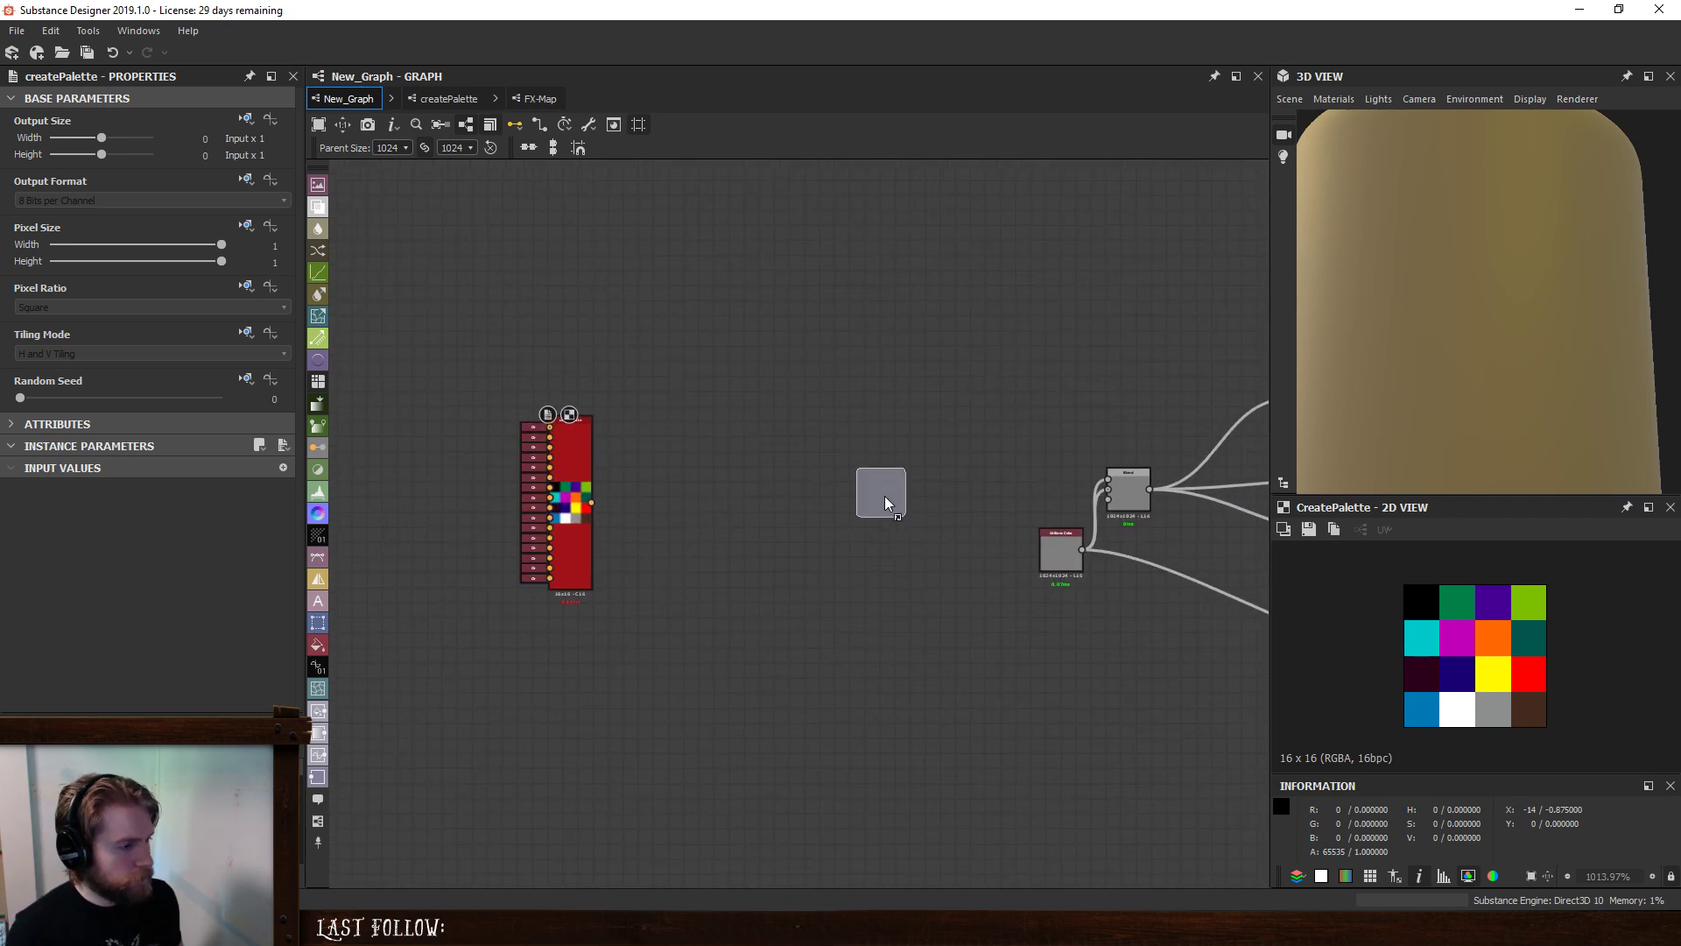
{"action": "left_click_drag", "start_coordinate": [884, 495], "coordinate": [694, 529]}
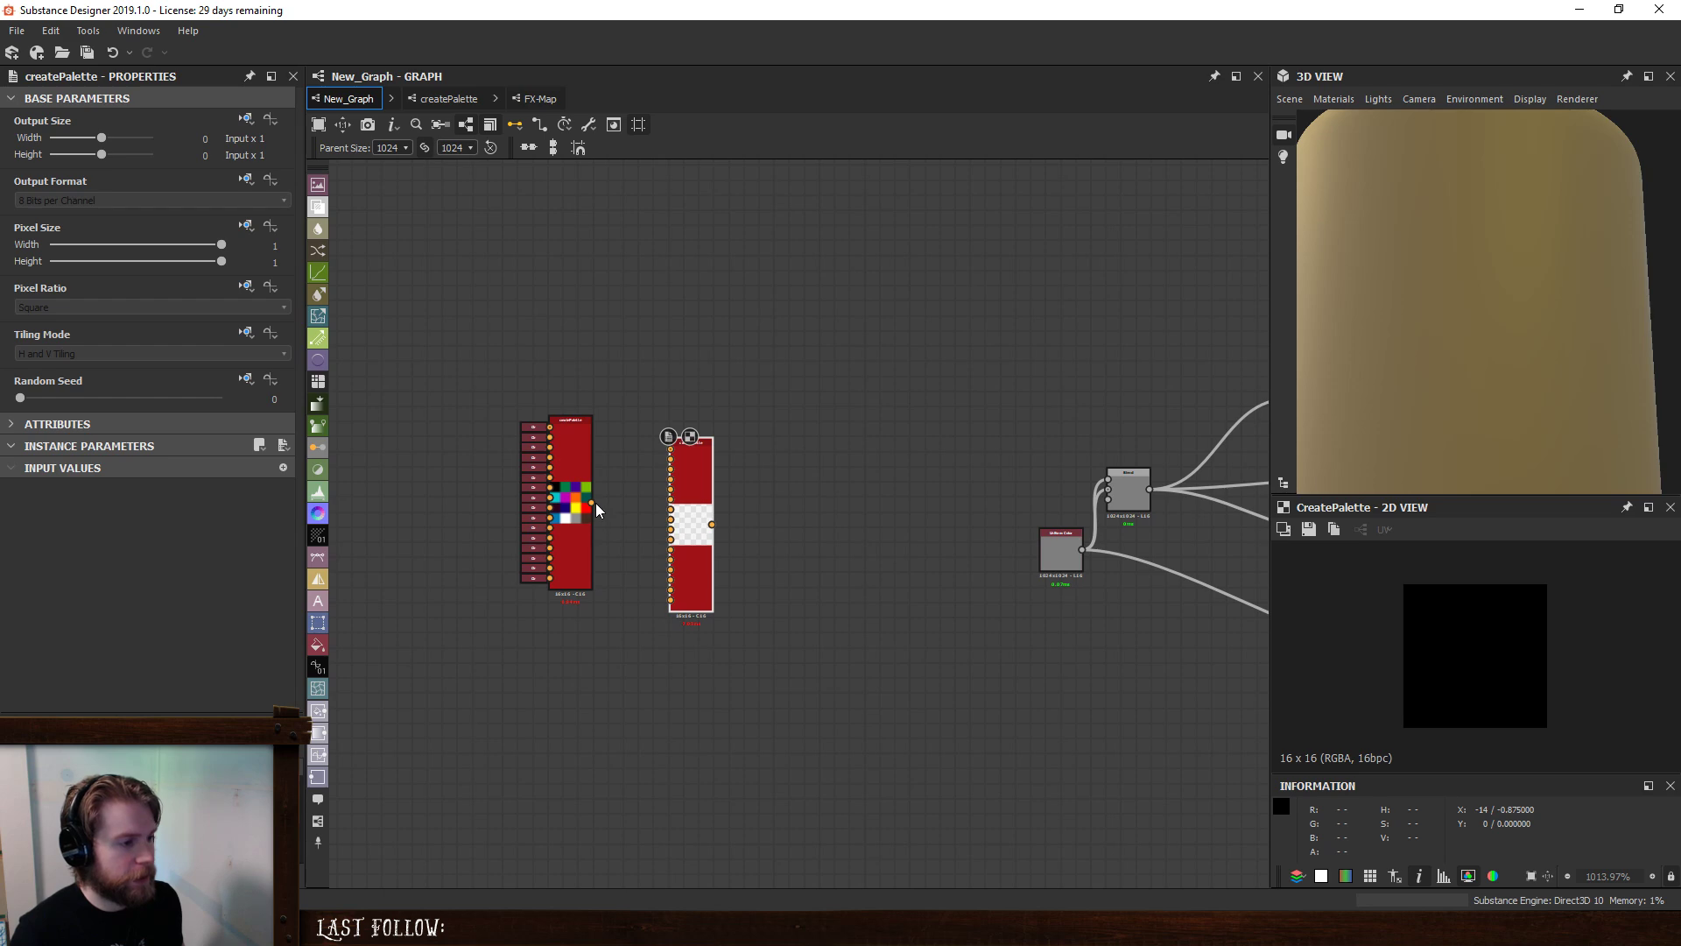
- Try feeding the palette output into the second createPalette node's first seven inputs, and remove those connections
{"action": "left_click_drag", "start_coordinate": [593, 504], "coordinate": [675, 448]}
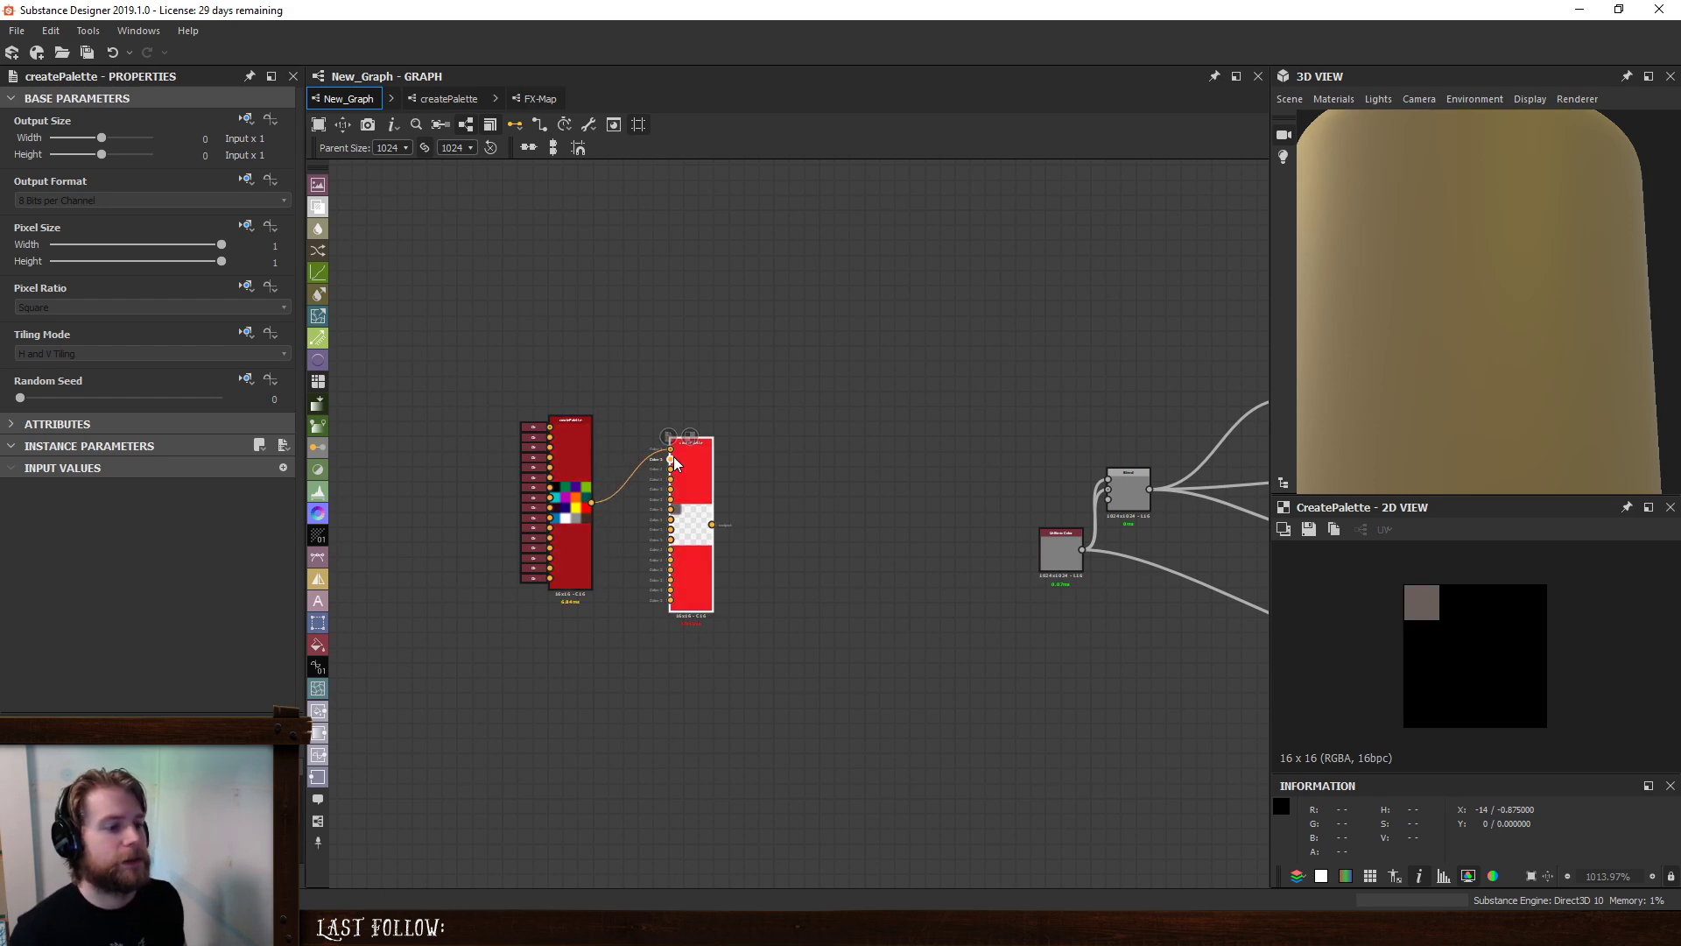
{"action": "left_click_drag", "start_coordinate": [592, 503], "coordinate": [670, 479]}
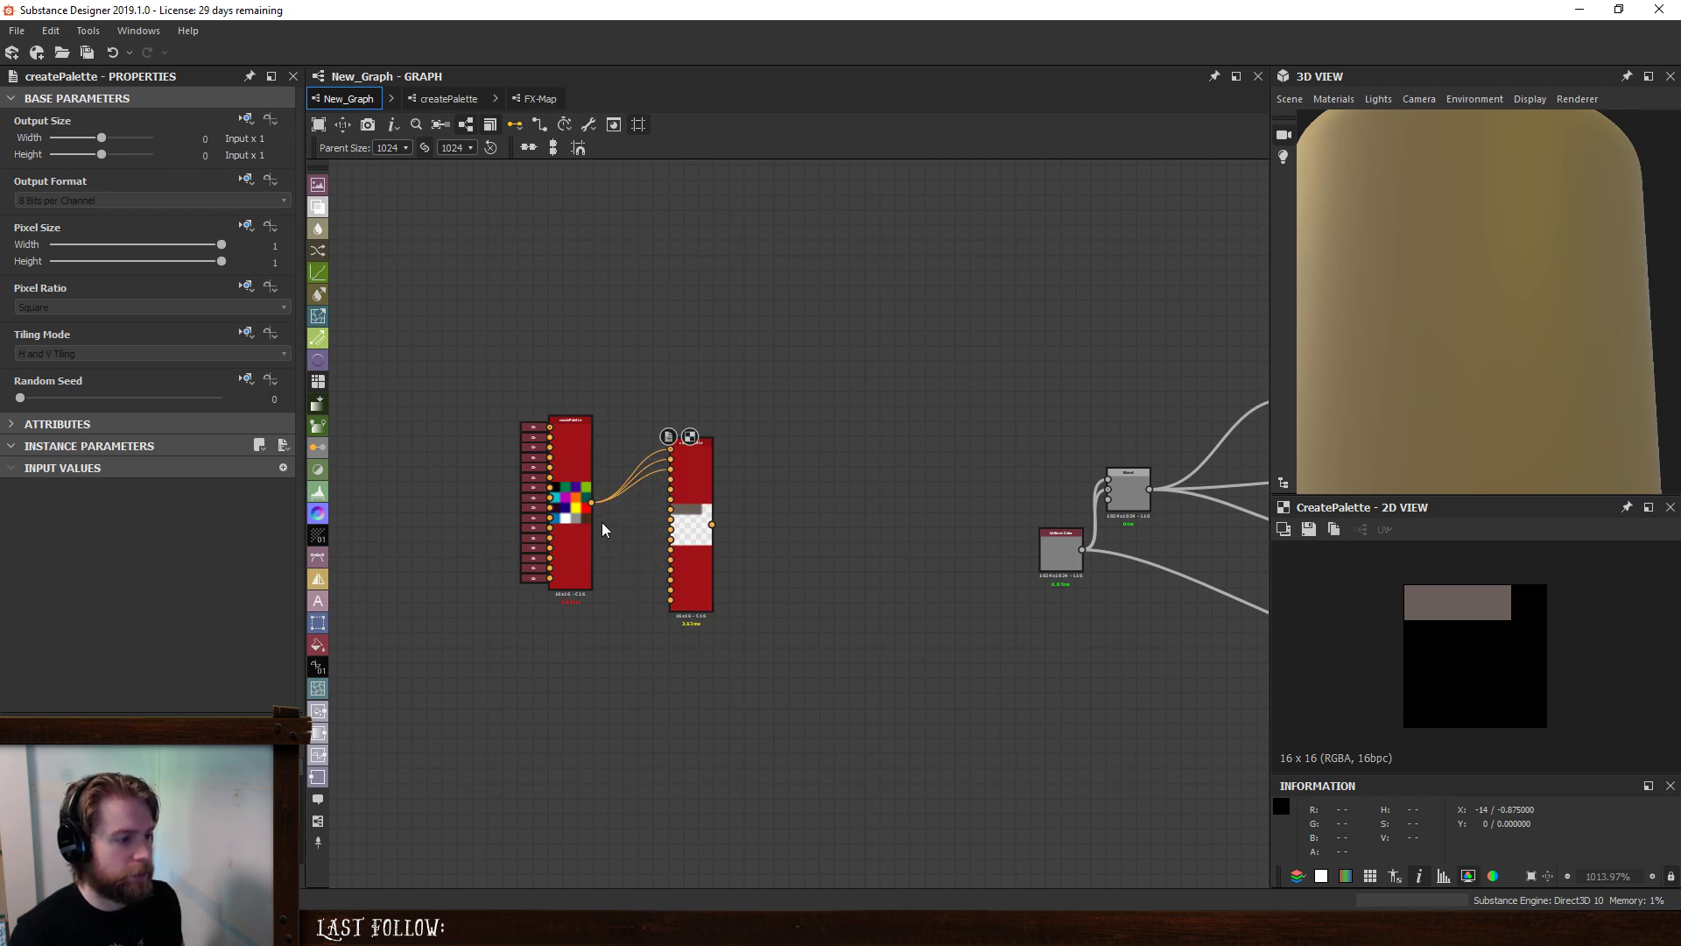
{"action": "scroll", "coordinate": [602, 522], "scroll_direction": "up", "scroll_amount": 2}
{"action": "left_click_drag", "start_coordinate": [573, 500], "coordinate": [710, 494]}
{"action": "left_click_drag", "start_coordinate": [574, 501], "coordinate": [734, 519]}
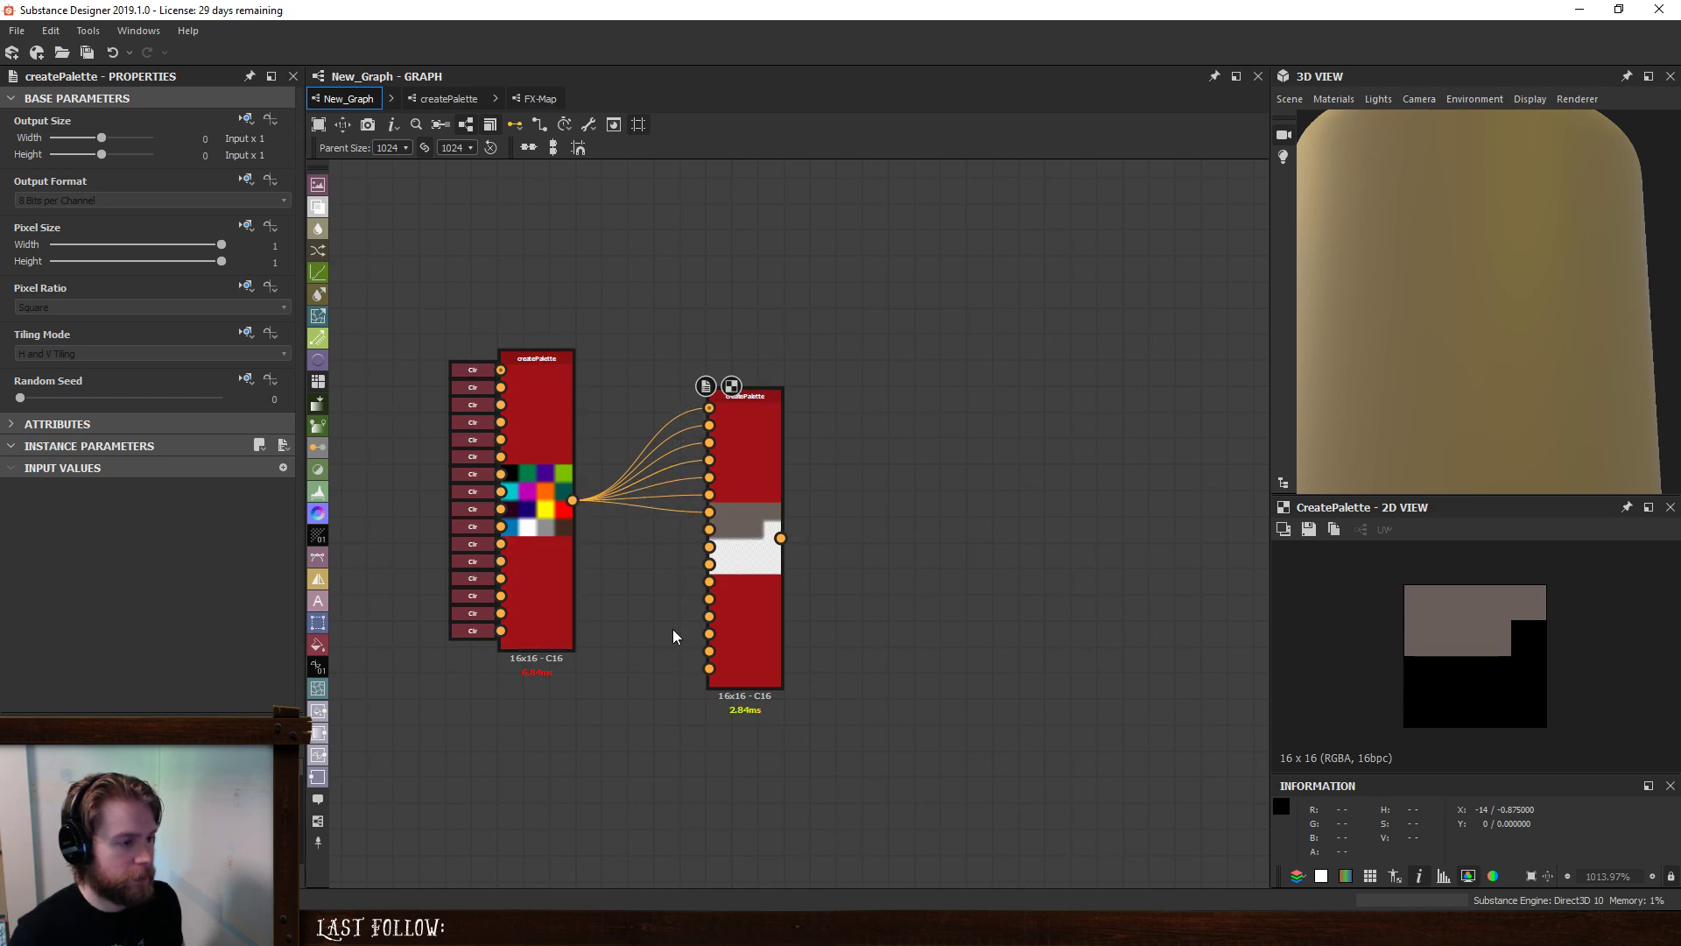
{"action": "key", "text": "Delete"}
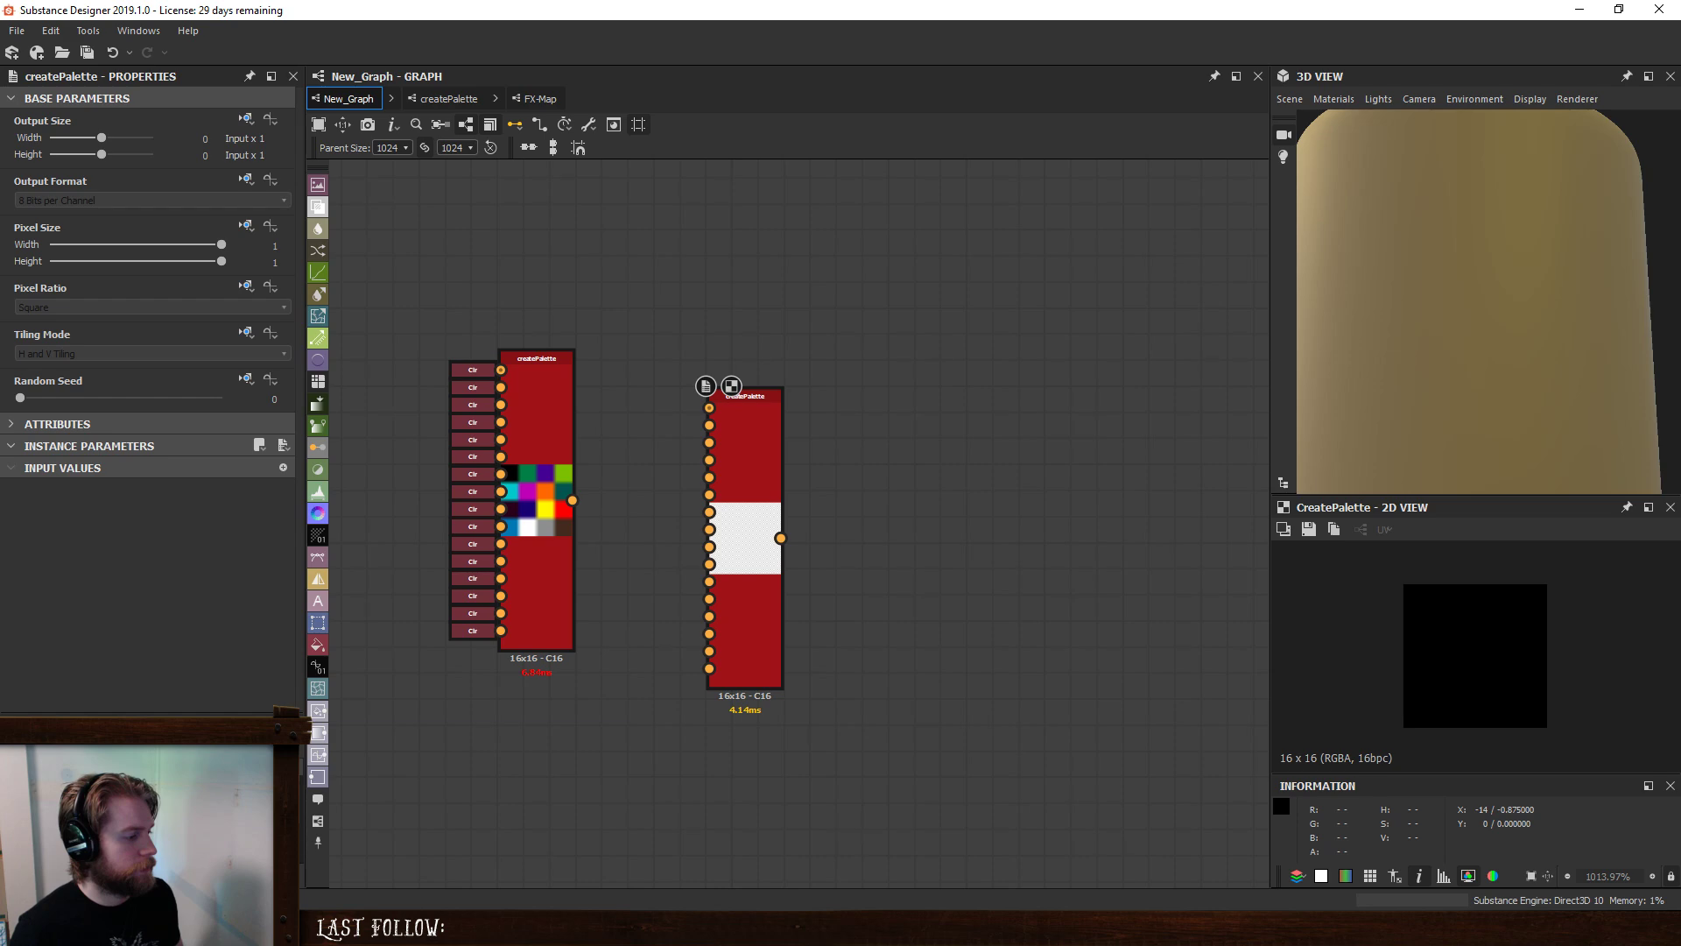
- Open the createPalette graph and add a Boolean input parameter with the identifier mipToAverage
{"action": "left_click", "coordinate": [706, 385]}
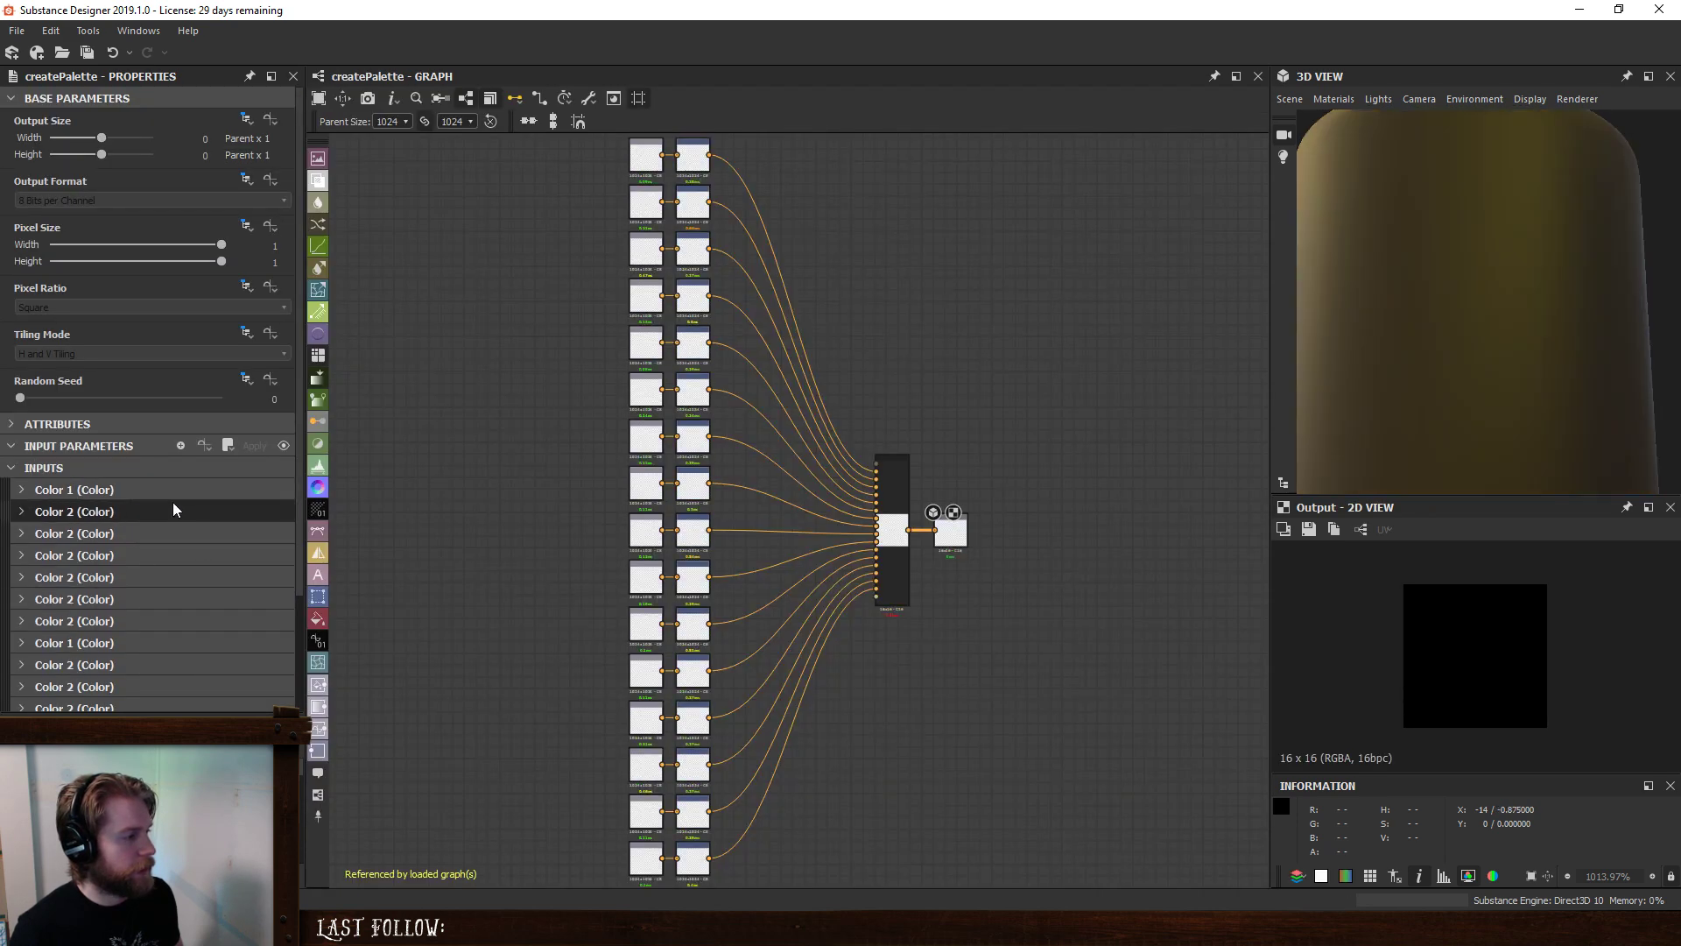
{"action": "left_click", "coordinate": [181, 445]}
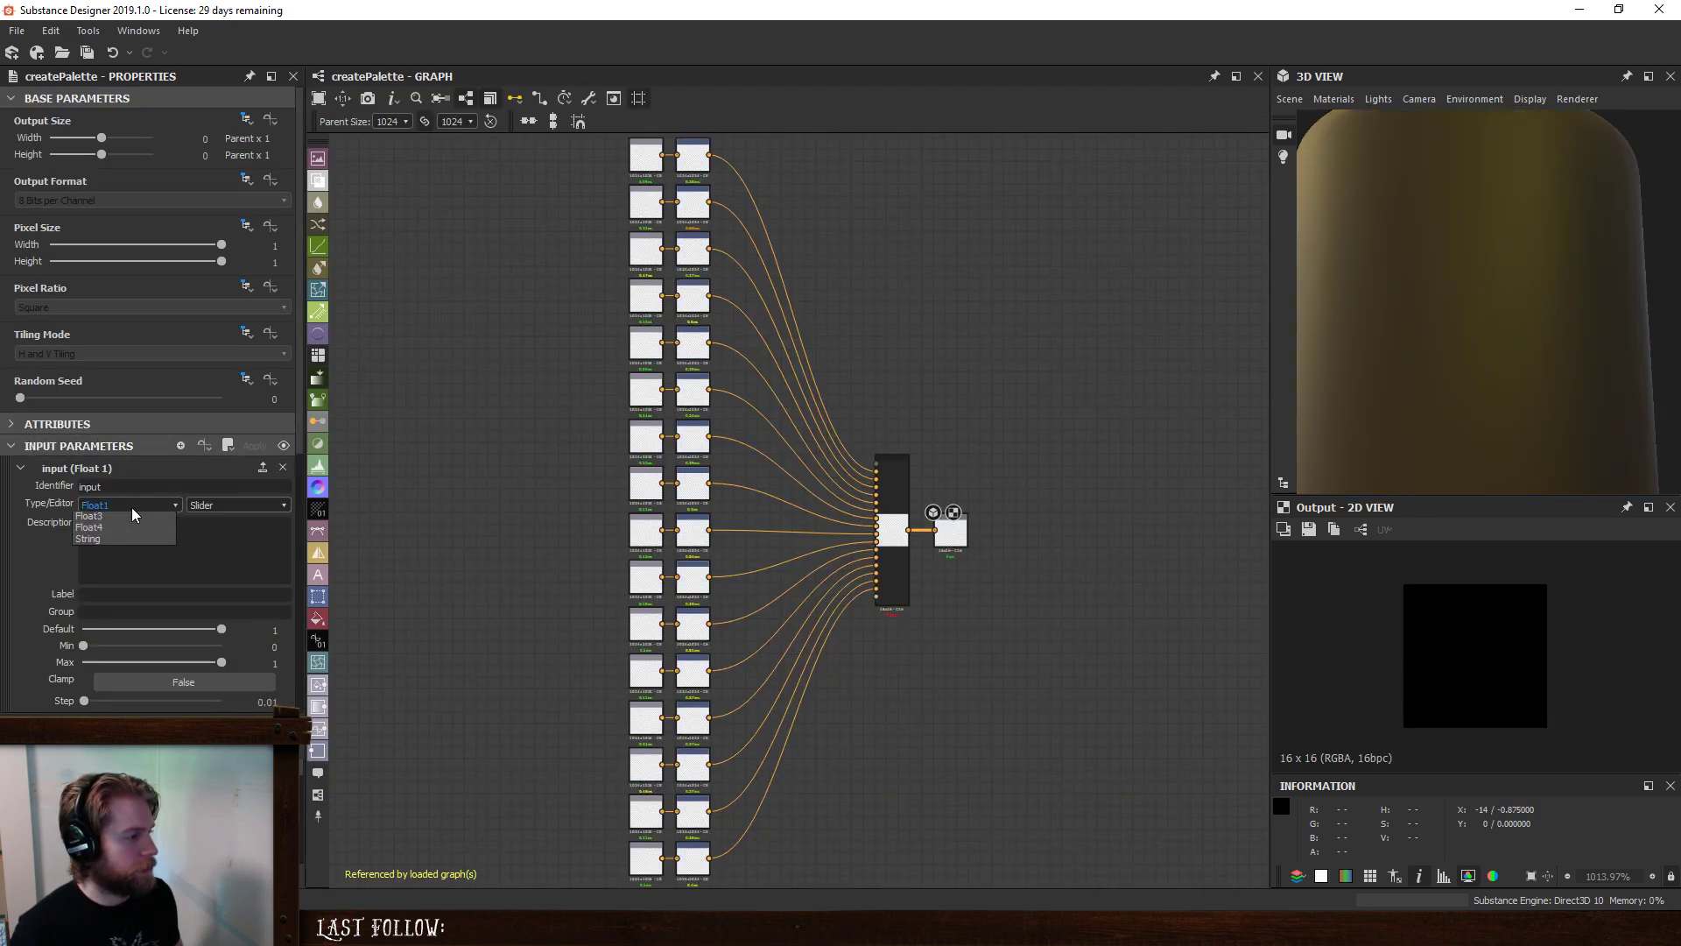
{"action": "left_click", "coordinate": [133, 519]}
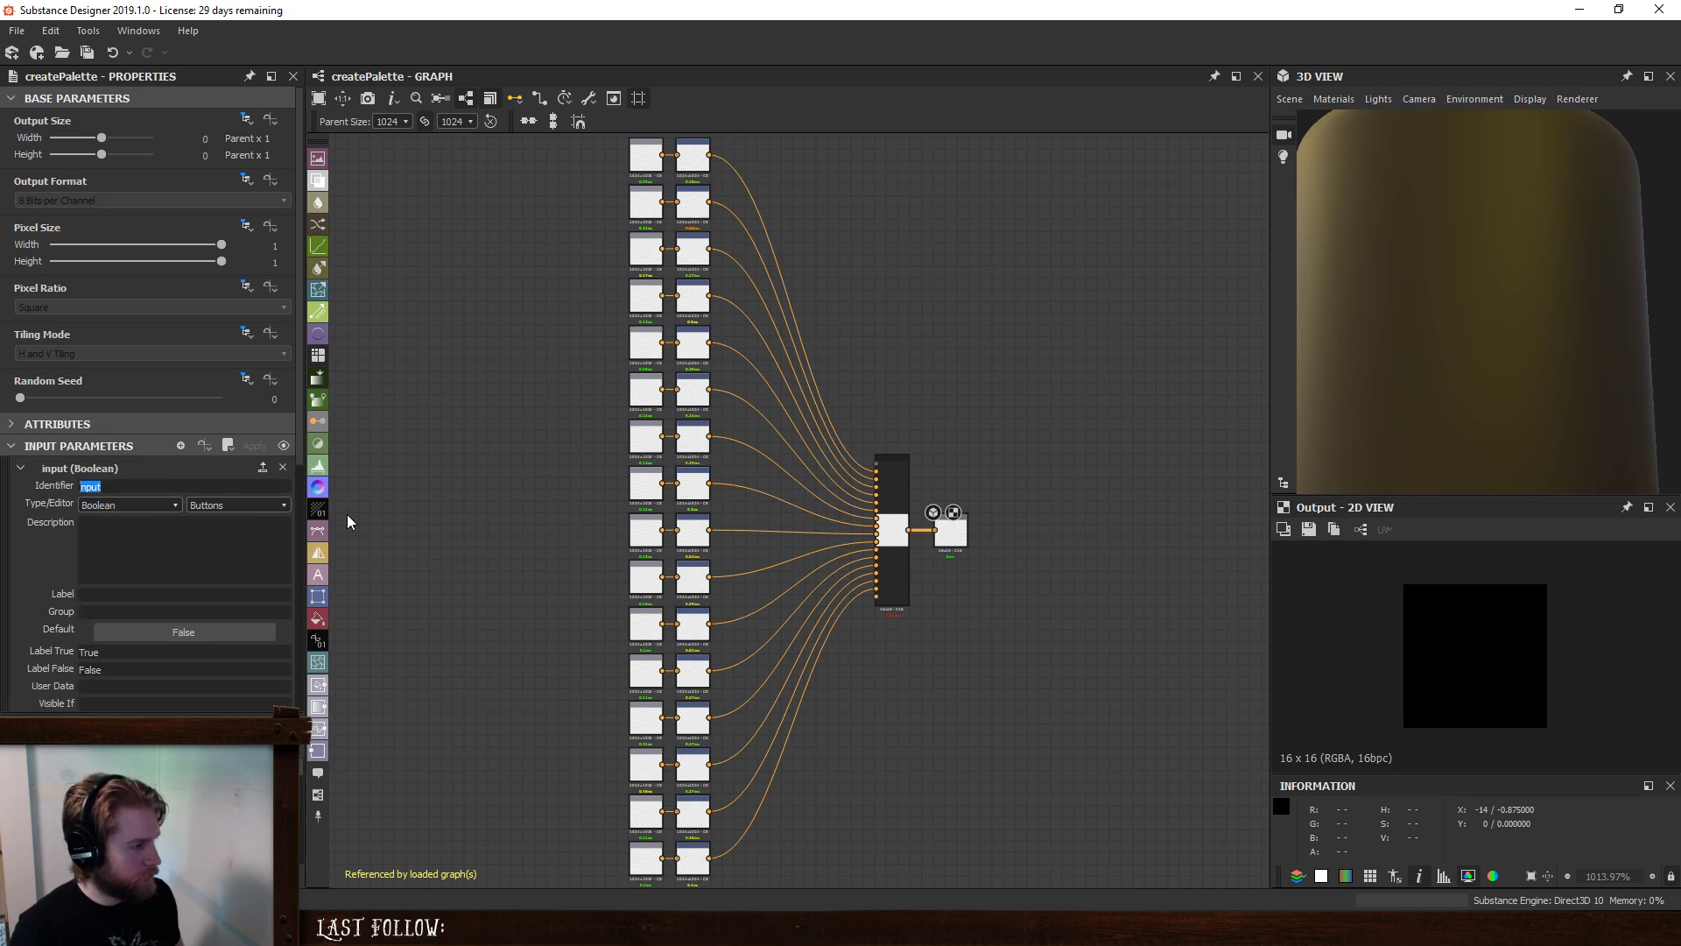
{"action": "type", "text": "miu"}
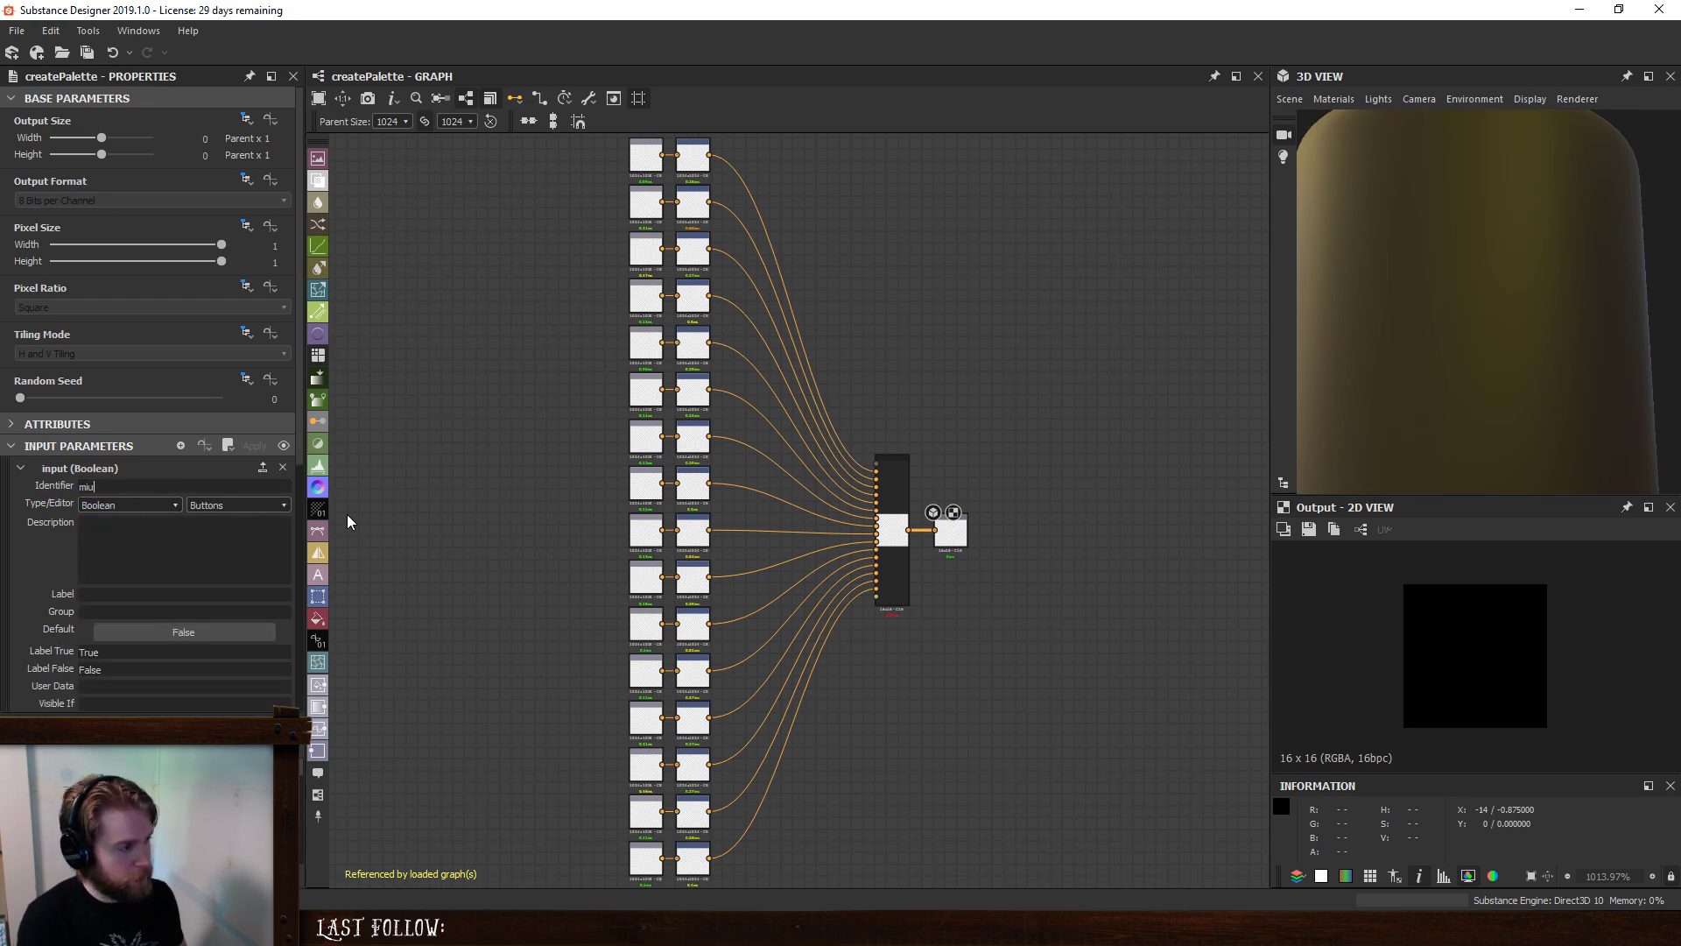
{"action": "key", "text": "BackSpace"}
{"action": "type", "text": "pToAve"}
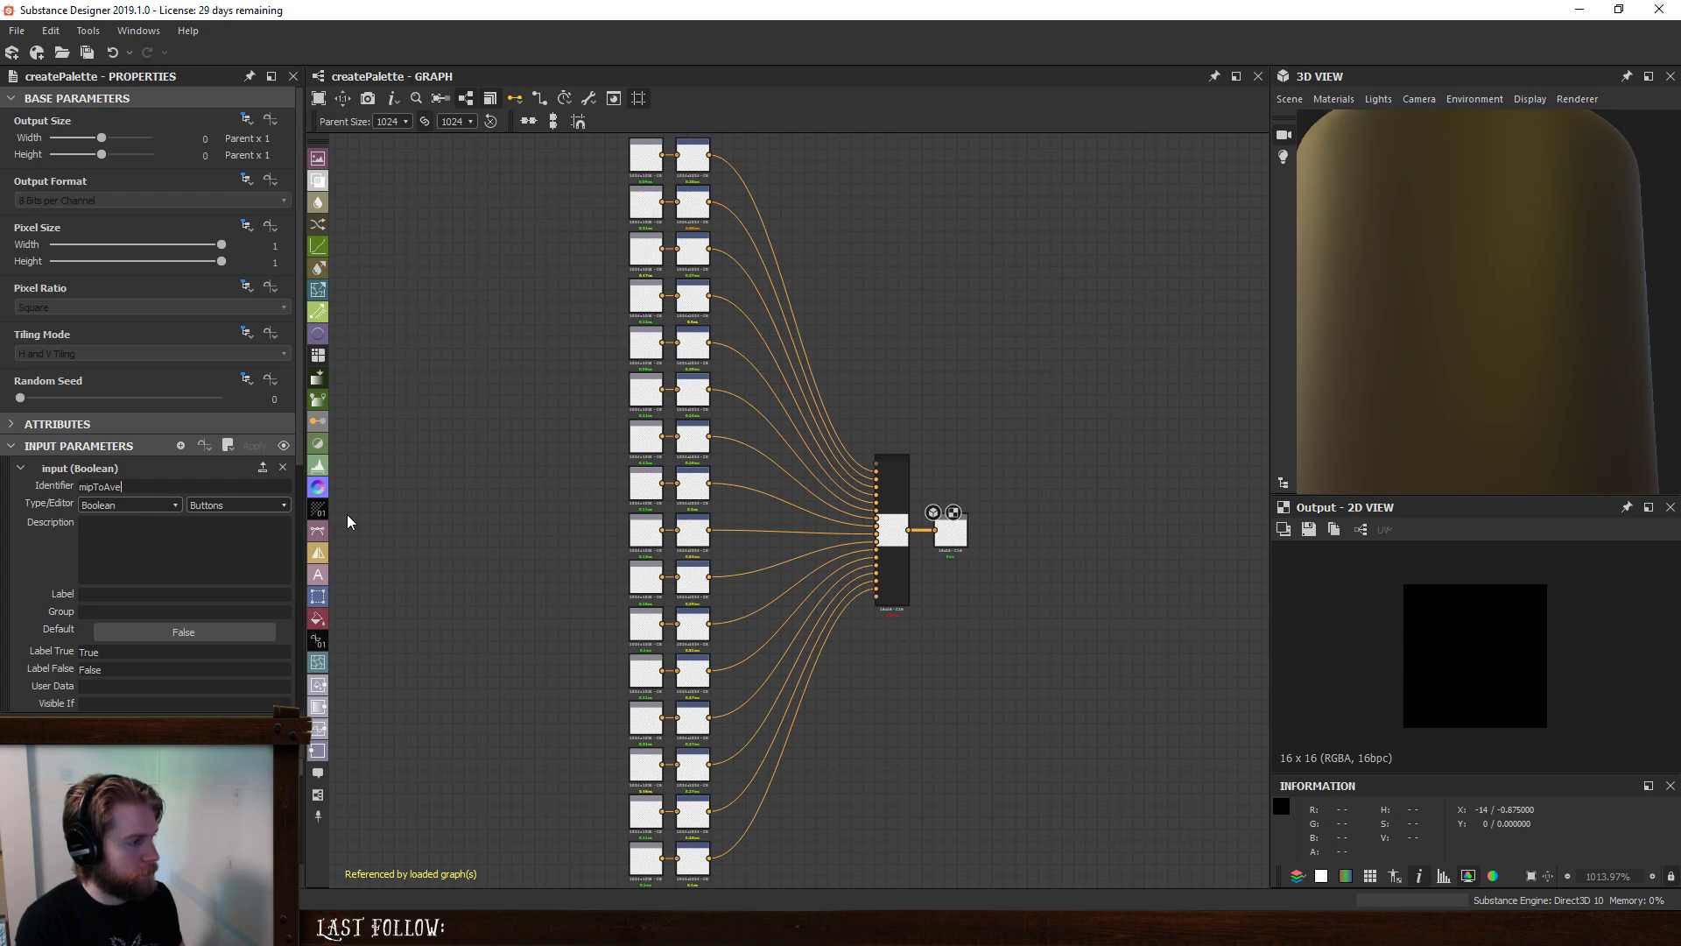
{"action": "type", "text": "rage"}
{"action": "key", "text": "Return"}
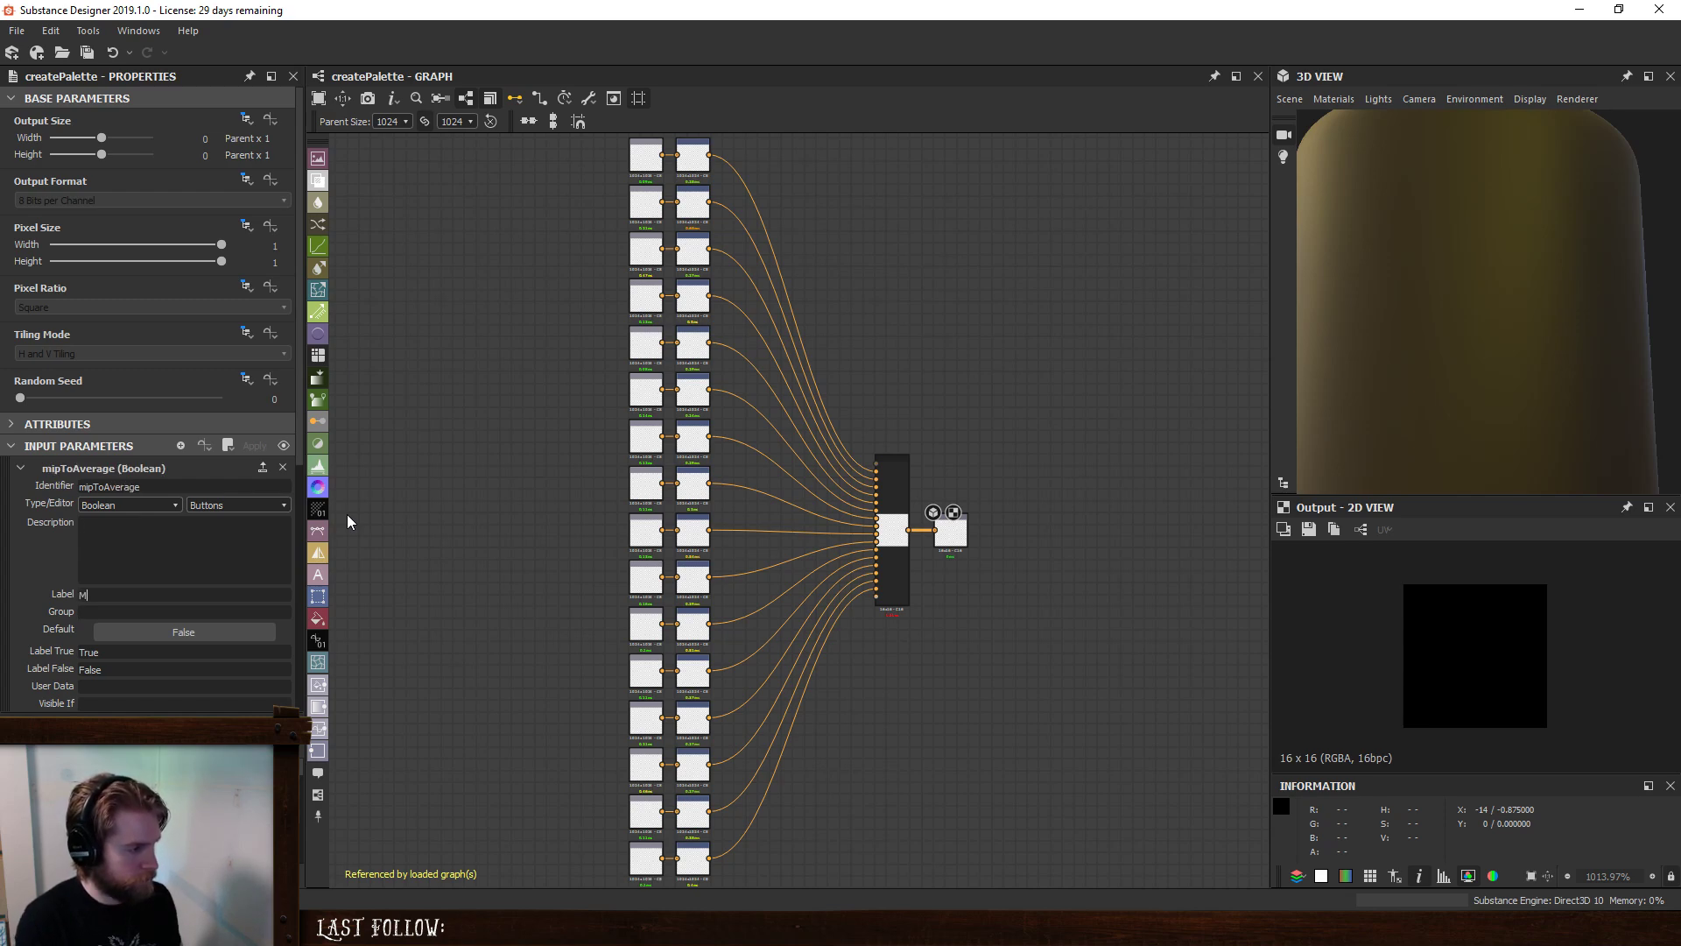
- Label the new Boolean parameter MIP to Average and set its default to True
{"action": "type", "text": "MIP ("}
{"action": "type", "text": "o Average"}
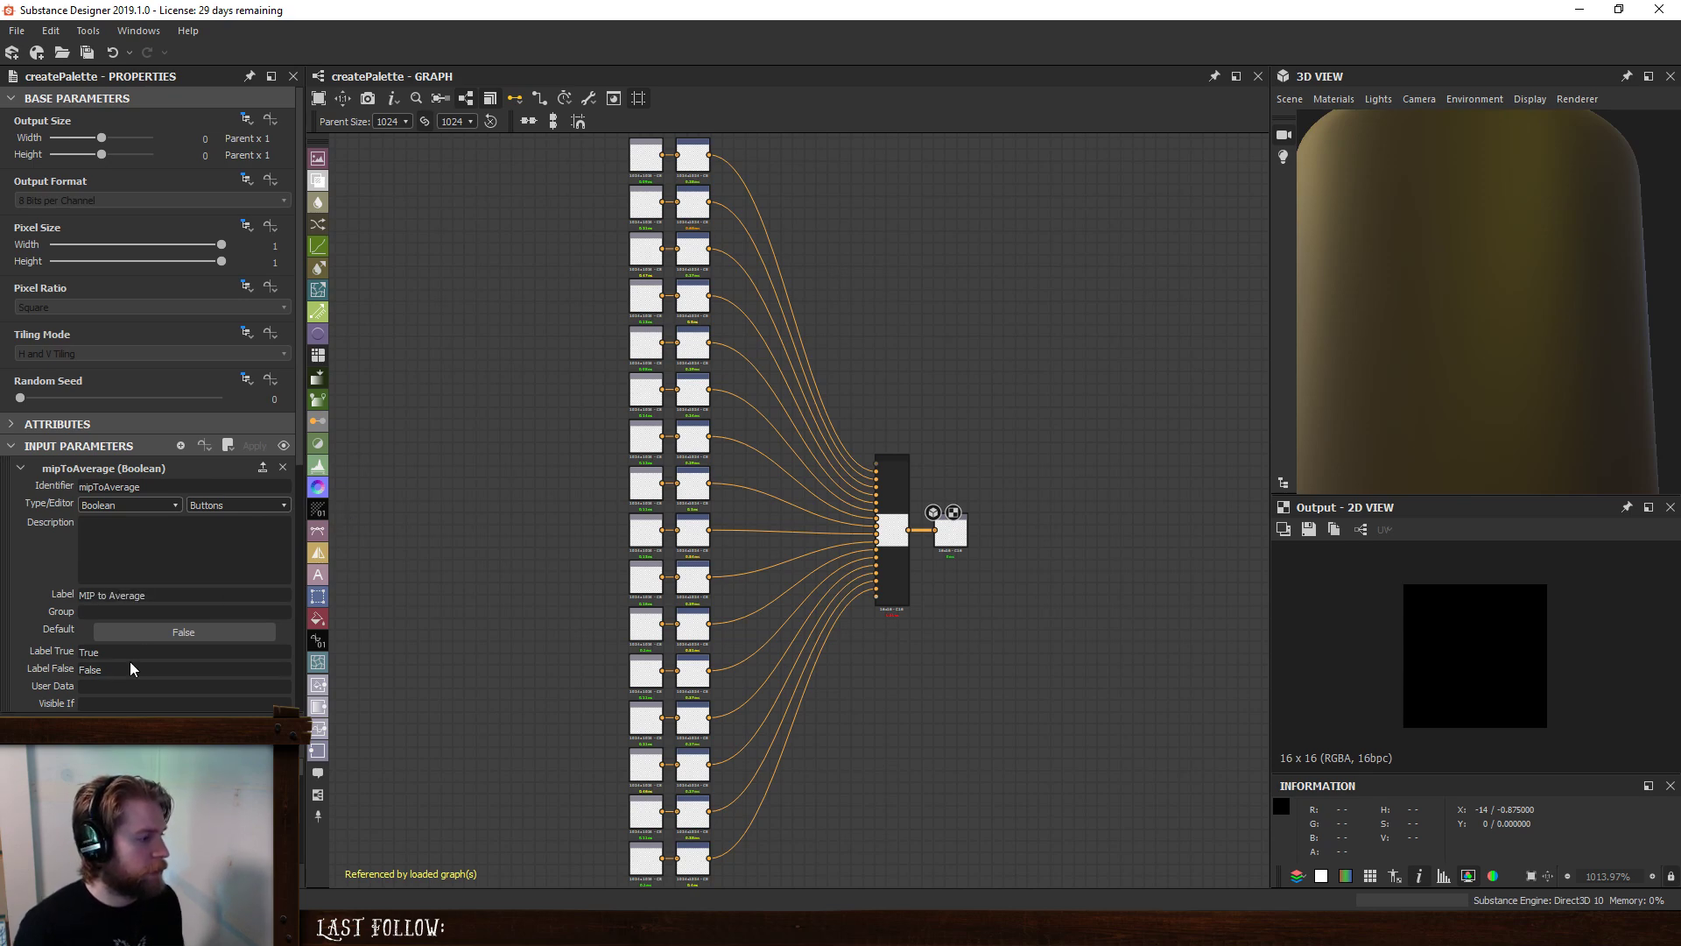
{"action": "left_click", "coordinate": [149, 631]}
- Examine the Mipmap Mode options of the topmost Transformation 2D node
{"action": "middle_click_drag", "start_coordinate": [709, 145], "coordinate": [705, 184]}
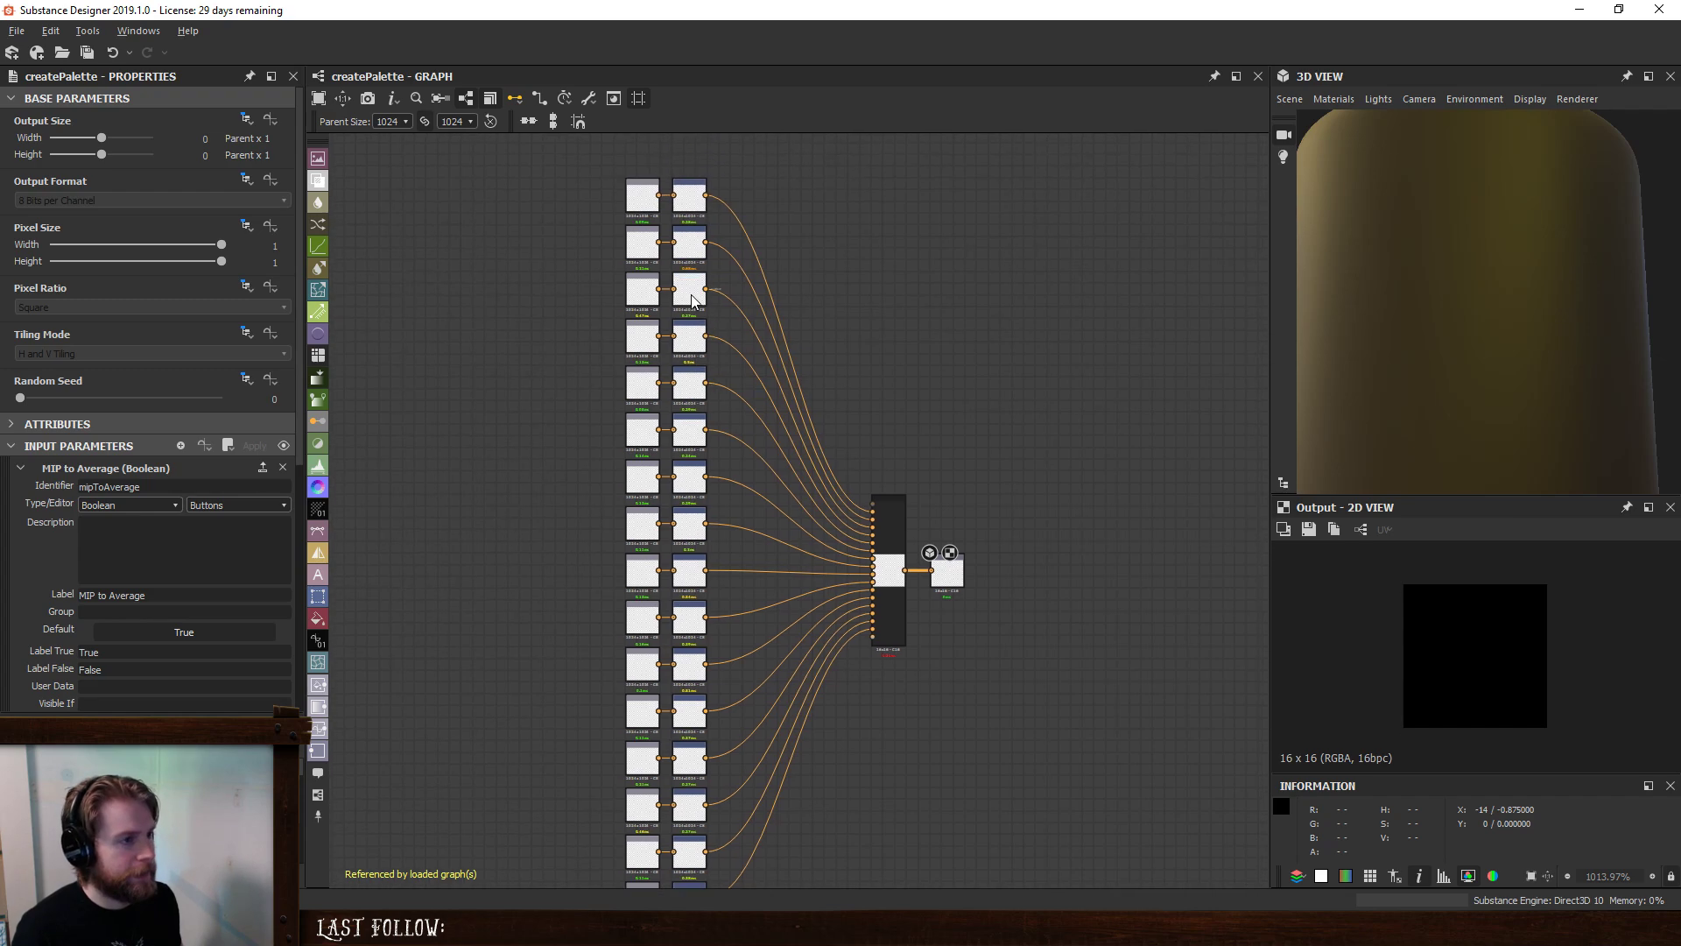
{"action": "left_click", "coordinate": [691, 188]}
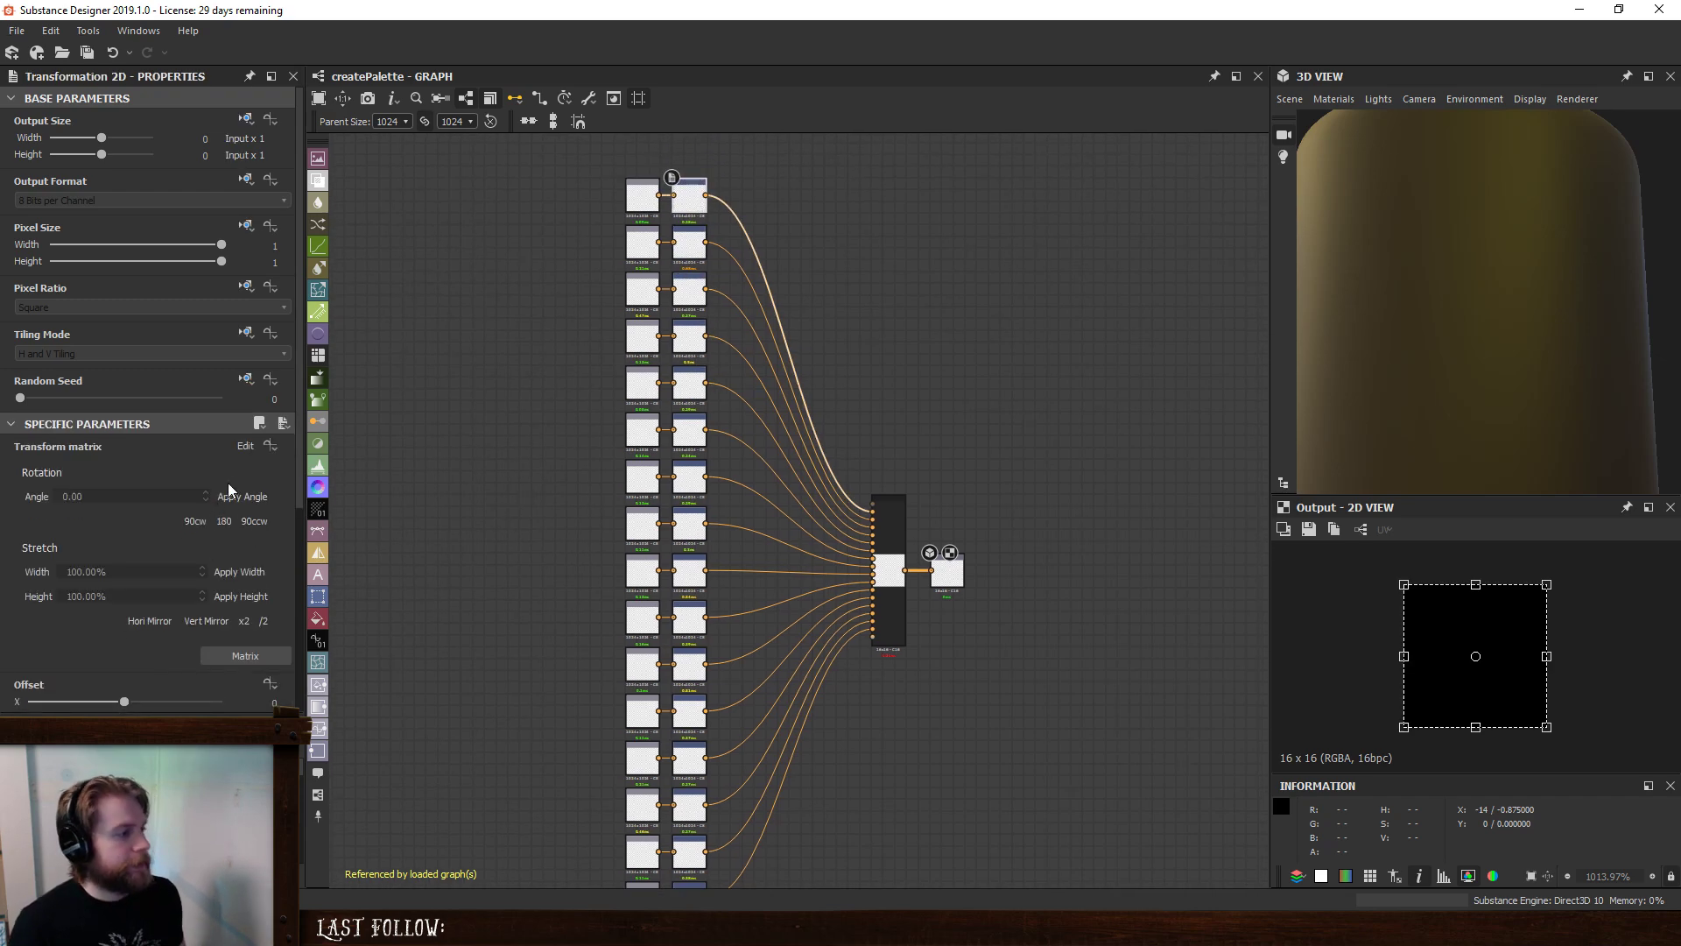
{"action": "scroll", "coordinate": [167, 604], "scroll_direction": "down", "scroll_amount": 3}
{"action": "scroll", "coordinate": [166, 604], "scroll_direction": "down", "scroll_amount": 2}
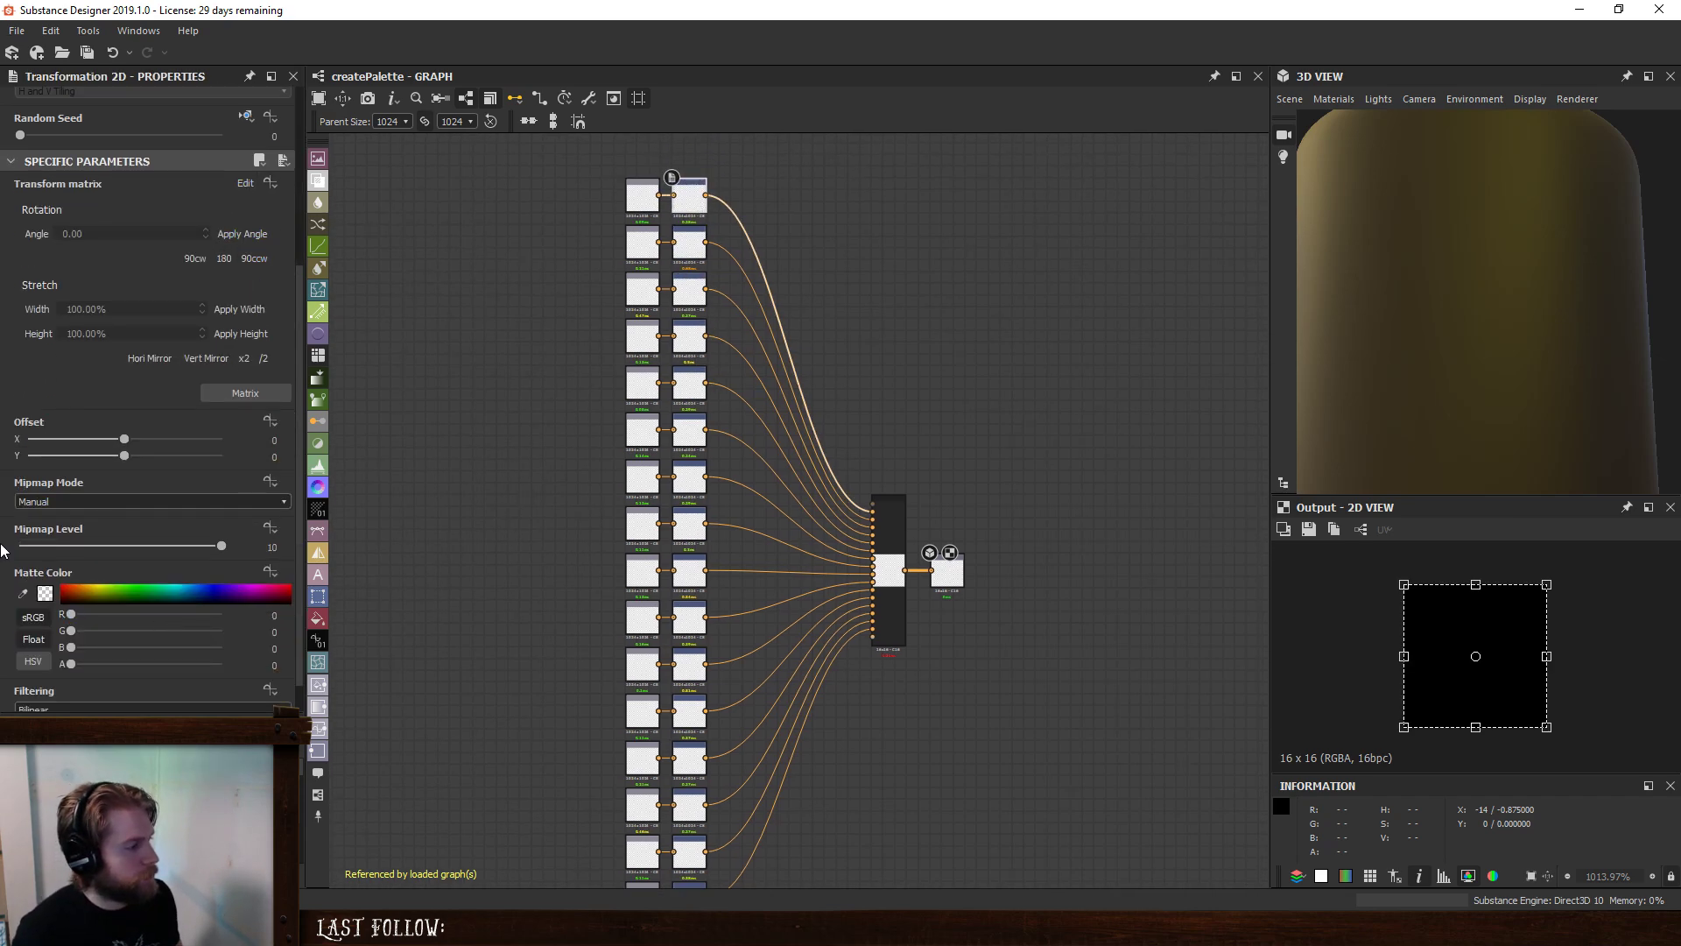
{"action": "left_click", "coordinate": [254, 496]}
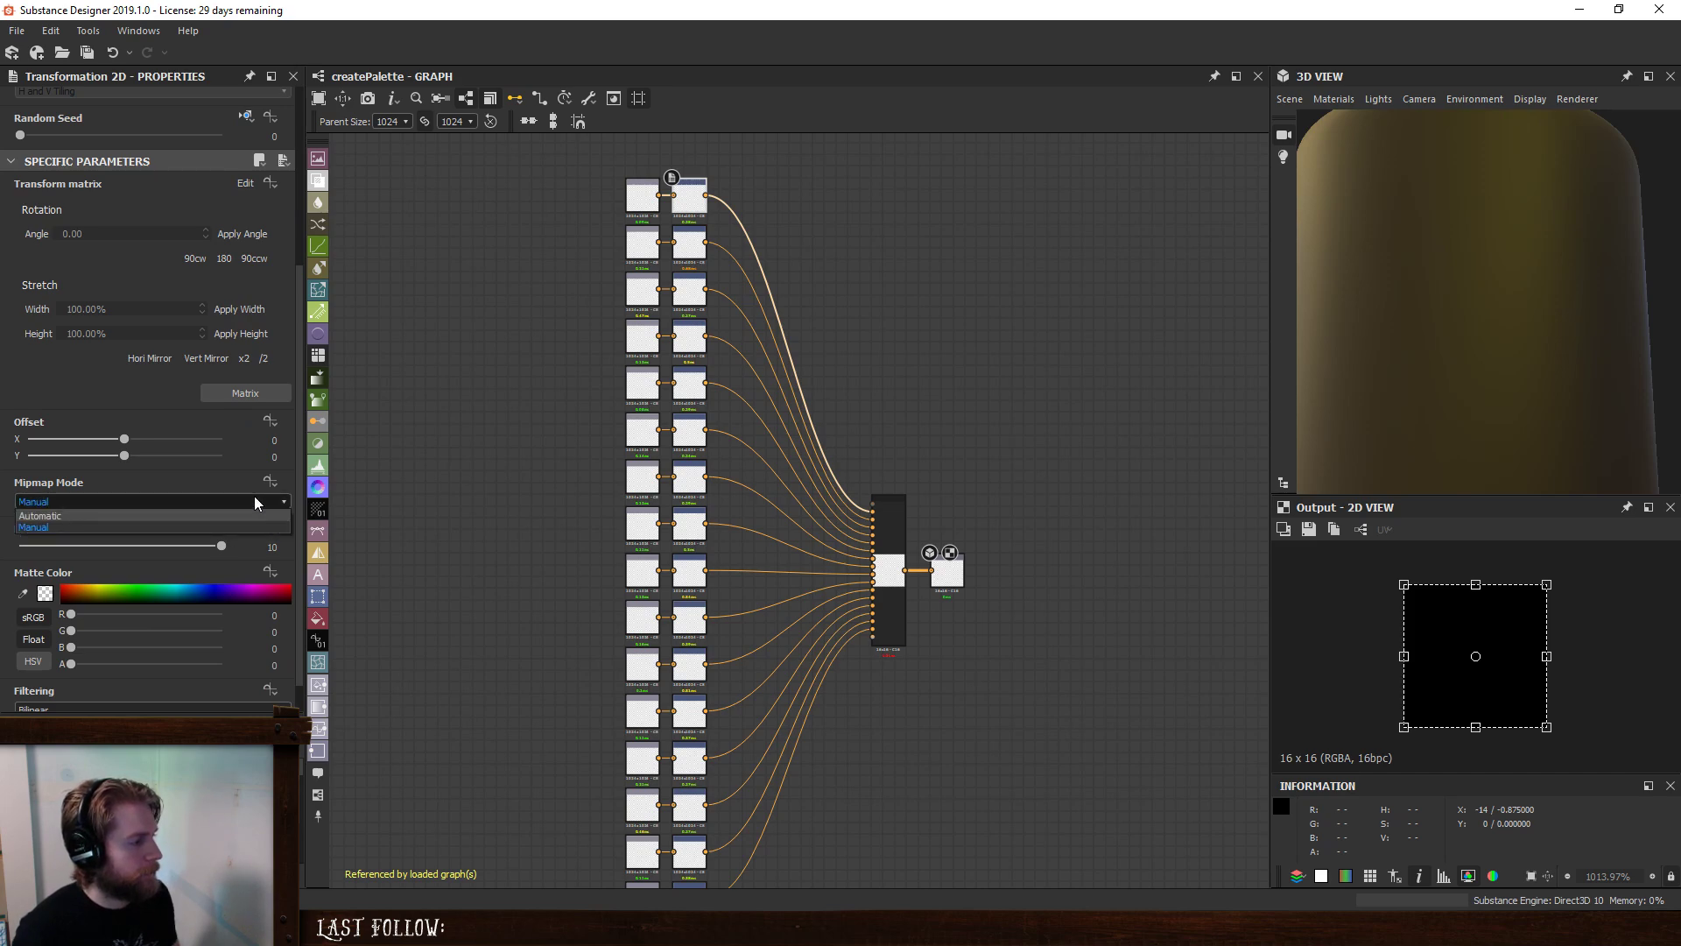
{"action": "left_click", "coordinate": [263, 501]}
{"action": "left_click", "coordinate": [241, 506]}
{"action": "left_click", "coordinate": [251, 500]}
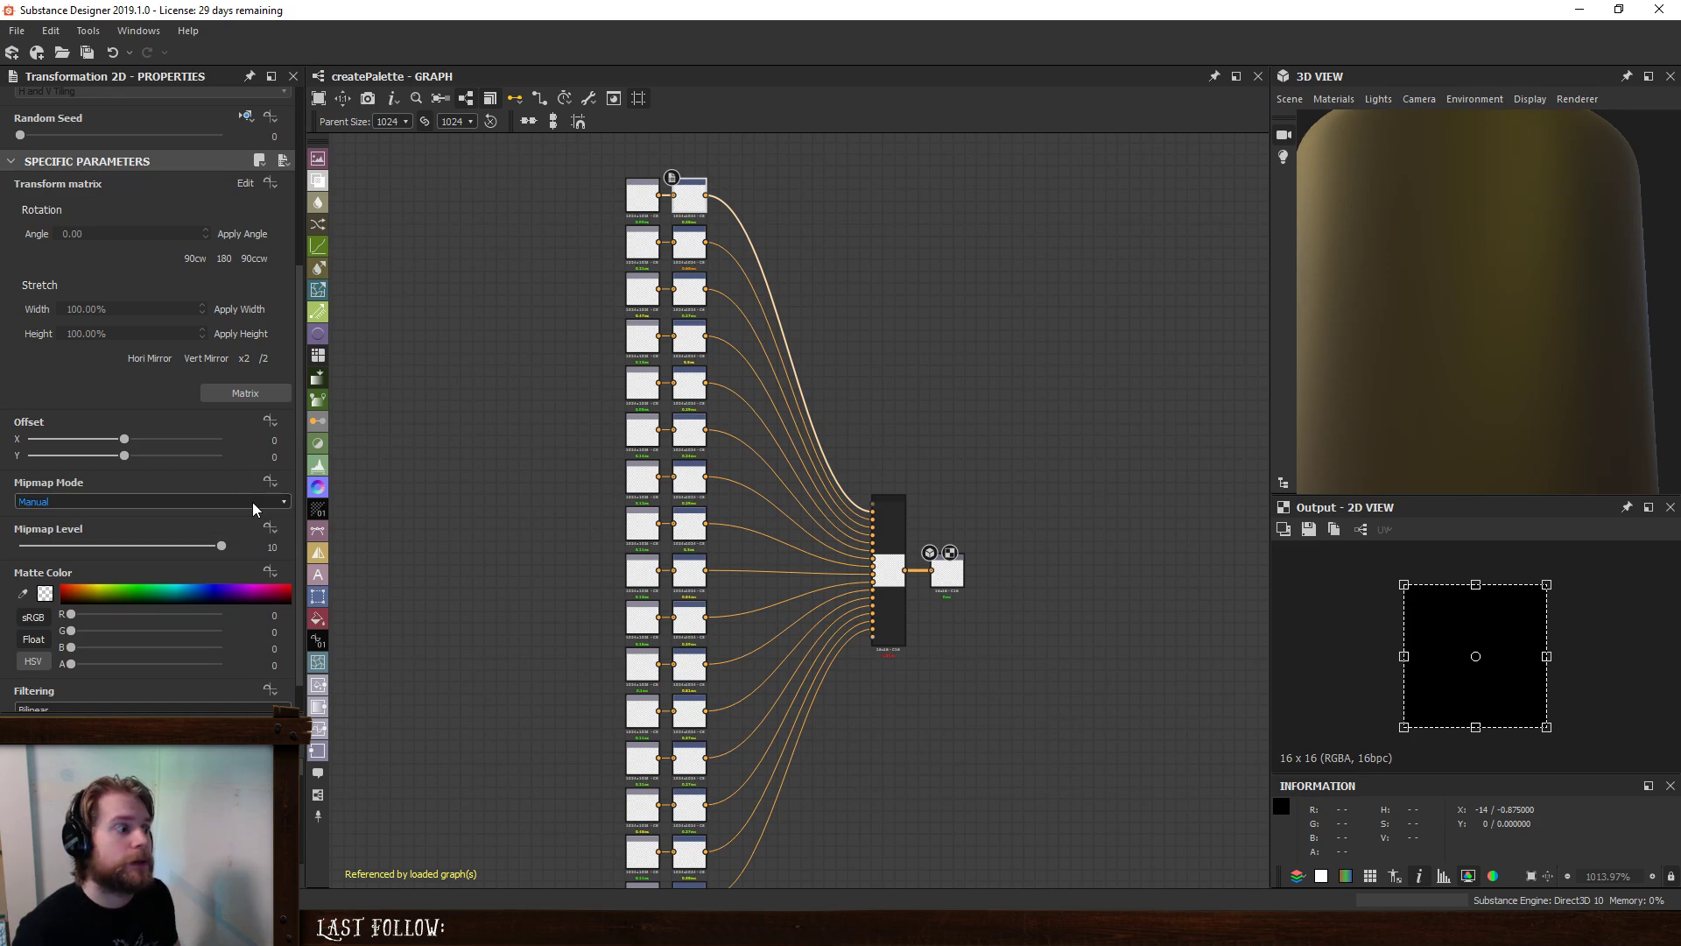
{"action": "left_click", "coordinate": [270, 528]}
{"action": "left_click", "coordinate": [488, 489]}
{"action": "left_click", "coordinate": [279, 502]}
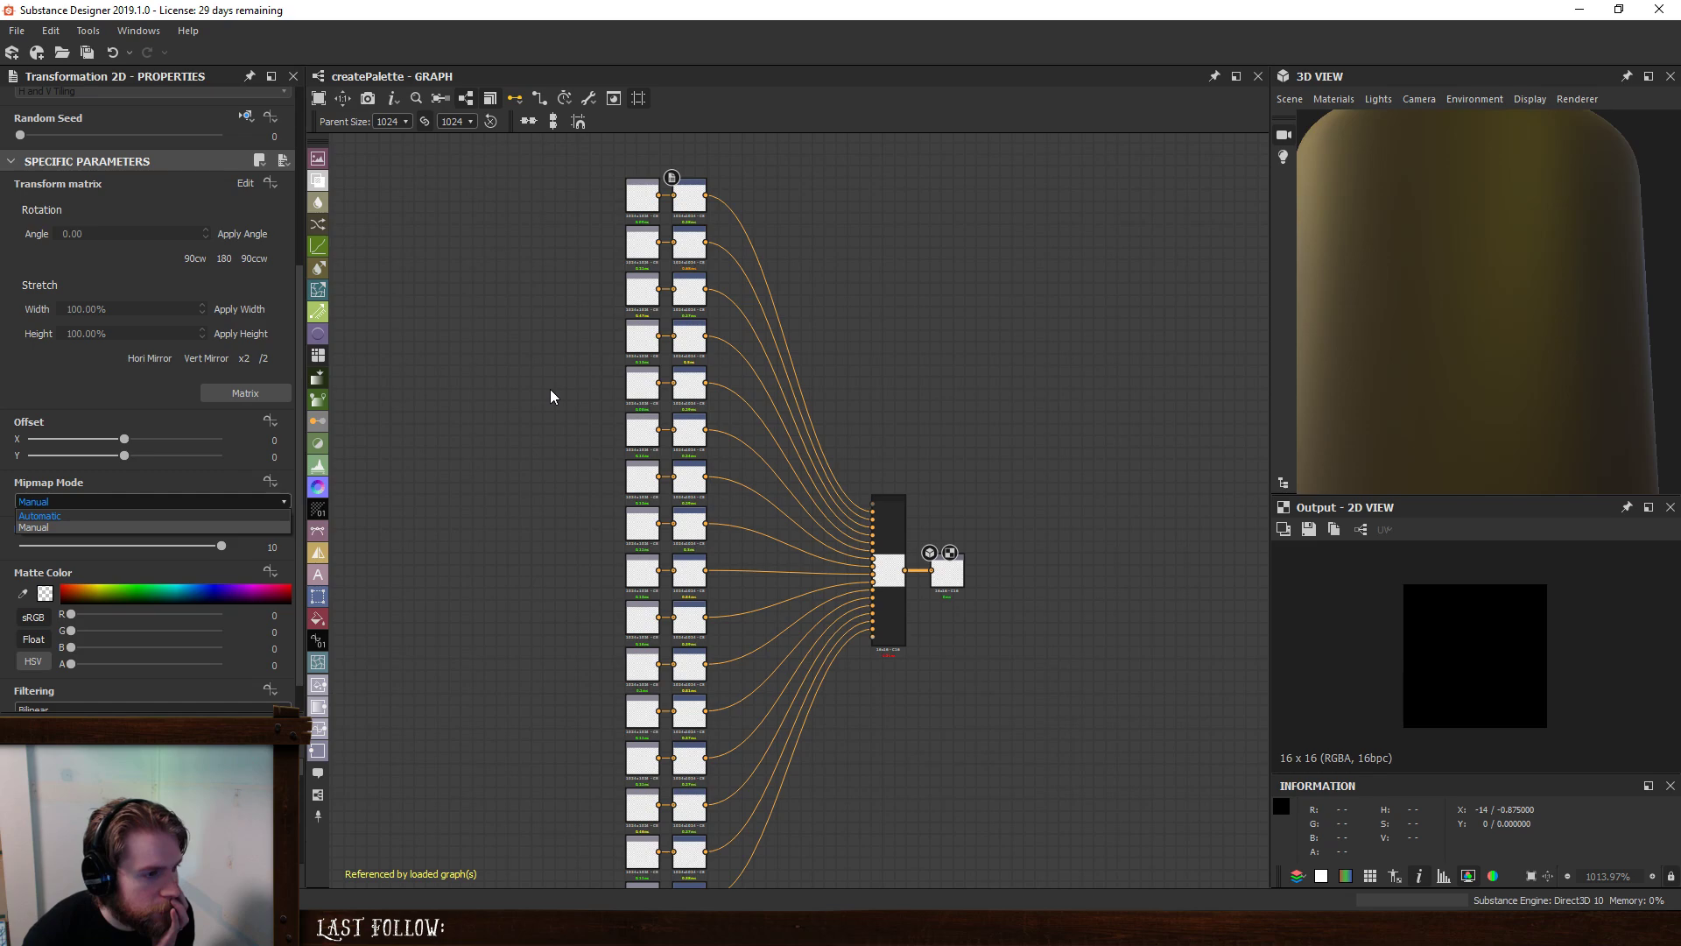
- Create an empty function for the node's Mipmap Mode and add a Get Boolean node to it
{"action": "left_click", "coordinate": [258, 484]}
{"action": "left_click", "coordinate": [262, 481]}
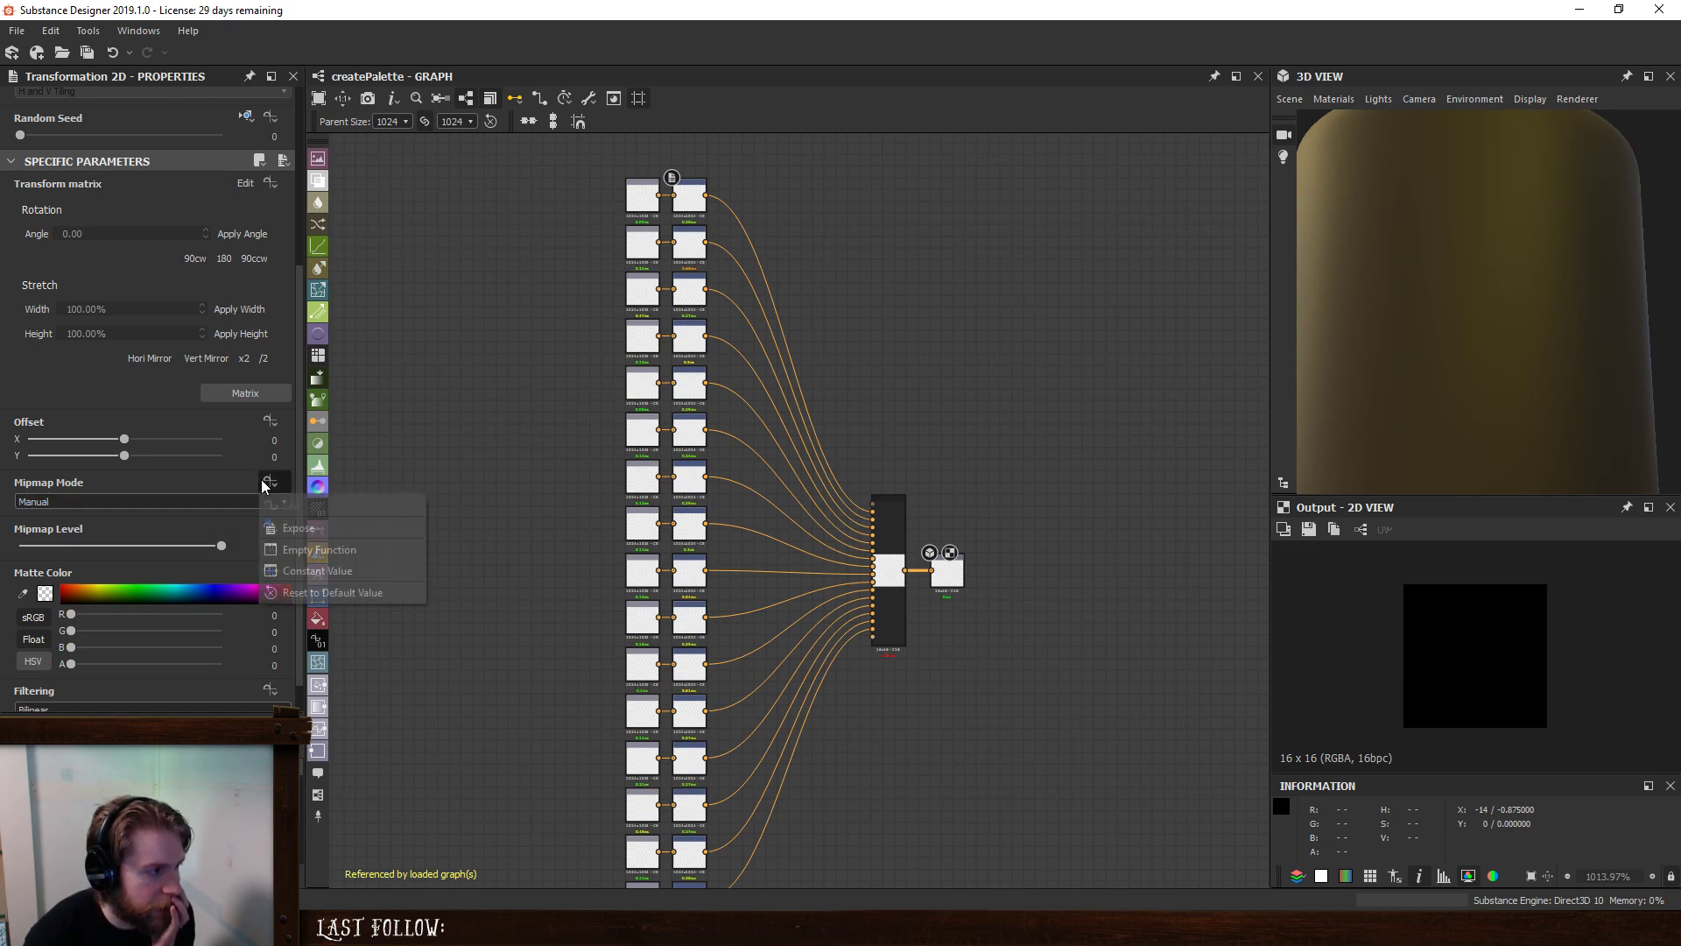
{"action": "left_click", "coordinate": [305, 549]}
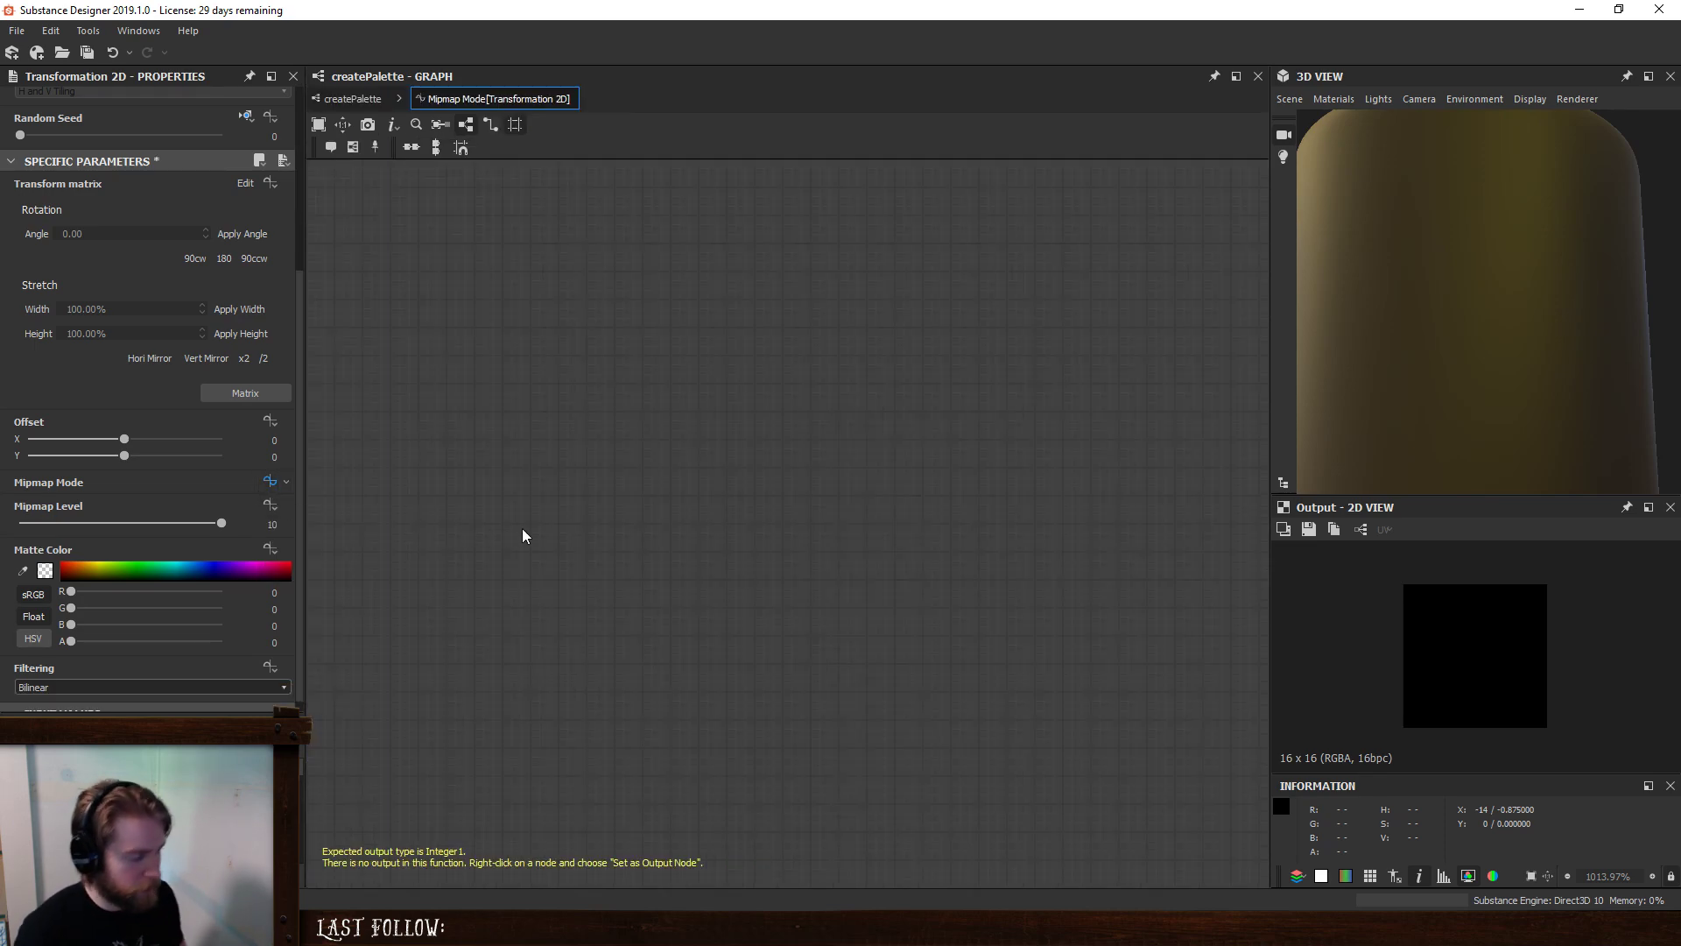
{"action": "right_click", "coordinate": [574, 502]}
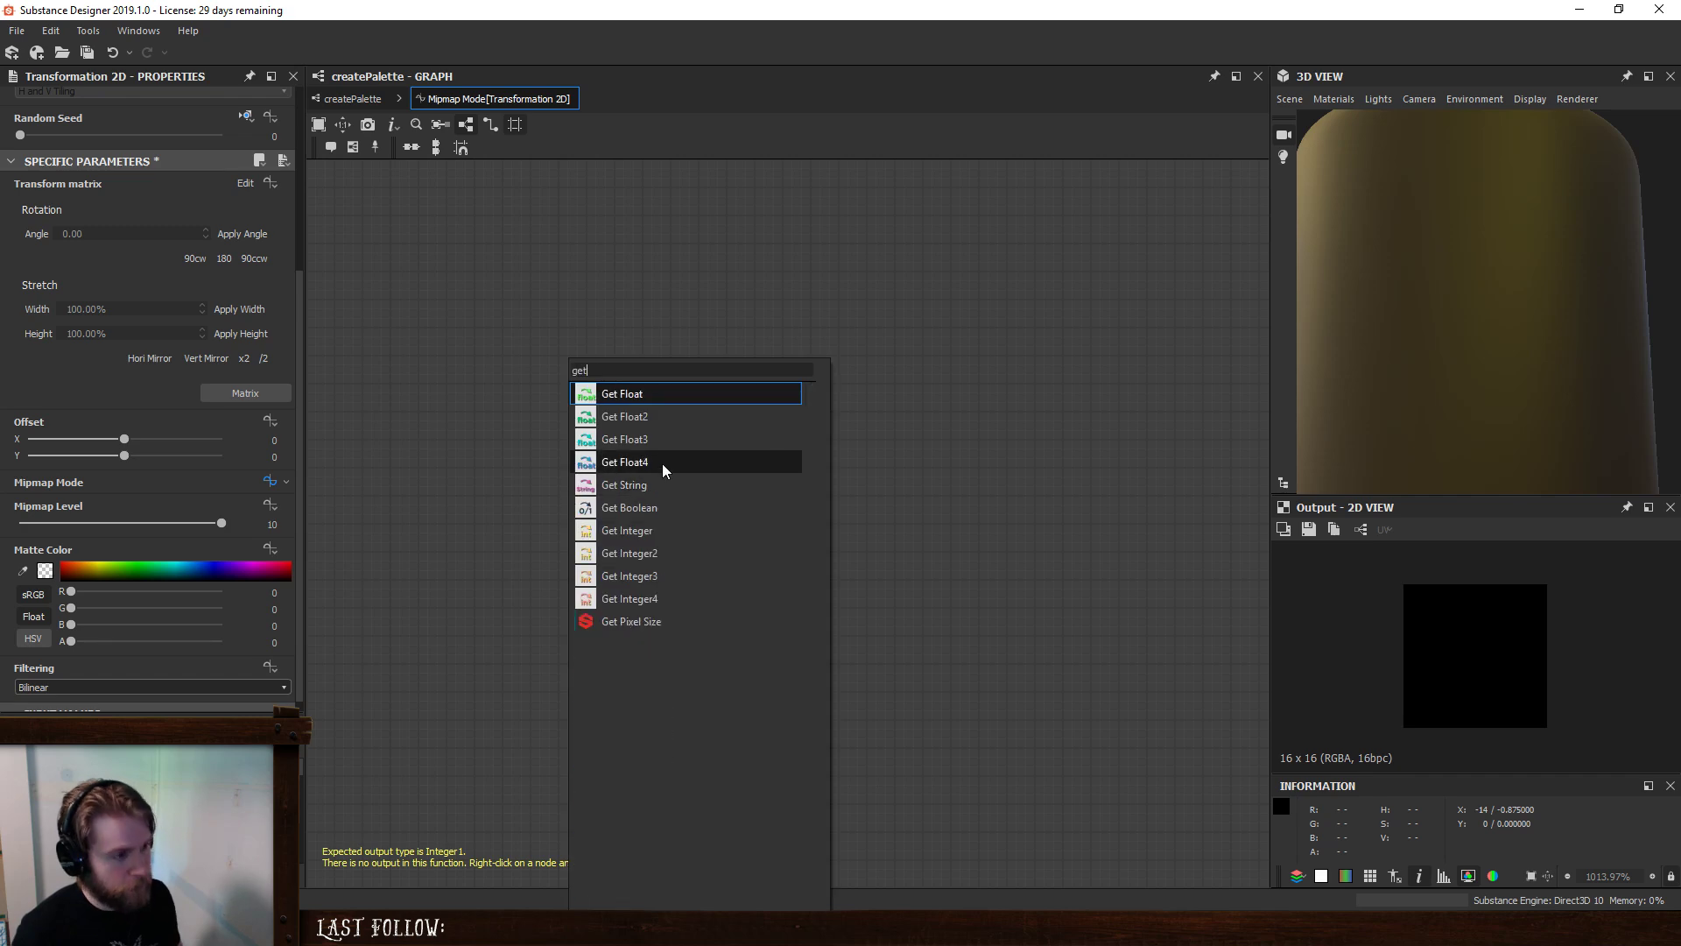
{"action": "left_click", "coordinate": [647, 501]}
{"action": "right_click", "coordinate": [575, 491]}
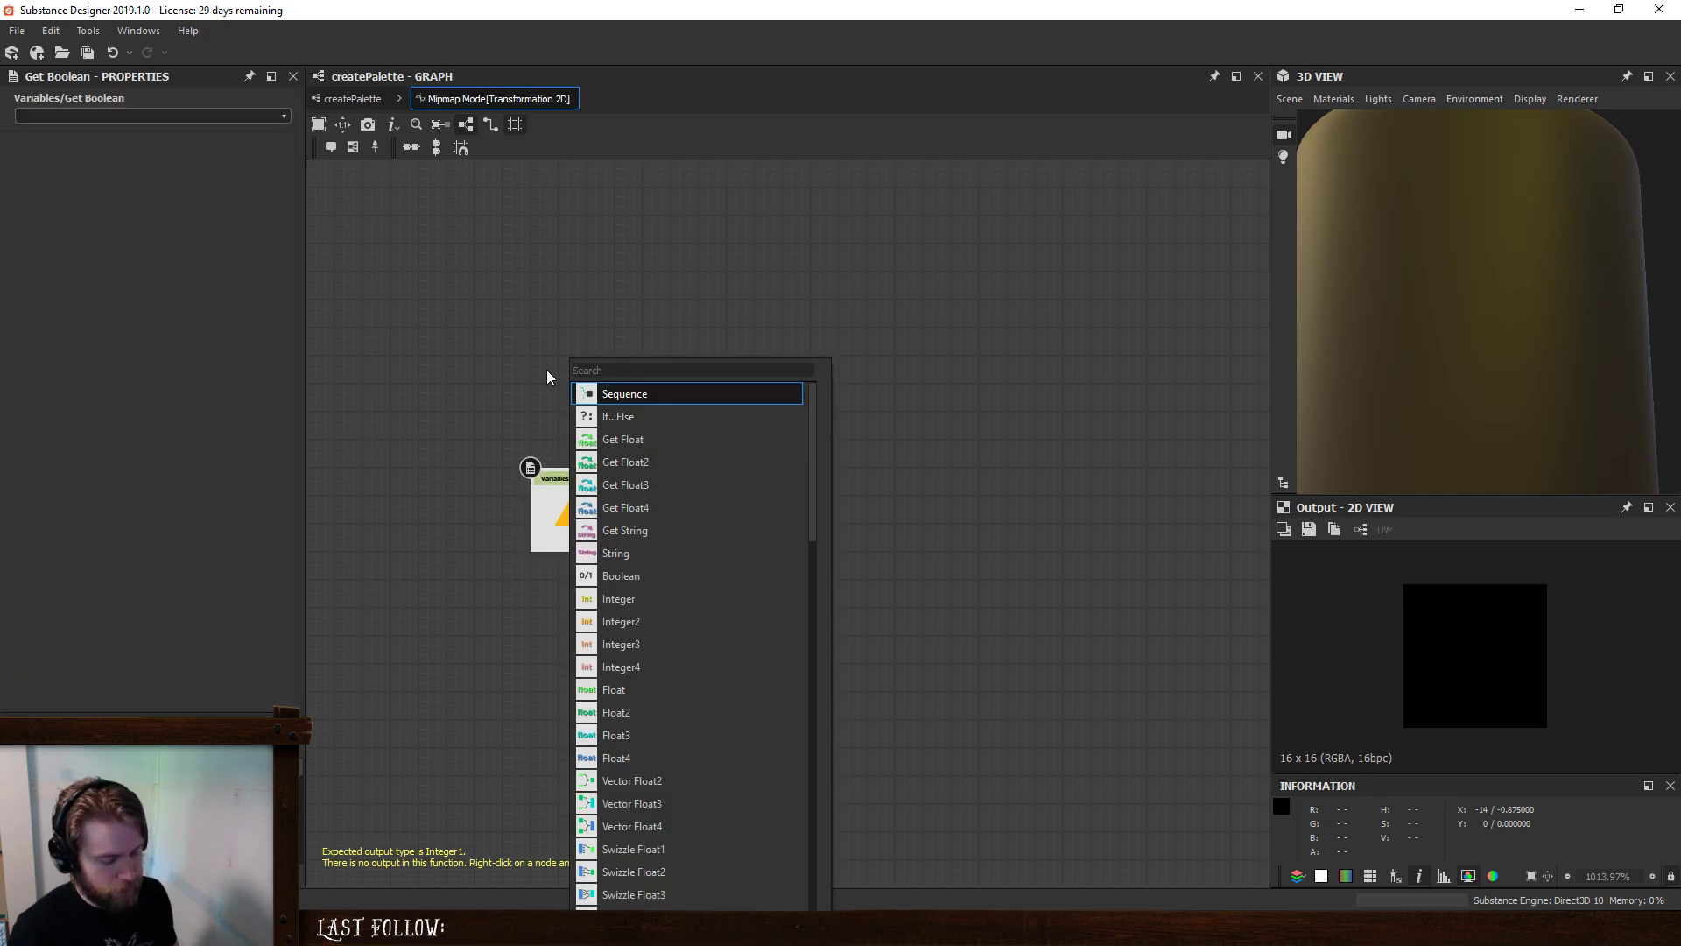
{"action": "type", "text": "to"}
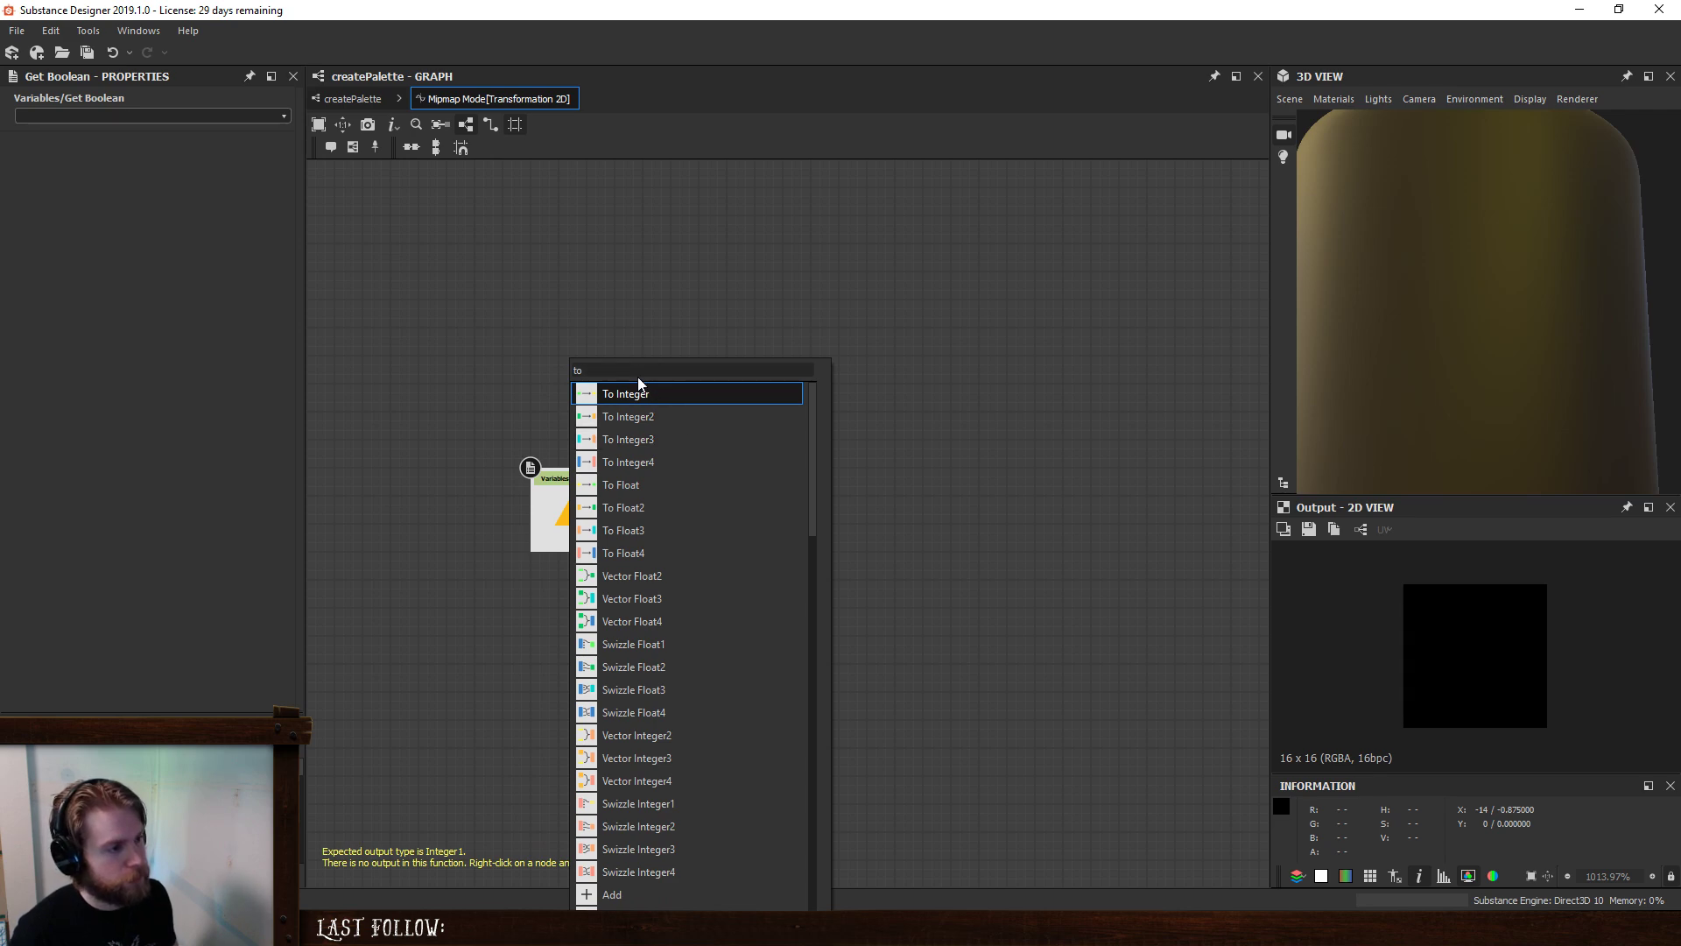
{"action": "key", "text": "Escape"}
{"action": "right_click", "coordinate": [584, 534]}
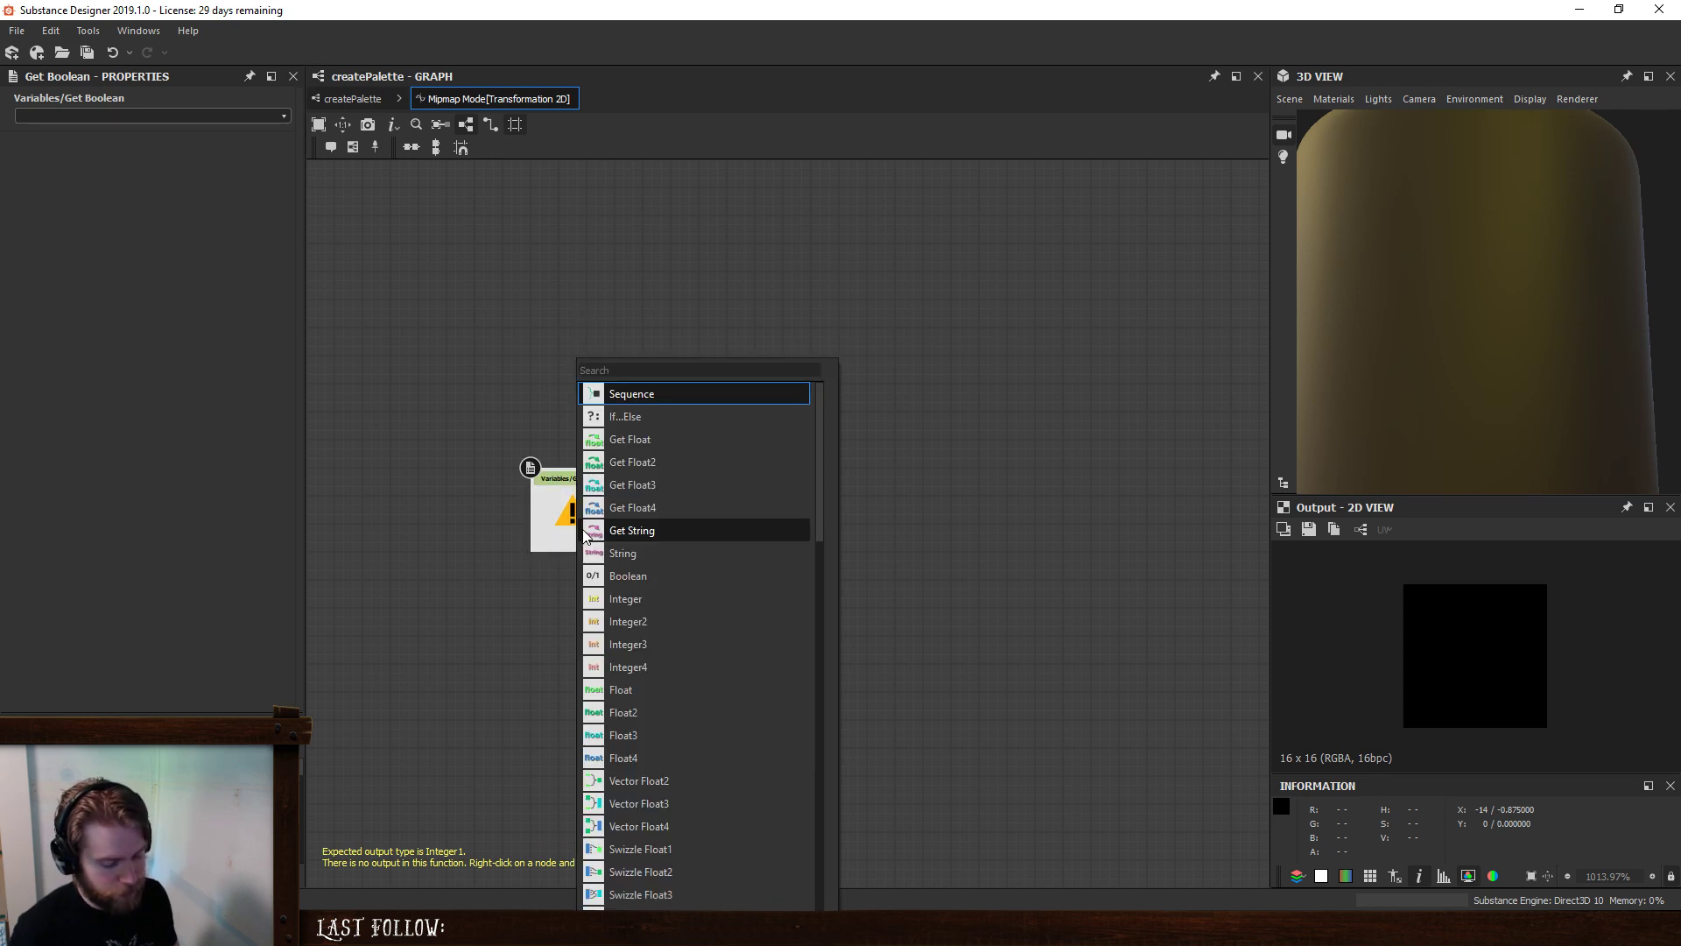
{"action": "type", "text": "to"}
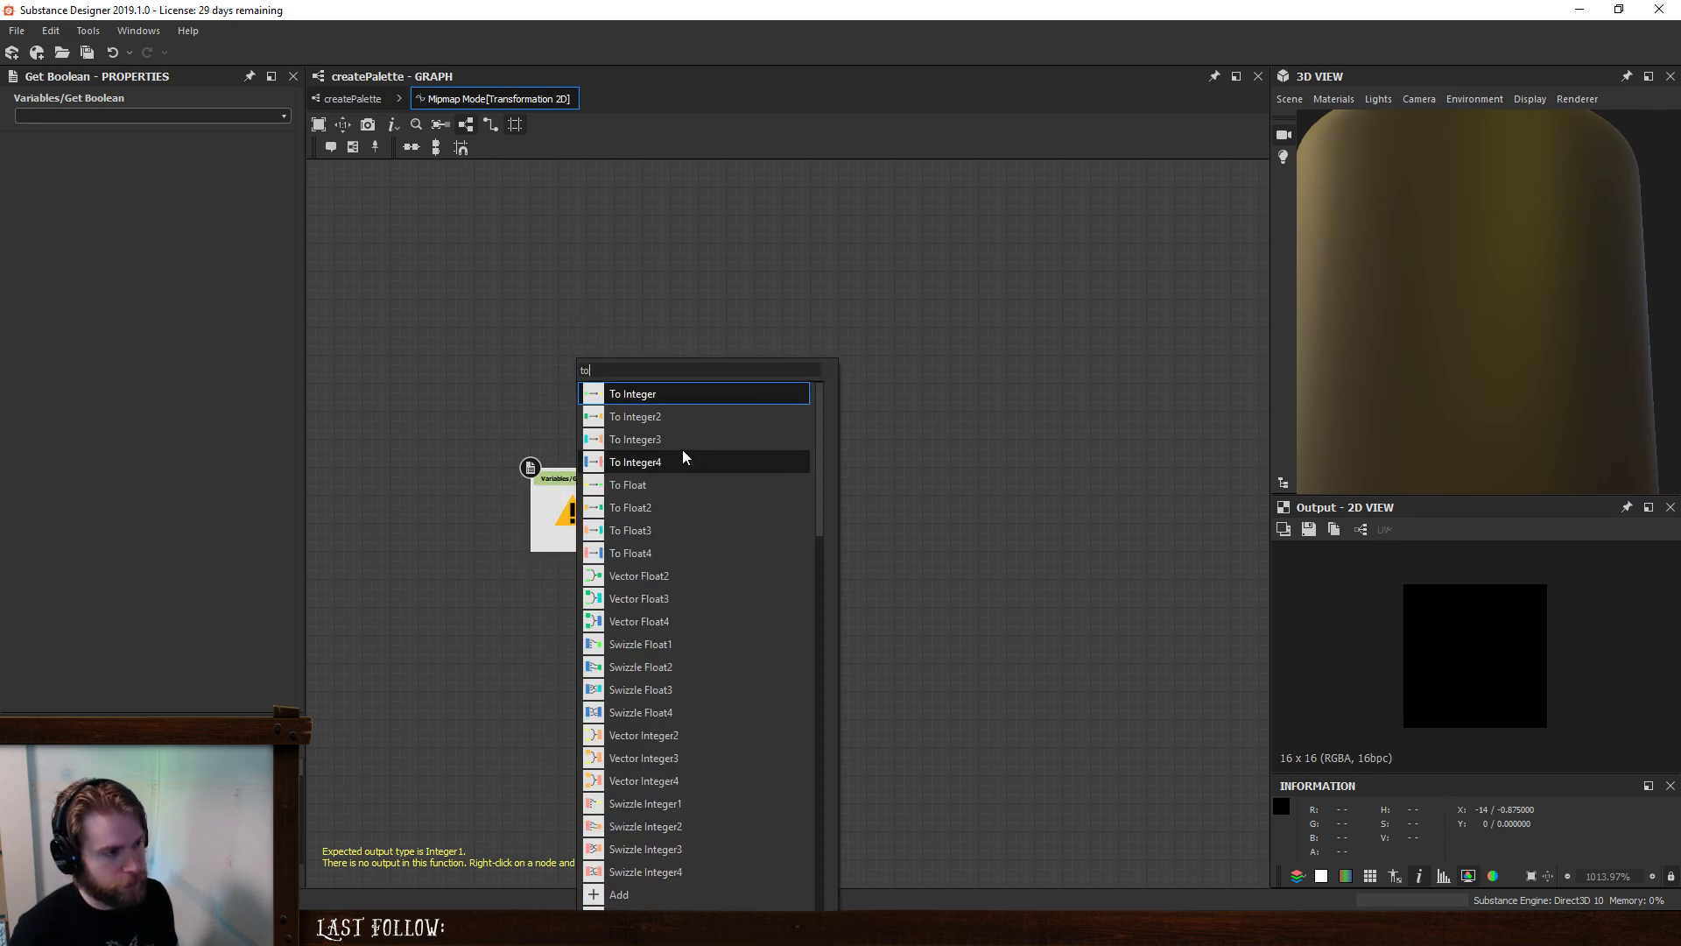
{"action": "left_click", "coordinate": [655, 488]}
{"action": "key", "text": "space"}
{"action": "left_click_drag", "start_coordinate": [622, 431], "coordinate": [861, 586]}
{"action": "key", "text": "Delete"}
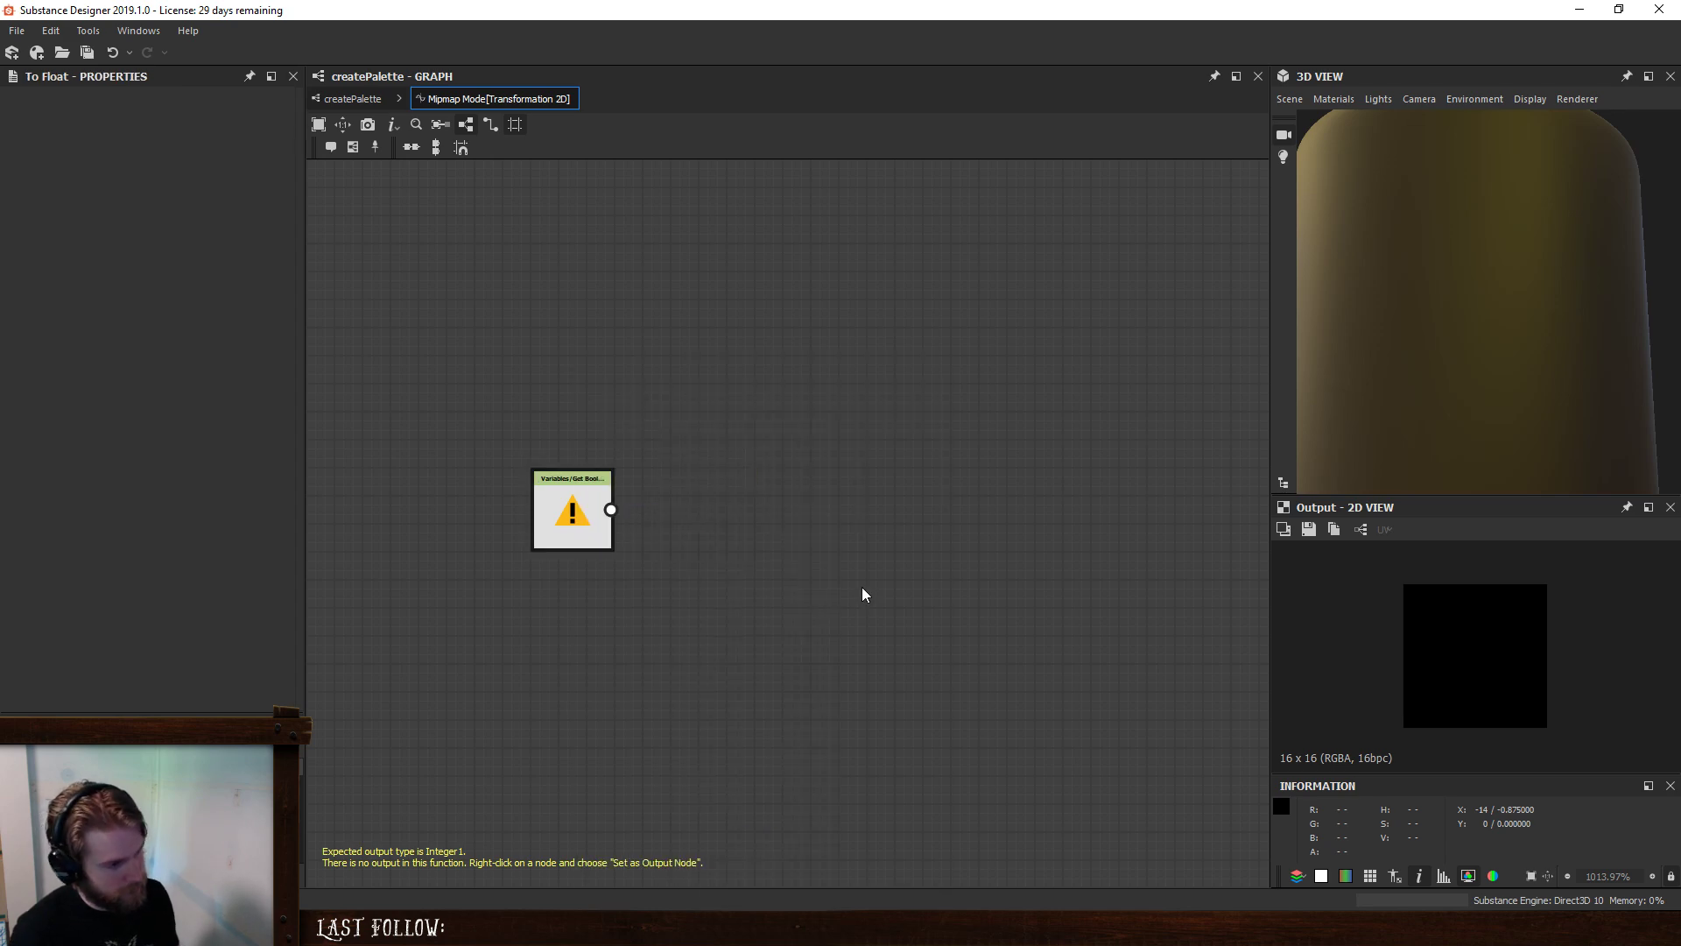
- Add a Boolean to Float1 node and a To Integer node and chain them after the Get Boolean node
{"action": "key", "text": "space"}
{"action": "type", "text": "bo"}
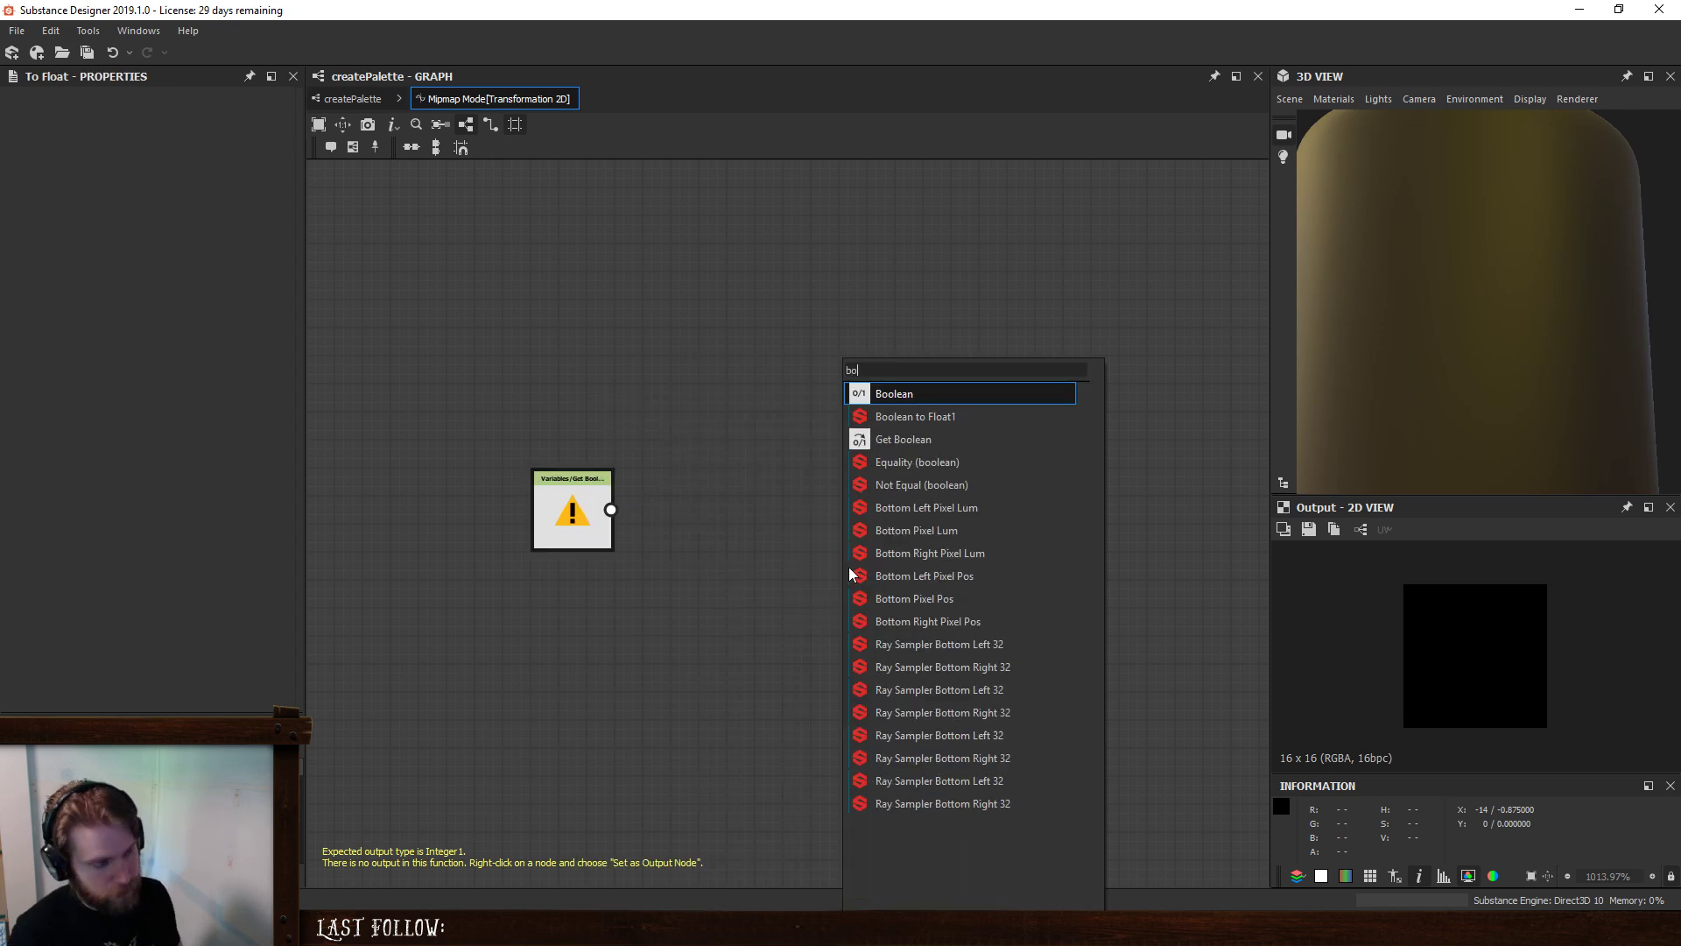
{"action": "left_click", "coordinate": [947, 417]}
{"action": "key", "text": "space"}
{"action": "type", "text": "to"}
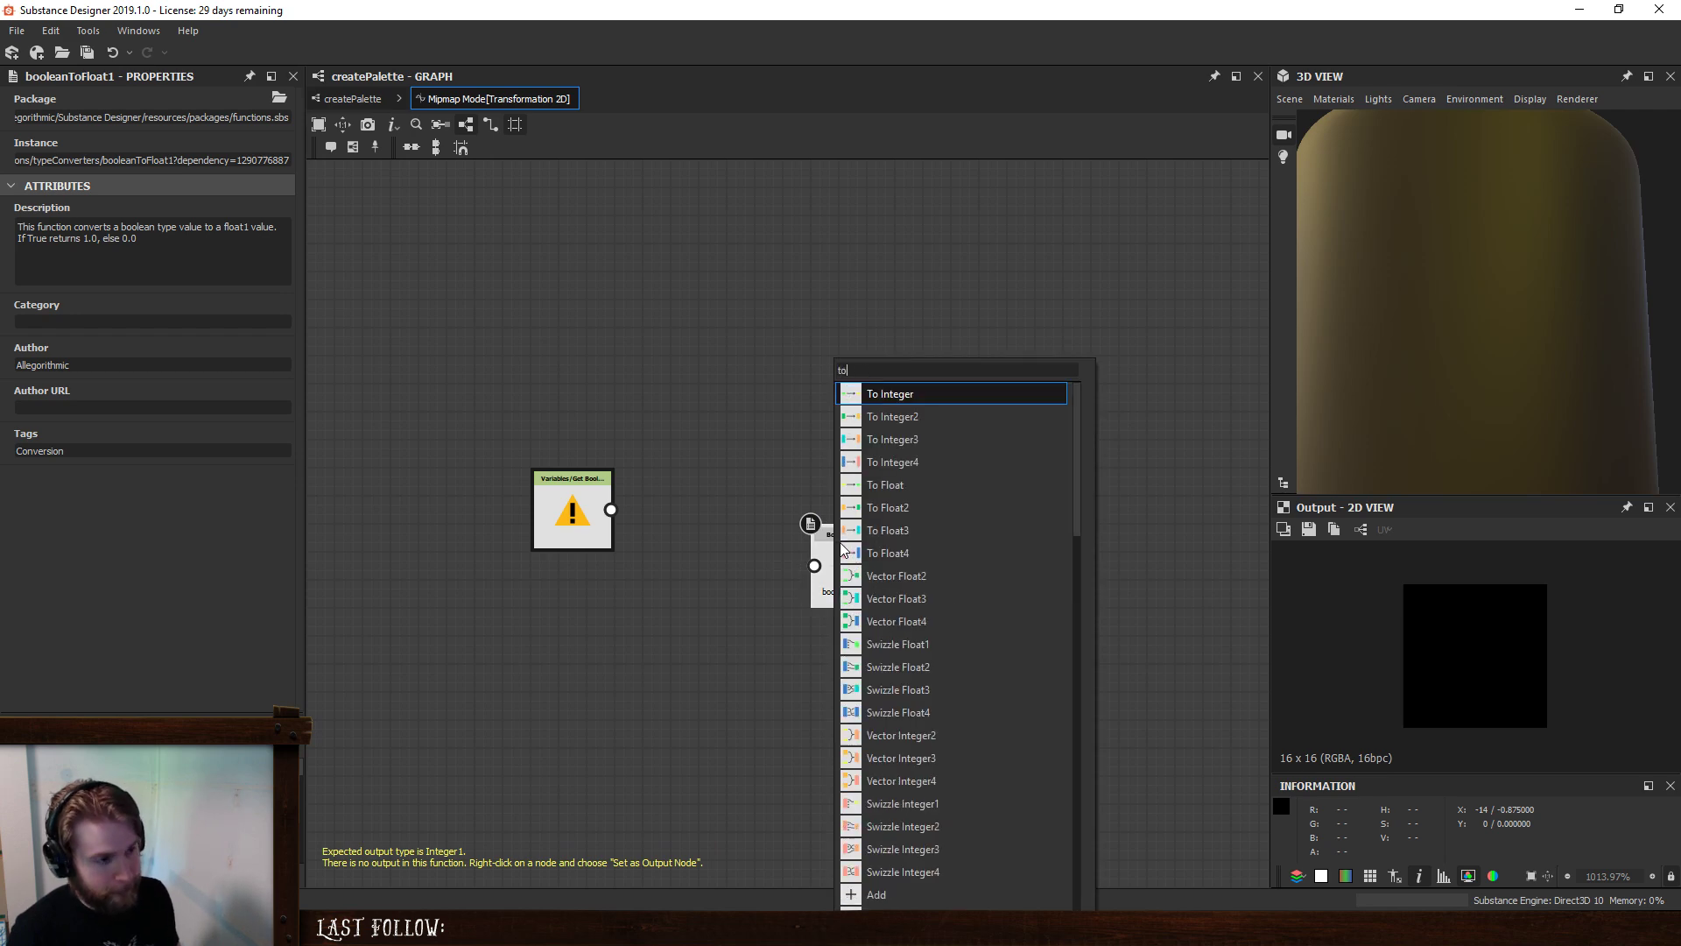
{"action": "left_click", "coordinate": [900, 396]}
{"action": "left_click_drag", "start_coordinate": [854, 576], "coordinate": [713, 523]}
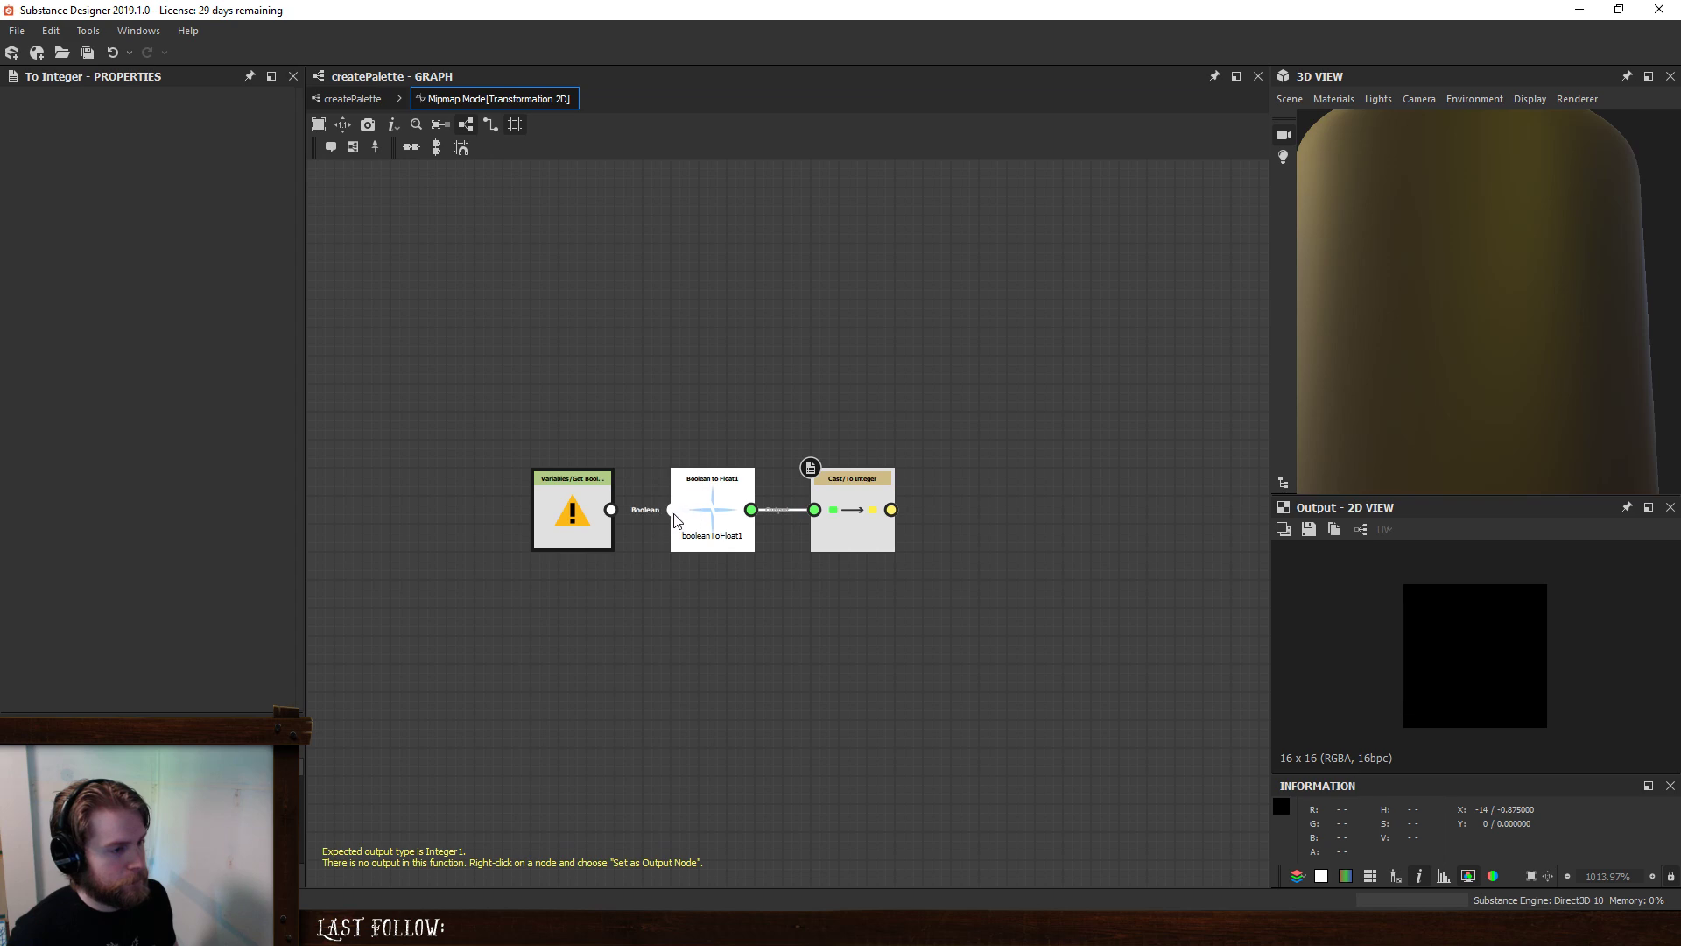
- Make the Get Boolean node read mipToAverage and set To Integer as the output before returning to the createPalette graph
{"action": "right_click", "coordinate": [584, 516]}
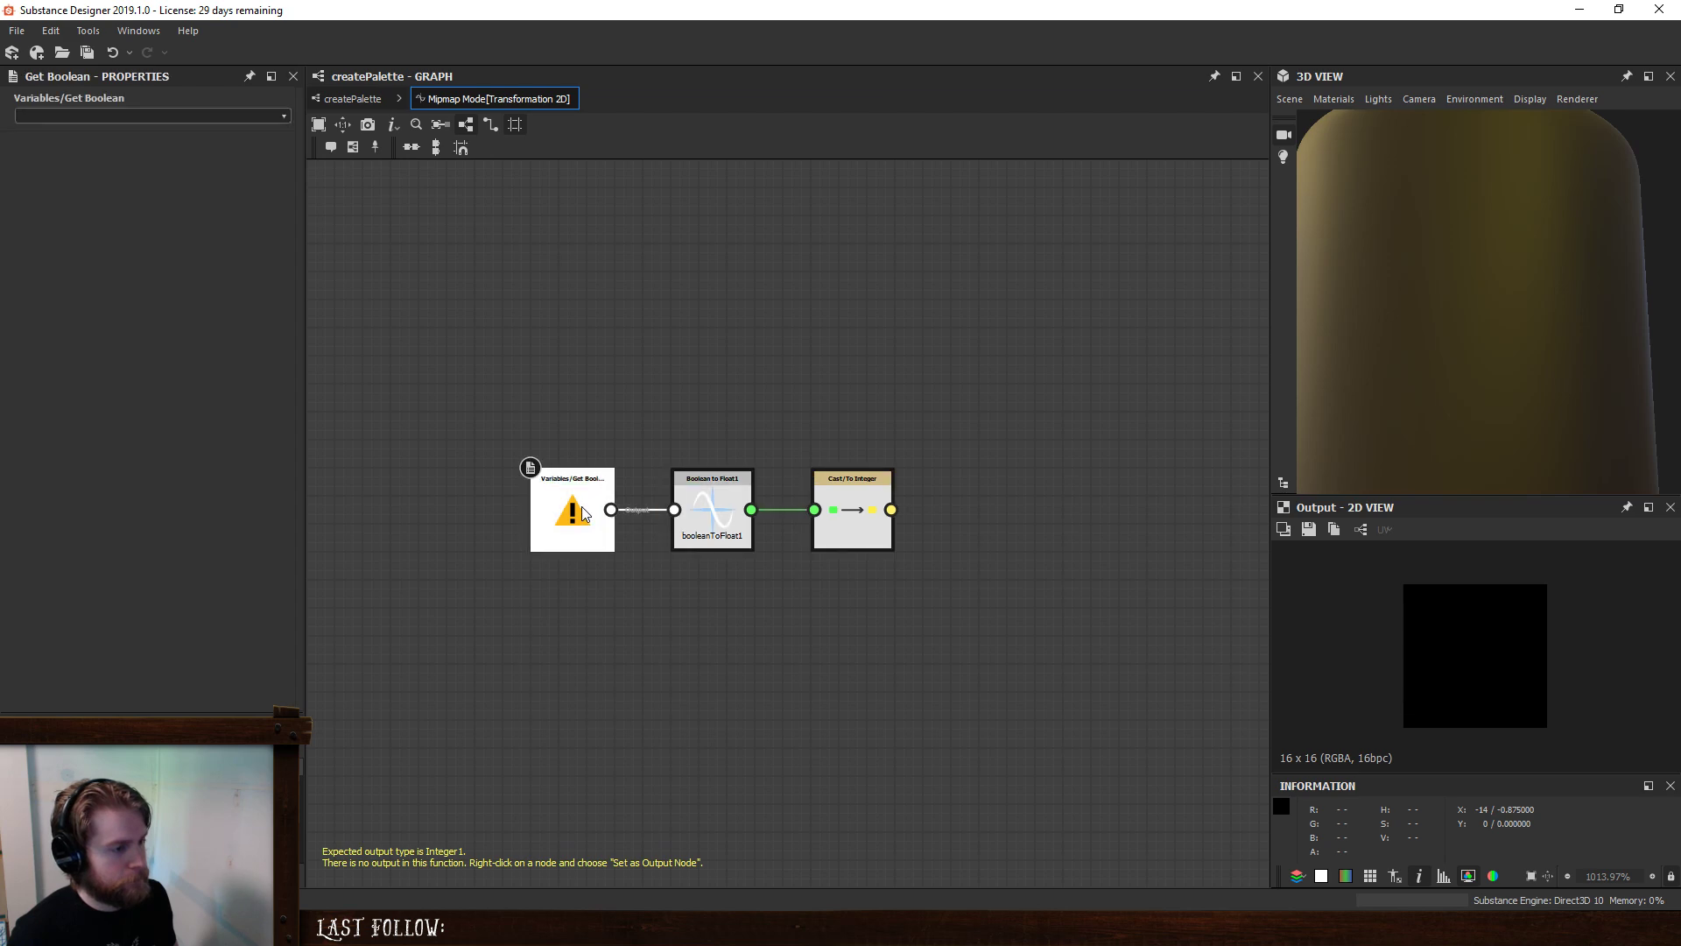
{"action": "left_click", "coordinate": [117, 133]}
{"action": "left_click", "coordinate": [252, 117]}
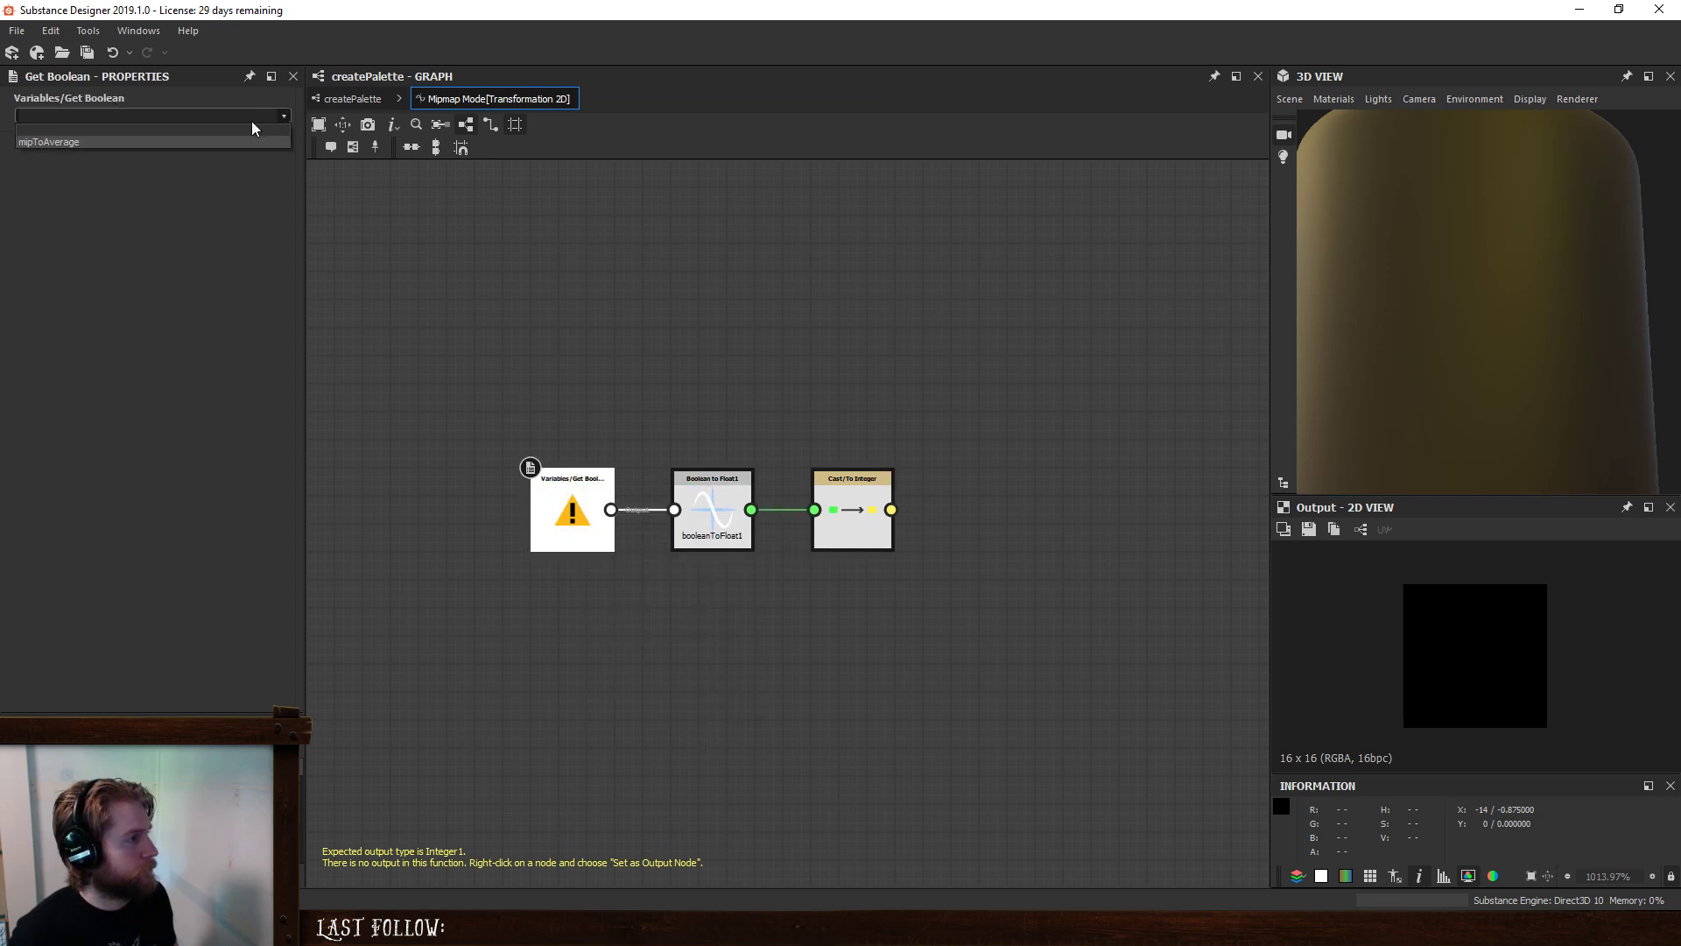
{"action": "left_click", "coordinate": [151, 141]}
{"action": "right_click", "coordinate": [856, 516]}
{"action": "left_click", "coordinate": [868, 548]}
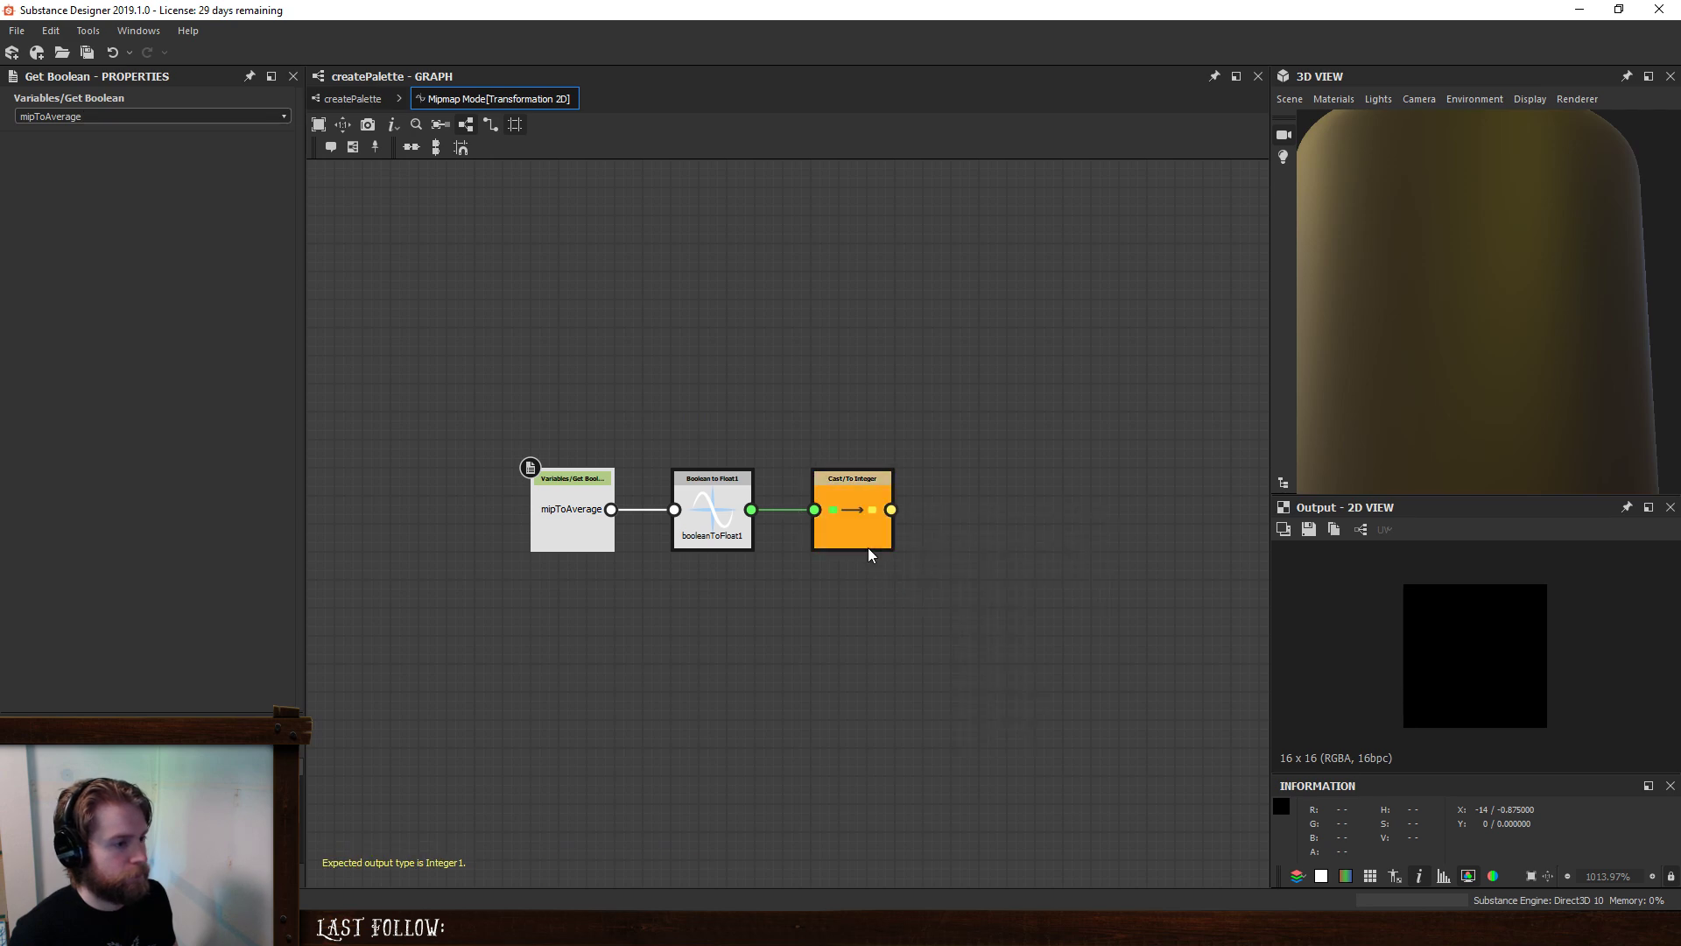
{"action": "left_click", "coordinate": [367, 98]}
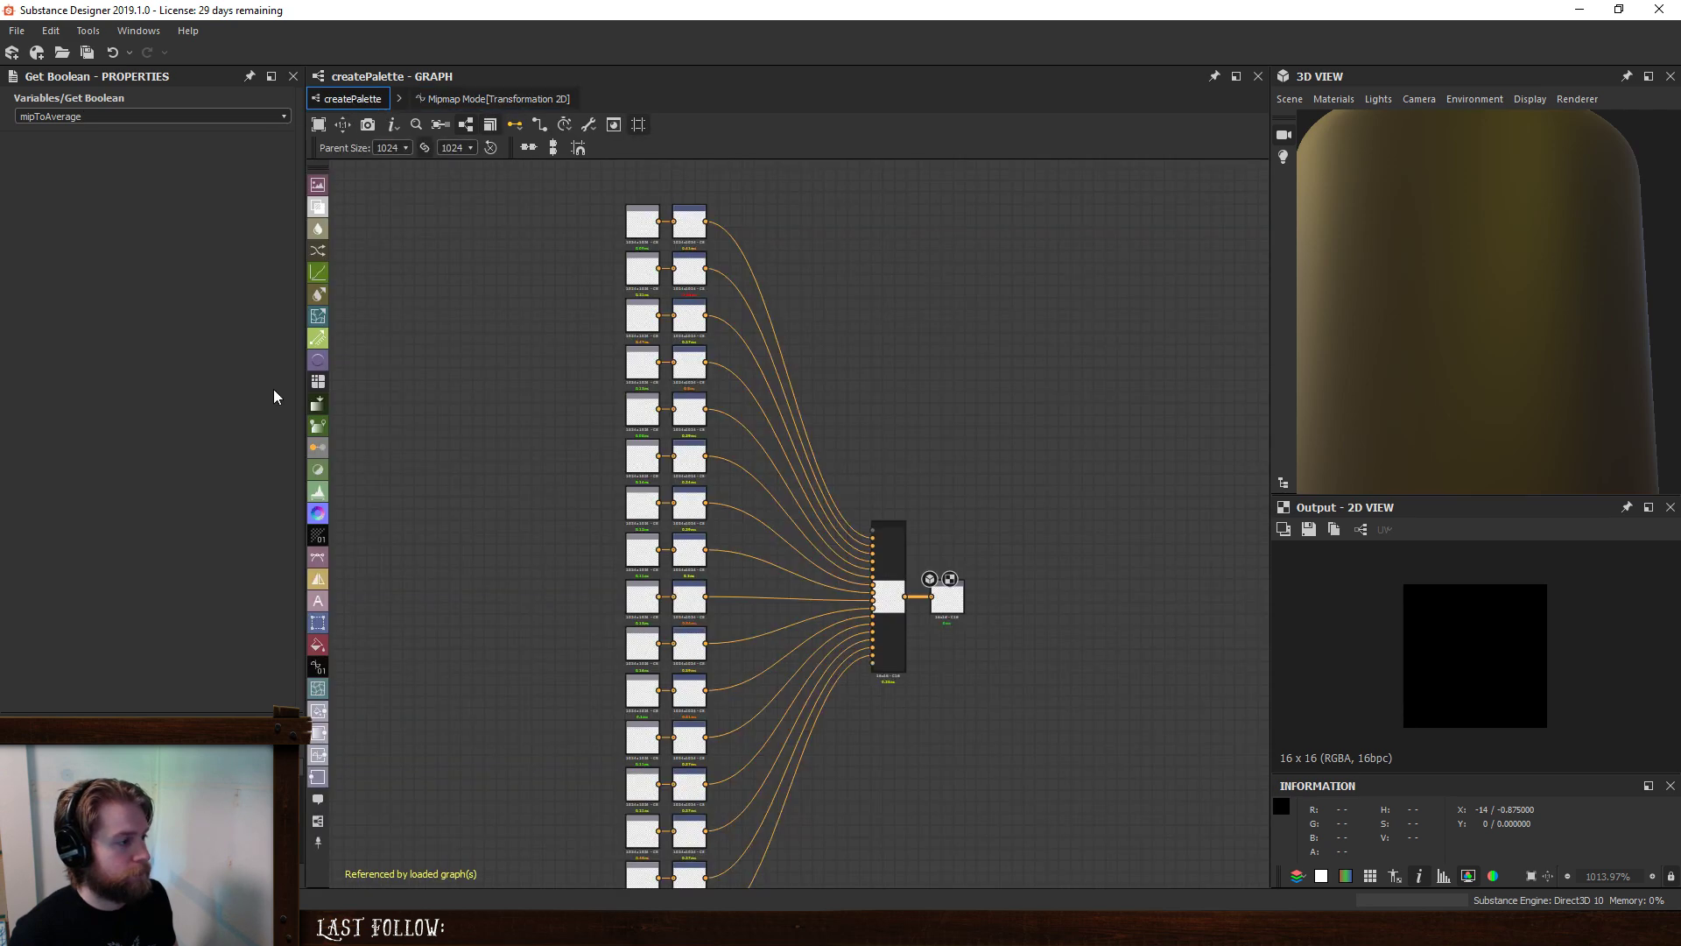
- In New_Graph, view the empty createPalette node and connect the filled createPalette node's output to its first two inputs
{"action": "left_click", "coordinate": [487, 98]}
{"action": "left_click", "coordinate": [348, 100]}
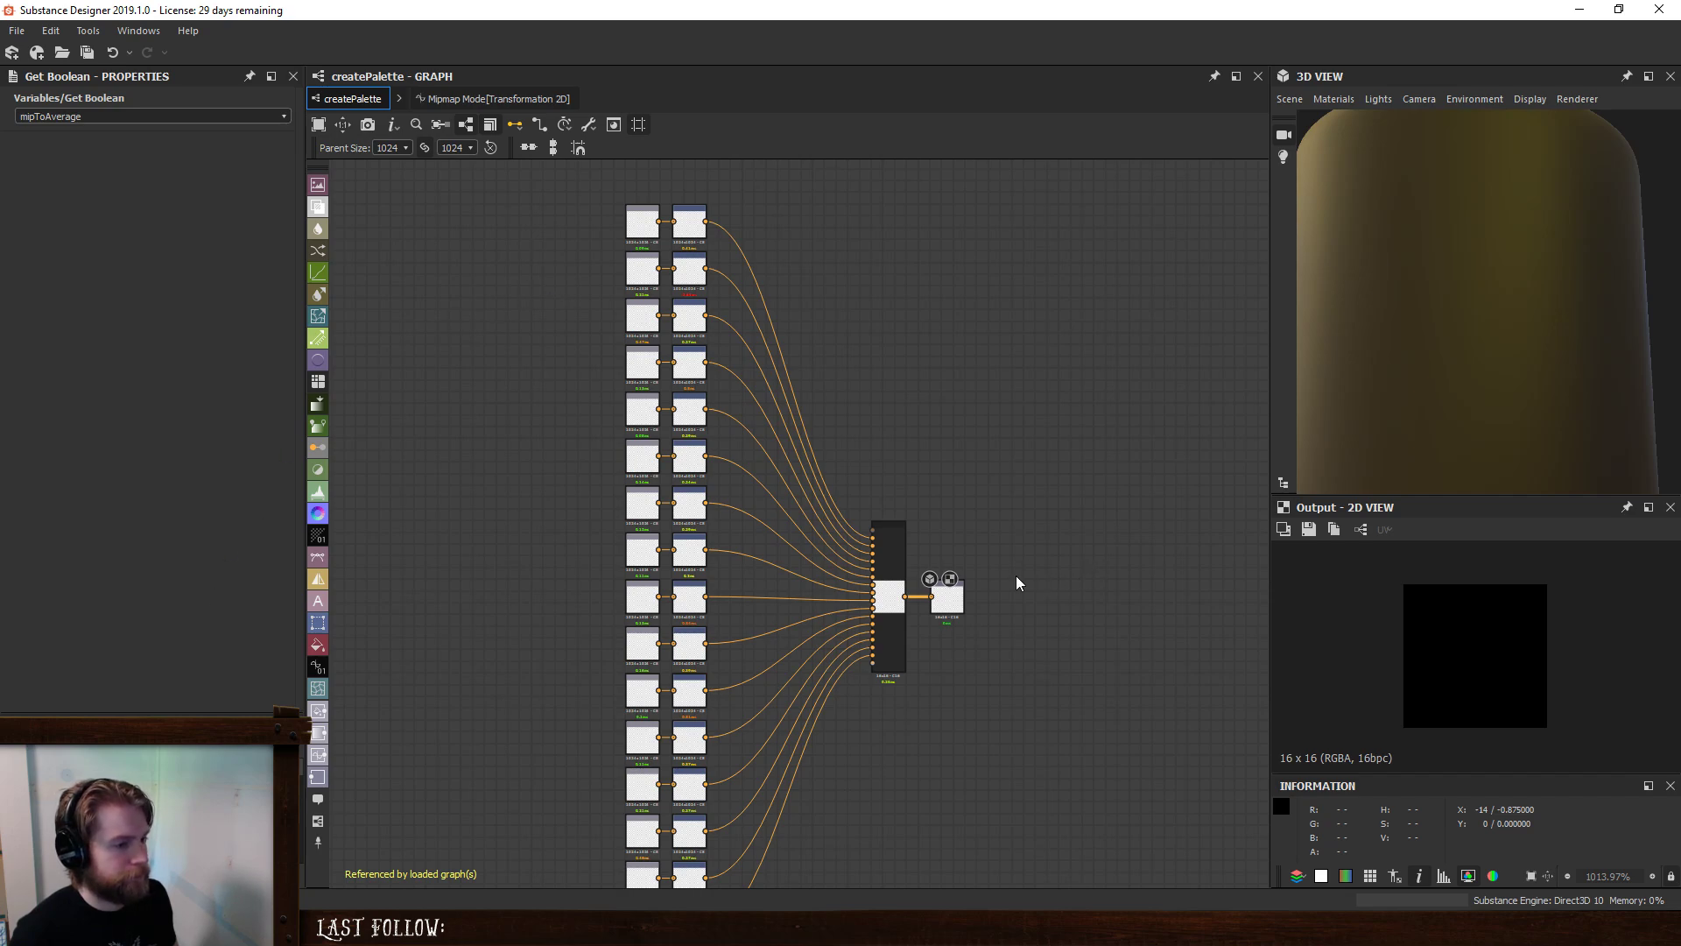
{"action": "key", "text": "ctrl+Tab"}
{"action": "left_click", "coordinate": [511, 507]}
{"action": "double_click", "coordinate": [511, 508]}
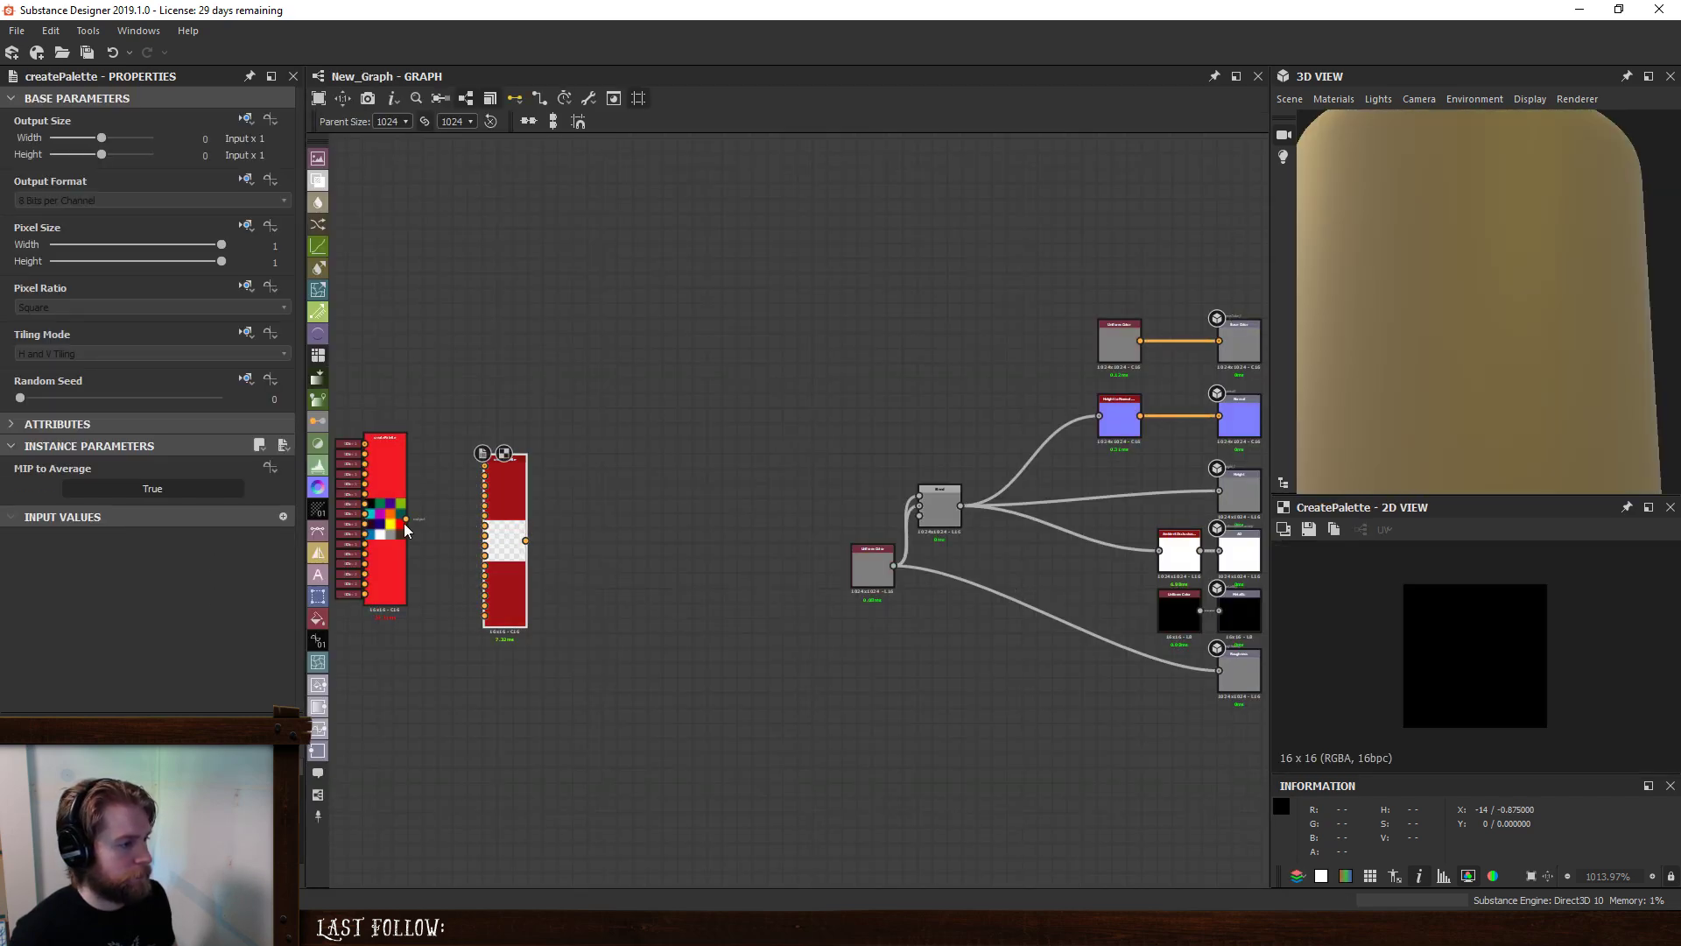
{"action": "left_click_drag", "start_coordinate": [403, 519], "coordinate": [490, 458]}
{"action": "key", "text": "ctrl+z"}
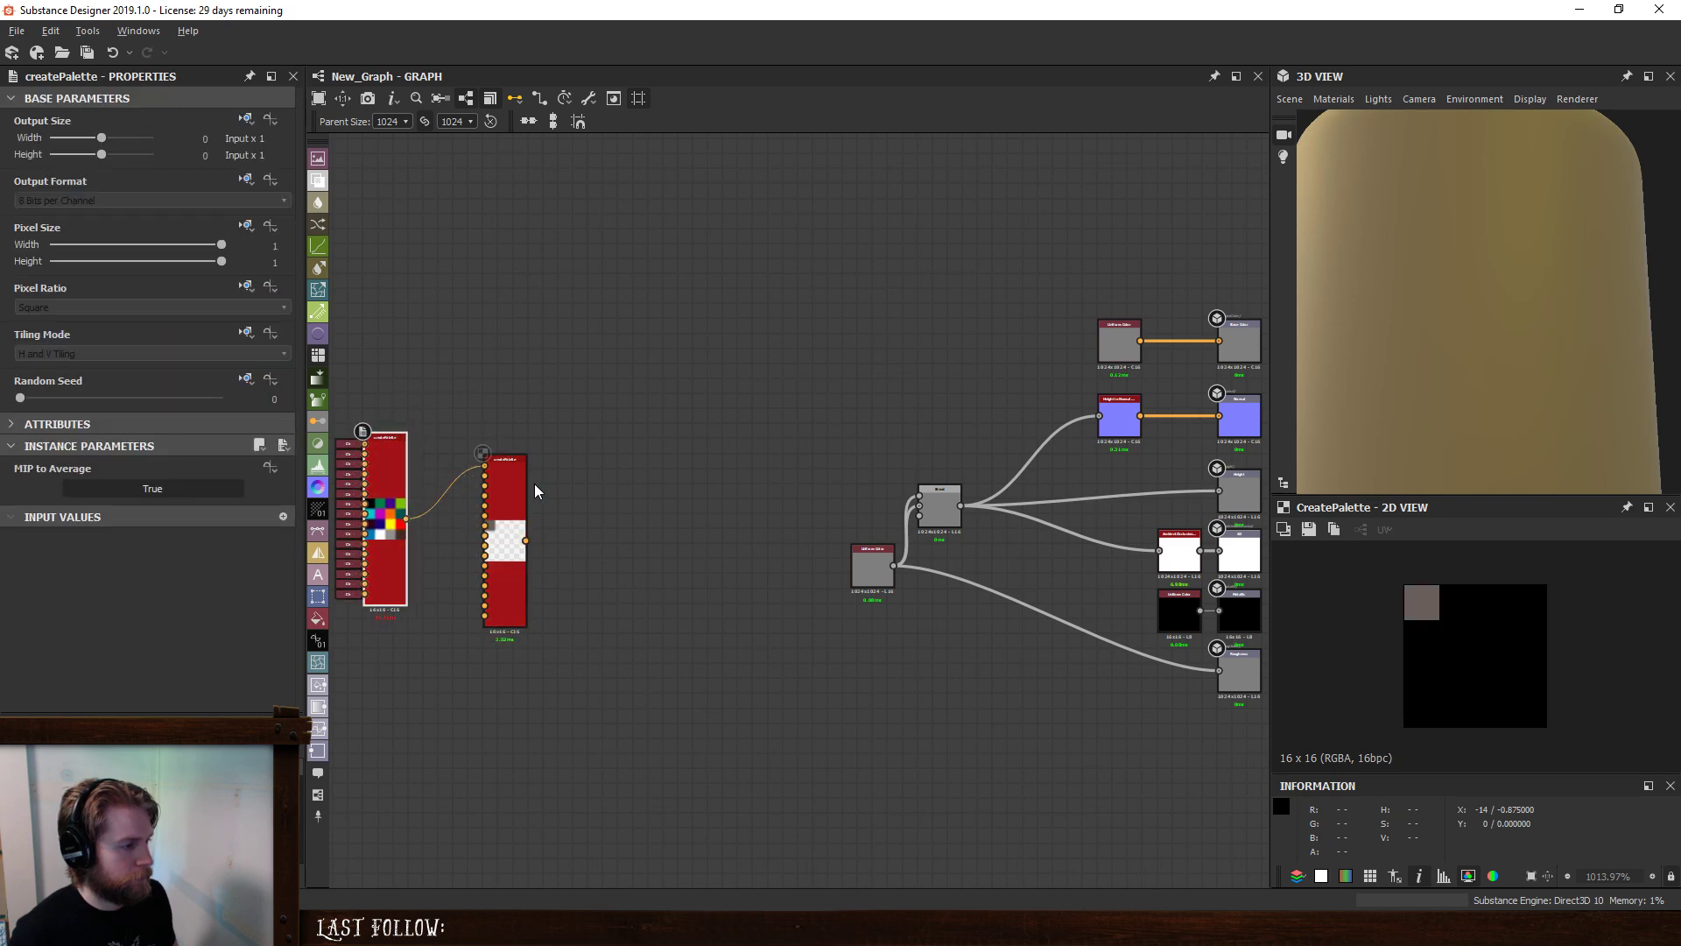
{"action": "middle_click_drag", "start_coordinate": [388, 519], "coordinate": [568, 510]}
- Set the second createPalette node's MIP to Average to False and enlarge its palette preview to check it
{"action": "left_click", "coordinate": [679, 462]}
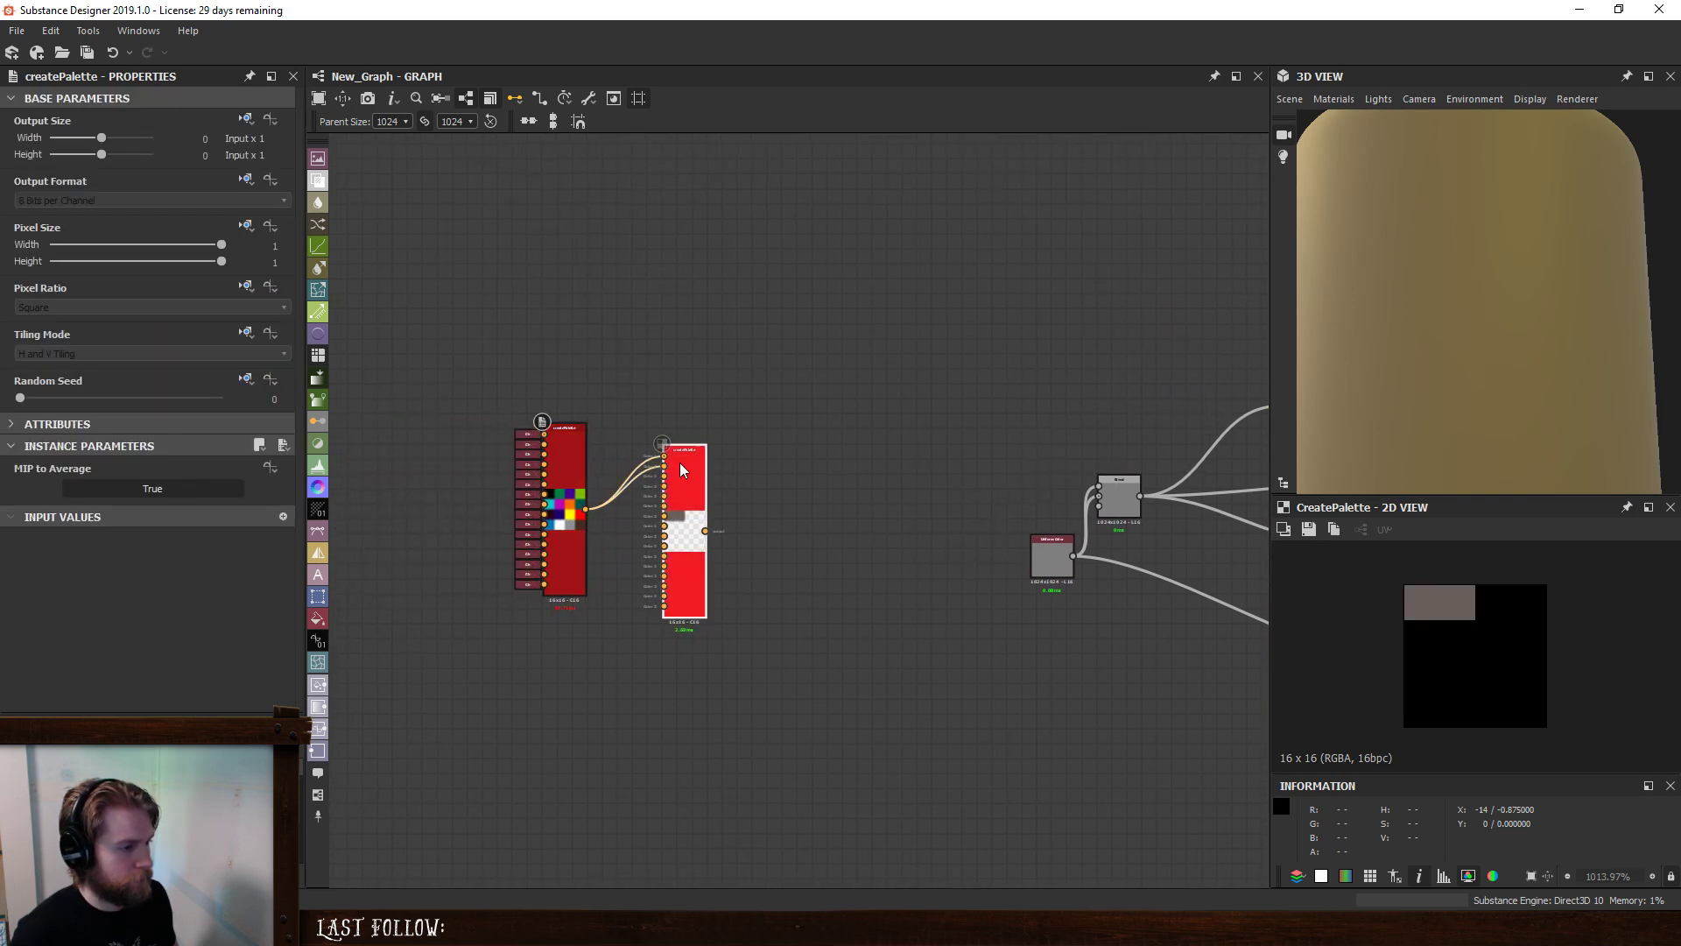
{"action": "left_click", "coordinate": [130, 490]}
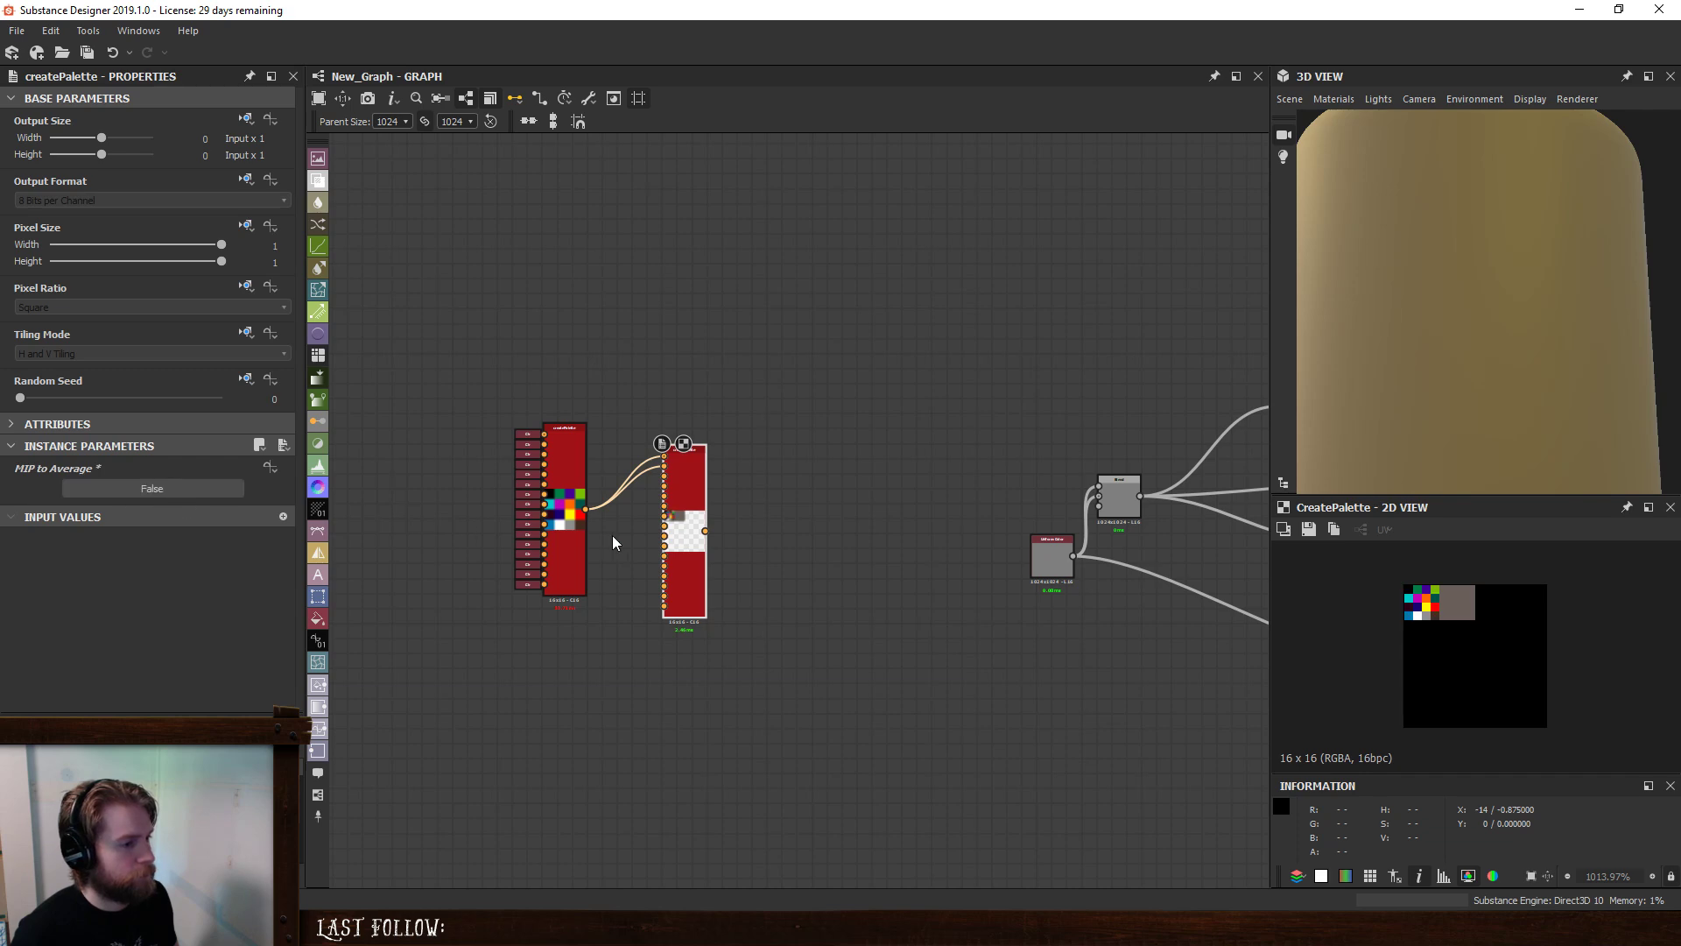
{"action": "scroll", "coordinate": [1475, 602], "scroll_direction": "up", "scroll_amount": 2}
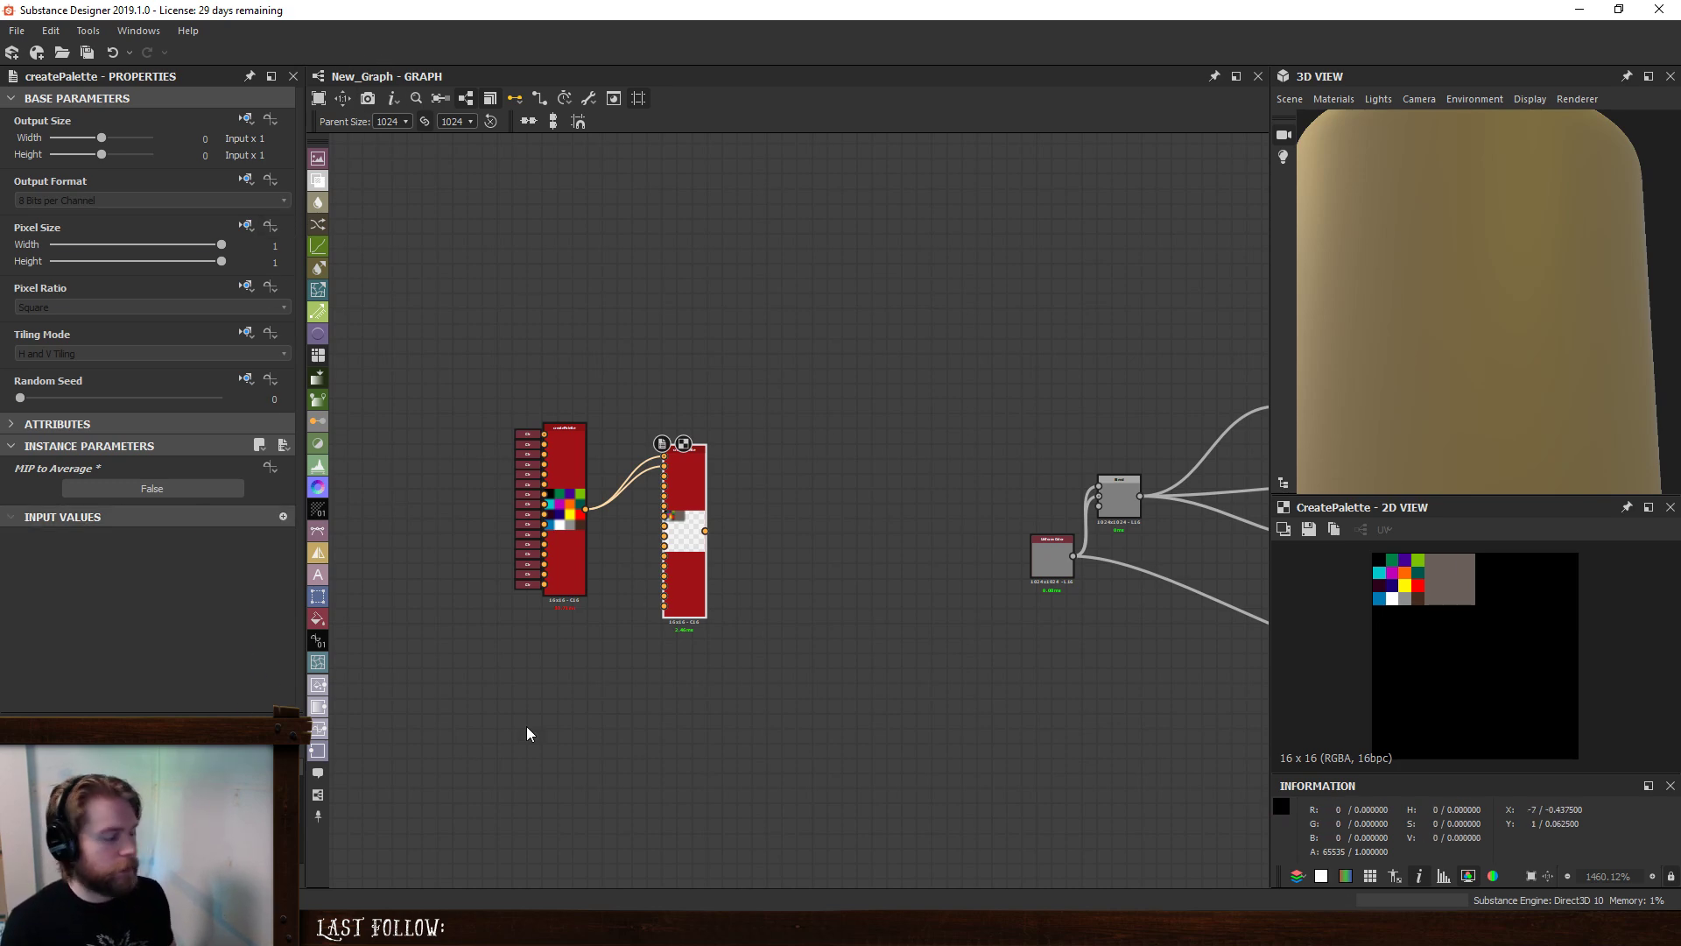
- Reopen the createPalette graph and examine the Mipmap Mode function of the topmost Transformation 2D node
{"action": "double_click", "coordinate": [672, 591]}
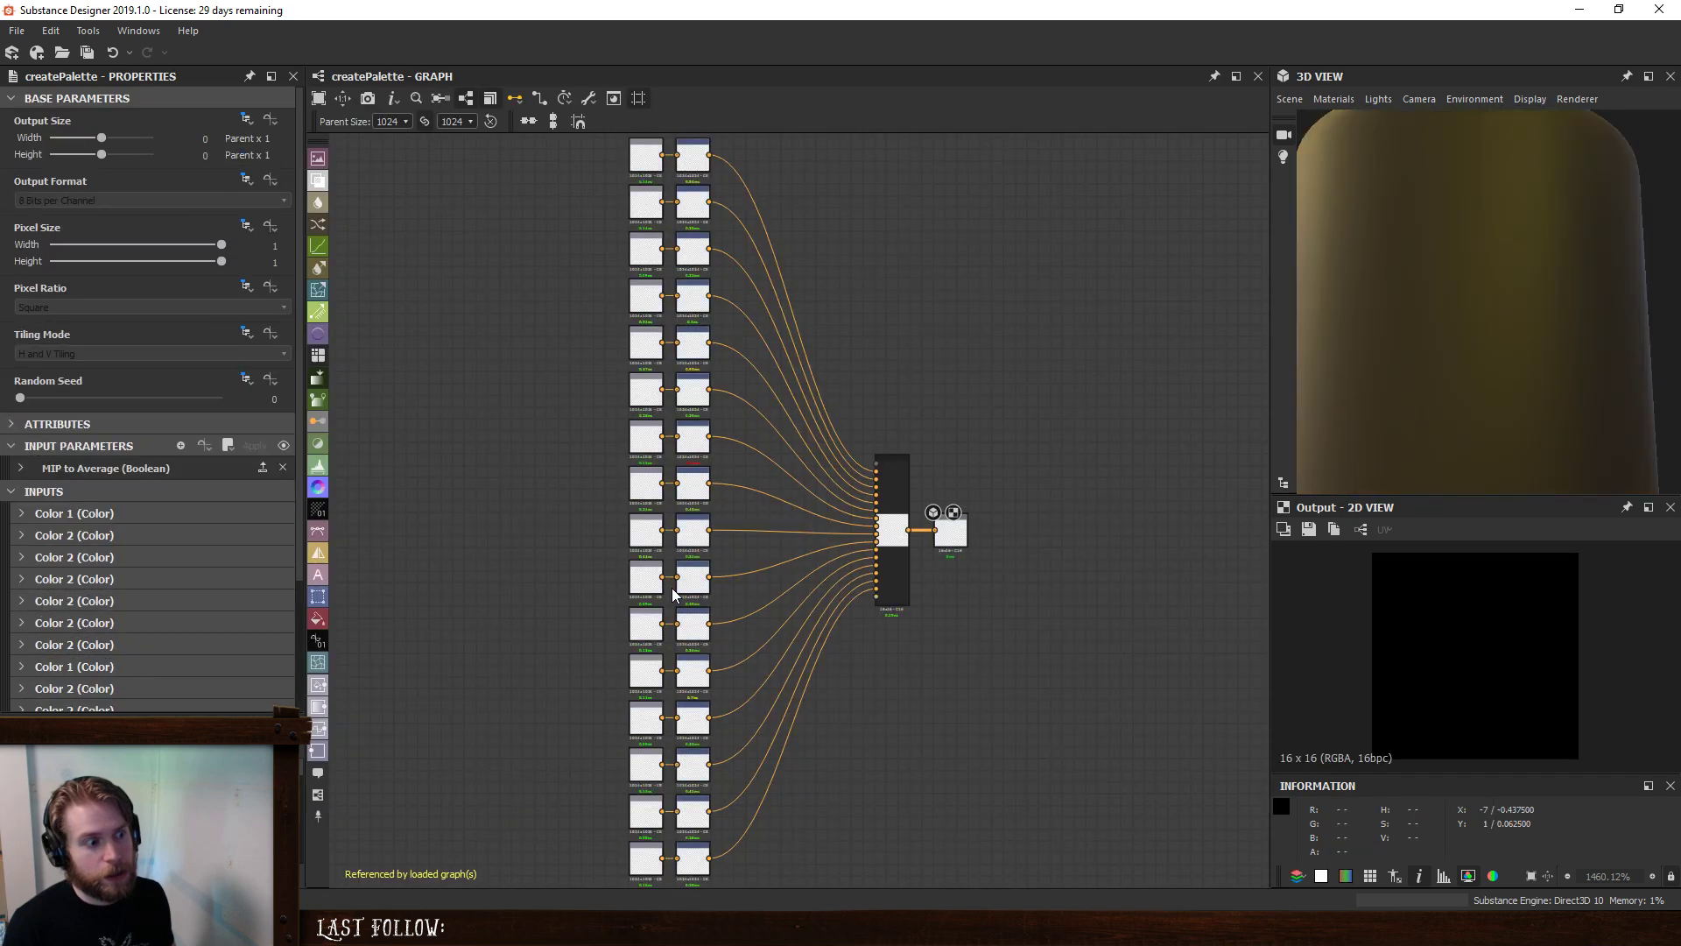
{"action": "left_click", "coordinate": [686, 268]}
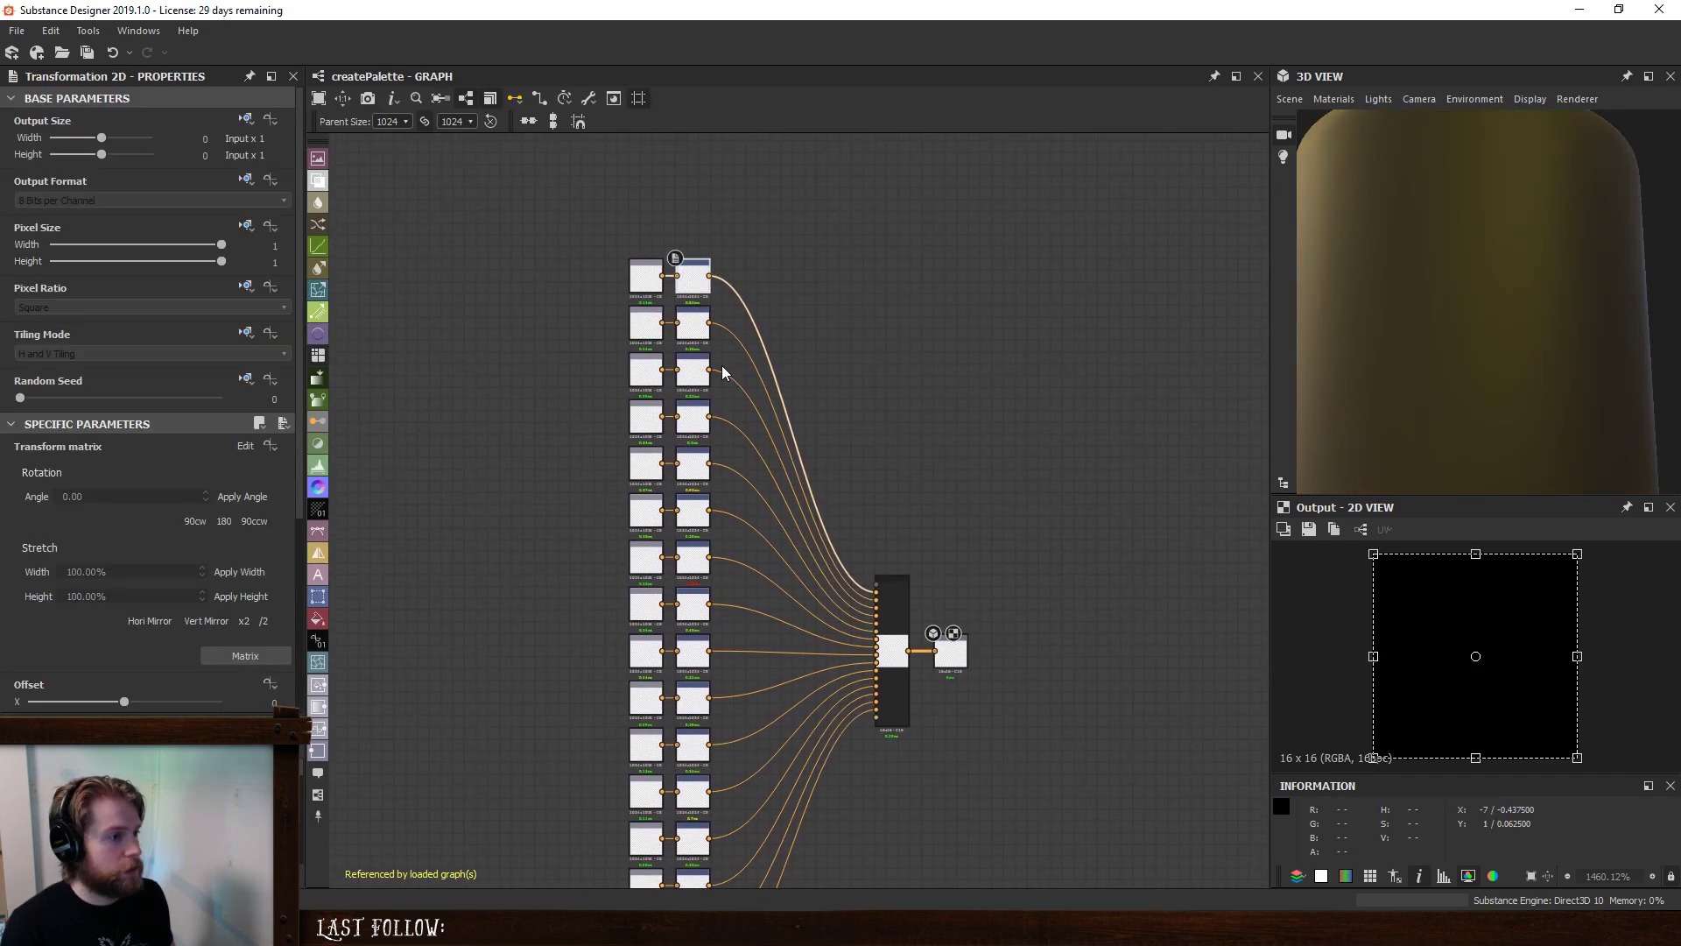
{"action": "middle_click_drag", "start_coordinate": [789, 533], "coordinate": [782, 358]}
{"action": "left_click_drag", "start_coordinate": [681, 858], "coordinate": [695, 189]}
{"action": "middle_click_drag", "start_coordinate": [803, 239], "coordinate": [804, 343]}
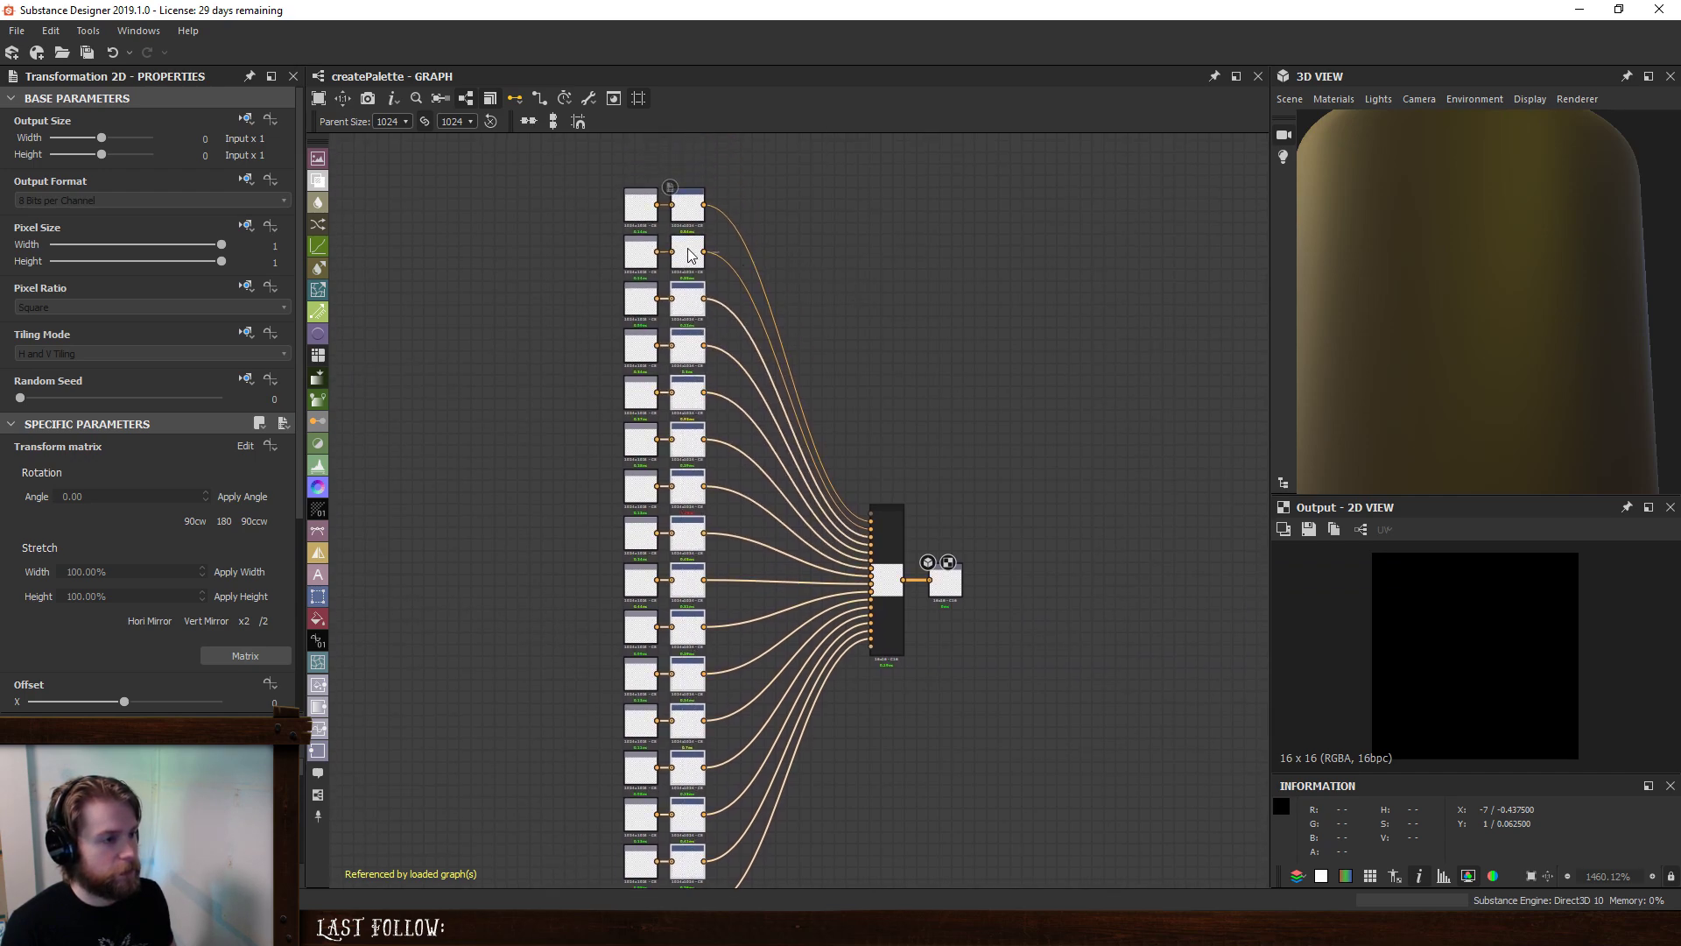
{"action": "left_click", "coordinate": [687, 206]}
{"action": "scroll", "coordinate": [92, 641], "scroll_direction": "down", "scroll_amount": 3}
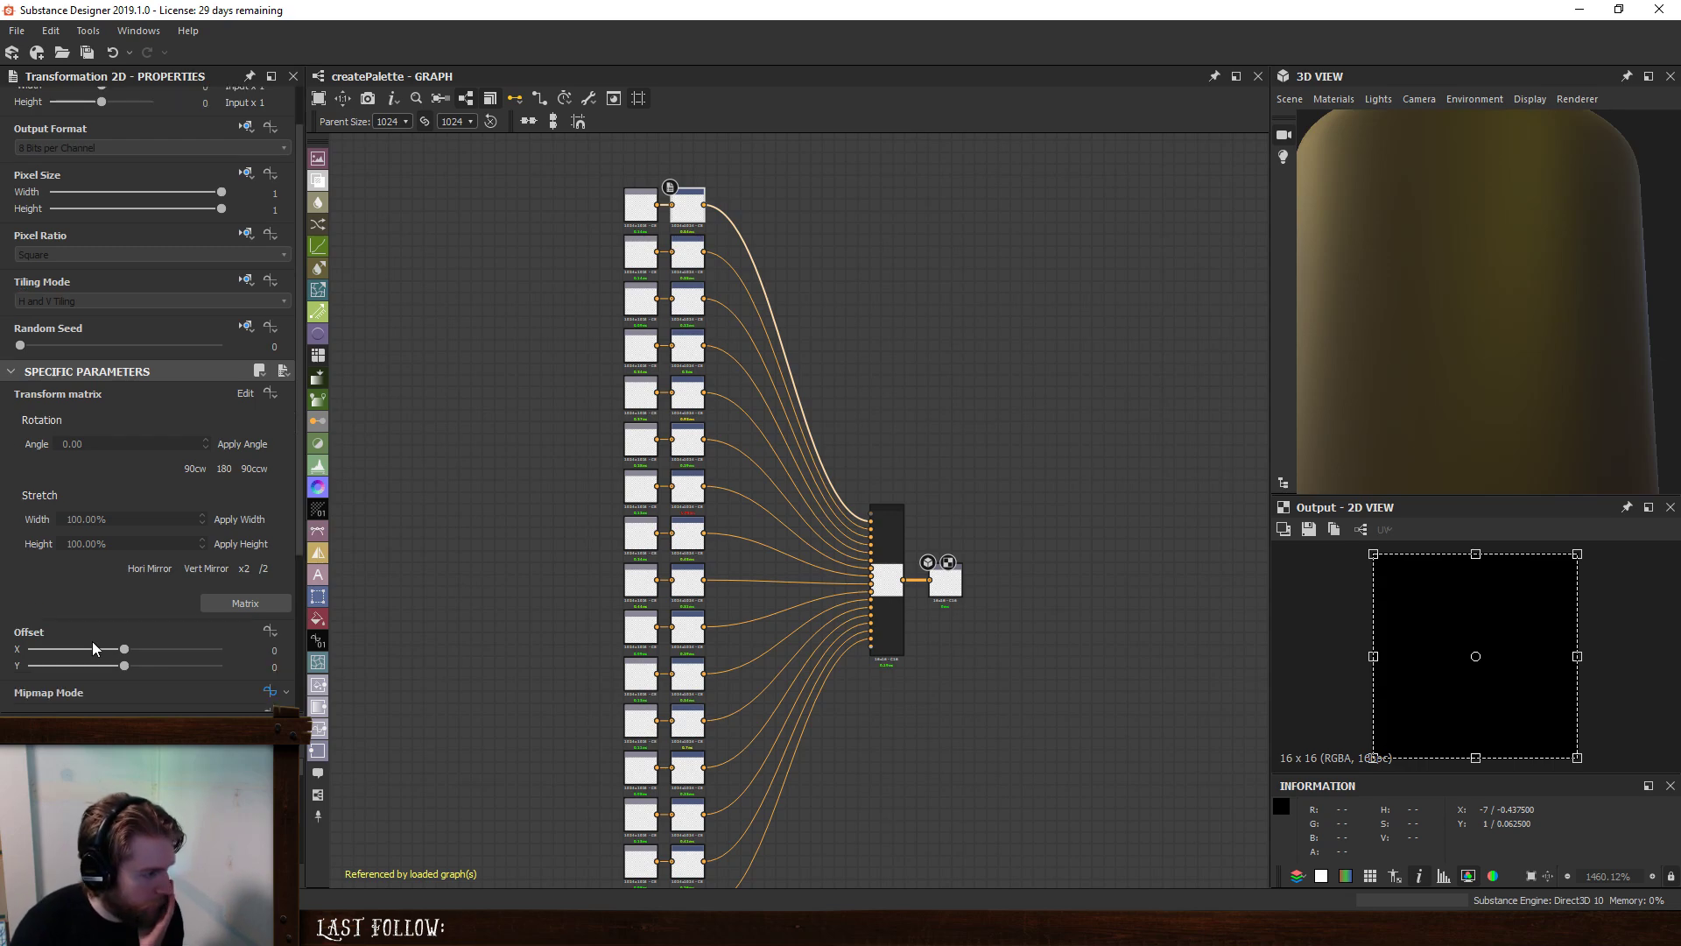
{"action": "left_click", "coordinate": [278, 535]}
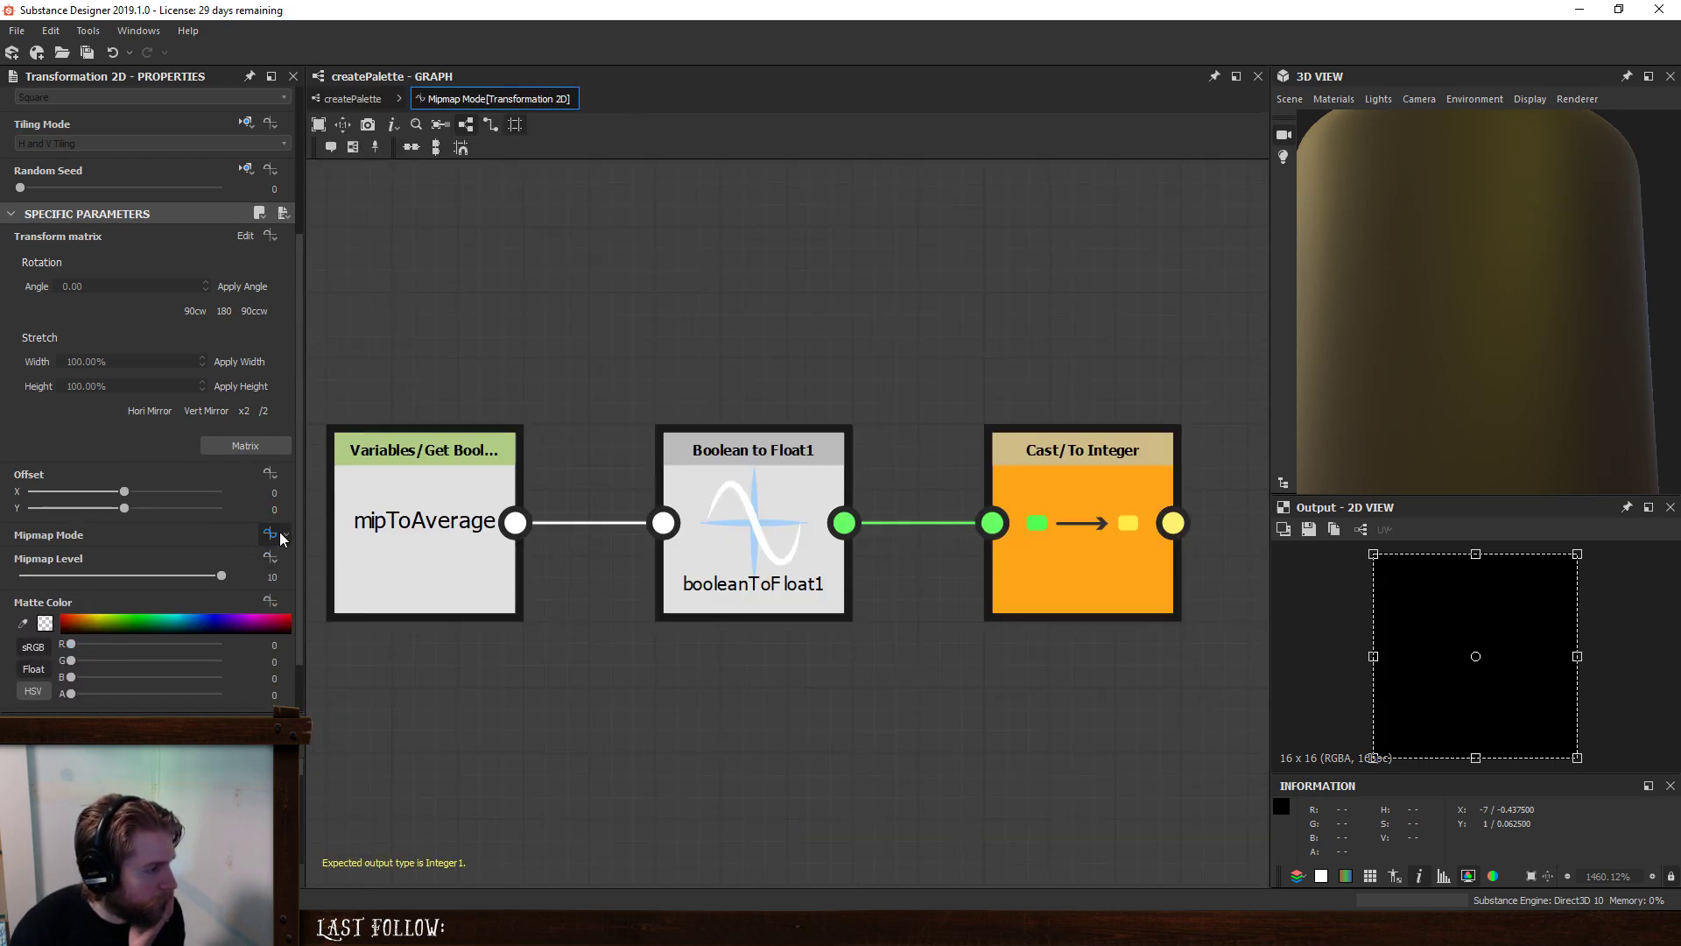
{"action": "left_click", "coordinate": [285, 533]}
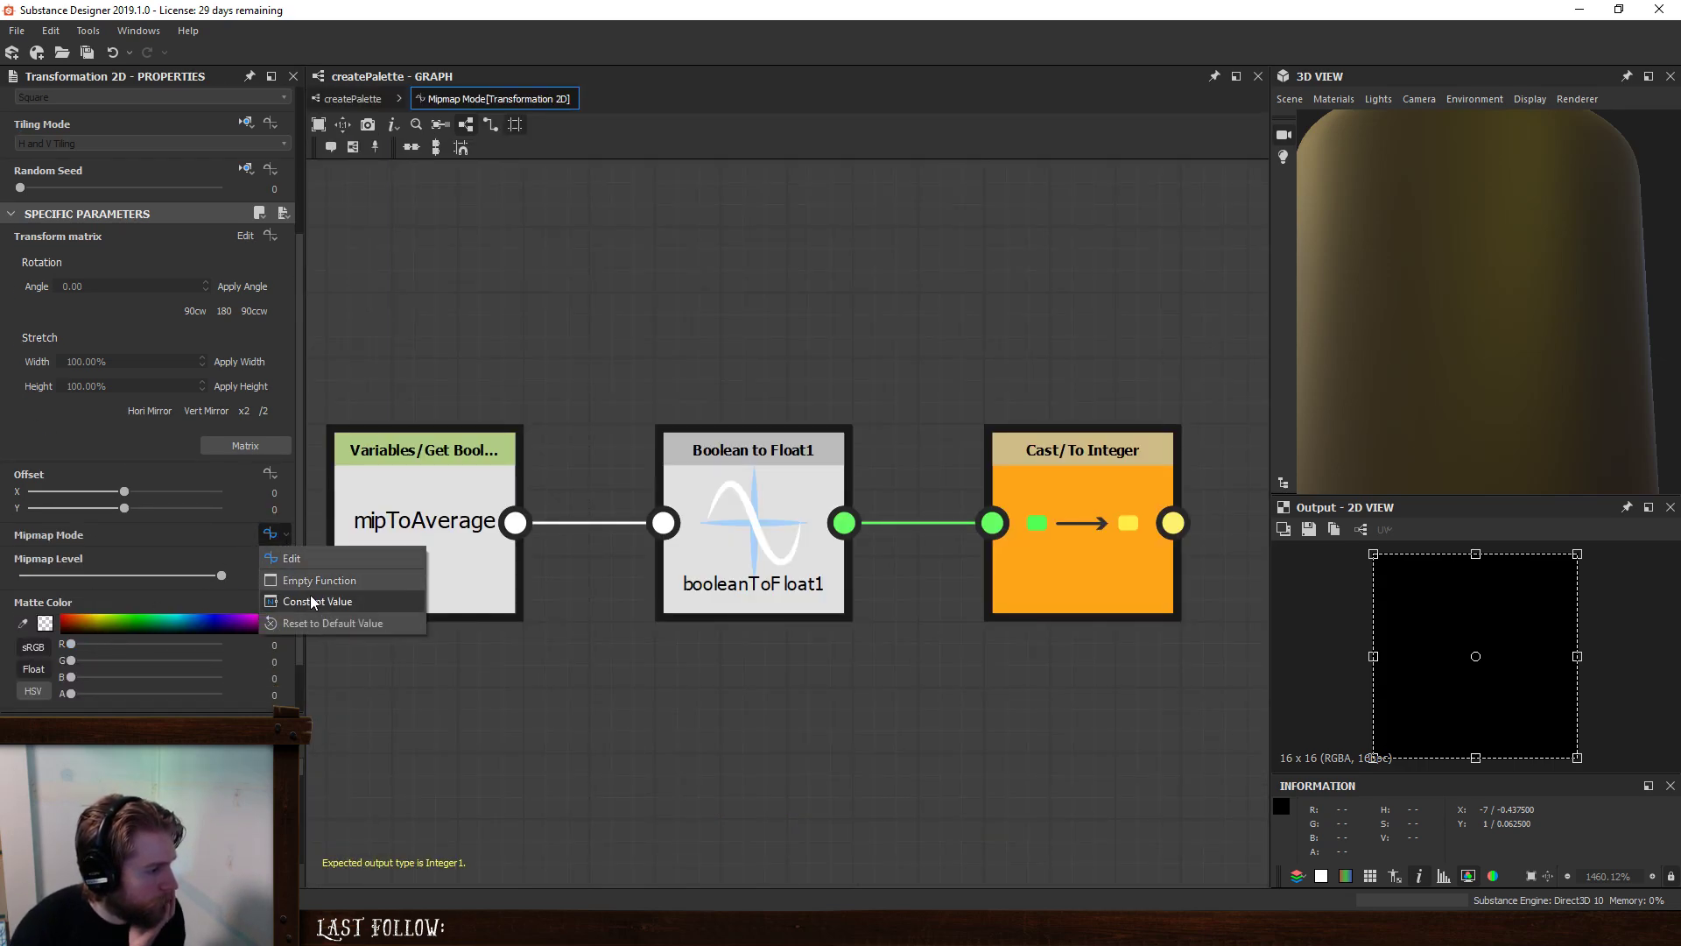
{"action": "left_click", "coordinate": [350, 99]}
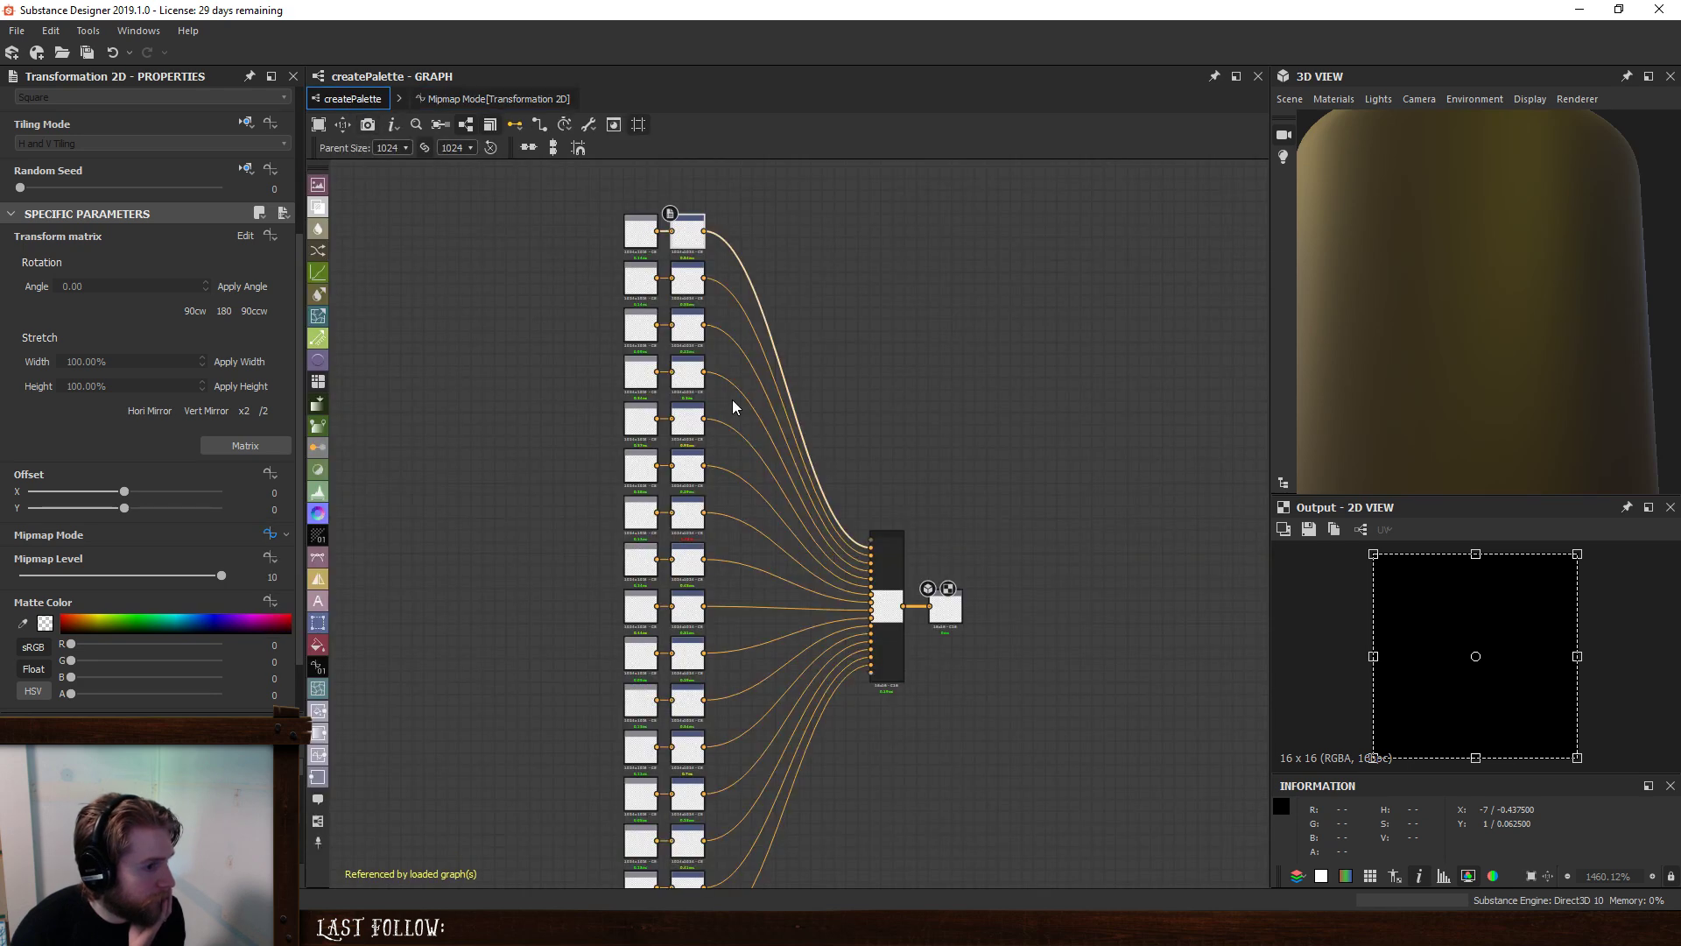
- Delete all Transformation 2D nodes below the topmost one in the column
{"action": "left_click", "coordinate": [688, 279]}
{"action": "scroll", "coordinate": [750, 484], "scroll_direction": "down", "scroll_amount": 2}
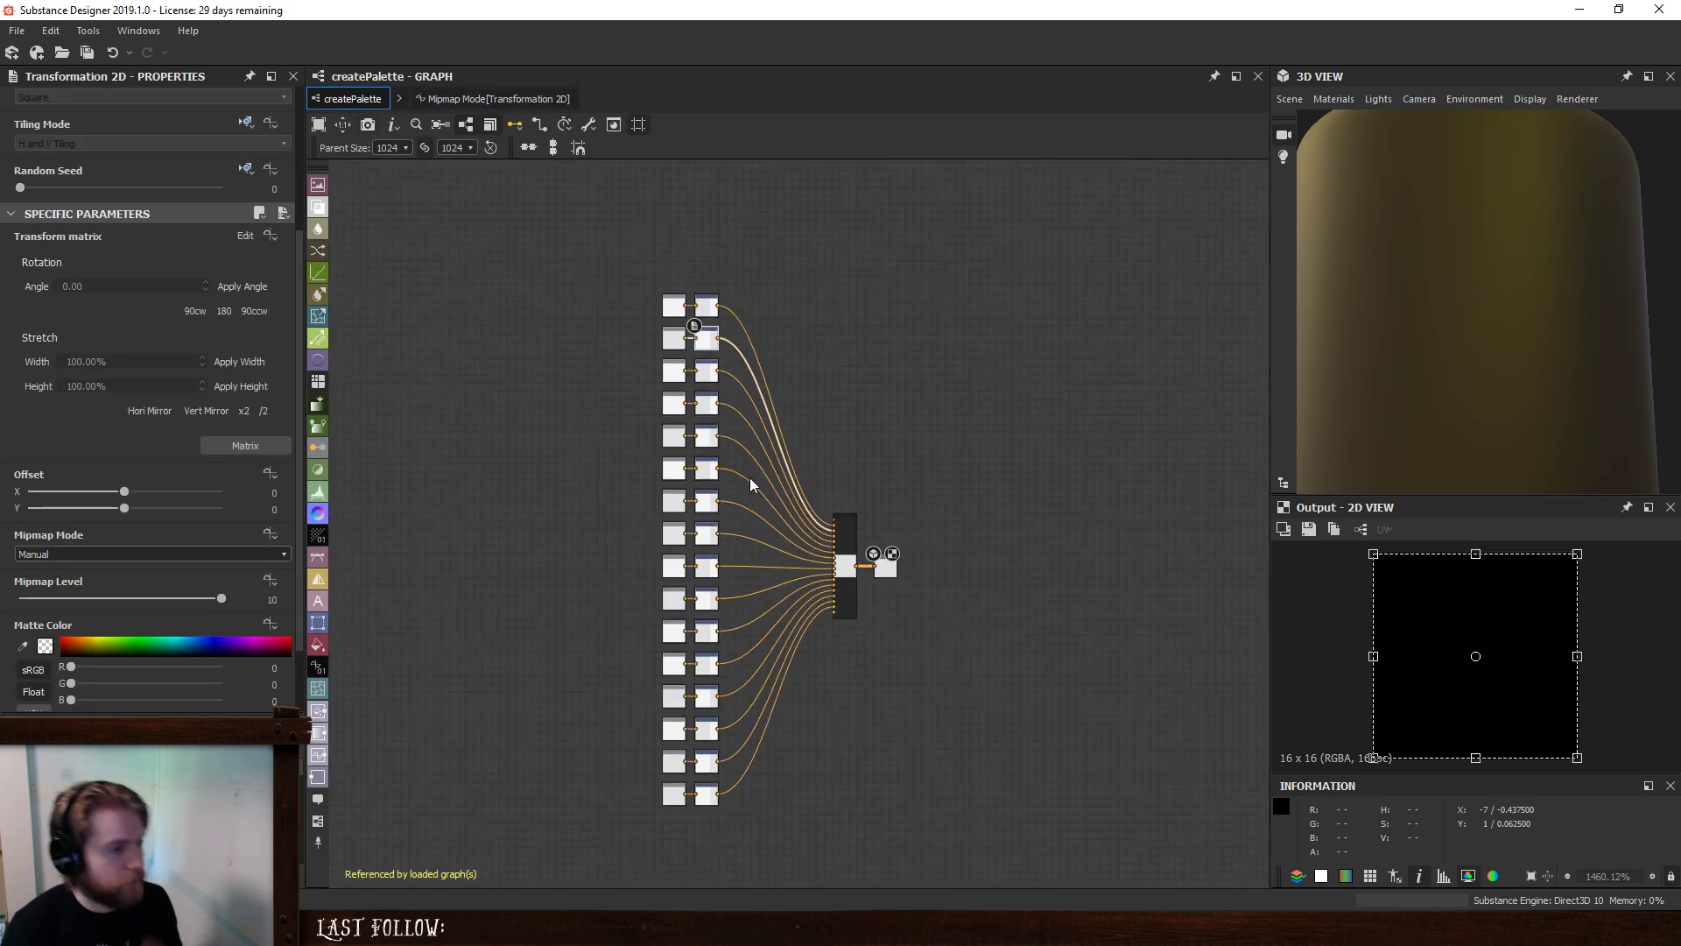
{"action": "left_click_drag", "start_coordinate": [699, 840], "coordinate": [716, 341]}
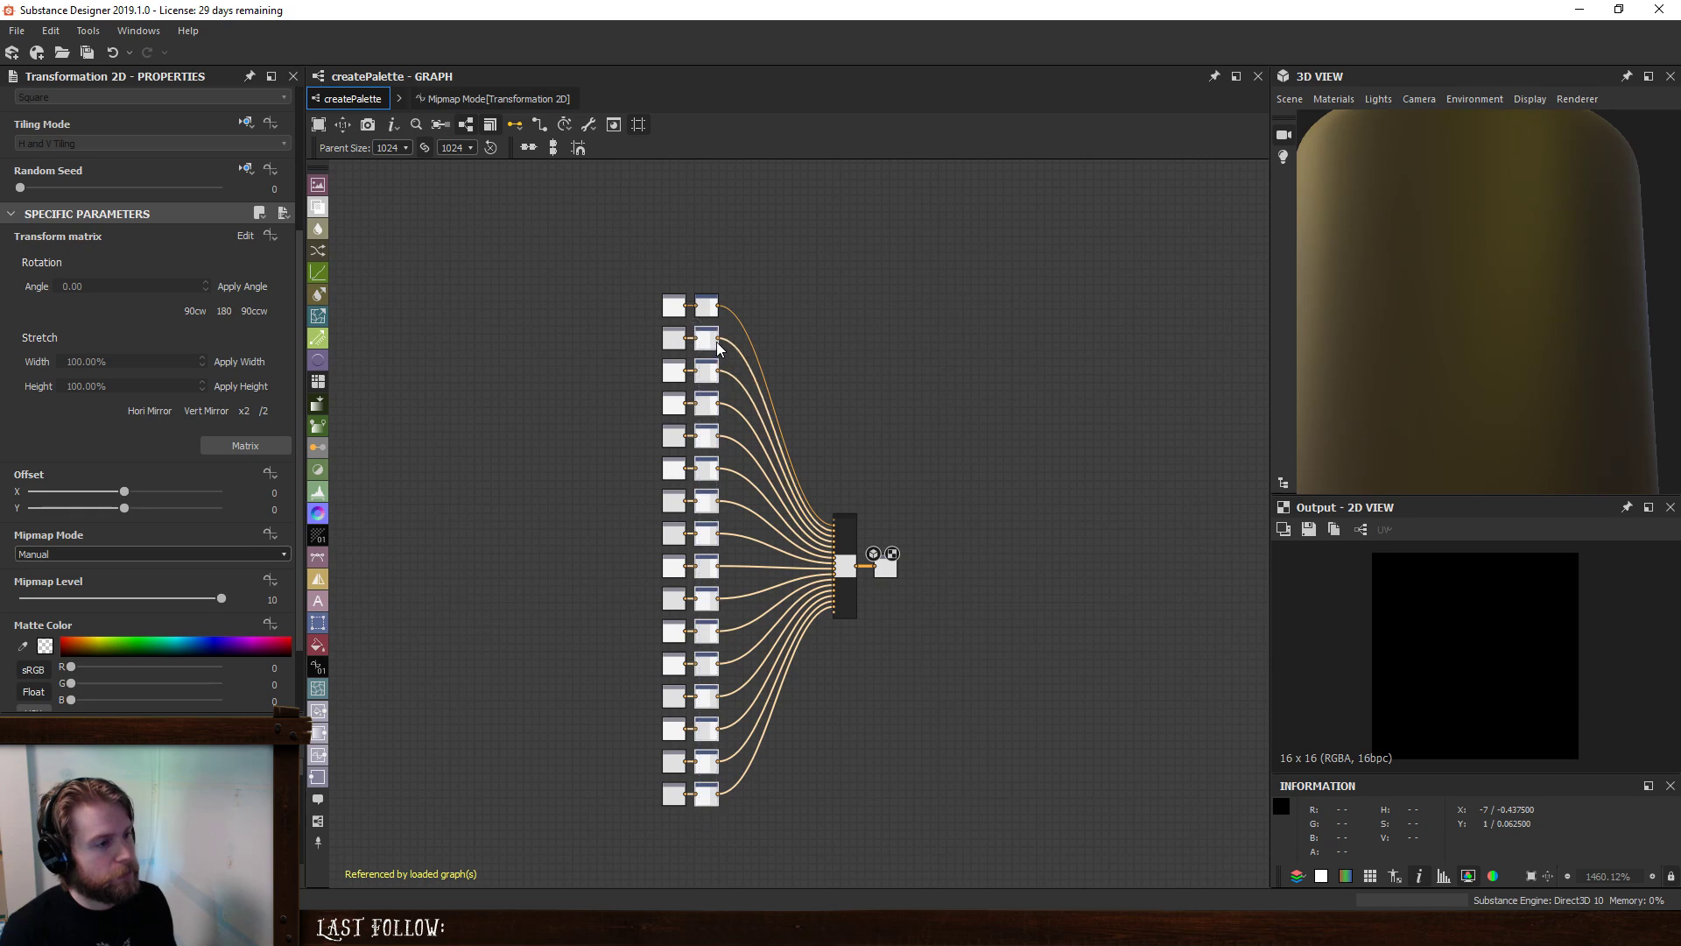
{"action": "key", "text": "Delete"}
- Copy the topmost Transformation 2D node and insert the copy between the second color input and the node it feeds
{"action": "left_click", "coordinate": [713, 311]}
{"action": "key", "text": "ctrl+c"}
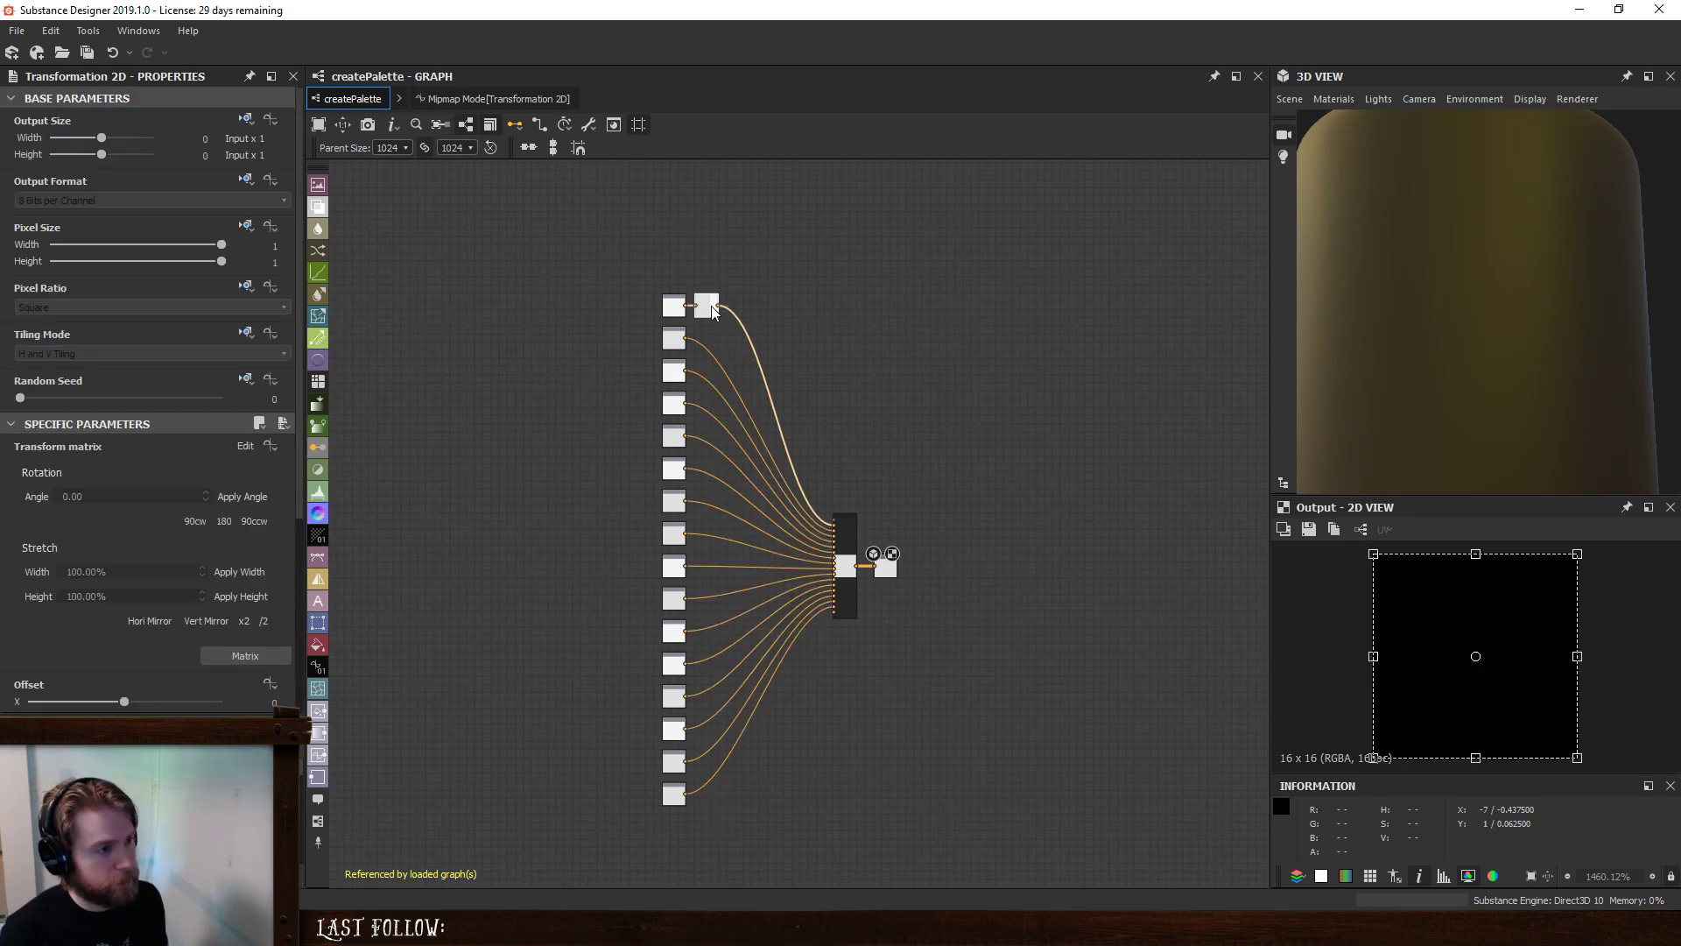
{"action": "key", "text": "ctrl+v"}
{"action": "left_click_drag", "start_coordinate": [792, 517], "coordinate": [714, 357]}
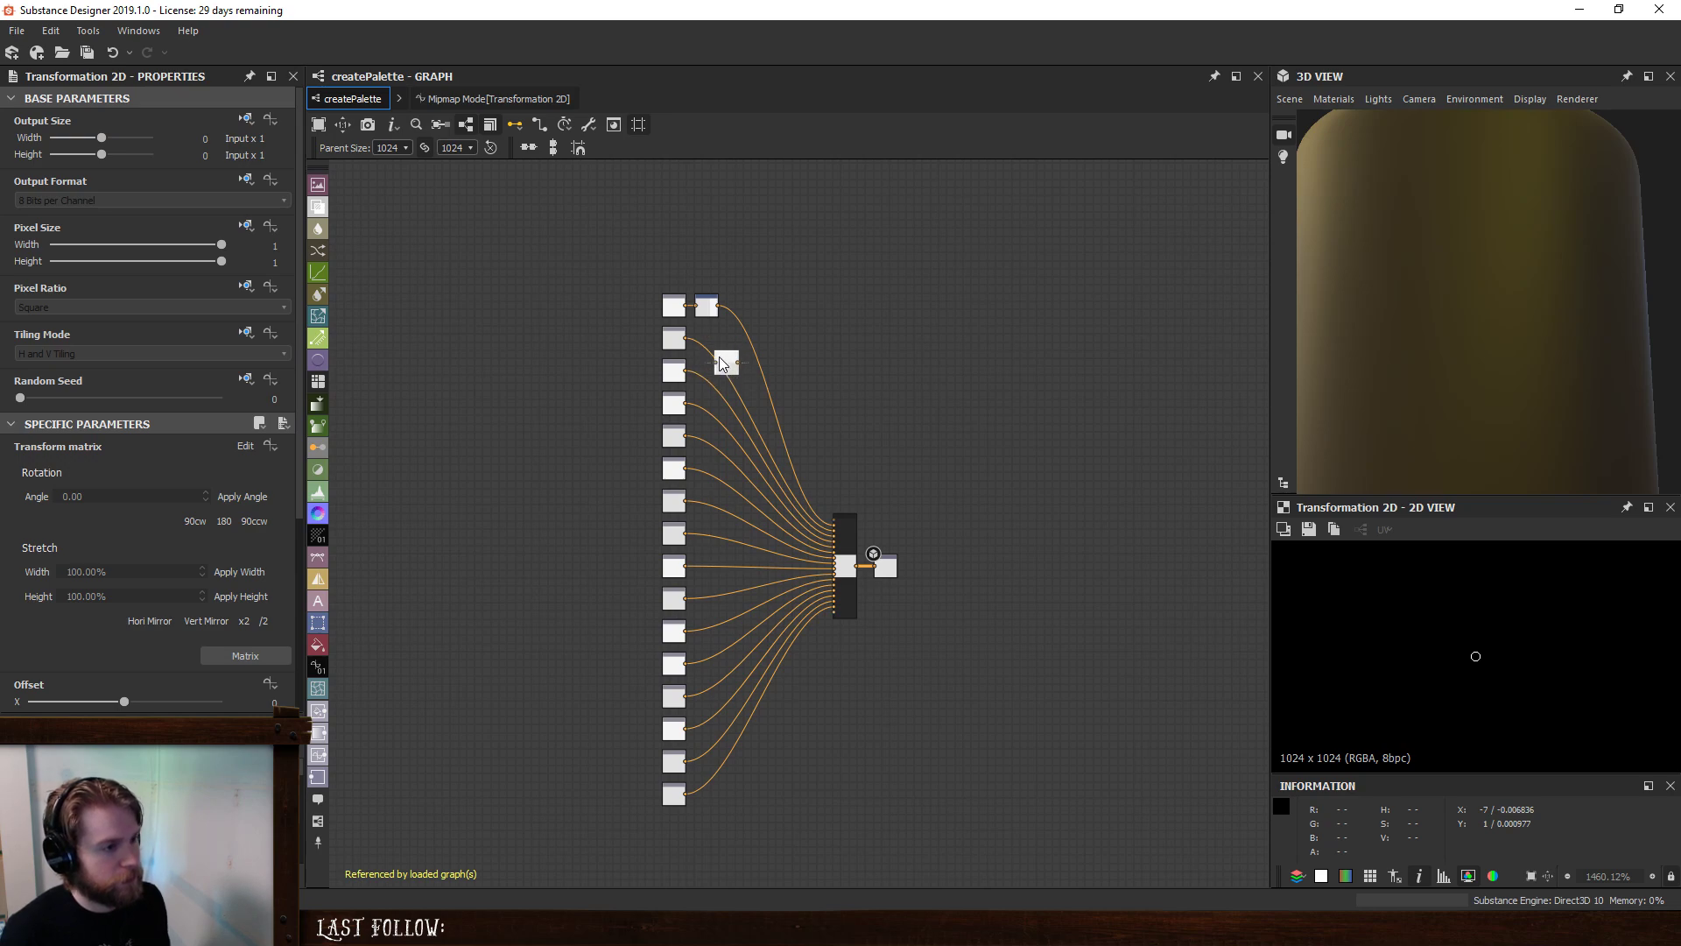
{"action": "scroll", "coordinate": [725, 354], "scroll_direction": "up", "scroll_amount": 4}
{"action": "left_click_drag", "start_coordinate": [727, 365], "coordinate": [718, 316]}
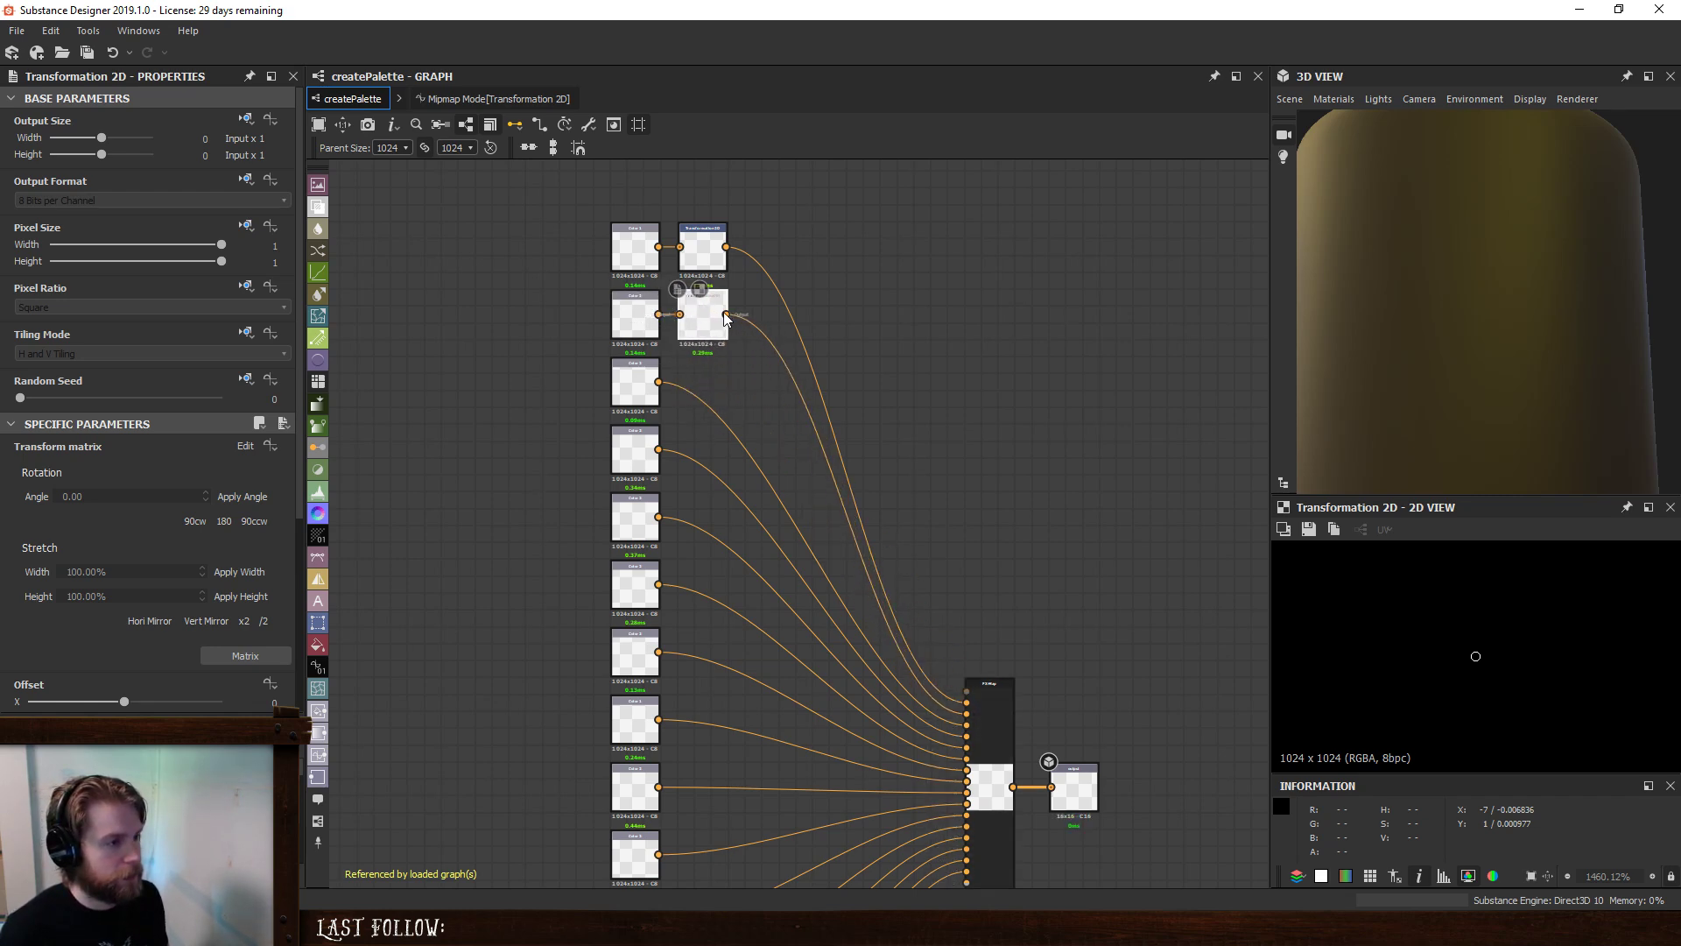
- Paste copies of the Transformation 2D node and place them beside the third to seventh color inputs
{"action": "key", "text": "ctrl+v"}
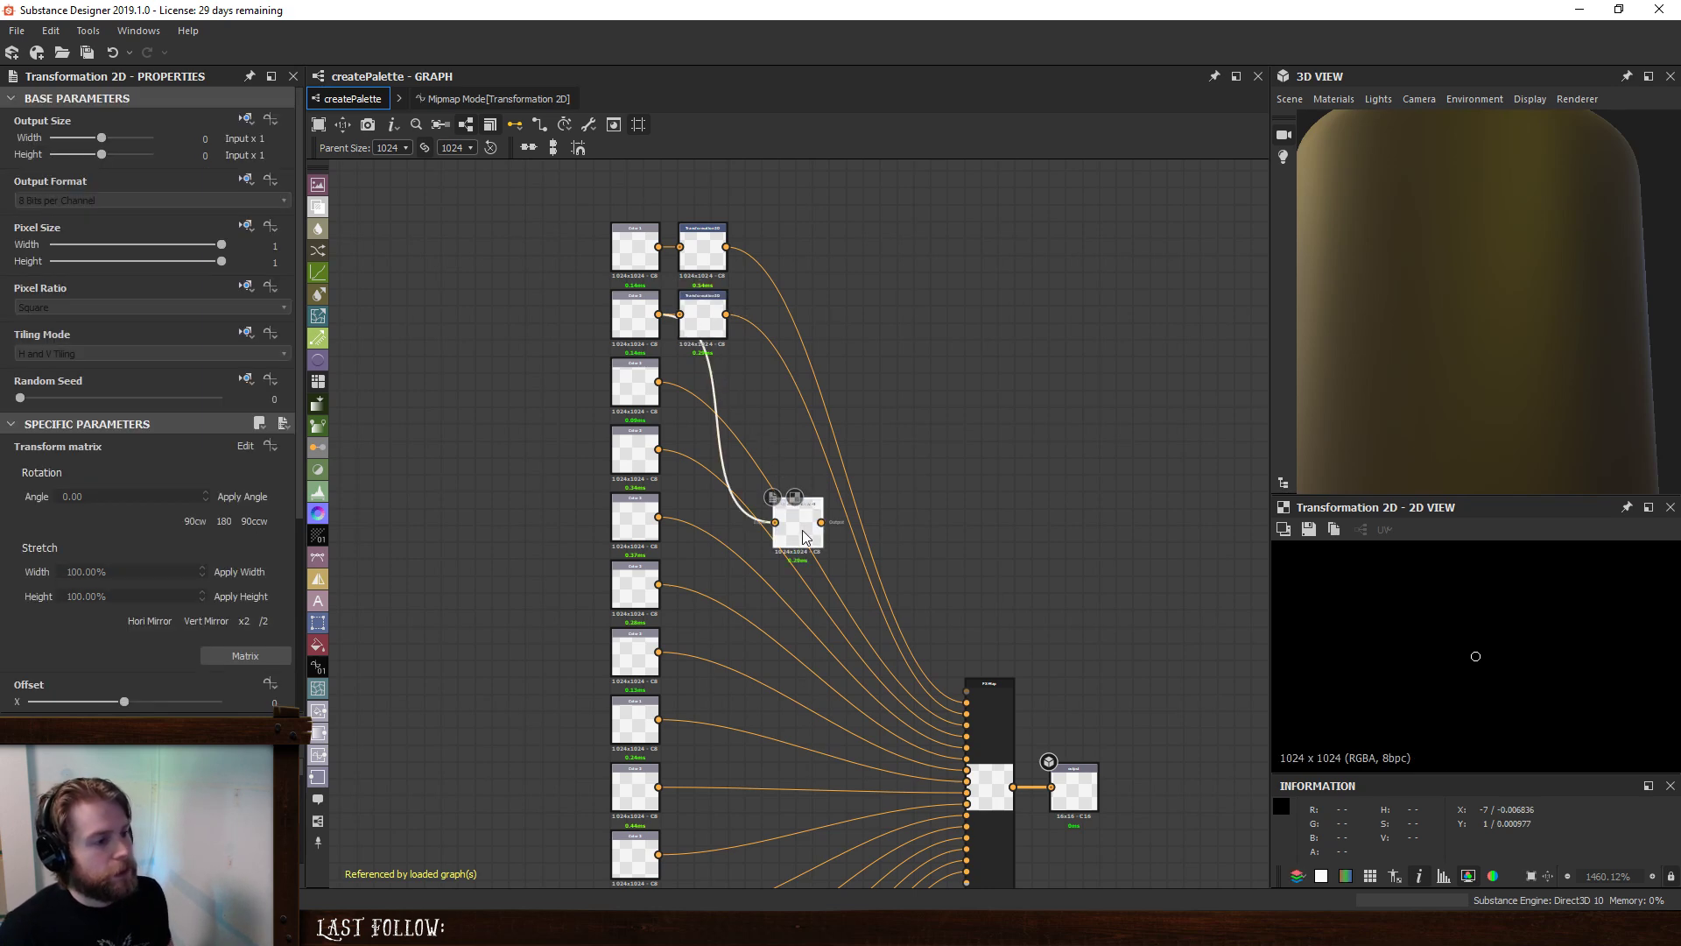
{"action": "mouse_move", "coordinate": [801, 531]}
{"action": "left_mouse_down"}
{"action": "mouse_move", "coordinate": [703, 394]}
{"action": "mouse_move", "coordinate": [799, 515]}
{"action": "left_mouse_up"}
{"action": "left_click_drag", "start_coordinate": [713, 449], "coordinate": [715, 455]}
{"action": "left_click", "coordinate": [713, 476]}
{"action": "key", "text": "ctrl+v"}
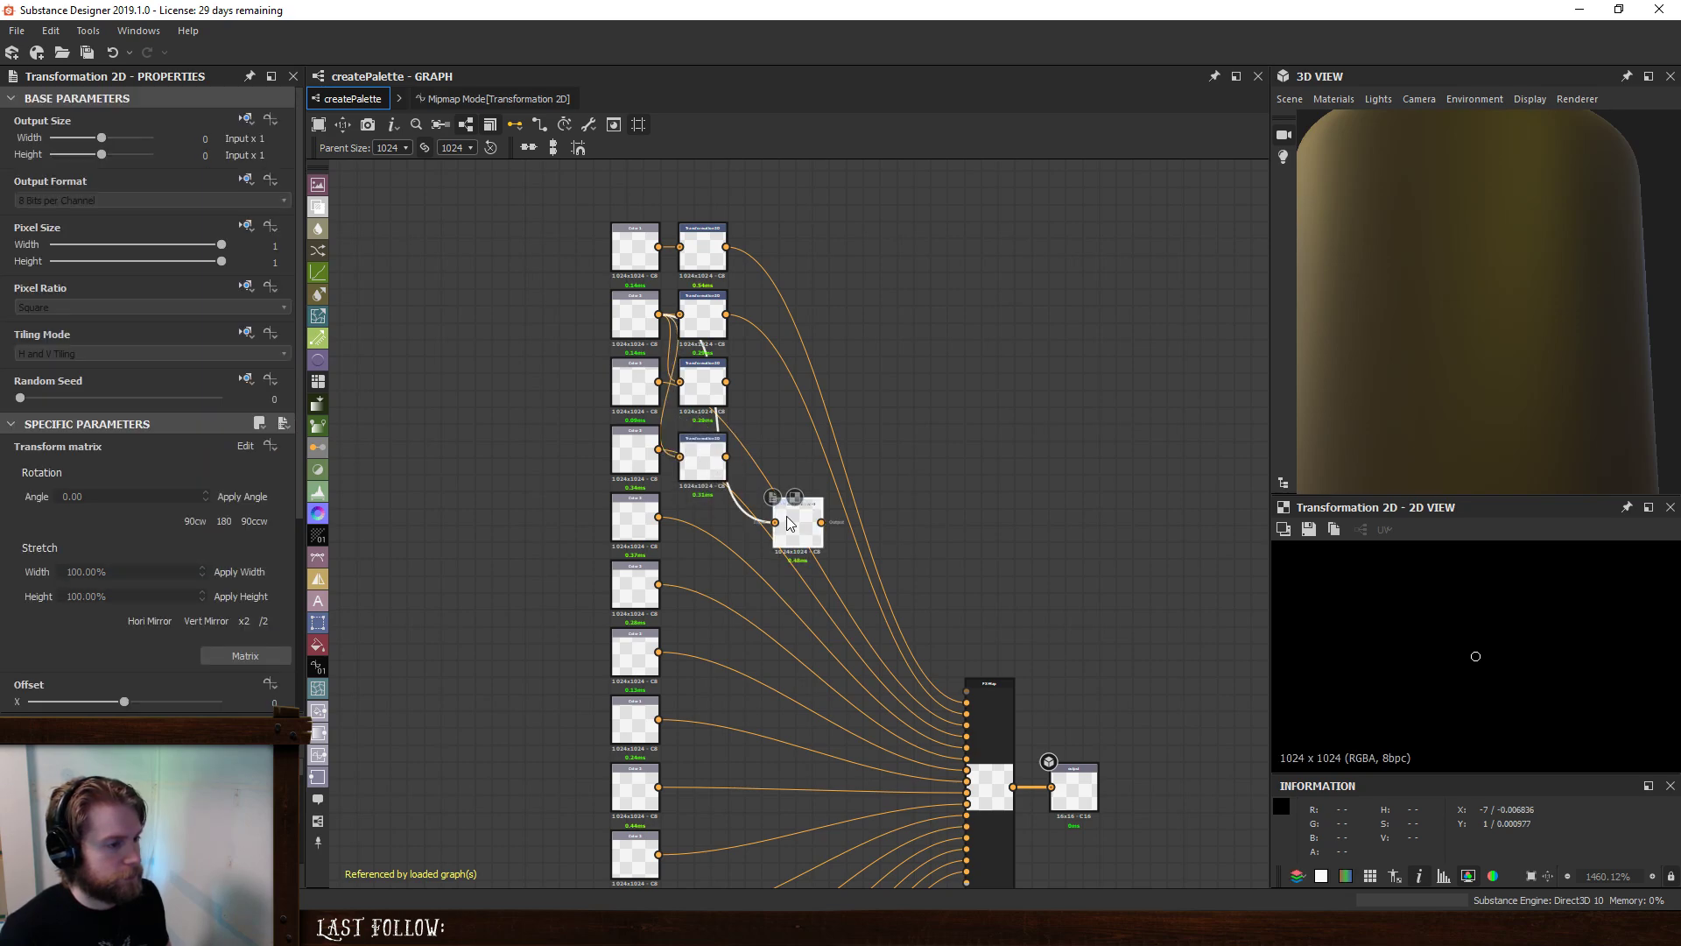
{"action": "left_click", "coordinate": [724, 555]}
{"action": "key", "text": "ctrl+v"}
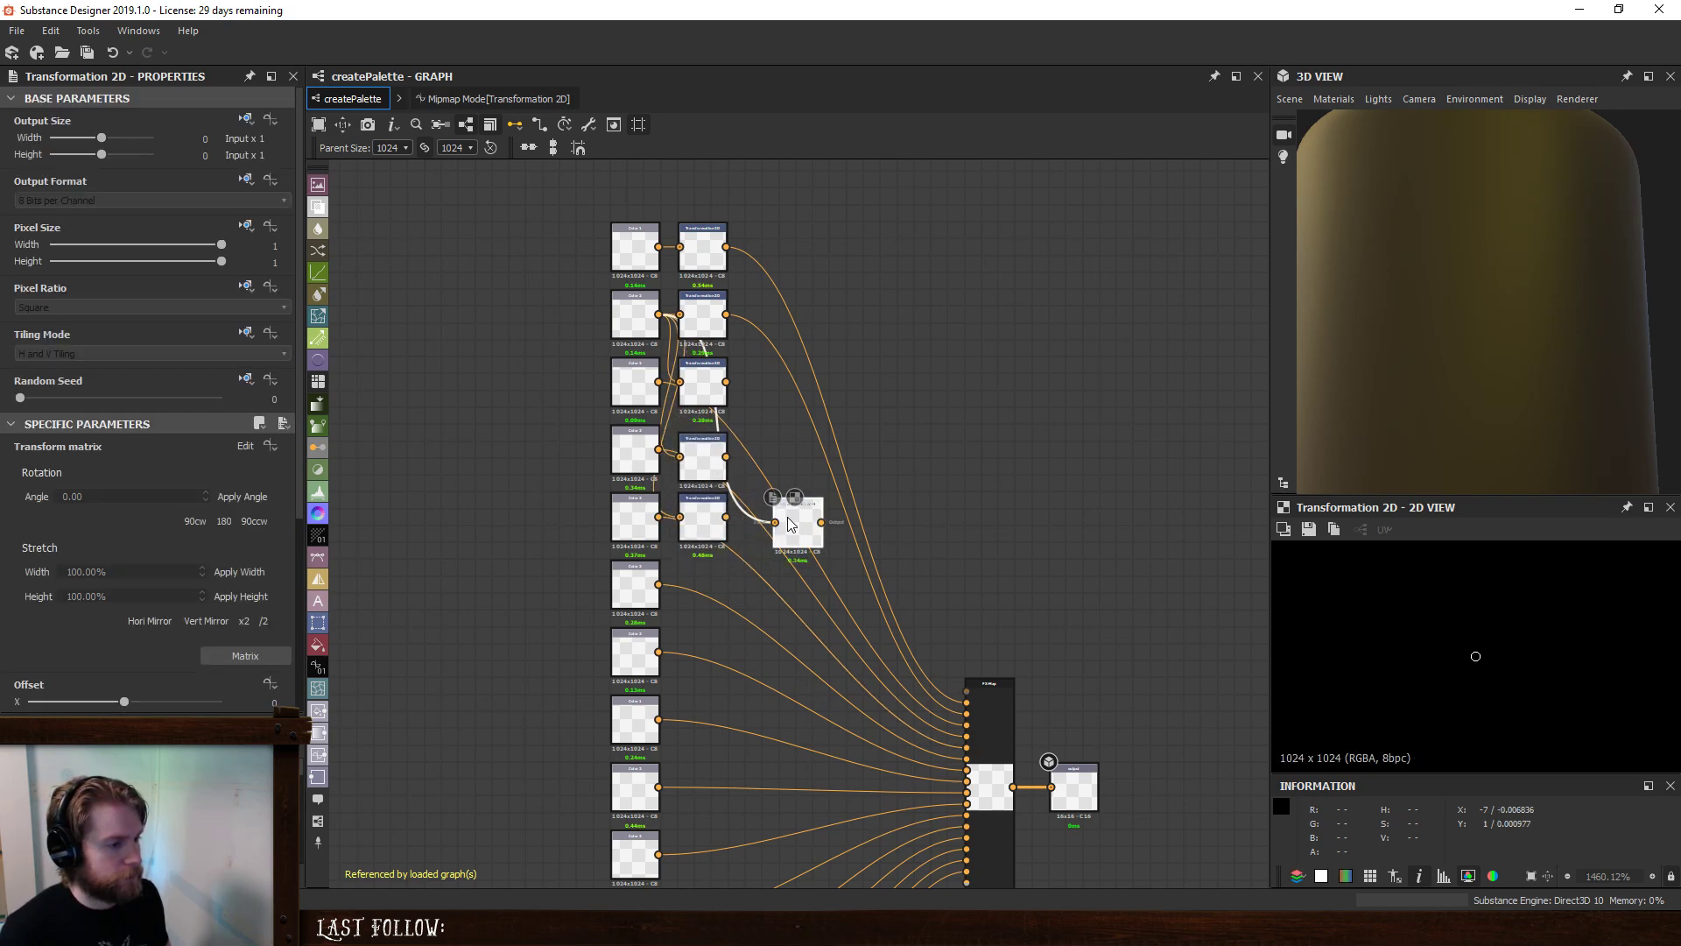
{"action": "left_click", "coordinate": [716, 591]}
{"action": "key", "text": "ctrl+v"}
{"action": "left_click", "coordinate": [715, 655]}
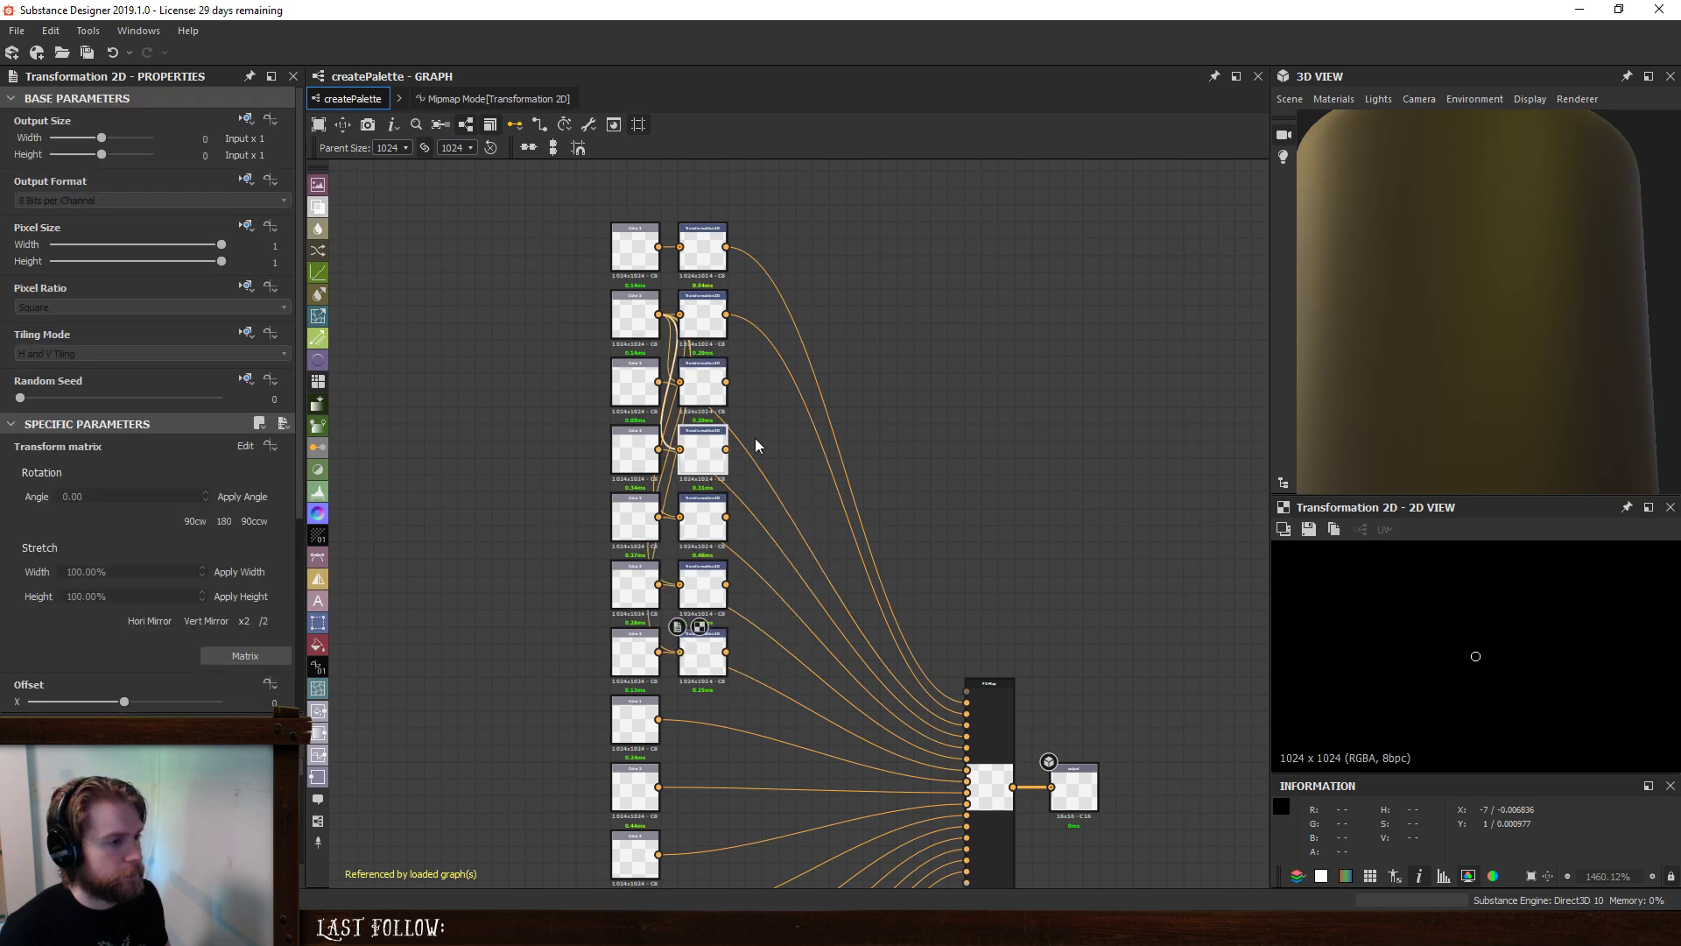
- Place further Transformation 2D copies beside the eighth to twelfth color inputs, keeping the column aligned
{"action": "middle_click_drag", "start_coordinate": [797, 428], "coordinate": [813, 322]}
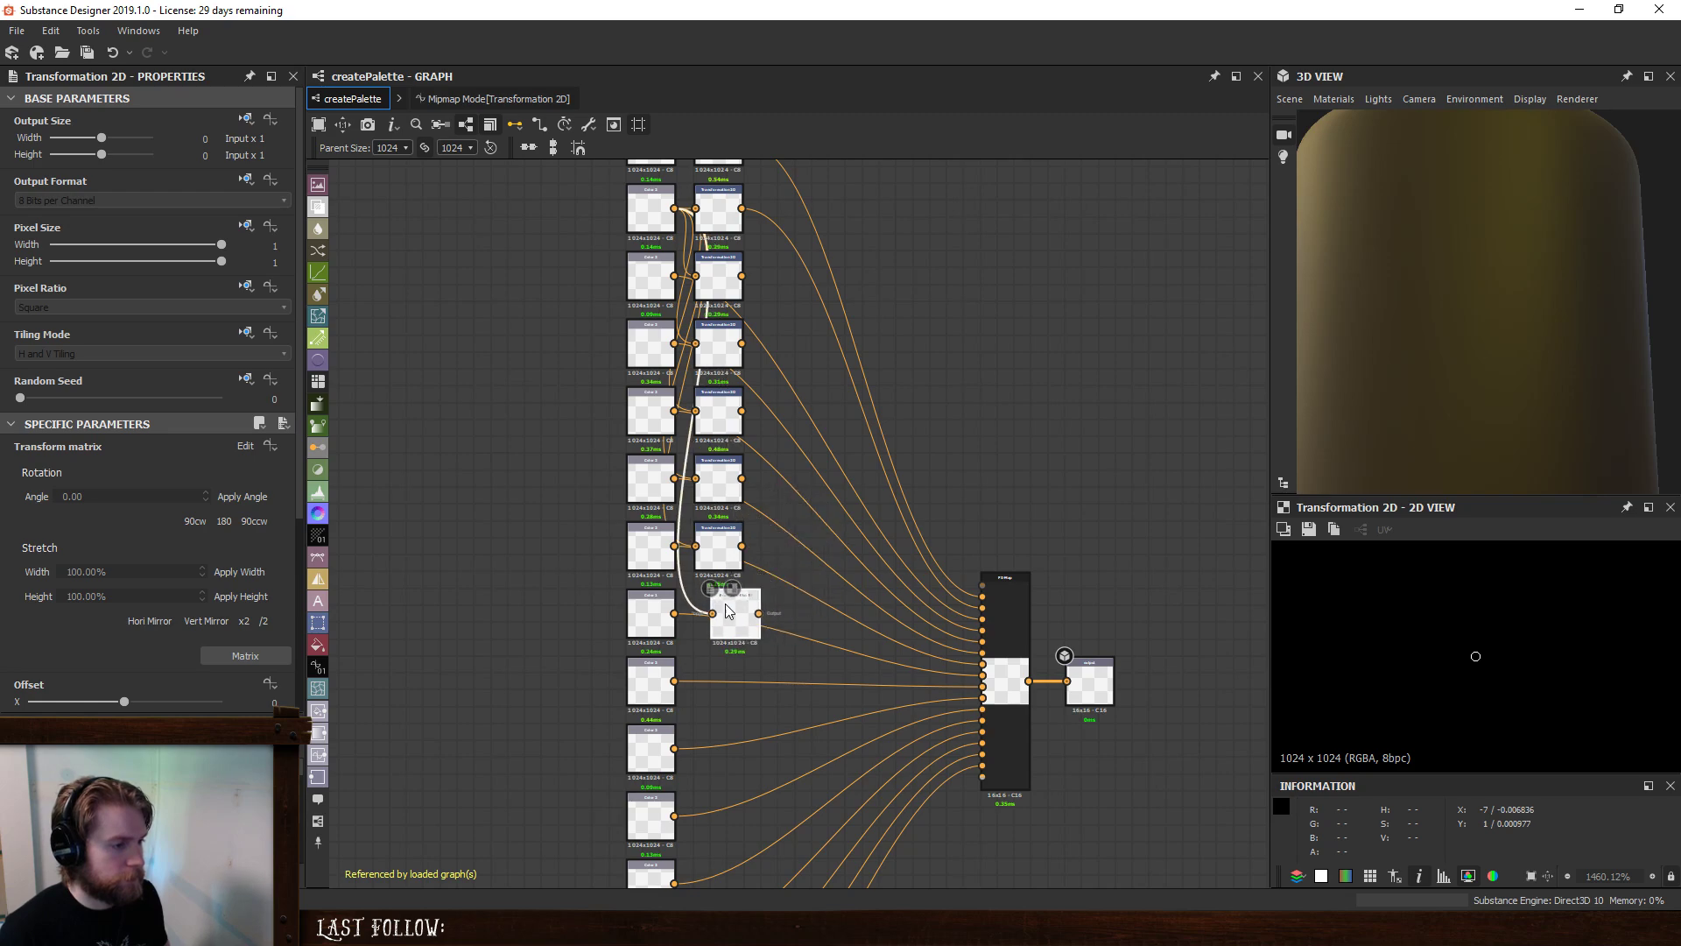
{"action": "left_click", "coordinate": [722, 622]}
{"action": "key", "text": "ctrl+v"}
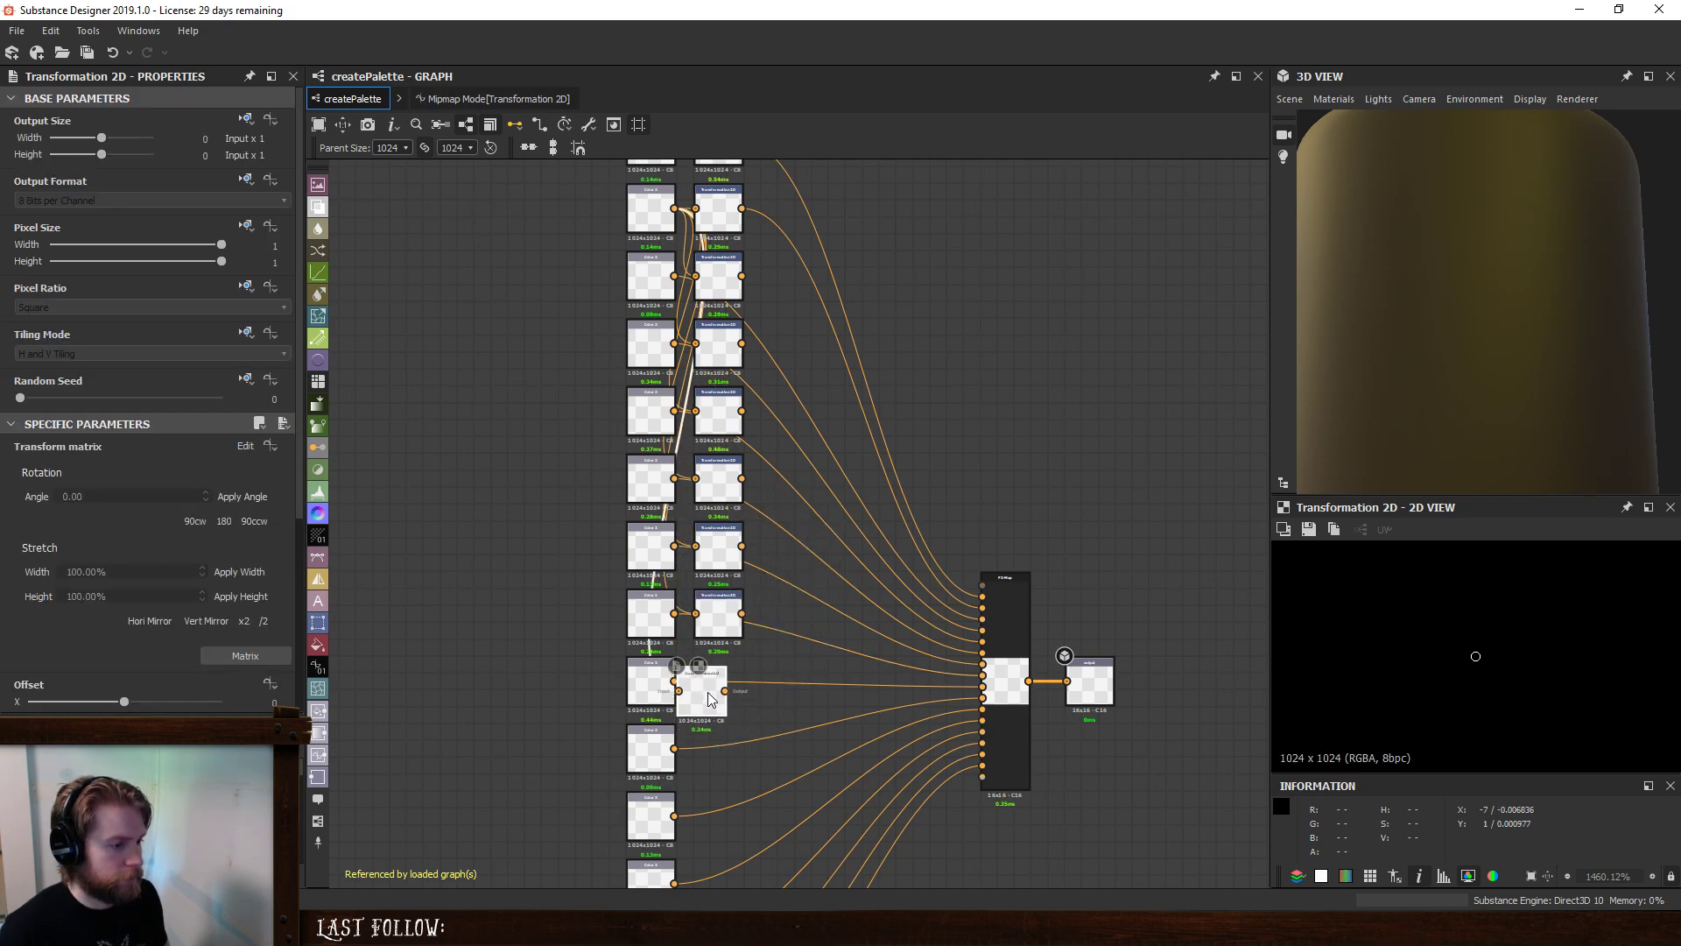
{"action": "left_click", "coordinate": [720, 688]}
{"action": "middle_click_drag", "start_coordinate": [720, 688], "coordinate": [749, 455]}
{"action": "left_click", "coordinate": [750, 450]}
{"action": "key", "text": "ctrl+v"}
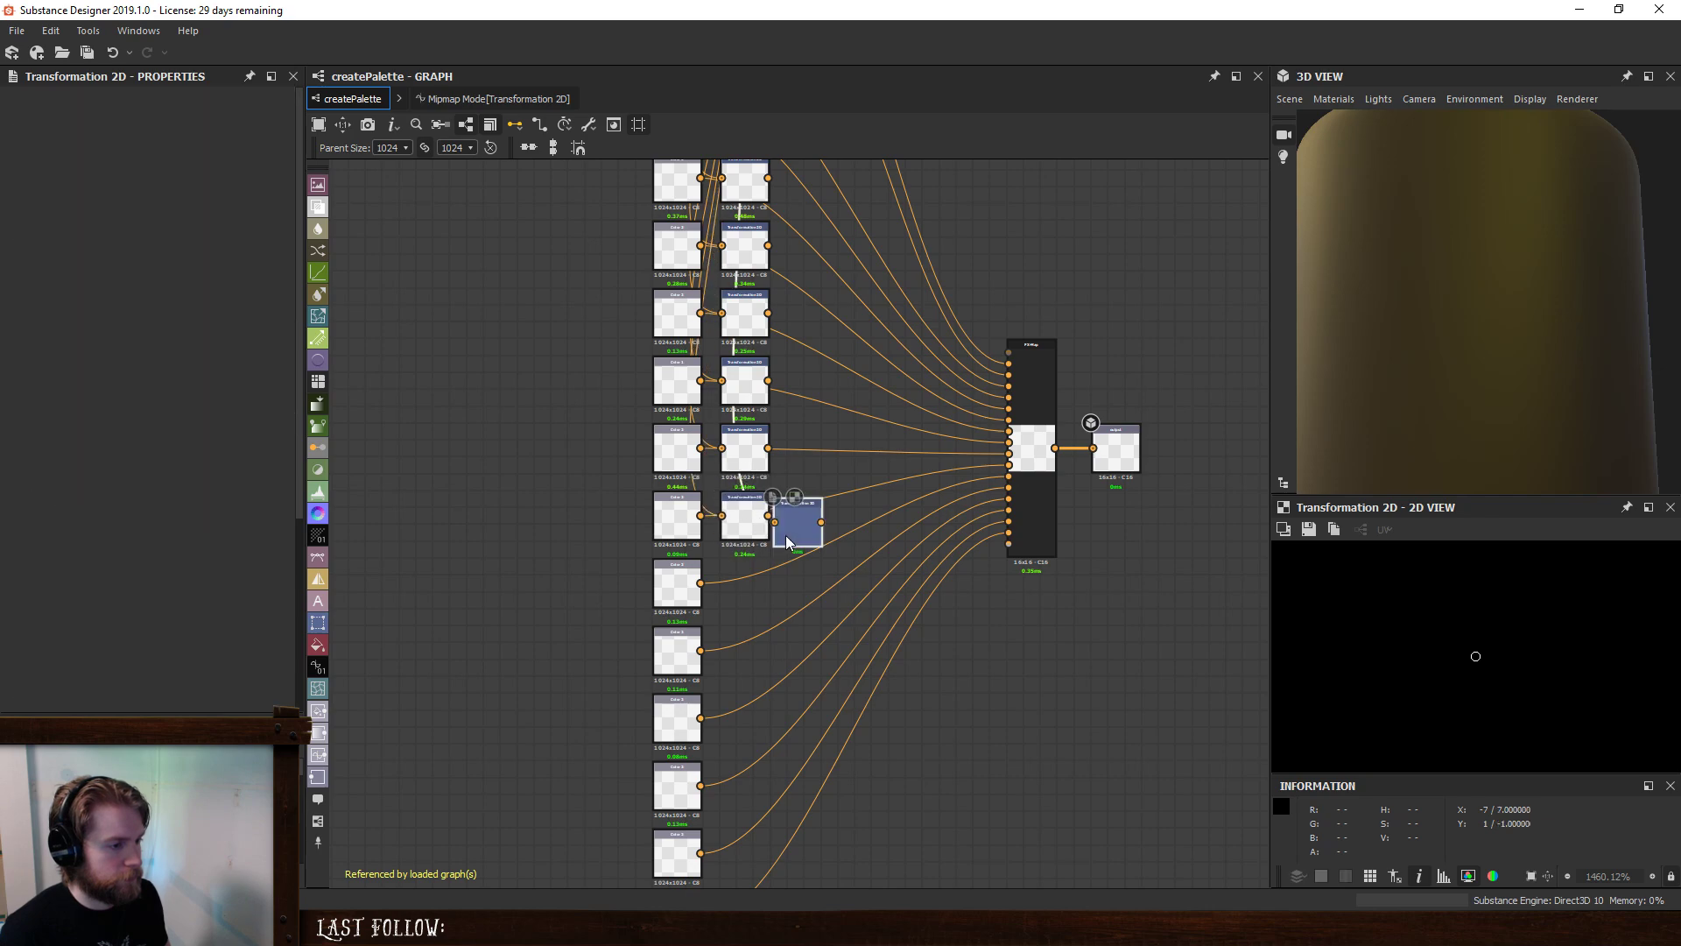
{"action": "left_click", "coordinate": [758, 529]}
{"action": "key", "text": "ctrl+v"}
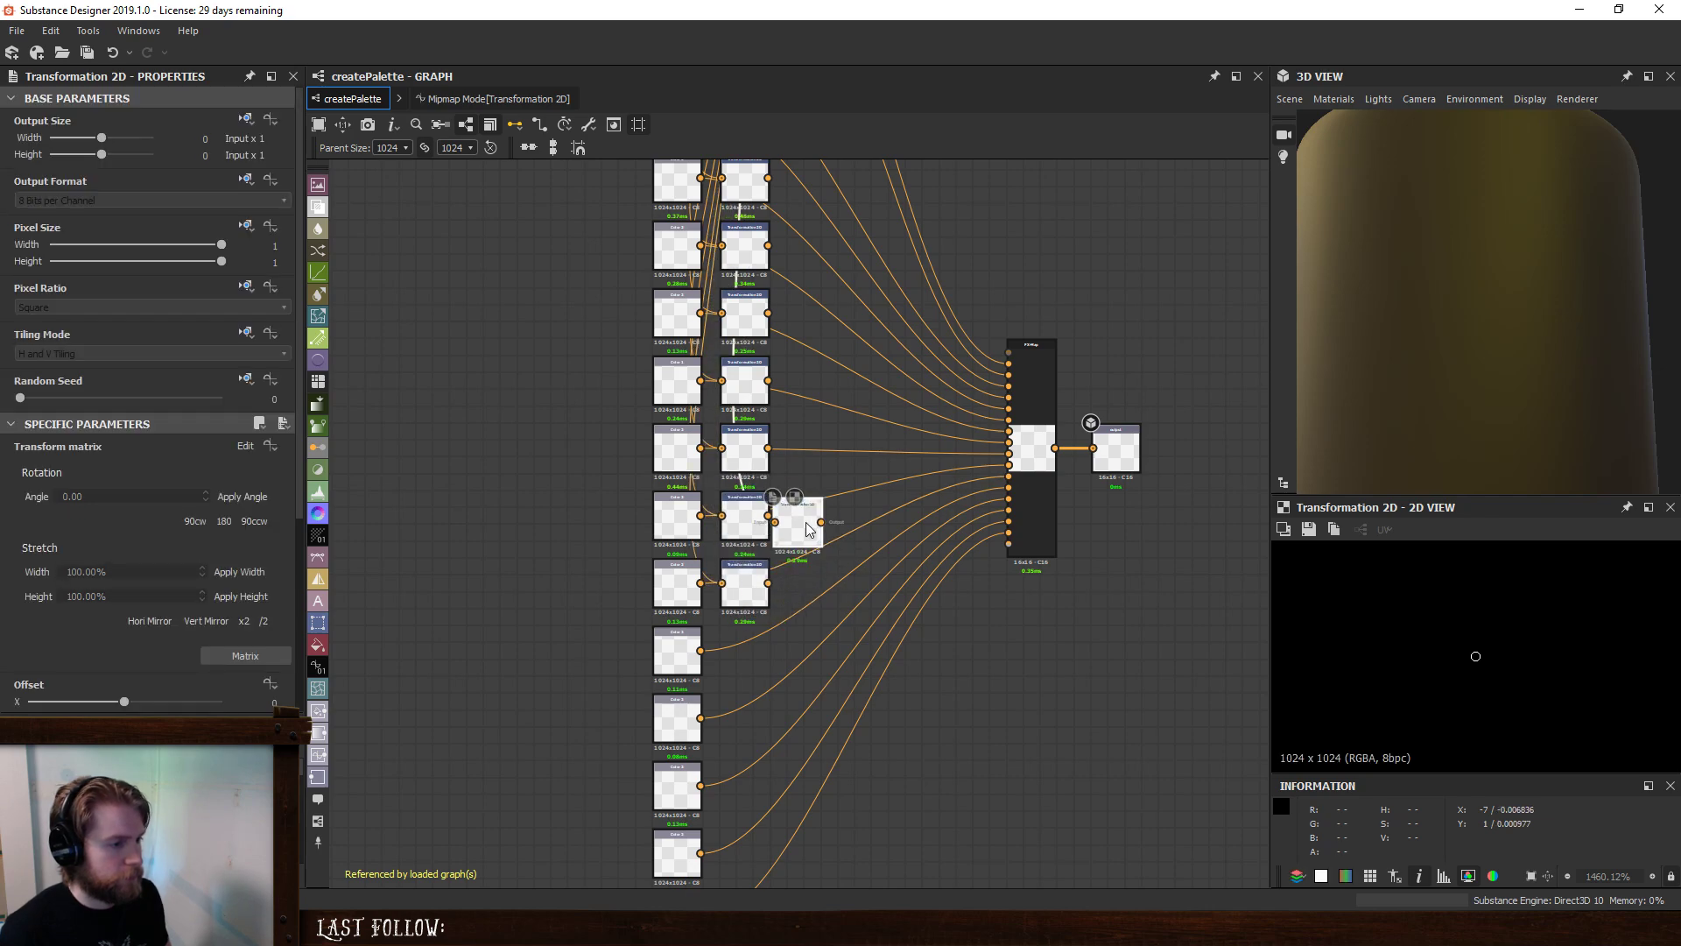
{"action": "left_click", "coordinate": [768, 584]}
{"action": "key", "text": "ctrl+v"}
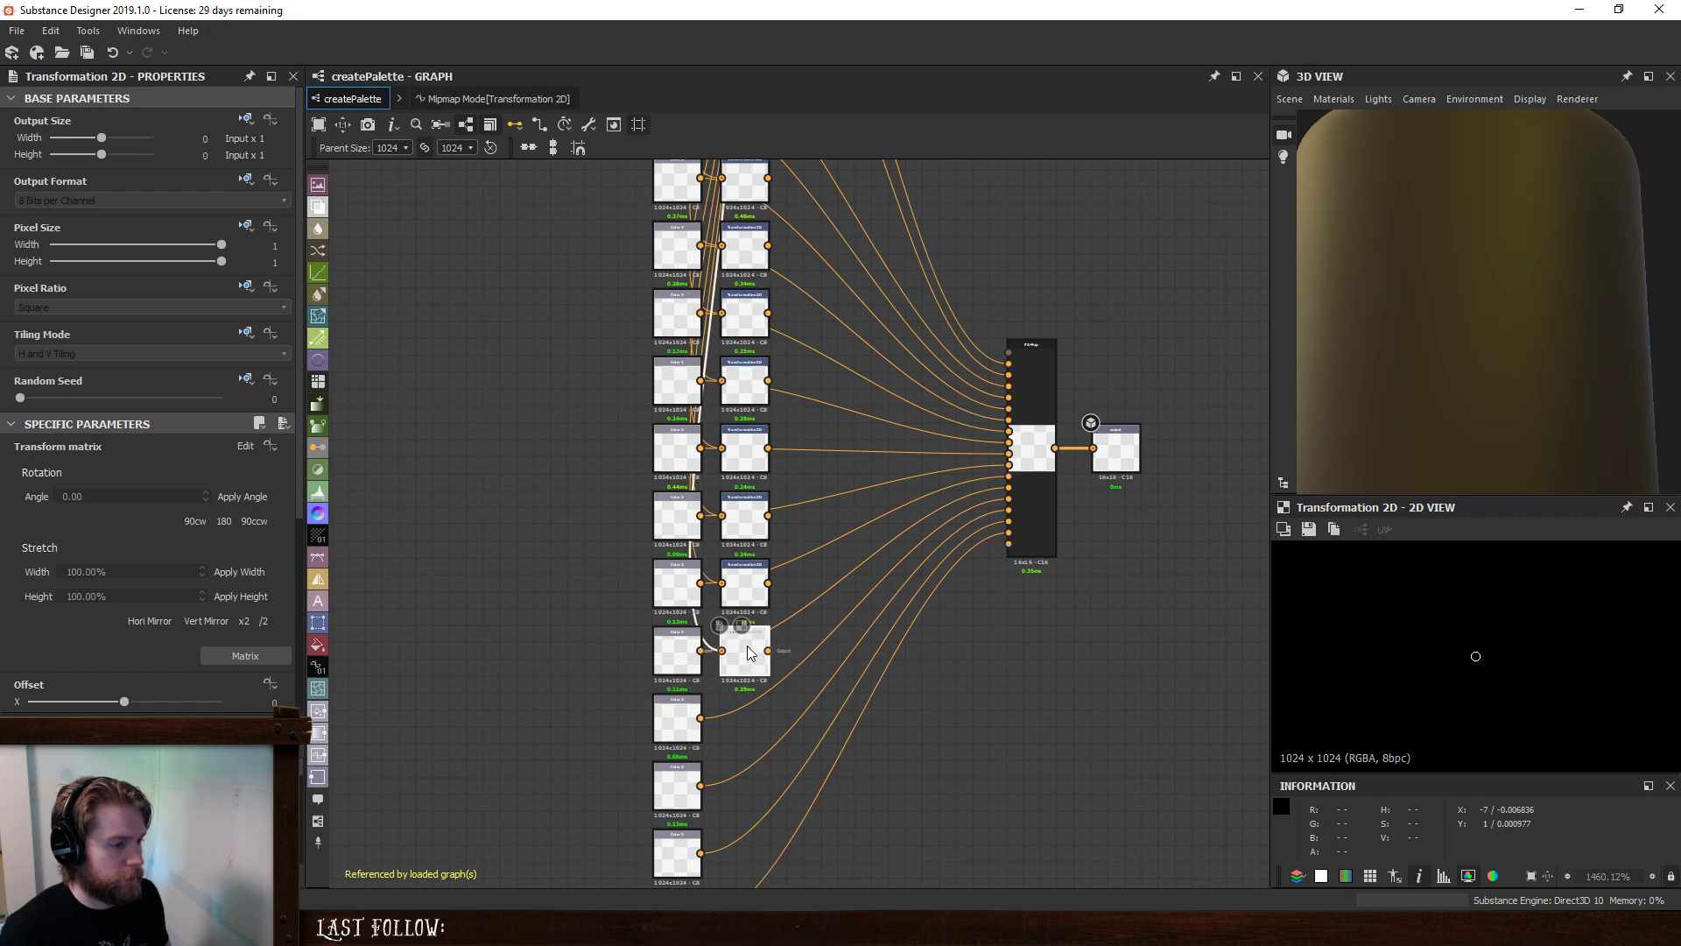
{"action": "left_click", "coordinate": [748, 648]}
- Complete the column with Transformation 2D copies beside the thirteenth to sixteenth color inputs
{"action": "key", "text": "ctrl+v"}
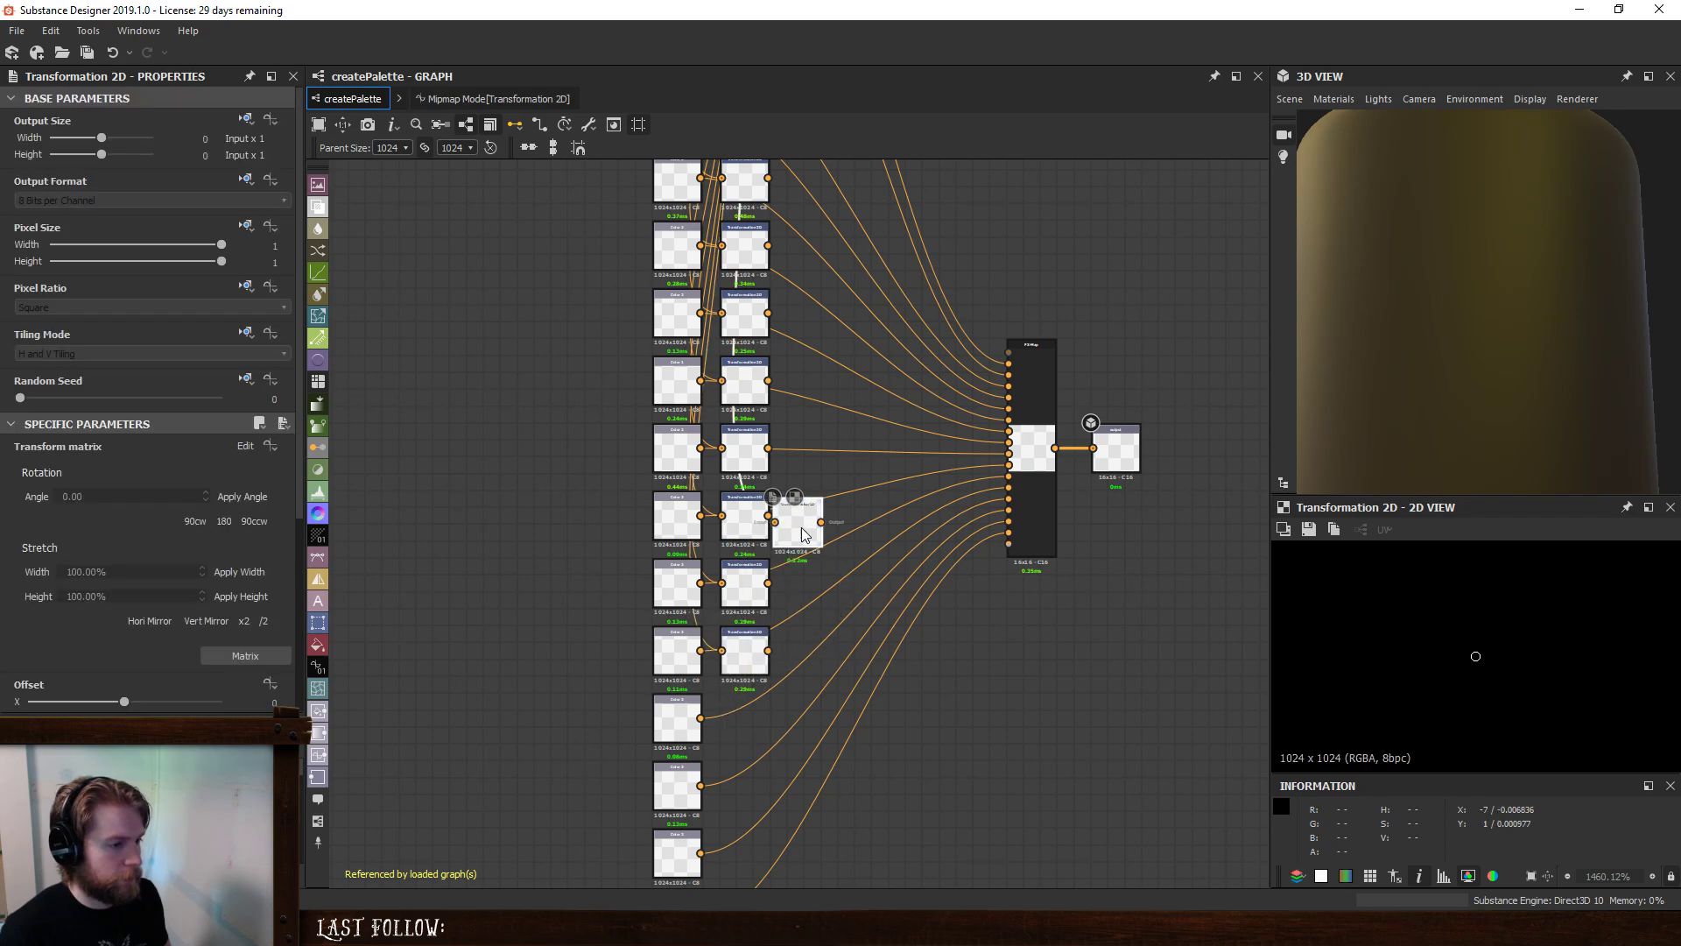
{"action": "left_click", "coordinate": [744, 718]}
{"action": "middle_click_drag", "start_coordinate": [778, 706], "coordinate": [831, 497]}
{"action": "key", "text": "ctrl+v"}
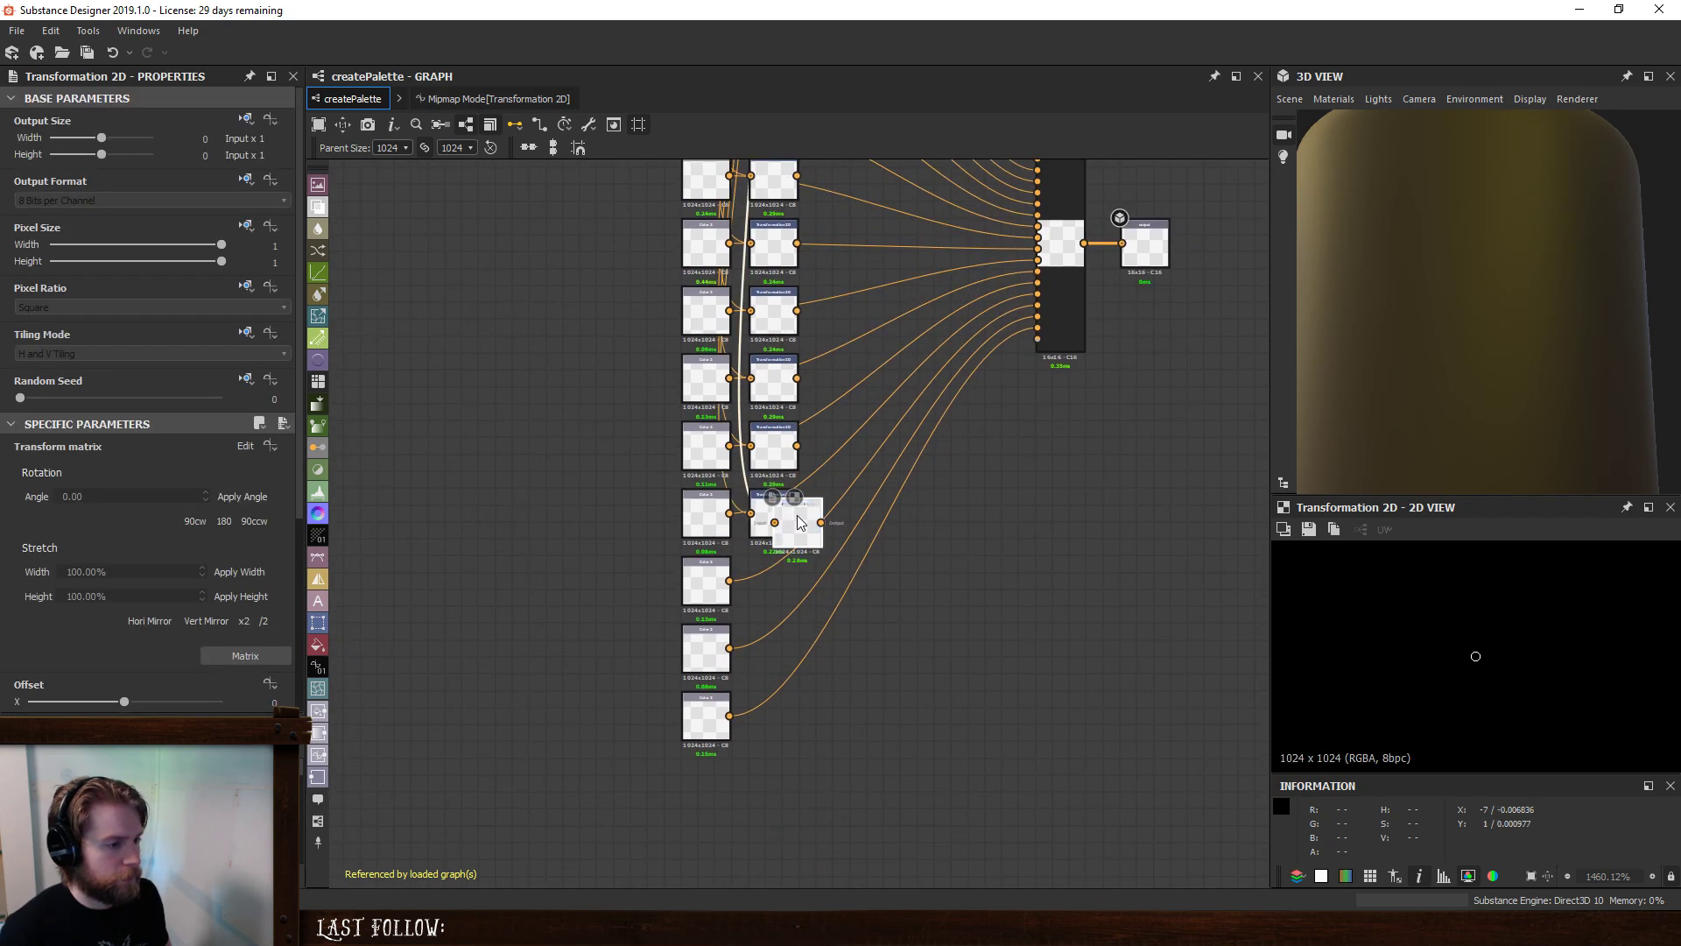
{"action": "left_click", "coordinate": [771, 582]}
{"action": "key", "text": "ctrl+v"}
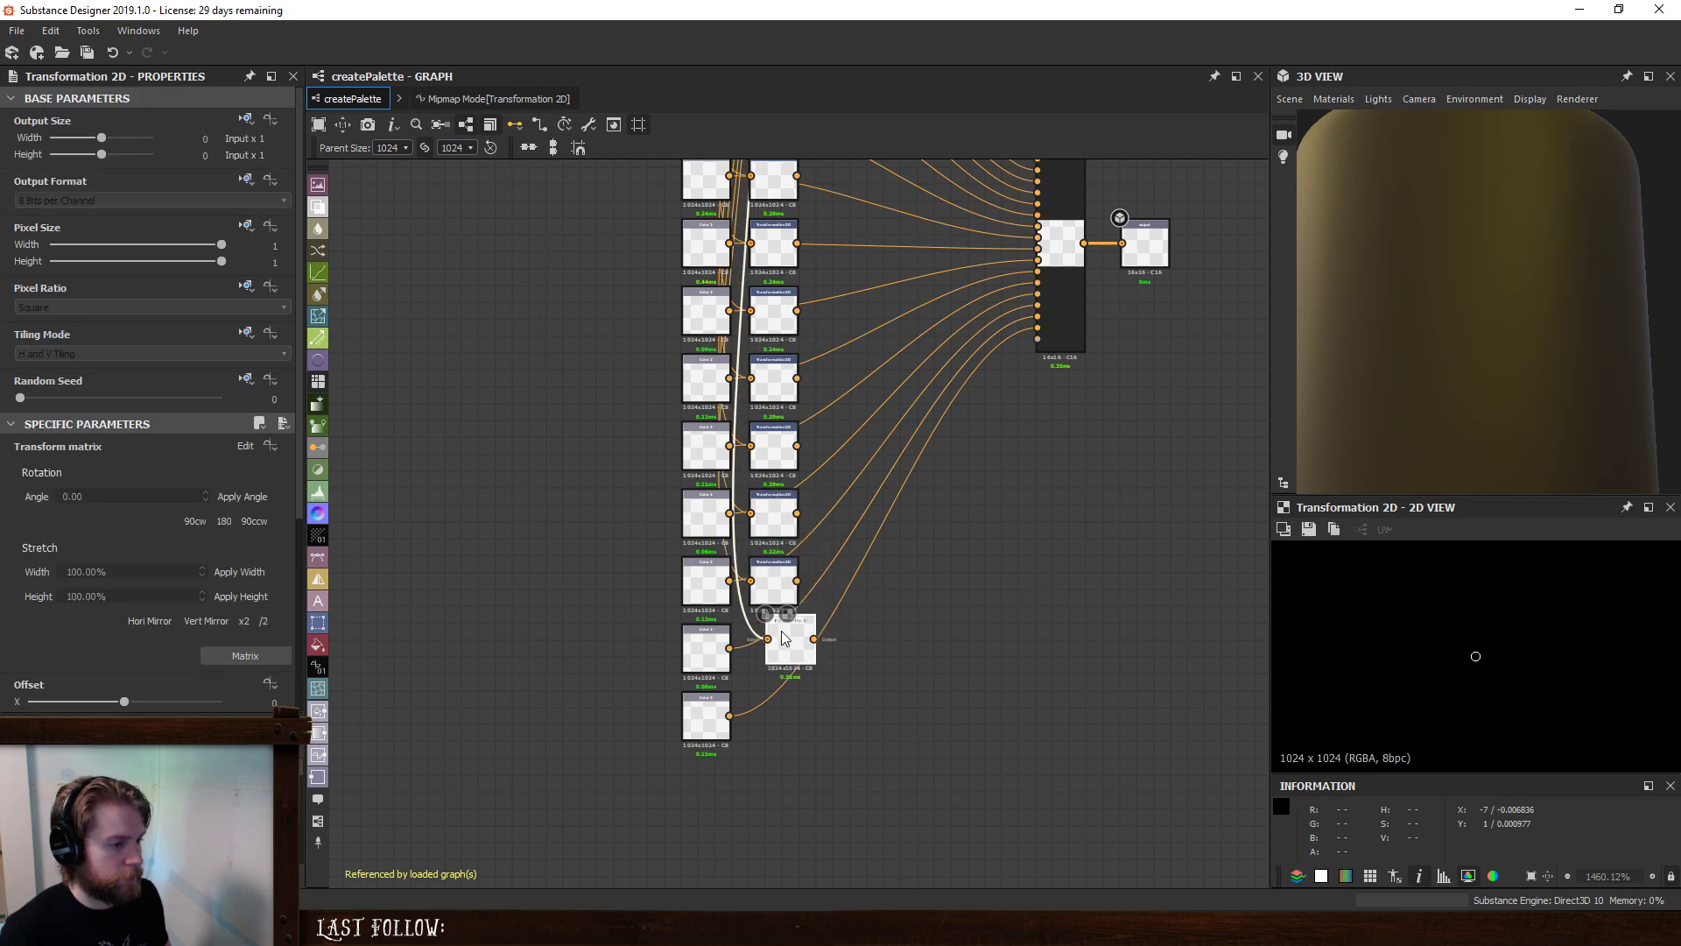
{"action": "left_click", "coordinate": [762, 648]}
{"action": "key", "text": "ctrl+v"}
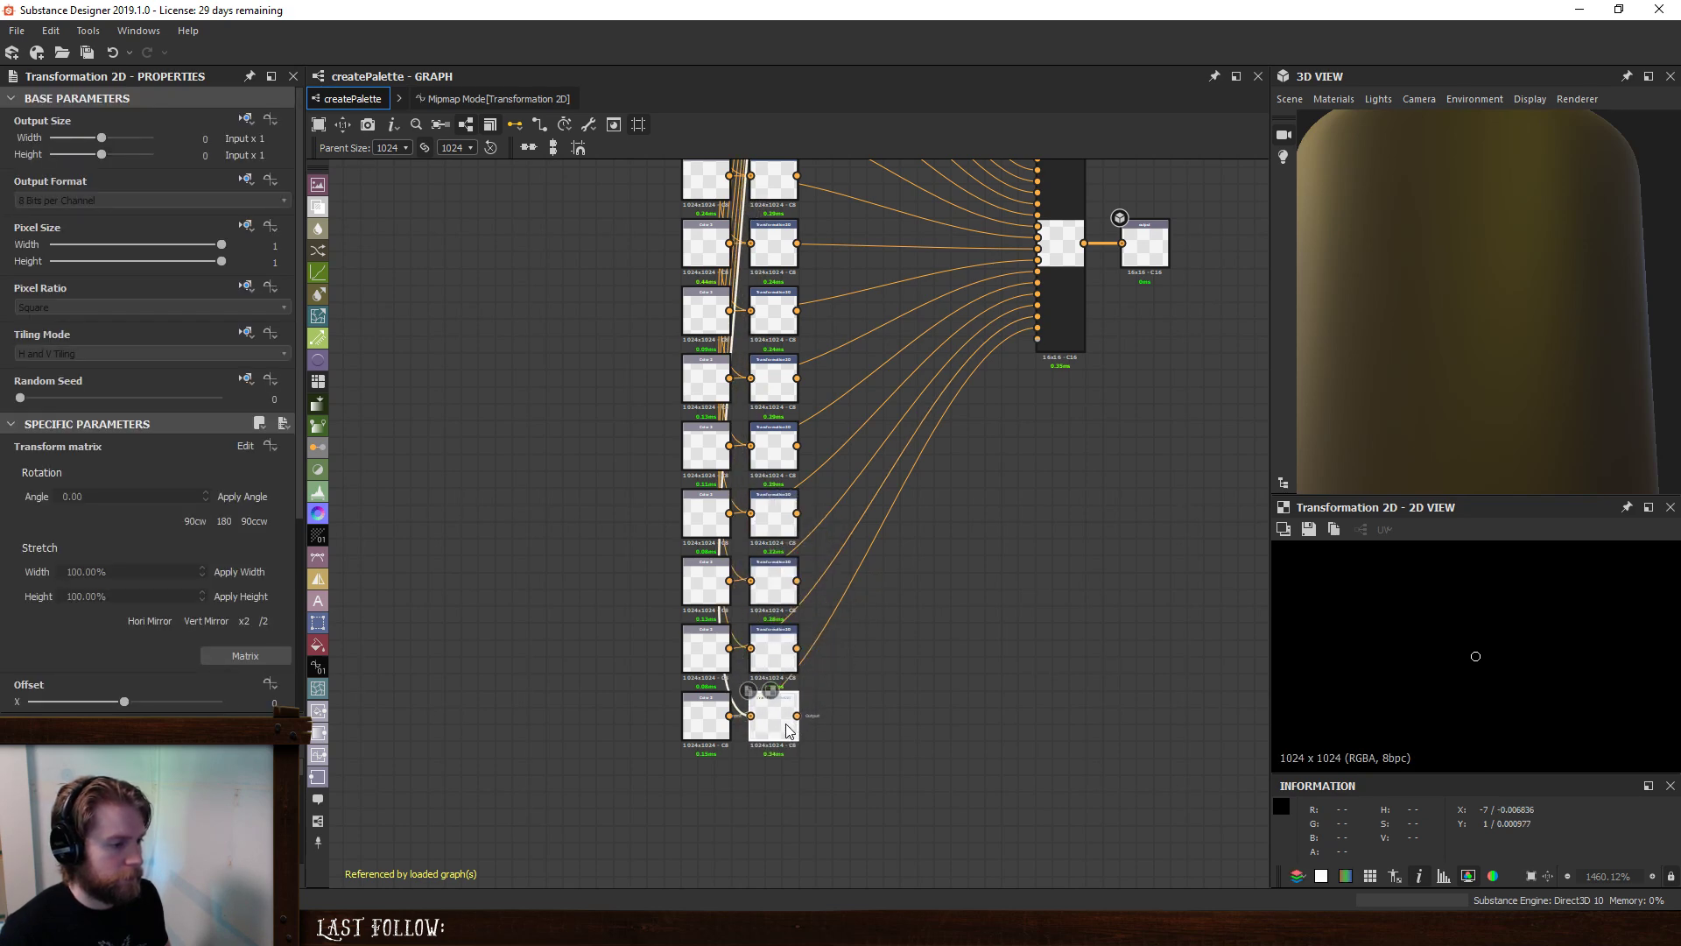
- Reroute the sixteenth up to the twelfth color inputs so each reaches the FX-Map through its adjacent Transformation 2D node
{"action": "left_click", "coordinate": [735, 716]}
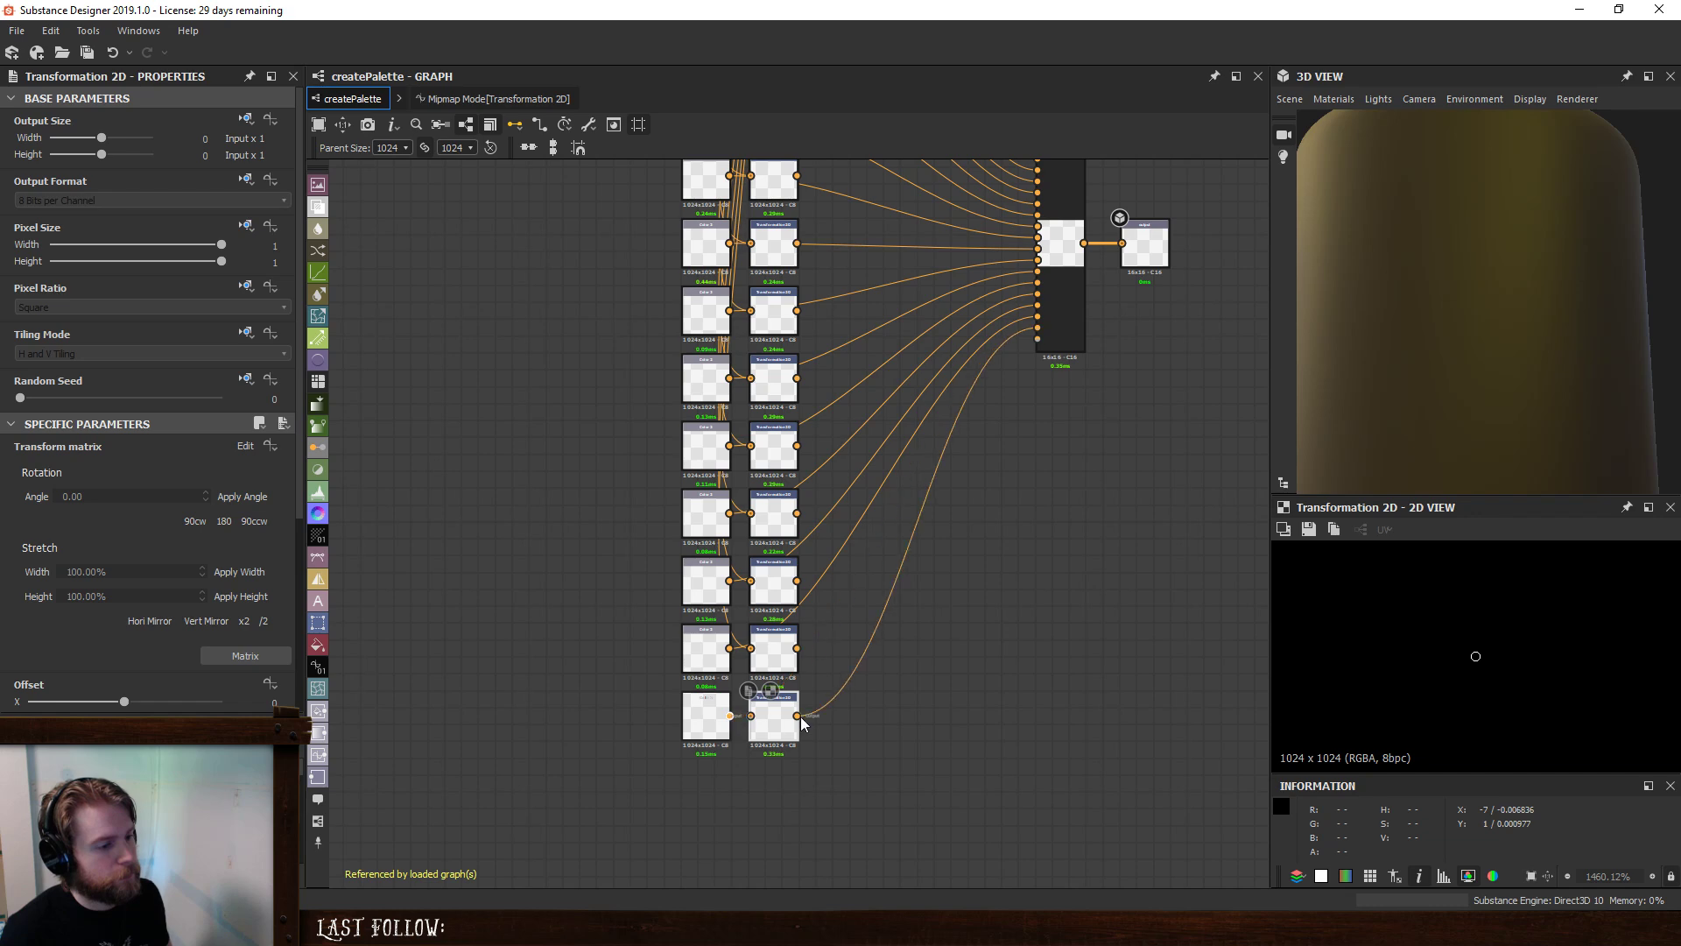
{"action": "left_click", "coordinate": [751, 652]}
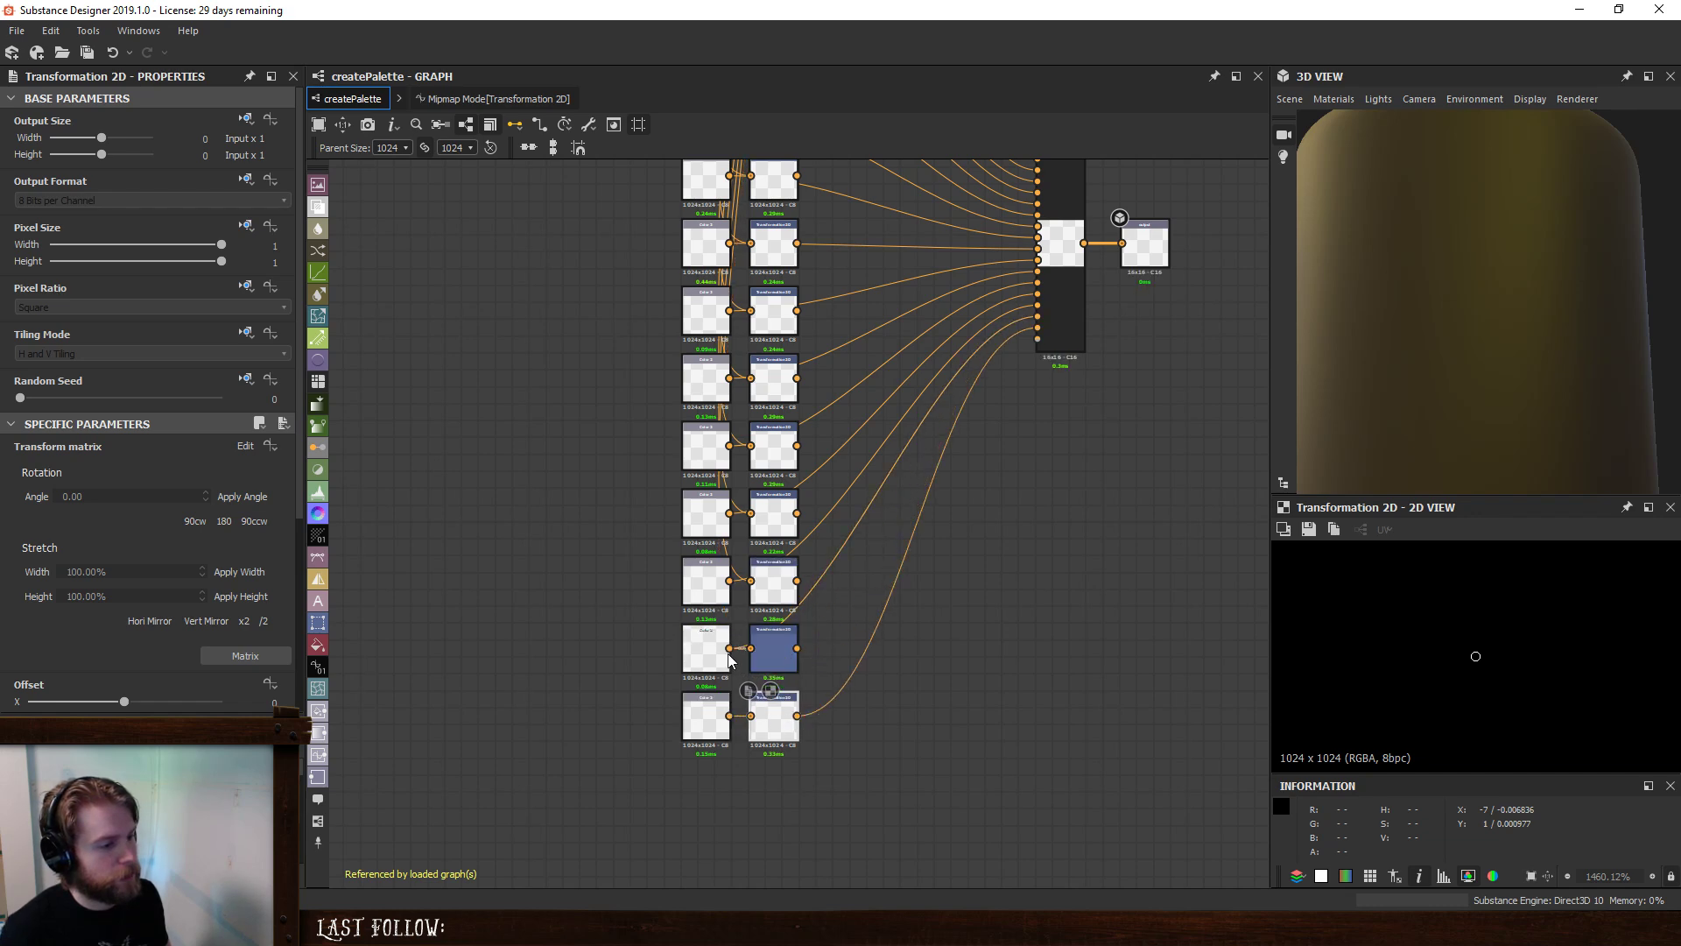
{"action": "left_click_drag", "start_coordinate": [728, 649], "coordinate": [799, 648], "text": "shift"}
{"action": "middle_click_drag", "start_coordinate": [828, 590], "coordinate": [800, 665]}
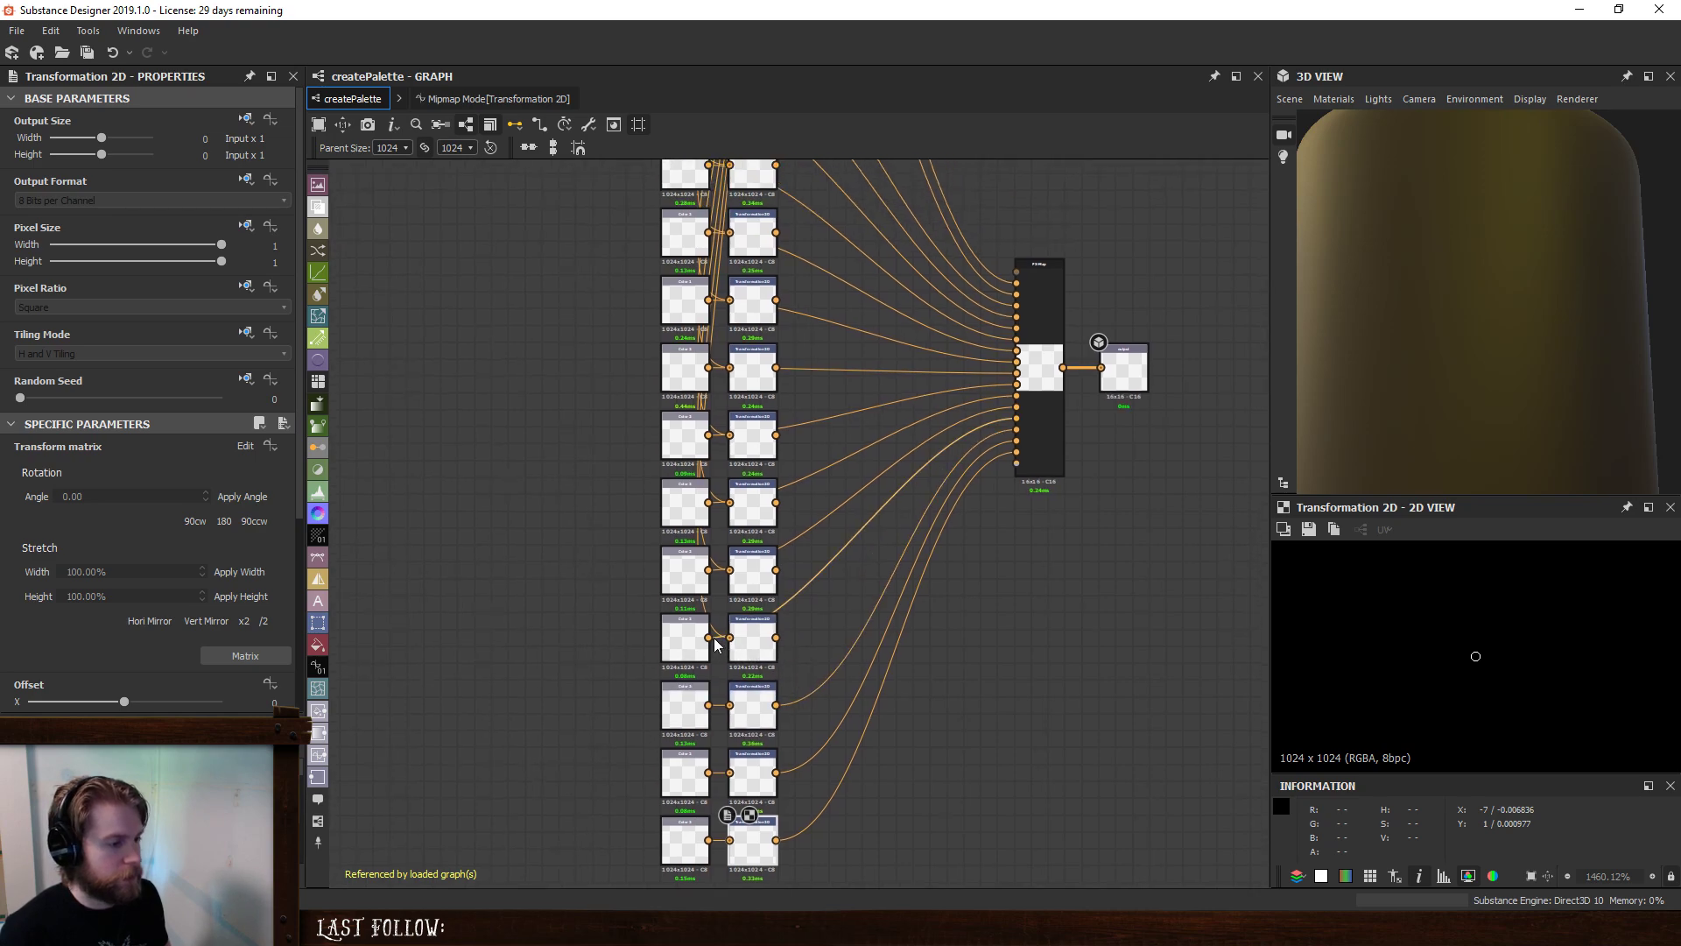
{"action": "left_click_drag", "start_coordinate": [708, 637], "coordinate": [776, 638]}
{"action": "middle_click_drag", "start_coordinate": [793, 599], "coordinate": [778, 664]}
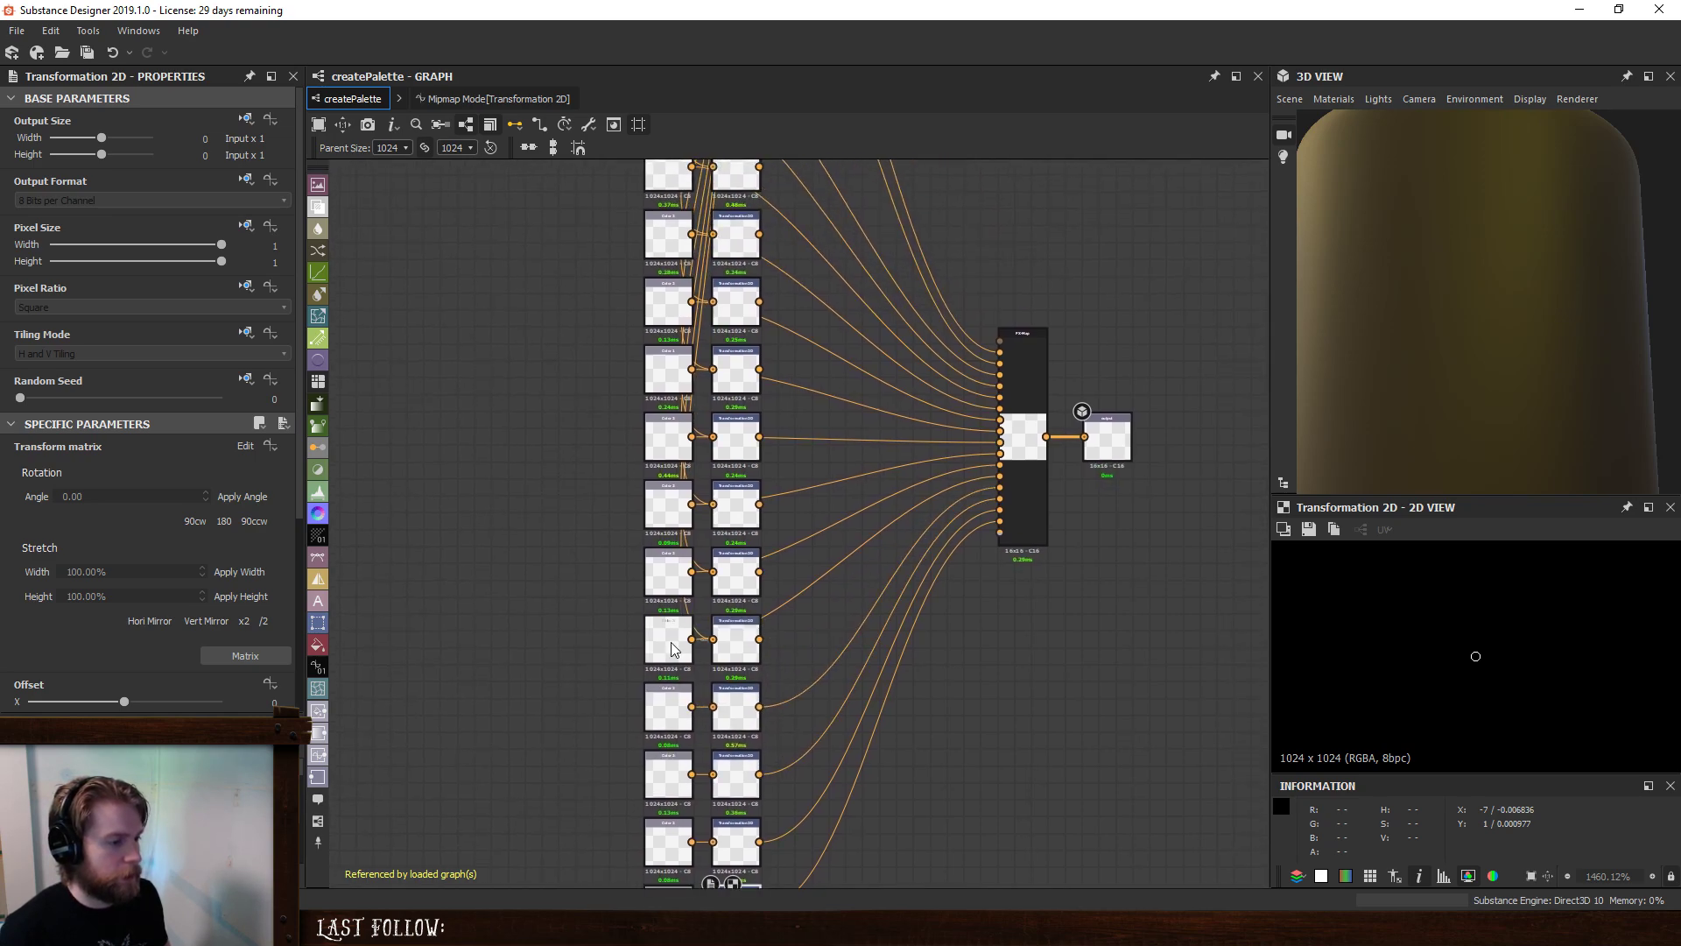
{"action": "left_click_drag", "start_coordinate": [693, 638], "coordinate": [723, 637]}
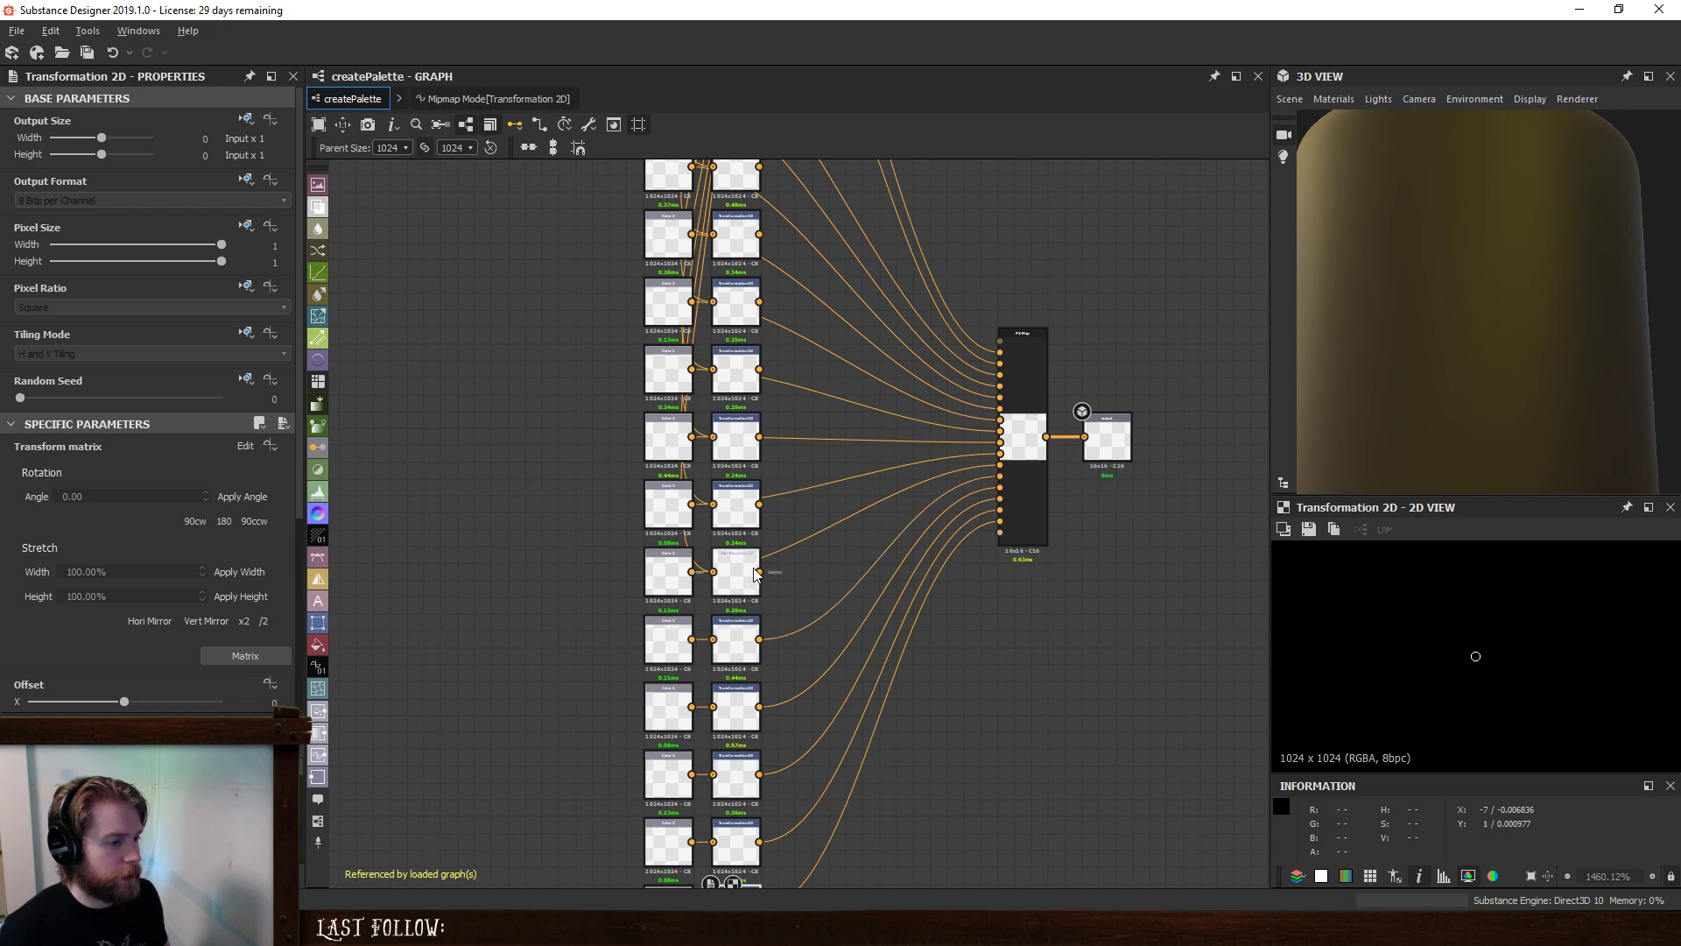
- Route the eleventh, tenth and ninth color inputs through their own Transformation 2D nodes into the FX-Map
{"action": "middle_click_drag", "start_coordinate": [557, 574], "coordinate": [694, 668]}
{"action": "left_click_drag", "start_coordinate": [829, 665], "coordinate": [849, 671]}
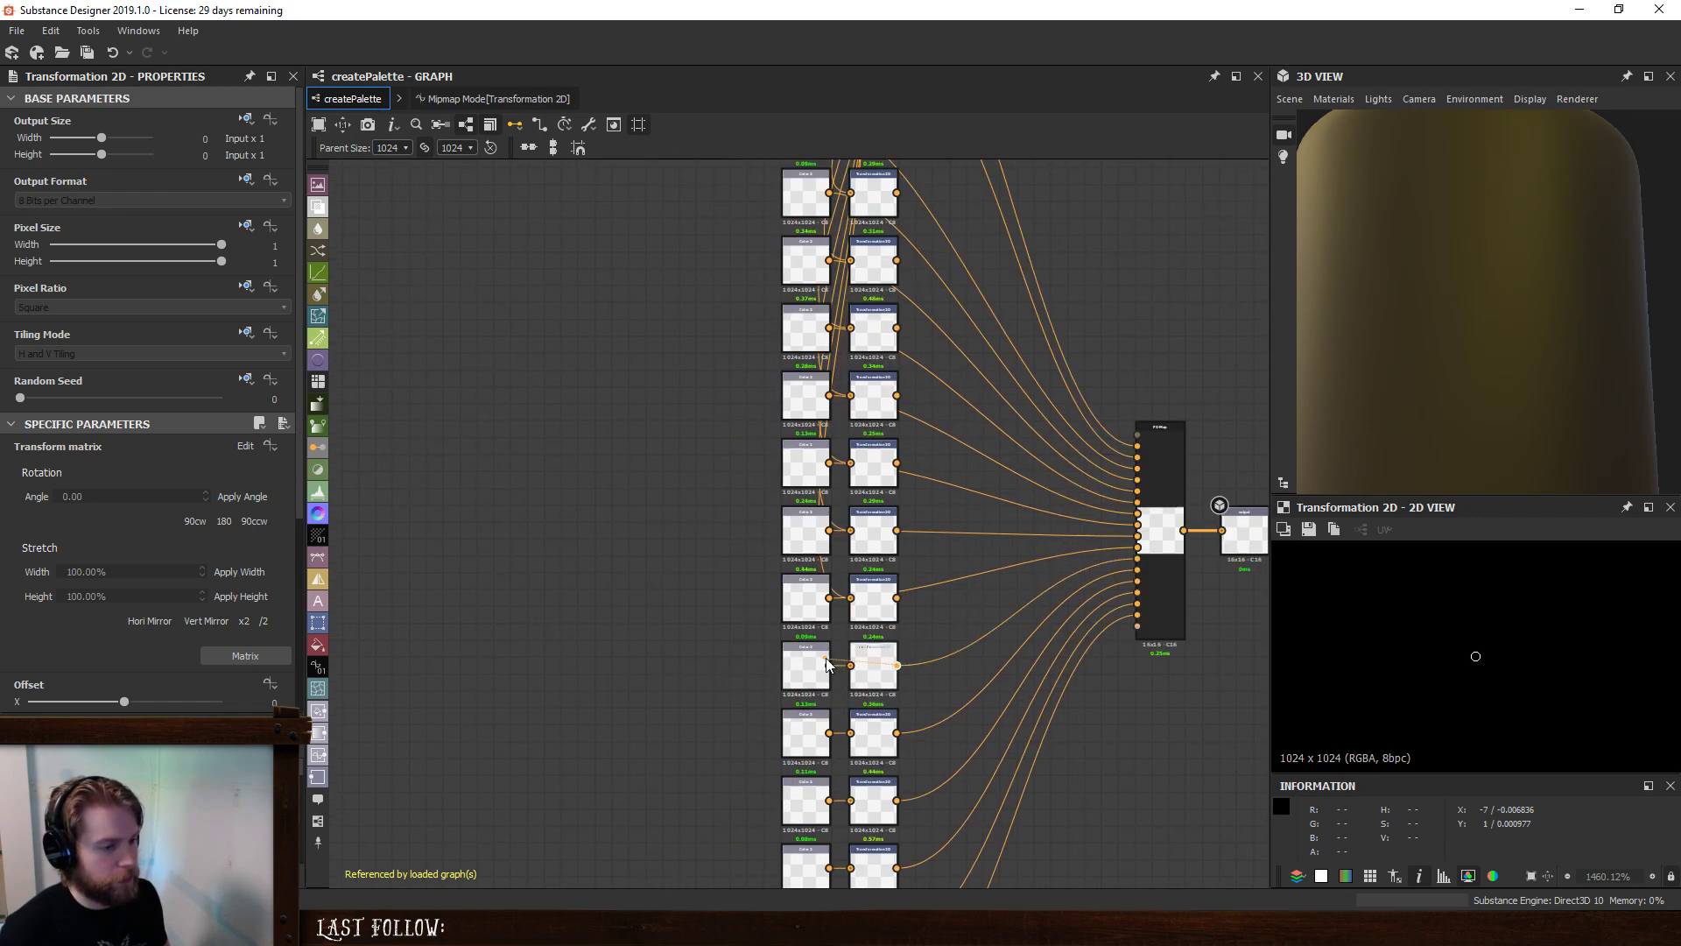
{"action": "middle_click_drag", "start_coordinate": [698, 620], "coordinate": [679, 668]}
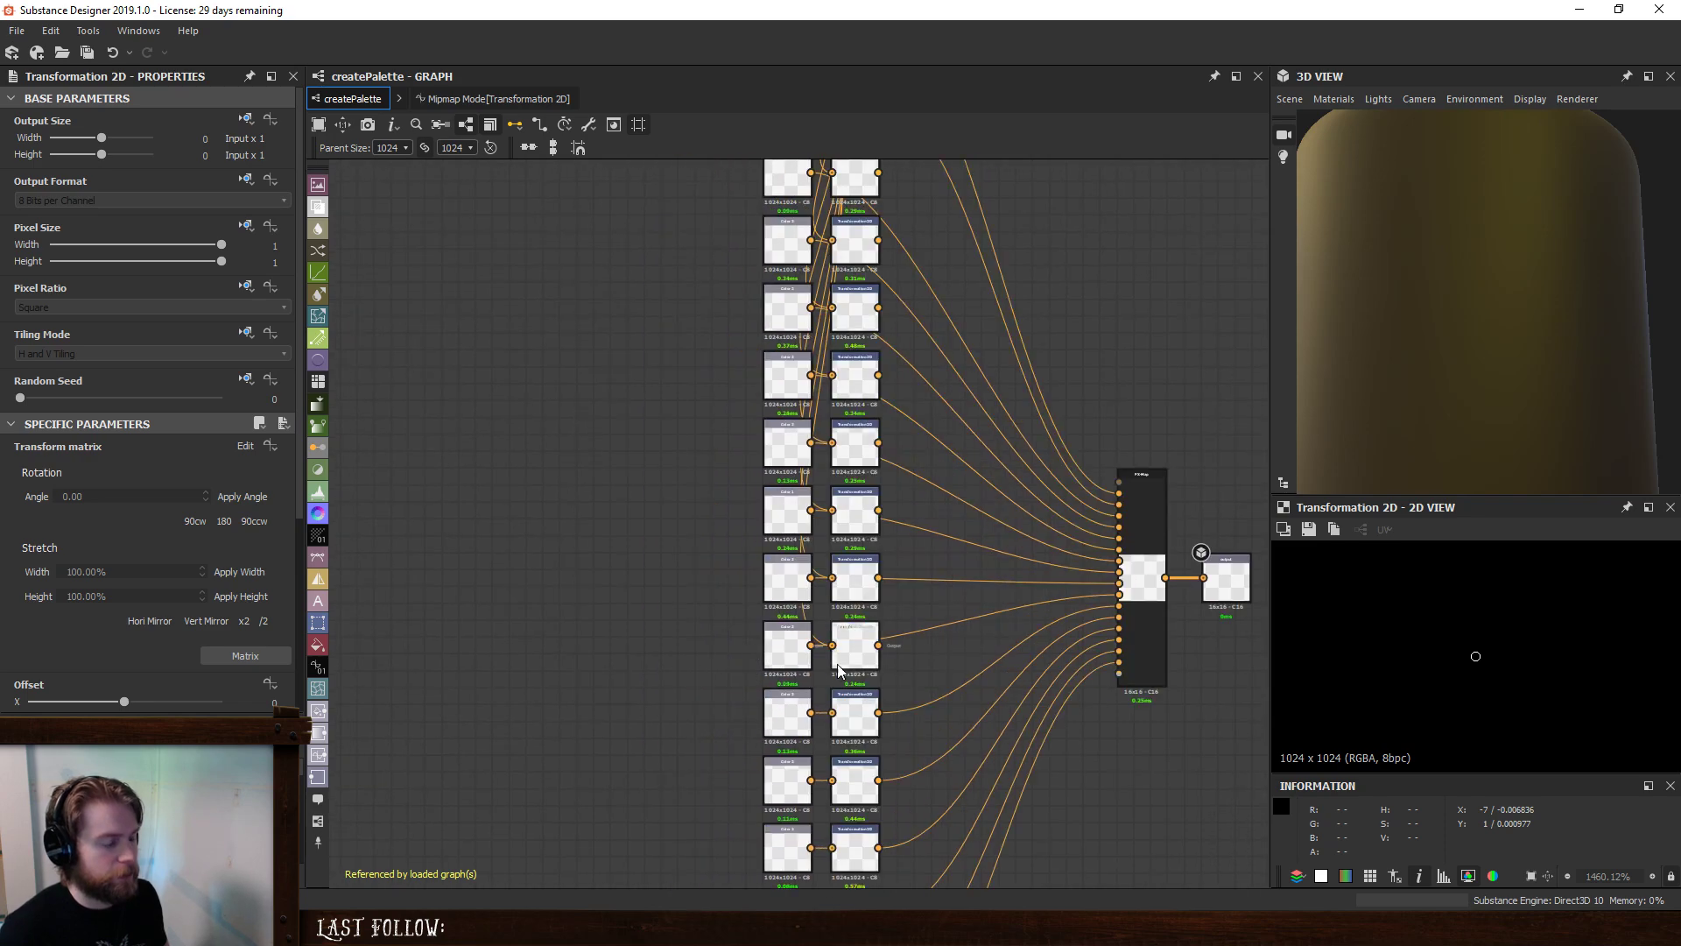
{"action": "scroll", "coordinate": [827, 668], "scroll_direction": "up", "scroll_amount": 3}
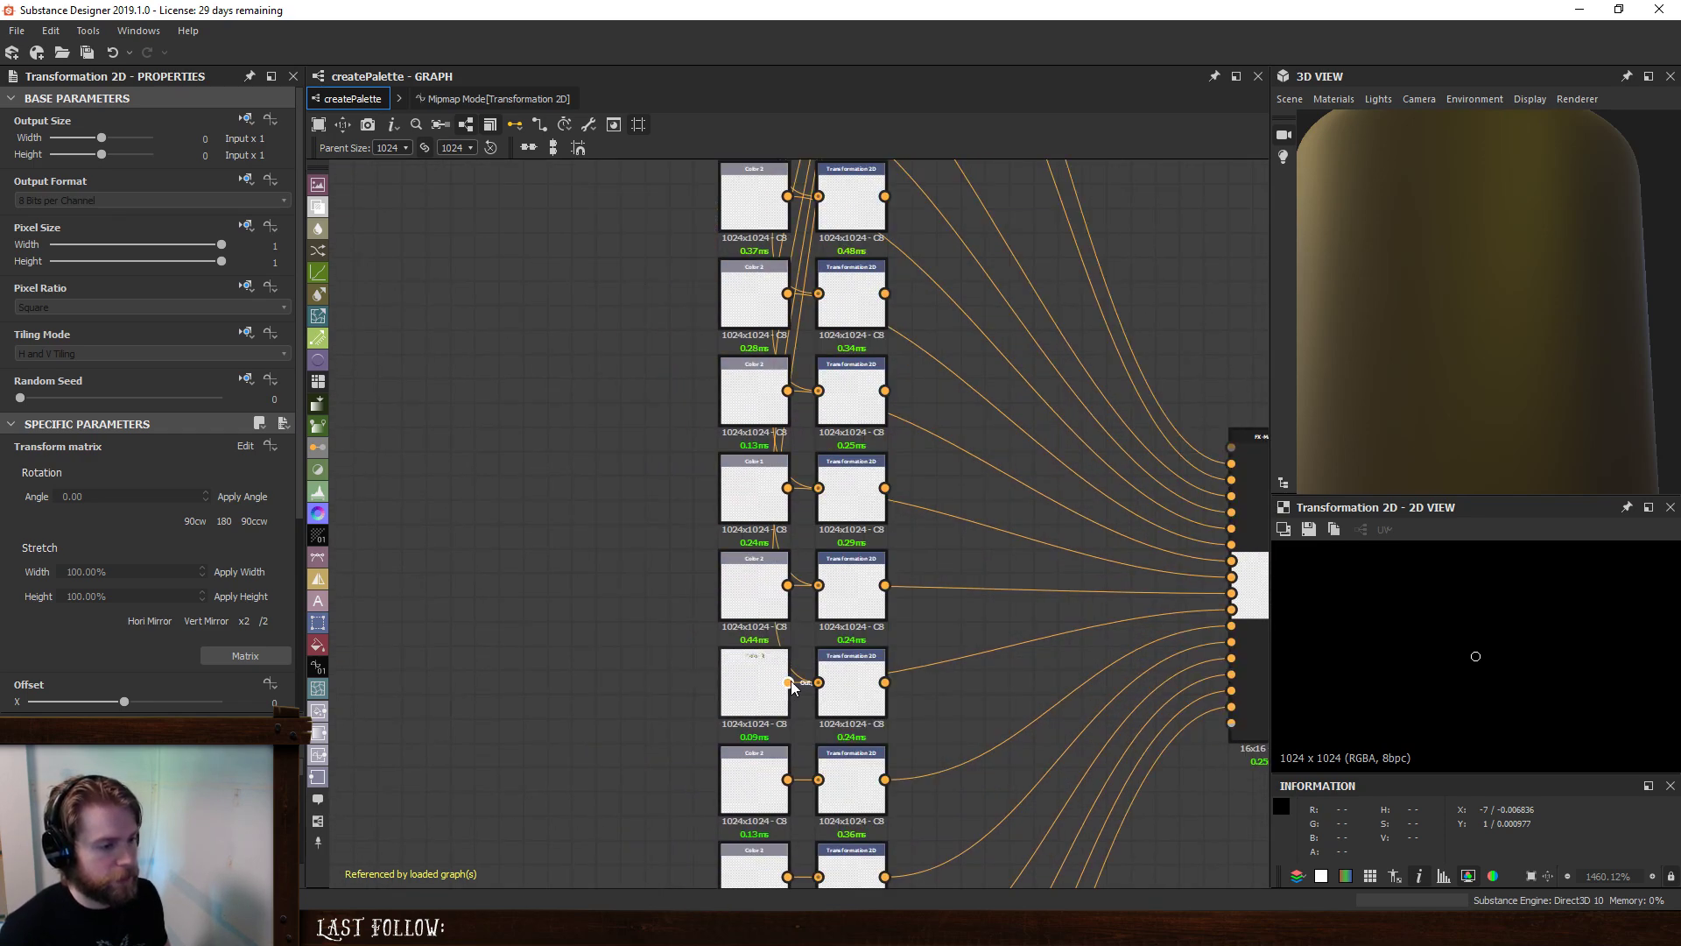
{"action": "left_click_drag", "start_coordinate": [812, 689], "coordinate": [886, 675]}
{"action": "middle_click_drag", "start_coordinate": [886, 675], "coordinate": [846, 713]}
{"action": "middle_click_drag", "start_coordinate": [764, 626], "coordinate": [765, 667]}
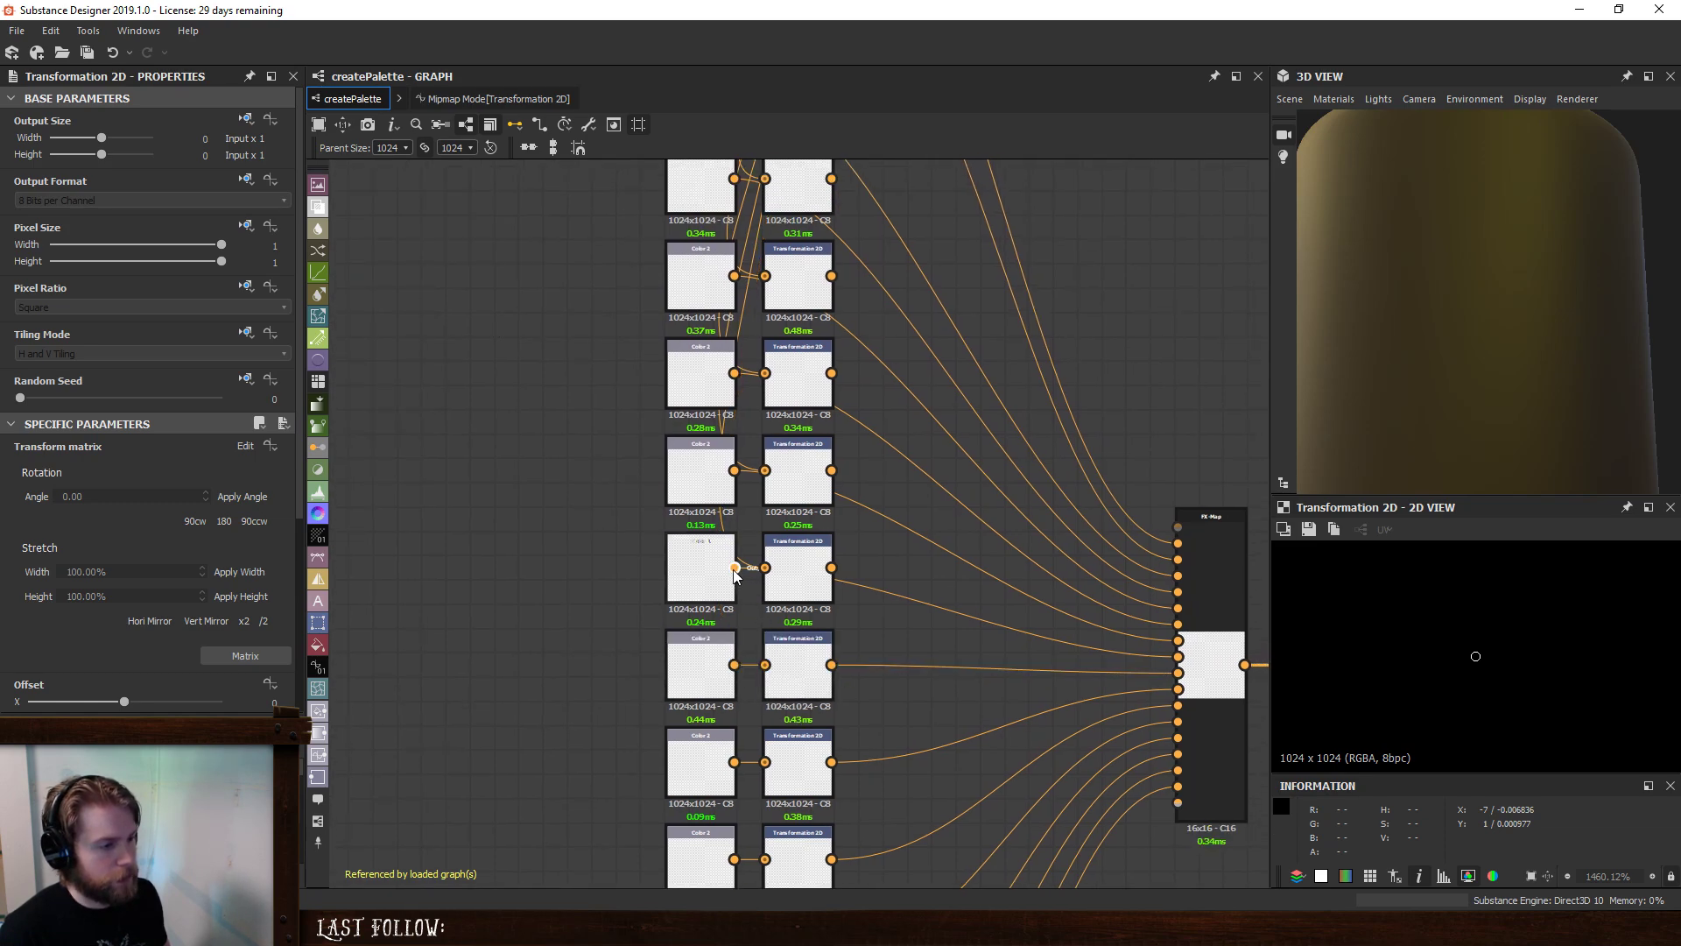
- Route the eighth, seventh and sixth color inputs through their adjacent Transformation 2D nodes into the FX-Map
{"action": "left_click_drag", "start_coordinate": [770, 571], "coordinate": [737, 575]}
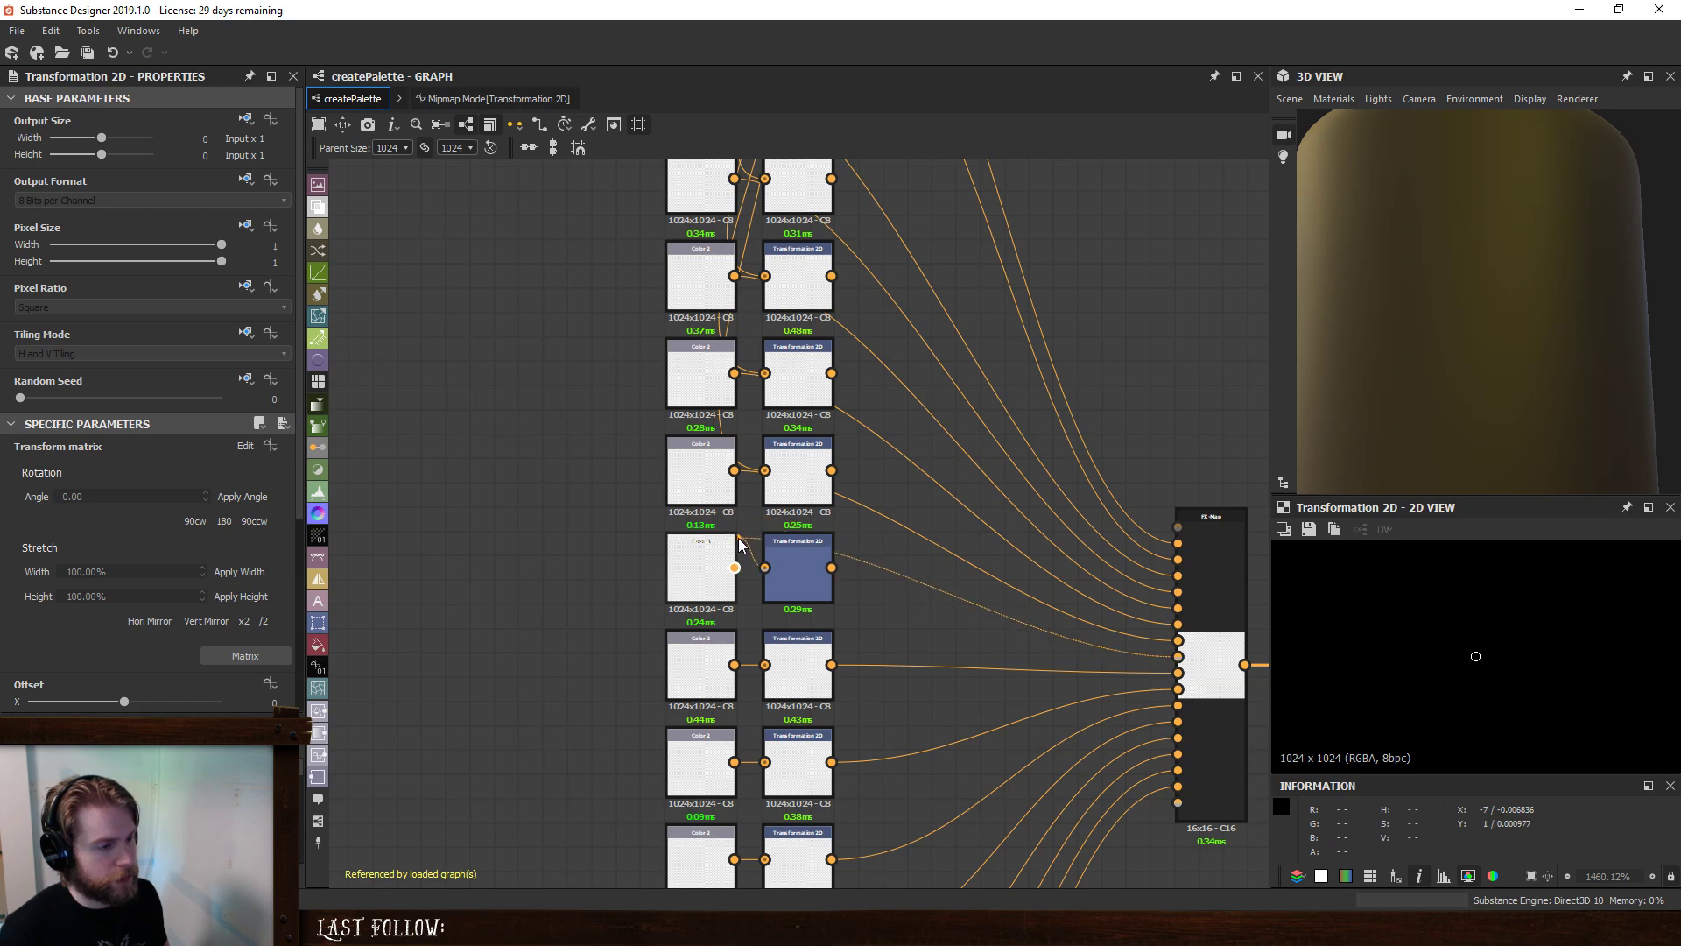
{"action": "middle_click_drag", "start_coordinate": [890, 569], "coordinate": [865, 703]}
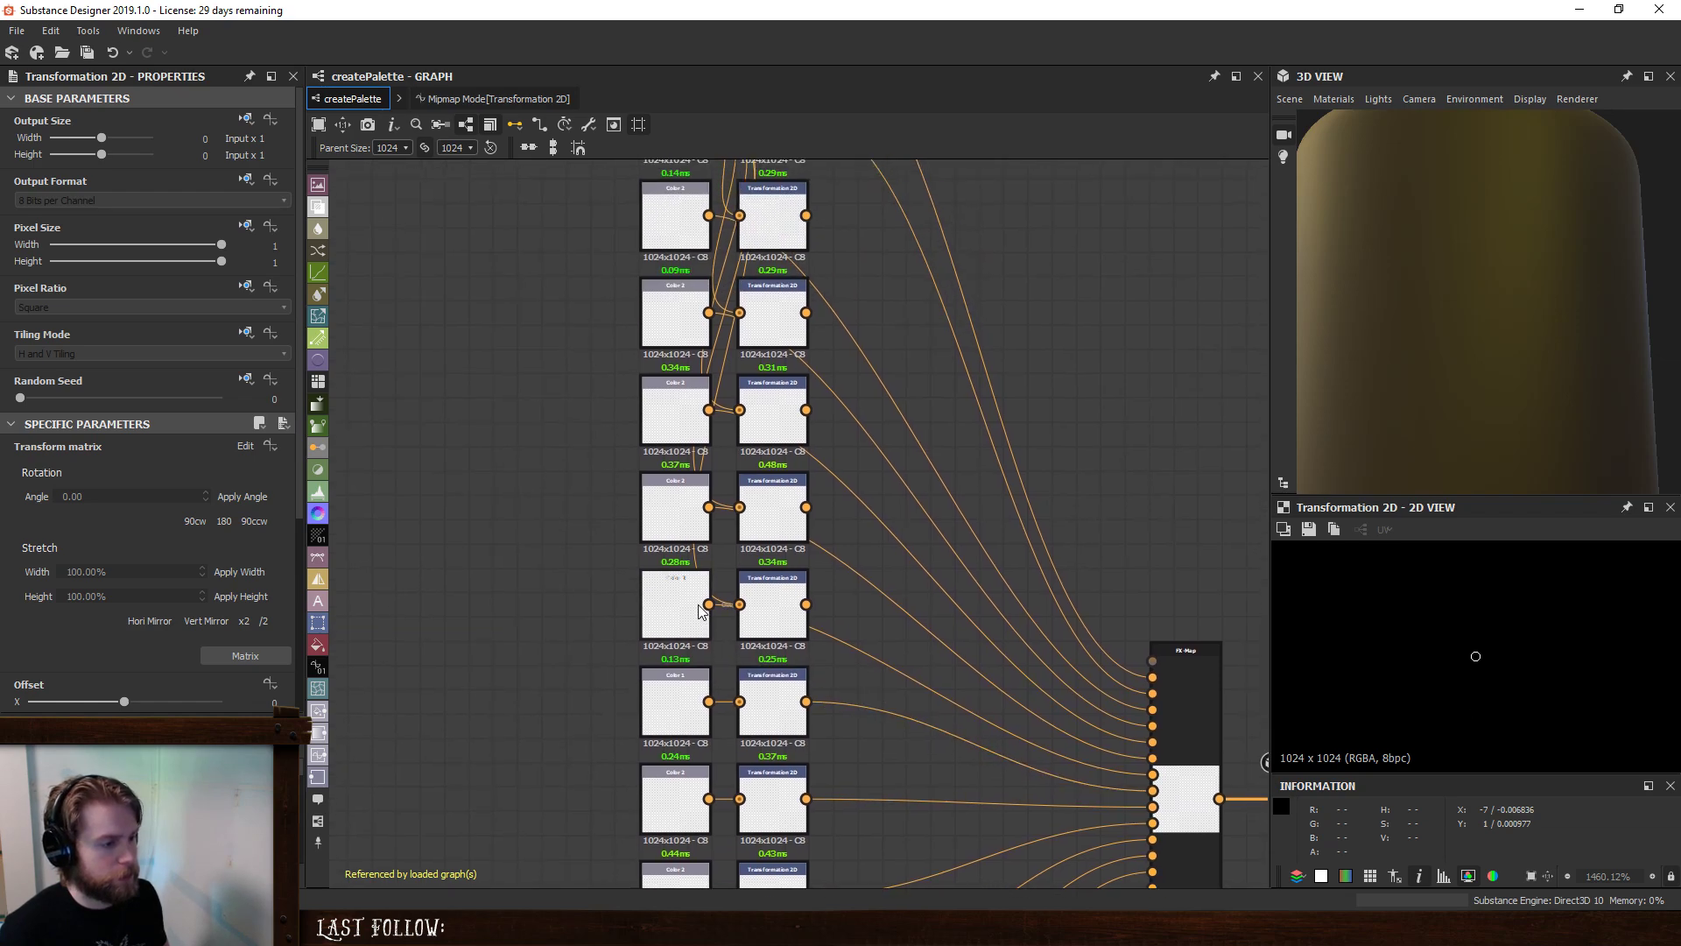
{"action": "left_click_drag", "start_coordinate": [776, 609], "coordinate": [805, 605]}
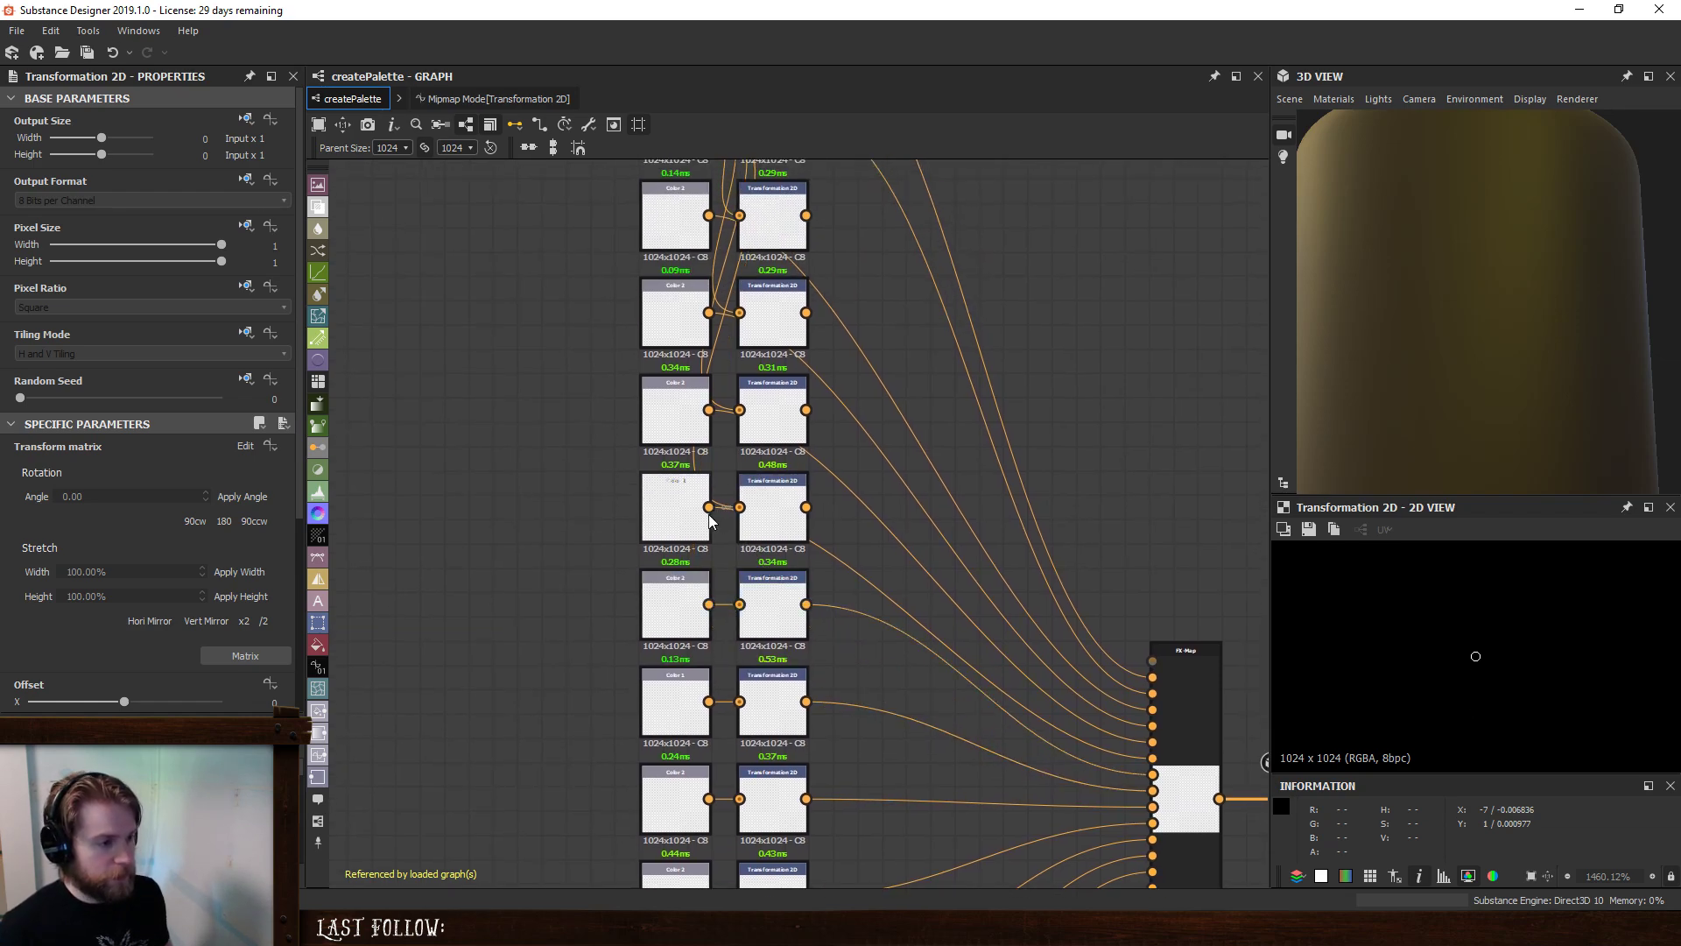
{"action": "left_click_drag", "start_coordinate": [710, 508], "coordinate": [740, 508]}
{"action": "middle_click_drag", "start_coordinate": [717, 512], "coordinate": [707, 622]}
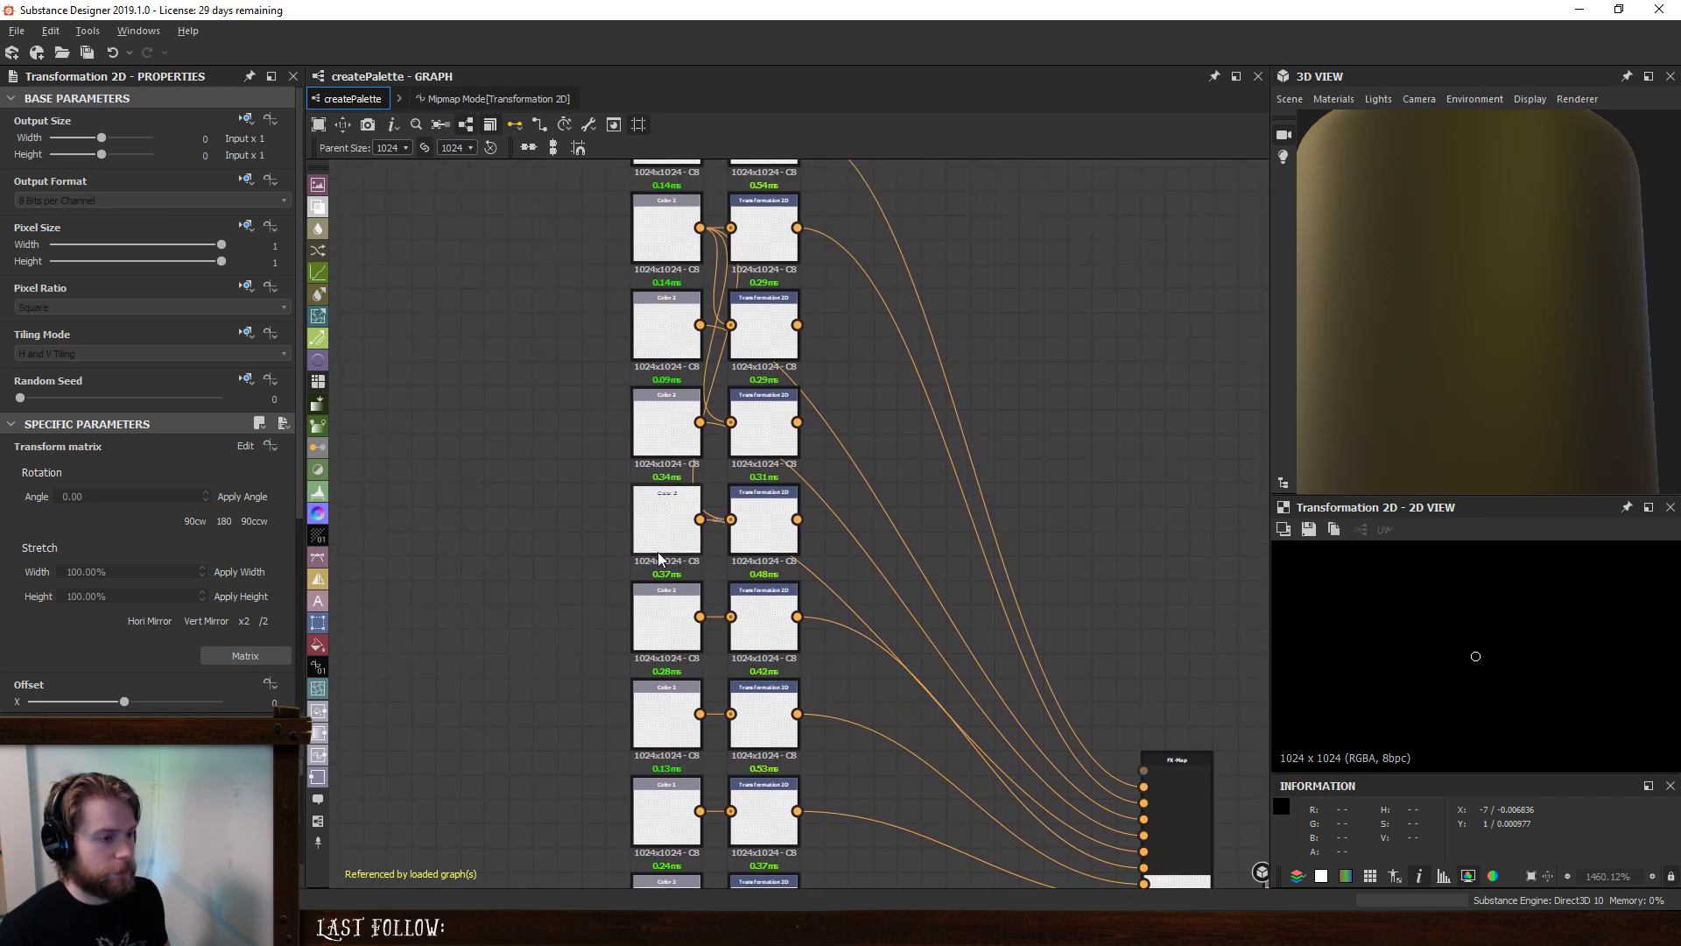
- Finish the rerouting by passing the fifth, fourth and third color inputs through their Transformation 2D nodes to the FX-Map
{"action": "left_click_drag", "start_coordinate": [701, 520], "coordinate": [732, 519]}
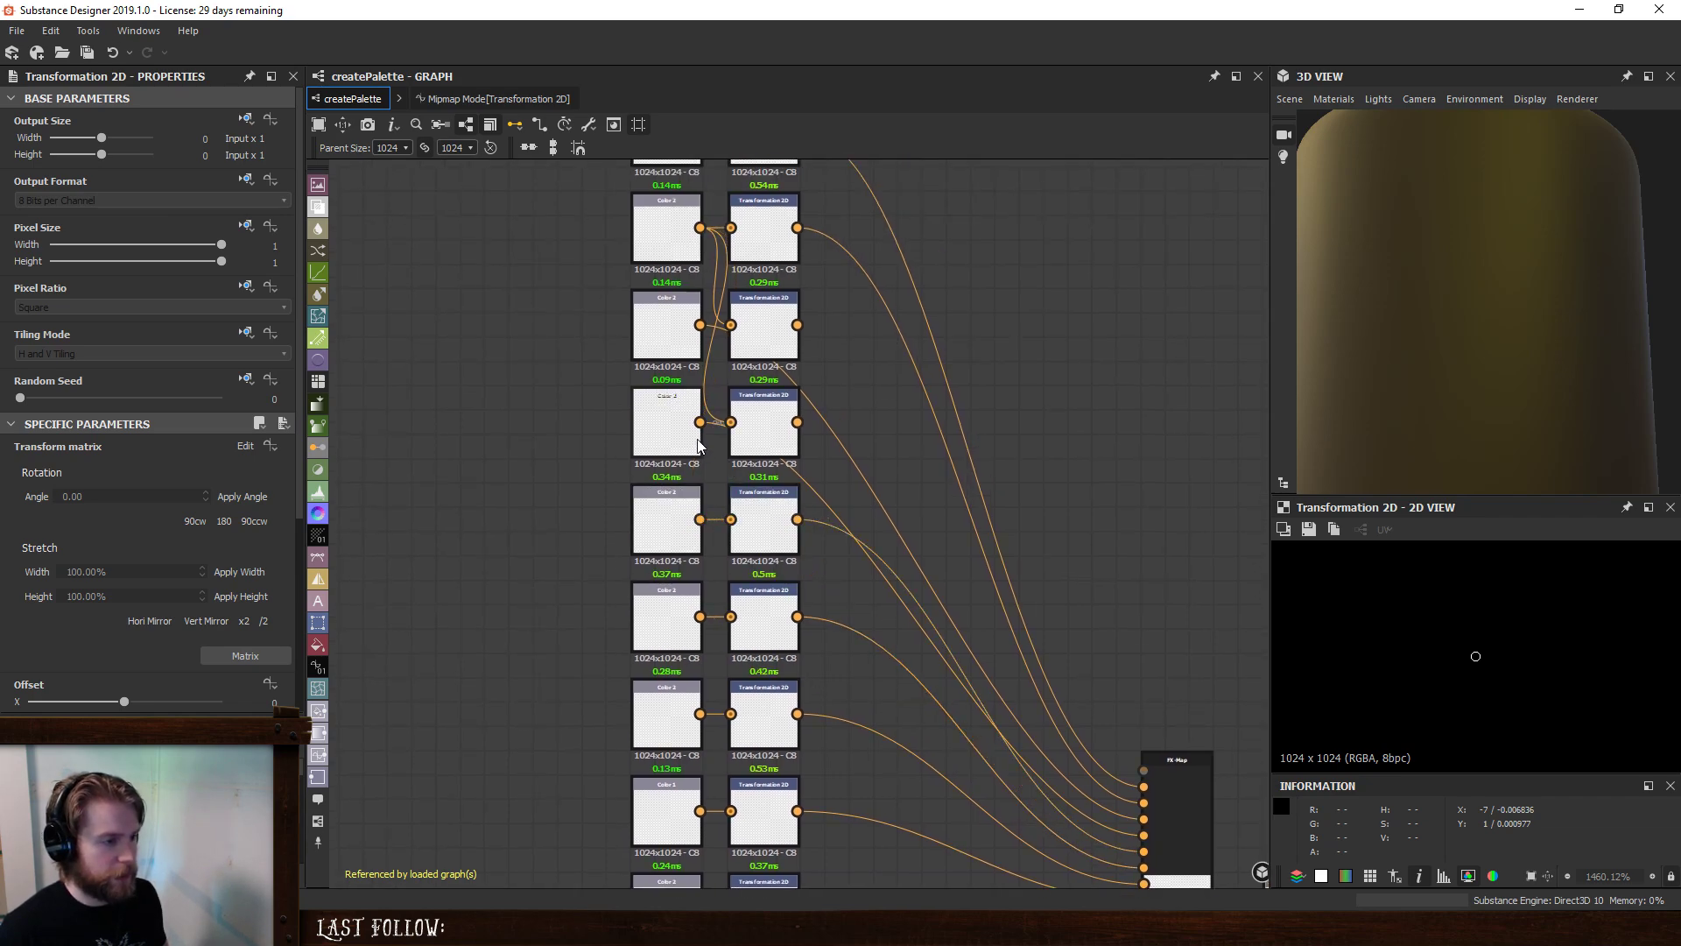
{"action": "left_click_drag", "start_coordinate": [700, 422], "coordinate": [741, 427]}
{"action": "middle_click_drag", "start_coordinate": [742, 429], "coordinate": [779, 610]}
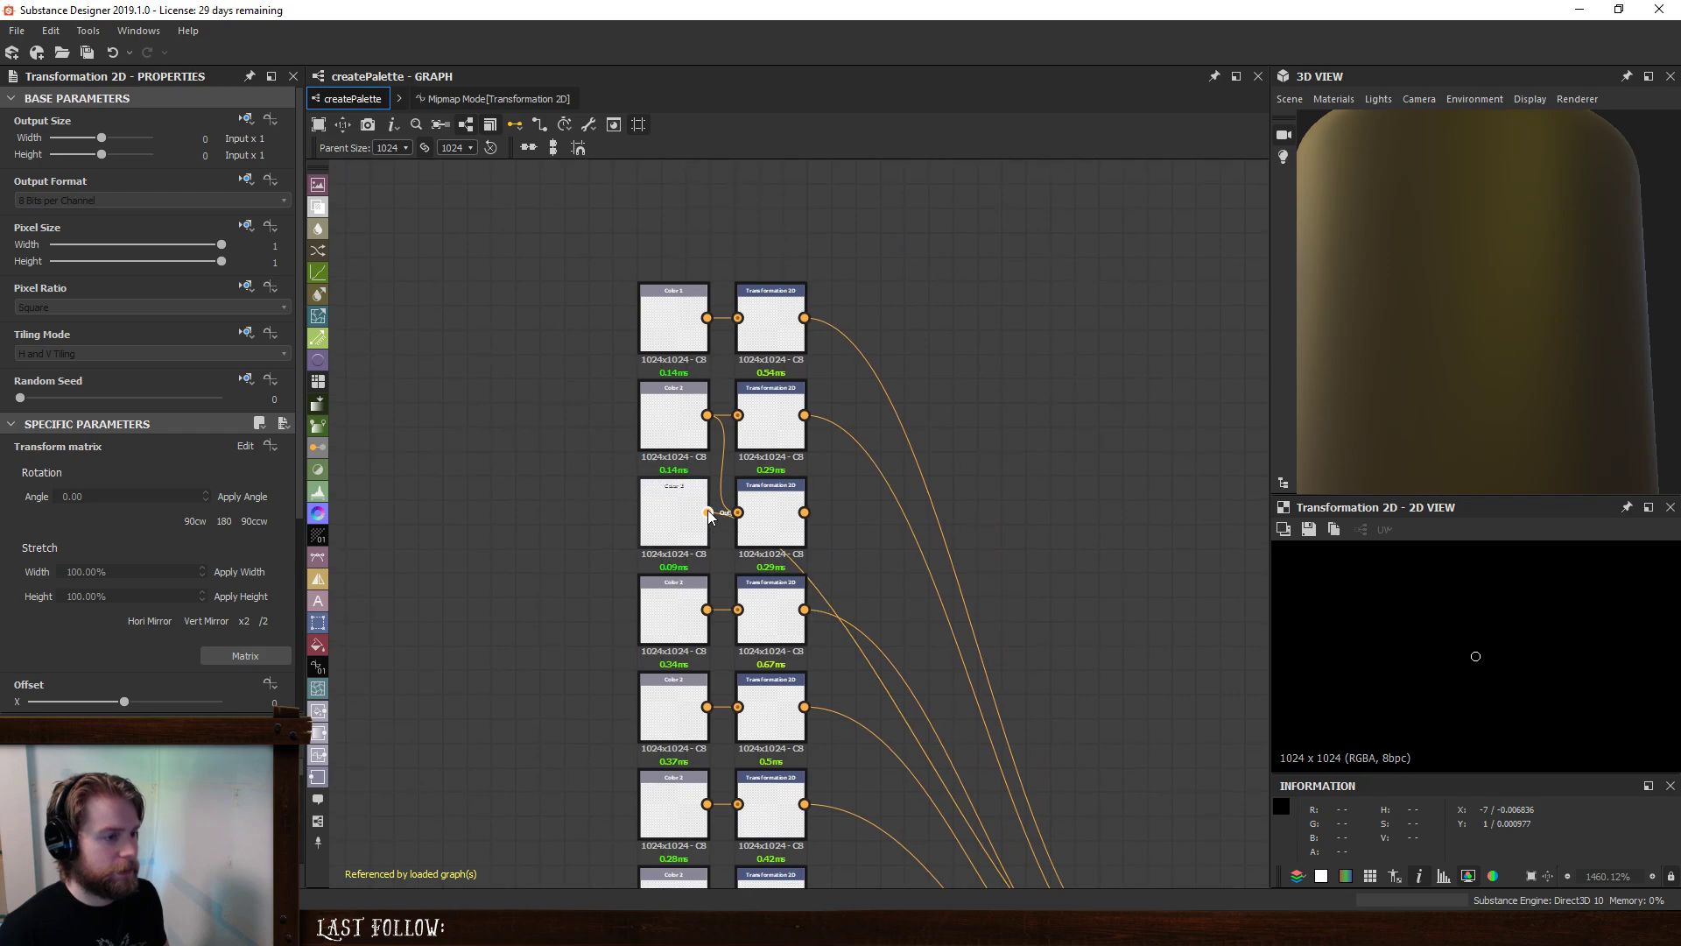
{"action": "left_click_drag", "start_coordinate": [707, 513], "coordinate": [735, 513]}
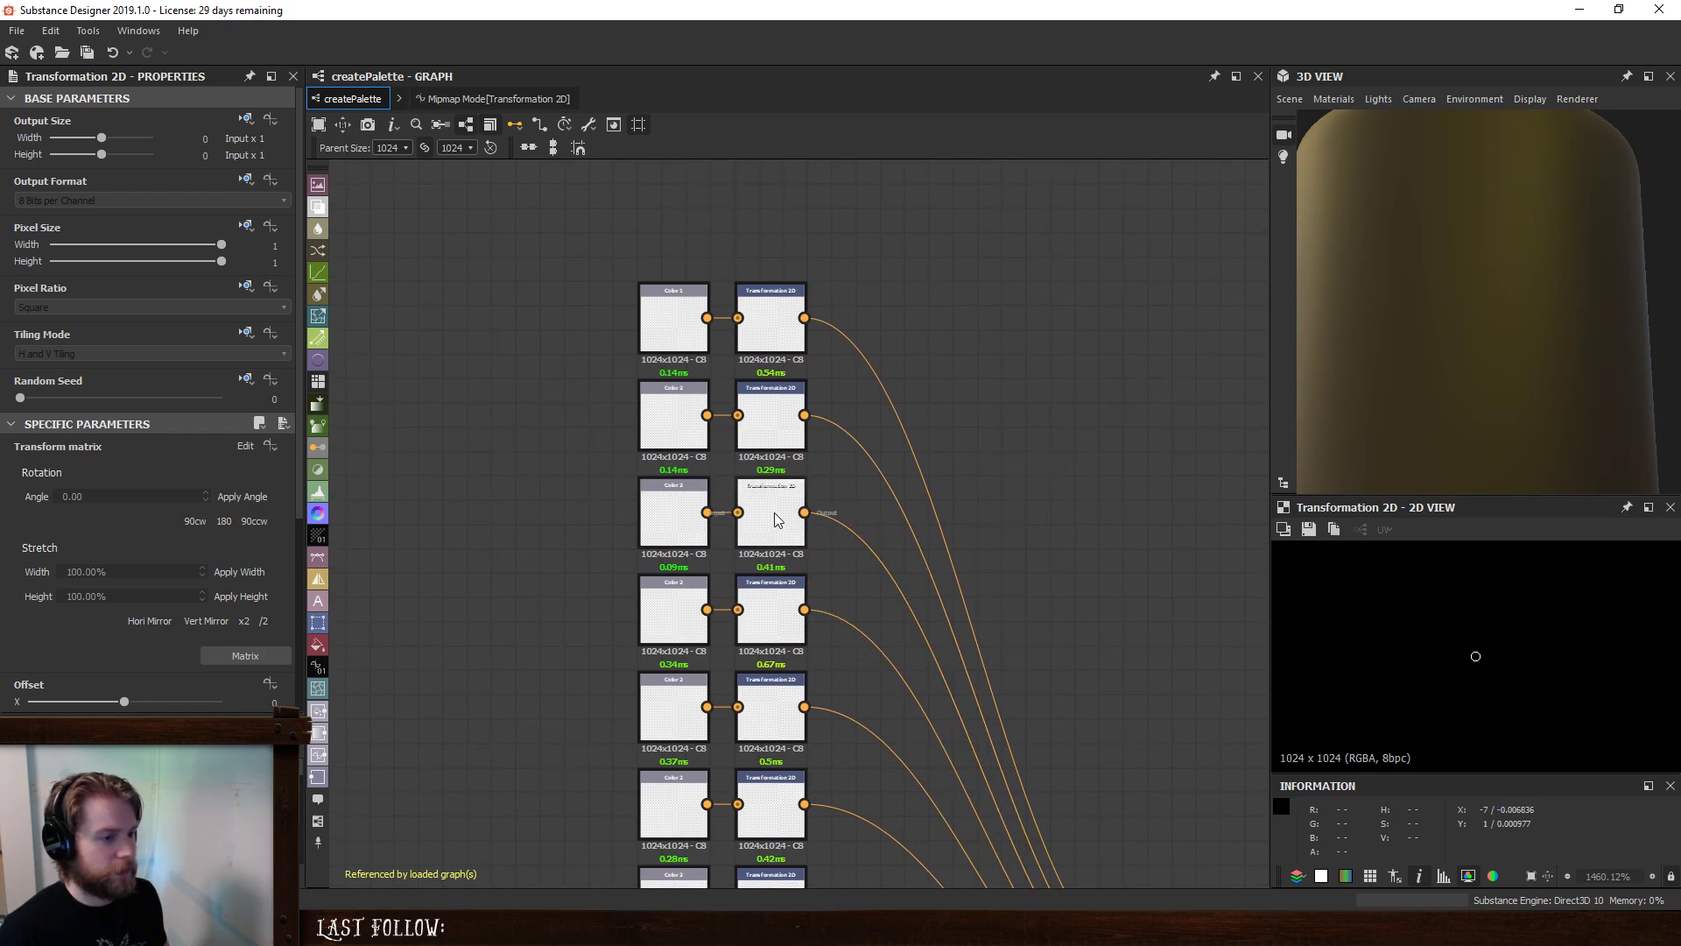
{"action": "left_click_drag", "start_coordinate": [775, 515], "coordinate": [787, 516]}
- Return to New_Graph, preview the second createPalette node and toggle its MIP to Average option, leaving it at False
{"action": "scroll", "coordinate": [1016, 540], "scroll_direction": "down", "scroll_amount": 3}
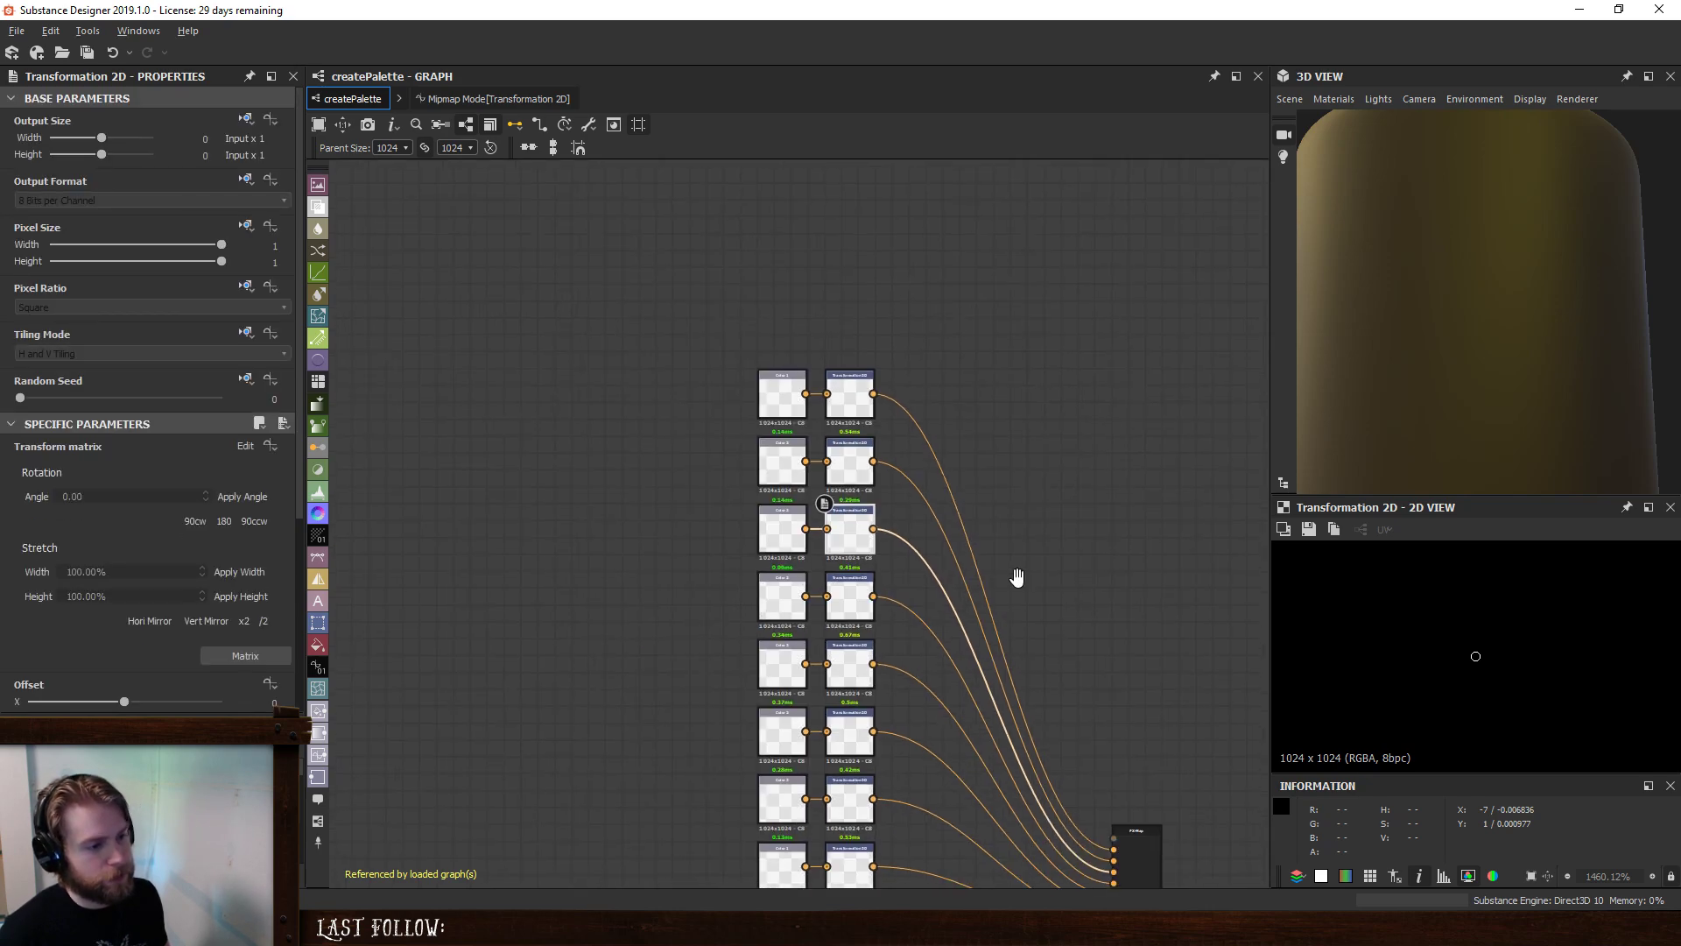
{"action": "middle_click_drag", "start_coordinate": [1013, 574], "coordinate": [893, 348]}
{"action": "scroll", "coordinate": [937, 381], "scroll_direction": "down", "scroll_amount": 3}
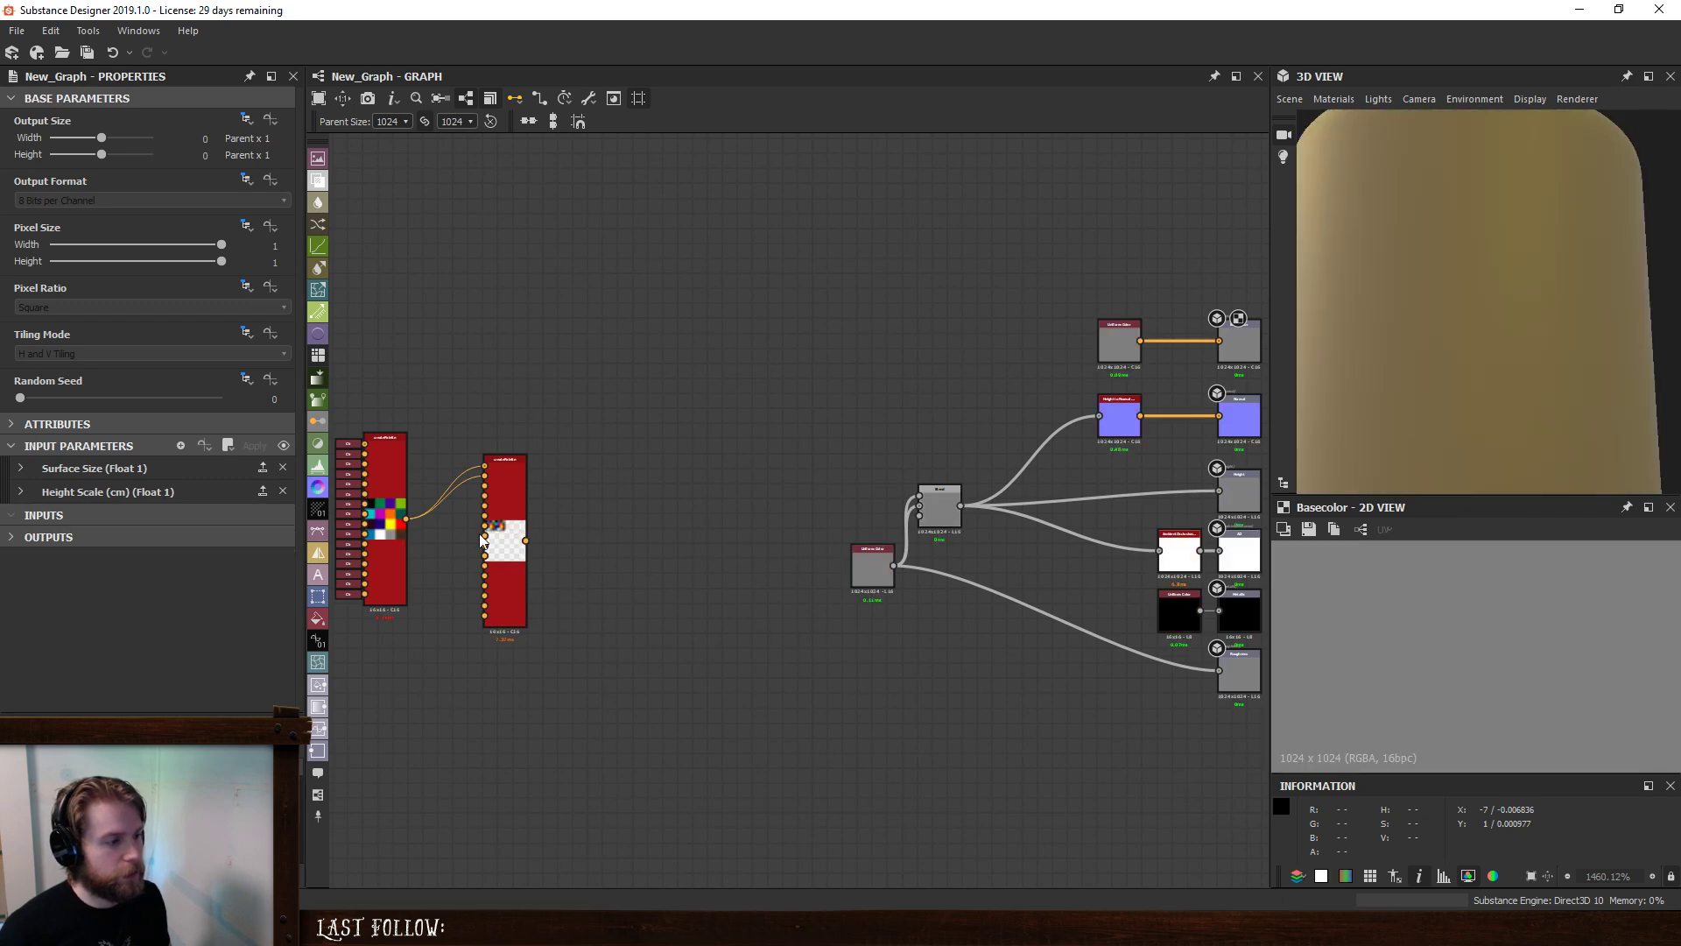
{"action": "left_click", "coordinate": [502, 496]}
{"action": "double_click", "coordinate": [502, 503]}
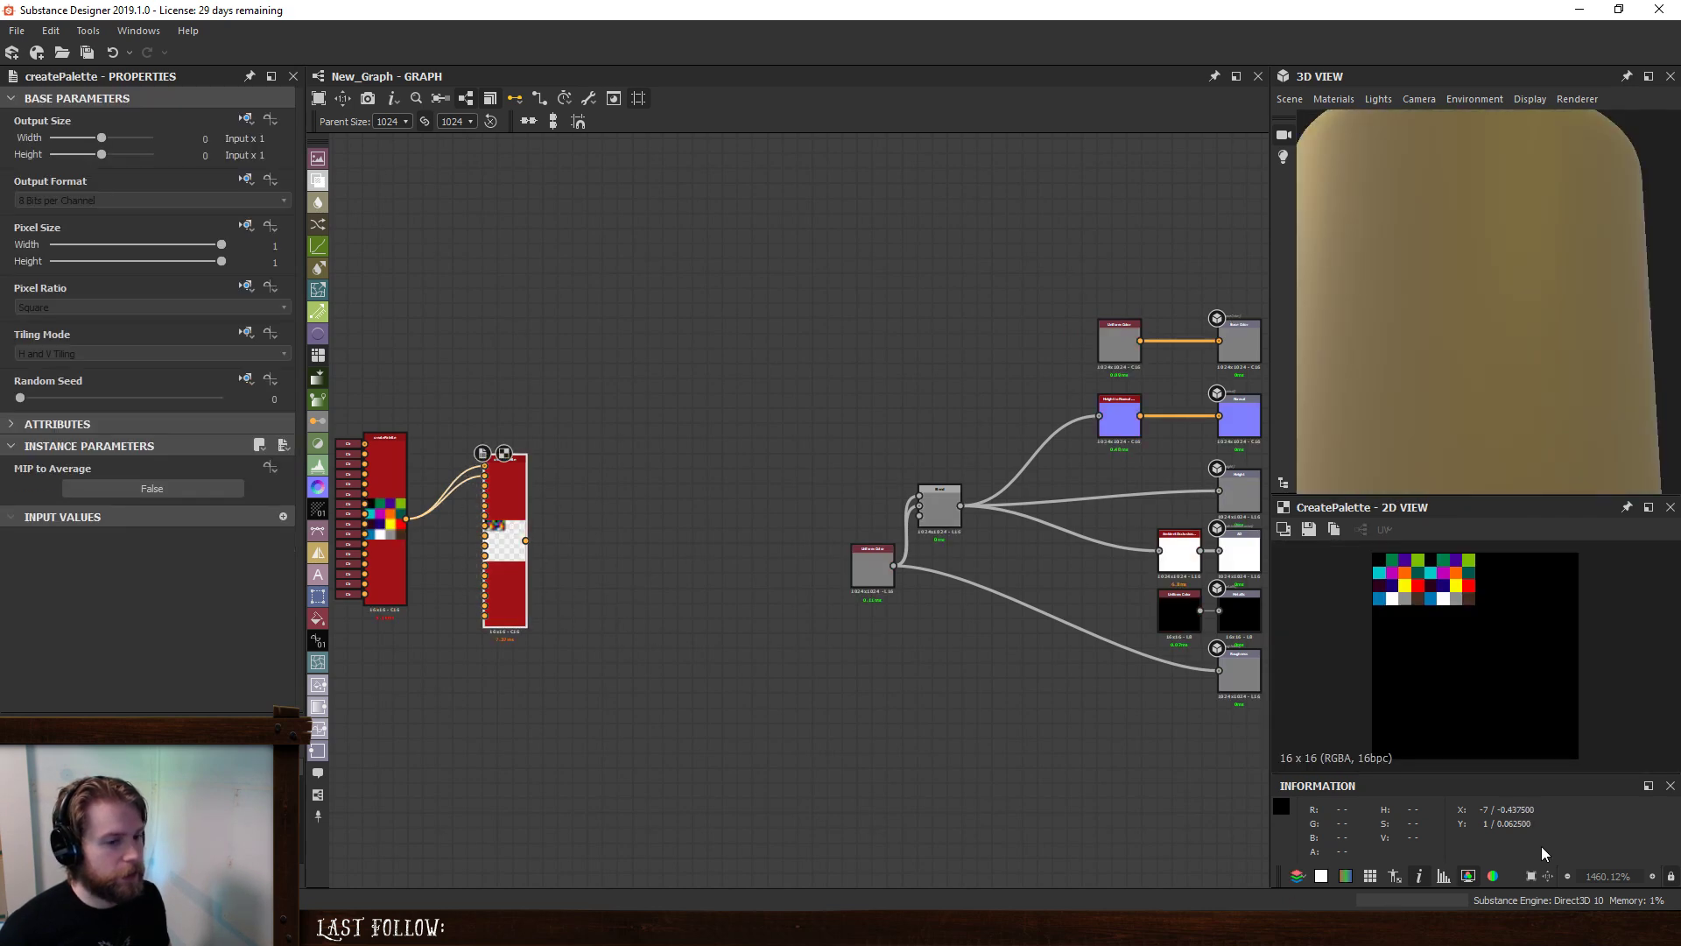
{"action": "left_click", "coordinate": [112, 486]}
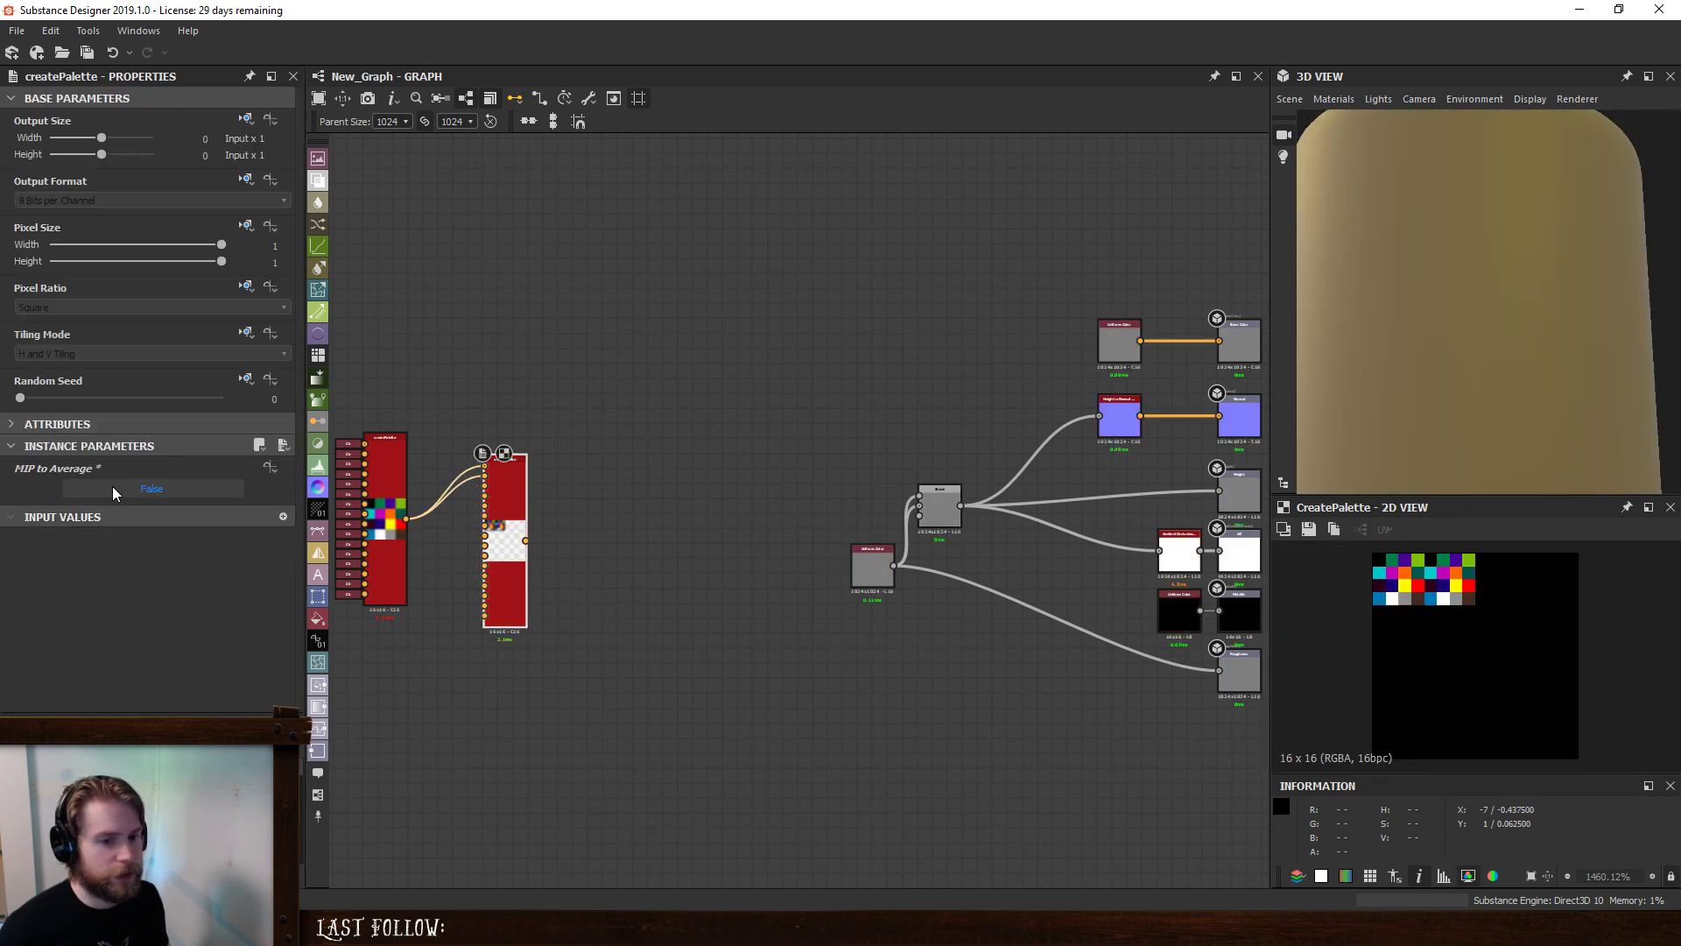
{"action": "left_click", "coordinate": [112, 486]}
{"action": "left_click", "coordinate": [112, 486]}
- Connect the first createPalette node's output to the third through sixteenth color inputs of the second createPalette node
{"action": "middle_click_drag", "start_coordinate": [678, 429], "coordinate": [853, 471]}
{"action": "scroll", "coordinate": [516, 604], "scroll_direction": "up", "scroll_amount": 5}
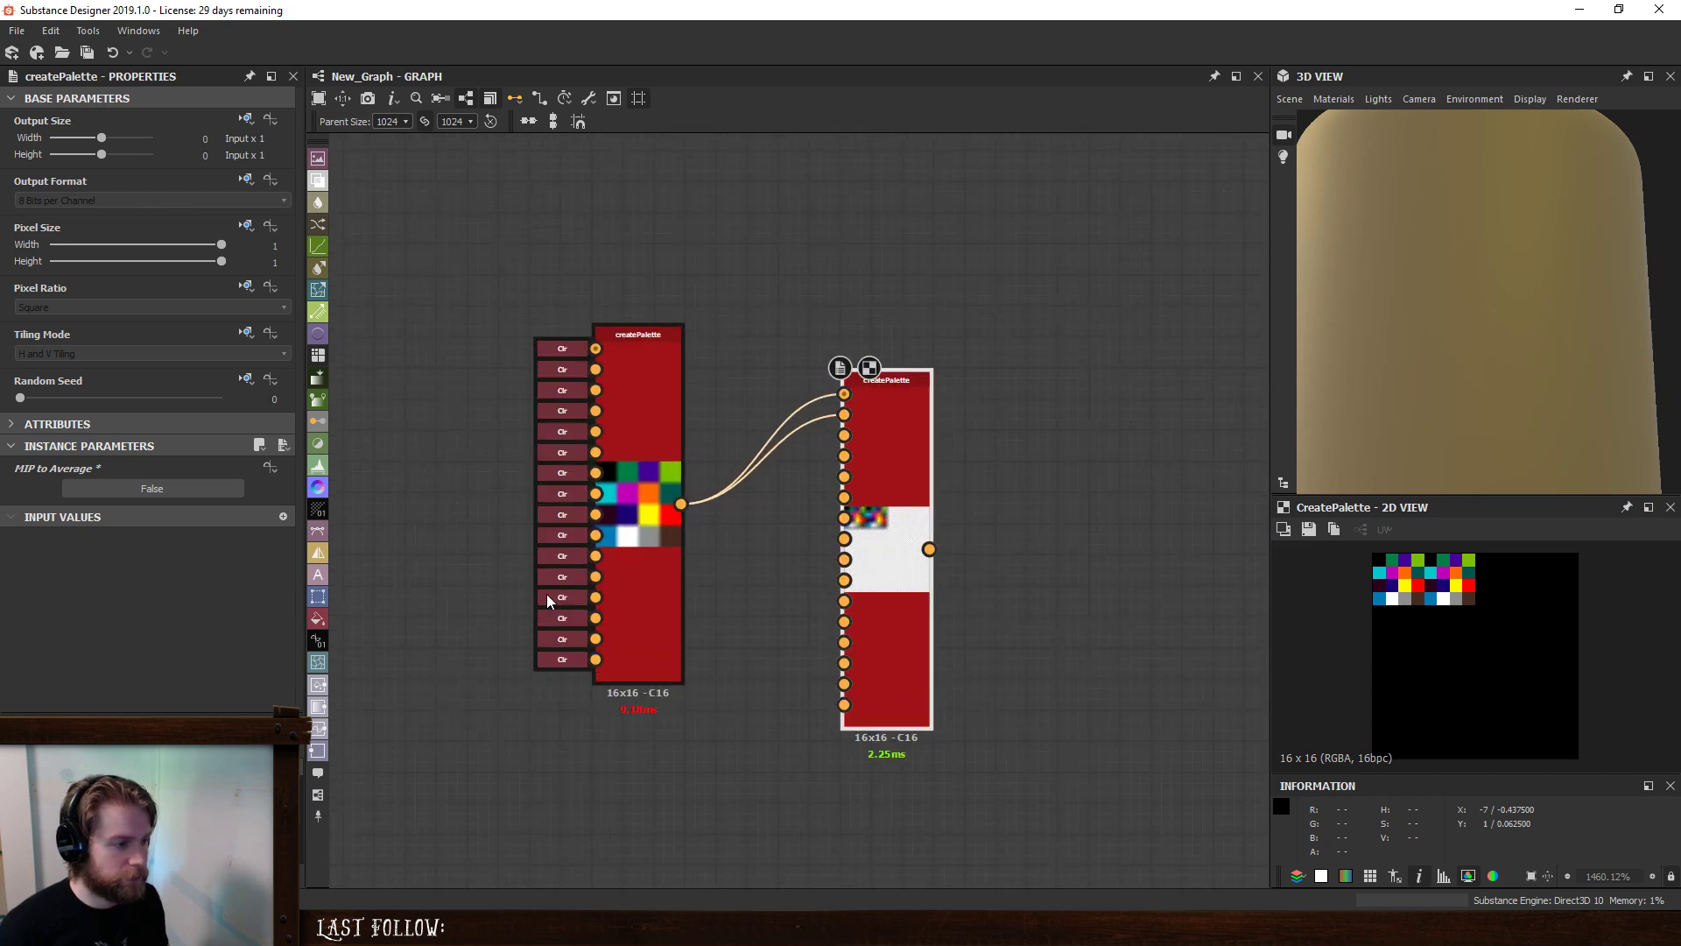
{"action": "left_click_drag", "start_coordinate": [680, 503], "coordinate": [859, 426]}
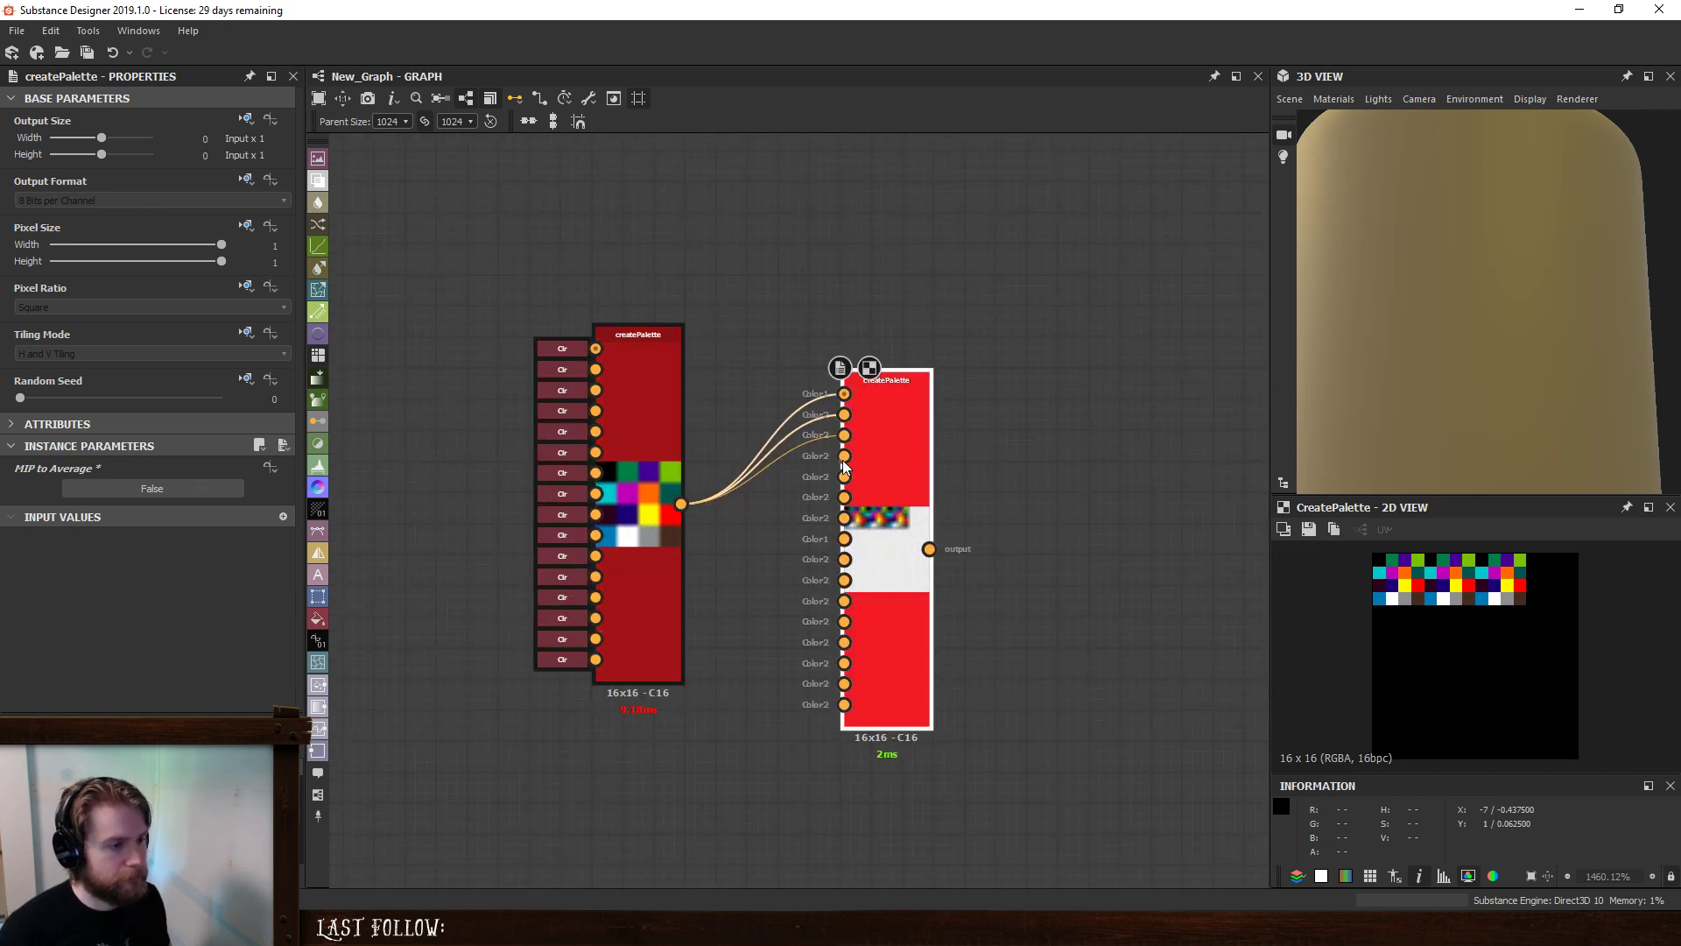
{"action": "mouse_move", "coordinate": [680, 504]}
{"action": "left_mouse_down"}
{"action": "mouse_move", "coordinate": [844, 455]}
{"action": "mouse_move", "coordinate": [844, 538]}
{"action": "left_mouse_up"}
{"action": "mouse_move", "coordinate": [680, 504]}
{"action": "left_mouse_down"}
{"action": "mouse_move", "coordinate": [844, 559]}
{"action": "mouse_move", "coordinate": [844, 579]}
{"action": "left_mouse_up"}
{"action": "left_click_drag", "start_coordinate": [681, 504], "coordinate": [844, 600]}
{"action": "left_click_drag", "start_coordinate": [681, 503], "coordinate": [844, 621]}
{"action": "mouse_move", "coordinate": [680, 504]}
{"action": "left_mouse_down"}
{"action": "mouse_move", "coordinate": [844, 642]}
{"action": "mouse_move", "coordinate": [844, 663]}
{"action": "left_mouse_up"}
{"action": "left_click_drag", "start_coordinate": [680, 504], "coordinate": [844, 704]}
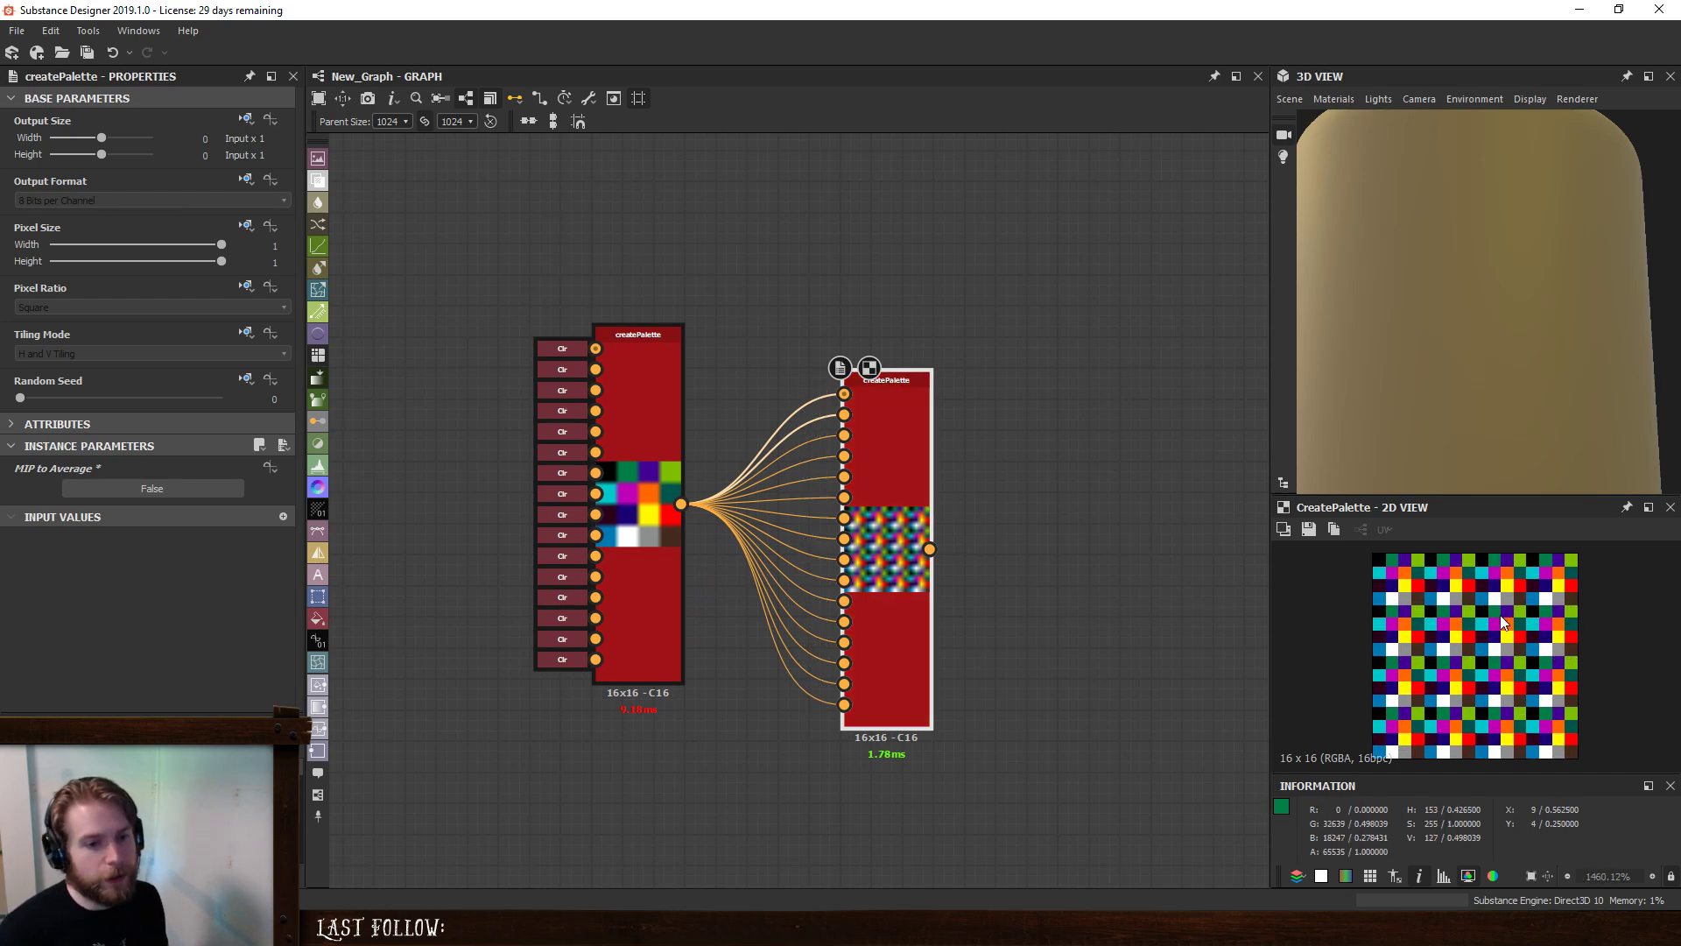
- Move the first createPalette node with its docked colors closer to the second one and level with it
{"action": "left_click_drag", "start_coordinate": [623, 507], "coordinate": [700, 537]}
{"action": "left_click", "coordinate": [706, 328]}
{"action": "scroll", "coordinate": [1012, 371], "scroll_direction": "down", "scroll_amount": 1}
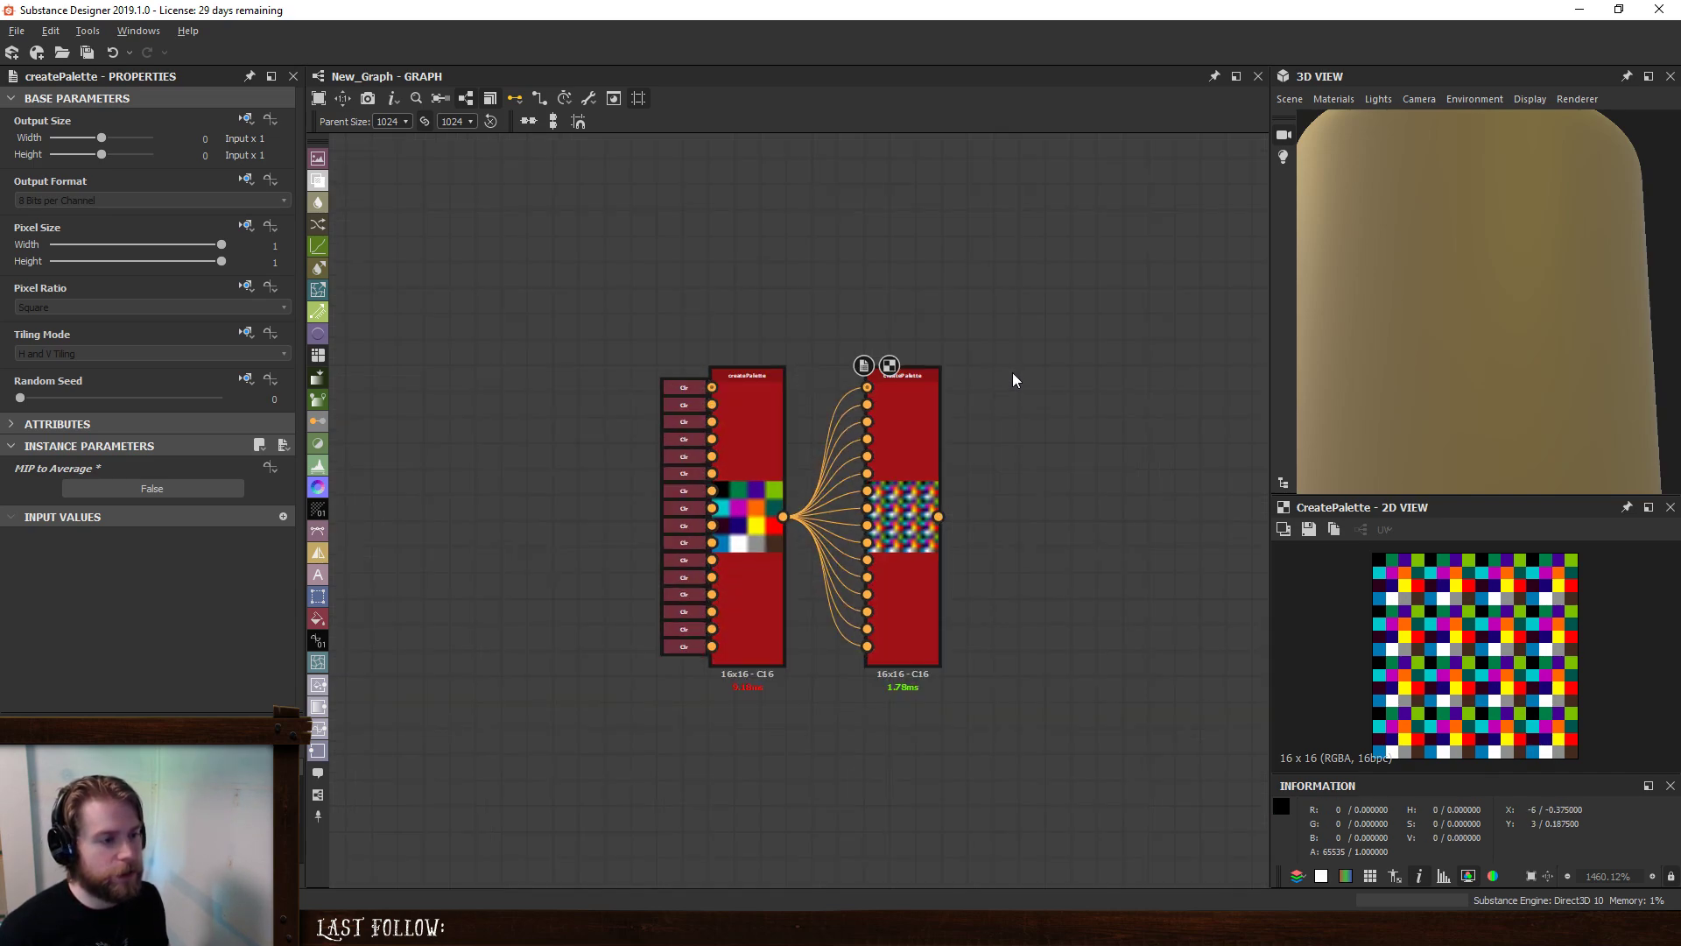
{"action": "middle_click_drag", "start_coordinate": [1012, 371], "coordinate": [860, 527]}
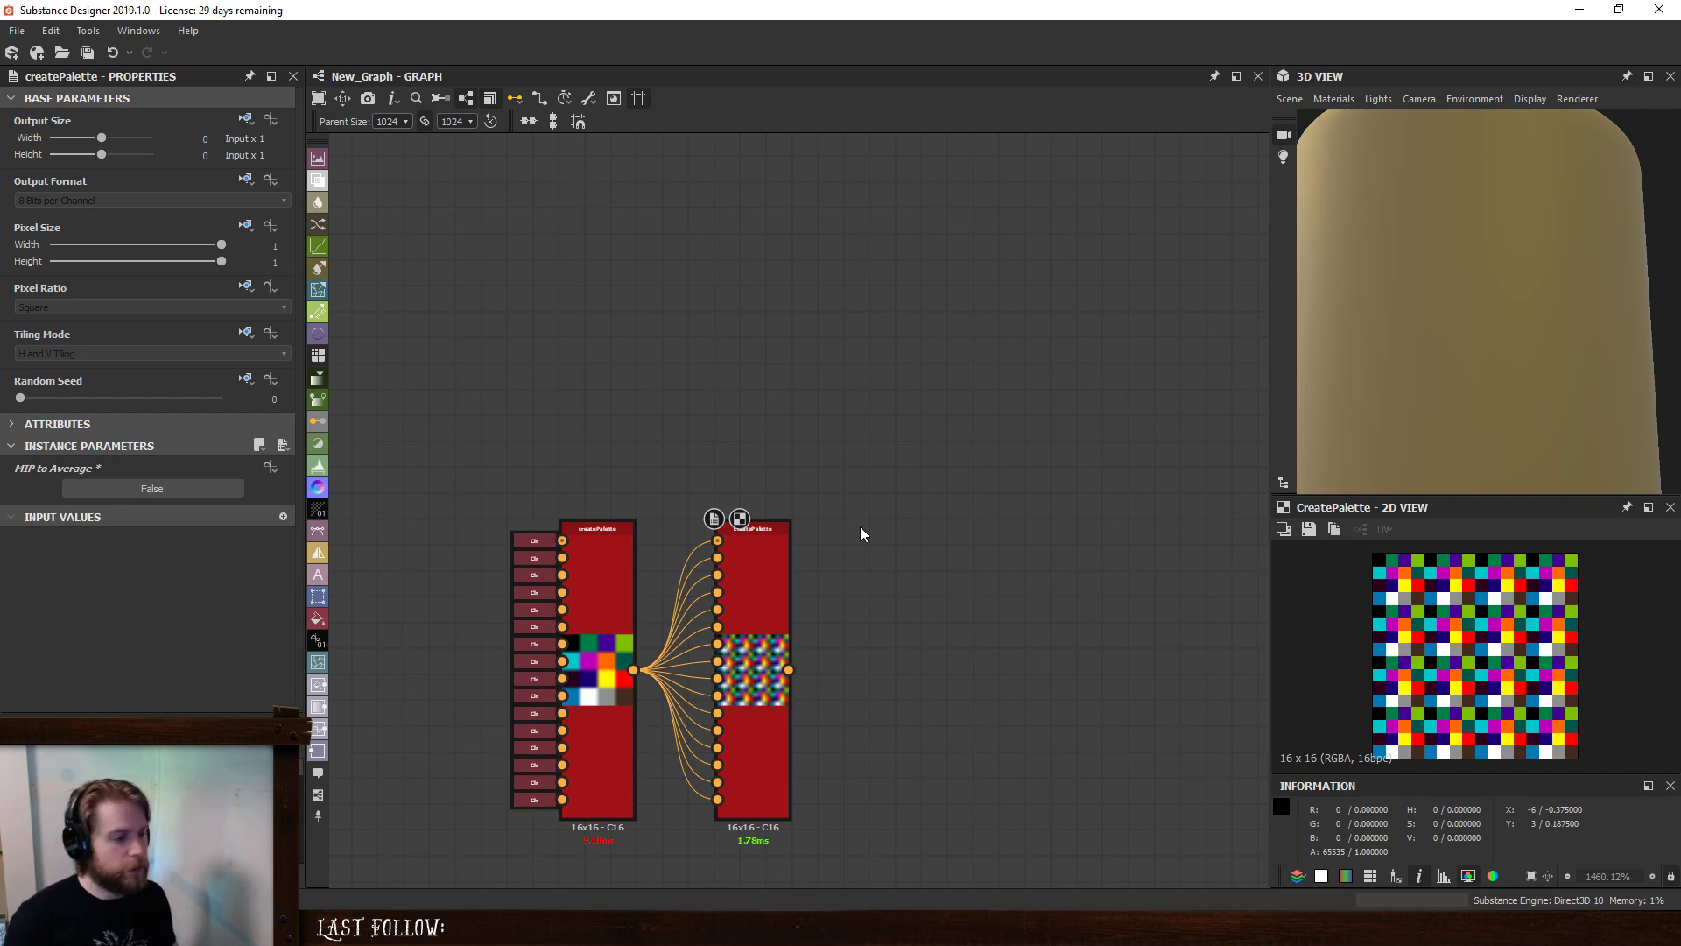
- Undock the last eight Uniform Color nodes of the first createPalette node and delete them
{"action": "left_click_drag", "start_coordinate": [525, 678], "coordinate": [525, 681]}
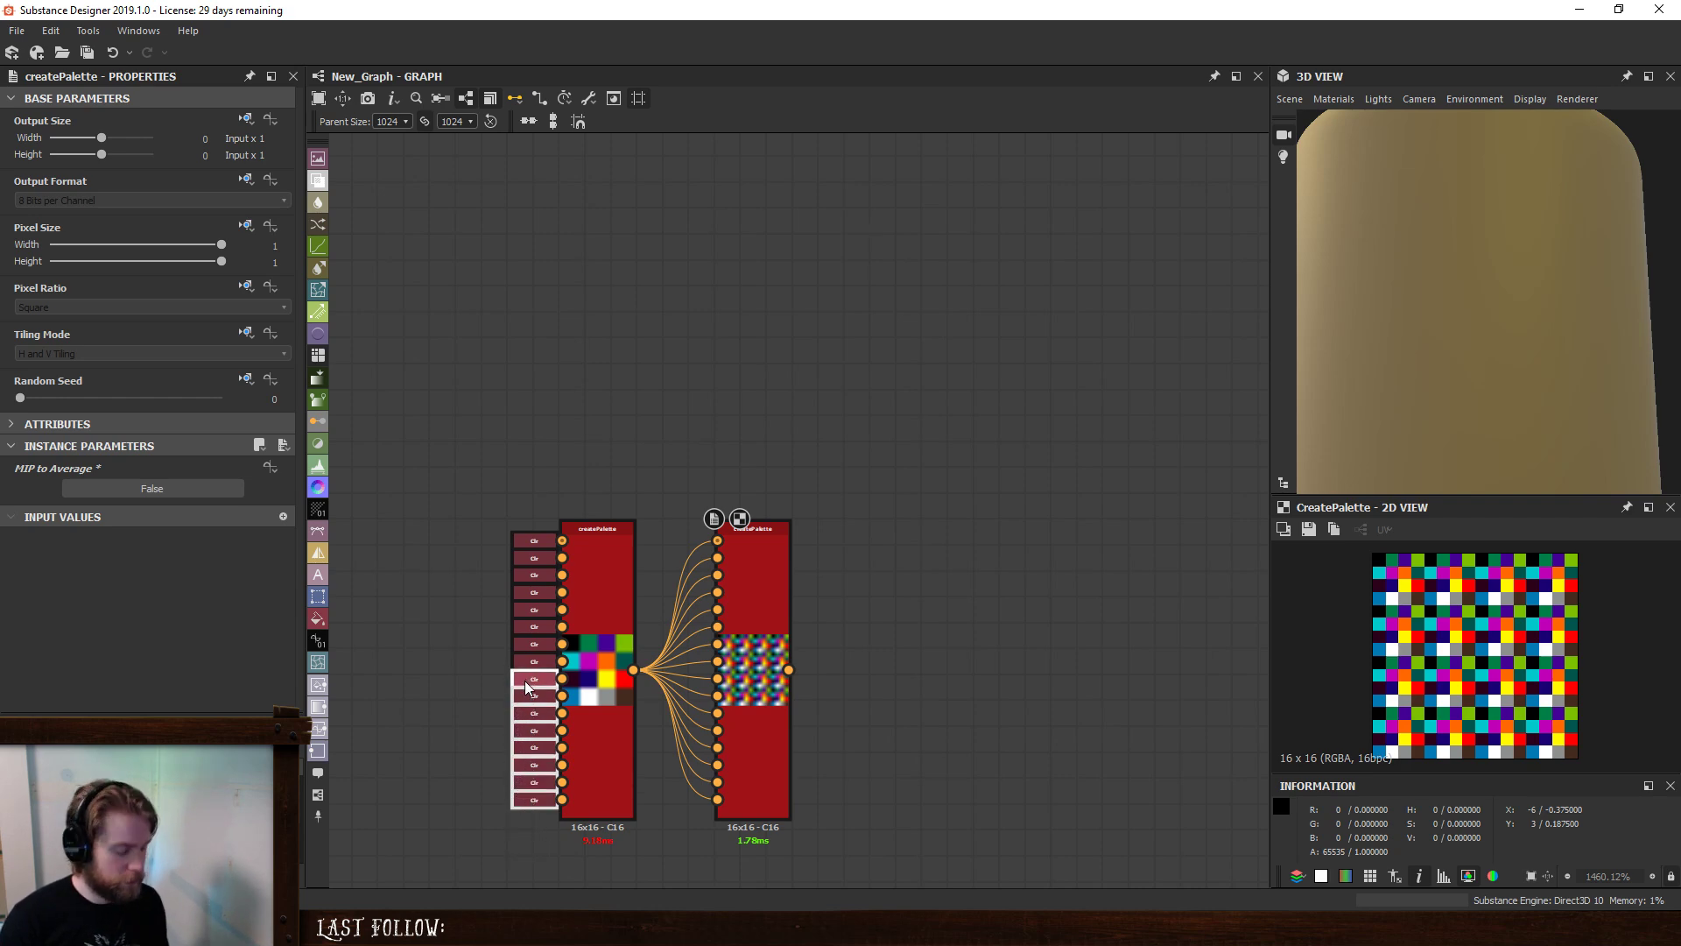
{"action": "key", "text": "d"}
{"action": "middle_click_drag", "start_coordinate": [585, 768], "coordinate": [712, 577]}
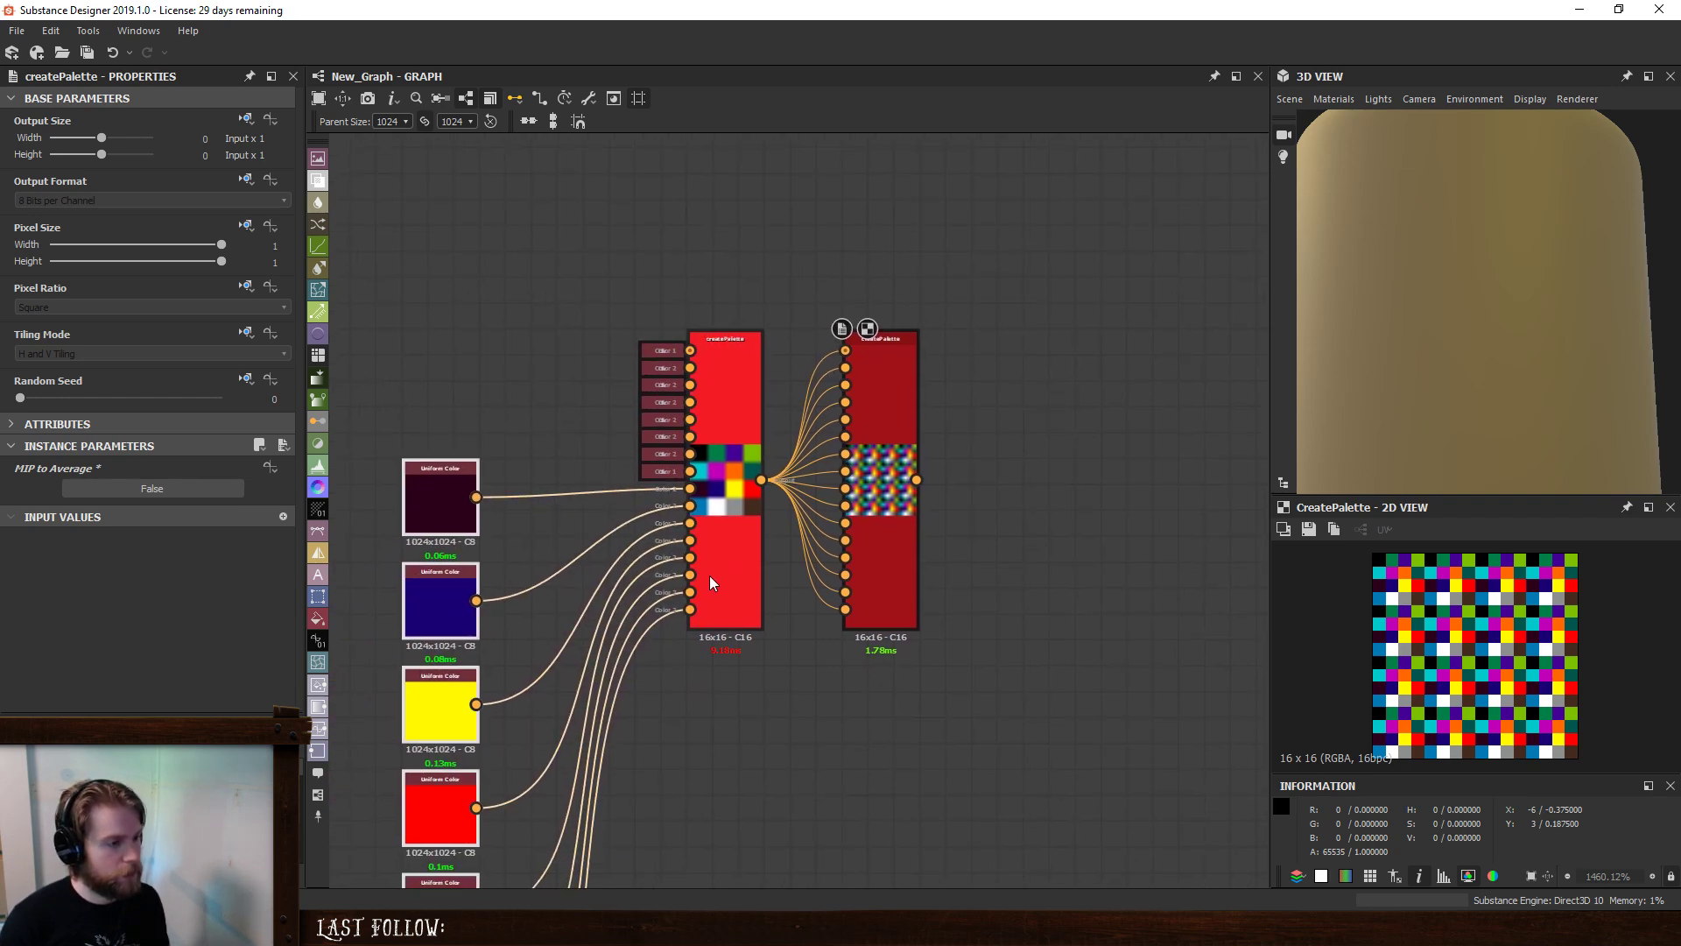
{"action": "key", "text": "Delete"}
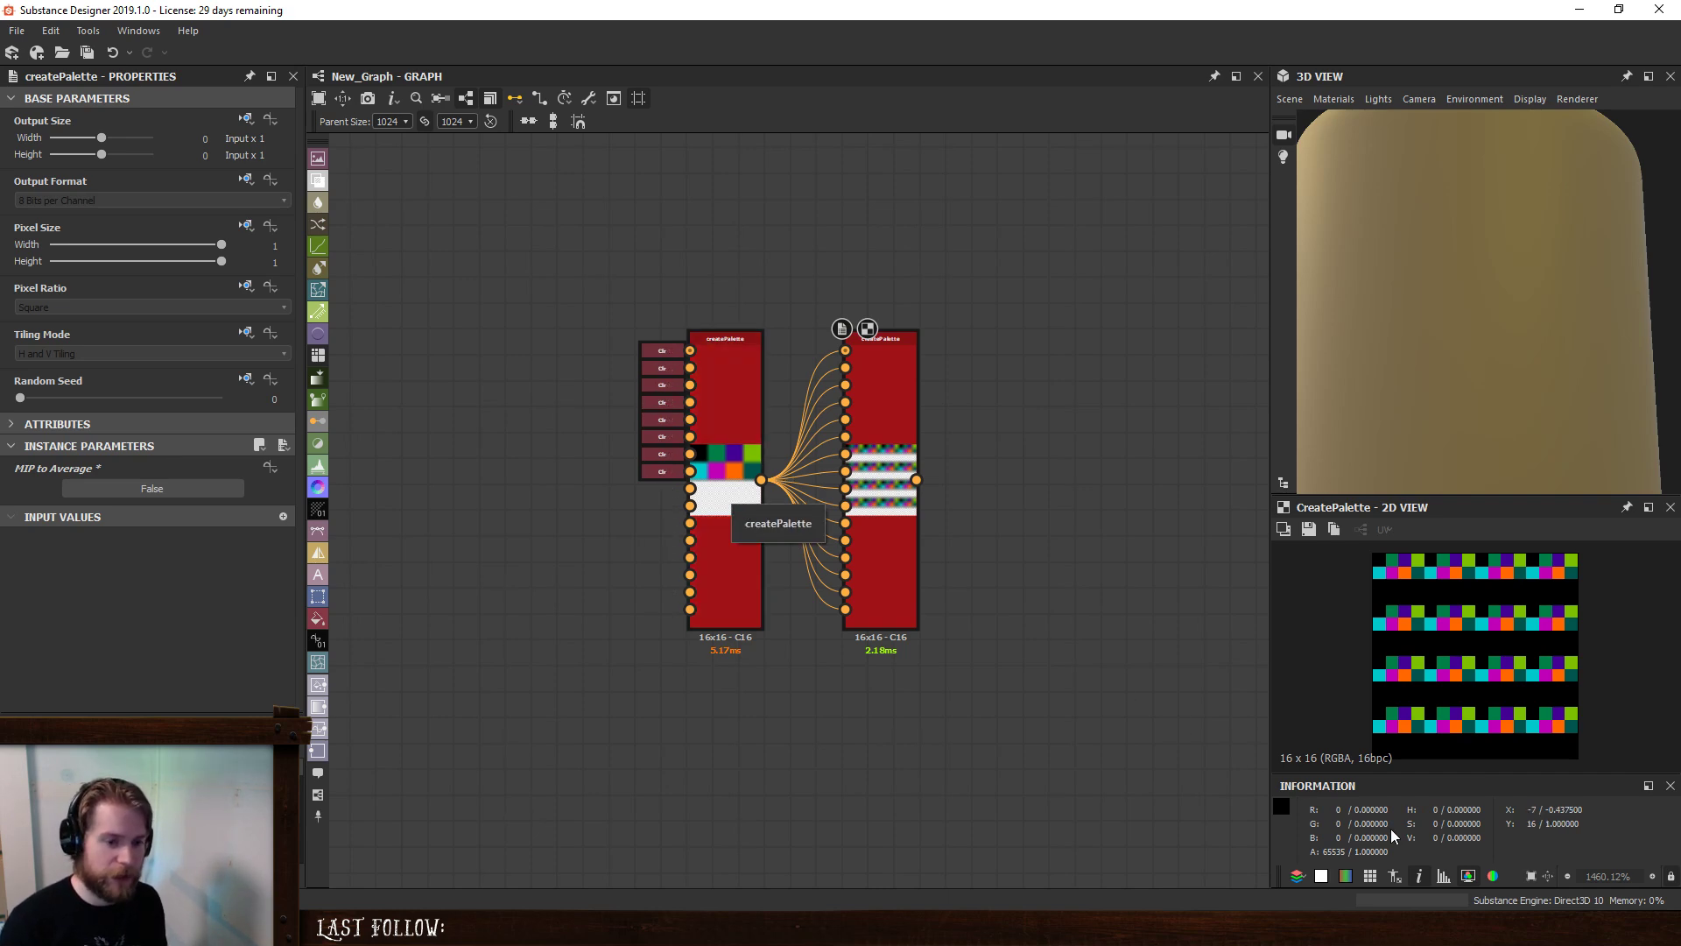
- Toggle the 2D view's transparency display and undo the deletion of the eight Uniform Color nodes
{"action": "left_click", "coordinate": [1323, 876]}
{"action": "left_click", "coordinate": [1323, 875]}
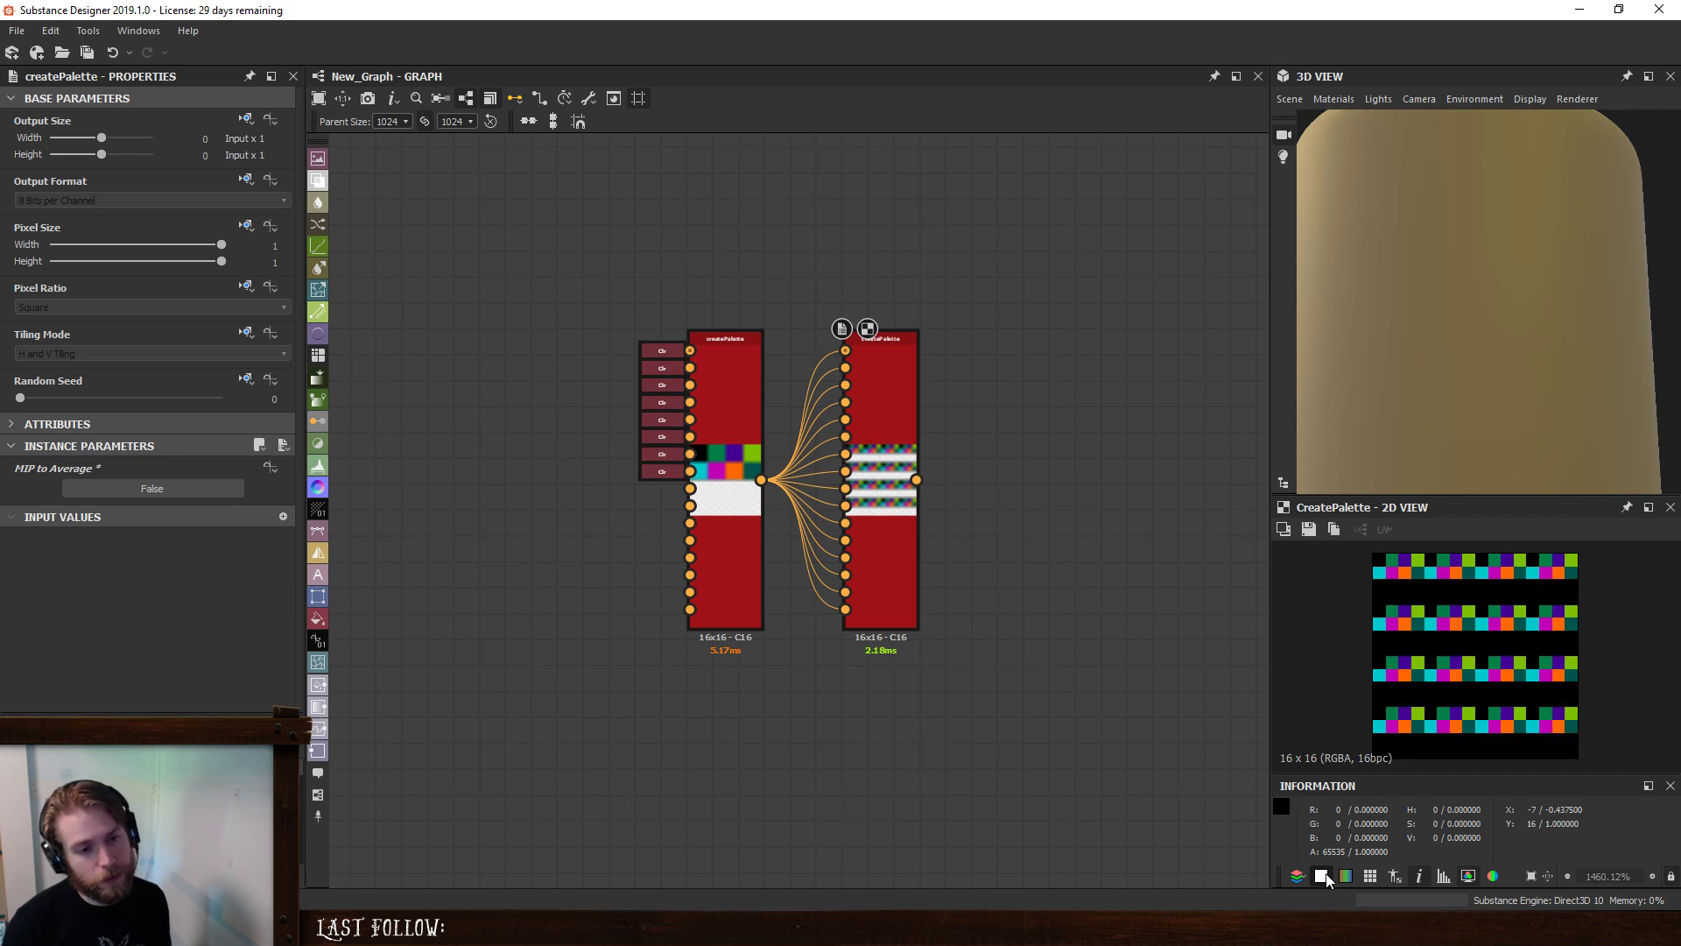
{"action": "left_click", "coordinate": [1323, 875]}
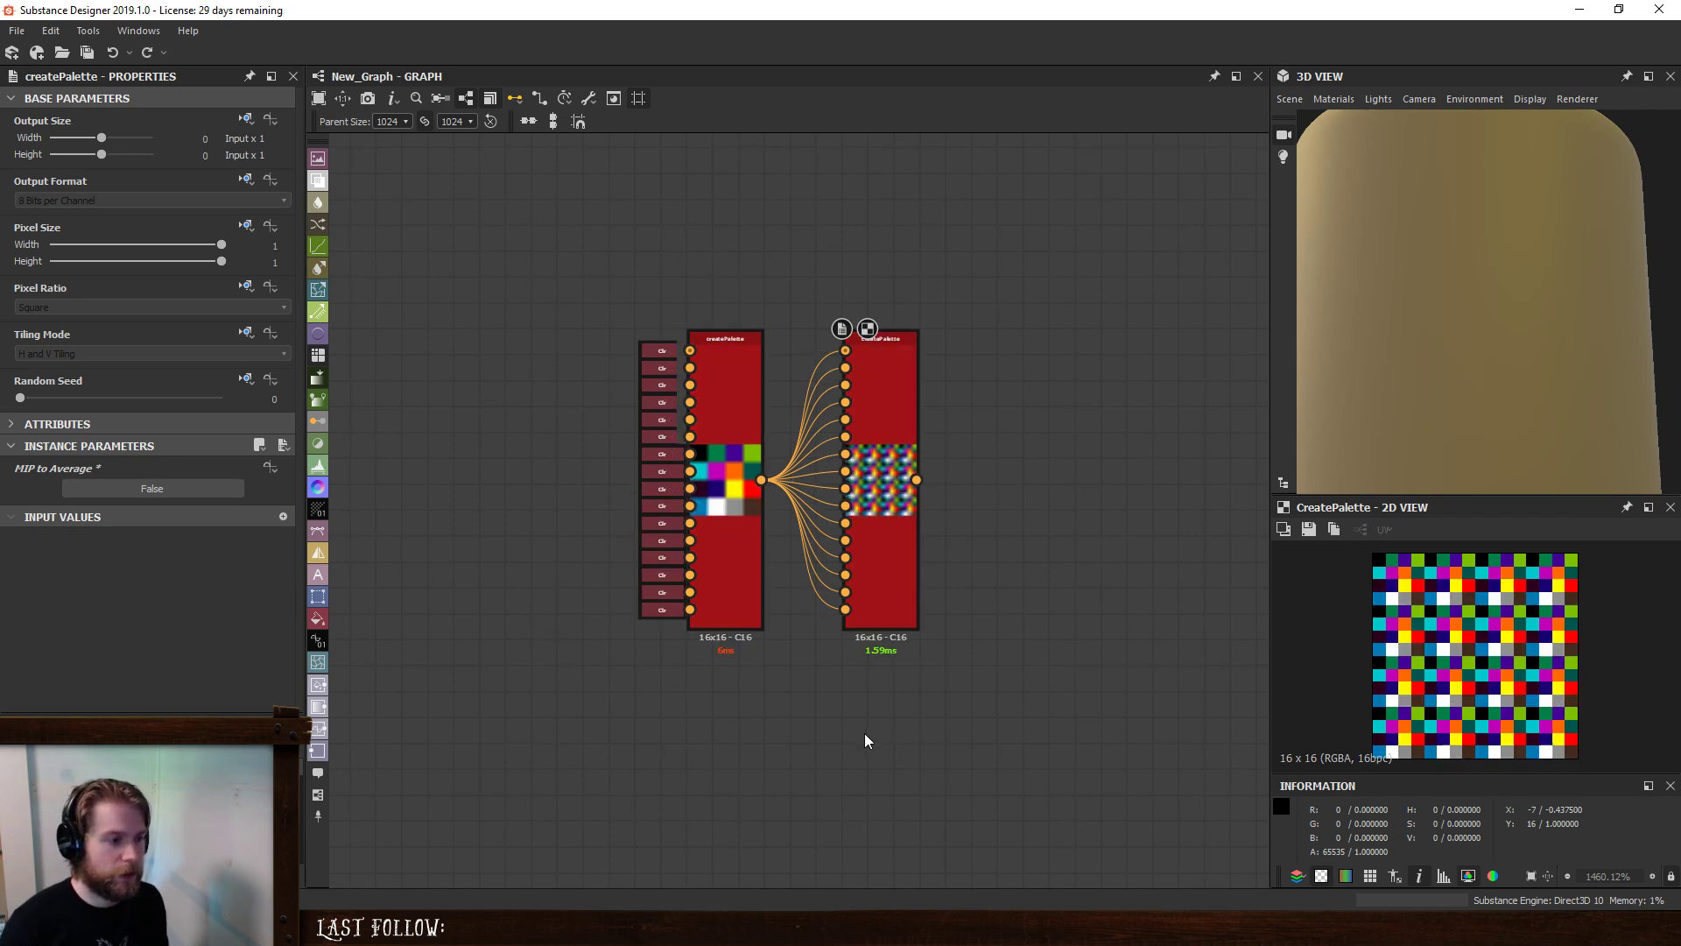
- Examine the nested palette grid of the second createPalette node up close and as a whole in the 2D view
{"action": "middle_click_drag", "start_coordinate": [705, 708], "coordinate": [822, 738]}
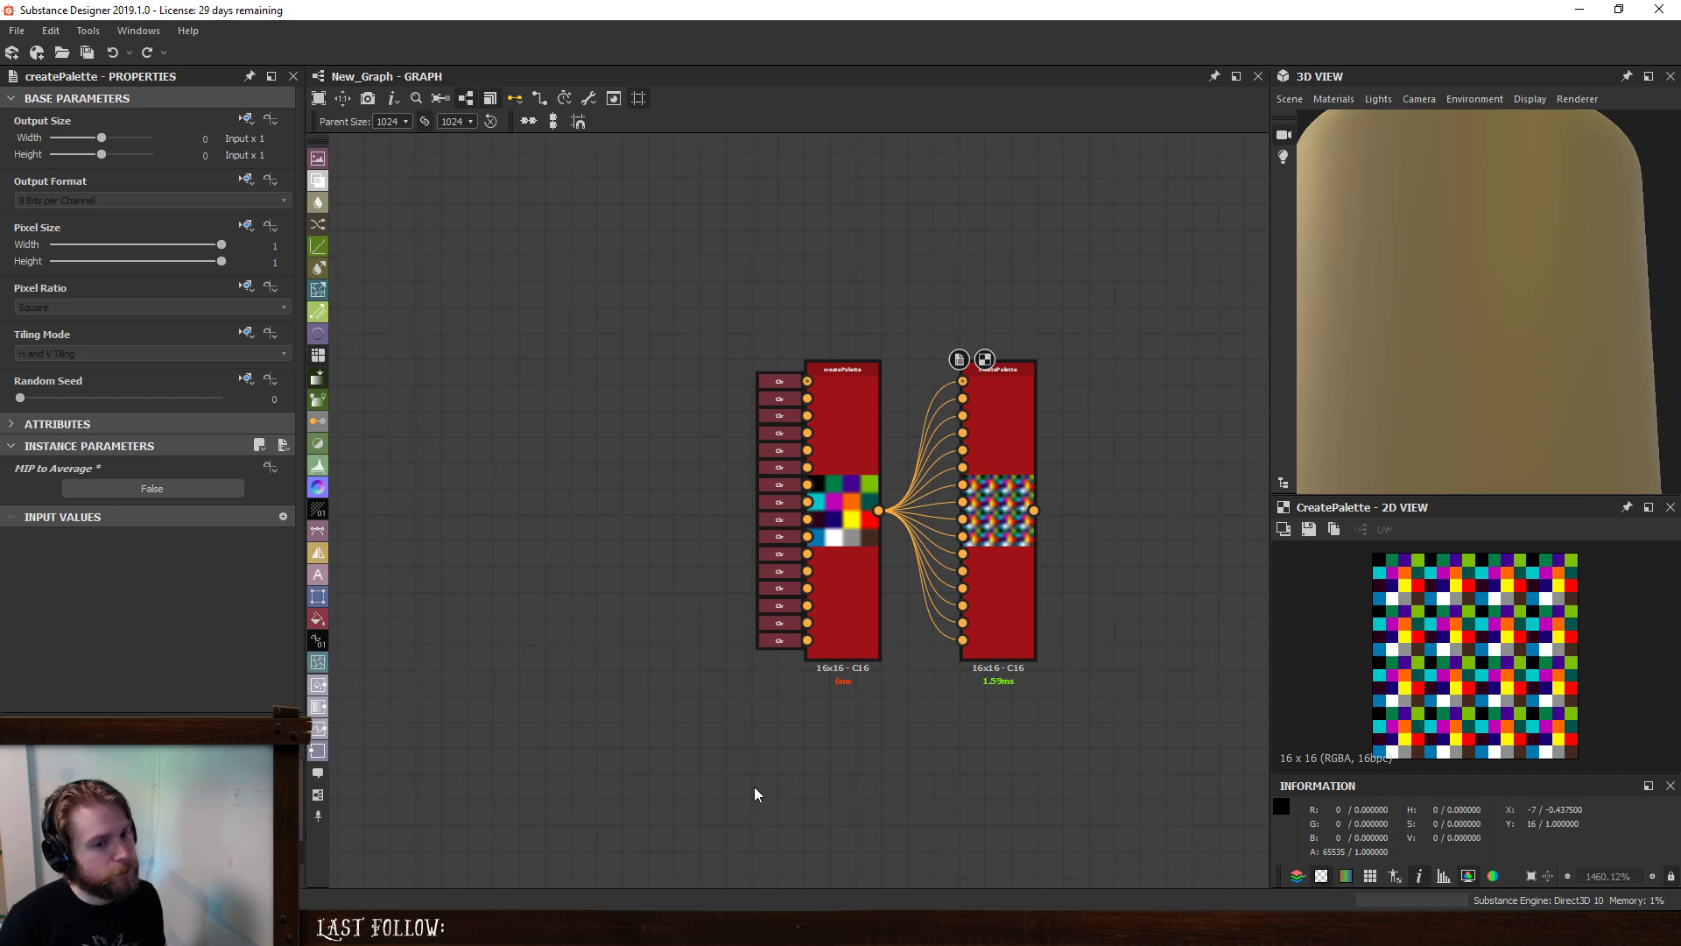
{"action": "middle_click_drag", "start_coordinate": [1173, 707], "coordinate": [1121, 697]}
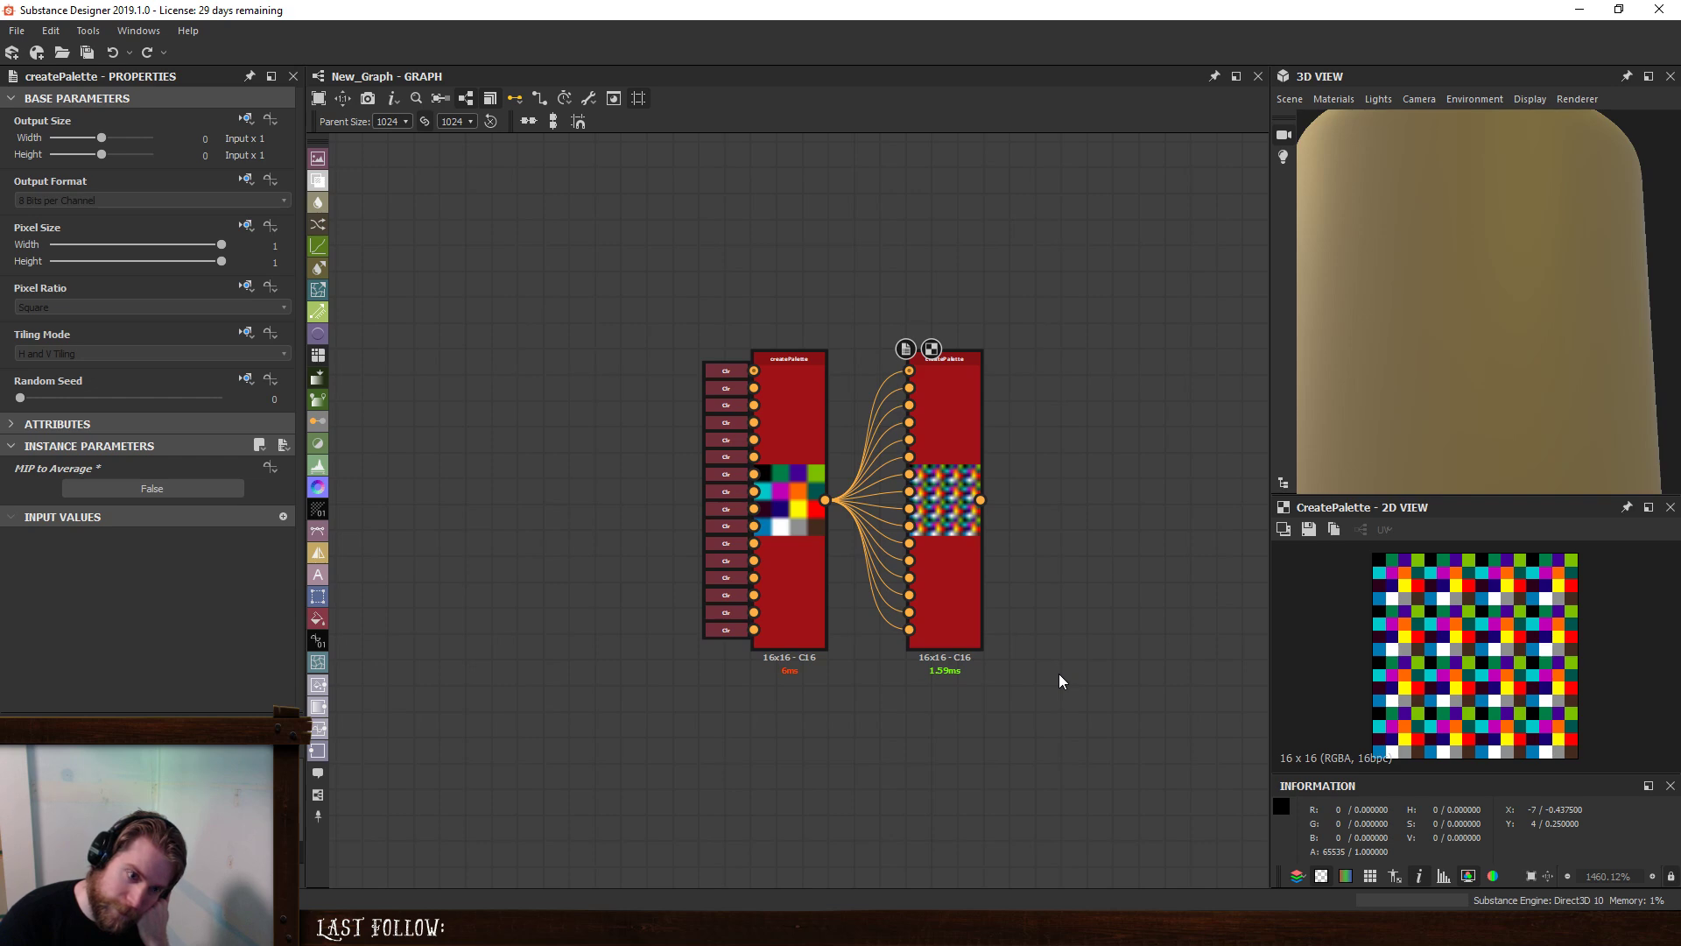
{"action": "scroll", "coordinate": [1527, 629], "scroll_direction": "up", "scroll_amount": 6}
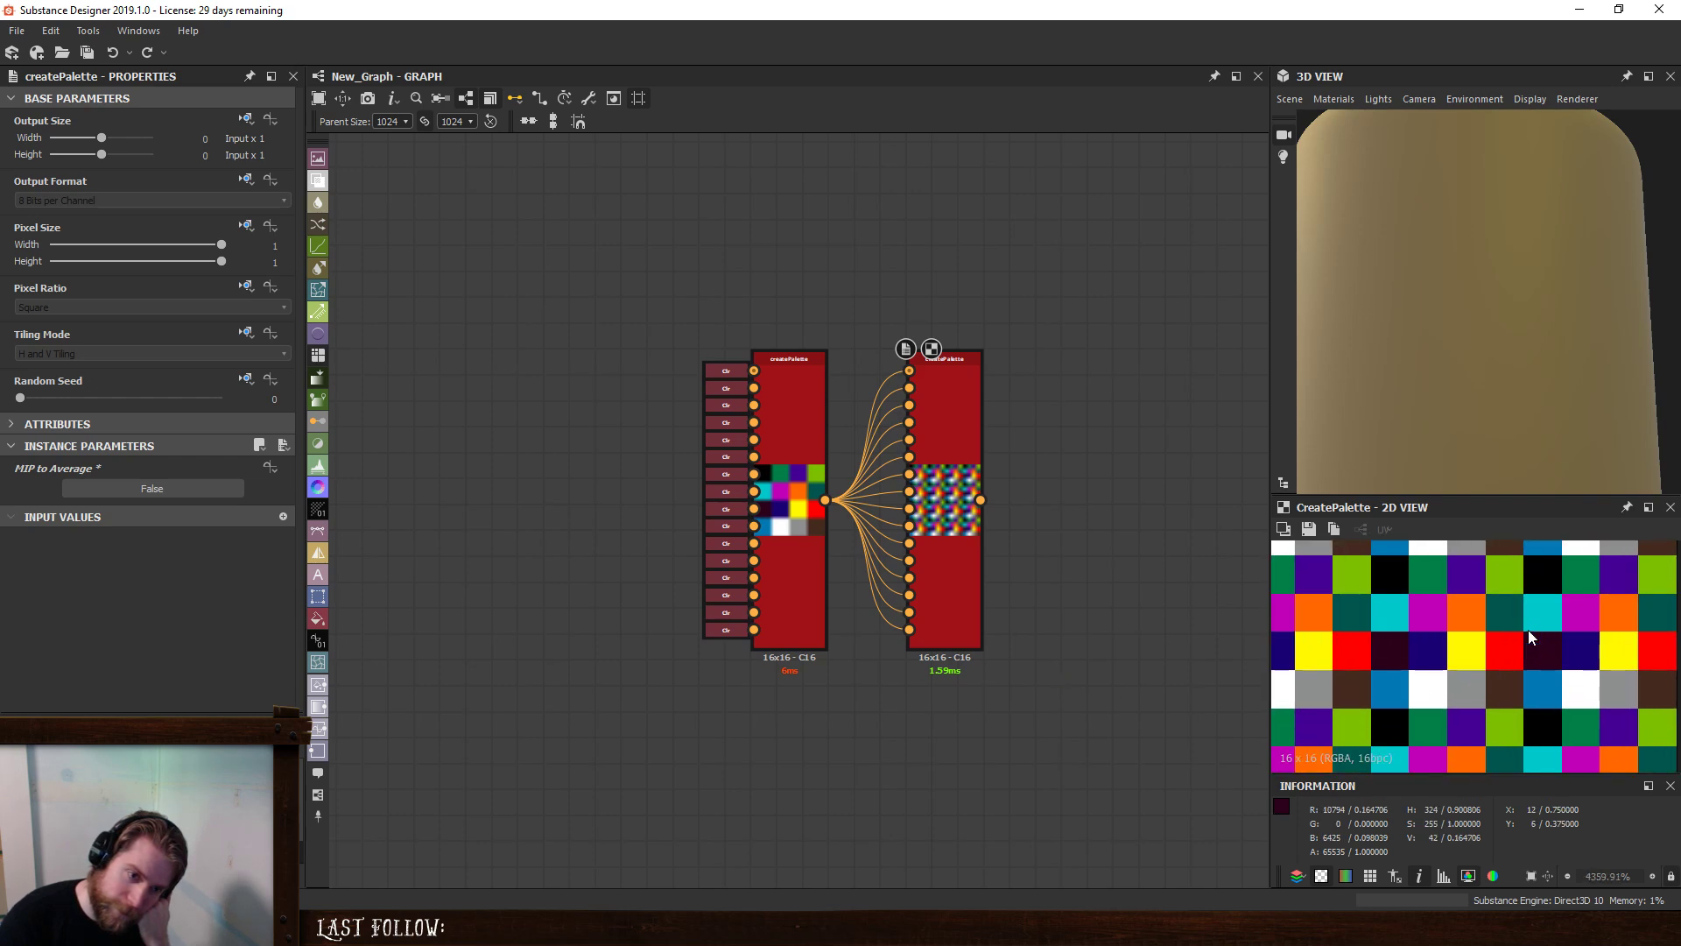
{"action": "scroll", "coordinate": [1527, 629], "scroll_direction": "down", "scroll_amount": 5}
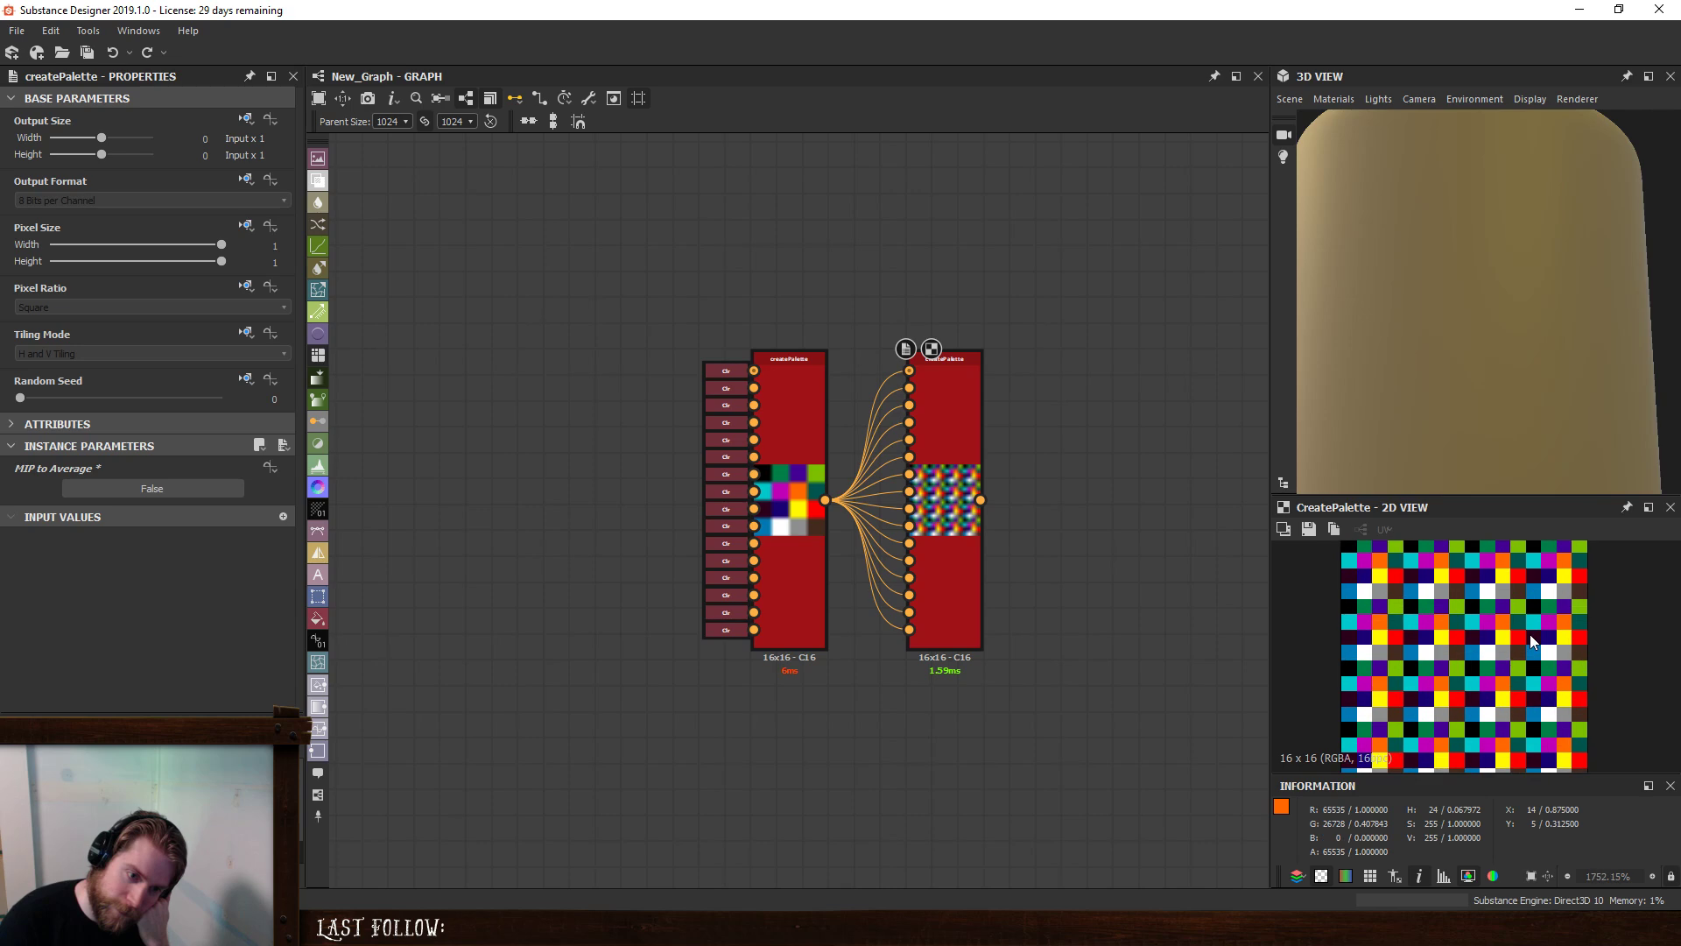
{"action": "scroll", "coordinate": [1350, 653], "scroll_direction": "up", "scroll_amount": 4}
{"action": "scroll", "coordinate": [1411, 611], "scroll_direction": "down", "scroll_amount": 5}
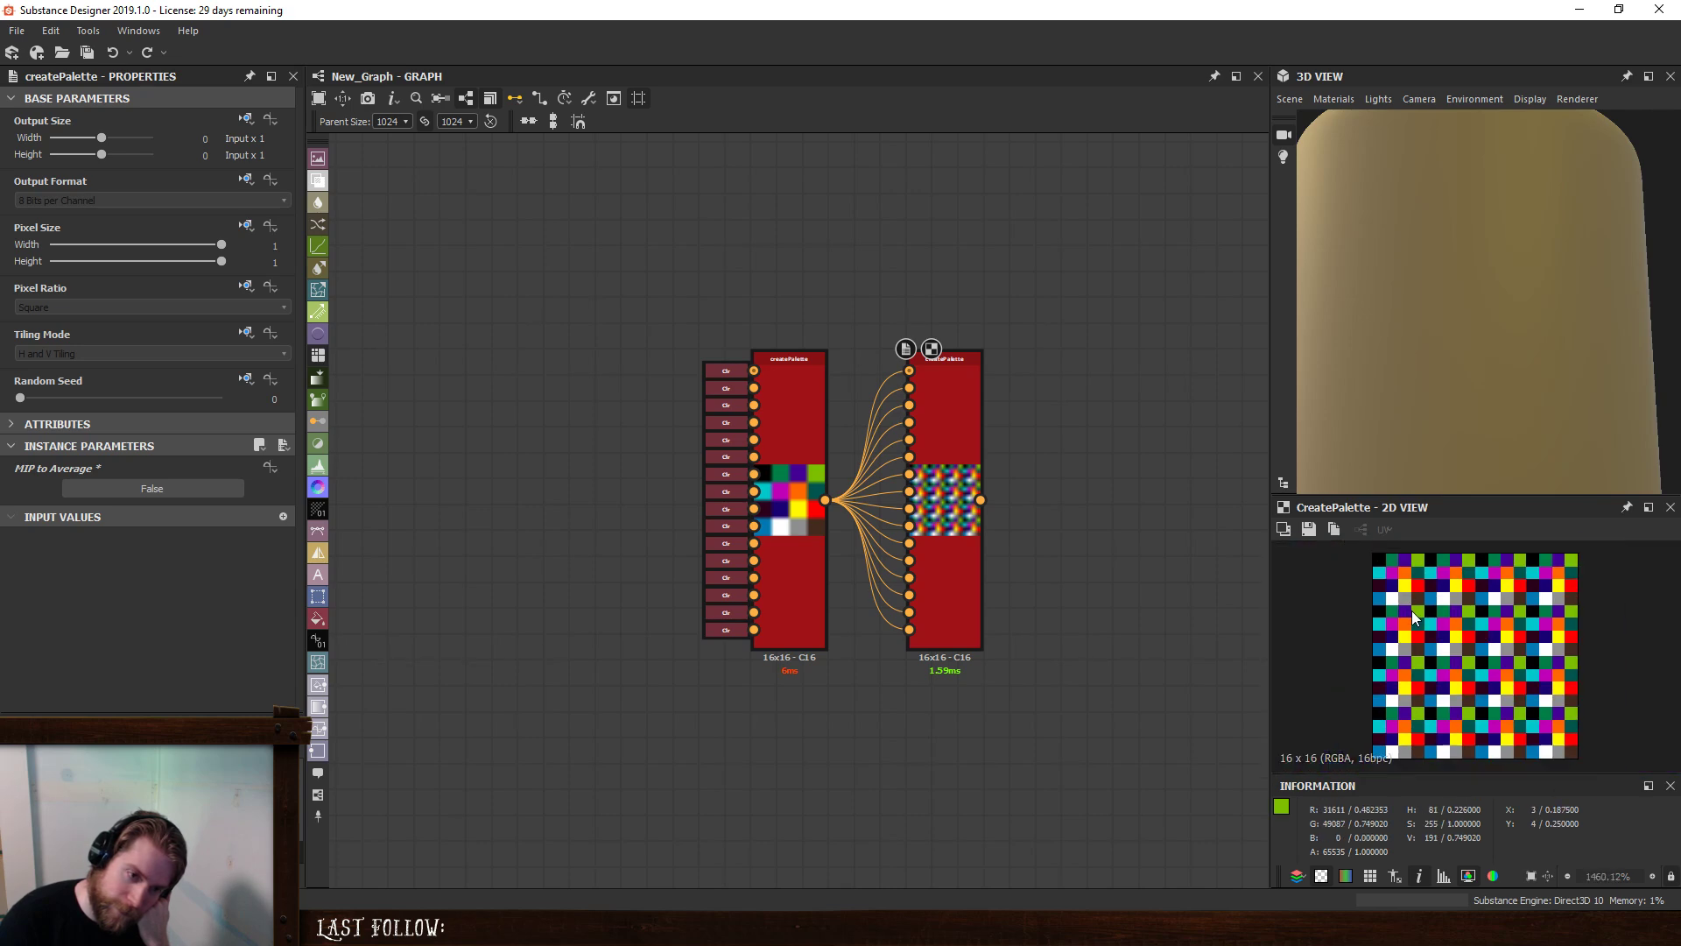
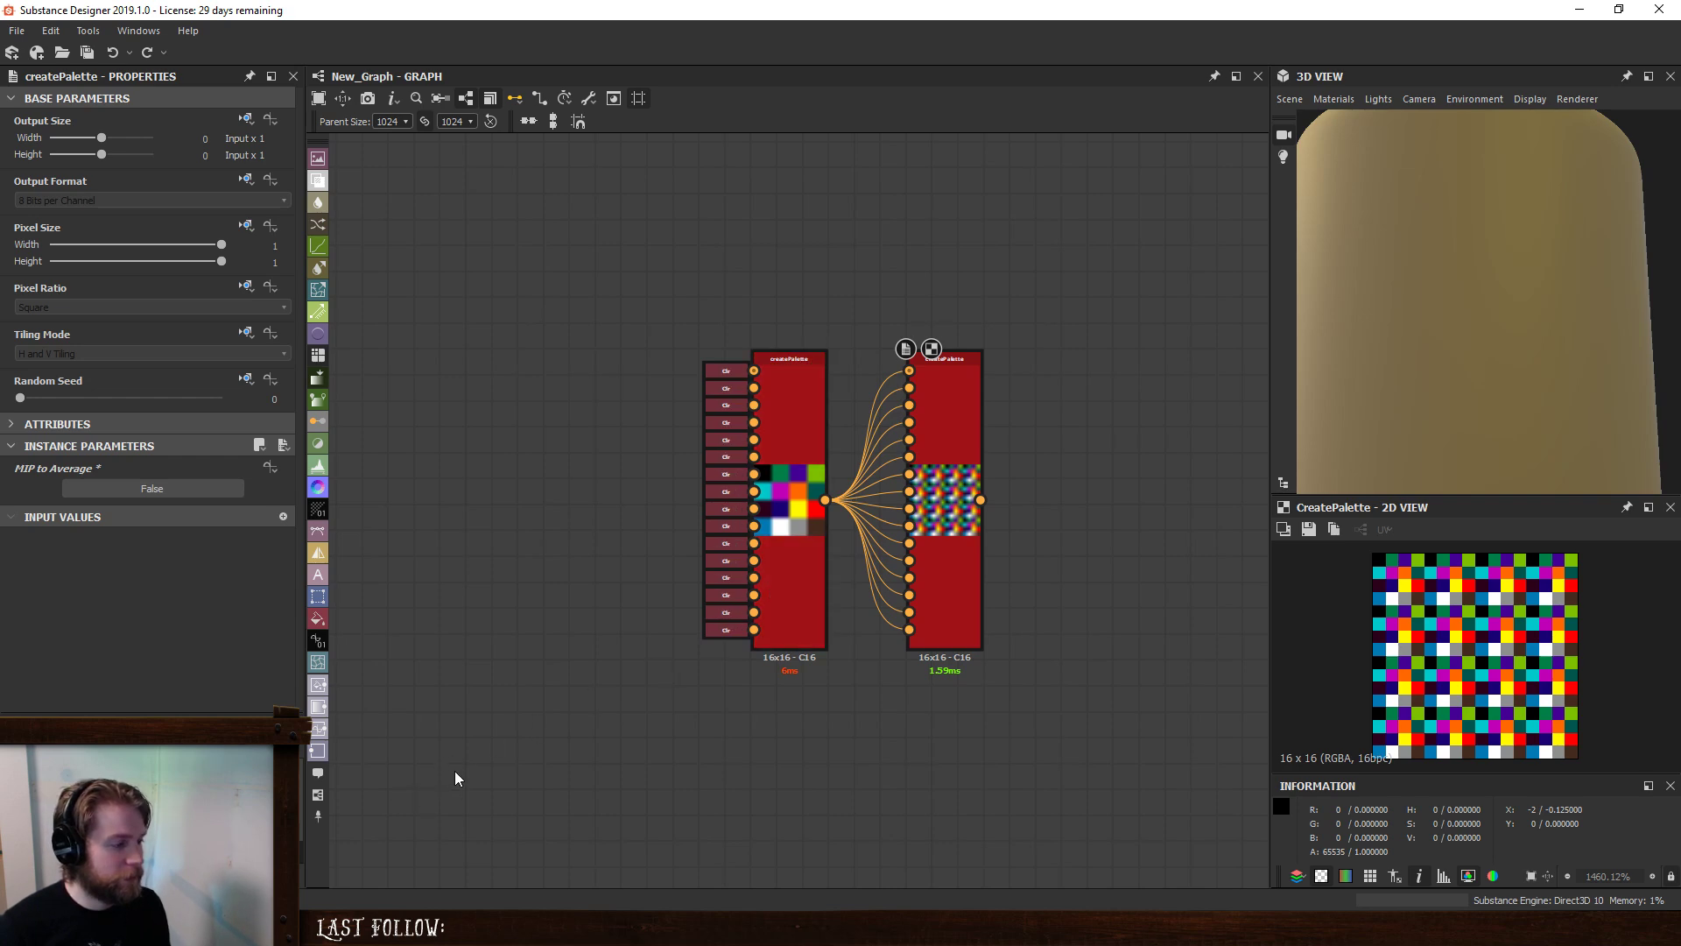
- Create a new Substance graph named palettize from the Empty template
{"action": "right_click", "coordinate": [132, 408]}
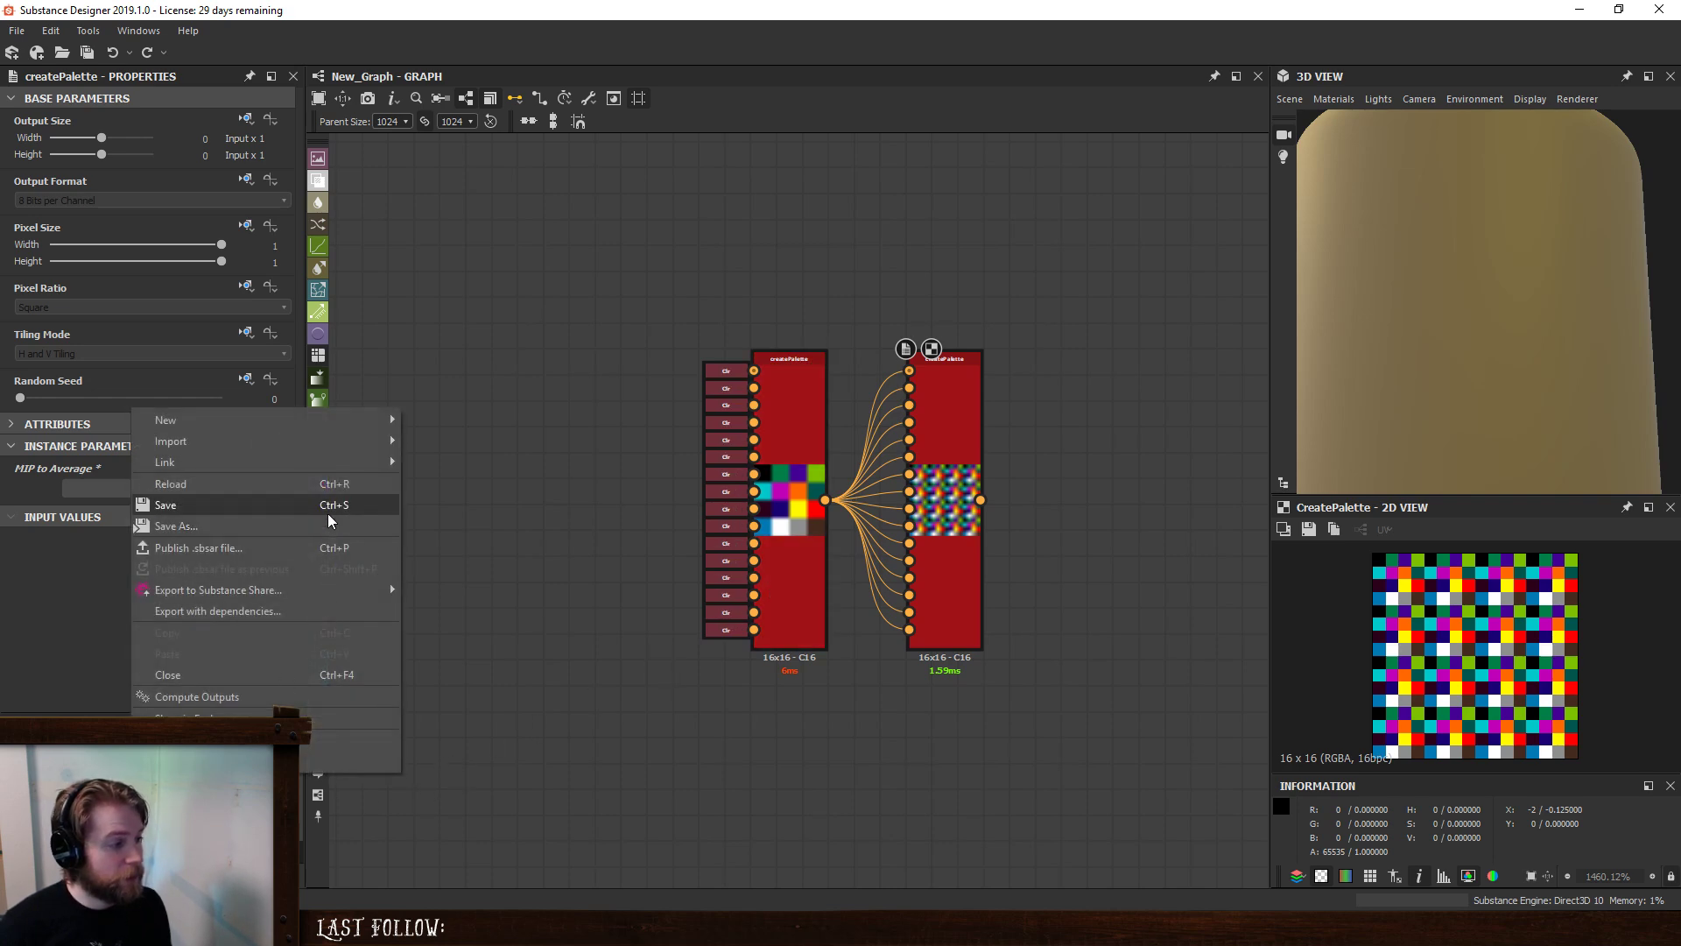
{"action": "mouse_move", "coordinate": [355, 422]}
{"action": "left_click", "coordinate": [457, 420]}
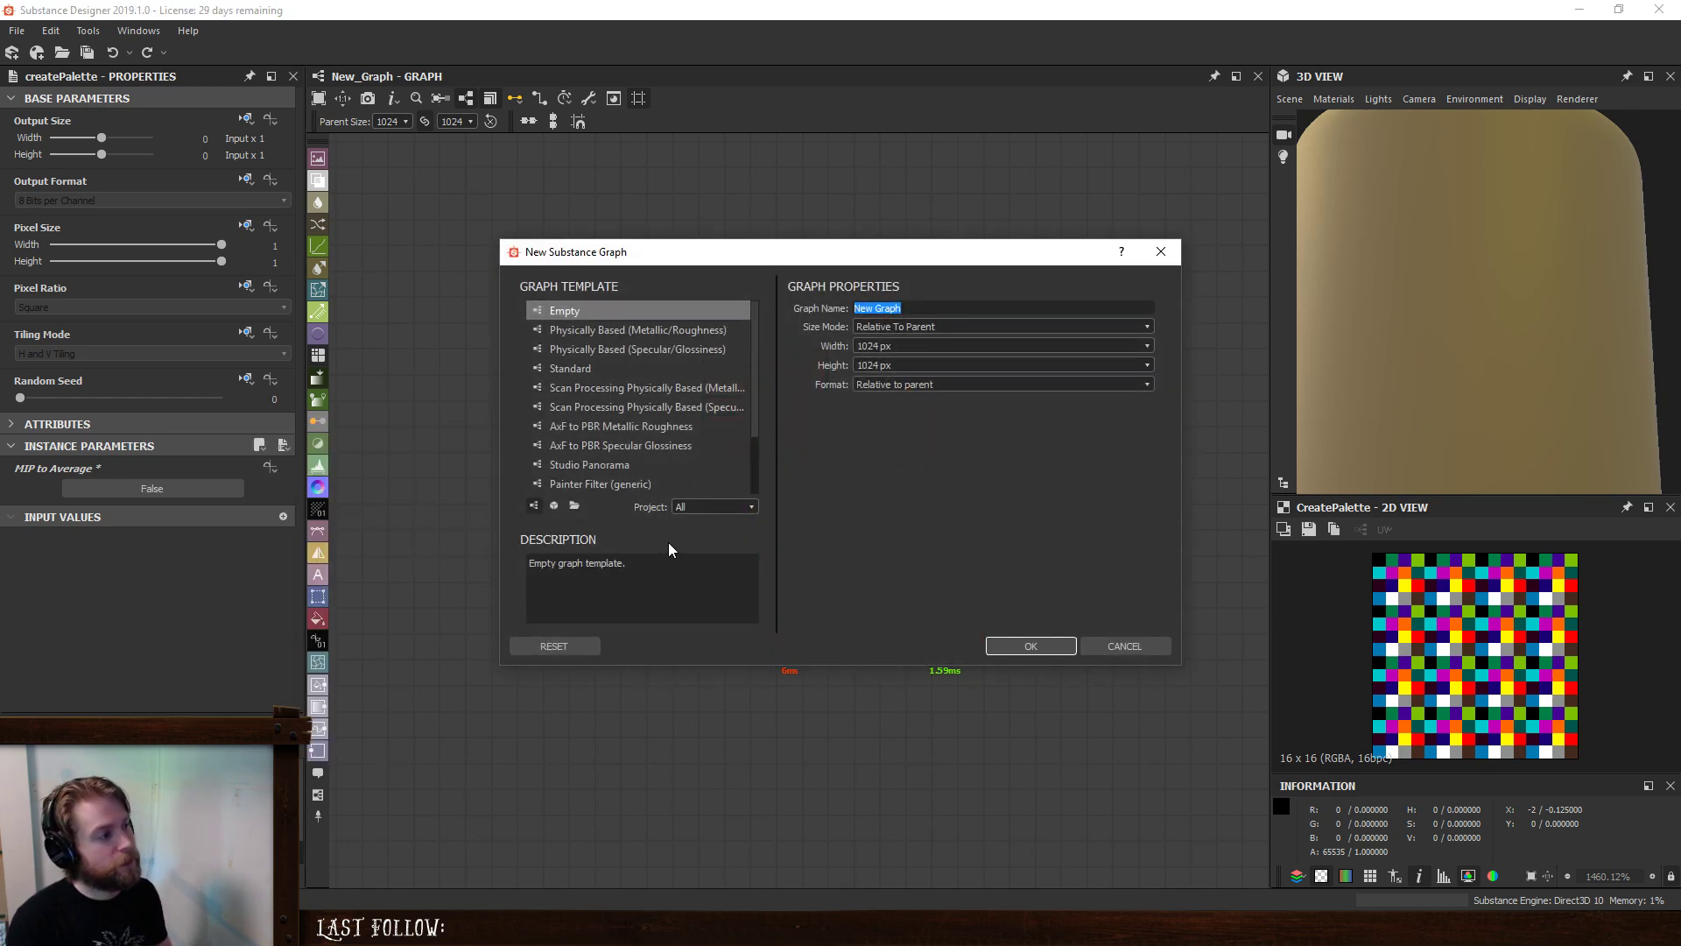
{"action": "type", "text": "palette"}
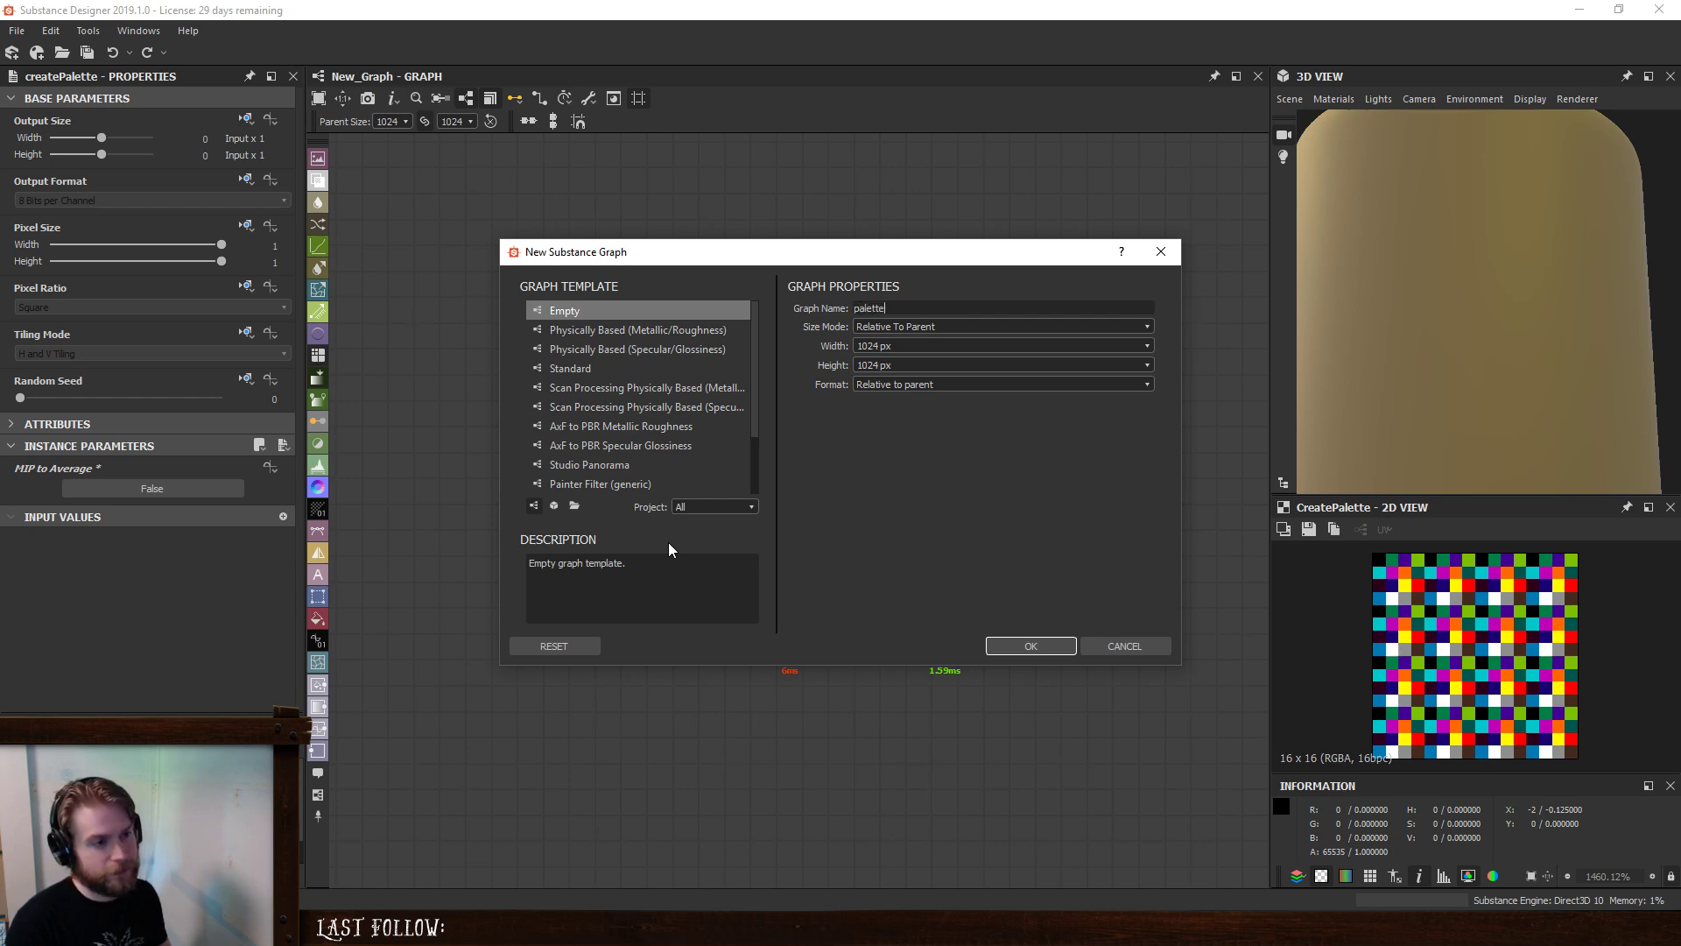
{"action": "type", "text": "ize"}
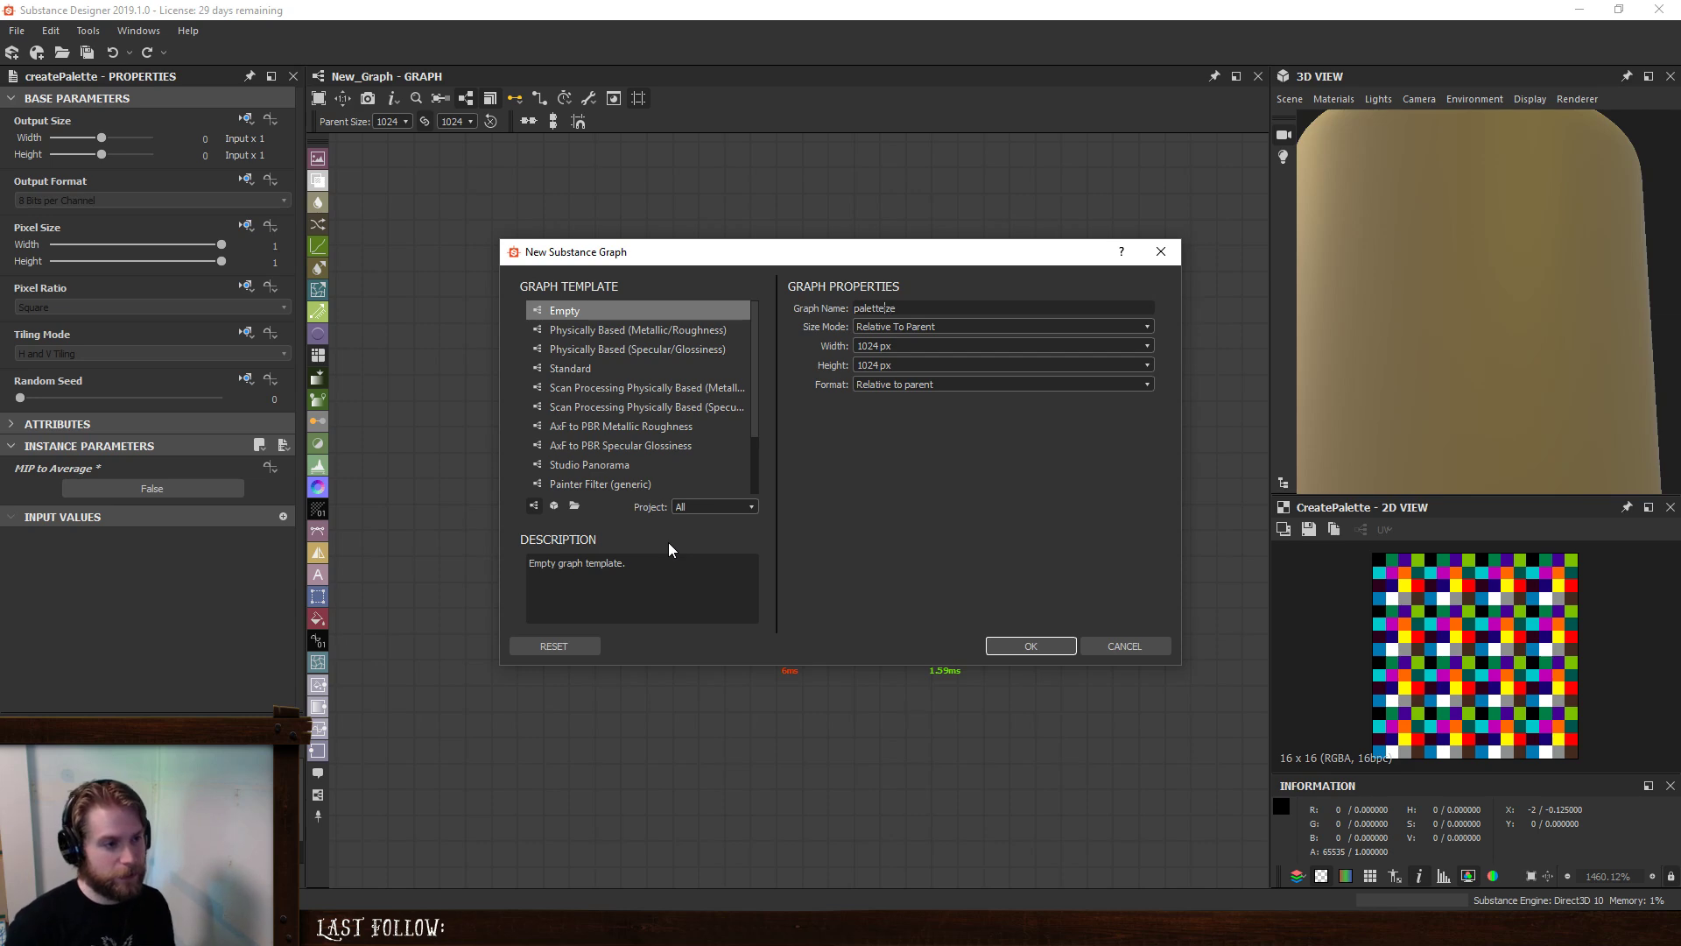
{"action": "key", "text": "Left"}
{"action": "key", "text": "Left"}
{"action": "key", "text": "Left"}
{"action": "key", "text": "BackSpace"}
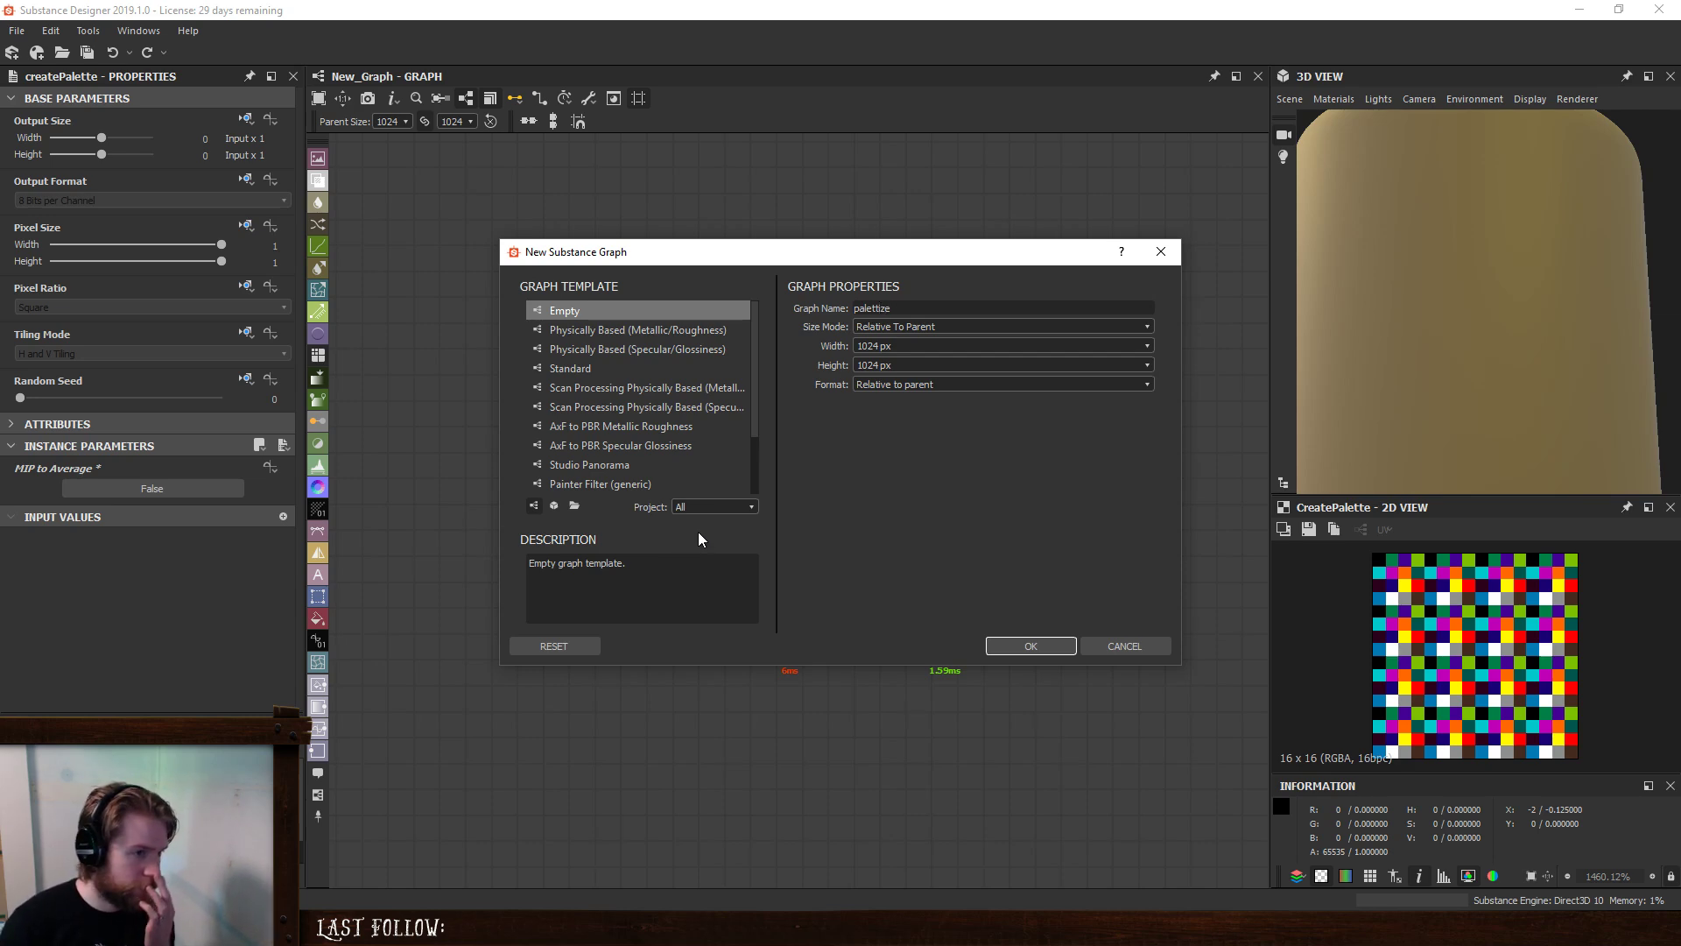
{"action": "left_click", "coordinate": [1044, 646]}
- Add a Pixel Processor node to the palettize graph
{"action": "key", "text": "space"}
{"action": "type", "text": "p"}
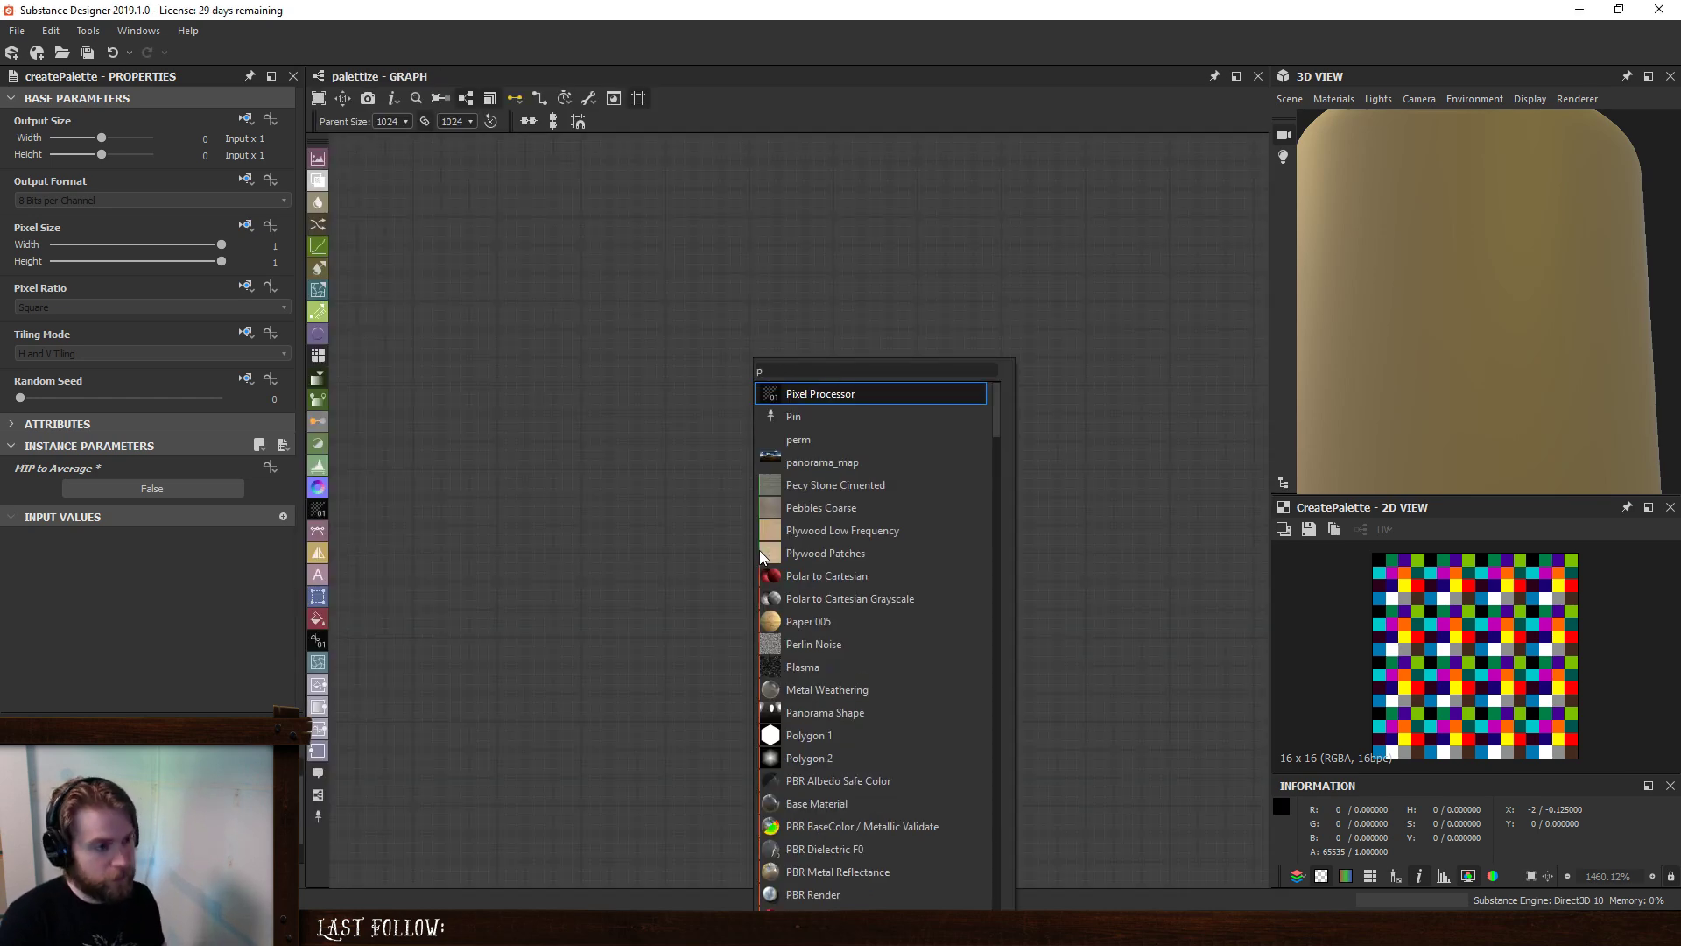
{"action": "key", "text": "Return"}
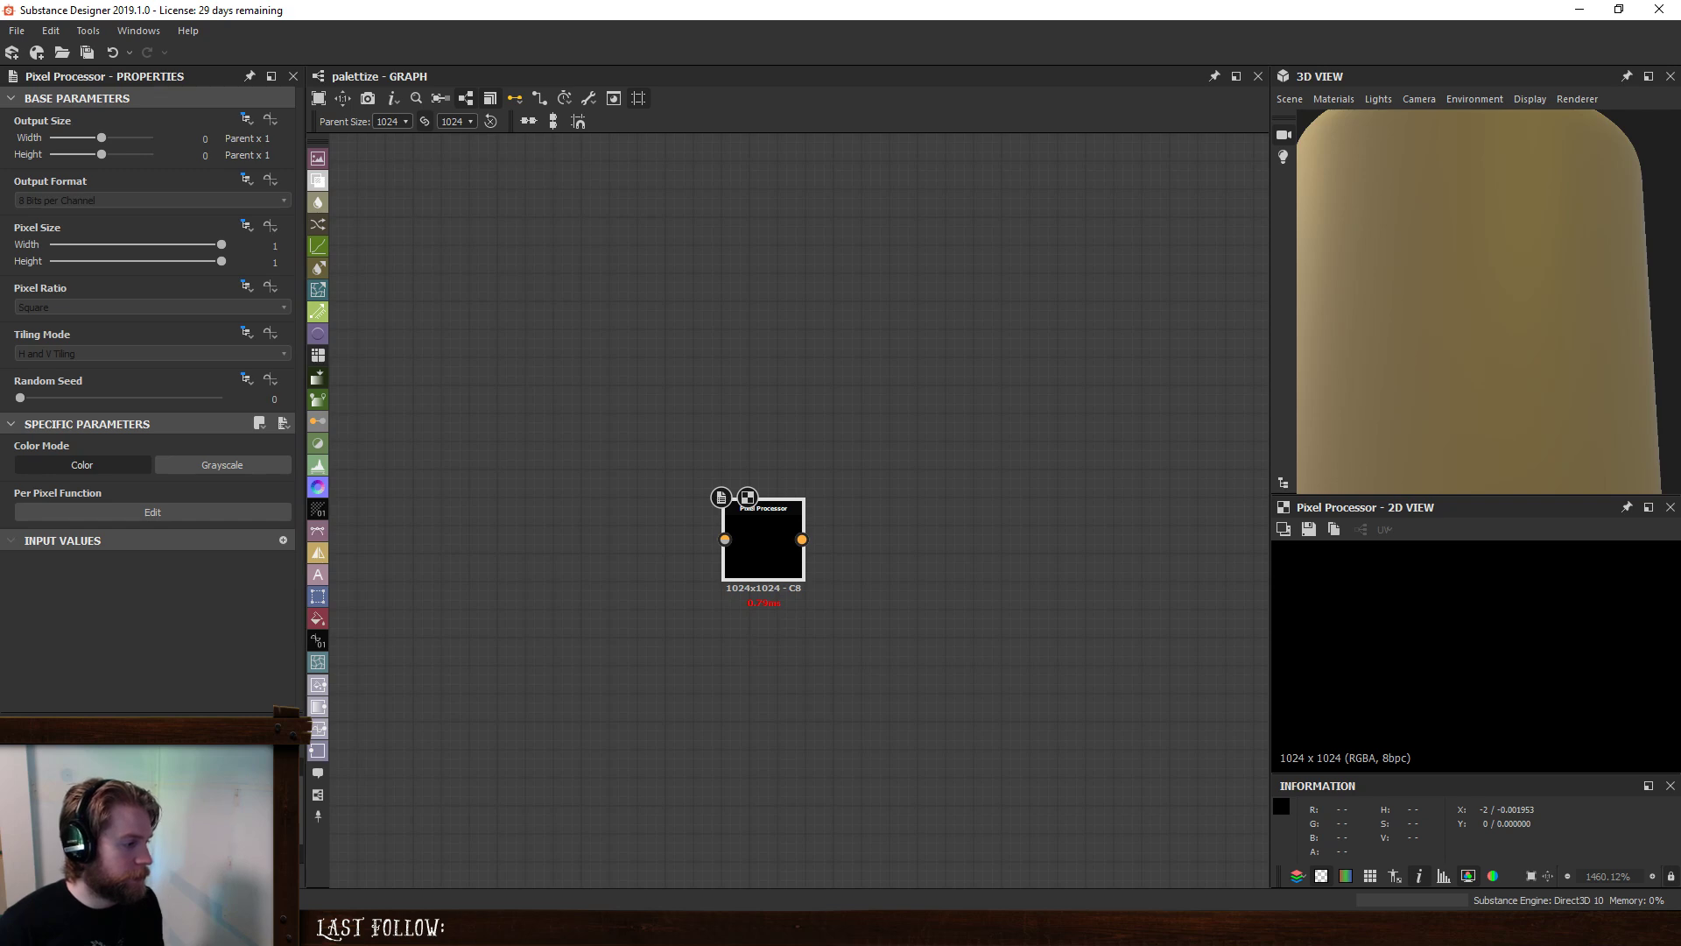
{"action": "left_click", "coordinate": [640, 537]}
{"action": "middle_click_drag", "start_coordinate": [644, 548], "coordinate": [793, 585]}
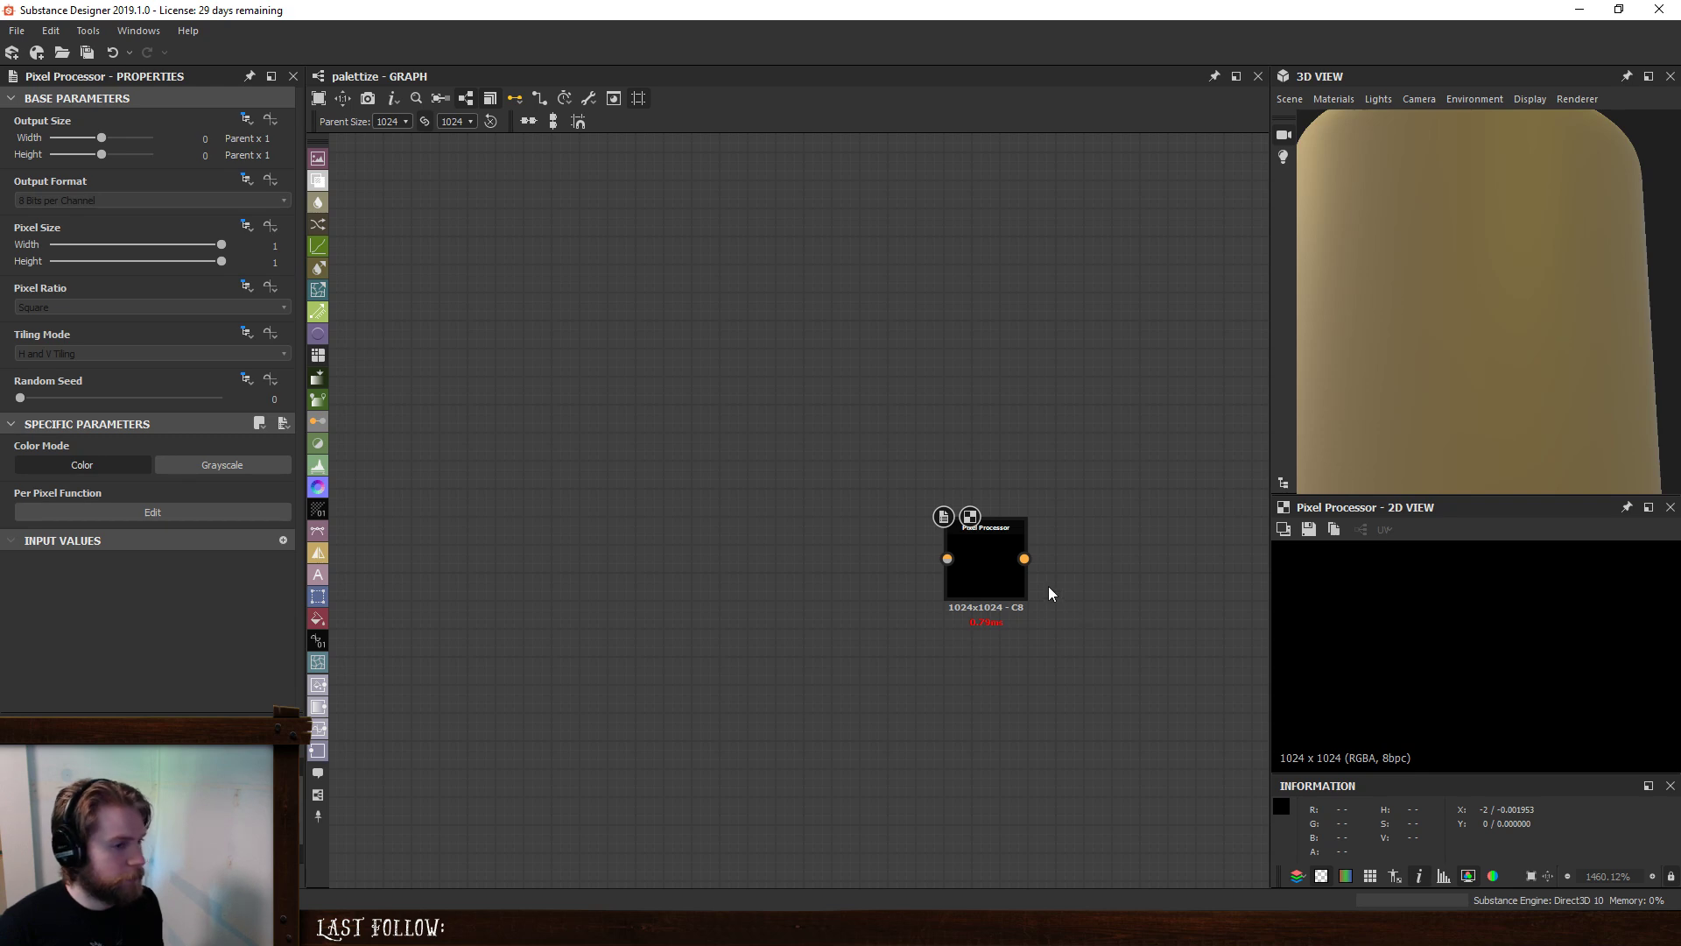
- Copy the first createPalette node with its docked Uniform Color nodes from New_Graph into palettize, placing it before the Pixel Processor
{"action": "key", "text": "alt+Left"}
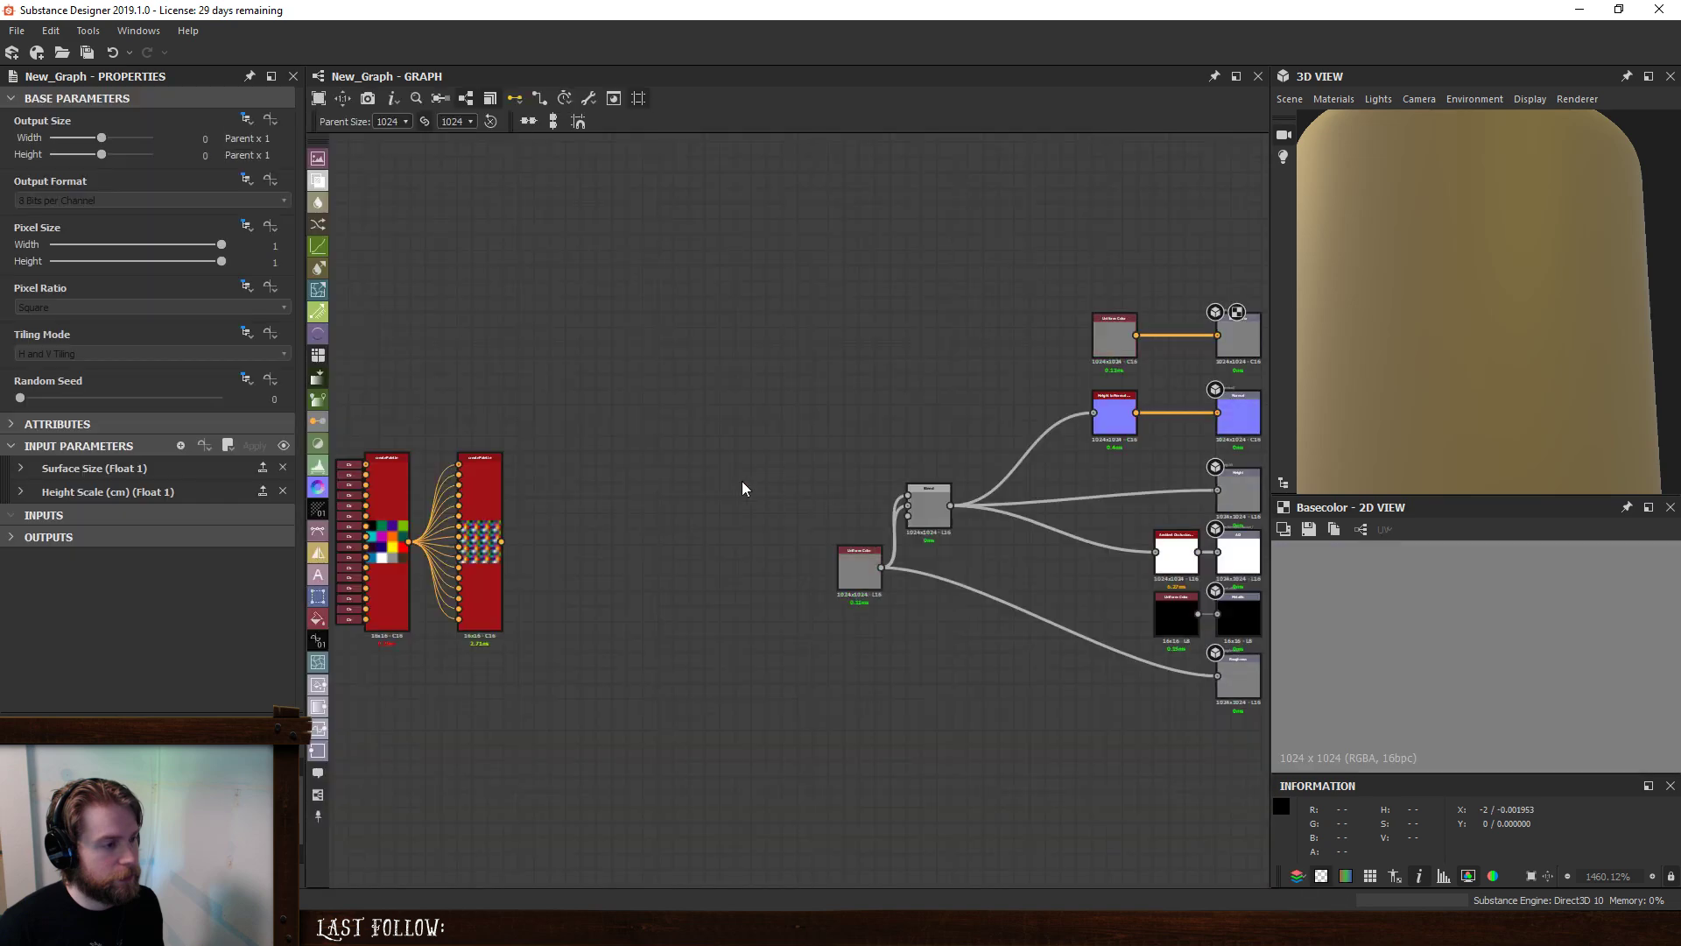
{"action": "middle_click_drag", "start_coordinate": [646, 415], "coordinate": [747, 397]}
{"action": "left_click_drag", "start_coordinate": [389, 333], "coordinate": [496, 653]}
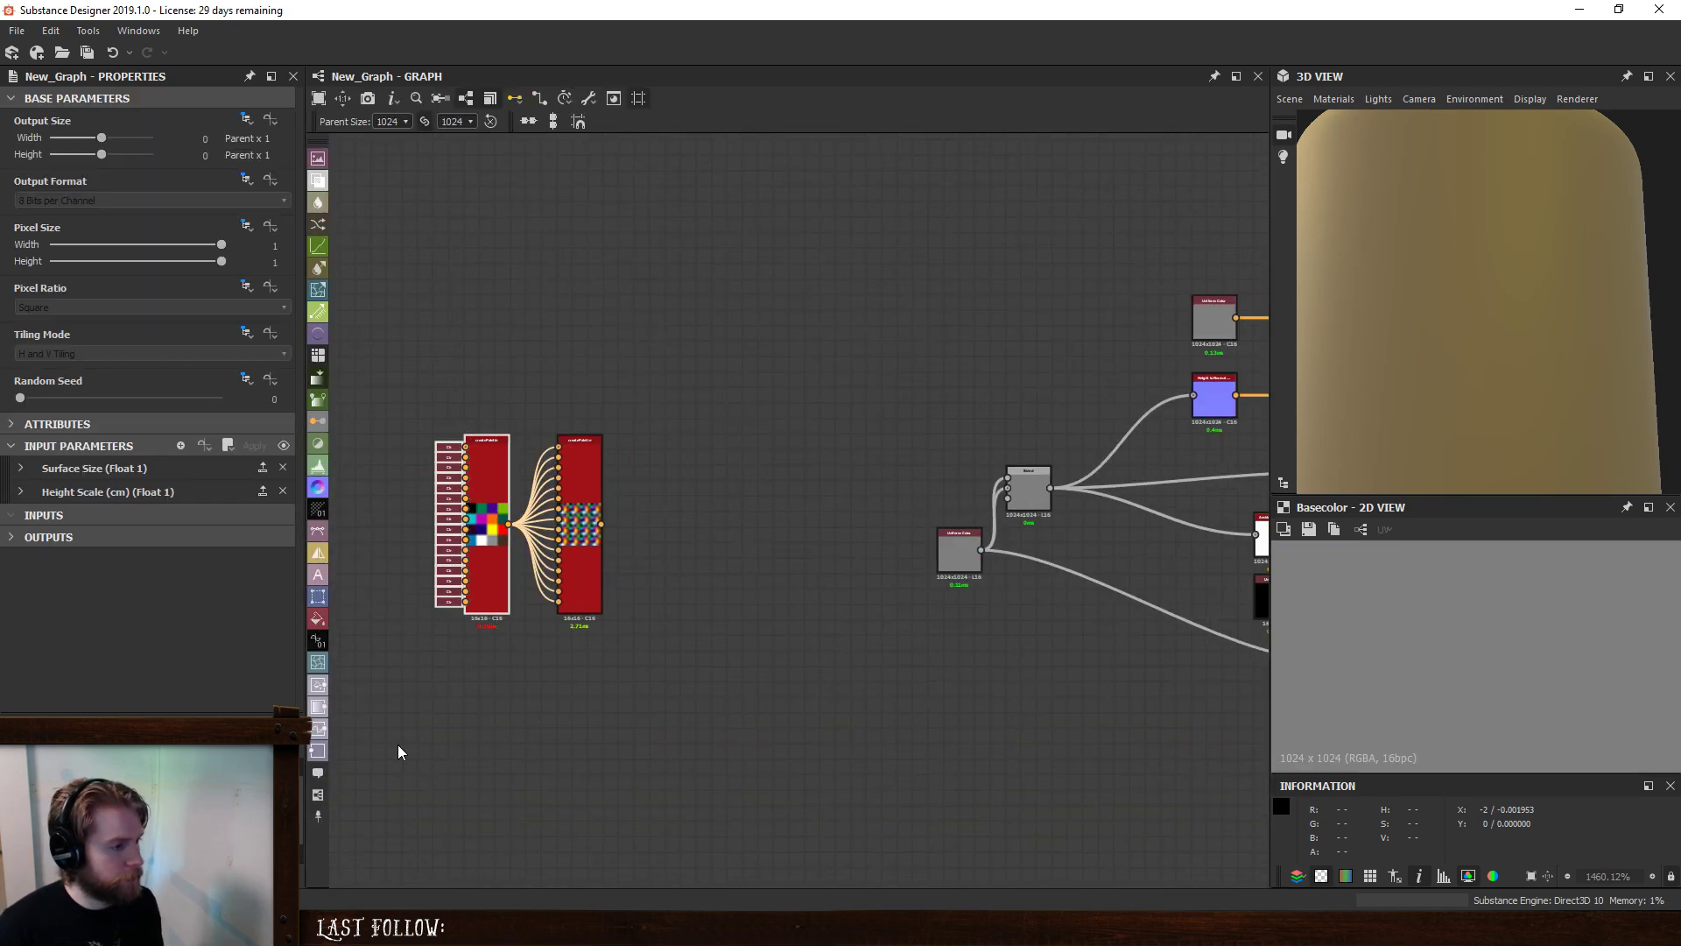
{"action": "key", "text": "alt+Left"}
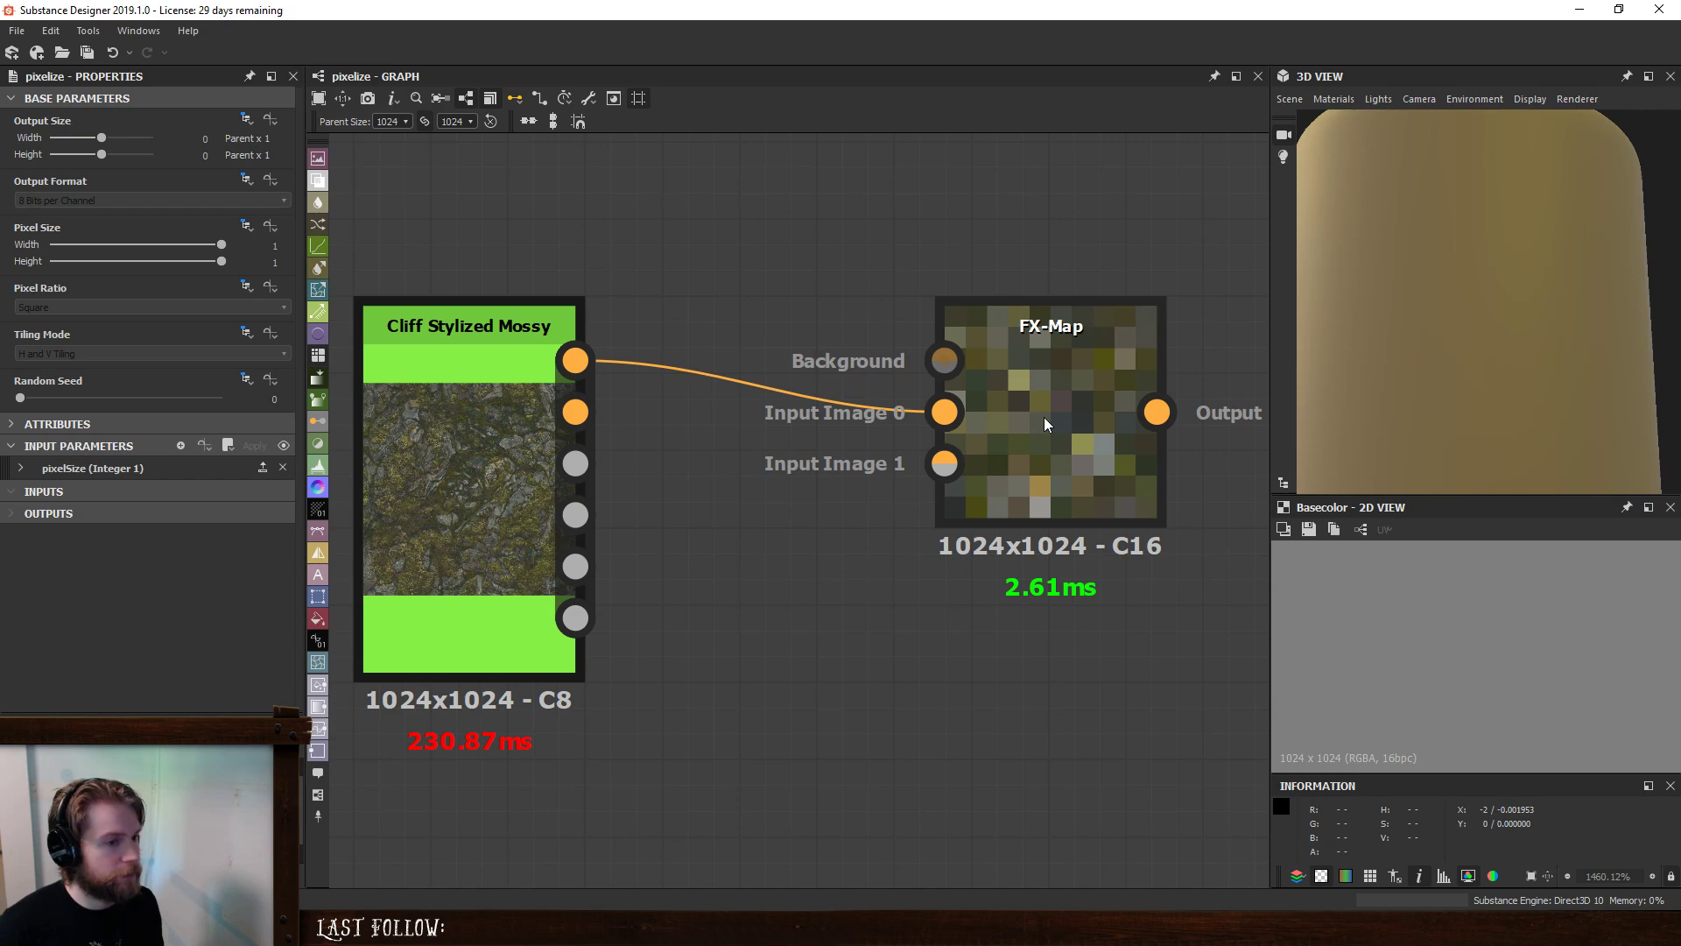
{"action": "scroll", "coordinate": [1042, 418], "scroll_direction": "down", "scroll_amount": 2}
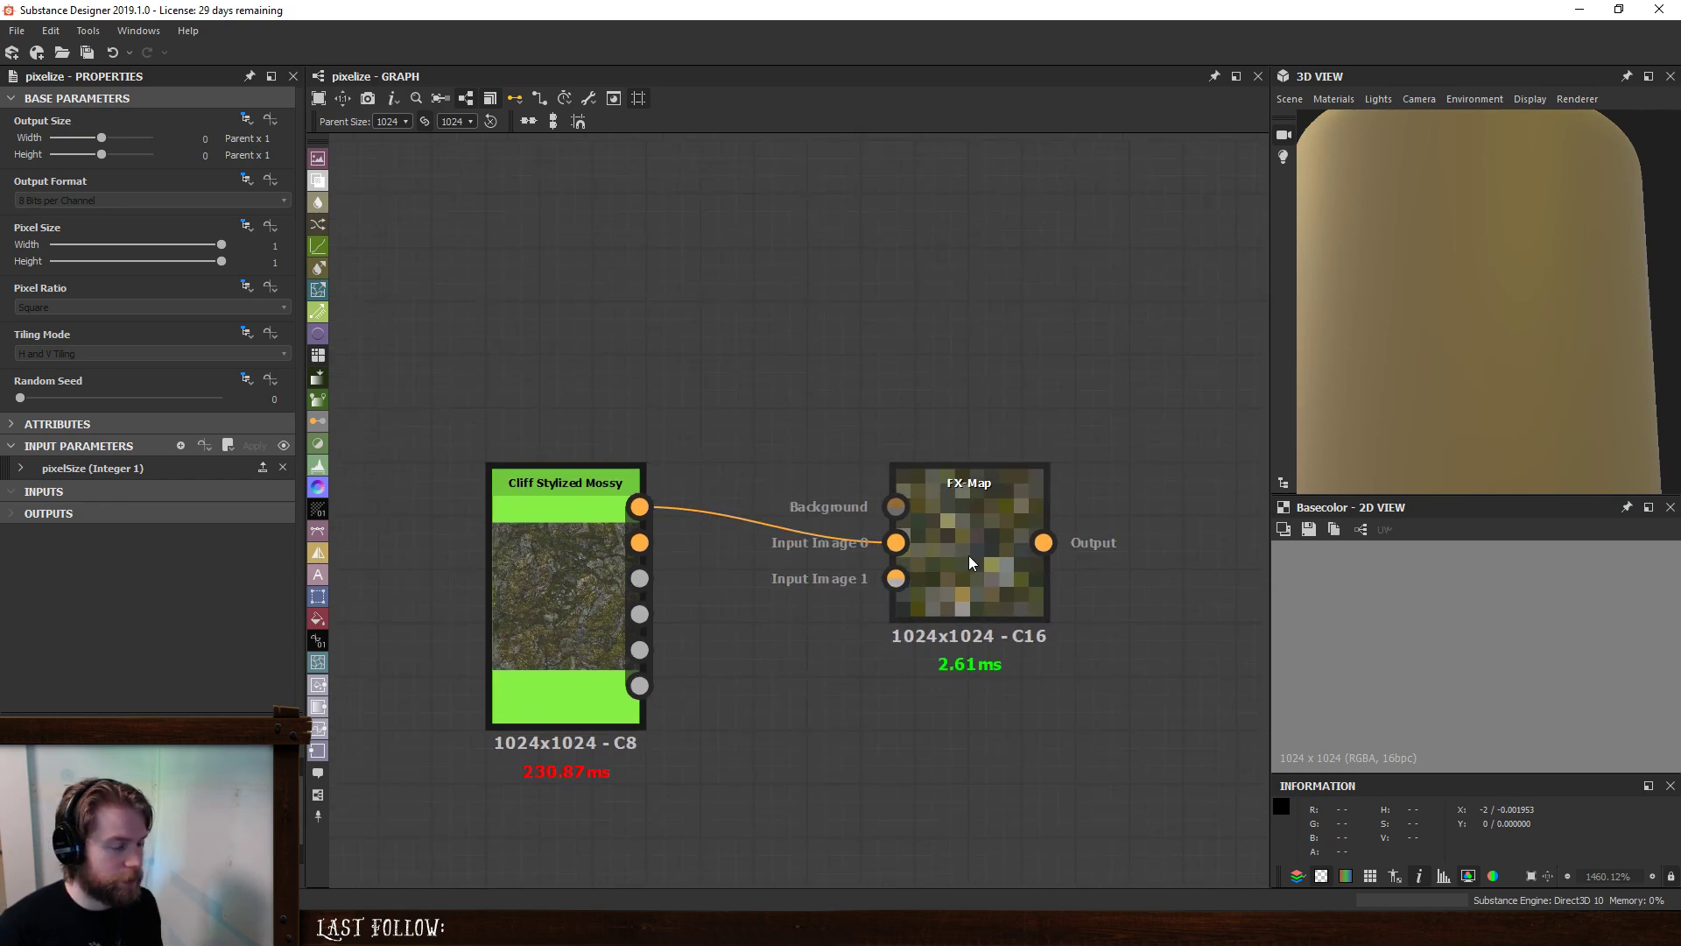
{"action": "mouse_move", "coordinate": [968, 555]}
{"action": "left_mouse_down"}
{"action": "mouse_move", "coordinate": [777, 550]}
{"action": "mouse_move", "coordinate": [991, 554]}
{"action": "left_mouse_up"}
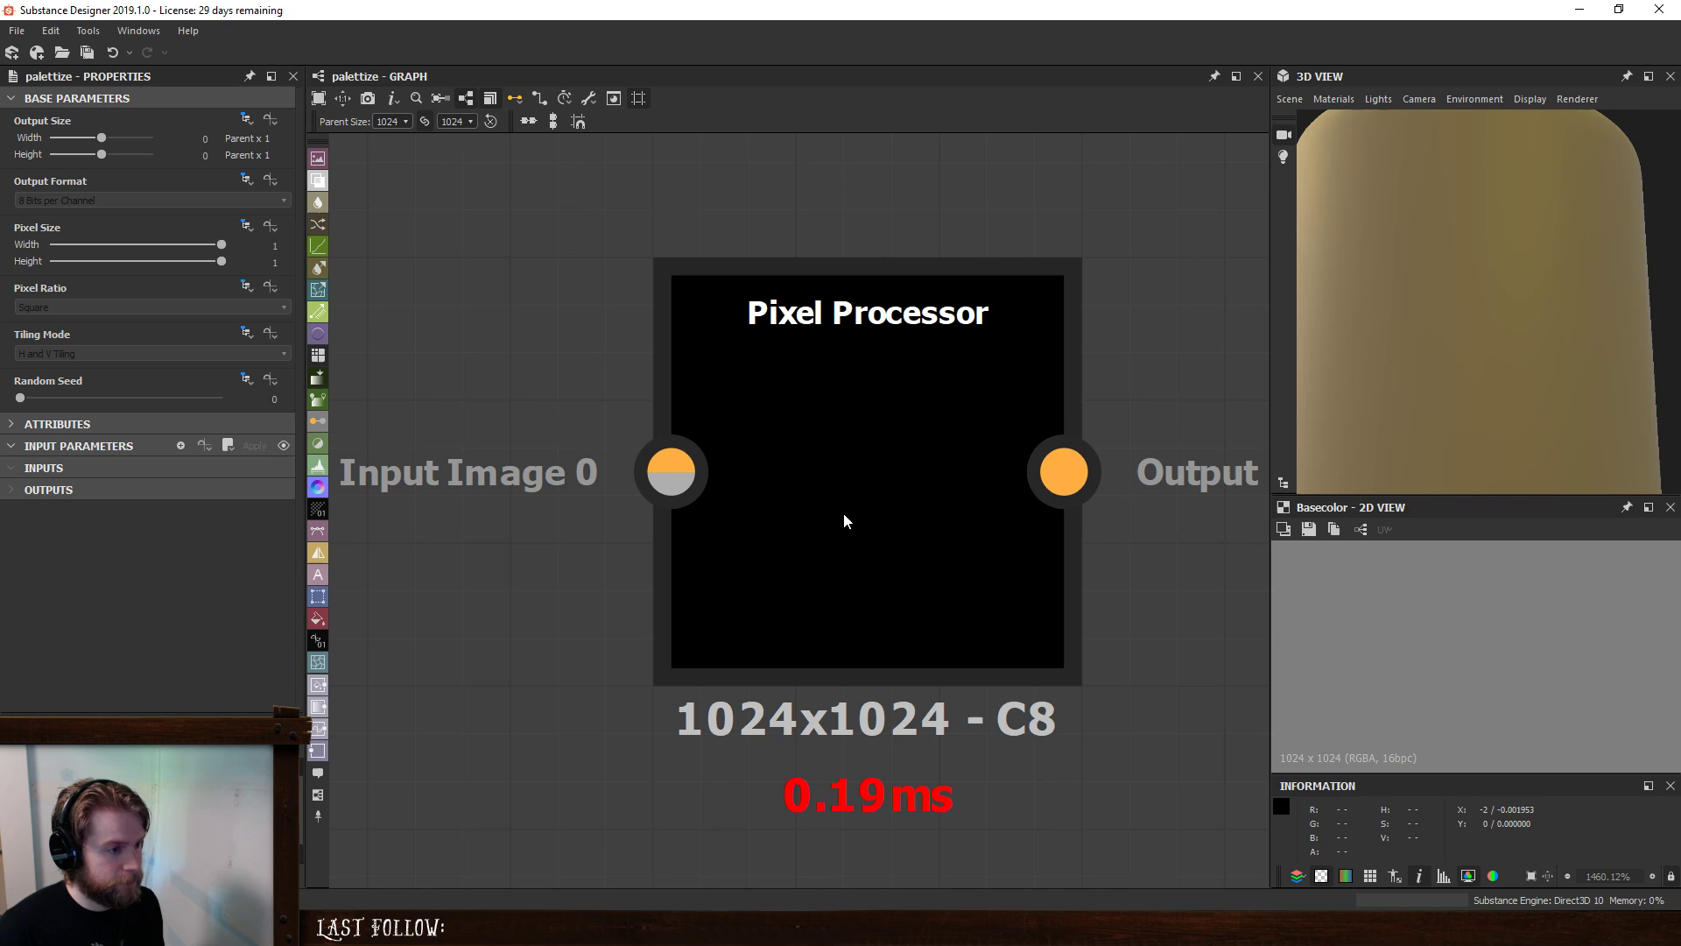
{"action": "scroll", "coordinate": [843, 513], "scroll_direction": "down", "scroll_amount": 6}
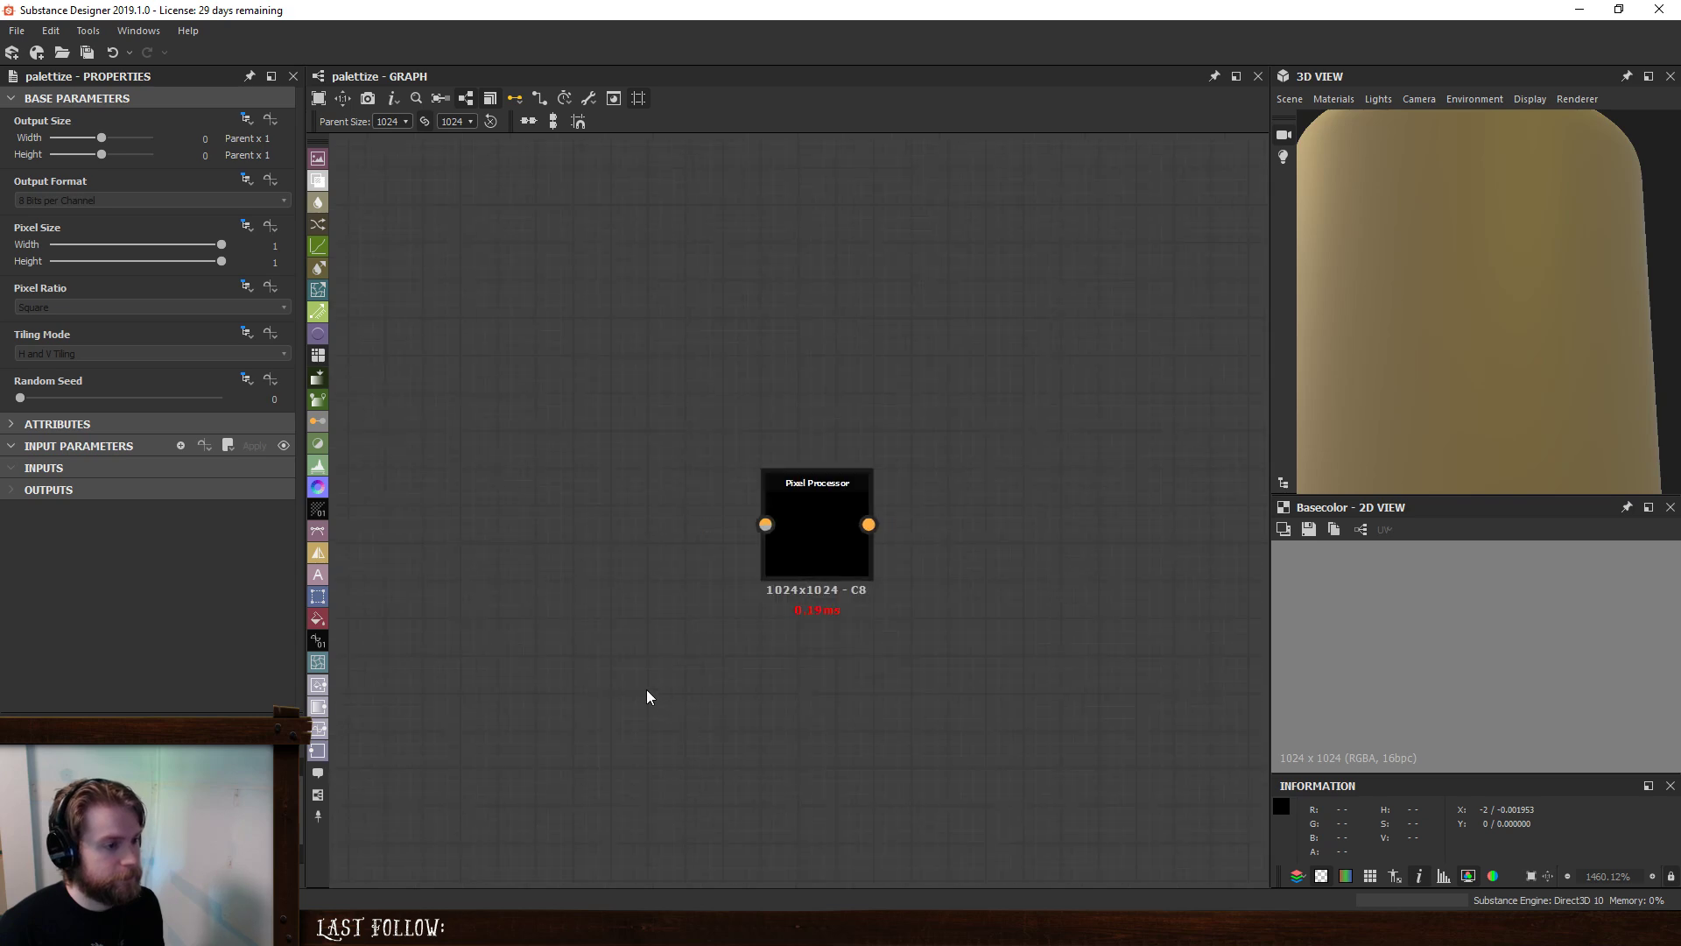
{"action": "key", "text": "ctrl+v"}
{"action": "left_click_drag", "start_coordinate": [867, 496], "coordinate": [718, 604]}
{"action": "left_click", "coordinate": [681, 498]}
- Add a Clouds 2 node above createPalette and connect Clouds 2 and createPalette to the Pixel Processor's first and second inputs
{"action": "key", "text": "space"}
{"action": "type", "text": "c"}
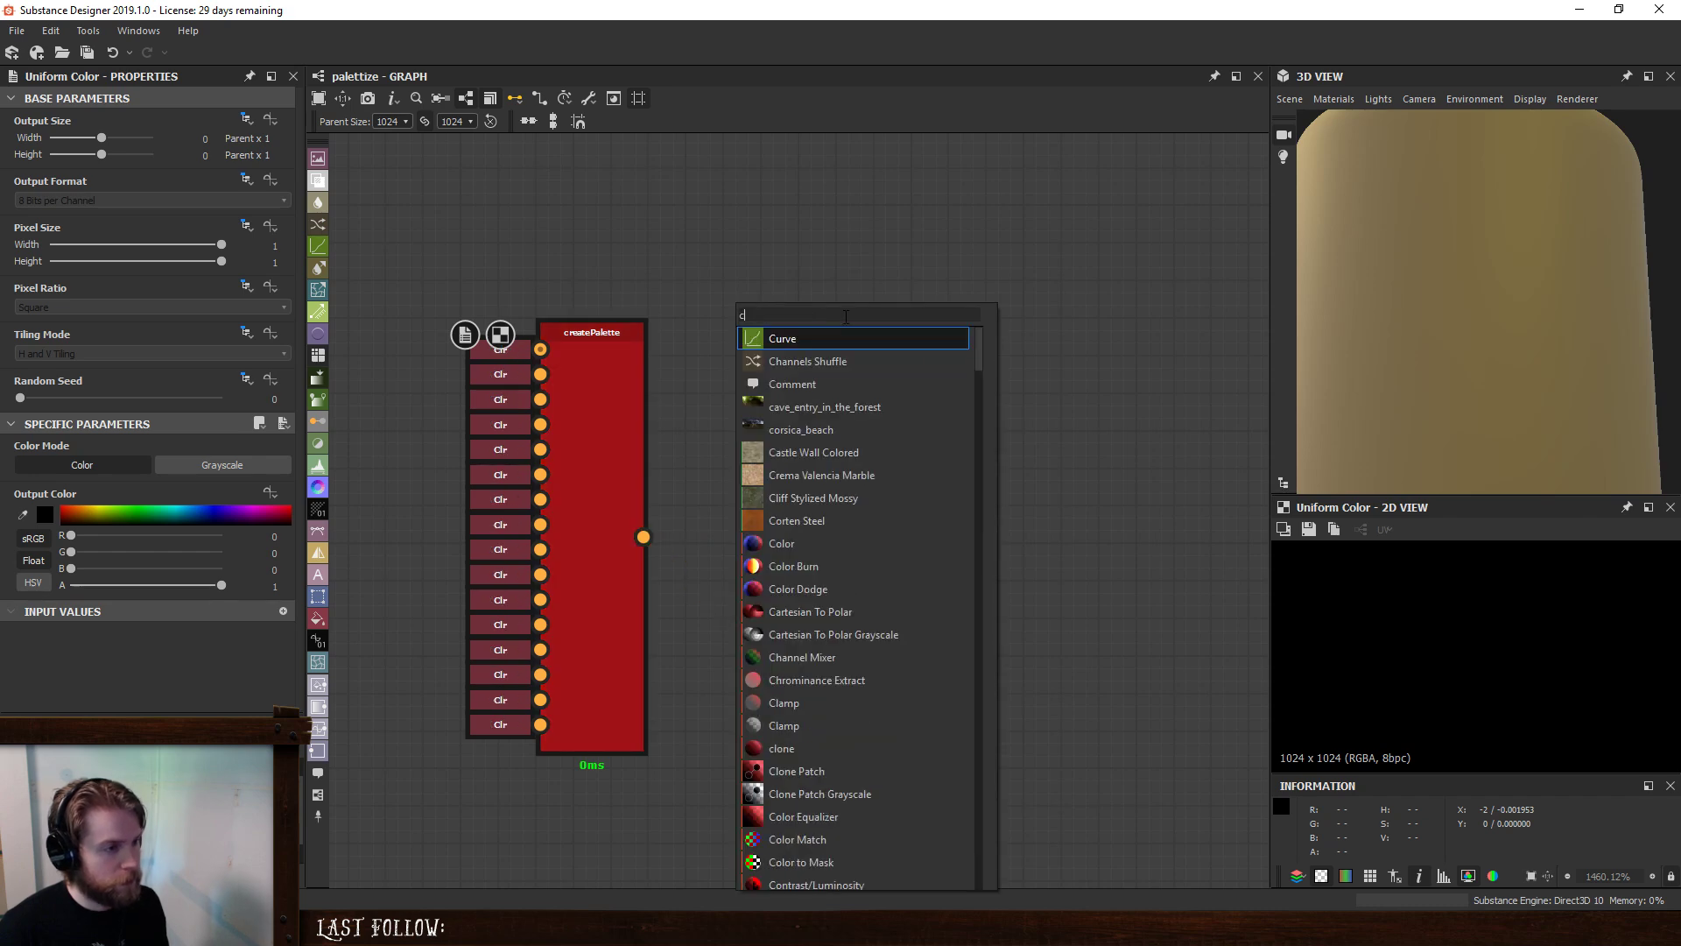
{"action": "type", "text": "lou"}
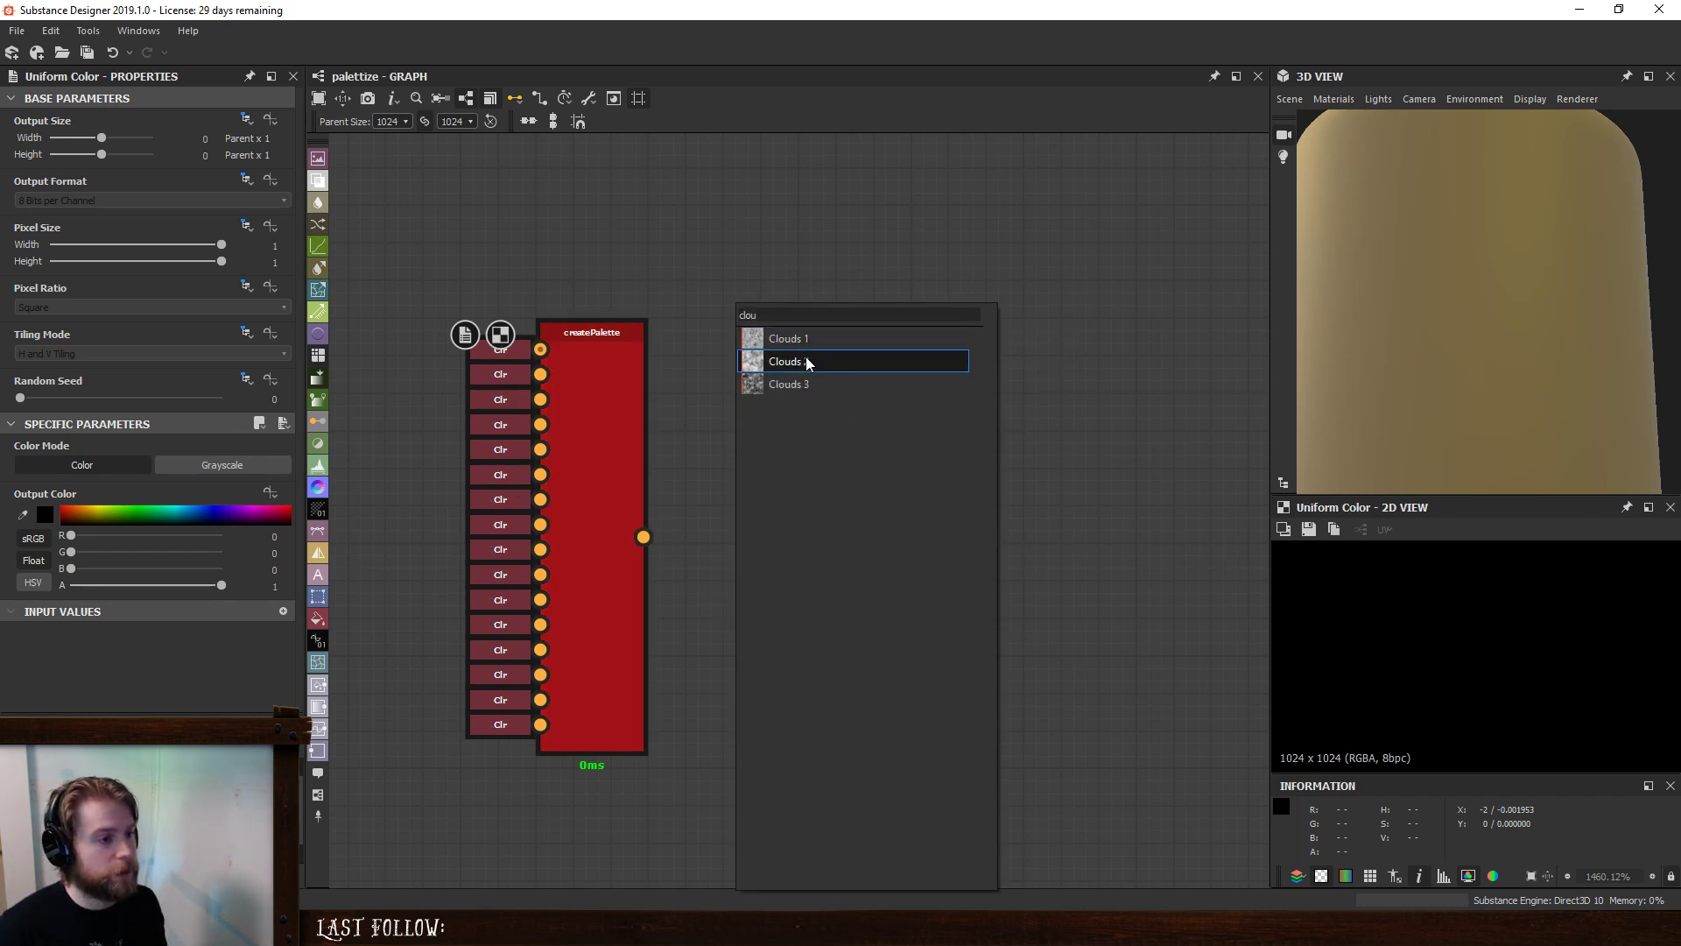
{"action": "left_click", "coordinate": [806, 360]}
{"action": "left_click_drag", "start_coordinate": [816, 472], "coordinate": [910, 437]}
{"action": "left_click_drag", "start_coordinate": [793, 300], "coordinate": [643, 537]}
{"action": "double_click", "coordinate": [918, 458]}
{"action": "left_click_drag", "start_coordinate": [737, 289], "coordinate": [615, 199]}
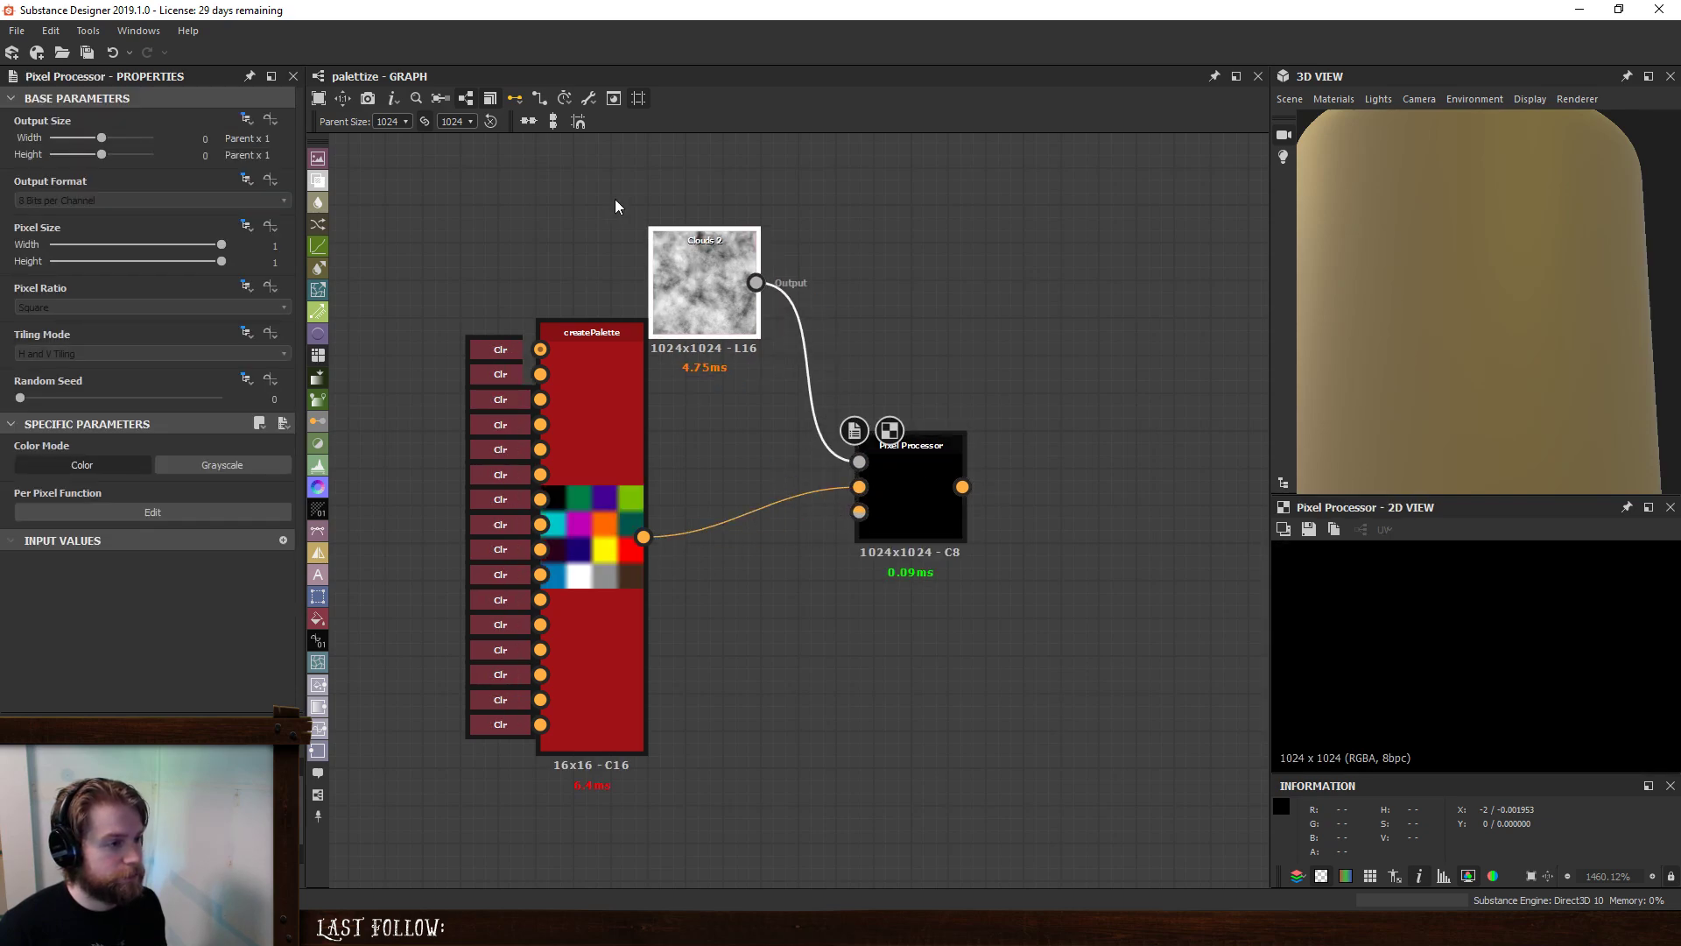
{"action": "left_click", "coordinate": [921, 487]}
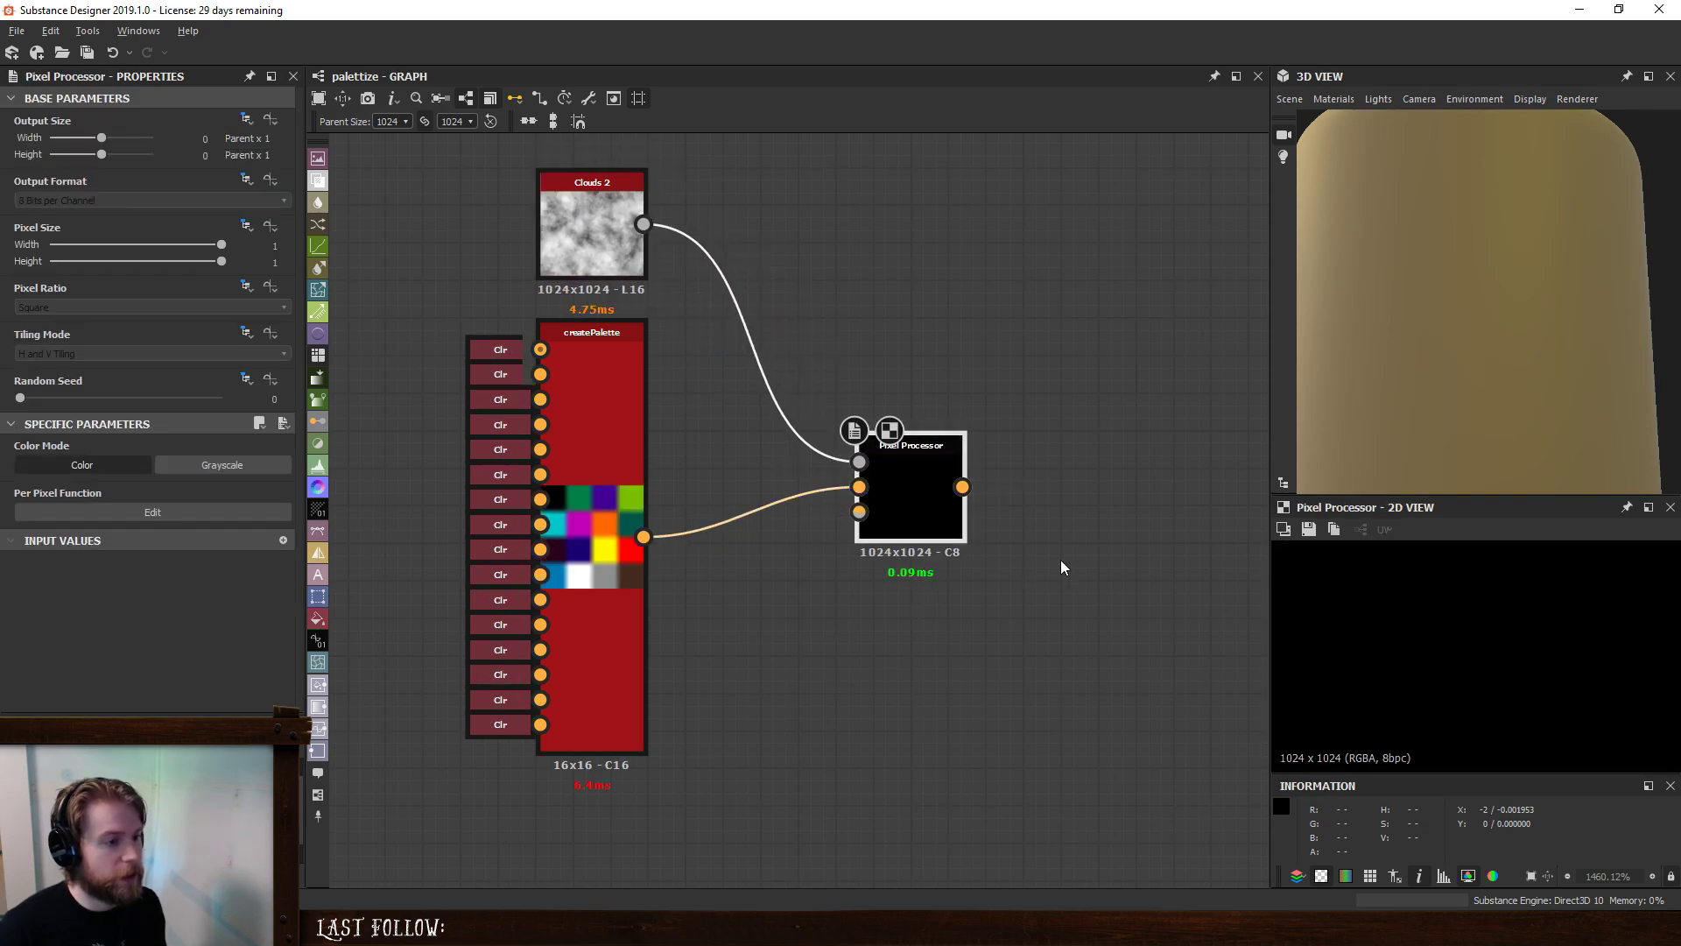
- In the Pixel Processor's per-pixel function, replace the default Float4 constant with a Get Float2 node reading $pos
{"action": "middle_click_drag", "start_coordinate": [1061, 567], "coordinate": [941, 607]}
{"action": "left_click", "coordinate": [188, 515]}
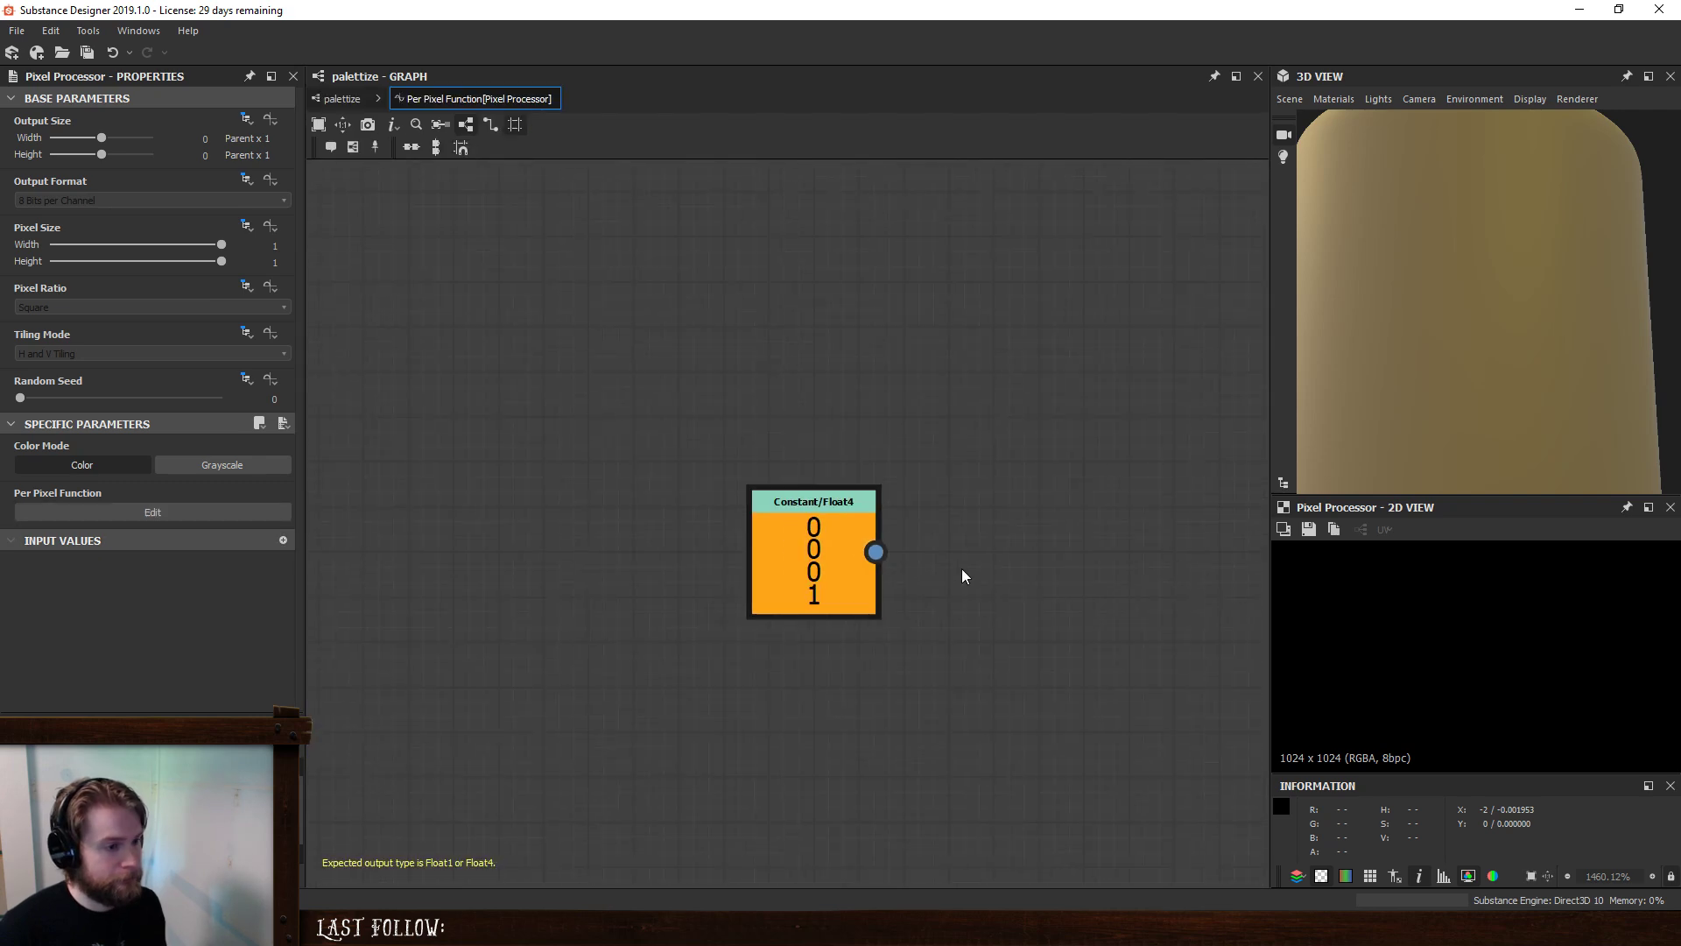
{"action": "left_click", "coordinate": [812, 534]}
{"action": "key", "text": "Delete"}
{"action": "key", "text": "space"}
{"action": "type", "text": "get"}
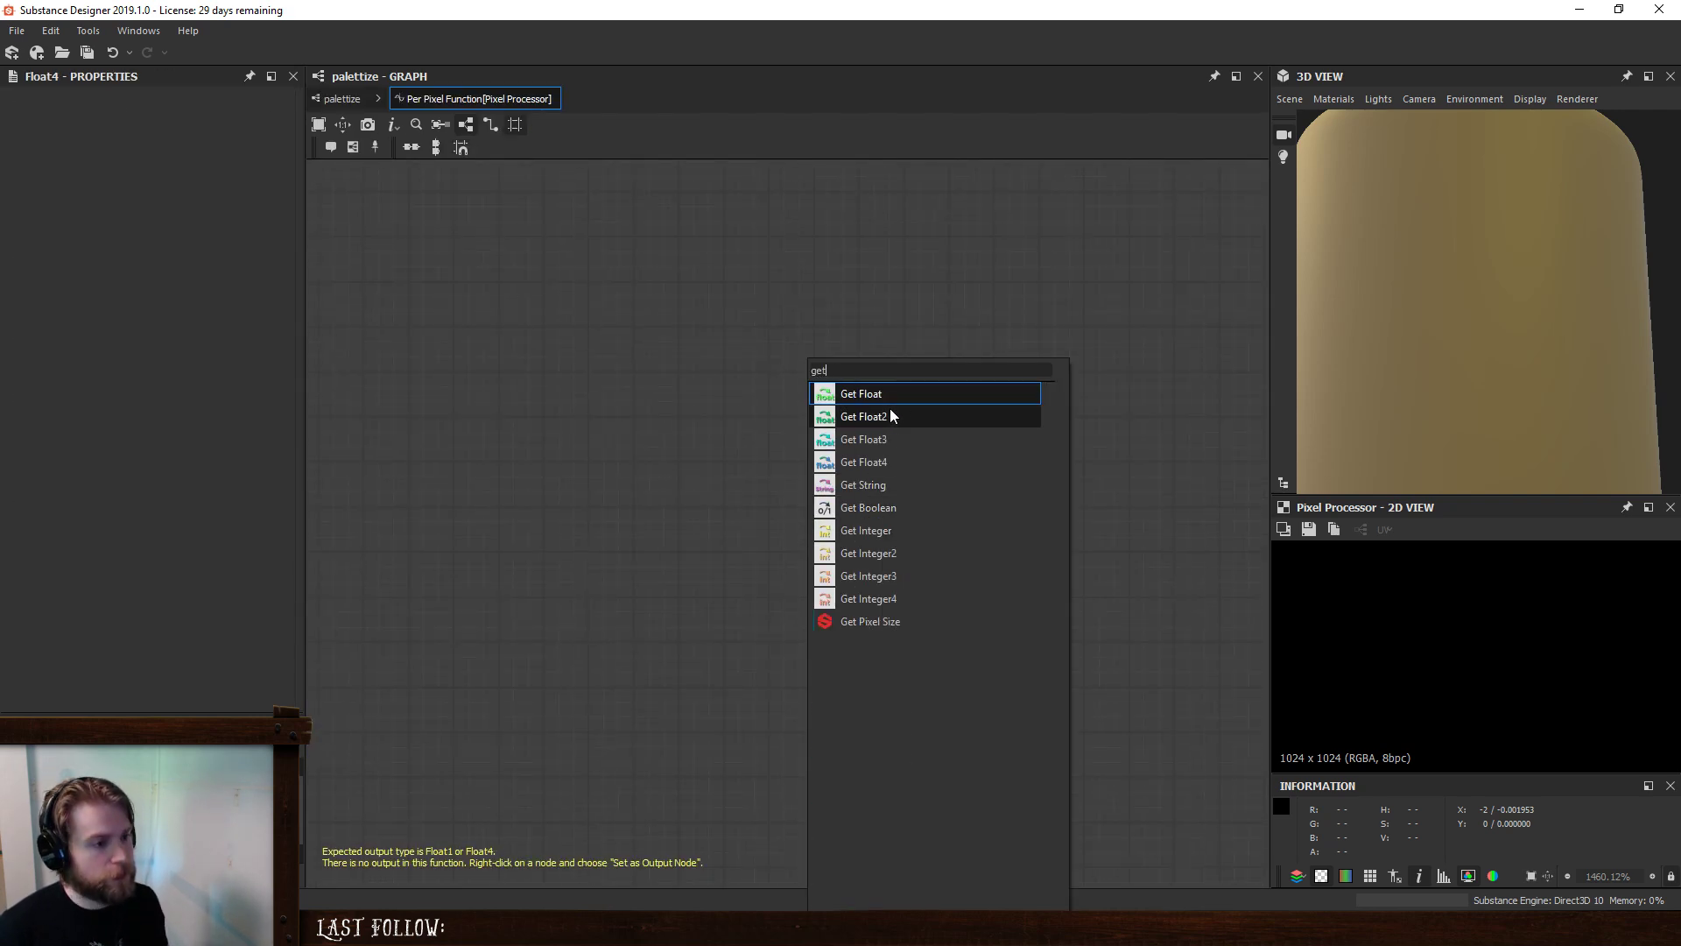
{"action": "left_click", "coordinate": [893, 413]}
{"action": "left_click", "coordinate": [127, 115]}
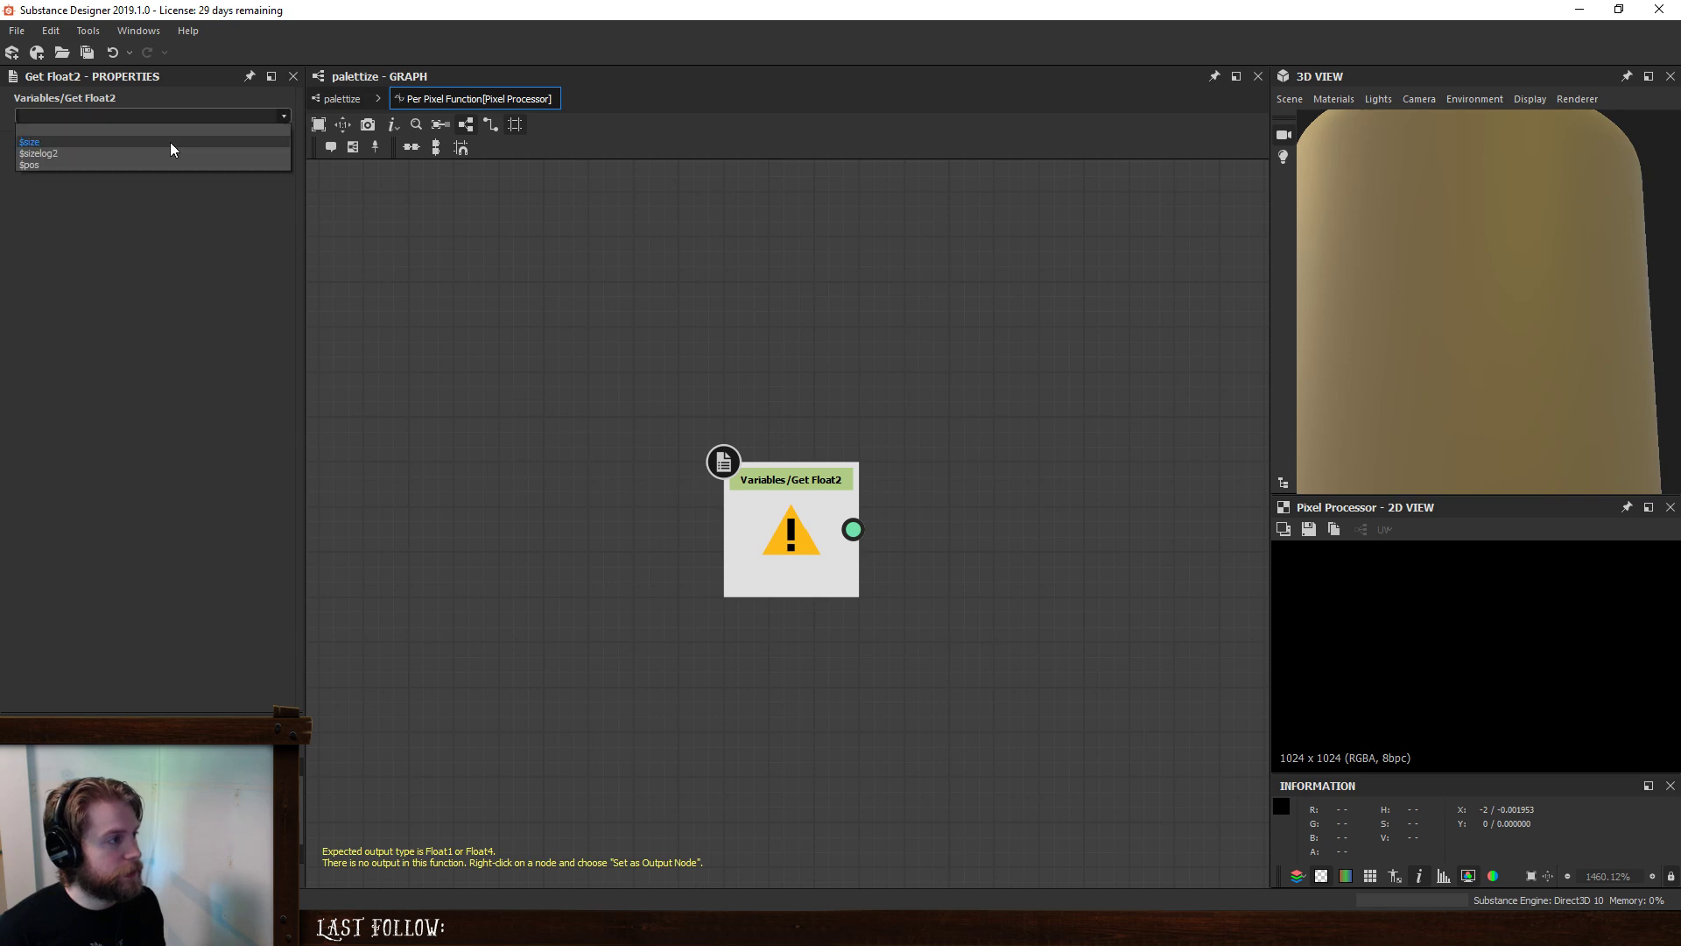
{"action": "left_click", "coordinate": [149, 165]}
{"action": "left_click_drag", "start_coordinate": [806, 547], "coordinate": [625, 501]}
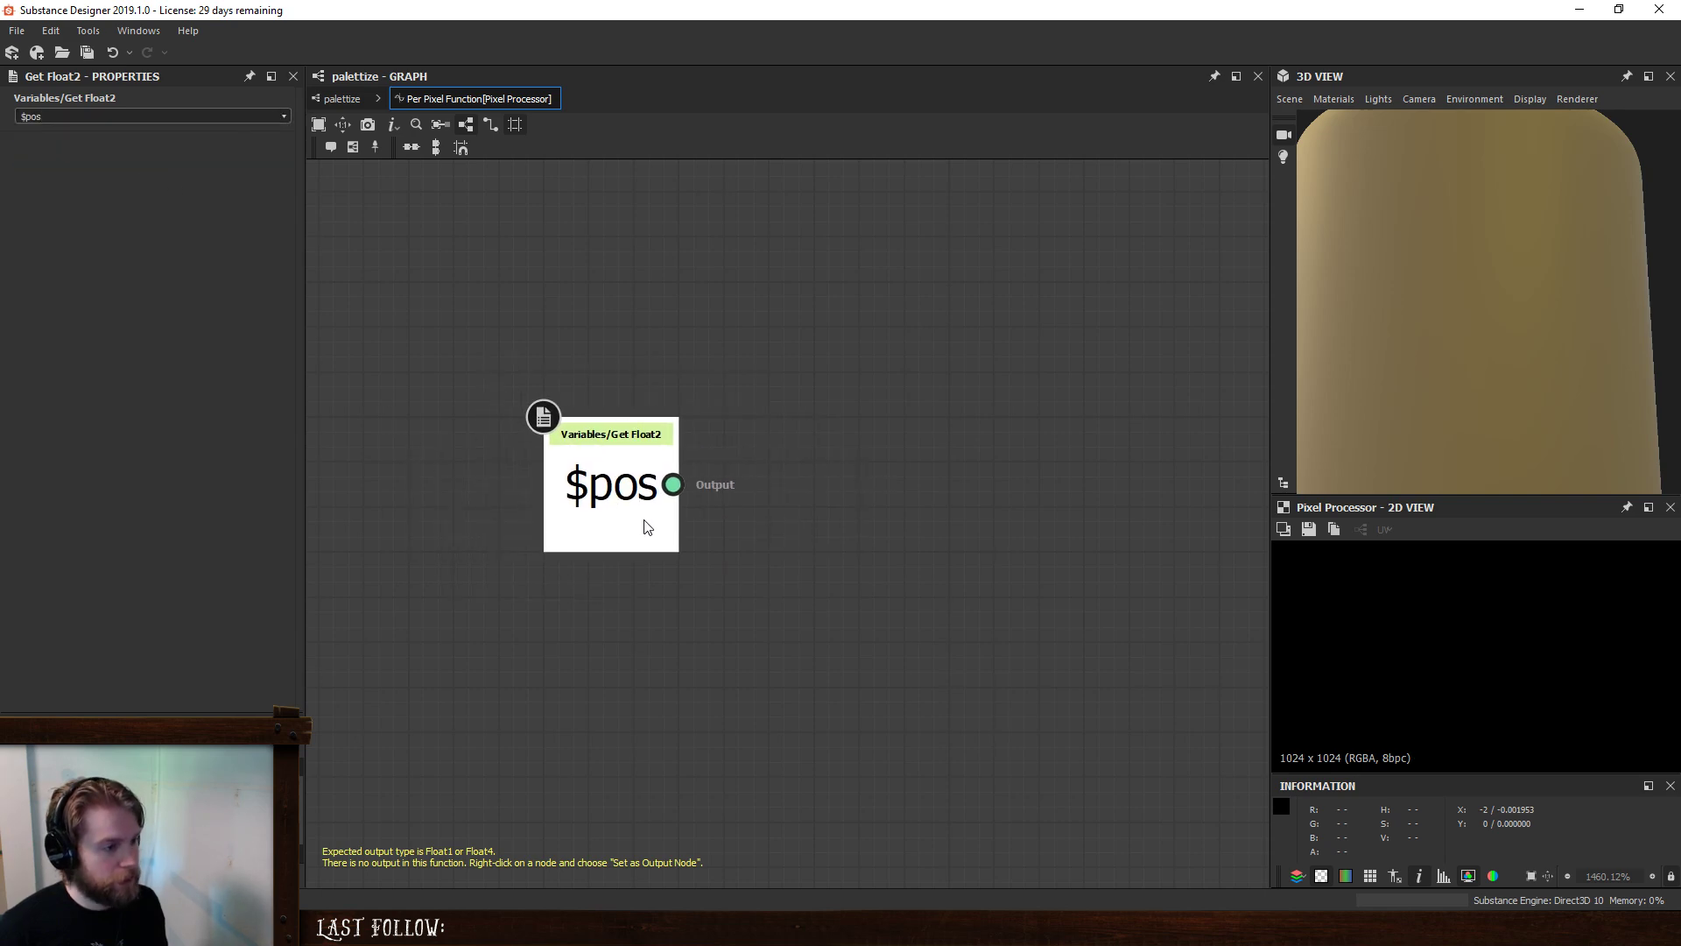
- Add a Sample Gray node for input 0, fed by the $pos node
{"action": "key", "text": "space"}
{"action": "type", "text": "sa"}
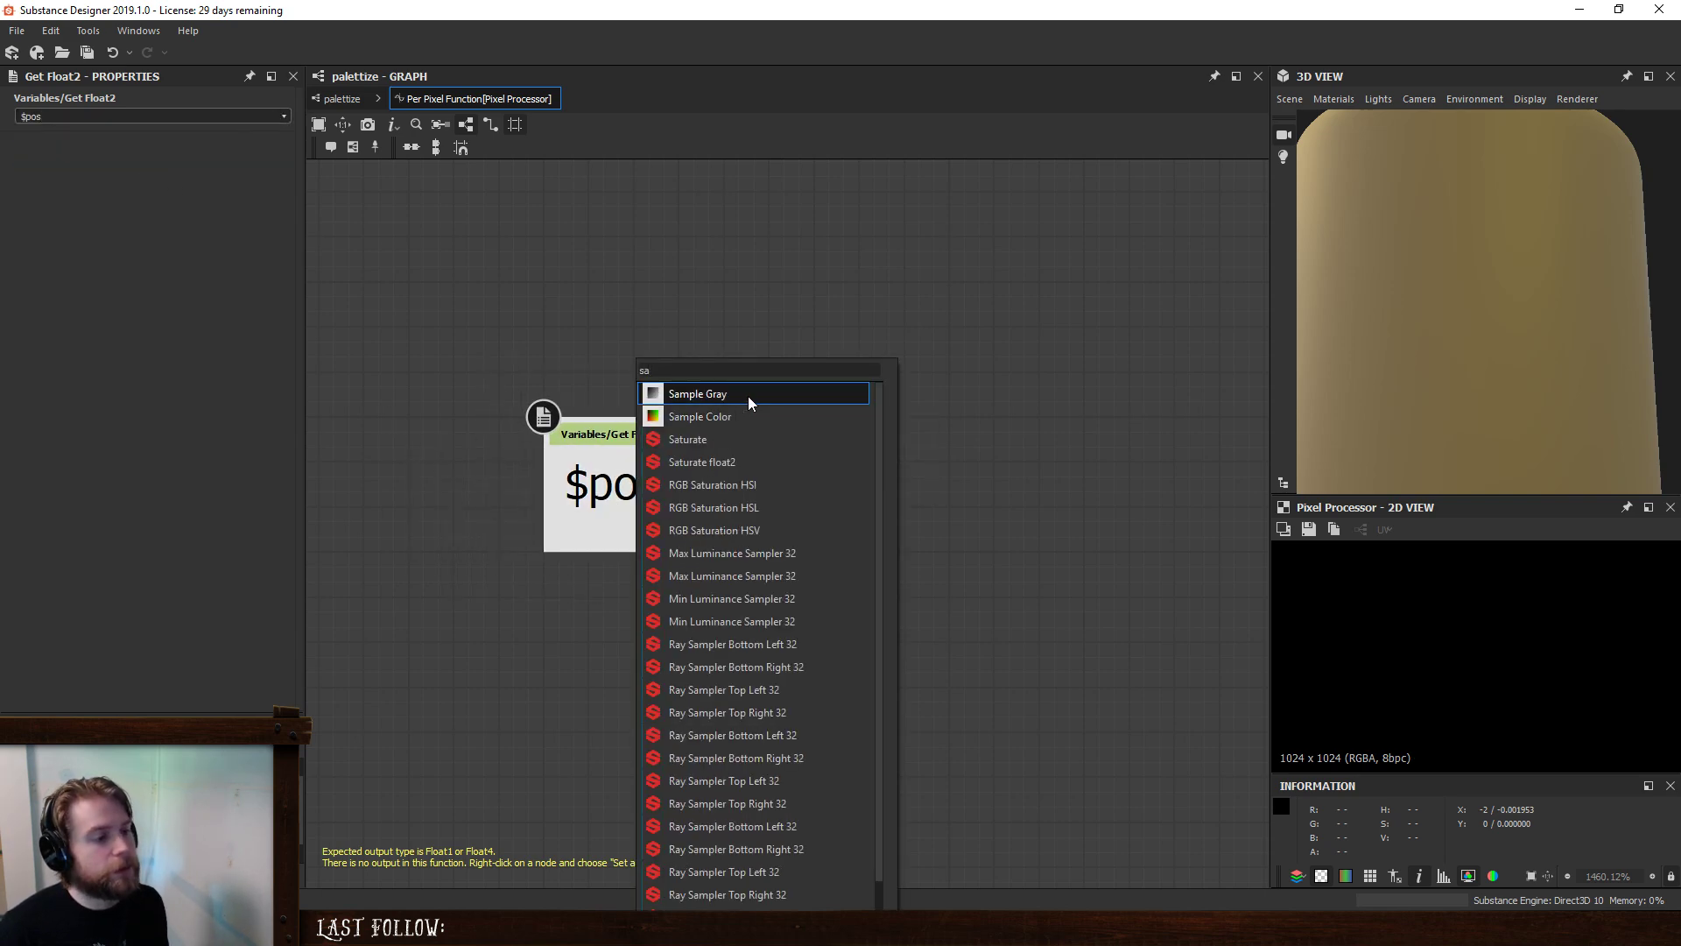
{"action": "left_click", "coordinate": [747, 396]}
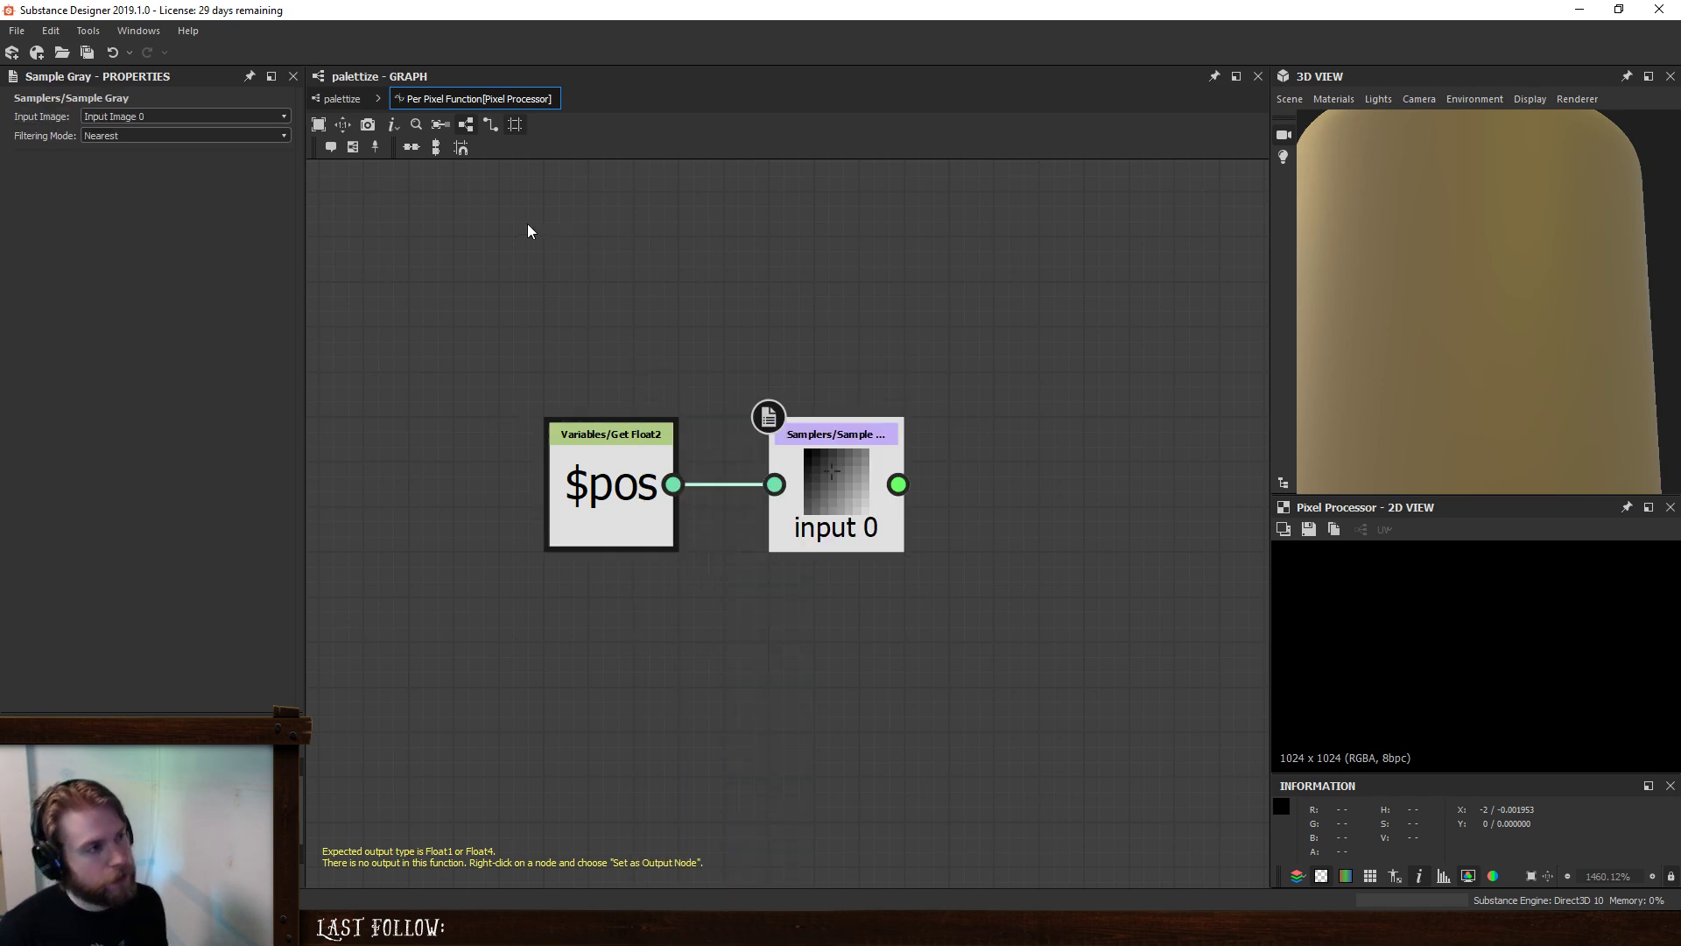
- Insert a Gradient Map node between Clouds 2 and the Pixel Processor in the palettize graph
{"action": "left_click", "coordinate": [342, 98]}
{"action": "key", "text": "space"}
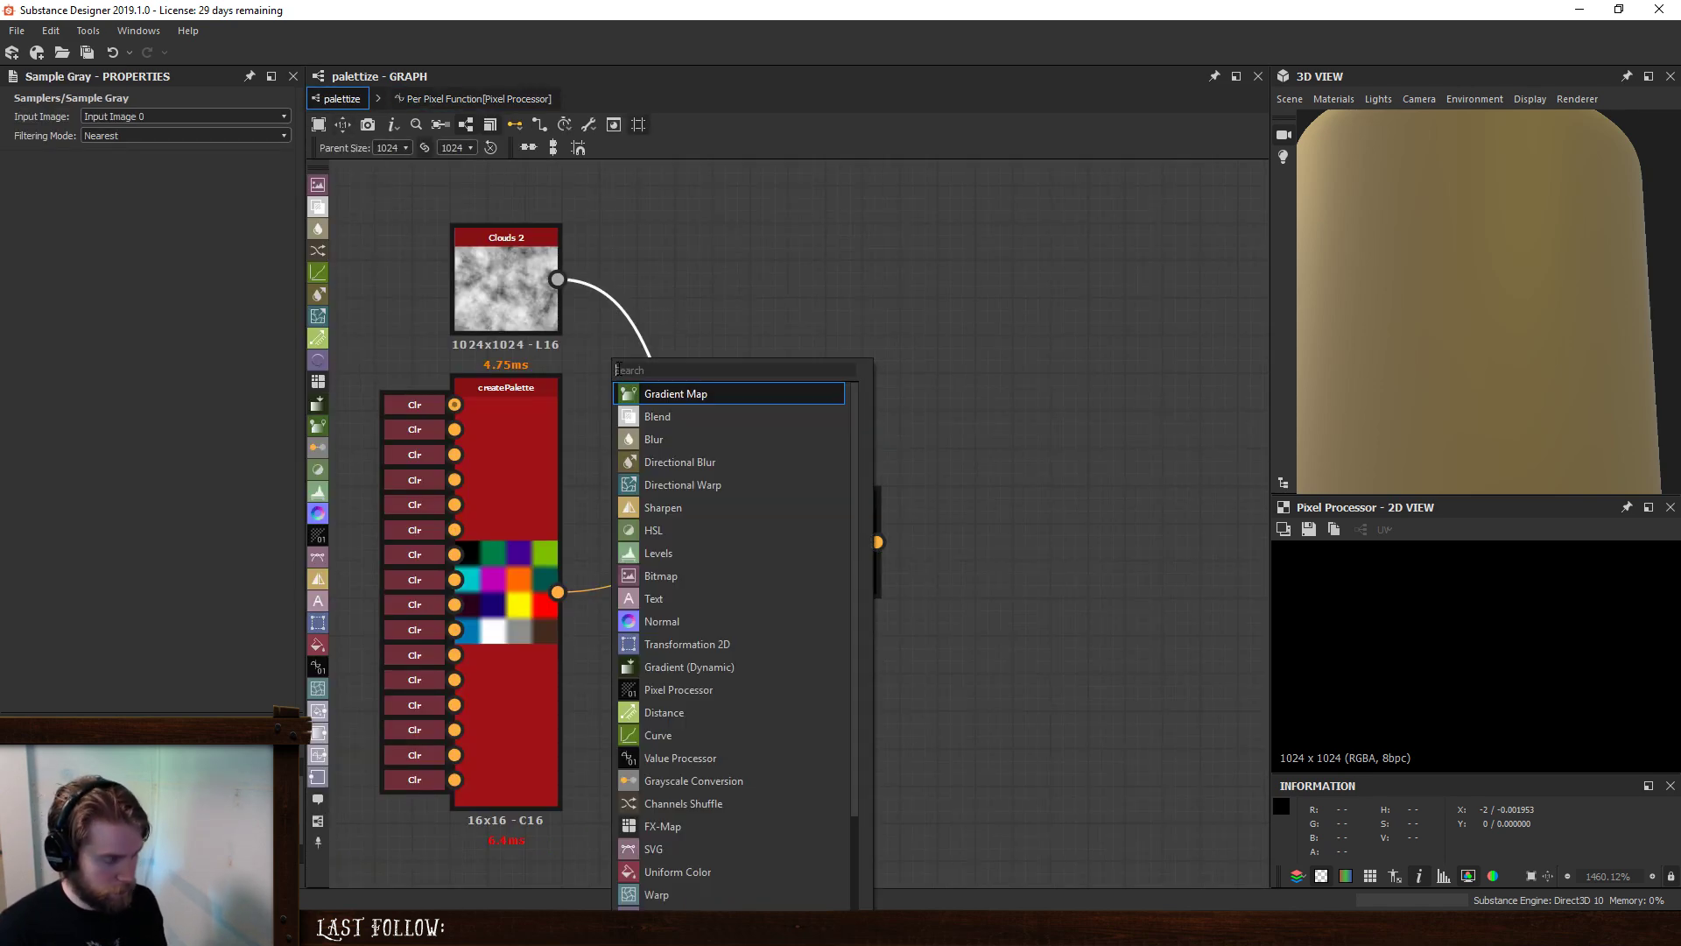
{"action": "type", "text": "grad"}
{"action": "left_click", "coordinate": [717, 393]}
{"action": "left_click_drag", "start_coordinate": [681, 401], "coordinate": [669, 270]}
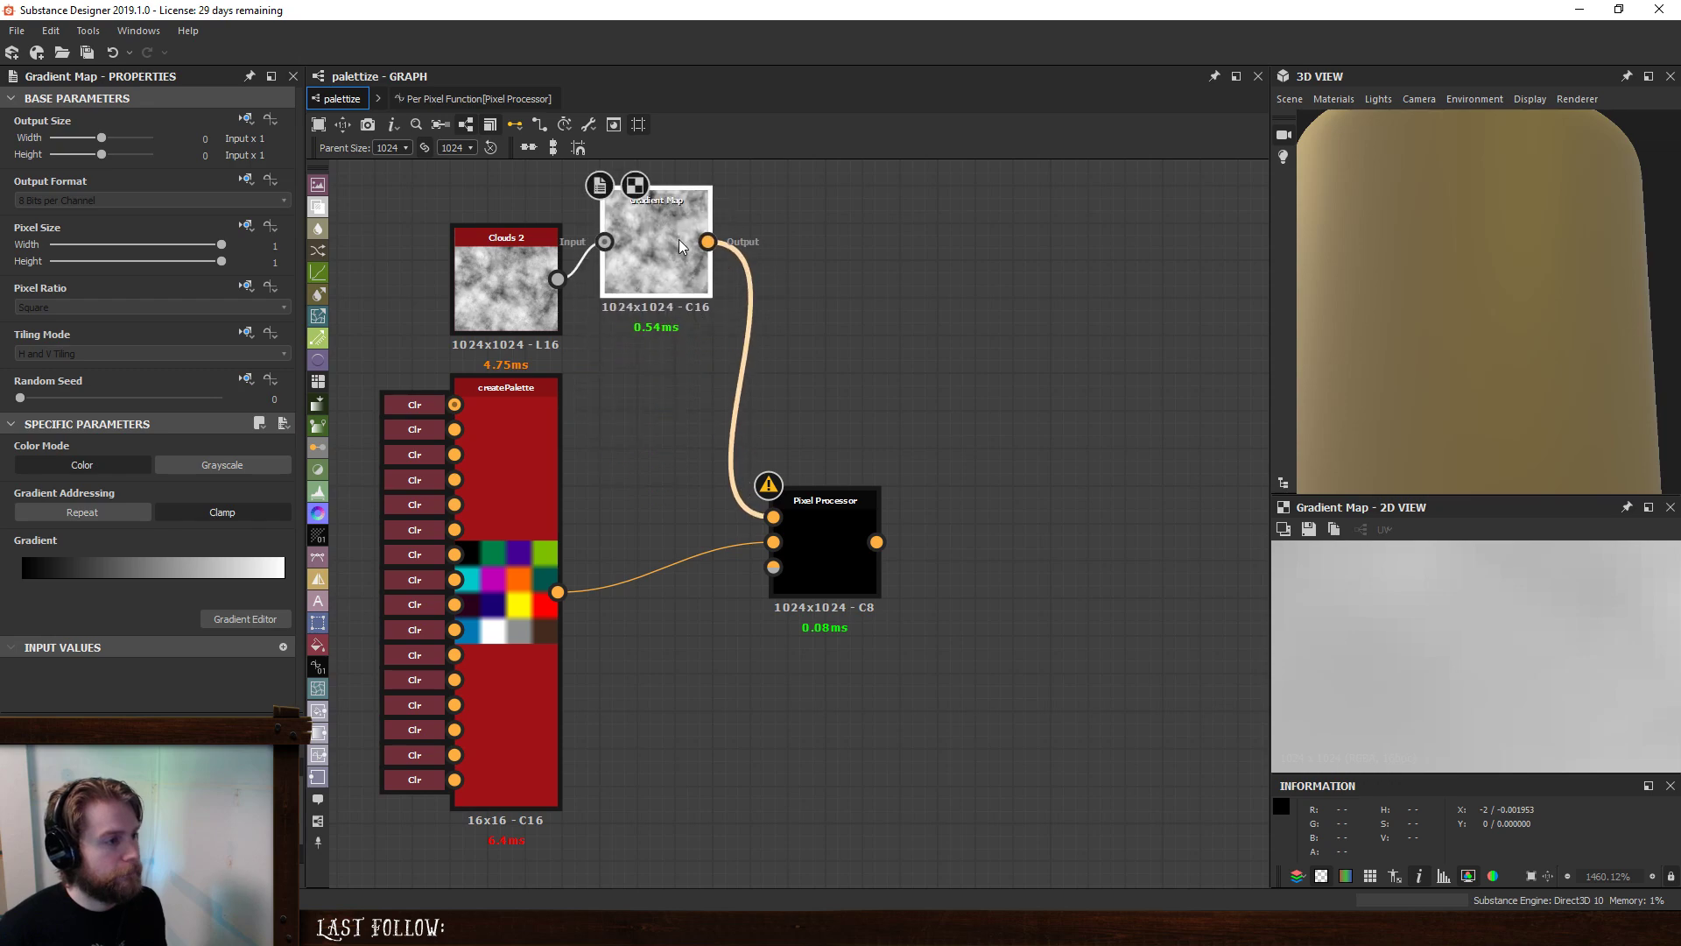
- In the per-pixel function, replace the Sample Gray node with a Sample Color node for input 0, fed by $pos
{"action": "left_click", "coordinate": [438, 96]}
{"action": "left_click", "coordinate": [843, 466]}
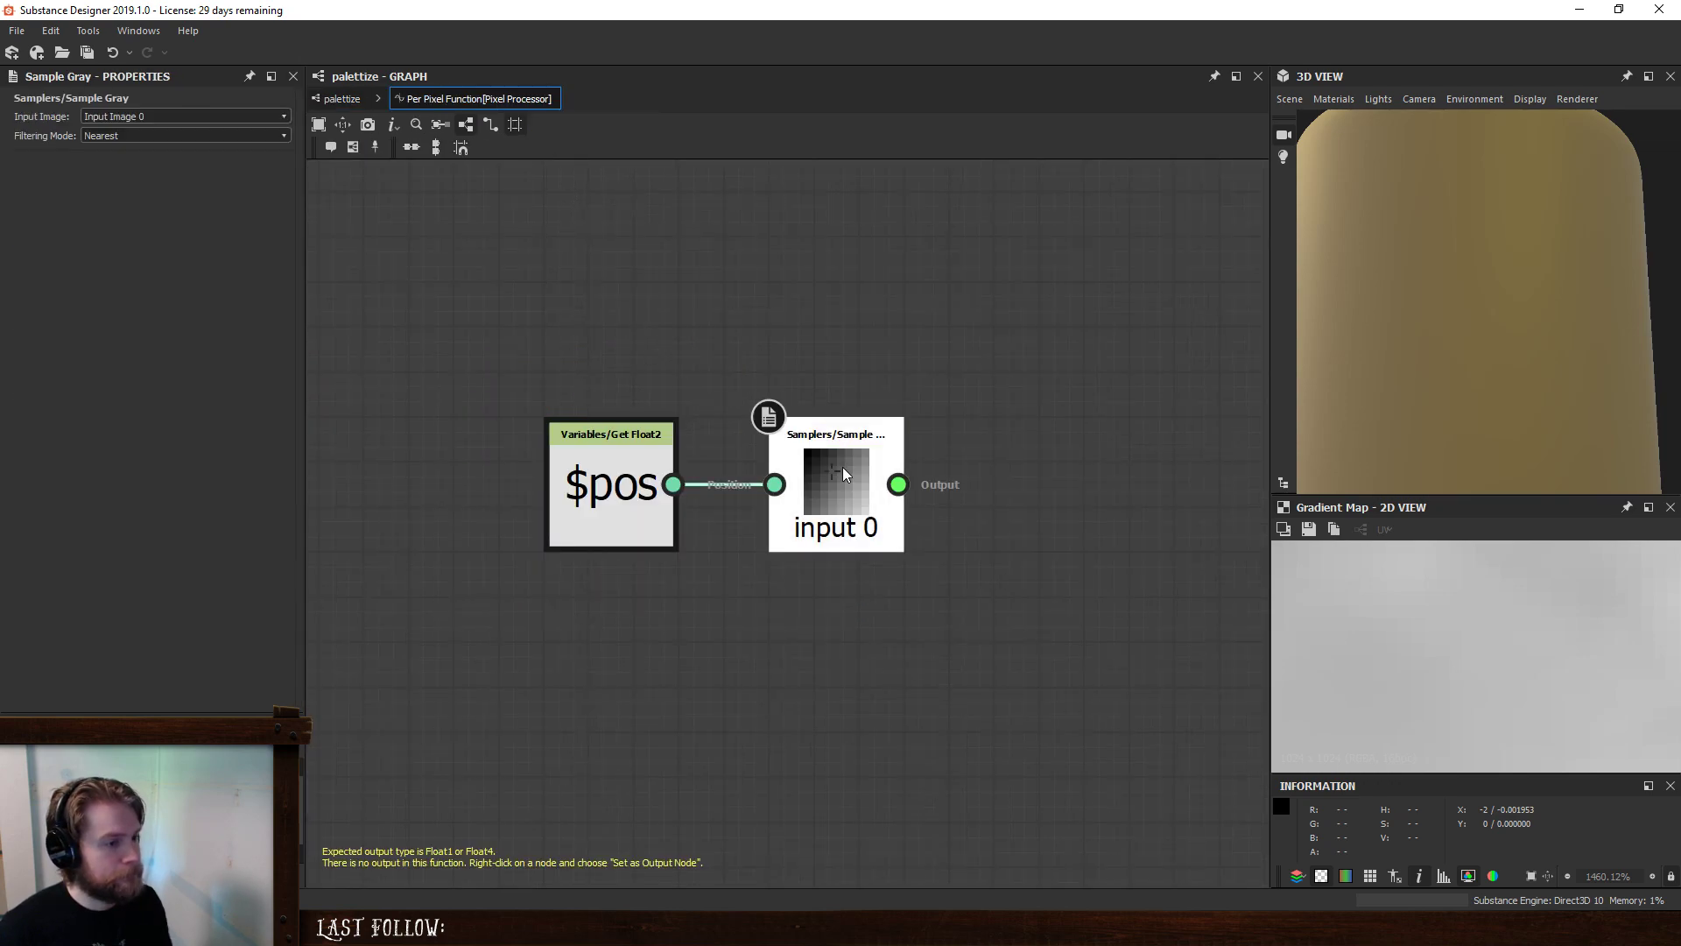
{"action": "key", "text": "Delete"}
{"action": "key", "text": "space"}
{"action": "type", "text": "samp"}
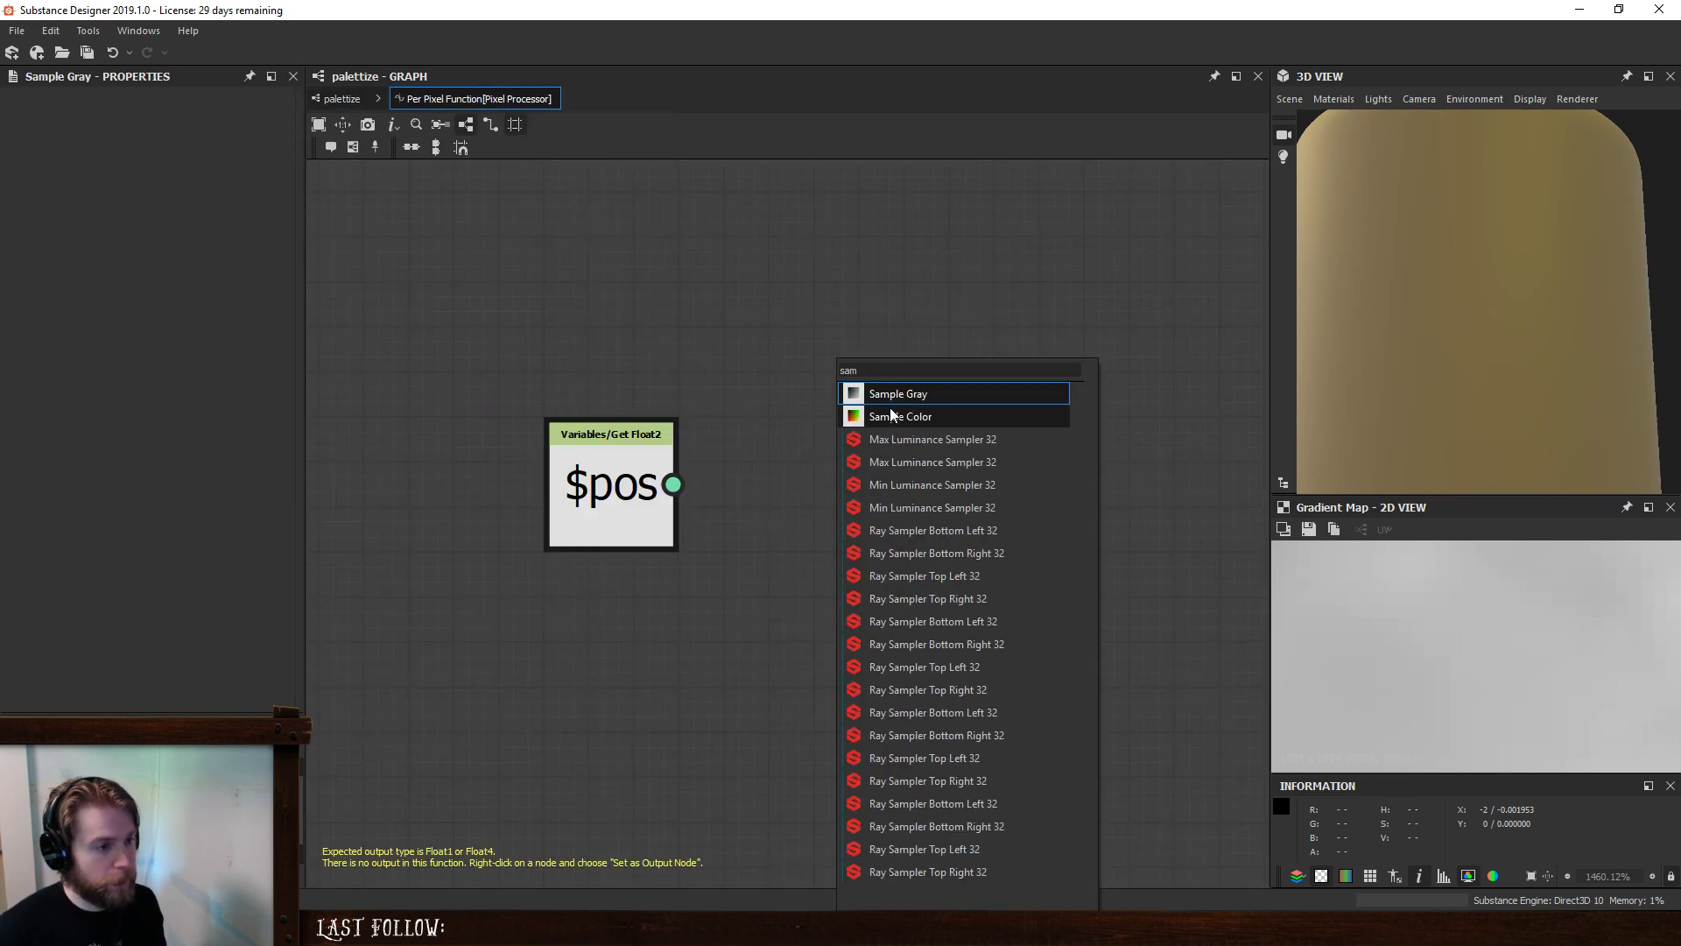
{"action": "left_click", "coordinate": [888, 416]}
{"action": "scroll", "coordinate": [927, 437], "scroll_direction": "down", "scroll_amount": 2}
{"action": "middle_click_drag", "start_coordinate": [879, 491], "coordinate": [725, 548]}
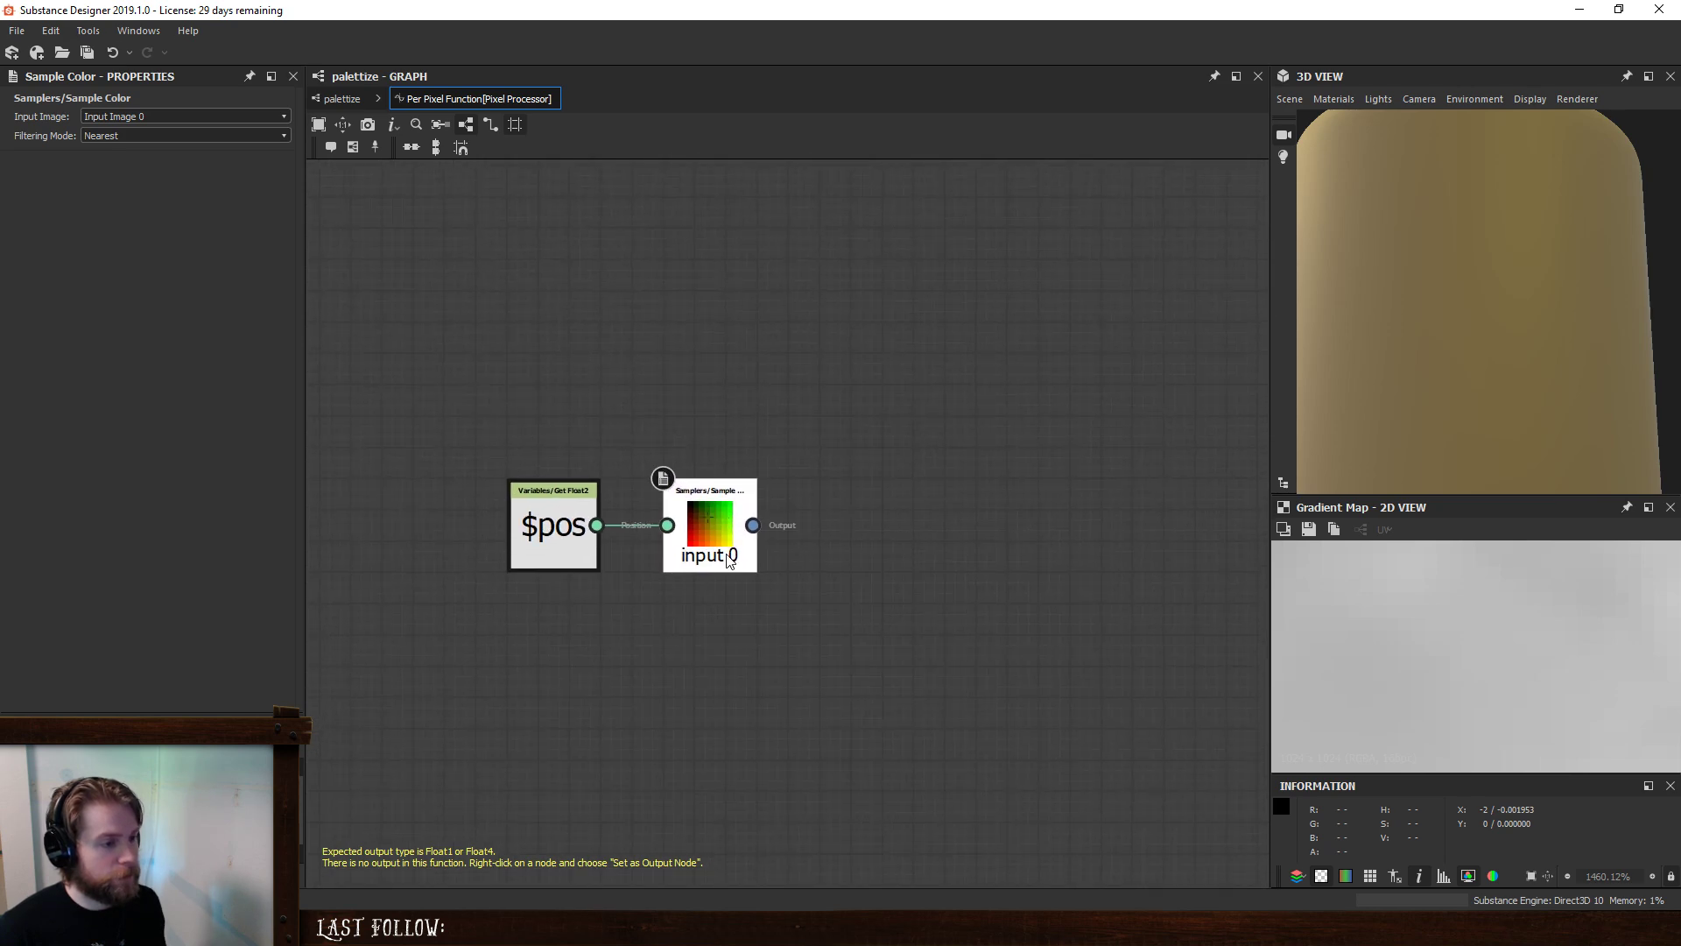
{"action": "mouse_move", "coordinate": [725, 548]}
{"action": "left_mouse_down"}
{"action": "mouse_move", "coordinate": [724, 483]}
{"action": "mouse_move", "coordinate": [711, 532]}
{"action": "left_mouse_up"}
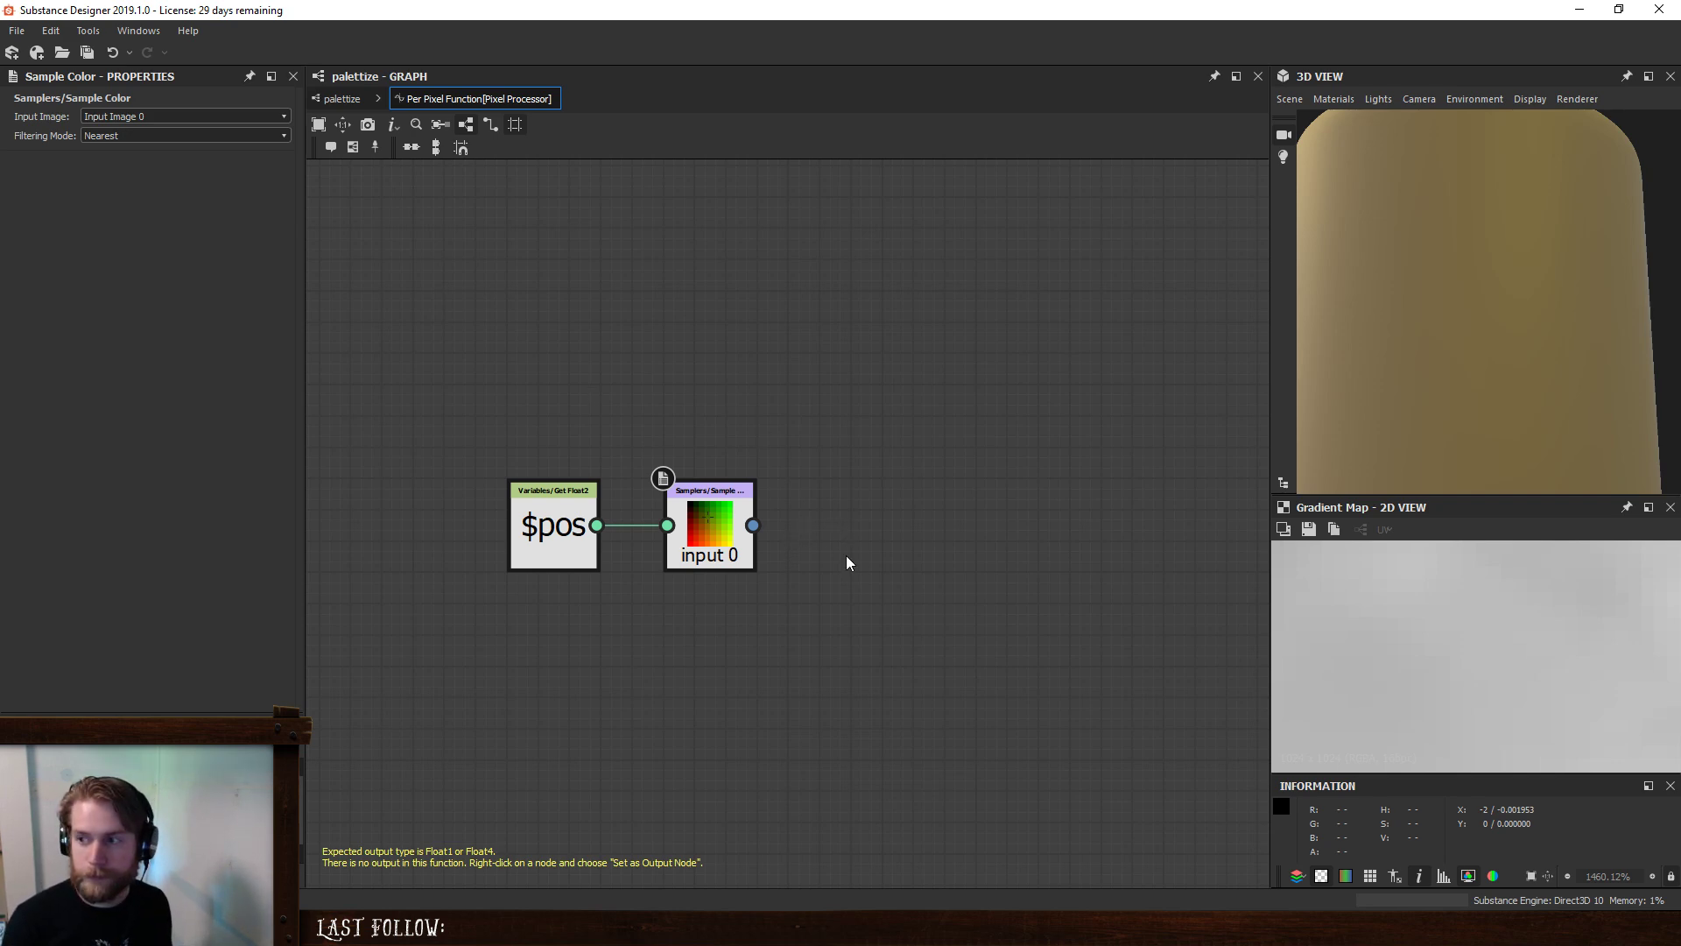
- Add a Float2 constant directly below the $pos node and duplicate it
{"action": "middle_click_drag", "start_coordinate": [845, 555], "coordinate": [825, 513]}
{"action": "key", "text": "space"}
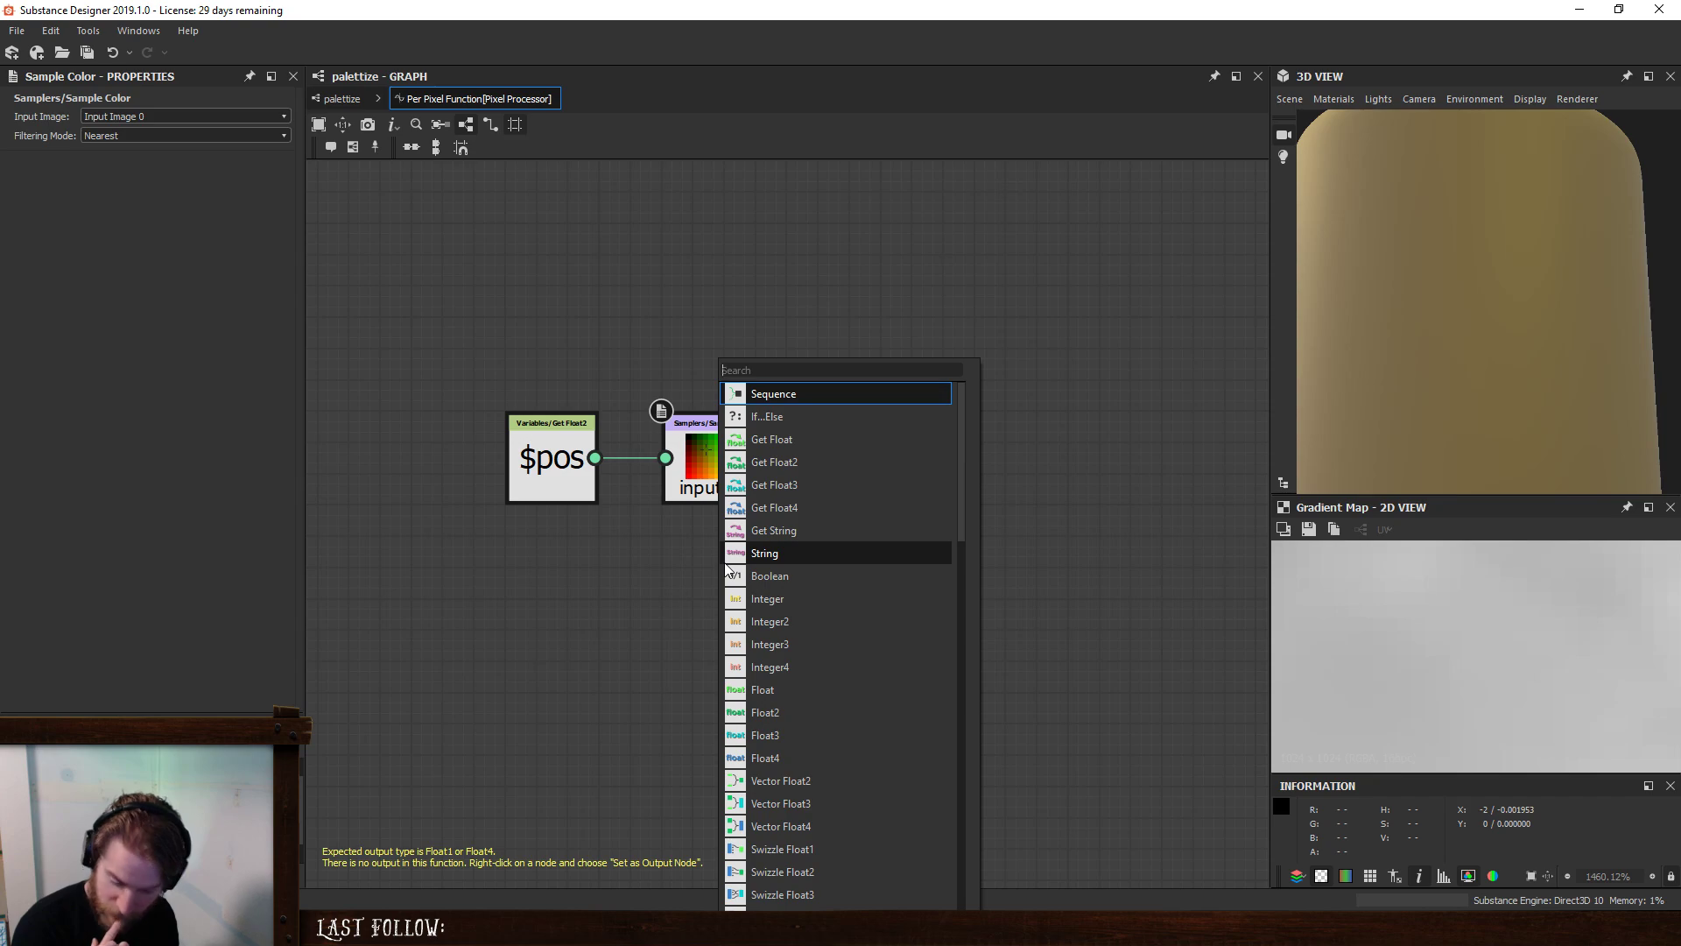
{"action": "key", "text": "Escape"}
{"action": "key", "text": "space"}
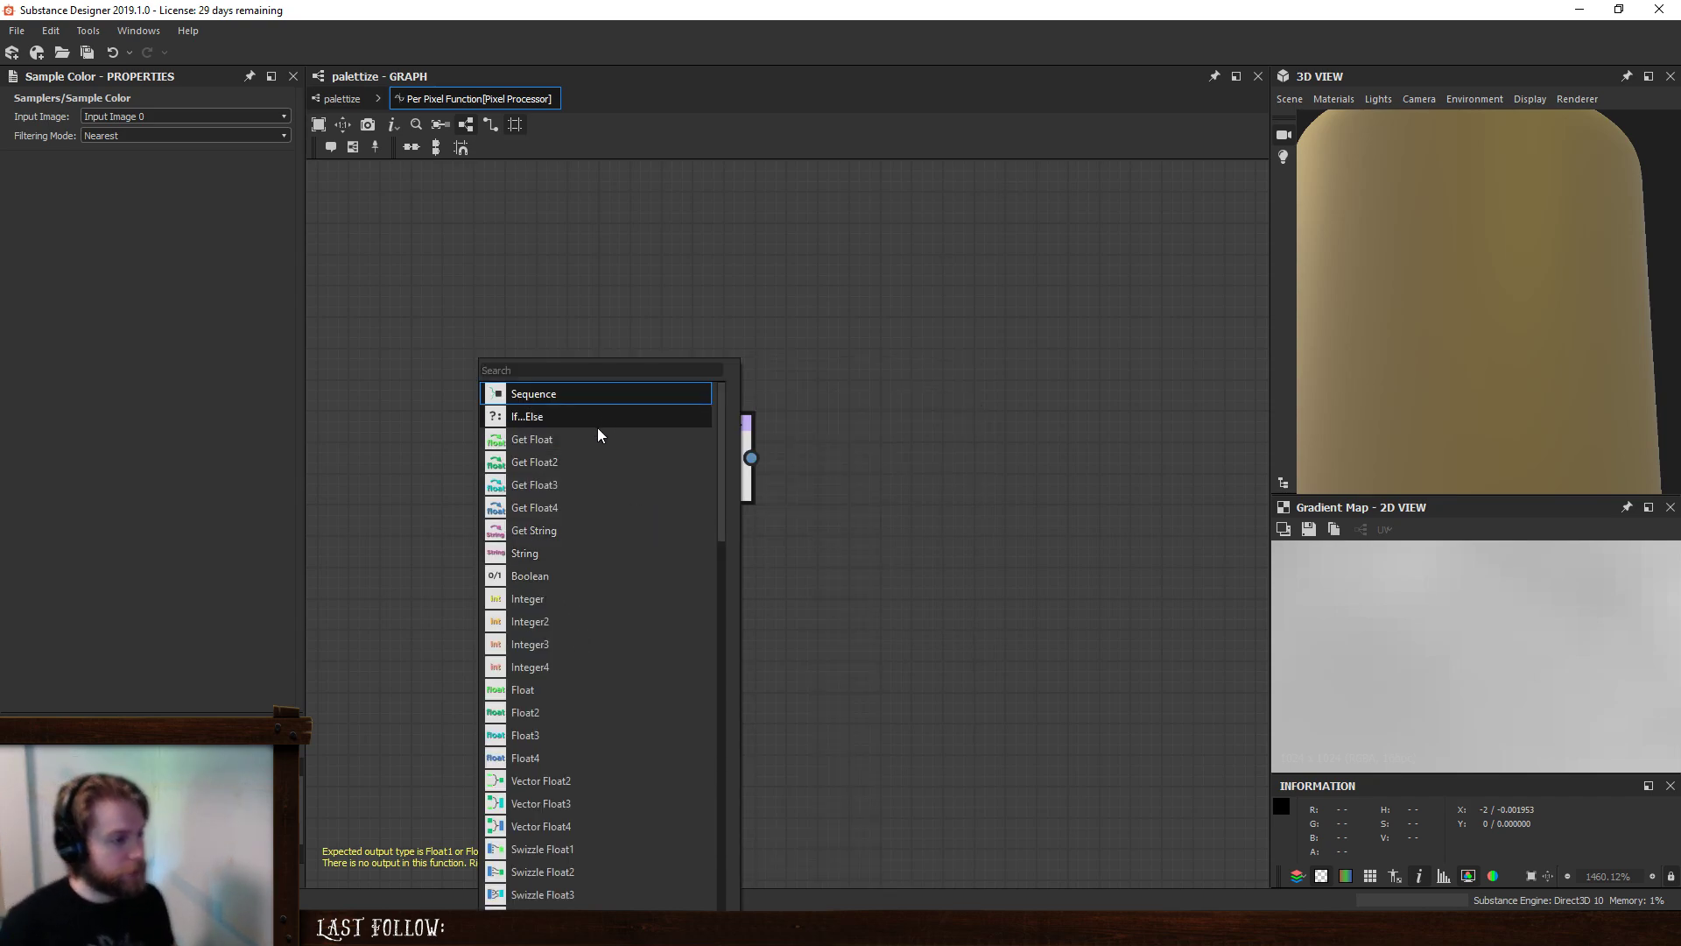
{"action": "type", "text": "dfloat"}
{"action": "left_click", "coordinate": [551, 424]}
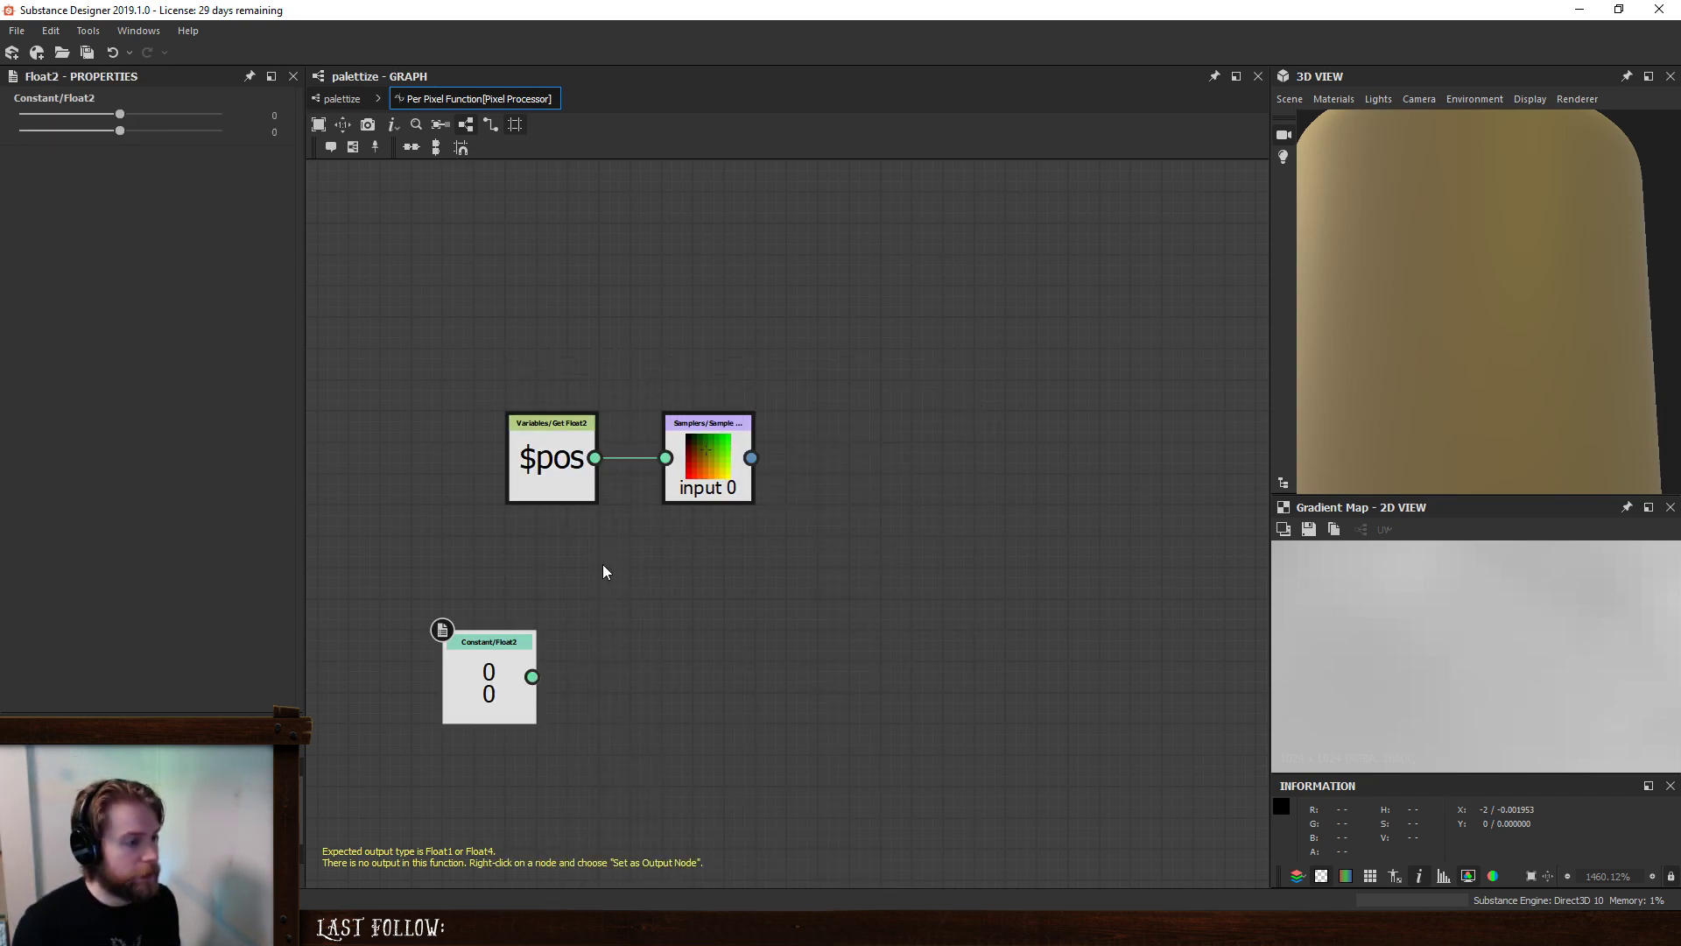
{"action": "left_click_drag", "start_coordinate": [515, 662], "coordinate": [577, 567]}
{"action": "key", "text": "ctrl+d"}
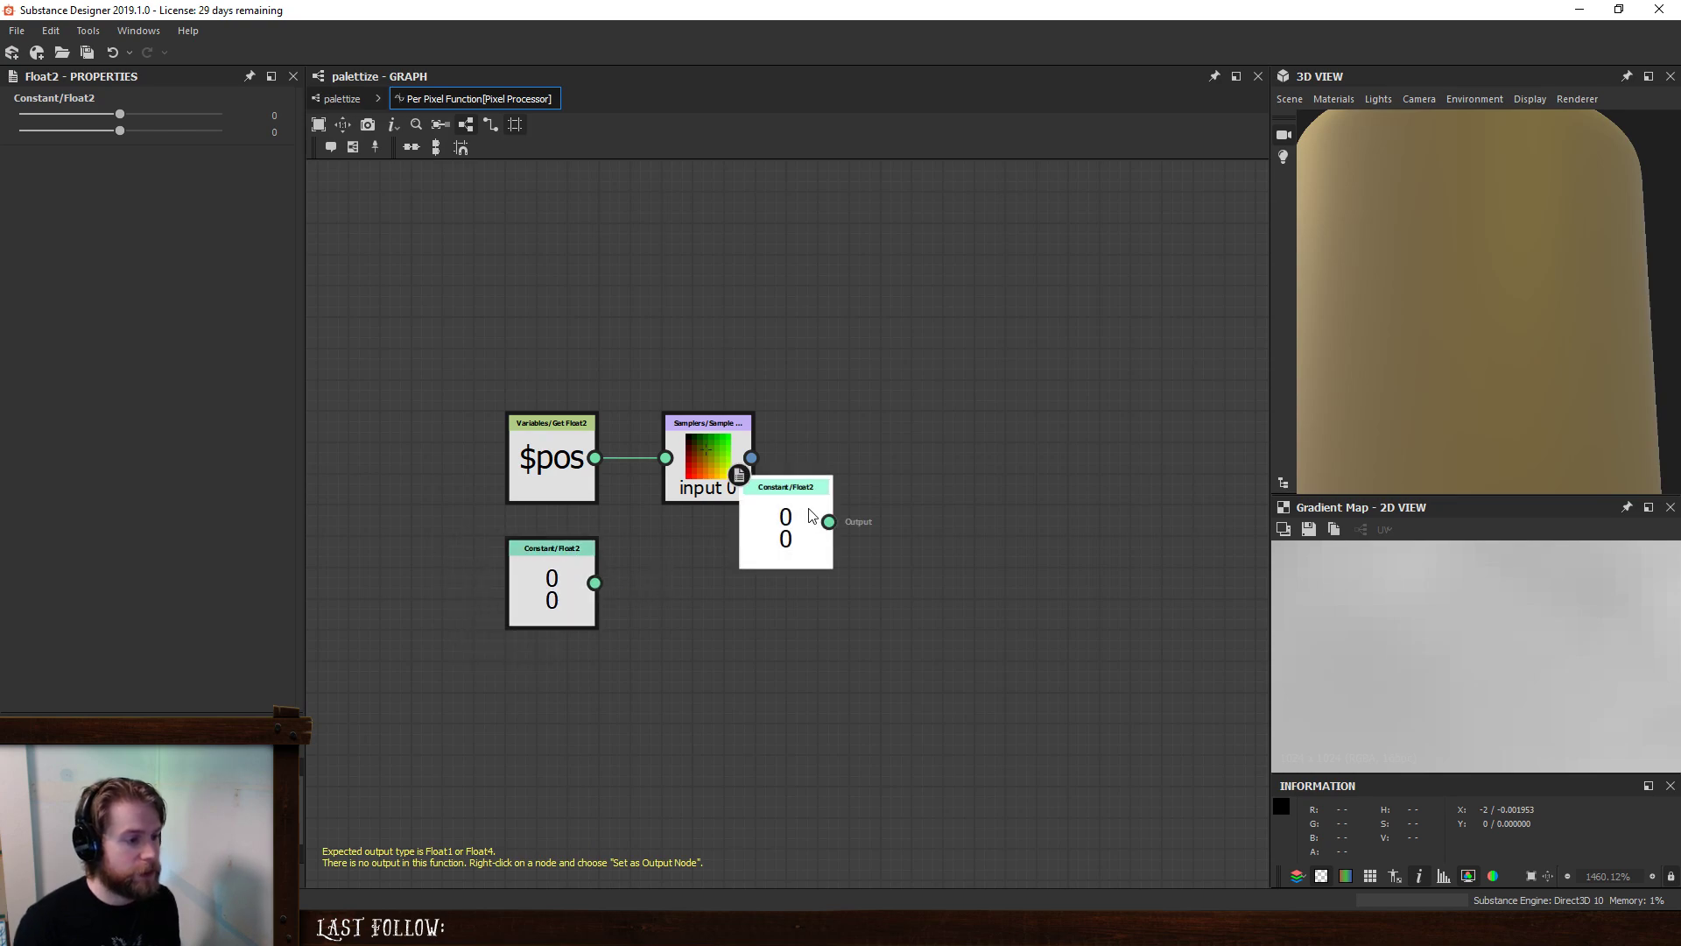
- Duplicate the Float2 constant until four of them are stacked in a column below the $pos node
{"action": "left_click", "coordinate": [581, 735]}
{"action": "middle_click_drag", "start_coordinate": [554, 755], "coordinate": [578, 508]}
{"action": "key", "text": "ctrl+d"}
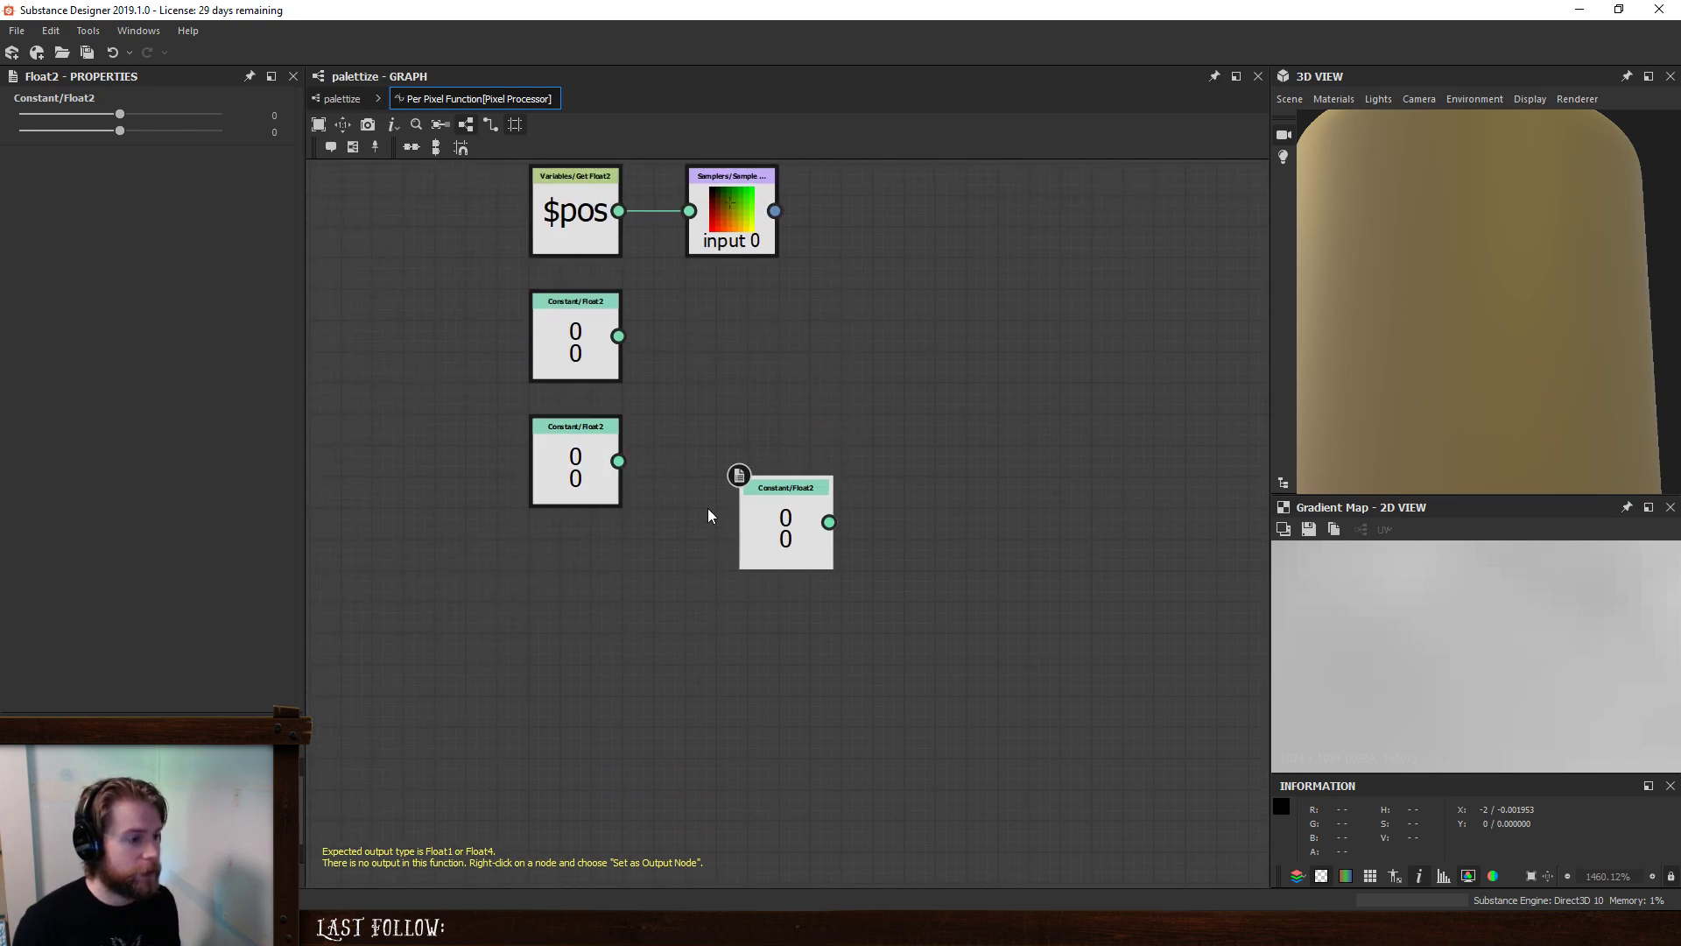
{"action": "left_click", "coordinate": [575, 588]}
{"action": "key", "text": "ctrl+d"}
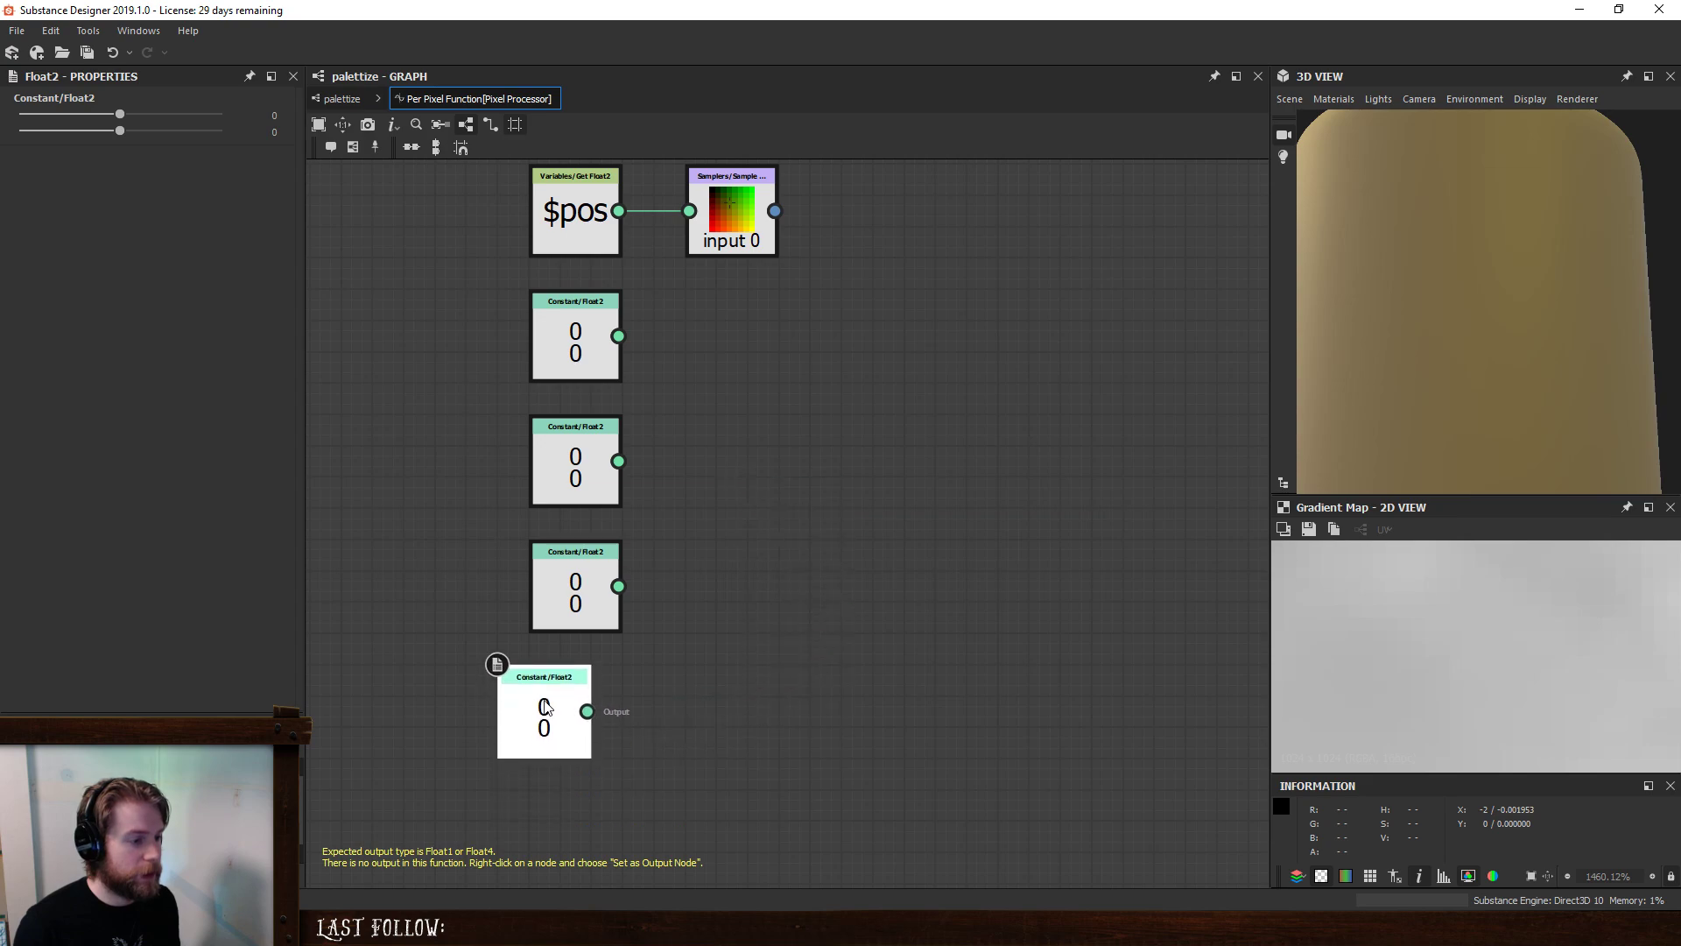
{"action": "left_click", "coordinate": [575, 711]}
{"action": "key", "text": "f"}
{"action": "left_click", "coordinate": [666, 452]}
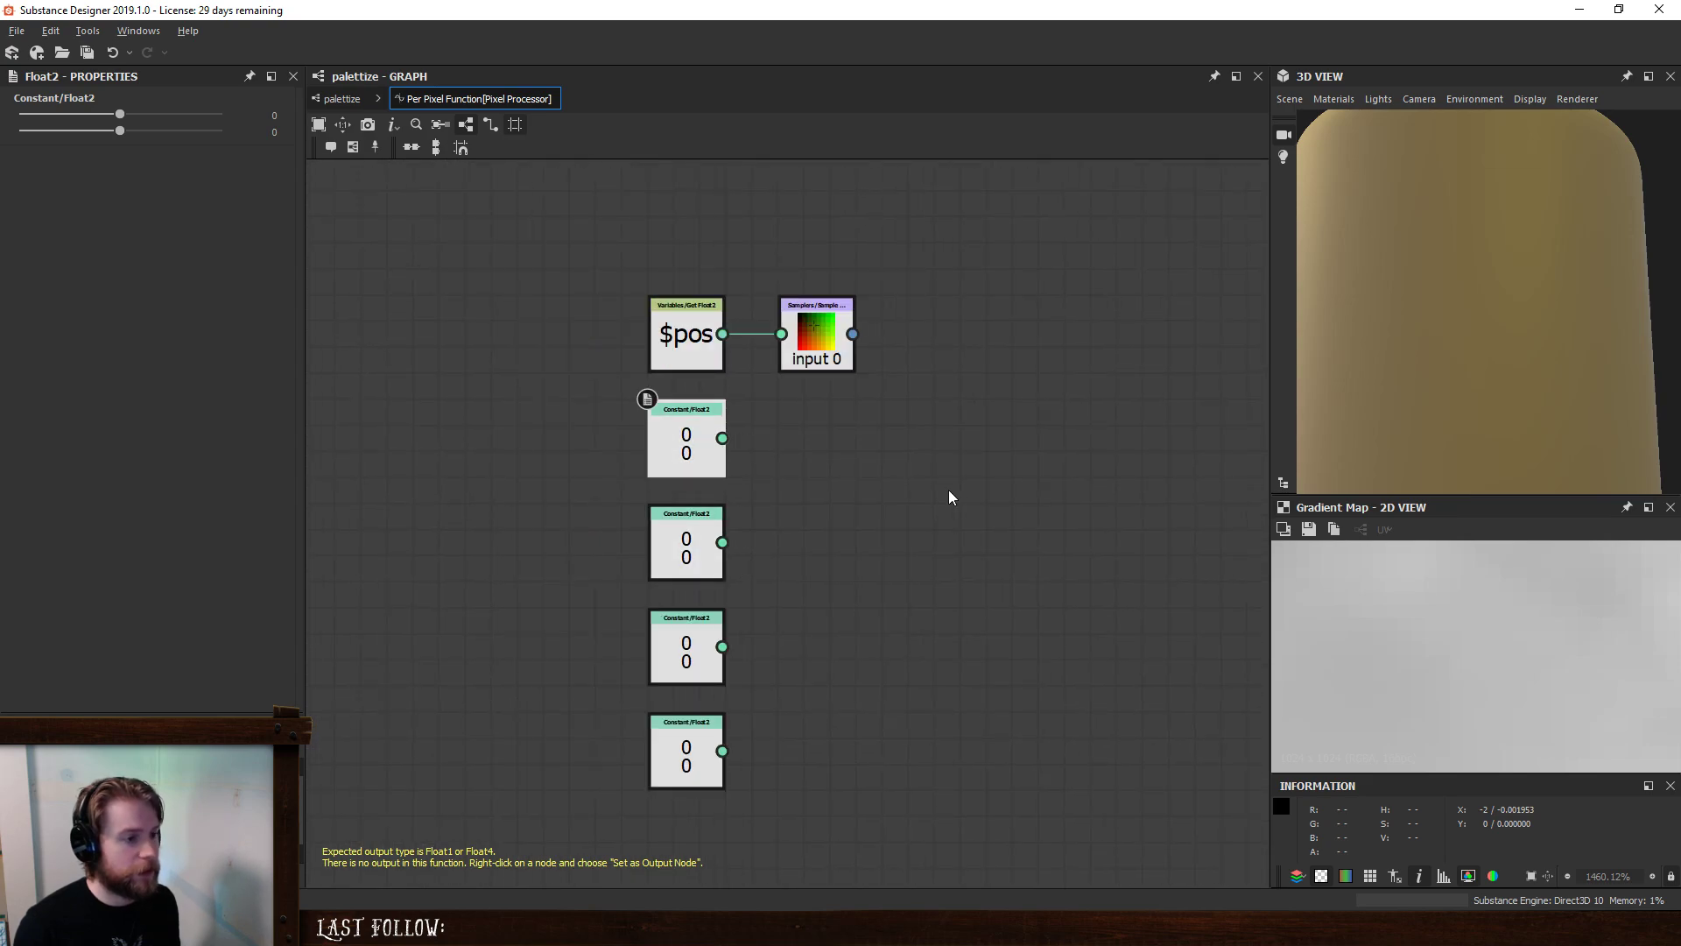
{"action": "middle_click_drag", "start_coordinate": [948, 491], "coordinate": [861, 503]}
- Display the createPalette color grid in the 2D view and return to the per-pixel function
{"action": "left_click", "coordinate": [266, 113]}
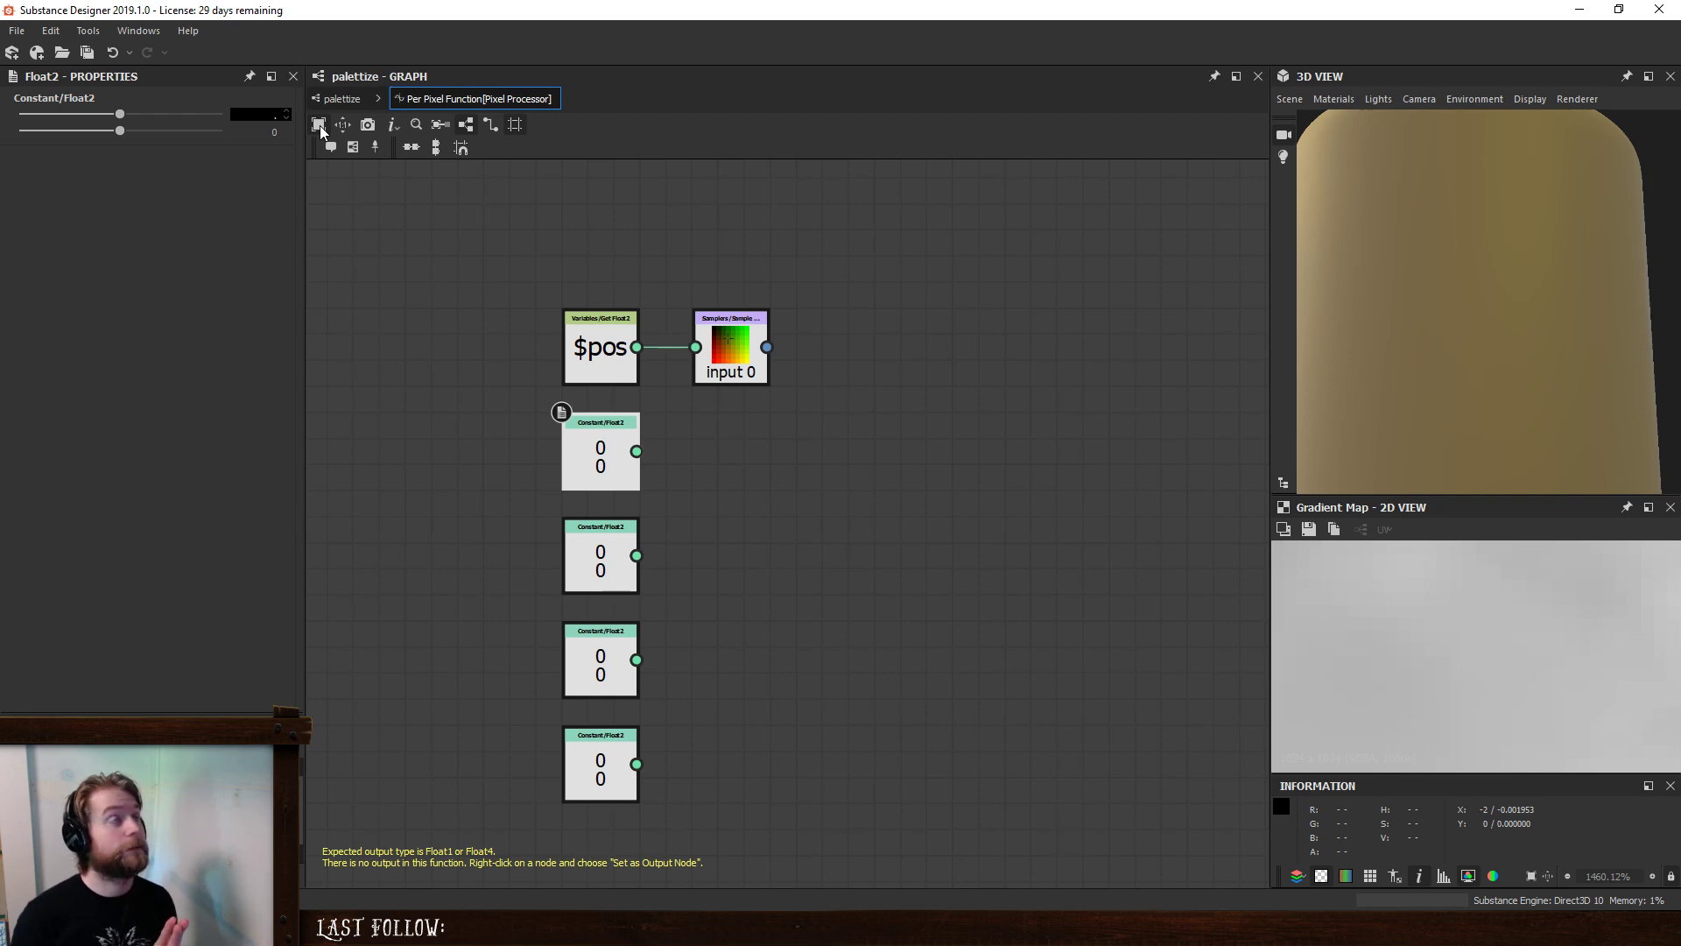
{"action": "left_click", "coordinate": [340, 98]}
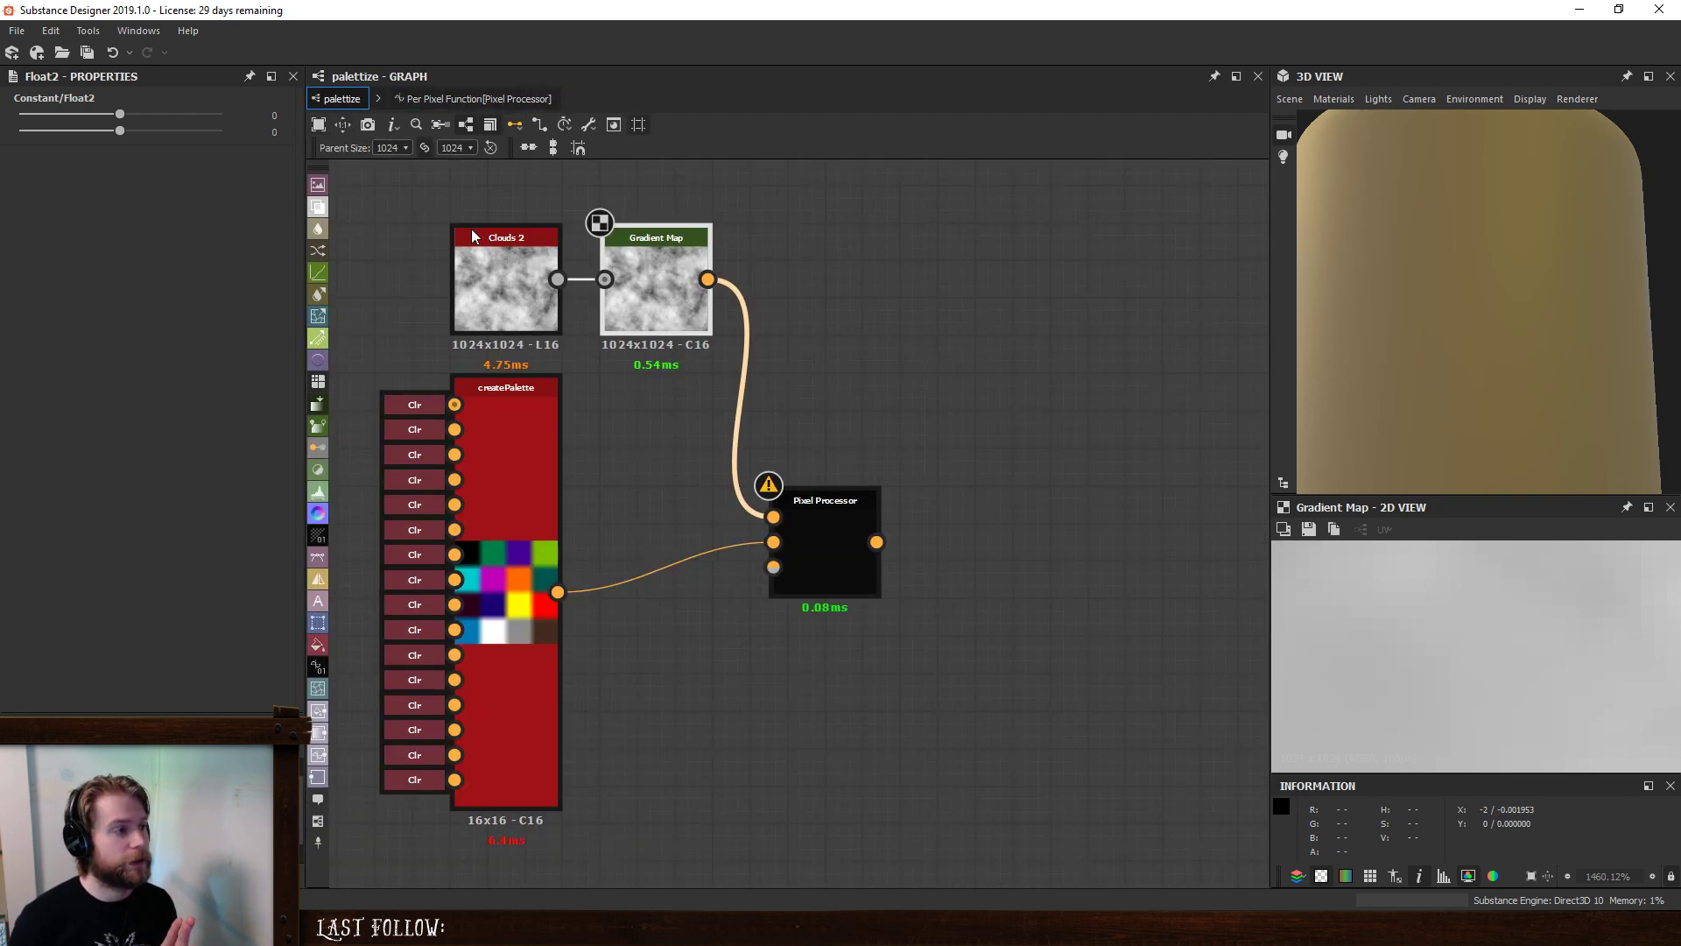
{"action": "double_click", "coordinate": [502, 583]}
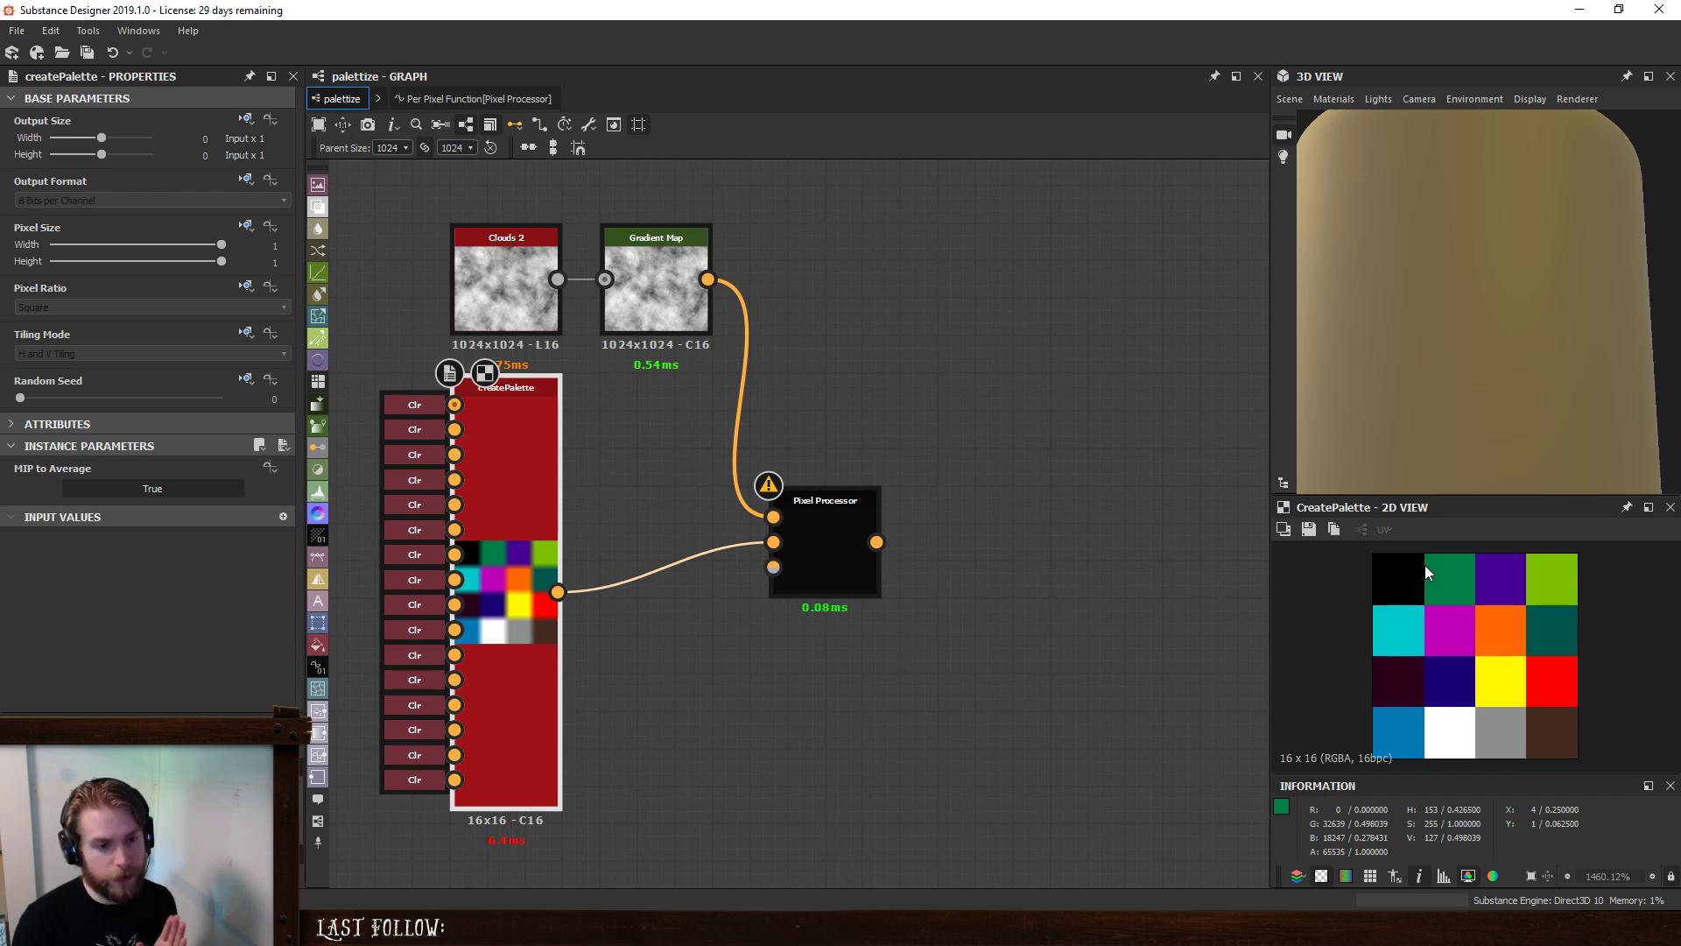
{"action": "left_click", "coordinate": [478, 102]}
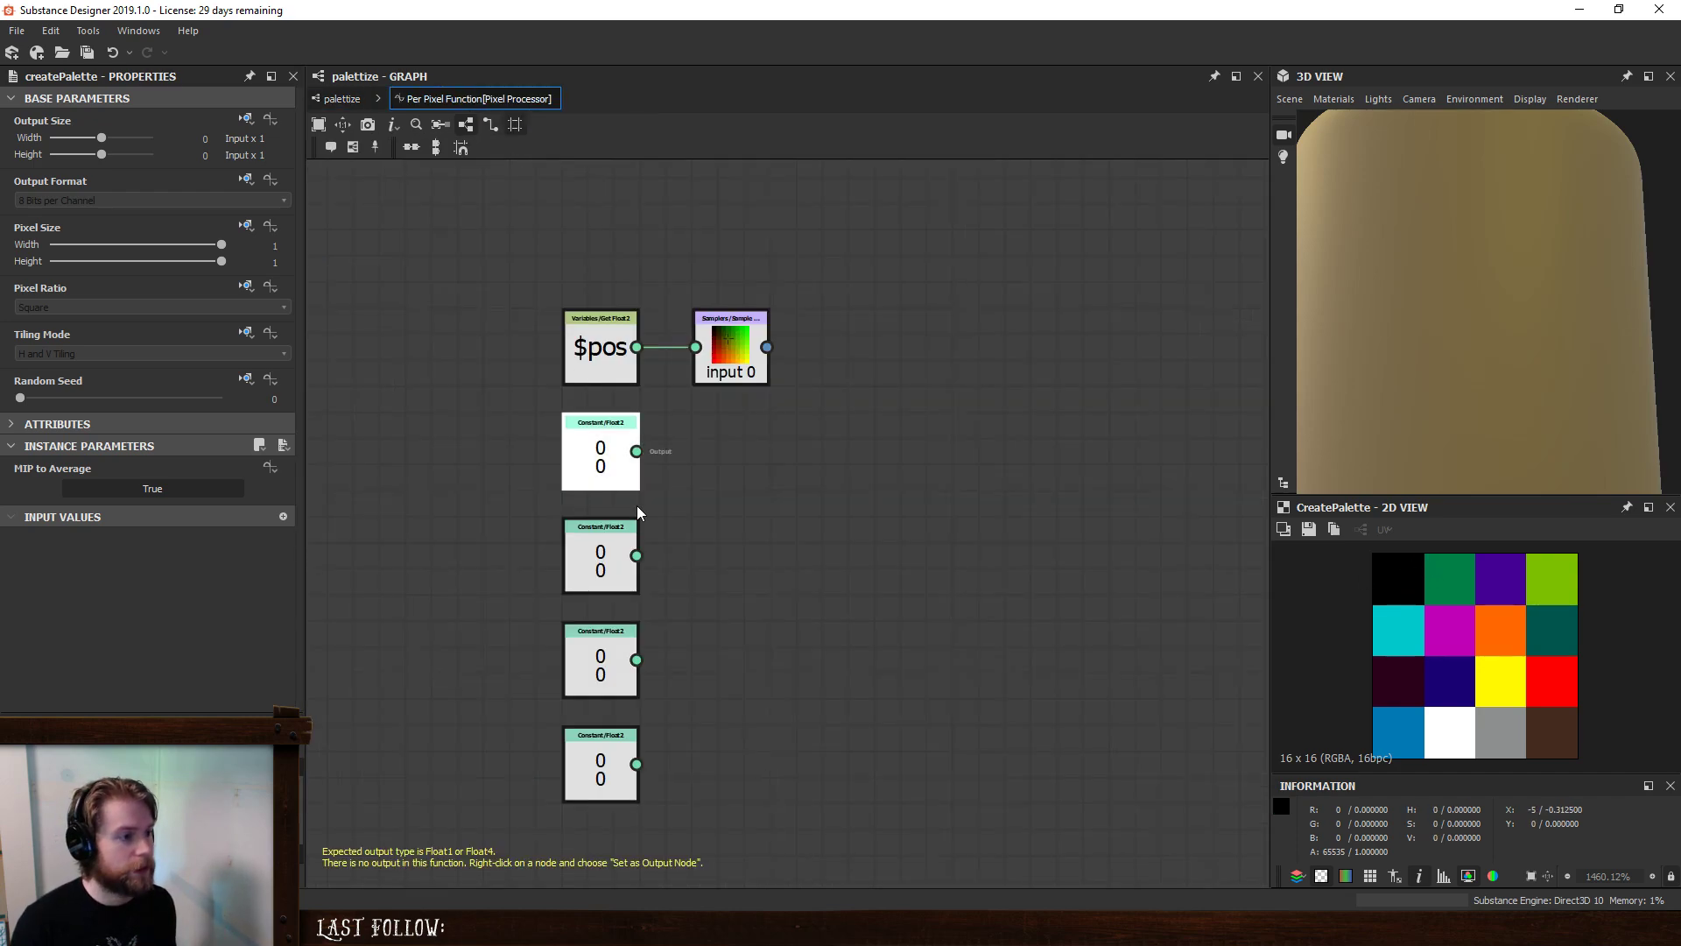
- Set both components of the Float2 constant directly below $pos to 0.125
{"action": "left_click", "coordinate": [606, 457]}
{"action": "left_click", "coordinate": [260, 116]}
{"action": "type", "text": "0.125"}
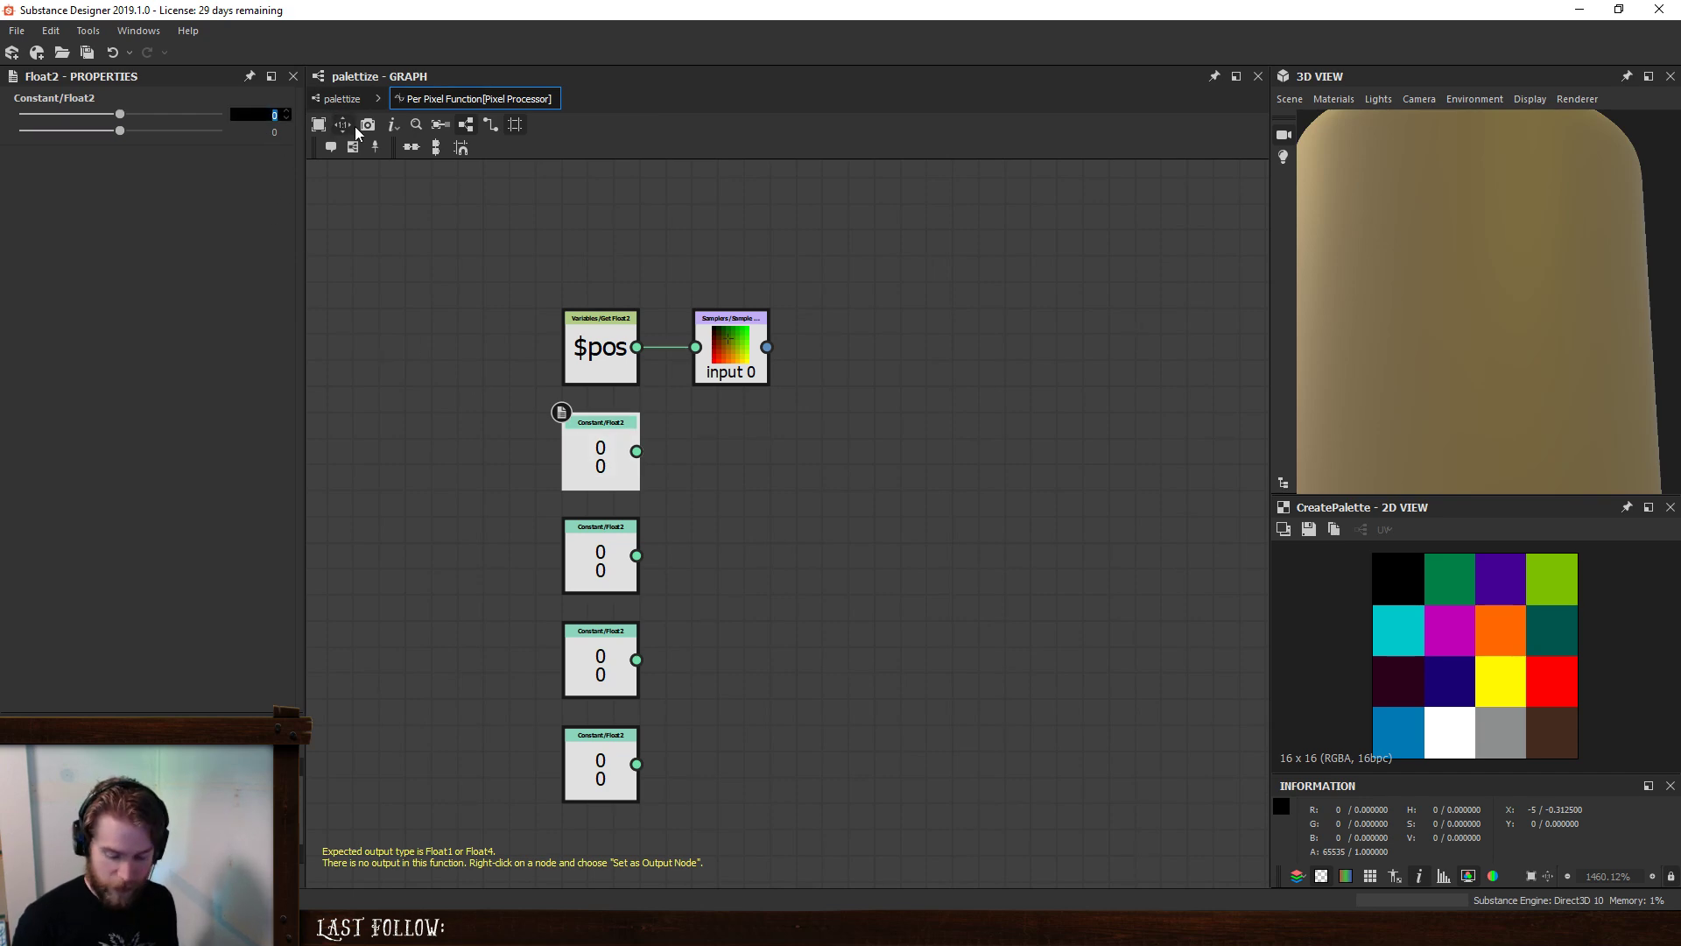
{"action": "key", "text": "Tab"}
{"action": "type", "text": "0.125"}
{"action": "key", "text": "Return"}
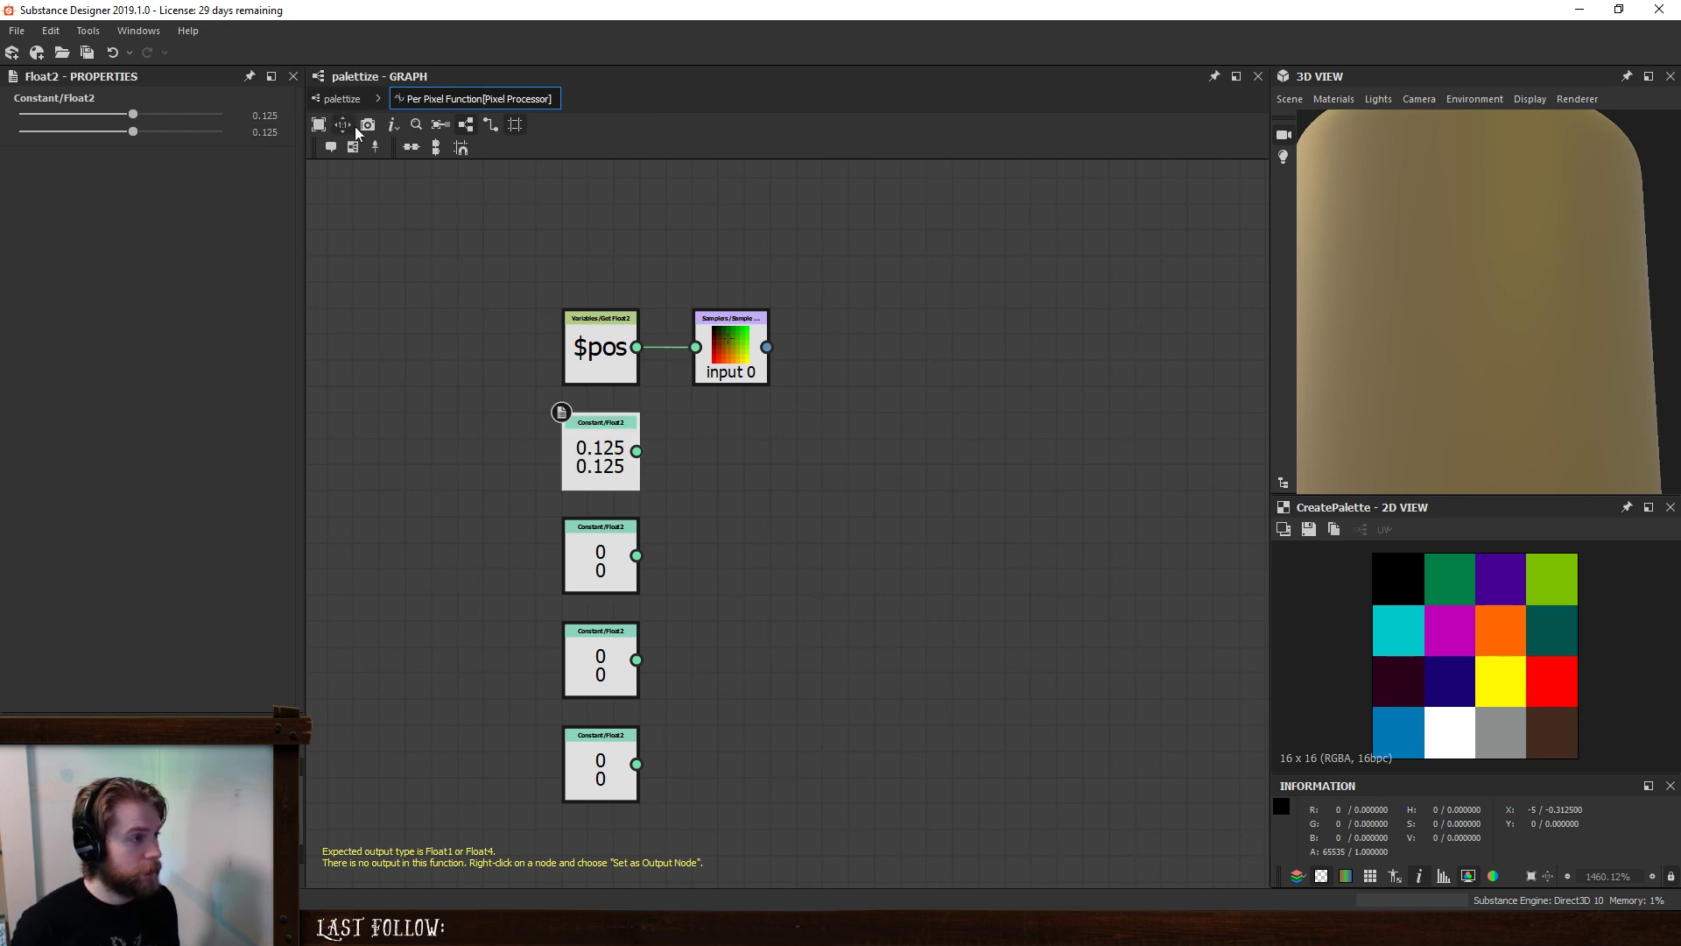
- Set both components of the second Float2 constant to 0.25
{"action": "left_click", "coordinate": [616, 573]}
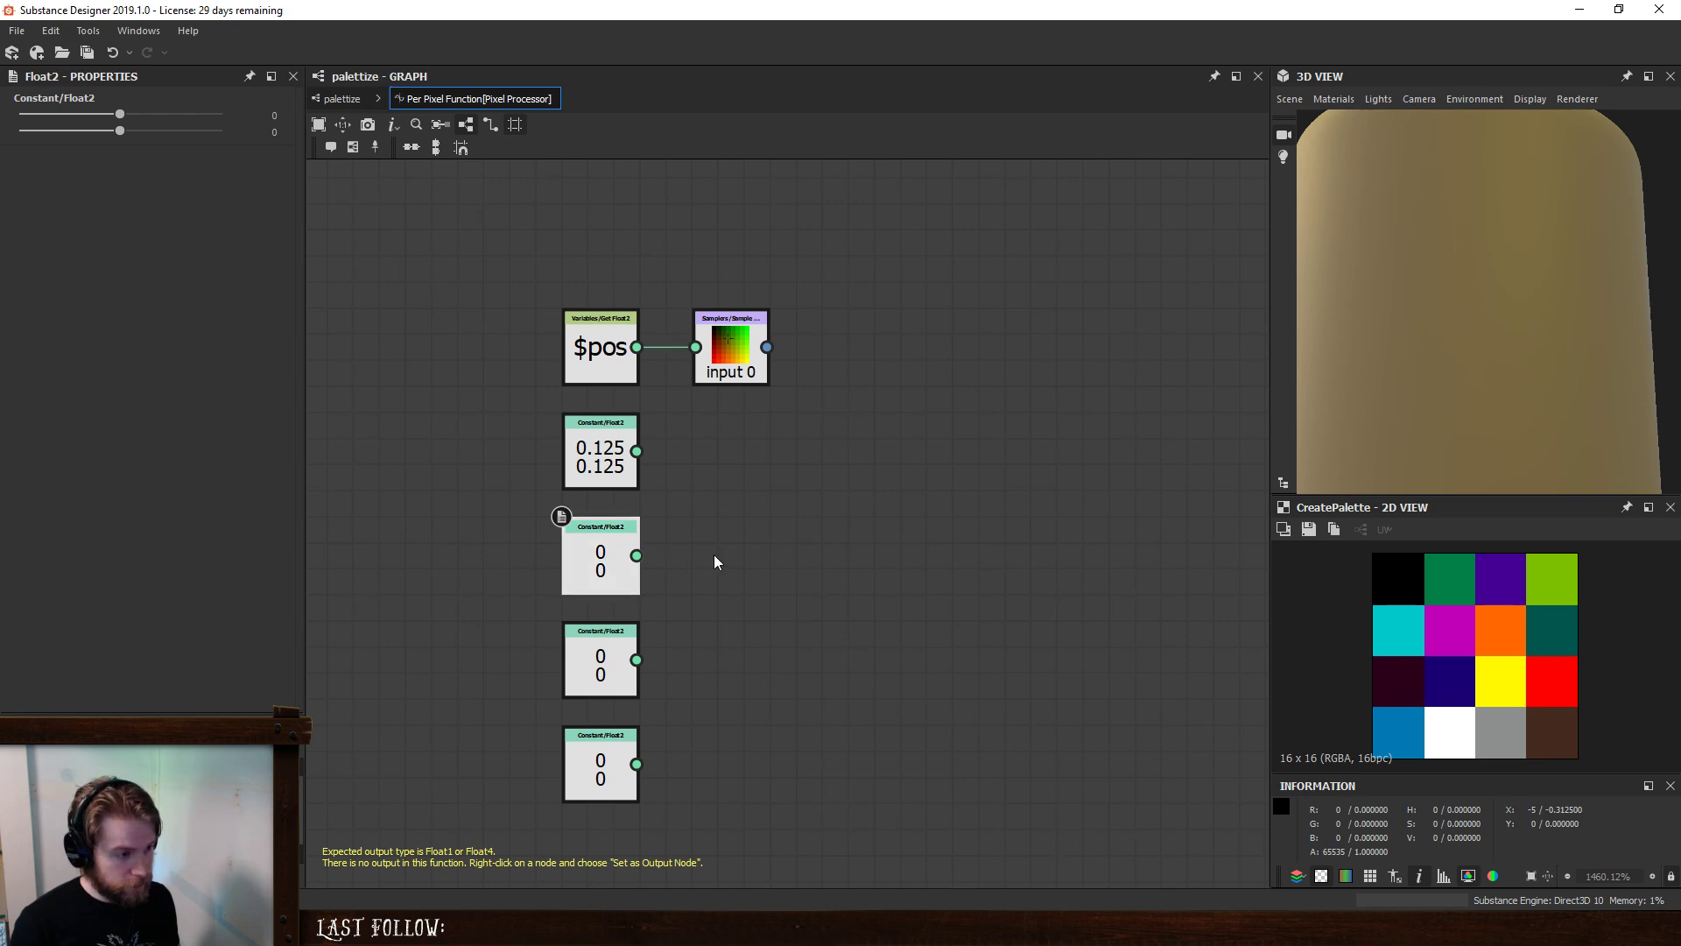
{"action": "middle_click_drag", "start_coordinate": [816, 510], "coordinate": [767, 463]}
{"action": "double_click", "coordinate": [274, 115]}
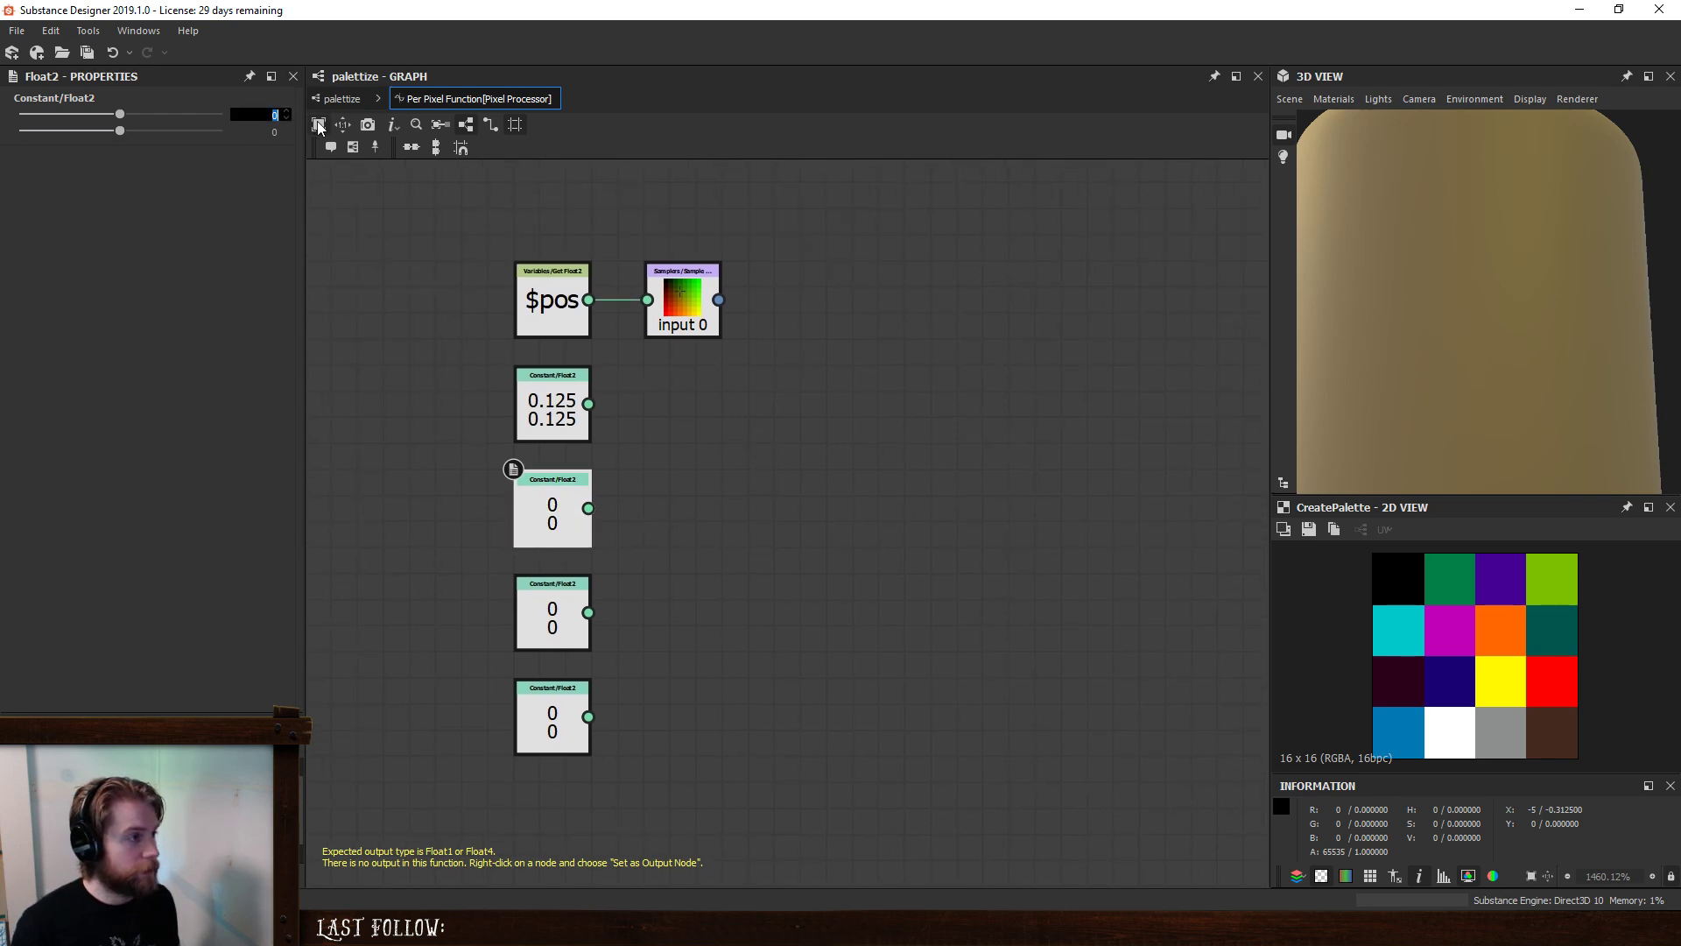
{"action": "type", "text": ".25"}
{"action": "key", "text": "Tab"}
{"action": "type", "text": ".25"}
{"action": "key", "text": "Return"}
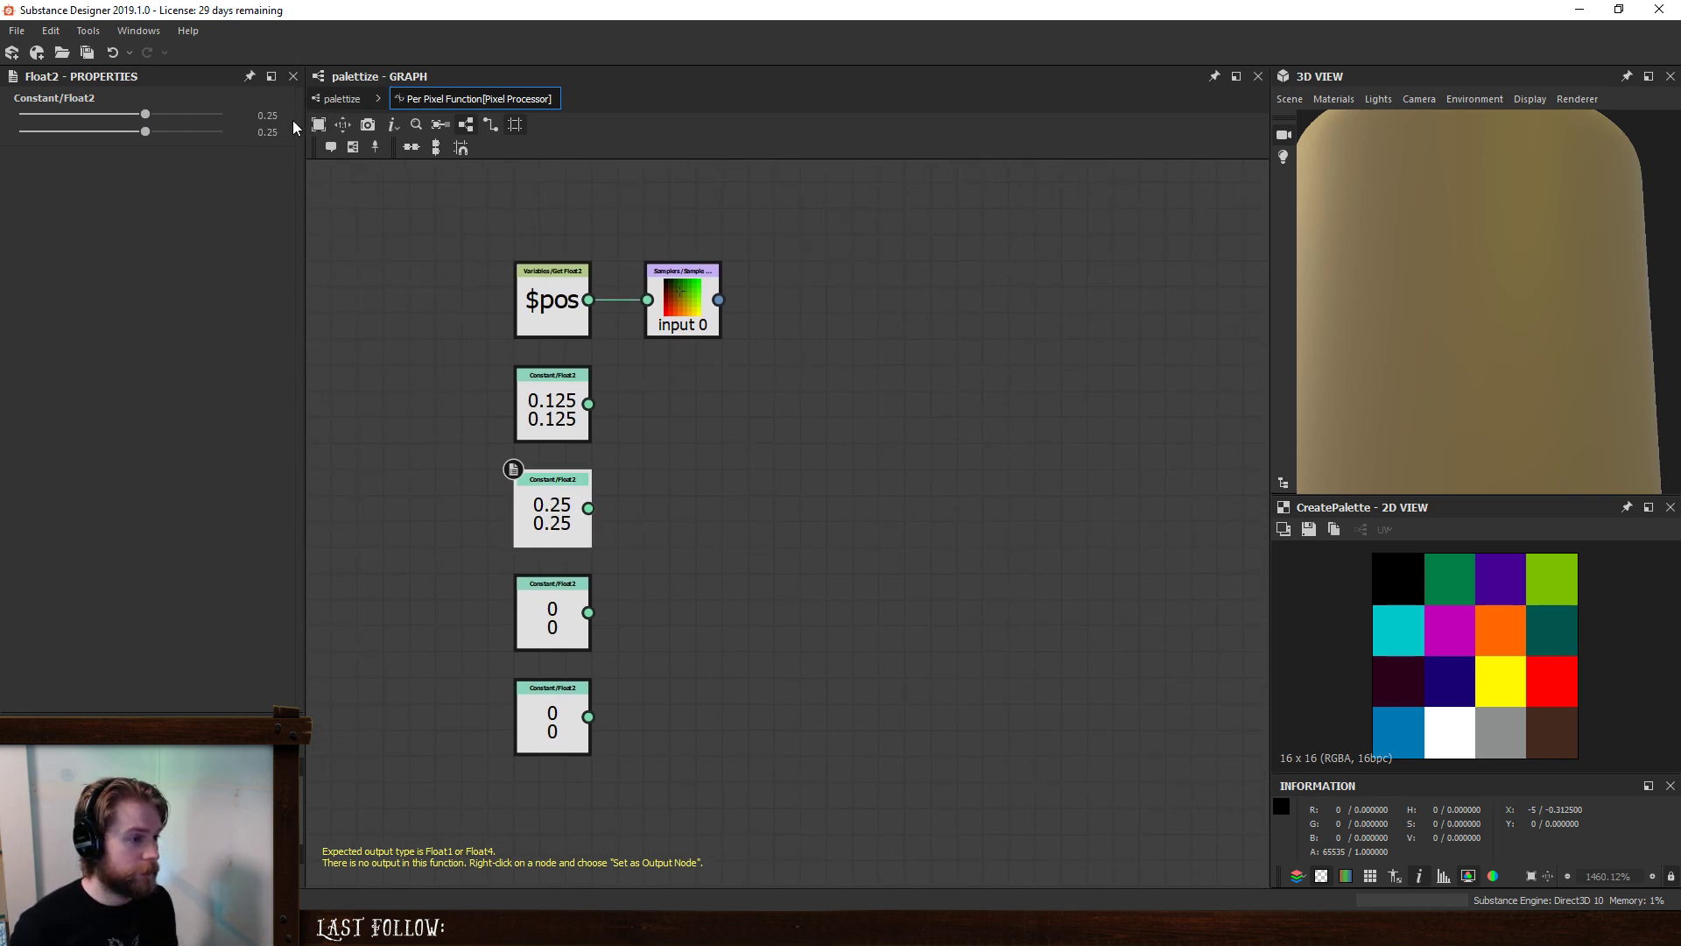
- Add an Add node that sums the 0.125 and 0.25 Float2 constants
{"action": "key", "text": "space"}
{"action": "type", "text": "add"}
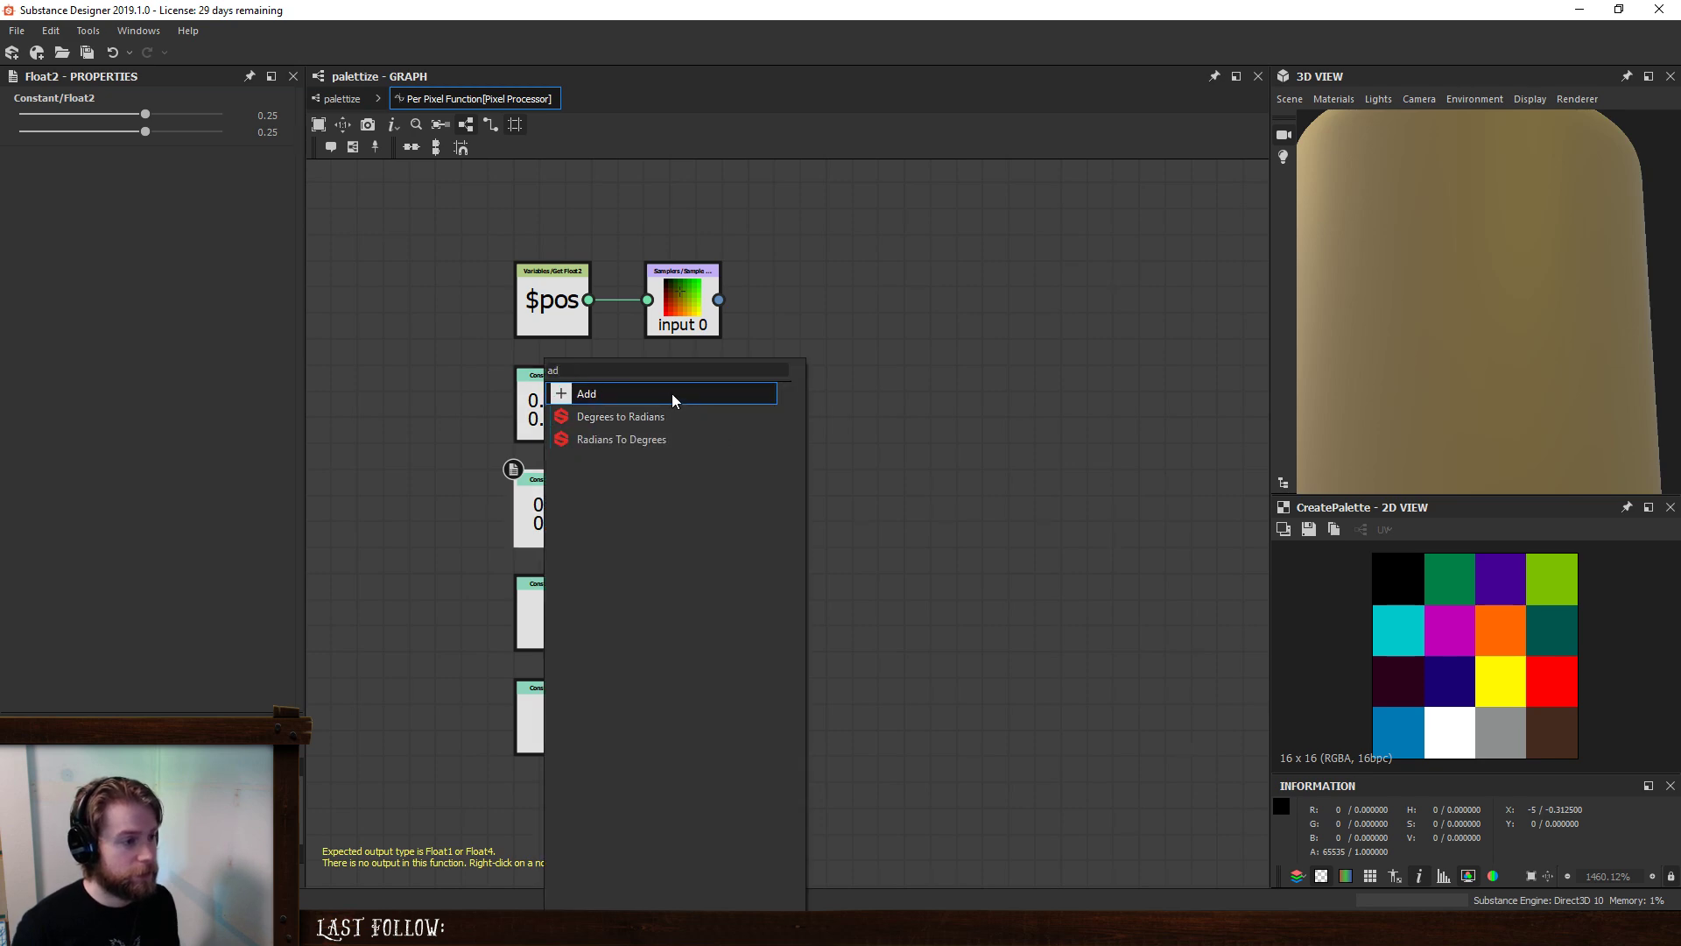
{"action": "key", "text": "Return"}
{"action": "scroll", "coordinate": [707, 511], "scroll_direction": "up", "scroll_amount": 2}
{"action": "left_click_drag", "start_coordinate": [565, 384], "coordinate": [621, 524]}
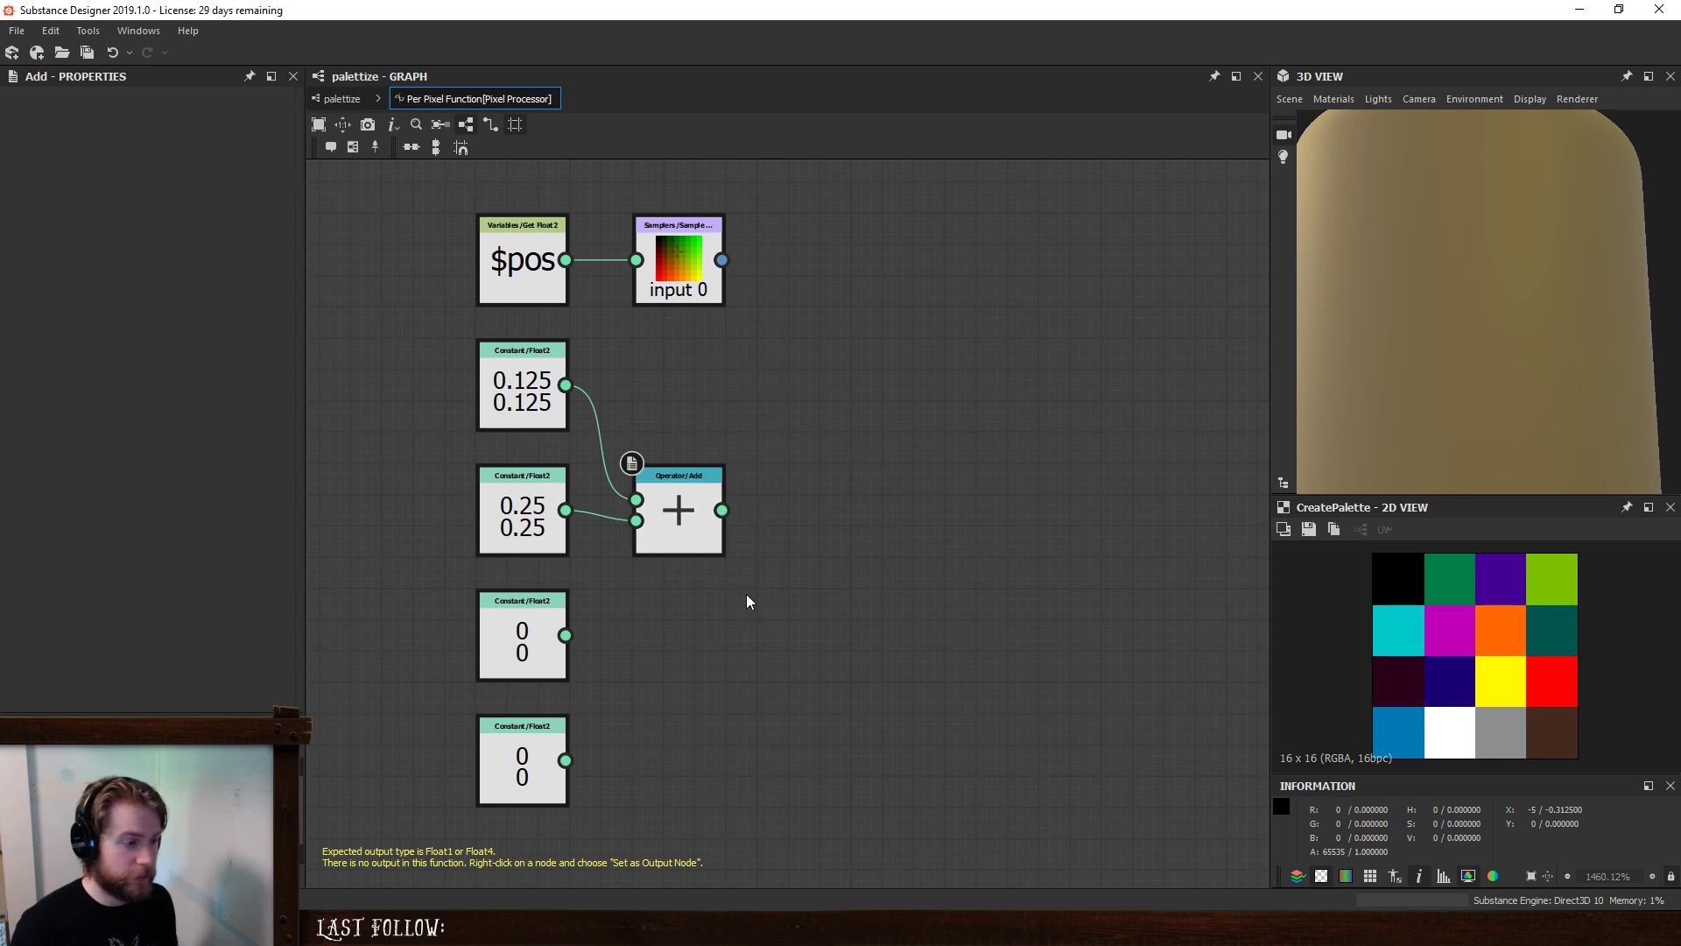
- Create a second Add node that sums the first Add node's output and the 0.25 constant
{"action": "middle_click_drag", "start_coordinate": [714, 555], "coordinate": [686, 466]}
{"action": "key", "text": "ctrl+v"}
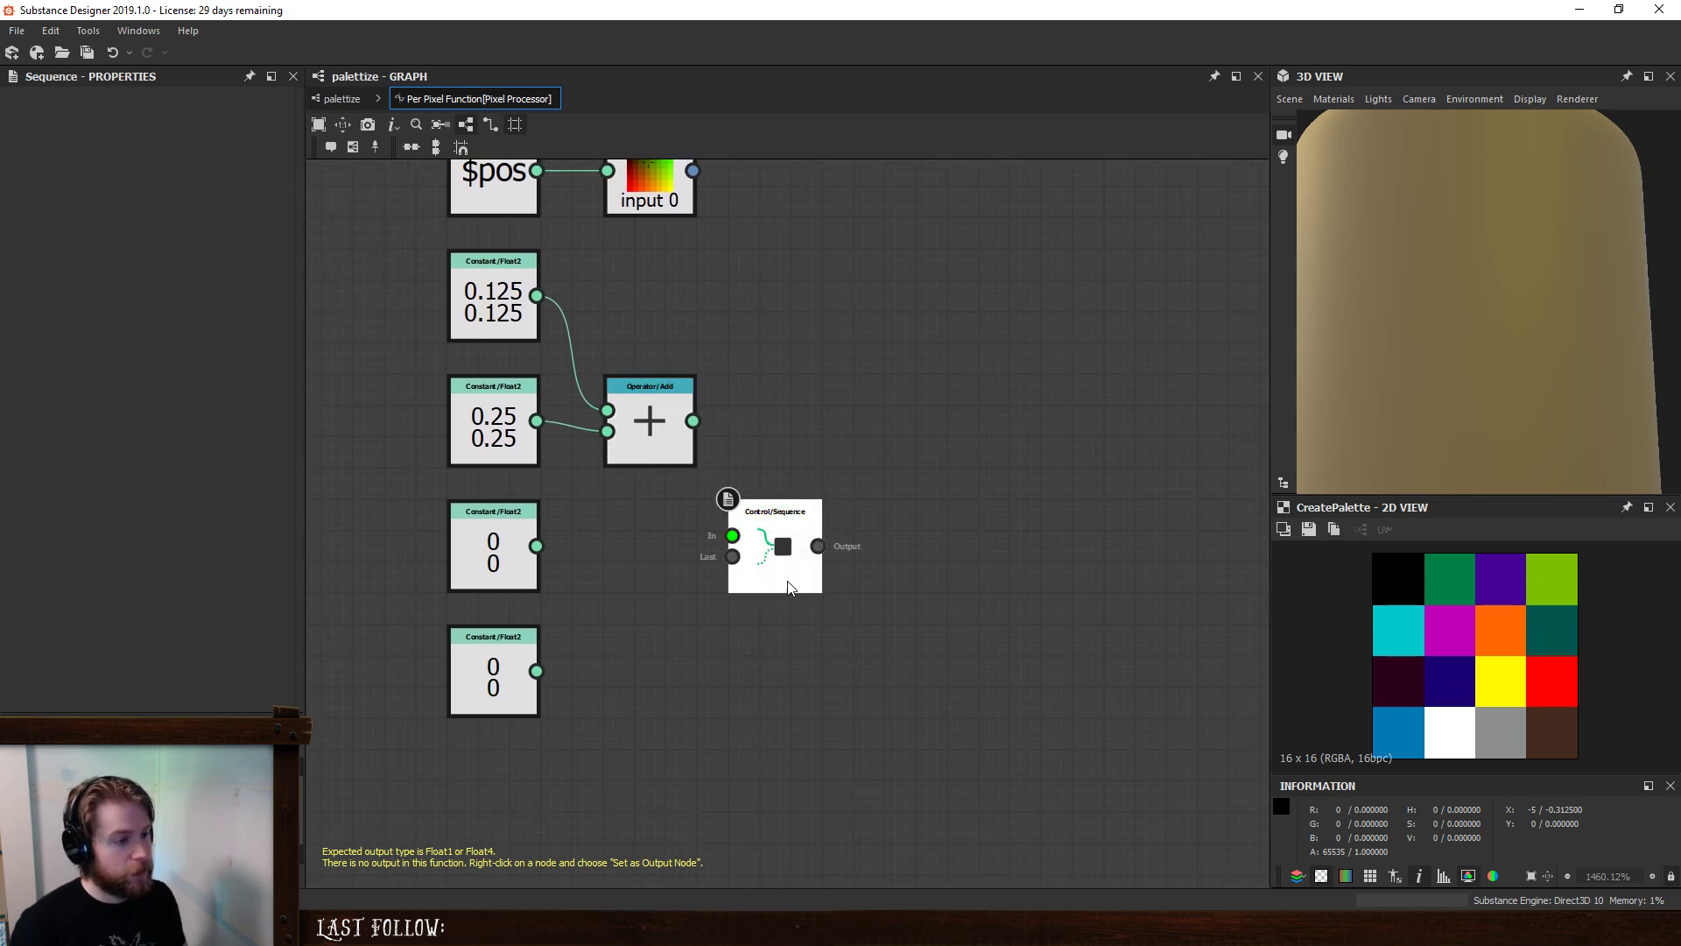
{"action": "key", "text": "Delete"}
{"action": "key", "text": "space"}
{"action": "type", "text": "a"}
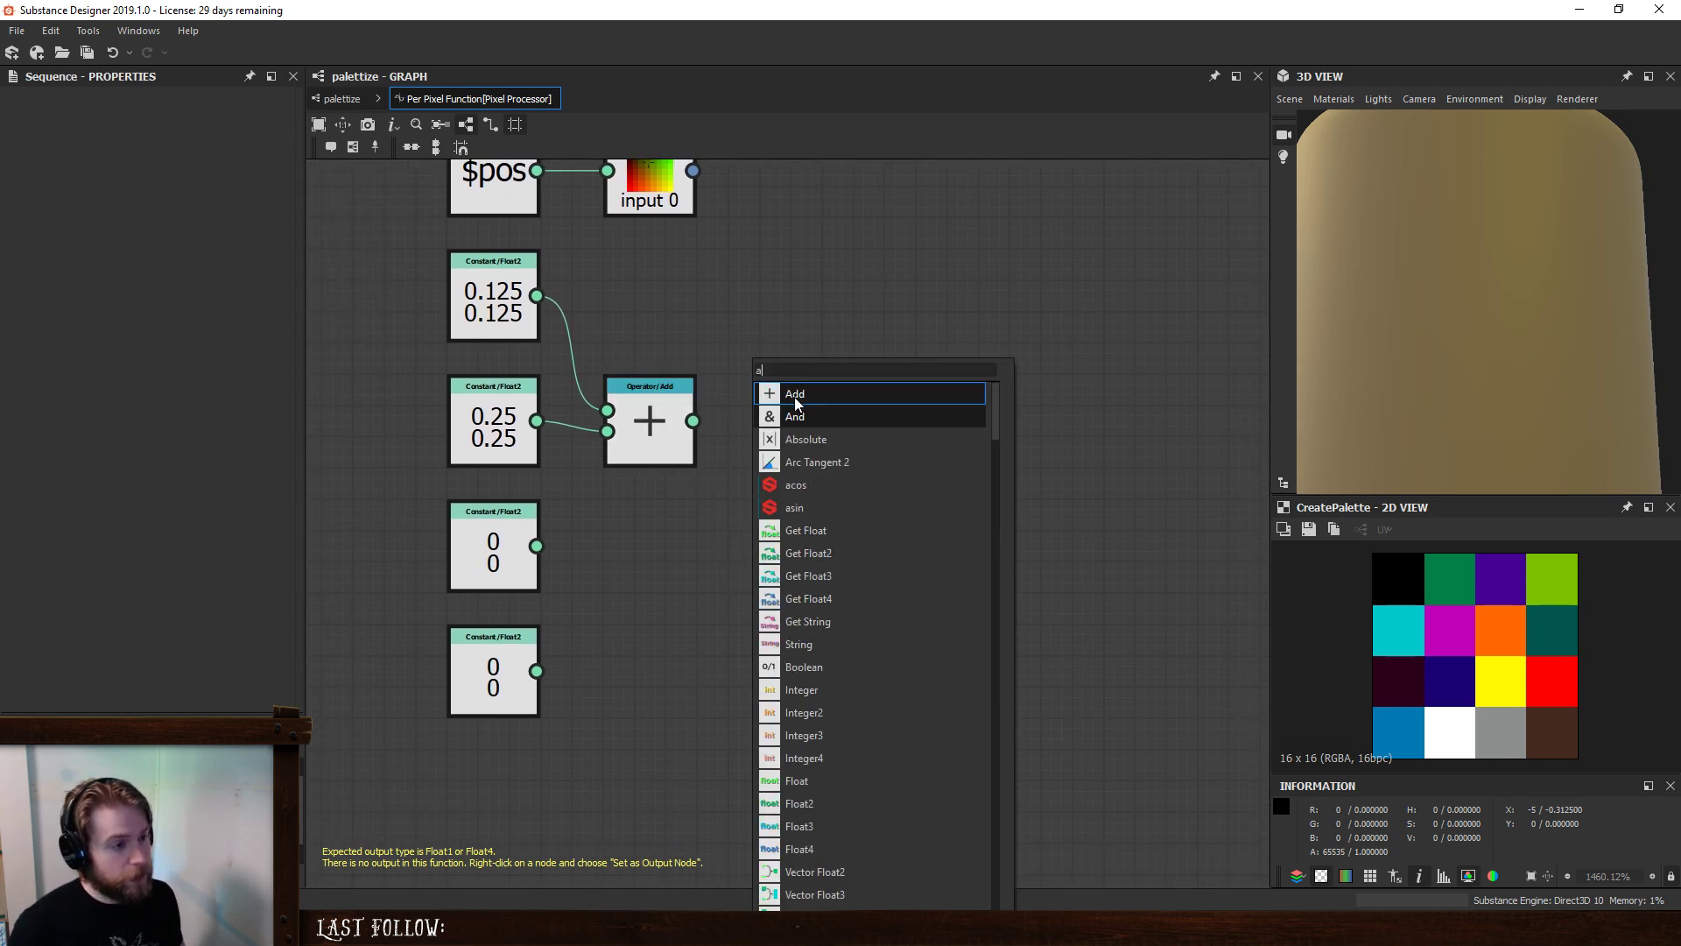
{"action": "left_click", "coordinate": [802, 398]}
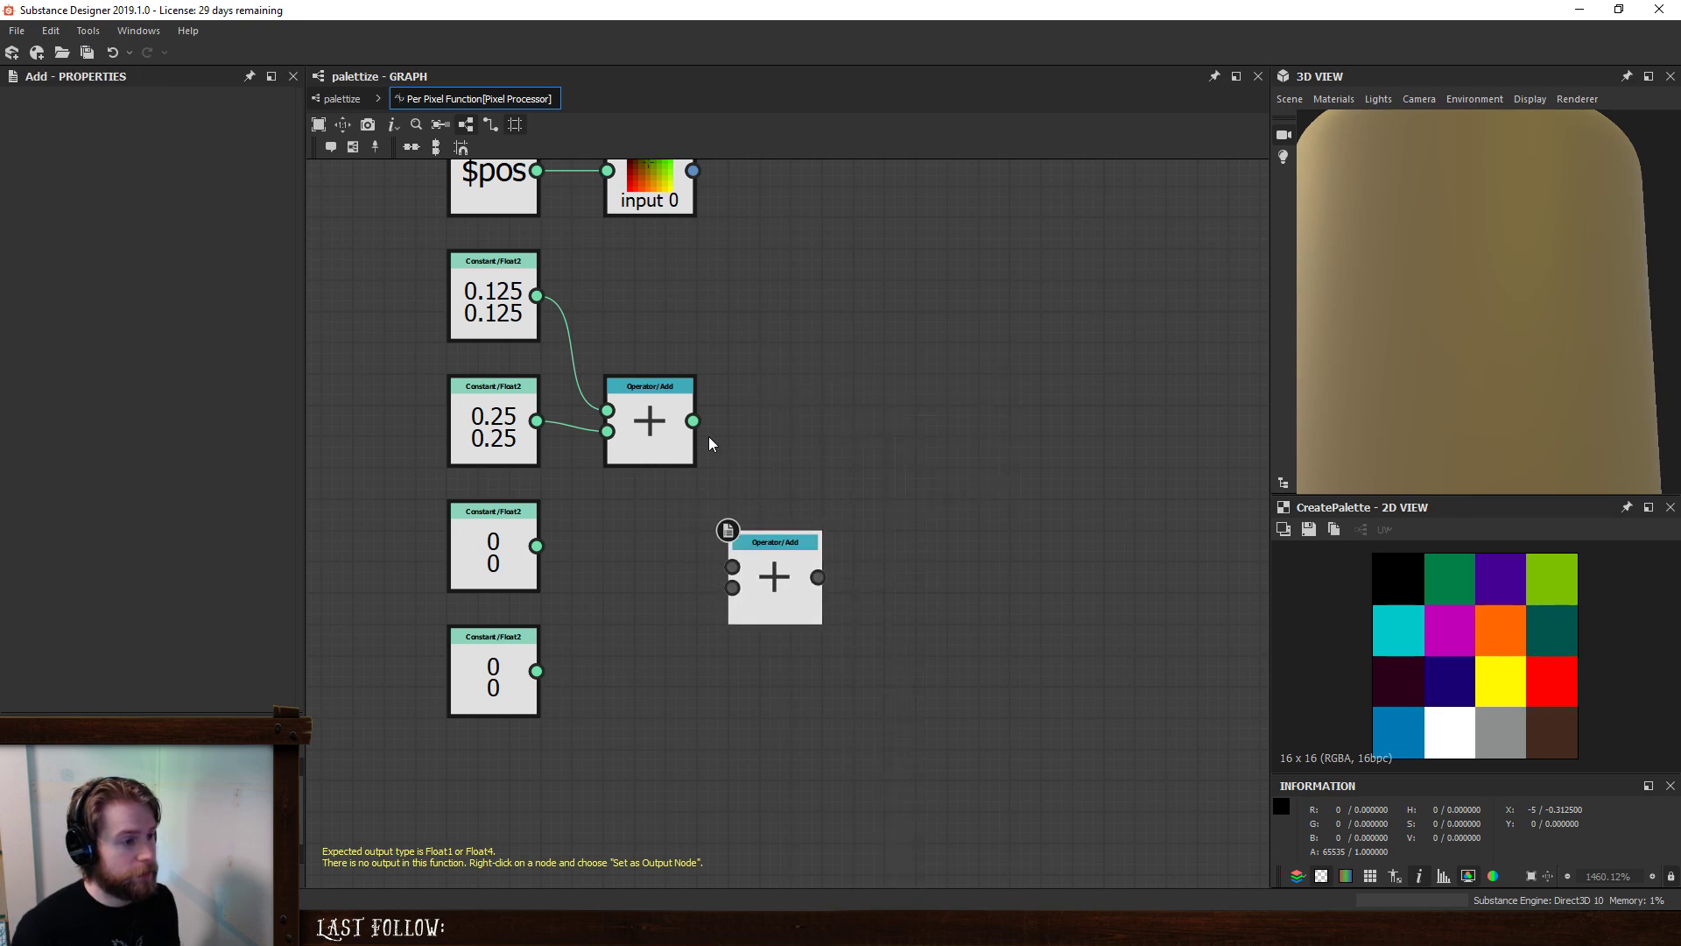
{"action": "left_click_drag", "start_coordinate": [692, 420], "coordinate": [483, 426]}
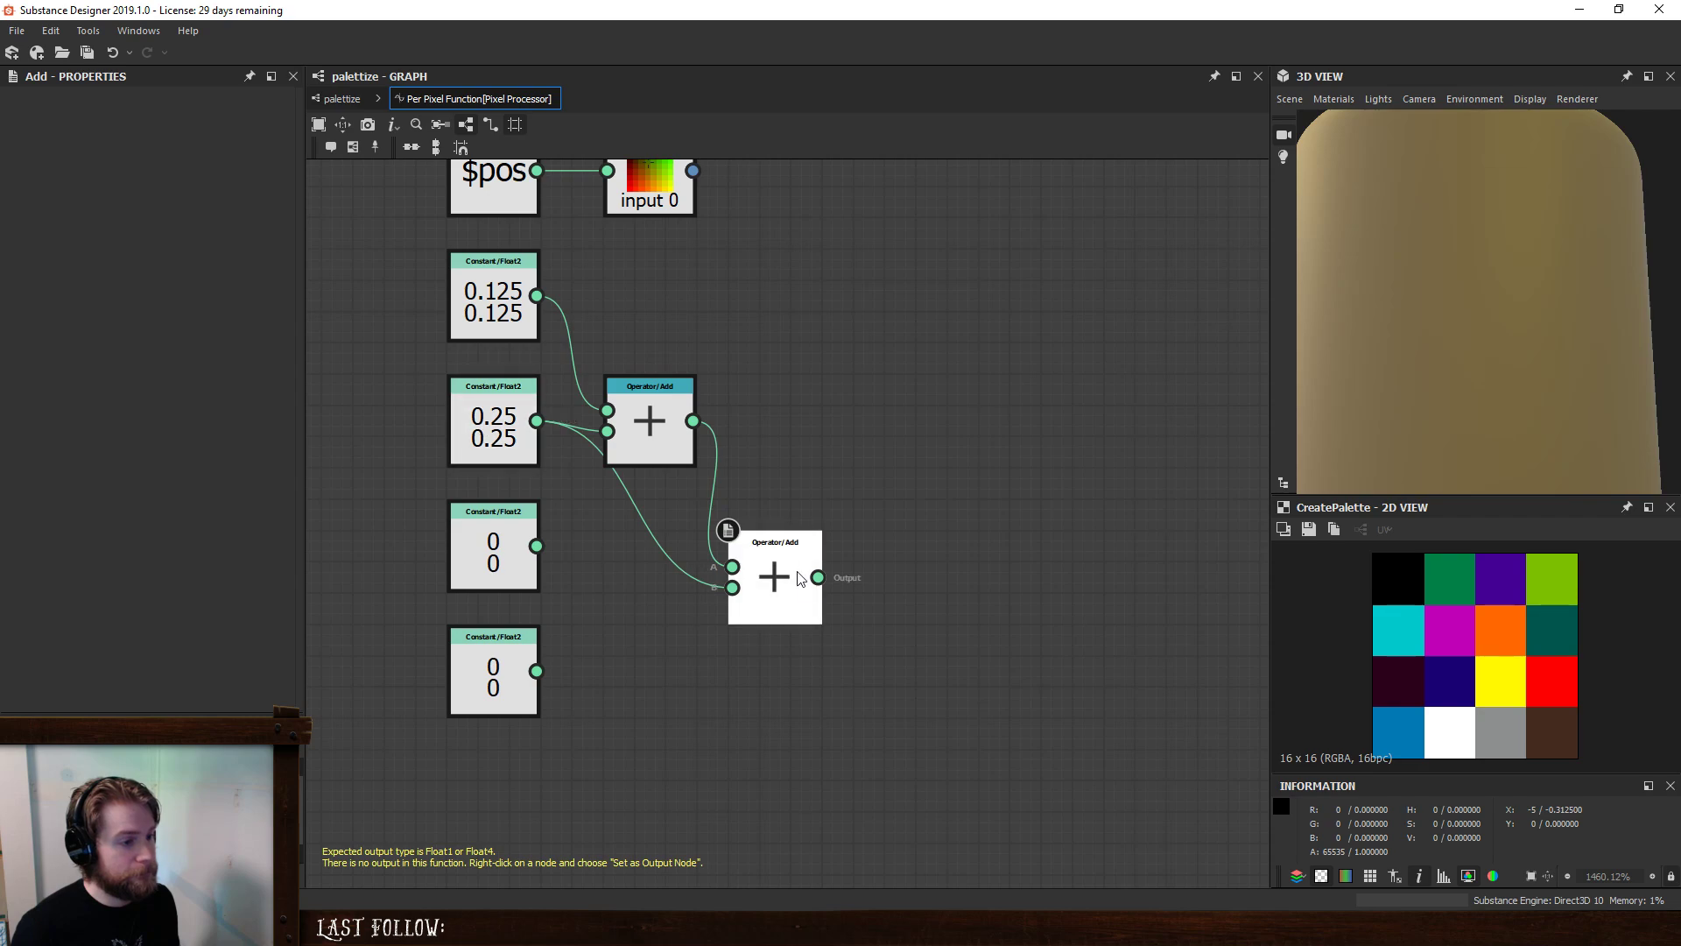
- Create a third Add node that sums the second Add node's output and the 0.25 constant
{"action": "key", "text": "space"}
{"action": "type", "text": "add"}
{"action": "left_click", "coordinate": [893, 386]}
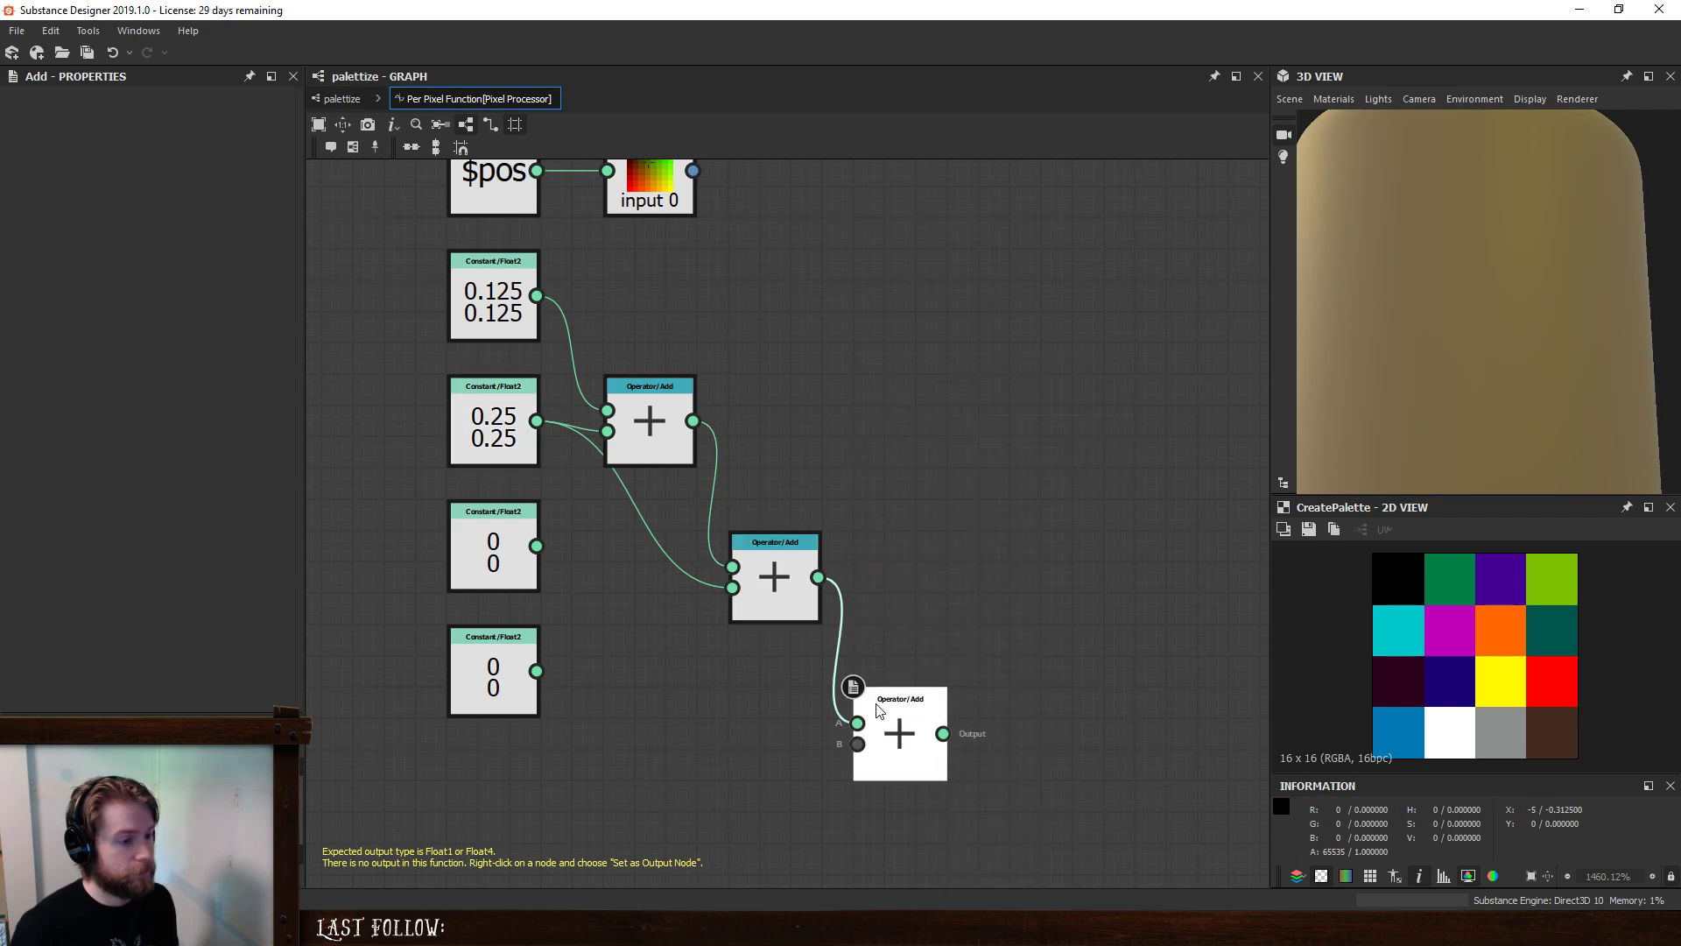
{"action": "left_click_drag", "start_coordinate": [858, 744], "coordinate": [536, 421]}
- Delete the two unused zero Float2 constants and move the 0.25 constant down level with the third Add node
{"action": "left_click_drag", "start_coordinate": [547, 818], "coordinate": [438, 495]}
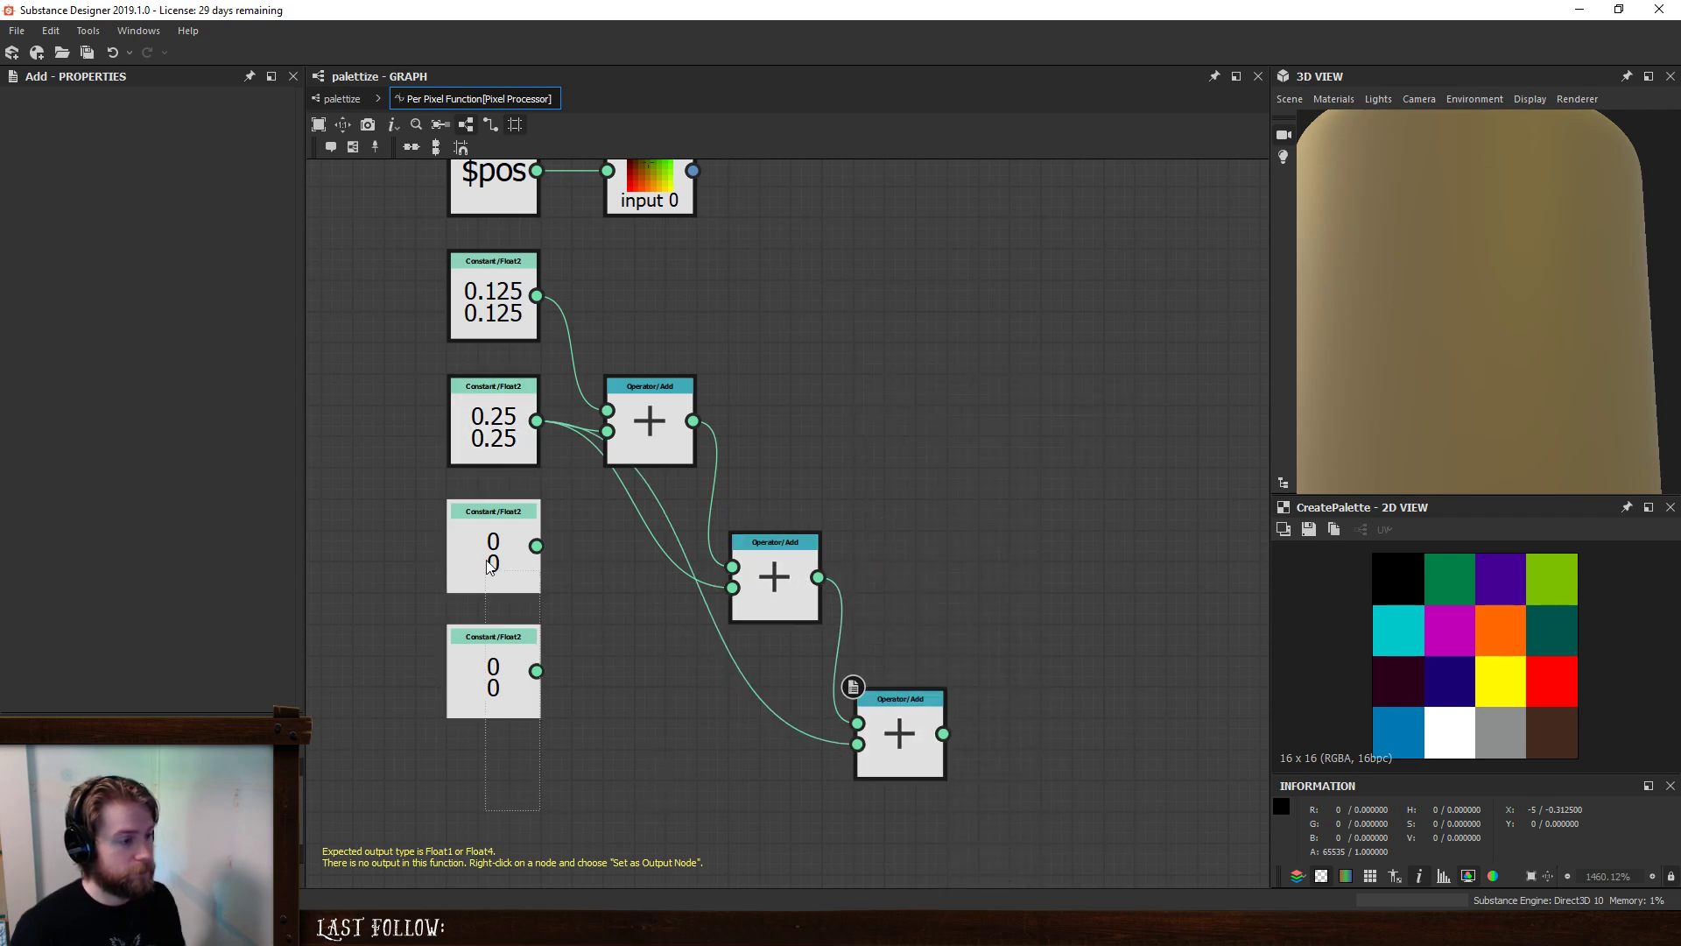
{"action": "key", "text": "Delete"}
{"action": "left_click_drag", "start_coordinate": [539, 399], "coordinate": [538, 709]}
{"action": "scroll", "coordinate": [1031, 470], "scroll_direction": "down", "scroll_amount": 1}
{"action": "middle_click_drag", "start_coordinate": [887, 462], "coordinate": [794, 592]}
- Duplicate the input 0 Sample Color node and feed the copy from the first Add node
{"action": "left_click", "coordinate": [621, 378]}
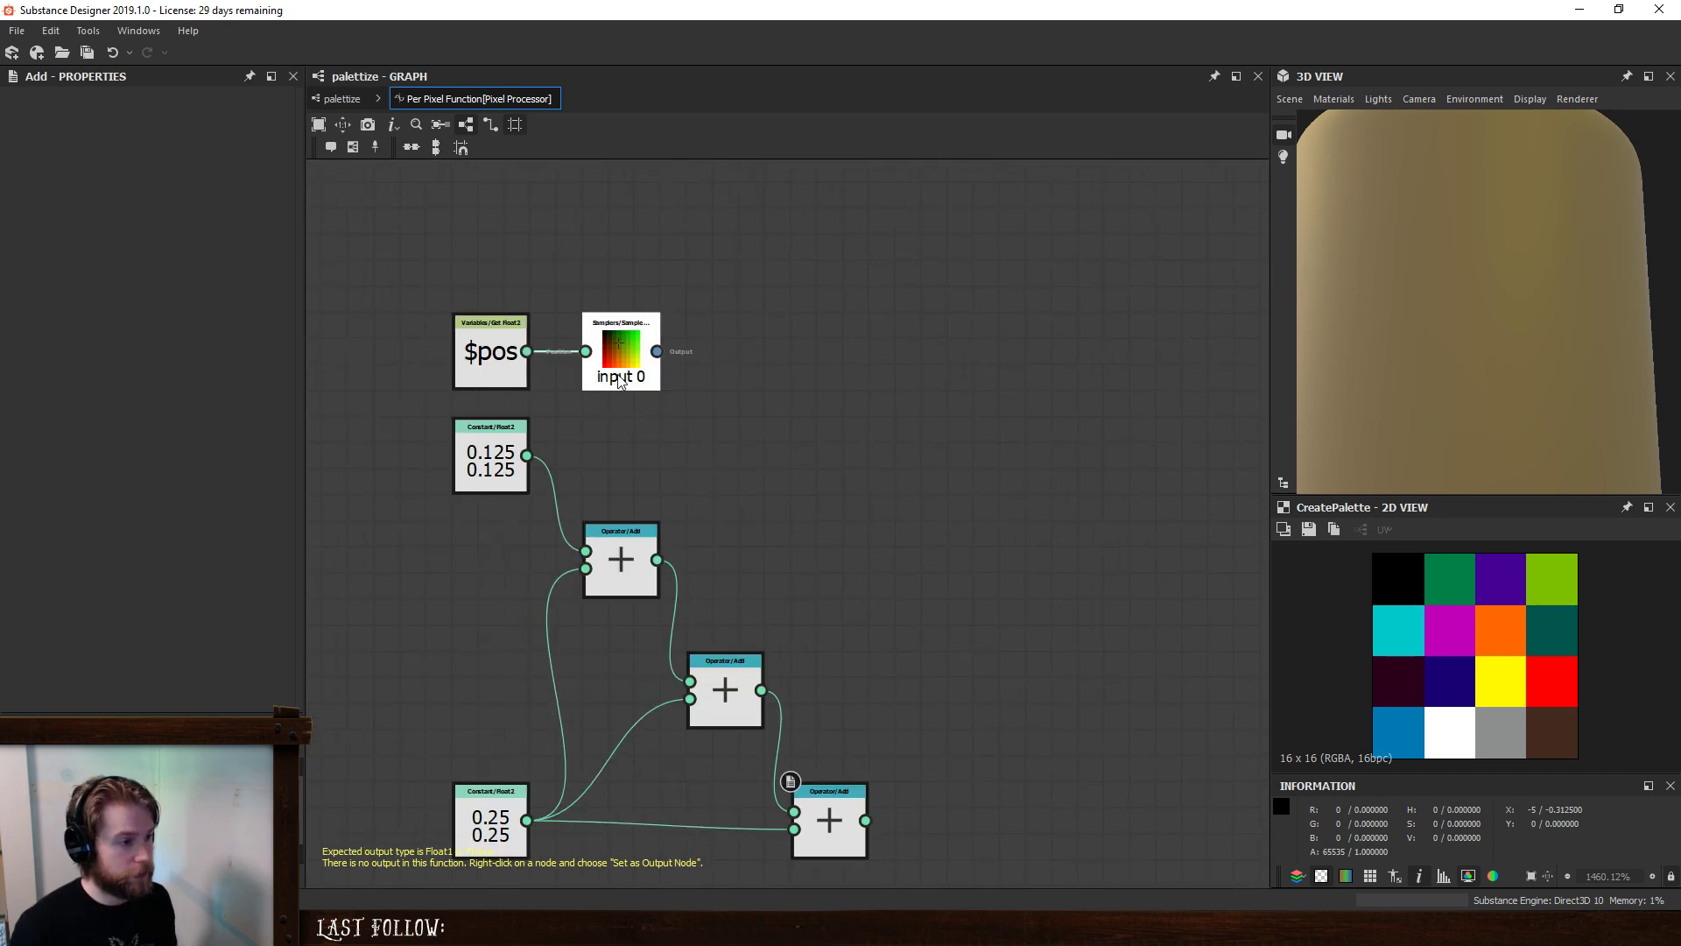
{"action": "key", "text": "ctrl+d"}
{"action": "left_click_drag", "start_coordinate": [656, 560], "coordinate": [750, 523]}
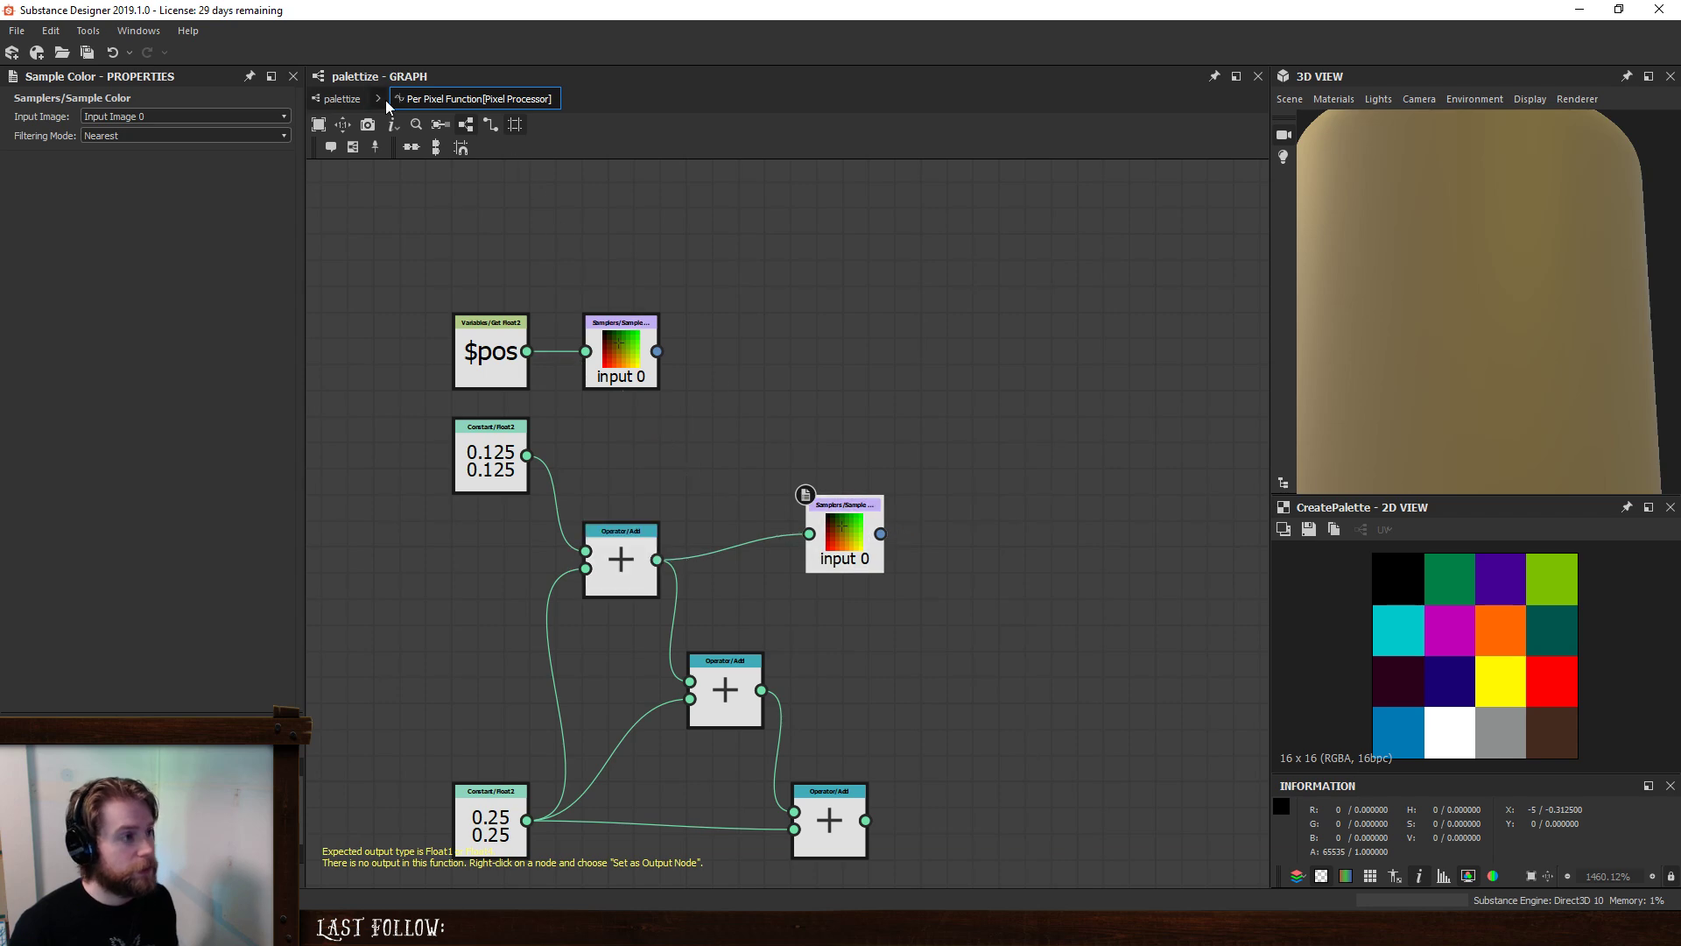
- Check which Pixel Processor input receives the palette and set the duplicated Sample Color node to Input Image 1
{"action": "left_click", "coordinate": [342, 98]}
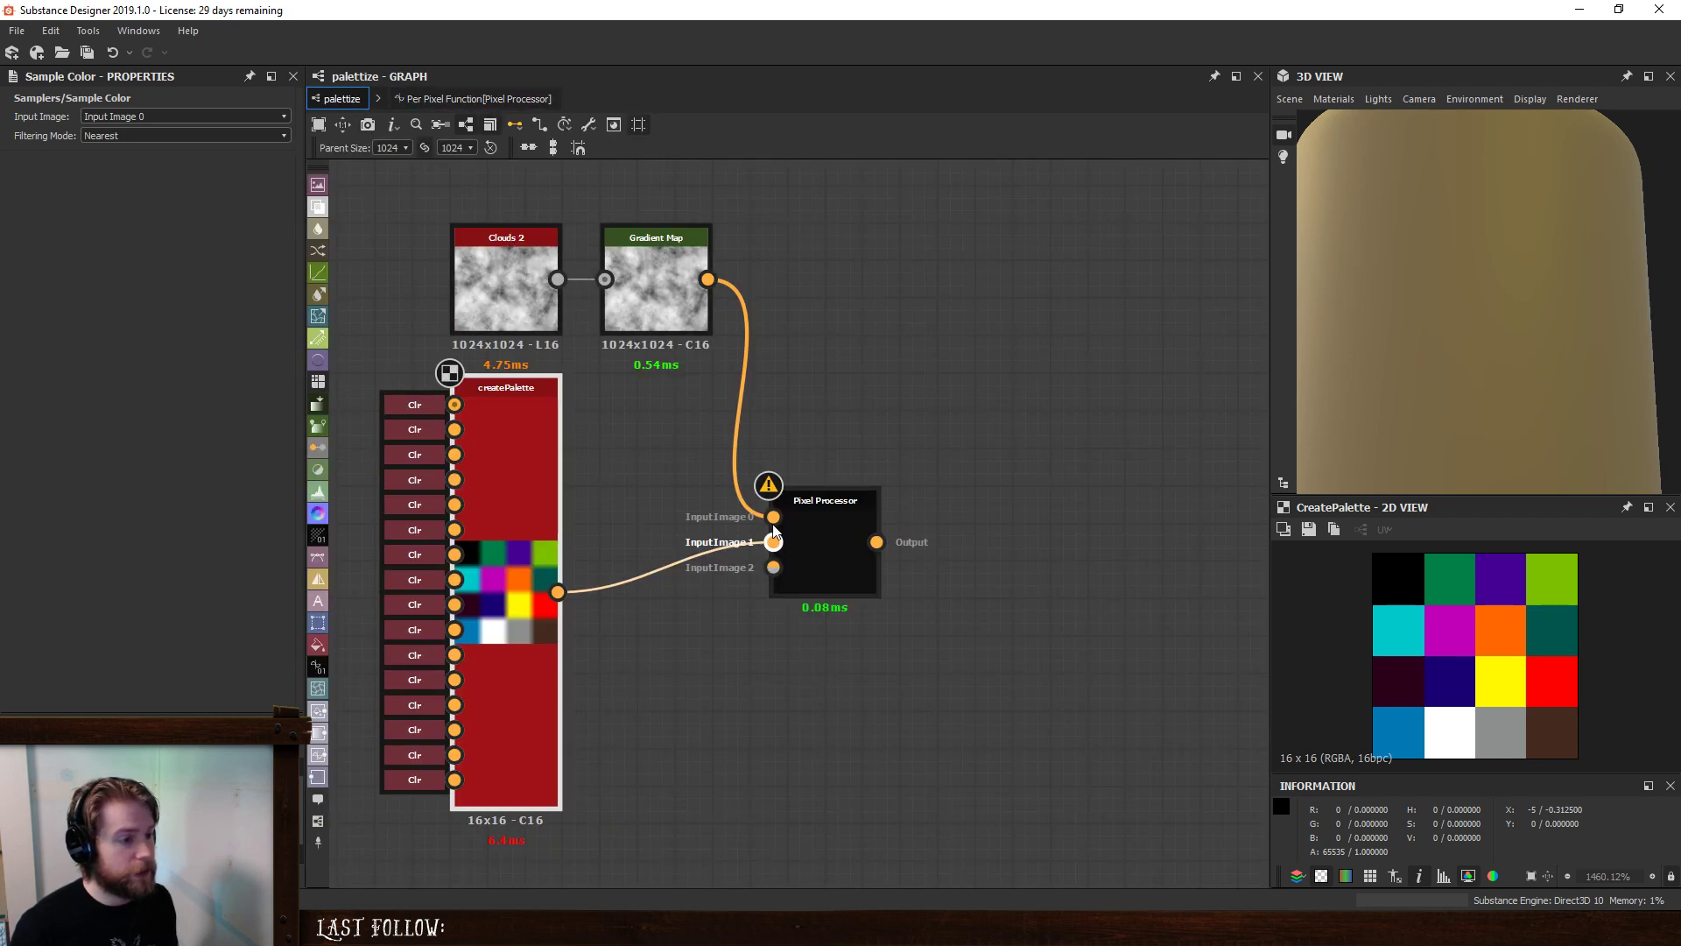
{"action": "left_click", "coordinate": [477, 98]}
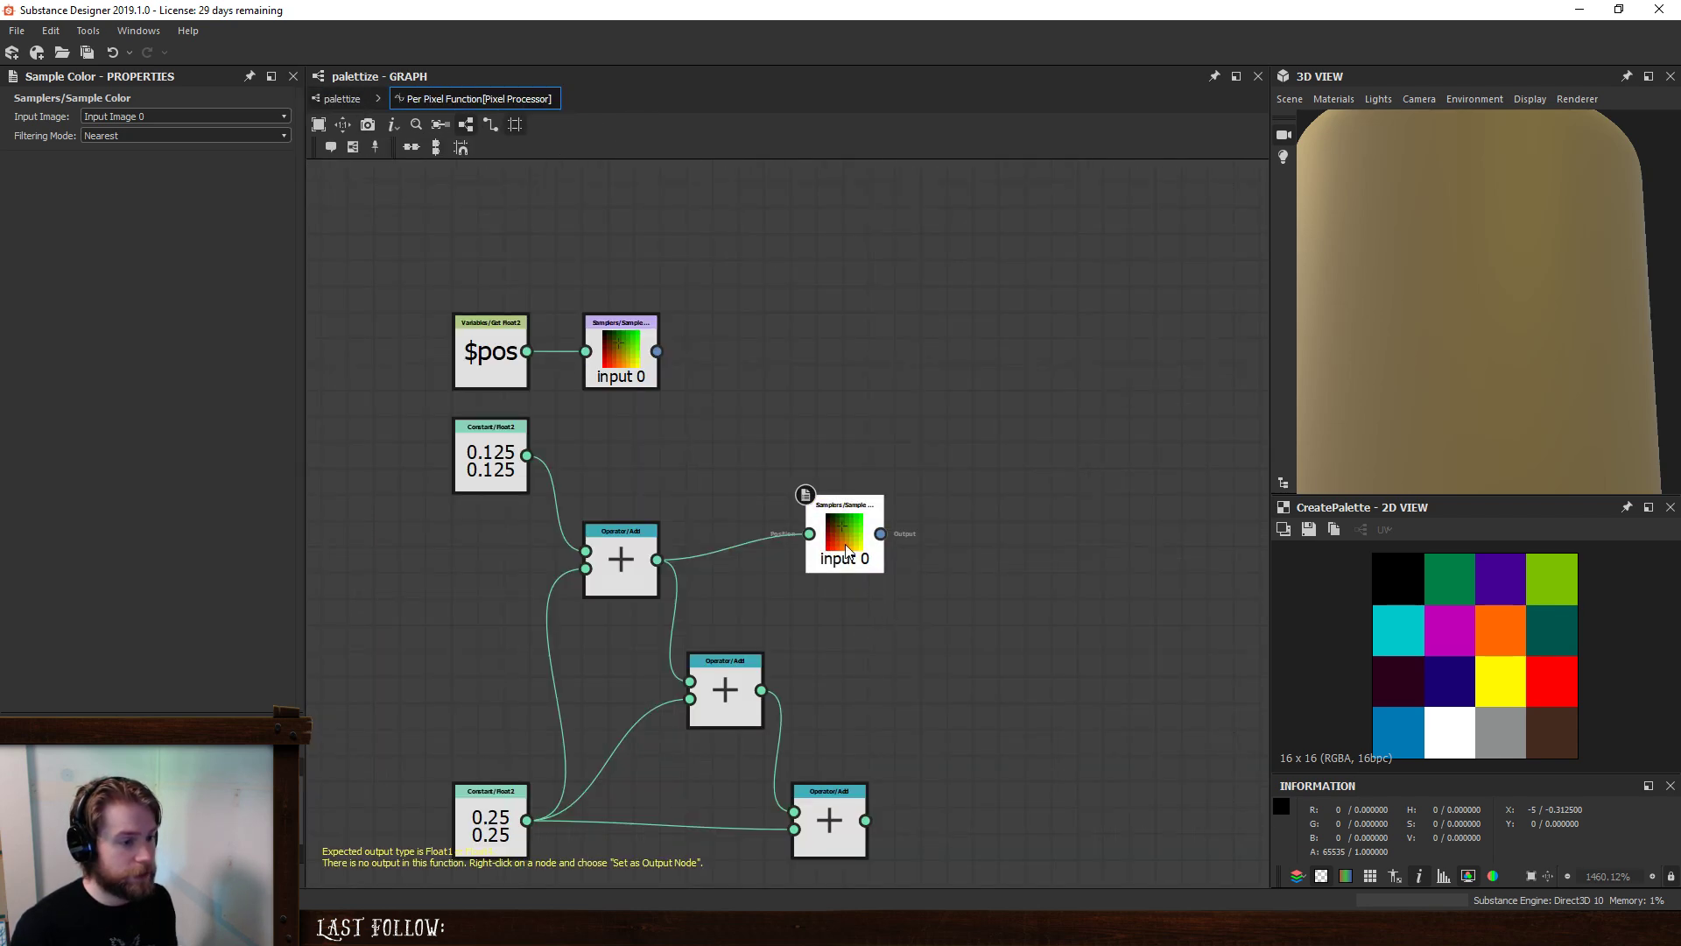
{"action": "left_click", "coordinate": [184, 116]}
{"action": "left_click", "coordinate": [175, 136]}
- Duplicate the input 1 Sample Color node and feed the copy from the second Add node
{"action": "middle_click_drag", "start_coordinate": [858, 578], "coordinate": [814, 412]}
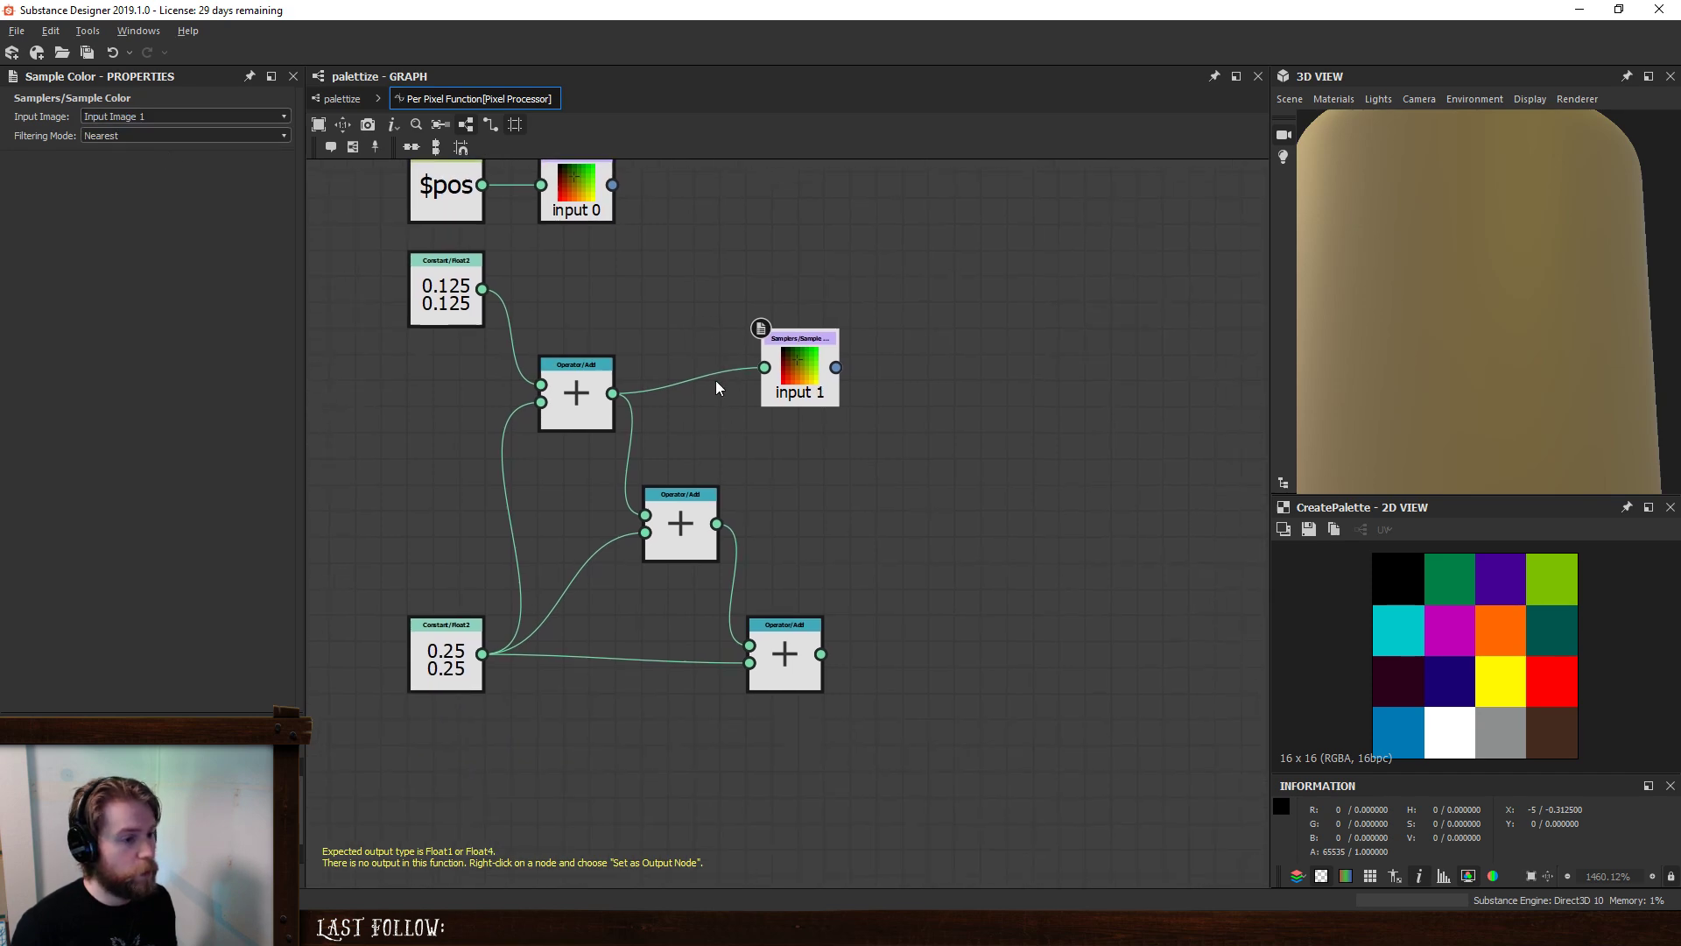
{"action": "key", "text": "ctrl+d"}
{"action": "left_click_drag", "start_coordinate": [788, 527], "coordinate": [840, 529]}
{"action": "left_click_drag", "start_coordinate": [716, 526], "coordinate": [987, 647]}
- Duplicate the input 1 sampler again, place it beside the third Add node and feed it from that node
{"action": "left_click", "coordinate": [850, 553]}
{"action": "key", "text": "ctrl+d"}
{"action": "left_click_drag", "start_coordinate": [793, 540], "coordinate": [922, 672]}
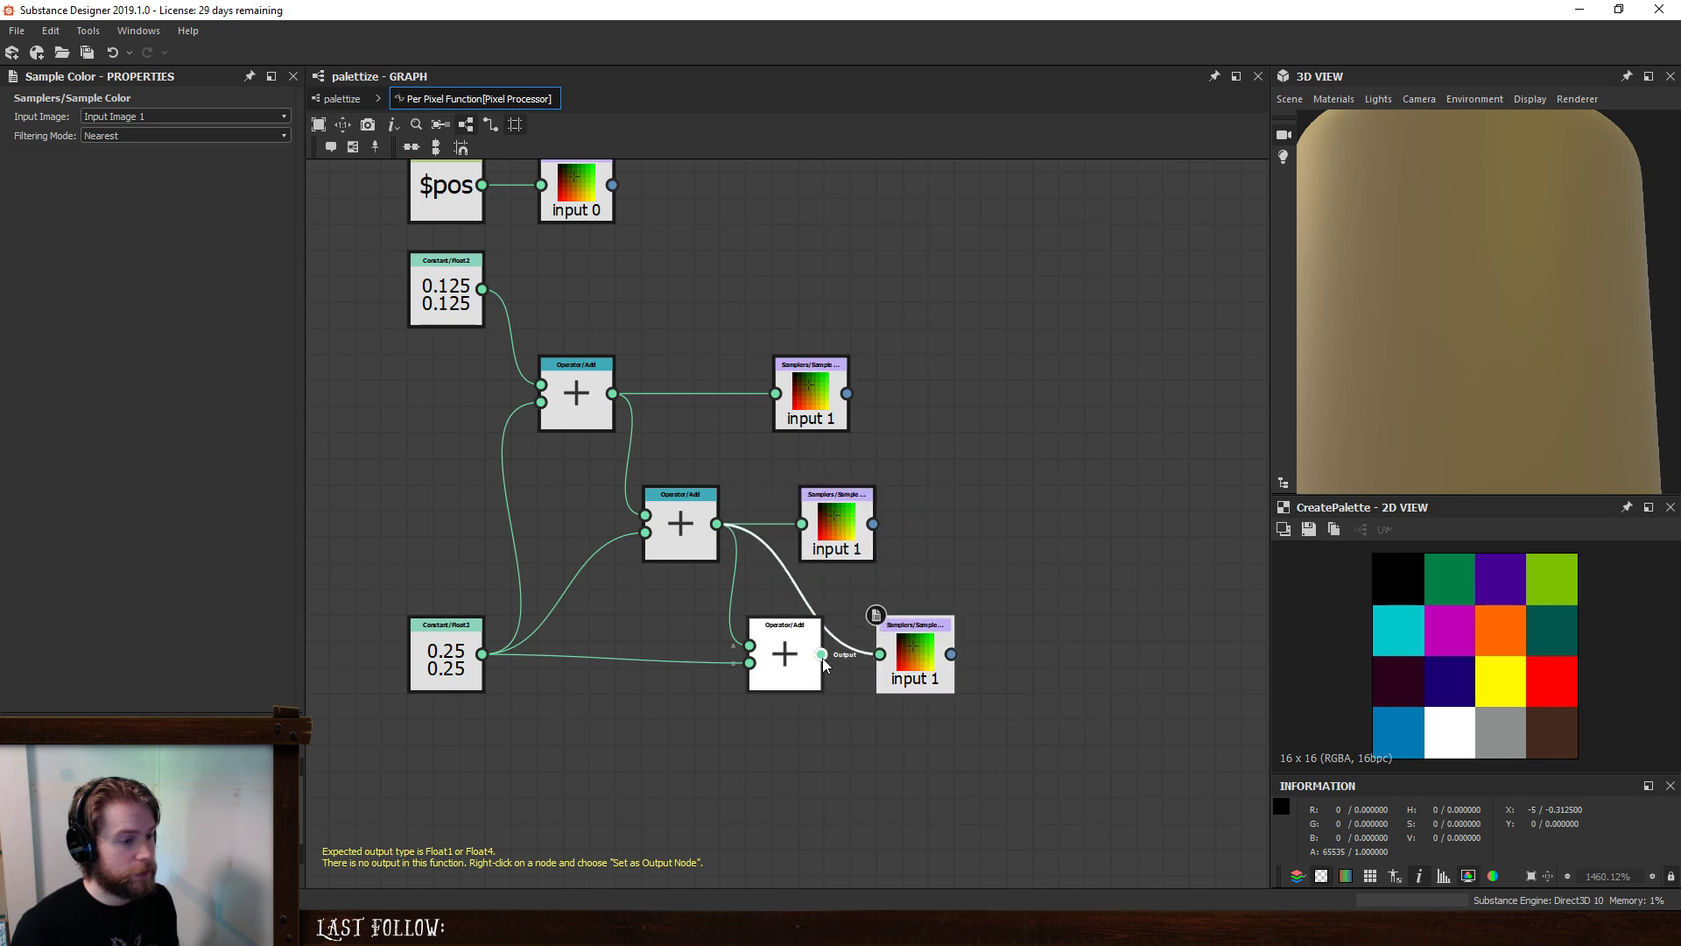
{"action": "left_click_drag", "start_coordinate": [821, 654], "coordinate": [880, 654]}
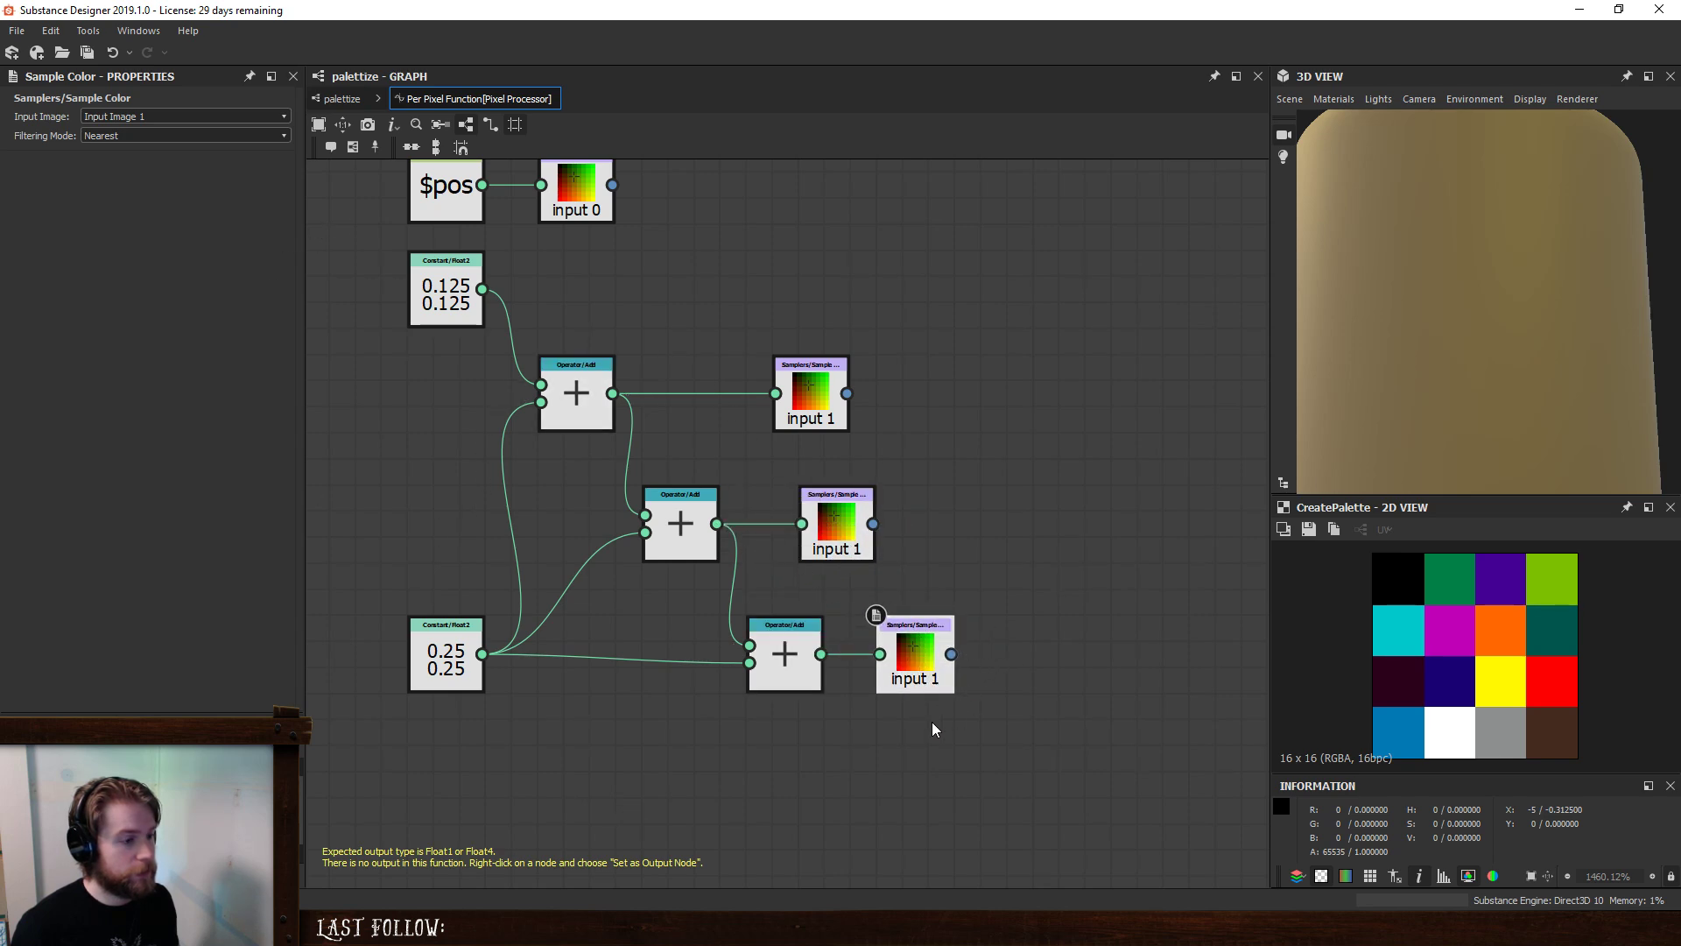
- Create a fourth input 1 Sample Color node above the others, fed directly by the 0.125 constant
{"action": "middle_click_drag", "start_coordinate": [883, 374], "coordinate": [878, 411]}
{"action": "left_click", "coordinate": [803, 431]}
{"action": "key", "text": "ctrl+d"}
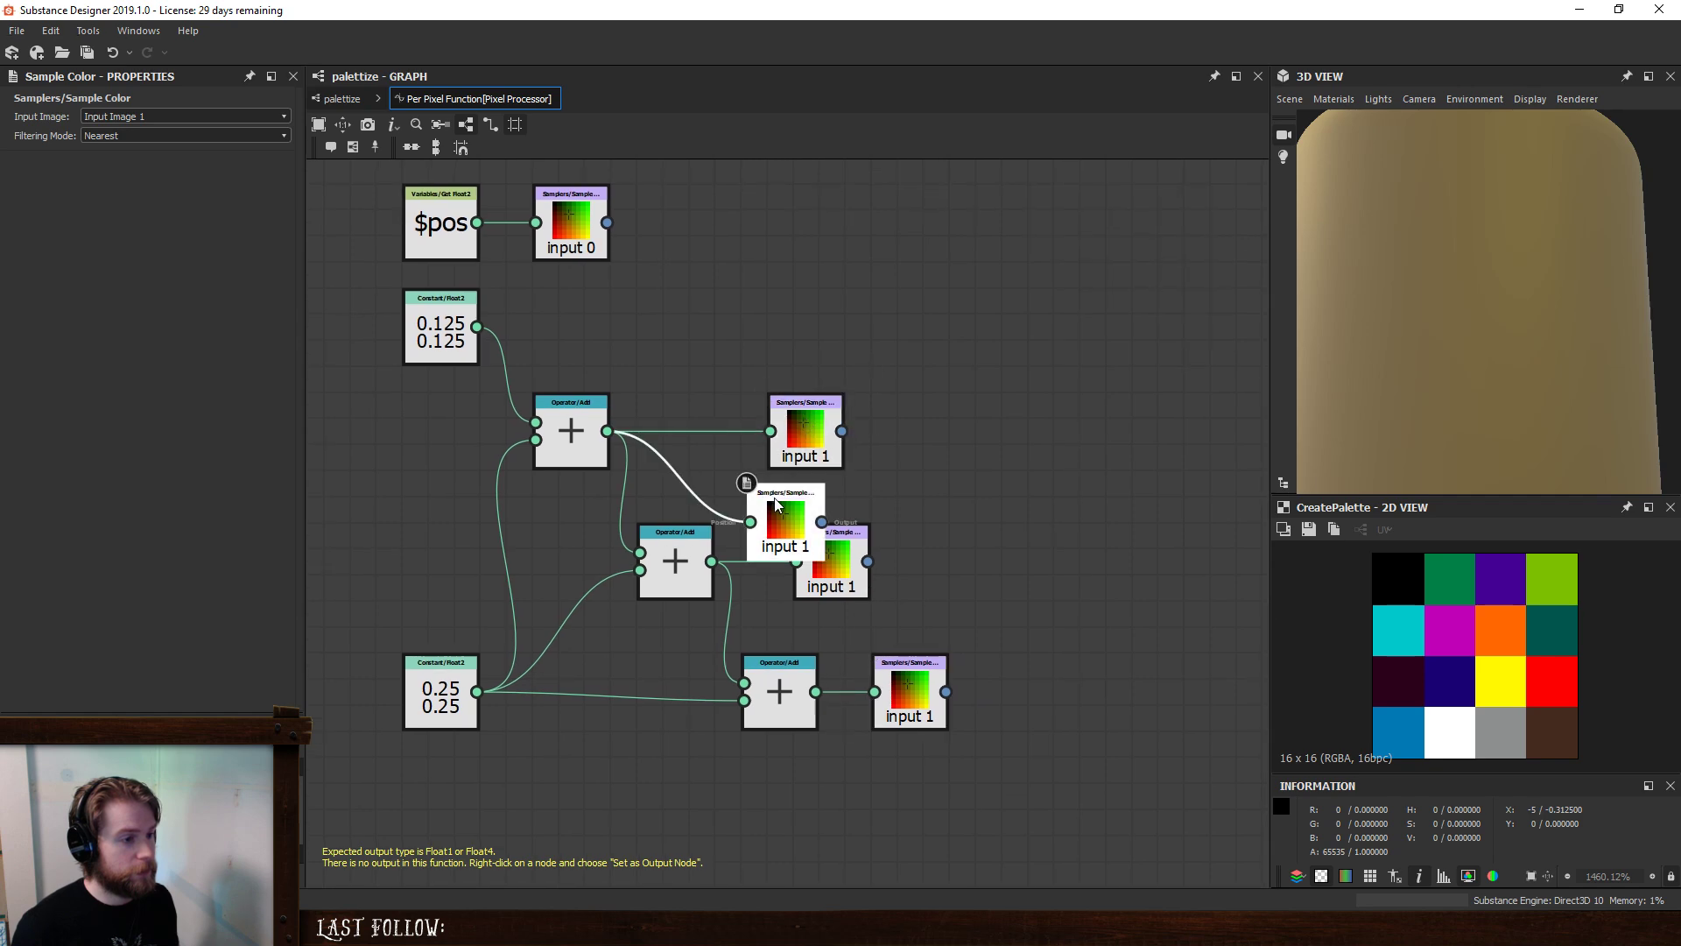
{"action": "left_click_drag", "start_coordinate": [777, 505], "coordinate": [800, 306]}
{"action": "left_click_drag", "start_coordinate": [477, 327], "coordinate": [770, 327]}
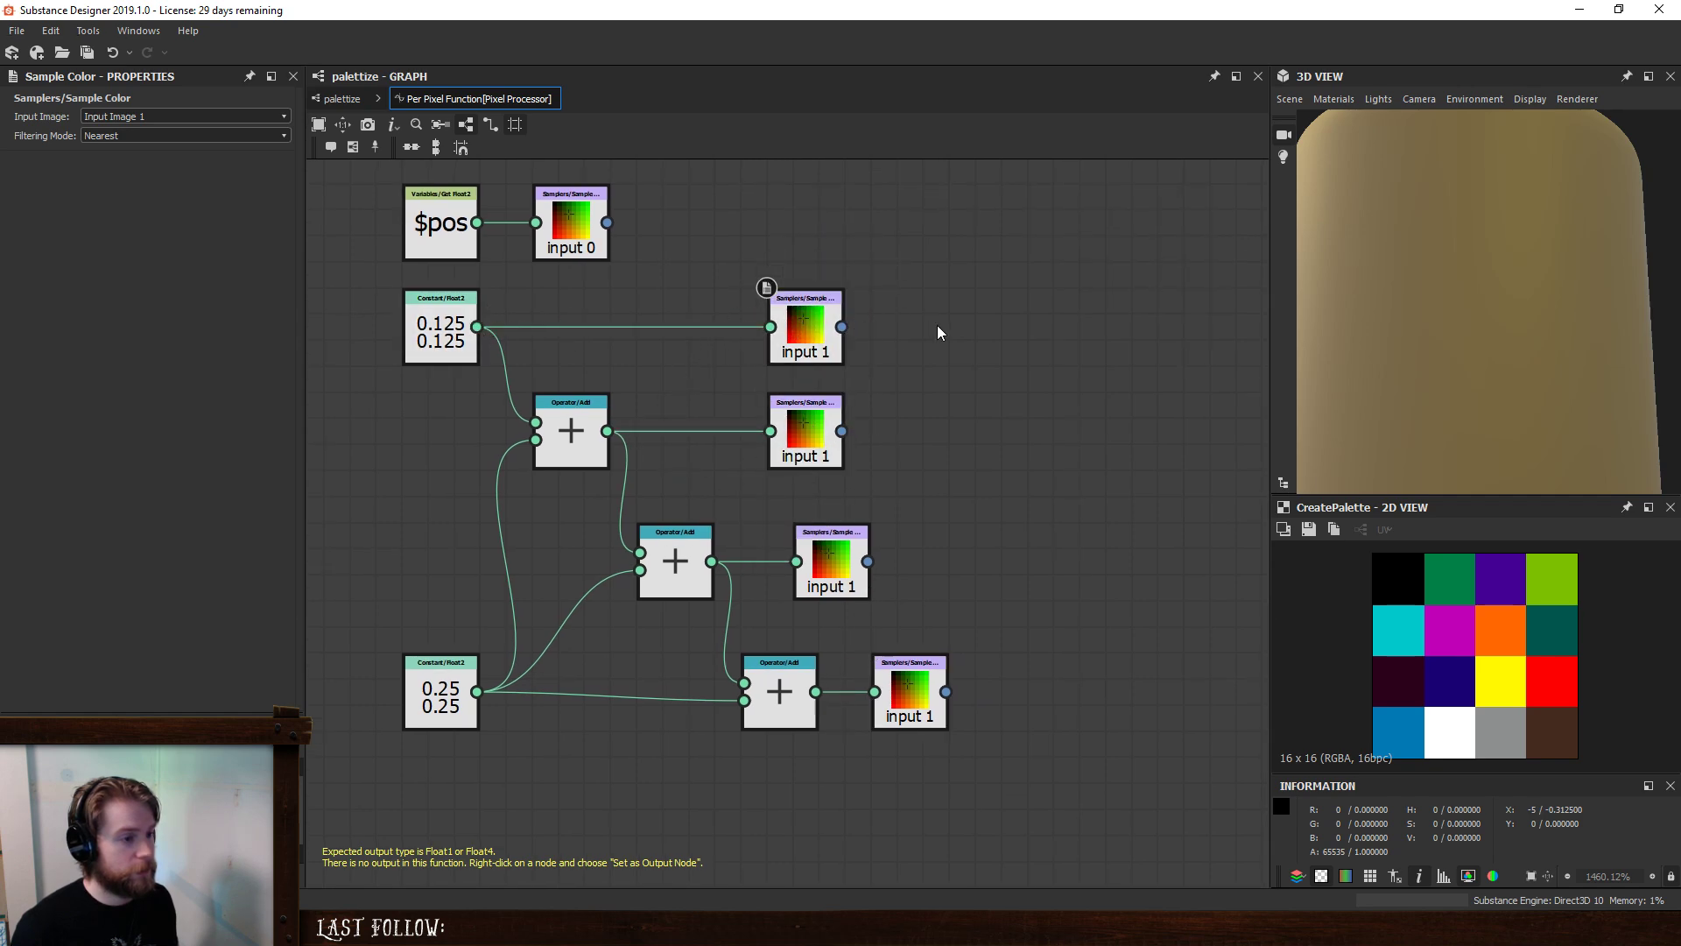
- Align the four input 1 Sample Color nodes in one vertical column beyond the Add nodes
{"action": "left_click_drag", "start_coordinate": [831, 559], "coordinate": [909, 558]}
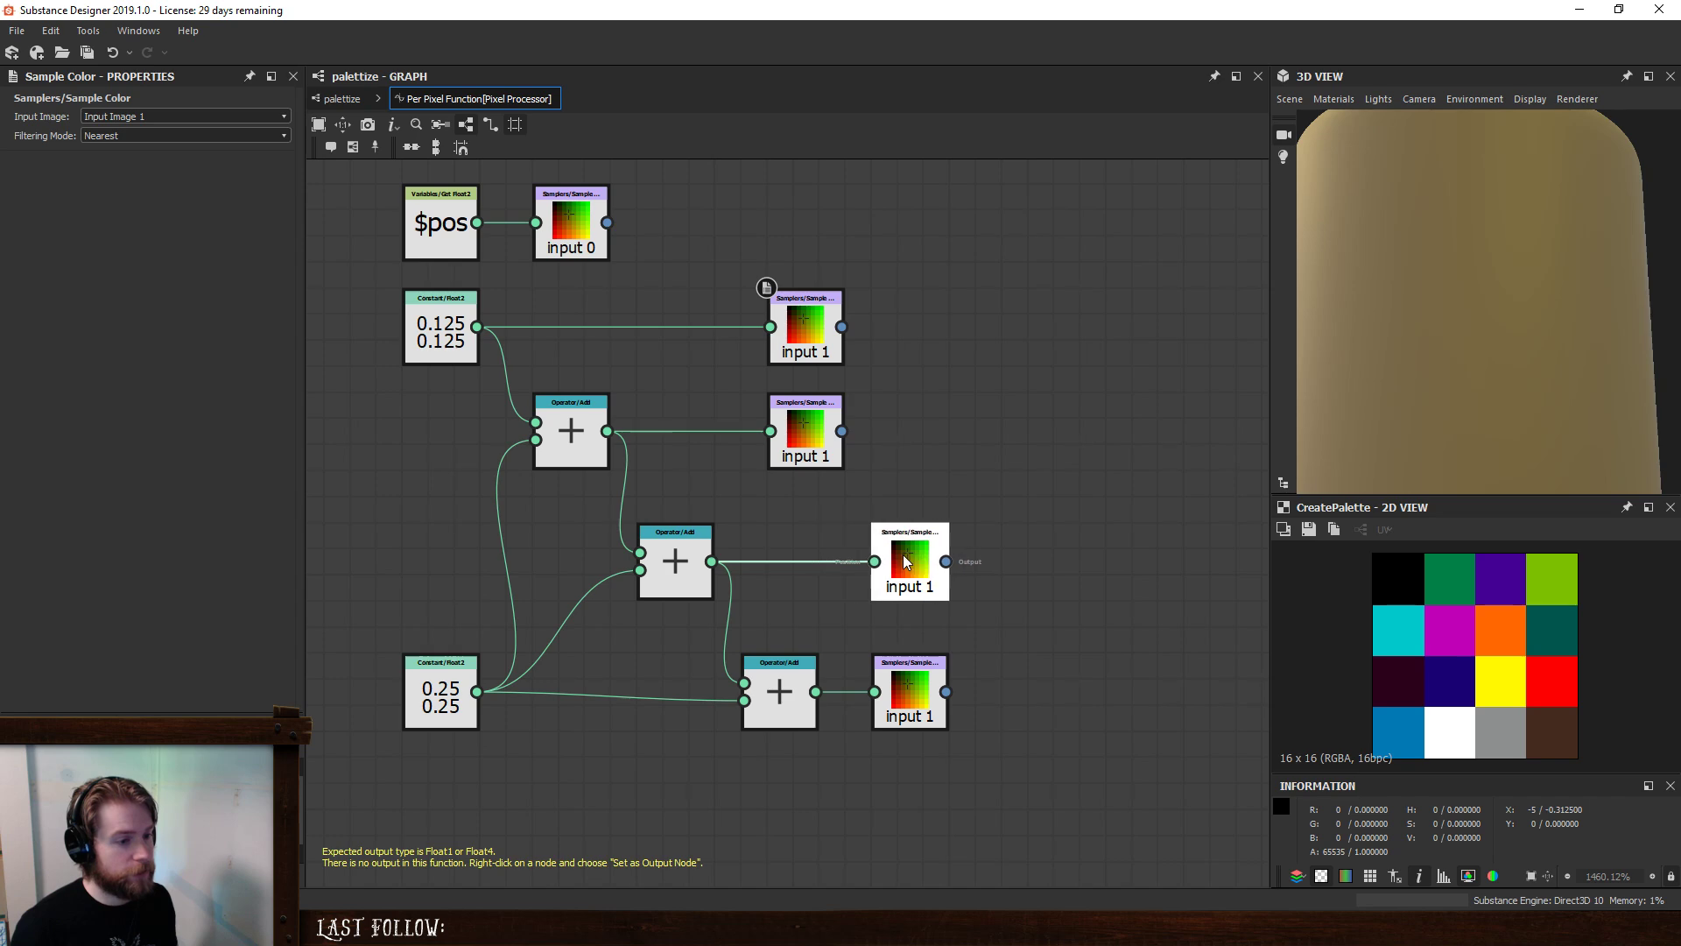
{"action": "left_click_drag", "start_coordinate": [804, 442], "coordinate": [893, 442]}
{"action": "left_click_drag", "start_coordinate": [803, 331], "coordinate": [908, 331]}
{"action": "left_click", "coordinate": [1060, 480]}
{"action": "key", "text": "f"}
{"action": "middle_click_drag", "start_coordinate": [1078, 472], "coordinate": [1048, 497]}
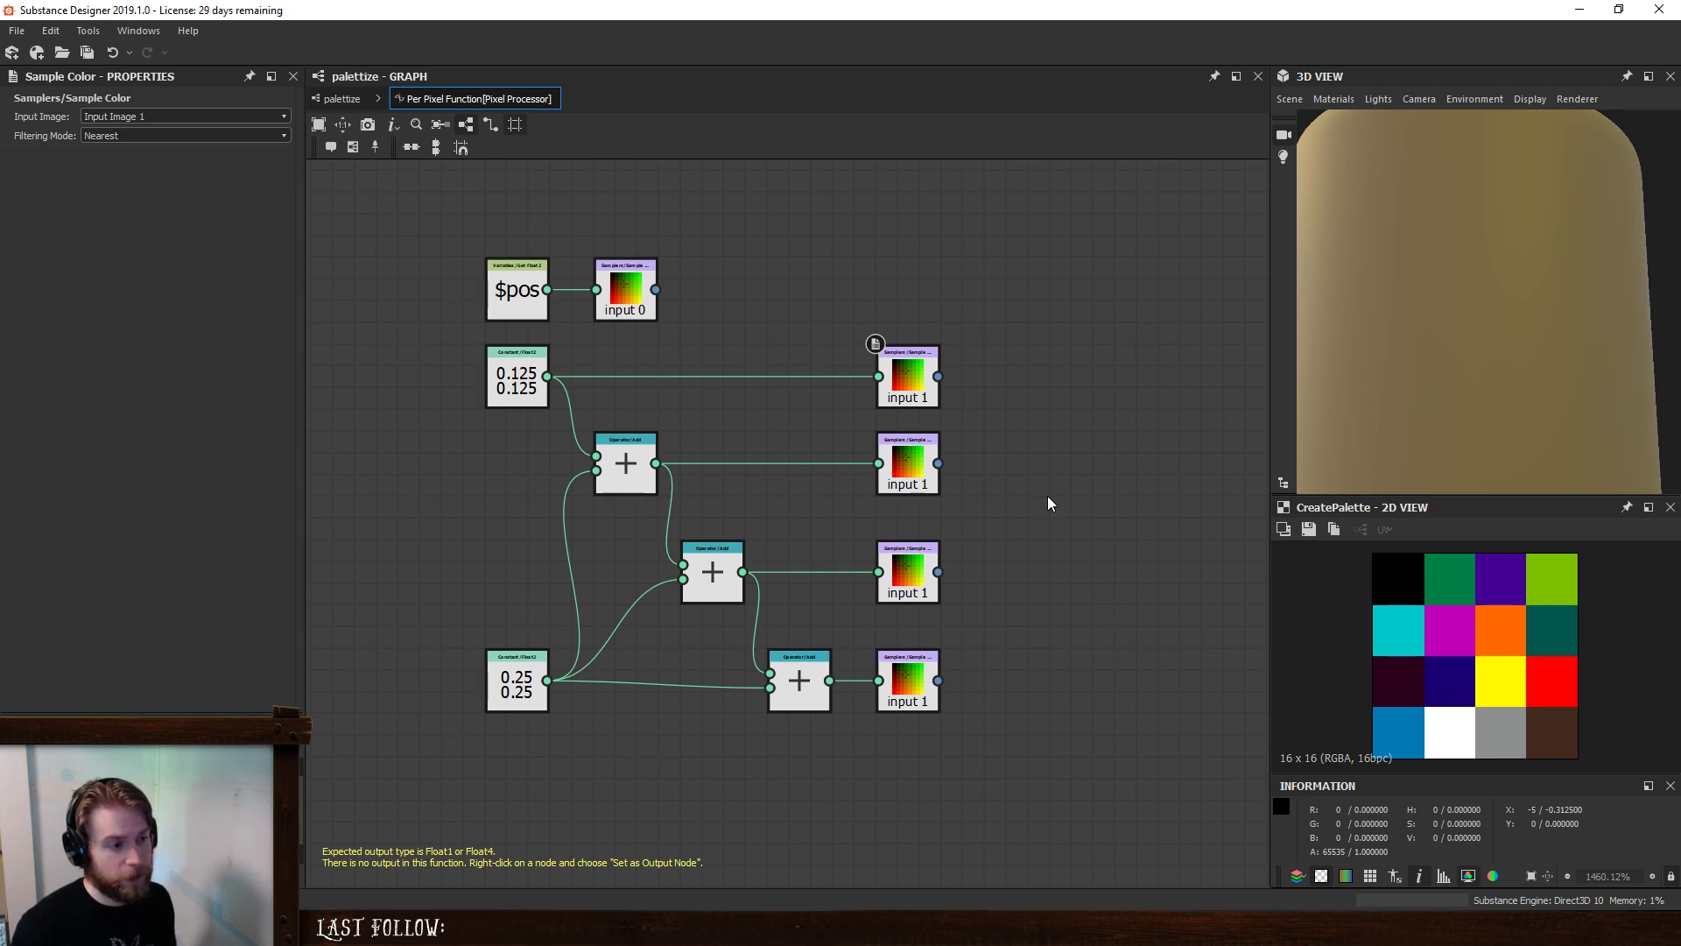
- Add a Gradient (Dynamic) node to the main palettize graph
{"action": "left_click", "coordinate": [341, 98]}
{"action": "key", "text": "space"}
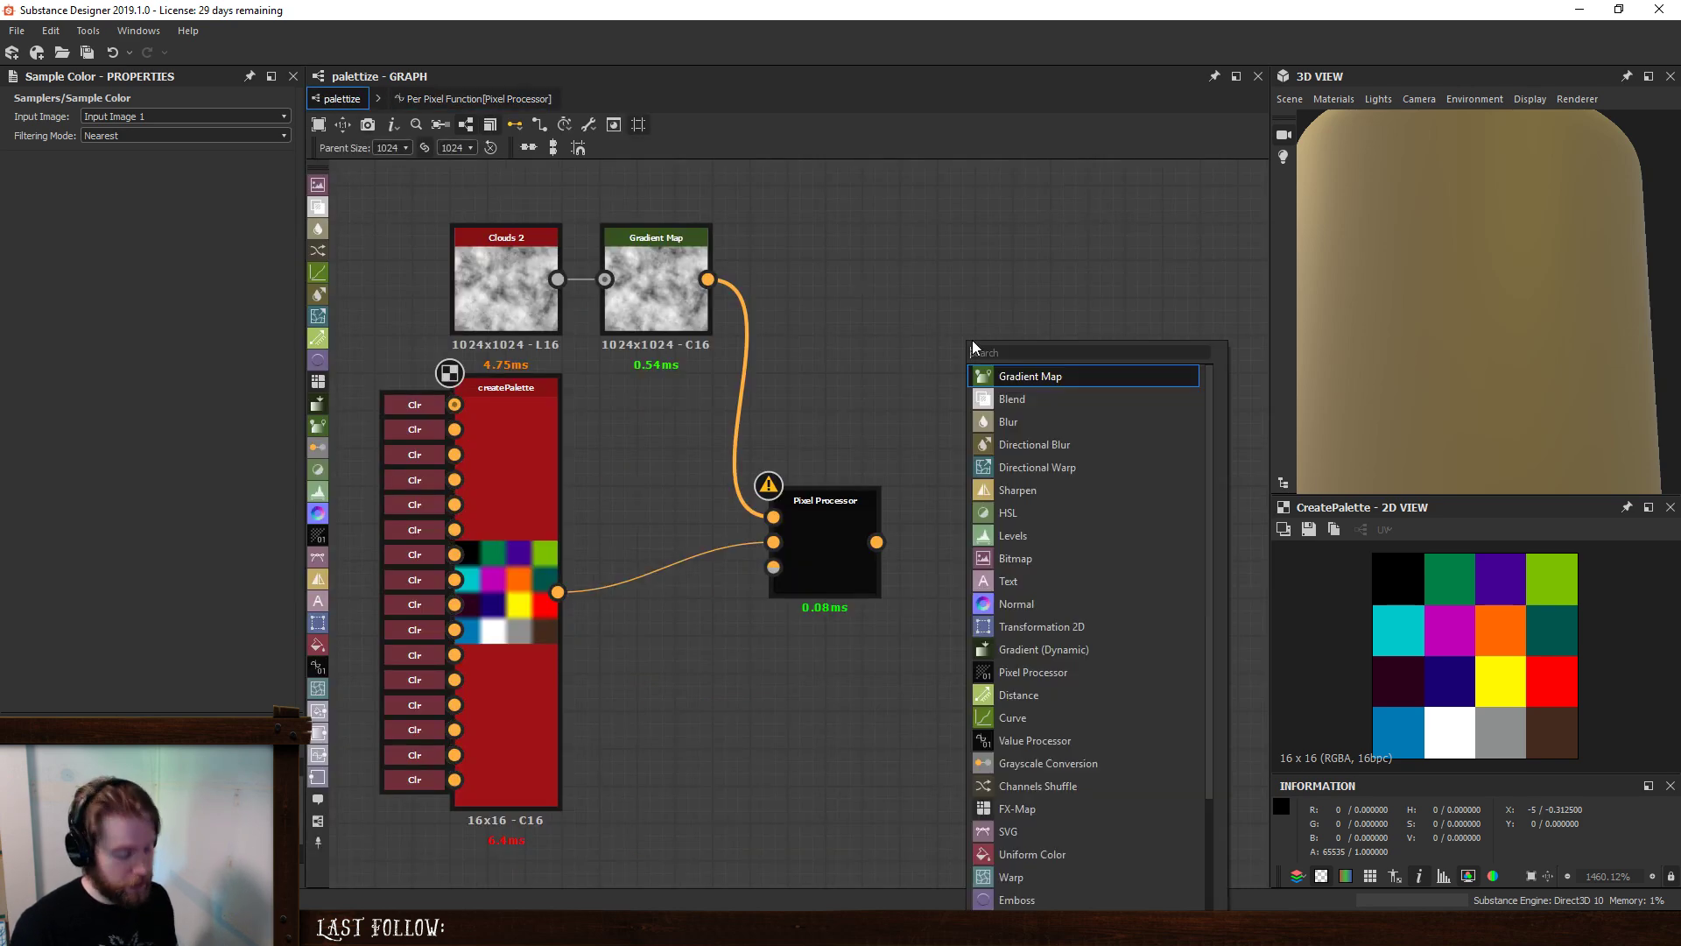
{"action": "type", "text": "grad"}
{"action": "left_click", "coordinate": [1062, 400]}
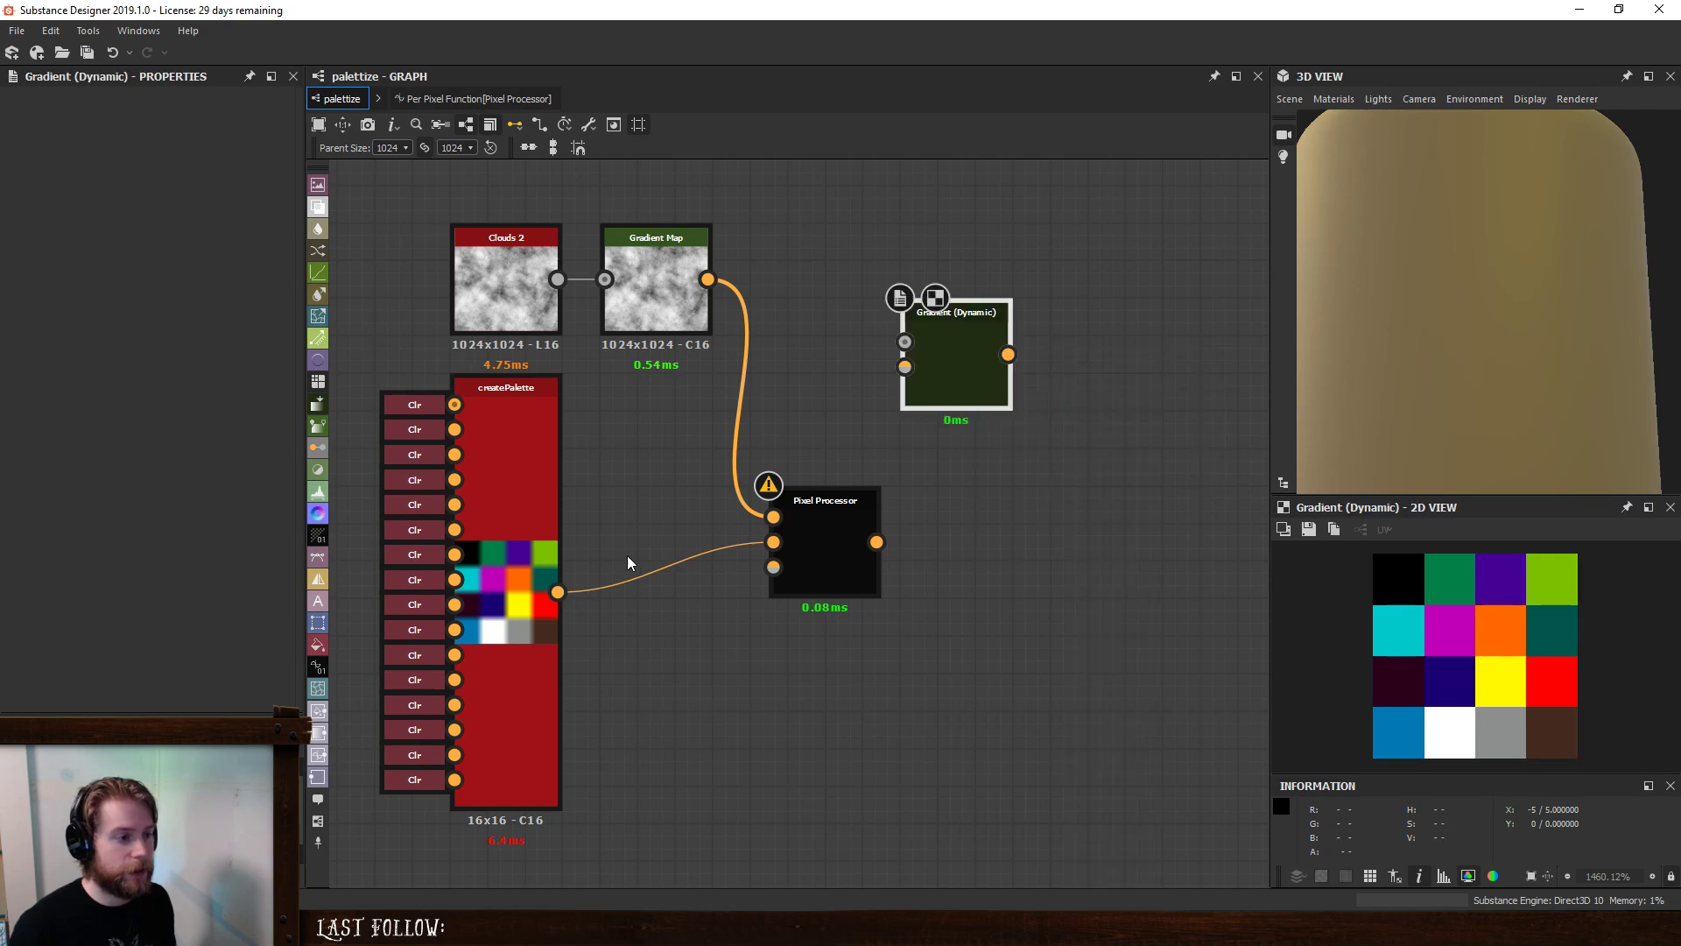
- Feed the Gradient (Dynamic) node from Clouds 2 and createPalette, place it above the Pixel Processor and inspect its result in the 2D view
{"action": "left_click_drag", "start_coordinate": [558, 592], "coordinate": [558, 279]}
{"action": "left_click_drag", "start_coordinate": [670, 242], "coordinate": [746, 168]}
{"action": "middle_click_drag", "start_coordinate": [963, 374], "coordinate": [919, 444]}
{"action": "left_click_drag", "start_coordinate": [921, 408], "coordinate": [734, 445]}
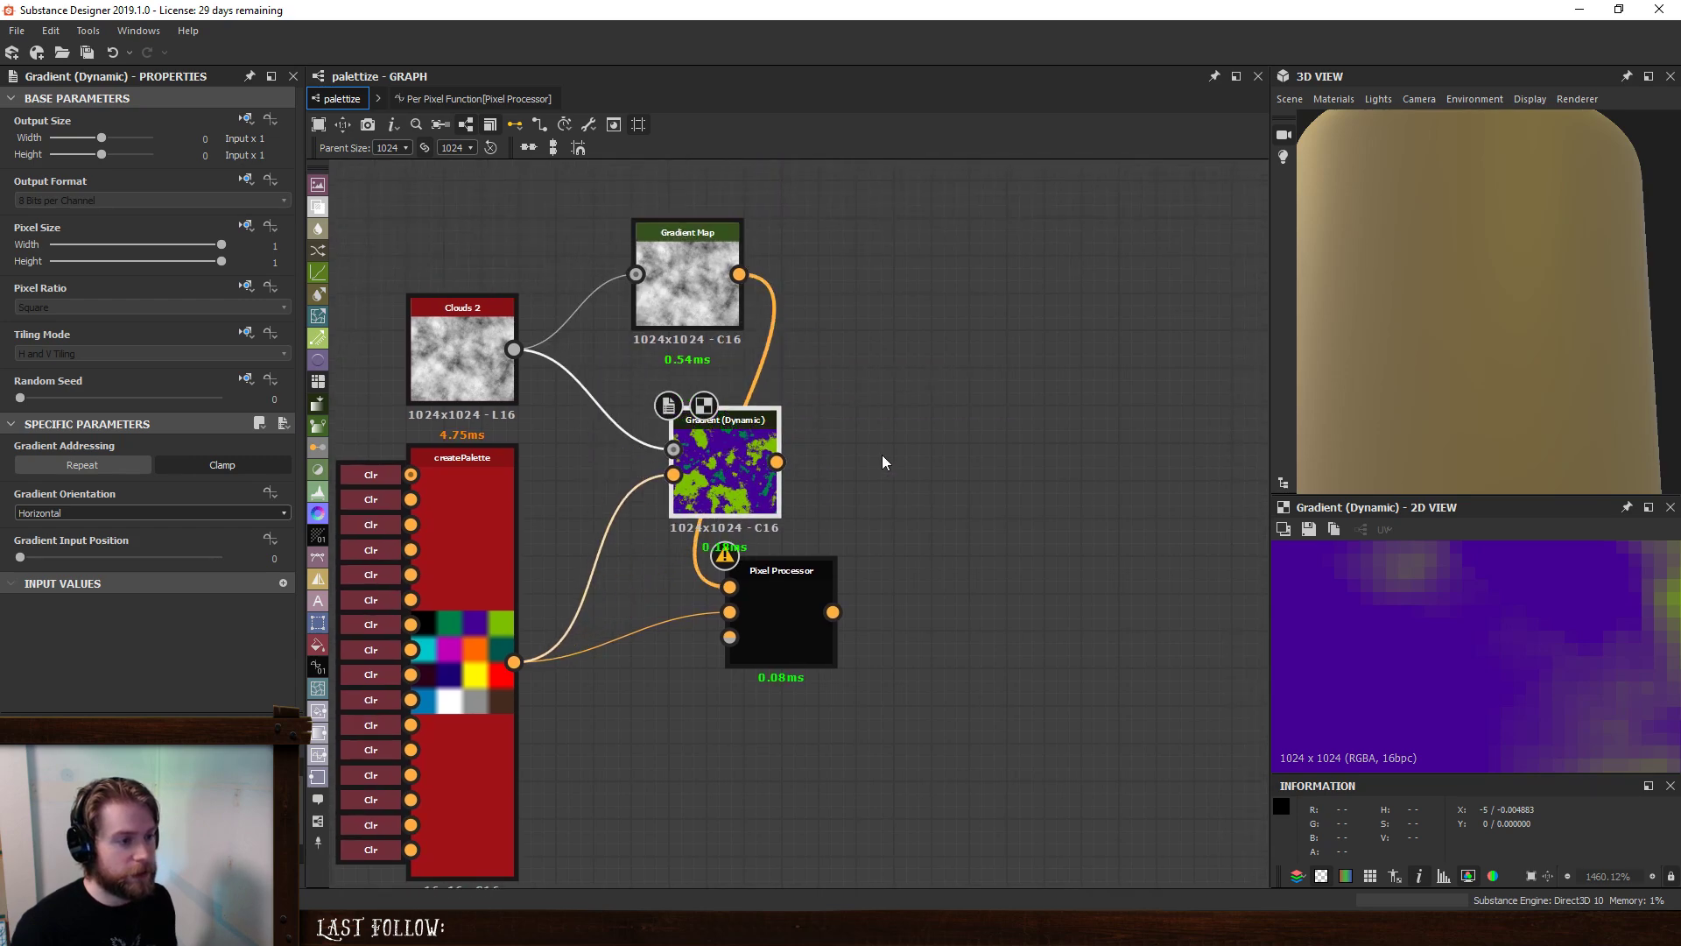
{"action": "scroll", "coordinate": [1507, 618], "scroll_direction": "down", "scroll_amount": 2}
{"action": "scroll", "coordinate": [1506, 622], "scroll_direction": "down", "scroll_amount": 6}
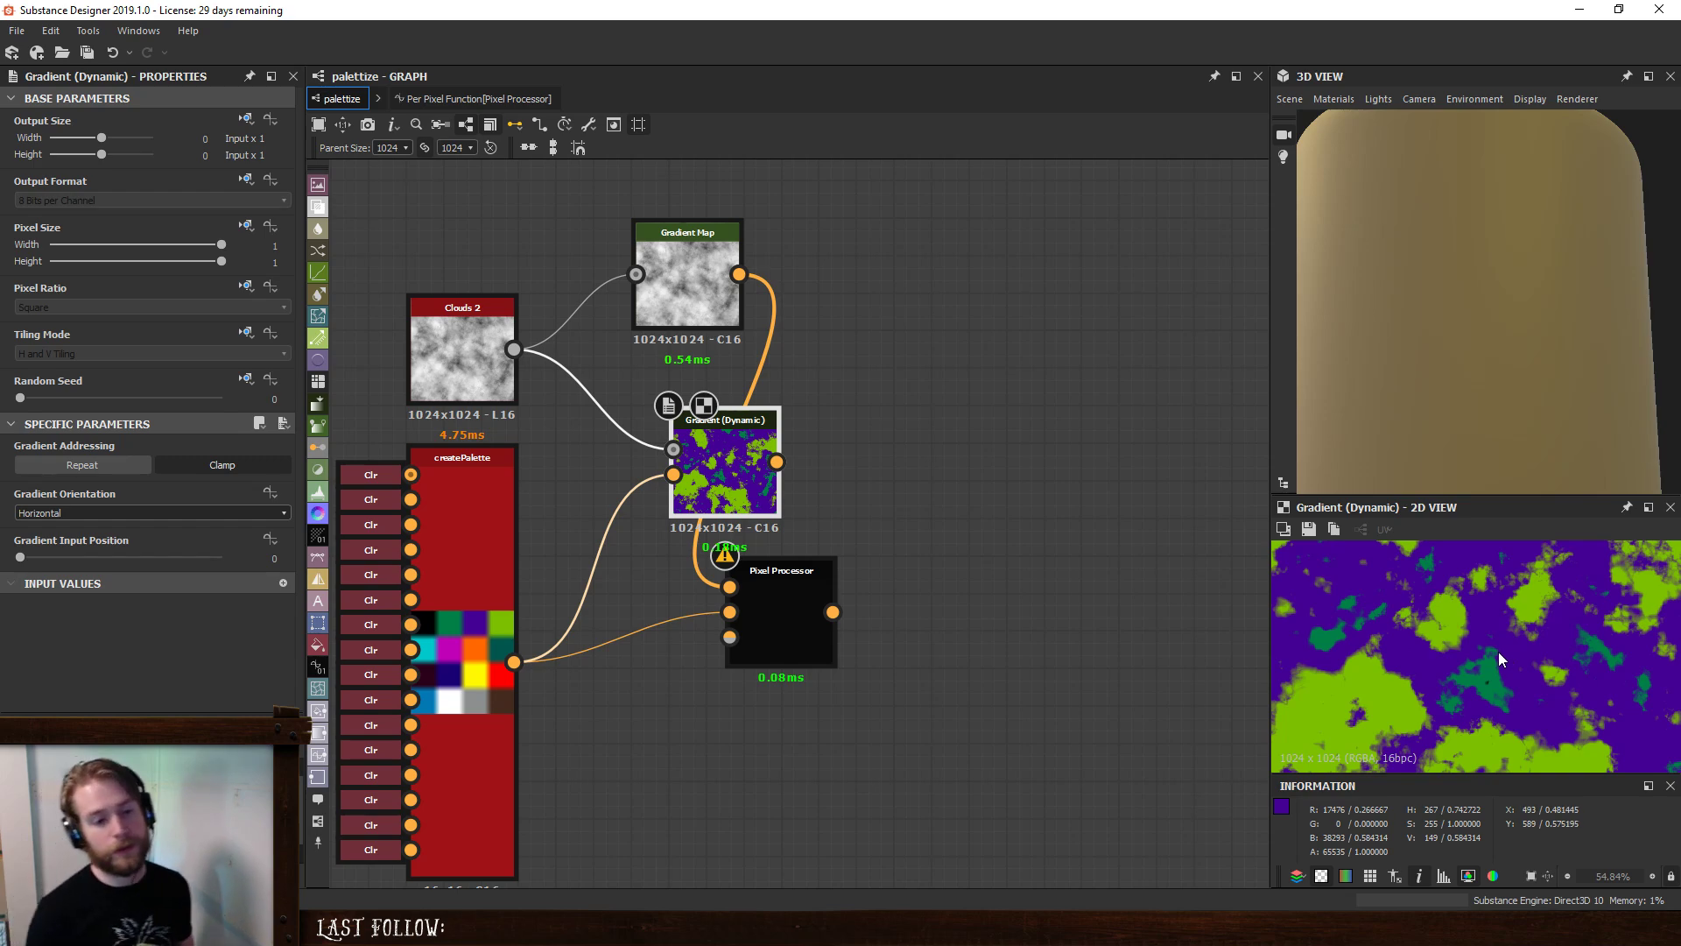
- Move the Gradient (Dynamic) node closer to Clouds 2, inspect its result and set its Gradient Input Position to 0.29
{"action": "left_click_drag", "start_coordinate": [725, 468], "coordinate": [656, 467]}
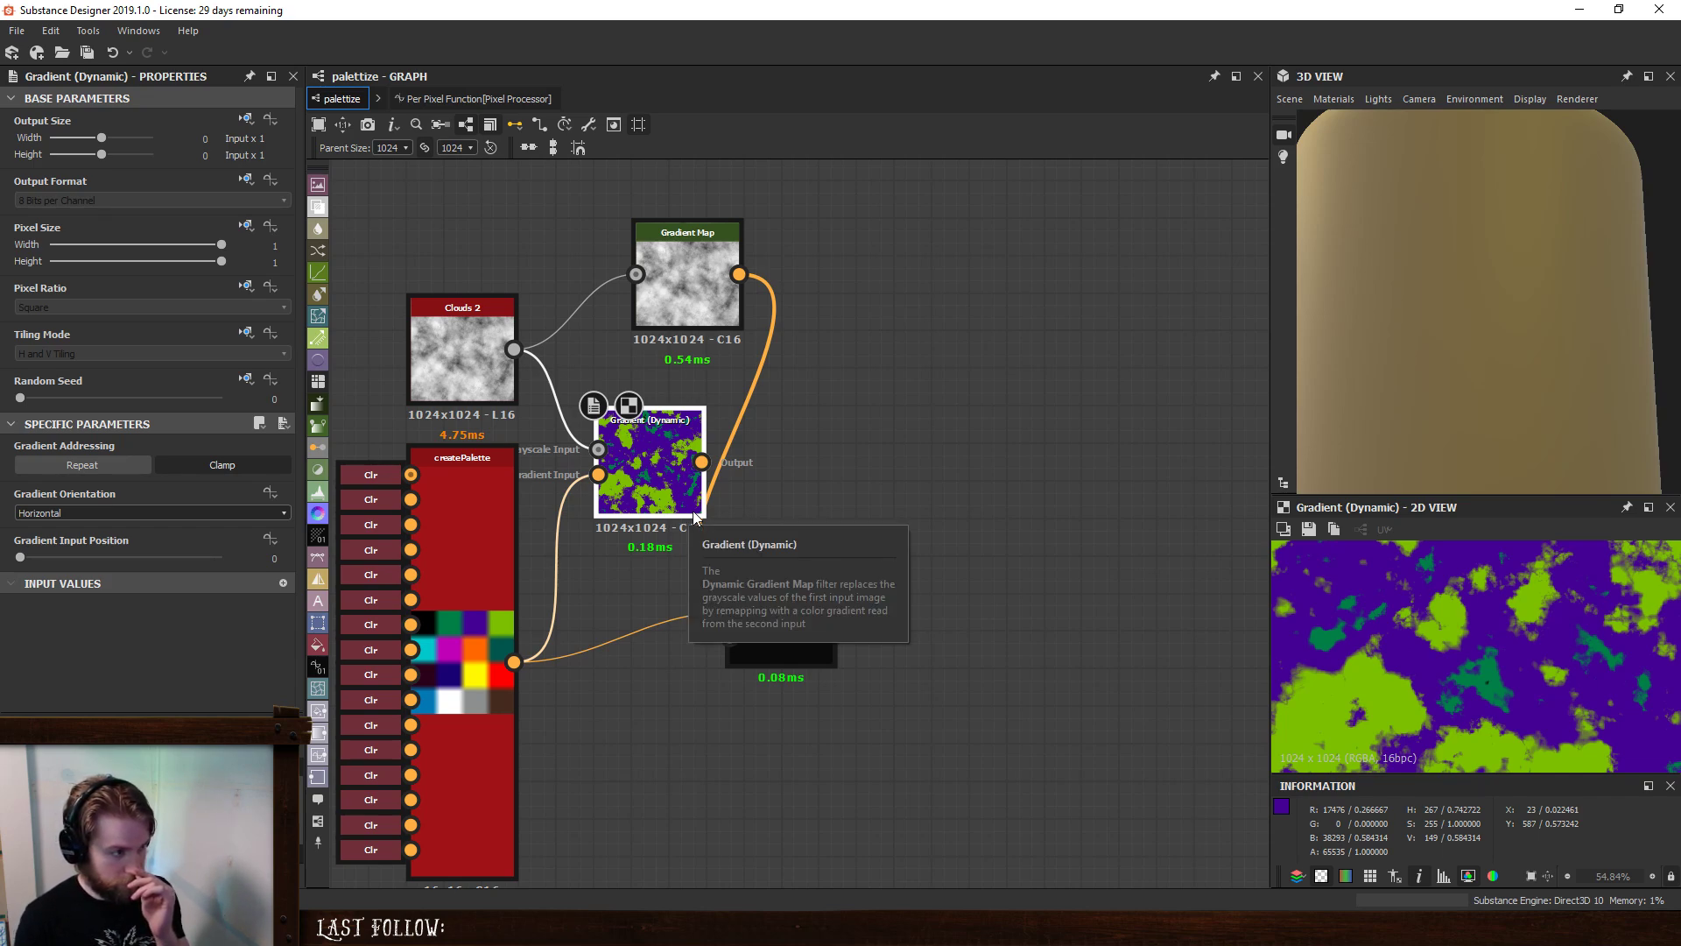
{"action": "mouse_move", "coordinate": [443, 343]}
{"action": "left_mouse_down"}
{"action": "mouse_move", "coordinate": [415, 336]}
{"action": "mouse_move", "coordinate": [417, 359]}
{"action": "mouse_move", "coordinate": [429, 338]}
{"action": "left_mouse_up"}
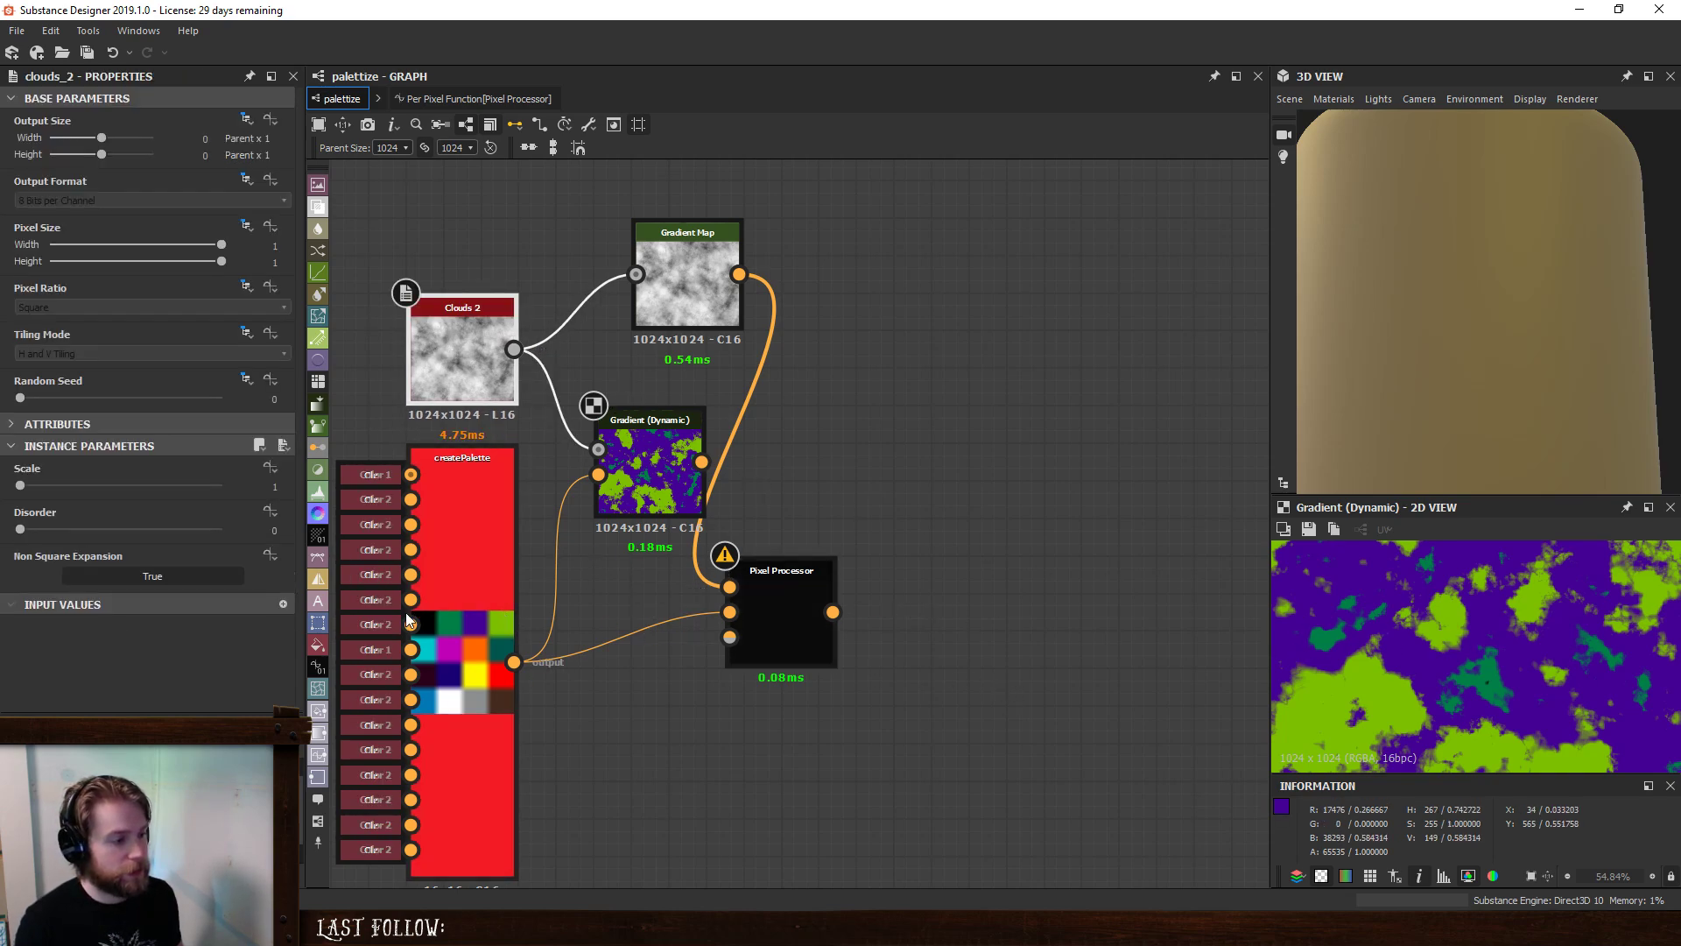
{"action": "left_click", "coordinate": [669, 490]}
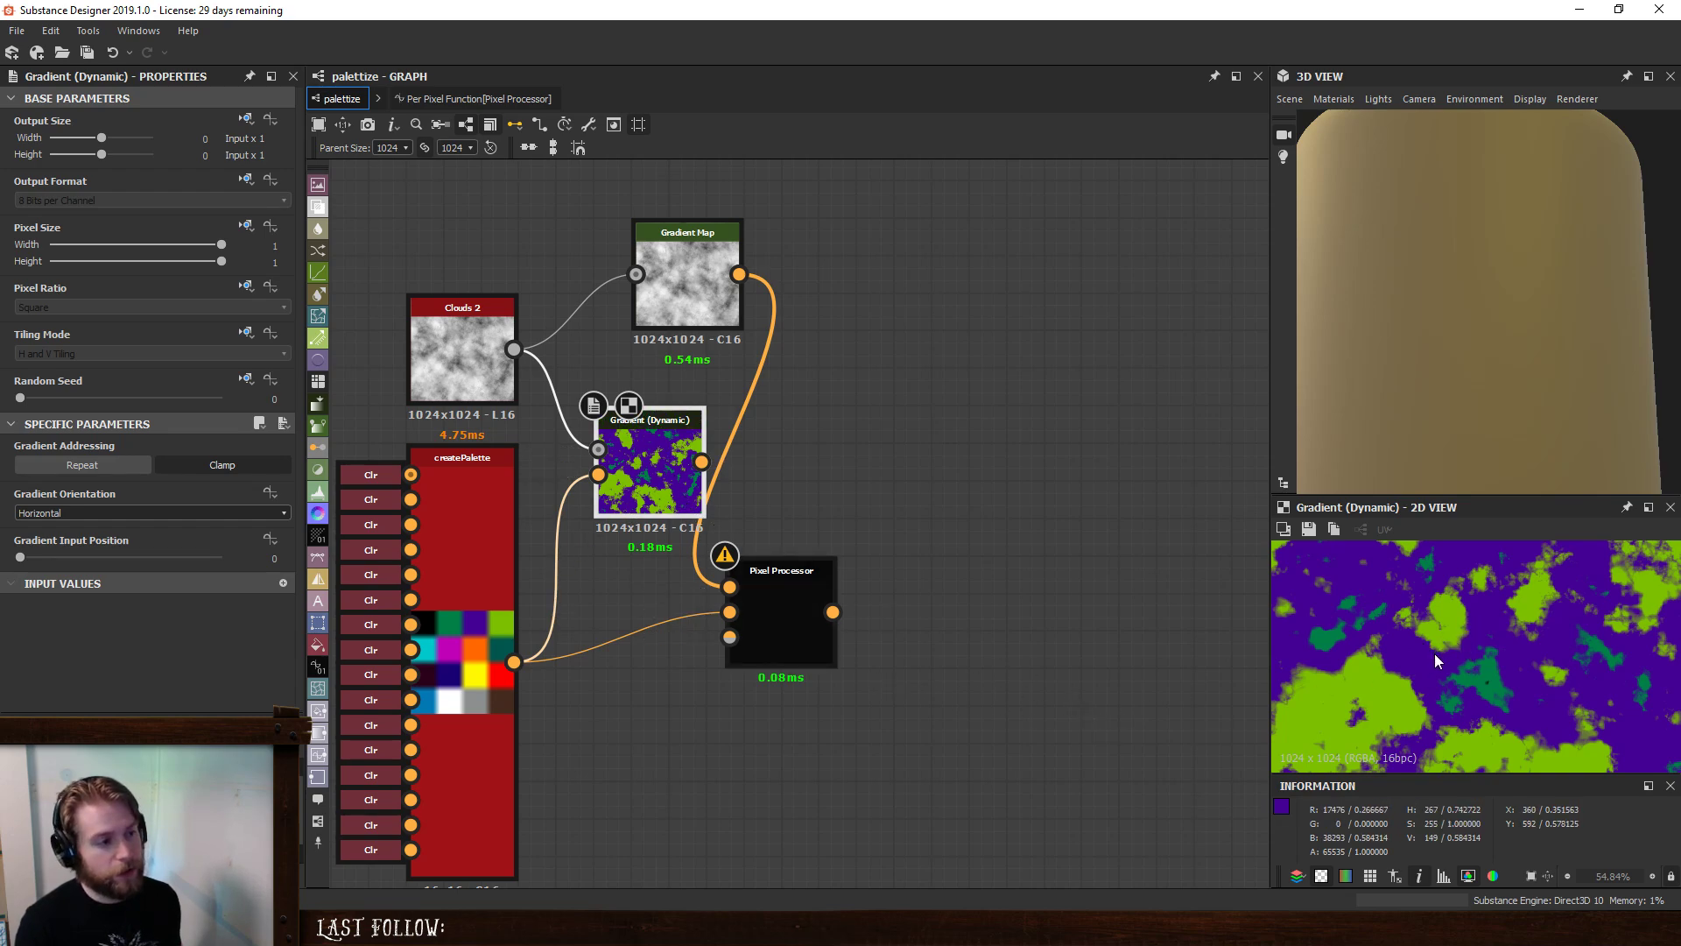
{"action": "scroll", "coordinate": [1450, 644], "scroll_direction": "down", "scroll_amount": 4}
{"action": "scroll", "coordinate": [1461, 645], "scroll_direction": "up", "scroll_amount": 9}
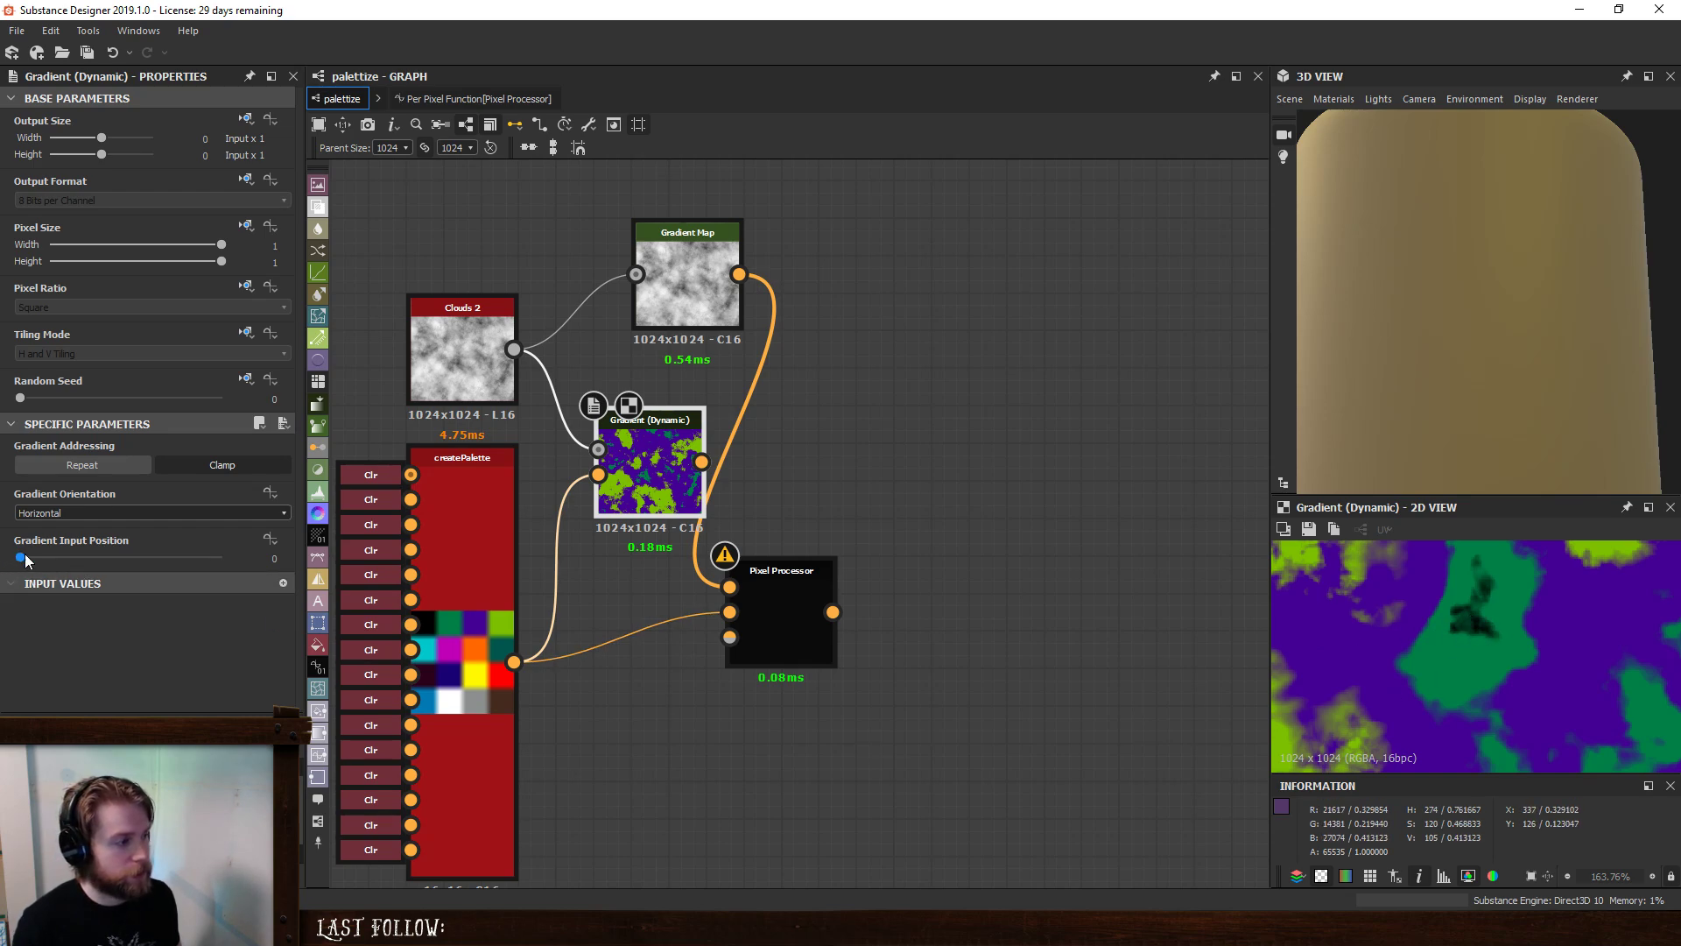
{"action": "left_click_drag", "start_coordinate": [21, 558], "coordinate": [79, 557]}
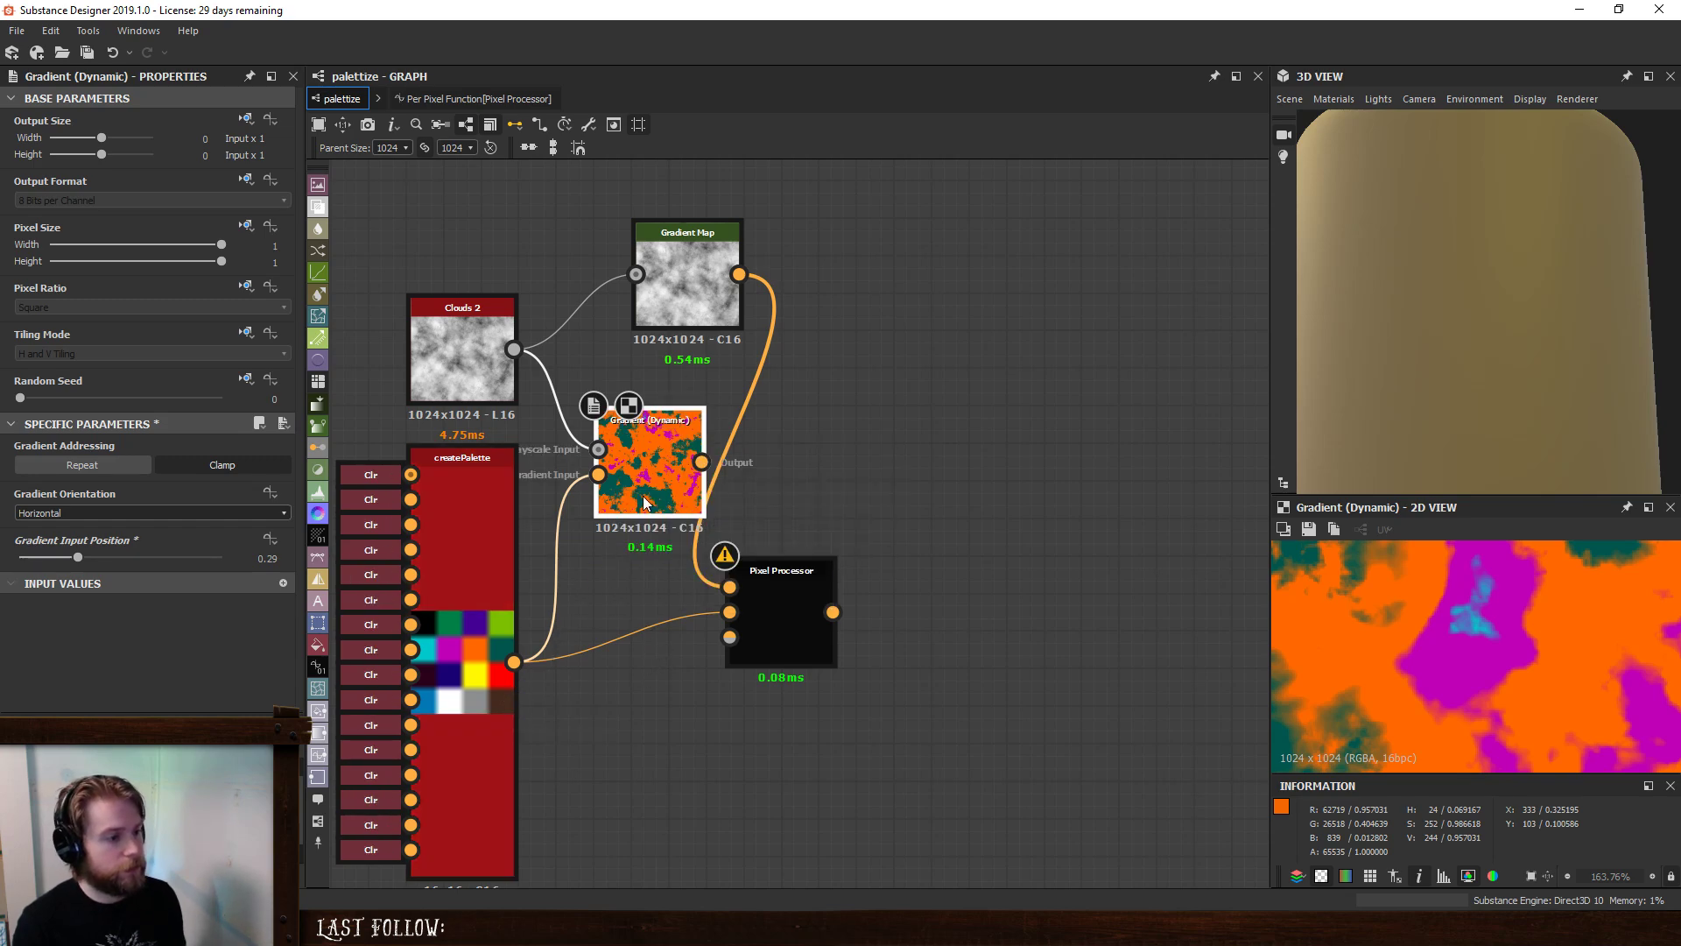
- Delete the Gradient (Dynamic) node and line up the Gradient Map beside Clouds 2
{"action": "key", "text": "Delete"}
{"action": "left_click_drag", "start_coordinate": [701, 278], "coordinate": [625, 354]}
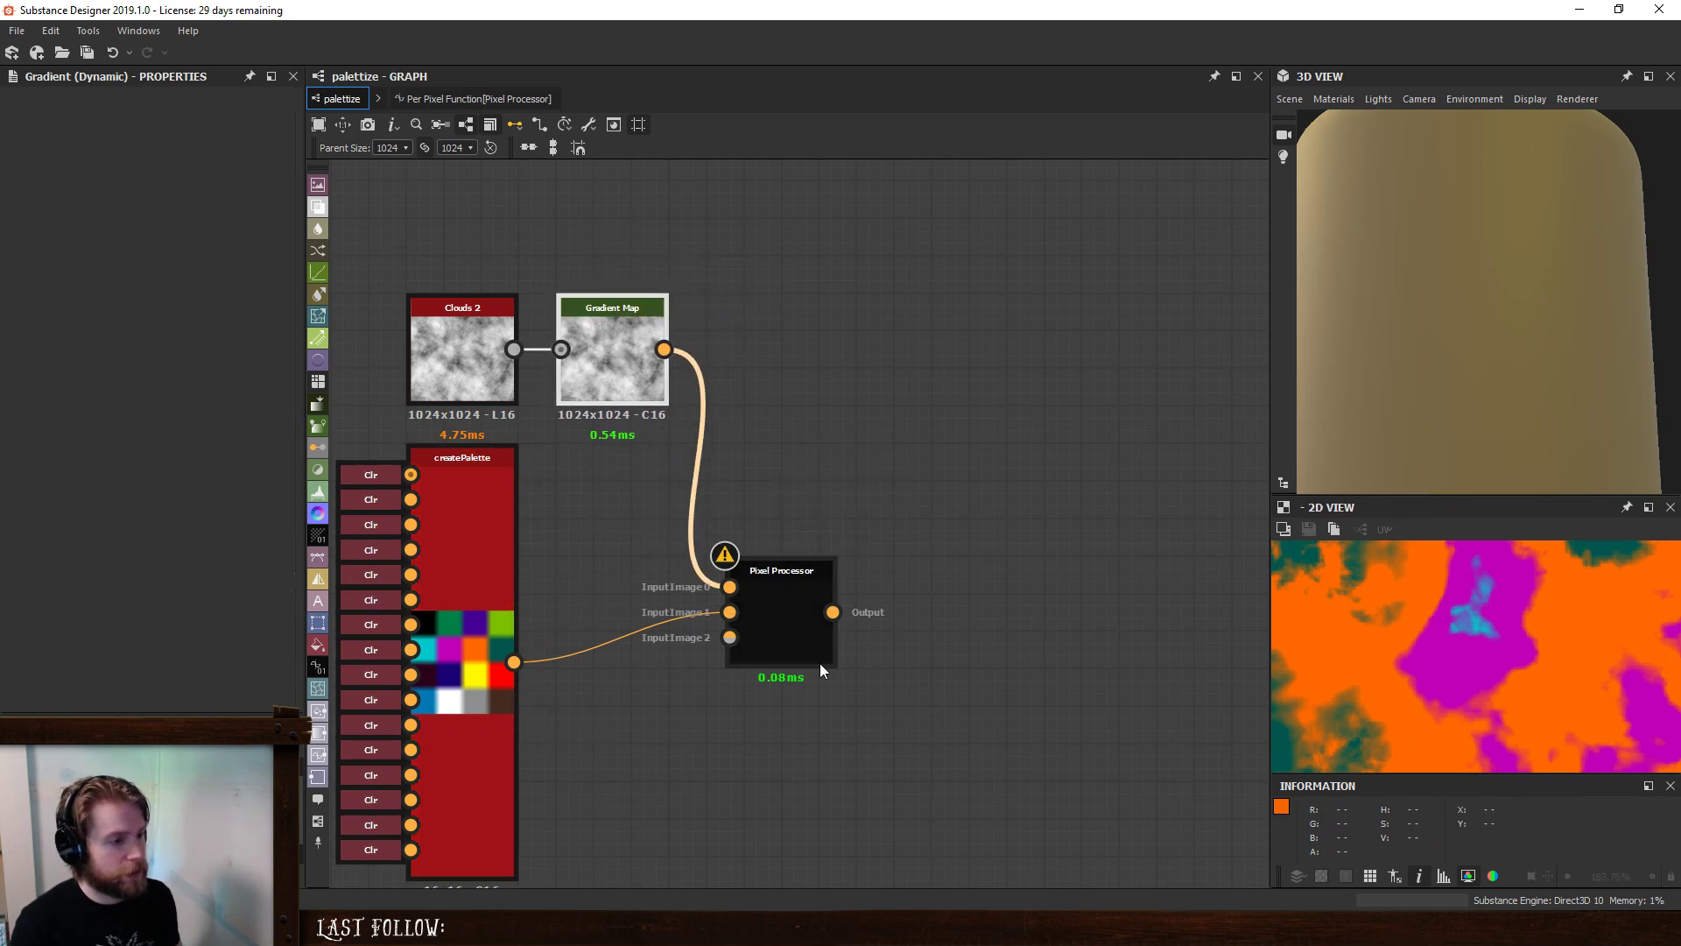
{"action": "left_click", "coordinate": [791, 613]}
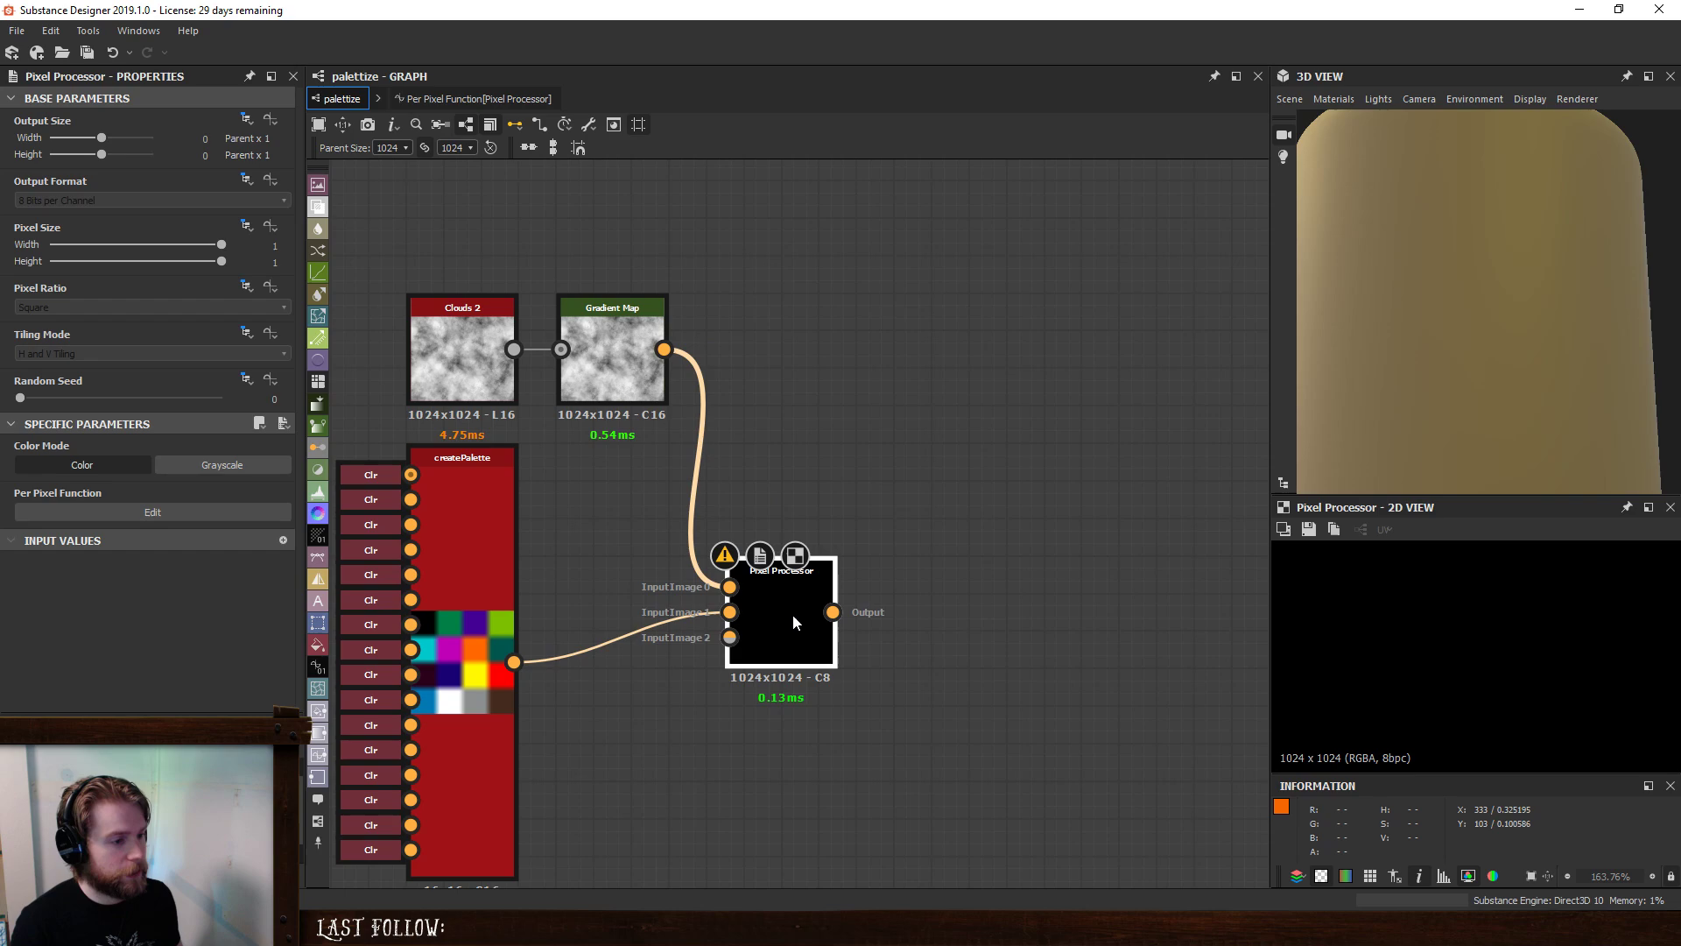
- Add a second Pixel Processor above the existing one, with Clouds 2 feeding input image 0 and createPalette feeding input image 1
{"action": "key", "text": "space"}
{"action": "type", "text": "pi"}
{"action": "left_click", "coordinate": [793, 395]}
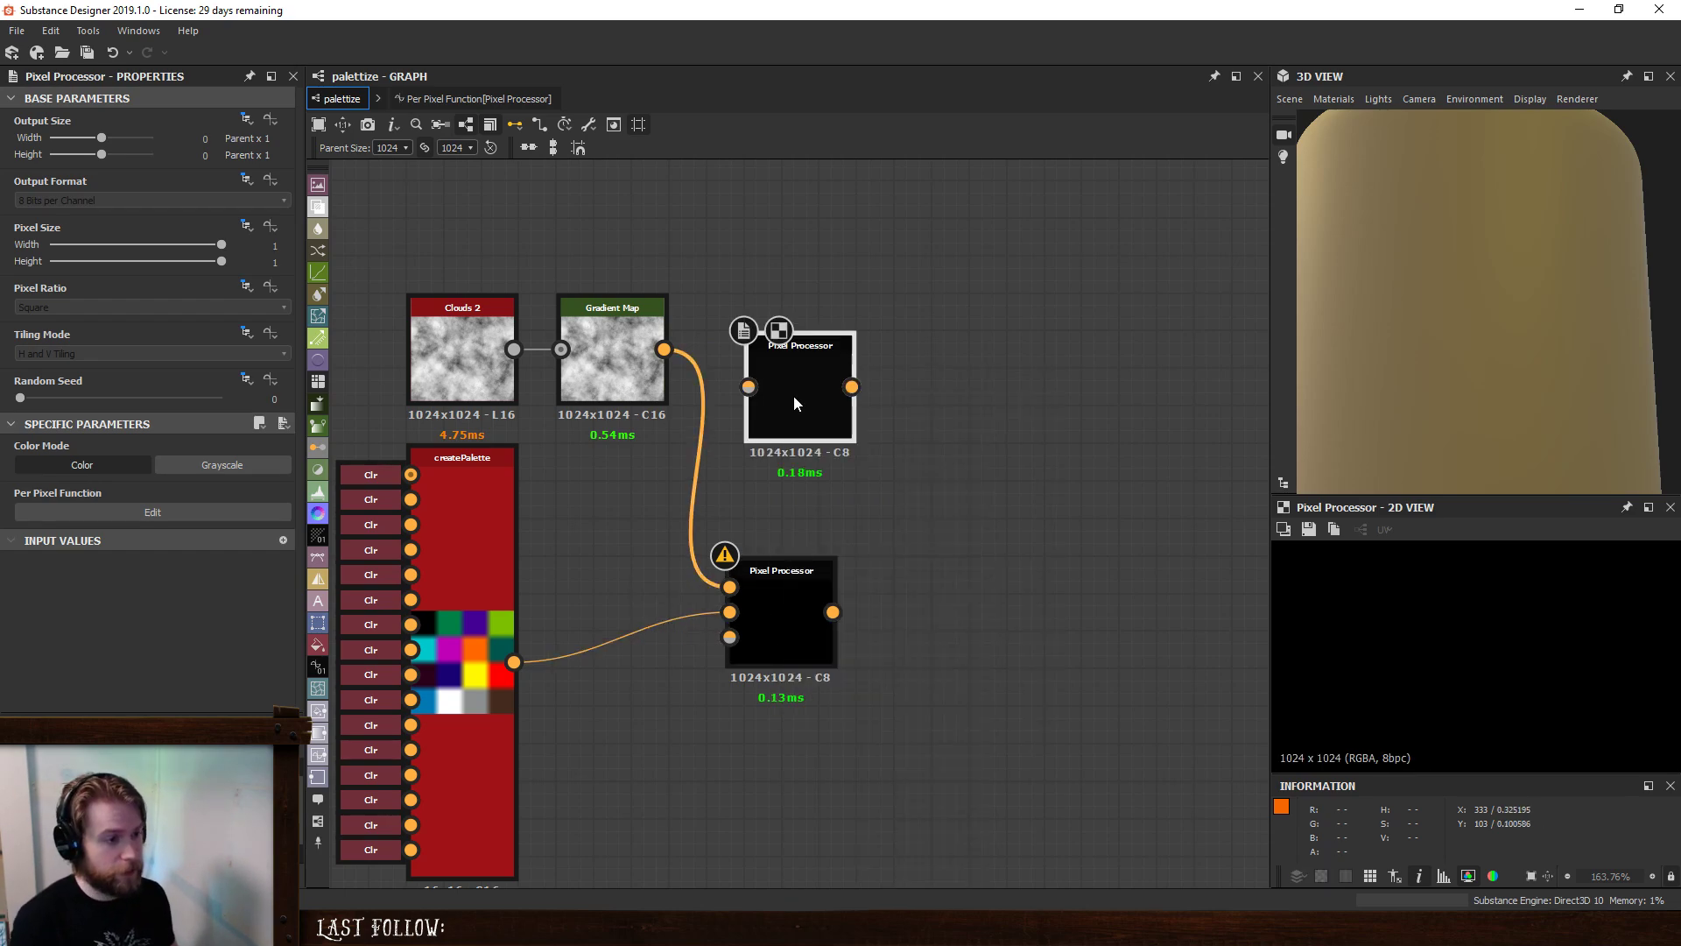
{"action": "left_click_drag", "start_coordinate": [793, 395], "coordinate": [880, 424]}
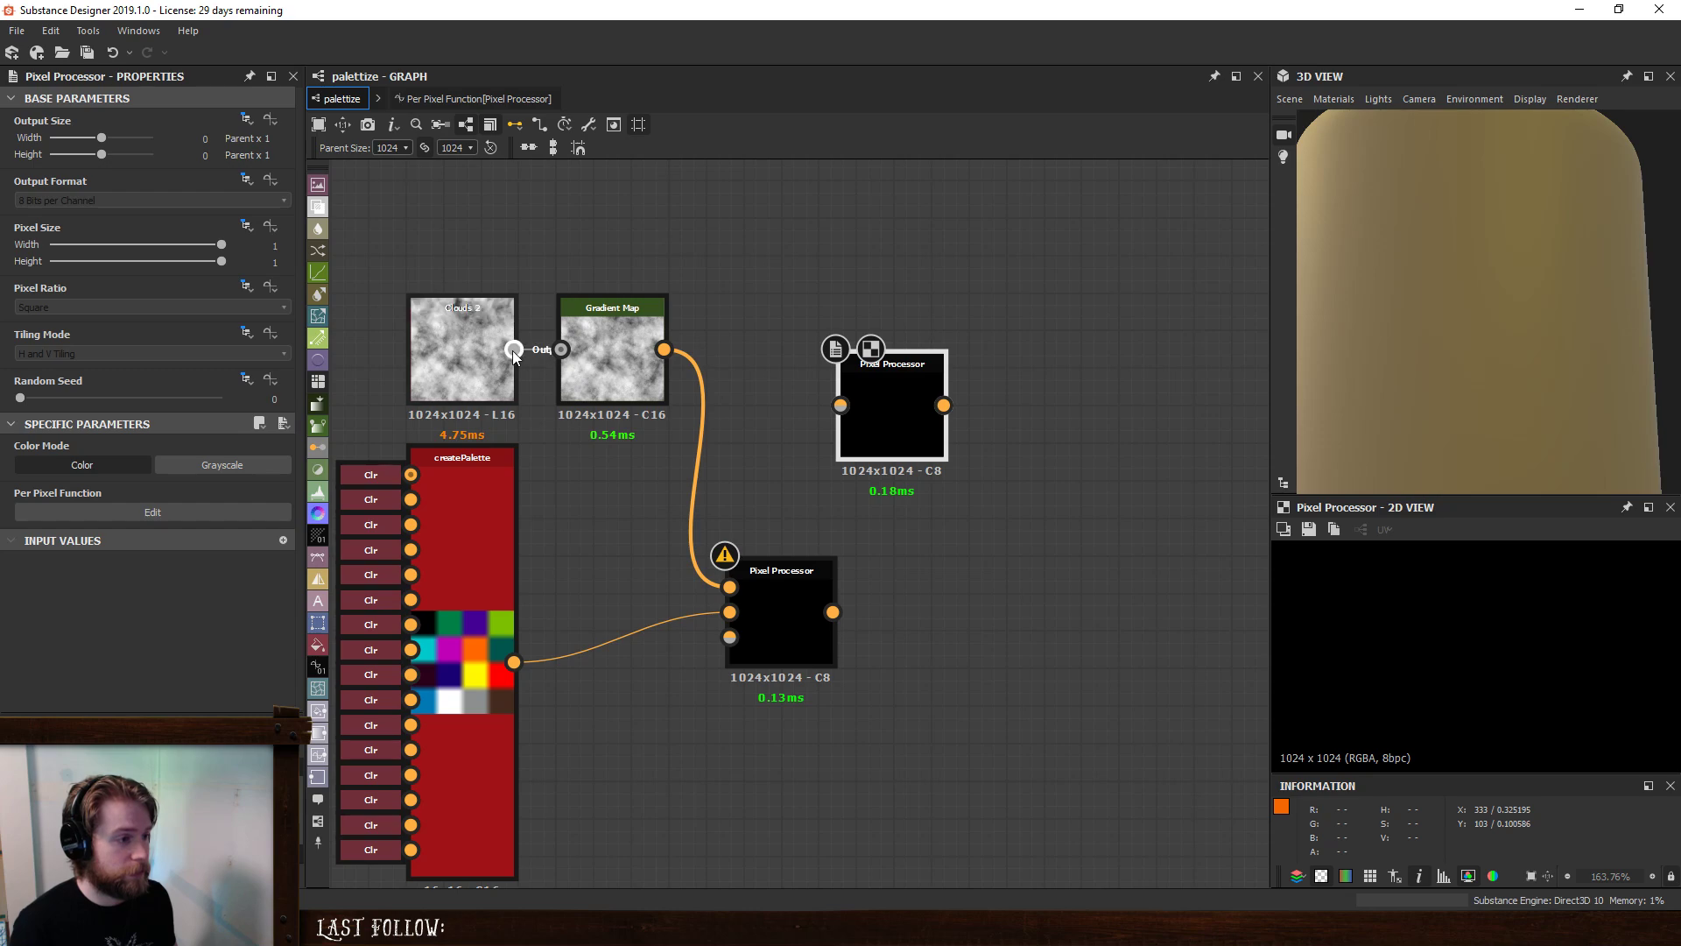
{"action": "left_click_drag", "start_coordinate": [513, 349], "coordinate": [514, 661]}
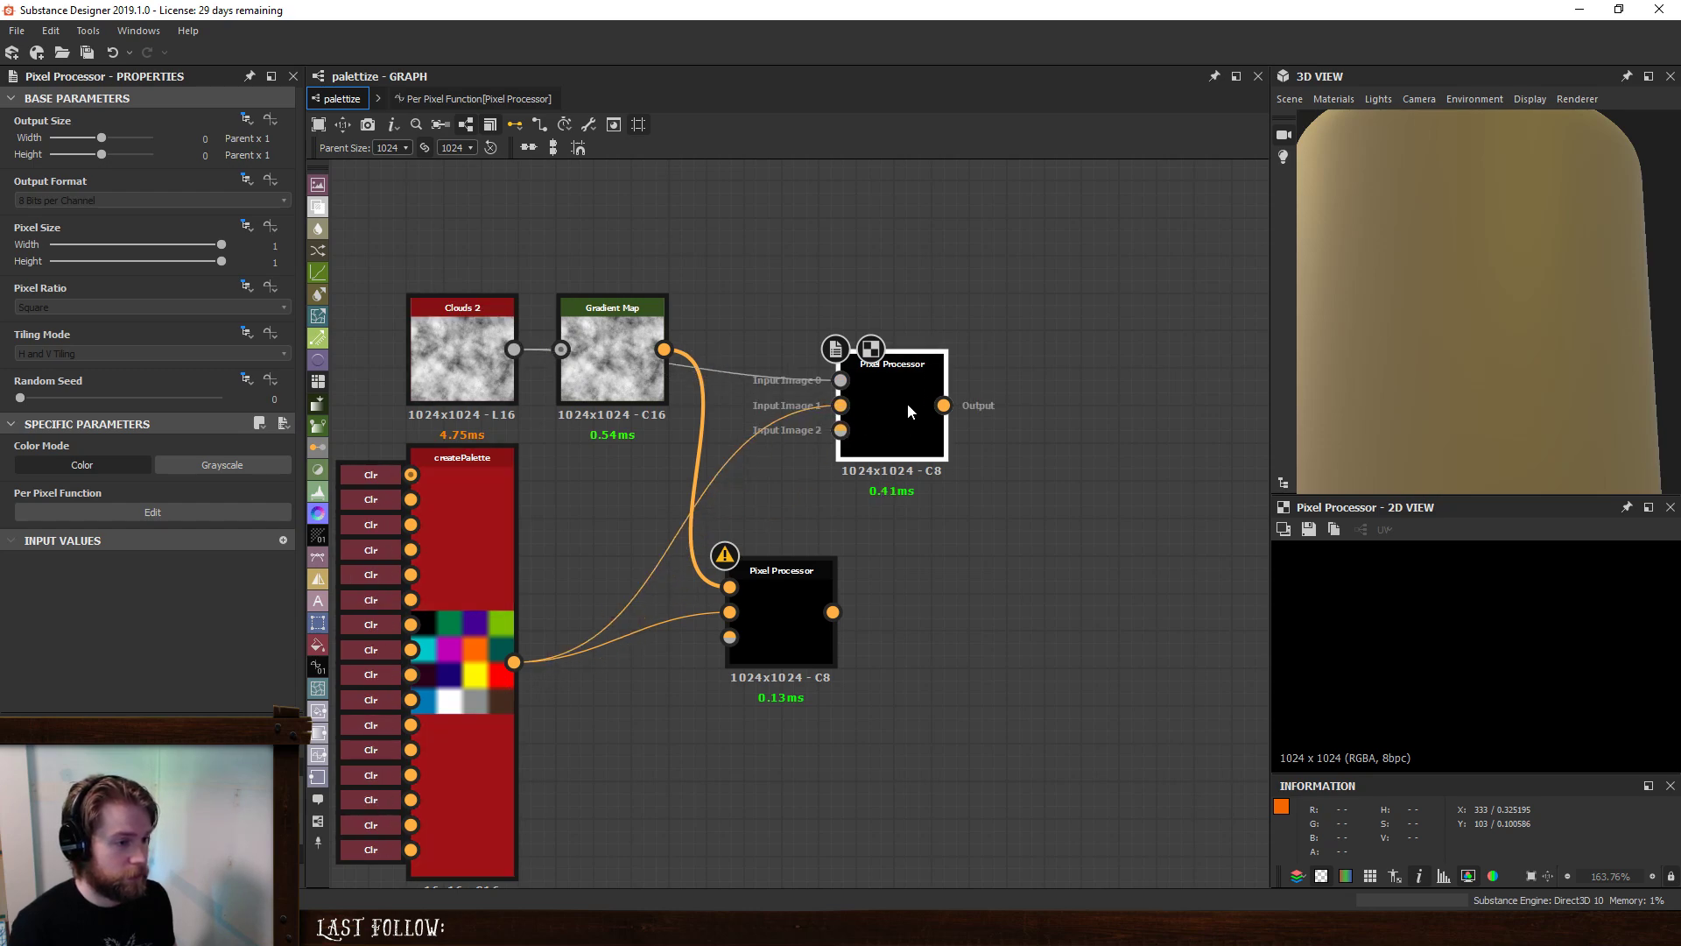
- Open the new Pixel Processor's per pixel function and delete its default Float4 constant
{"action": "left_click", "coordinate": [152, 513]}
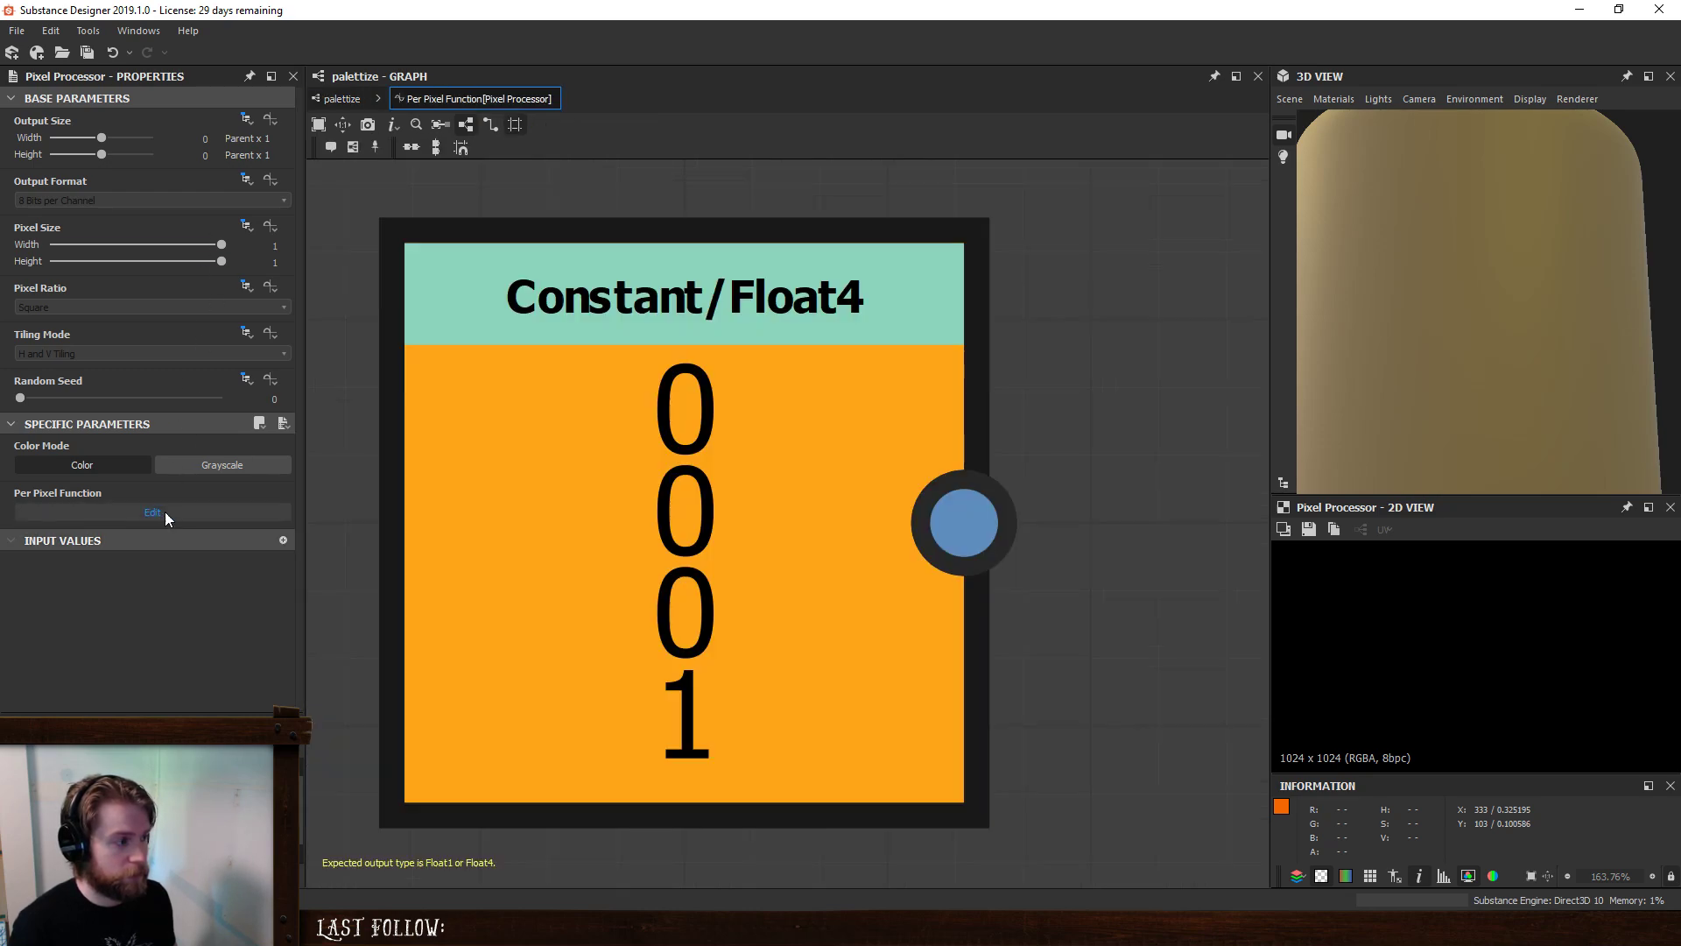
{"action": "left_click", "coordinate": [770, 438]}
{"action": "key", "text": "Delete"}
- Add a Get Float2 node to the empty function and set its variable to $pos
{"action": "key", "text": "space"}
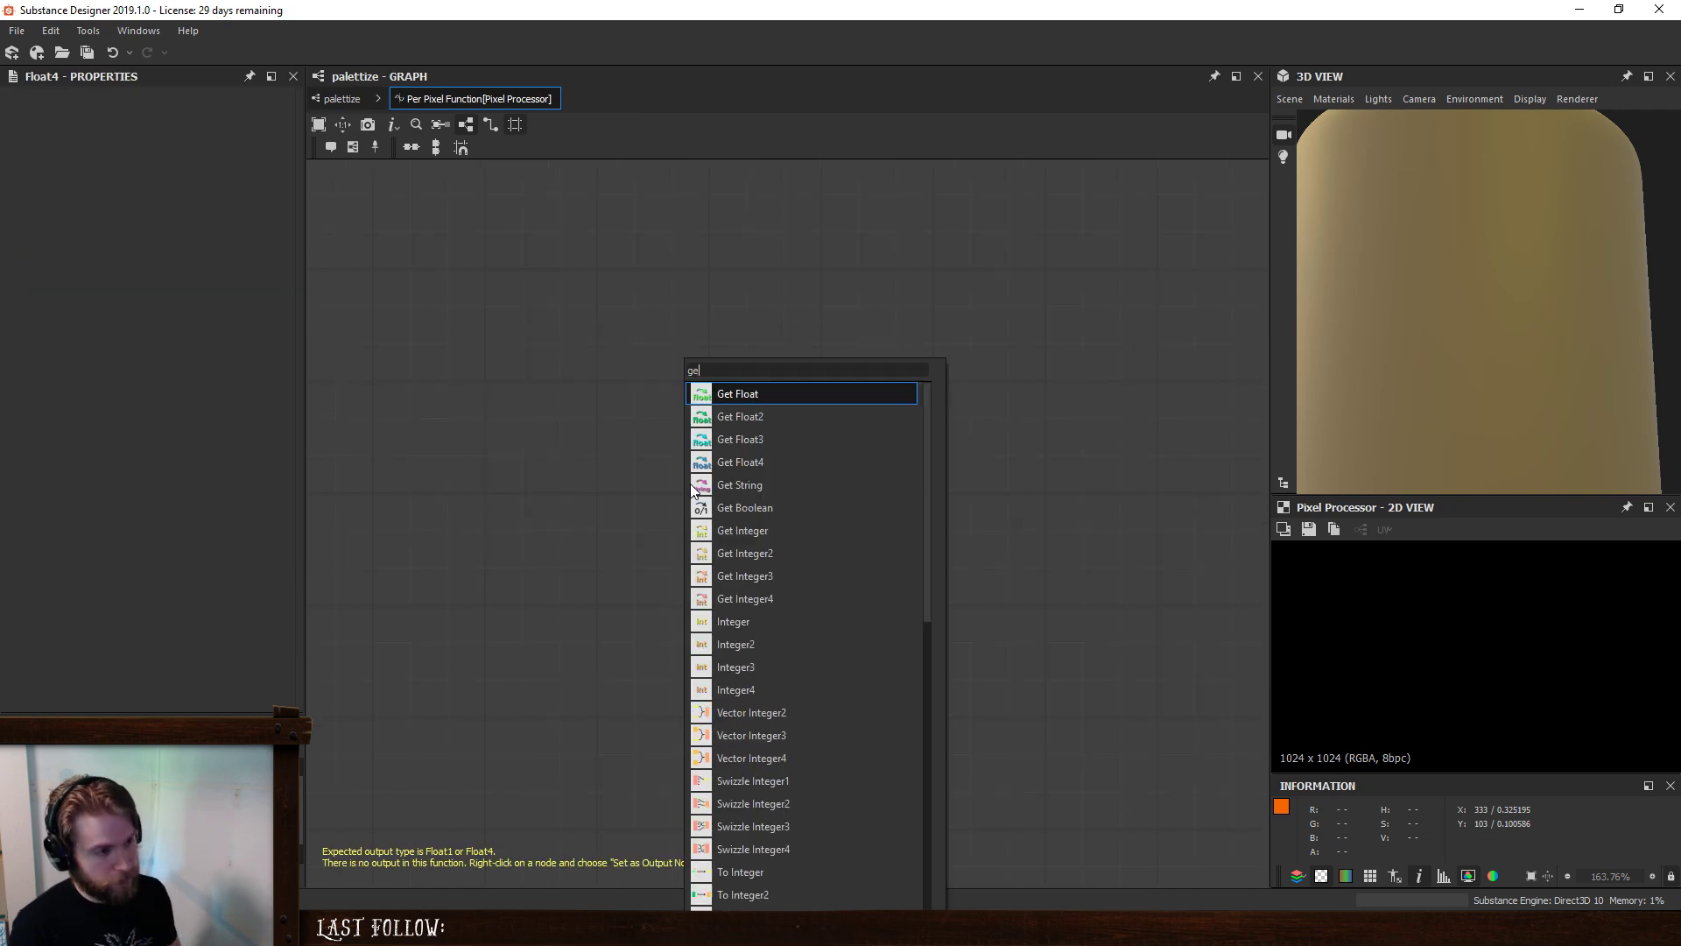
{"action": "type", "text": "get"}
{"action": "left_click", "coordinate": [781, 417]}
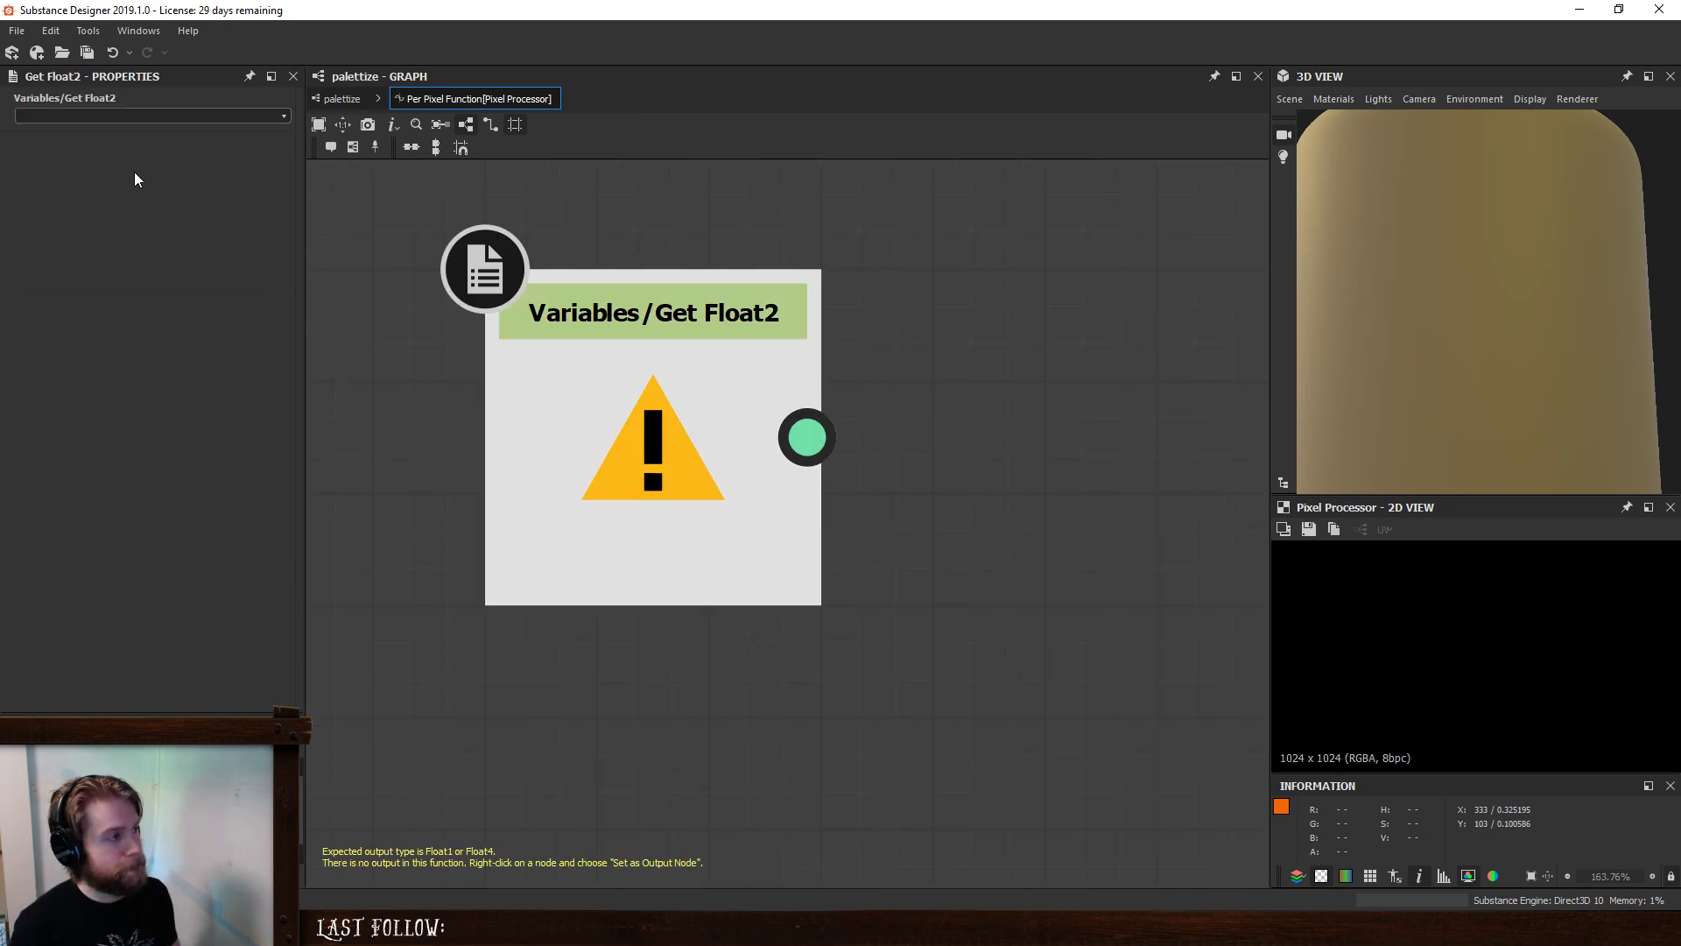
{"action": "left_click", "coordinate": [275, 113]}
{"action": "left_click", "coordinate": [107, 160]}
{"action": "scroll", "coordinate": [543, 529], "scroll_direction": "down", "scroll_amount": 3}
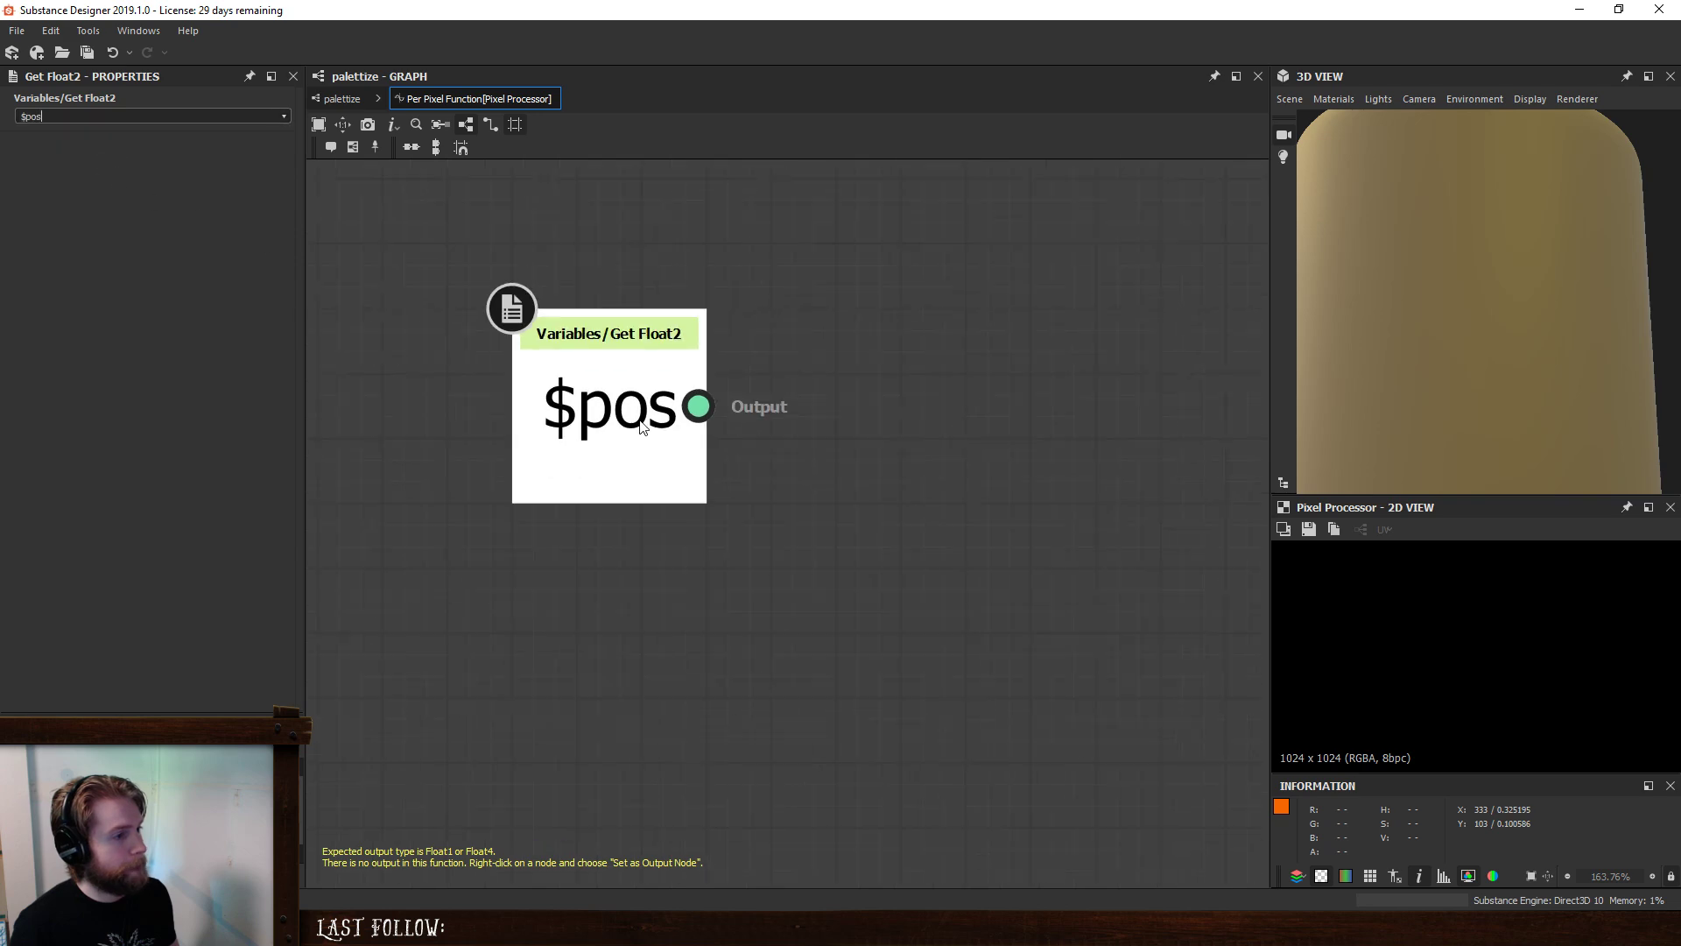
- Add a Sample Gray node reading input image 0, with its position fed by the $pos node
{"action": "left_click_drag", "start_coordinate": [509, 551], "coordinate": [433, 505]}
{"action": "key", "text": "space"}
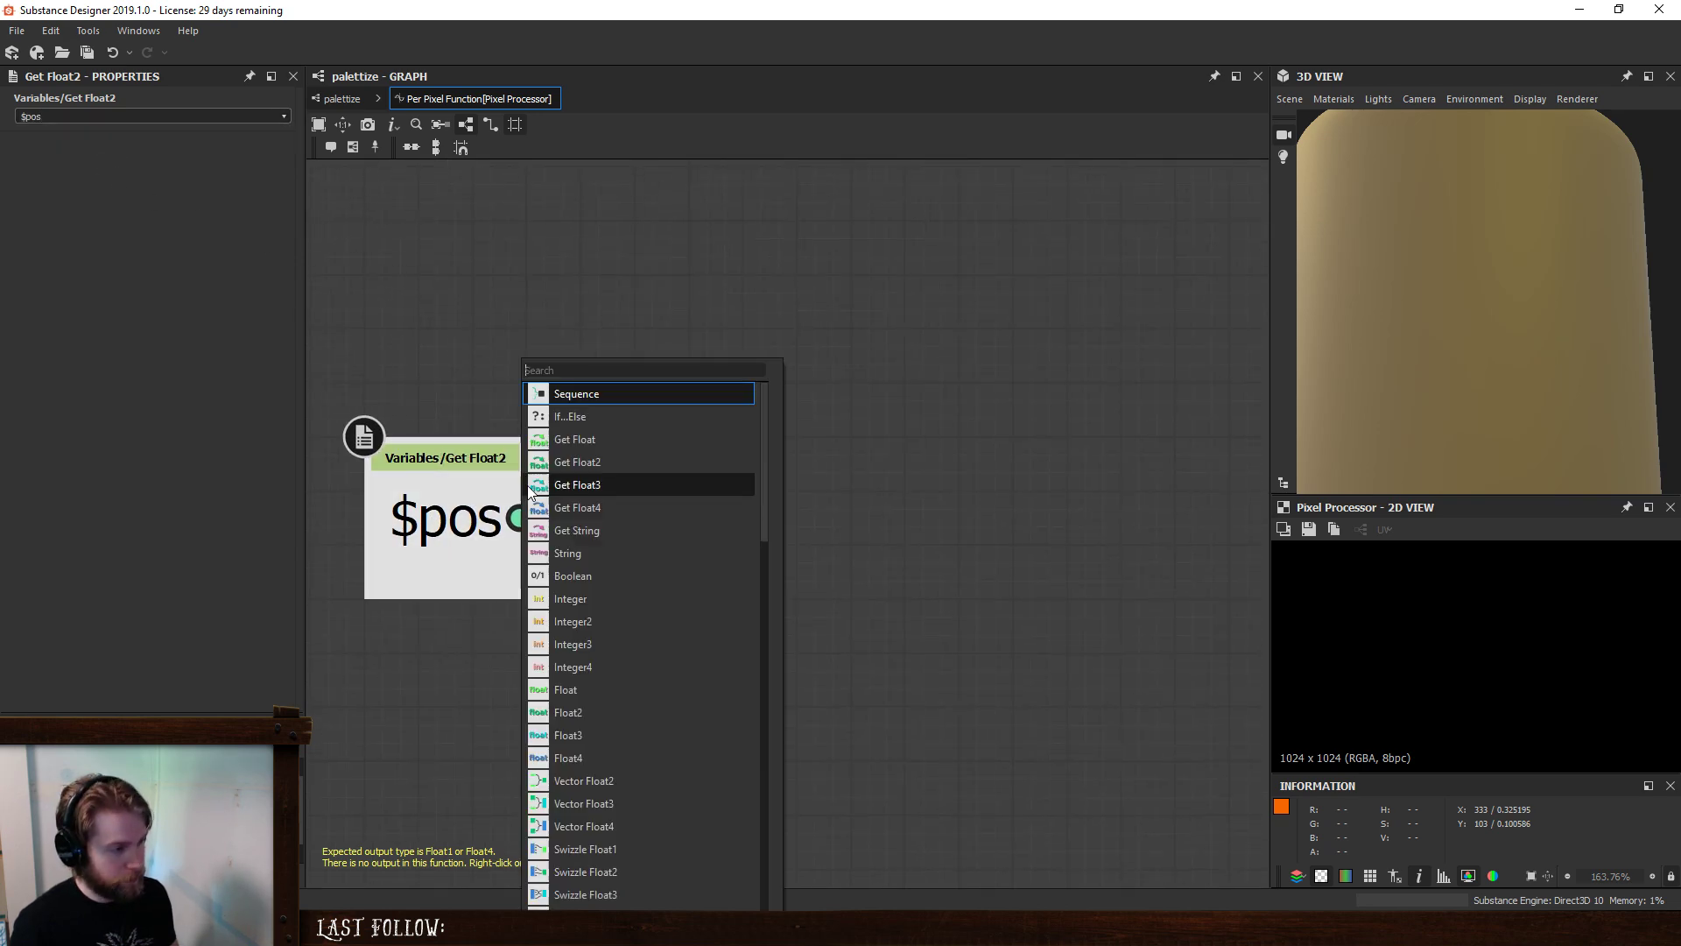
{"action": "type", "text": "sam"}
{"action": "left_click", "coordinate": [626, 389]}
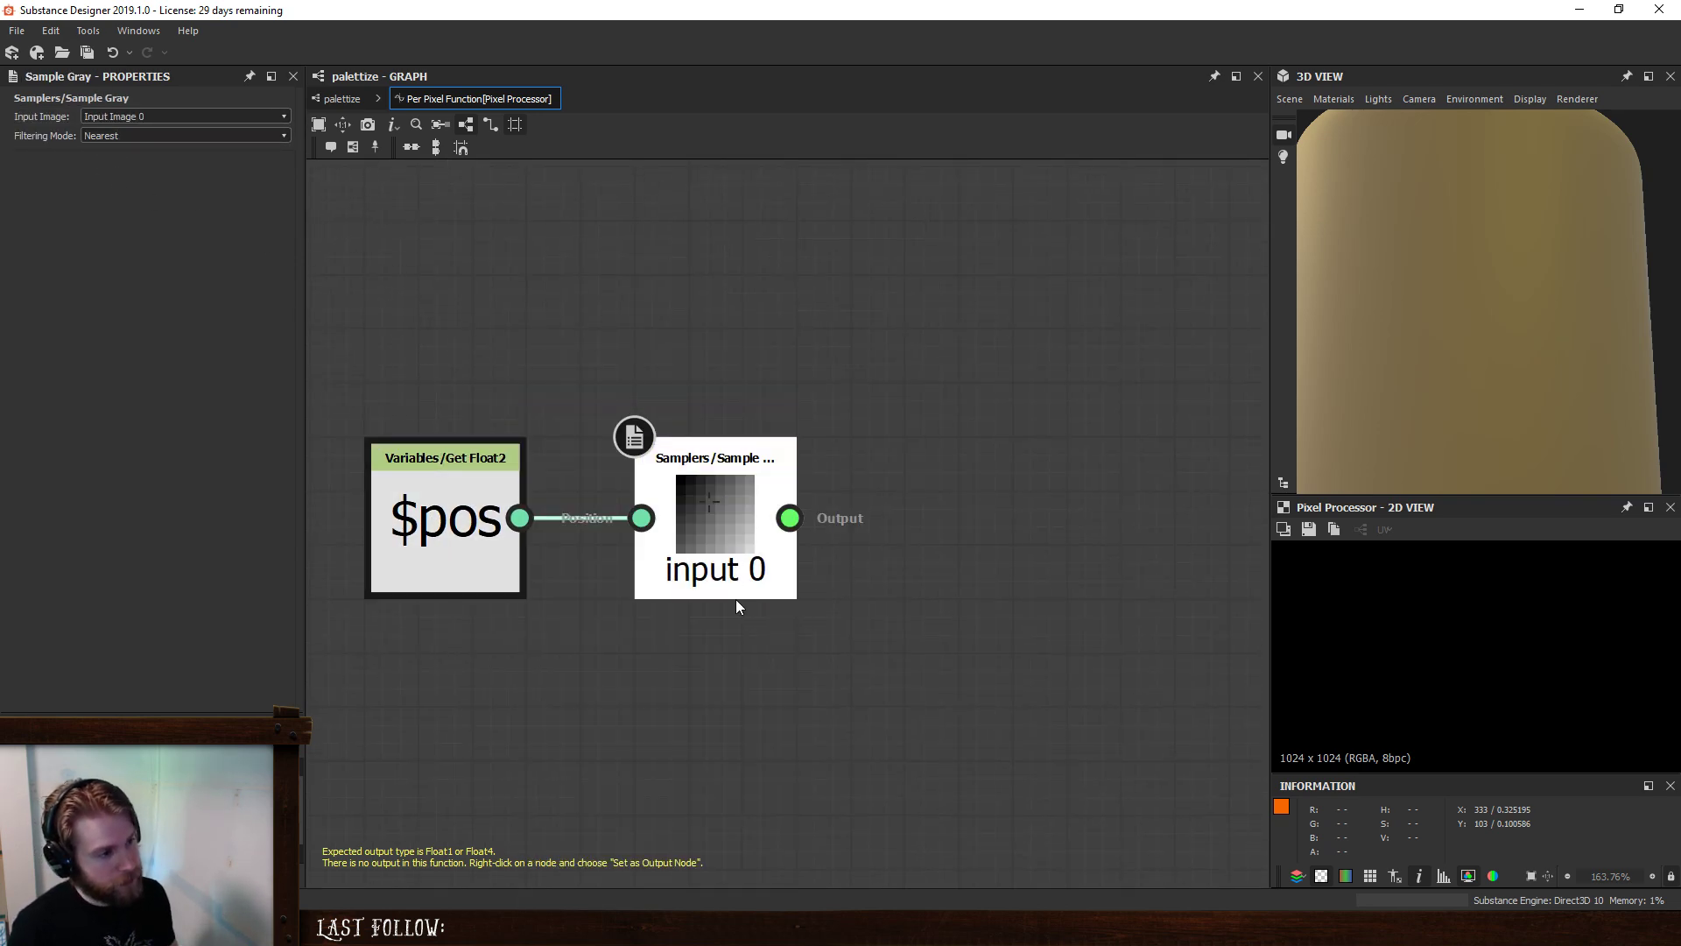
- Add an Add operator after the Sample Gray node, taking the sampled value as input A
{"action": "middle_click_drag", "start_coordinate": [776, 615], "coordinate": [690, 627], "text": "alt"}
{"action": "key", "text": "space"}
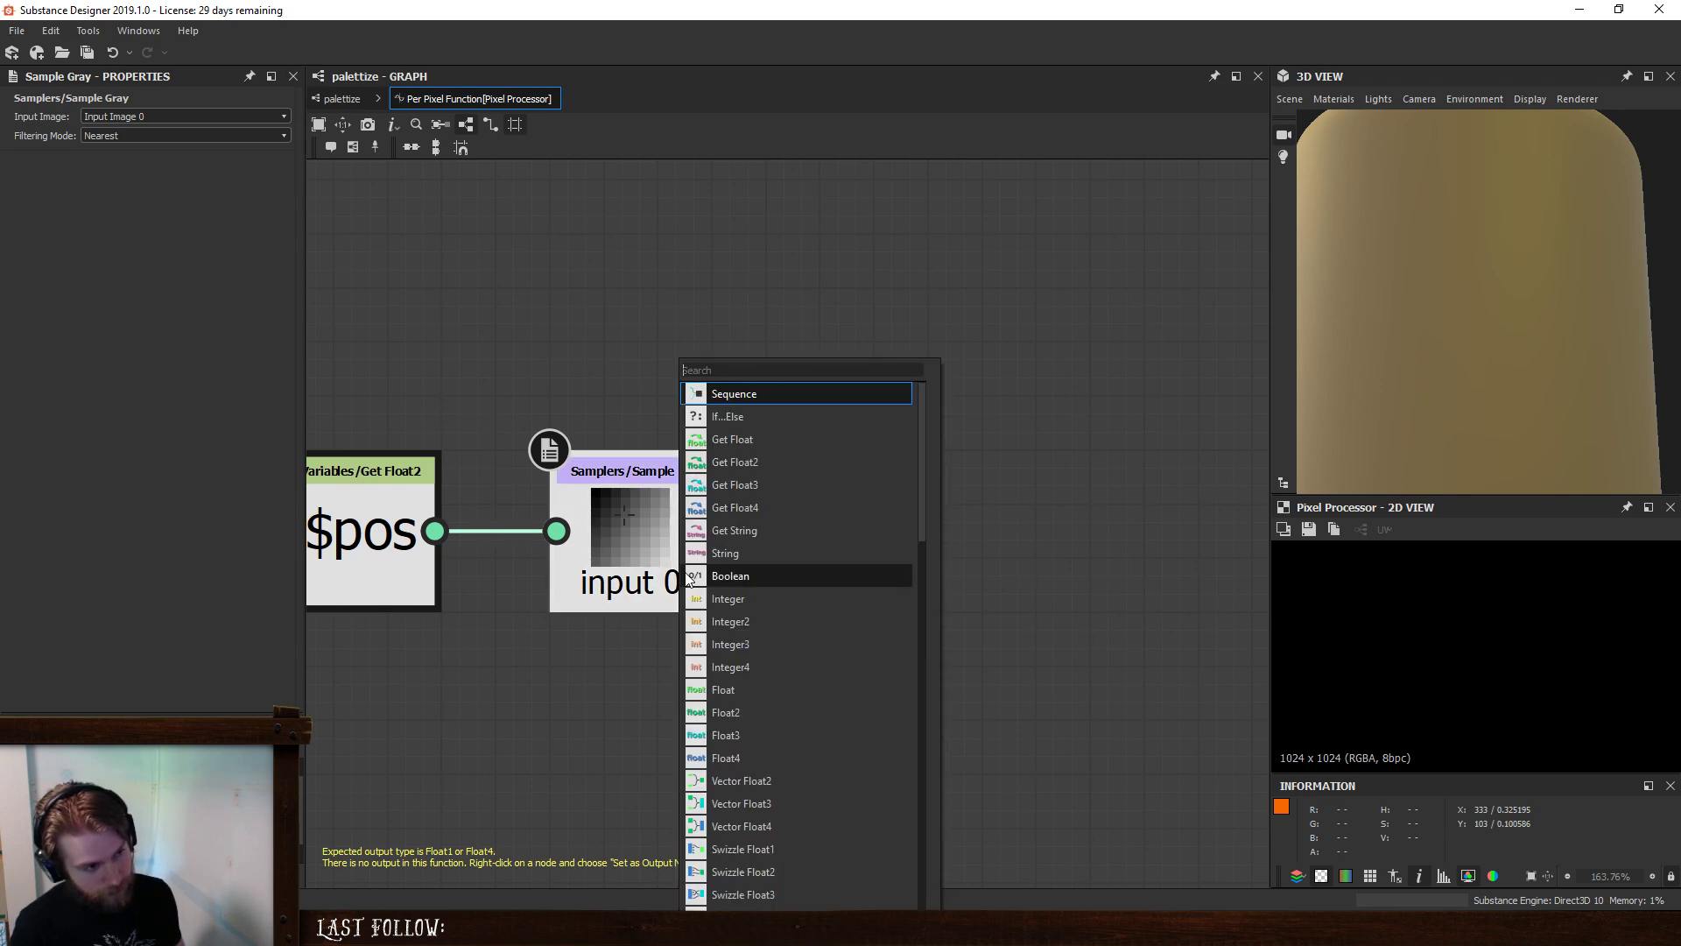
{"action": "type", "text": "add"}
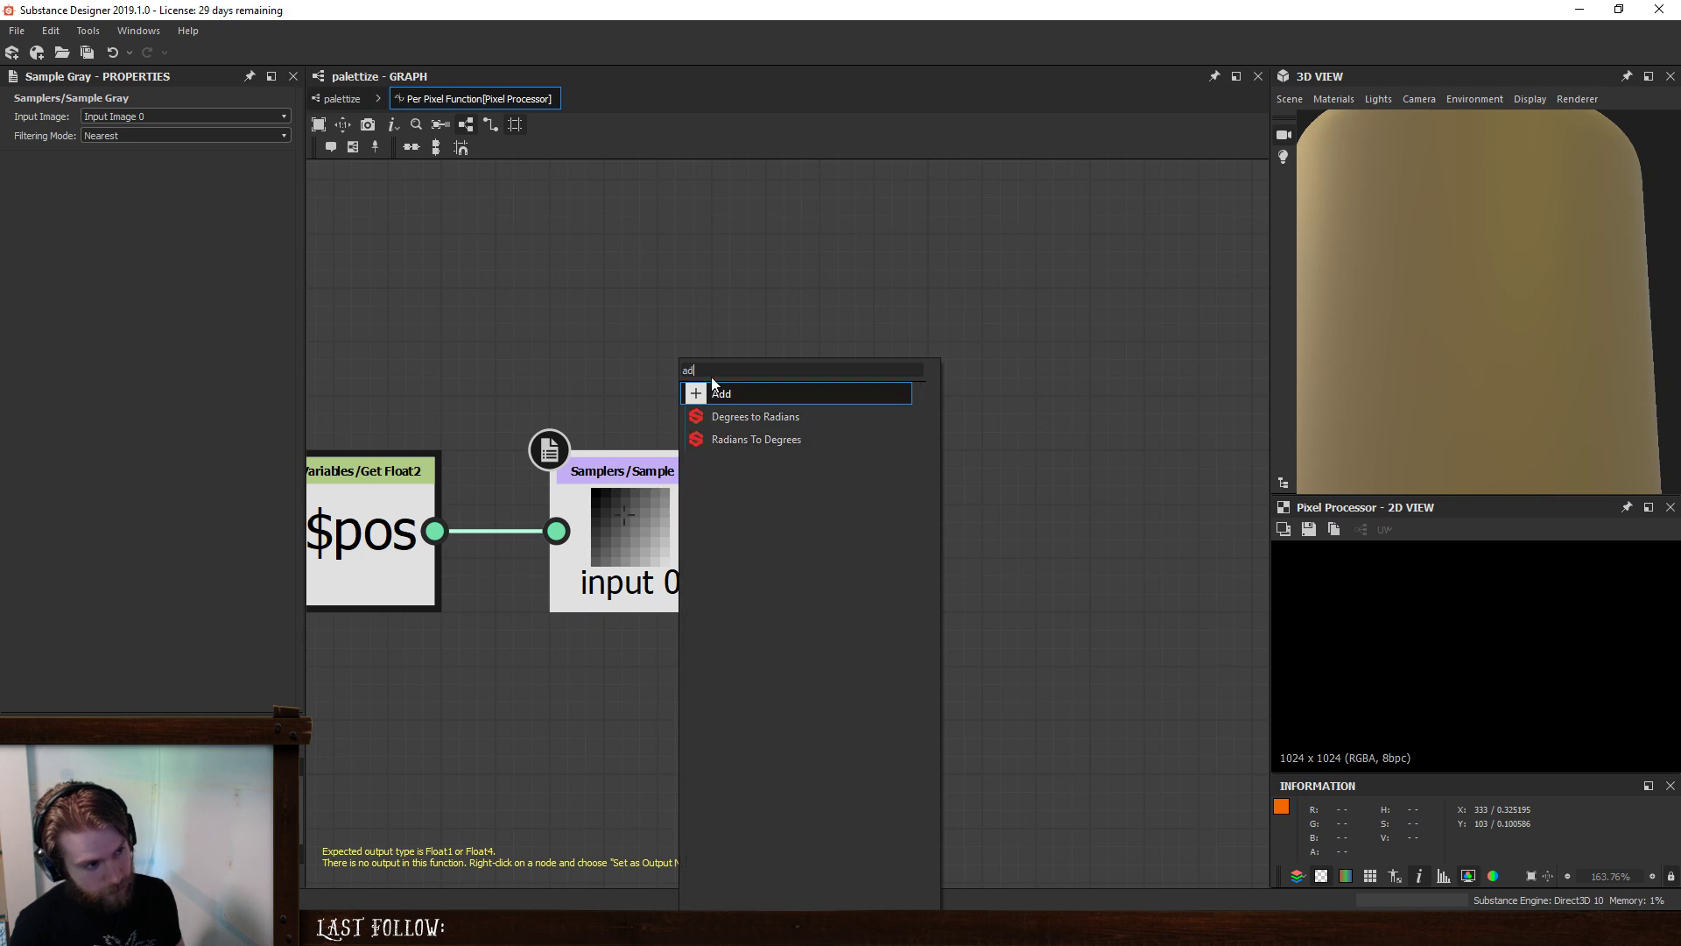
{"action": "left_click", "coordinate": [710, 385]}
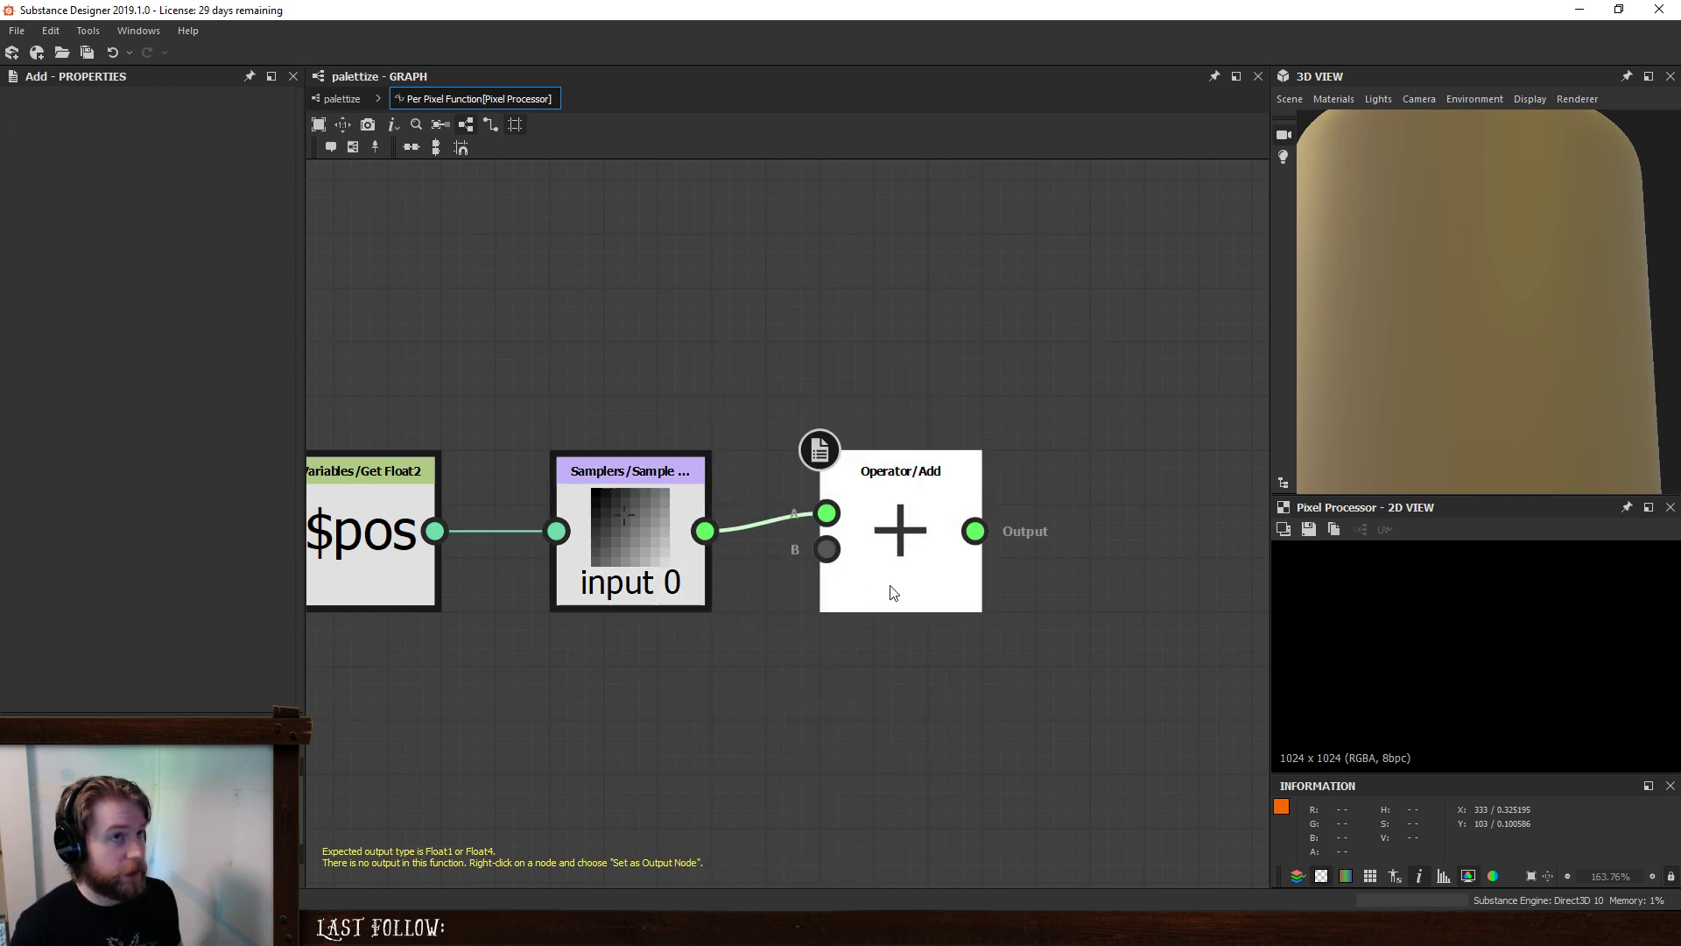
- Create a Float constant below the Sample Gray node and connect it to input B of the Add operator
{"action": "key", "text": "space"}
{"action": "type", "text": "f"}
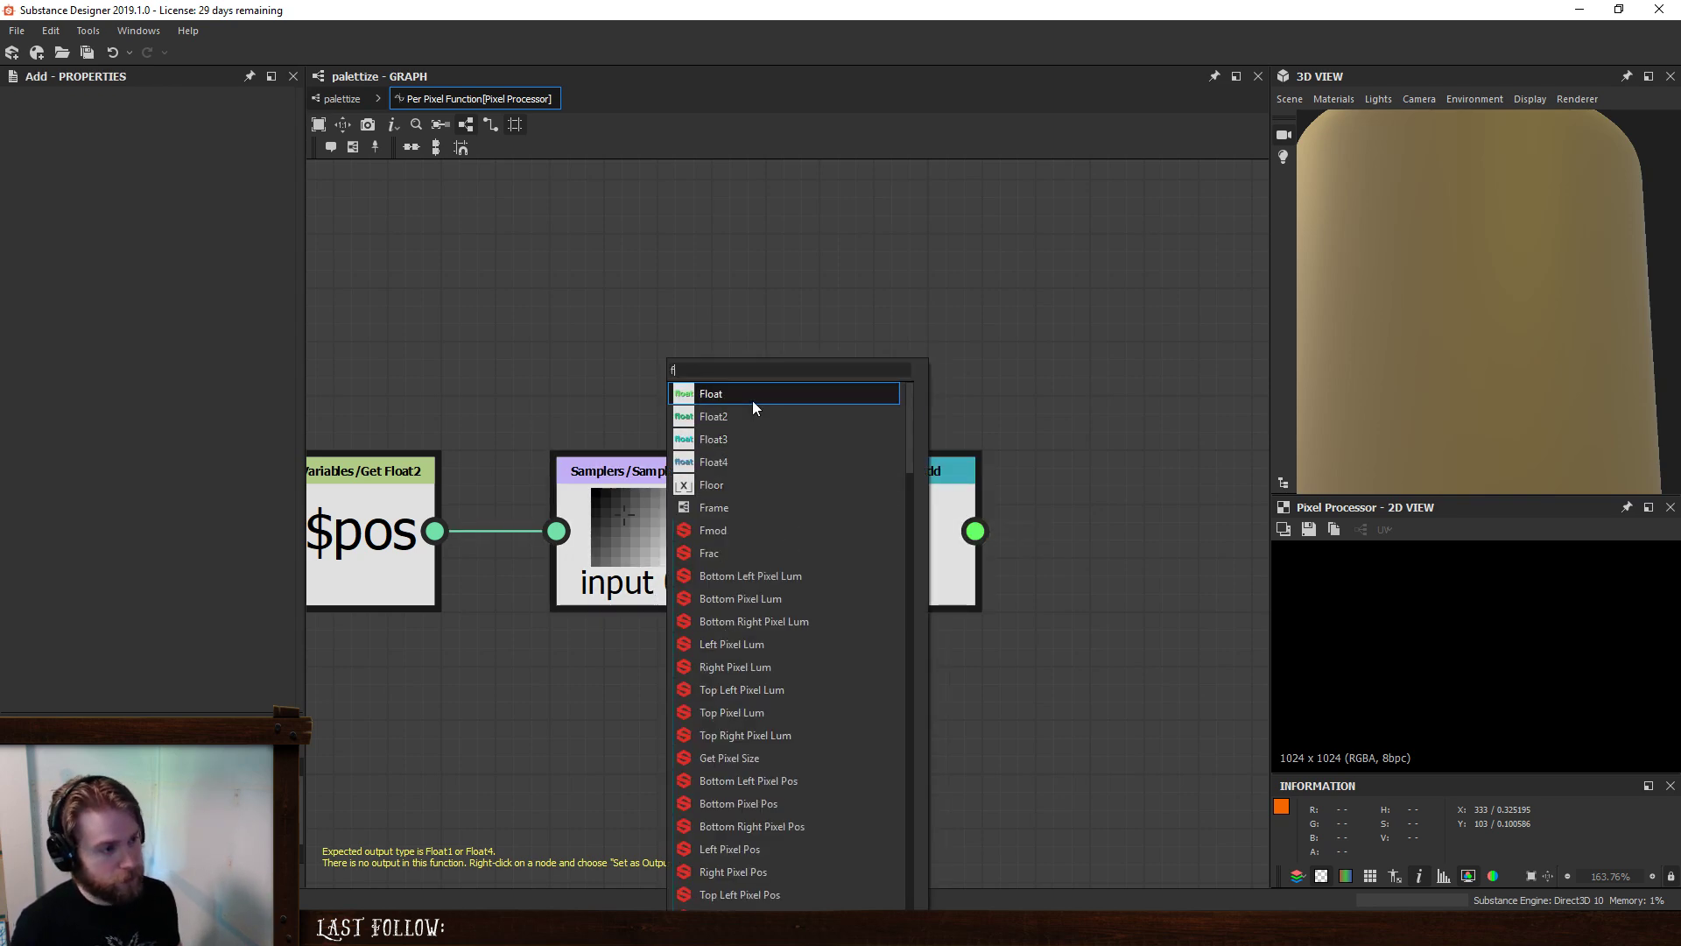
{"action": "left_click", "coordinate": [753, 395]}
{"action": "left_click_drag", "start_coordinate": [687, 700], "coordinate": [826, 549]}
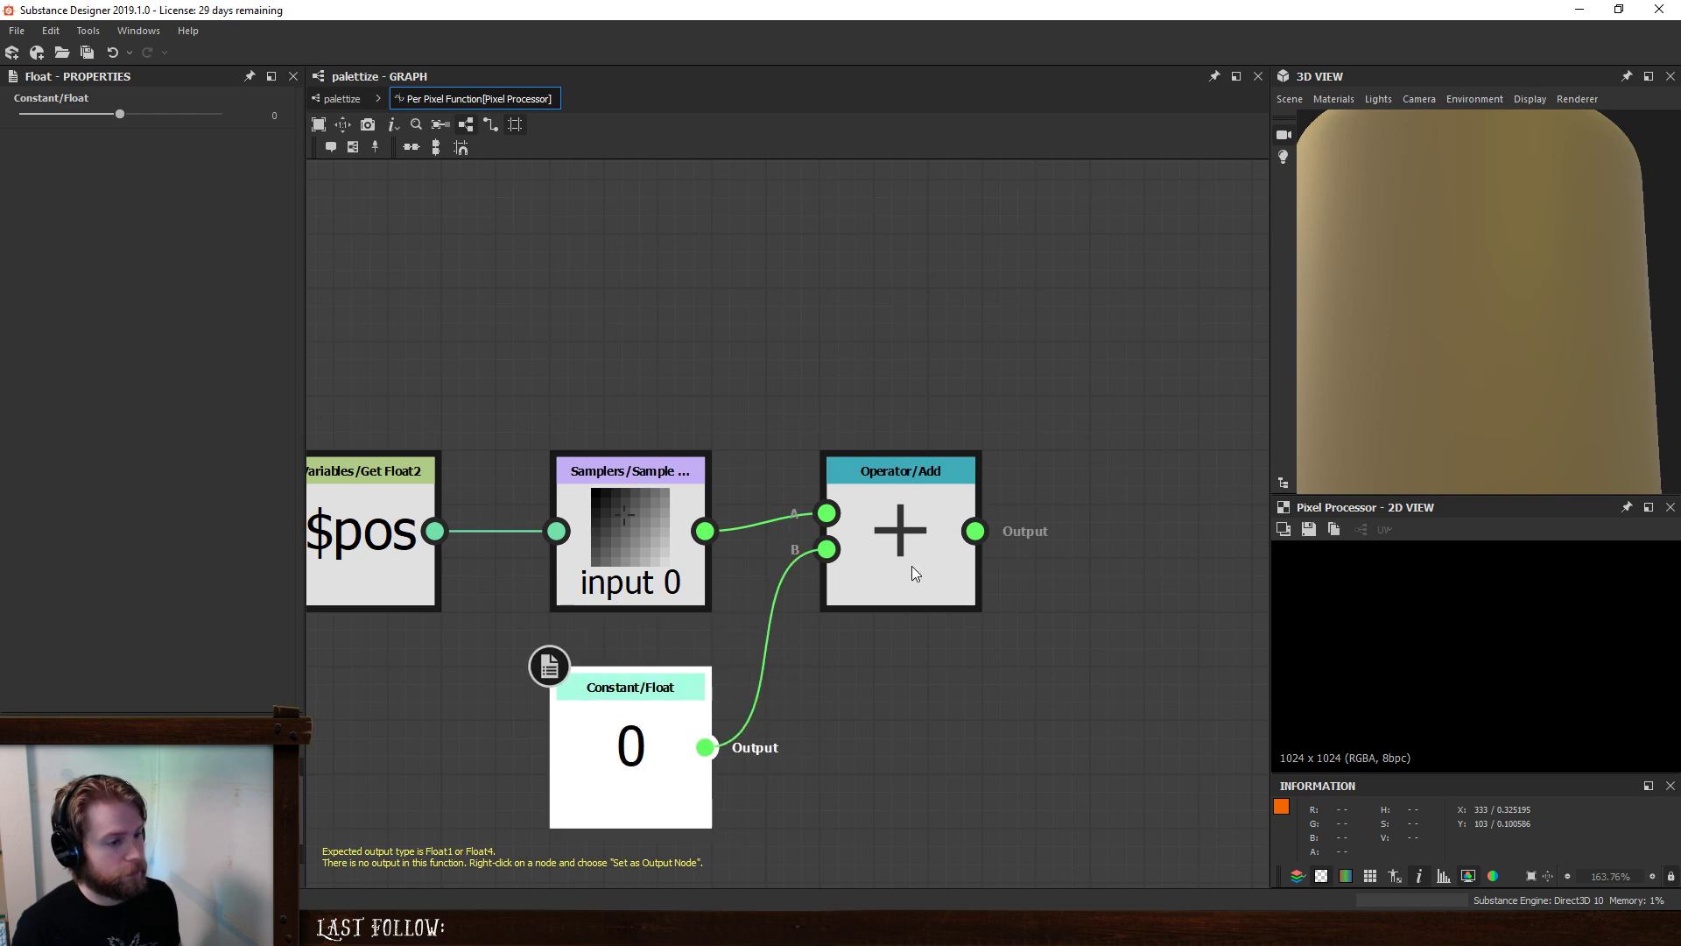
- Replace the Add node with a Sample Color node and leave a gap between it and the grayscale sampler
{"action": "scroll", "coordinate": [923, 658], "scroll_direction": "down", "scroll_amount": 3}
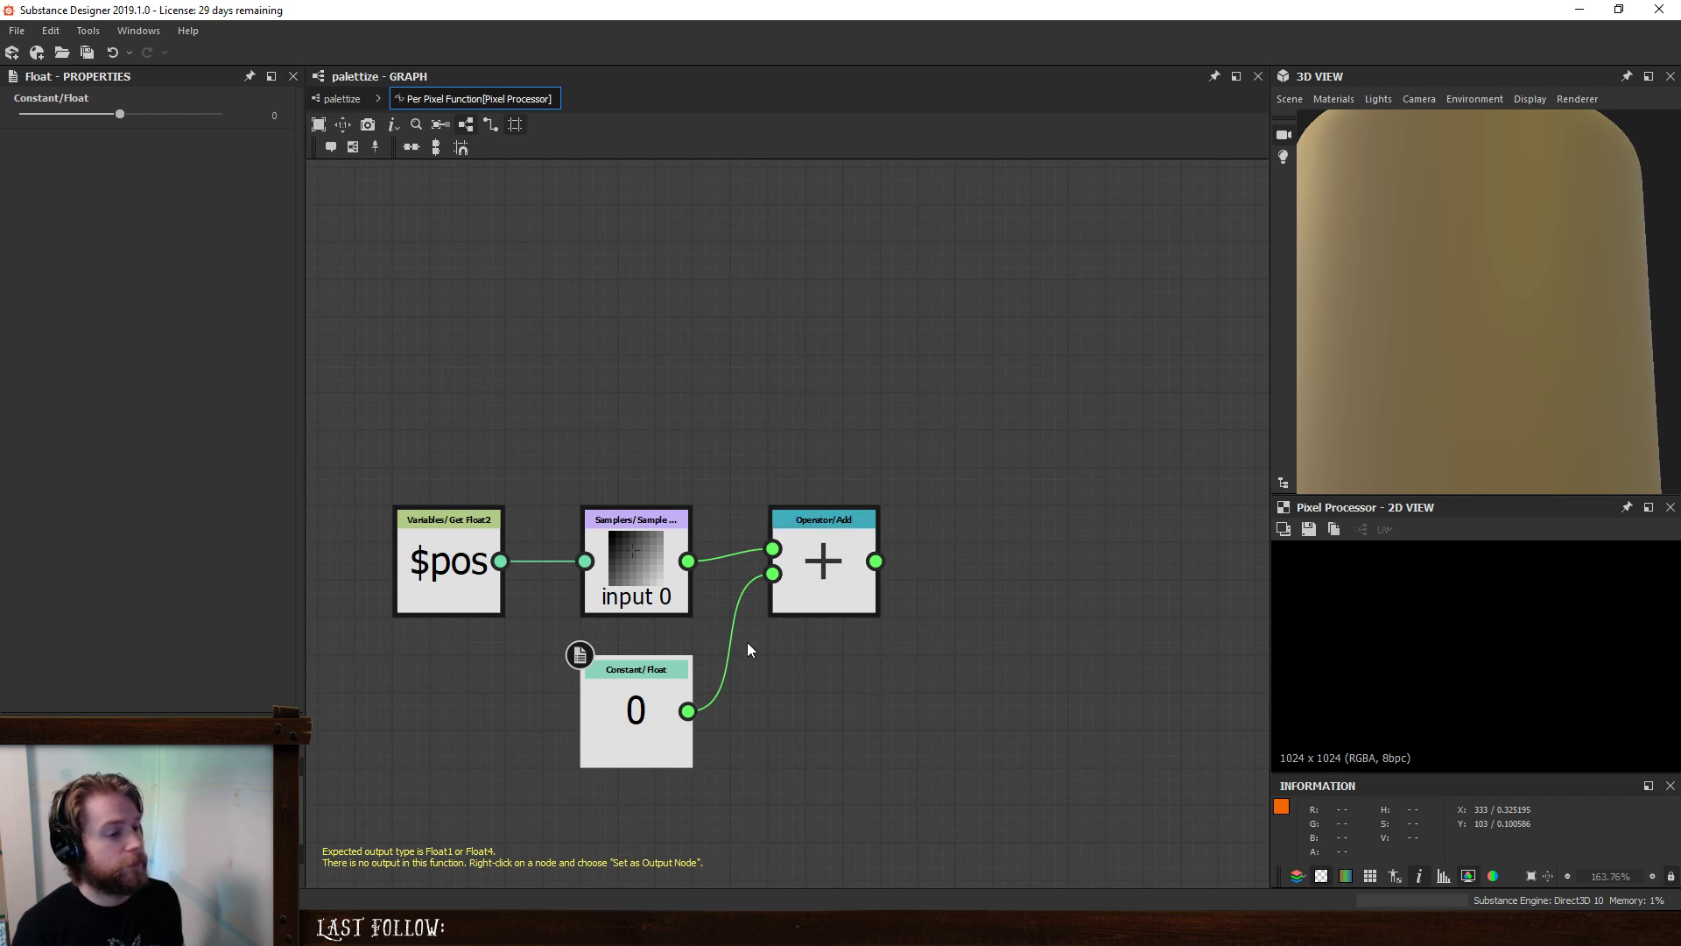
{"action": "left_click_drag", "start_coordinate": [748, 642], "coordinate": [836, 582]}
{"action": "left_click", "coordinate": [836, 582]}
{"action": "key", "text": "Delete"}
{"action": "key", "text": "space"}
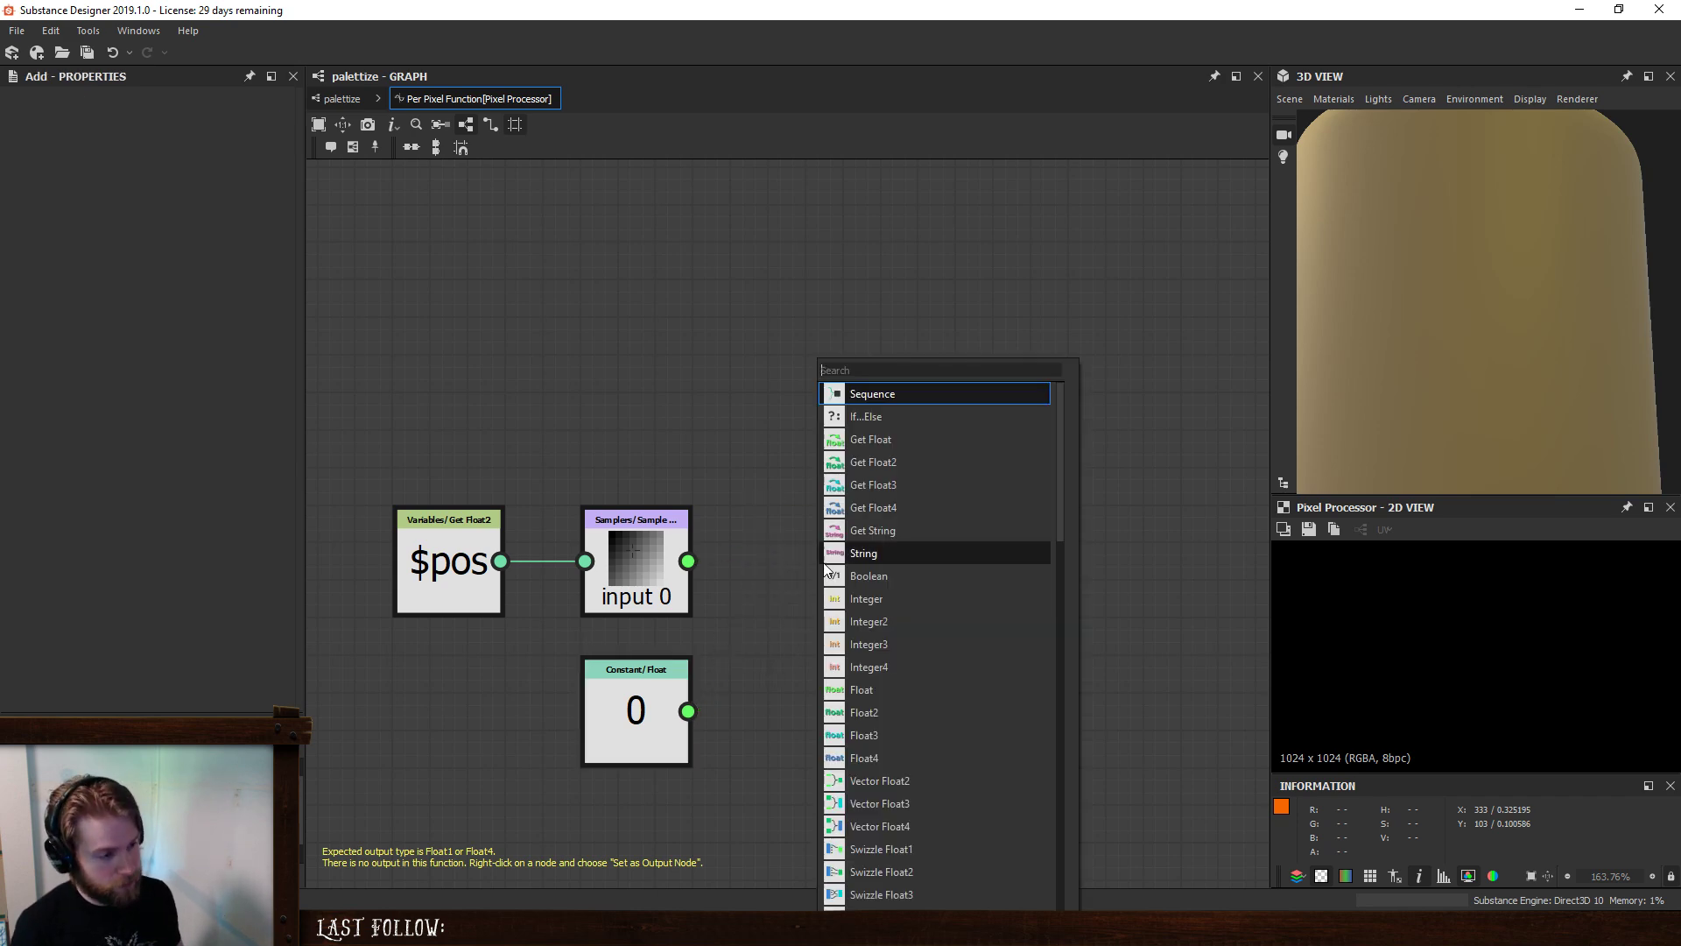
{"action": "type", "text": "sa"}
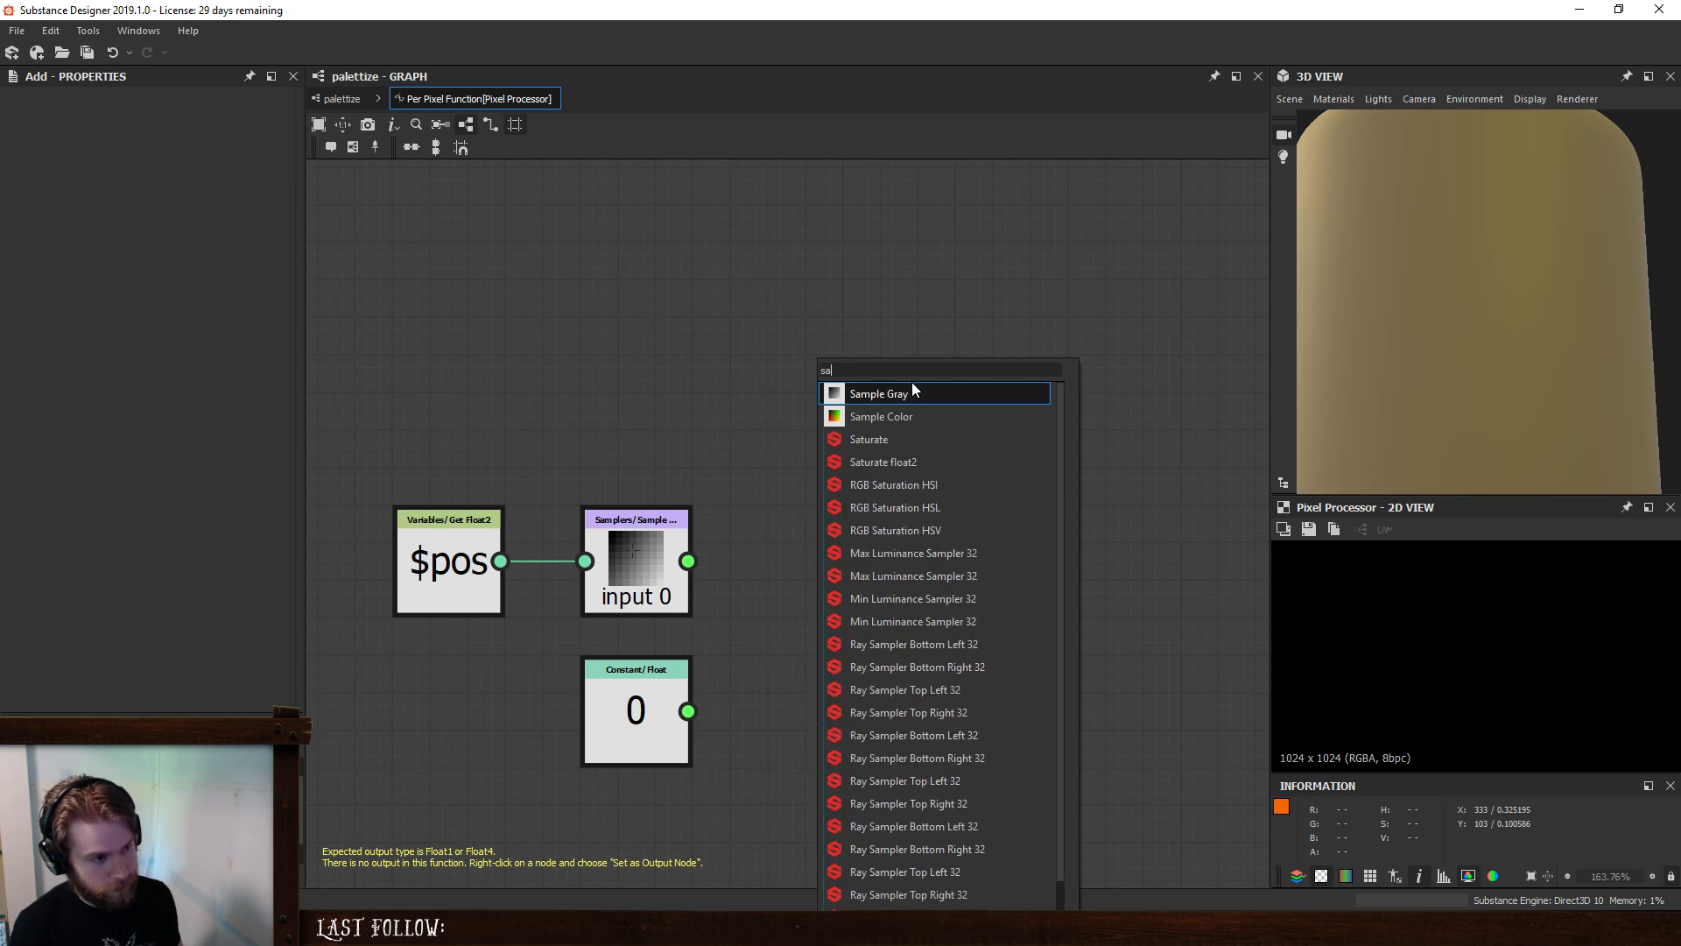
{"action": "left_click", "coordinate": [911, 411]}
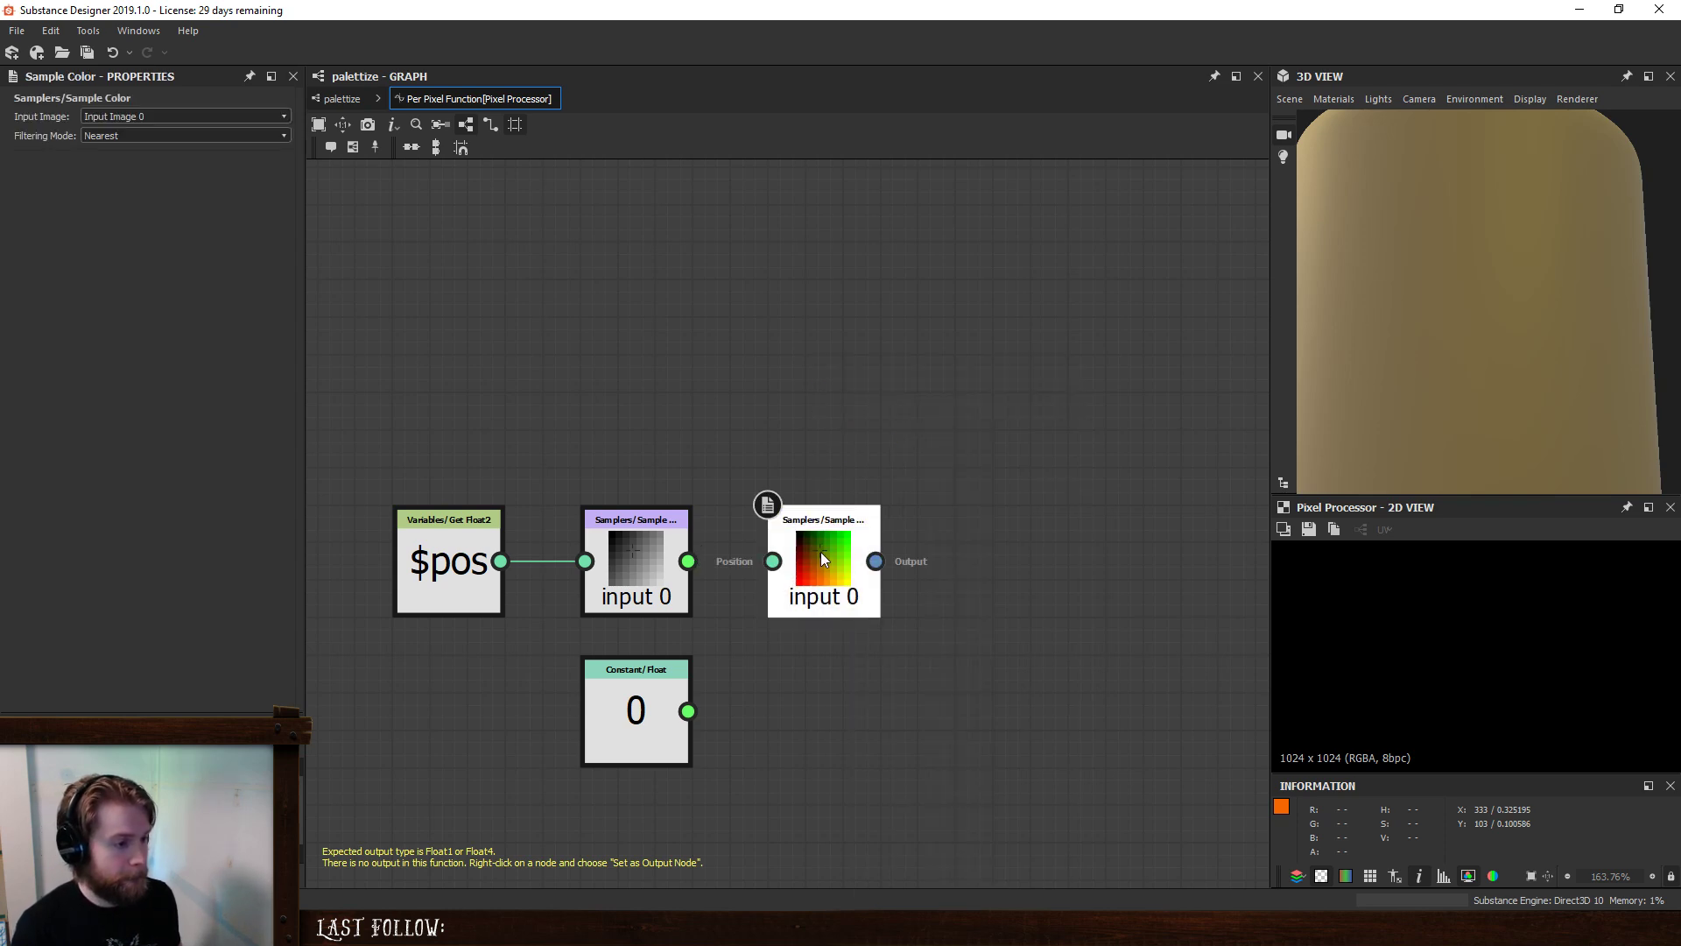
{"action": "left_click_drag", "start_coordinate": [821, 557], "coordinate": [971, 559]}
{"action": "key", "text": "s"}
{"action": "key", "text": "Delete"}
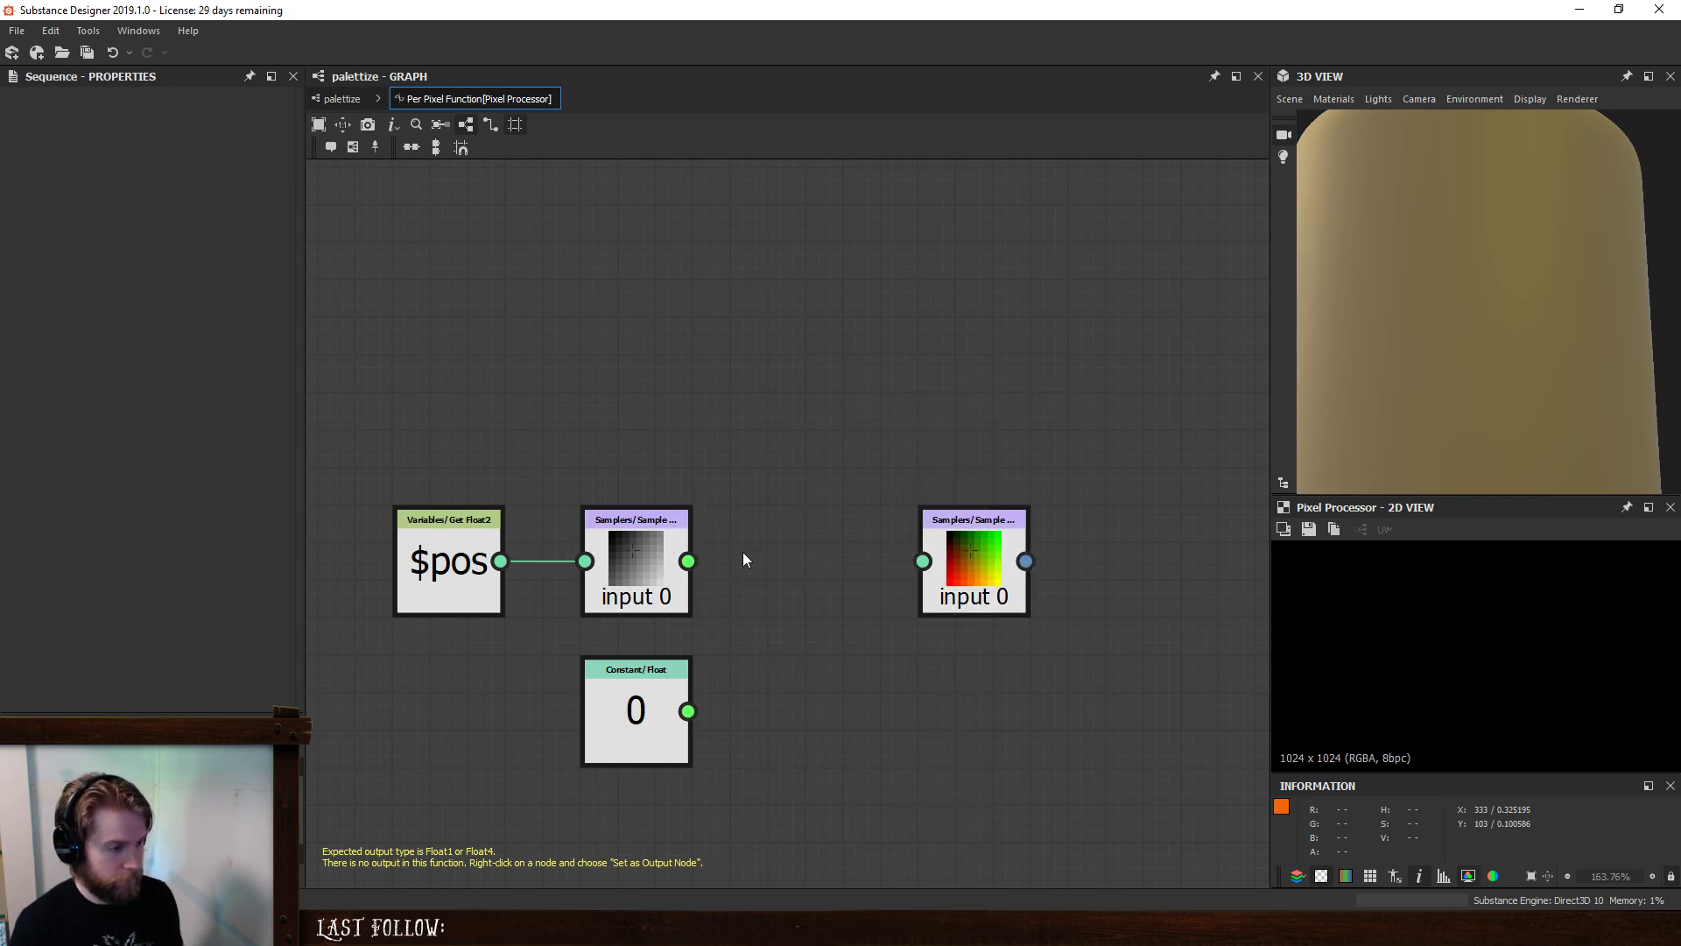
- Add a Vector Float2 node that combines the grayscale sample and the constant float, and feed it into the Sample Color position
{"action": "key", "text": "space"}
{"action": "type", "text": "vec"}
{"action": "left_click", "coordinate": [841, 399]}
{"action": "left_click_drag", "start_coordinate": [687, 561], "coordinate": [735, 661]}
{"action": "left_click_drag", "start_coordinate": [687, 711], "coordinate": [735, 687]}
{"action": "left_click_drag", "start_coordinate": [838, 673], "coordinate": [832, 577]}
- Make the Sample Color node the function's output and set its input image to Input Image 1
{"action": "right_click", "coordinate": [978, 557]}
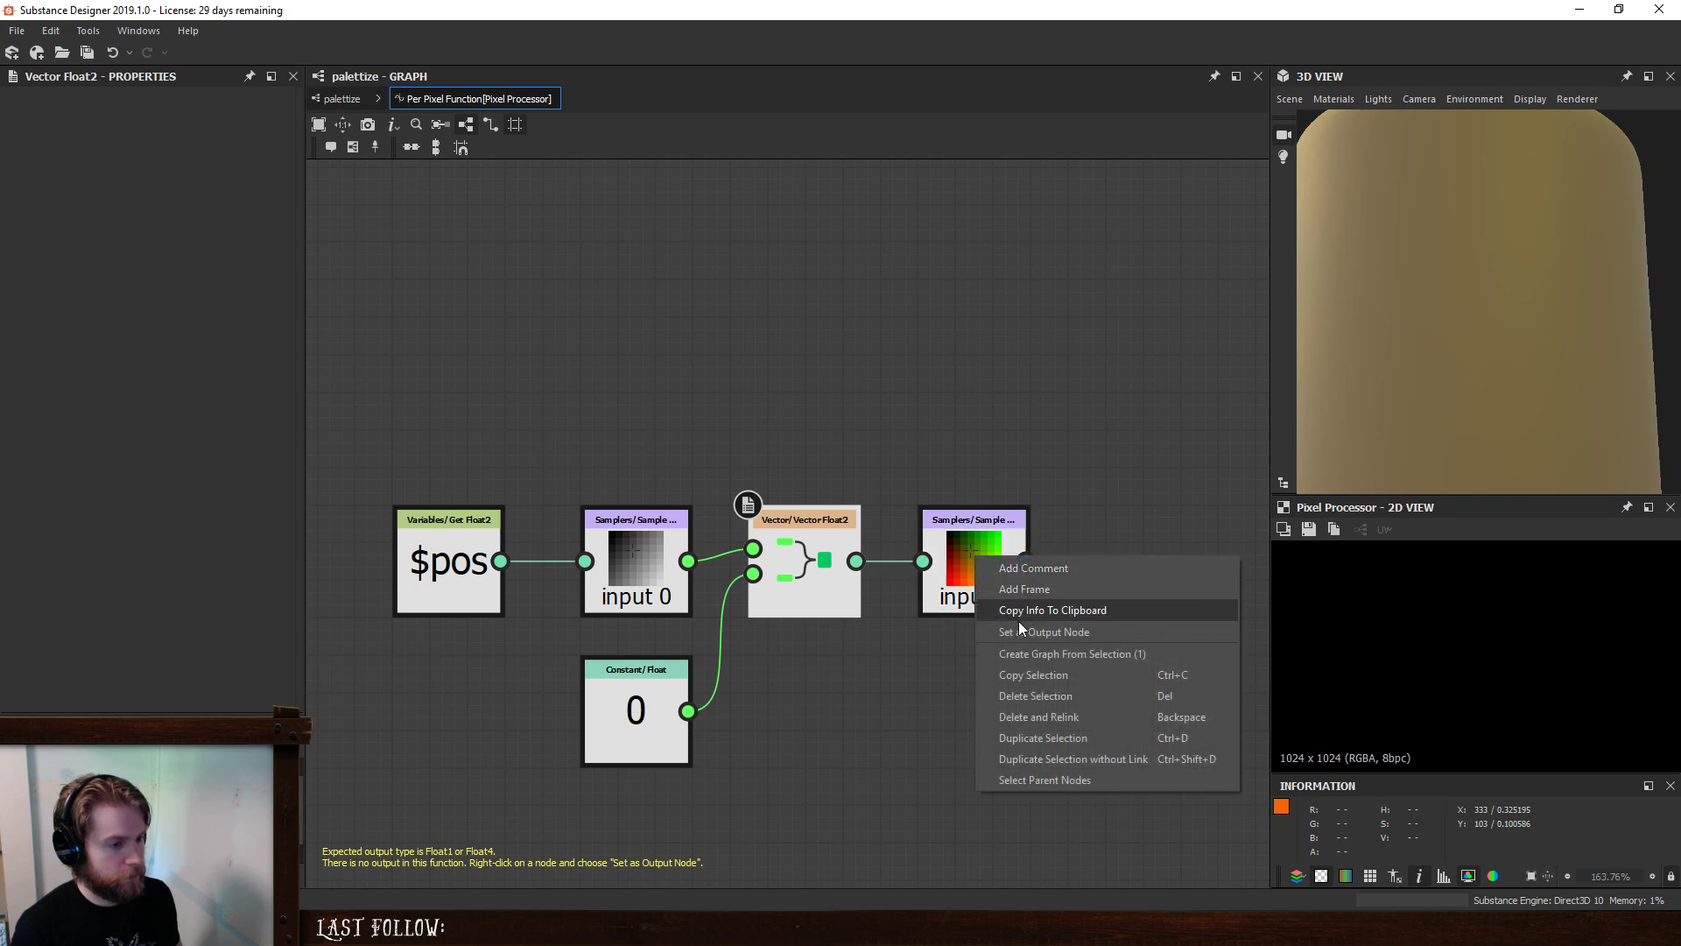
{"action": "left_click", "coordinate": [1023, 623]}
{"action": "scroll", "coordinate": [1464, 611], "scroll_direction": "down", "scroll_amount": 4}
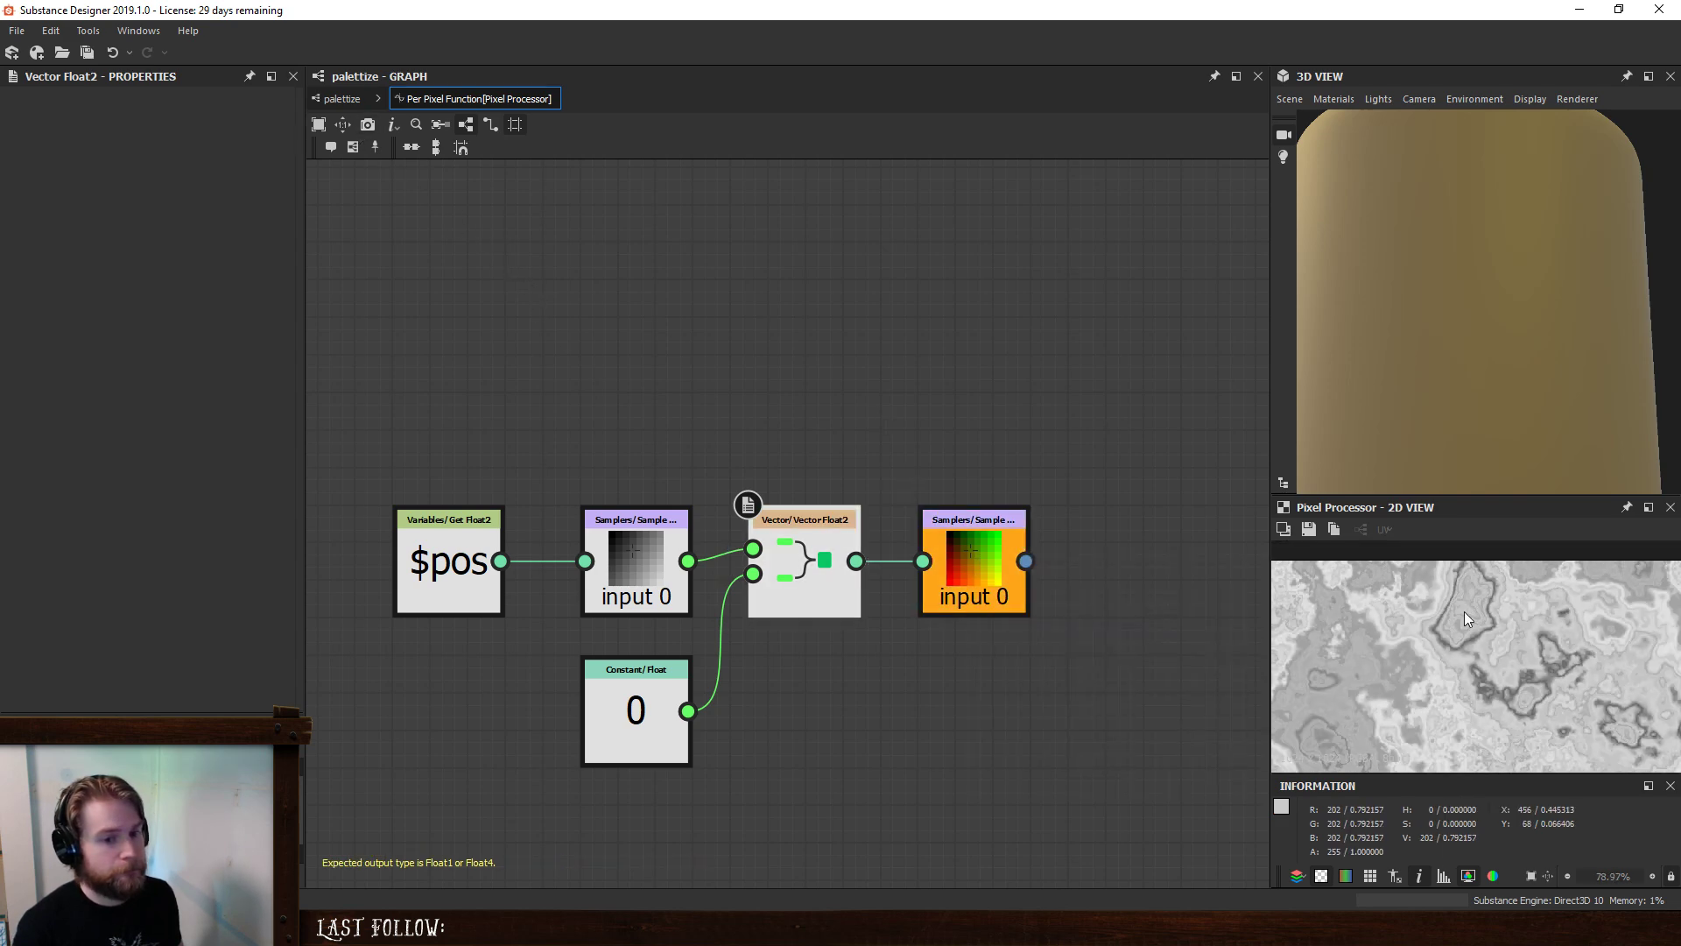
{"action": "left_click", "coordinate": [999, 589]}
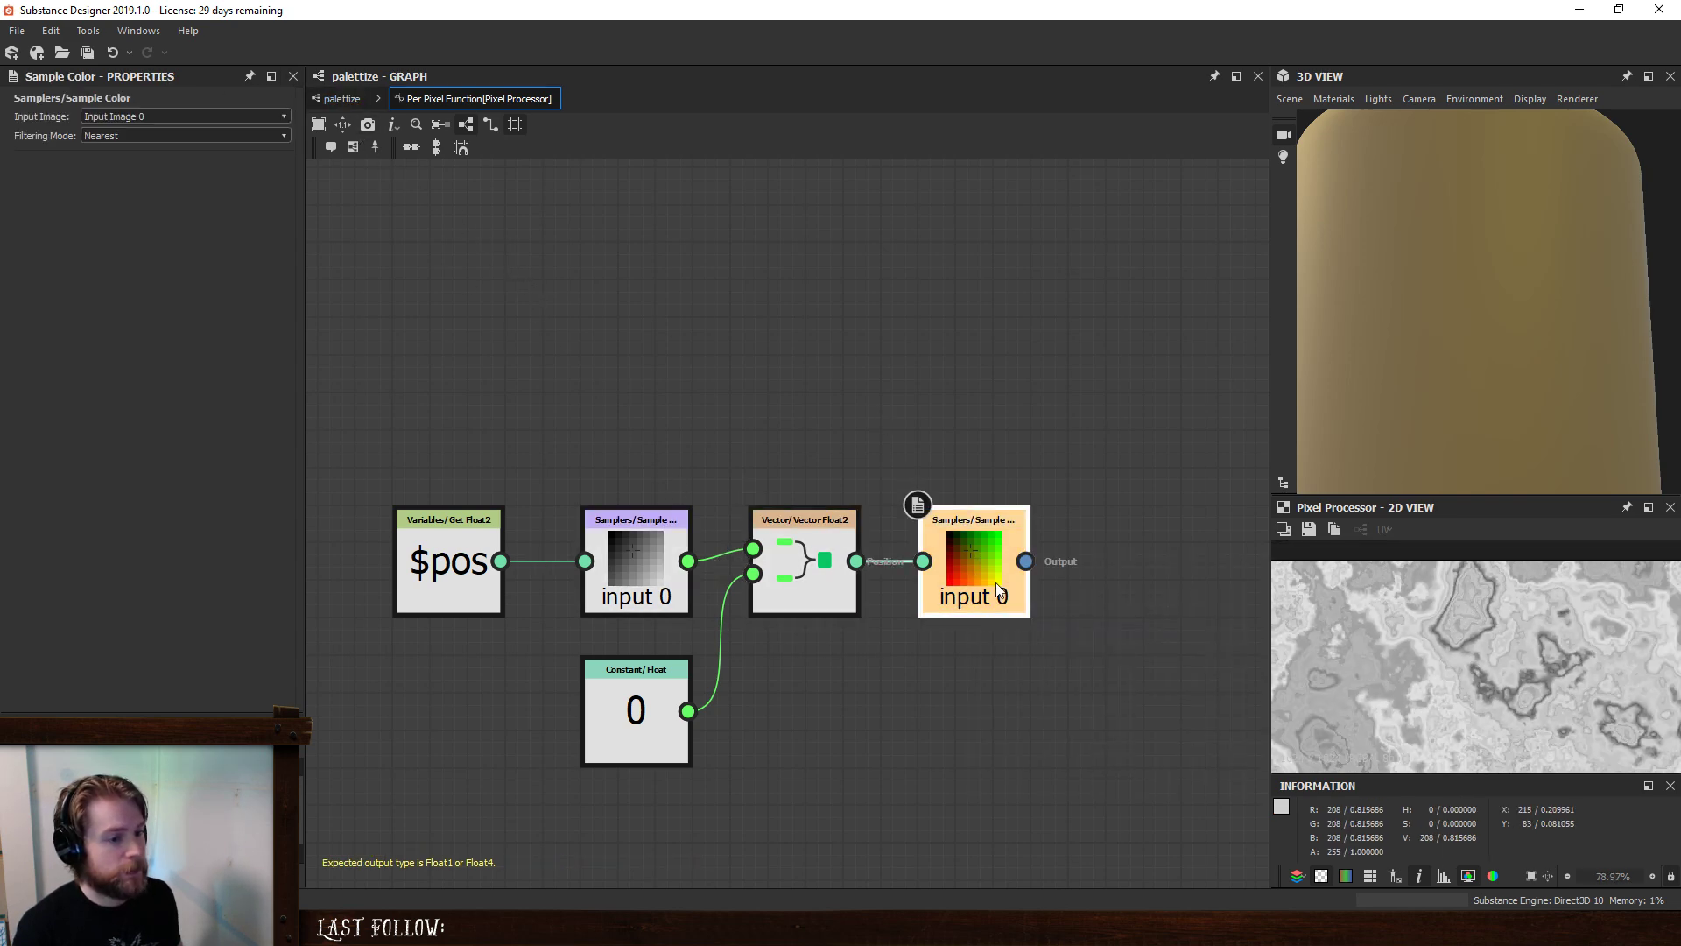
{"action": "left_click", "coordinate": [258, 117]}
{"action": "left_click", "coordinate": [222, 143]}
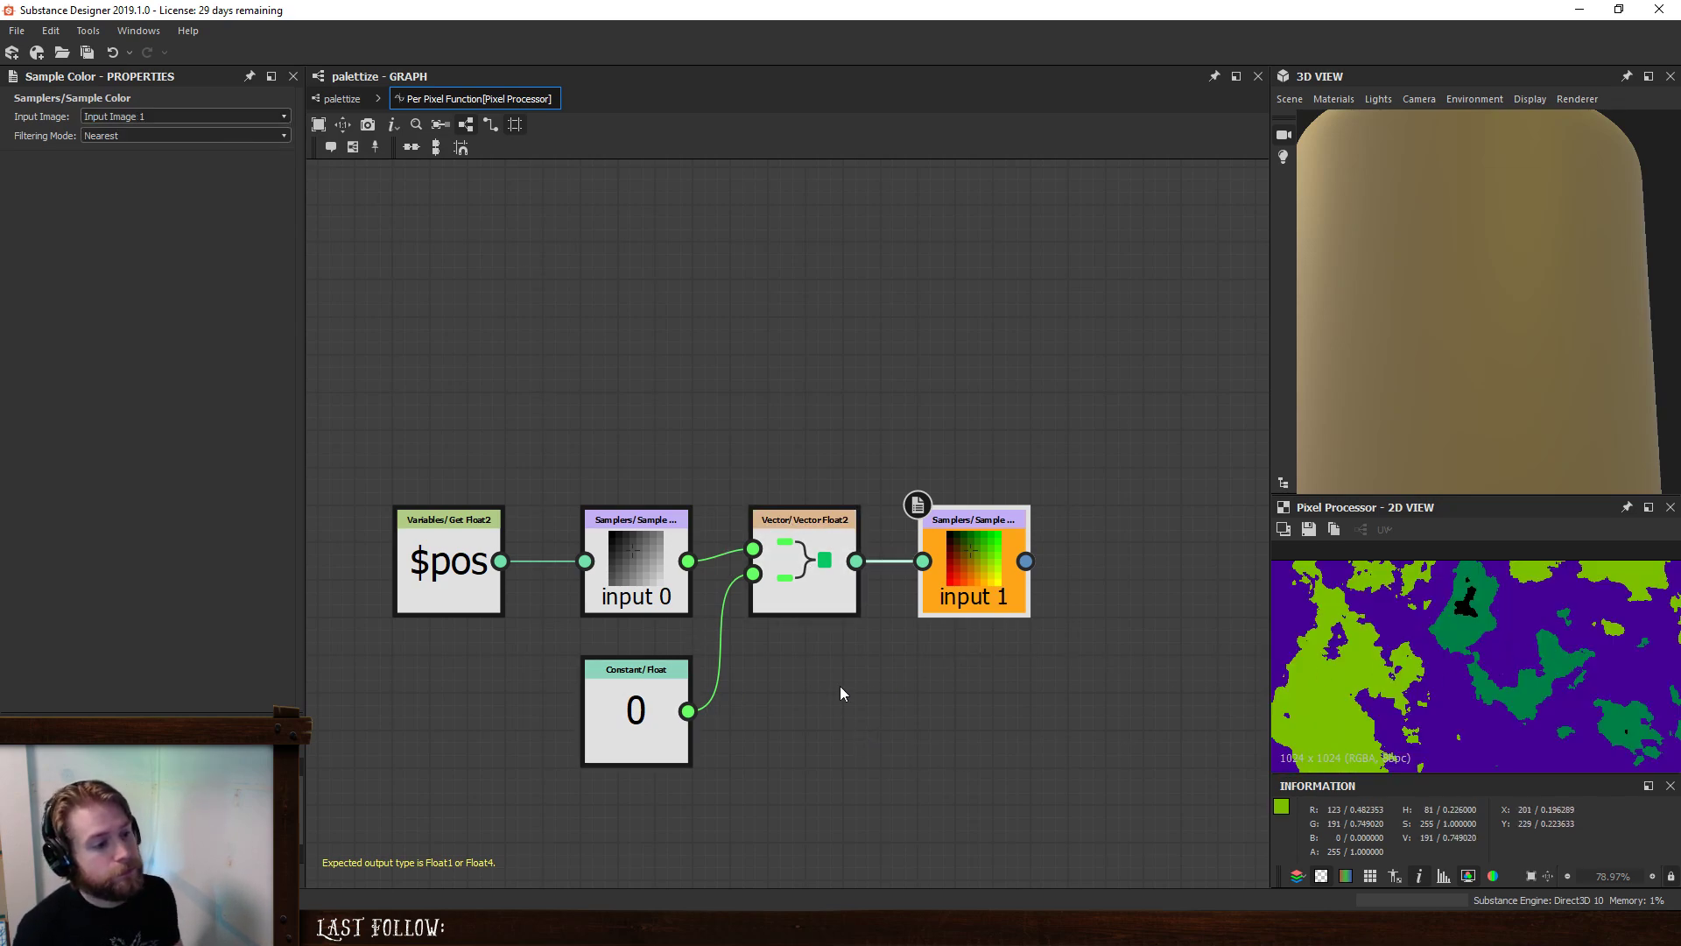
- Set the Sample Color filtering mode to Bilinear and check the result in the palettize graph
{"action": "left_click", "coordinate": [162, 136]}
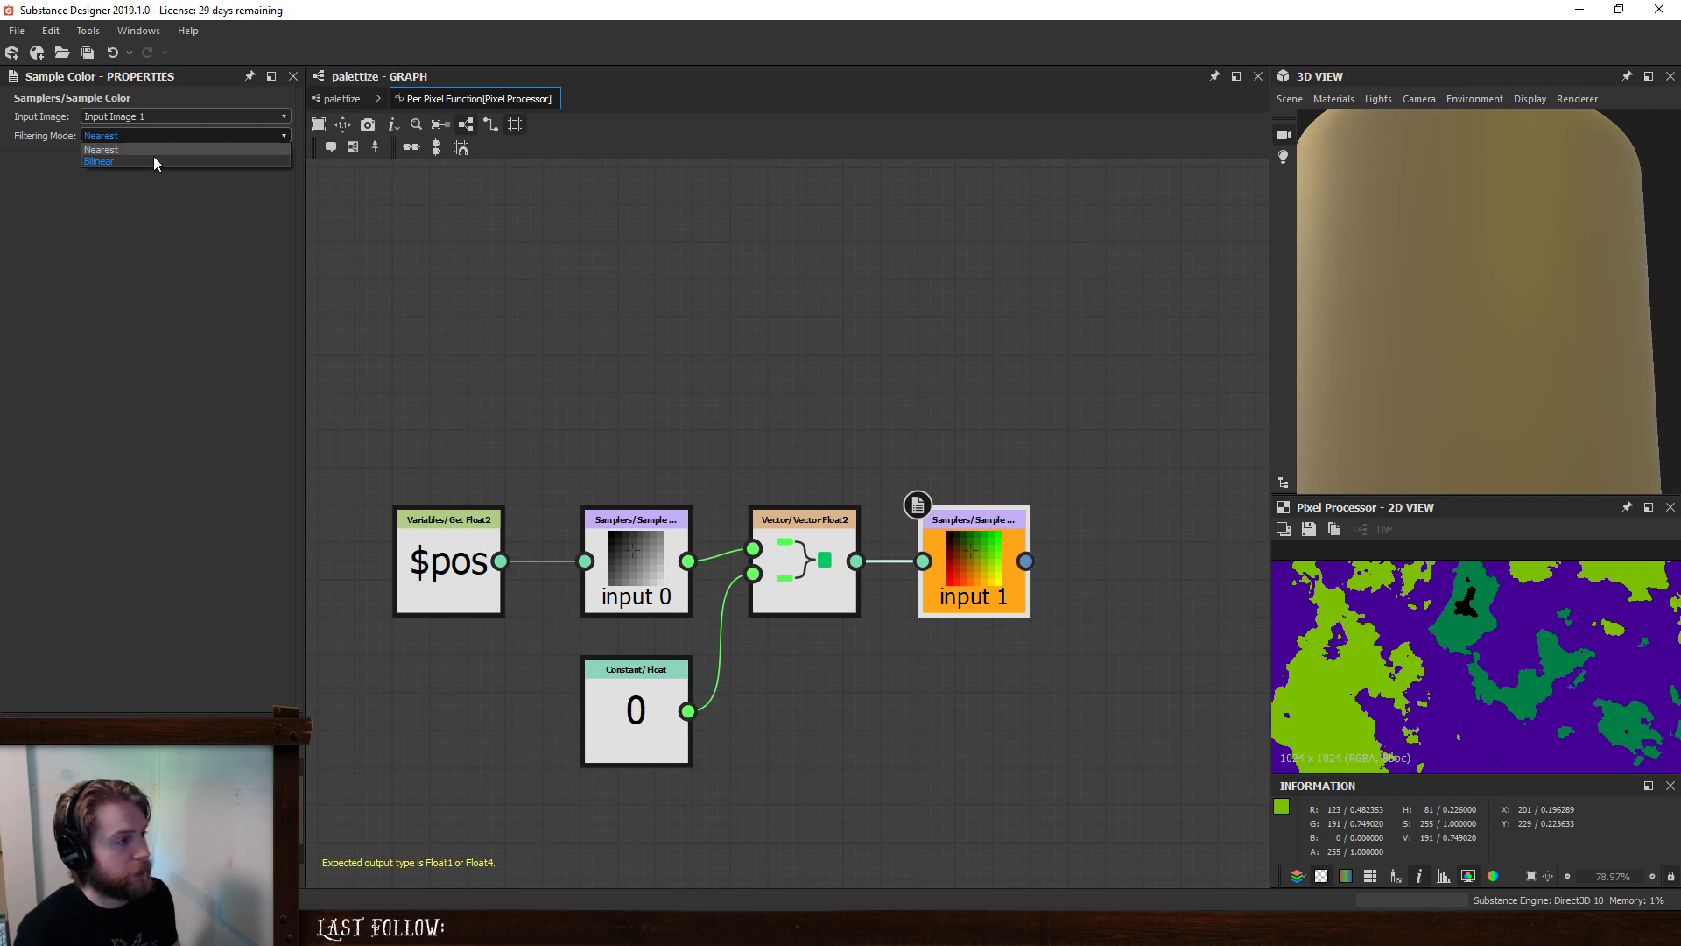
{"action": "left_click", "coordinate": [154, 160]}
{"action": "left_click", "coordinate": [180, 135]}
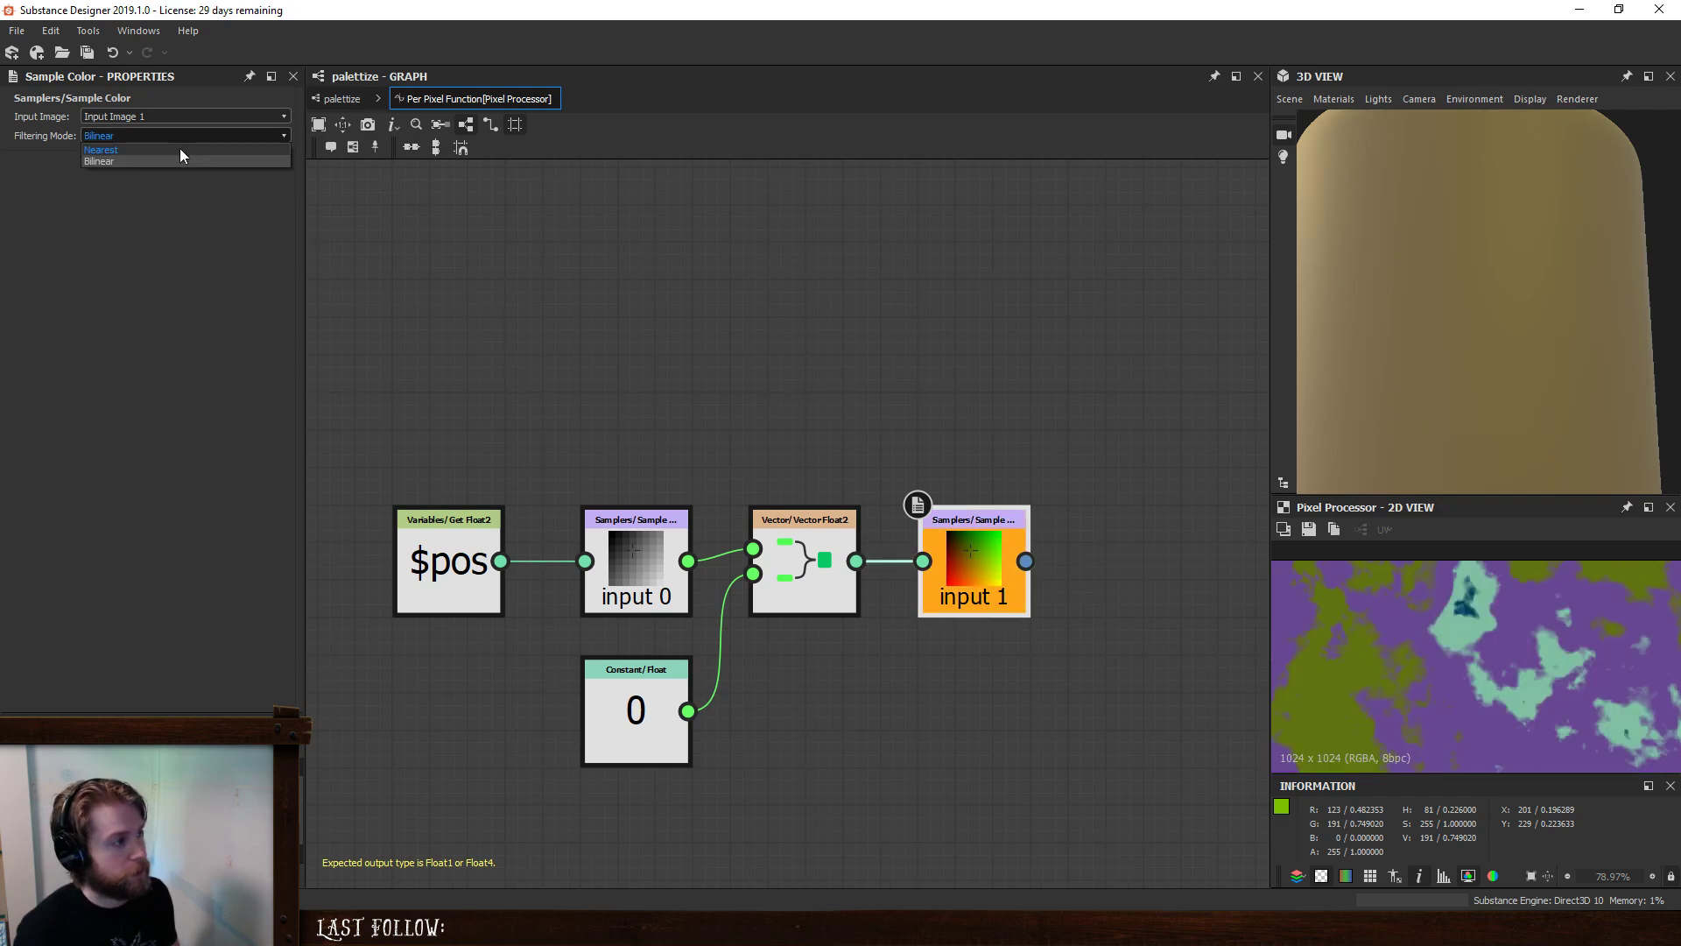
{"action": "left_click", "coordinate": [342, 98]}
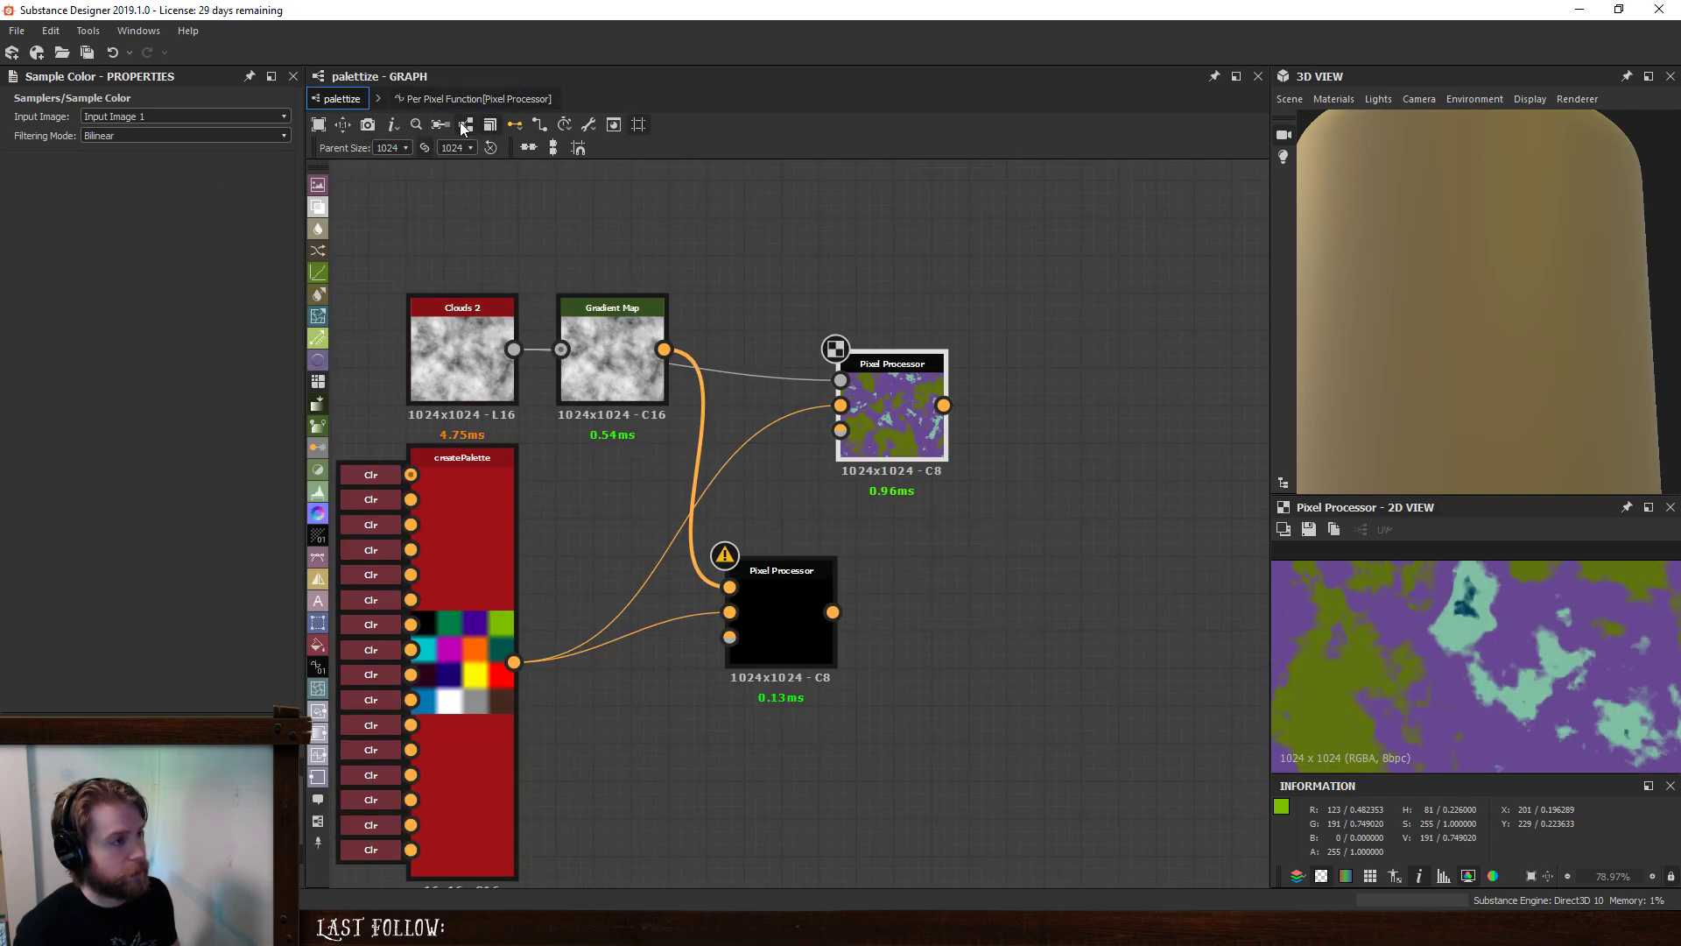
{"action": "left_click", "coordinate": [473, 98]}
- Set the constant float feeding the Vector Float2 node to 0.333
{"action": "left_click", "coordinate": [604, 670]}
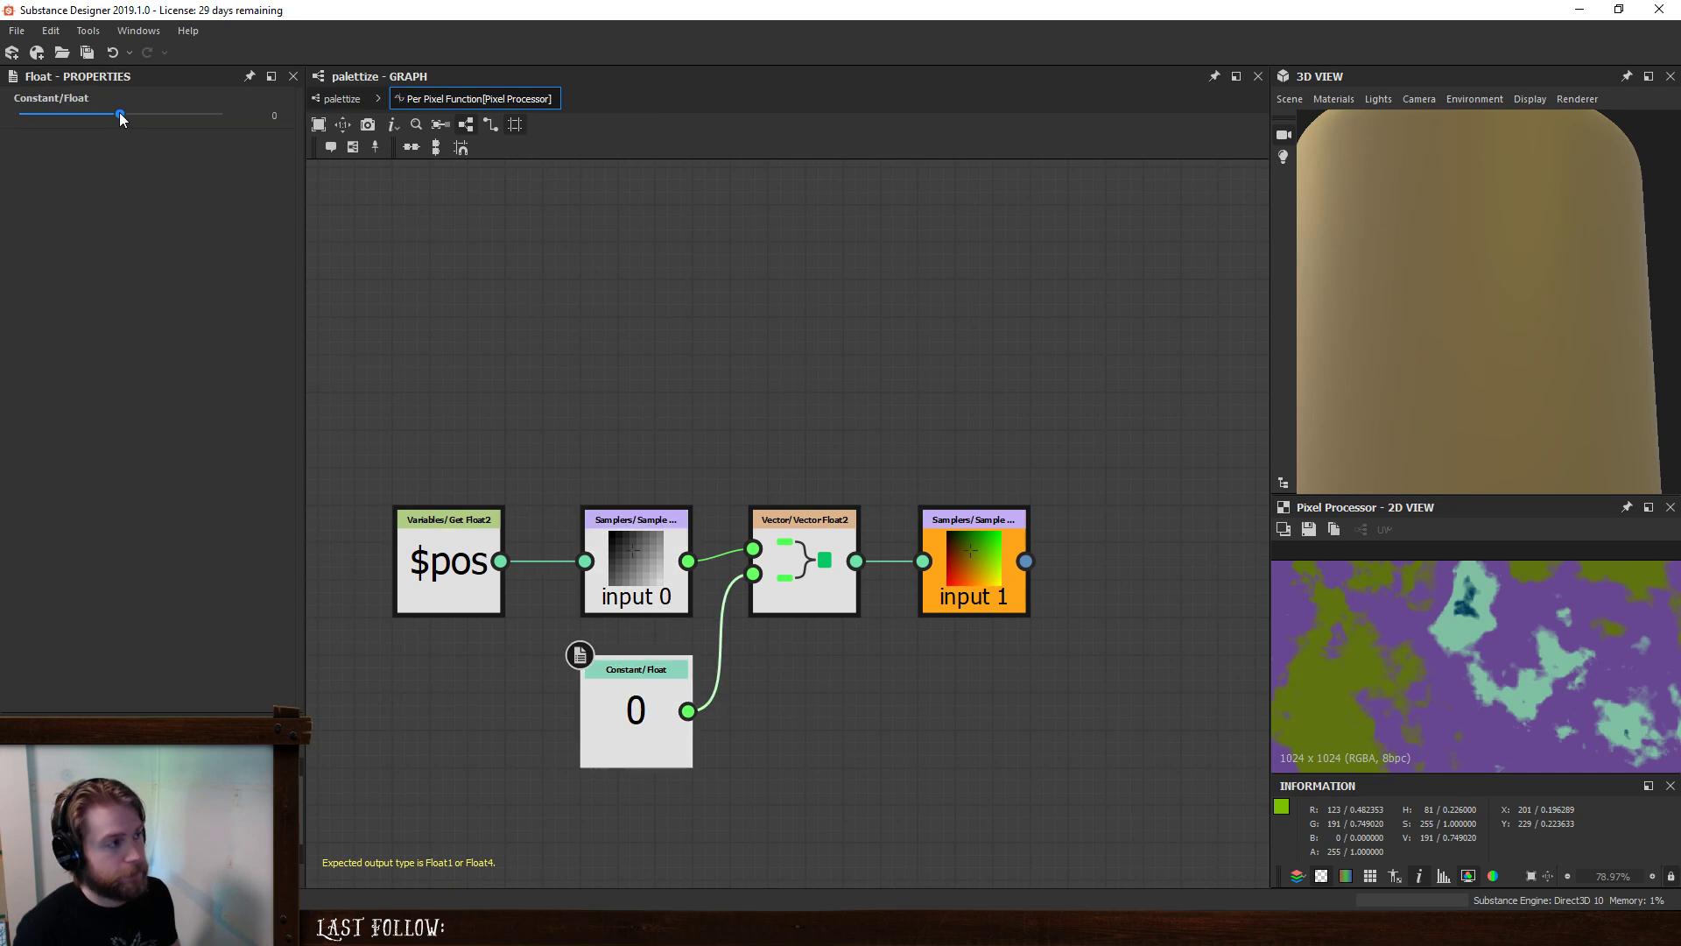
{"action": "left_click_drag", "start_coordinate": [120, 116], "coordinate": [154, 131]}
{"action": "scroll", "coordinate": [683, 420], "scroll_direction": "down", "scroll_amount": 2}
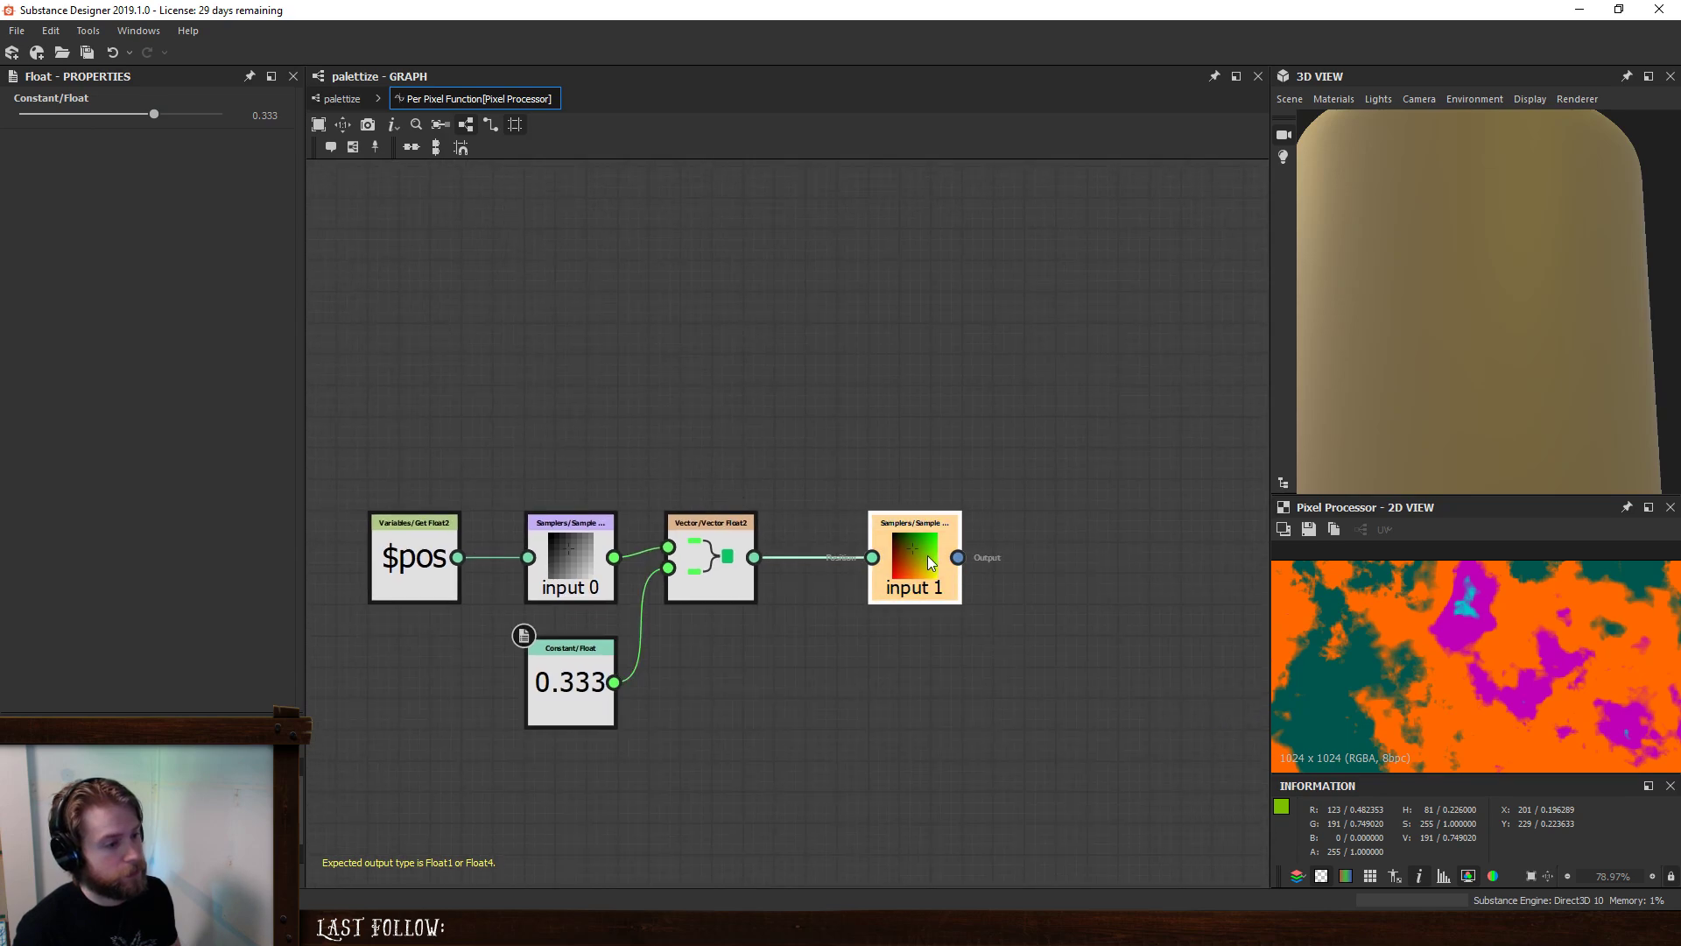
- Add a second Vector Float2 node below the first, fed by the constant float and grayscale sample in swapped order
{"action": "left_click_drag", "start_coordinate": [927, 555], "coordinate": [979, 554]}
{"action": "middle_click_drag", "start_coordinate": [562, 385], "coordinate": [640, 433]}
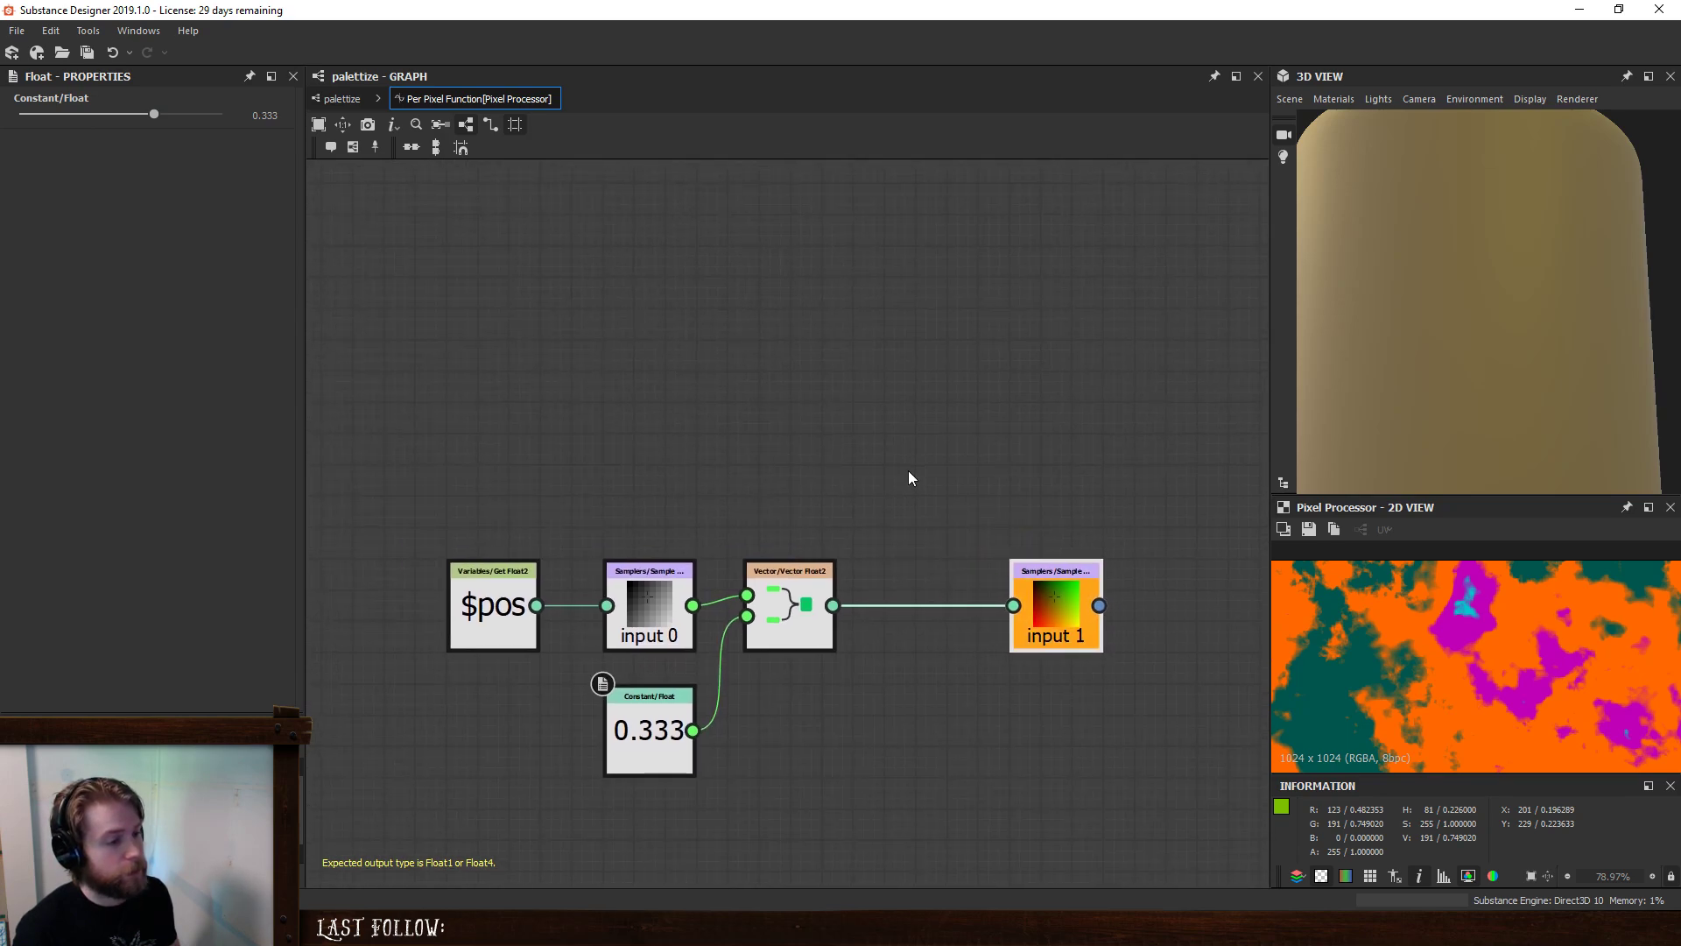
{"action": "key", "text": "space"}
{"action": "type", "text": "vec"}
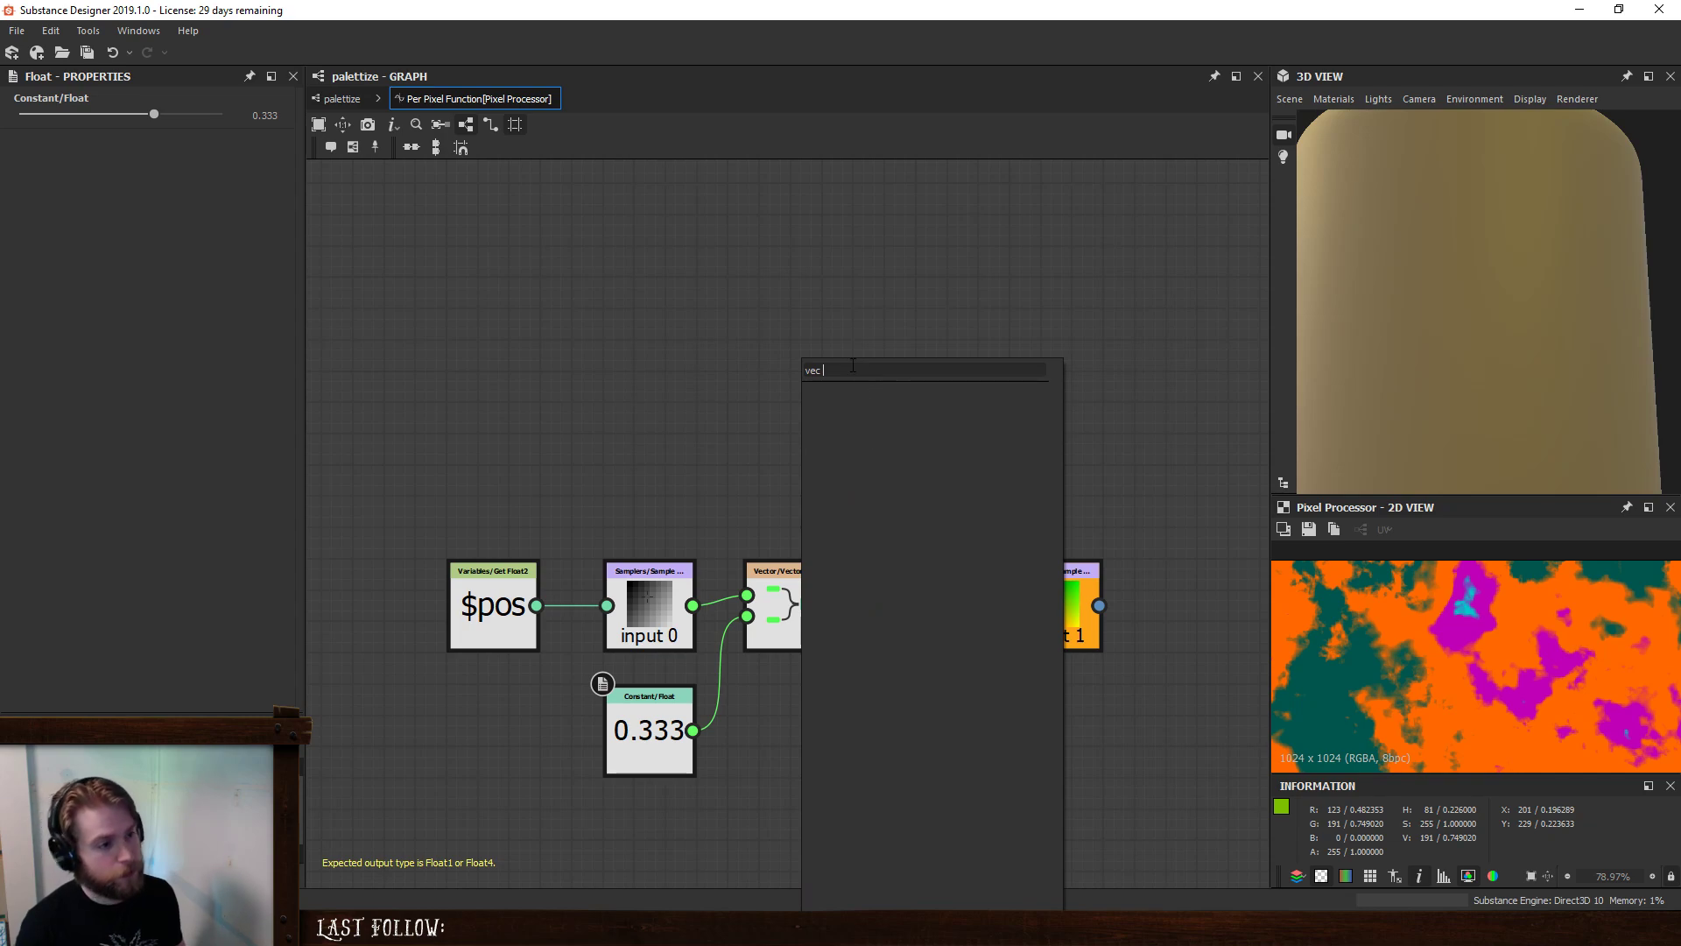
{"action": "left_click", "coordinate": [884, 399]}
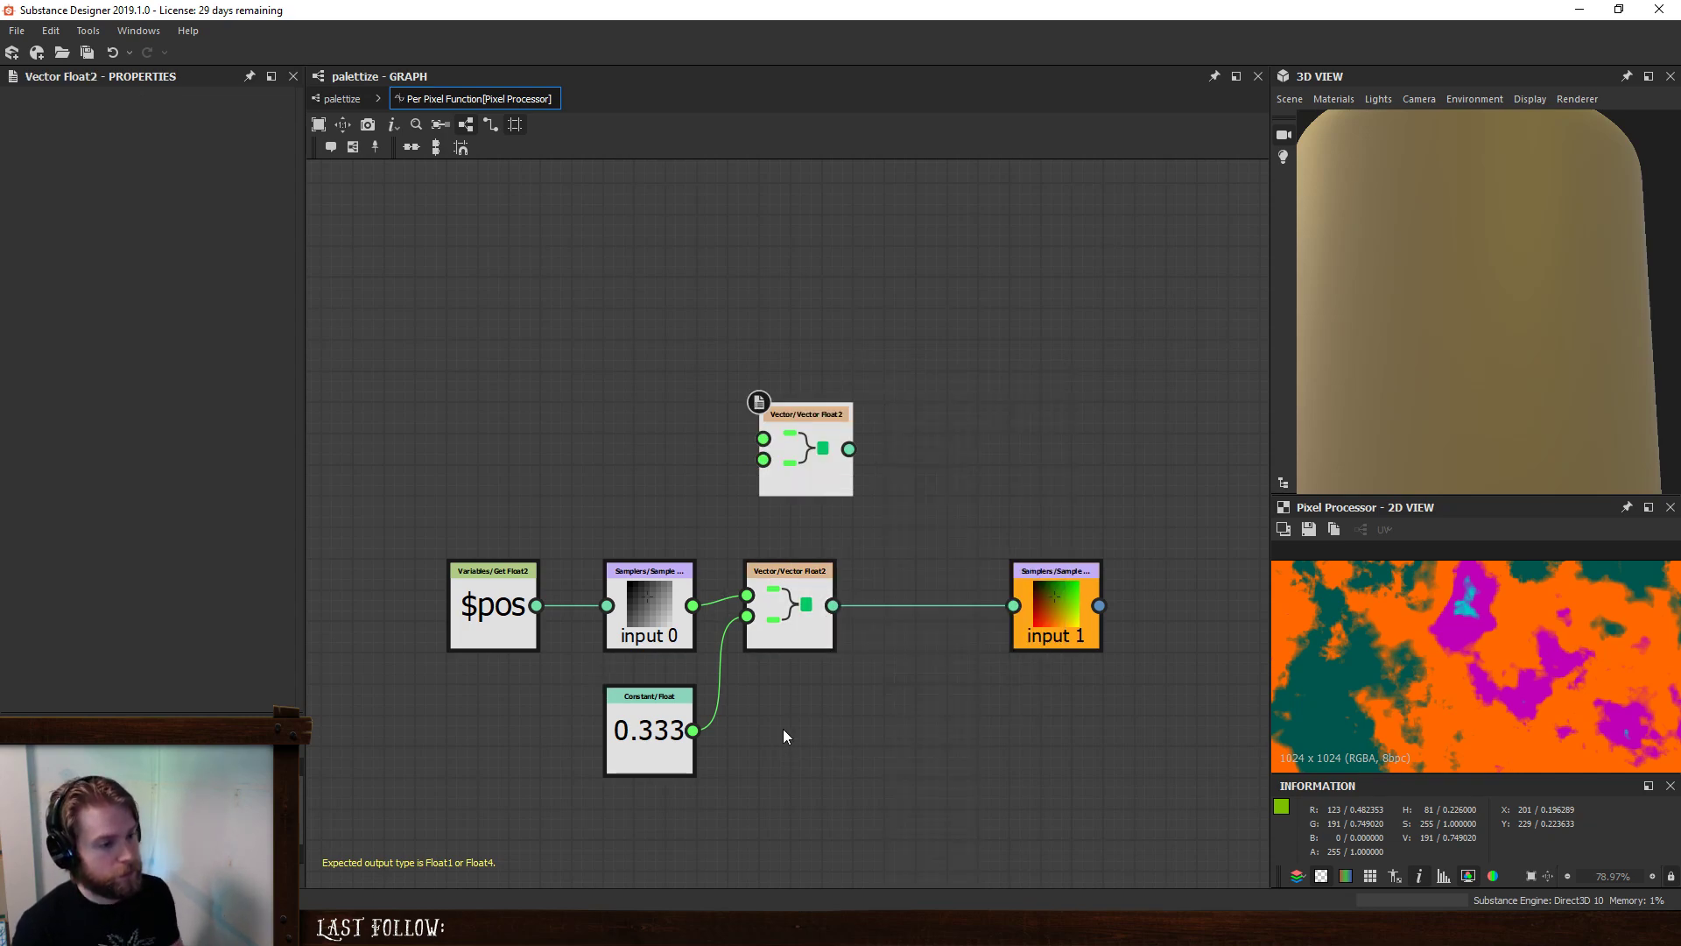
{"action": "left_click_drag", "start_coordinate": [796, 474], "coordinate": [797, 755]}
{"action": "left_click_drag", "start_coordinate": [692, 605], "coordinate": [764, 720]}
- Add an If...Else node controlled by a Boolean constant to choose which Vector Float2 node feeds the Sample Color position
{"action": "key", "text": "space"}
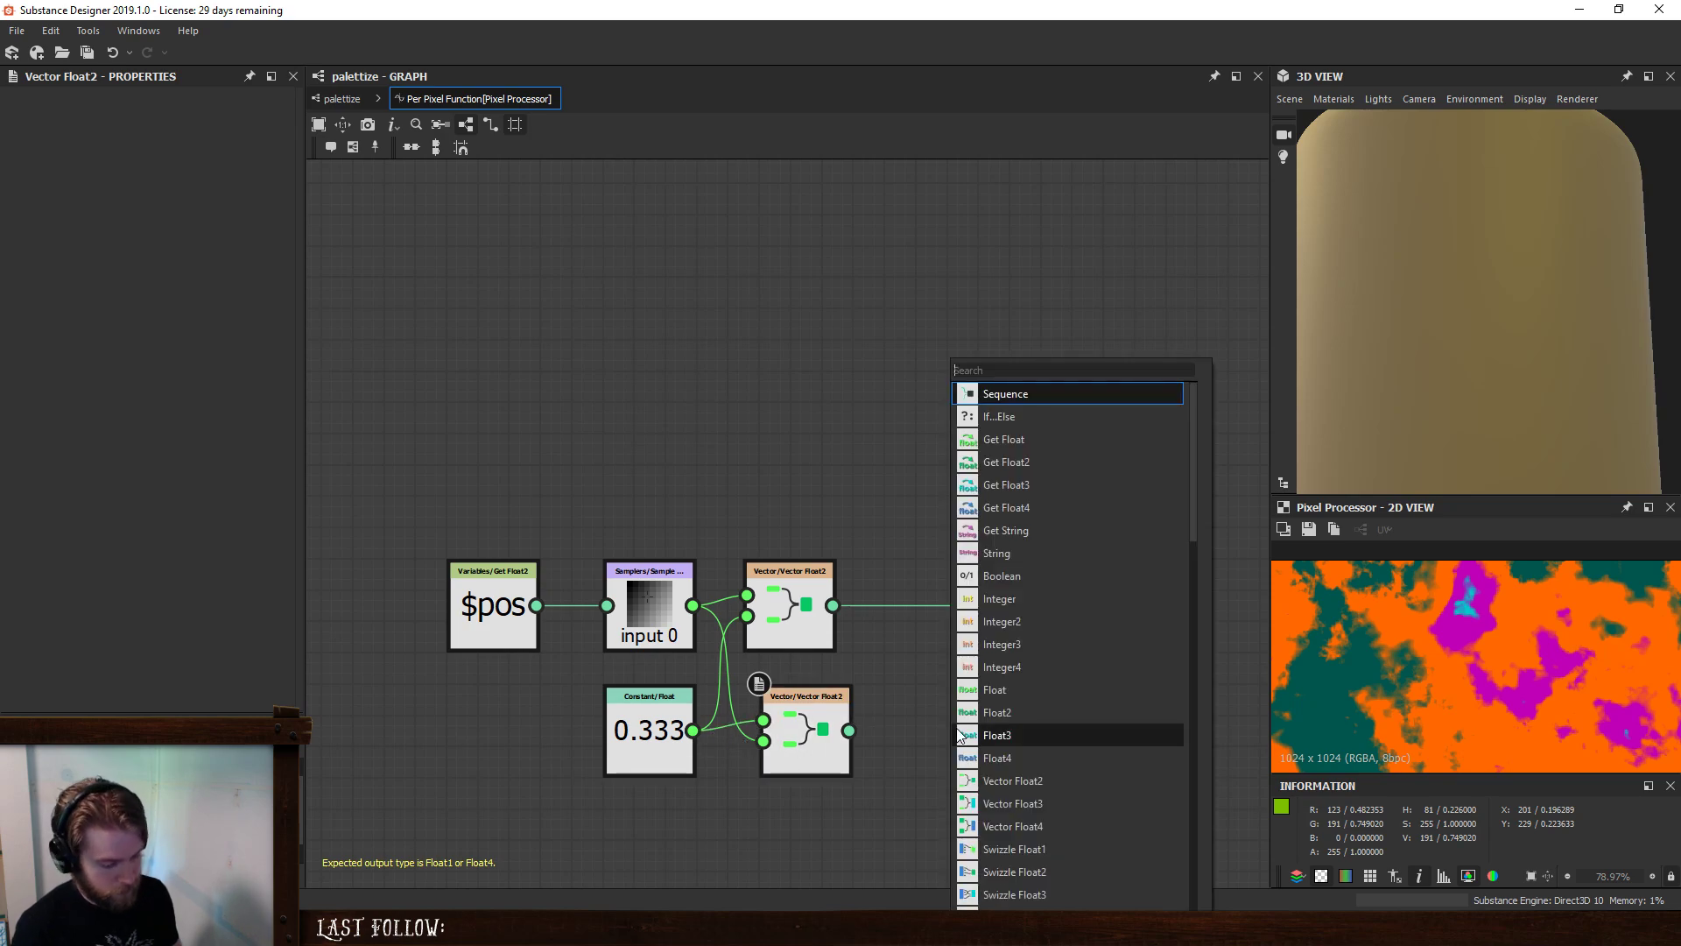
{"action": "type", "text": "if"}
{"action": "key", "text": "Return"}
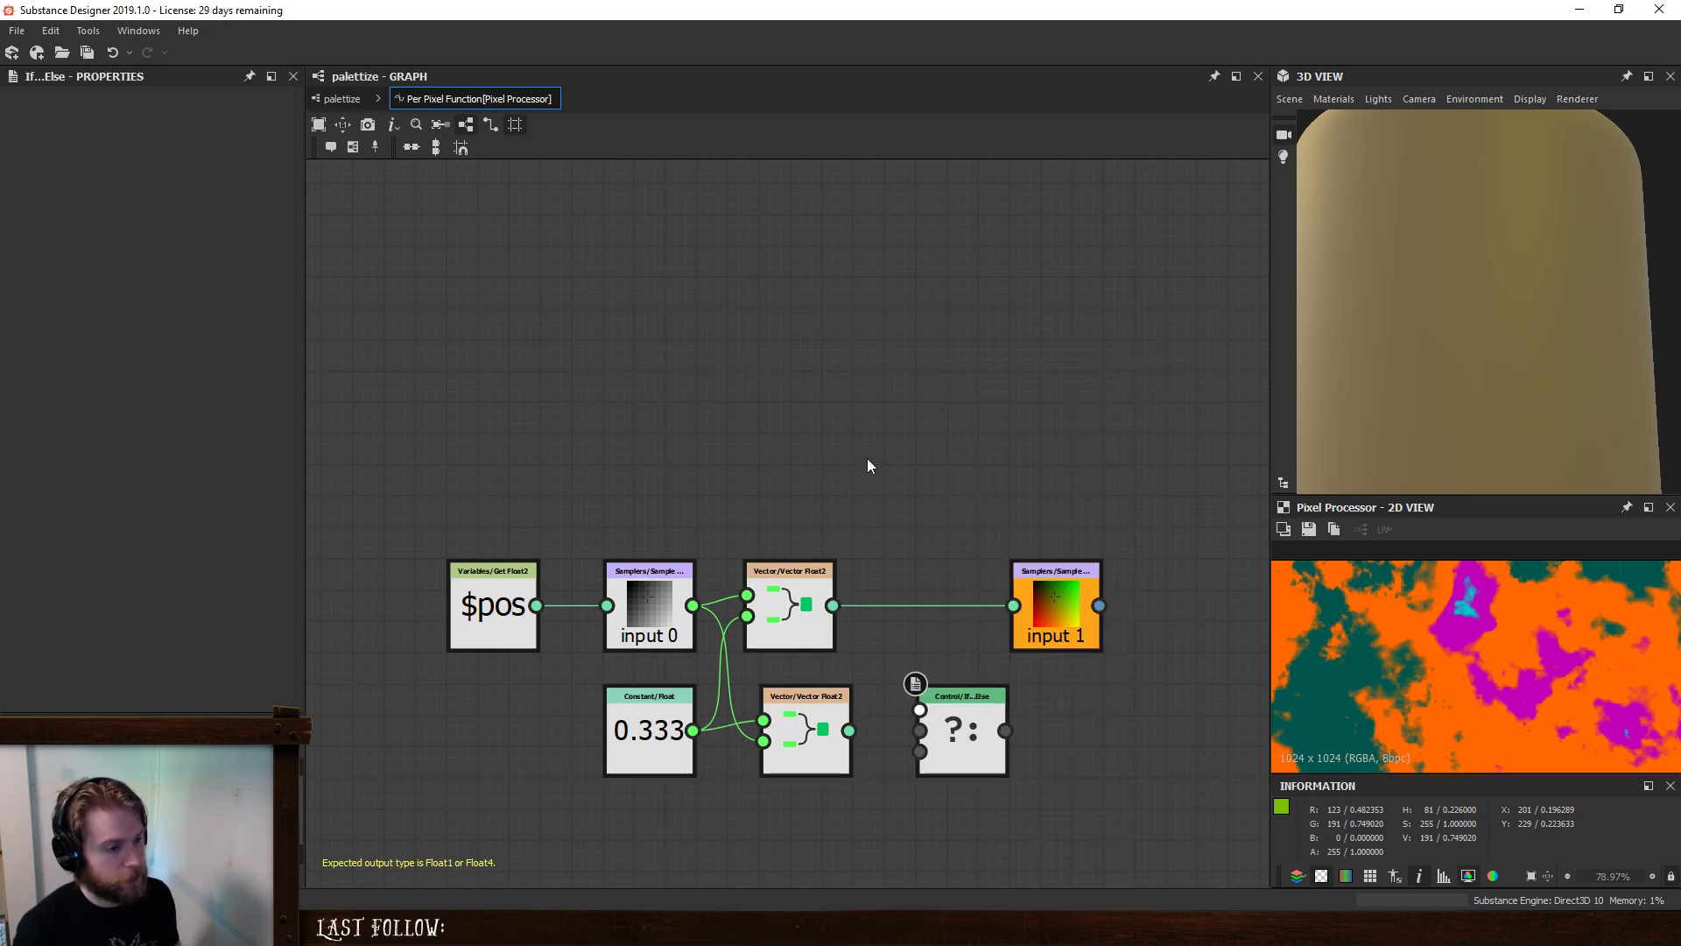
{"action": "key", "text": "space"}
{"action": "type", "text": "bool"}
{"action": "key", "text": "Return"}
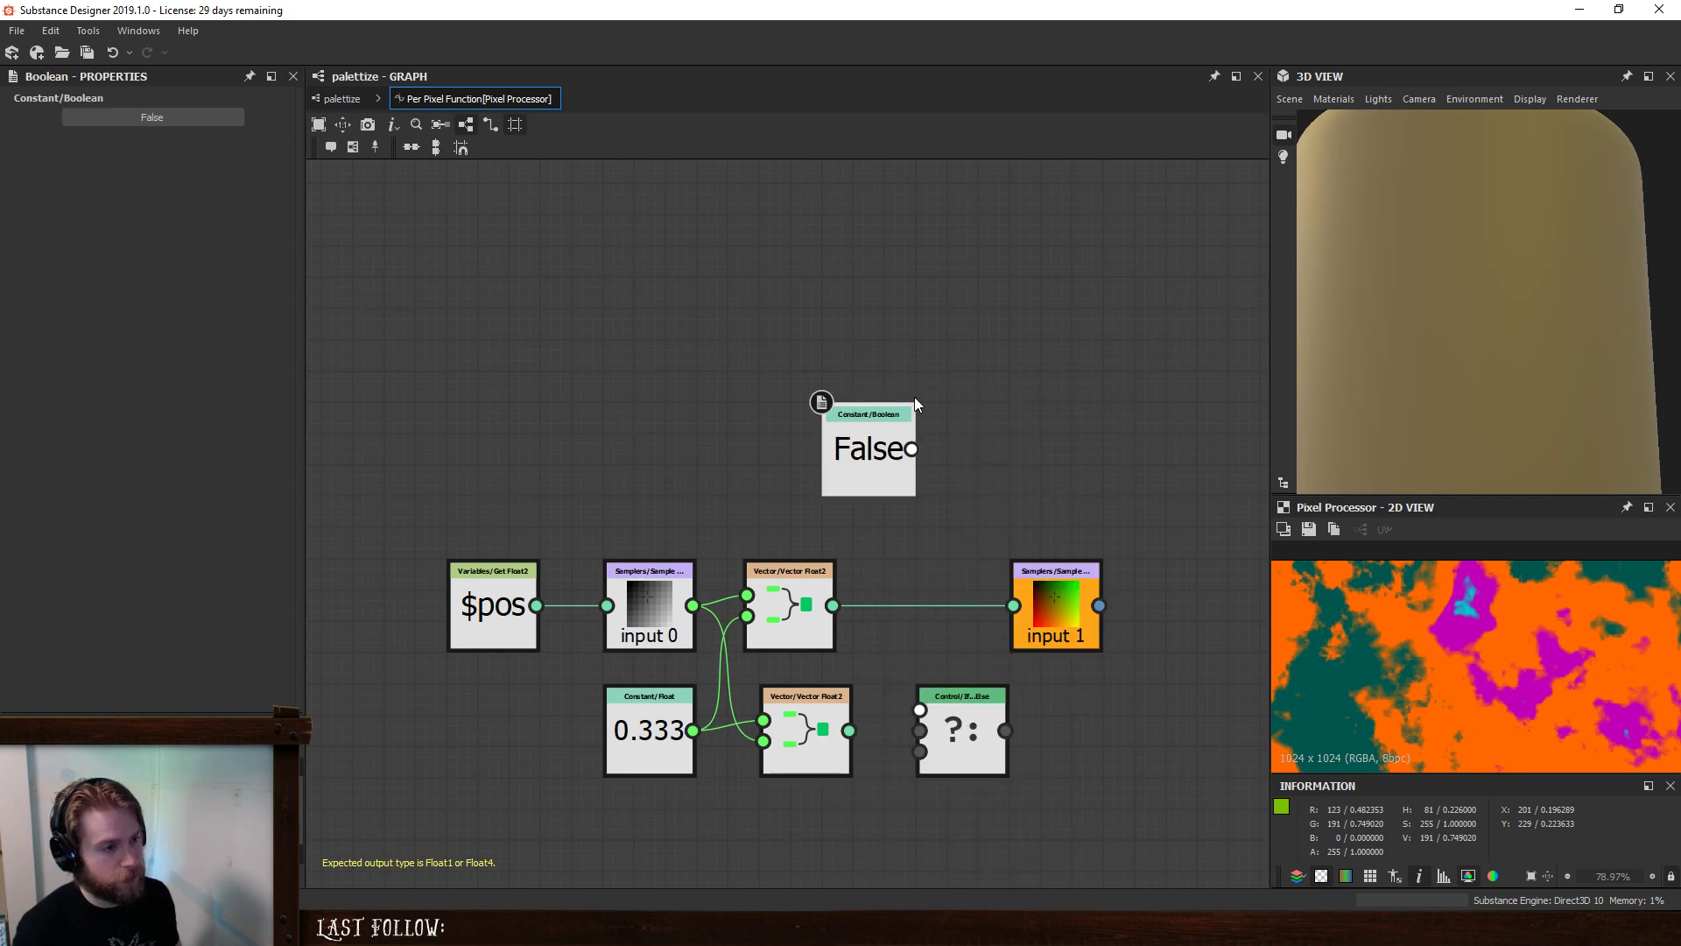
{"action": "left_click_drag", "start_coordinate": [875, 453], "coordinate": [919, 709]}
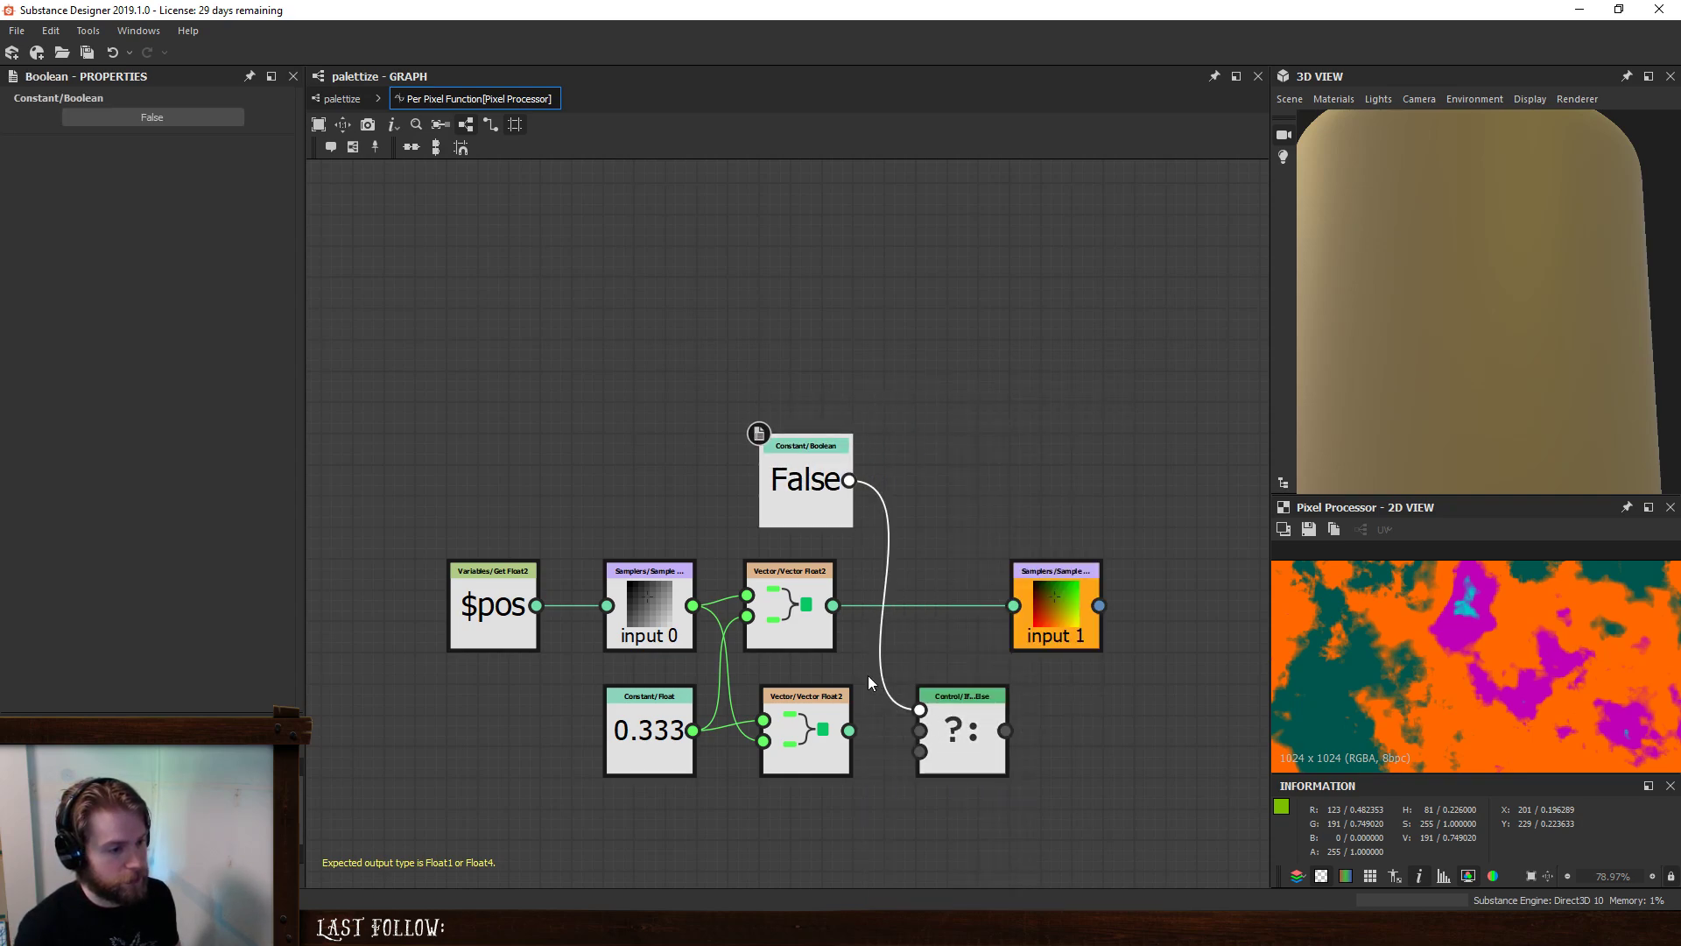
{"action": "left_click_drag", "start_coordinate": [831, 605], "coordinate": [1013, 605]}
{"action": "left_click_drag", "start_coordinate": [962, 717], "coordinate": [1129, 613]}
- Set the constant float to 0.628, and toggle the Boolean constant to True and back to False
{"action": "left_click", "coordinate": [648, 731]}
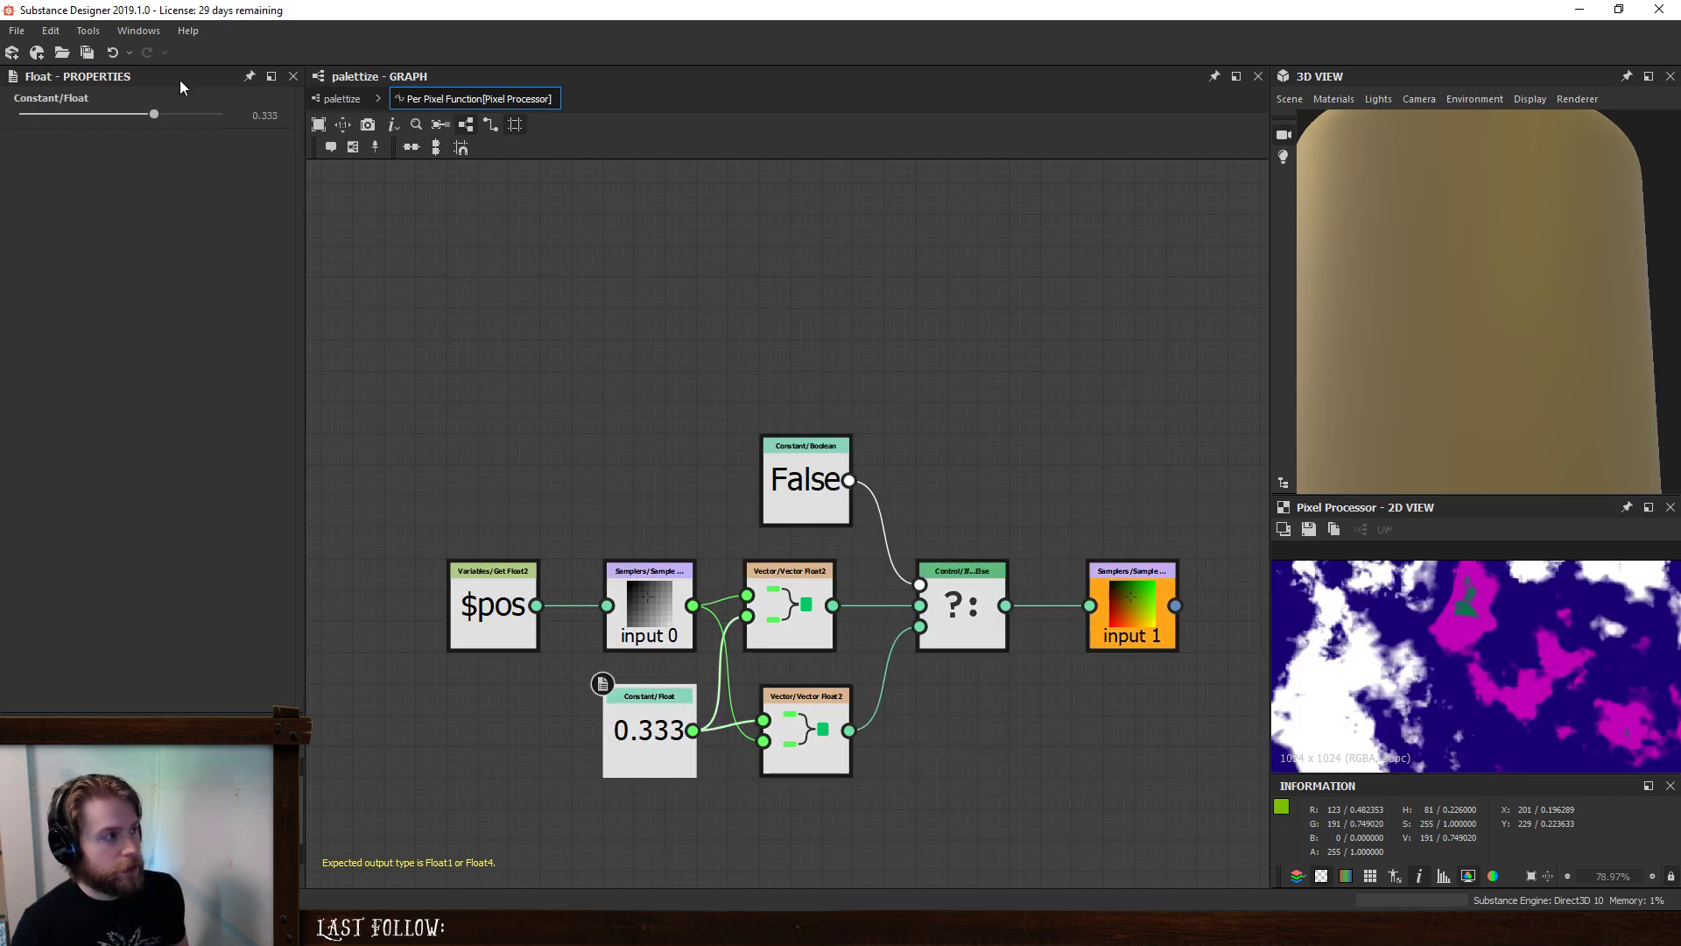
{"action": "mouse_move", "coordinate": [155, 115]}
{"action": "left_mouse_down"}
{"action": "mouse_move", "coordinate": [85, 121]}
{"action": "mouse_move", "coordinate": [224, 118]}
{"action": "mouse_move", "coordinate": [183, 115]}
{"action": "left_mouse_up"}
{"action": "left_click", "coordinate": [779, 468]}
{"action": "left_click", "coordinate": [153, 117]}
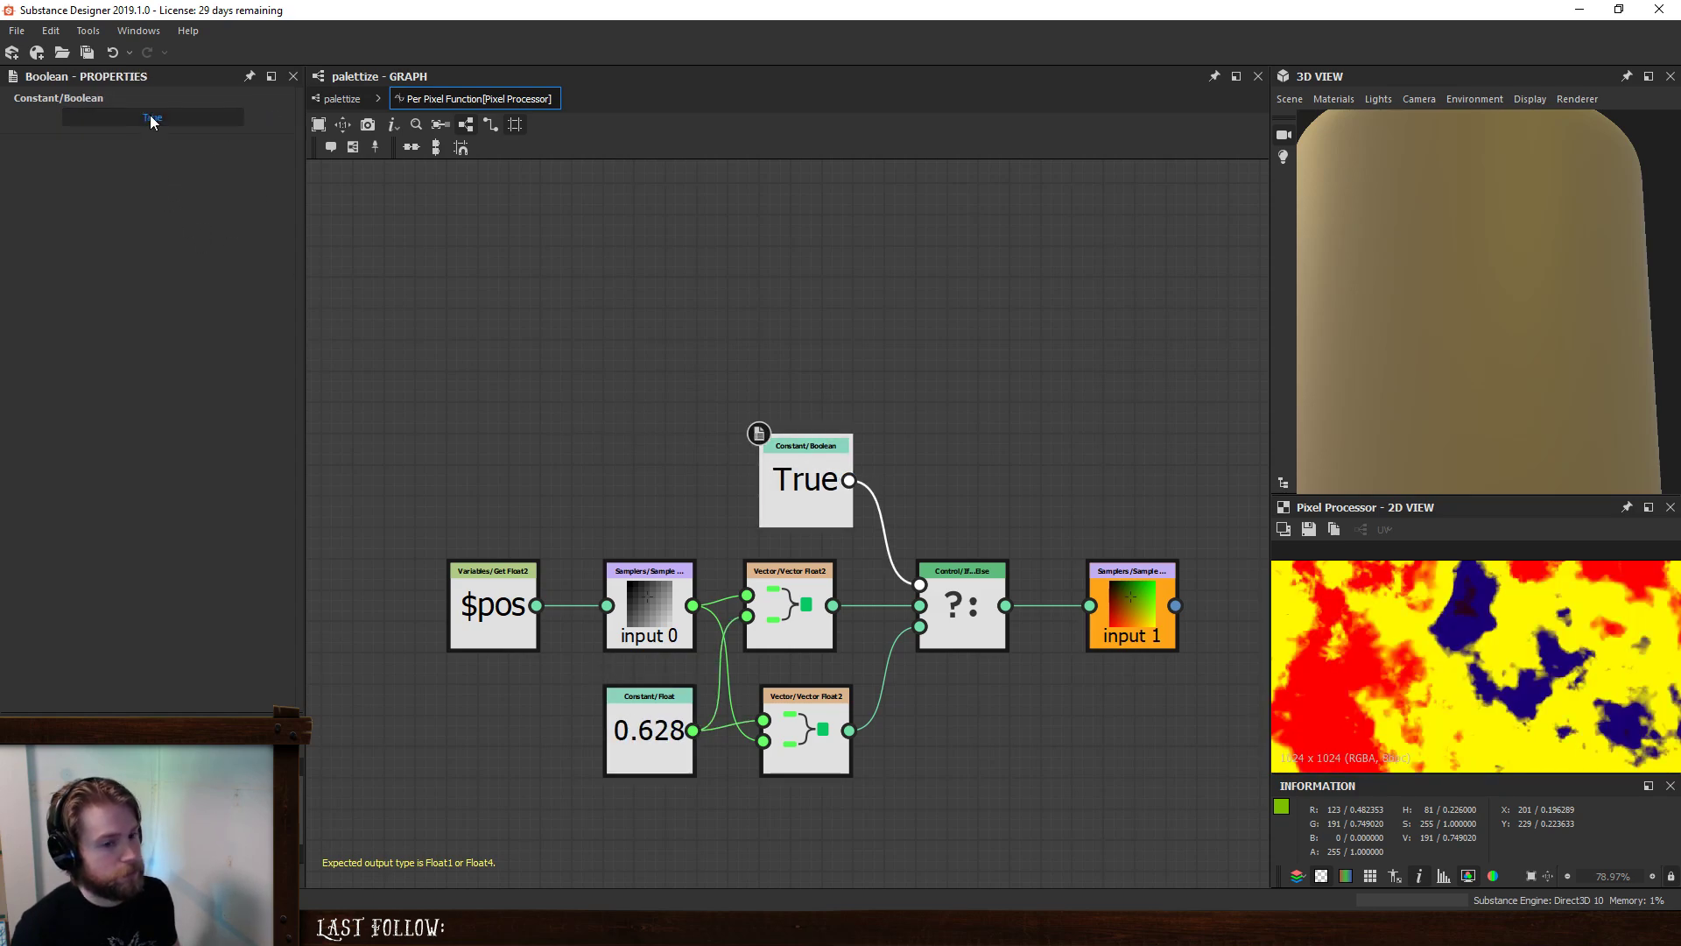
{"action": "mouse_move", "coordinate": [800, 476]}
{"action": "left_mouse_down"}
{"action": "mouse_move", "coordinate": [768, 475]}
{"action": "mouse_move", "coordinate": [800, 476]}
{"action": "left_mouse_up"}
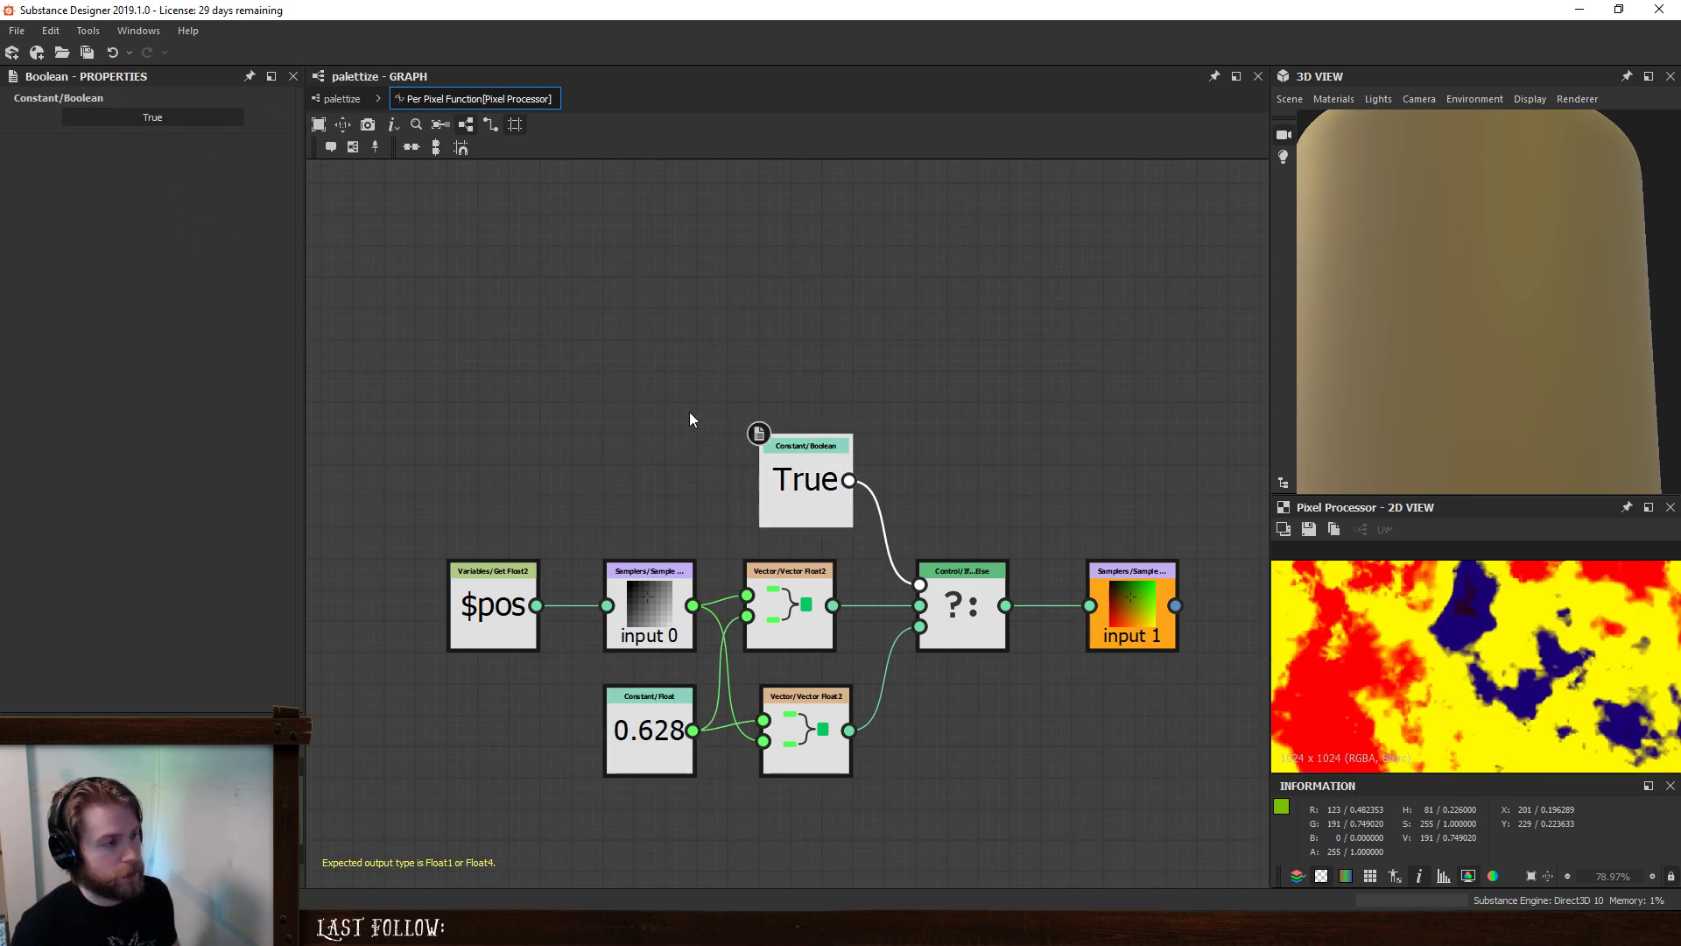
{"action": "left_click", "coordinate": [112, 119]}
- Return to the palettize graph and delete the upper Pixel Processor node
{"action": "left_click", "coordinate": [343, 99]}
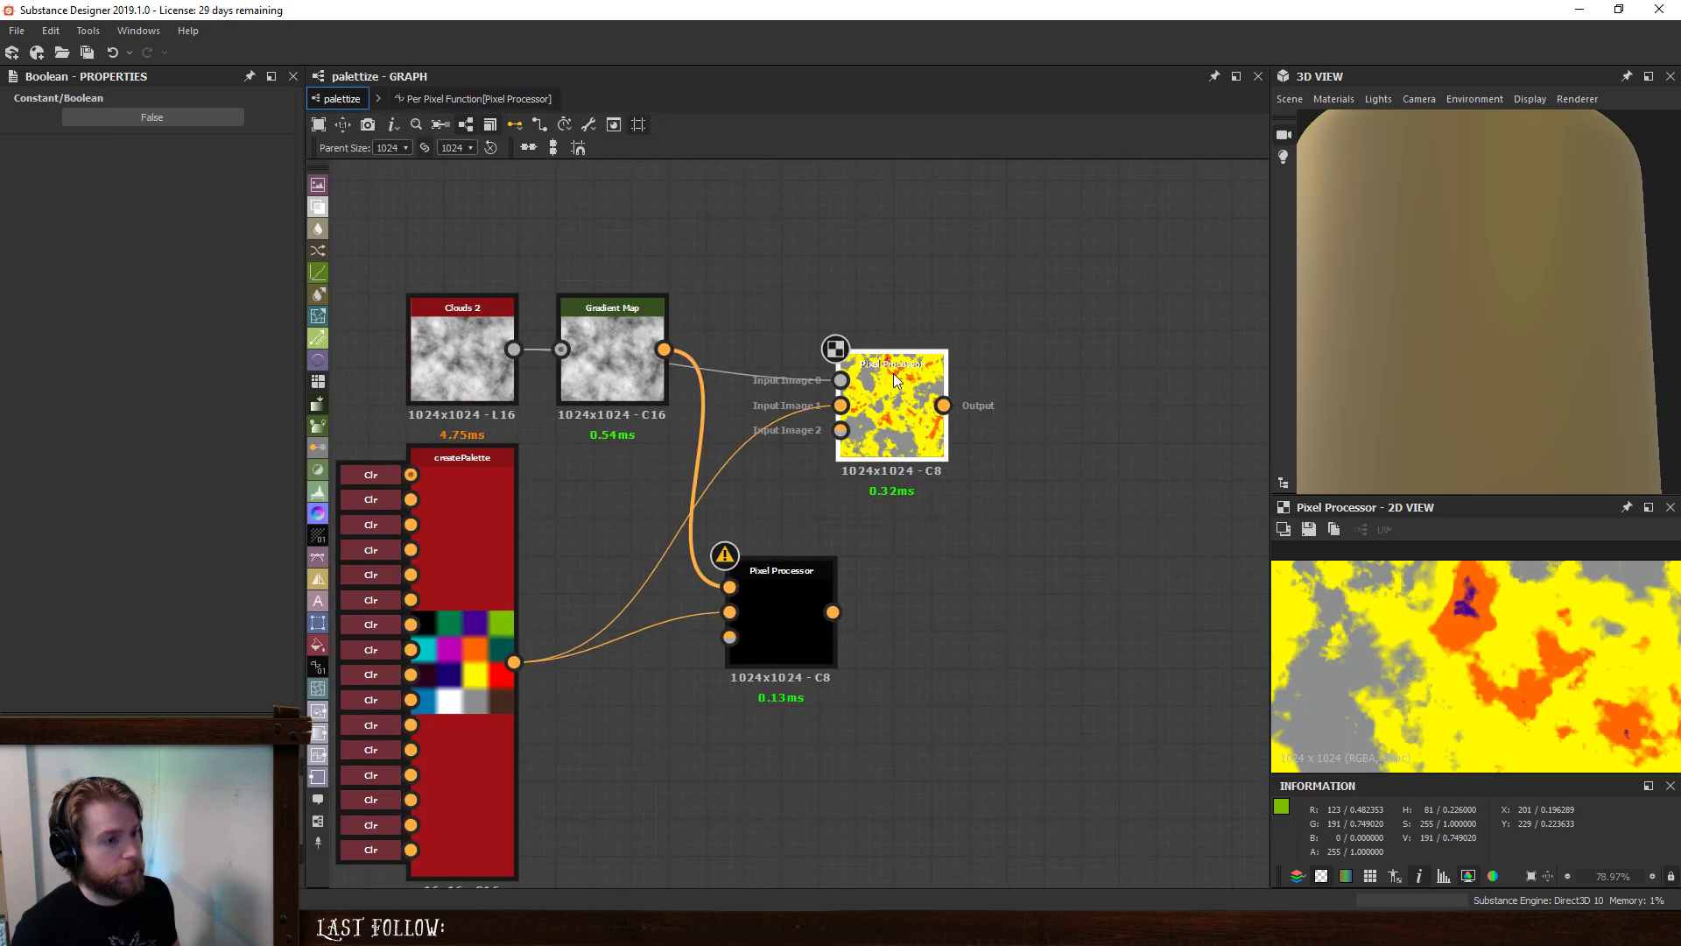
{"action": "left_click", "coordinate": [843, 357]}
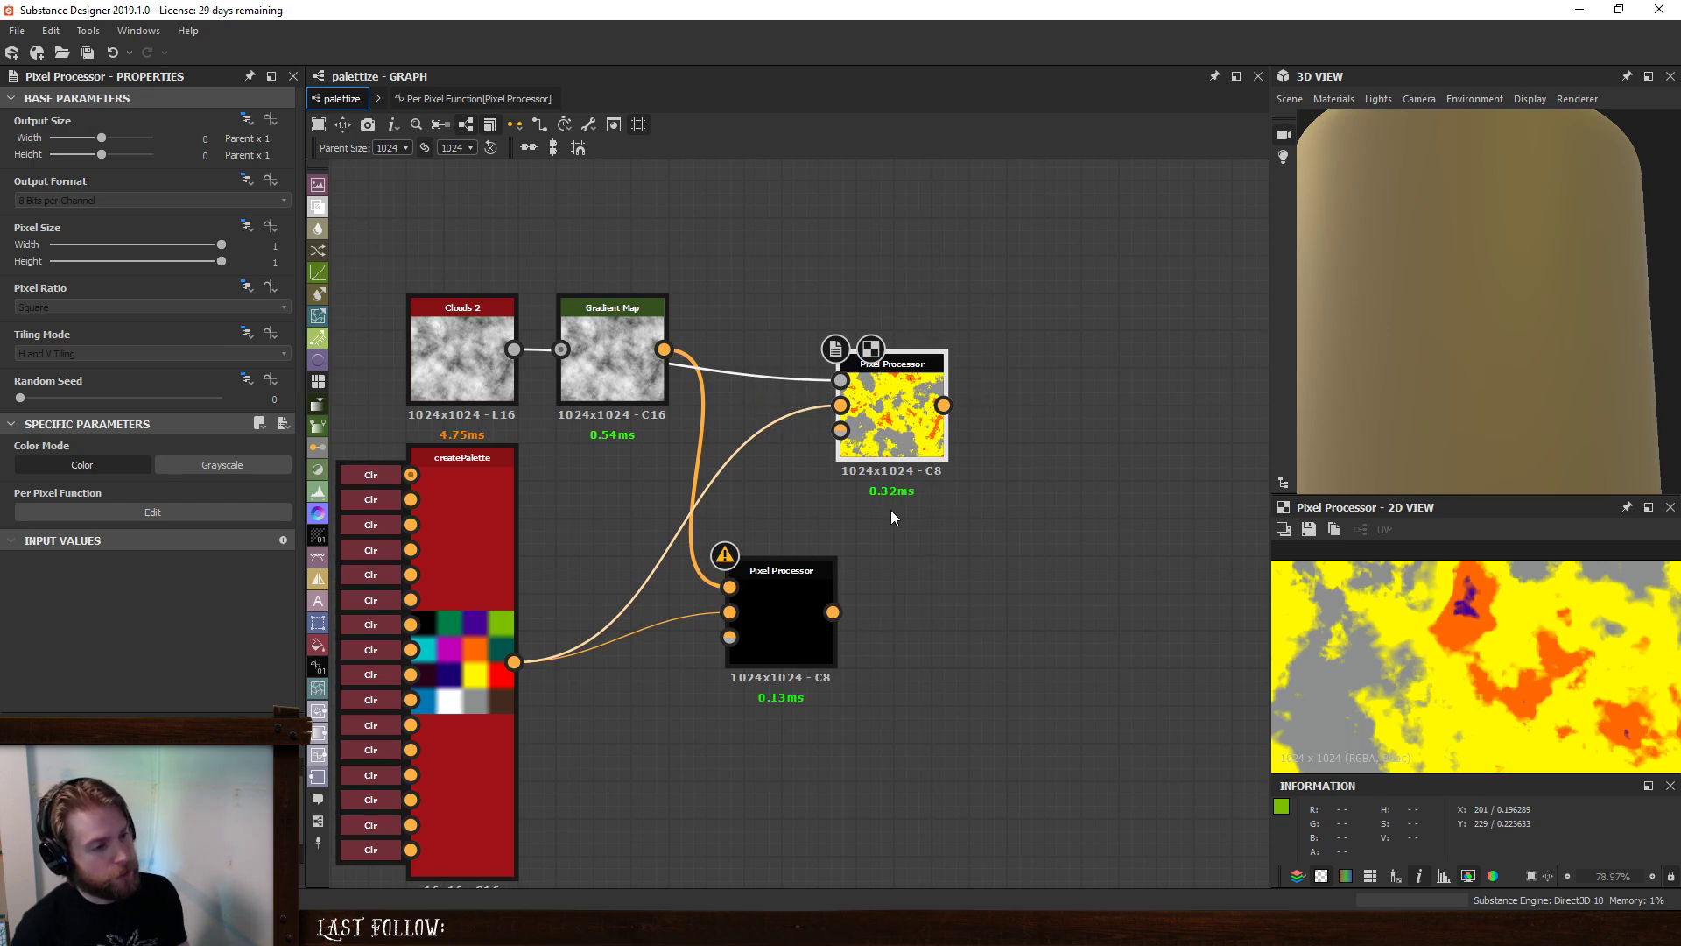
{"action": "key", "text": "Delete"}
- Add a Gradient (Dynamic) node above the remaining Pixel Processor and delete it again
{"action": "key", "text": "space"}
{"action": "type", "text": "ga"}
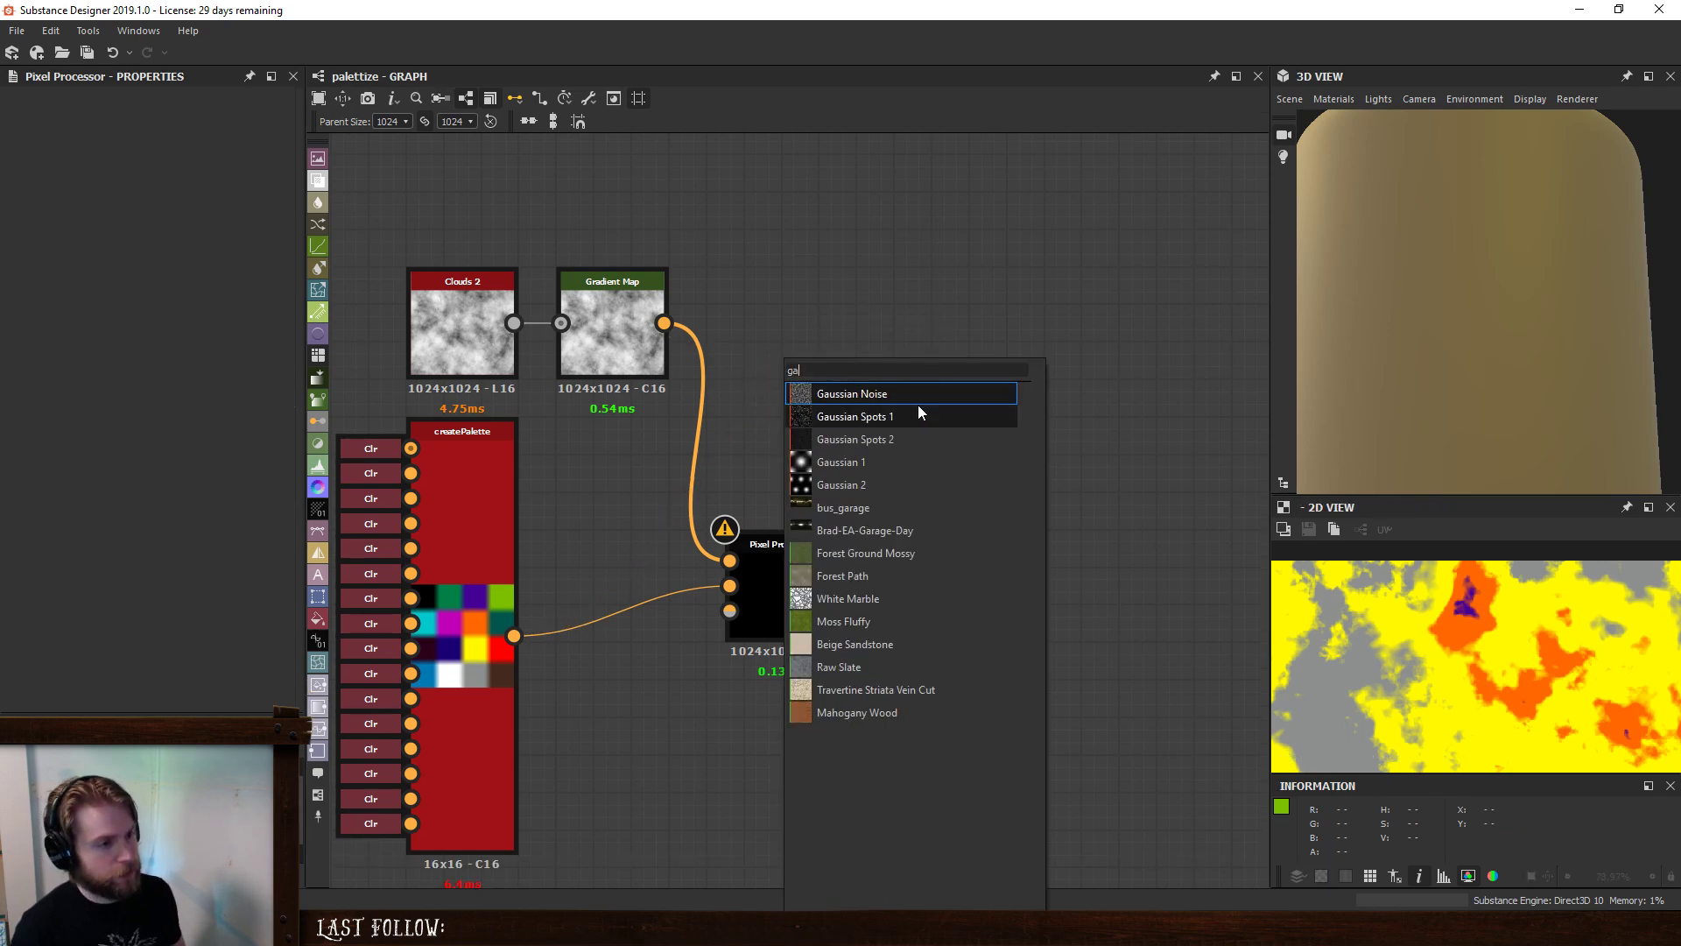
{"action": "type", "text": "d"}
{"action": "double_click", "coordinate": [869, 377]}
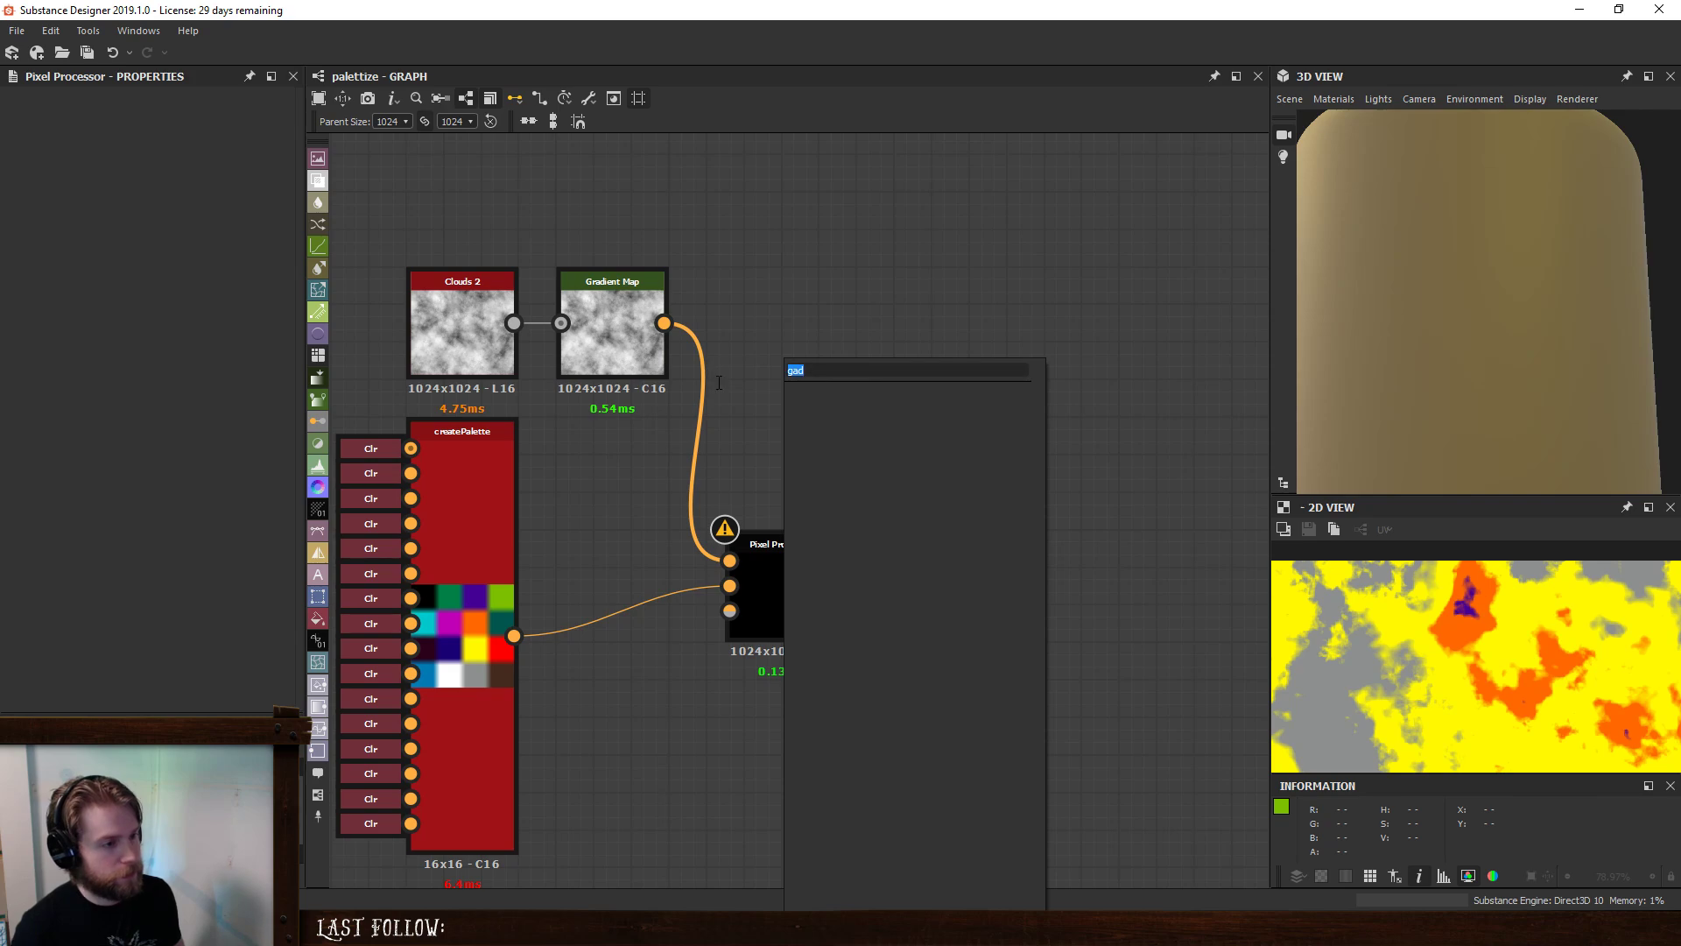
{"action": "type", "text": "grad"}
{"action": "left_click", "coordinate": [844, 411]}
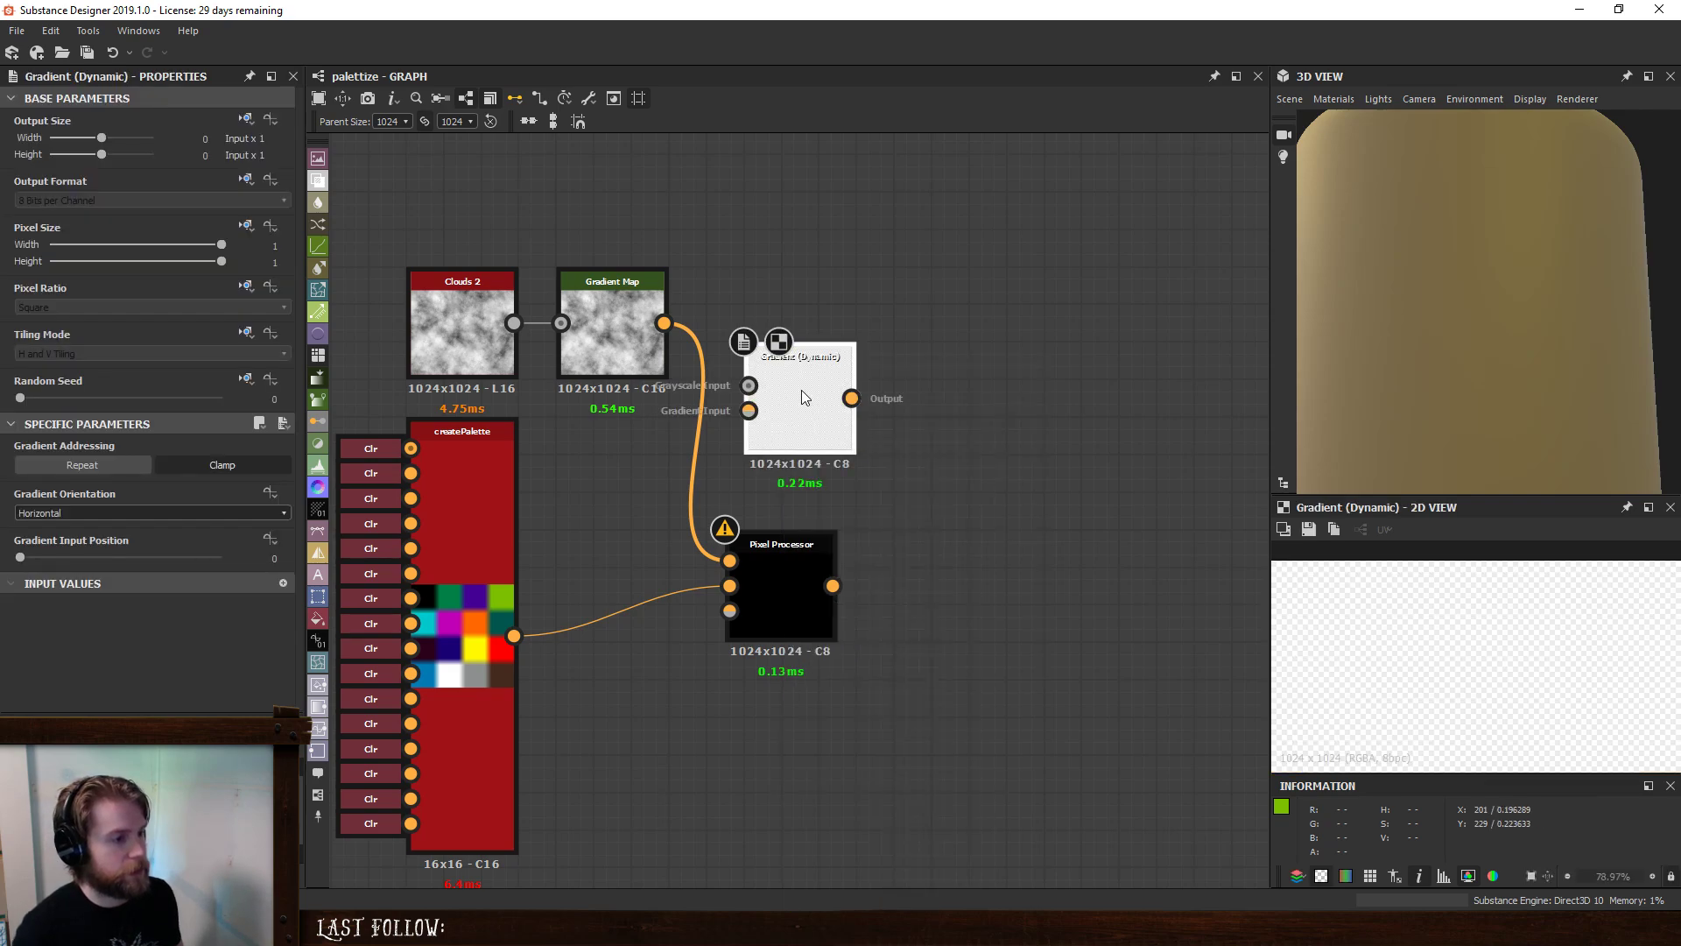
{"action": "mouse_move", "coordinate": [801, 391]}
{"action": "left_mouse_down"}
{"action": "mouse_move", "coordinate": [769, 353]}
{"action": "mouse_move", "coordinate": [760, 371]}
{"action": "mouse_move", "coordinate": [839, 410]}
{"action": "mouse_move", "coordinate": [799, 416]}
{"action": "left_mouse_up"}
{"action": "right_click", "coordinate": [796, 408]}
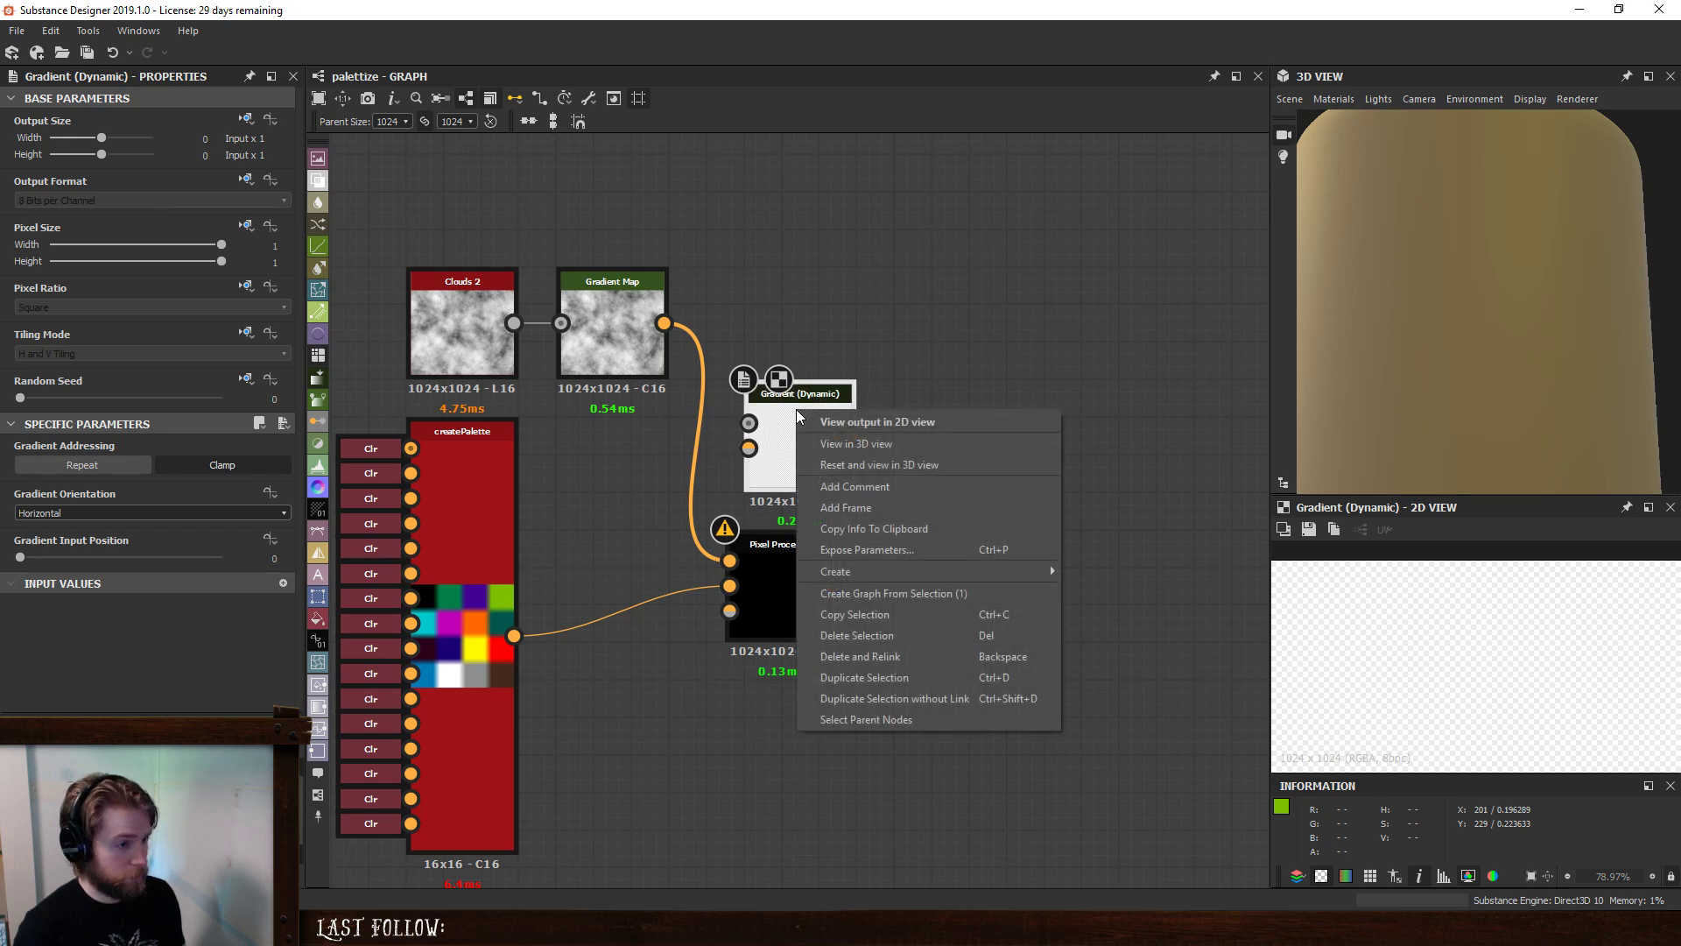
{"action": "left_click", "coordinate": [882, 634]}
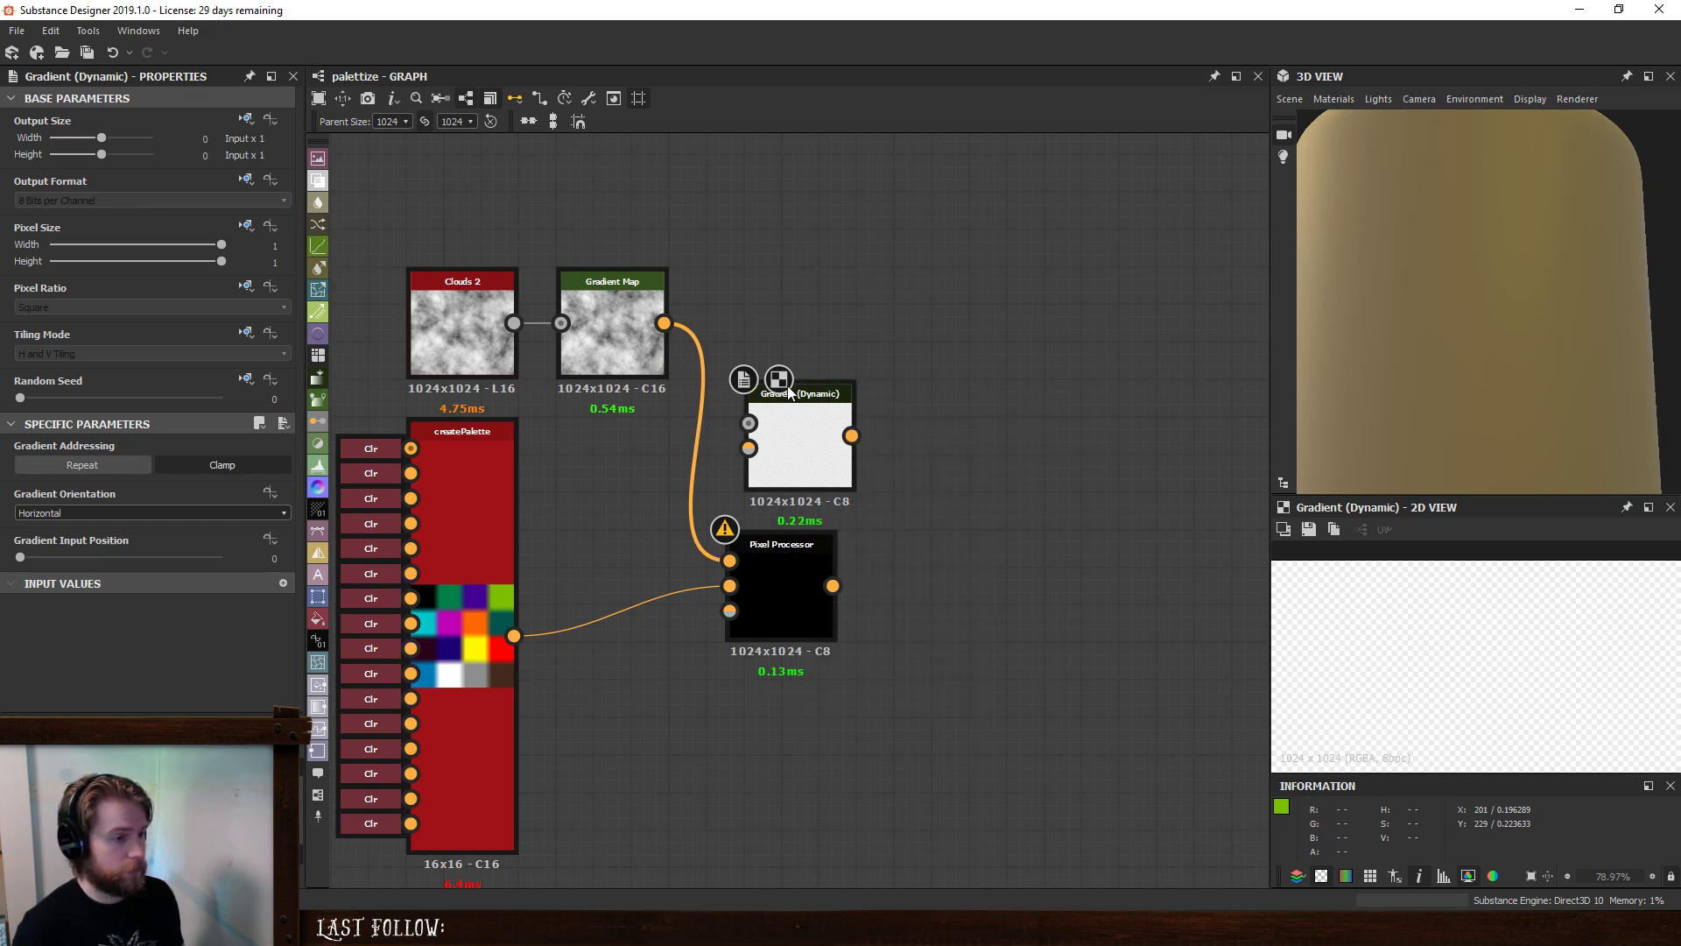
- Open the Pixel Processor's per-pixel function for editing
{"action": "left_click", "coordinate": [775, 560]}
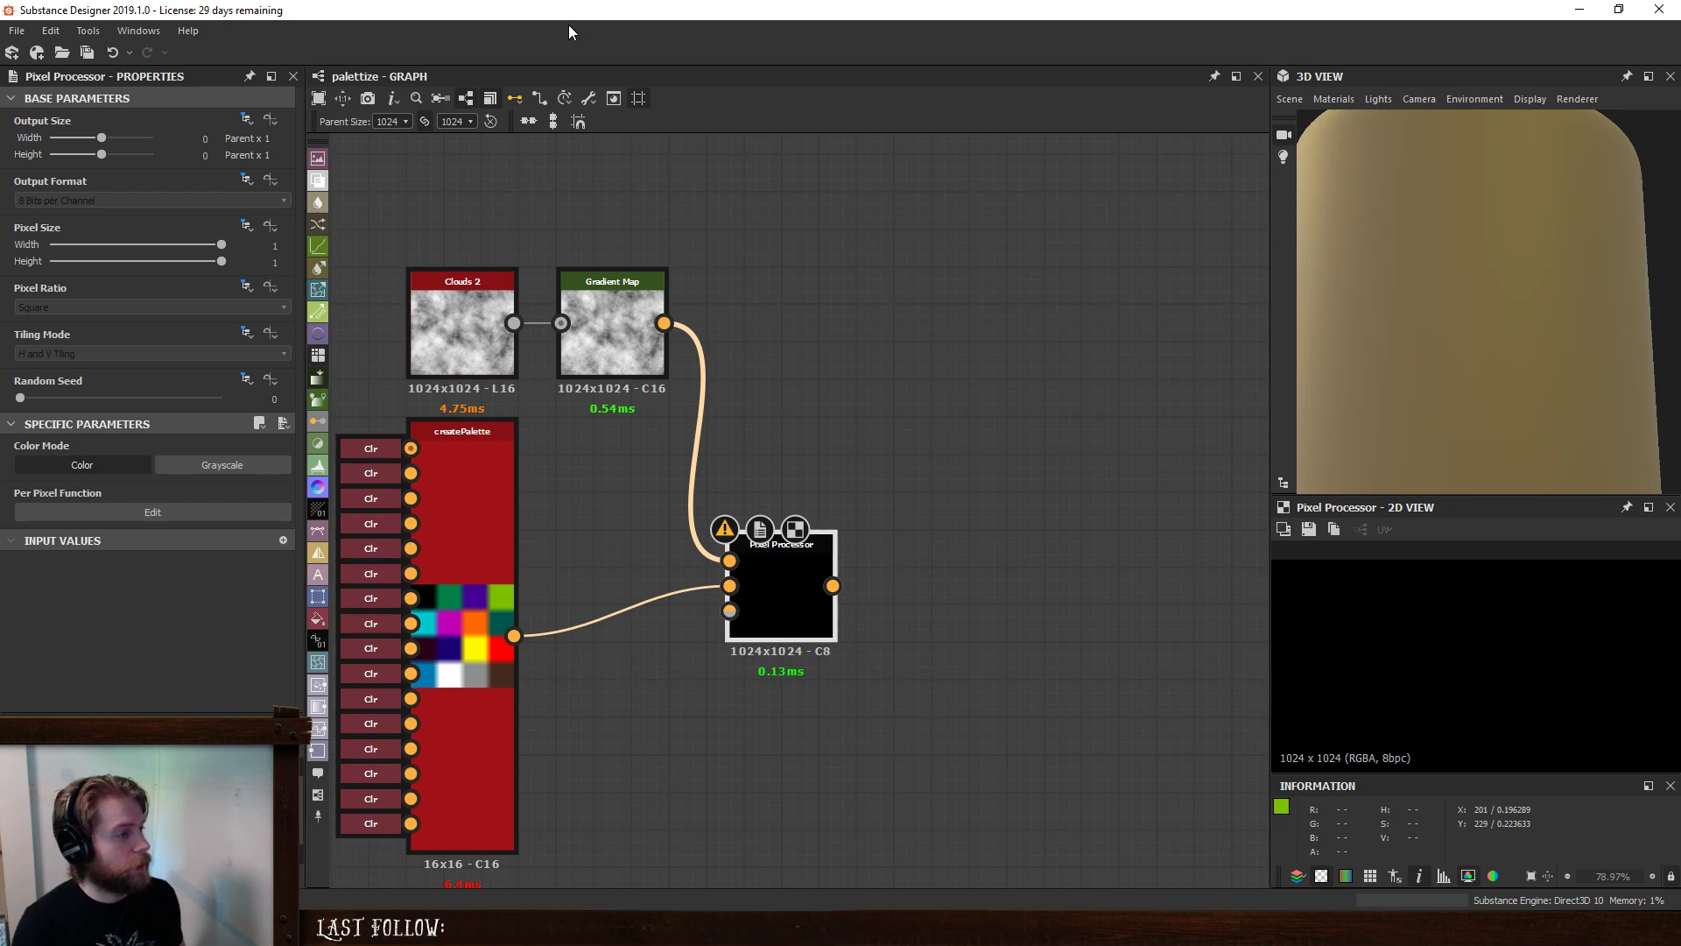
{"action": "left_click", "coordinate": [92, 509]}
{"action": "scroll", "coordinate": [879, 537], "scroll_direction": "down", "scroll_amount": 2}
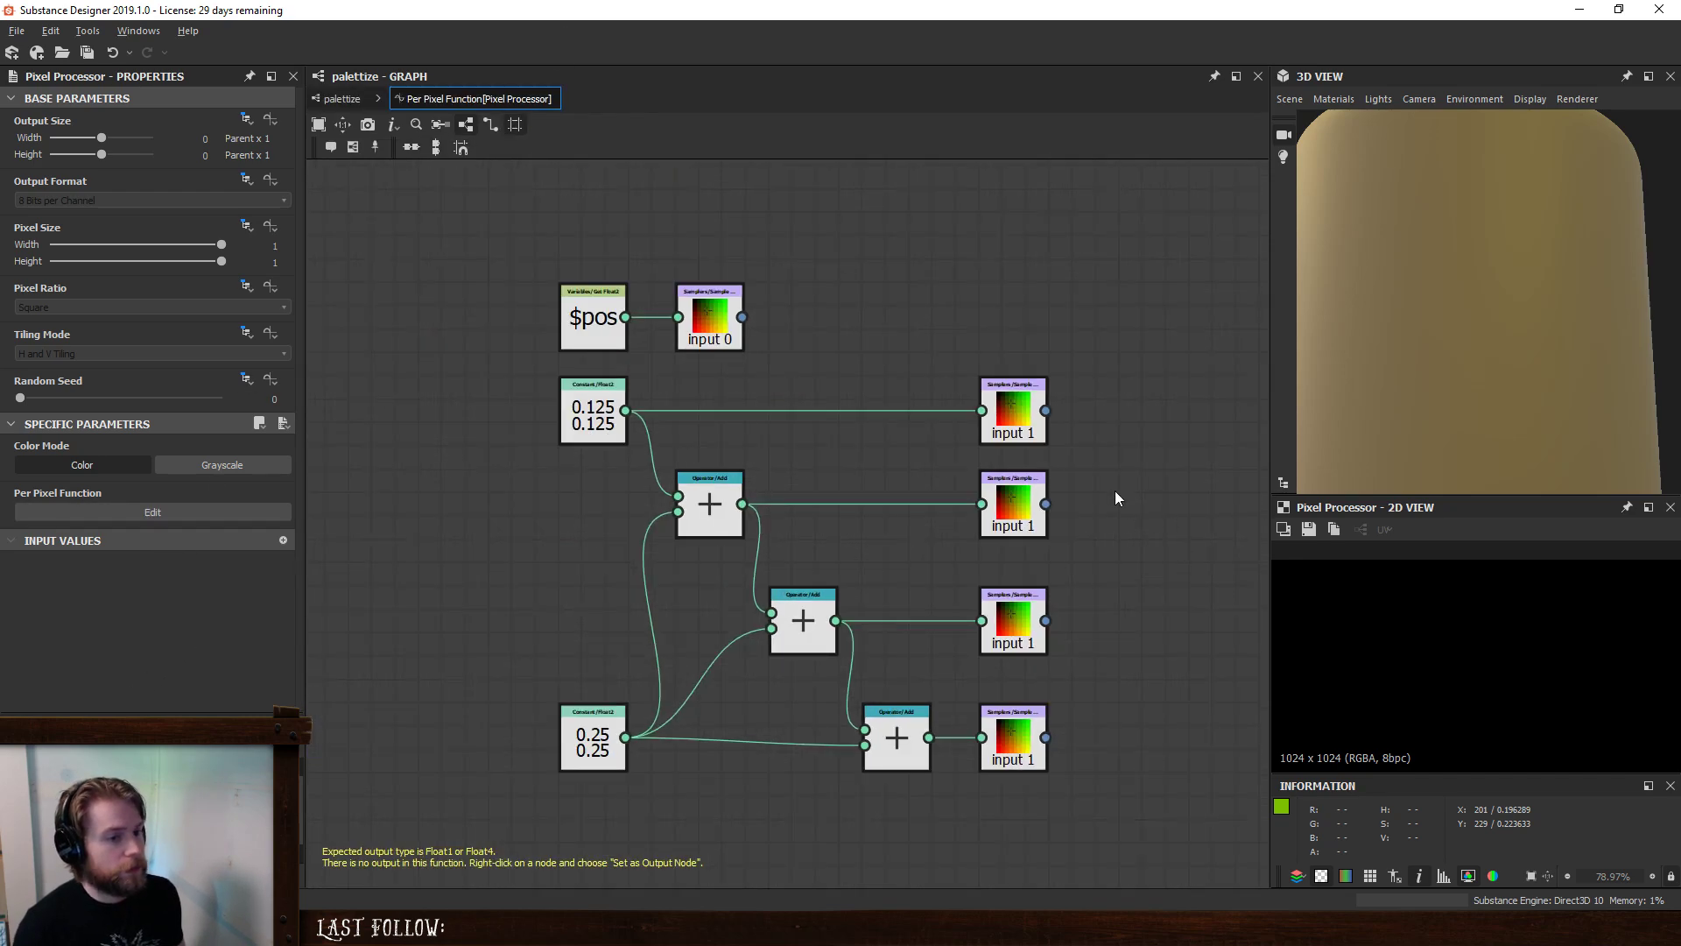
{"action": "middle_click_drag", "start_coordinate": [1114, 492], "coordinate": [850, 576]}
{"action": "scroll", "coordinate": [1105, 578], "scroll_direction": "down", "scroll_amount": 1}
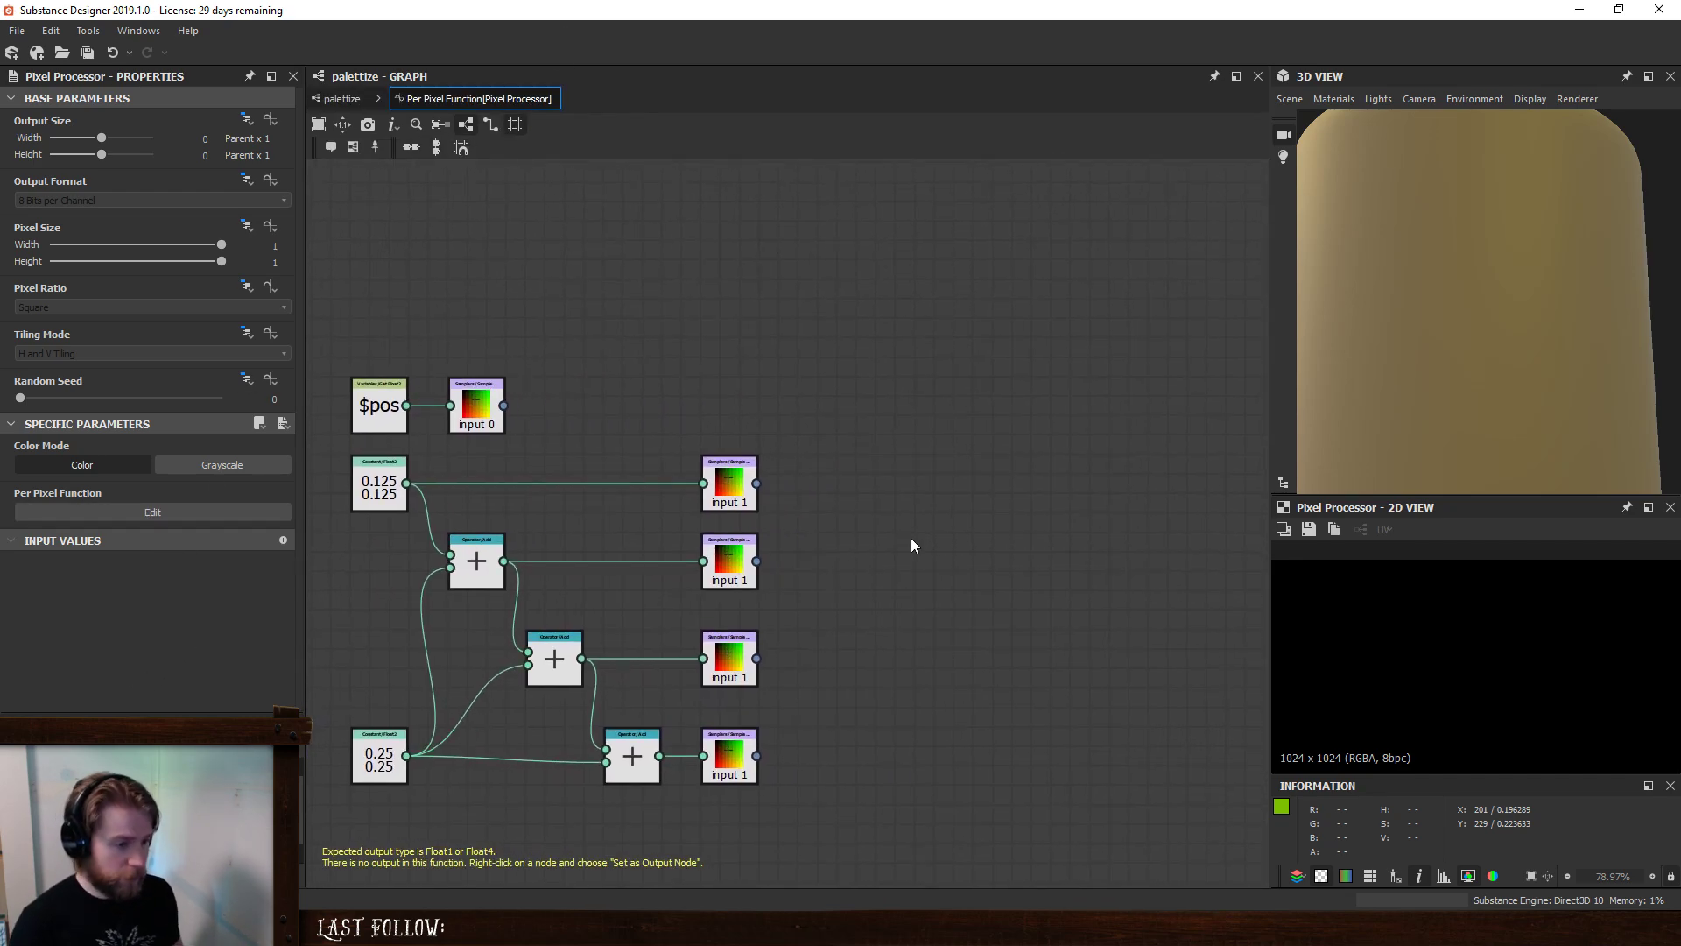
{"action": "key", "text": "space"}
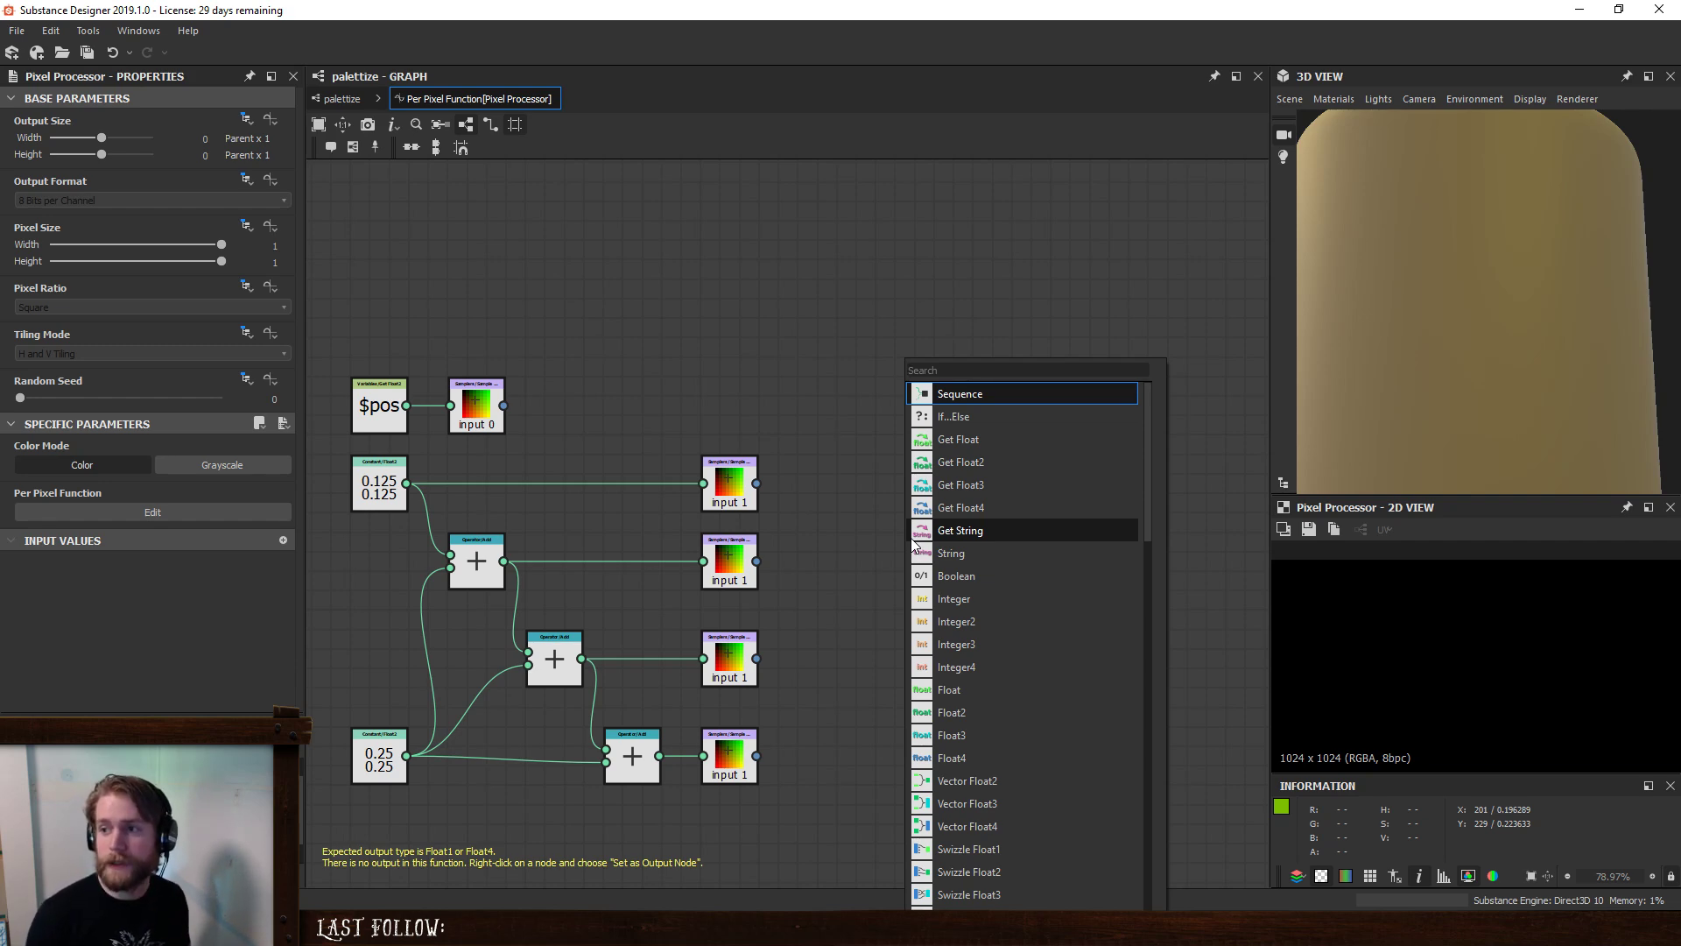
{"action": "key", "text": "Escape"}
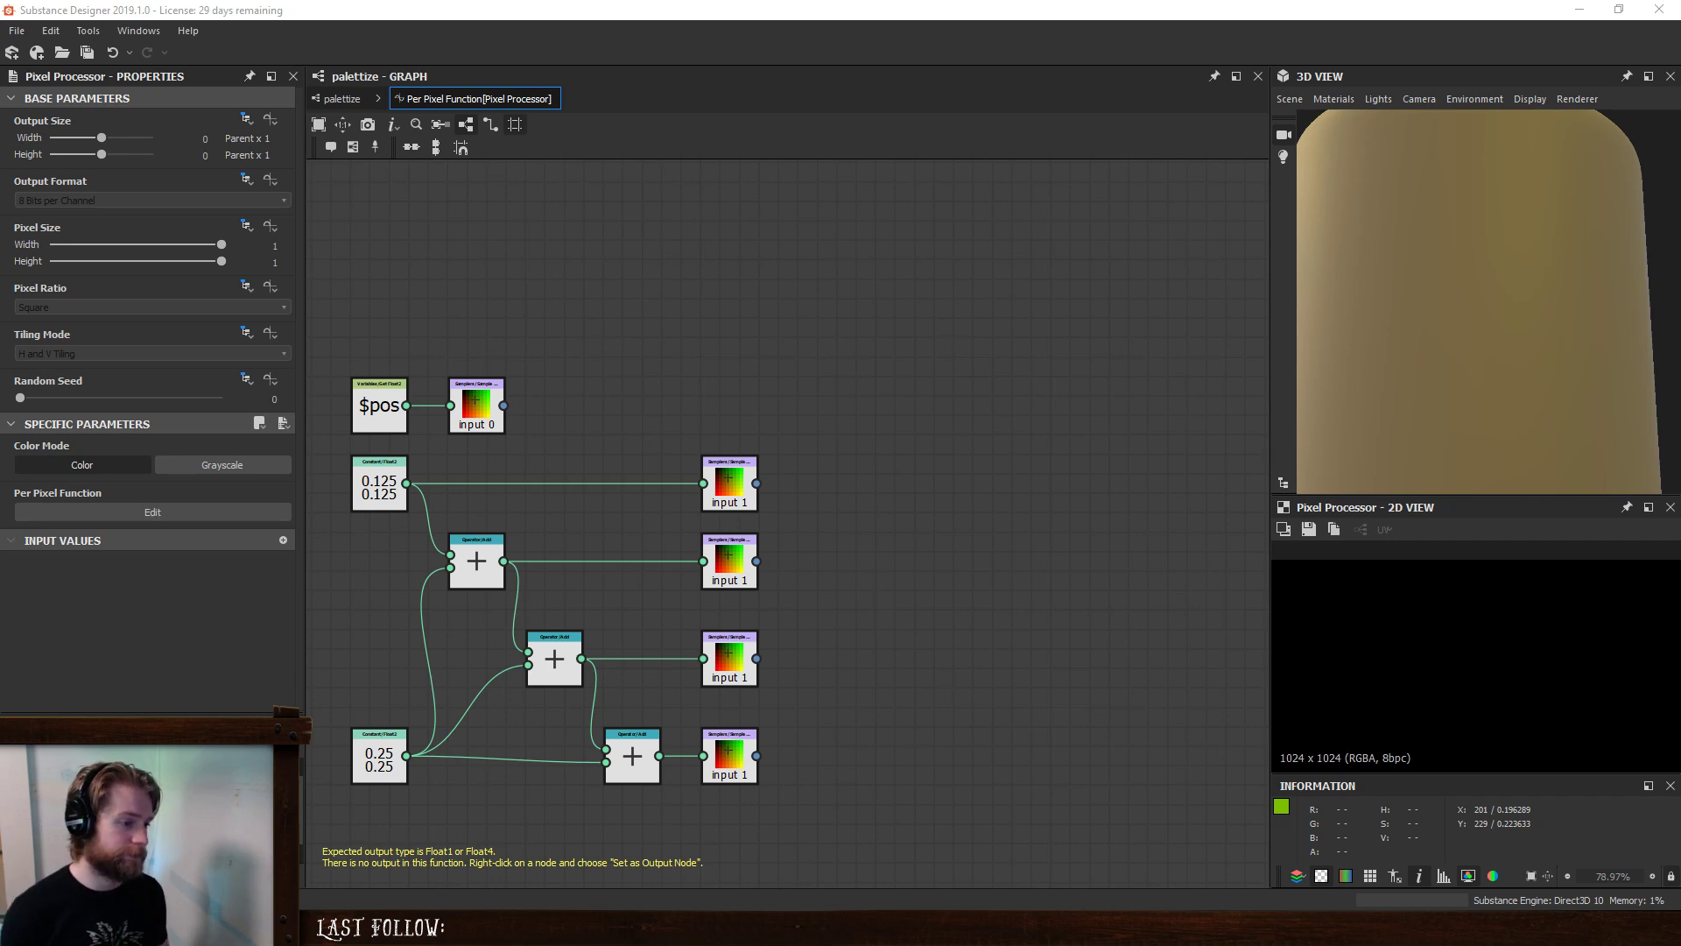
- Add an RGB to XYZ node to the function beside the top input 1 Sample Color node
{"action": "key", "text": "space"}
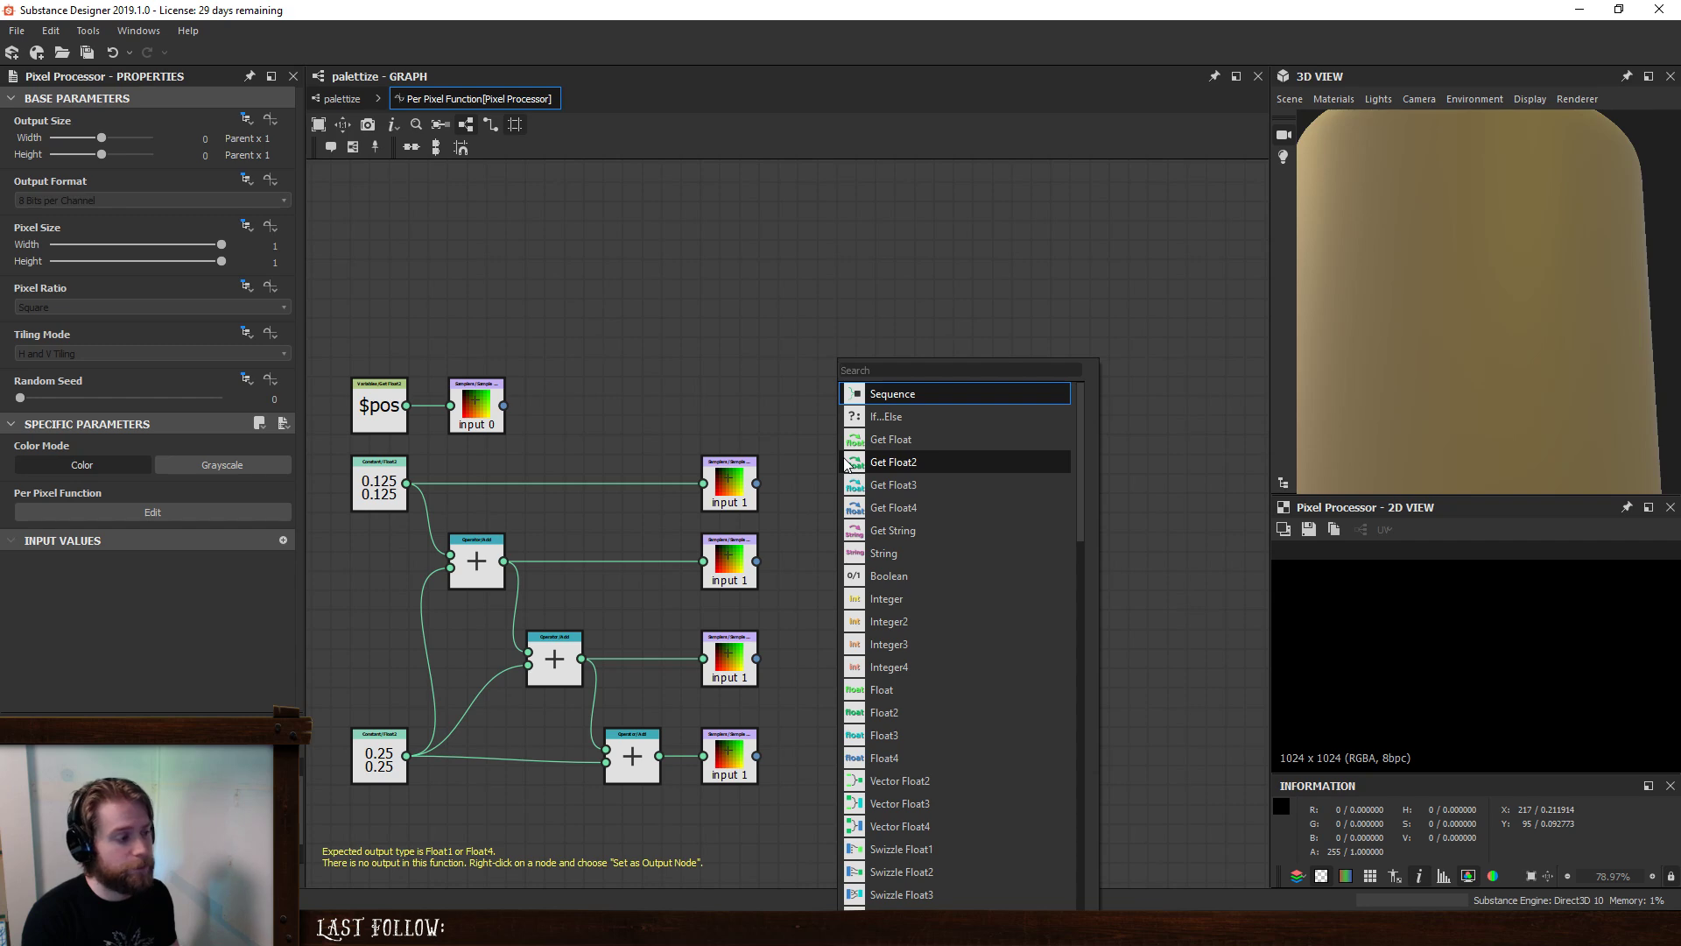
{"action": "type", "text": "r"}
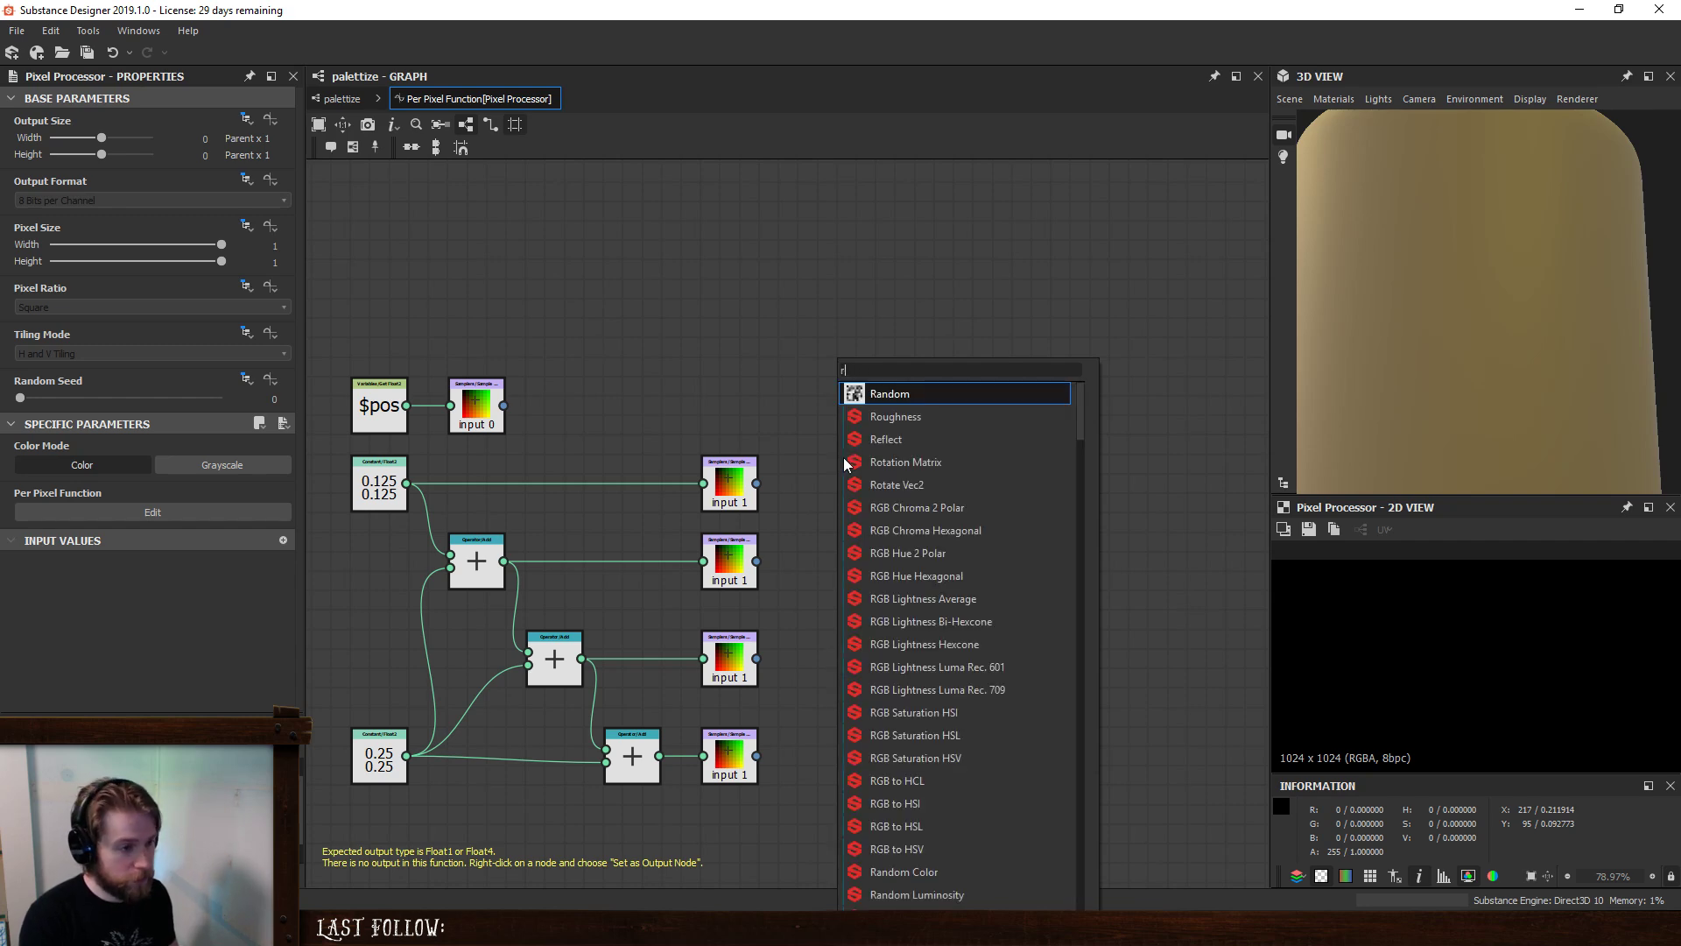
{"action": "type", "text": "gb"}
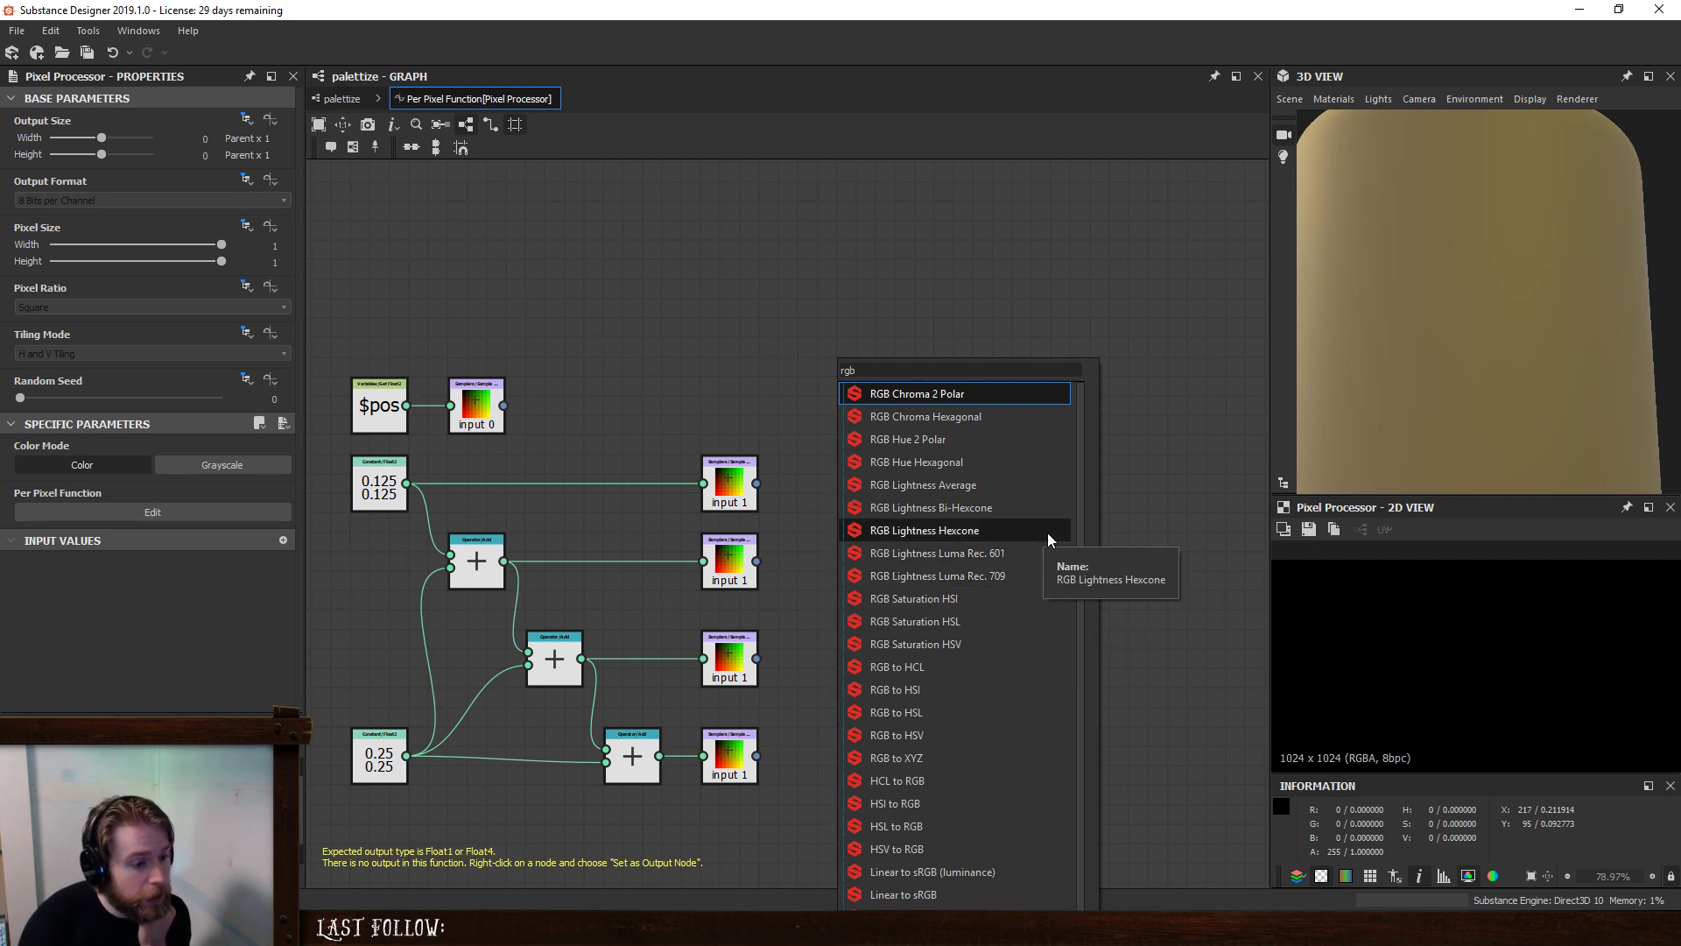
{"action": "scroll", "coordinate": [1048, 532], "scroll_direction": "down", "scroll_amount": 1}
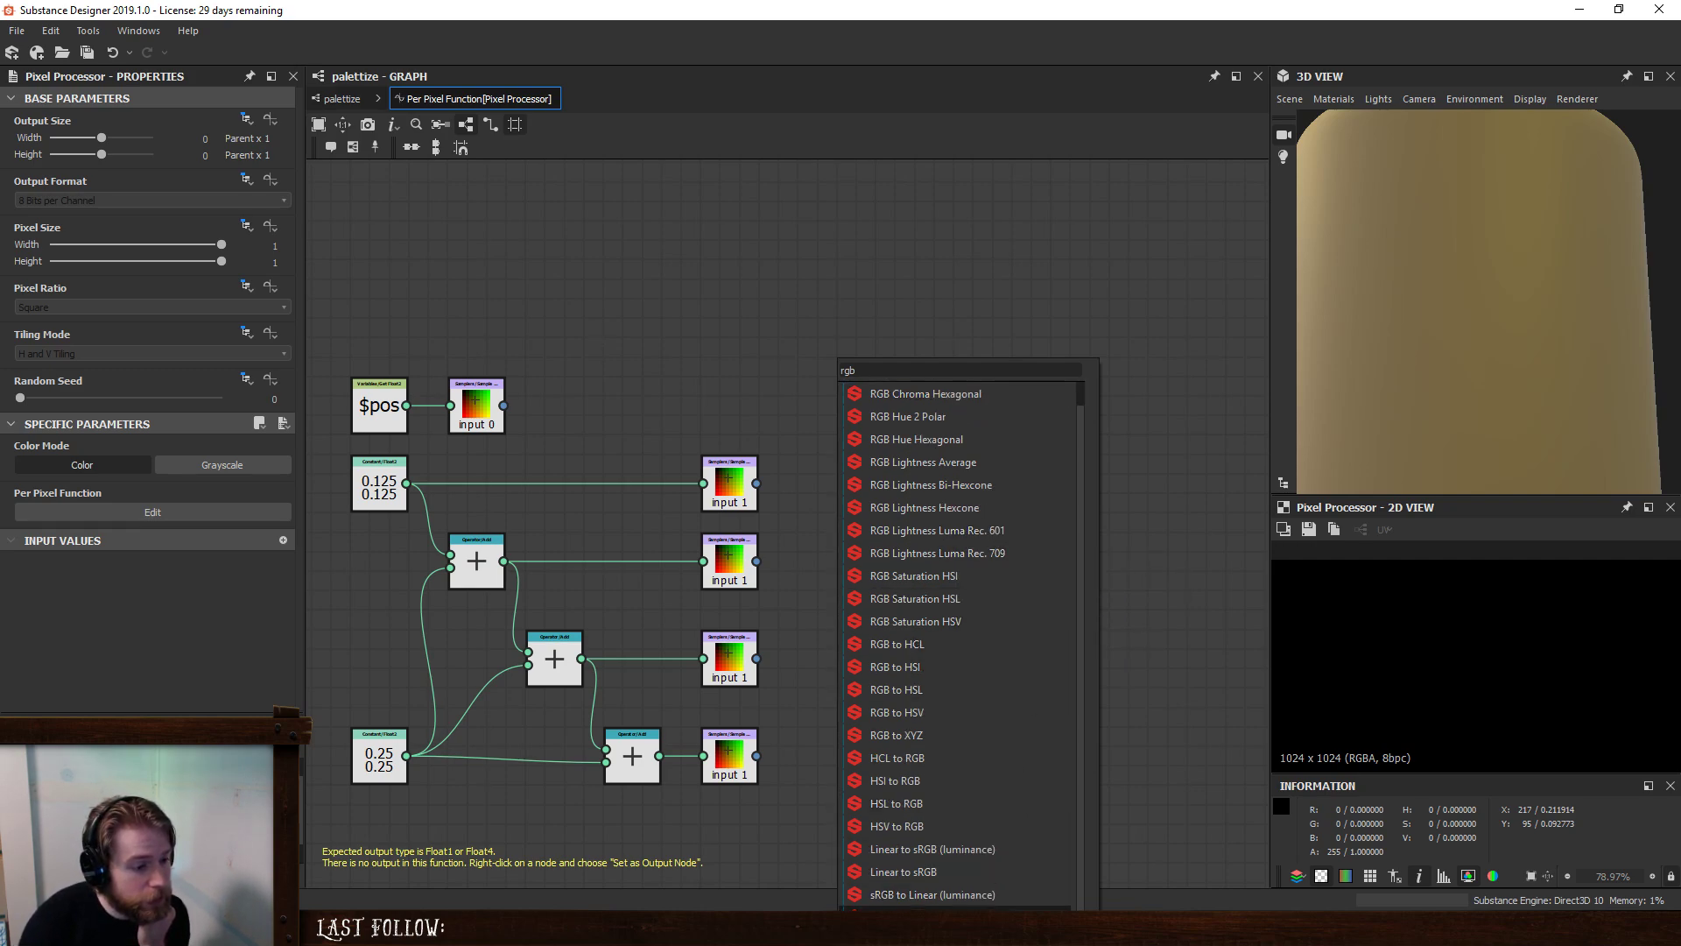
{"action": "scroll", "coordinate": [1028, 832], "scroll_direction": "up", "scroll_amount": 1}
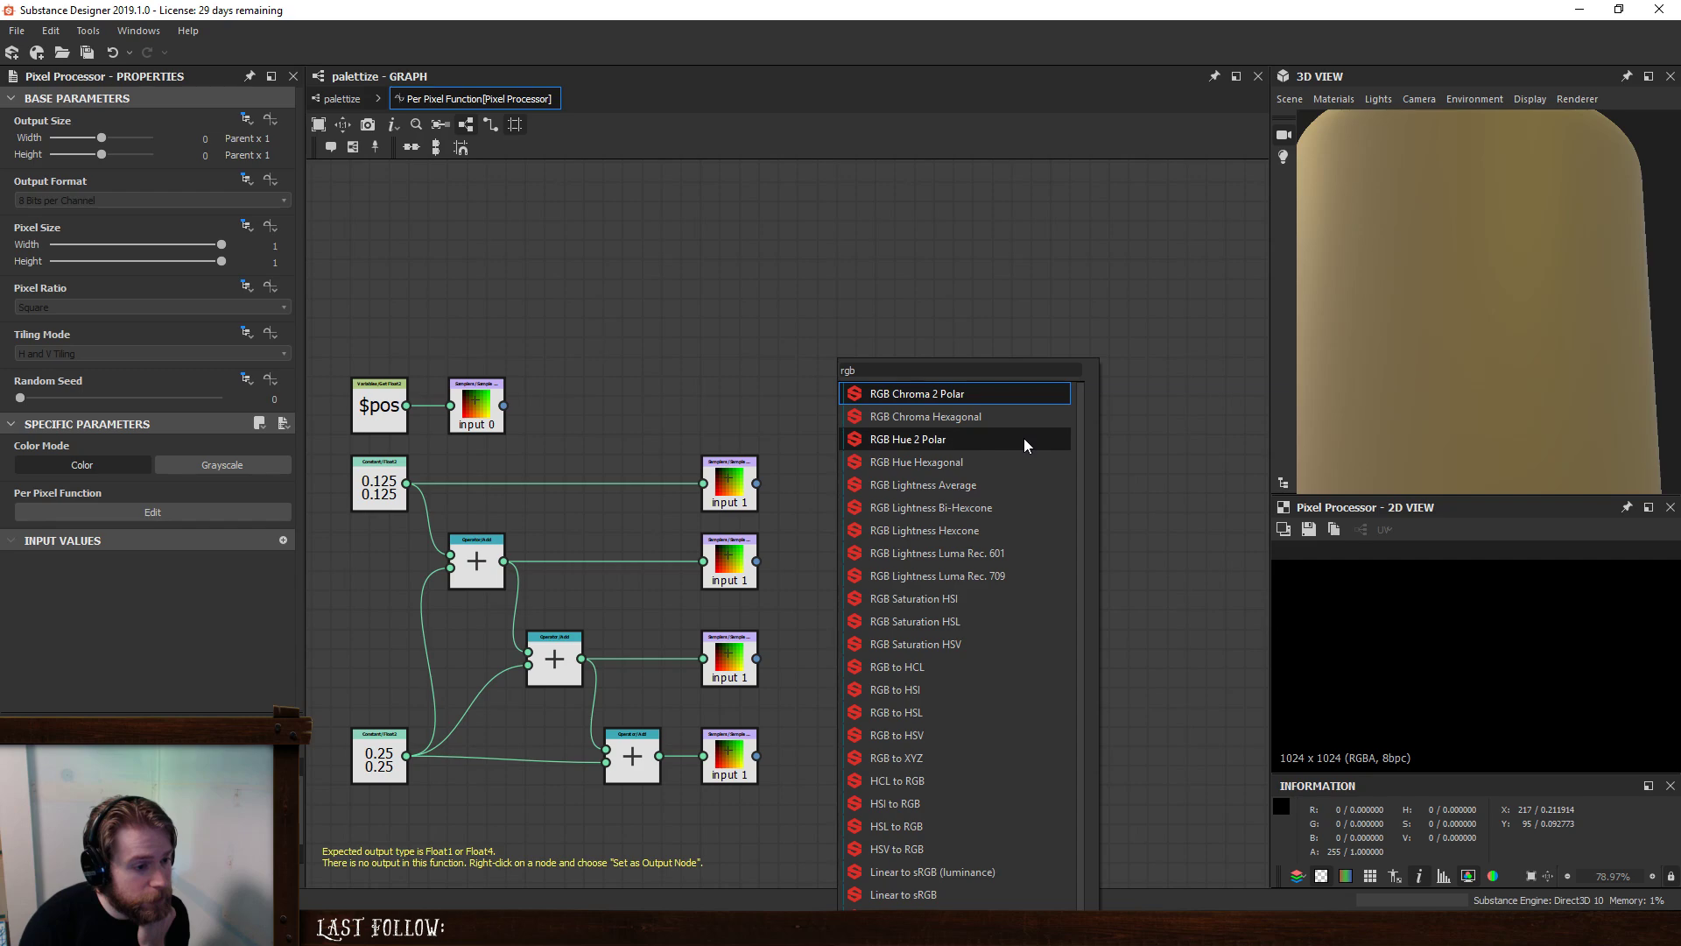
{"action": "left_click", "coordinate": [1022, 758]}
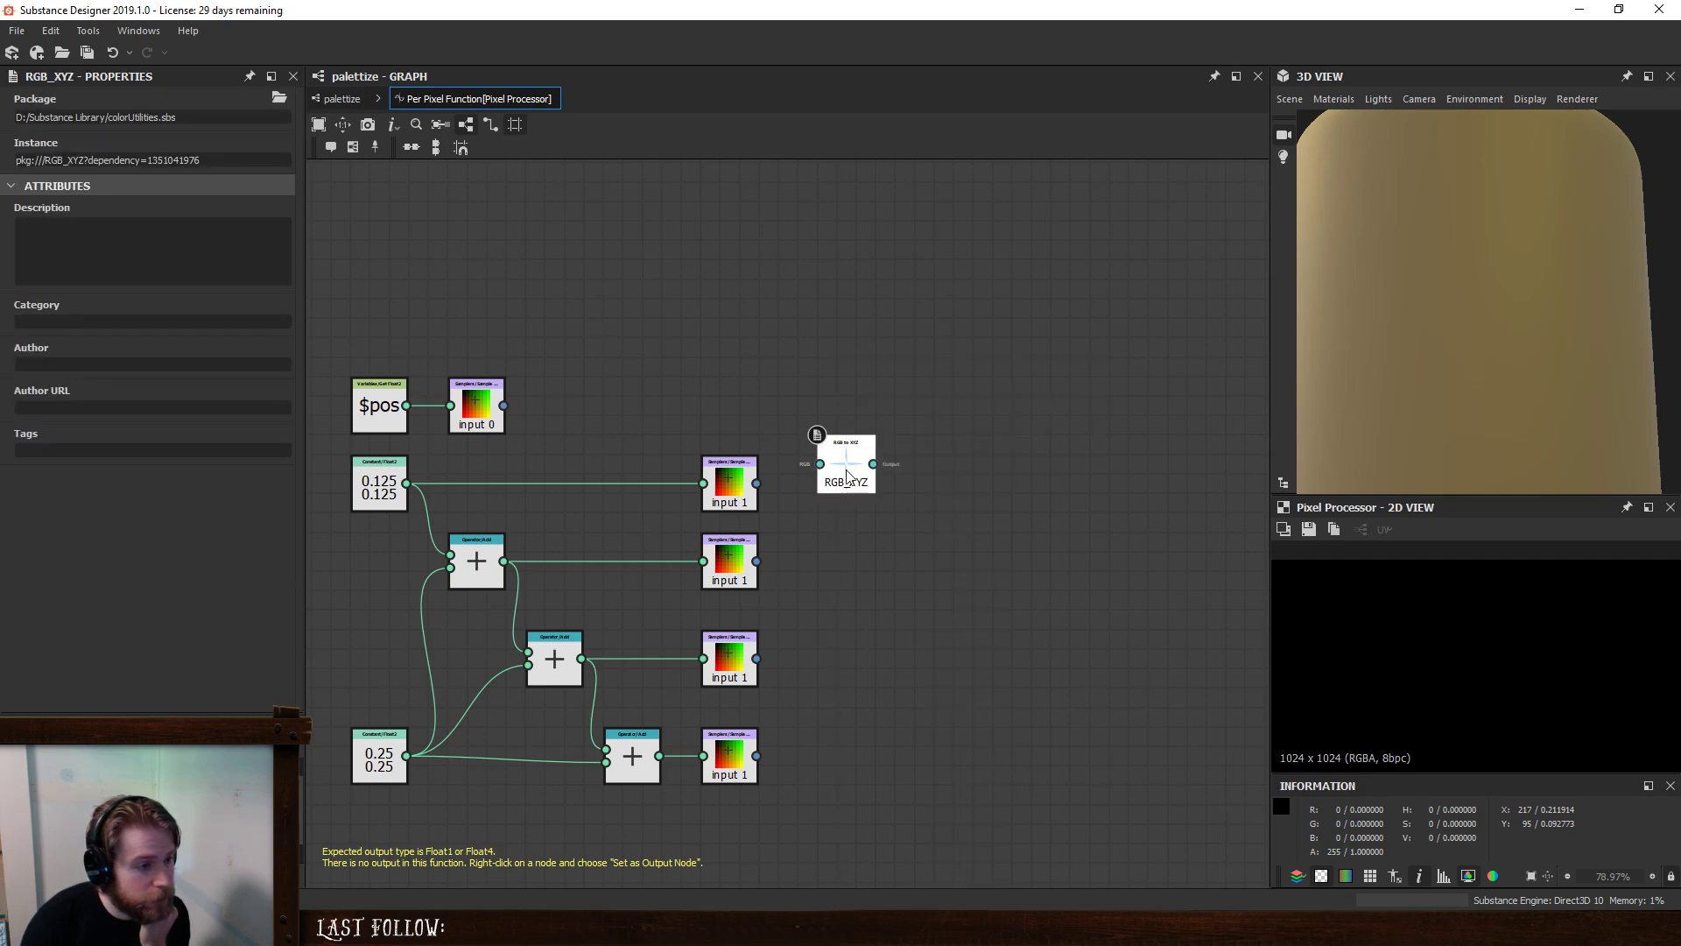
- Insert a Swizzle Float3 node between the top input 1 Sample Color and the RGB to XYZ node, and wire them in sequence
{"action": "left_click_drag", "start_coordinate": [757, 483], "coordinate": [919, 488]}
{"action": "left_click", "coordinate": [728, 486]}
{"action": "key", "text": "space"}
{"action": "type", "text": "sw"}
{"action": "left_click", "coordinate": [825, 446]}
- Add an XYZ to LAB node fed by the output of the RGB to XYZ node
{"action": "key", "text": "space"}
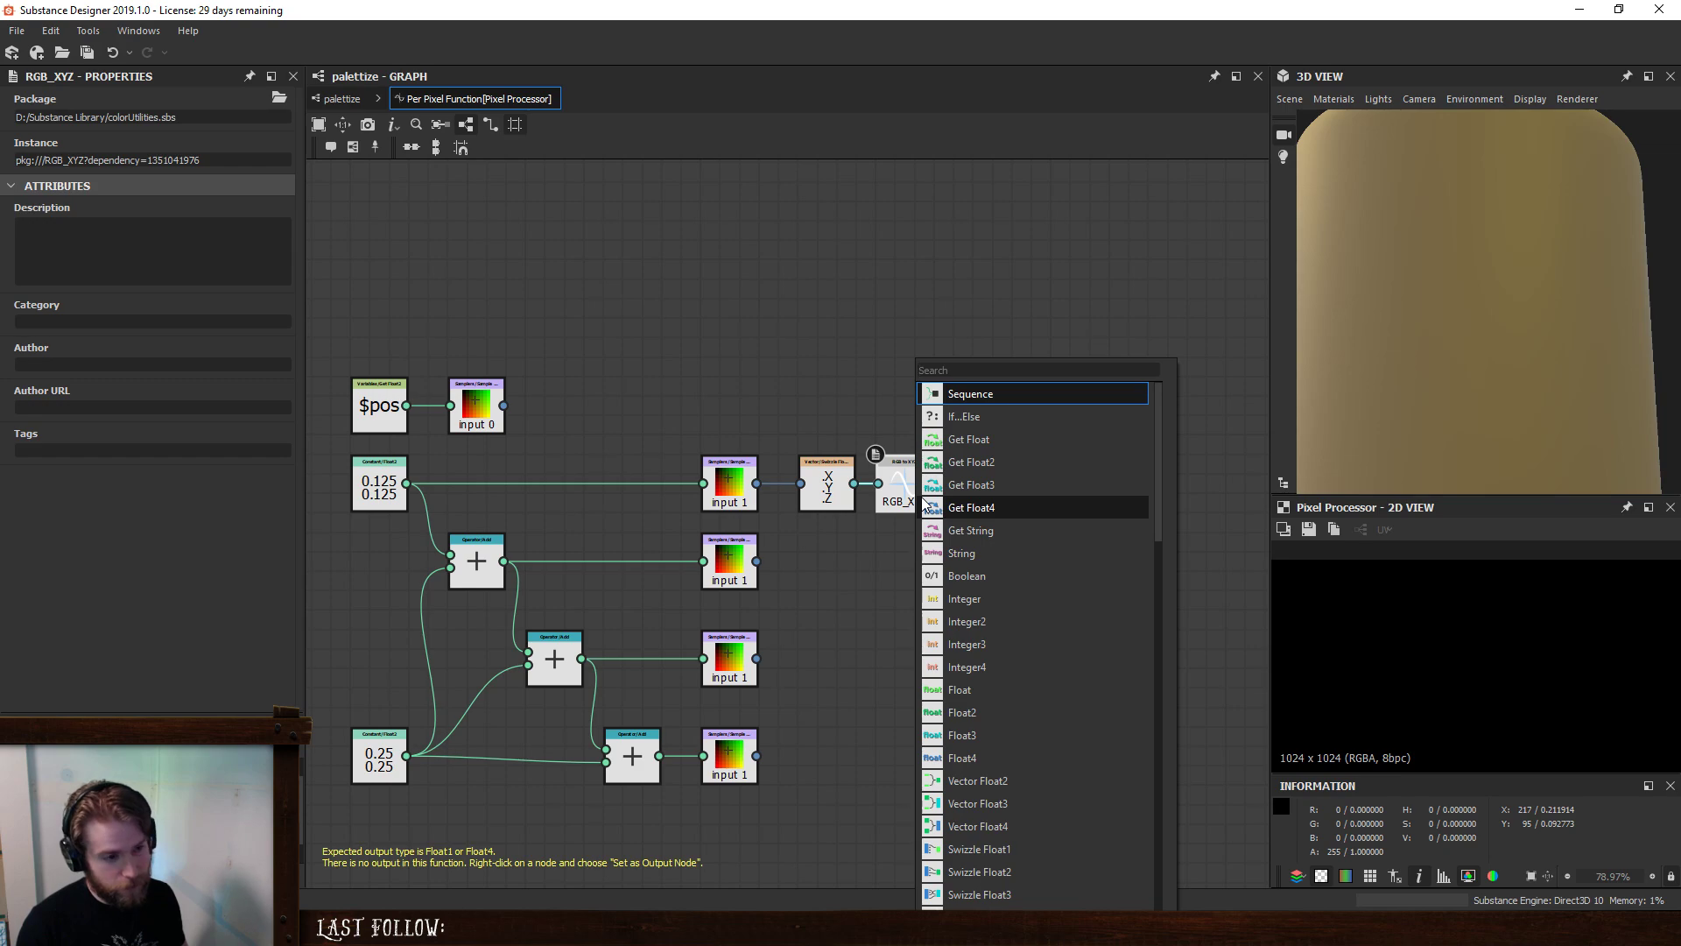
{"action": "type", "text": "xy"}
{"action": "left_click", "coordinate": [978, 395]}
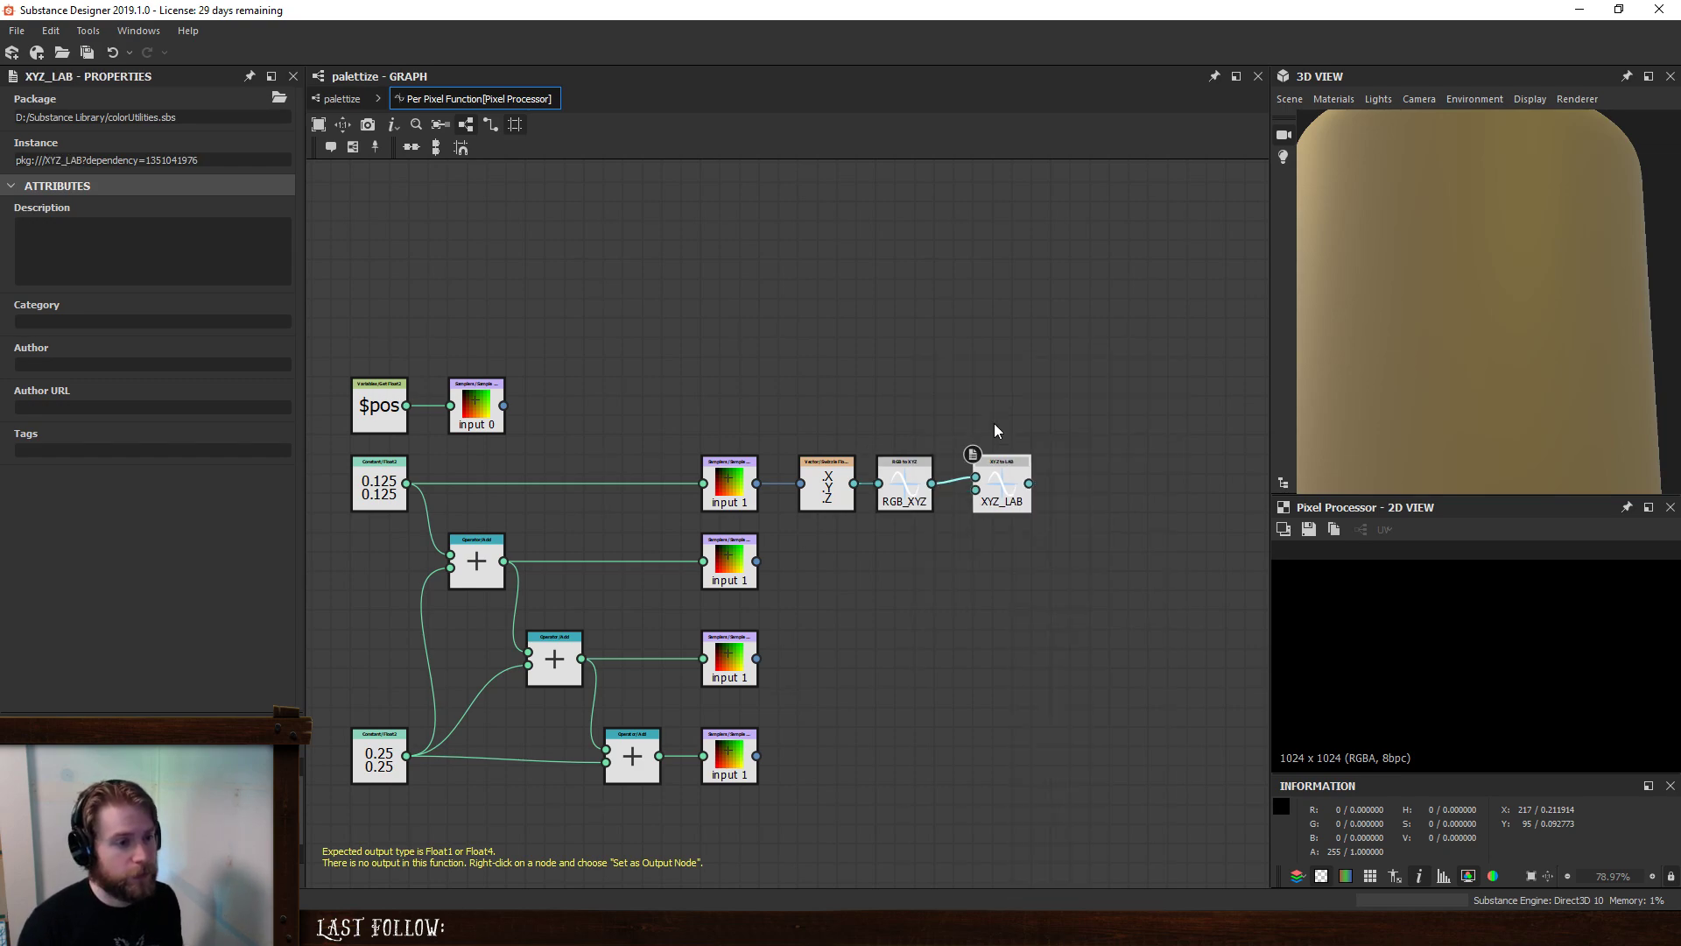
{"action": "scroll", "coordinate": [1000, 501], "scroll_direction": "up", "scroll_amount": 2}
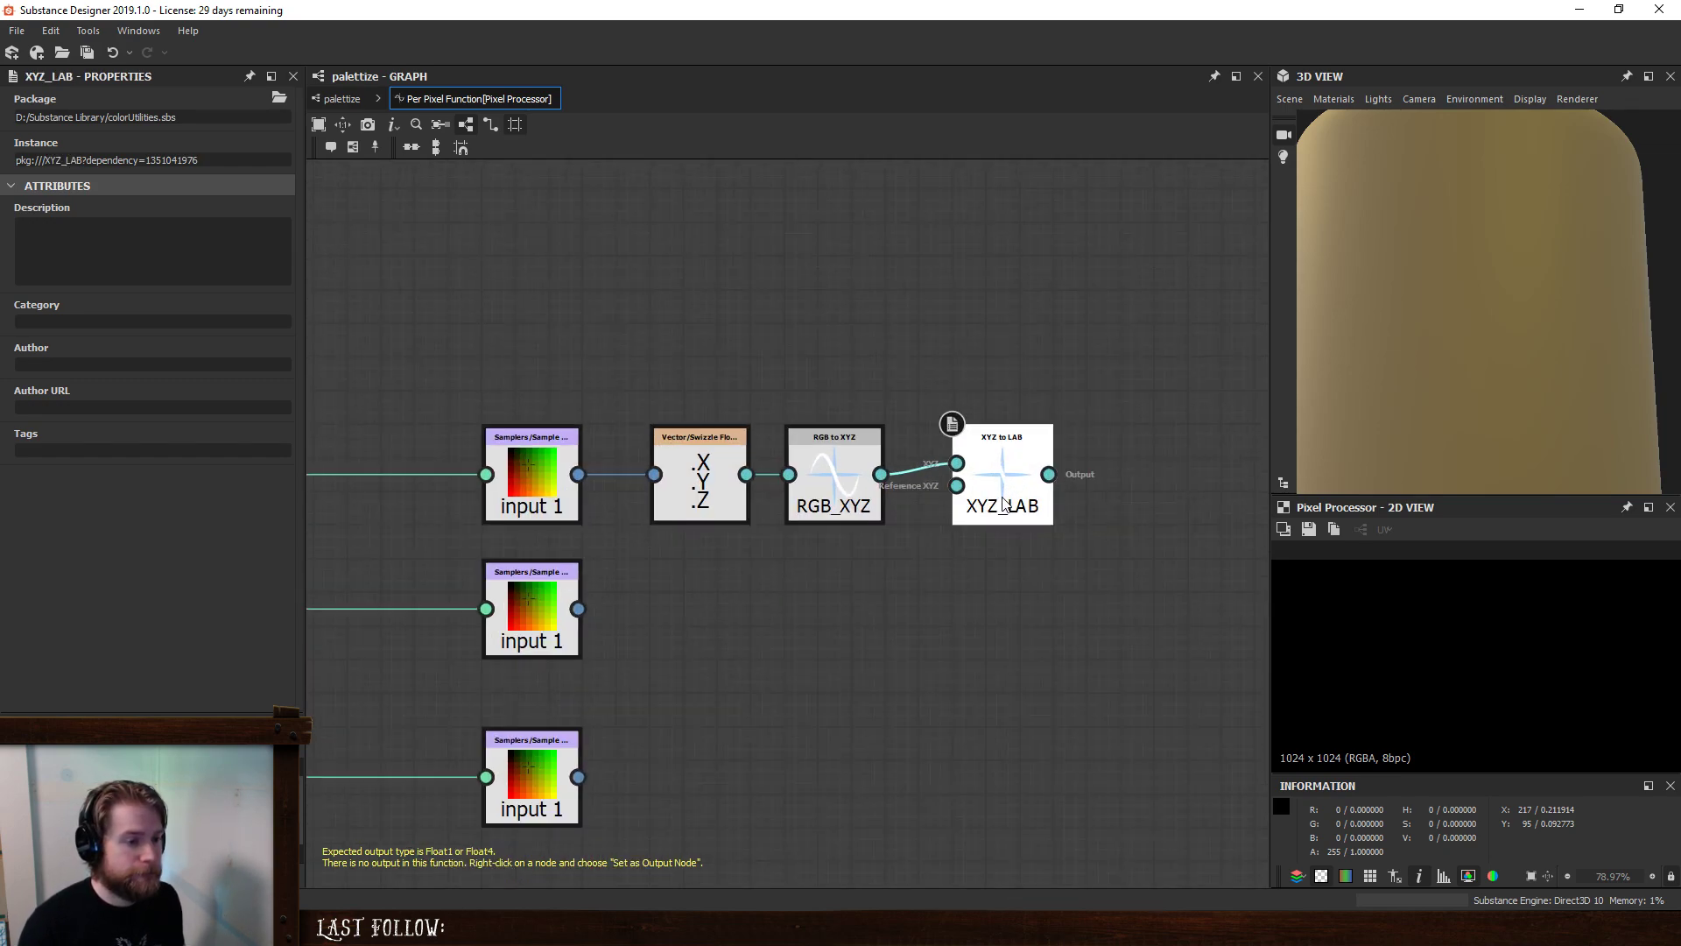
{"action": "left_click_drag", "start_coordinate": [1034, 547], "coordinate": [1001, 514]}
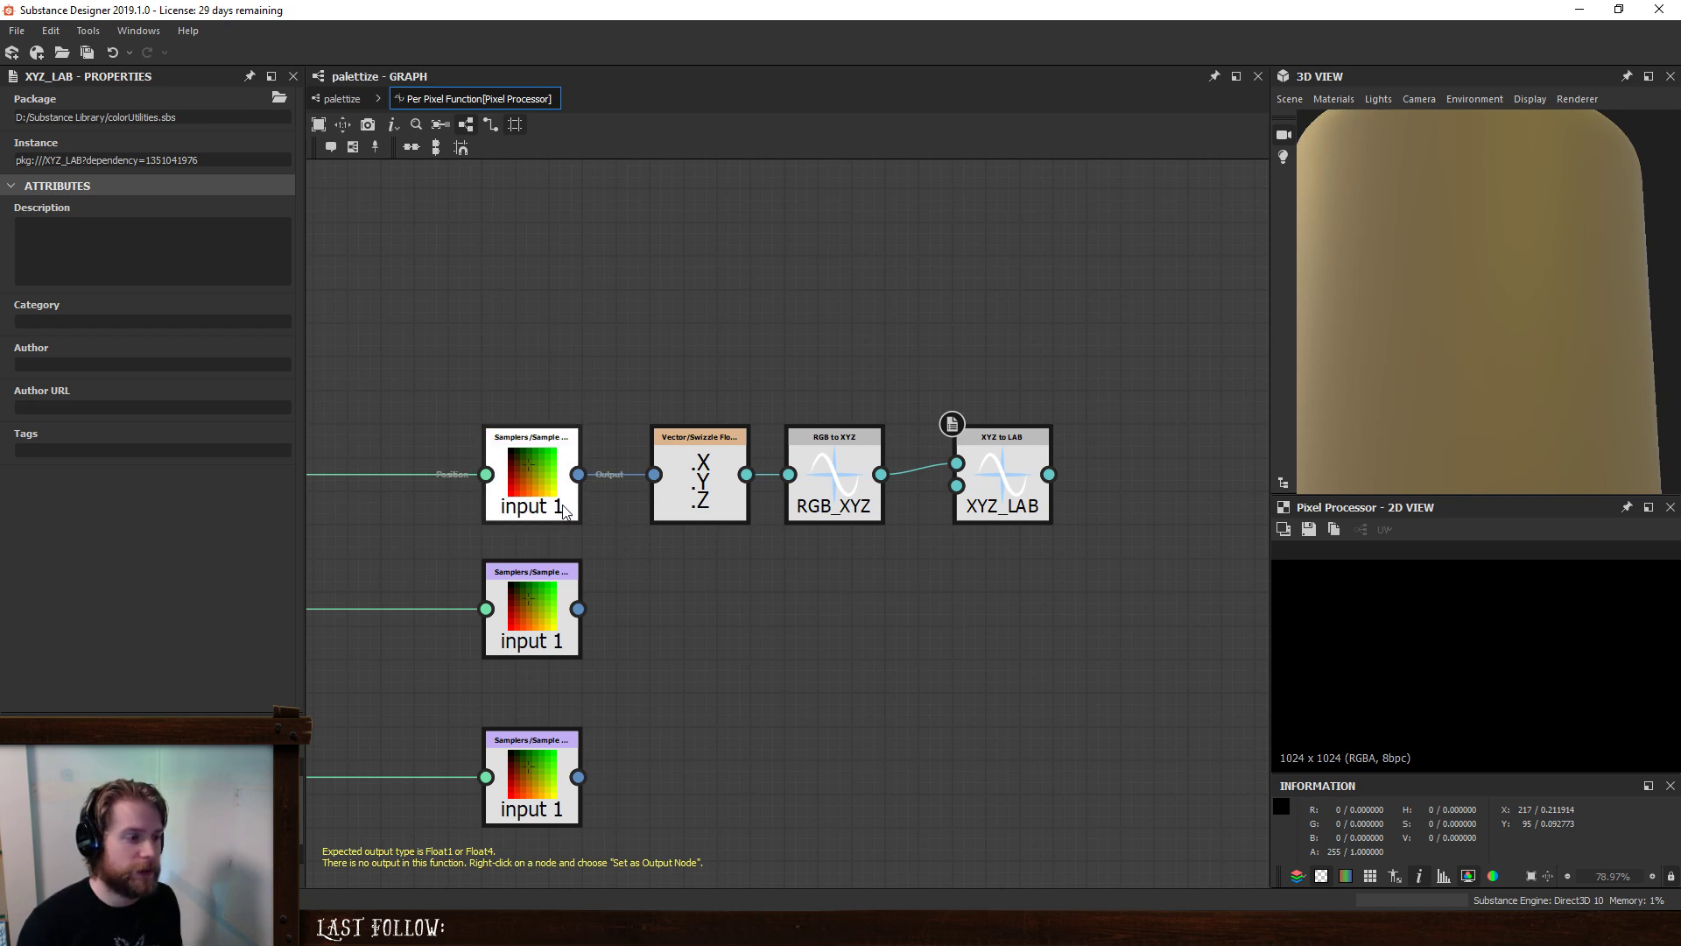
- Open the recent package colorUtilities.sbs and edit the per-pixel function of the upper Pixel Processor in New_Graph
{"action": "left_click", "coordinate": [525, 492]}
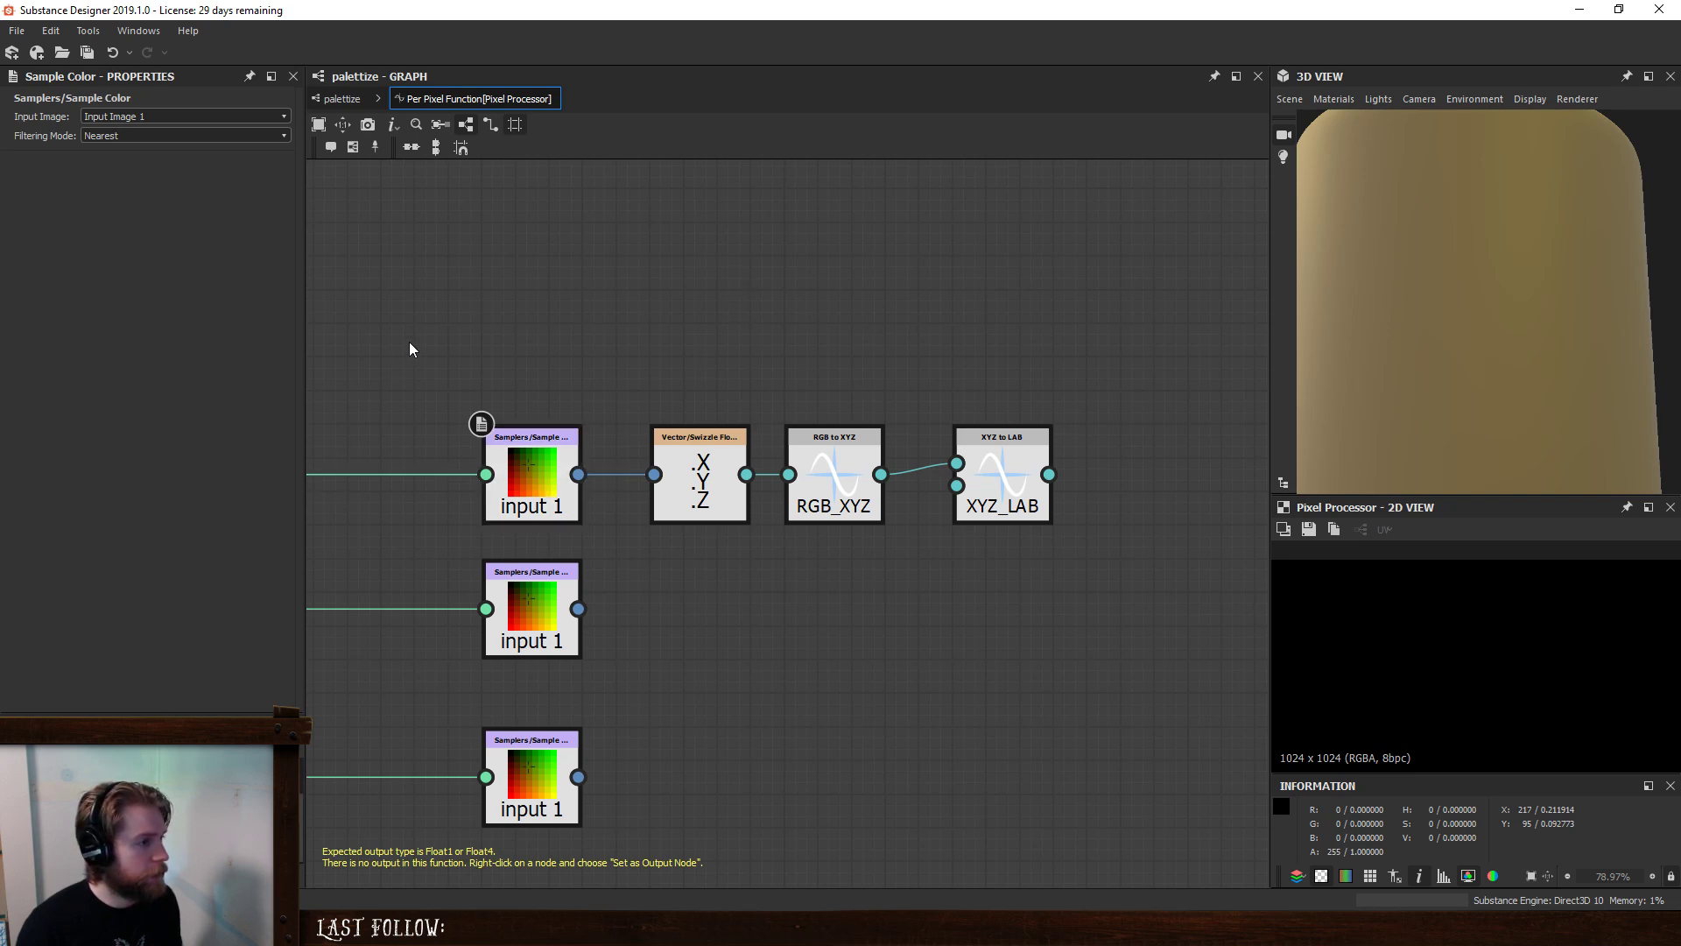
{"action": "left_click", "coordinate": [17, 31]}
{"action": "mouse_move", "coordinate": [96, 115]}
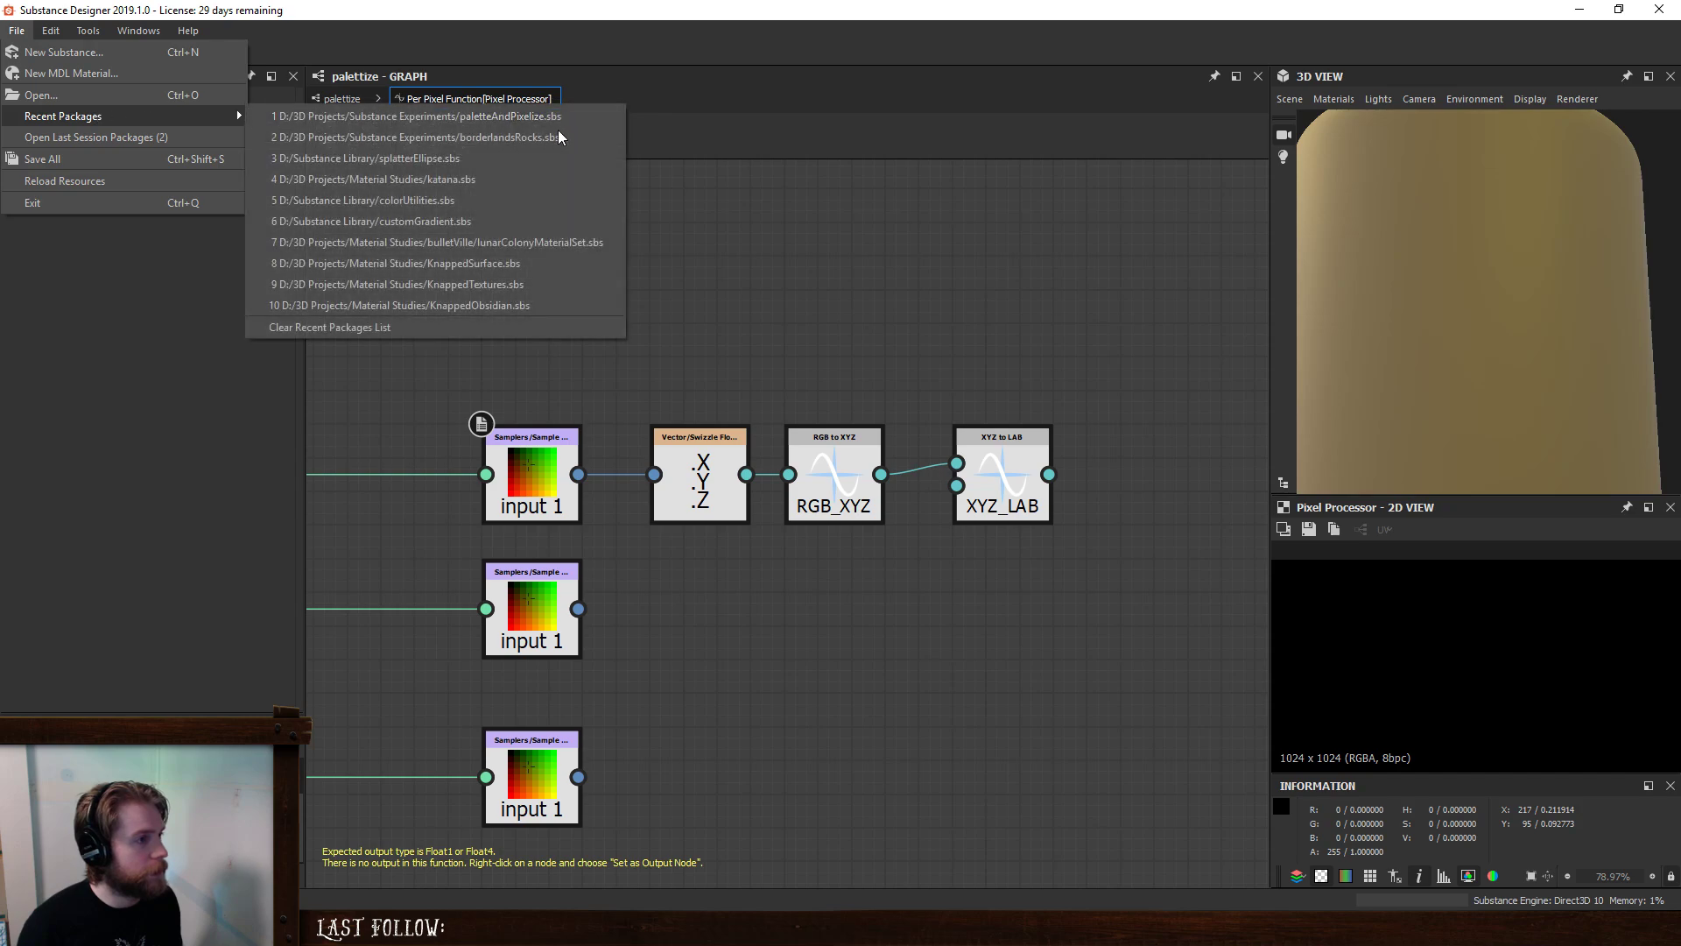
{"action": "left_click", "coordinate": [576, 201]}
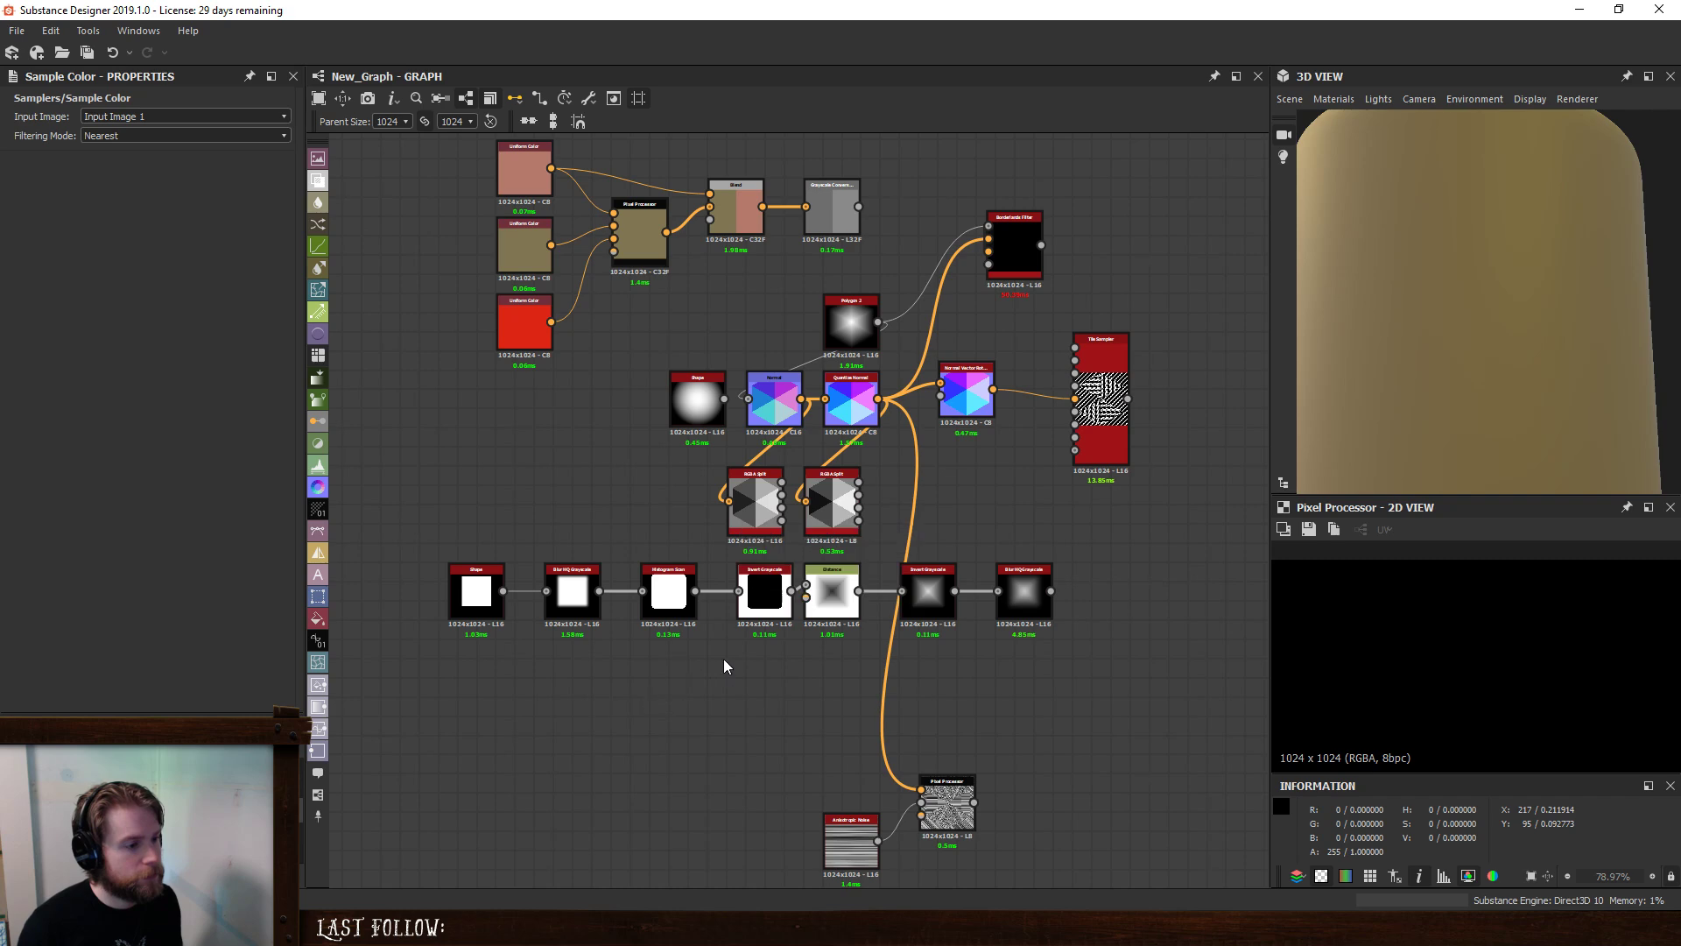
{"action": "left_click", "coordinate": [645, 251]}
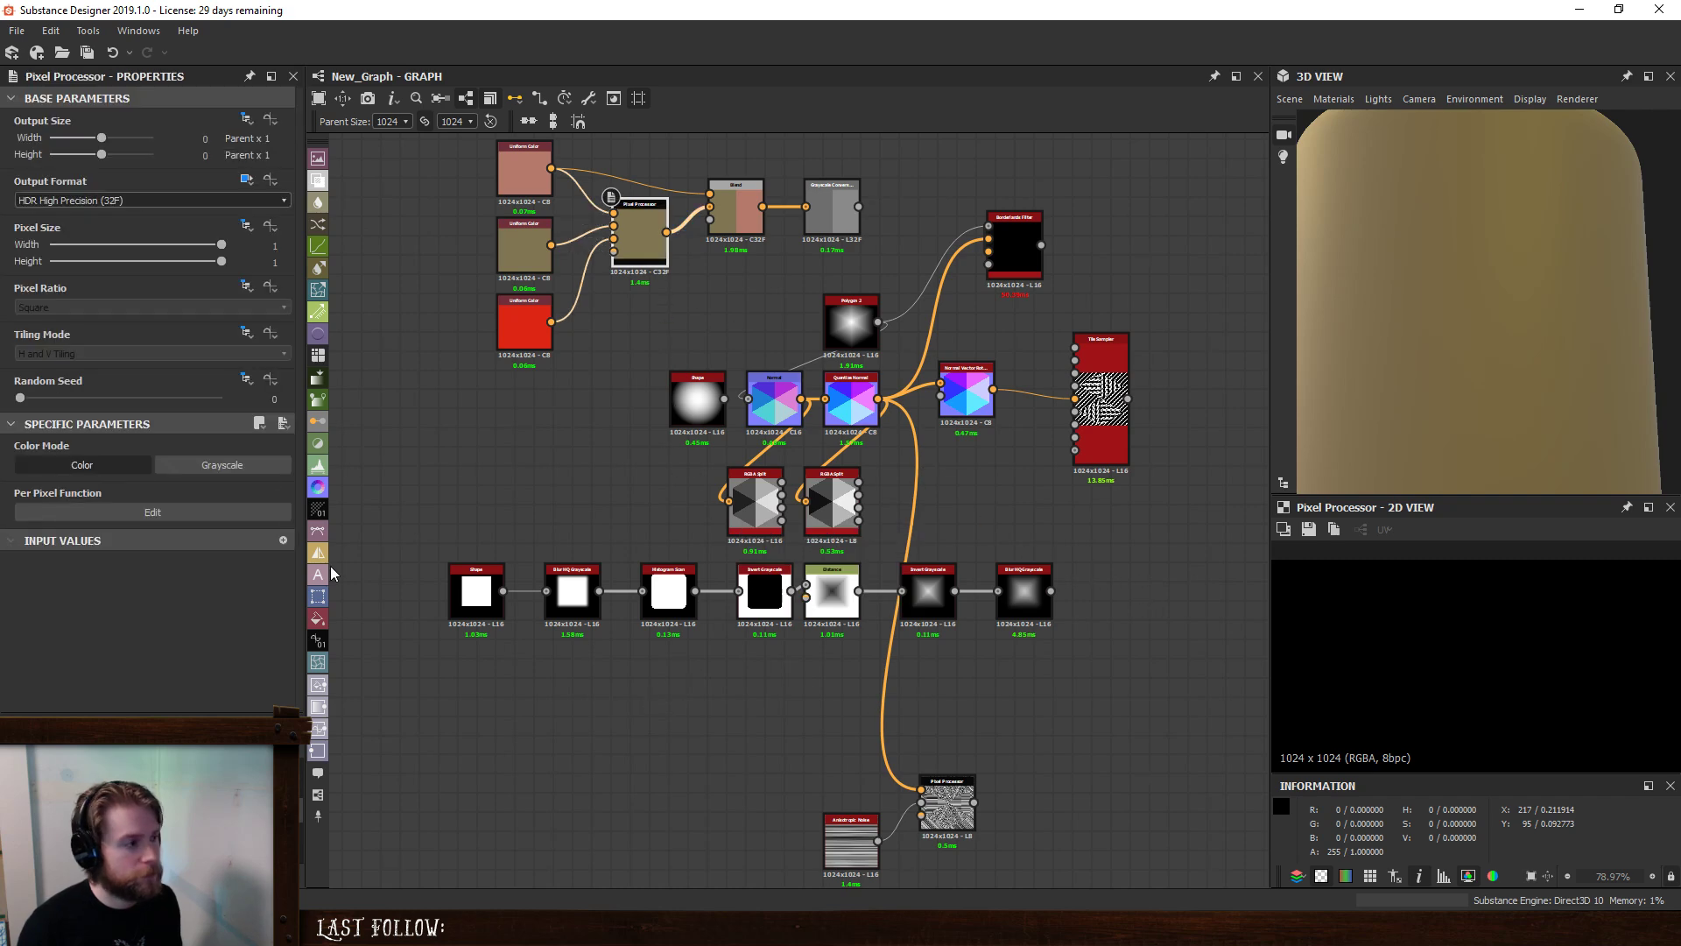
{"action": "left_click", "coordinate": [156, 513]}
- Copy the sRGB-labelled Float3 constant (94.811, 100, 107.304) into palettize's Pixel Processor function and connect it to XYZ to LAB's Reference XYZ input
{"action": "left_click", "coordinate": [667, 379]}
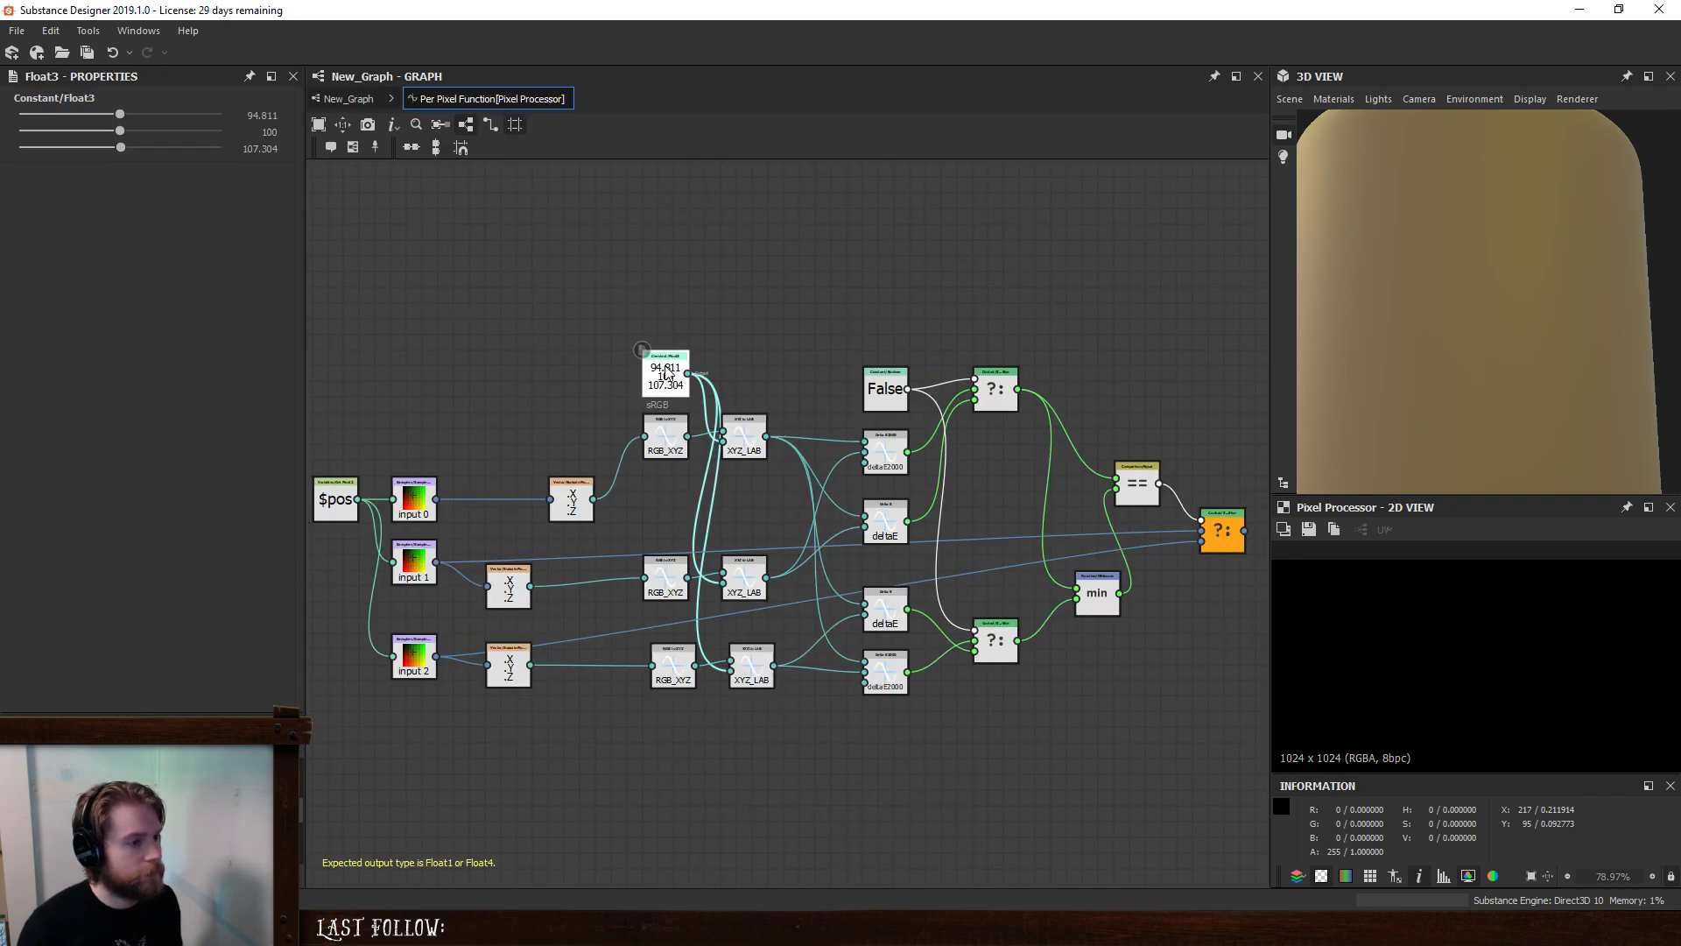
{"action": "left_click_drag", "start_coordinate": [613, 335], "coordinate": [666, 407]}
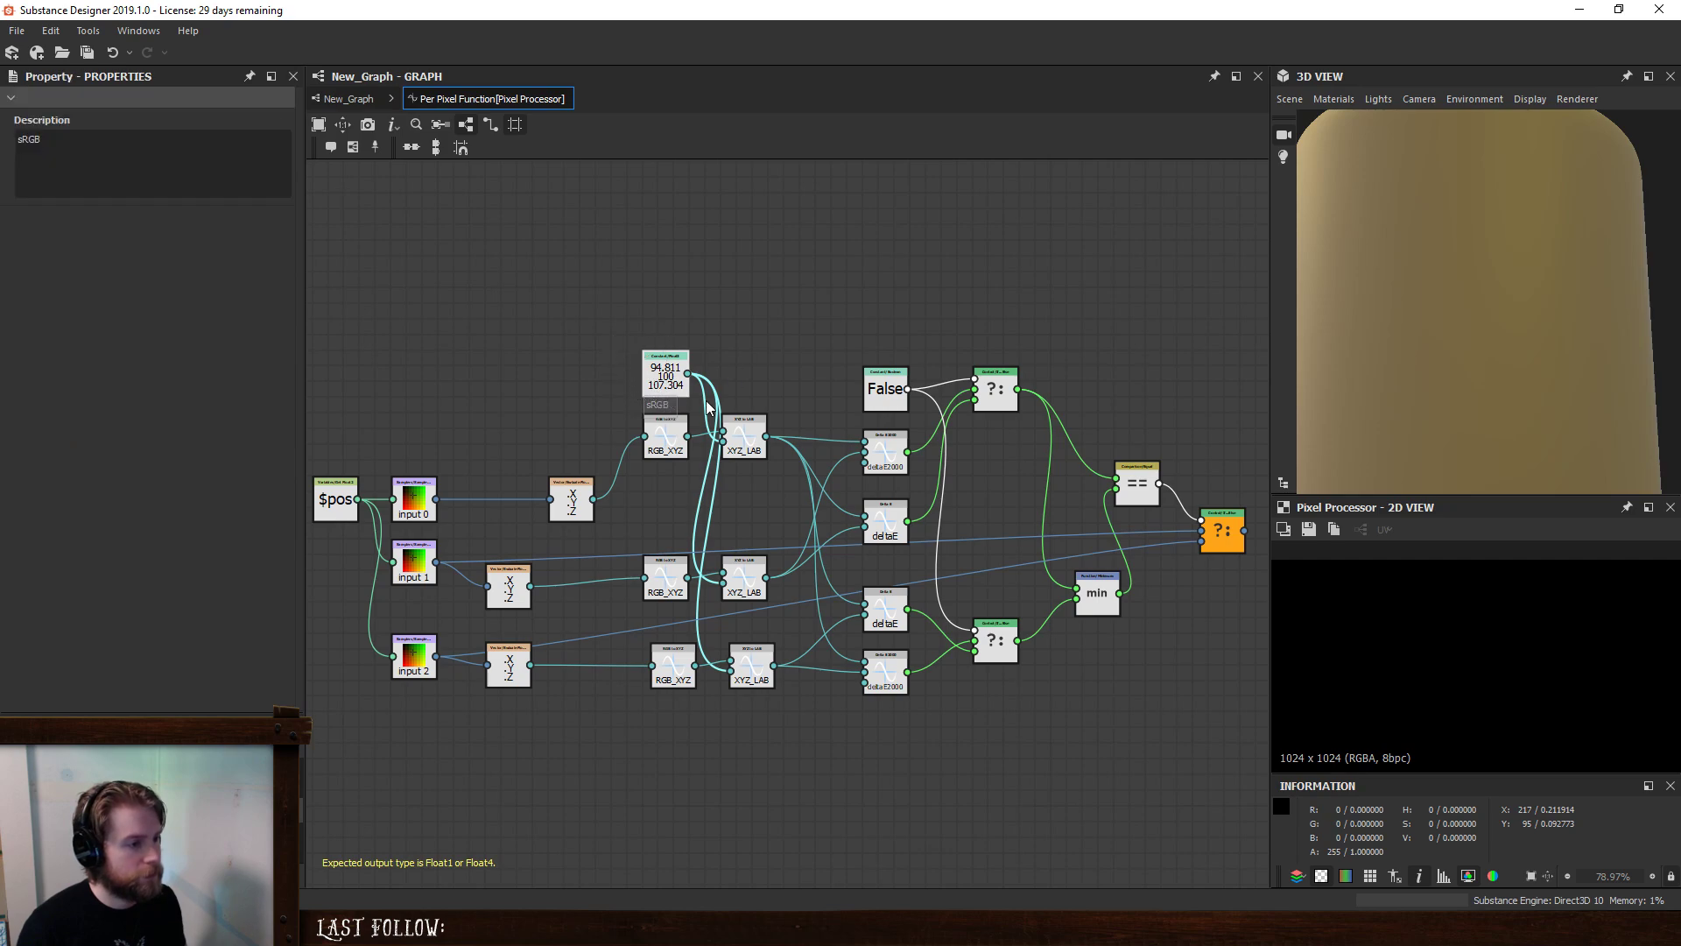
{"action": "left_click", "coordinate": [352, 99]}
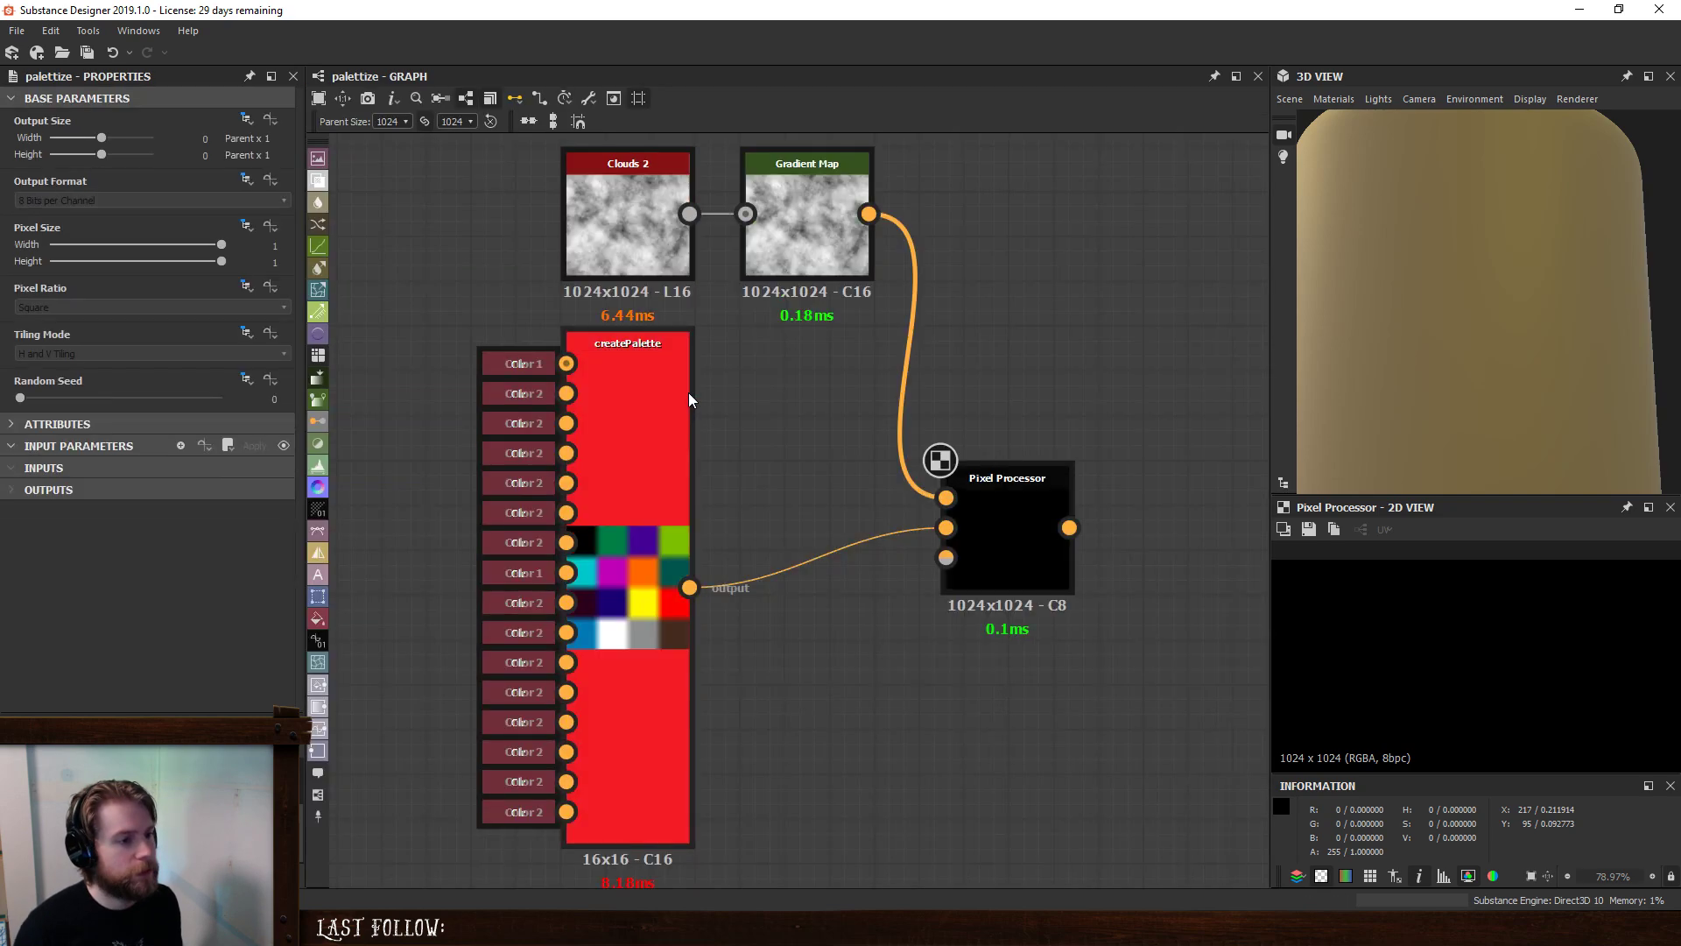
{"action": "left_click", "coordinate": [1005, 504]}
{"action": "left_click", "coordinate": [149, 512]}
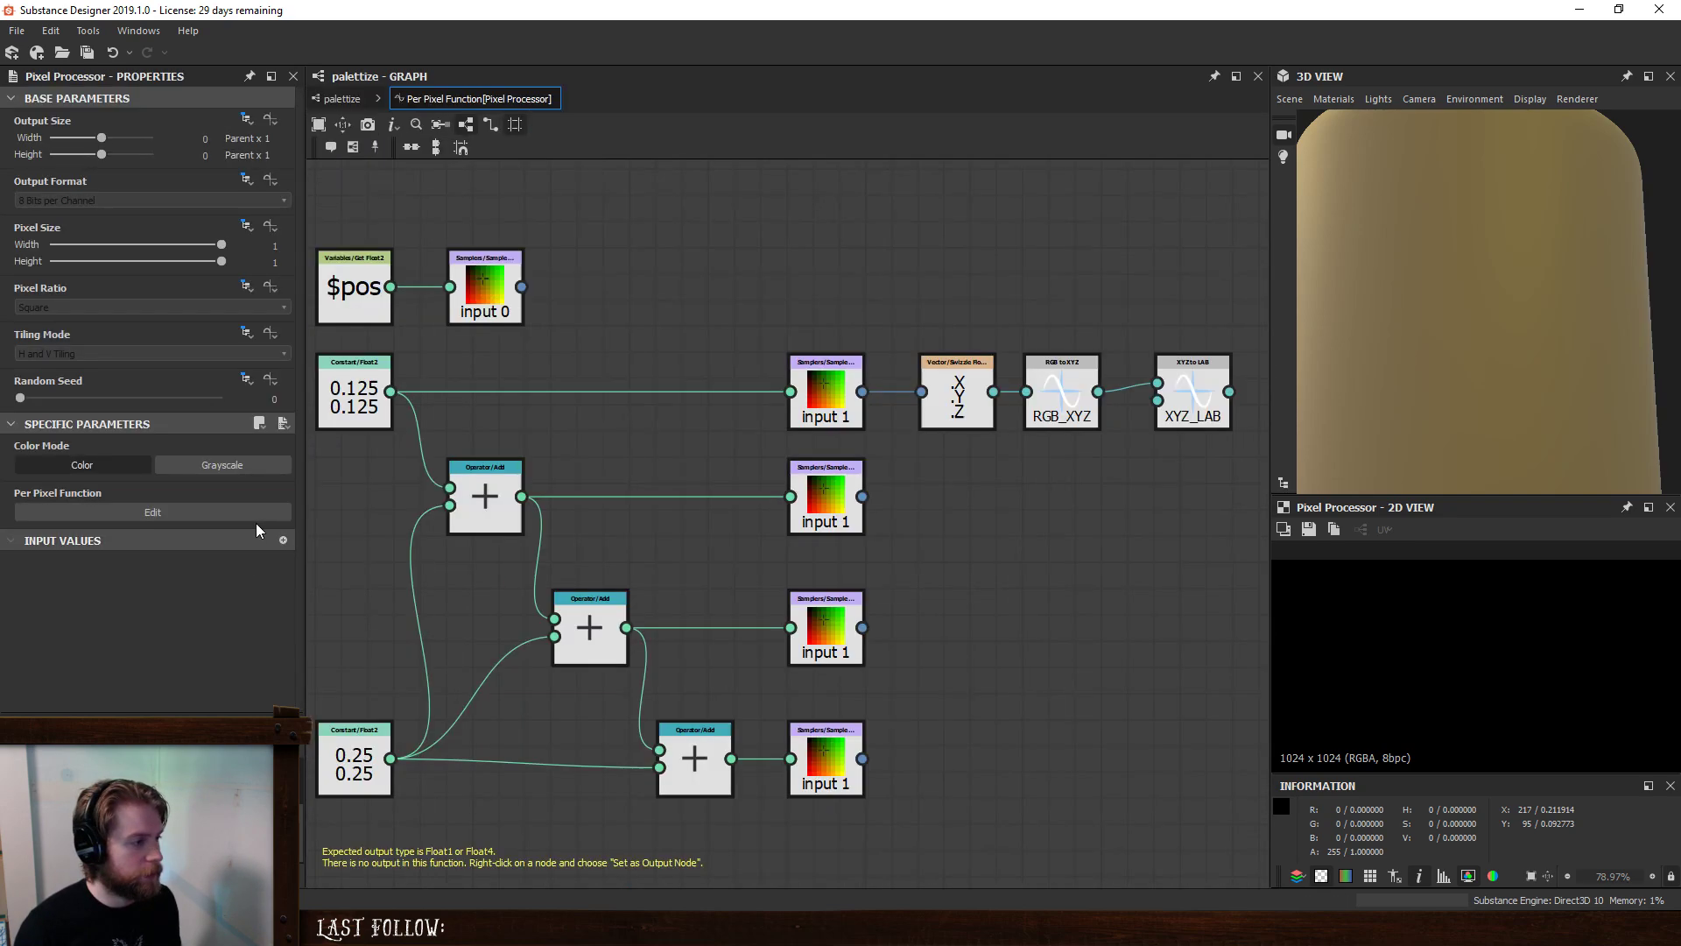
{"action": "key", "text": "ctrl+v"}
{"action": "scroll", "coordinate": [779, 477], "scroll_direction": "up", "scroll_amount": 3}
{"action": "left_click_drag", "start_coordinate": [801, 541], "coordinate": [860, 452]}
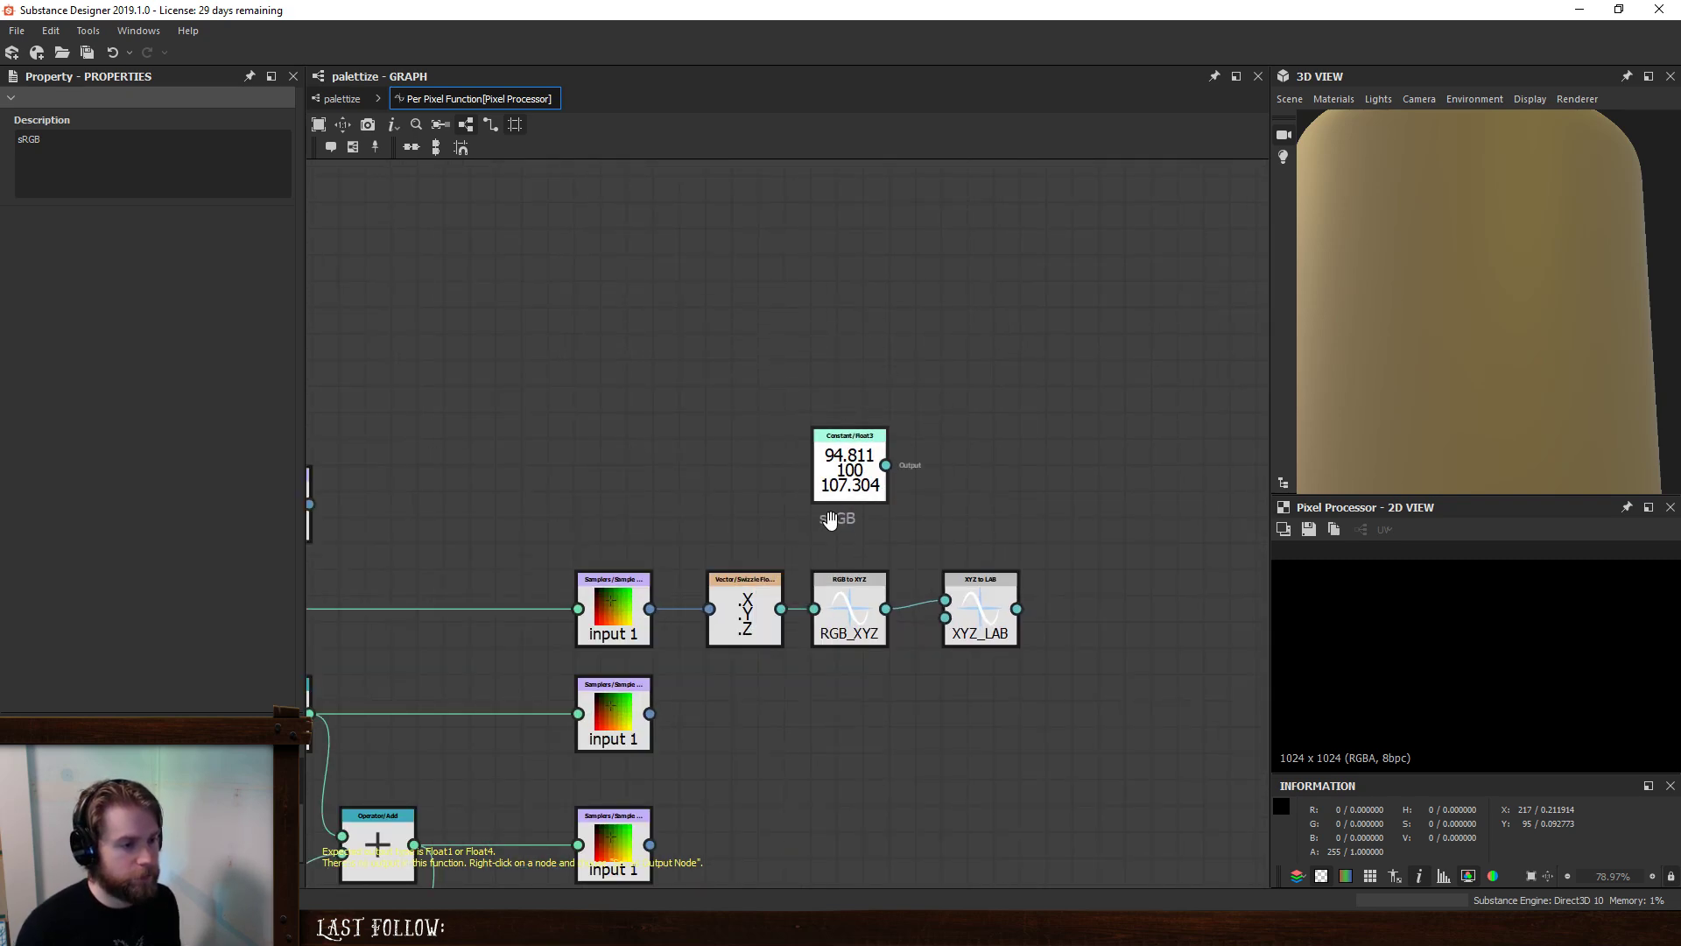
{"action": "left_click_drag", "start_coordinate": [932, 624], "coordinate": [945, 618]}
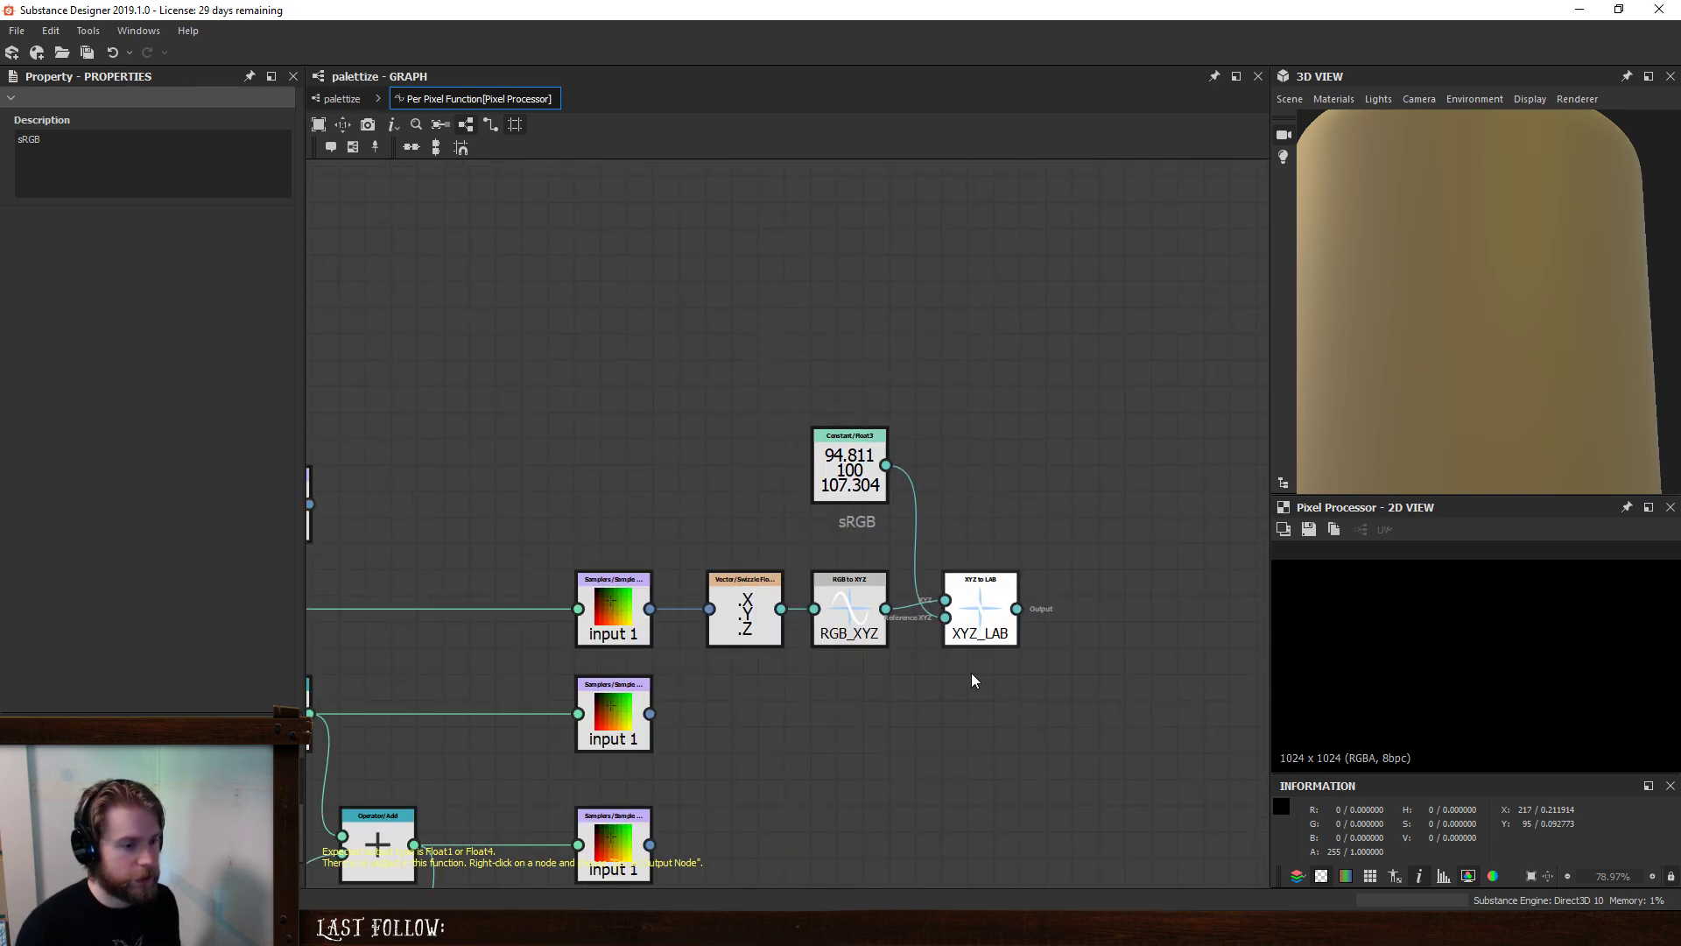
- Duplicate the Swizzle, RGB to XYZ and XYZ to LAB chain for the second and third input 1 Sample Color nodes and connect each copy
{"action": "middle_click_drag", "start_coordinate": [970, 673], "coordinate": [933, 569]}
{"action": "left_click_drag", "start_coordinate": [1094, 466], "coordinate": [716, 570]}
{"action": "key", "text": "ctrl+d"}
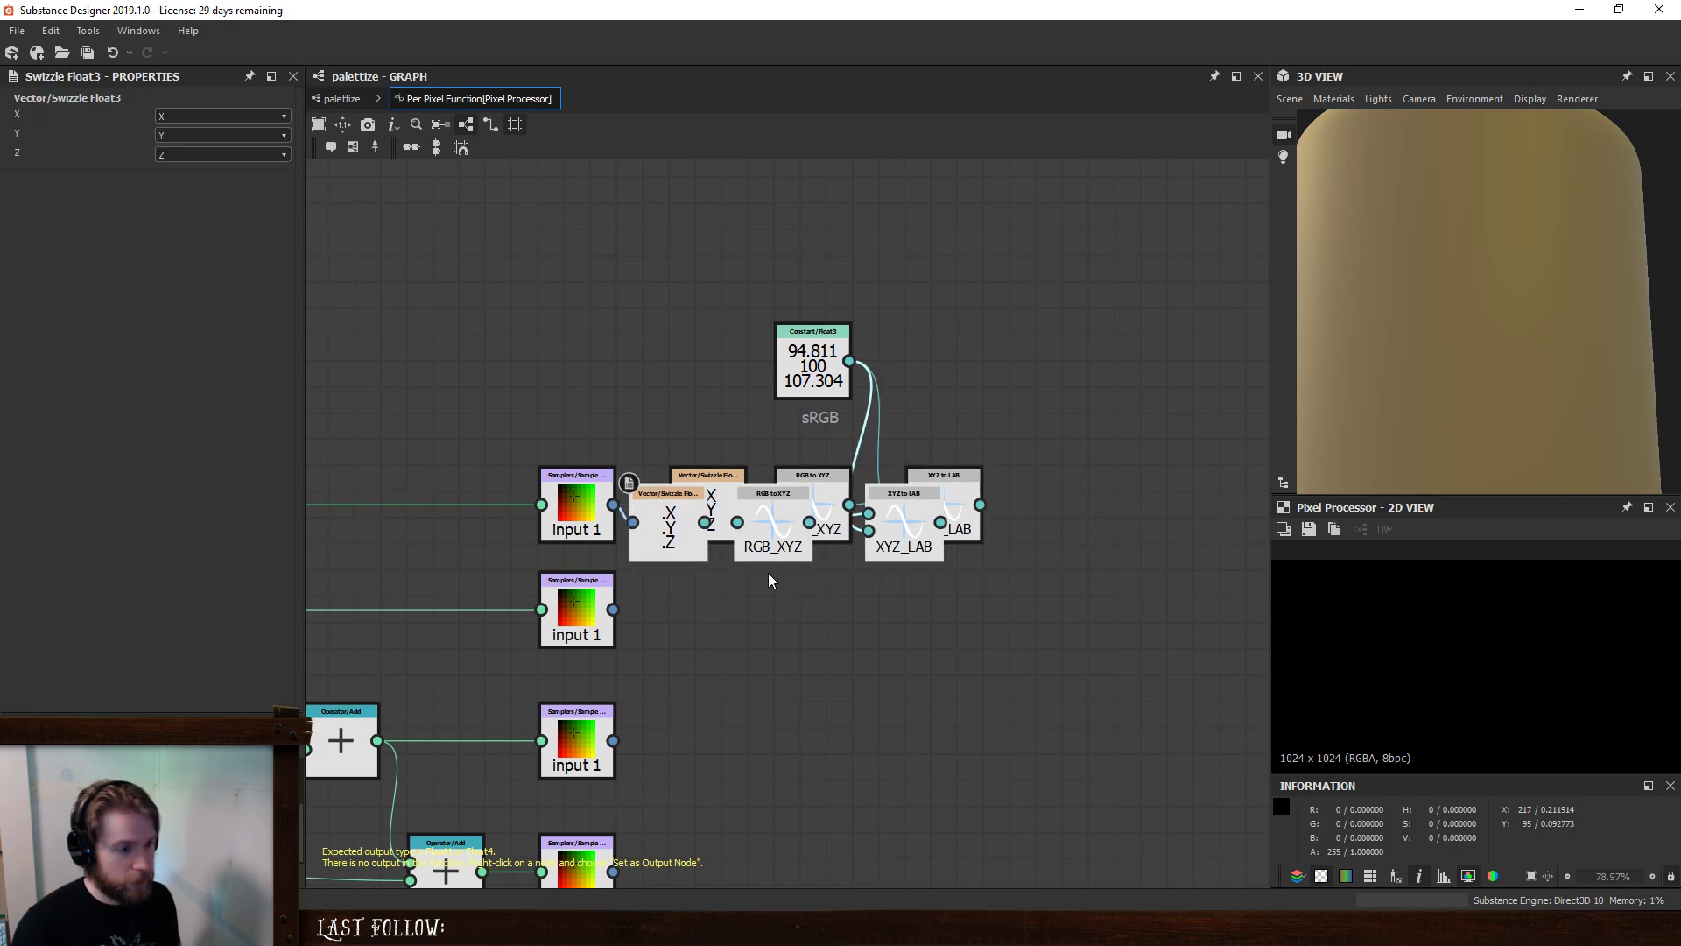
{"action": "left_click_drag", "start_coordinate": [654, 518], "coordinate": [672, 609]}
{"action": "key", "text": "ctrl+d"}
{"action": "left_click_drag", "start_coordinate": [646, 494], "coordinate": [687, 711]}
{"action": "mouse_move", "coordinate": [596, 750]}
{"action": "left_mouse_down"}
{"action": "mouse_move", "coordinate": [646, 750]}
{"action": "mouse_move", "coordinate": [592, 750]}
{"action": "left_mouse_up"}
- Duplicate the conversion chain beside the fourth input 1 Sample Color node and connect that sampler to the copied Swizzle Float3
{"action": "middle_click_drag", "start_coordinate": [725, 704], "coordinate": [963, 501]}
{"action": "left_click_drag", "start_coordinate": [1189, 652], "coordinate": [968, 567]}
{"action": "key", "text": "ctrl+d"}
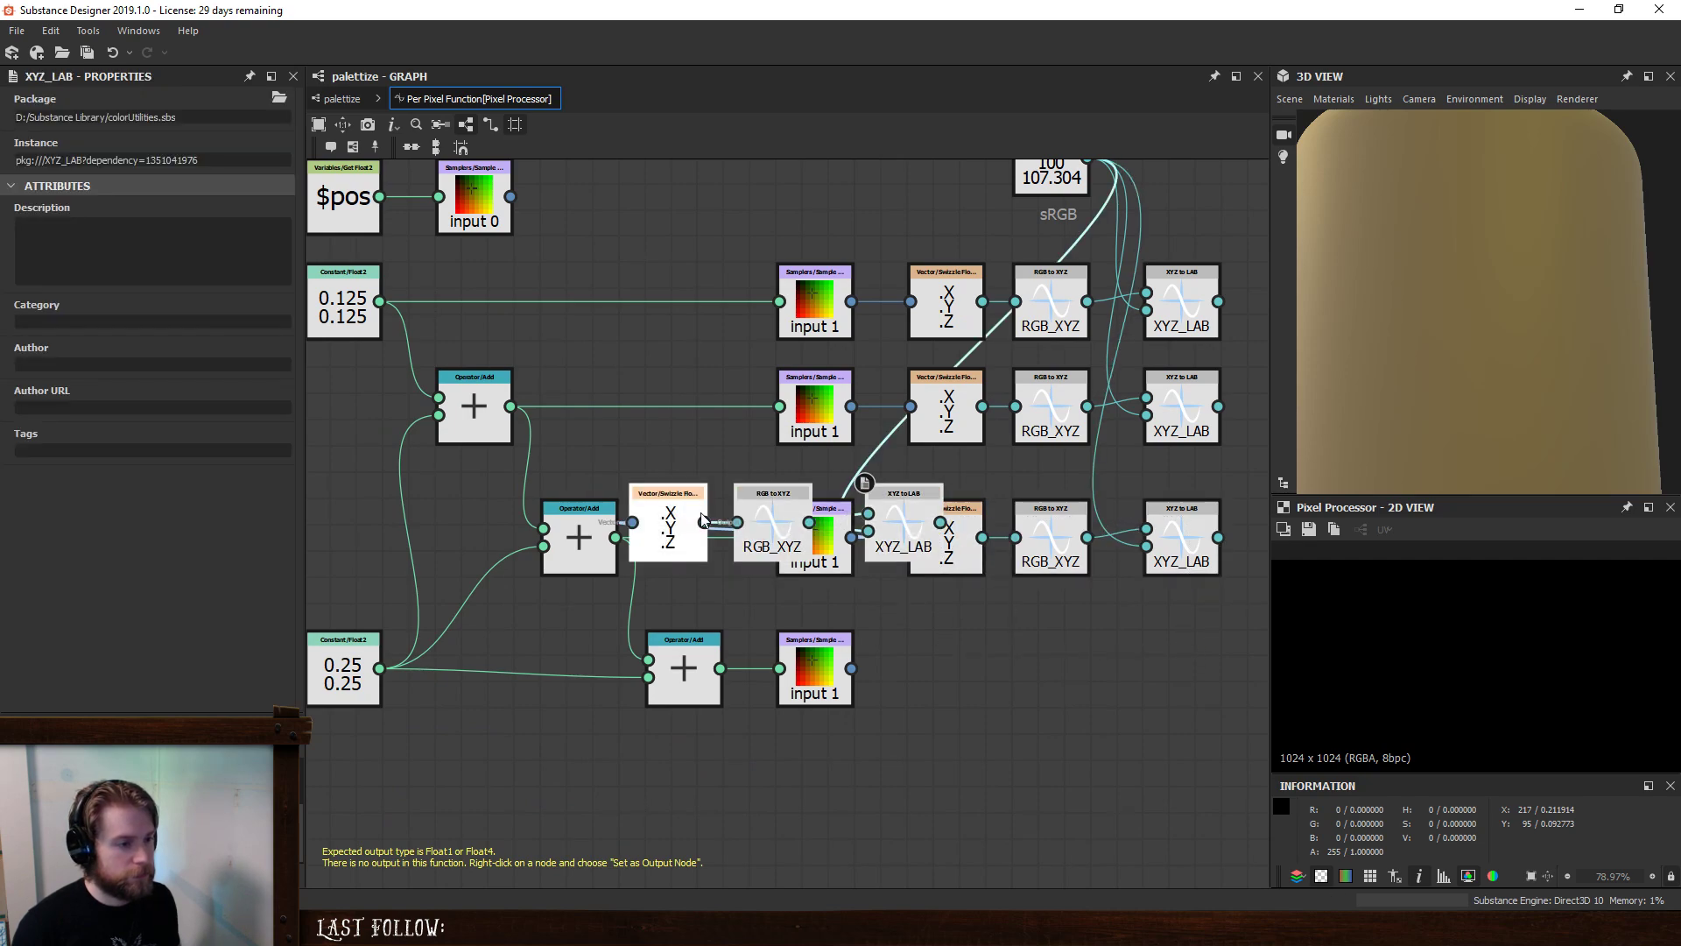
{"action": "left_click", "coordinate": [977, 664]}
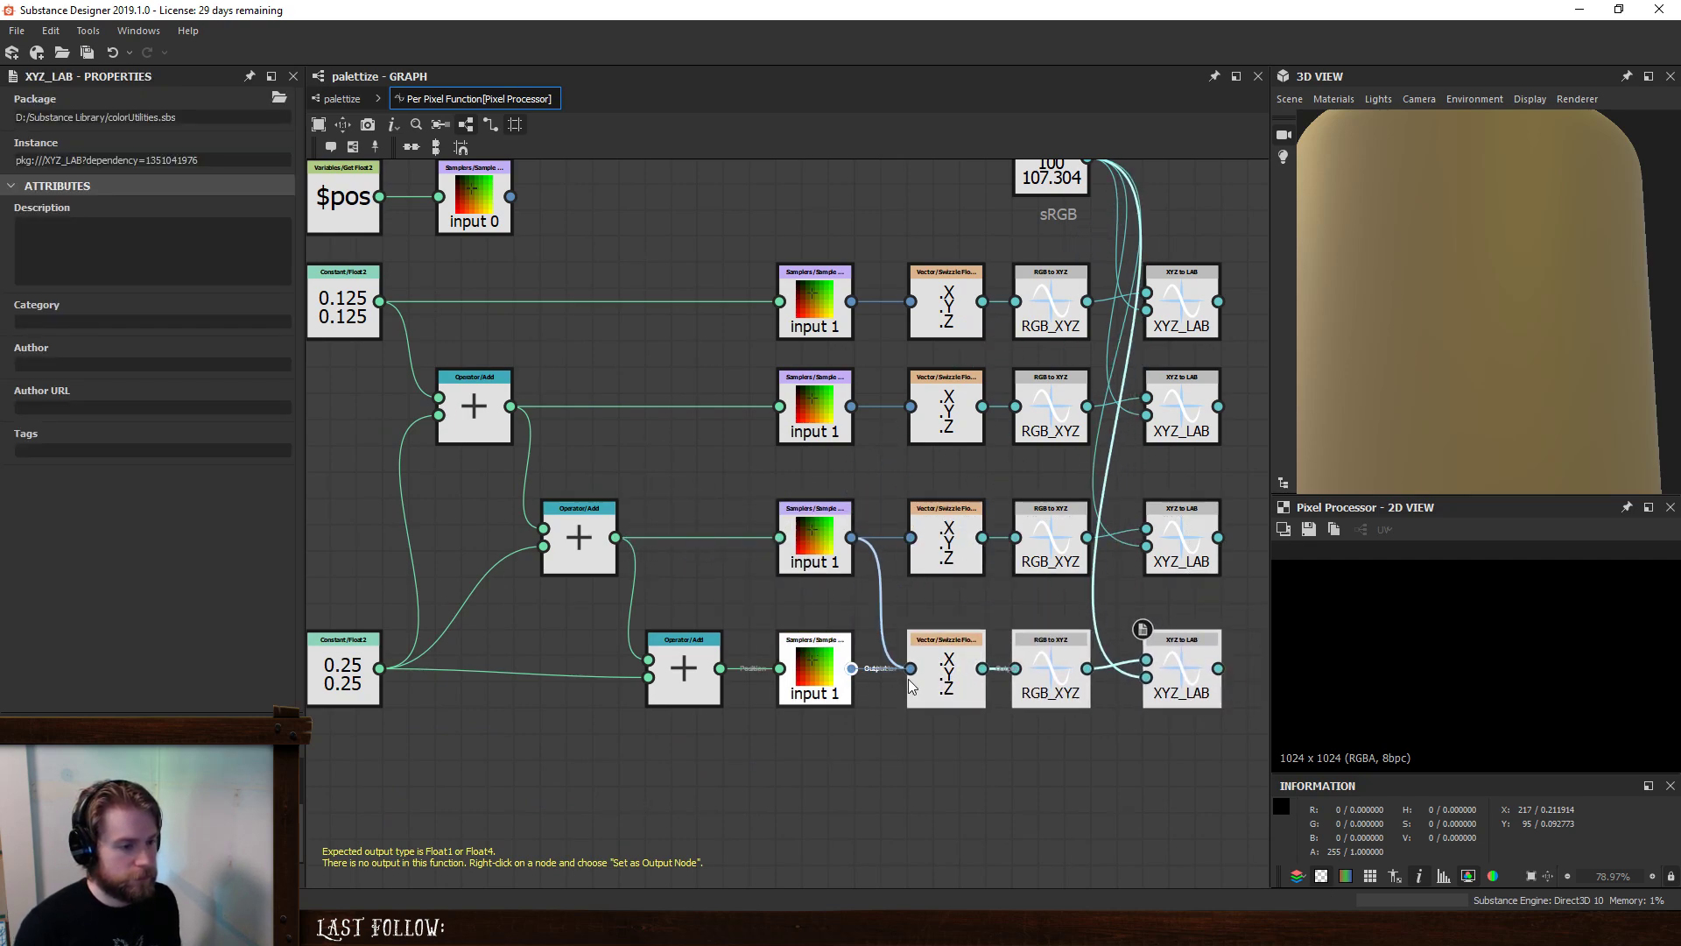
{"action": "left_click_drag", "start_coordinate": [911, 685], "coordinate": [911, 670]}
- Duplicate the conversion chain above the sRGB constant and feed its Swizzle Float3 from the input 0 Sample Color node
{"action": "scroll", "coordinate": [965, 722], "scroll_direction": "down", "scroll_amount": 3}
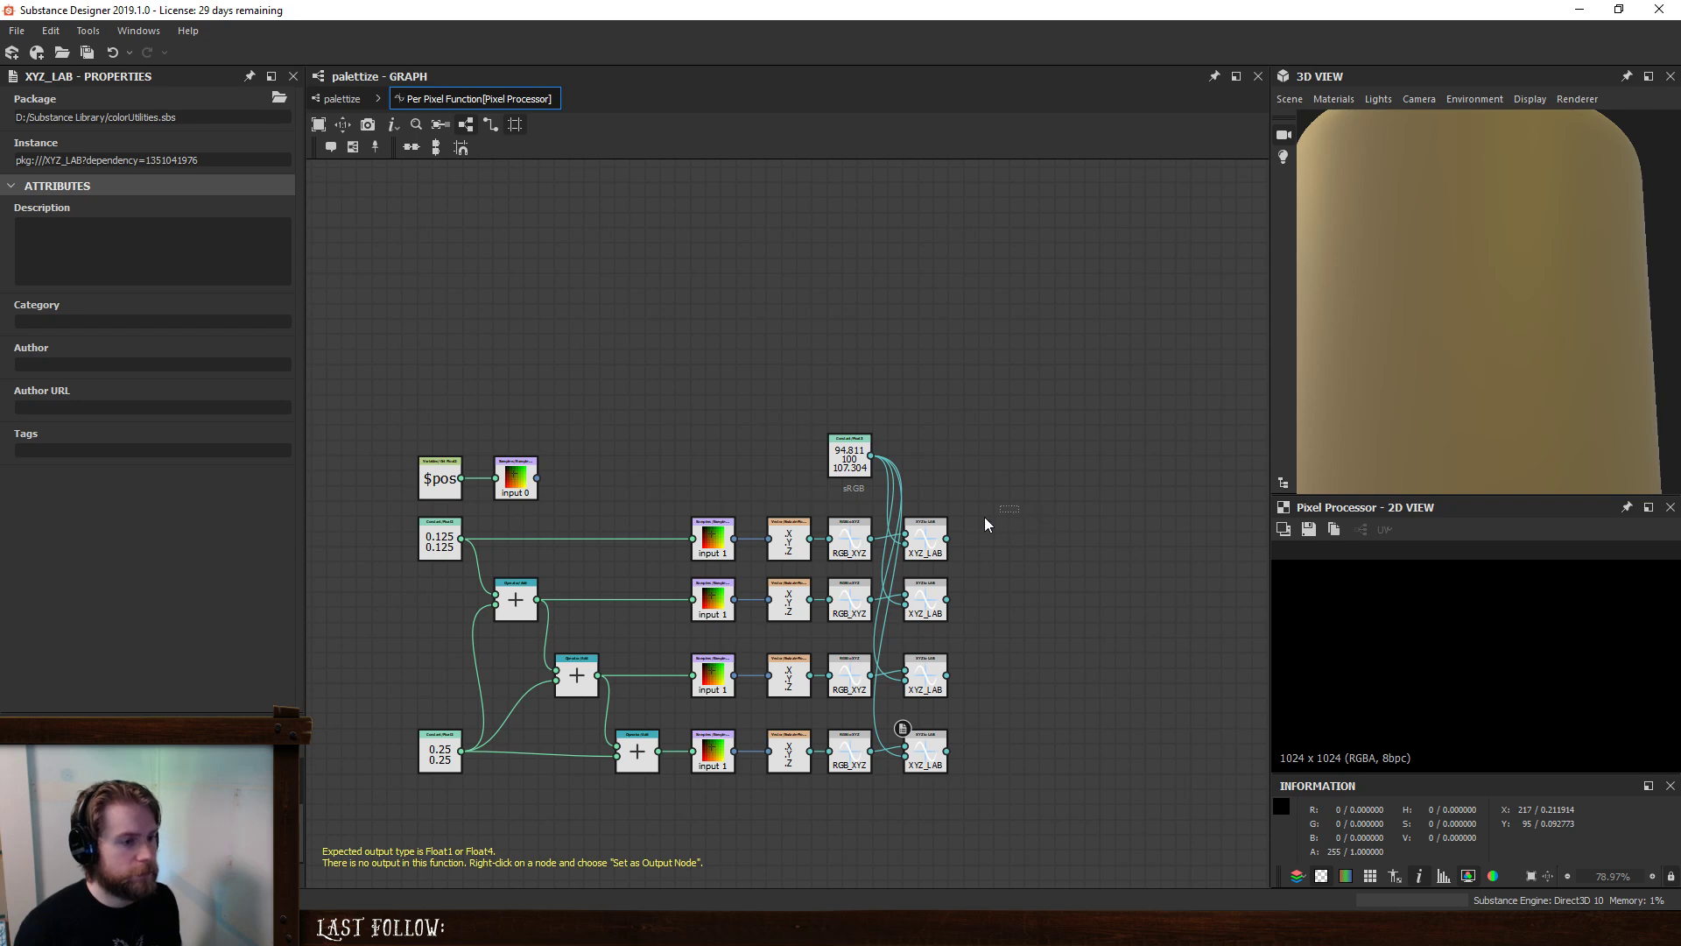
{"action": "left_click_drag", "start_coordinate": [984, 518], "coordinate": [790, 550]}
{"action": "key", "text": "ctrl+d"}
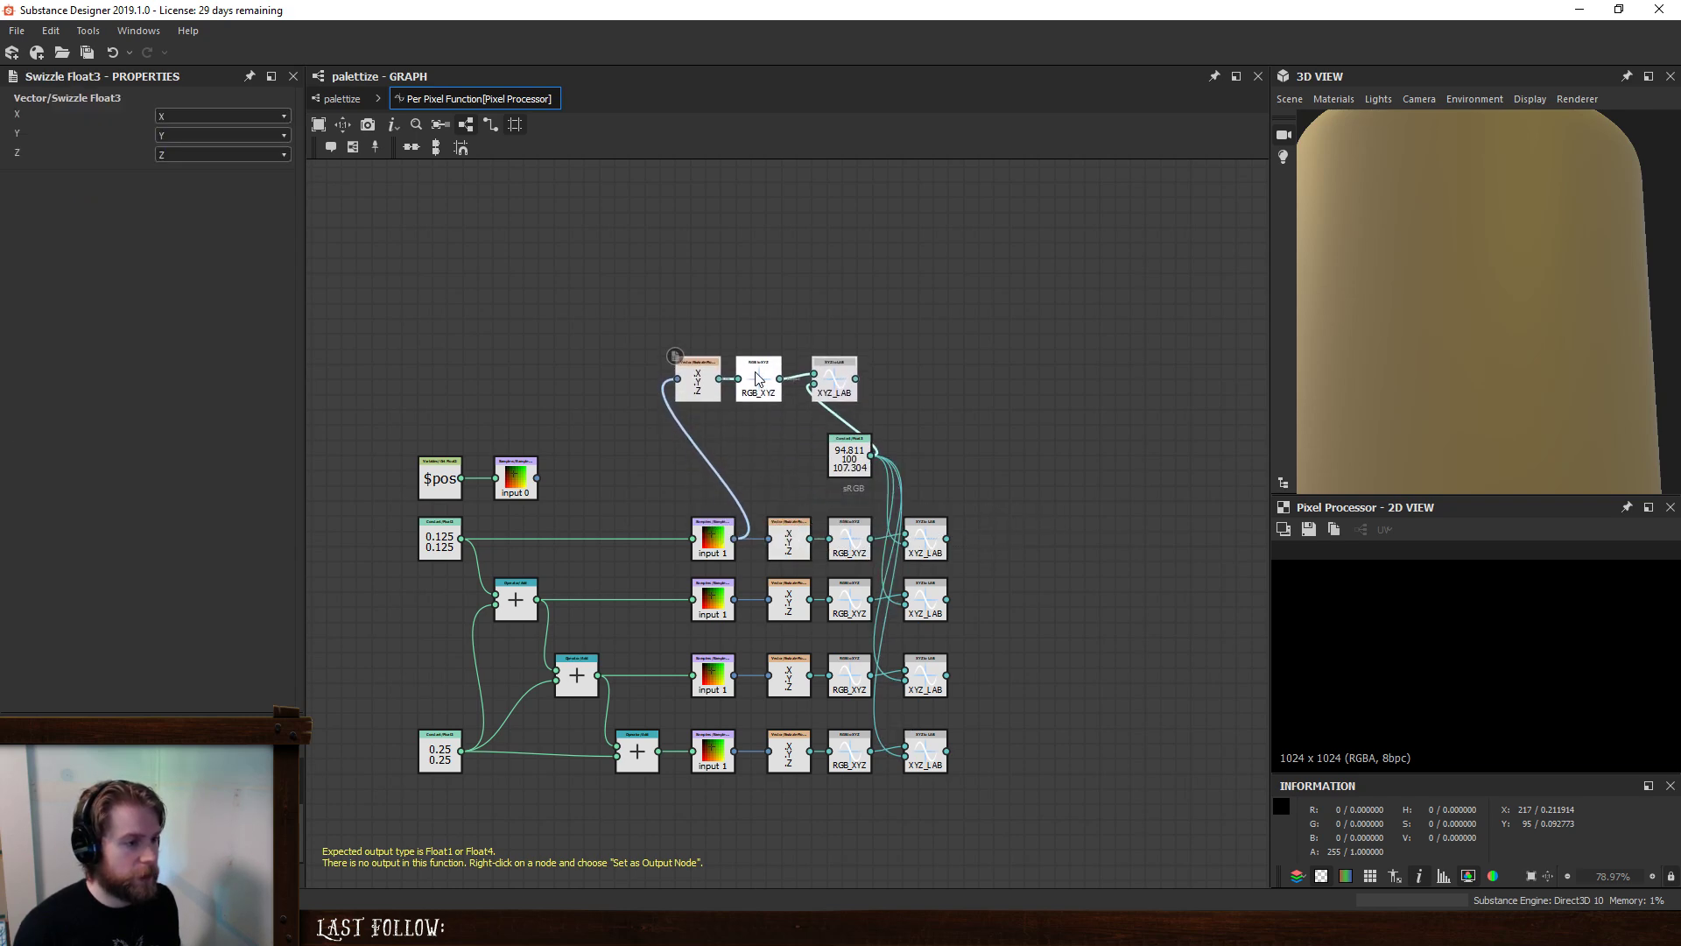
{"action": "left_click", "coordinate": [759, 371]}
{"action": "left_click_drag", "start_coordinate": [695, 360], "coordinate": [693, 364]}
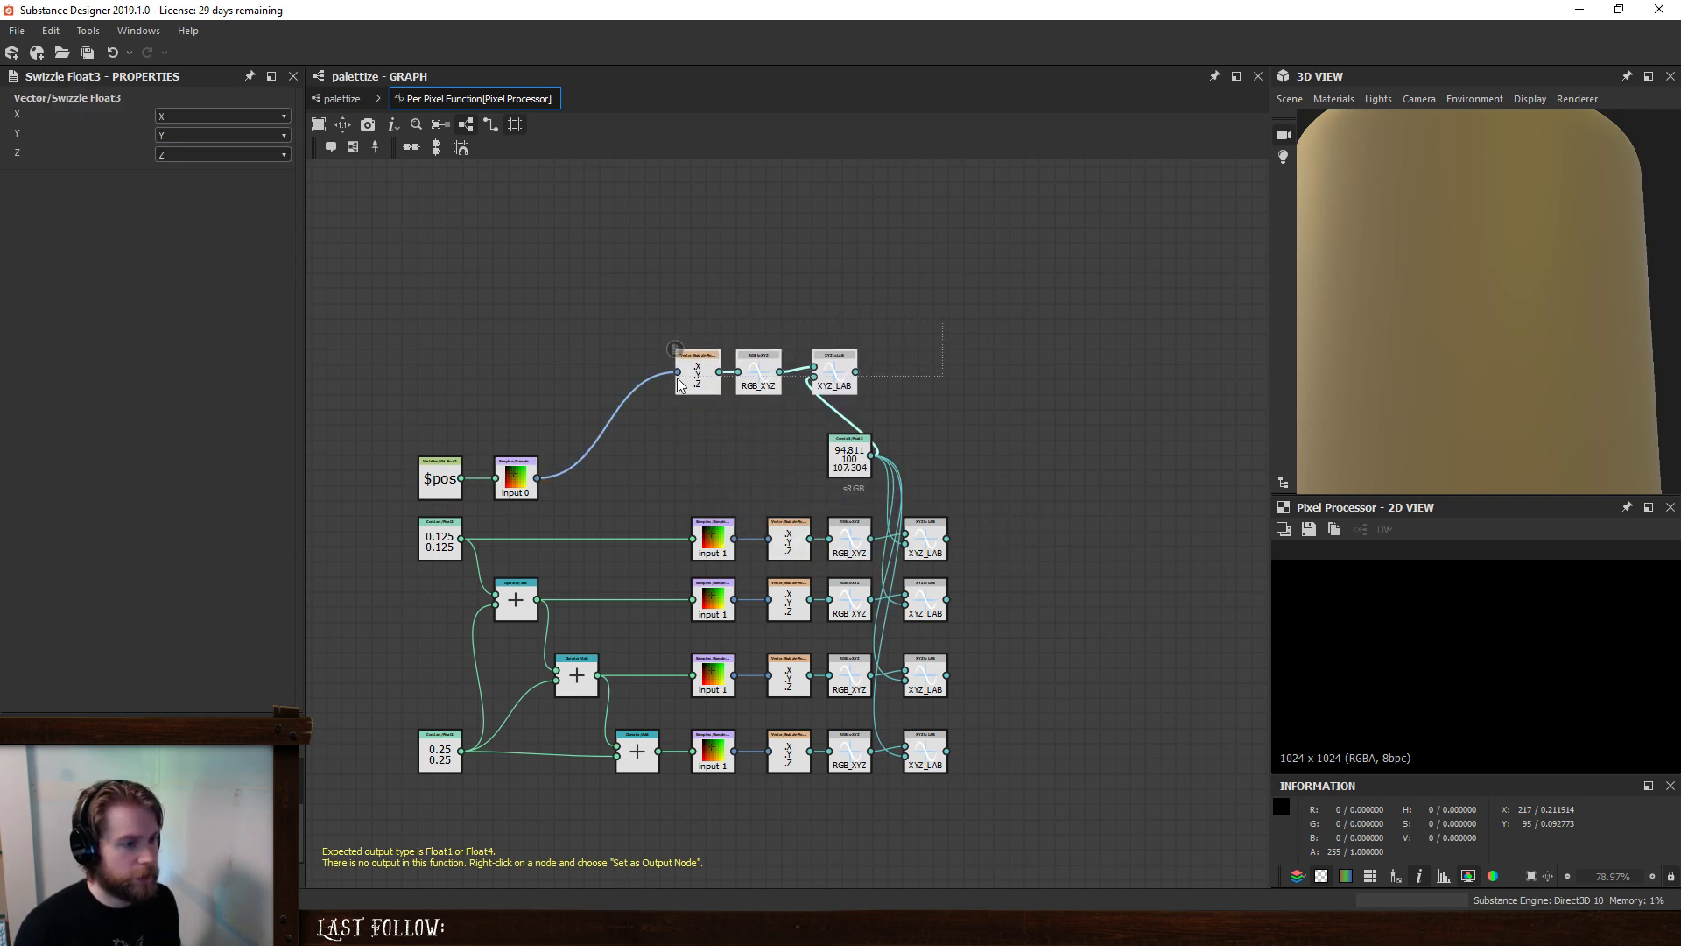
{"action": "left_click_drag", "start_coordinate": [848, 371], "coordinate": [940, 370]}
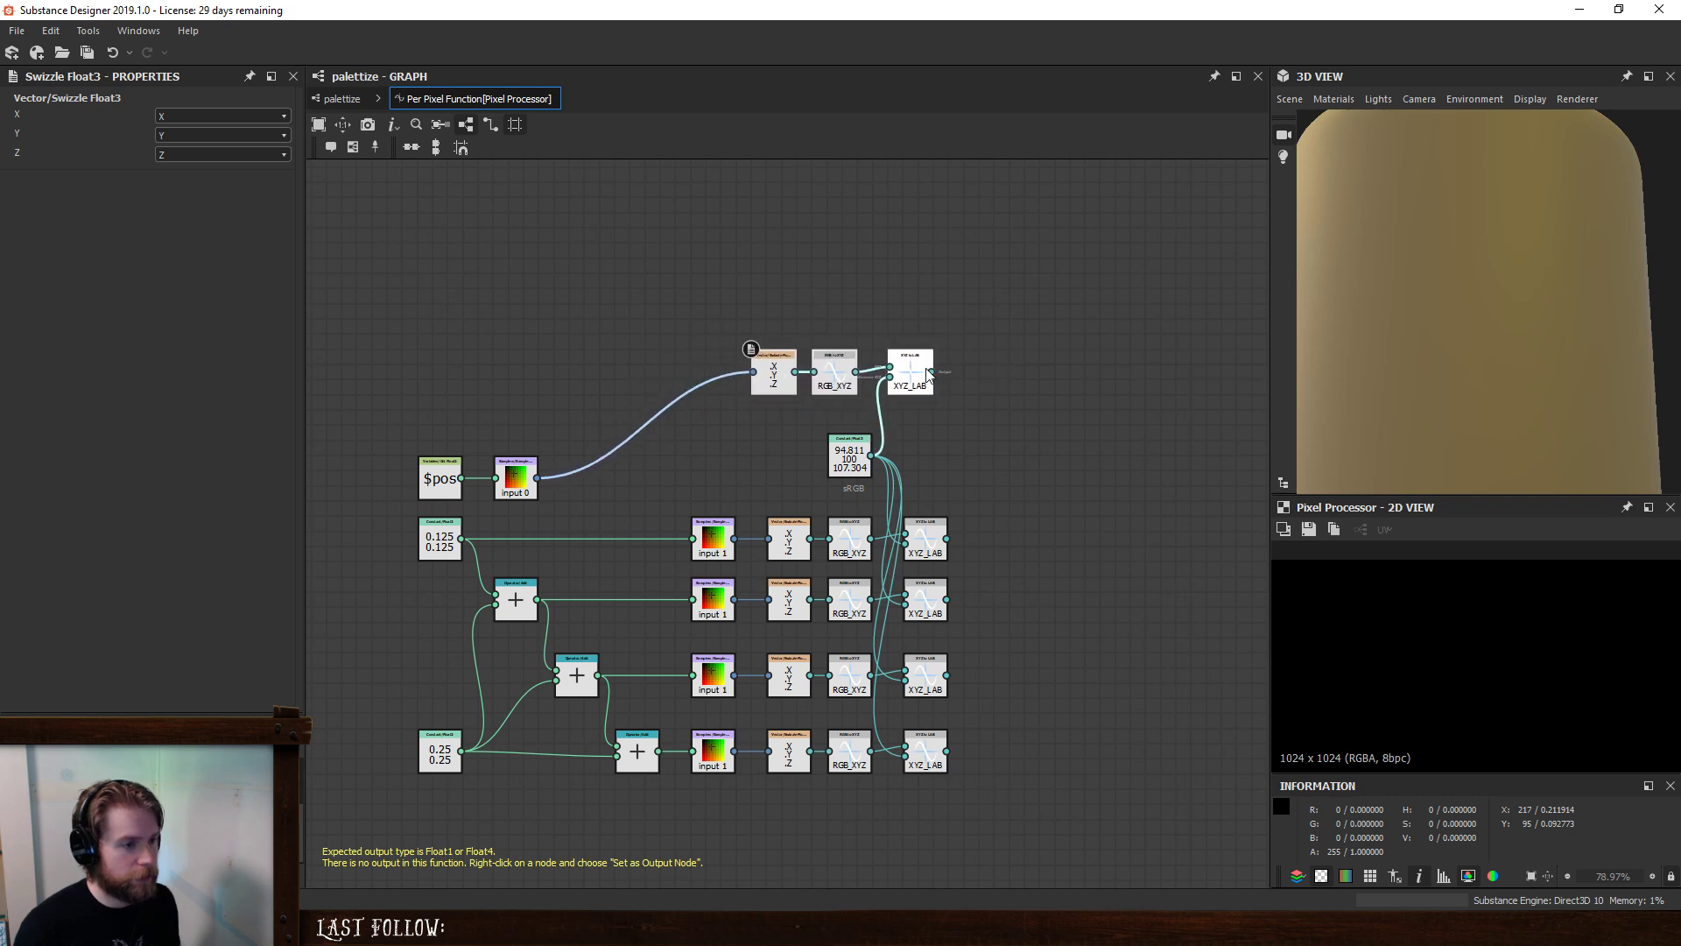
- Add a Delta E 2000 node to the function beyond the XYZ to LAB nodes
{"action": "left_click", "coordinate": [1187, 563]}
{"action": "middle_click_drag", "start_coordinate": [1186, 563], "coordinate": [1070, 495]}
{"action": "key", "text": "space"}
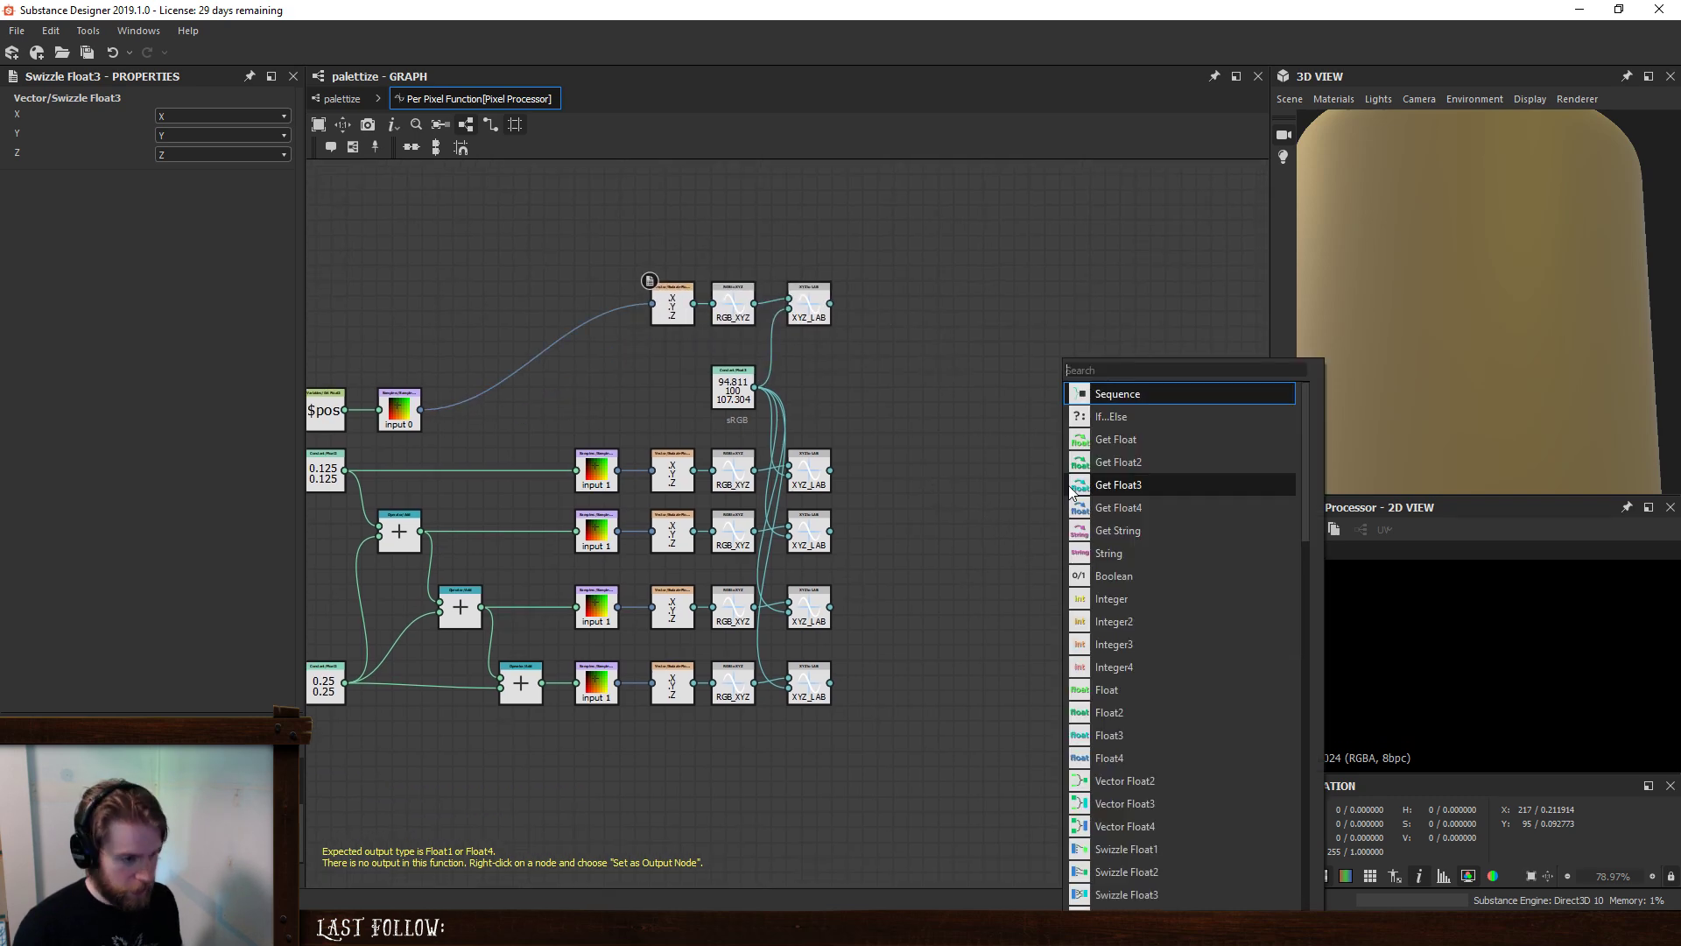
{"action": "type", "text": "delta"}
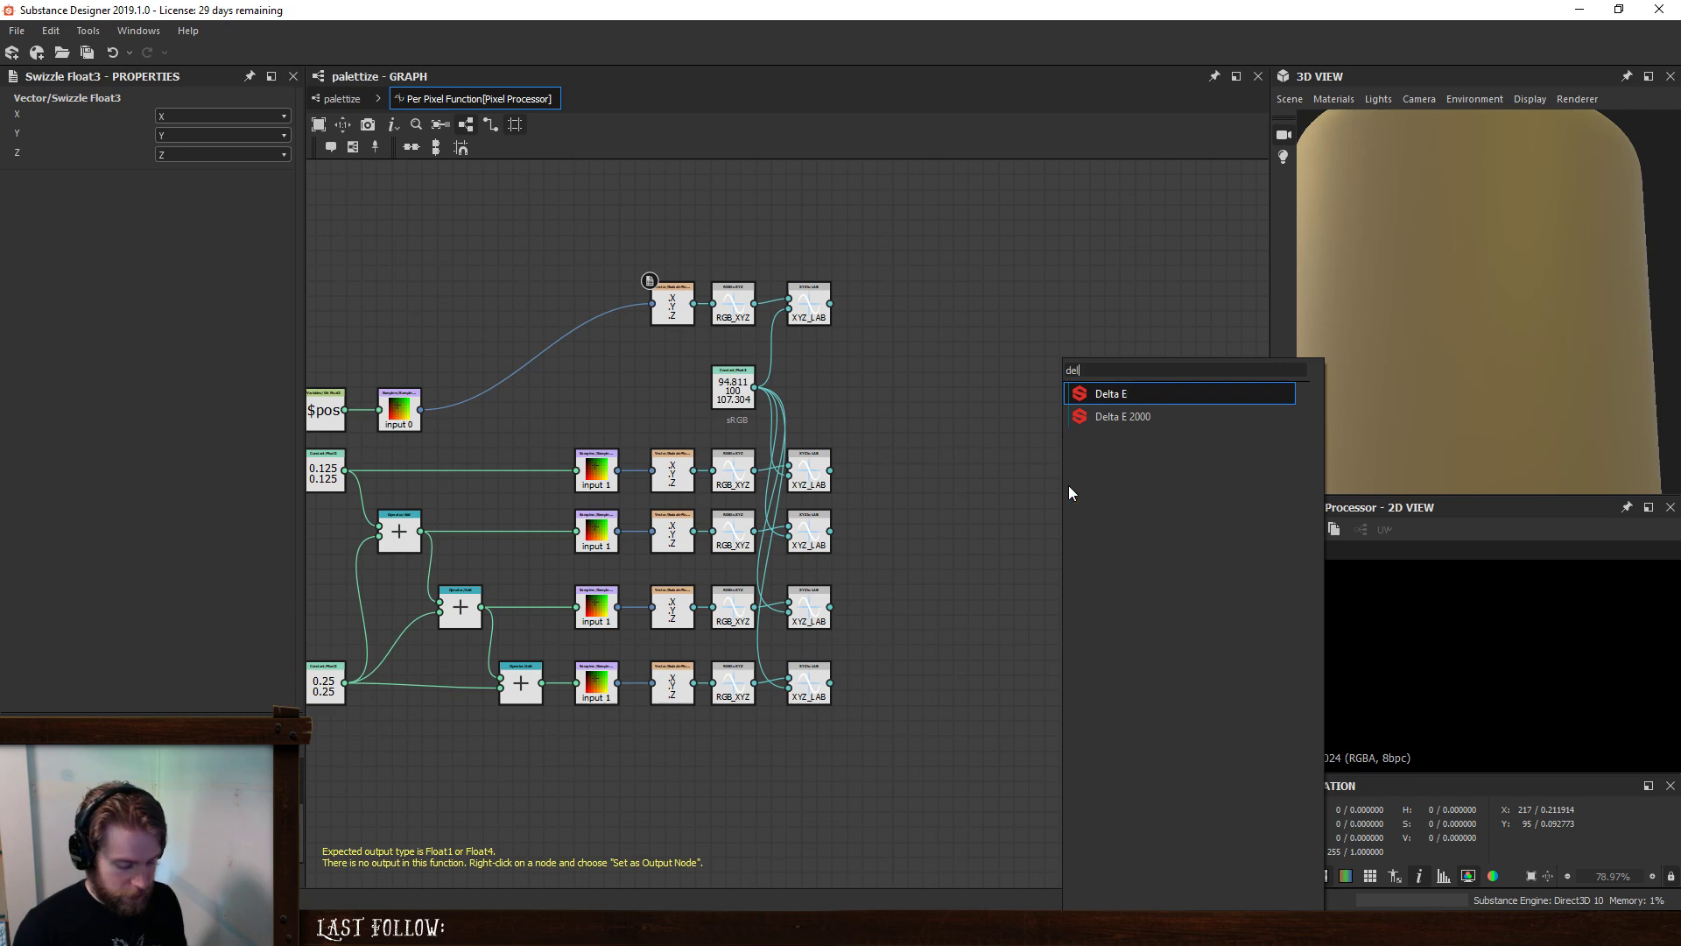
{"action": "left_click", "coordinate": [1117, 415]}
{"action": "left_click_drag", "start_coordinate": [1064, 481], "coordinate": [966, 532]}
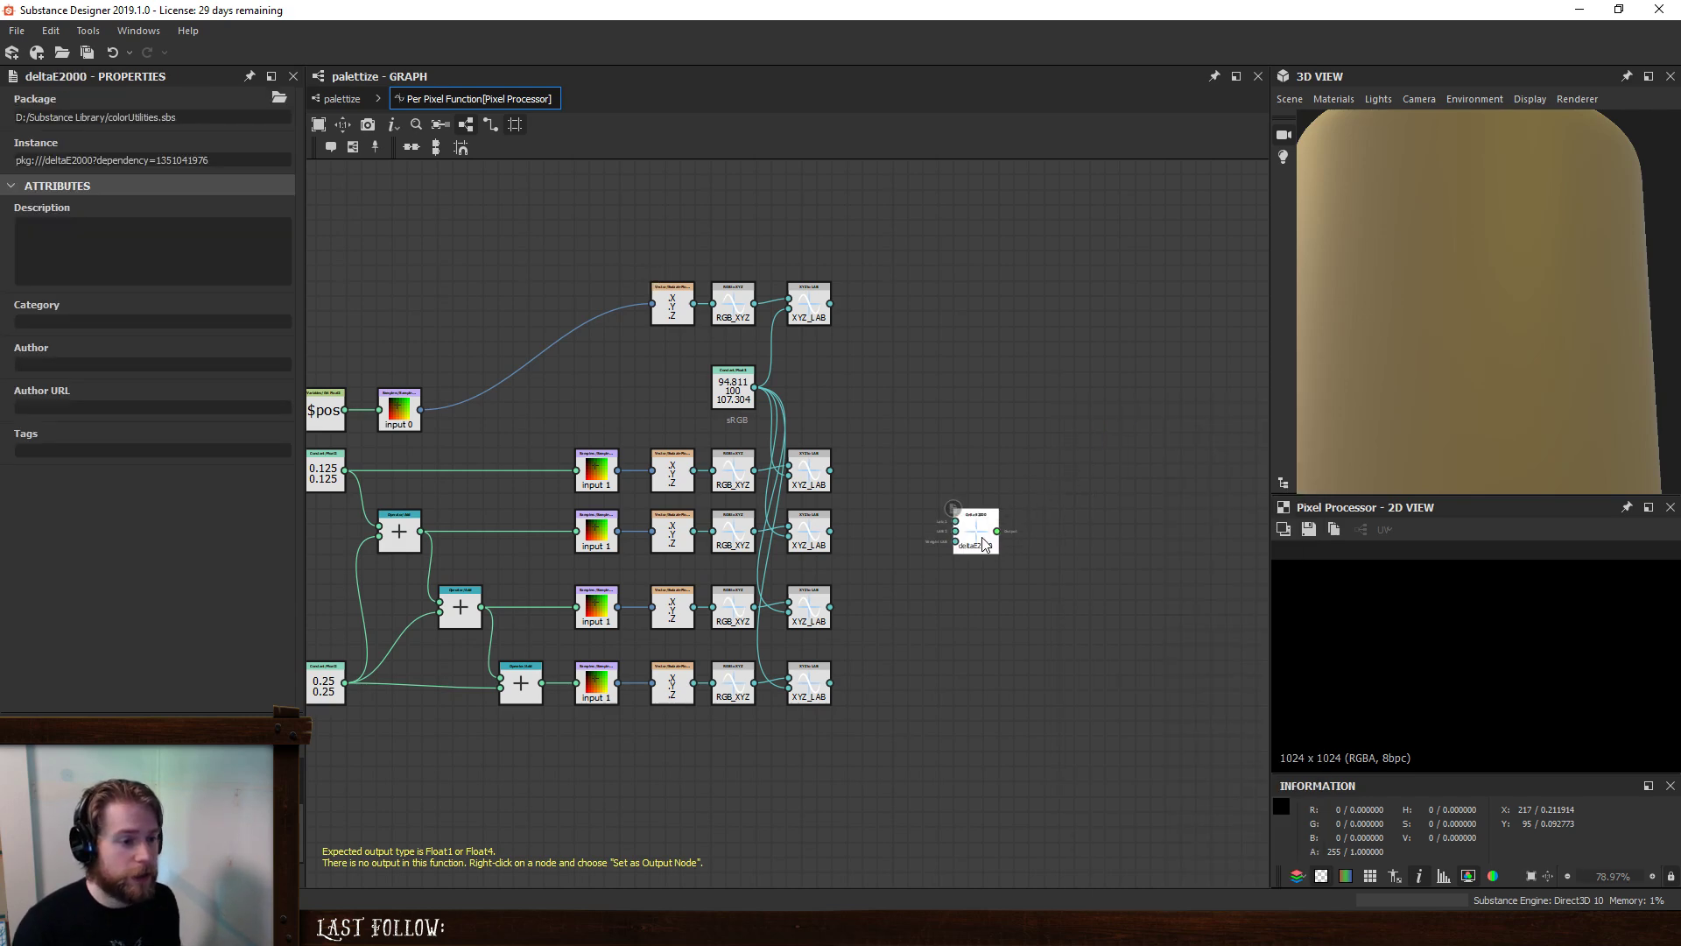
- Connect the input 0 and first input 1 XYZ to LAB nodes to Delta E 2000's two LAB inputs and align the node with the first row
{"action": "scroll", "coordinate": [974, 522], "scroll_direction": "up", "scroll_amount": 5}
{"action": "scroll", "coordinate": [928, 481], "scroll_direction": "down", "scroll_amount": 4}
{"action": "scroll", "coordinate": [832, 289], "scroll_direction": "up", "scroll_amount": 1}
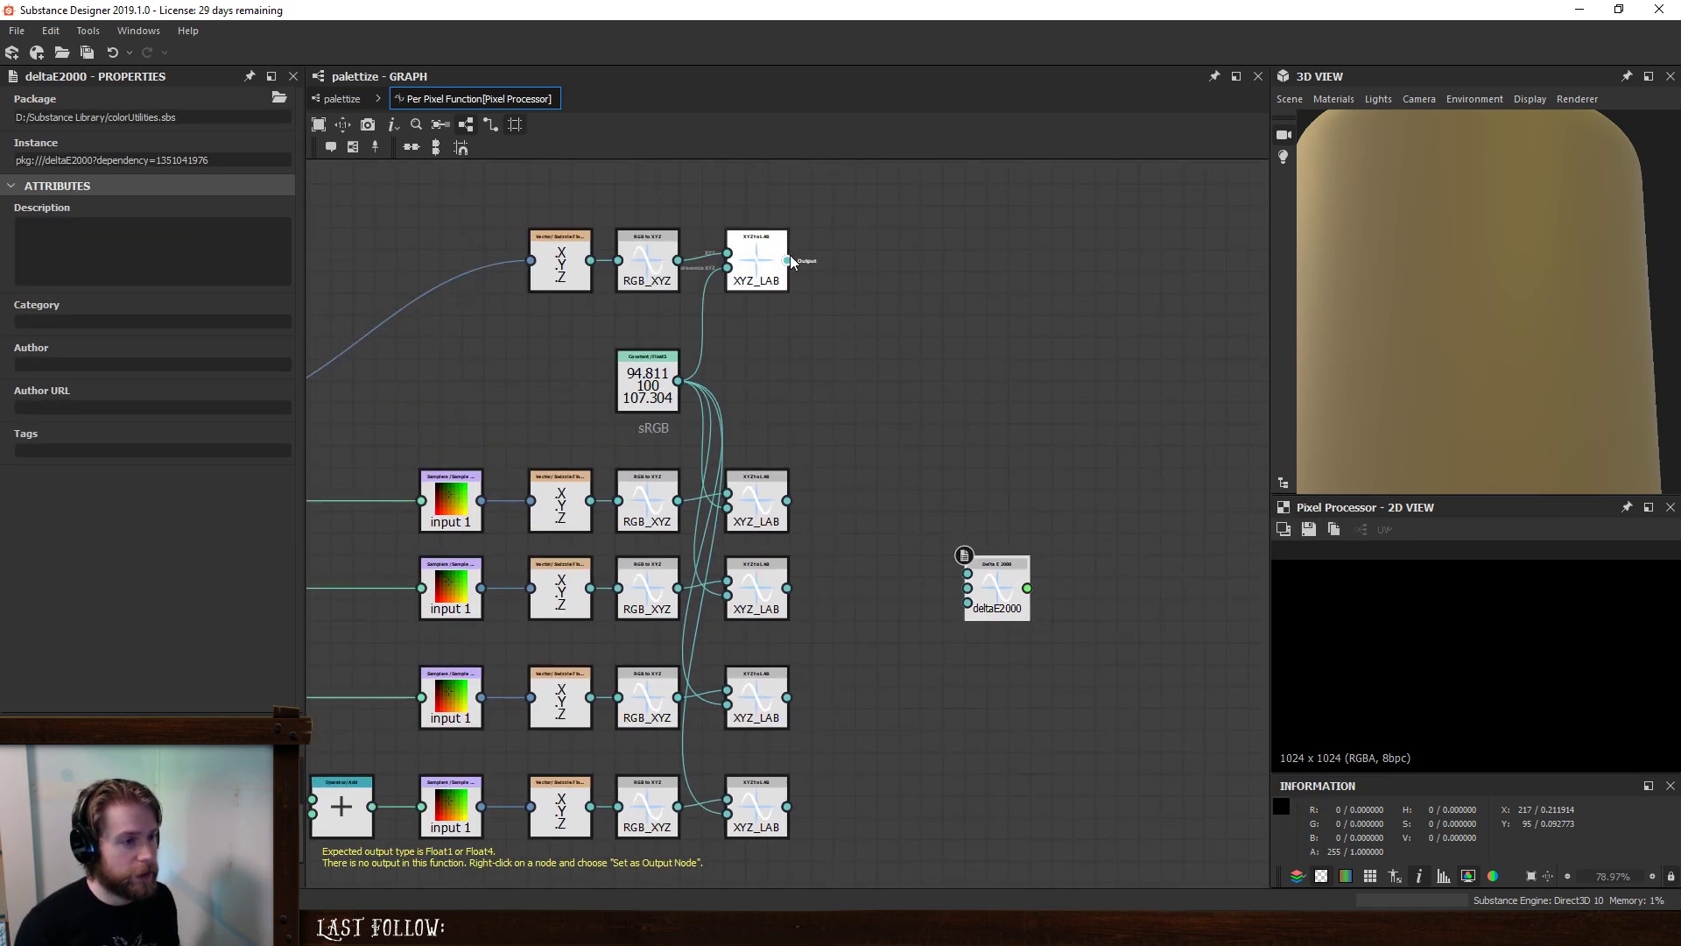
{"action": "left_click_drag", "start_coordinate": [787, 260], "coordinate": [787, 500]}
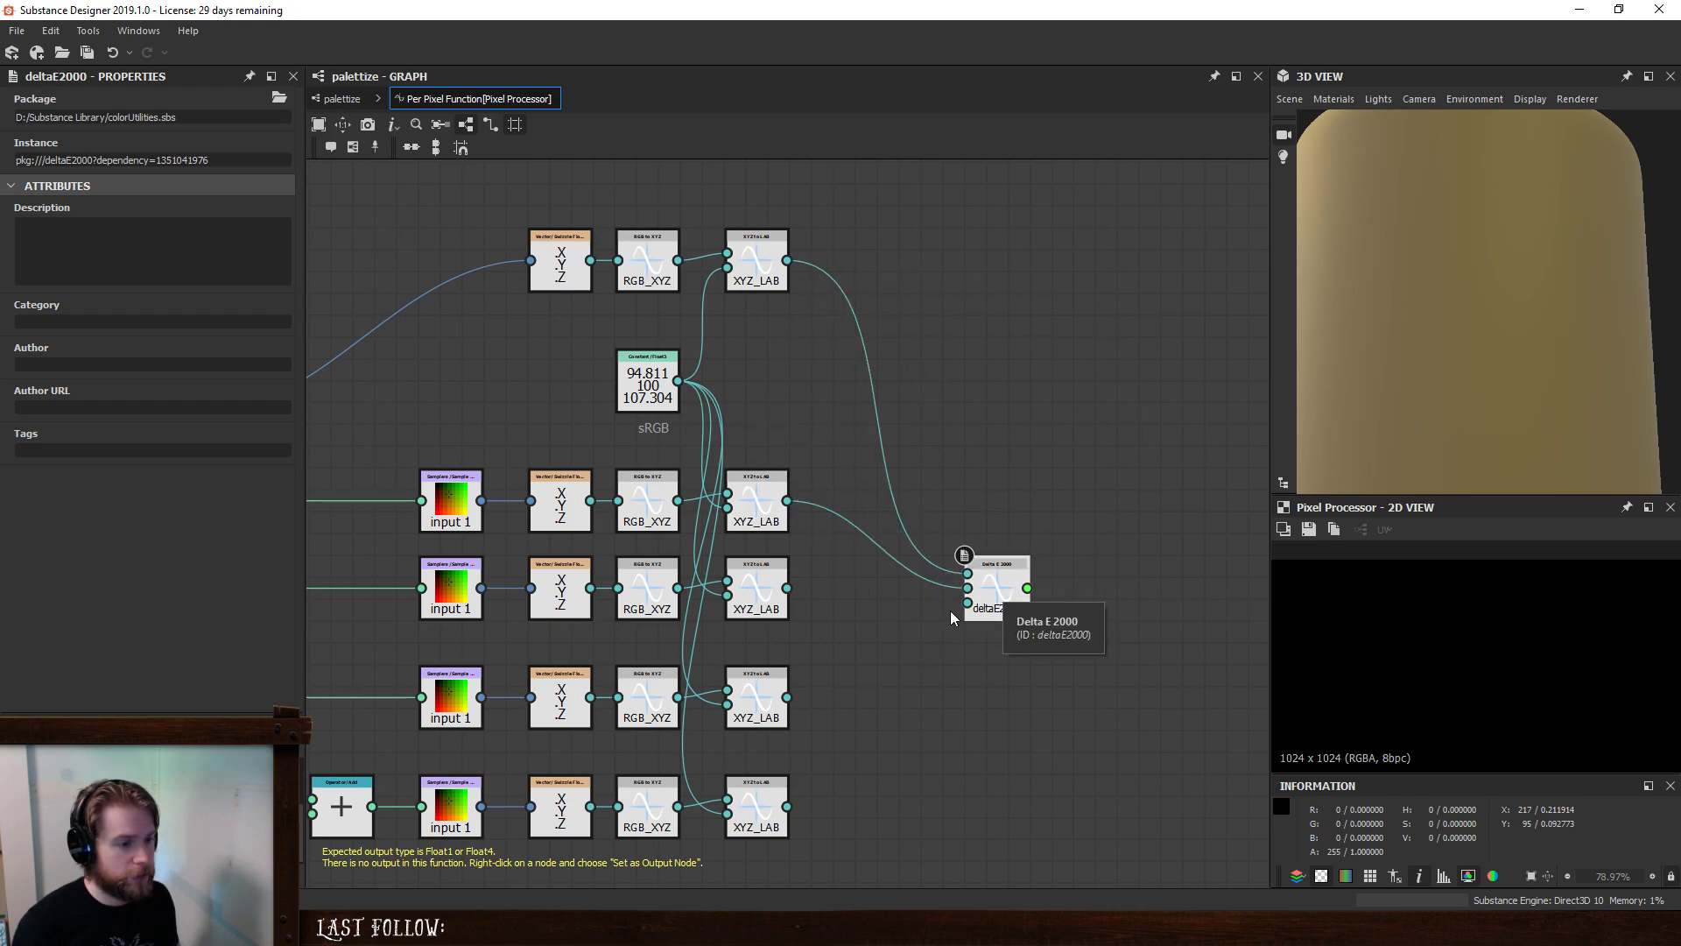
{"action": "scroll", "coordinate": [969, 598], "scroll_direction": "up", "scroll_amount": 2}
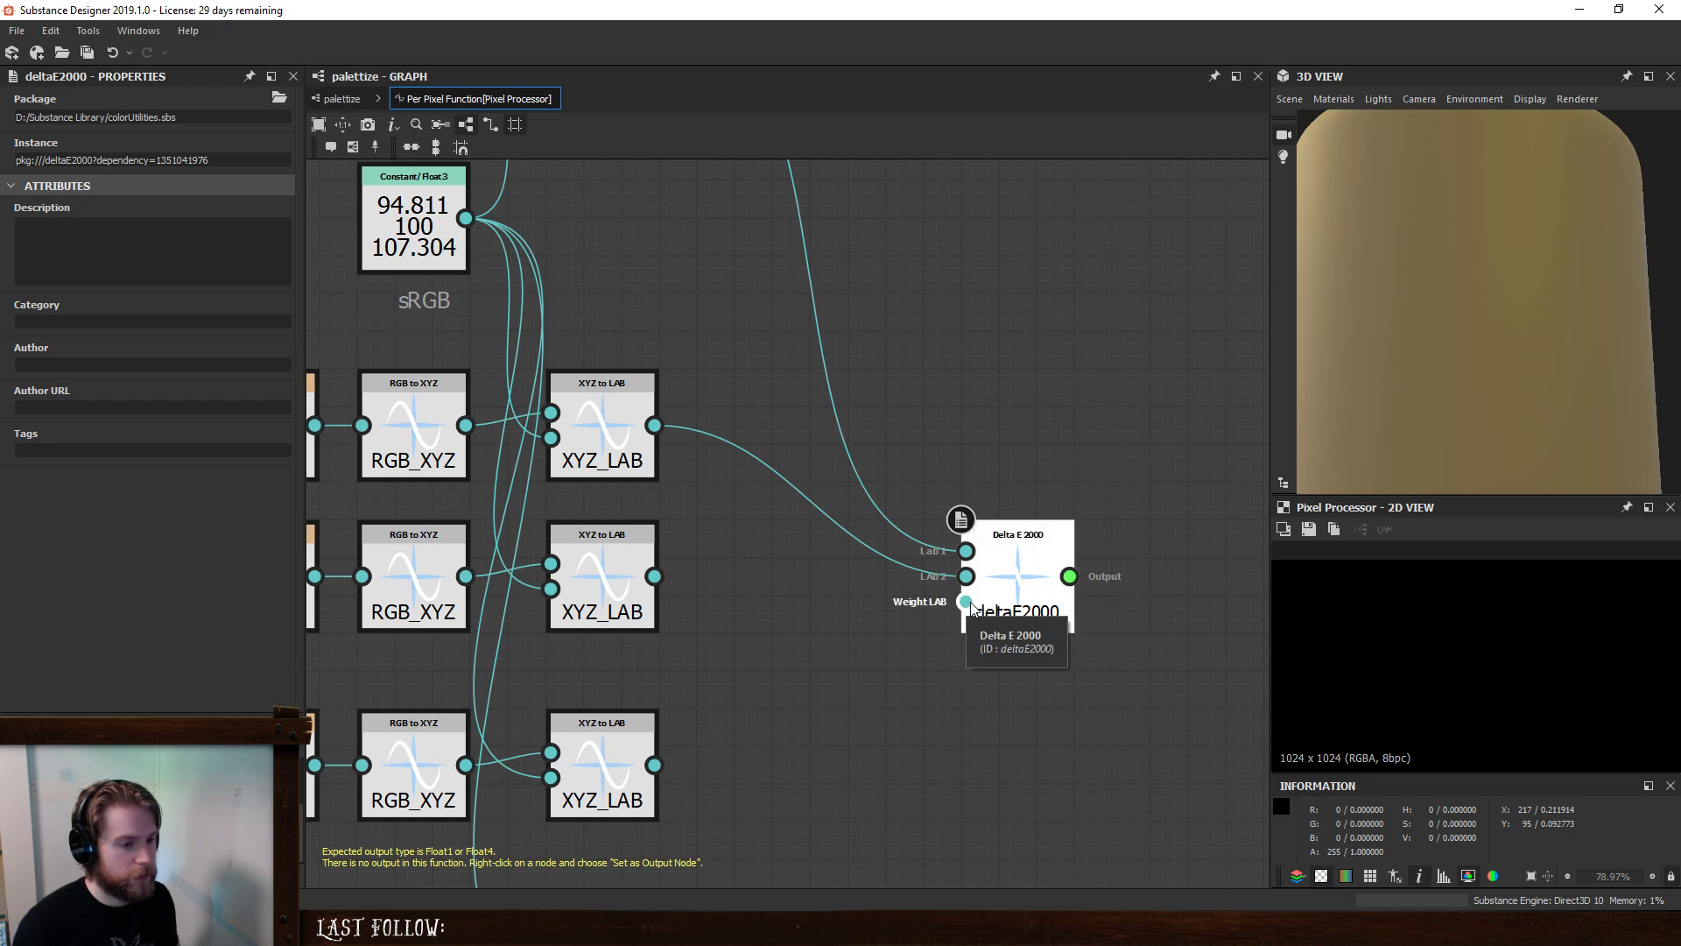
{"action": "left_click_drag", "start_coordinate": [1019, 583], "coordinate": [983, 431]}
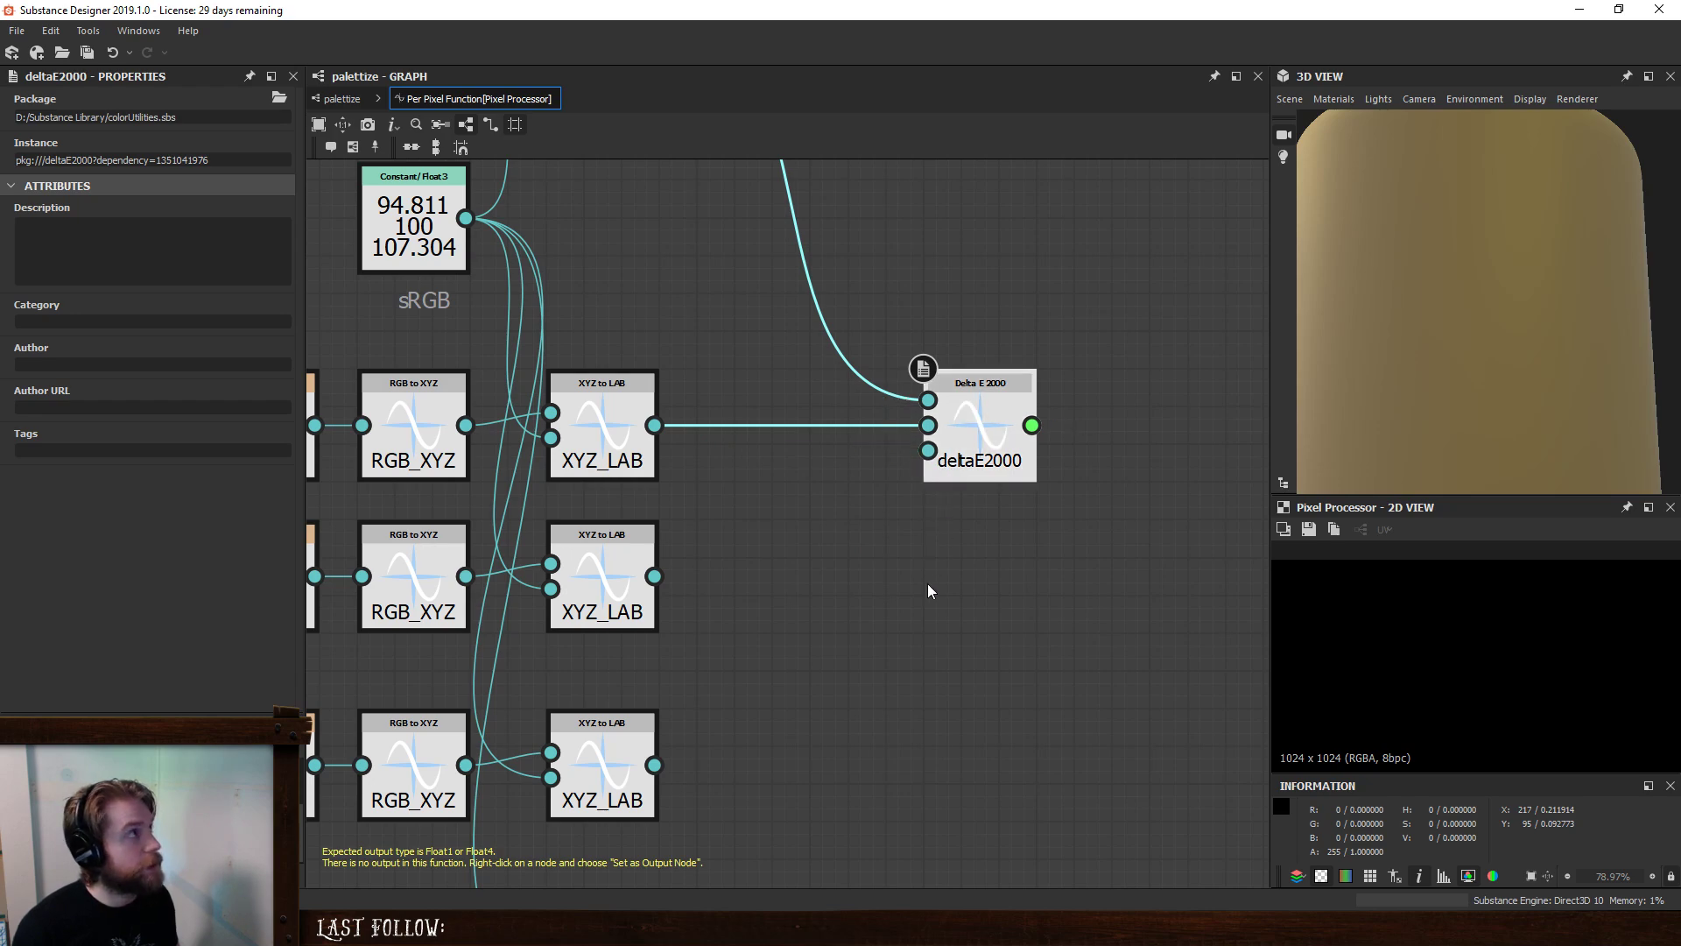
{"action": "scroll", "coordinate": [928, 583], "scroll_direction": "down", "scroll_amount": 3}
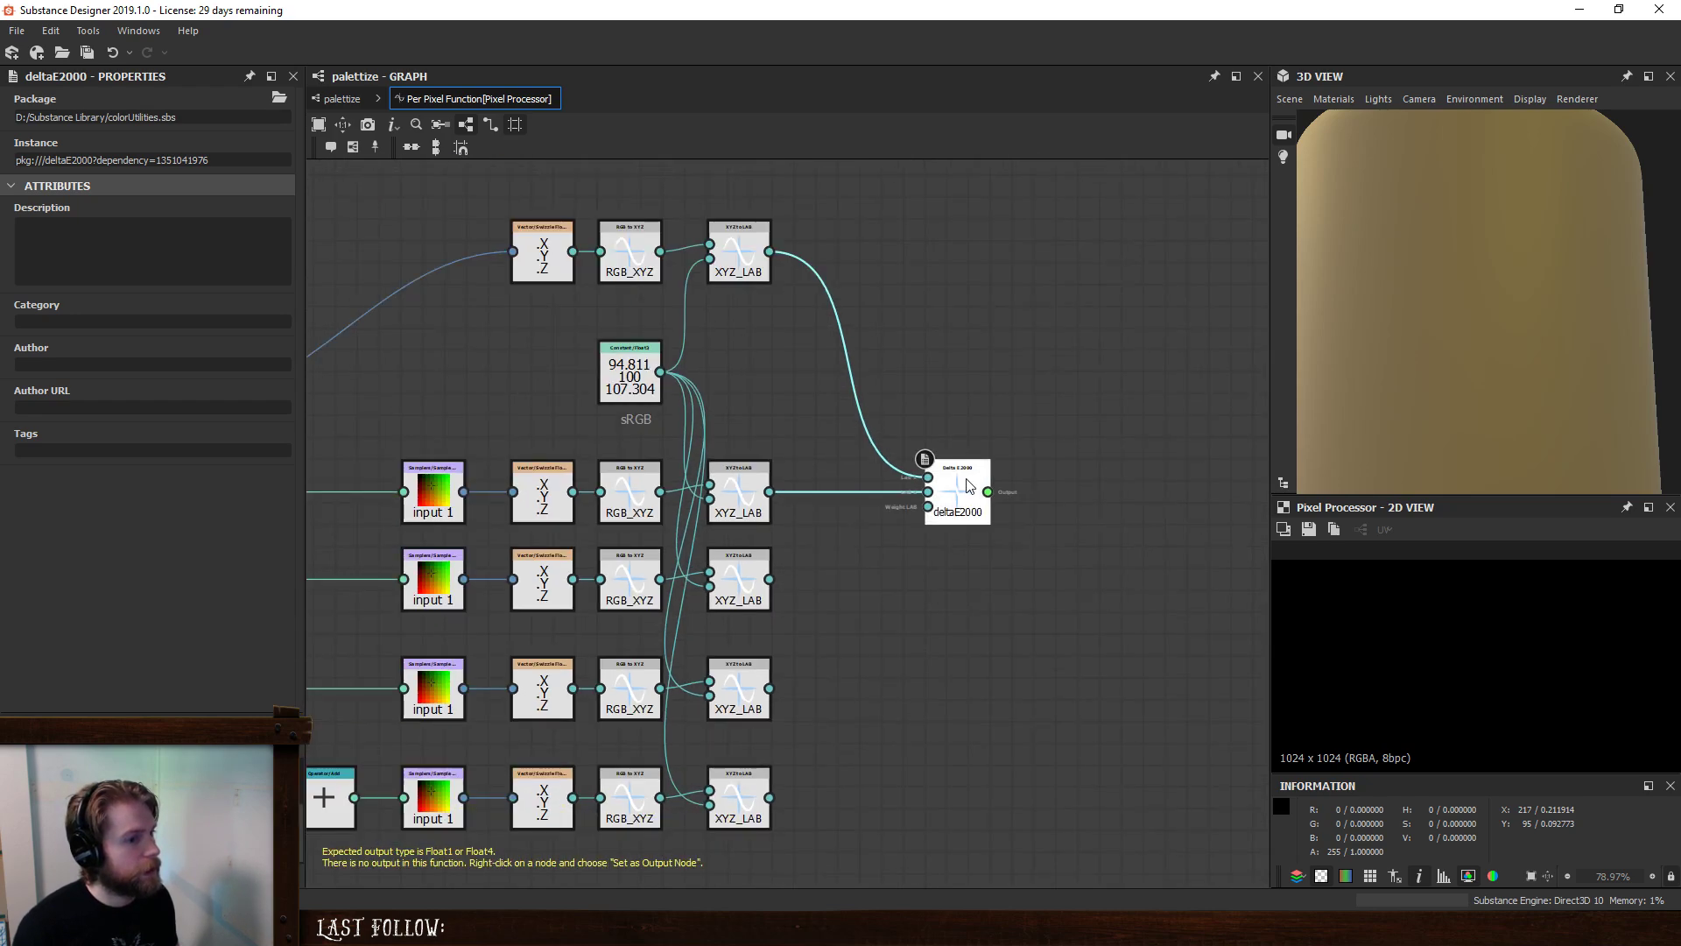
- Open the Delta E 2000 reference in context, examine how its LAB weight input is handled, and return to the per-pixel function
{"action": "right_click", "coordinate": [968, 480]}
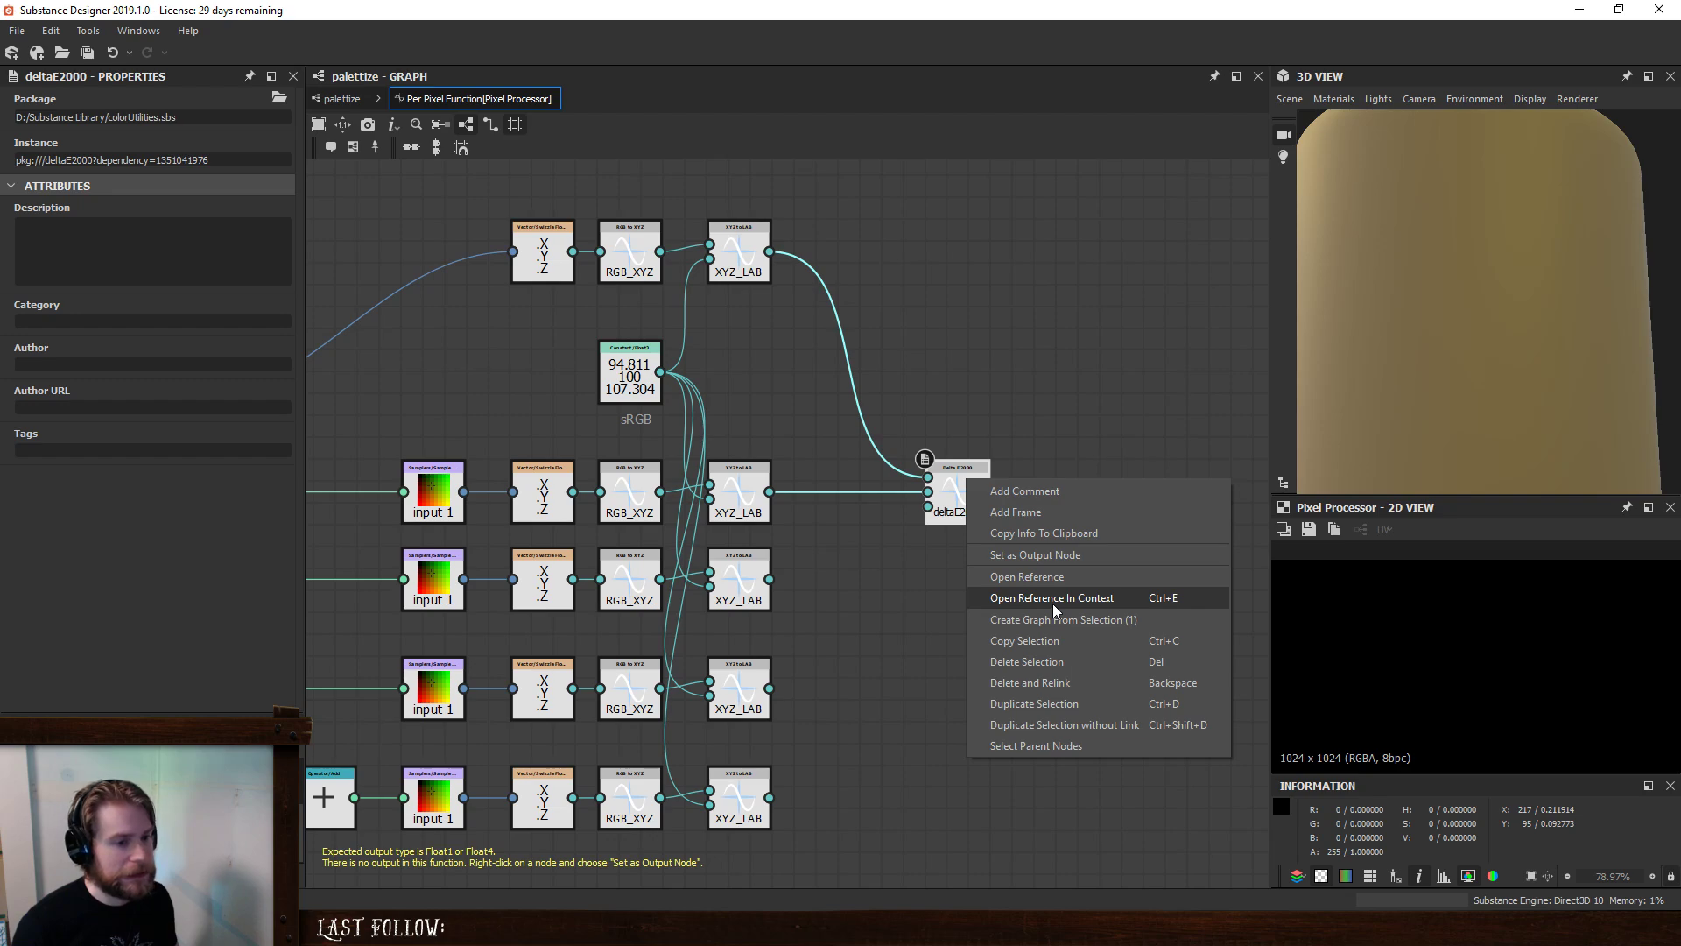
{"action": "left_click", "coordinate": [1053, 602]}
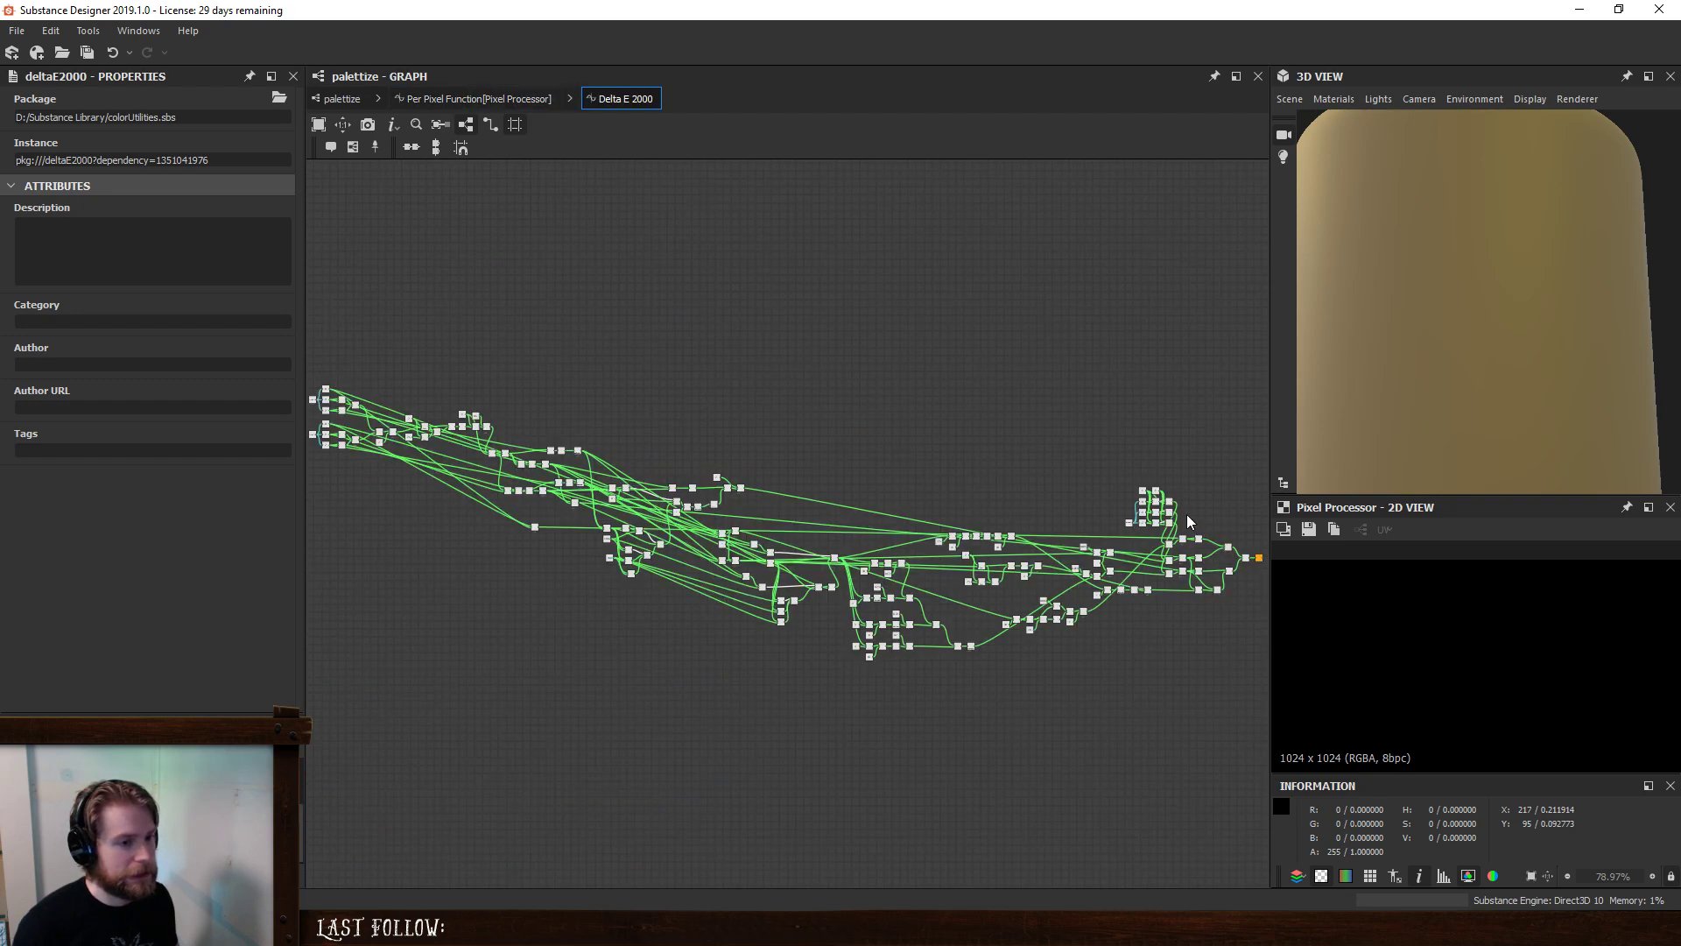
{"action": "scroll", "coordinate": [1187, 520], "scroll_direction": "up", "scroll_amount": 5}
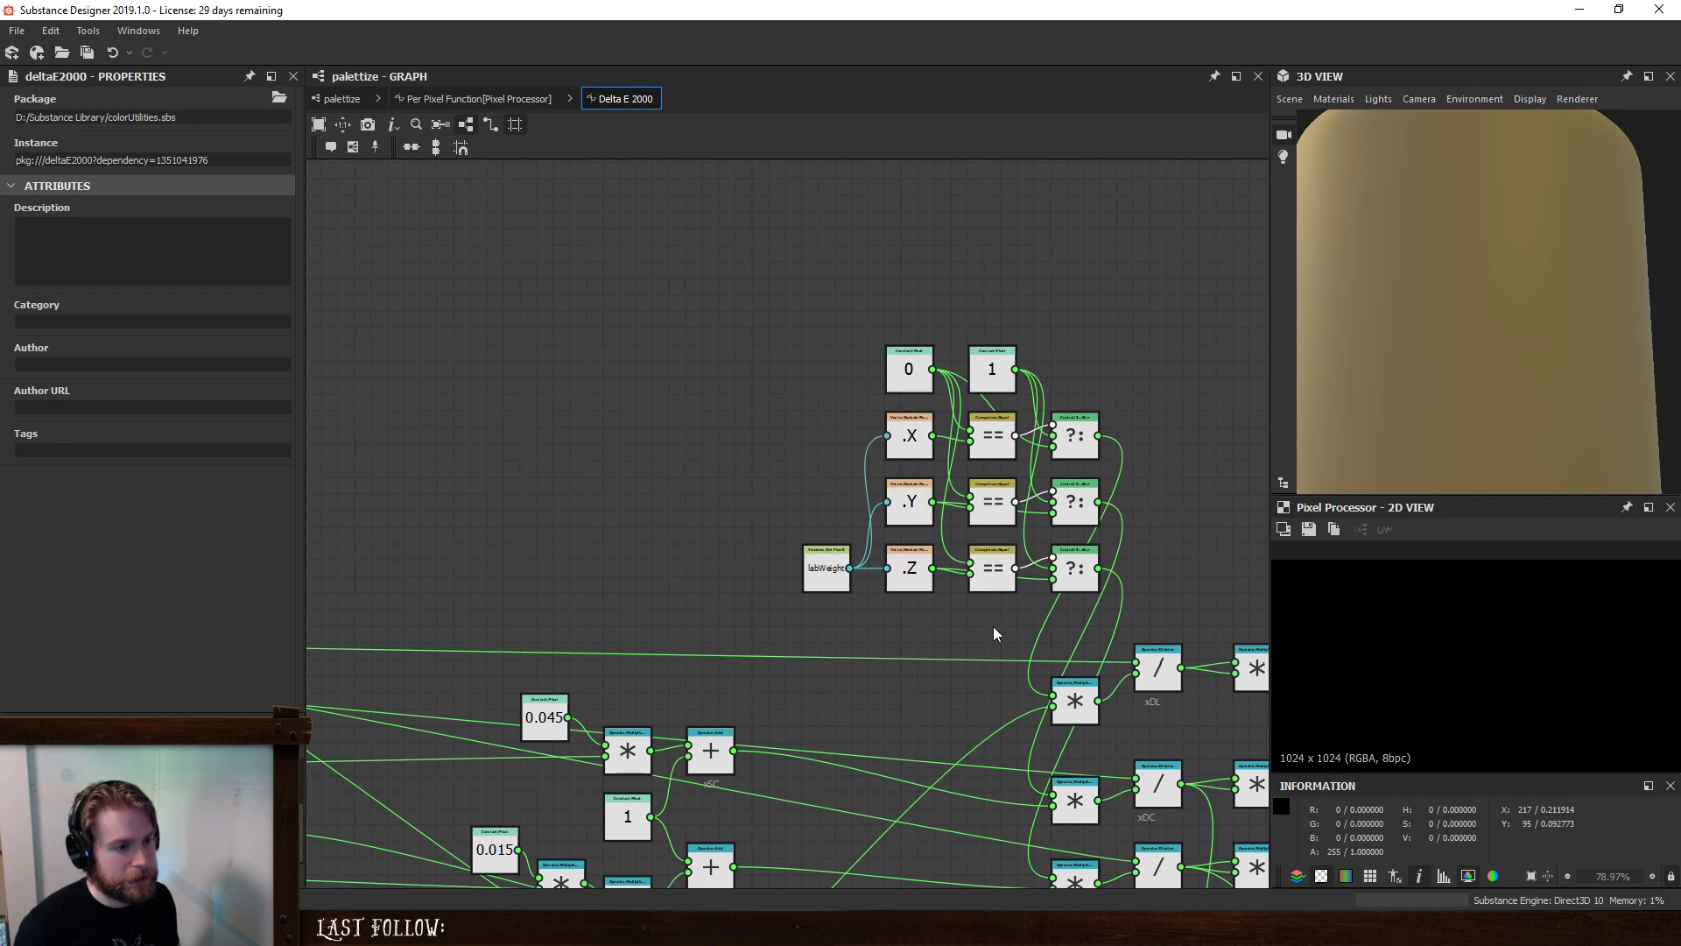
{"action": "scroll", "coordinate": [993, 629], "scroll_direction": "down", "scroll_amount": 2}
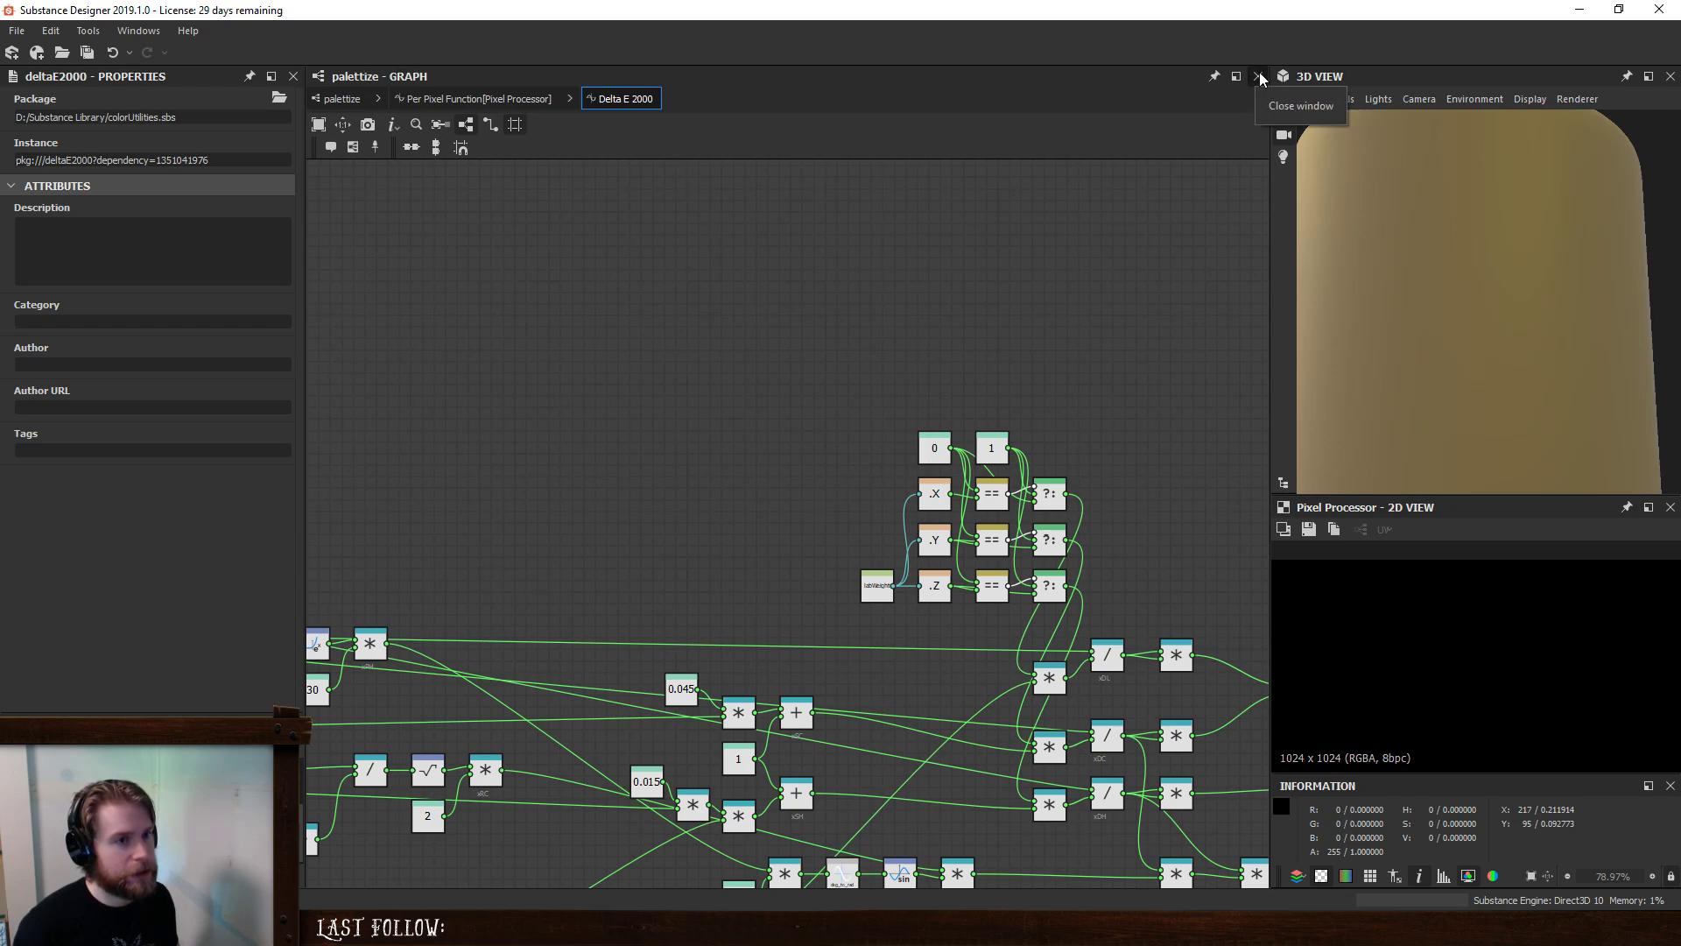
{"action": "left_click", "coordinate": [510, 98]}
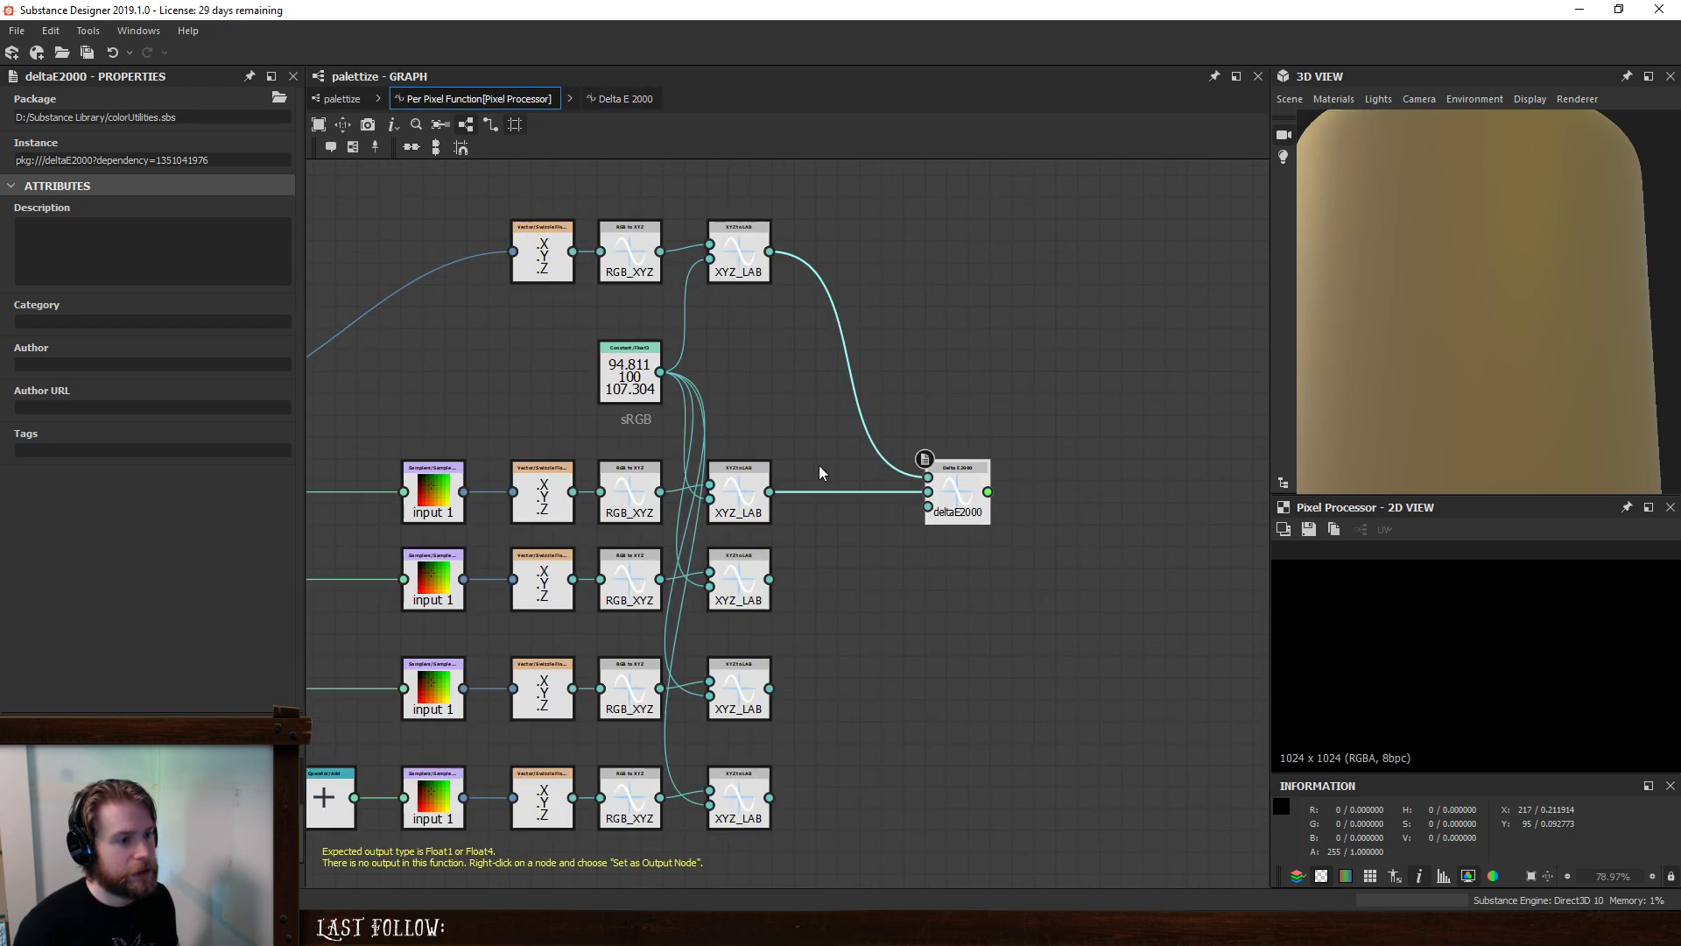
- Duplicate the Delta E 2000 node for the second, third and fourth palette rows, connect each row's XYZ to LAB node, and align the copies
{"action": "key", "text": "ctrl+d"}
{"action": "left_click_drag", "start_coordinate": [755, 511], "coordinate": [769, 688]}
{"action": "key", "text": "ctrl+d"}
{"action": "key", "text": "ctrl+d"}
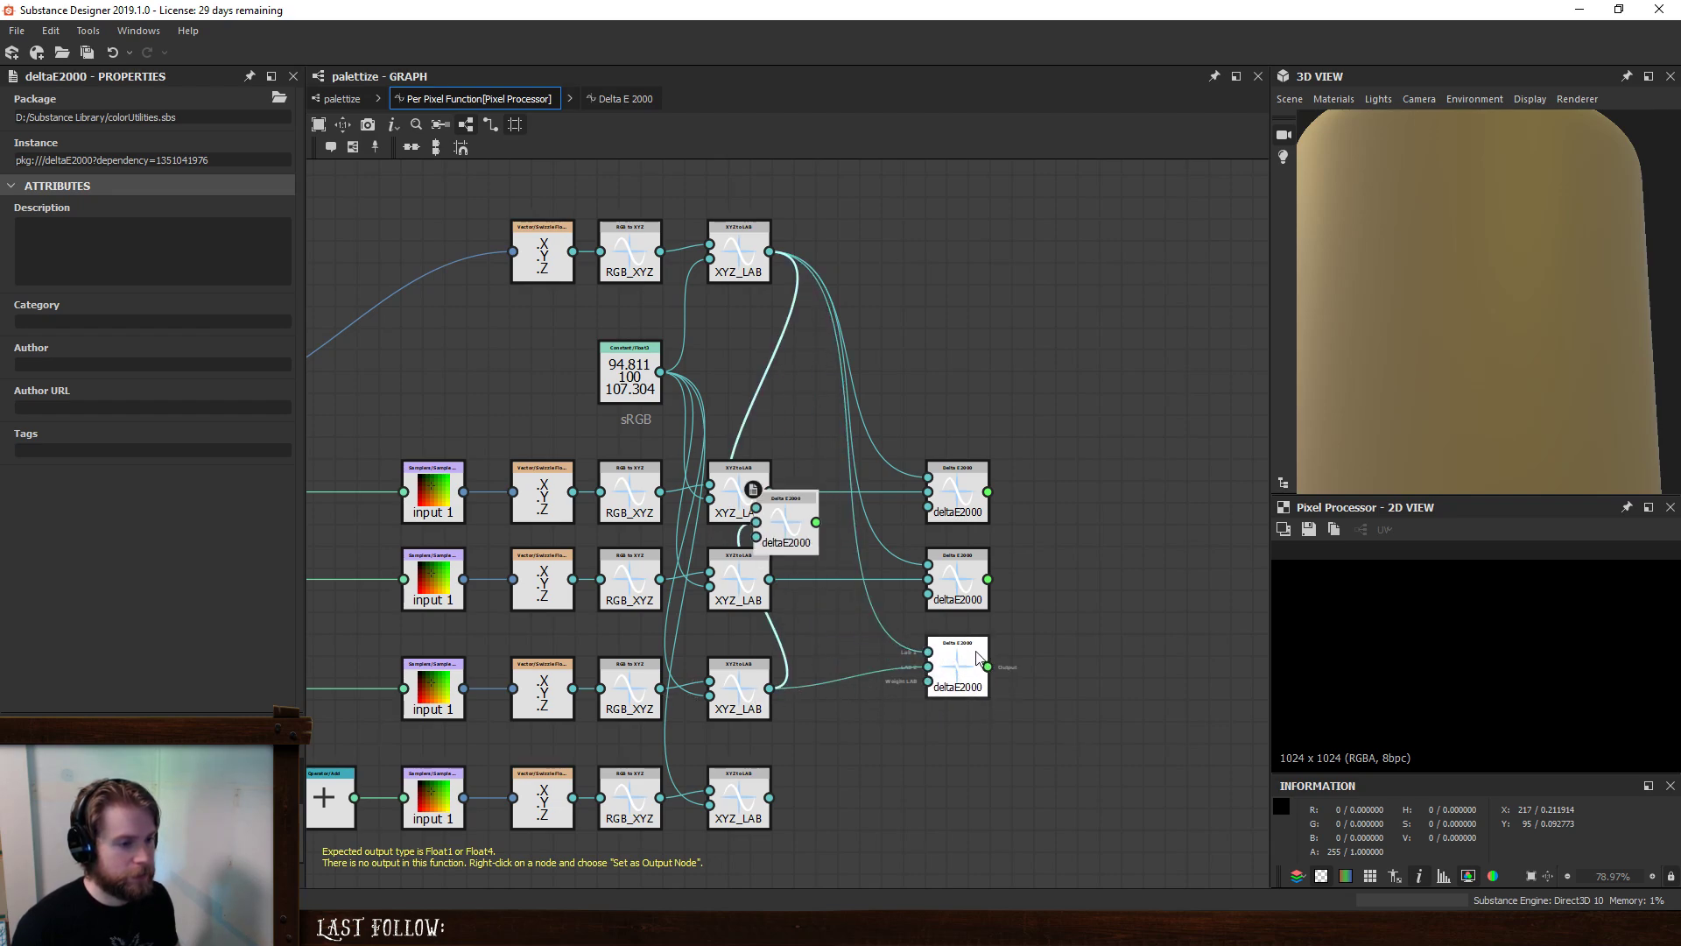
{"action": "left_click_drag", "start_coordinate": [786, 525], "coordinate": [771, 798]}
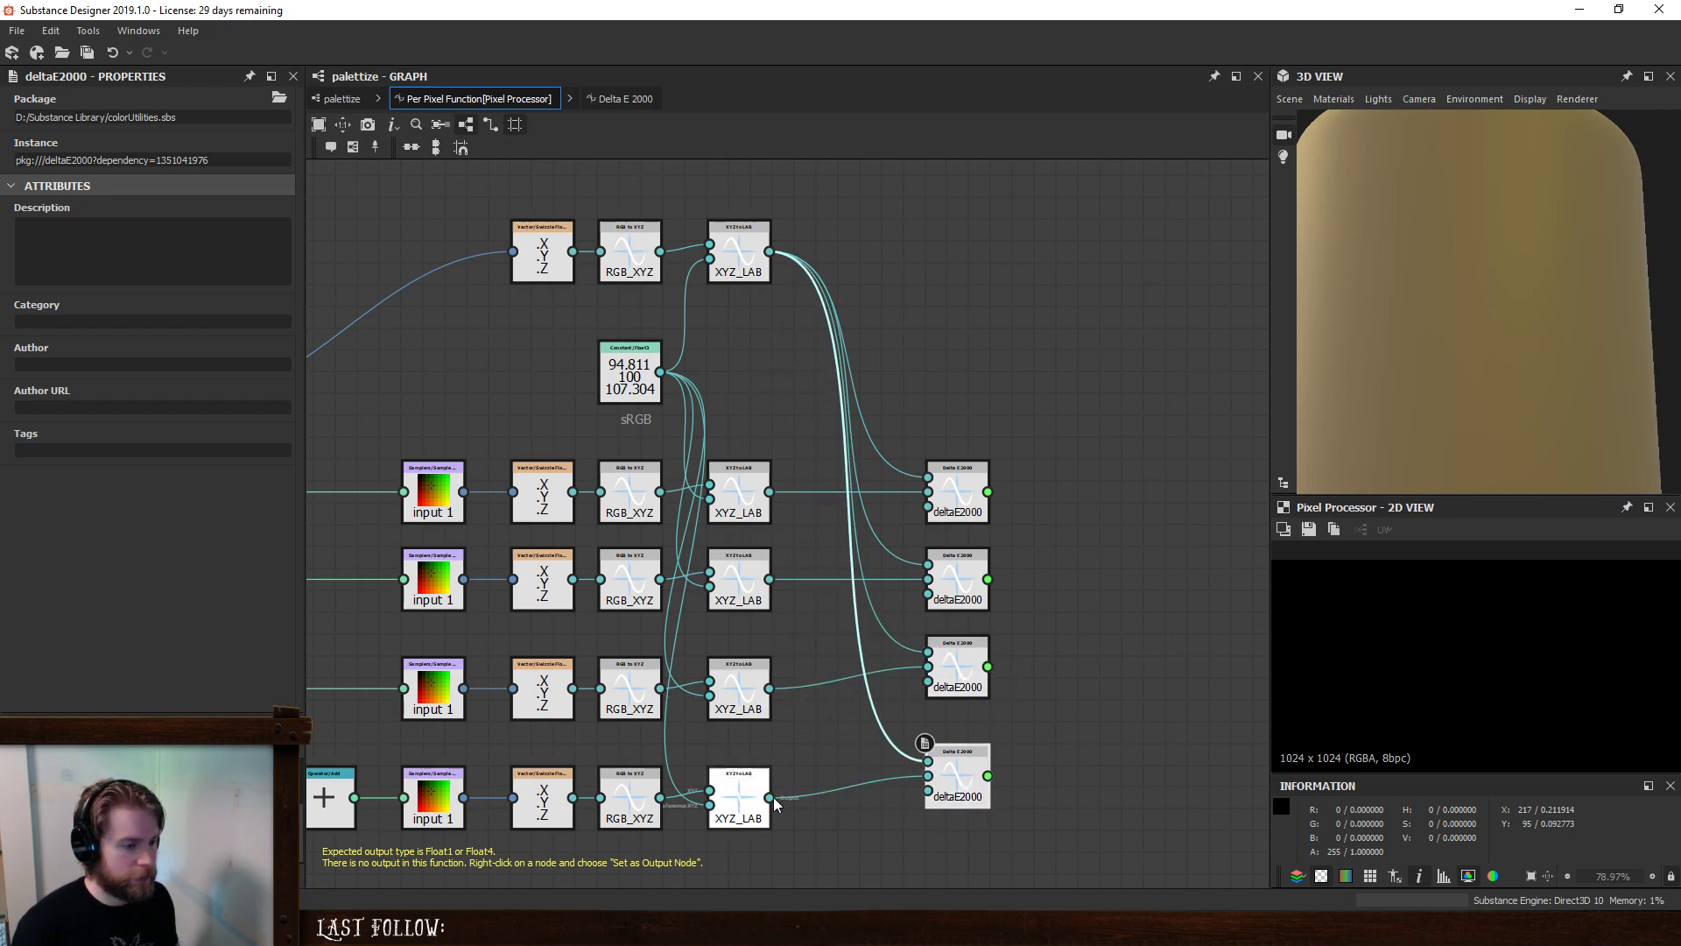
{"action": "left_click_drag", "start_coordinate": [954, 771], "coordinate": [955, 792]}
{"action": "left_click_drag", "start_coordinate": [954, 663], "coordinate": [954, 686]}
{"action": "left_click", "coordinate": [950, 565]}
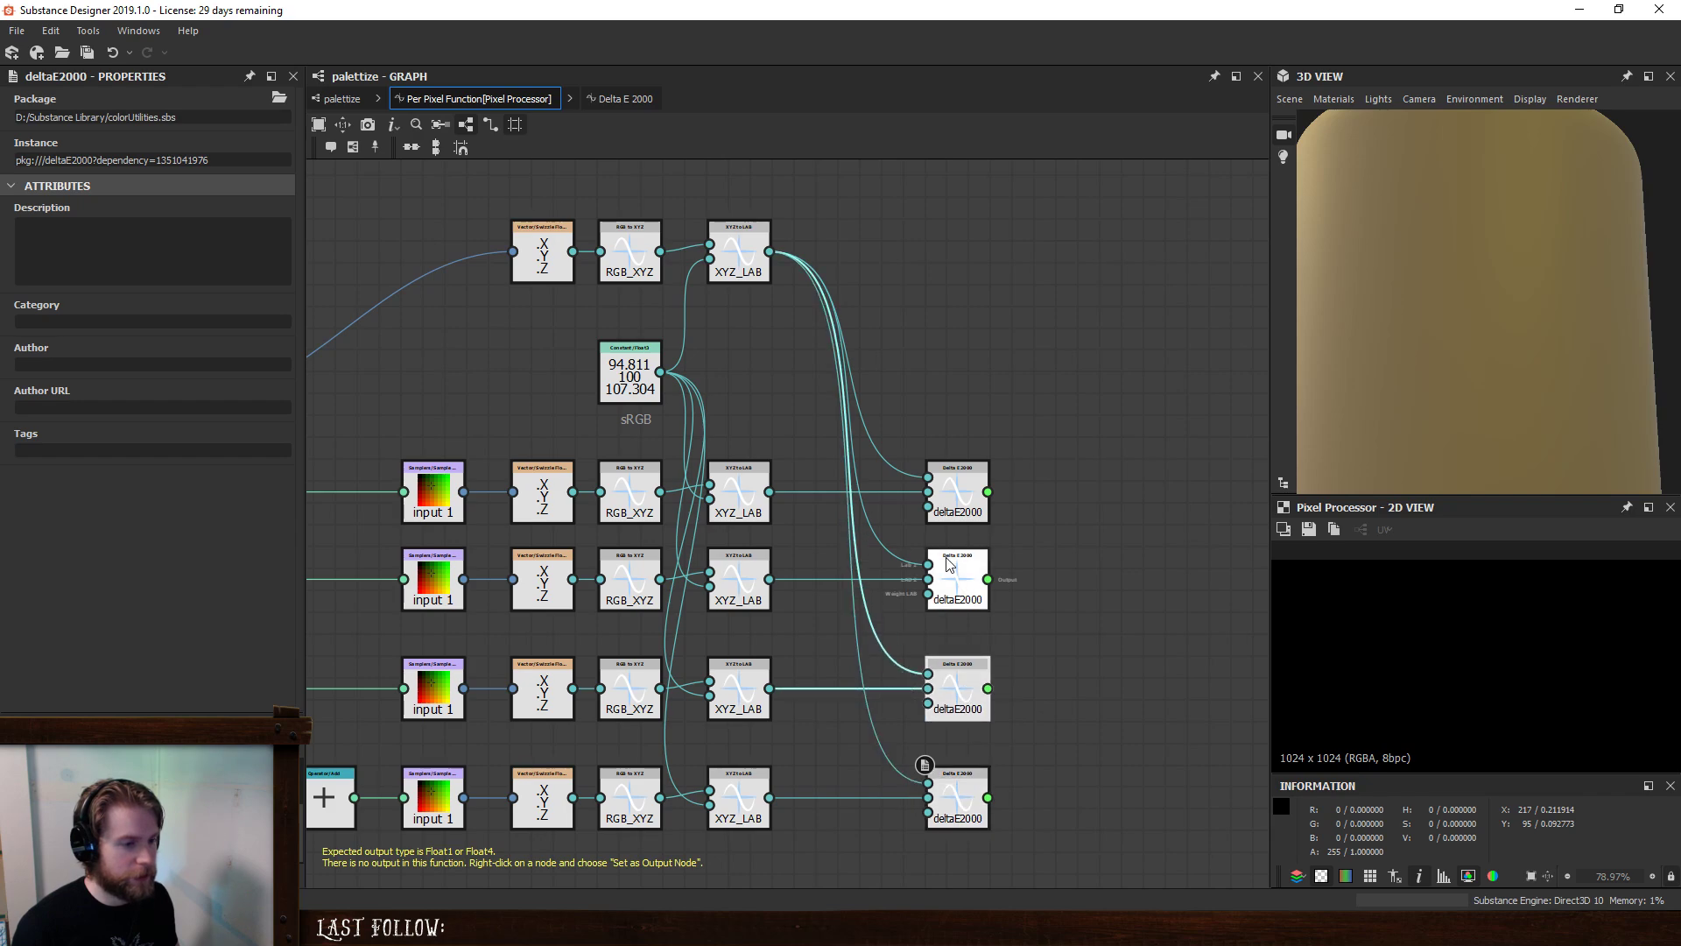
{"action": "scroll", "coordinate": [1074, 602], "scroll_direction": "down", "scroll_amount": 3}
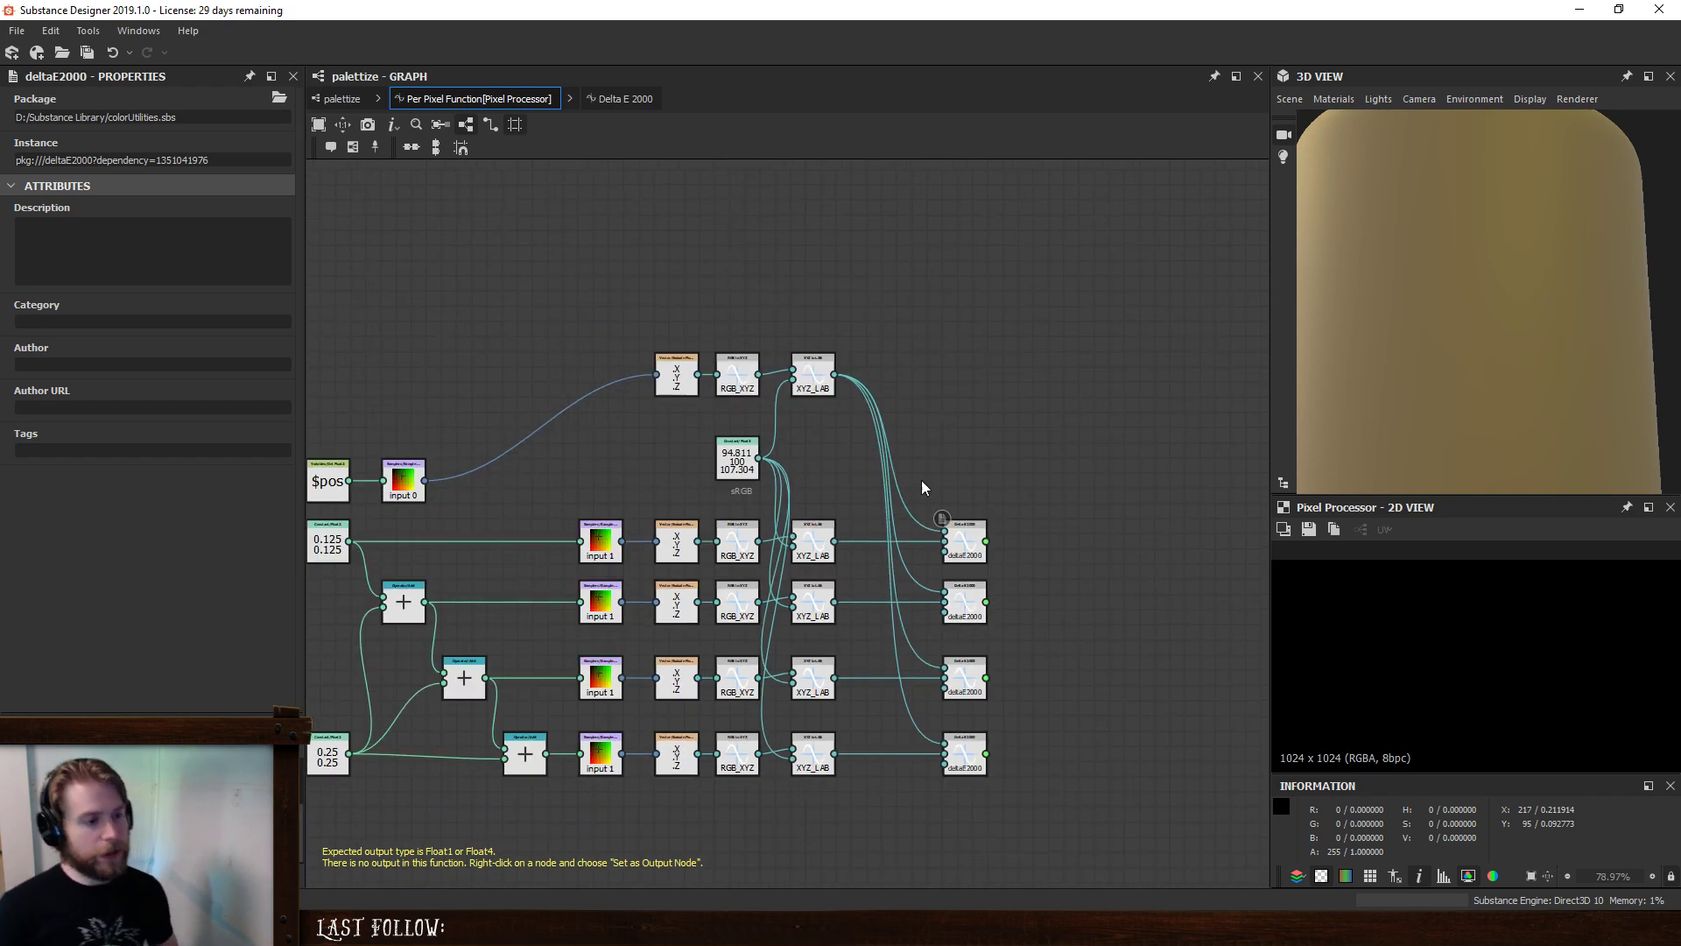
{"action": "left_click", "coordinate": [827, 375]}
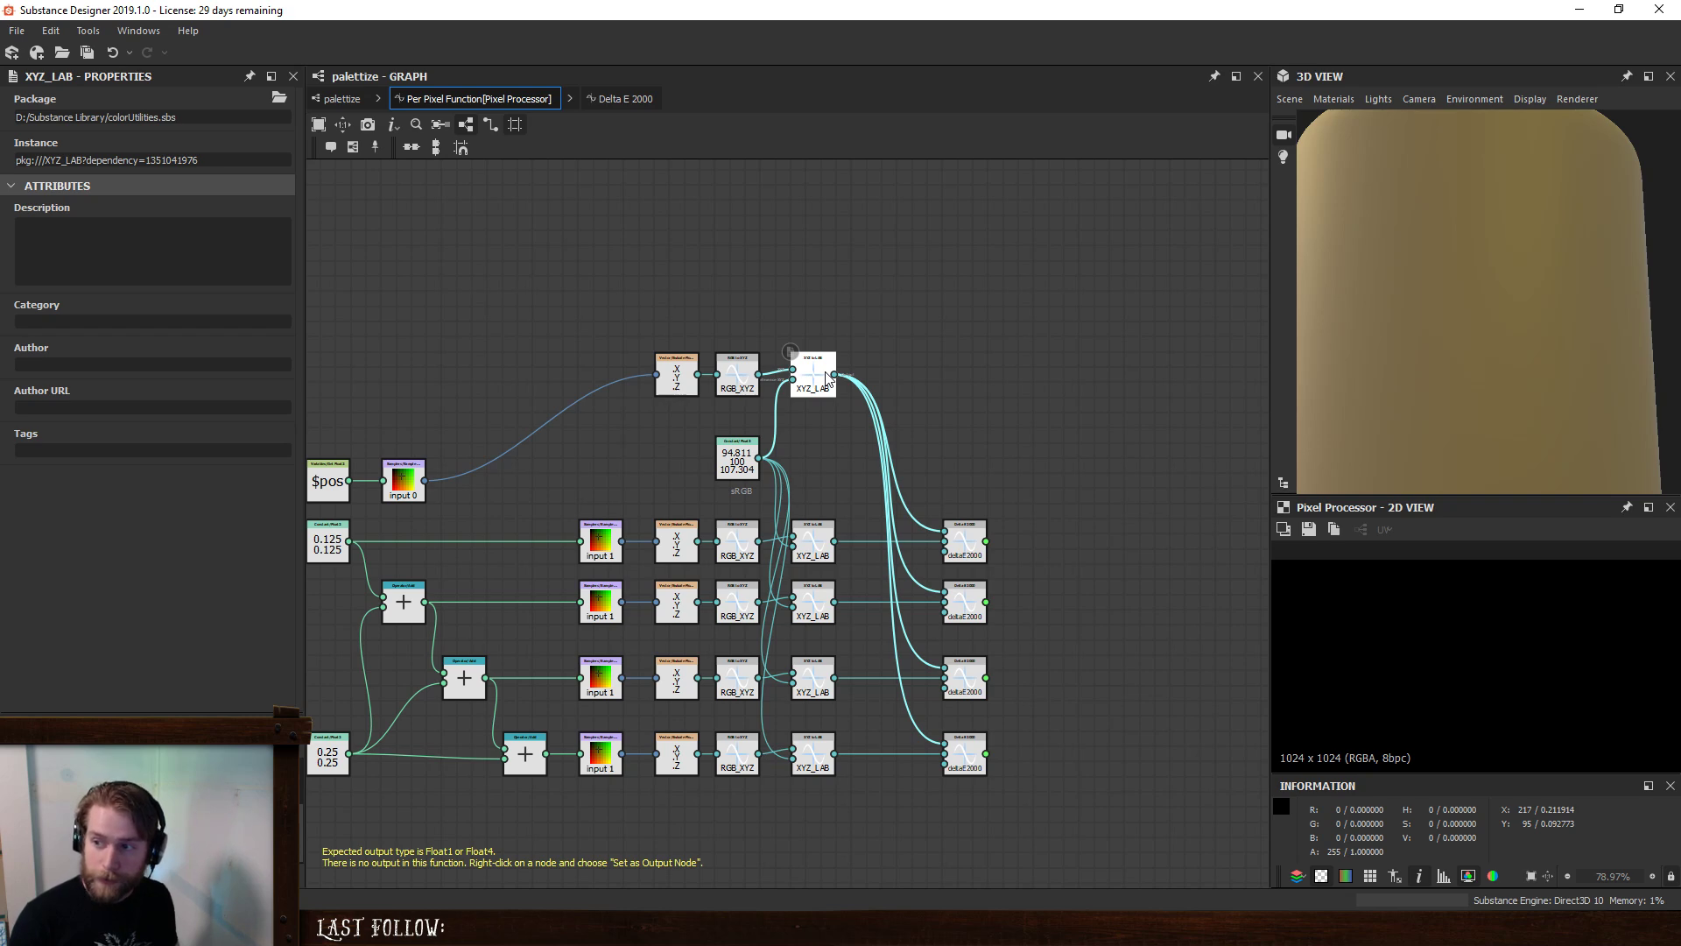
{"action": "left_click", "coordinate": [816, 551]}
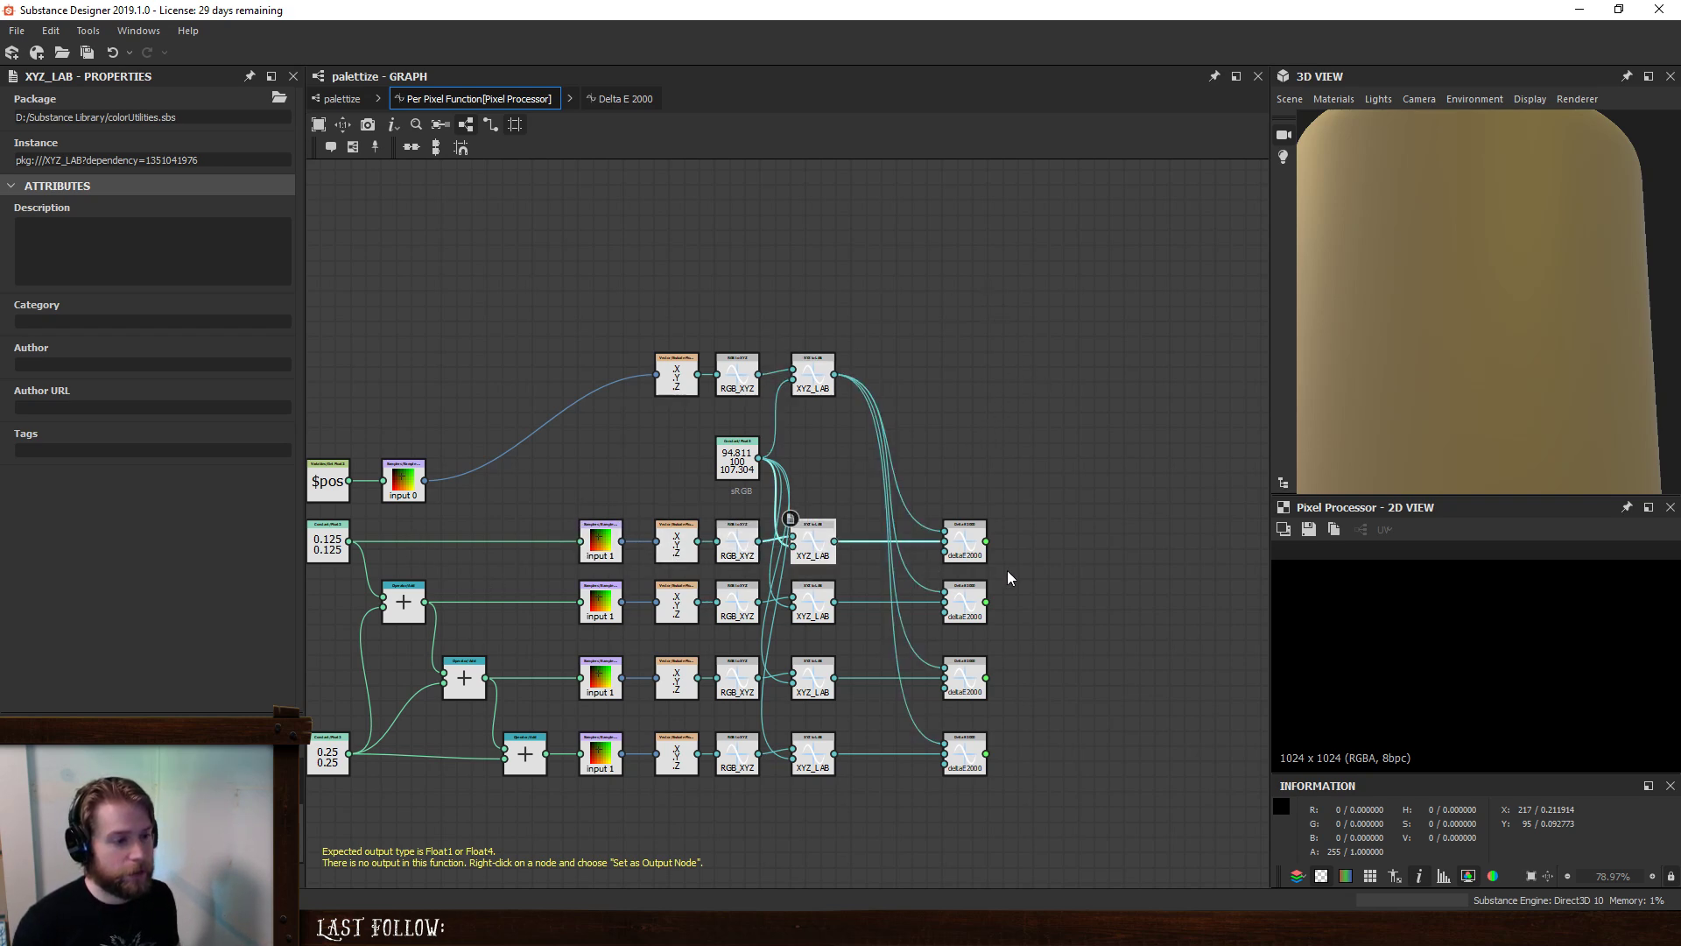
- Add a Minimum node and feed it the outputs of the first and second Delta E 2000 nodes
{"action": "middle_click_drag", "start_coordinate": [1069, 563], "coordinate": [959, 524]}
{"action": "scroll", "coordinate": [999, 597], "scroll_direction": "up", "scroll_amount": 2}
{"action": "left_click", "coordinate": [975, 547]}
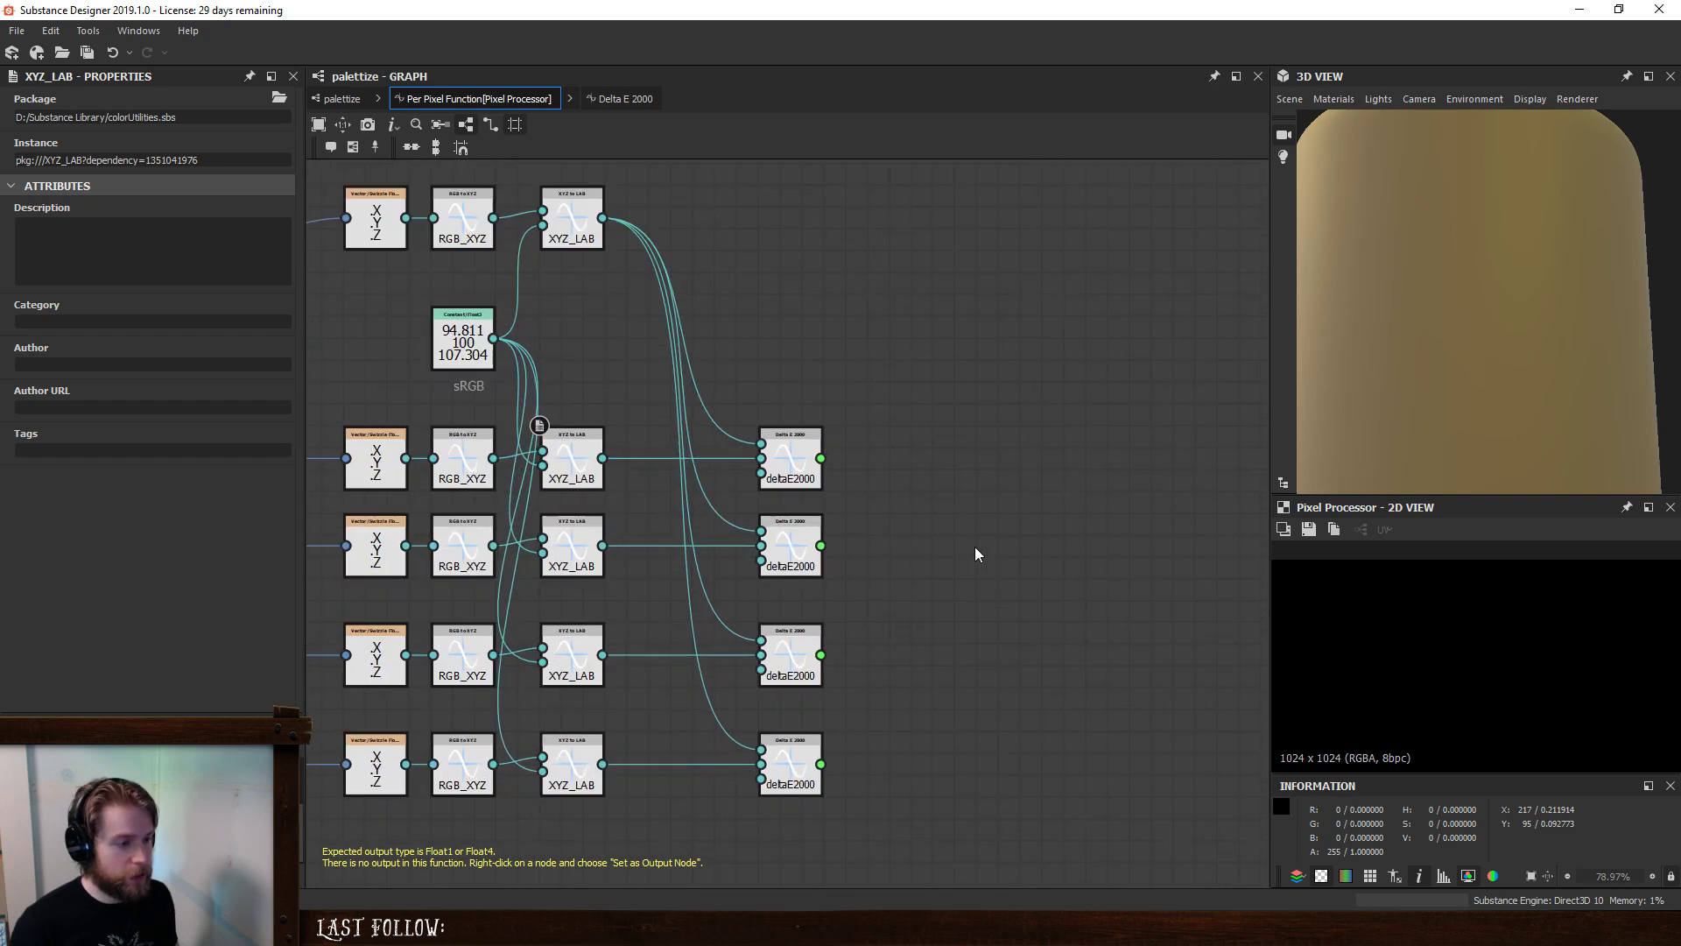
{"action": "key", "text": "space"}
{"action": "type", "text": "min"}
{"action": "key", "text": "Return"}
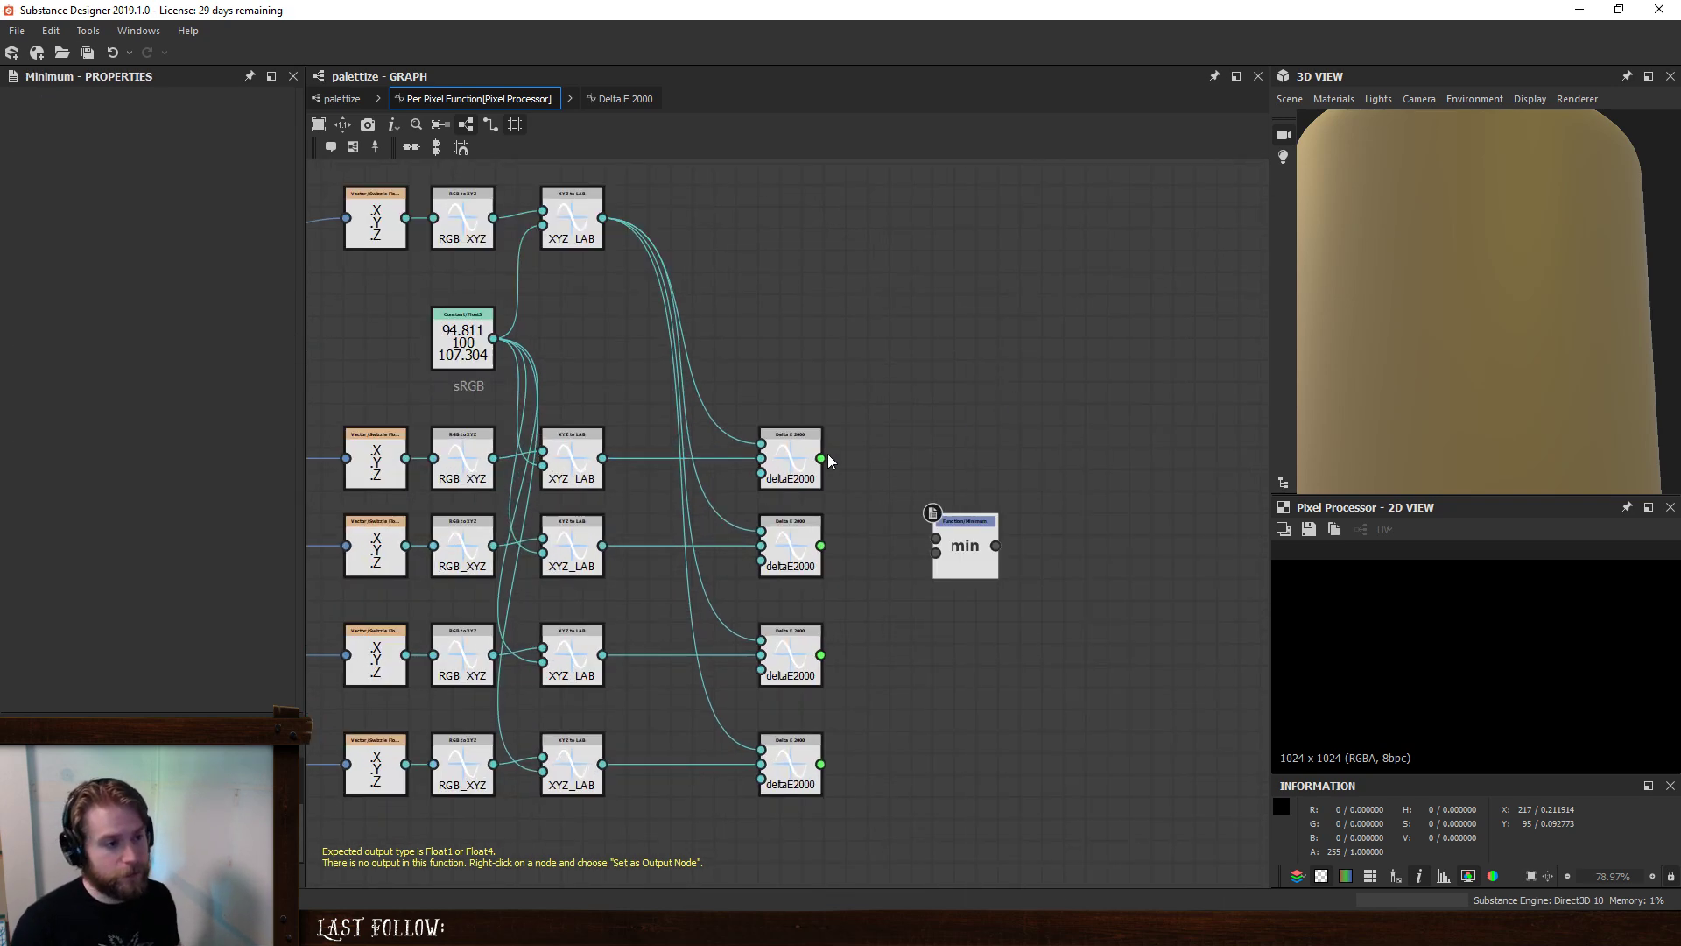
{"action": "left_click_drag", "start_coordinate": [820, 458], "coordinate": [936, 538]}
{"action": "left_click_drag", "start_coordinate": [820, 546], "coordinate": [923, 517]}
- Copy the Minimum node and feed the copy from the third and fourth Delta E 2000 nodes
{"action": "key", "text": "ctrl+c"}
{"action": "key", "text": "ctrl+v"}
{"action": "left_click_drag", "start_coordinate": [787, 517], "coordinate": [931, 740]}
{"action": "left_click_drag", "start_coordinate": [820, 654], "coordinate": [915, 740]}
{"action": "left_click_drag", "start_coordinate": [799, 784], "coordinate": [801, 782]}
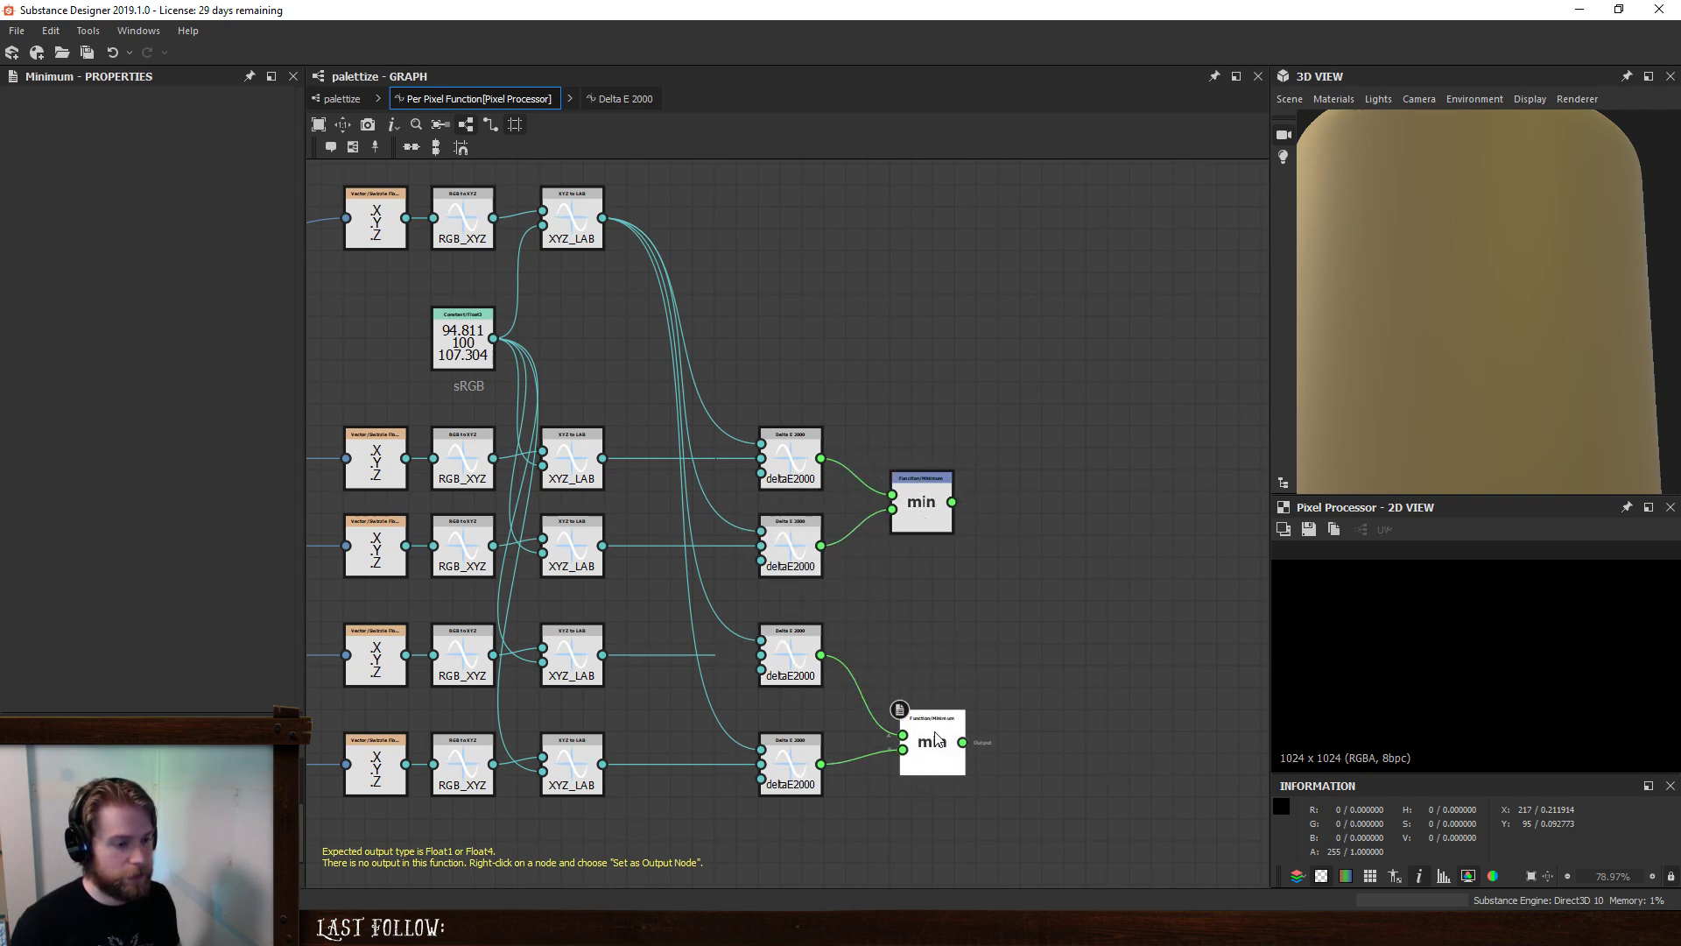
{"action": "left_click_drag", "start_coordinate": [934, 733], "coordinate": [924, 689]}
- Add a third Minimum node that combines the outputs of the two existing Minimum nodes
{"action": "key", "text": "space"}
{"action": "type", "text": "m"}
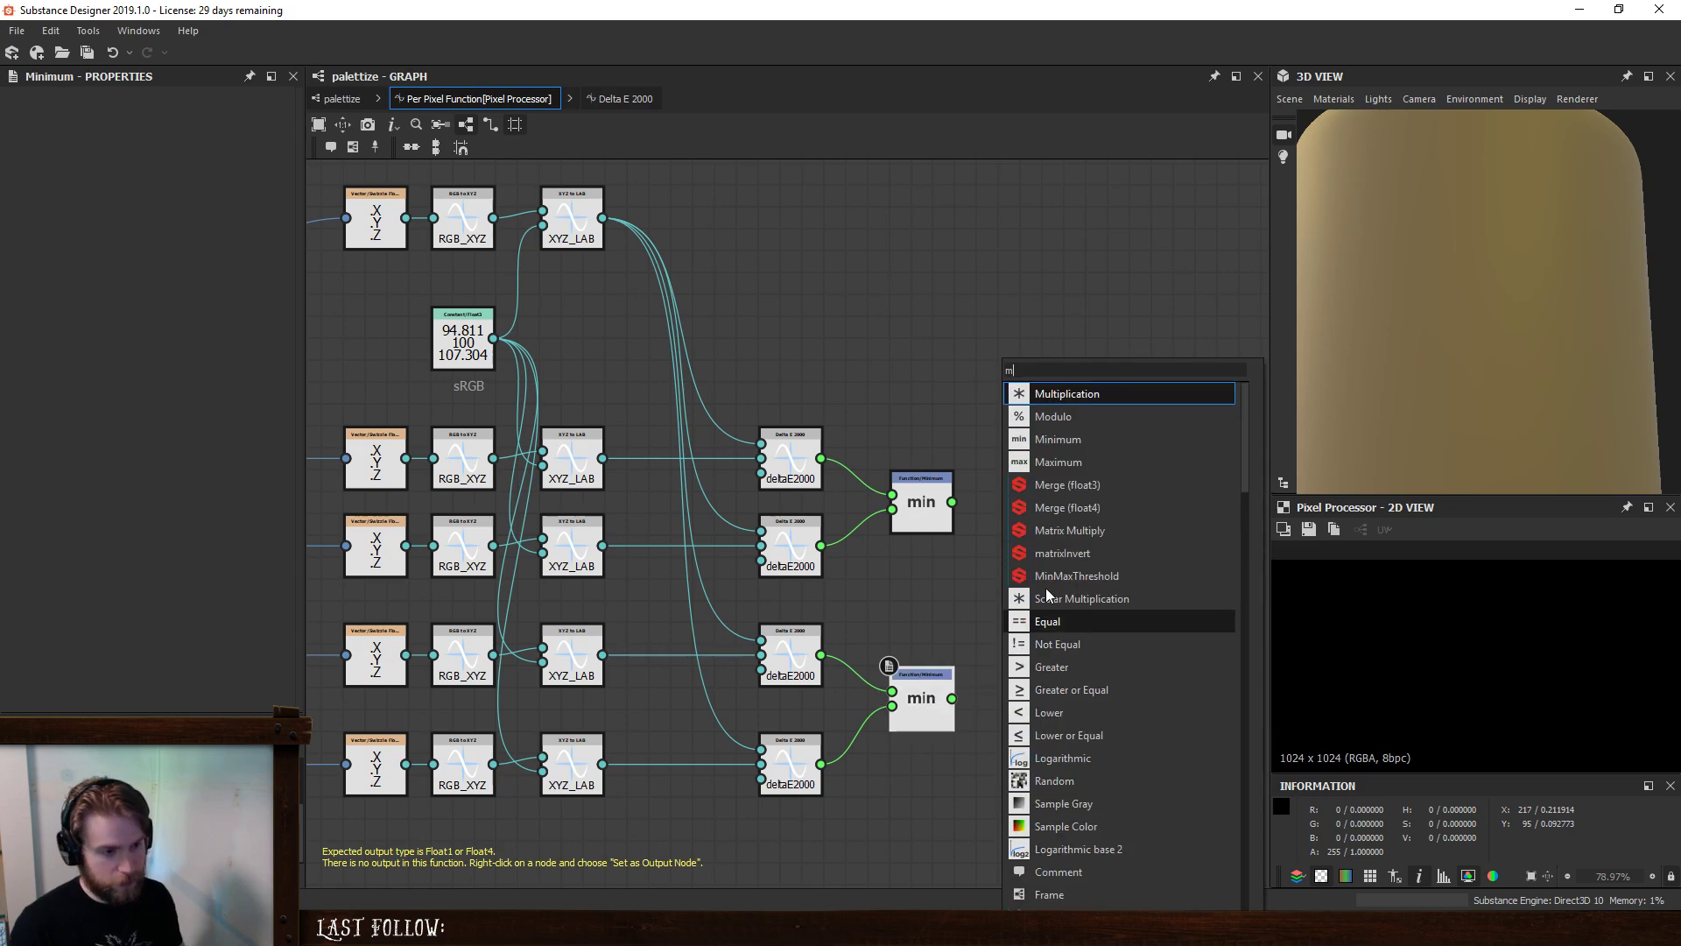
{"action": "left_click", "coordinate": [1047, 439]}
{"action": "left_click_drag", "start_coordinate": [952, 501], "coordinate": [988, 595]}
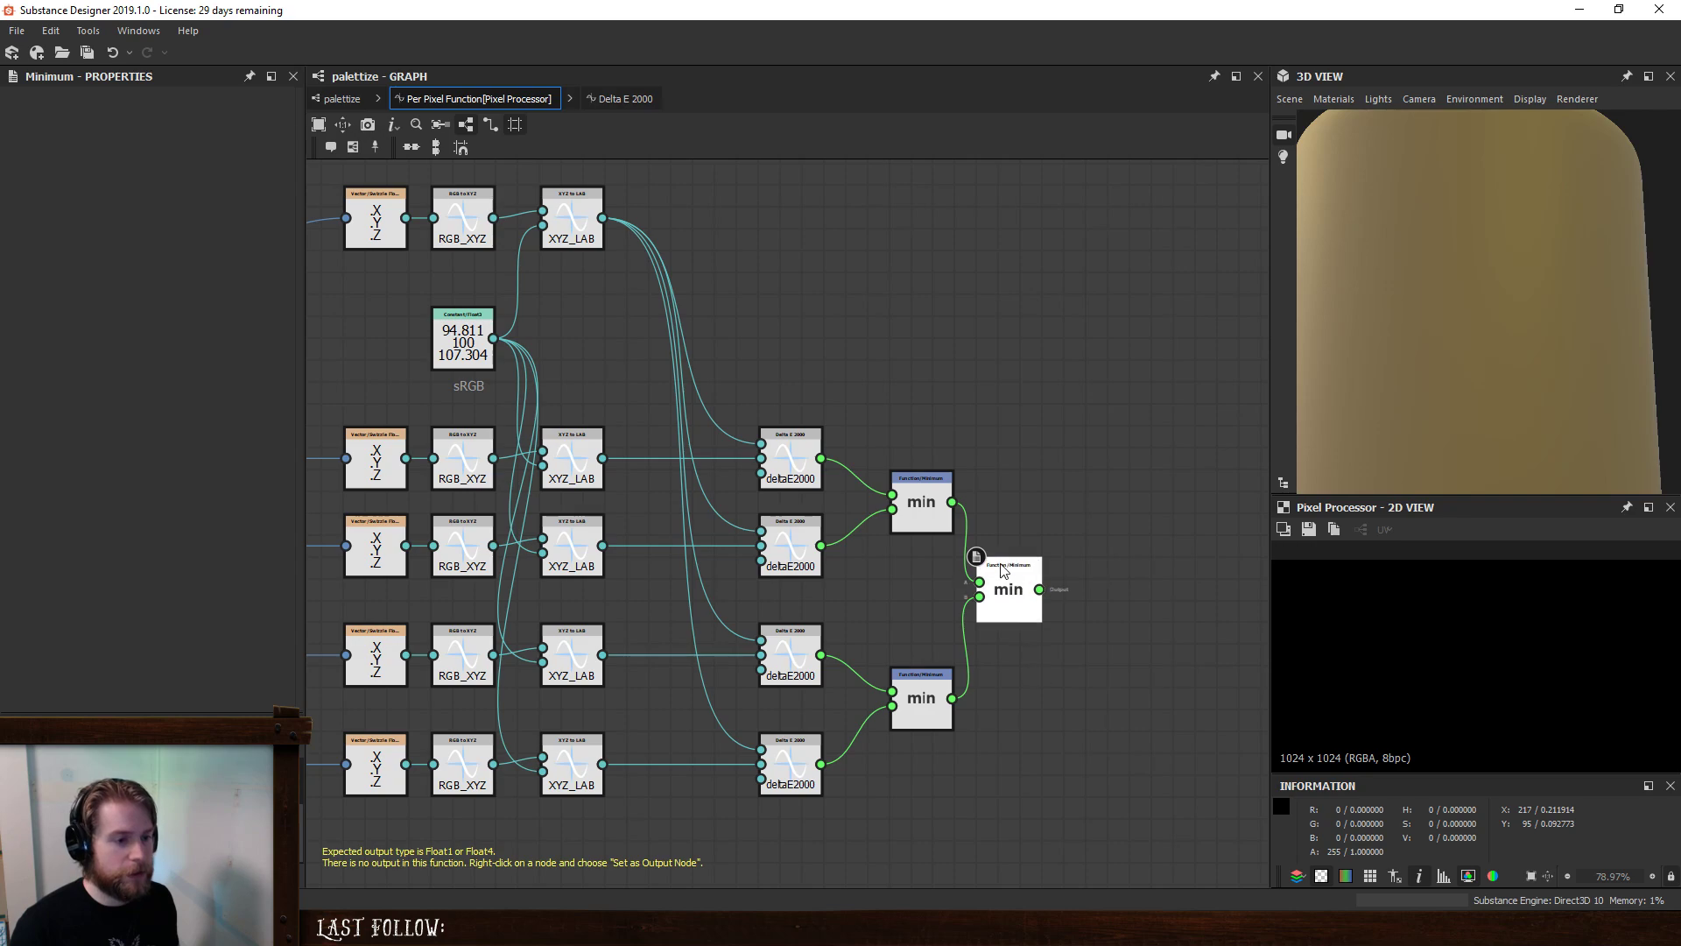
{"action": "left_click", "coordinate": [1158, 561]}
- Add an If...Else node and an Equal node above and beyond the Minimum nodes
{"action": "scroll", "coordinate": [1042, 530], "scroll_direction": "down", "scroll_amount": 2}
{"action": "middle_click_drag", "start_coordinate": [1037, 527], "coordinate": [902, 573]}
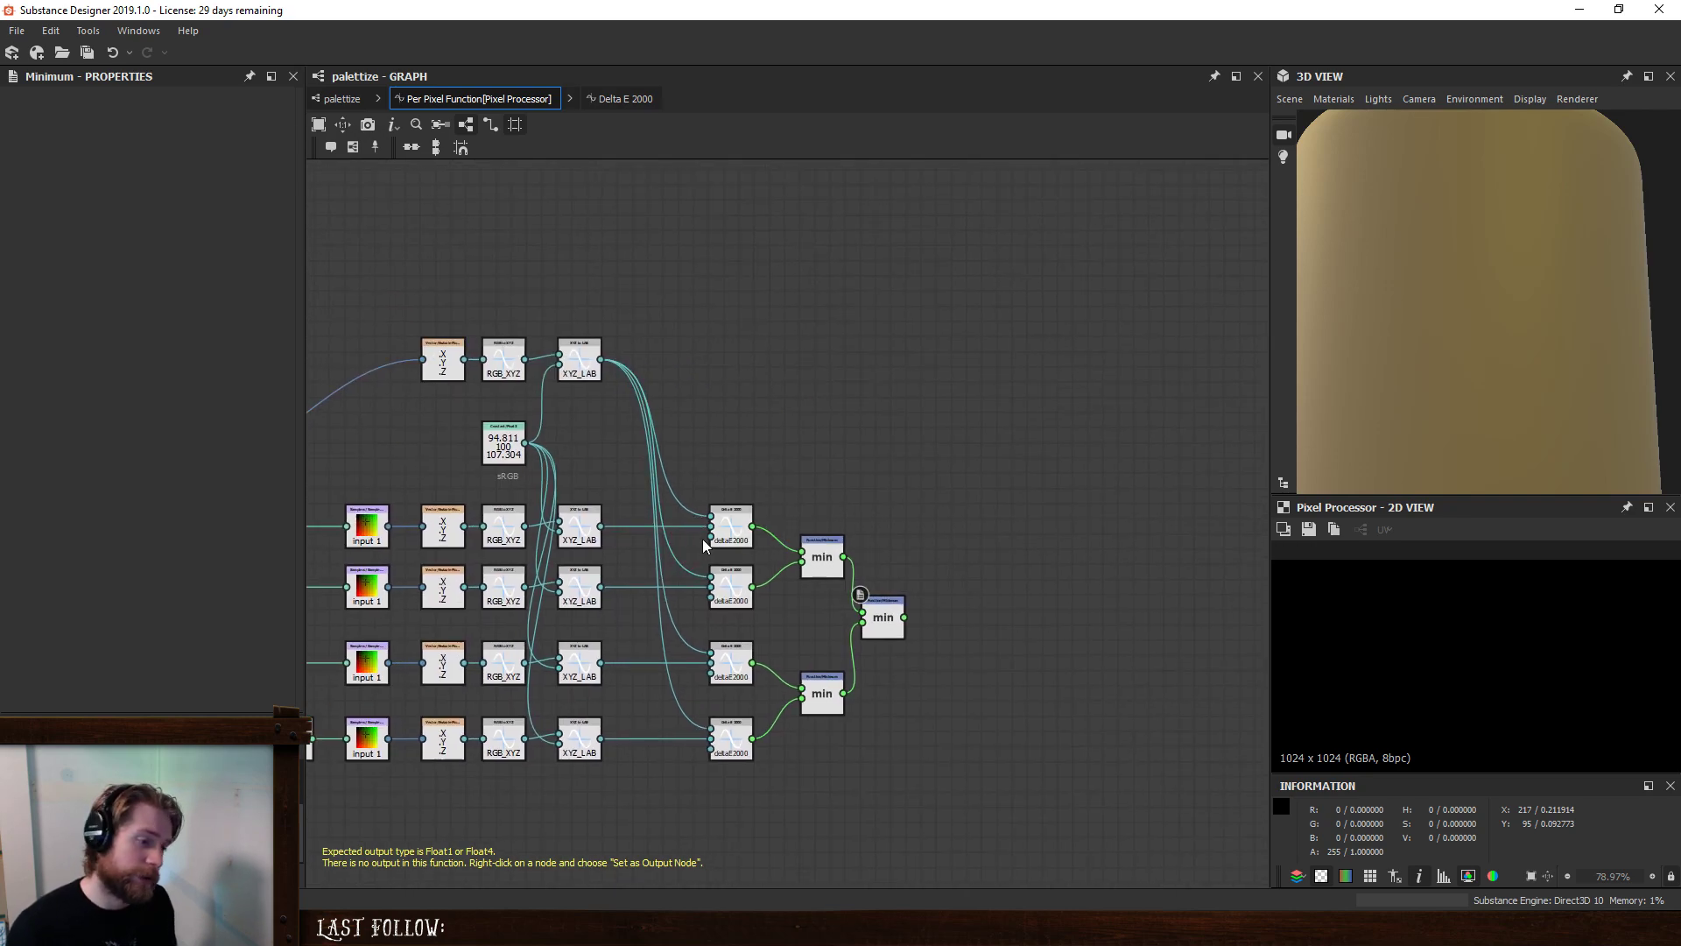
{"action": "key", "text": "space"}
{"action": "type", "text": "if"}
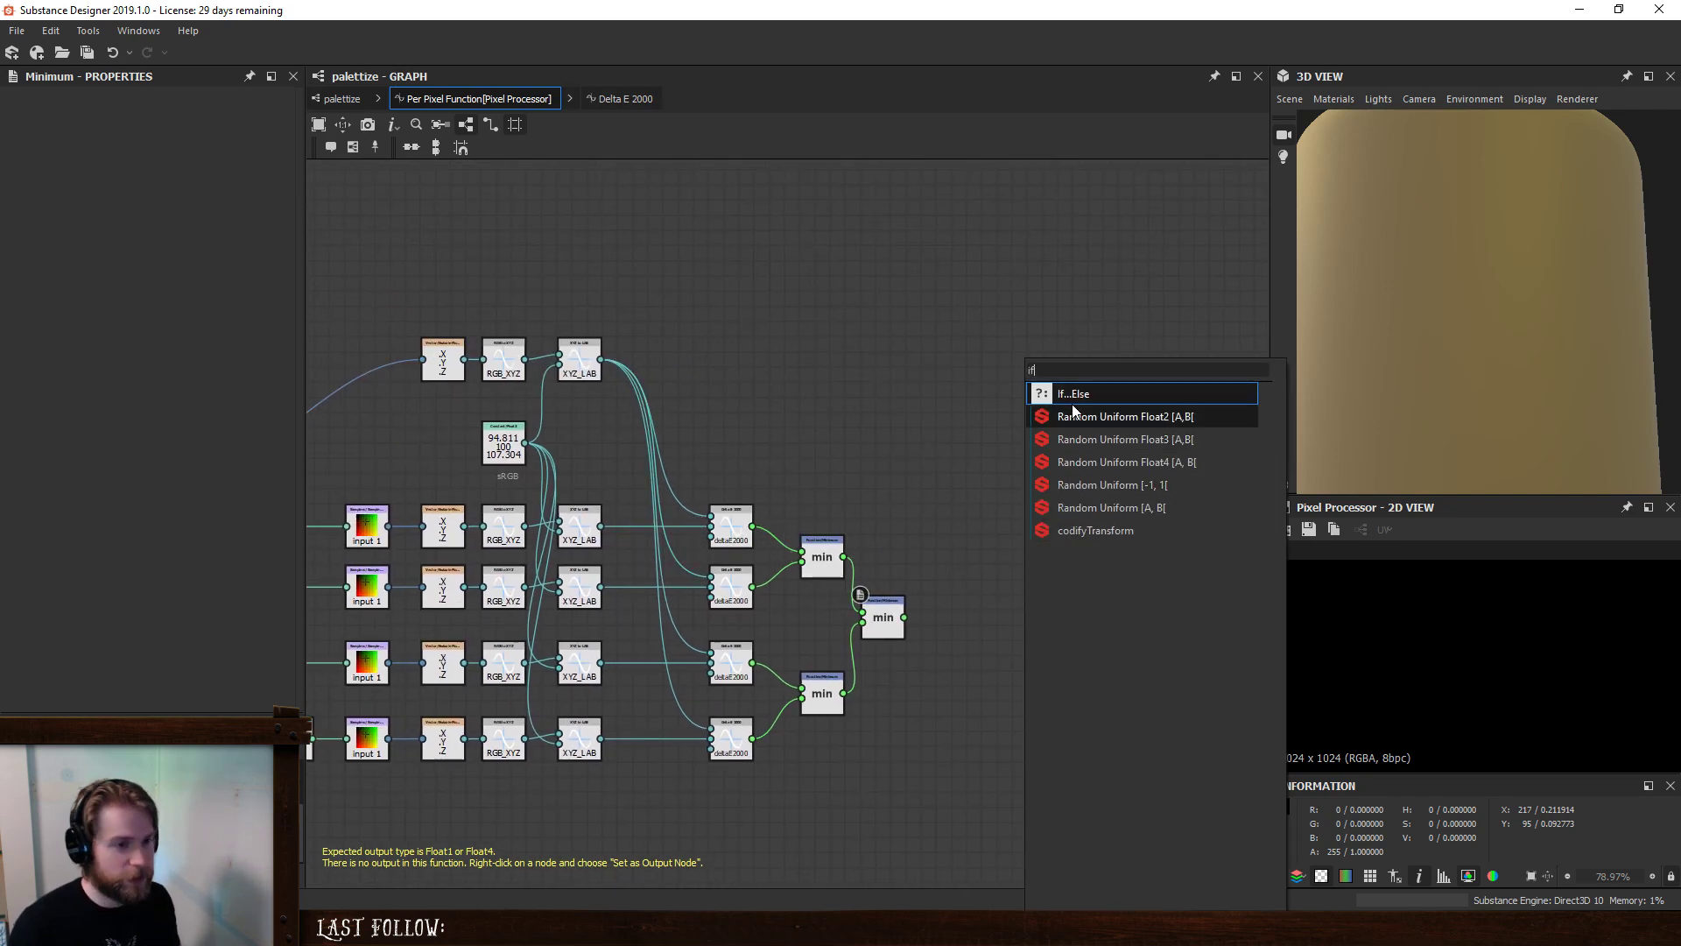
{"action": "left_click", "coordinate": [1073, 396]}
{"action": "key", "text": "space"}
{"action": "type", "text": "eq"}
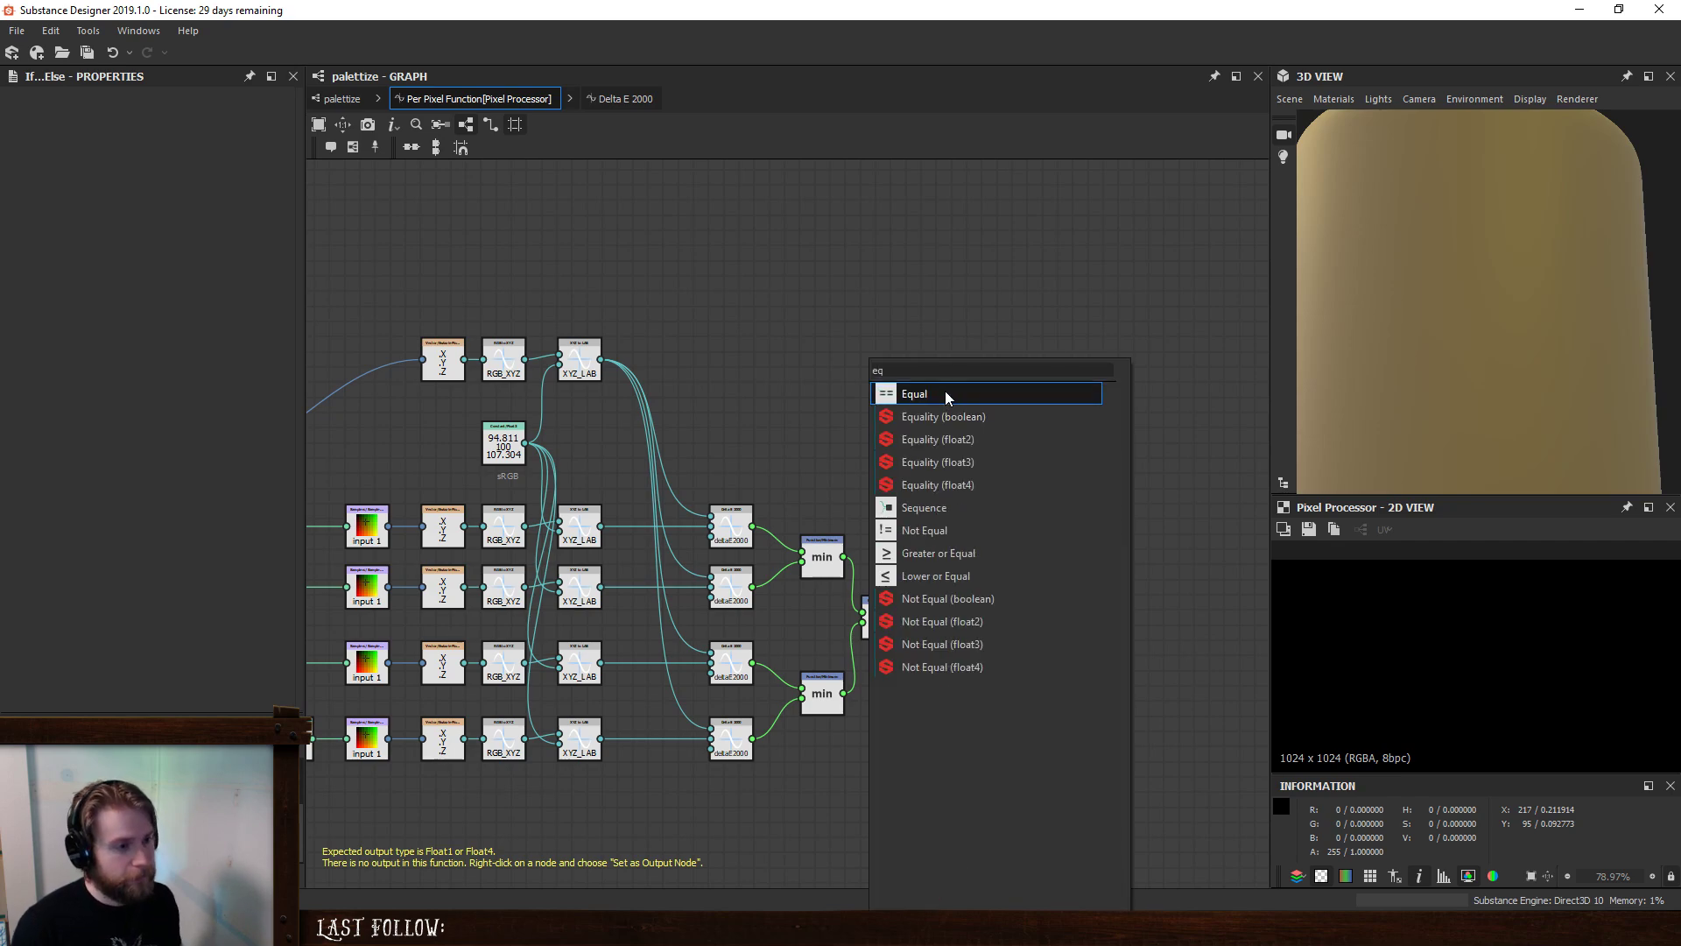
{"action": "key", "text": "Return"}
- Compare the first Delta E 2000 with the final Minimum in Equal, and wire Equal and the first input 1 sampler into If...Else
{"action": "scroll", "coordinate": [845, 507], "scroll_direction": "up", "scroll_amount": 2}
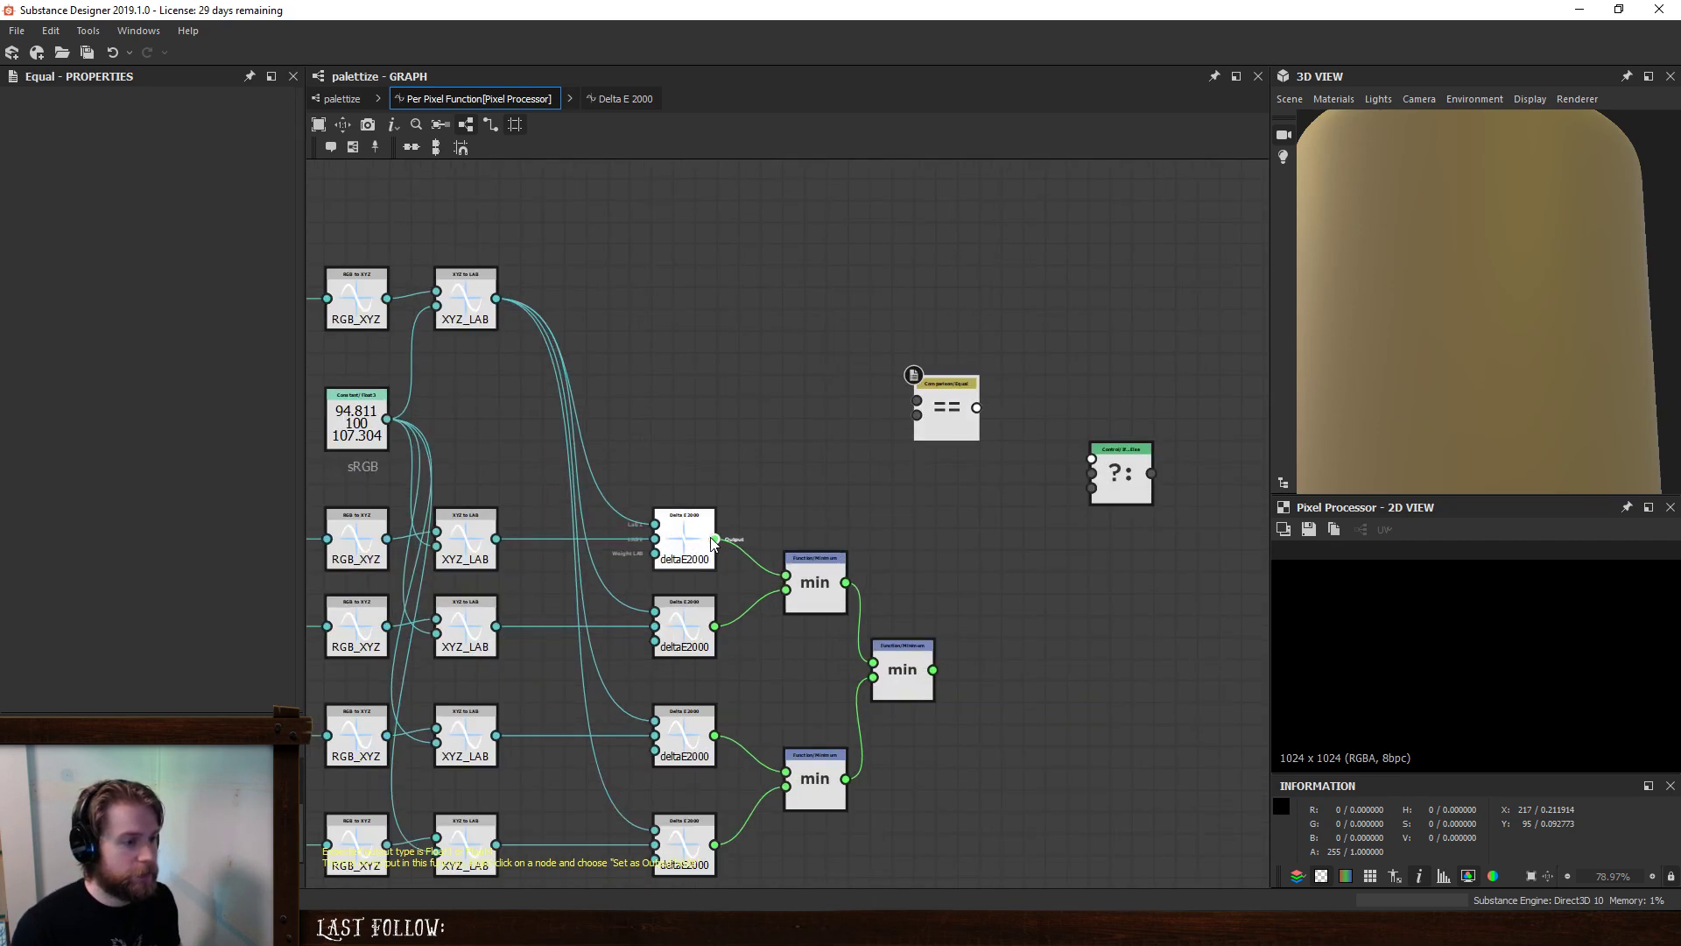
{"action": "left_click_drag", "start_coordinate": [714, 538], "coordinate": [934, 669]}
{"action": "left_click_drag", "start_coordinate": [976, 407], "coordinate": [1092, 459]}
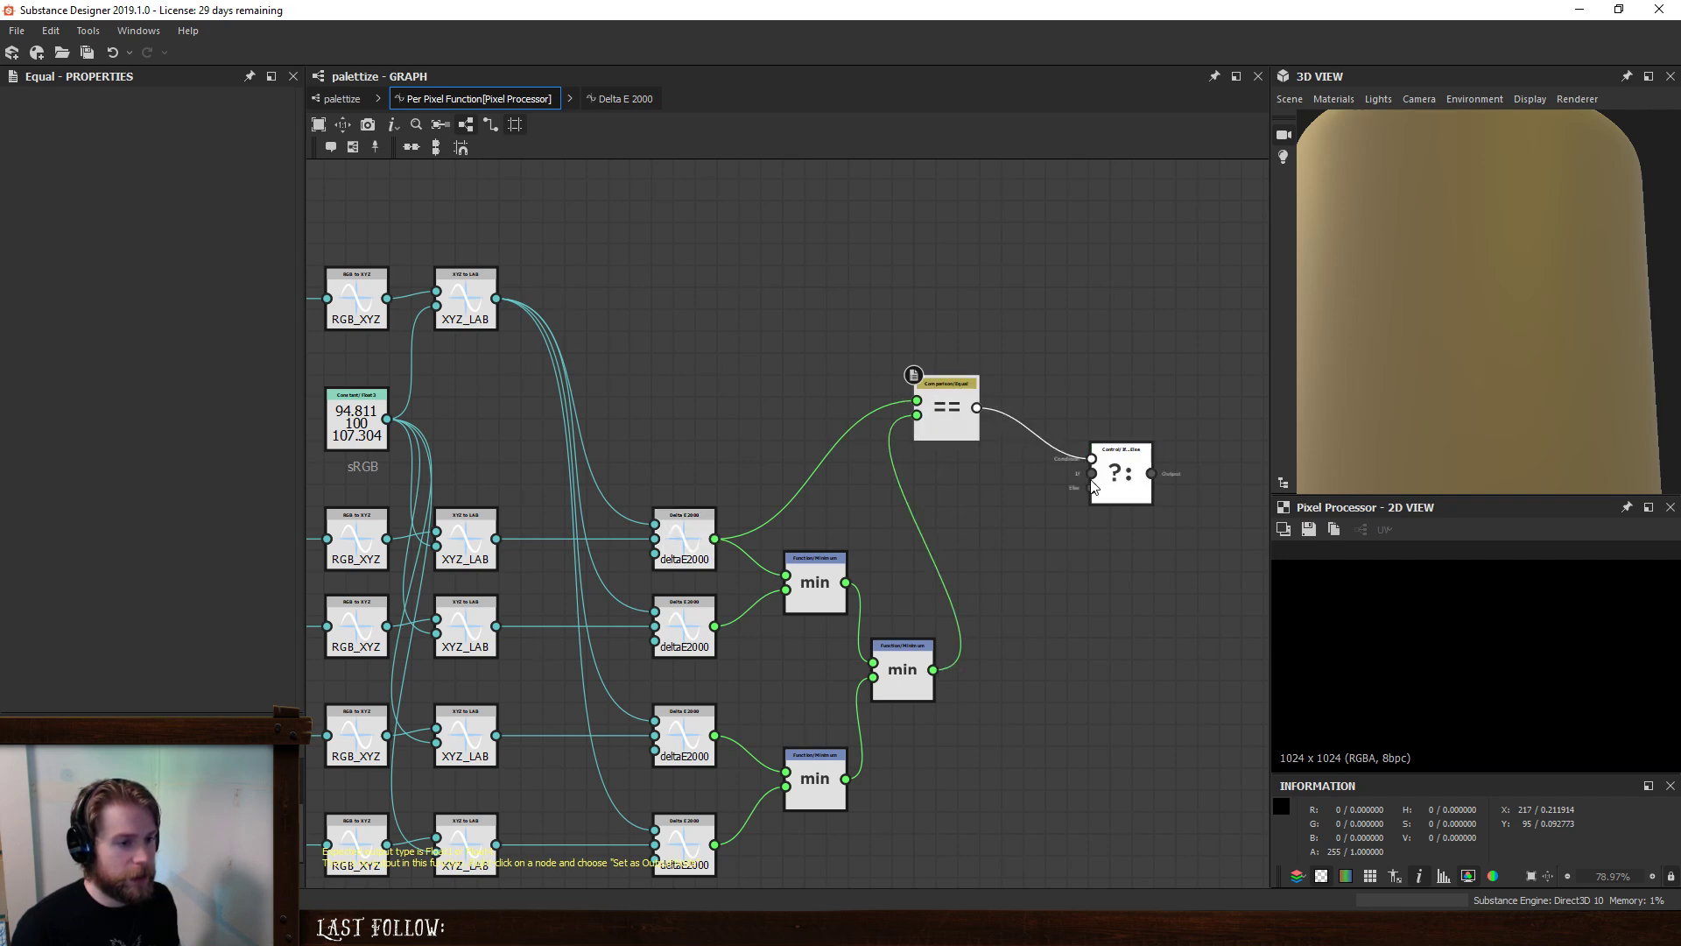
{"action": "left_click_drag", "start_coordinate": [596, 460], "coordinate": [334, 547]}
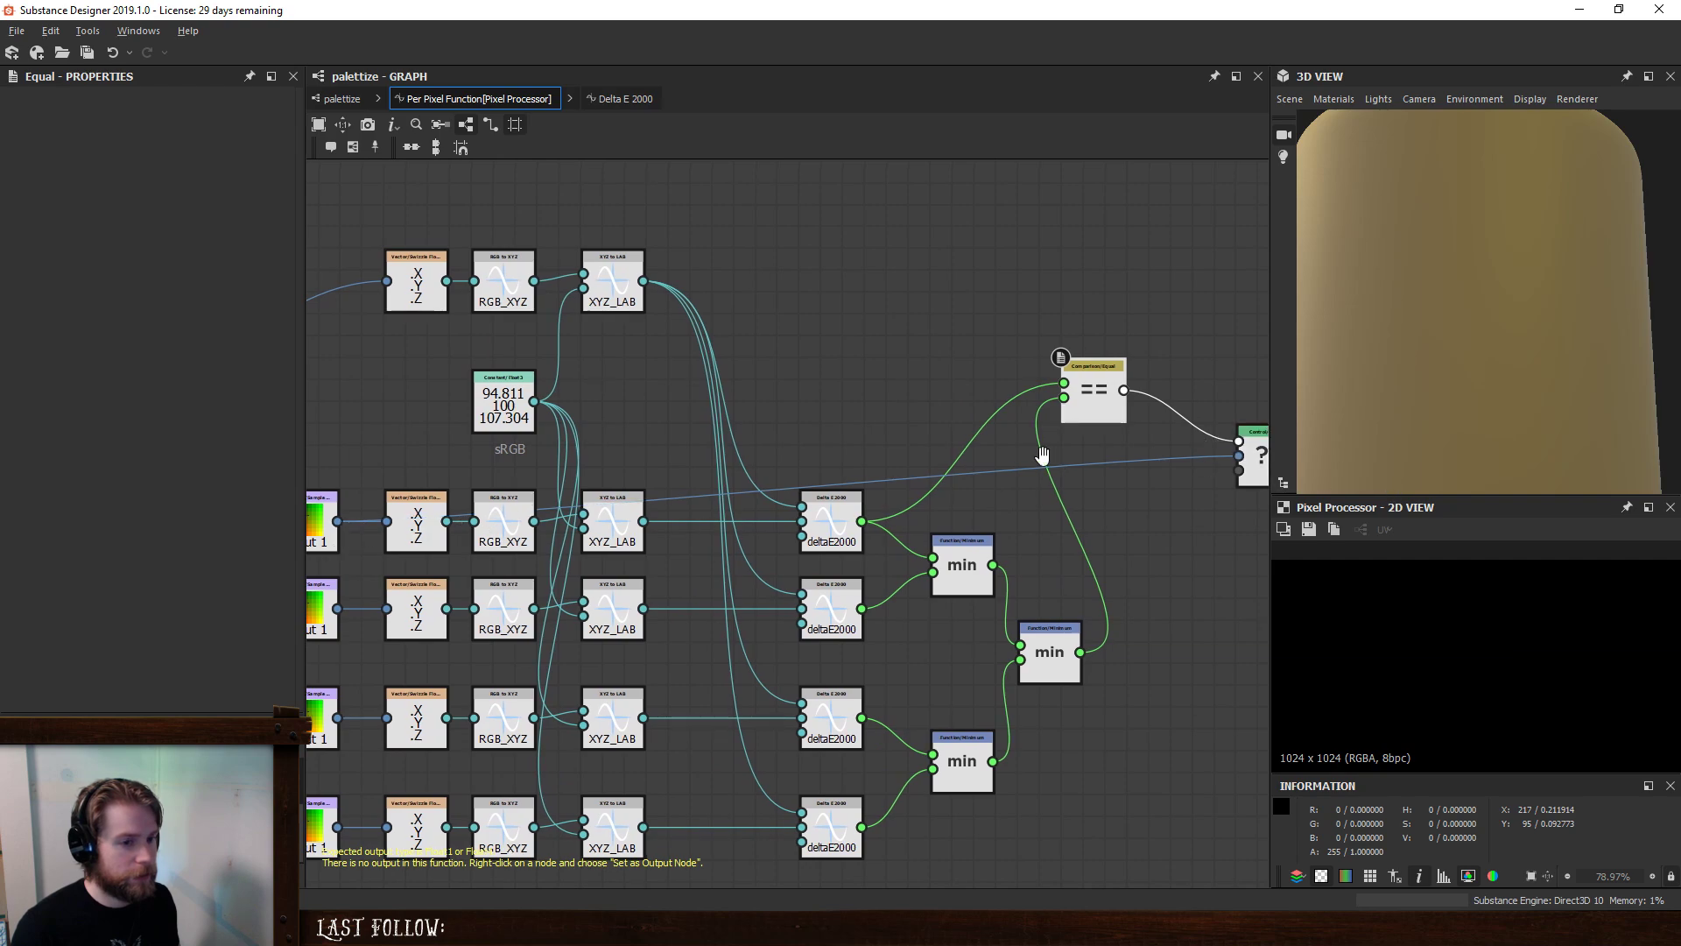
- Add a second If...Else node below the first one
{"action": "middle_click_drag", "start_coordinate": [1246, 487], "coordinate": [1100, 471]}
{"action": "key", "text": "space"}
{"action": "type", "text": "if"}
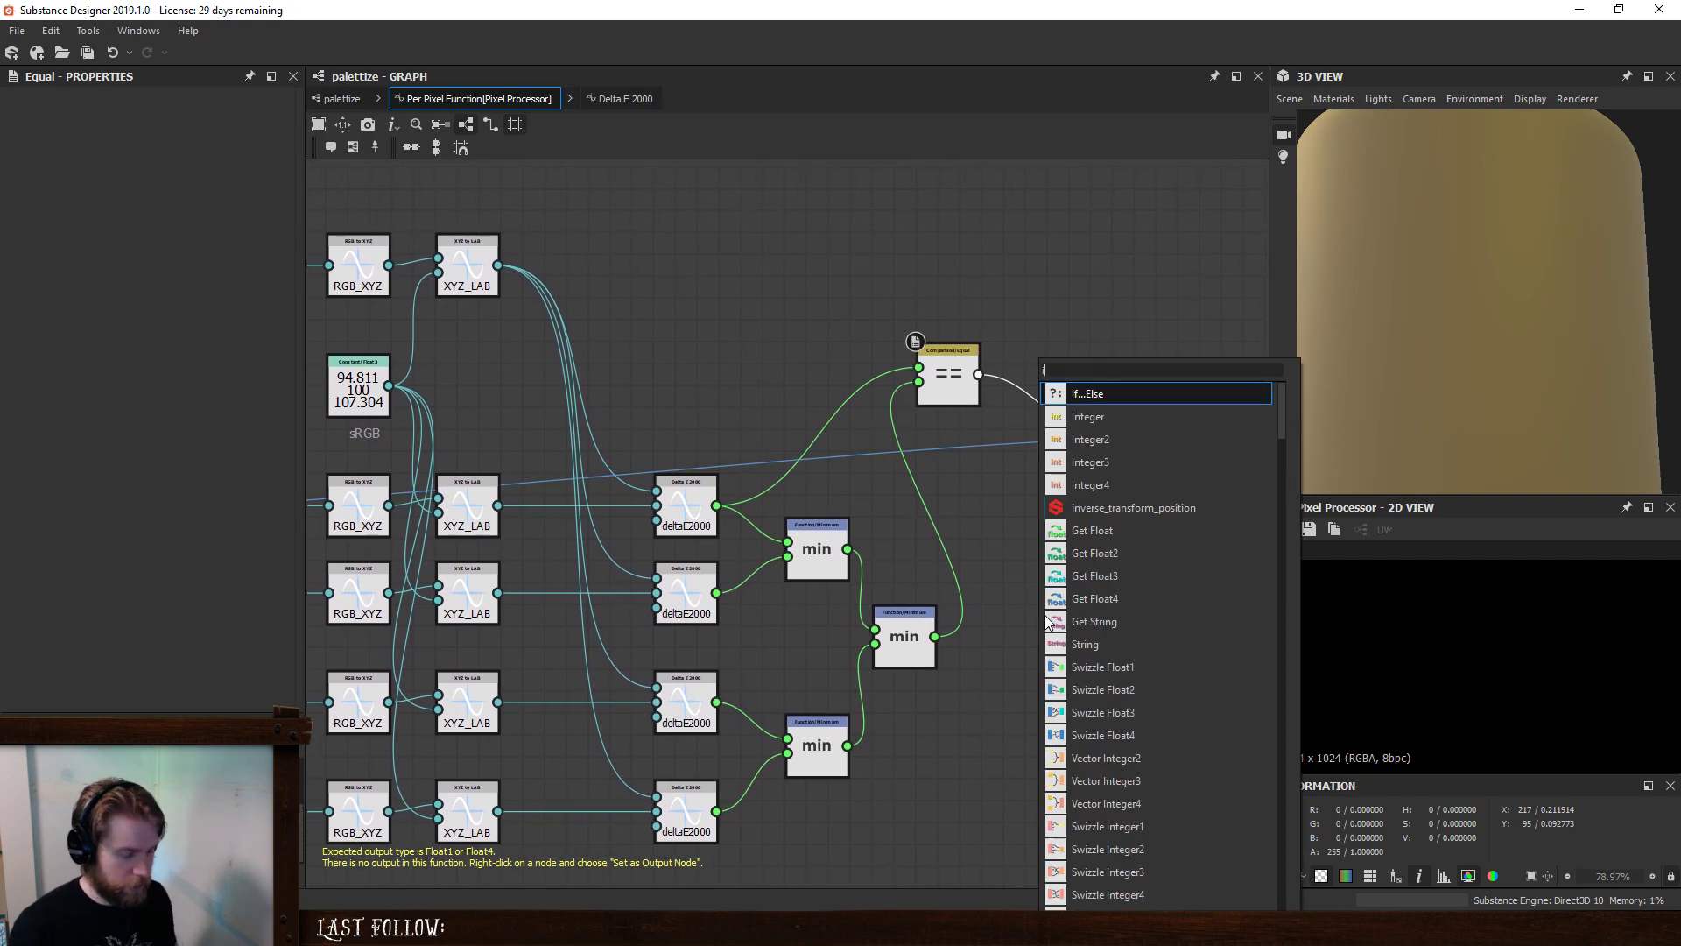
{"action": "left_click", "coordinate": [1085, 396]}
{"action": "left_click_drag", "start_coordinate": [1033, 603], "coordinate": [1076, 536]}
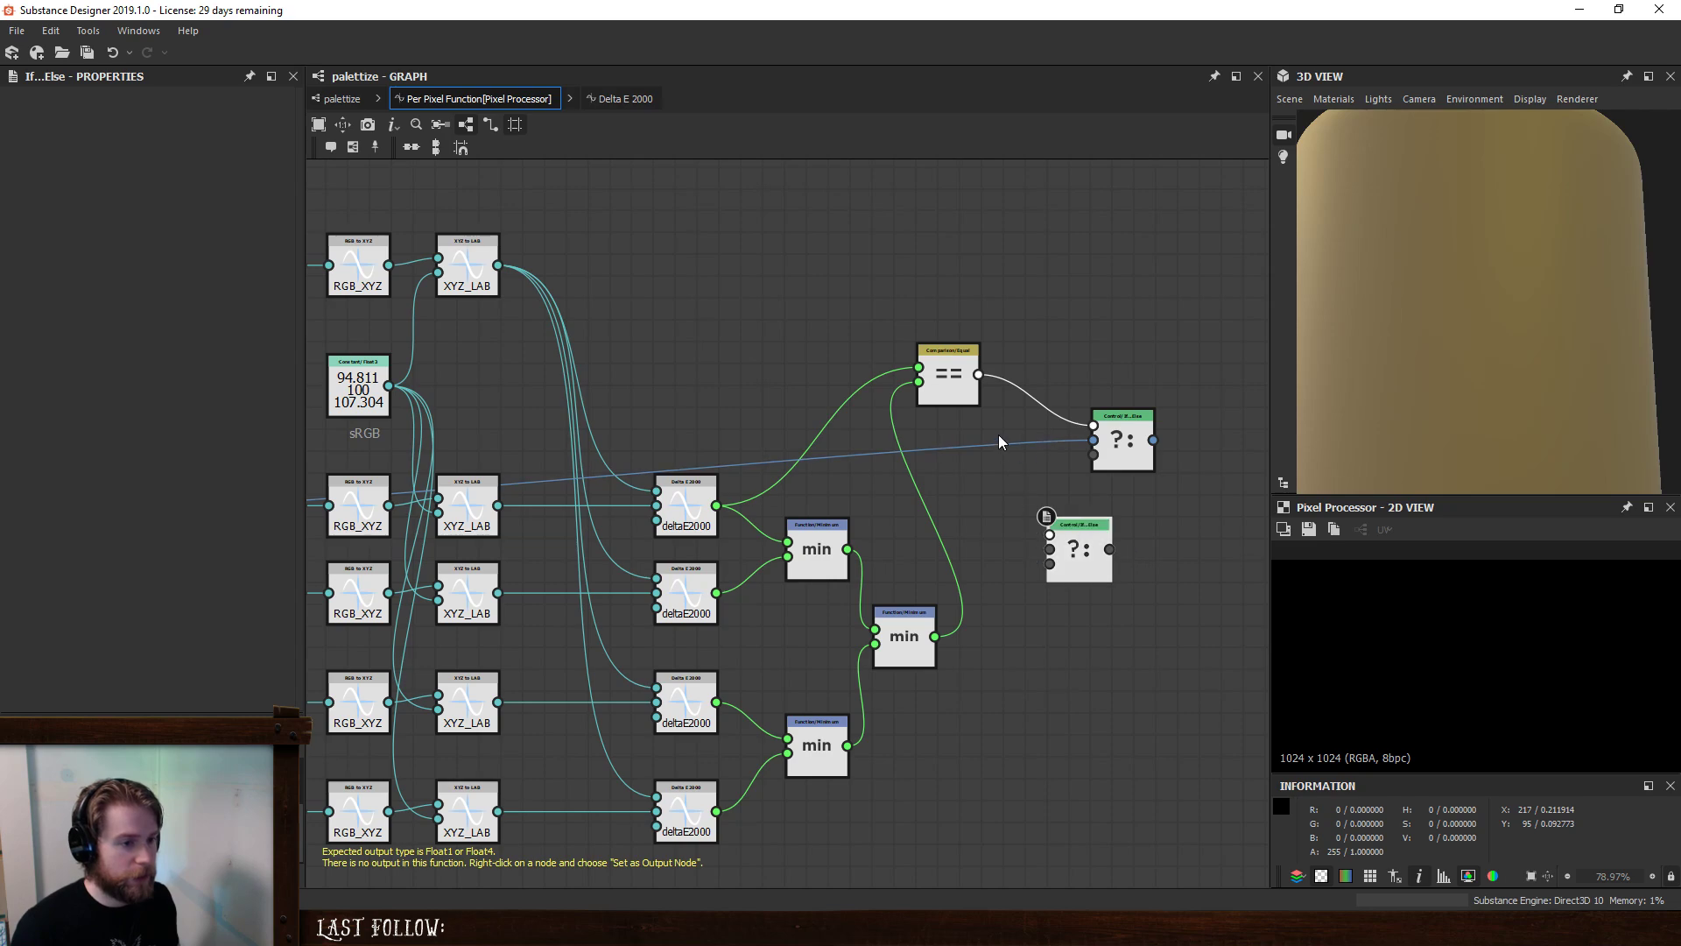
- Copy the Equal node to compare the second Delta E 2000 with the final Minimum, and wire it and the second input 1 sampler into the second If...Else
{"action": "left_click", "coordinate": [954, 388]}
{"action": "key", "text": "ctrl+c"}
{"action": "key", "text": "ctrl+v"}
{"action": "left_click_drag", "start_coordinate": [770, 556], "coordinate": [968, 491]}
{"action": "left_click_drag", "start_coordinate": [1086, 545], "coordinate": [1109, 544]}
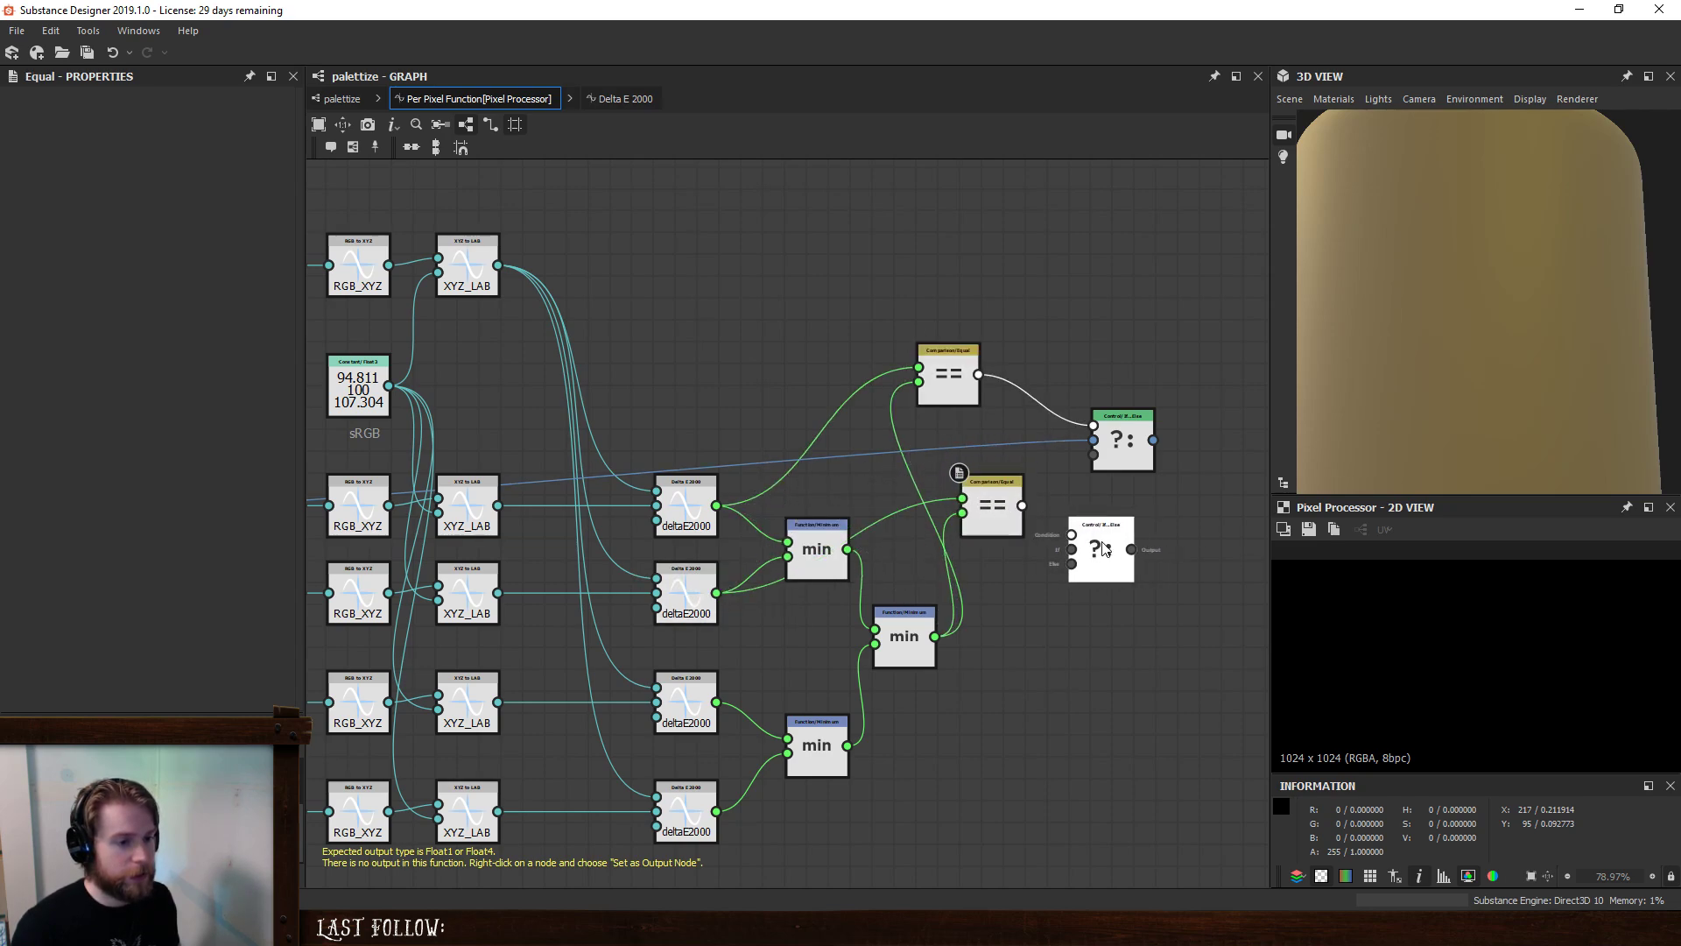
{"action": "left_click_drag", "start_coordinate": [1022, 504], "coordinate": [1077, 543]}
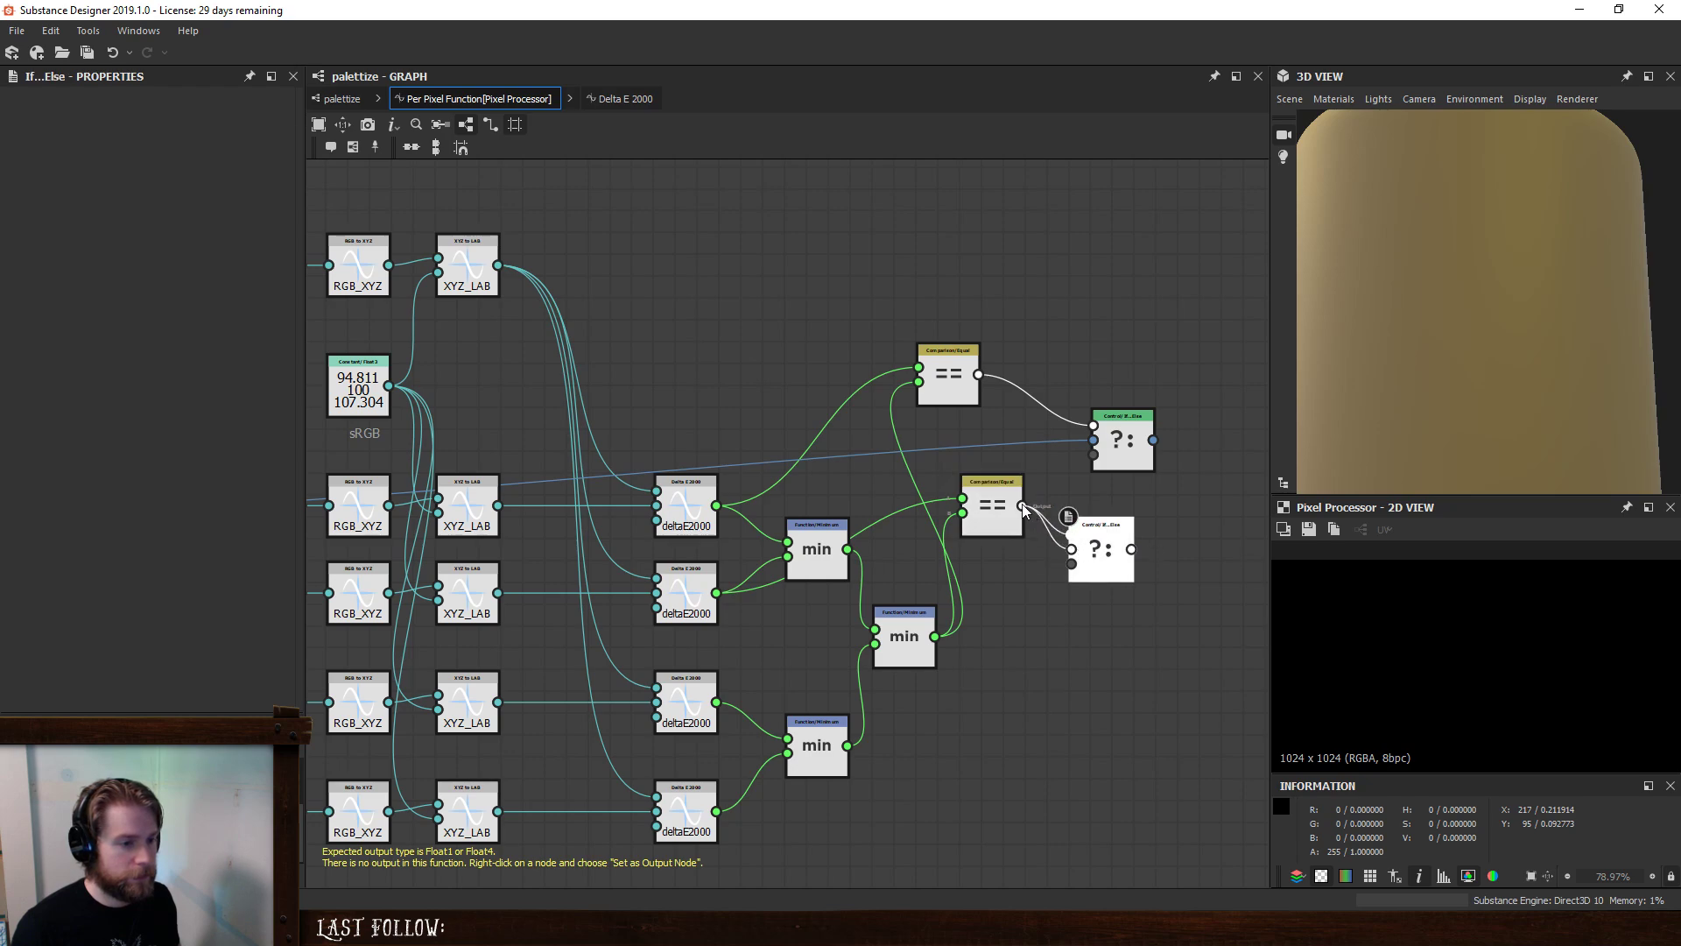
{"action": "middle_click_drag", "start_coordinate": [517, 591], "coordinate": [567, 529]}
{"action": "left_click", "coordinate": [579, 528]}
{"action": "left_click", "coordinate": [1192, 491]}
{"action": "key", "text": "ctrl+d"}
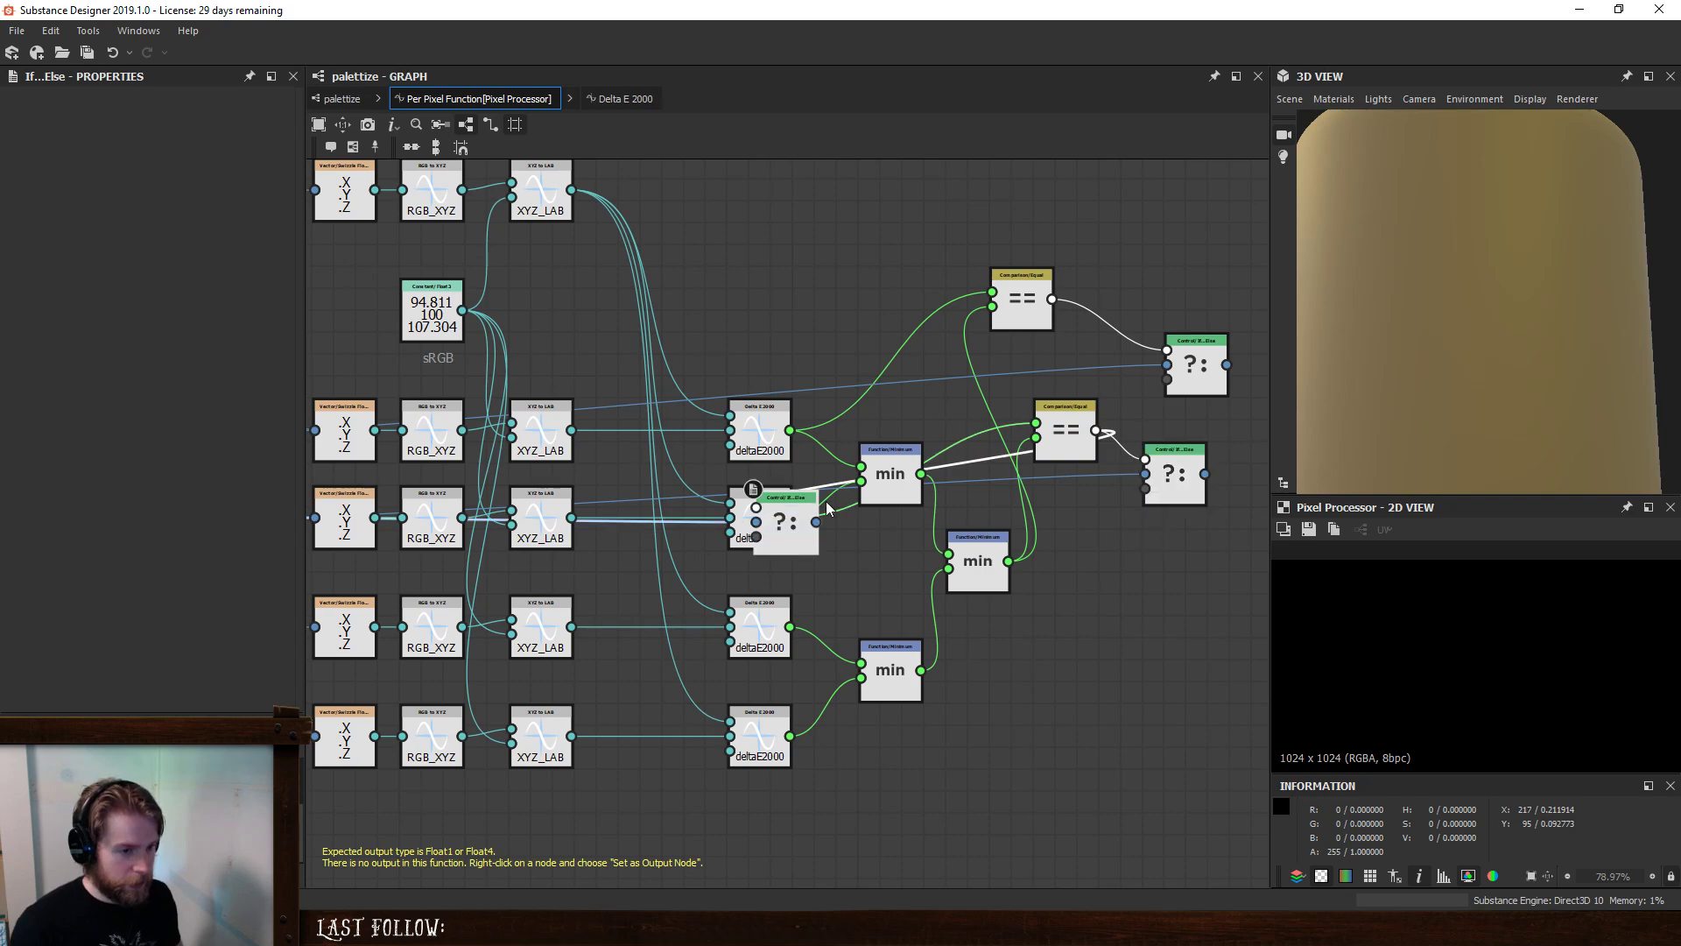
{"action": "left_click_drag", "start_coordinate": [799, 511], "coordinate": [1076, 593]}
{"action": "left_click", "coordinate": [1085, 448]}
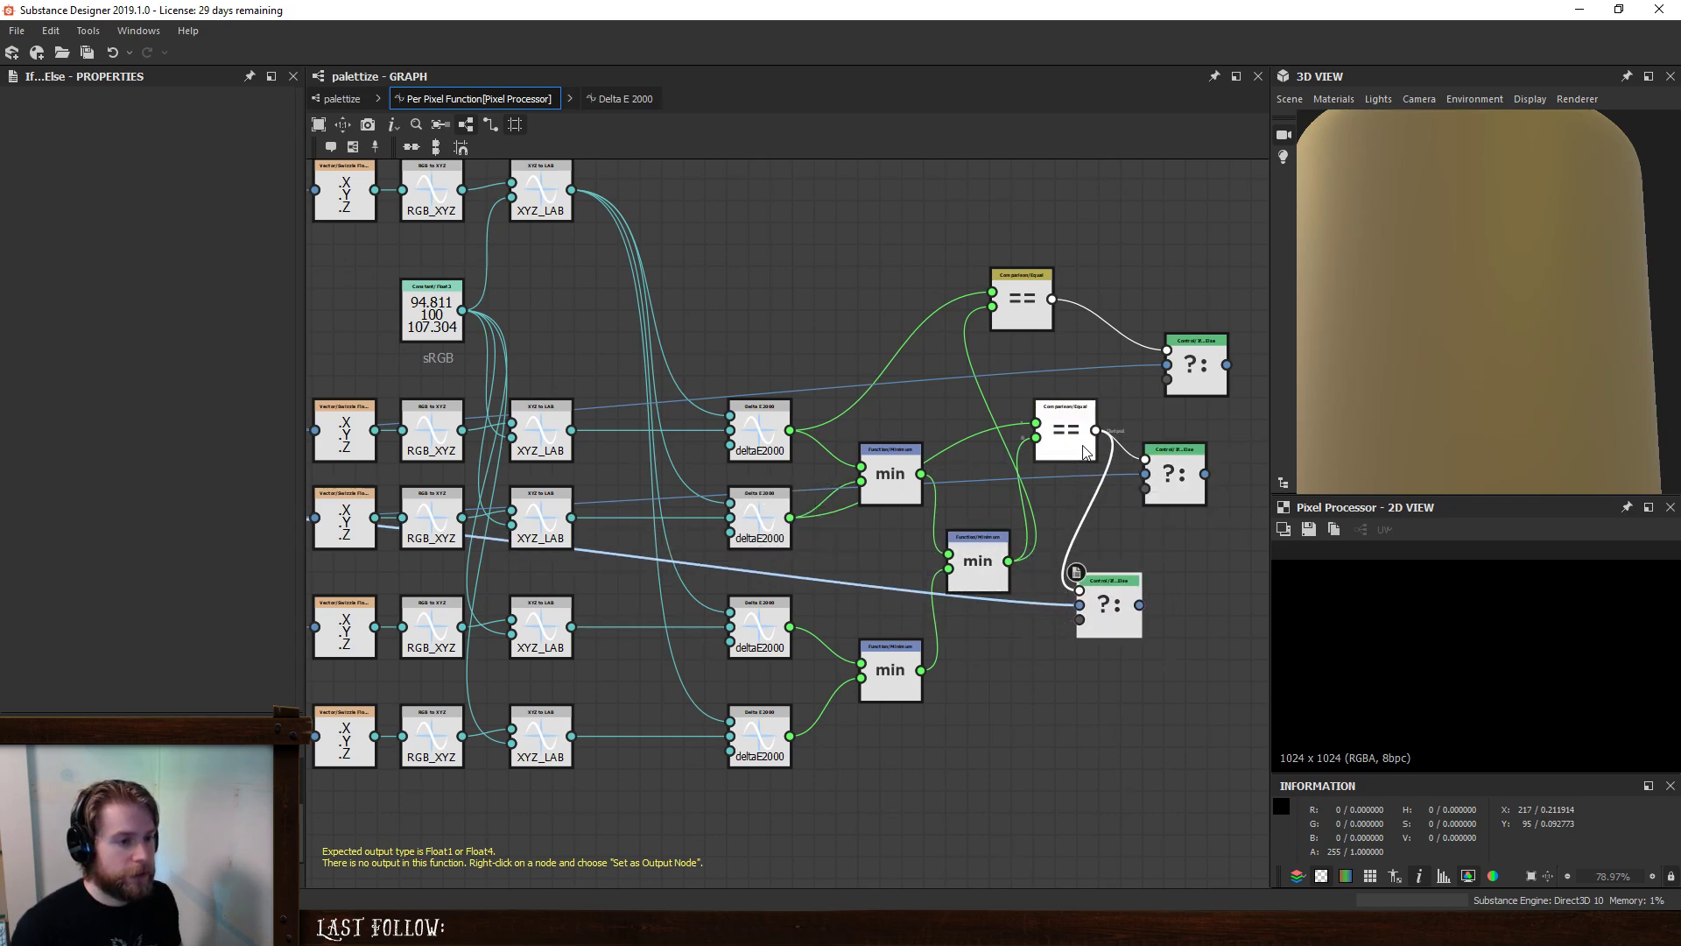
{"action": "key", "text": "ctrl+z"}
{"action": "key", "text": "ctrl+z"}
- Duplicate the second Equal and If...Else pair below, and wire the third Delta E 2000 and third input 1 sampler into the copies
{"action": "left_click_drag", "start_coordinate": [1208, 564], "coordinate": [1079, 452]}
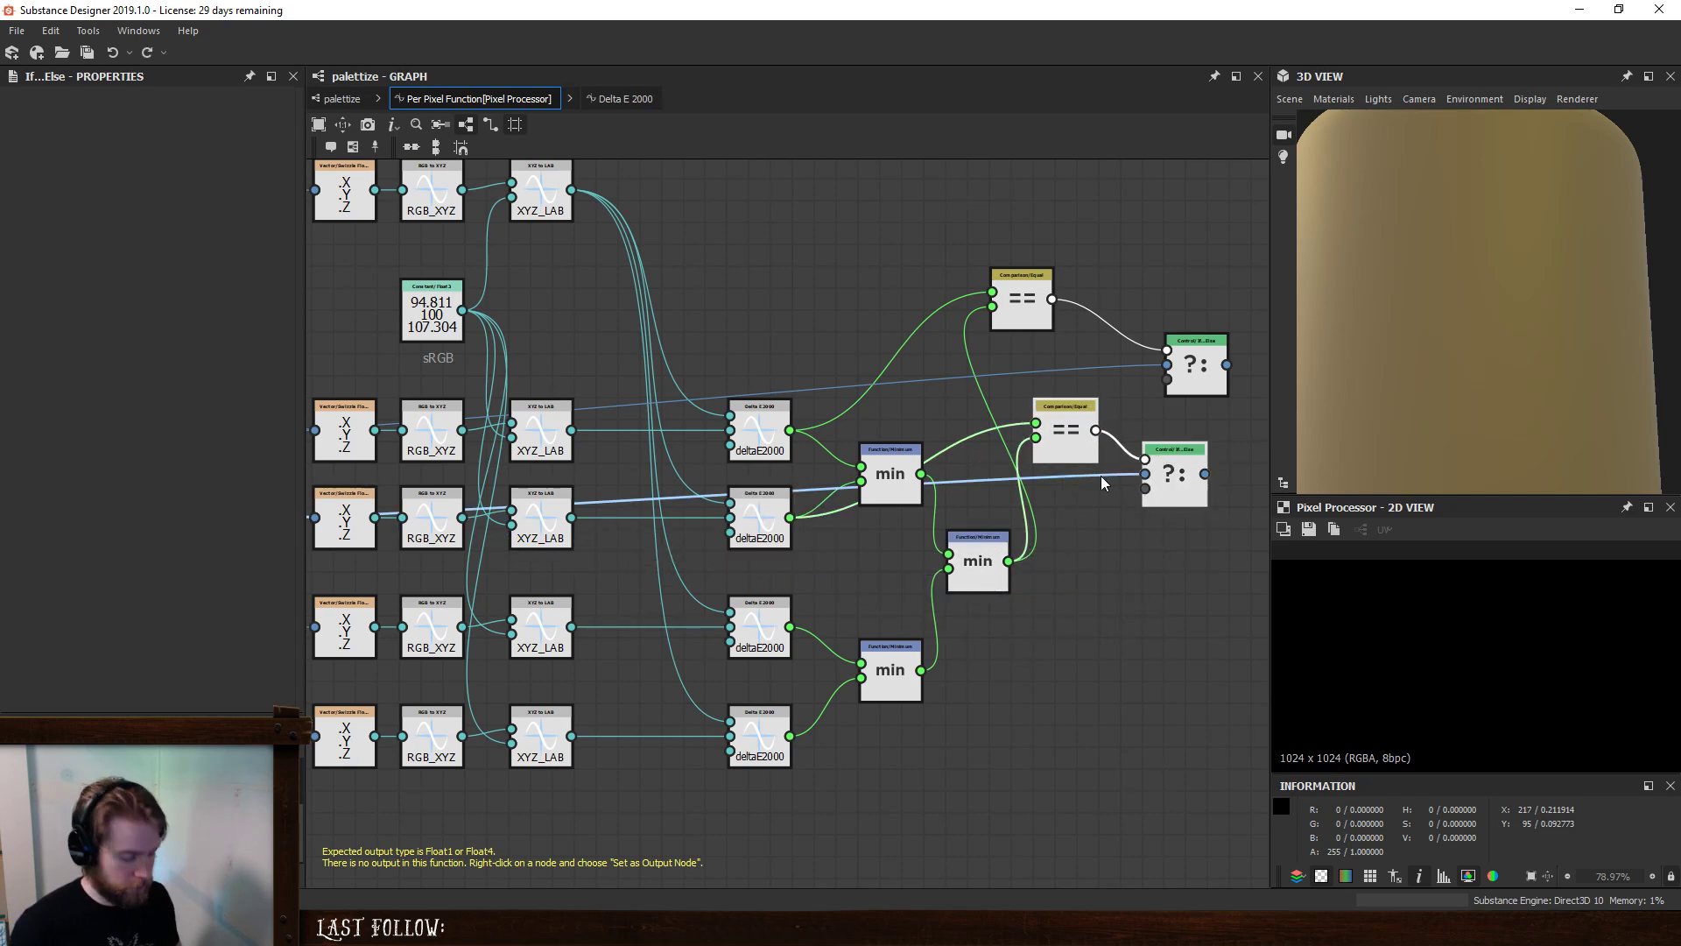
{"action": "key", "text": "ctrl+d"}
{"action": "left_click_drag", "start_coordinate": [839, 545], "coordinate": [1216, 661]}
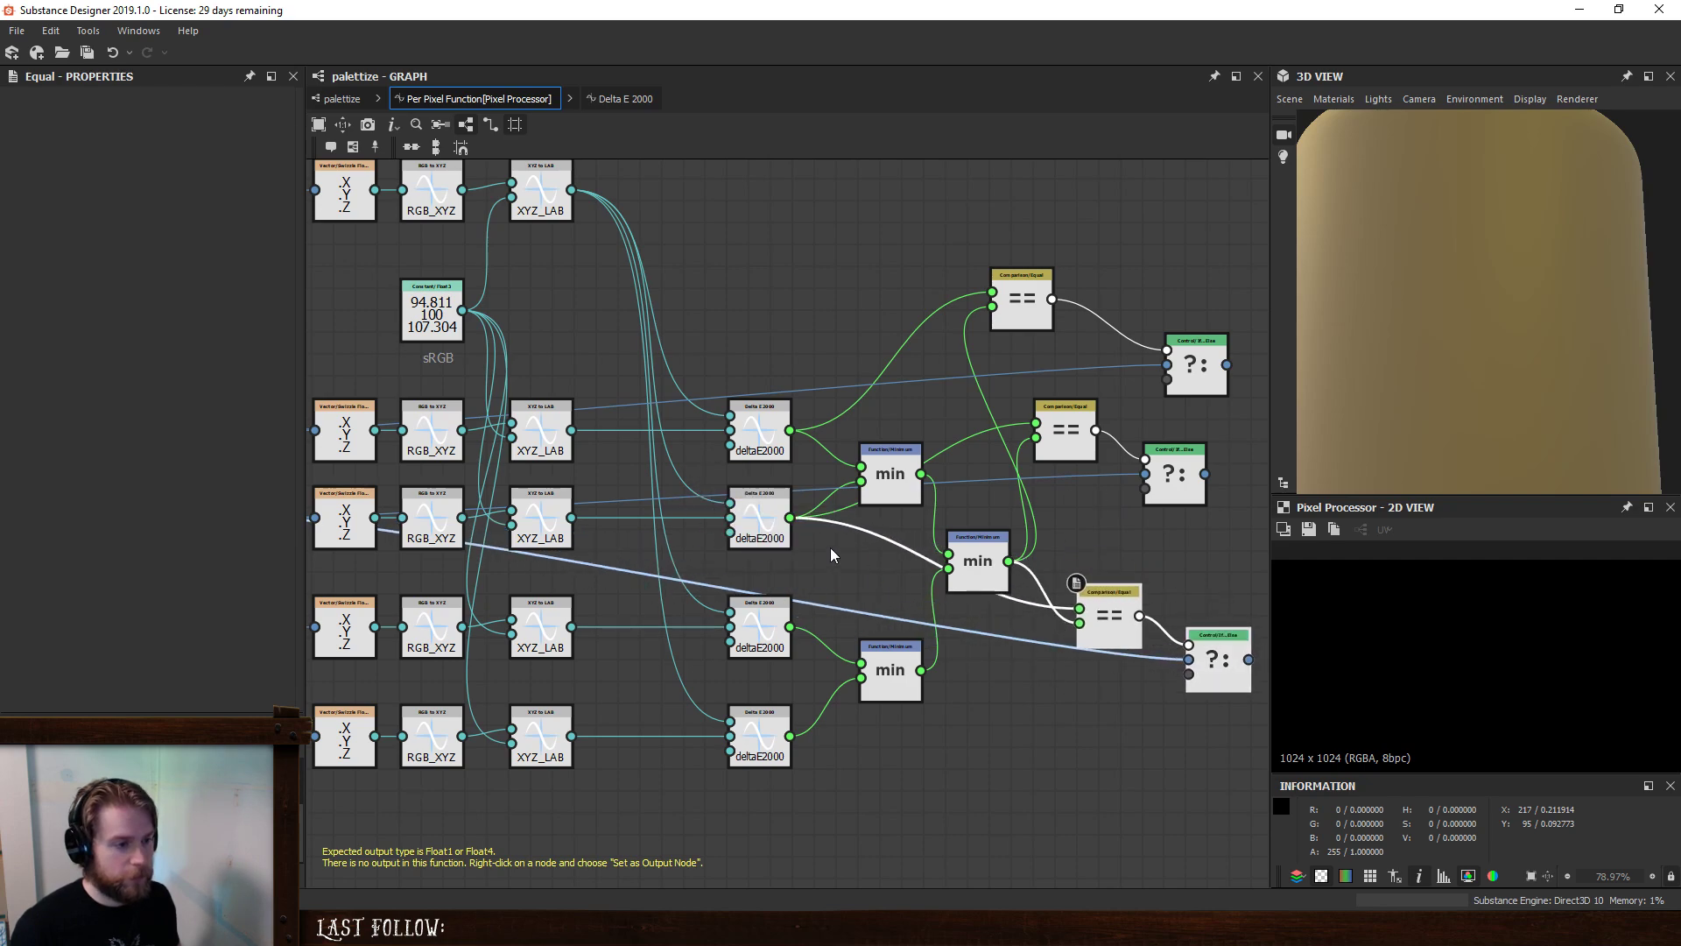
{"action": "left_click_drag", "start_coordinate": [1076, 600], "coordinate": [1079, 609]}
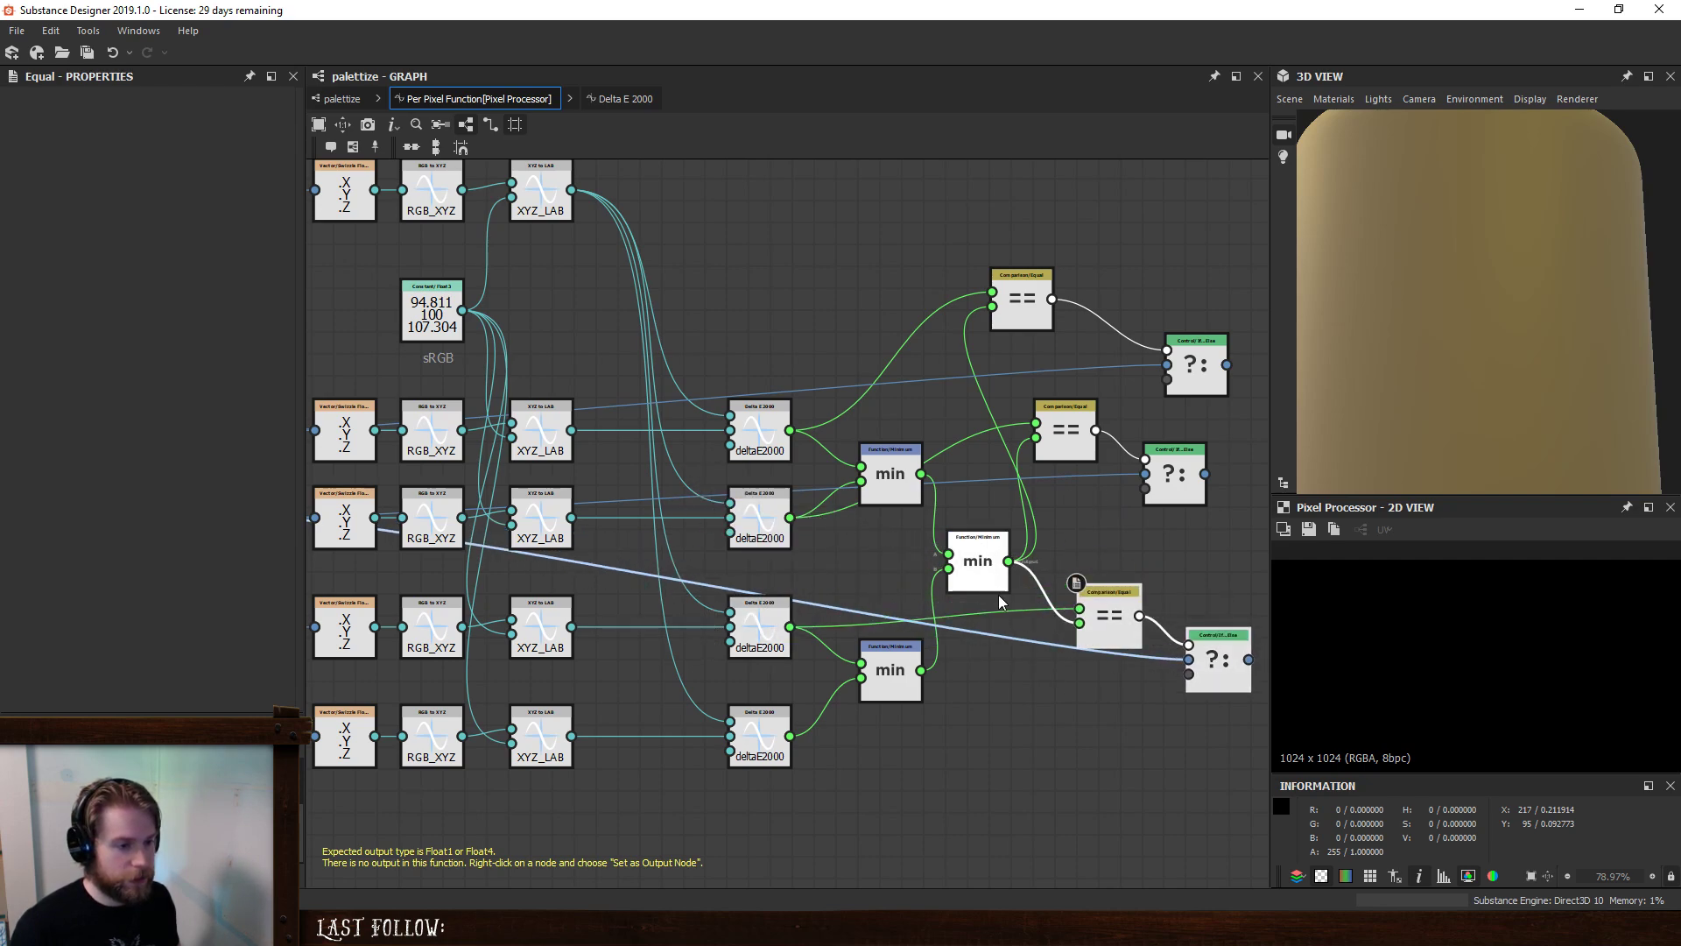
{"action": "middle_click_drag", "start_coordinate": [466, 576], "coordinate": [792, 512]}
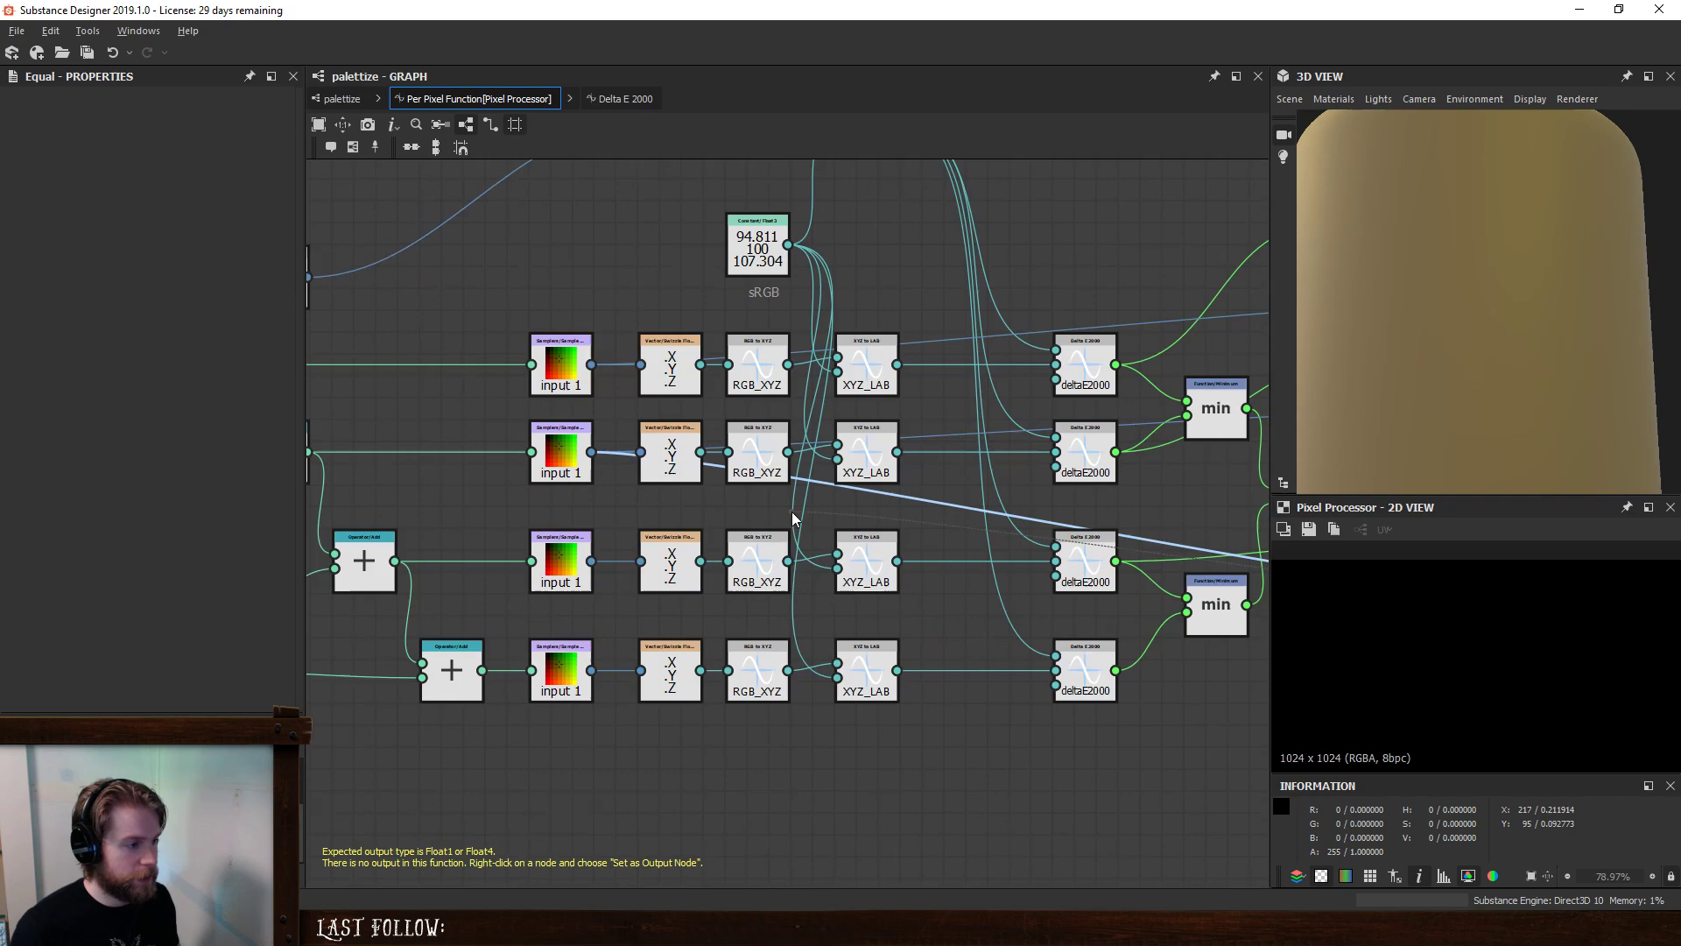
{"action": "left_click", "coordinate": [592, 565]}
{"action": "middle_click_drag", "start_coordinate": [1132, 601], "coordinate": [777, 558]}
{"action": "middle_click_drag", "start_coordinate": [1011, 645], "coordinate": [1089, 632]}
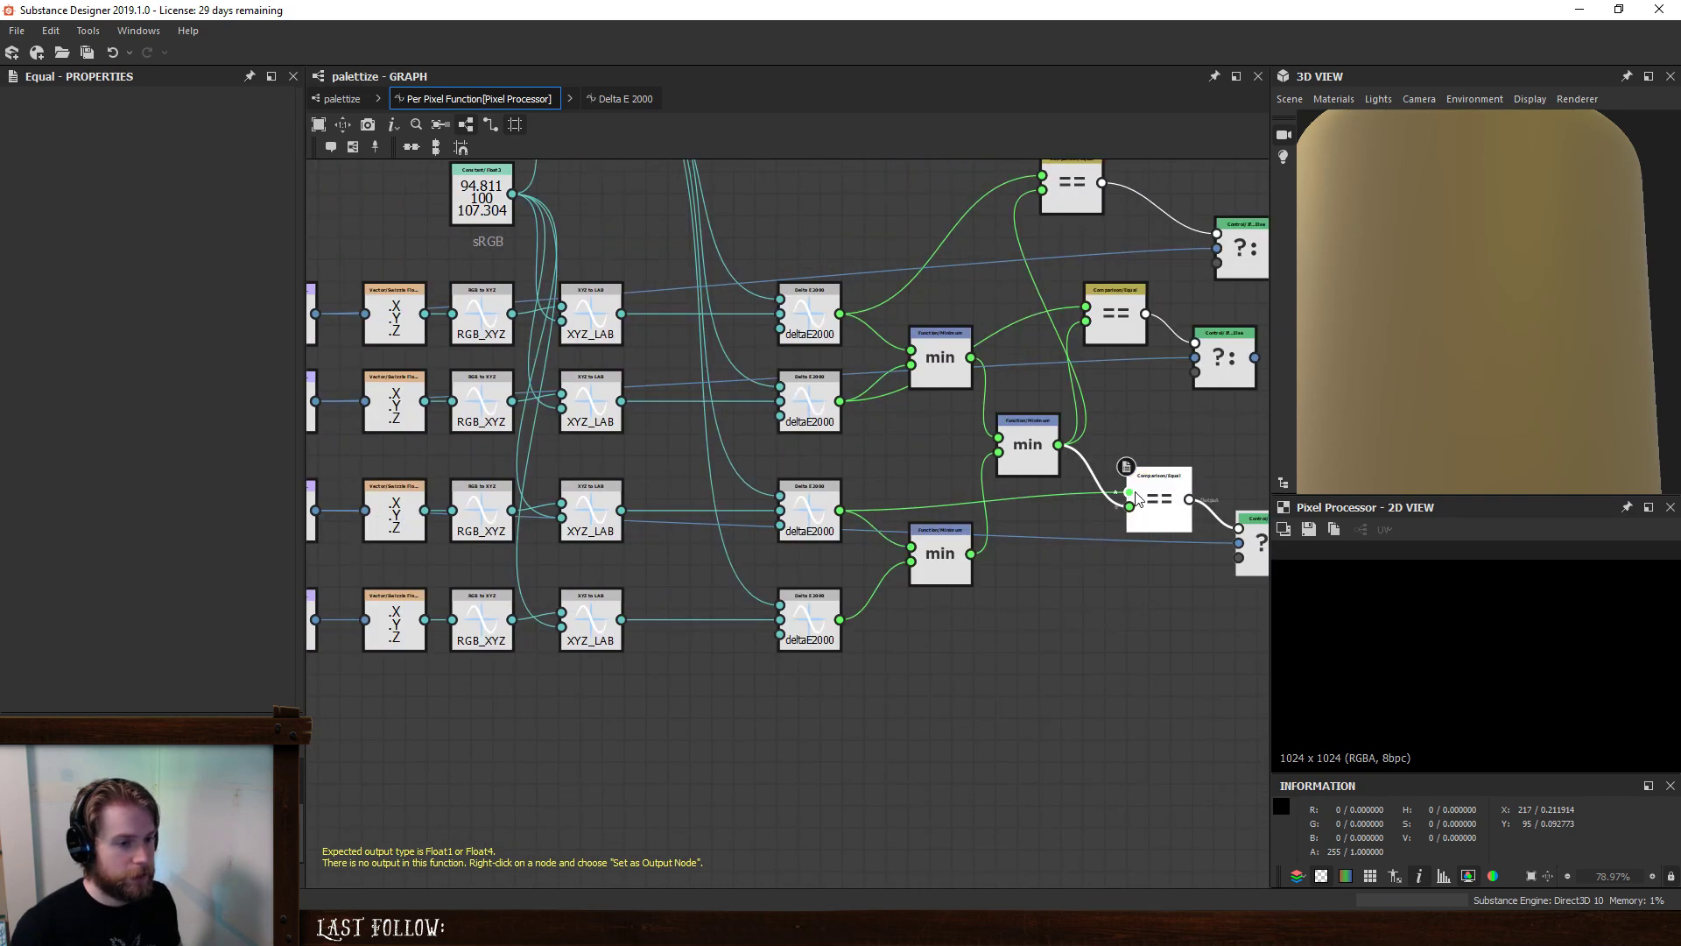
{"action": "middle_click_drag", "start_coordinate": [1076, 561], "coordinate": [927, 579]}
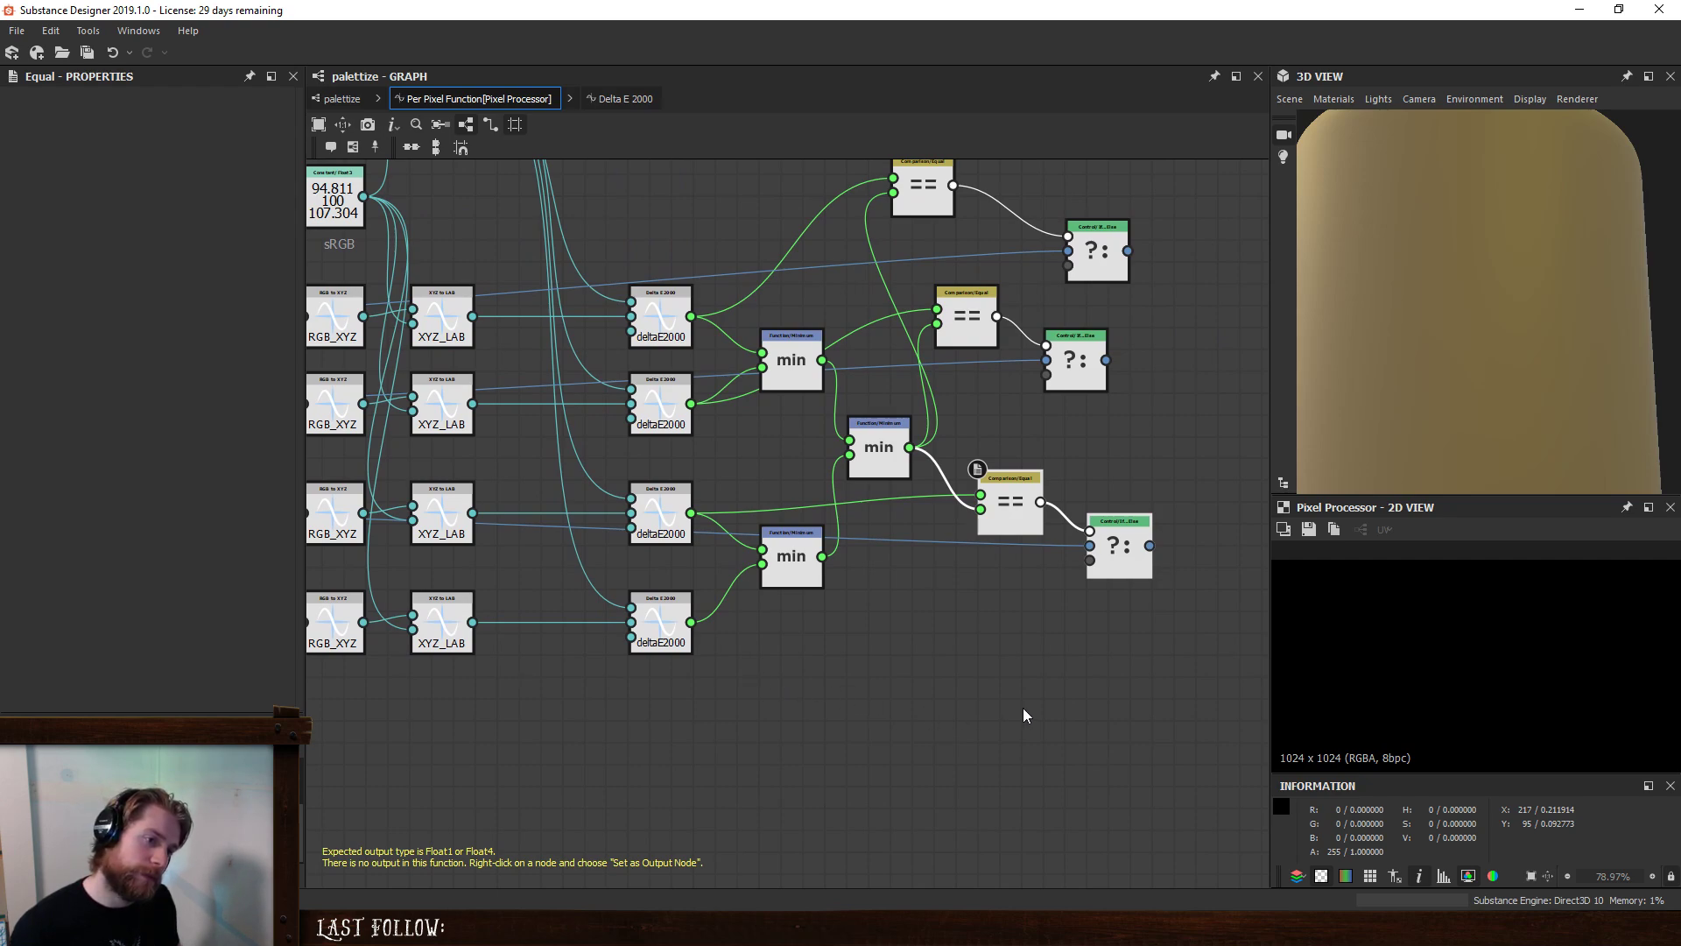
{"action": "left_click_drag", "start_coordinate": [1185, 666], "coordinate": [1009, 513]}
{"action": "key", "text": "ctrl+d"}
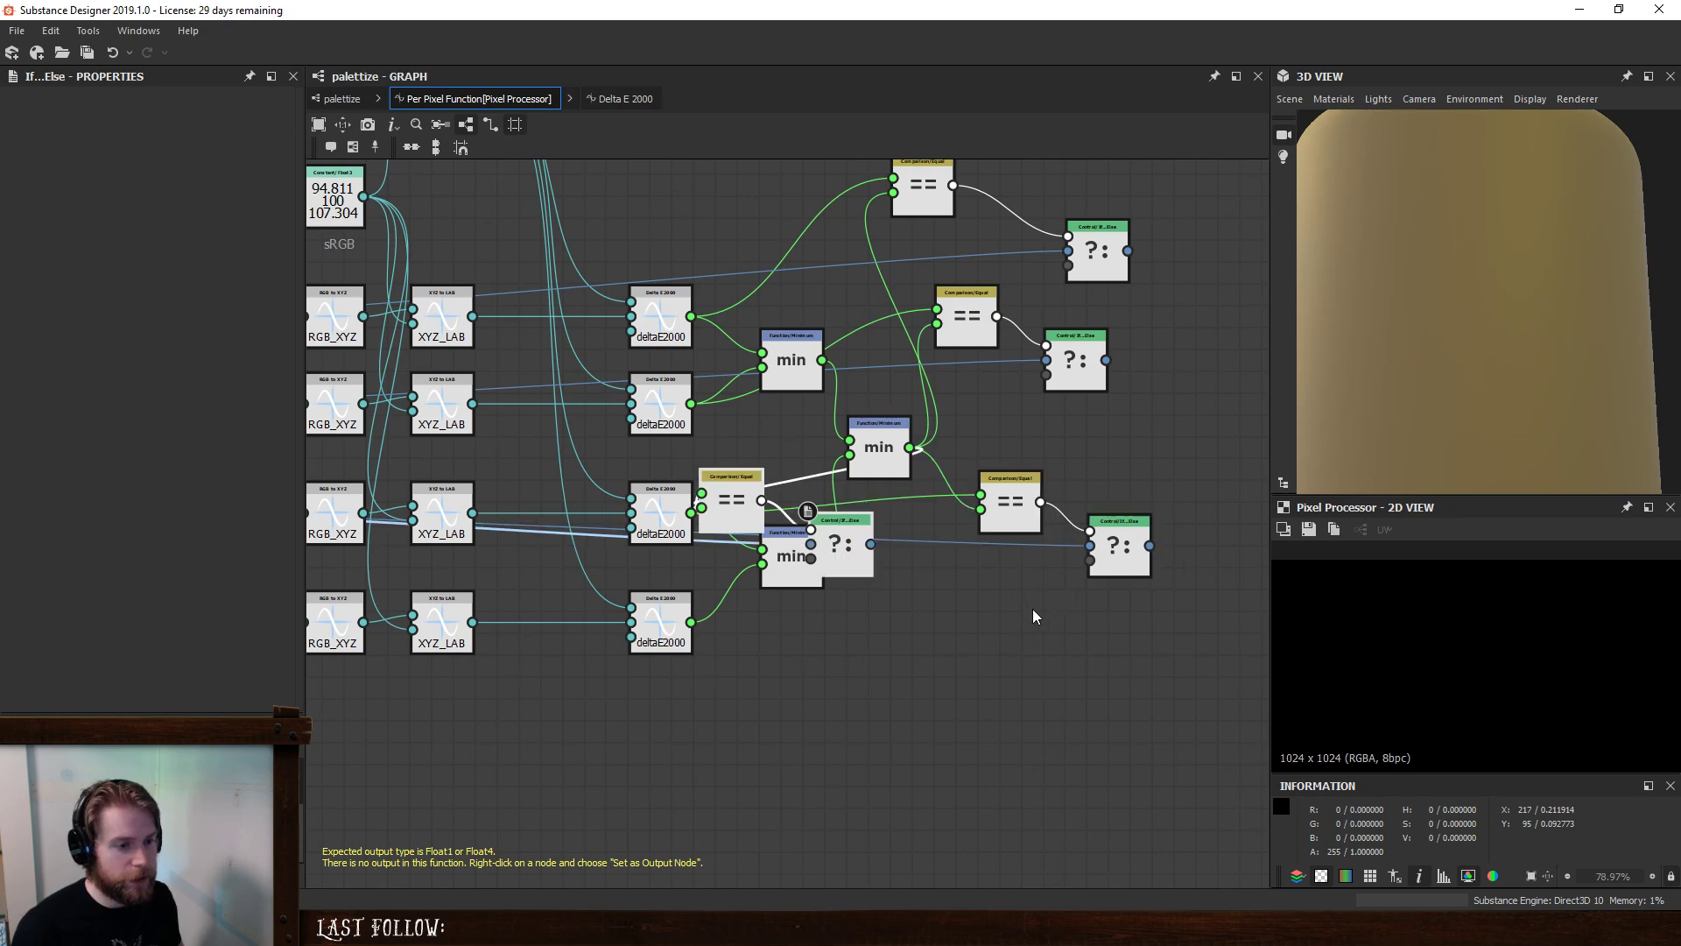
{"action": "left_click_drag", "start_coordinate": [862, 571], "coordinate": [949, 665]}
{"action": "key", "text": "Delete"}
- Wire the fourth input 1 sampler into the third If...Else node's else input
{"action": "left_click", "coordinate": [1089, 561]}
{"action": "middle_click_drag", "start_coordinate": [892, 704], "coordinate": [1349, 697]}
{"action": "left_click", "coordinate": [625, 614]}
{"action": "middle_click_drag", "start_coordinate": [1041, 683], "coordinate": [738, 718]}
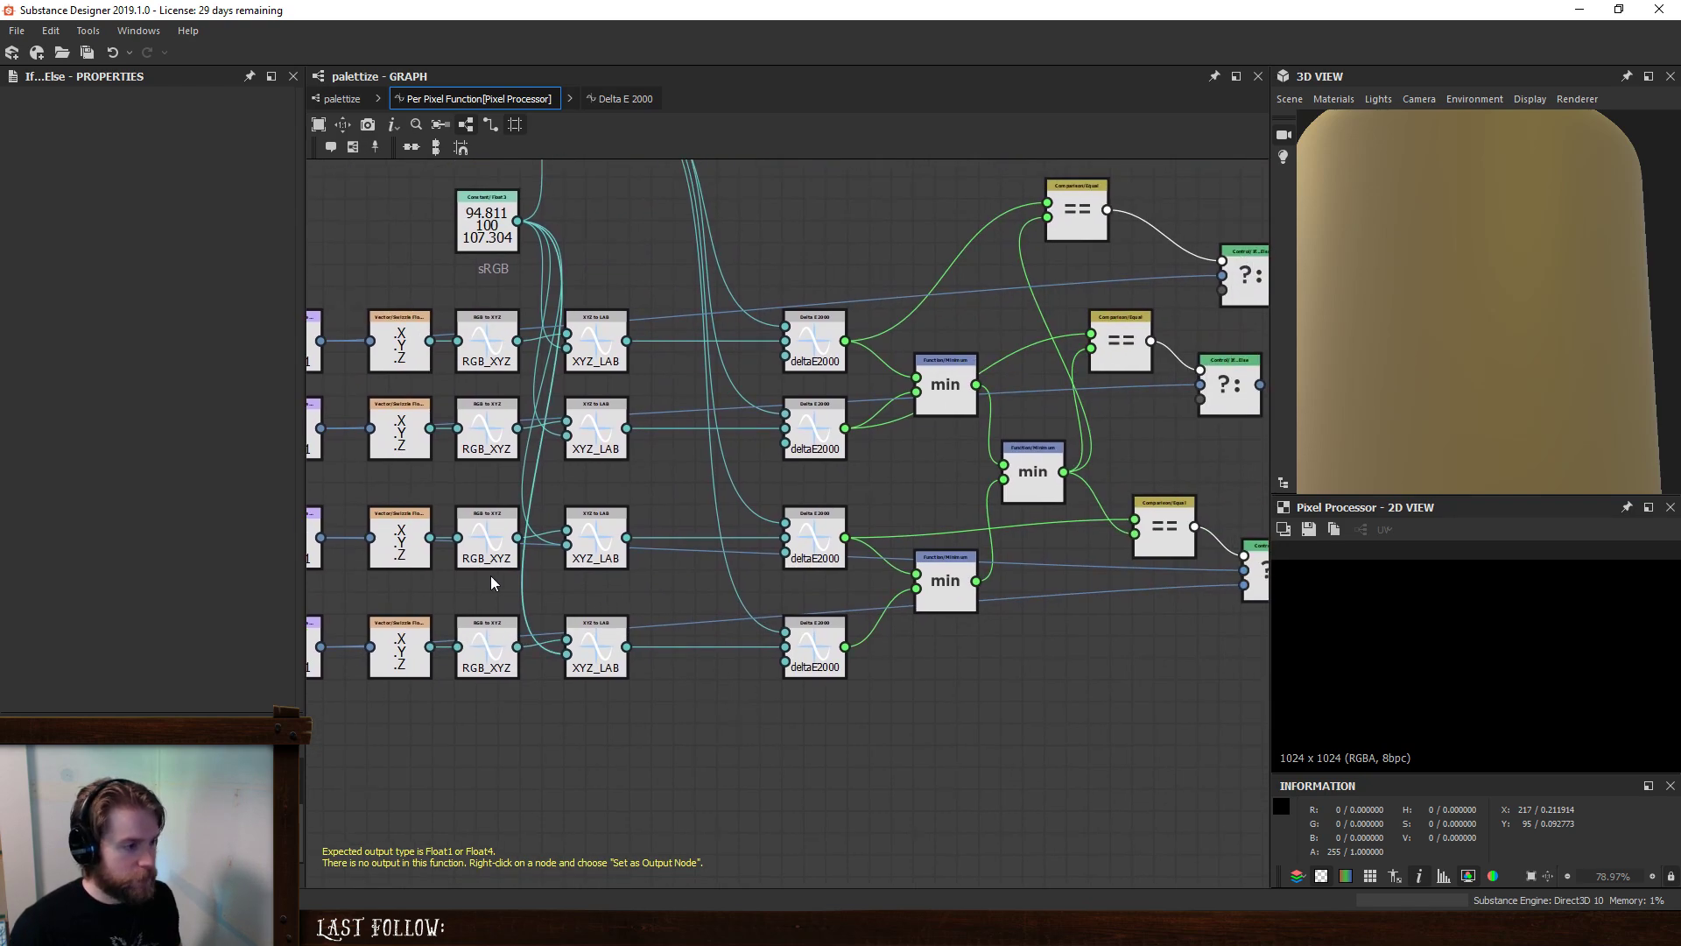
- Stagger the If...Else nodes and chain each lower one's output into the else input of the one above
{"action": "middle_click_drag", "start_coordinate": [1195, 513], "coordinate": [943, 569]}
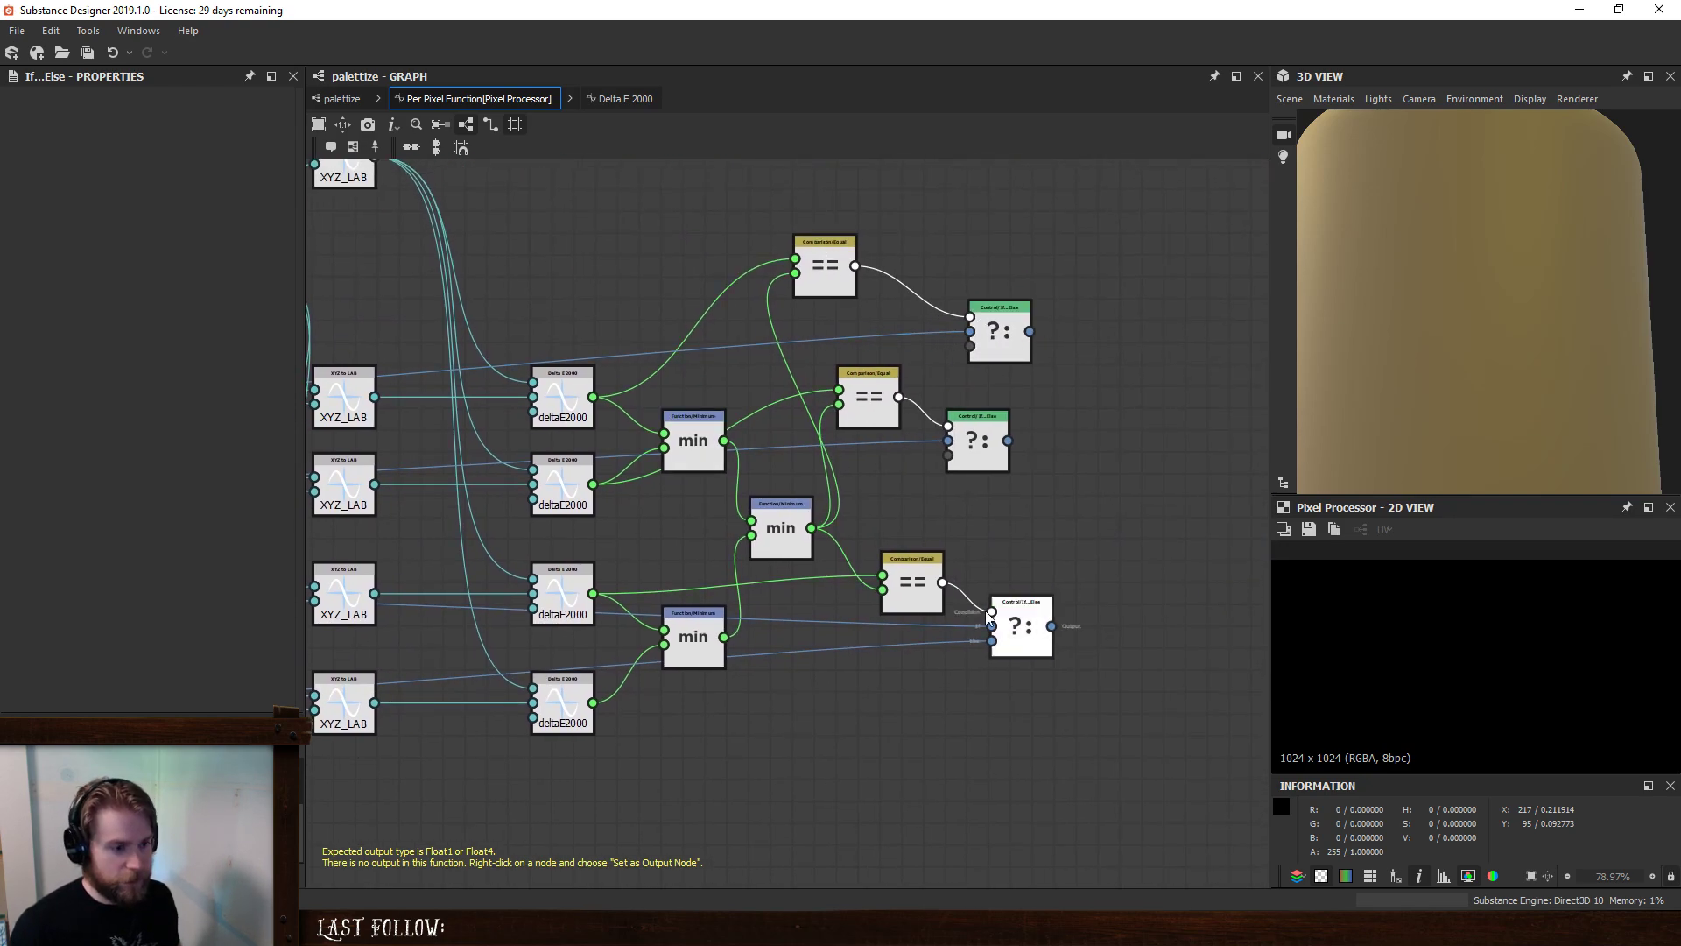
{"action": "left_click_drag", "start_coordinate": [994, 464], "coordinate": [1033, 448]}
{"action": "left_click_drag", "start_coordinate": [1076, 353], "coordinate": [1119, 353]}
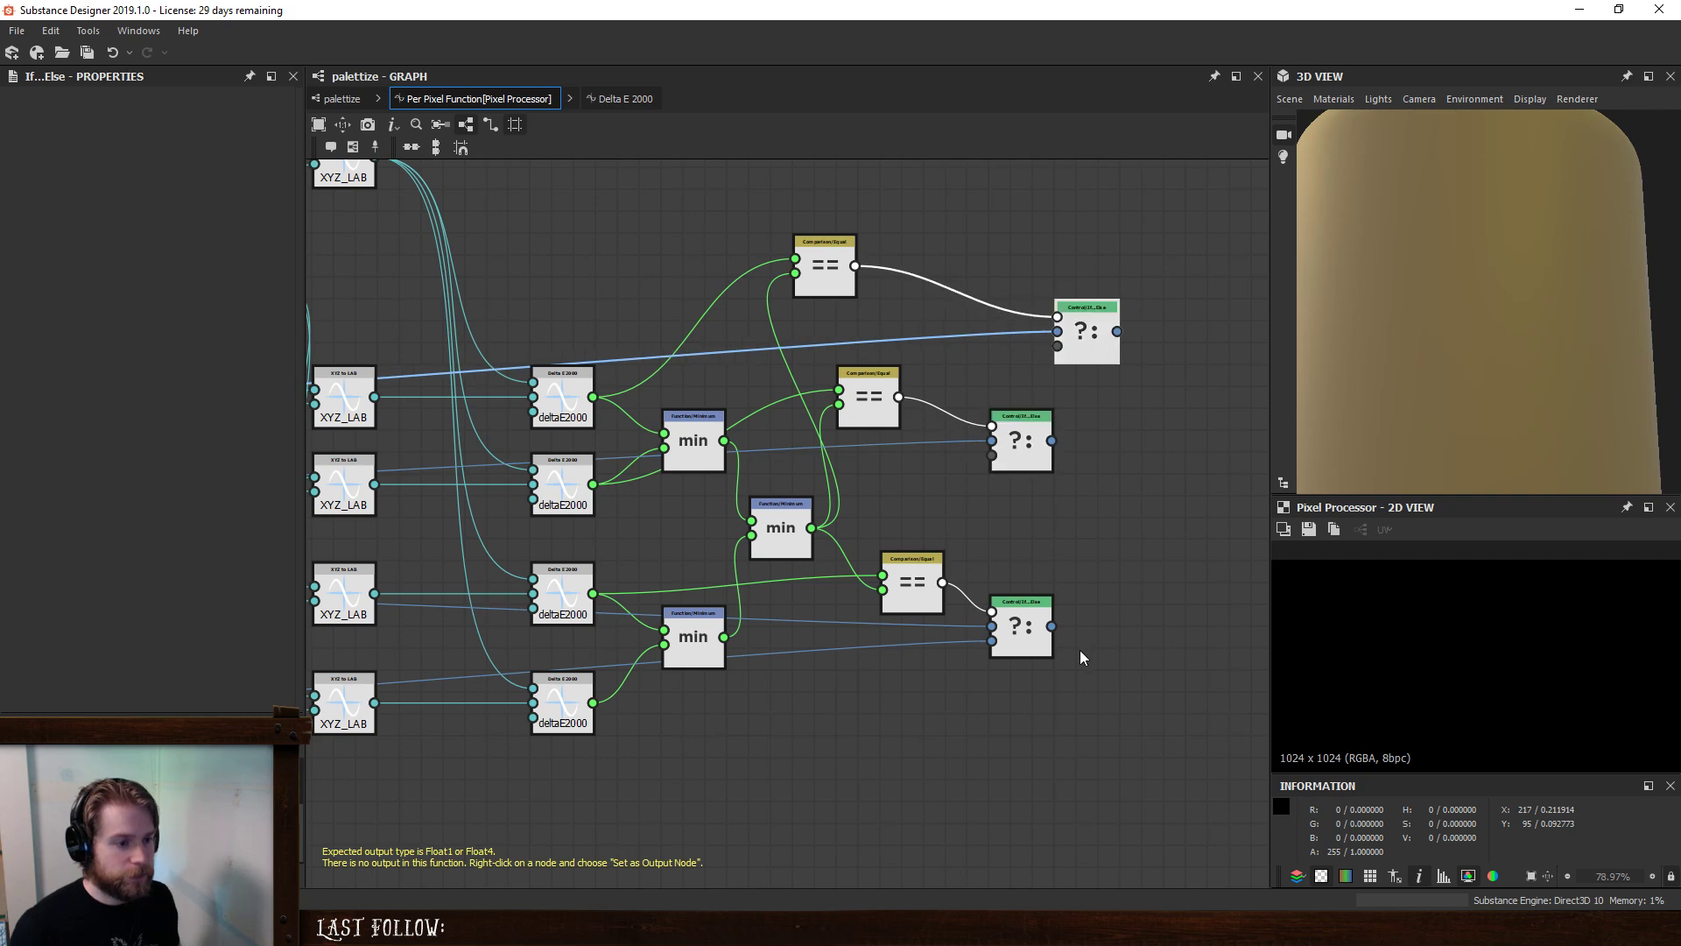
{"action": "left_click_drag", "start_coordinate": [1051, 626], "coordinate": [1052, 449]}
{"action": "left_click", "coordinate": [1141, 434]}
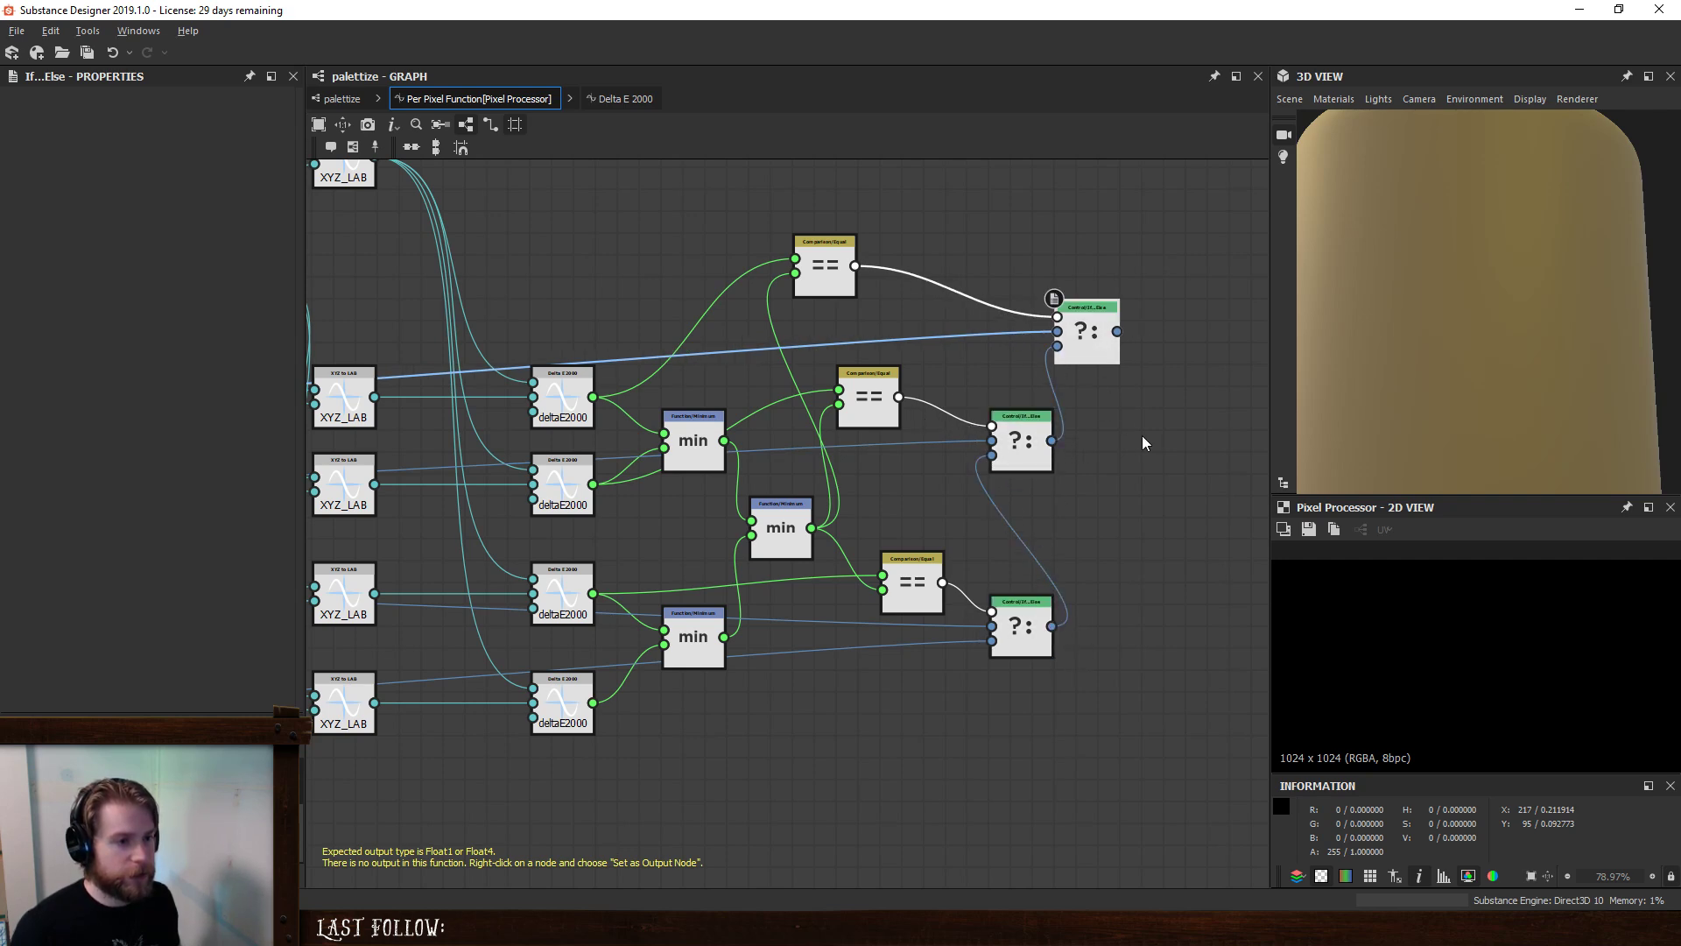
- Line up the three Equal nodes in a column and swap the two inputs of the third Equal
{"action": "middle_click_drag", "start_coordinate": [1142, 434], "coordinate": [1091, 600]}
{"action": "left_click_drag", "start_coordinate": [785, 424], "coordinate": [872, 422]}
{"action": "left_click_drag", "start_coordinate": [823, 565], "coordinate": [867, 565]}
{"action": "left_click", "coordinate": [891, 719]}
{"action": "mouse_move", "coordinate": [858, 756]}
{"action": "left_mouse_down"}
{"action": "mouse_move", "coordinate": [858, 724]}
{"action": "mouse_move", "coordinate": [858, 746]}
{"action": "left_mouse_up"}
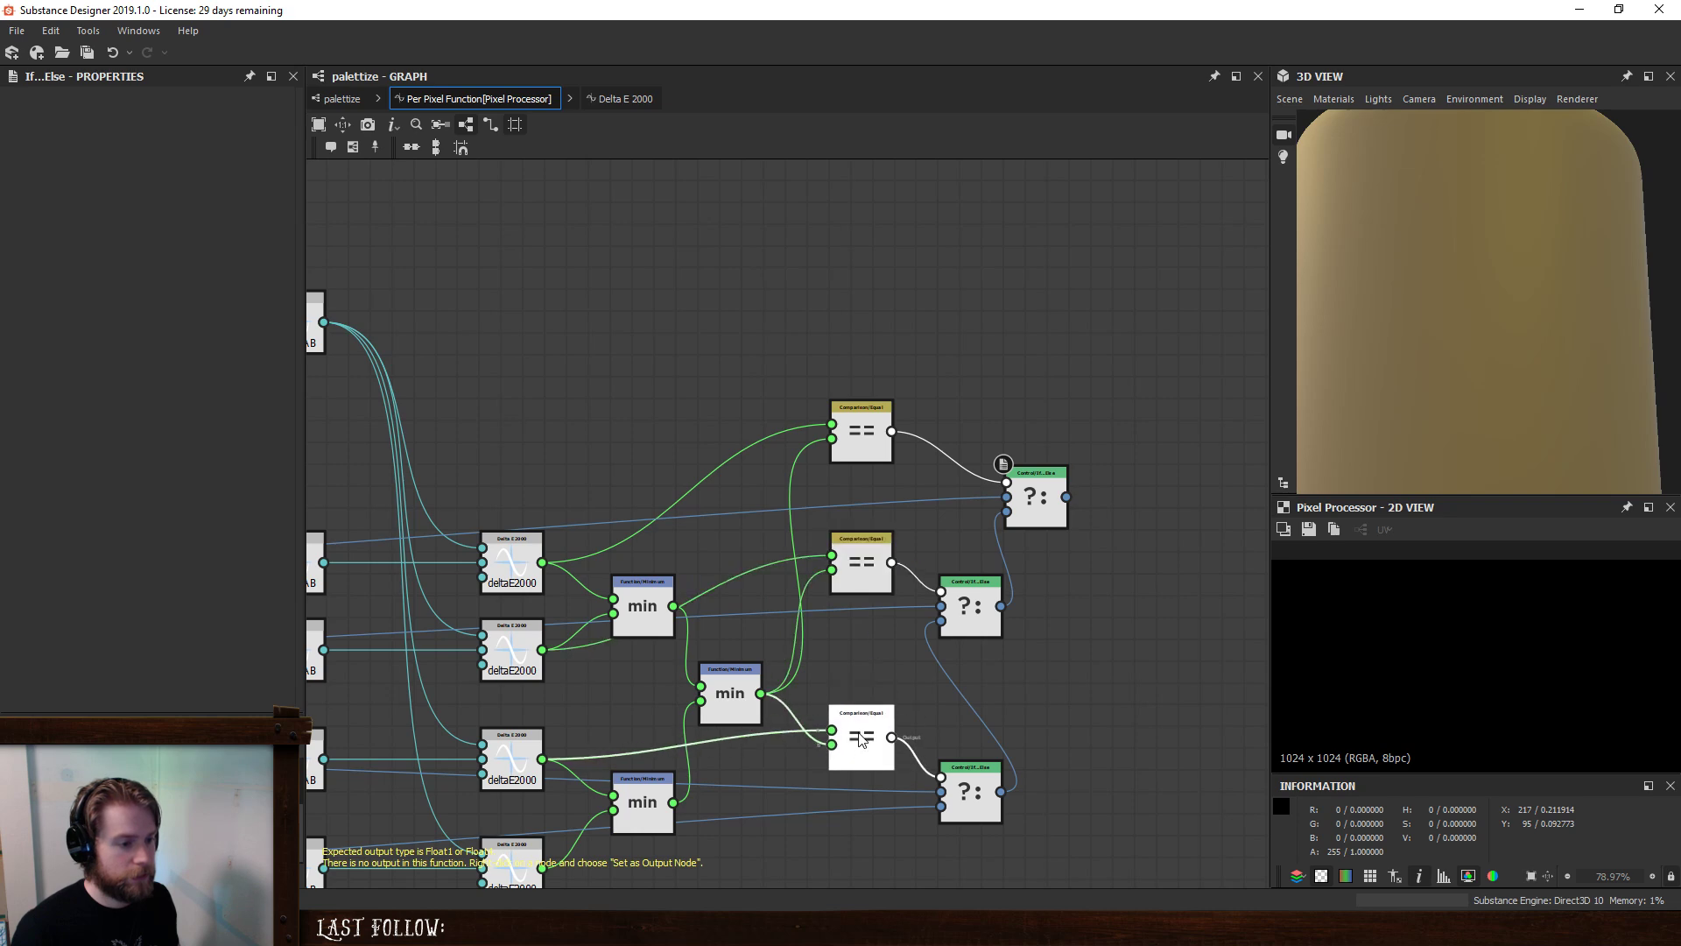
{"action": "left_click", "coordinate": [803, 738]}
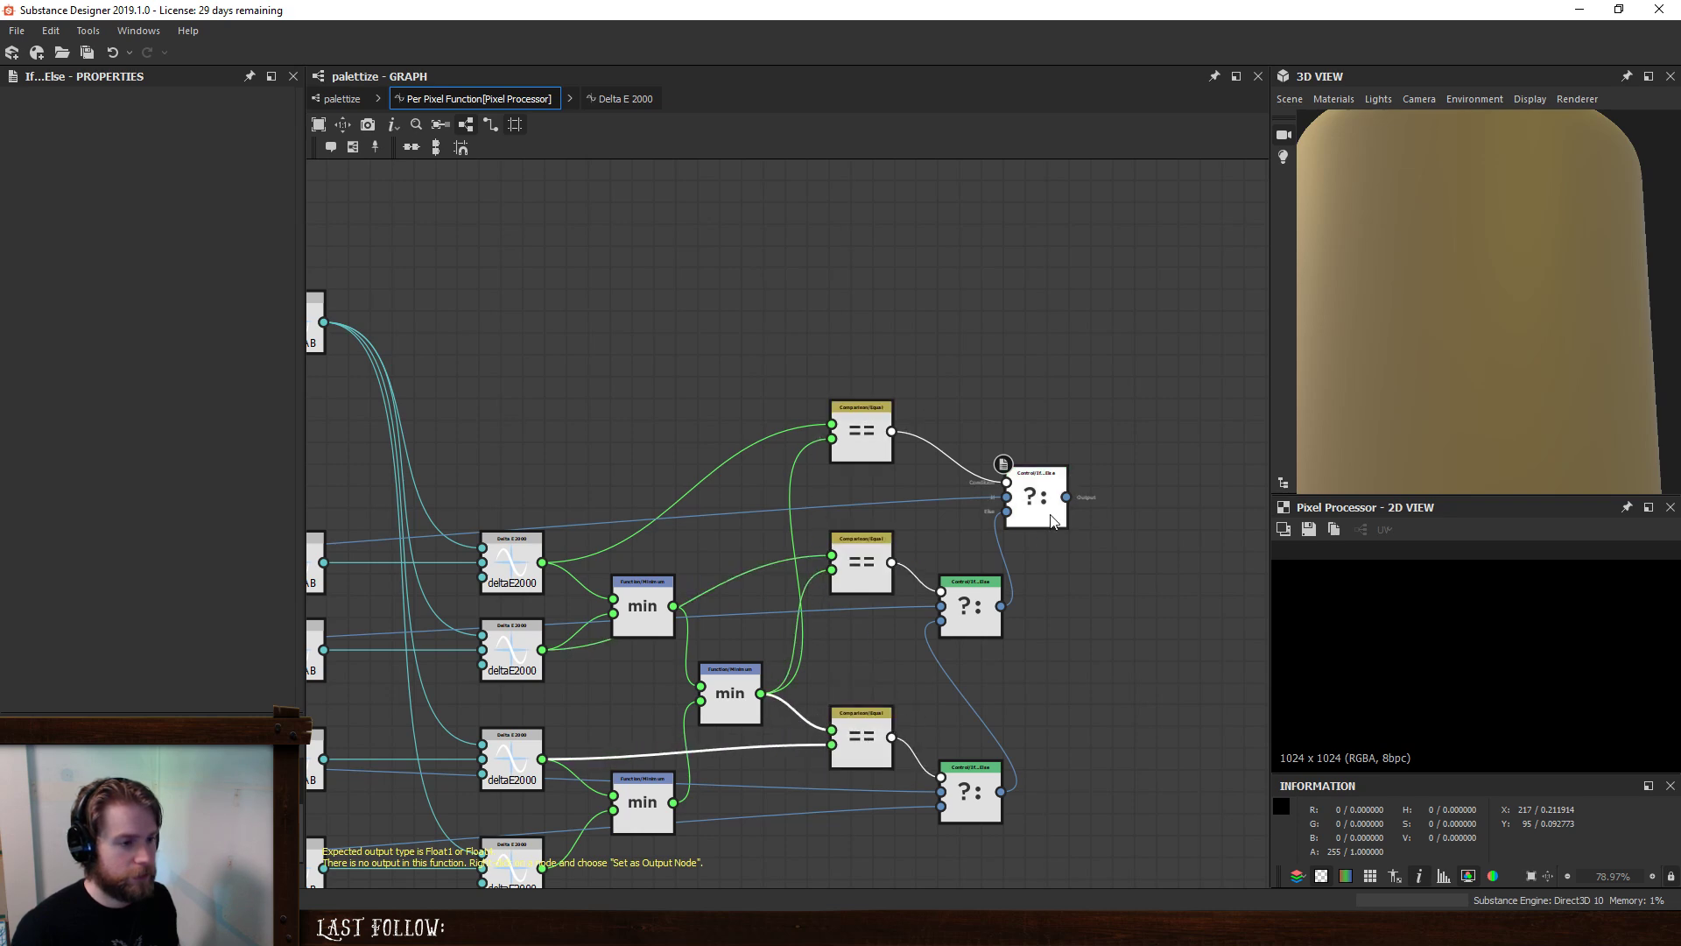
- Set the topmost If...Else as the function's output node and fit the result in the 2D View
{"action": "right_click", "coordinate": [1036, 492]}
{"action": "left_click", "coordinate": [1149, 569]}
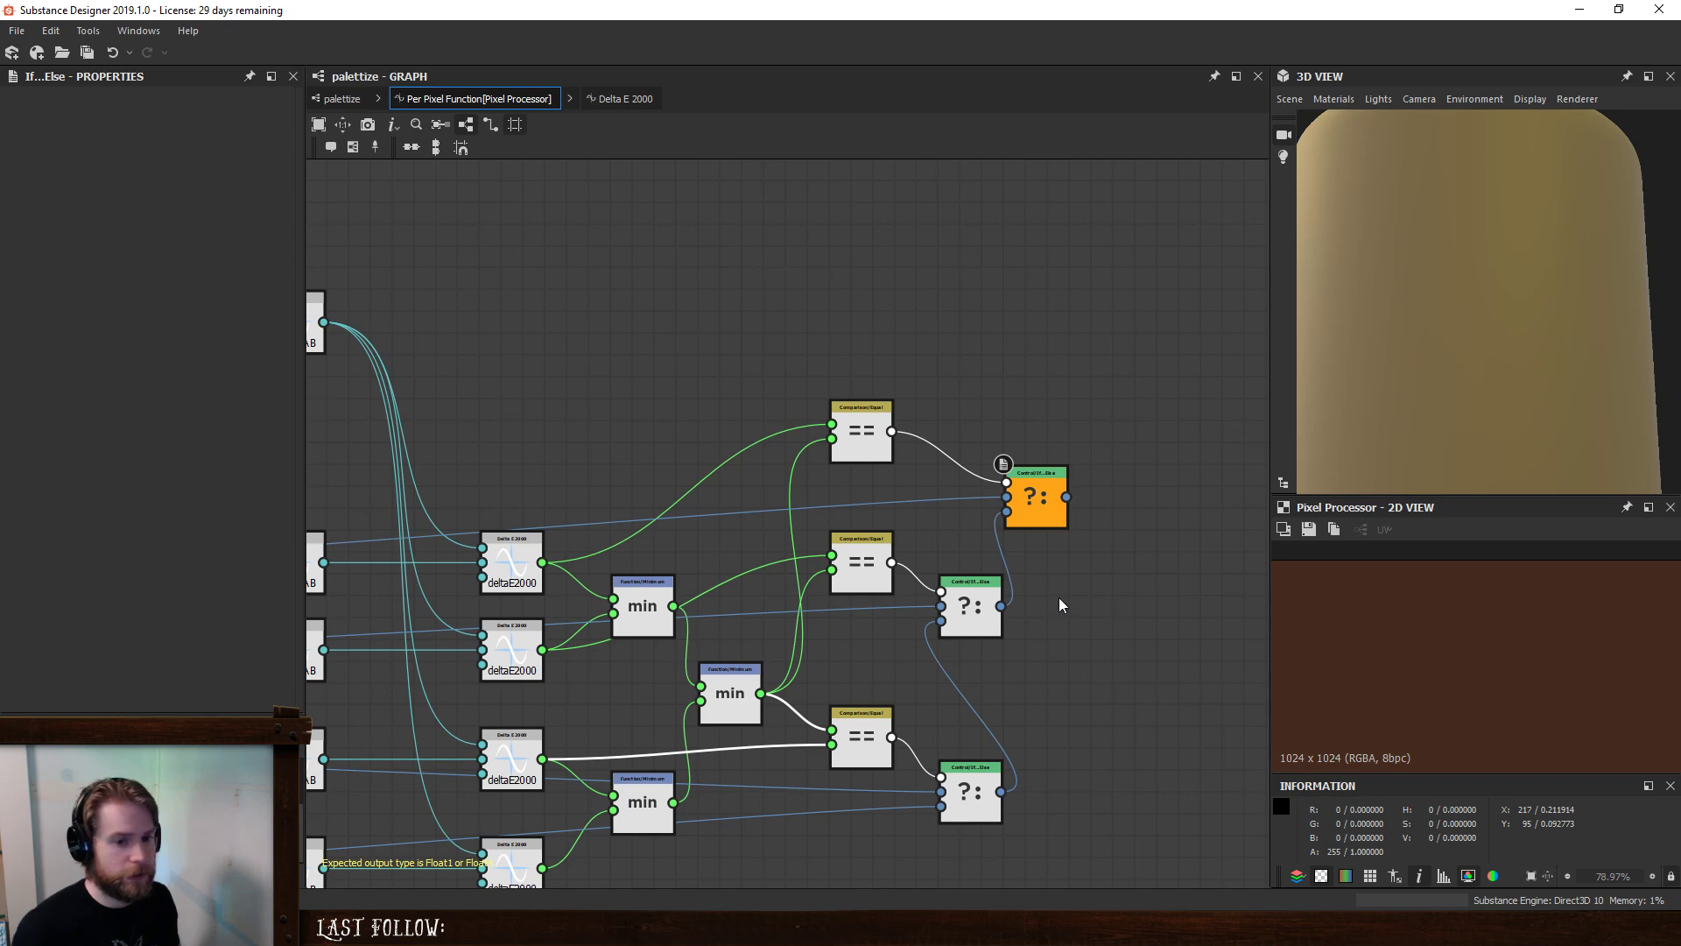
{"action": "scroll", "coordinate": [1474, 670], "scroll_direction": "down", "scroll_amount": 5}
{"action": "scroll", "coordinate": [1483, 664], "scroll_direction": "up", "scroll_amount": 2}
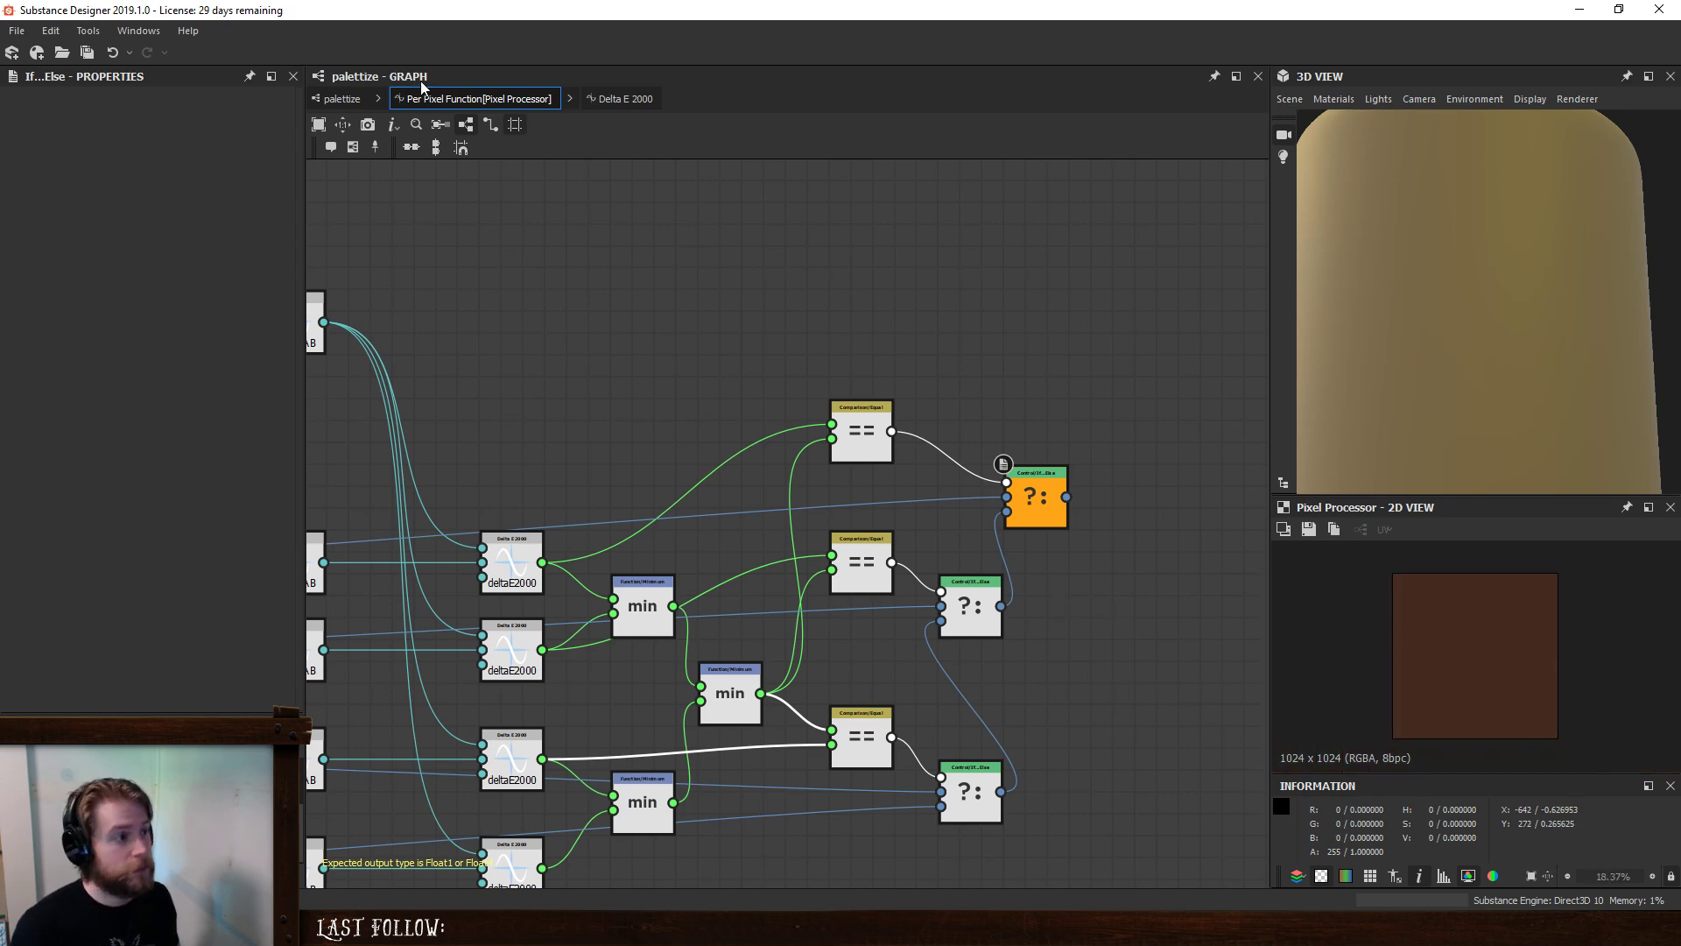
- Compare the createPalette swatch layout in the palettize graph with the sampling positions in the Per Pixel Function
{"action": "left_click", "coordinate": [342, 98]}
{"action": "left_click", "coordinate": [1012, 528]}
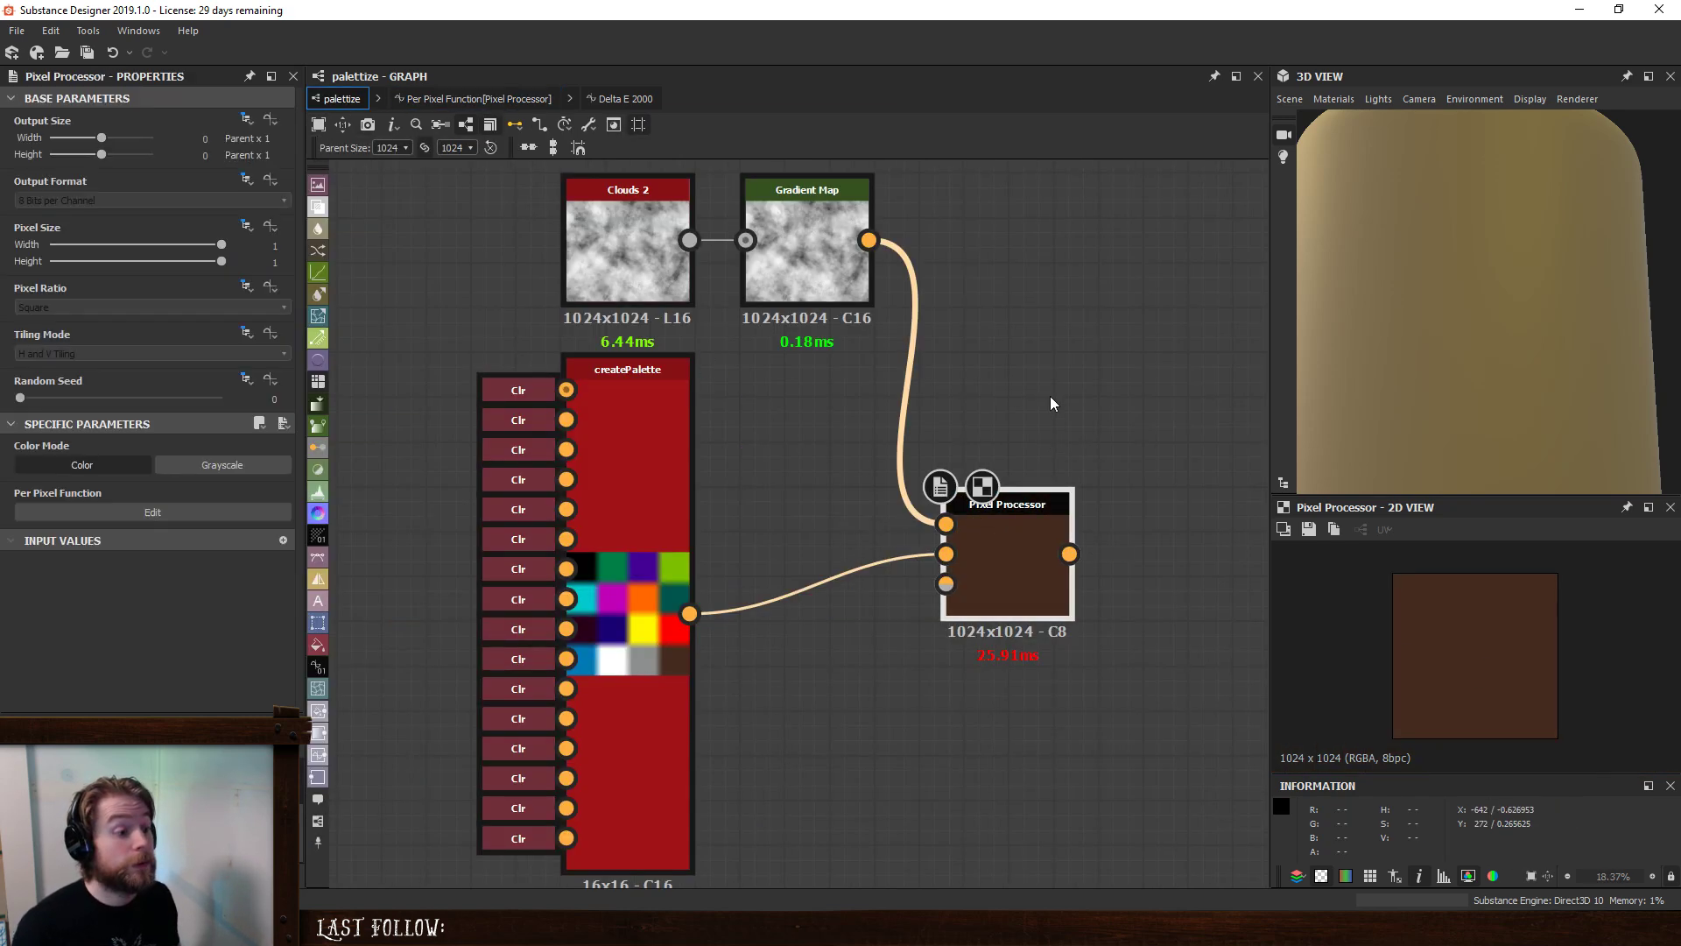
{"action": "scroll", "coordinate": [1055, 386], "scroll_direction": "down", "scroll_amount": 3}
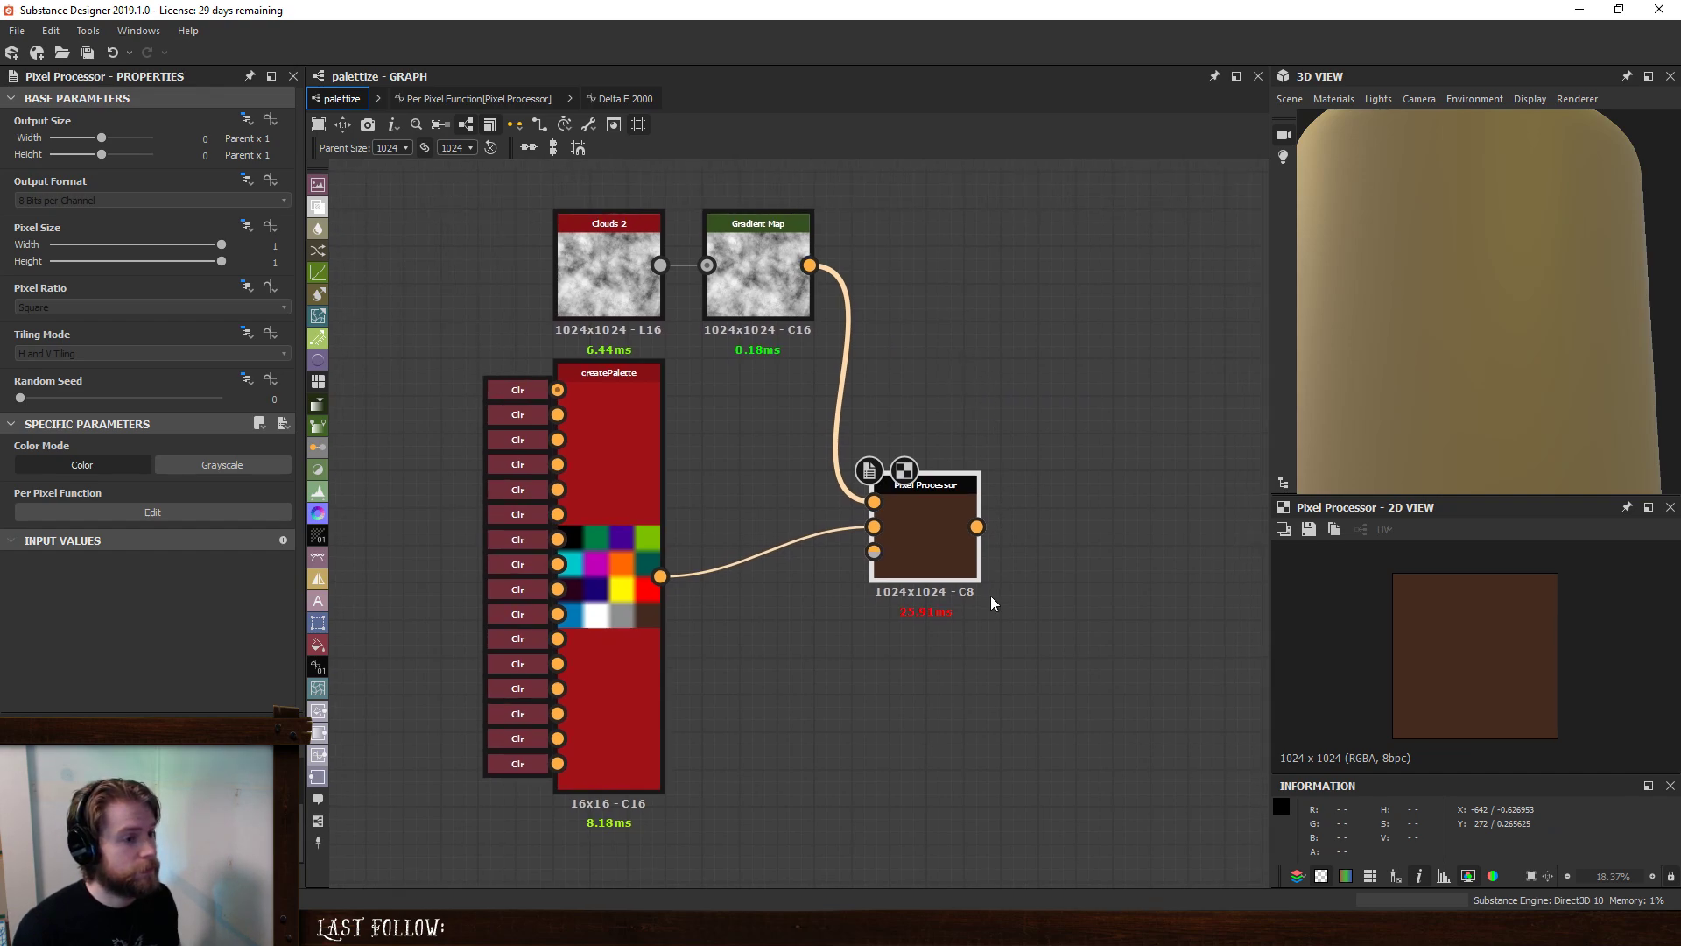
{"action": "left_click", "coordinate": [471, 96]}
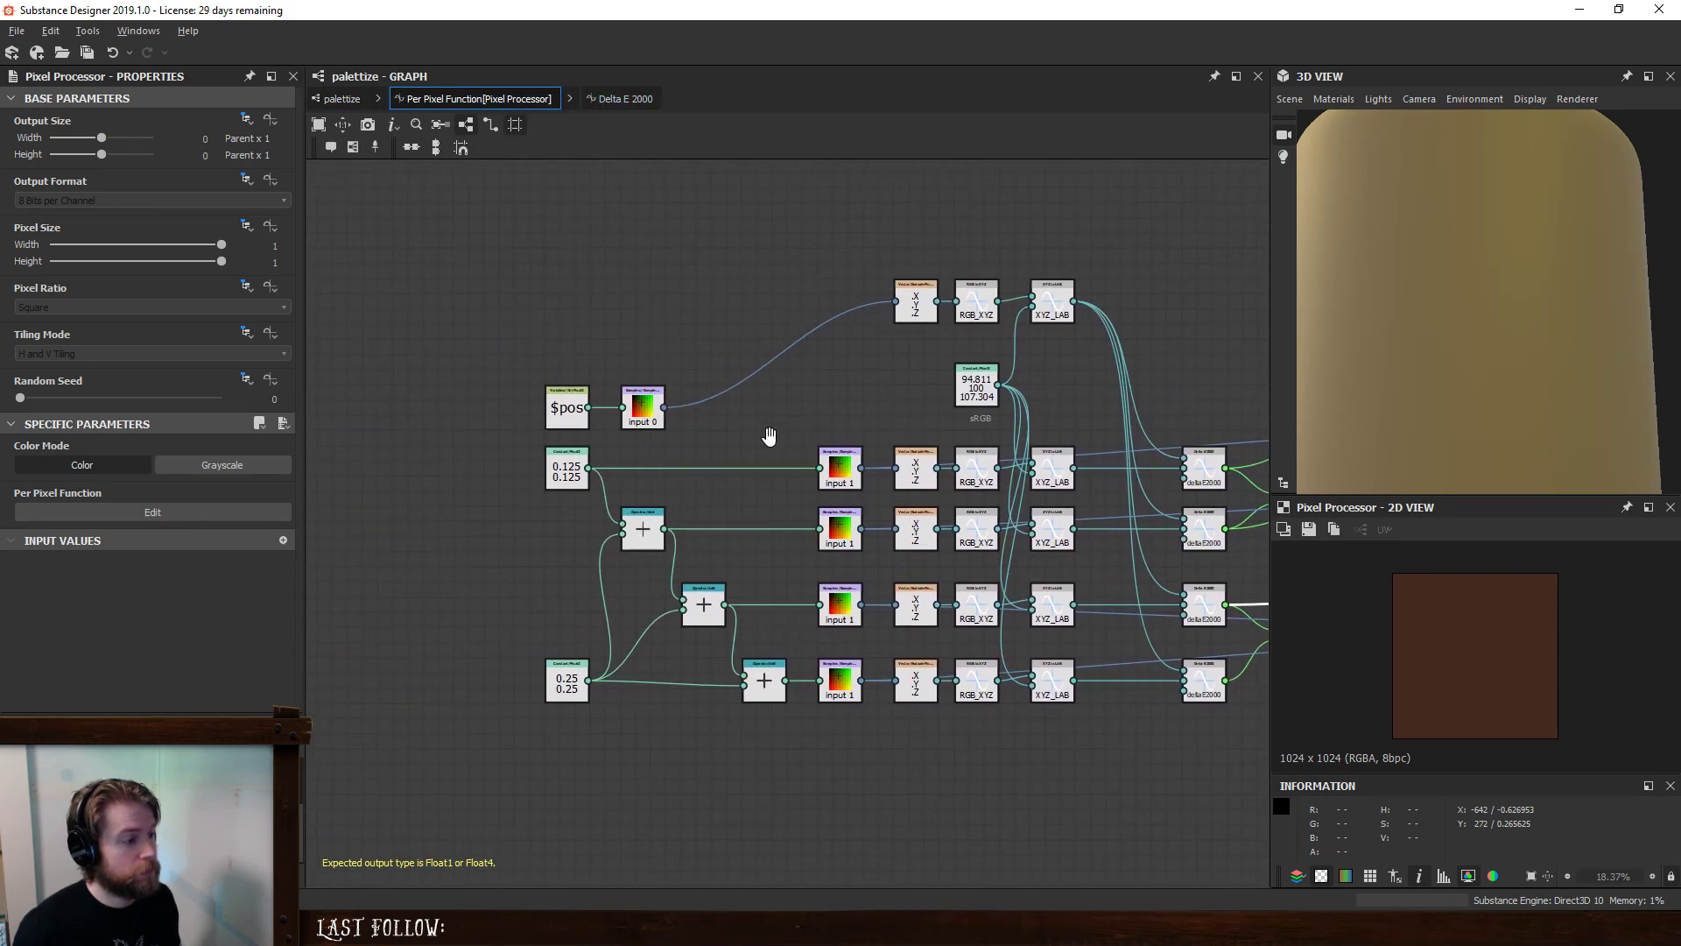
{"action": "left_click", "coordinate": [341, 99]}
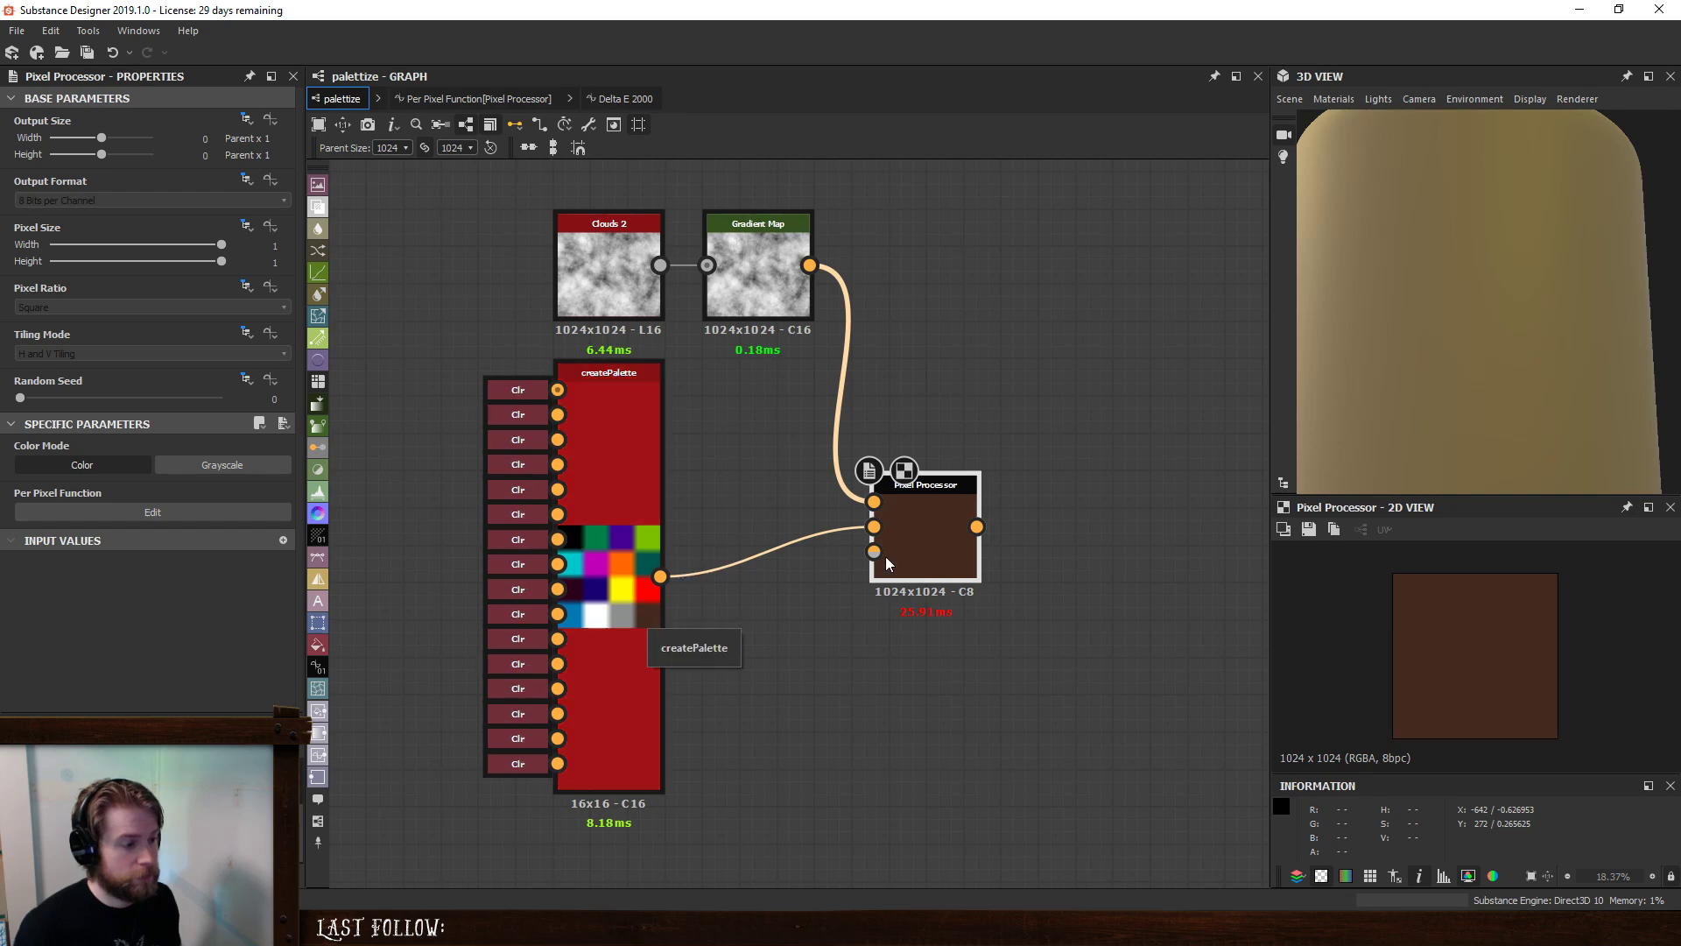
{"action": "left_click", "coordinate": [491, 99]}
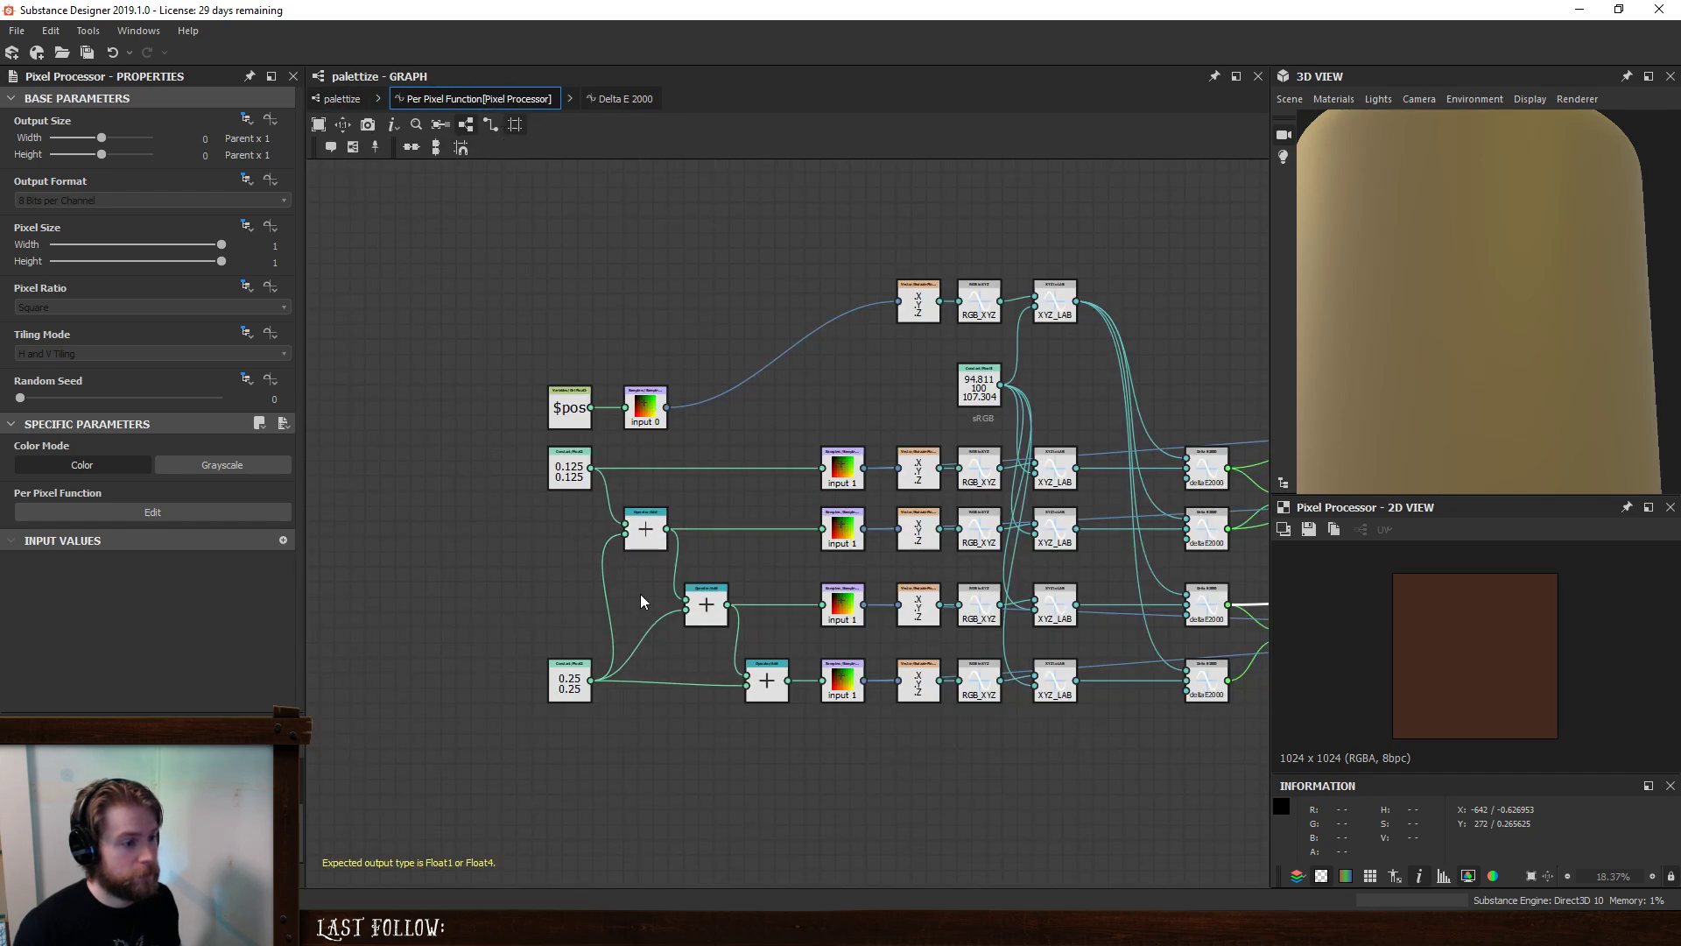
{"action": "scroll", "coordinate": [640, 594], "scroll_direction": "up", "scroll_amount": 1}
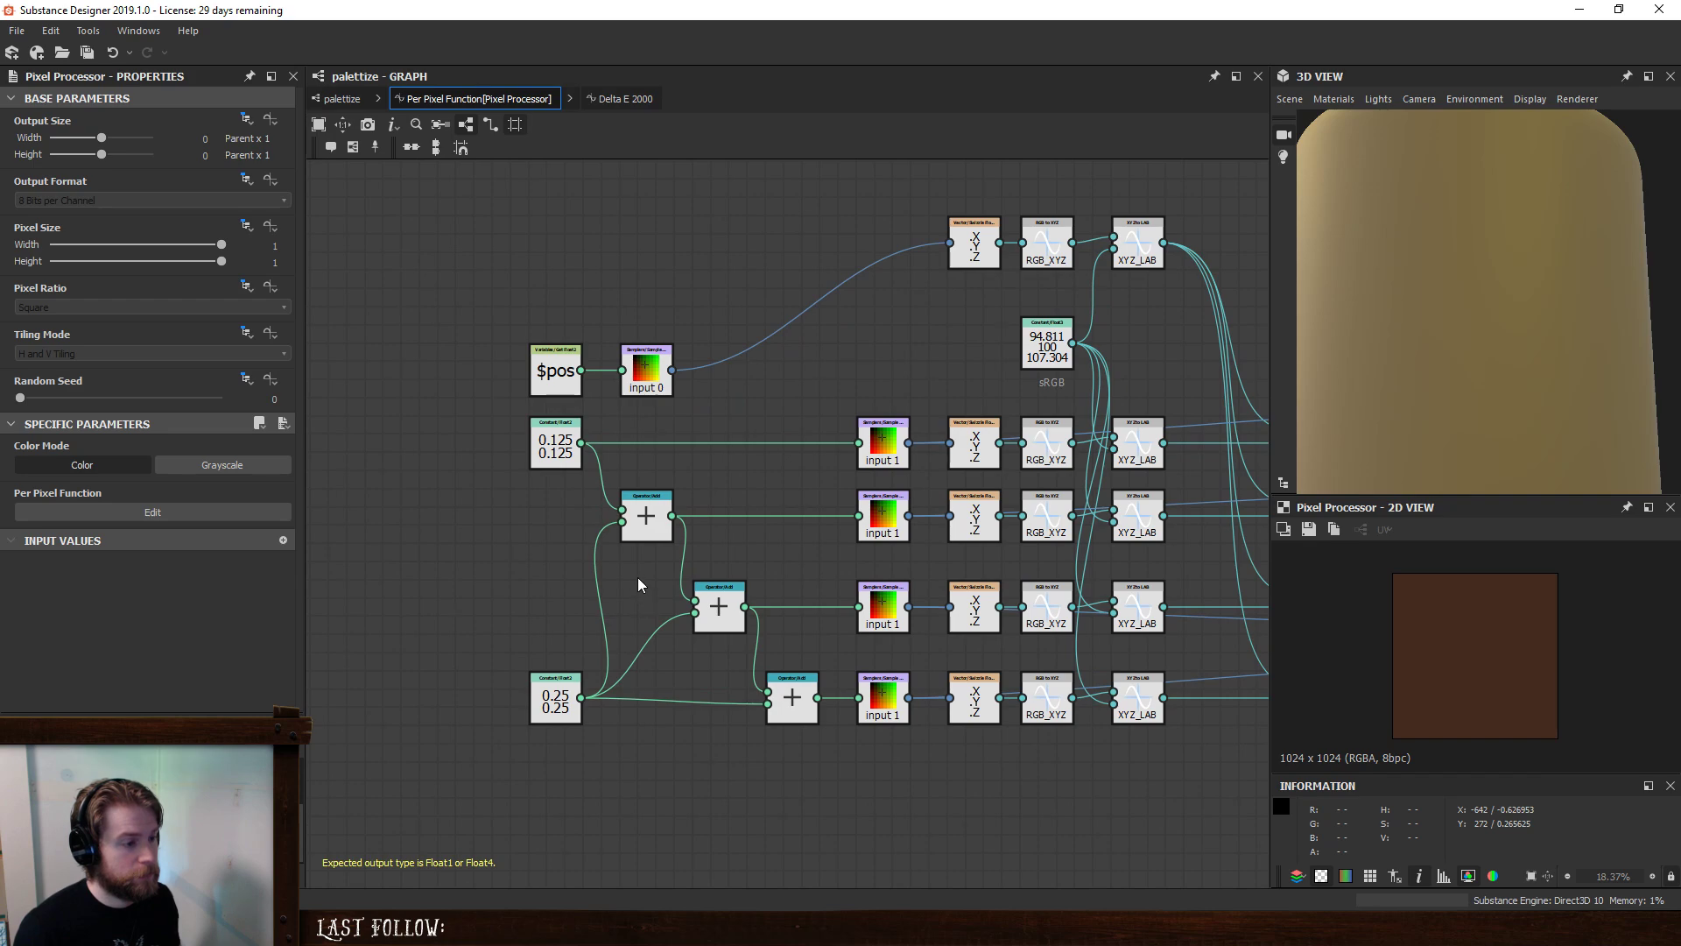
- Set the second component of the 0.25 Float2 offset constant to 0
{"action": "left_click", "coordinate": [555, 451]}
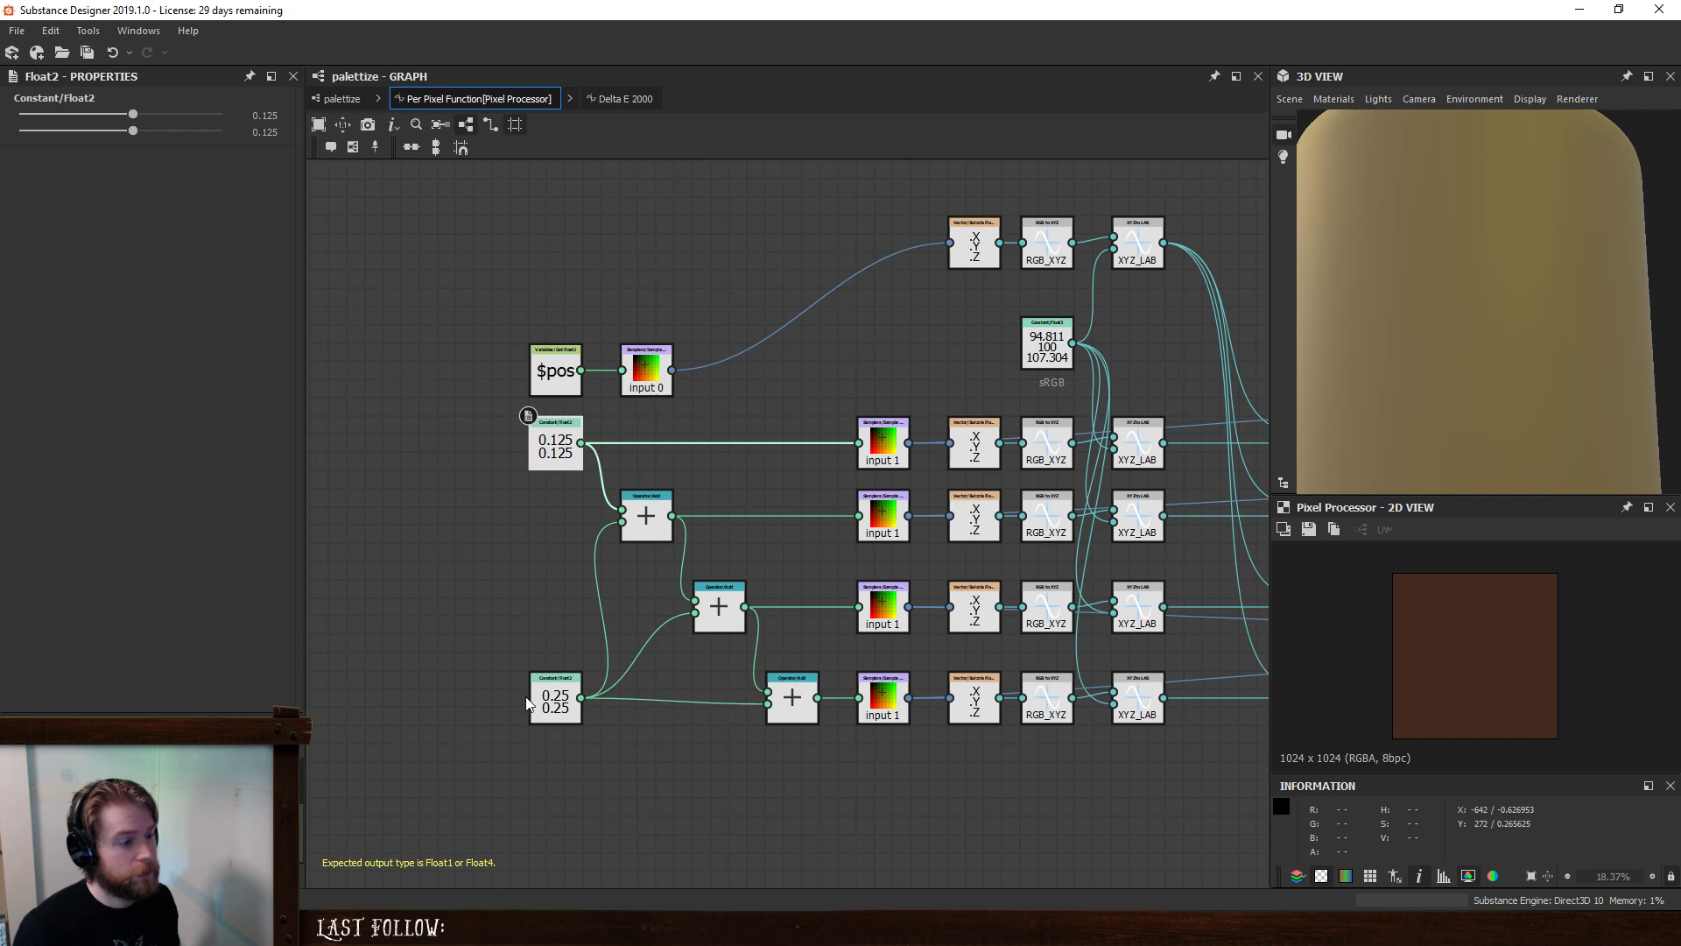
{"action": "left_click", "coordinate": [555, 700]}
{"action": "left_click", "coordinate": [263, 132]}
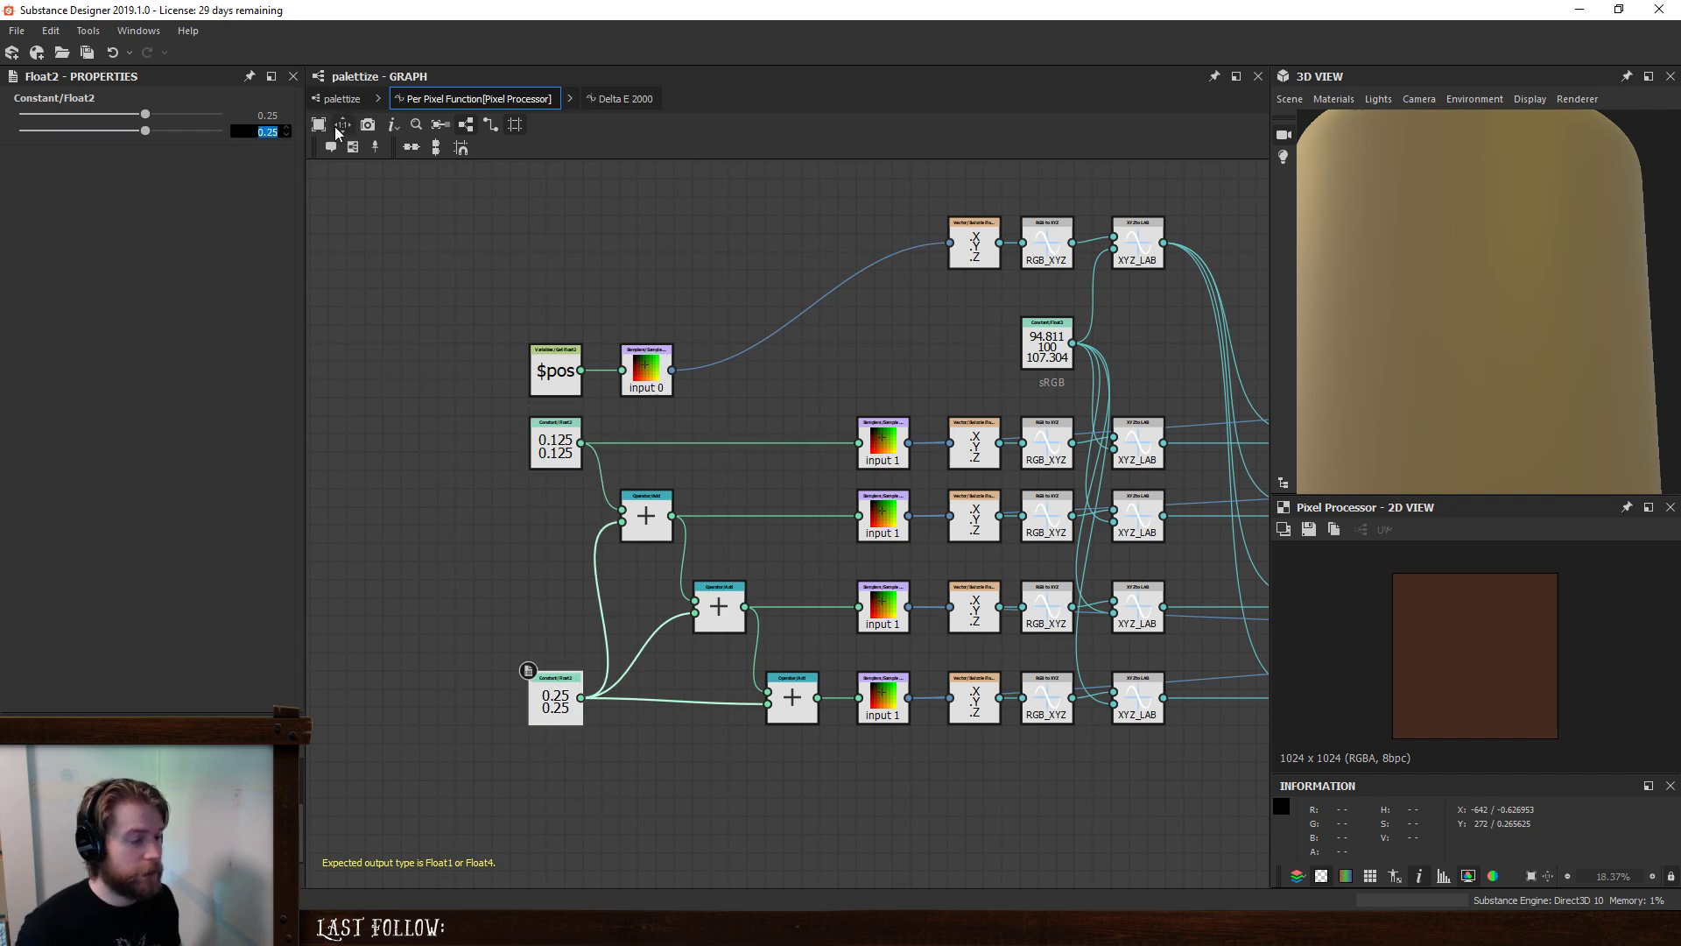
{"action": "type", "text": "0"}
{"action": "key", "text": "Return"}
- In the palettize graph, pick a new gradient for the Gradient Map from the createPalette node's color swatches
{"action": "left_click", "coordinate": [342, 98]}
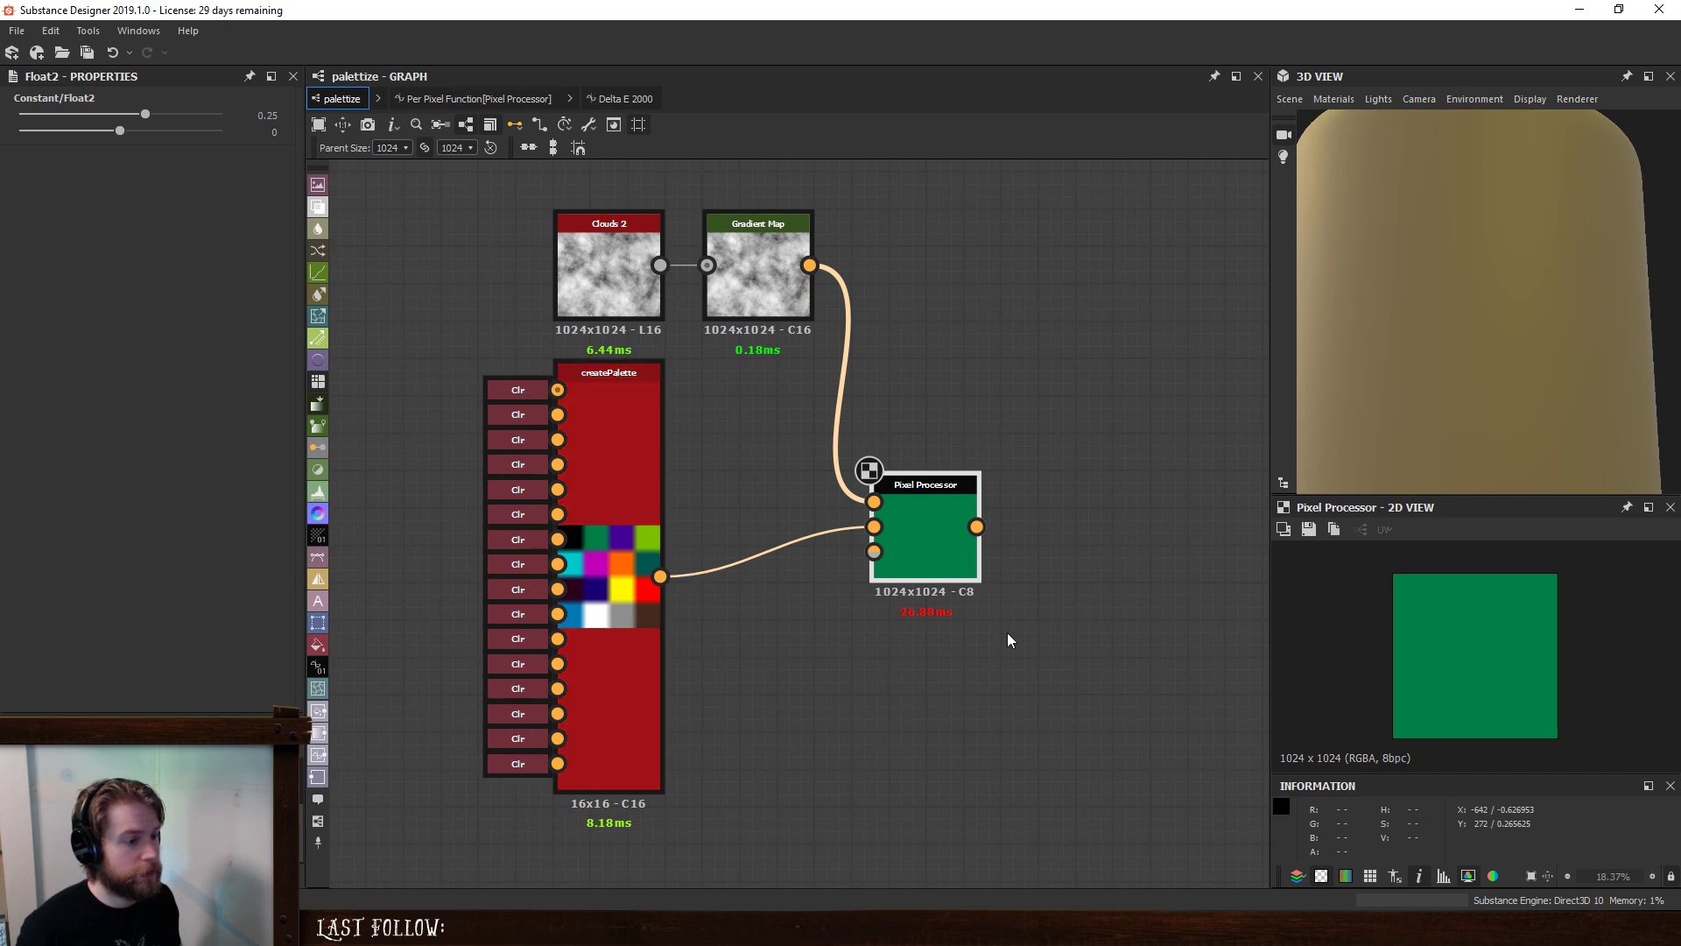
{"action": "scroll", "coordinate": [1007, 630], "scroll_direction": "down", "scroll_amount": 3}
{"action": "middle_click_drag", "start_coordinate": [935, 609], "coordinate": [870, 563]}
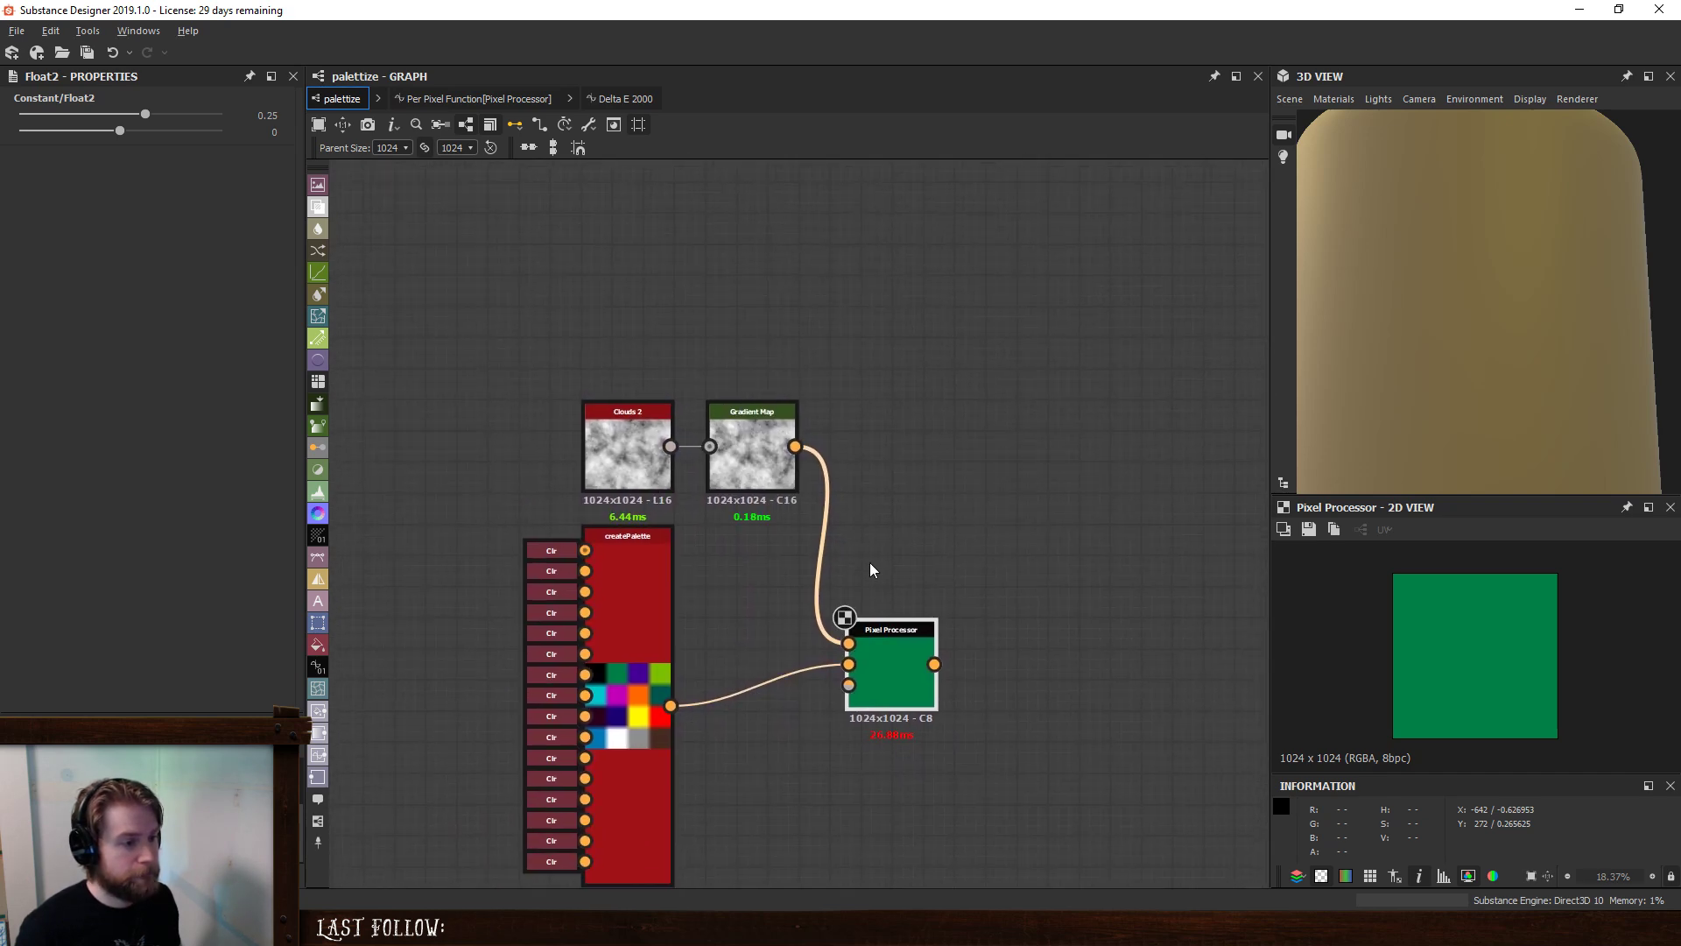
{"action": "left_click", "coordinate": [764, 450]}
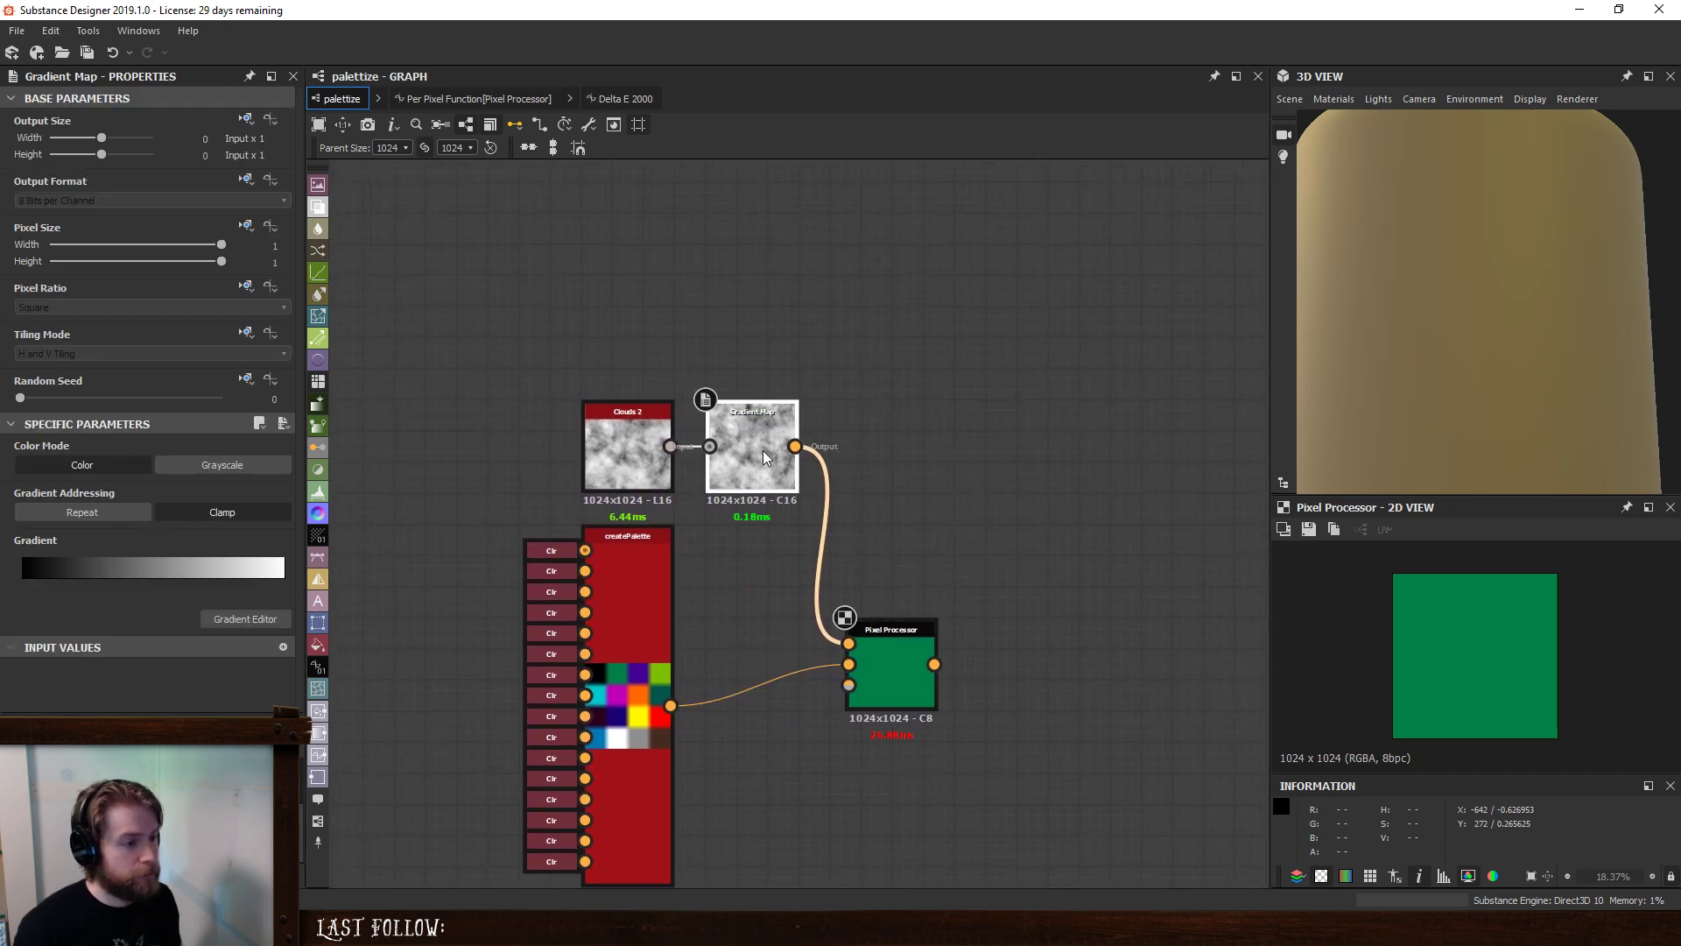
{"action": "left_click", "coordinate": [245, 619]}
{"action": "left_click_drag", "start_coordinate": [884, 322], "coordinate": [1137, 209]}
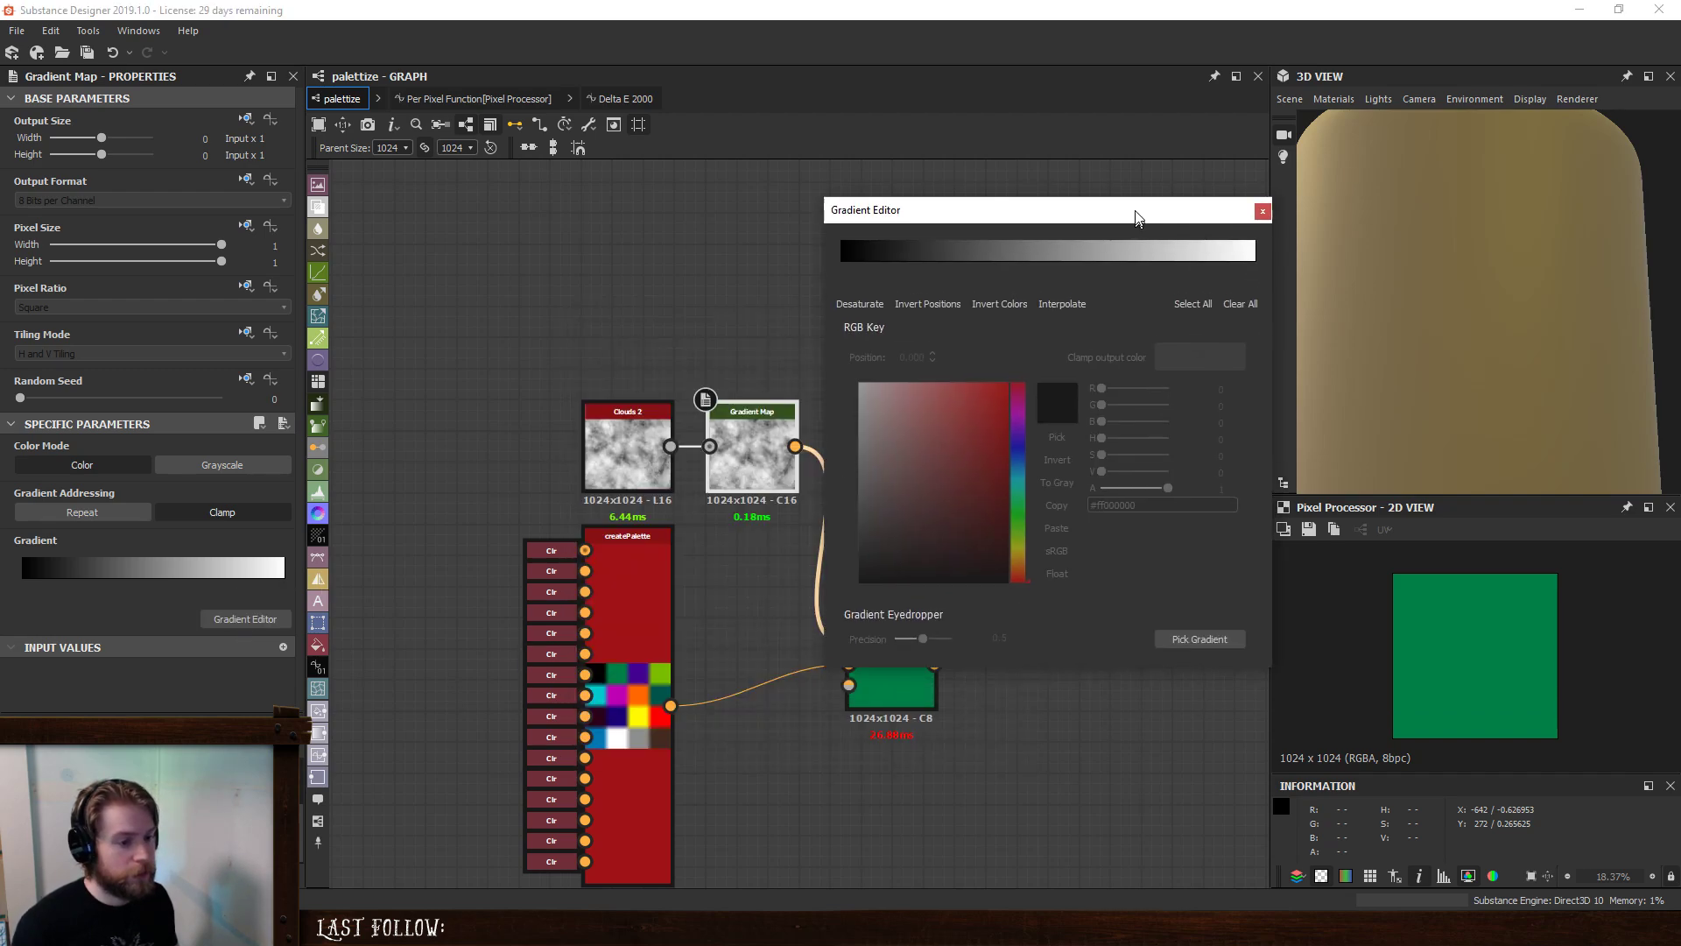
{"action": "left_click", "coordinate": [1177, 631]}
{"action": "mouse_move", "coordinate": [597, 740]}
{"action": "left_mouse_down"}
{"action": "mouse_move", "coordinate": [629, 740]}
{"action": "mouse_move", "coordinate": [620, 679]}
{"action": "mouse_move", "coordinate": [701, 766]}
{"action": "left_mouse_up"}
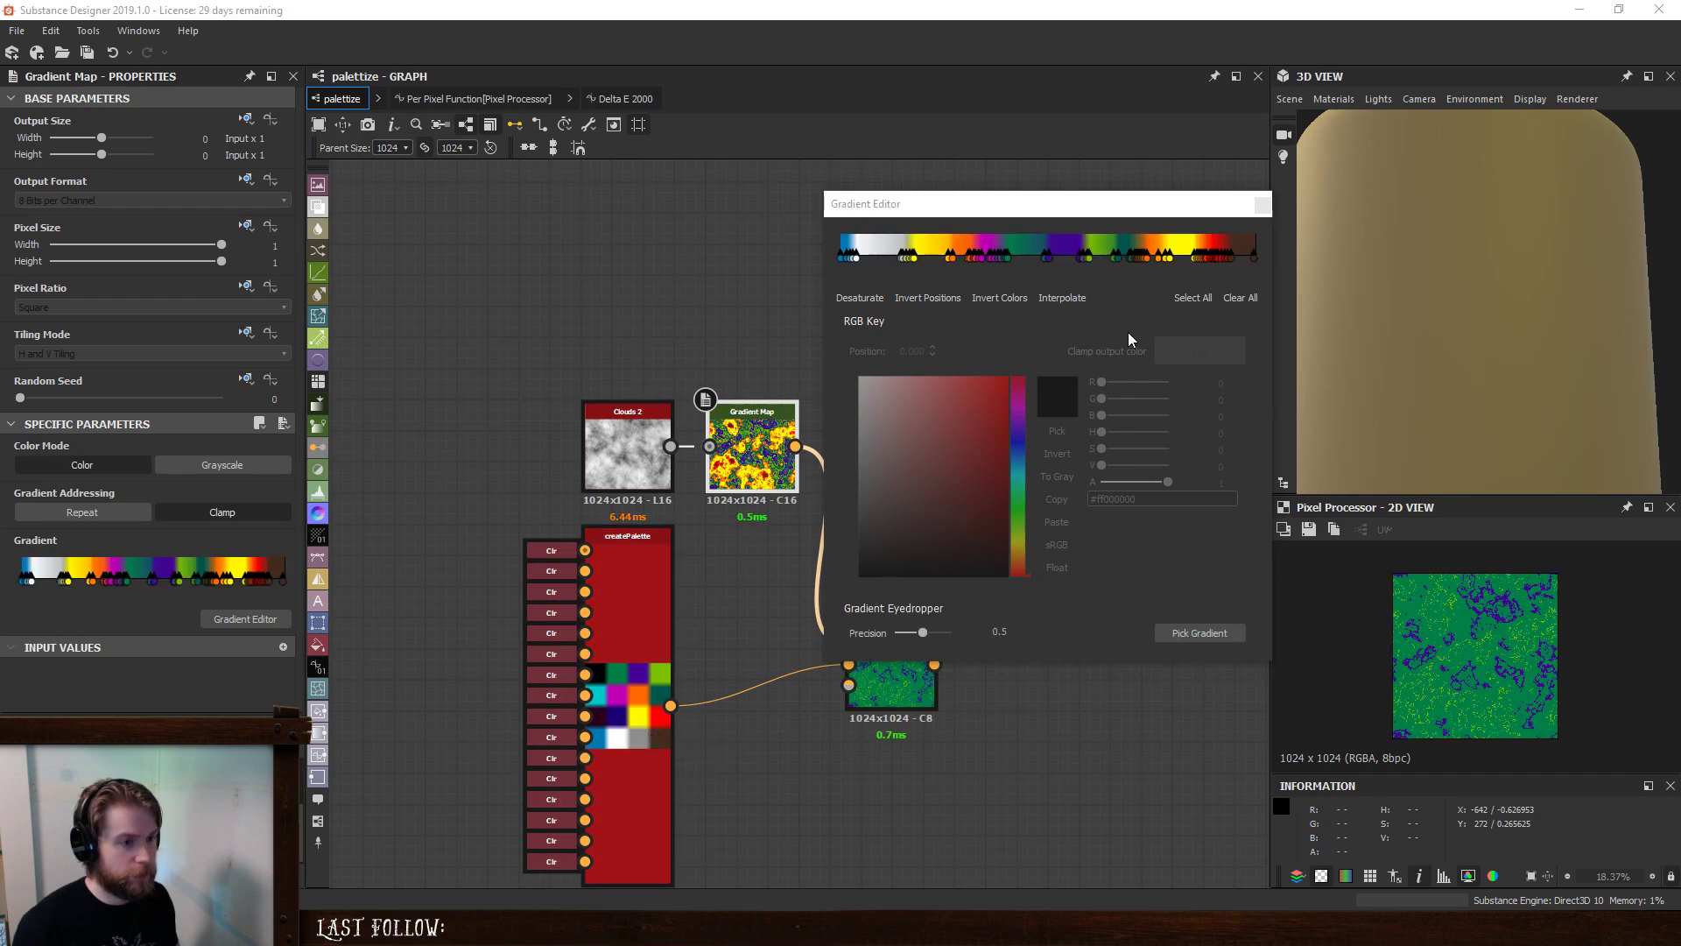
{"action": "left_click", "coordinate": [1261, 205]}
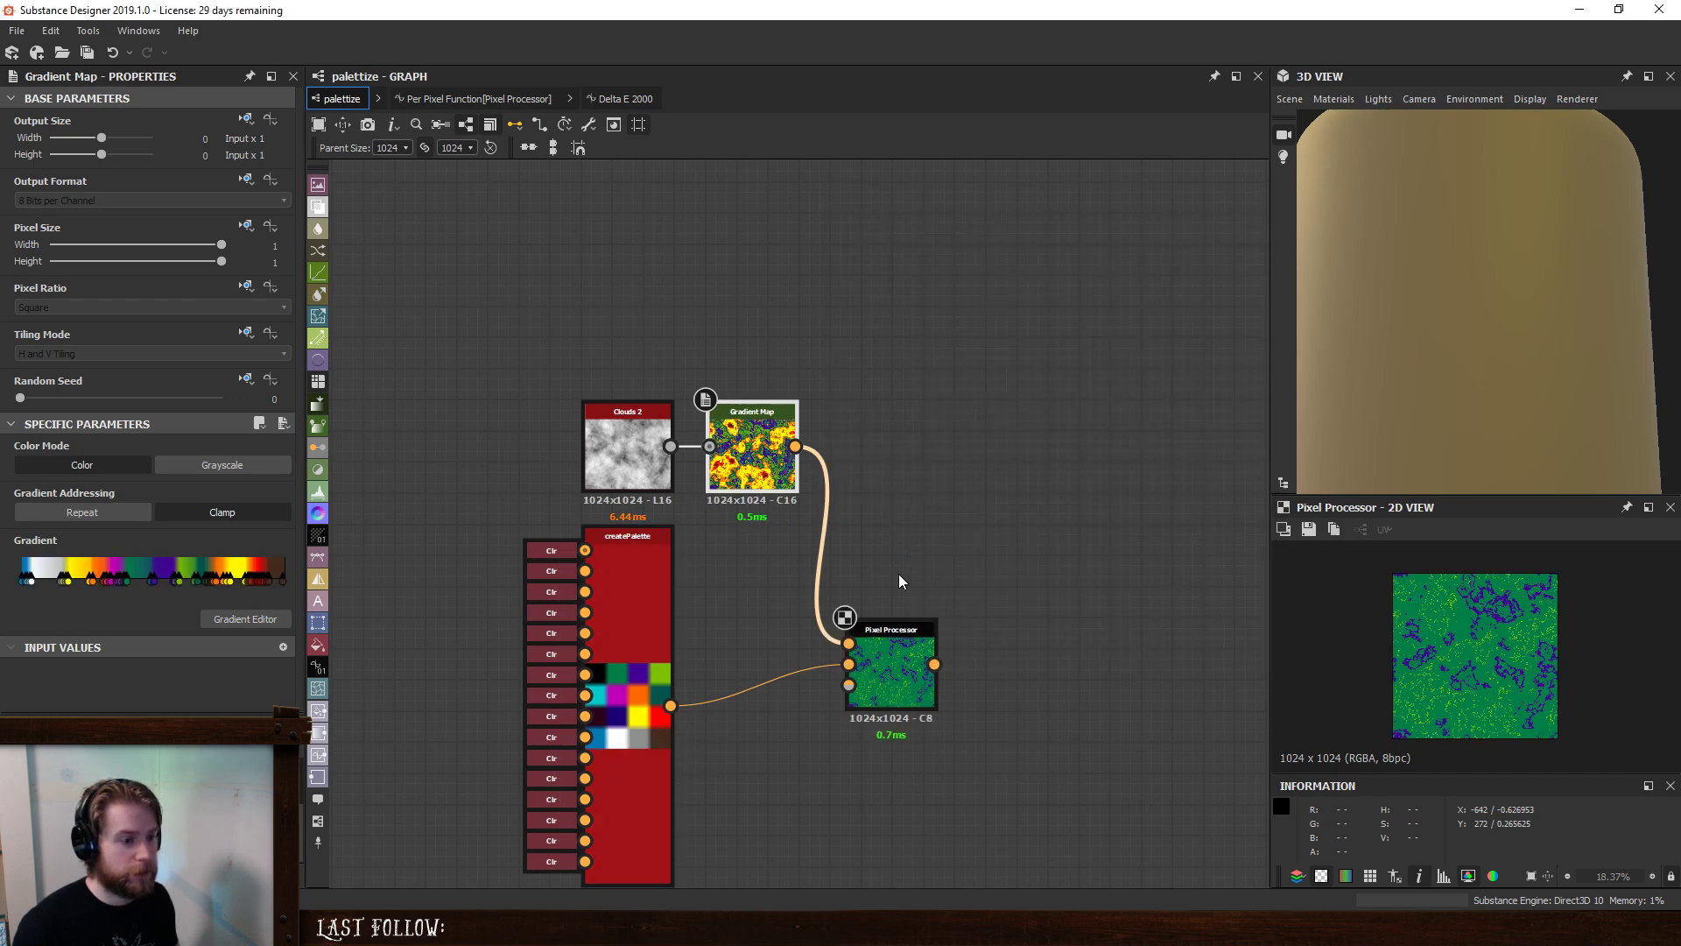
- Compare the Gradient Map and Pixel Processor outputs in the 2D View, examining the Pixel Processor's color regions up close
{"action": "left_click", "coordinate": [891, 645]}
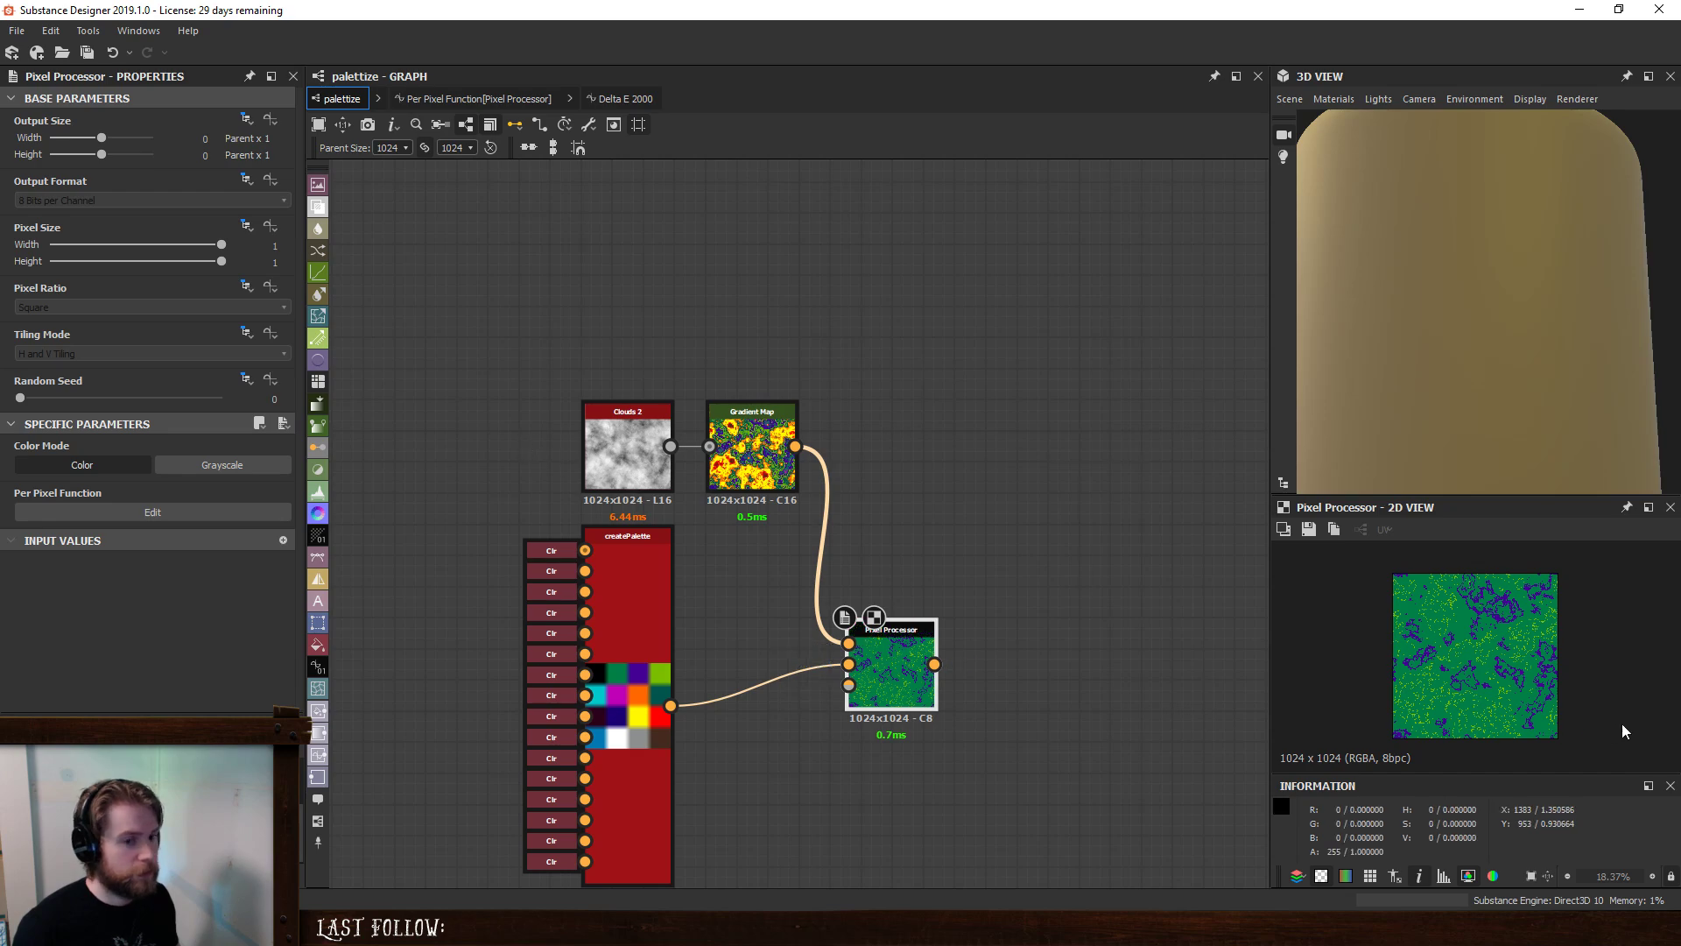
{"action": "left_click", "coordinate": [765, 448]}
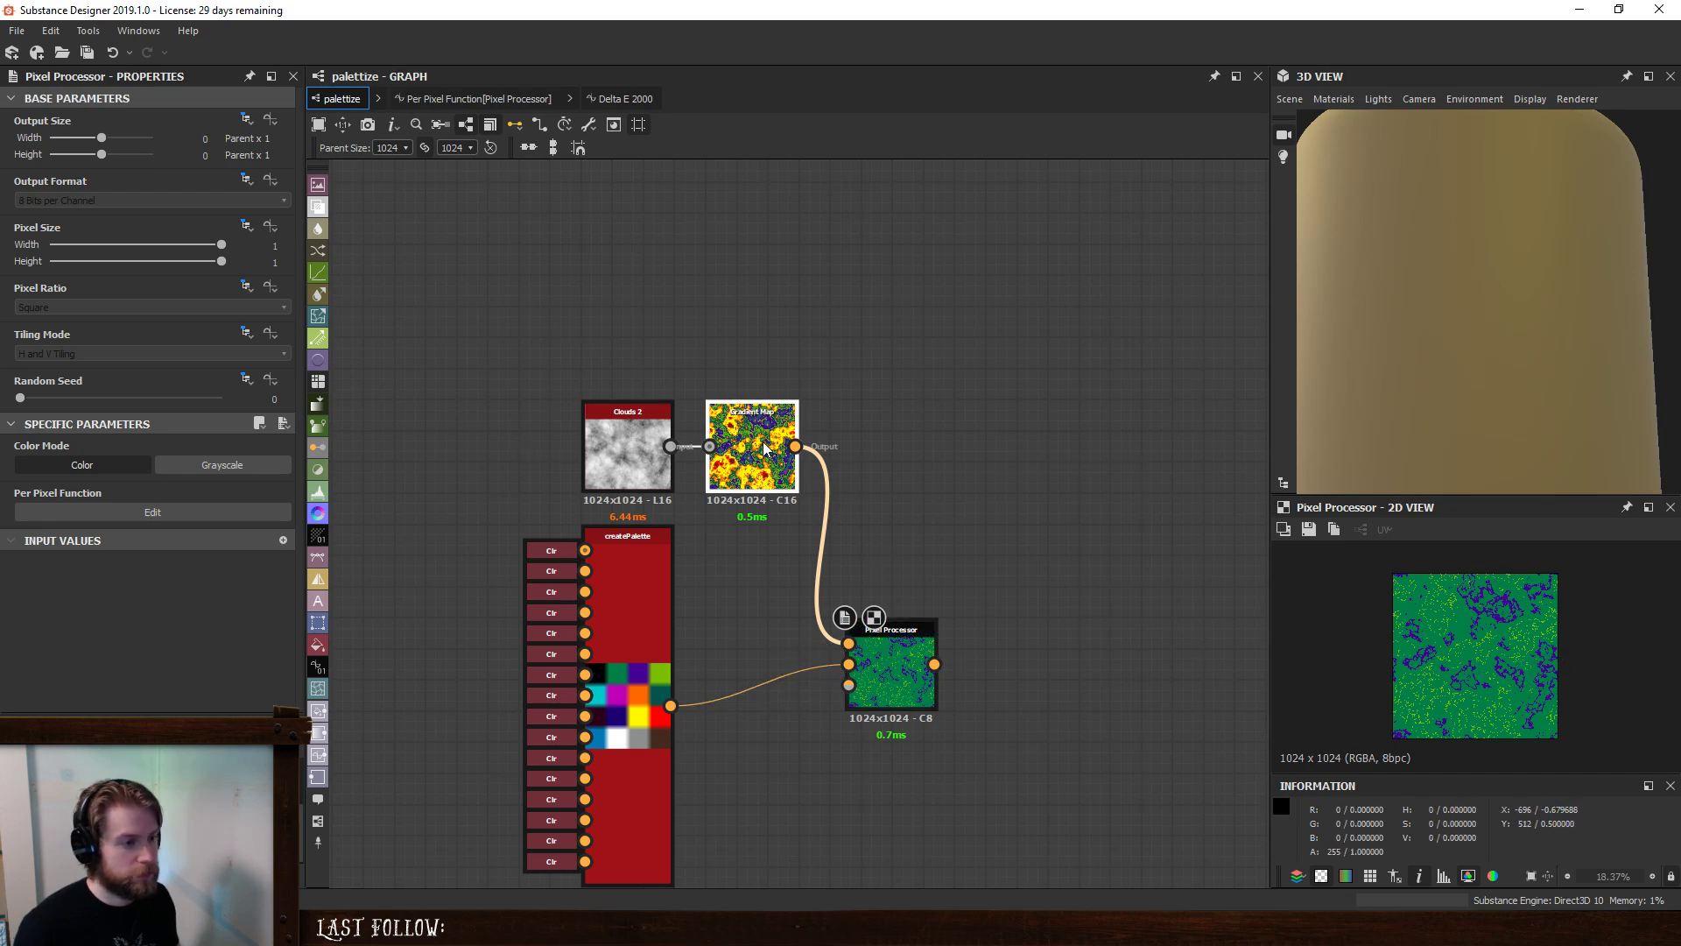
{"action": "scroll", "coordinate": [1556, 650], "scroll_direction": "up", "scroll_amount": 5}
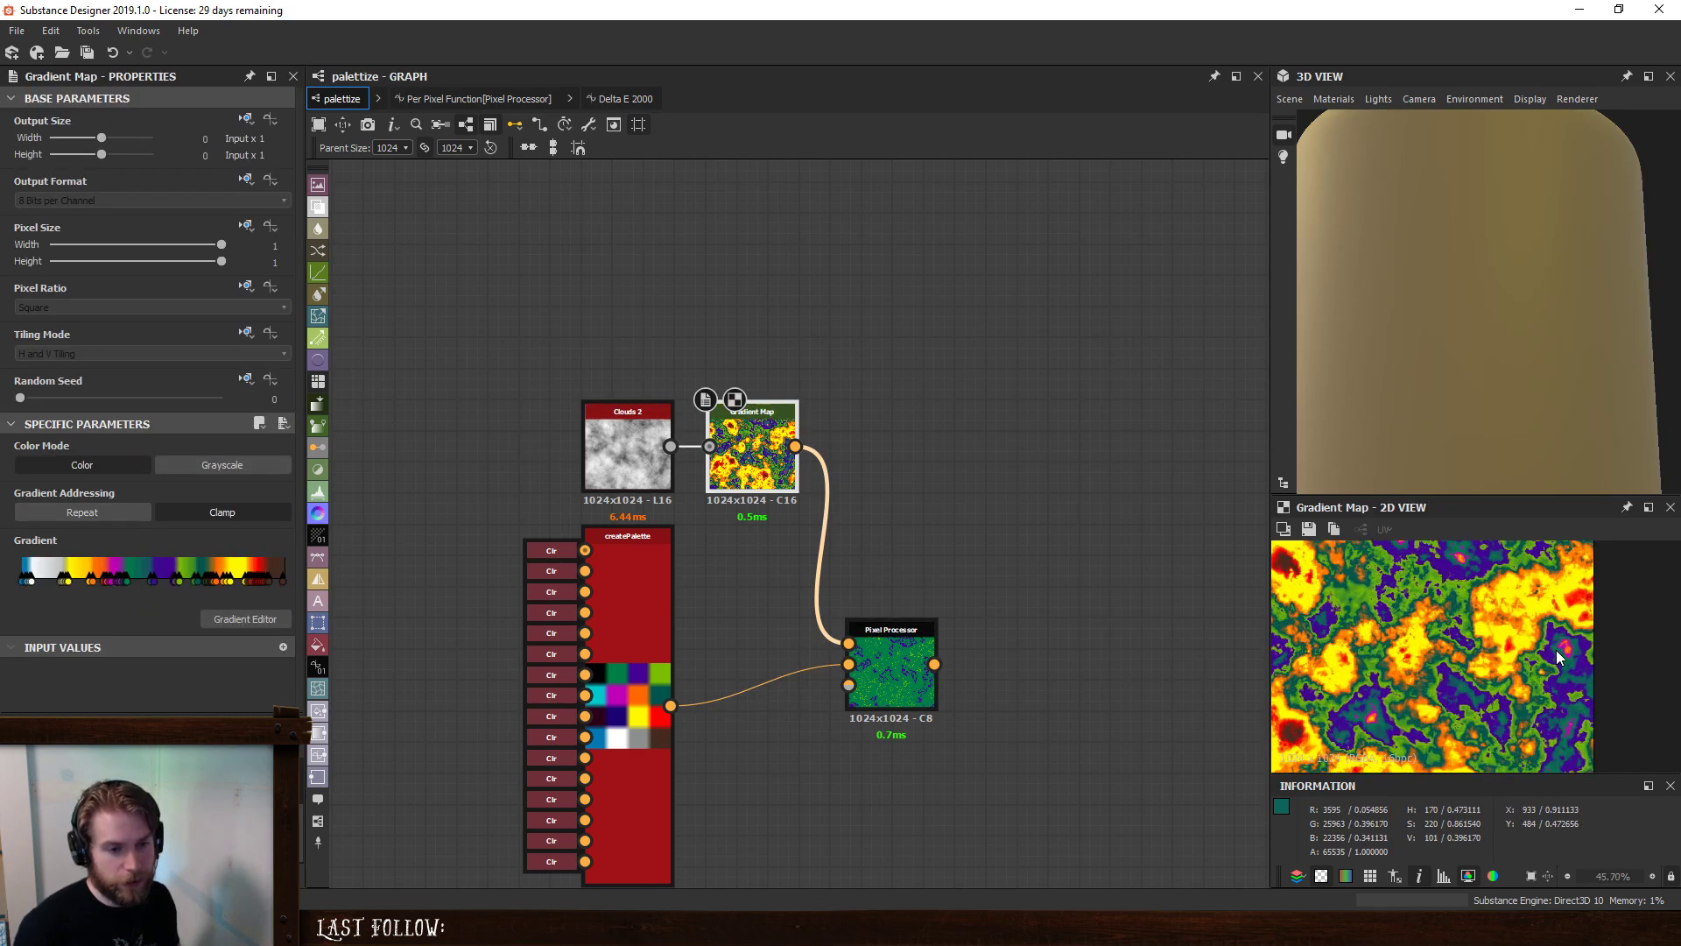
{"action": "left_click", "coordinate": [896, 646]}
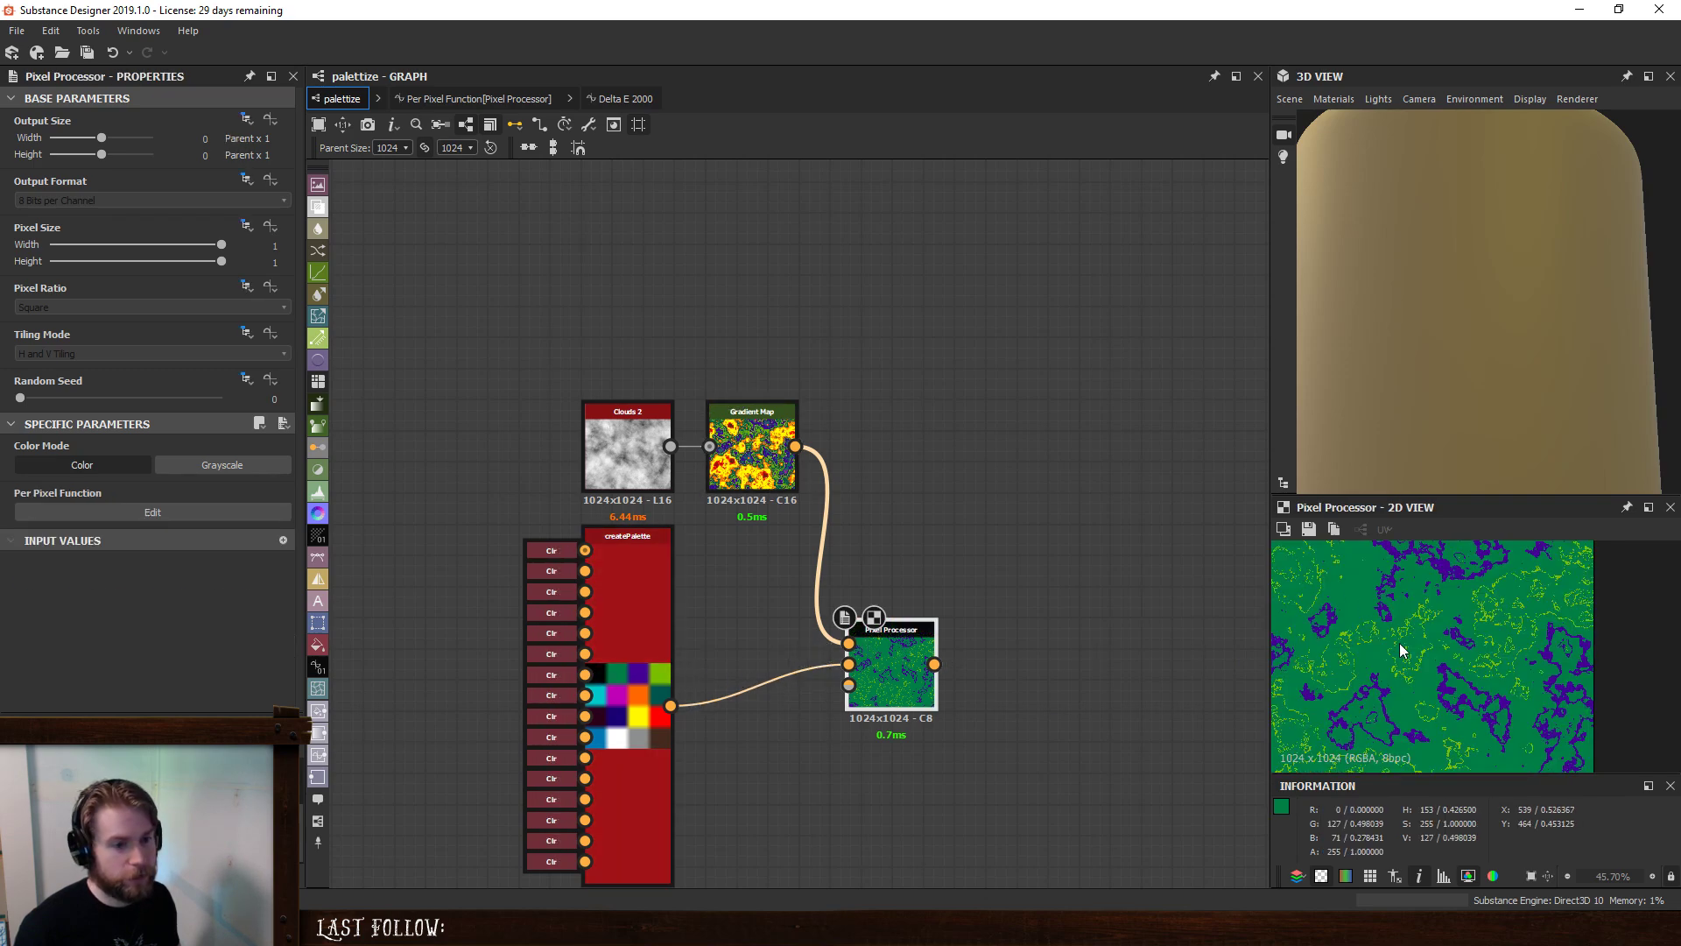
{"action": "scroll", "coordinate": [1399, 643], "scroll_direction": "up", "scroll_amount": 5}
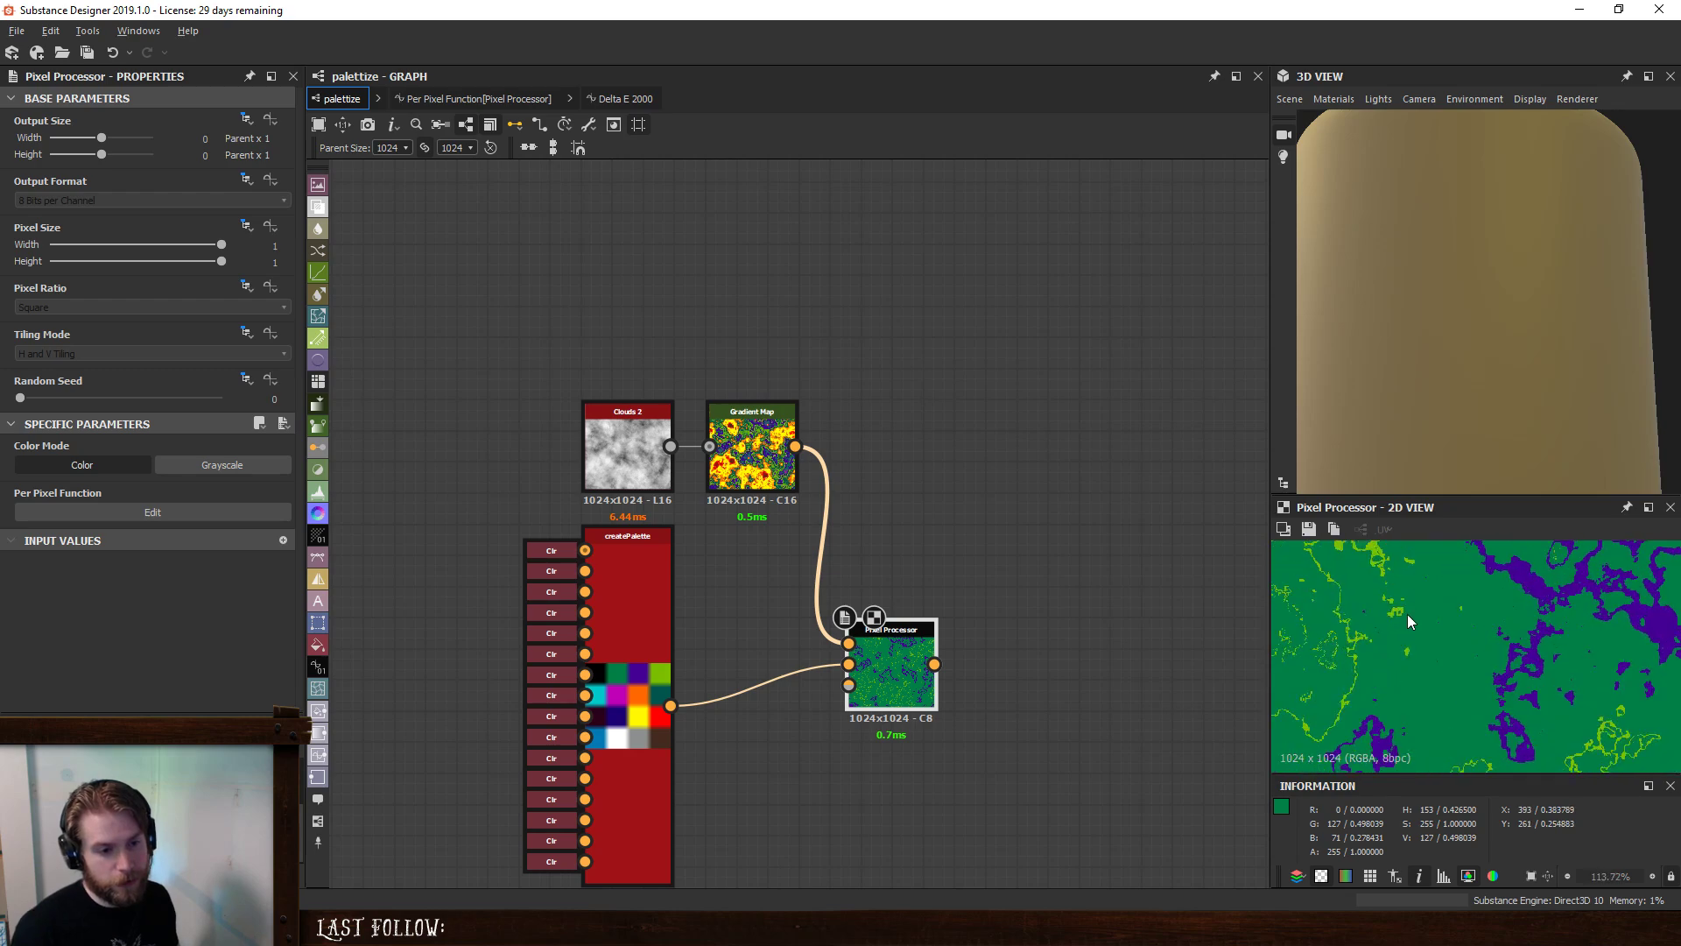
{"action": "scroll", "coordinate": [1410, 620], "scroll_direction": "up", "scroll_amount": 4}
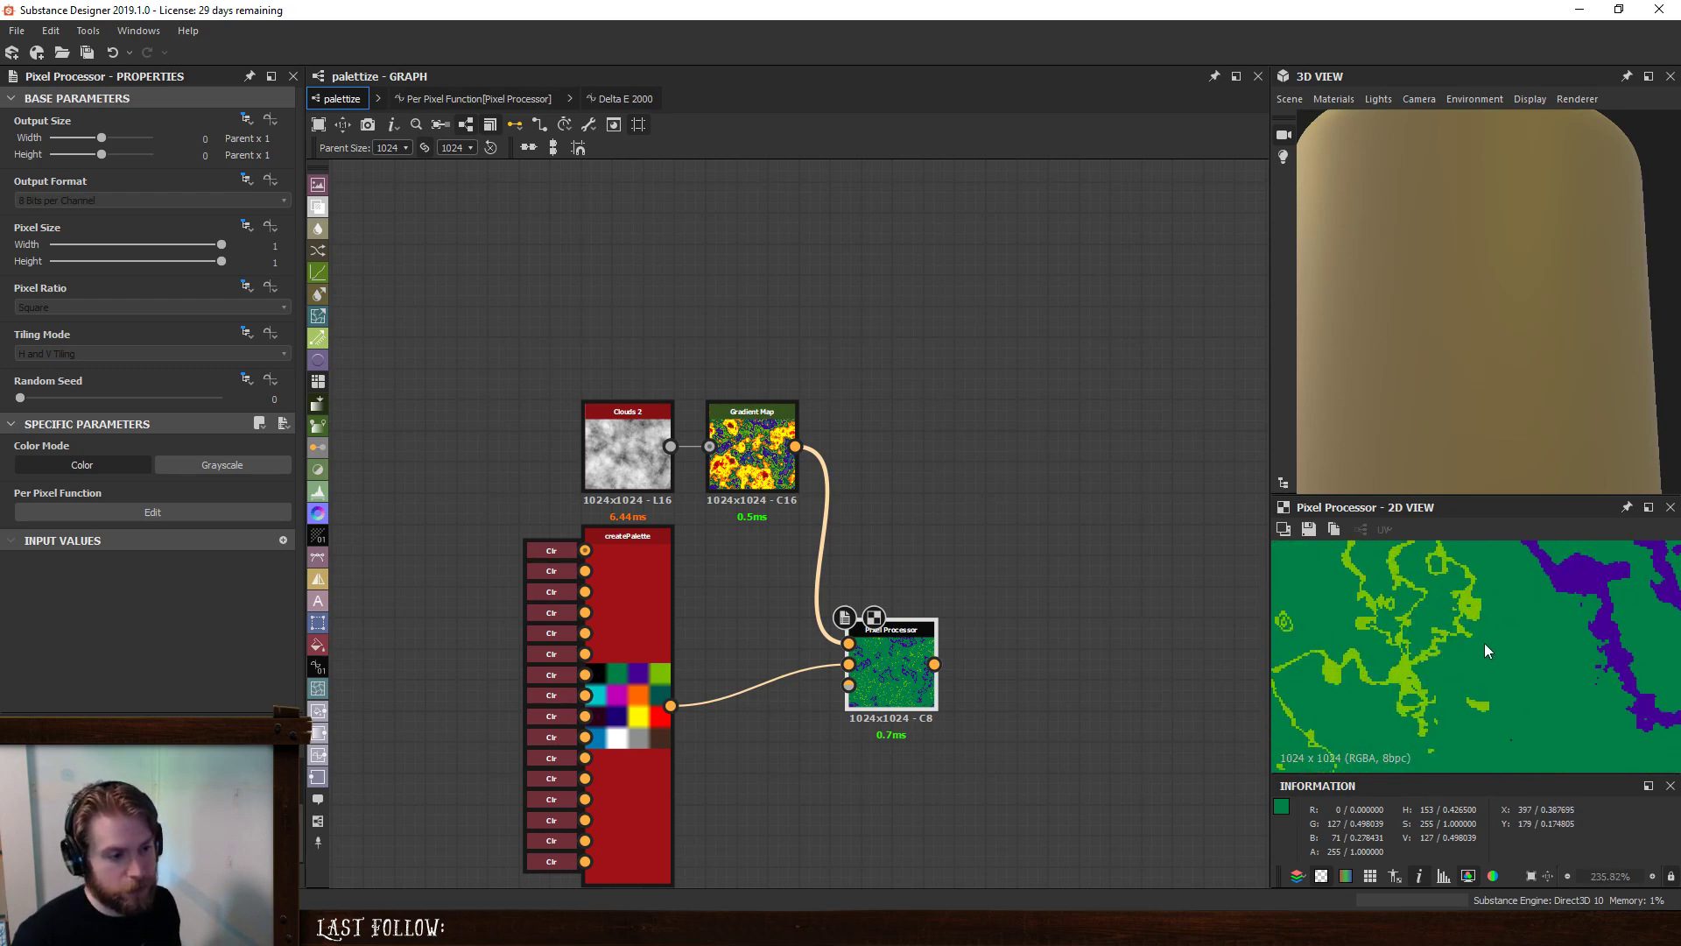
- Inspect the distribution of green, purple and lime regions across the whole Pixel Processor output in the 2D View
{"action": "scroll", "coordinate": [1484, 643], "scroll_direction": "up", "scroll_amount": 3}
{"action": "scroll", "coordinate": [1582, 635], "scroll_direction": "up", "scroll_amount": 1}
{"action": "scroll", "coordinate": [1581, 636], "scroll_direction": "down", "scroll_amount": 12}
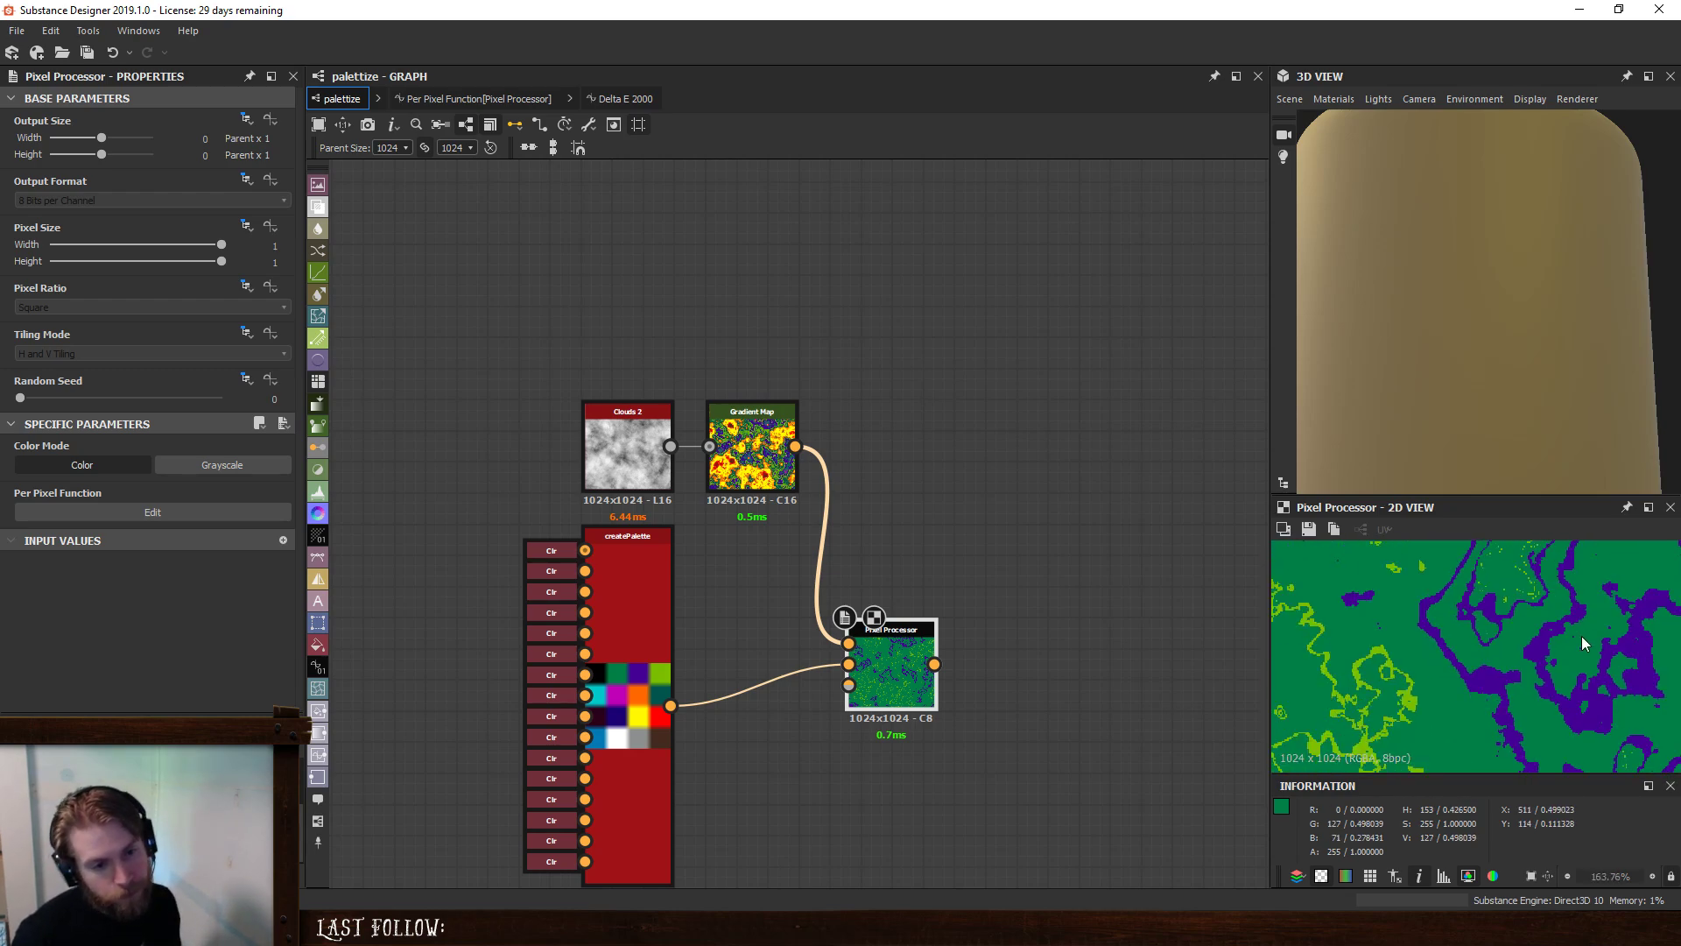
{"action": "scroll", "coordinate": [1511, 665], "scroll_direction": "down", "scroll_amount": 2}
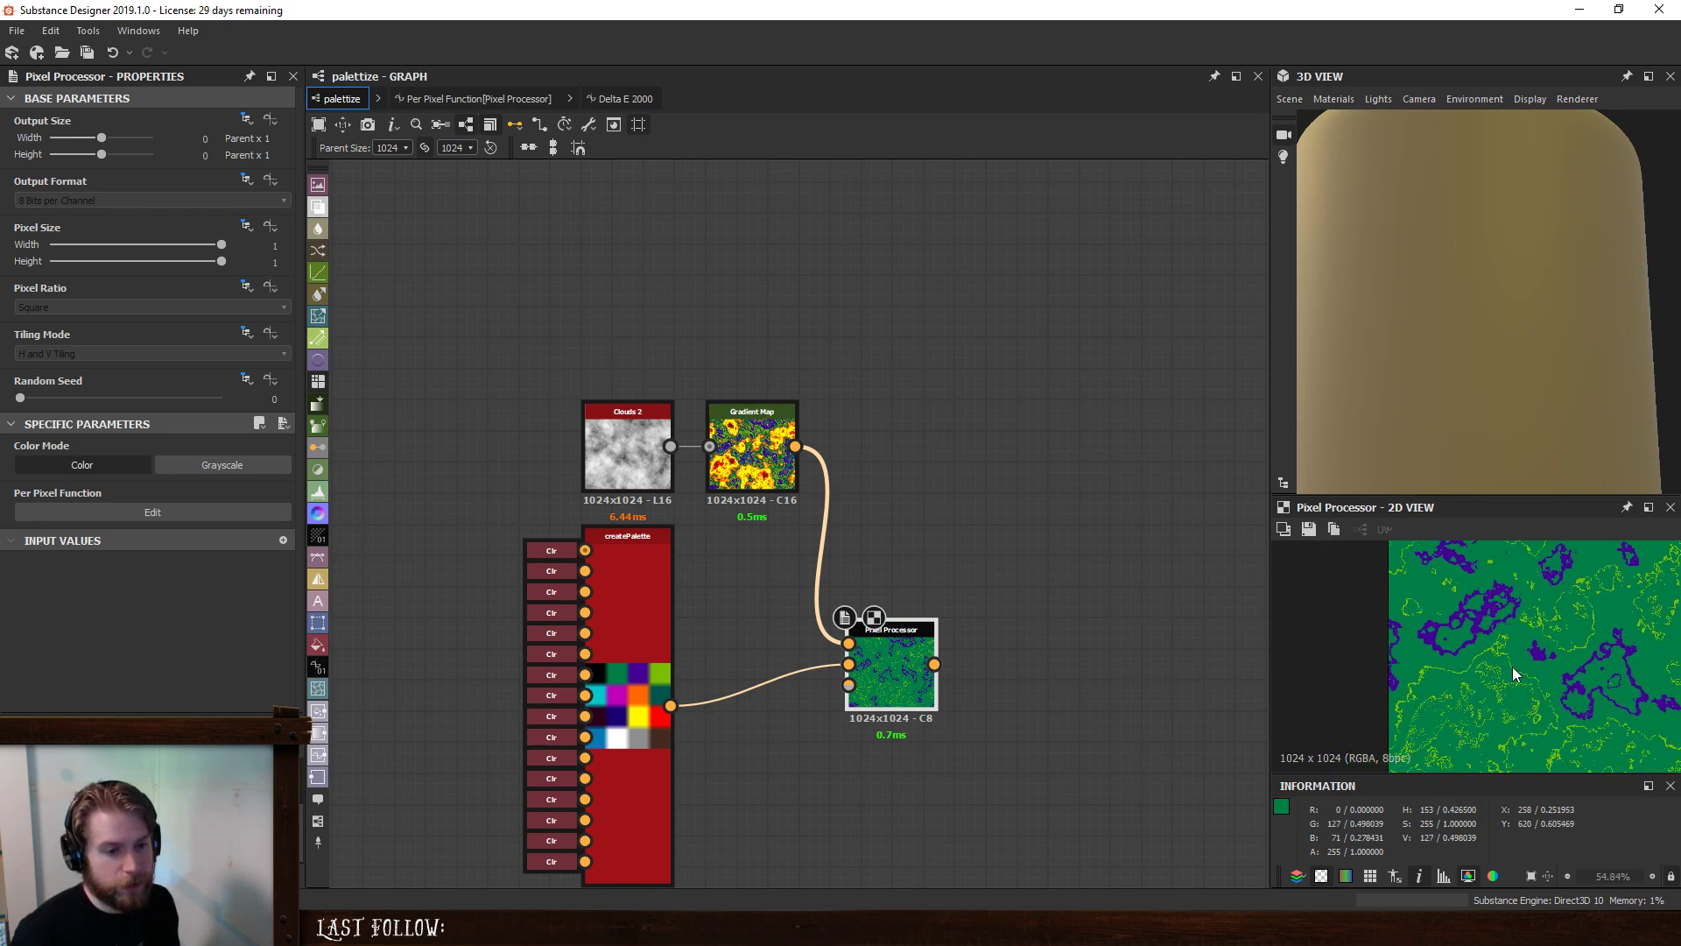
{"action": "scroll", "coordinate": [1511, 665], "scroll_direction": "up", "scroll_amount": 5}
{"action": "scroll", "coordinate": [1511, 666], "scroll_direction": "down", "scroll_amount": 2}
{"action": "middle_click_drag", "start_coordinate": [1519, 744], "coordinate": [1443, 660]}
{"action": "scroll", "coordinate": [1511, 617], "scroll_direction": "down", "scroll_amount": 1}
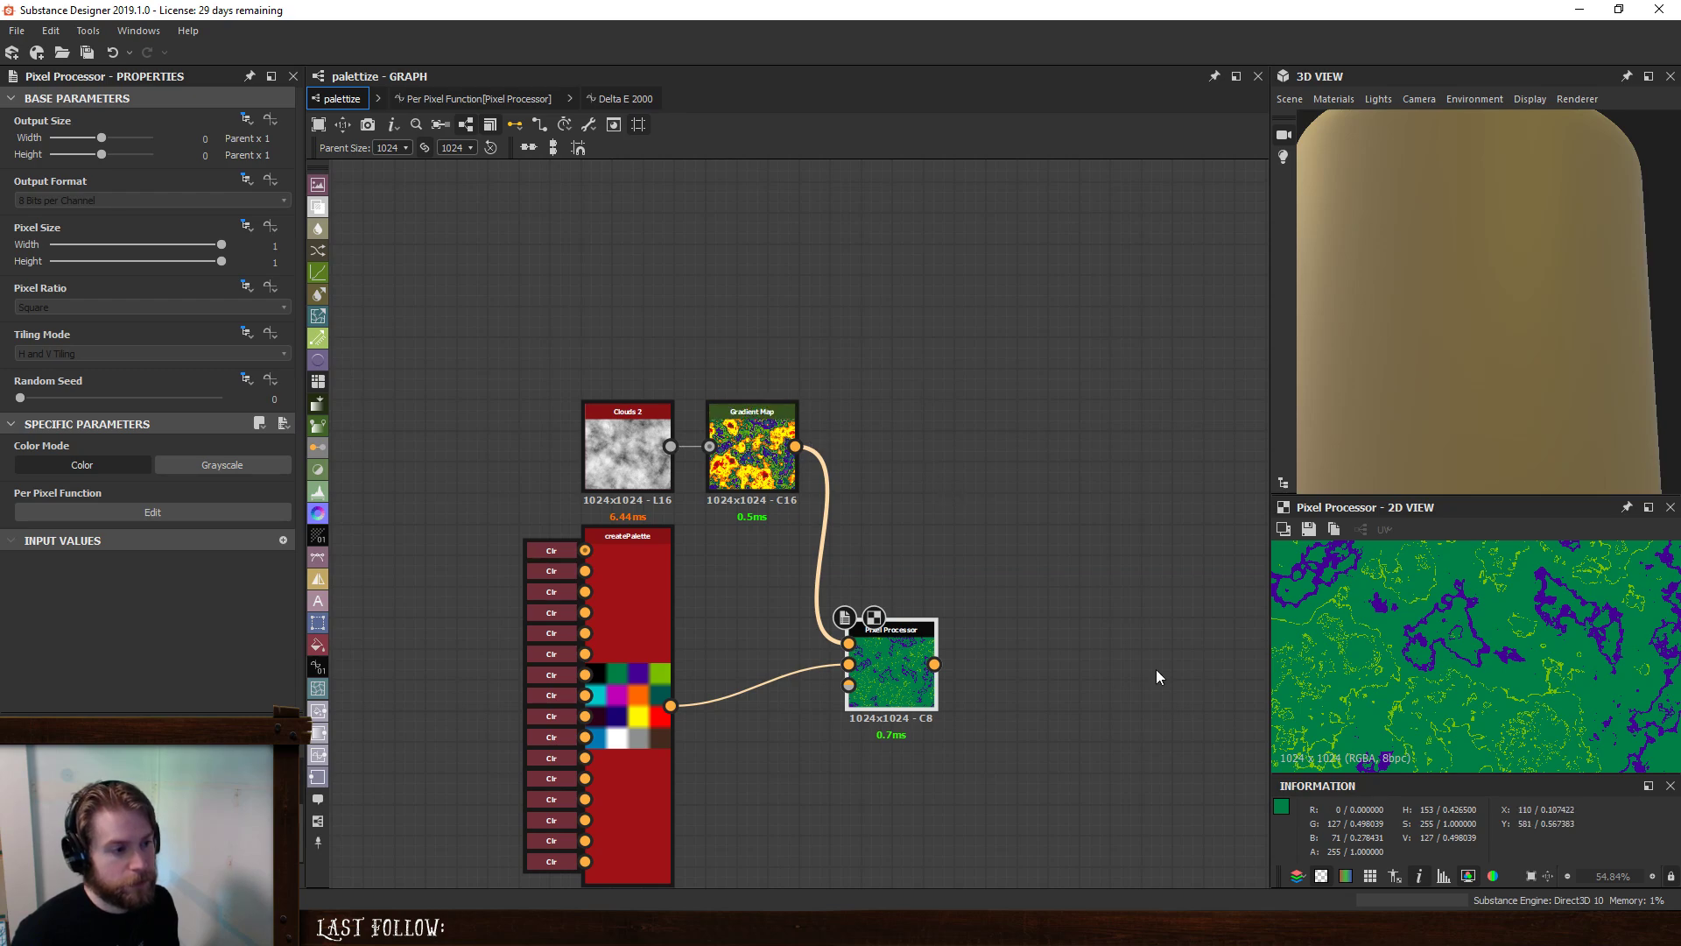
{"action": "scroll", "coordinate": [1435, 661], "scroll_direction": "down", "scroll_amount": 4}
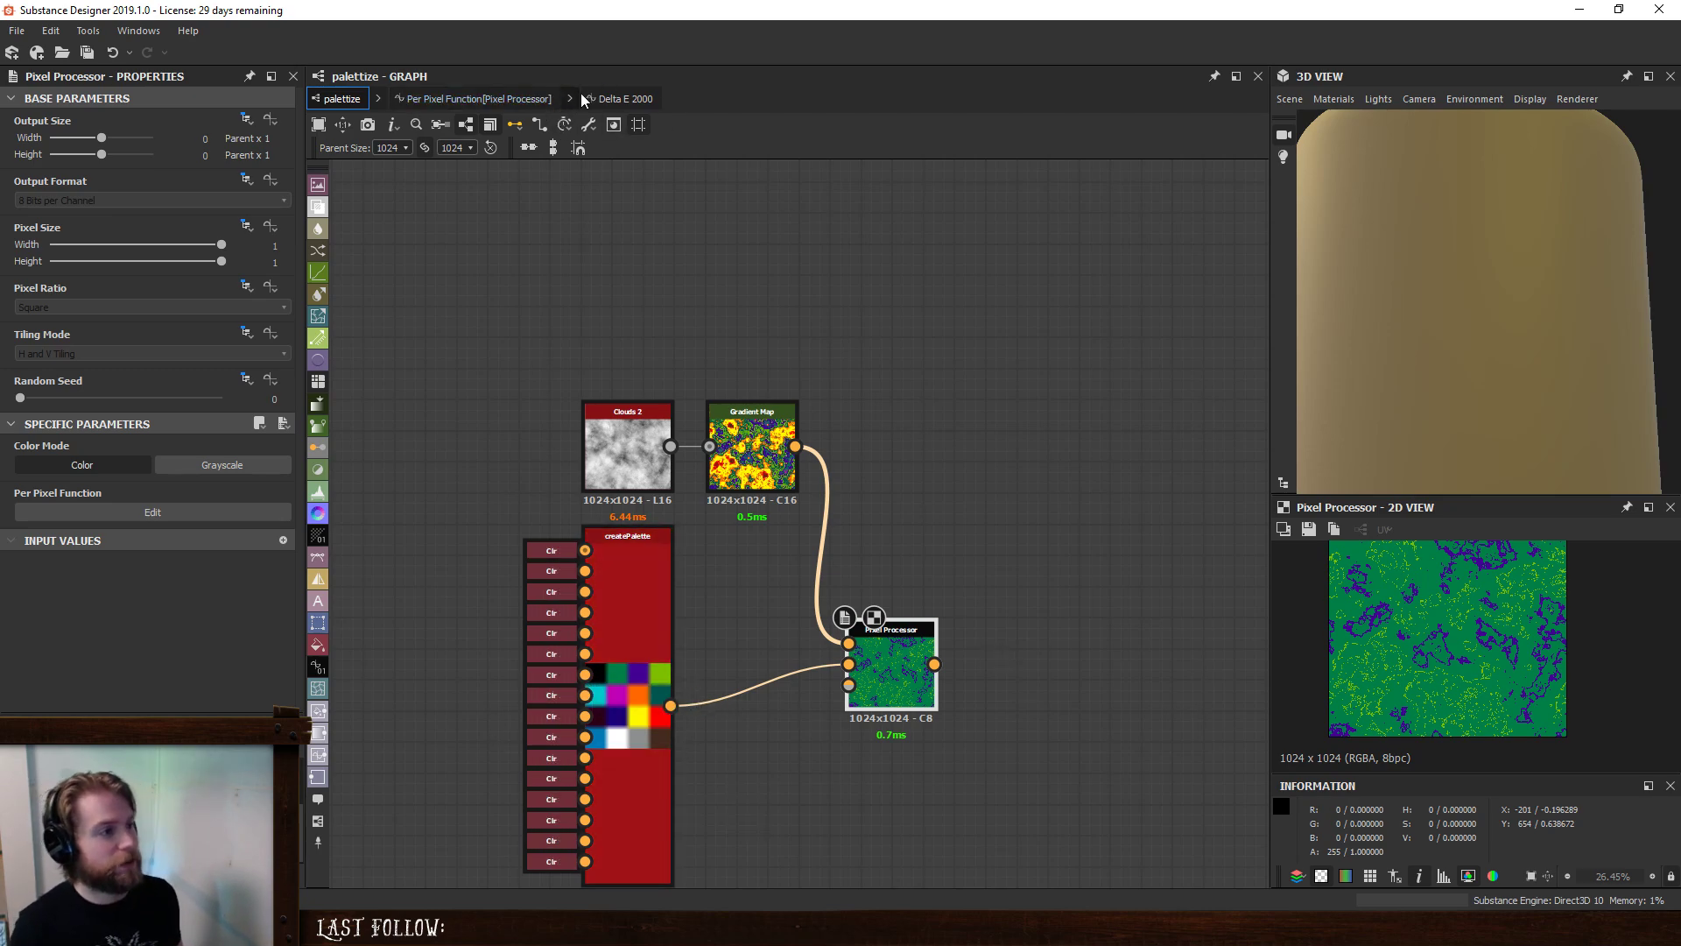
- Close the Graph view and restore it, resized to fill the space between the Properties and 3D View areas
{"action": "left_click", "coordinate": [454, 97]}
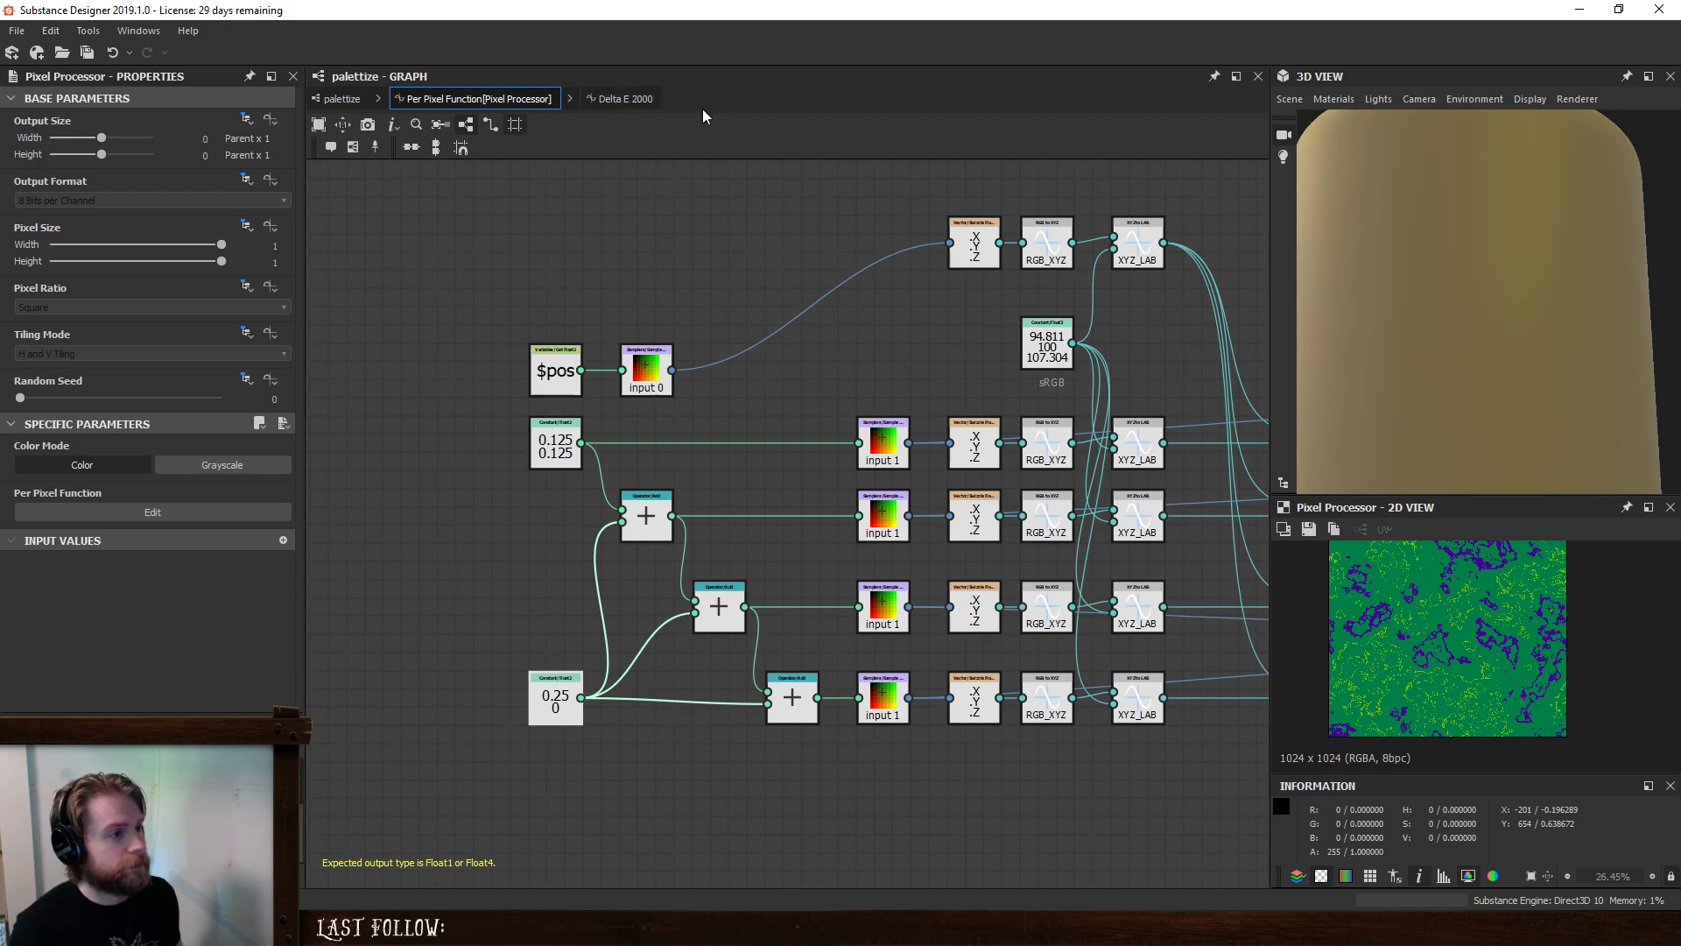
{"action": "left_click", "coordinate": [624, 98]}
{"action": "left_click", "coordinate": [1259, 76]}
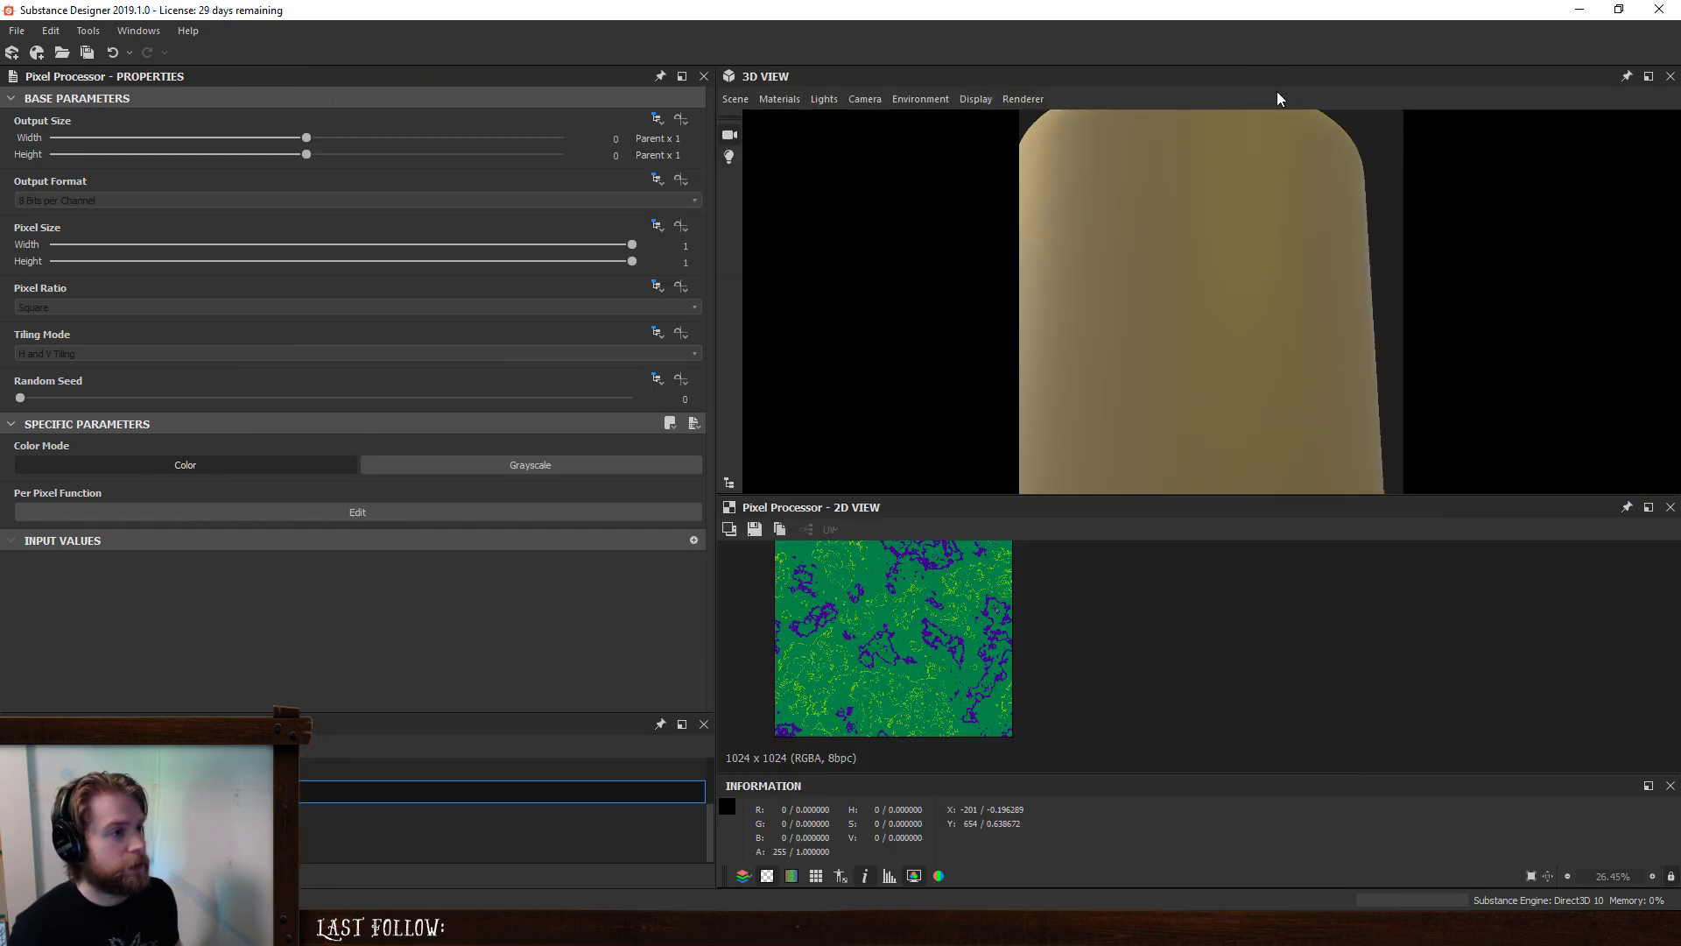
{"action": "left_click", "coordinate": [139, 31]}
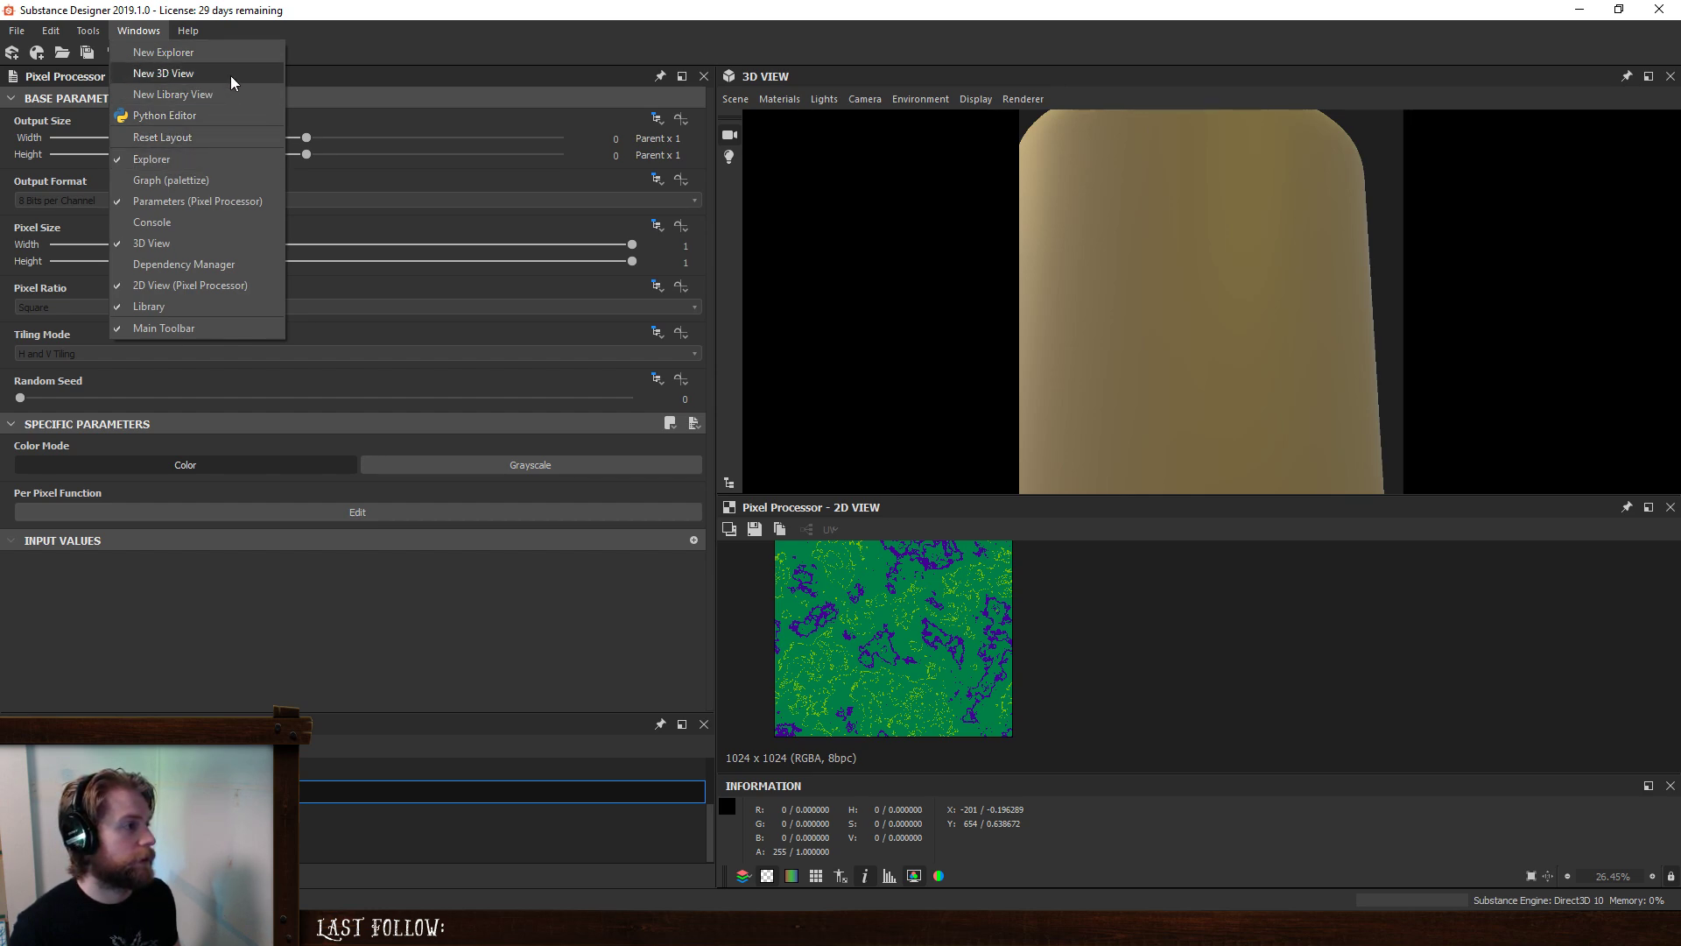
{"action": "left_click", "coordinate": [217, 185]}
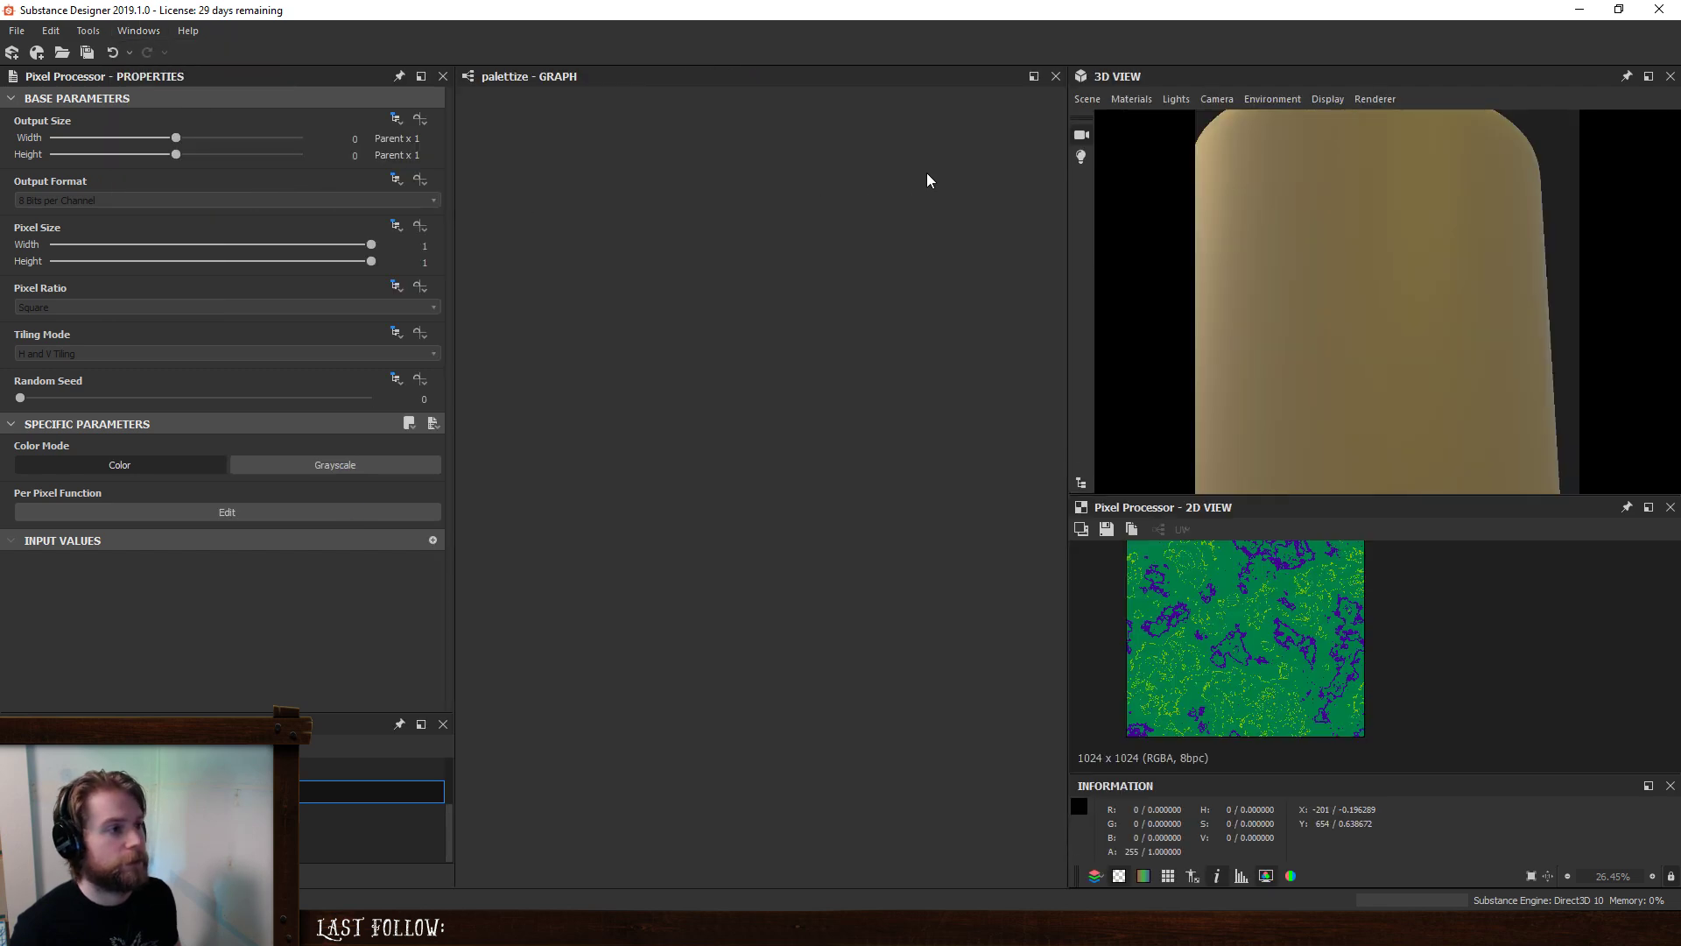
{"action": "left_click_drag", "start_coordinate": [450, 114], "coordinate": [286, 127]}
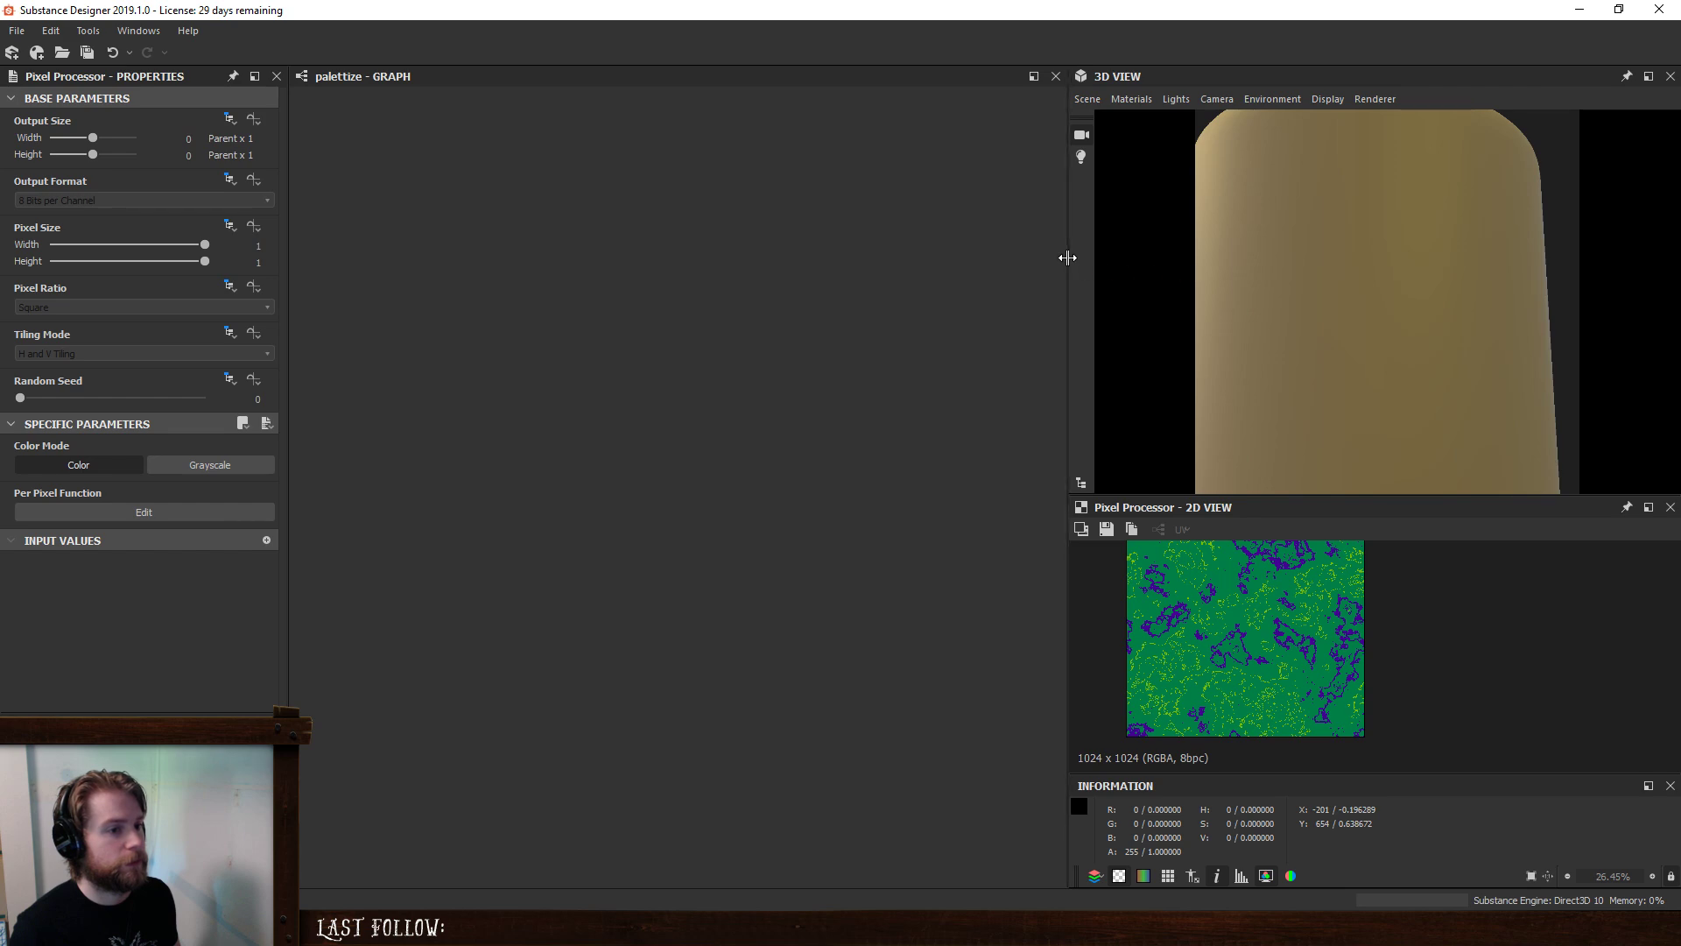
{"action": "left_click_drag", "start_coordinate": [1066, 258], "coordinate": [1267, 293]}
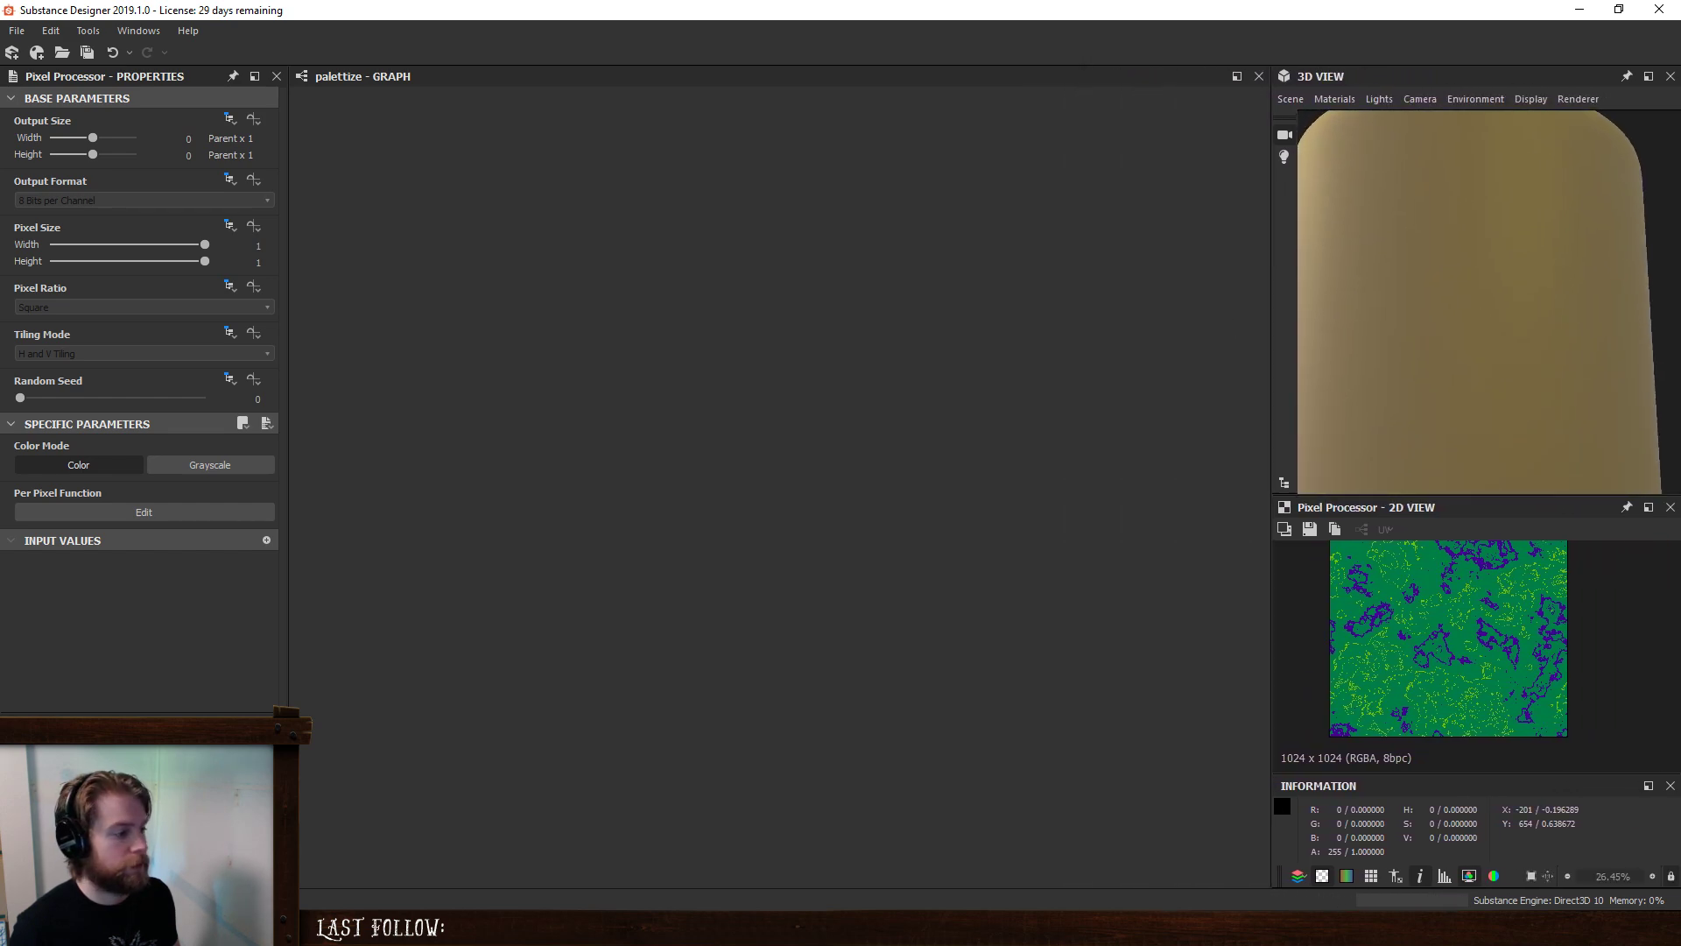
- Reopen the palettize graph and open the Pixel Processor's Per Pixel Function
{"action": "left_click", "coordinate": [701, 567]}
{"action": "scroll", "coordinate": [744, 578], "scroll_direction": "down", "scroll_amount": 2}
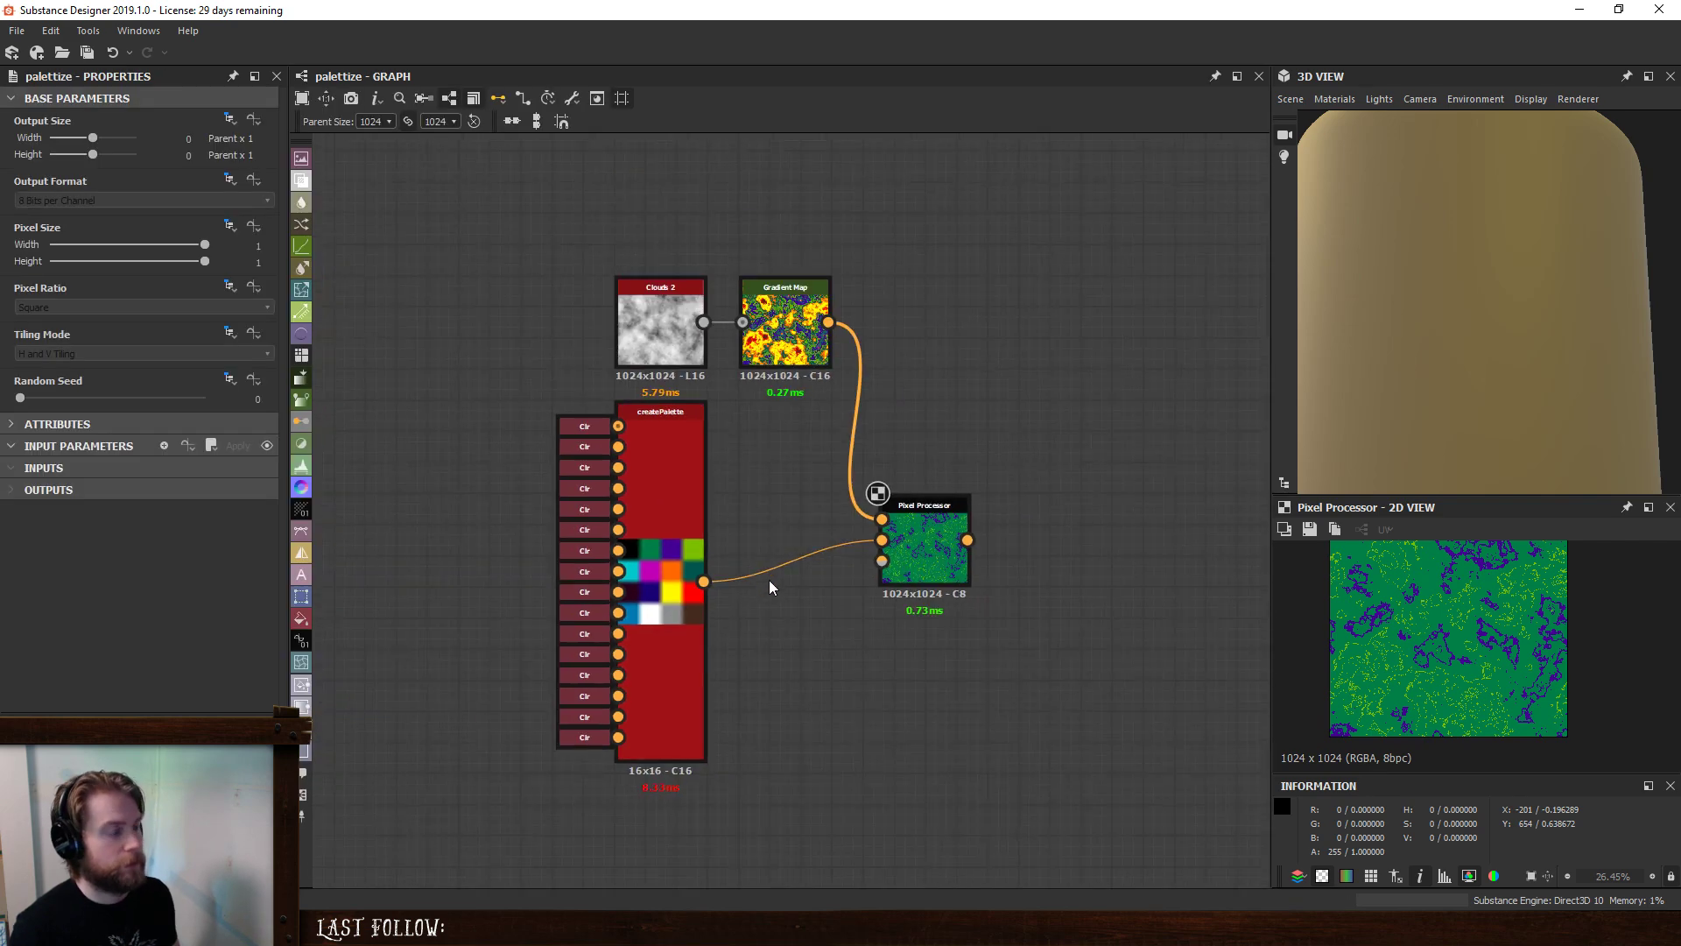
{"action": "left_click", "coordinate": [917, 580]}
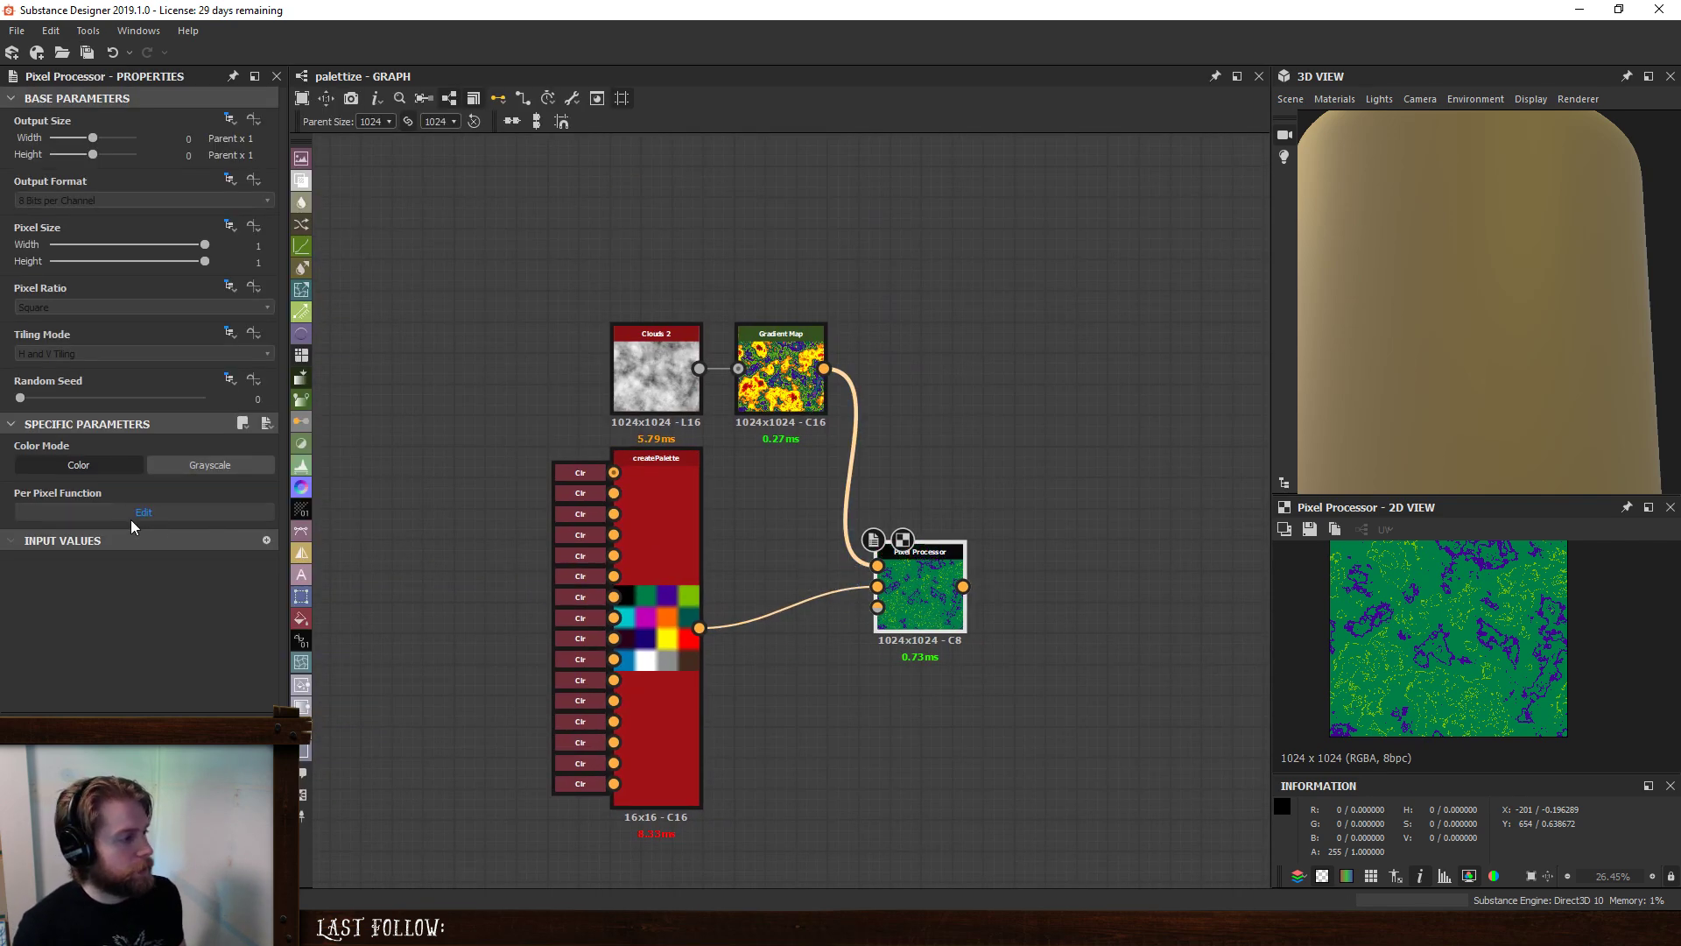
{"action": "left_click", "coordinate": [130, 513]}
{"action": "middle_click_drag", "start_coordinate": [748, 427], "coordinate": [861, 421]}
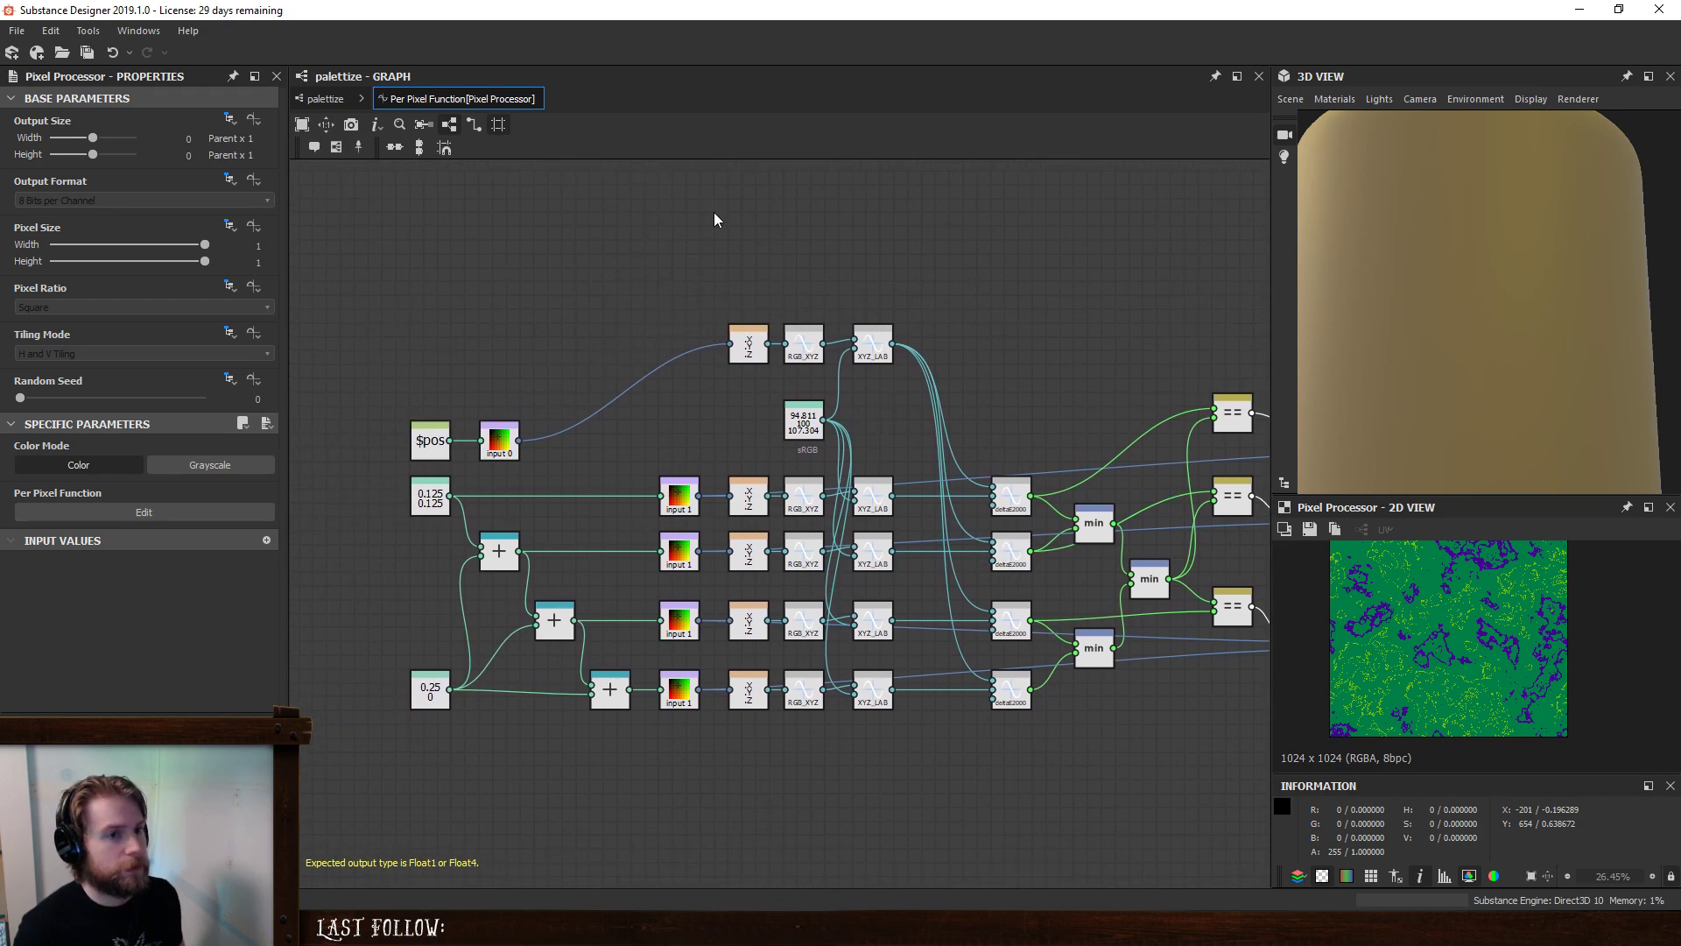
{"action": "right_click", "coordinate": [438, 99]}
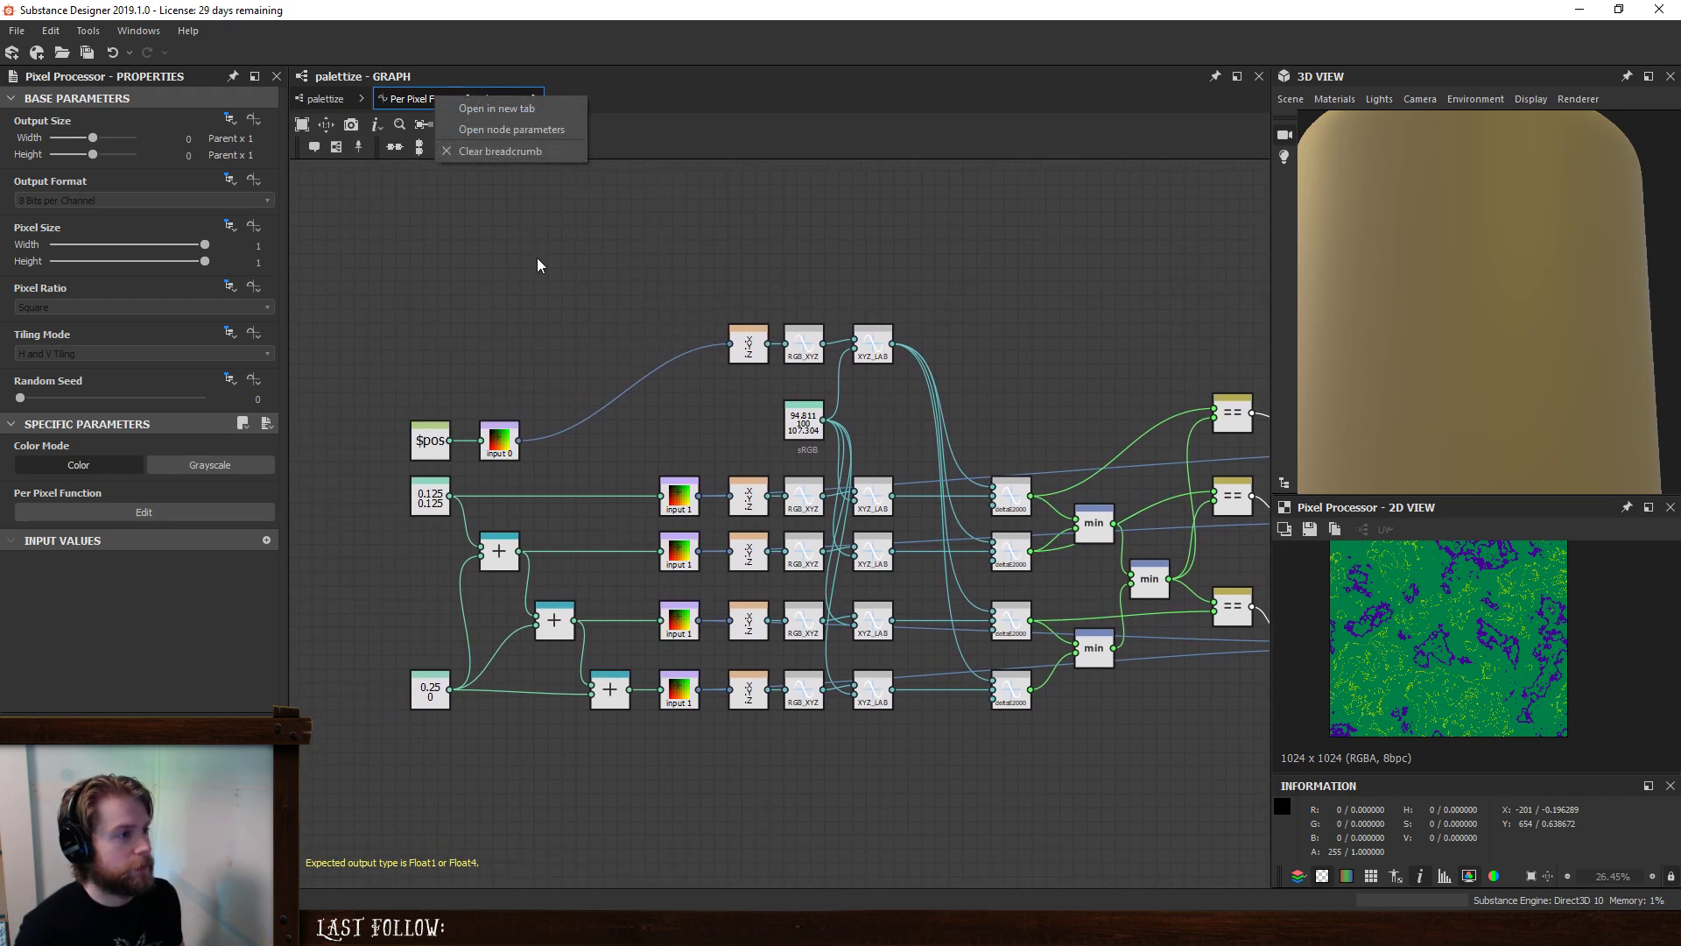
{"action": "left_click", "coordinate": [606, 312]}
- Examine the Per Pixel Function's palette sampling, LAB conversion and Delta E comparison chains, and review them against the palettize graph
{"action": "middle_click_drag", "start_coordinate": [1055, 613], "coordinate": [1007, 614]}
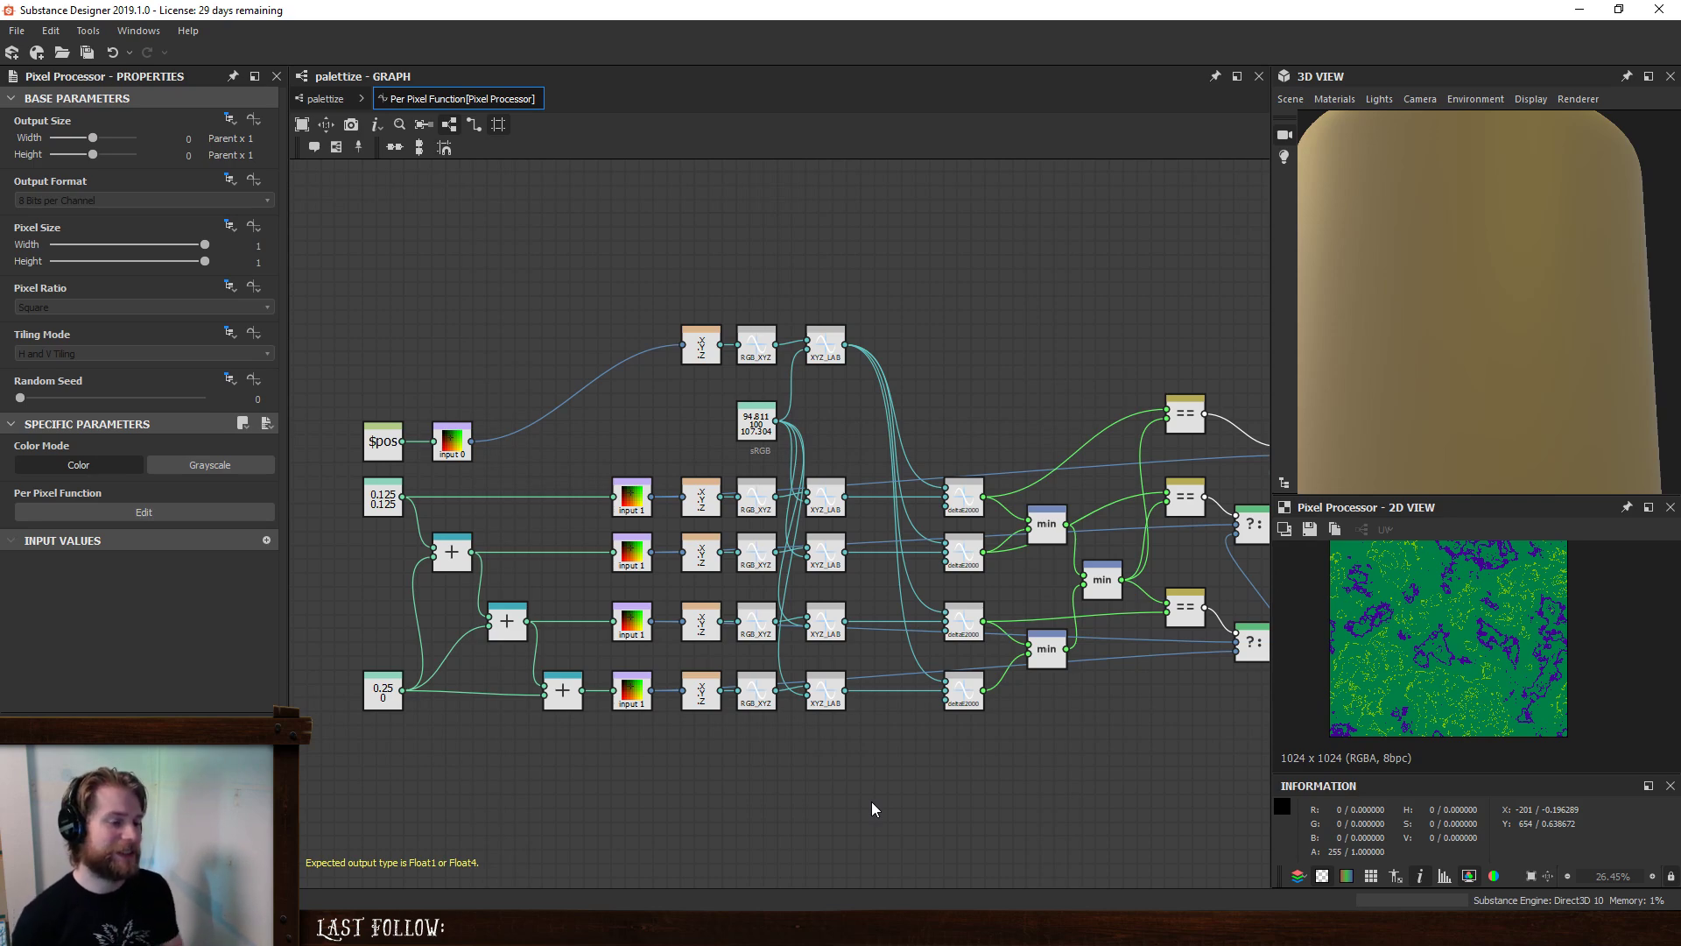
{"action": "middle_click_drag", "start_coordinate": [839, 738], "coordinate": [751, 734]}
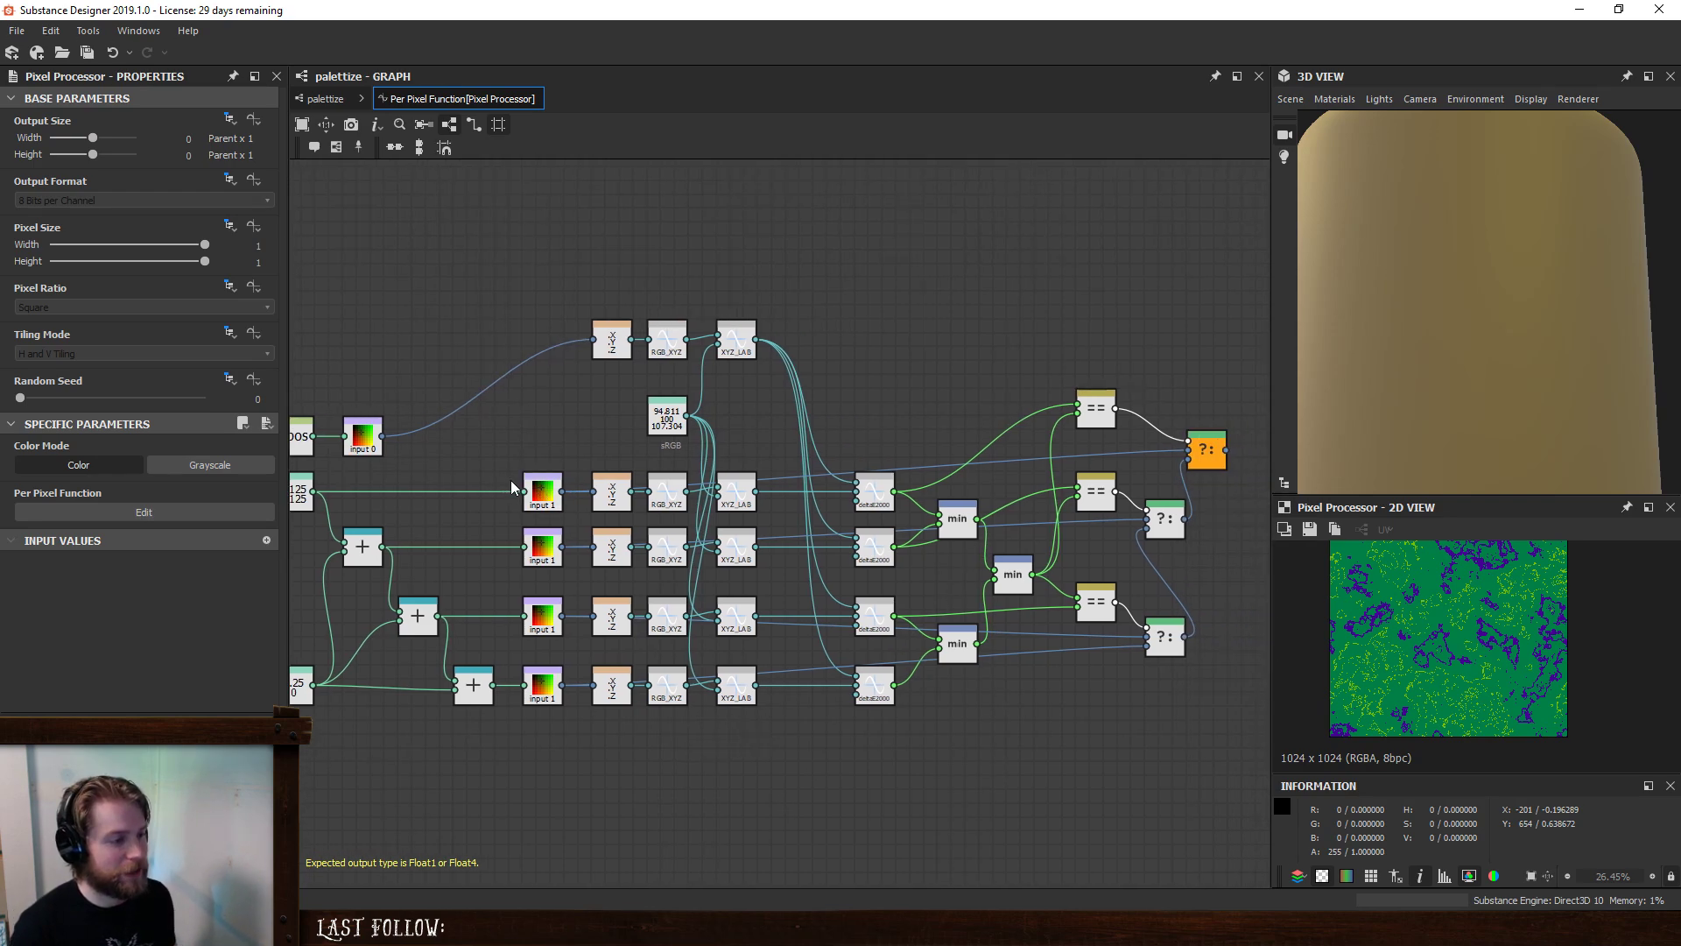
{"action": "left_click_drag", "start_coordinate": [490, 478], "coordinate": [1207, 769]}
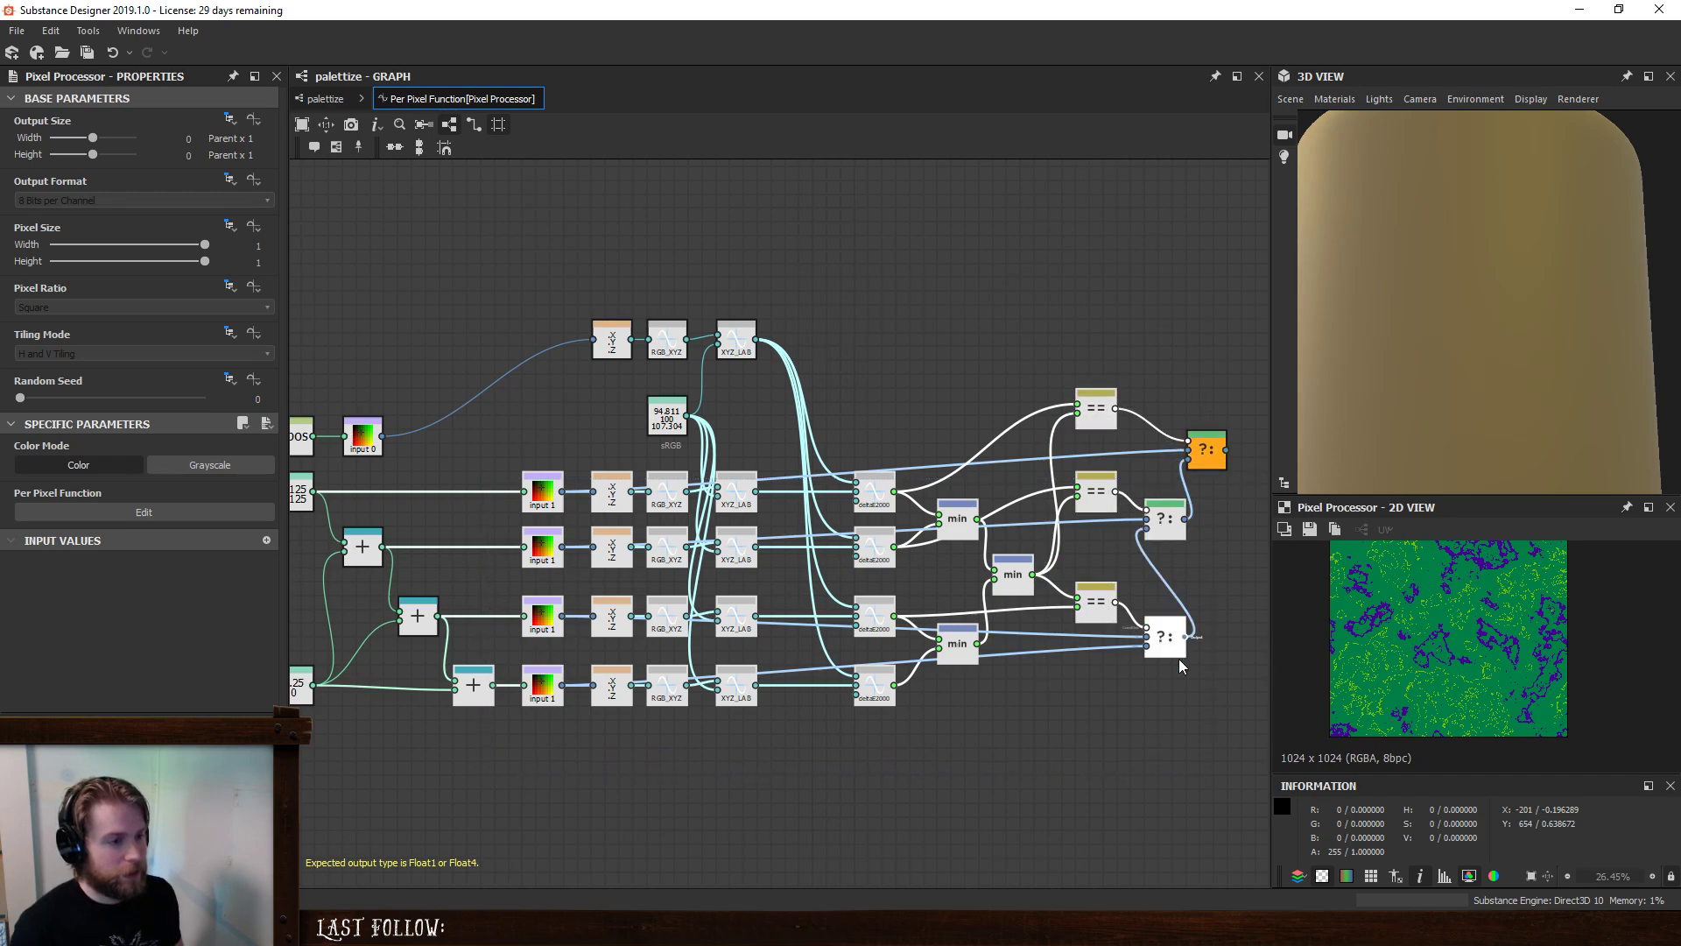
{"action": "left_click", "coordinate": [1150, 793]}
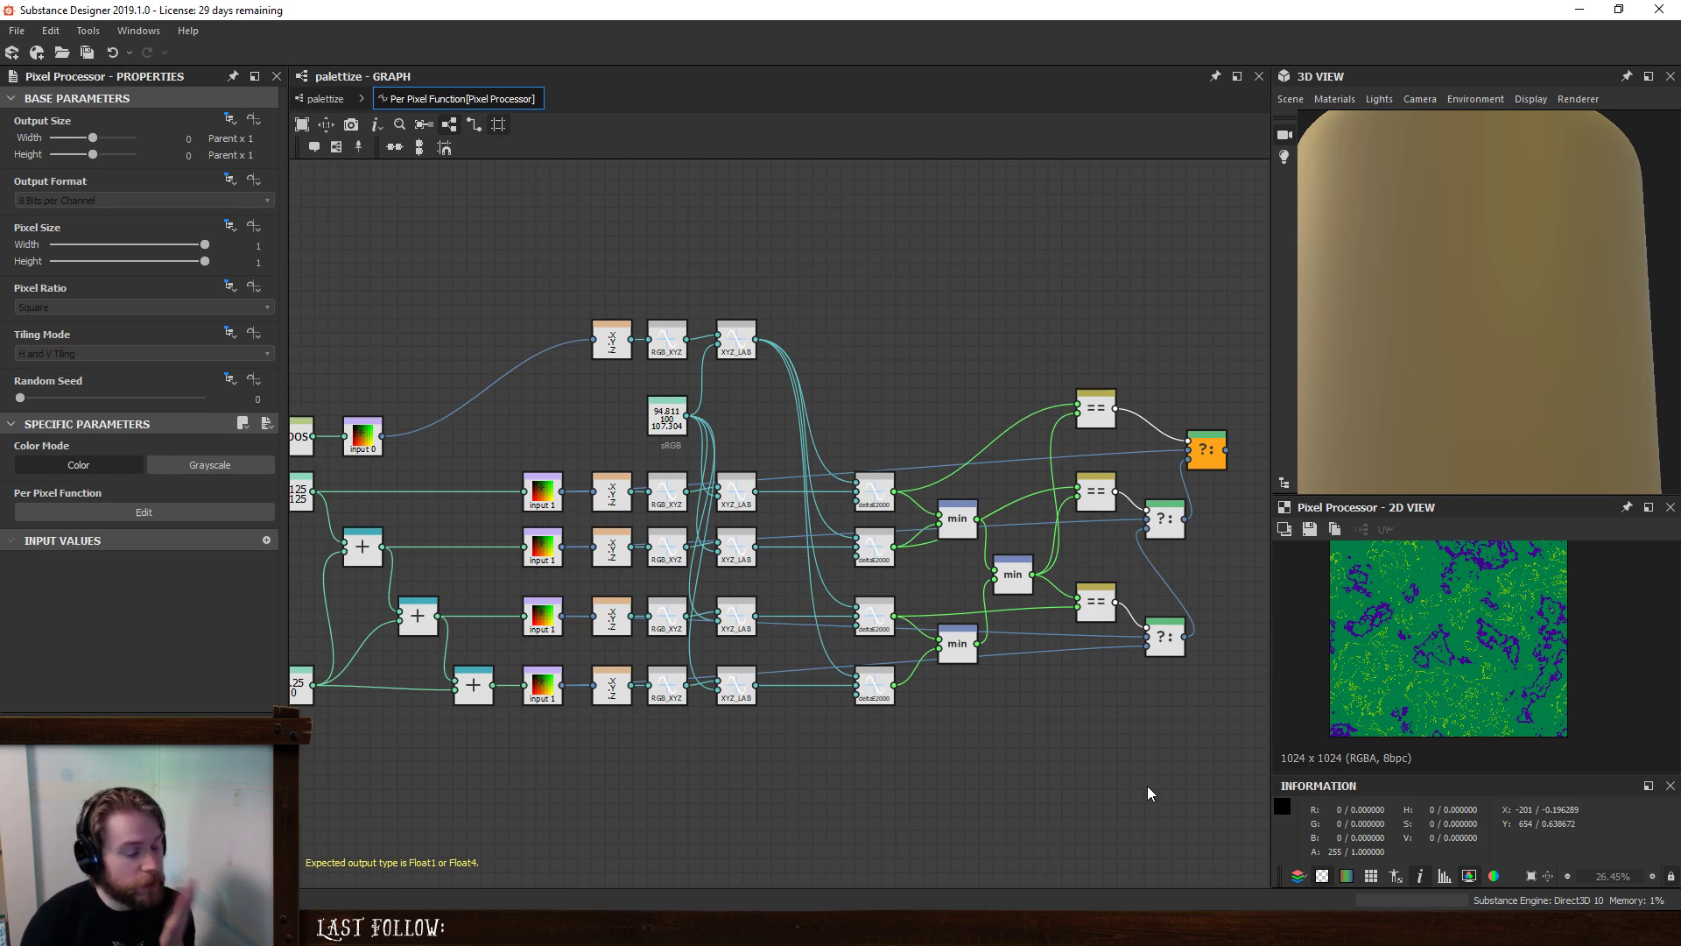
{"action": "middle_click_drag", "start_coordinate": [1019, 774], "coordinate": [1070, 764]}
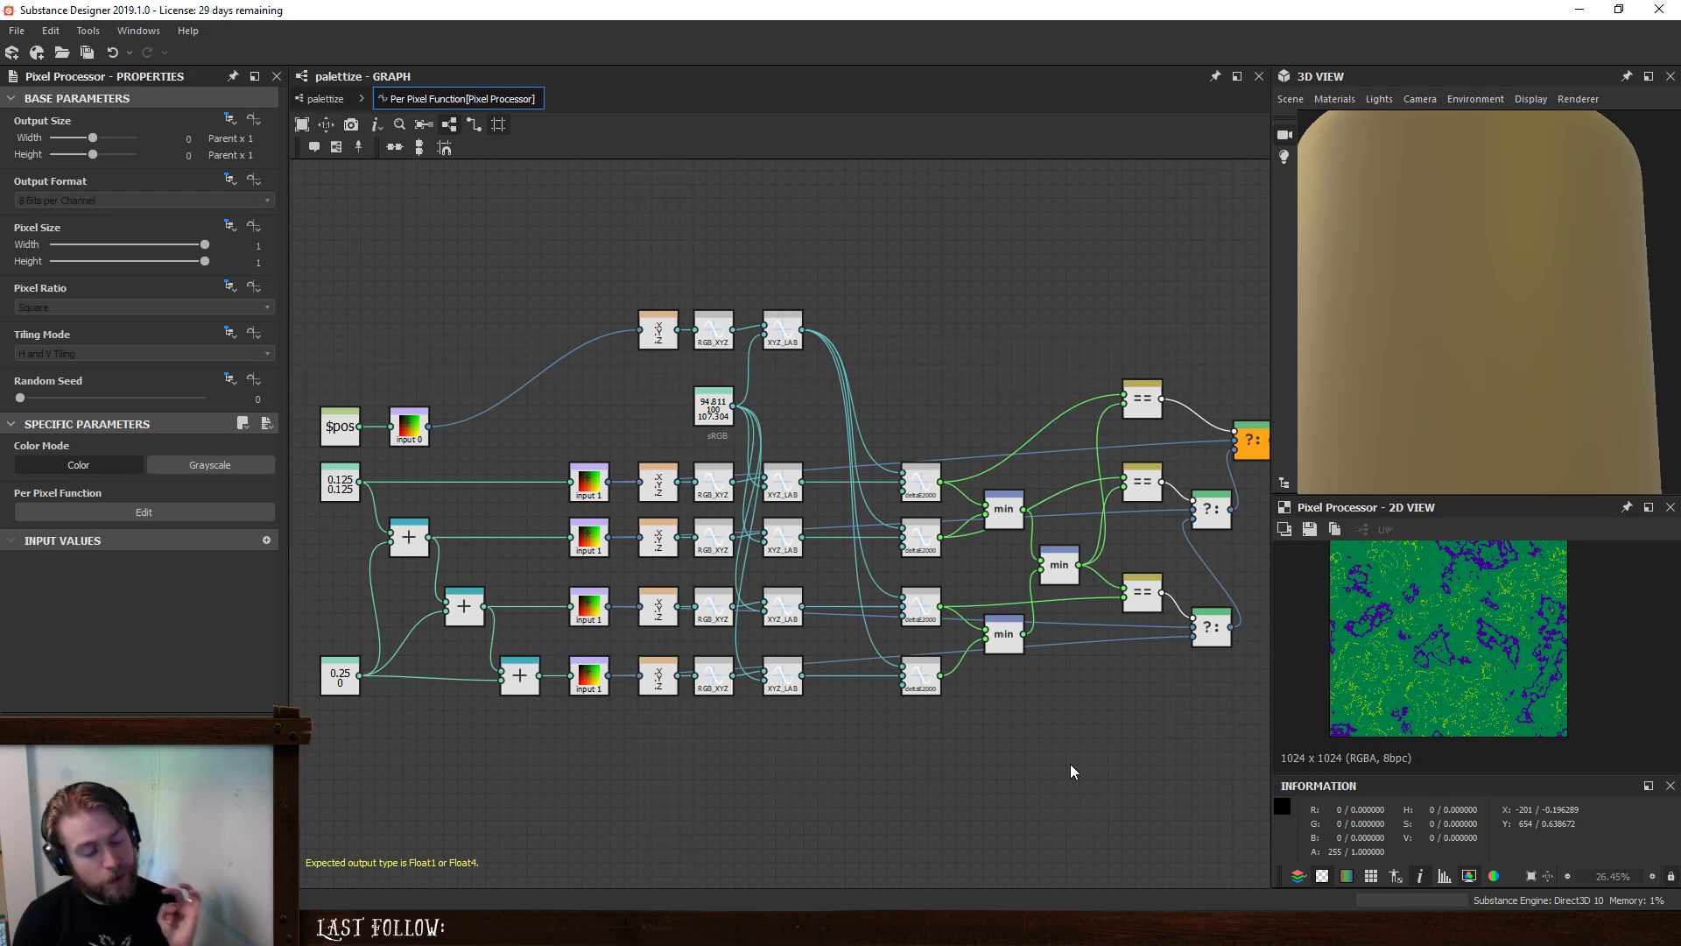
{"action": "left_click", "coordinate": [345, 493]}
{"action": "middle_click_drag", "start_coordinate": [591, 769], "coordinate": [691, 696]}
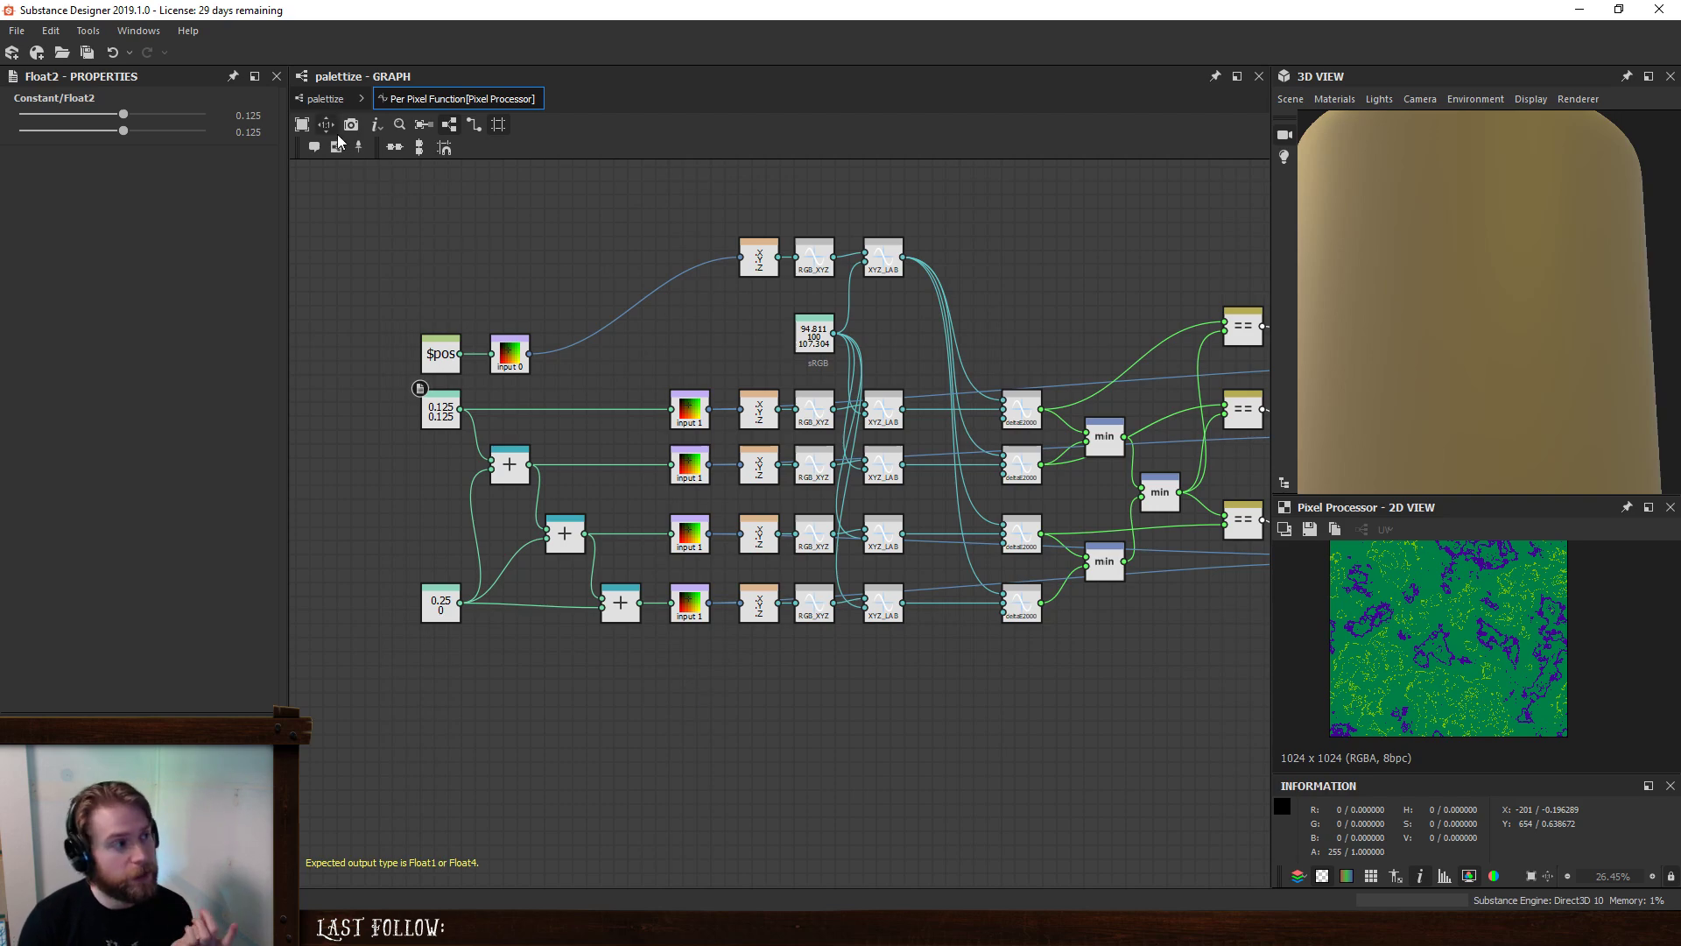
{"action": "left_click", "coordinate": [325, 98]}
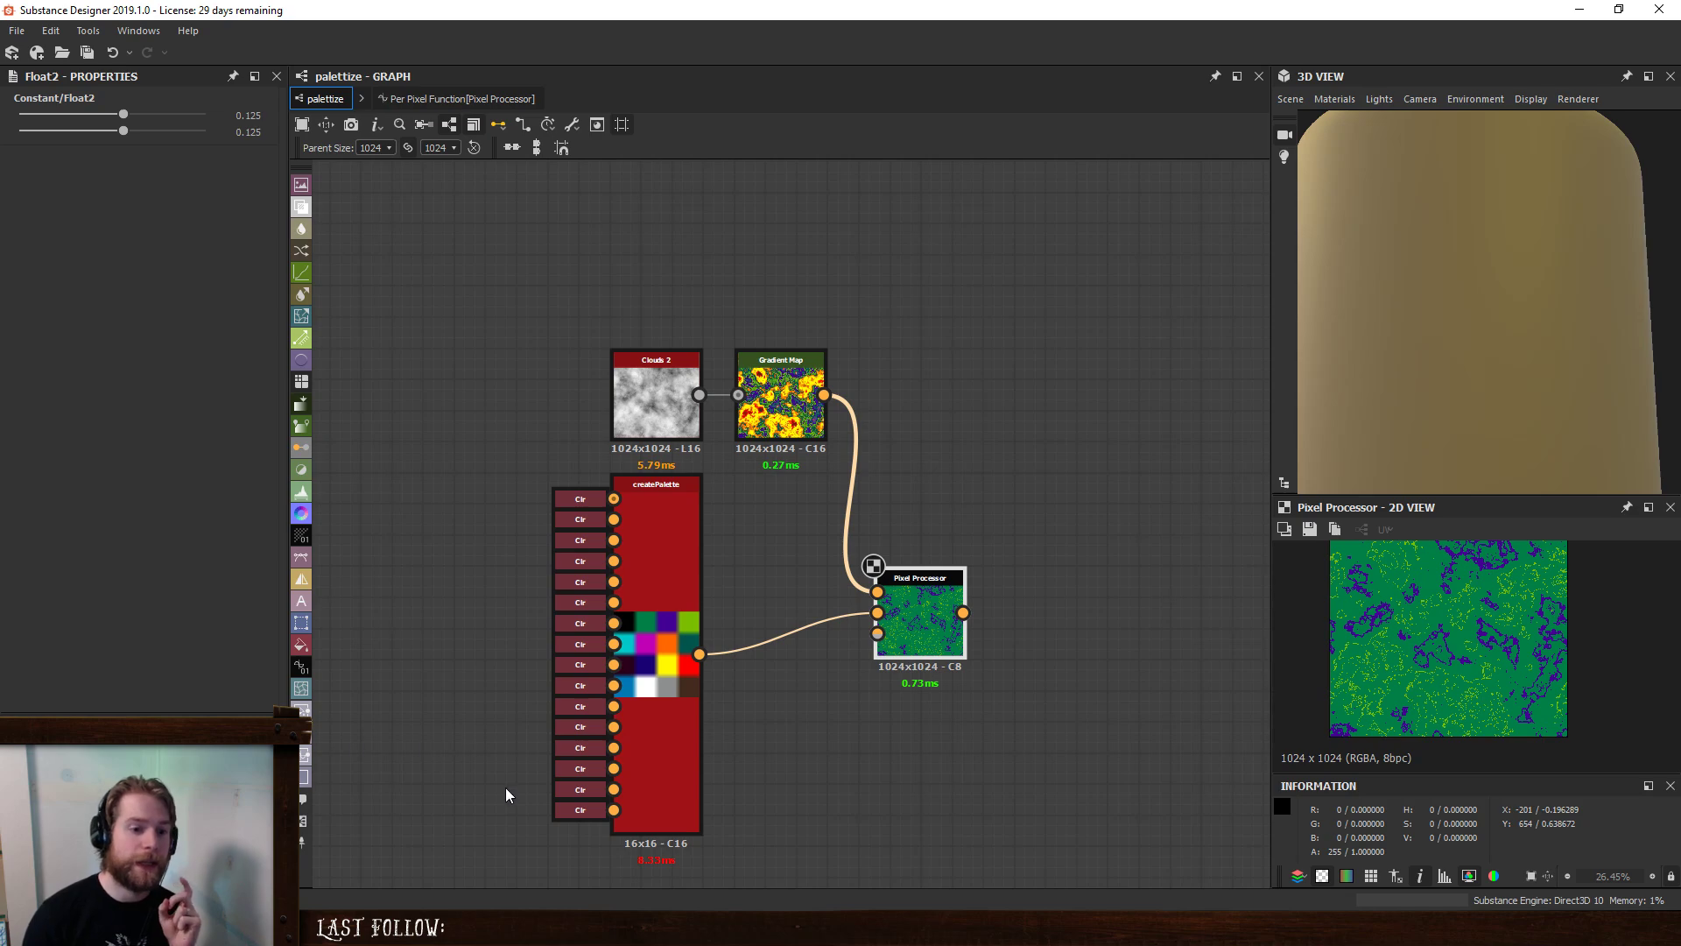
{"action": "scroll", "coordinate": [1498, 591], "scroll_direction": "down", "scroll_amount": 1}
{"action": "scroll", "coordinate": [1497, 594], "scroll_direction": "up", "scroll_amount": 1}
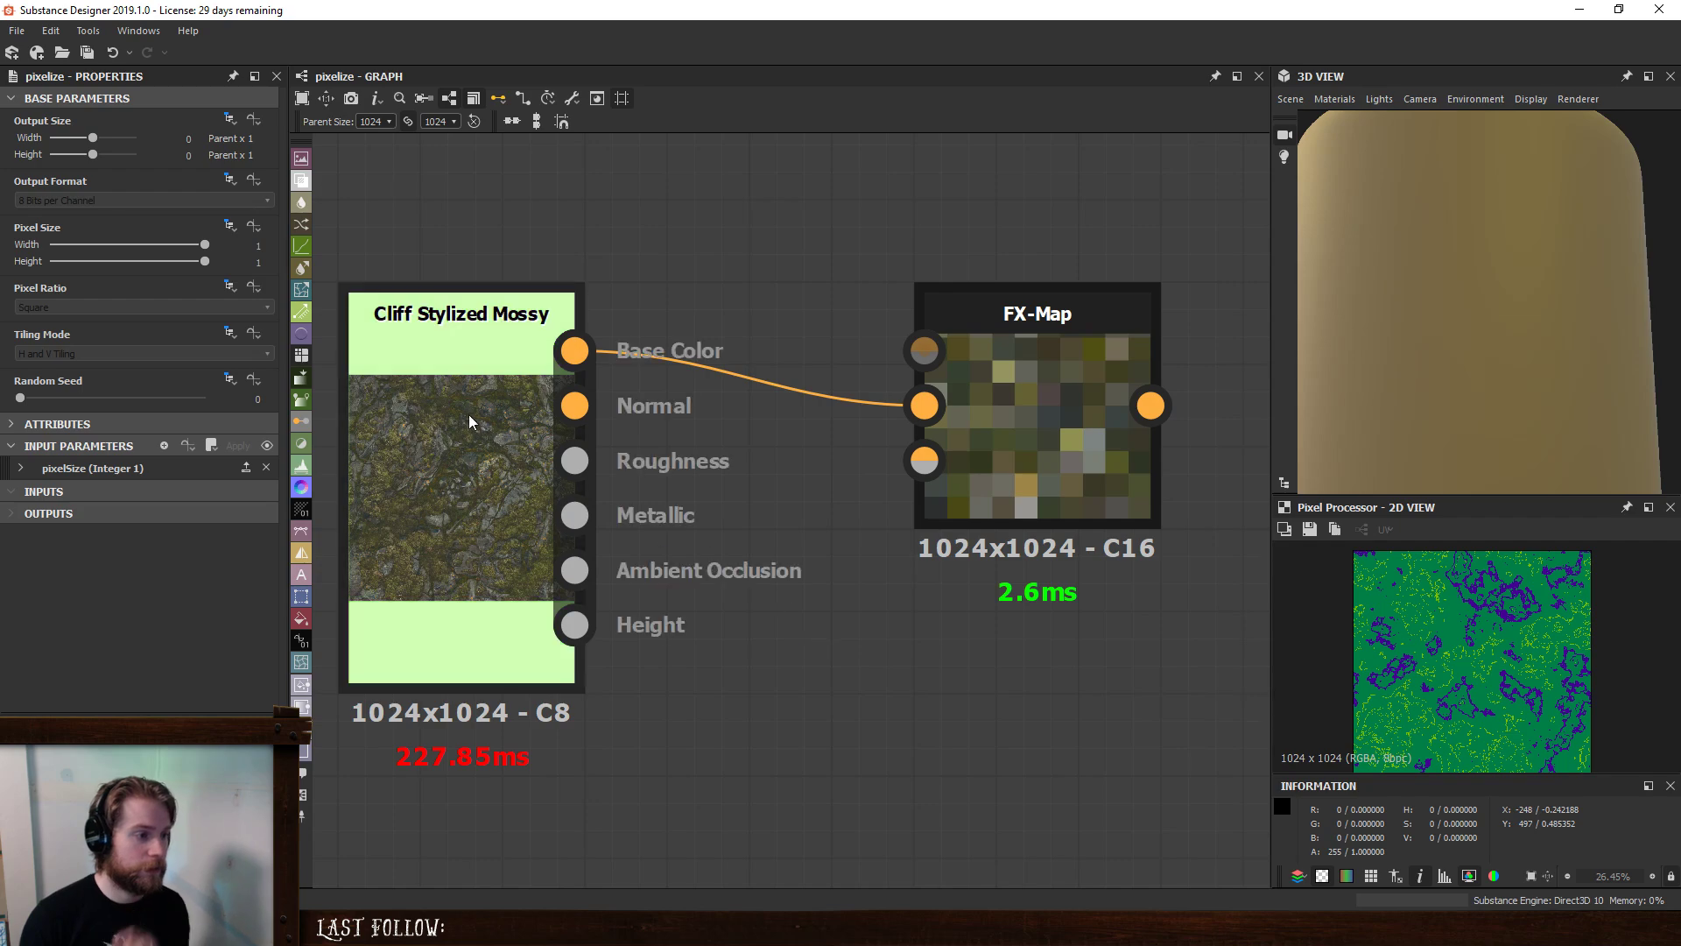
- In the pixelize graph, delete the Cliff Stylized Mossy node feeding the FX-Map
{"action": "left_click", "coordinate": [497, 453]}
{"action": "key", "text": "Delete"}
{"action": "scroll", "coordinate": [793, 579], "scroll_direction": "down", "scroll_amount": 2}
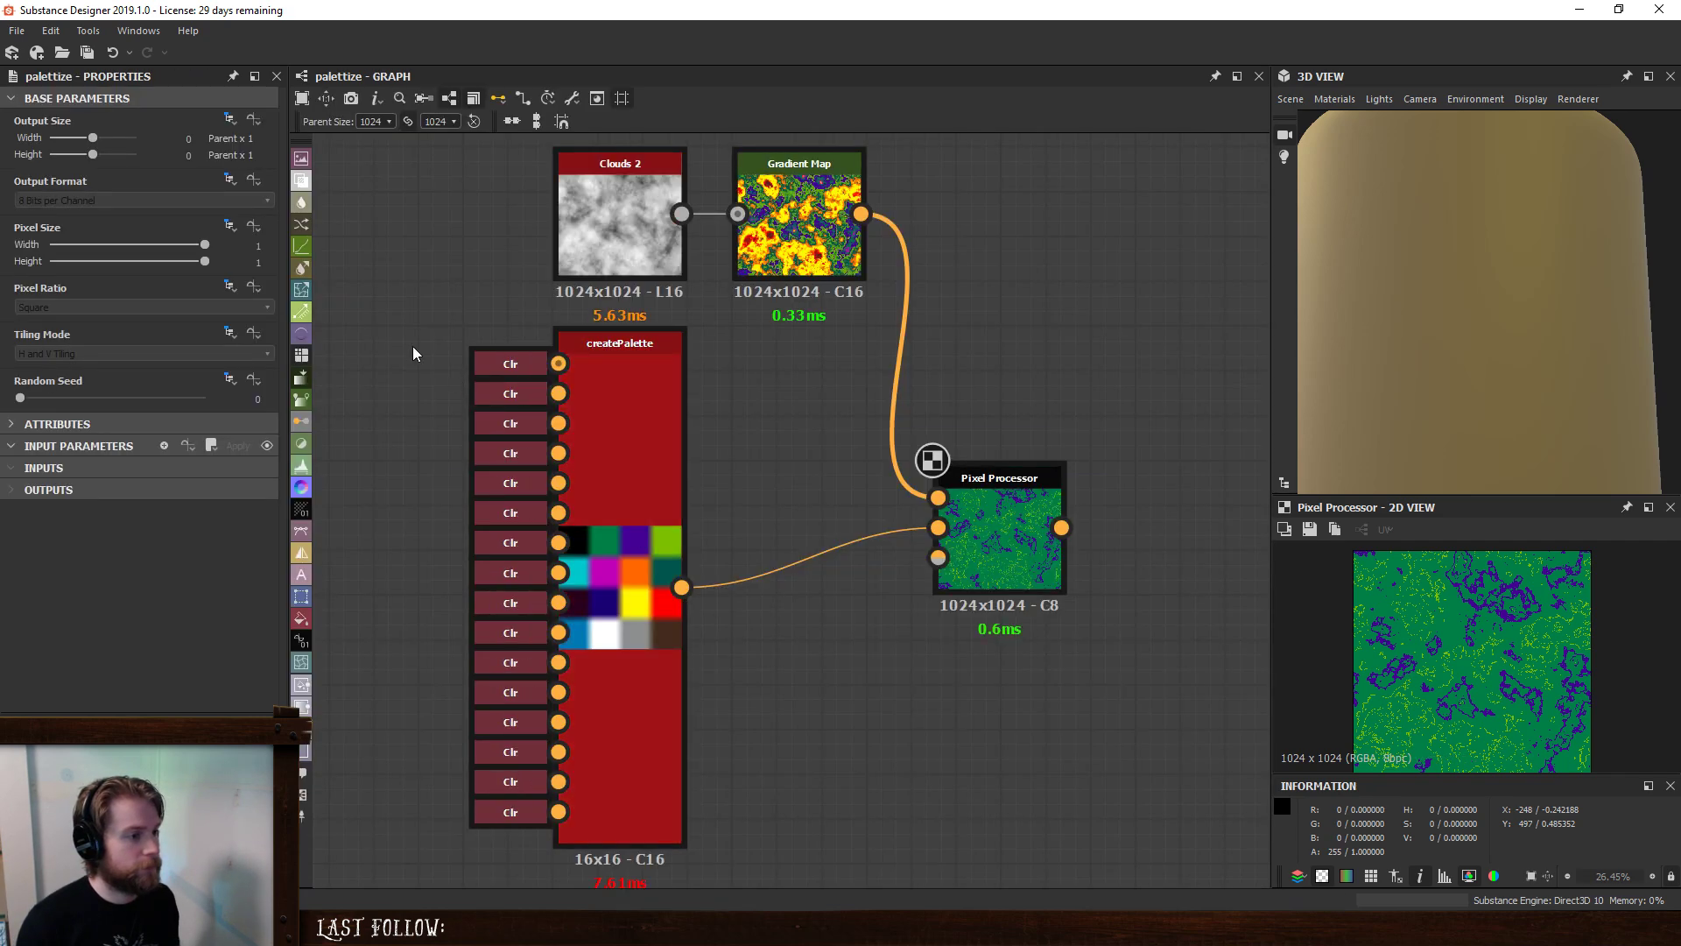
- Copy the createPalette node and its Clr color nodes from the palettize graph into the pixelize graph
{"action": "left_click_drag", "start_coordinate": [413, 345], "coordinate": [672, 893]}
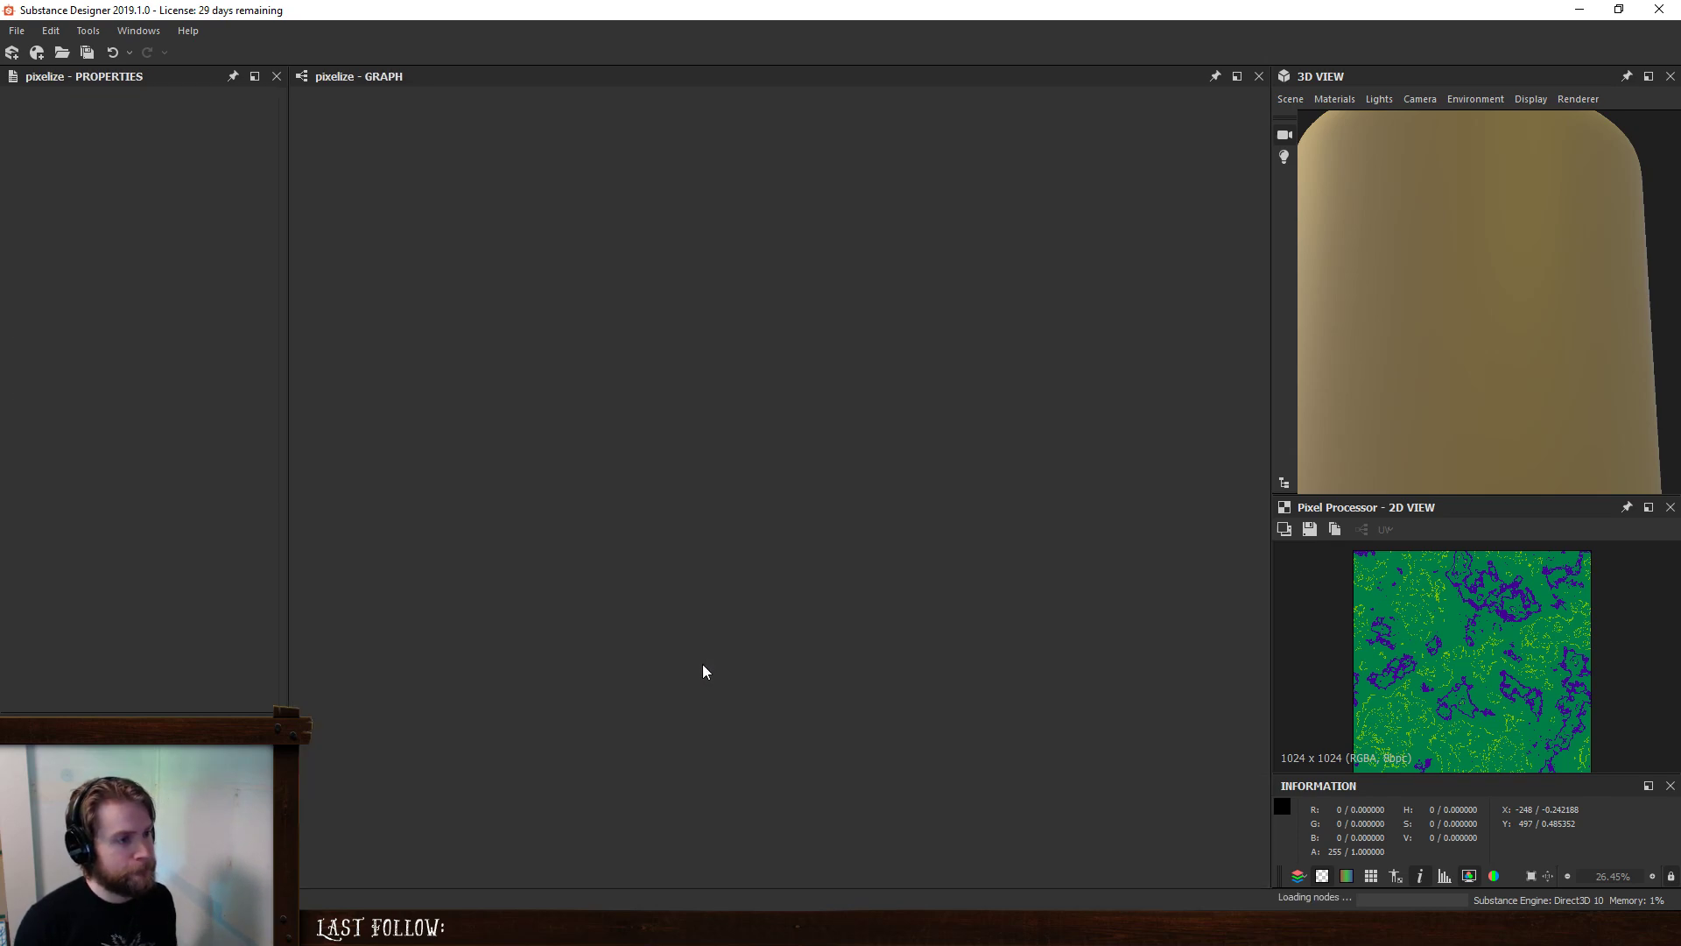
{"action": "scroll", "coordinate": [691, 643], "scroll_direction": "down", "scroll_amount": 5}
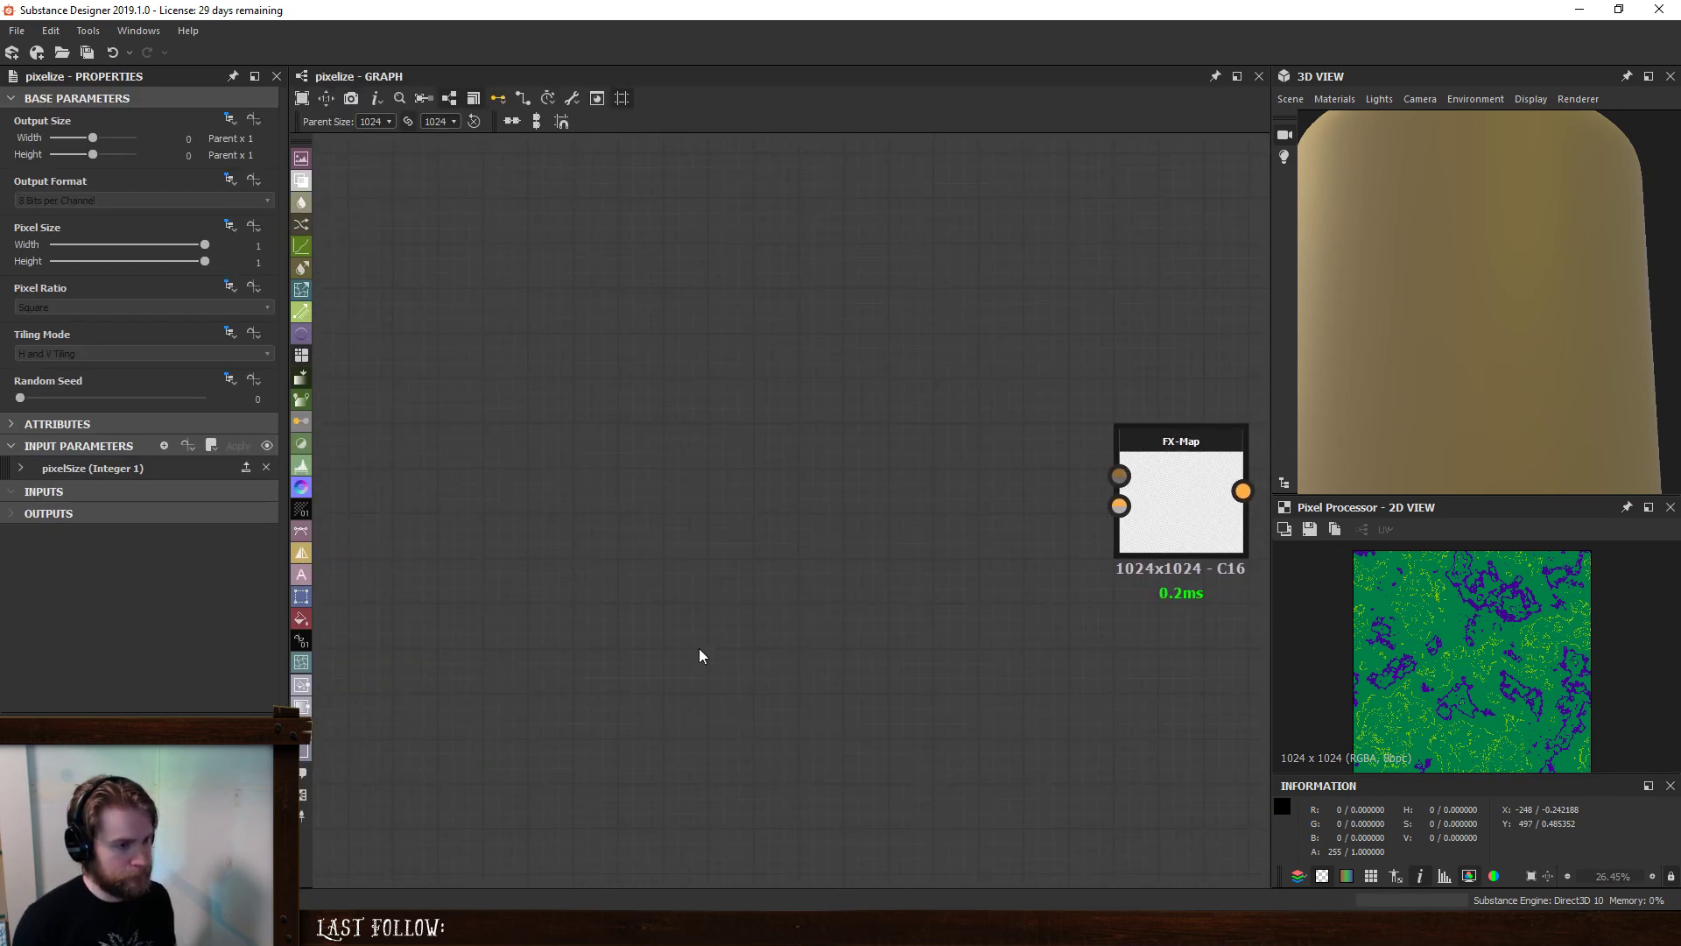
{"action": "key", "text": "ctrl+v"}
{"action": "scroll", "coordinate": [906, 566], "scroll_direction": "down", "scroll_amount": 2}
{"action": "middle_click_drag", "start_coordinate": [958, 554], "coordinate": [1203, 560]}
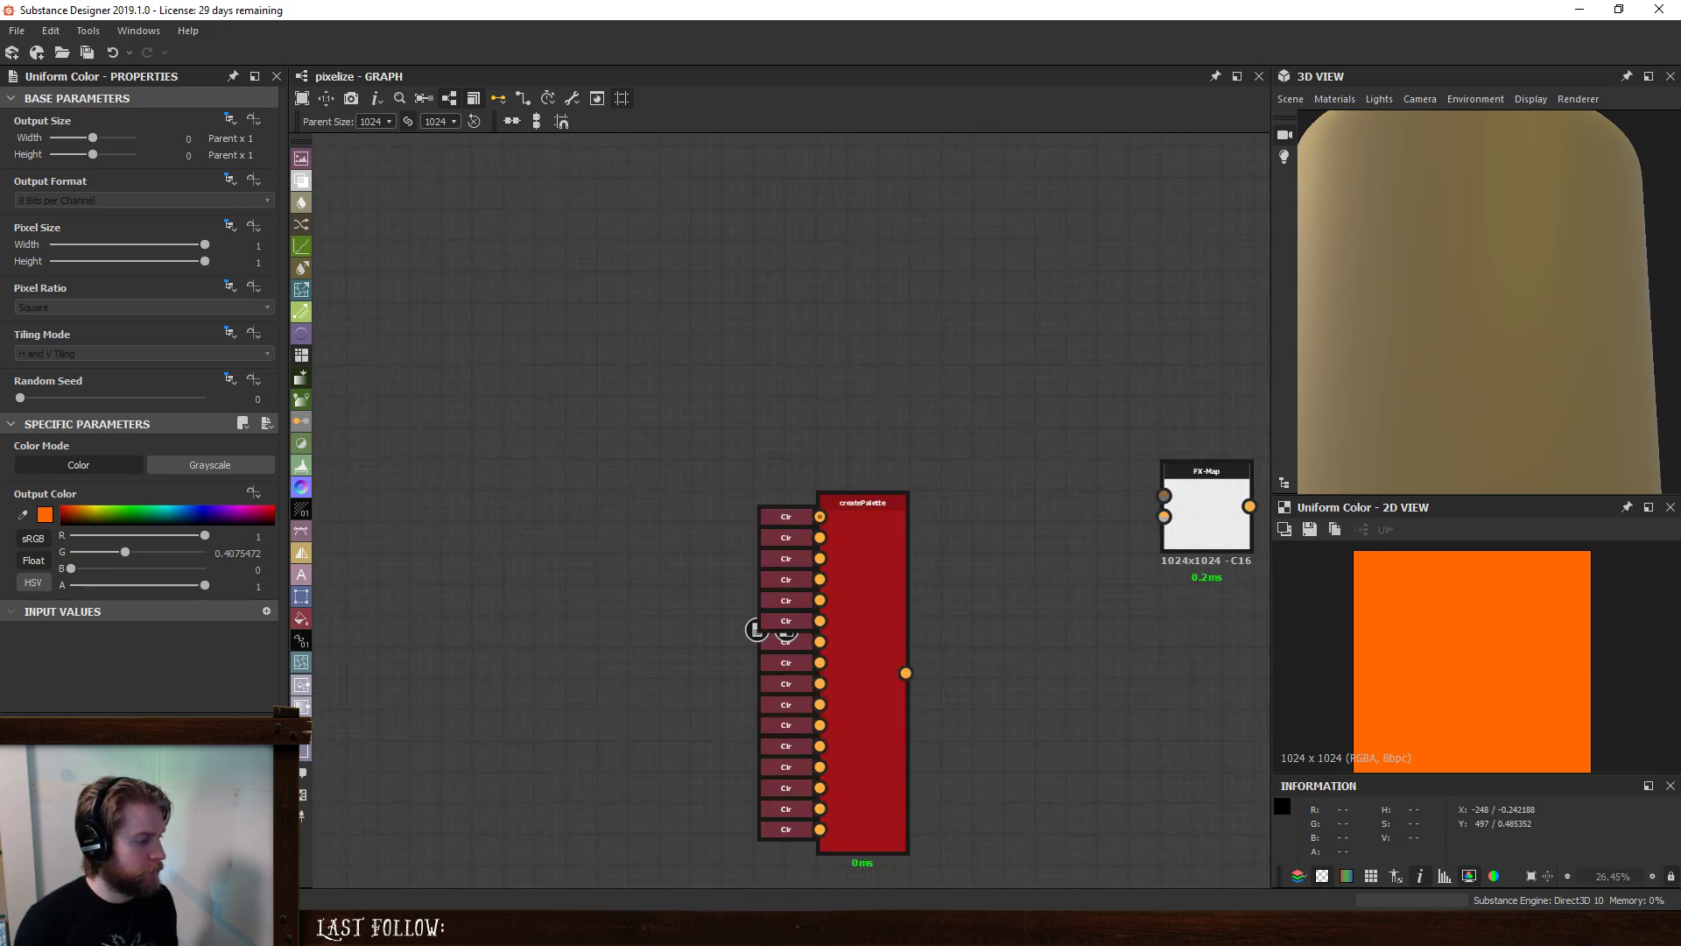
- Copy the Clouds 2 and Gradient Map nodes from the palettize graph into the pixelize graph
{"action": "key", "text": "alt+Left"}
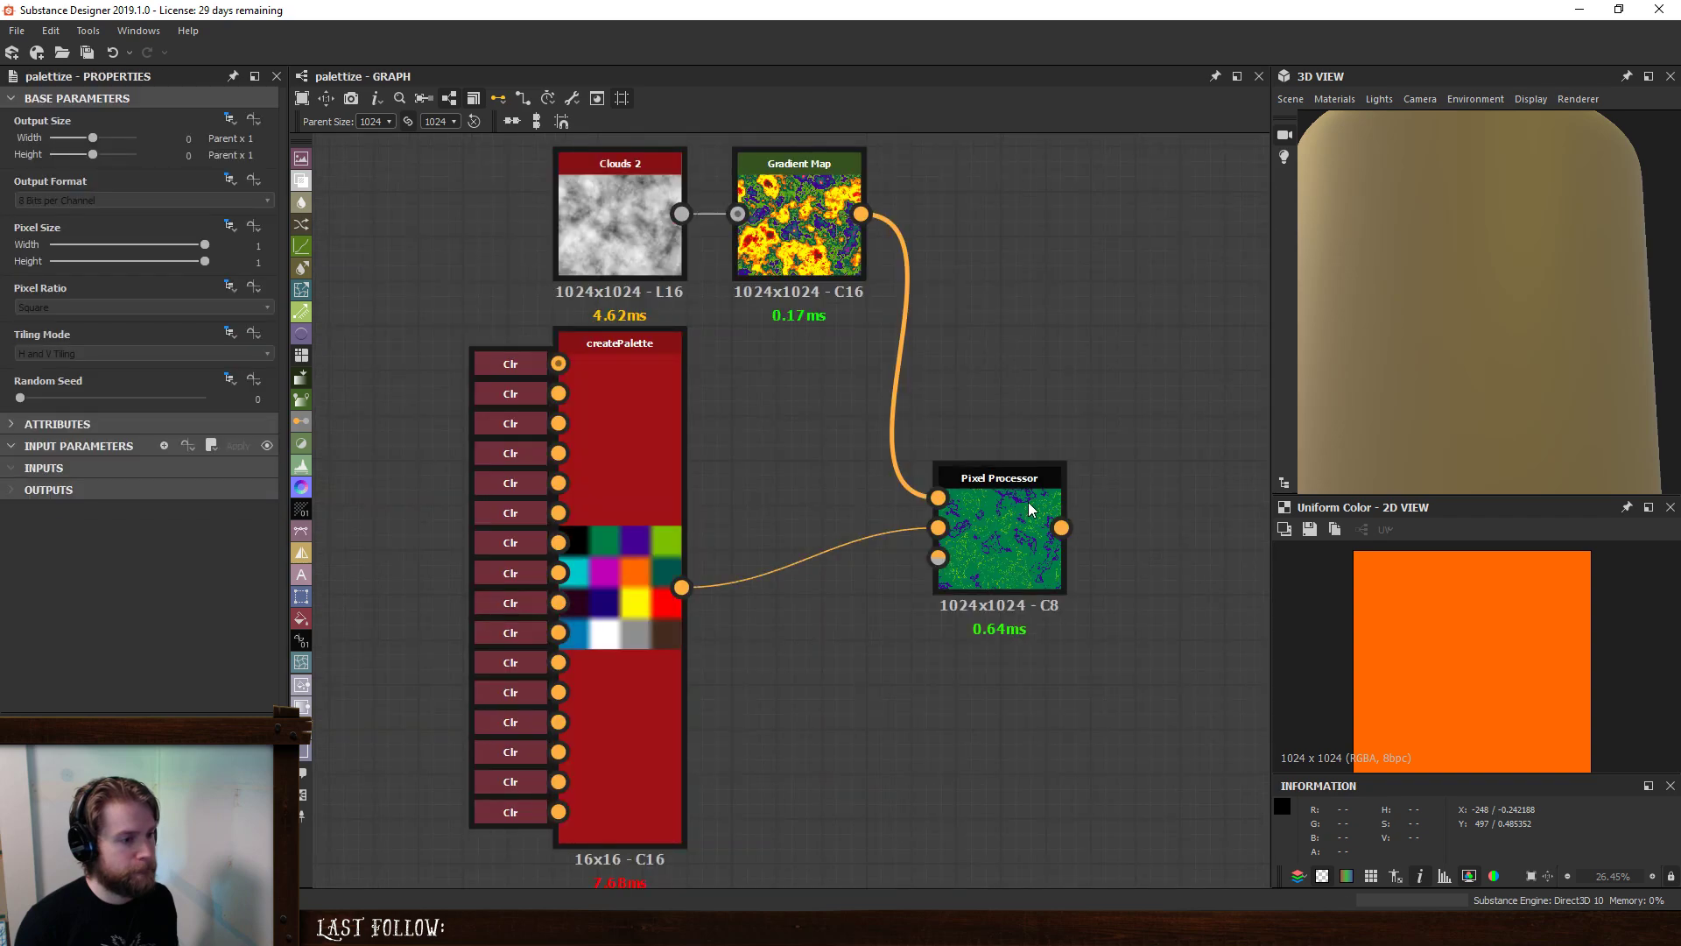
{"action": "left_click", "coordinate": [818, 228]}
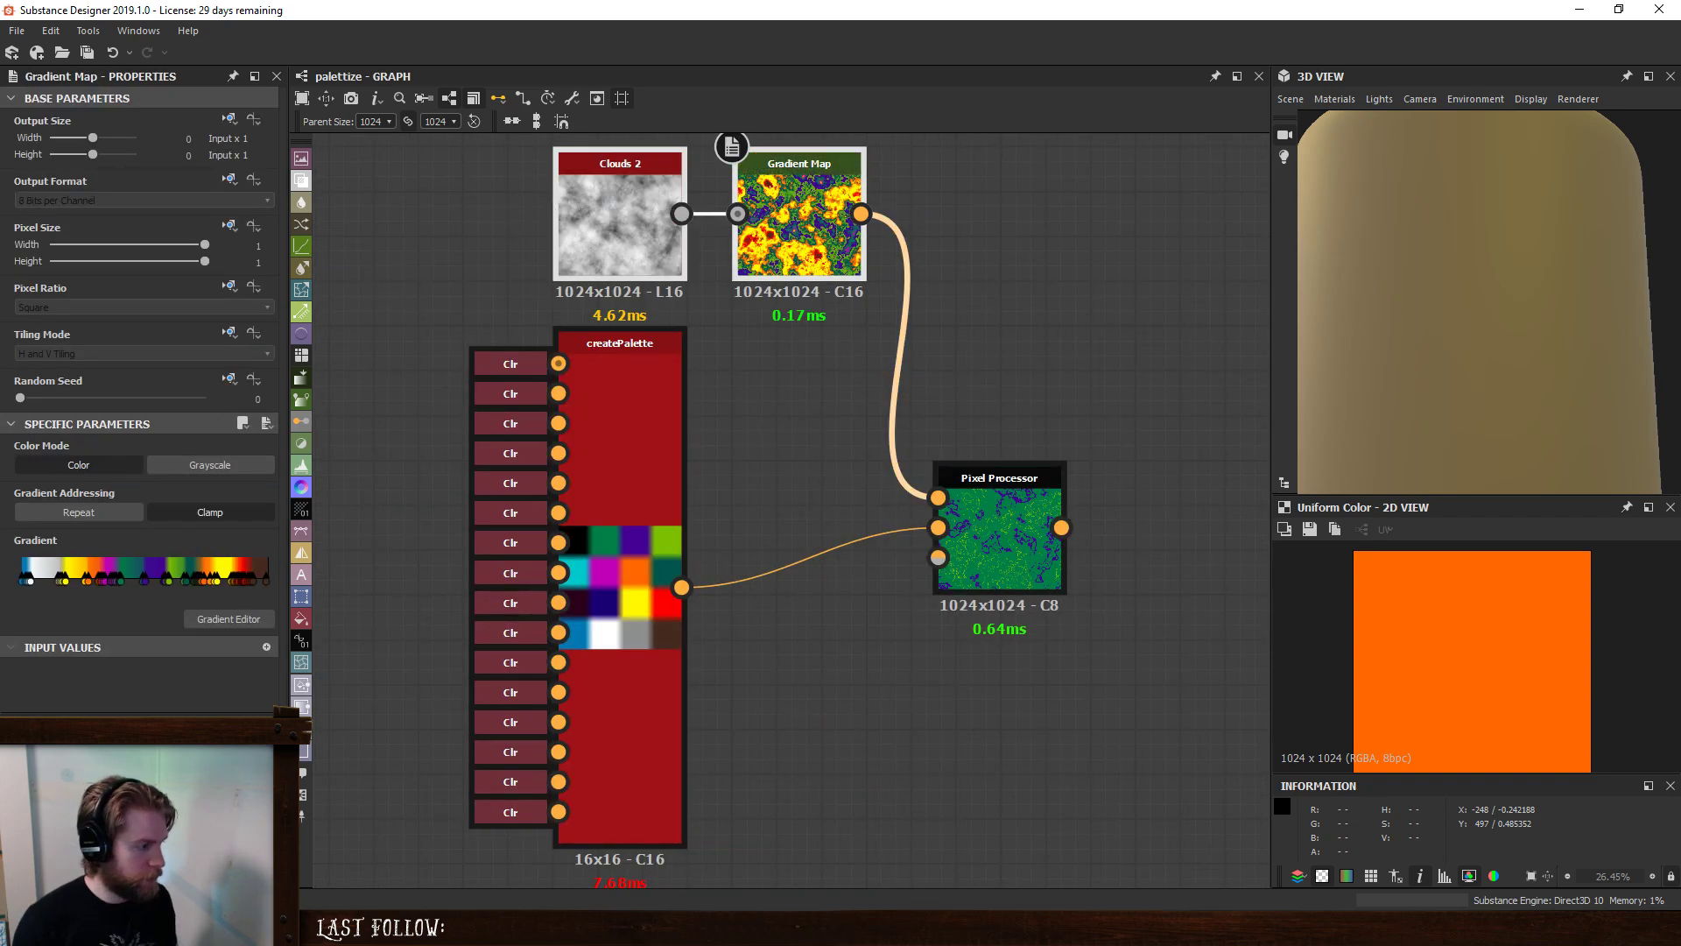
{"action": "key", "text": "alt+Right"}
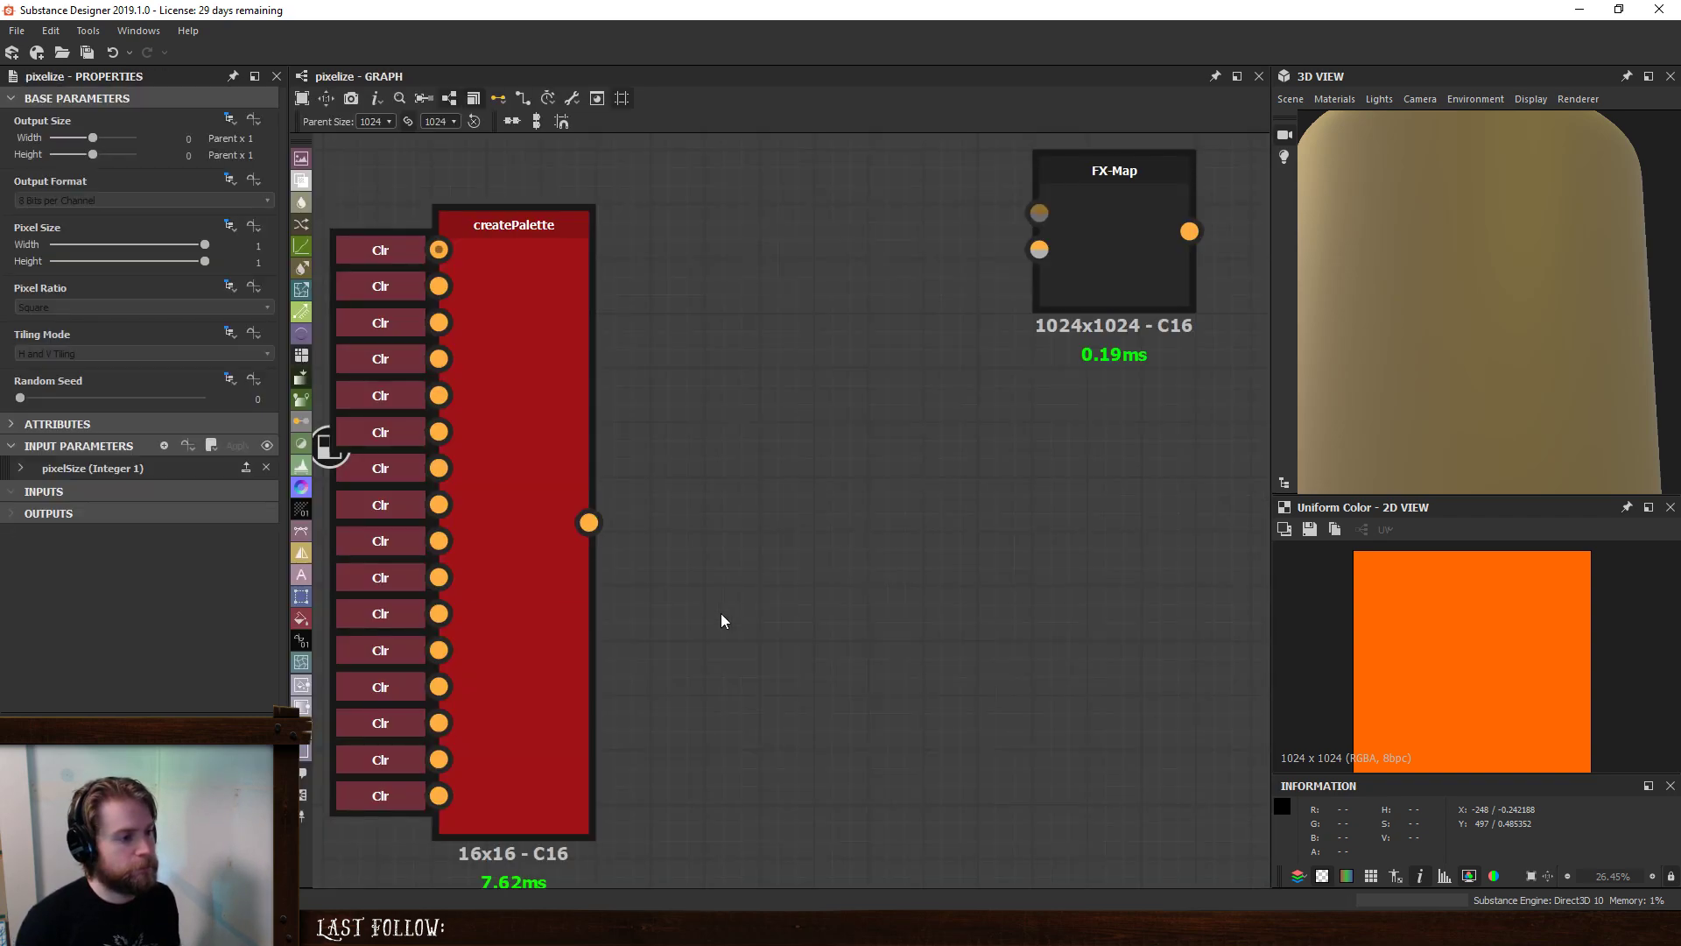
{"action": "scroll", "coordinate": [799, 501], "scroll_direction": "down", "scroll_amount": 5}
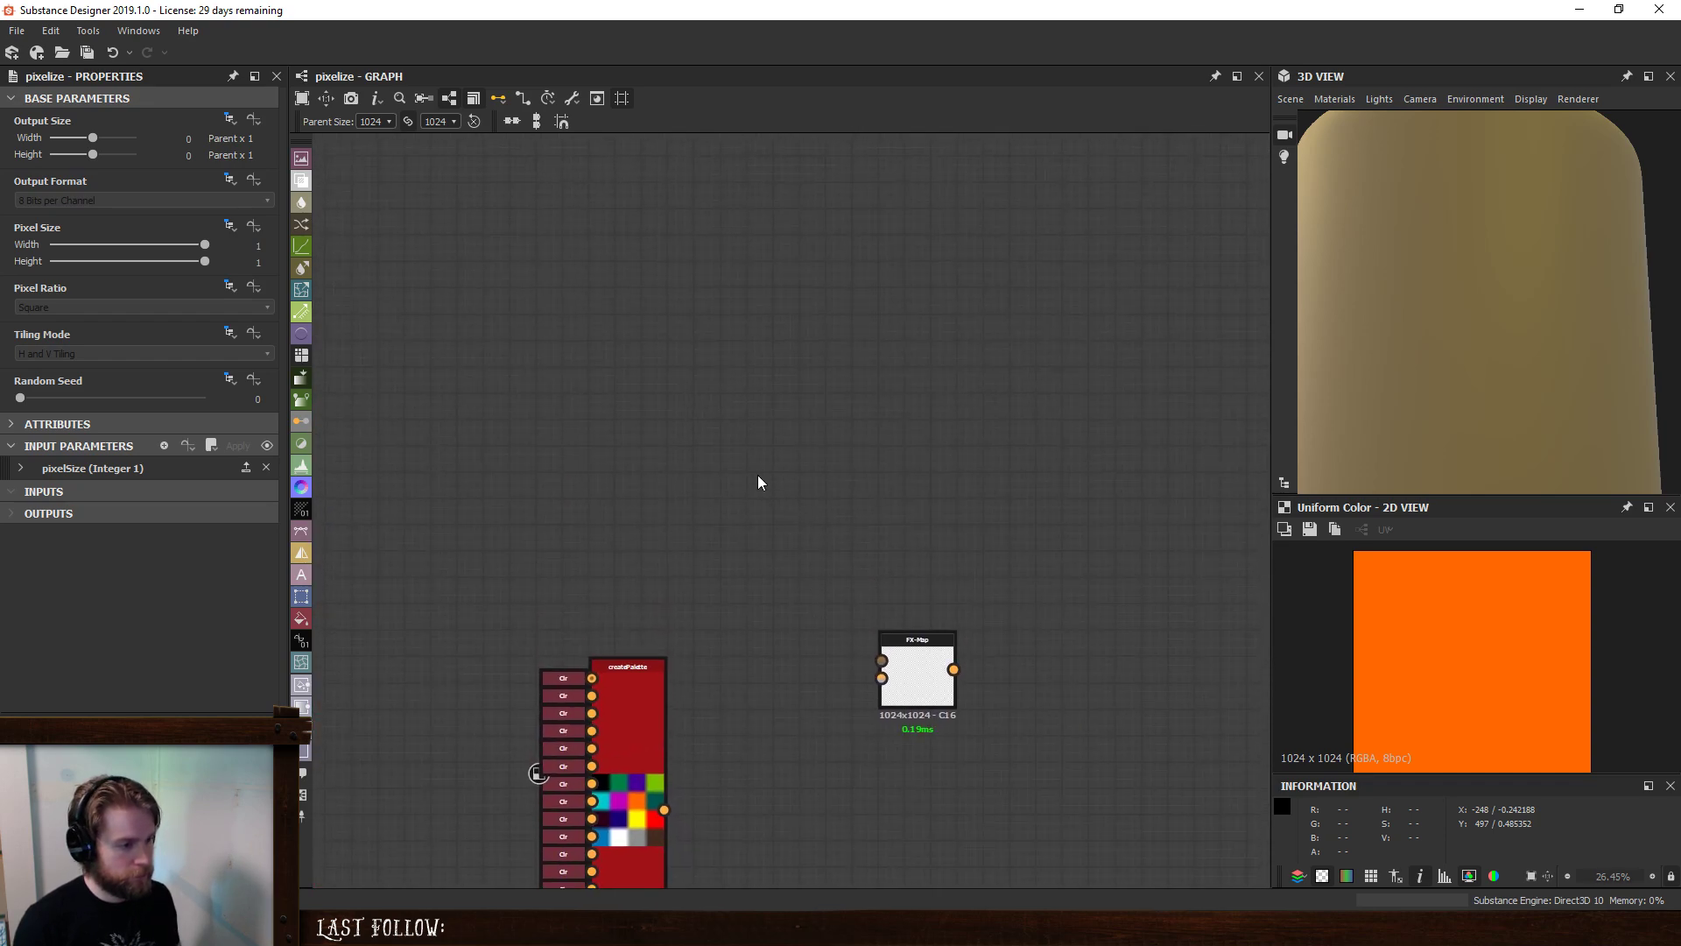
{"action": "key", "text": "ctrl+v"}
- Connect the Gradient Map and createPalette outputs to the FX-Map's first two image inputs and show the FX-Map in the 2D View
{"action": "left_click_drag", "start_coordinate": [847, 495], "coordinate": [663, 810]}
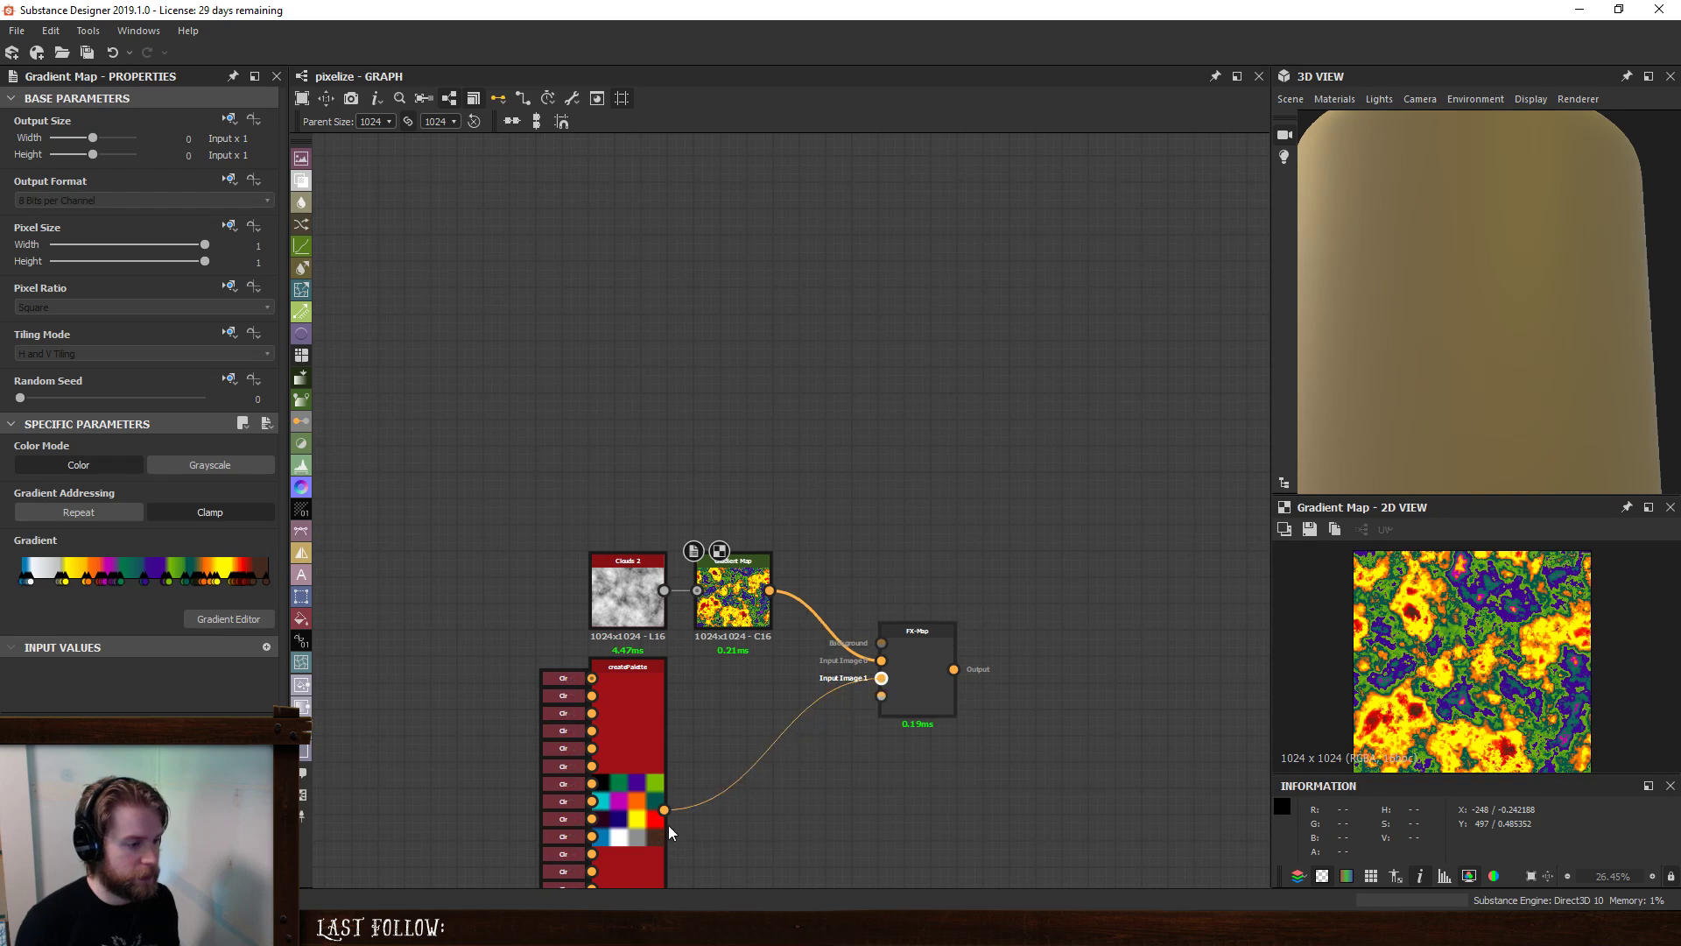
{"action": "middle_click_drag", "start_coordinate": [882, 681], "coordinate": [801, 474]}
{"action": "double_click", "coordinate": [823, 462]}
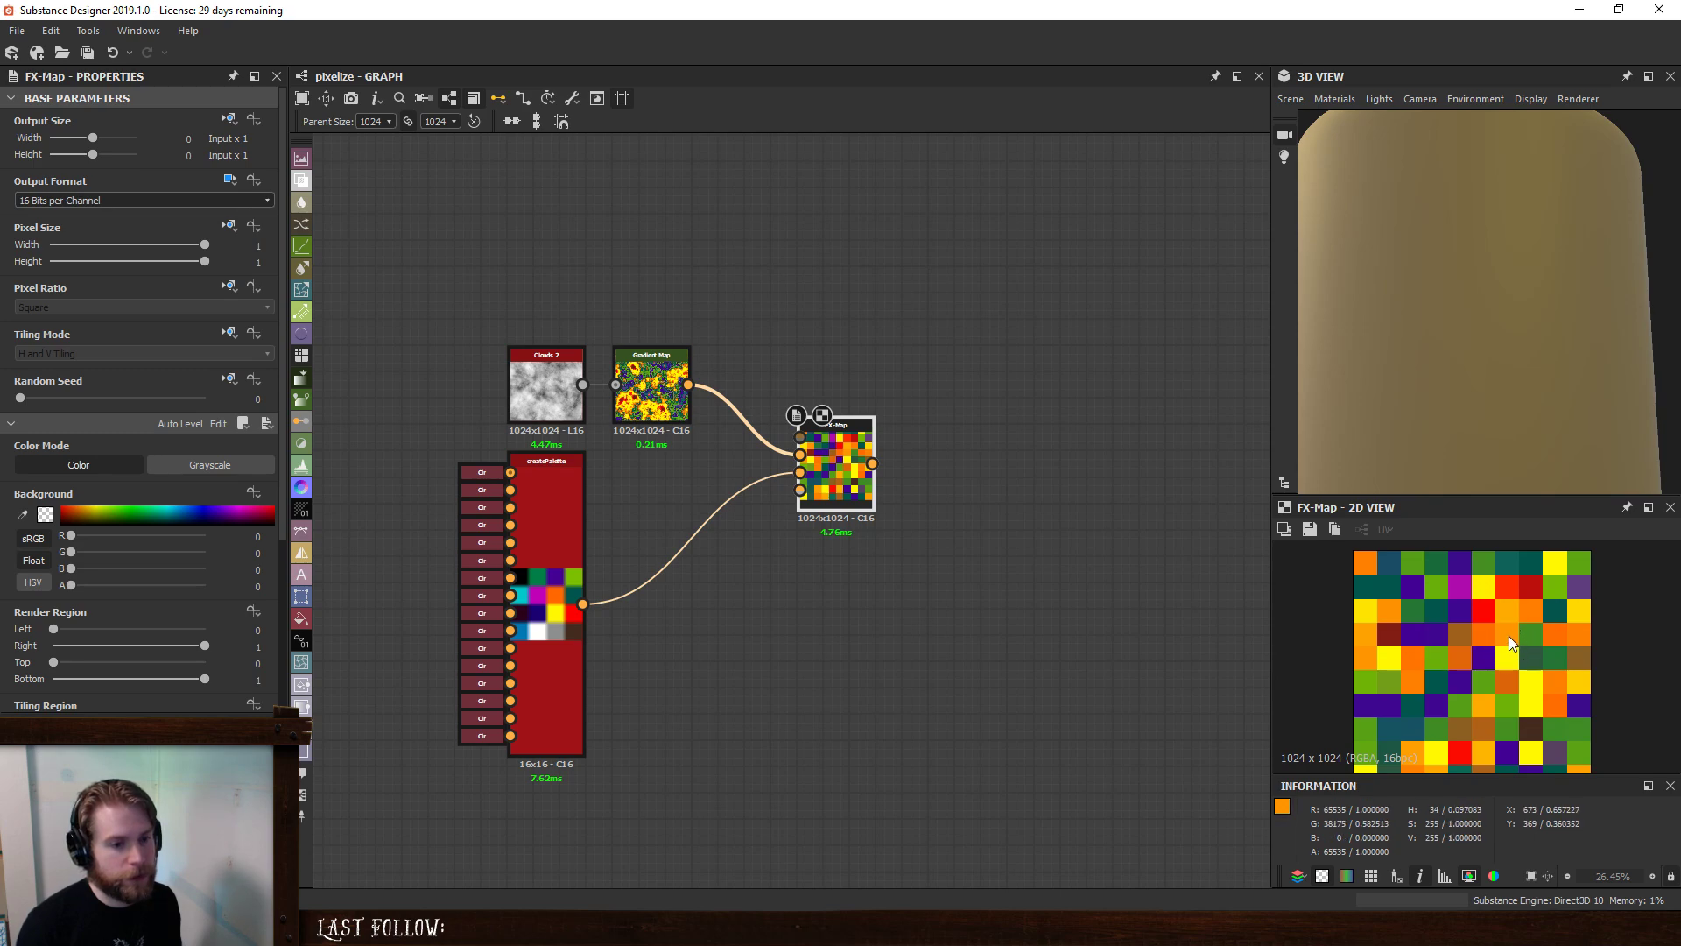
{"action": "left_click_drag", "start_coordinate": [813, 536], "coordinate": [813, 545]}
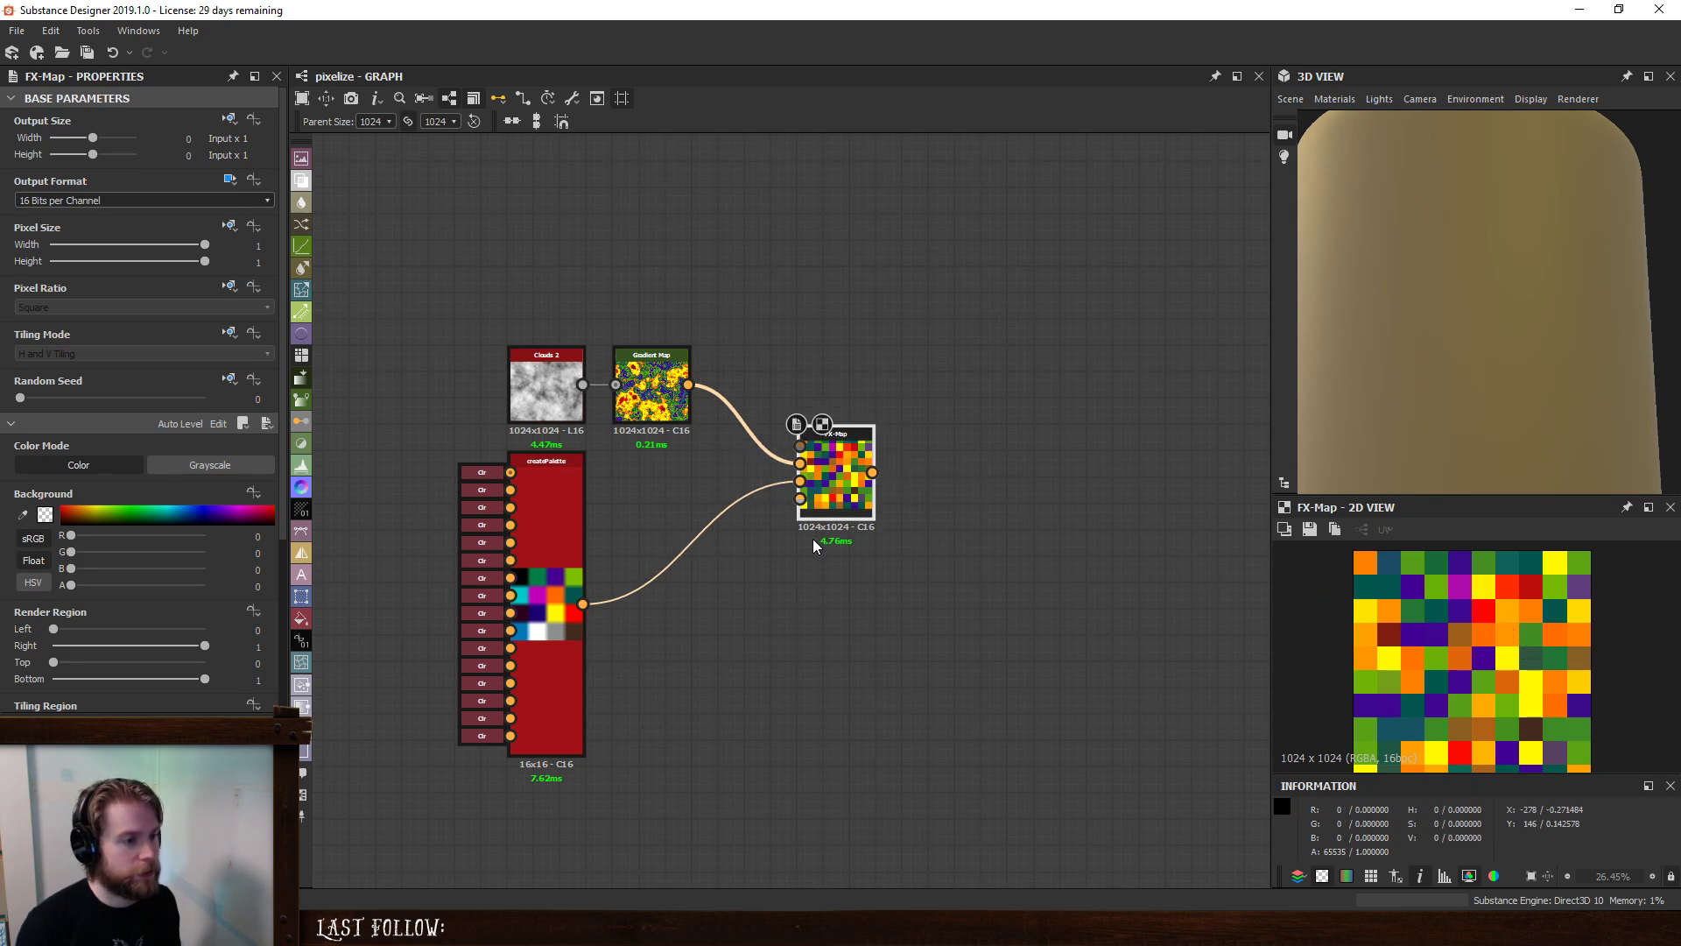
- Open the FX-Map's inner graph and the Quadrant's Color / Luminosity function
{"action": "double_click", "coordinate": [833, 477]}
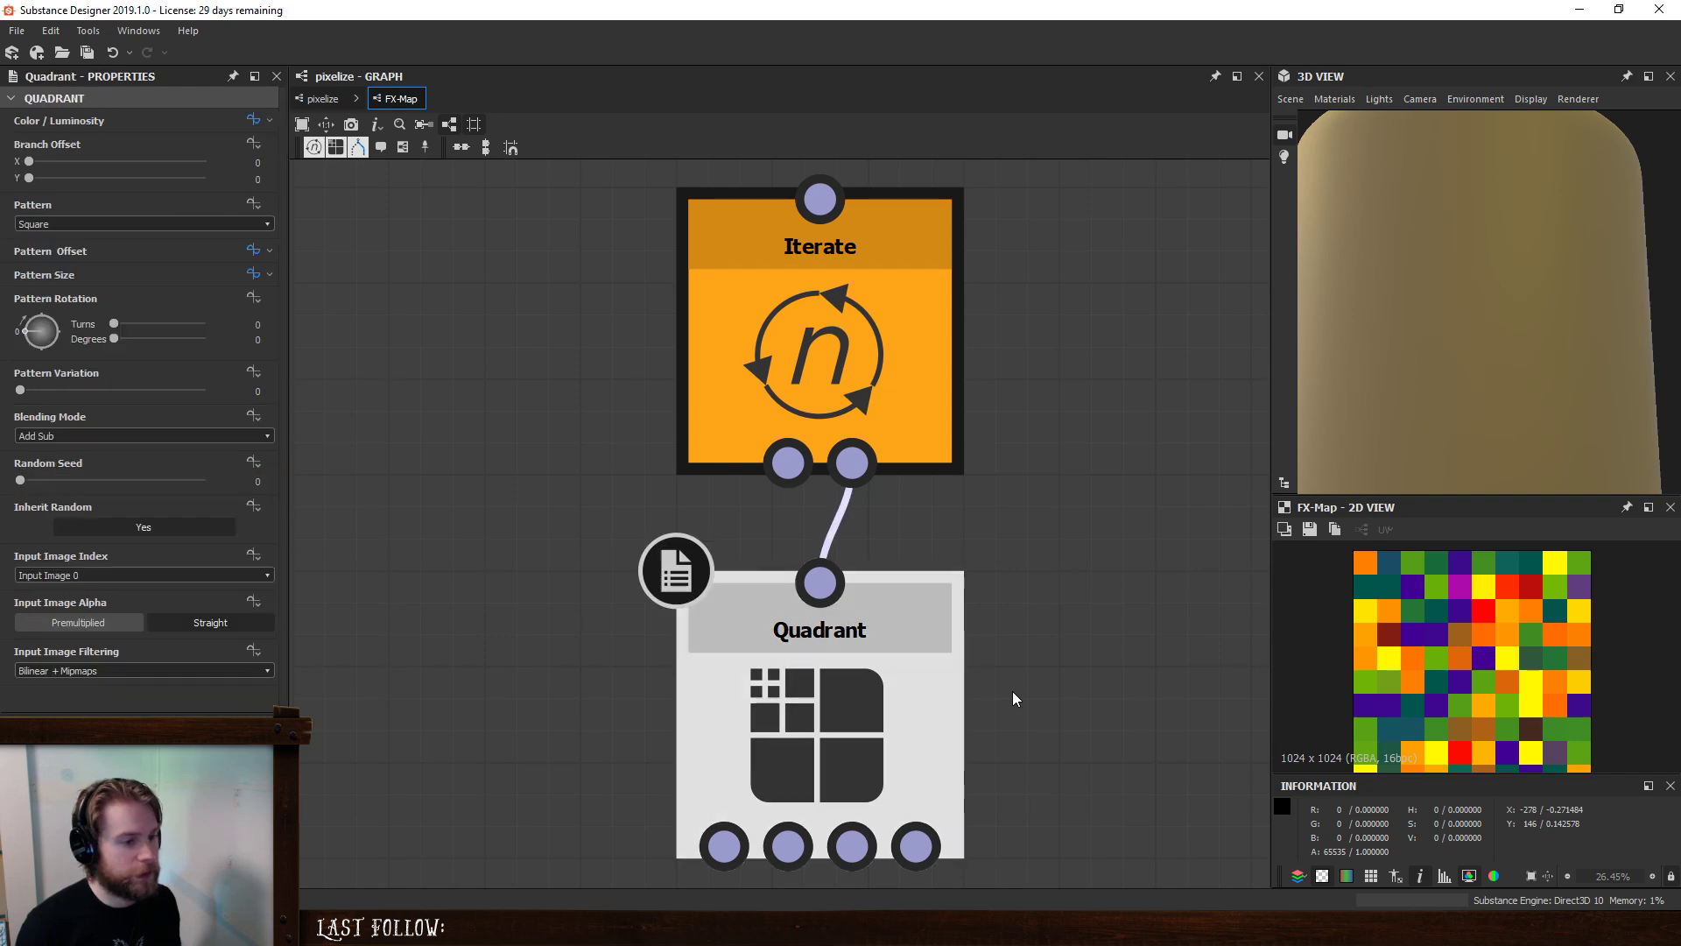
{"action": "left_click", "coordinate": [254, 121]}
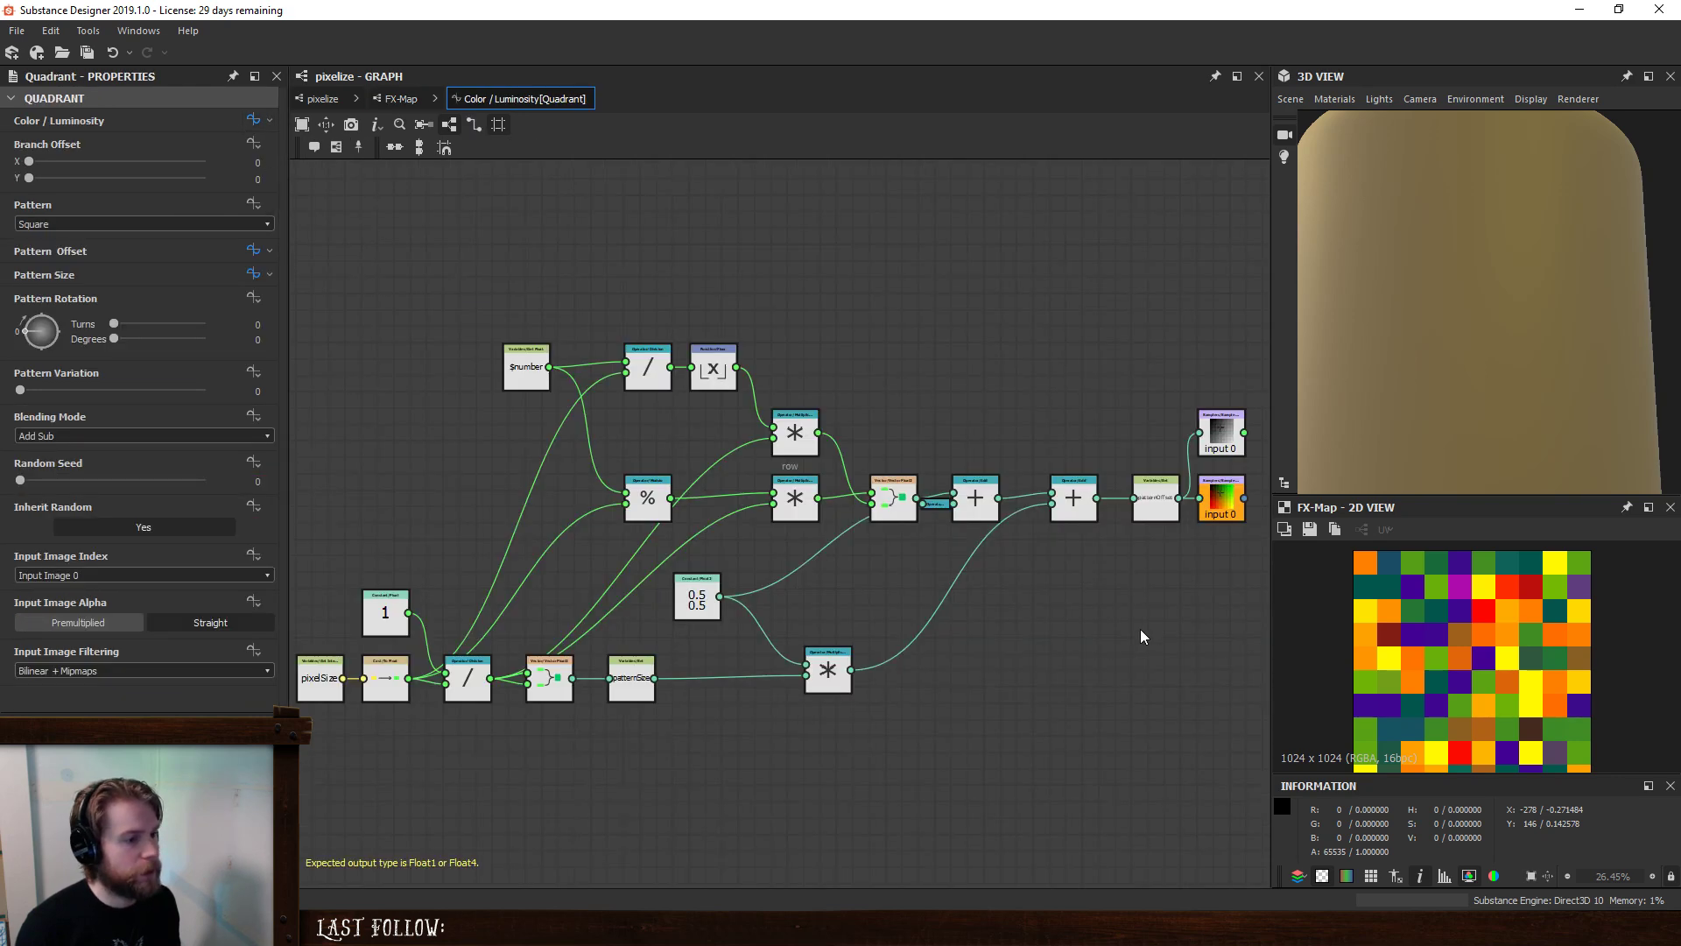
- Look over the Color / Luminosity function's node network, from the pixelSize input to the two samplers at its end
{"action": "middle_click_drag", "start_coordinate": [1180, 583], "coordinate": [993, 593]}
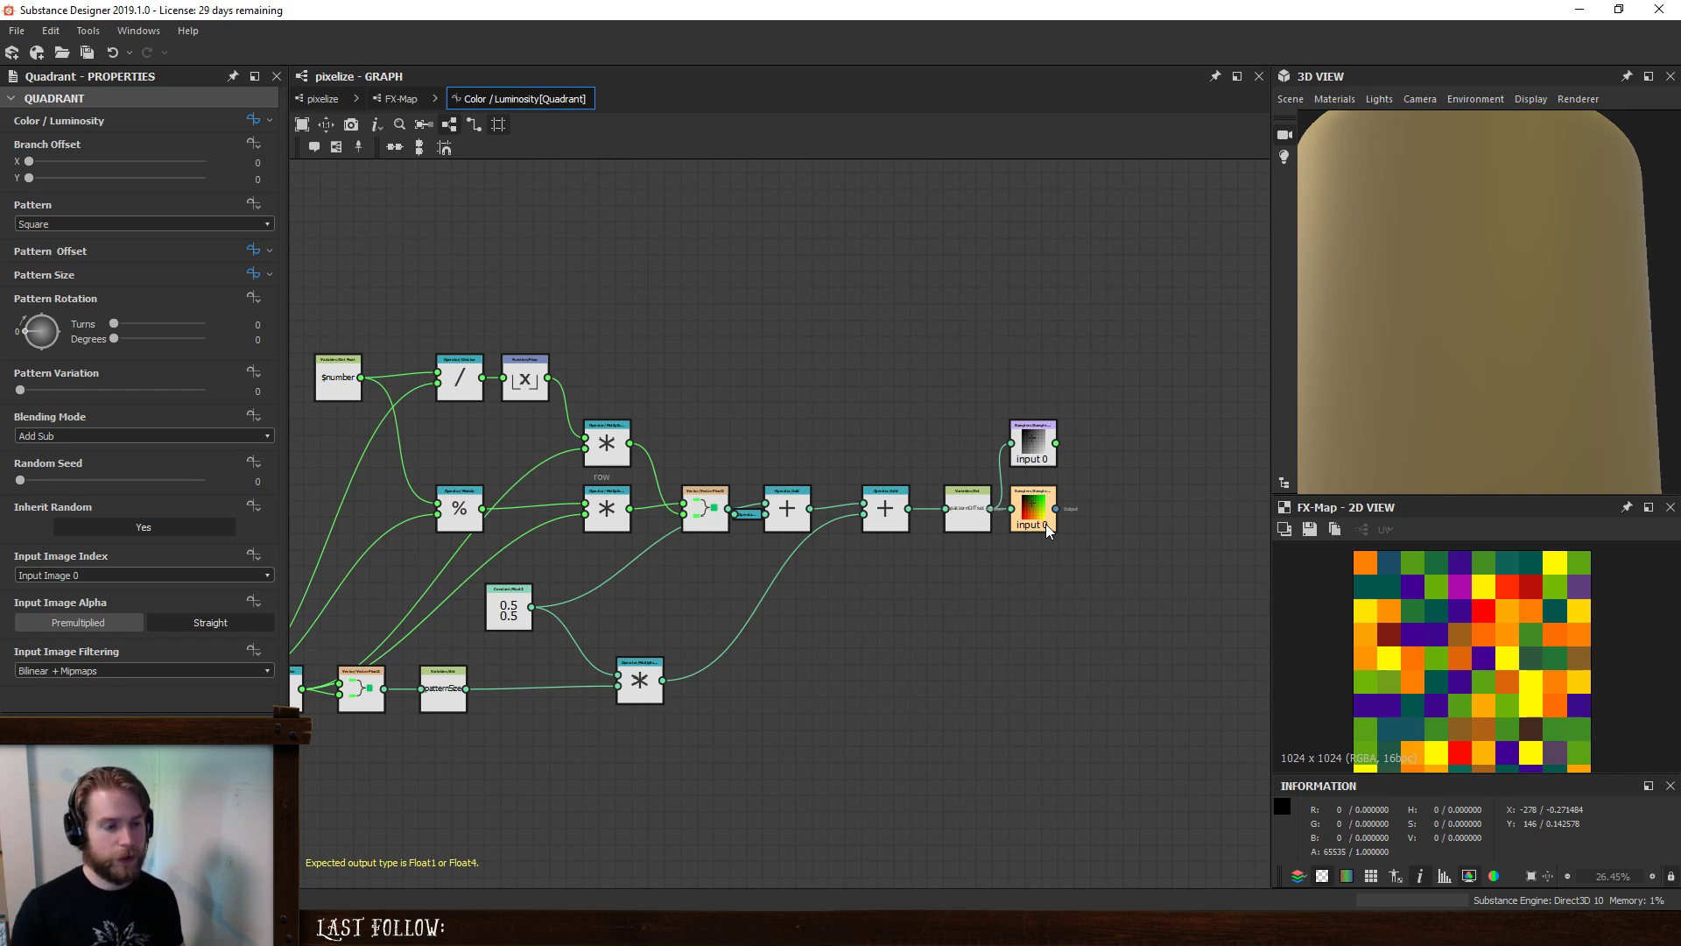
{"action": "scroll", "coordinate": [949, 554], "scroll_direction": "up", "scroll_amount": 4}
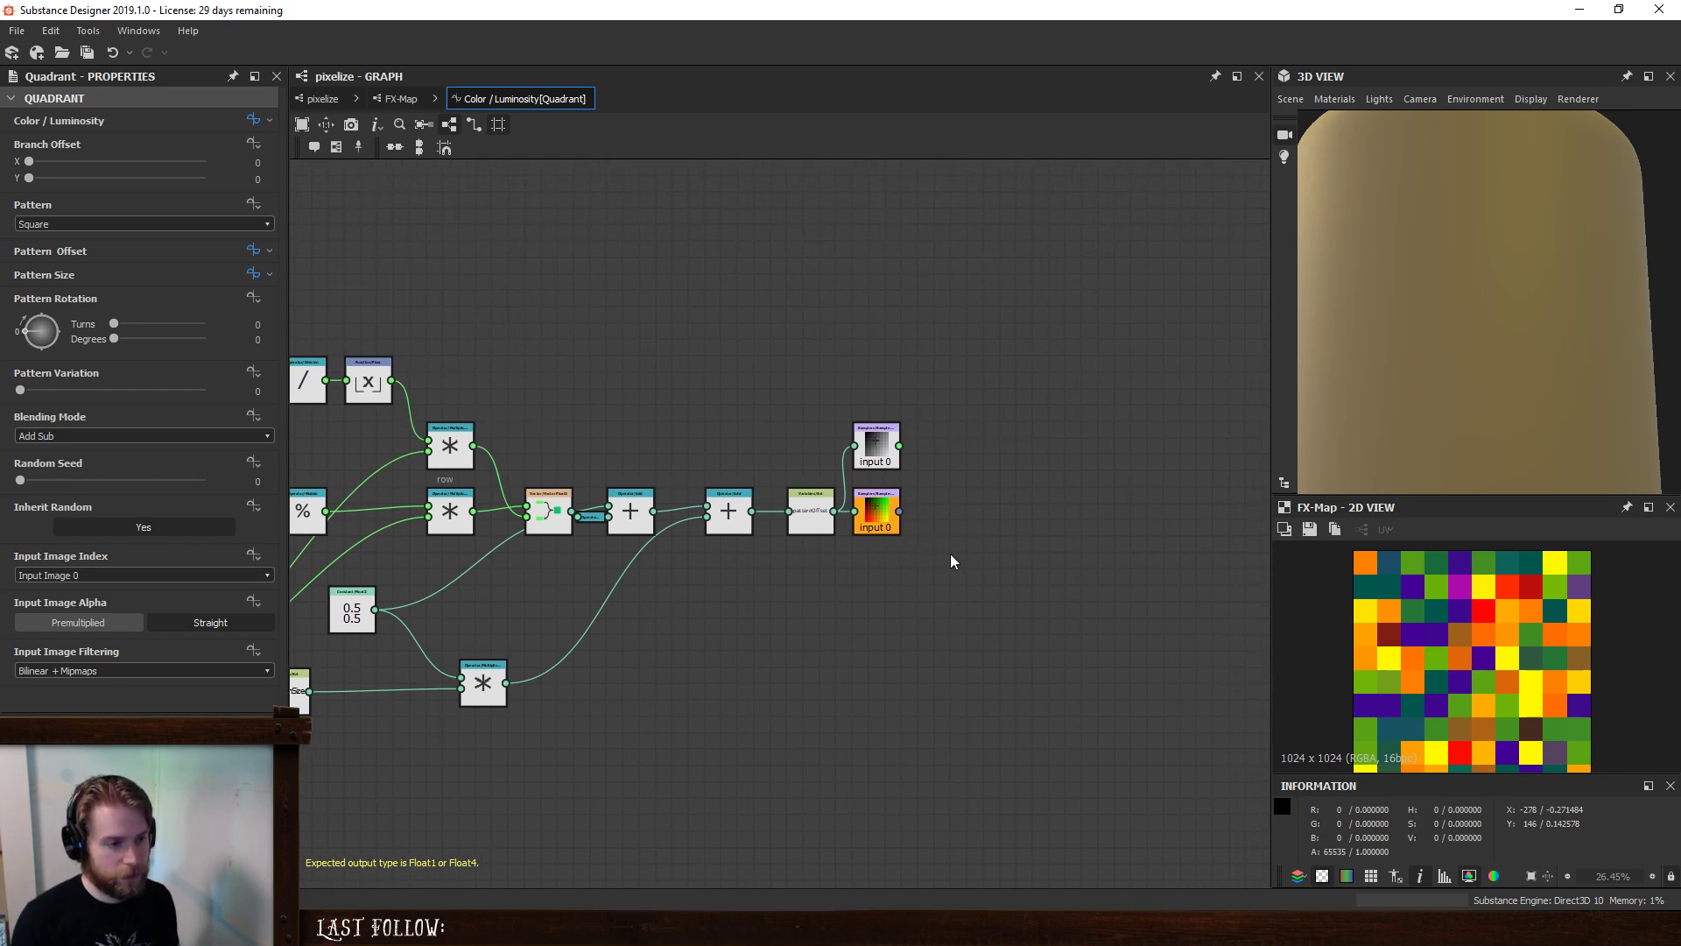
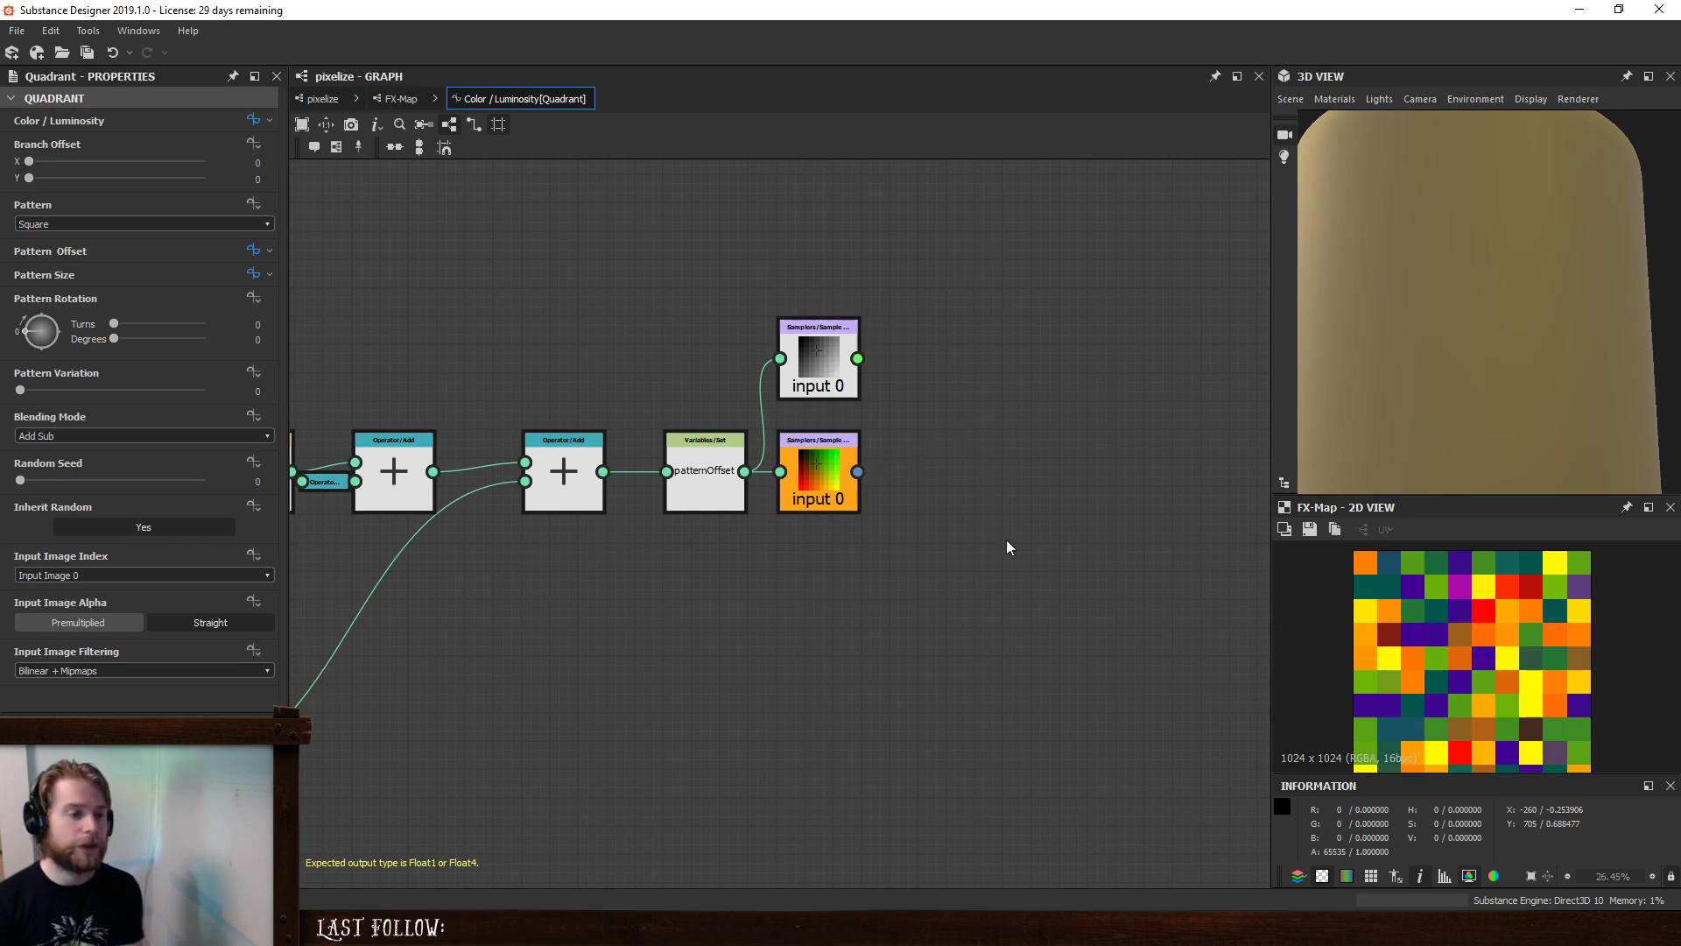
{"action": "scroll", "coordinate": [1008, 550], "scroll_direction": "down", "scroll_amount": 3}
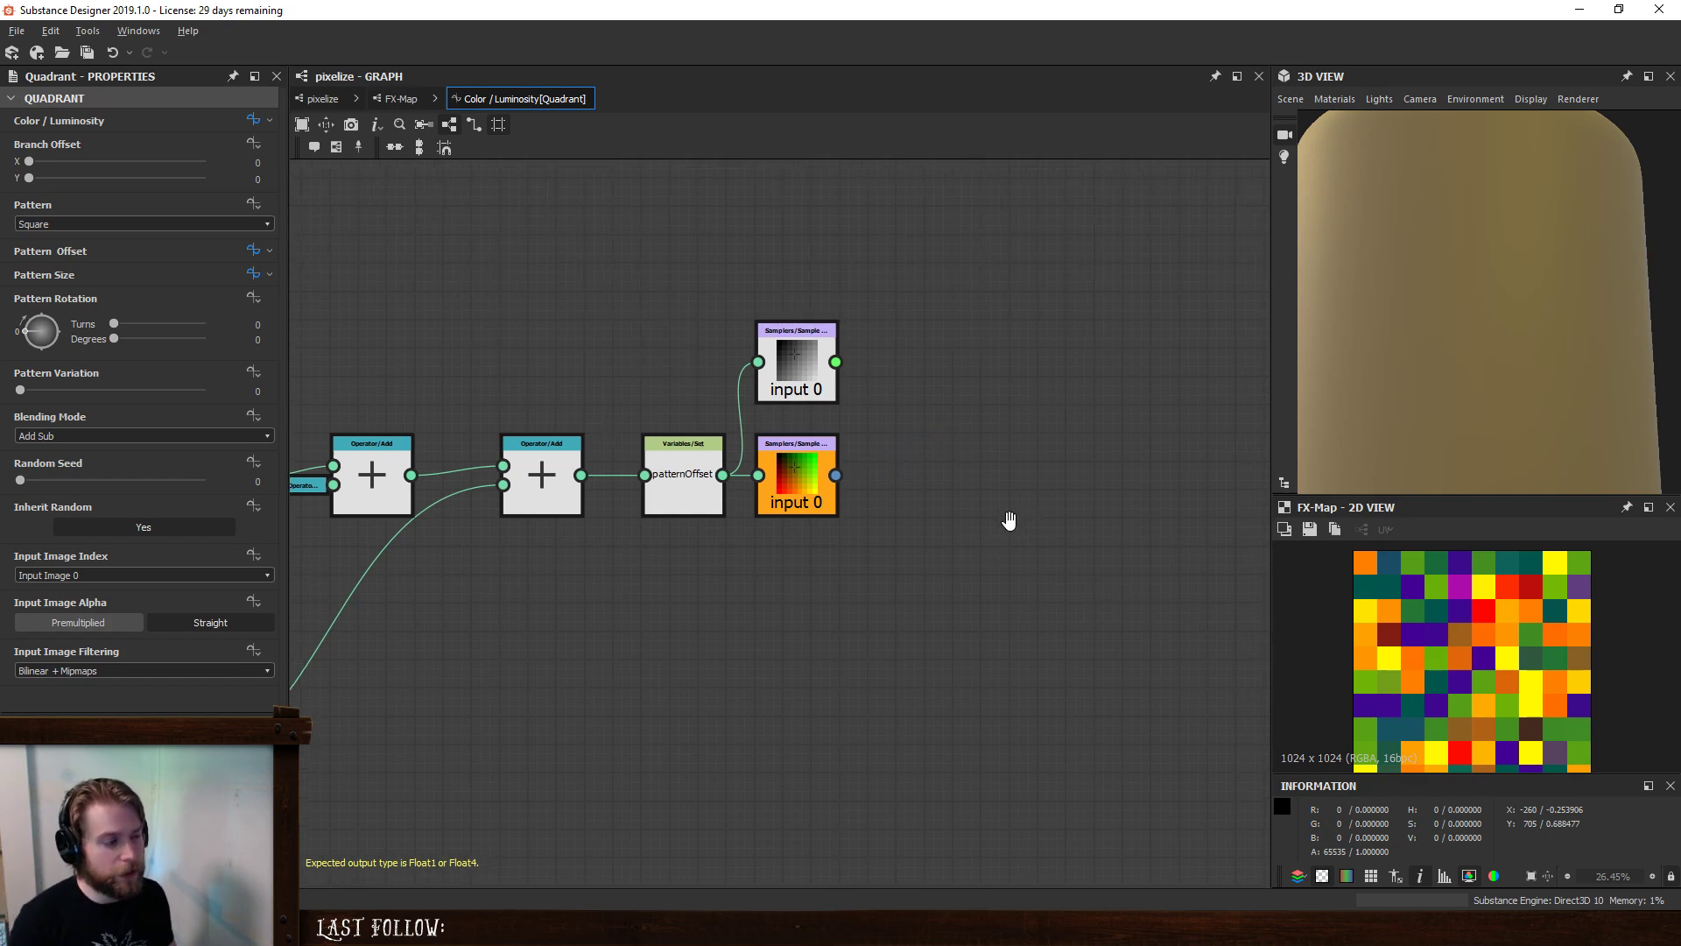
{"action": "scroll", "coordinate": [923, 569], "scroll_direction": "down", "scroll_amount": 1}
{"action": "middle_click_drag", "start_coordinate": [923, 569], "coordinate": [759, 502]}
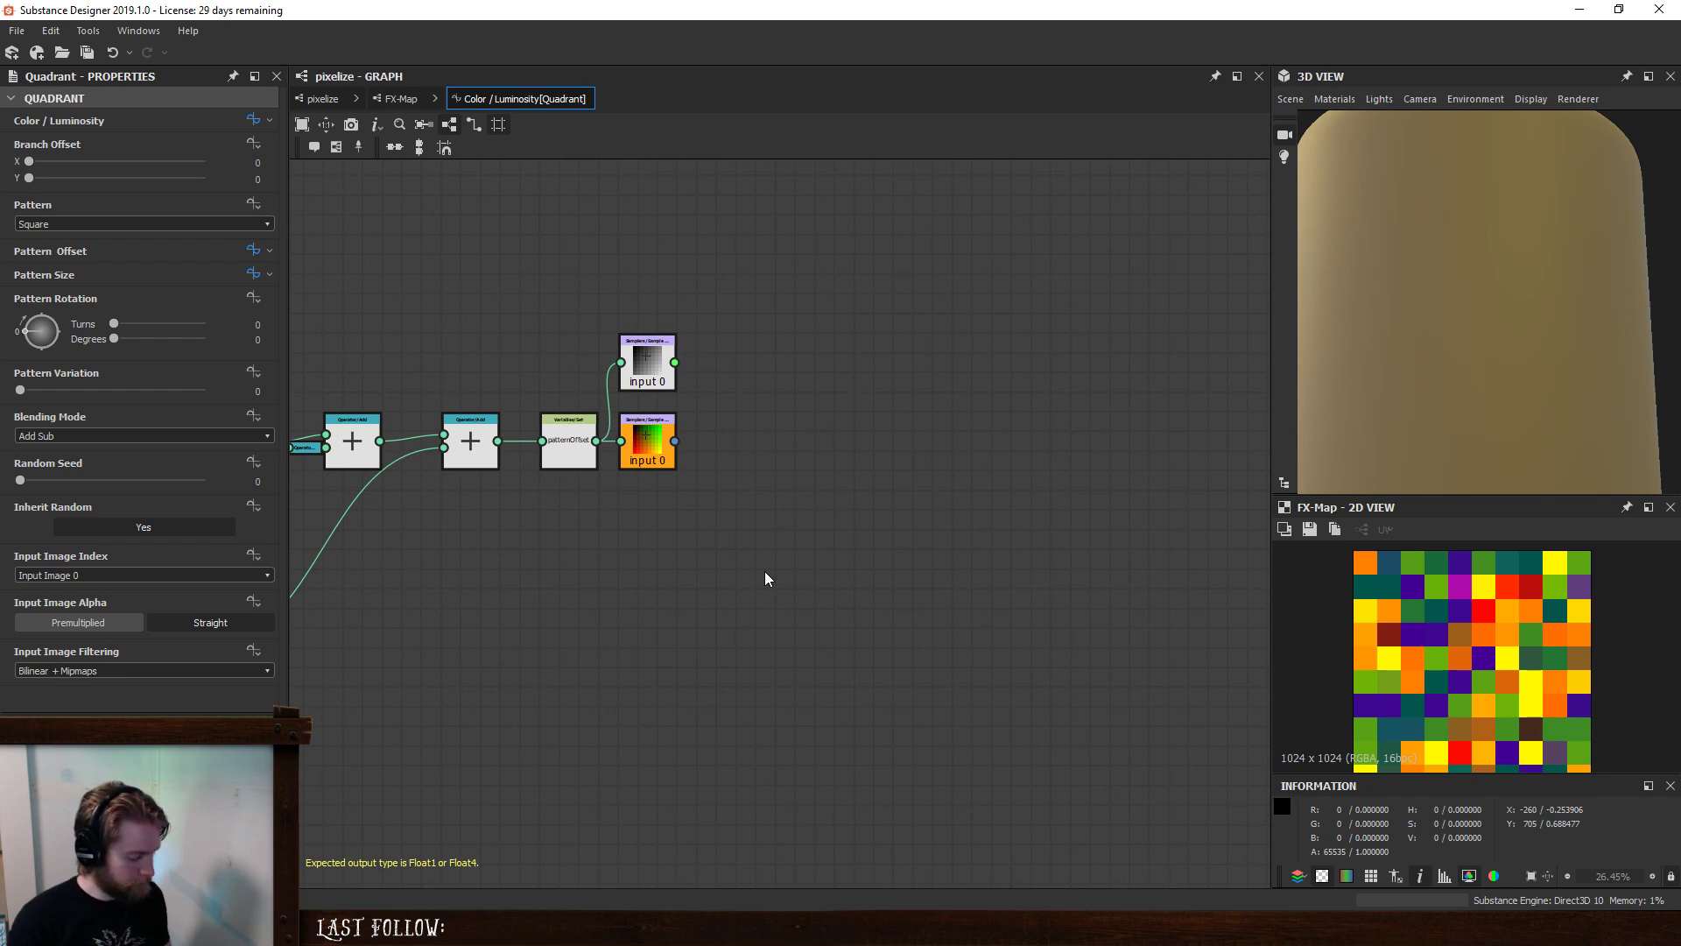
{"action": "scroll", "coordinate": [764, 571], "scroll_direction": "down", "scroll_amount": 2}
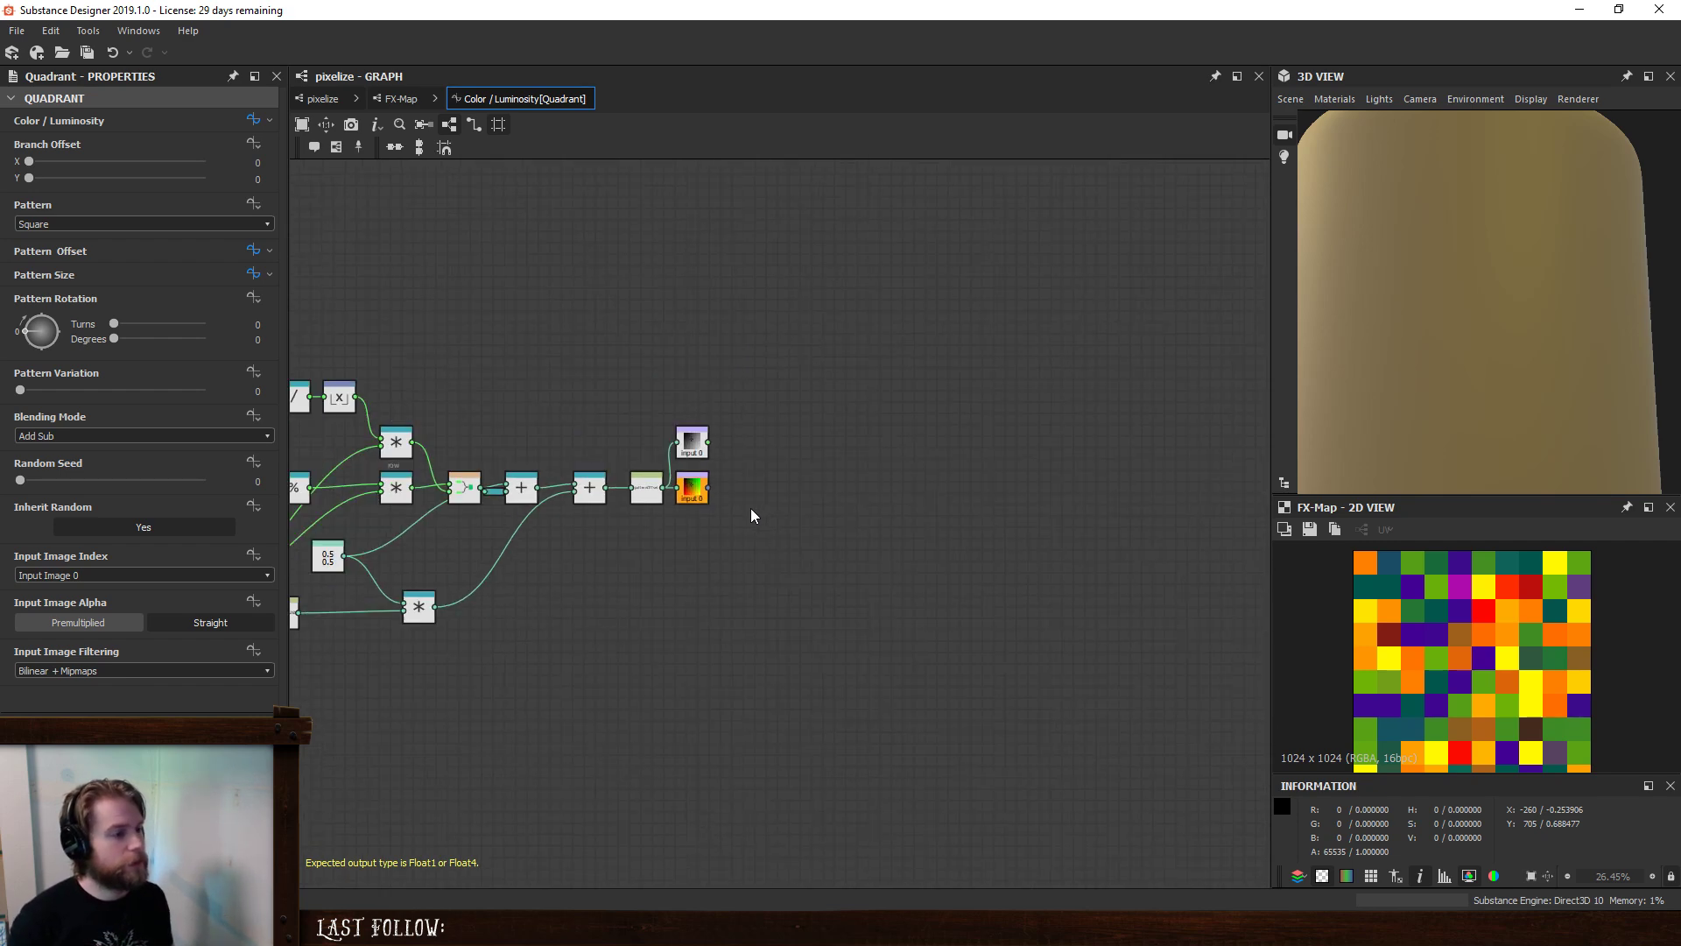
{"action": "middle_click_drag", "start_coordinate": [750, 514], "coordinate": [1156, 426]}
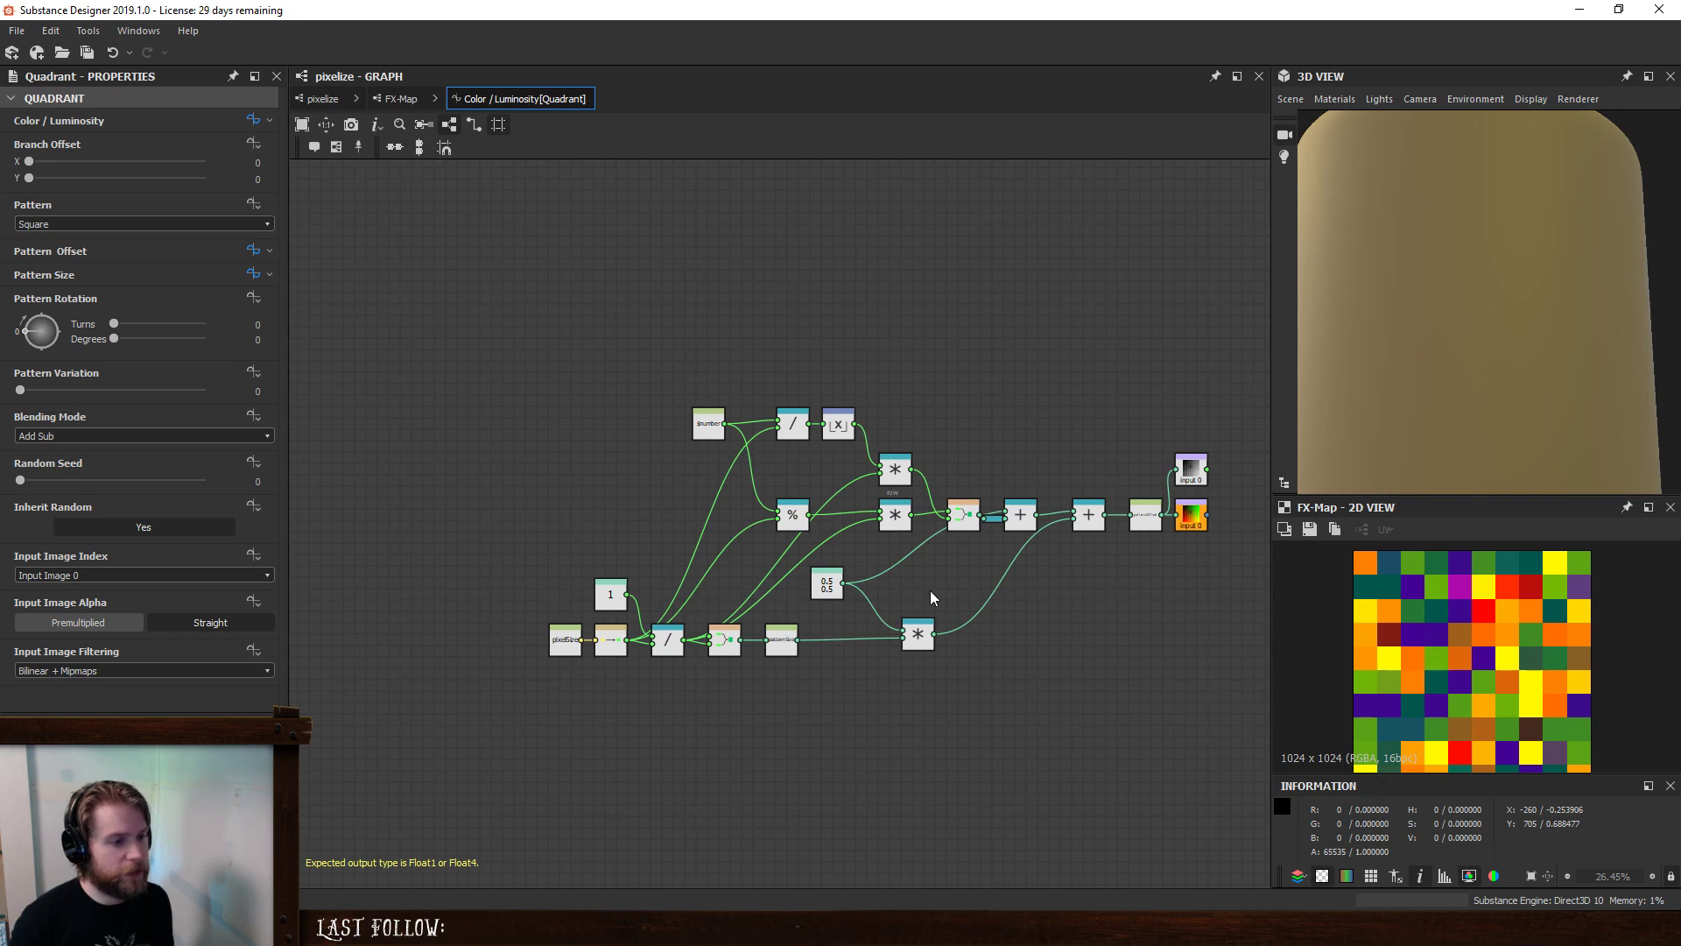
{"action": "middle_click_drag", "start_coordinate": [930, 590], "coordinate": [792, 563]}
{"action": "middle_click_drag", "start_coordinate": [998, 579], "coordinate": [956, 560]}
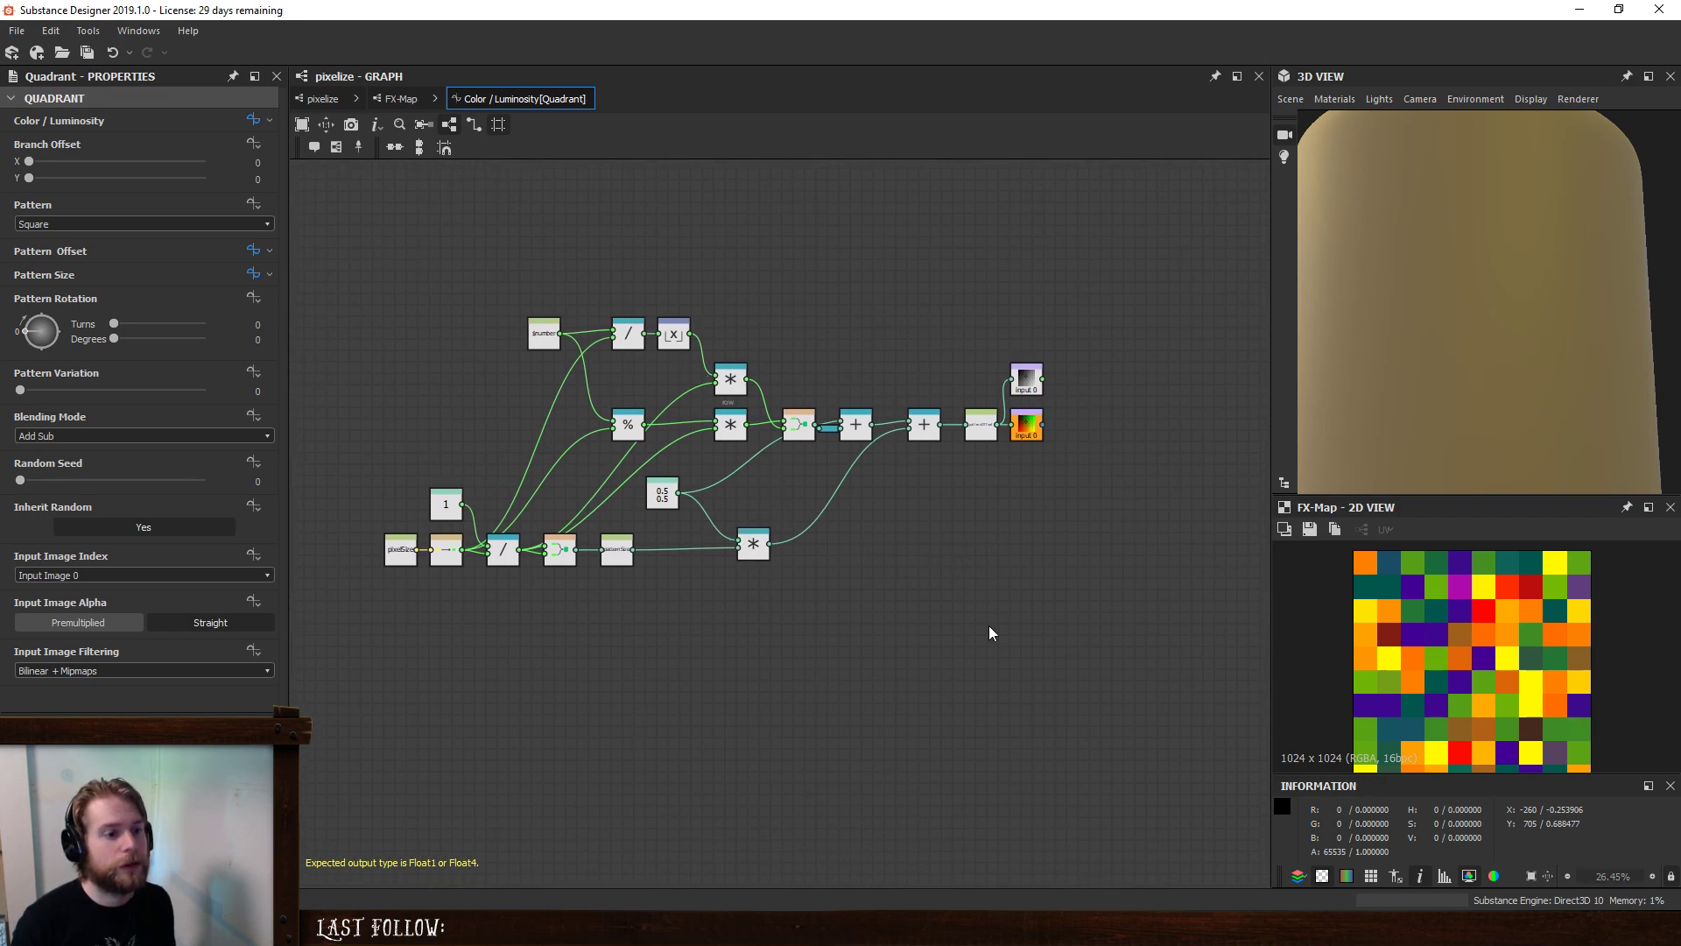
{"action": "scroll", "coordinate": [990, 627], "scroll_direction": "up", "scroll_amount": 2}
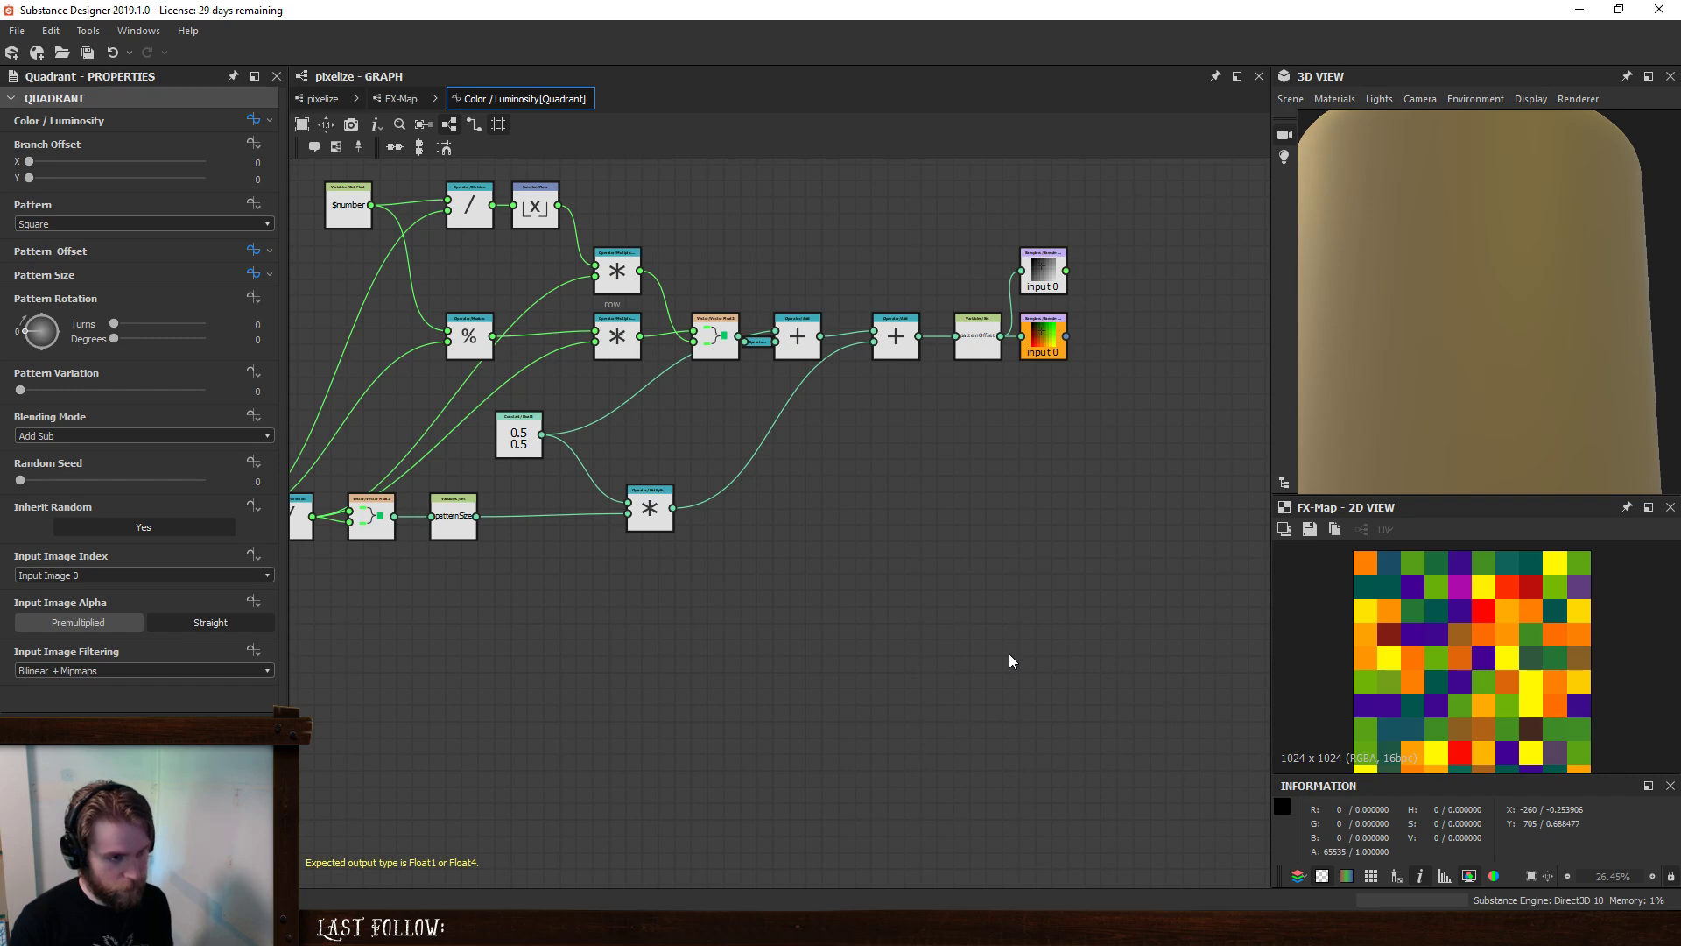
- Duplicate the Sample Color output node, place the copy well below the original, and set its input image to Input Image 1
{"action": "left_click", "coordinate": [1051, 340]}
{"action": "key", "text": "ctrl+d"}
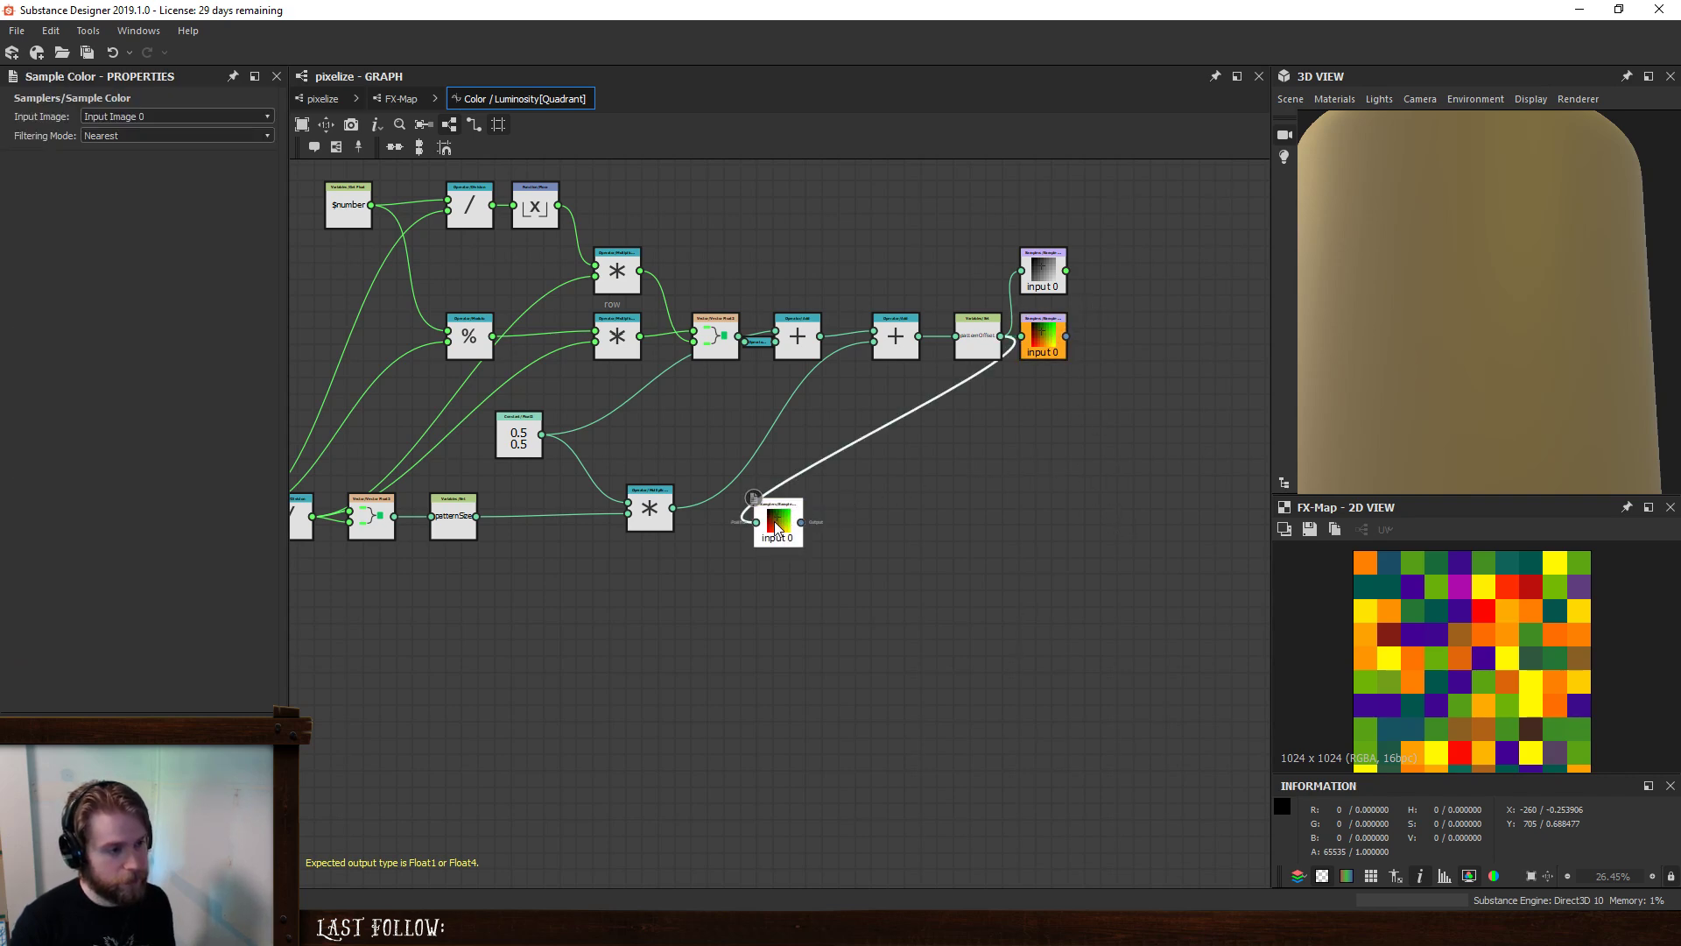
{"action": "left_click_drag", "start_coordinate": [789, 524], "coordinate": [1053, 616]}
{"action": "left_click", "coordinate": [203, 116]}
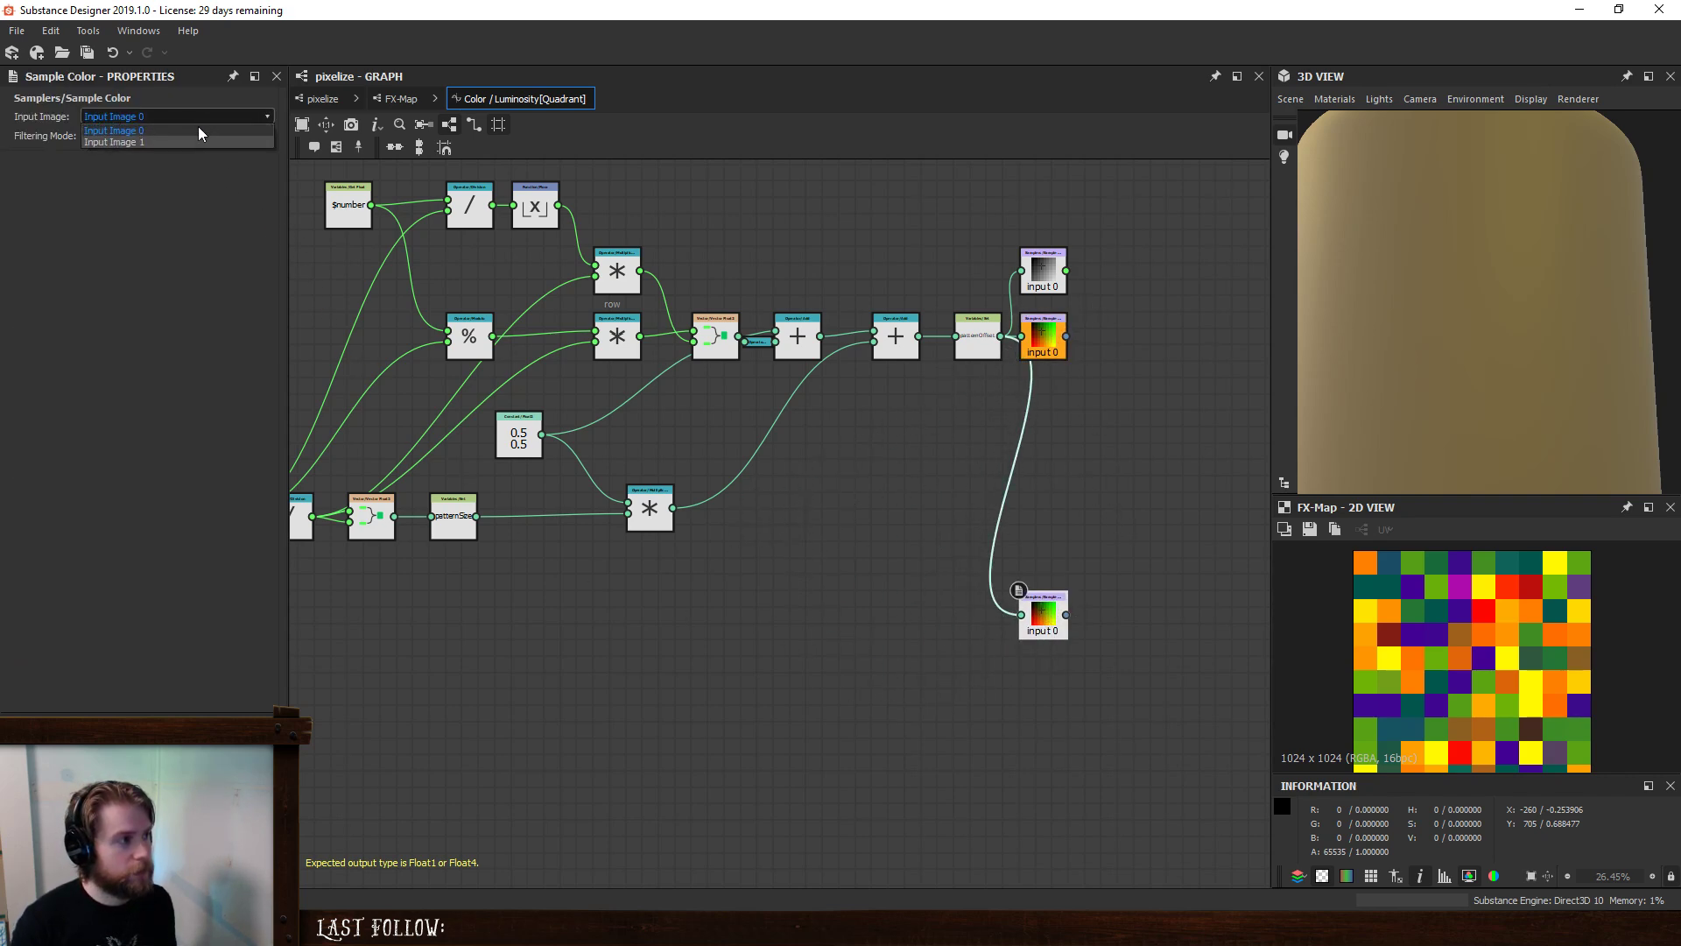
{"action": "left_click", "coordinate": [198, 140]}
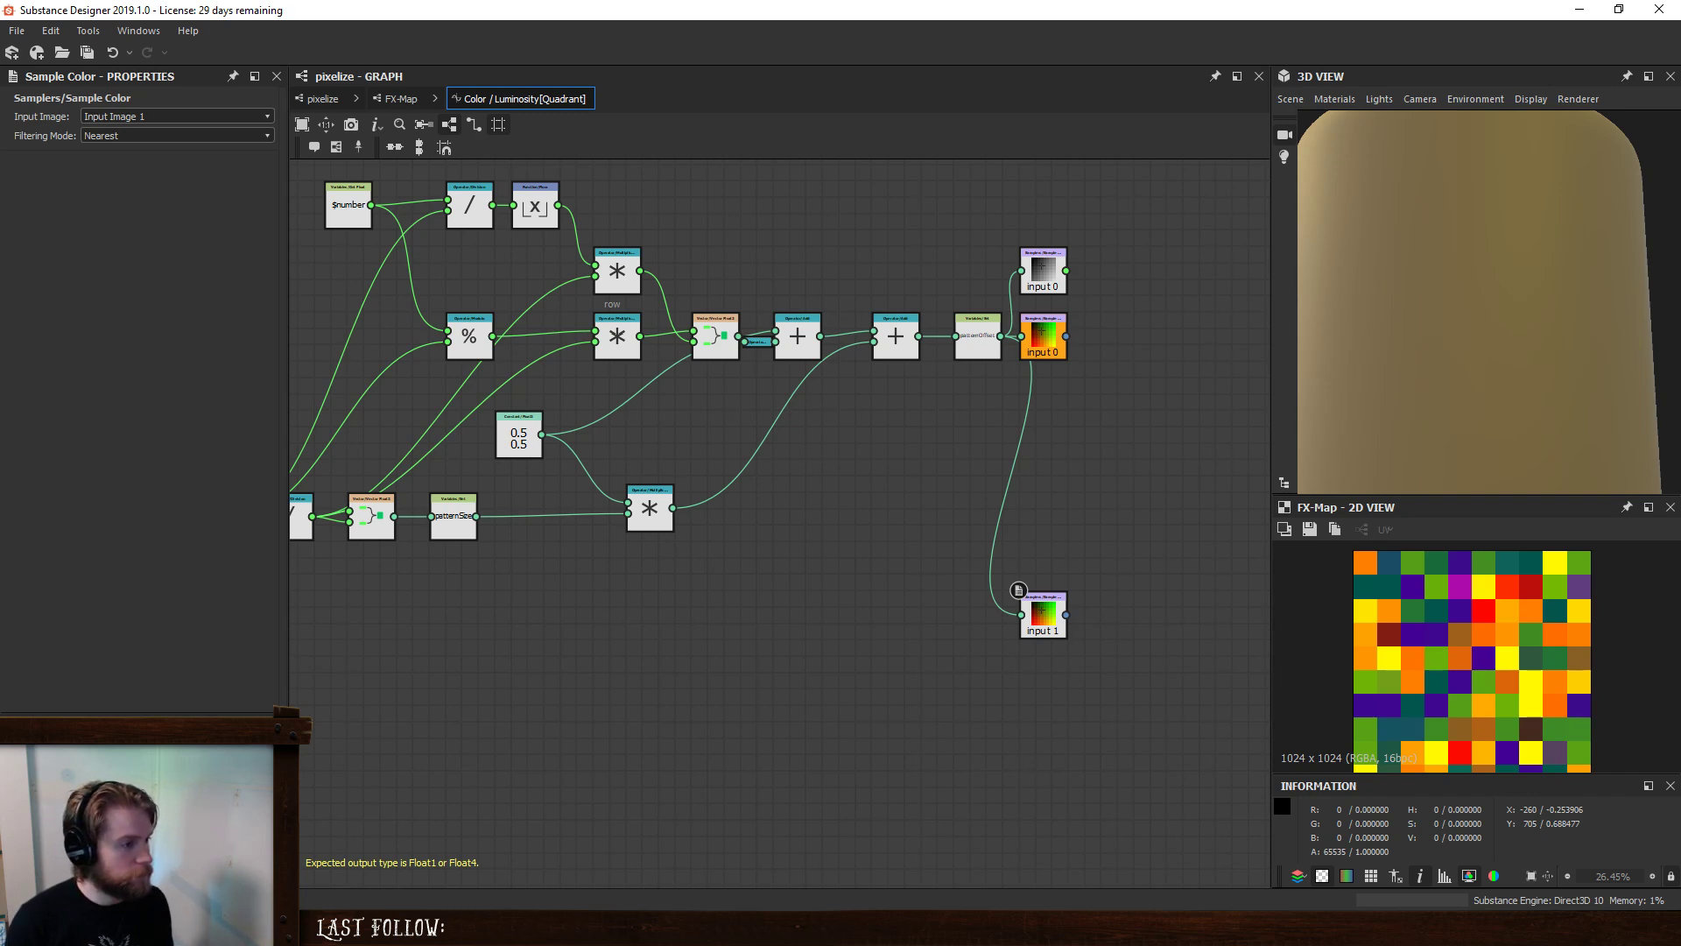
- Create a new Substance Function in the paletteAndPixelize package and show the function's attributes
{"action": "right_click", "coordinate": [114, 406]}
{"action": "mouse_move", "coordinate": [287, 414]}
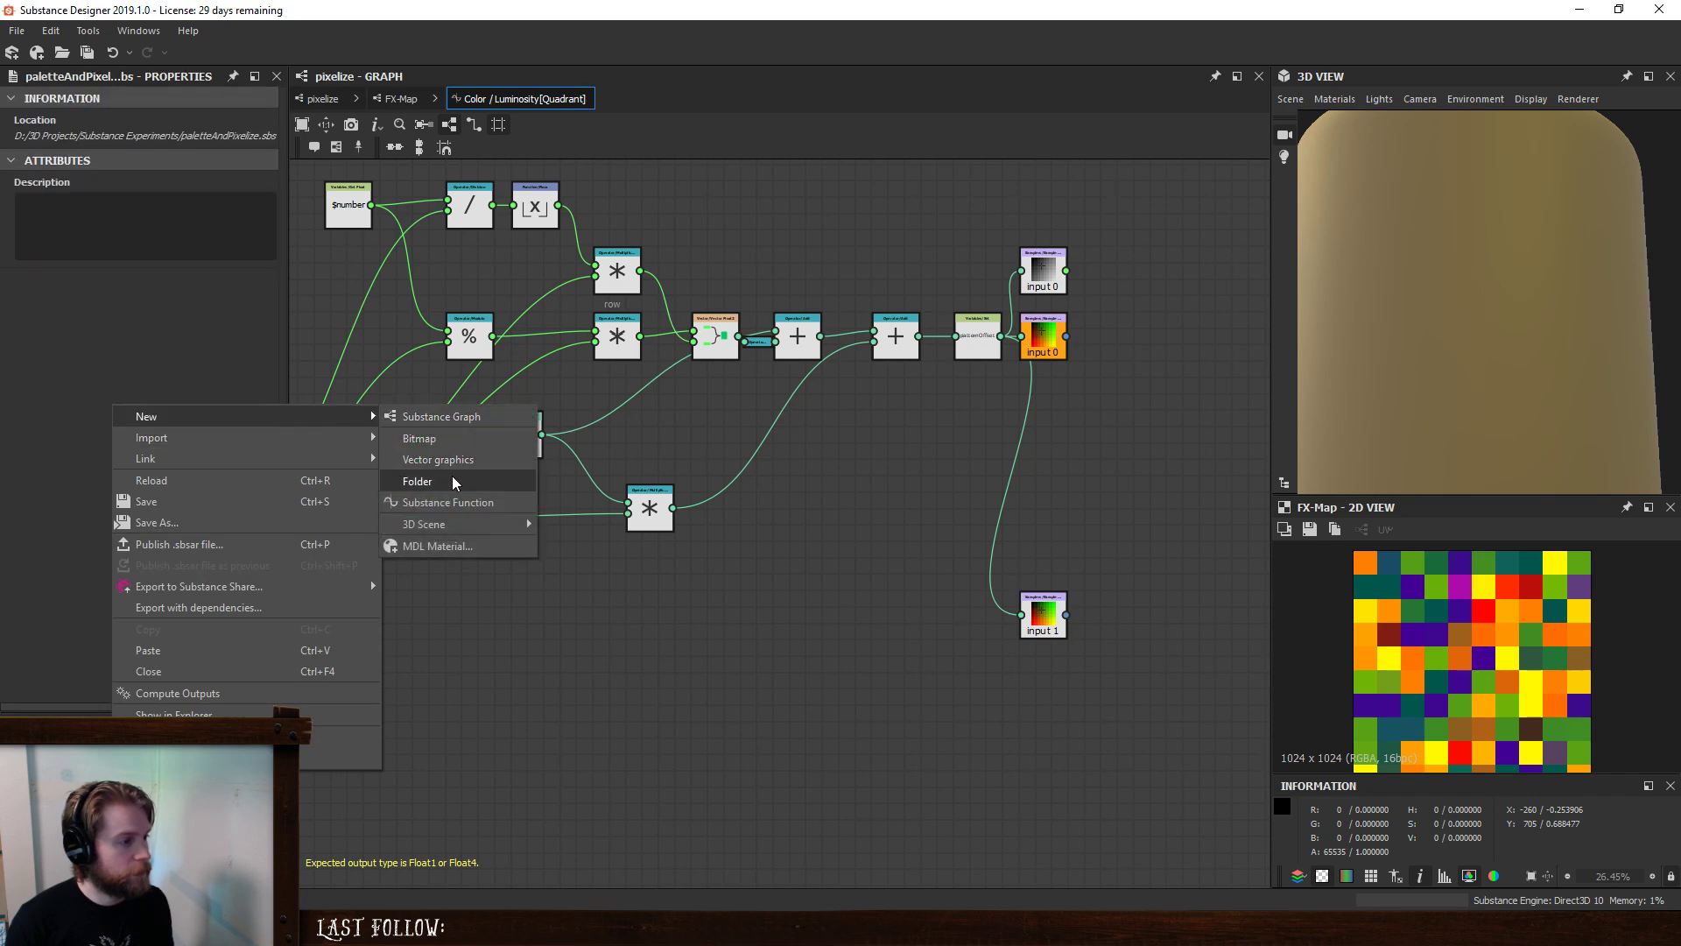
{"action": "left_click", "coordinate": [456, 503]}
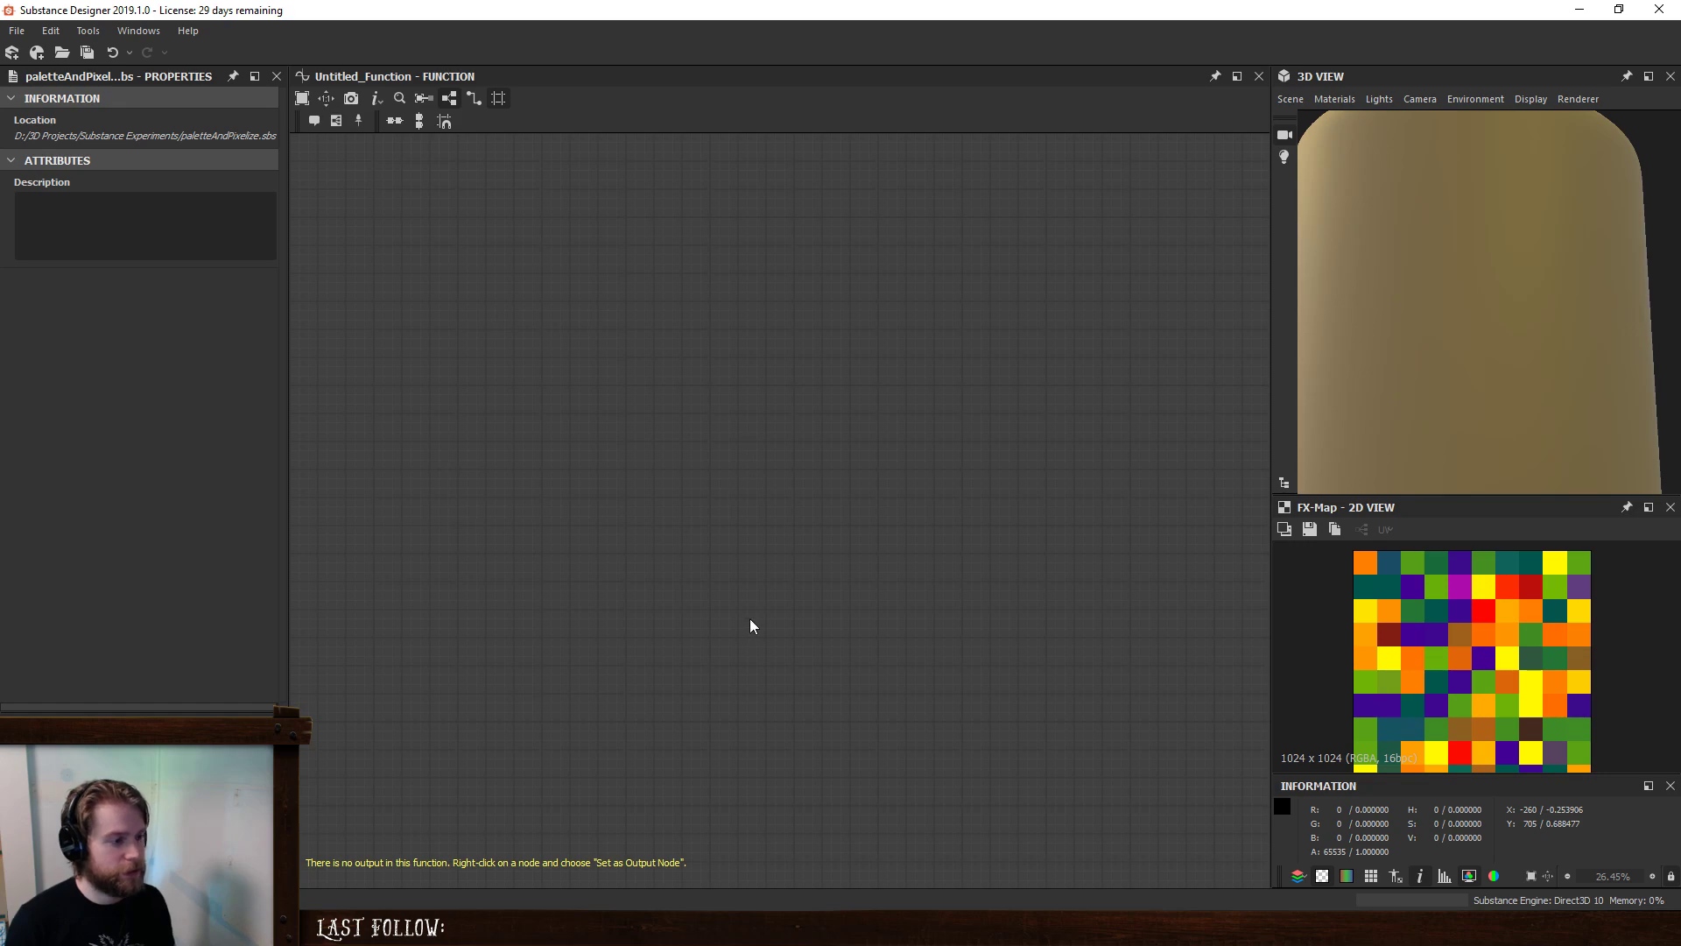
{"action": "double_click", "coordinate": [664, 608]}
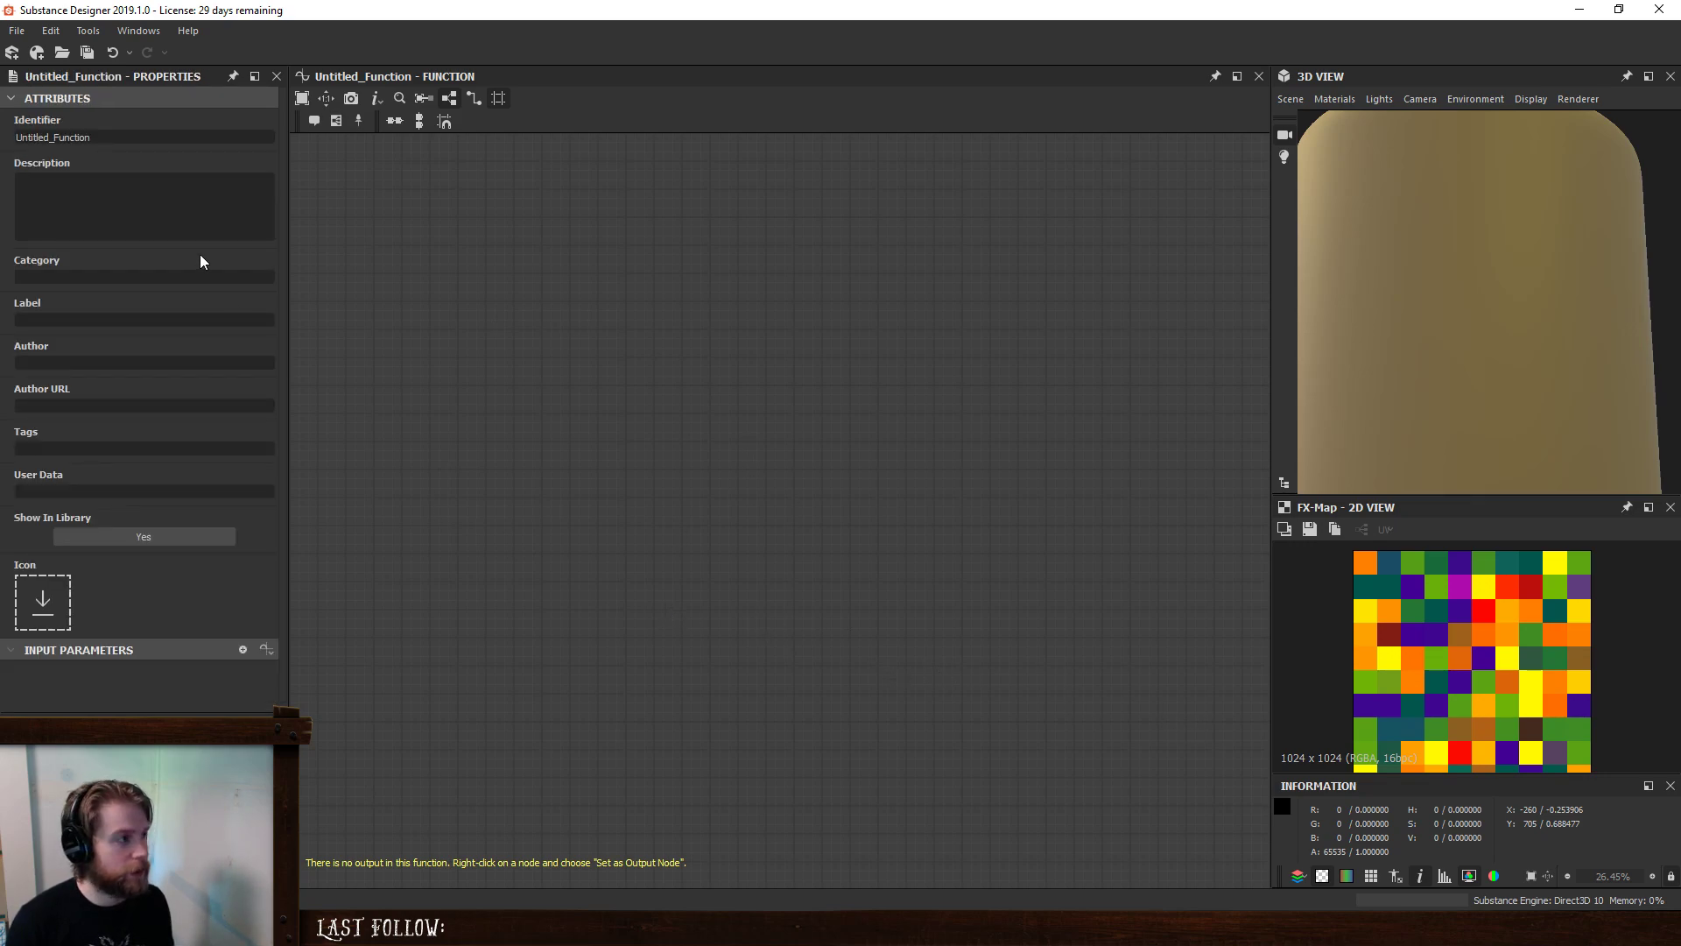
- Add an input parameter to the new function with the identifier paletteSize and the type Integer1
{"action": "left_click", "coordinate": [243, 649]}
{"action": "scroll", "coordinate": [169, 675], "scroll_direction": "down", "scroll_amount": 2}
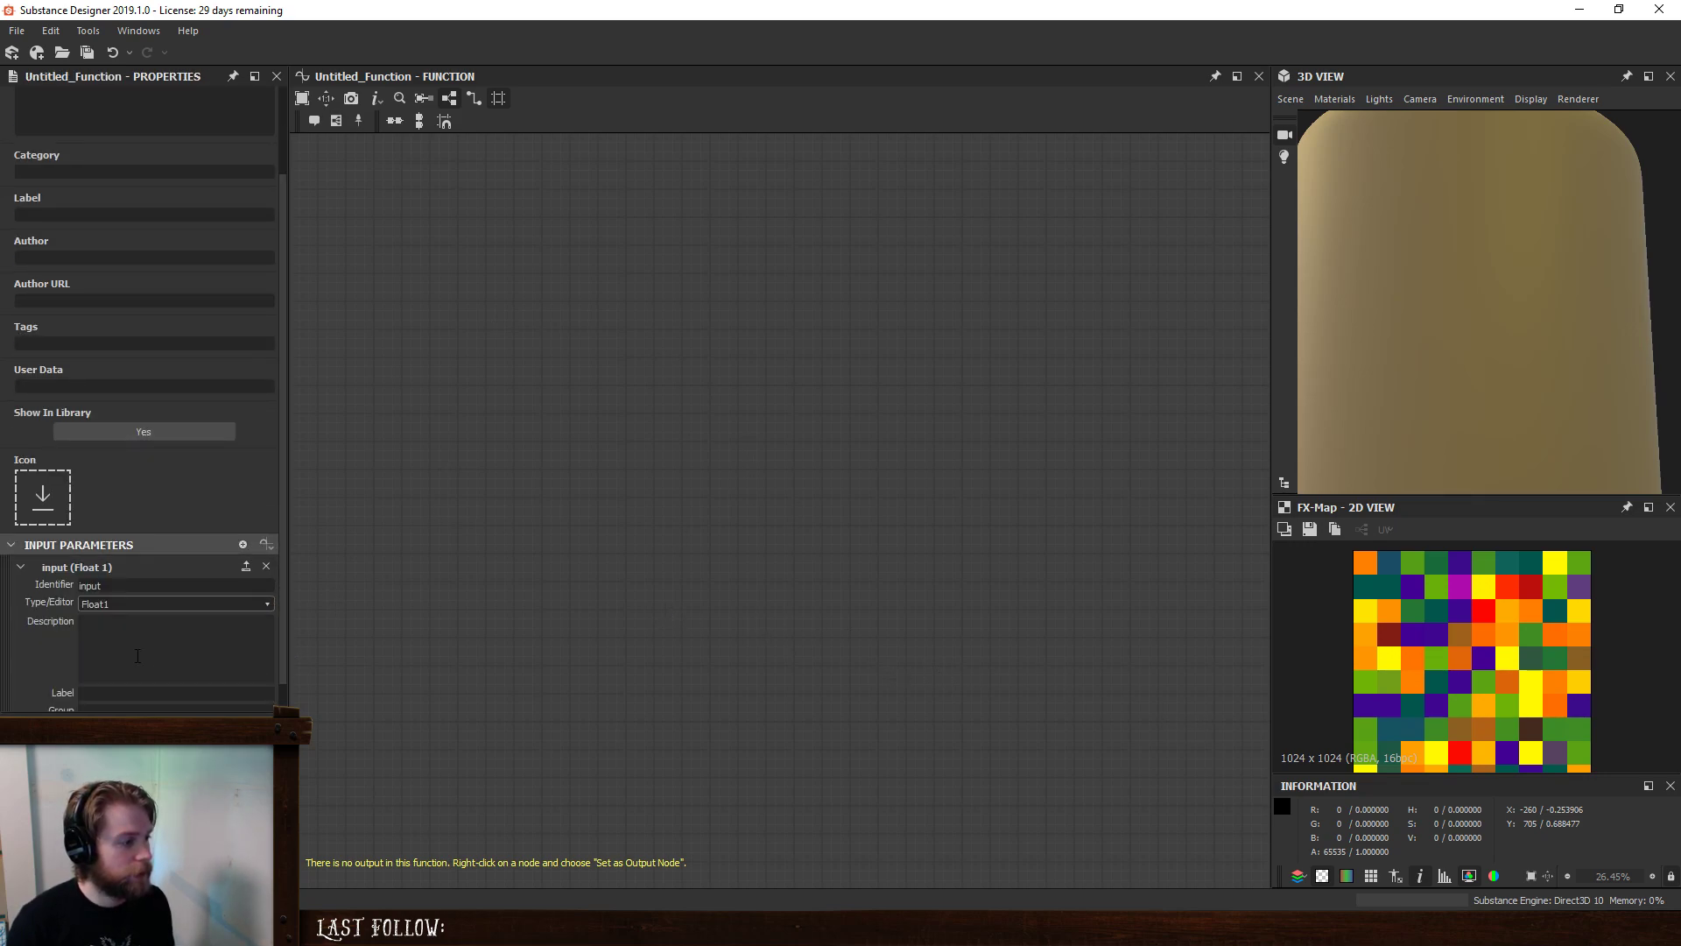
{"action": "double_click", "coordinate": [118, 589]}
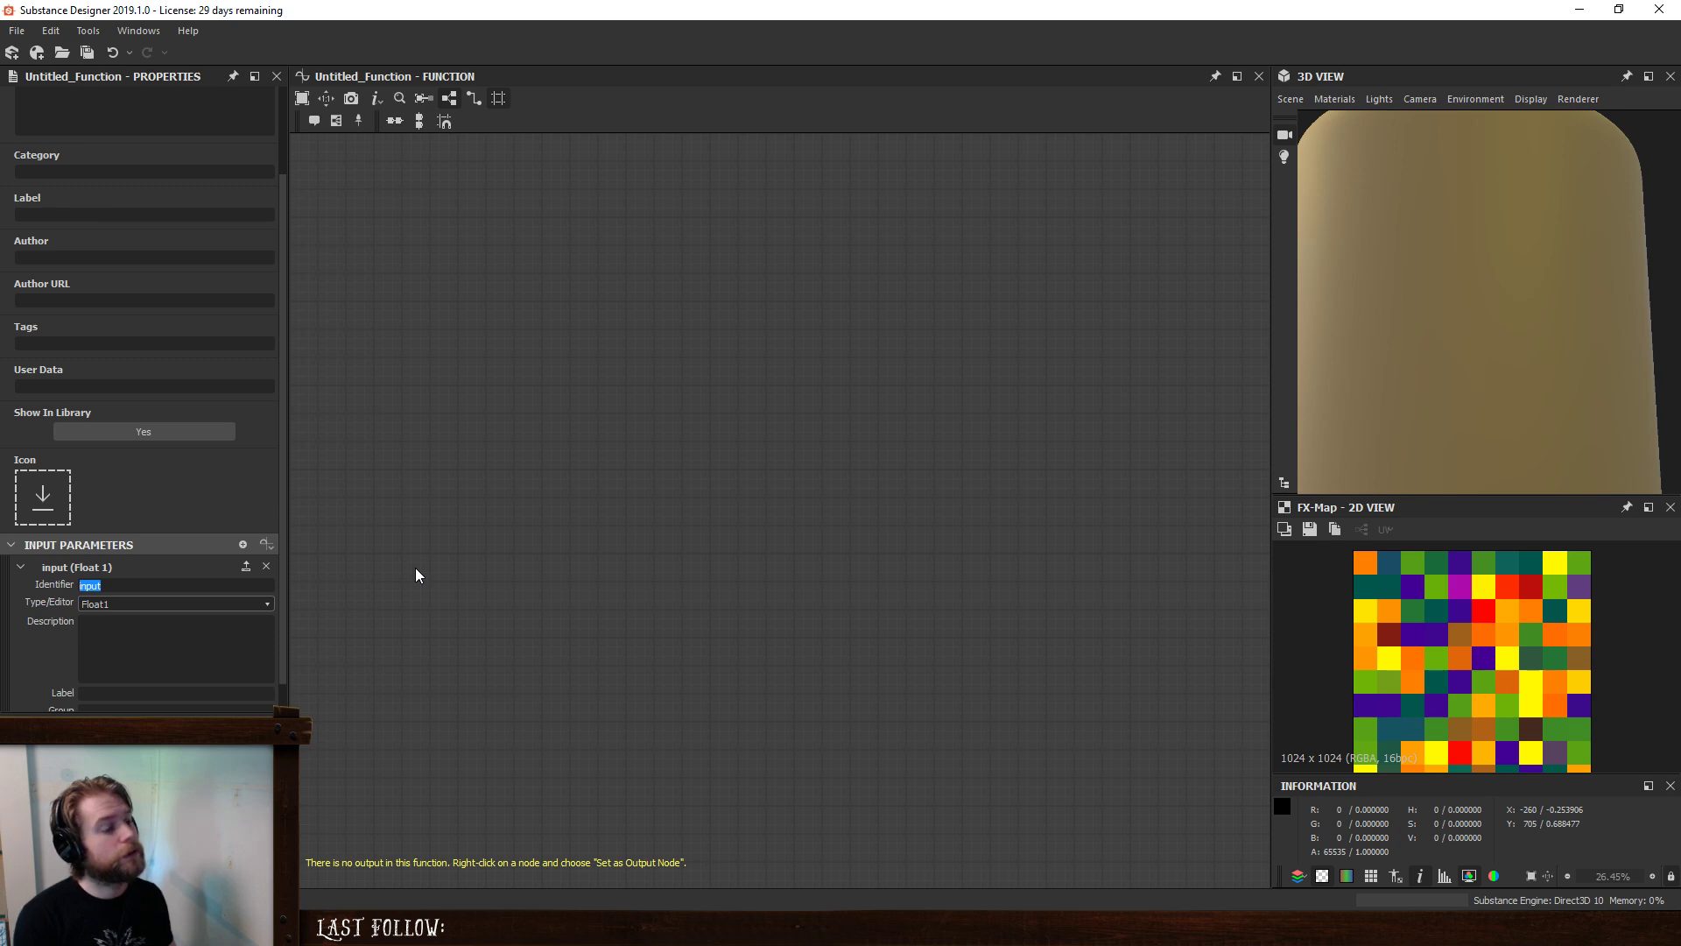
{"action": "type", "text": "po"}
{"action": "key", "text": "BackSpace"}
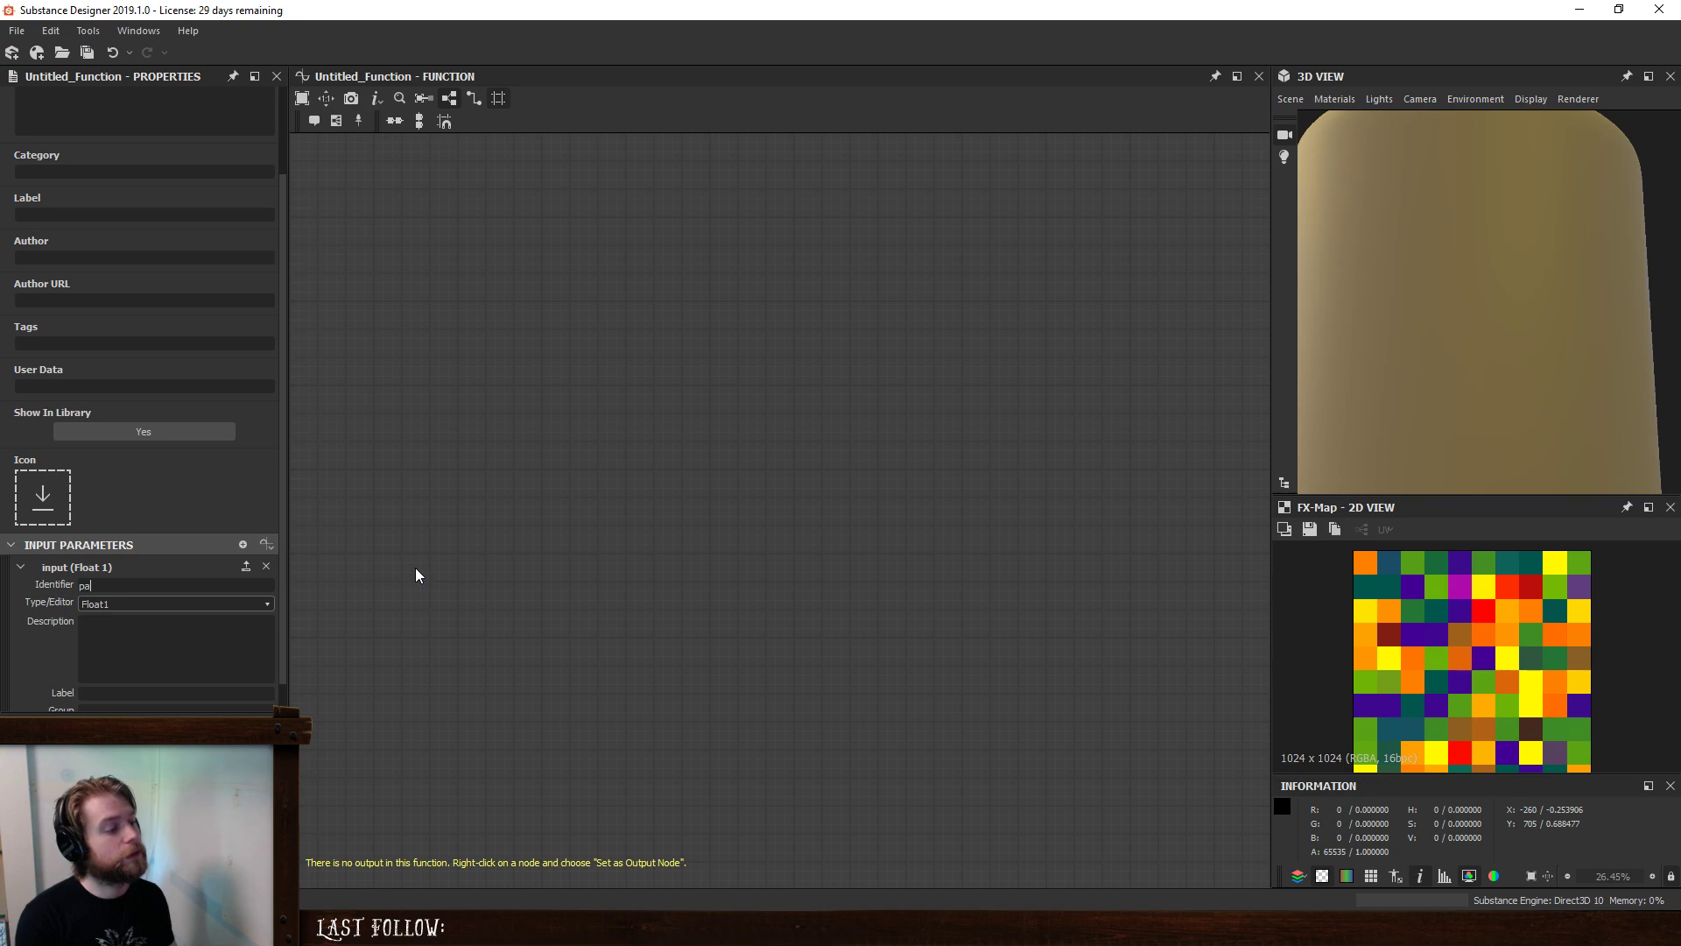
{"action": "type", "text": "l"}
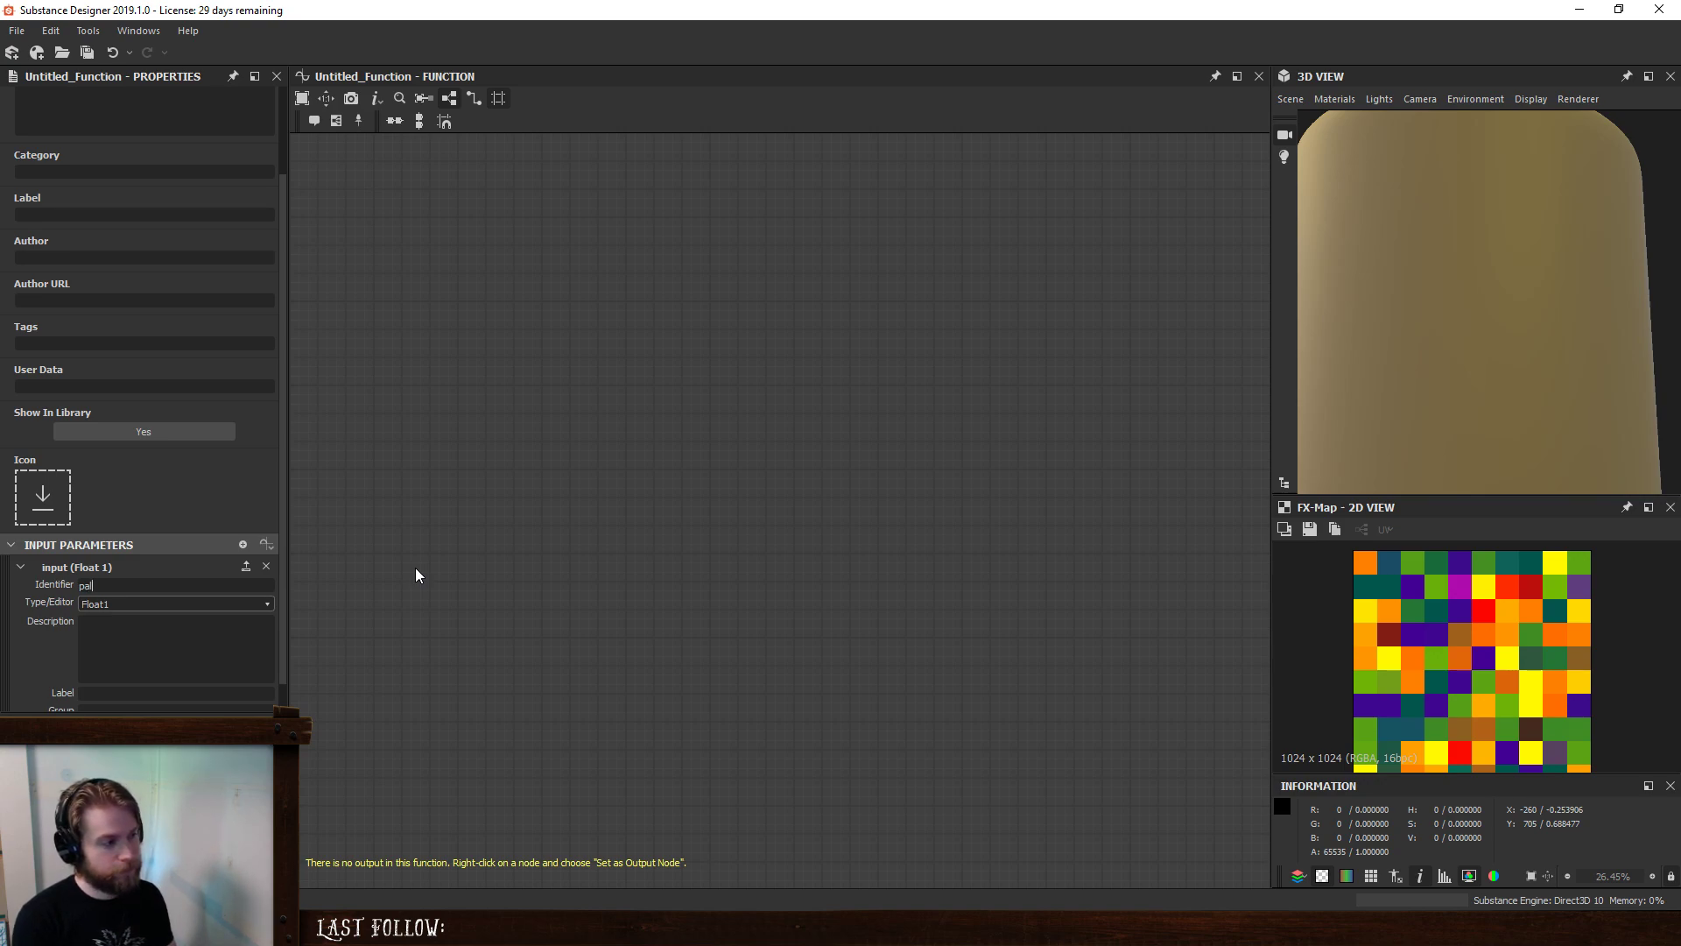
{"action": "type", "text": "ette"}
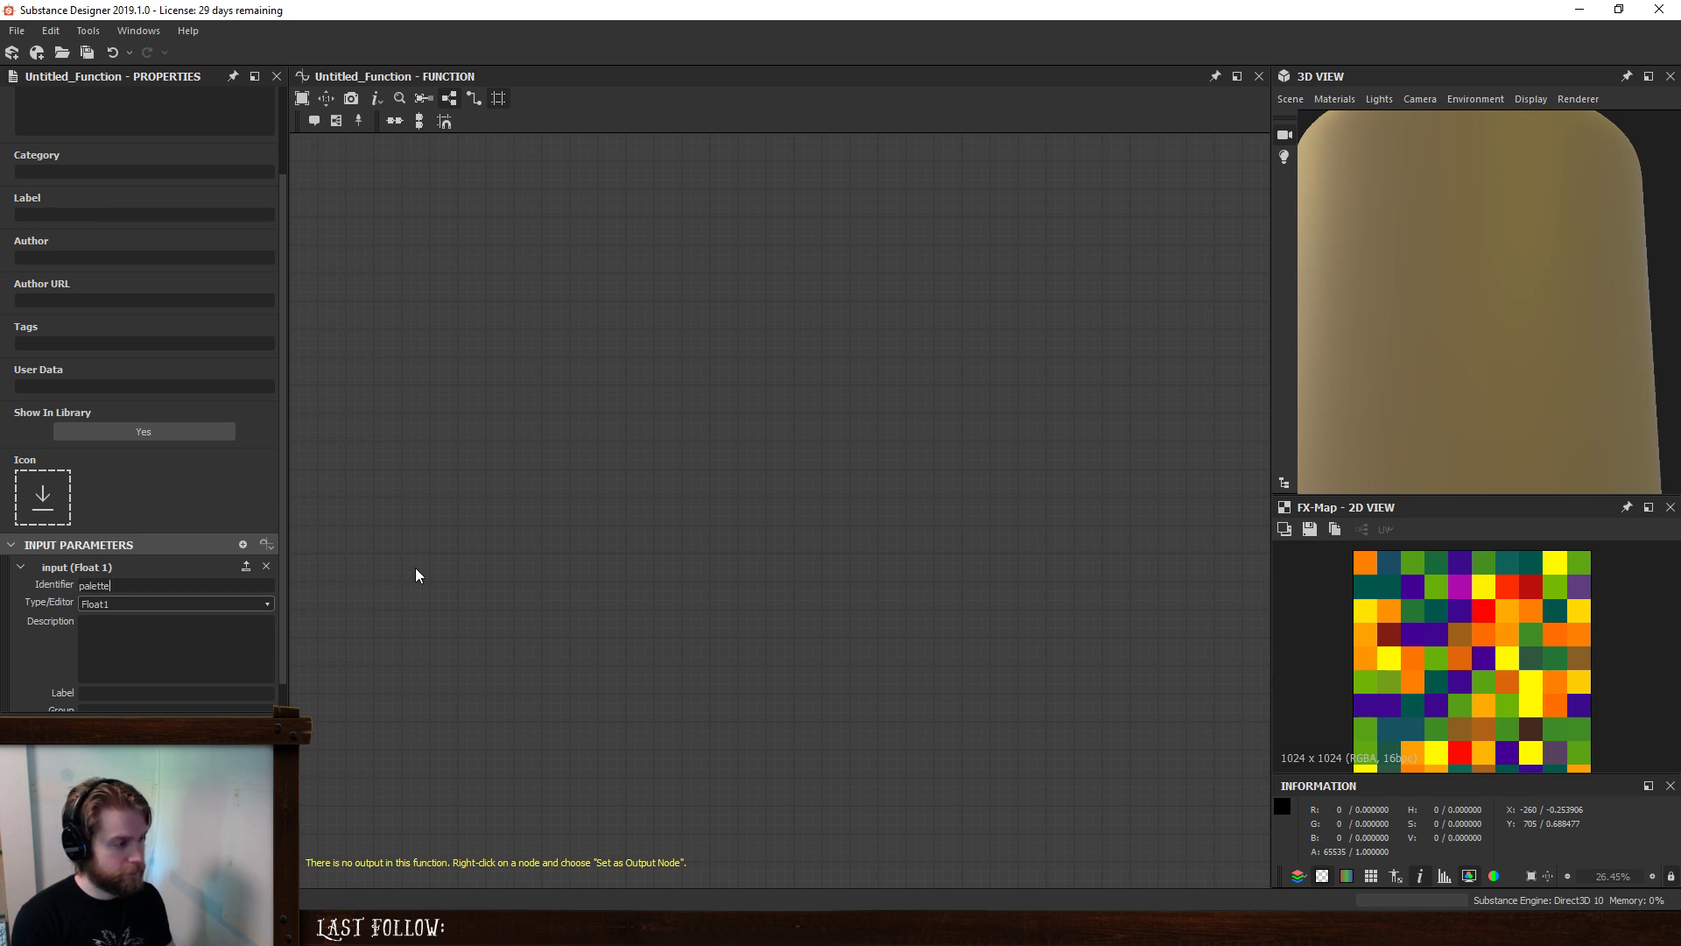
{"action": "type", "text": "Size"}
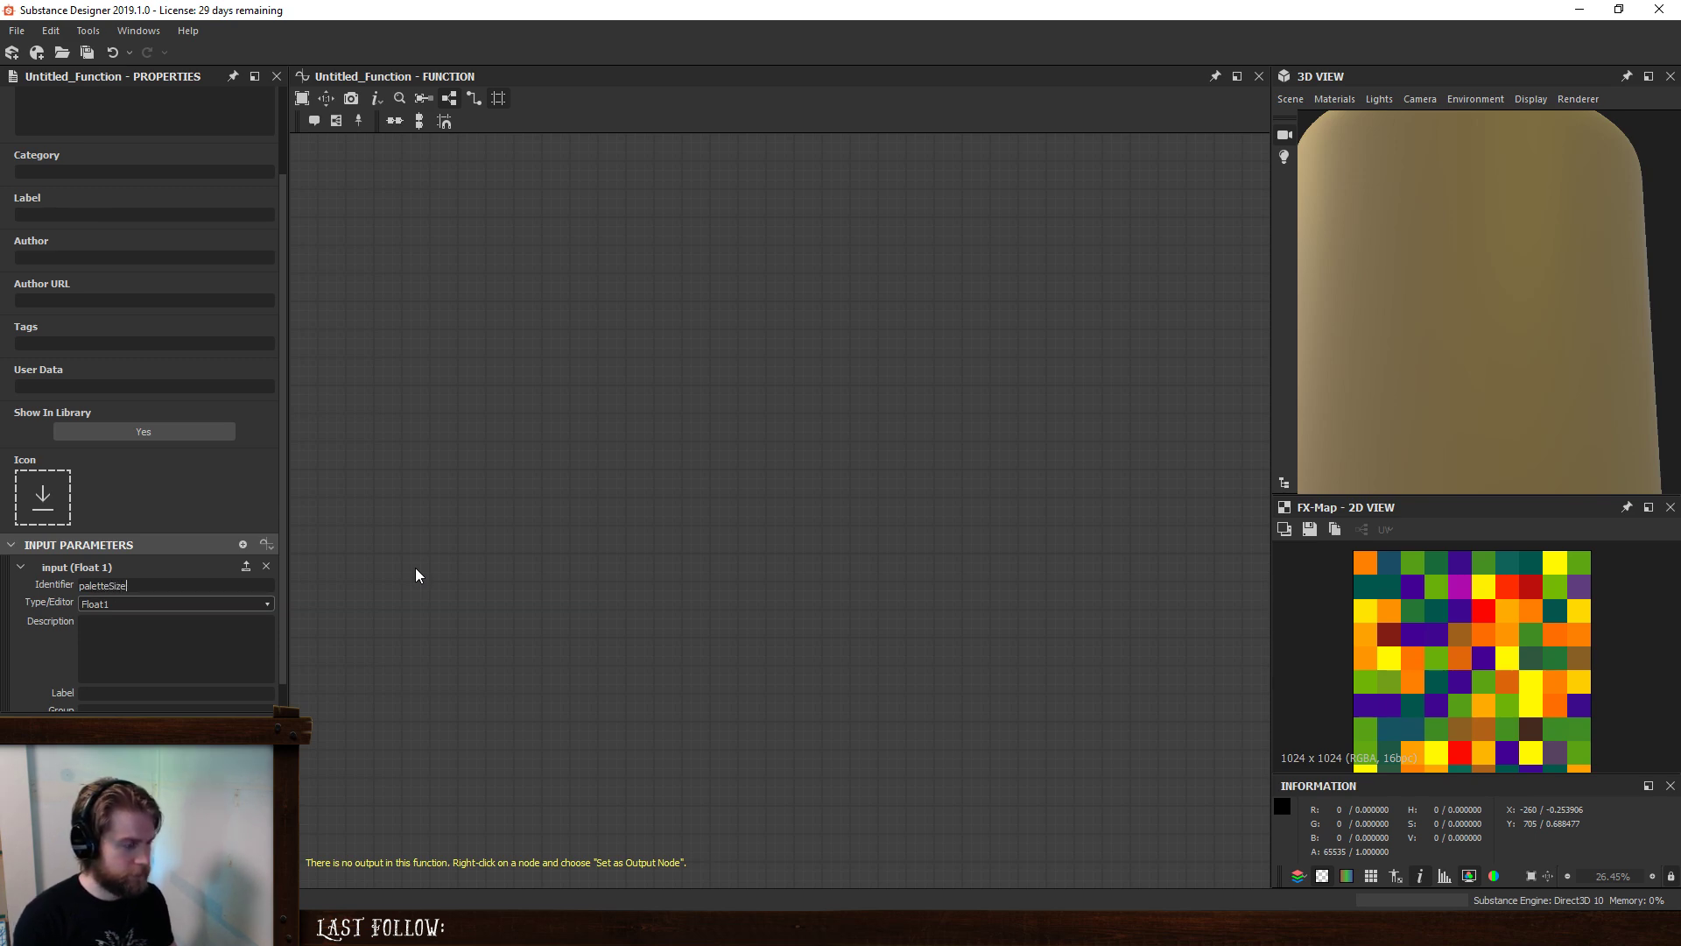
{"action": "left_click", "coordinate": [175, 604]}
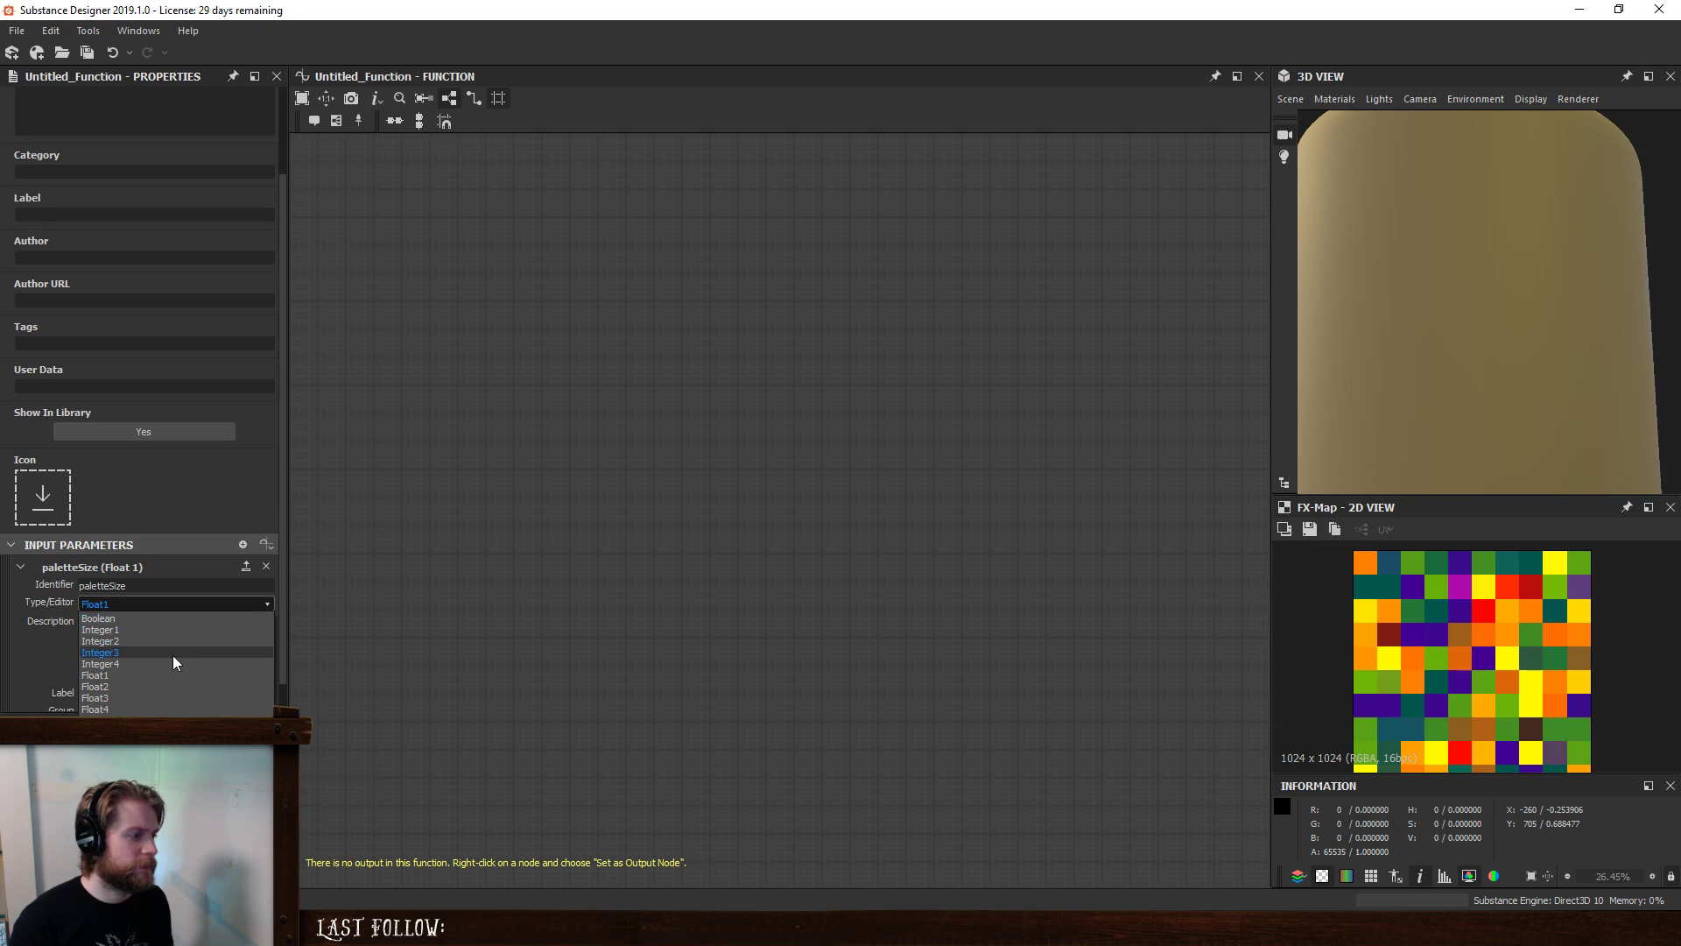
{"action": "left_click", "coordinate": [161, 642]}
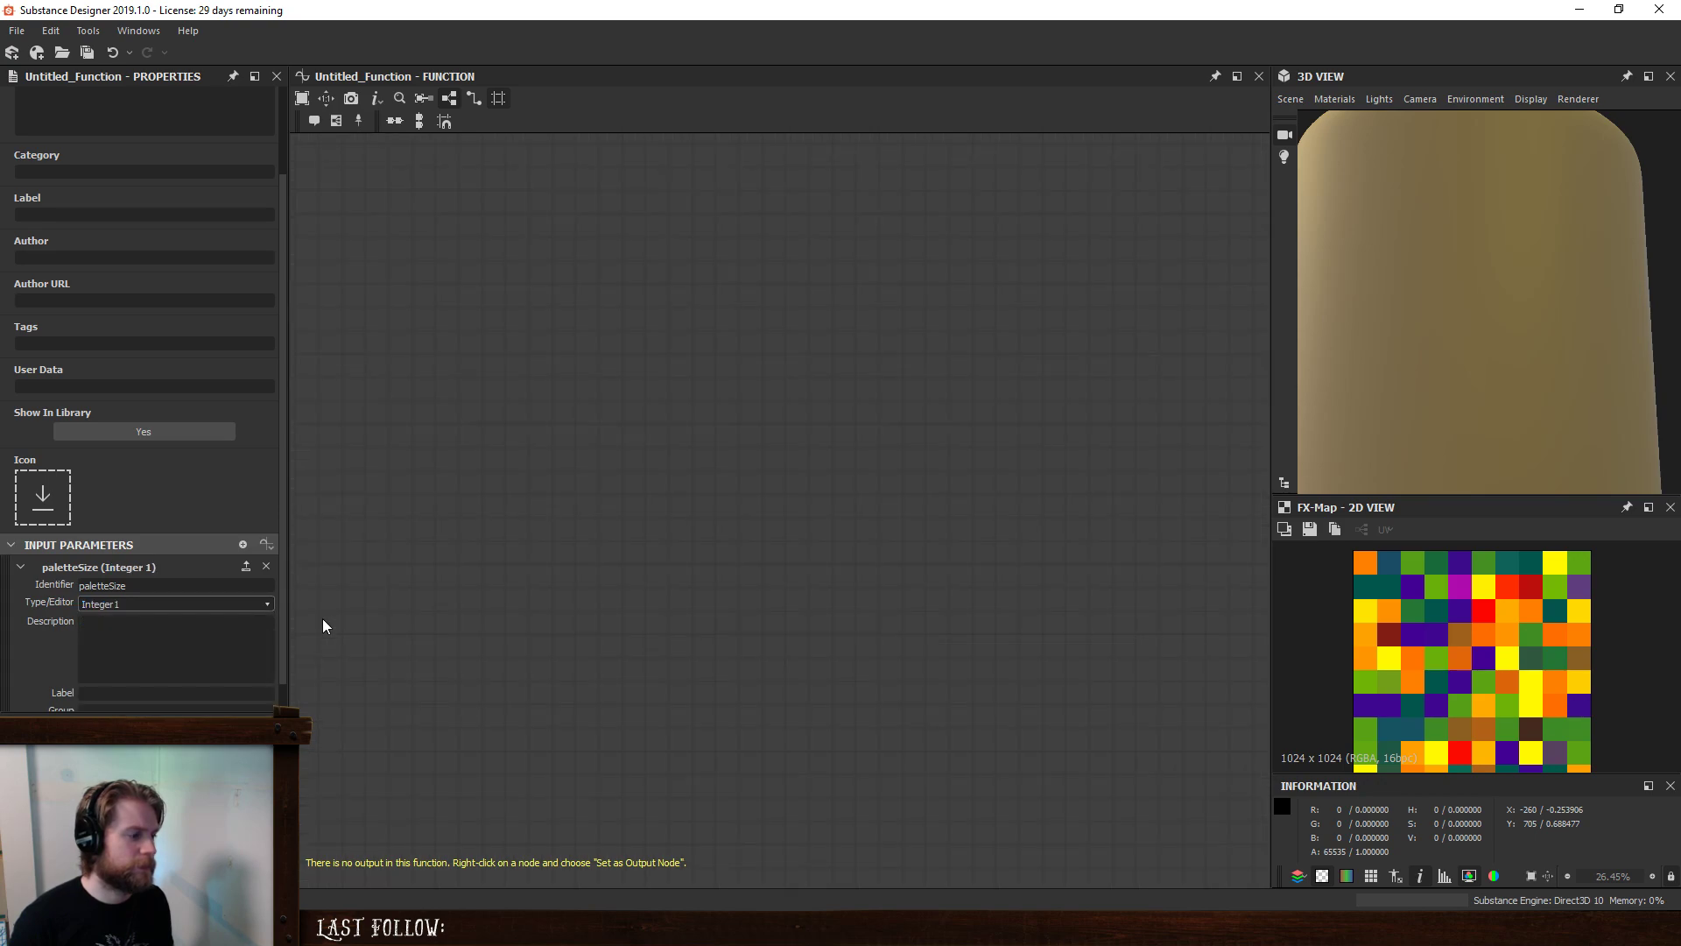
- Give the paletteSize parameter the description "Palette size described as number in x and y. Choose maximum rather than number used."
{"action": "scroll", "coordinate": [153, 617], "scroll_direction": "down", "scroll_amount": 1}
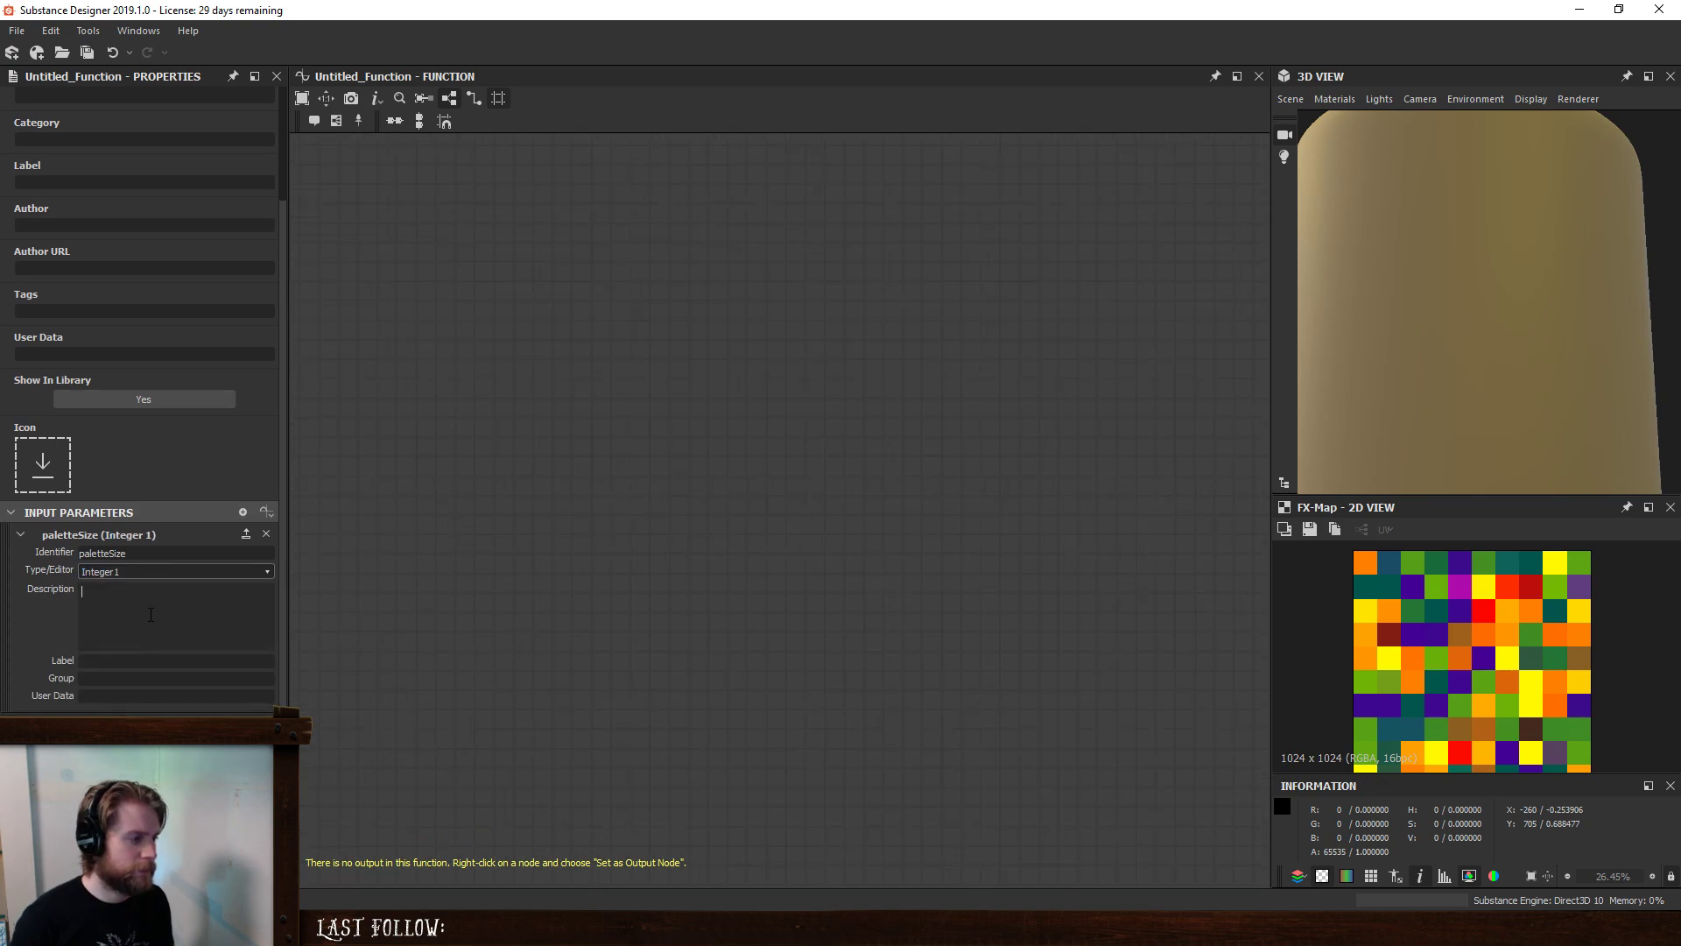
{"action": "left_click", "coordinate": [151, 615]}
{"action": "type", "text": "Pae"}
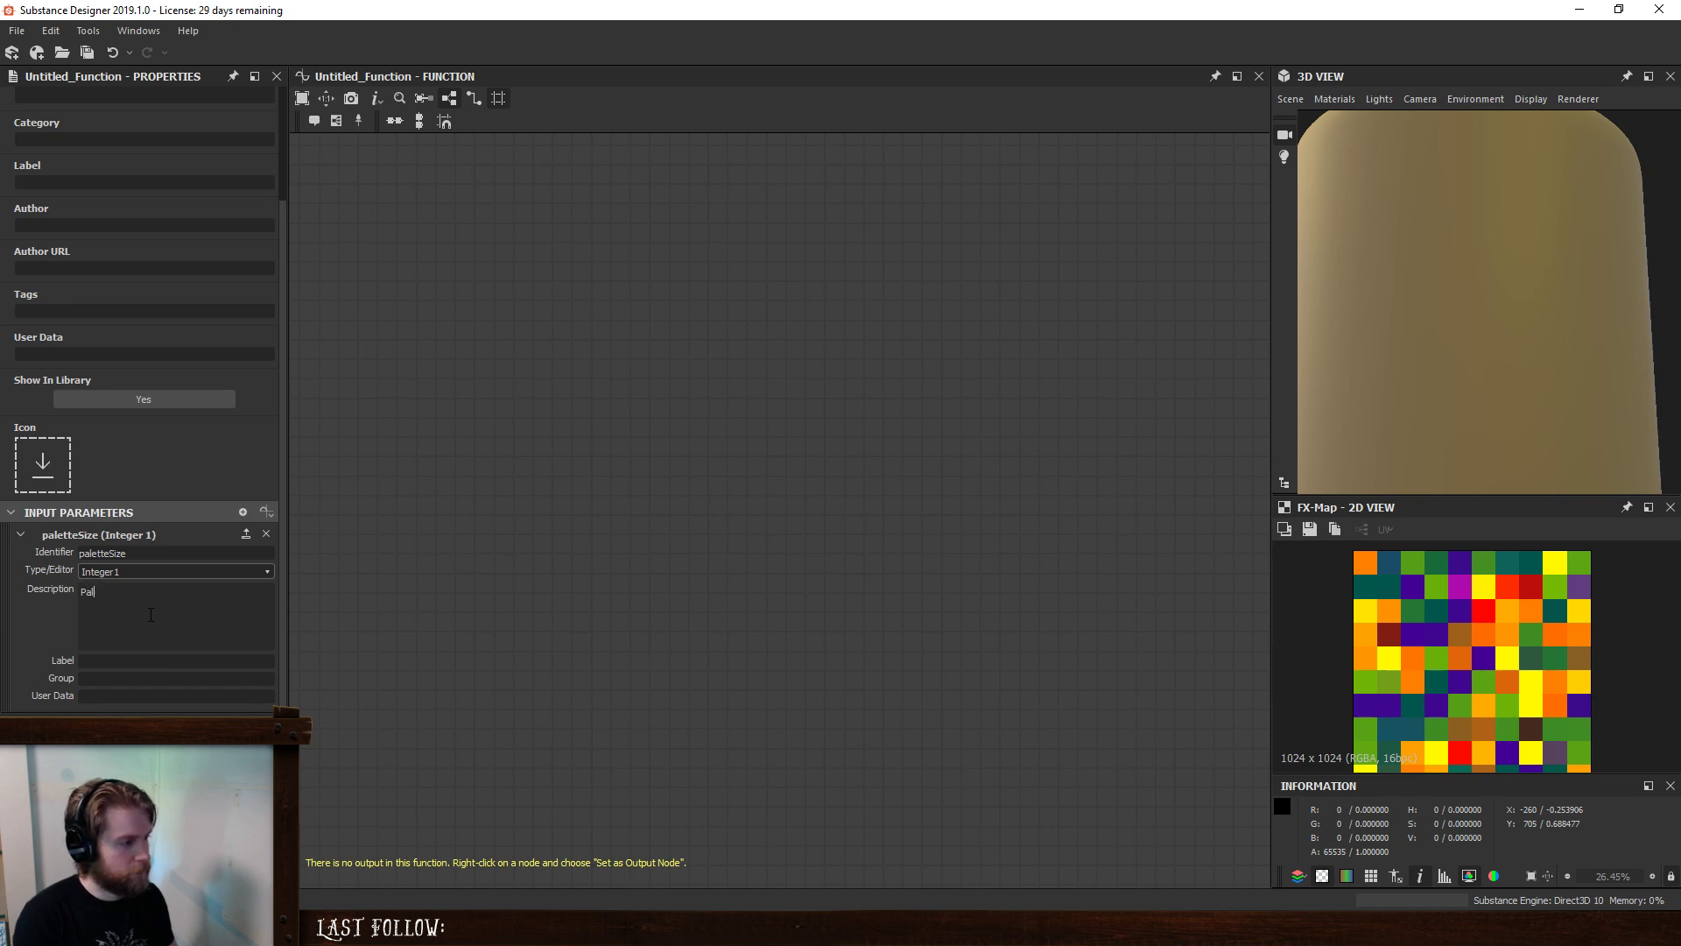
{"action": "key", "text": "BackSpace"}
{"action": "type", "text": "lette si"}
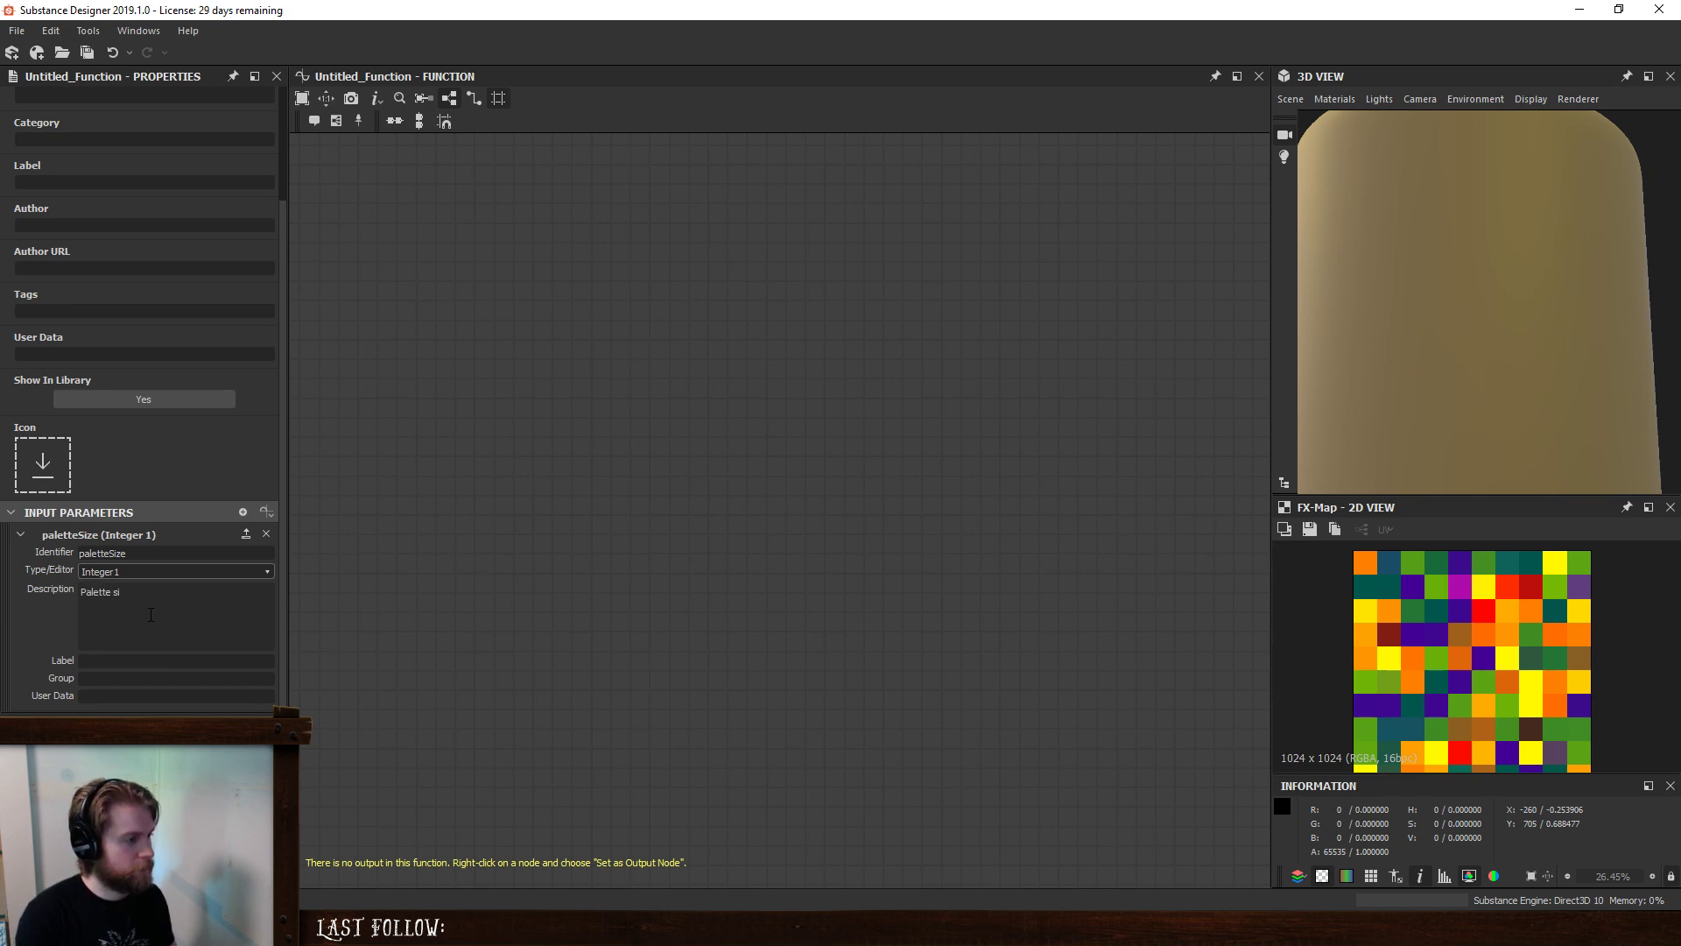
{"action": "type", "text": "ze described as number h"}
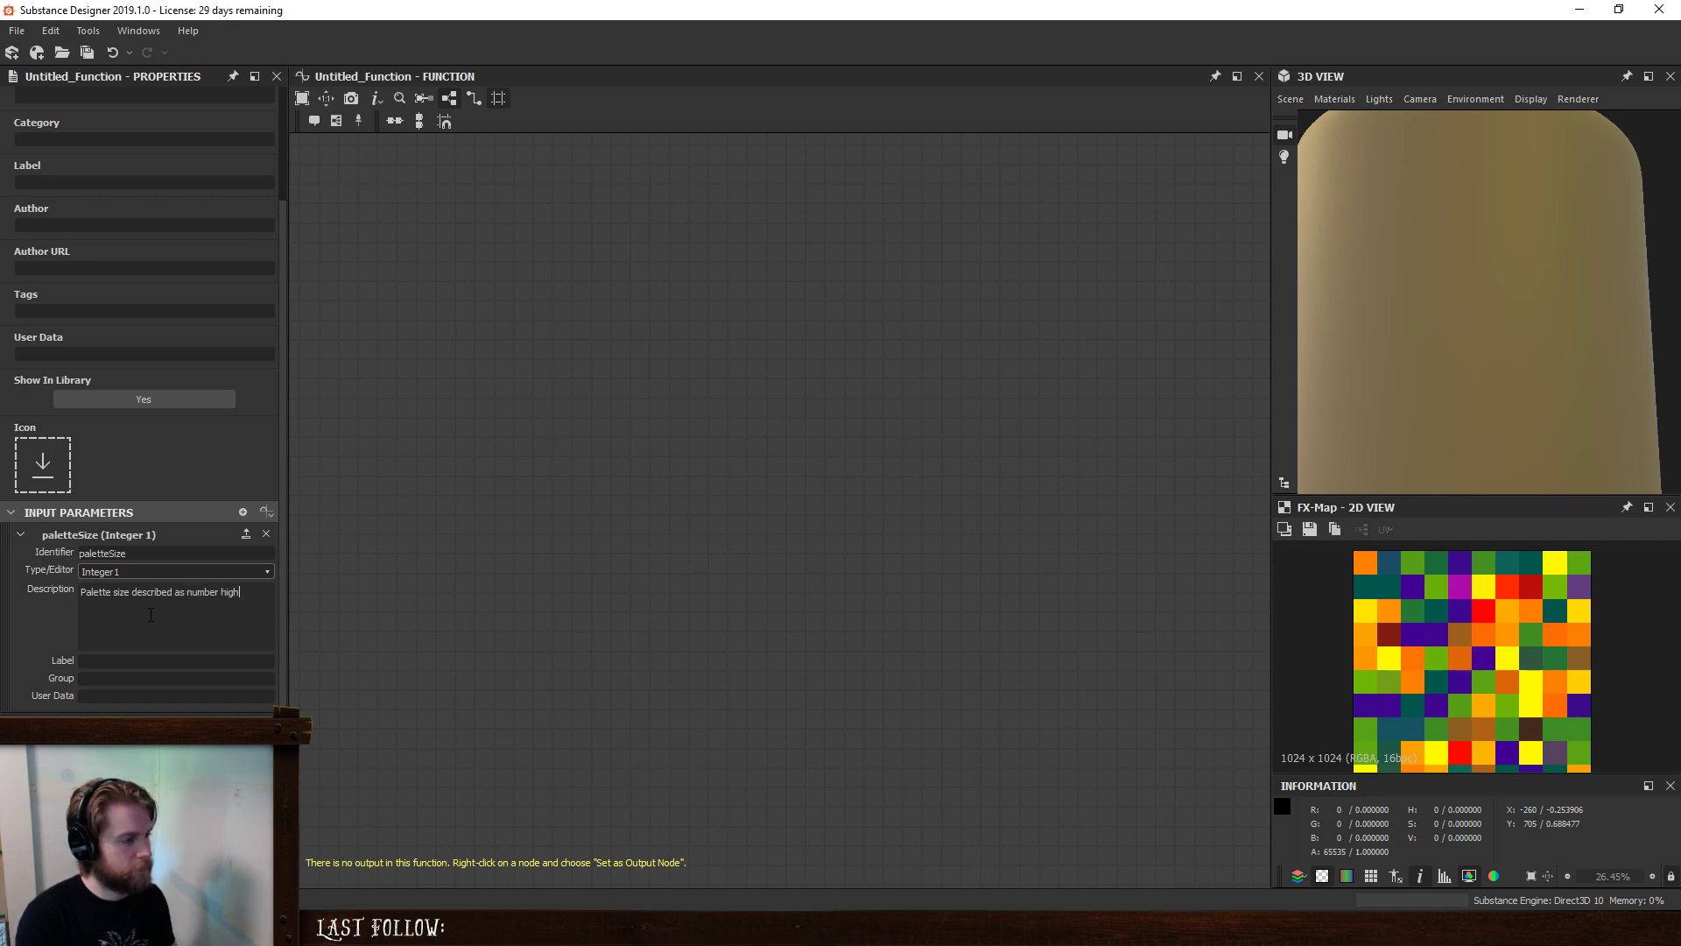
{"action": "key", "text": "BackSpace"}
{"action": "type", "text": "in x and"}
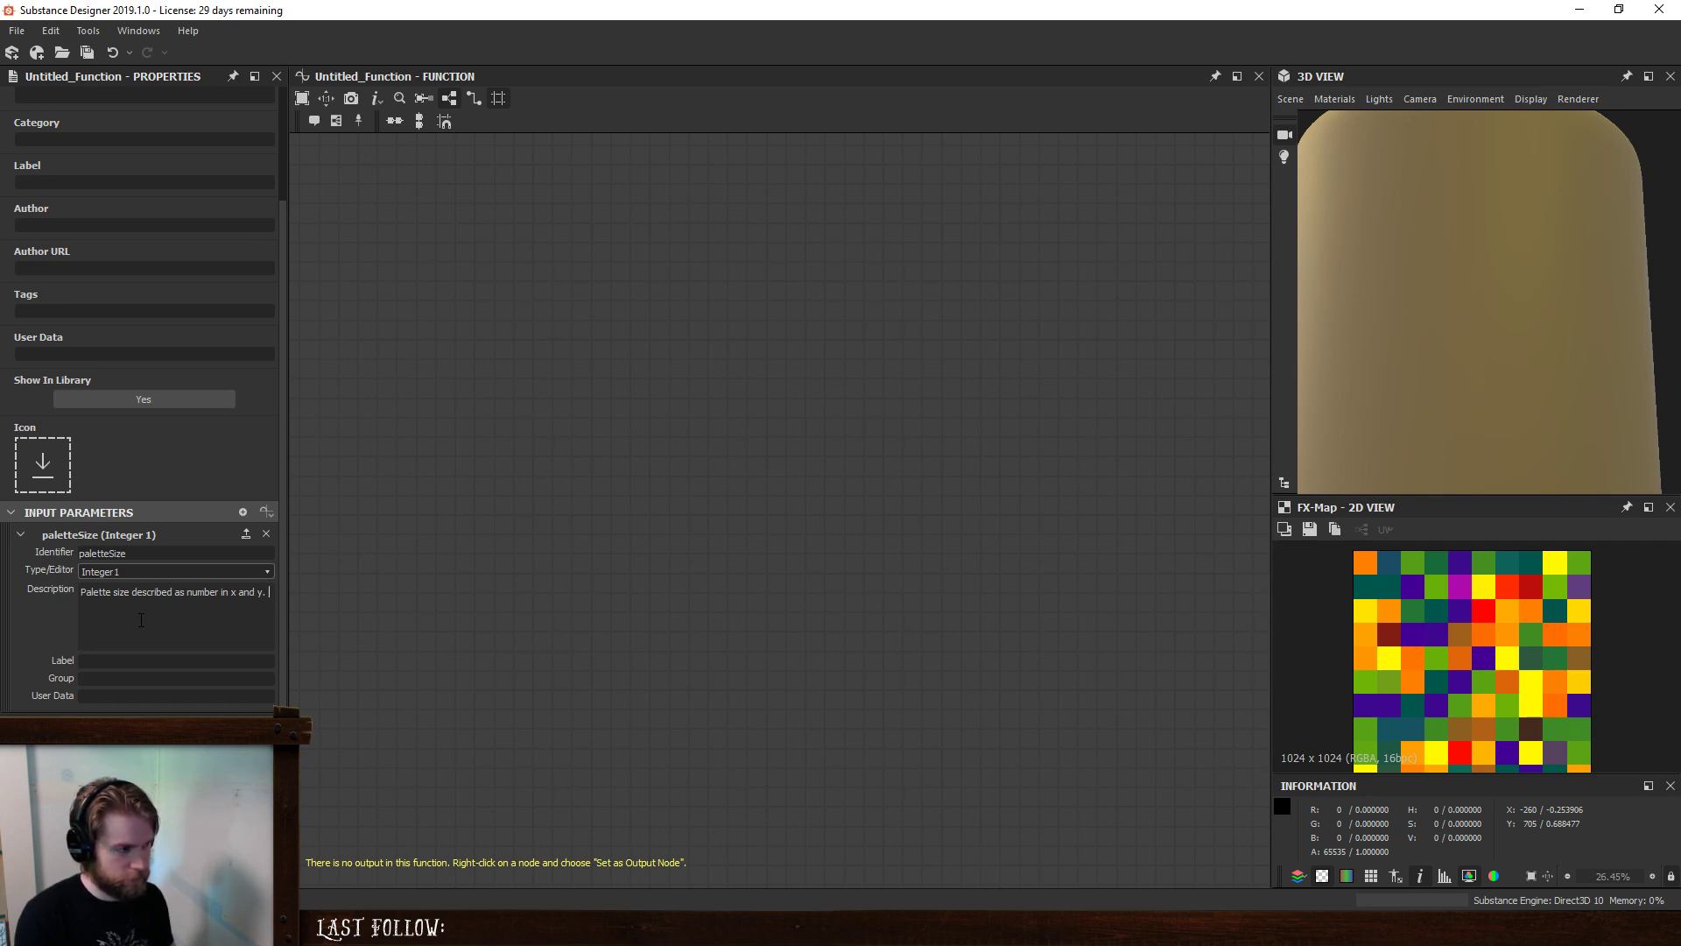
{"action": "type", "text": "y. Choose m"}
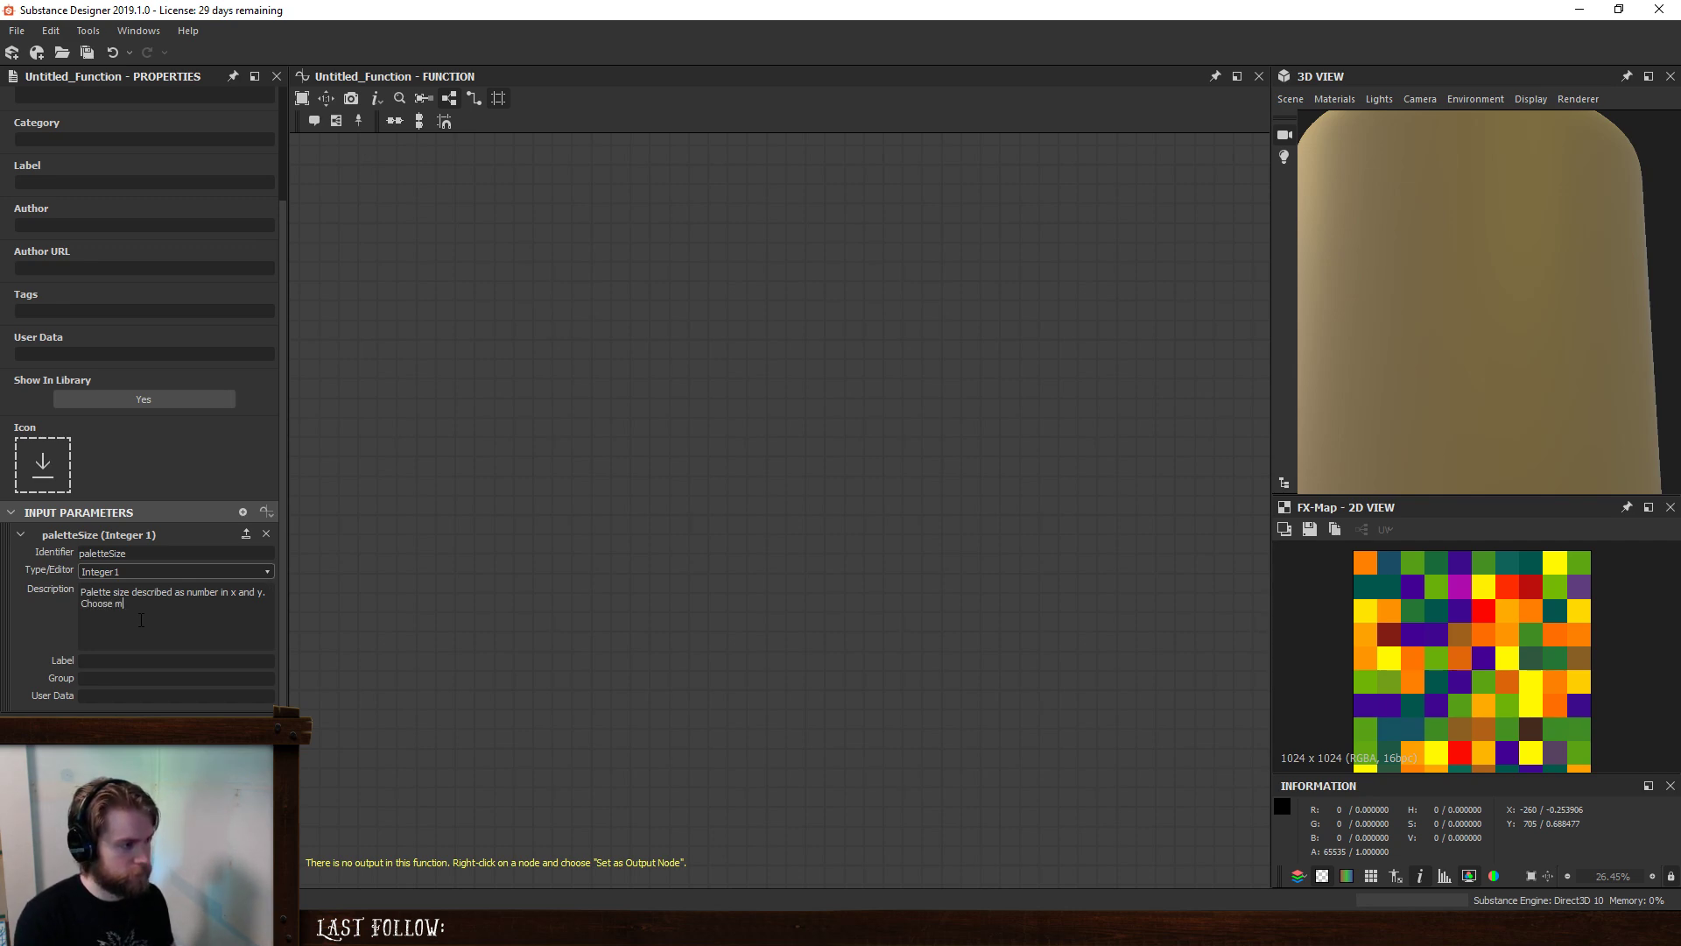
{"action": "type", "text": "aximum"}
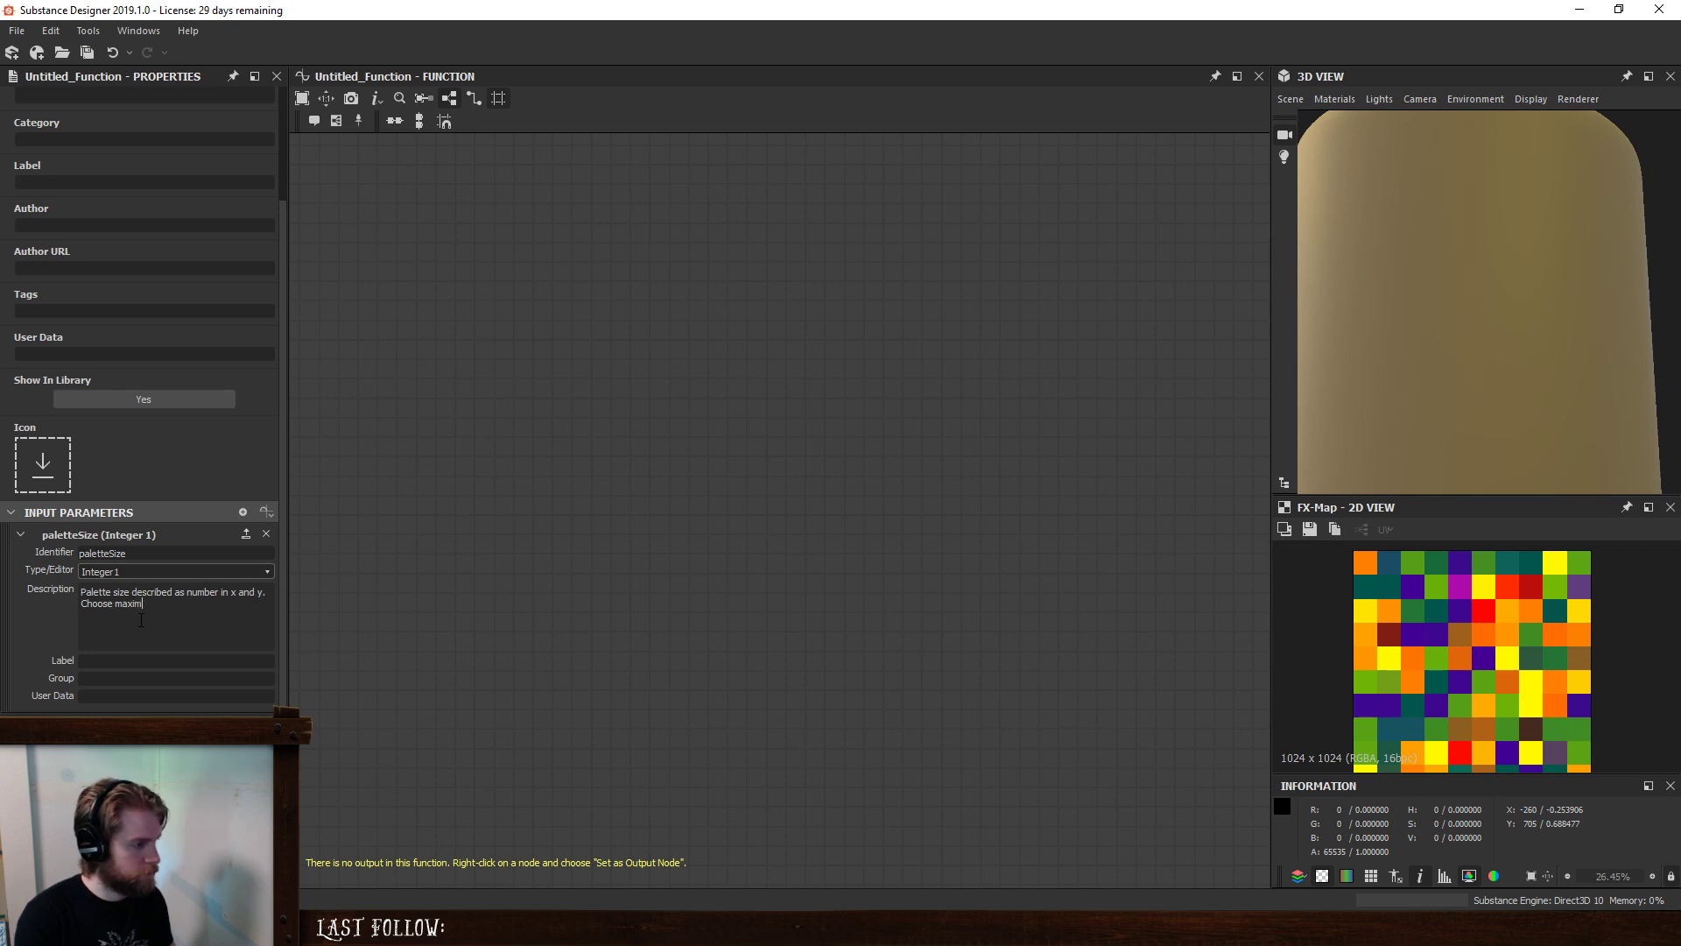
{"action": "type", "text": " rather"}
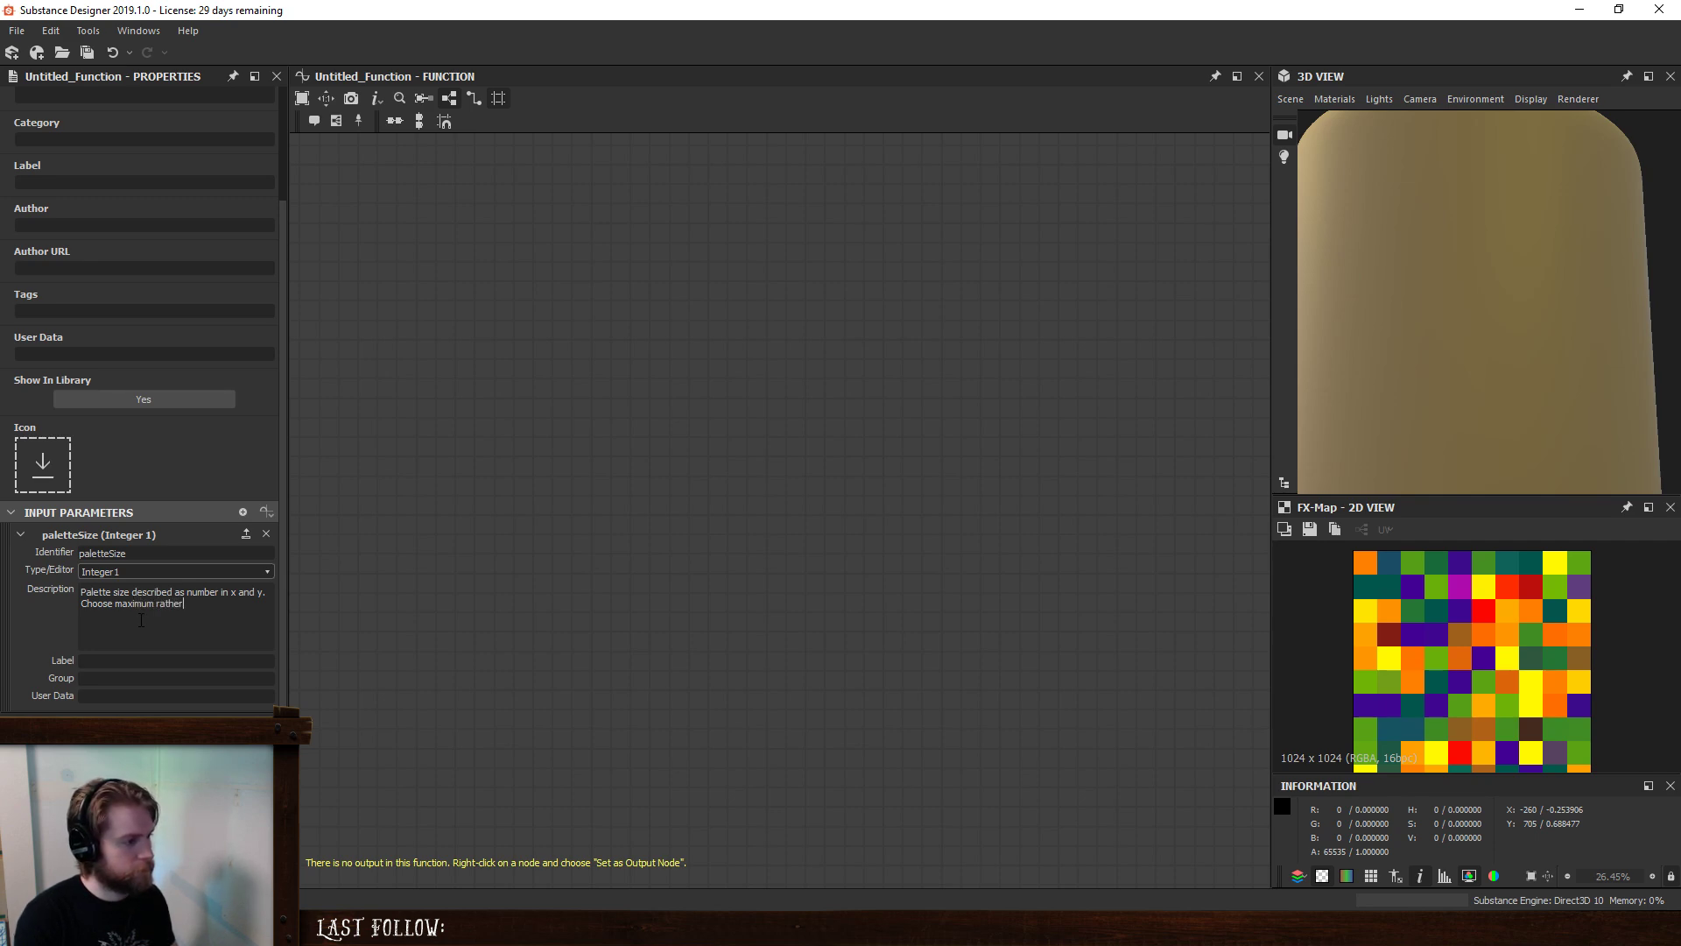
{"action": "type", "text": " than number used"}
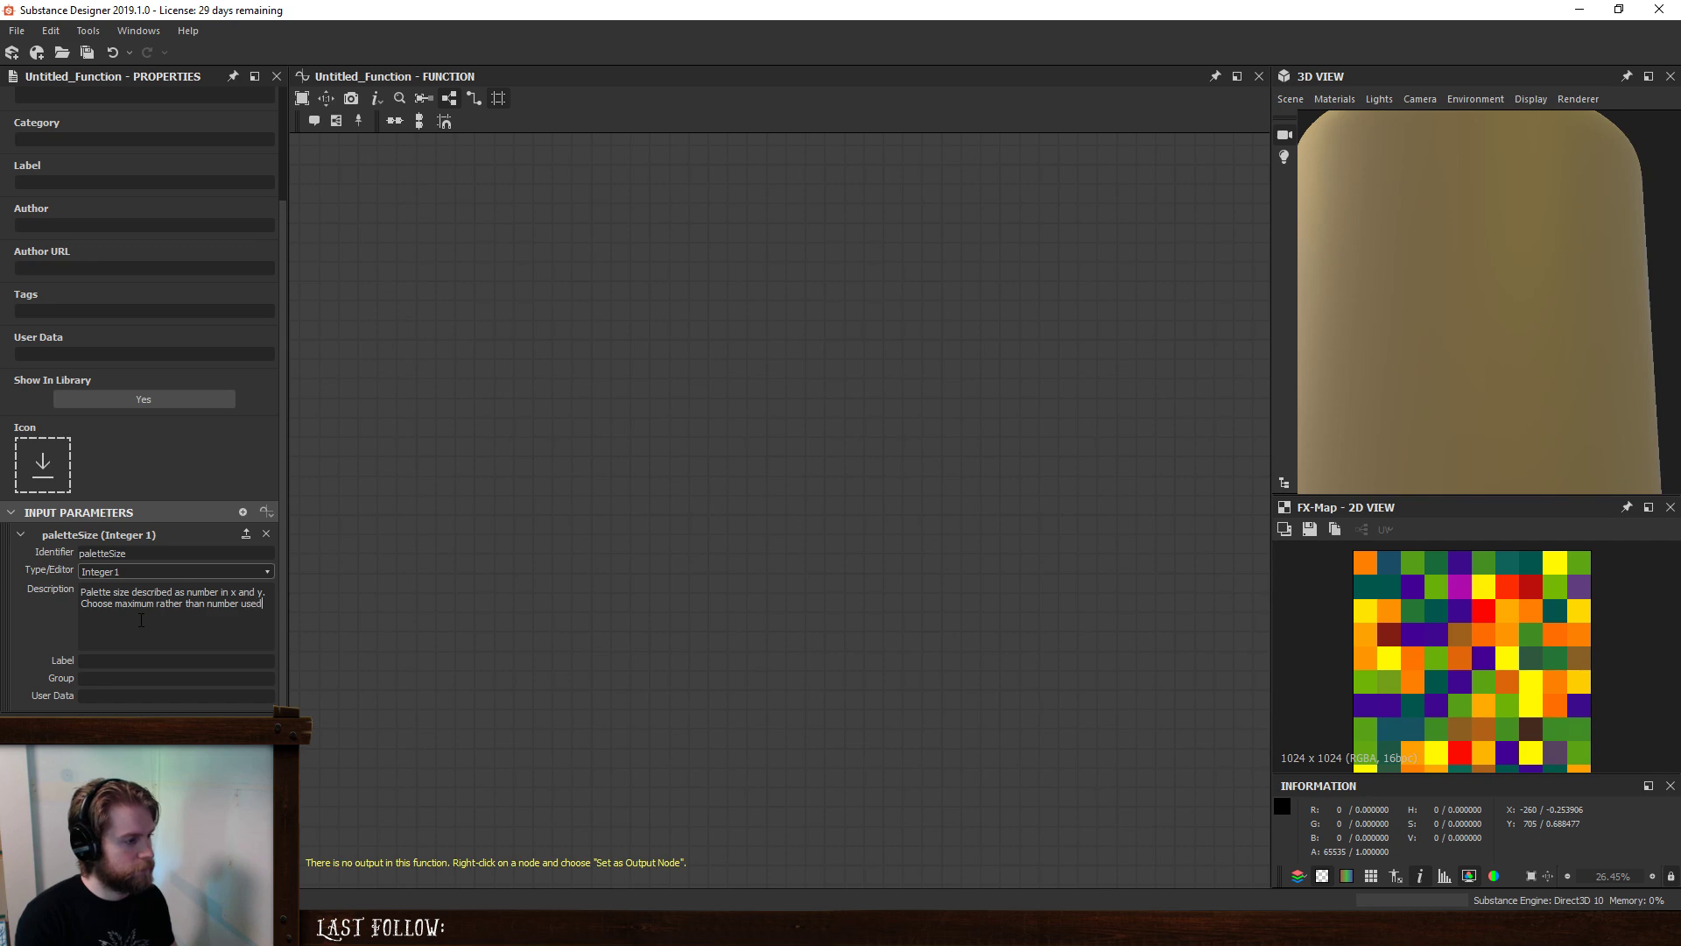
{"action": "type", "text": "."}
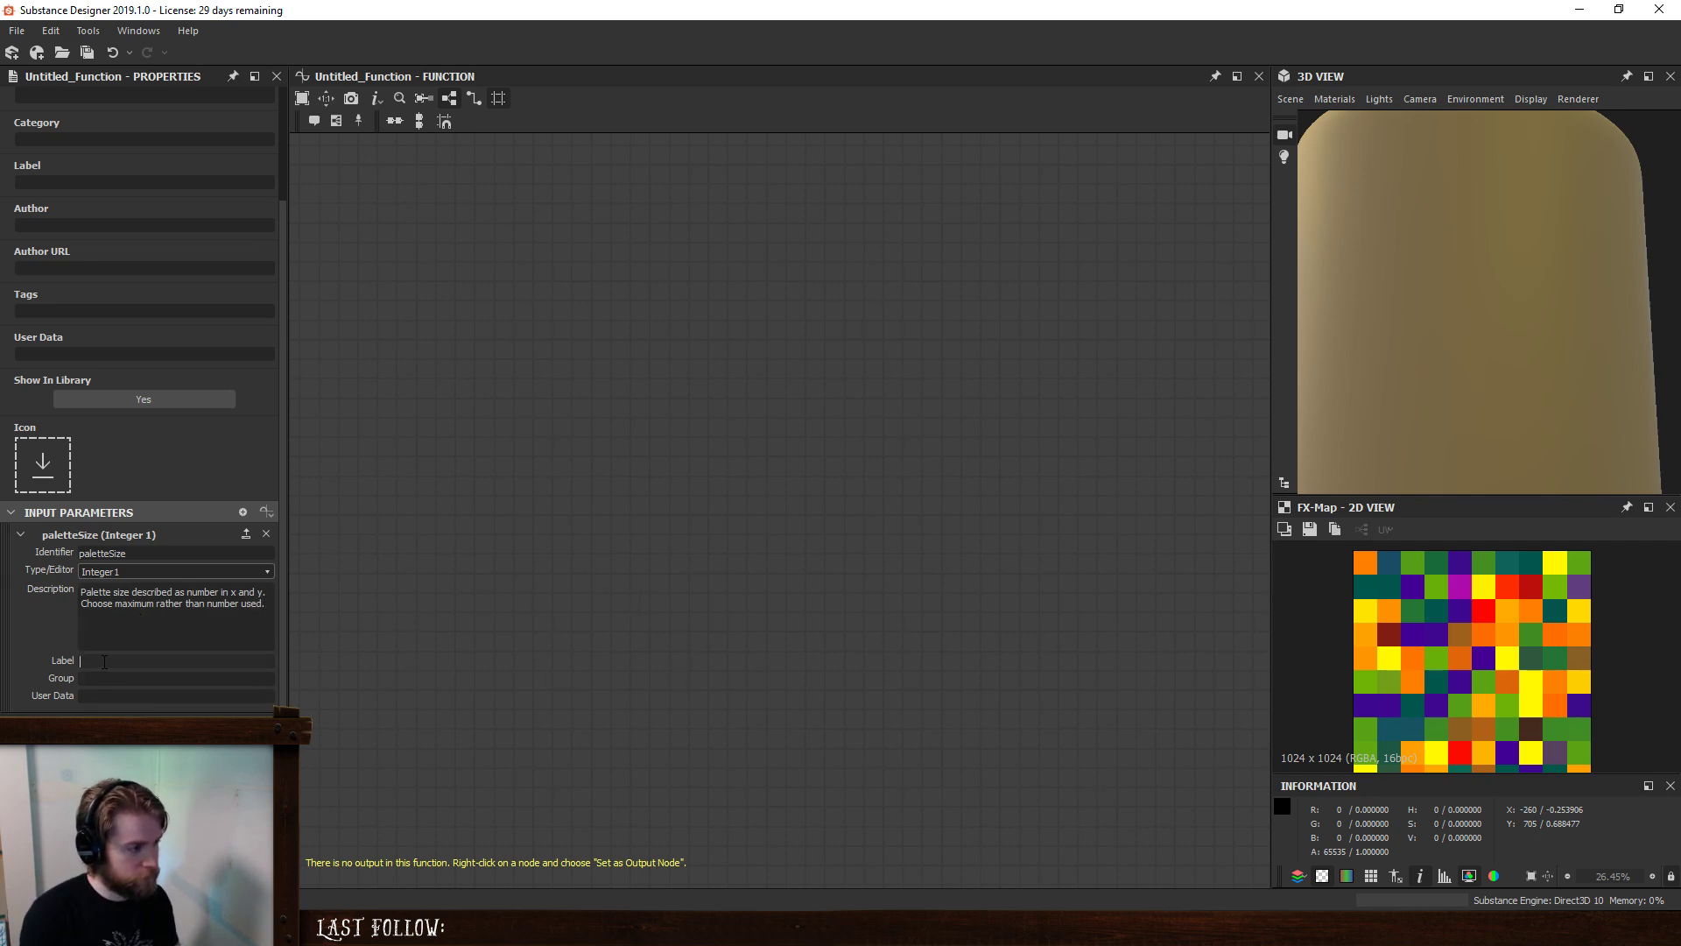
- Set the paletteSize parameter's label to "Palette Size"
{"action": "type", "text": "Palette"}
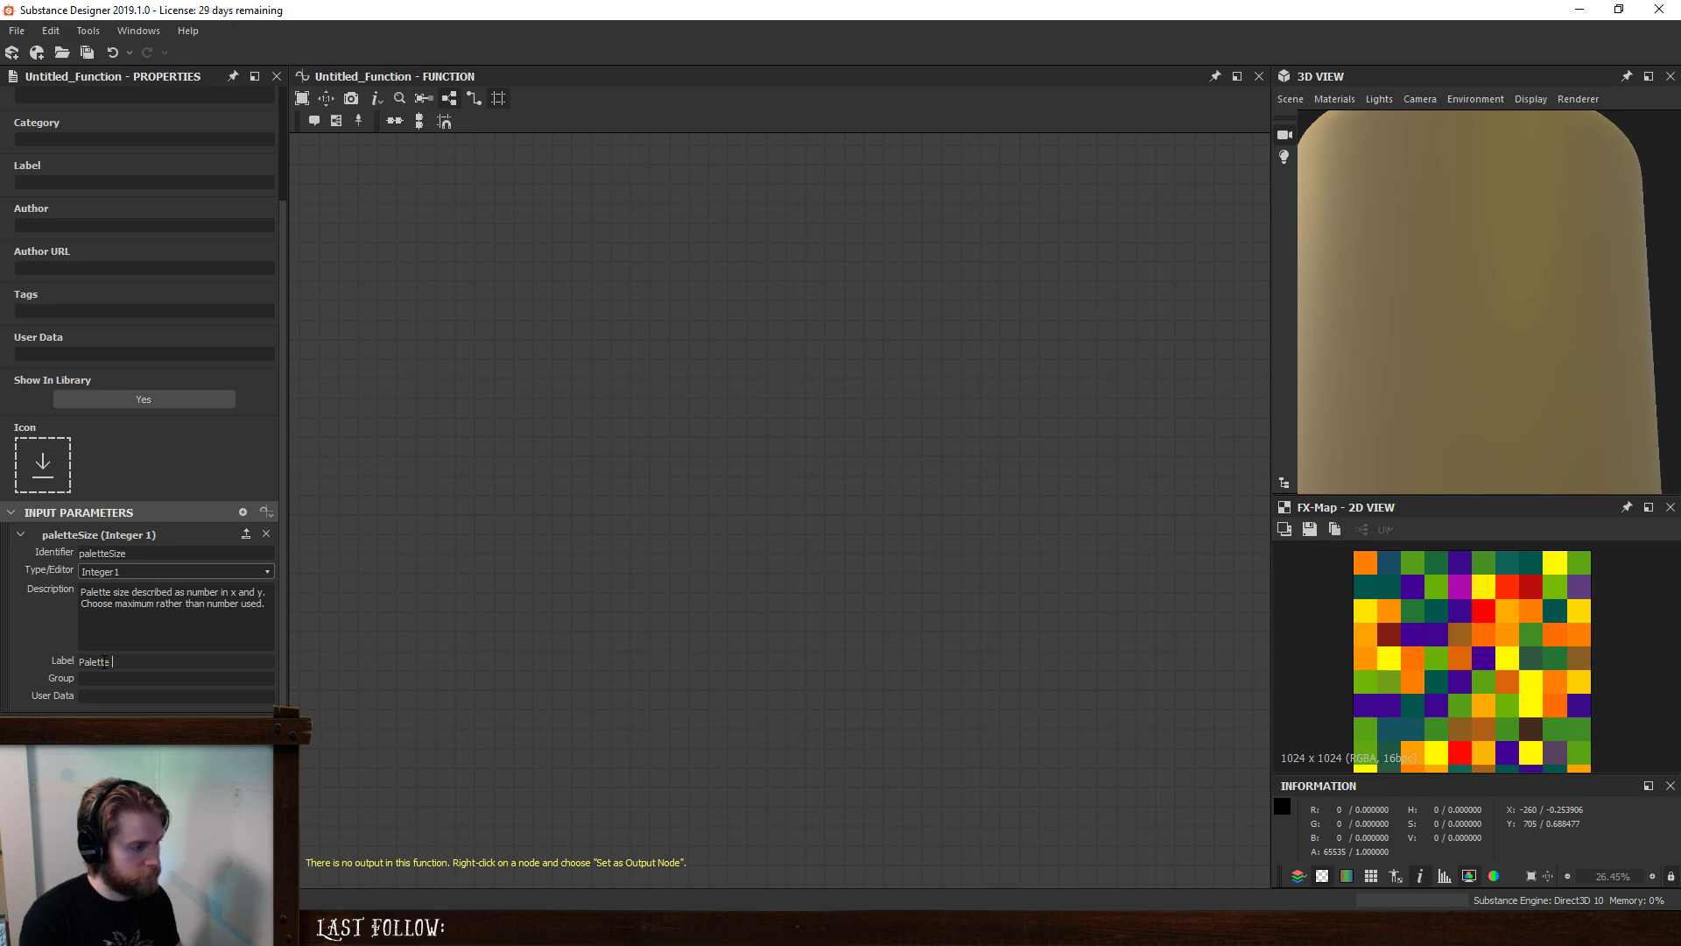
{"action": "type", "text": " Size"}
{"action": "key", "text": "Return"}
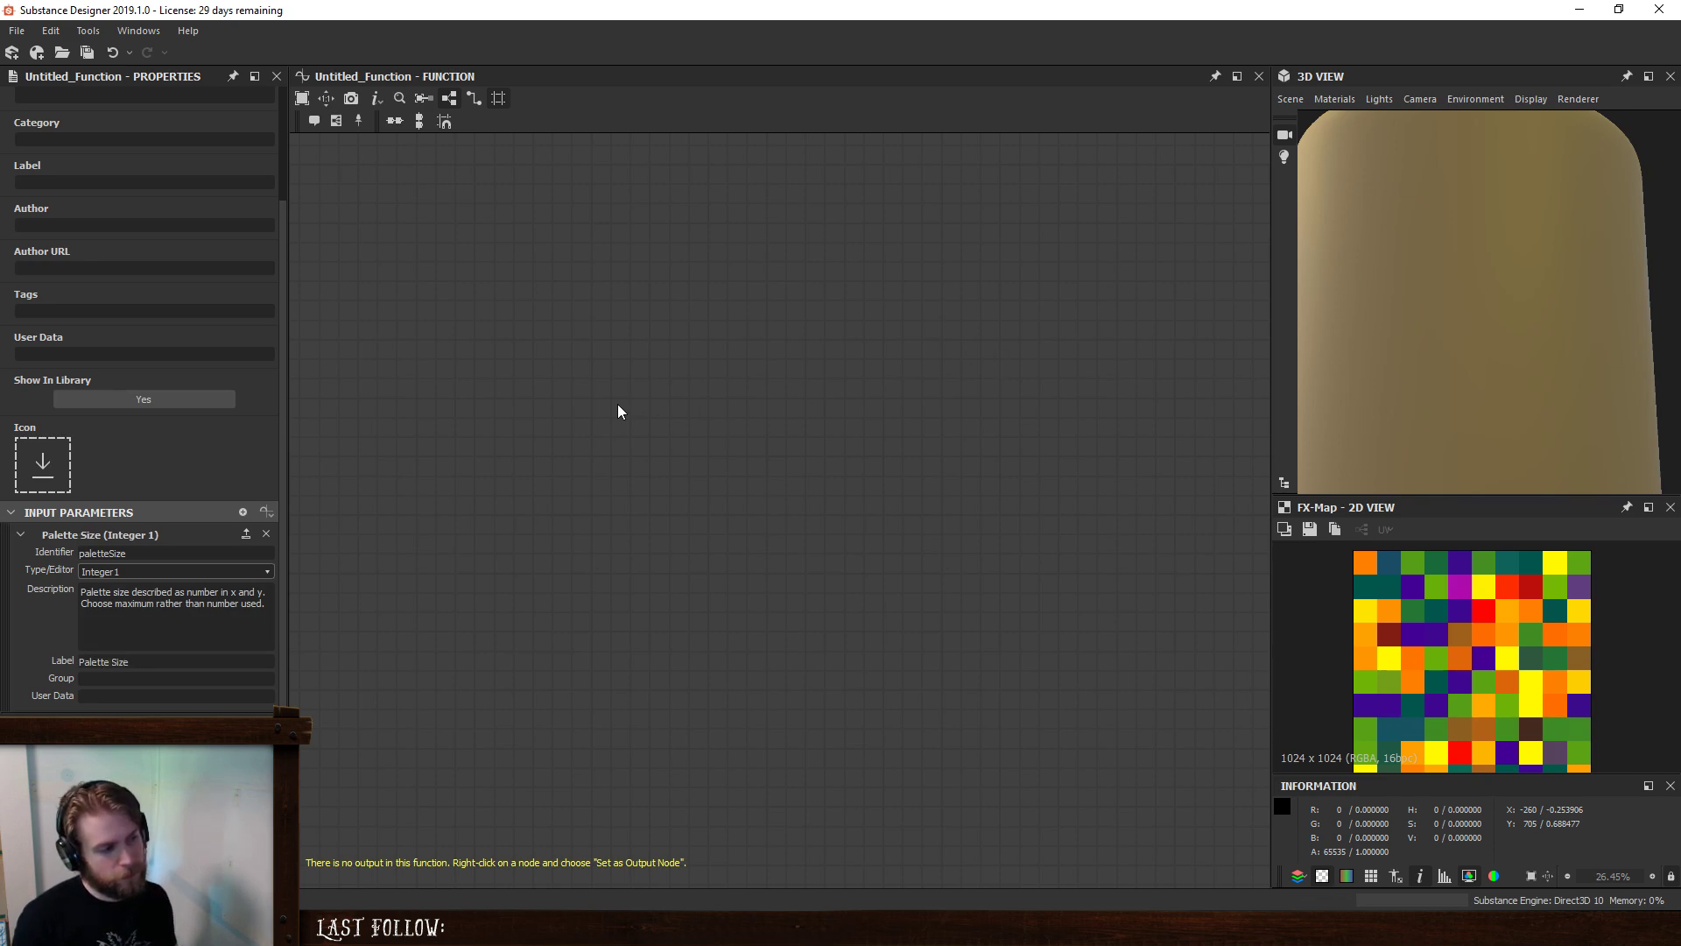
- Add a Get Integer node to the new function and make it read the paletteSize variable
{"action": "scroll", "coordinate": [617, 403], "scroll_direction": "down", "scroll_amount": 1}
{"action": "middle_click_drag", "start_coordinate": [617, 403], "coordinate": [657, 498]}
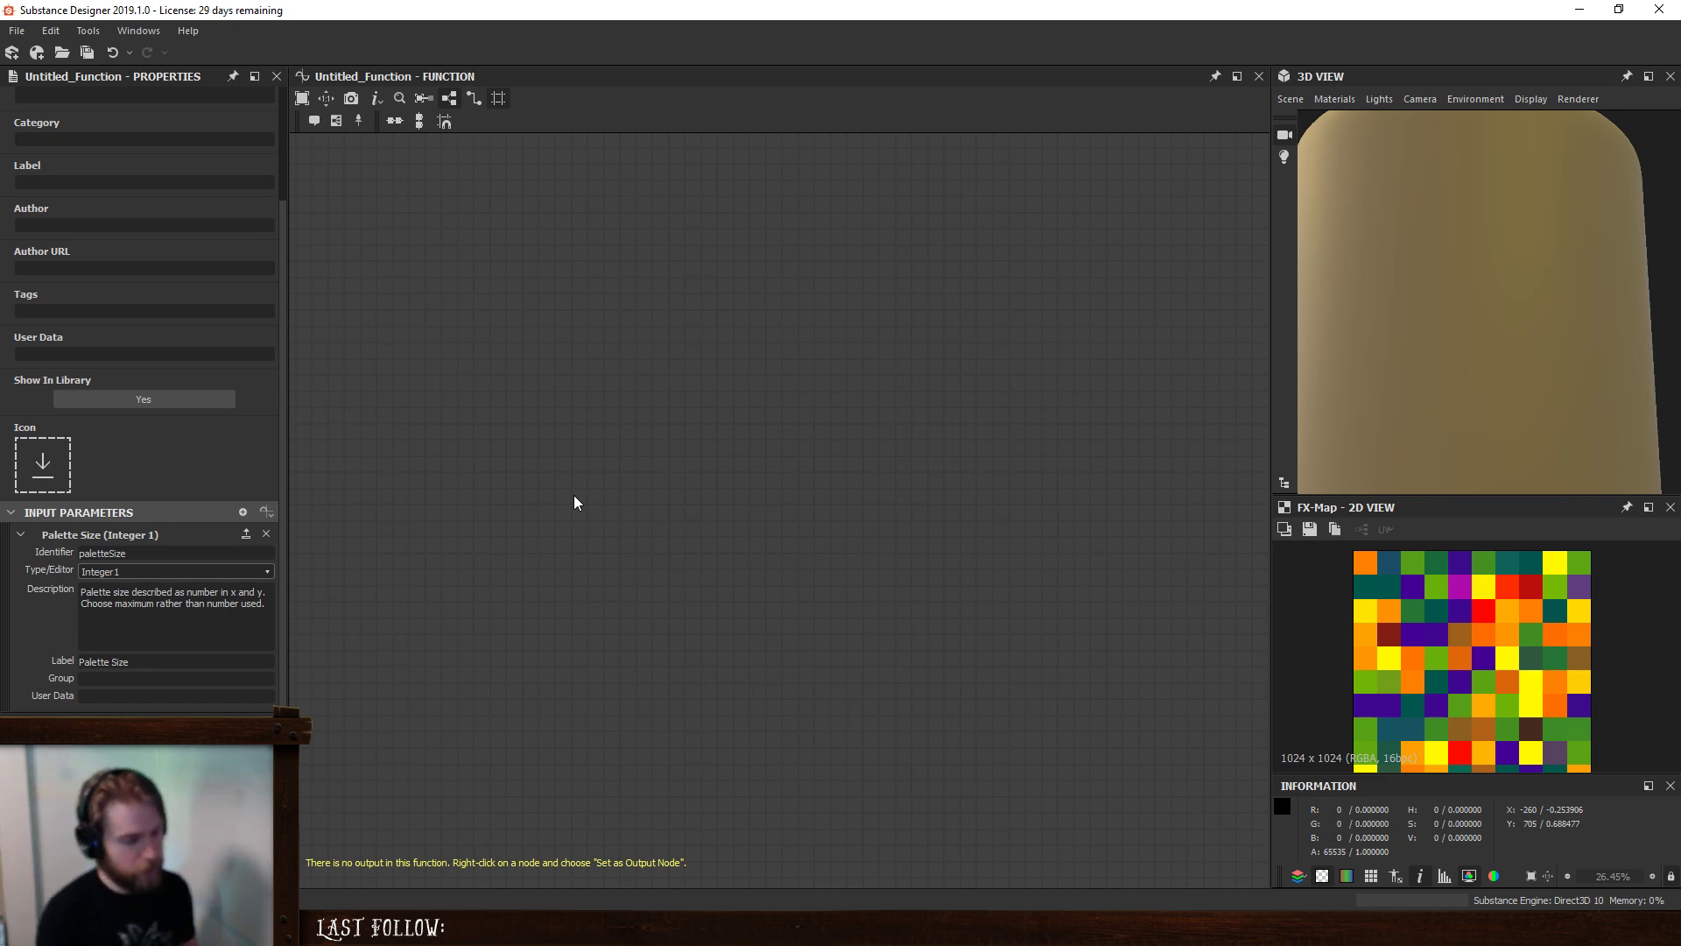
{"action": "key", "text": "space"}
{"action": "type", "text": "get"}
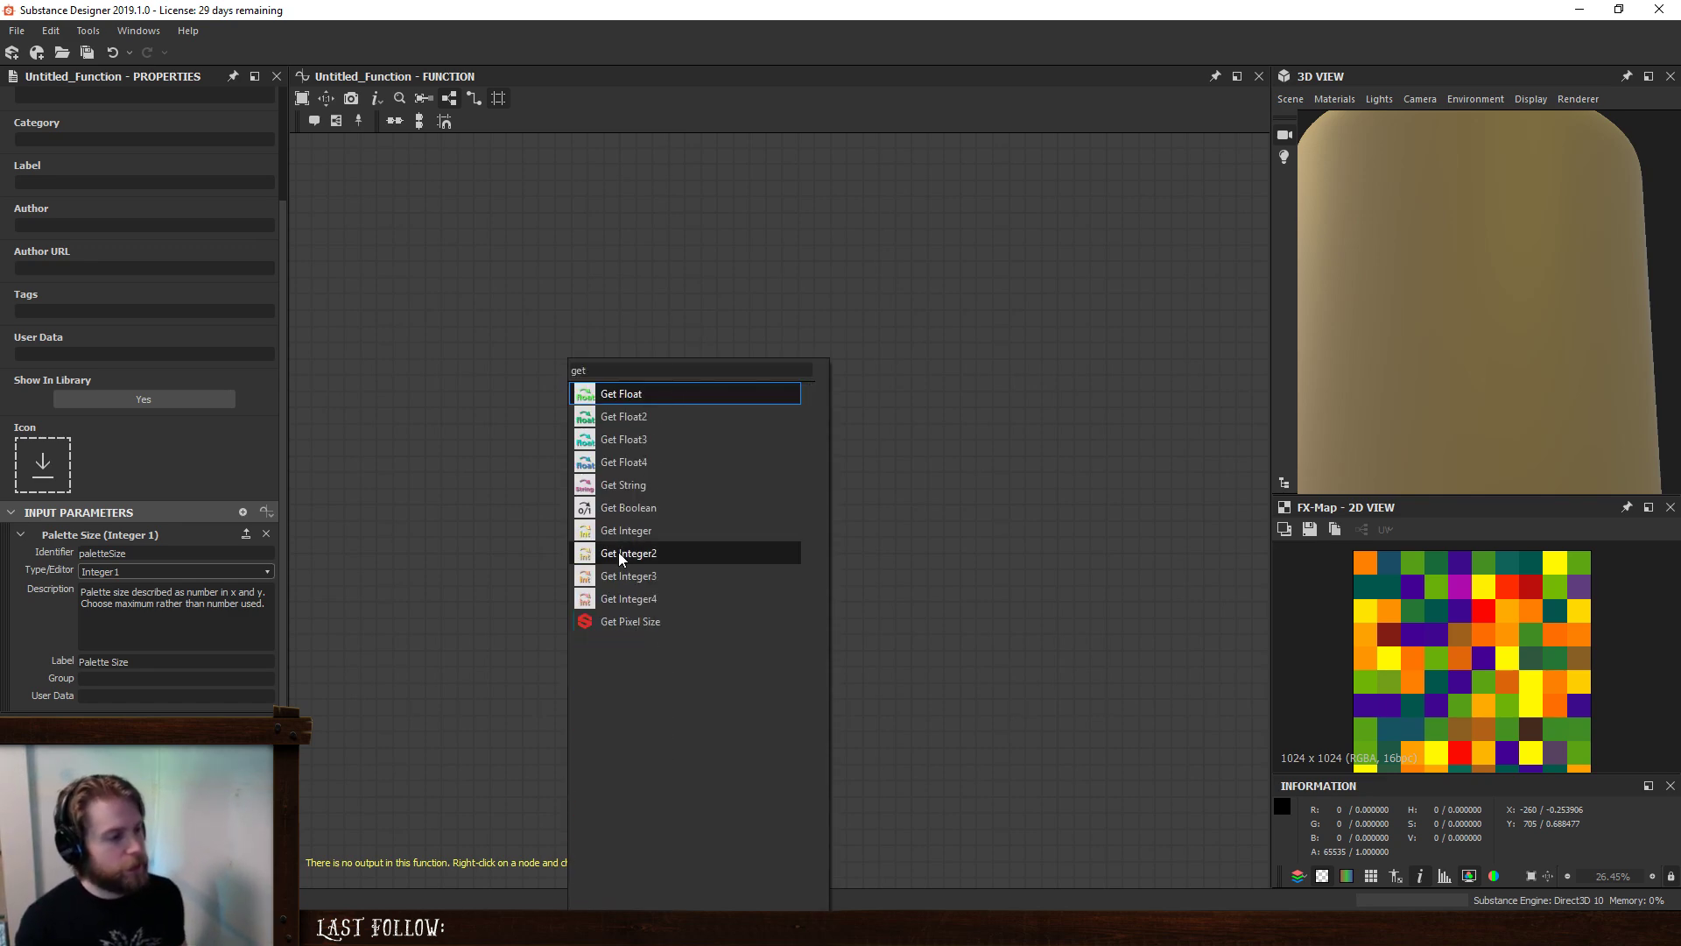
{"action": "left_click", "coordinate": [635, 530]}
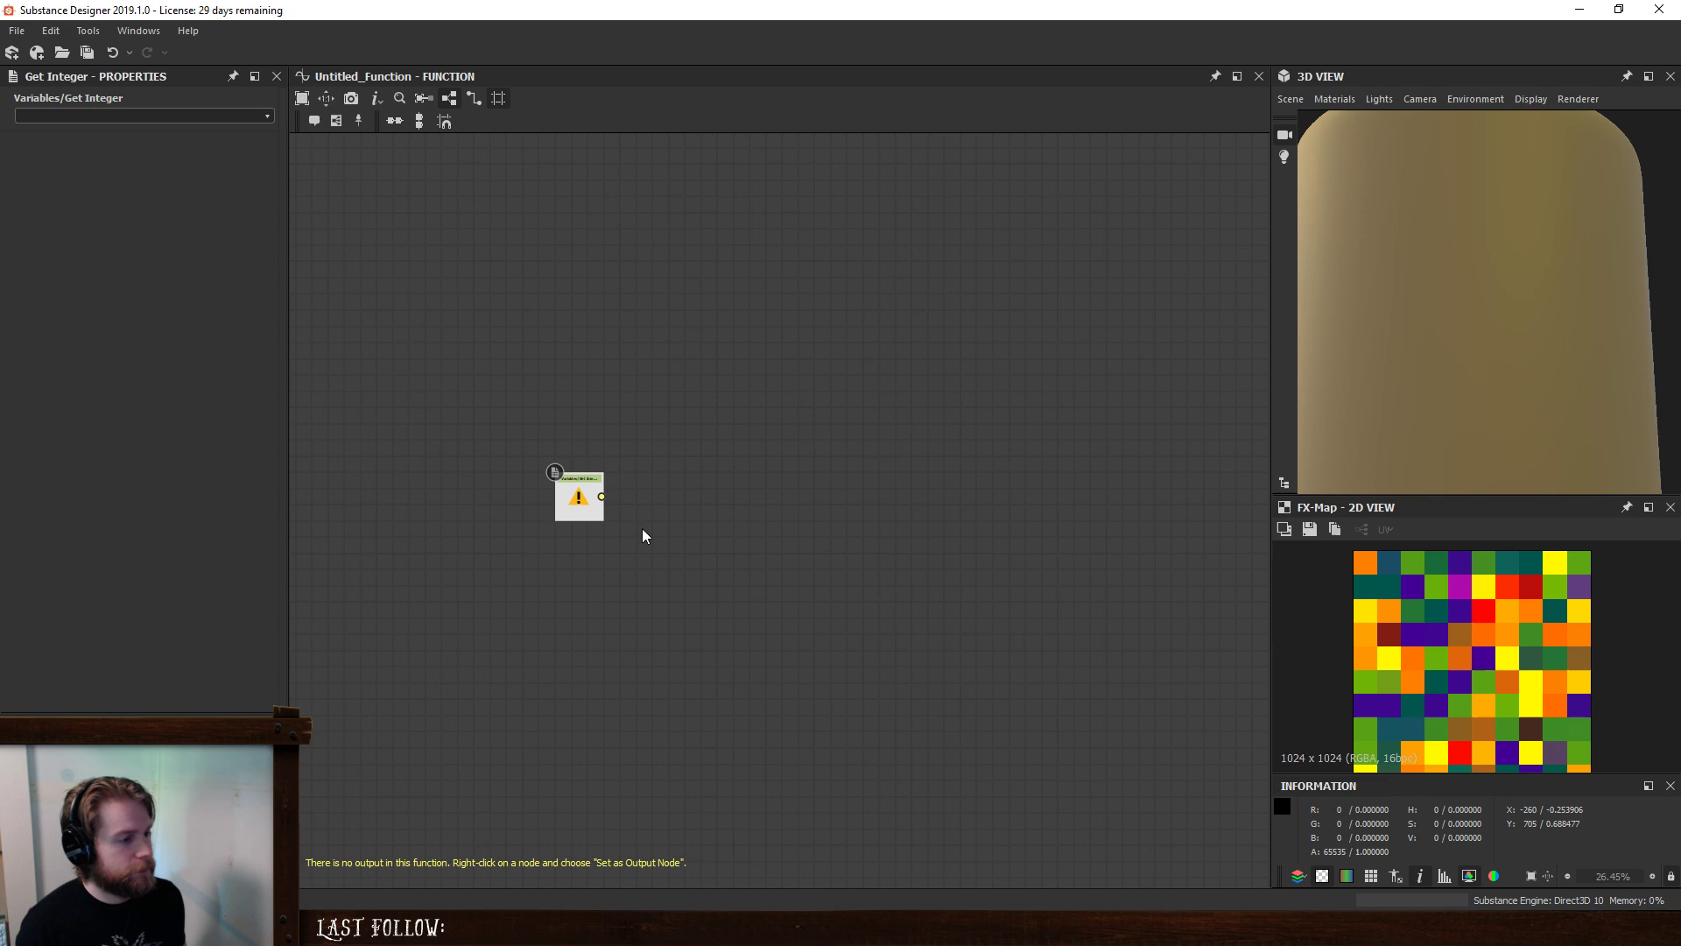
{"action": "left_click", "coordinate": [267, 116]}
{"action": "left_click", "coordinate": [143, 133]}
{"action": "left_click_drag", "start_coordinate": [517, 462], "coordinate": [536, 417]}
{"action": "right_click_drag", "start_coordinate": [570, 379], "coordinate": [627, 420], "text": "alt"}
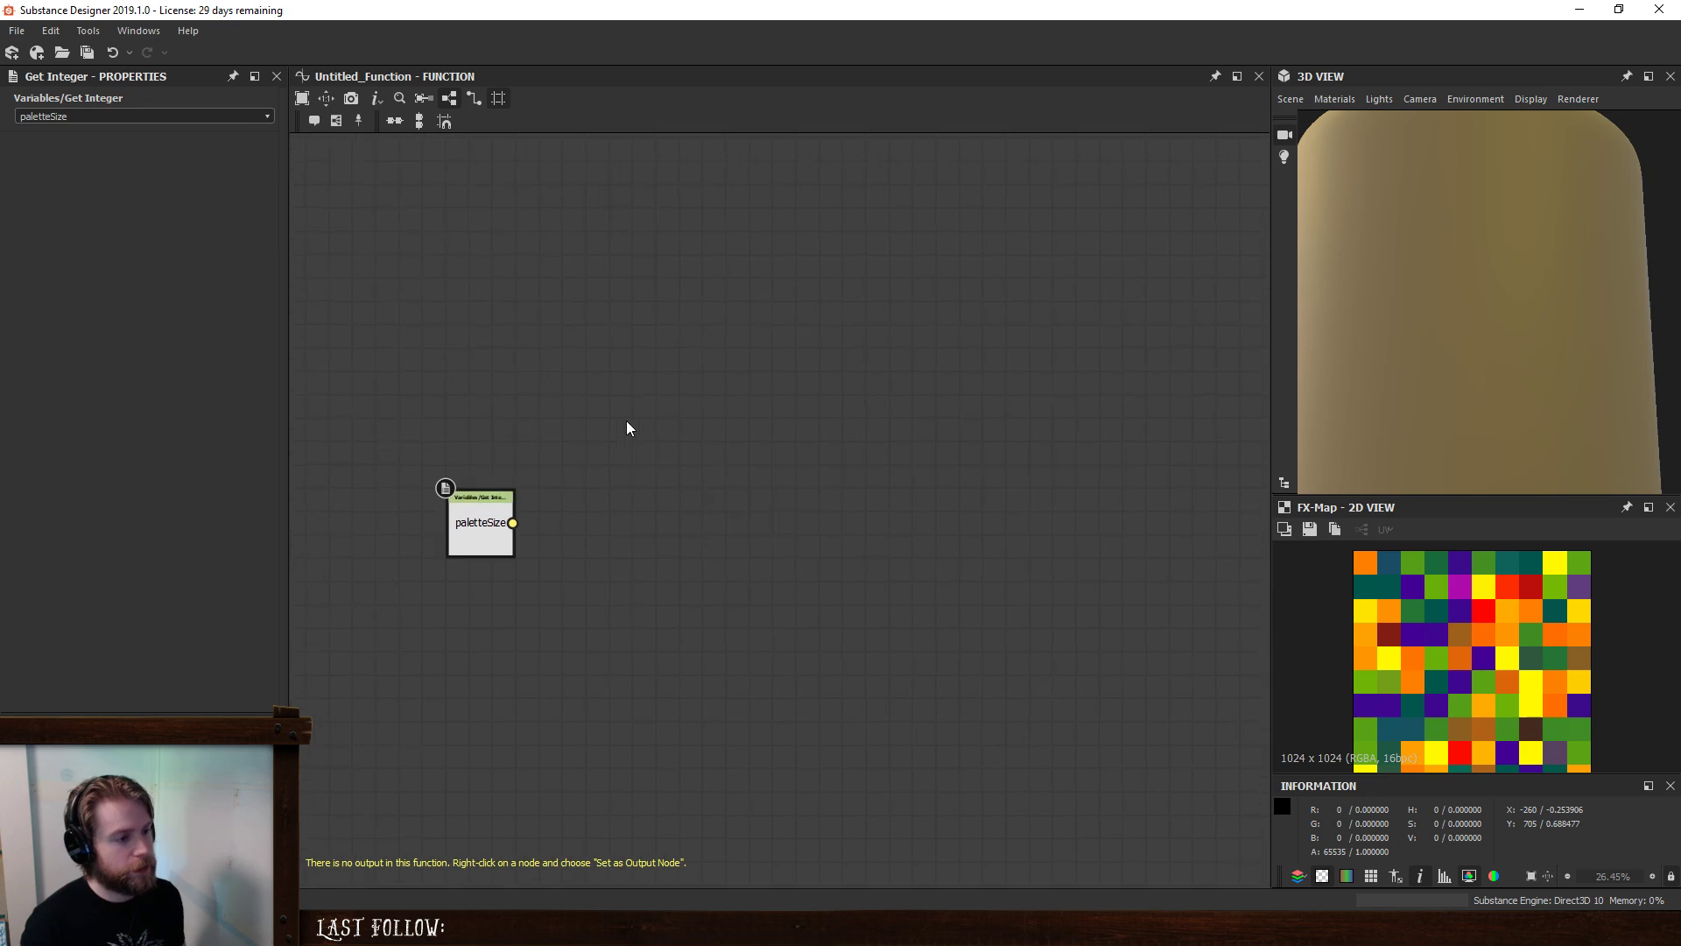
- Add a Division node and a Float constant of 1, and connect the constant to the Division's first input
{"action": "key", "text": "space"}
{"action": "type", "text": "div"}
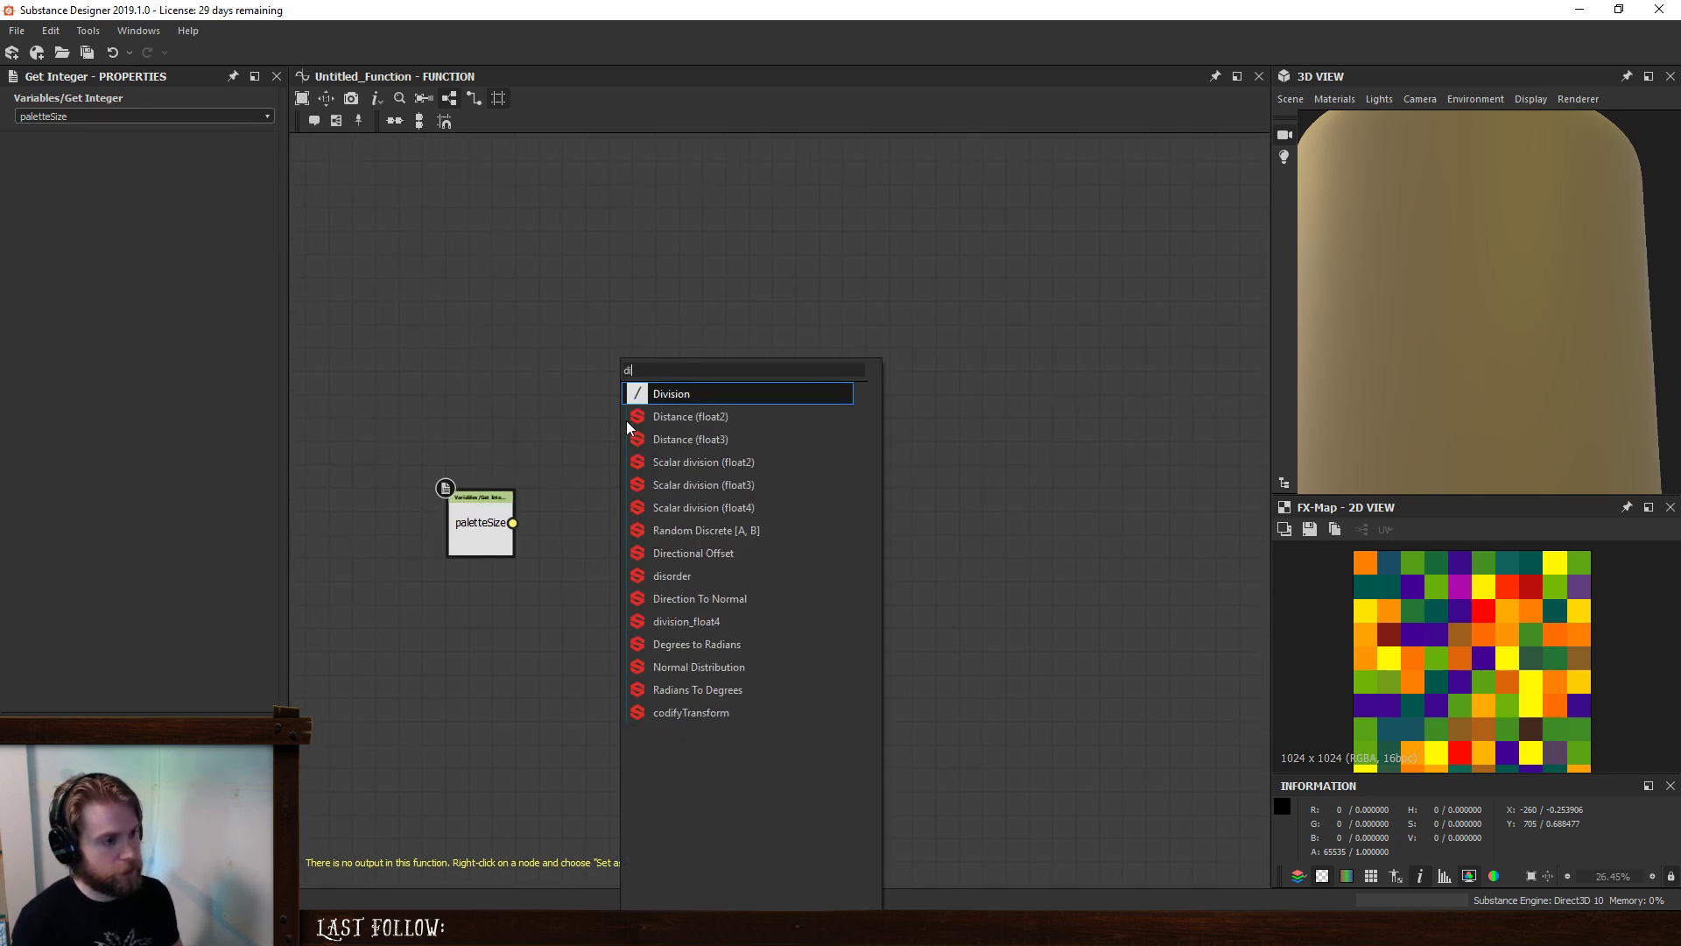
{"action": "key", "text": "Return"}
{"action": "key", "text": "space"}
{"action": "type", "text": "float"}
{"action": "key", "text": "Return"}
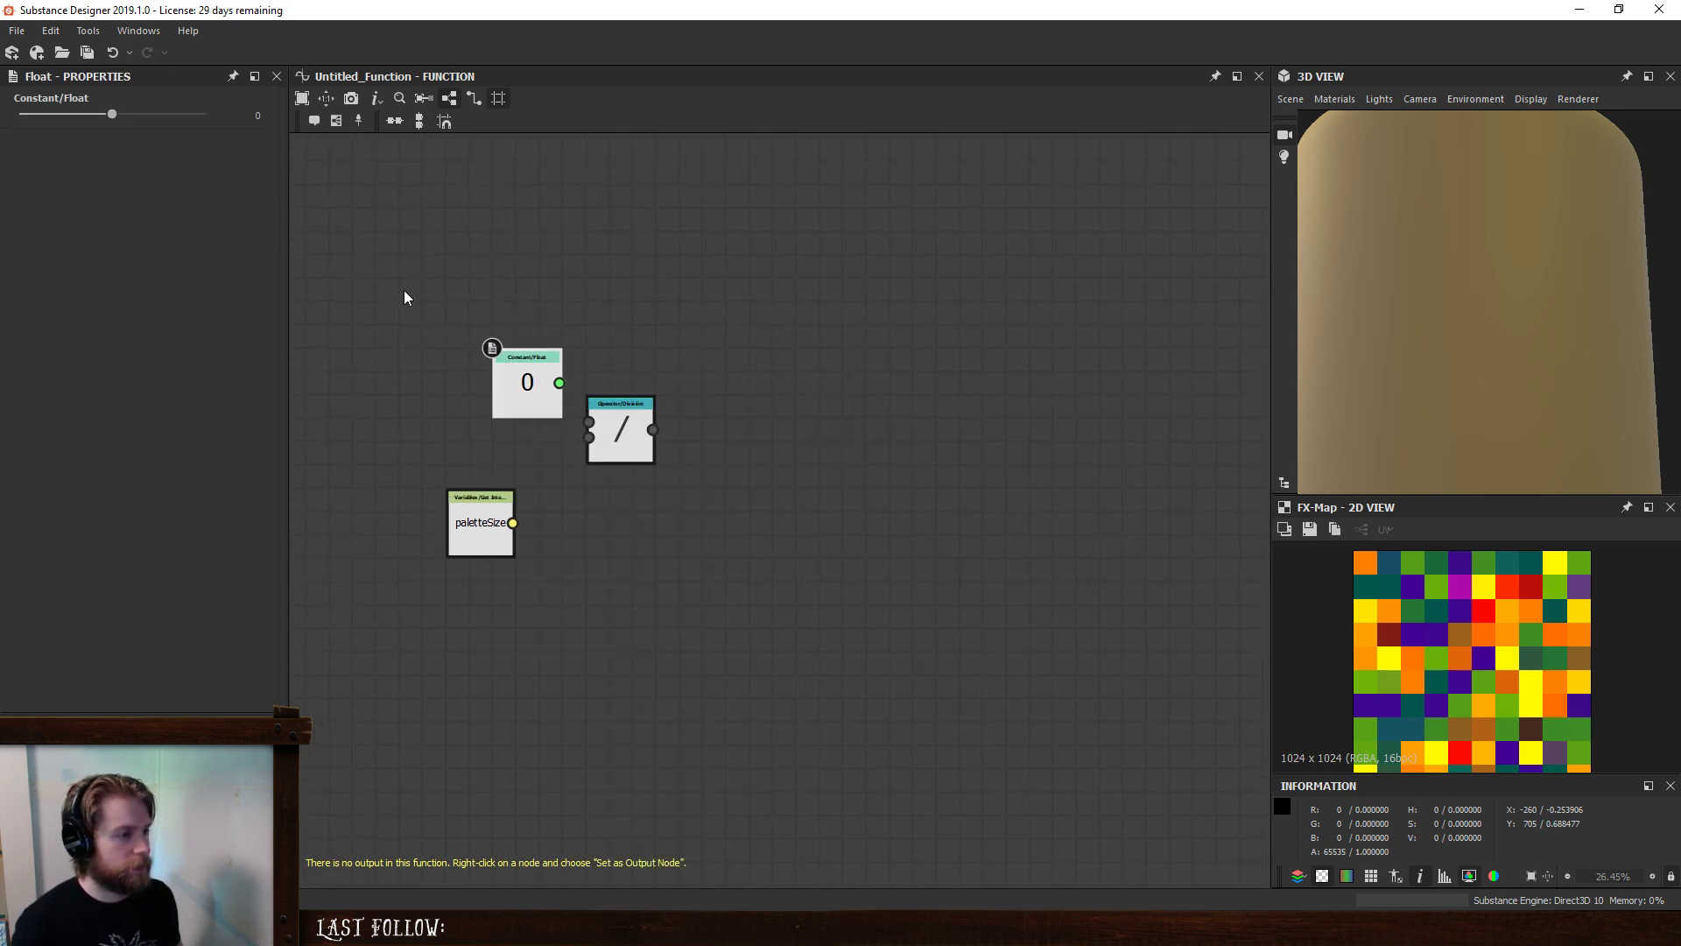
{"action": "type", "text": "1"}
{"action": "left_click", "coordinate": [649, 299]}
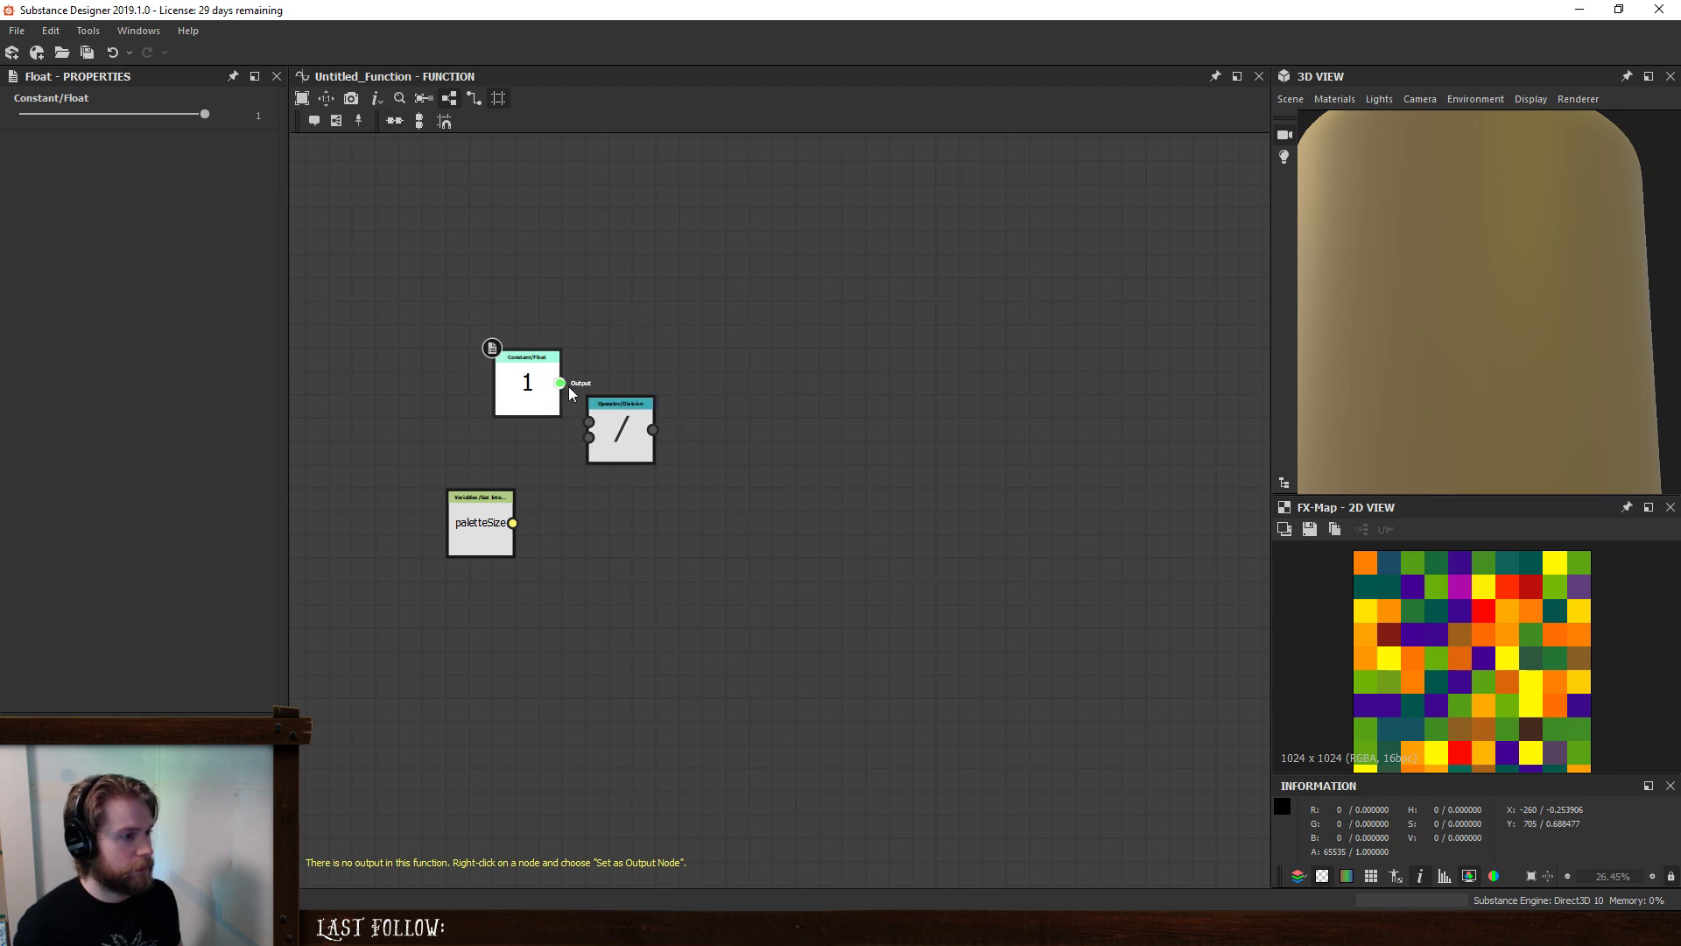
{"action": "left_click_drag", "start_coordinate": [560, 382], "coordinate": [590, 422]}
{"action": "left_click_drag", "start_coordinate": [605, 427], "coordinate": [628, 451]}
{"action": "left_click", "coordinate": [620, 465]}
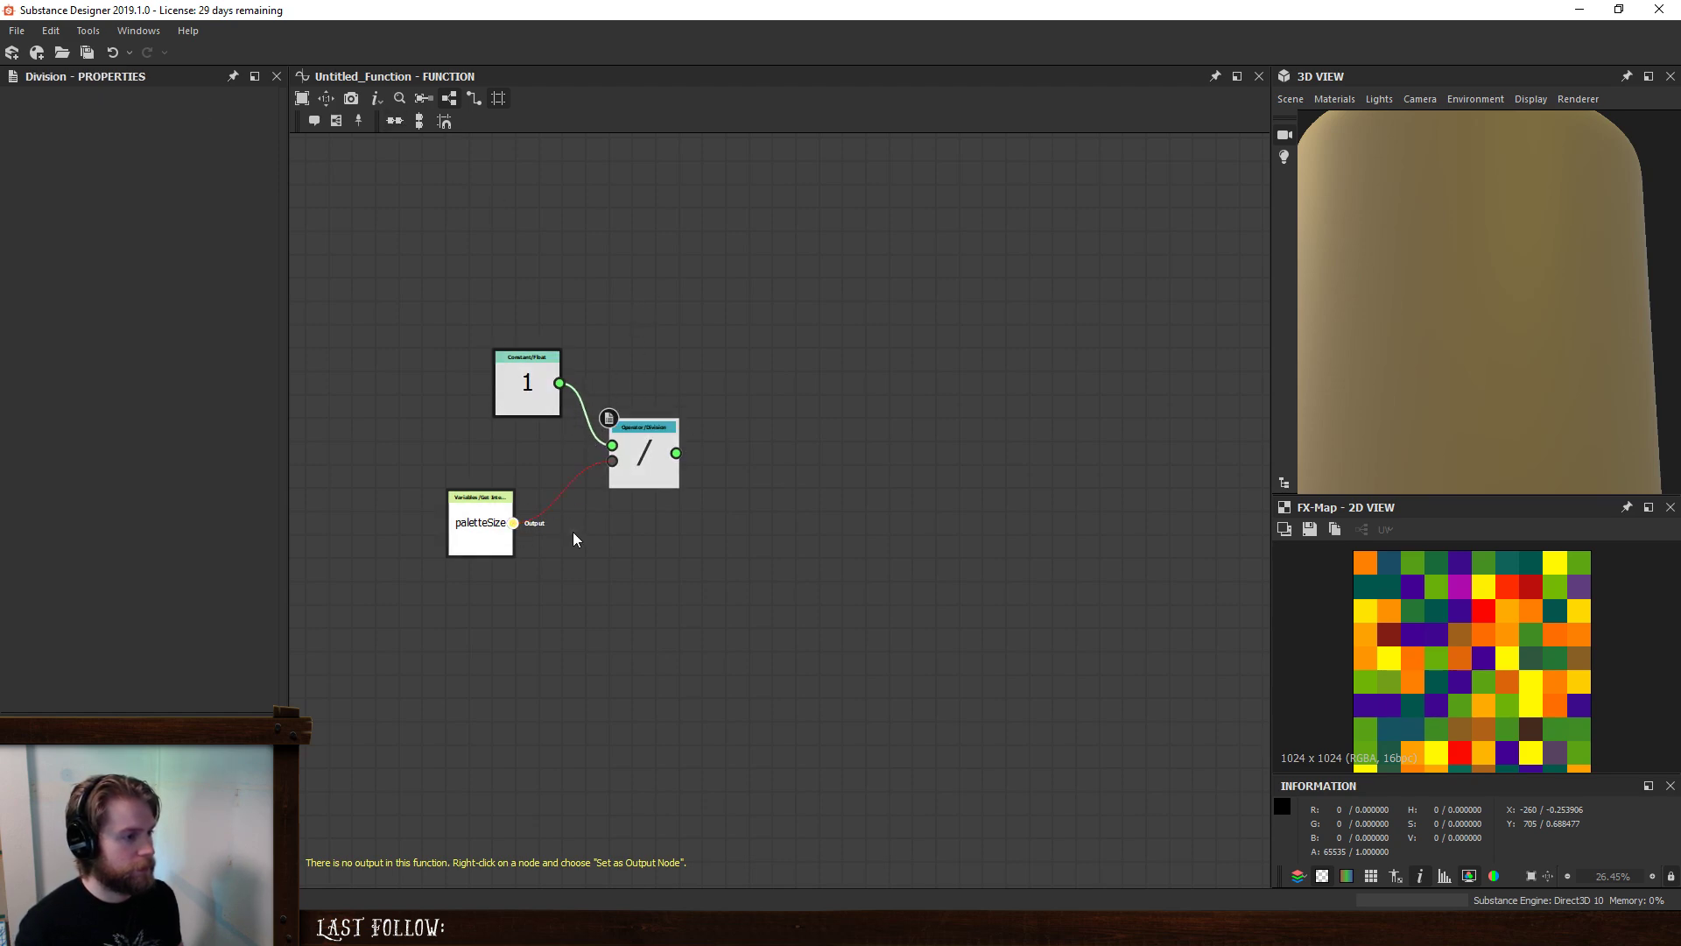
- Convert paletteSize with a To Float node feeding the Division's second input, and line the nodes up in a row
{"action": "left_click_drag", "start_coordinate": [512, 522], "coordinate": [415, 485]}
{"action": "type", "text": "to"}
{"action": "left_click", "coordinate": [620, 486]}
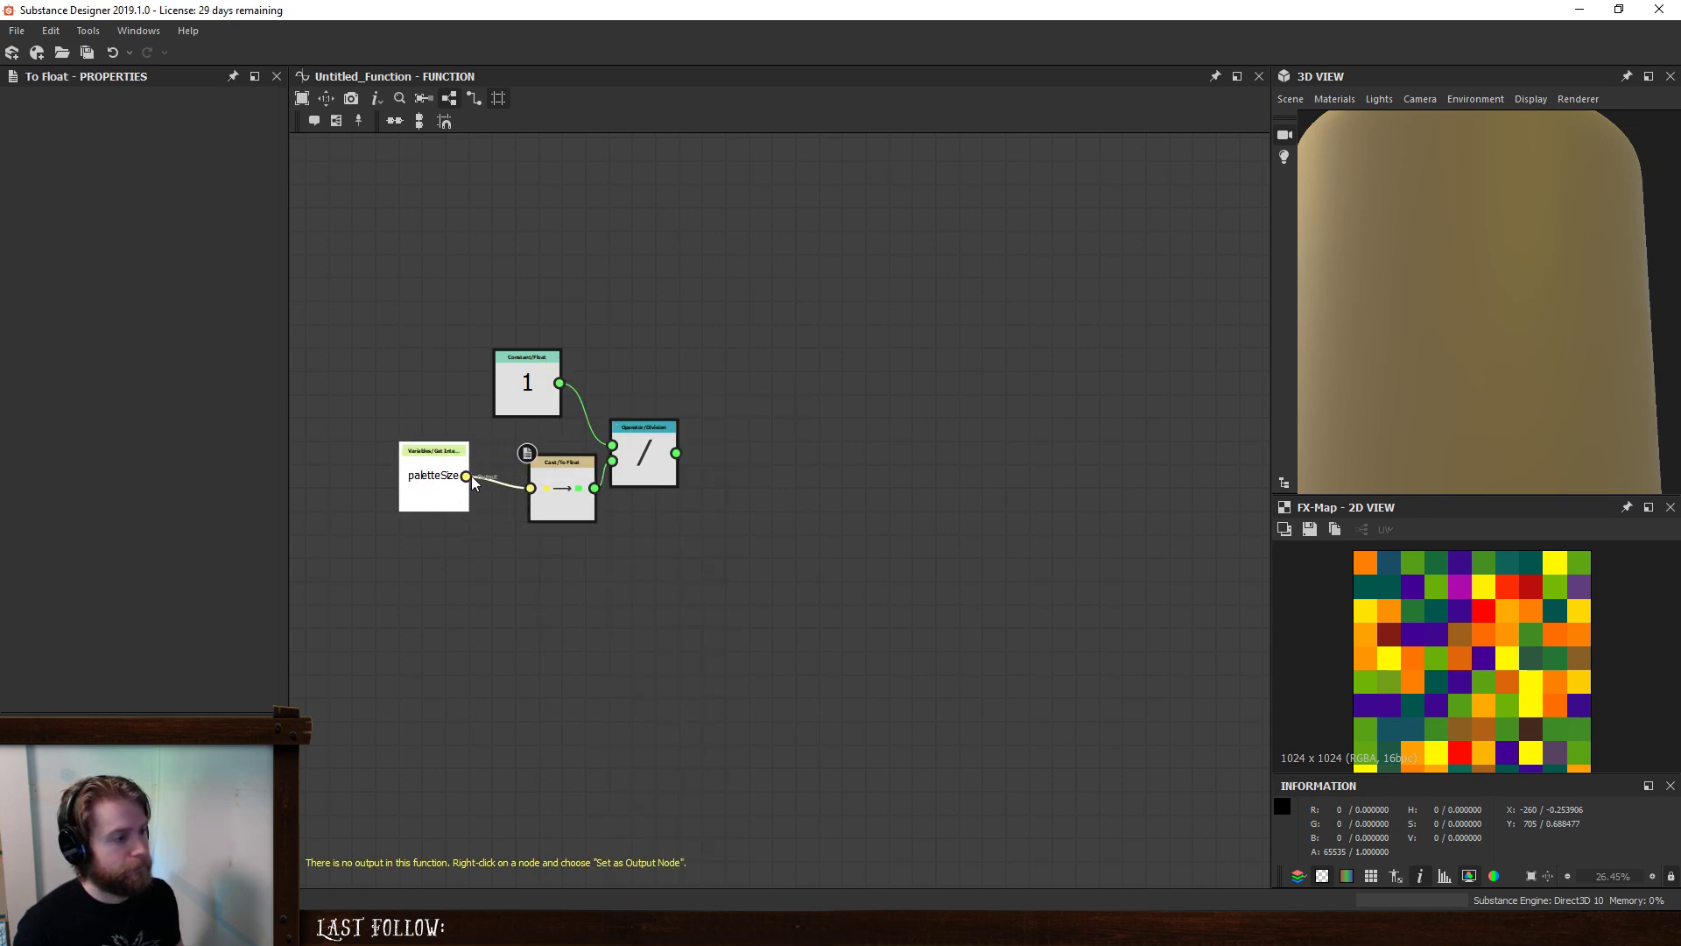
{"action": "left_click_drag", "start_coordinate": [598, 487], "coordinate": [643, 483]}
{"action": "left_click", "coordinate": [531, 399]}
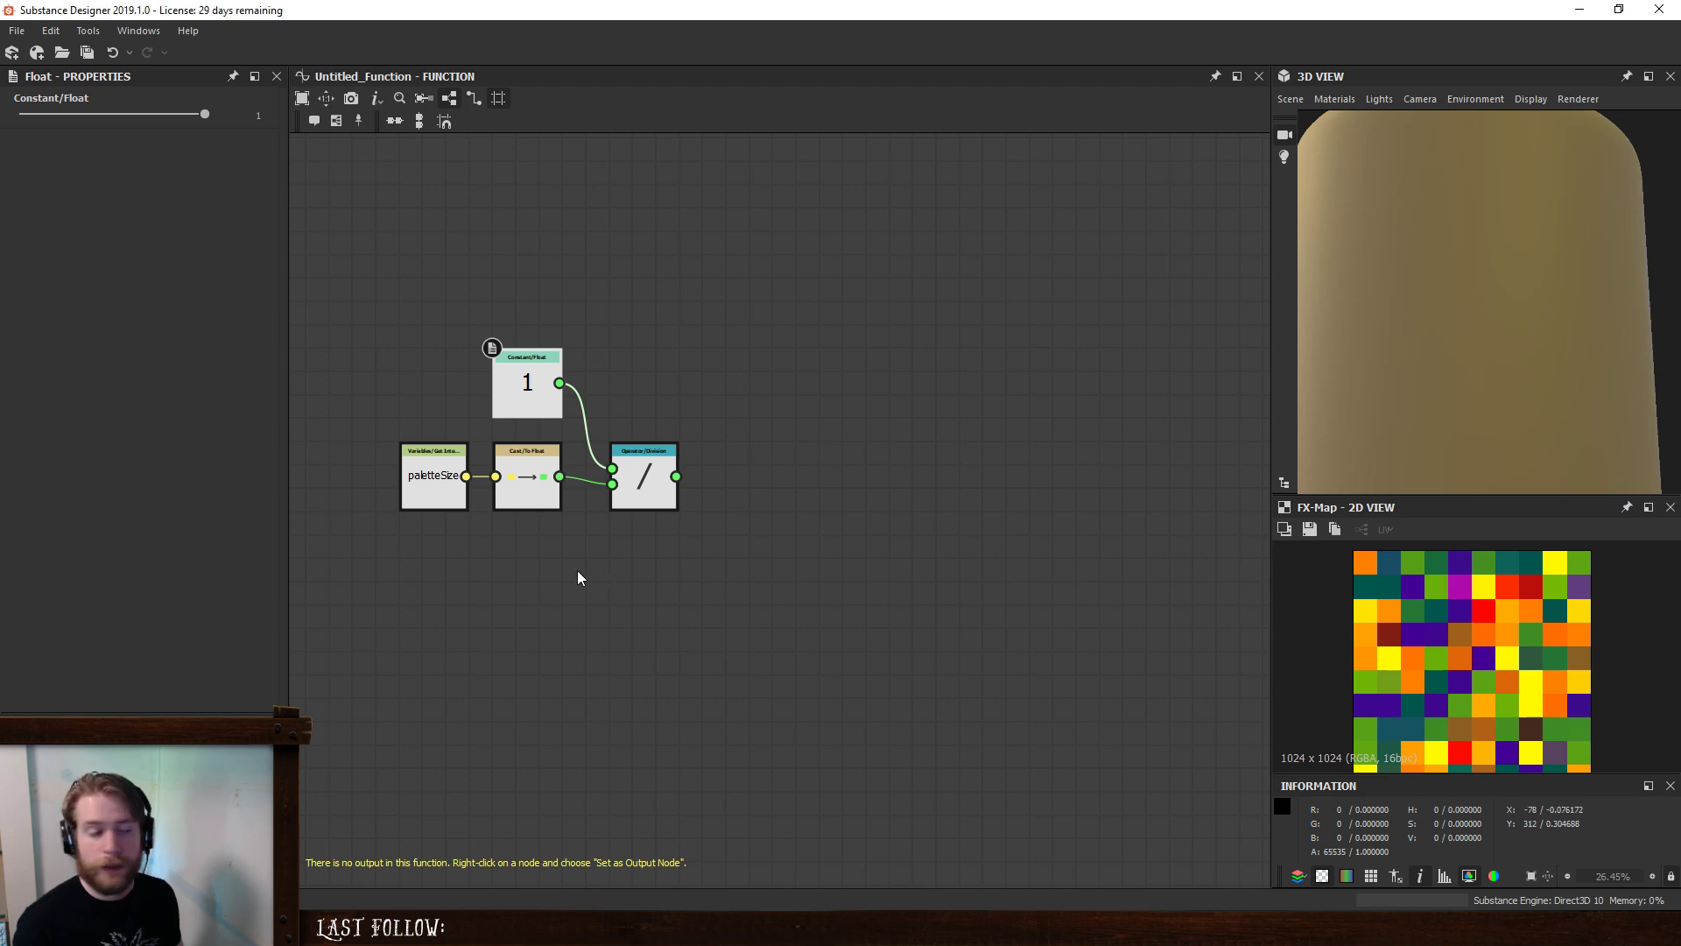
- Add a Multiplication node fed by the Division result, and place a Float constant below the Division node
{"action": "middle_click_drag", "start_coordinate": [596, 404], "coordinate": [581, 419]}
{"action": "left_click", "coordinate": [704, 378]}
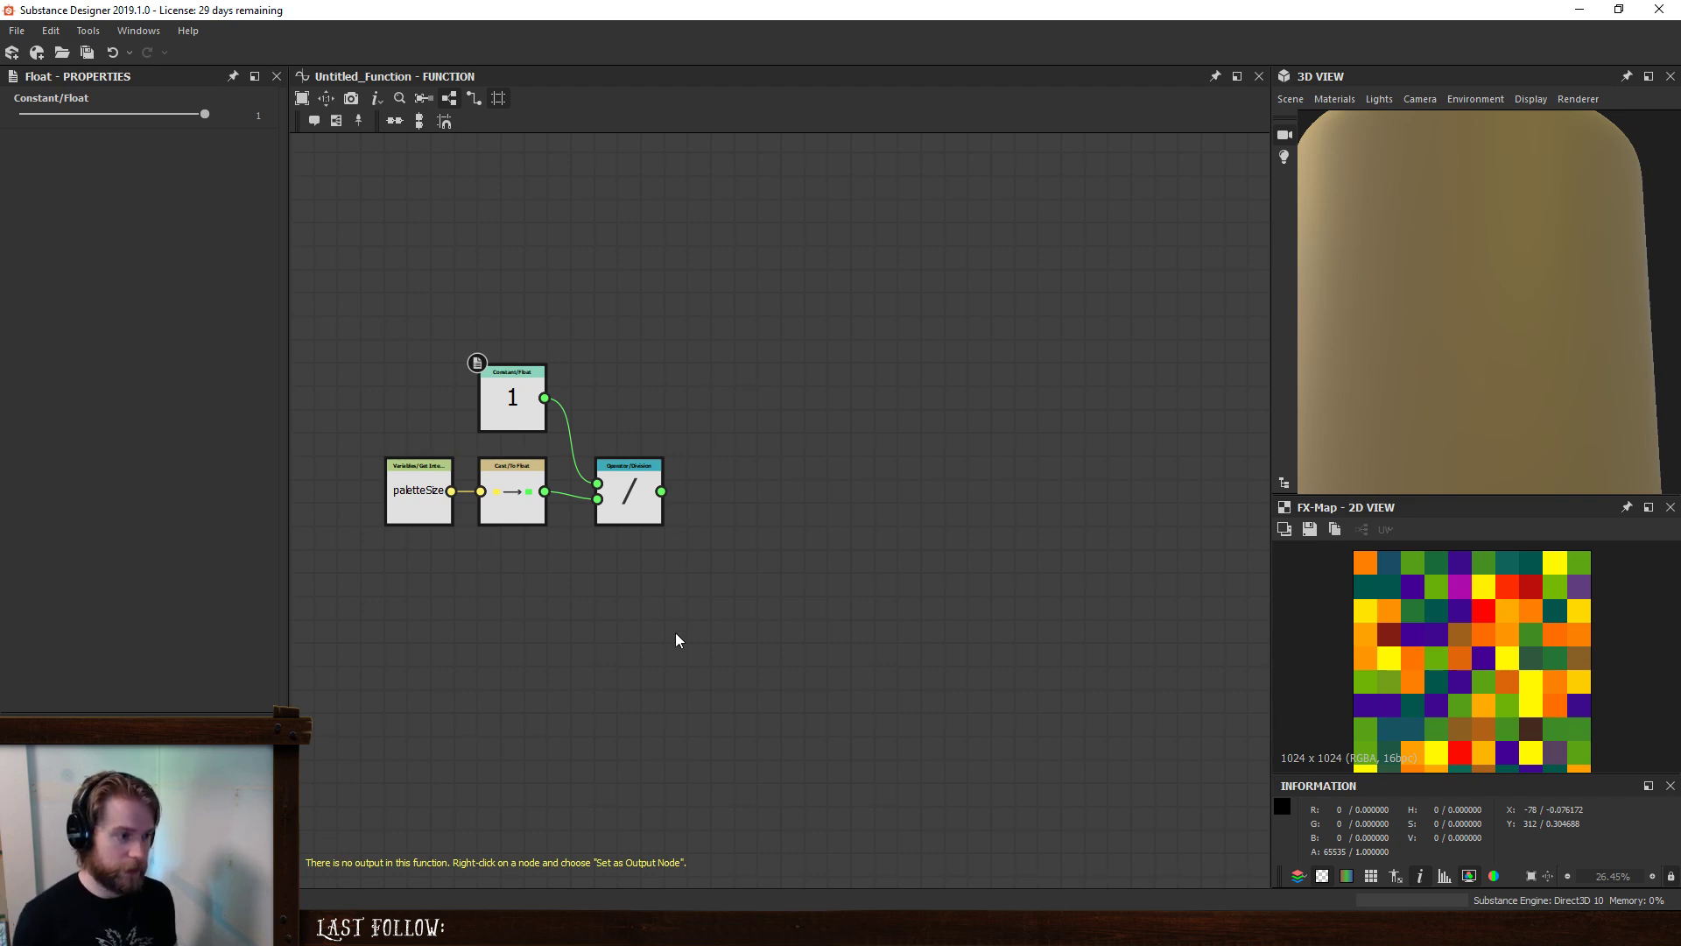
{"action": "left_click", "coordinate": [639, 510]}
{"action": "key", "text": "space"}
{"action": "type", "text": "mult"}
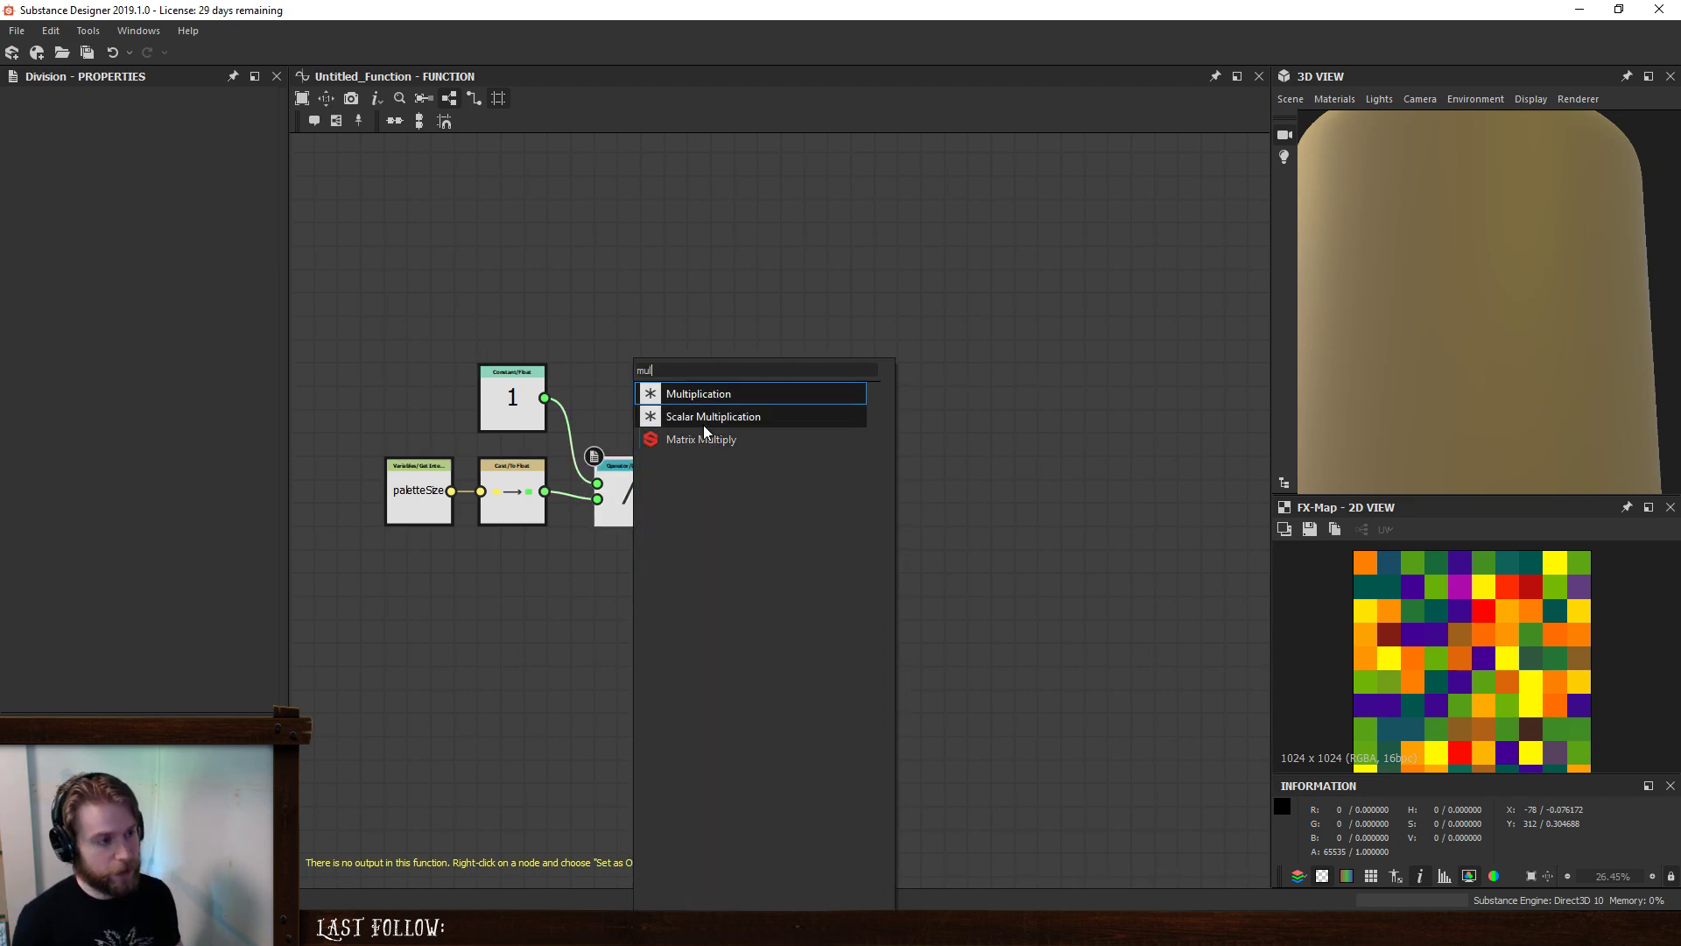
{"action": "left_click", "coordinate": [706, 391]}
{"action": "key", "text": "space"}
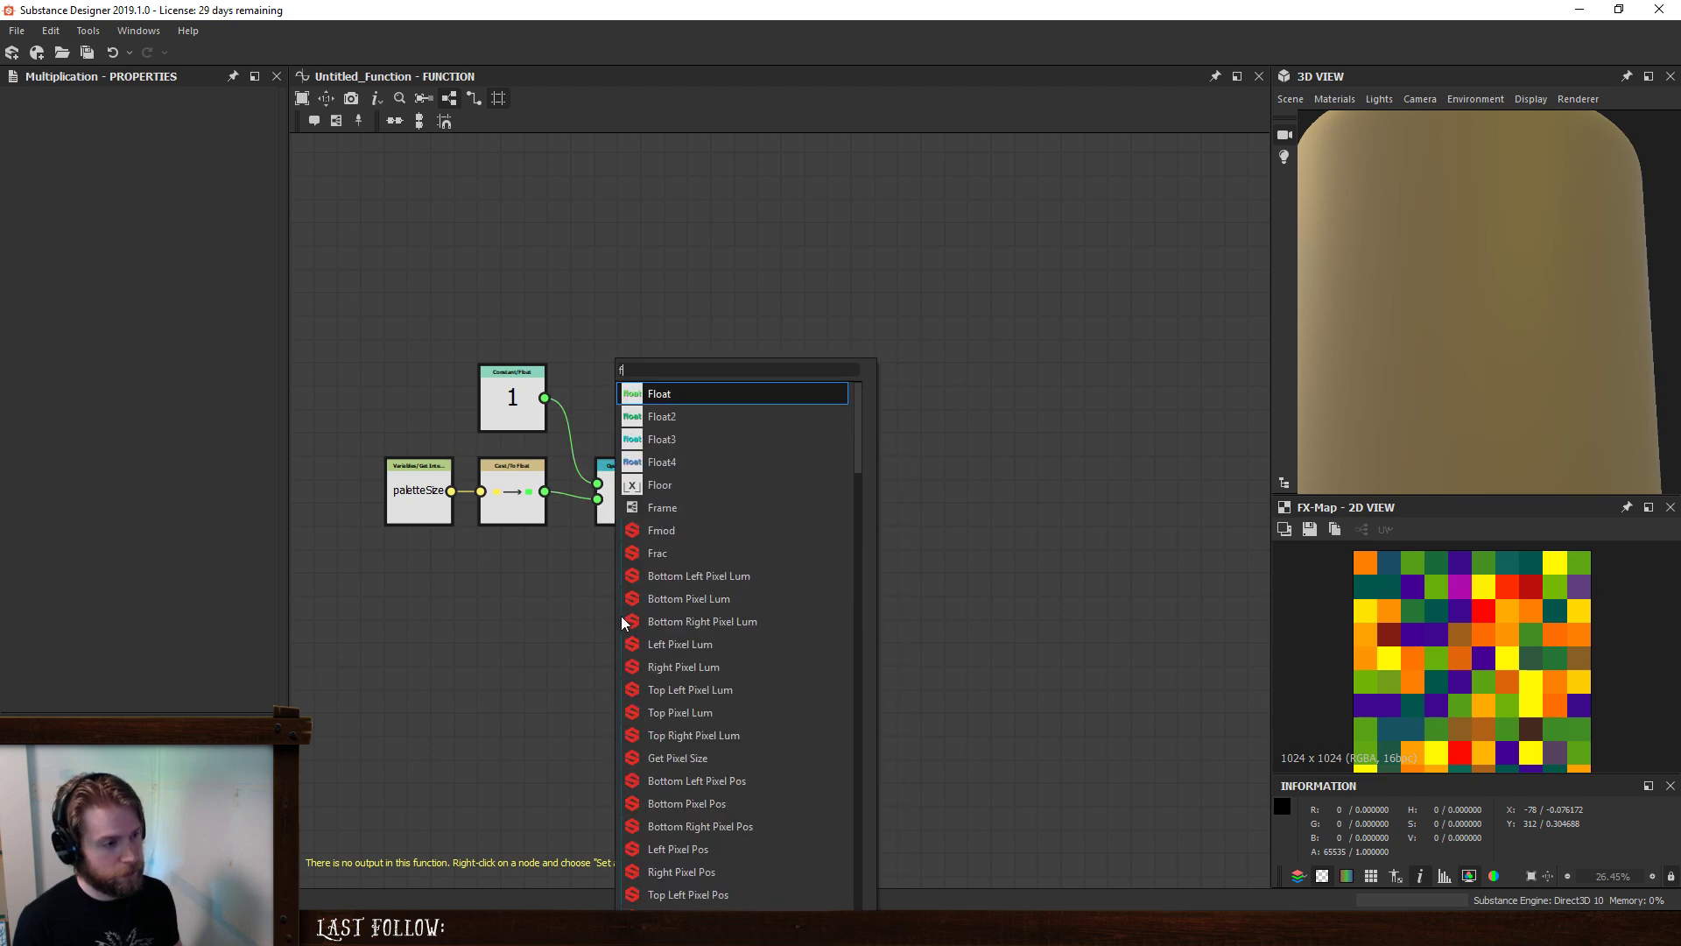
{"action": "left_click", "coordinate": [674, 398]}
{"action": "left_click_drag", "start_coordinate": [644, 602], "coordinate": [643, 579]}
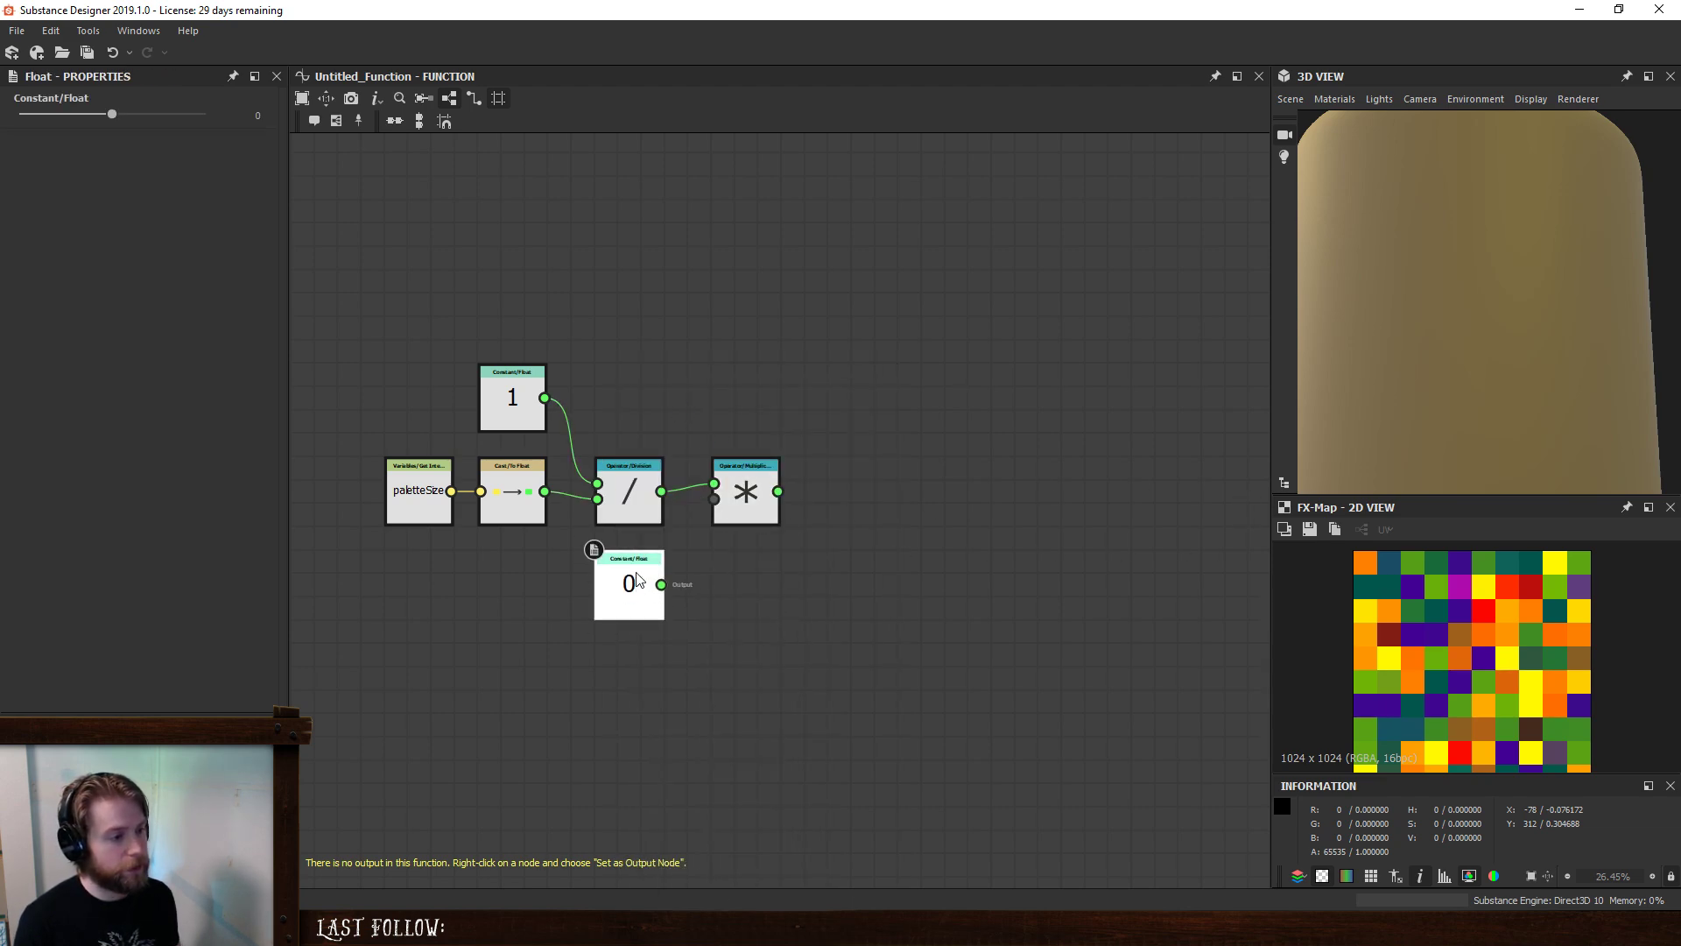
- Set the new Float constant to 0.5 and connect it to the Multiplication's second input
{"action": "left_click", "coordinate": [239, 111]}
{"action": "type", "text": "0.5"}
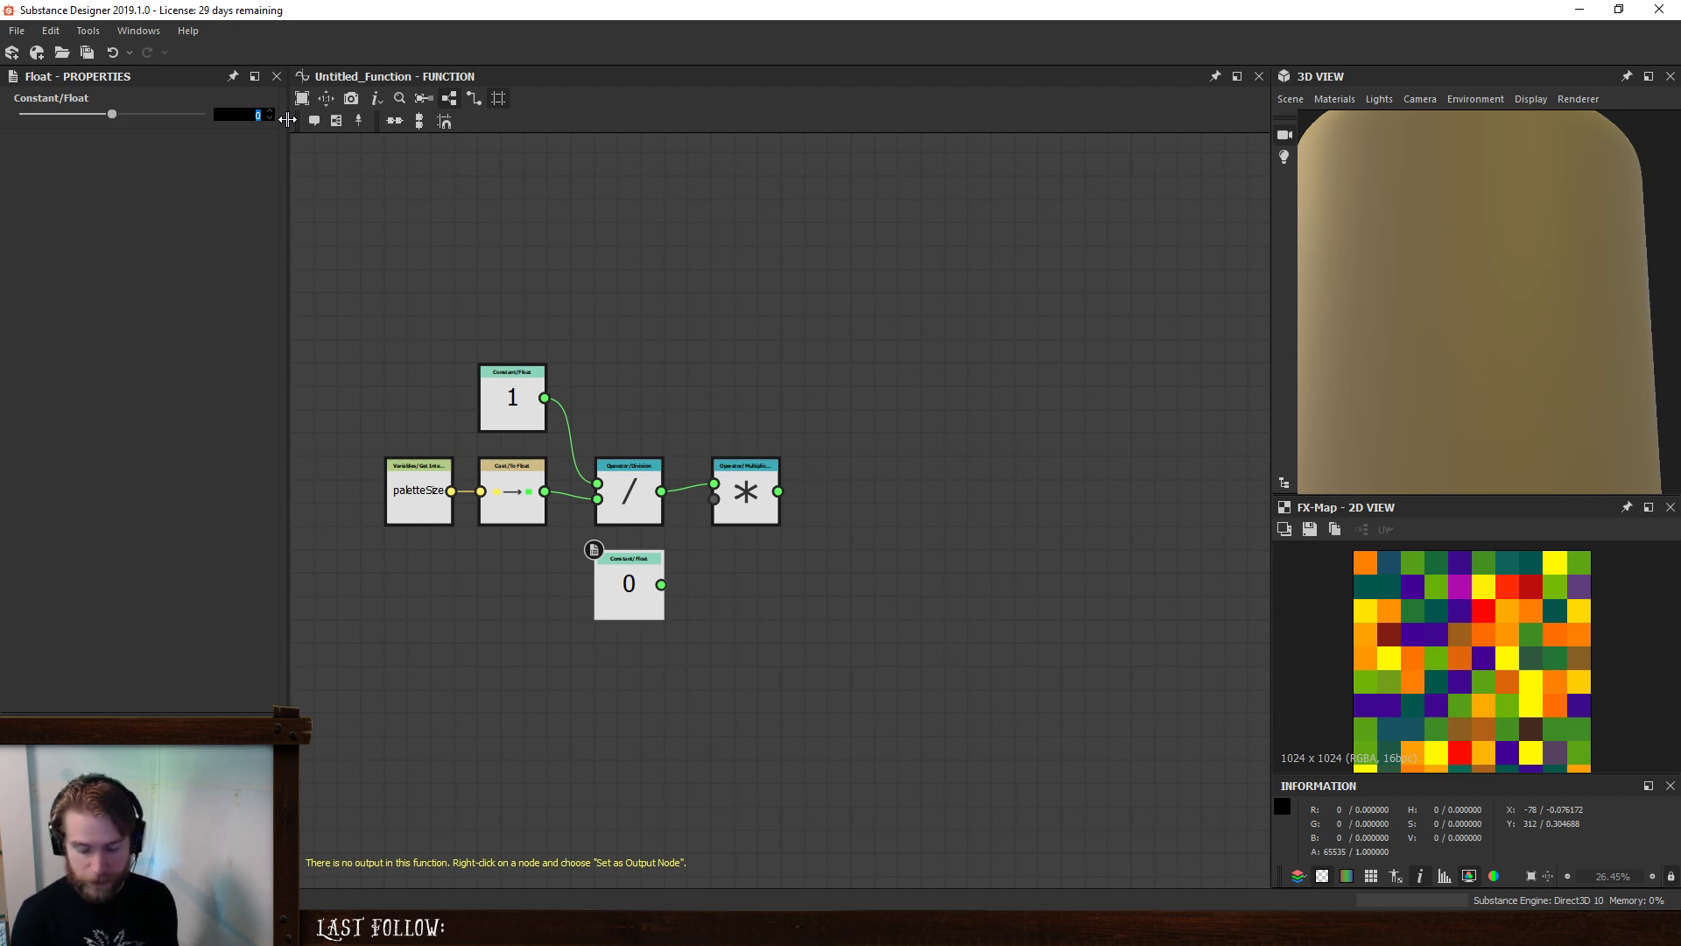
{"action": "key", "text": "Return"}
{"action": "left_click_drag", "start_coordinate": [661, 584], "coordinate": [715, 499]}
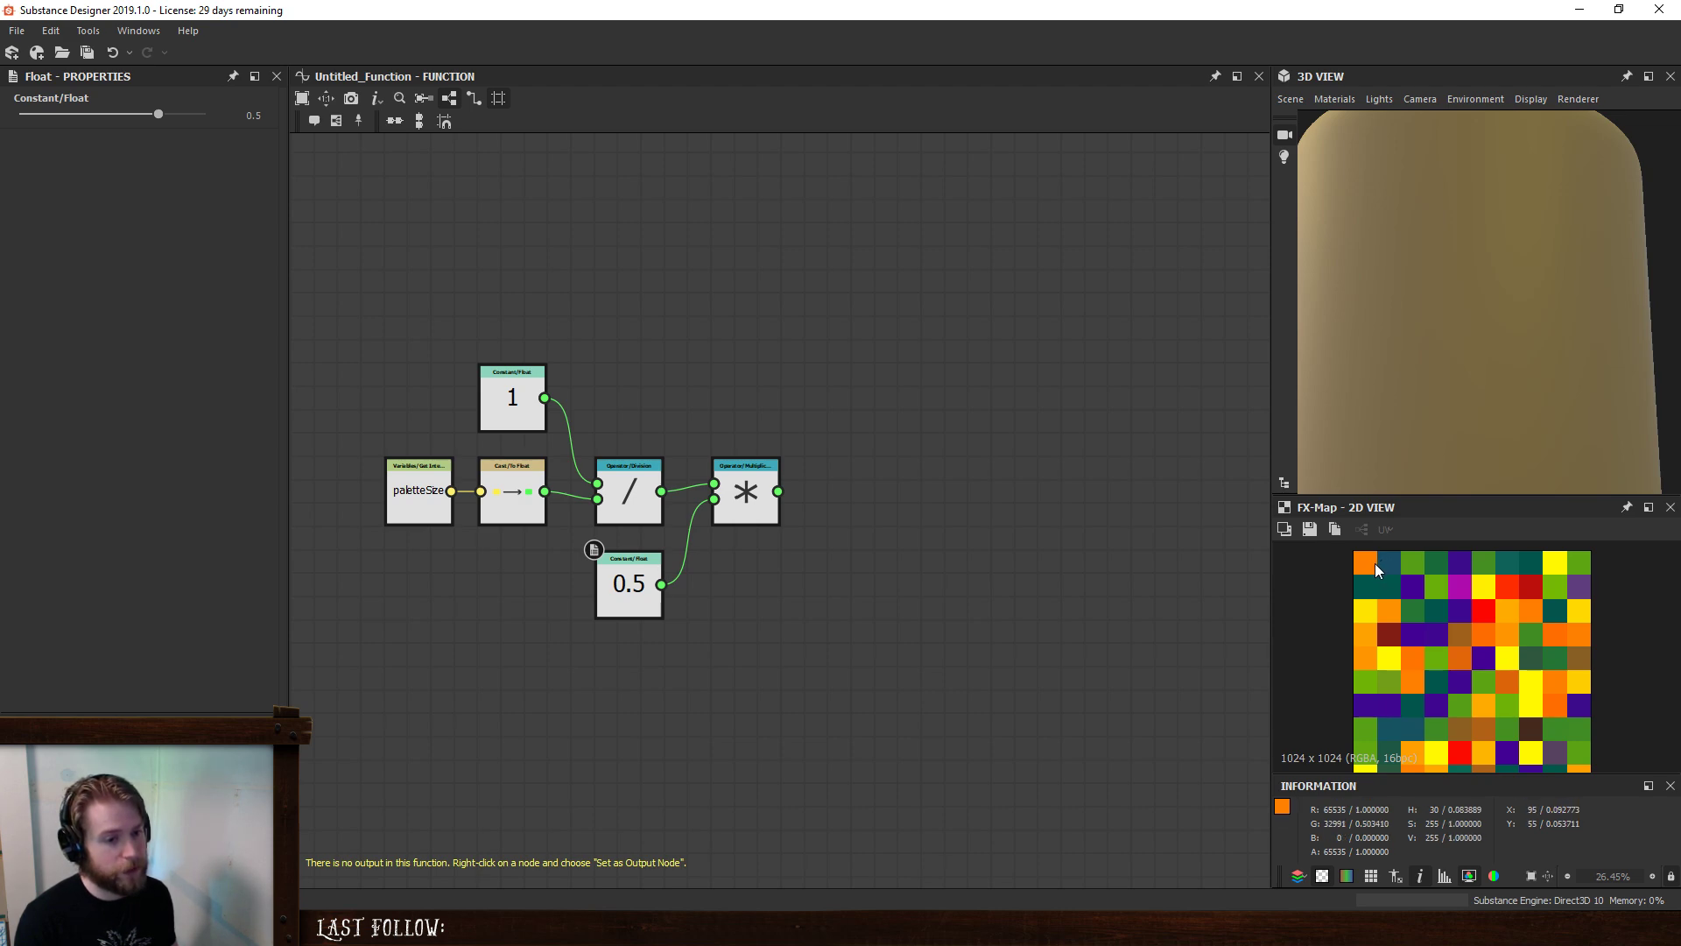
{"action": "scroll", "coordinate": [714, 577], "scroll_direction": "up", "scroll_amount": 2}
{"action": "scroll", "coordinate": [714, 578], "scroll_direction": "down", "scroll_amount": 3}
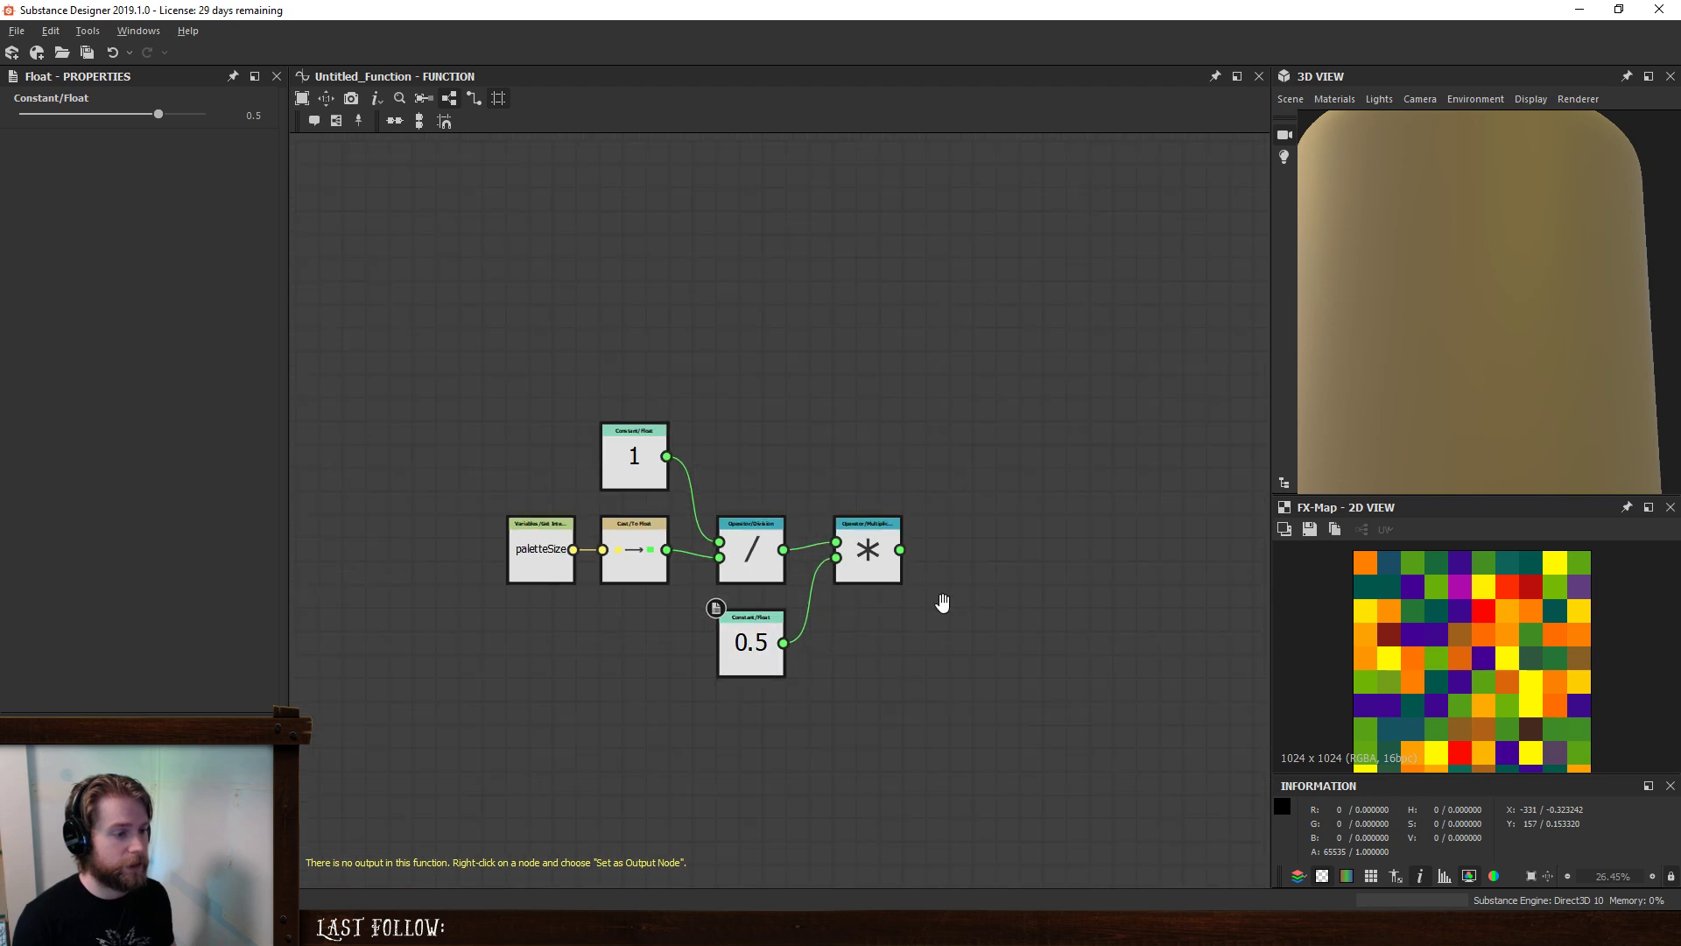
{"action": "left_click", "coordinate": [782, 604]}
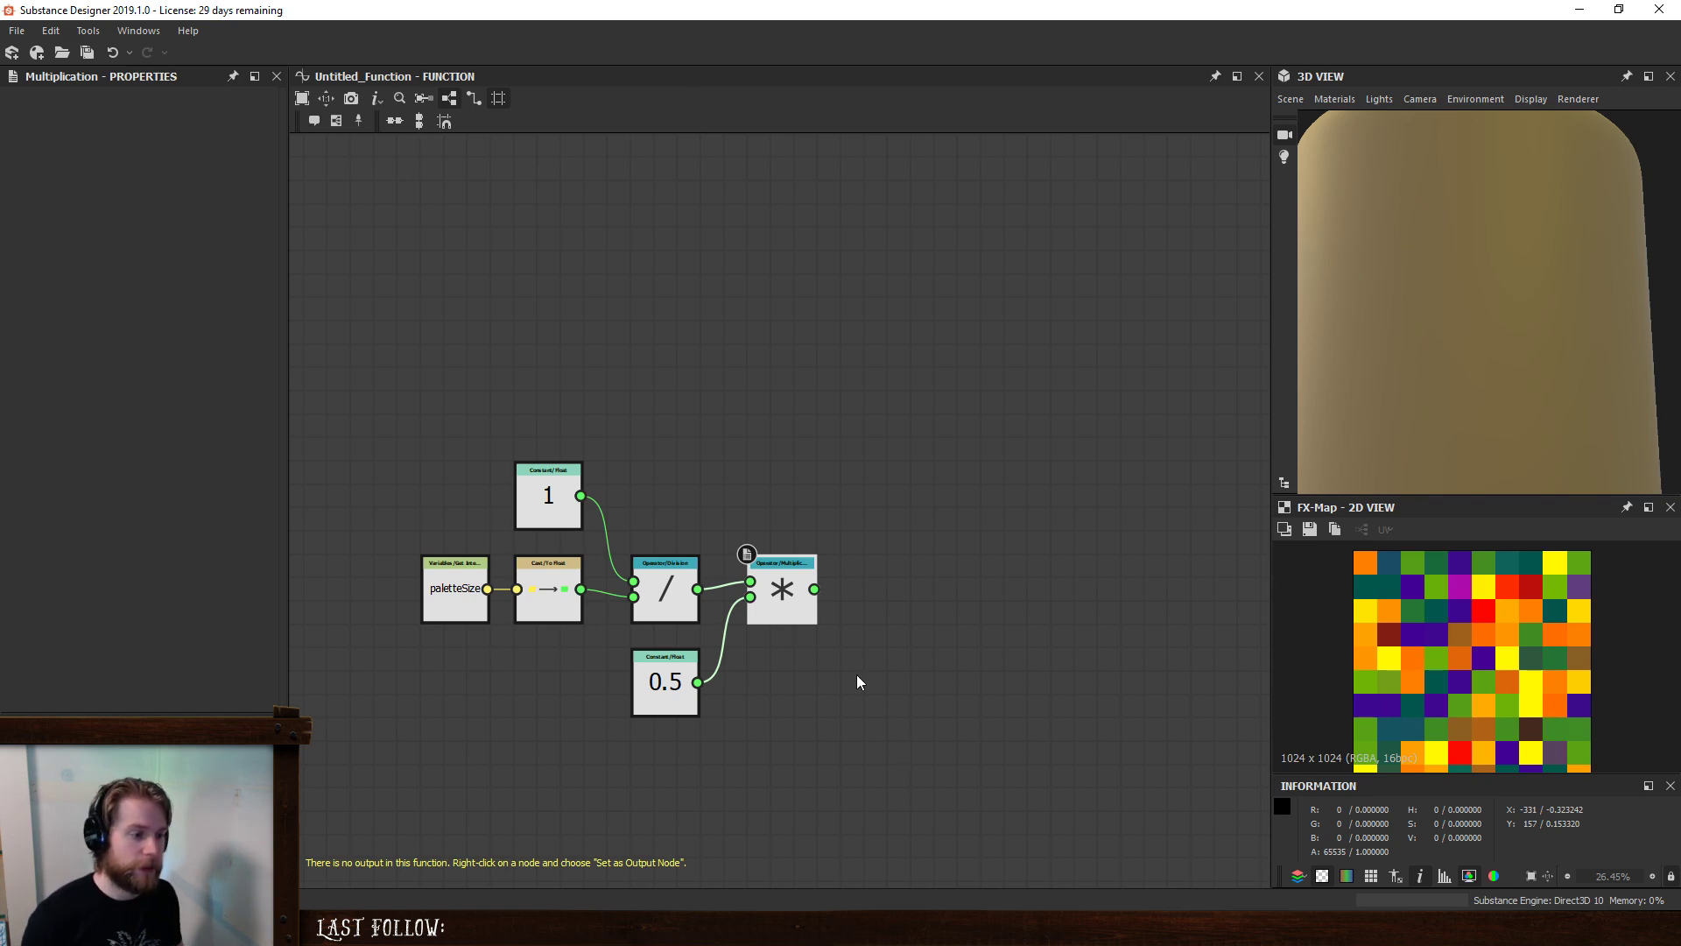
{"action": "scroll", "coordinate": [816, 351], "scroll_direction": "down", "scroll_amount": 1}
{"action": "middle_click_drag", "start_coordinate": [817, 350], "coordinate": [709, 432]}
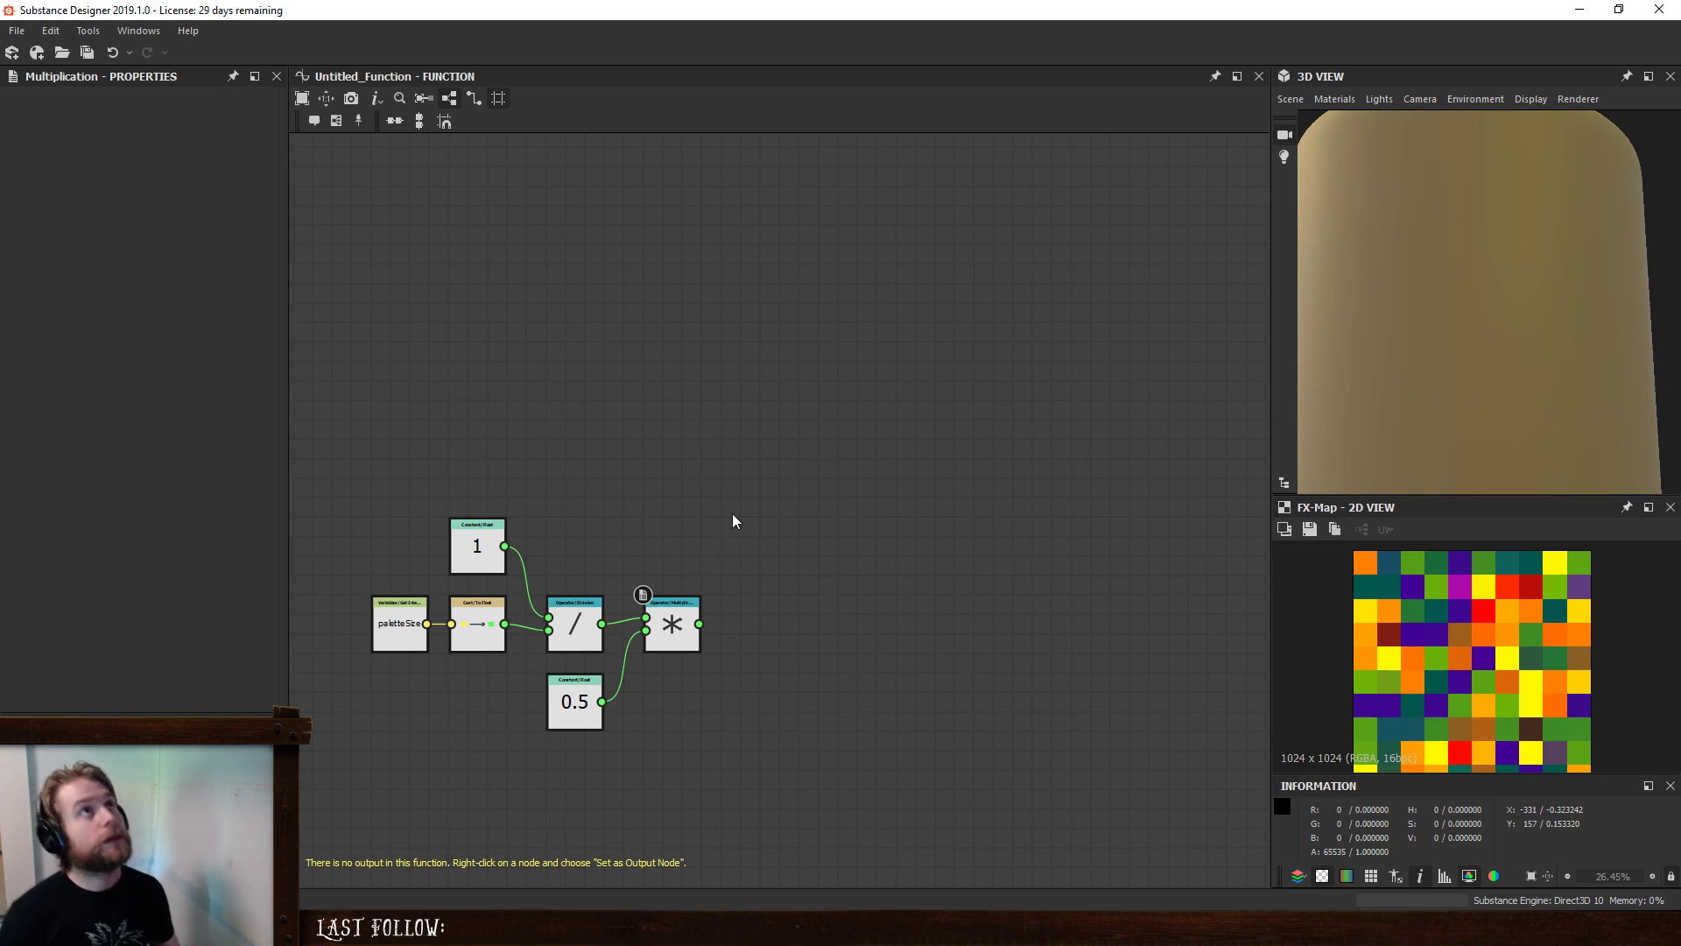
{"action": "middle_click_drag", "start_coordinate": [836, 434], "coordinate": [837, 433], "text": "alt"}
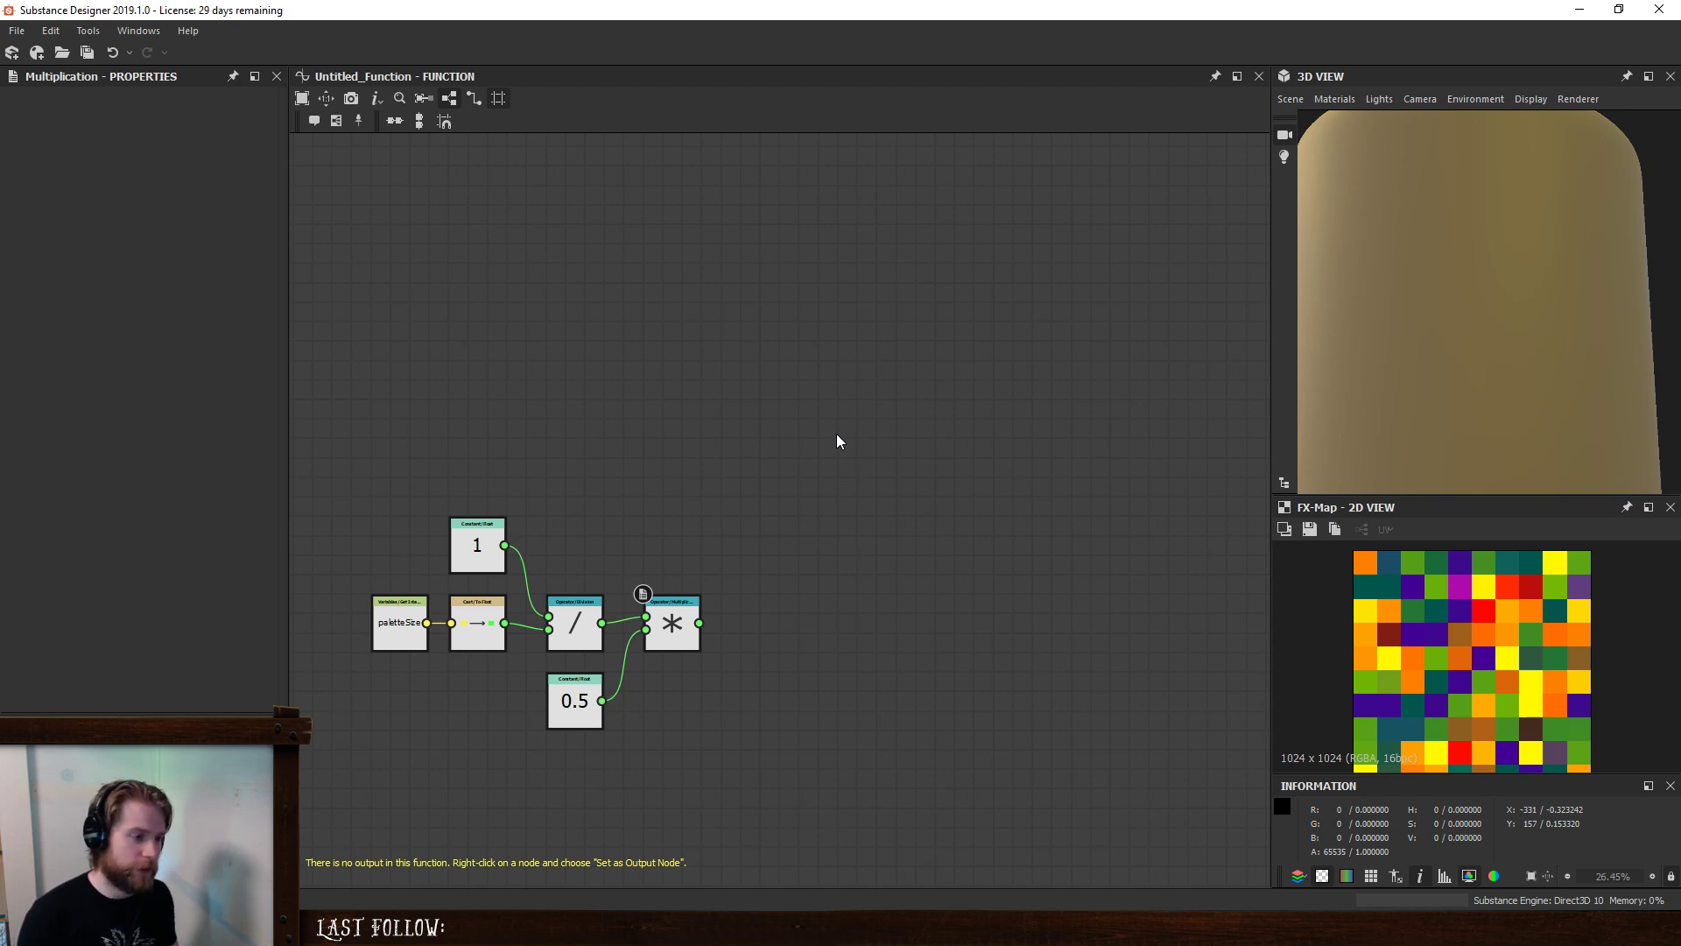
{"action": "key", "text": "space"}
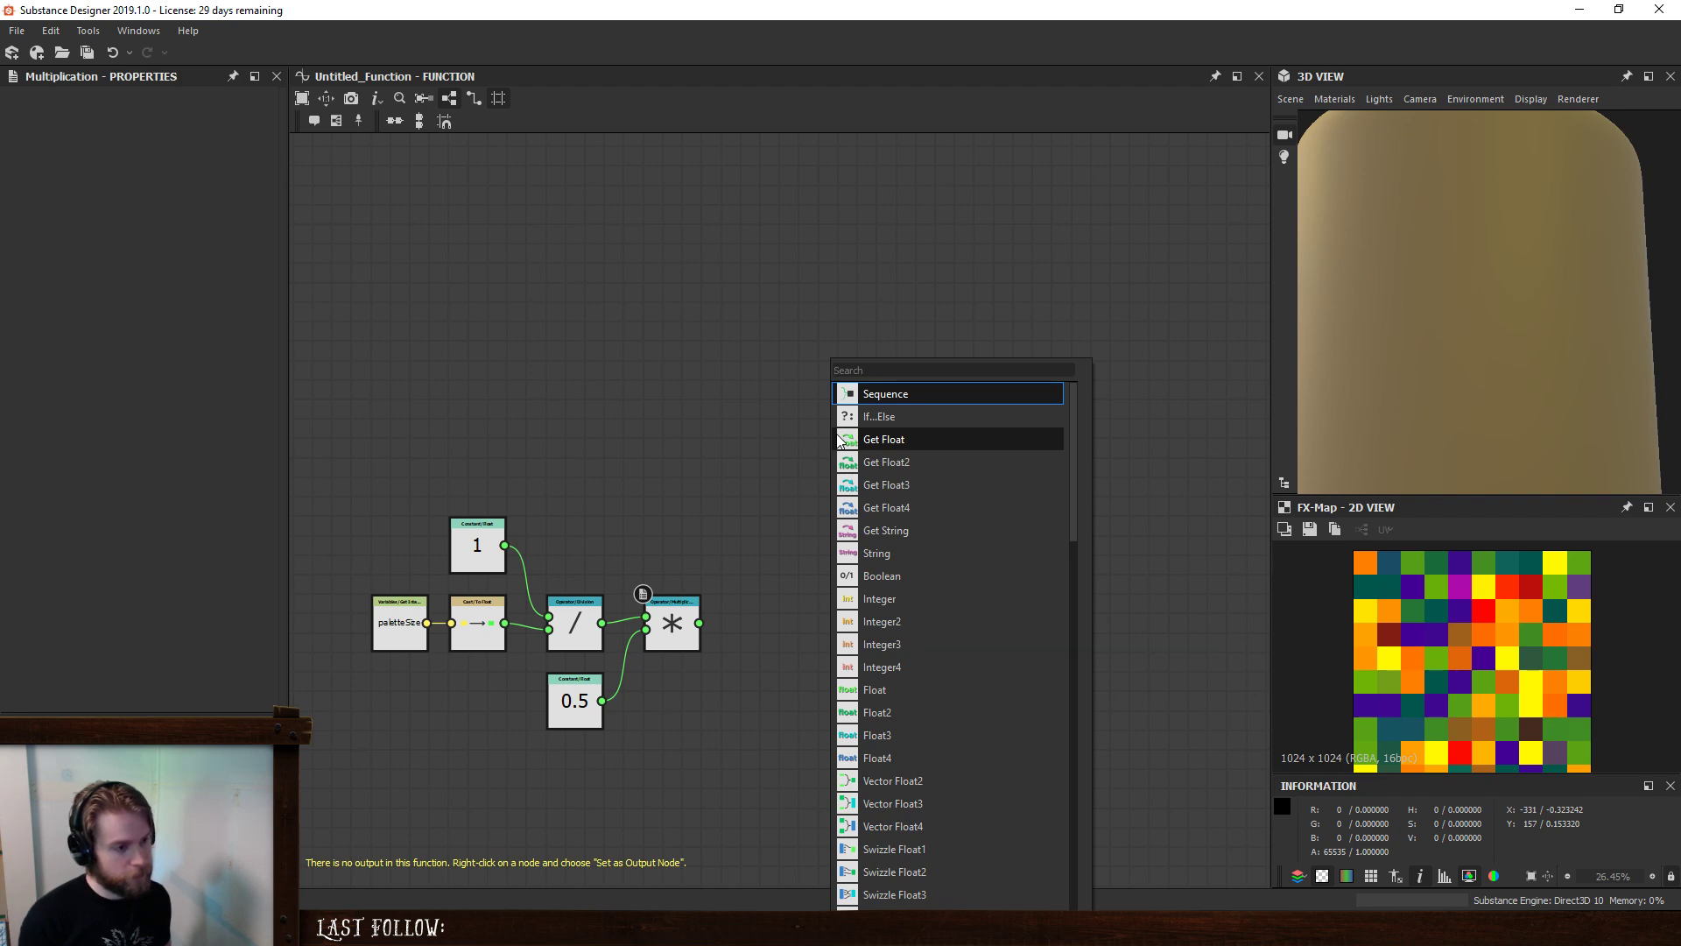
{"action": "left_click", "coordinate": [598, 234]}
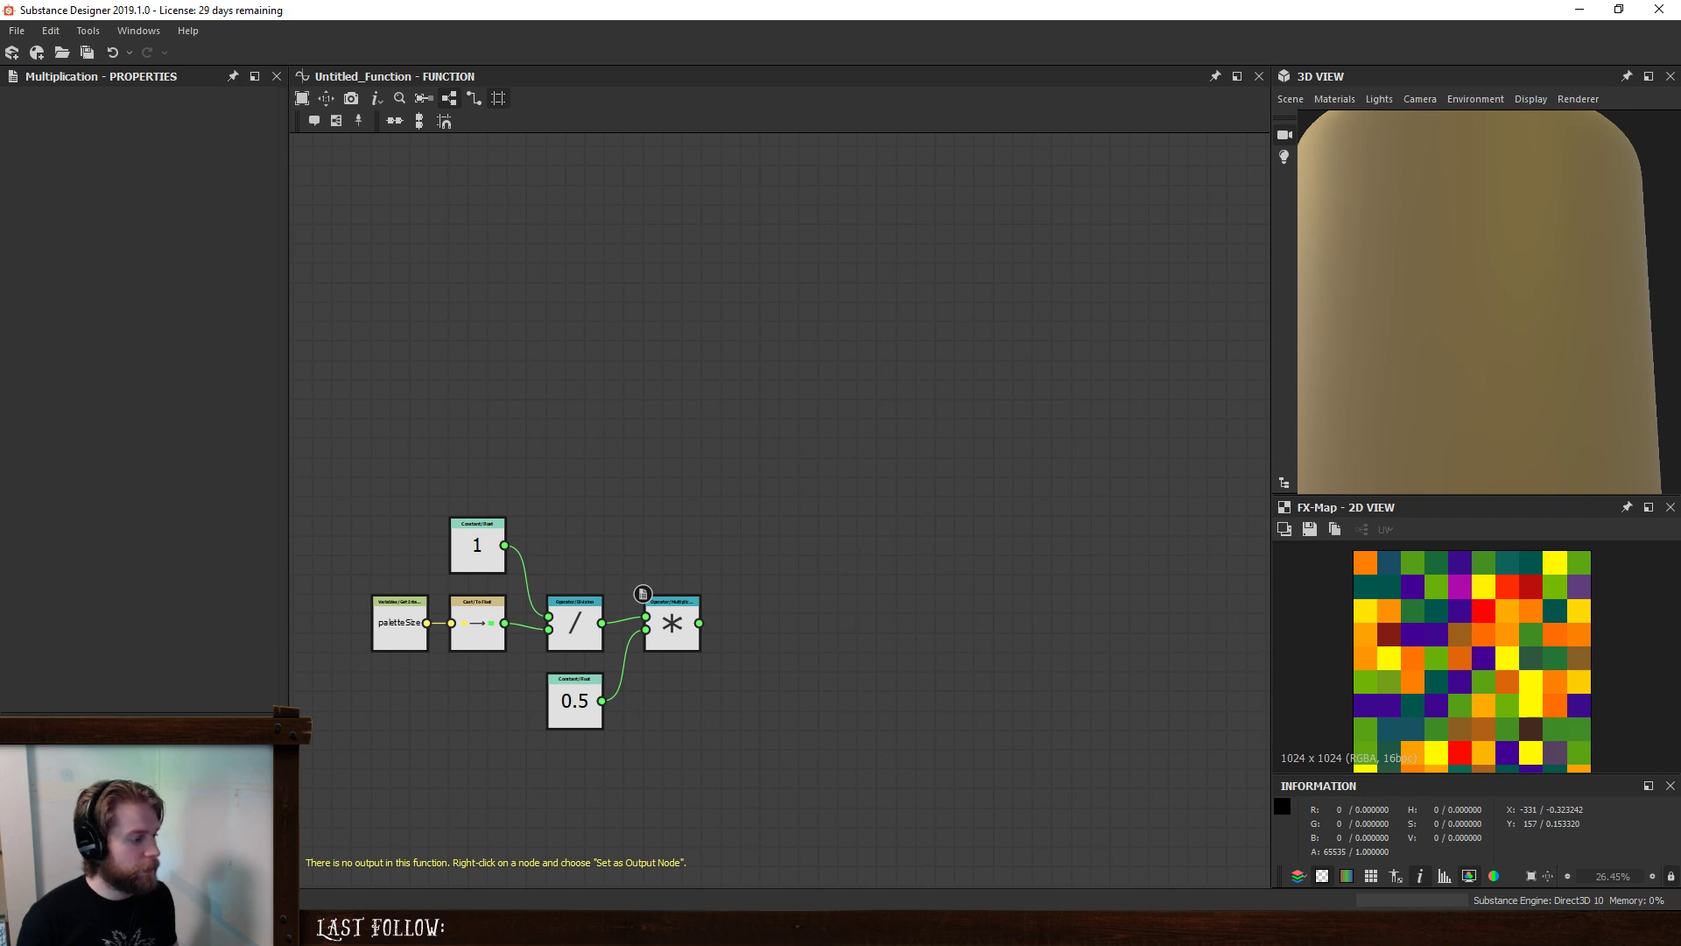
{"action": "key", "text": "Escape"}
- Add a Value Processor node to the palettize graph and open its function for editing
{"action": "key", "text": "space"}
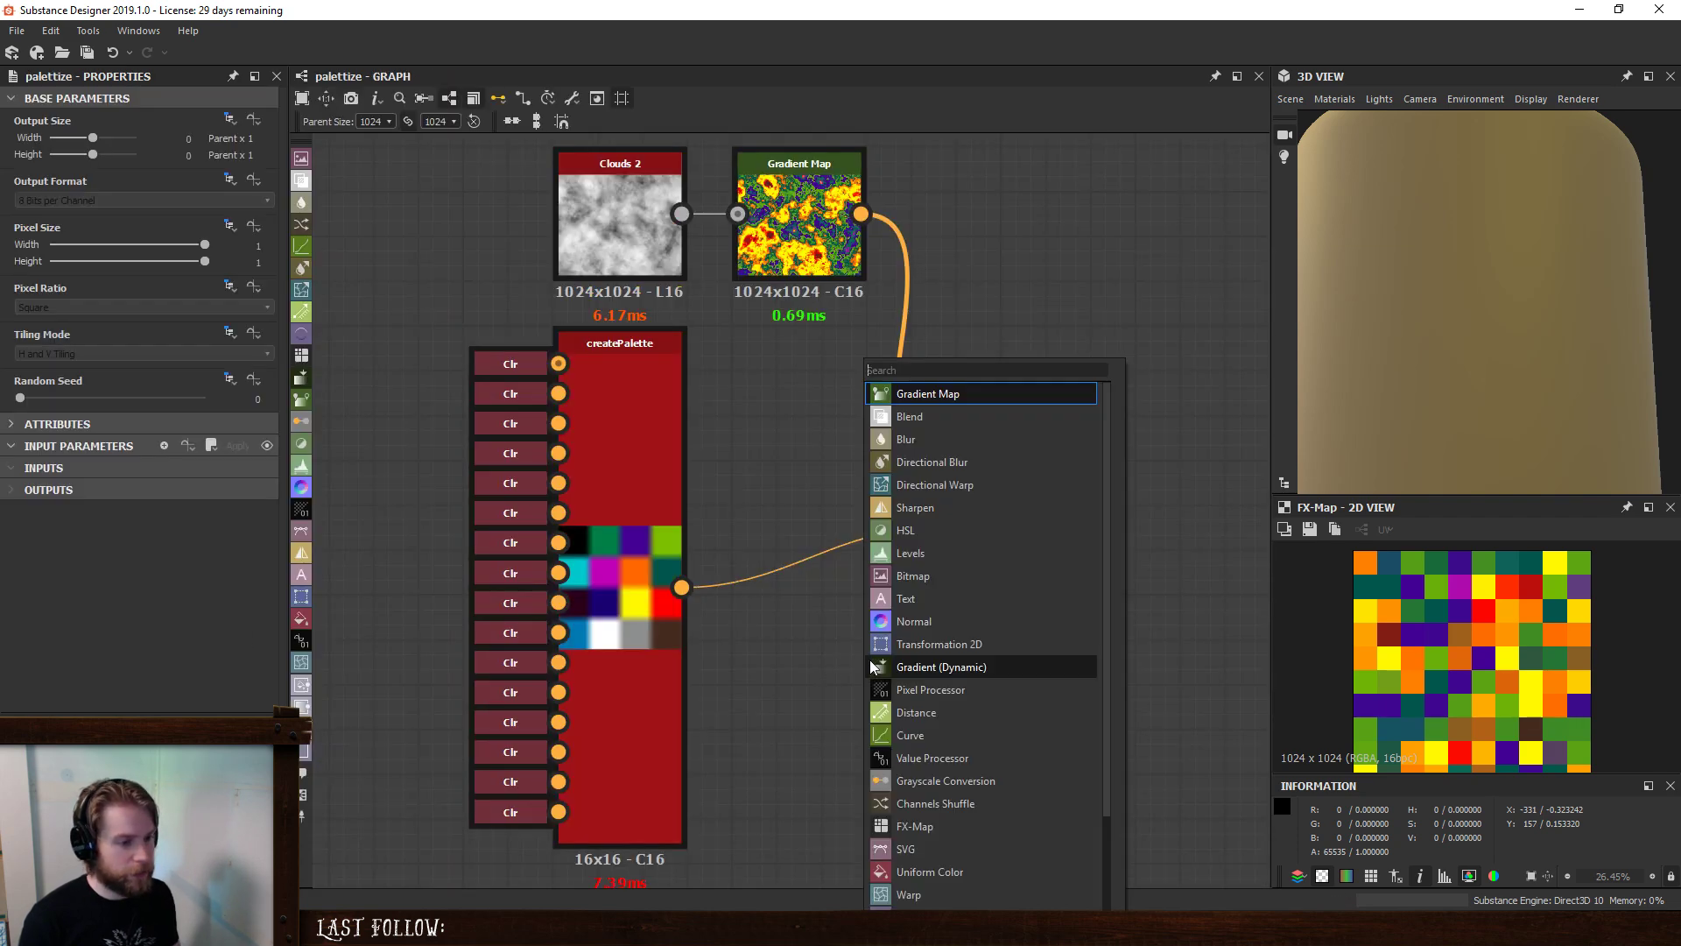
{"action": "type", "text": "value"}
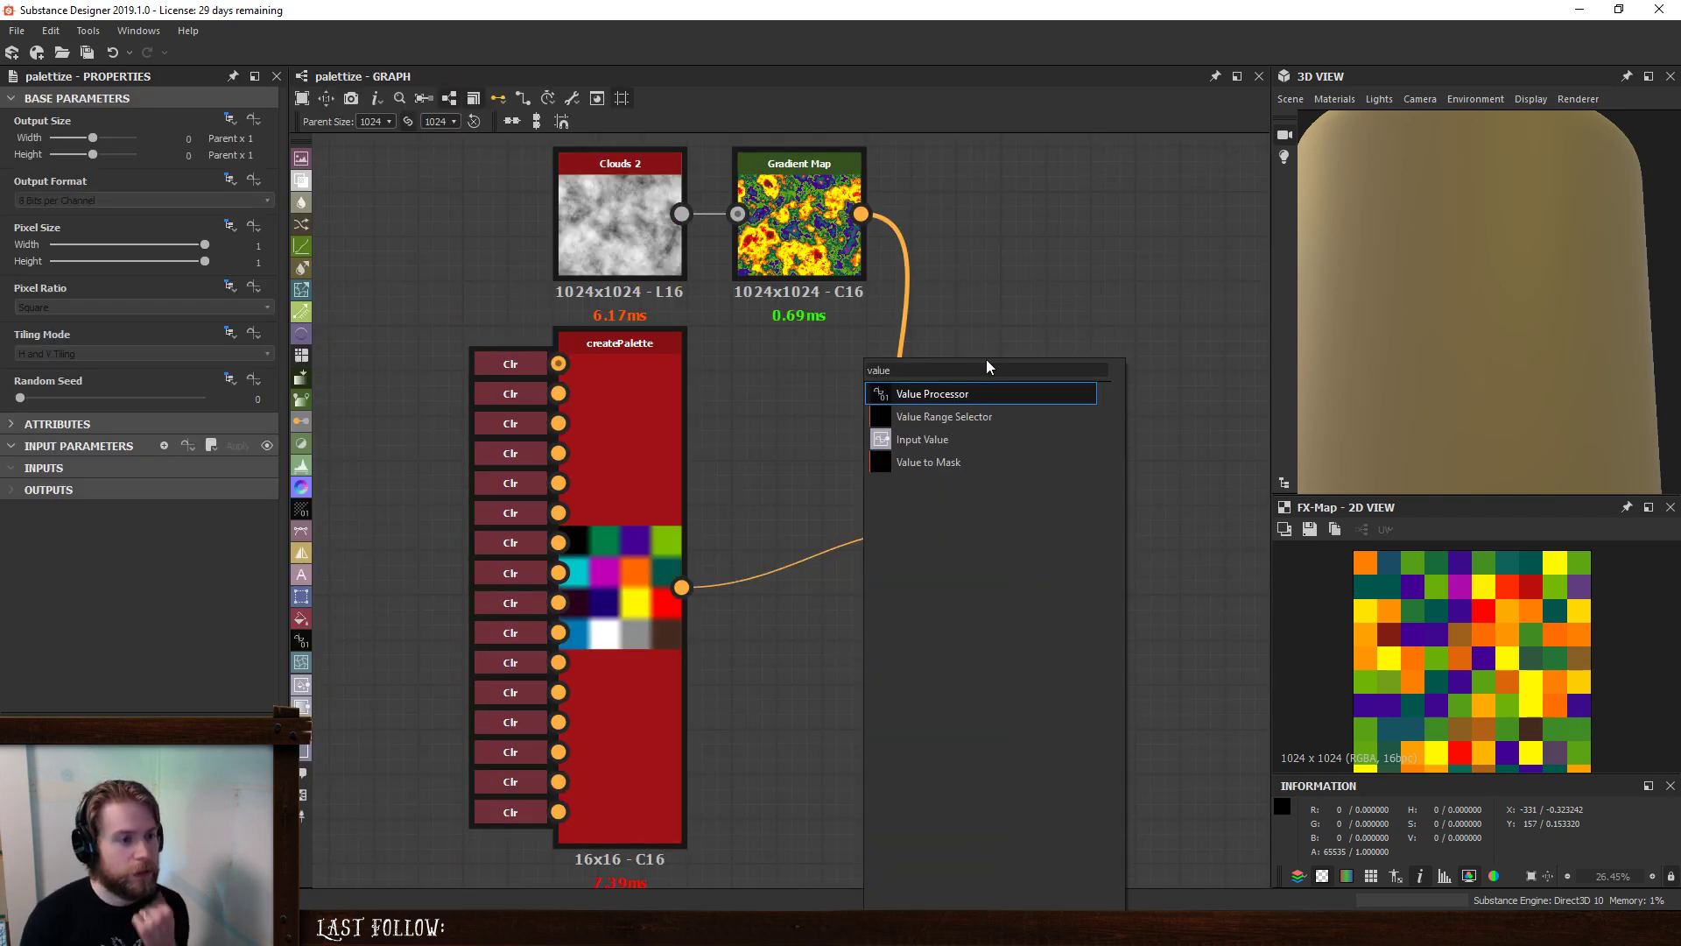
{"action": "left_click", "coordinate": [1010, 393]}
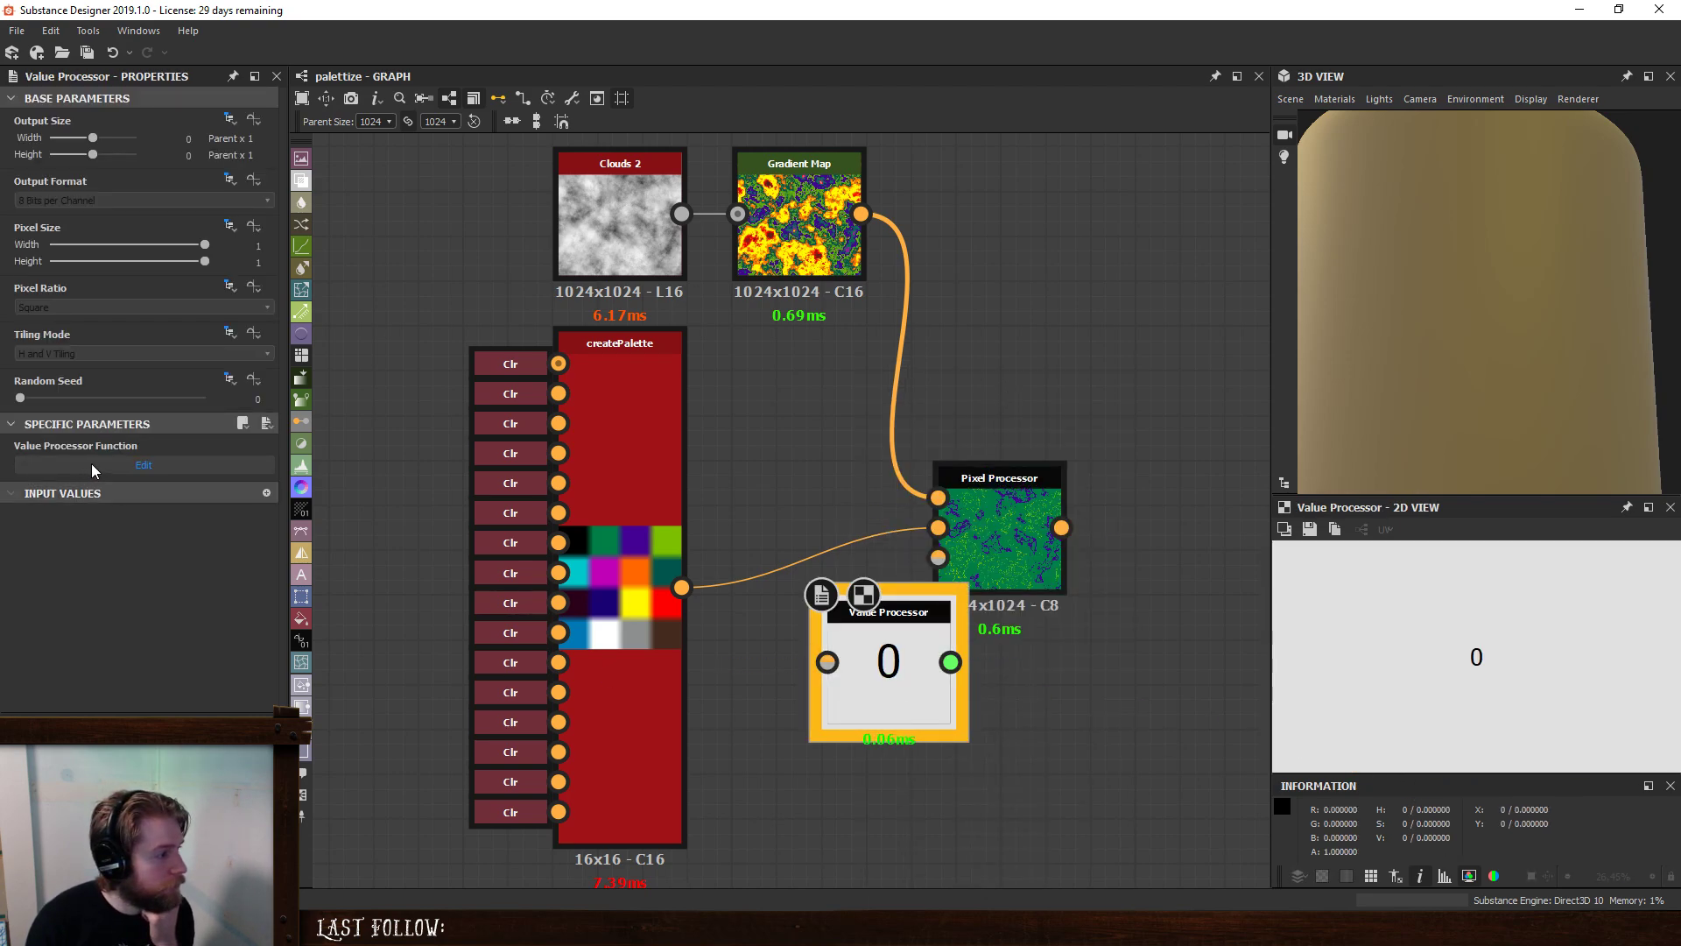
{"action": "left_click", "coordinate": [116, 466]}
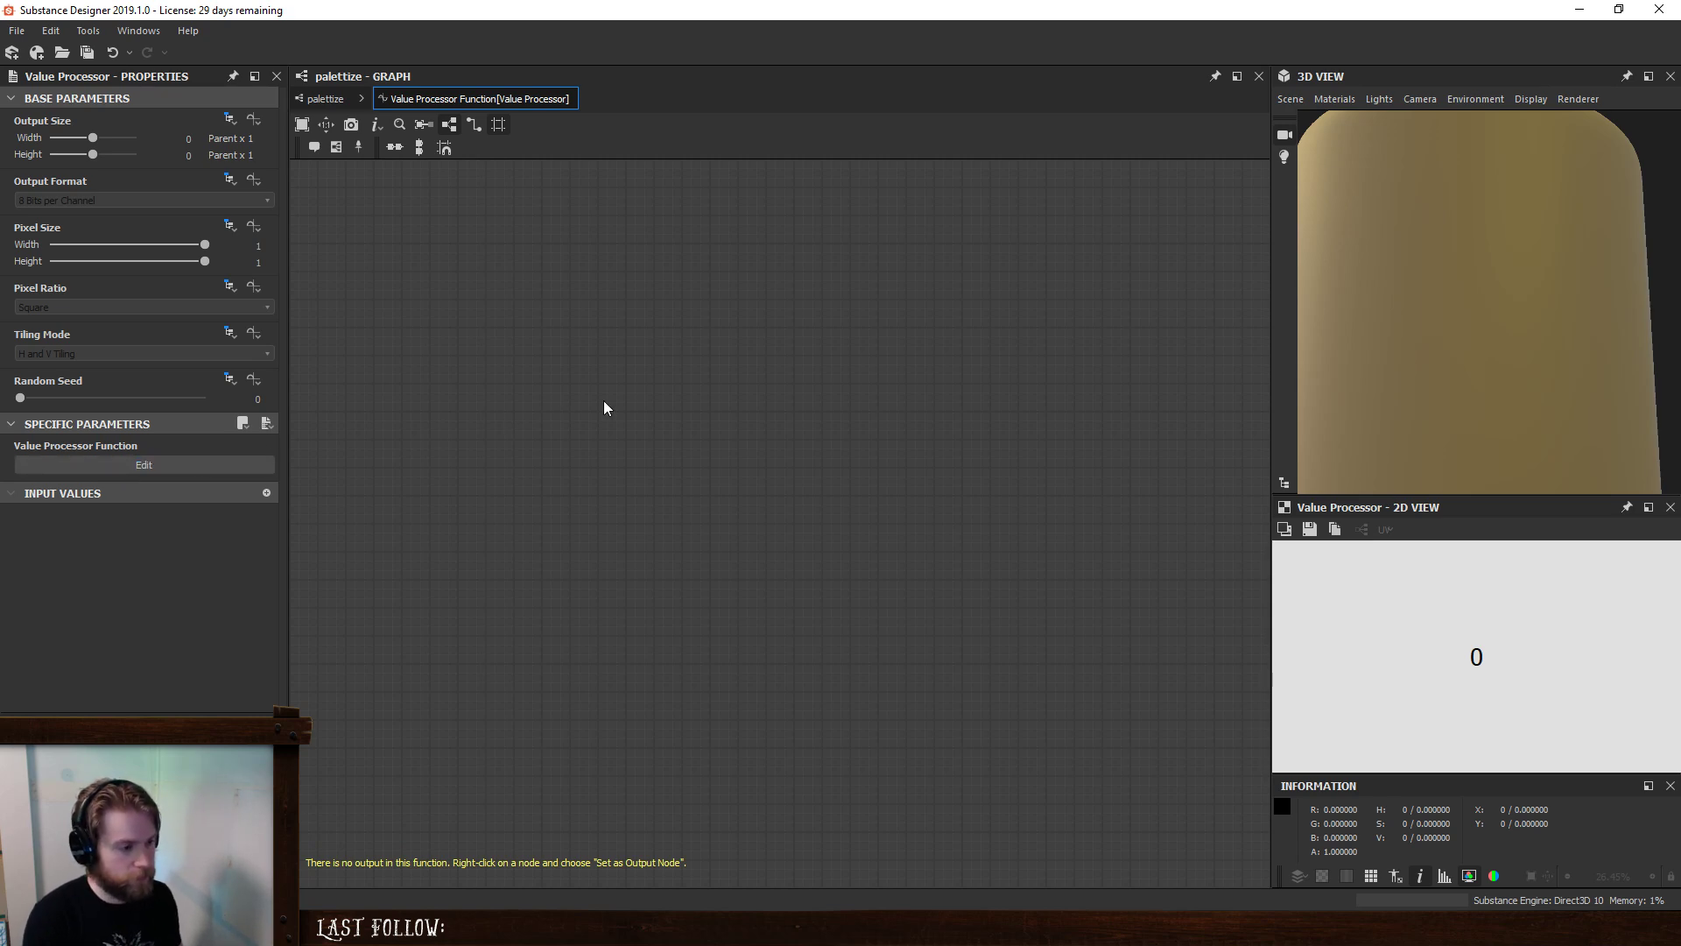
- Add a Float4 constant to the Value Processor function and set it as the output node
{"action": "key", "text": "space"}
{"action": "type", "text": "float"}
{"action": "left_click", "coordinate": [696, 448]}
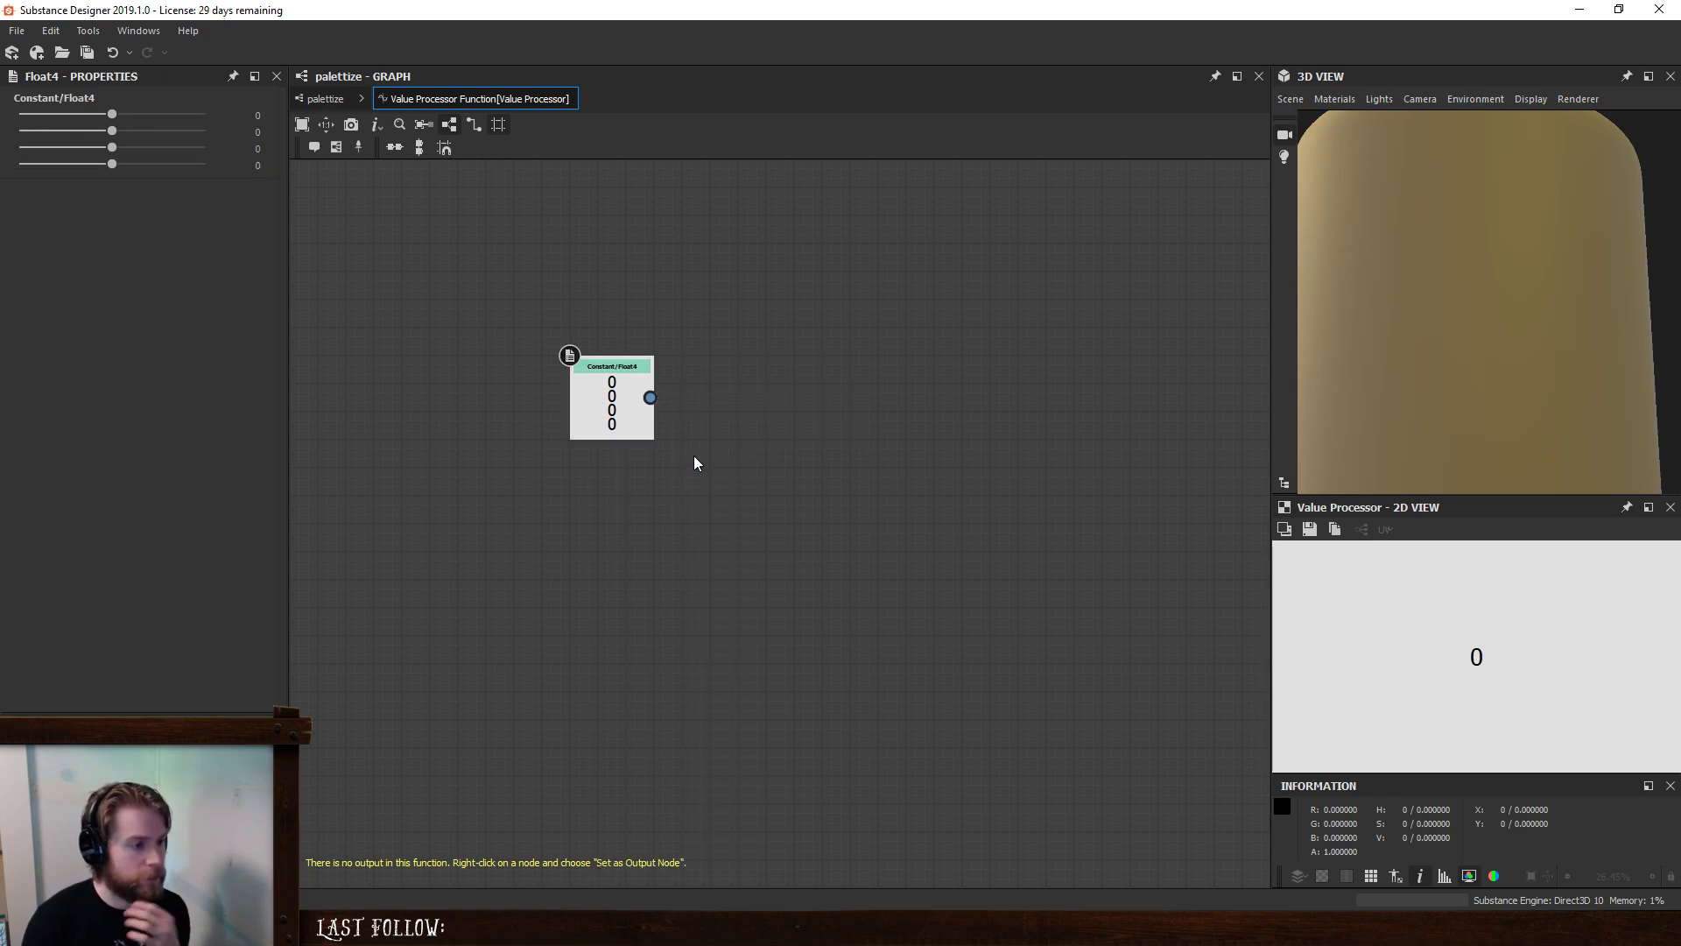
{"action": "right_click", "coordinate": [653, 404]}
{"action": "left_click", "coordinate": [658, 484]}
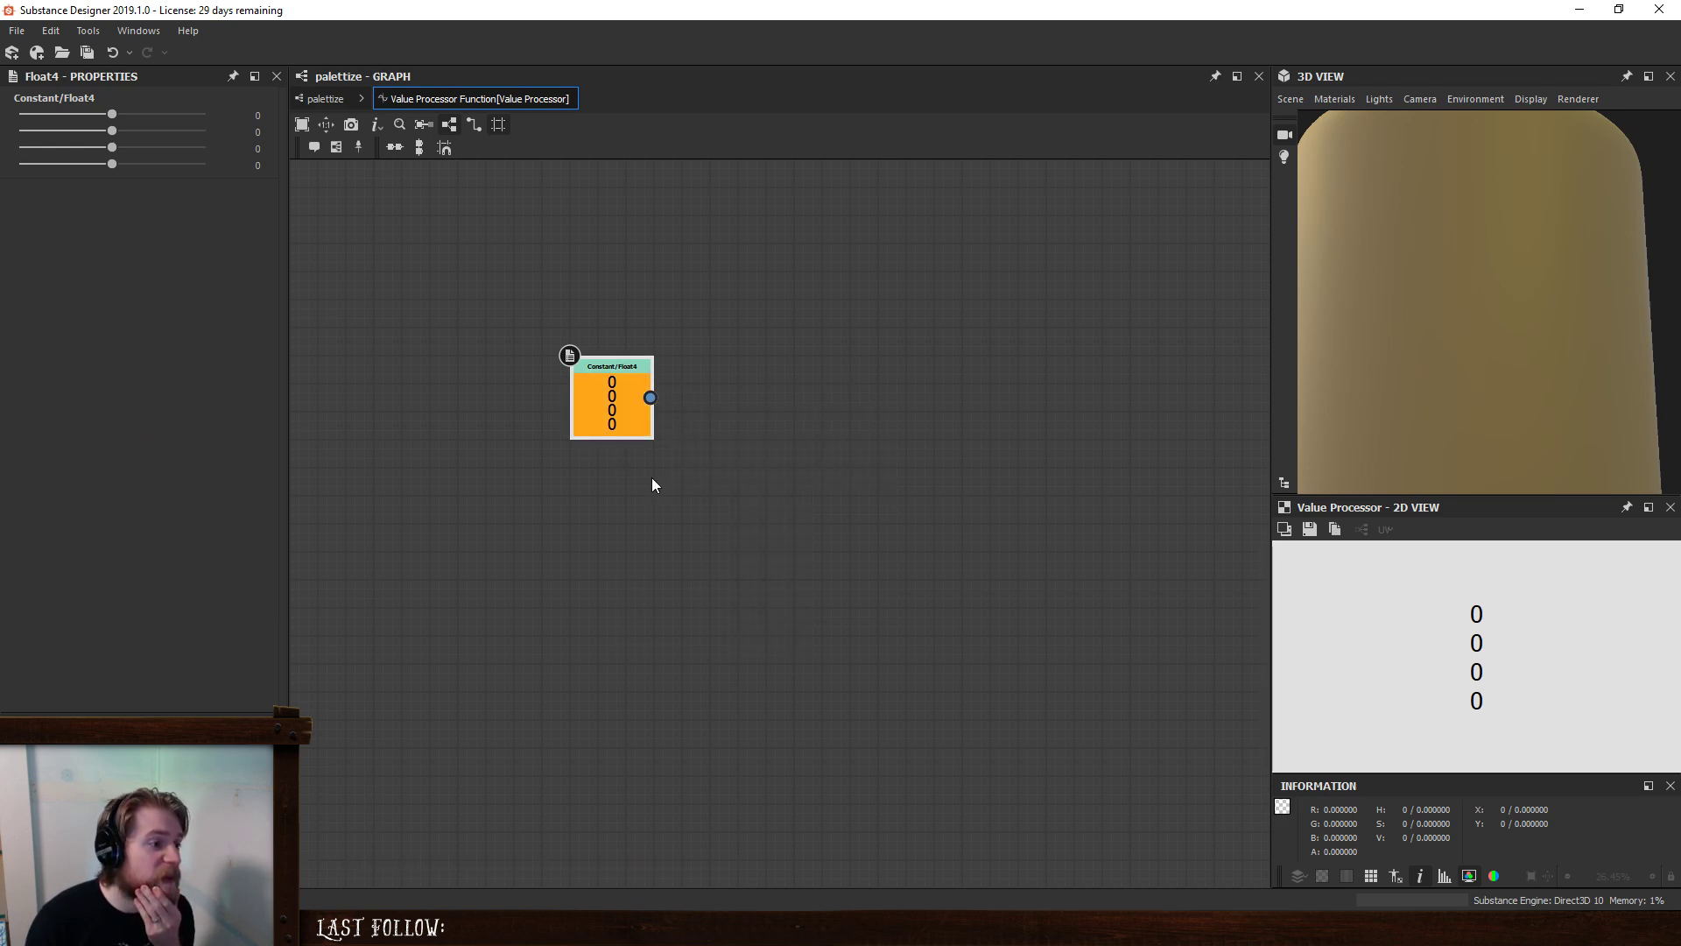
{"action": "left_click", "coordinate": [626, 492]}
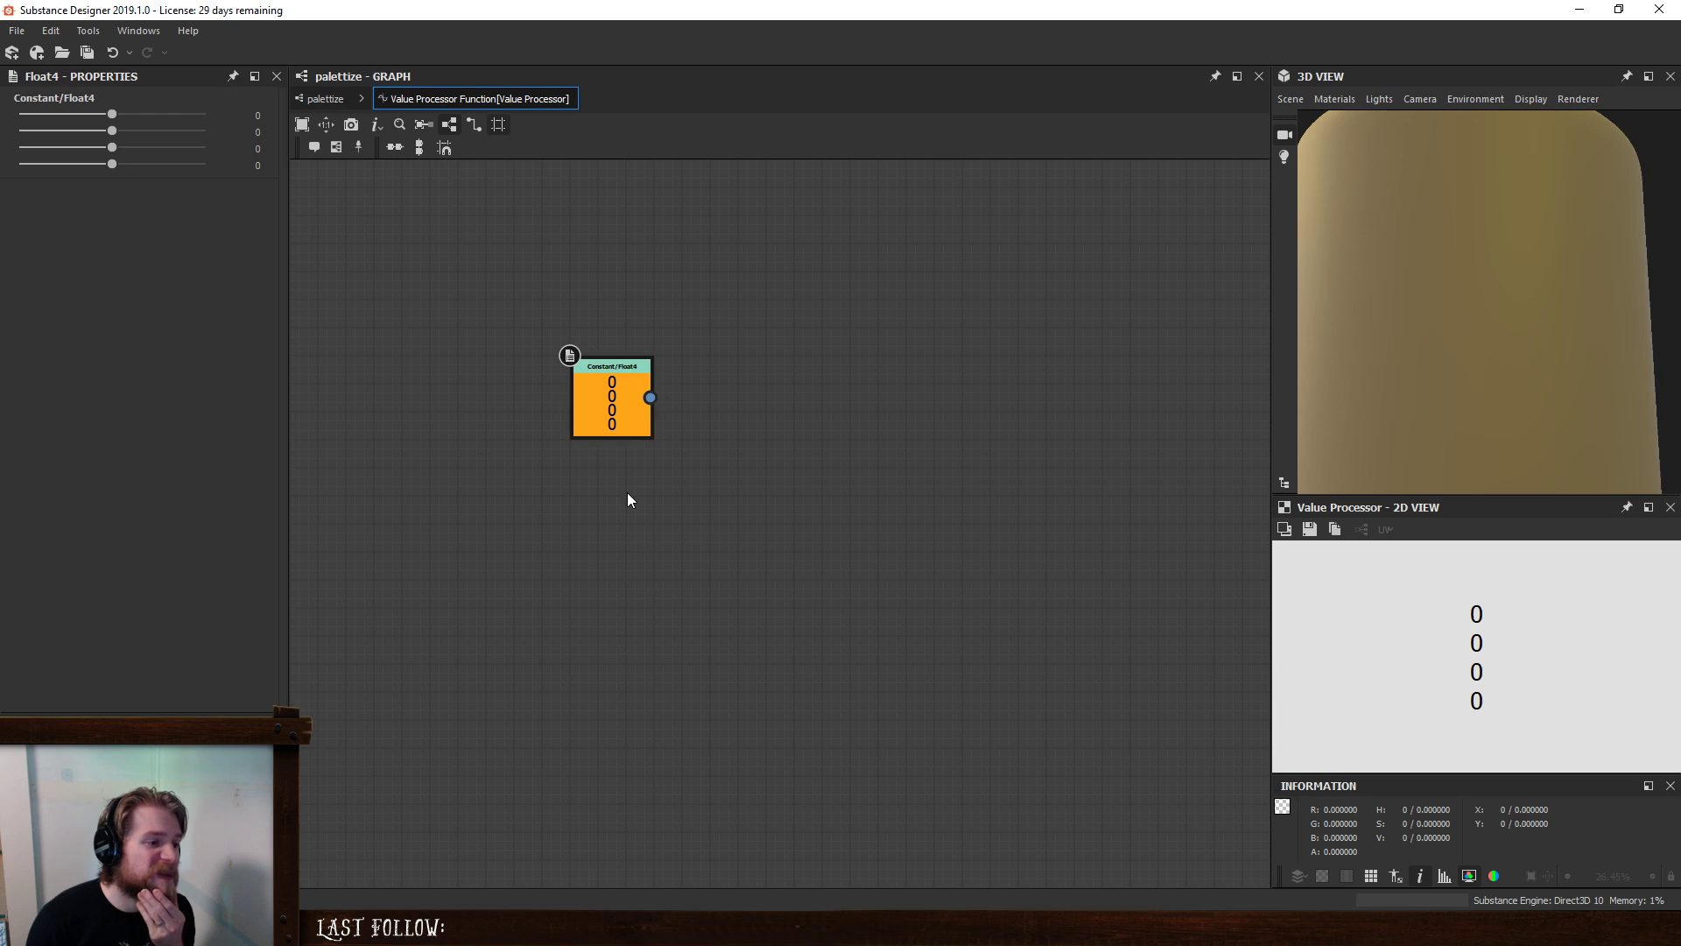
- Search the available function nodes for "color" and dismiss the search without adding one
{"action": "key", "text": "space"}
{"action": "type", "text": "color"}
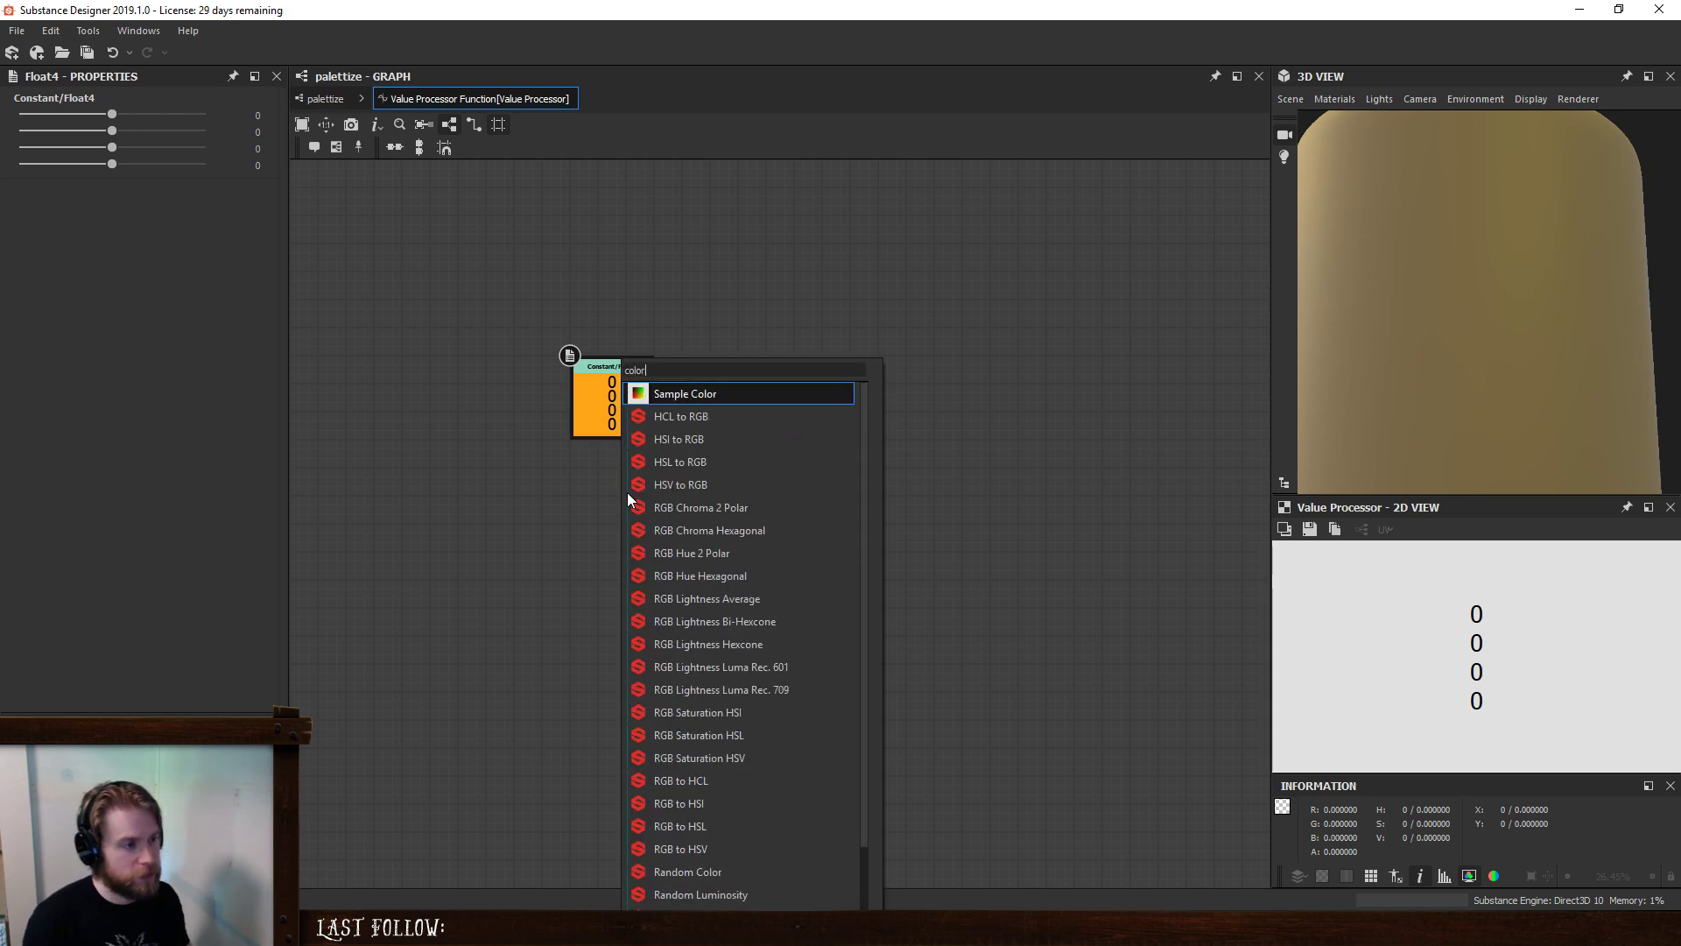
{"action": "left_click", "coordinate": [604, 420]}
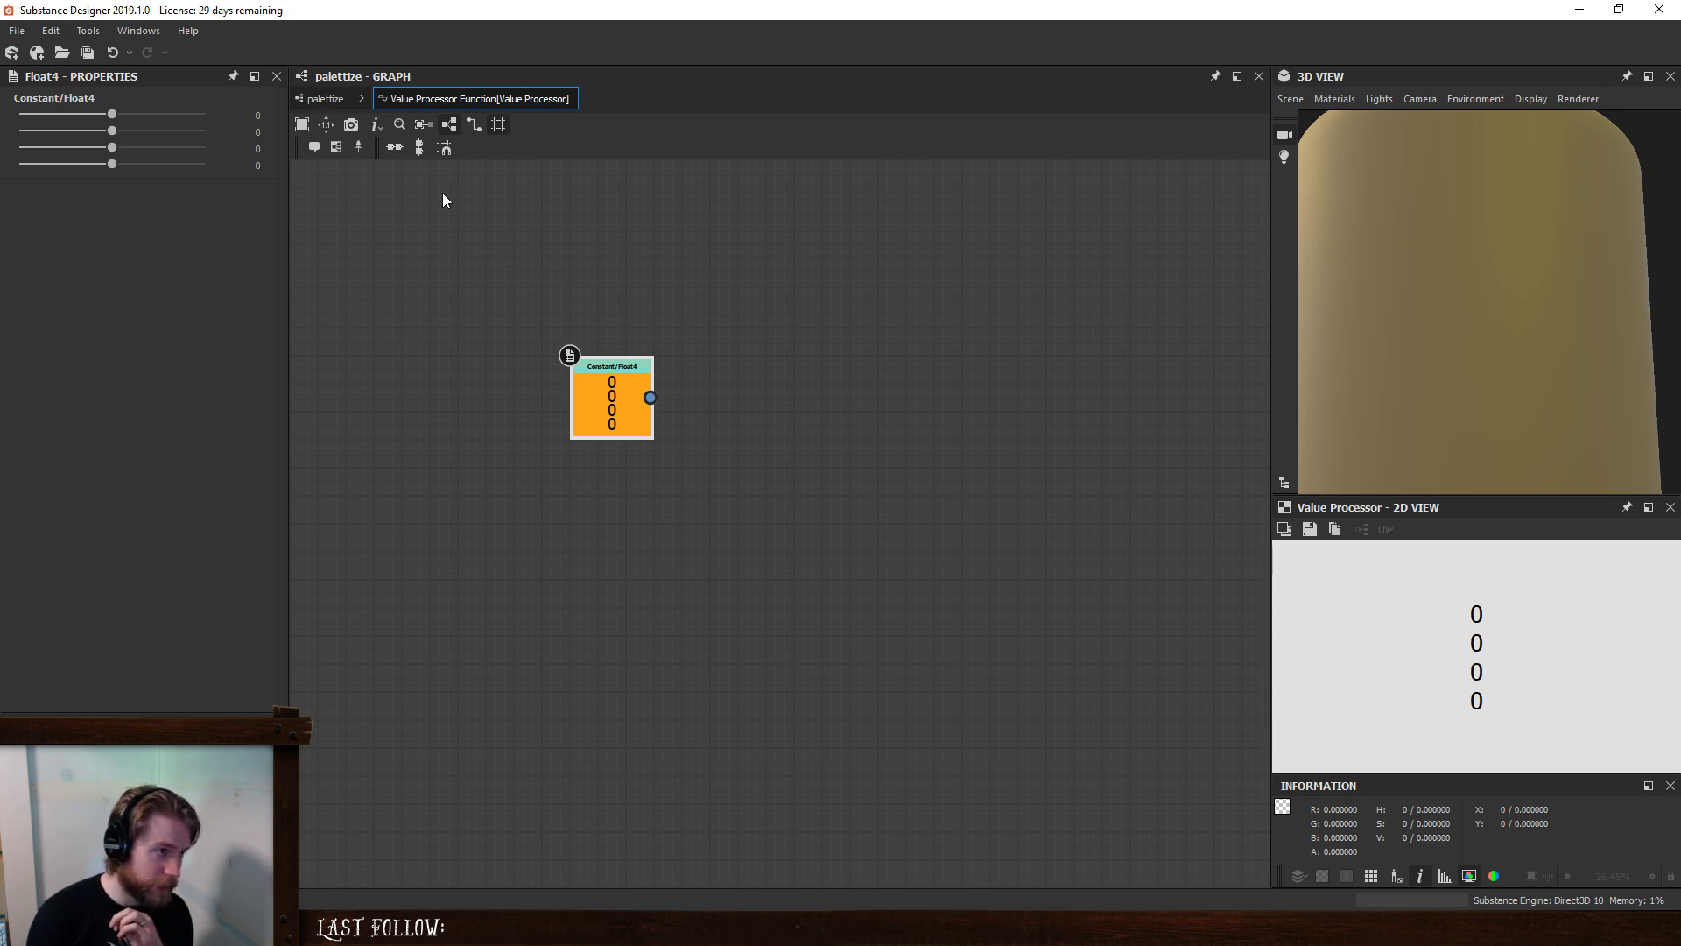
- Return to the palettize graph and delete the Value Processor node
{"action": "left_click", "coordinate": [325, 98]}
{"action": "left_click", "coordinate": [876, 701]}
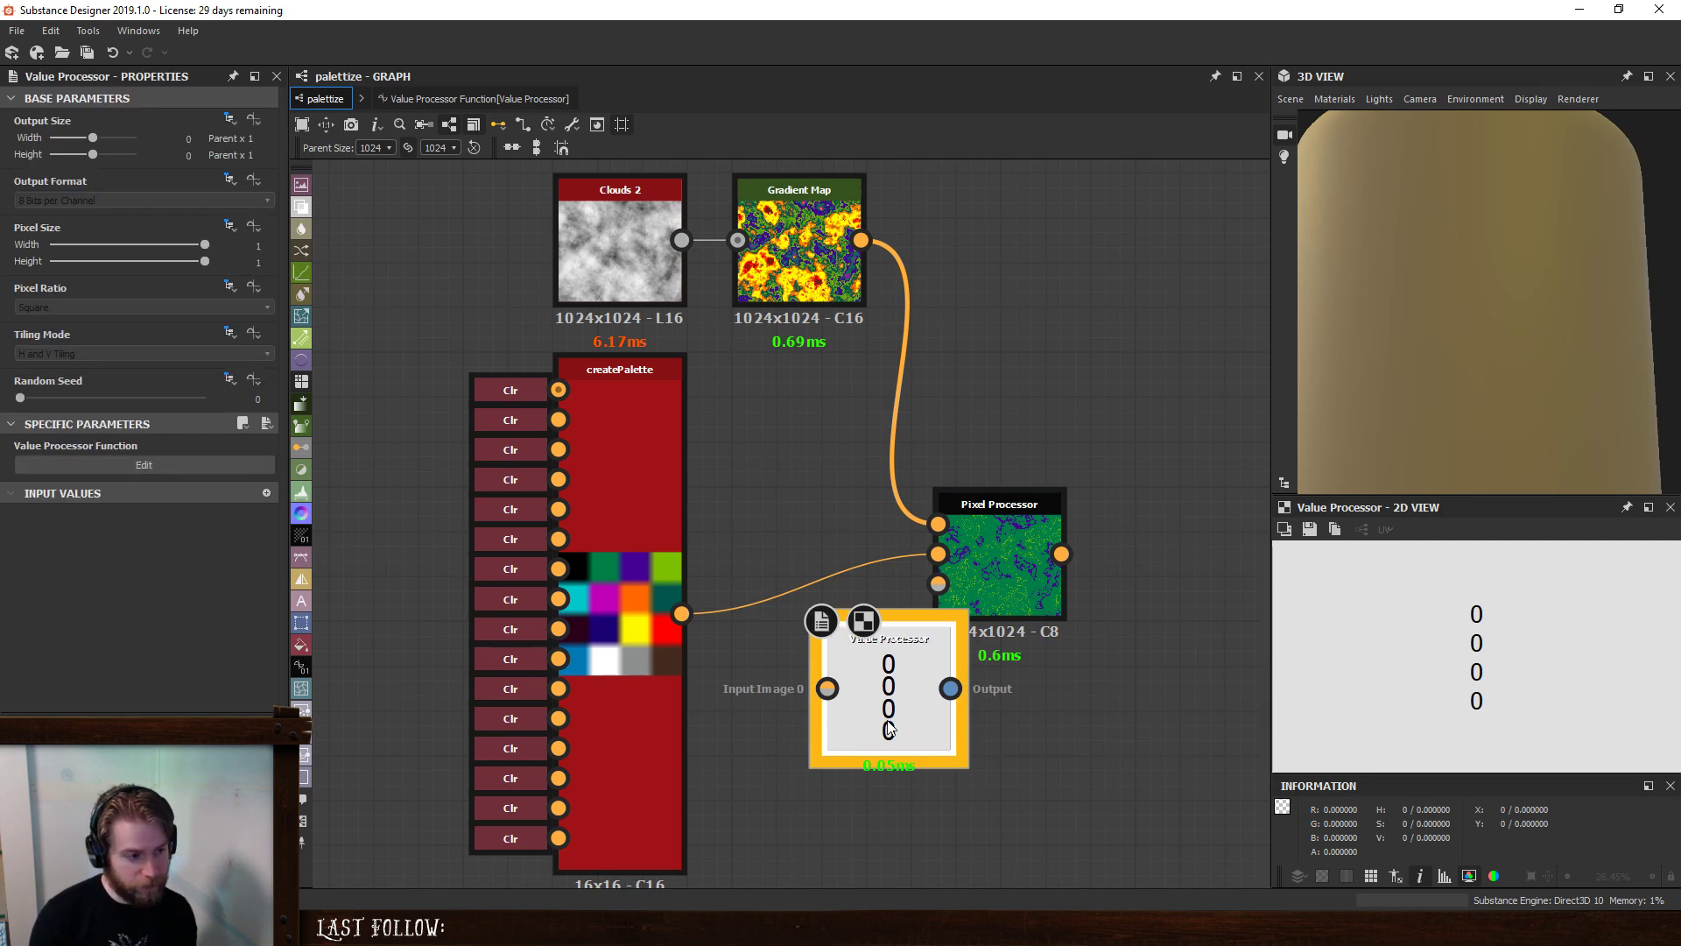
{"action": "key", "text": "Delete"}
{"action": "scroll", "coordinate": [912, 679], "scroll_direction": "down", "scroll_amount": 3}
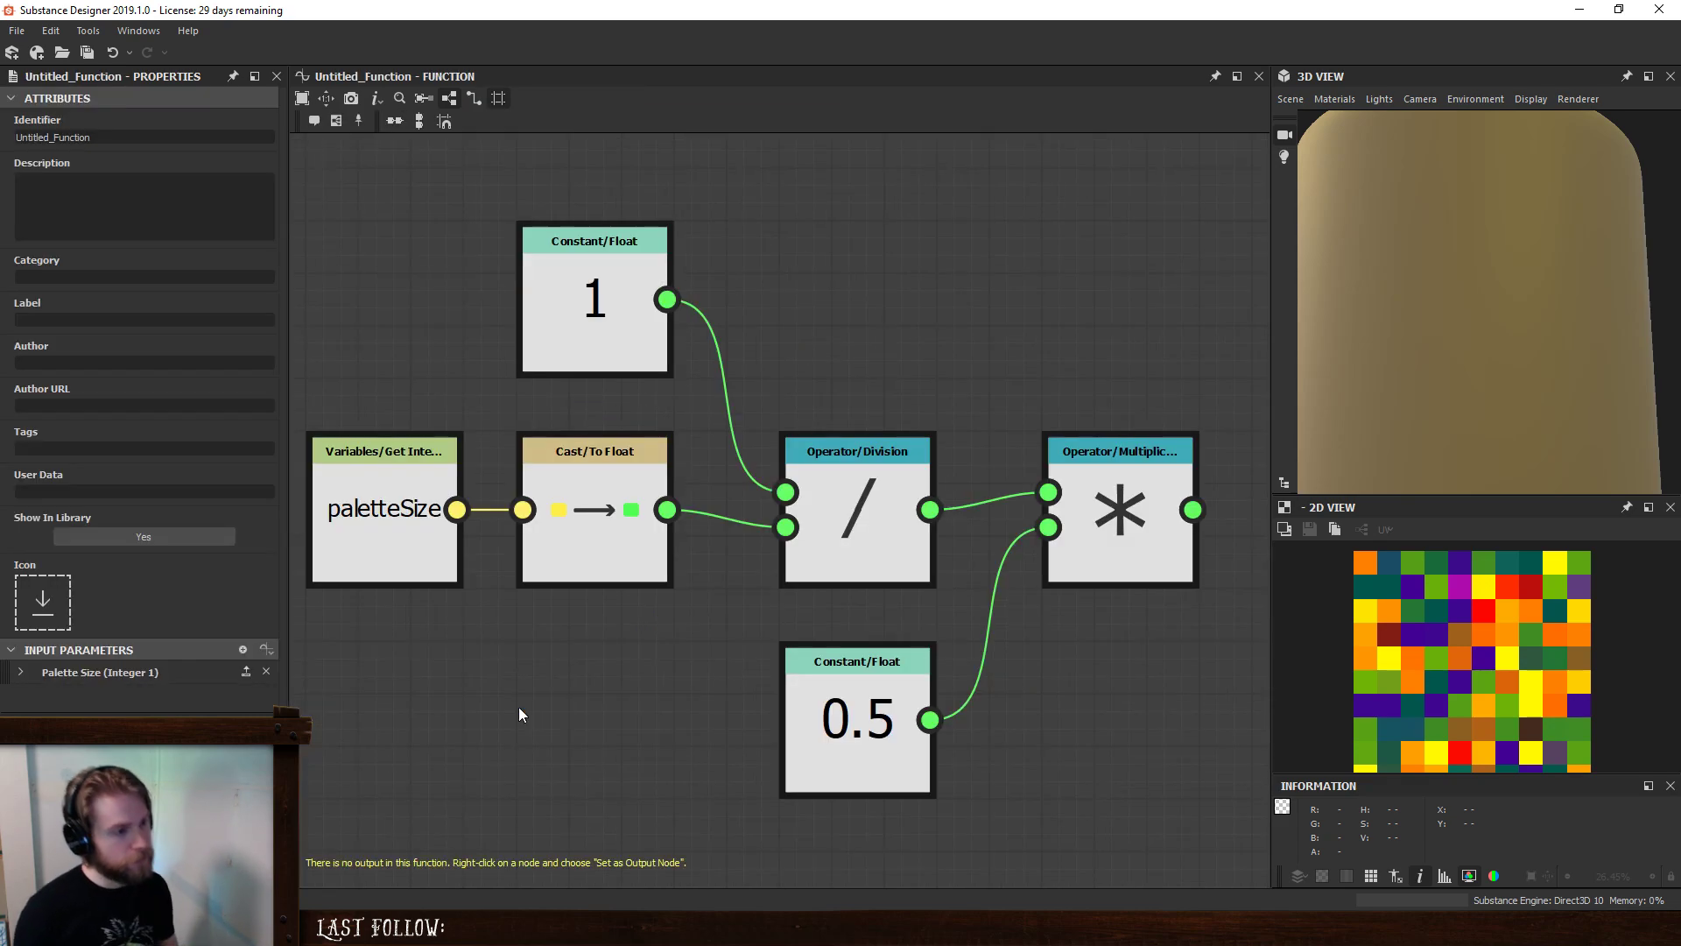
{"action": "scroll", "coordinate": [519, 706], "scroll_direction": "down", "scroll_amount": 2}
{"action": "scroll", "coordinate": [602, 601], "scroll_direction": "down", "scroll_amount": 2}
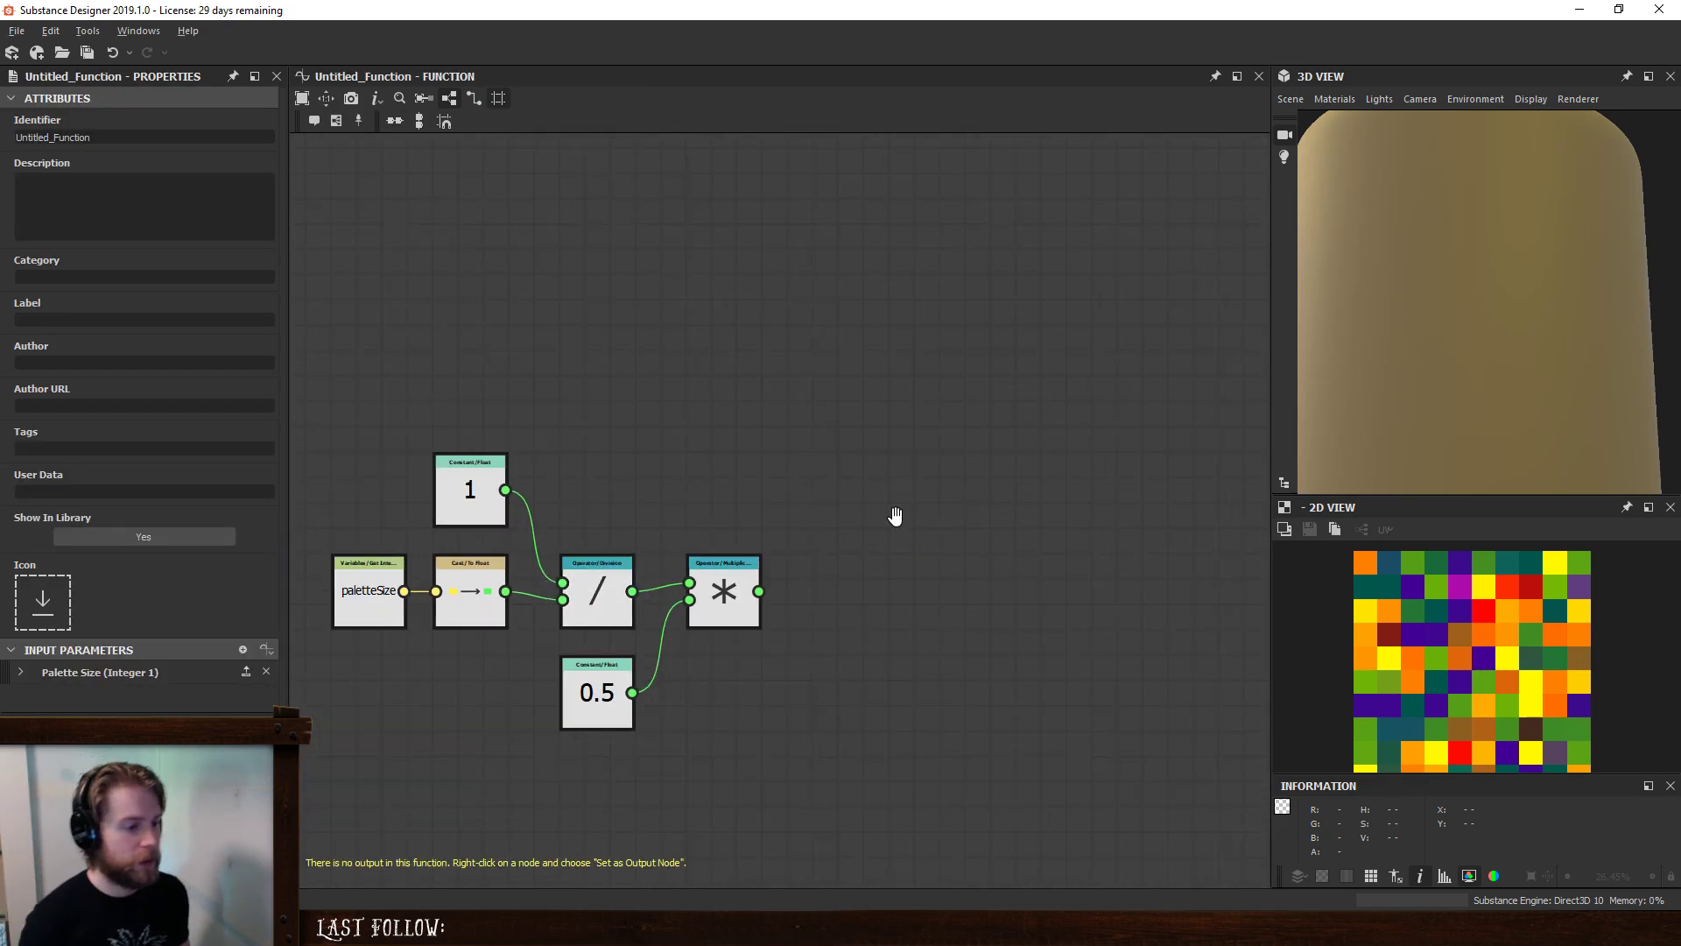
{"action": "middle_click_drag", "start_coordinate": [896, 518], "coordinate": [1017, 511]}
{"action": "scroll", "coordinate": [1050, 518], "scroll_direction": "down", "scroll_amount": 1}
{"action": "middle_click_drag", "start_coordinate": [1154, 534], "coordinate": [1095, 570]}
{"action": "scroll", "coordinate": [1016, 581], "scroll_direction": "down", "scroll_amount": 1}
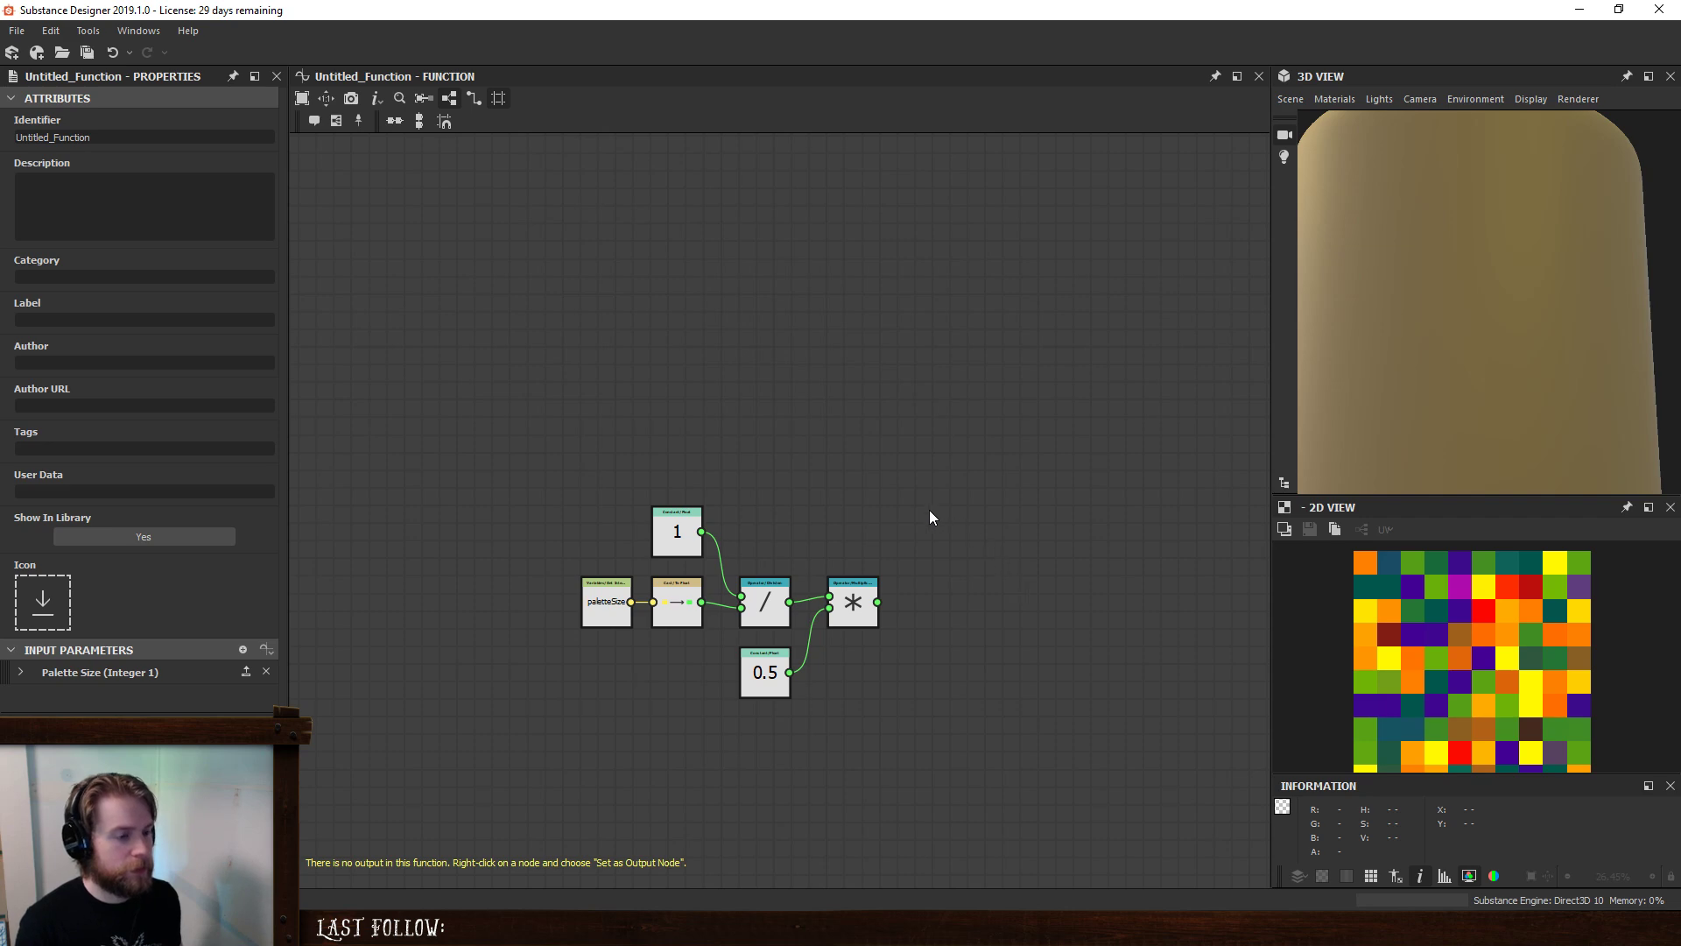
- Add a Sample Color node to the Untitled_Function graph and place it above and beyond the multiplication node
{"action": "middle_click_drag", "start_coordinate": [949, 524], "coordinate": [879, 516]}
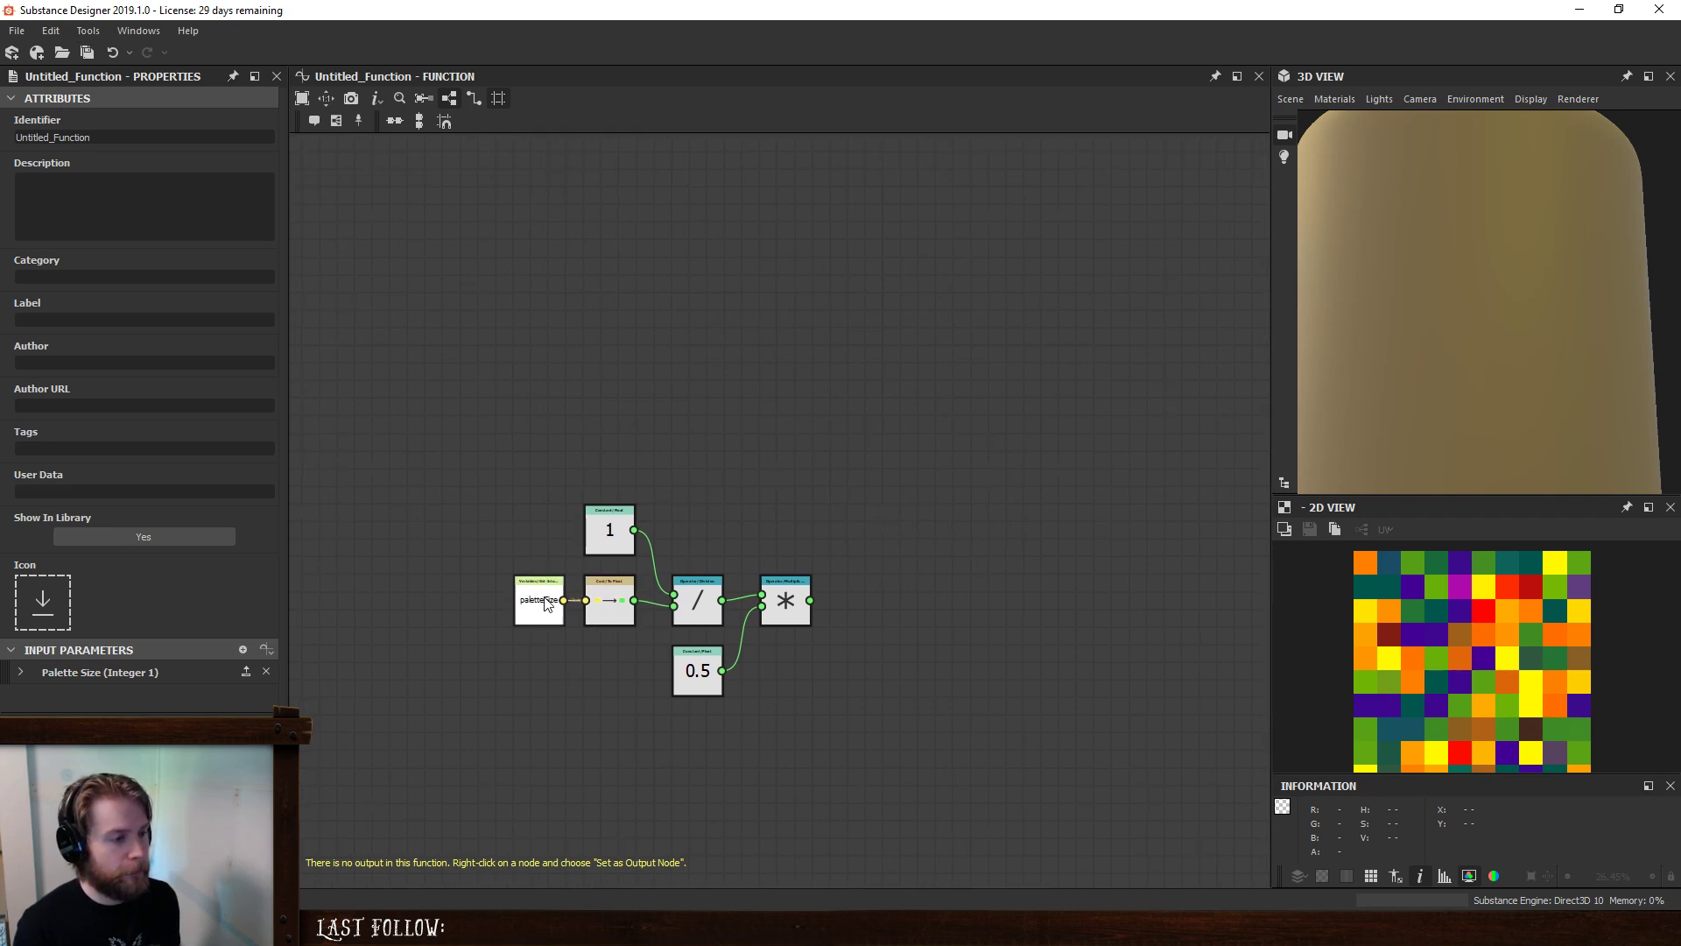
{"action": "key", "text": "space"}
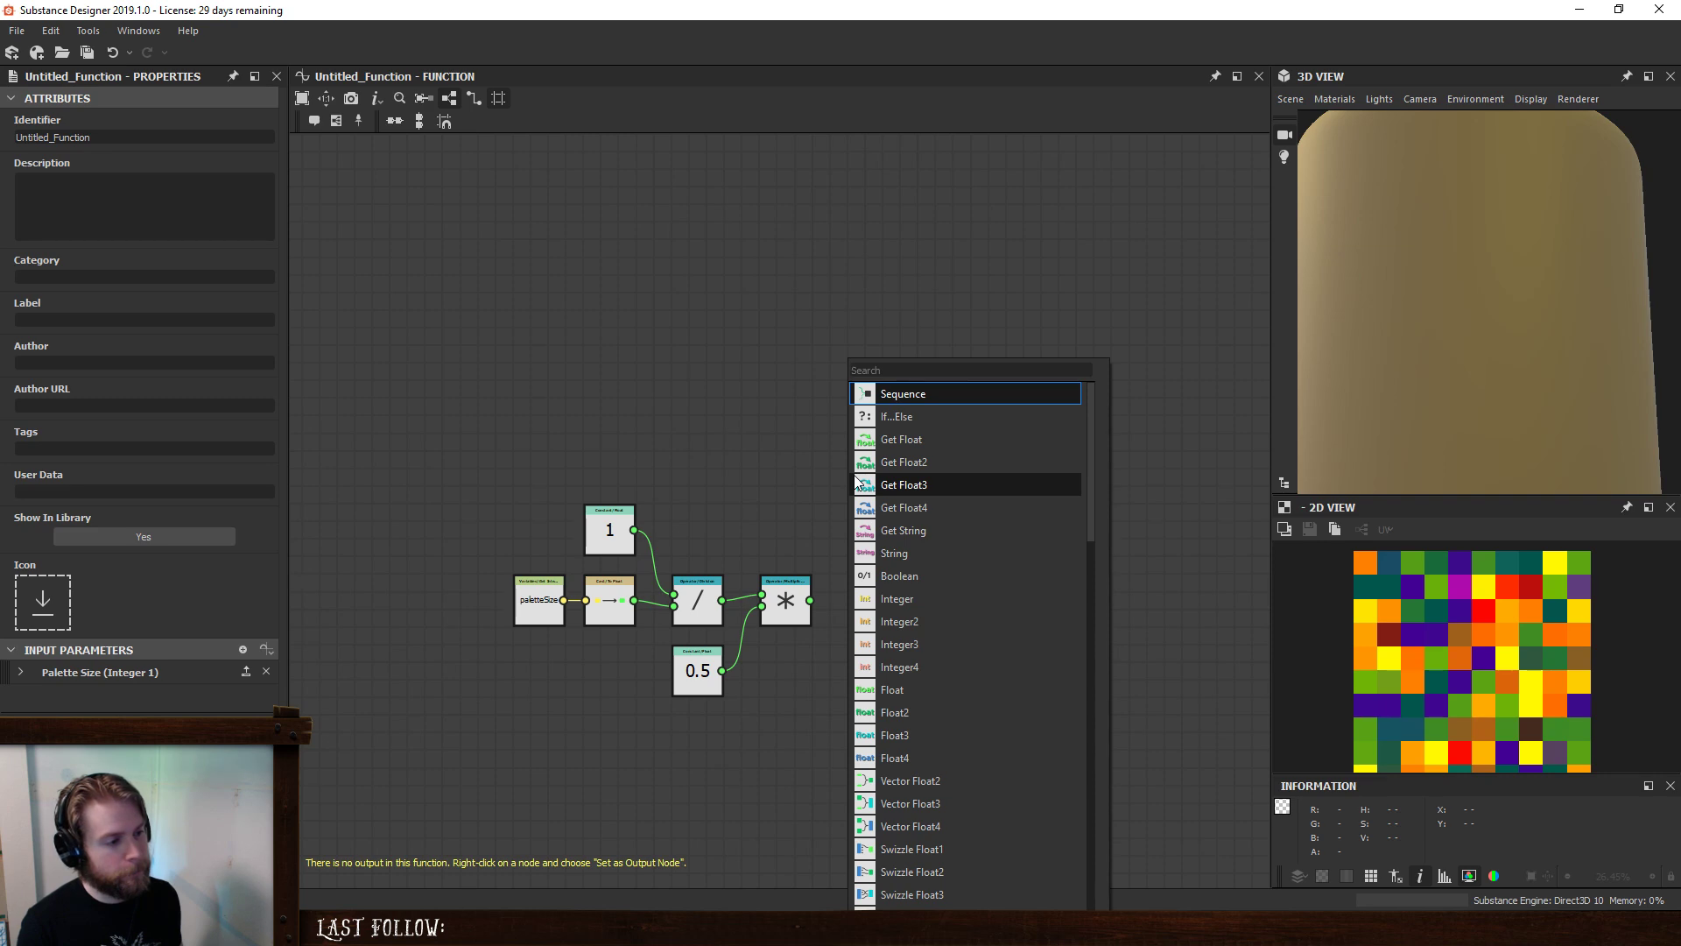
{"action": "left_click", "coordinate": [706, 465]}
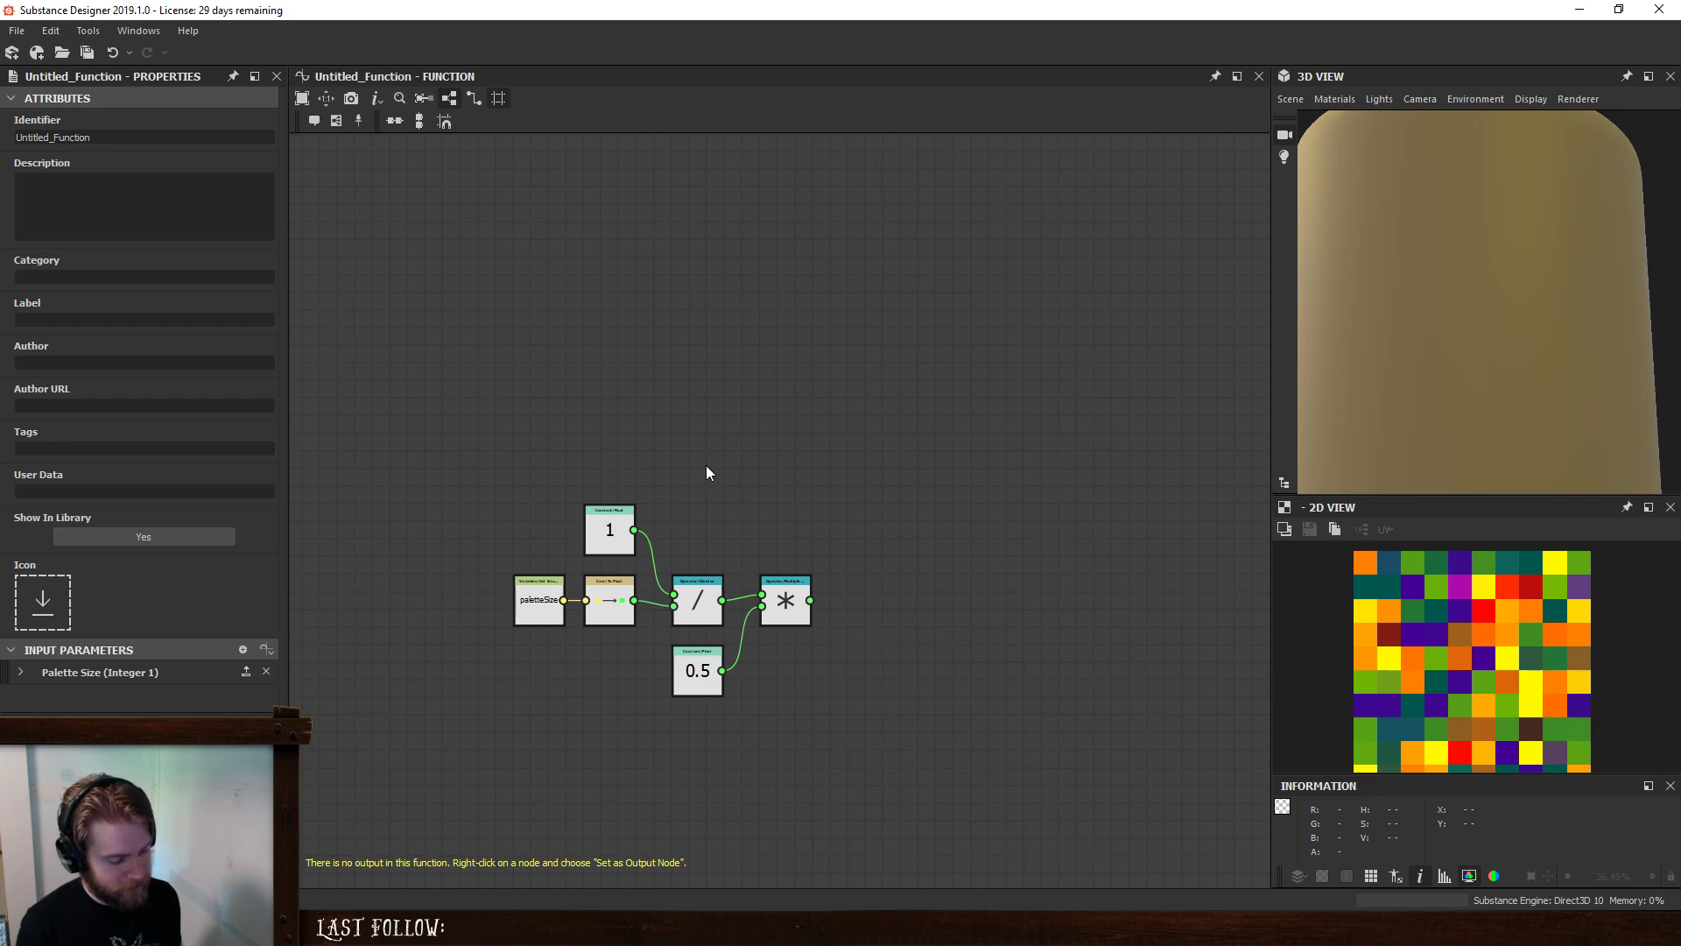
{"action": "key", "text": "space"}
{"action": "type", "text": "sa"}
{"action": "left_click", "coordinate": [793, 415]}
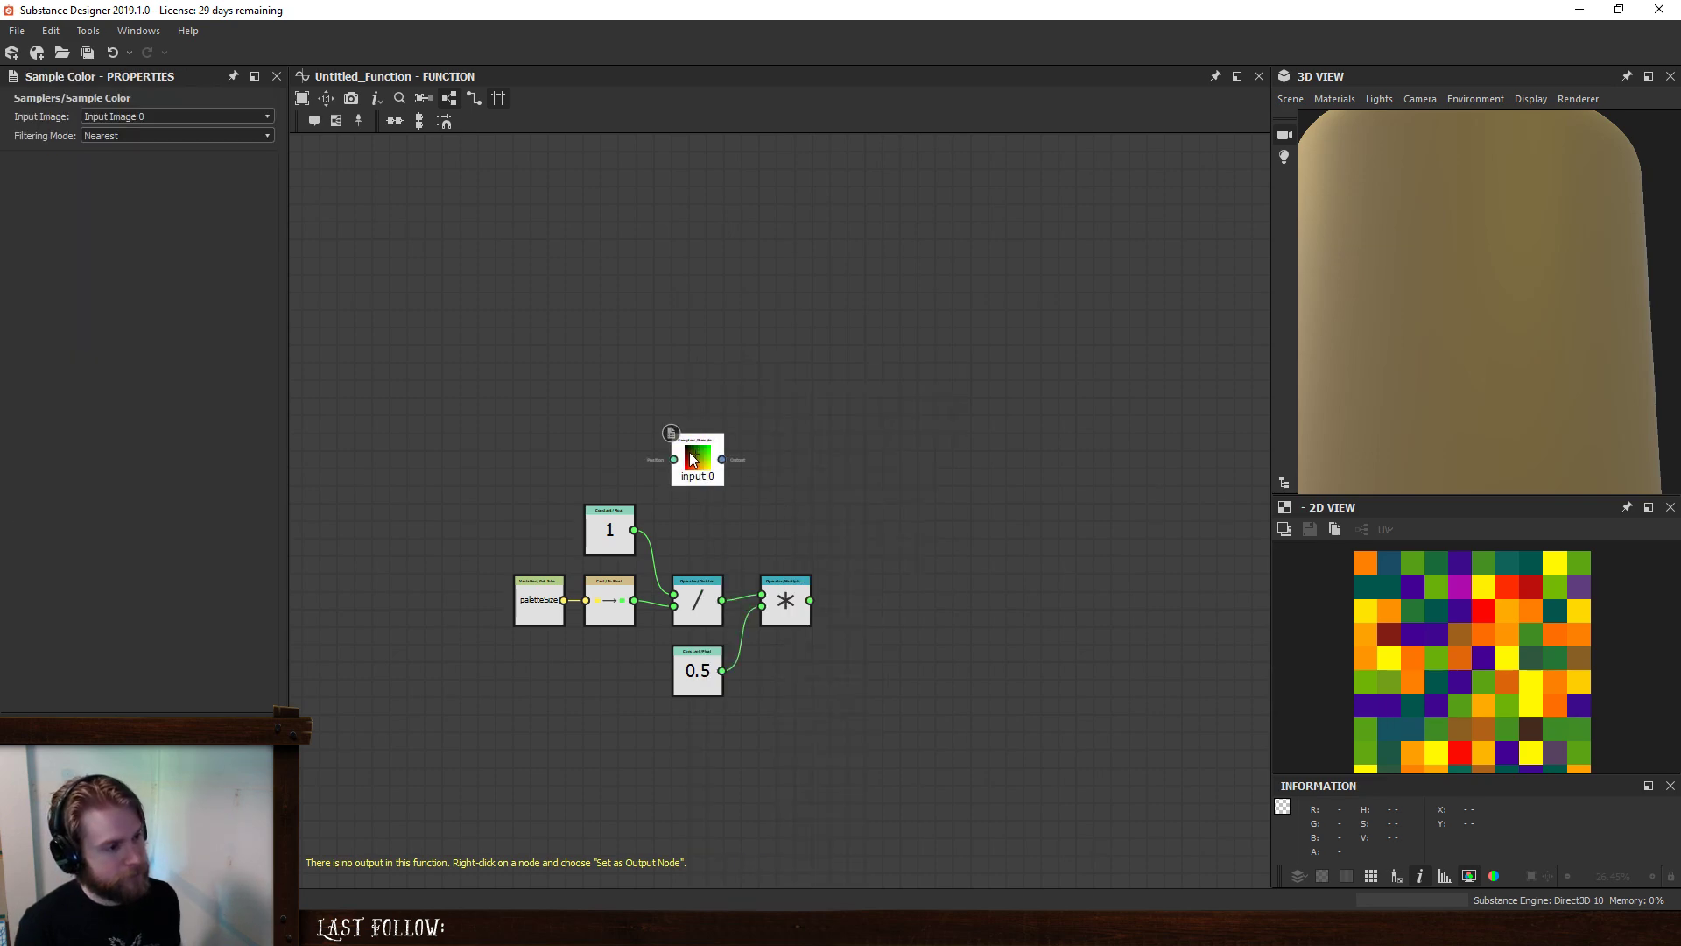
{"action": "left_click_drag", "start_coordinate": [698, 460], "coordinate": [856, 460]}
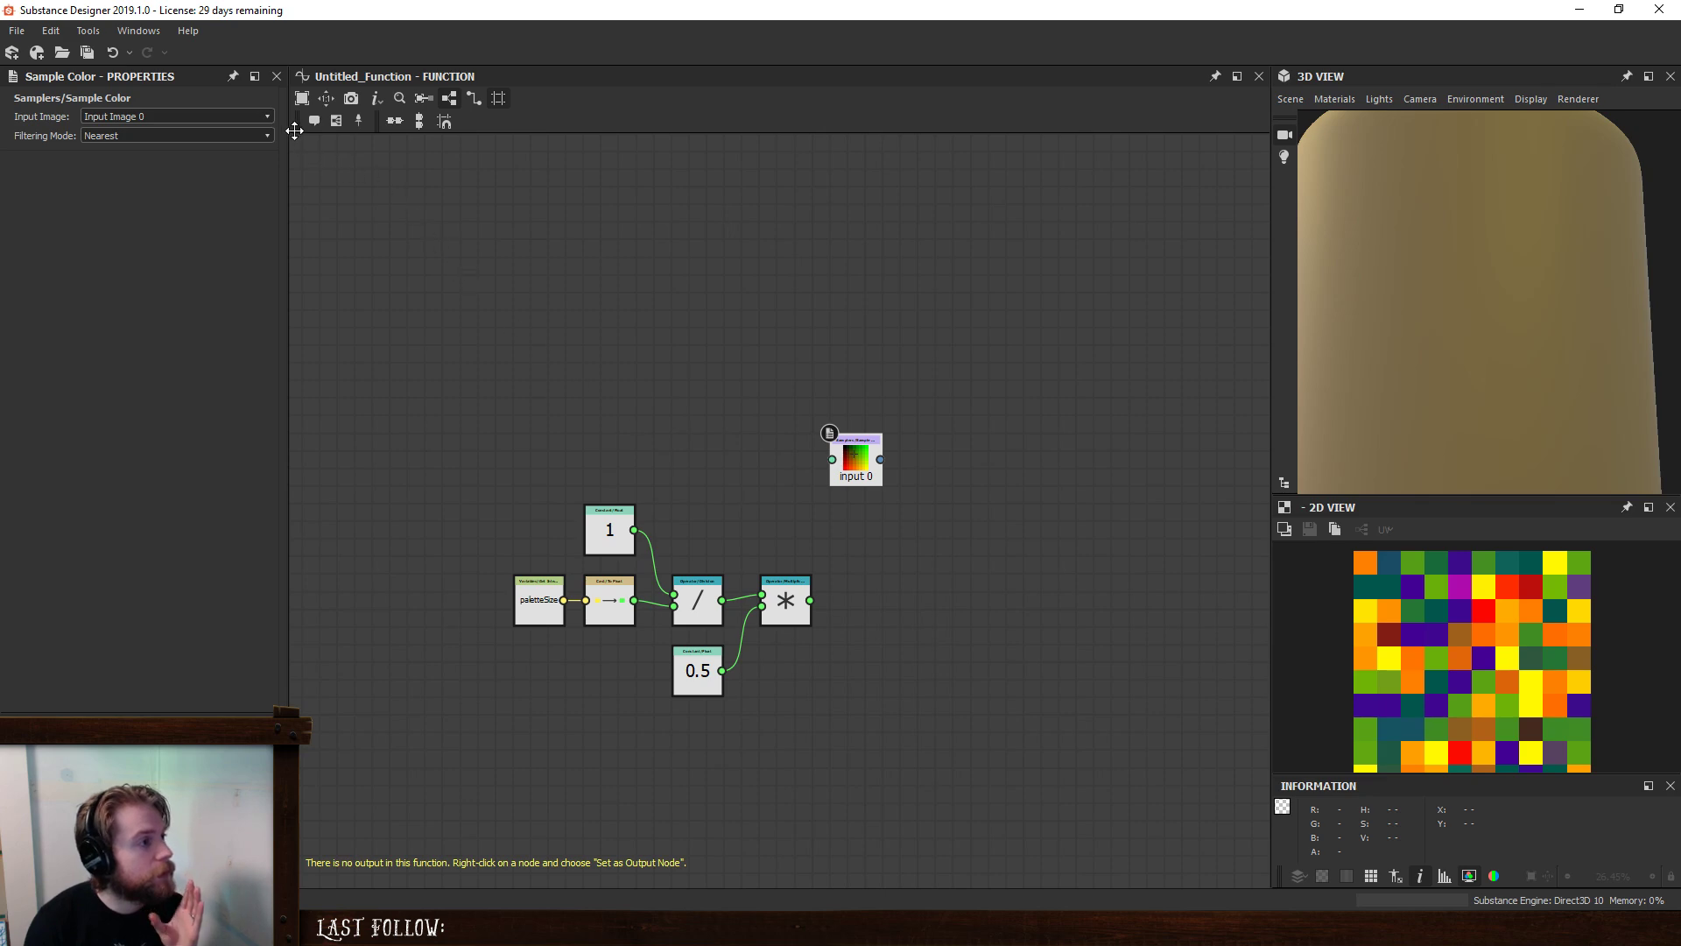
- Set the Sample Color node's input image to Input Image 1
{"action": "left_click", "coordinate": [256, 111]}
{"action": "scroll", "coordinate": [266, 203], "scroll_direction": "down", "scroll_amount": 2}
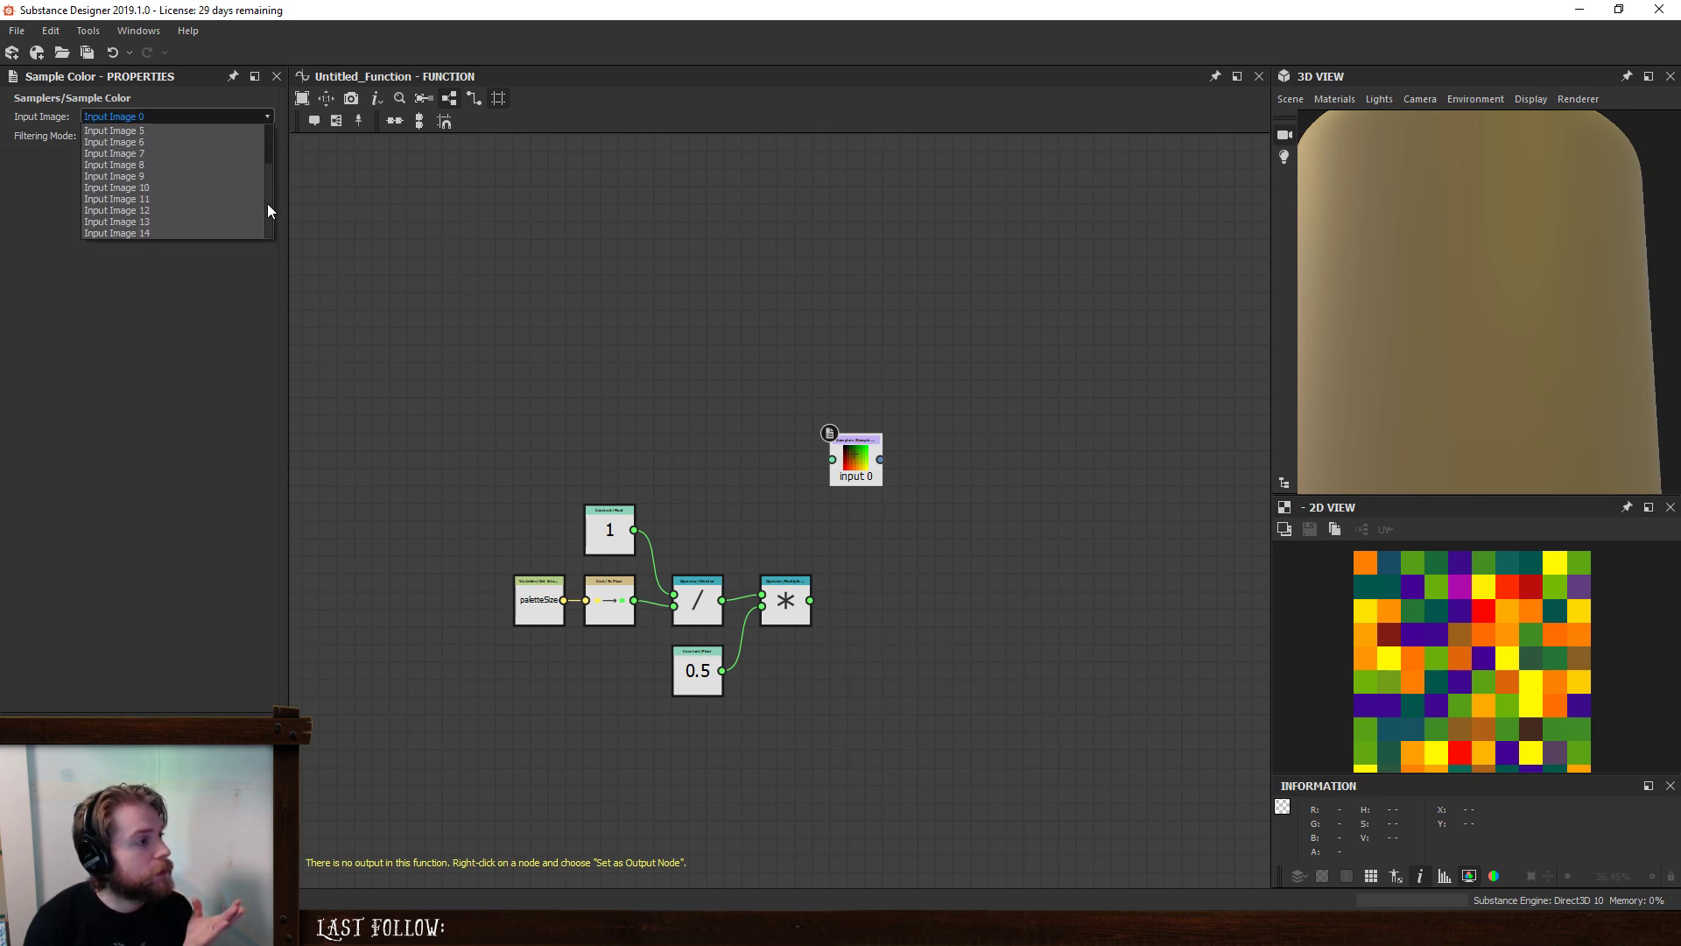
{"action": "left_click", "coordinate": [266, 116]}
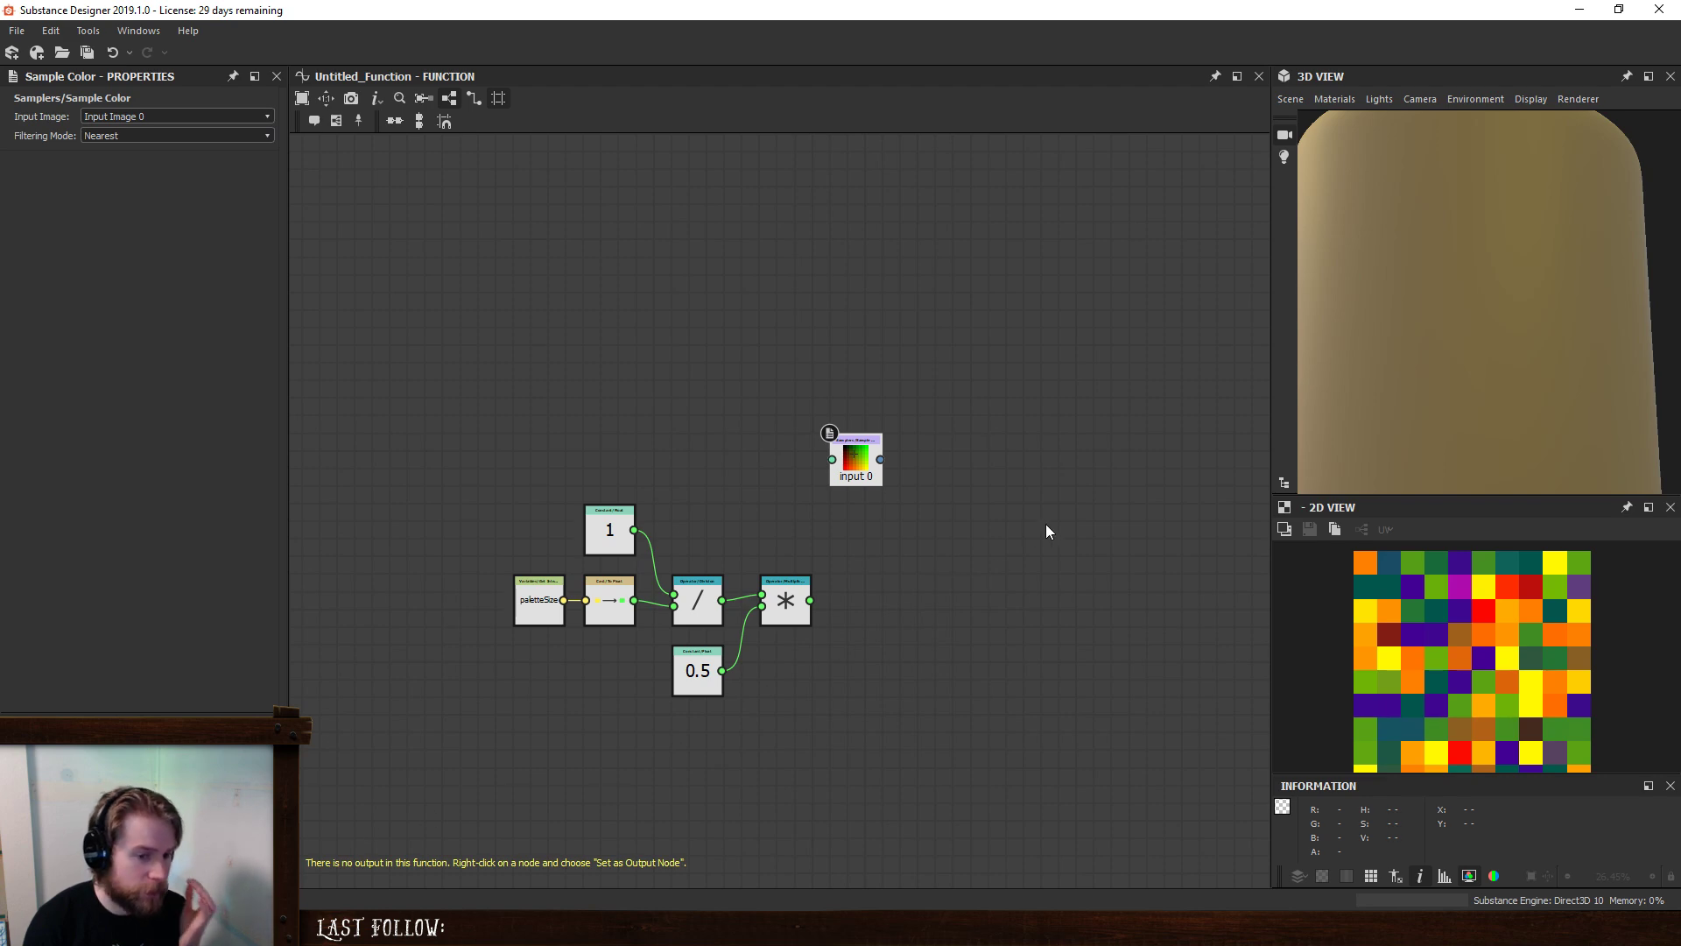
{"action": "left_click", "coordinate": [210, 116]}
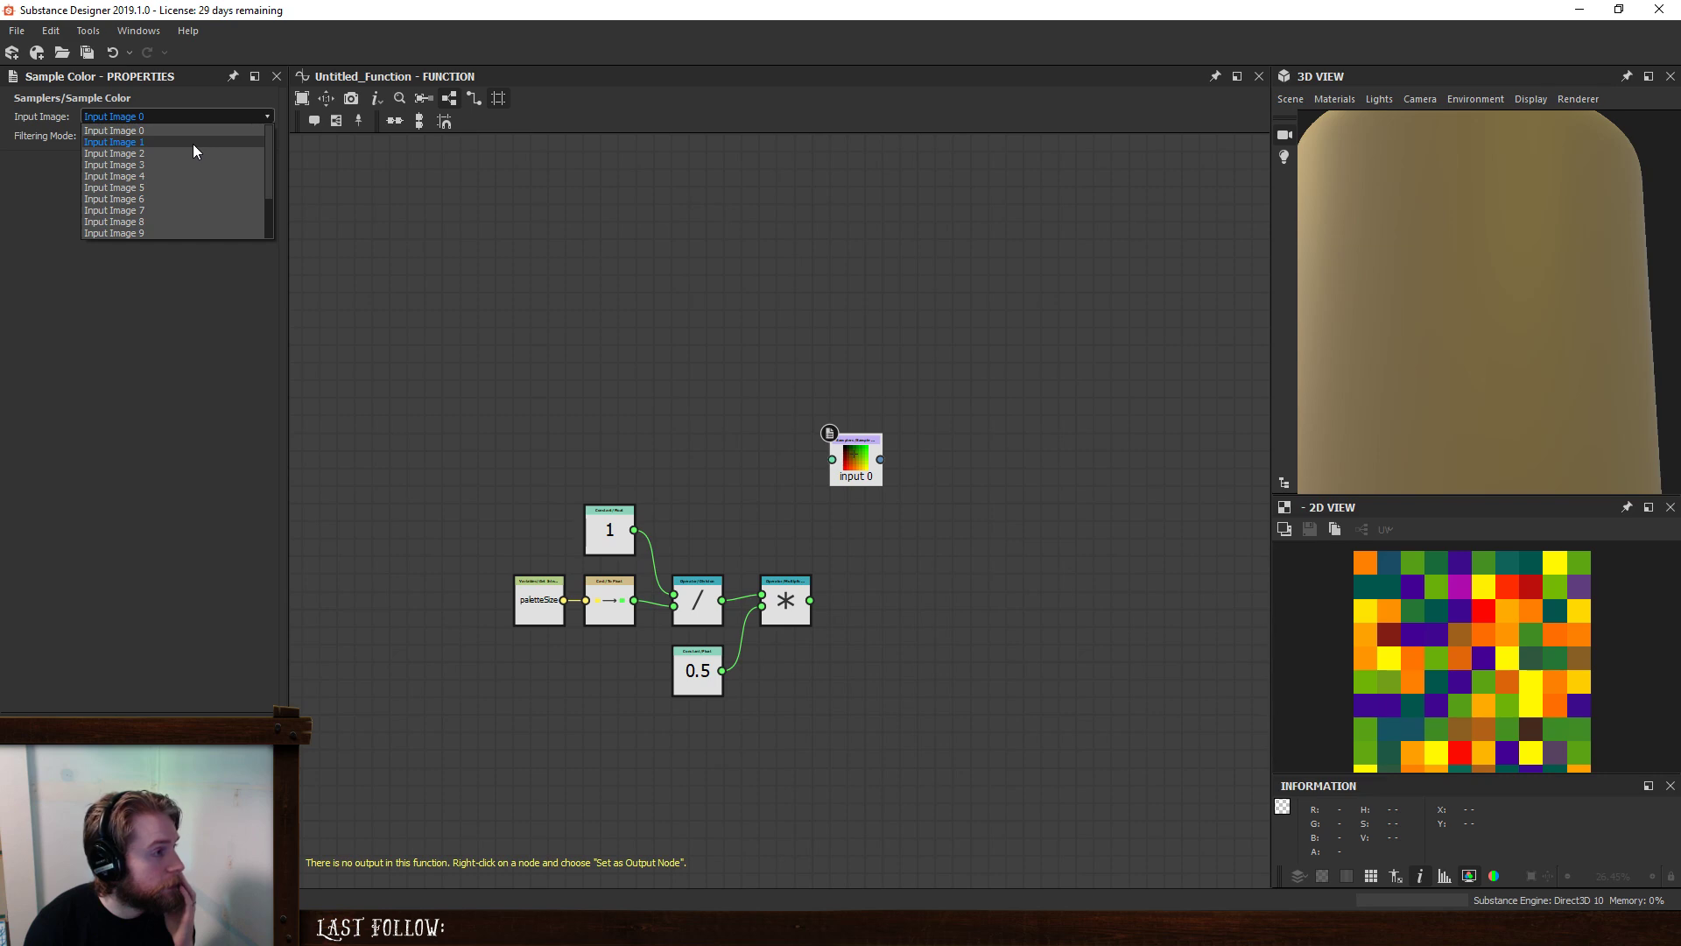
{"action": "left_click", "coordinate": [192, 144]}
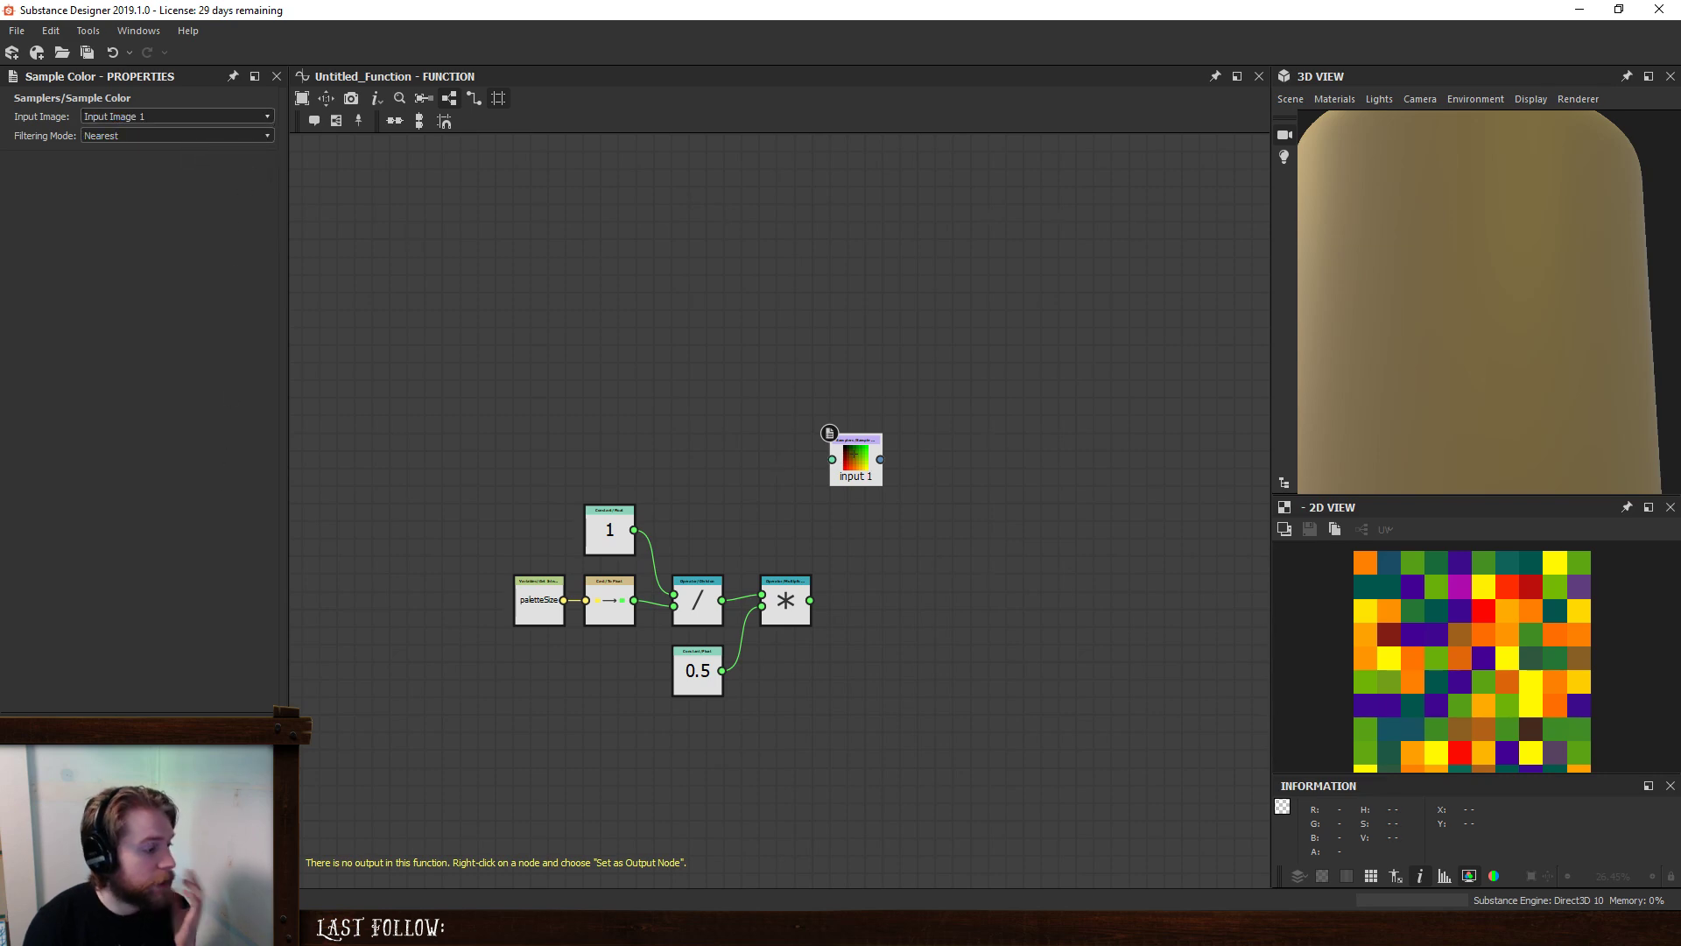
- Set the Sample Color node as the output node of Untitled_Function
{"action": "key", "text": "shift+e"}
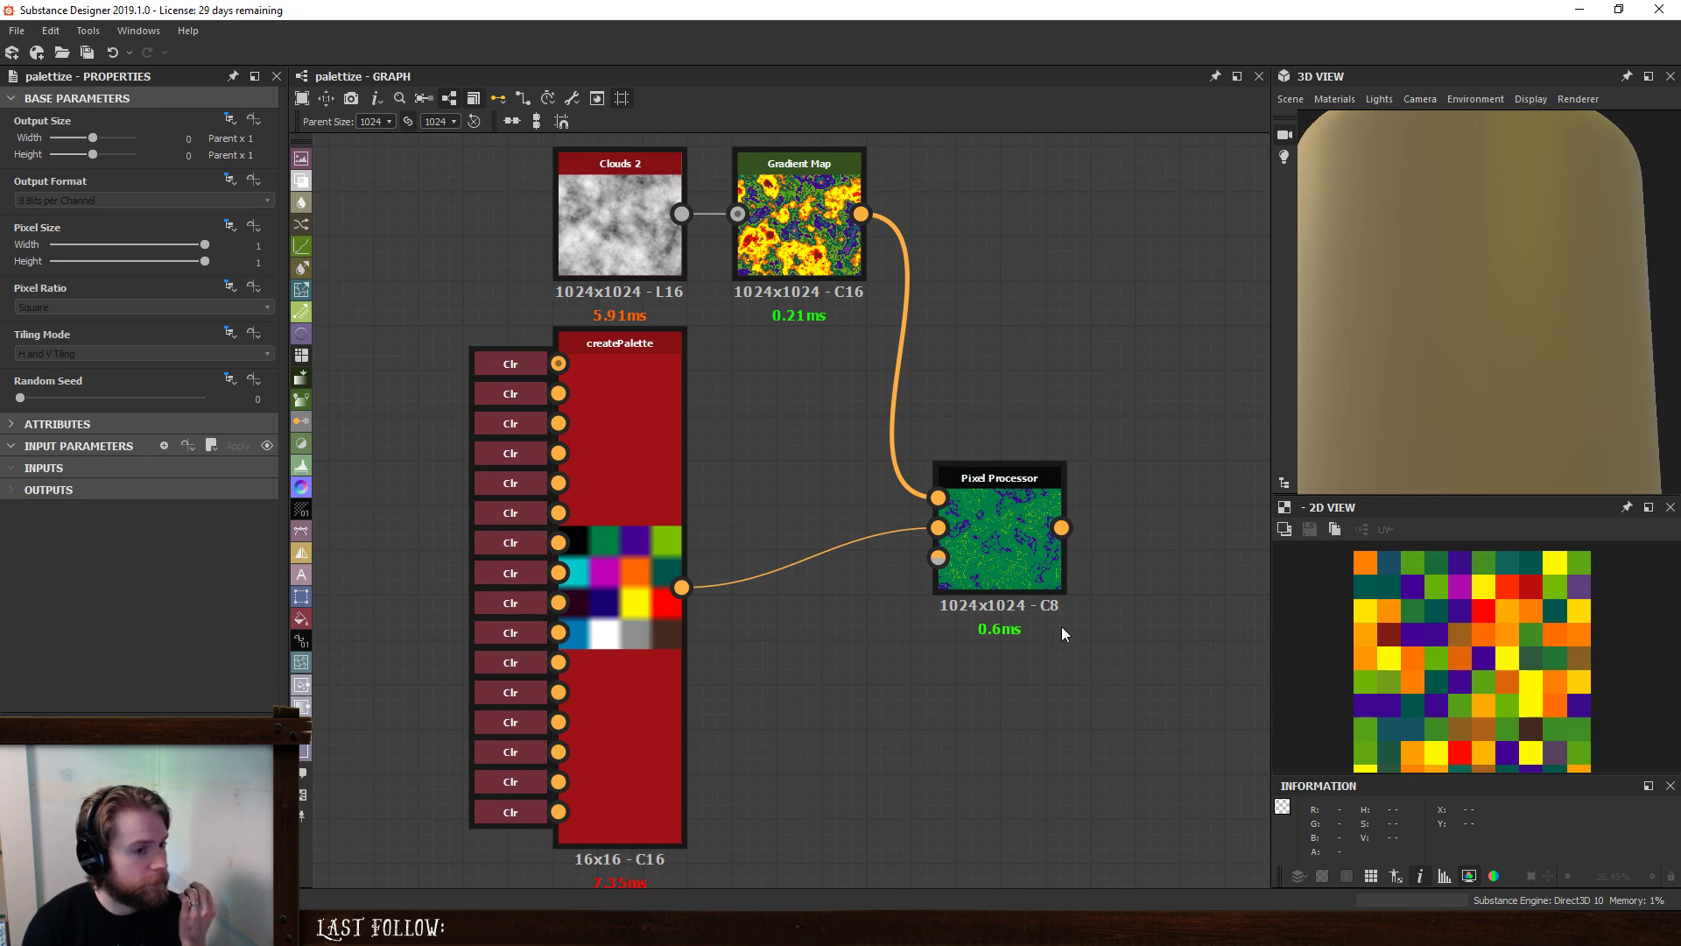
{"action": "key", "text": "e"}
{"action": "right_click", "coordinate": [1160, 254]}
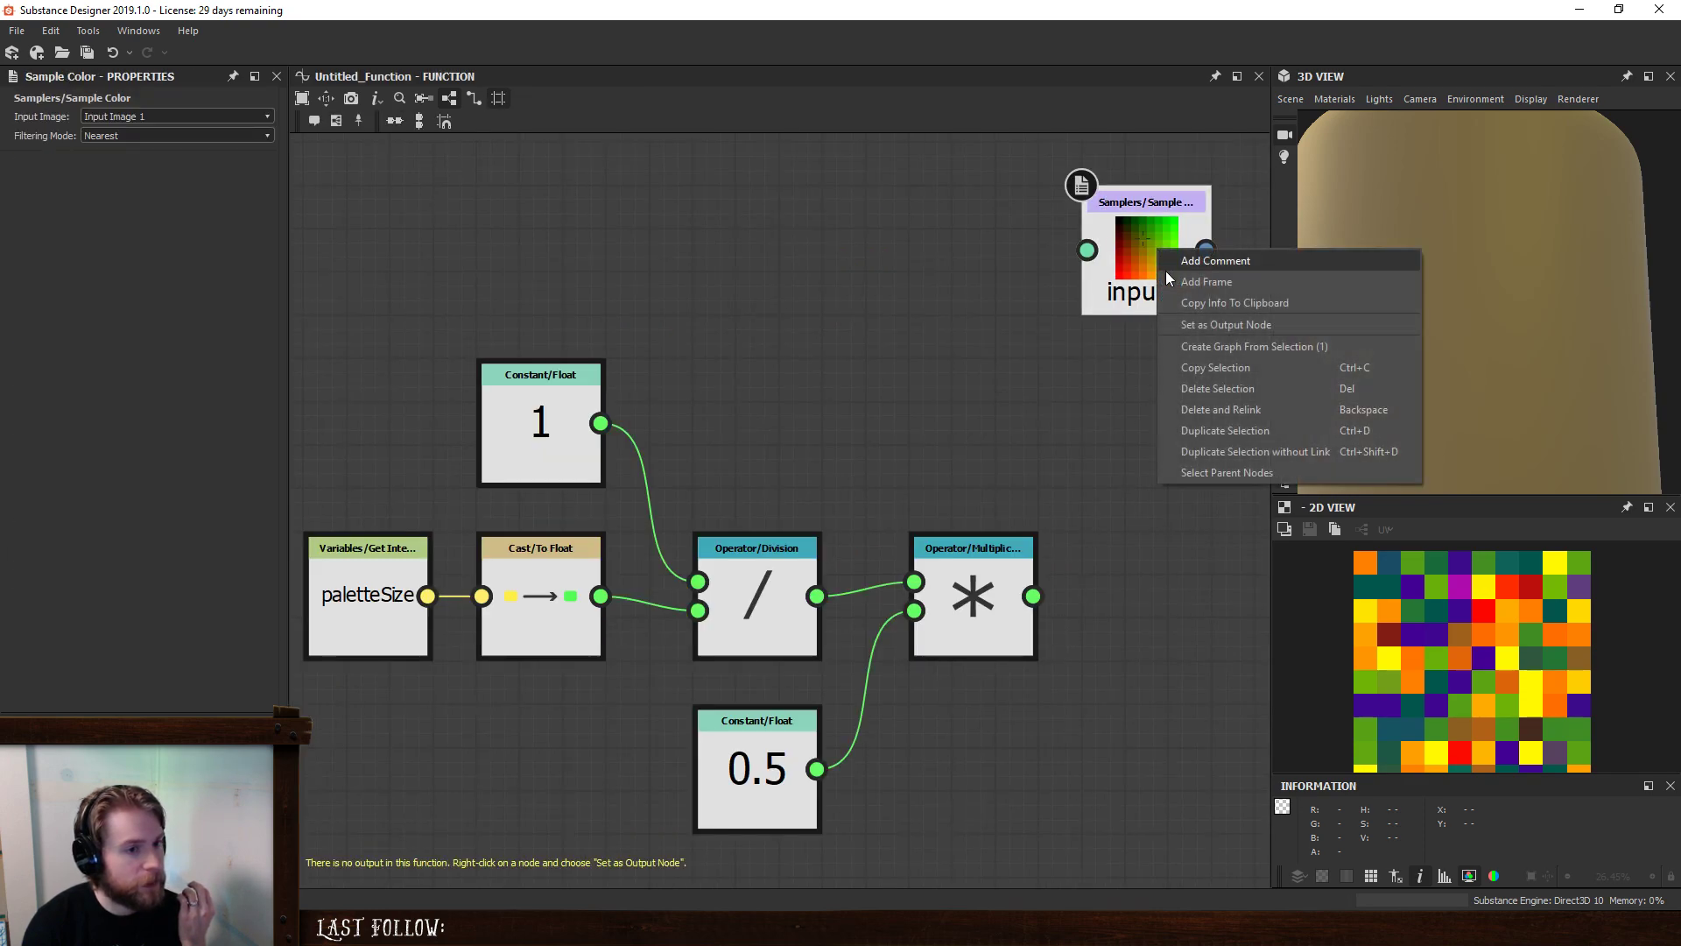
{"action": "left_click", "coordinate": [1186, 325]}
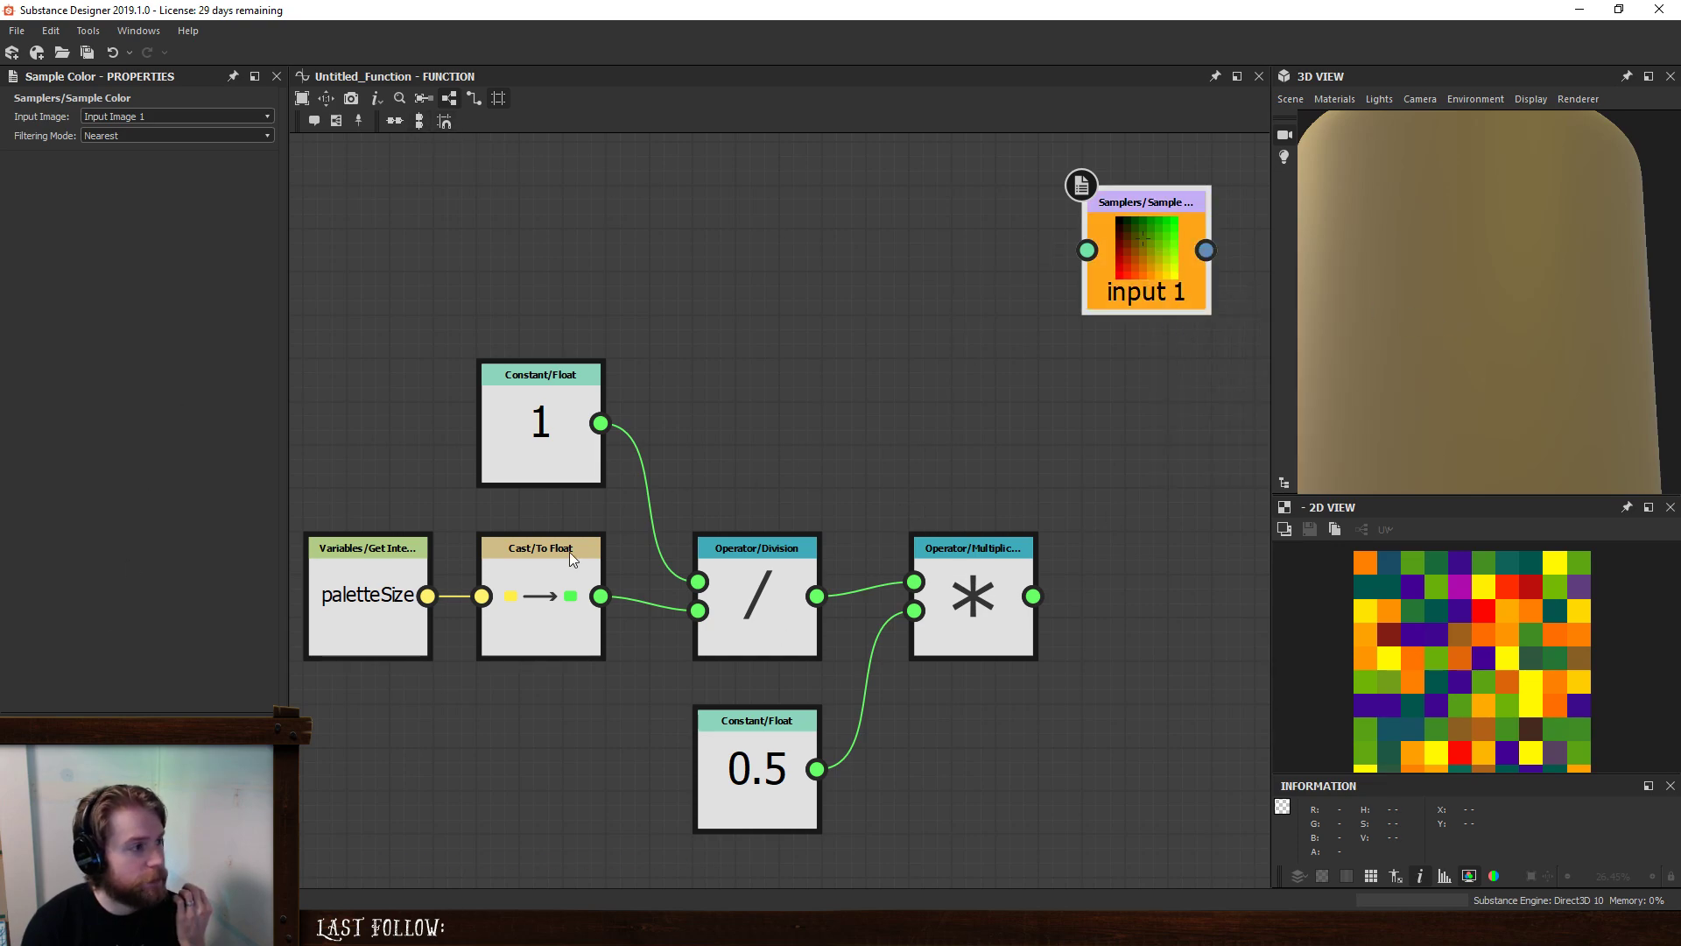
- Open the pixelize graph and edit the Color / Luminosity function of the FX-Map's Quadrant node
{"action": "key", "text": "shift+e"}
{"action": "double_click", "coordinate": [1018, 518]}
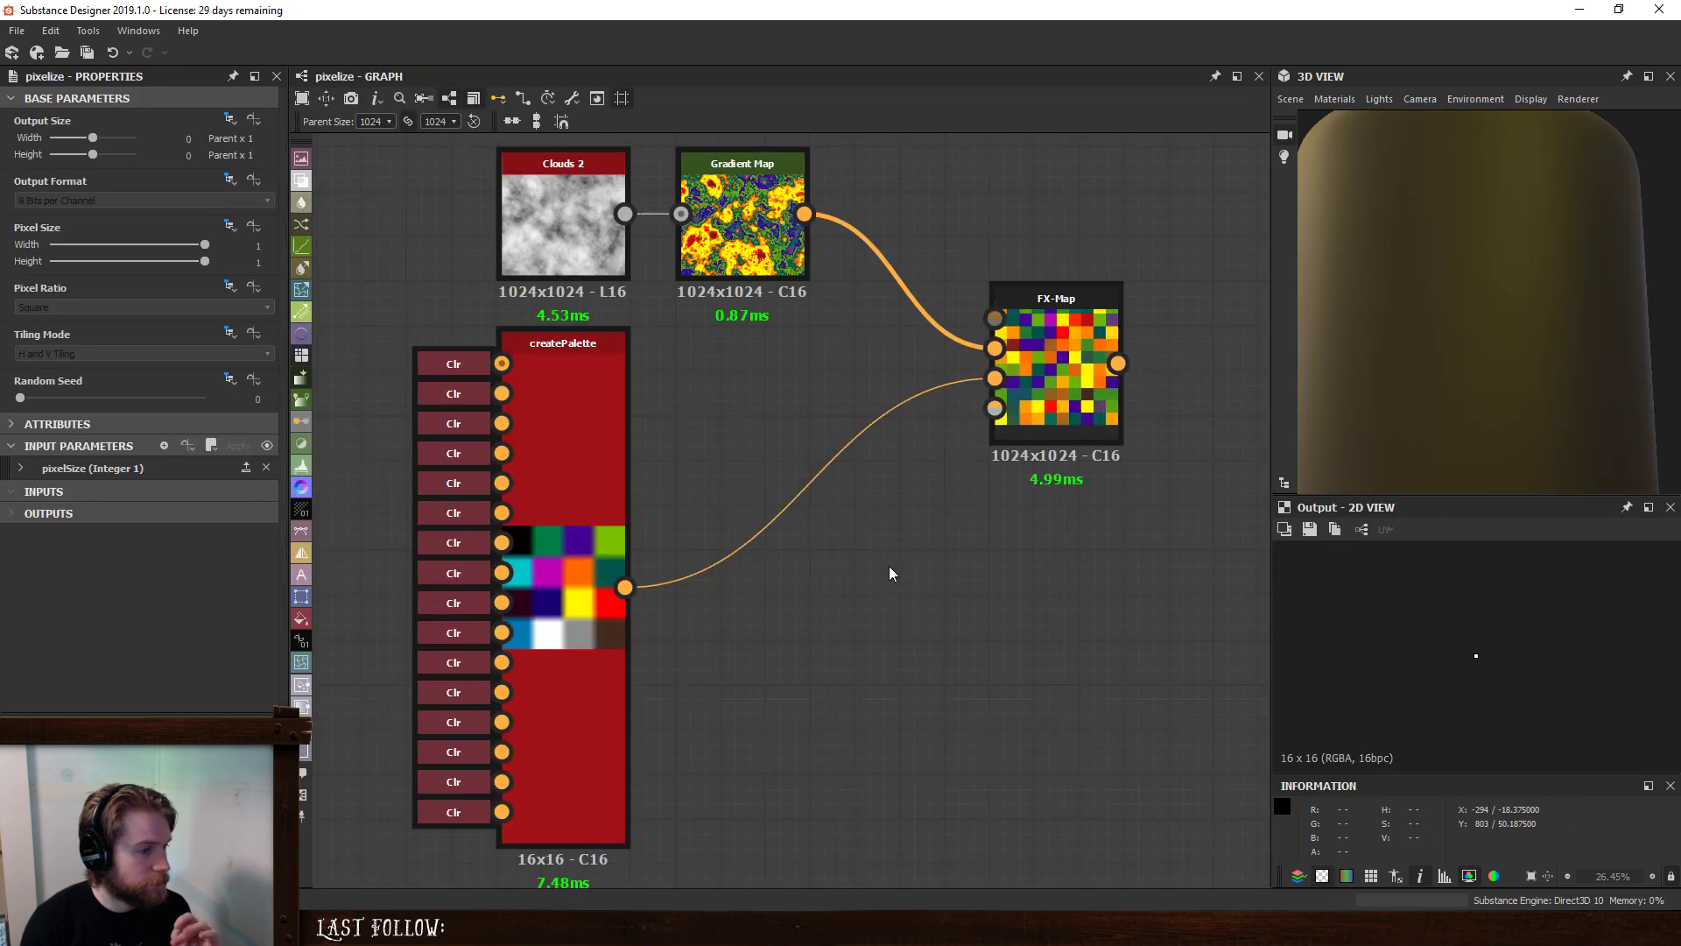
{"action": "left_click", "coordinate": [1064, 387]}
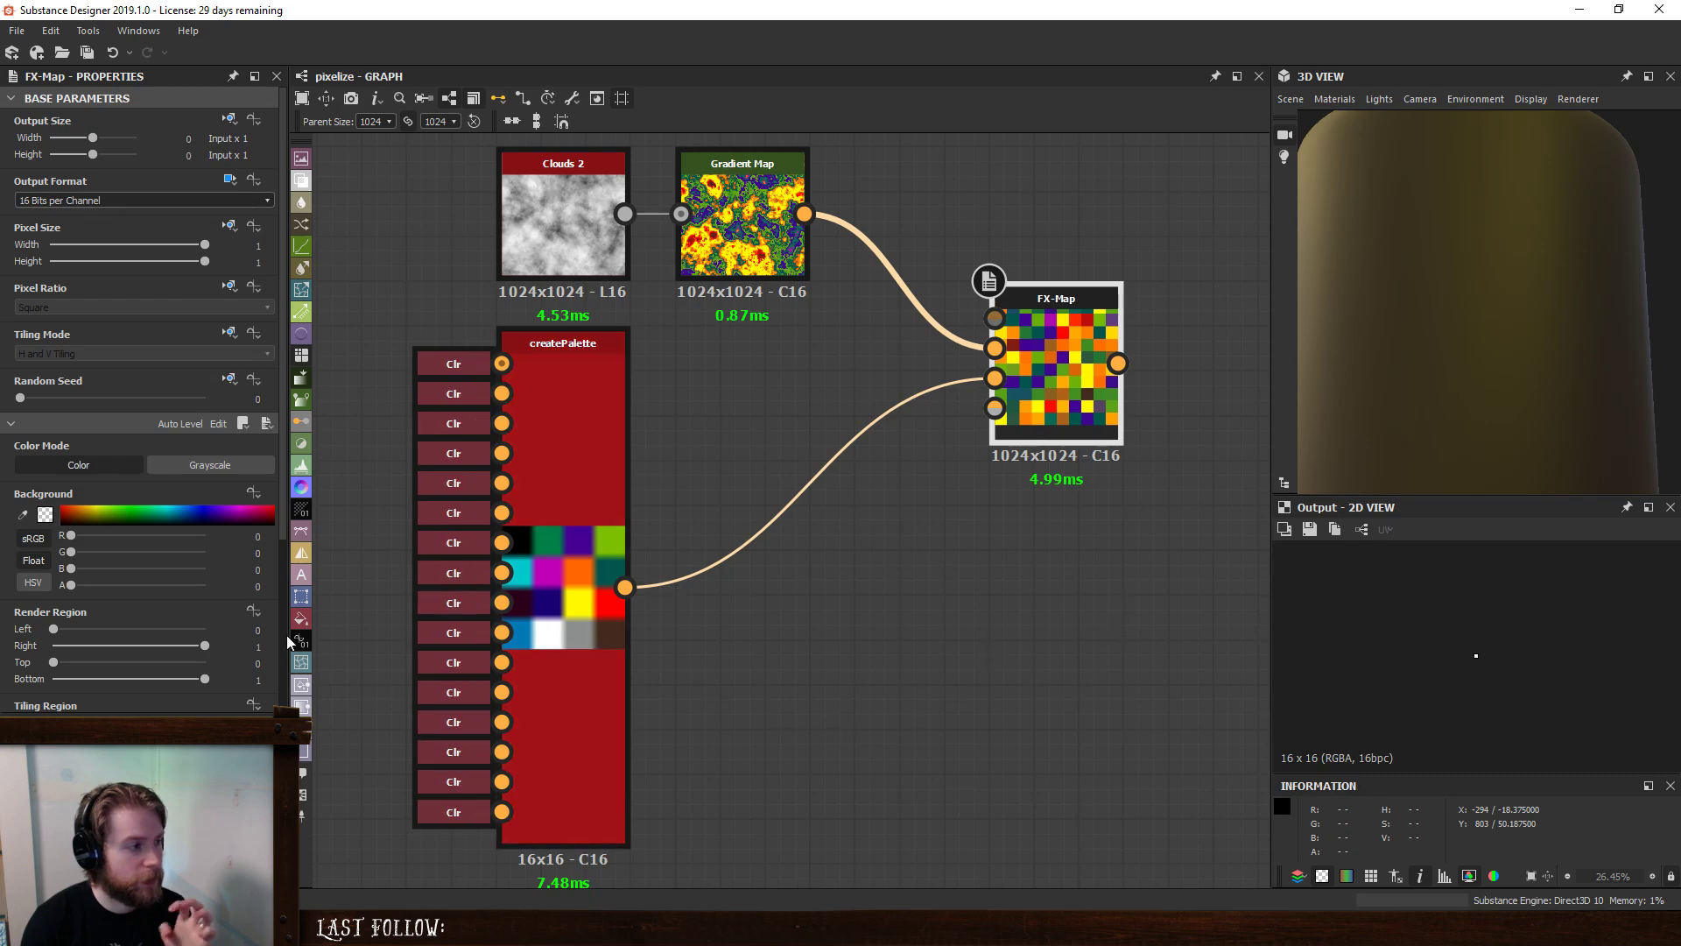
{"action": "left_click", "coordinate": [218, 423]}
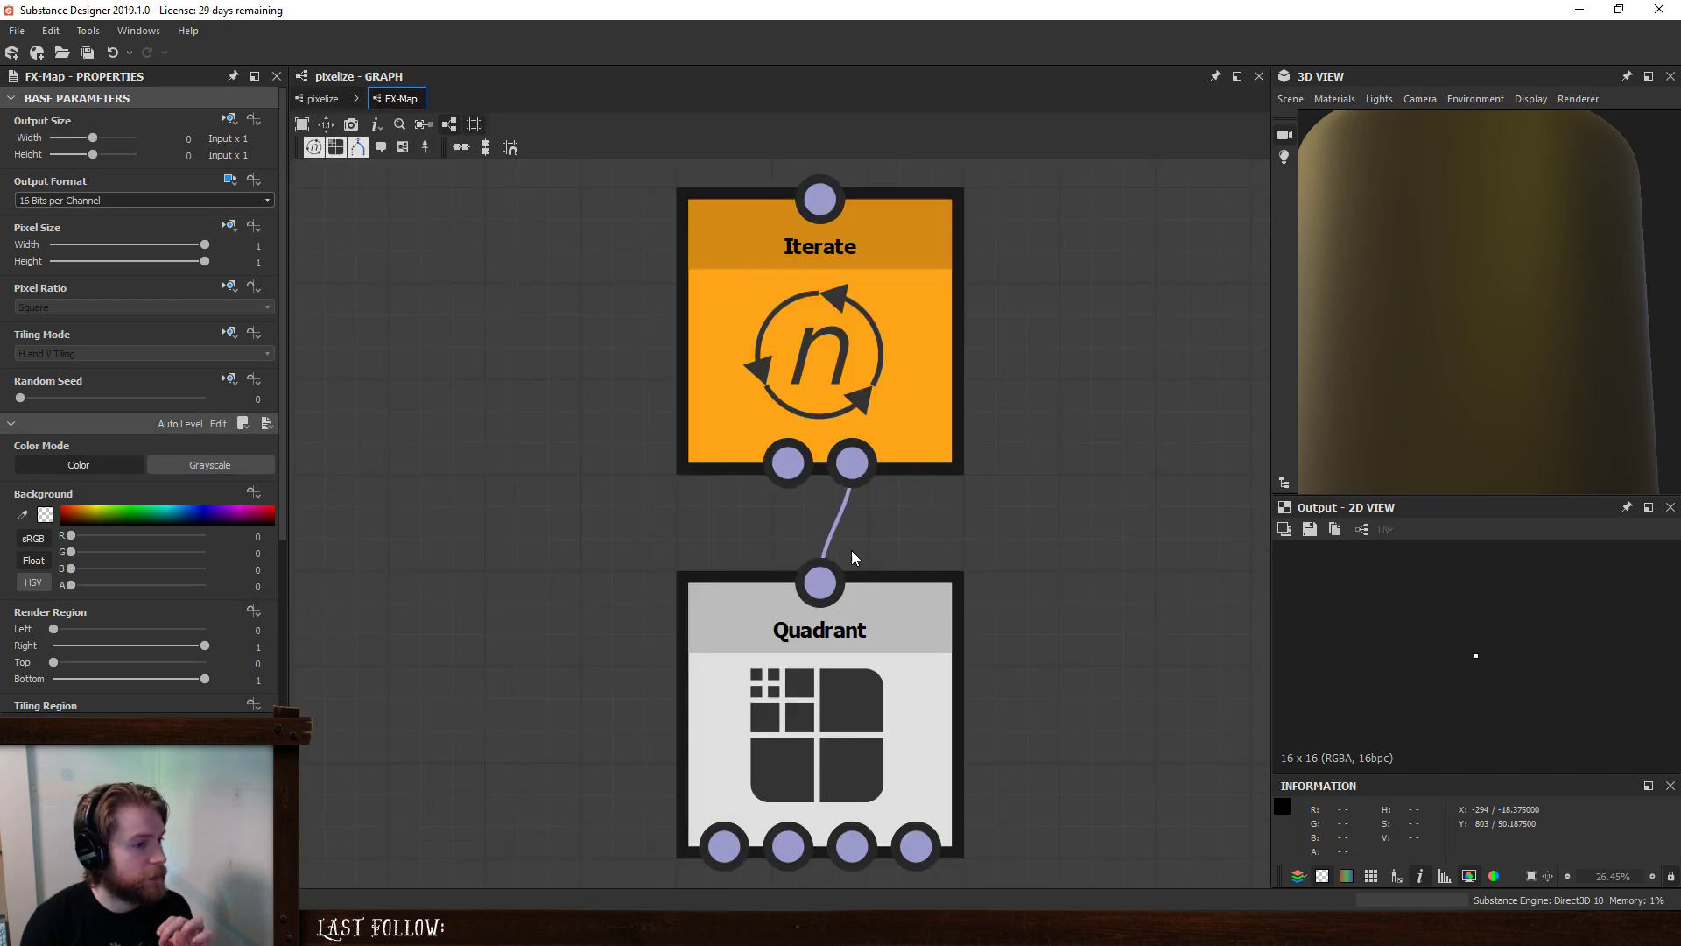
{"action": "left_click", "coordinate": [793, 750]}
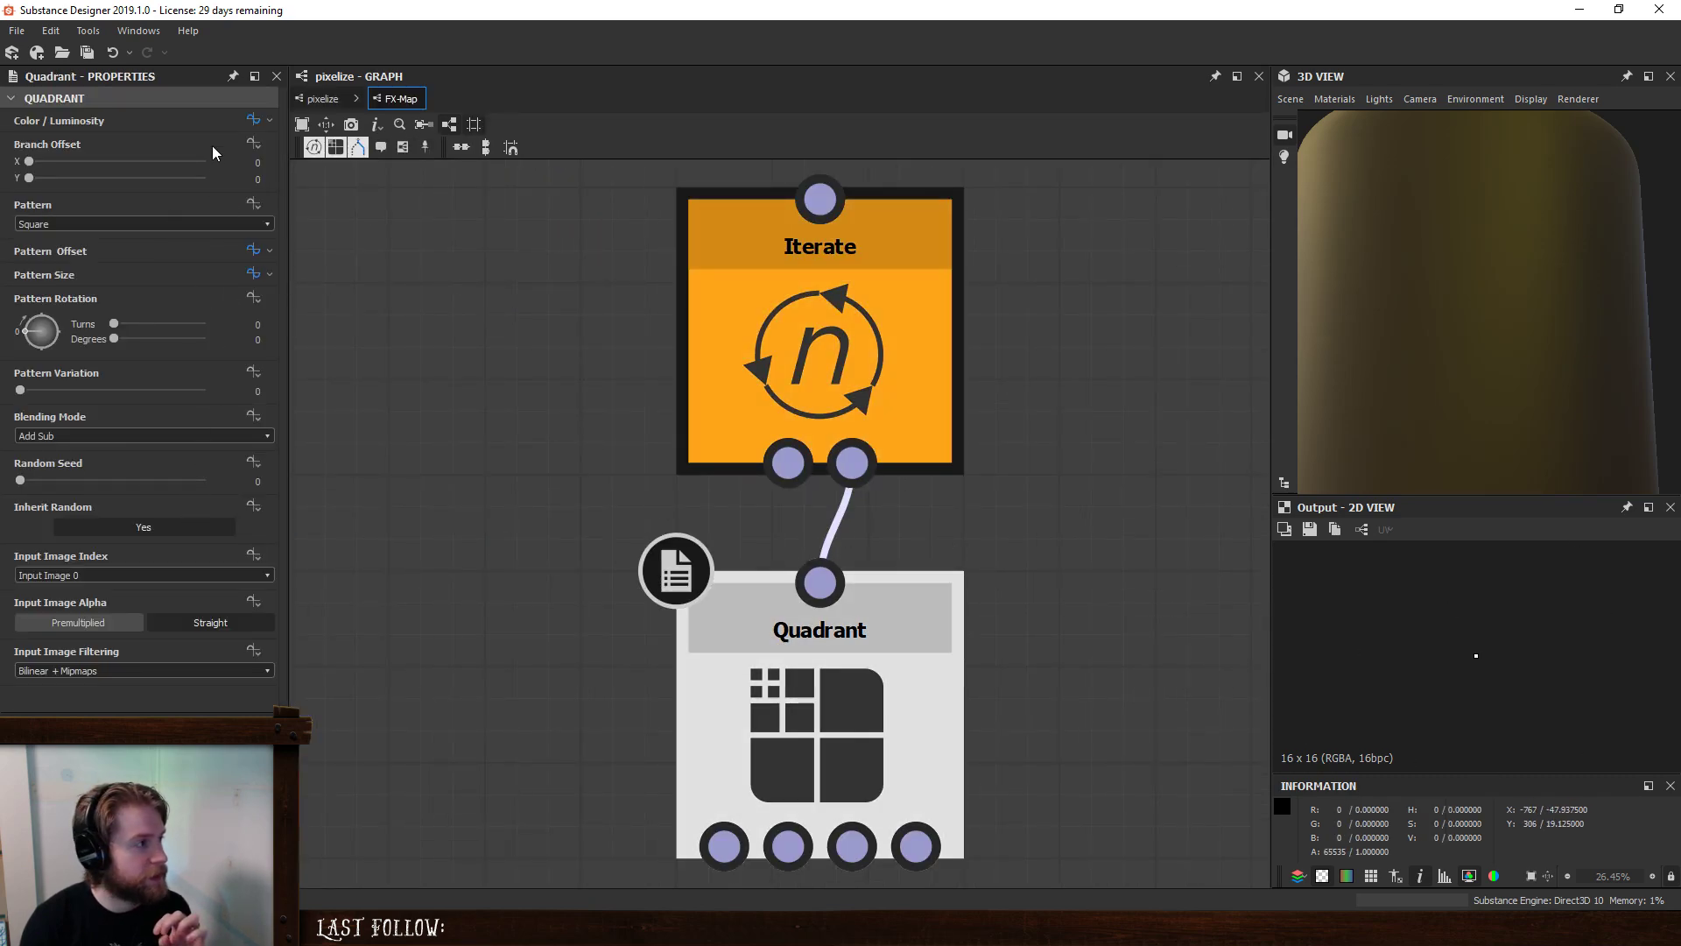
{"action": "left_click", "coordinate": [252, 120]}
- Insert Untitled_Function into the Quadrant's Color / Luminosity function and set it as the output node
{"action": "left_click_drag", "start_coordinate": [1680, 642], "coordinate": [1233, 642]}
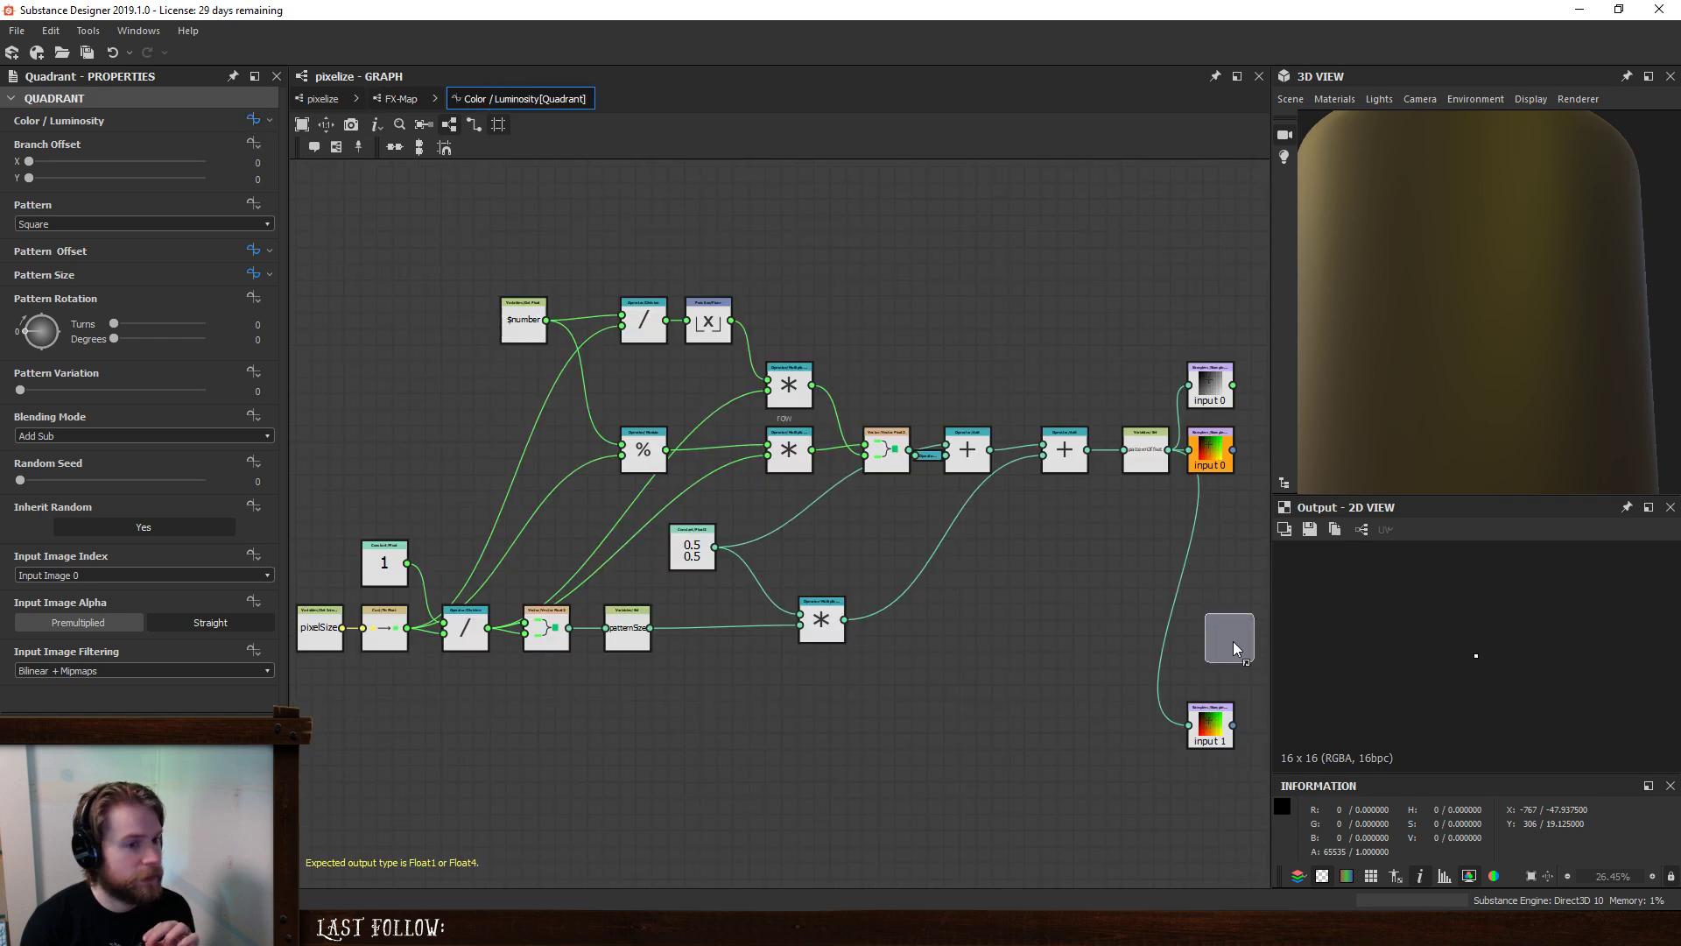
{"action": "left_click_drag", "start_coordinate": [1040, 618], "coordinate": [1040, 618]}
{"action": "right_click", "coordinate": [1039, 611]}
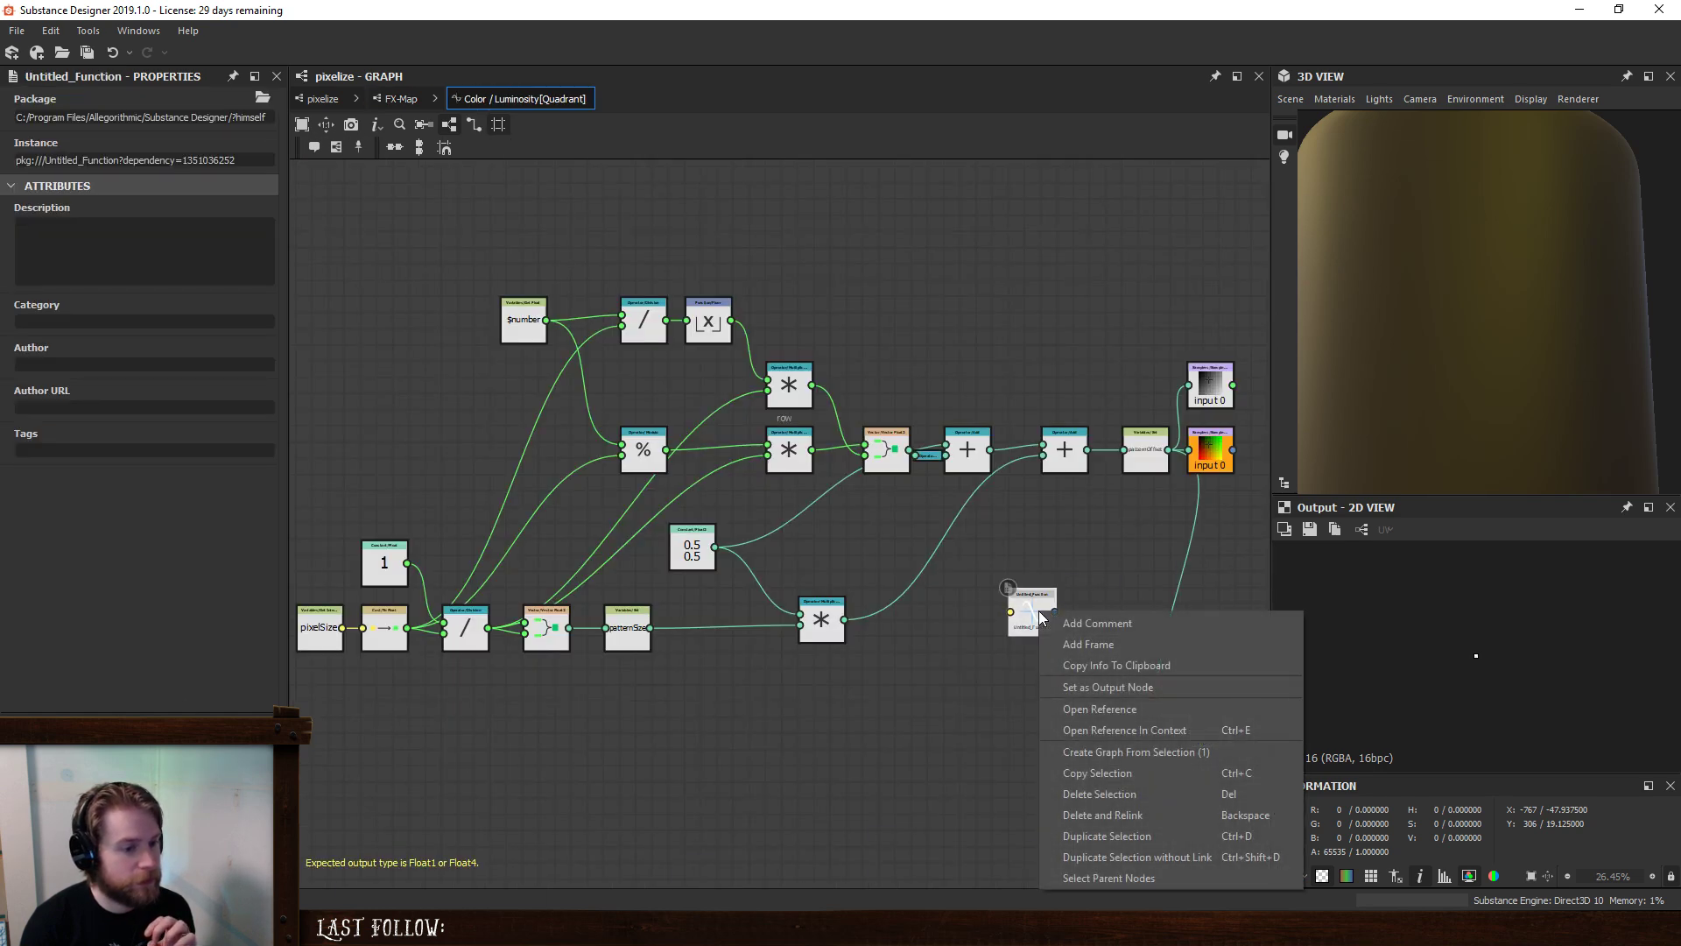
{"action": "left_click", "coordinate": [989, 669]}
{"action": "right_click", "coordinate": [1048, 601]}
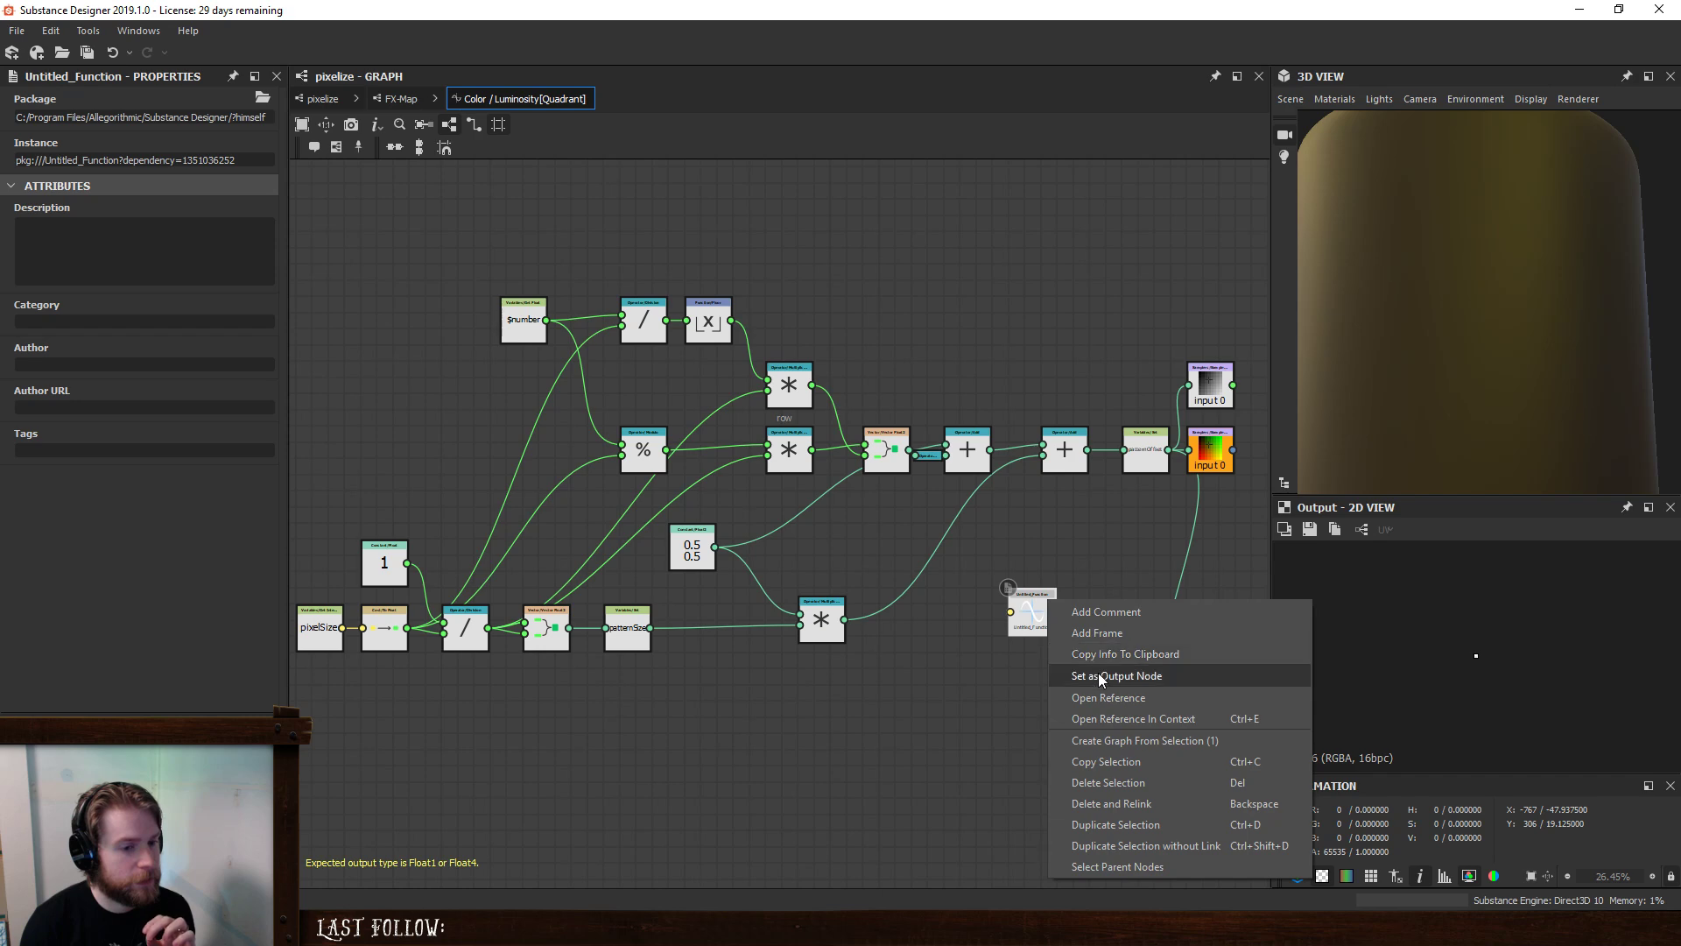
{"action": "left_click", "coordinate": [1098, 672]}
{"action": "scroll", "coordinate": [1526, 672], "scroll_direction": "up", "scroll_amount": 10}
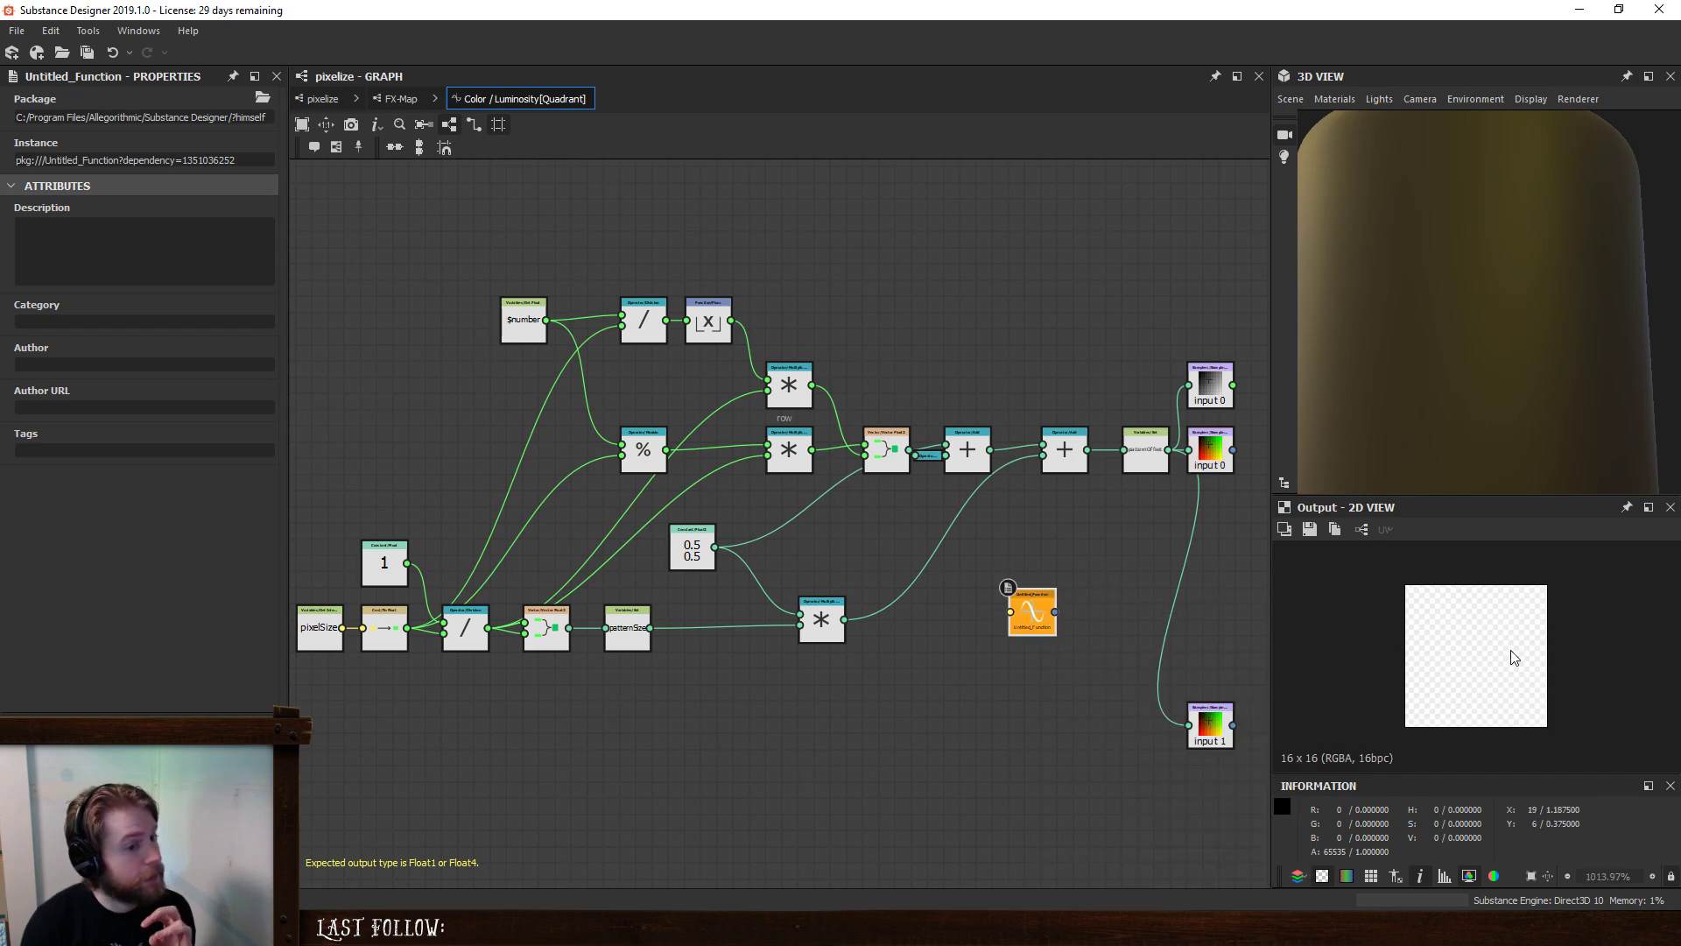
- Return to the pixelize graph and compare the Gradient Map input with the FX-Map output in the 2D view
{"action": "left_click", "coordinate": [402, 100]}
{"action": "left_click", "coordinate": [308, 100]}
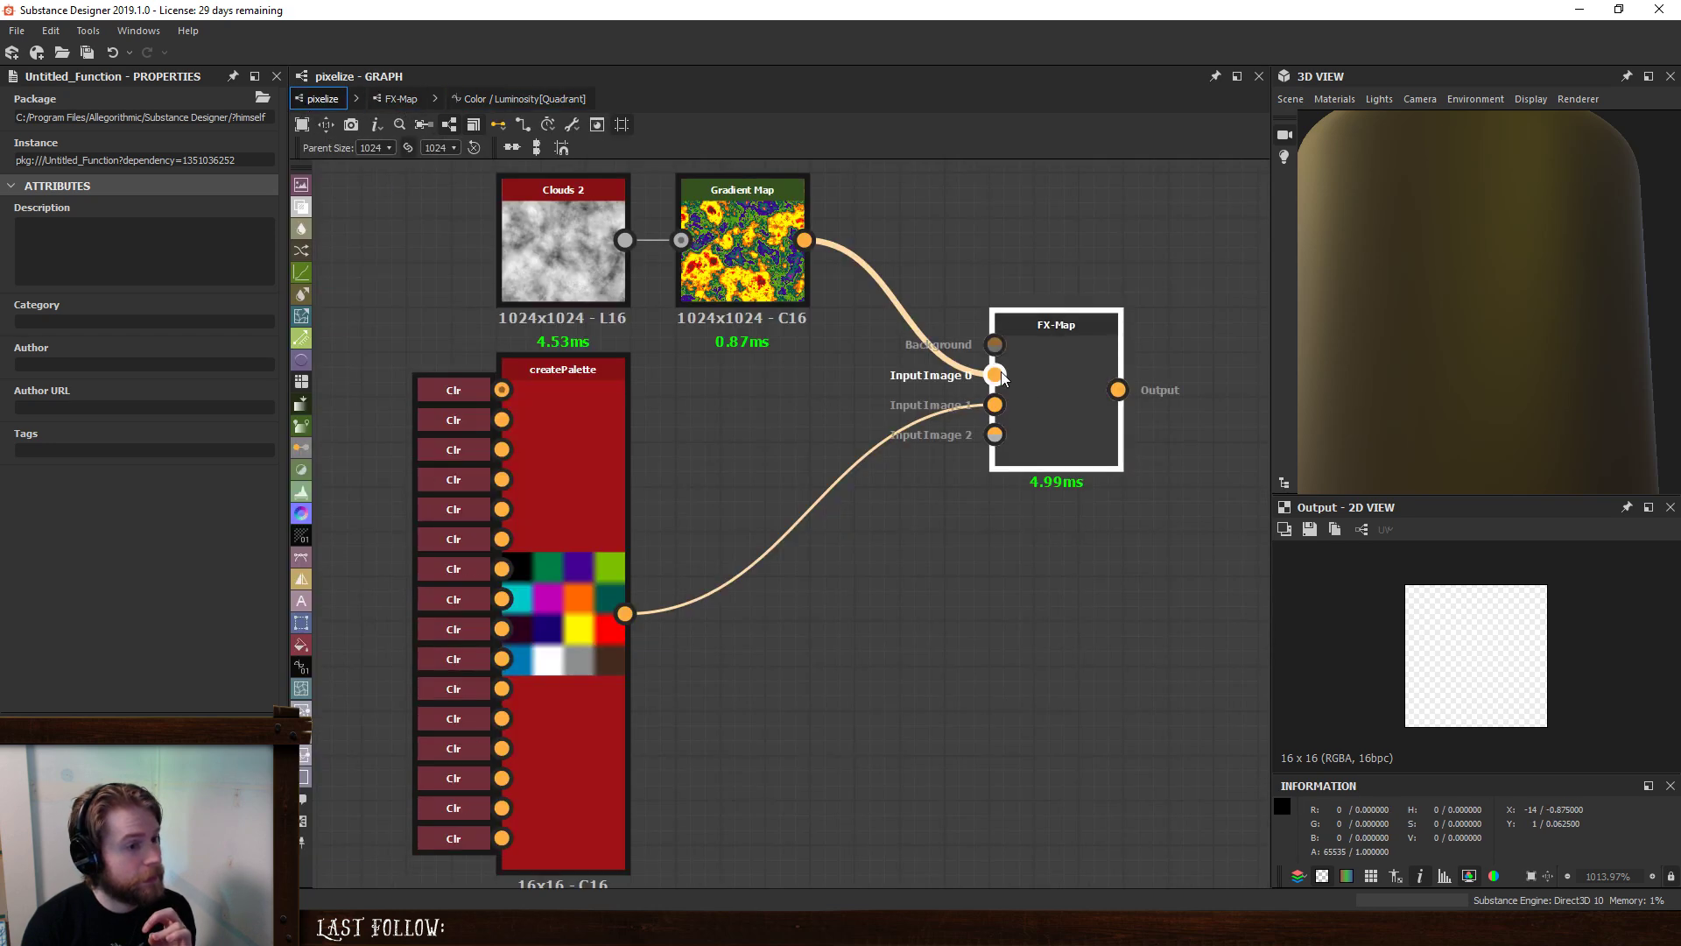
{"action": "double_click", "coordinate": [1065, 366]}
{"action": "double_click", "coordinate": [995, 374]}
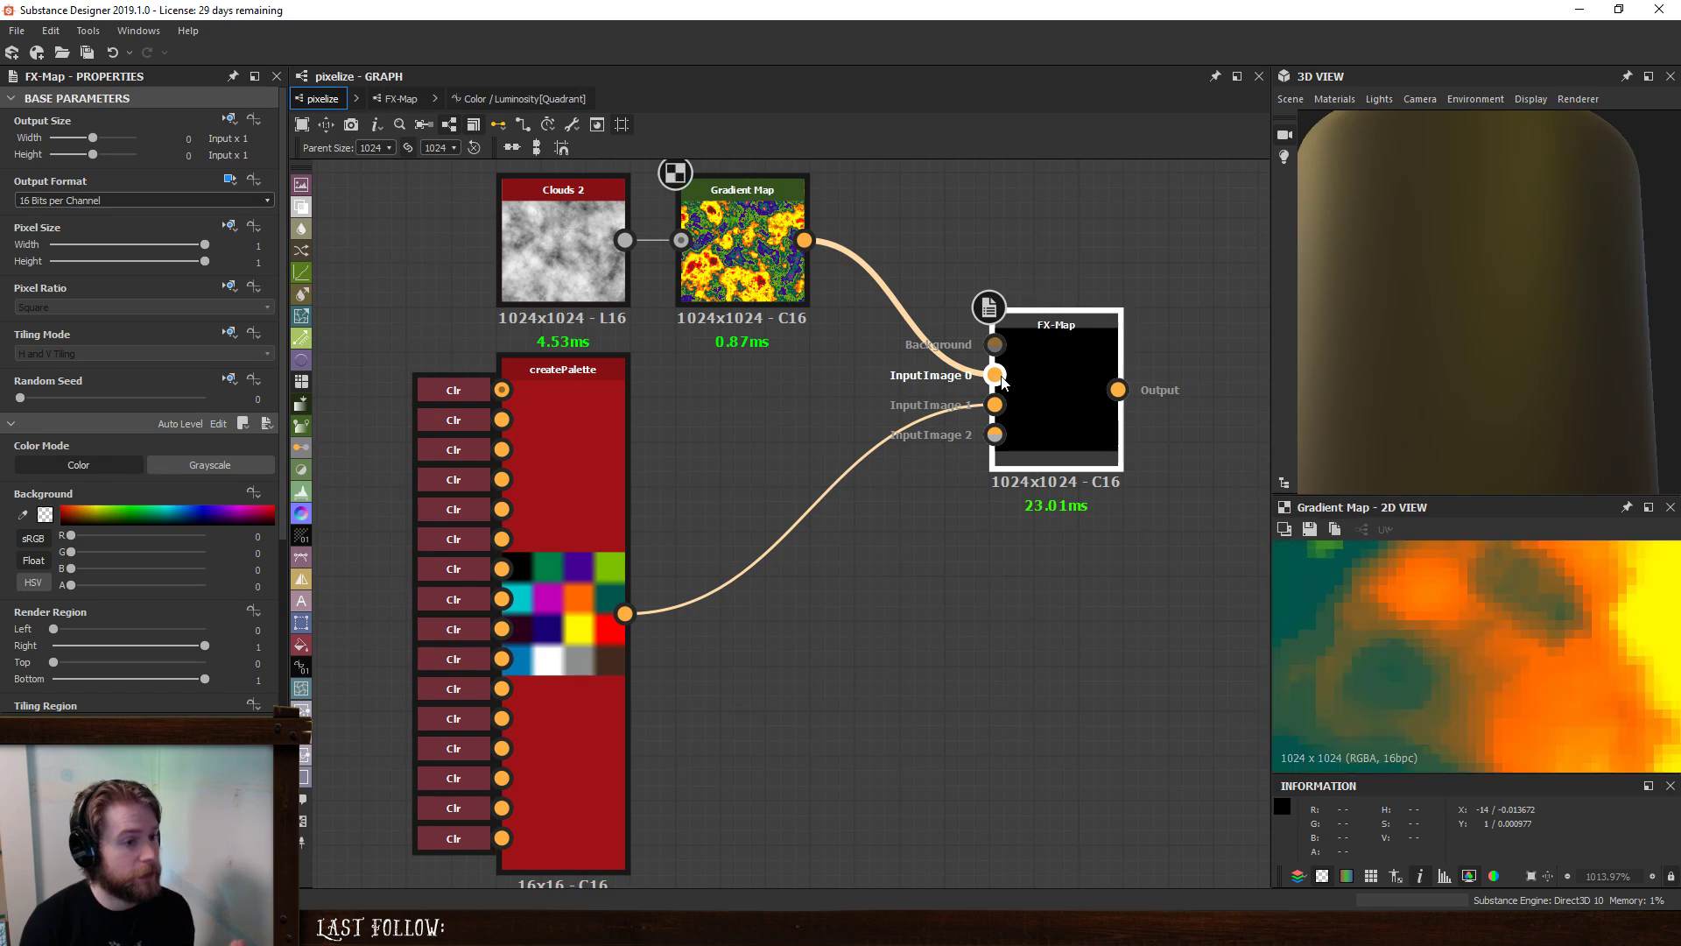
{"action": "scroll", "coordinate": [1500, 644], "scroll_direction": "down", "scroll_amount": 10}
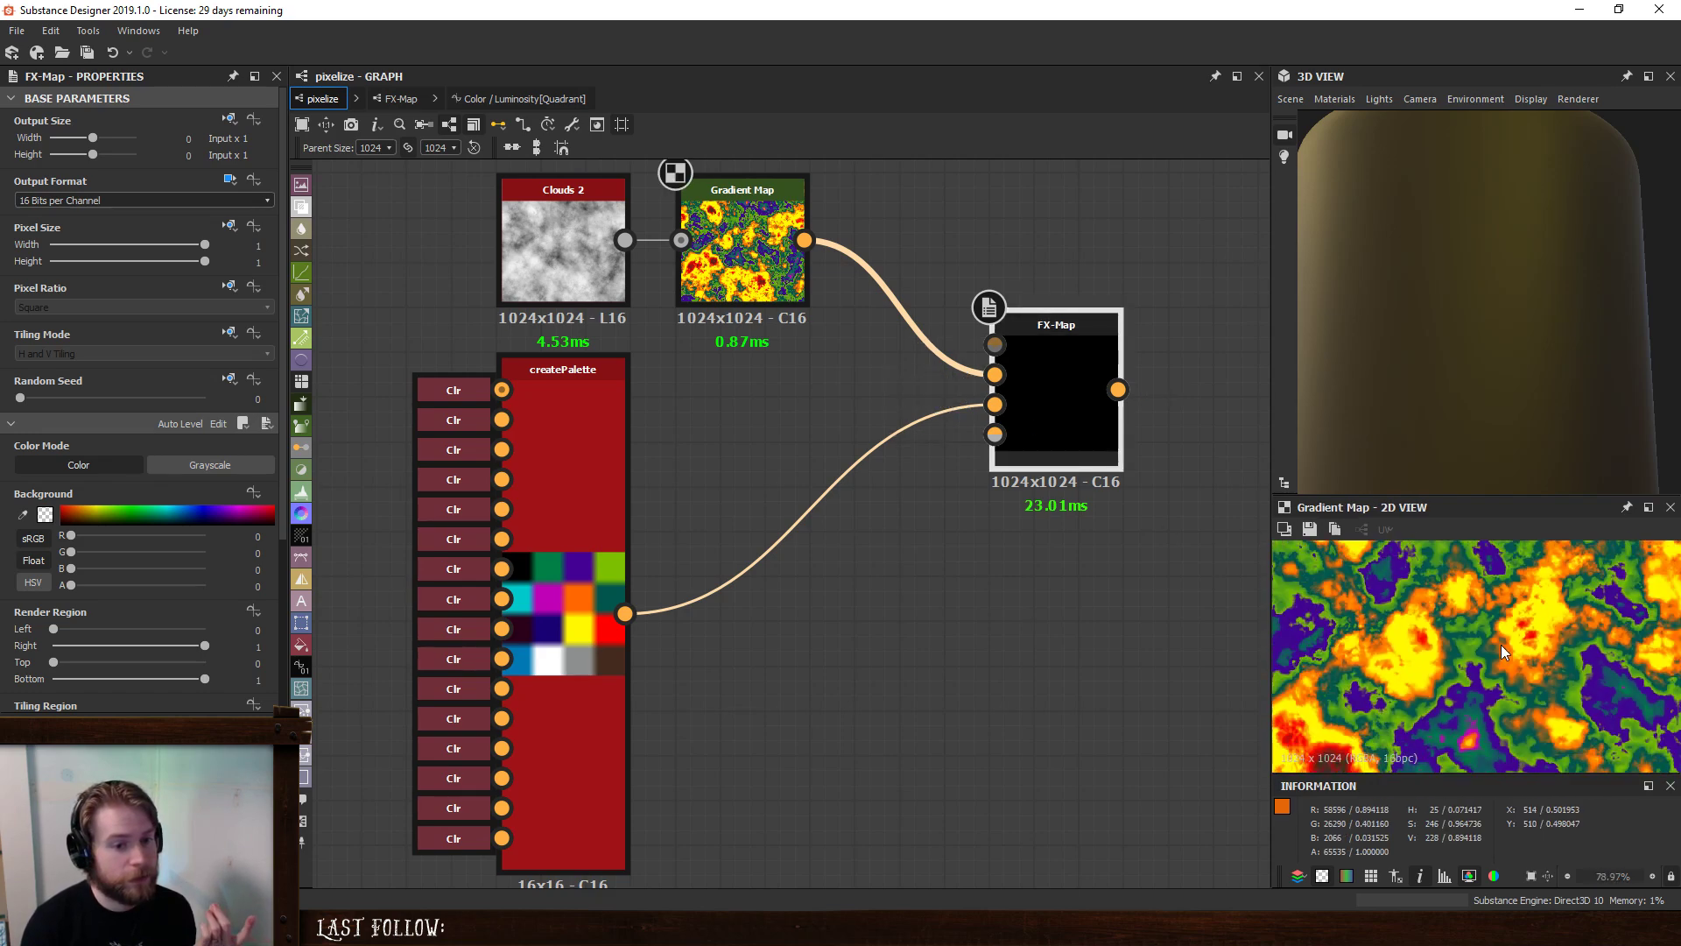
{"action": "double_click", "coordinate": [1062, 387]}
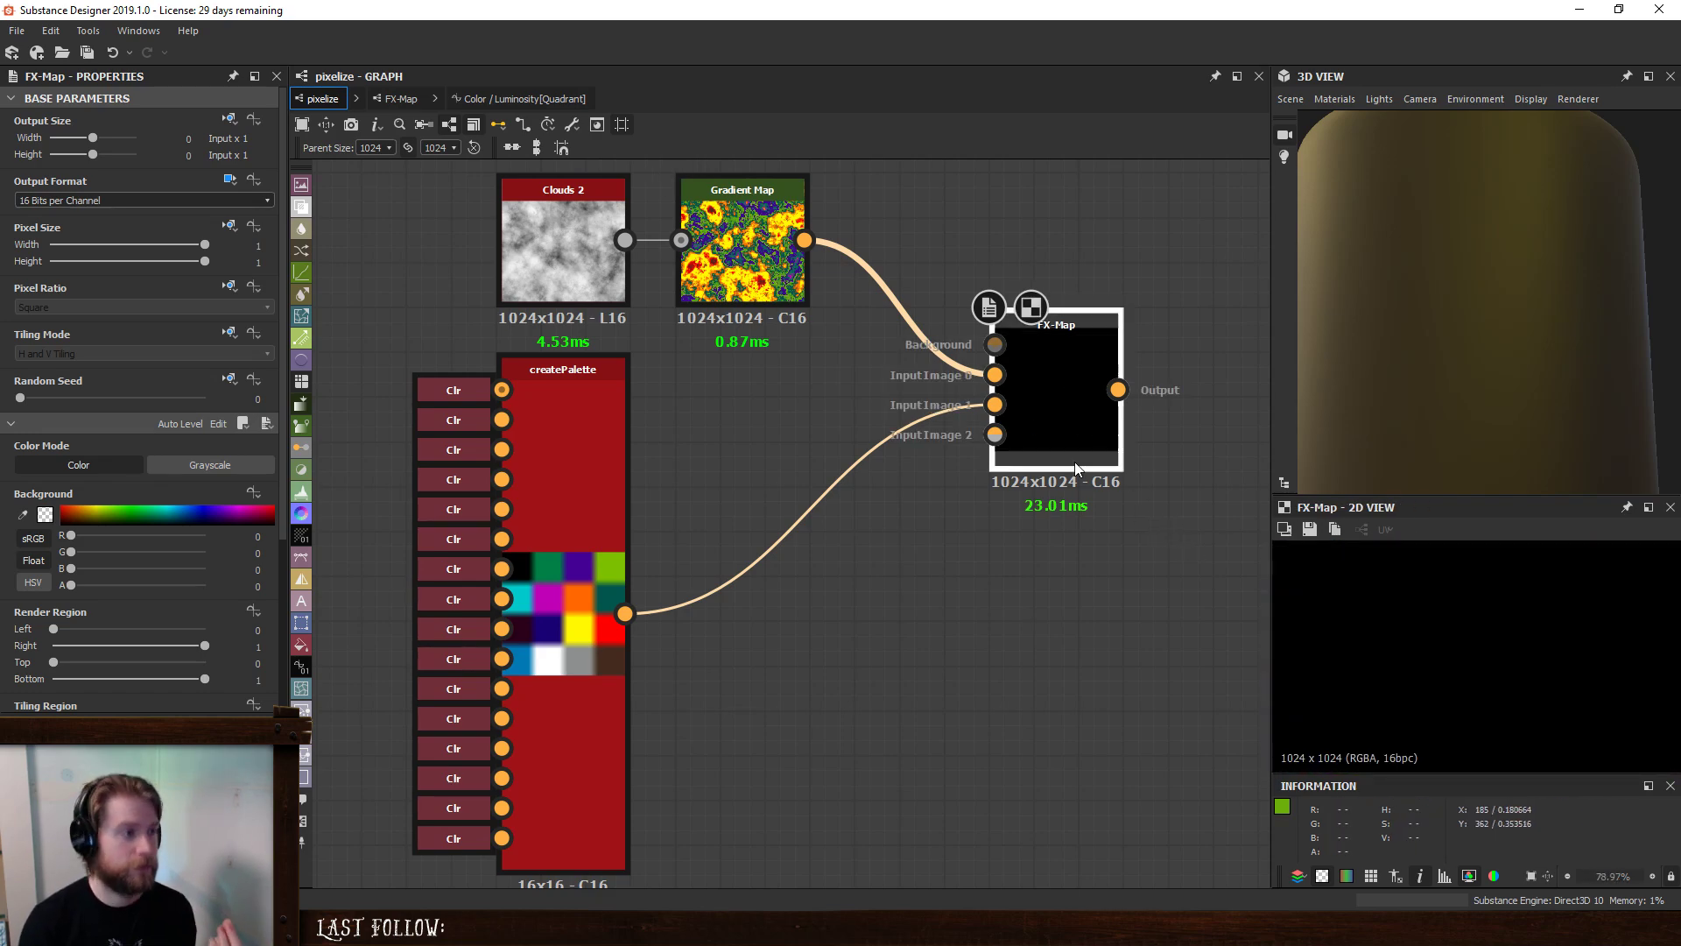
- Make the Input Image 0 Sample Color node the output of the Color / Luminosity function again and delete the Untitled_Function node
{"action": "left_click", "coordinate": [523, 98]}
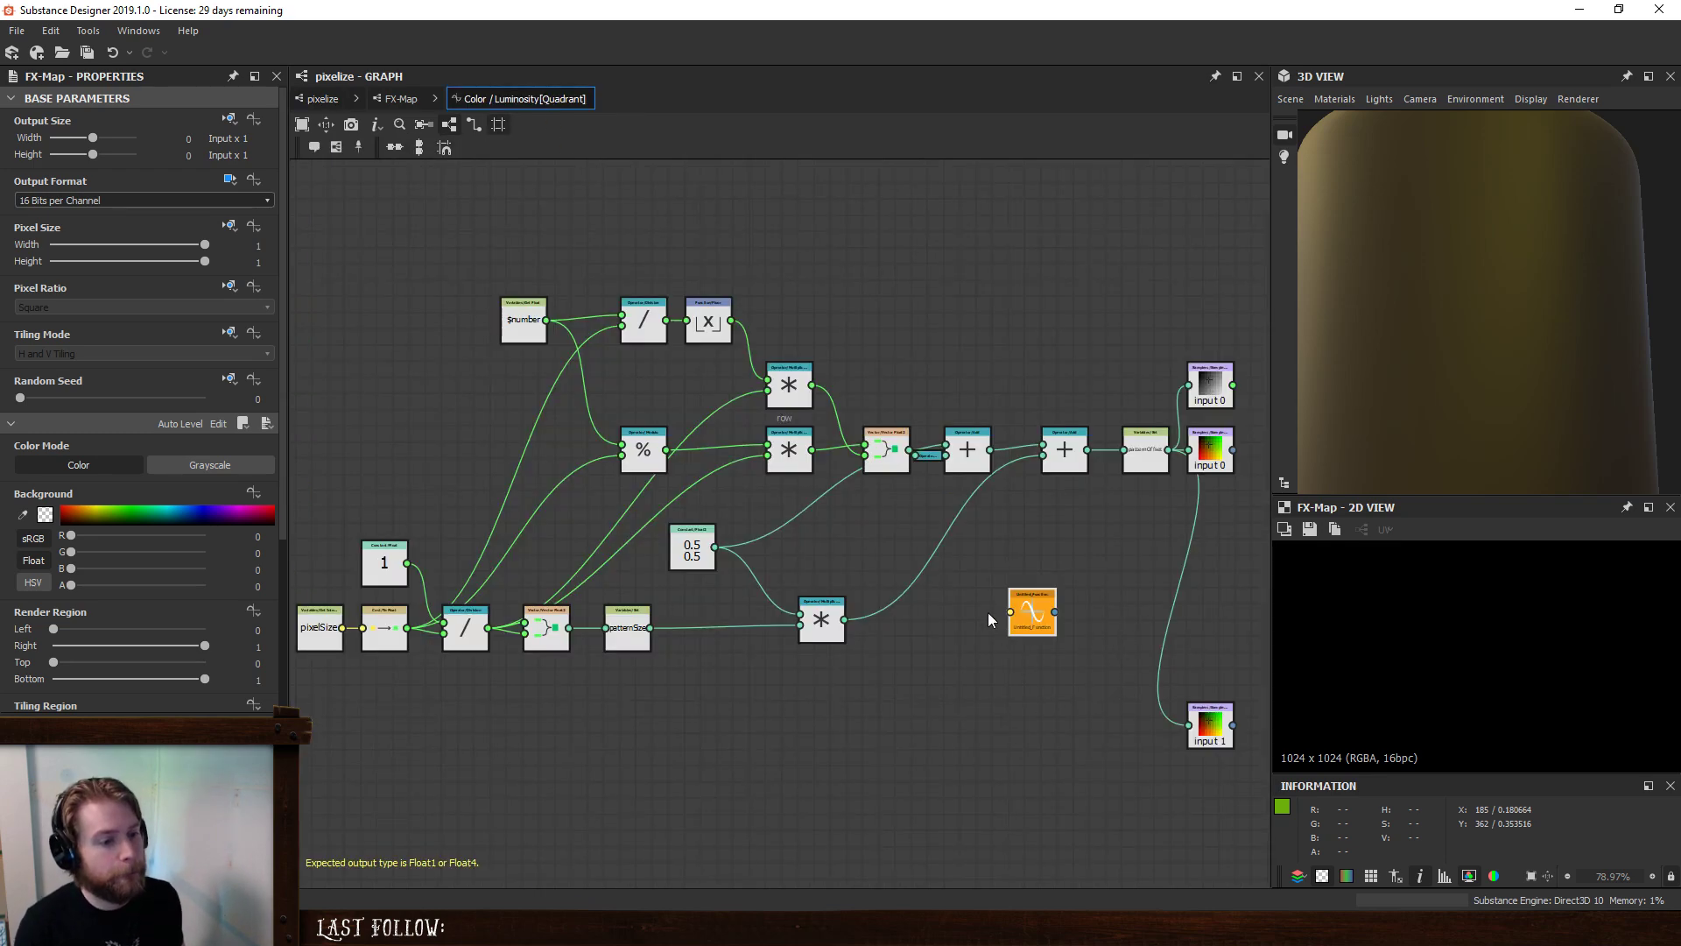
{"action": "middle_click_drag", "start_coordinate": [1157, 548], "coordinate": [989, 561]}
{"action": "right_click", "coordinate": [1047, 462]}
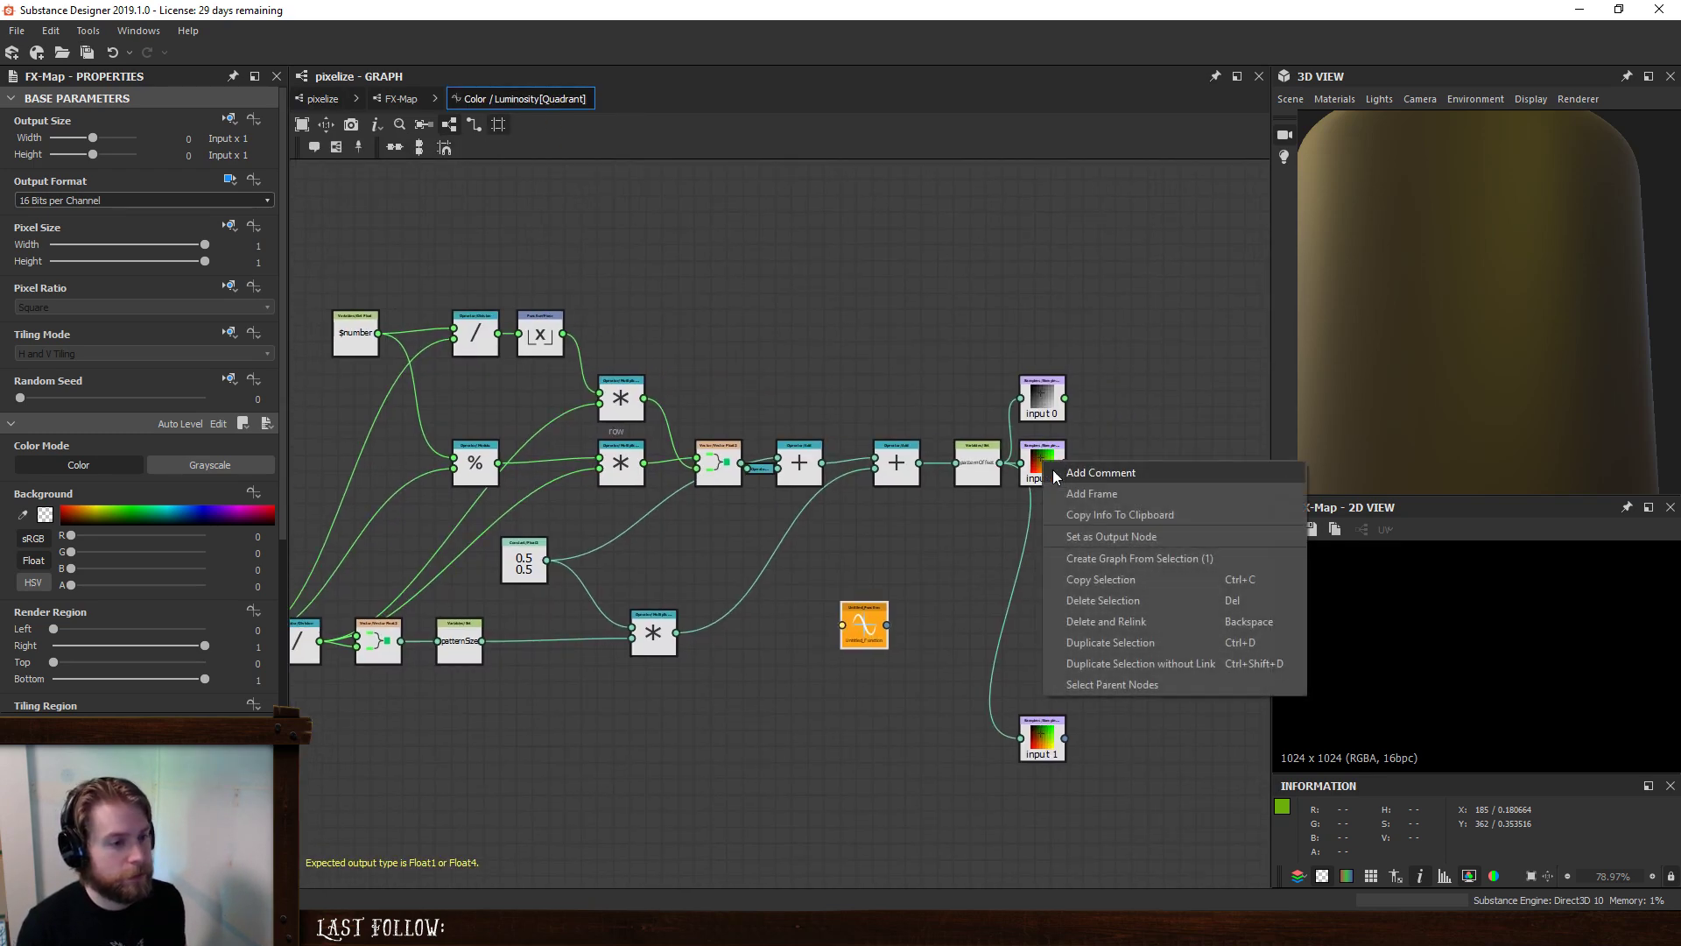
{"action": "left_click", "coordinate": [1103, 530]}
{"action": "scroll", "coordinate": [1455, 623], "scroll_direction": "up", "scroll_amount": 3}
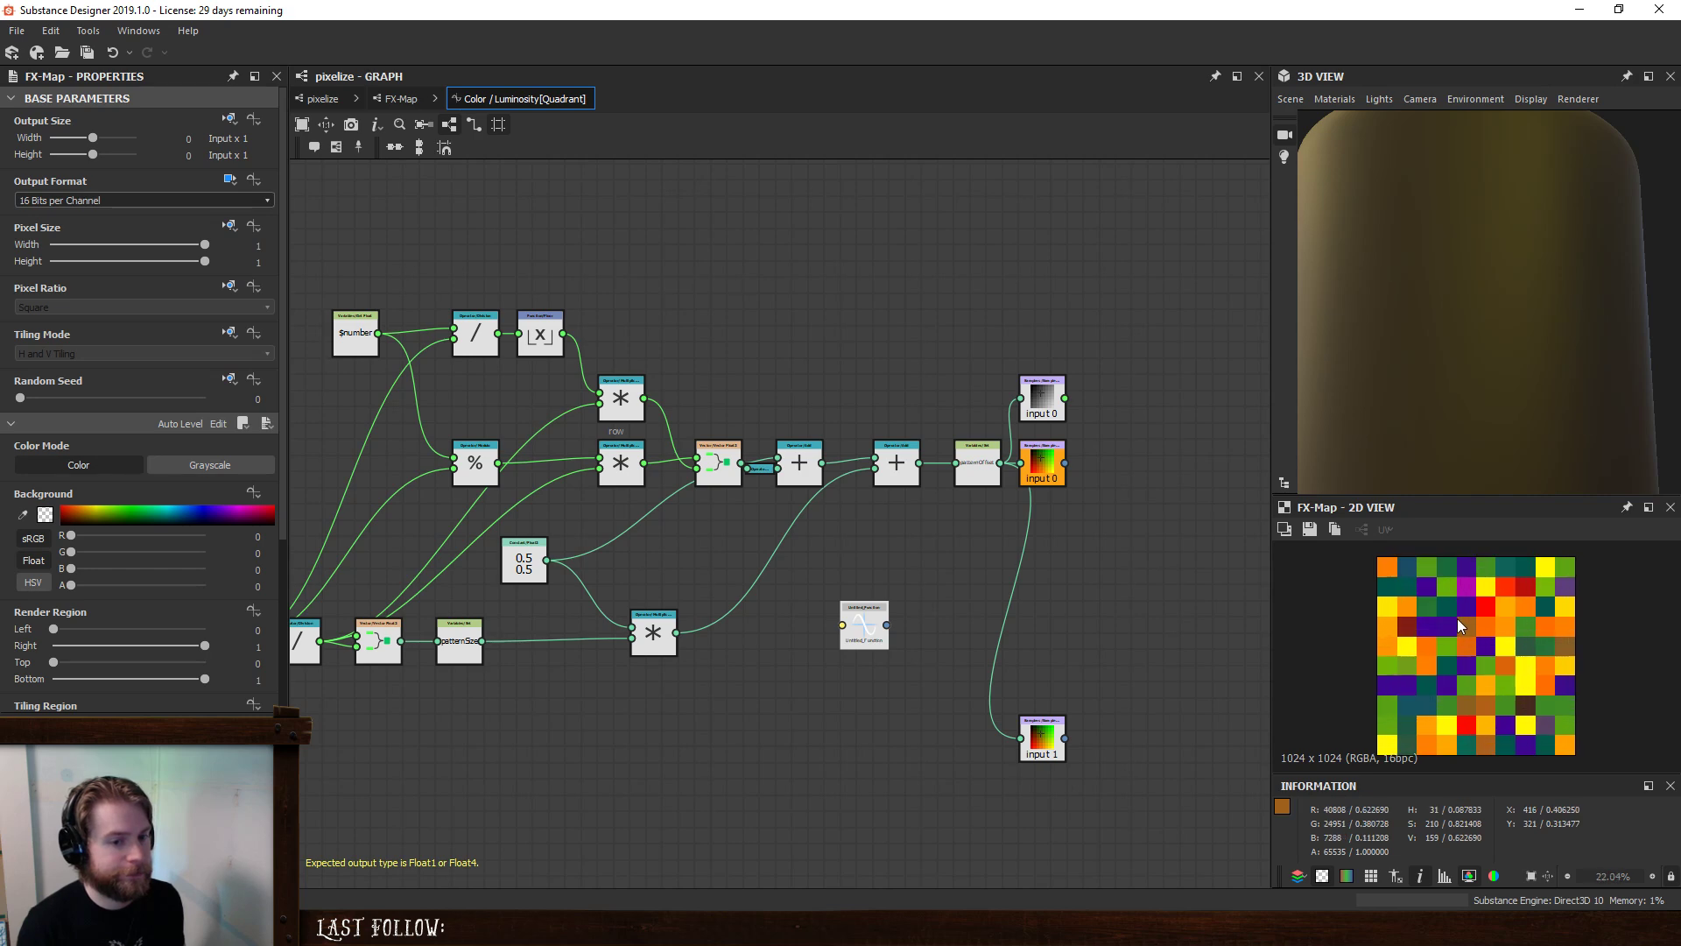
{"action": "left_click", "coordinate": [882, 633]}
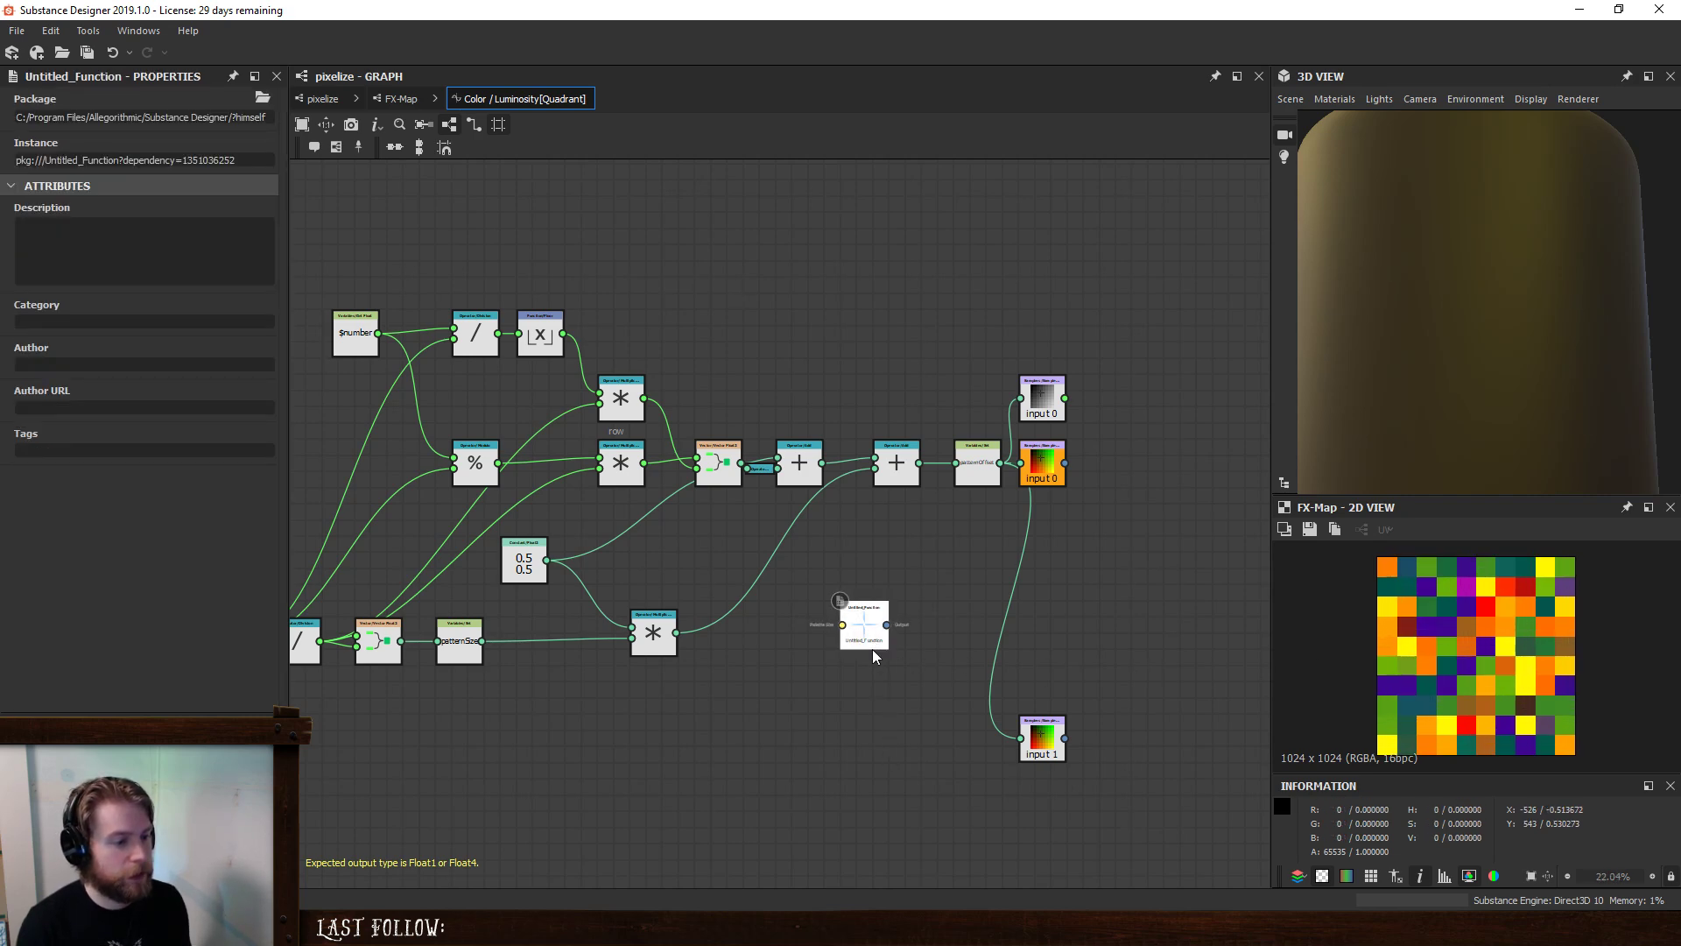
{"action": "key", "text": "Delete"}
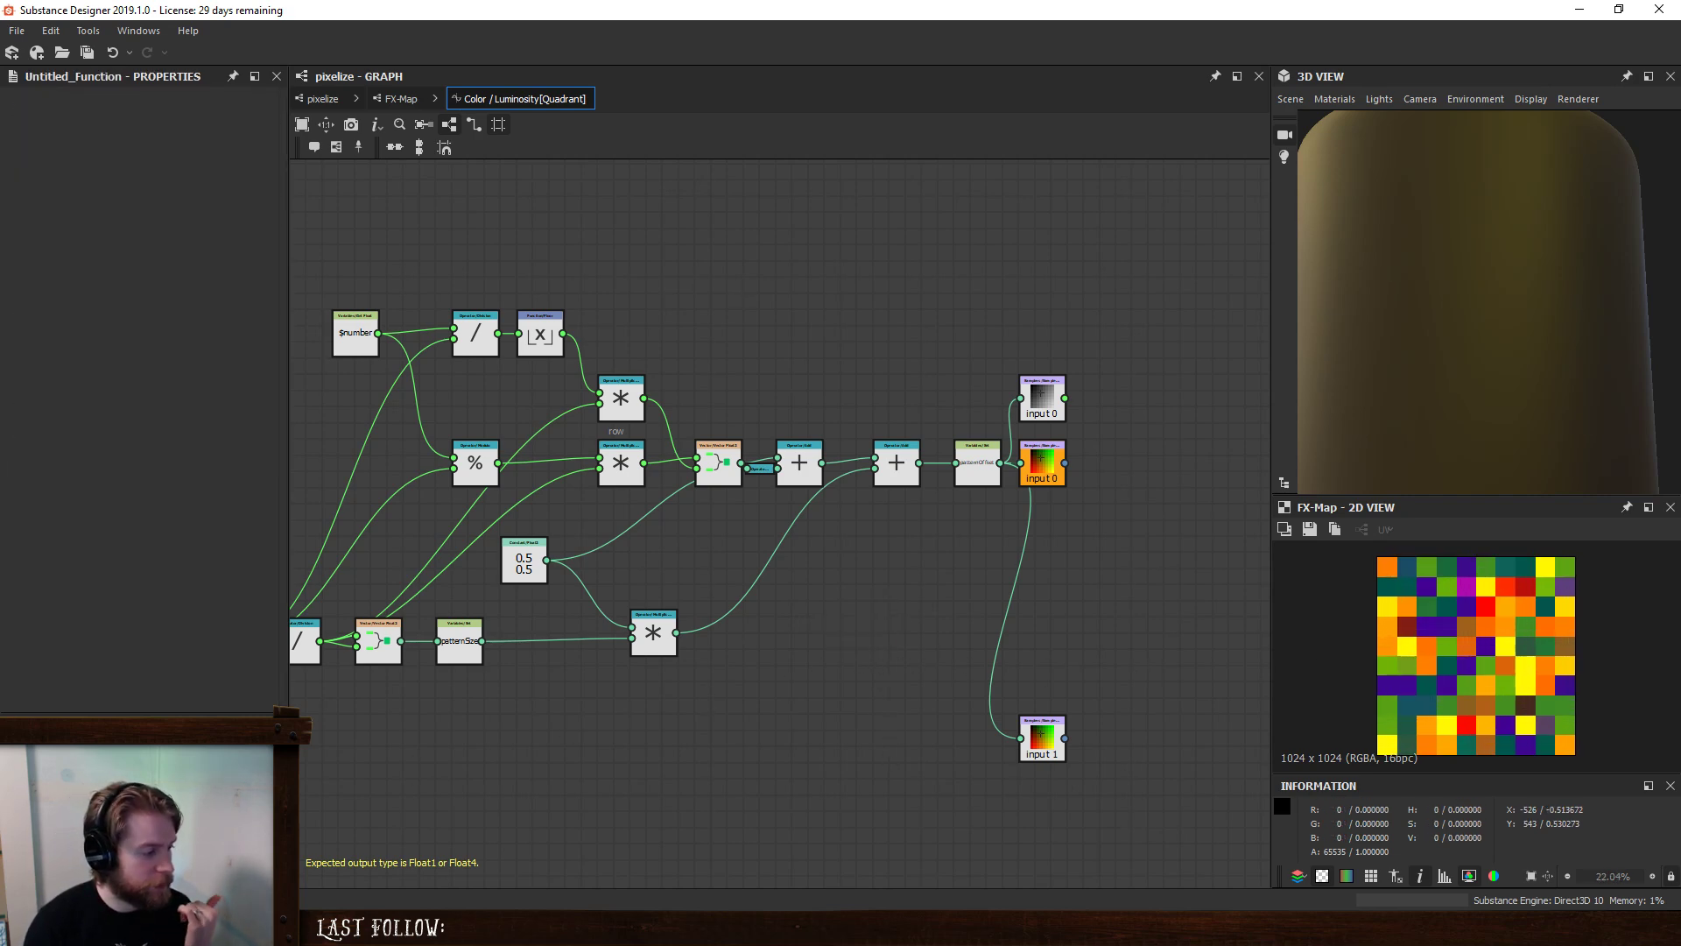
{"action": "right_click", "coordinate": [194, 840]}
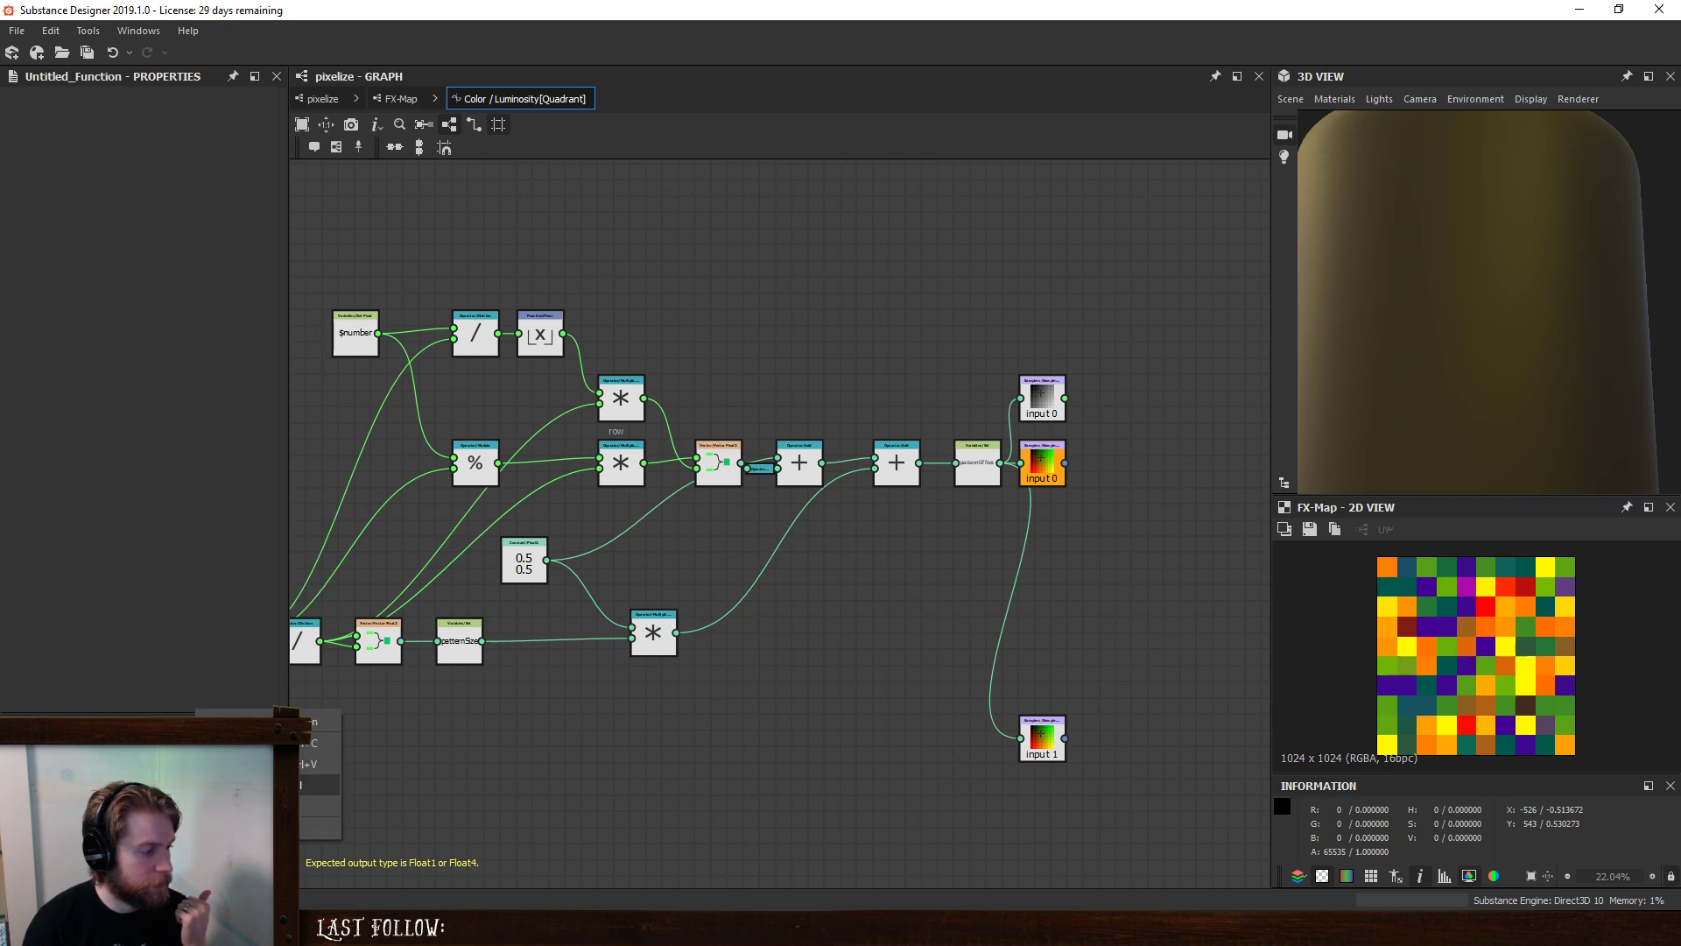
{"action": "left_click", "coordinate": [281, 784]}
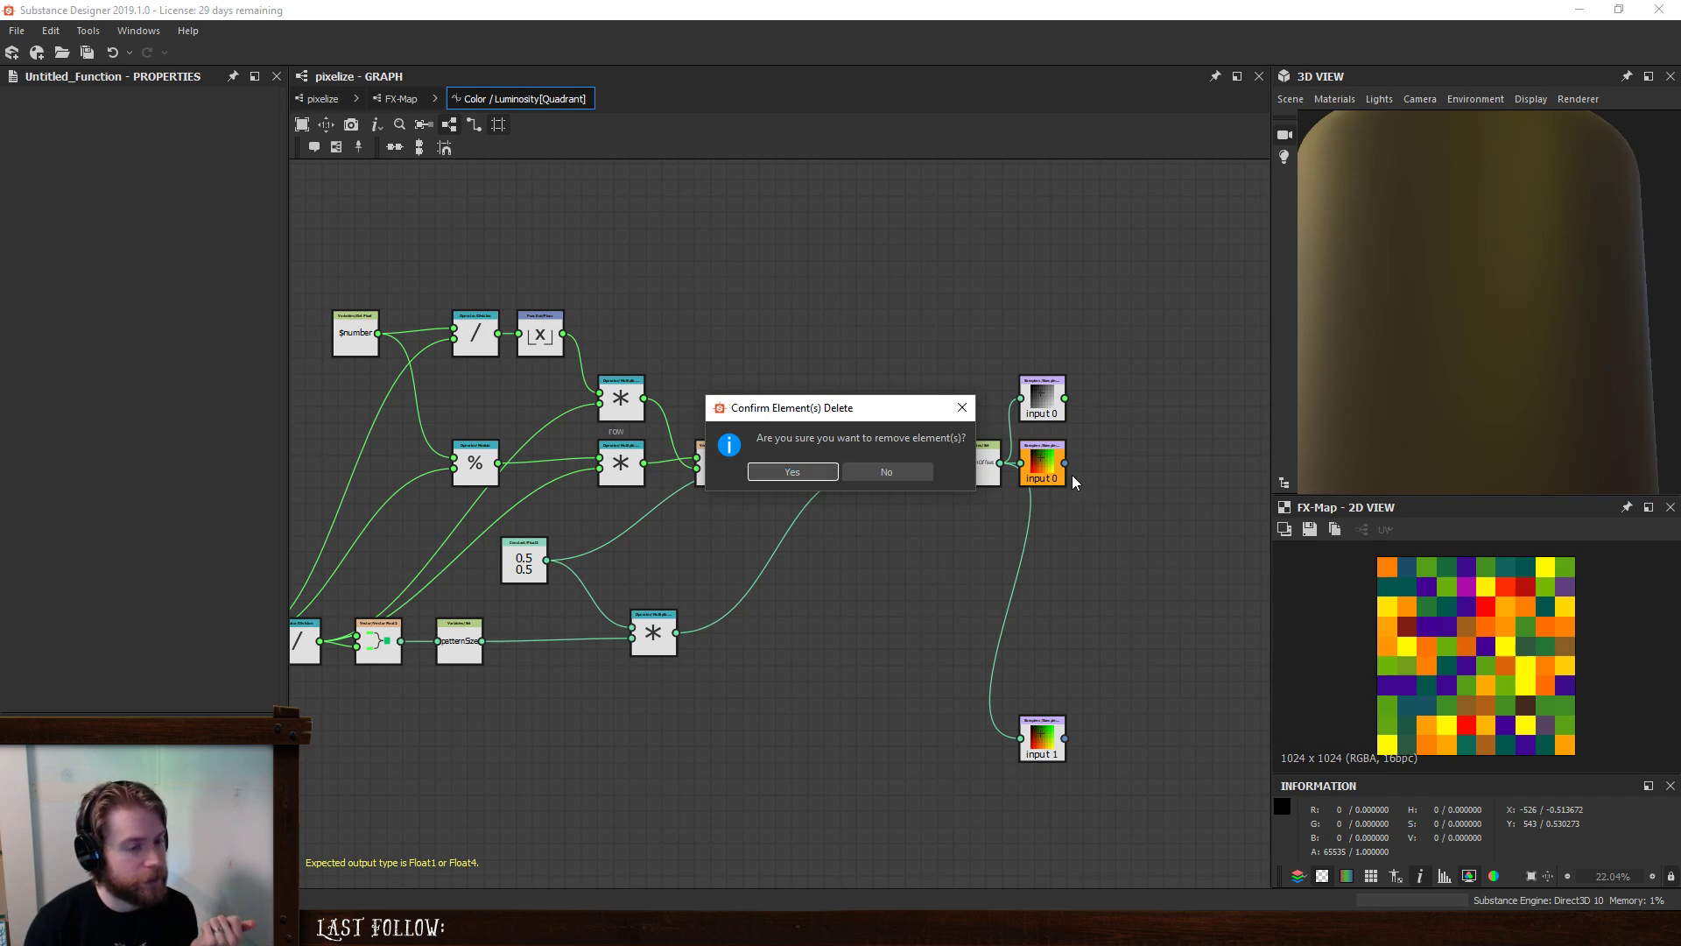
{"action": "left_click", "coordinate": [887, 473]}
{"action": "middle_click_drag", "start_coordinate": [643, 728], "coordinate": [791, 624]}
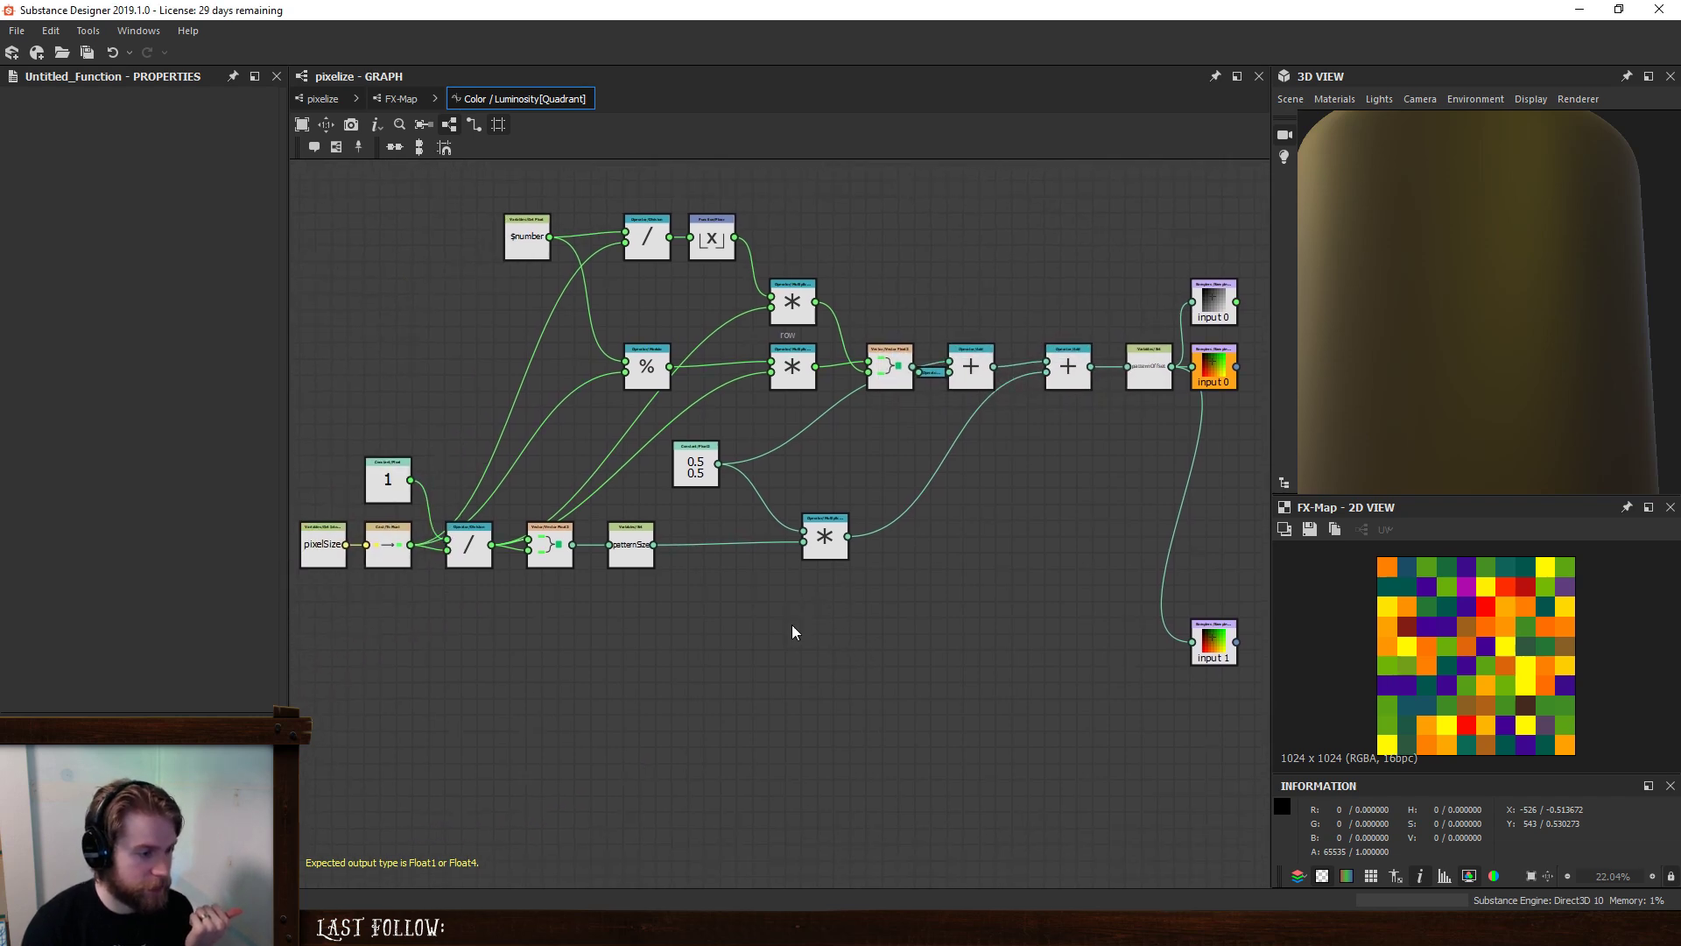
{"action": "scroll", "coordinate": [764, 678], "scroll_direction": "down", "scroll_amount": 2}
{"action": "middle_click_drag", "start_coordinate": [822, 724], "coordinate": [743, 581]}
{"action": "scroll", "coordinate": [743, 605], "scroll_direction": "down", "scroll_amount": 1}
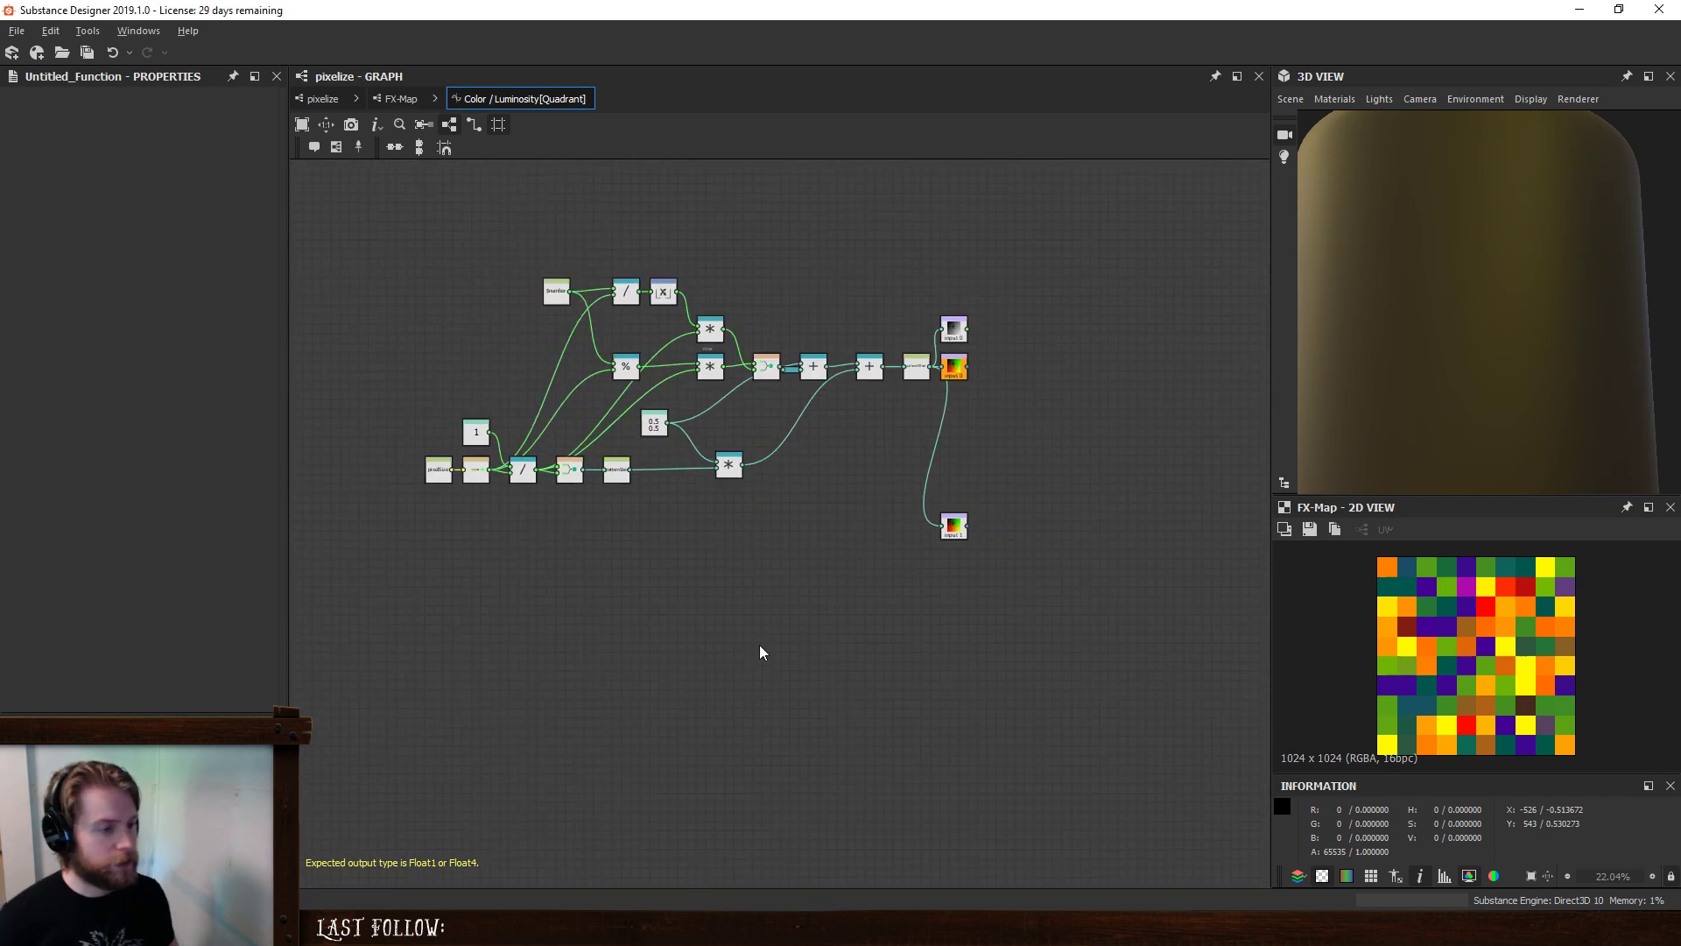
{"action": "middle_click_drag", "start_coordinate": [648, 767], "coordinate": [692, 483]}
{"action": "middle_click_drag", "start_coordinate": [652, 555], "coordinate": [655, 604]}
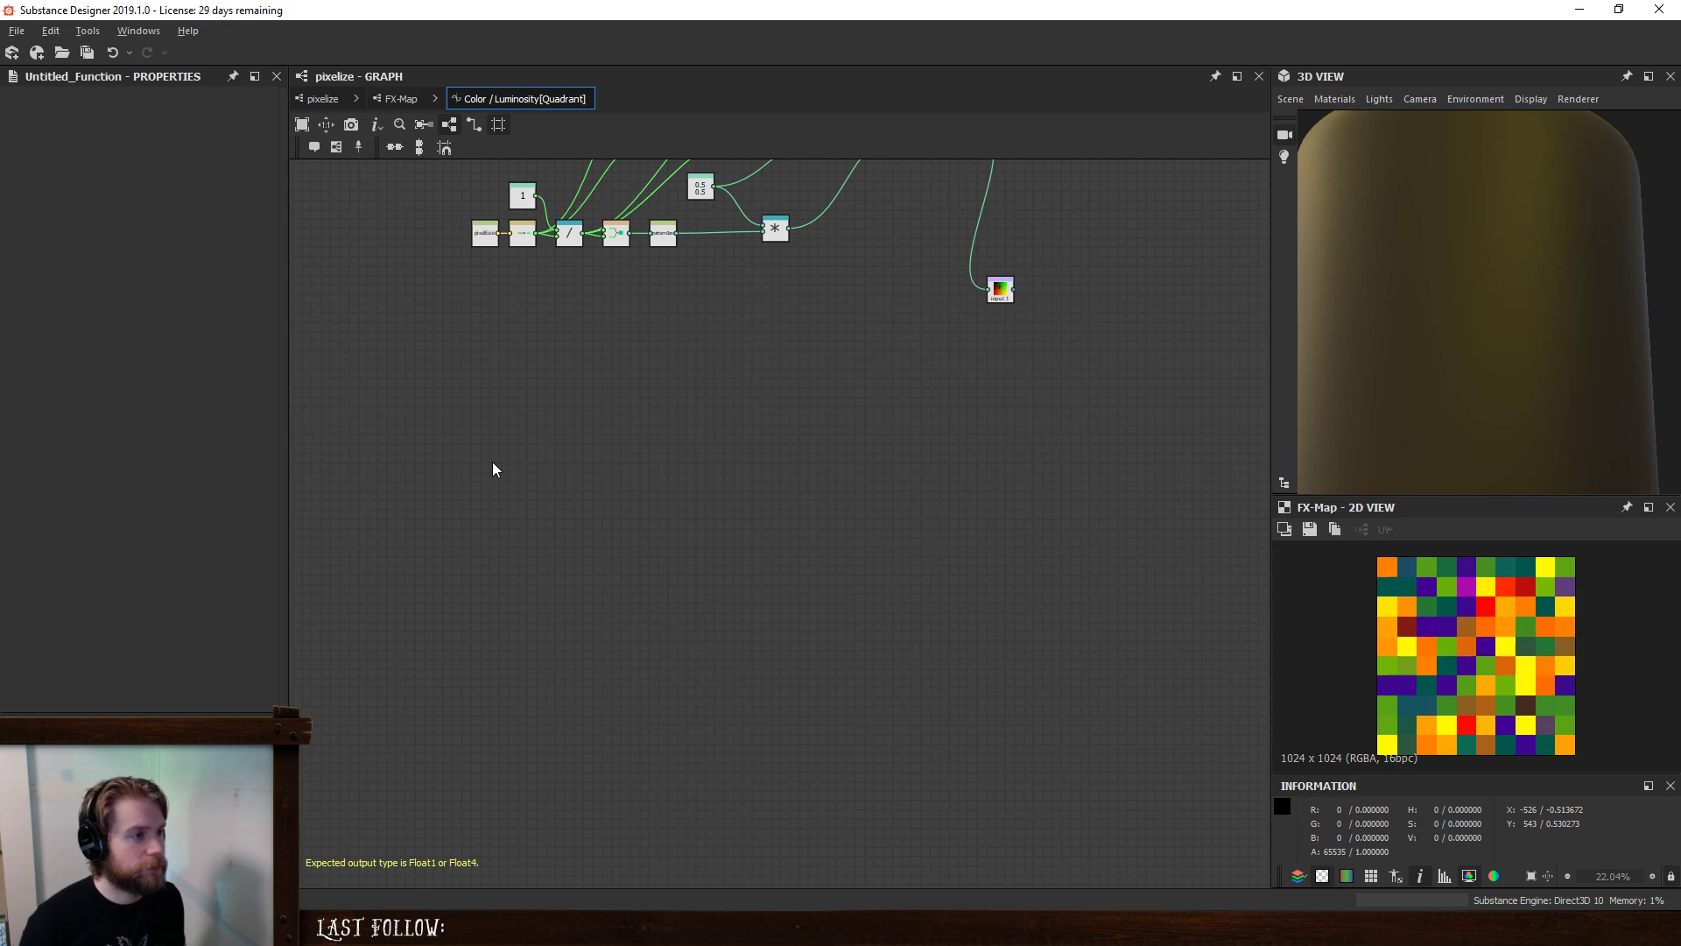
{"action": "middle_click_drag", "start_coordinate": [541, 439], "coordinate": [580, 686]}
{"action": "scroll", "coordinate": [560, 496], "scroll_direction": "up", "scroll_amount": 4}
{"action": "scroll", "coordinate": [580, 687], "scroll_direction": "down", "scroll_amount": 5}
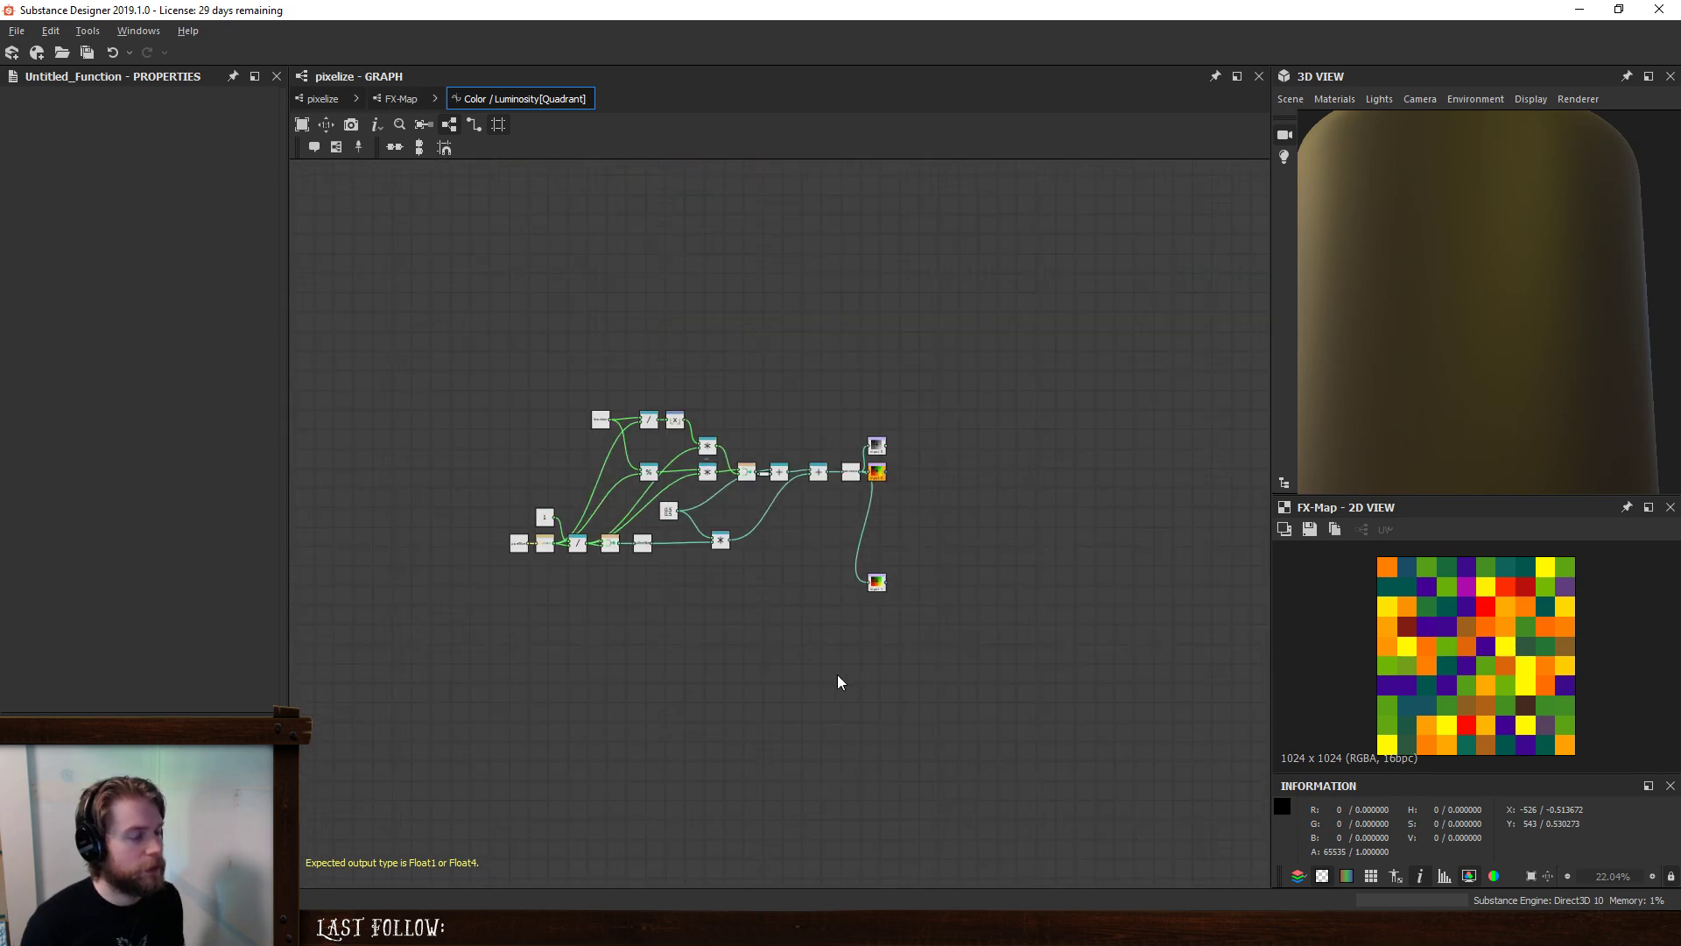
- Add an Integer constant in the empty area below the existing node network and set it to 4
{"action": "middle_click_drag", "start_coordinate": [735, 674], "coordinate": [713, 570]}
{"action": "scroll", "coordinate": [636, 577], "scroll_direction": "up", "scroll_amount": 1}
{"action": "middle_click_drag", "start_coordinate": [512, 589], "coordinate": [556, 548]}
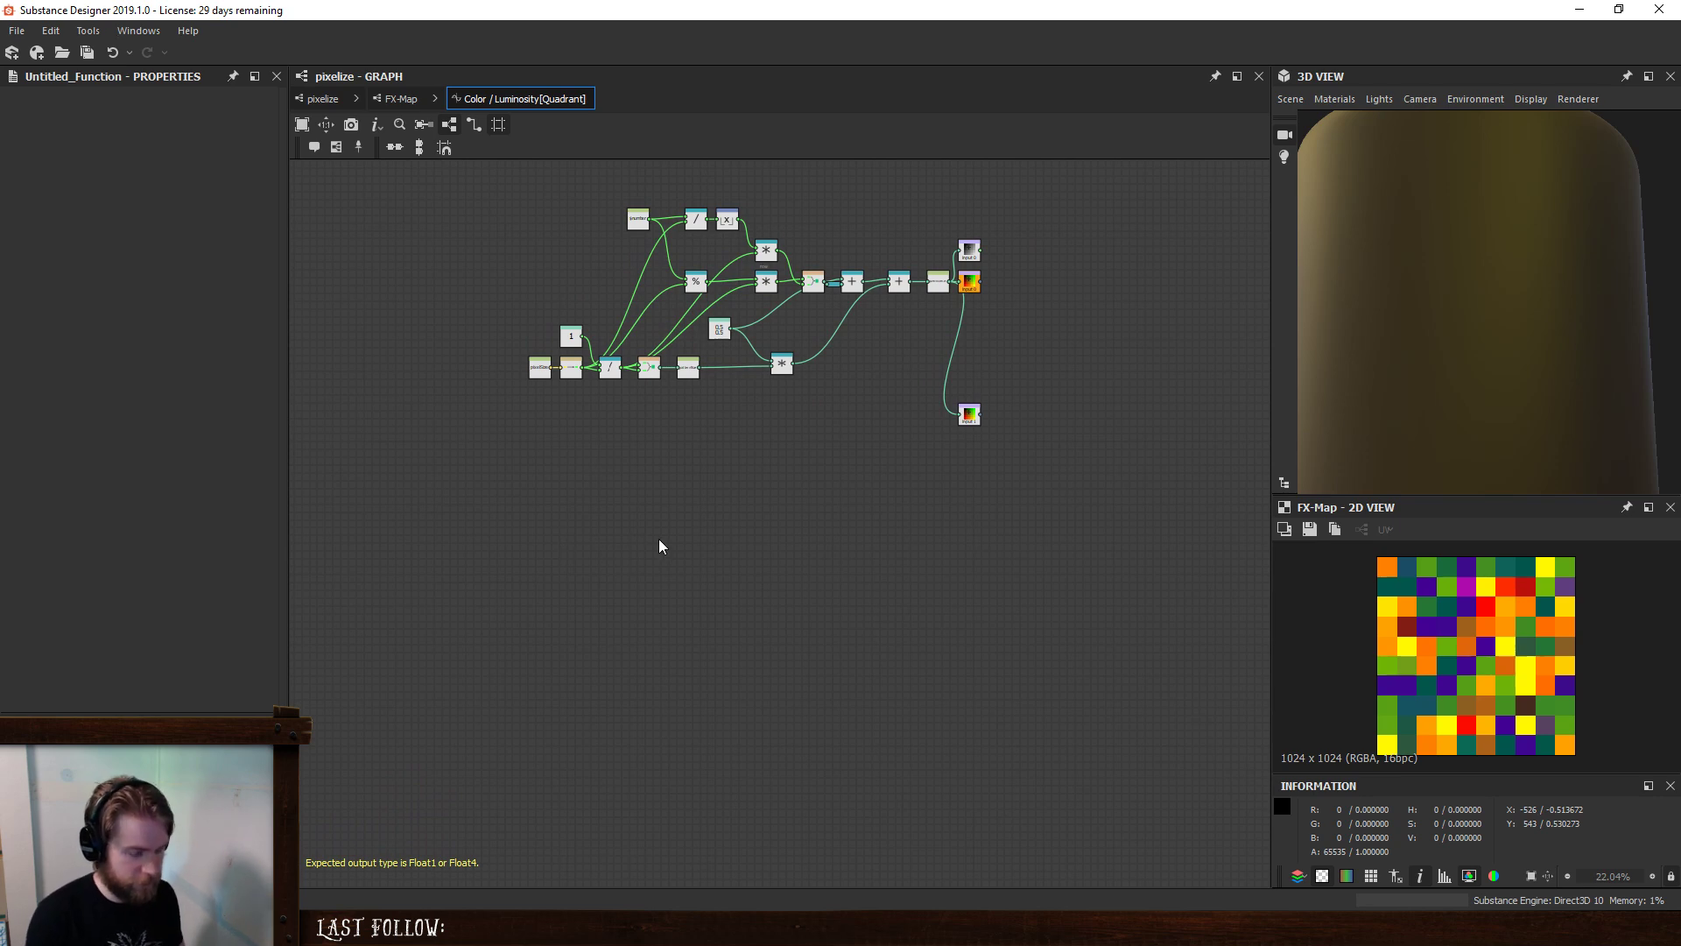
{"action": "key", "text": "space"}
{"action": "type", "text": "int"}
{"action": "key", "text": "Return"}
{"action": "left_click_drag", "start_coordinate": [658, 538], "coordinate": [539, 489]}
{"action": "scroll", "coordinate": [543, 506], "scroll_direction": "up", "scroll_amount": 2}
{"action": "scroll", "coordinate": [727, 454], "scroll_direction": "down", "scroll_amount": 1}
{"action": "middle_click_drag", "start_coordinate": [728, 453], "coordinate": [653, 505]}
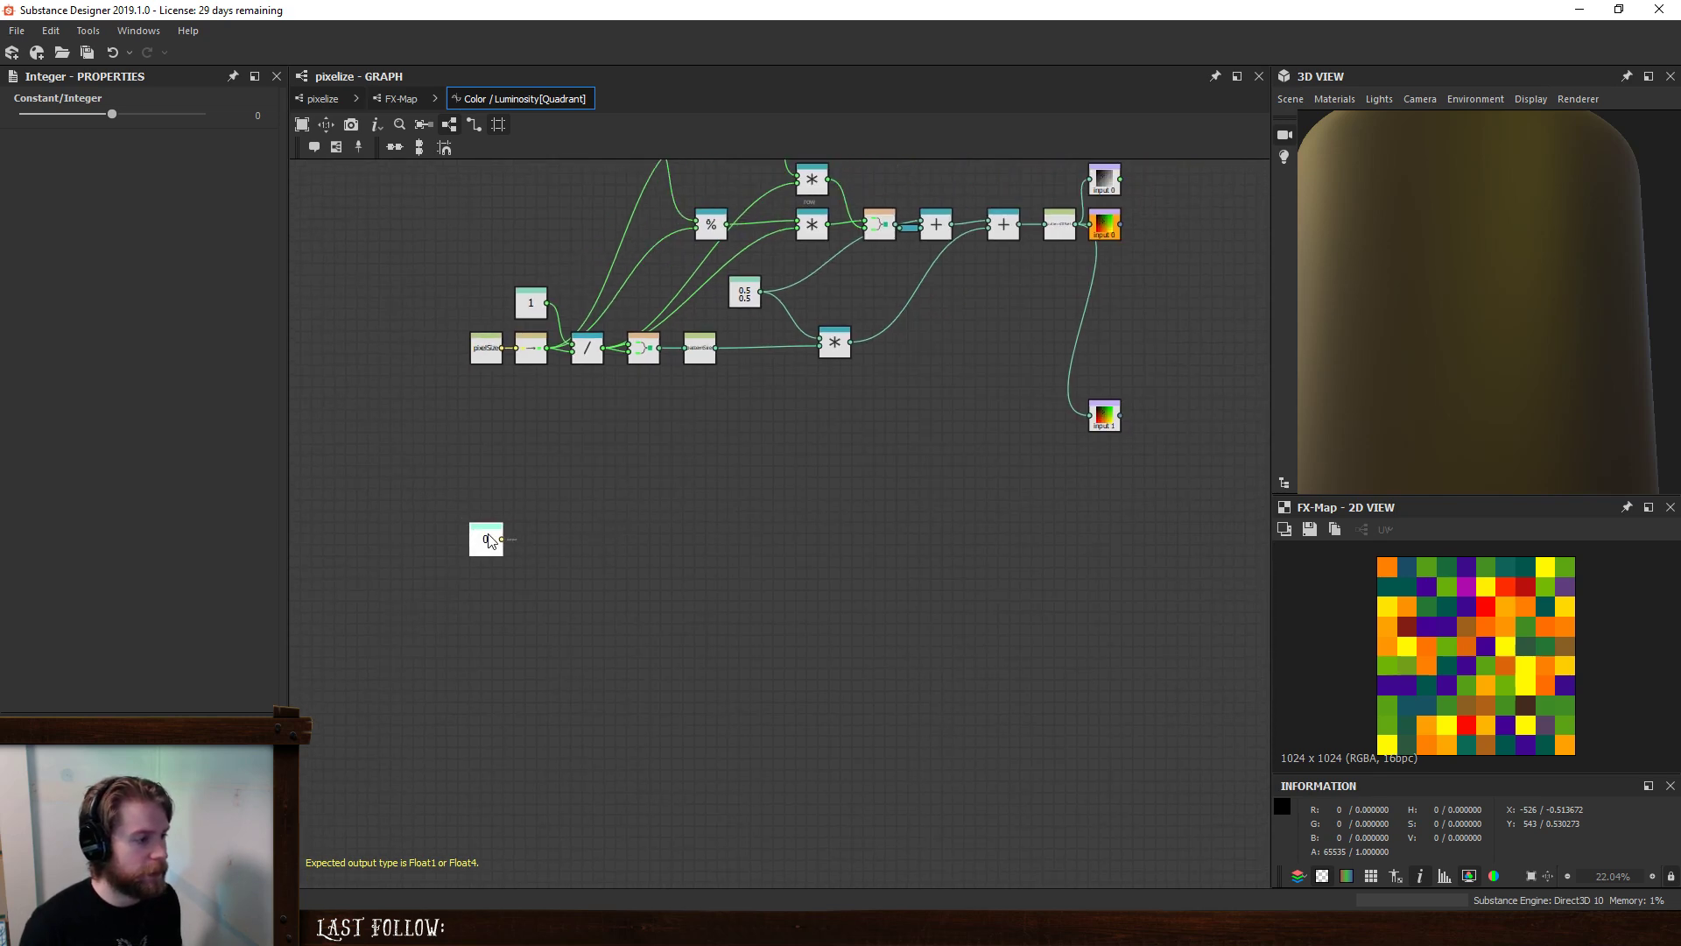
{"action": "left_click", "coordinate": [256, 115]}
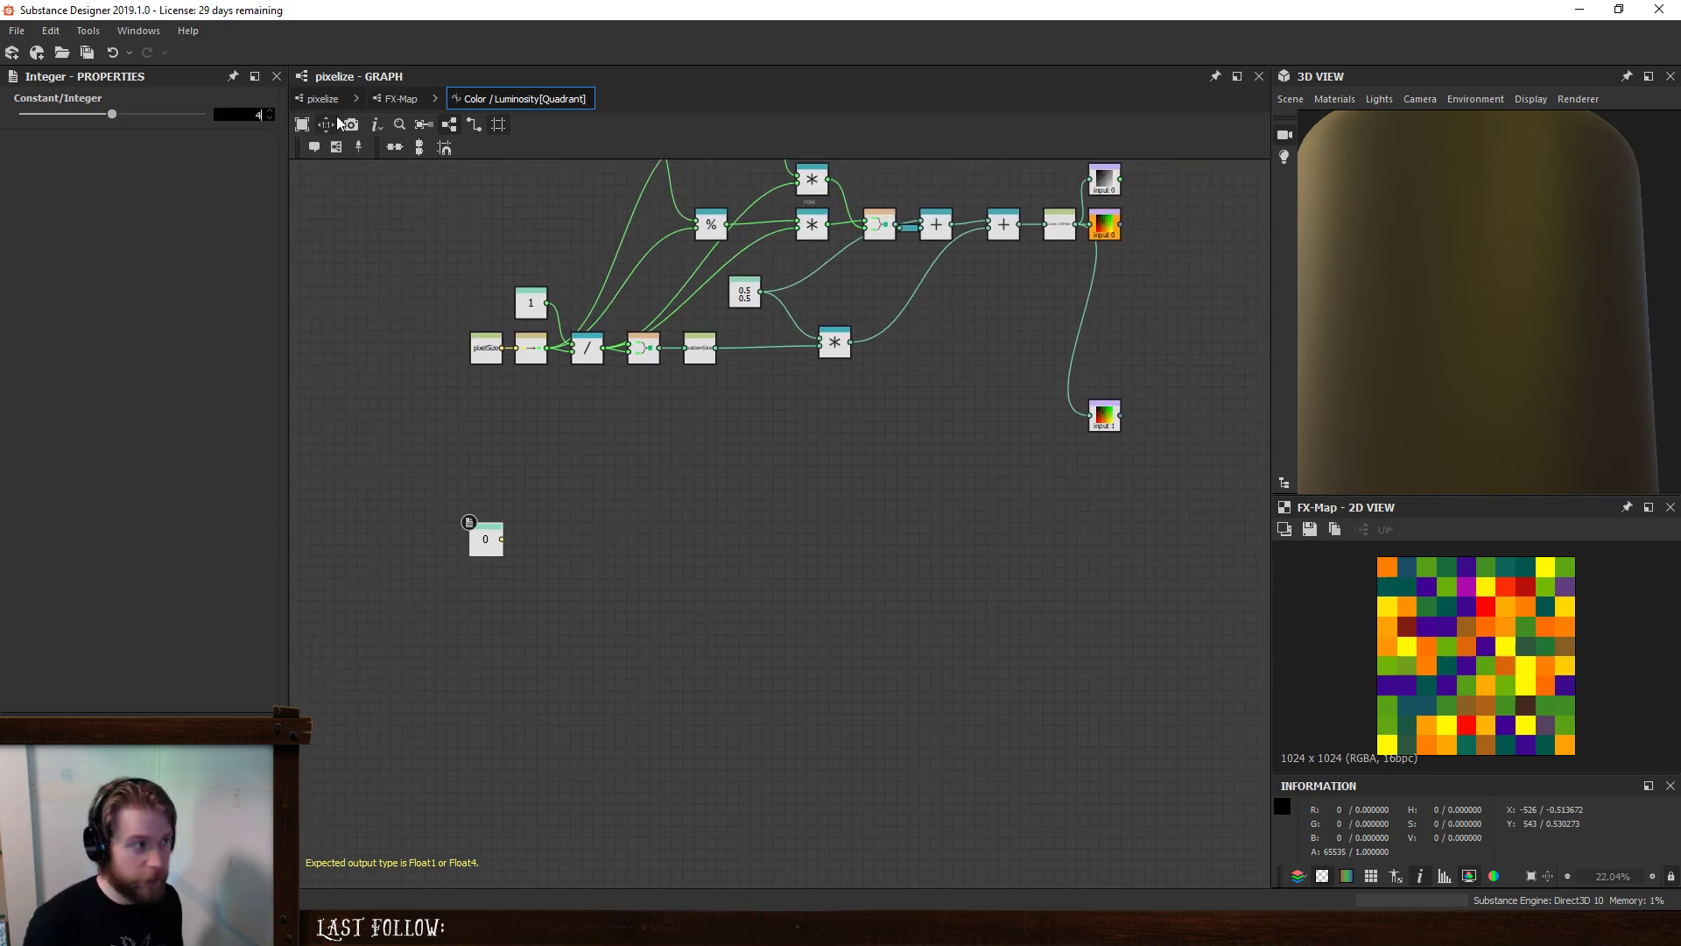
{"action": "type", "text": "4"}
{"action": "key", "text": "Return"}
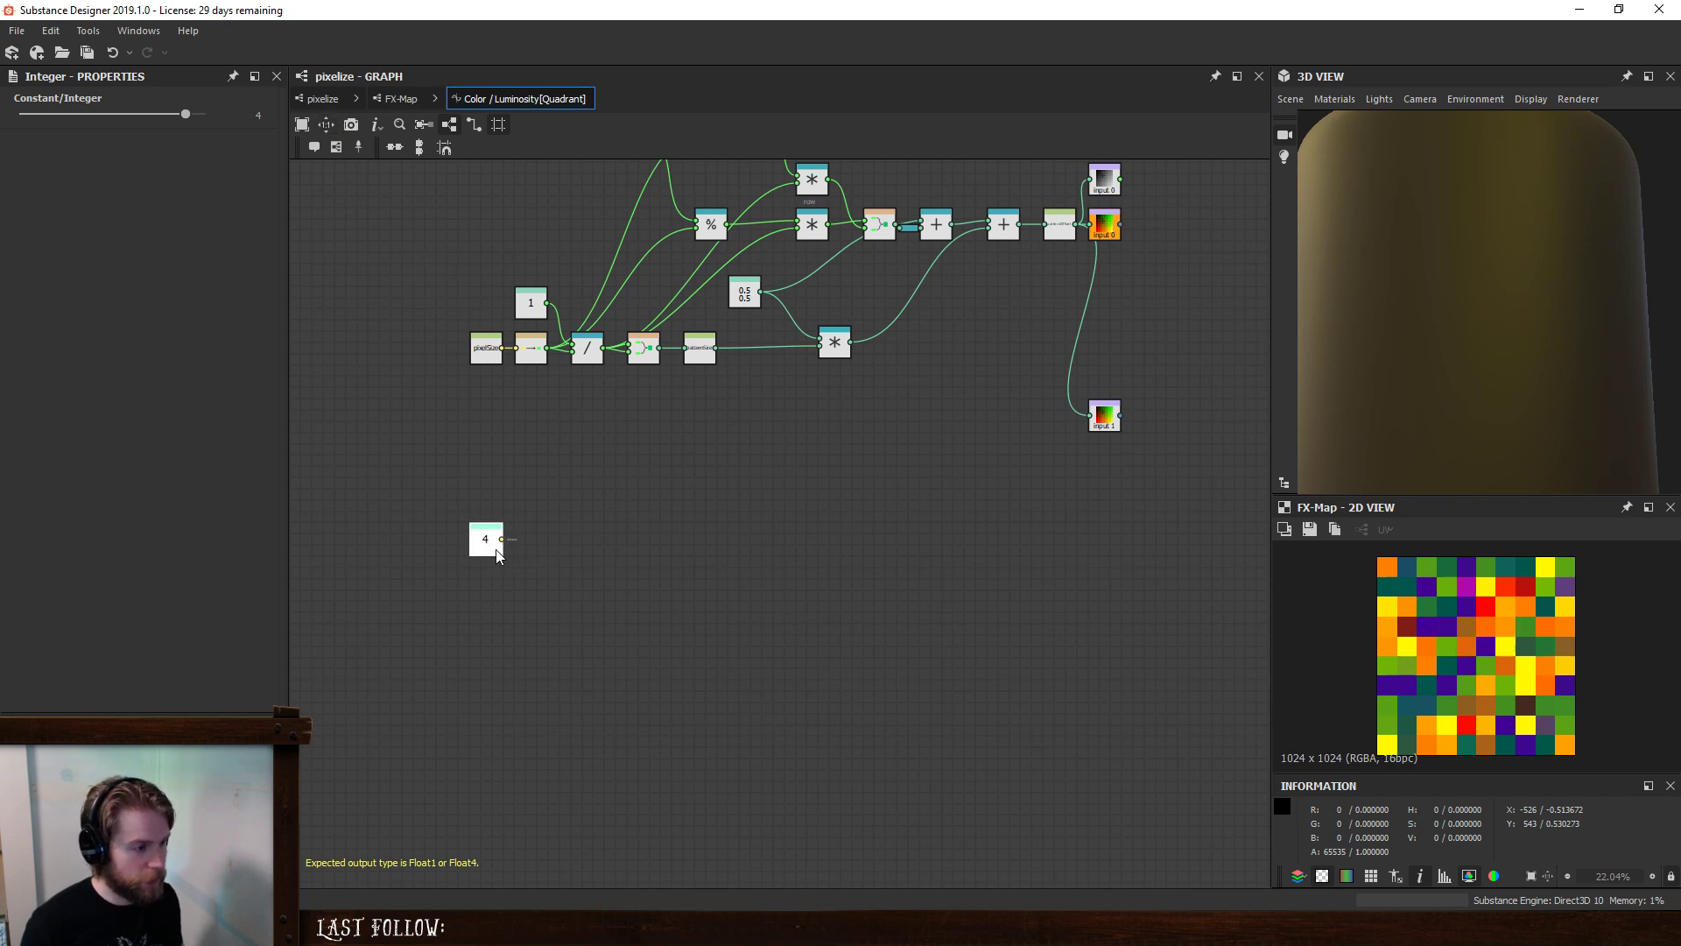
- Convert the 4 constant with a To Float node and add a Division that divides the constant 1 by it
{"action": "key", "text": "space"}
{"action": "type", "text": "to"}
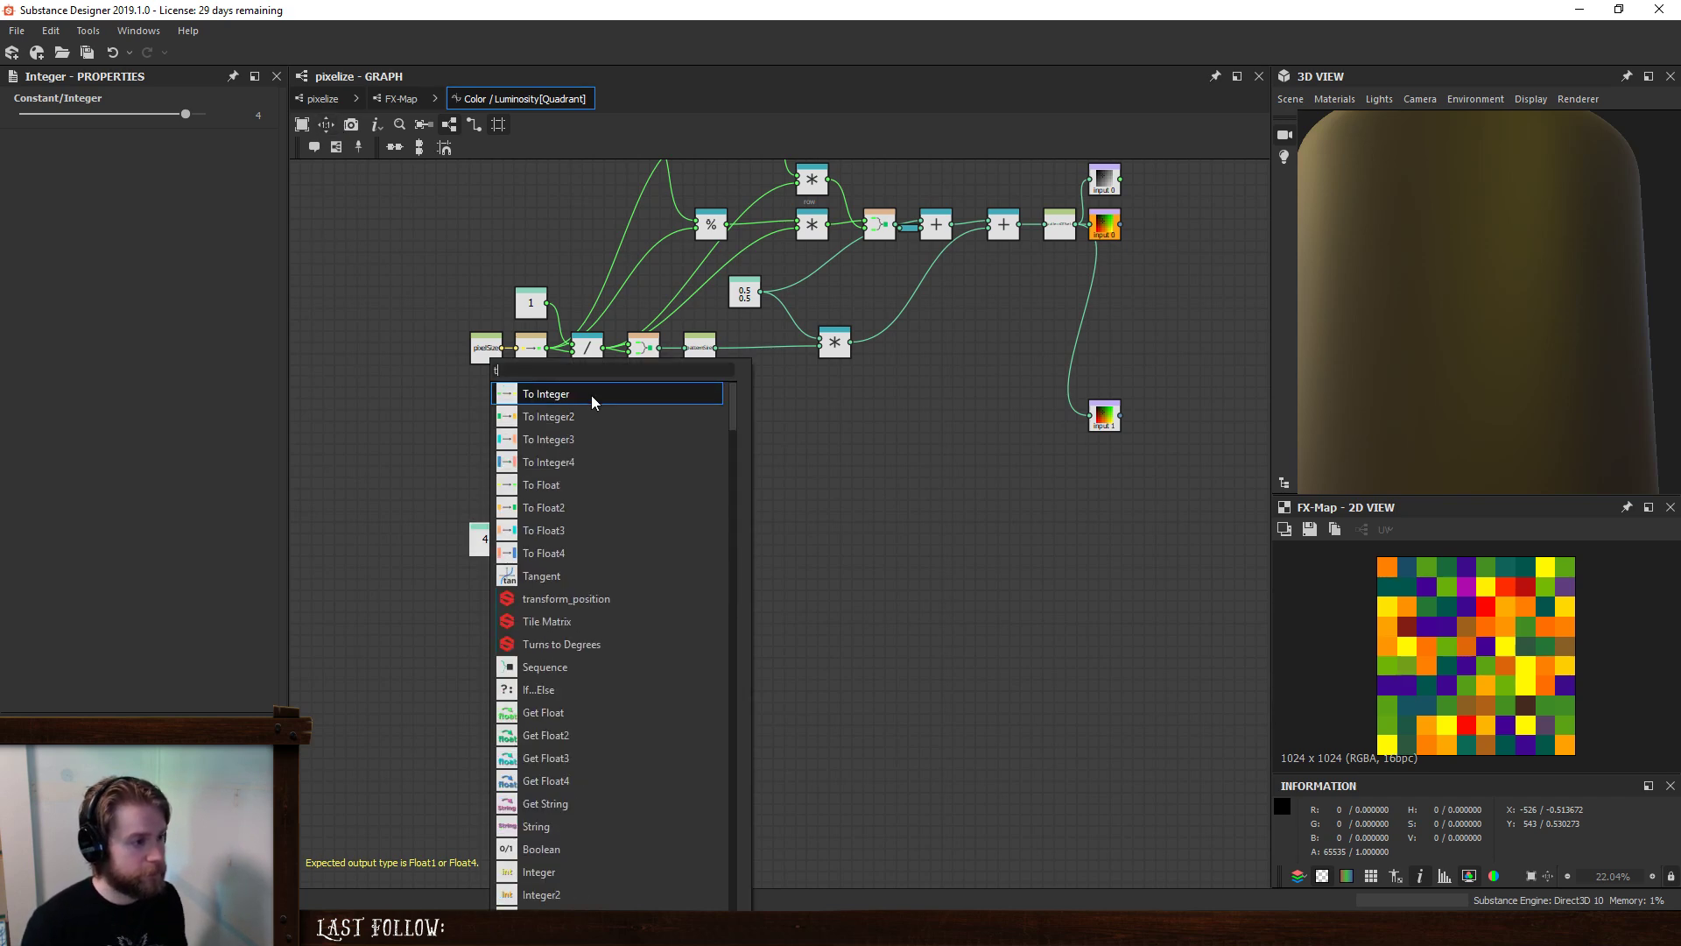
{"action": "left_click", "coordinate": [575, 484]}
{"action": "key", "text": "space"}
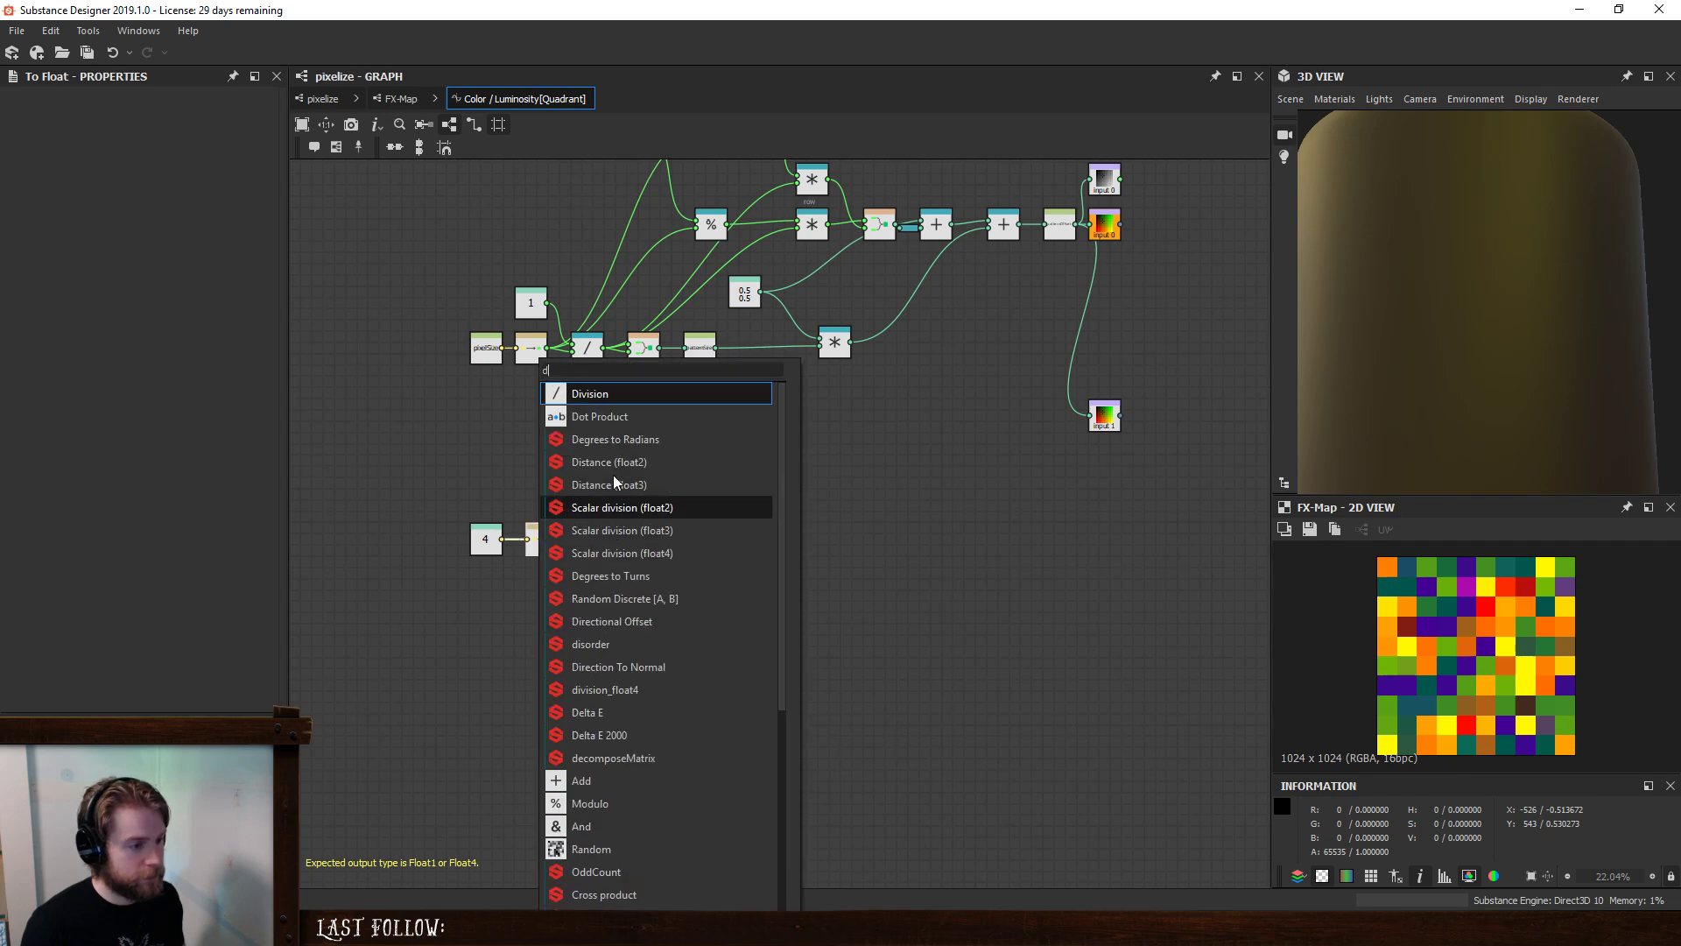
{"action": "left_click", "coordinate": [612, 507]}
{"action": "left_click_drag", "start_coordinate": [545, 304], "coordinate": [586, 544]}
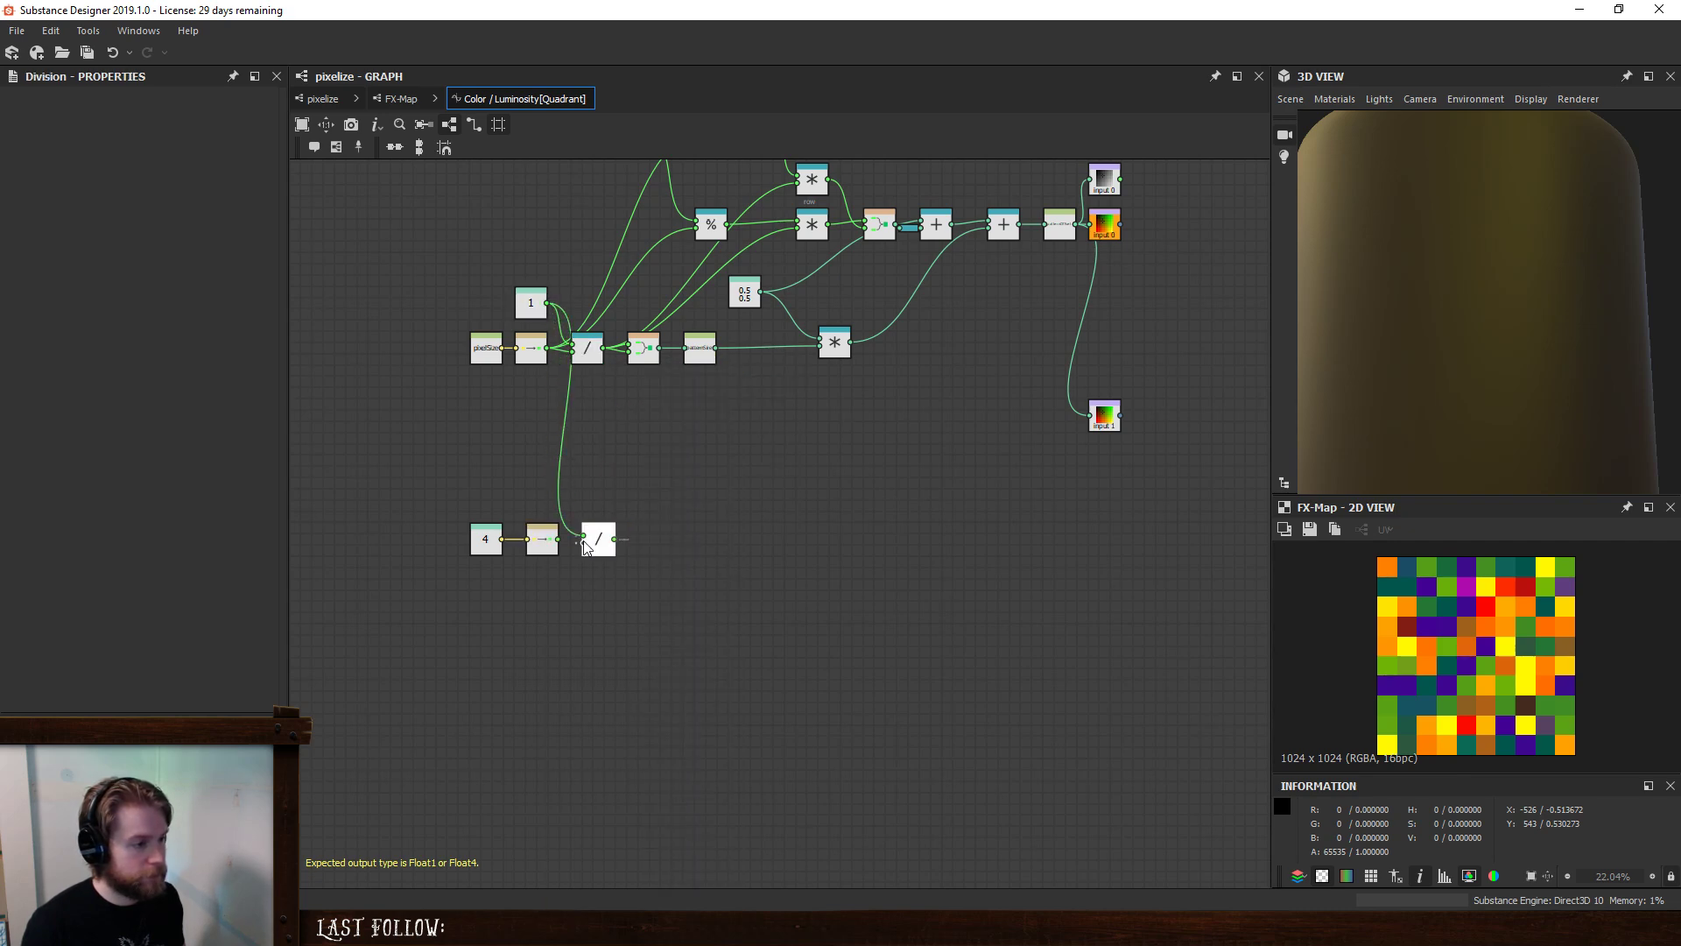
{"action": "scroll", "coordinate": [630, 535], "scroll_direction": "up", "scroll_amount": 2}
{"action": "scroll", "coordinate": [613, 529], "scroll_direction": "down", "scroll_amount": 2}
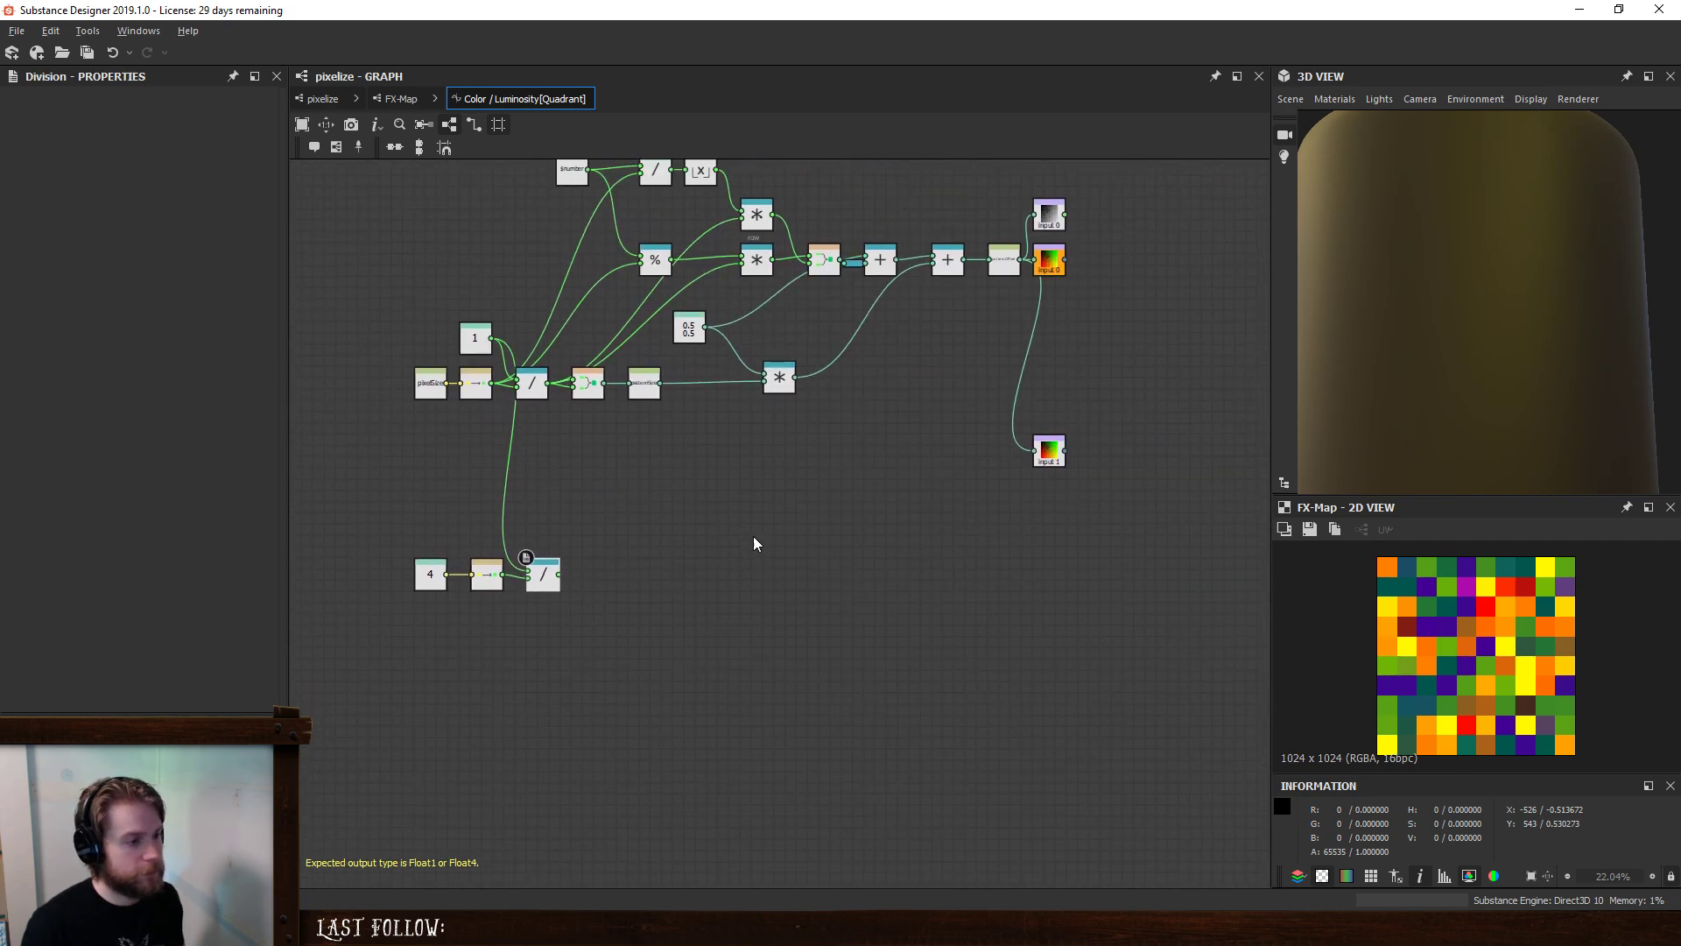
- Multiply the new Division's result by a Float constant of 0.5 using a Multiplication node
{"action": "key", "text": "space"}
{"action": "type", "text": "mul"}
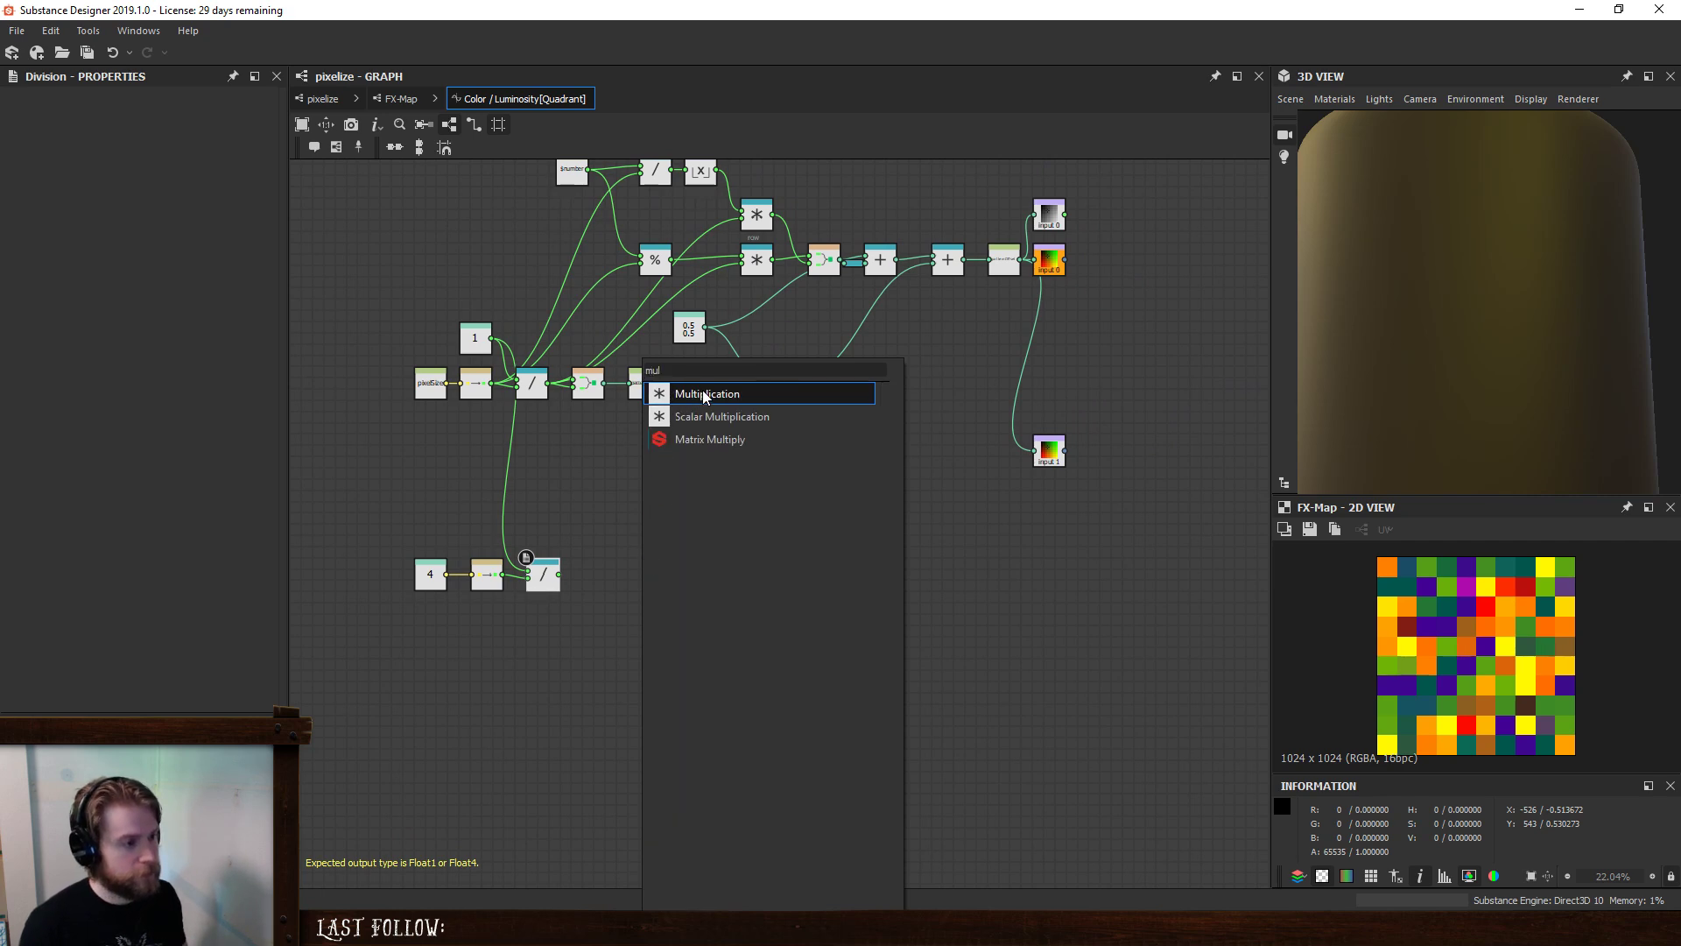
{"action": "key", "text": "Return"}
{"action": "key", "text": "space"}
{"action": "type", "text": "f"}
{"action": "key", "text": "Return"}
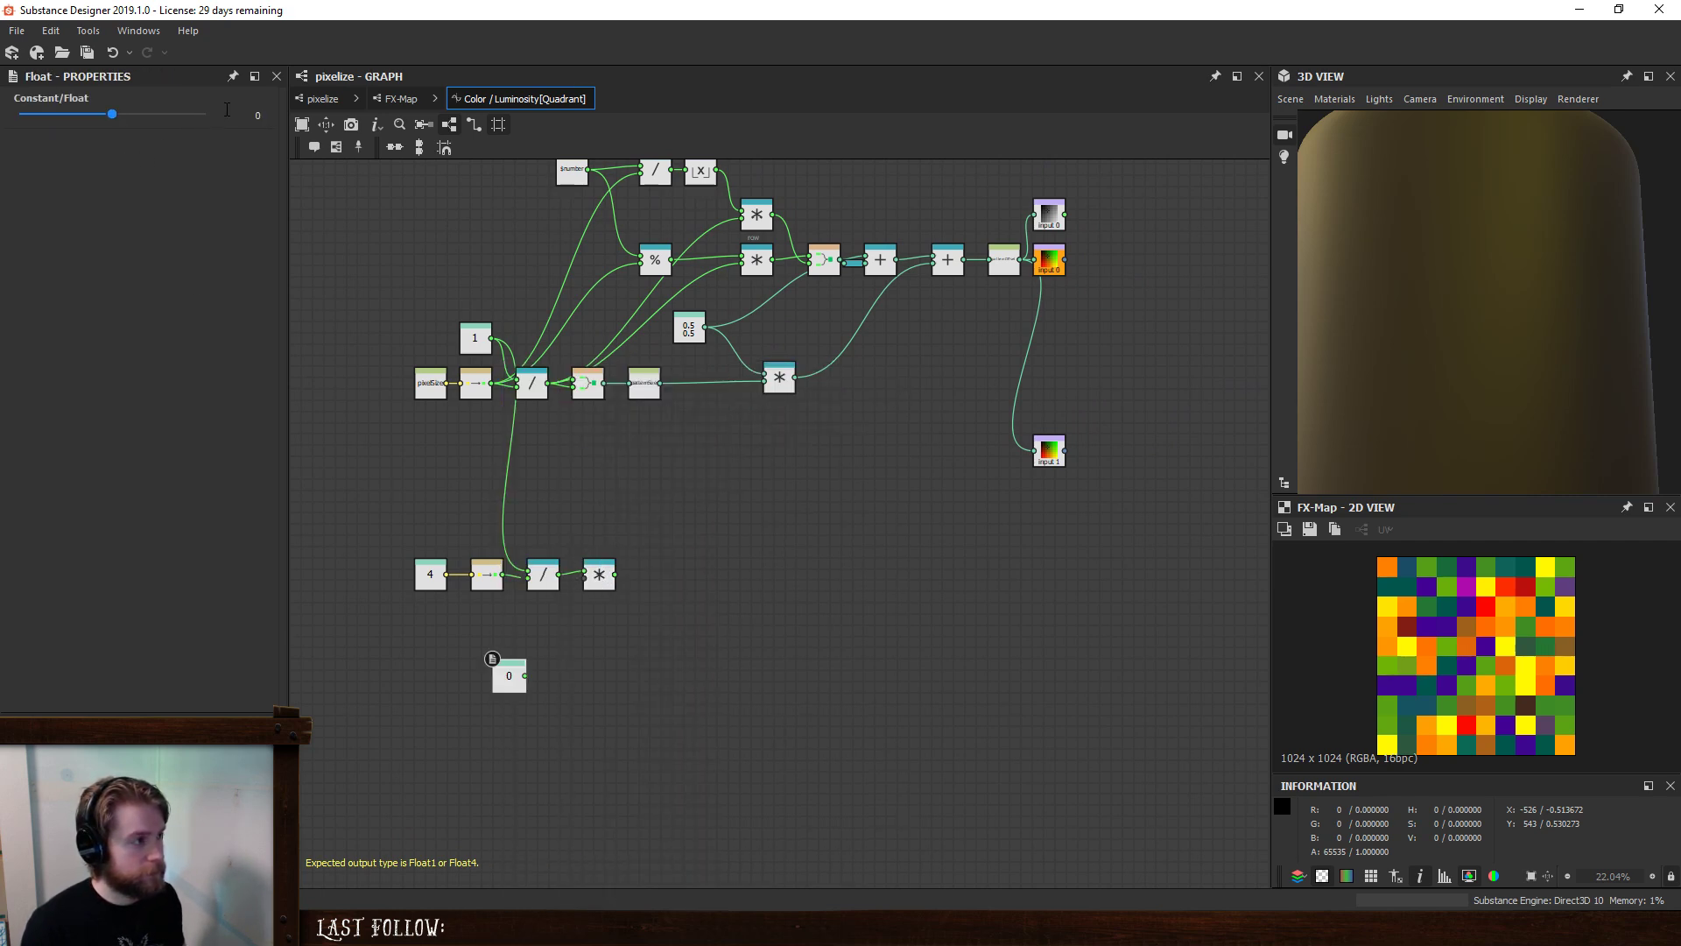
{"action": "type", "text": "0.5"}
{"action": "key", "text": "Return"}
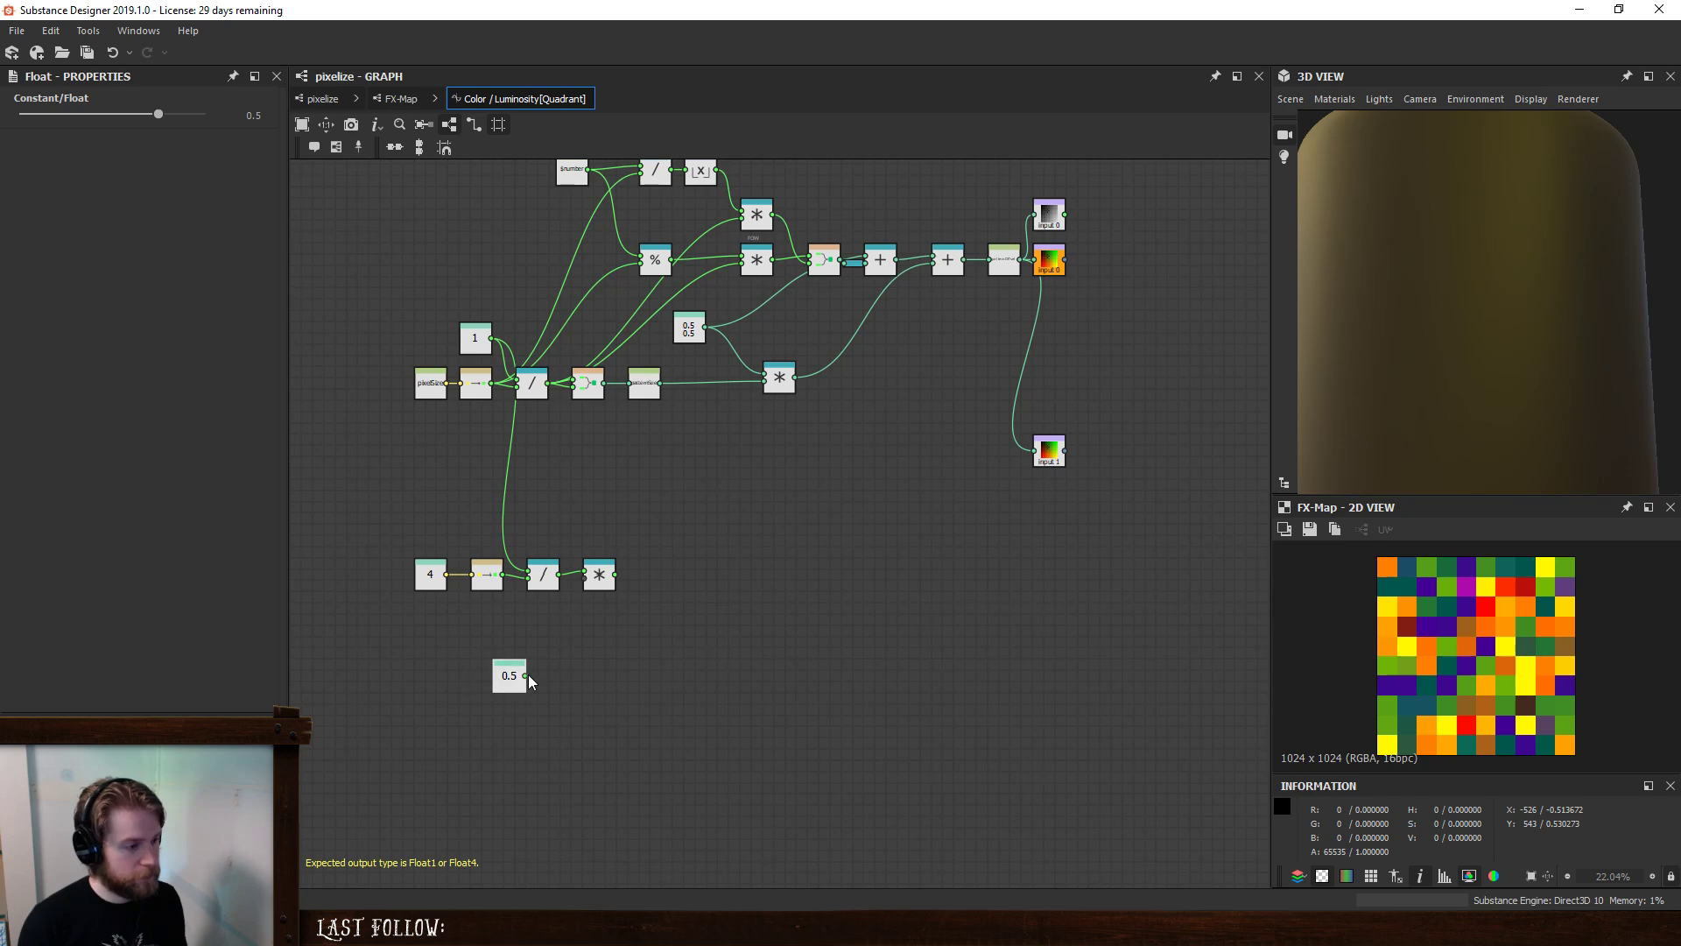
{"action": "left_click_drag", "start_coordinate": [522, 659], "coordinate": [555, 603]}
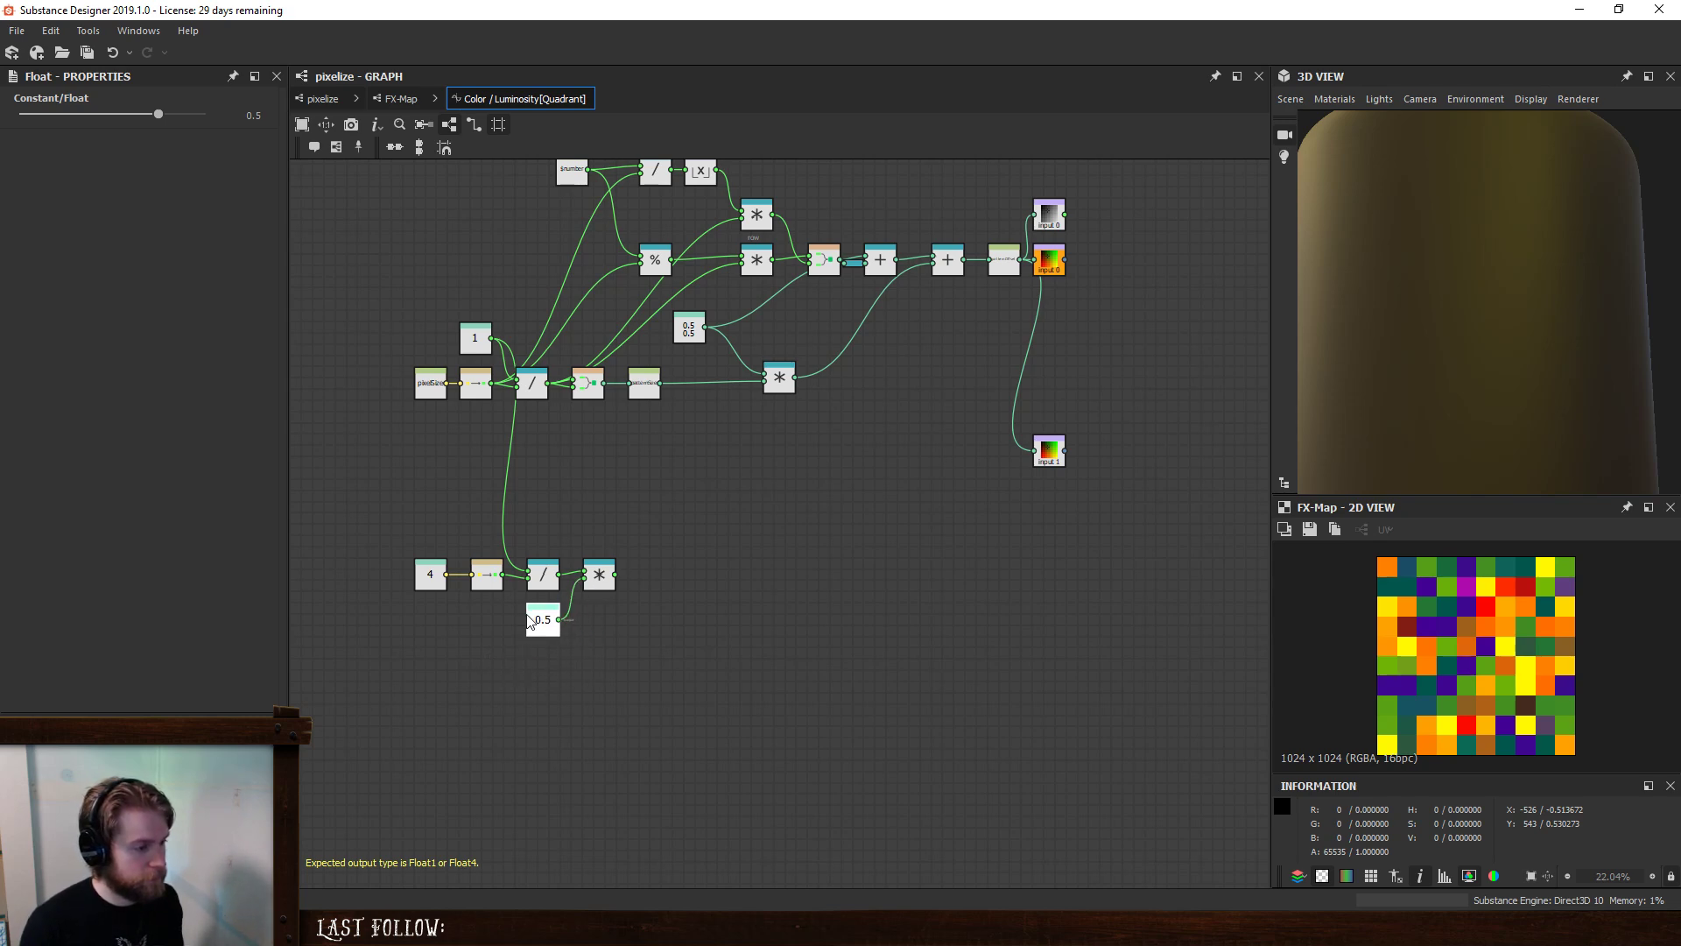
{"action": "left_click", "coordinate": [599, 578]}
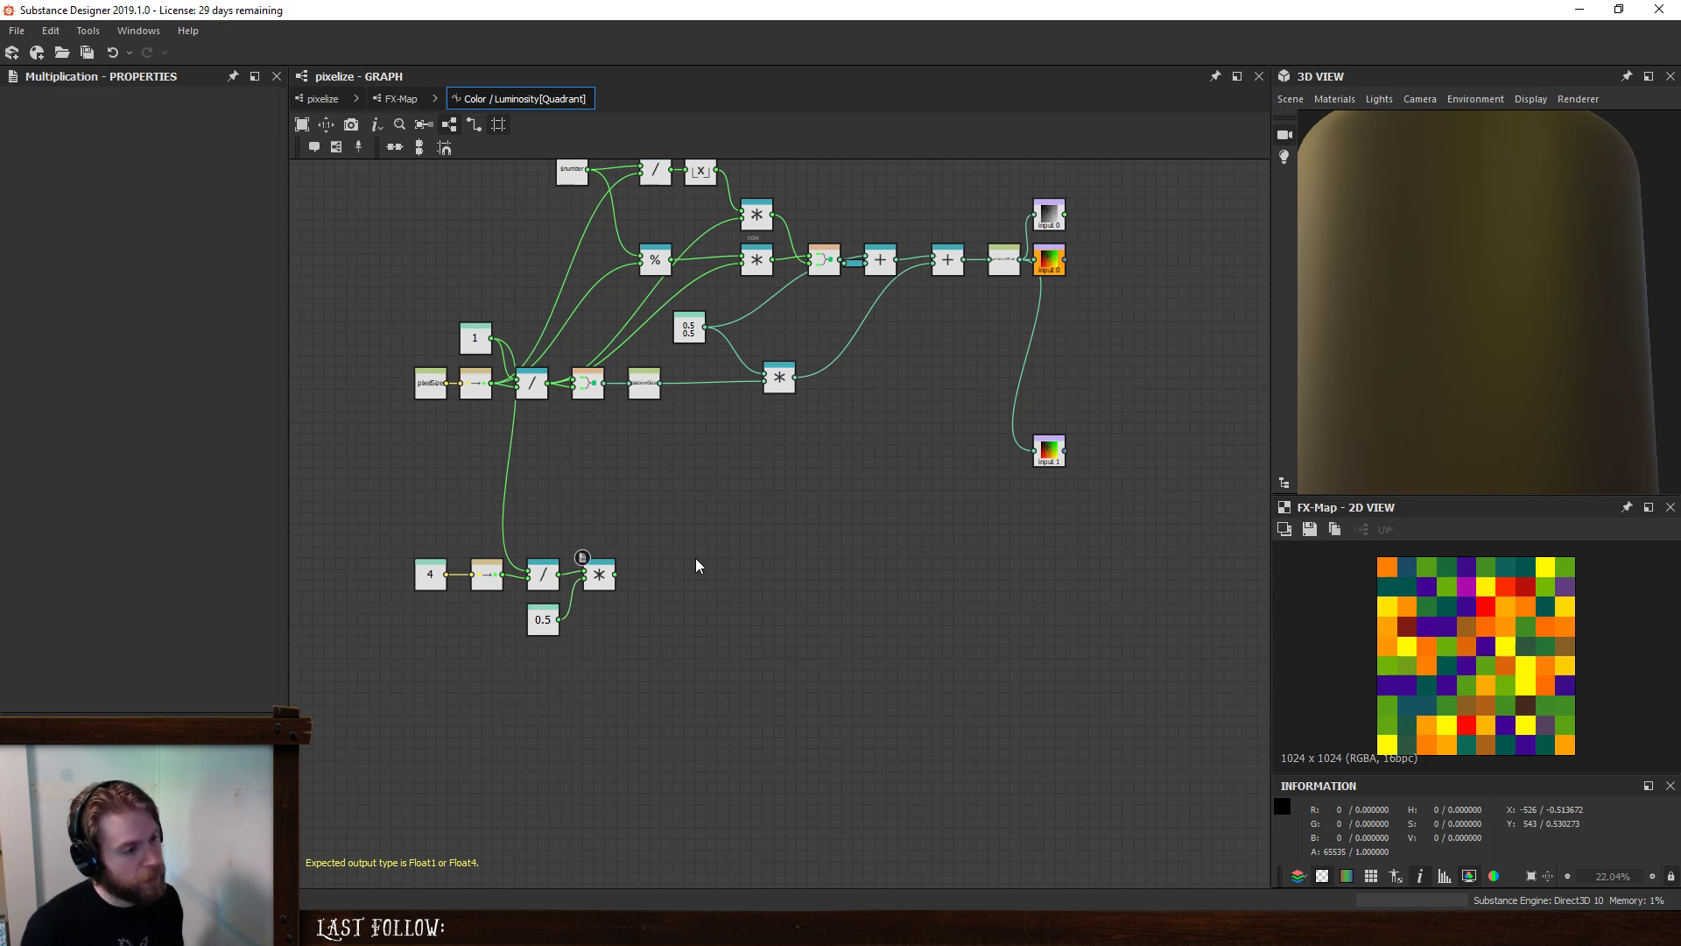
- Add a Sample Color node beyond the new Multiplication and set its input image to Input Image 1
{"action": "scroll", "coordinate": [695, 563], "scroll_direction": "up", "scroll_amount": 1}
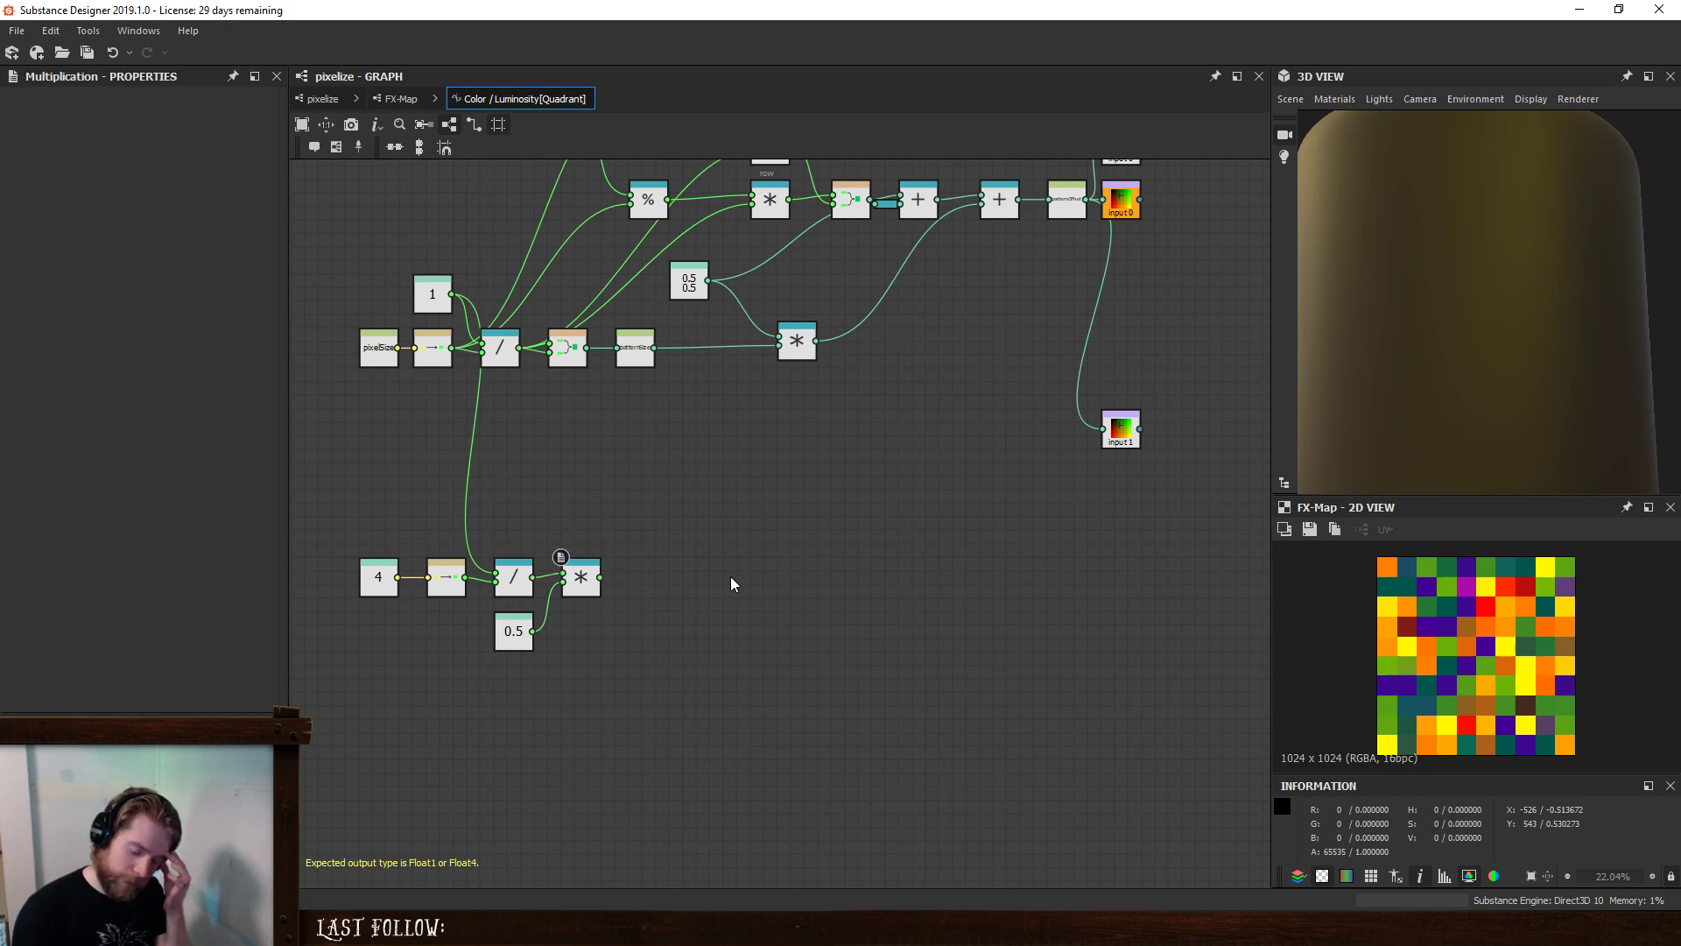
{"action": "key", "text": "space"}
{"action": "type", "text": "sam"}
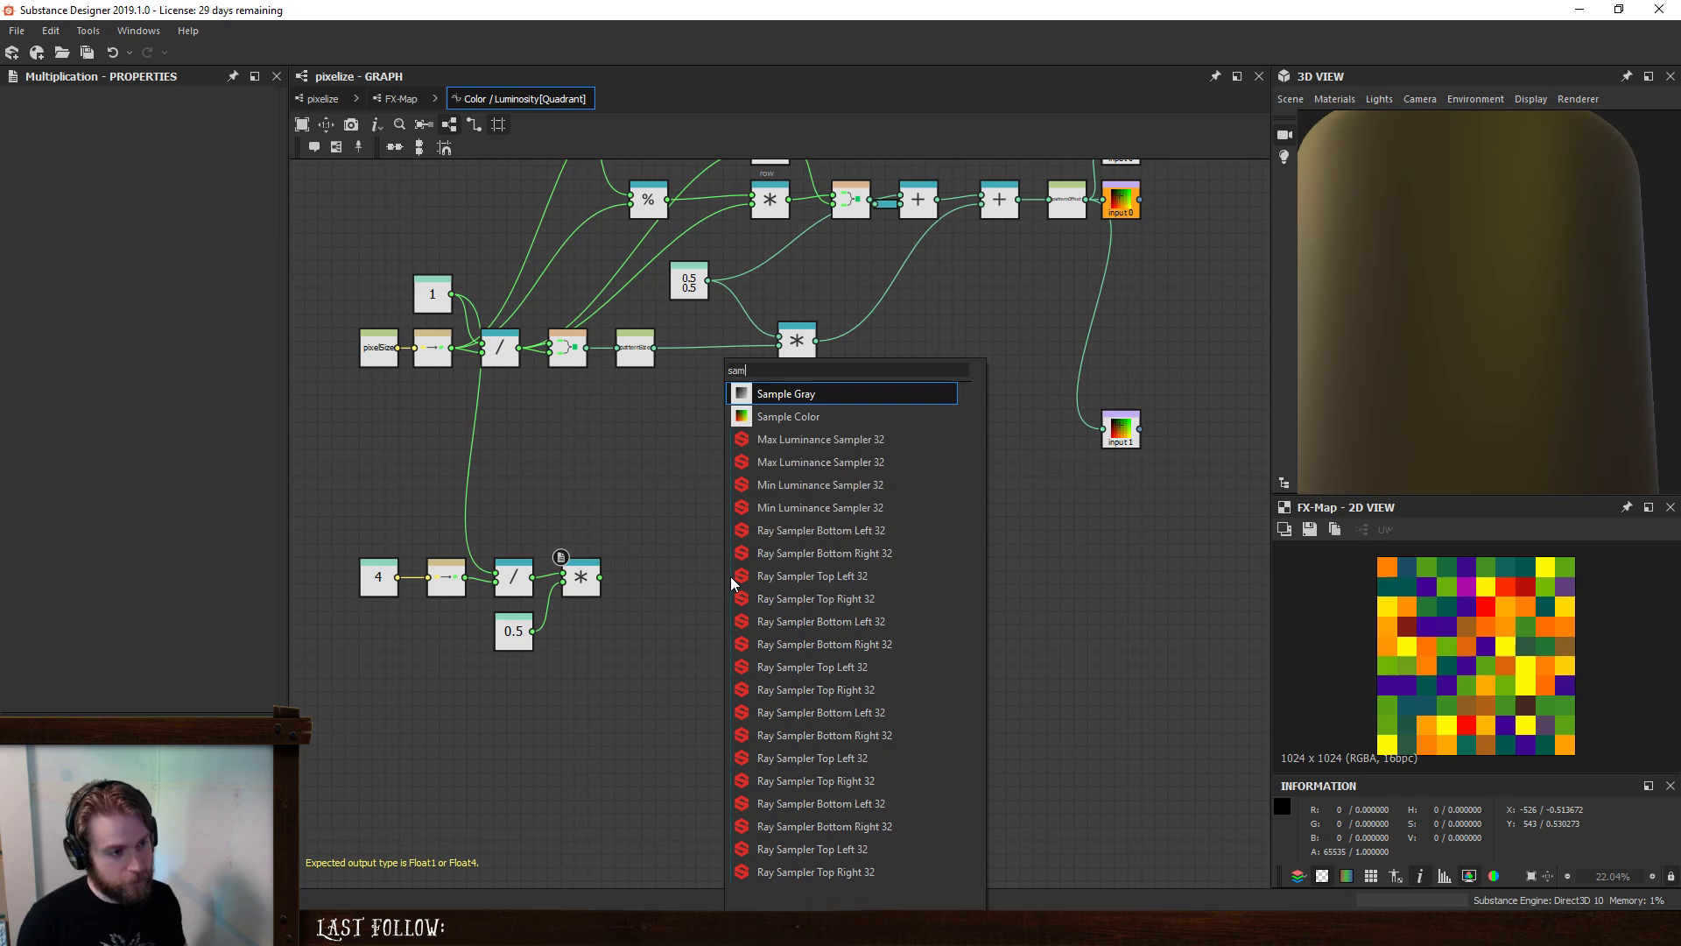
{"action": "left_click", "coordinate": [795, 416]}
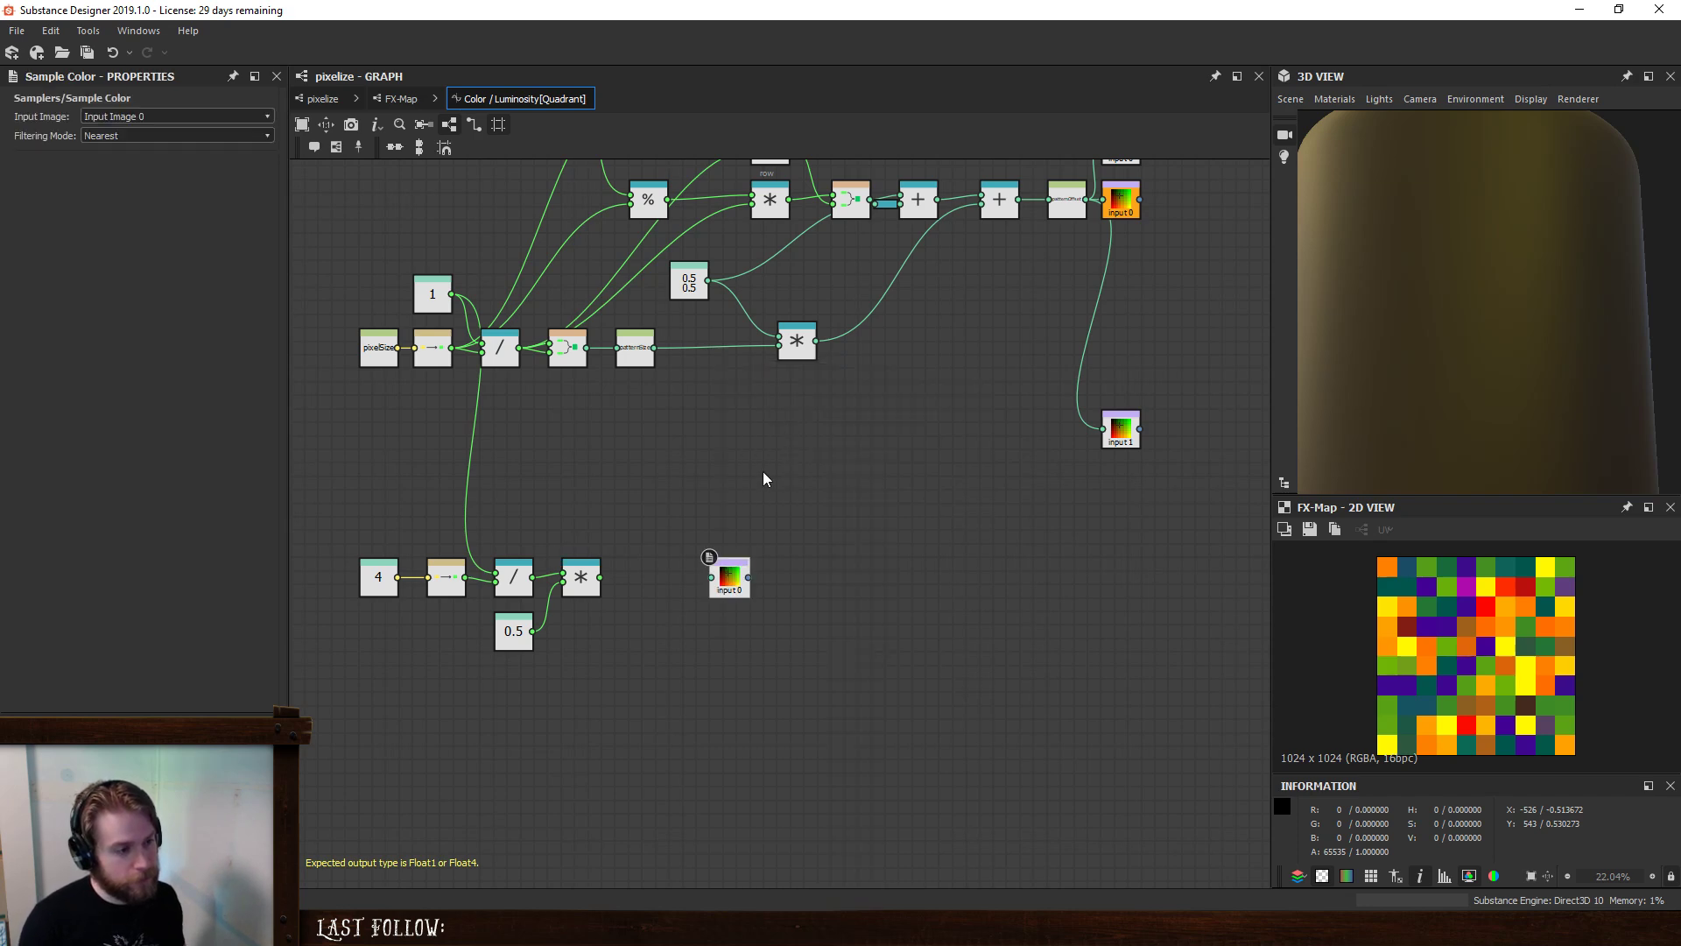
{"action": "left_click", "coordinate": [259, 119]}
{"action": "left_click", "coordinate": [190, 140]}
{"action": "scroll", "coordinate": [701, 571], "scroll_direction": "up", "scroll_amount": 1}
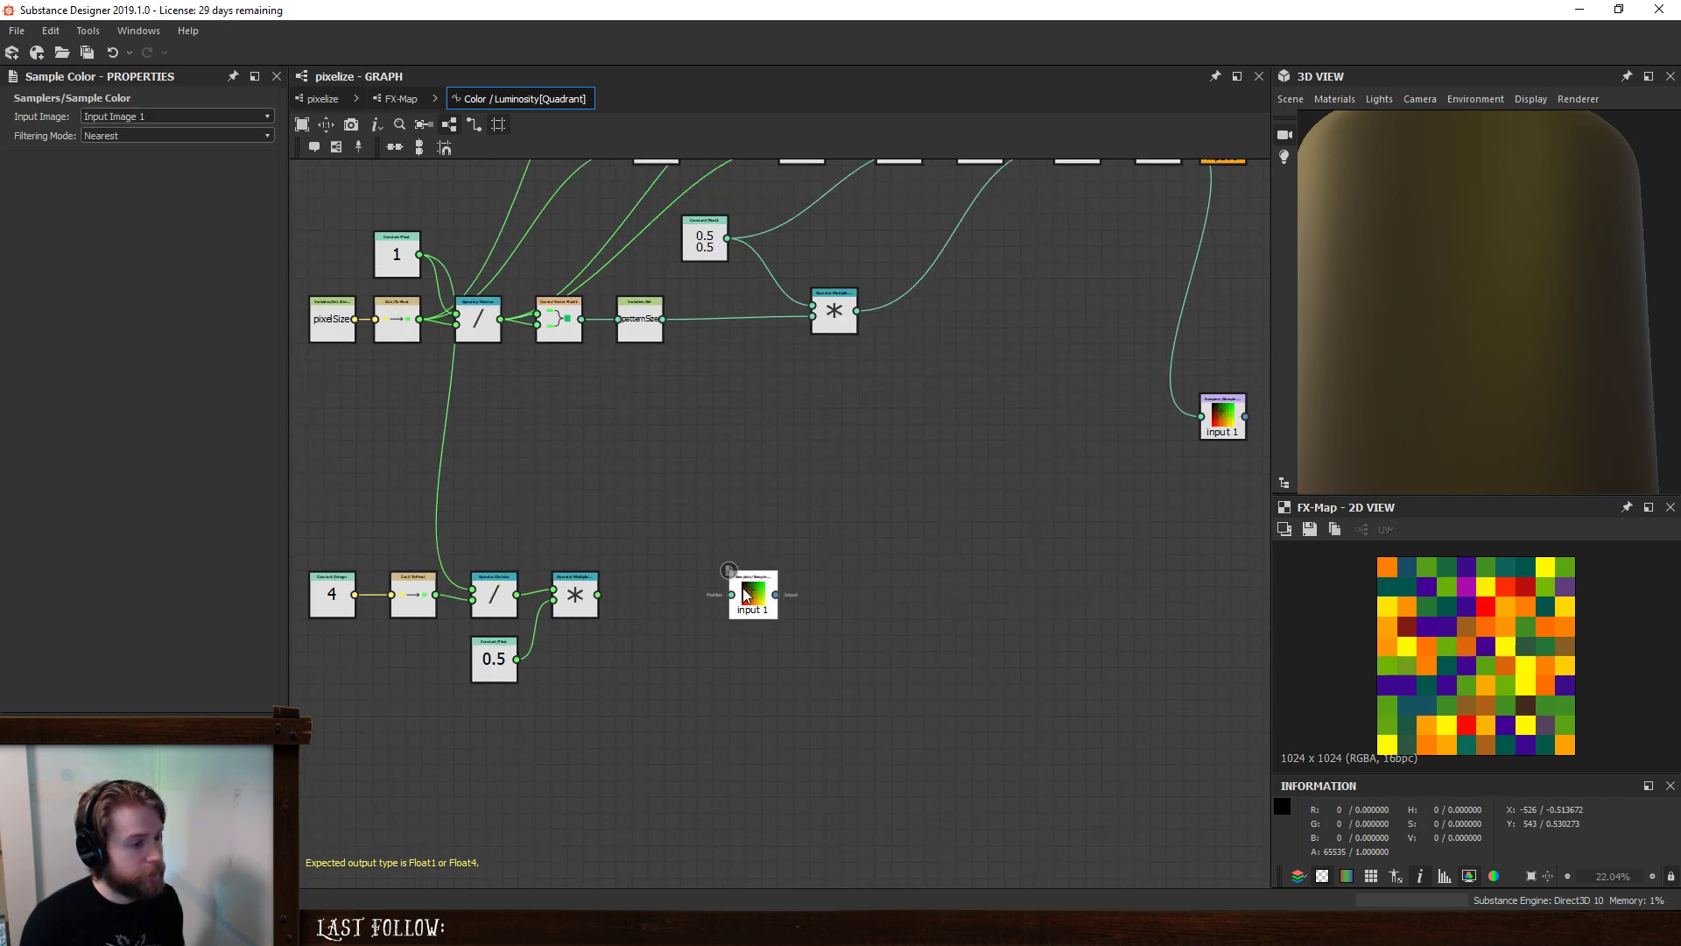
{"action": "left_click_drag", "start_coordinate": [742, 593], "coordinate": [759, 593]}
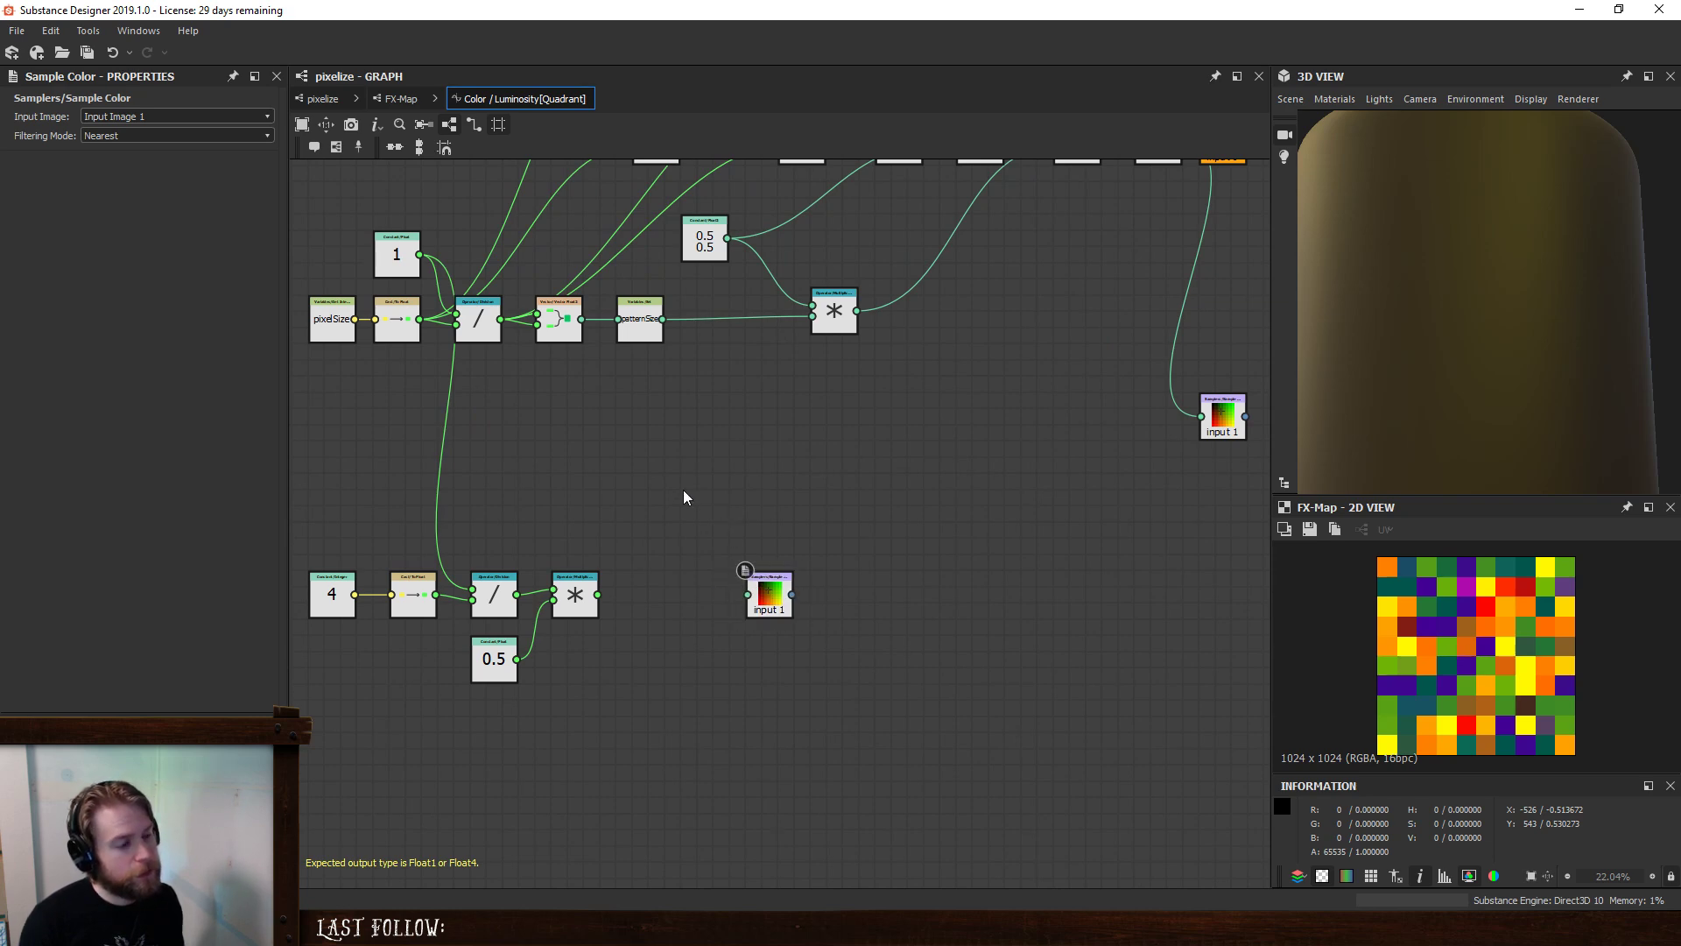
{"action": "key", "text": "space"}
{"action": "type", "text": "f"}
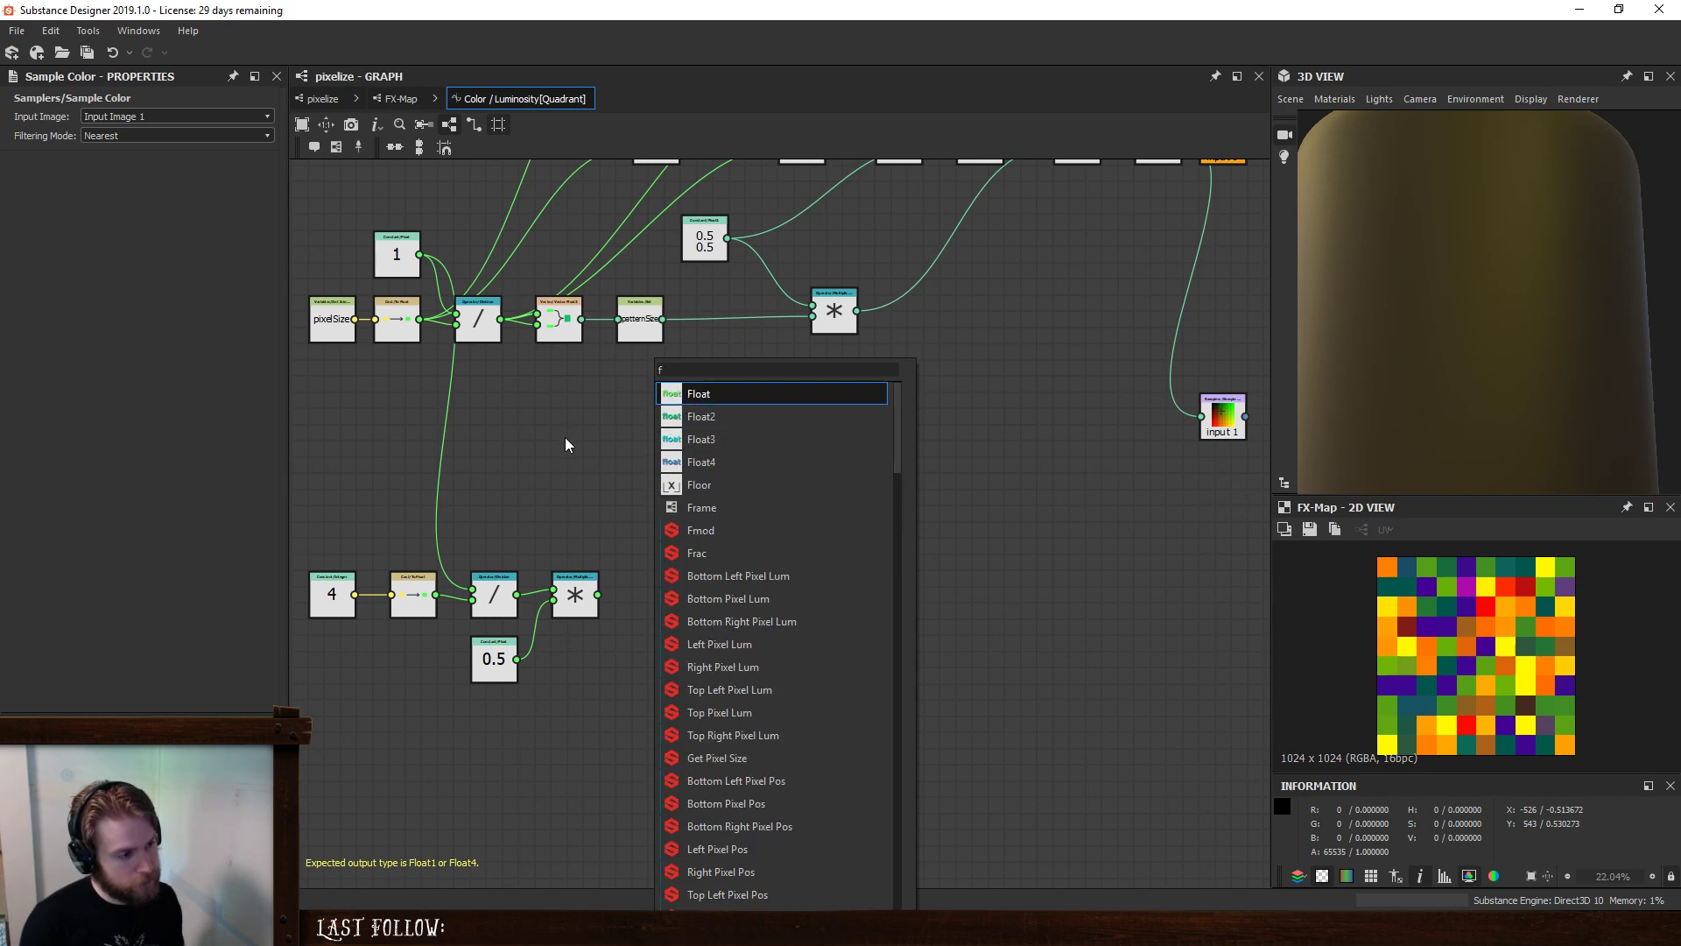
{"action": "key", "text": "Escape"}
- Shift the Sample Color, Multiplication, 0.5 constant and Division nodes away from To Float to make room in the lower chain
{"action": "left_click_drag", "start_coordinate": [761, 594], "coordinate": [860, 610]}
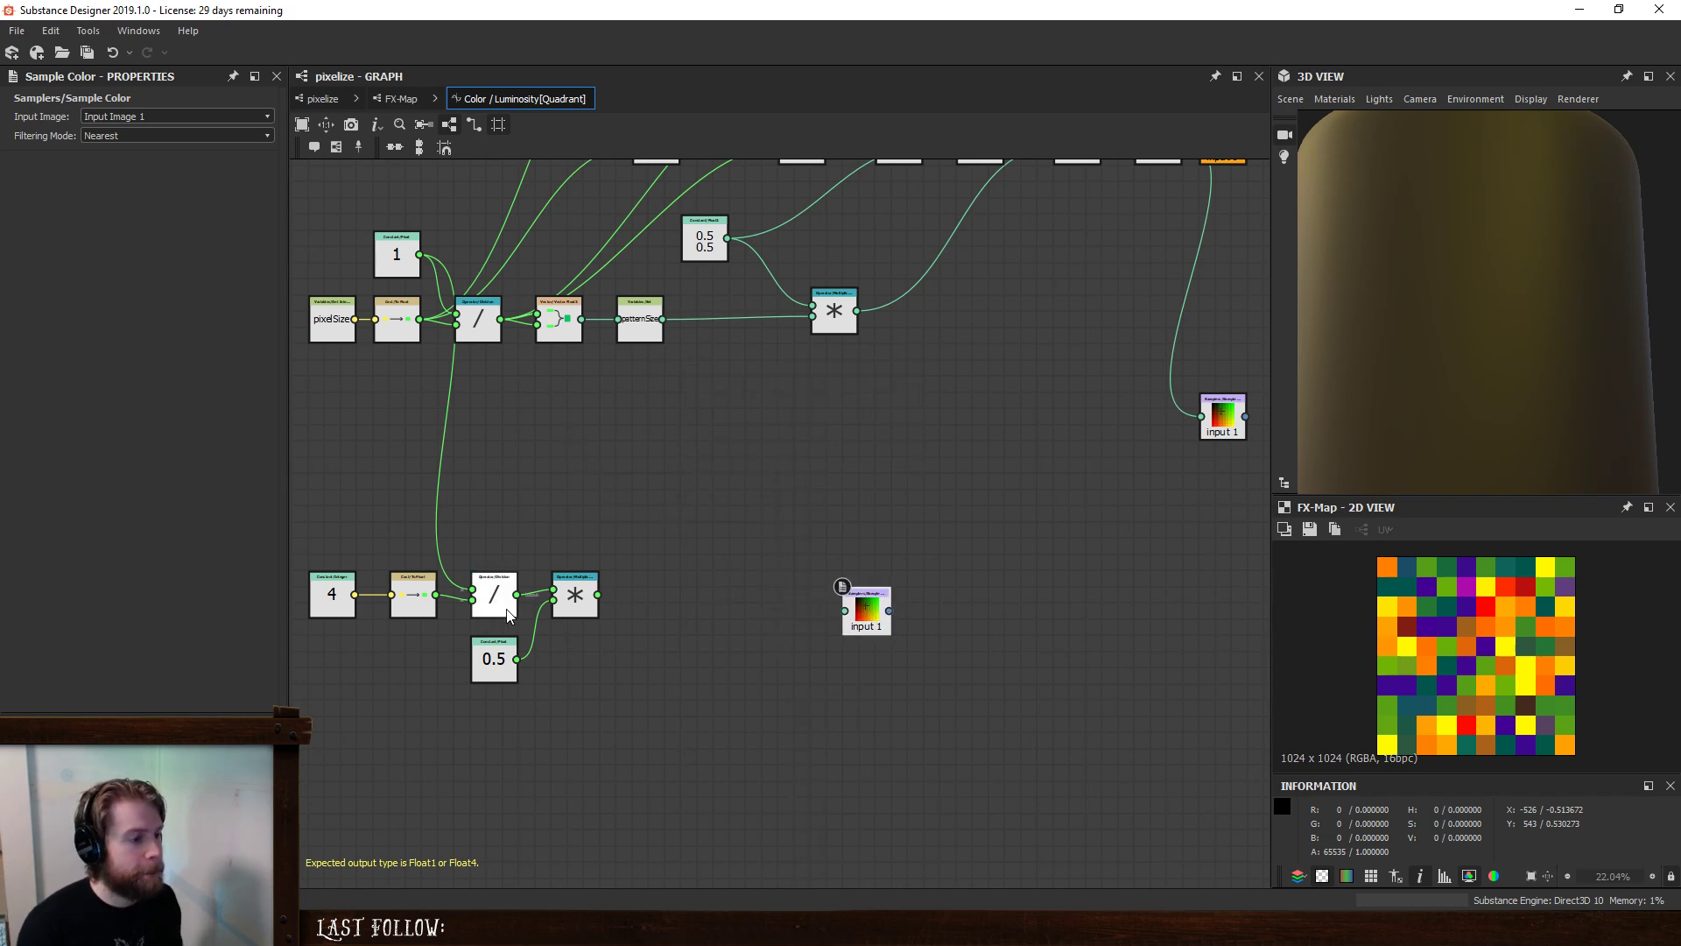
{"action": "left_click_drag", "start_coordinate": [575, 604], "coordinate": [721, 604]}
{"action": "left_click_drag", "start_coordinate": [481, 672], "coordinate": [610, 672]}
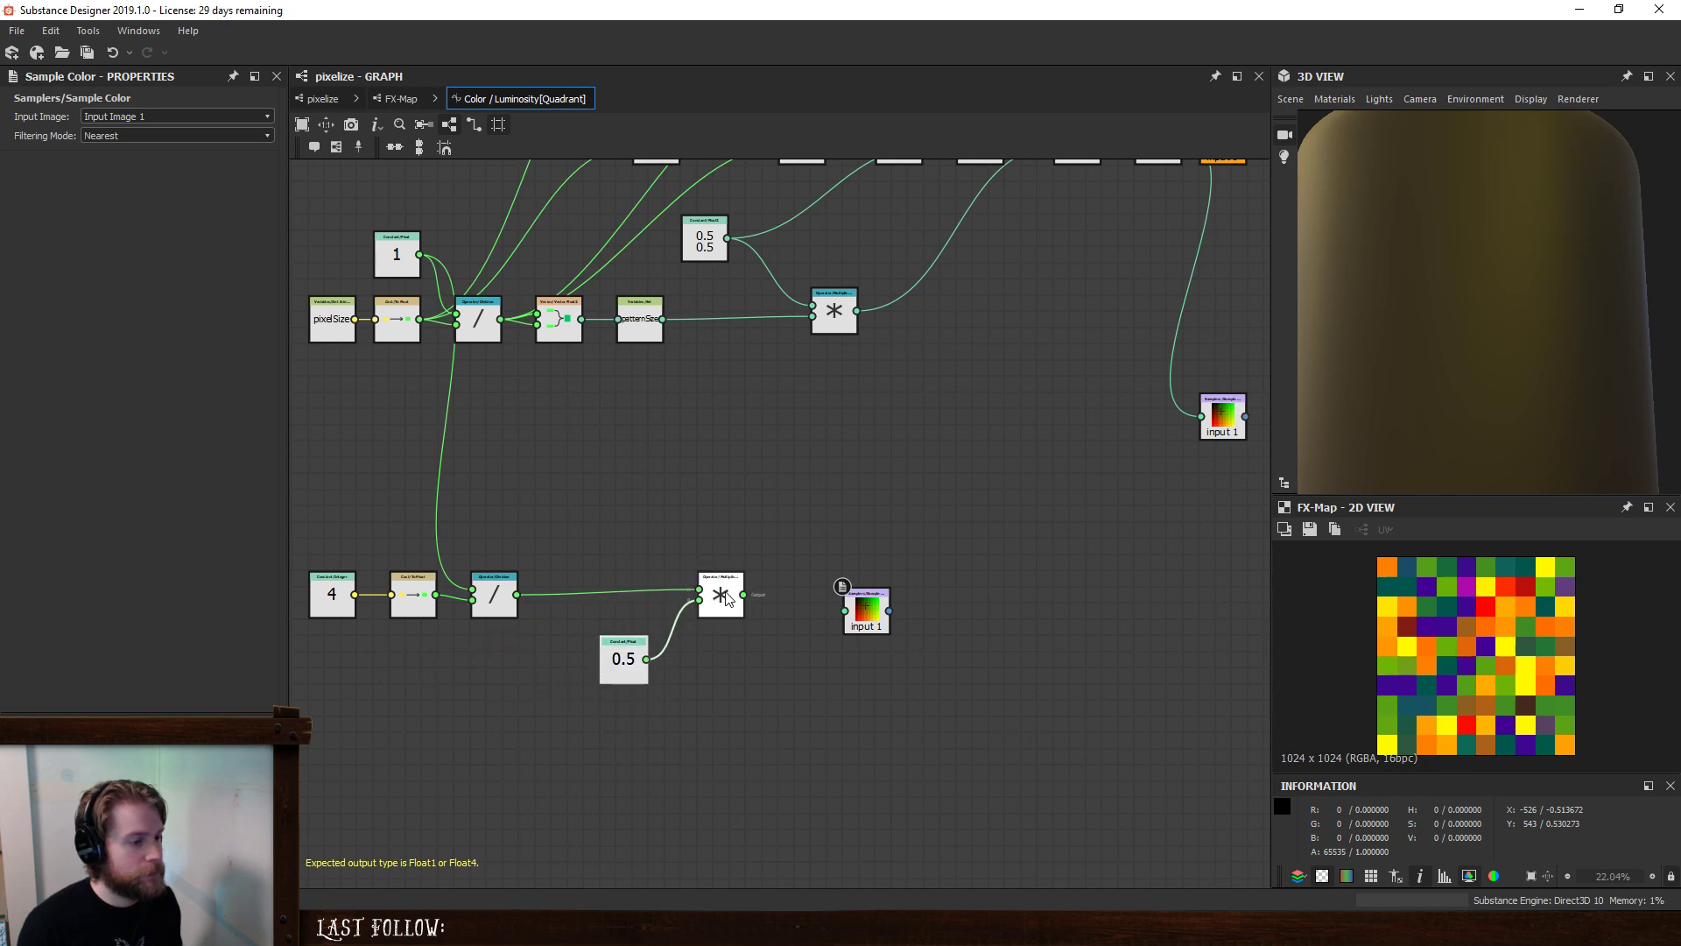
{"action": "left_click_drag", "start_coordinate": [721, 594], "coordinate": [753, 595]}
{"action": "left_click_drag", "start_coordinate": [491, 598], "coordinate": [676, 598]}
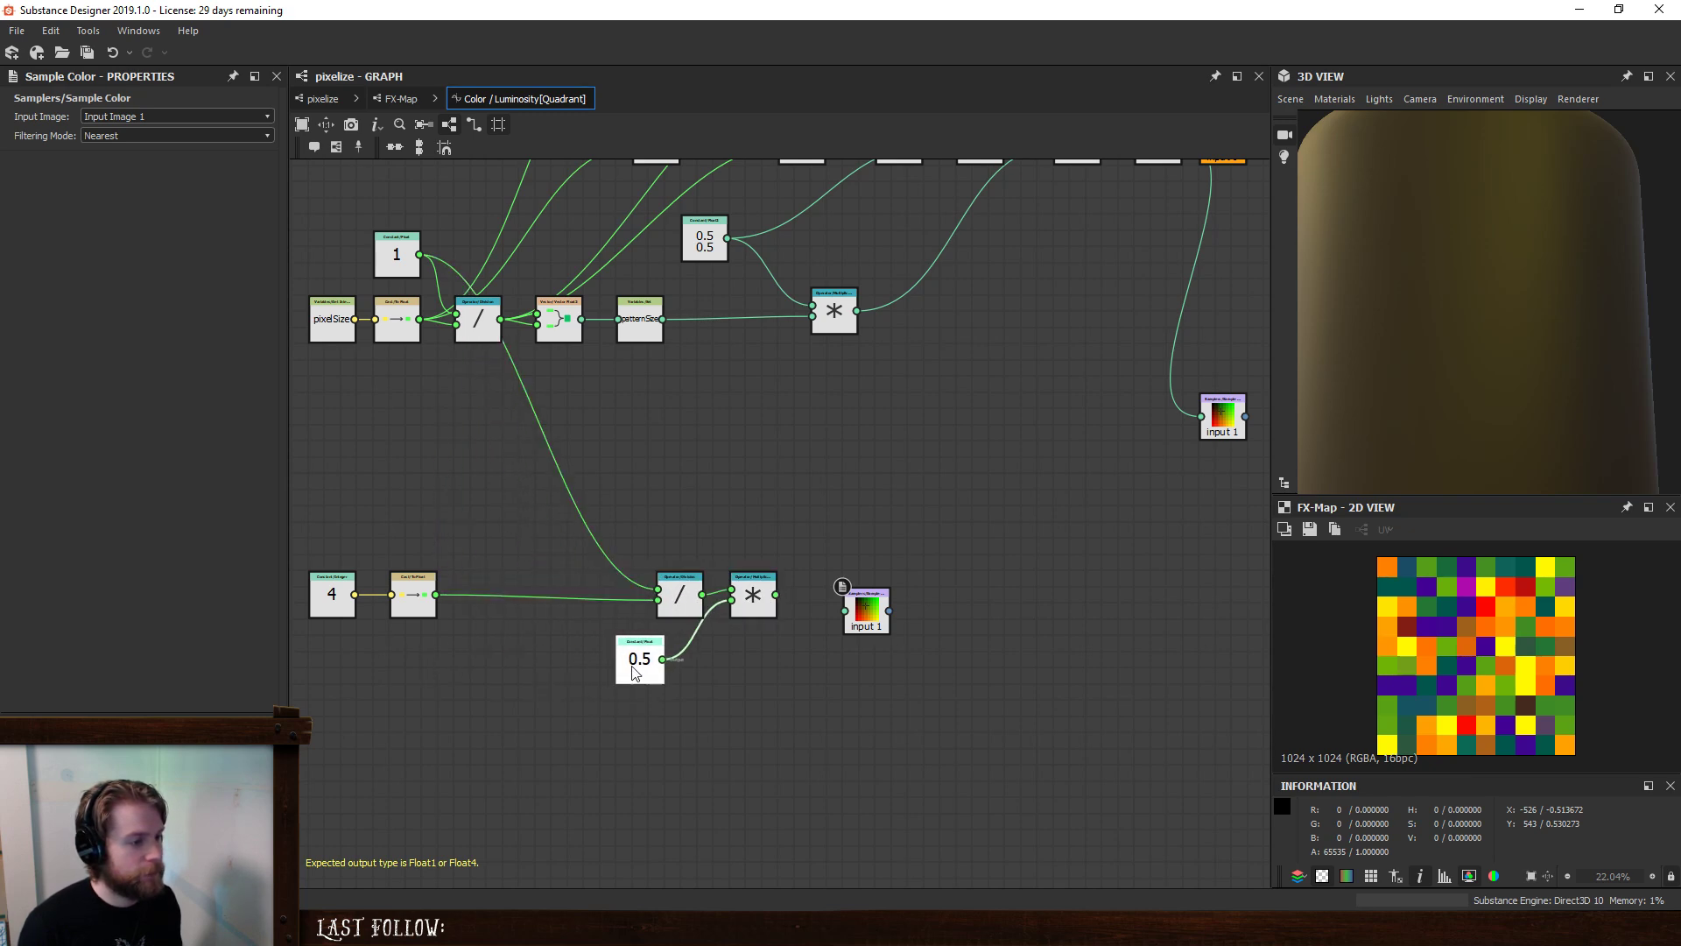
{"action": "left_click_drag", "start_coordinate": [605, 666], "coordinate": [661, 665]}
{"action": "left_click", "coordinate": [670, 605]}
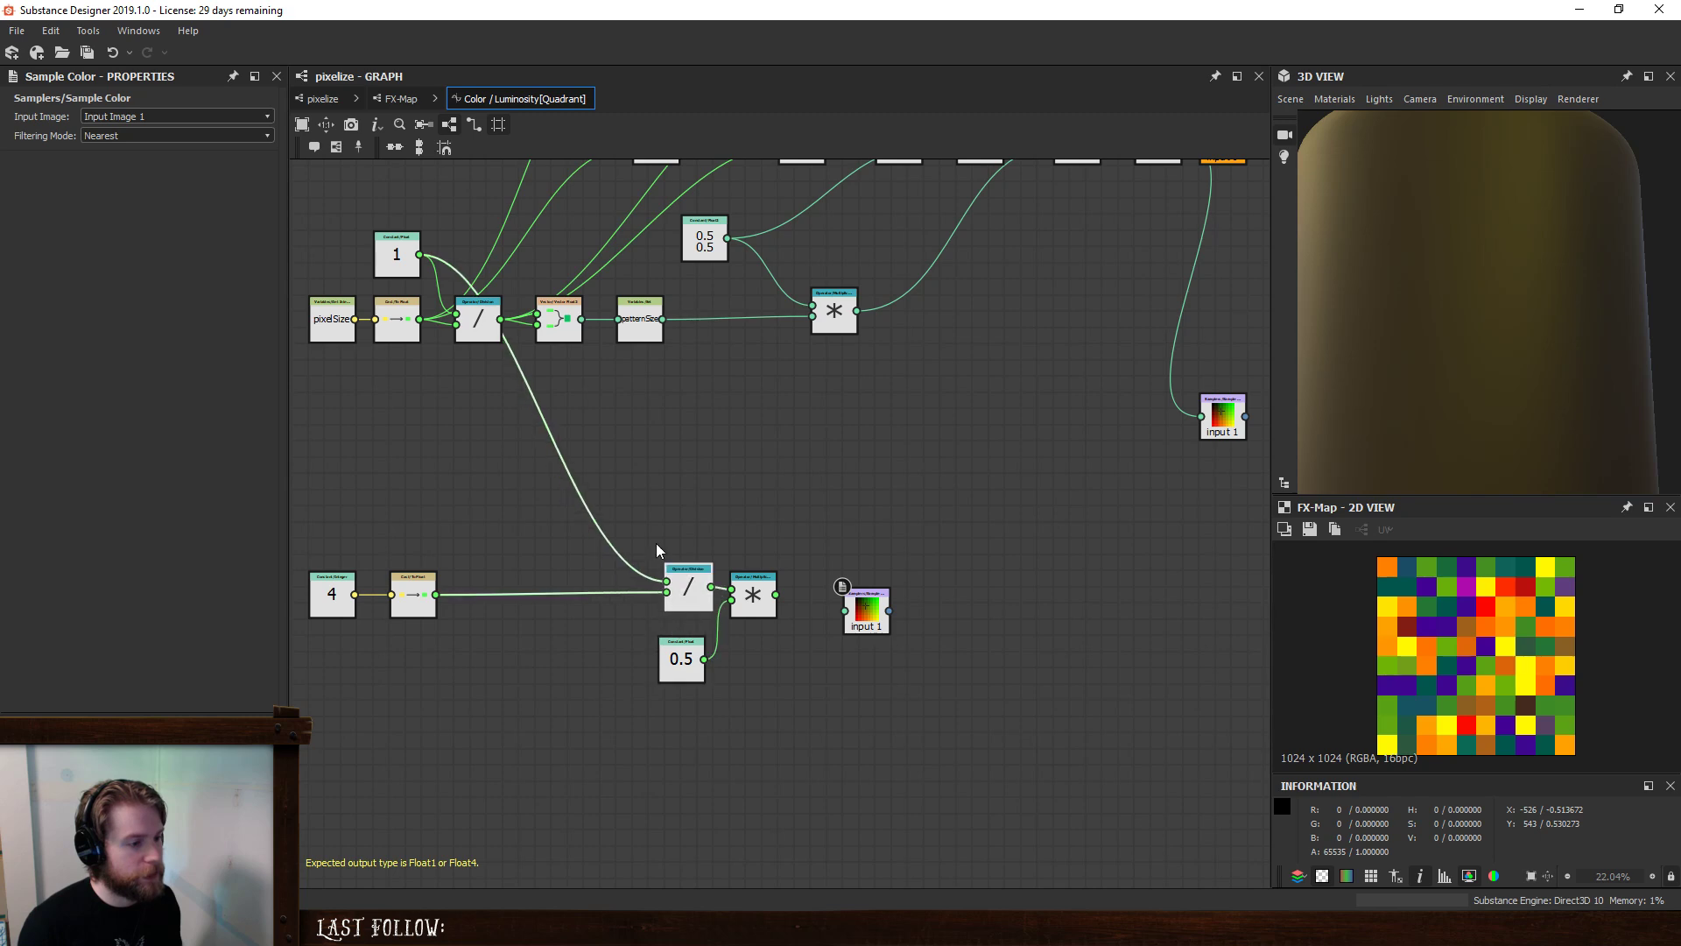
- Insert a Division node into the link between To Float and the existing Division in the lower chain
{"action": "scroll", "coordinate": [680, 526], "scroll_direction": "down", "scroll_amount": 3}
{"action": "middle_click_drag", "start_coordinate": [679, 469], "coordinate": [721, 492]}
{"action": "left_click_drag", "start_coordinate": [651, 604], "coordinate": [632, 697]}
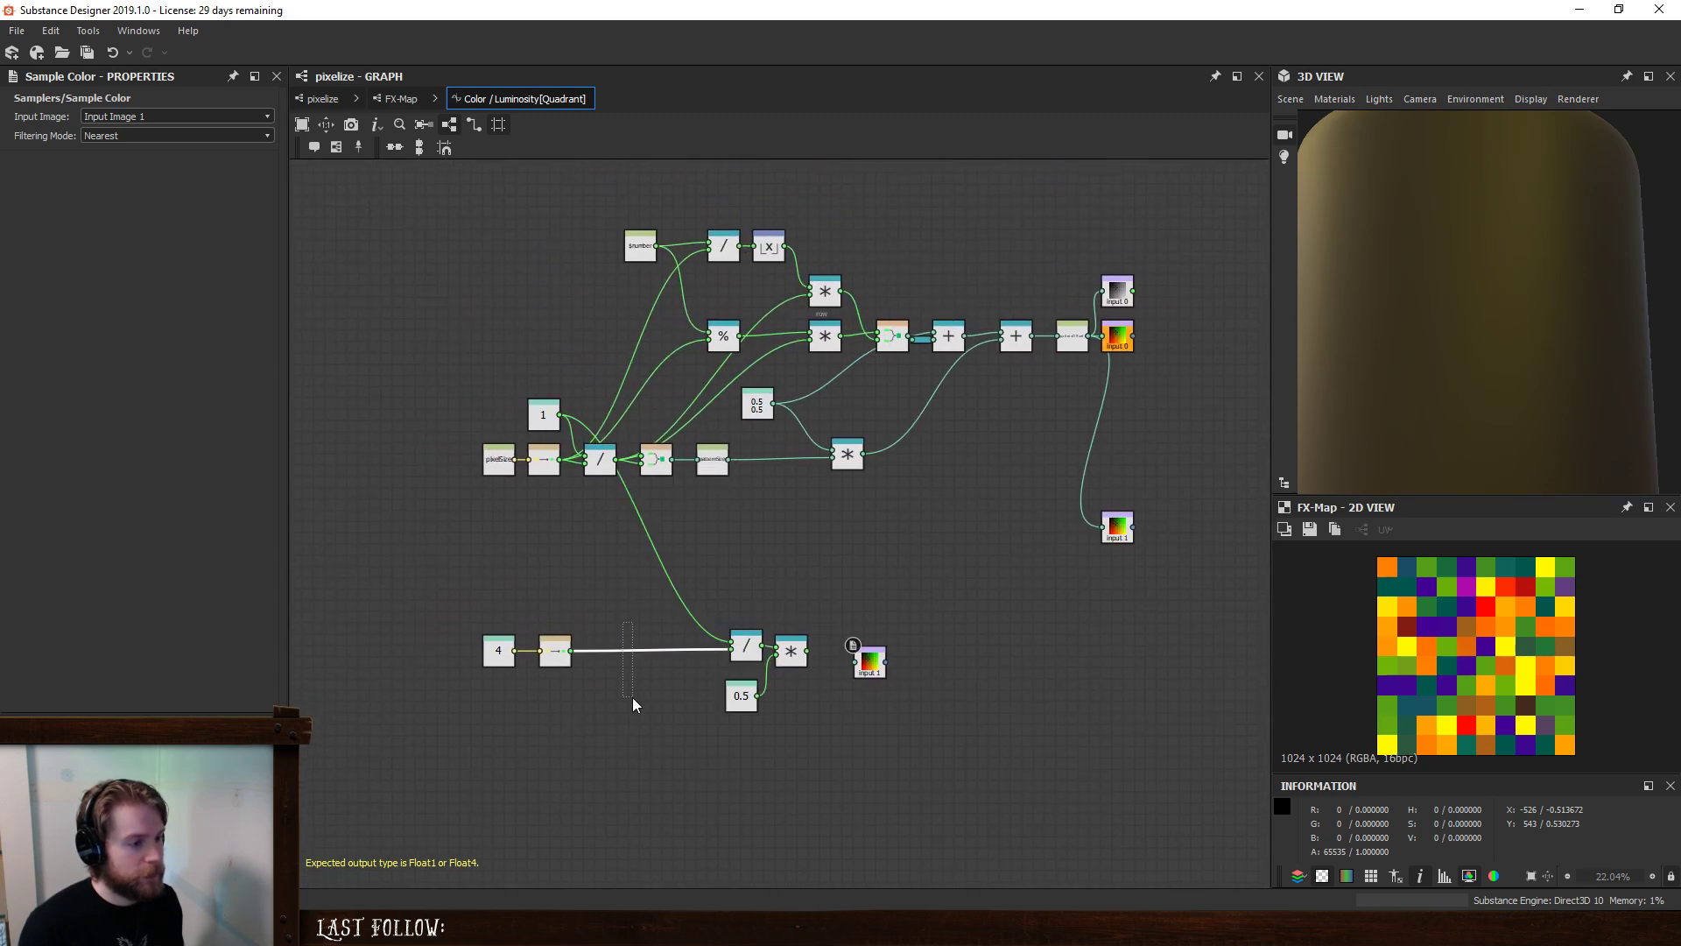
{"action": "key", "text": "s"}
{"action": "left_click", "coordinate": [631, 649]}
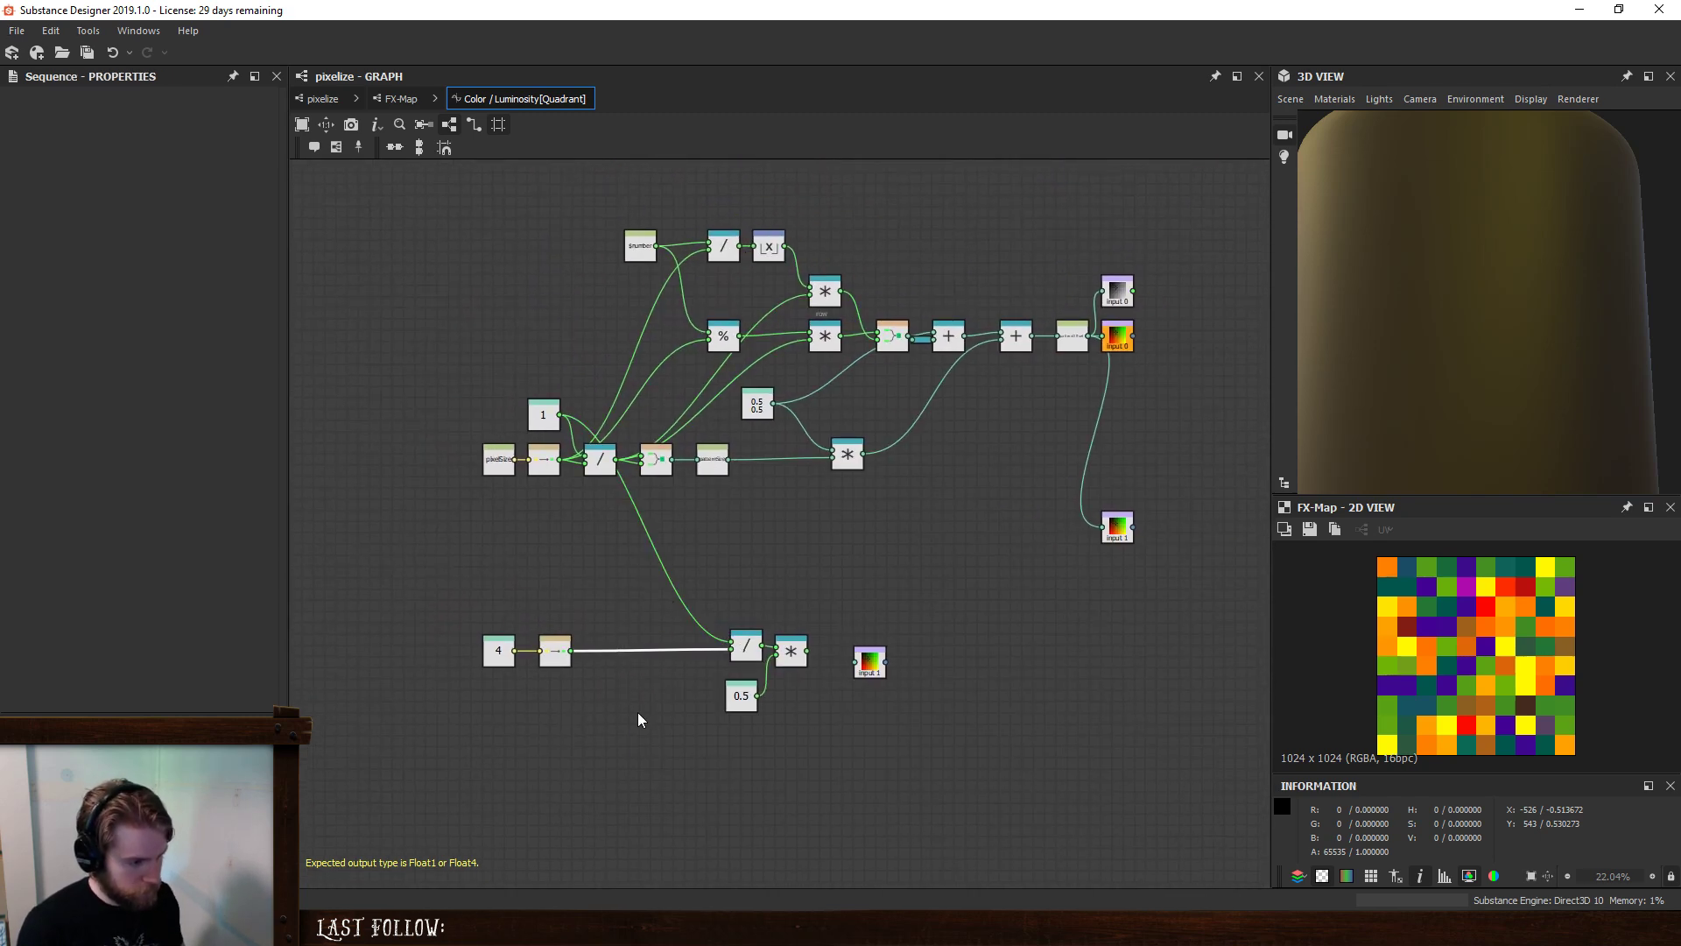
{"action": "key", "text": "space"}
{"action": "type", "text": "d"}
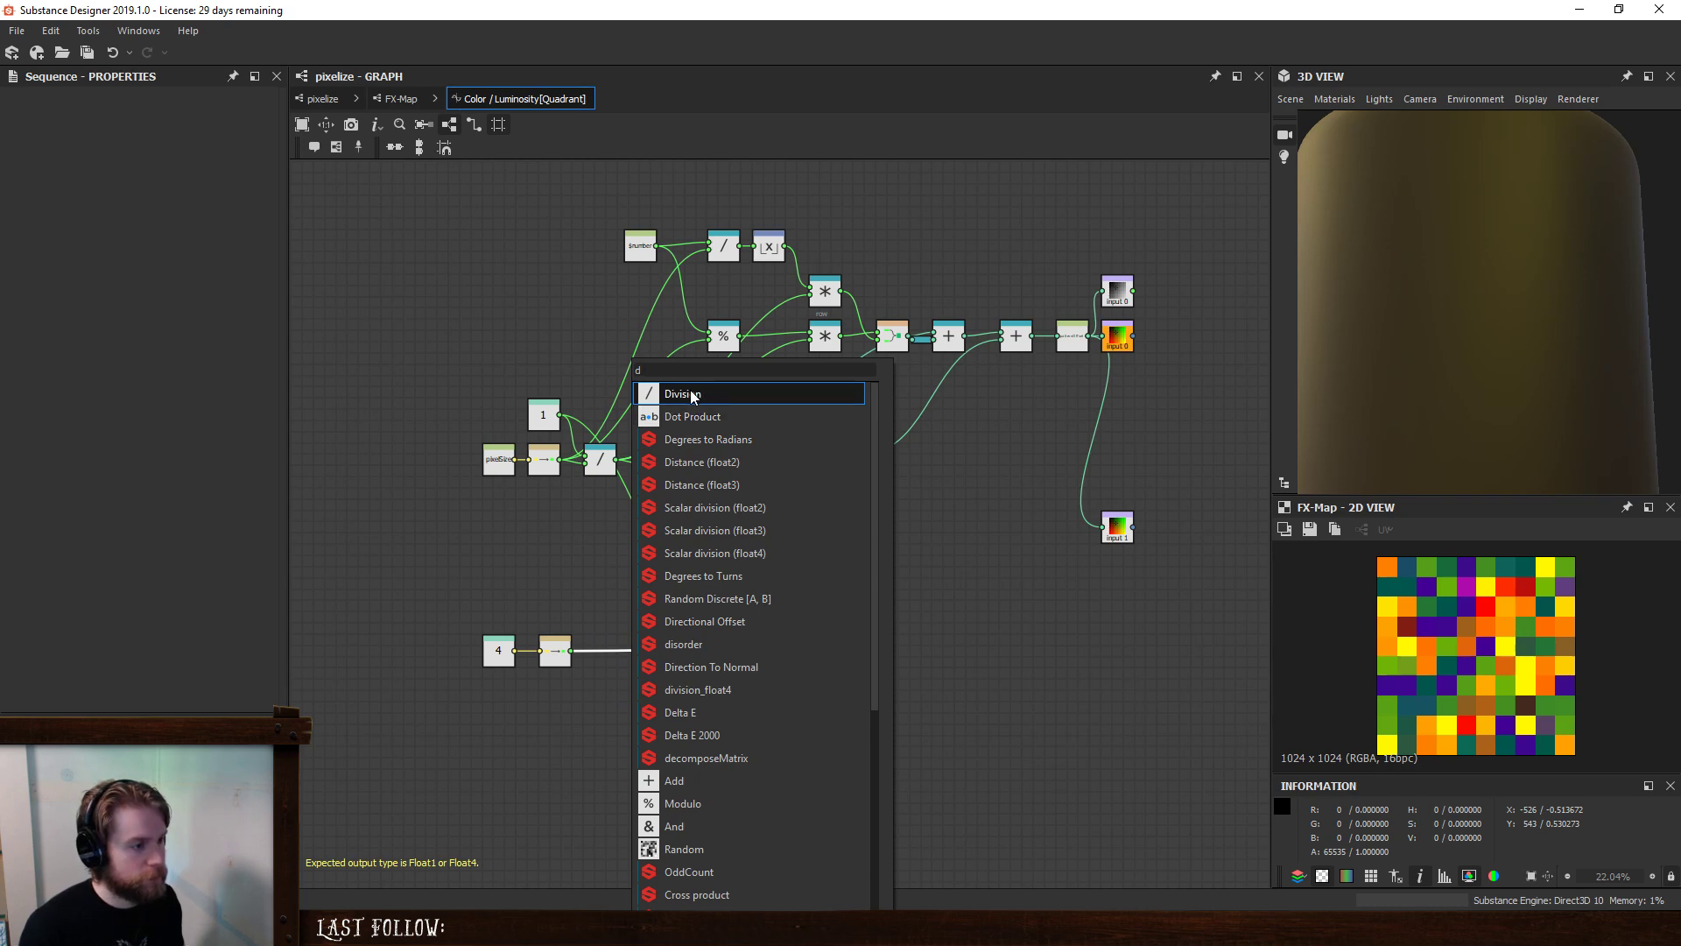
{"action": "left_click", "coordinate": [690, 394]}
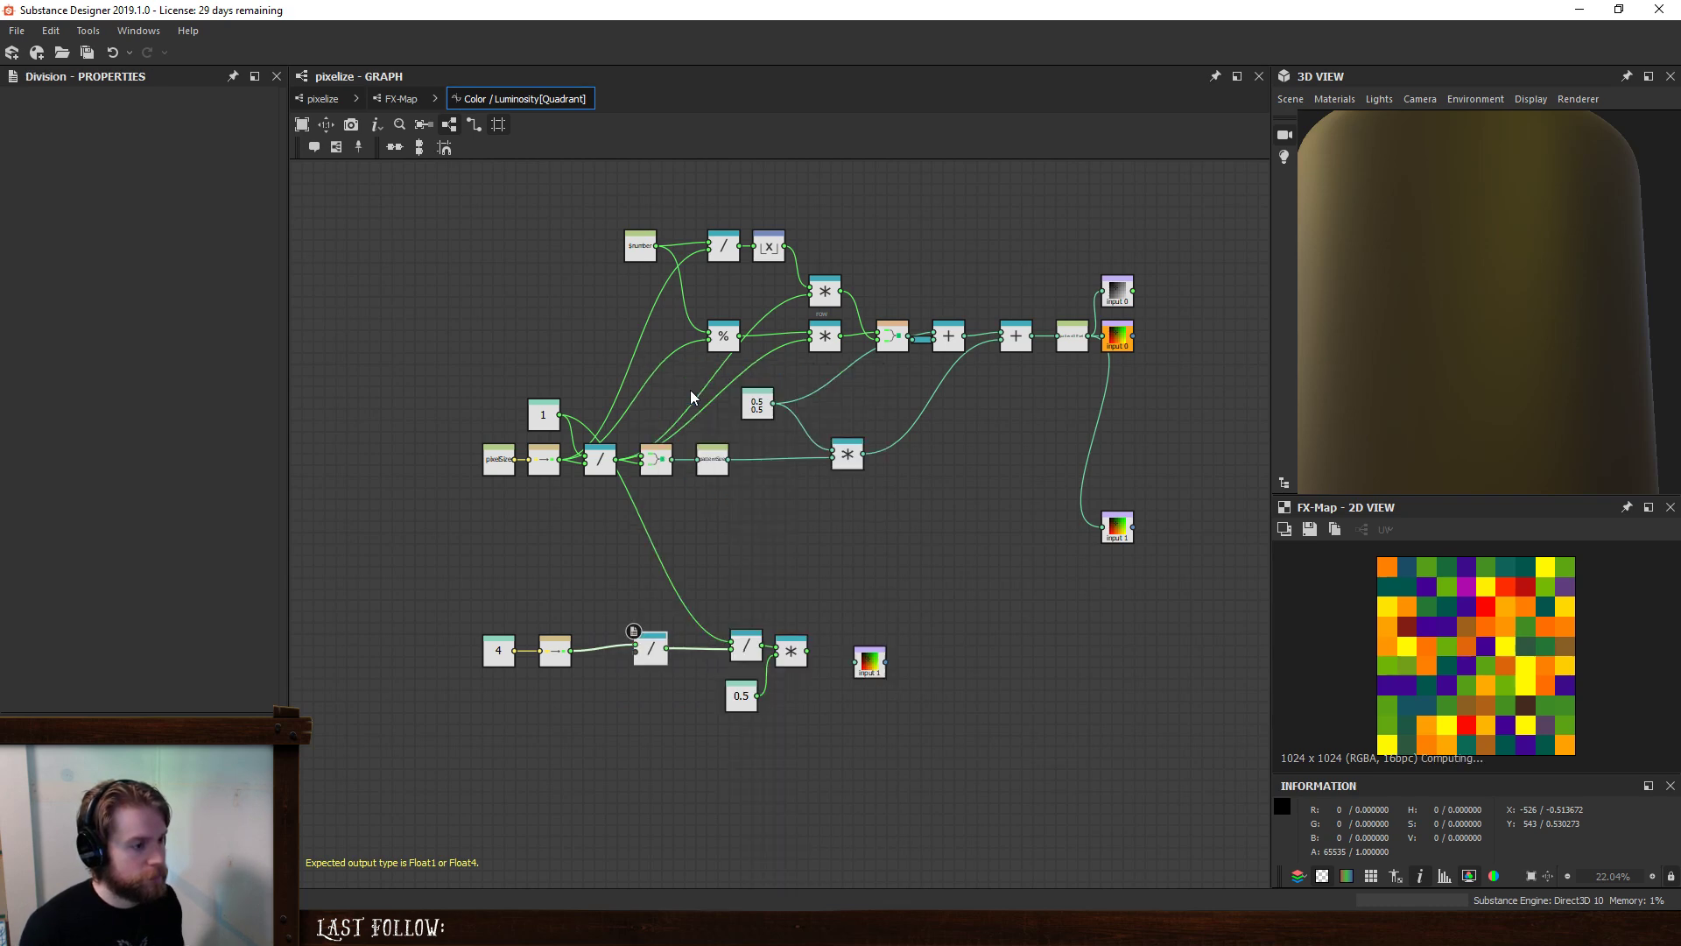
{"action": "scroll", "coordinate": [590, 606], "scroll_direction": "up", "scroll_amount": 2}
{"action": "key", "text": "space"}
{"action": "type", "text": "get"}
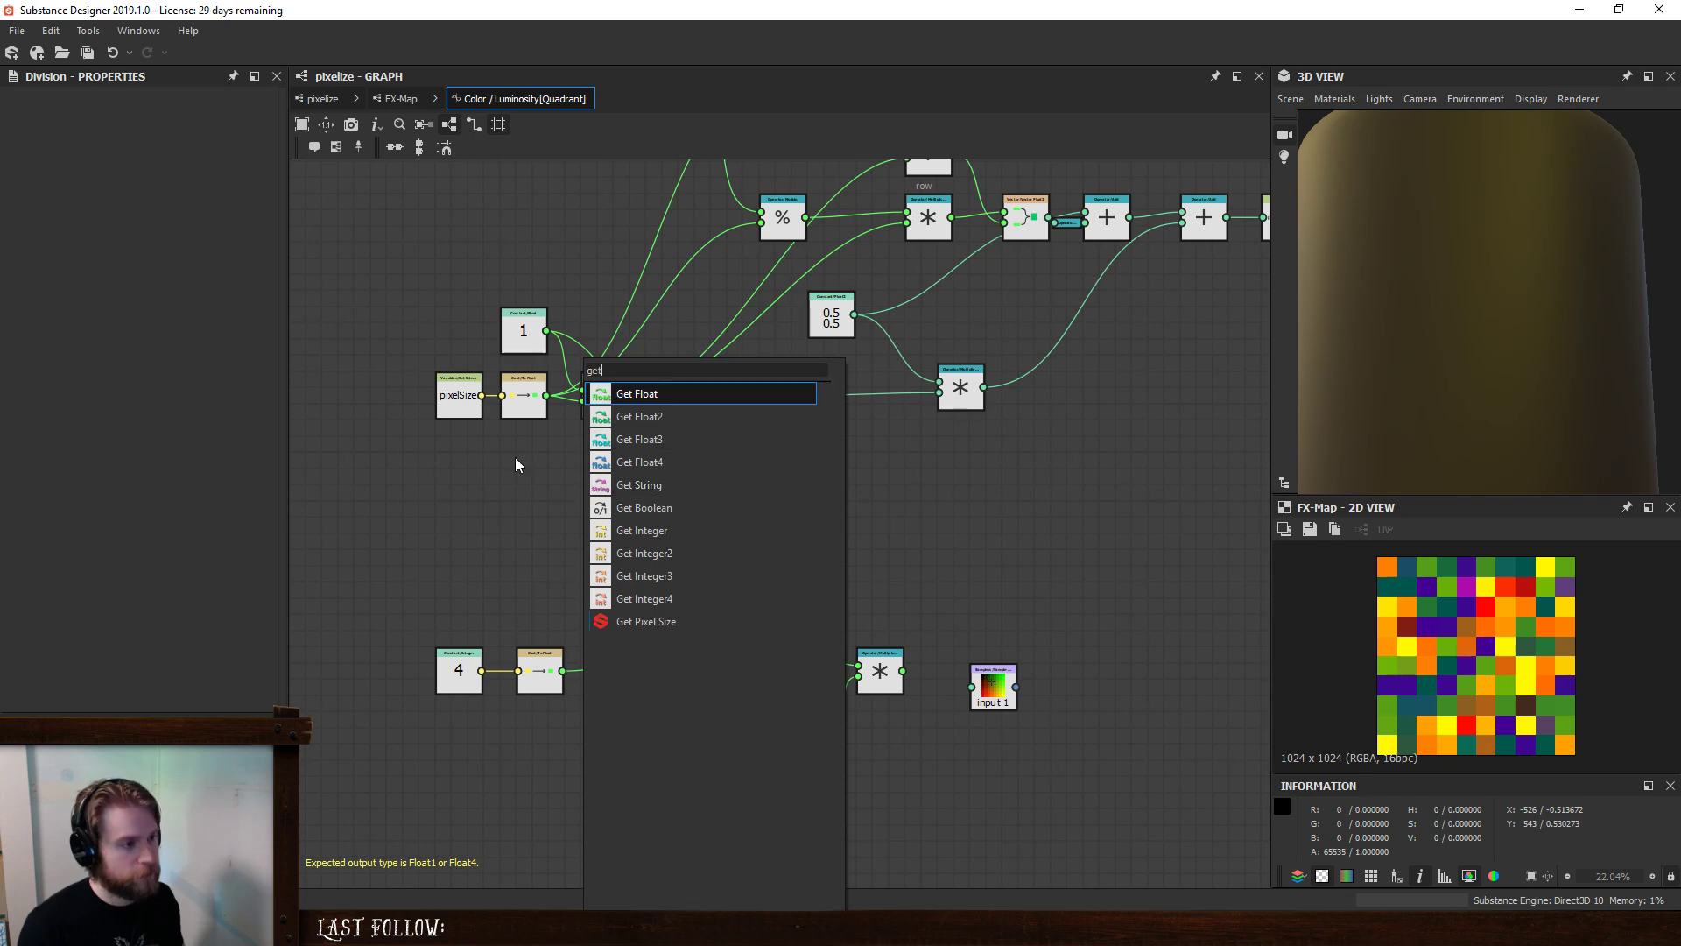
{"action": "key", "text": "Escape"}
- Connect the $number node to the first input of the newly inserted Division
{"action": "middle_click_drag", "start_coordinate": [638, 475], "coordinate": [782, 648]}
{"action": "left_click_drag", "start_coordinate": [829, 261], "coordinate": [590, 699]}
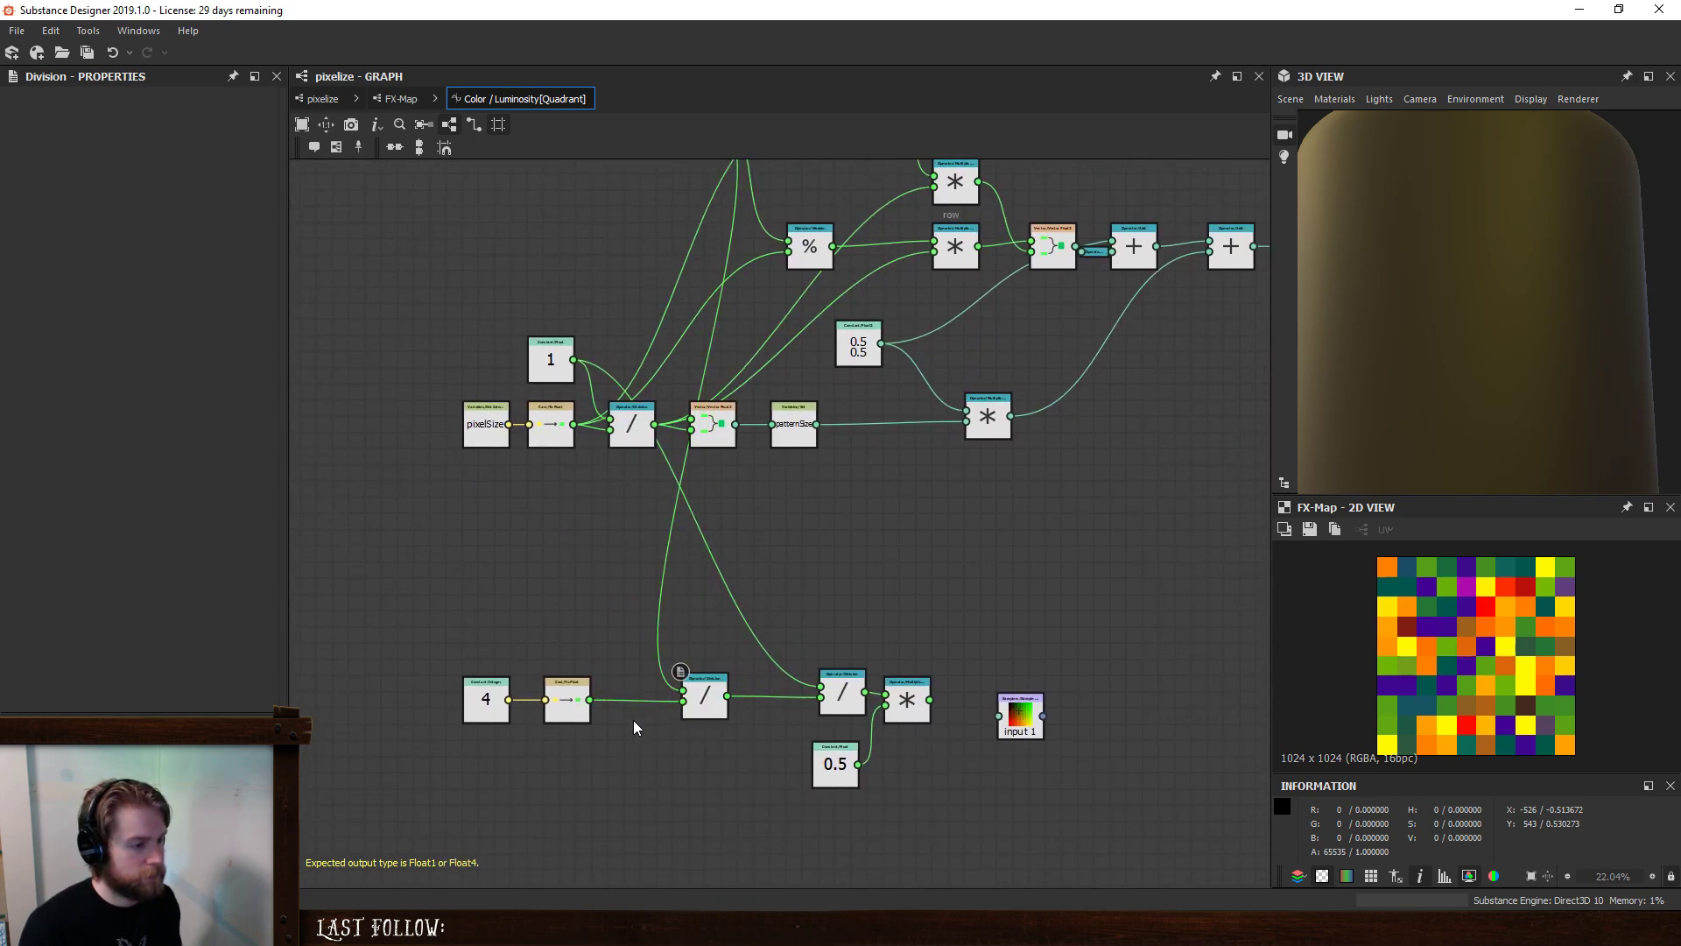
{"action": "middle_click_drag", "start_coordinate": [633, 720], "coordinate": [591, 738]}
{"action": "scroll", "coordinate": [769, 565], "scroll_direction": "down", "scroll_amount": 1}
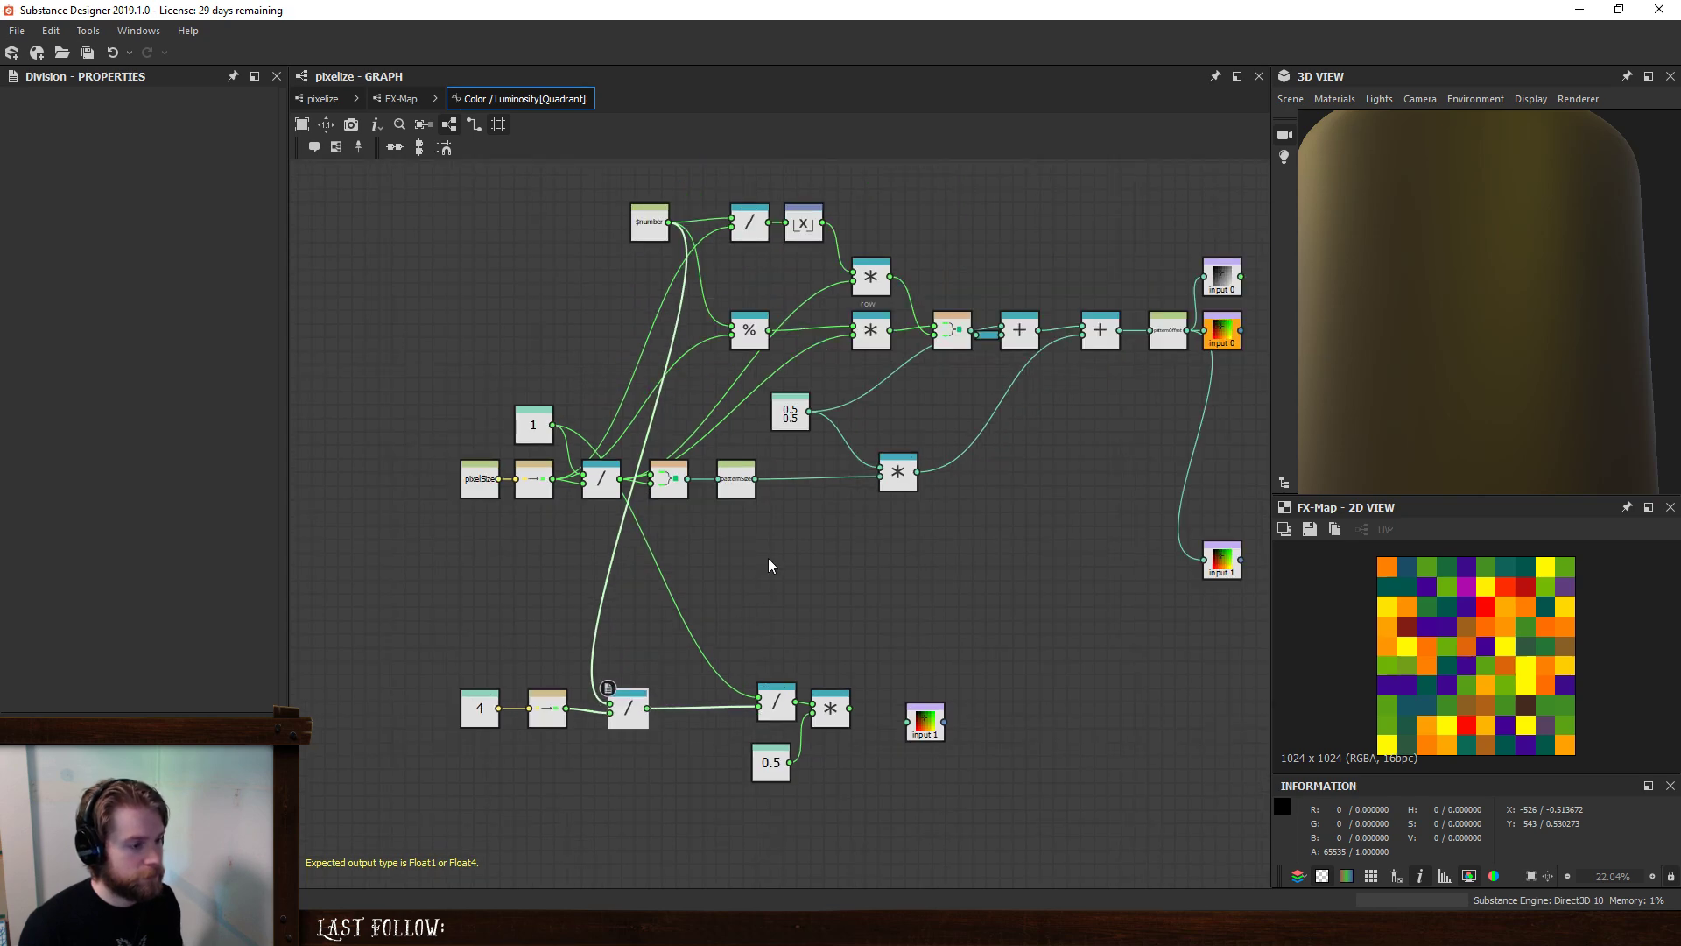
- Insert a Floor node between the lower chain's two Divisions and move the nodes after it further along
{"action": "key", "text": "space"}
{"action": "type", "text": "flo"}
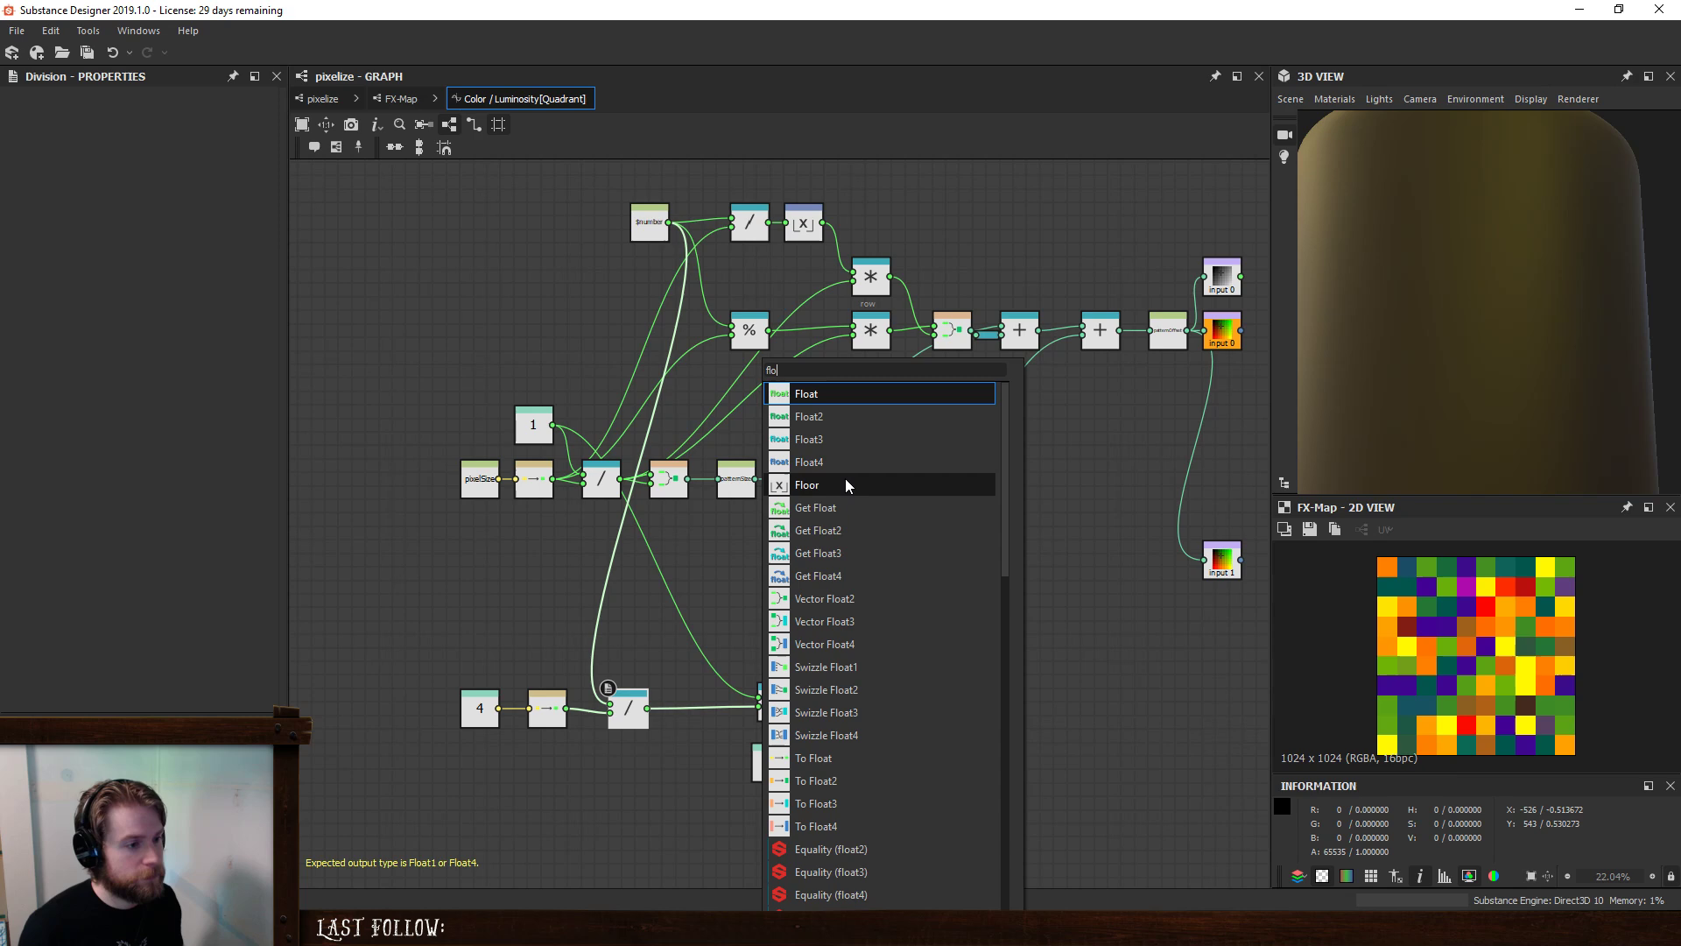
{"action": "left_click", "coordinate": [845, 485]}
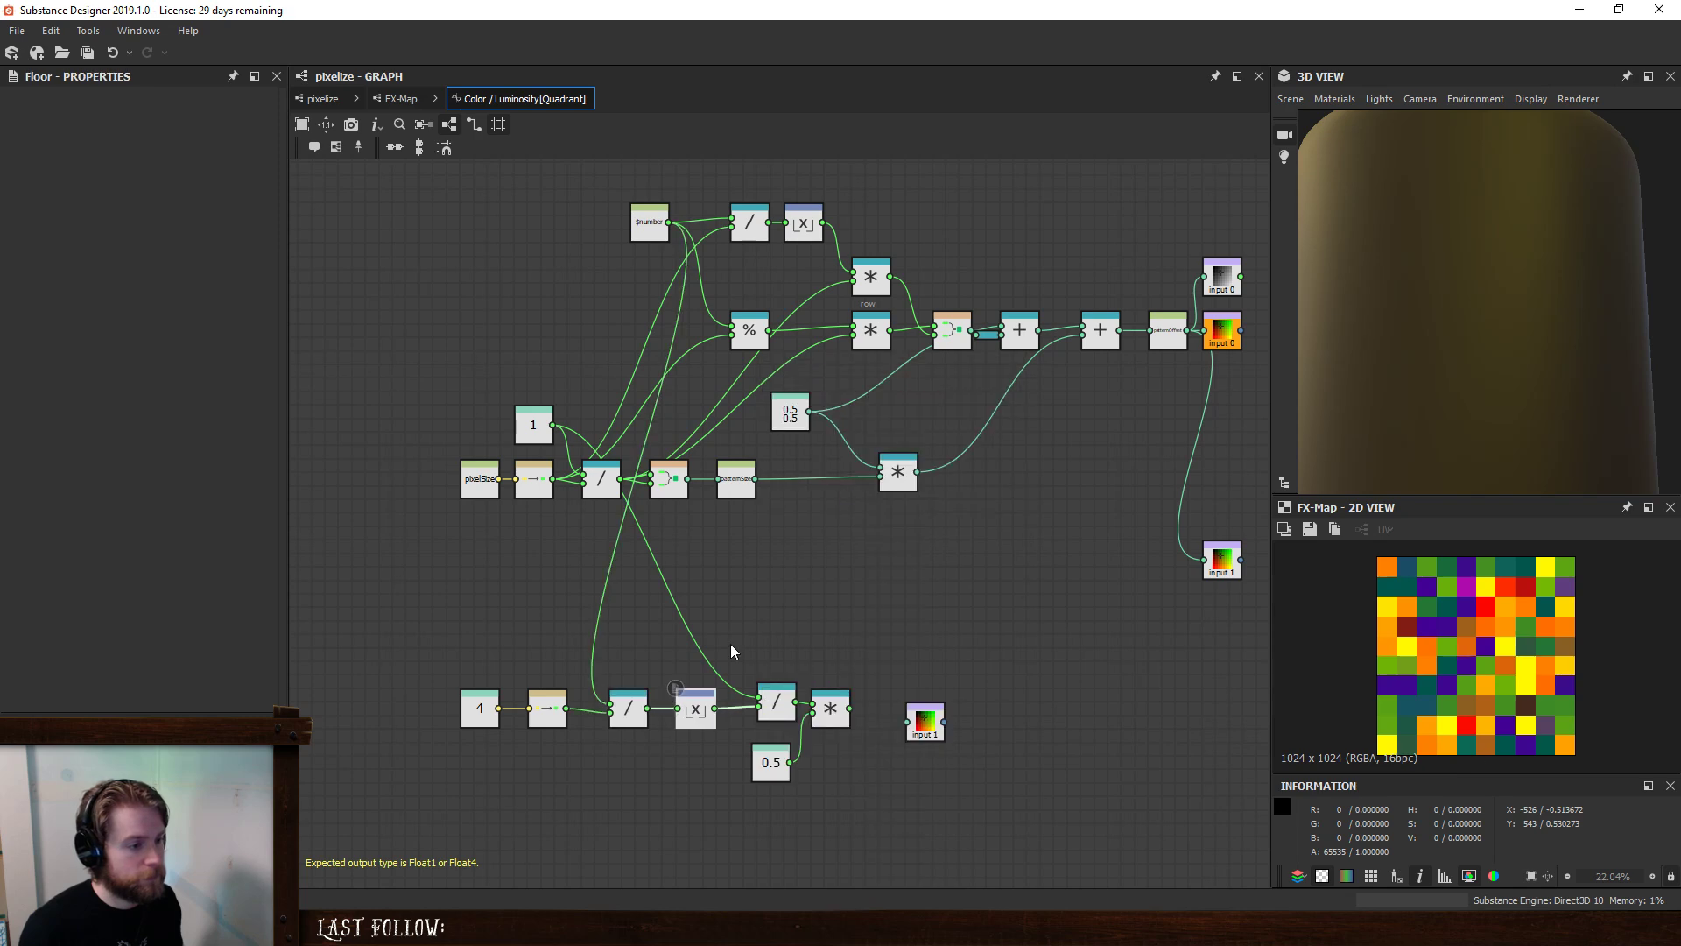
{"action": "middle_click_drag", "start_coordinate": [716, 666], "coordinate": [826, 670]}
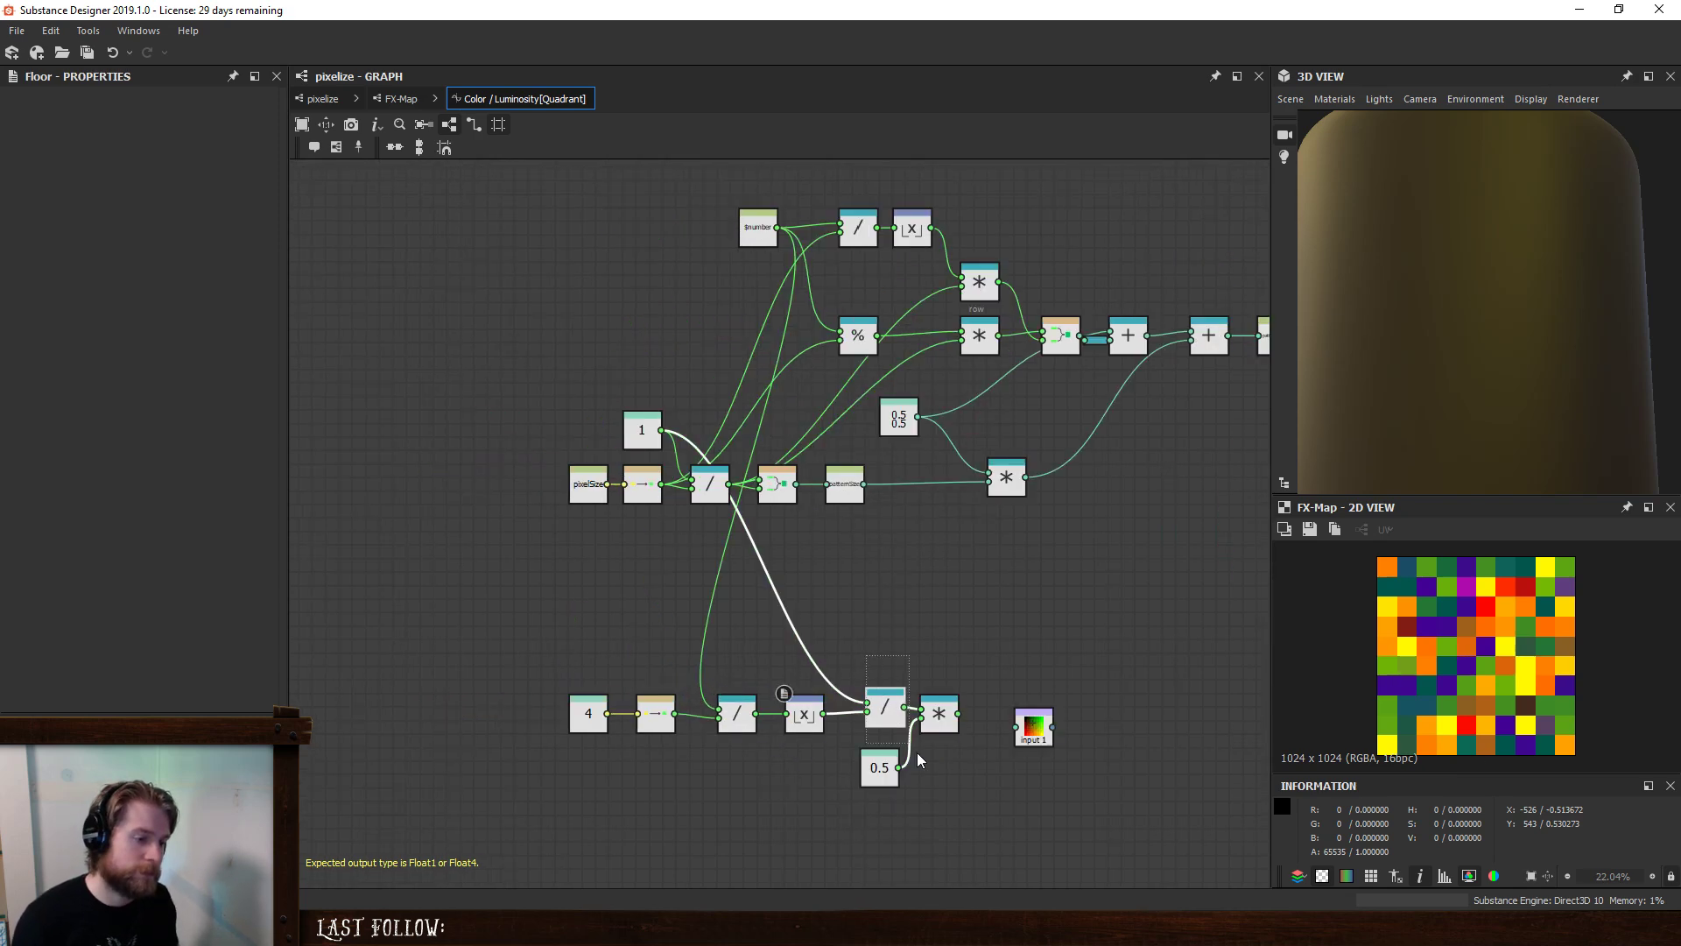
{"action": "left_click_drag", "start_coordinate": [865, 688], "coordinate": [886, 694]}
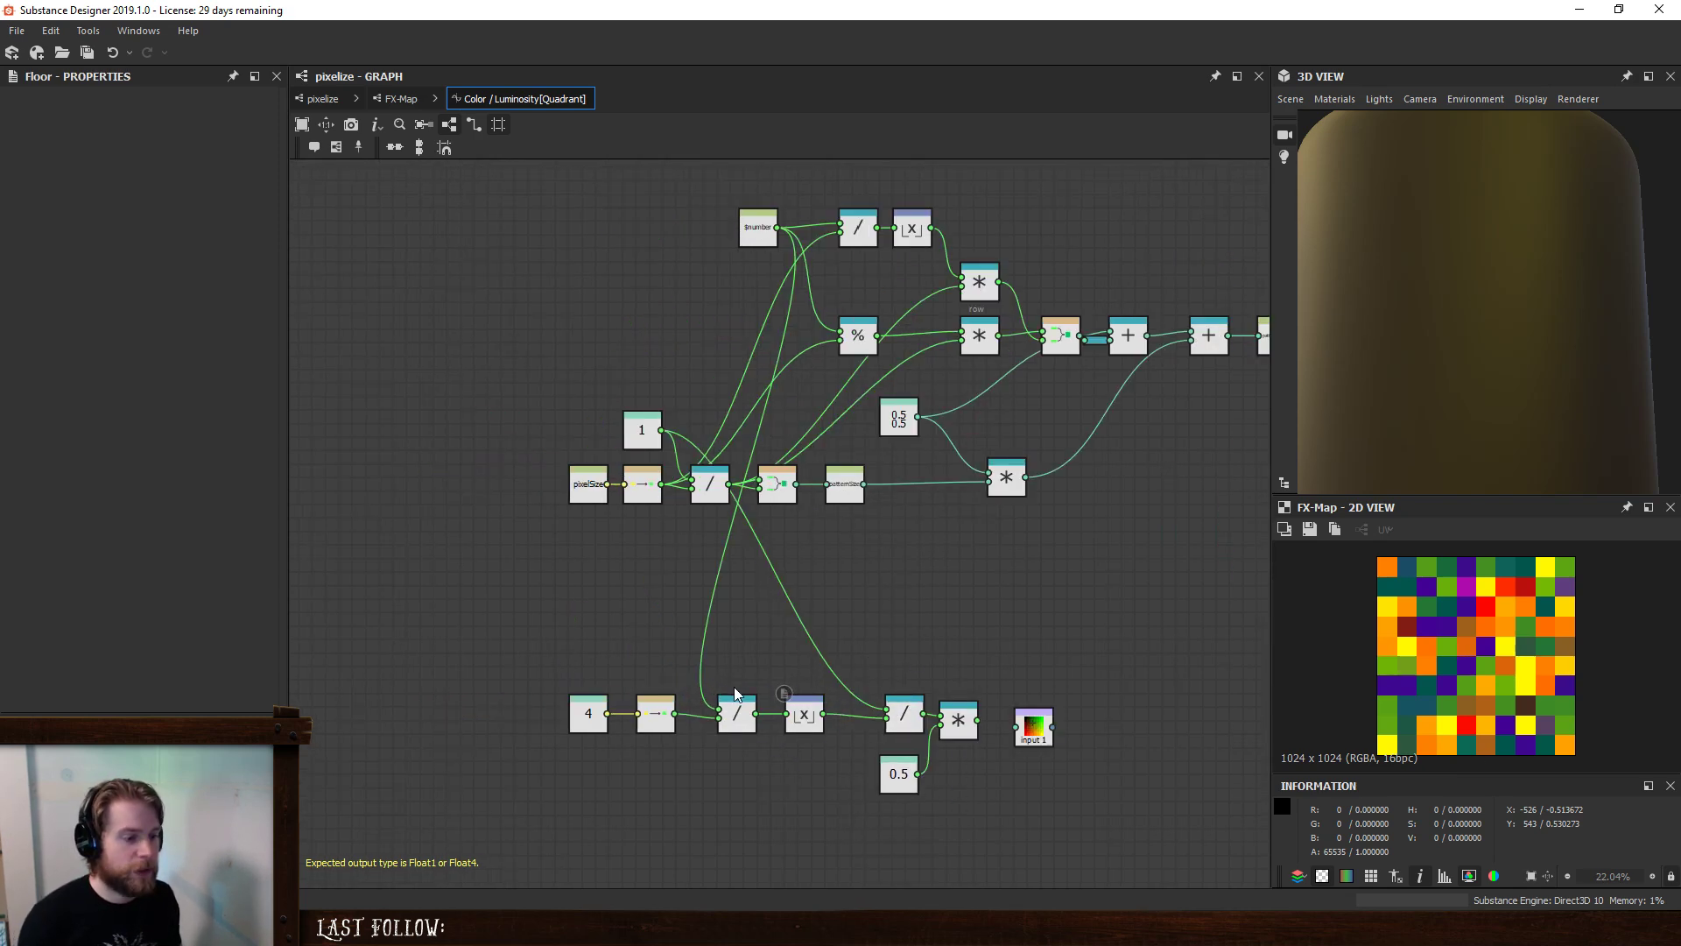
{"action": "key", "text": "space"}
{"action": "key", "text": "Escape"}
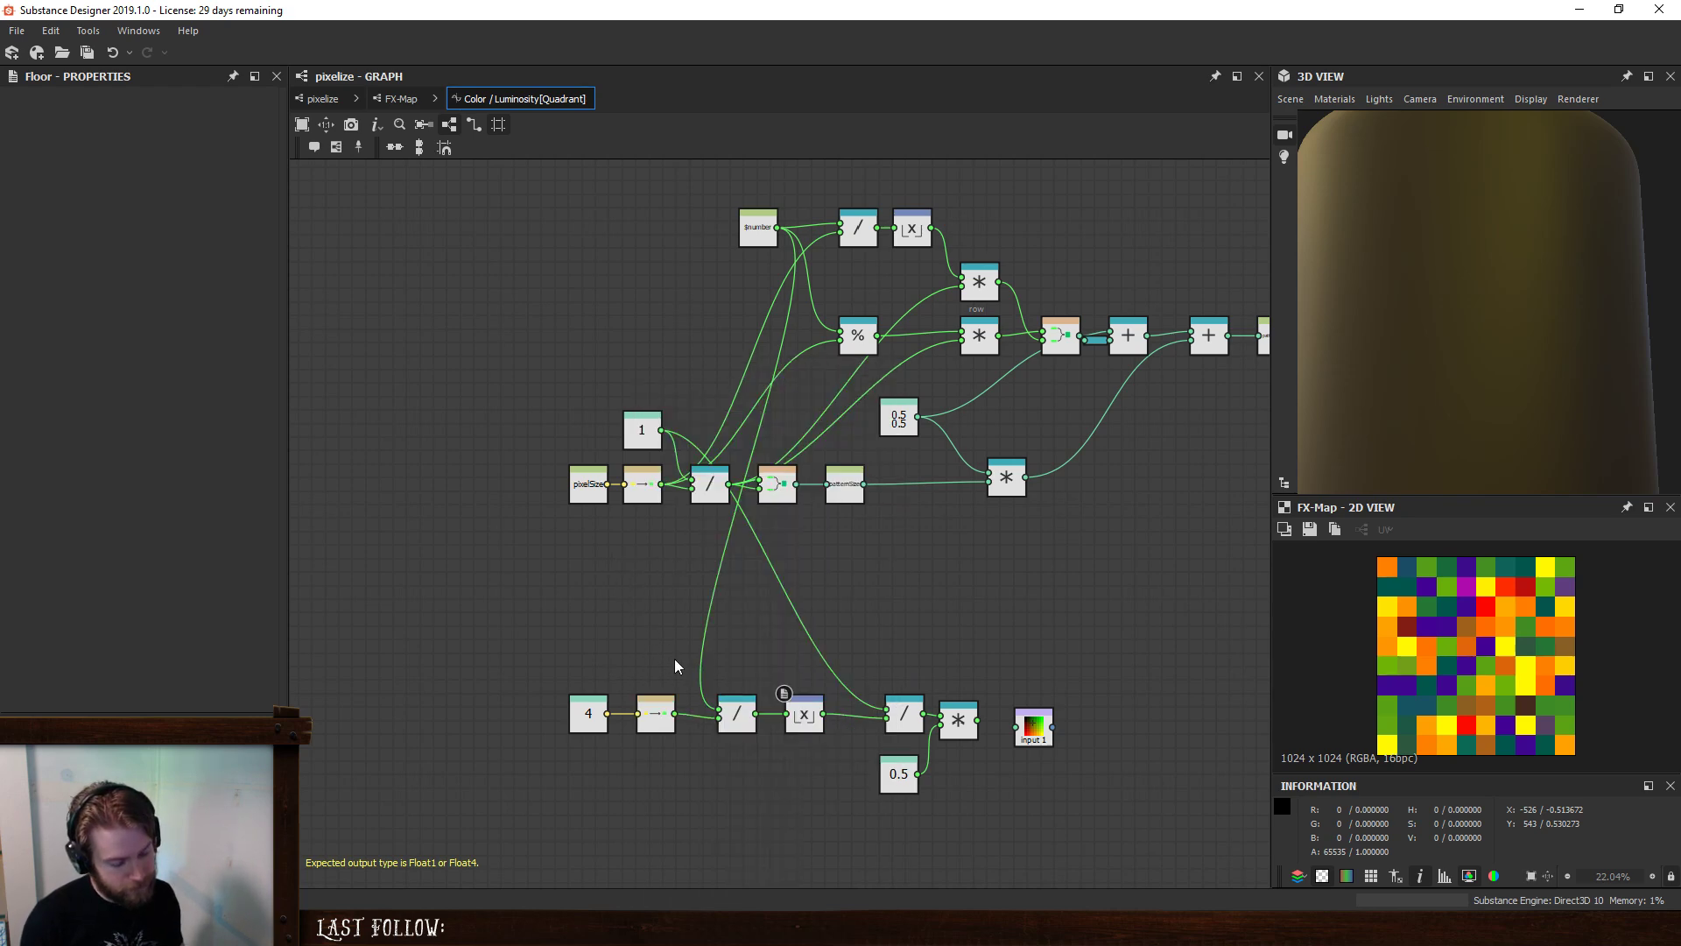
- Move the lower chain's Floor pair above the second Division group, and feed that Division's second input from To Float instead of Floor
{"action": "middle_click_drag", "start_coordinate": [761, 736], "coordinate": [674, 725]}
{"action": "left_click_drag", "start_coordinate": [658, 664], "coordinate": [792, 632]}
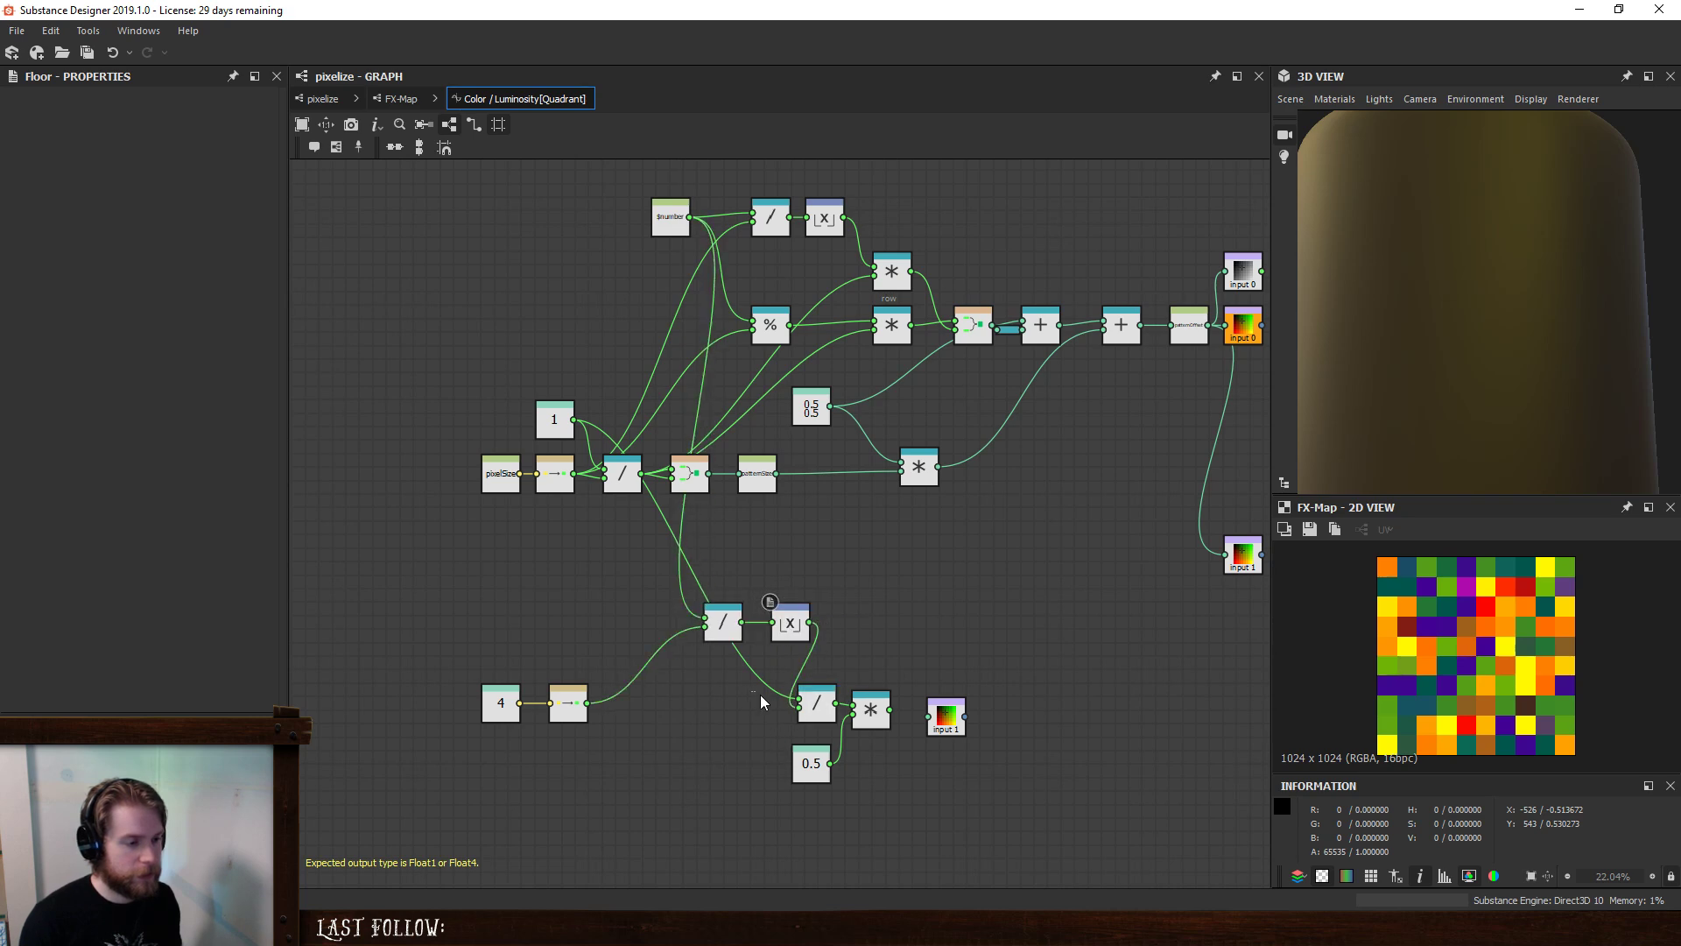
{"action": "left_click_drag", "start_coordinate": [760, 696], "coordinate": [902, 788]}
{"action": "left_click_drag", "start_coordinate": [818, 705], "coordinate": [705, 731]}
{"action": "left_click", "coordinate": [559, 720]}
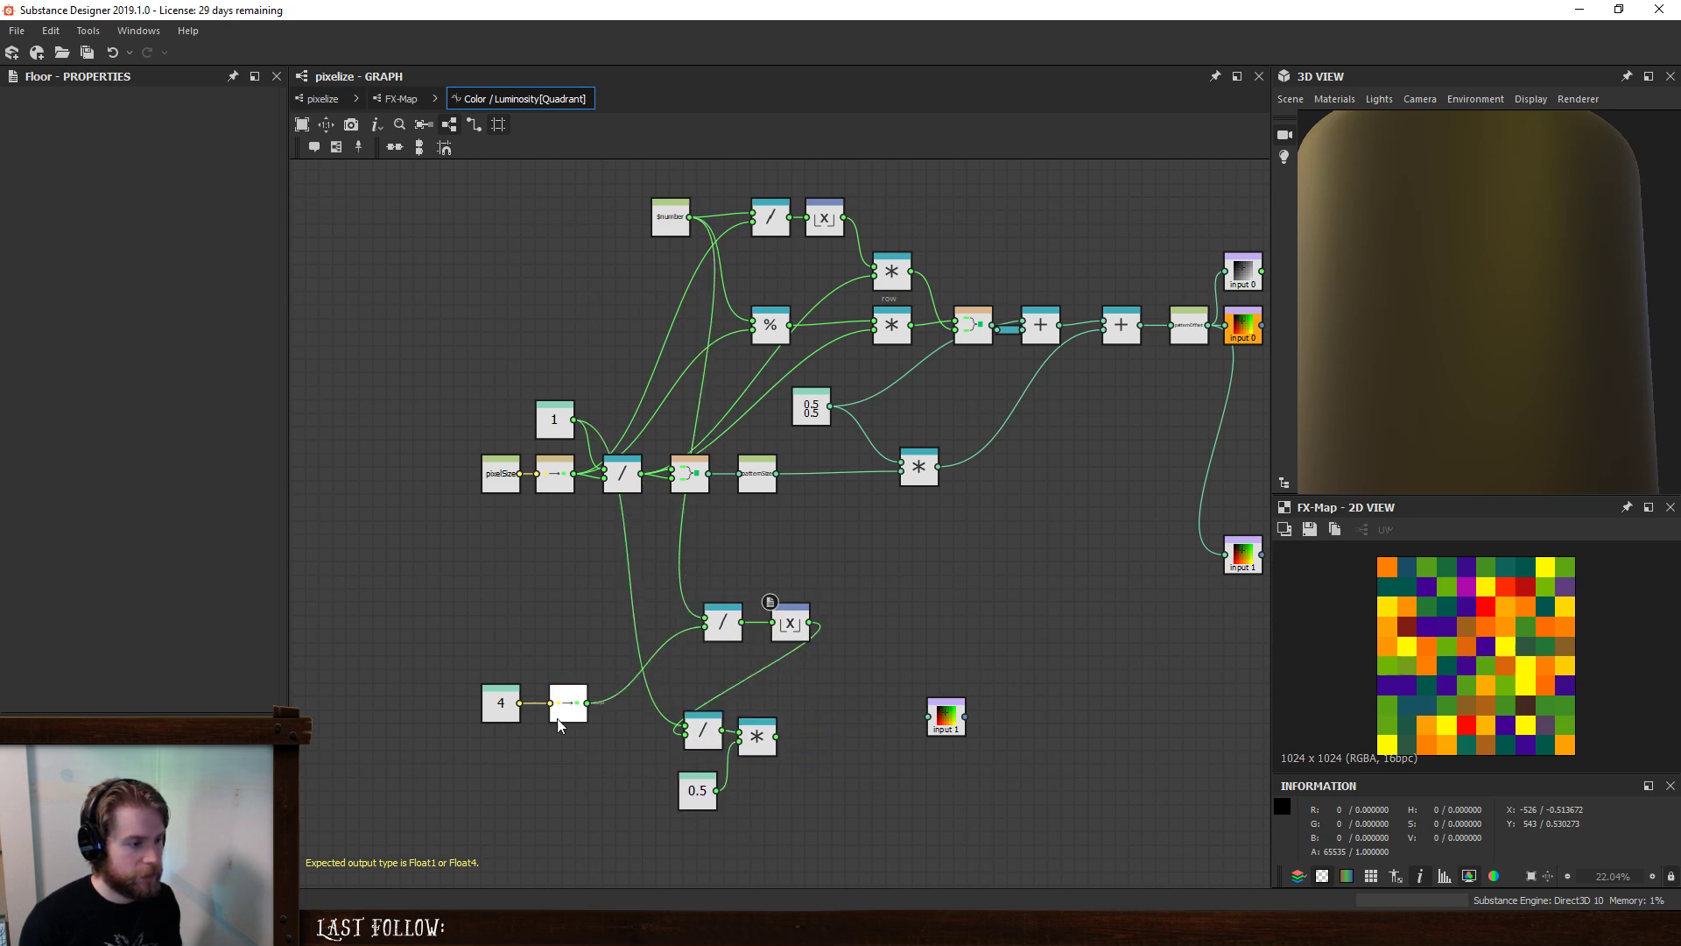
{"action": "middle_click_drag", "start_coordinate": [822, 714], "coordinate": [779, 739]}
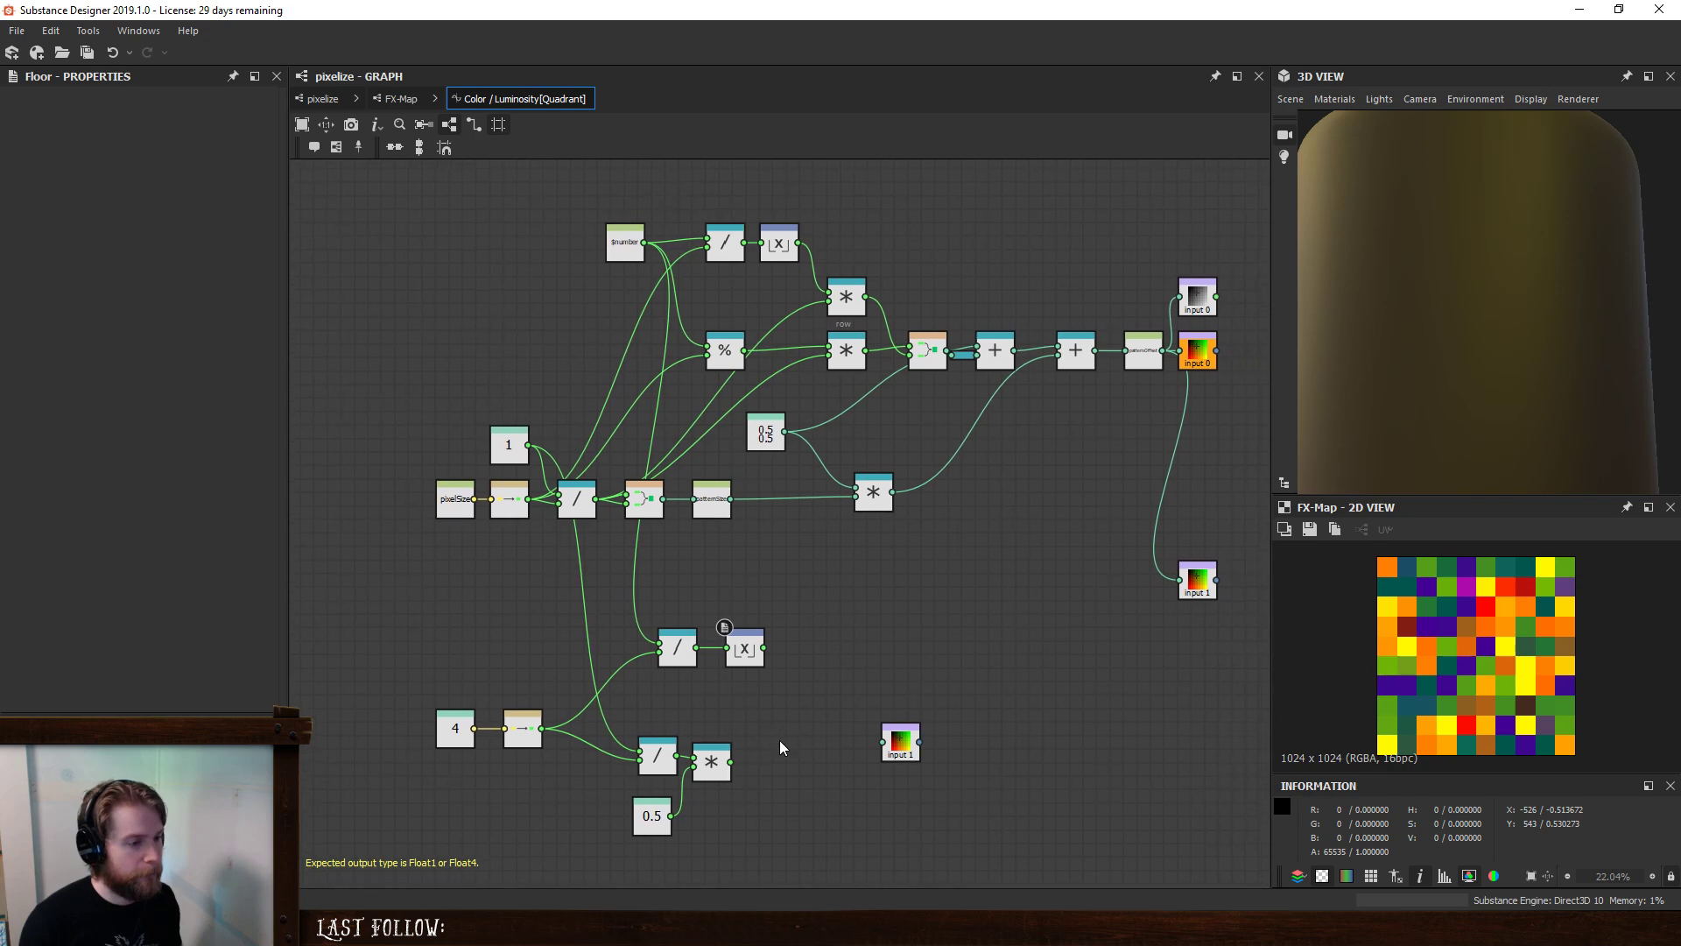
- Align the lower Multiplication and its 0.5 constant beside the lower Division
{"action": "left_click", "coordinate": [715, 765]}
{"action": "mouse_move", "coordinate": [714, 760]}
{"action": "left_mouse_down"}
{"action": "mouse_move", "coordinate": [741, 768]}
{"action": "mouse_move", "coordinate": [727, 754]}
{"action": "left_mouse_up"}
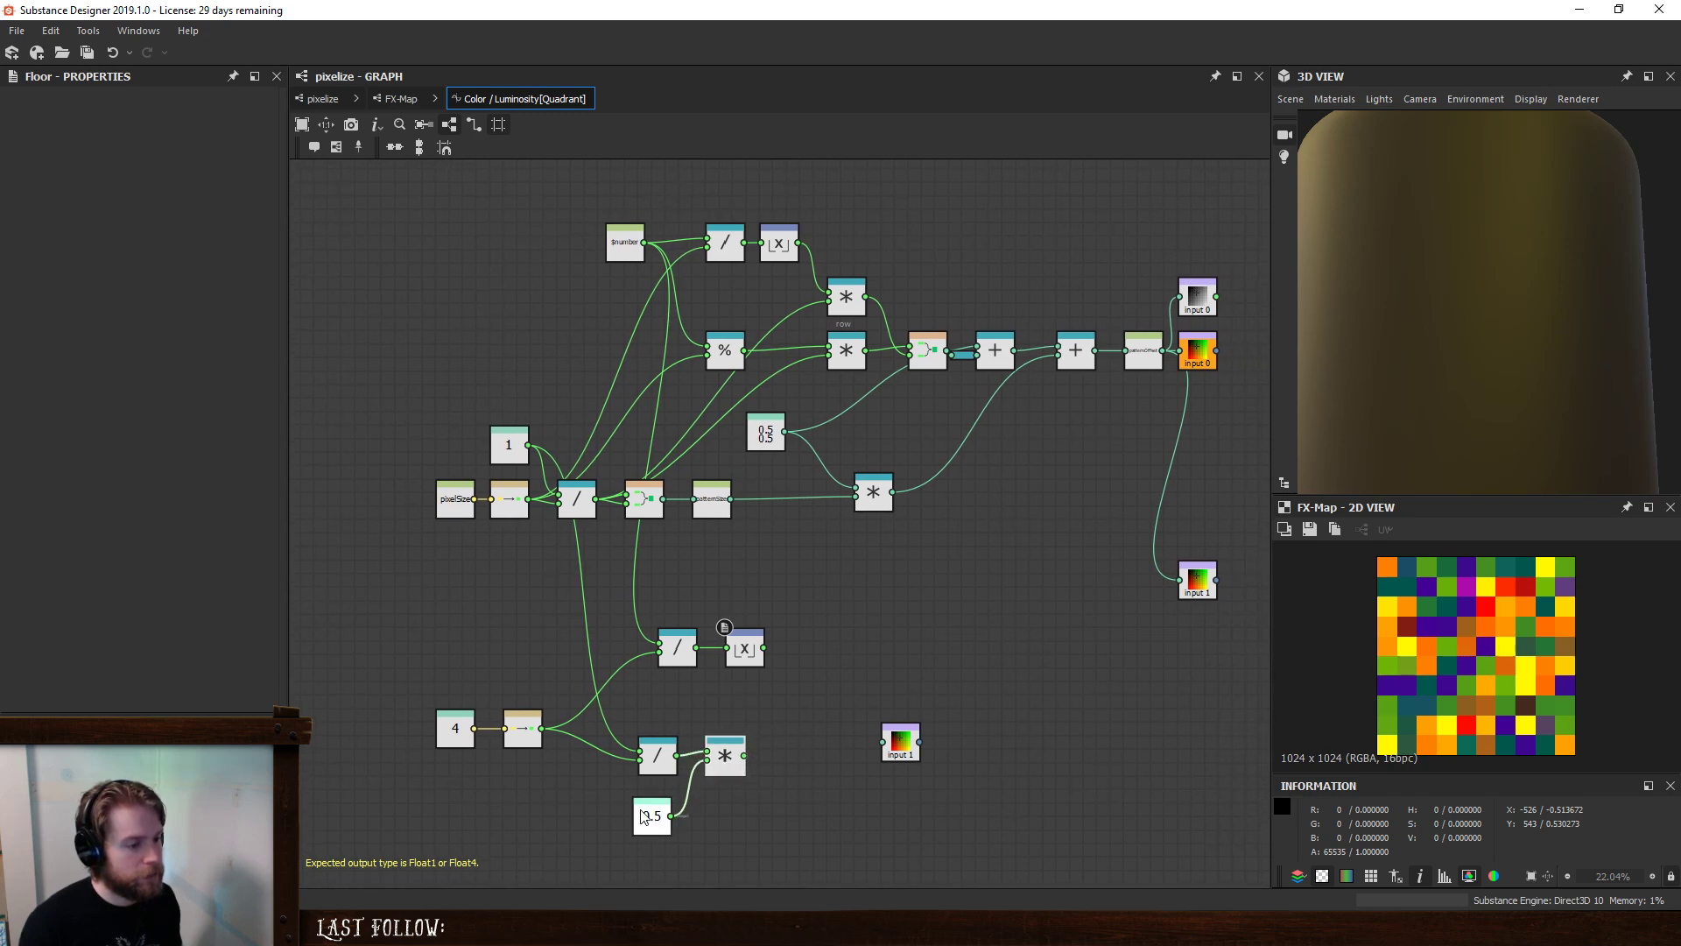
{"action": "left_click_drag", "start_coordinate": [643, 810], "coordinate": [648, 803]}
{"action": "left_click", "coordinate": [656, 810]}
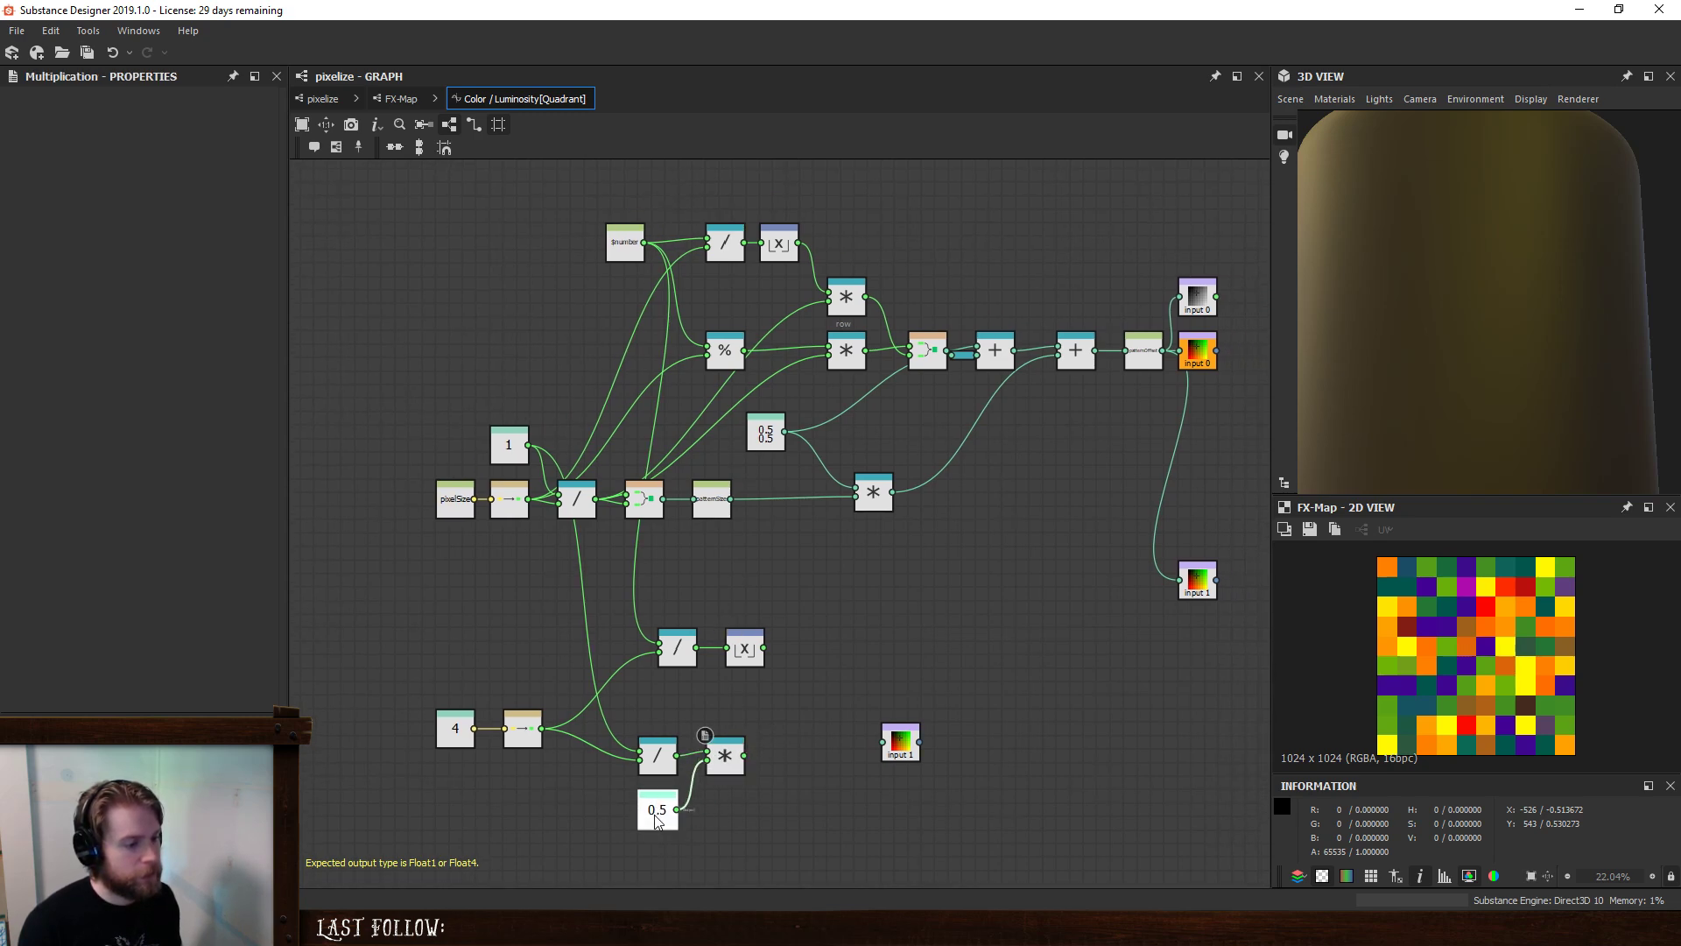
{"action": "left_click", "coordinate": [249, 116]}
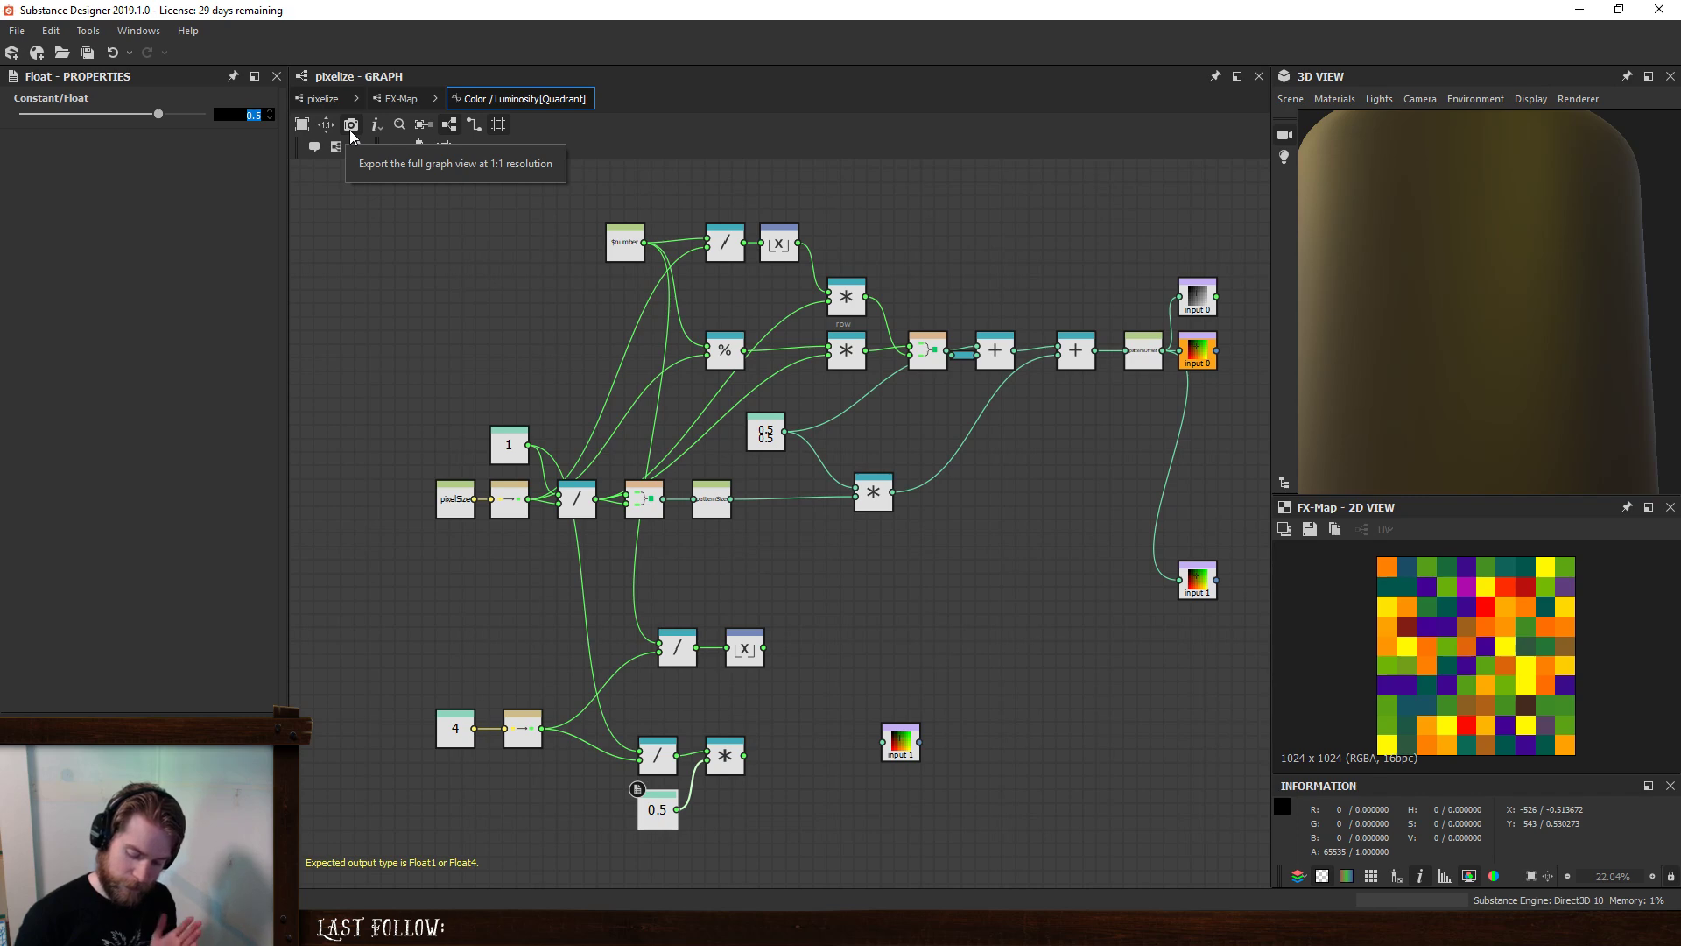
{"action": "left_click", "coordinate": [750, 732]}
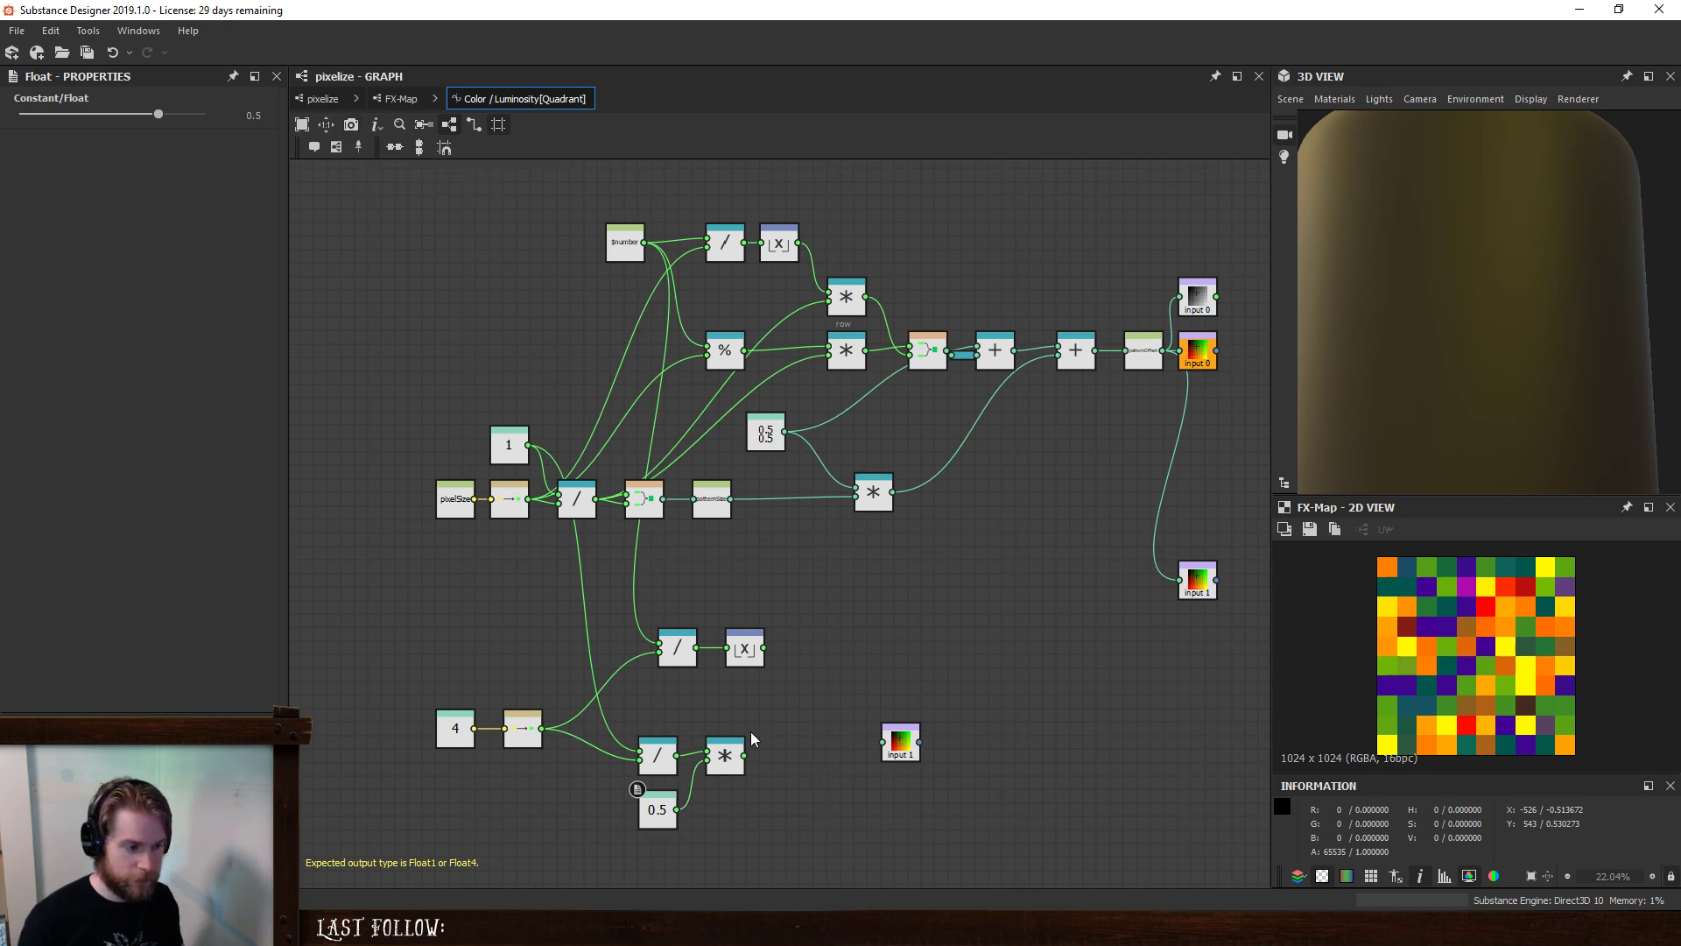
- Place an Add node after the lower Multiplication and connect the Multiplication to the Add's second input
{"action": "right_click", "coordinate": [786, 764]}
{"action": "left_click", "coordinate": [844, 390]}
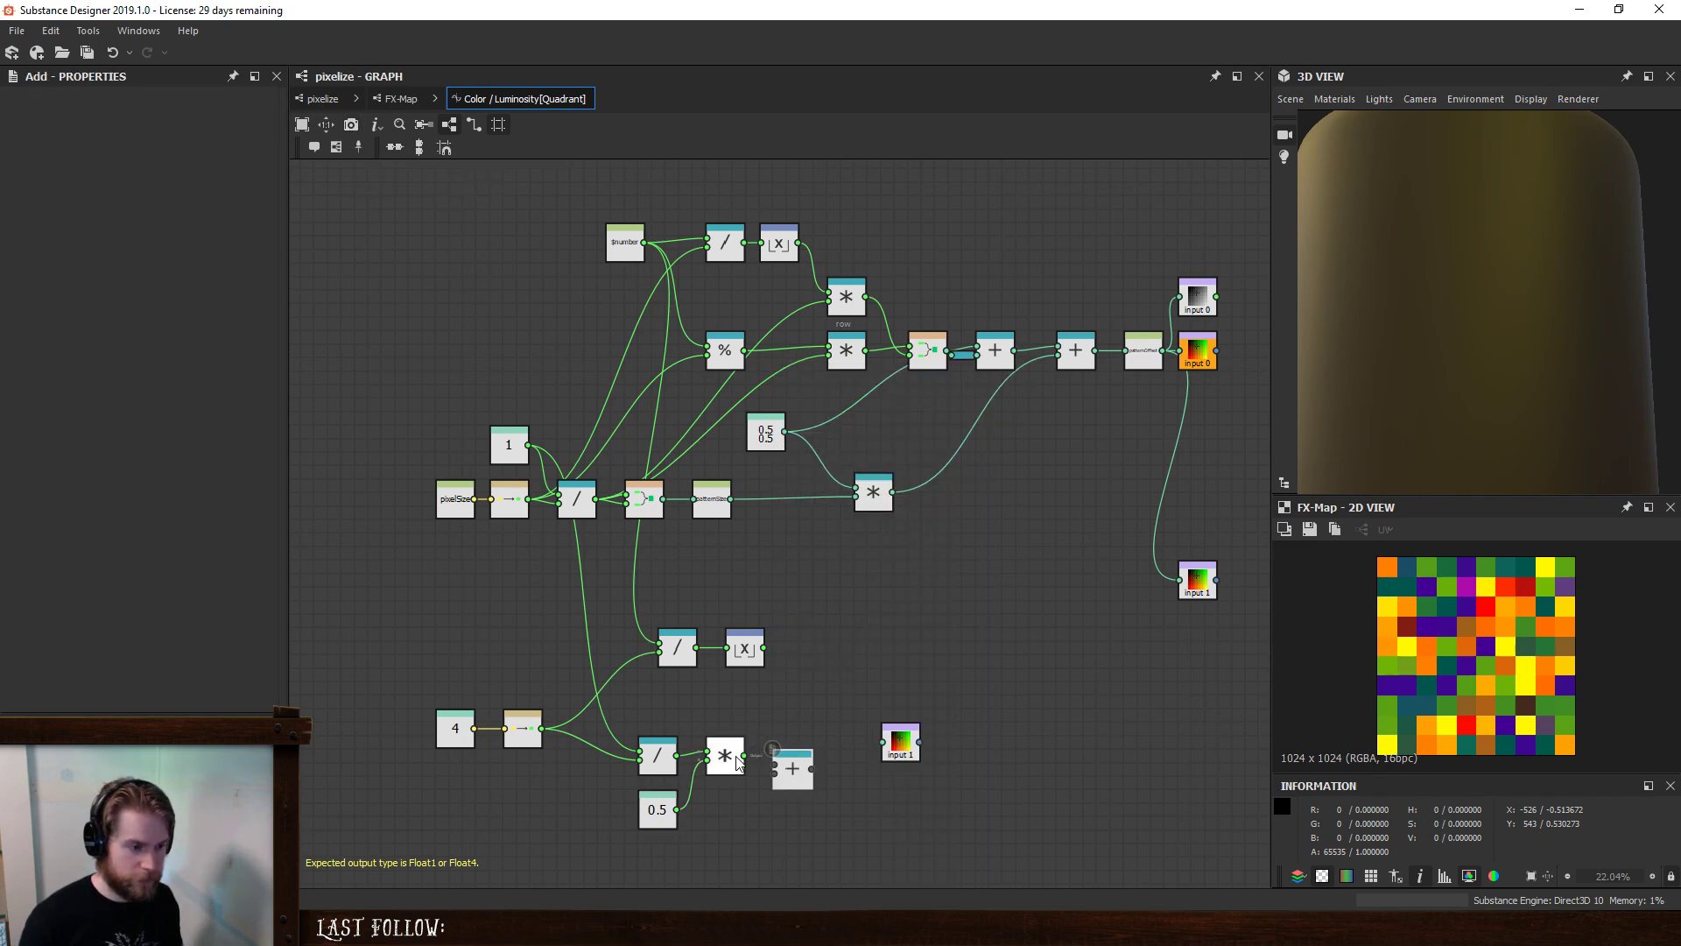
{"action": "mouse_move", "coordinate": [797, 769]}
{"action": "left_mouse_down"}
{"action": "mouse_move", "coordinate": [769, 760]}
{"action": "mouse_move", "coordinate": [809, 758]}
{"action": "left_mouse_up"}
{"action": "scroll", "coordinate": [818, 706], "scroll_direction": "up", "scroll_amount": 2}
{"action": "left_click_drag", "start_coordinate": [939, 763], "coordinate": [1056, 782]}
{"action": "left_click_drag", "start_coordinate": [823, 785], "coordinate": [890, 767]}
{"action": "scroll", "coordinate": [816, 551], "scroll_direction": "down", "scroll_amount": 2}
{"action": "middle_click_drag", "start_coordinate": [818, 547], "coordinate": [797, 649]}
{"action": "scroll", "coordinate": [810, 667], "scroll_direction": "up", "scroll_amount": 1}
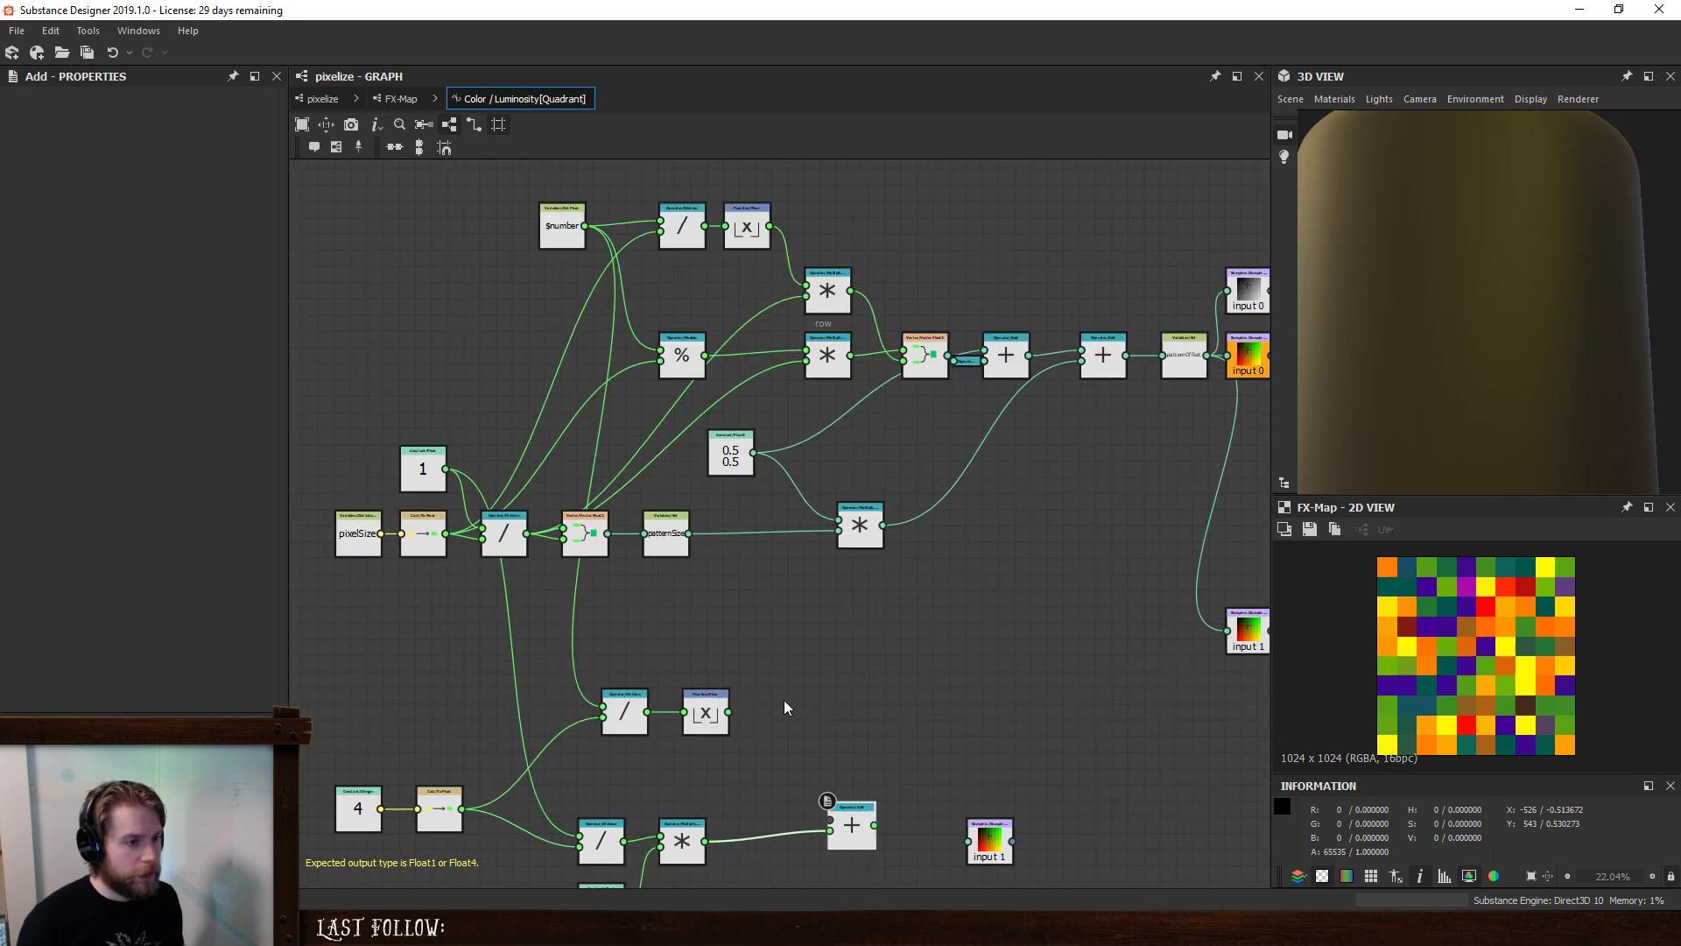
- Add a Multiplication node after Floor, connect the lower Division to its second input, and move the upper Division and Floor up
{"action": "left_click", "coordinate": [706, 714]}
{"action": "key", "text": "space"}
{"action": "type", "text": "mul"}
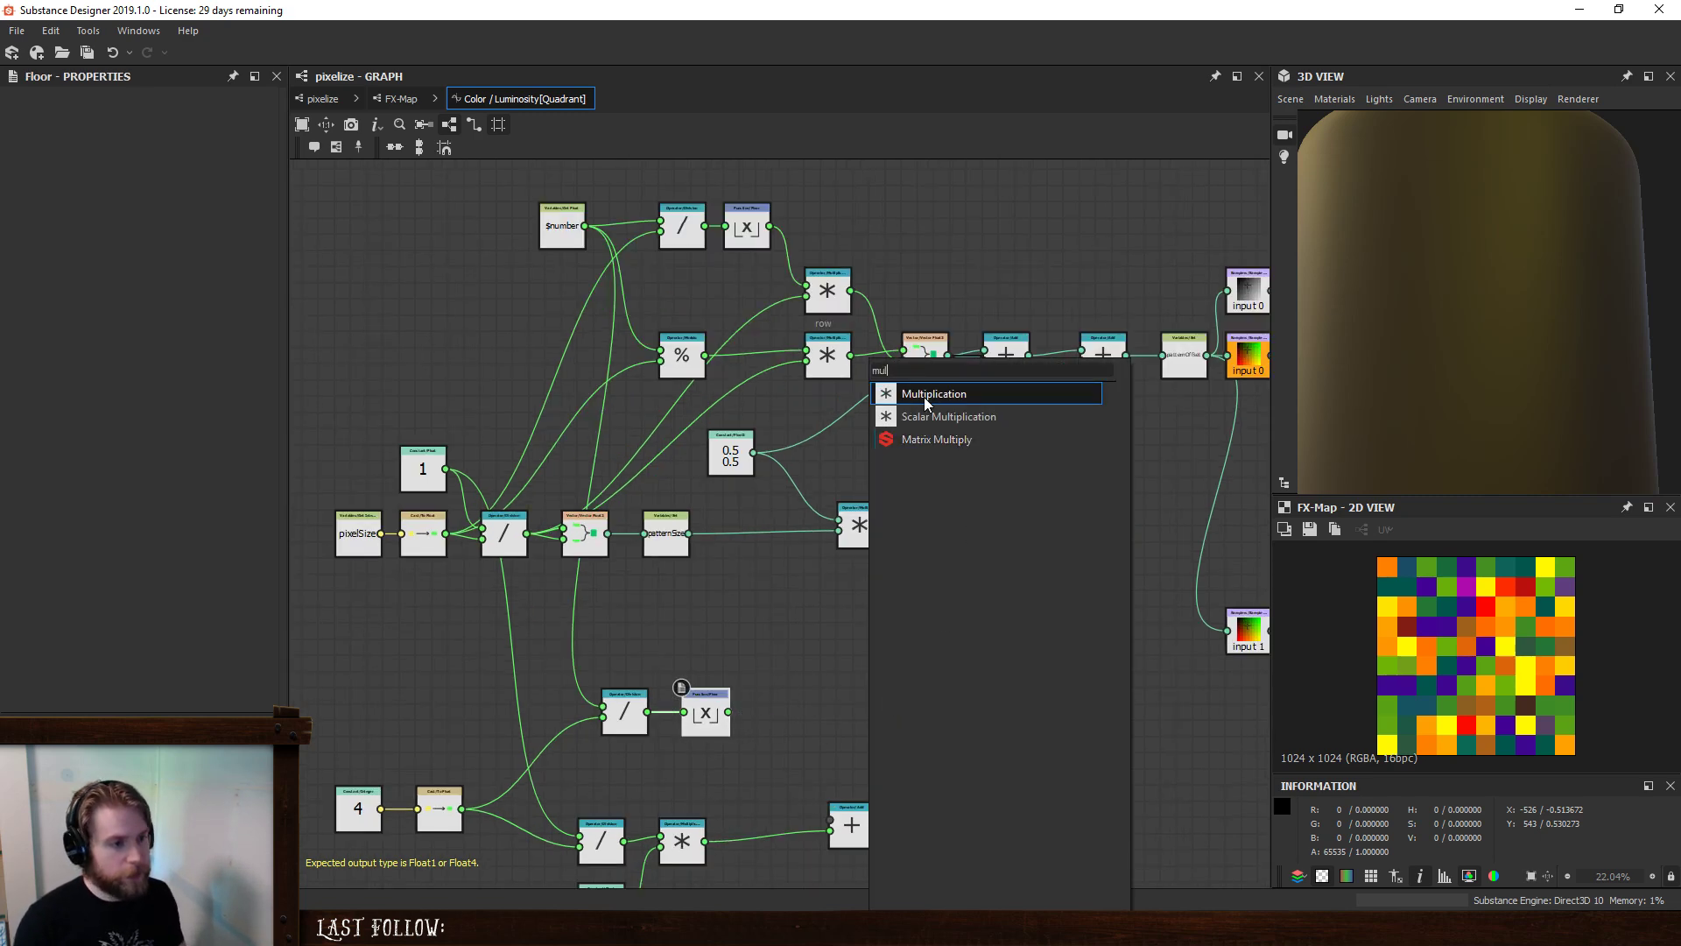
{"action": "key", "text": "Return"}
{"action": "left_click_drag", "start_coordinate": [705, 841], "coordinate": [783, 722]}
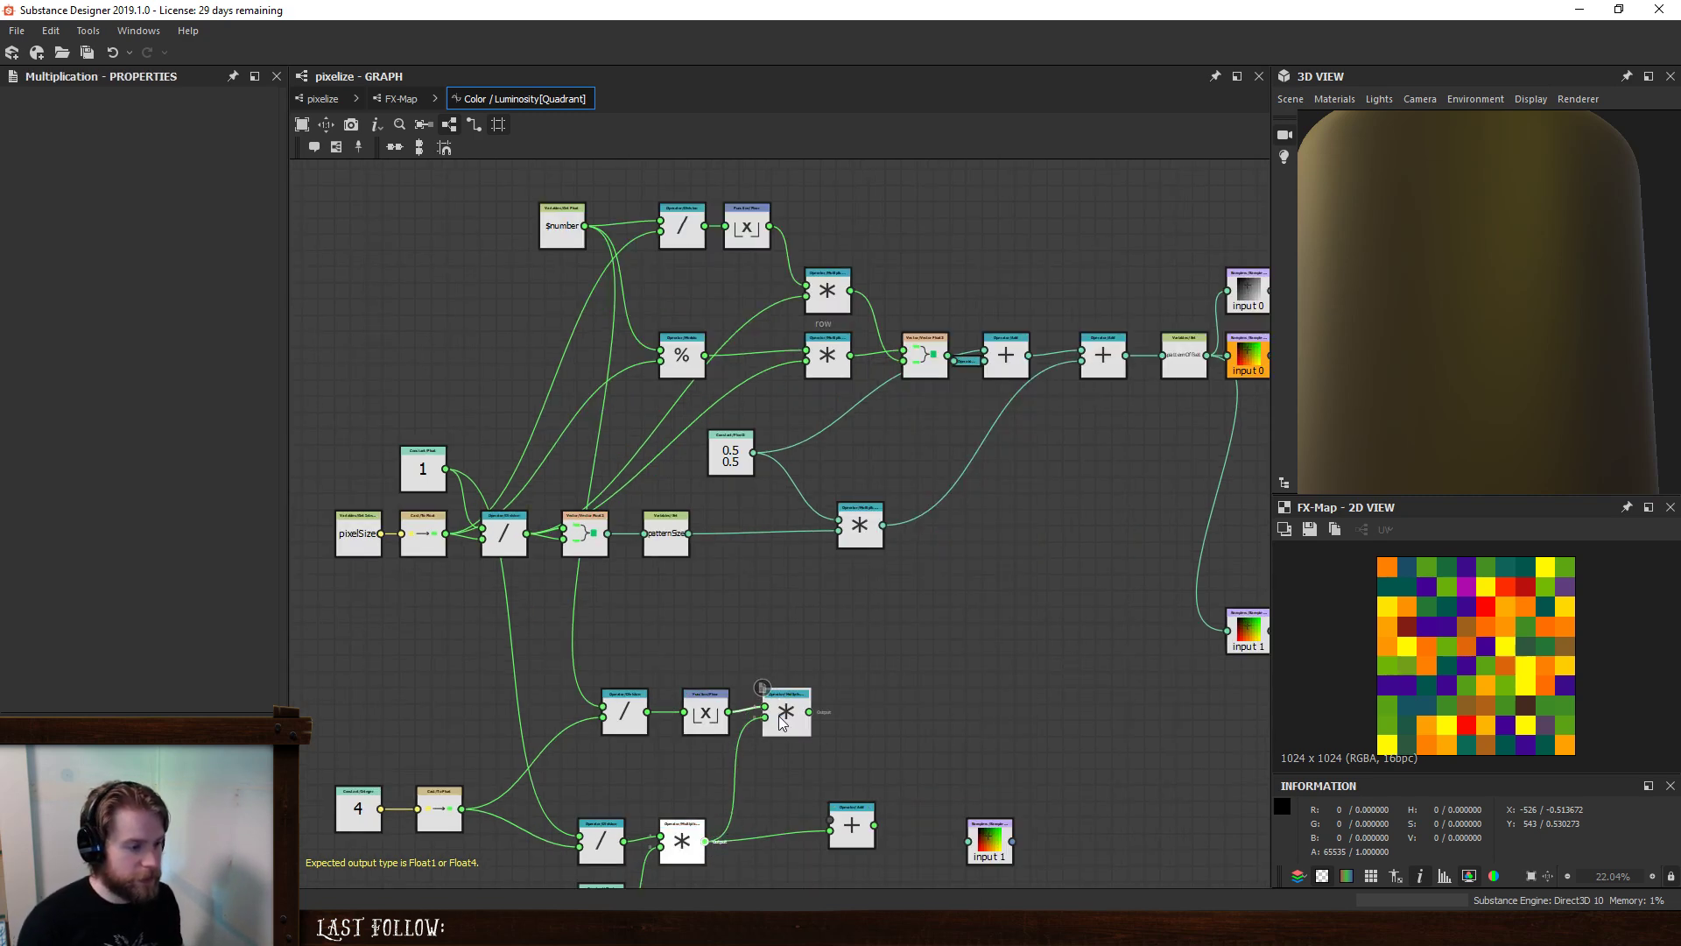
{"action": "middle_click_drag", "start_coordinate": [759, 759], "coordinate": [769, 687]}
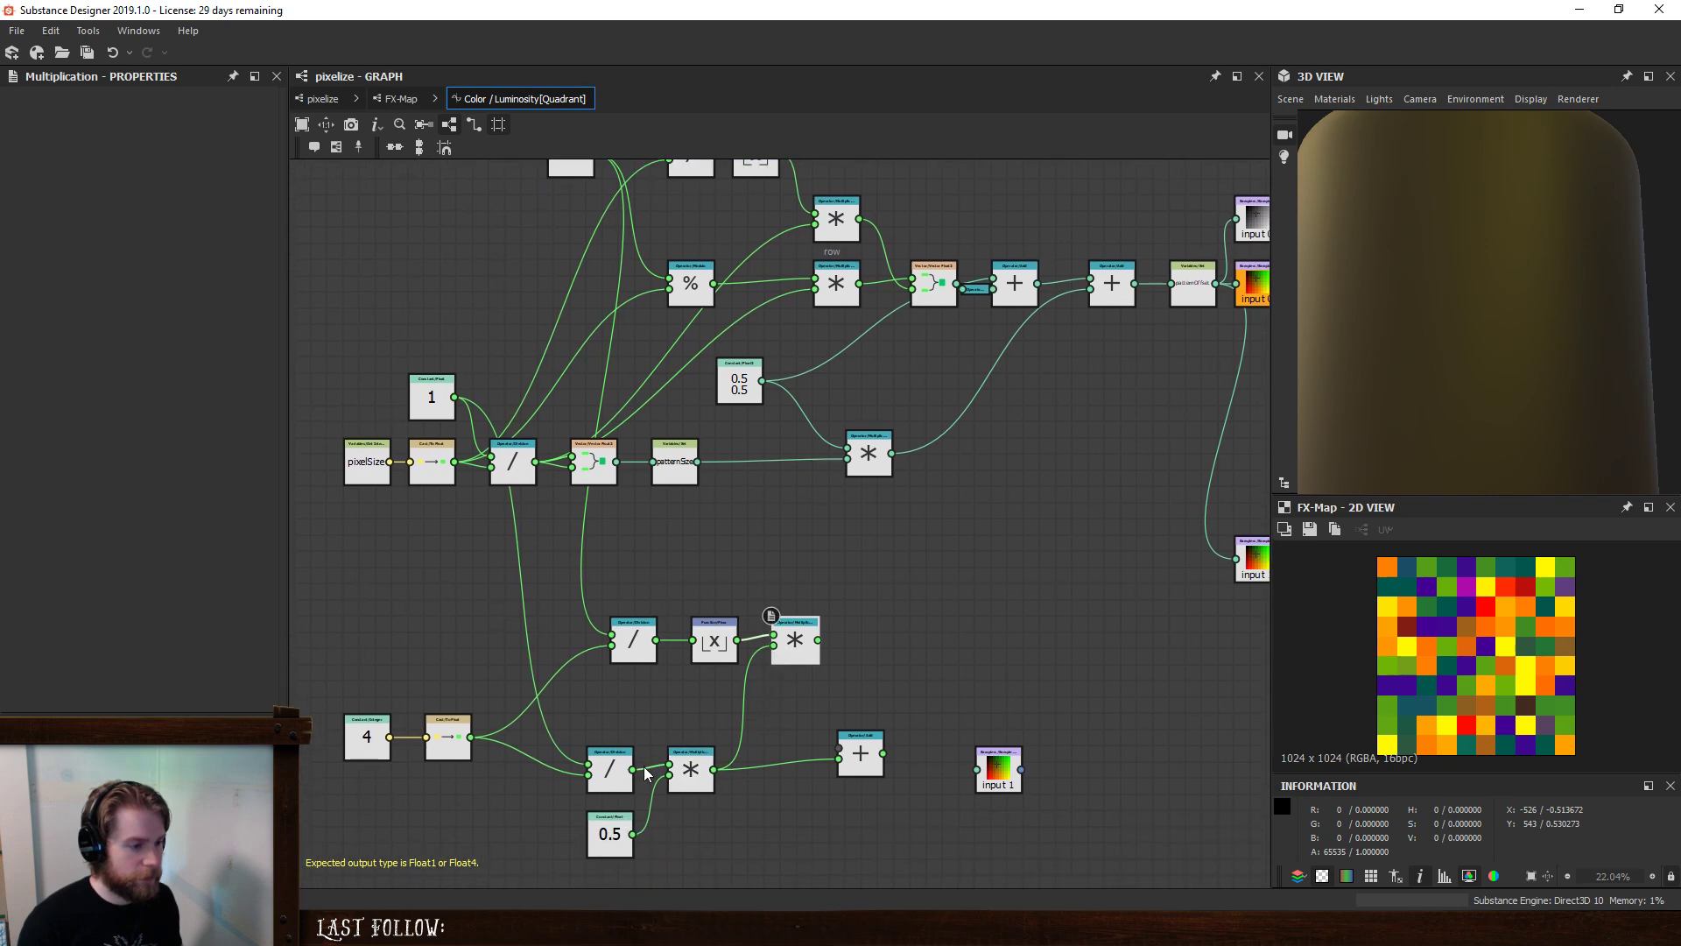
{"action": "left_click_drag", "start_coordinate": [632, 769], "coordinate": [774, 645]}
{"action": "left_click_drag", "start_coordinate": [660, 604], "coordinate": [729, 605]}
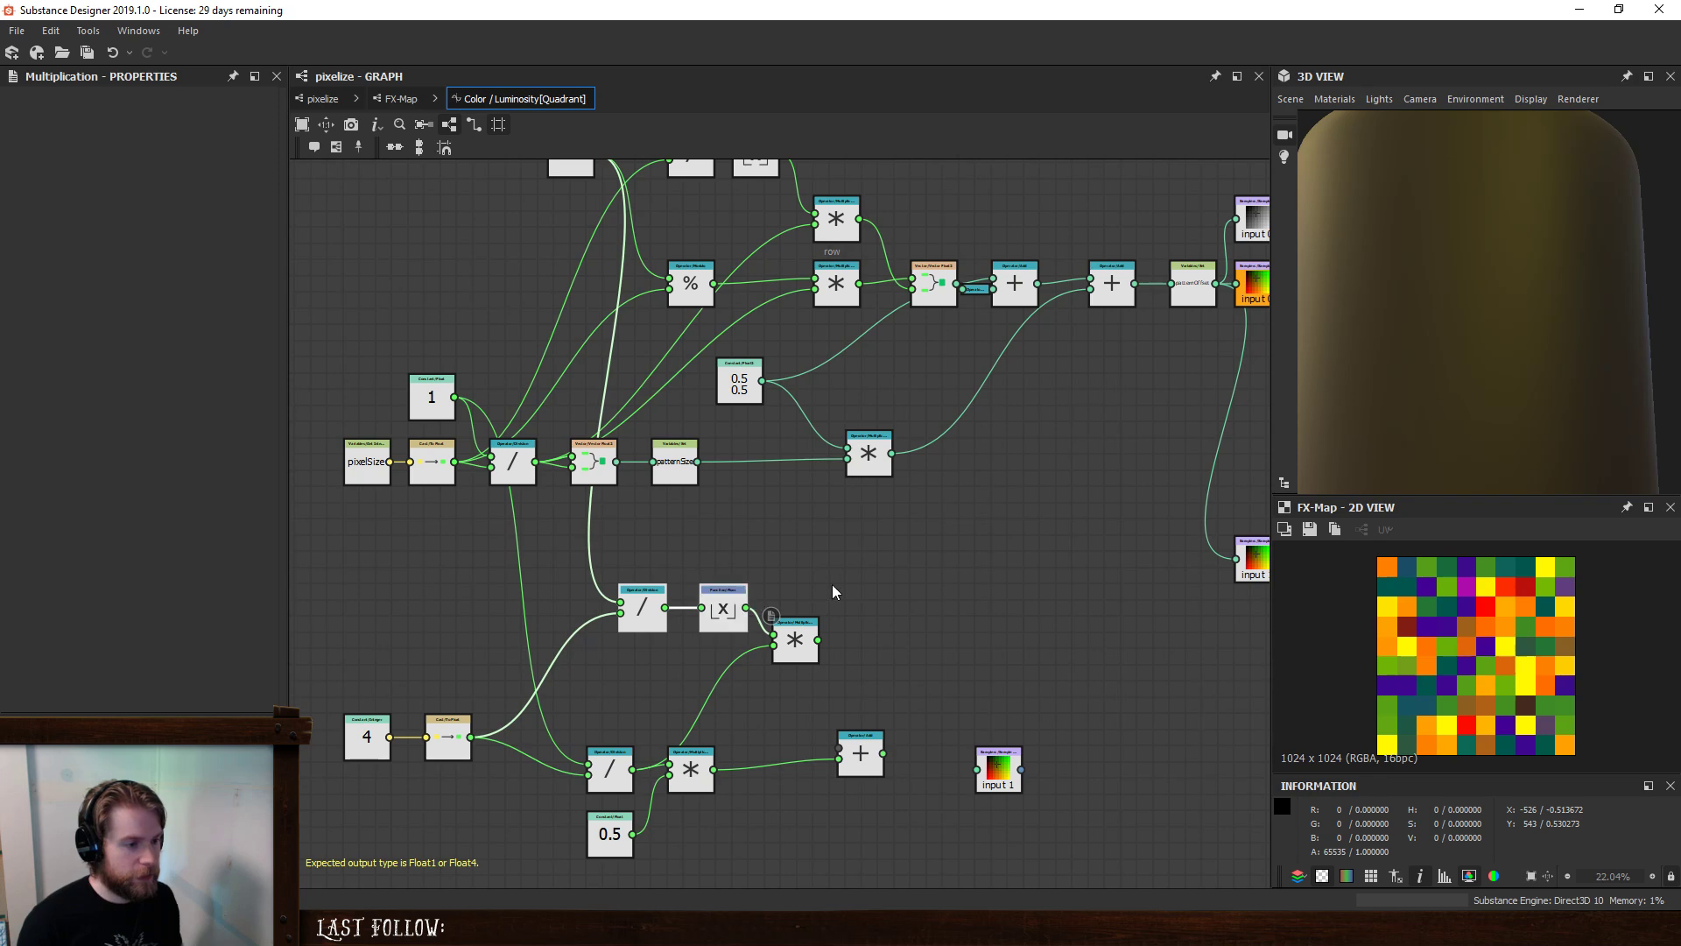
- Add a Vector Float2 node after the Multiplication that follows Floor
{"action": "scroll", "coordinate": [901, 545], "scroll_direction": "down", "scroll_amount": 1}
{"action": "middle_click_drag", "start_coordinate": [902, 546], "coordinate": [863, 593]}
{"action": "left_click", "coordinate": [773, 676]}
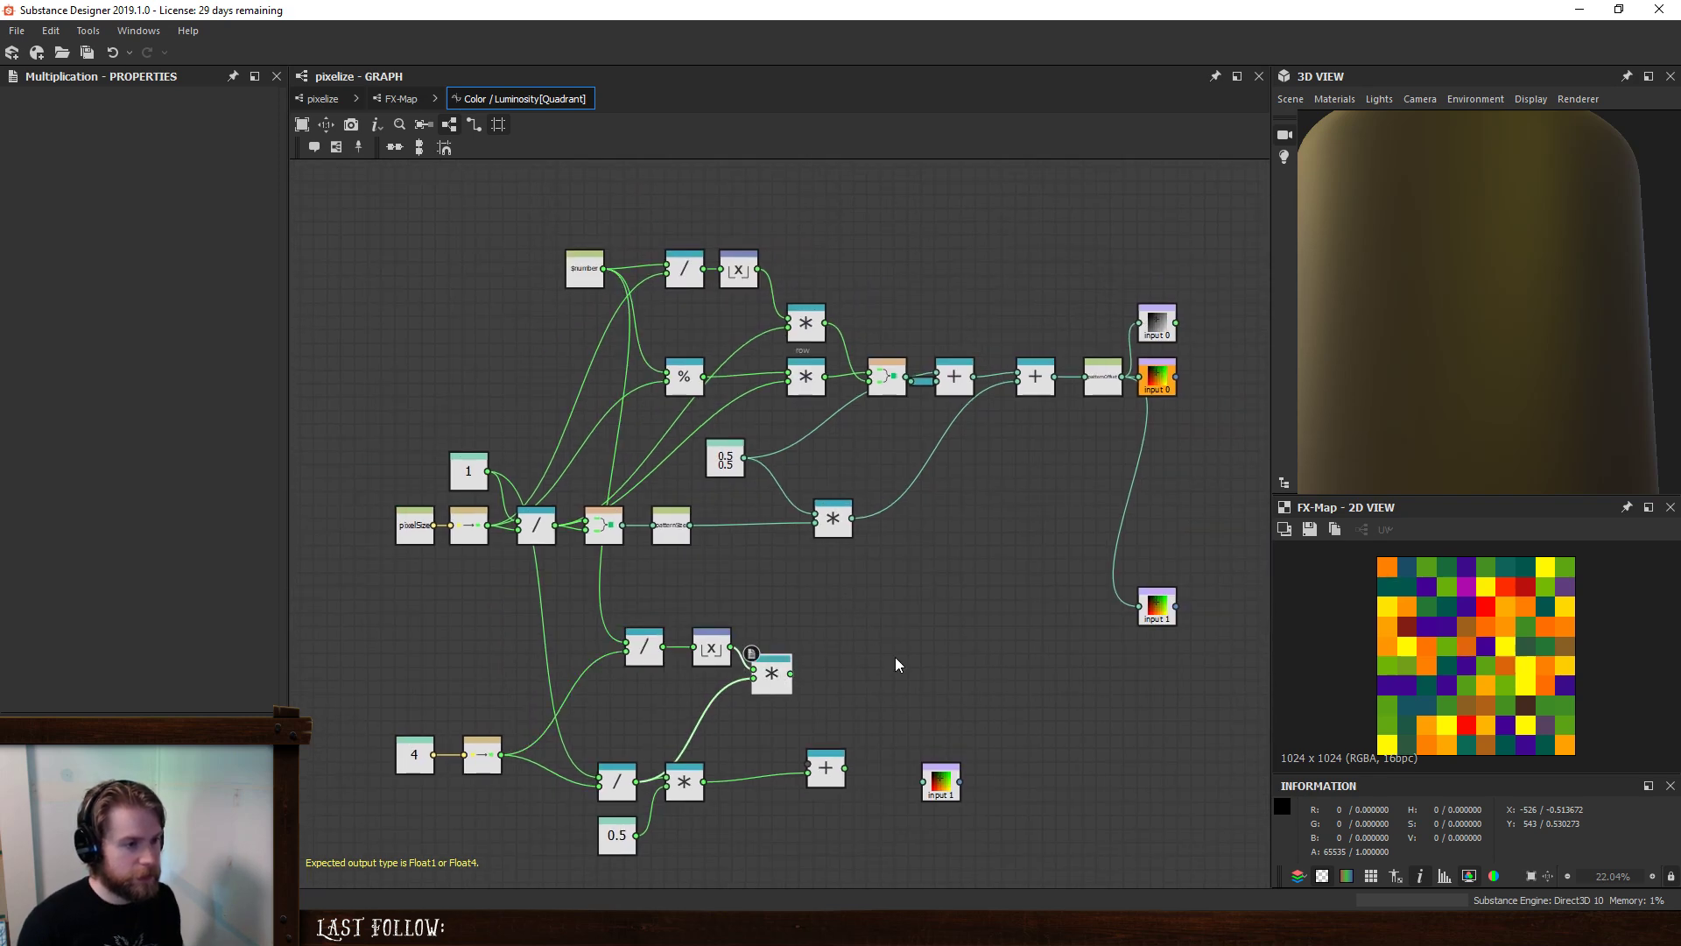
{"action": "key", "text": "space"}
{"action": "type", "text": "v"}
{"action": "left_click", "coordinate": [972, 391]}
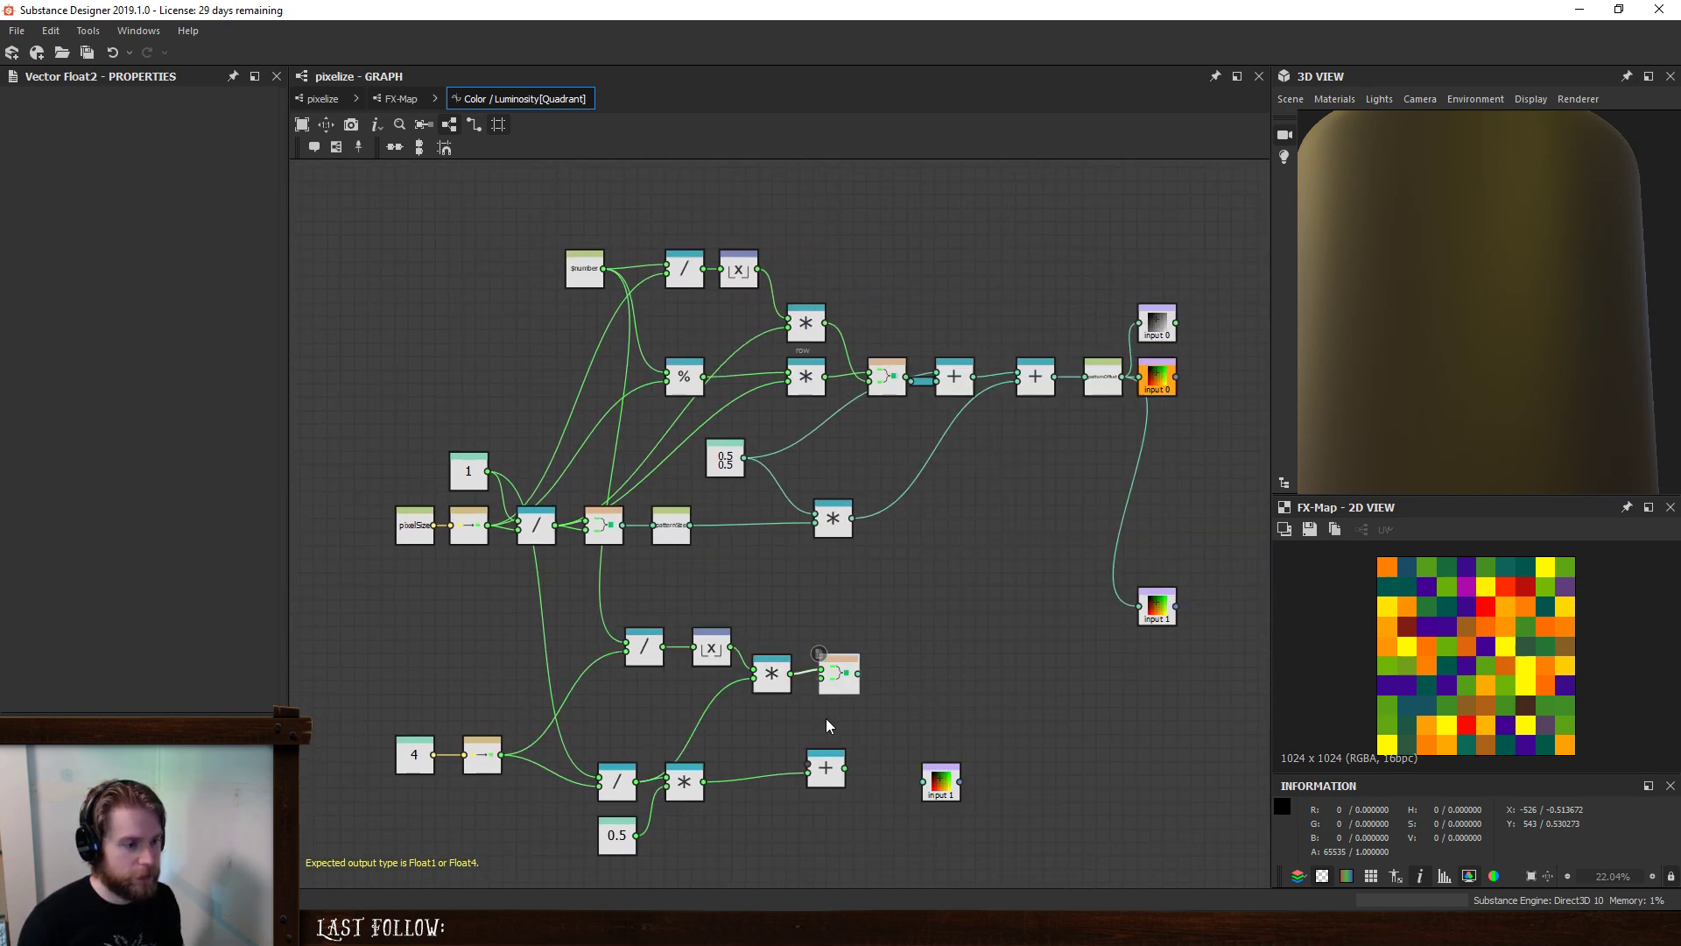
- Insert the Add node between the Multiplication and Vector Float2, and wire the sum to both inputs of Vector Float2
{"action": "scroll", "coordinate": [827, 718], "scroll_direction": "up", "scroll_amount": 2}
{"action": "left_click_drag", "start_coordinate": [865, 647], "coordinate": [1015, 648]}
{"action": "left_click_drag", "start_coordinate": [841, 807], "coordinate": [863, 667]}
{"action": "left_click_drag", "start_coordinate": [966, 639], "coordinate": [984, 638]}
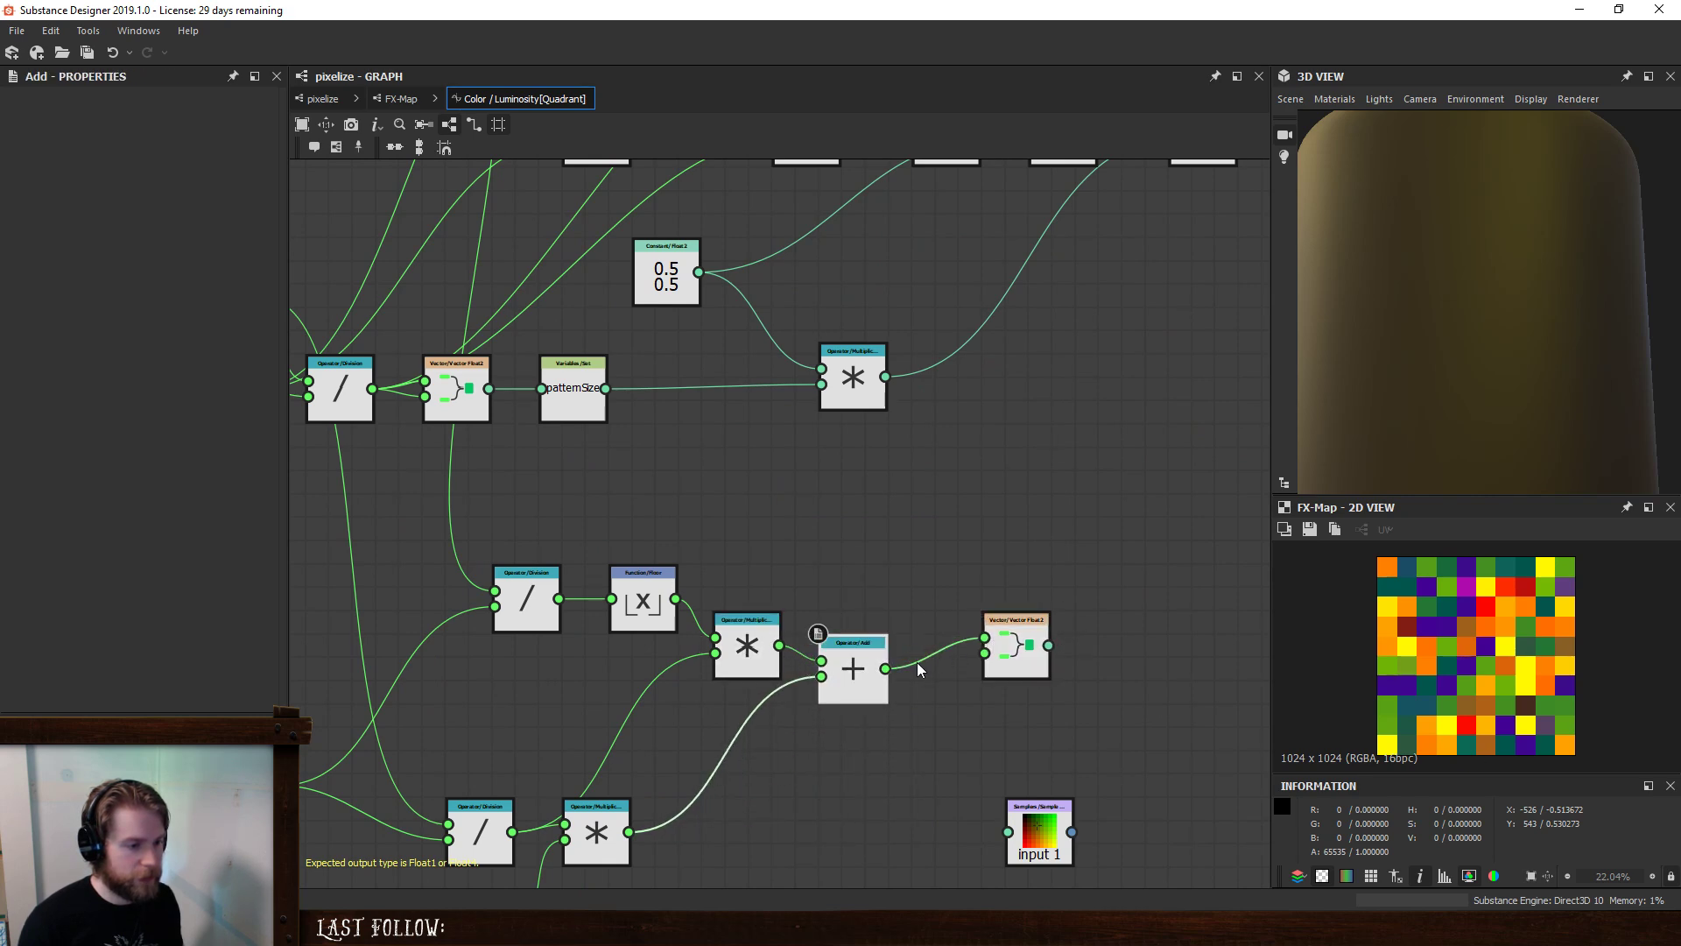
{"action": "left_click_drag", "start_coordinate": [885, 669], "coordinate": [867, 739]}
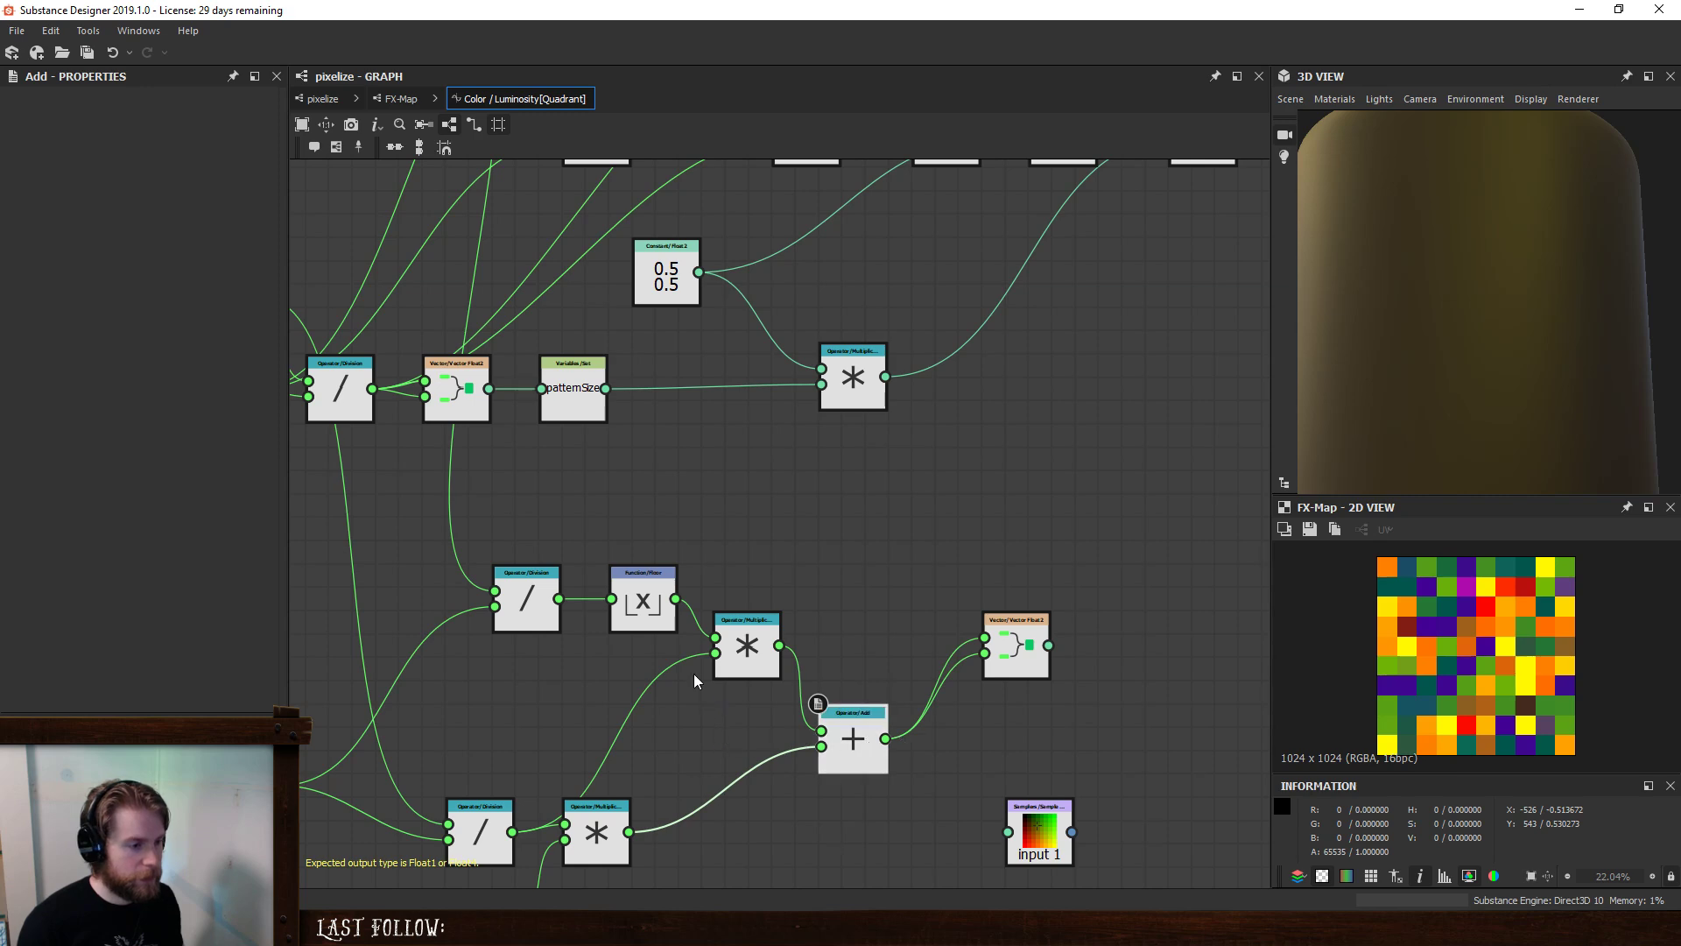
{"action": "left_click_drag", "start_coordinate": [742, 654], "coordinate": [755, 642]}
{"action": "scroll", "coordinate": [672, 666], "scroll_direction": "down", "scroll_amount": 2}
{"action": "middle_click_drag", "start_coordinate": [671, 667], "coordinate": [668, 725]}
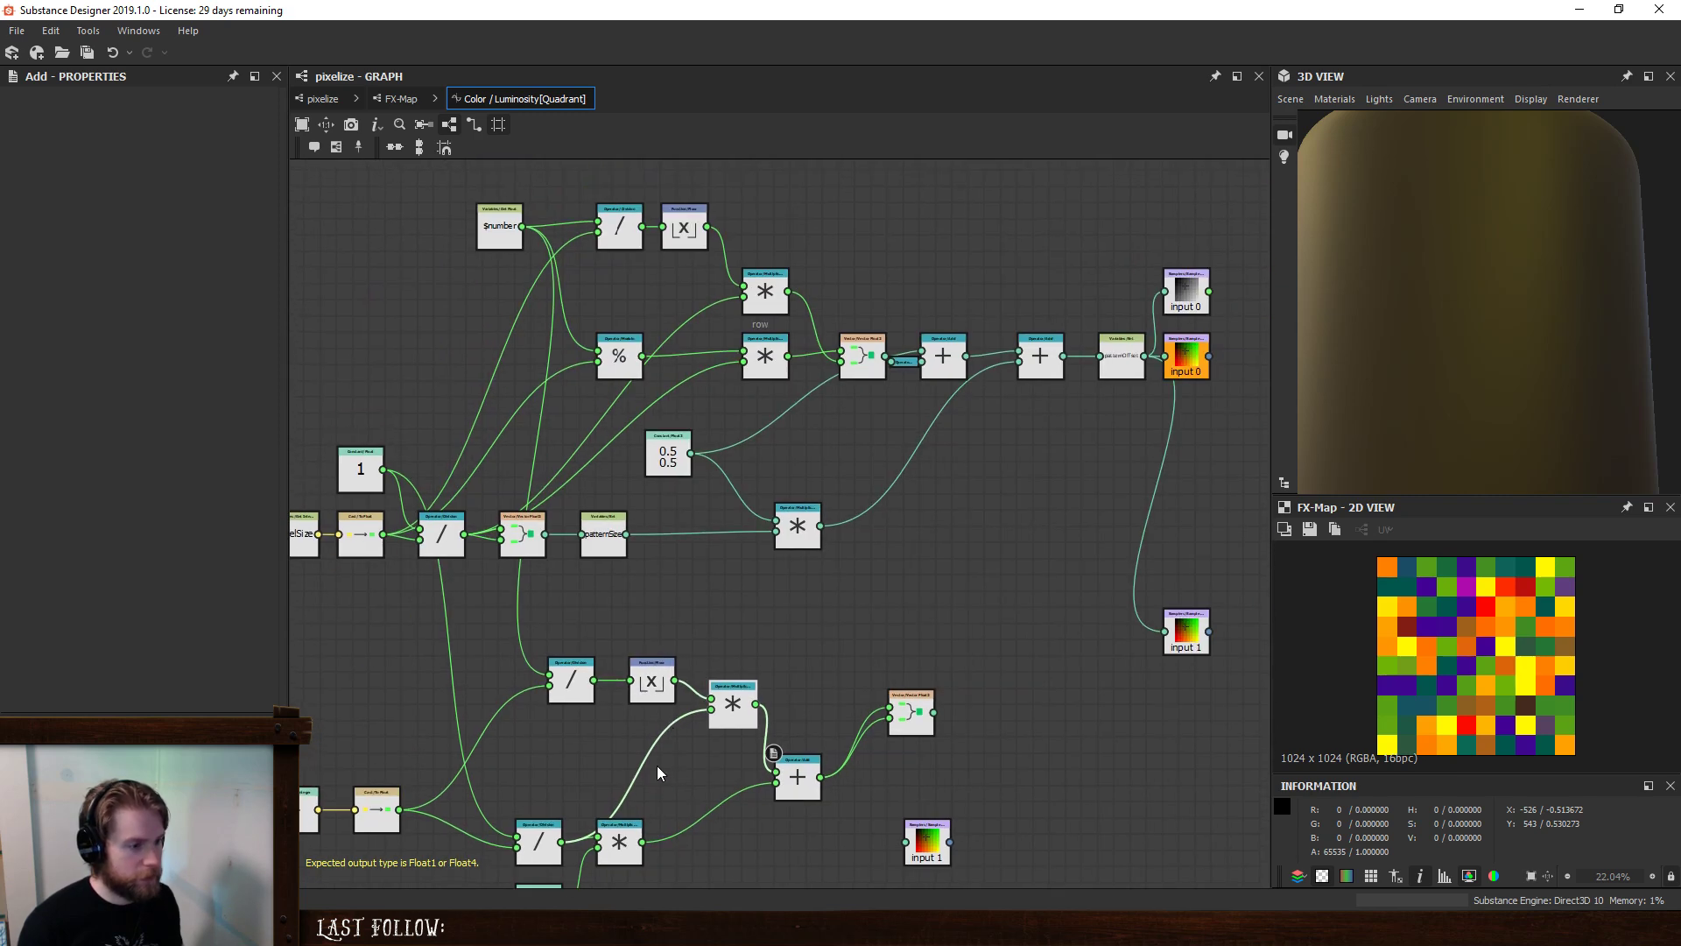
- Add a Modulo node directly below the Division that feeds Floor
{"action": "key", "text": "space"}
{"action": "type", "text": "mul"}
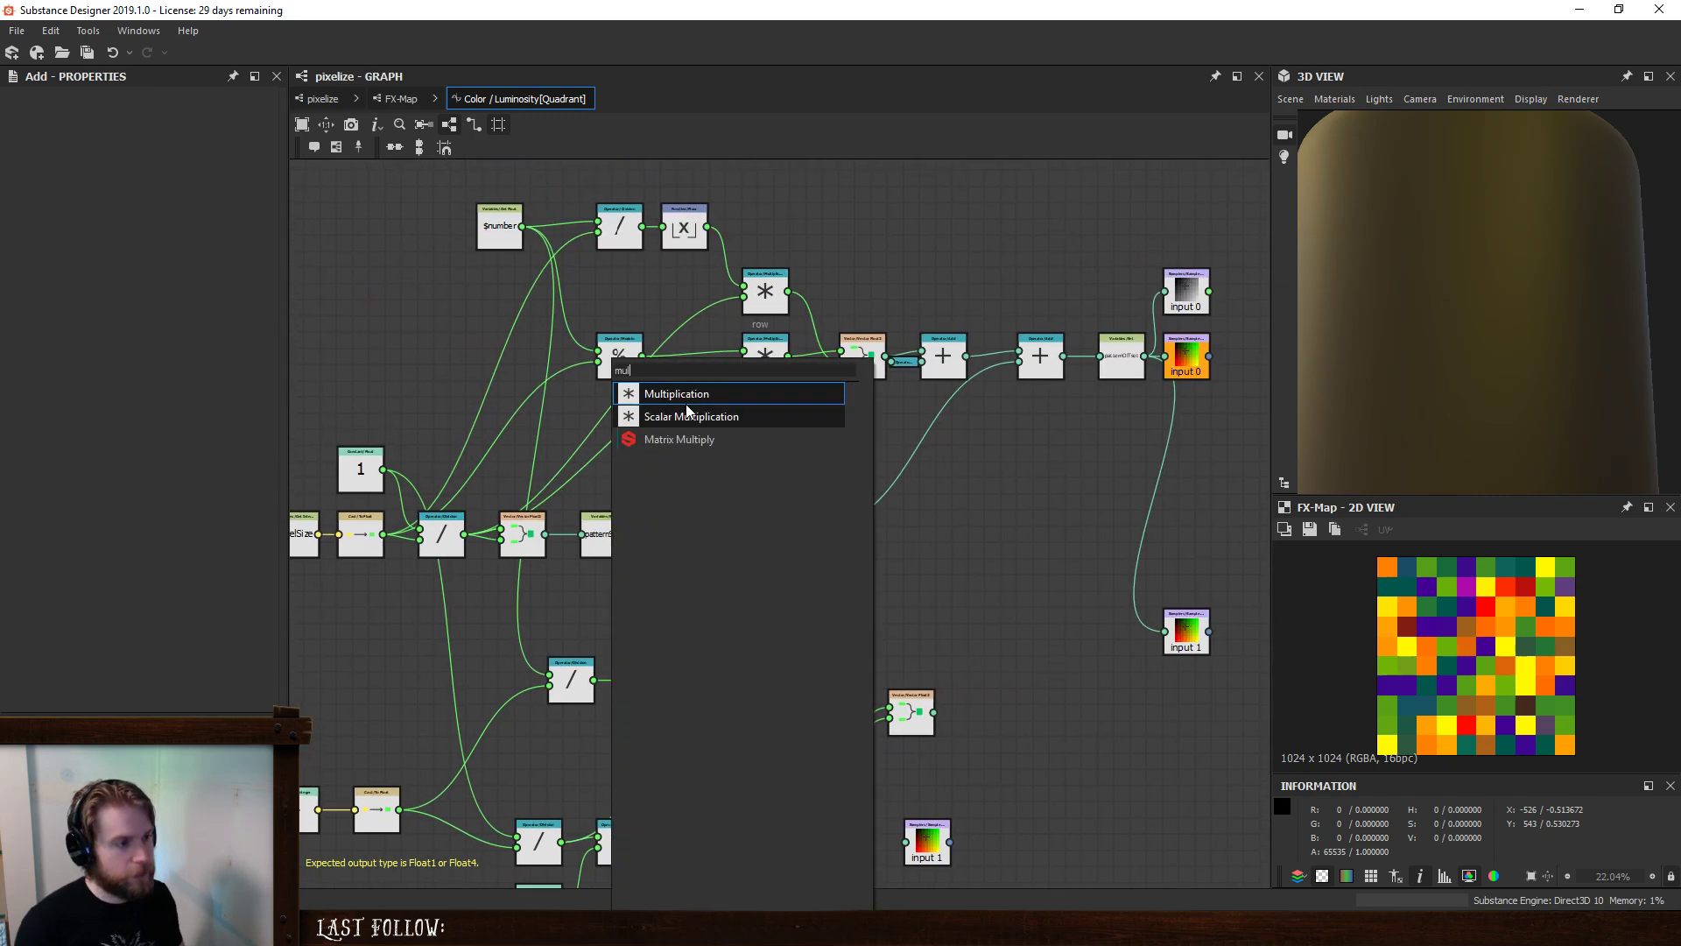
{"action": "key", "text": "BackSpace"}
{"action": "key", "text": "BackSpace"}
{"action": "left_click", "coordinate": [671, 416]}
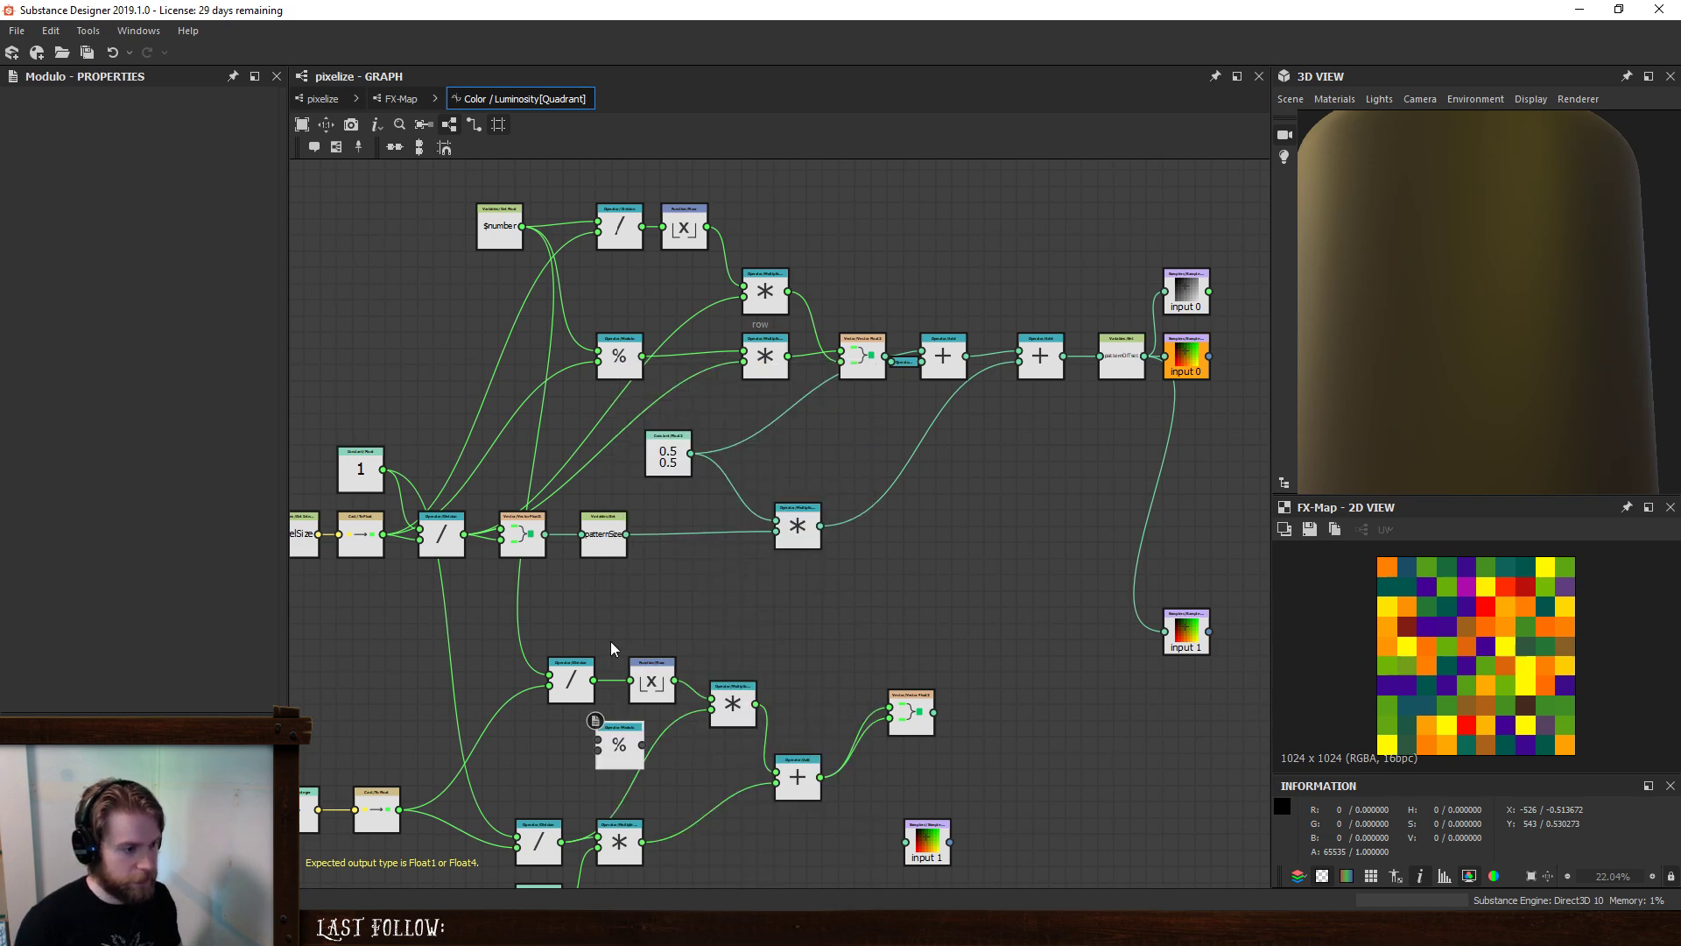
{"action": "left_click_drag", "start_coordinate": [619, 753], "coordinate": [571, 753]}
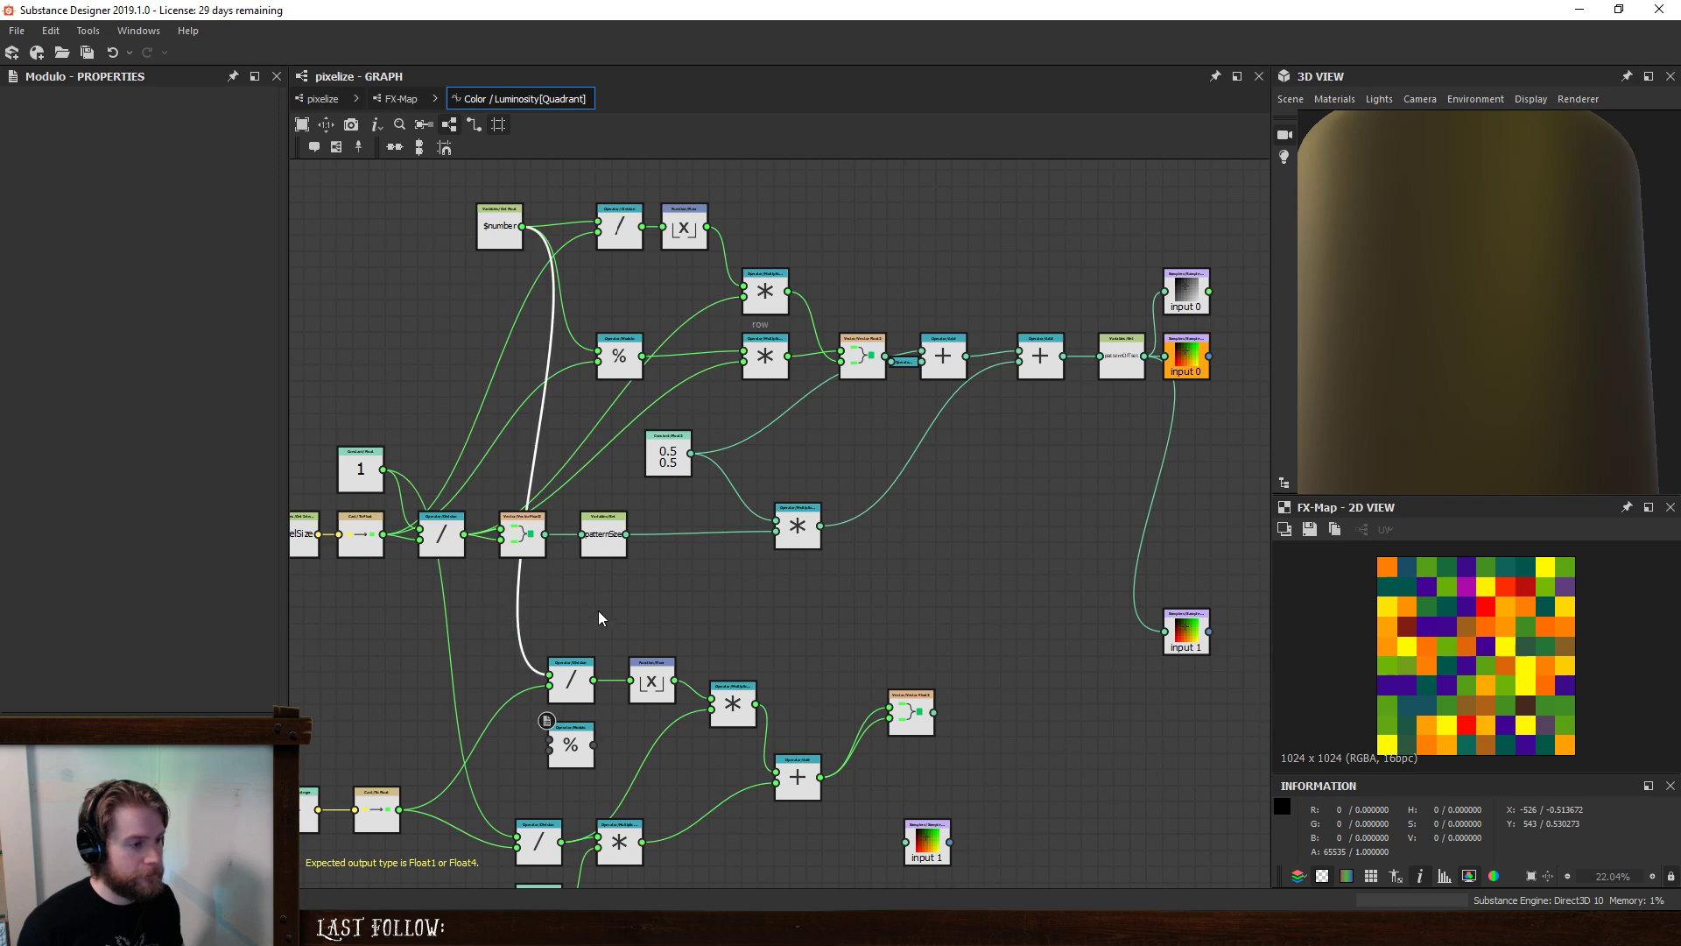
- Create a Float constant with value 1 and connect it to the first inputs of the Floor chain's Division and the new Modulo
{"action": "key", "text": "space"}
{"action": "type", "text": "f"}
{"action": "left_click", "coordinate": [533, 394]}
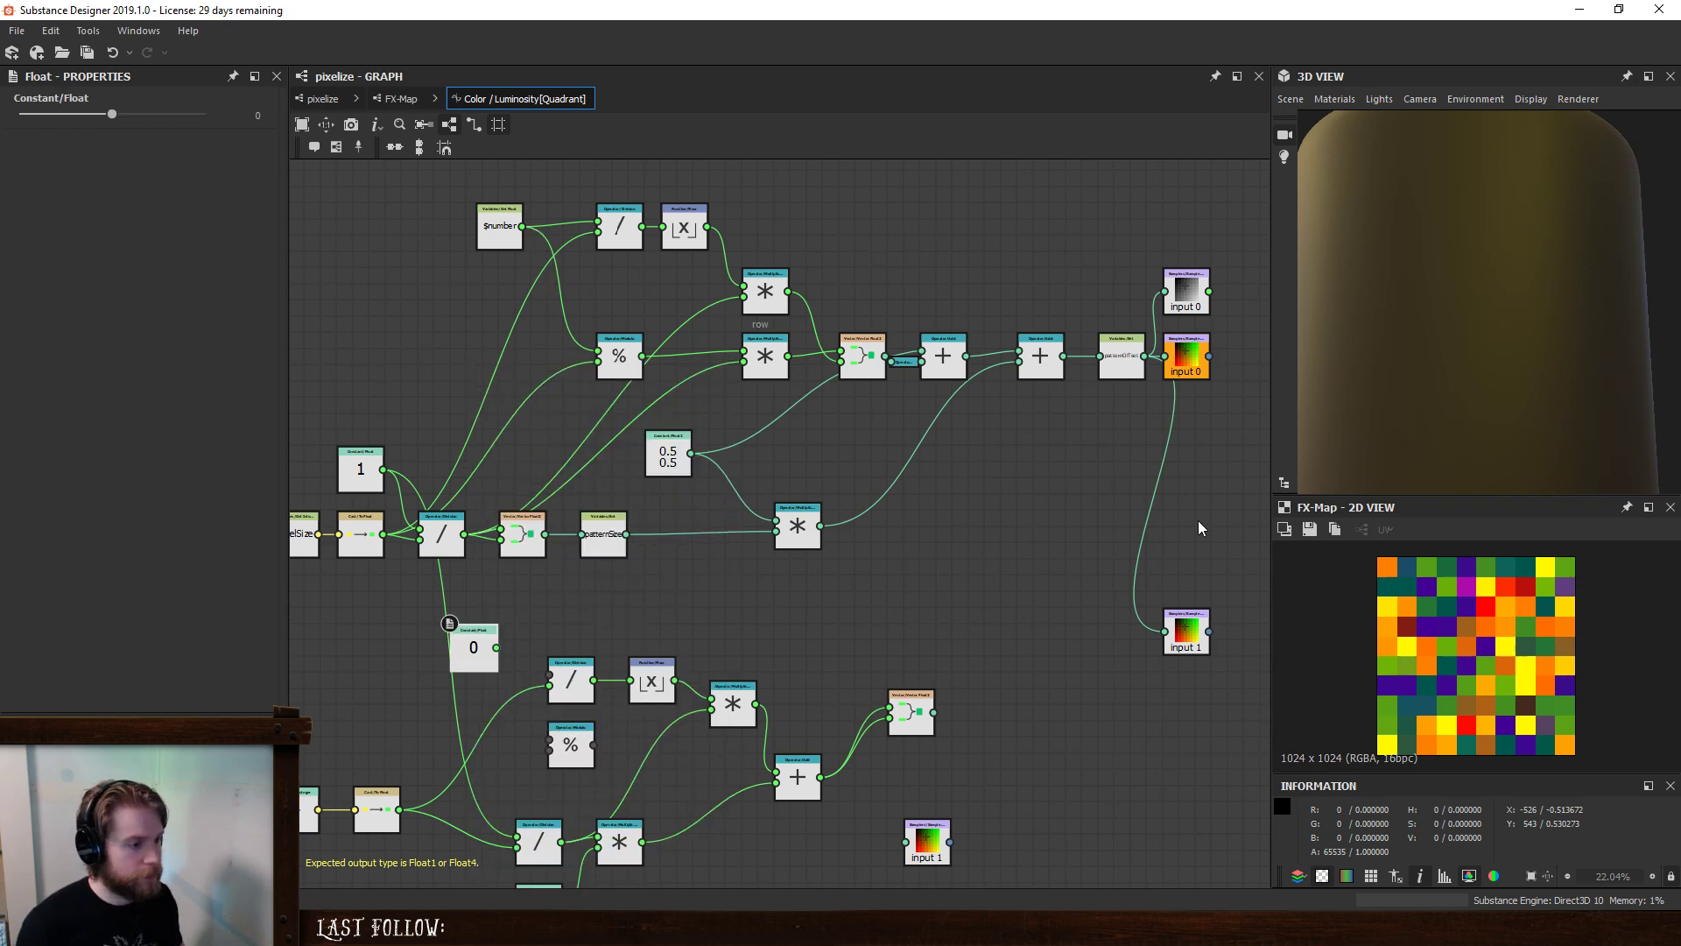
{"action": "left_click", "coordinate": [261, 117]}
{"action": "type", "text": "1"}
{"action": "left_click", "coordinate": [603, 617]}
{"action": "left_click_drag", "start_coordinate": [496, 648], "coordinate": [549, 675]}
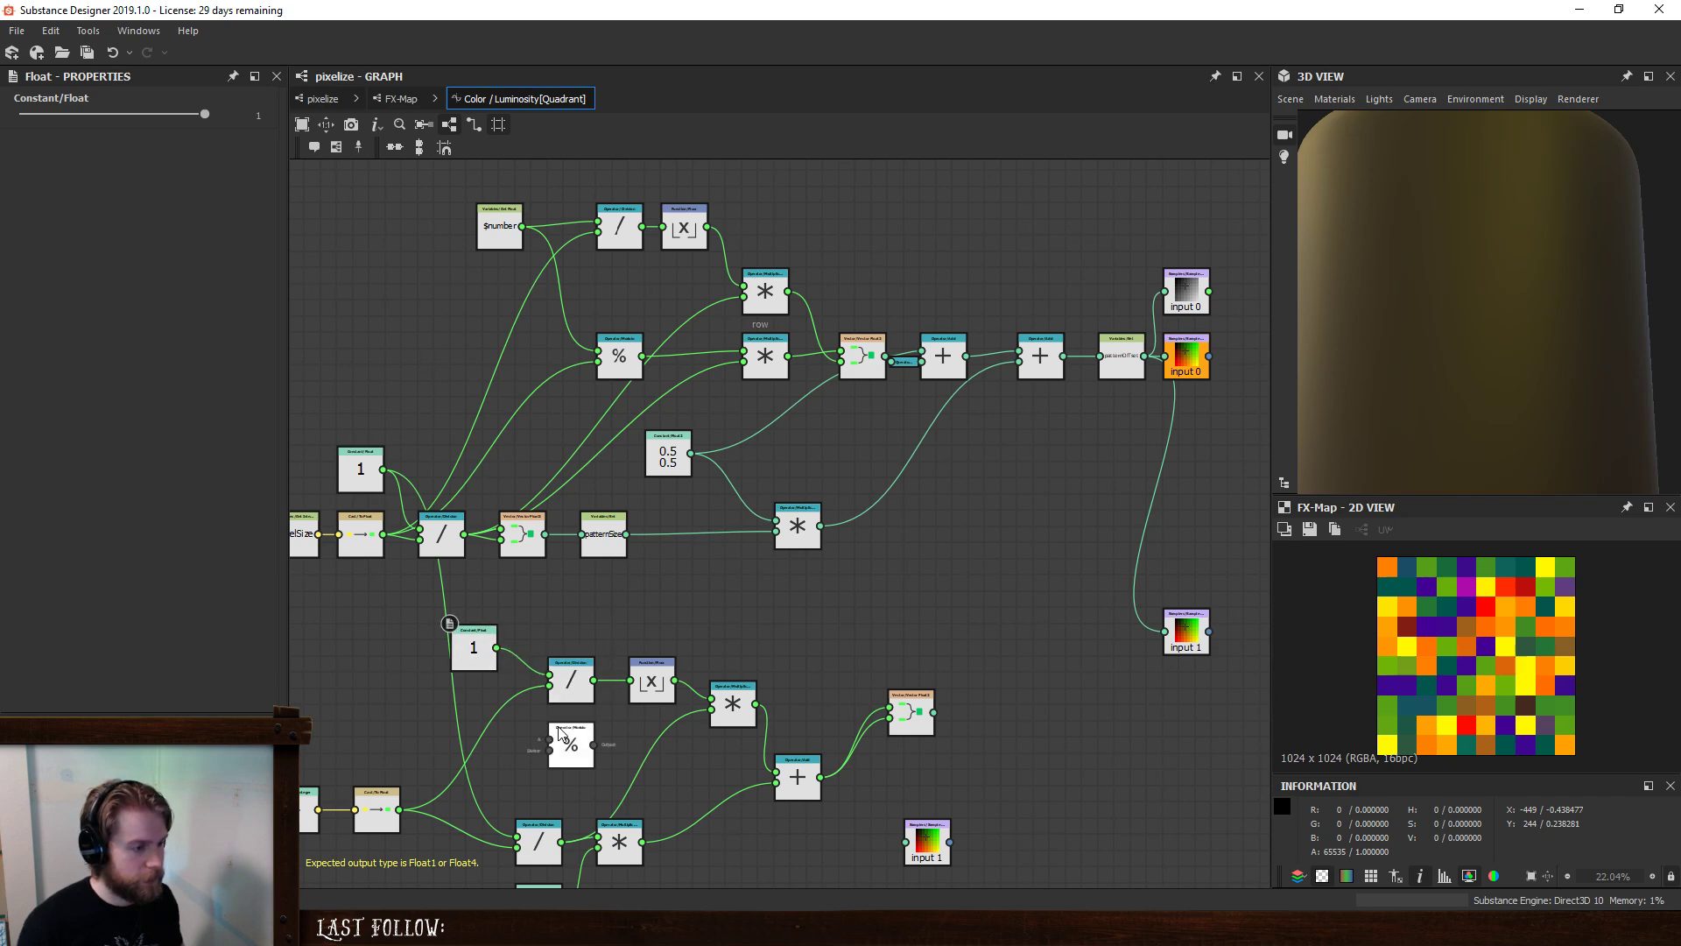
{"action": "left_click_drag", "start_coordinate": [549, 742], "coordinate": [496, 648]}
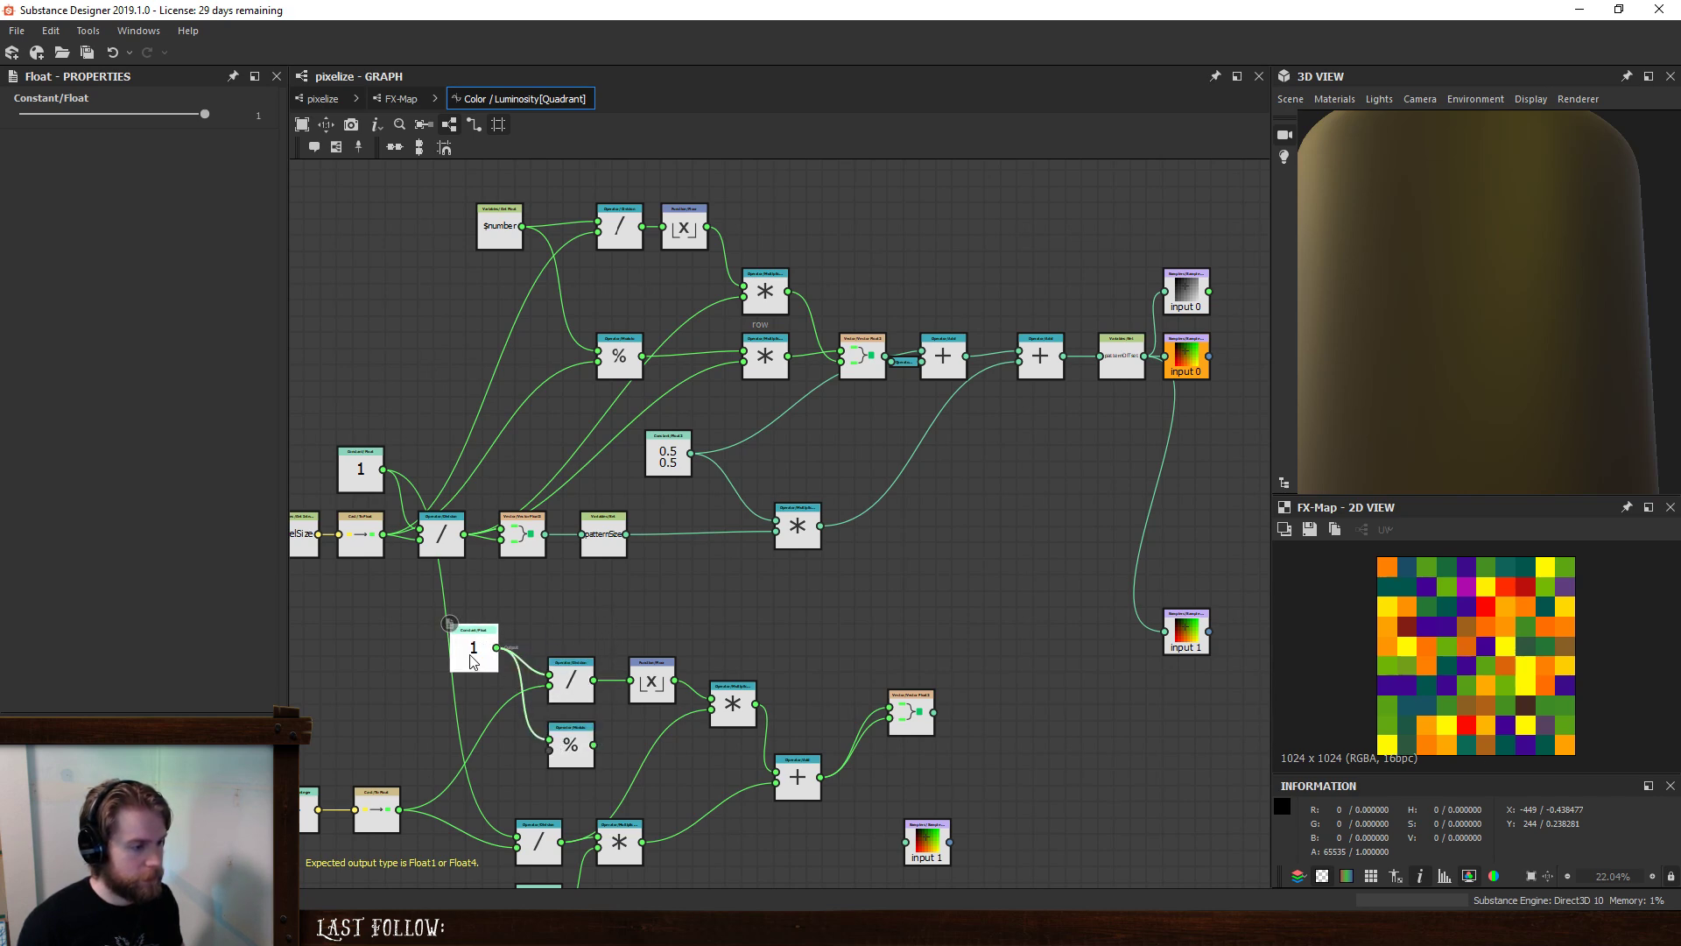
- Set the Float constant feeding Division and Modulo to 0
{"action": "left_click", "coordinate": [258, 115]}
{"action": "type", "text": "0"}
{"action": "left_click", "coordinate": [619, 618]}
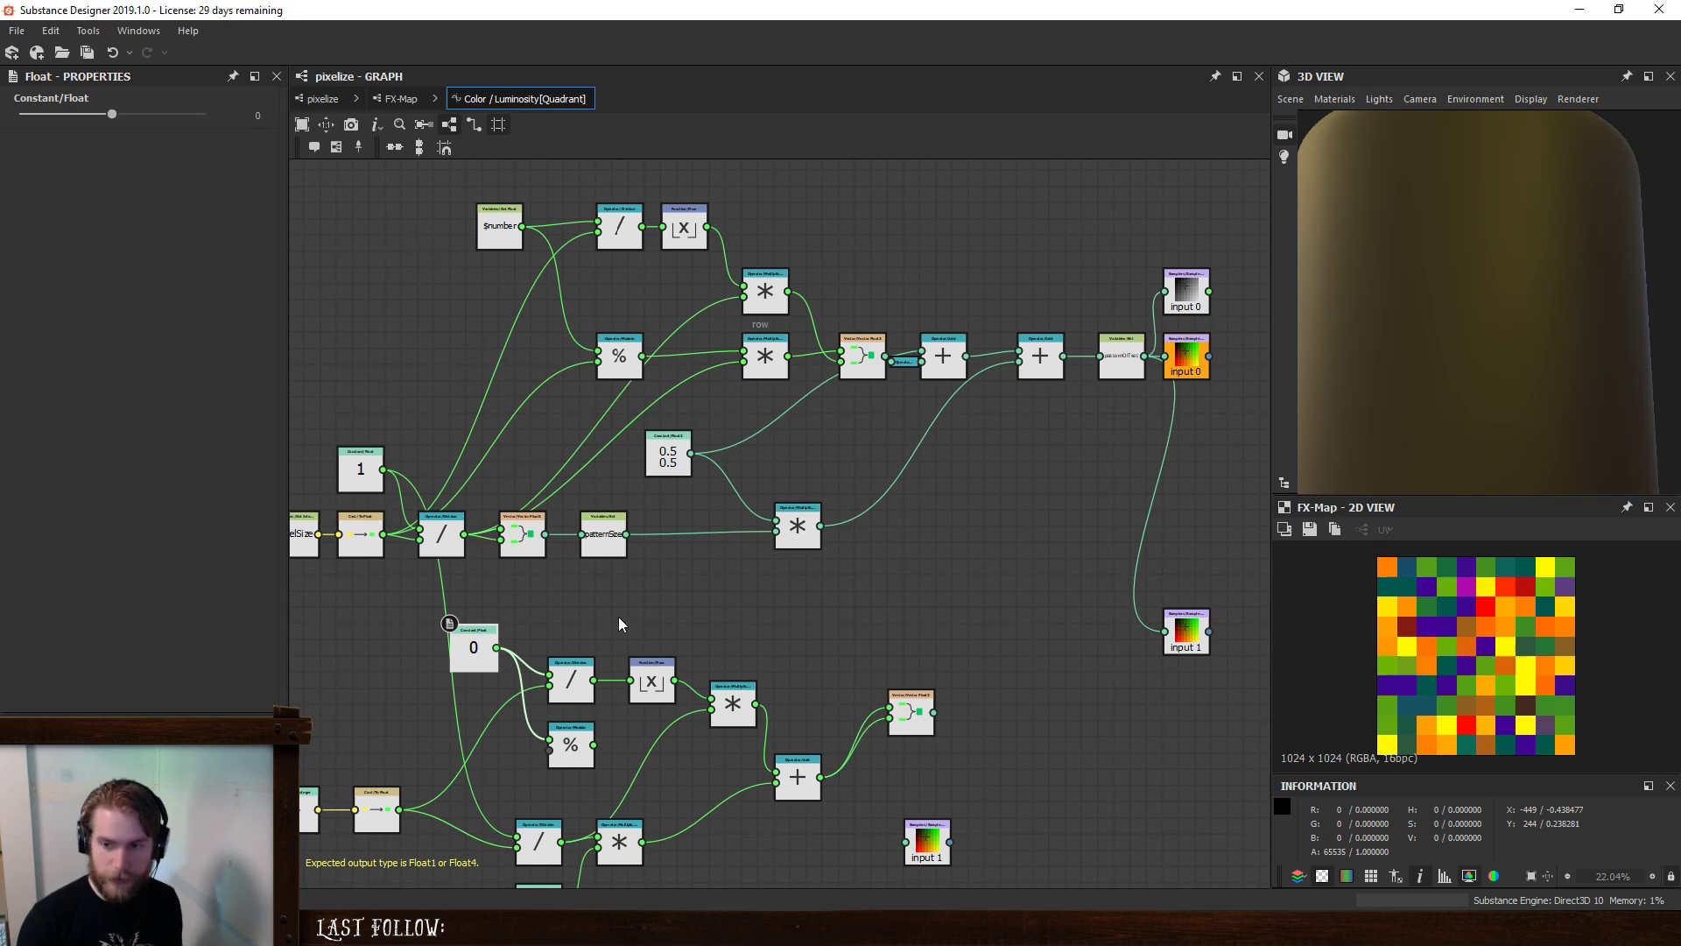
{"action": "left_click", "coordinate": [669, 628]}
- Connect the To Float node to the second input of the lower Modulo
{"action": "middle_click_drag", "start_coordinate": [336, 823], "coordinate": [397, 777]}
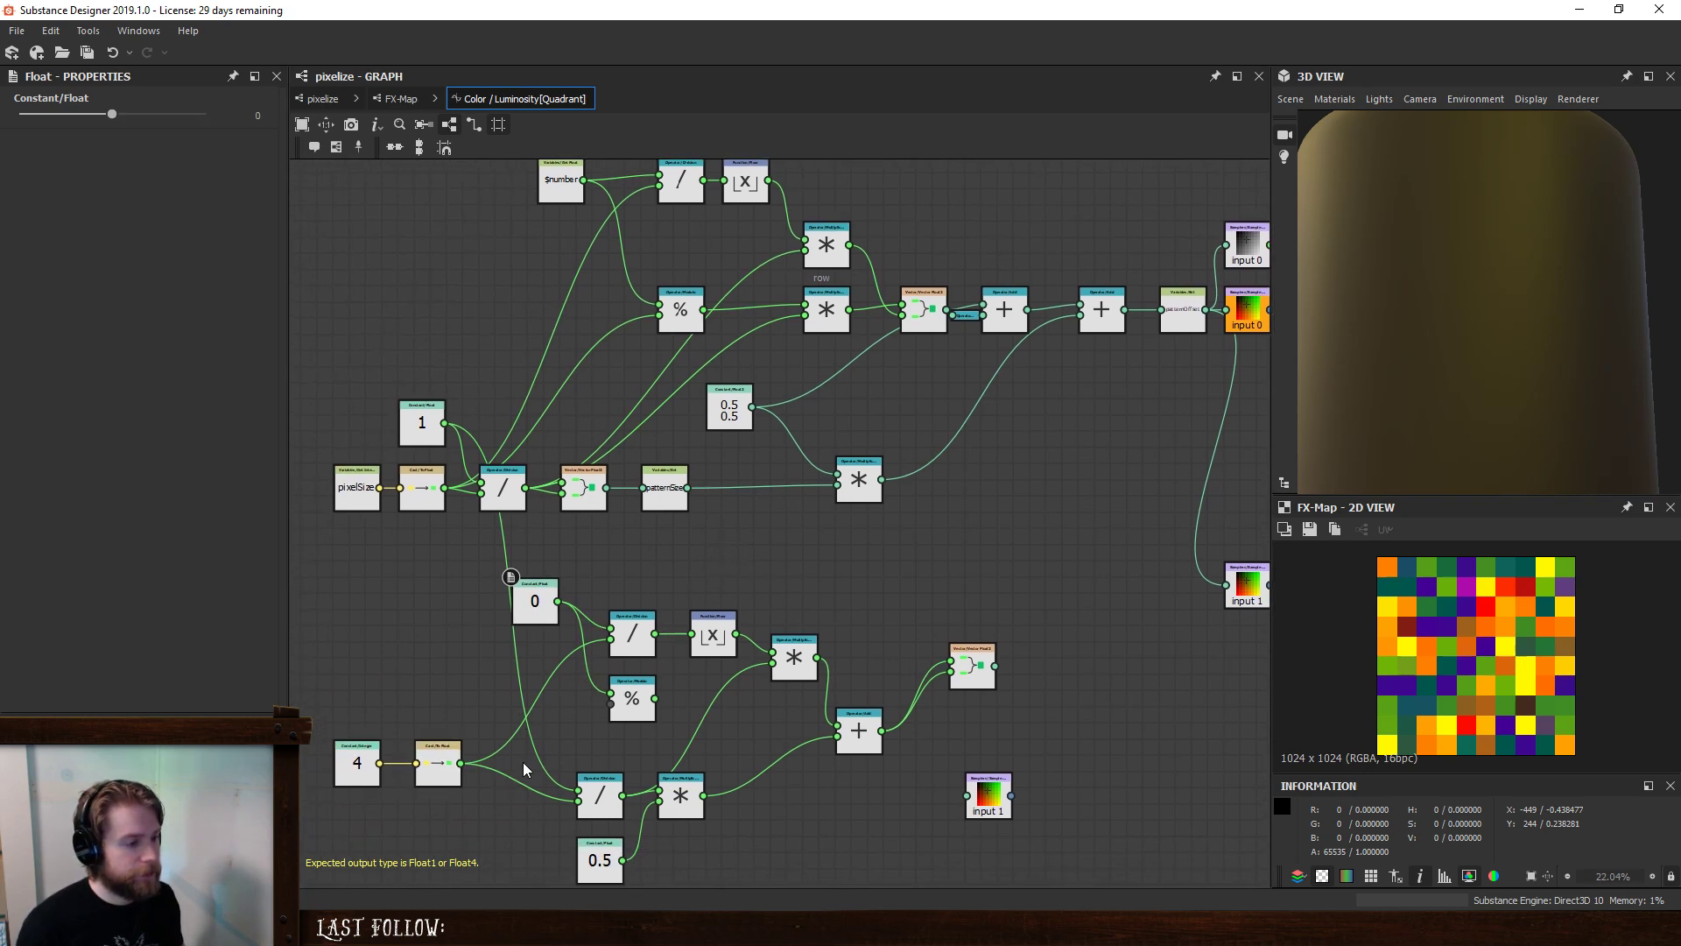
{"action": "left_click_drag", "start_coordinate": [588, 707], "coordinate": [610, 705]}
{"action": "middle_click_drag", "start_coordinate": [678, 578], "coordinate": [703, 618]}
{"action": "left_click", "coordinate": [613, 727]}
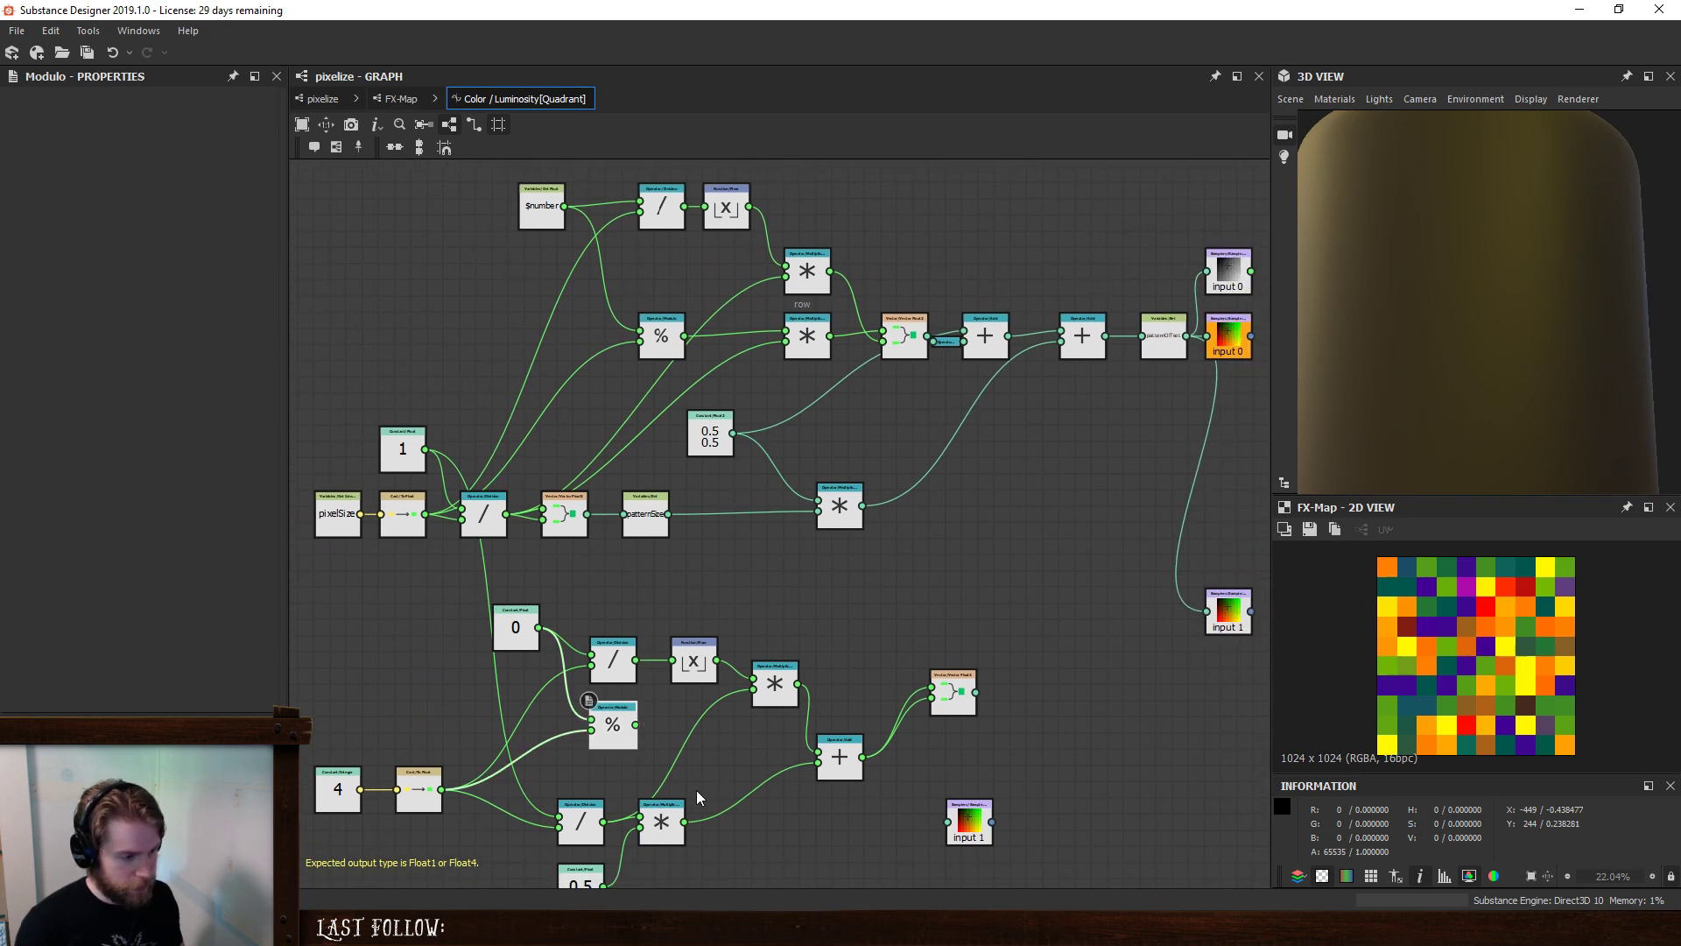
- Add a Multiplication after the lower Modulo with the lower Division as its second input, and move the Add node up to make room
{"action": "key", "text": "space"}
{"action": "type", "text": "mul"}
{"action": "left_click", "coordinate": [732, 394]}
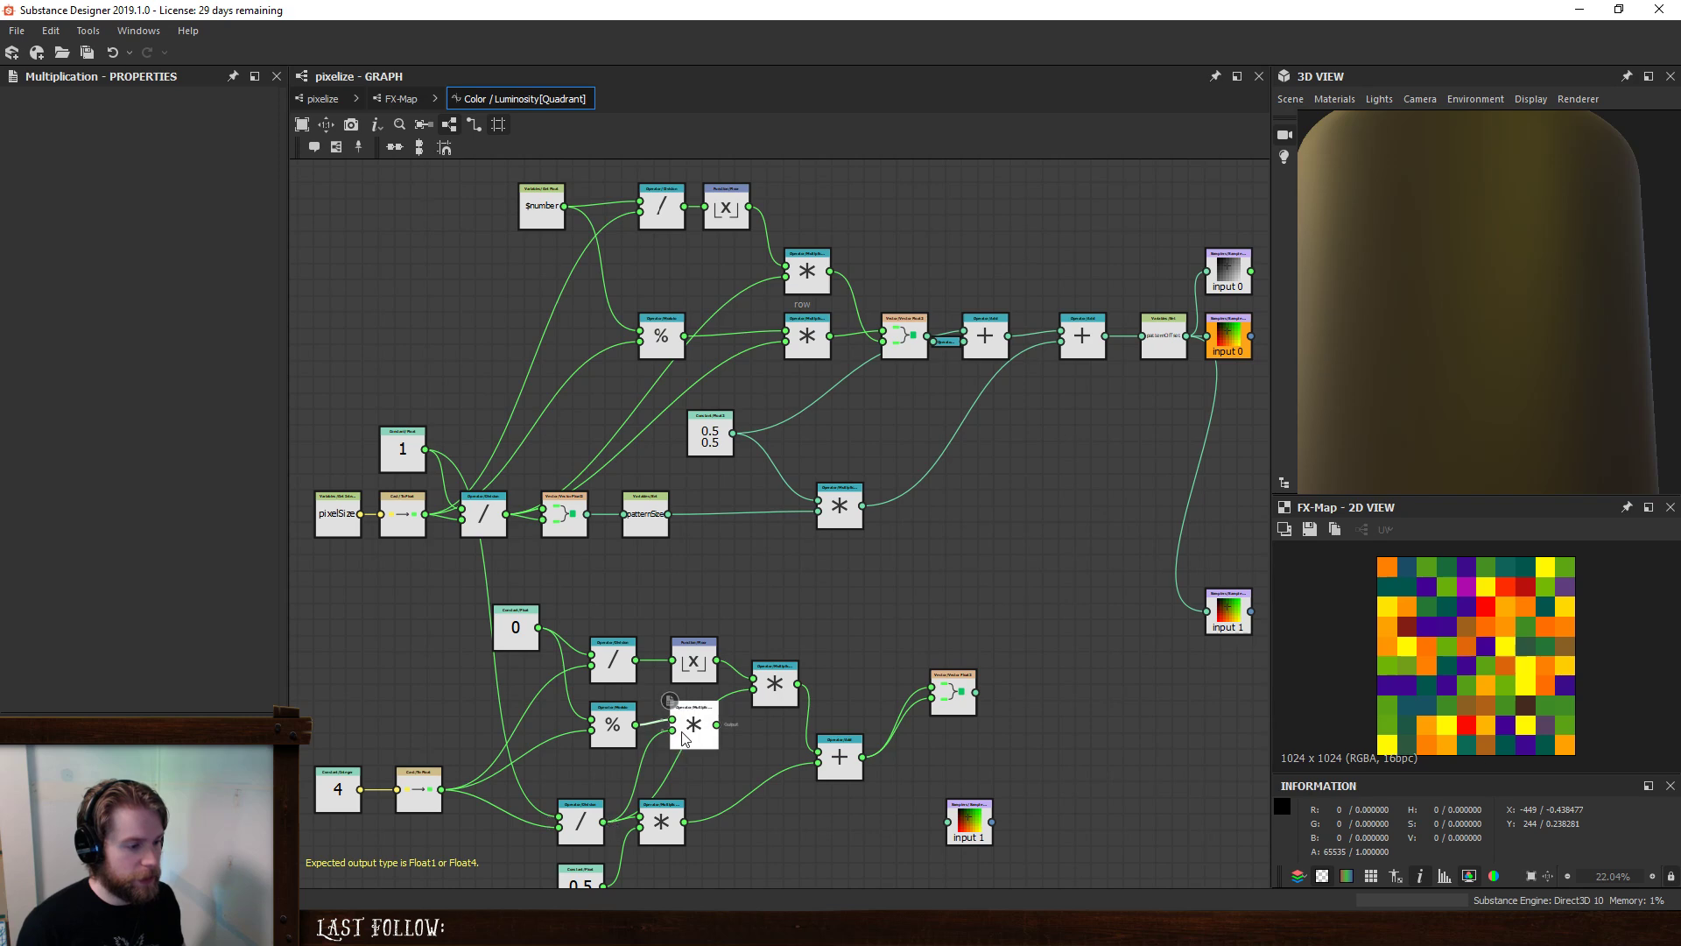
{"action": "left_click_drag", "start_coordinate": [683, 738], "coordinate": [700, 754]}
{"action": "scroll", "coordinate": [770, 772], "scroll_direction": "up", "scroll_amount": 1}
{"action": "left_click_drag", "start_coordinate": [849, 760], "coordinate": [870, 663]}
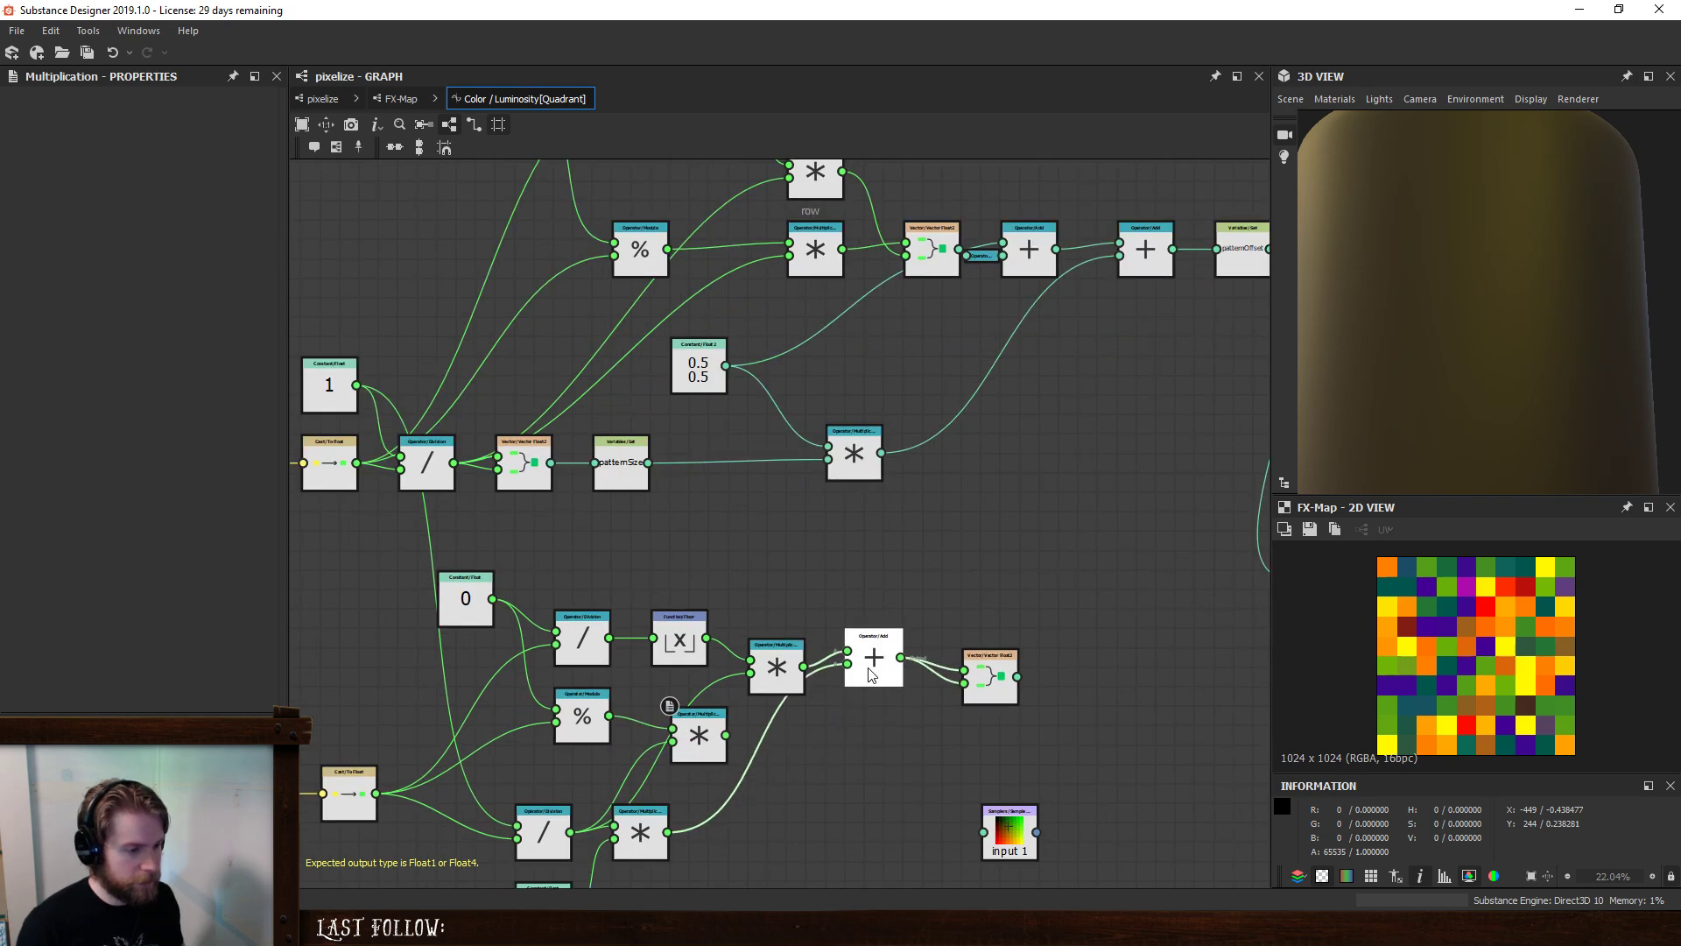
{"action": "left_click", "coordinate": [834, 774]}
{"action": "key", "text": "space"}
{"action": "left_click", "coordinate": [840, 692]}
{"action": "key", "text": "Delete"}
- Duplicate the lower Add node and connect the Modulo chain's Multiplication to the copy's first input
{"action": "left_click", "coordinate": [870, 663]}
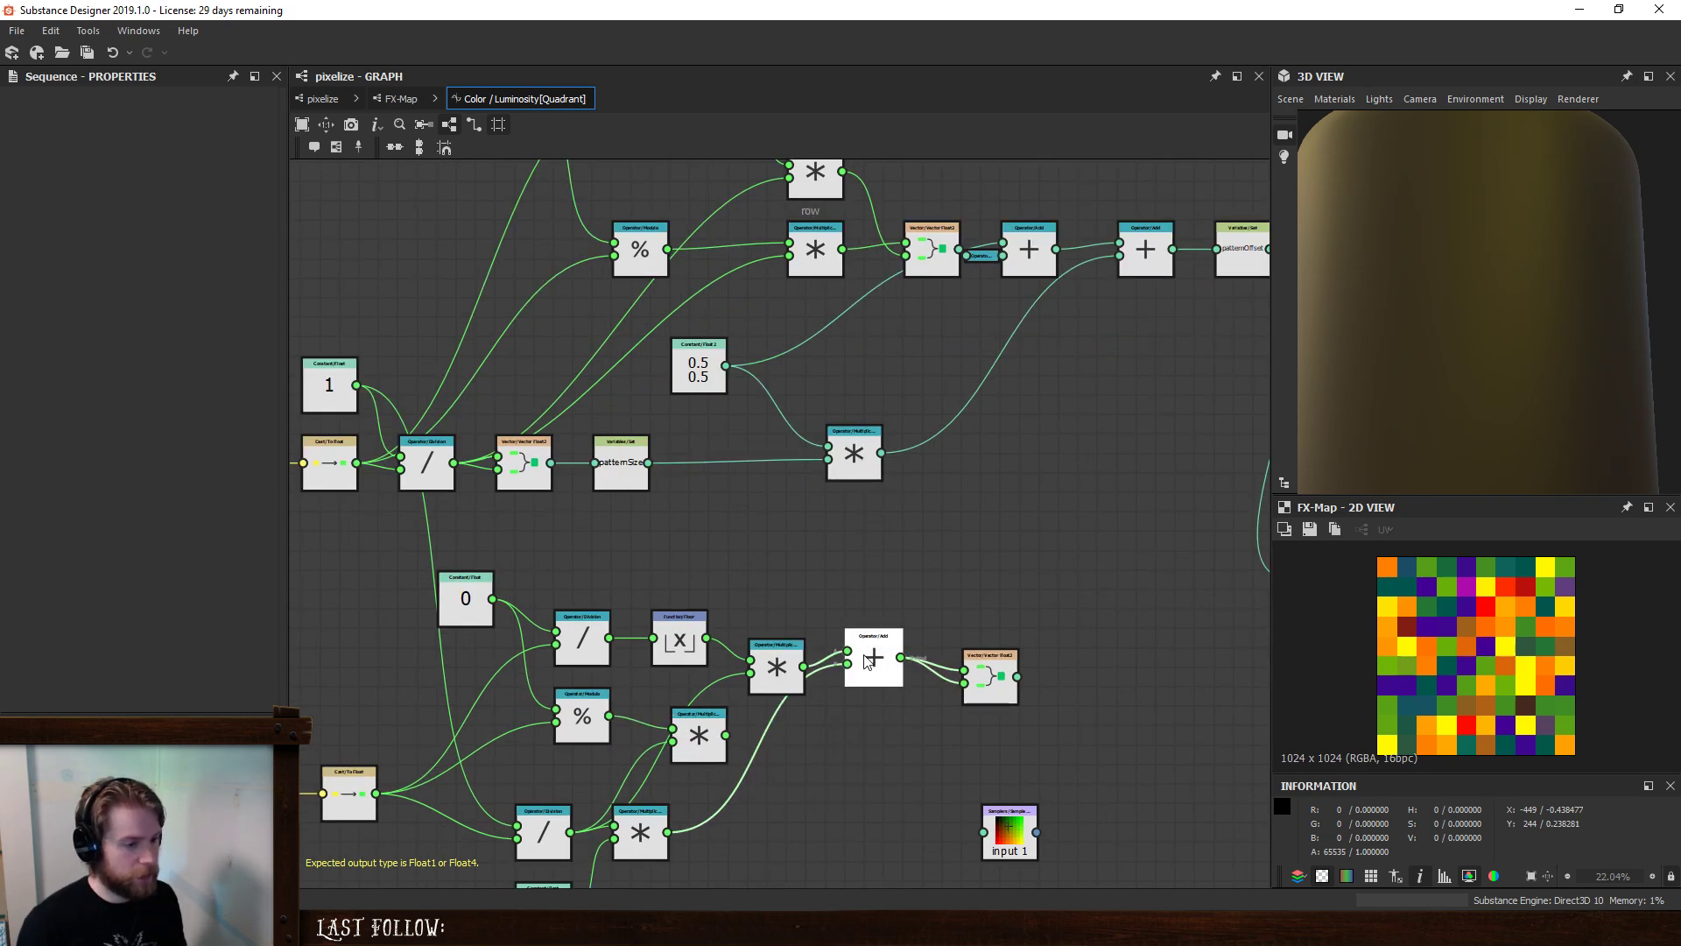
{"action": "key", "text": "ctrl+c"}
{"action": "key", "text": "ctrl+v"}
{"action": "left_click_drag", "start_coordinate": [778, 522], "coordinate": [853, 793]}
{"action": "left_click", "coordinate": [698, 736]}
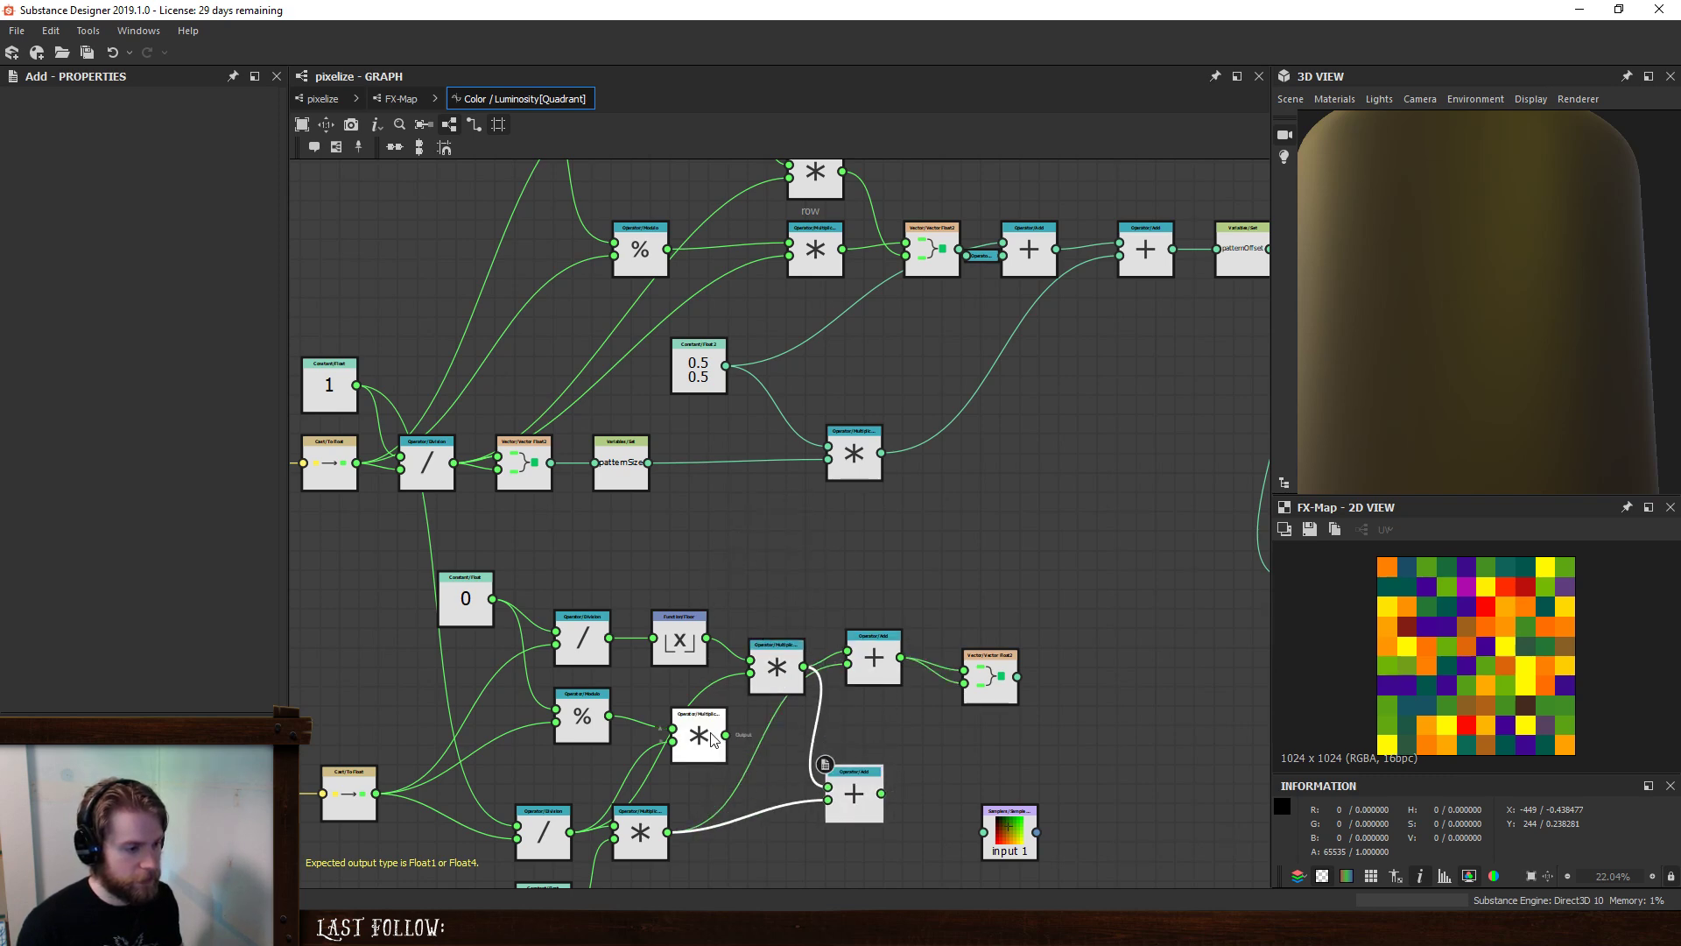
{"action": "left_click_drag", "start_coordinate": [725, 739], "coordinate": [726, 736]}
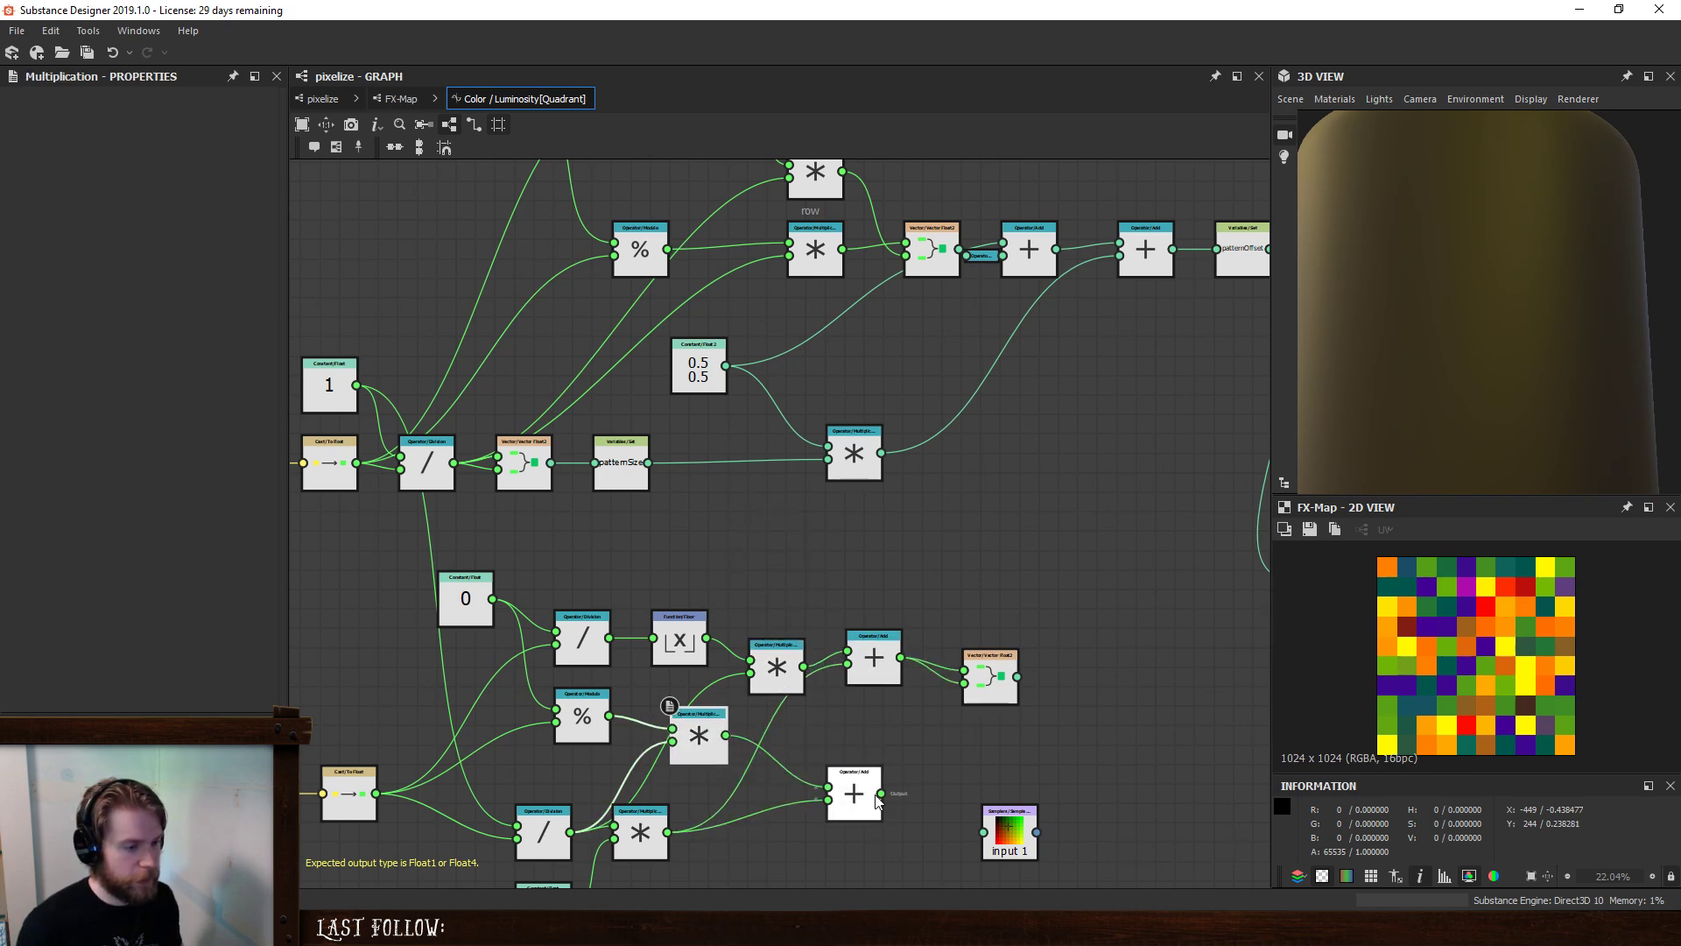
- Connect the duplicated Add to the first input of Vector Float2 and tidy the Add, Vector Float2 and 0 constant nodes
{"action": "left_click_drag", "start_coordinate": [948, 681], "coordinate": [963, 673]}
{"action": "left_click_drag", "start_coordinate": [887, 746], "coordinate": [886, 729]}
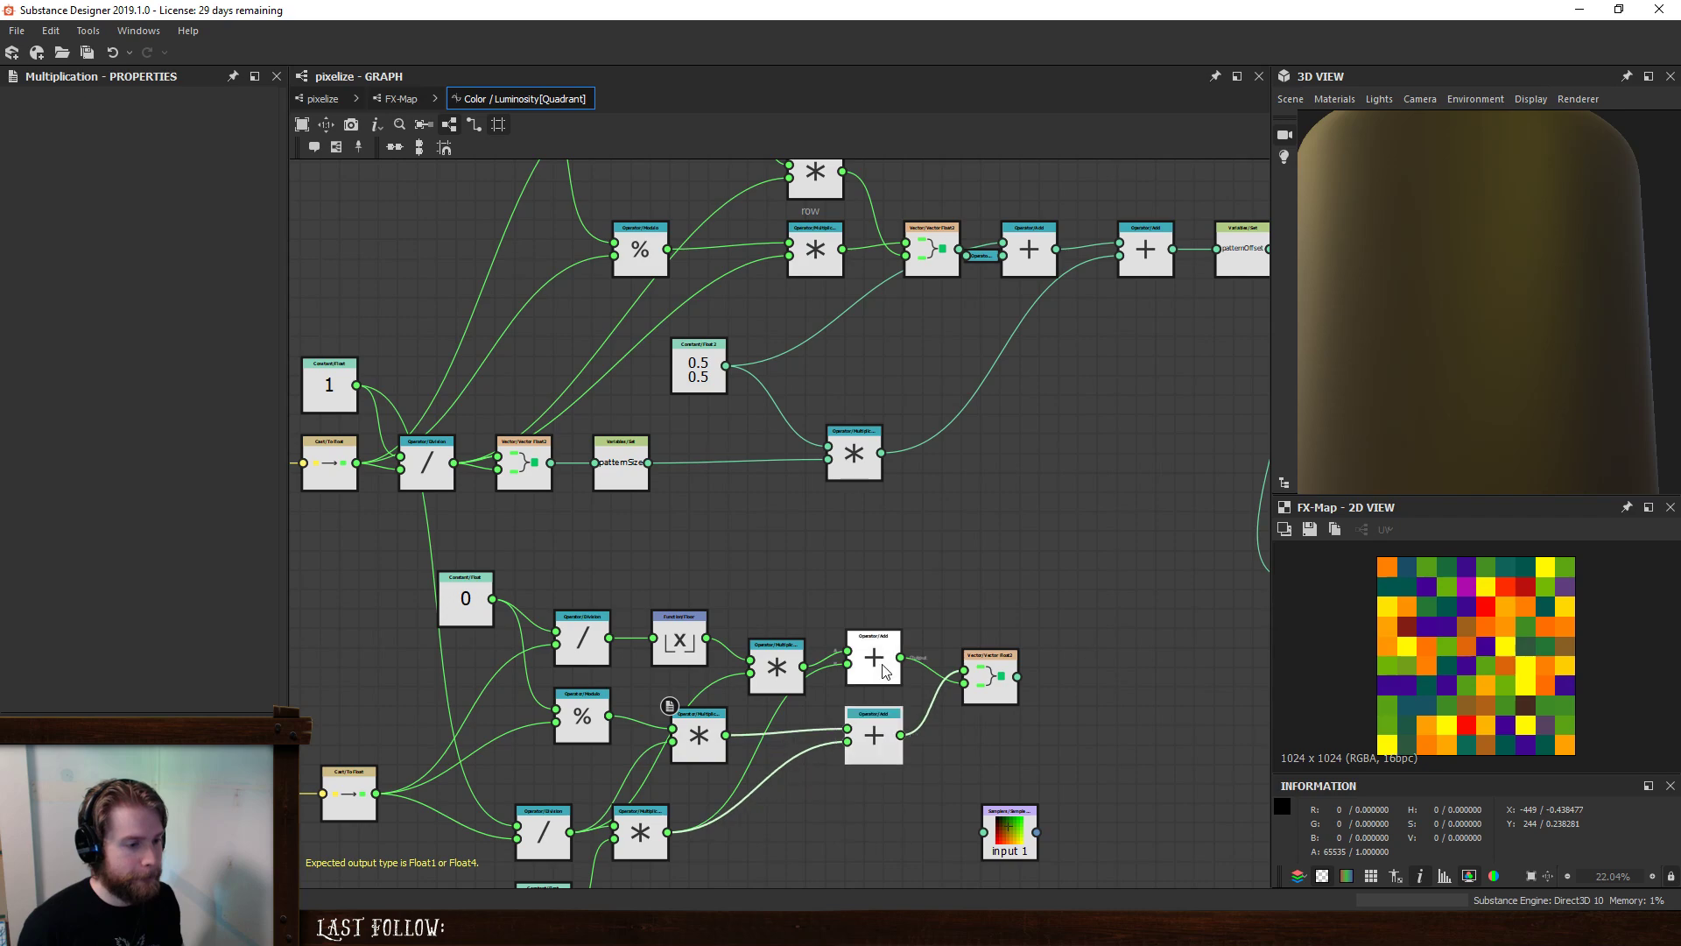
{"action": "left_click_drag", "start_coordinate": [875, 658], "coordinate": [875, 677]}
{"action": "left_click_drag", "start_coordinate": [1011, 679], "coordinate": [957, 662]}
{"action": "scroll", "coordinate": [936, 494], "scroll_direction": "down", "scroll_amount": 3}
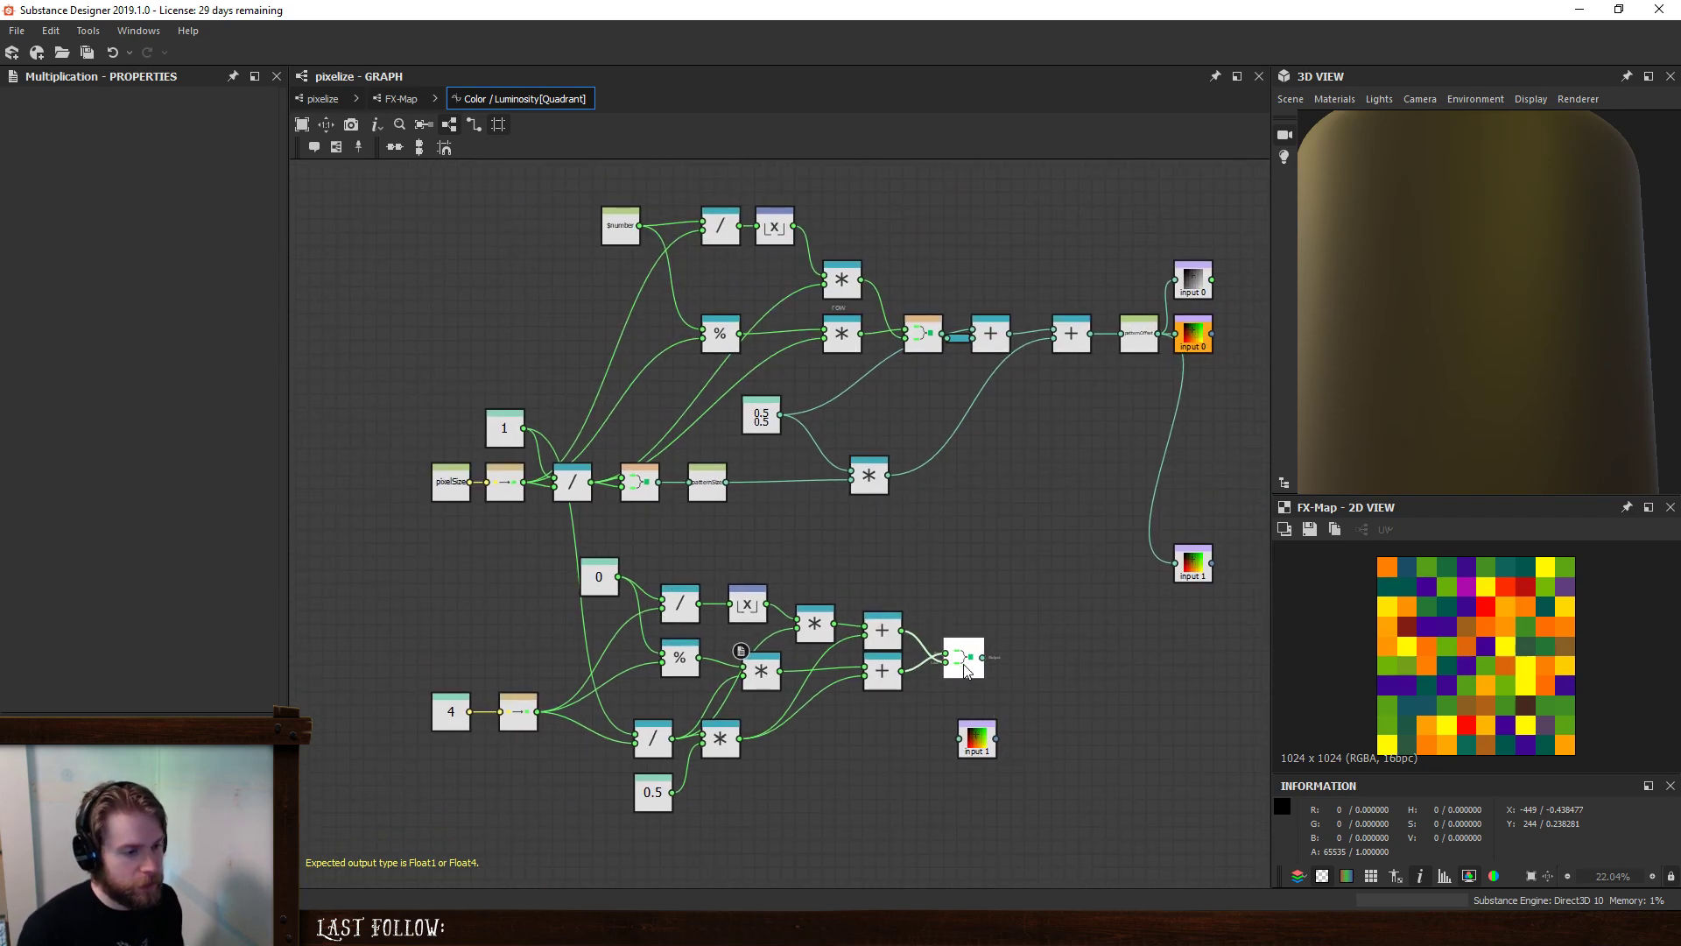
{"action": "mouse_move", "coordinate": [587, 580]}
{"action": "left_mouse_down"}
{"action": "mouse_move", "coordinate": [560, 573]}
{"action": "mouse_move", "coordinate": [607, 580]}
{"action": "left_mouse_up"}
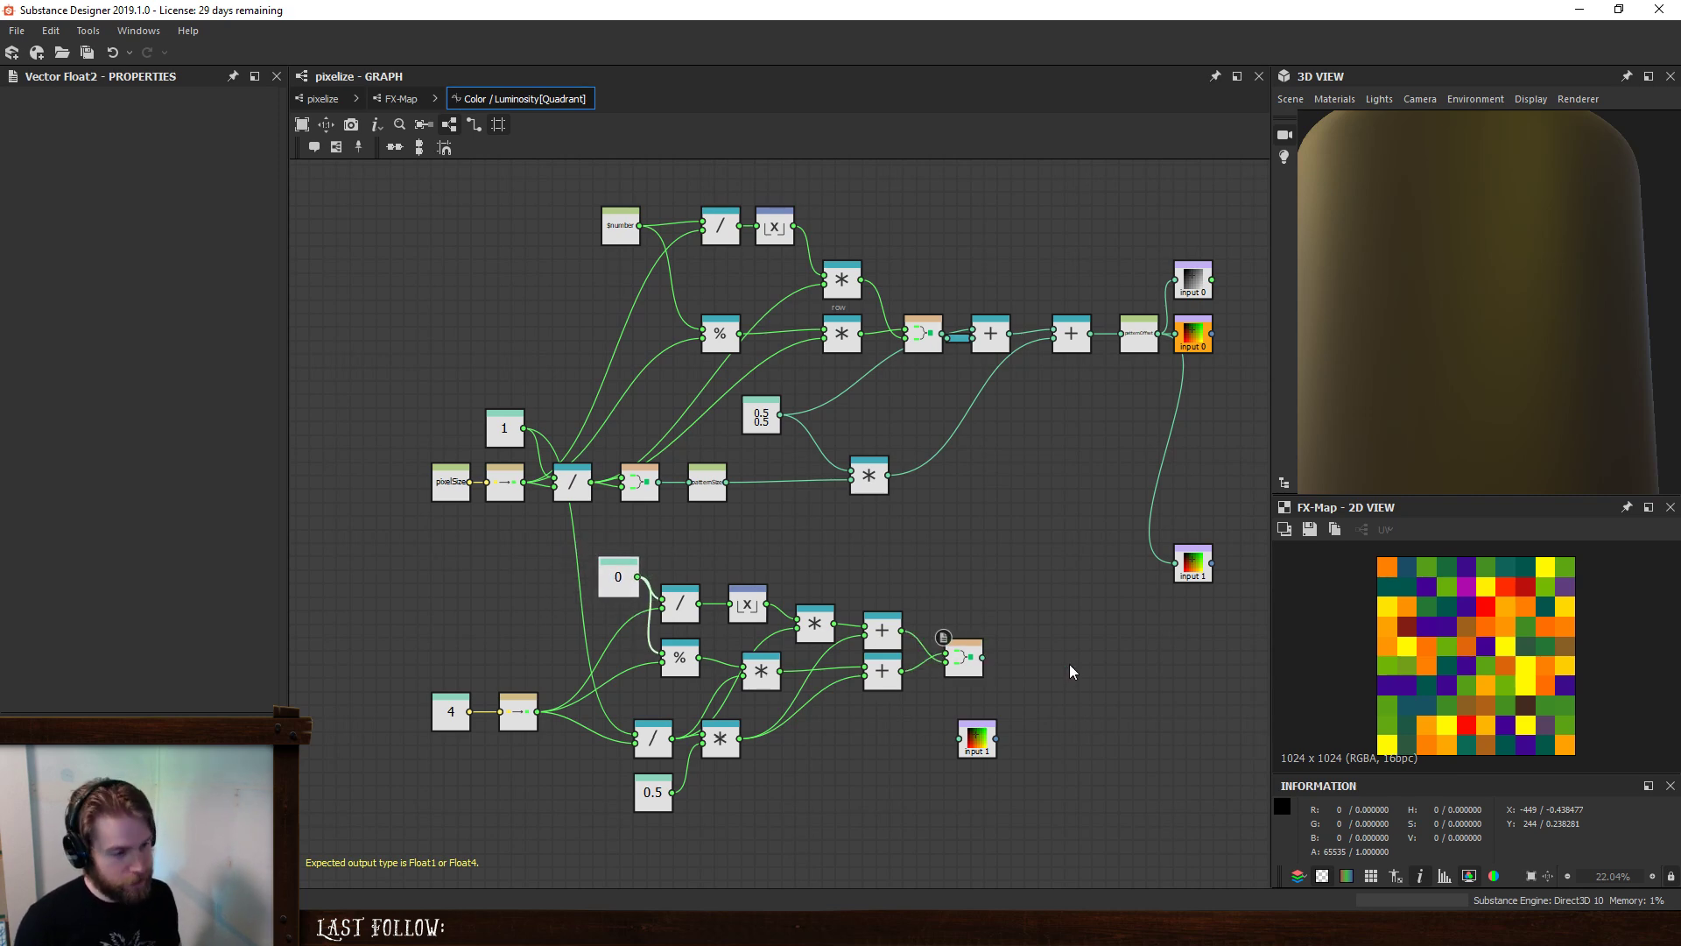
- Move the lower Division, Multiplication and 0.5 nodes further down and shift the input 1 sampler away from Vector Float2
{"action": "scroll", "coordinate": [805, 786], "scroll_direction": "up", "scroll_amount": 2}
{"action": "left_click_drag", "start_coordinate": [733, 854], "coordinate": [683, 756]}
{"action": "scroll", "coordinate": [1050, 716], "scroll_direction": "down", "scroll_amount": 2}
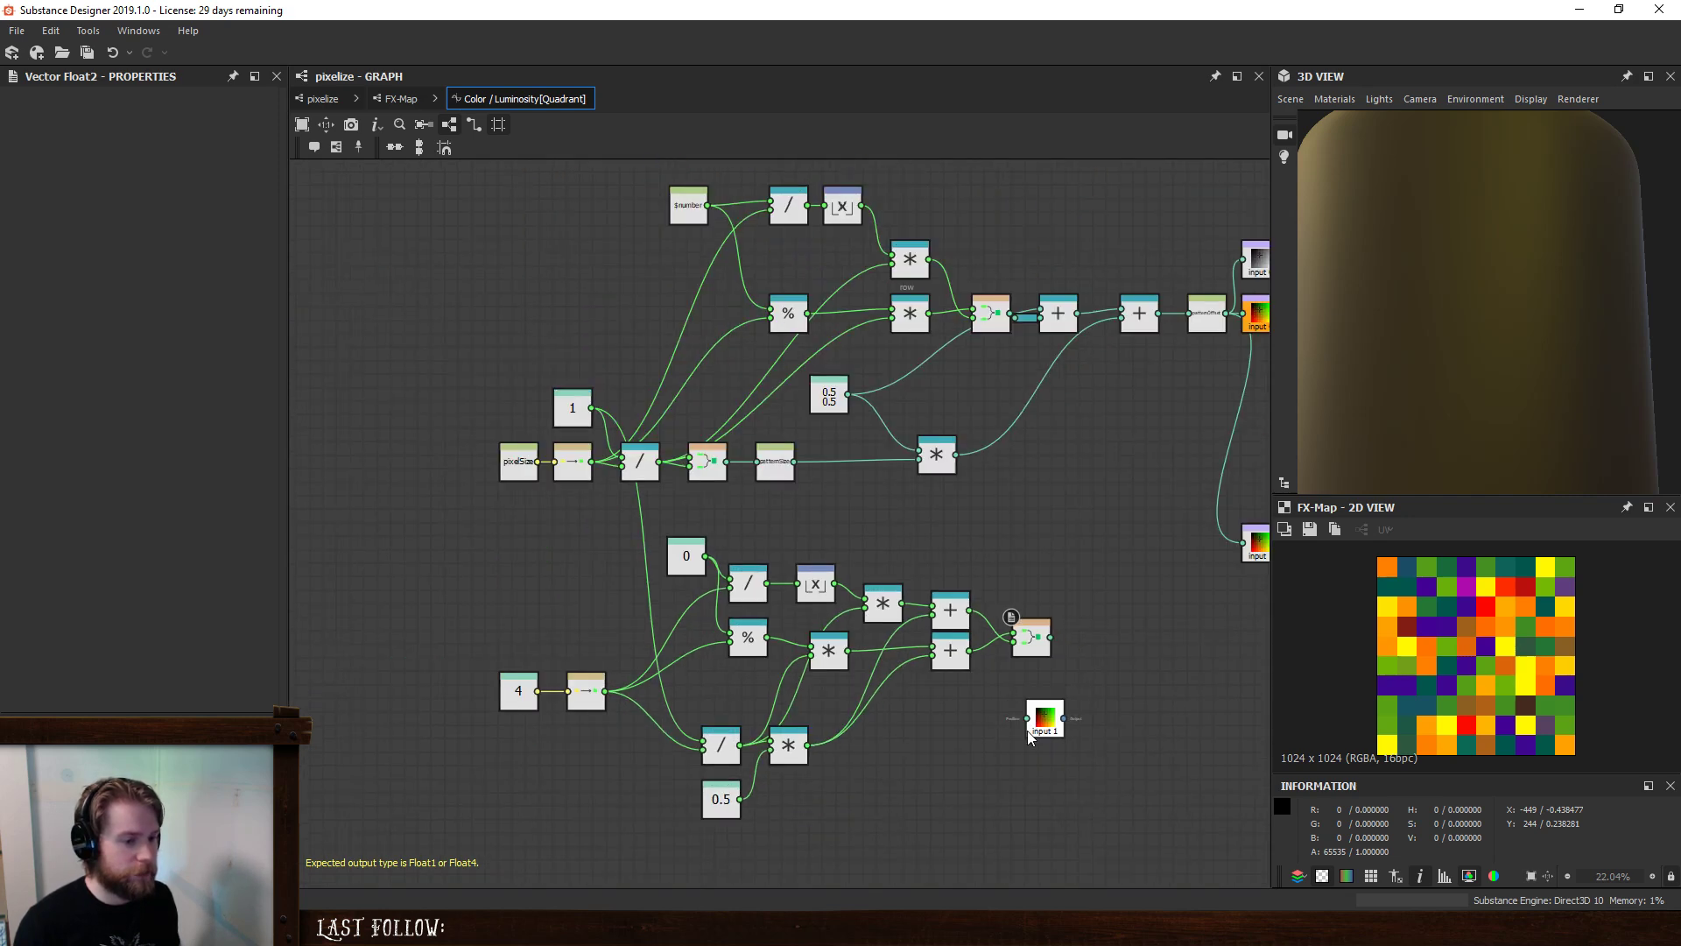
{"action": "left_click_drag", "start_coordinate": [1046, 715], "coordinate": [1114, 734]}
{"action": "scroll", "coordinate": [1000, 768], "scroll_direction": "up", "scroll_amount": 1}
{"action": "middle_click_drag", "start_coordinate": [854, 768], "coordinate": [844, 747]}
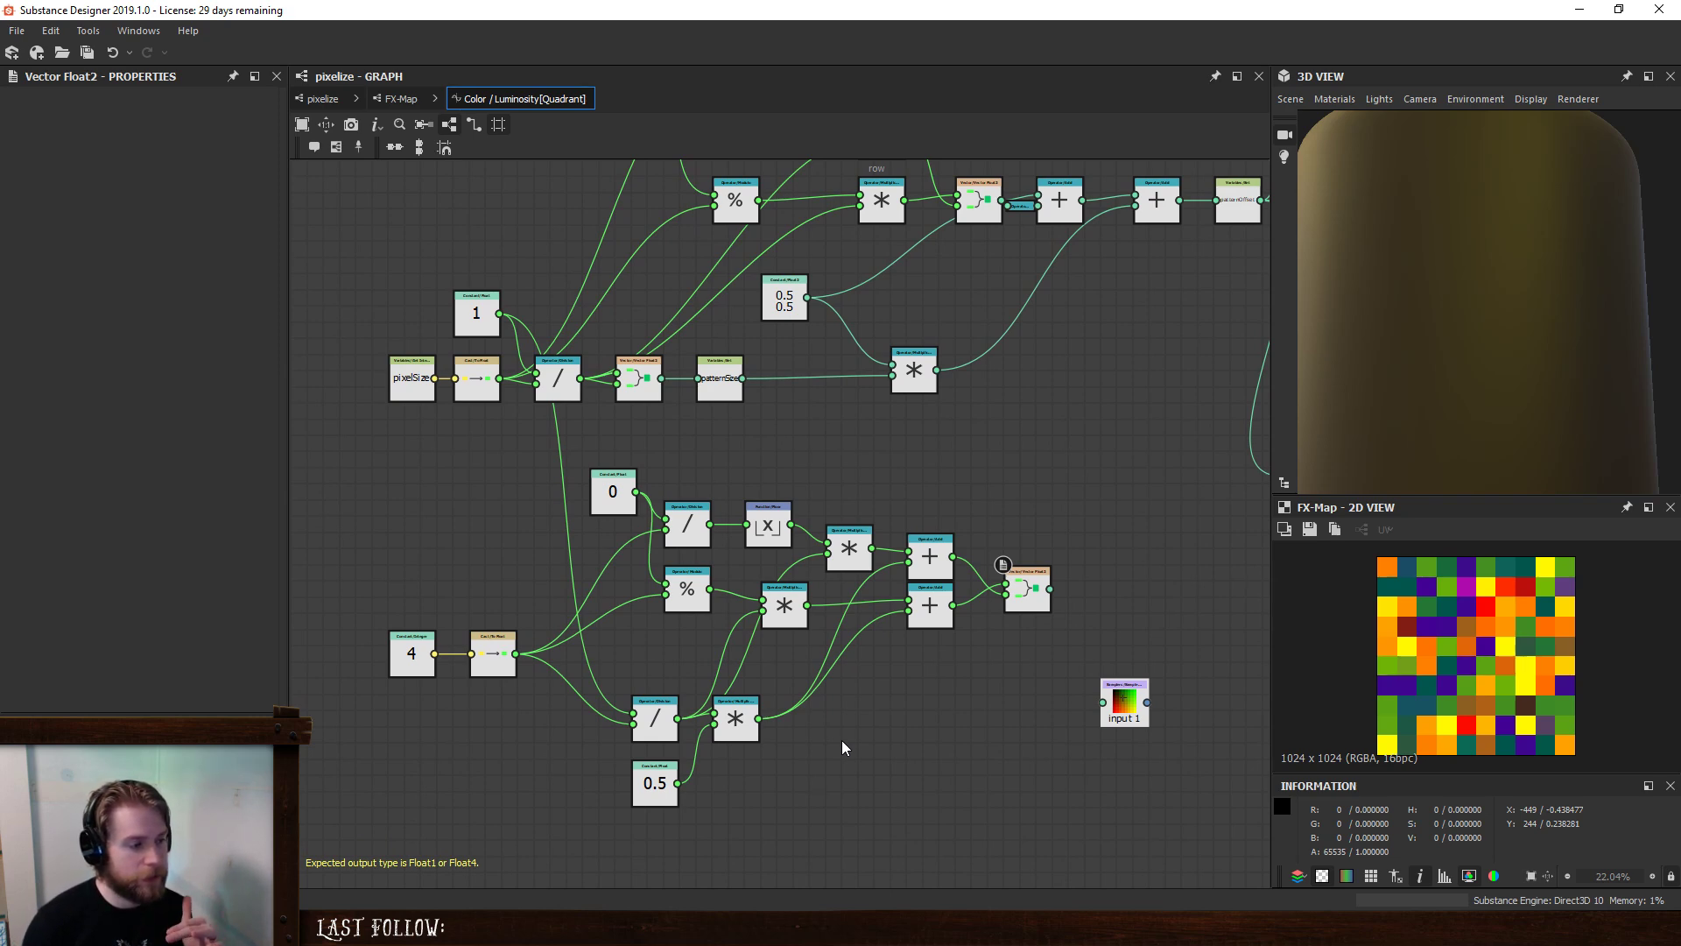
- Search the node list for get, row and column nodes
{"action": "left_click", "coordinate": [491, 656]}
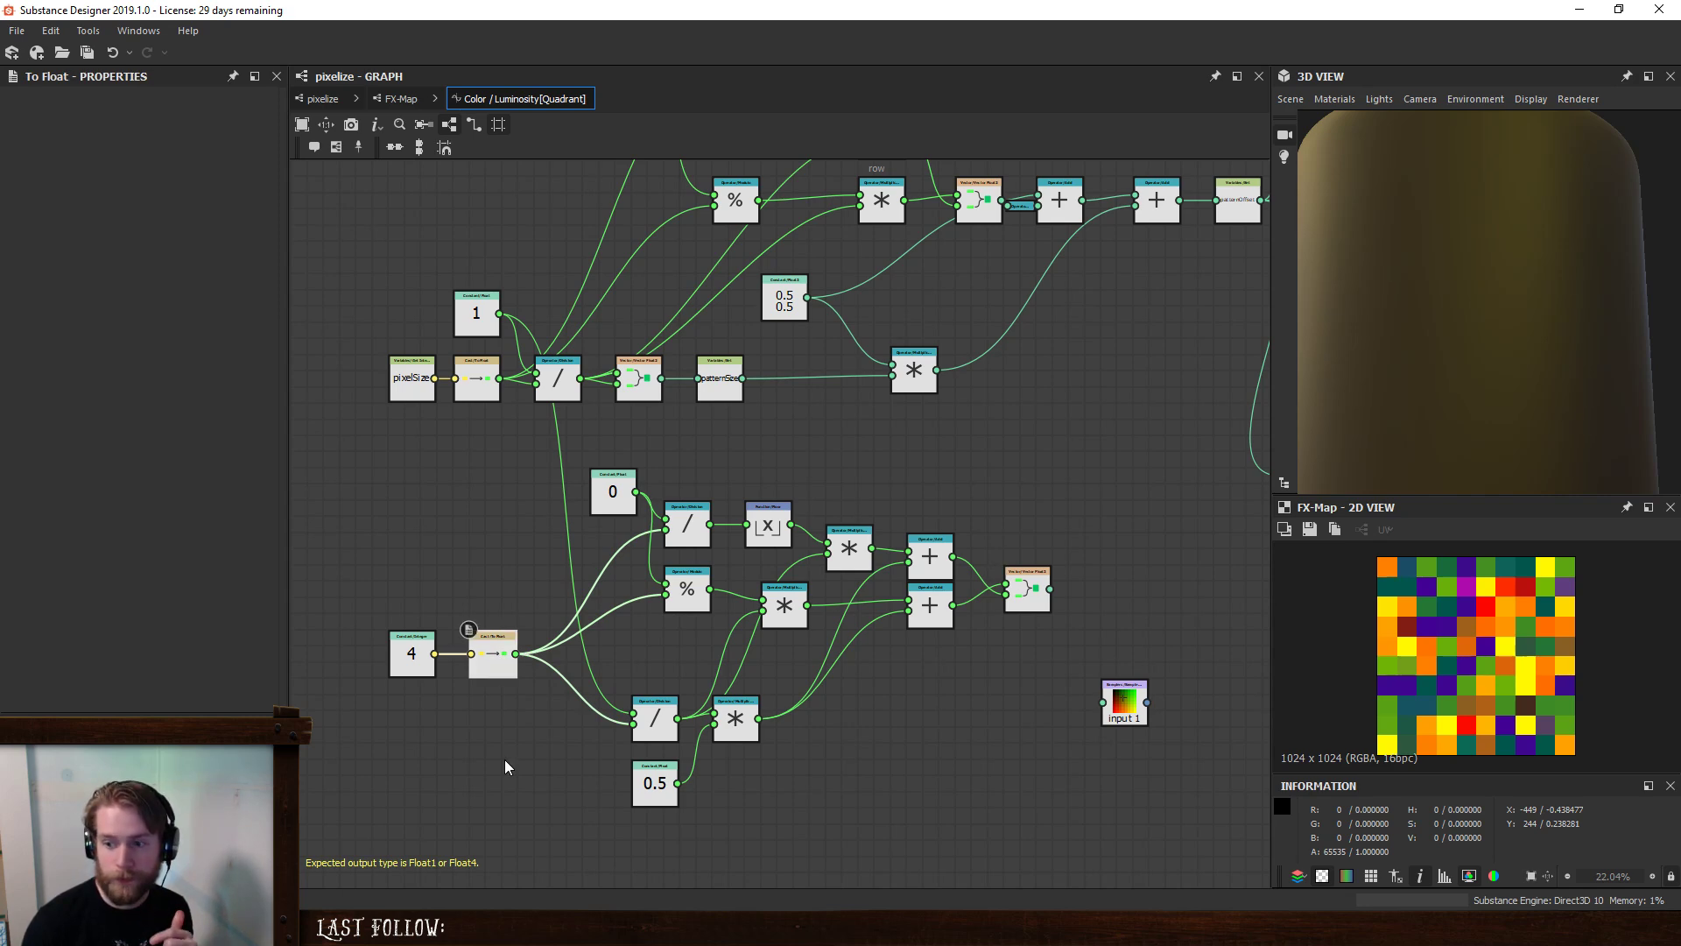
{"action": "key", "text": "space"}
{"action": "type", "text": "g"}
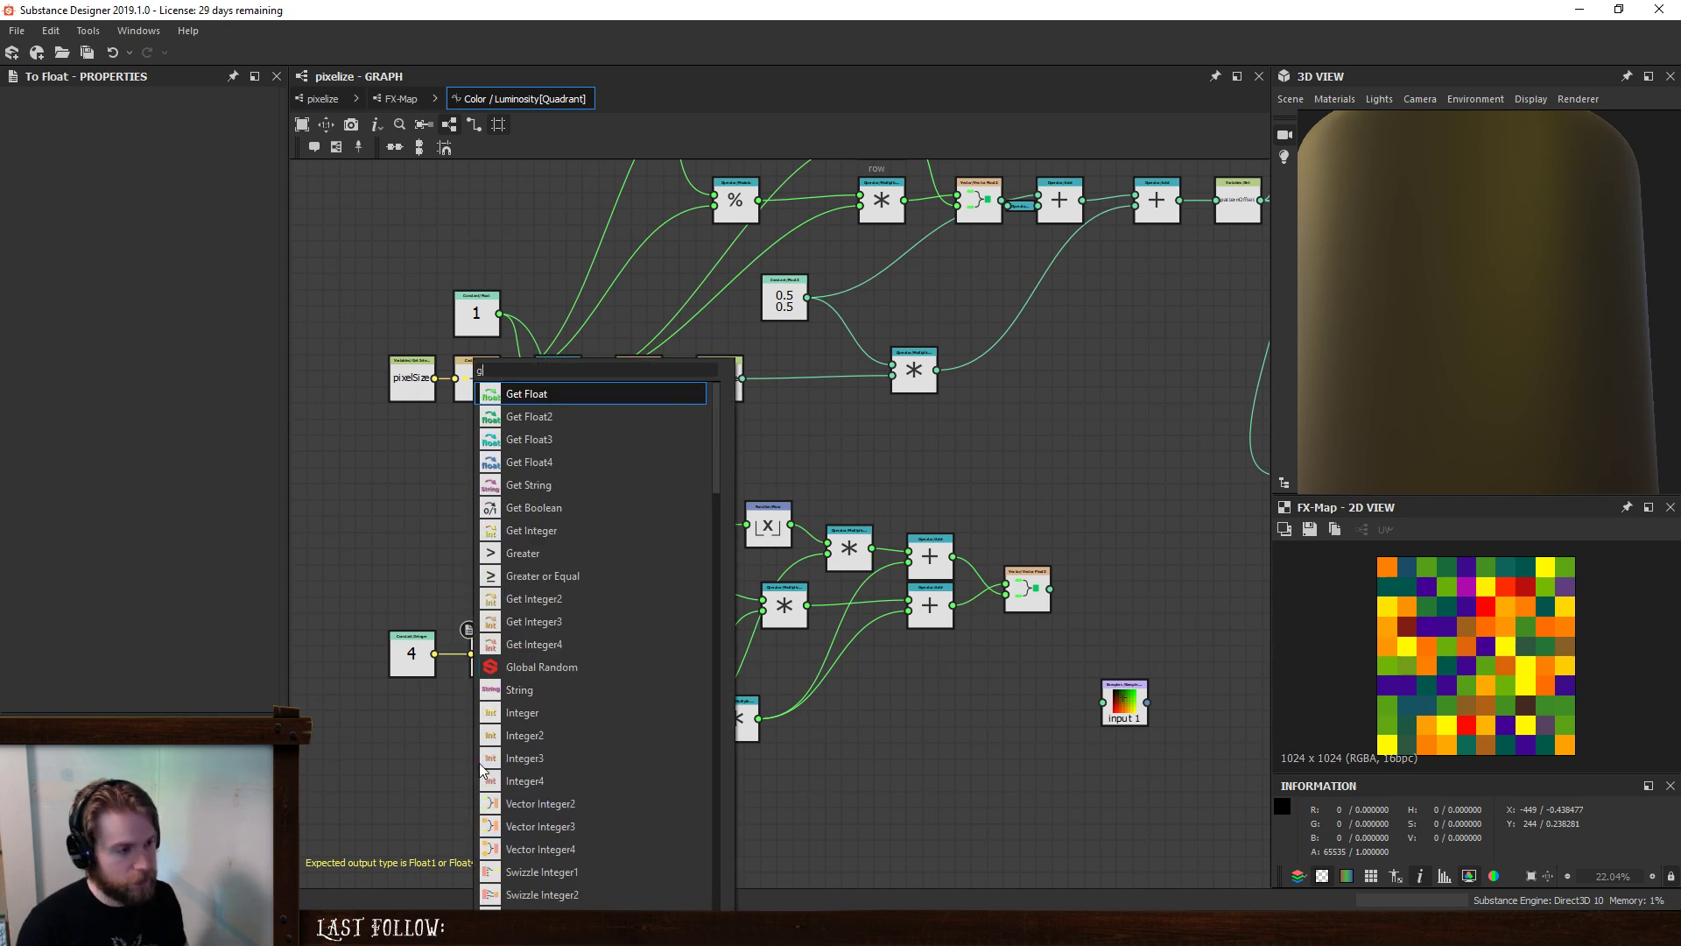
{"action": "type", "text": "et"}
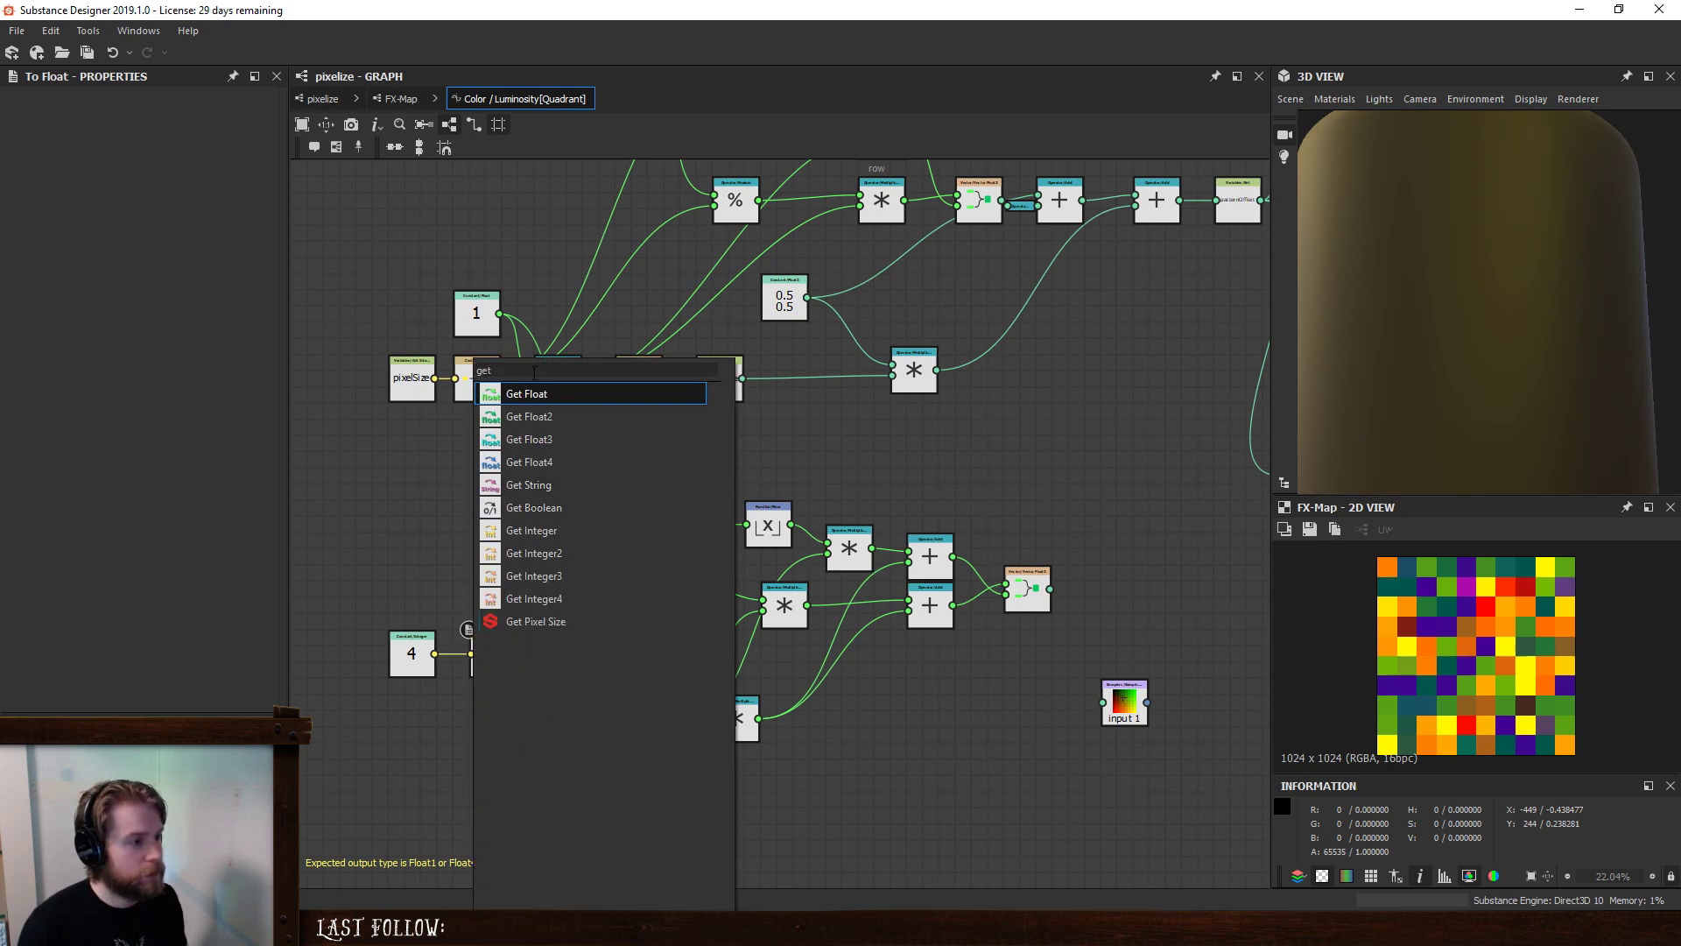
{"action": "key", "text": "BackSpace"}
{"action": "key", "text": "BackSpace"}
{"action": "key", "text": "BackSpace"}
{"action": "type", "text": "row"}
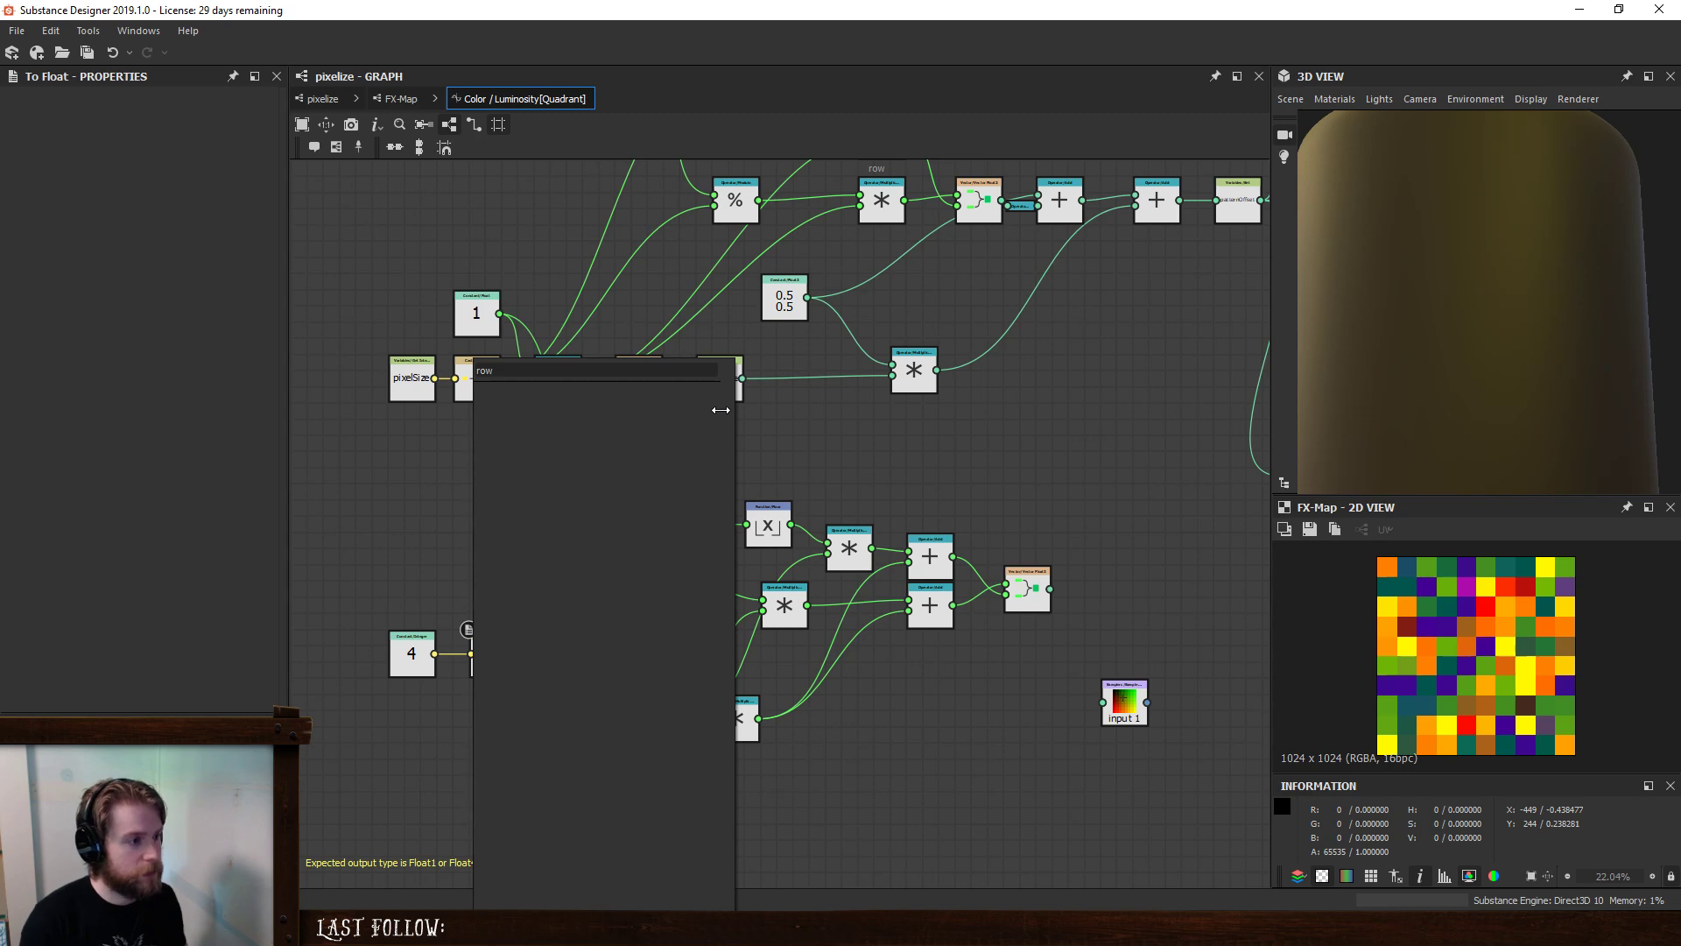
{"action": "key", "text": "BackSpace"}
{"action": "key", "text": "BackSpace"}
{"action": "key", "text": "BackSpace"}
{"action": "type", "text": "col"}
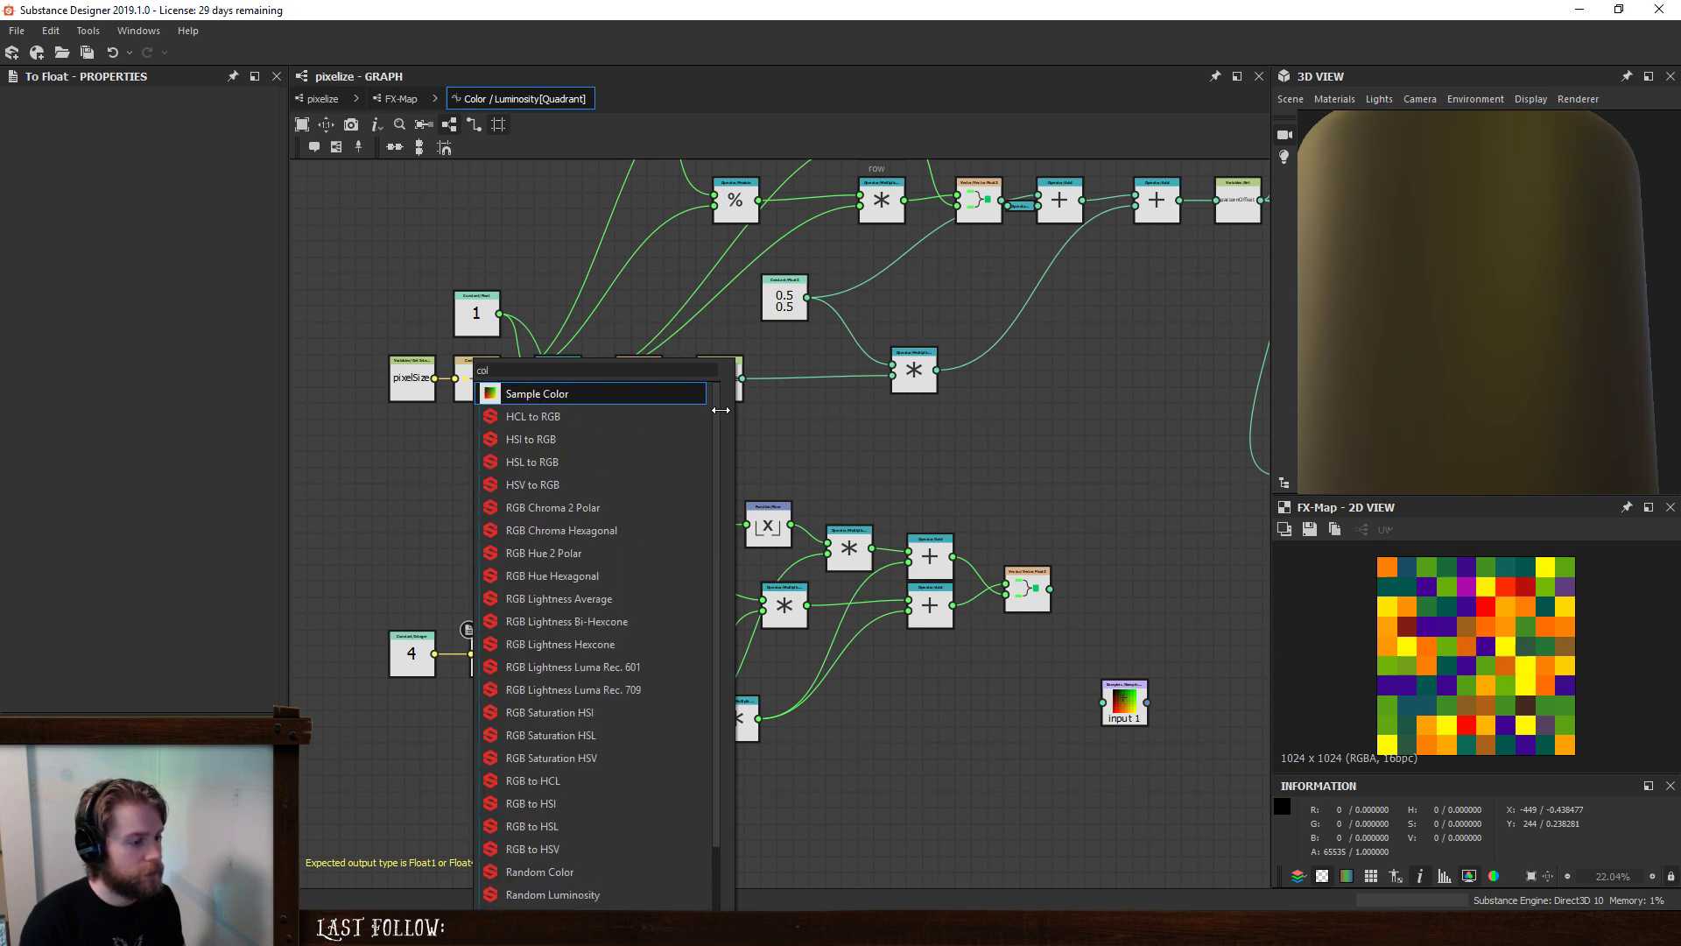
{"action": "type", "text": "u"}
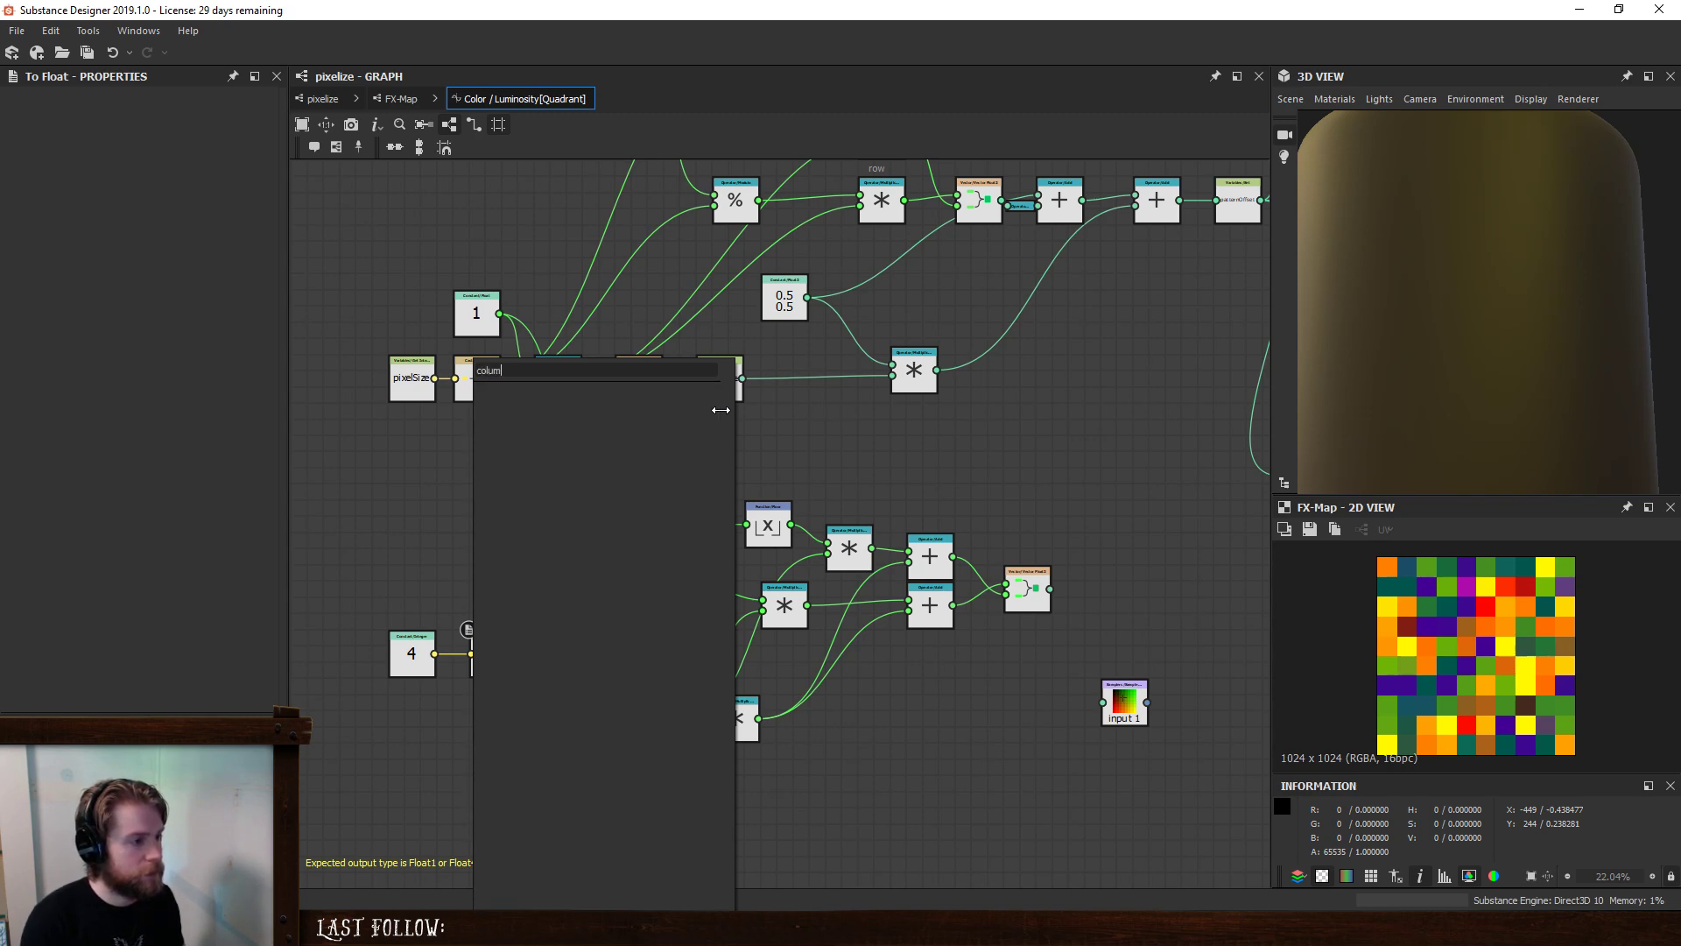
{"action": "type", "text": "m"}
{"action": "key", "text": "BackSpace"}
{"action": "key", "text": "BackSpace"}
{"action": "key", "text": "BackSpace"}
{"action": "key", "text": "BackSpace"}
{"action": "key", "text": "BackSpace"}
{"action": "key", "text": "Escape"}
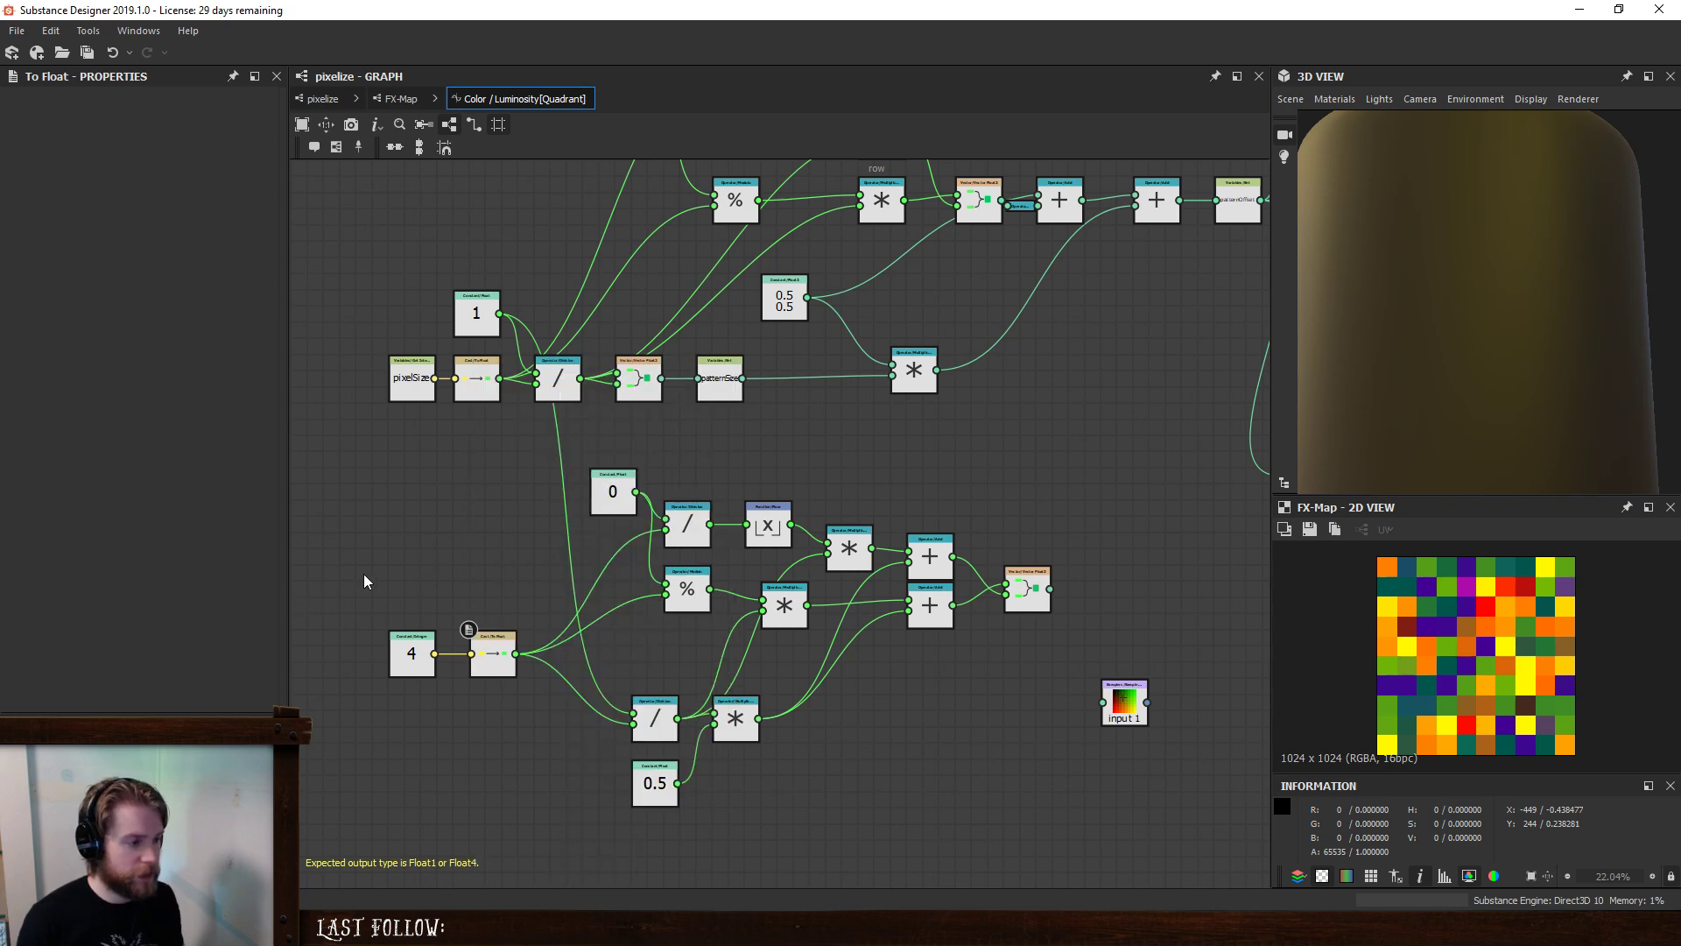
{"action": "key", "text": "space"}
{"action": "type", "text": "row"}
{"action": "key", "text": "BackSpace"}
{"action": "key", "text": "BackSpace"}
{"action": "key", "text": "BackSpace"}
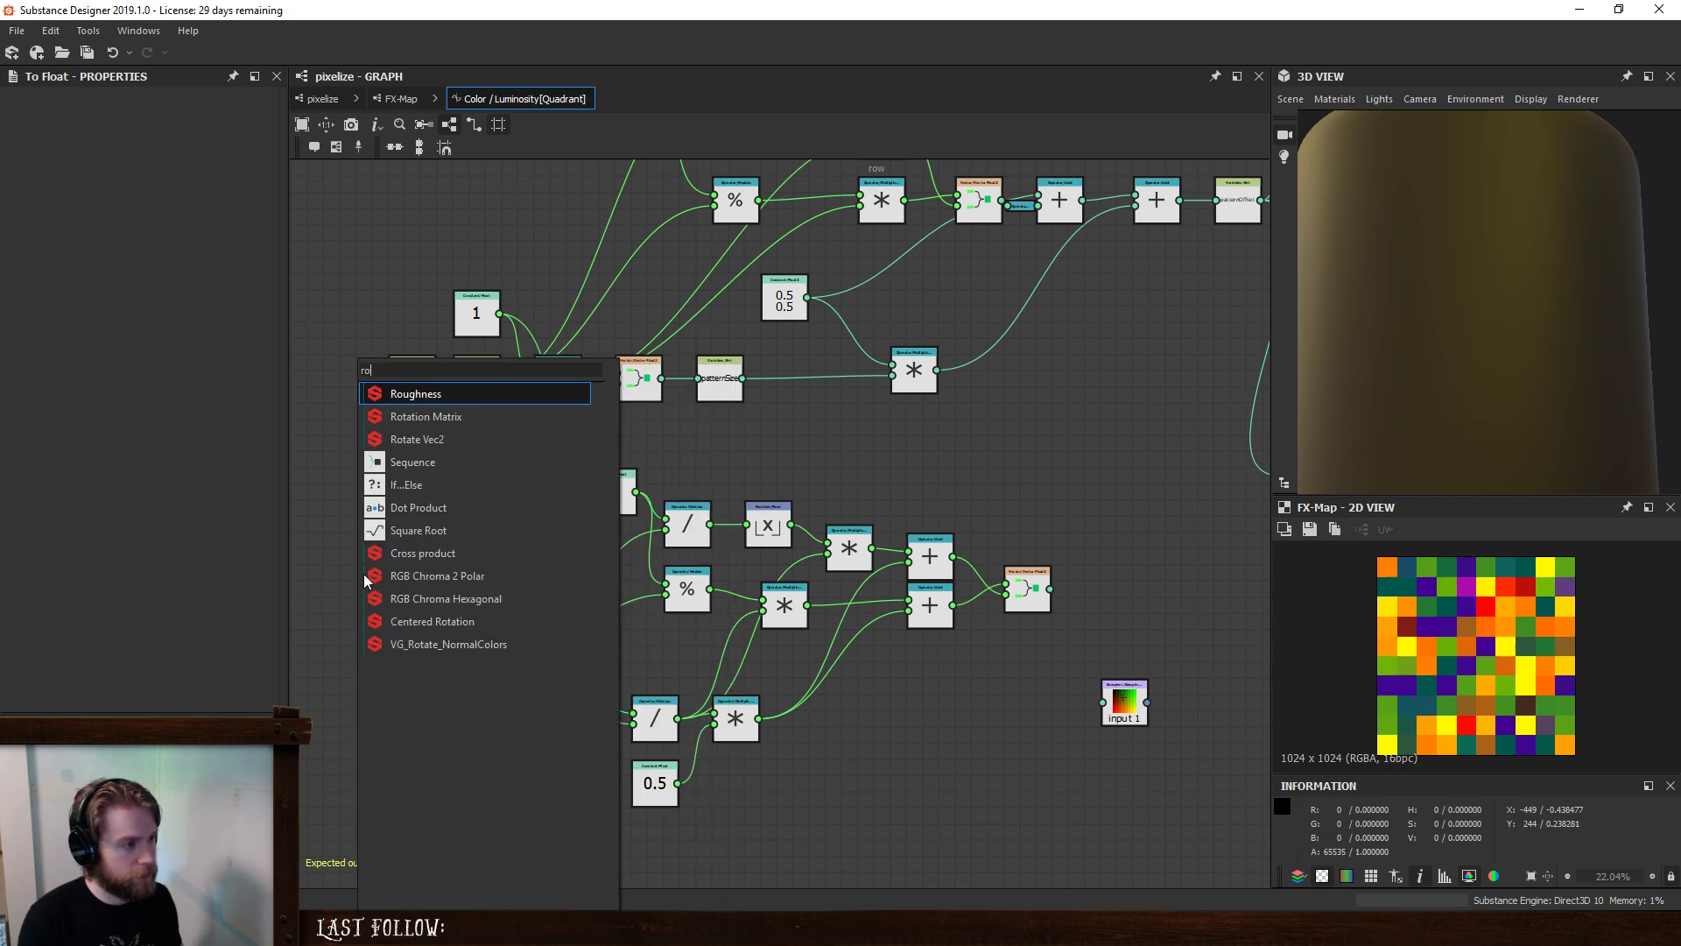
{"action": "key", "text": "Escape"}
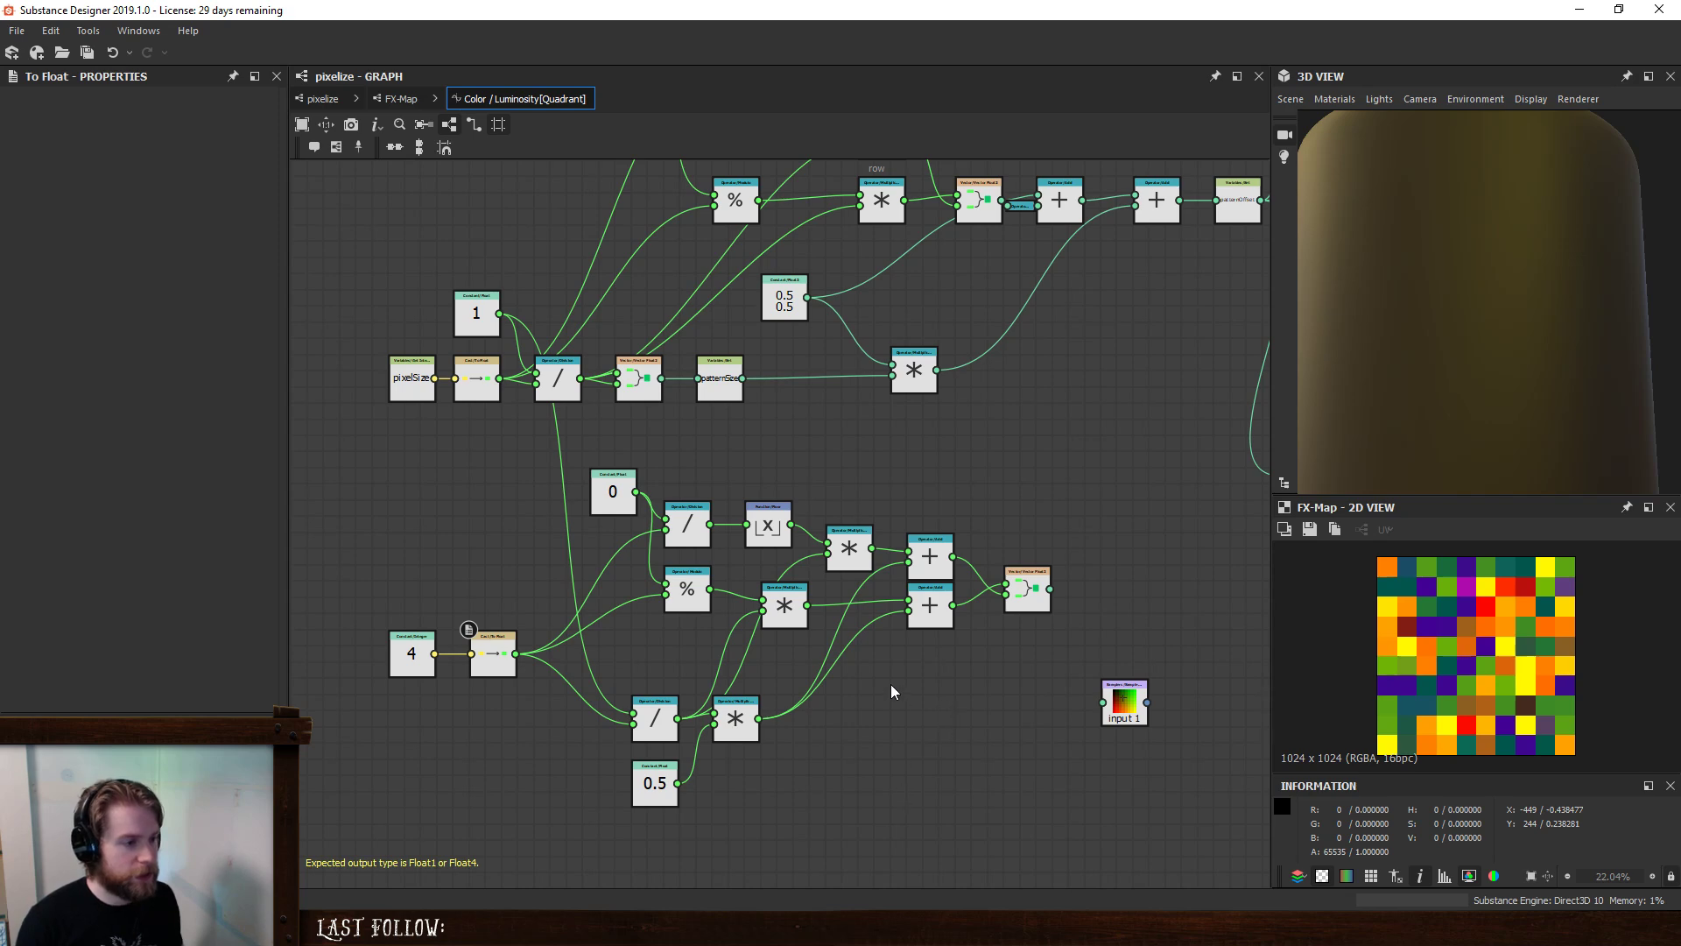
- Move the 0 constant aside and replace Untitled_Function's contents with a copy of the lower coordinate network, from its Division and Modulo nodes through Vector Float2
{"action": "left_click_drag", "start_coordinate": [613, 487], "coordinate": [509, 487]}
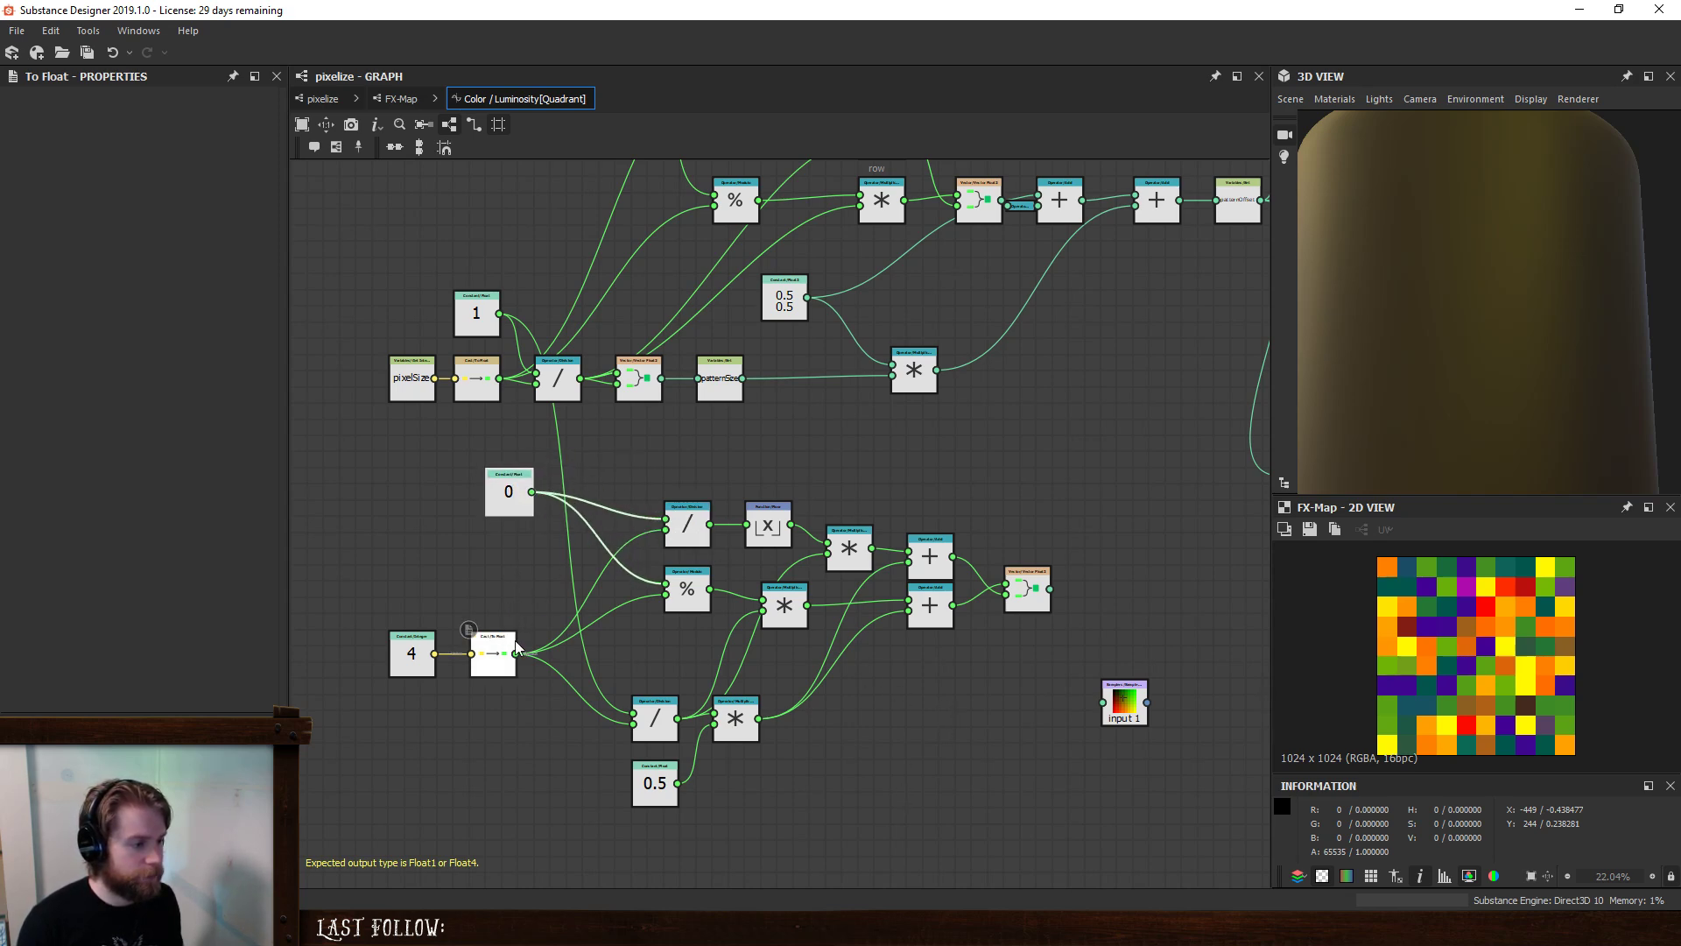
{"action": "left_click_drag", "start_coordinate": [604, 464], "coordinate": [1025, 859]}
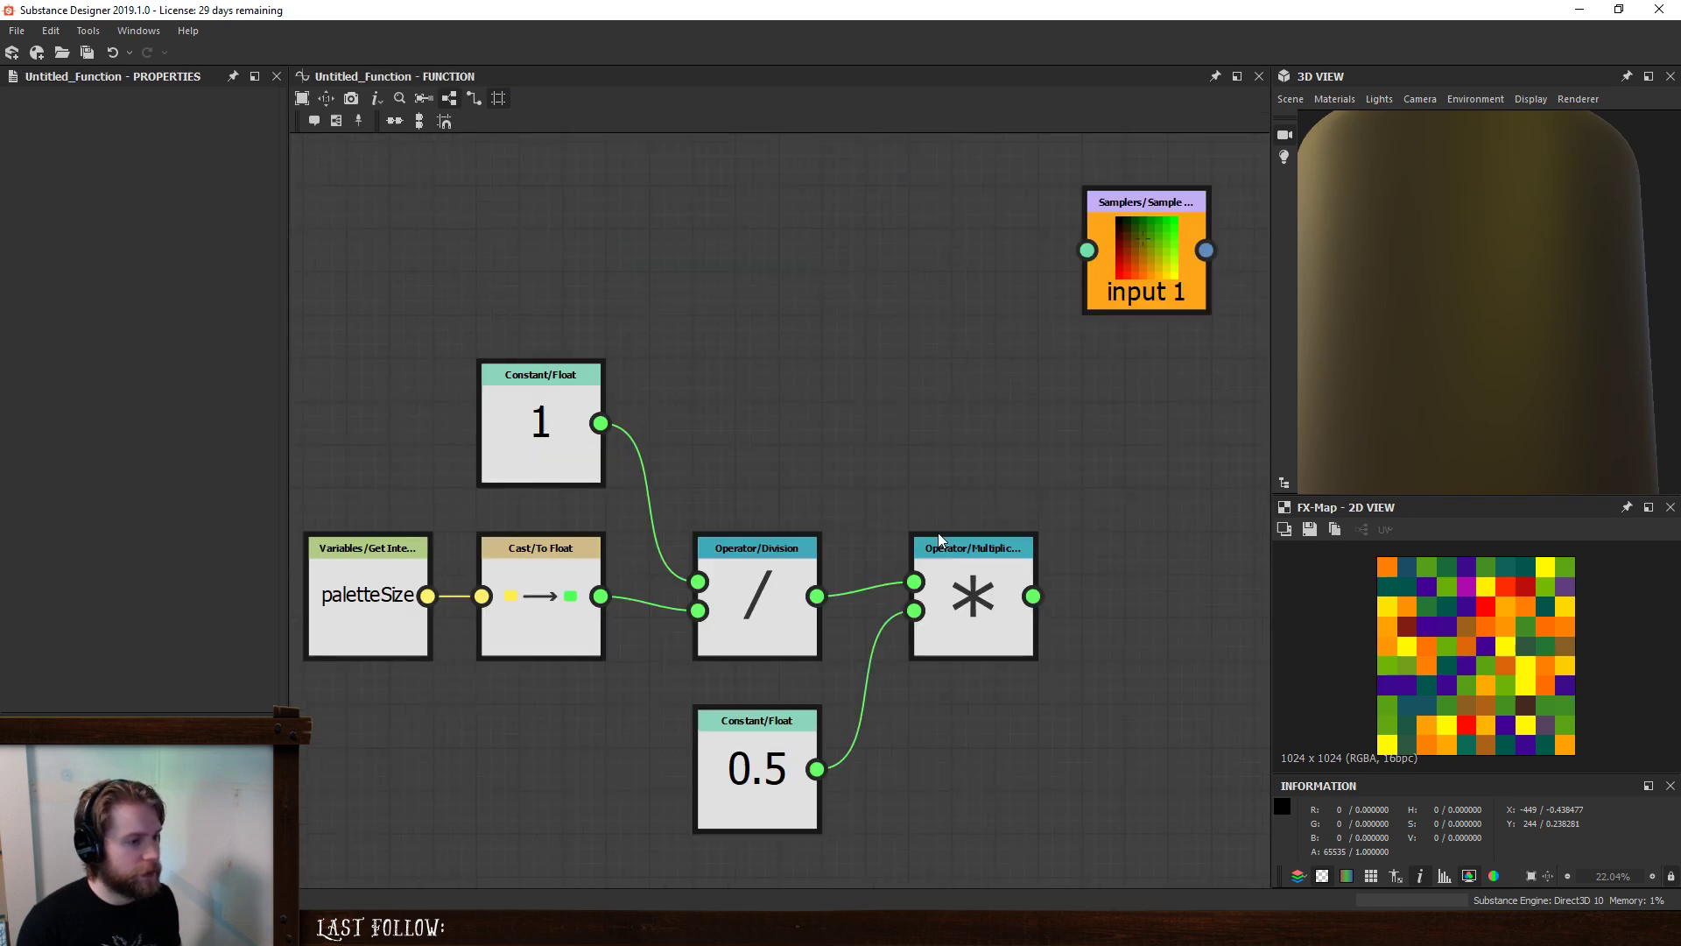
{"action": "left_click", "coordinate": [910, 491]}
{"action": "scroll", "coordinate": [910, 490], "scroll_direction": "down", "scroll_amount": 3}
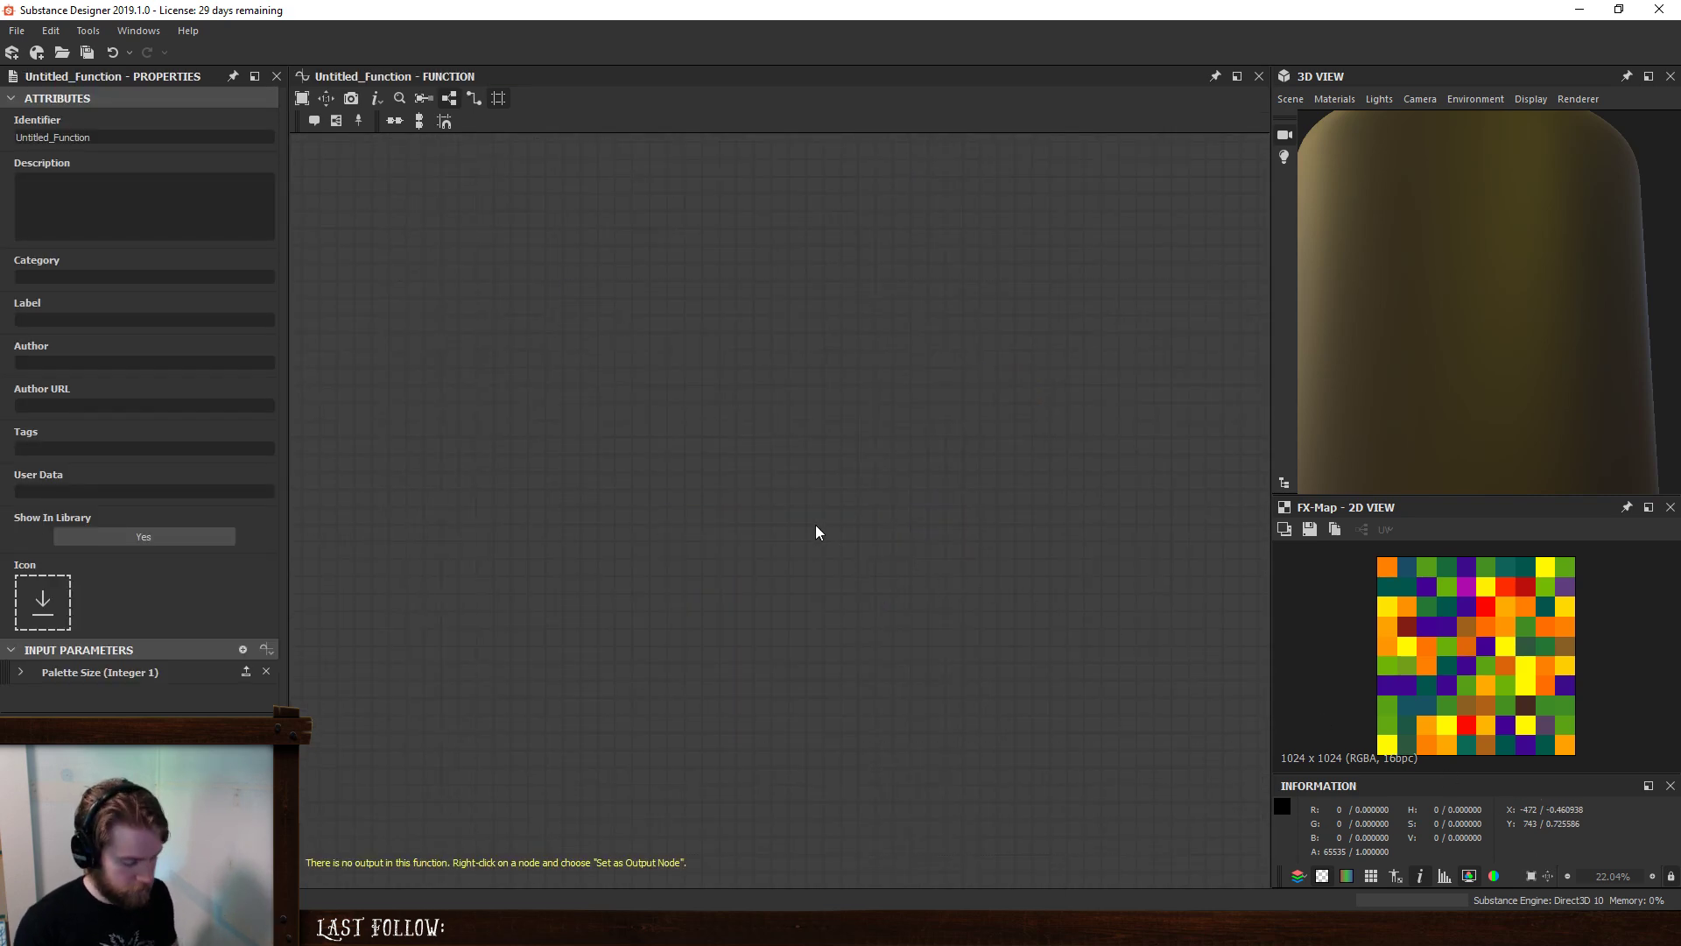
{"action": "key", "text": "ctrl+v"}
{"action": "left_click", "coordinate": [722, 506]}
{"action": "left_click", "coordinate": [433, 525]}
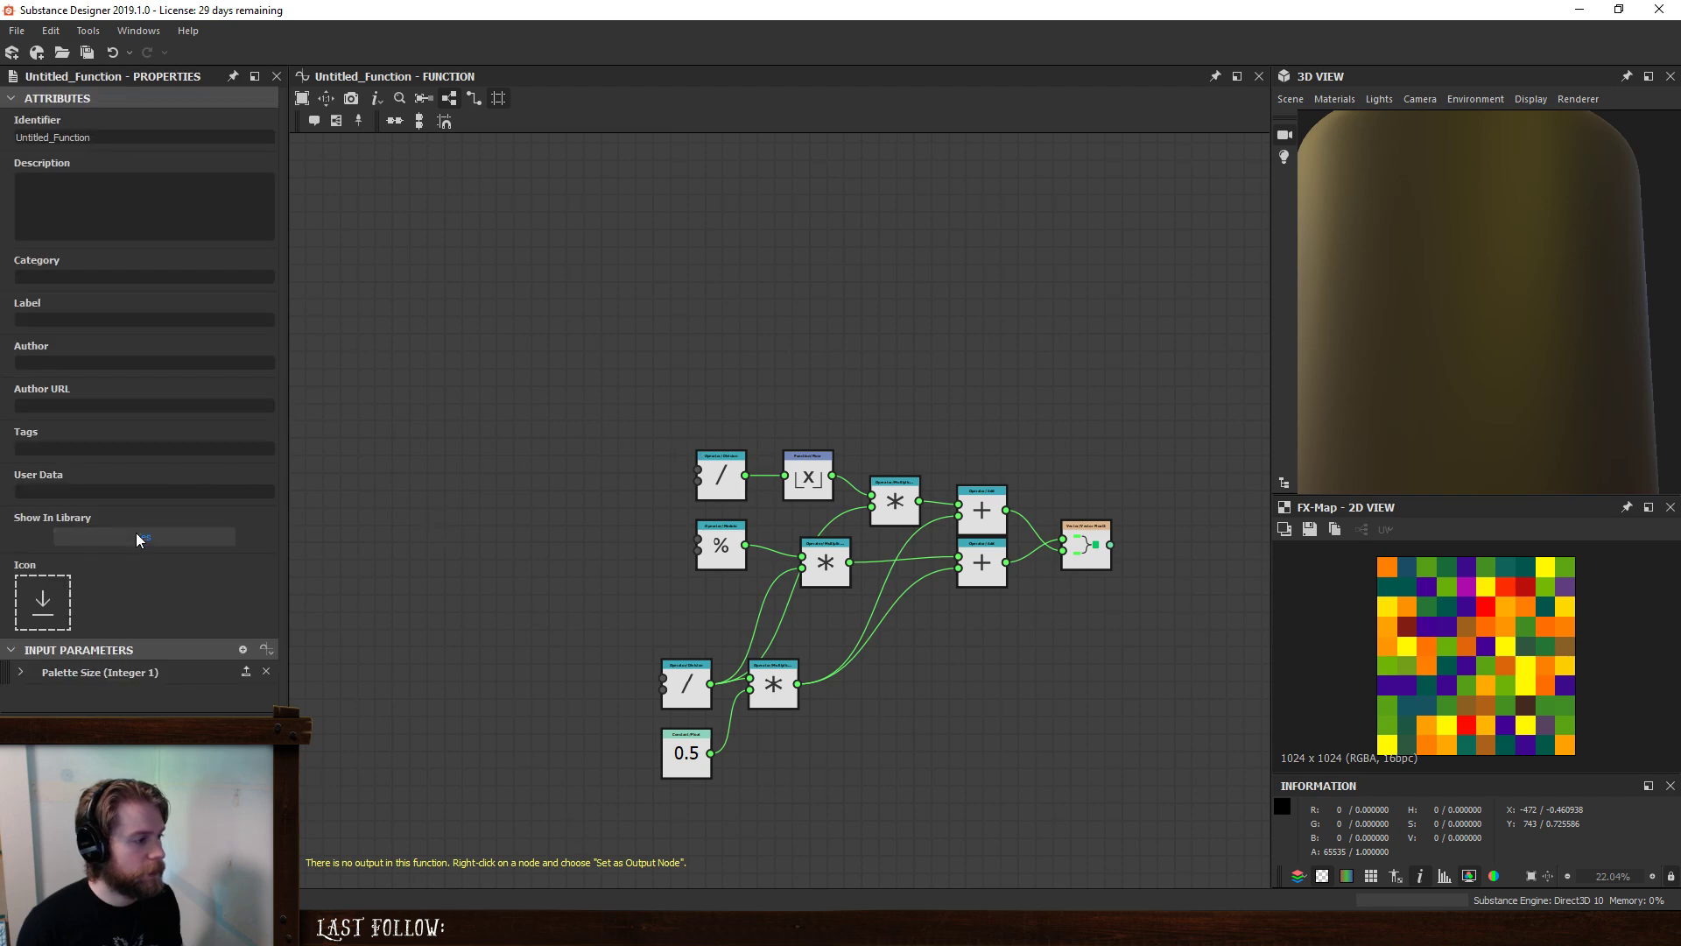
- Set the Palette Size input parameter's identifier to number and its type to Float1
{"action": "left_click", "coordinate": [147, 675]}
{"action": "scroll", "coordinate": [128, 554], "scroll_direction": "down", "scroll_amount": 2}
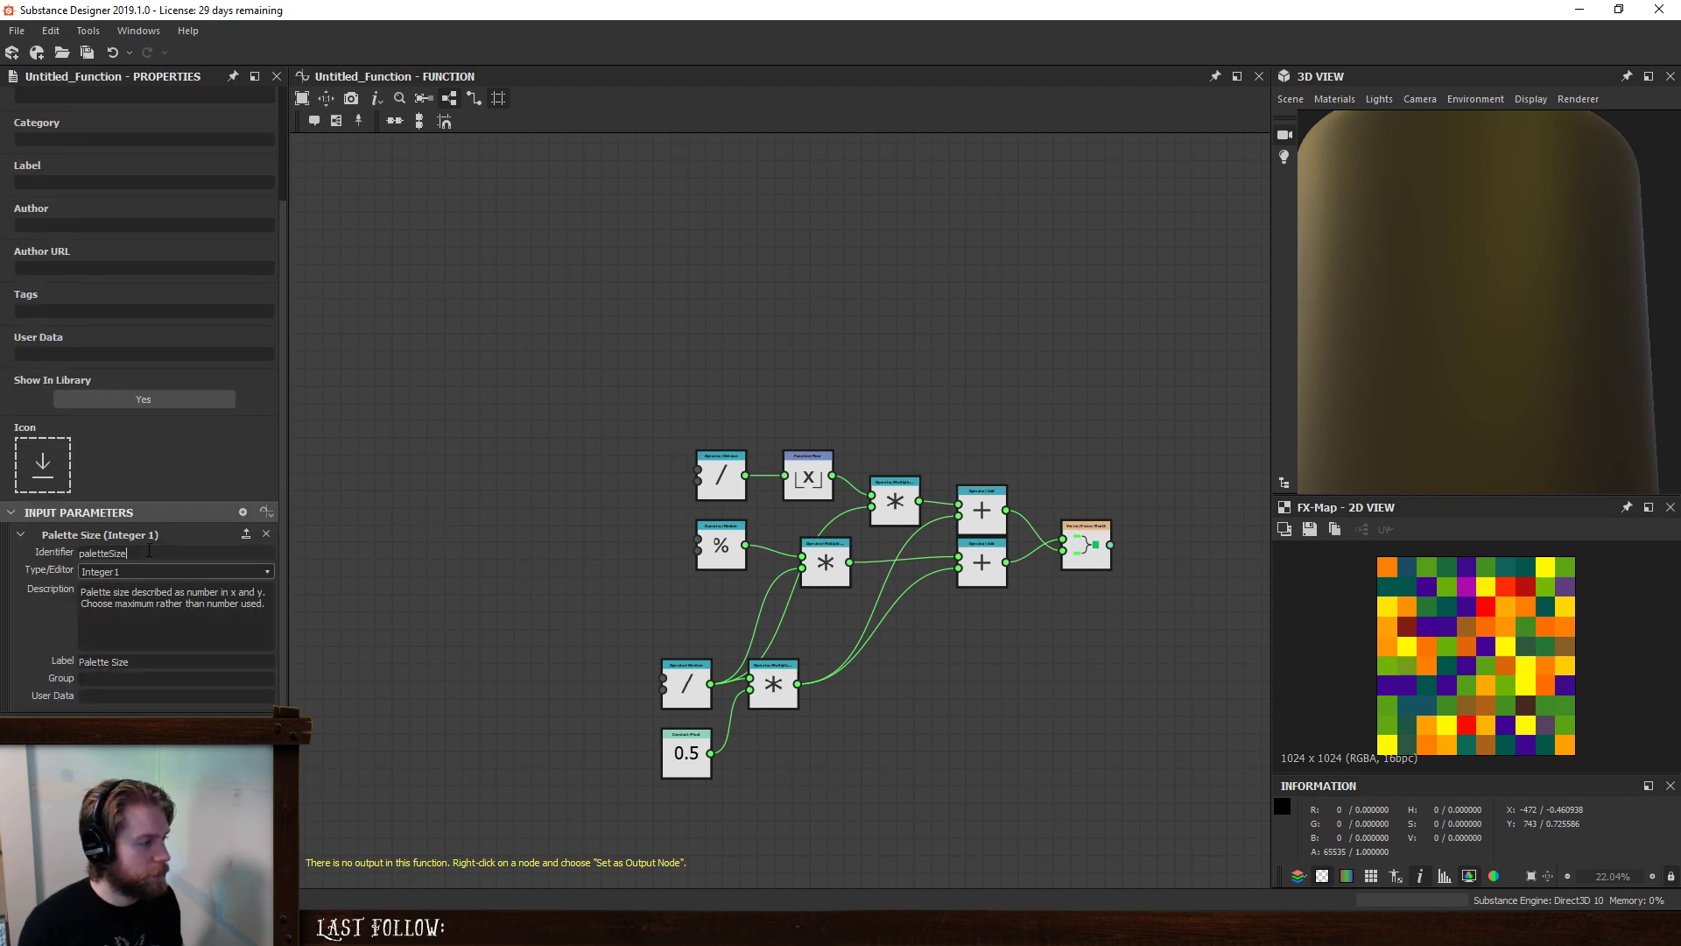
{"action": "double_click", "coordinate": [149, 550]}
{"action": "type", "text": "number"}
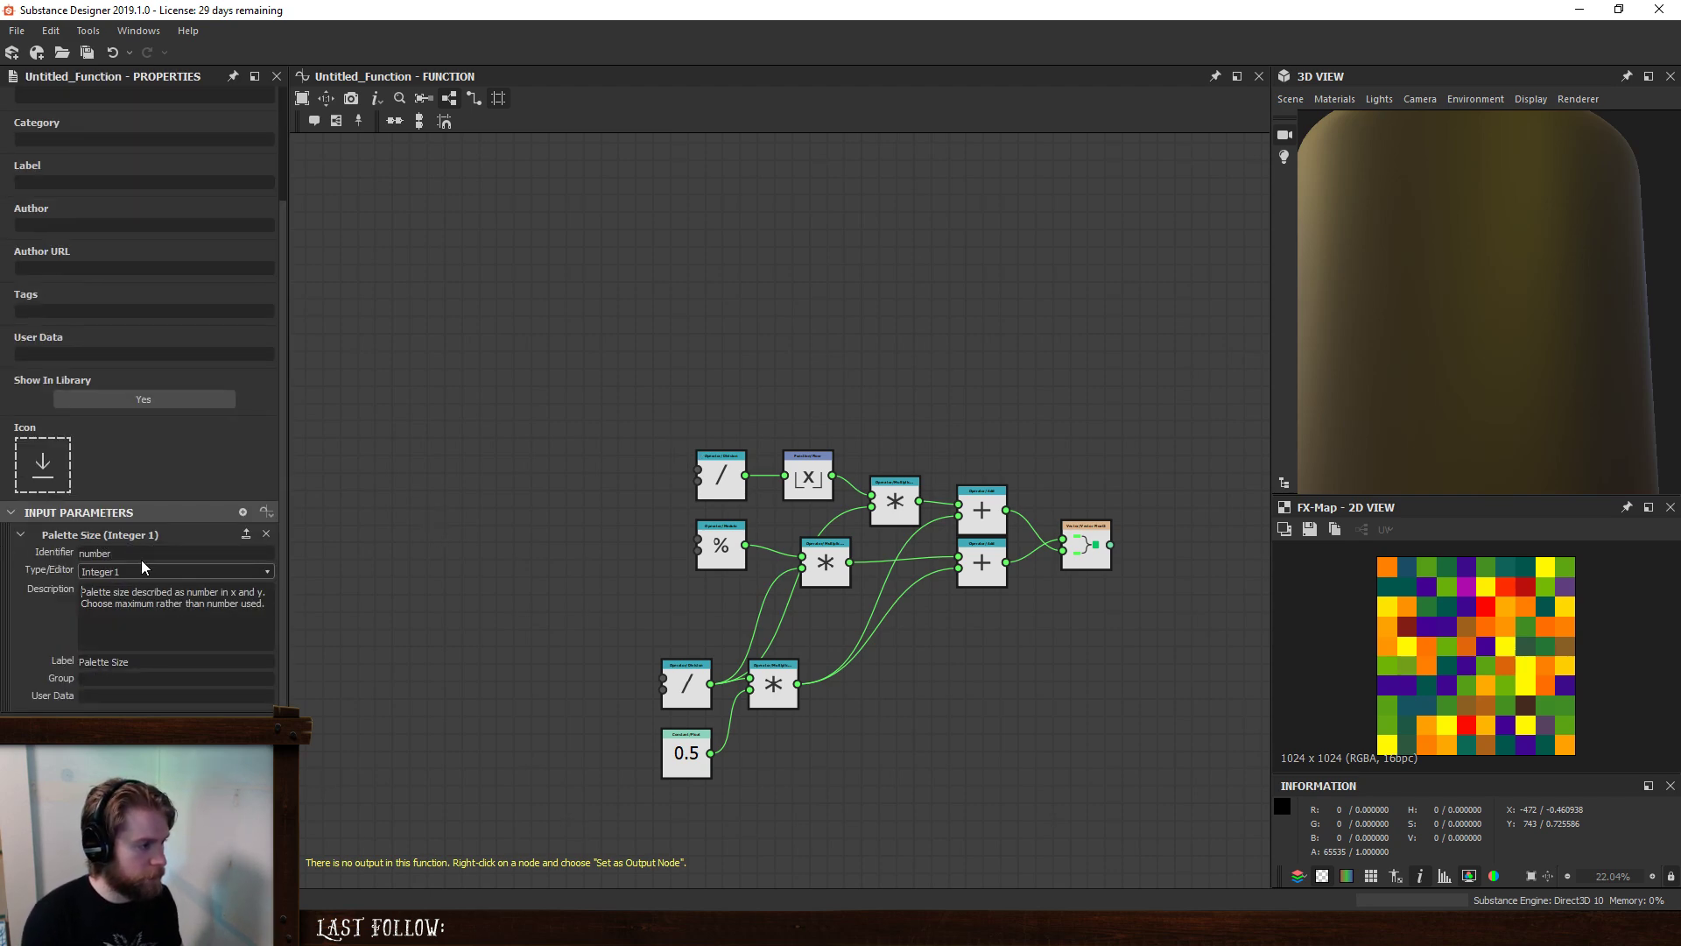
{"action": "left_click", "coordinate": [133, 571]}
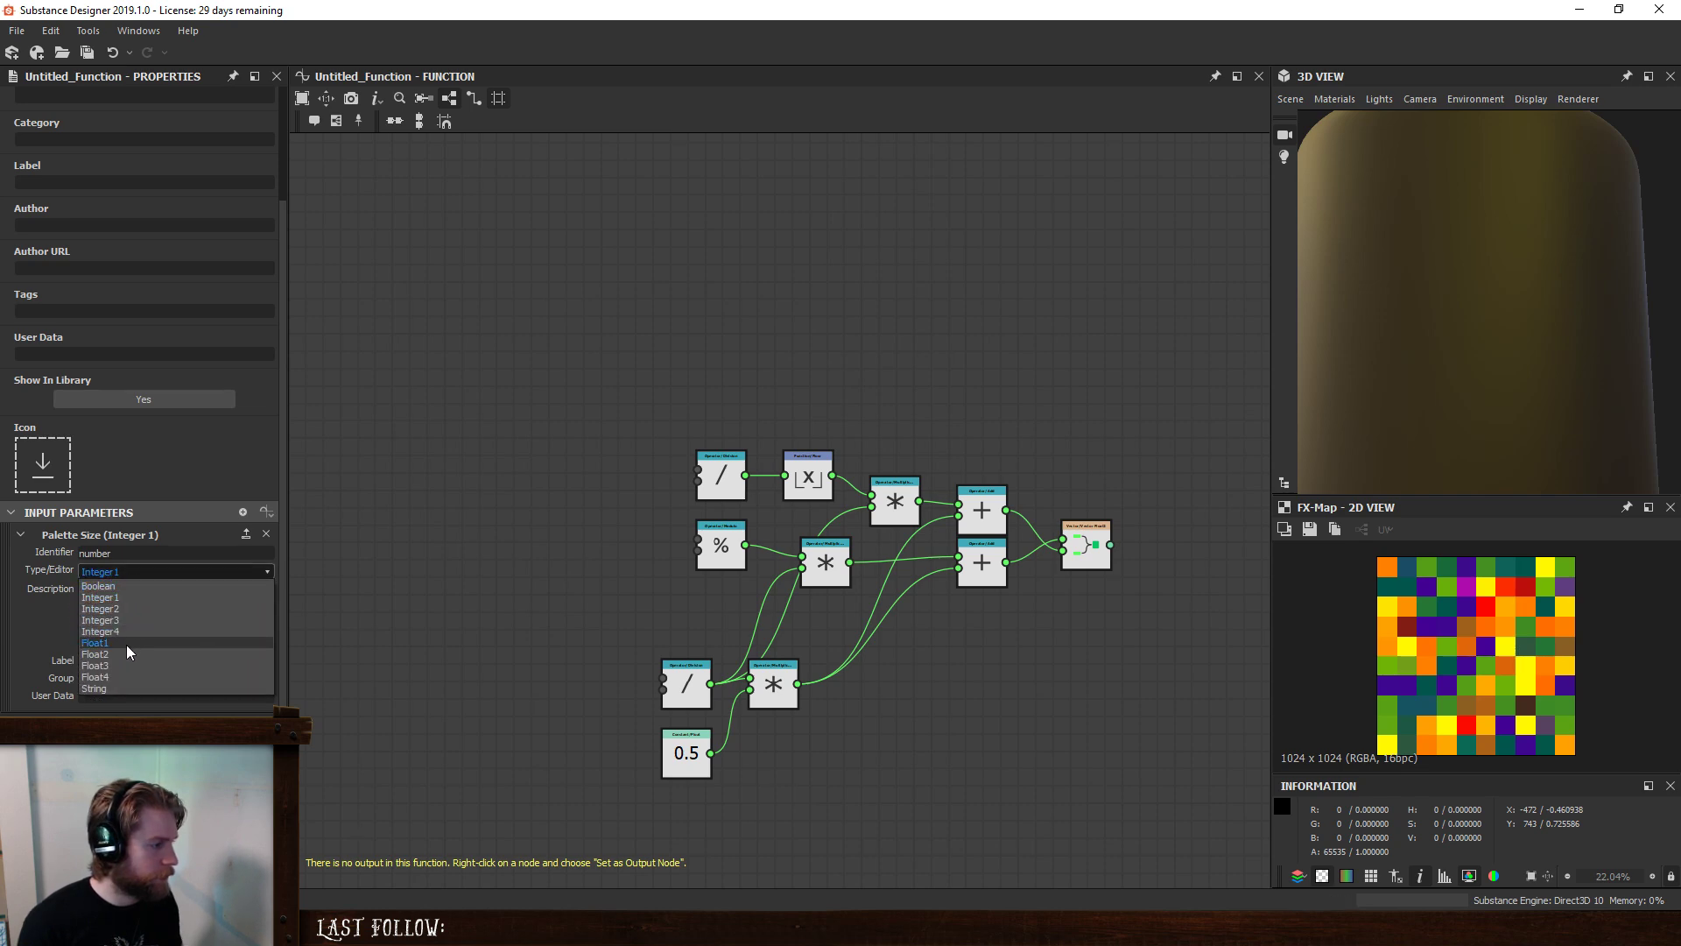
{"action": "left_click", "coordinate": [128, 641]}
- Set the number input's description to "Number of item (e.g. $number)" and its label to Number
{"action": "key", "text": "Tab"}
{"action": "type", "text": "N"}
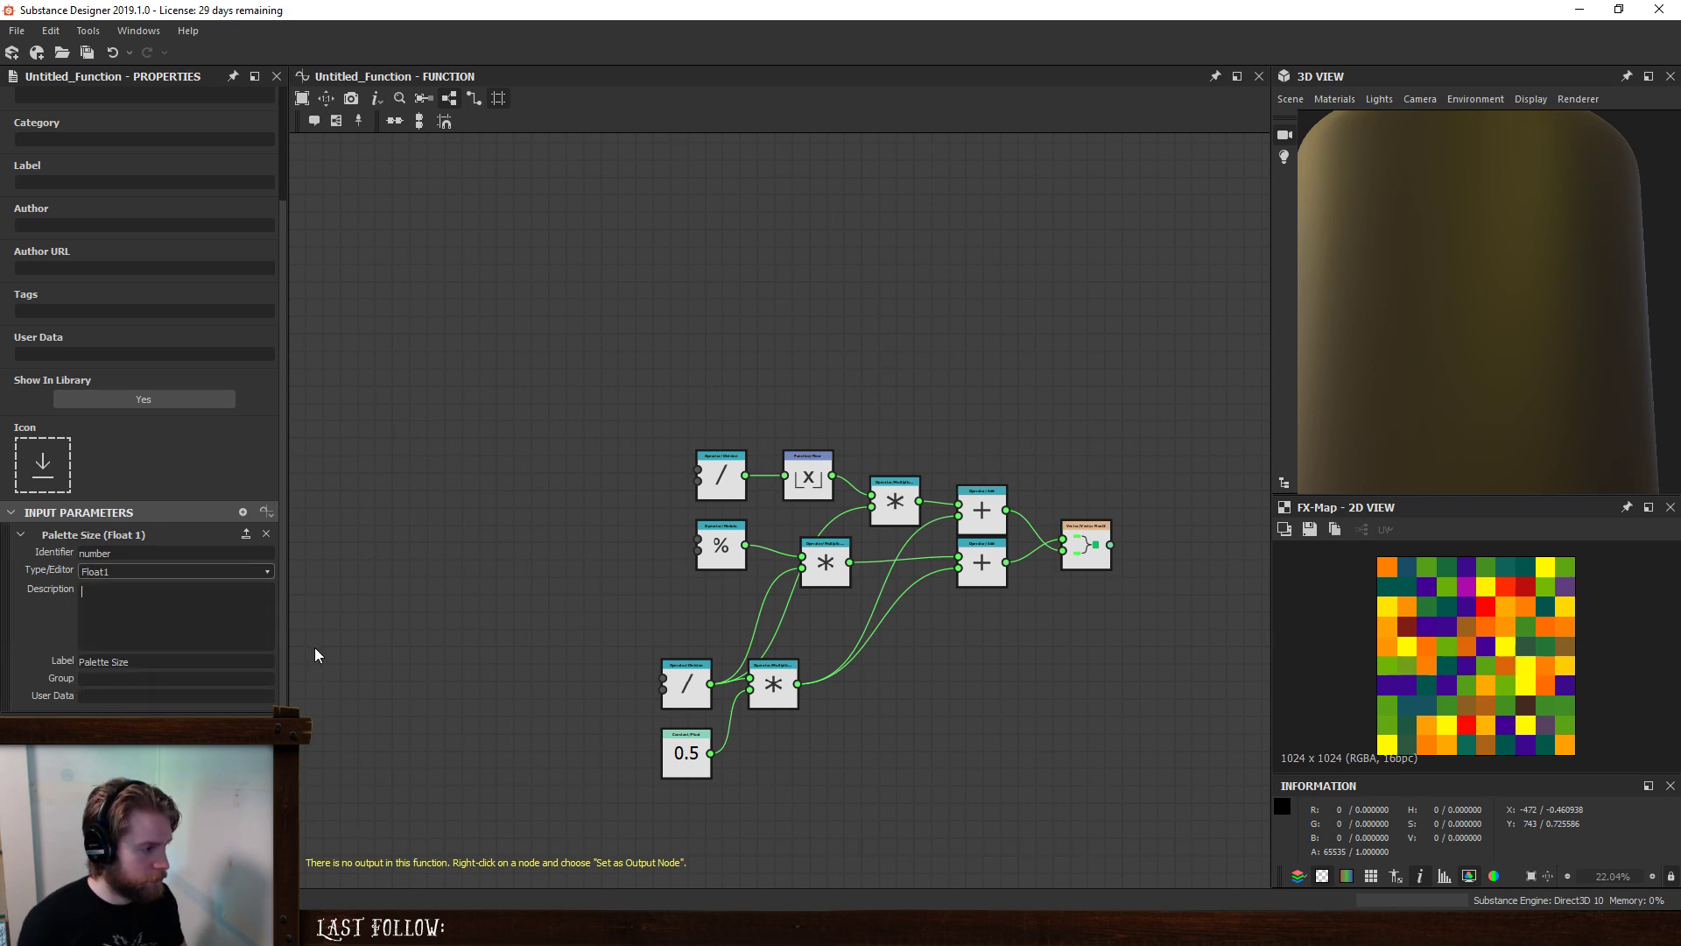
{"action": "type", "text": "umber of item"}
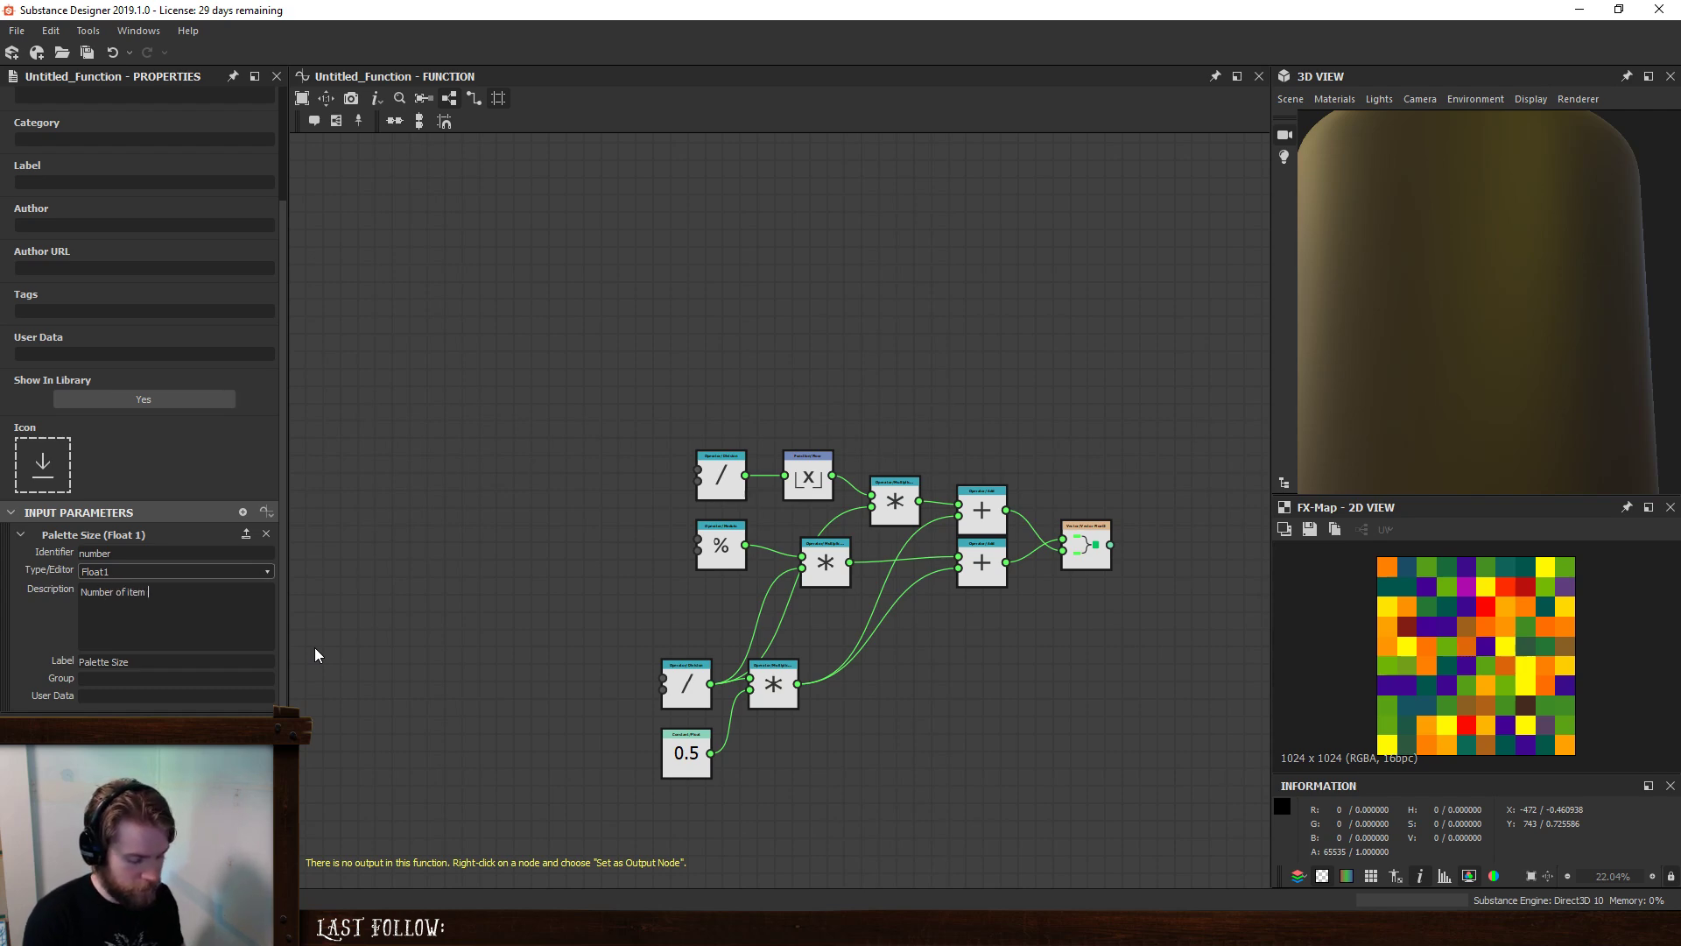
{"action": "type", "text": " (e.g. $number)"}
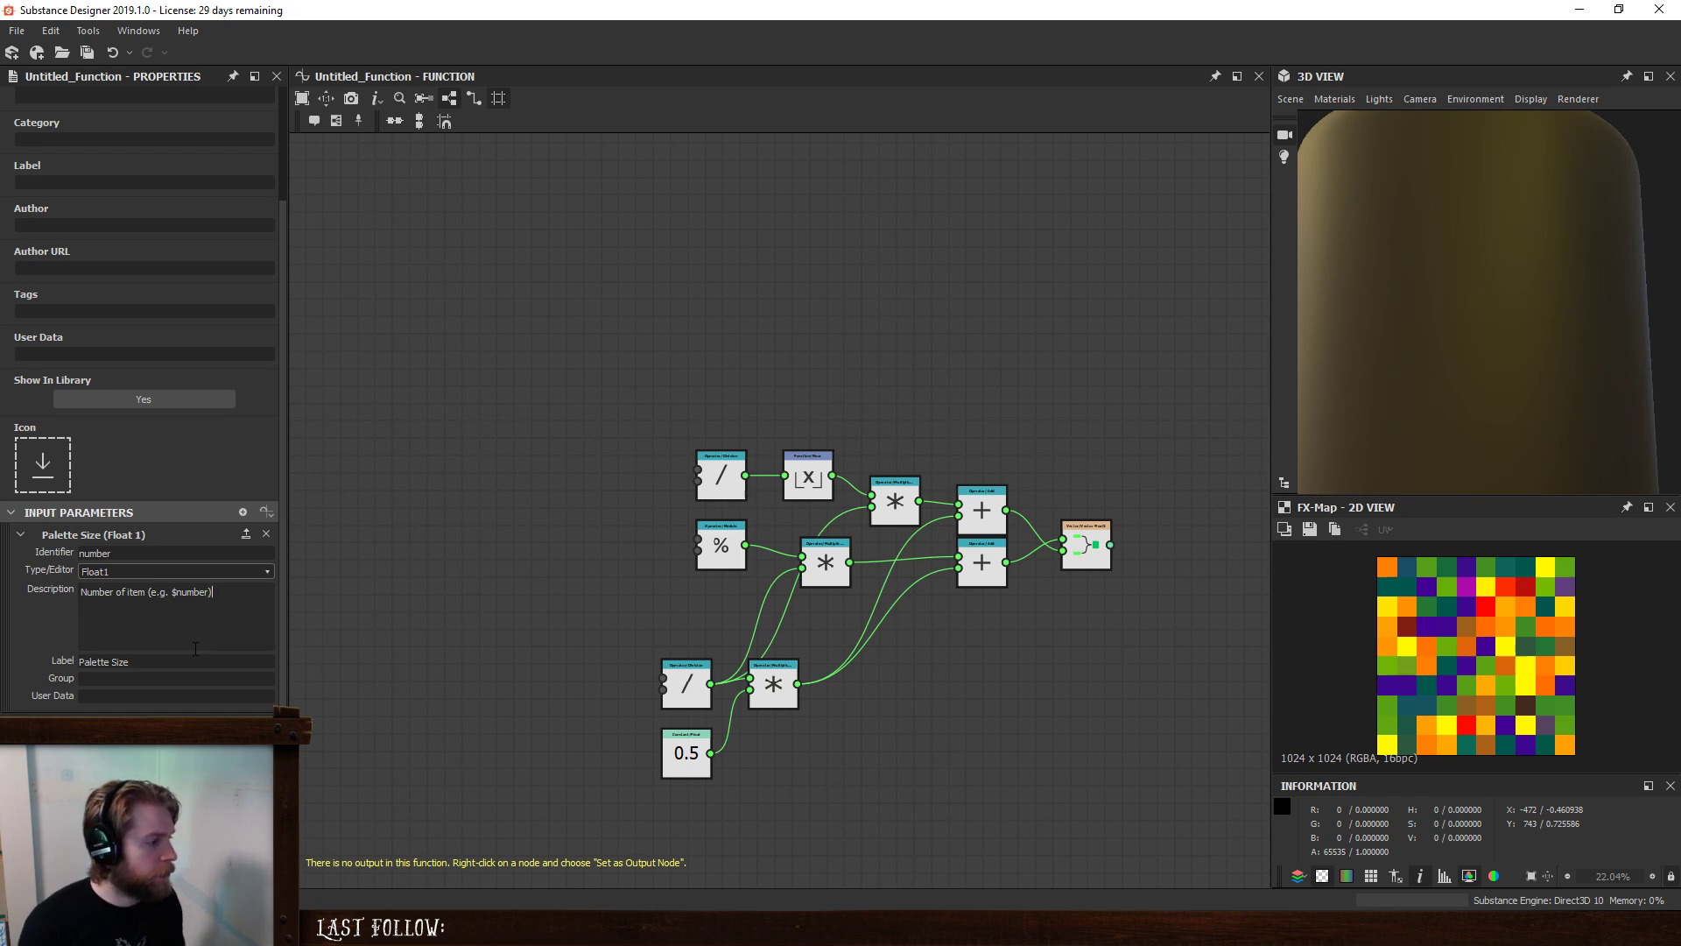
{"action": "left_click", "coordinate": [249, 665]}
{"action": "type", "text": "Number"}
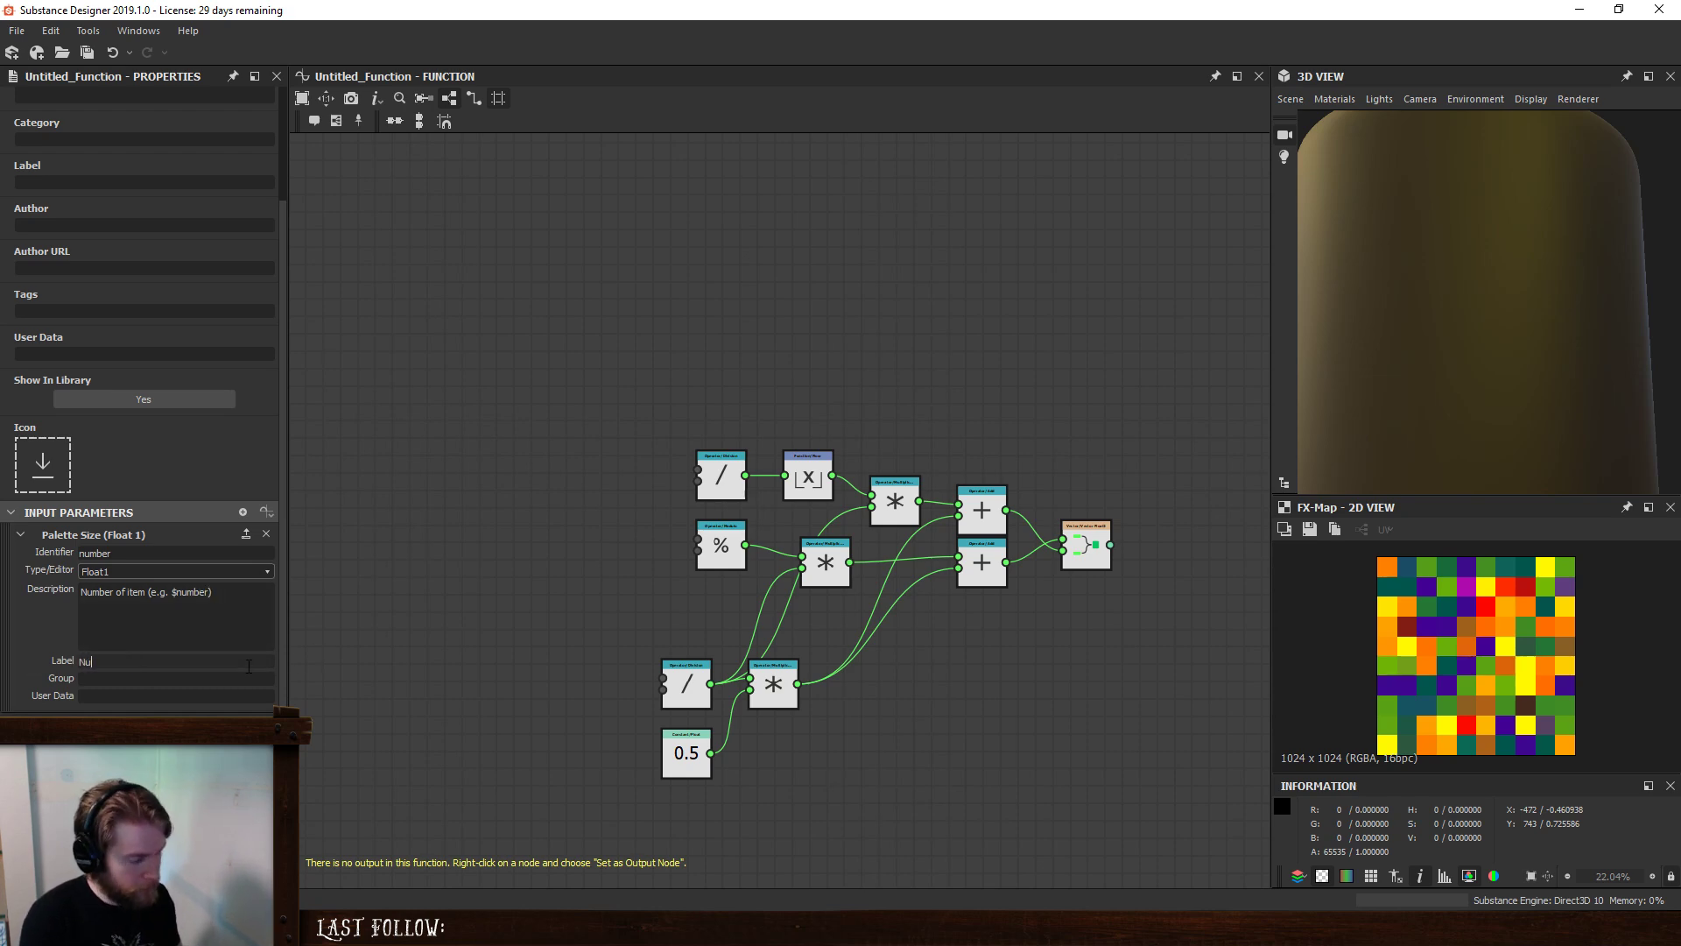
- Add another input parameter to the function
{"action": "left_click", "coordinate": [243, 511]}
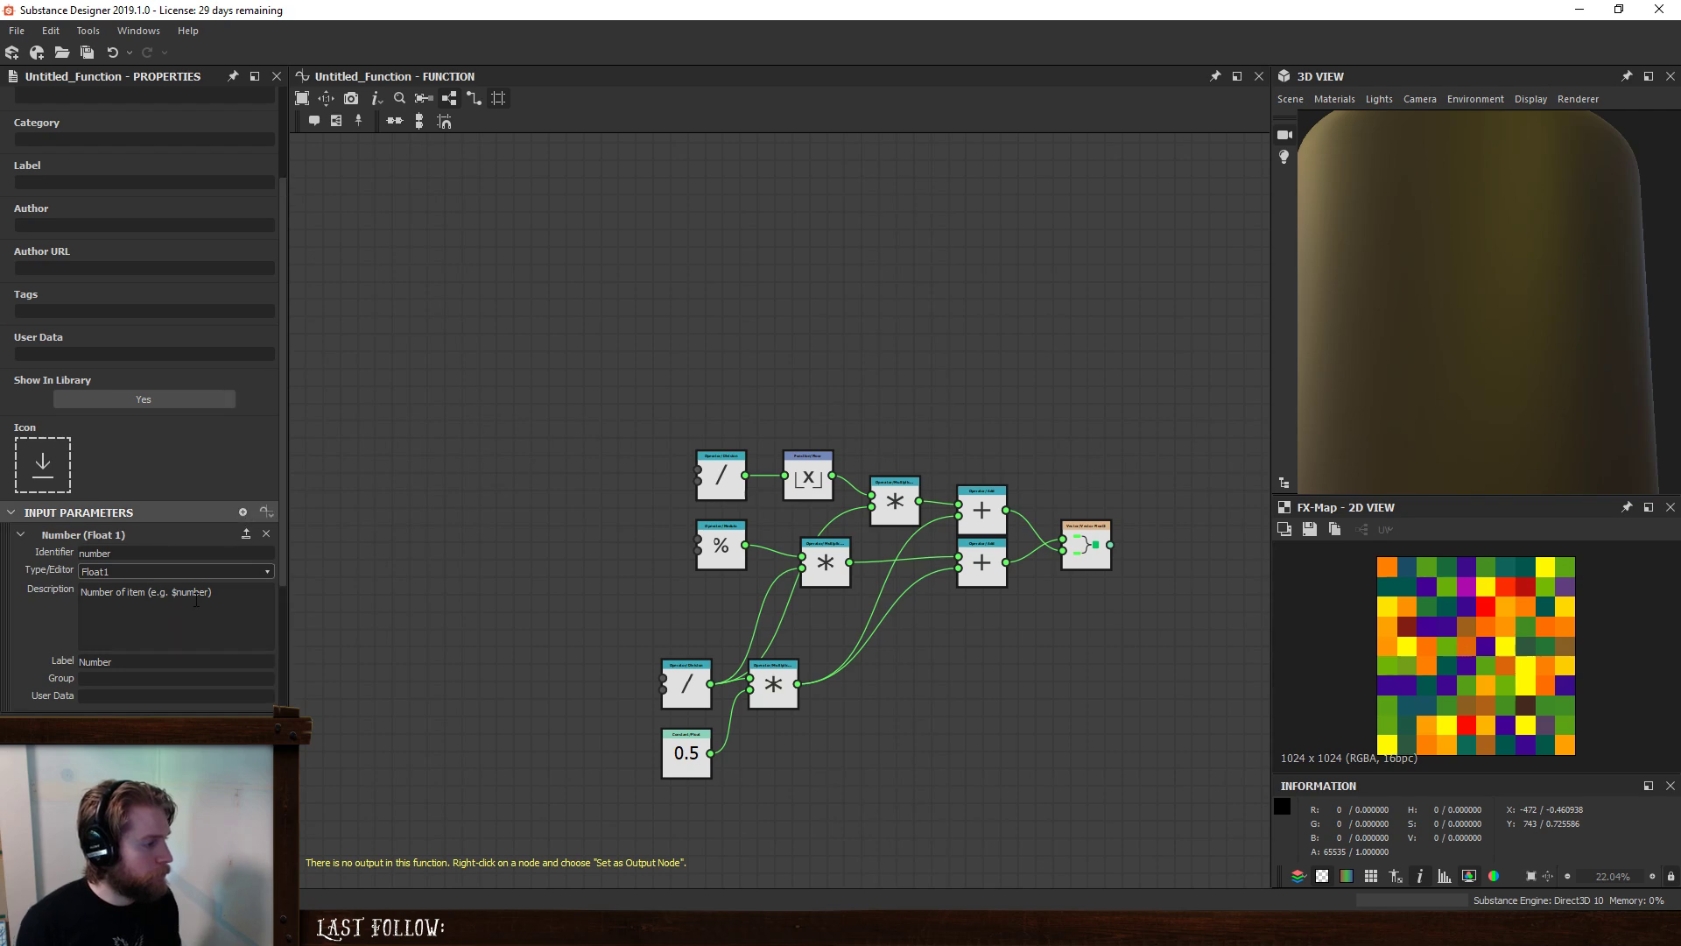
- Configure the second input parameter as Float2 with the identifier xy and the label Number XY
{"action": "left_click", "coordinate": [108, 571]}
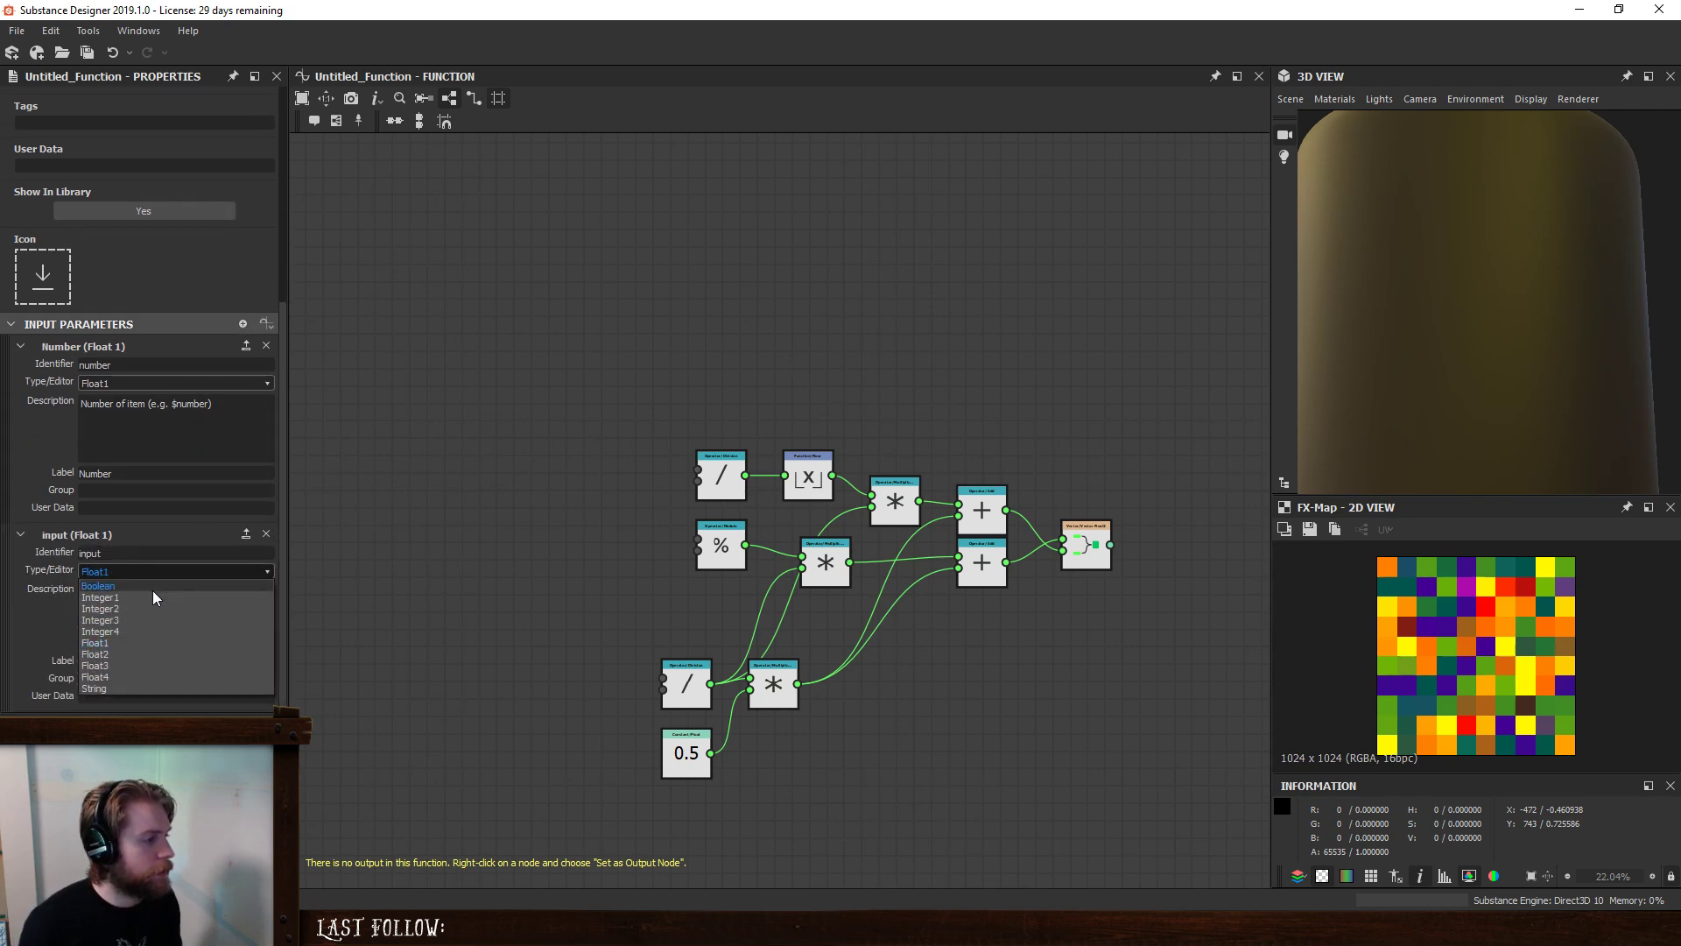
{"action": "left_click", "coordinate": [163, 655]}
{"action": "double_click", "coordinate": [130, 550]}
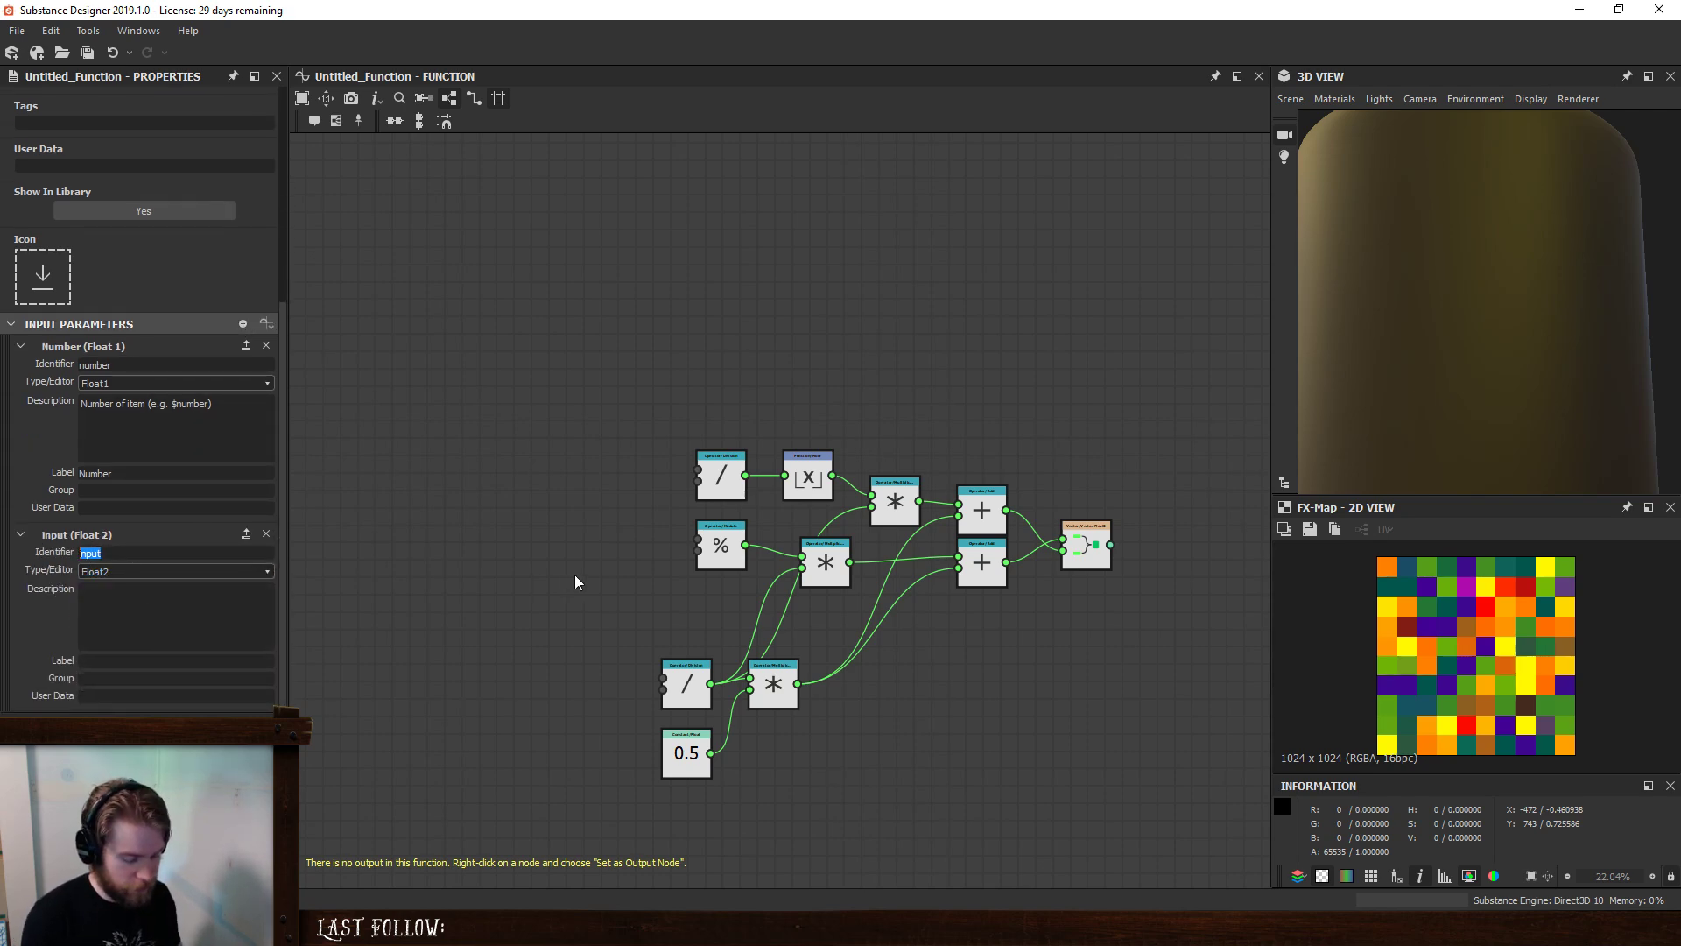
{"action": "type", "text": "xy"}
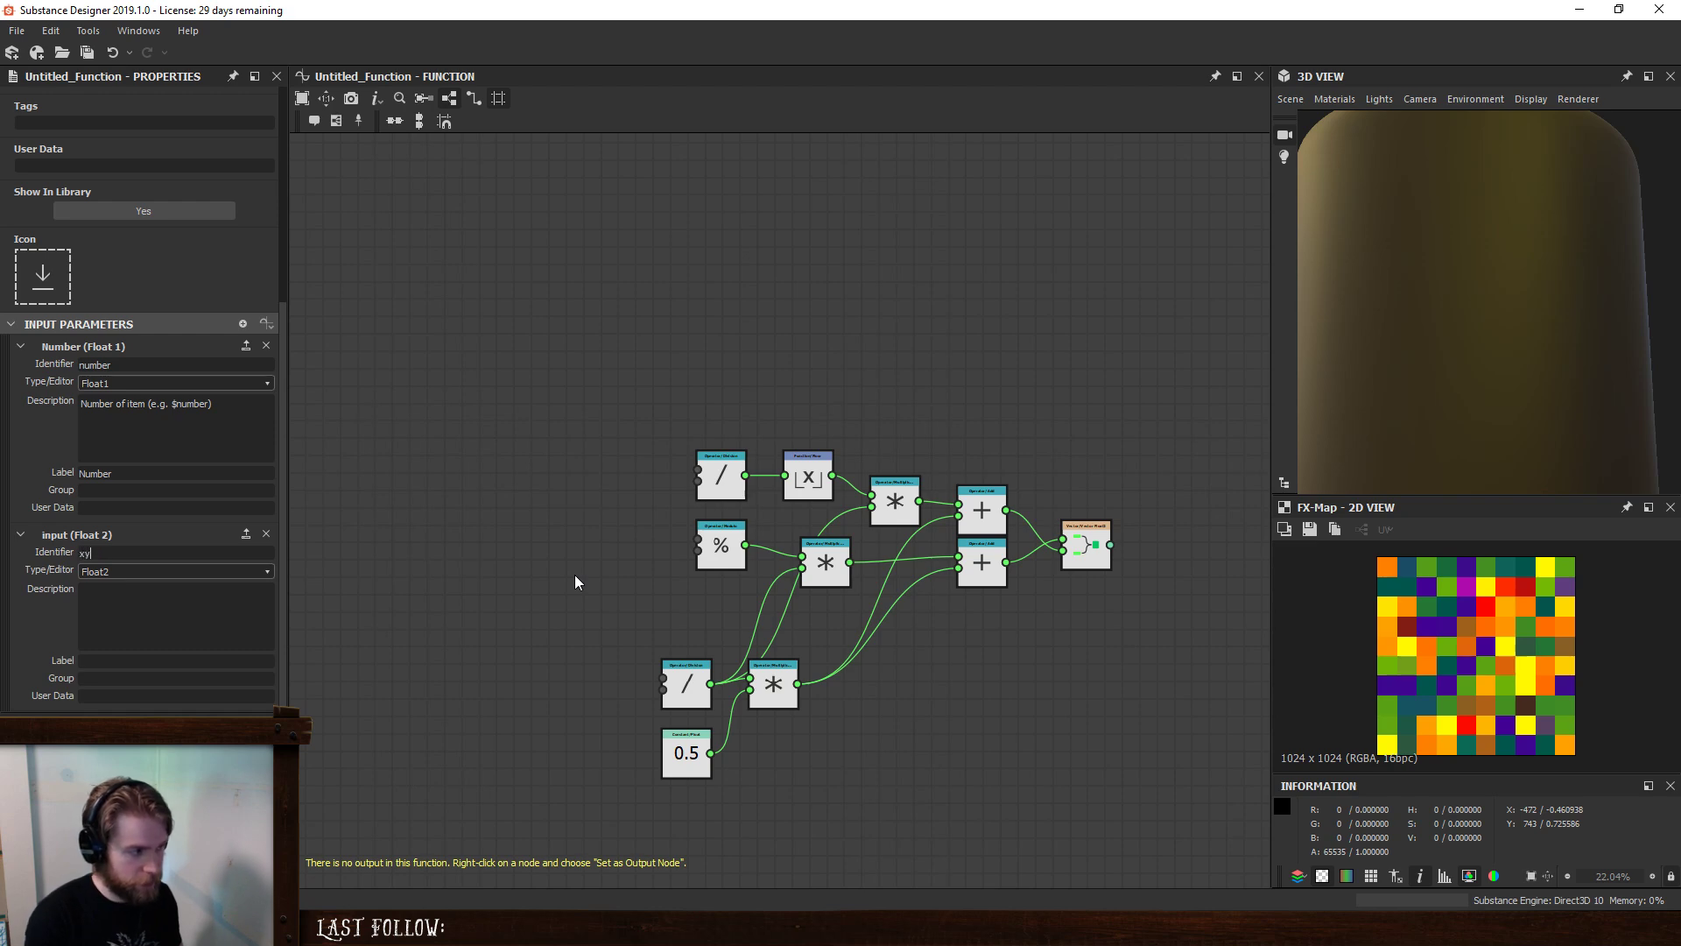
{"action": "key", "text": "Tab"}
{"action": "key", "text": "Tab"}
{"action": "key", "text": "Tab"}
{"action": "type", "text": "Nu"}
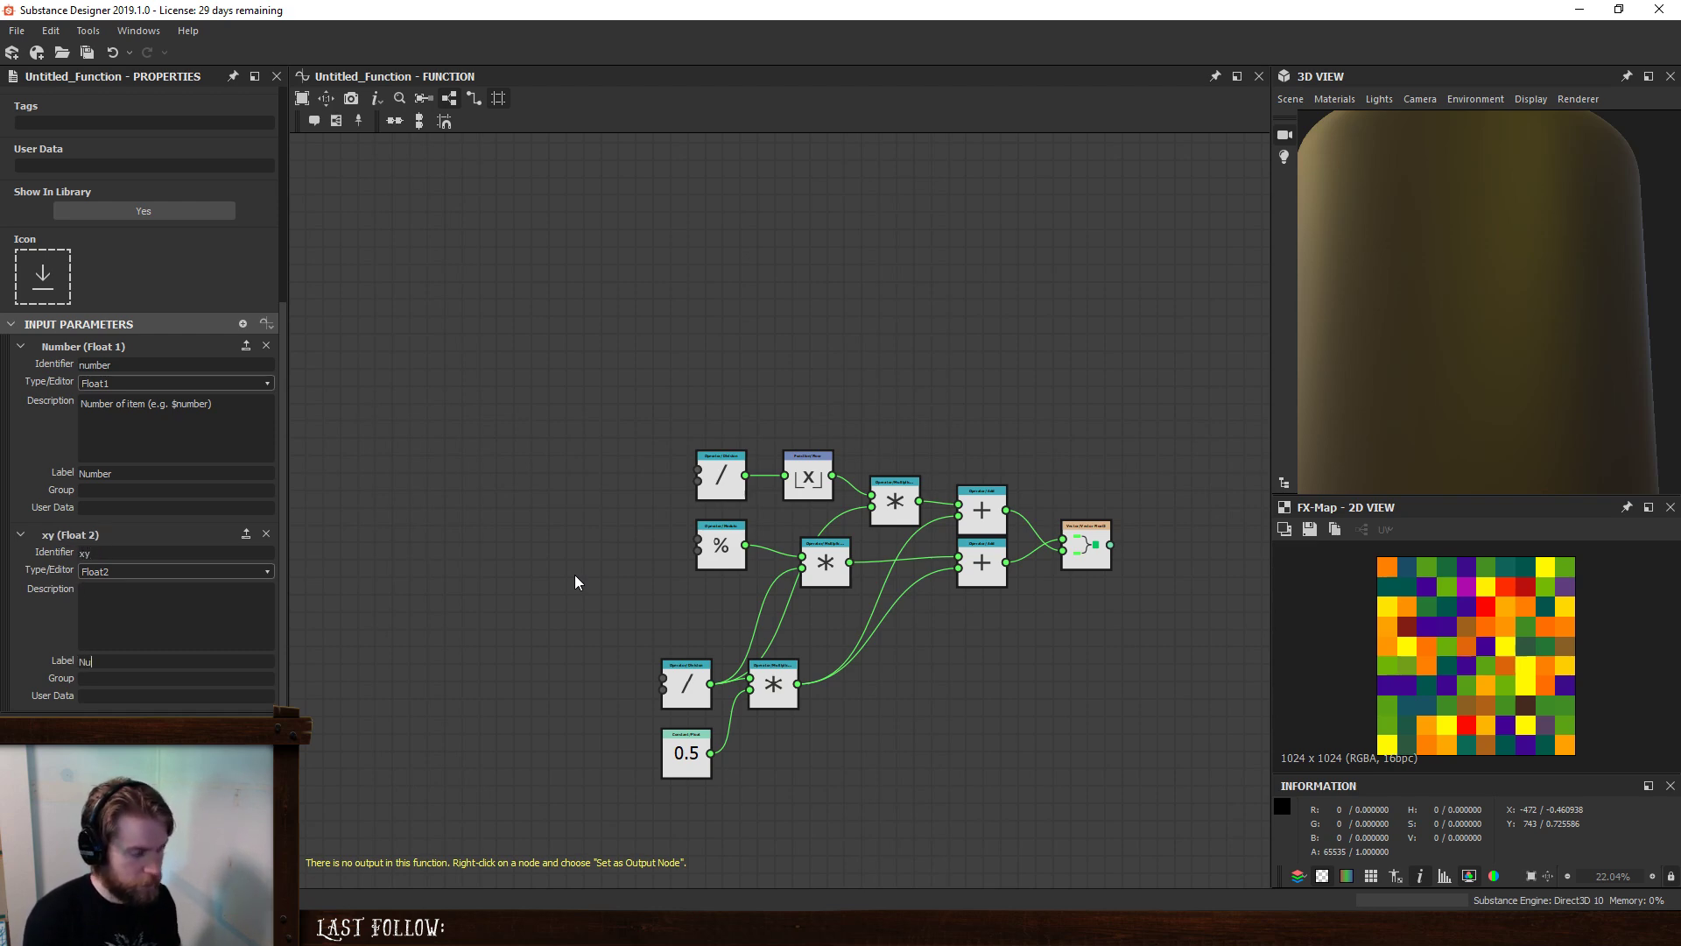
{"action": "type", "text": "mber XY"}
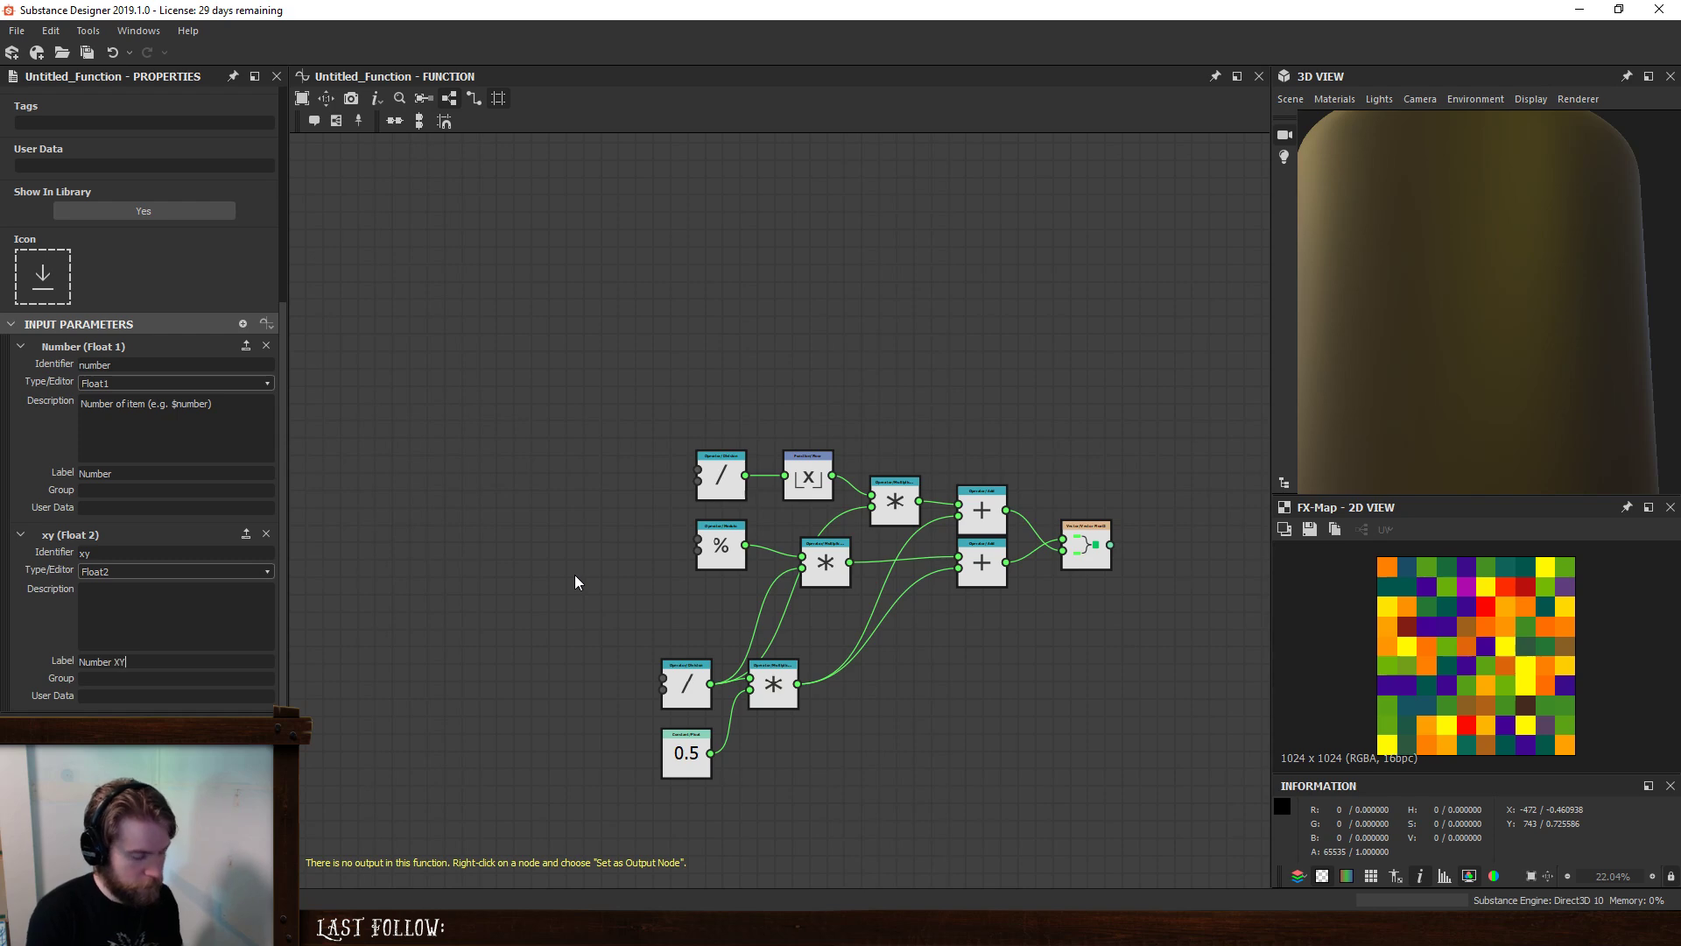
{"action": "key", "text": "Return"}
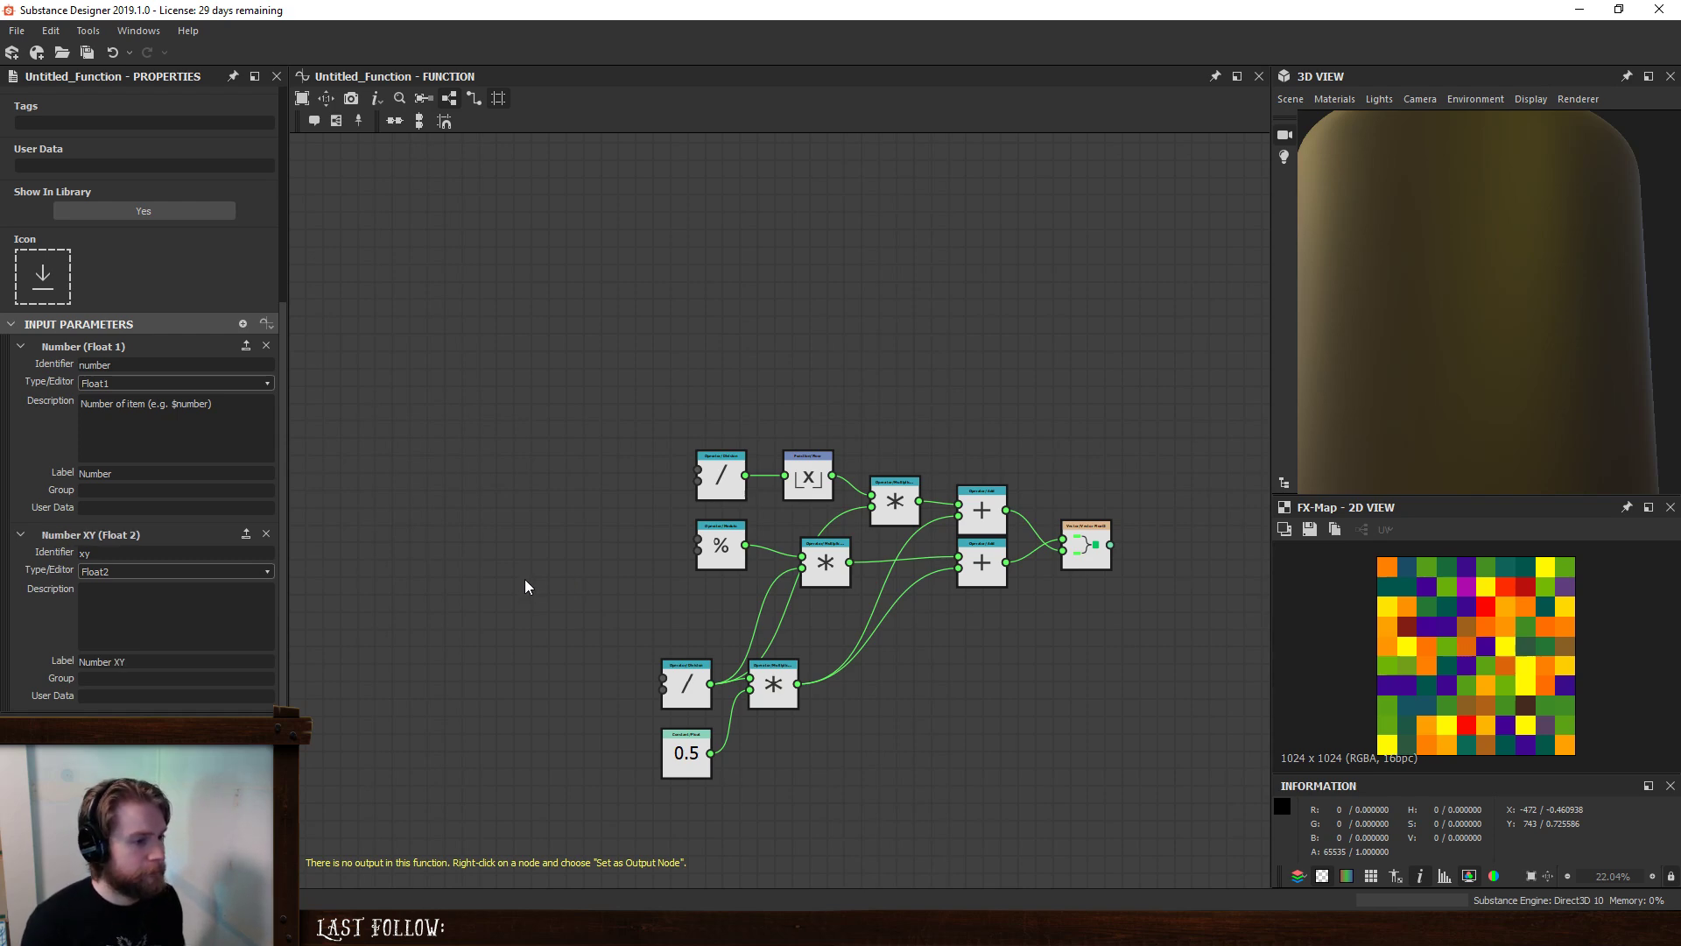
- Add a Get Float2 node reading the xy variable and place it well left of the existing operator nodes
{"action": "key", "text": "space"}
{"action": "type", "text": "get"}
{"action": "left_click", "coordinate": [582, 417]}
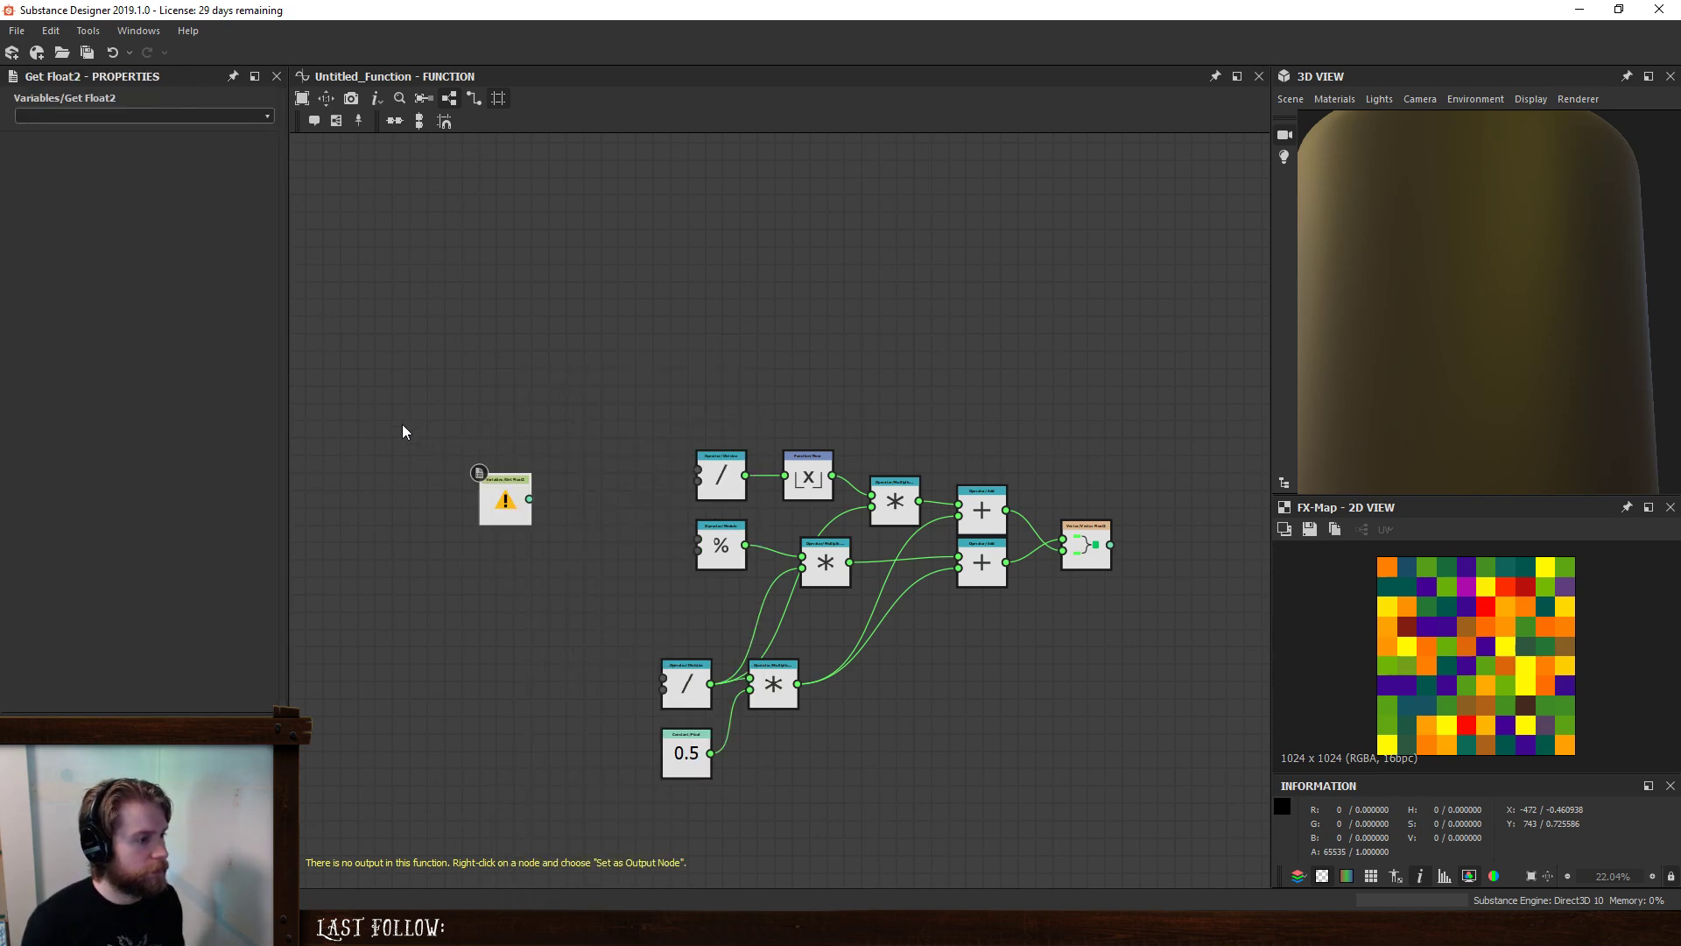
{"action": "left_click", "coordinate": [267, 116]}
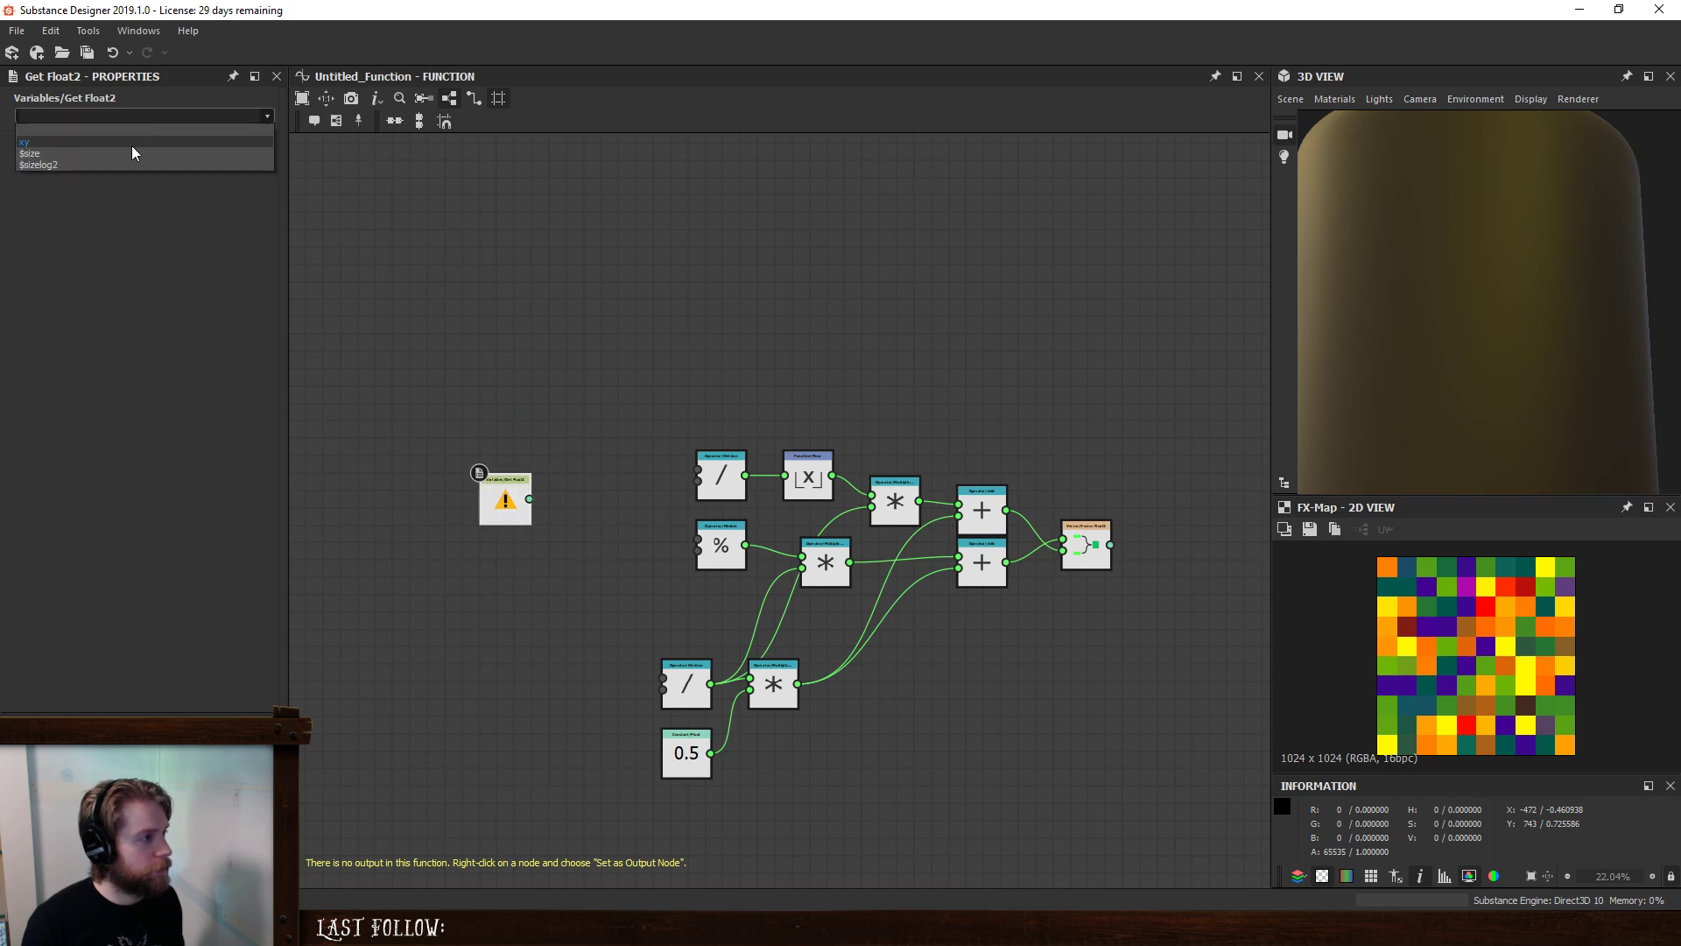
{"action": "left_click", "coordinate": [137, 150]}
{"action": "left_click_drag", "start_coordinate": [505, 503], "coordinate": [428, 521]}
- Split xy into two Swizzle Float1 nodes, one outputting X and one Y, and place the group left of the lower Division node
{"action": "key", "text": "space"}
{"action": "scroll", "coordinate": [525, 437], "scroll_direction": "down", "scroll_amount": 6}
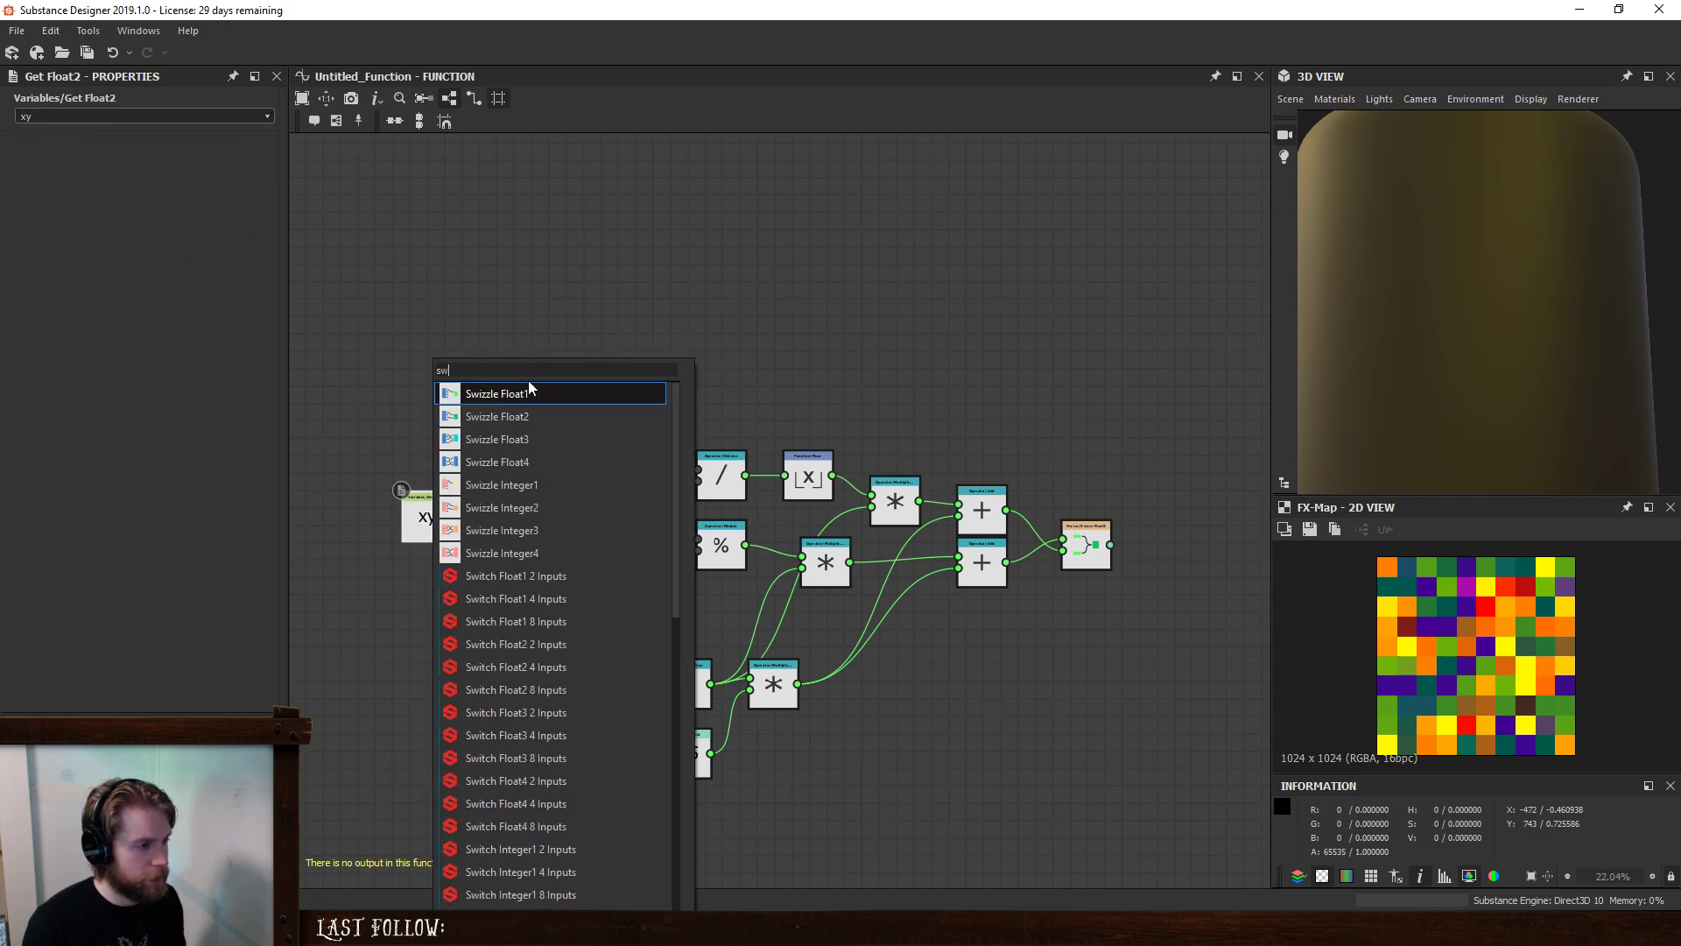
{"action": "left_click", "coordinate": [532, 395]}
{"action": "left_click_drag", "start_coordinate": [539, 516], "coordinate": [486, 585]}
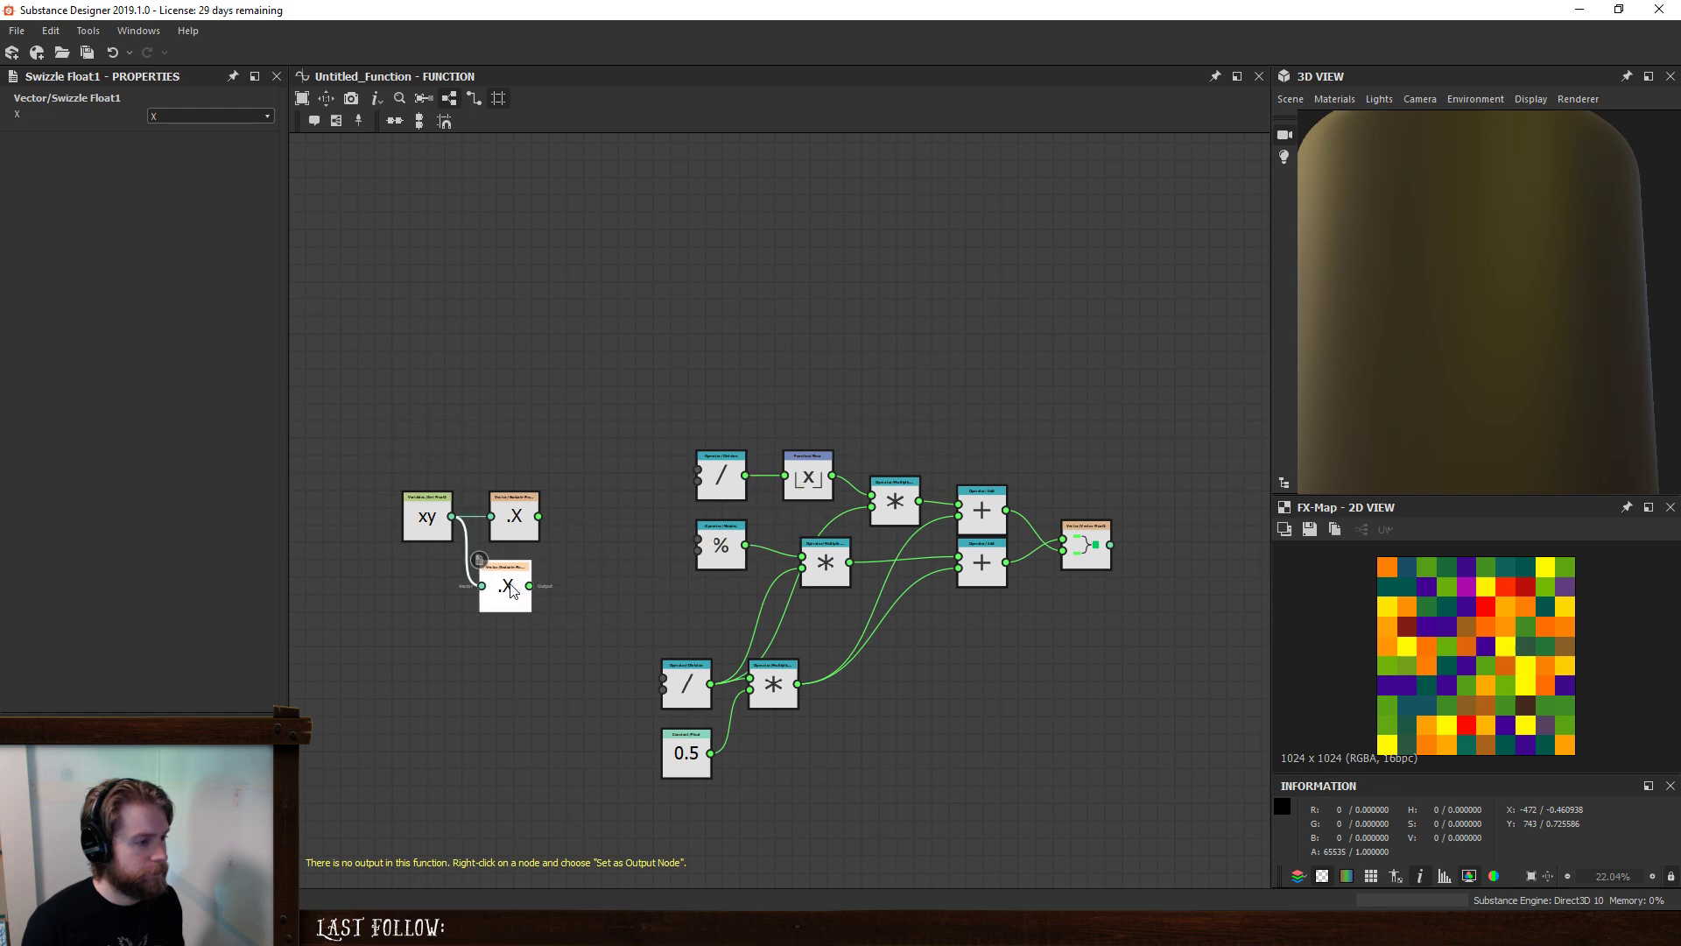
{"action": "left_click", "coordinate": [210, 117]}
{"action": "left_click", "coordinate": [210, 141]}
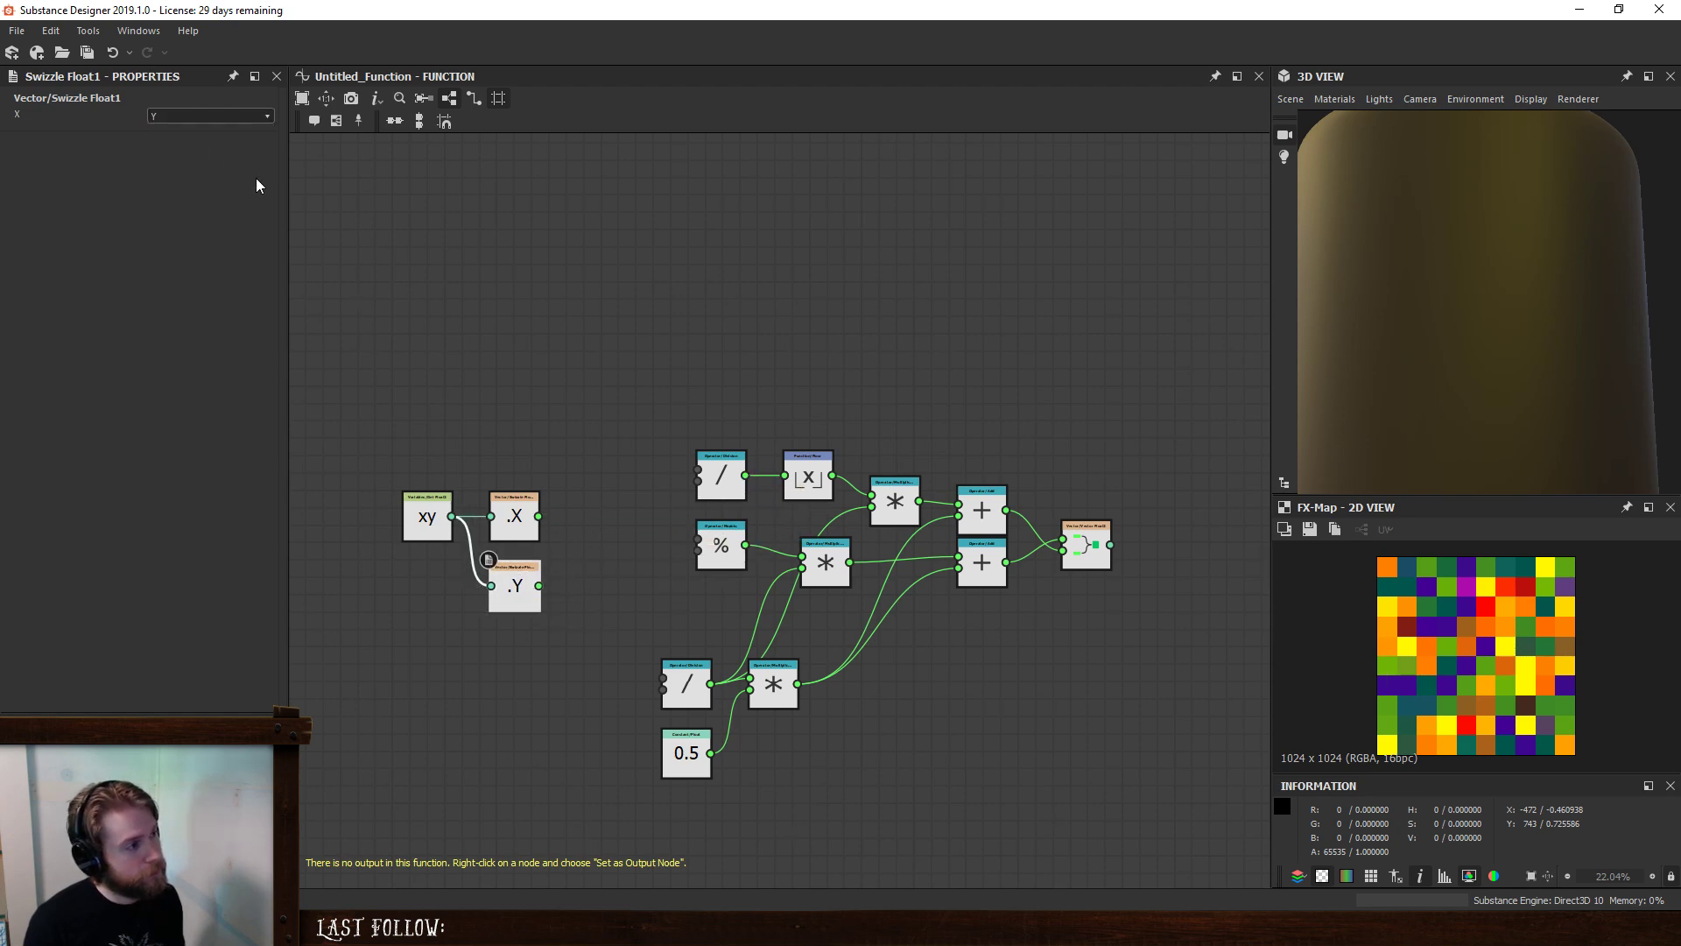
{"action": "left_click_drag", "start_coordinate": [421, 518], "coordinate": [429, 552]}
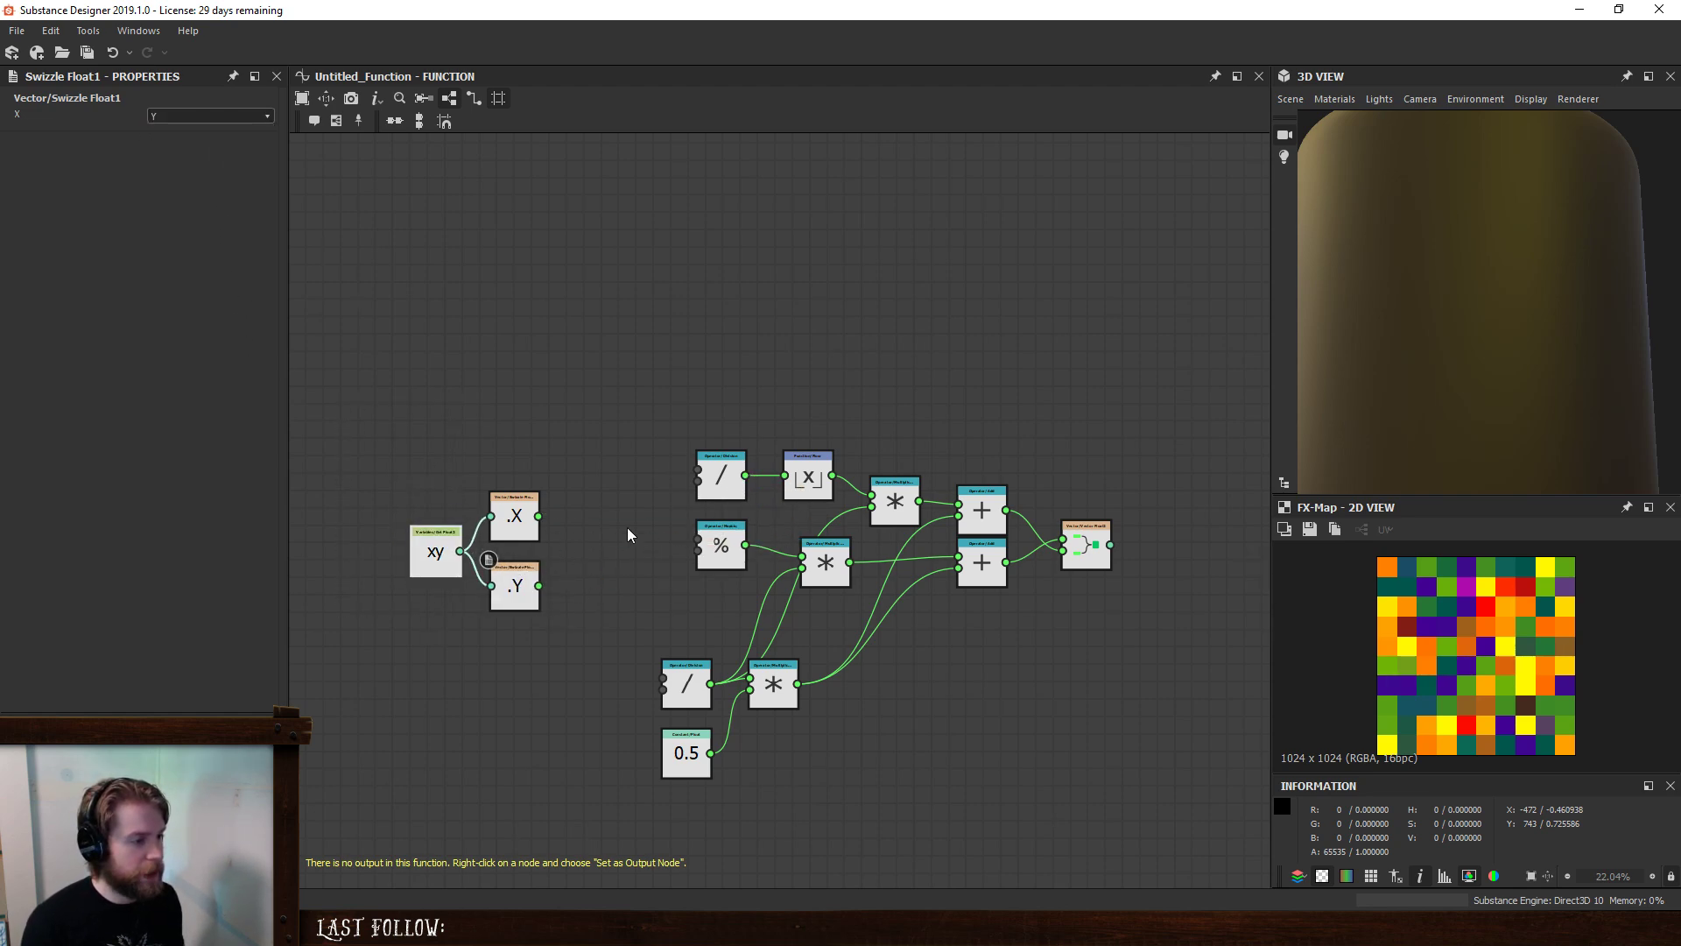
{"action": "left_click_drag", "start_coordinate": [508, 515], "coordinate": [464, 664]}
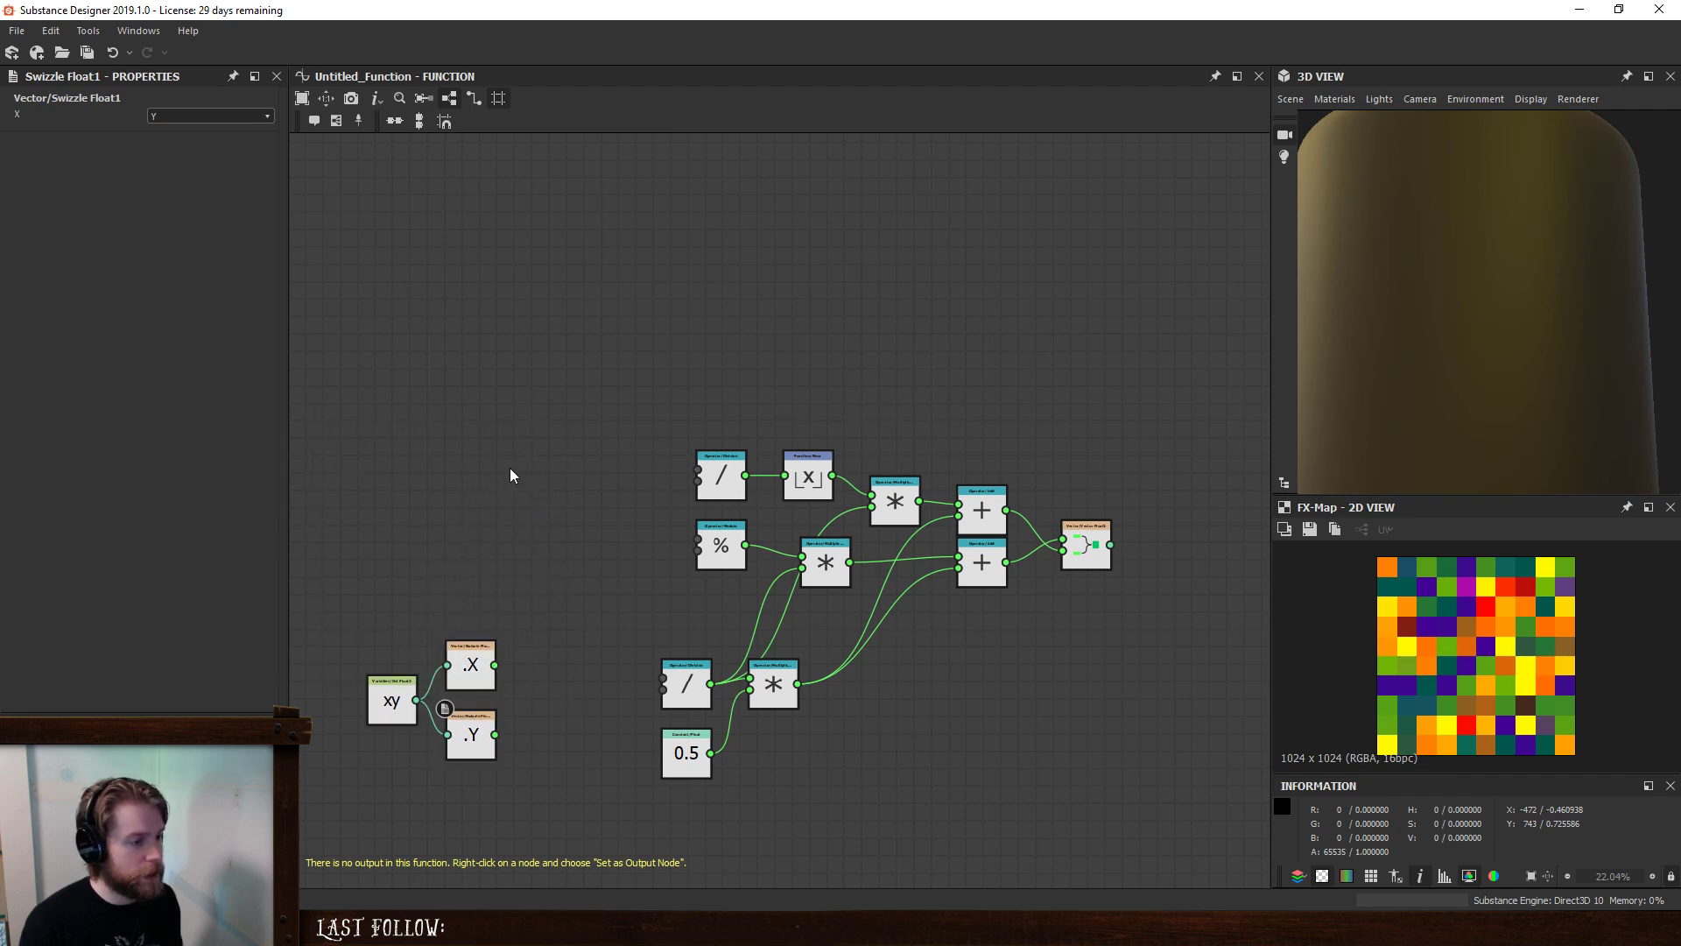
- Add a Get Float node reading the number variable and connect it to the first inputs of the upper Division and Modulo nodes
{"action": "key", "text": "space"}
{"action": "type", "text": "get"}
{"action": "left_click", "coordinate": [531, 394]}
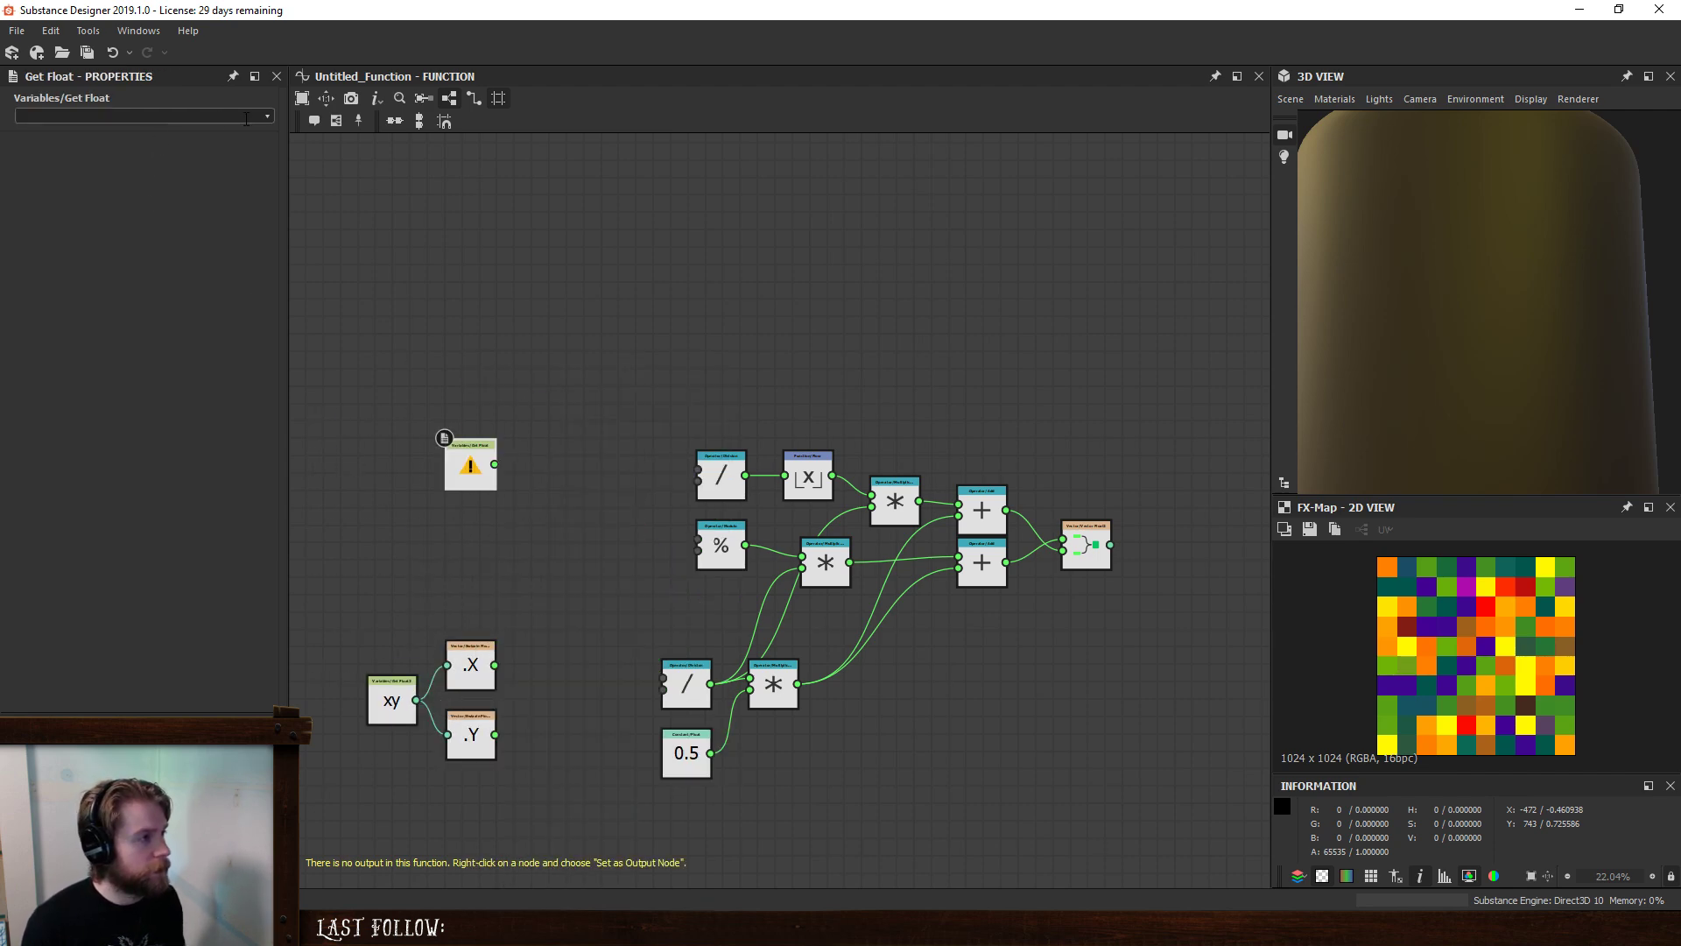
{"action": "left_click", "coordinate": [184, 119]}
{"action": "left_click", "coordinate": [139, 141]}
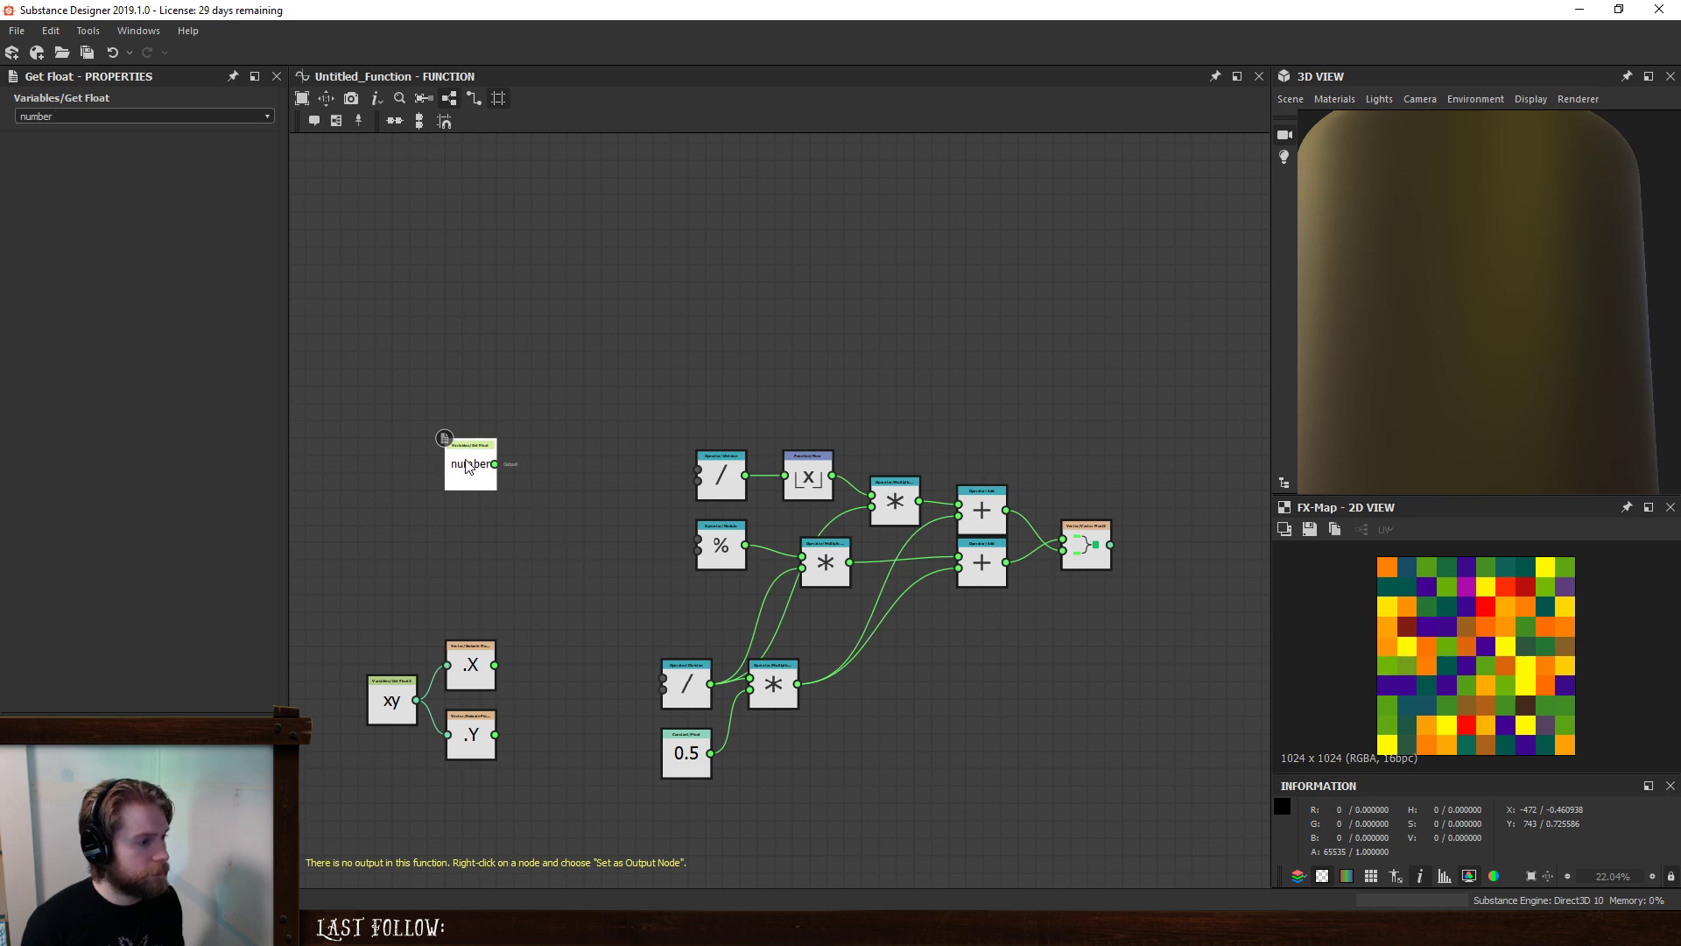
{"action": "left_click_drag", "start_coordinate": [467, 463], "coordinate": [698, 538]}
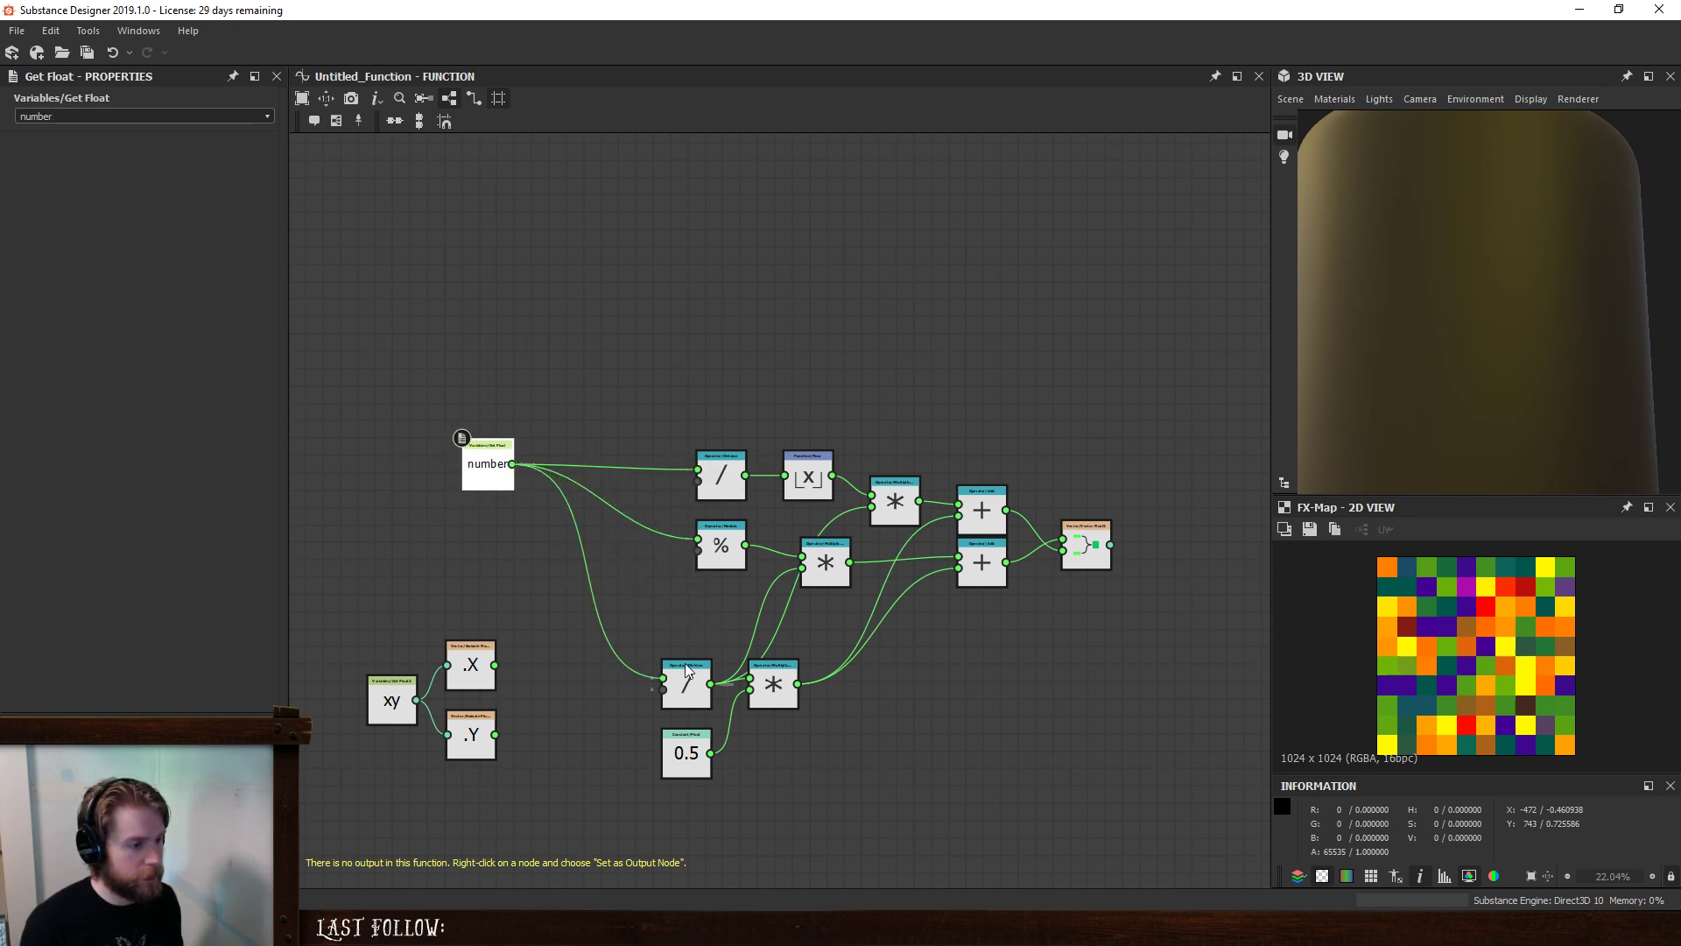
- Add a constant Float node with value 1 and connect it to the first input of the lower Division node
{"action": "key", "text": "space"}
{"action": "type", "text": "f"}
{"action": "left_click", "coordinate": [636, 394]}
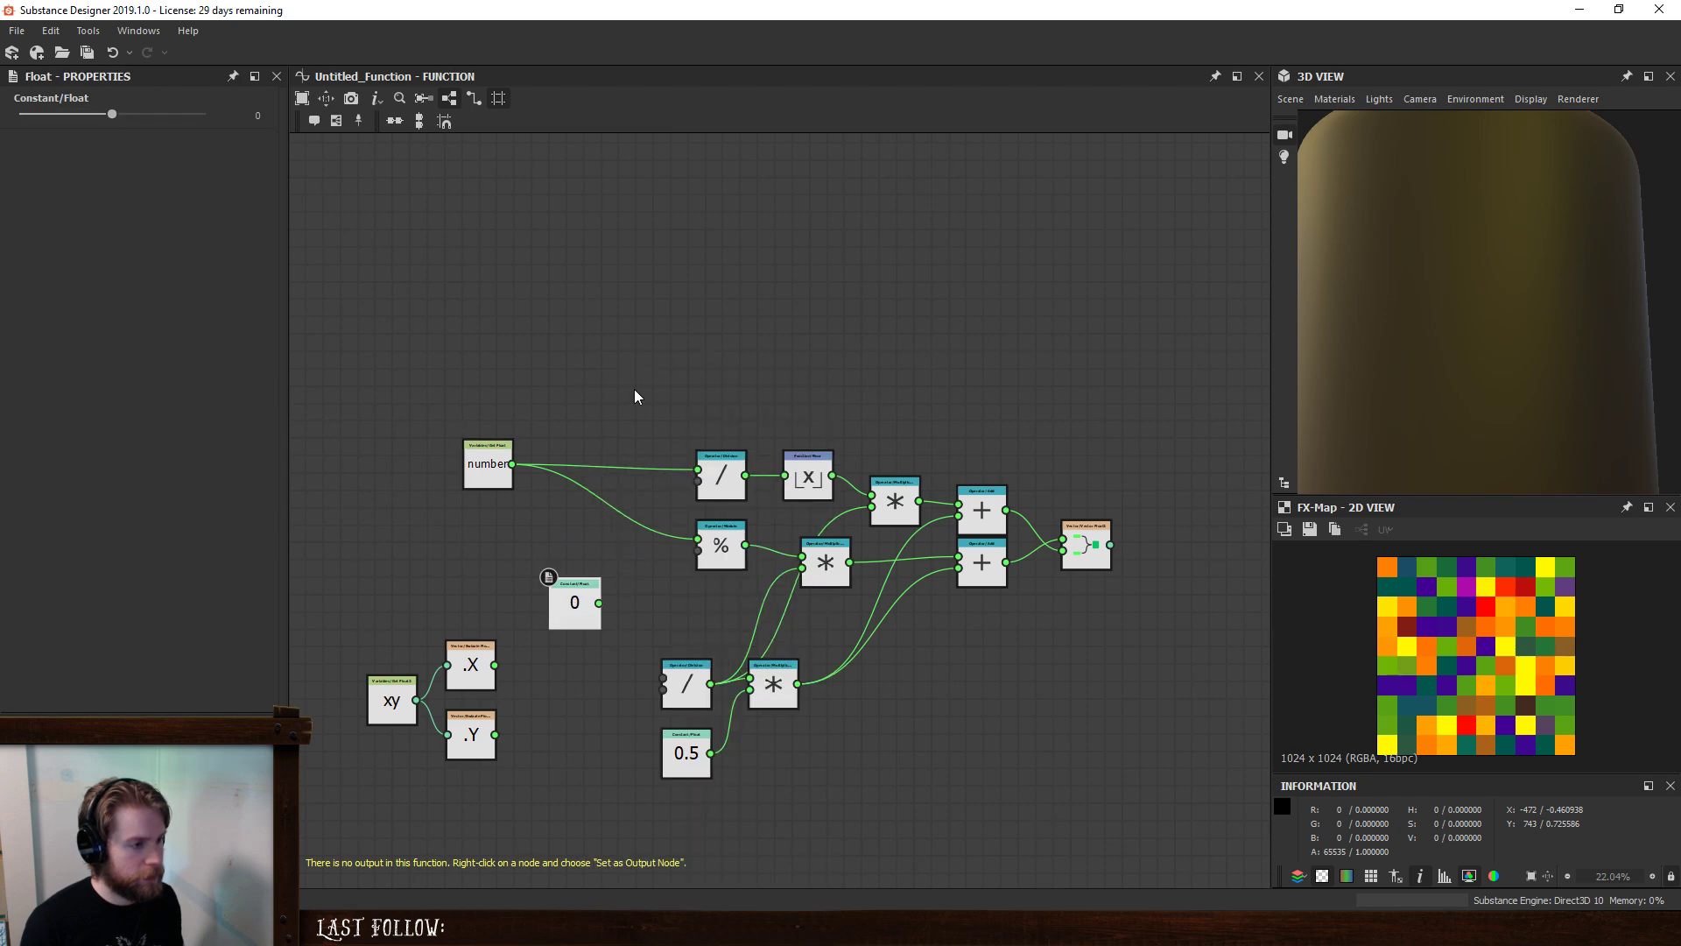
{"action": "type", "text": "1"}
{"action": "key", "text": "Return"}
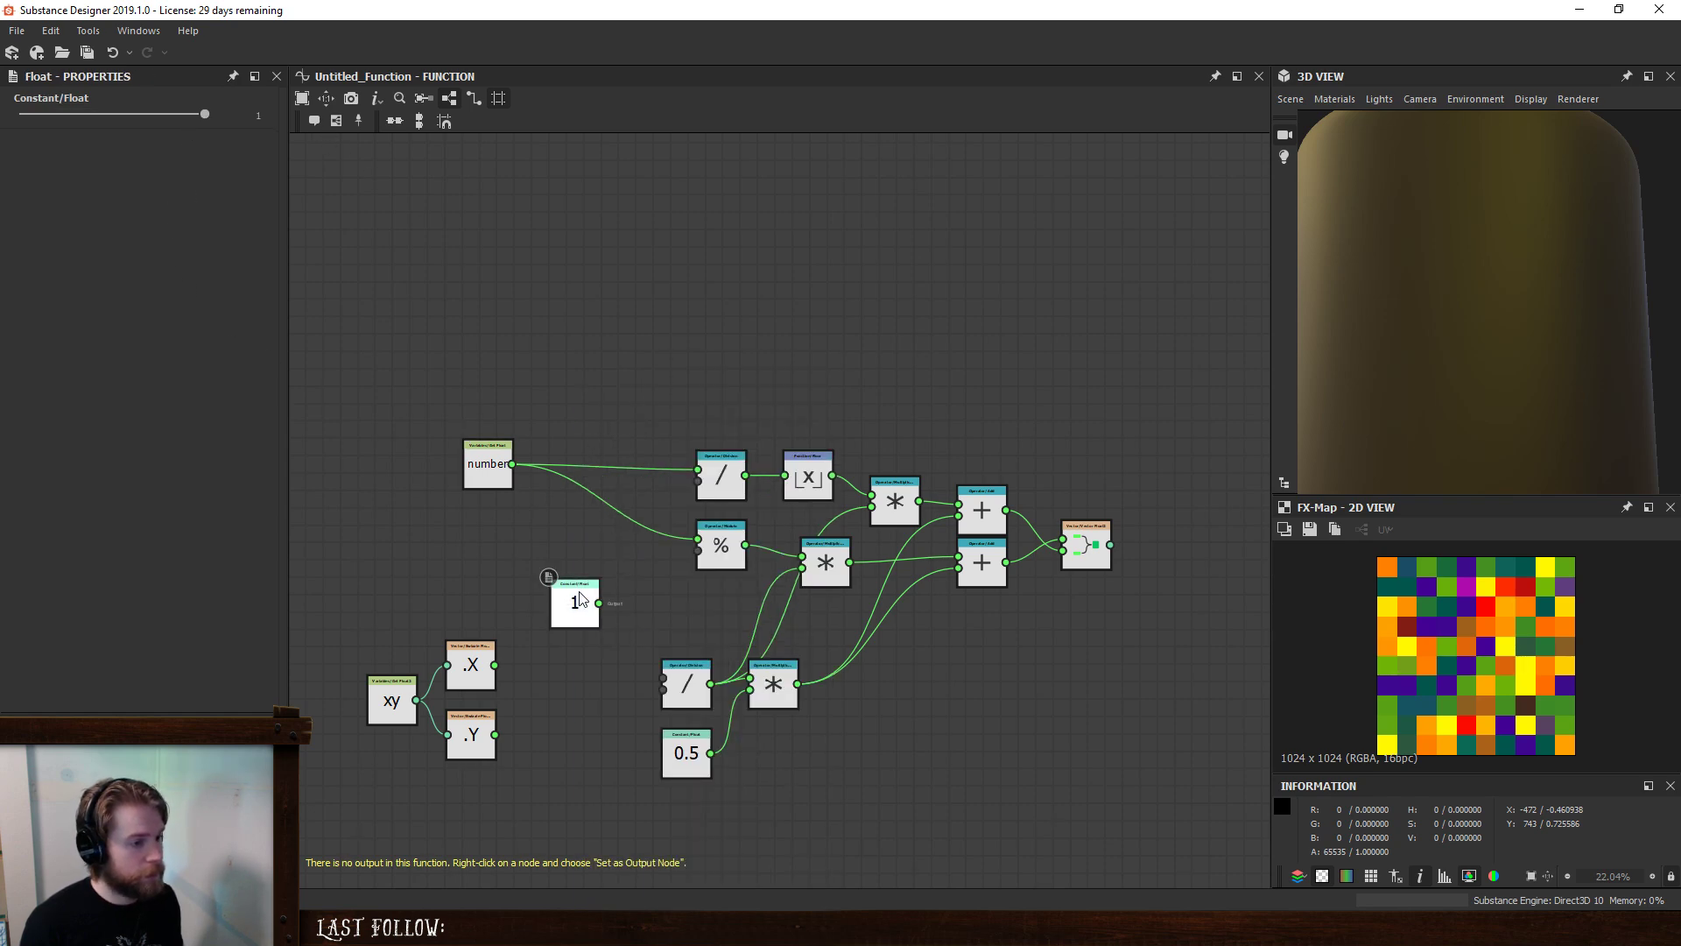
{"action": "left_click_drag", "start_coordinate": [598, 603], "coordinate": [667, 678]}
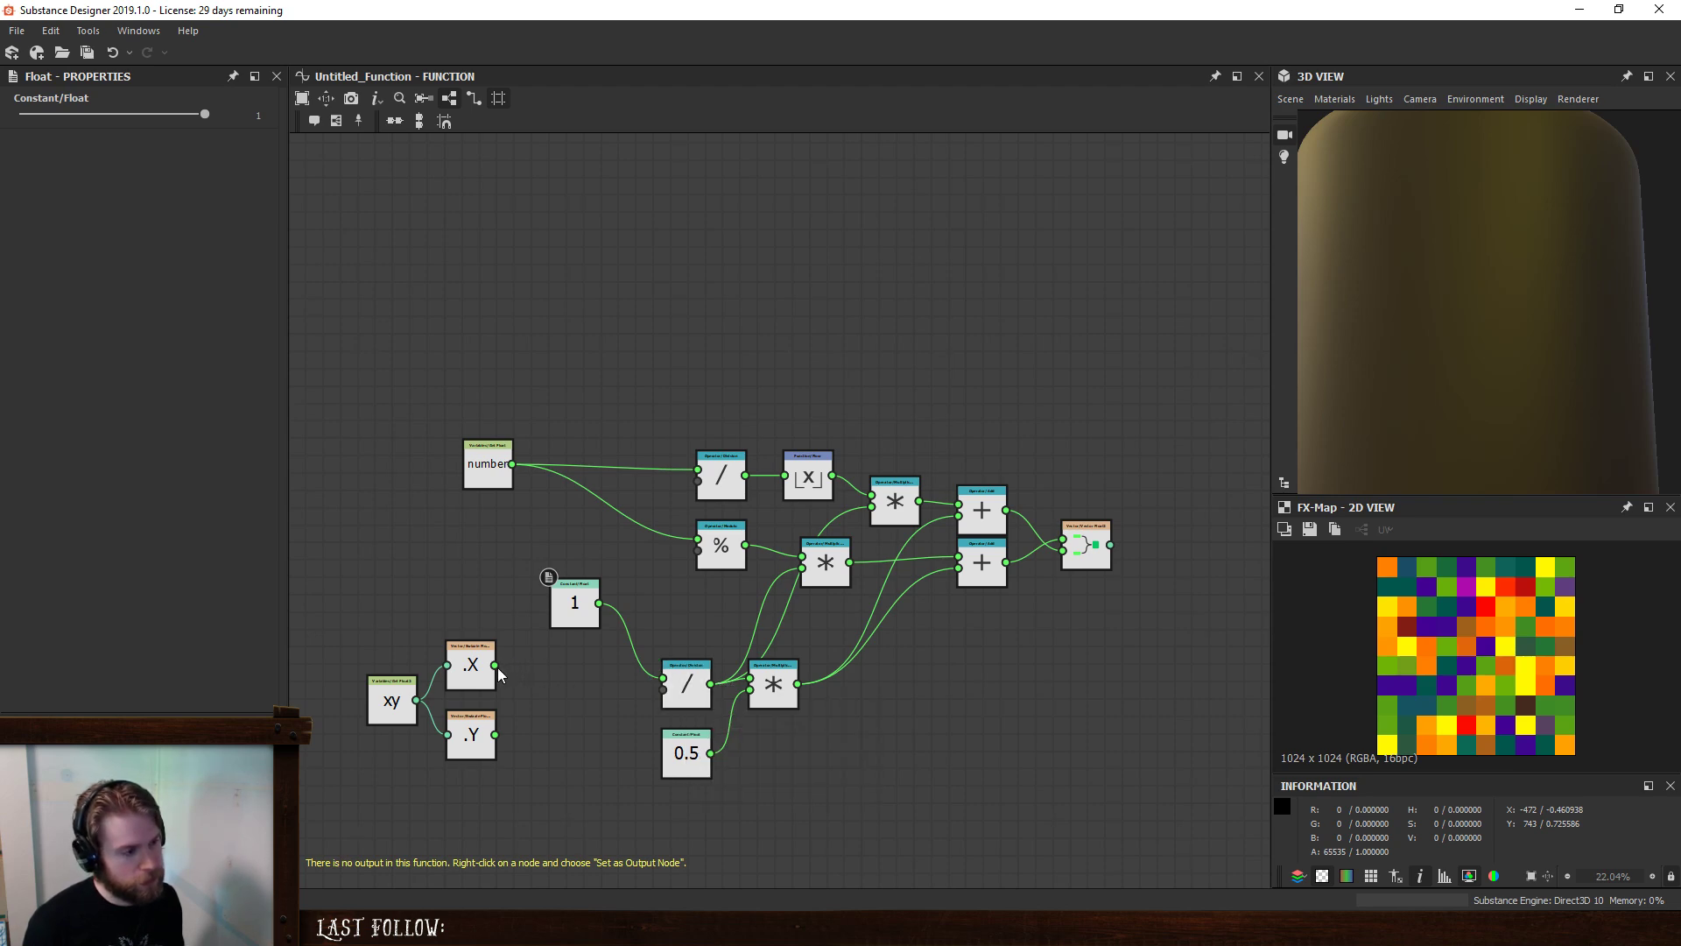
- Connect the X swizzle to the second inputs of both the upper and the lower Division nodes
{"action": "left_click_drag", "start_coordinate": [495, 665], "coordinate": [713, 477]}
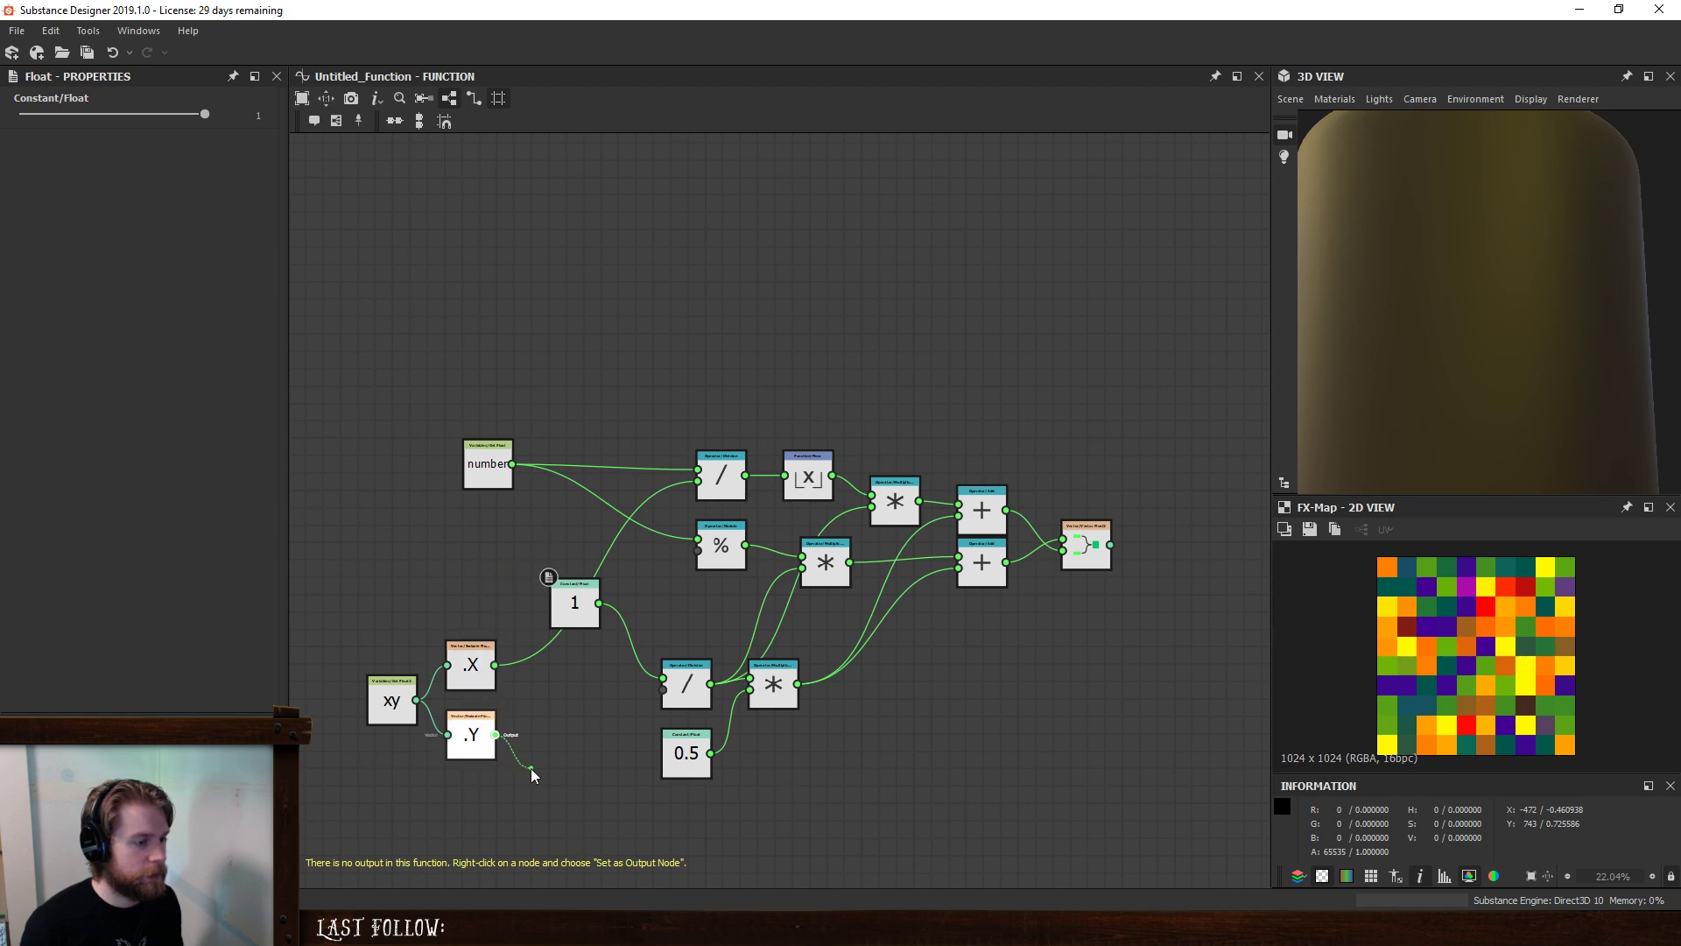
{"action": "left_click_drag", "start_coordinate": [564, 781], "coordinate": [580, 778]}
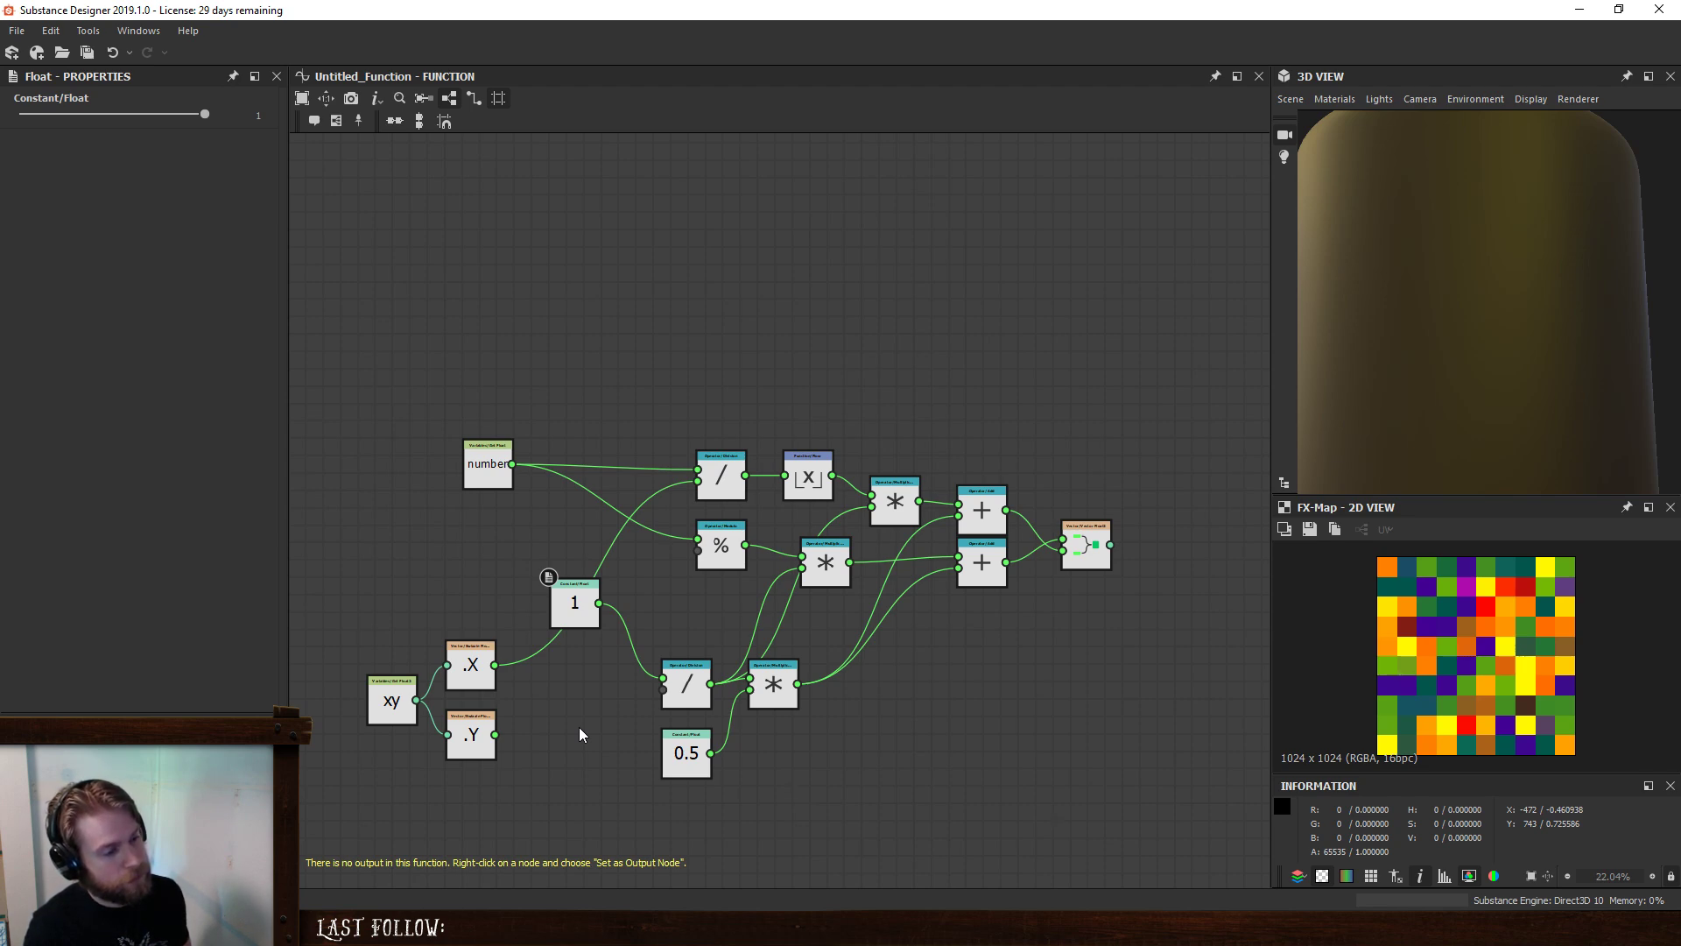
{"action": "left_click_drag", "start_coordinate": [688, 693], "coordinate": [663, 638]}
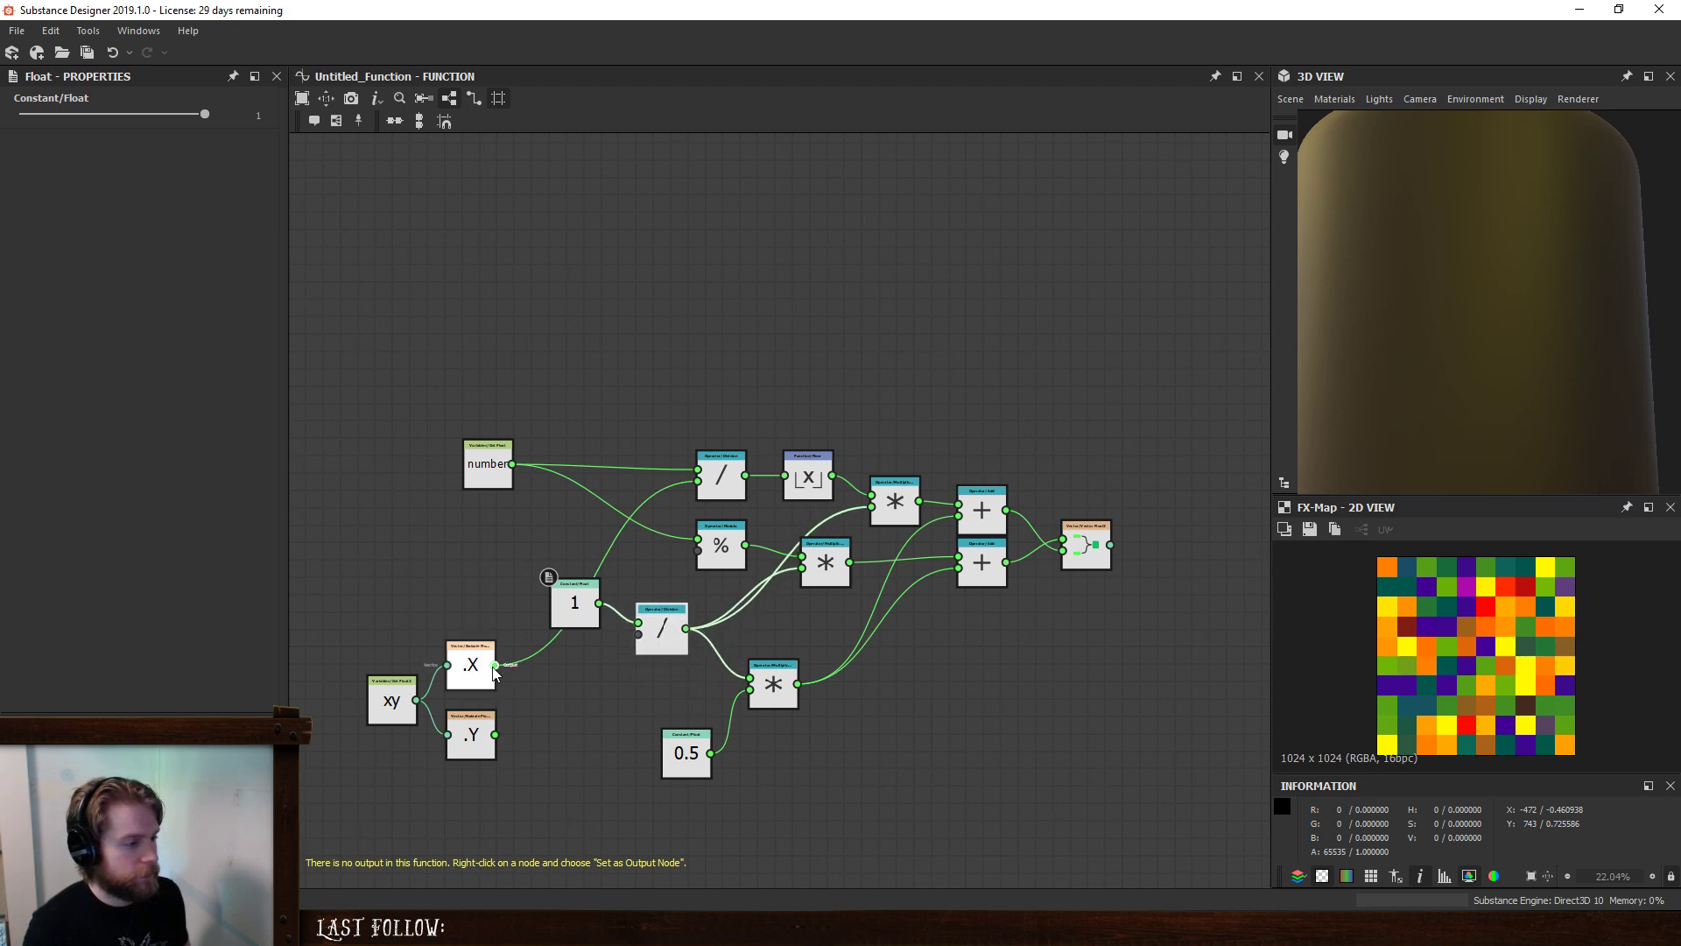
{"action": "left_click_drag", "start_coordinate": [495, 665], "coordinate": [640, 635]}
- Duplicate the lower Division node, place the copy beneath it and connect the Y swizzle to its second input
{"action": "left_click", "coordinate": [664, 626]}
{"action": "key", "text": "ctrl+d"}
{"action": "left_click_drag", "start_coordinate": [783, 512], "coordinate": [633, 726]}
{"action": "left_click_drag", "start_coordinate": [495, 735], "coordinate": [694, 778]}
- Move the lower Multiplication node and its 0.5 constant away from the duplicated Division node
{"action": "left_click_drag", "start_coordinate": [773, 685], "coordinate": [799, 708]}
{"action": "left_click_drag", "start_coordinate": [705, 777], "coordinate": [713, 794]}
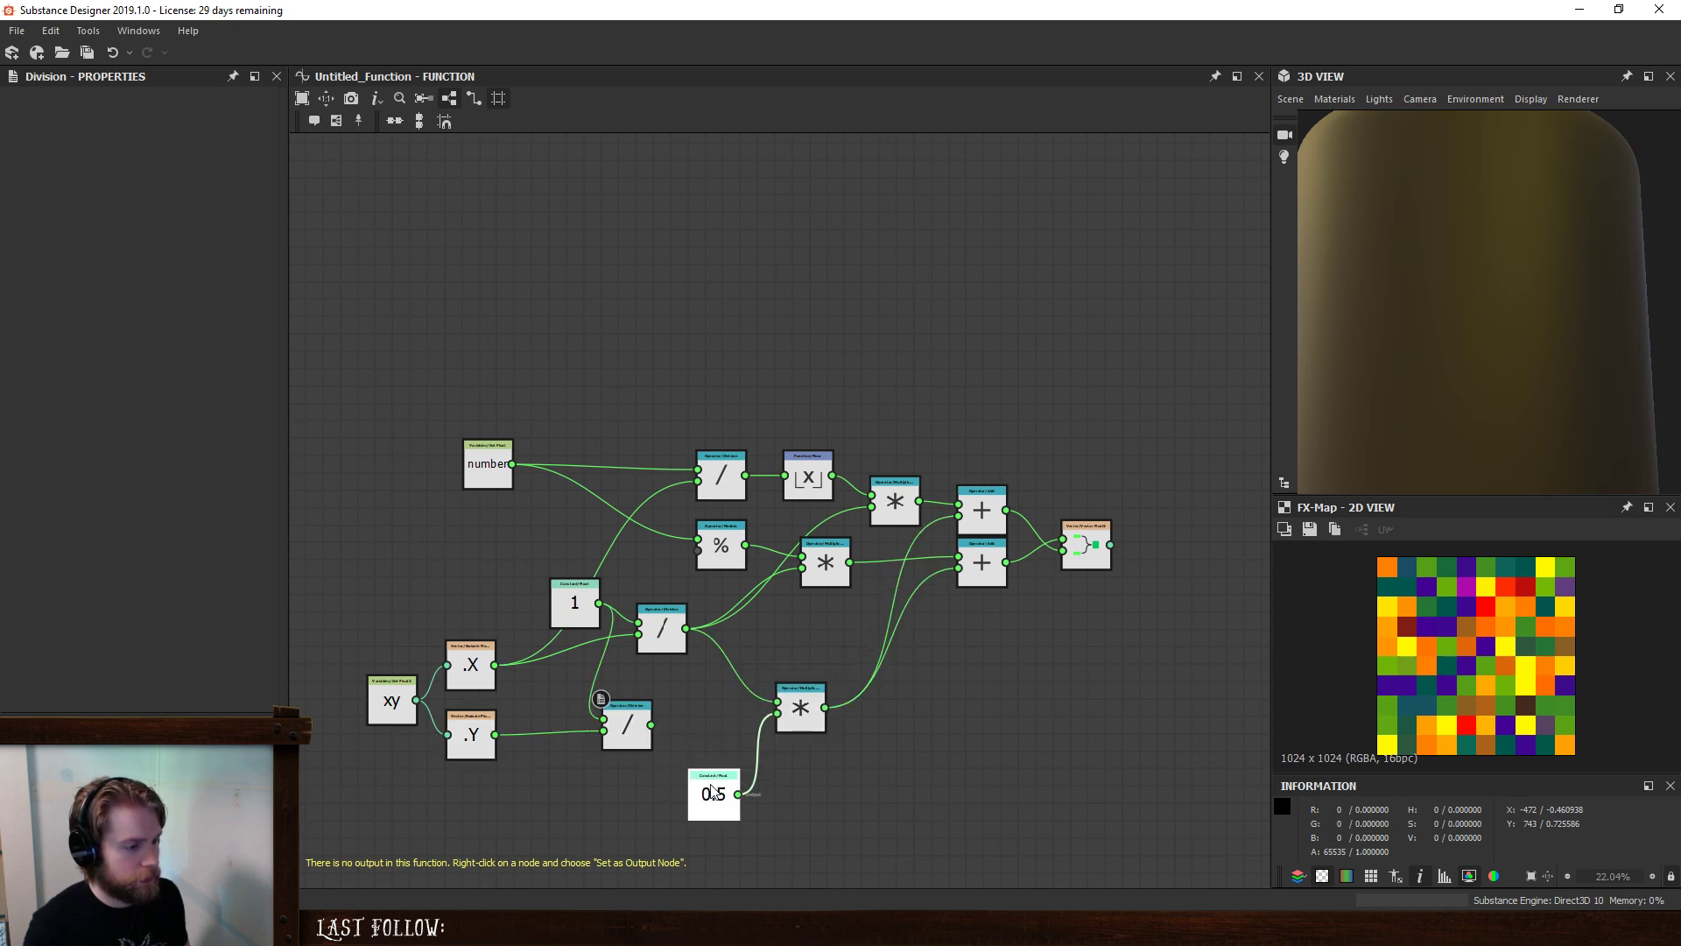
{"action": "left_click_drag", "start_coordinate": [799, 708], "coordinate": [836, 743]}
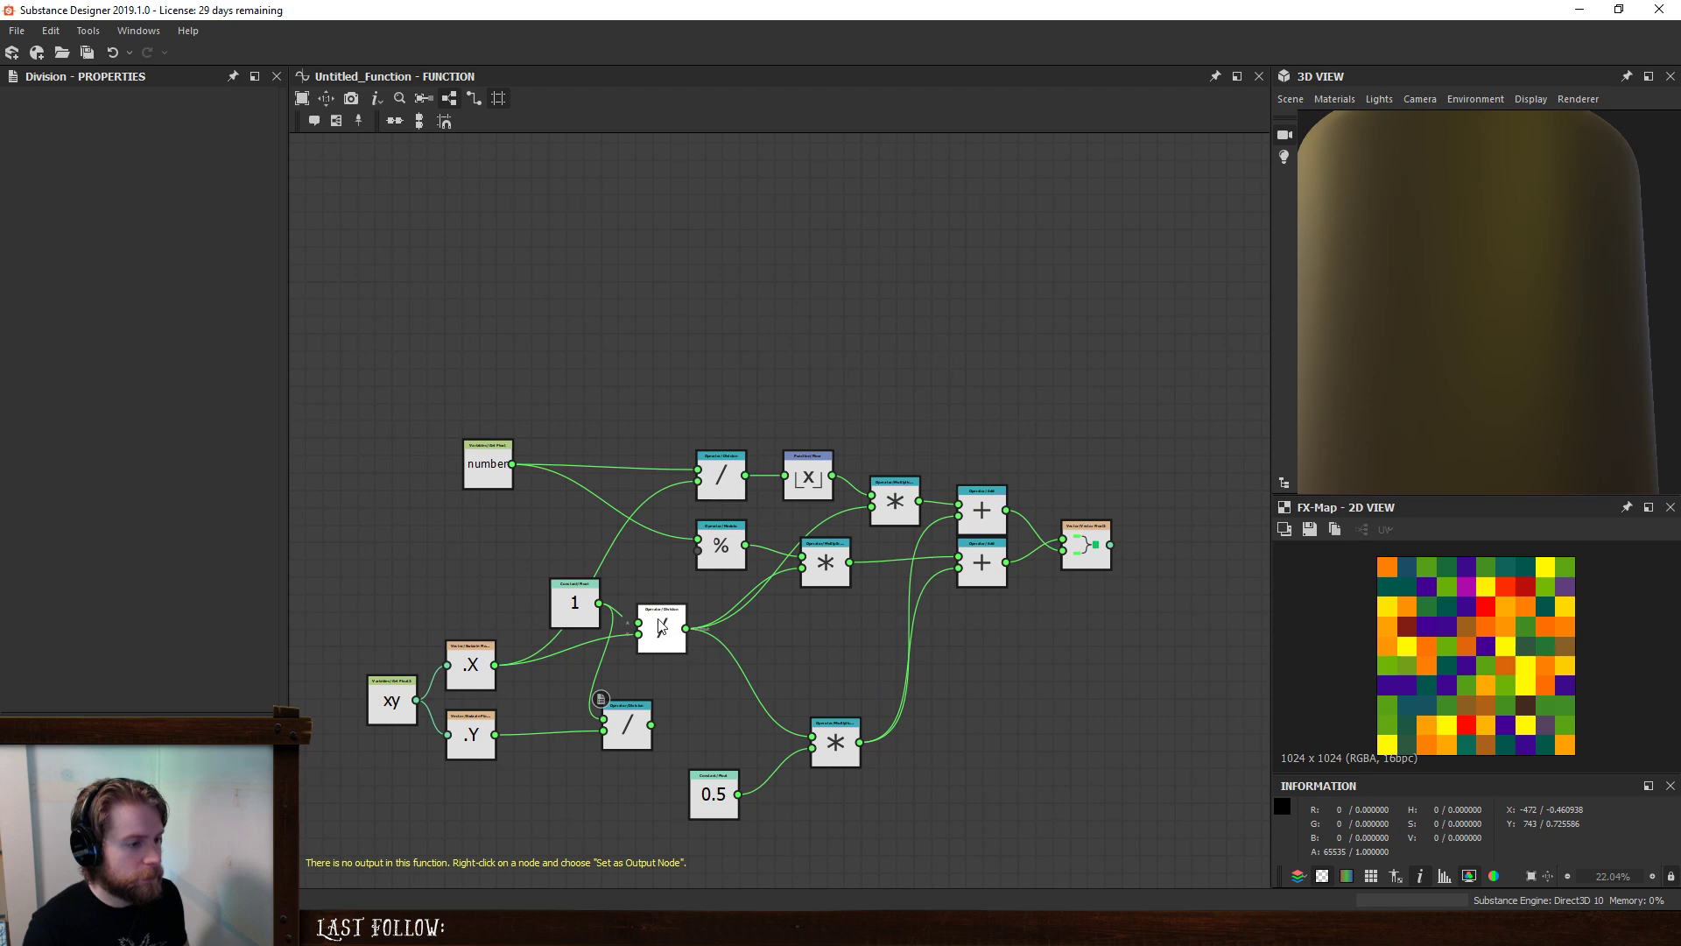
- Connect the Y Division to the upper Multiplication's second input and the X swizzle to the Modulo's second input
{"action": "left_click", "coordinate": [904, 500]}
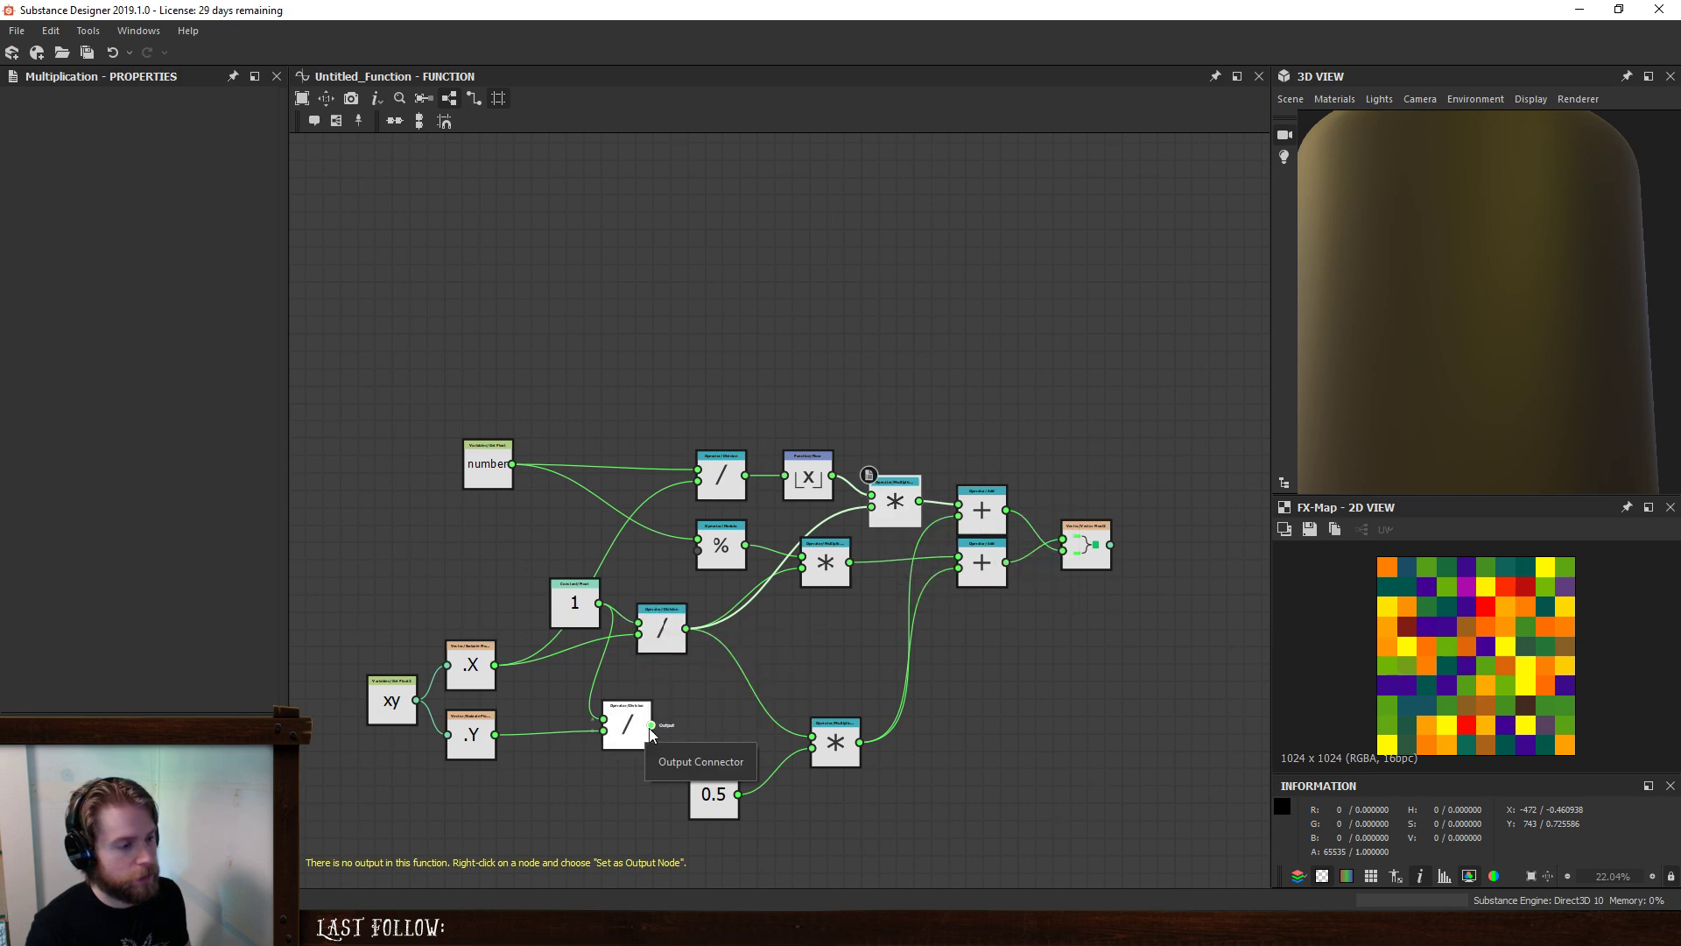
{"action": "left_click_drag", "start_coordinate": [651, 725], "coordinate": [818, 580]}
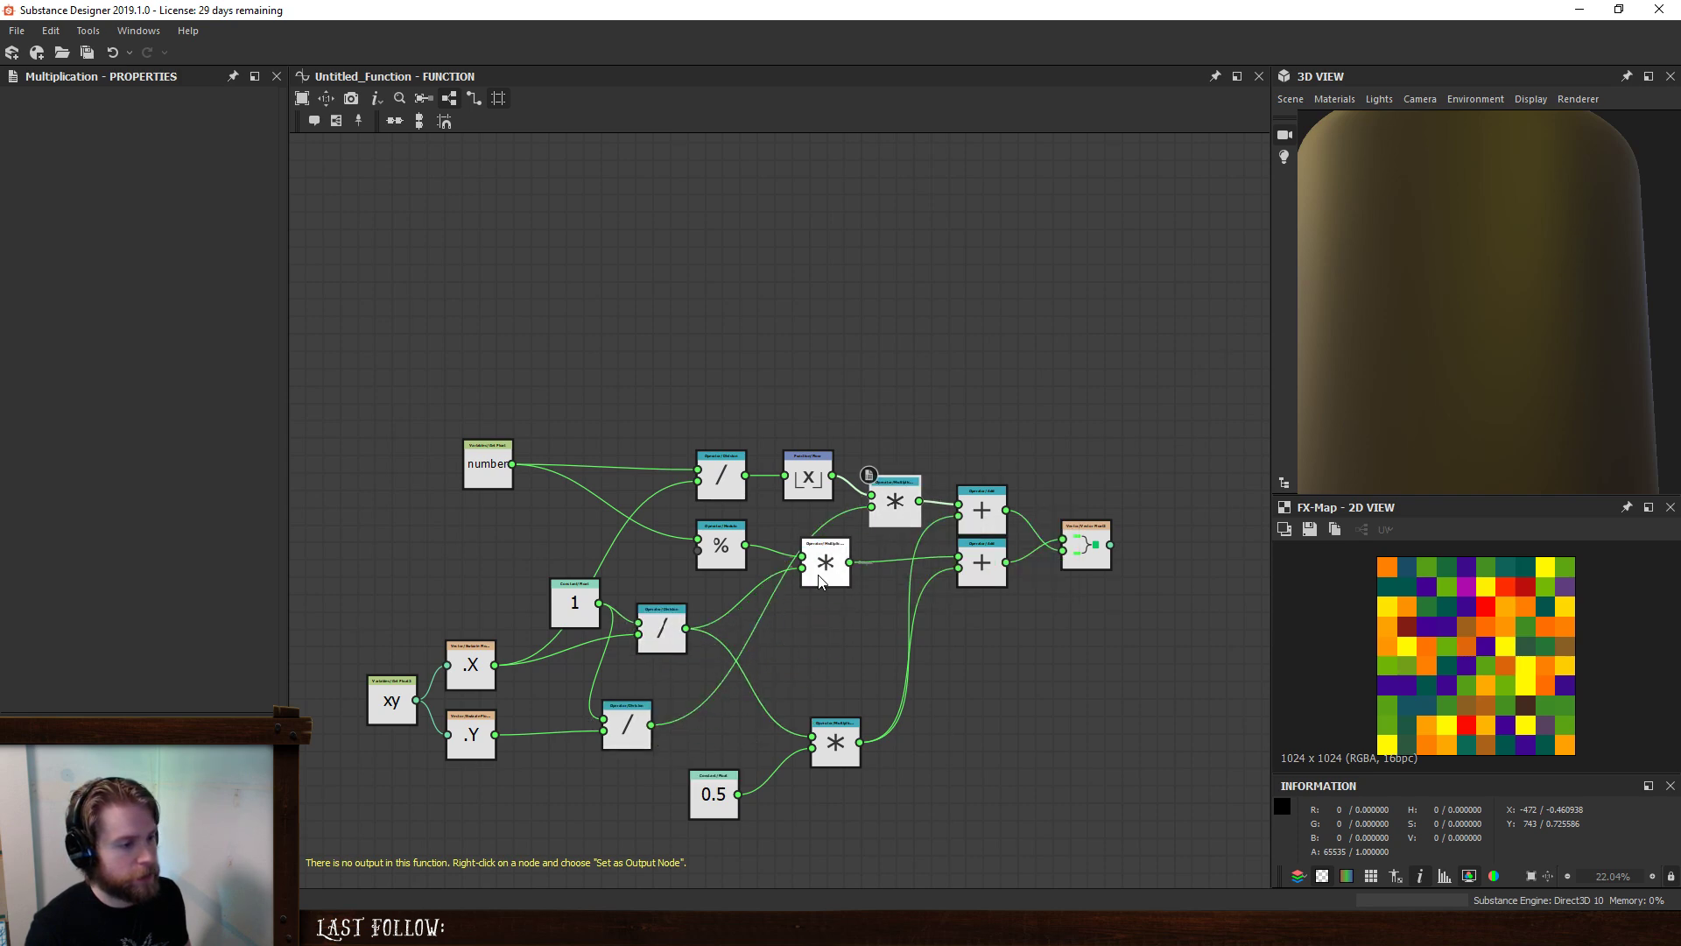
{"action": "left_click", "coordinate": [825, 571]}
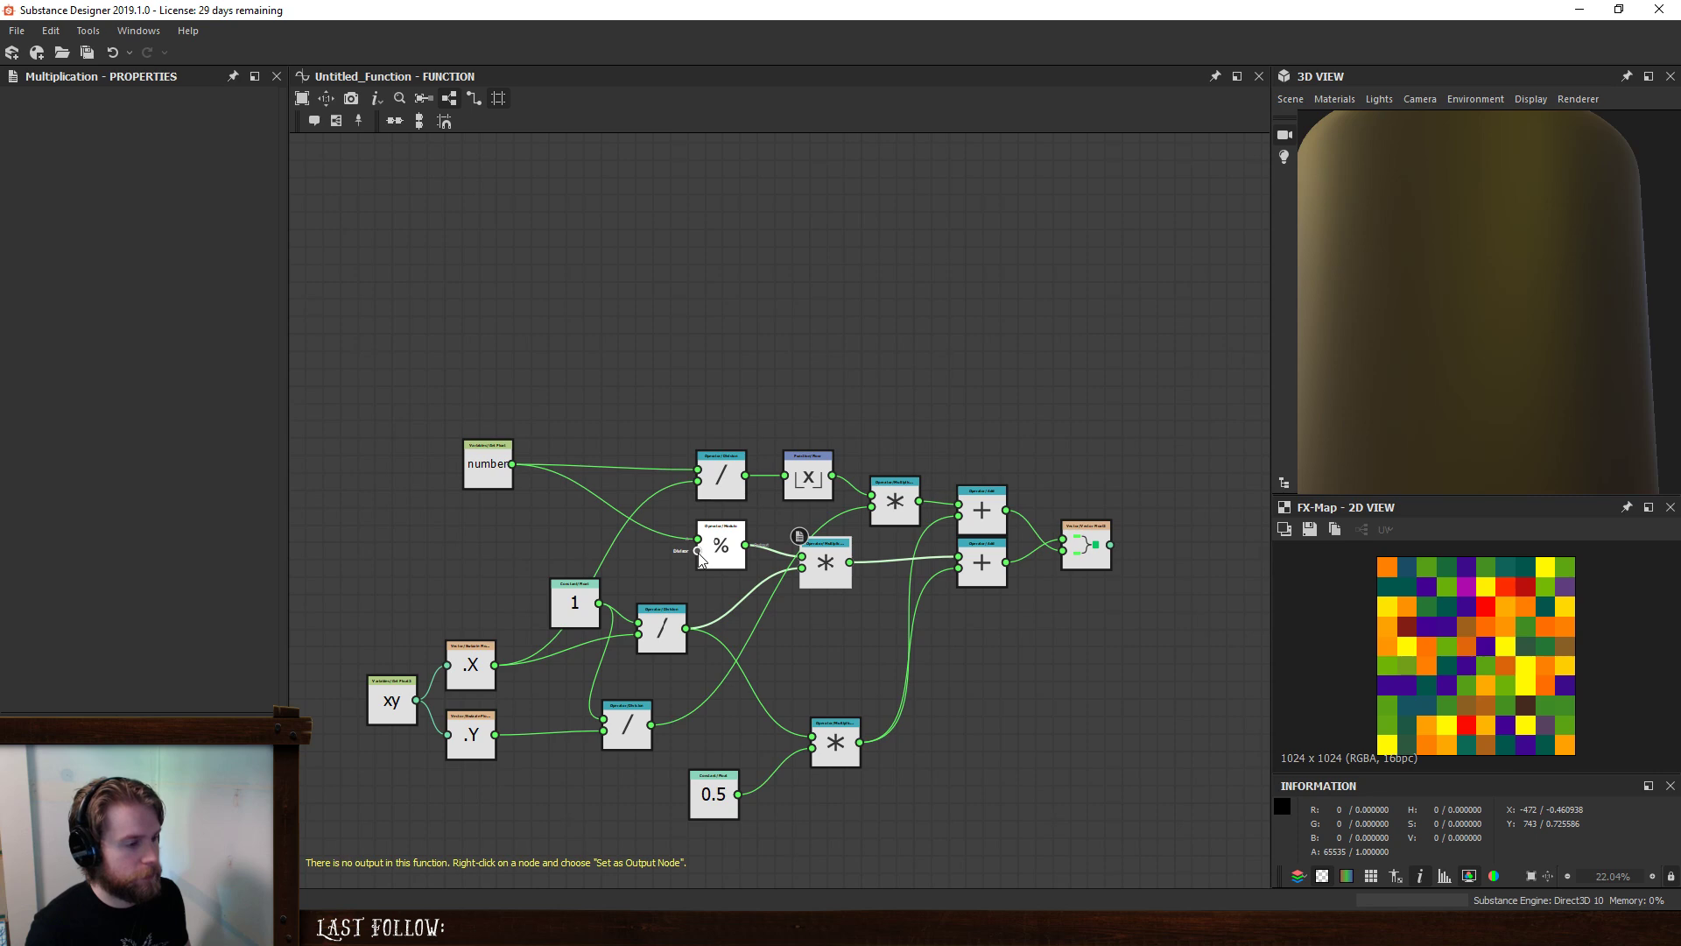
{"action": "left_click_drag", "start_coordinate": [522, 725], "coordinate": [487, 669]}
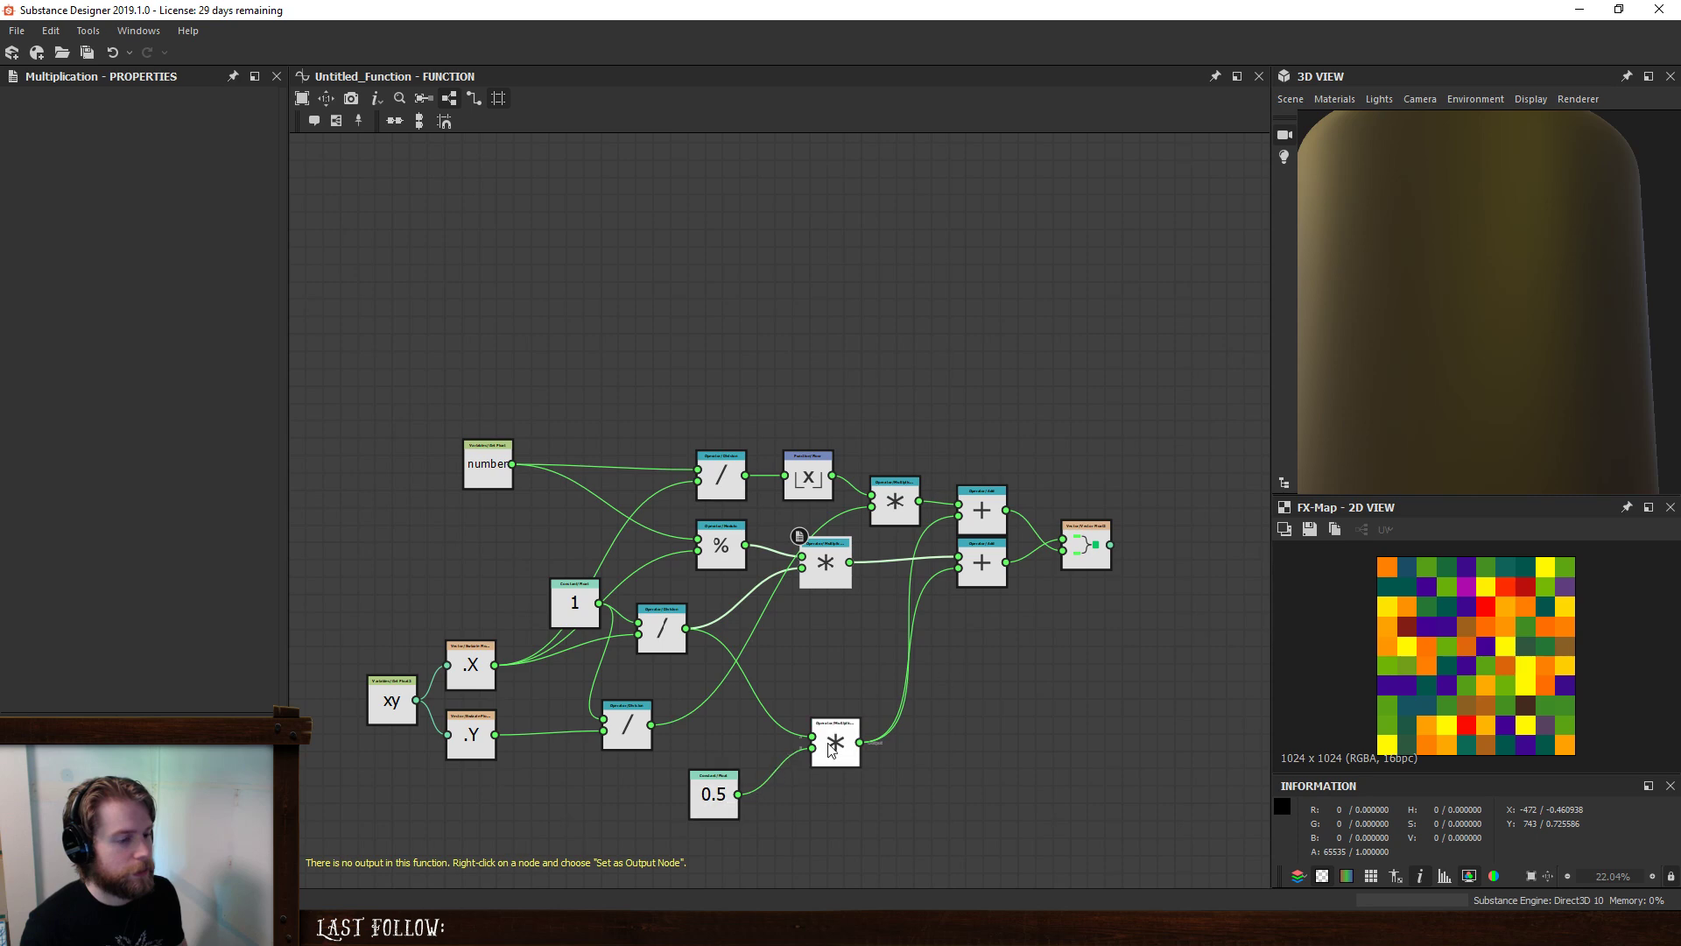
- Tidy the graph by aligning the lower Multiplication beside the 0.5 constant and shifting the constant 1 up and left
{"action": "left_click_drag", "start_coordinate": [849, 736], "coordinate": [831, 787]}
{"action": "left_click", "coordinate": [827, 700]}
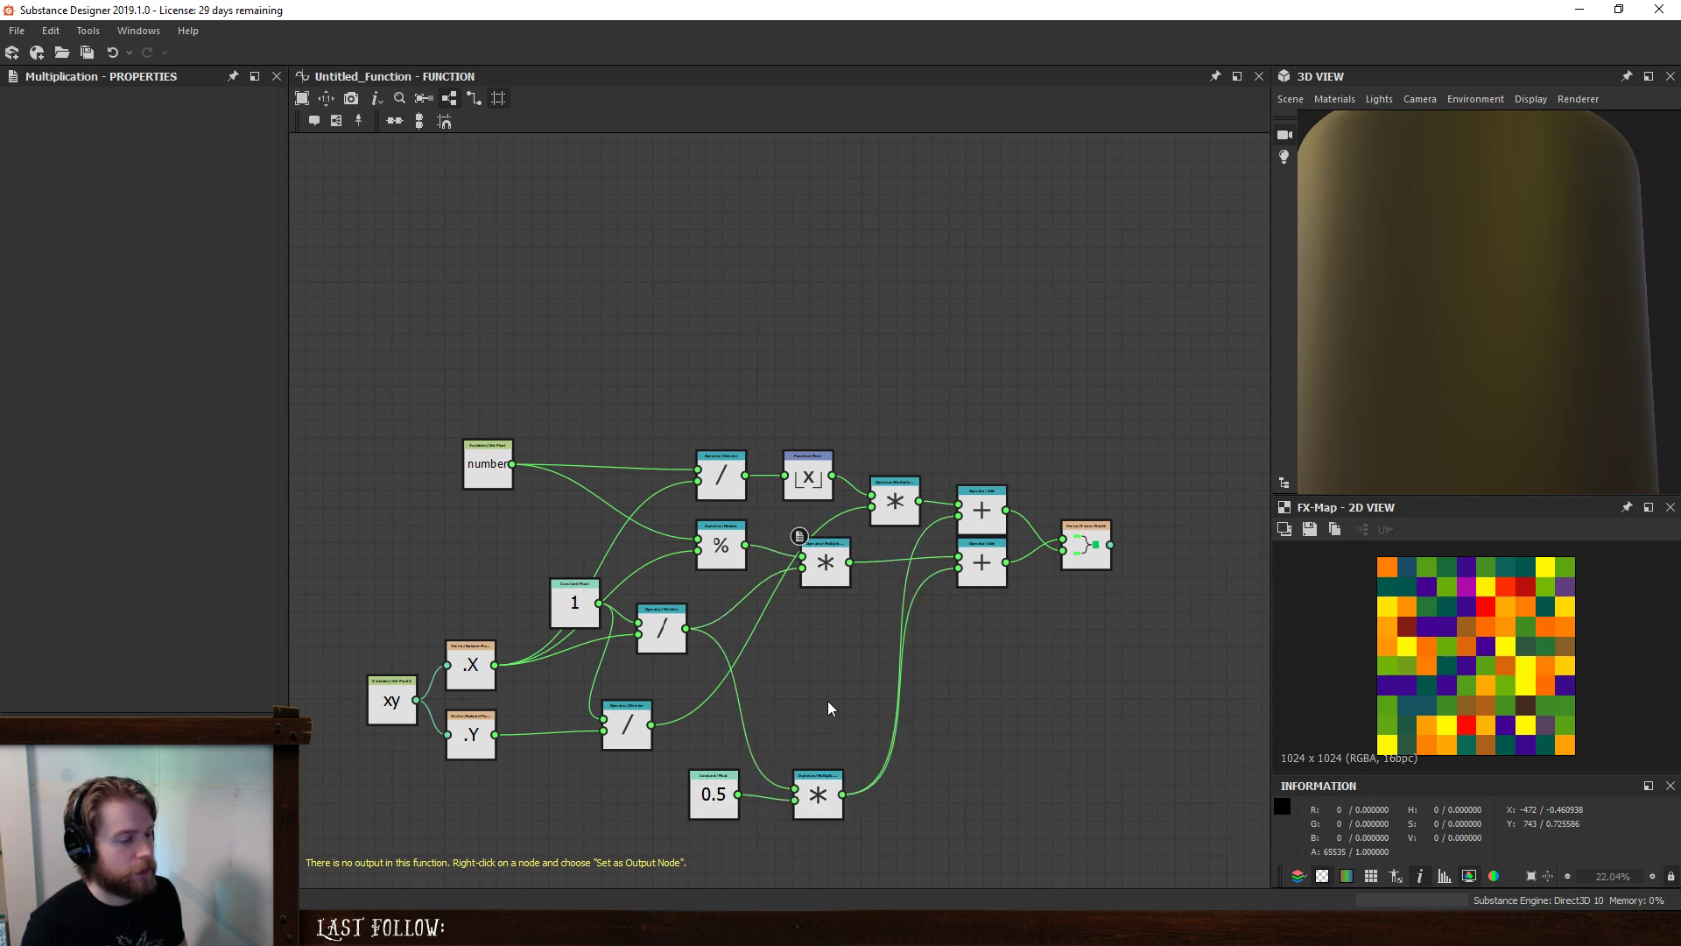
{"action": "middle_click_drag", "start_coordinate": [854, 688], "coordinate": [811, 644]}
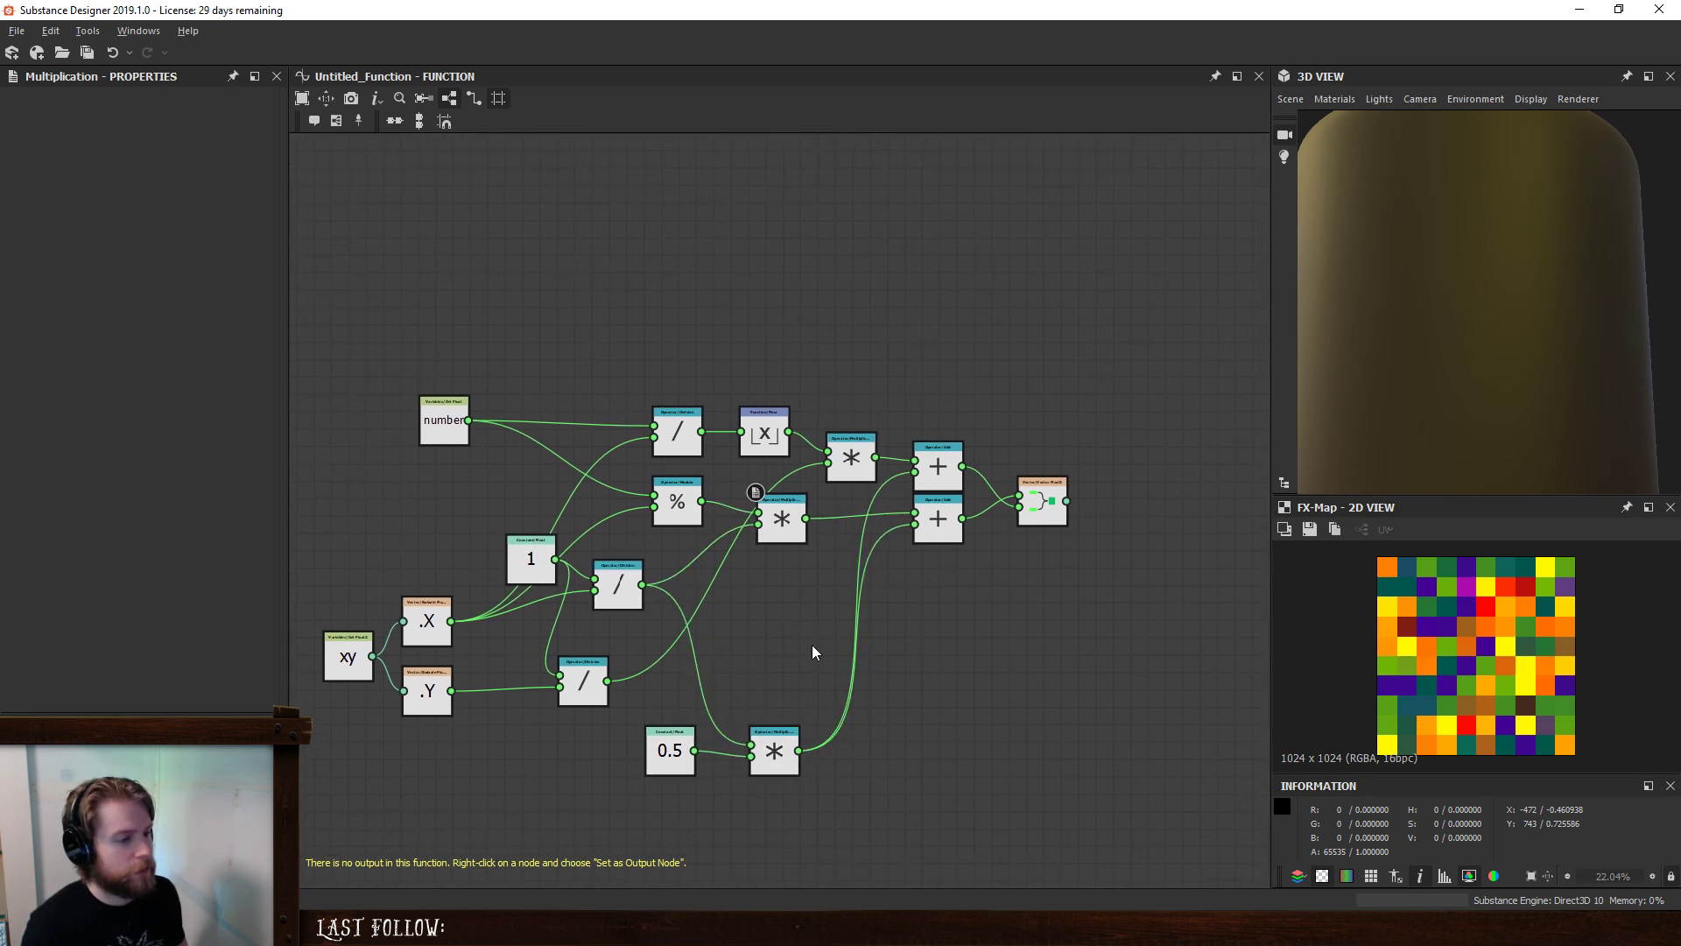
{"action": "left_click", "coordinate": [496, 563]}
{"action": "left_click_drag", "start_coordinate": [497, 563], "coordinate": [496, 553]}
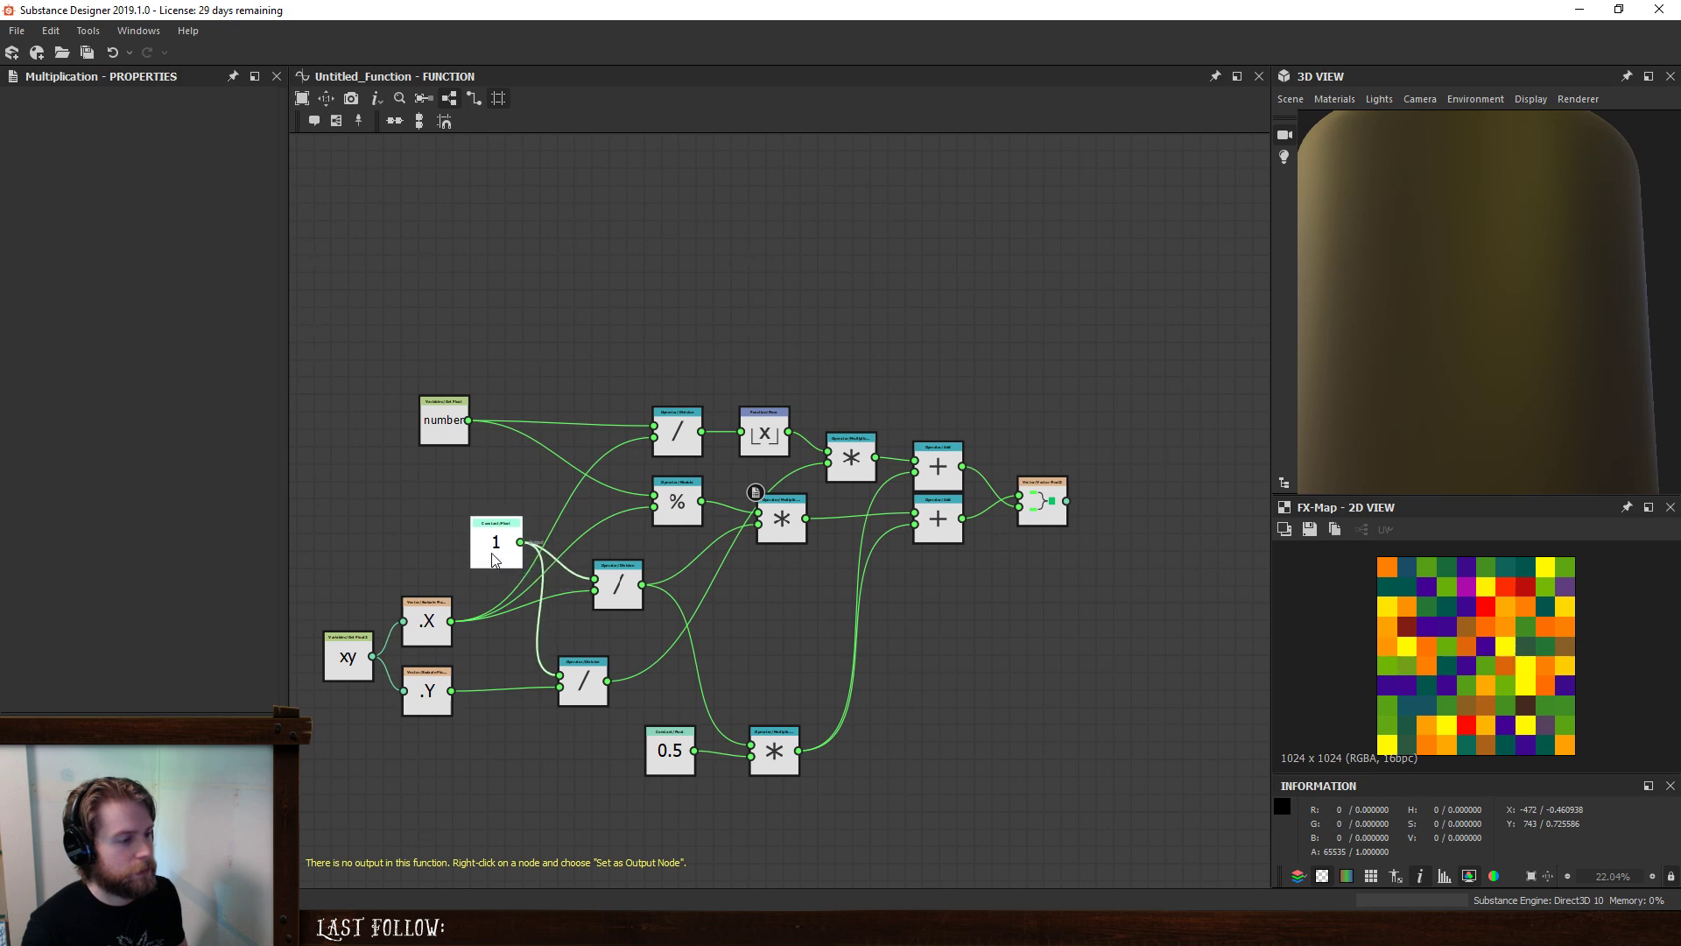
{"action": "left_click", "coordinate": [772, 668]}
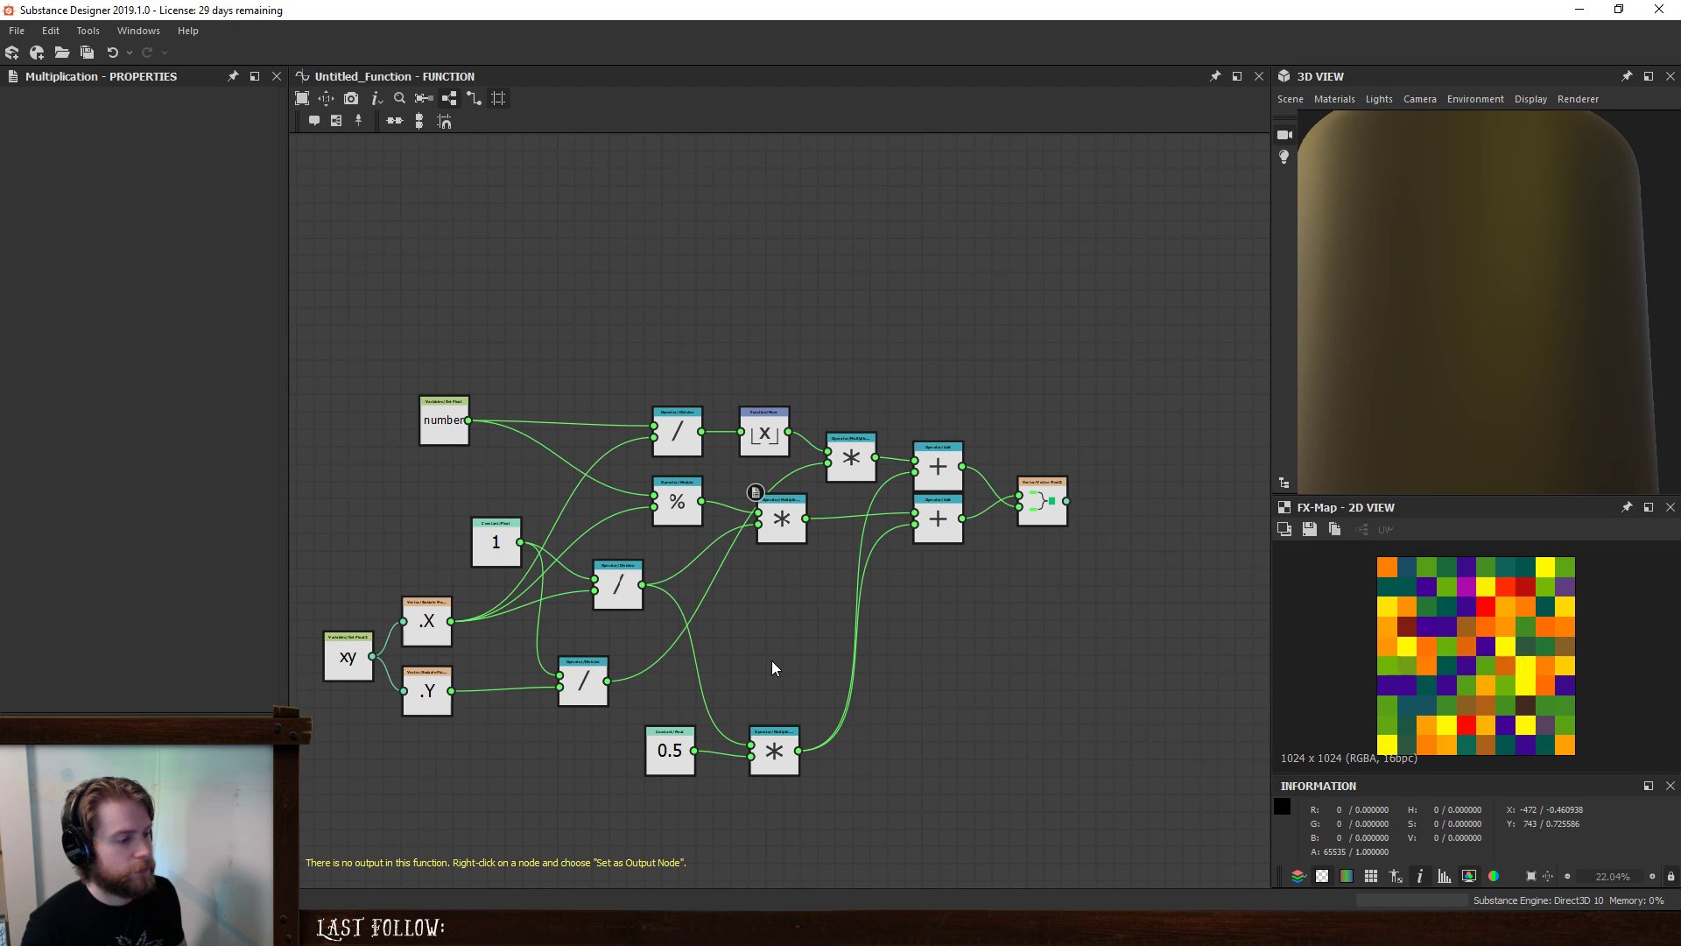
- Add a third input parameter to the function and set its identifier to size
{"action": "middle_click_drag", "start_coordinate": [617, 725], "coordinate": [693, 674]}
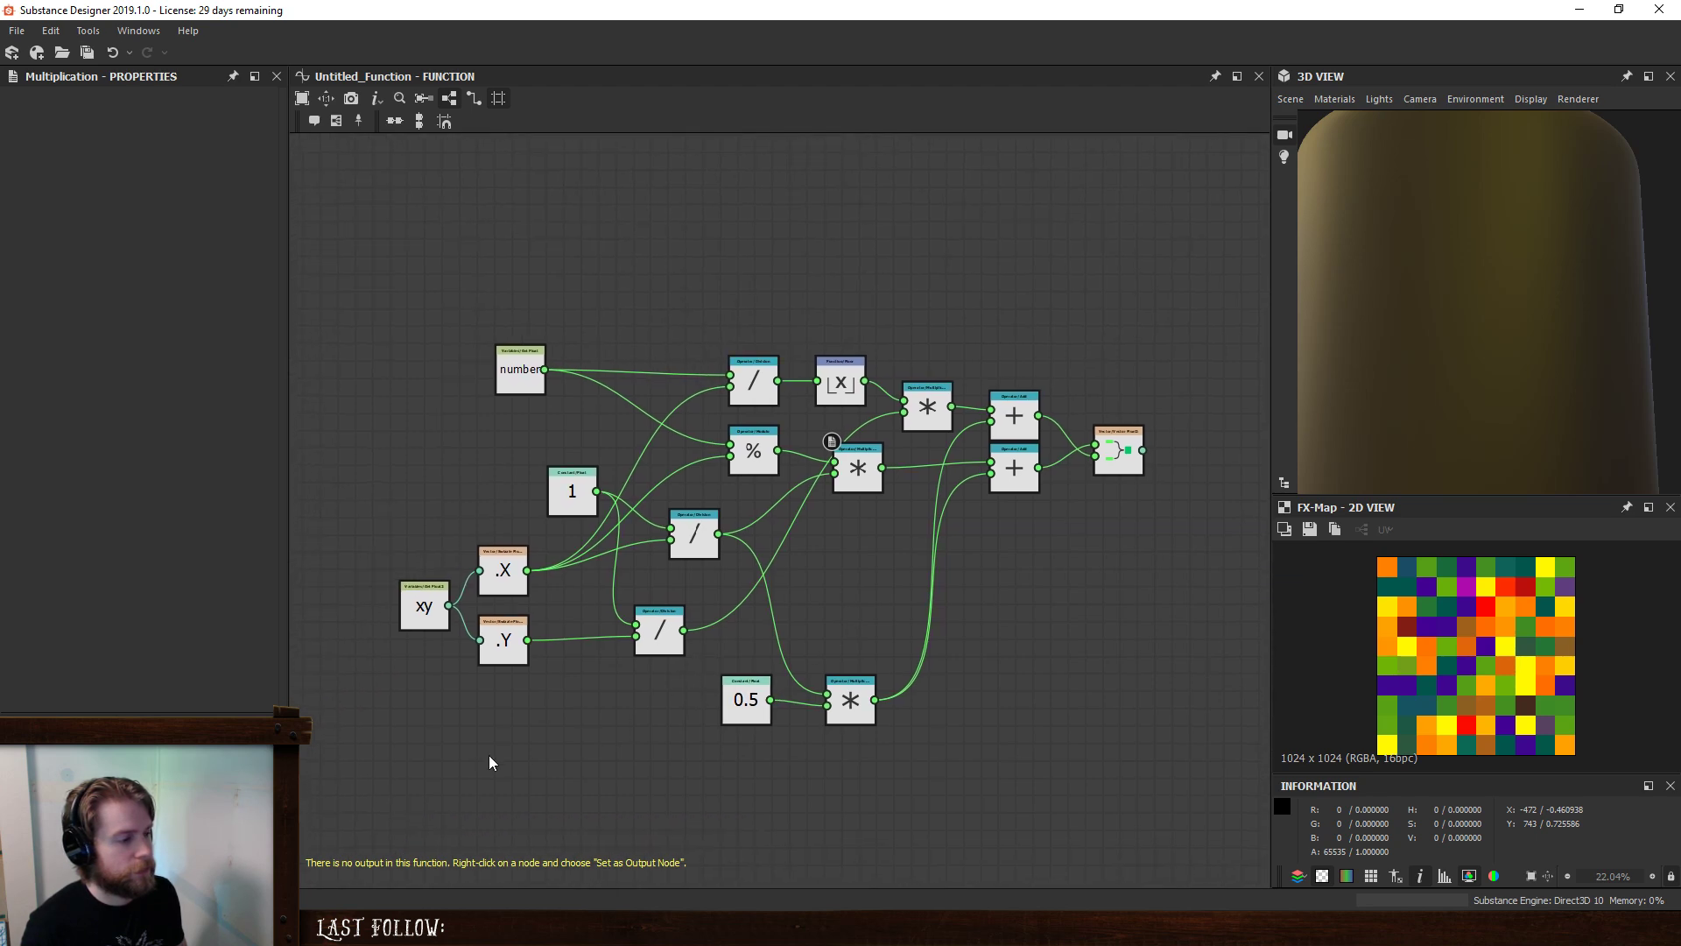
{"action": "double_click", "coordinate": [488, 756]}
{"action": "left_click", "coordinate": [242, 649]}
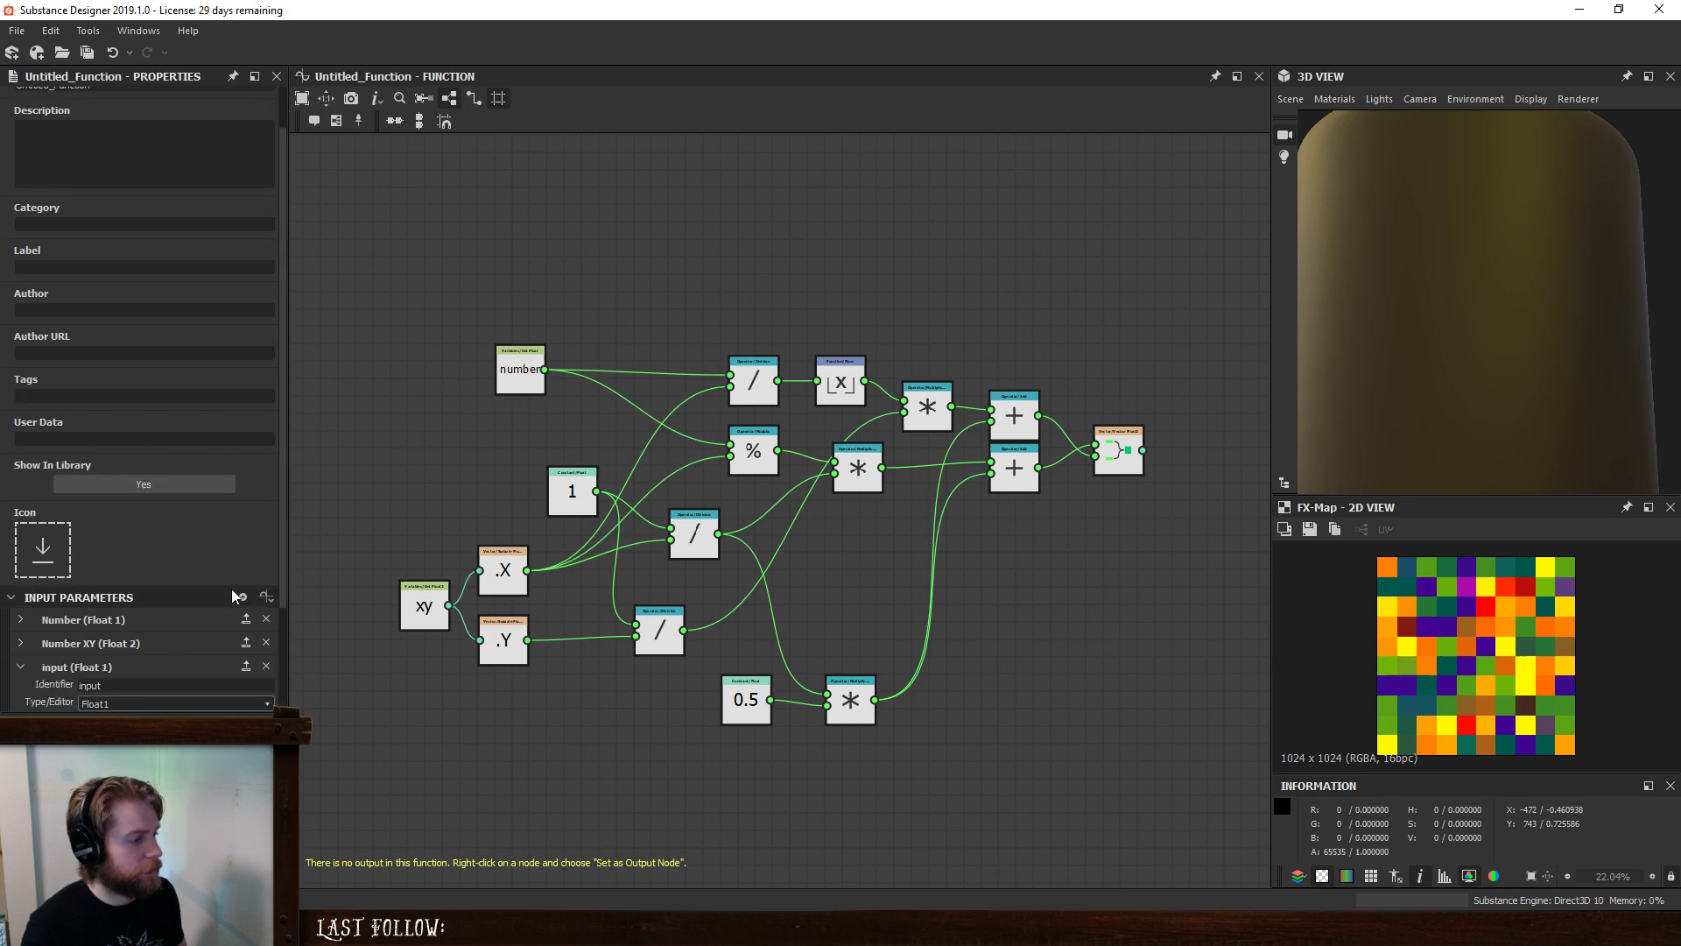
{"action": "key", "text": "ctrl+a"}
{"action": "type", "text": "s"}
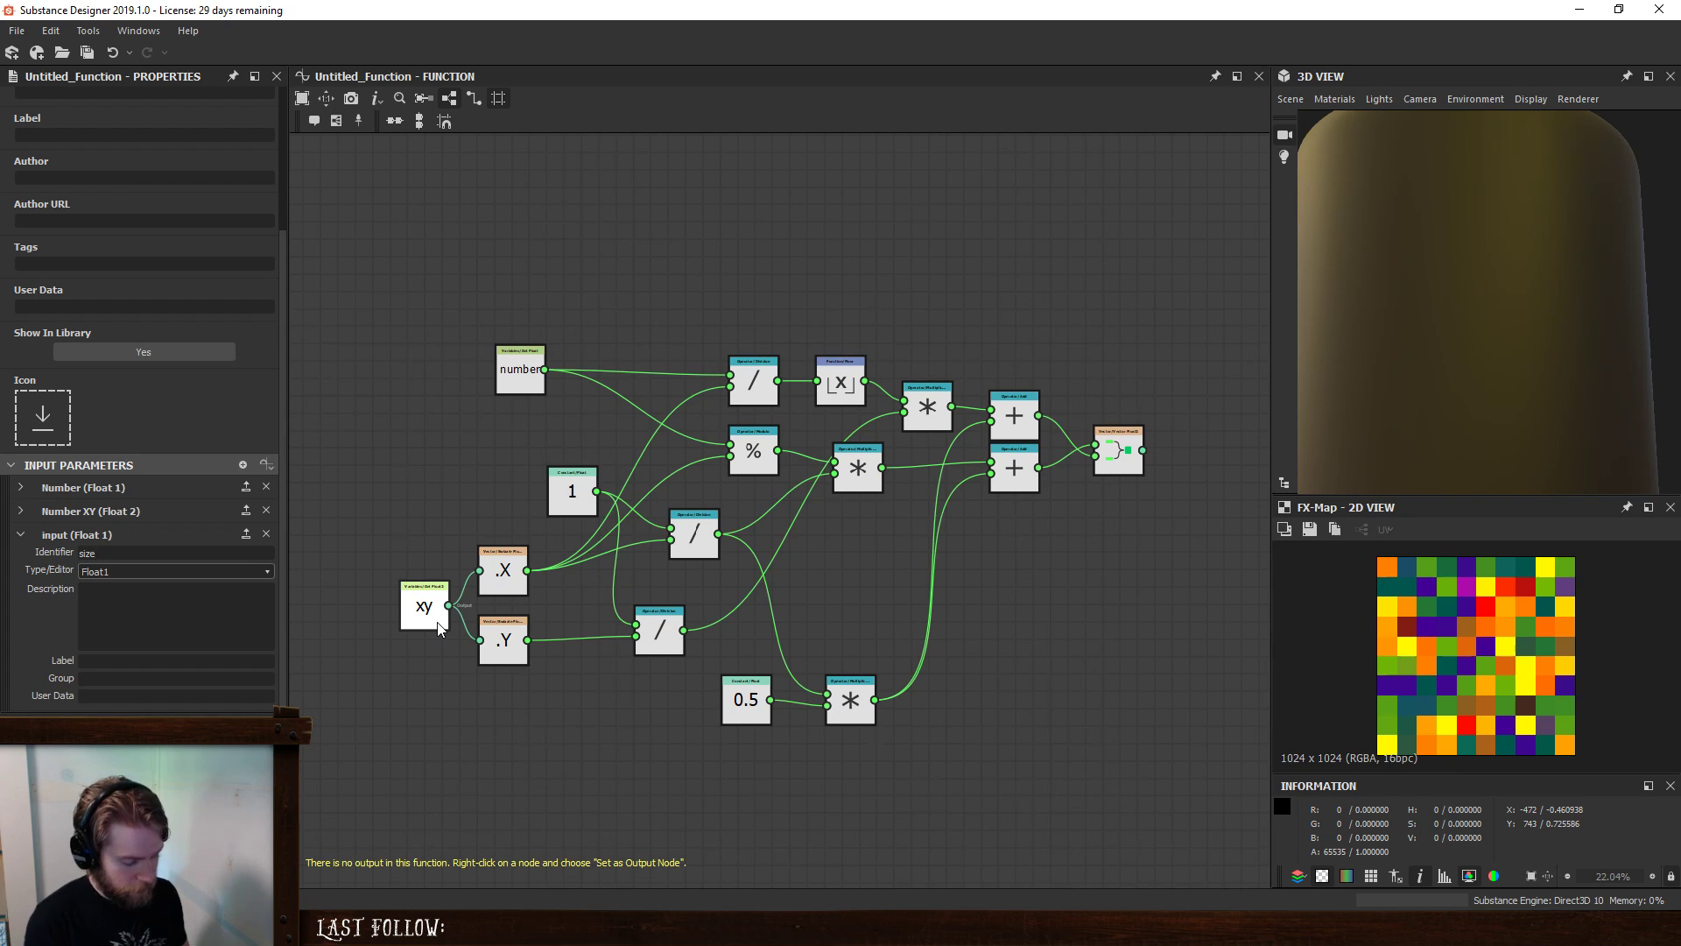
- Set the third input parameter's identifier to sizeXY, its label to Size XY and its type to Float2
{"action": "key", "text": "Tab"}
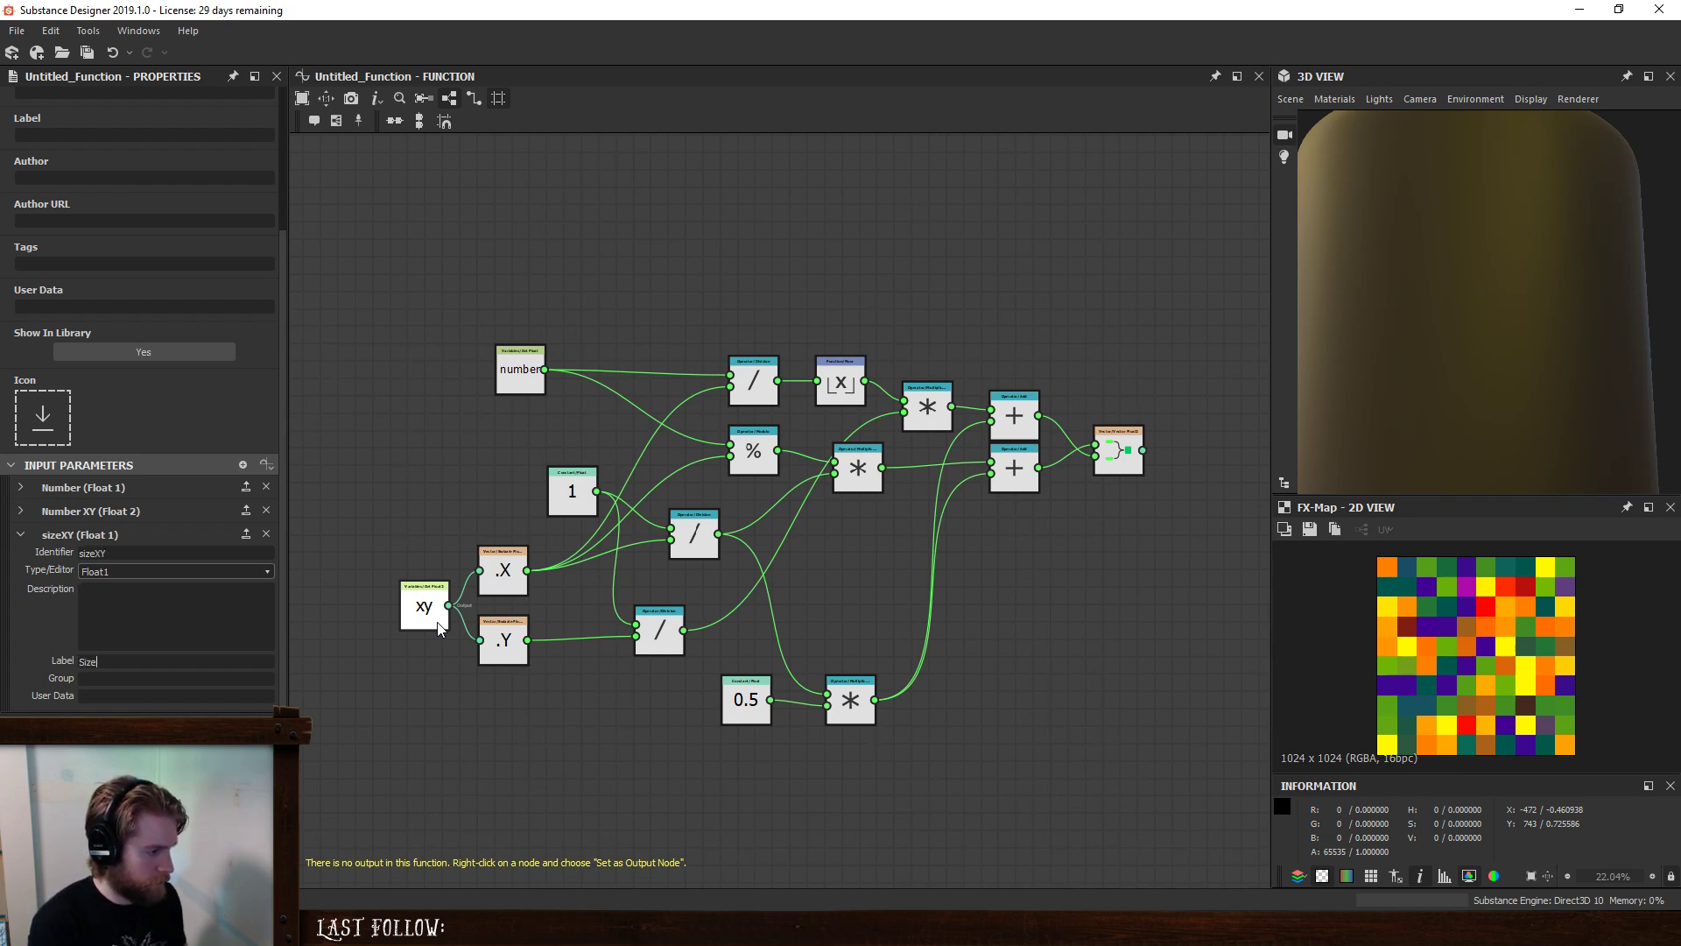
{"action": "left_click", "coordinate": [196, 570]}
{"action": "left_click", "coordinate": [135, 652]}
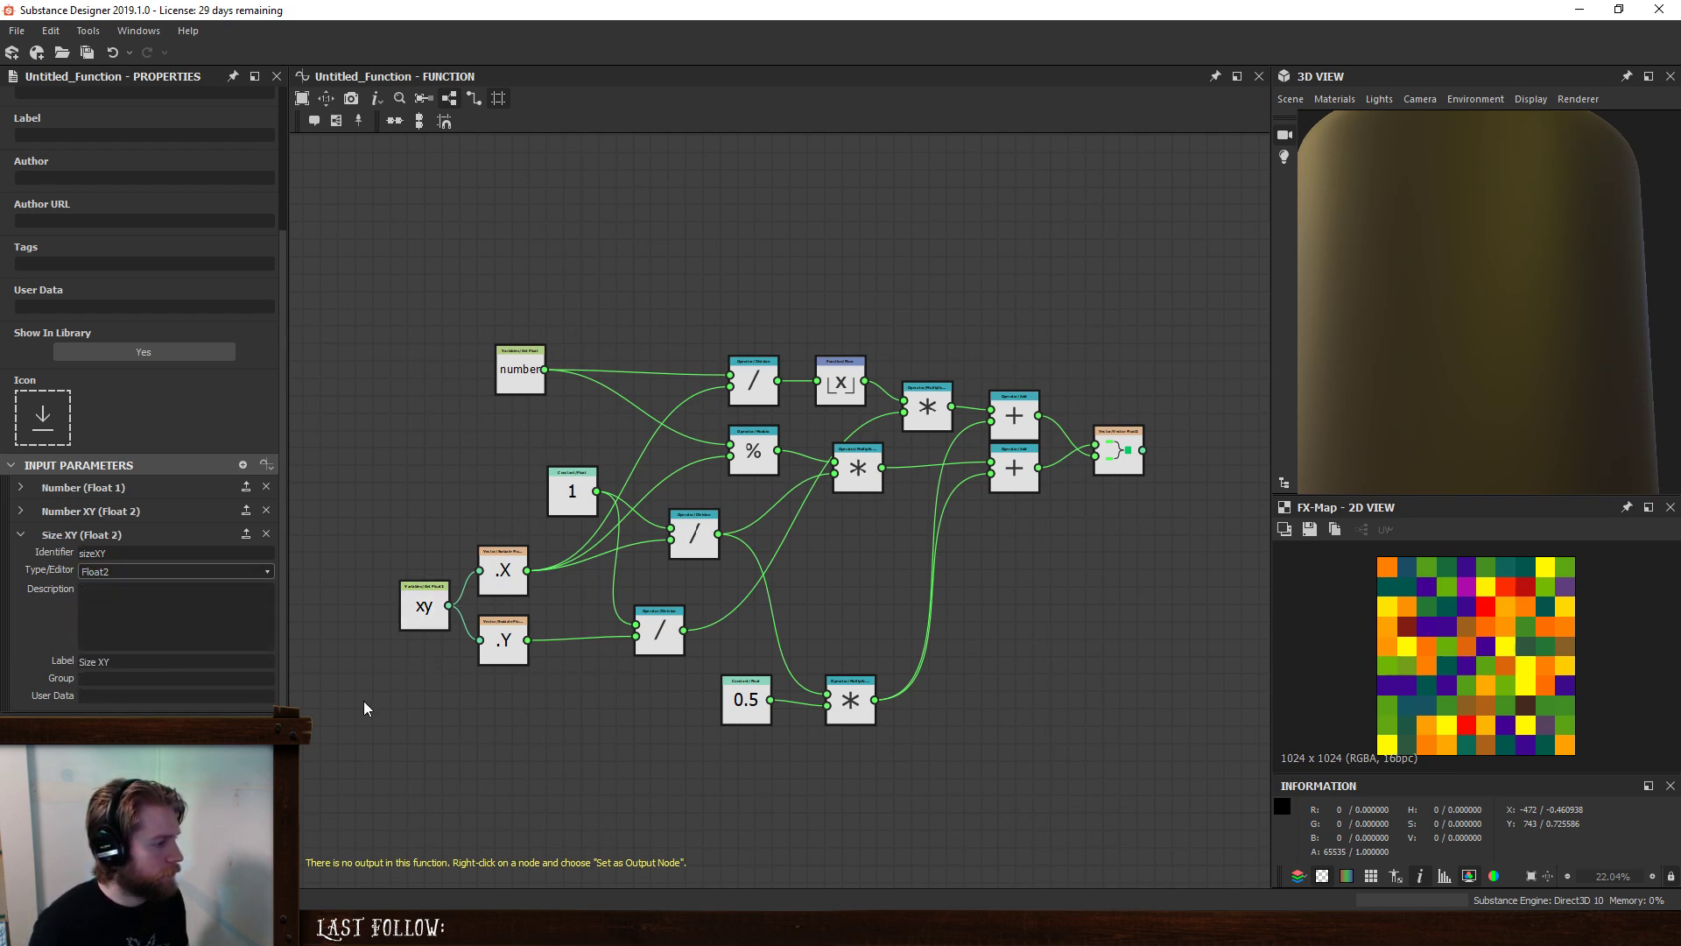
- Add a Get Float2 node reading the sizeXY variable and place it directly below the 0.5 constant
{"action": "middle_click_drag", "start_coordinate": [791, 628], "coordinate": [681, 633]}
{"action": "middle_click_drag", "start_coordinate": [723, 729], "coordinate": [755, 670]}
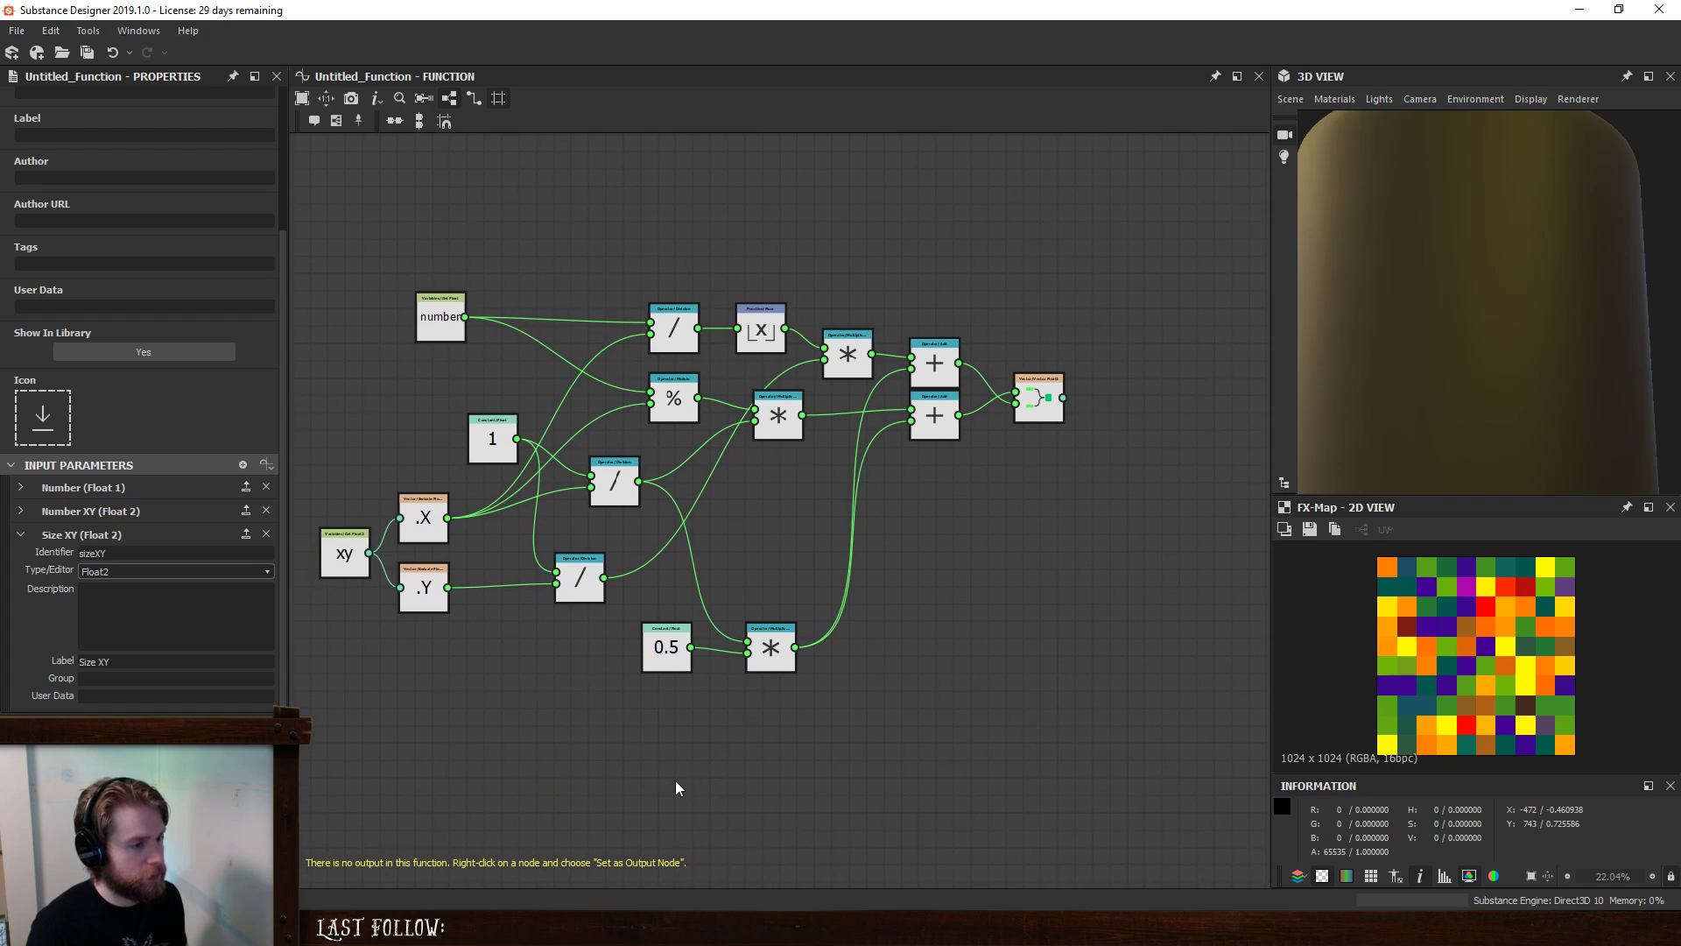
{"action": "key", "text": "space"}
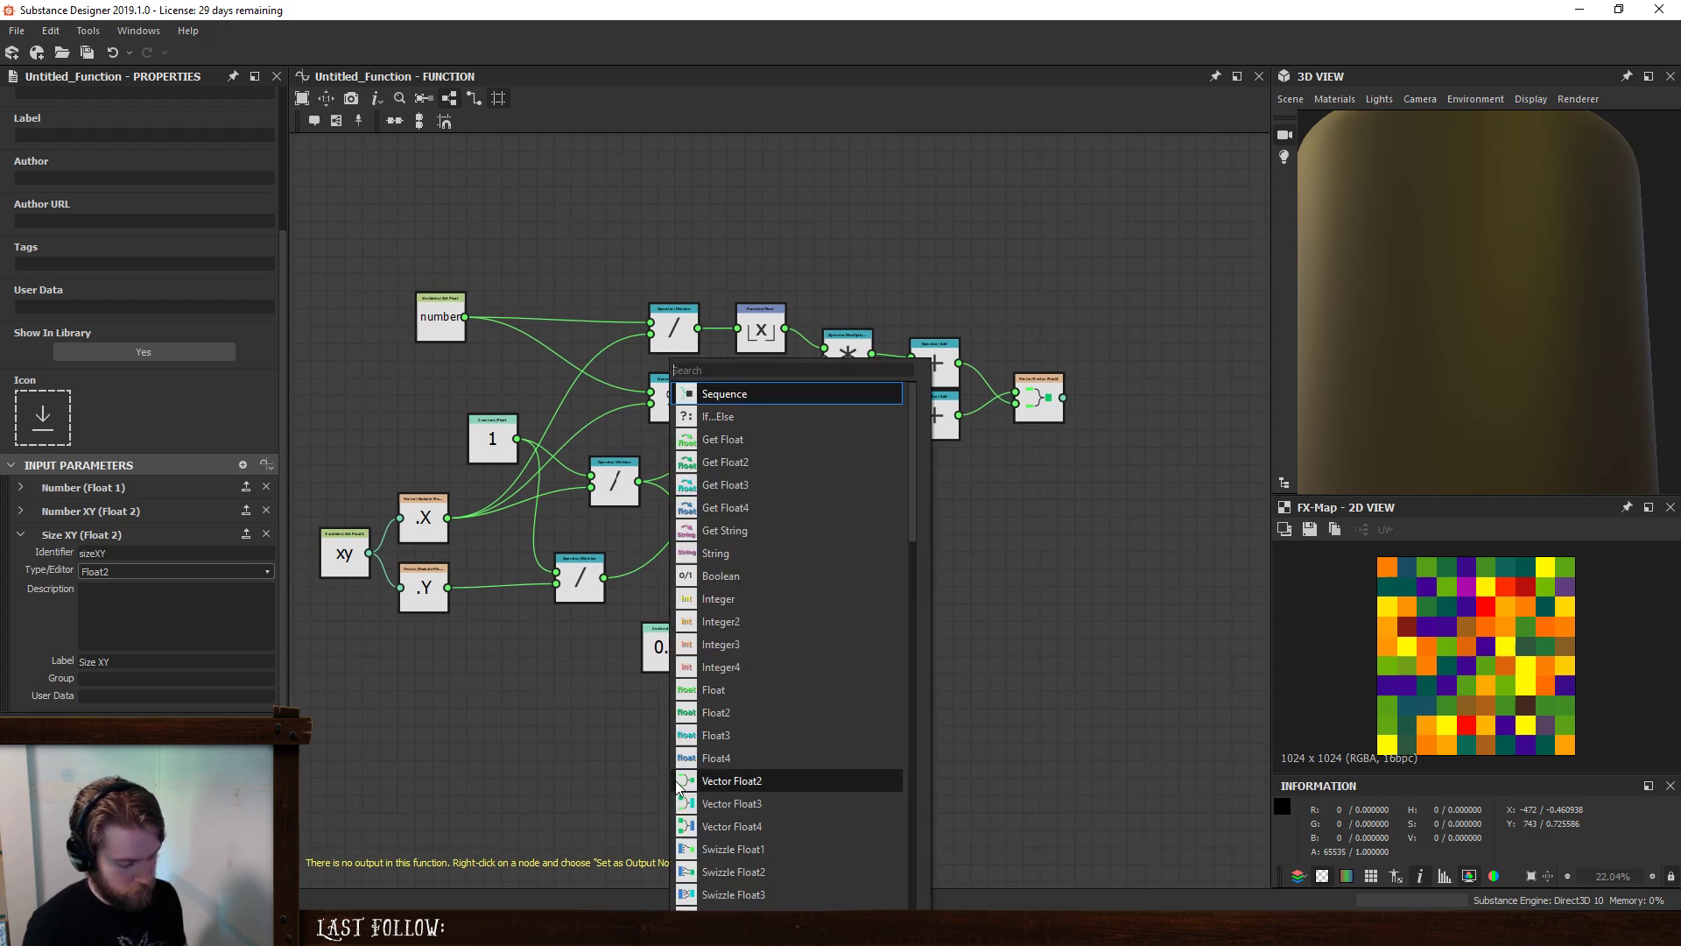
{"action": "type", "text": "get"}
{"action": "left_click", "coordinate": [765, 417]}
{"action": "left_click_drag", "start_coordinate": [668, 791], "coordinate": [668, 765]}
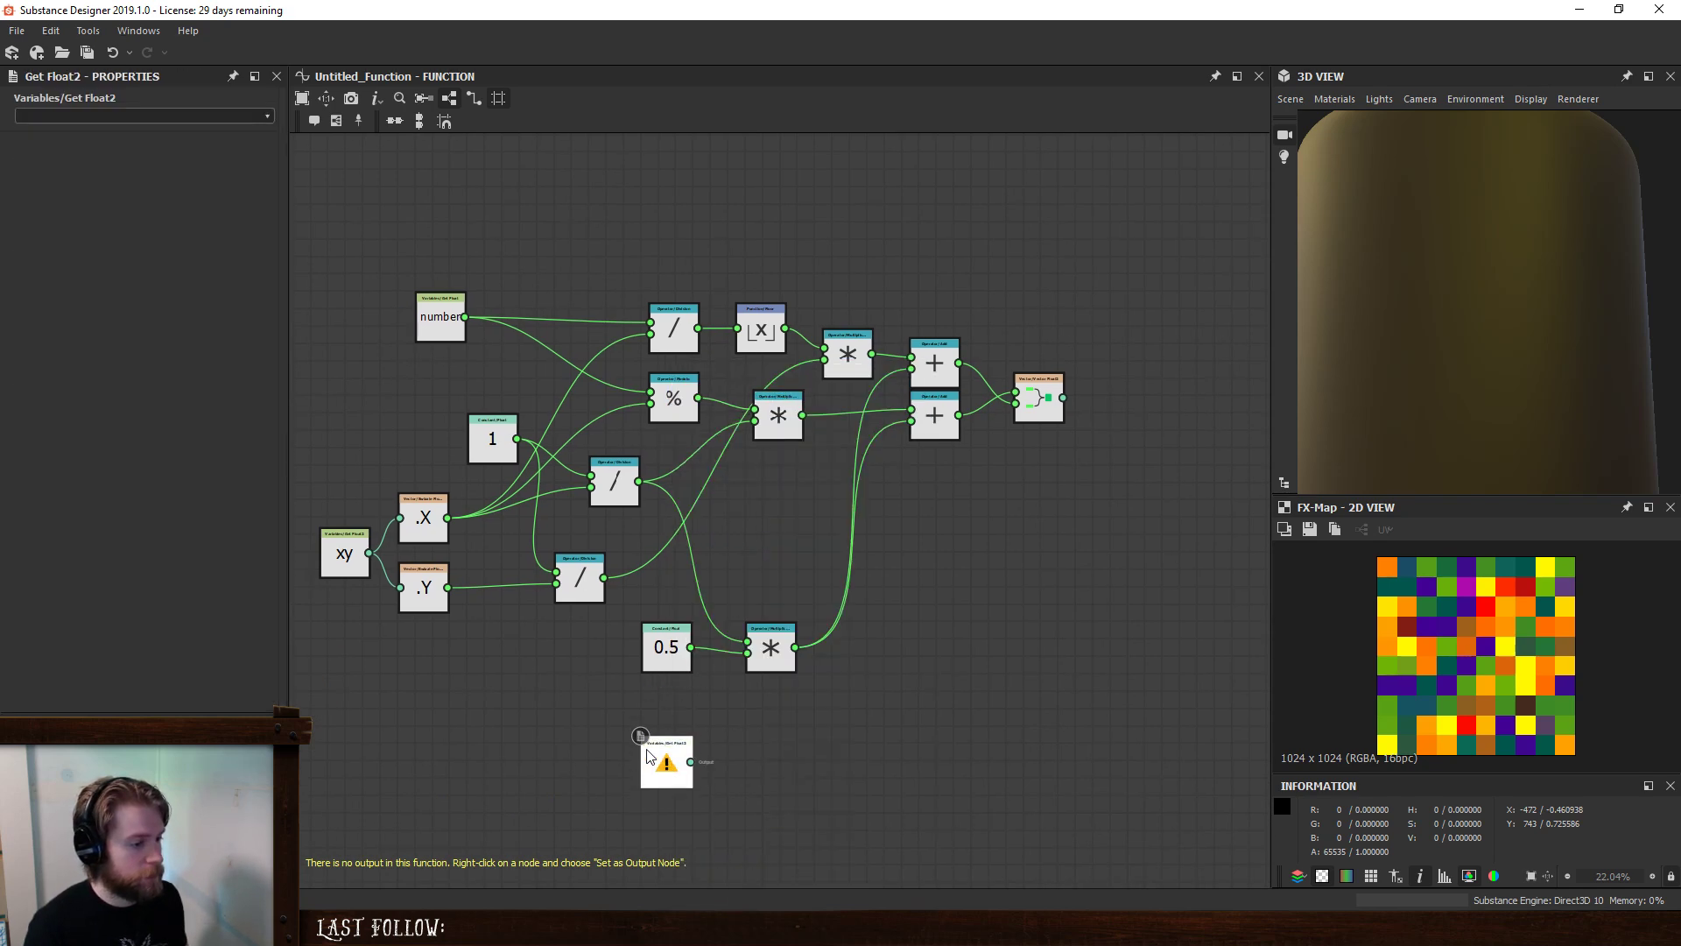
{"action": "left_click", "coordinate": [270, 112]}
{"action": "left_click", "coordinate": [124, 150]}
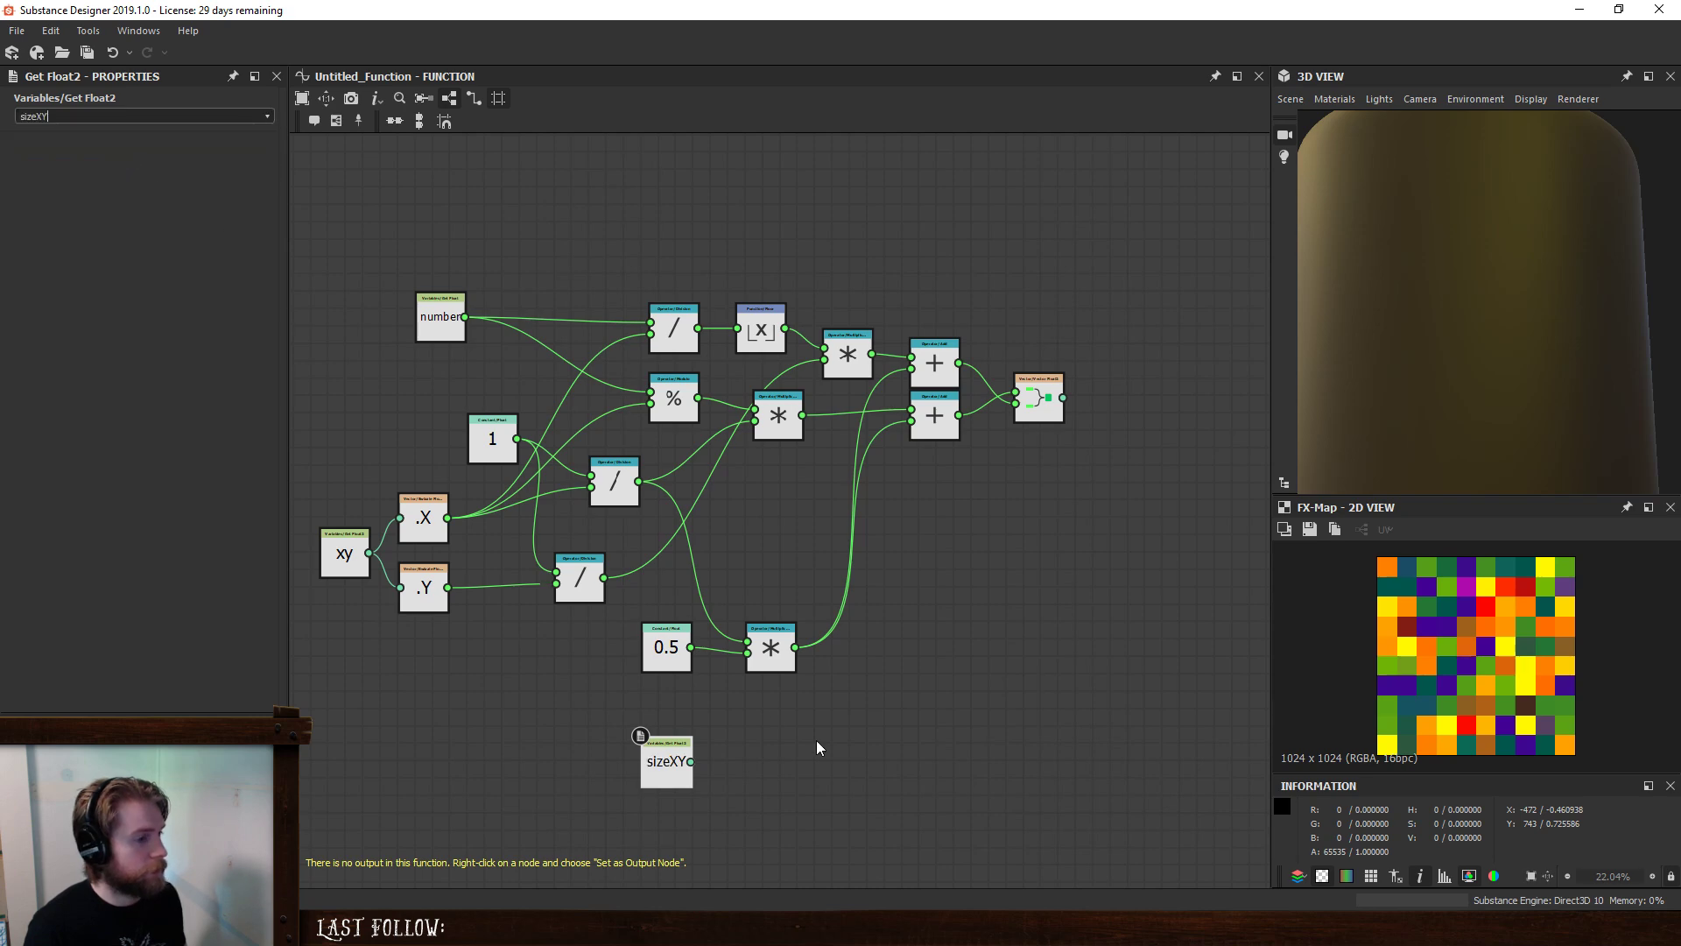
{"action": "key", "text": "space"}
{"action": "left_click", "coordinate": [676, 682]}
{"action": "left_click_drag", "start_coordinate": [677, 763], "coordinate": [677, 718]}
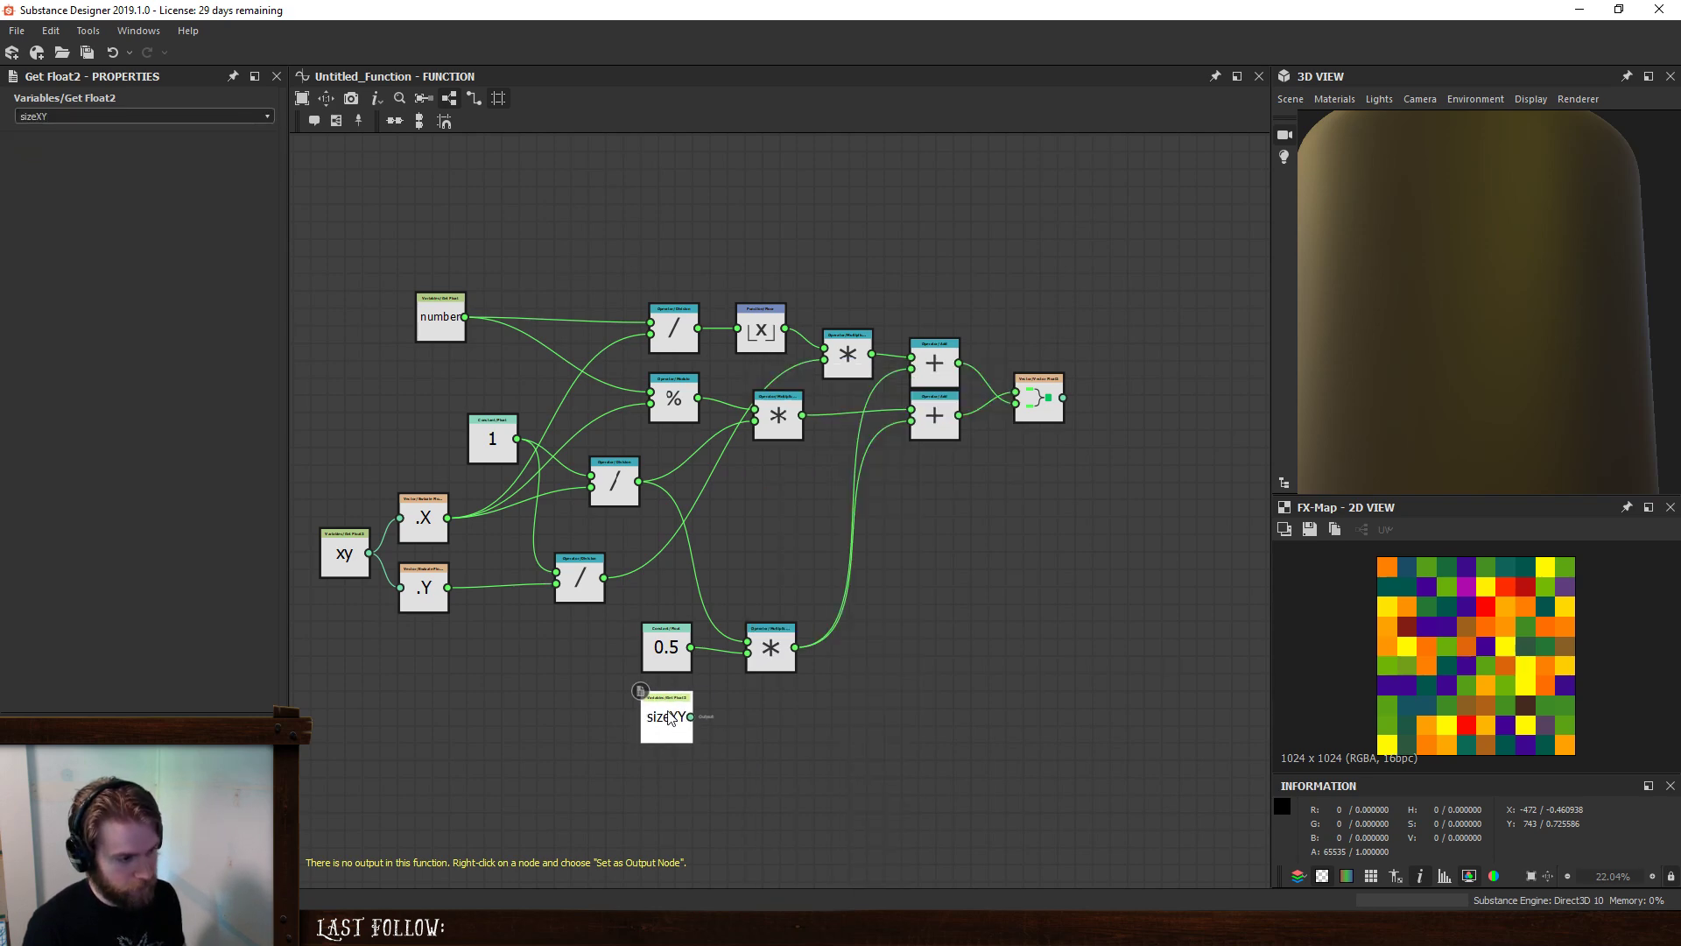
- Add a Float2 constant with both values set to 0.5 and place it below the sizeXY node
{"action": "key", "text": "space"}
{"action": "key", "text": "Return"}
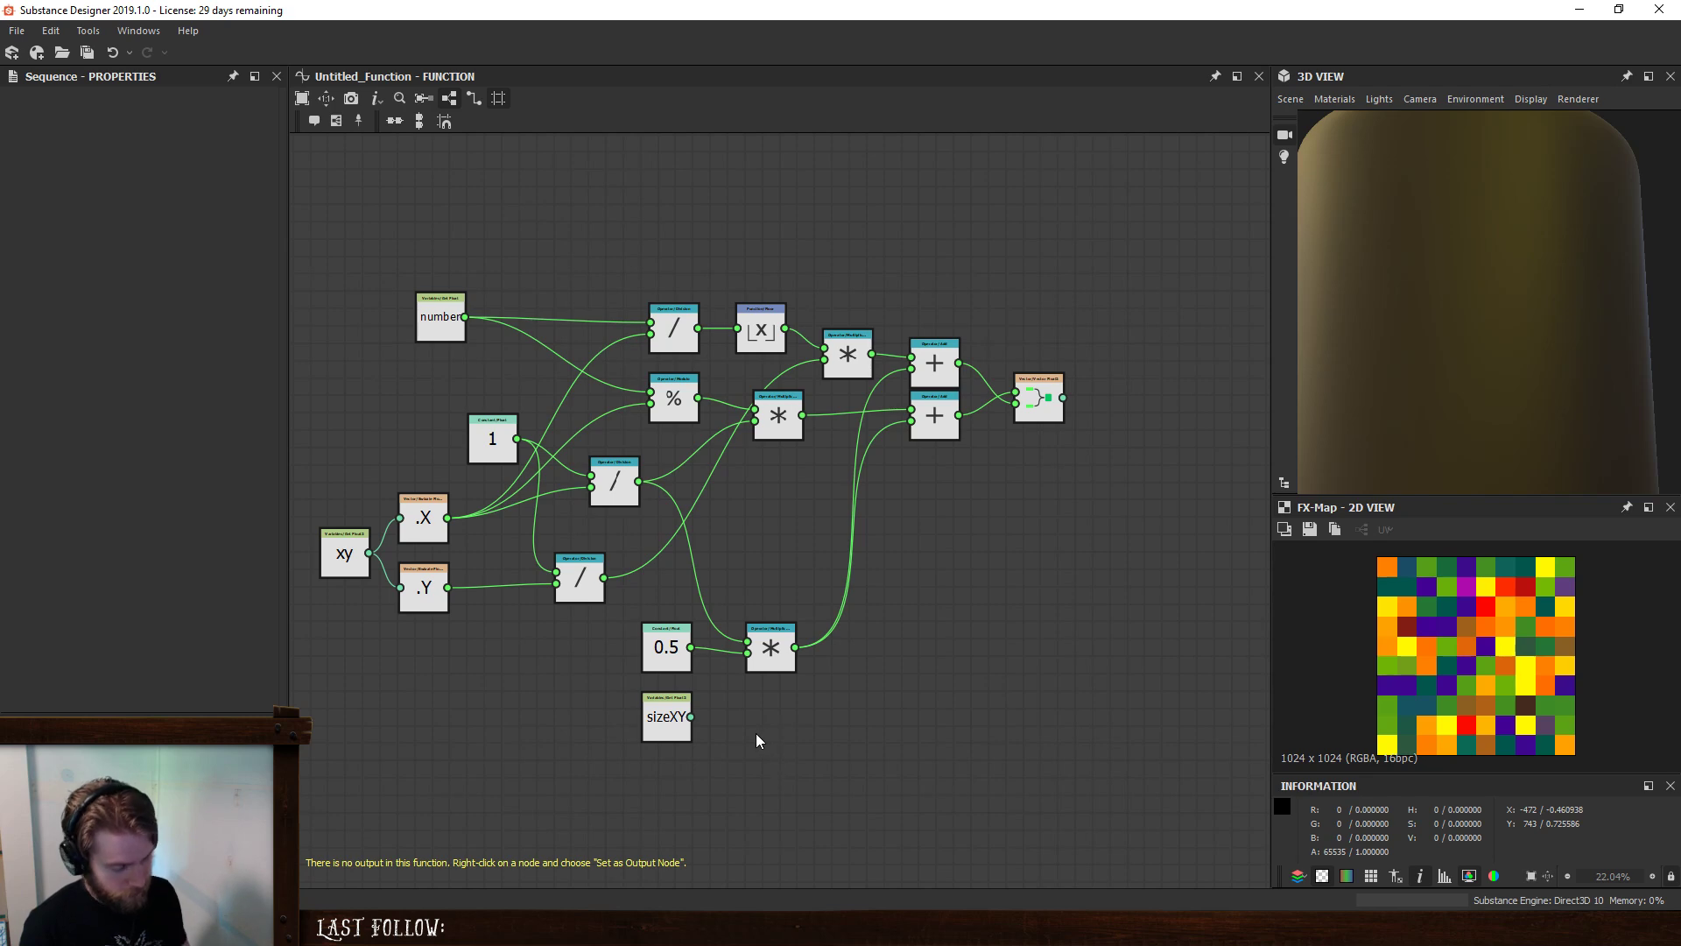
{"action": "right_click", "coordinate": [755, 732]}
{"action": "left_click", "coordinate": [827, 419]}
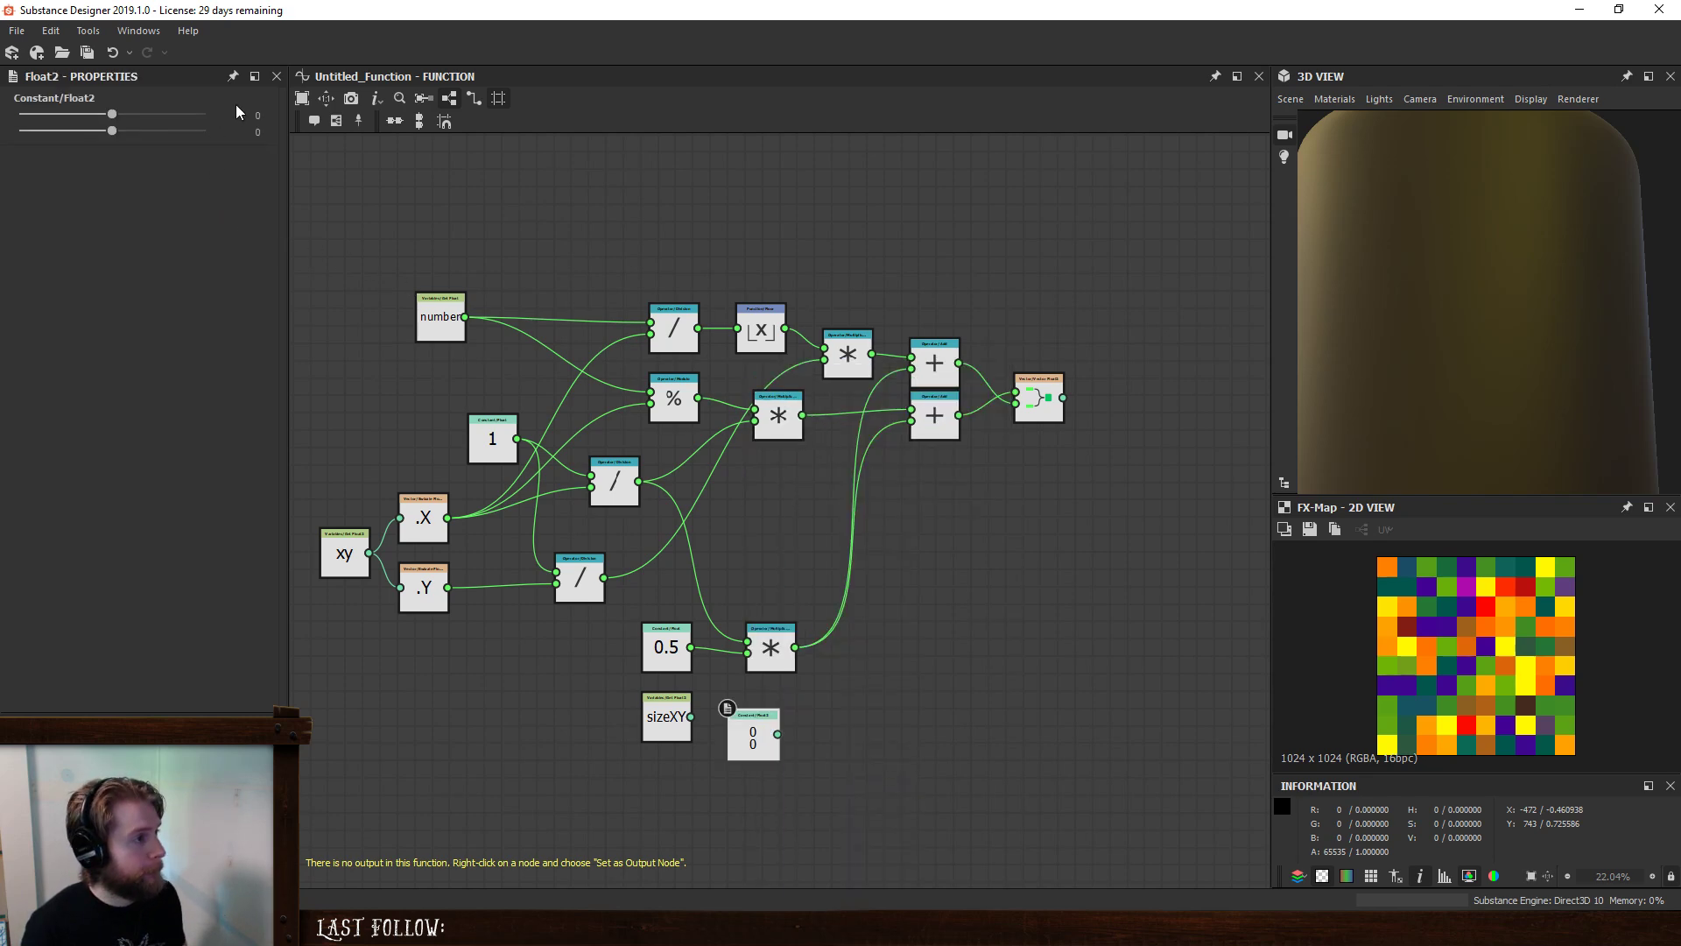
{"action": "left_click_drag", "start_coordinate": [253, 113], "coordinate": [299, 115]}
{"action": "type", "text": "0.5"}
{"action": "key", "text": "Tab"}
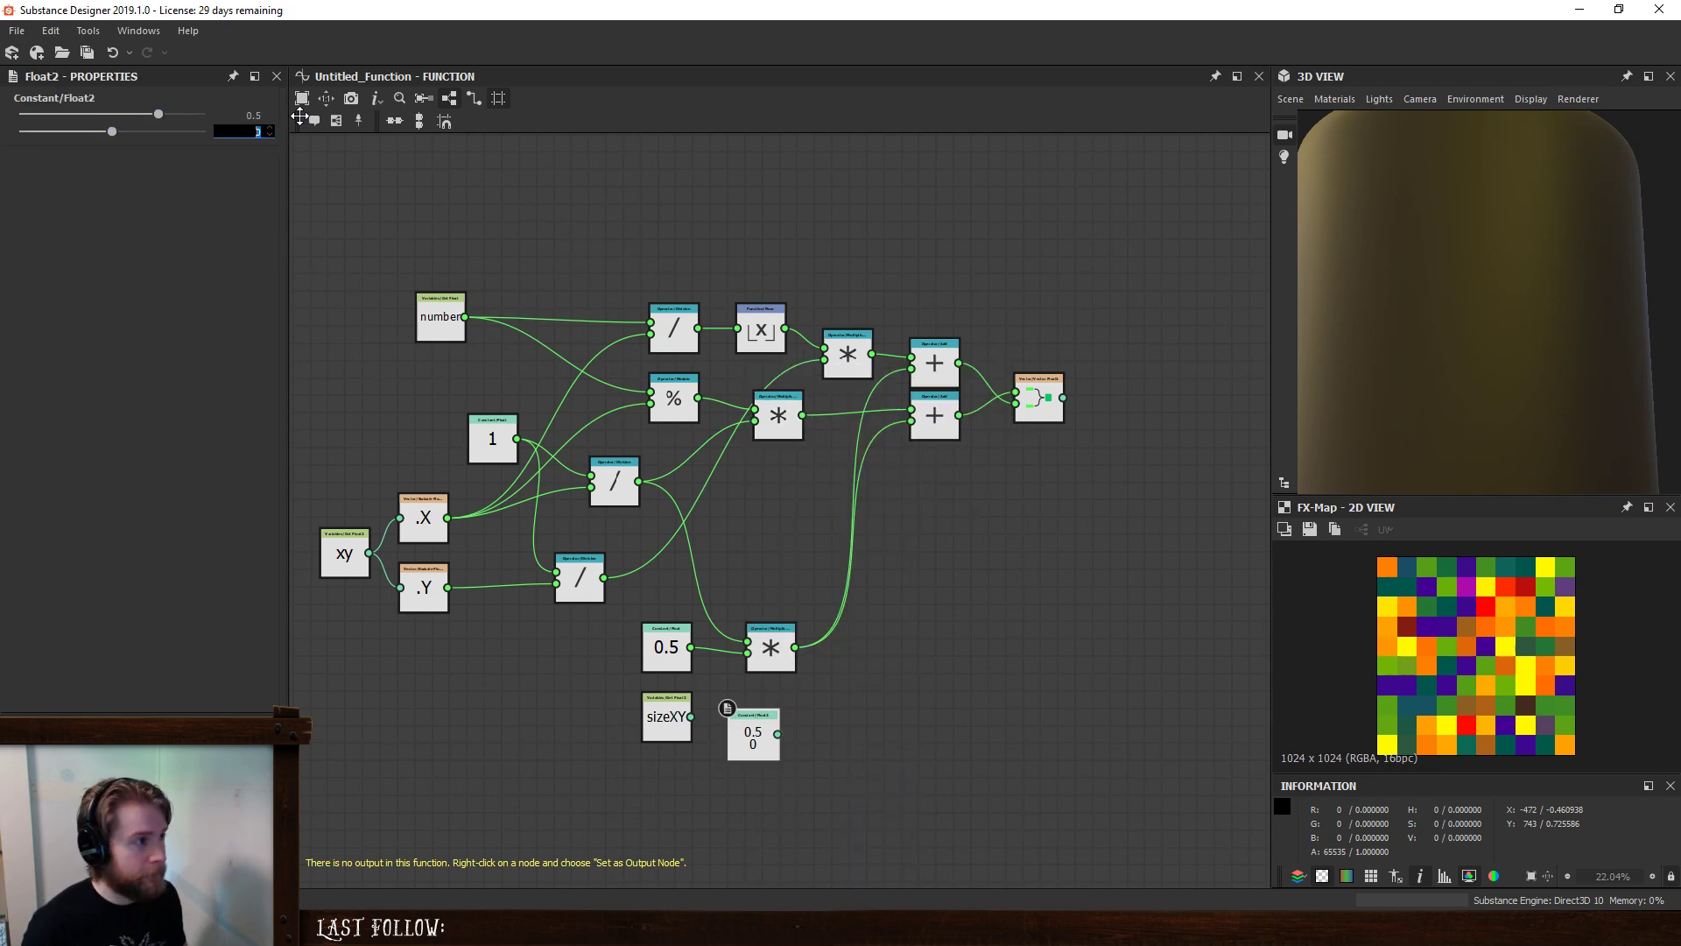
{"action": "type", "text": "0.5"}
{"action": "key", "text": "Return"}
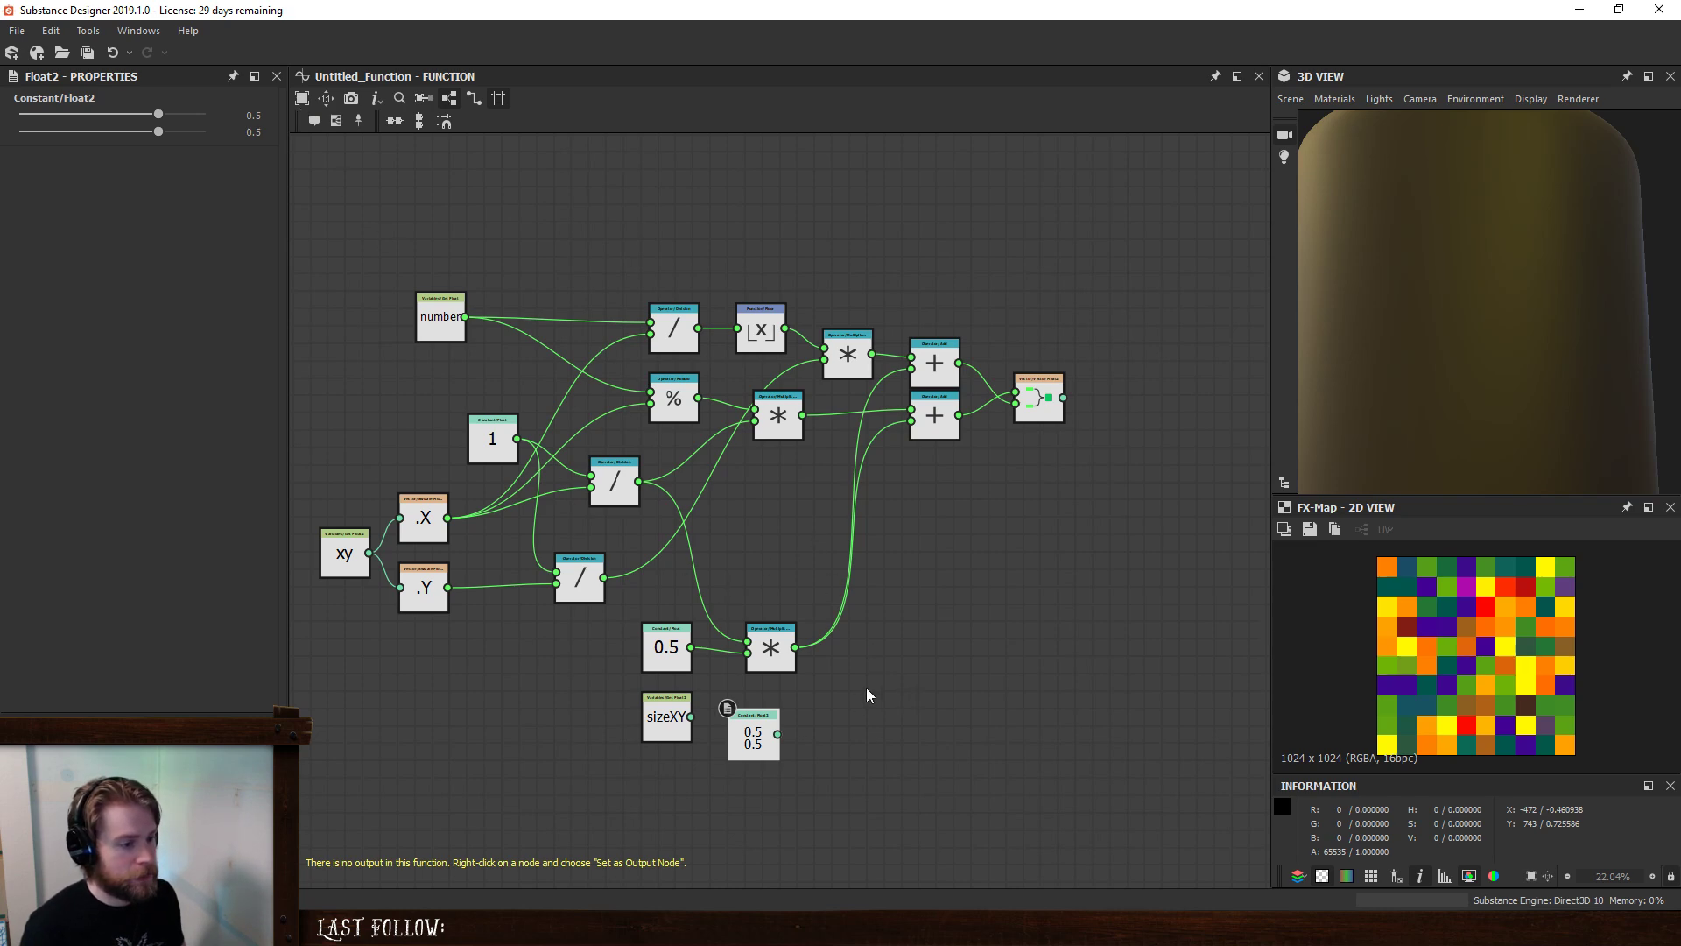
{"action": "left_click_drag", "start_coordinate": [754, 743], "coordinate": [668, 793]}
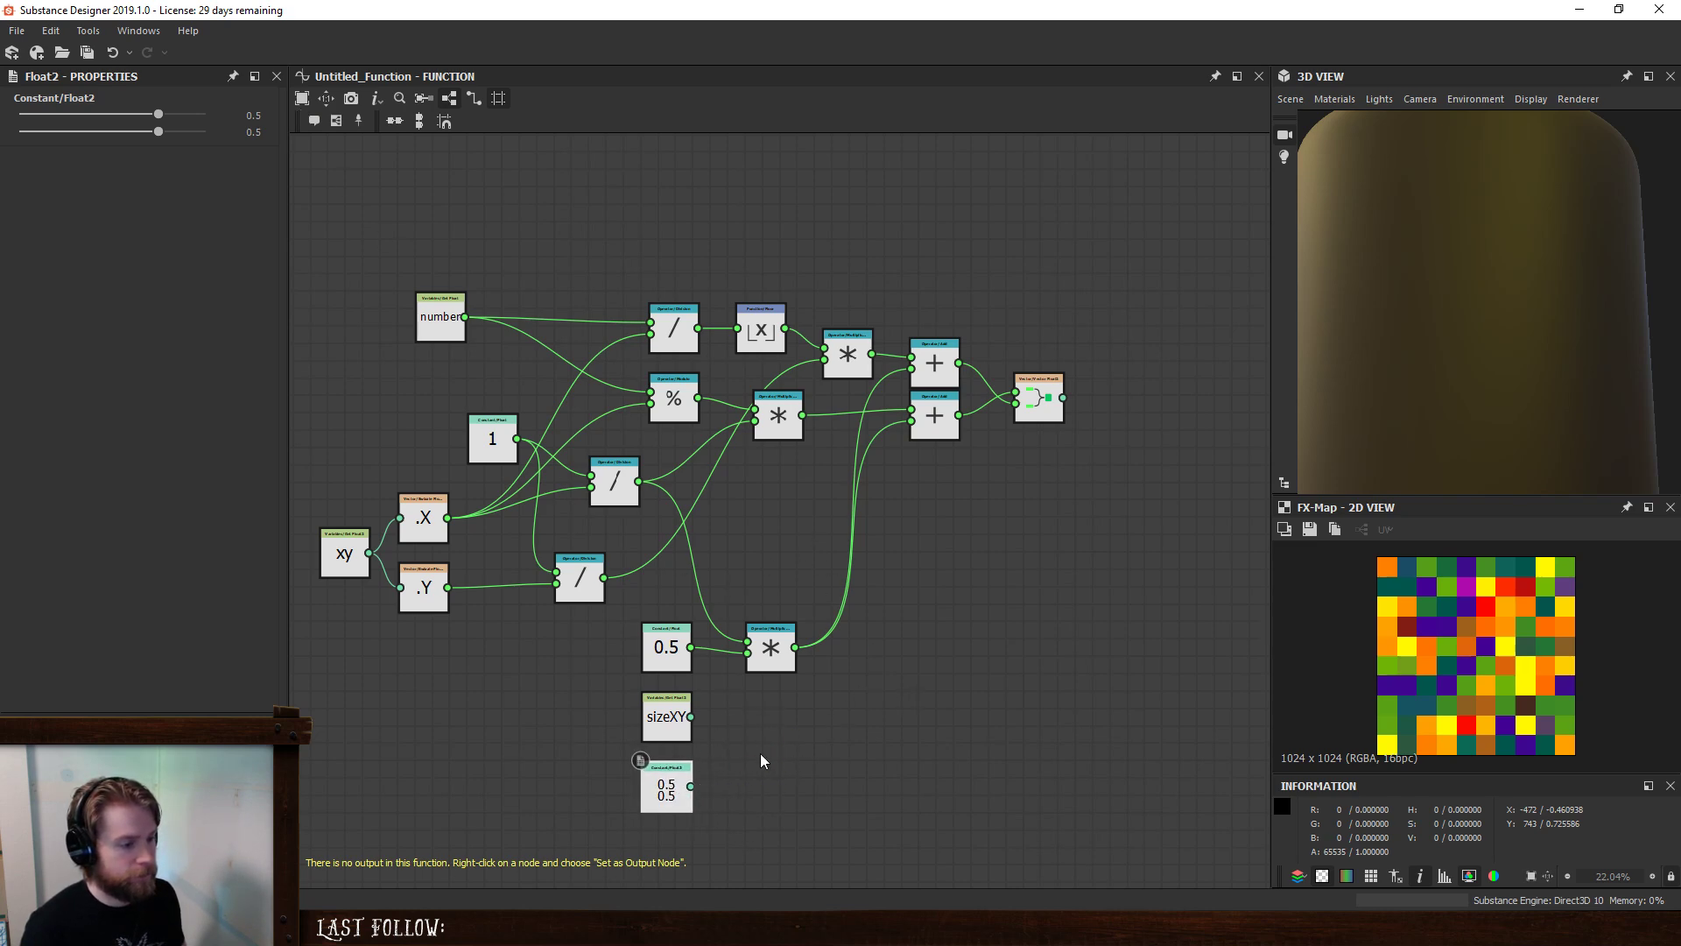
- Connect the sizeXY node and the Float2 constant to the two inputs of the lowest Multiplication
{"action": "scroll", "coordinate": [744, 692], "scroll_direction": "up", "scroll_amount": 2}
{"action": "left_click_drag", "start_coordinate": [666, 729], "coordinate": [749, 643]}
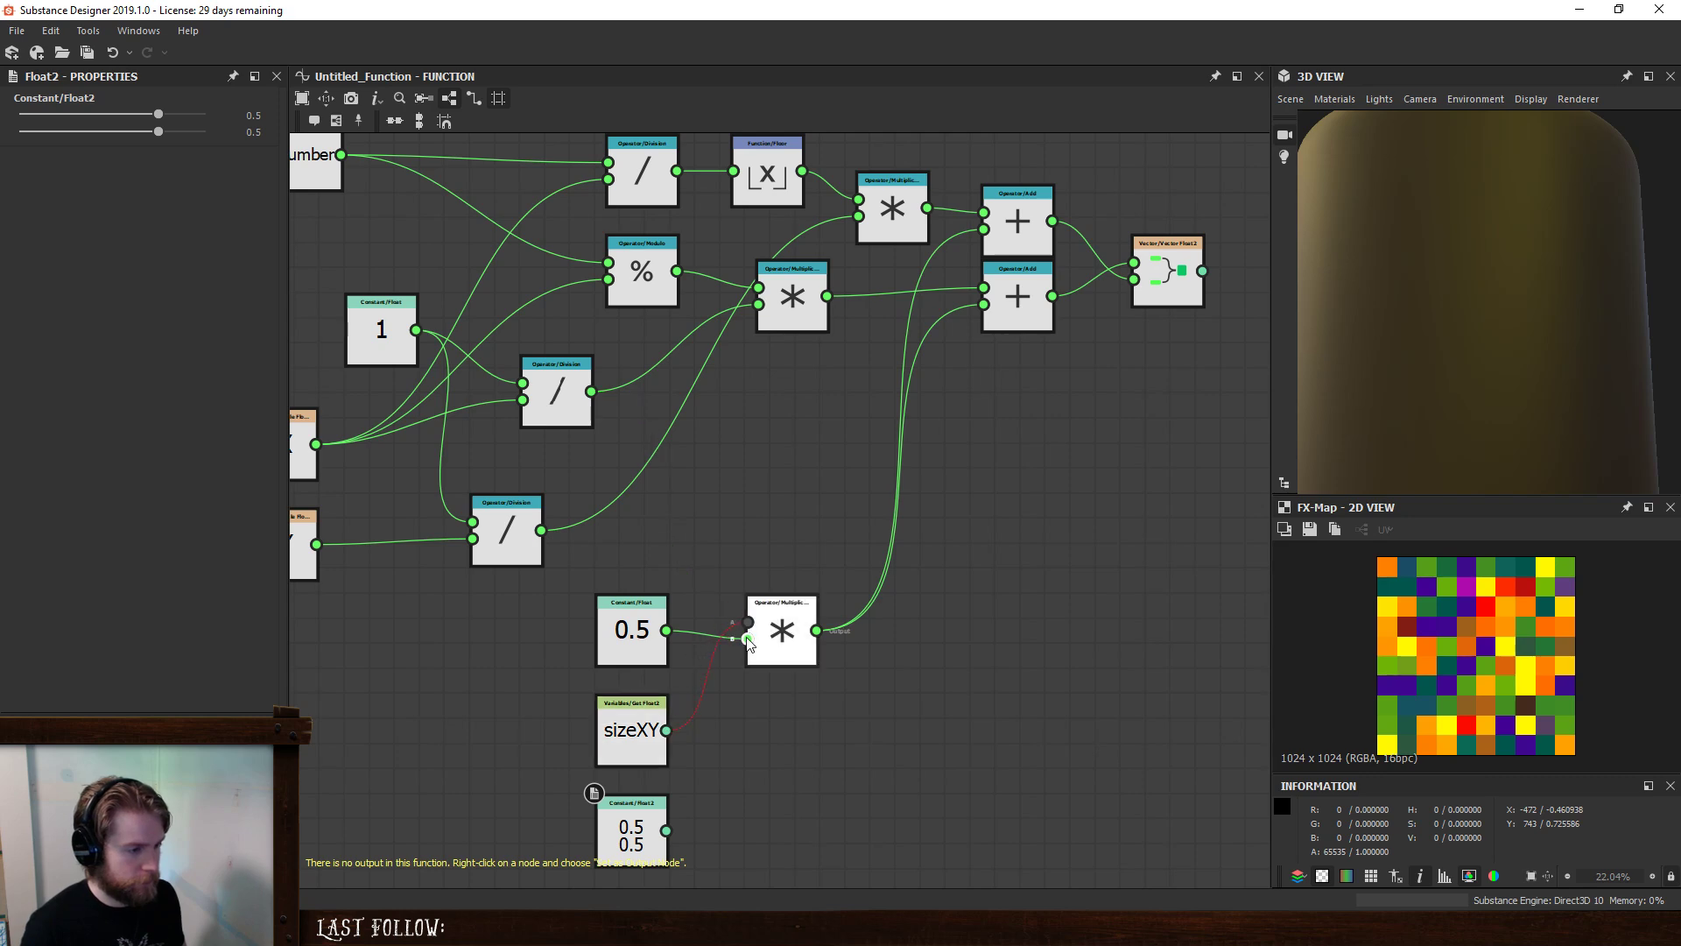
{"action": "left_click_drag", "start_coordinate": [668, 830], "coordinate": [667, 830]}
- Insert a Swizzle Float1 node after the lowest Multiplication and duplicate it
{"action": "left_click", "coordinate": [781, 634]}
{"action": "key", "text": "space"}
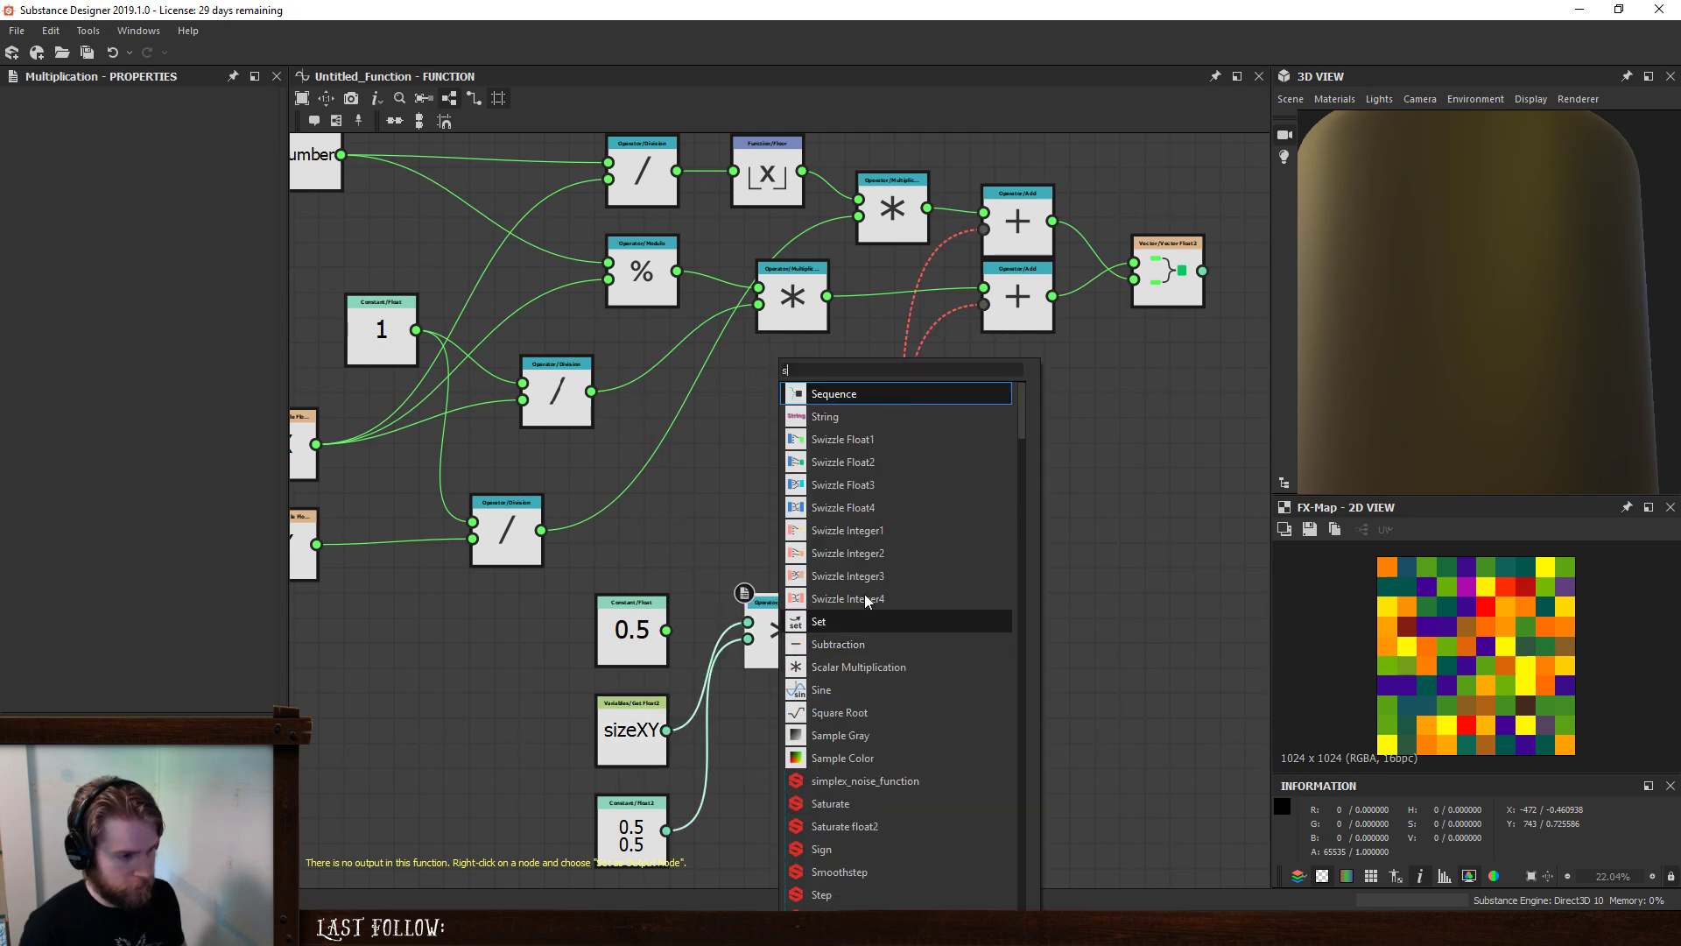
{"action": "type", "text": "sw"}
{"action": "left_click", "coordinate": [879, 391]}
{"action": "mouse_move", "coordinate": [895, 604]}
{"action": "left_mouse_down"}
{"action": "mouse_move", "coordinate": [845, 479]}
{"action": "mouse_move", "coordinate": [904, 665]}
{"action": "mouse_move", "coordinate": [897, 635]}
{"action": "left_mouse_up"}
{"action": "key", "text": "ctrl+c"}
{"action": "key", "text": "ctrl+v"}
{"action": "middle_click_drag", "start_coordinate": [1021, 469], "coordinate": [947, 583]}
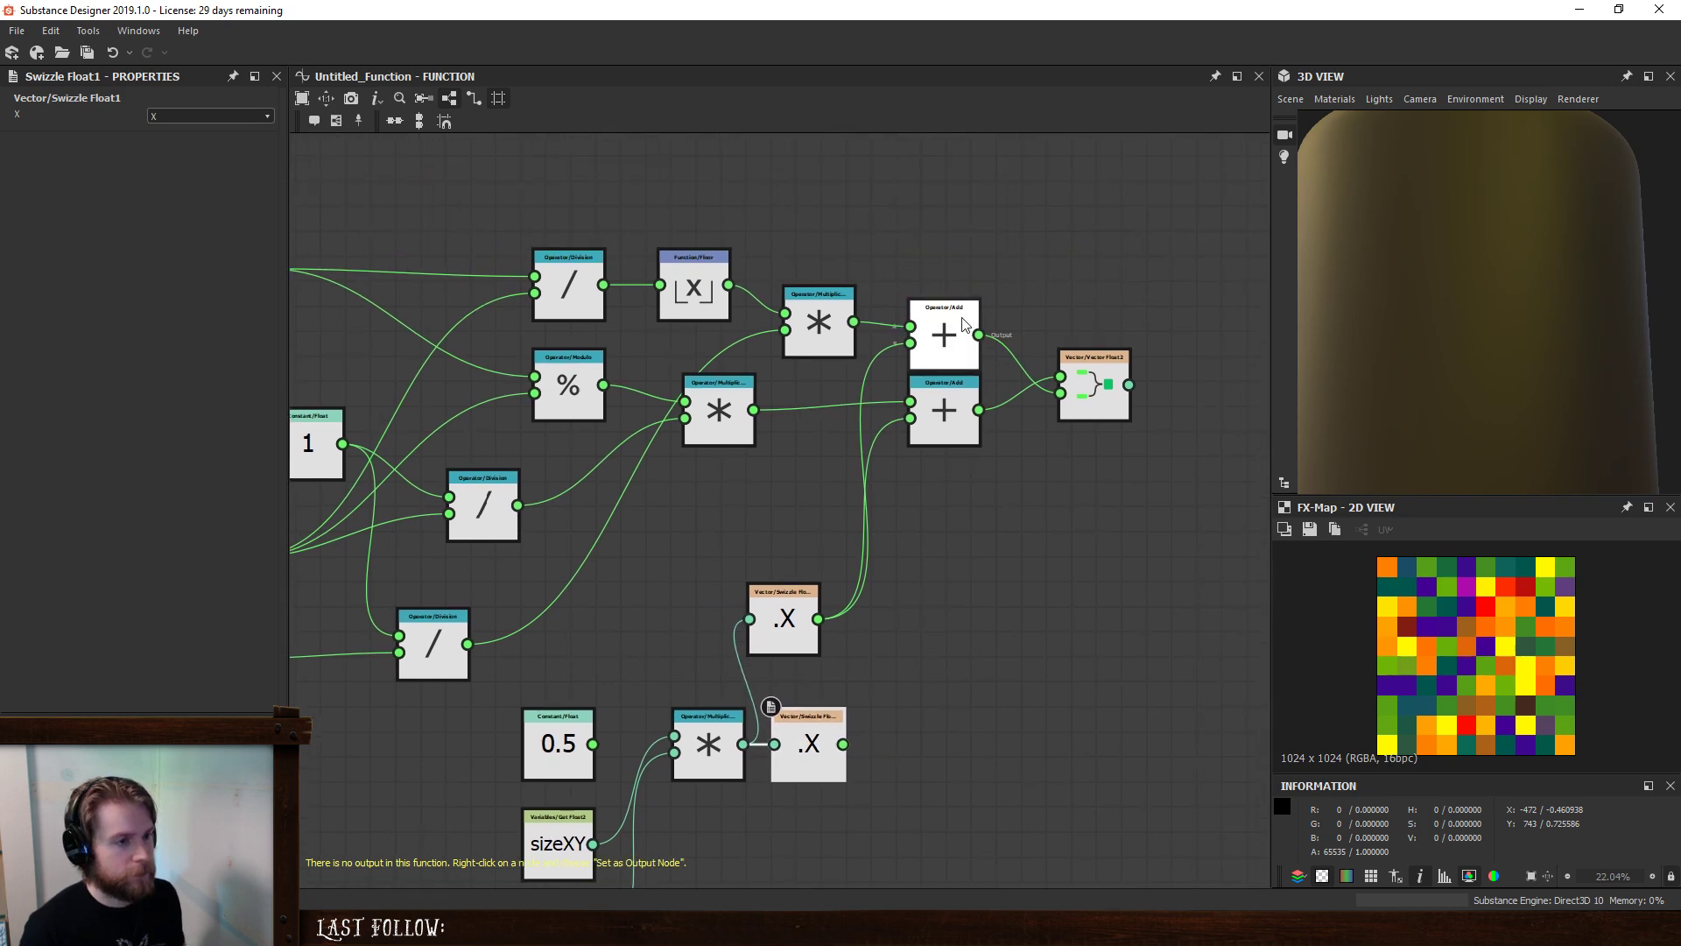
- Connect the lower new swizzle to the lower Add's second input and set the upper new swizzle's component to Y
{"action": "left_click_drag", "start_coordinate": [843, 744], "coordinate": [910, 418]}
{"action": "left_click", "coordinate": [794, 621]}
{"action": "left_click", "coordinate": [233, 118]}
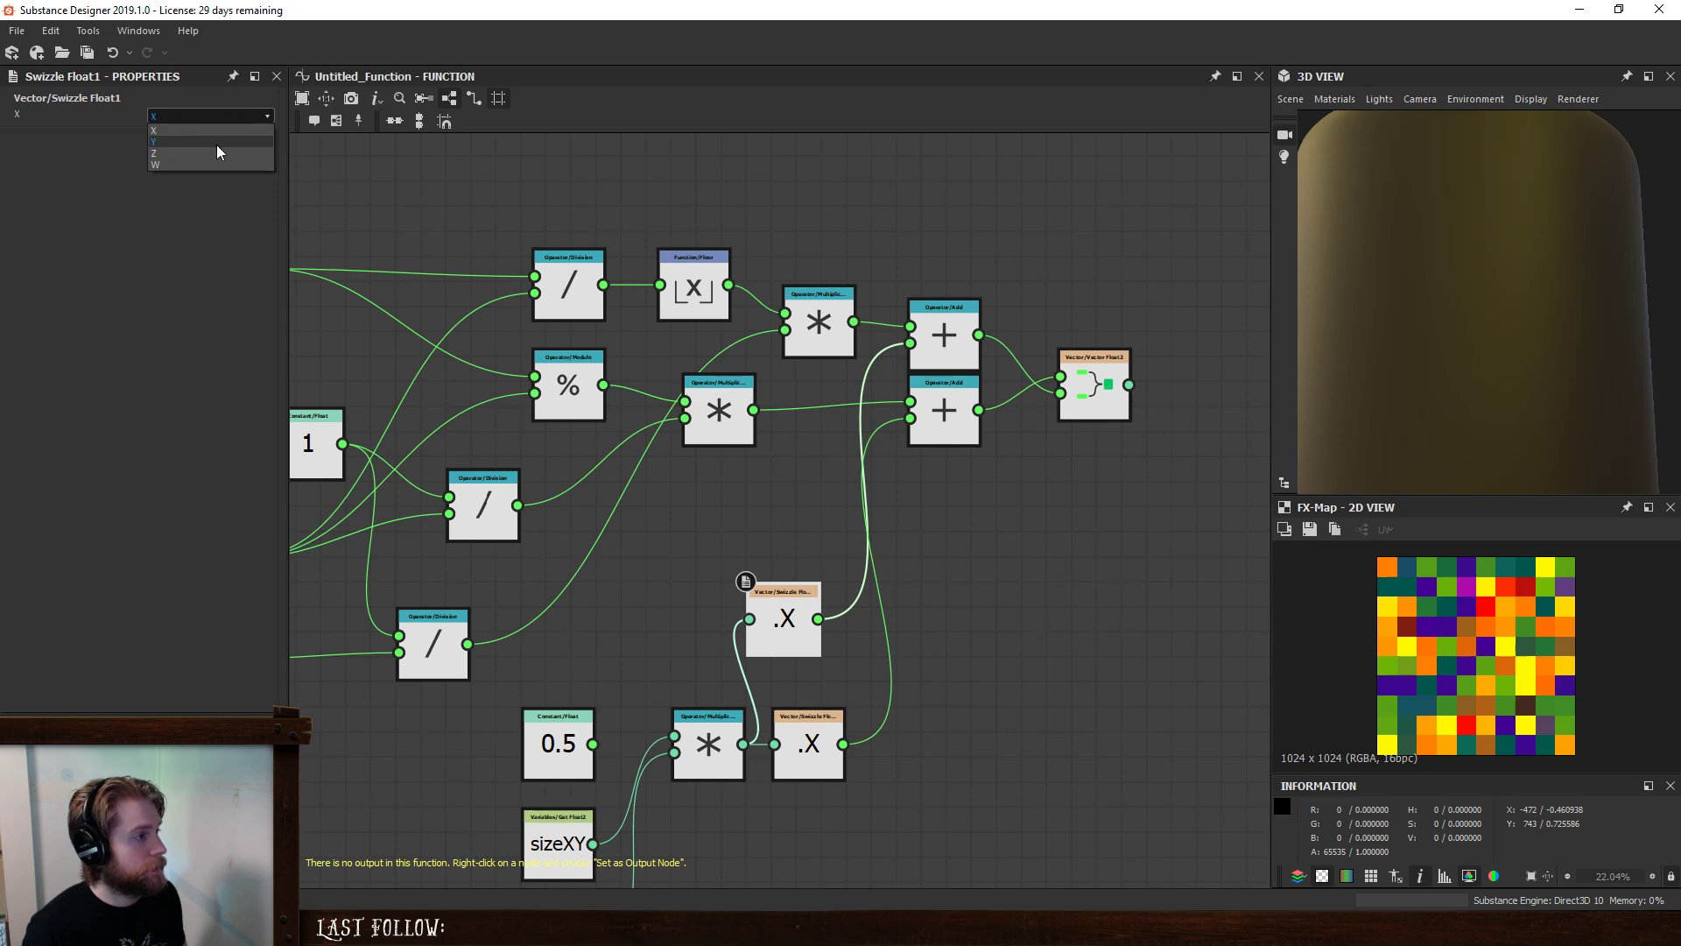
{"action": "left_click", "coordinate": [217, 145]}
- Delete the unused single 0.5 constant and move sizeXY and the Float2 constant up beside the lowest Multiplication
{"action": "middle_click_drag", "start_coordinate": [719, 652], "coordinate": [774, 522]}
{"action": "left_click", "coordinate": [618, 604]}
{"action": "key", "text": "Delete"}
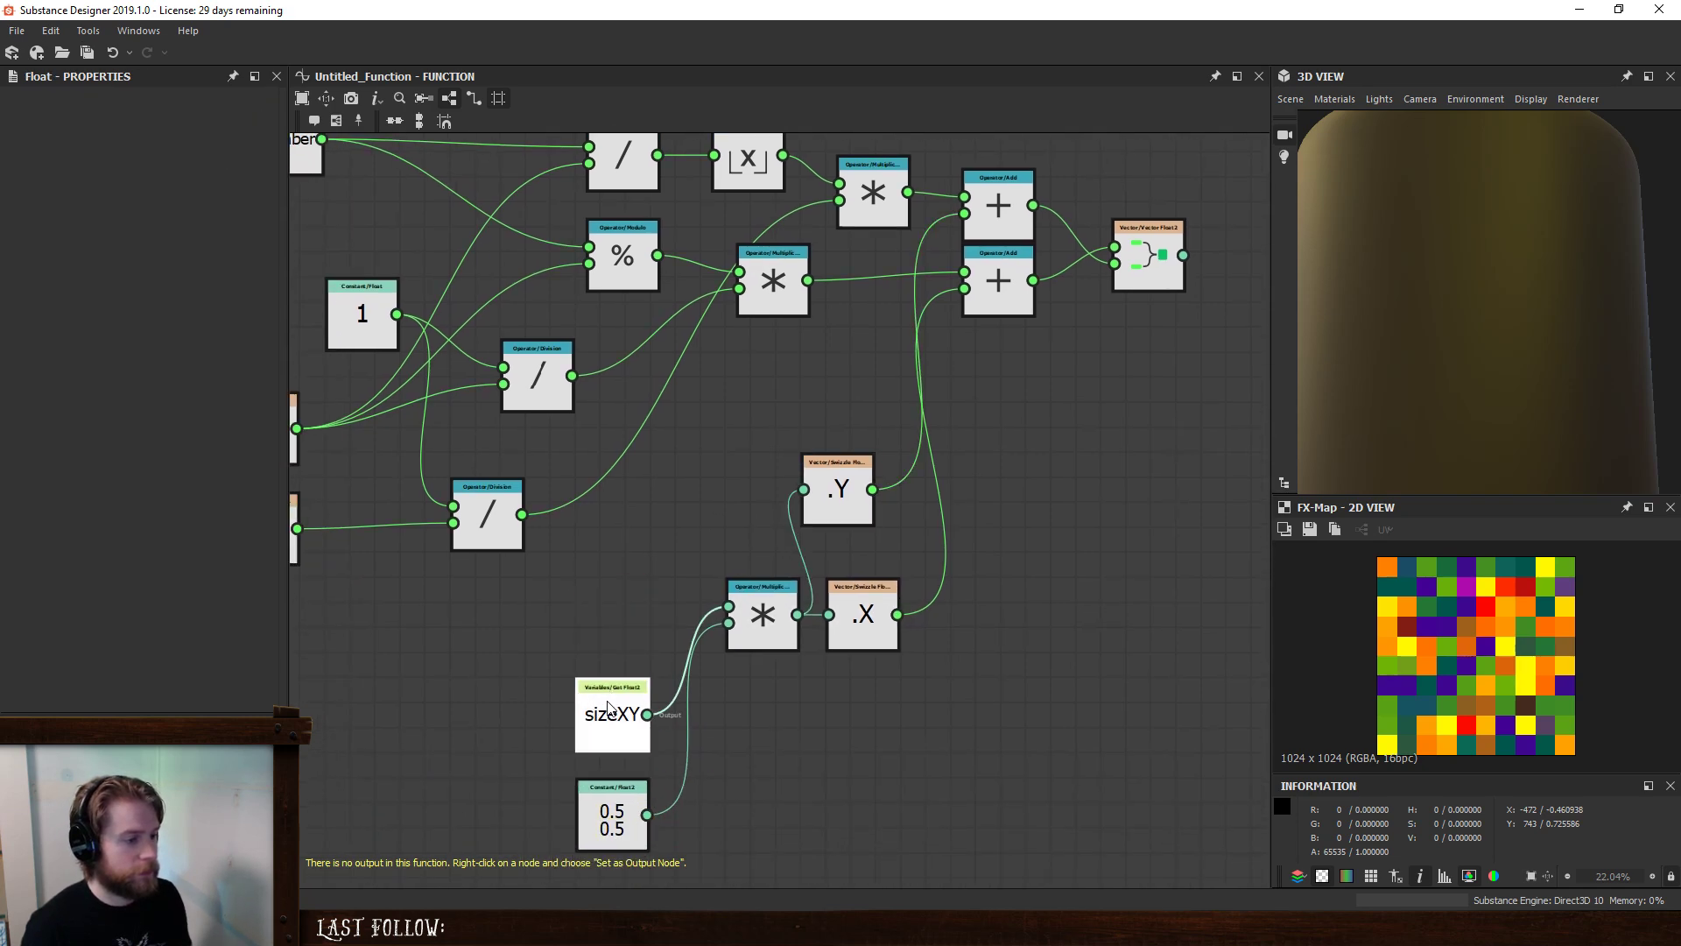
{"action": "left_click_drag", "start_coordinate": [608, 705], "coordinate": [619, 580]}
{"action": "left_click_drag", "start_coordinate": [604, 801], "coordinate": [624, 679]}
{"action": "mouse_move", "coordinate": [619, 600]}
{"action": "left_mouse_down"}
{"action": "mouse_move", "coordinate": [631, 577]}
{"action": "mouse_move", "coordinate": [633, 597]}
{"action": "left_mouse_up"}
- Shift the Add nodes and Vector Float2 further along, and align the two upper Multiplication nodes in one column
{"action": "left_click", "coordinate": [662, 532]}
{"action": "scroll", "coordinate": [726, 550], "scroll_direction": "down", "scroll_amount": 2}
{"action": "middle_click_drag", "start_coordinate": [758, 536], "coordinate": [736, 713]}
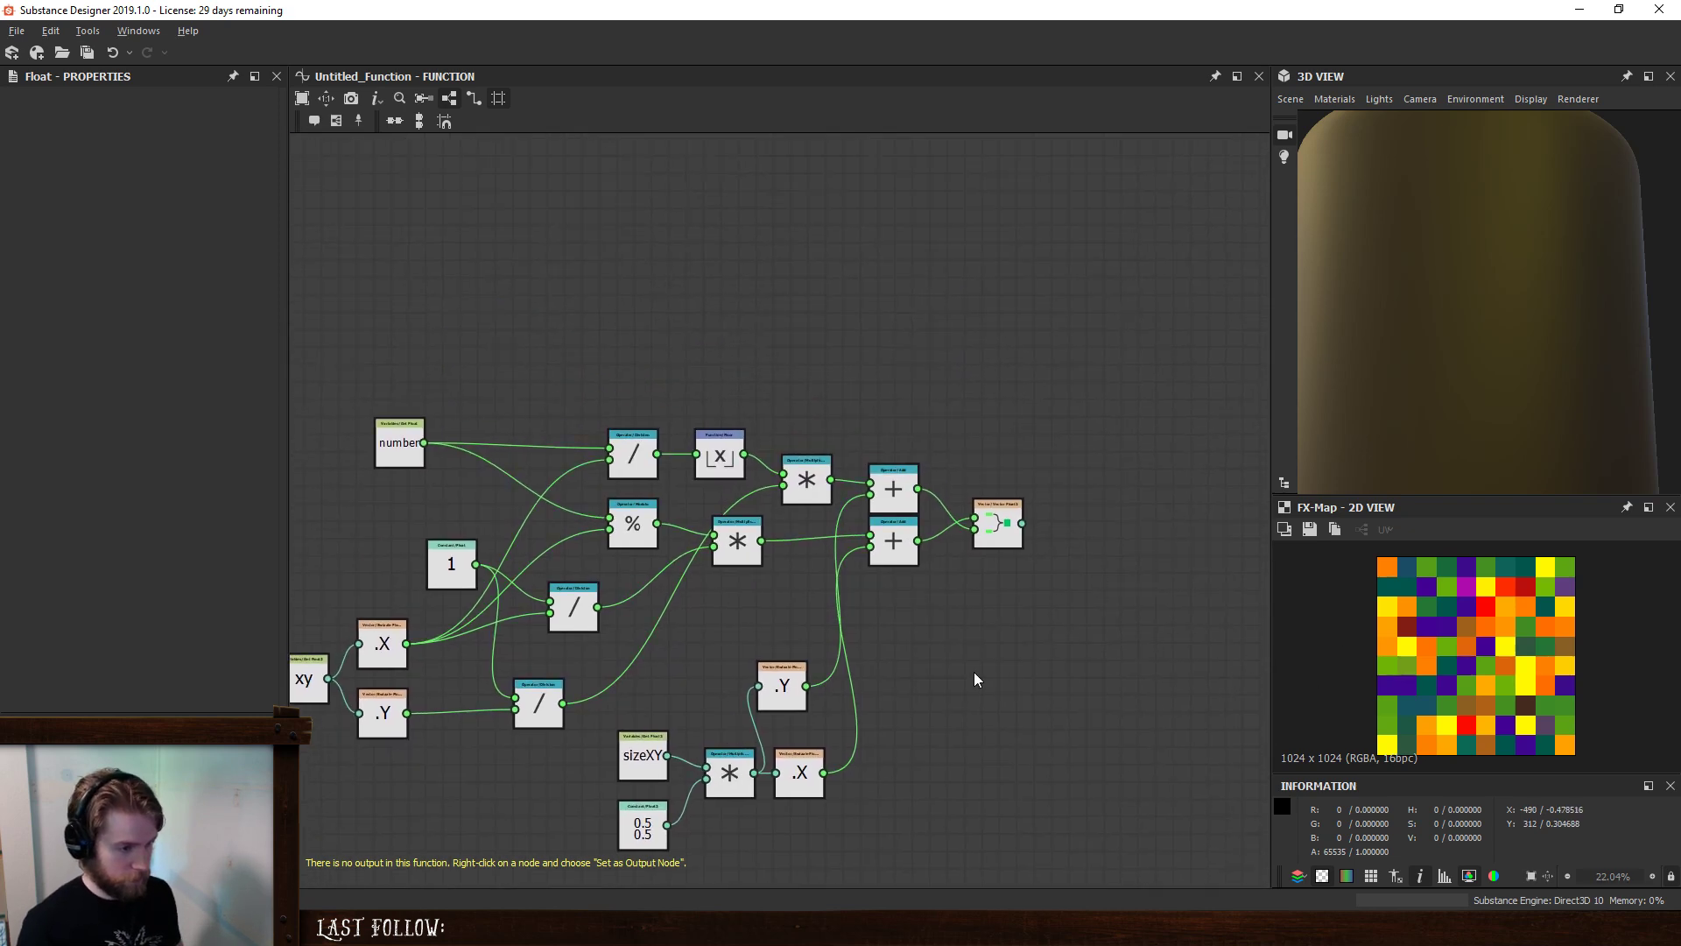
{"action": "left_click_drag", "start_coordinate": [1116, 460], "coordinate": [969, 501]}
{"action": "left_click", "coordinate": [737, 542]}
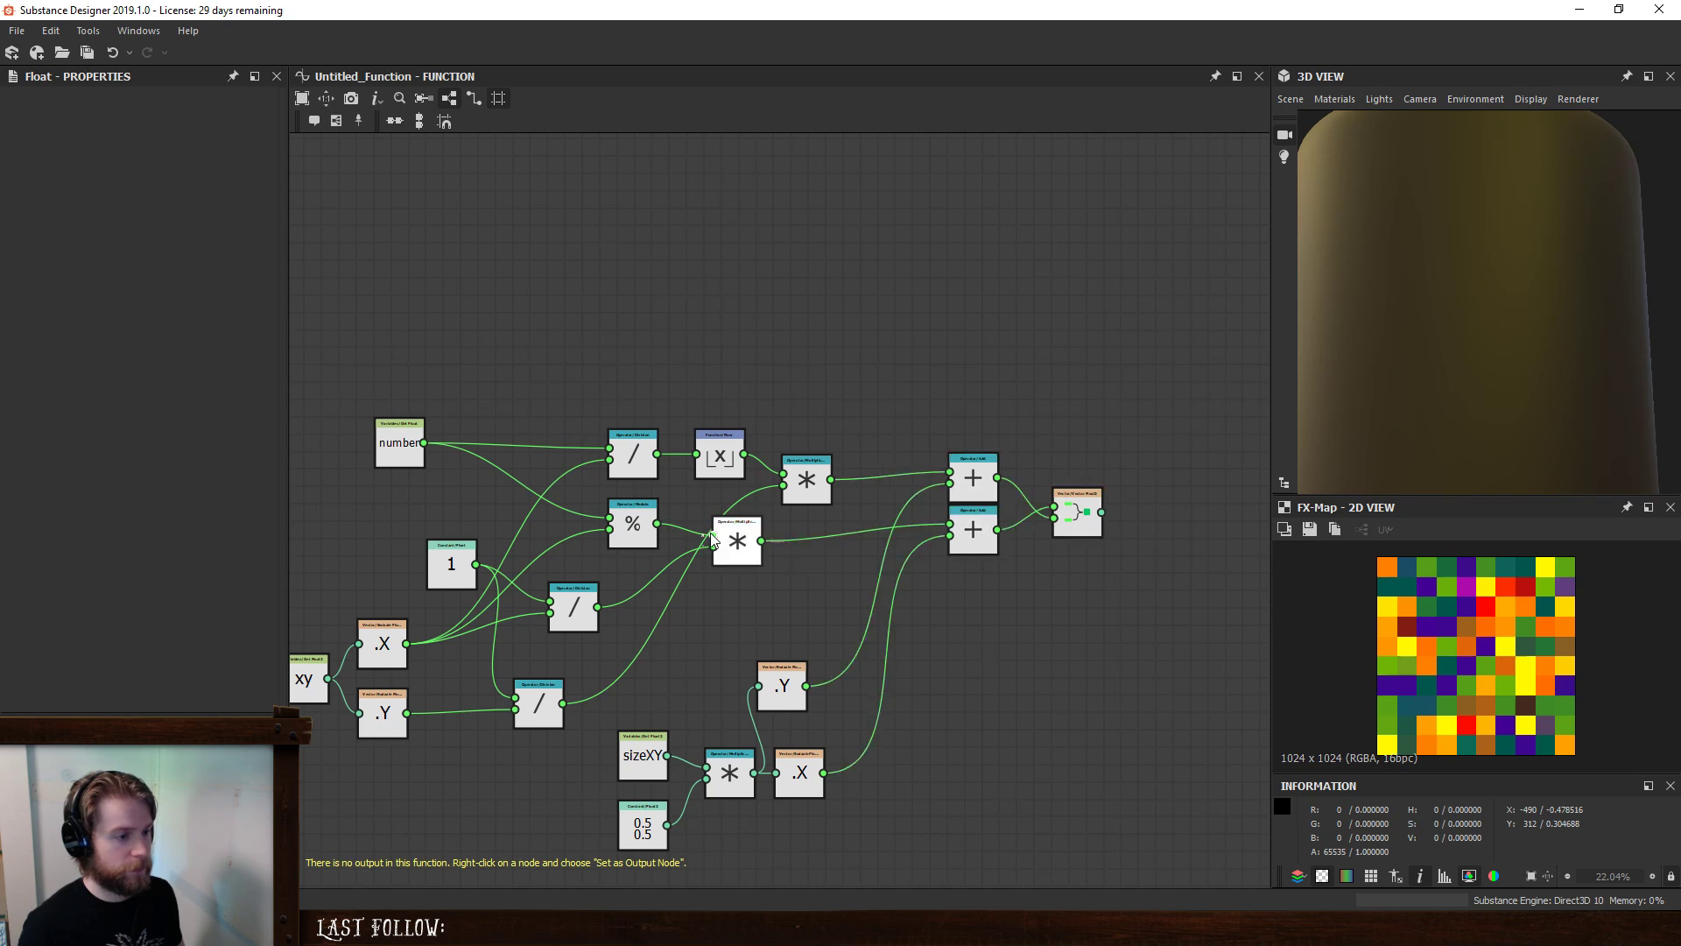
{"action": "left_click_drag", "start_coordinate": [737, 542], "coordinate": [799, 549]}
{"action": "left_click_drag", "start_coordinate": [799, 479], "coordinate": [793, 477]}
{"action": "scroll", "coordinate": [792, 477], "scroll_direction": "down", "scroll_amount": 3}
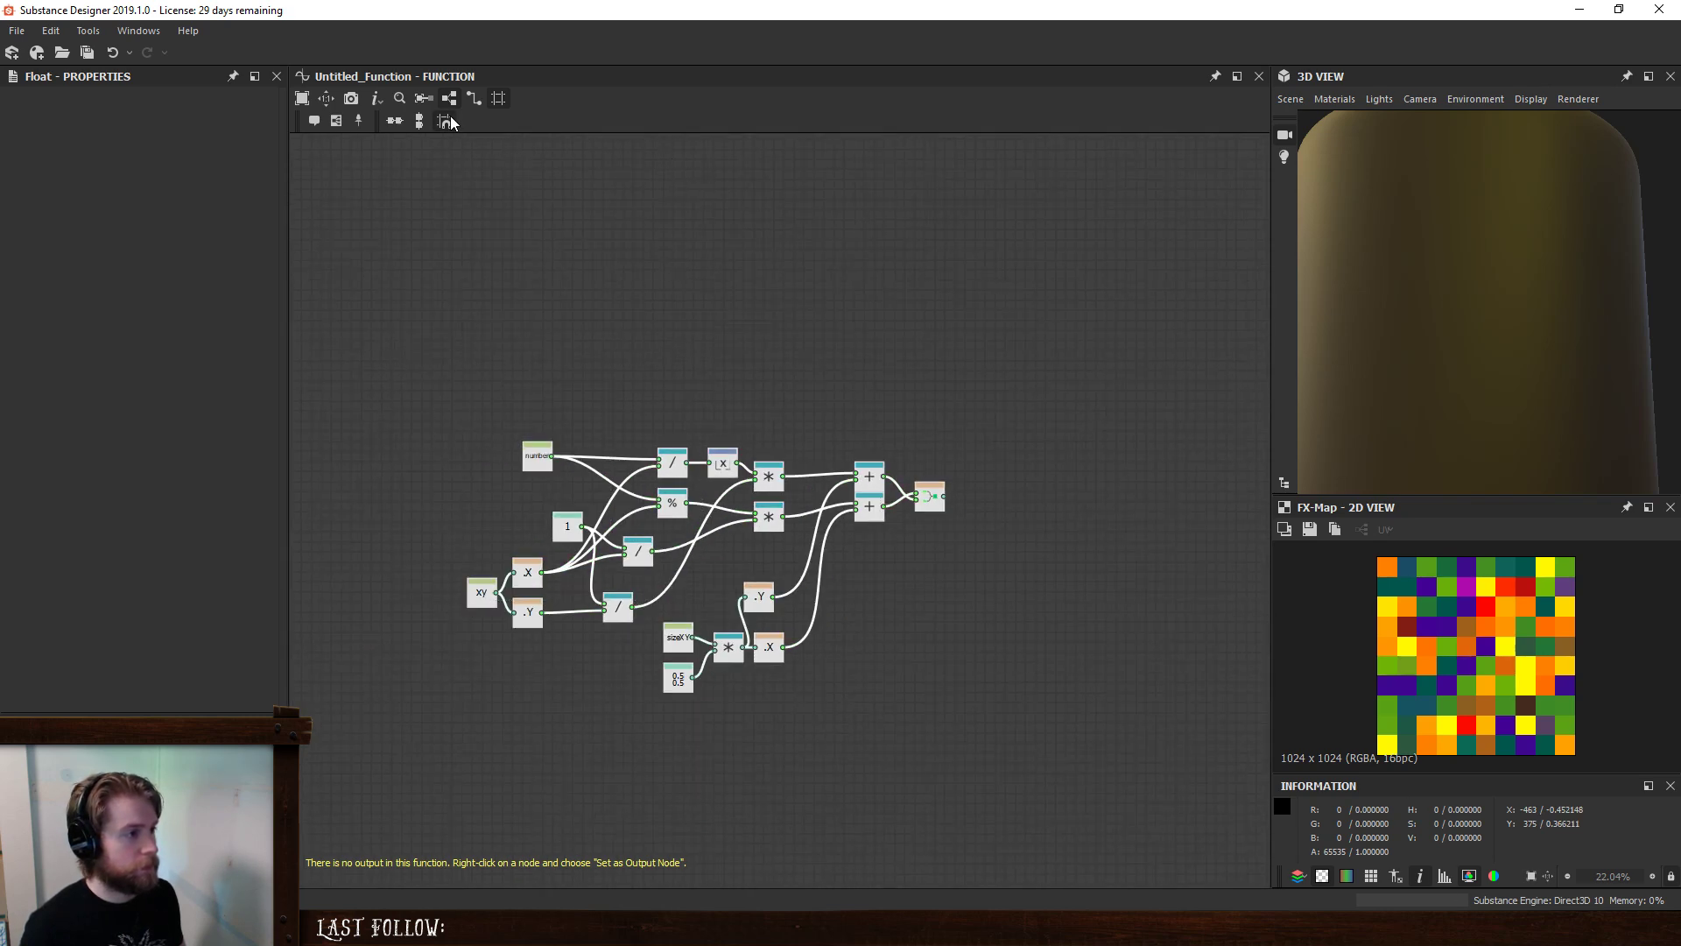
{"action": "scroll", "coordinate": [755, 506], "scroll_direction": "up", "scroll_amount": 3}
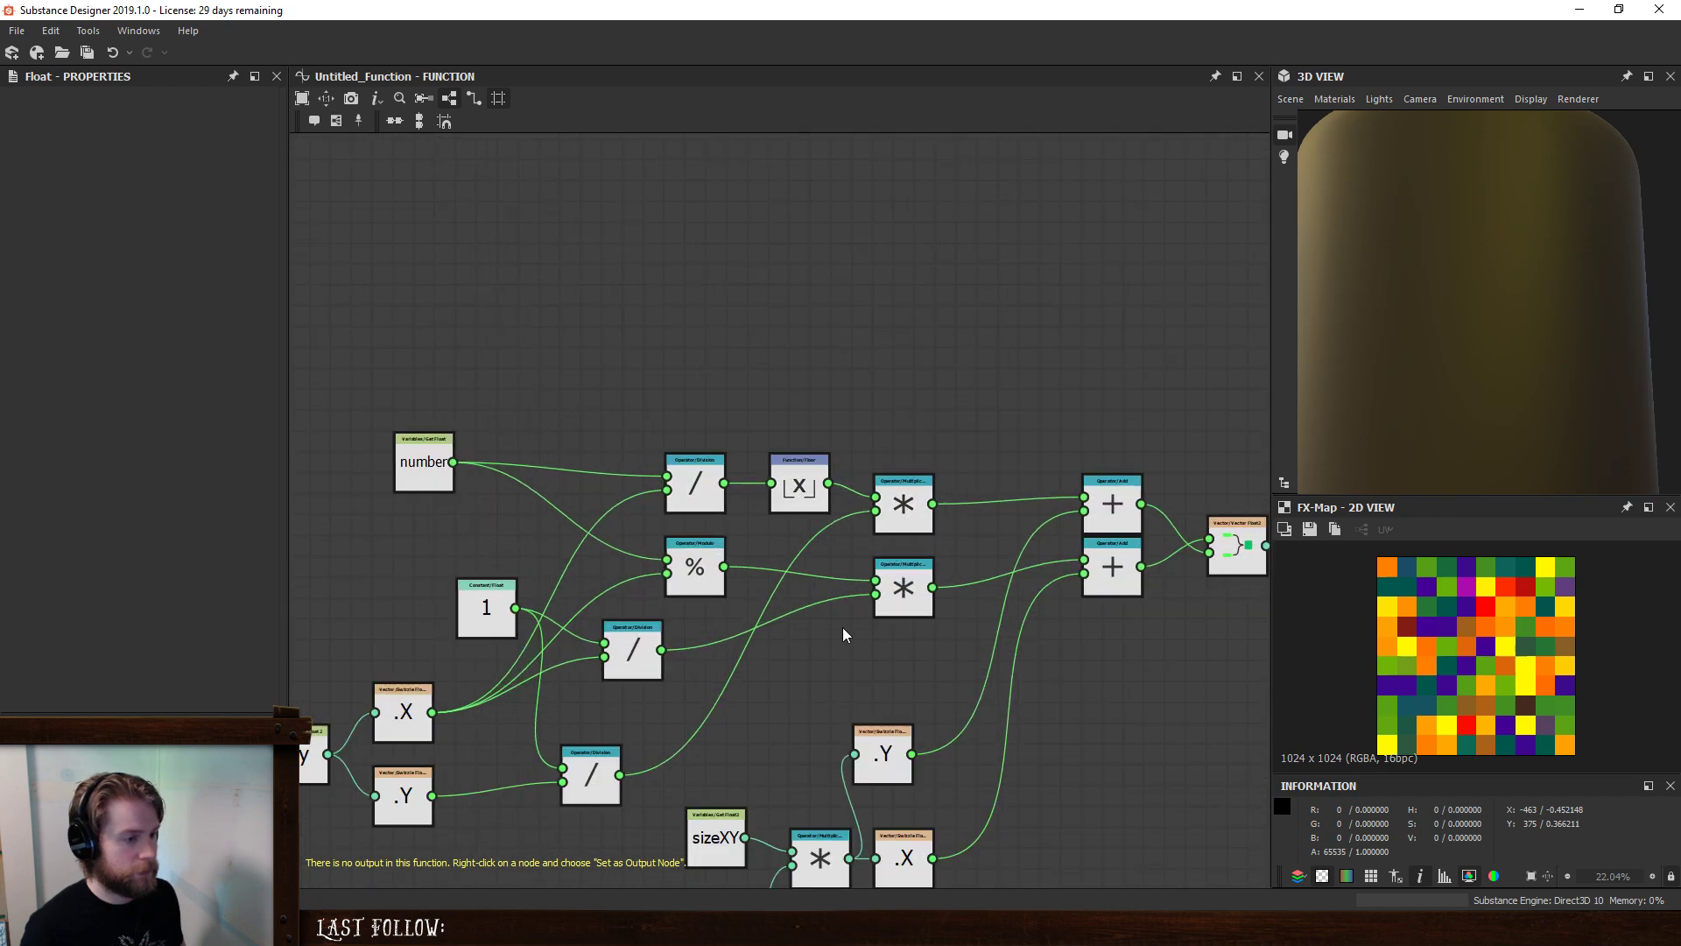
- Align the lowest Division under the one above it, and stack the constant 1 directly above the xy node's X and Y swizzles
{"action": "middle_click_drag", "start_coordinate": [844, 630], "coordinate": [906, 490]}
{"action": "left_click_drag", "start_coordinate": [647, 652], "coordinate": [687, 661]}
{"action": "left_click_drag", "start_coordinate": [315, 548], "coordinate": [503, 696]}
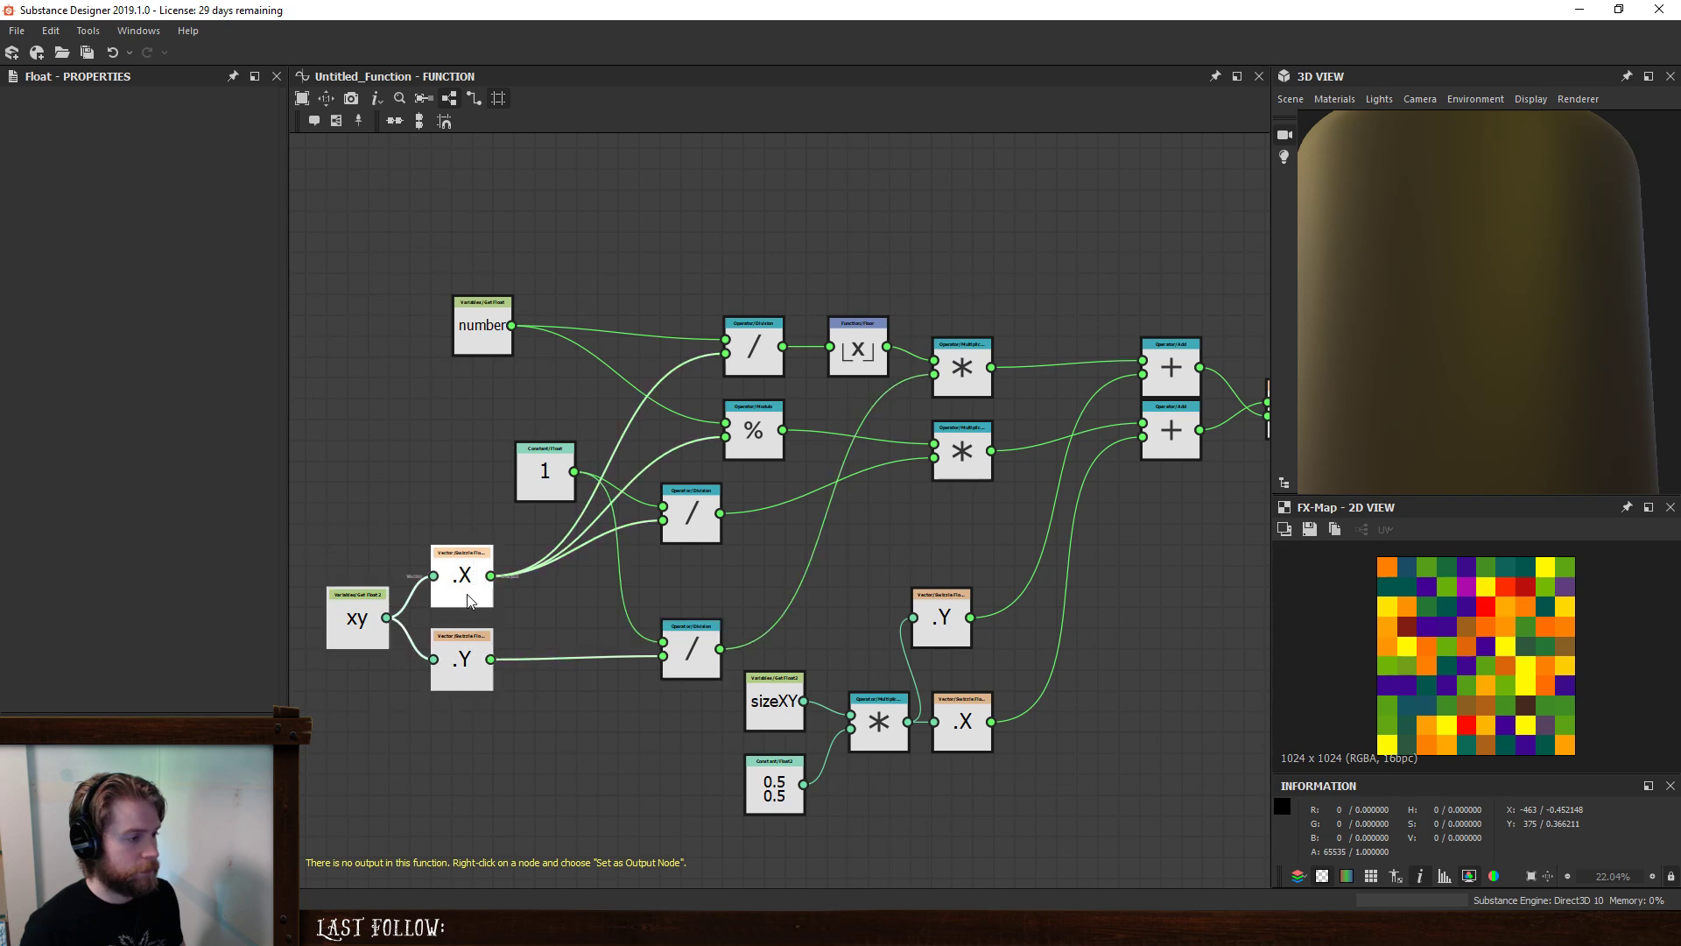
{"action": "left_click_drag", "start_coordinate": [468, 584], "coordinate": [469, 534]}
{"action": "left_click_drag", "start_coordinate": [569, 473], "coordinate": [489, 453]}
{"action": "left_click_drag", "start_coordinate": [462, 524], "coordinate": [462, 533]}
{"action": "left_click", "coordinate": [604, 571]}
{"action": "mouse_move", "coordinate": [462, 607]}
{"action": "left_mouse_down"}
{"action": "mouse_move", "coordinate": [462, 628]}
{"action": "mouse_move", "coordinate": [455, 613]}
{"action": "left_mouse_up"}
{"action": "left_click", "coordinate": [456, 623]}
- Place the two lower Division nodes level with the X and Y swizzles of the xy node
{"action": "left_click_drag", "start_coordinate": [697, 503], "coordinate": [676, 524]}
{"action": "left_click", "coordinate": [683, 592]}
{"action": "left_click_drag", "start_coordinate": [701, 641], "coordinate": [671, 610]}
{"action": "left_click", "coordinate": [715, 561]}
{"action": "middle_click_drag", "start_coordinate": [877, 569], "coordinate": [790, 558]}
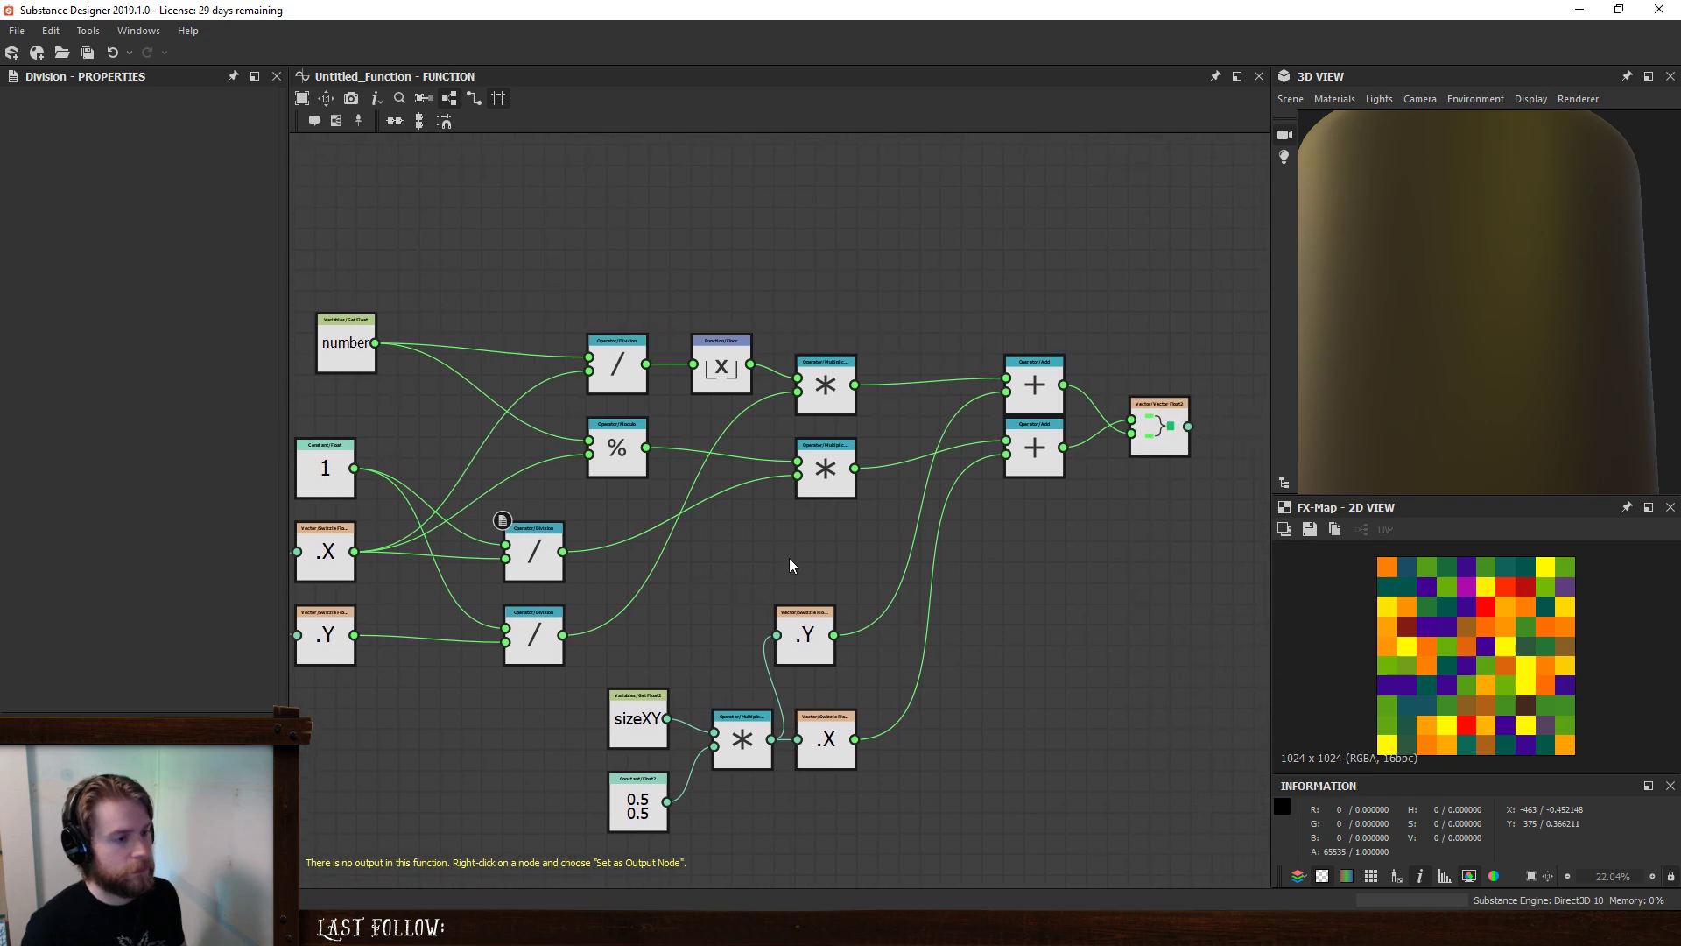
{"action": "scroll", "coordinate": [789, 559], "scroll_direction": "down", "scroll_amount": 2}
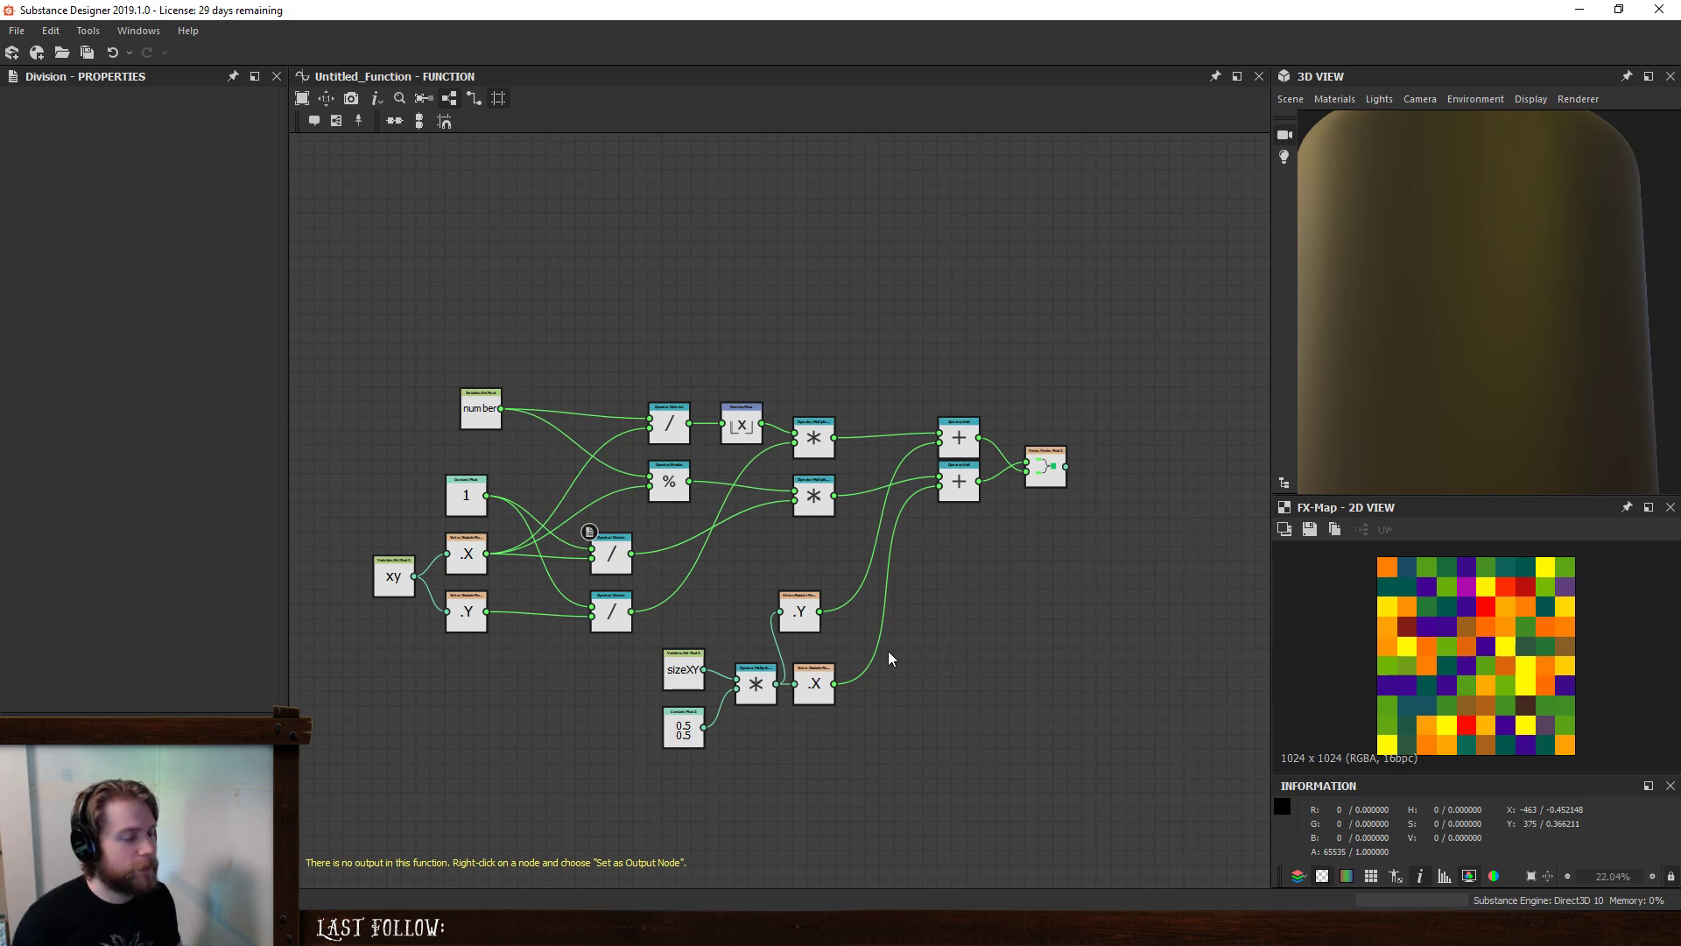
- Return to the pixelize graph and open the Color / Luminosity function of the FX-Map's Quadrant node
{"action": "key", "text": "alt+Left"}
{"action": "left_click", "coordinate": [1076, 334]}
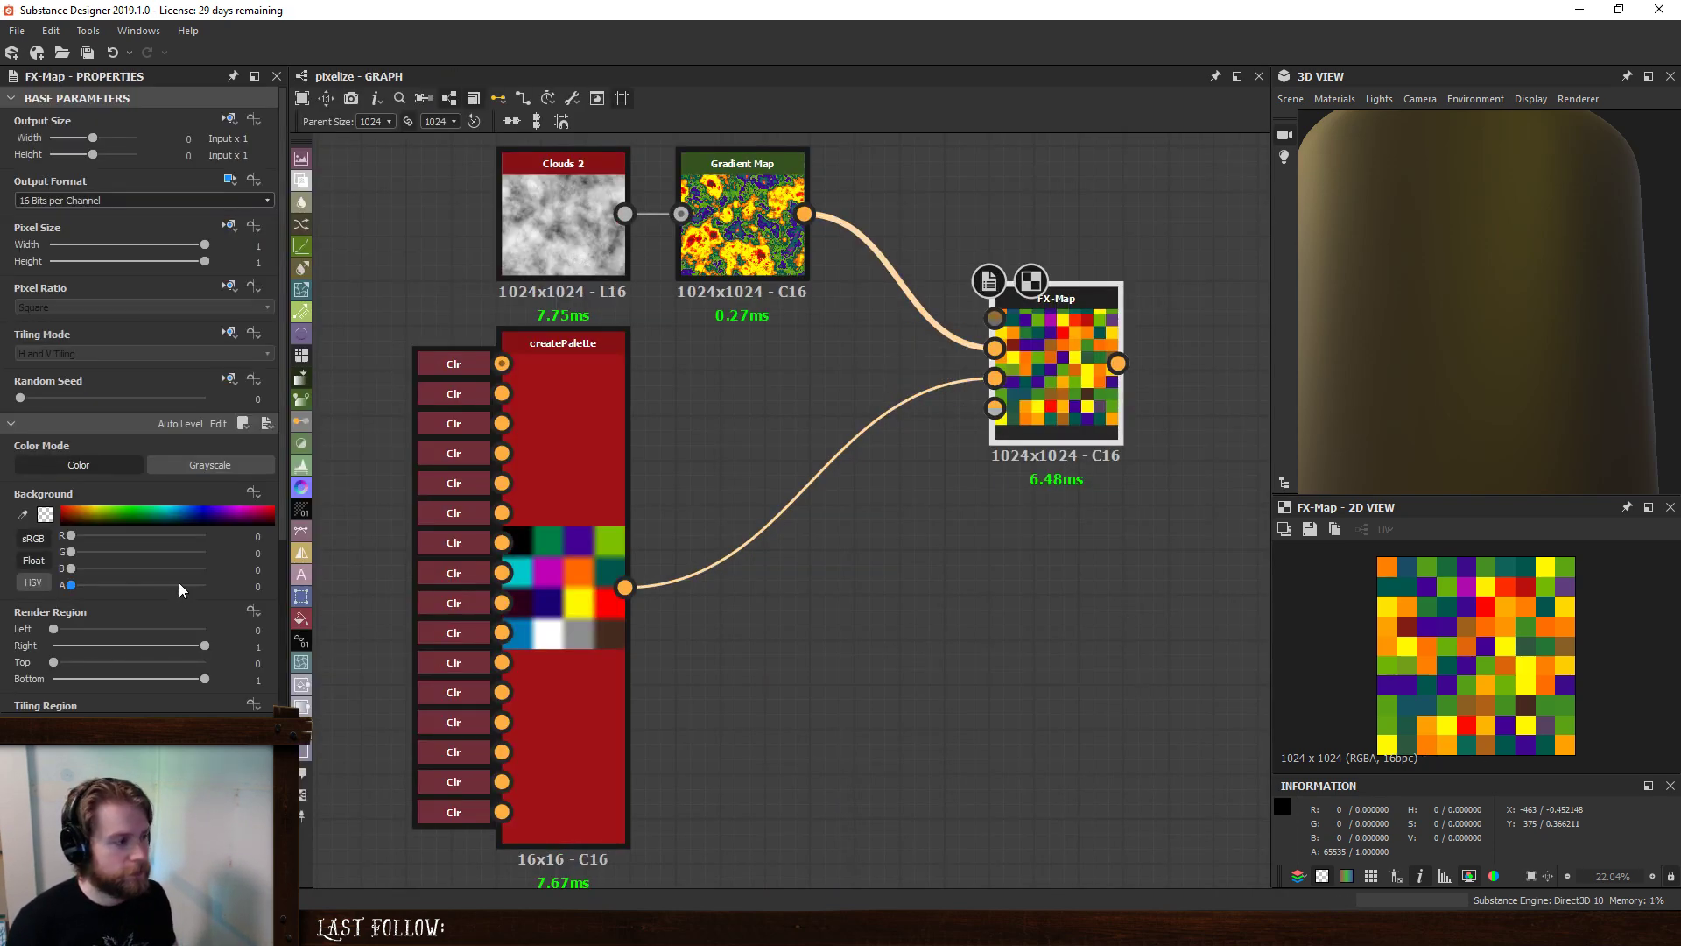
{"action": "left_click", "coordinate": [218, 424]}
{"action": "left_click", "coordinate": [893, 640]}
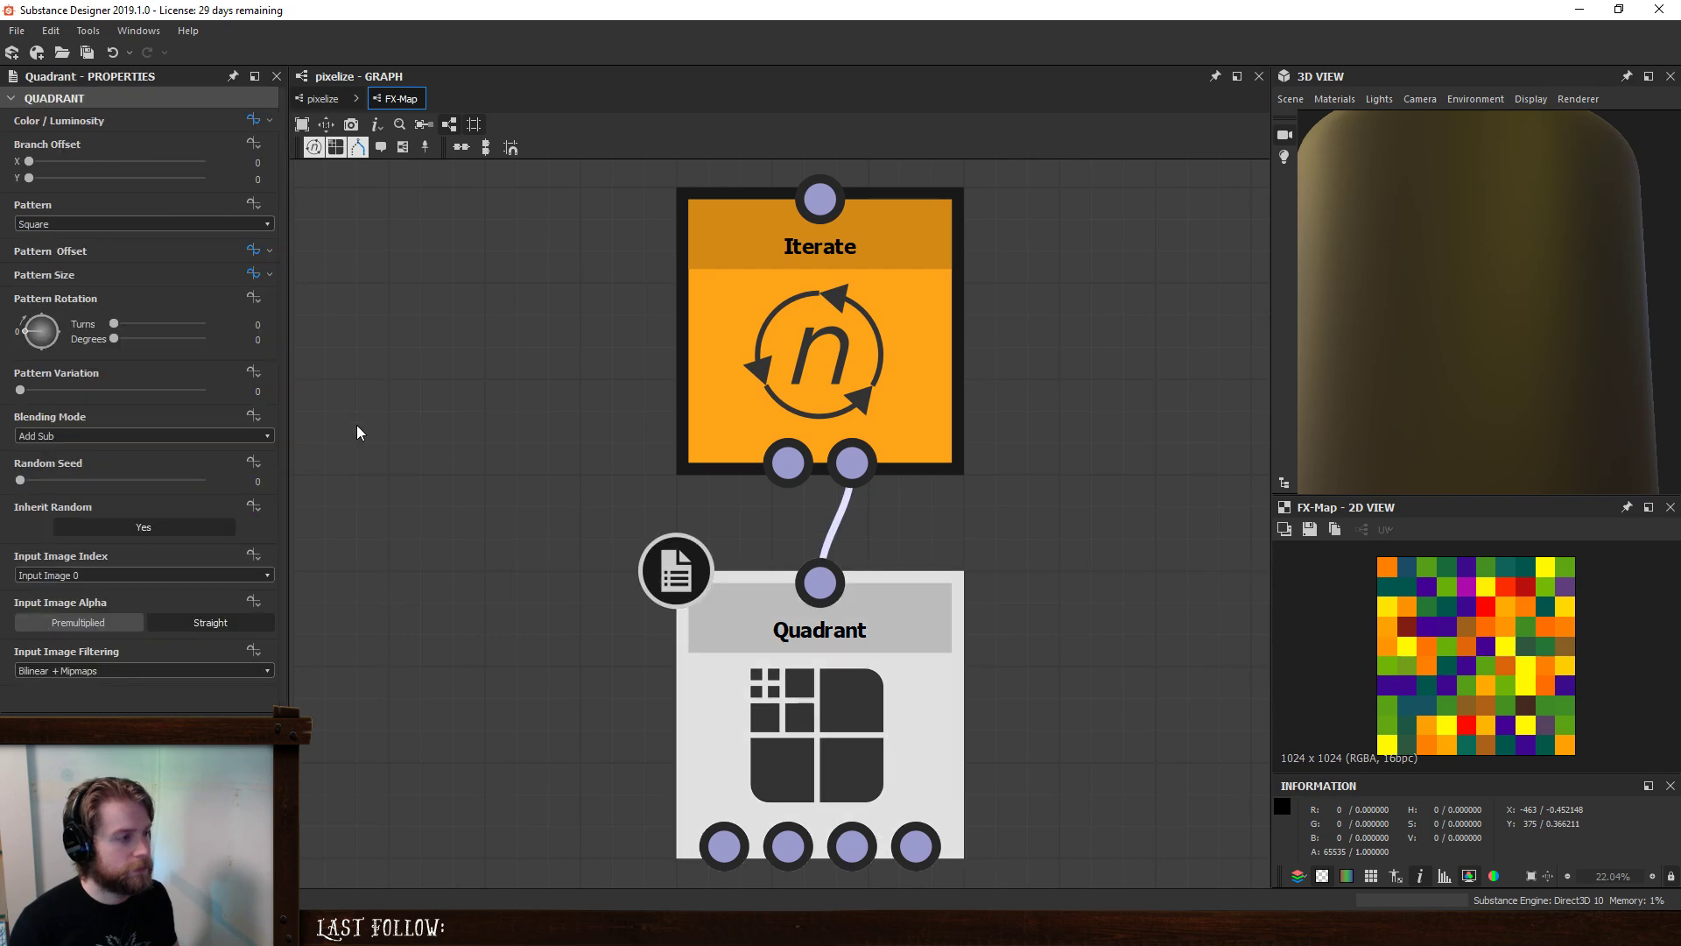
{"action": "left_click", "coordinate": [252, 121]}
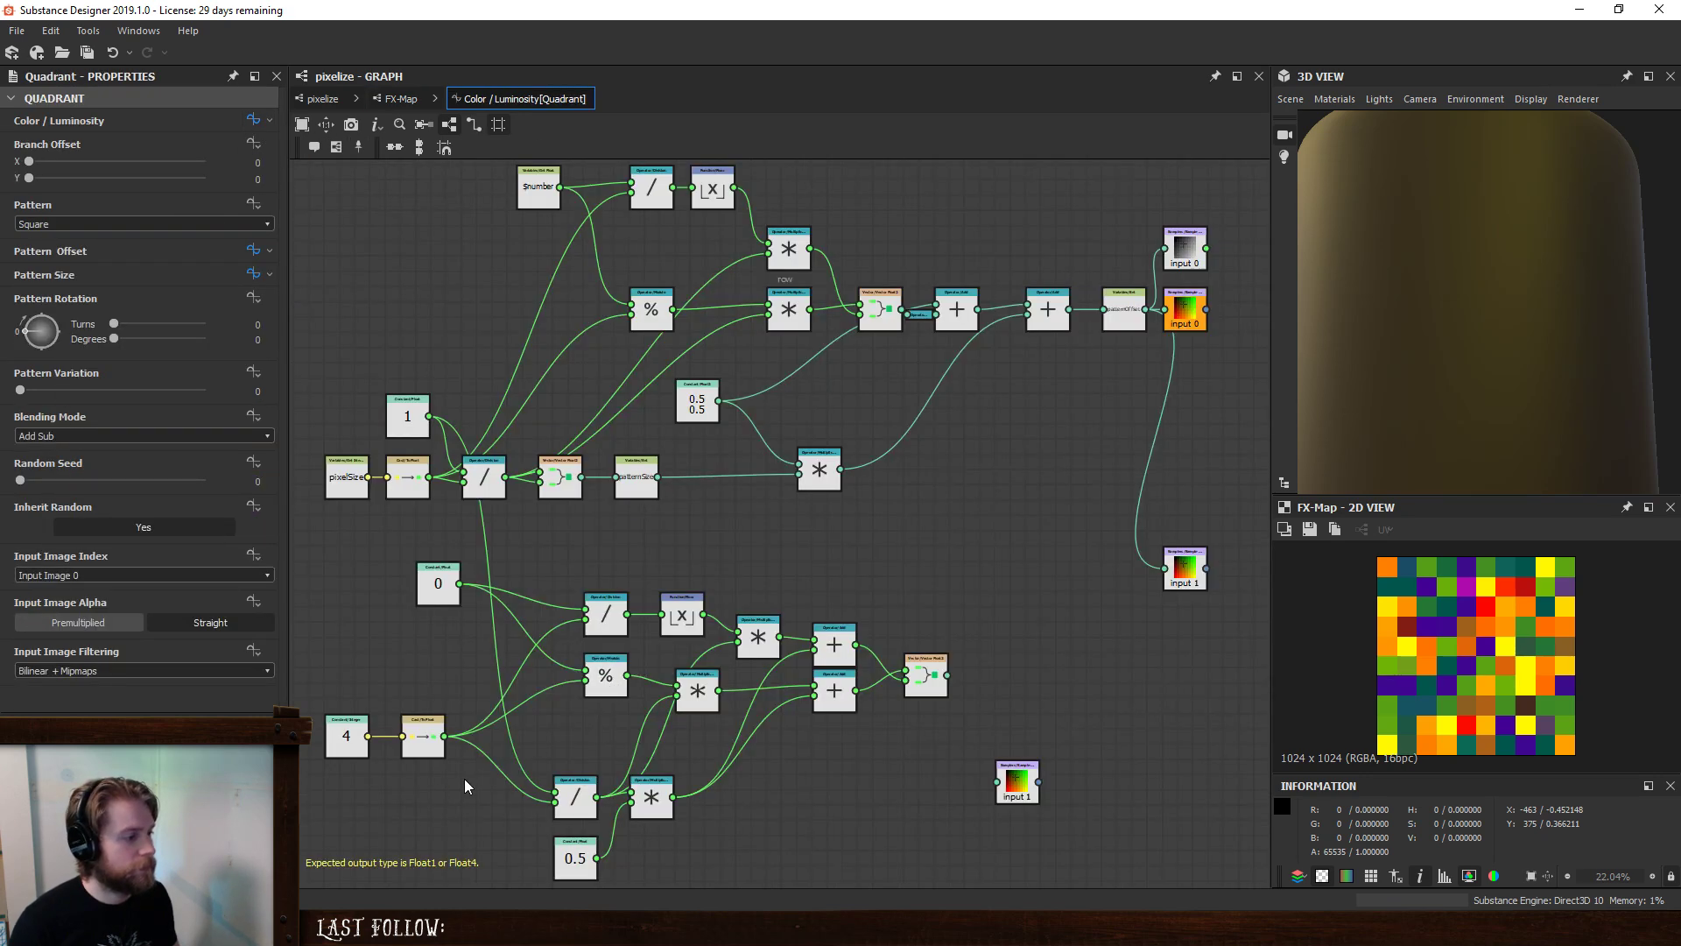
- Show the attributes of the Untitled_Function graph while keeping the Color / Luminosity function open
{"action": "middle_click_drag", "start_coordinate": [467, 786], "coordinate": [468, 671]}
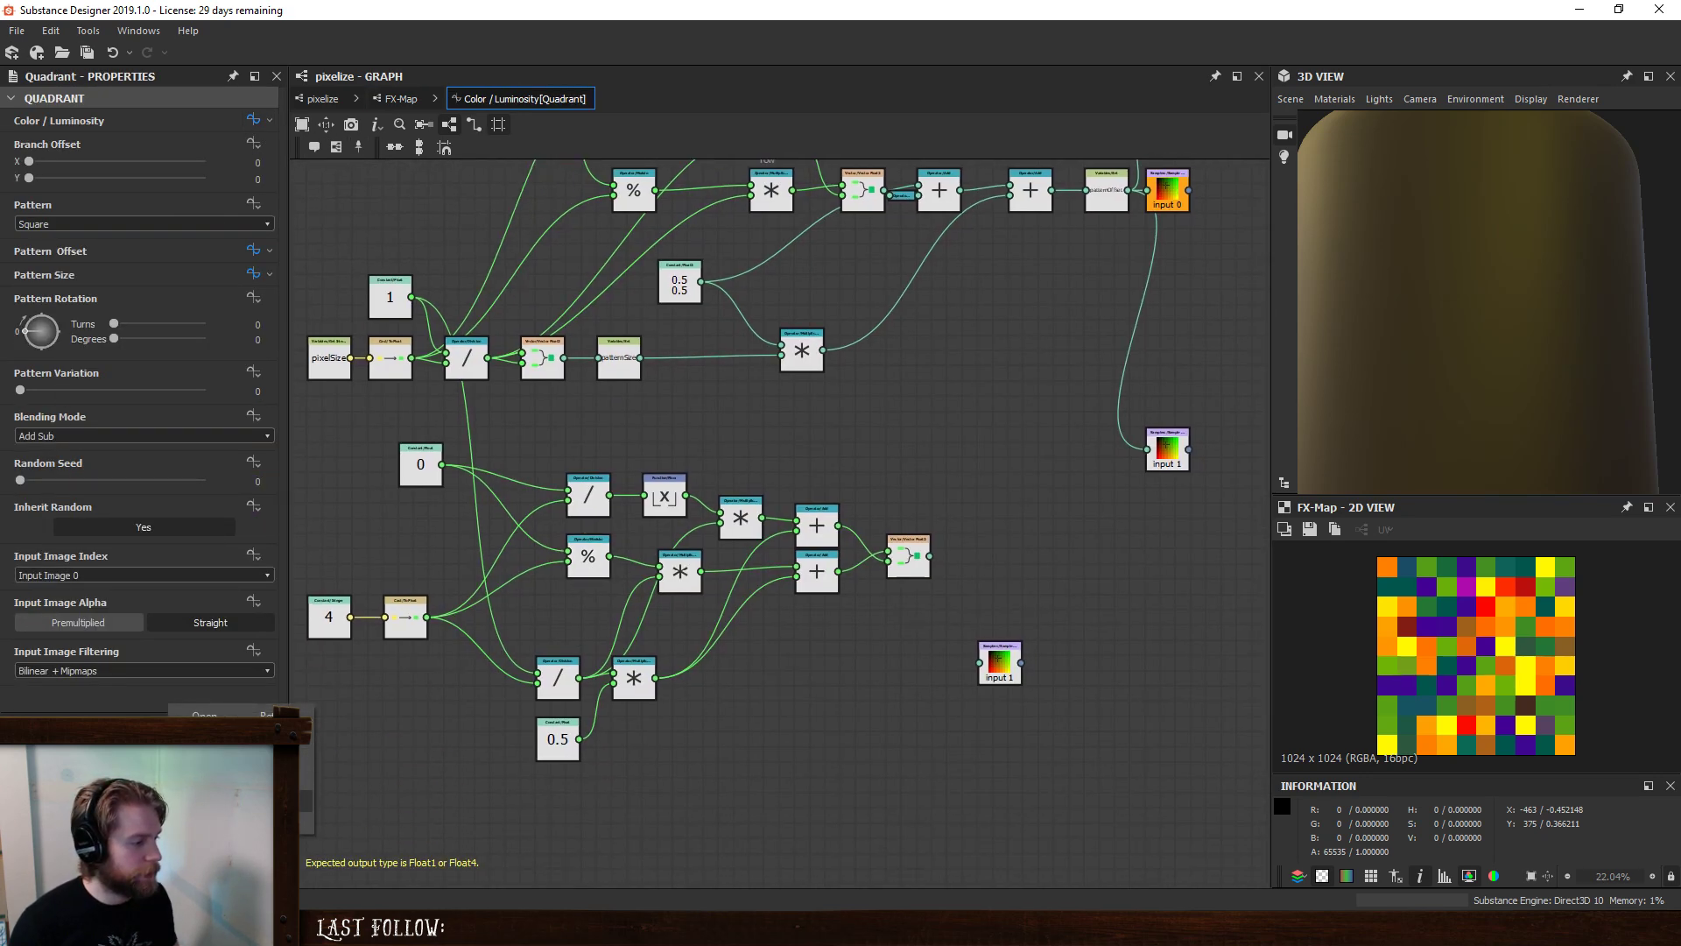
{"action": "left_click", "coordinate": [219, 801]}
{"action": "left_click", "coordinate": [166, 780]}
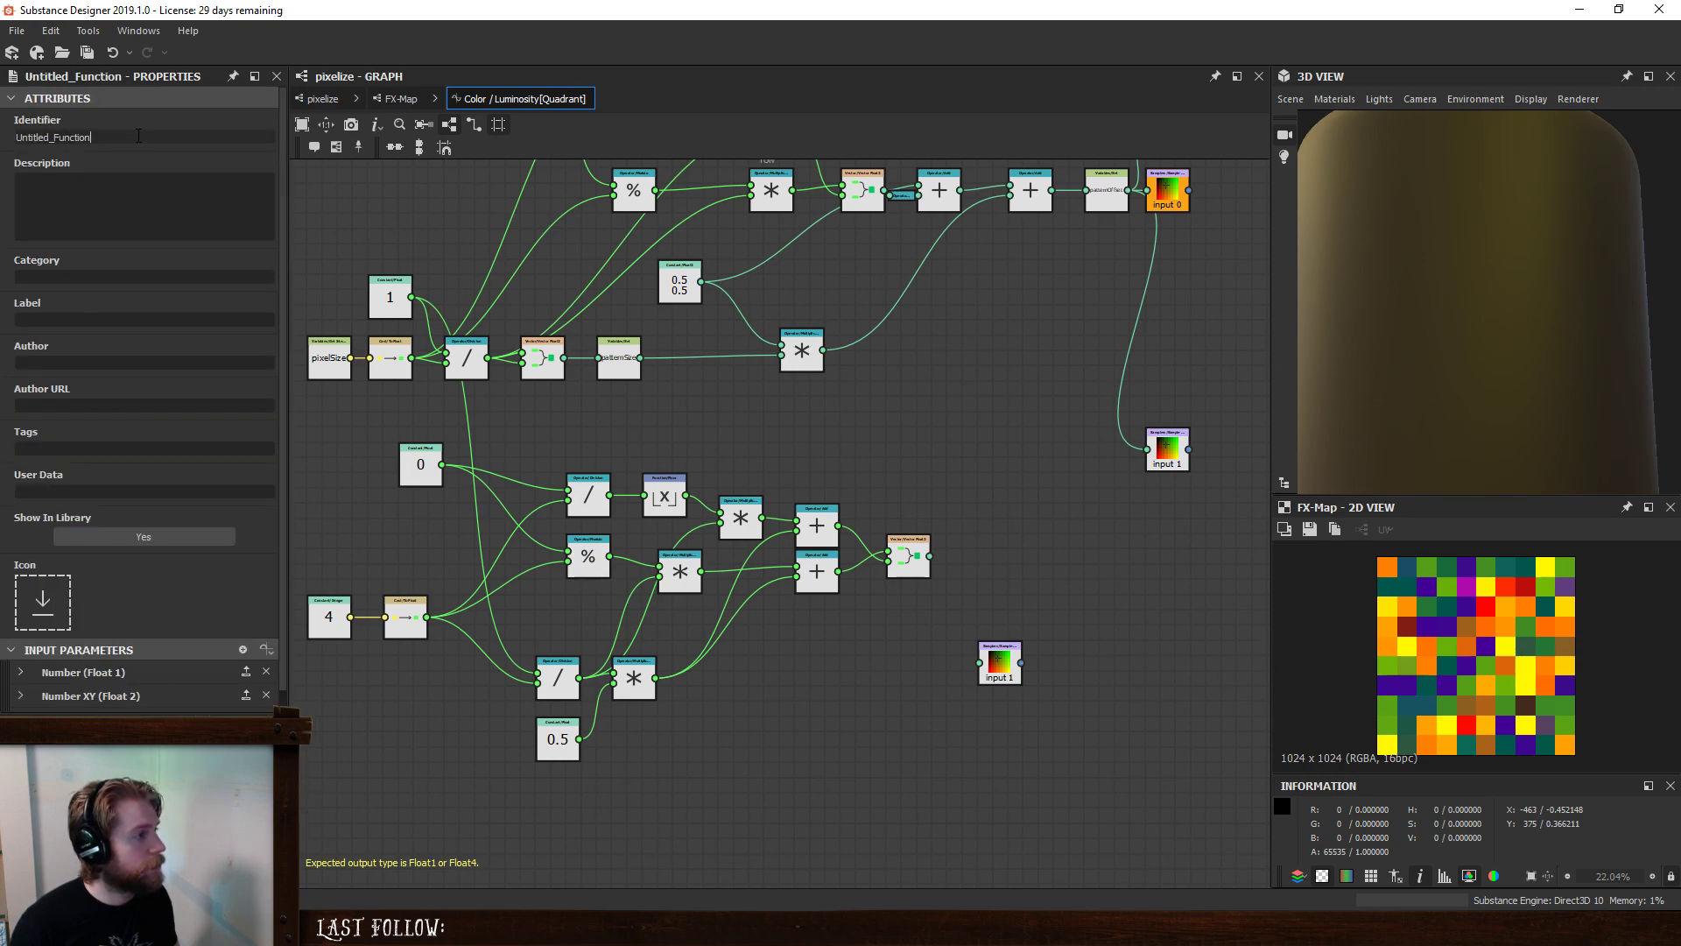
- Set the function's identifier to rowColumn
{"action": "double_click", "coordinate": [12, 138]}
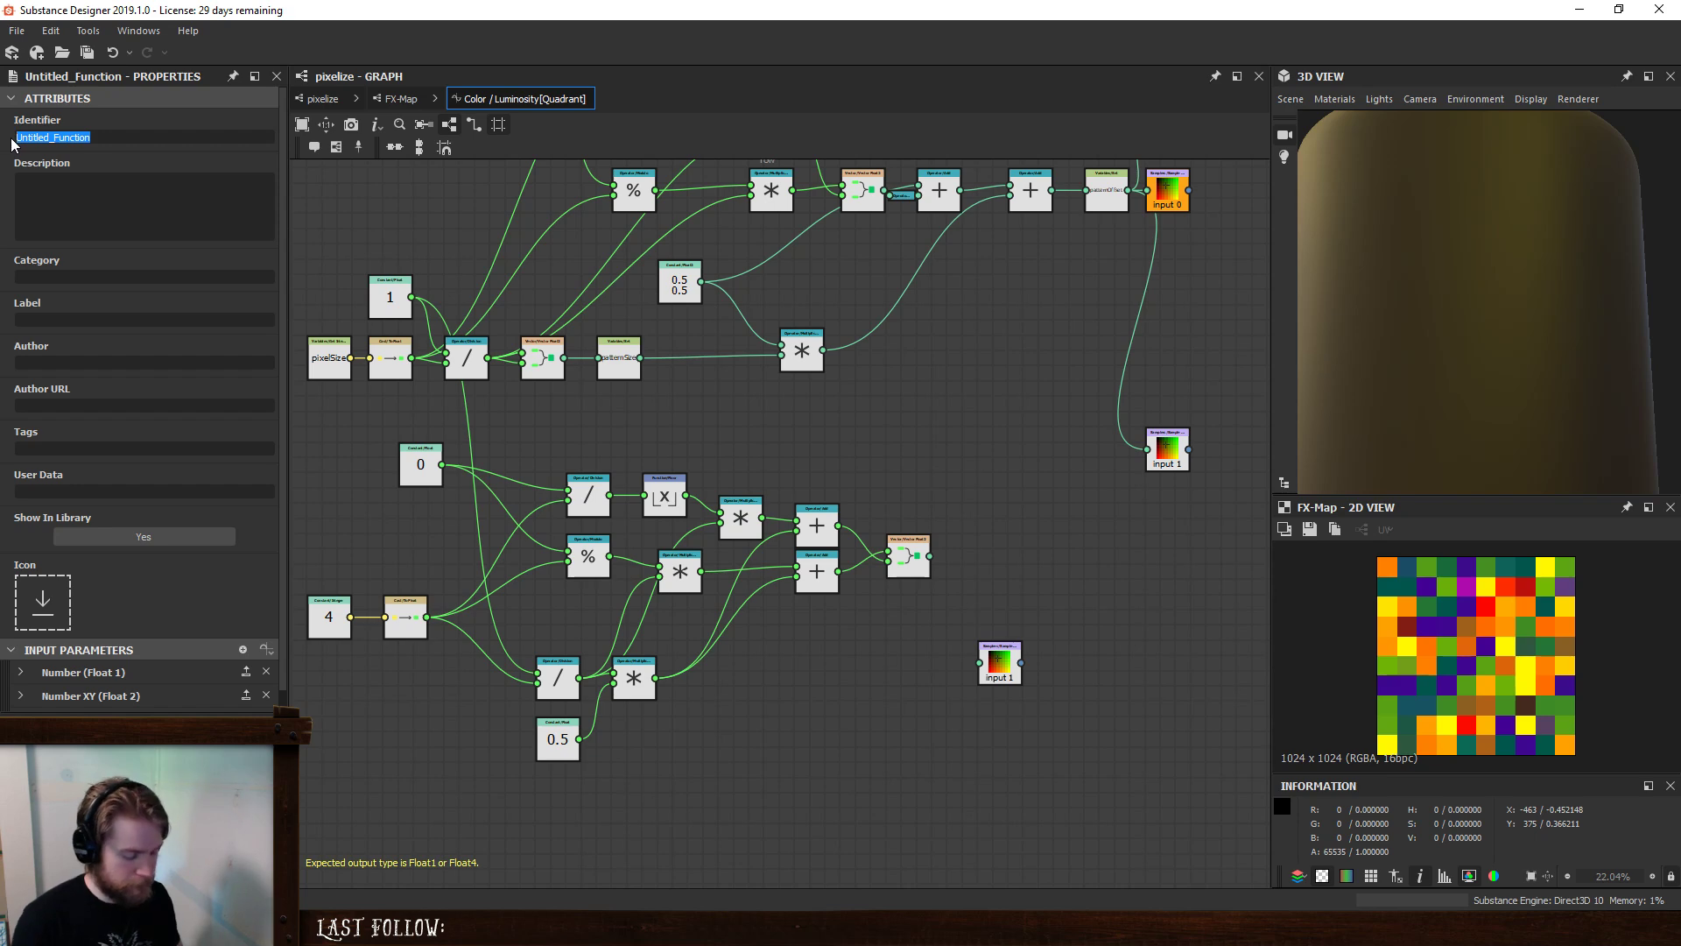
{"action": "type", "text": "rowColumn"}
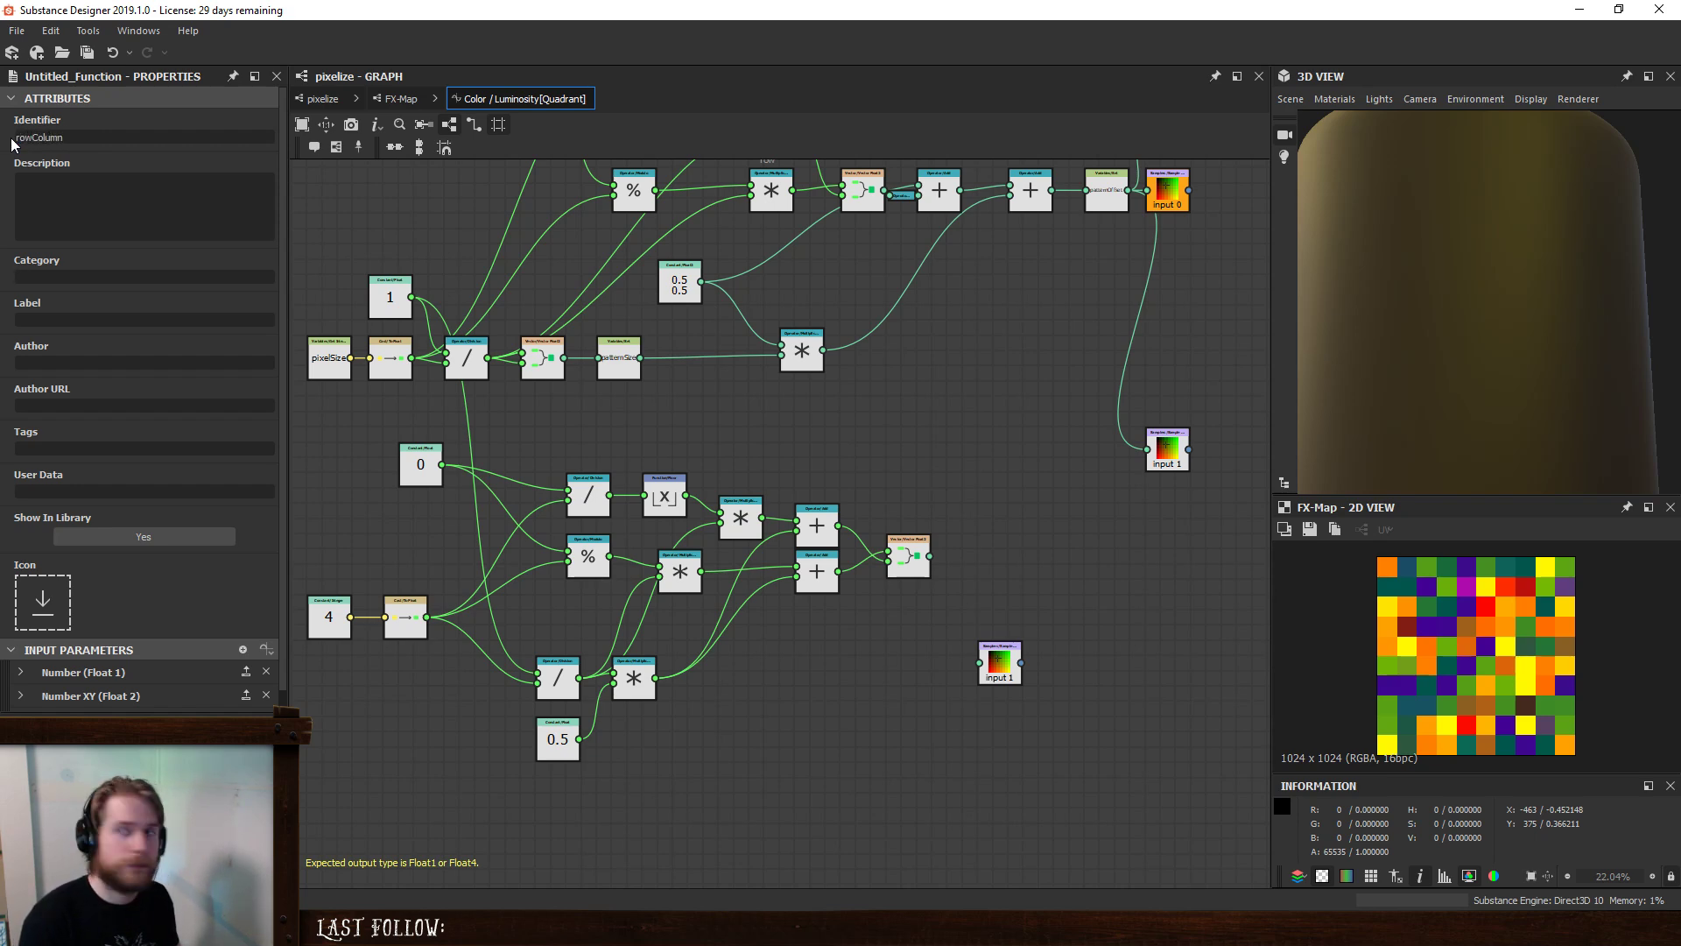
{"action": "key", "text": "Tab"}
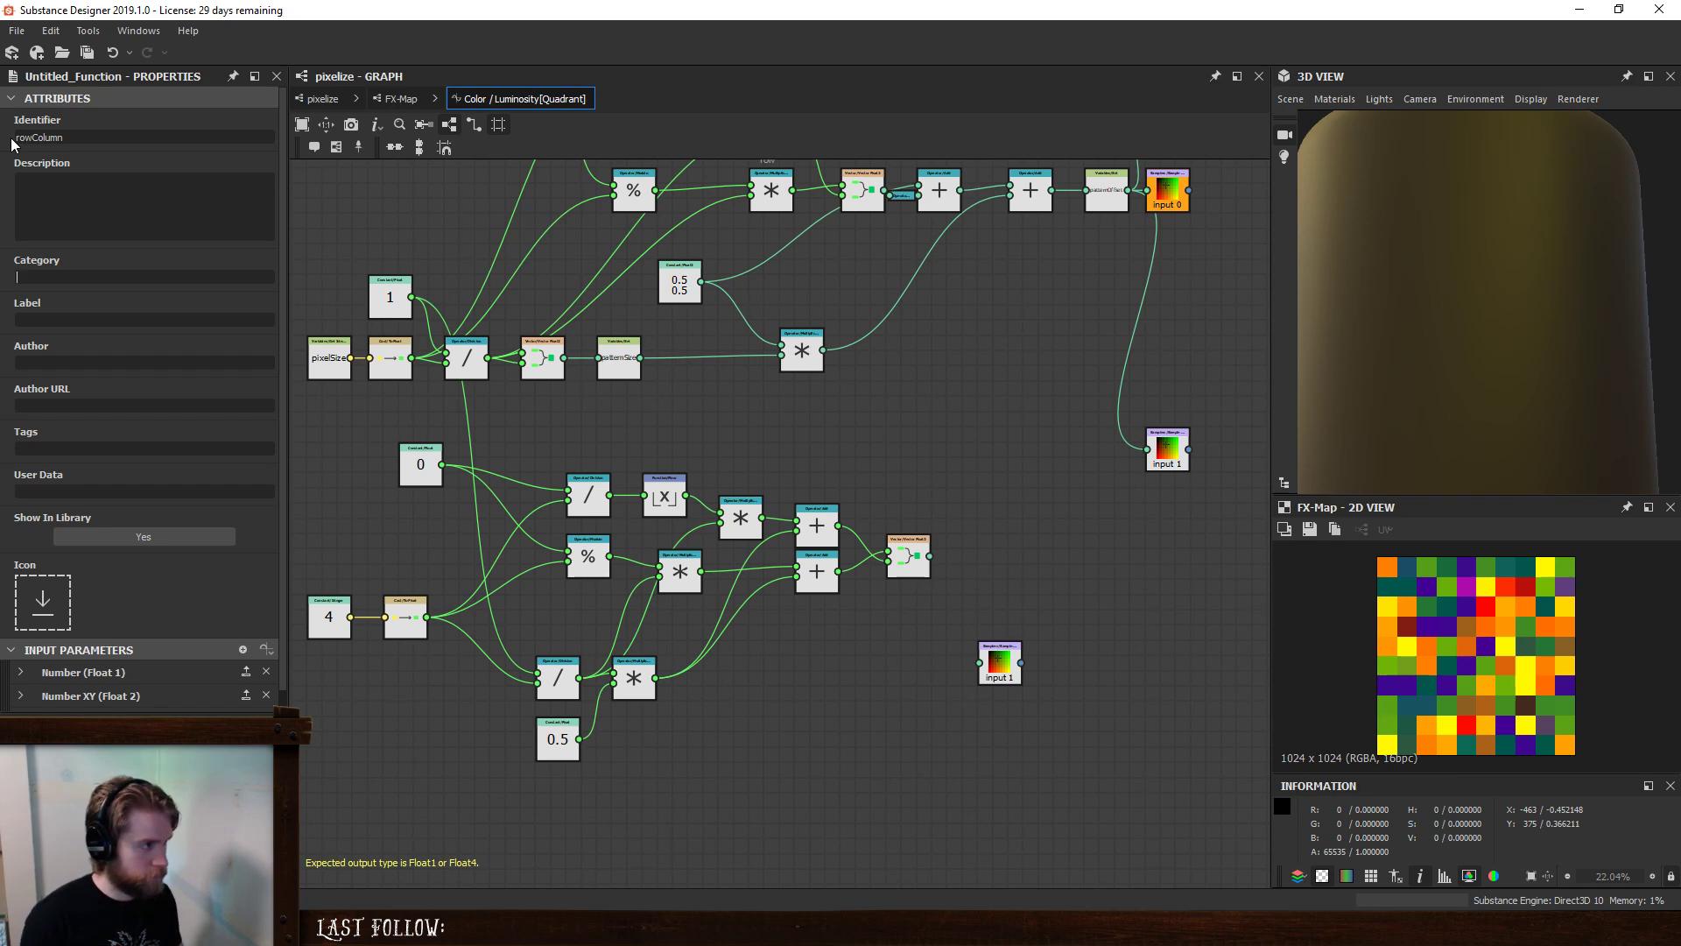
- Set the function's identifier to columnRow and its label to Column Row
{"action": "double_click", "coordinate": [101, 138]}
{"action": "type", "text": "co"}
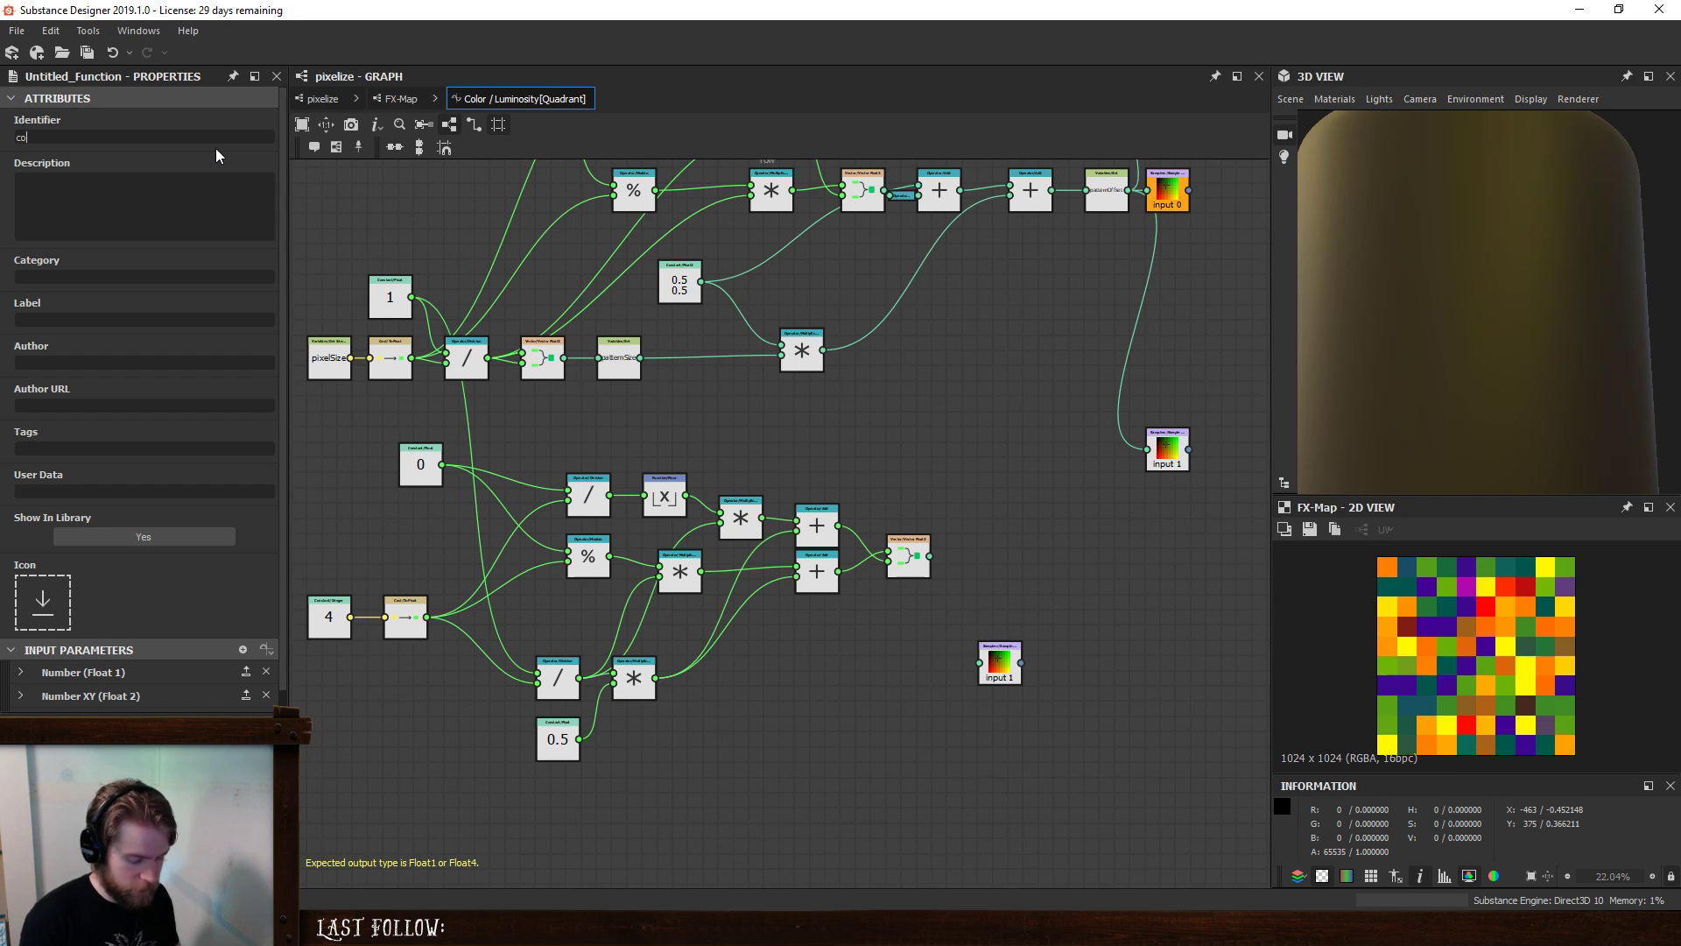
{"action": "type", "text": "lumnRow"}
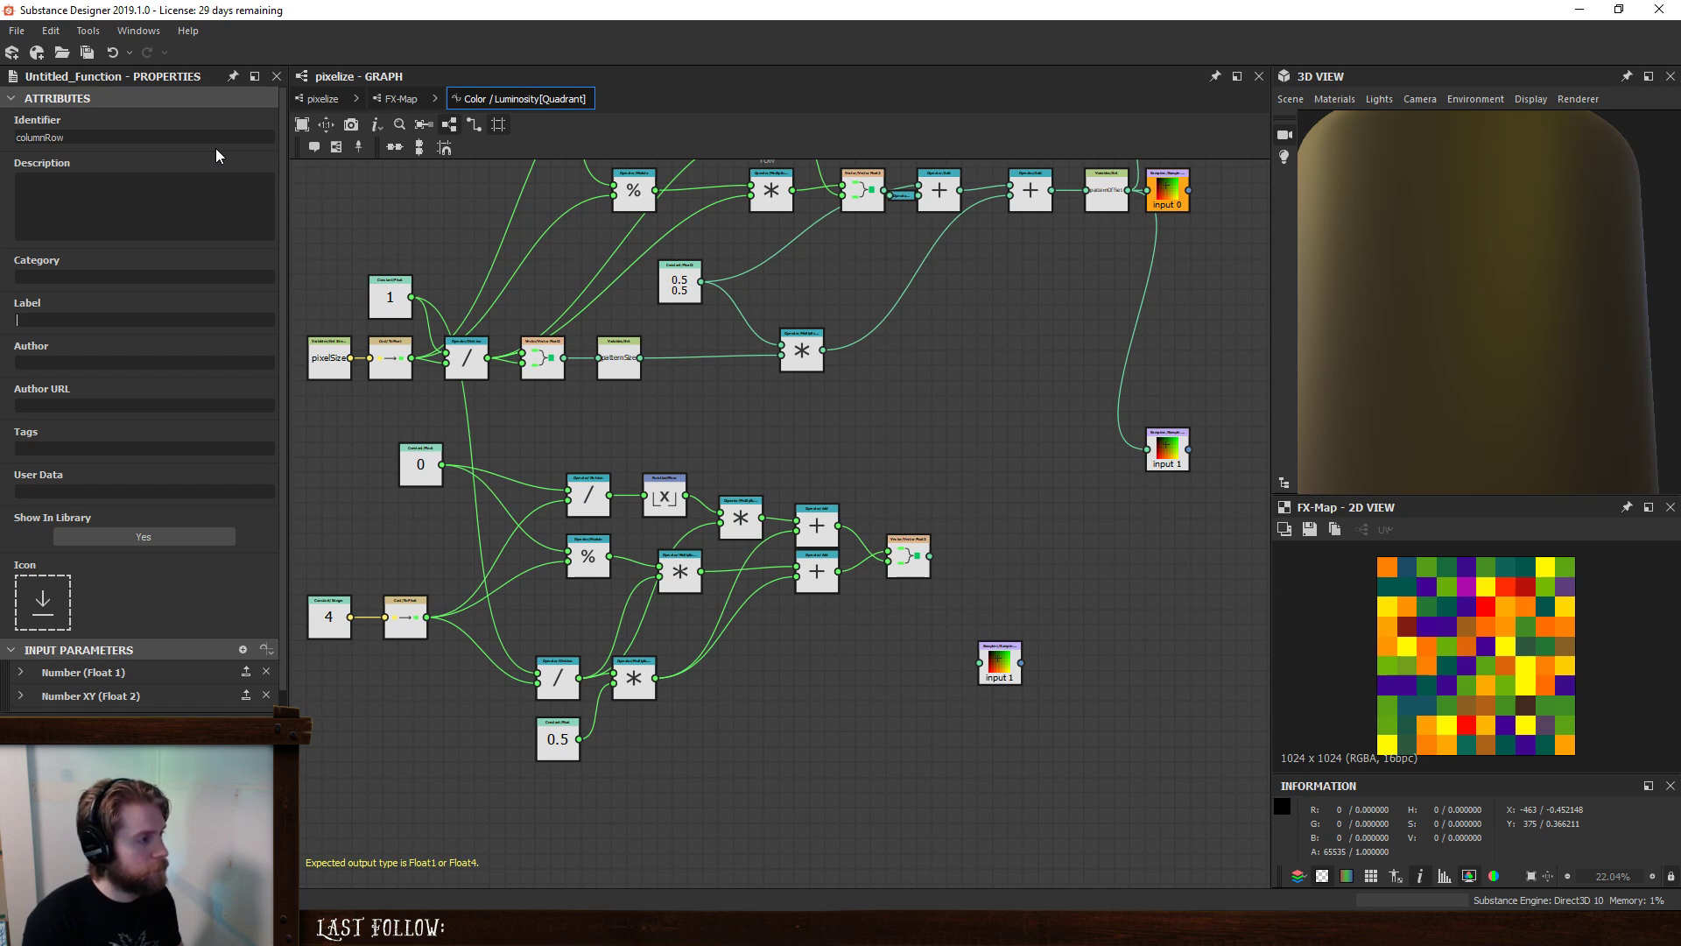
{"action": "key", "text": "Tab"}
{"action": "type", "text": "Column Row"}
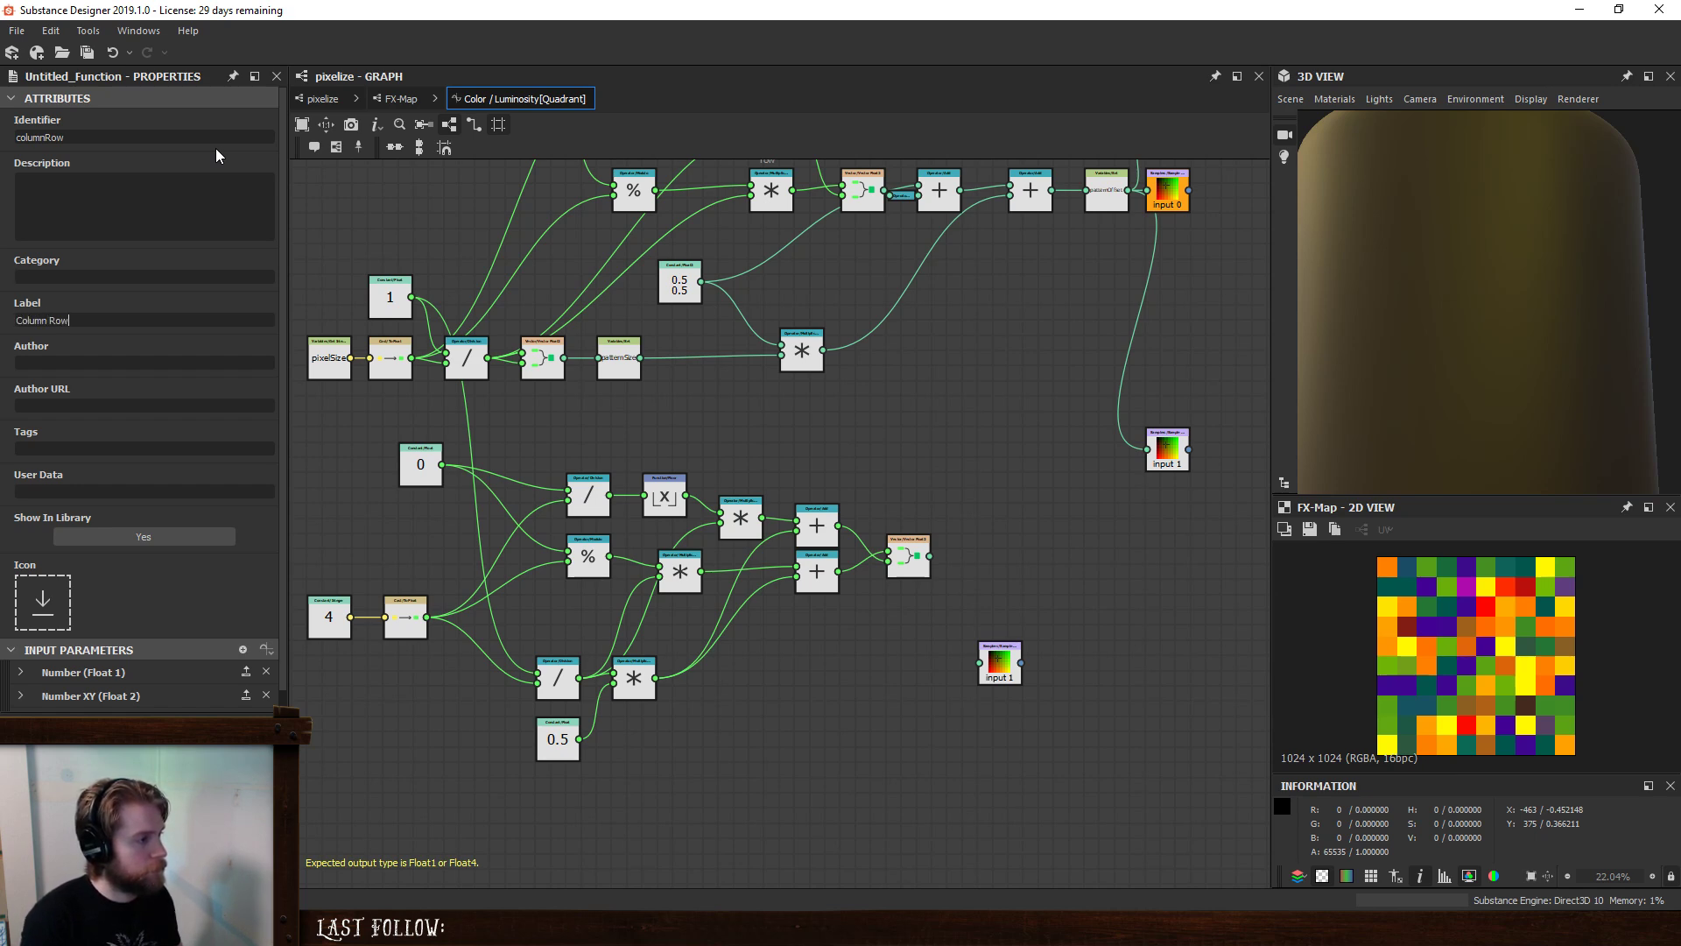
- Describe the function as "Return the position based on size and number in each column and row." and make its final Vector Float2 the output node
{"action": "left_click", "coordinate": [62, 180]}
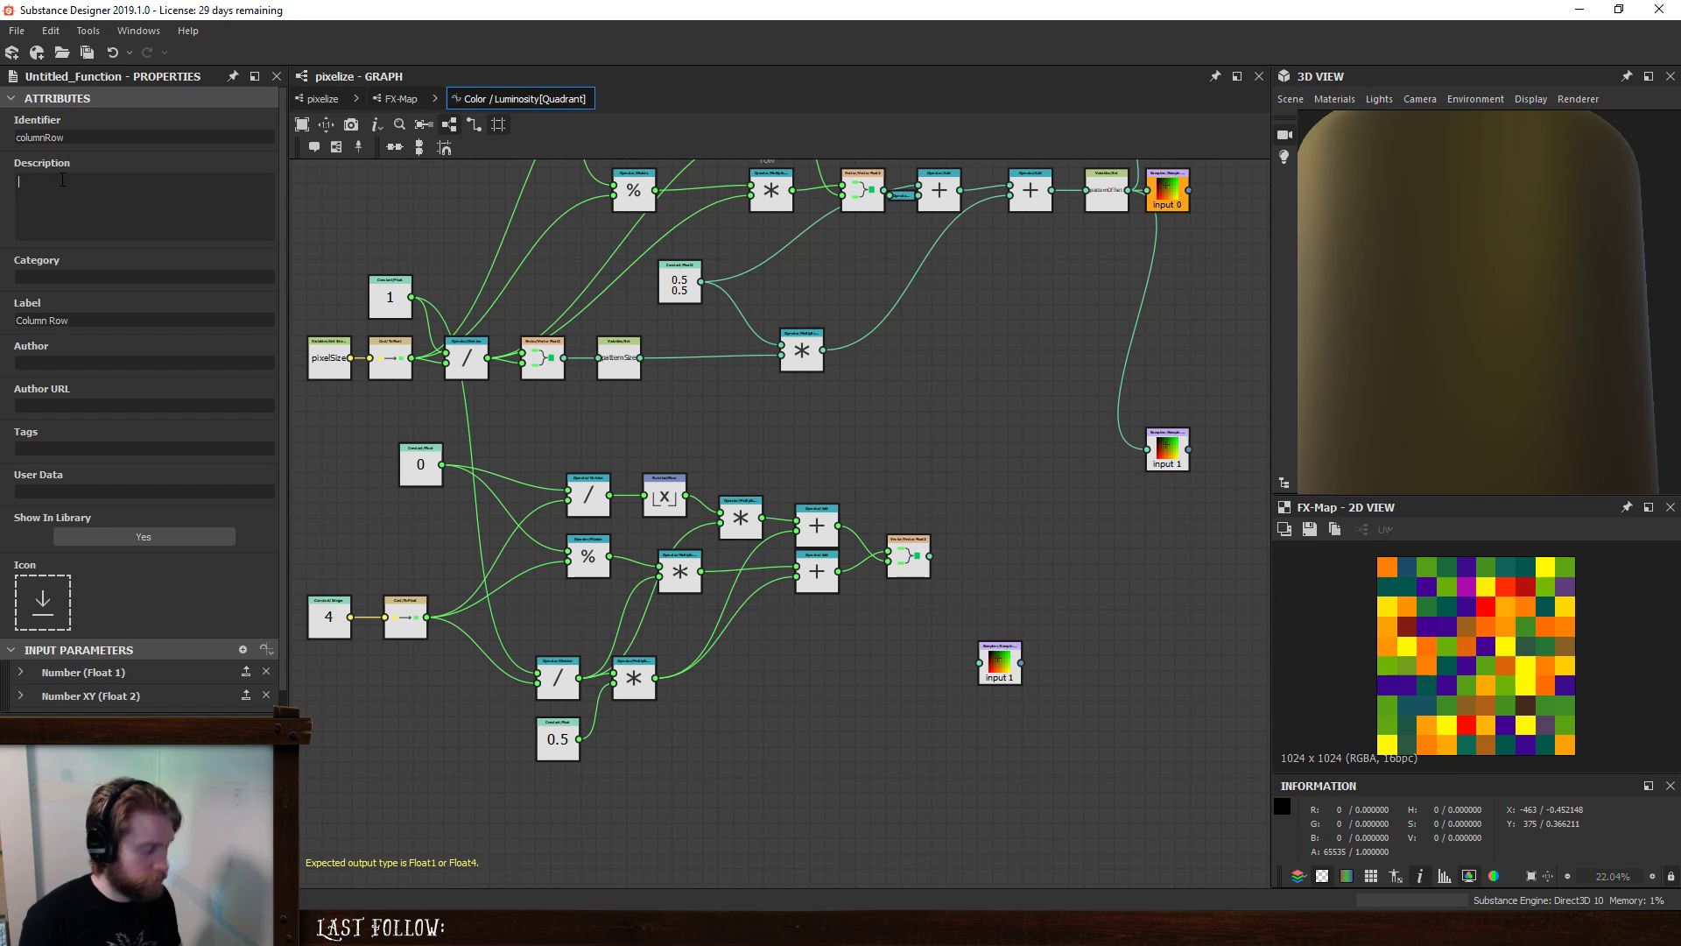
{"action": "type", "text": "Return the position based on size and number in each column and row."}
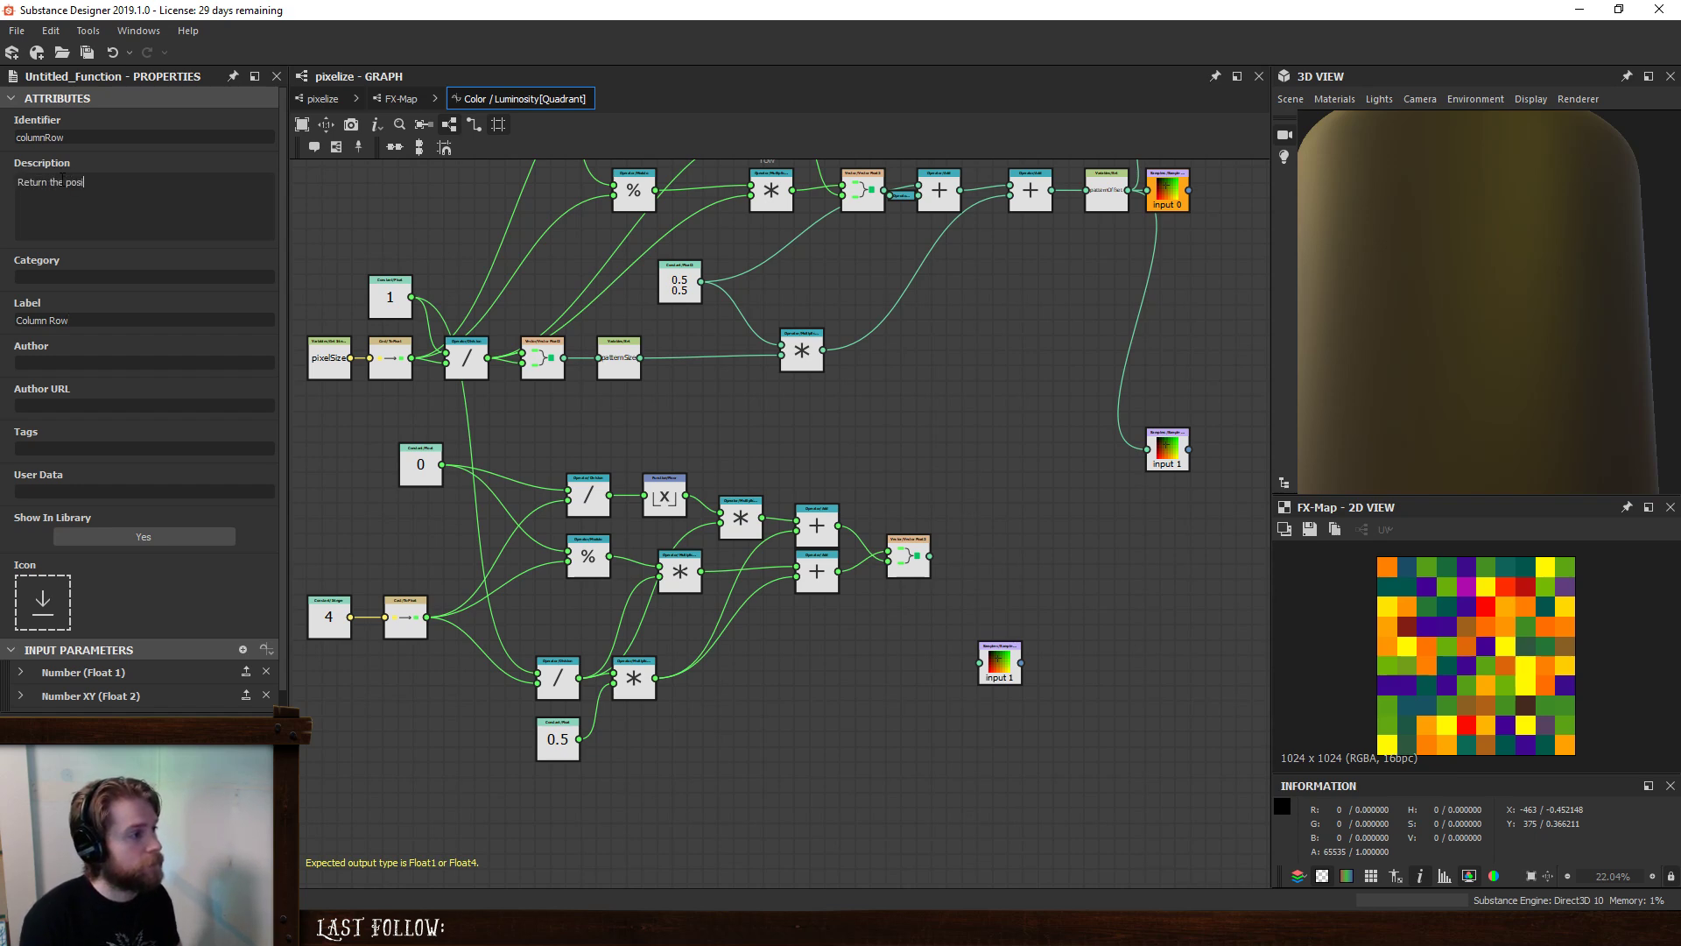
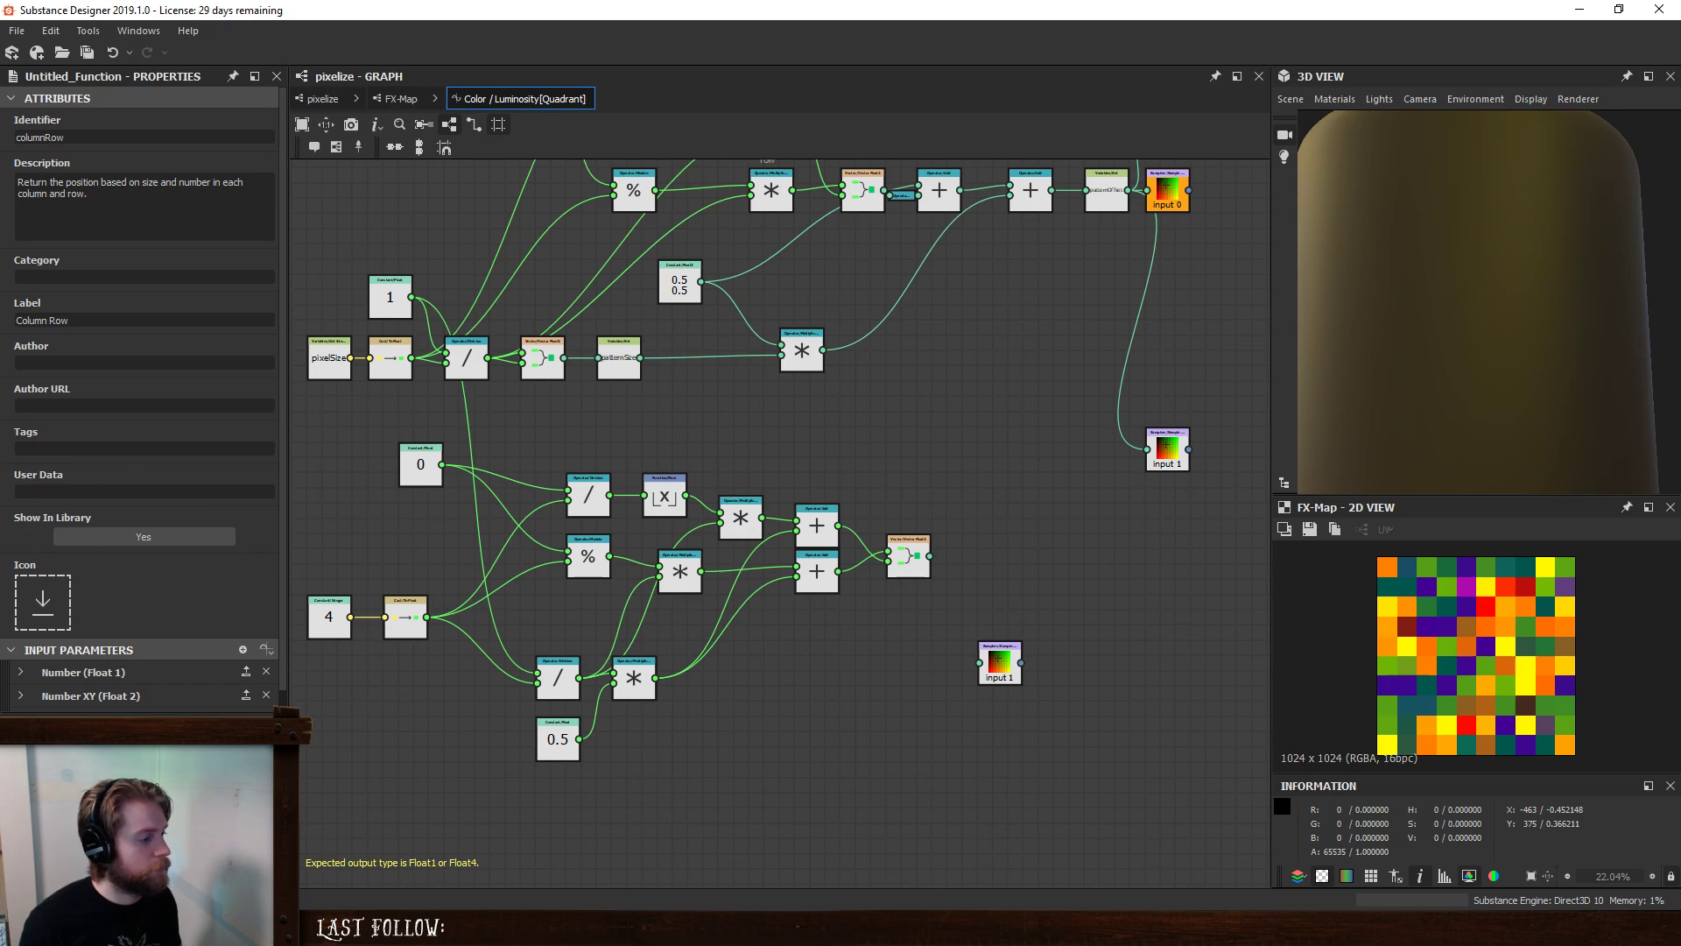
{"action": "right_click", "coordinate": [1219, 372]}
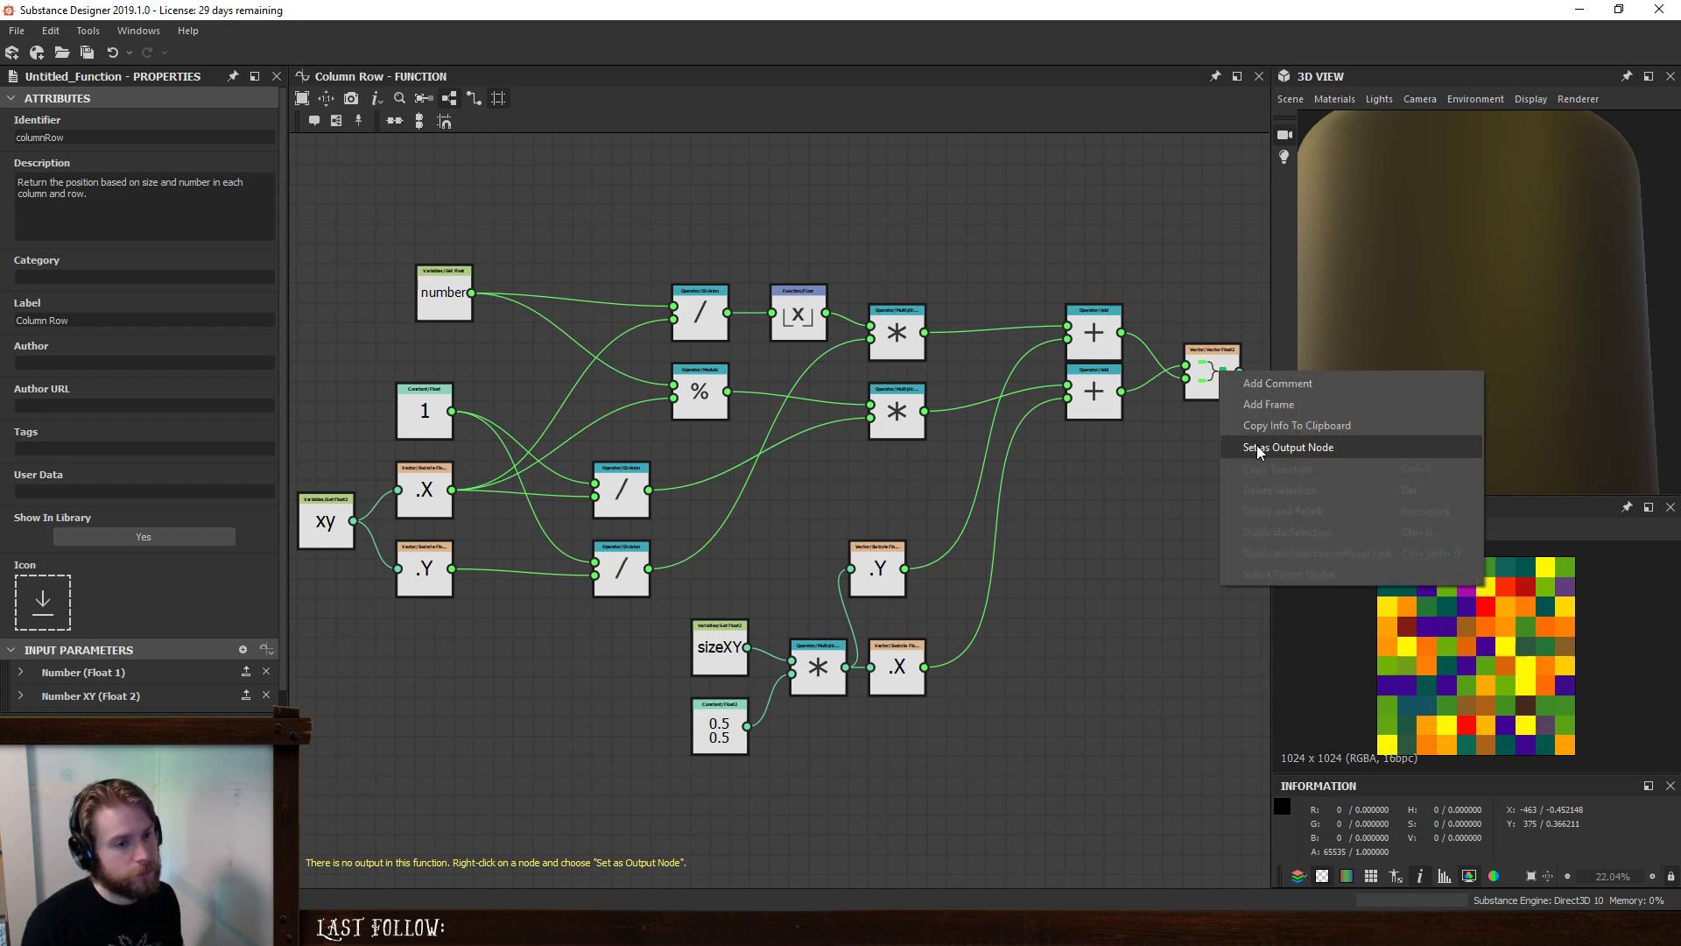
{"action": "left_click", "coordinate": [1257, 444]}
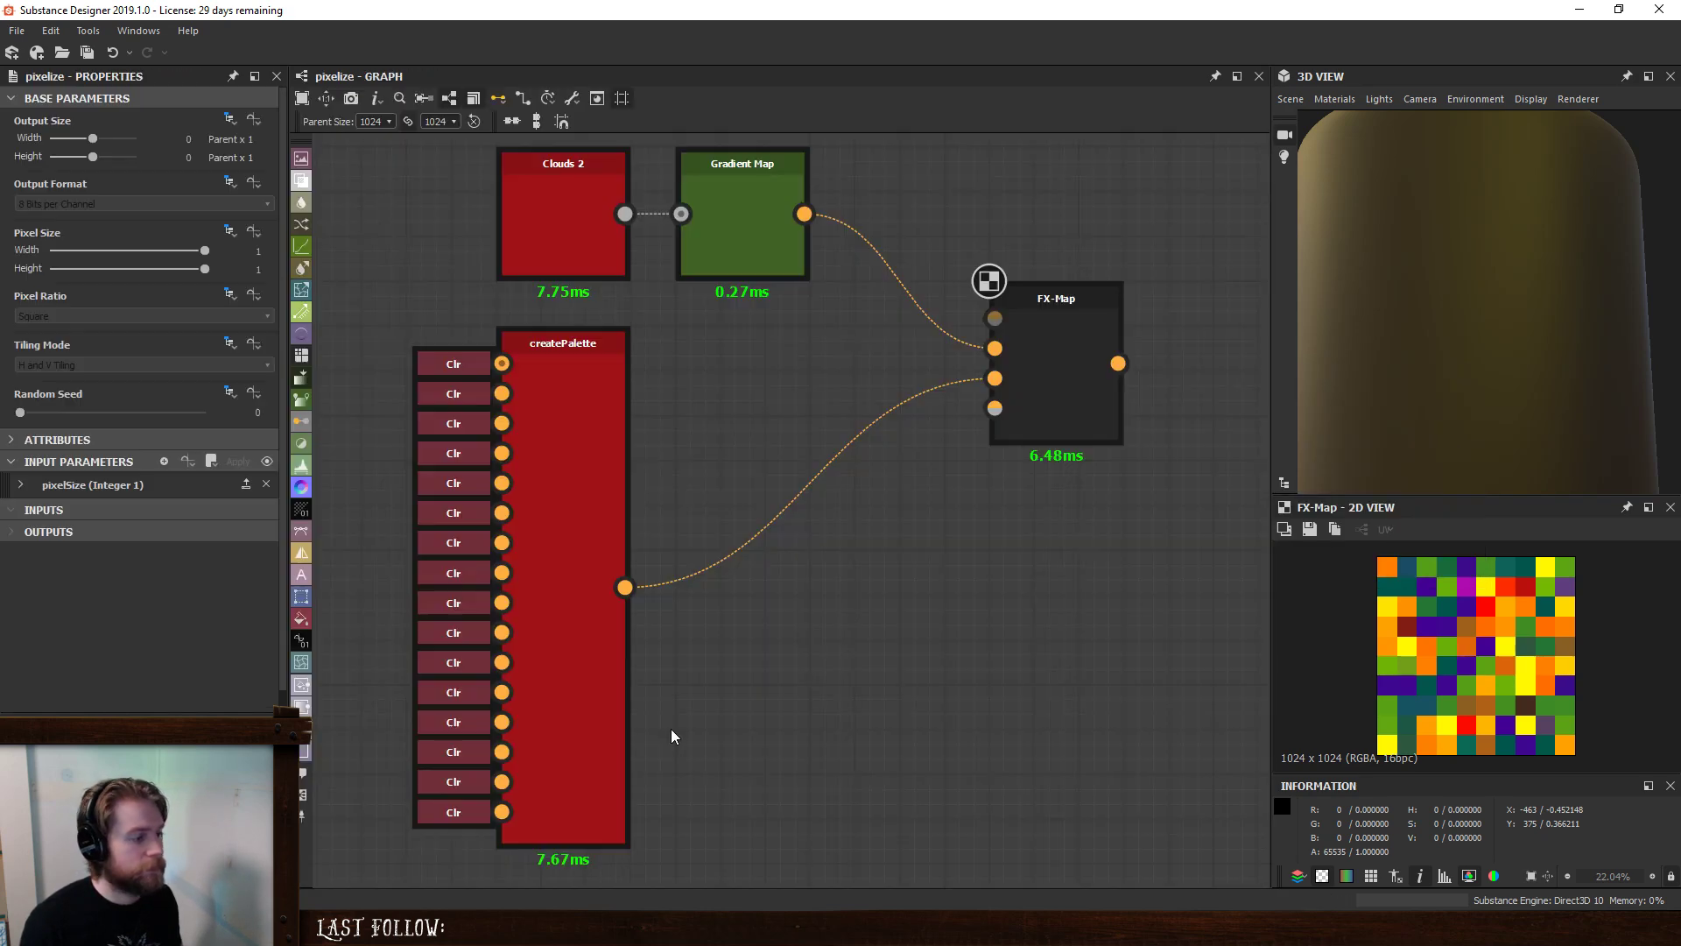
- Return to the pixelize graph's FX-Map and open the Color / Luminosity function of its Quadrant node
{"action": "left_click", "coordinate": [1054, 375]}
{"action": "left_click", "coordinate": [220, 426]}
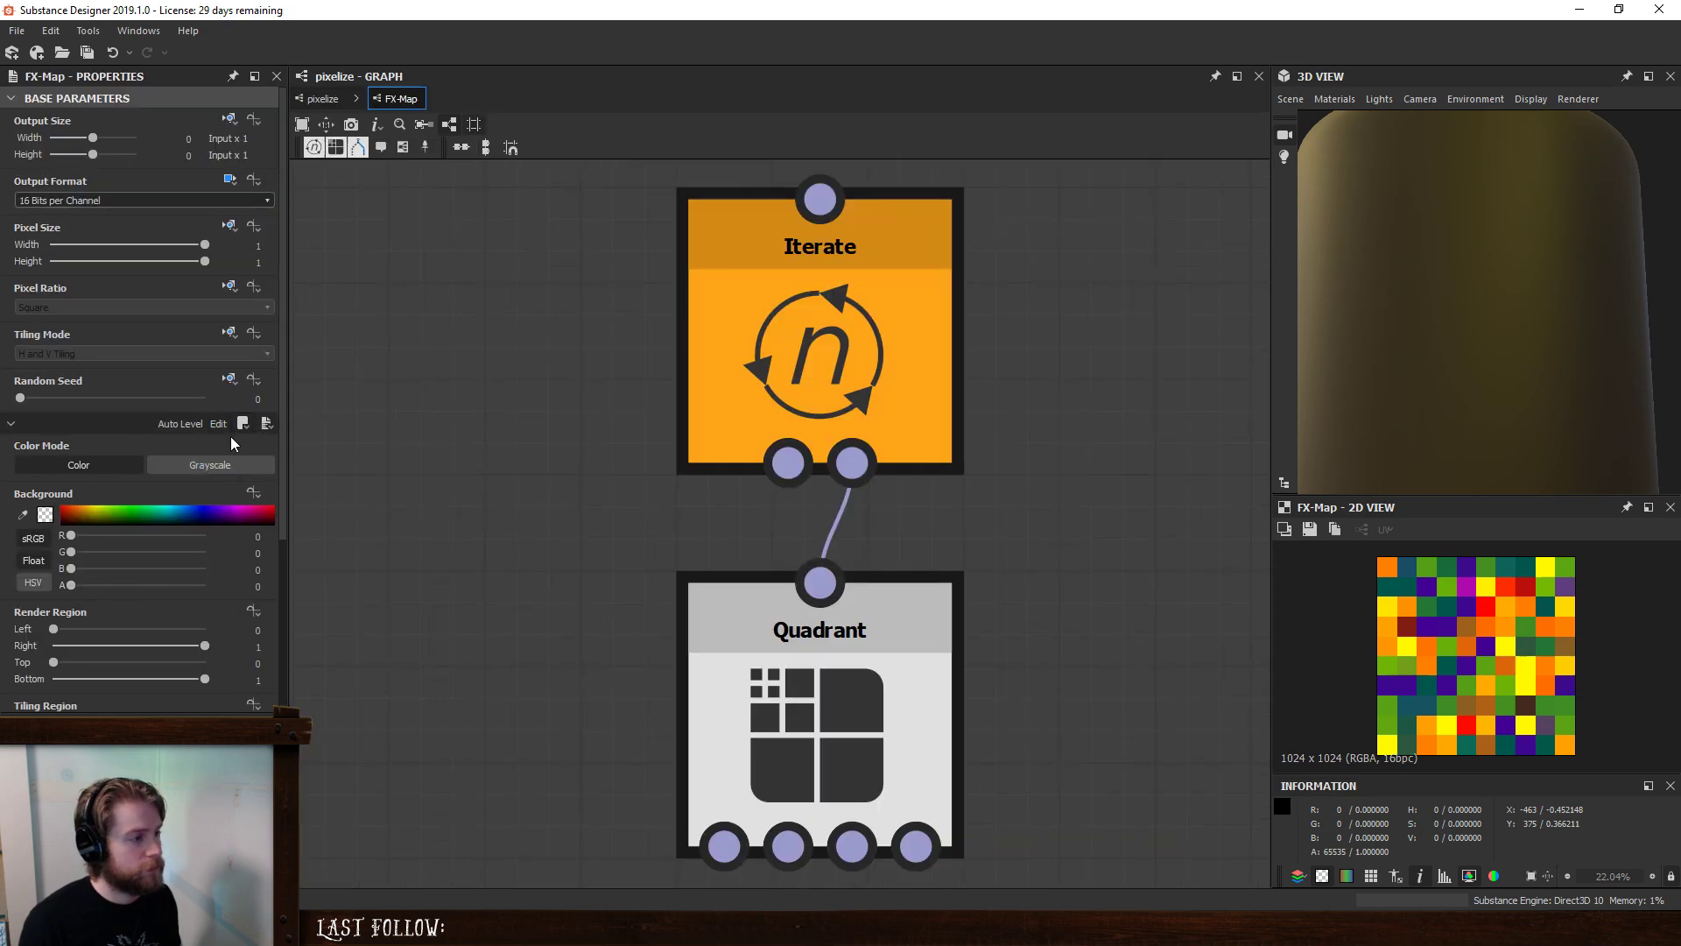
{"action": "left_click", "coordinate": [735, 613]}
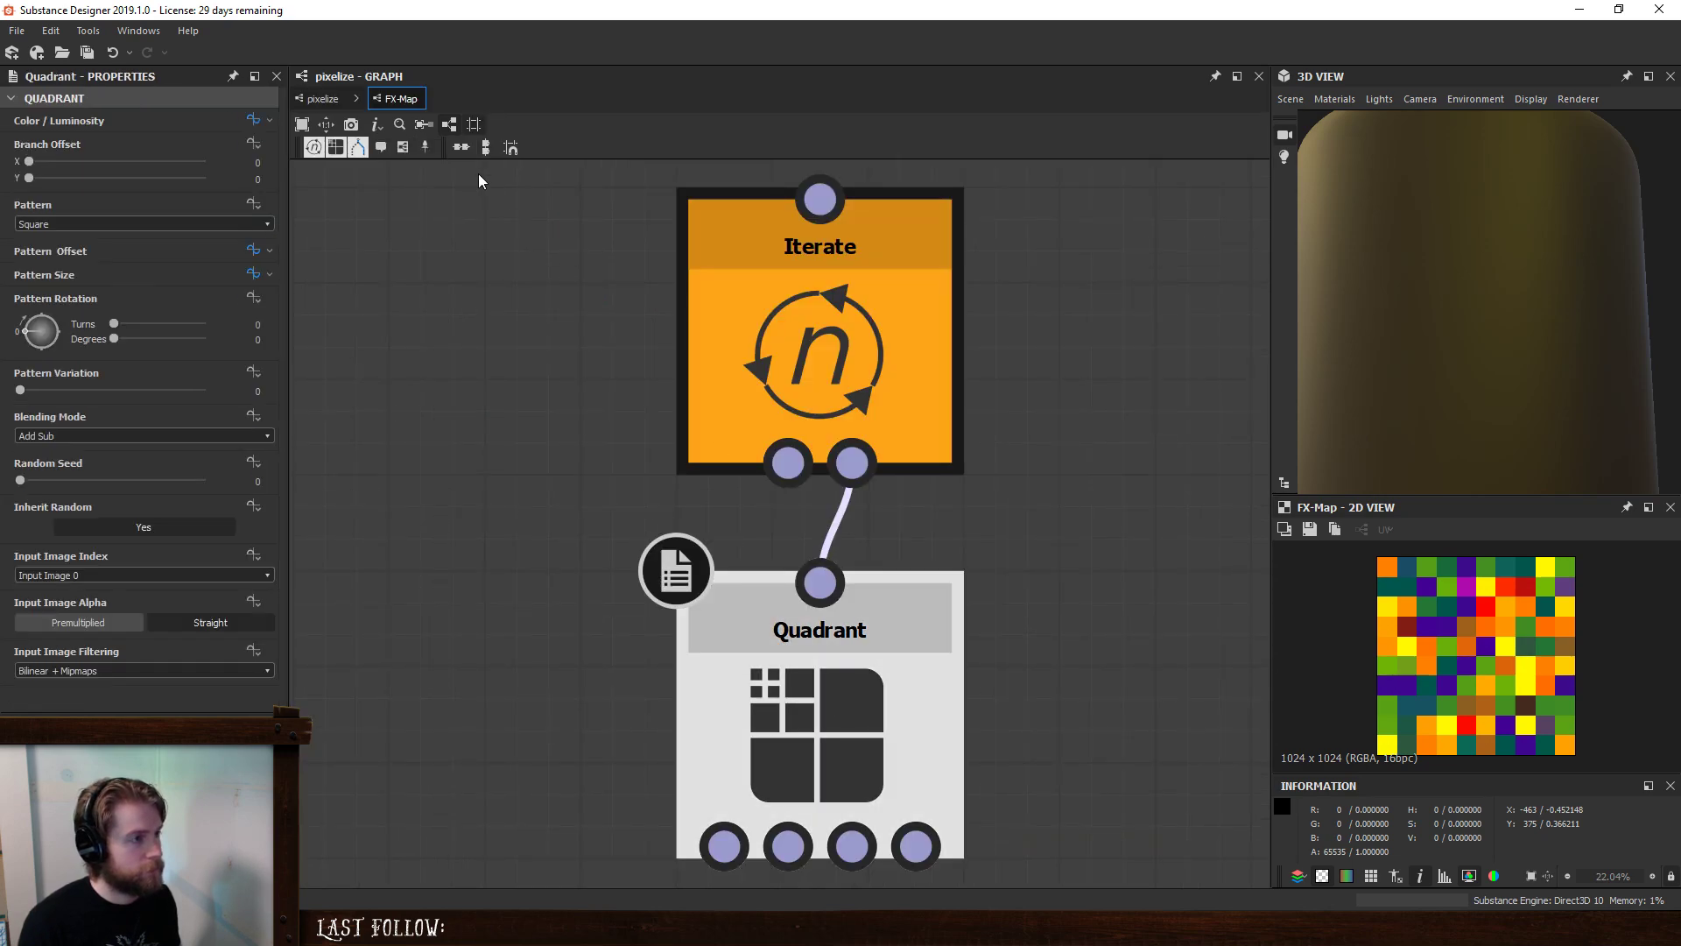
{"action": "left_click", "coordinate": [252, 120]}
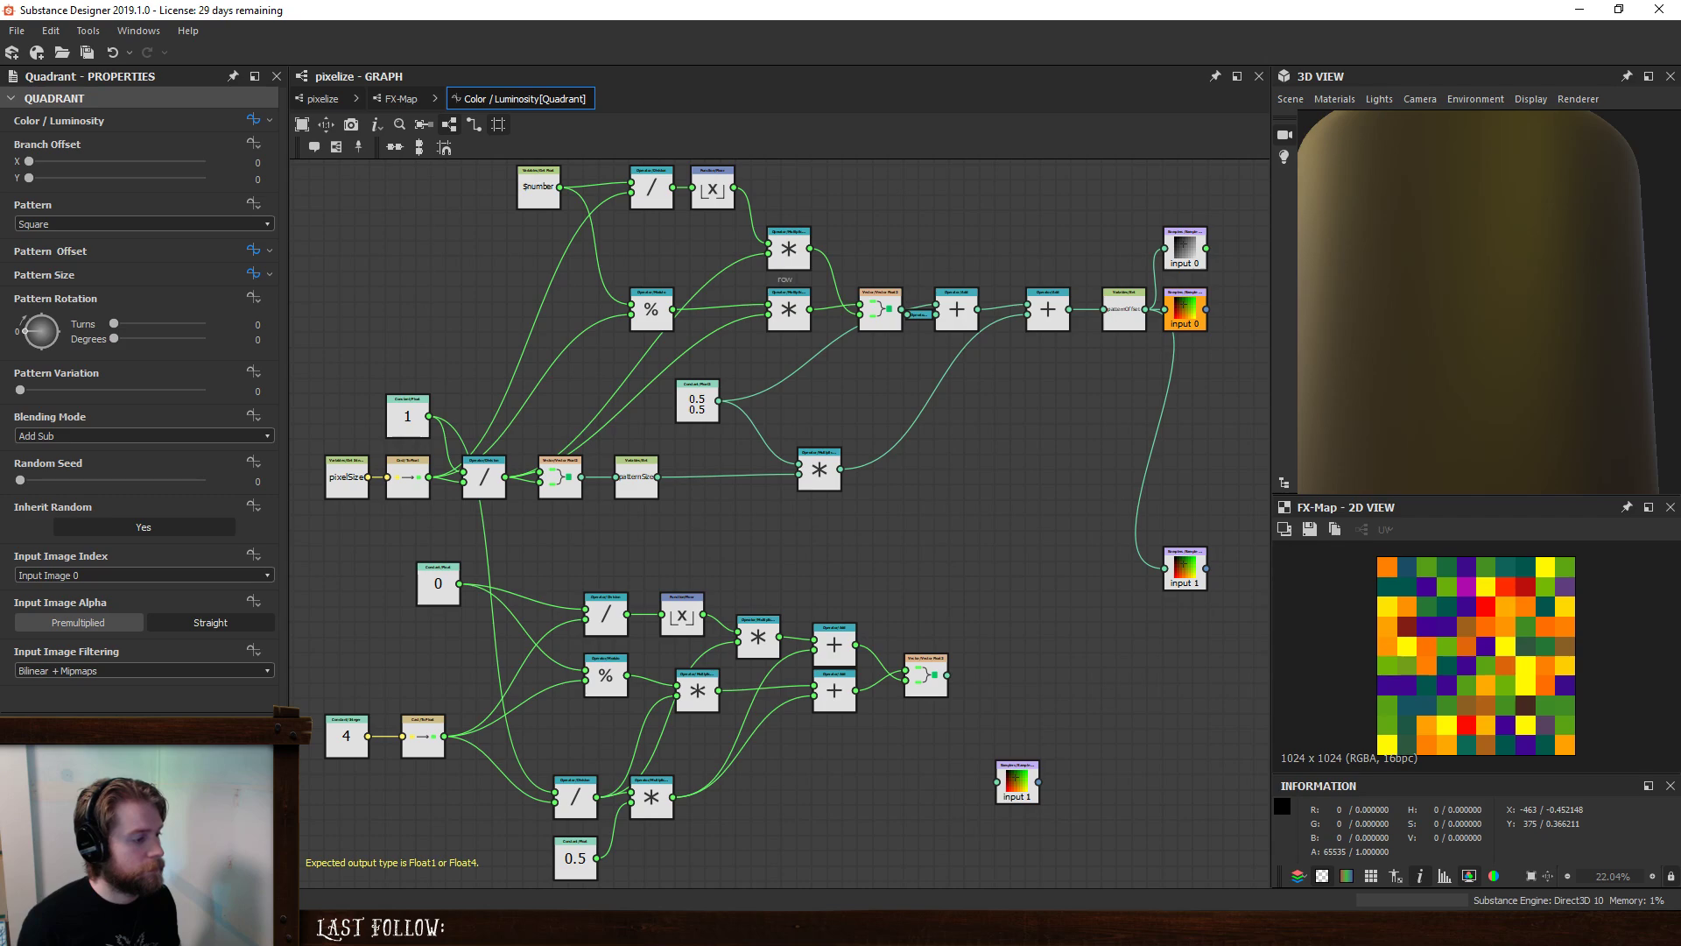
- Add the columnRow function as a node in the Color / Luminosity graph and place it below the lower Add nodes
{"action": "left_click_drag", "start_coordinate": [901, 830], "coordinate": [464, 795]}
{"action": "scroll", "coordinate": [464, 795], "scroll_direction": "up", "scroll_amount": 3}
{"action": "left_click_drag", "start_coordinate": [583, 615], "coordinate": [664, 623]}
{"action": "left_click", "coordinate": [561, 602]}
{"action": "scroll", "coordinate": [562, 603], "scroll_direction": "down", "scroll_amount": 1}
{"action": "middle_click_drag", "start_coordinate": [586, 606], "coordinate": [522, 693]}
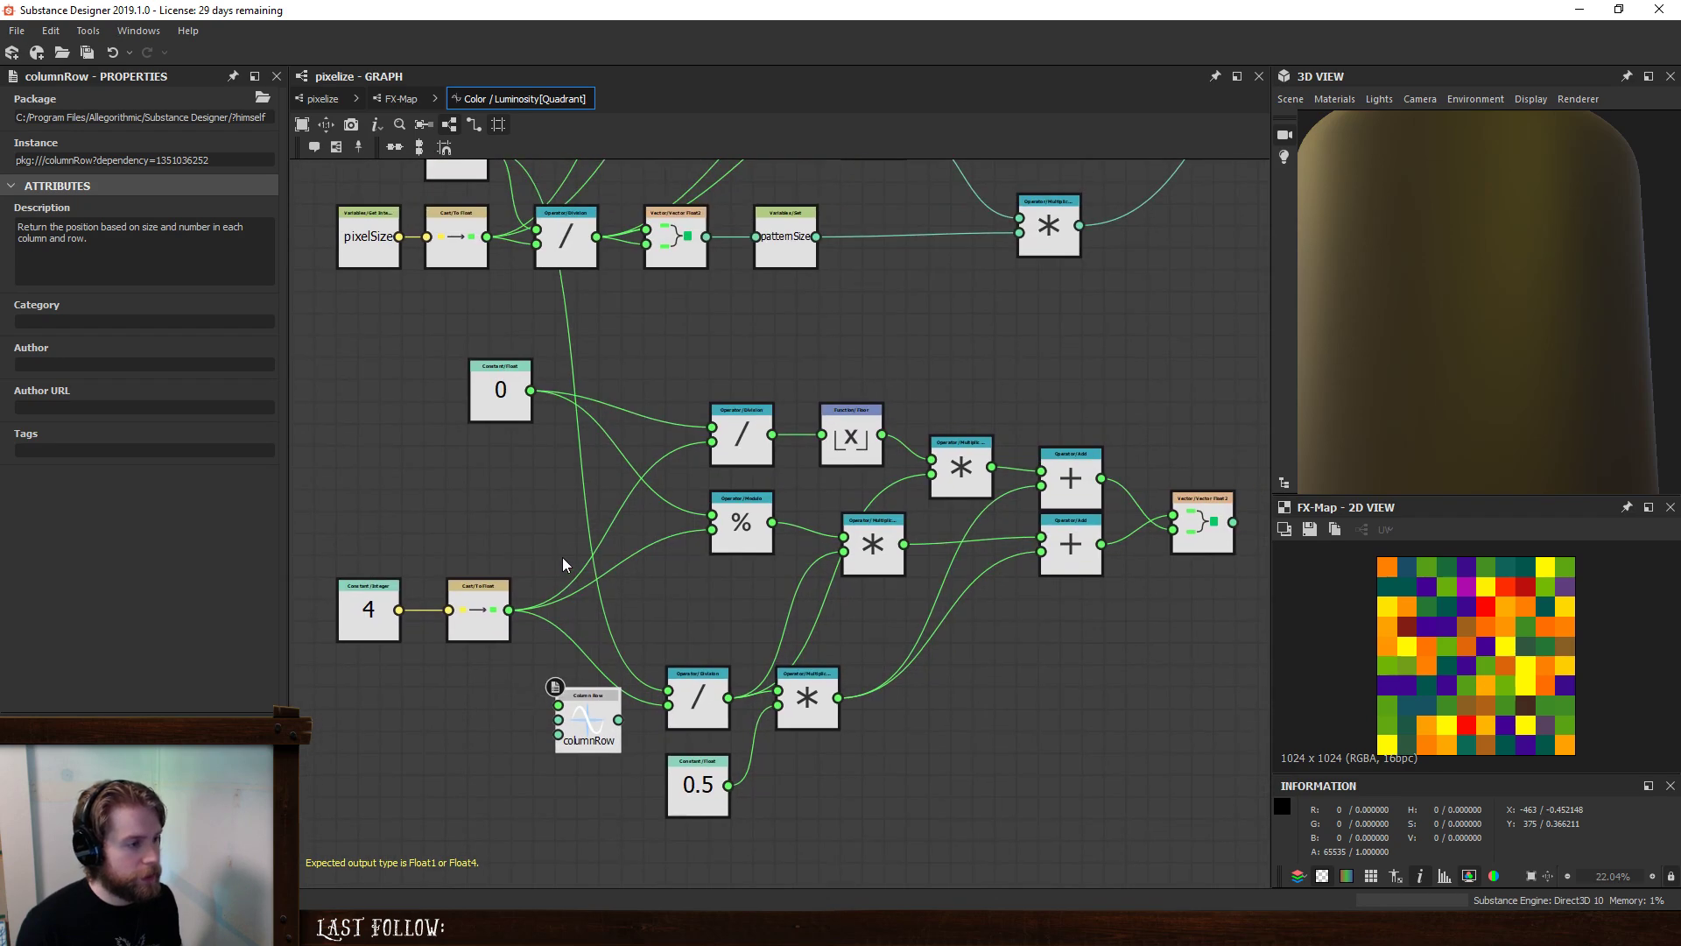
{"action": "left_click_drag", "start_coordinate": [588, 718], "coordinate": [1070, 750]}
- Try feeding the constant 0 into the columnRow node's number input
{"action": "left_click_drag", "start_coordinate": [531, 391], "coordinate": [1042, 738]}
{"action": "scroll", "coordinate": [816, 516], "scroll_direction": "down", "scroll_amount": 1}
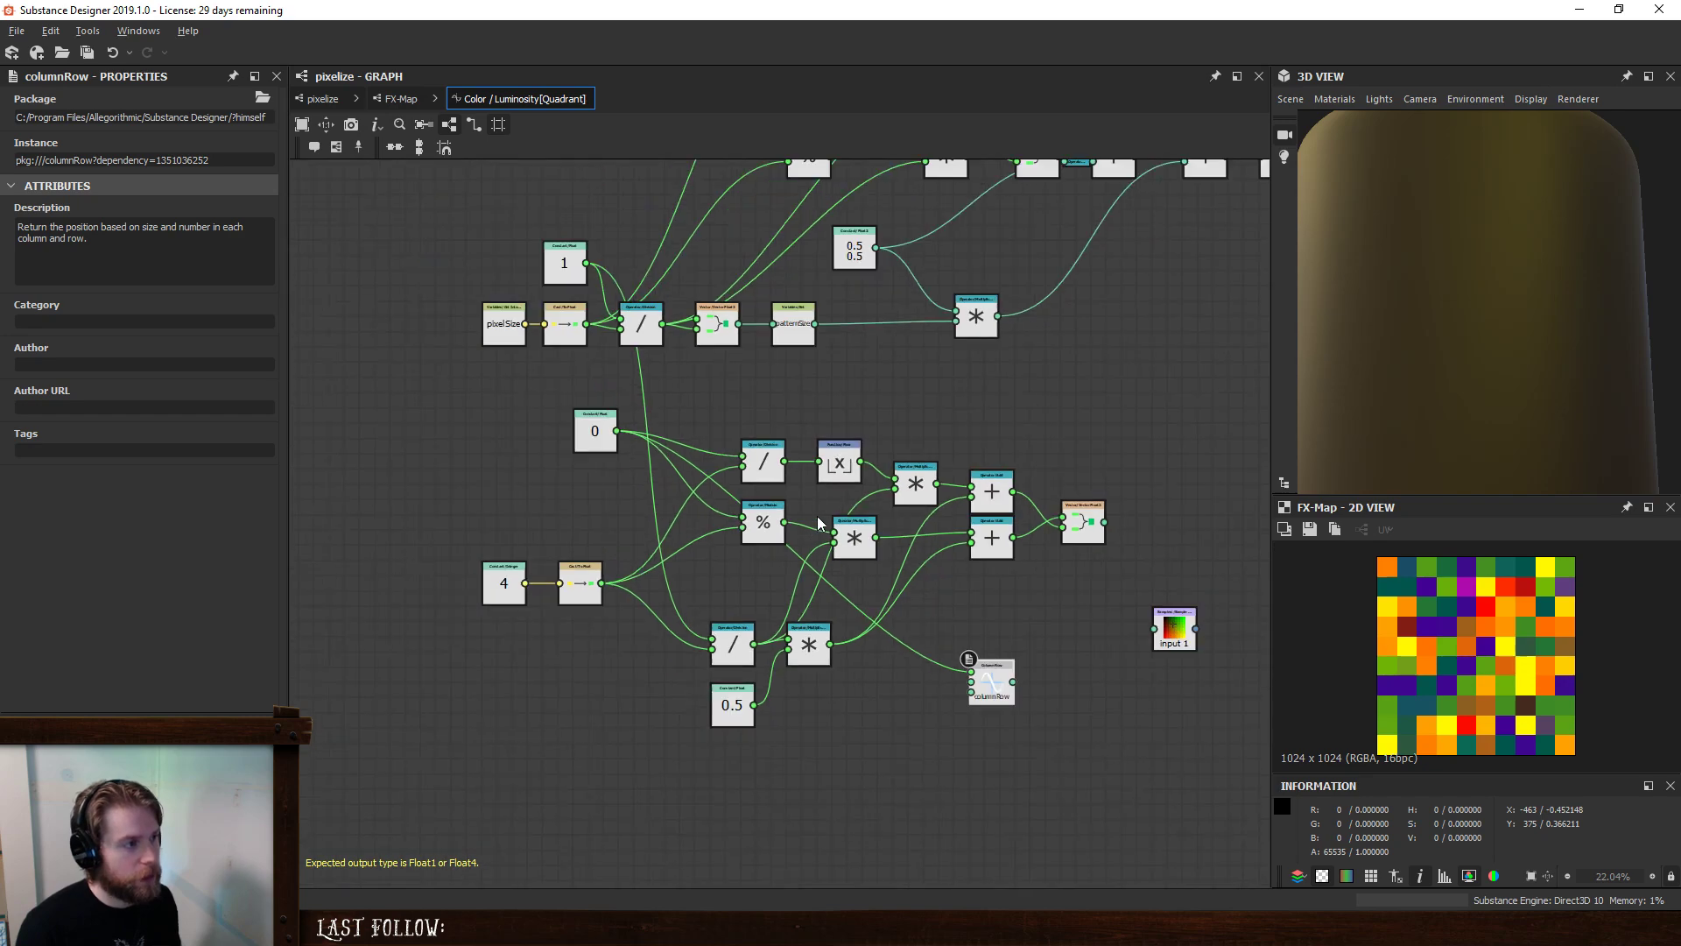
{"action": "middle_click_drag", "start_coordinate": [817, 518], "coordinate": [737, 620]}
{"action": "middle_click_drag", "start_coordinate": [804, 699], "coordinate": [804, 639]}
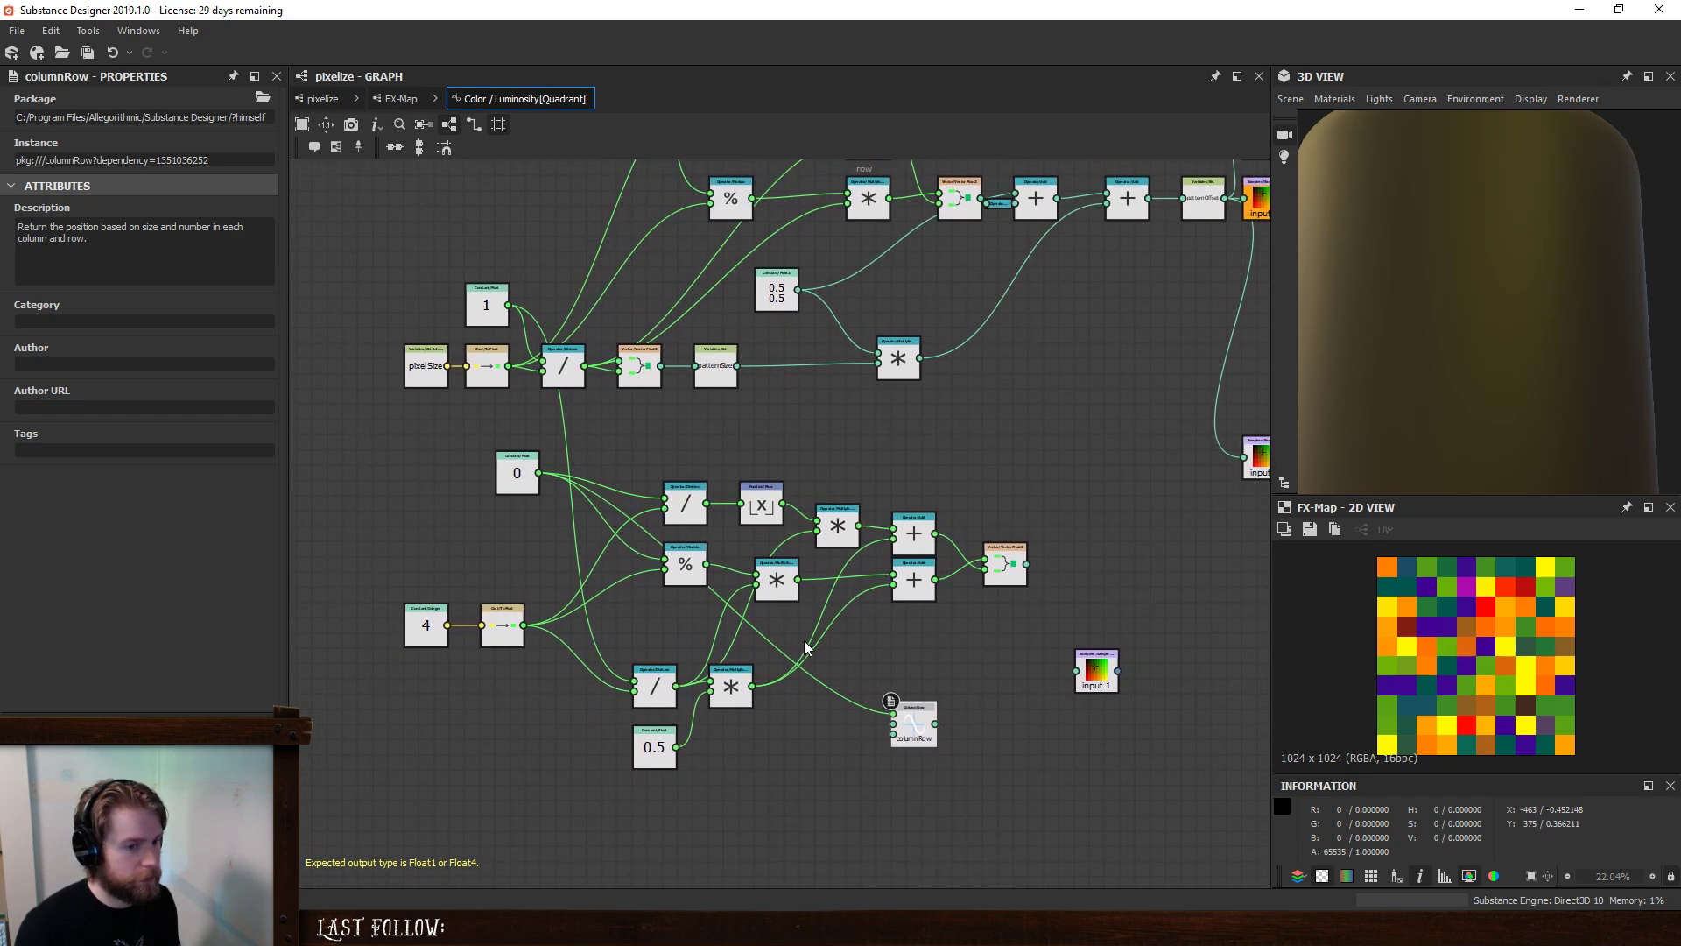
{"action": "scroll", "coordinate": [807, 644], "scroll_direction": "down", "scroll_amount": 1}
{"action": "middle_click_drag", "start_coordinate": [667, 649], "coordinate": [811, 648]}
{"action": "middle_click_drag", "start_coordinate": [883, 584], "coordinate": [715, 676]}
- Move the columnRow node up near the $number node and connect $number to its number input and patternSize to its size input
{"action": "left_click_drag", "start_coordinate": [874, 800], "coordinate": [853, 212]}
{"action": "scroll", "coordinate": [897, 264], "scroll_direction": "up", "scroll_amount": 1}
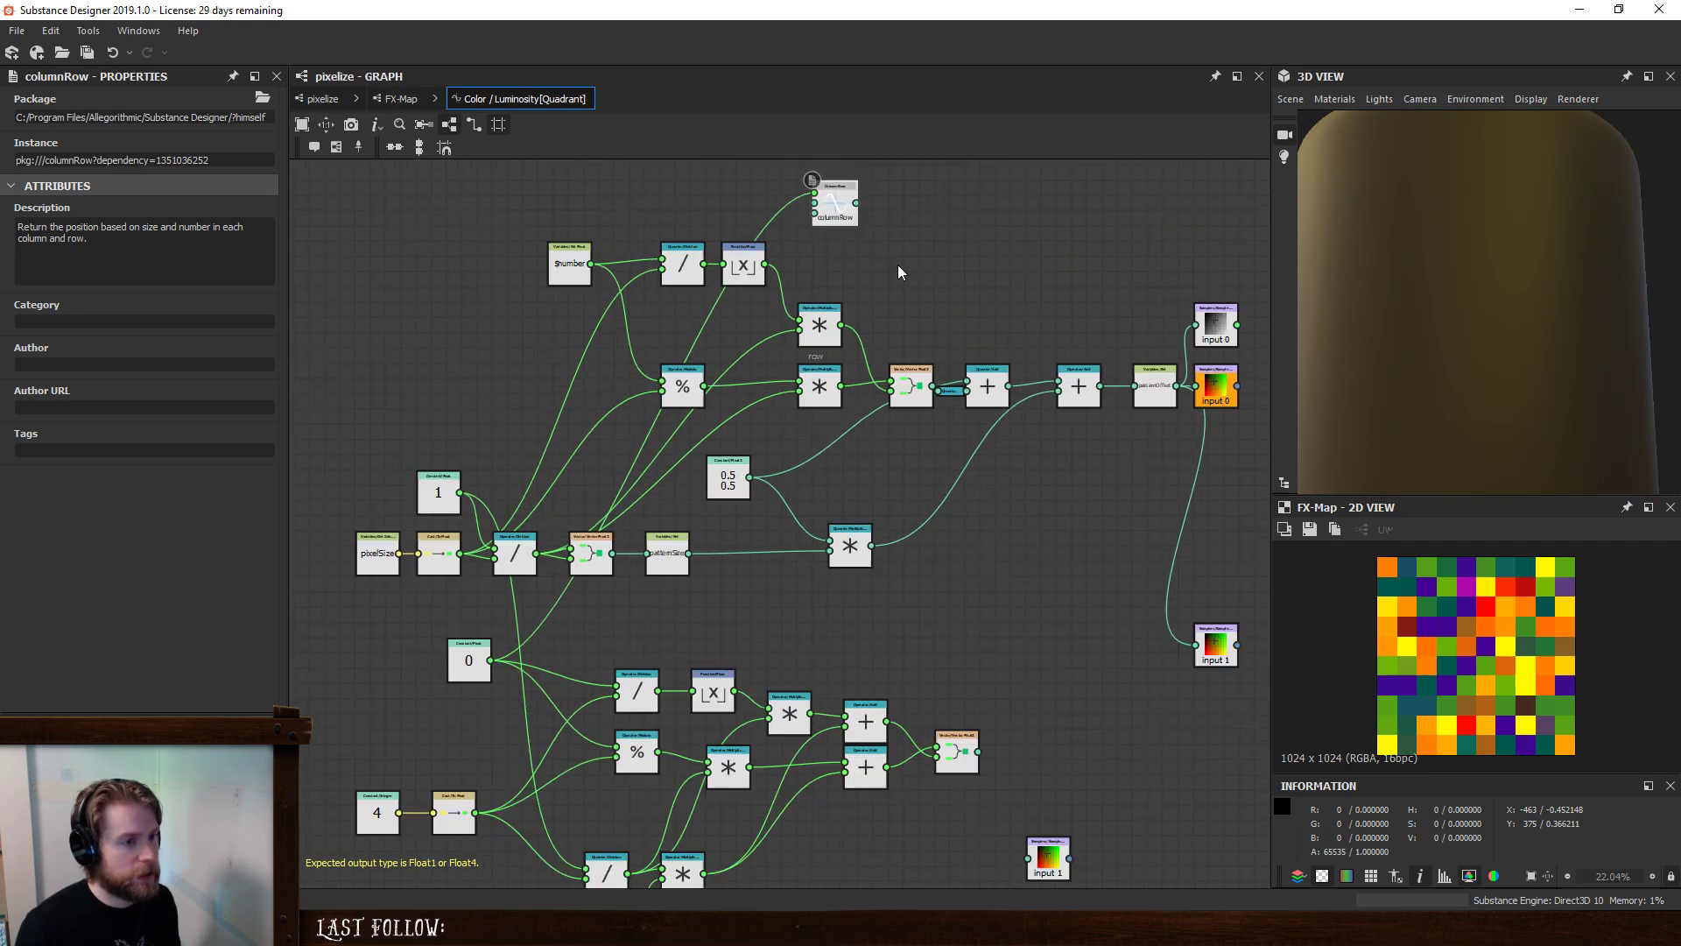
{"action": "middle_click_drag", "start_coordinate": [916, 280], "coordinate": [916, 344]}
{"action": "left_click_drag", "start_coordinate": [837, 262], "coordinate": [530, 308]}
{"action": "scroll", "coordinate": [484, 534], "scroll_direction": "up", "scroll_amount": 1}
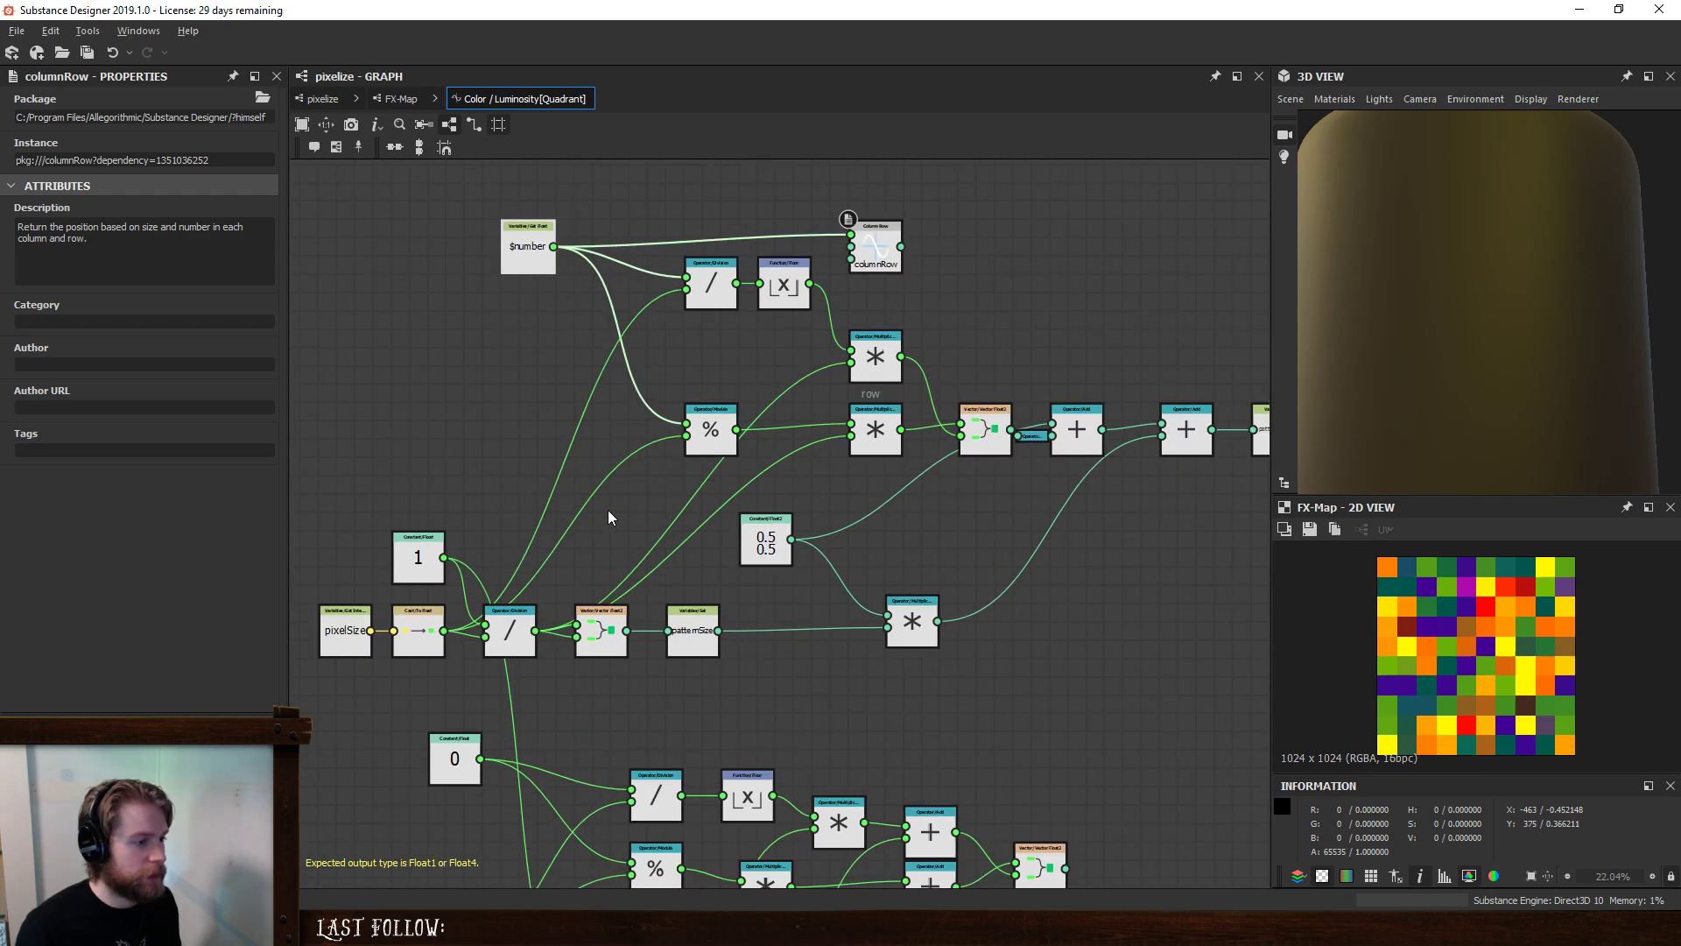
{"action": "middle_click_drag", "start_coordinate": [610, 518], "coordinate": [708, 596]}
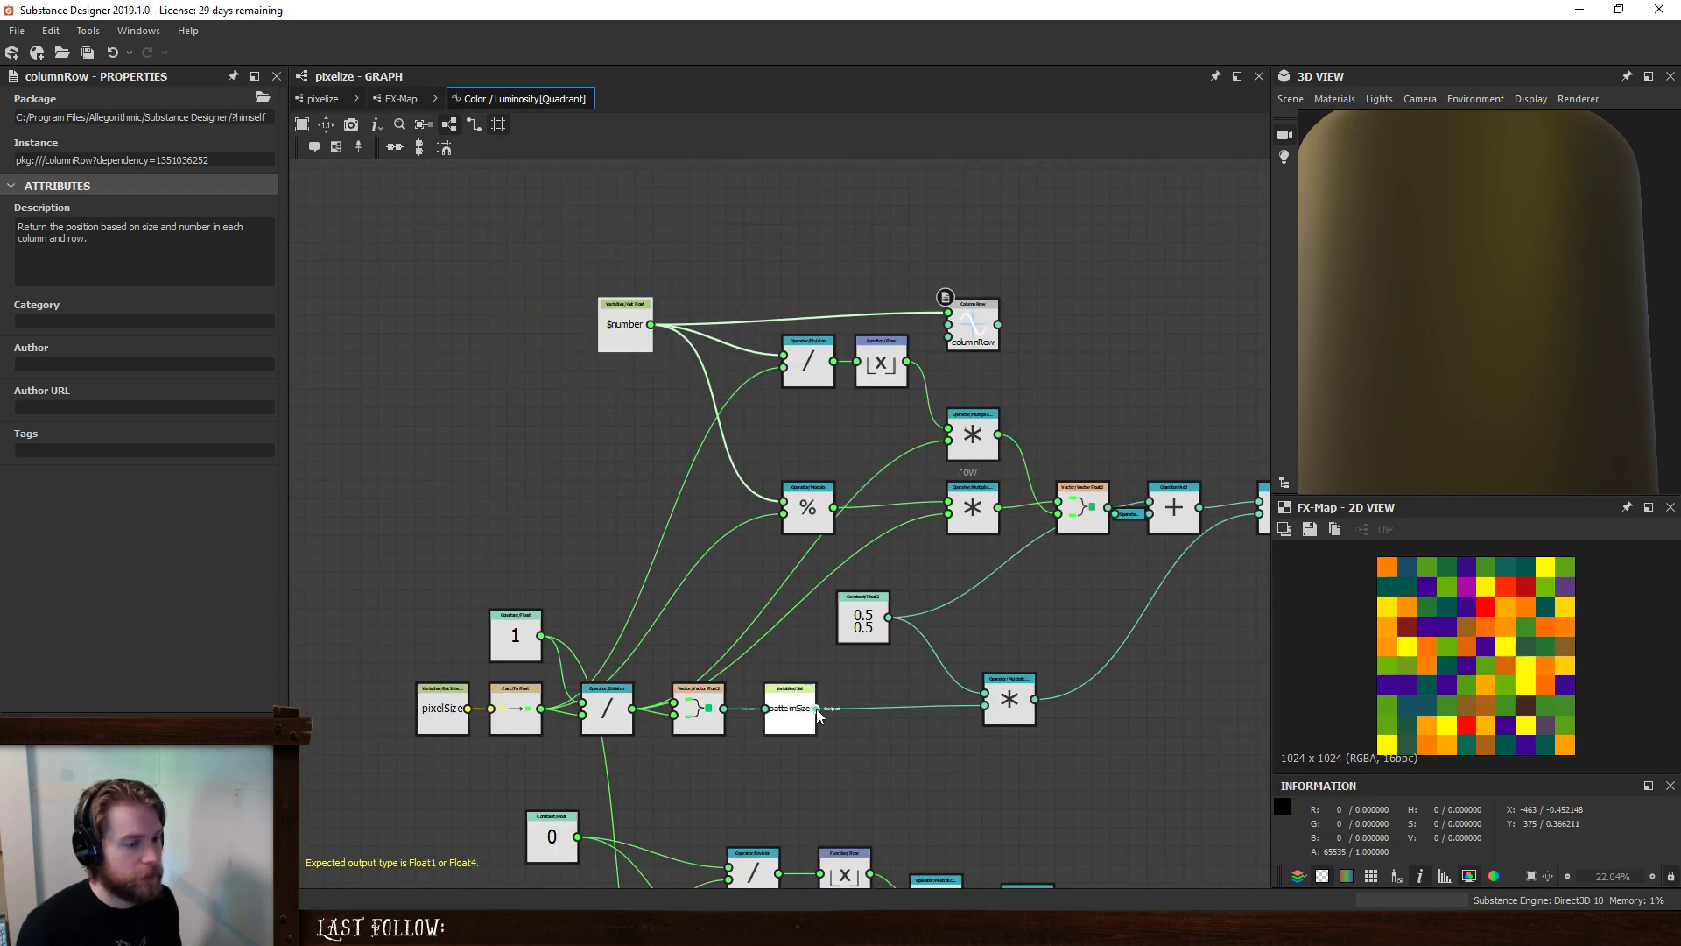
{"action": "left_click_drag", "start_coordinate": [816, 707], "coordinate": [961, 333]}
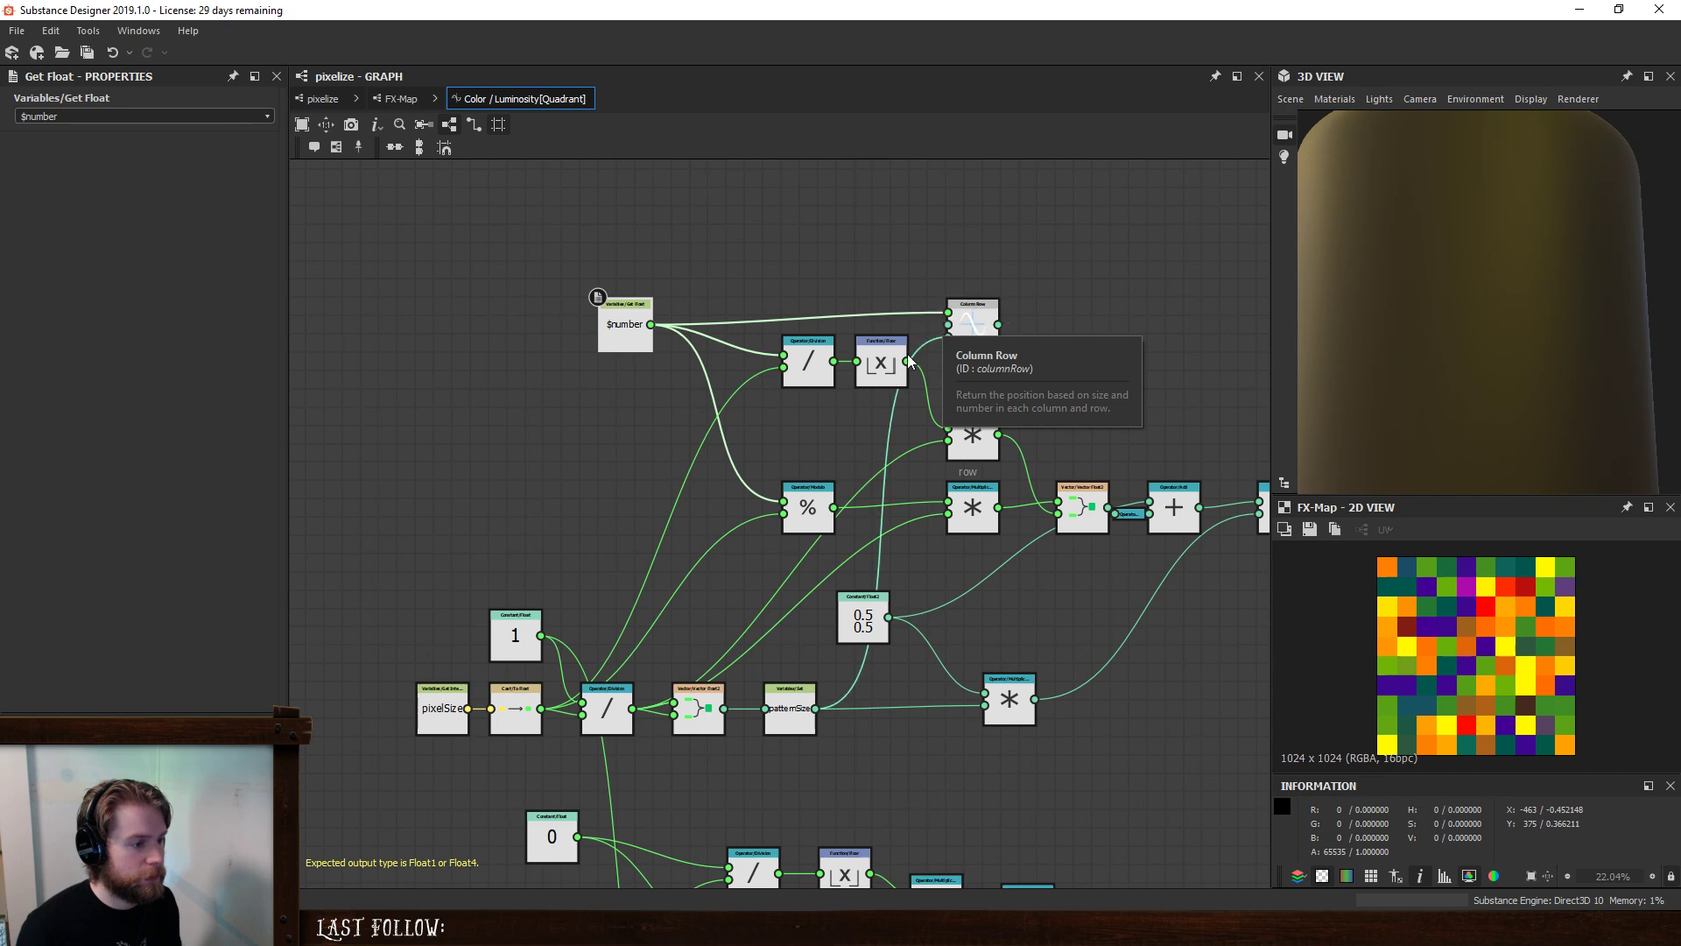
- Add a Vector Float2 node, feed both its inputs from the pixelSize float cast, and connect it to columnRow's XY count input
{"action": "key", "text": "space"}
{"action": "type", "text": "vew"}
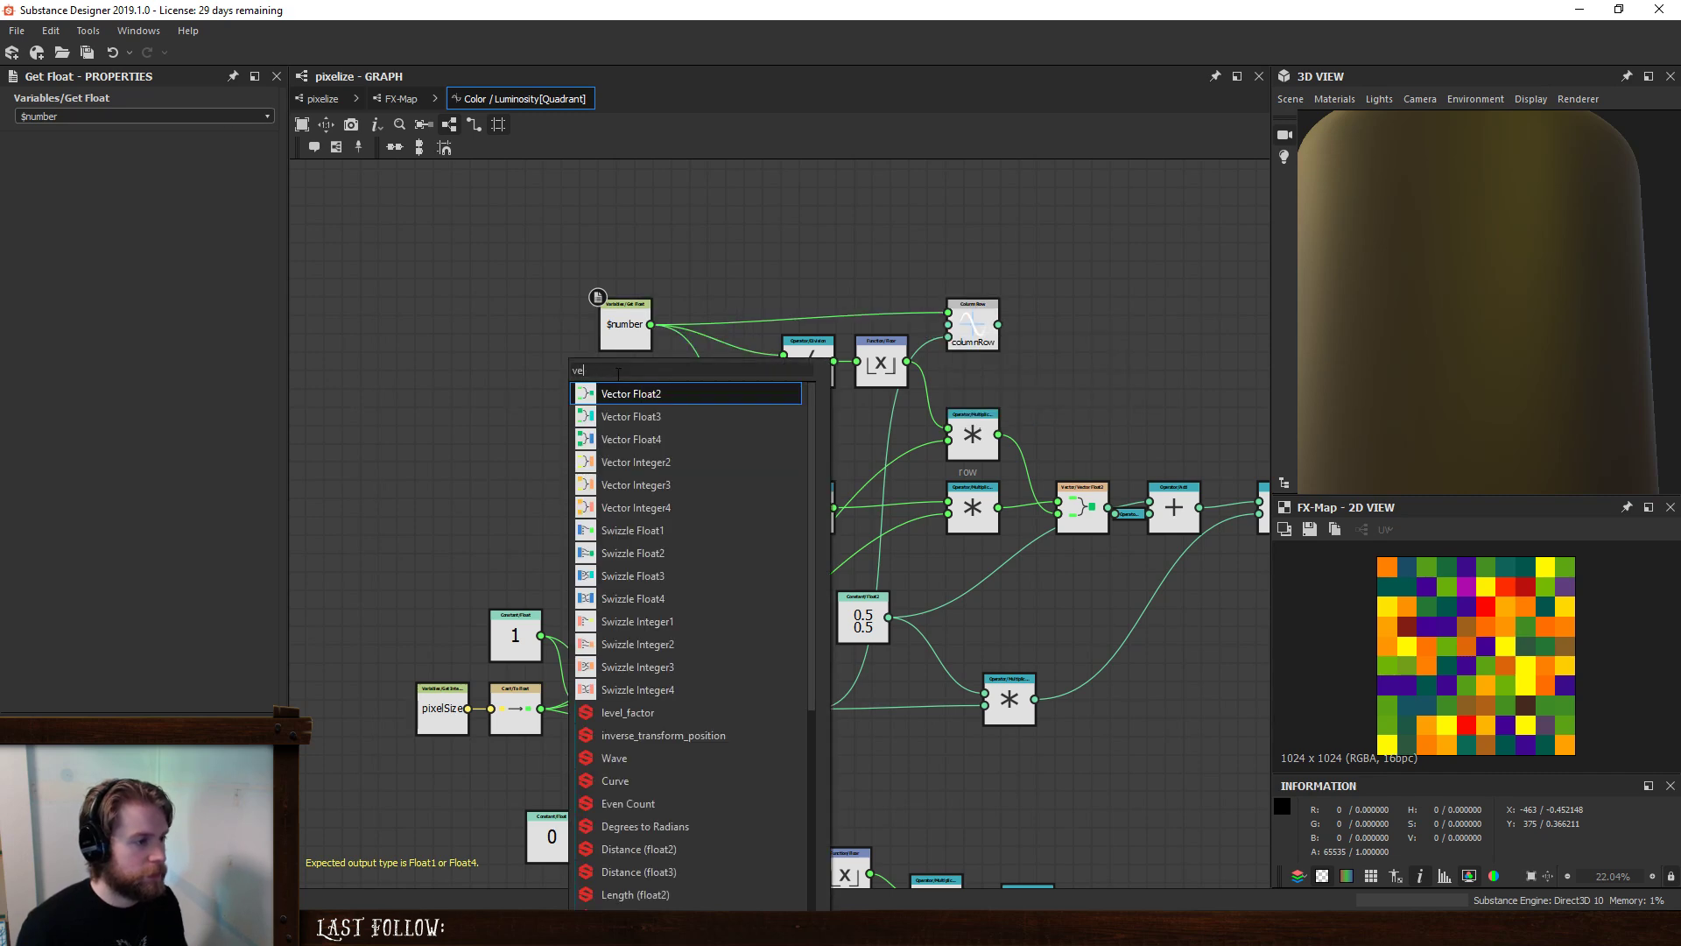
{"action": "left_click", "coordinate": [626, 394]}
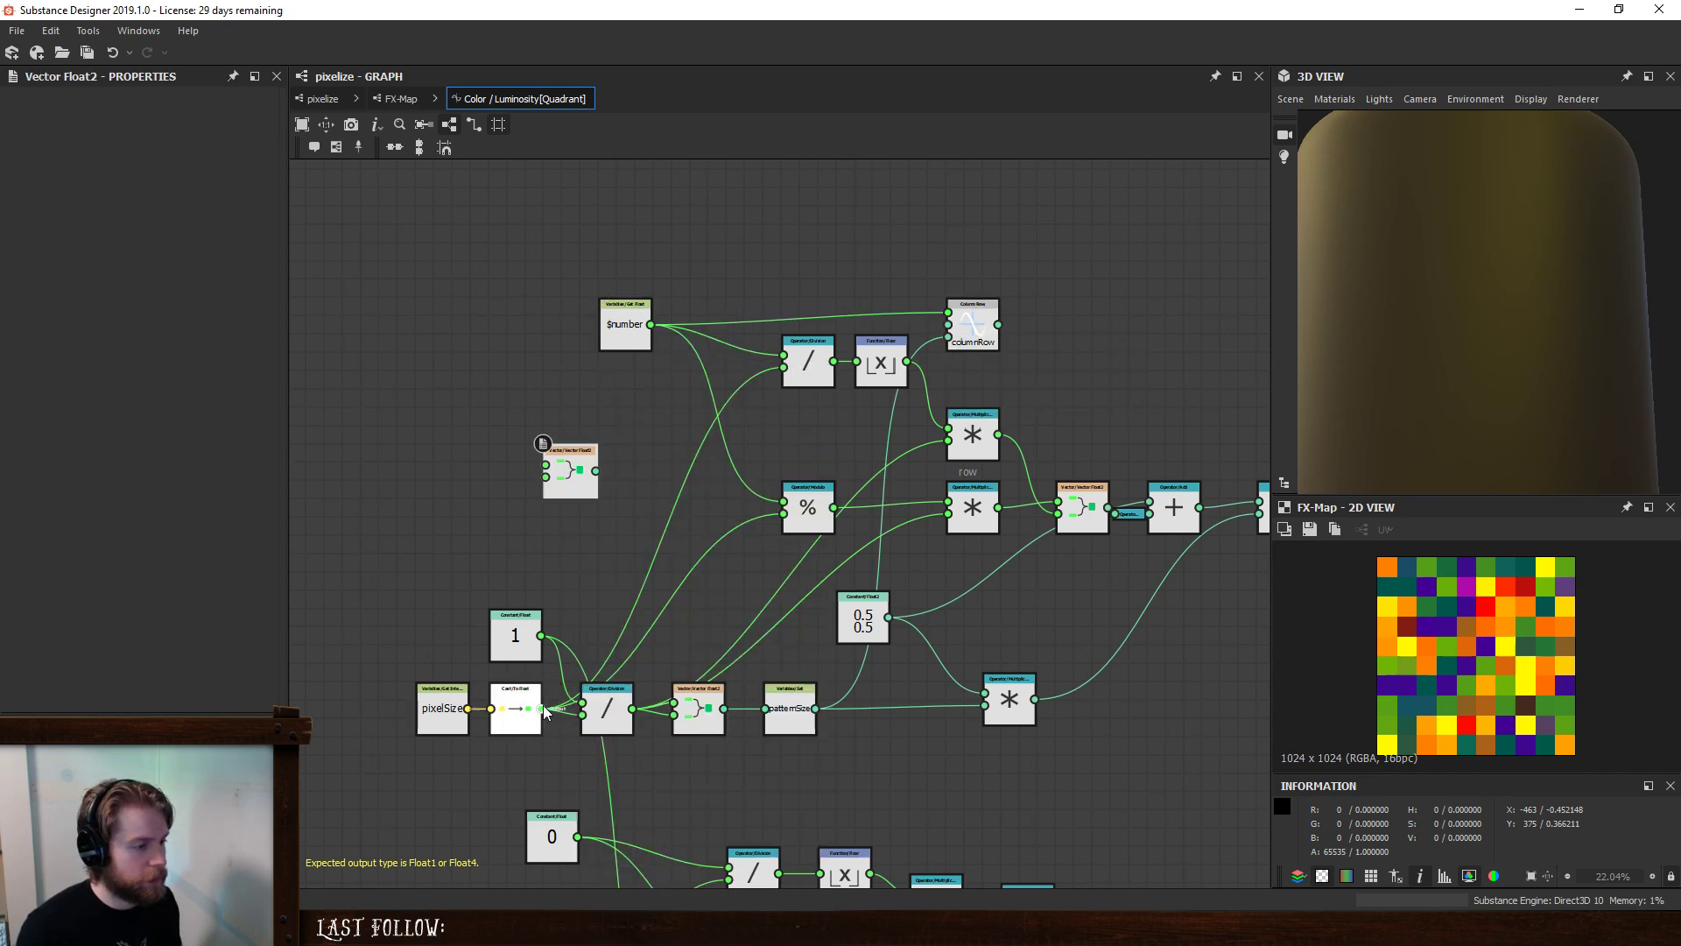
{"action": "mouse_move", "coordinate": [544, 711]}
{"action": "left_mouse_down"}
{"action": "mouse_move", "coordinate": [546, 465]}
{"action": "mouse_move", "coordinate": [552, 592]}
{"action": "mouse_move", "coordinate": [526, 697]}
{"action": "left_mouse_up"}
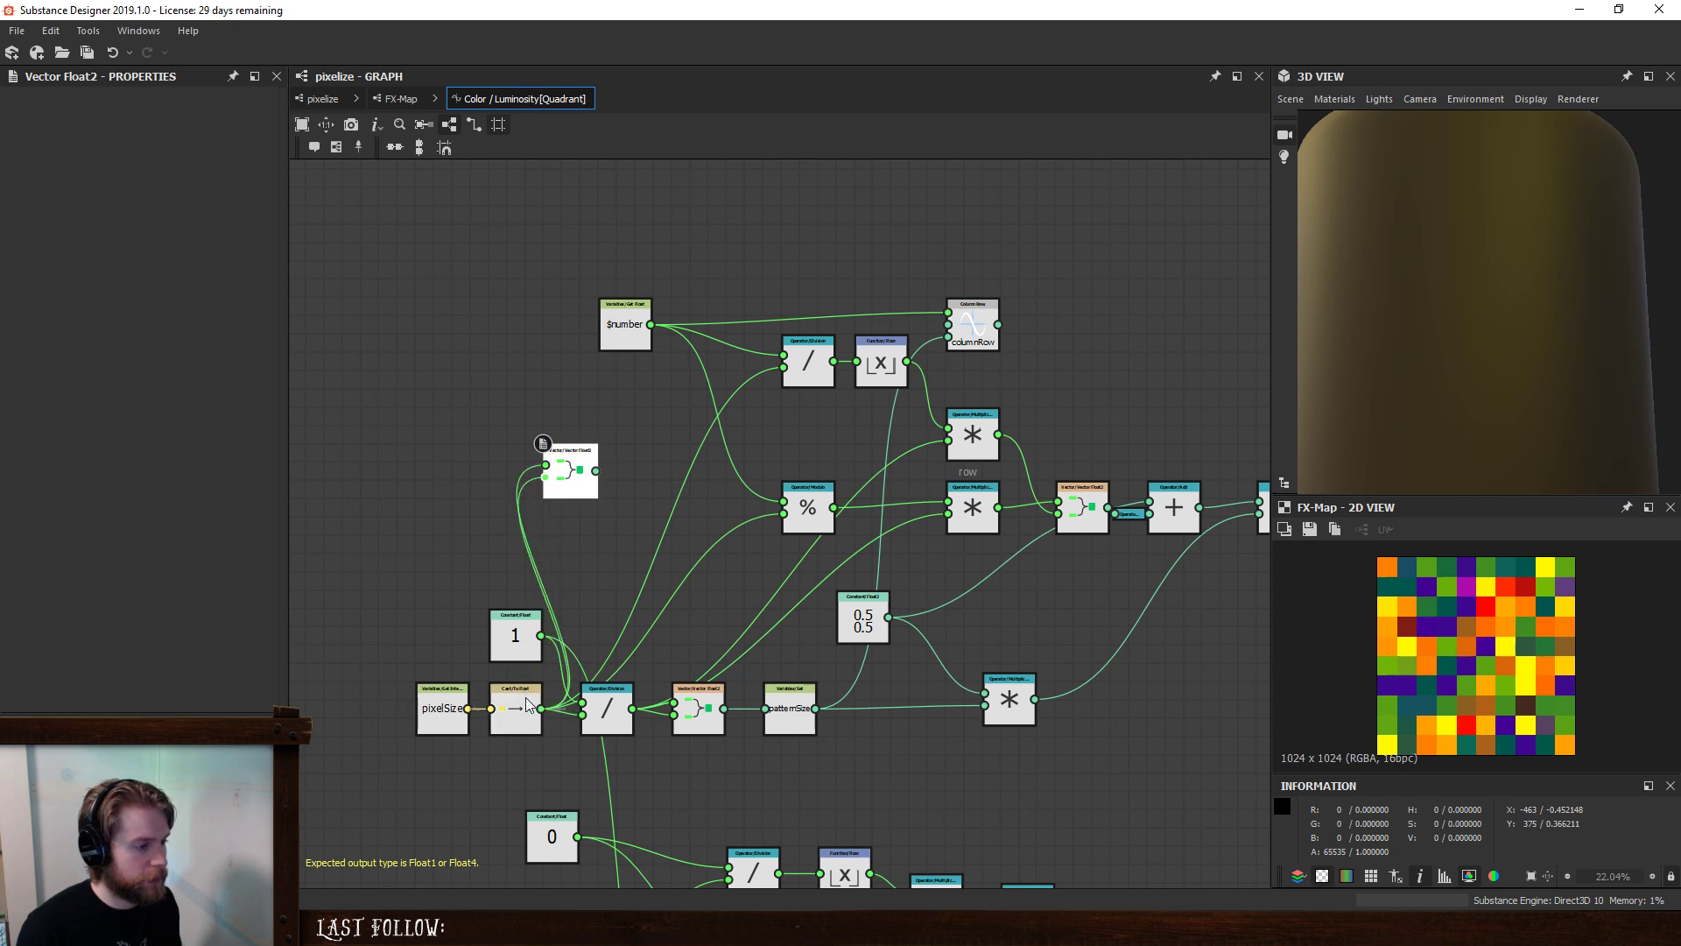
{"action": "left_click_drag", "start_coordinate": [595, 470], "coordinate": [948, 325]}
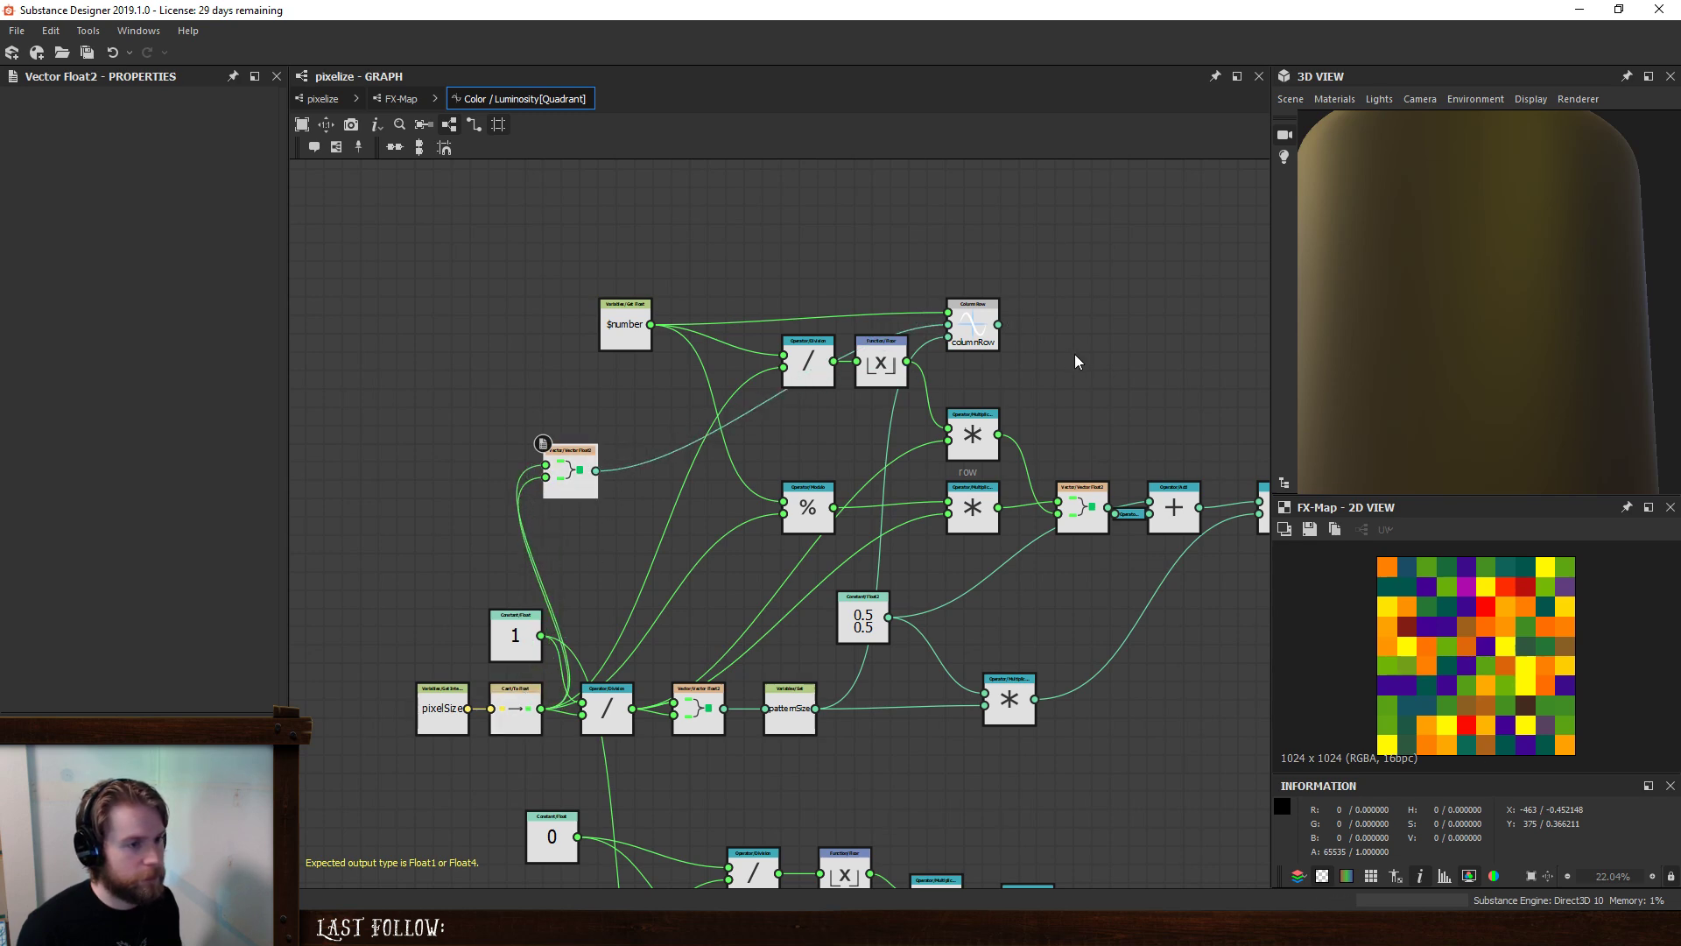
- Try driving the patternOffset Set node from the columnRow output and compare the preview with the original Add result
{"action": "middle_click_drag", "start_coordinate": [1077, 362], "coordinate": [596, 334]}
{"action": "left_click_drag", "start_coordinate": [517, 296], "coordinate": [549, 307]}
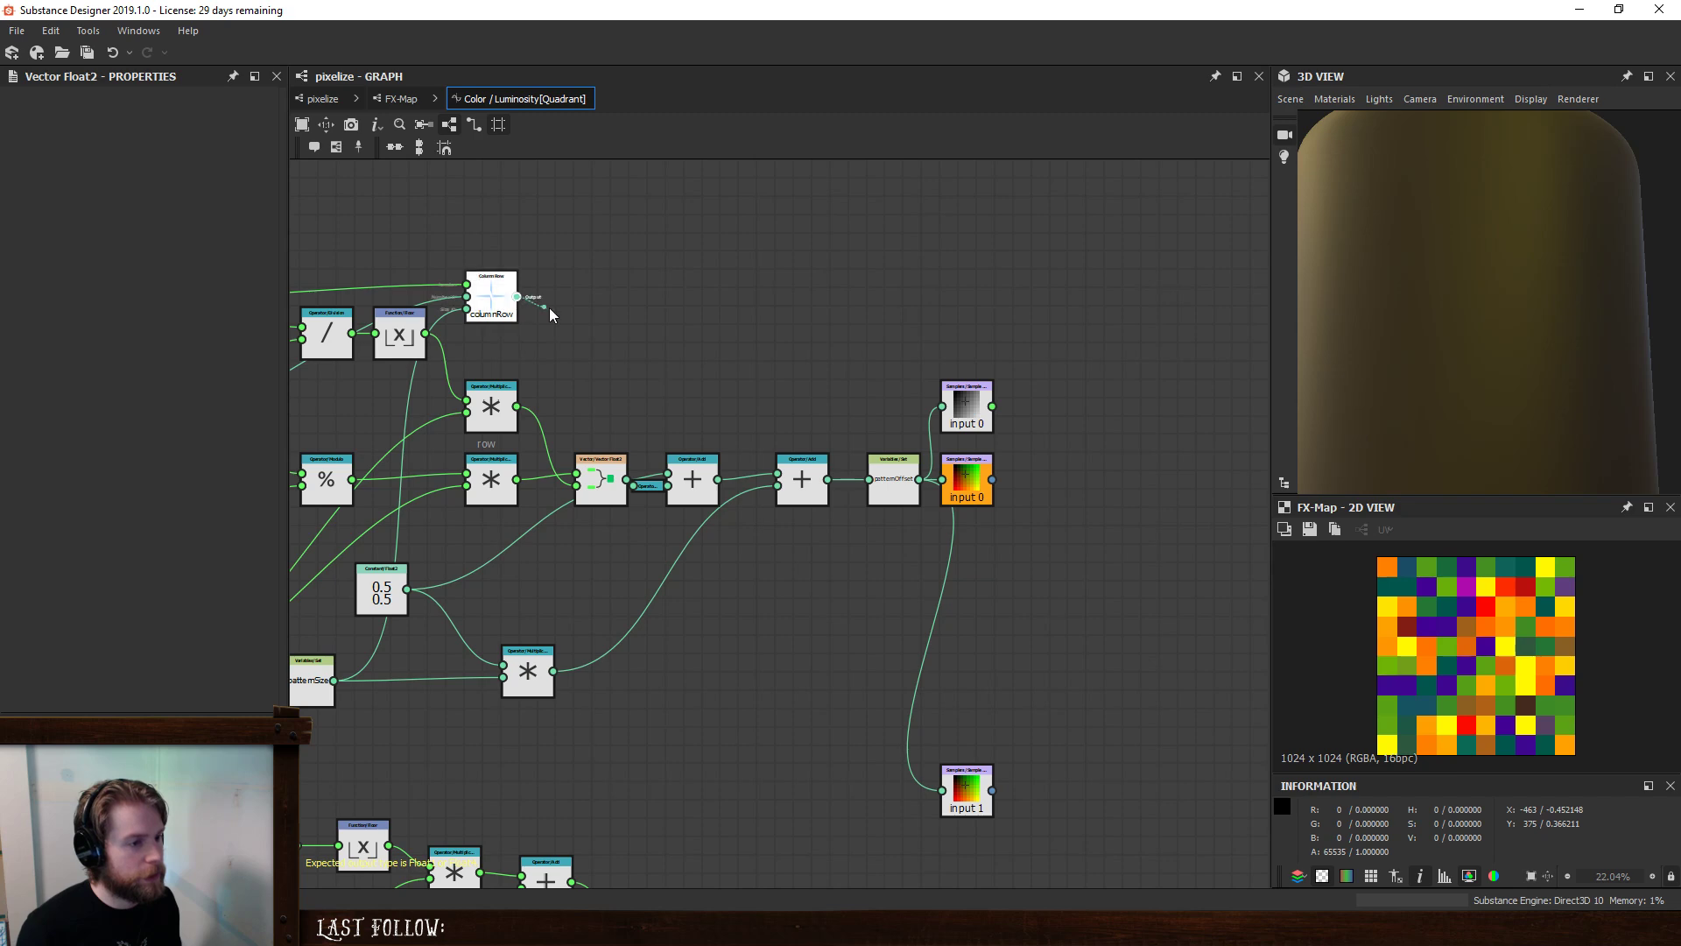
{"action": "left_click_drag", "start_coordinate": [812, 419], "coordinate": [778, 473]}
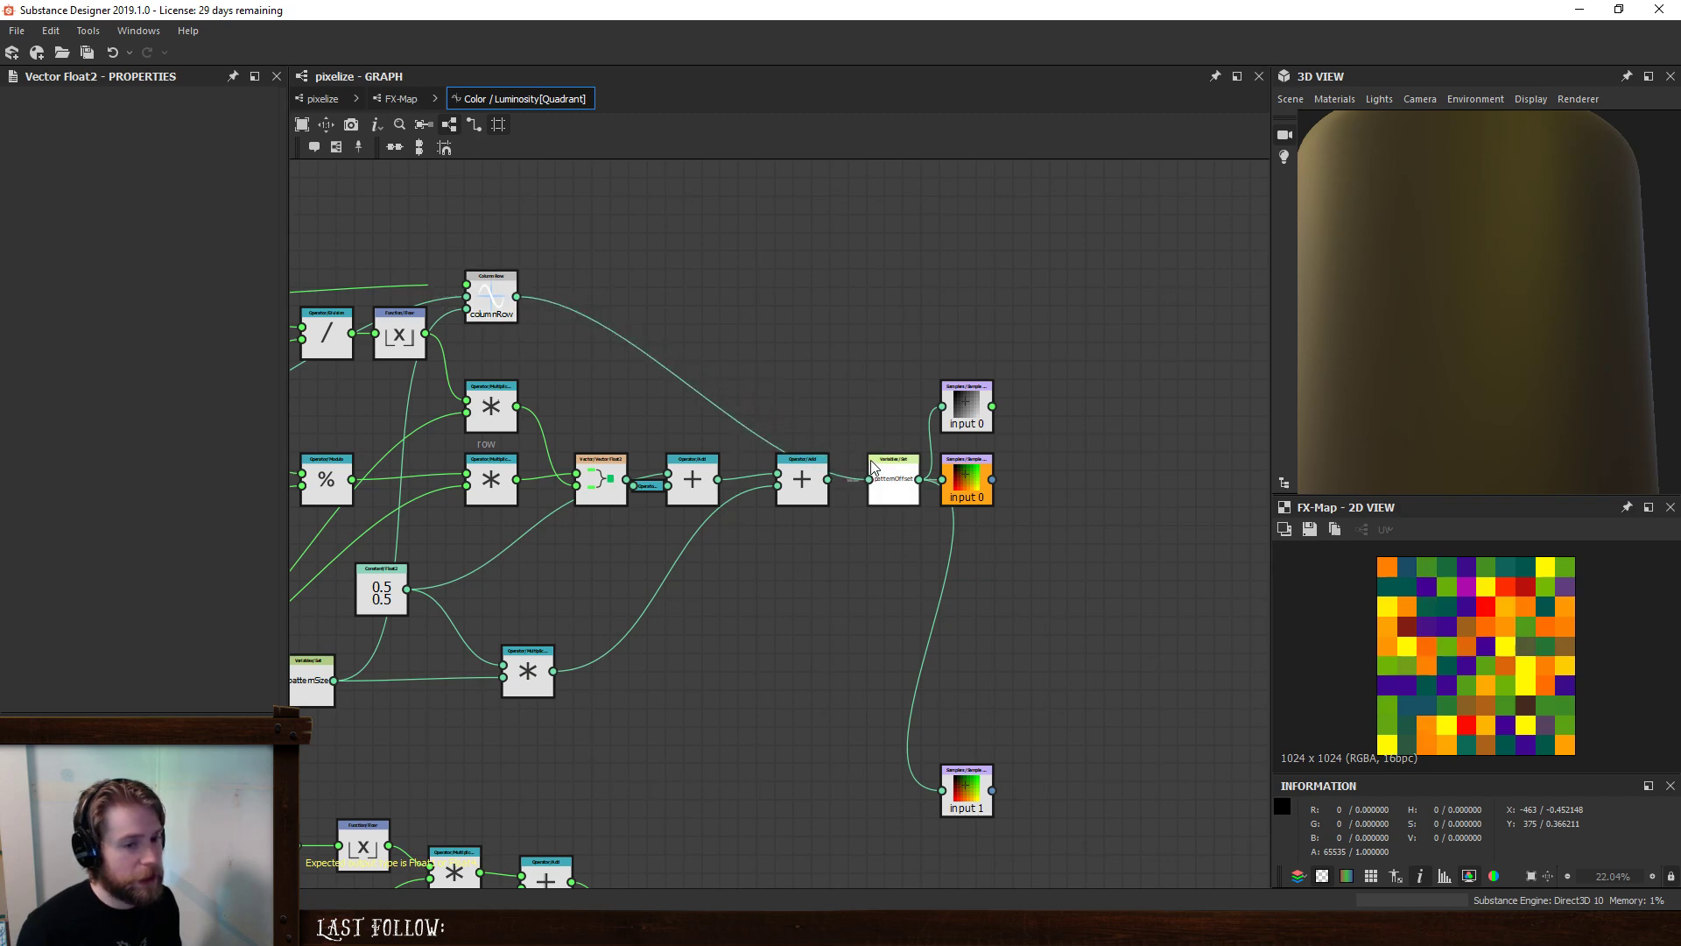
{"action": "scroll", "coordinate": [1452, 595], "scroll_direction": "up", "scroll_amount": 4}
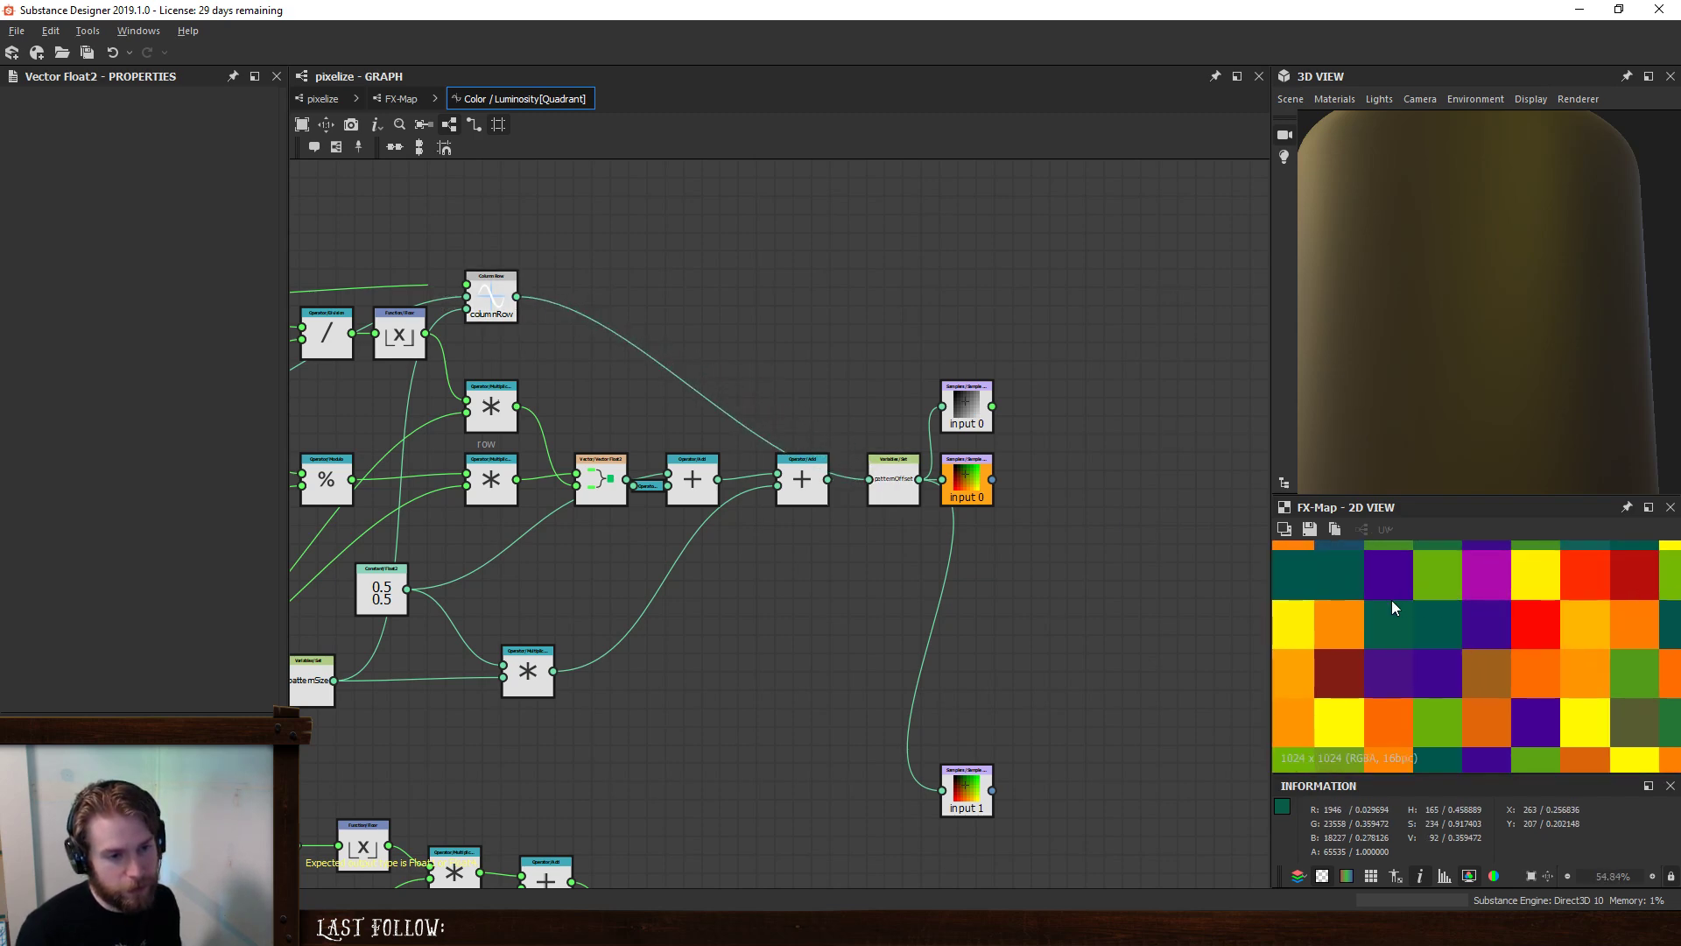
{"action": "key", "text": "ctrl+z"}
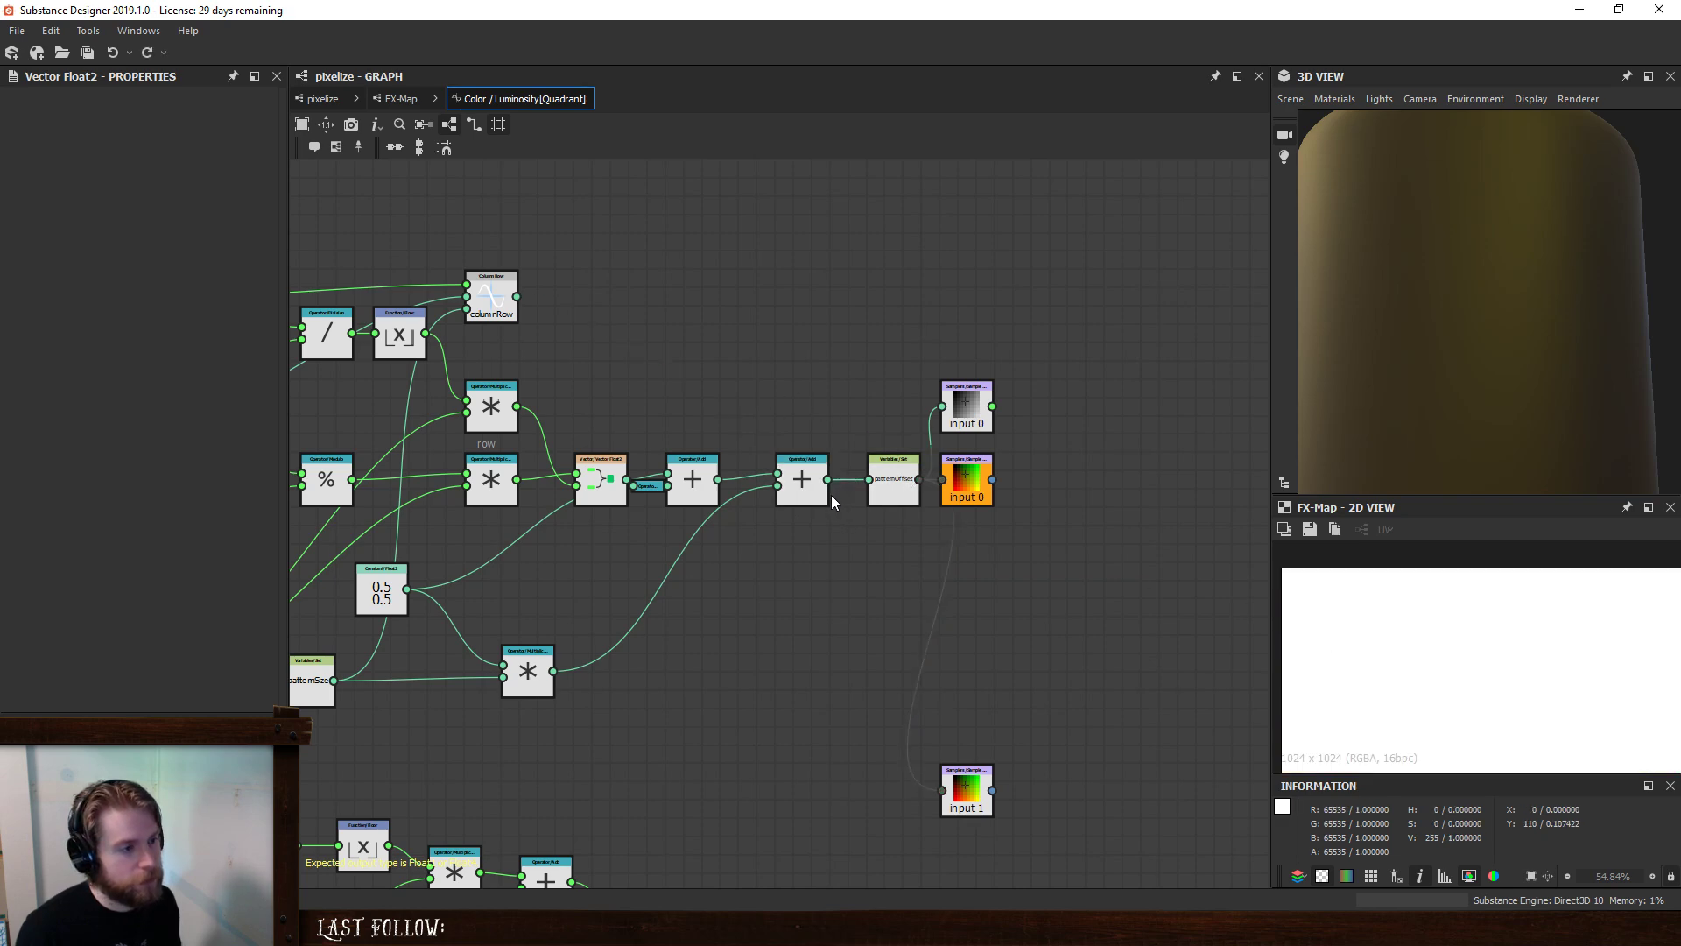
{"action": "key", "text": "Delete"}
{"action": "left_click_drag", "start_coordinate": [852, 457], "coordinate": [882, 481]}
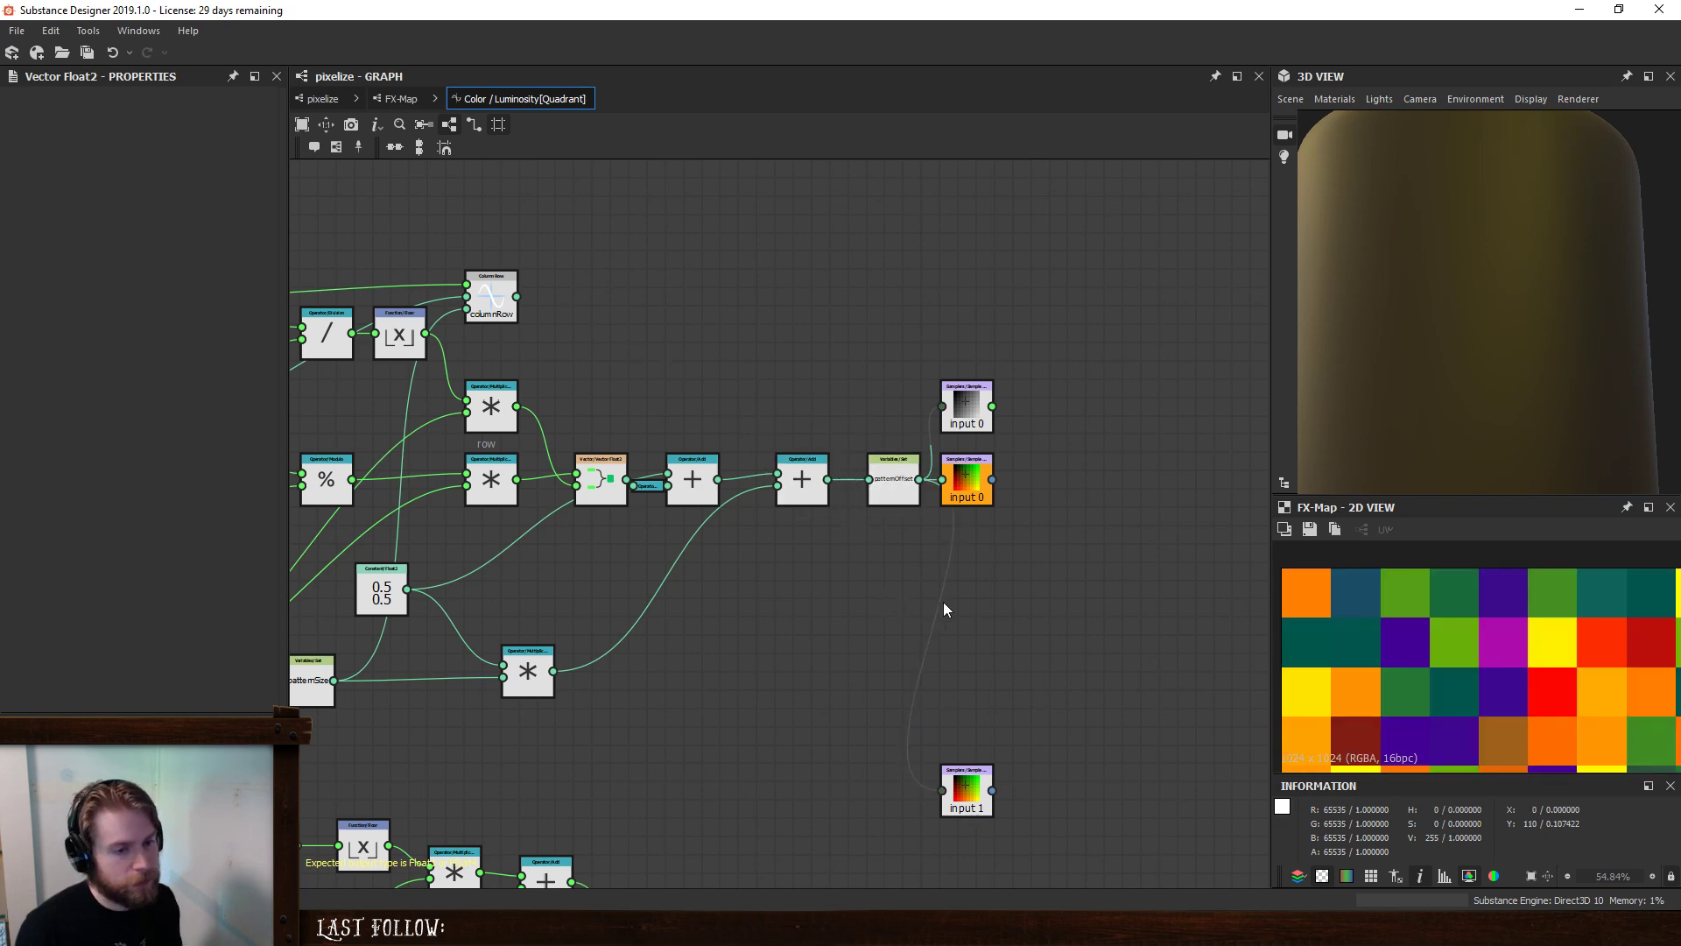
{"action": "left_click_drag", "start_coordinate": [517, 296], "coordinate": [777, 474]}
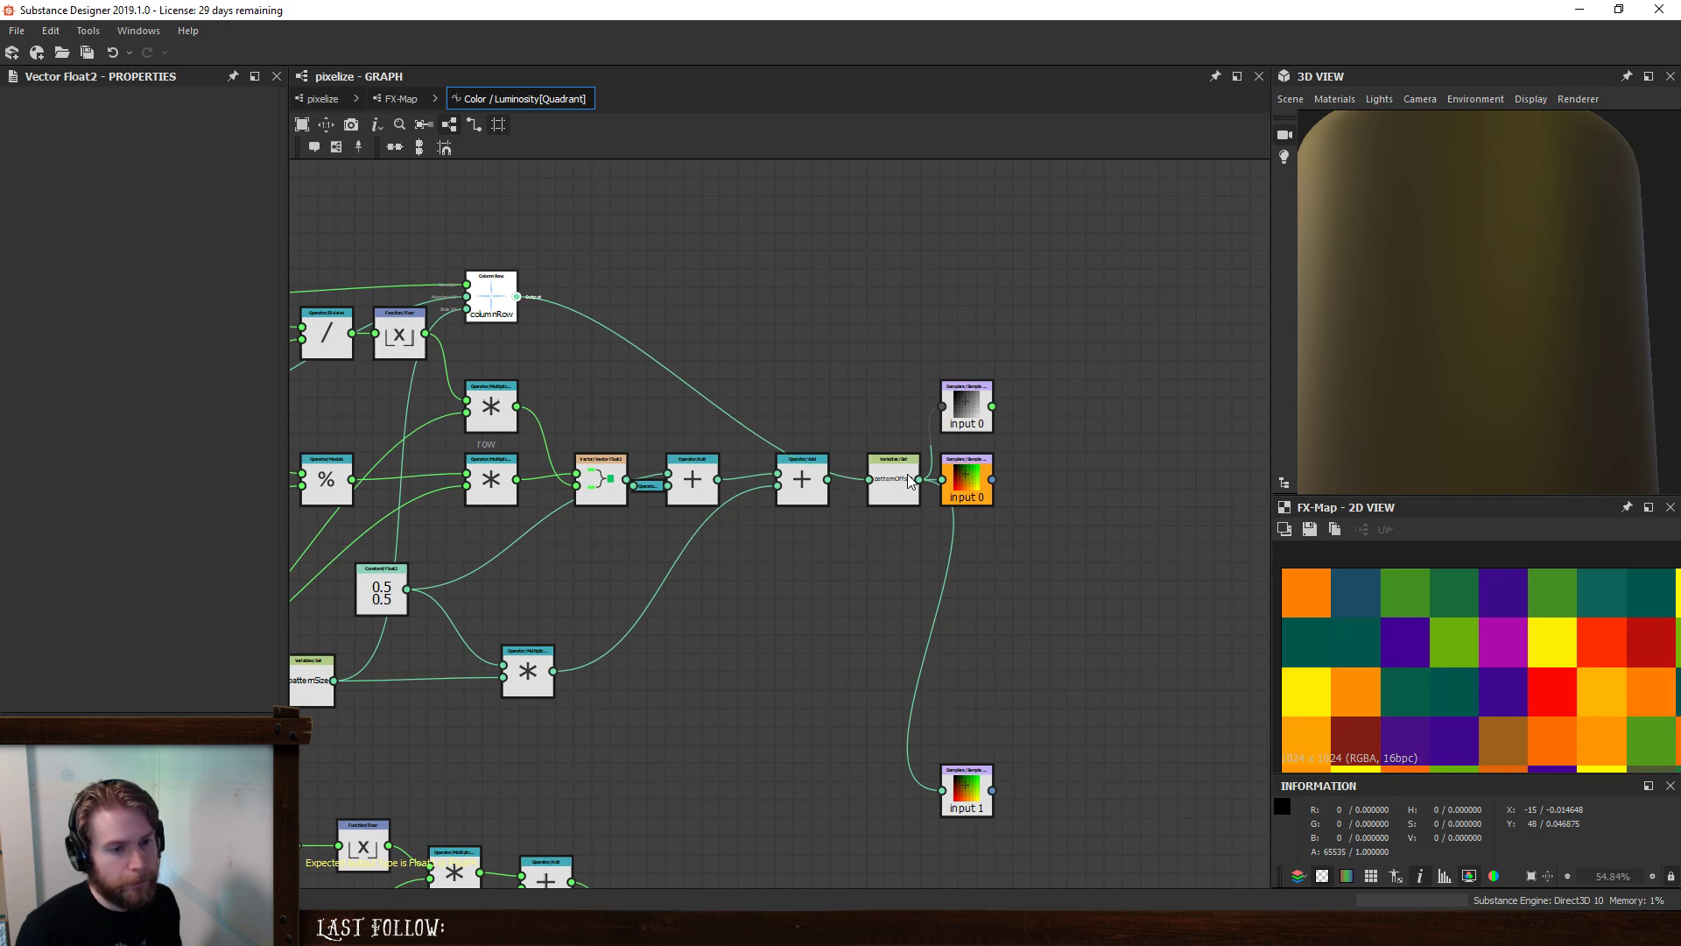
{"action": "scroll", "coordinate": [1419, 589], "scroll_direction": "up", "scroll_amount": 6}
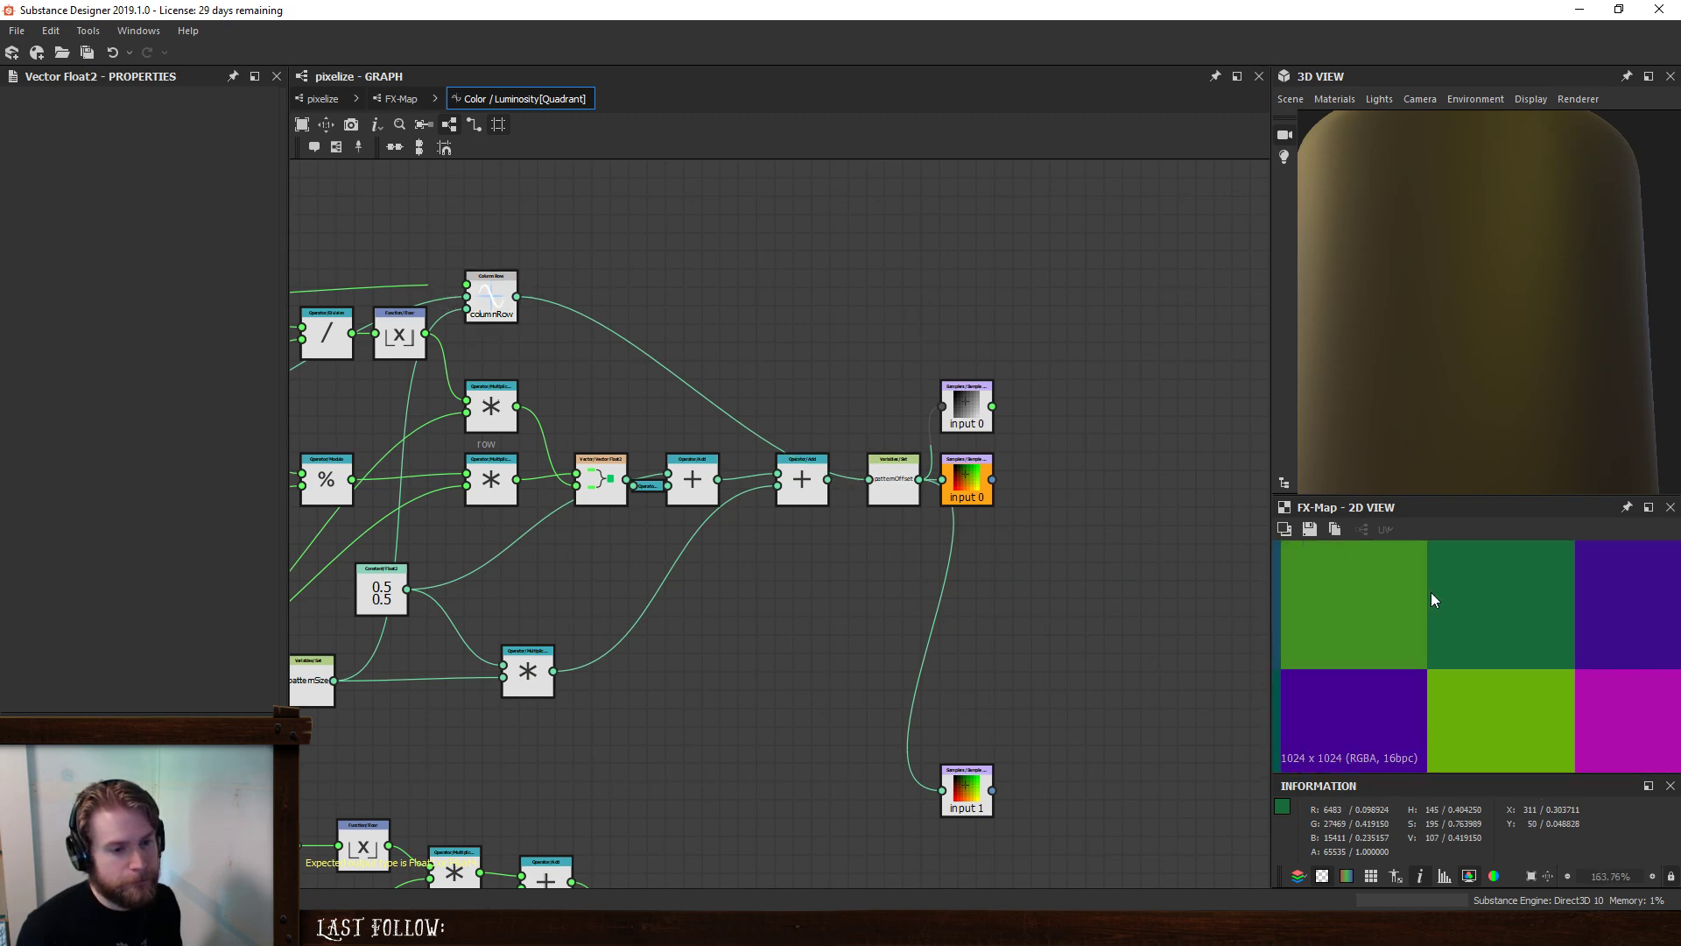
- Move the columnRow node directly above the last Add node, beside the patternOffset Set node
{"action": "left_click_drag", "start_coordinate": [489, 303], "coordinate": [800, 412]}
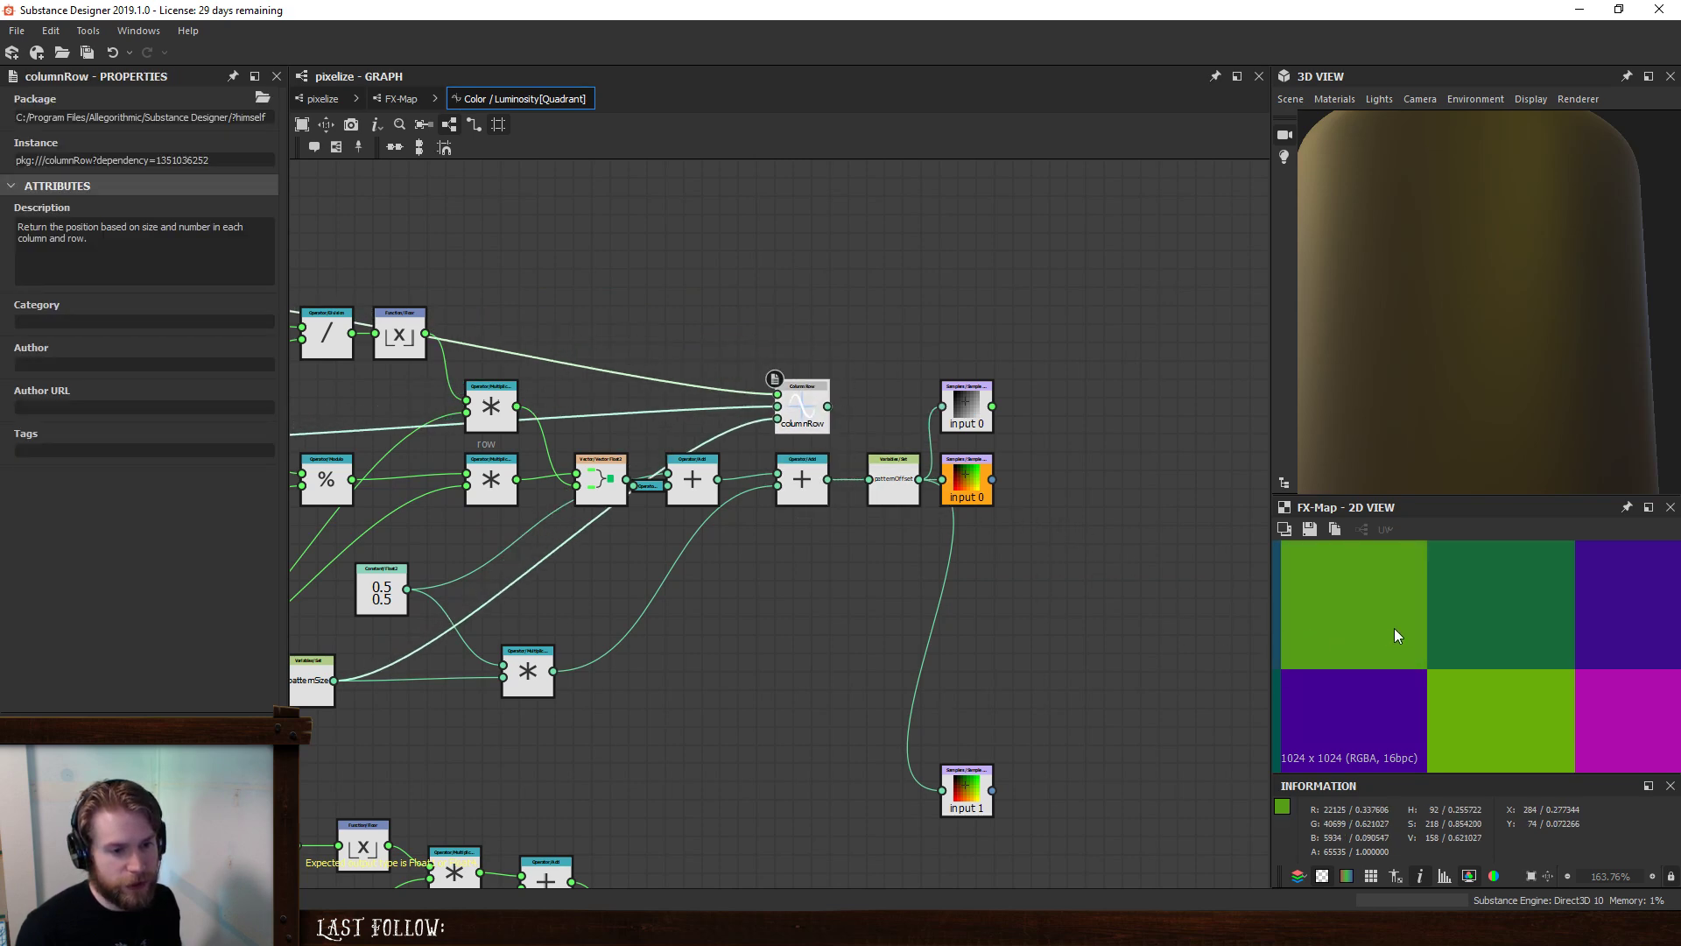
{"action": "scroll", "coordinate": [1394, 626], "scroll_direction": "down", "scroll_amount": 3}
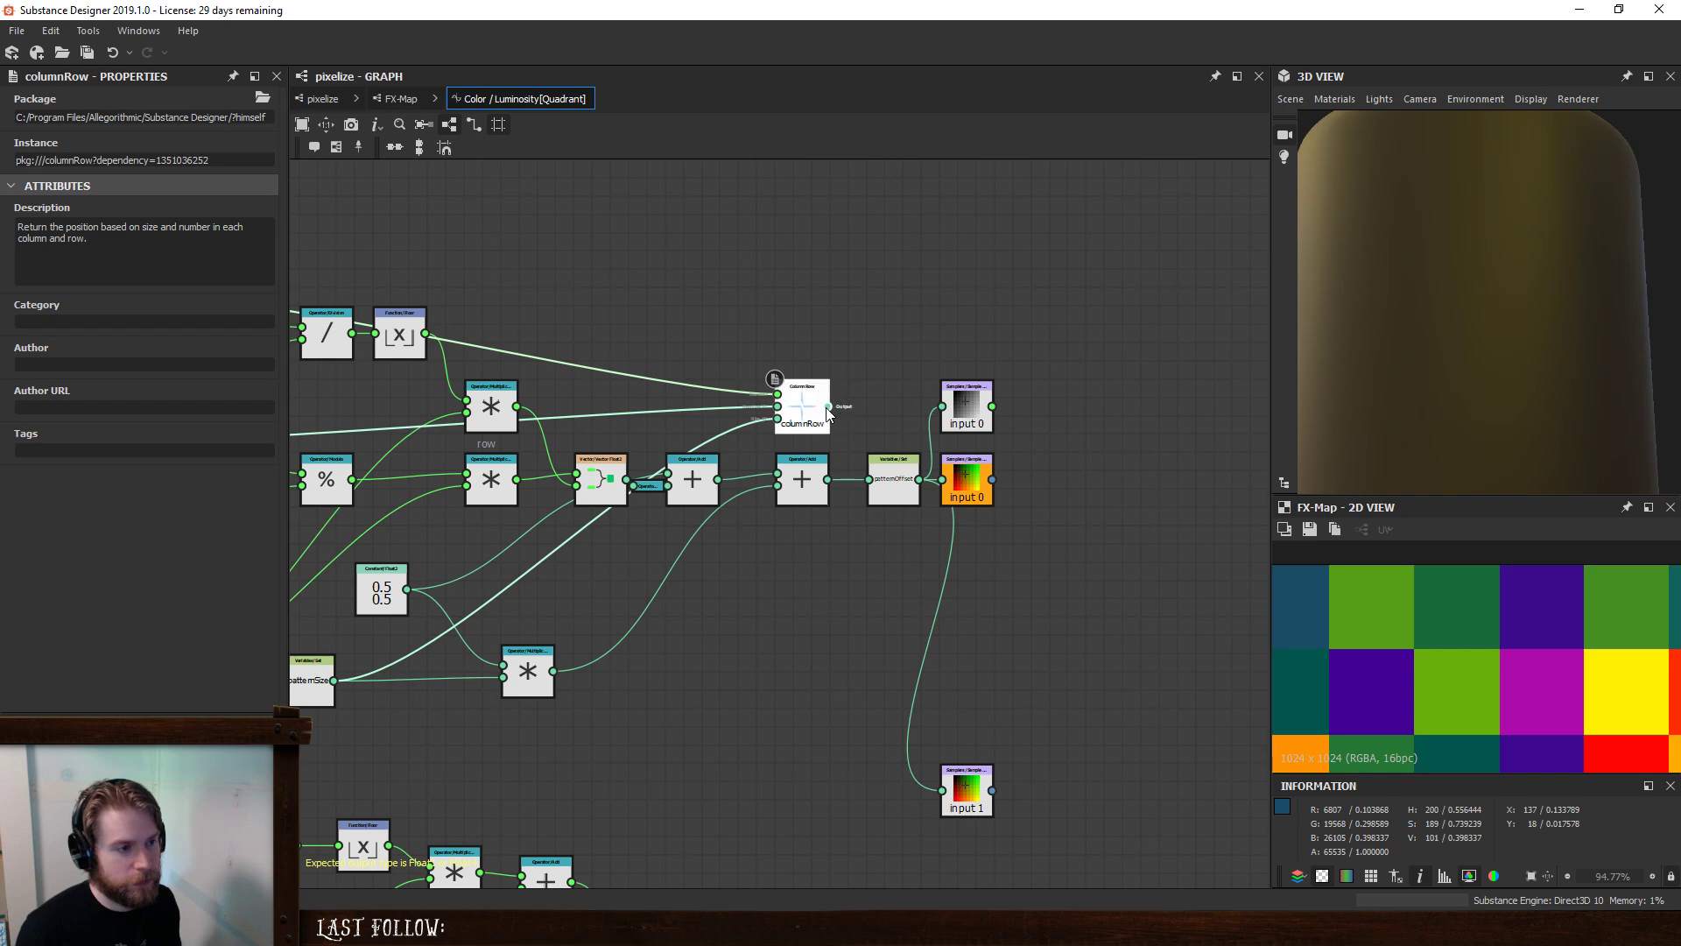
- Switch patternOffset's source between columnRow and the last Add node to compare the pixel colors, ending on the Add node
{"action": "left_click_drag", "start_coordinate": [828, 405], "coordinate": [869, 479]}
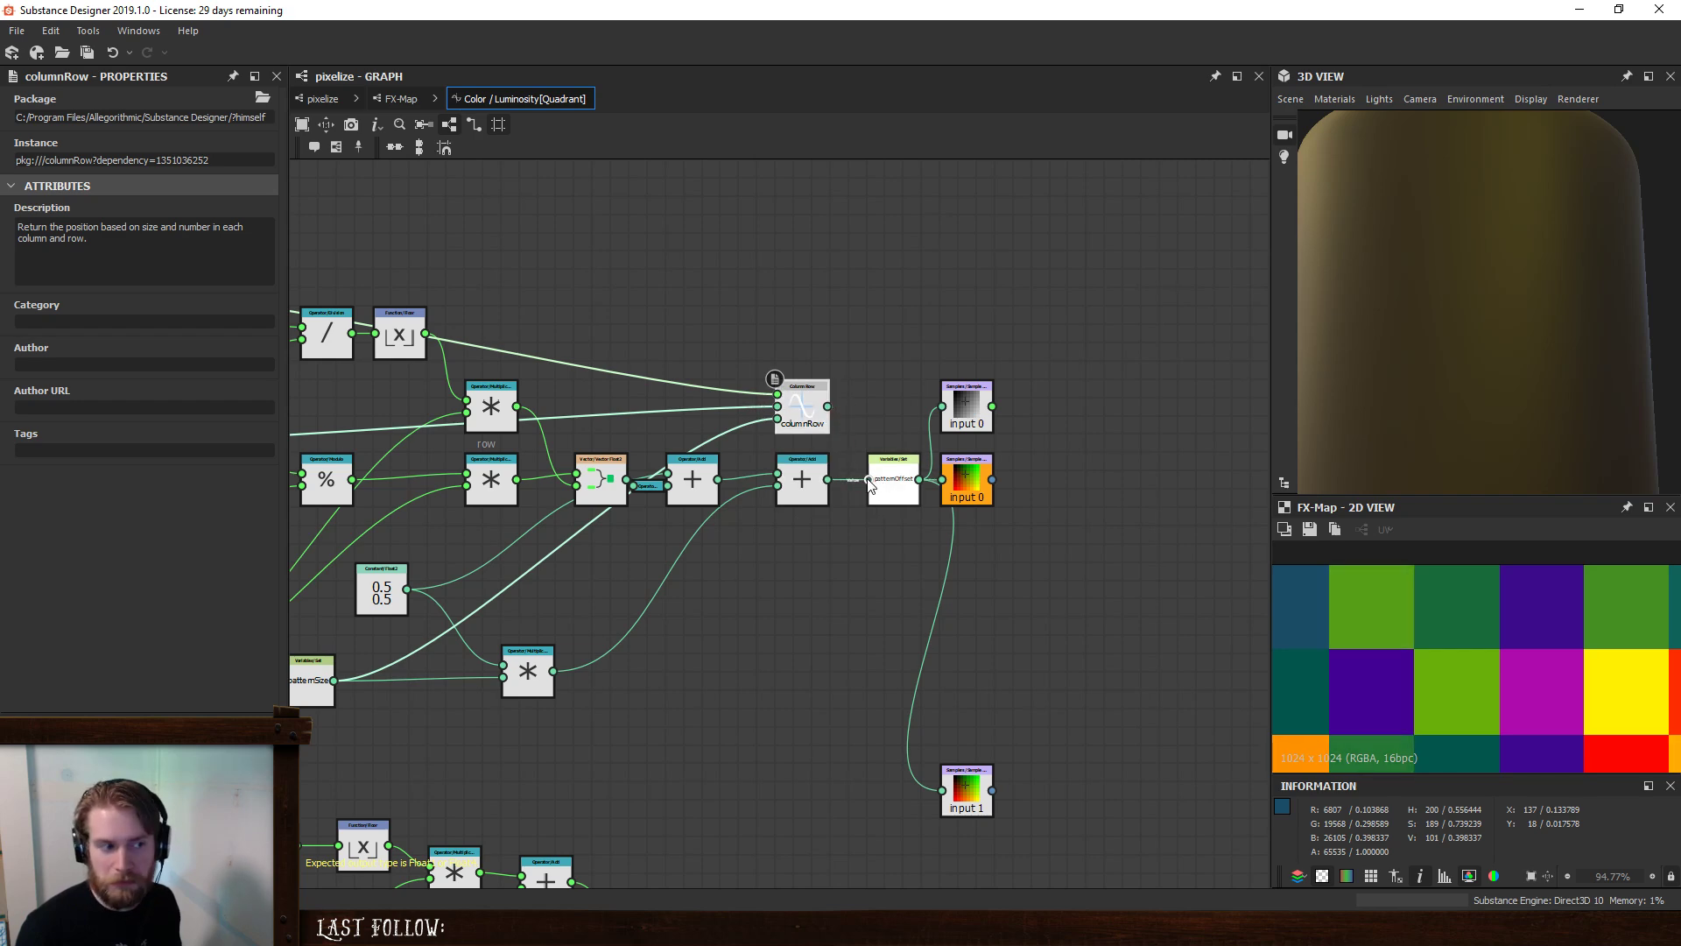
{"action": "left_click_drag", "start_coordinate": [868, 480], "coordinate": [828, 406]}
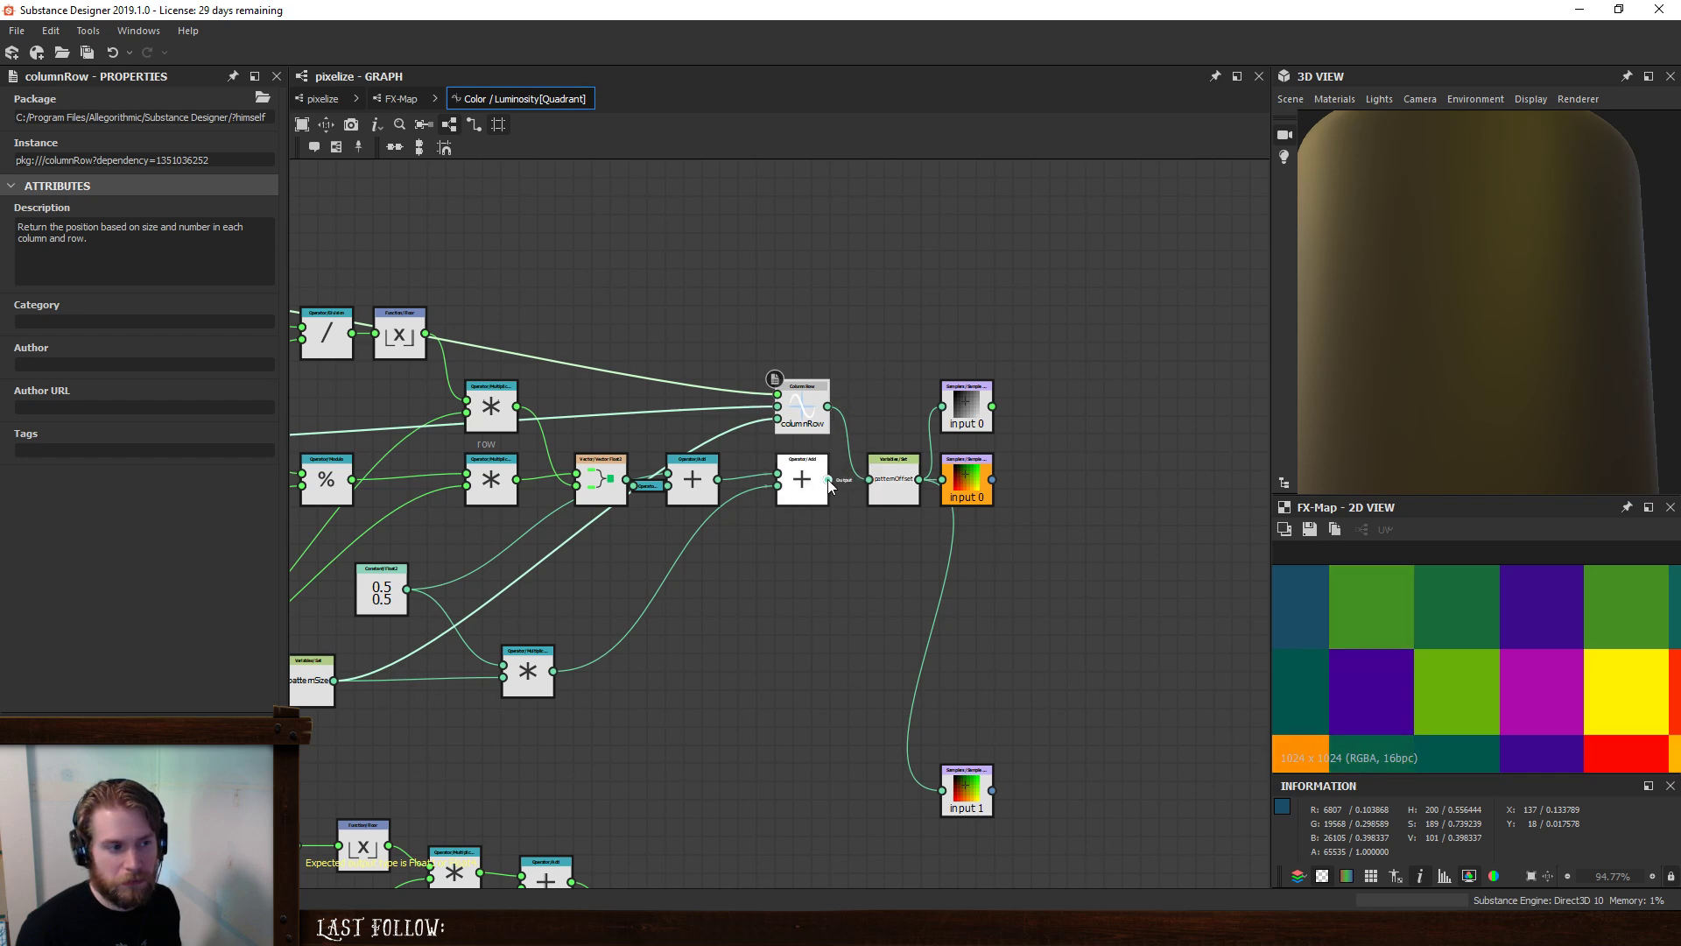
{"action": "key", "text": "ctrl+z"}
{"action": "scroll", "coordinate": [1269, 589], "scroll_direction": "down", "scroll_amount": 4}
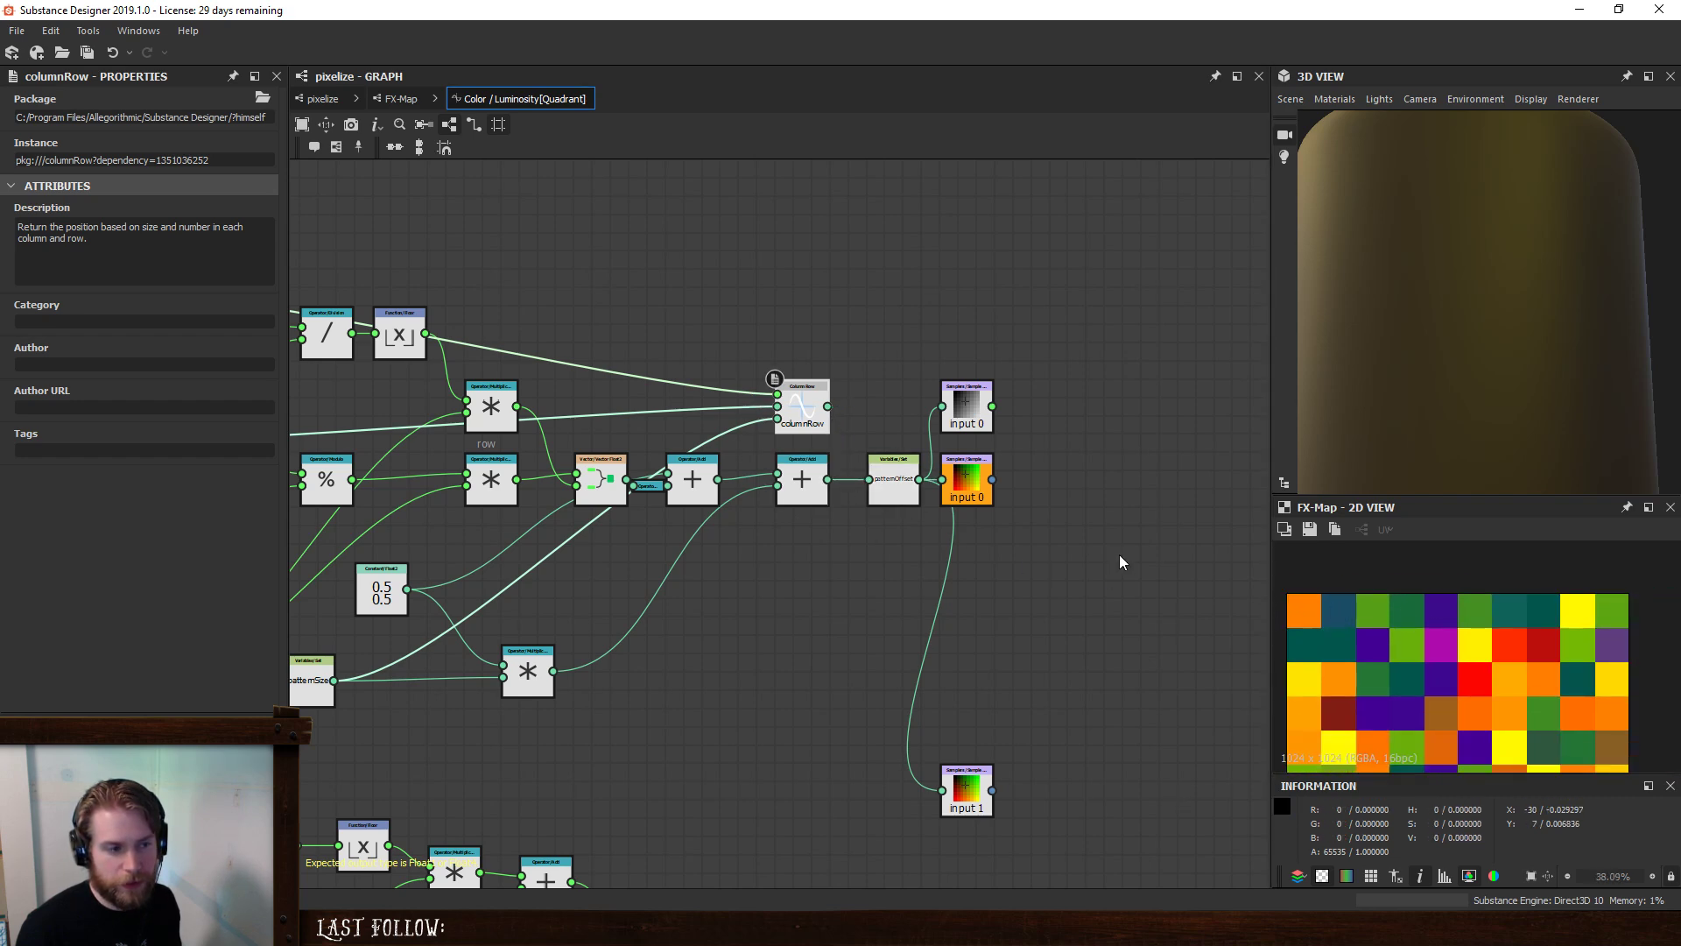
{"action": "left_click_drag", "start_coordinate": [827, 406], "coordinate": [828, 479]}
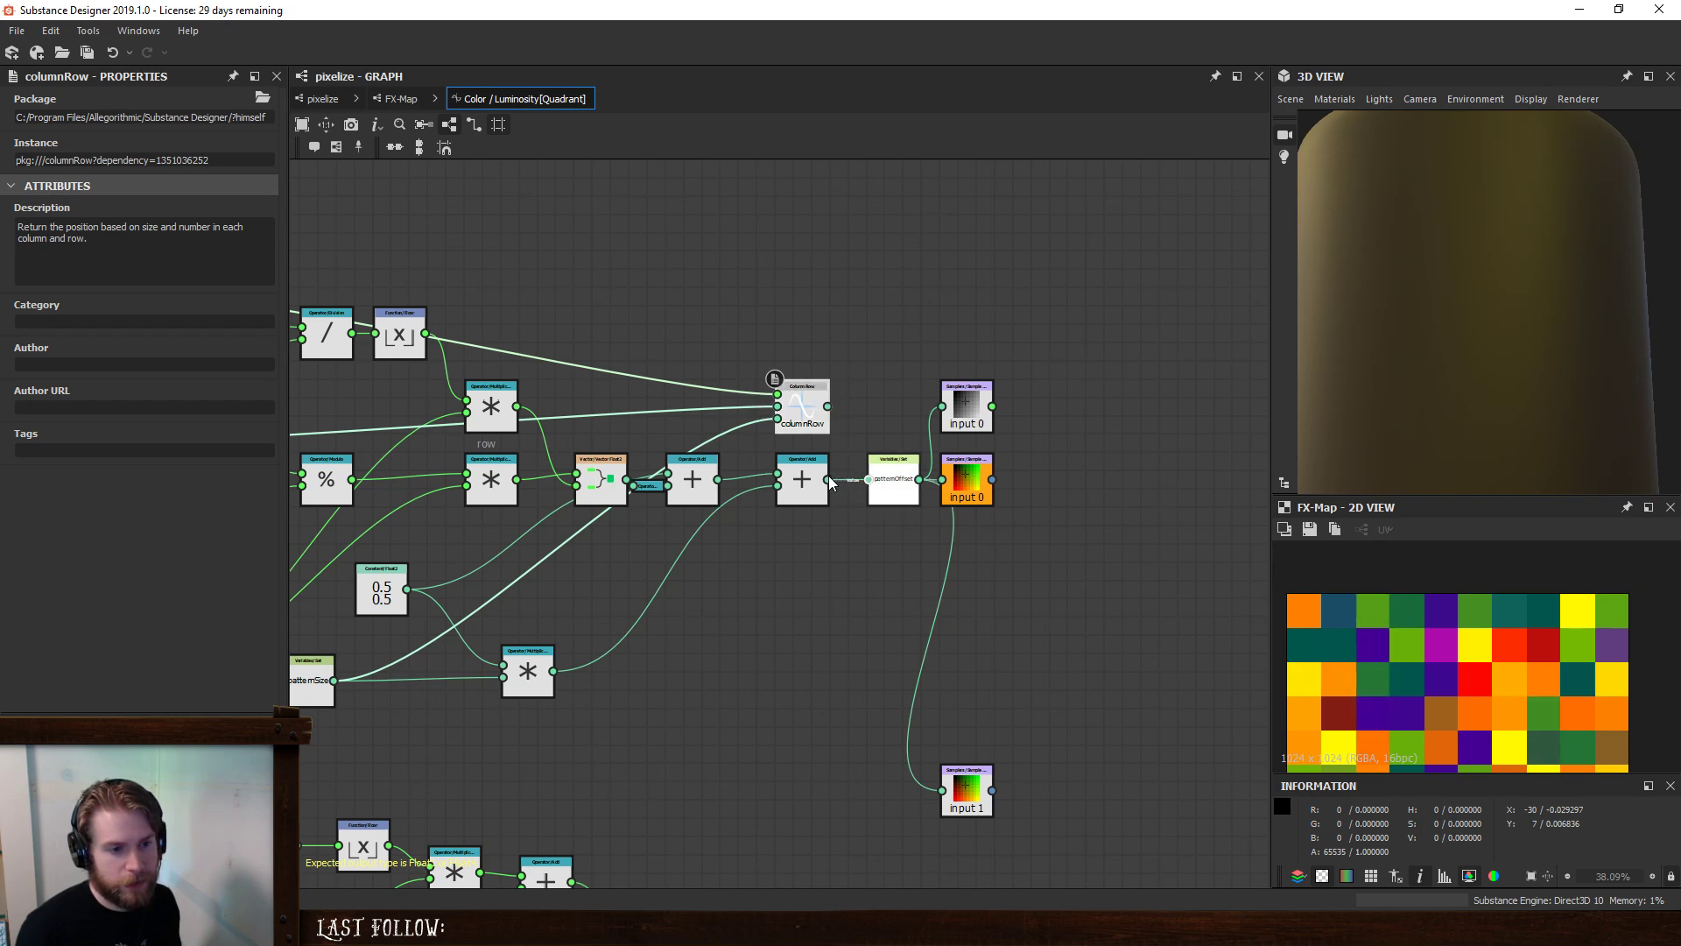
{"action": "left_click_drag", "start_coordinate": [827, 406], "coordinate": [828, 479]}
{"action": "scroll", "coordinate": [1417, 664], "scroll_direction": "down", "scroll_amount": 4}
{"action": "scroll", "coordinate": [991, 578], "scroll_direction": "down", "scroll_amount": 4}
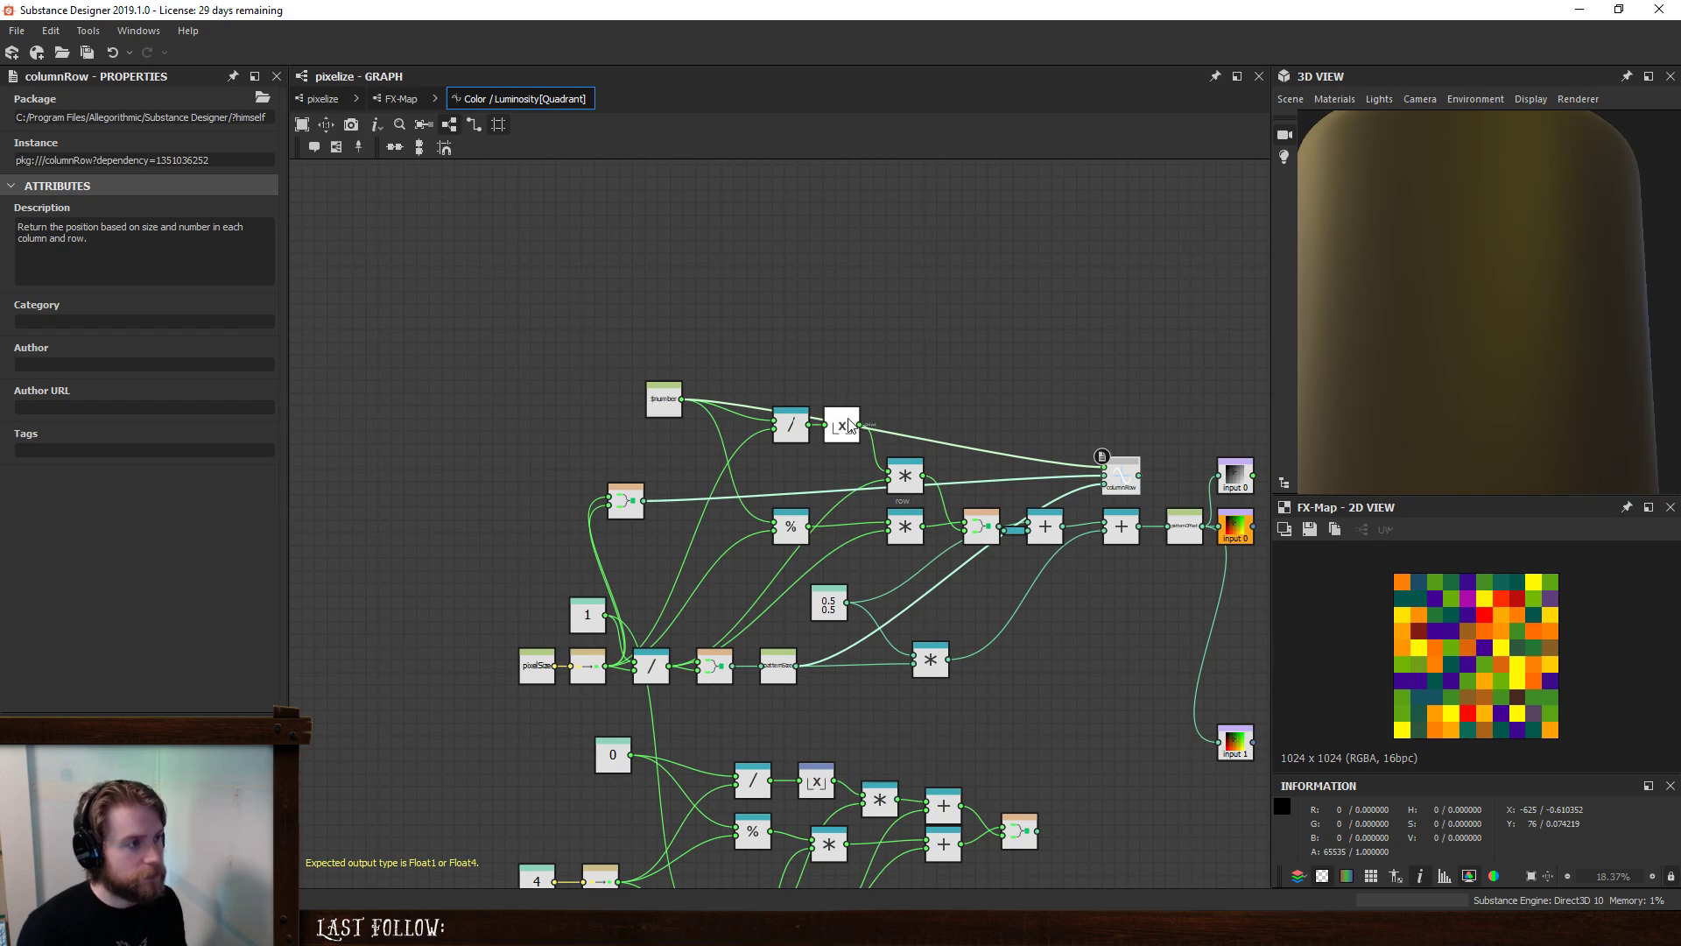
{"action": "left_click", "coordinate": [377, 125]}
{"action": "left_click", "coordinate": [842, 422]}
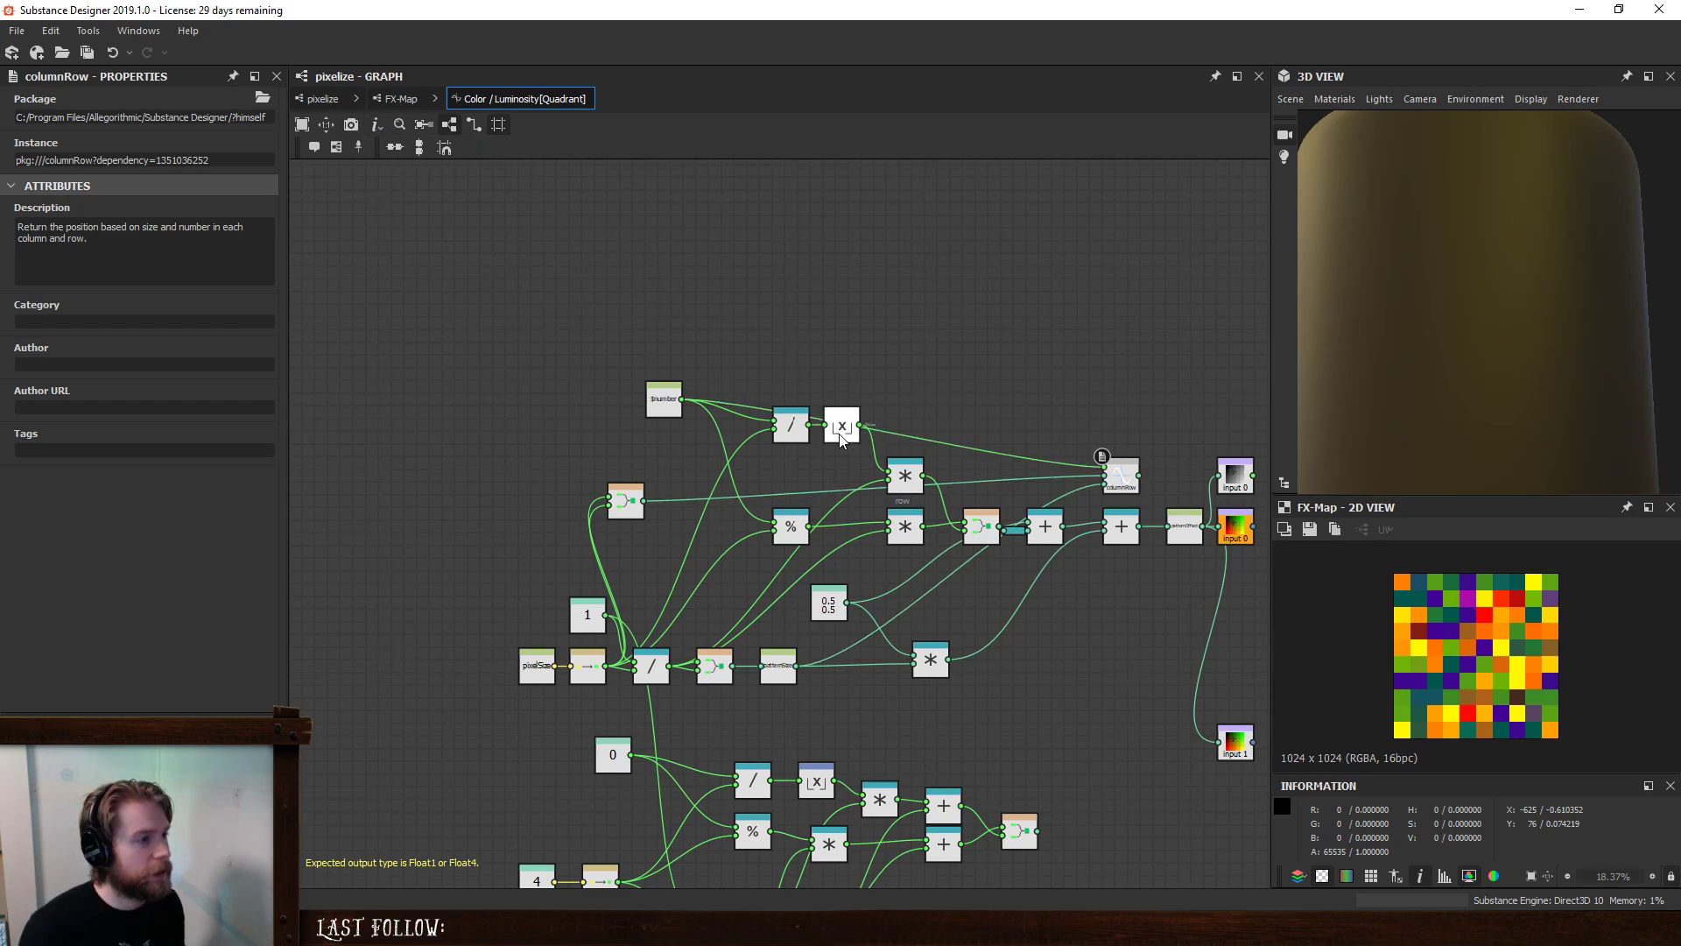
{"action": "left_click", "coordinate": [790, 425]}
{"action": "middle_click_drag", "start_coordinate": [938, 386], "coordinate": [722, 281]}
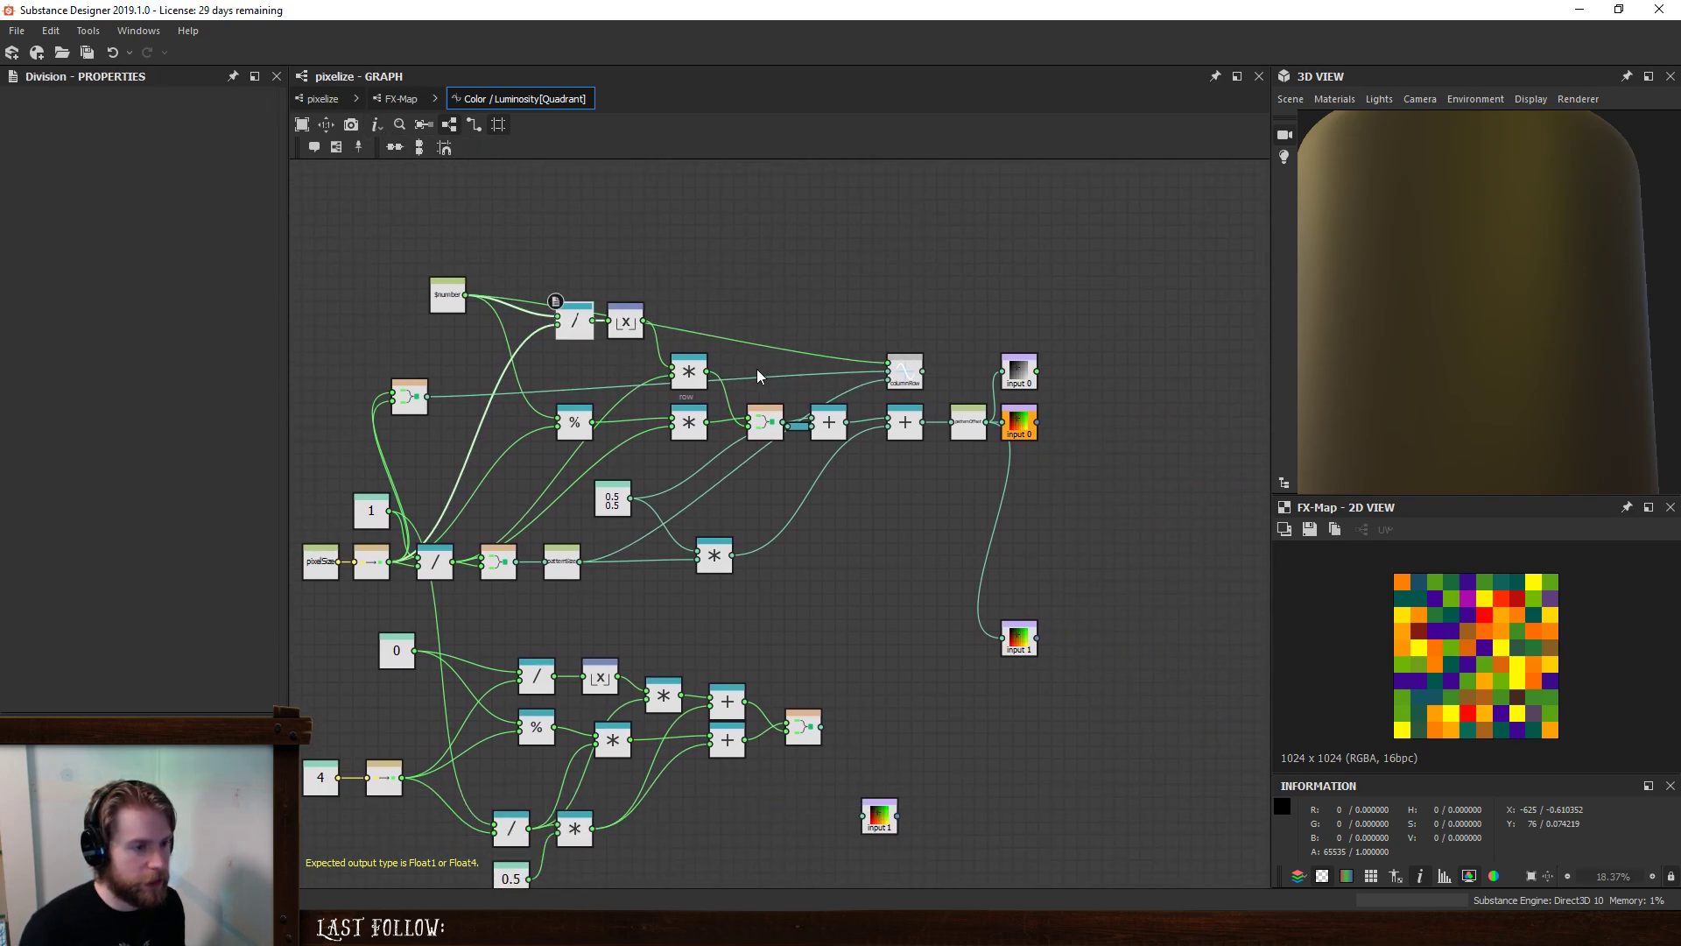
- Connect columnRow's output to the patternOffset Set node and delete the two Add nodes of the original chain
{"action": "left_click", "coordinate": [689, 371]}
{"action": "left_click", "coordinate": [828, 425]}
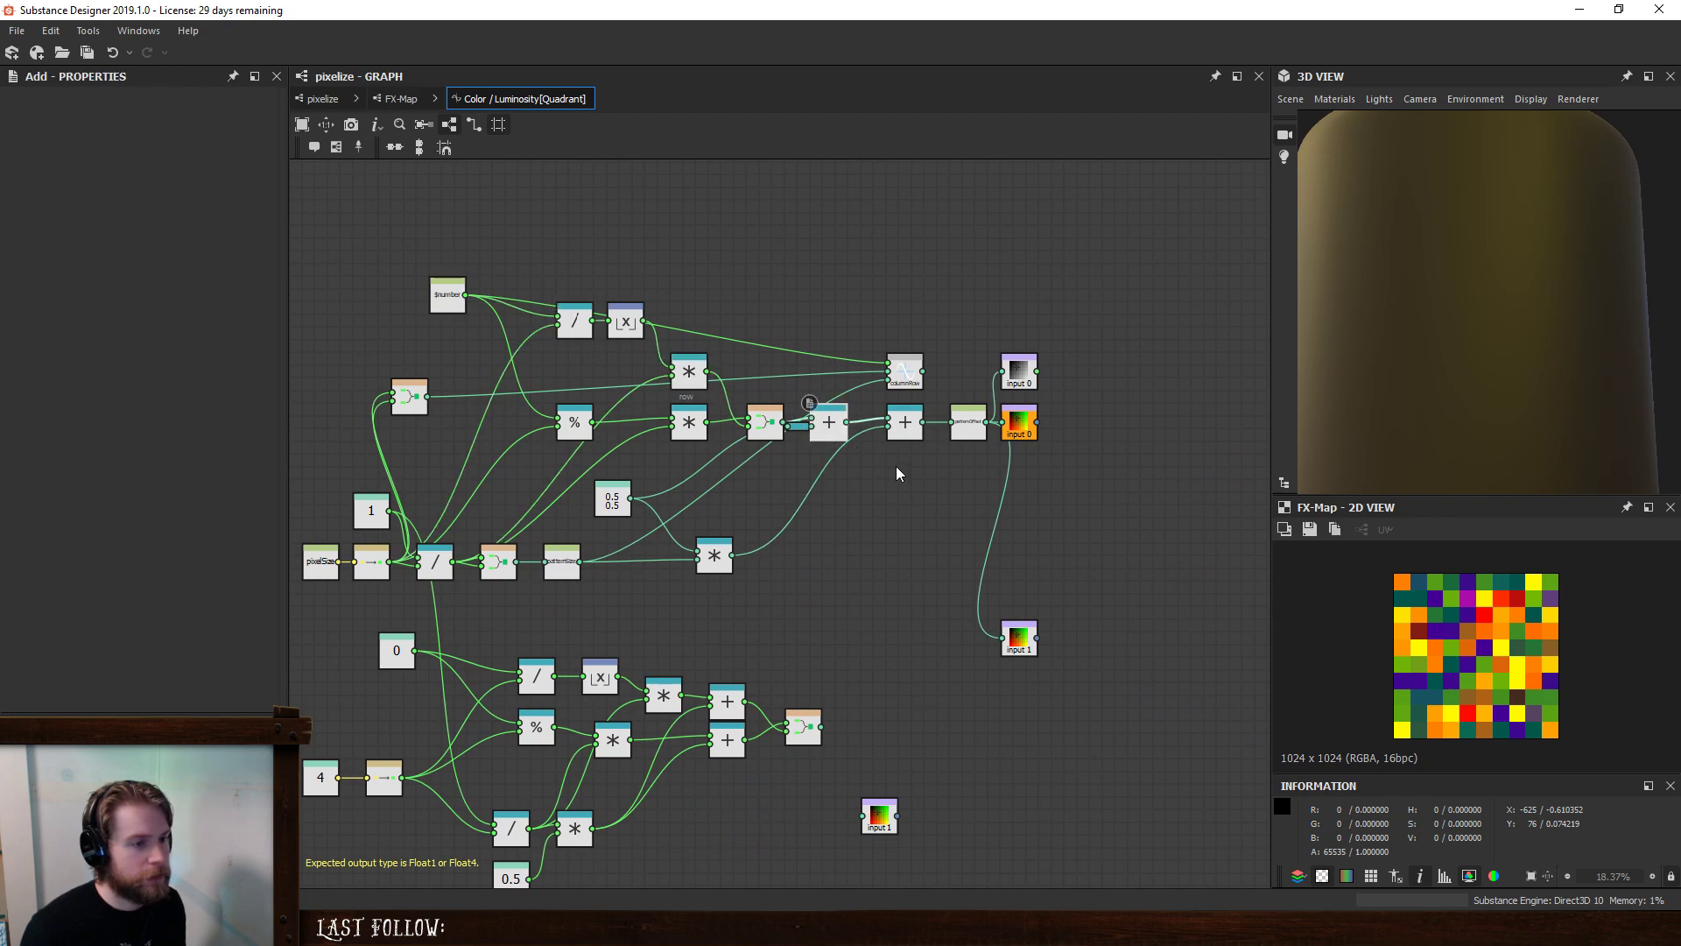
{"action": "left_click_drag", "start_coordinate": [923, 371], "coordinate": [967, 425]}
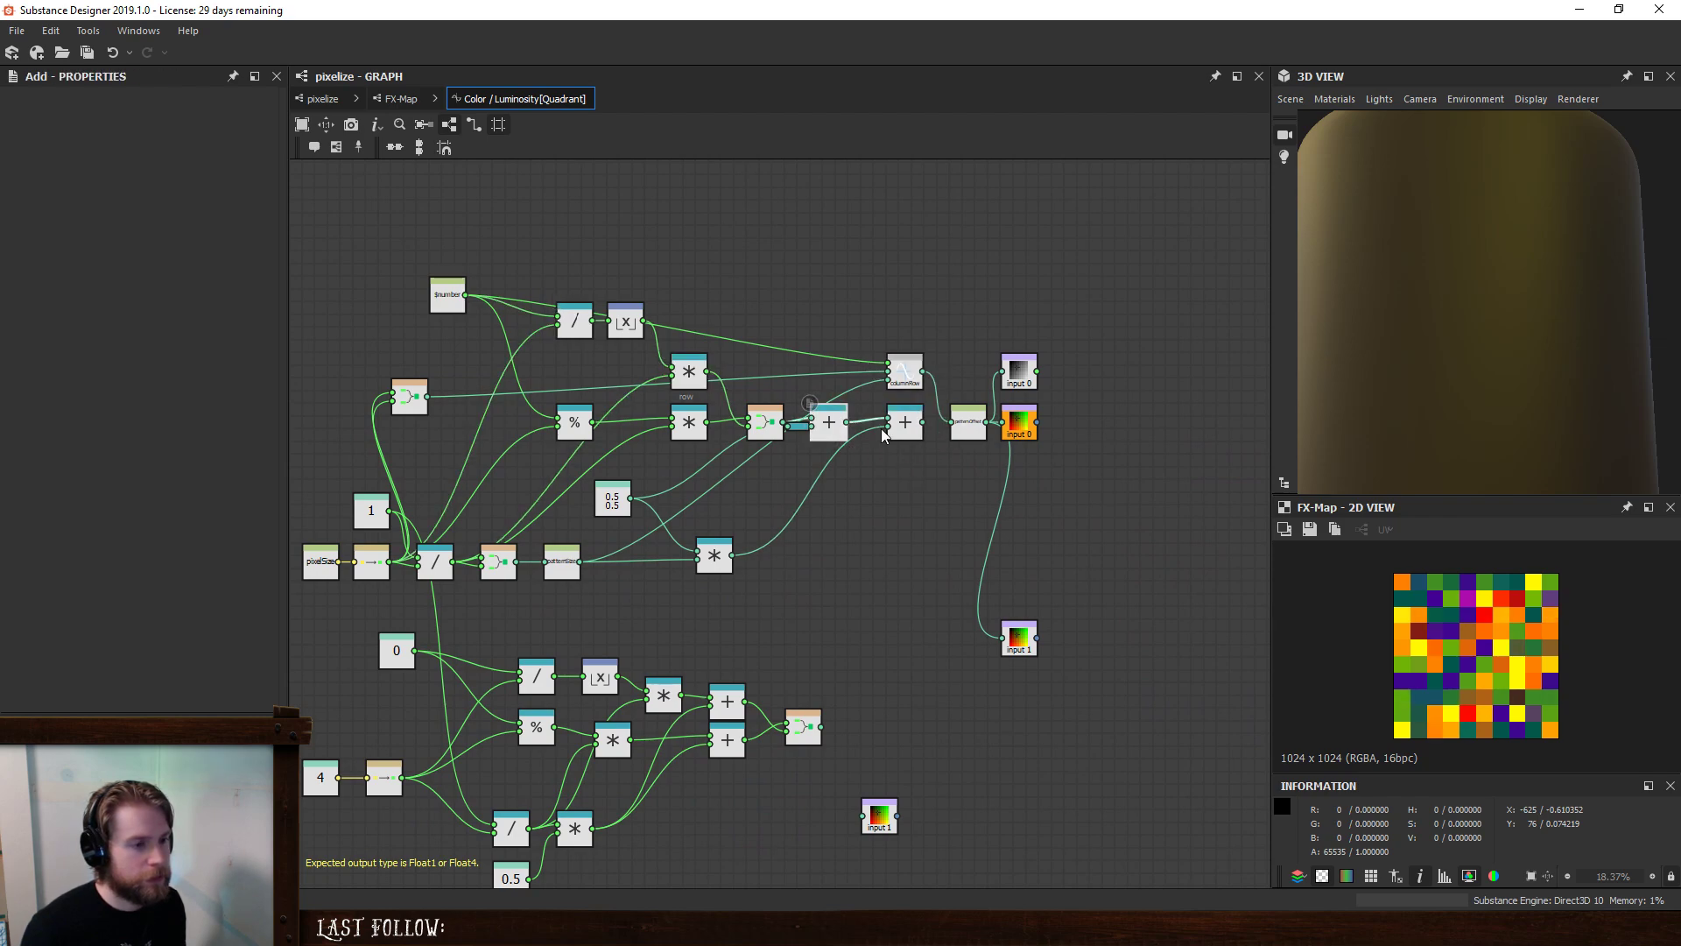
{"action": "left_click", "coordinate": [905, 423]}
{"action": "key", "text": "Delete"}
{"action": "left_click", "coordinate": [829, 424]}
{"action": "key", "text": "Delete"}
- Delete the old chain's Vector Float2, the -1 Multiplication, and the Multiplication of patternSize with its 0.5, 0.5 constant
{"action": "left_click", "coordinate": [766, 423]}
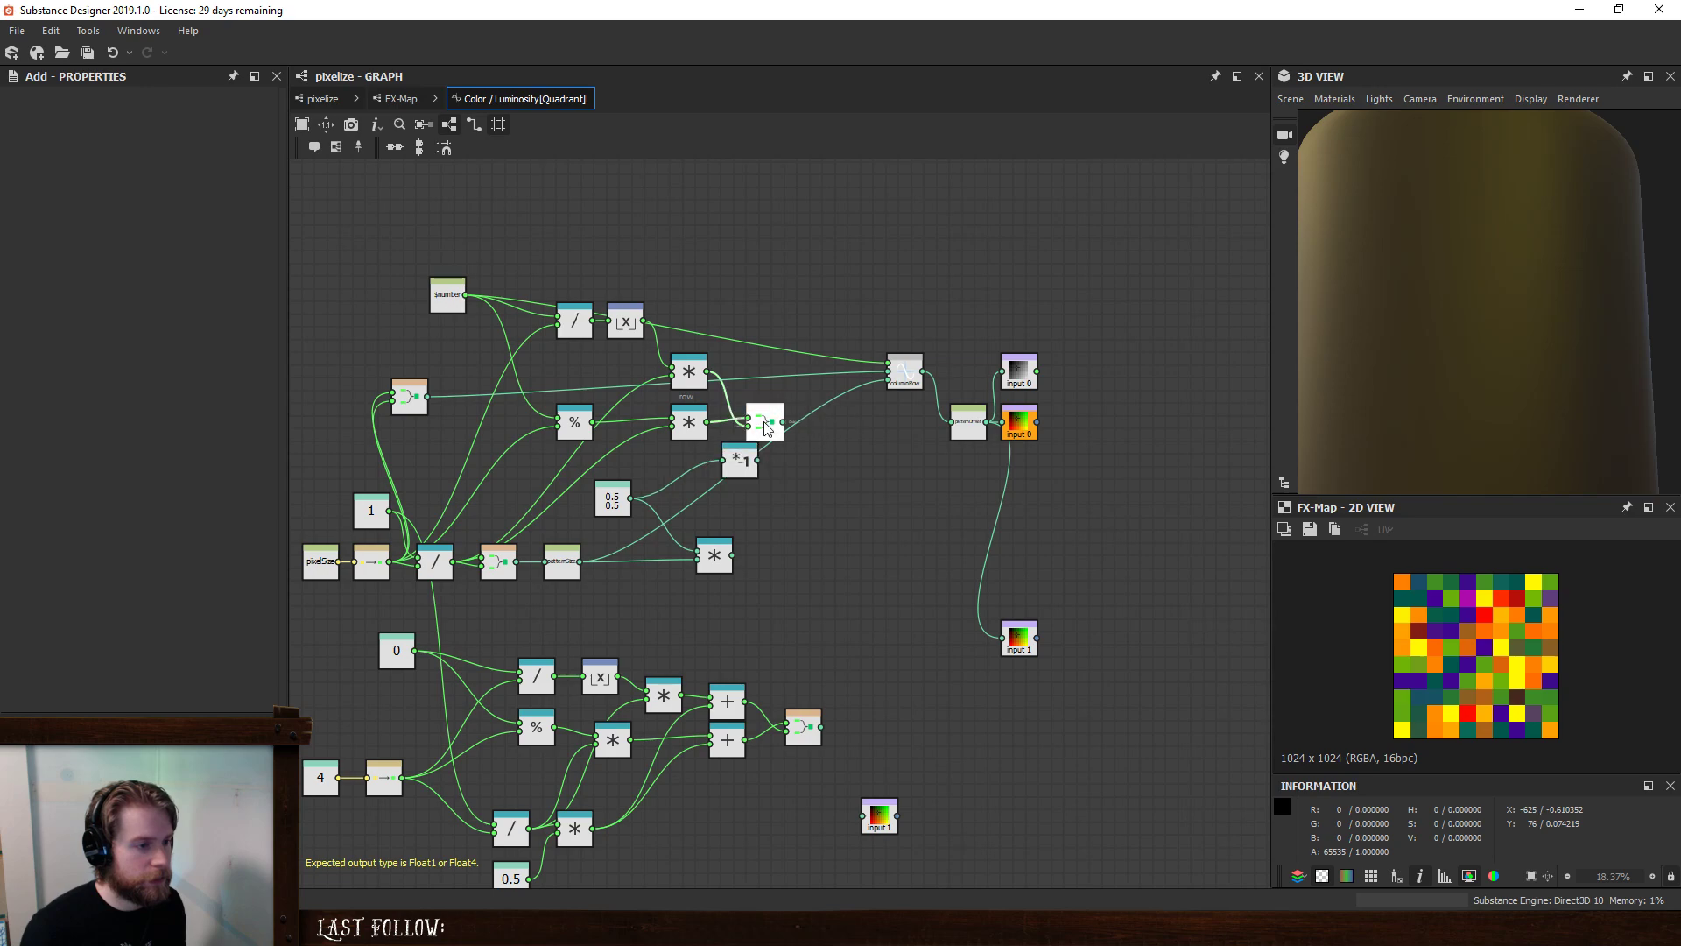
{"action": "key", "text": "Delete"}
{"action": "left_click", "coordinate": [741, 461]}
{"action": "key", "text": "Delete"}
{"action": "left_click", "coordinate": [569, 569]}
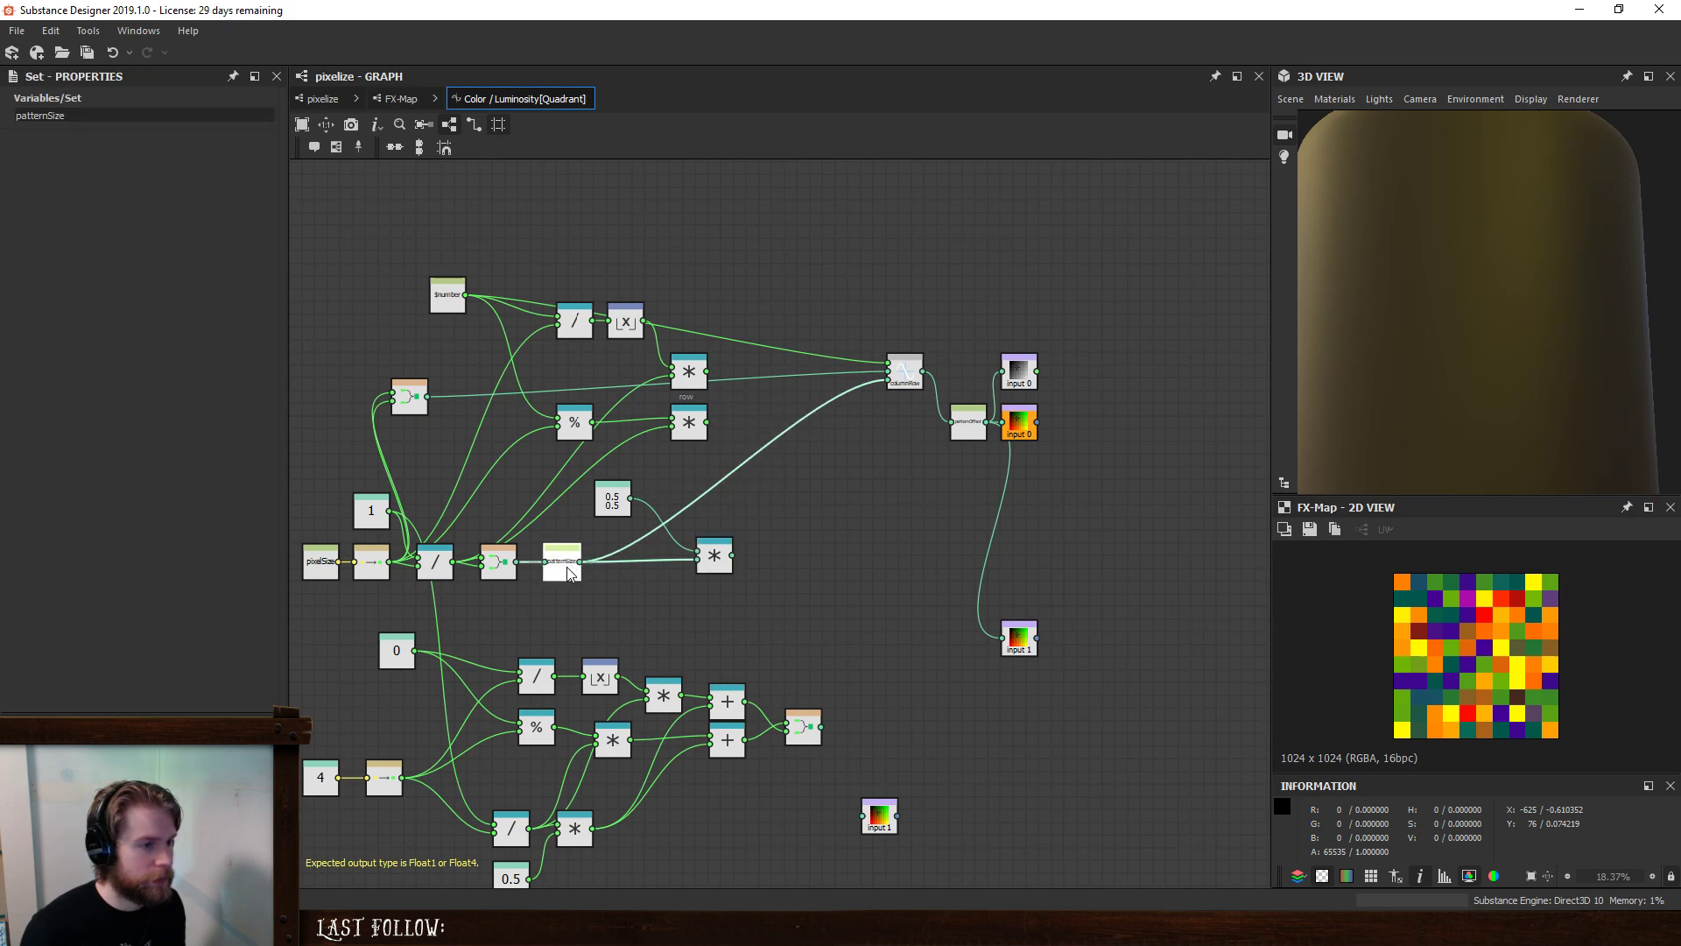
{"action": "left_click", "coordinate": [714, 555]}
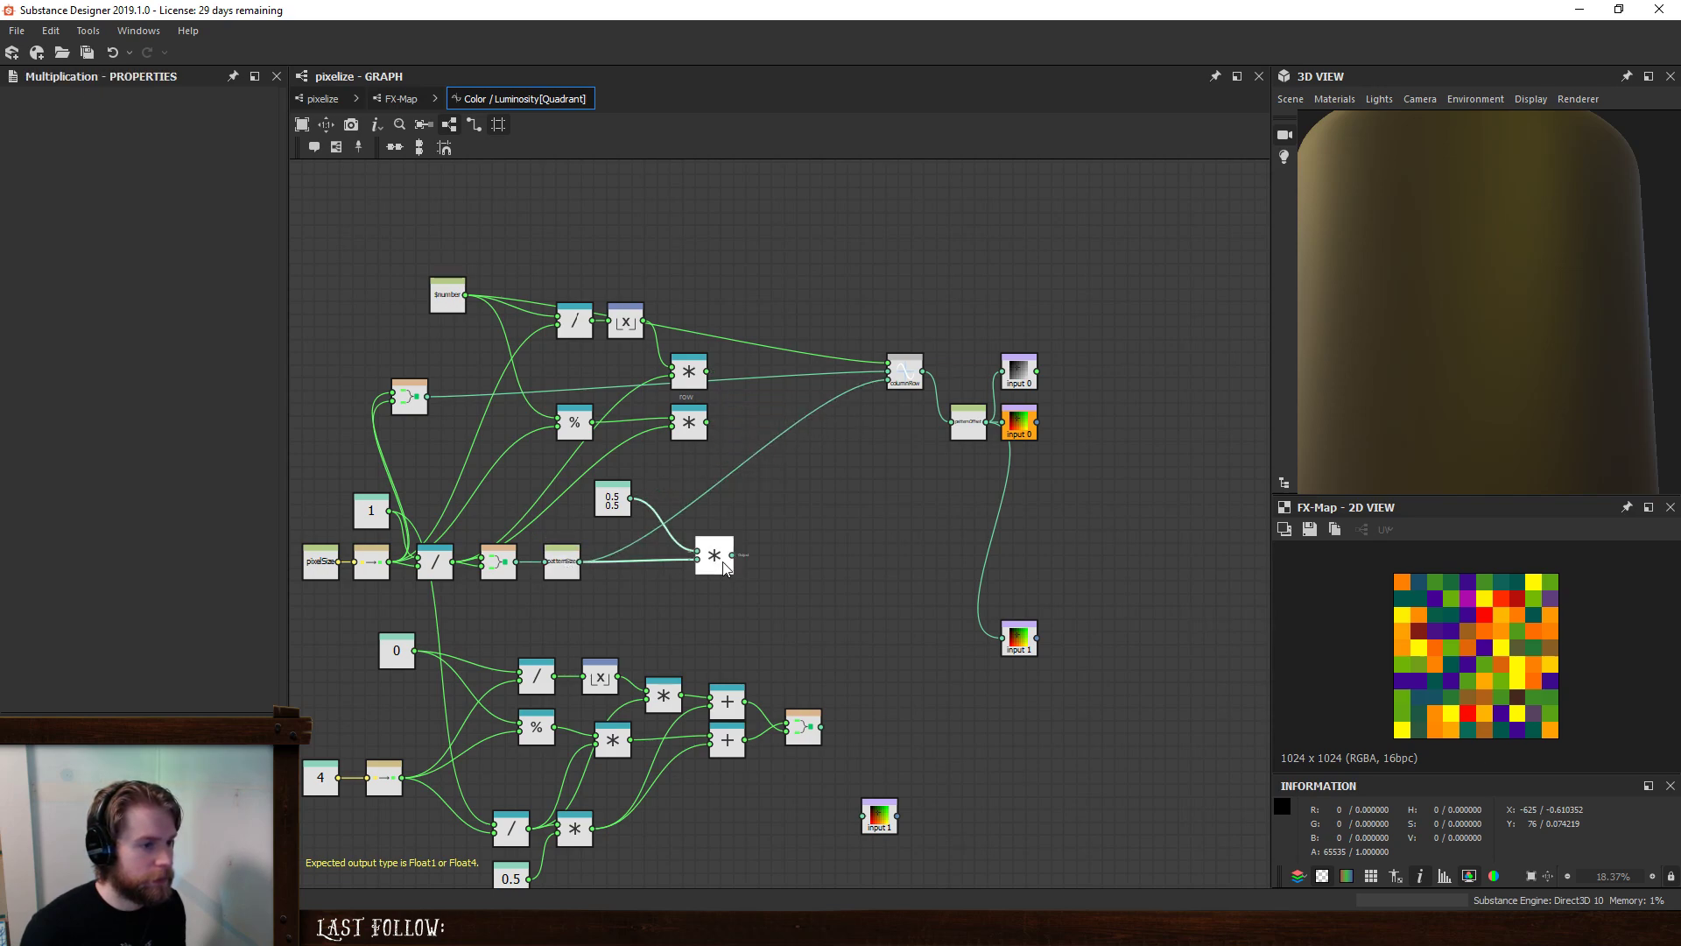
{"action": "key", "text": "Delete"}
{"action": "key", "text": "Delete"}
- Delete the remaining row and column Multiplication nodes, the Division with its Floor, and the Modulo fed by $number
{"action": "left_click", "coordinate": [688, 424]}
{"action": "key", "text": "Delete"}
{"action": "left_click", "coordinate": [688, 373]}
{"action": "key", "text": "Delete"}
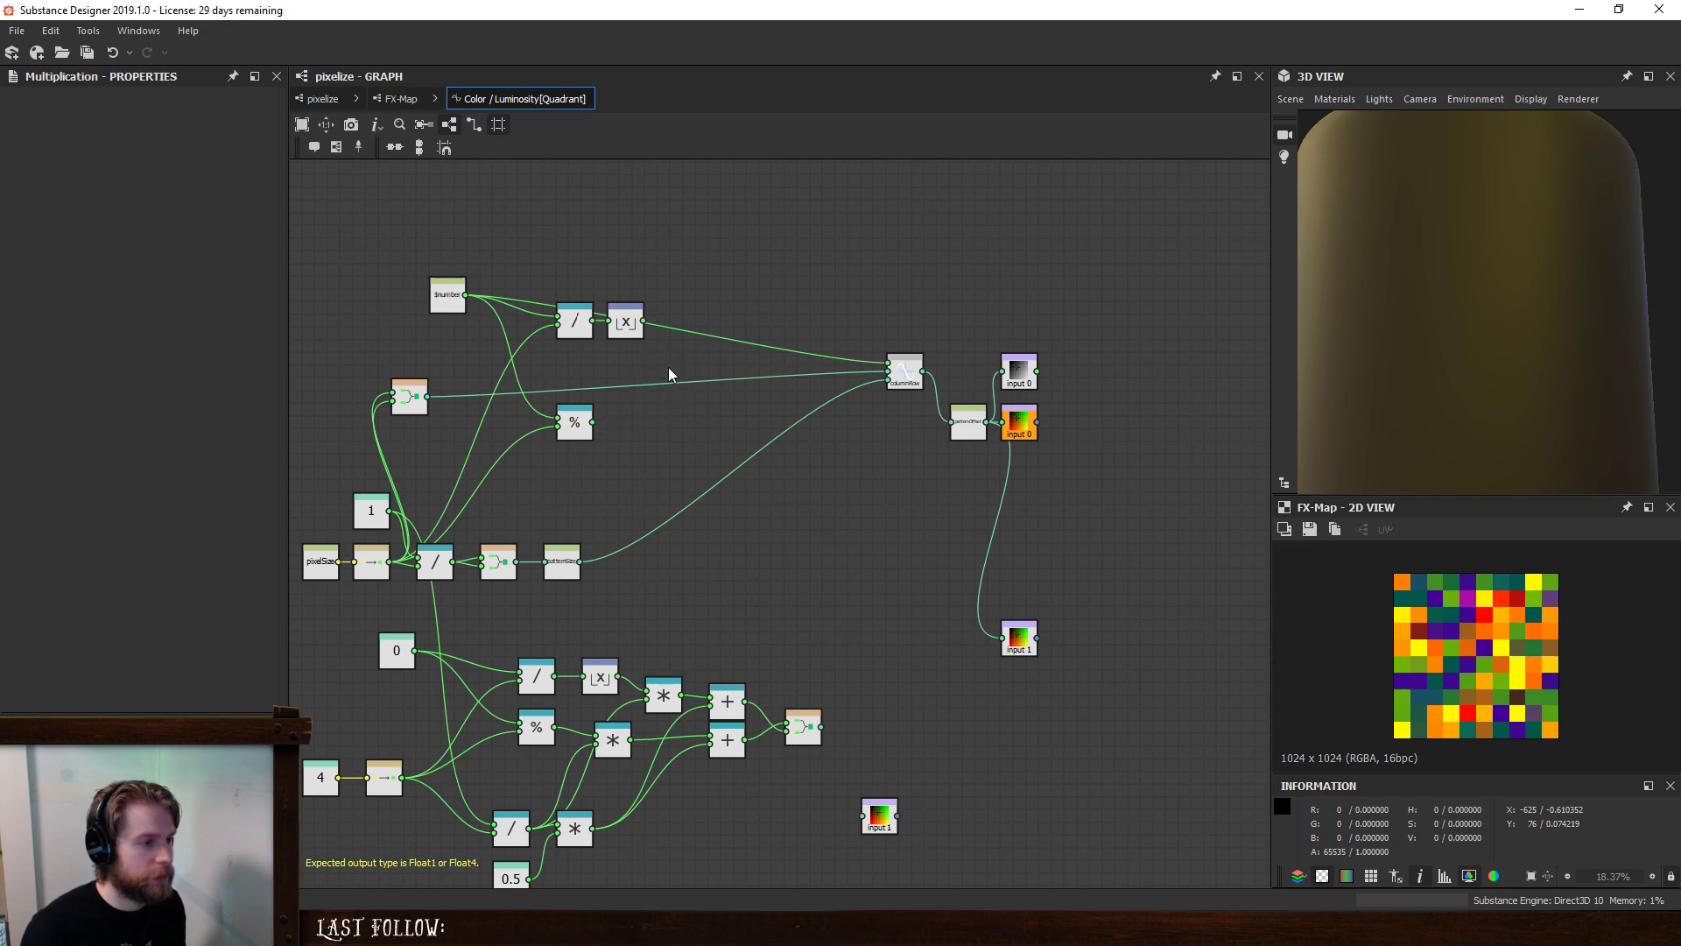
{"action": "left_click", "coordinate": [571, 328]}
{"action": "key", "text": "Delete"}
{"action": "left_click", "coordinate": [574, 422]}
{"action": "key", "text": "Delete"}
- Rearrange the Vector Float2 and Division nodes fed by pixelSize to tidy the upper chain
{"action": "left_click", "coordinate": [404, 395]}
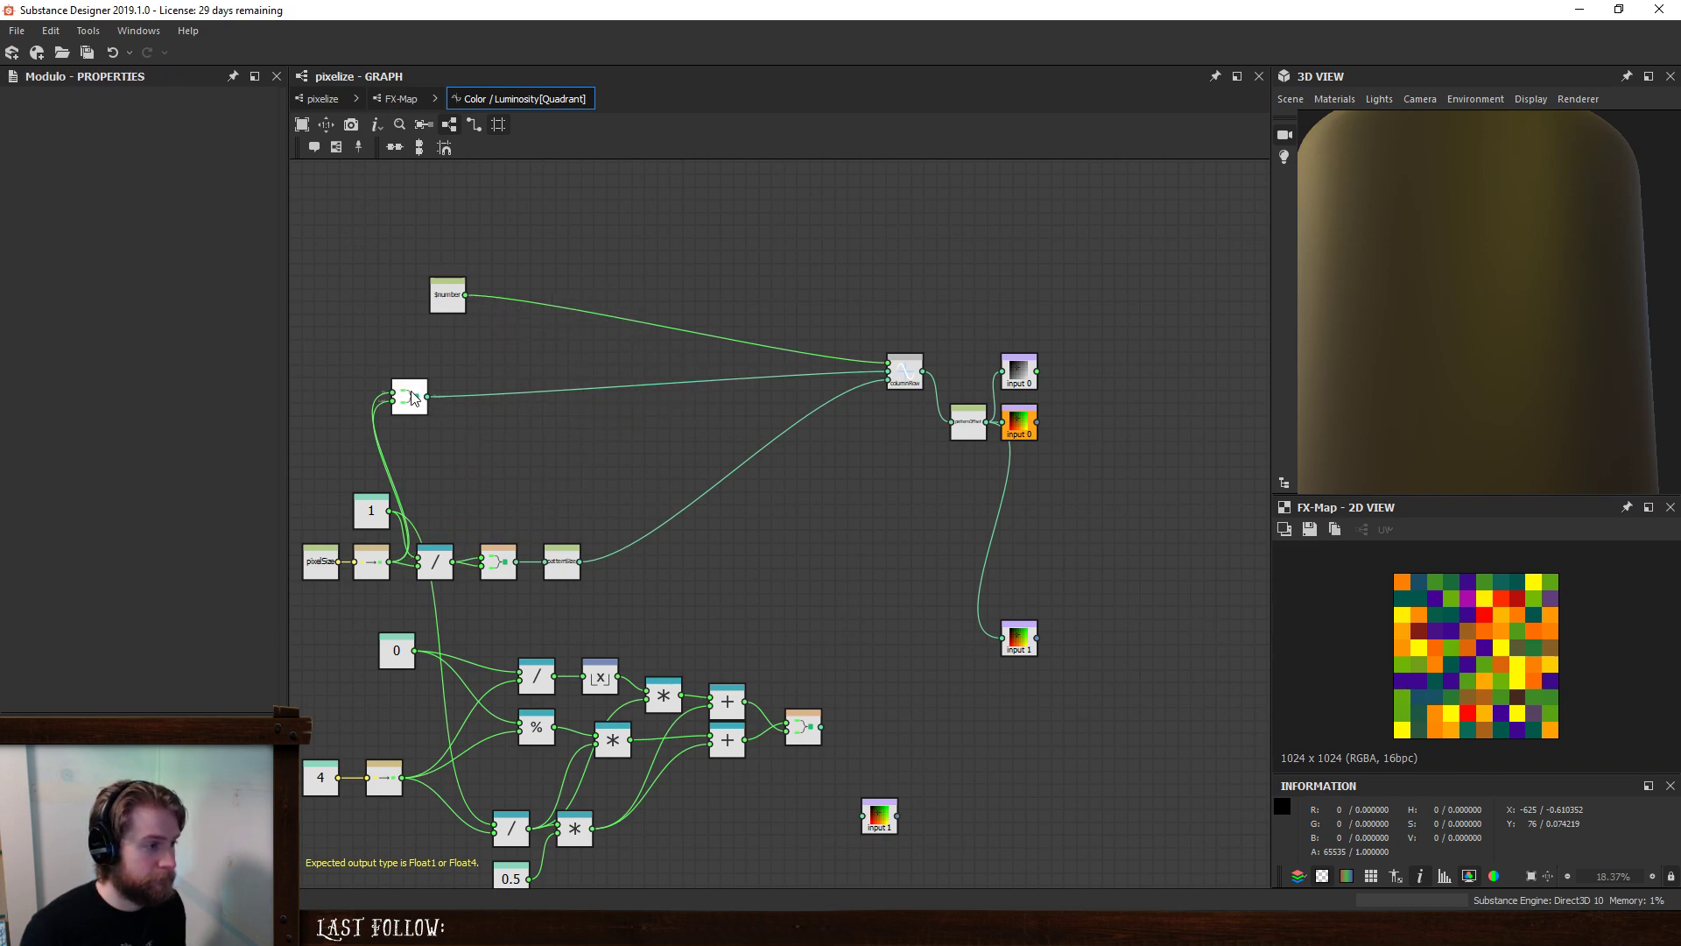
{"action": "left_click_drag", "start_coordinate": [404, 396], "coordinate": [517, 408]}
{"action": "mouse_move", "coordinate": [377, 510]}
{"action": "left_mouse_down"}
{"action": "mouse_move", "coordinate": [392, 588]}
{"action": "mouse_move", "coordinate": [365, 497]}
{"action": "mouse_move", "coordinate": [385, 608]}
{"action": "mouse_move", "coordinate": [377, 492]}
{"action": "mouse_move", "coordinate": [374, 512]}
{"action": "left_mouse_up"}
{"action": "left_click", "coordinate": [374, 513]}
{"action": "middle_click_drag", "start_coordinate": [518, 499], "coordinate": [548, 468]}
{"action": "left_click_drag", "start_coordinate": [592, 533], "coordinate": [490, 532]}
{"action": "middle_click_drag", "start_coordinate": [585, 514], "coordinate": [643, 343]}
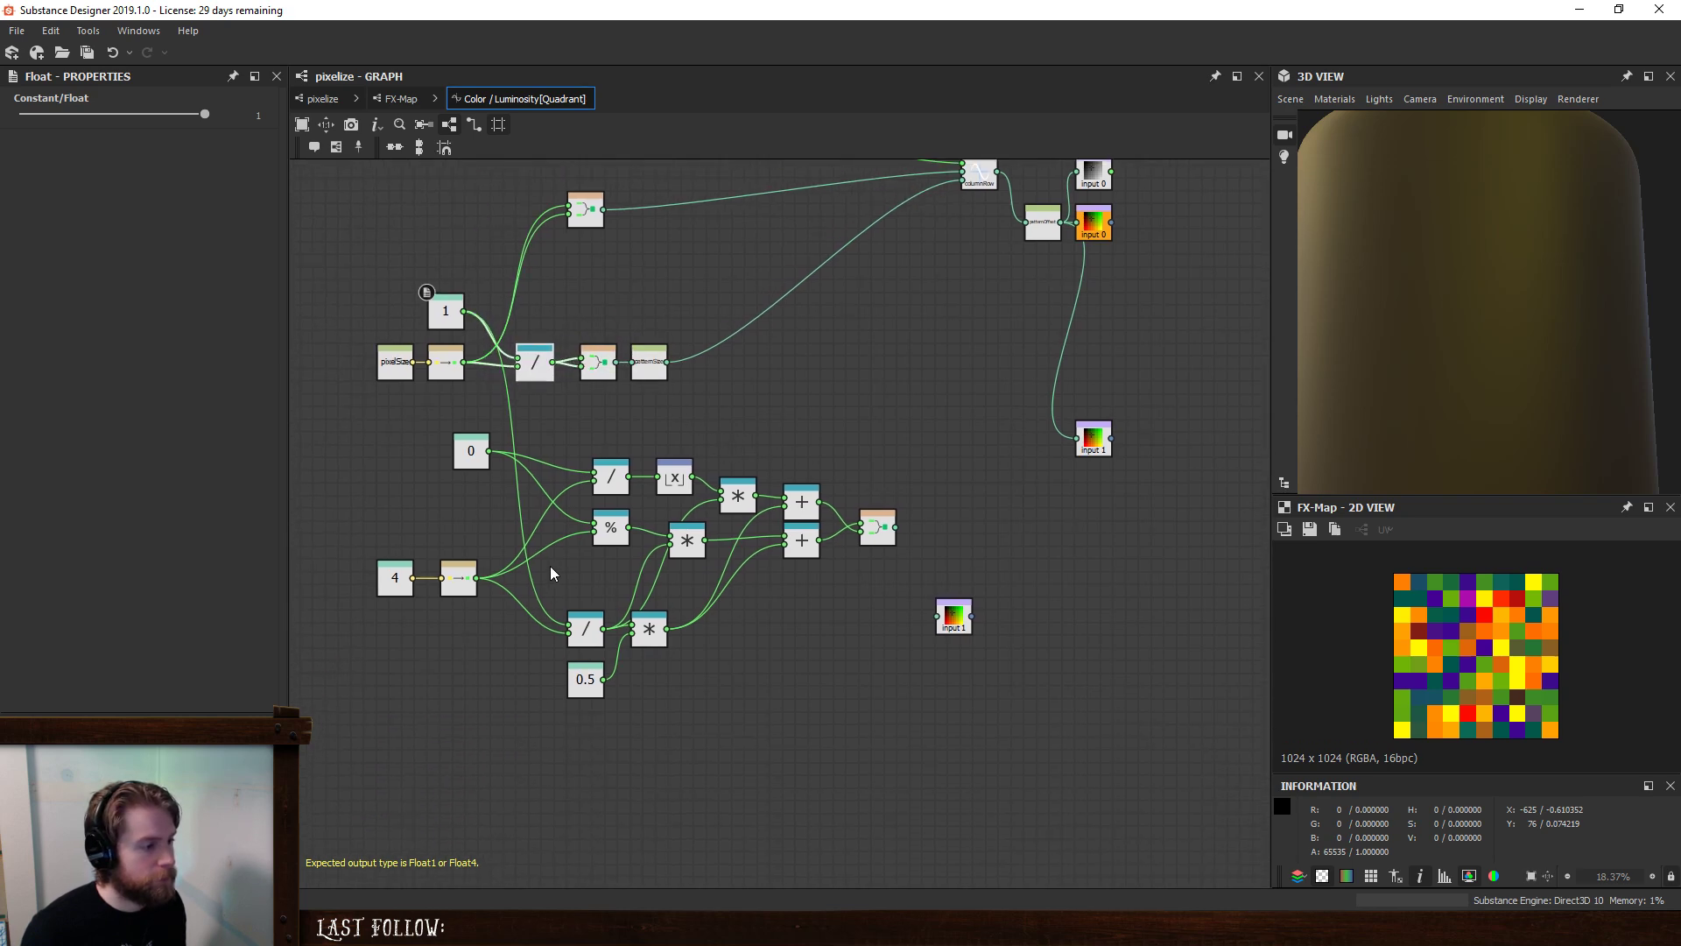
- Delete the old row and column math nodes between the 0 and 4 constants and the lower Sample Color node
{"action": "left_click_drag", "start_coordinate": [426, 439], "coordinate": [535, 465]}
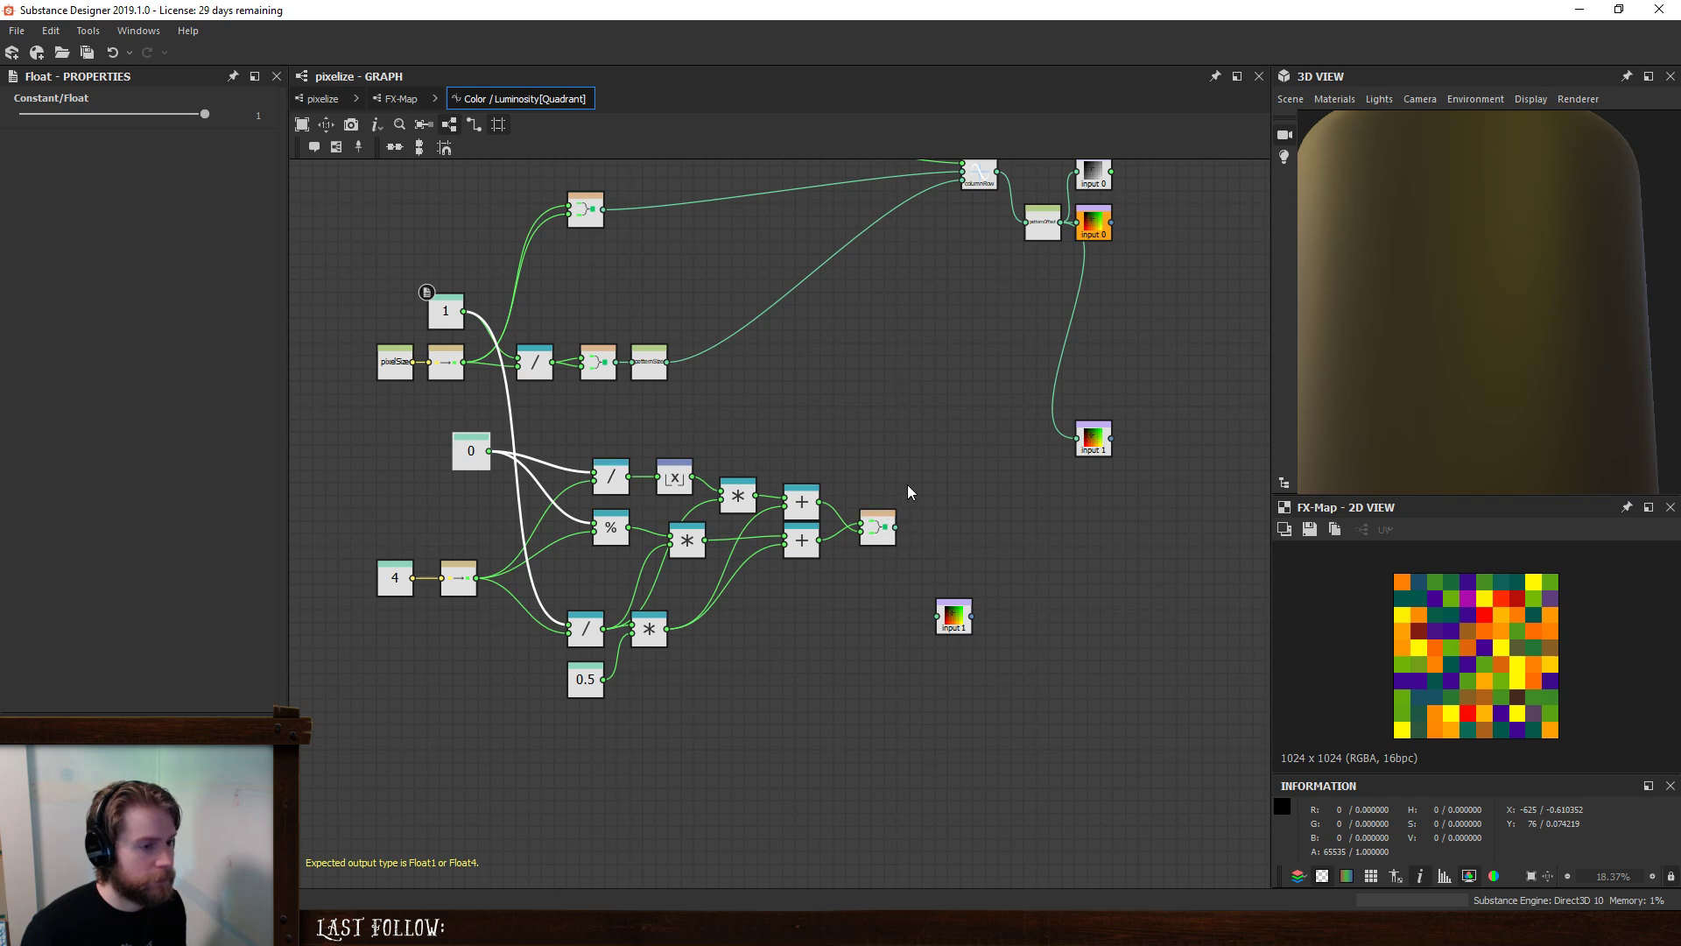
{"action": "left_click_drag", "start_coordinate": [880, 444], "coordinate": [585, 707]}
{"action": "key", "text": "Delete"}
- Duplicate columnRow, place the copy beside the constant 4 cast, and feed its Number input from the 0 constant
{"action": "left_click", "coordinate": [980, 180]}
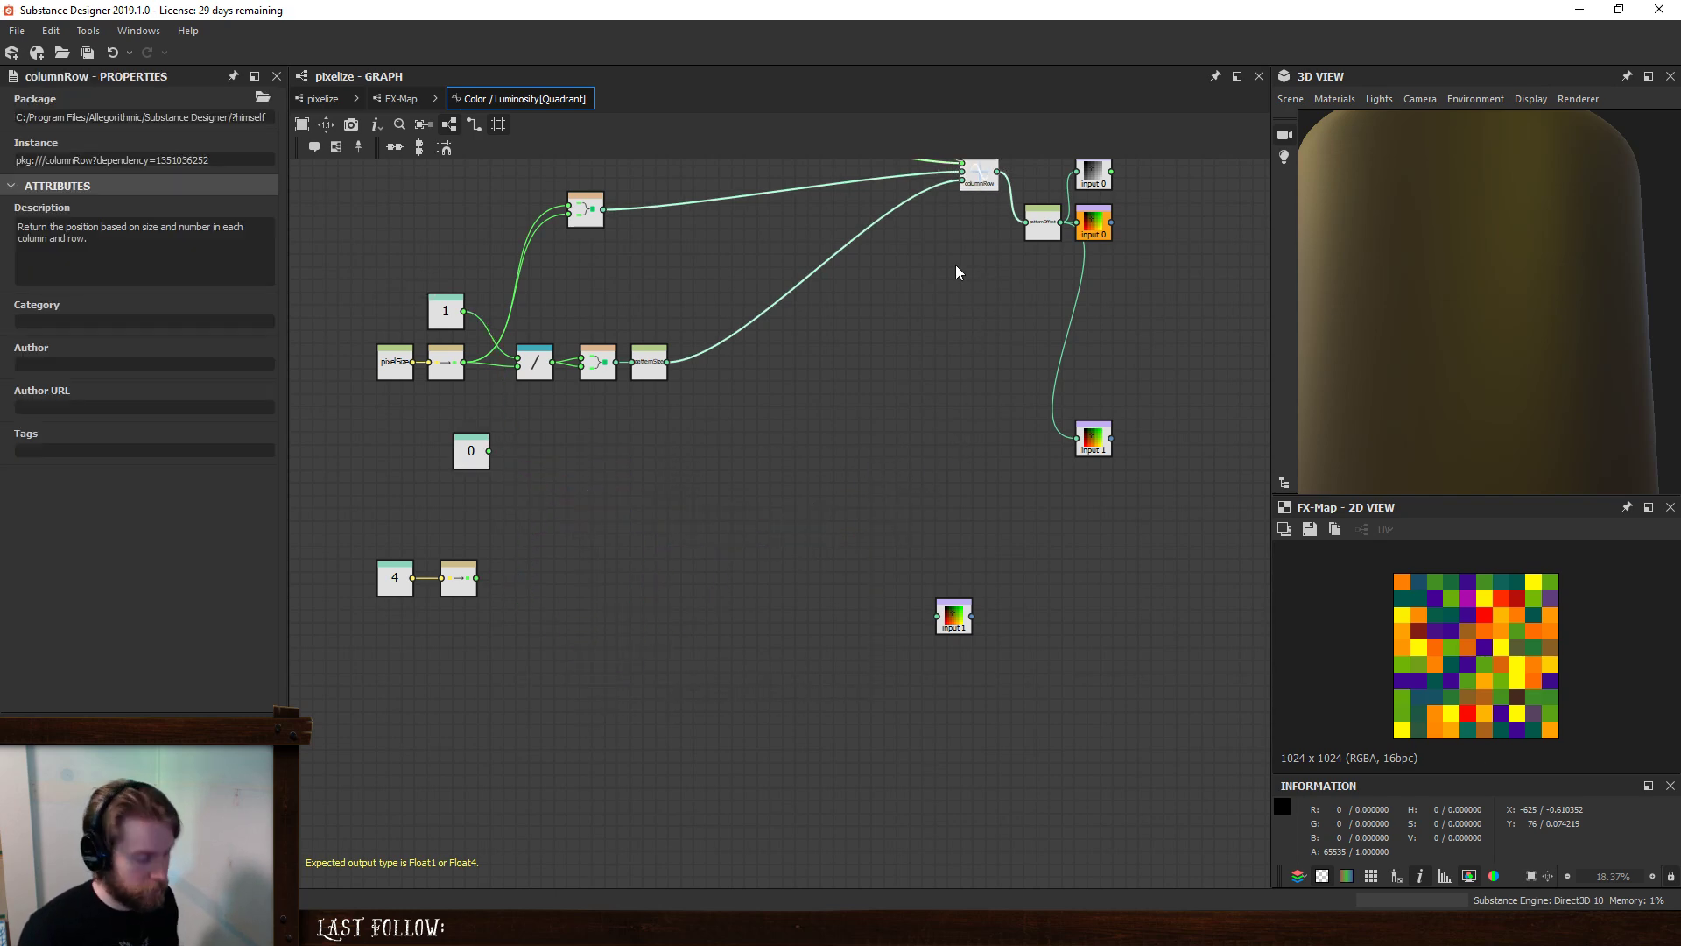
{"action": "key", "text": "ctrl+d"}
{"action": "left_click_drag", "start_coordinate": [572, 578], "coordinate": [611, 585]}
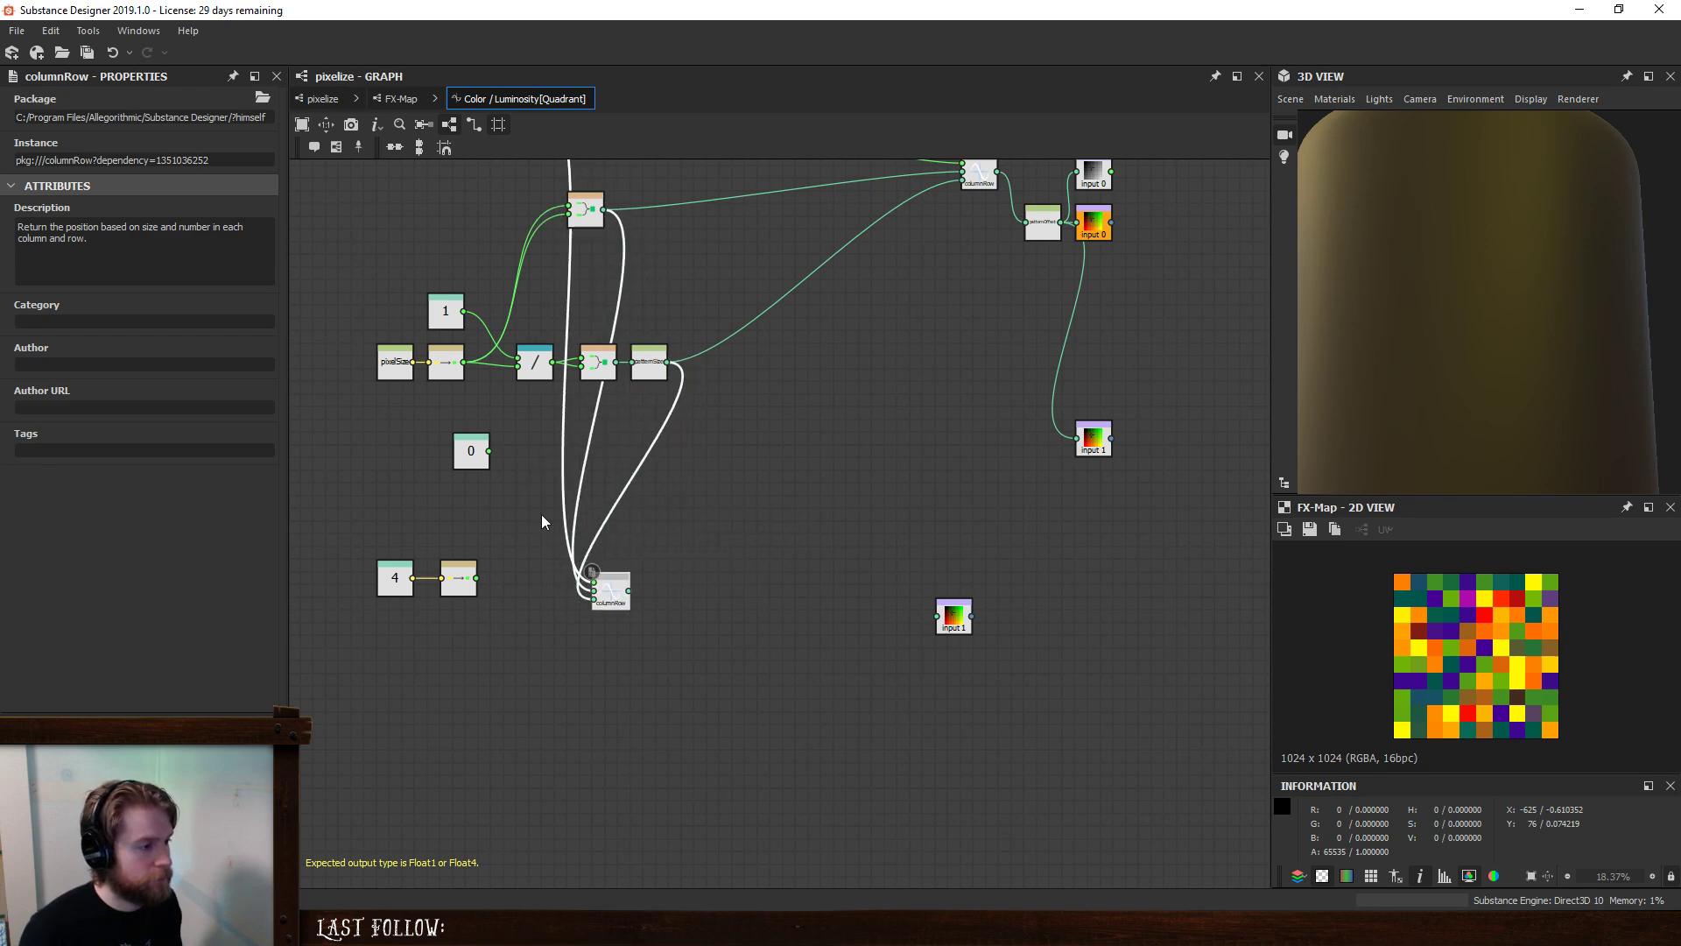
{"action": "scroll", "coordinate": [492, 461], "scroll_direction": "up", "scroll_amount": 2}
{"action": "left_click_drag", "start_coordinate": [487, 446], "coordinate": [637, 634]}
{"action": "scroll", "coordinate": [480, 656], "scroll_direction": "up", "scroll_amount": 3}
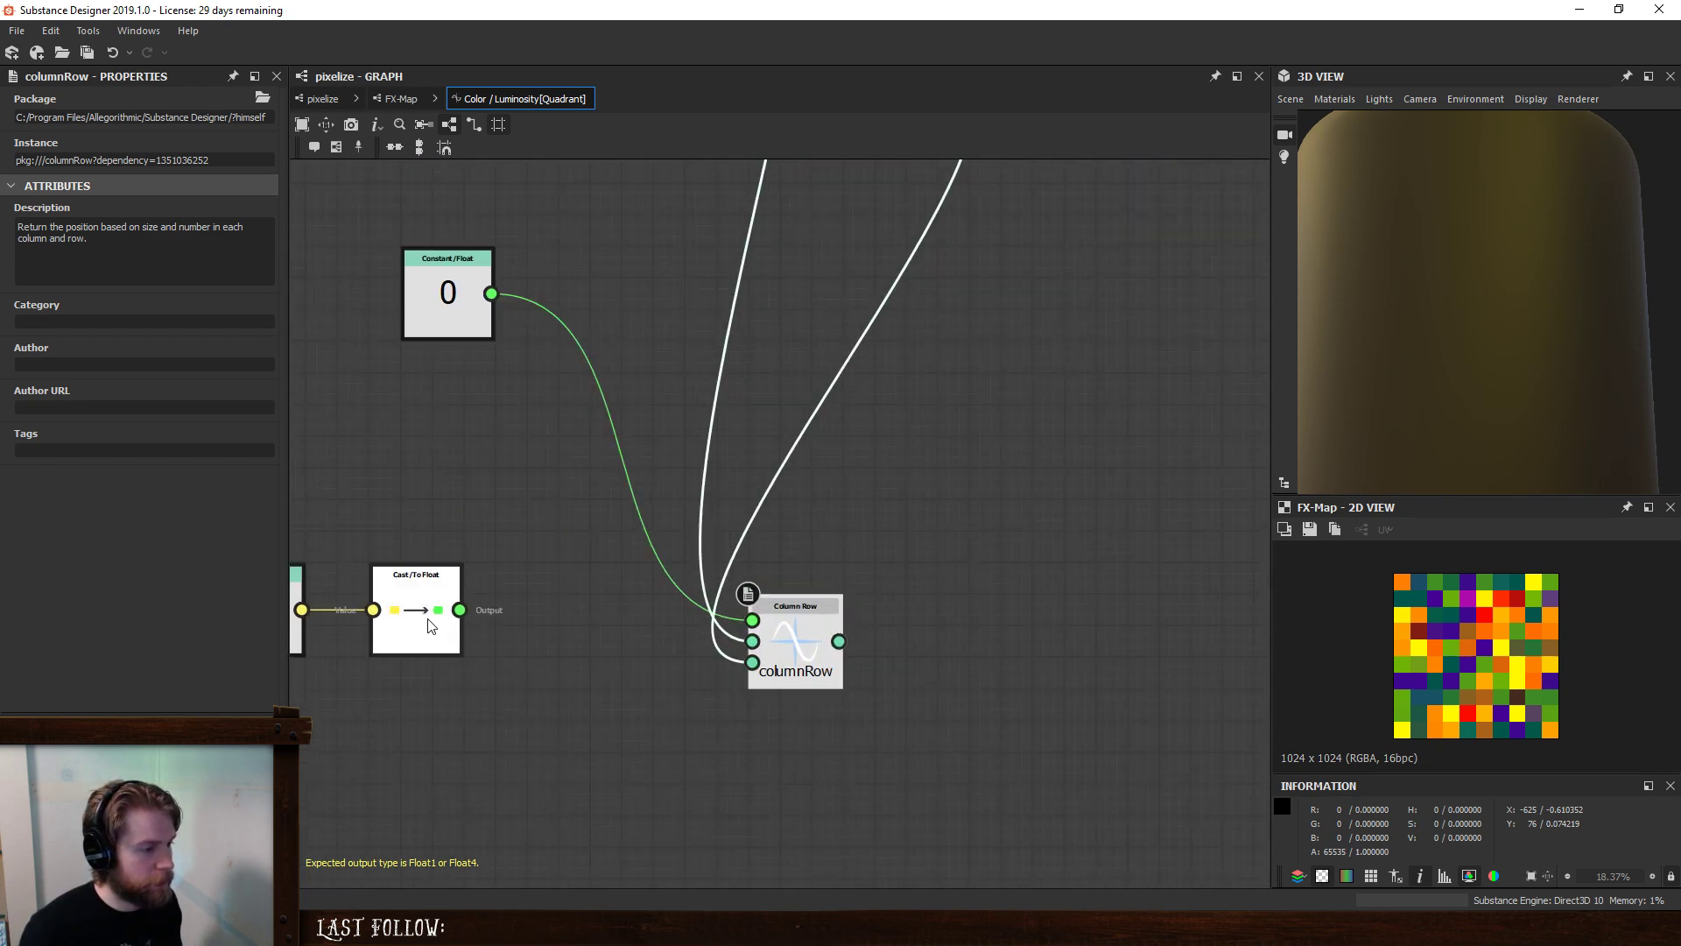
- Add a Vector Float2 fed twice by the constant 4 cast, connect it to the copied columnRow's Number XY input, and line up columnRow
{"action": "left_click", "coordinate": [426, 624]}
{"action": "key", "text": "space"}
{"action": "type", "text": "v"}
{"action": "left_click", "coordinate": [481, 393]}
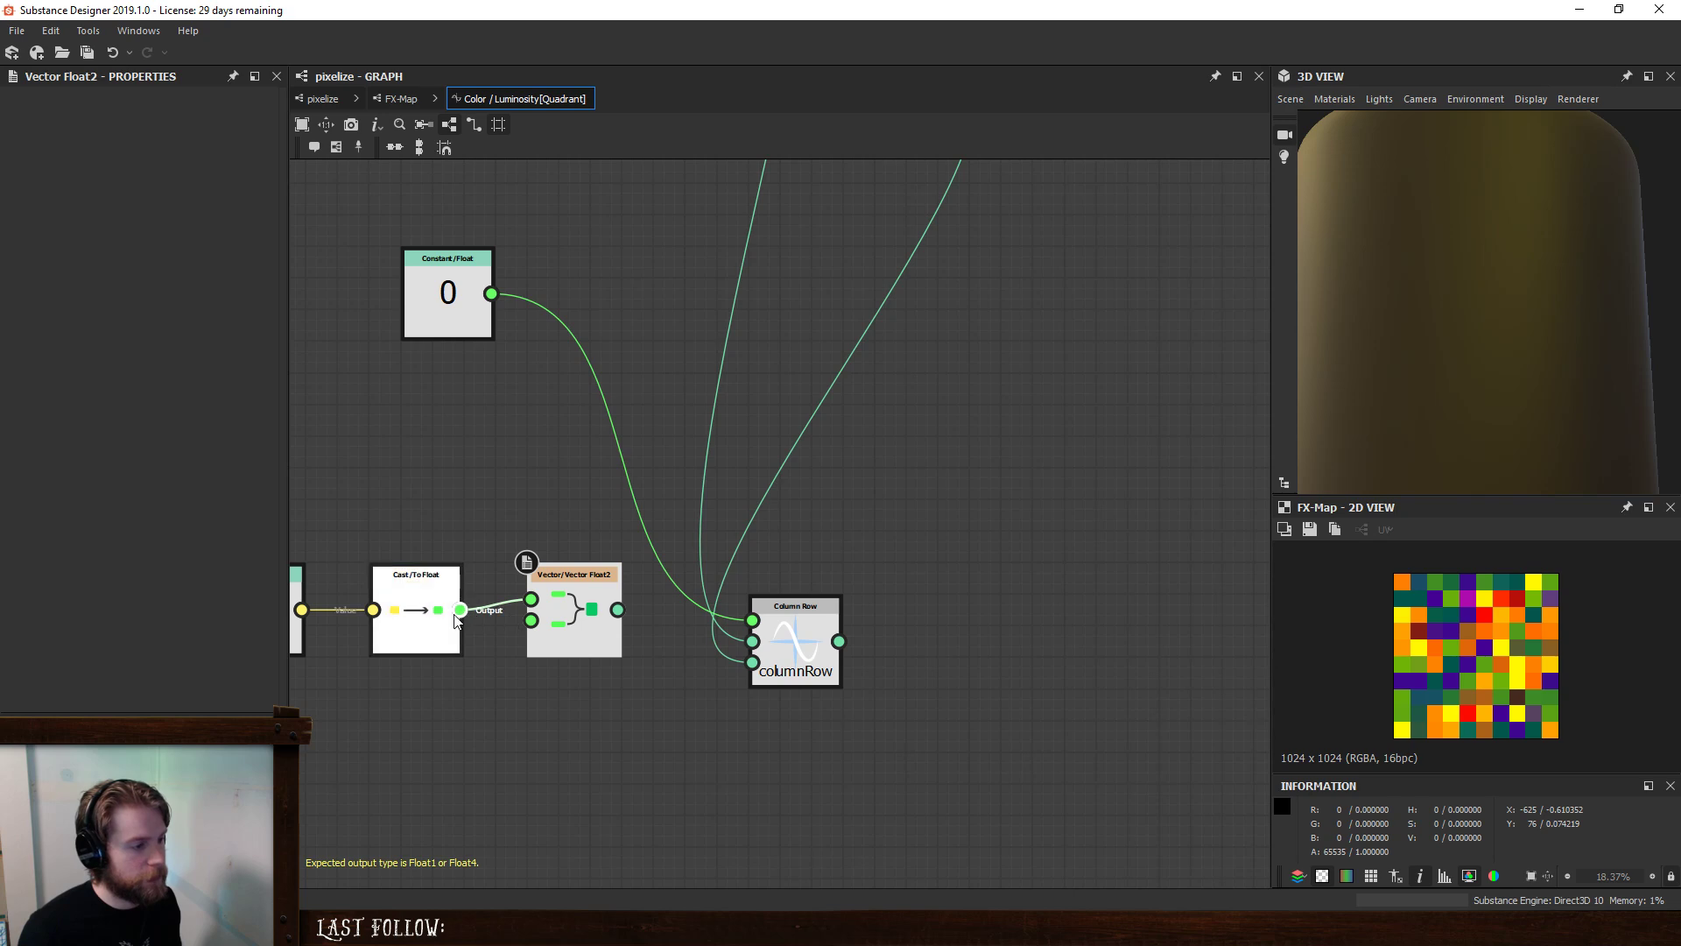
{"action": "left_click_drag", "start_coordinate": [752, 642], "coordinate": [618, 609]}
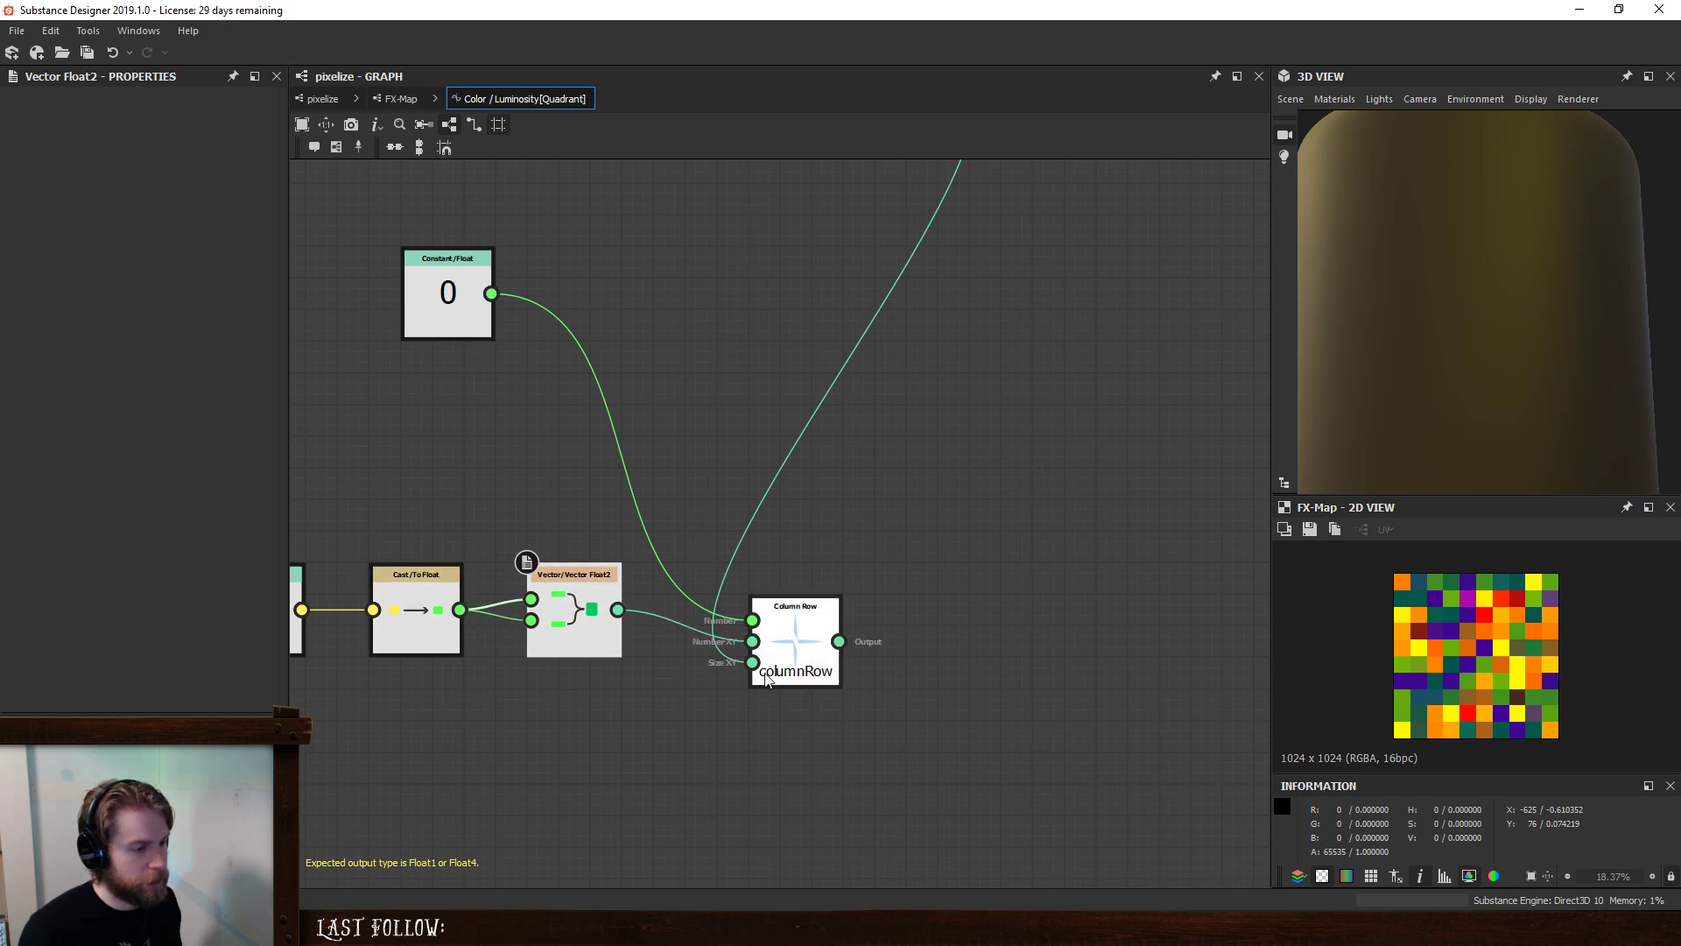
{"action": "scroll", "coordinate": [781, 646], "scroll_direction": "down", "scroll_amount": 3}
{"action": "middle_click_drag", "start_coordinate": [857, 576], "coordinate": [827, 597]}
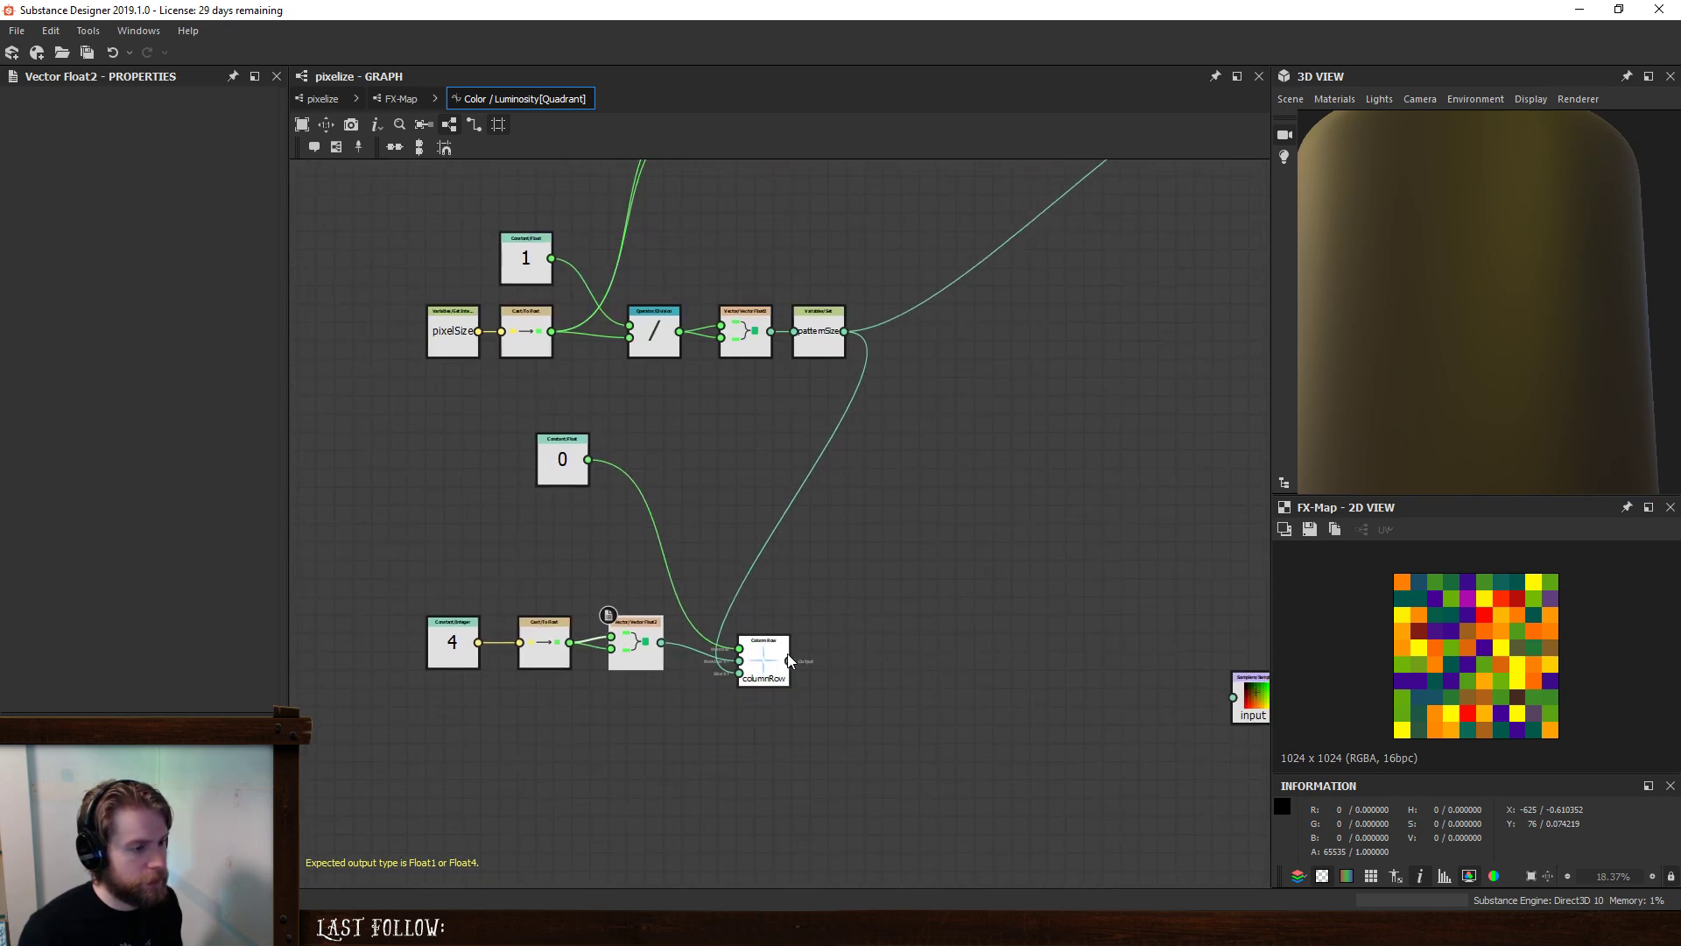
{"action": "left_click_drag", "start_coordinate": [769, 648], "coordinate": [833, 627]}
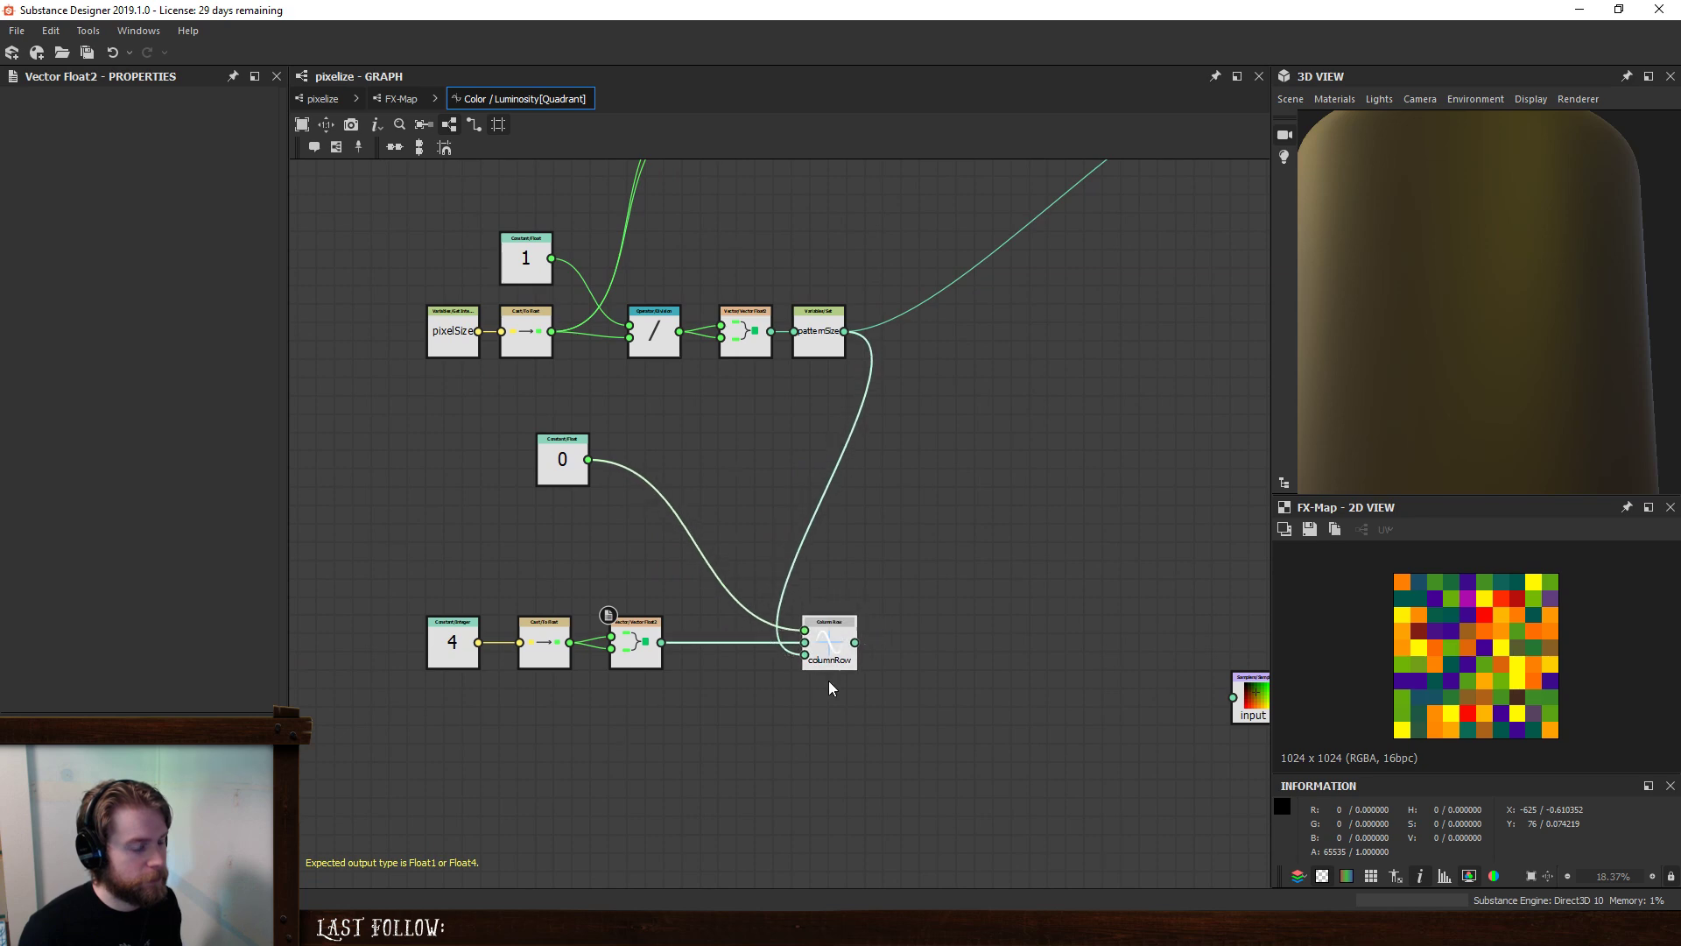
- Open the copied columnRow's reference in context to examine its node network, and return to the Color / Luminosity function
{"action": "left_click", "coordinate": [832, 641]}
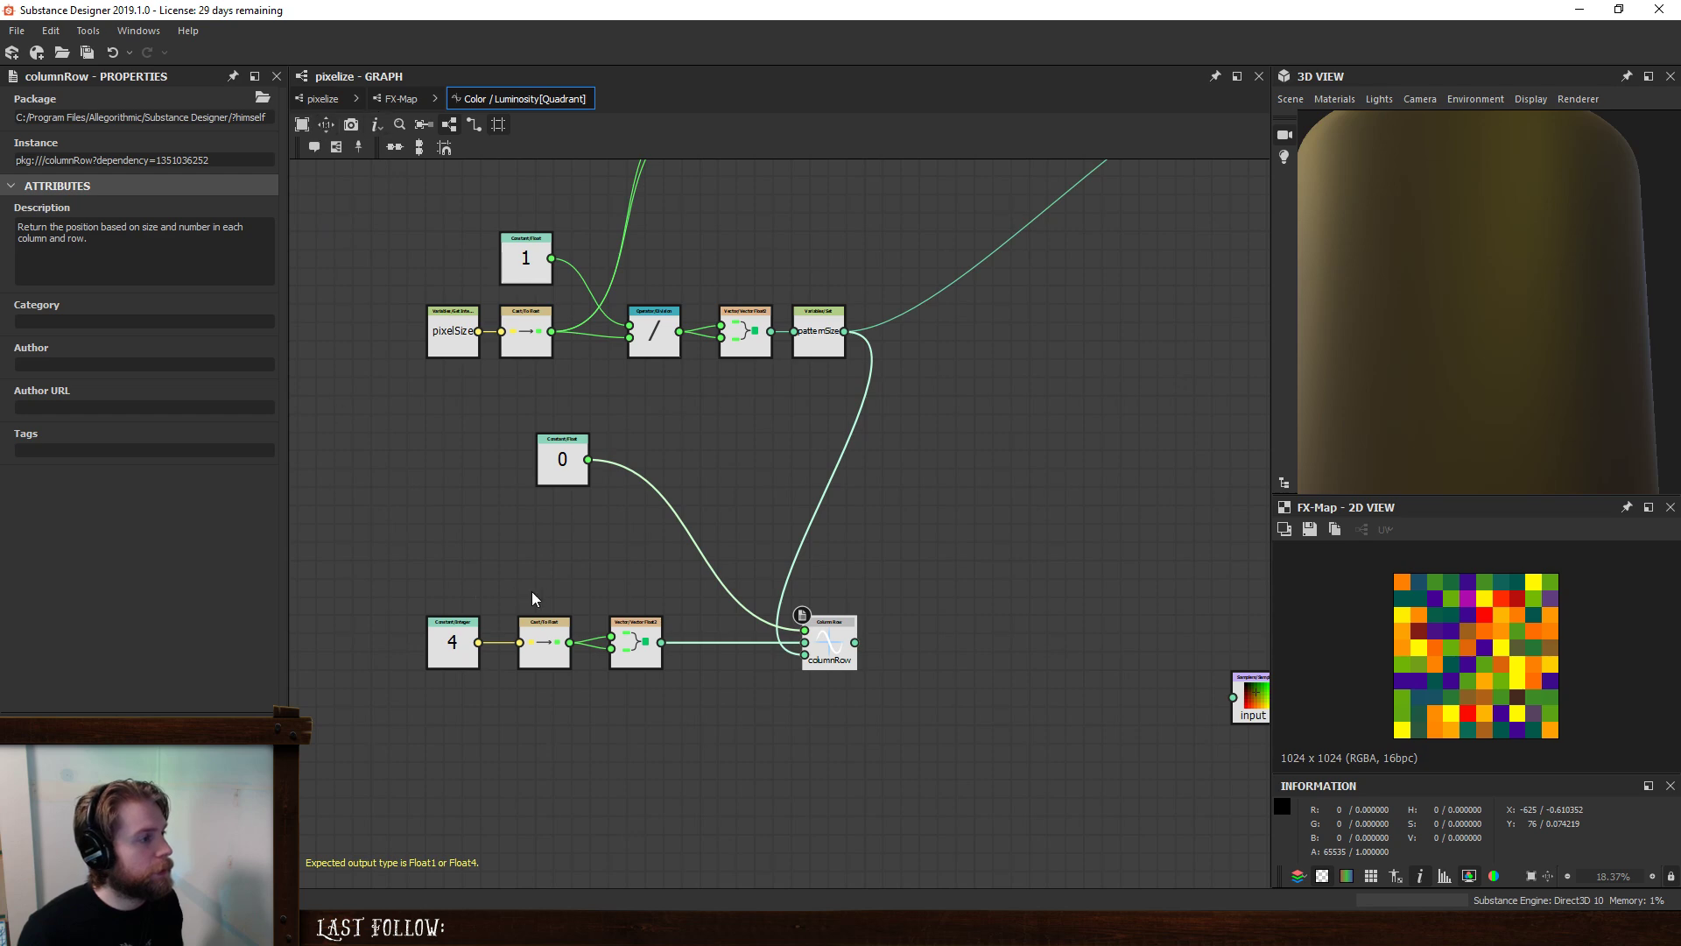
{"action": "right_click", "coordinate": [836, 652]}
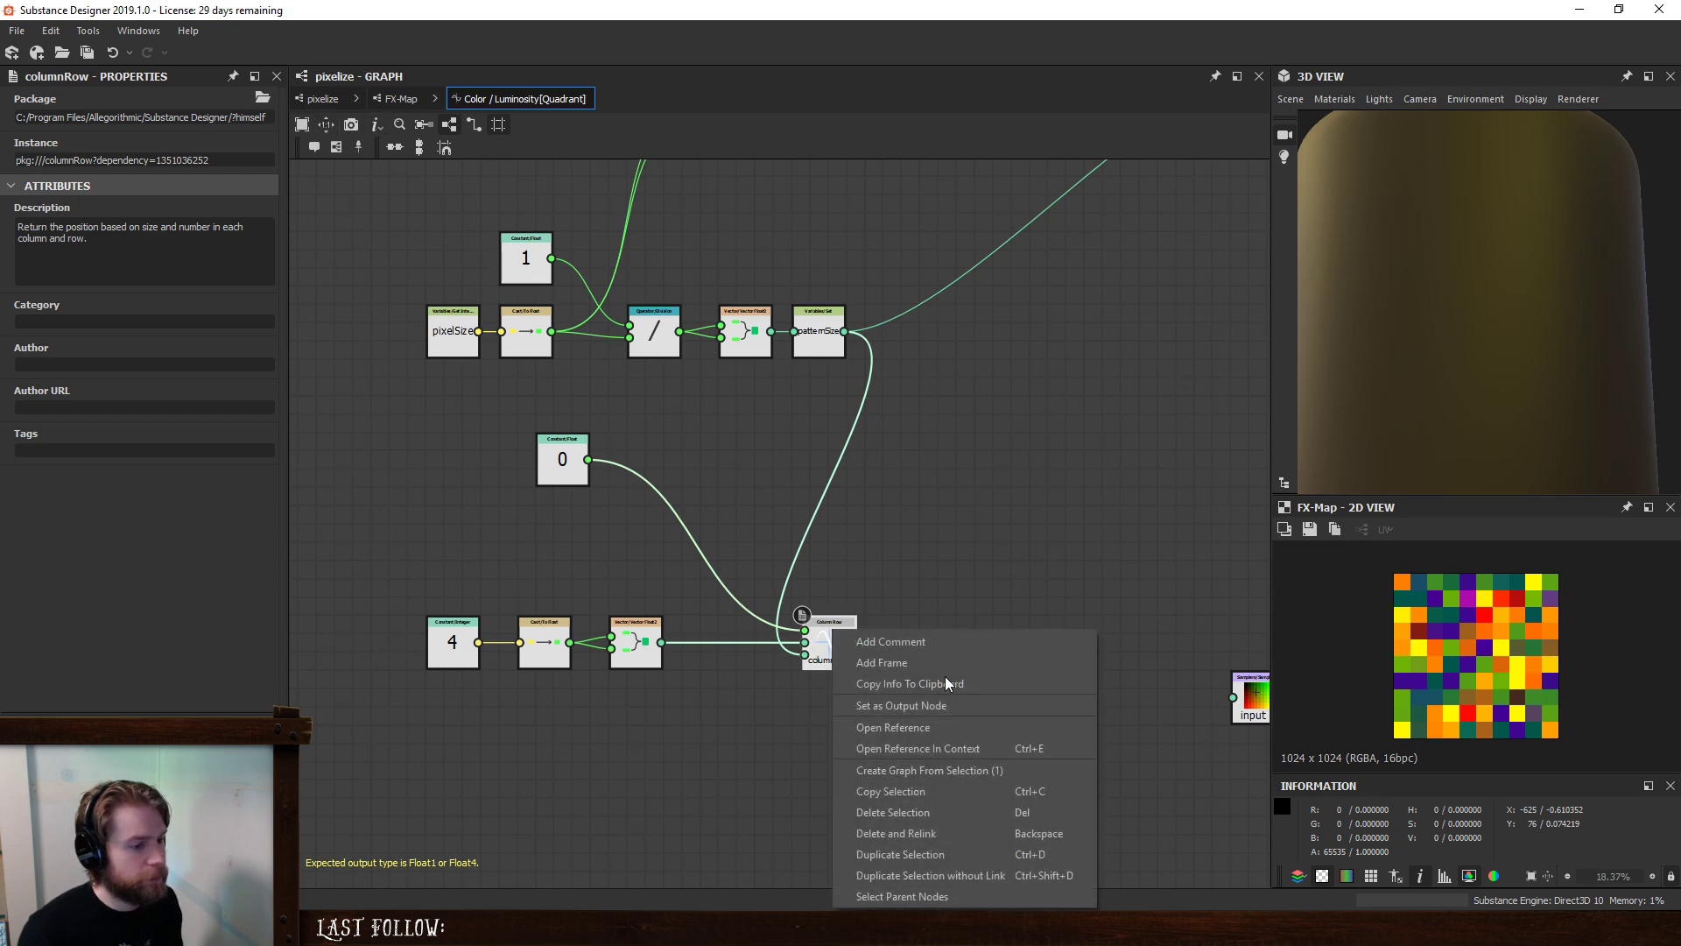
{"action": "left_click", "coordinate": [979, 753]}
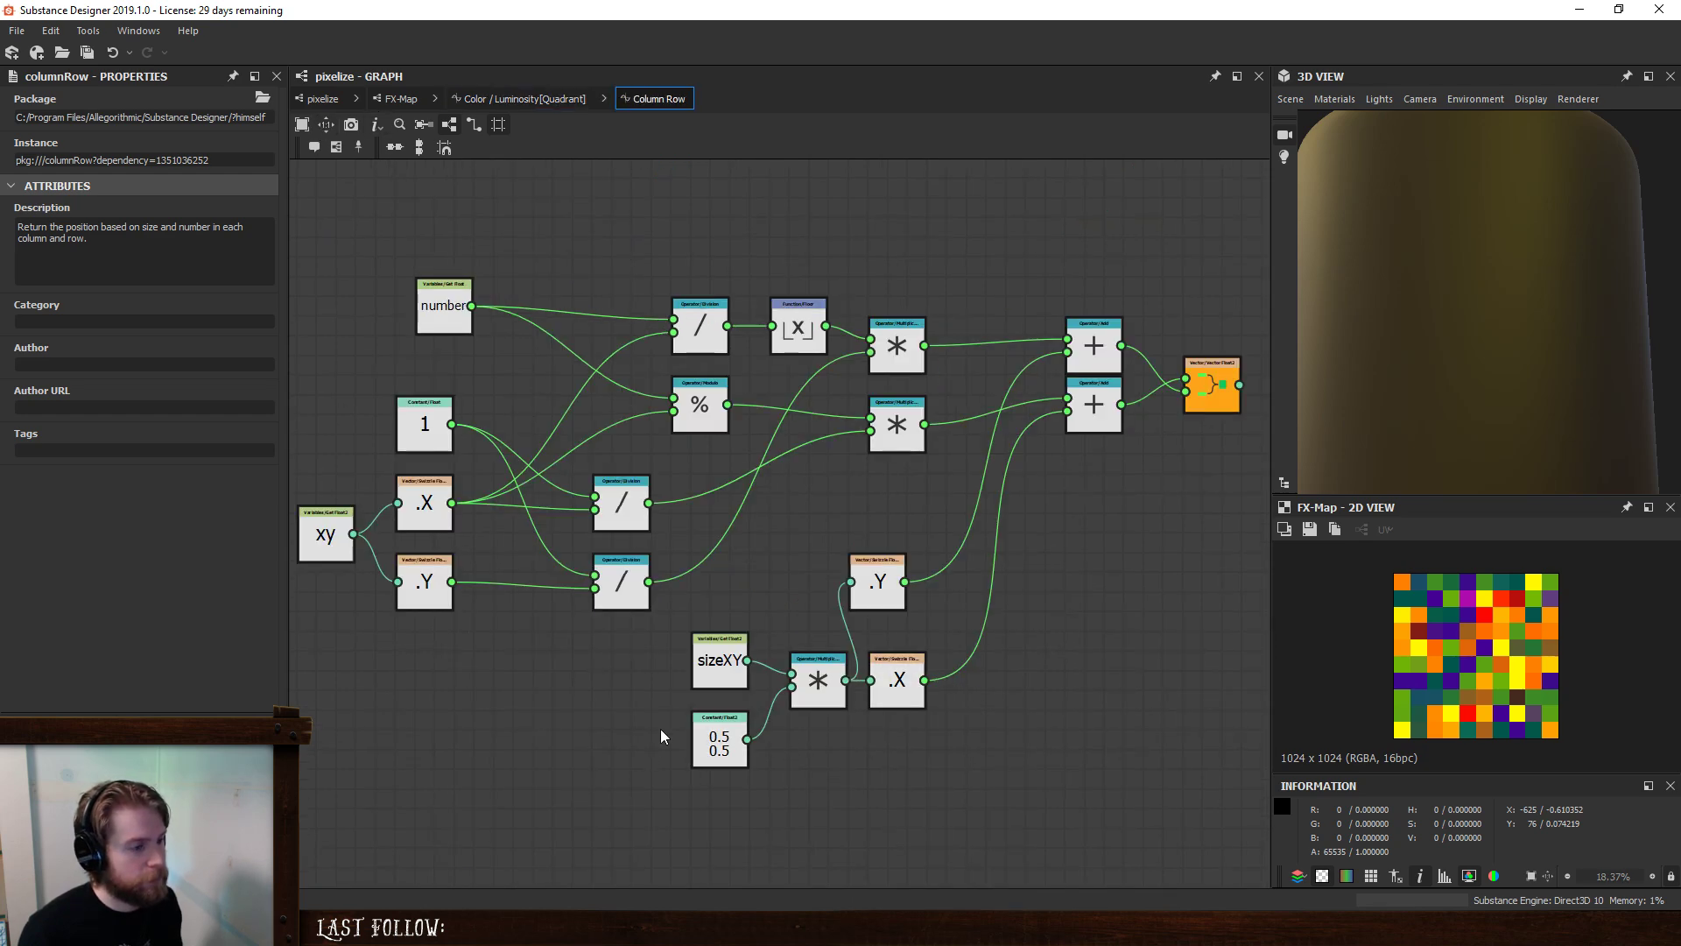
{"action": "scroll", "coordinate": [660, 728], "scroll_direction": "down", "scroll_amount": 1}
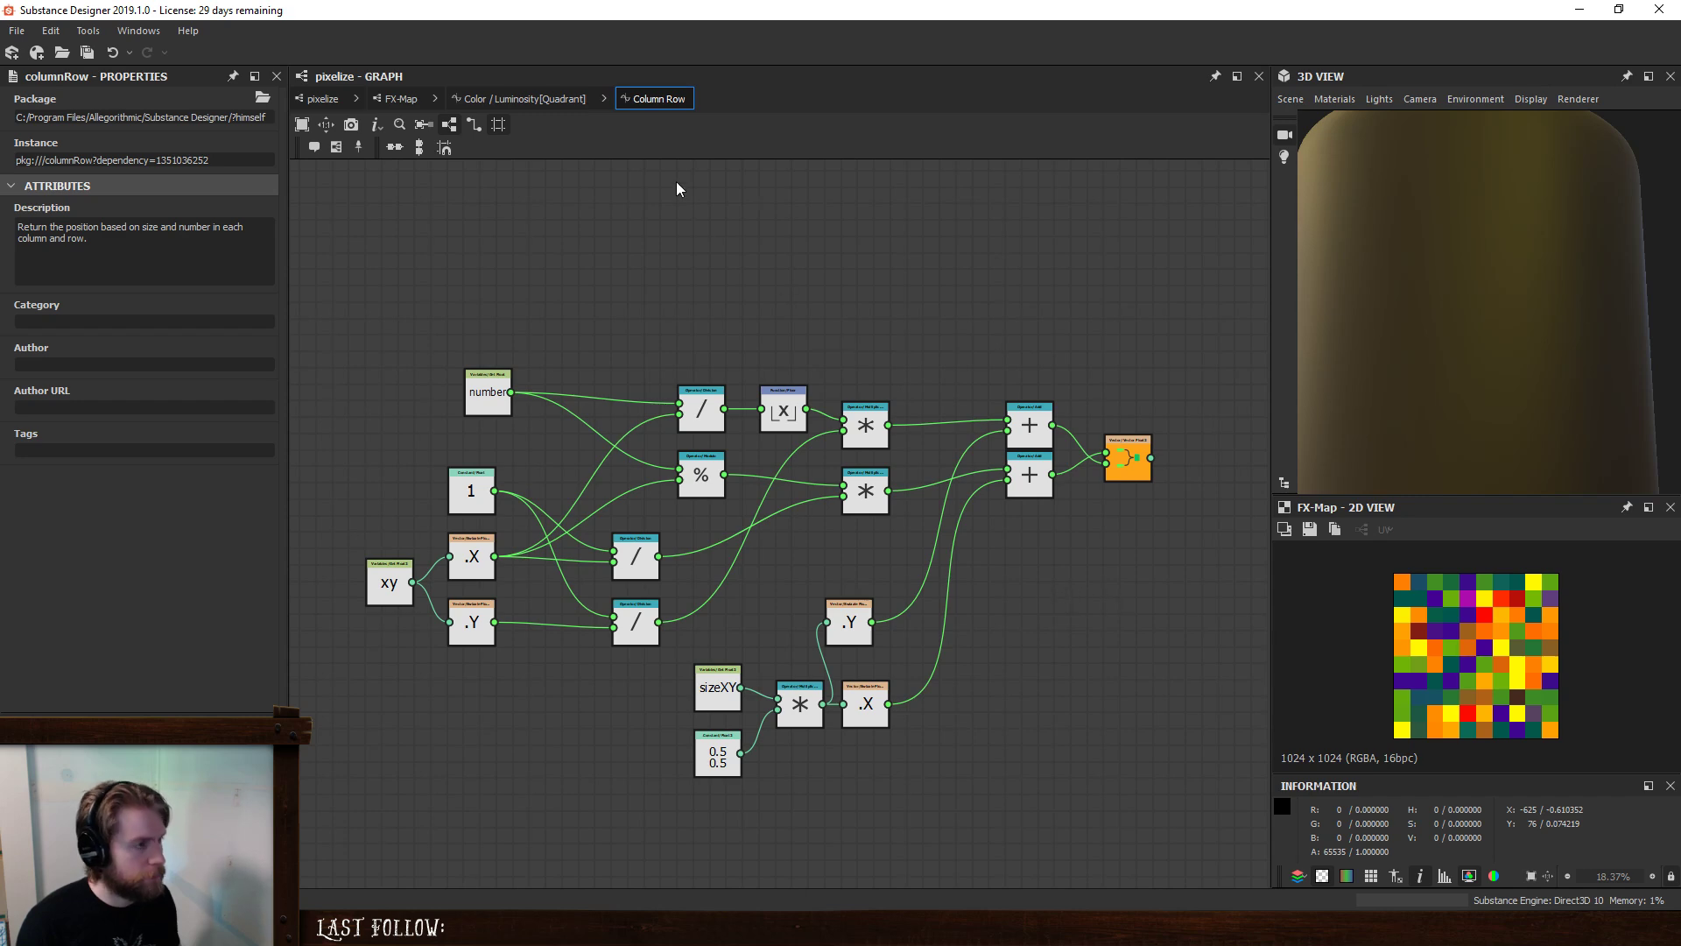
{"action": "left_click", "coordinate": [539, 98]}
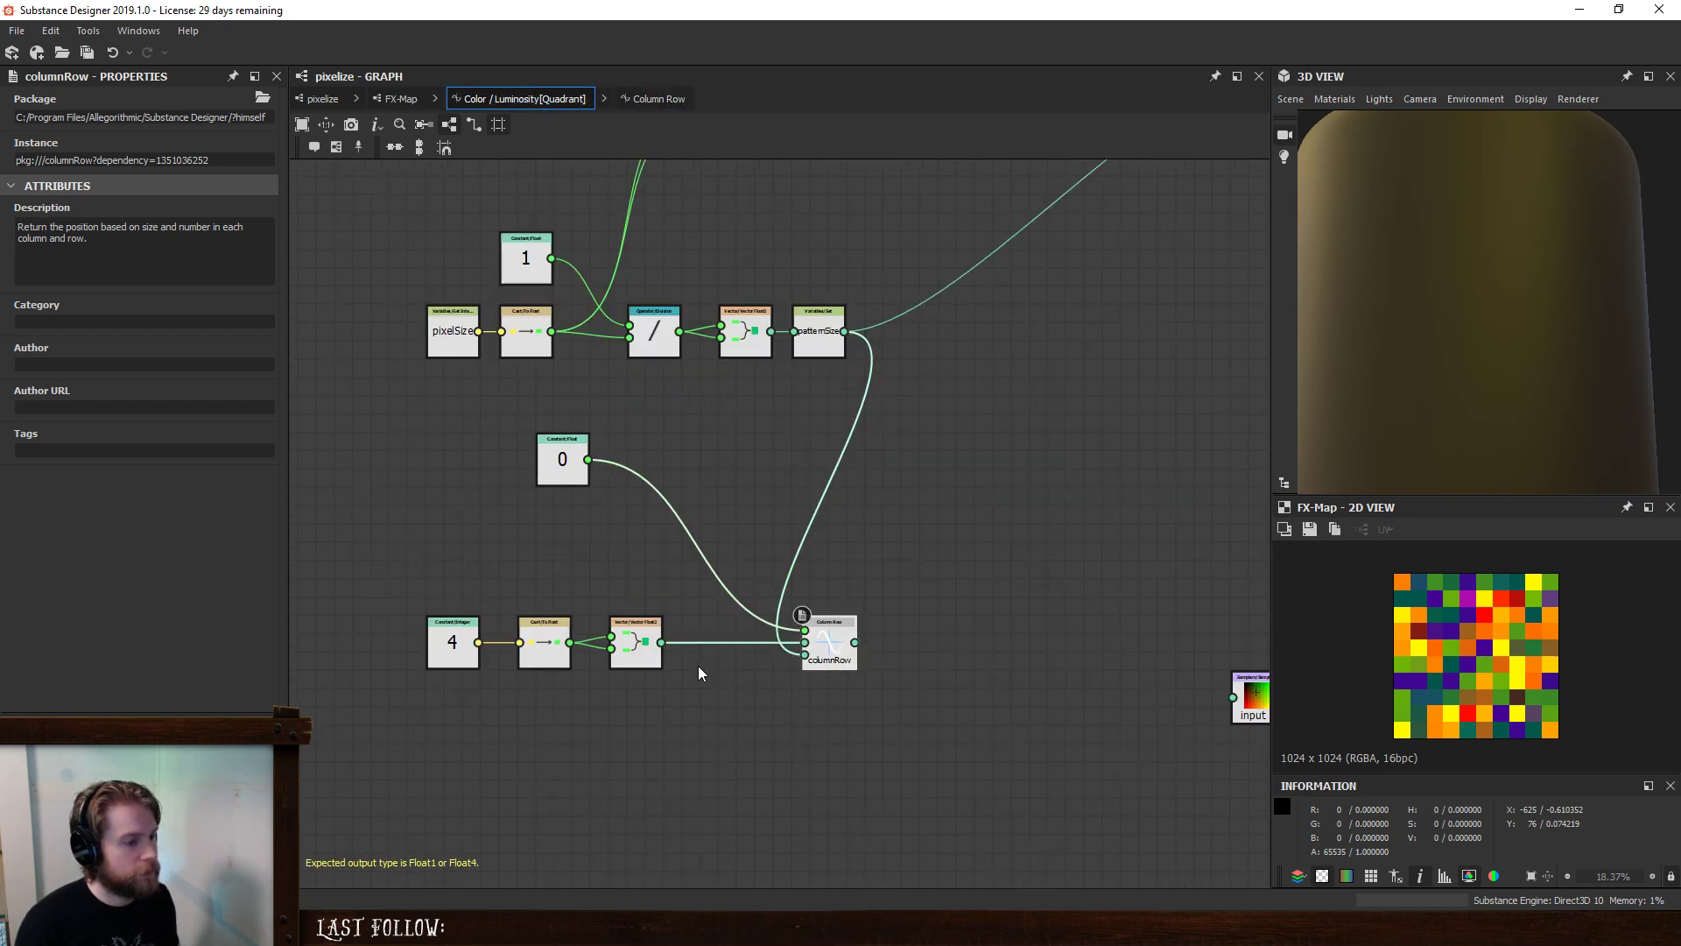
- Add a Division node just below the copied columnRow node
{"action": "left_click_drag", "start_coordinate": [802, 653], "coordinate": [717, 697]}
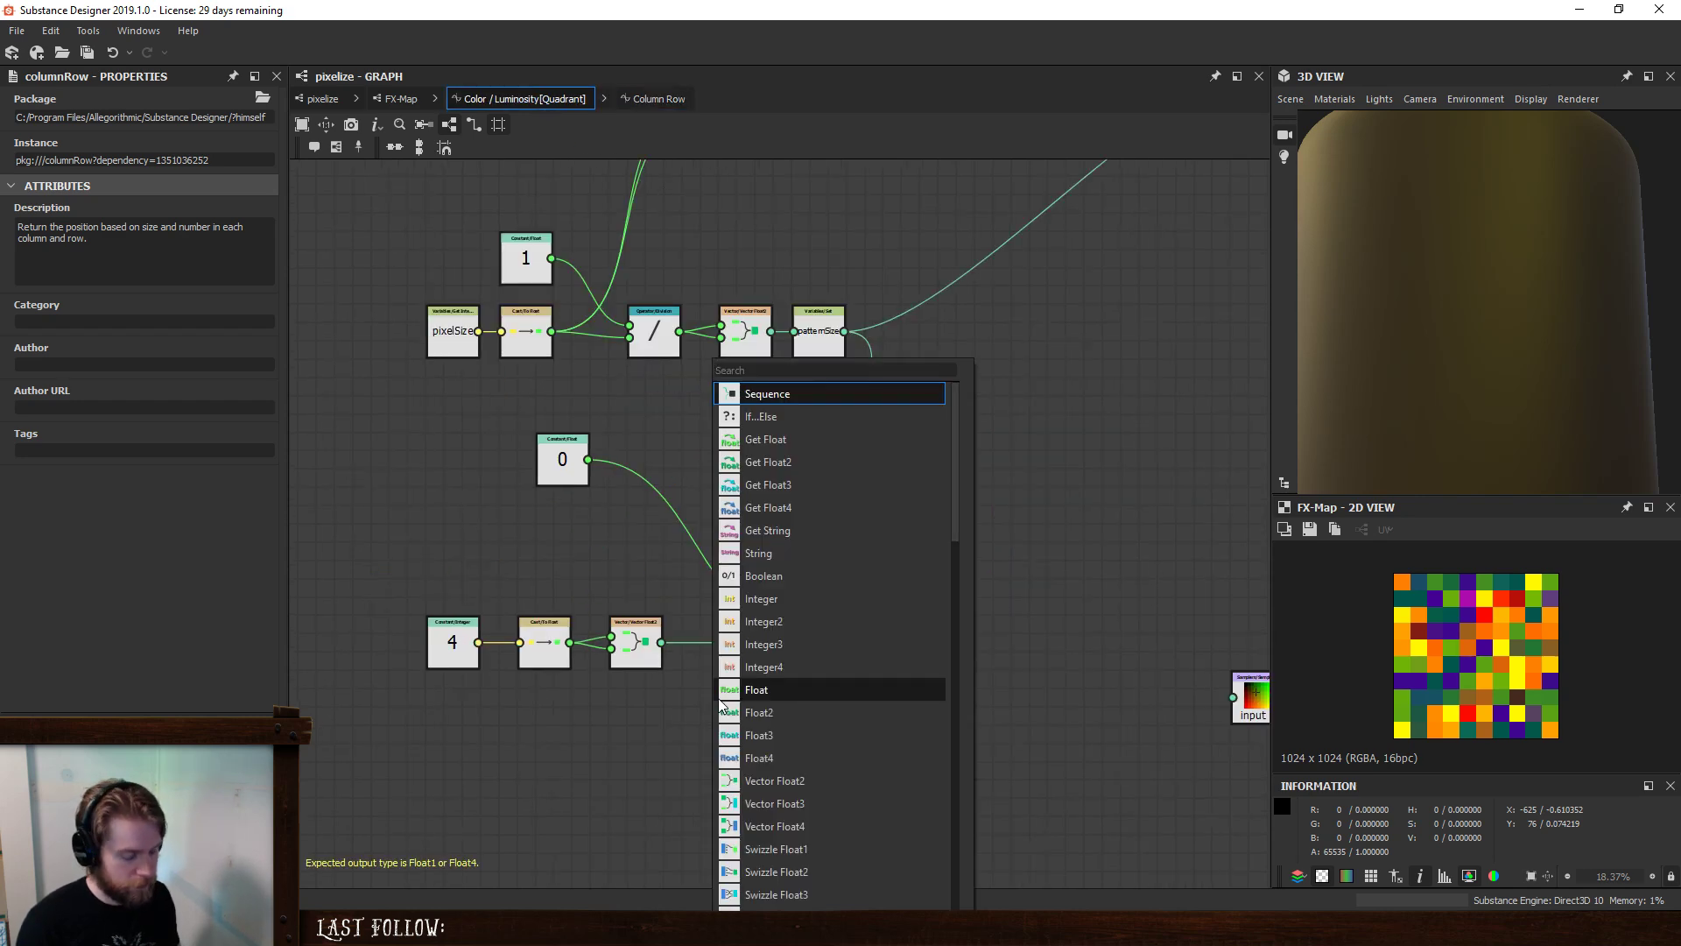
{"action": "type", "text": "div"}
{"action": "key", "text": "Return"}
{"action": "left_click_drag", "start_coordinate": [718, 697], "coordinate": [782, 742]}
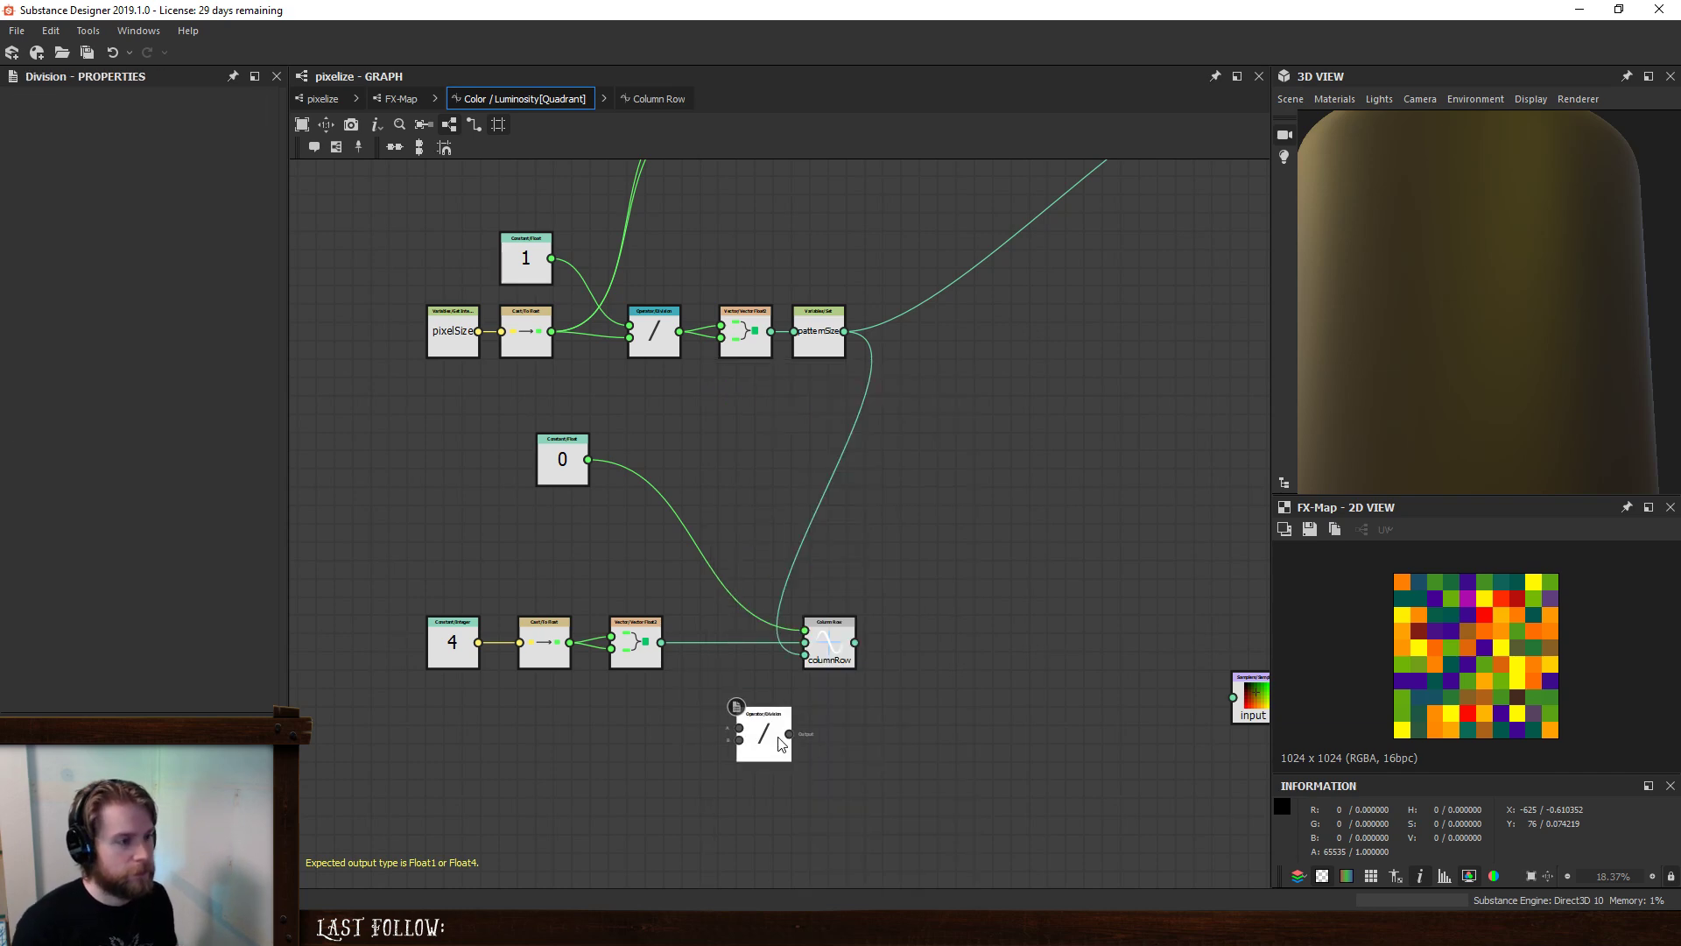
- Add a Float2 constant beside the new Division node with both values set to 1
{"action": "key", "text": "space"}
{"action": "type", "text": "f"}
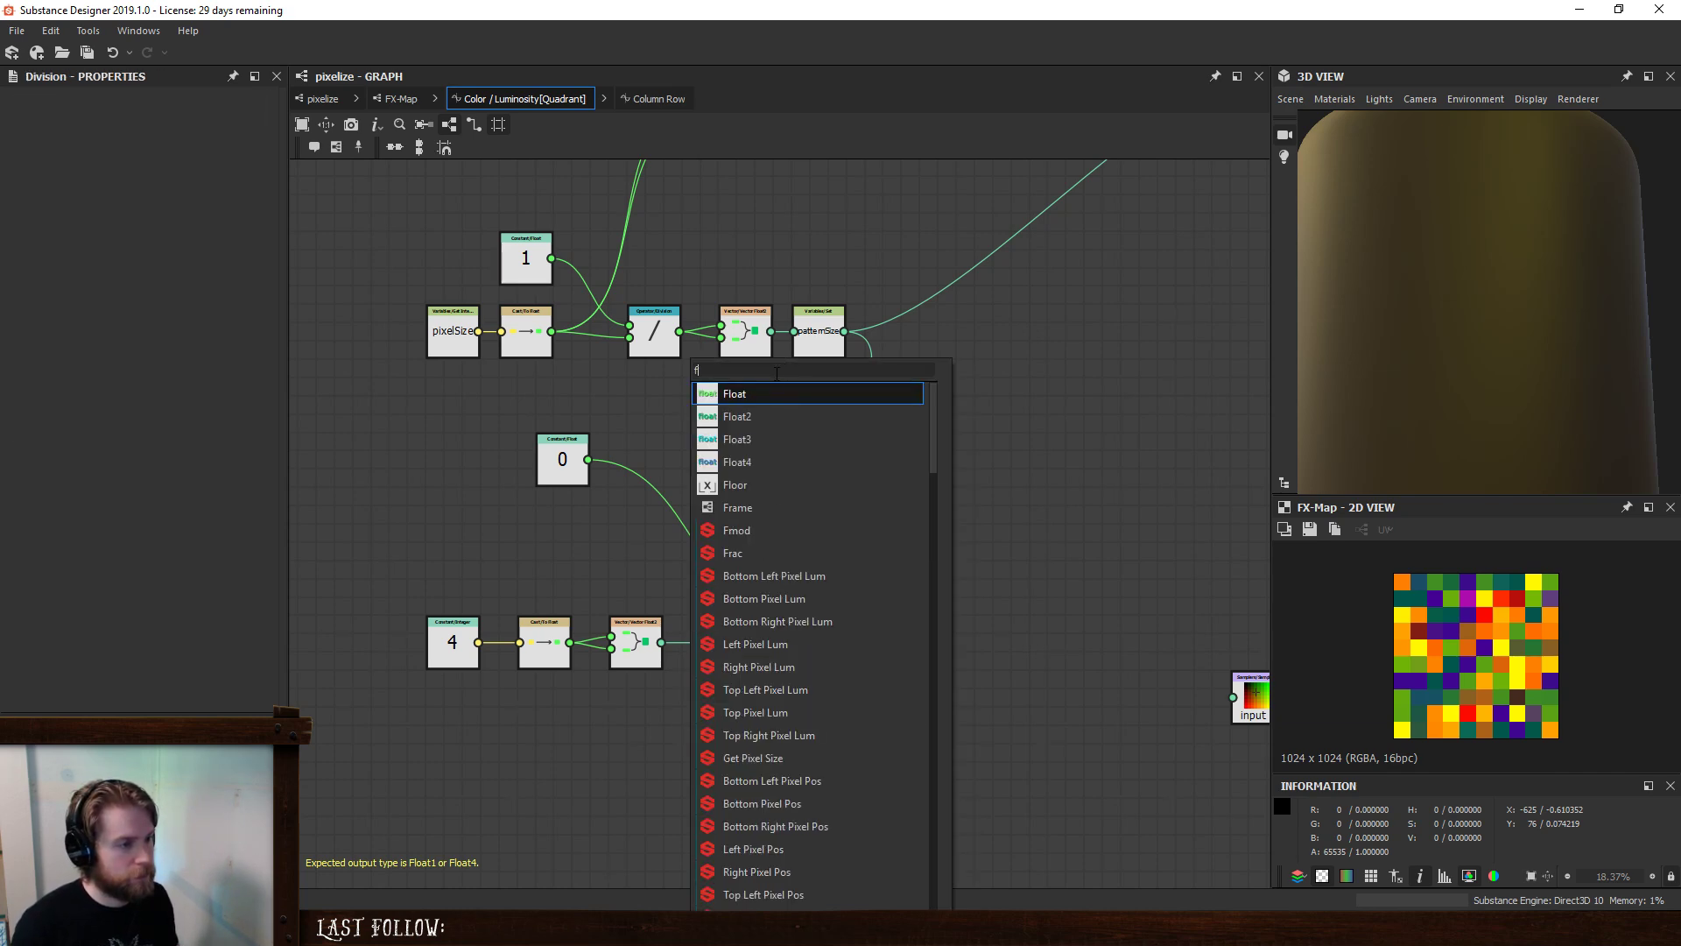
{"action": "left_click", "coordinate": [758, 416]}
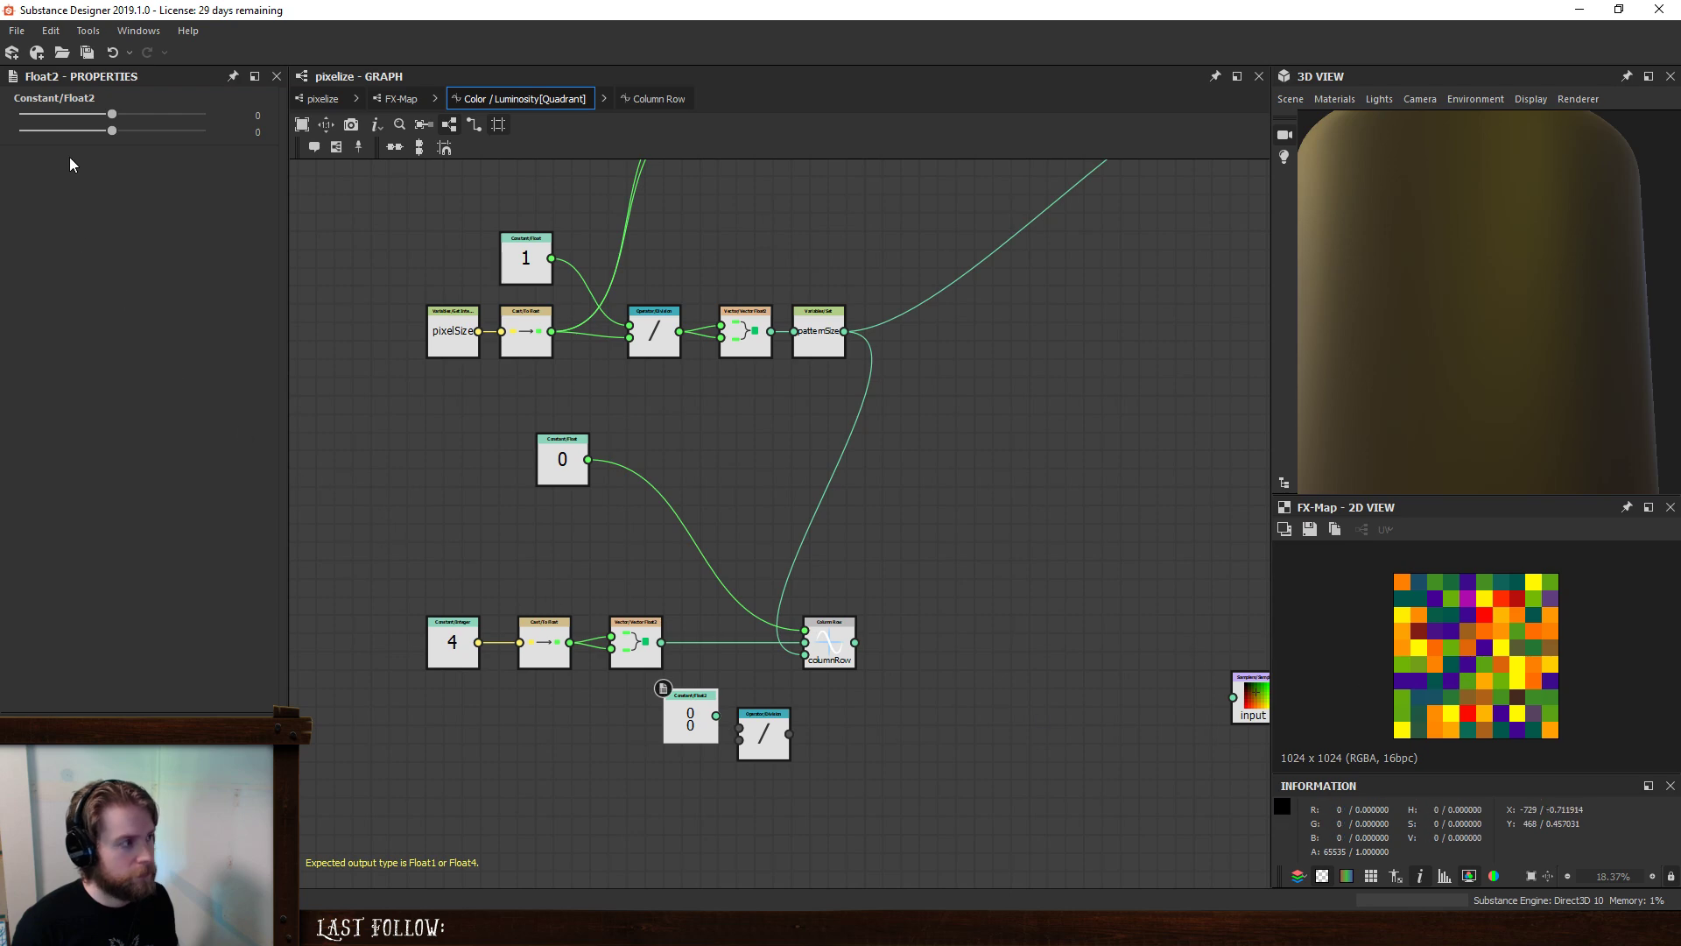
{"action": "left_click", "coordinate": [257, 116]}
{"action": "type", "text": "1"}
{"action": "key", "text": "Tab"}
{"action": "type", "text": "1"}
{"action": "key", "text": "Return"}
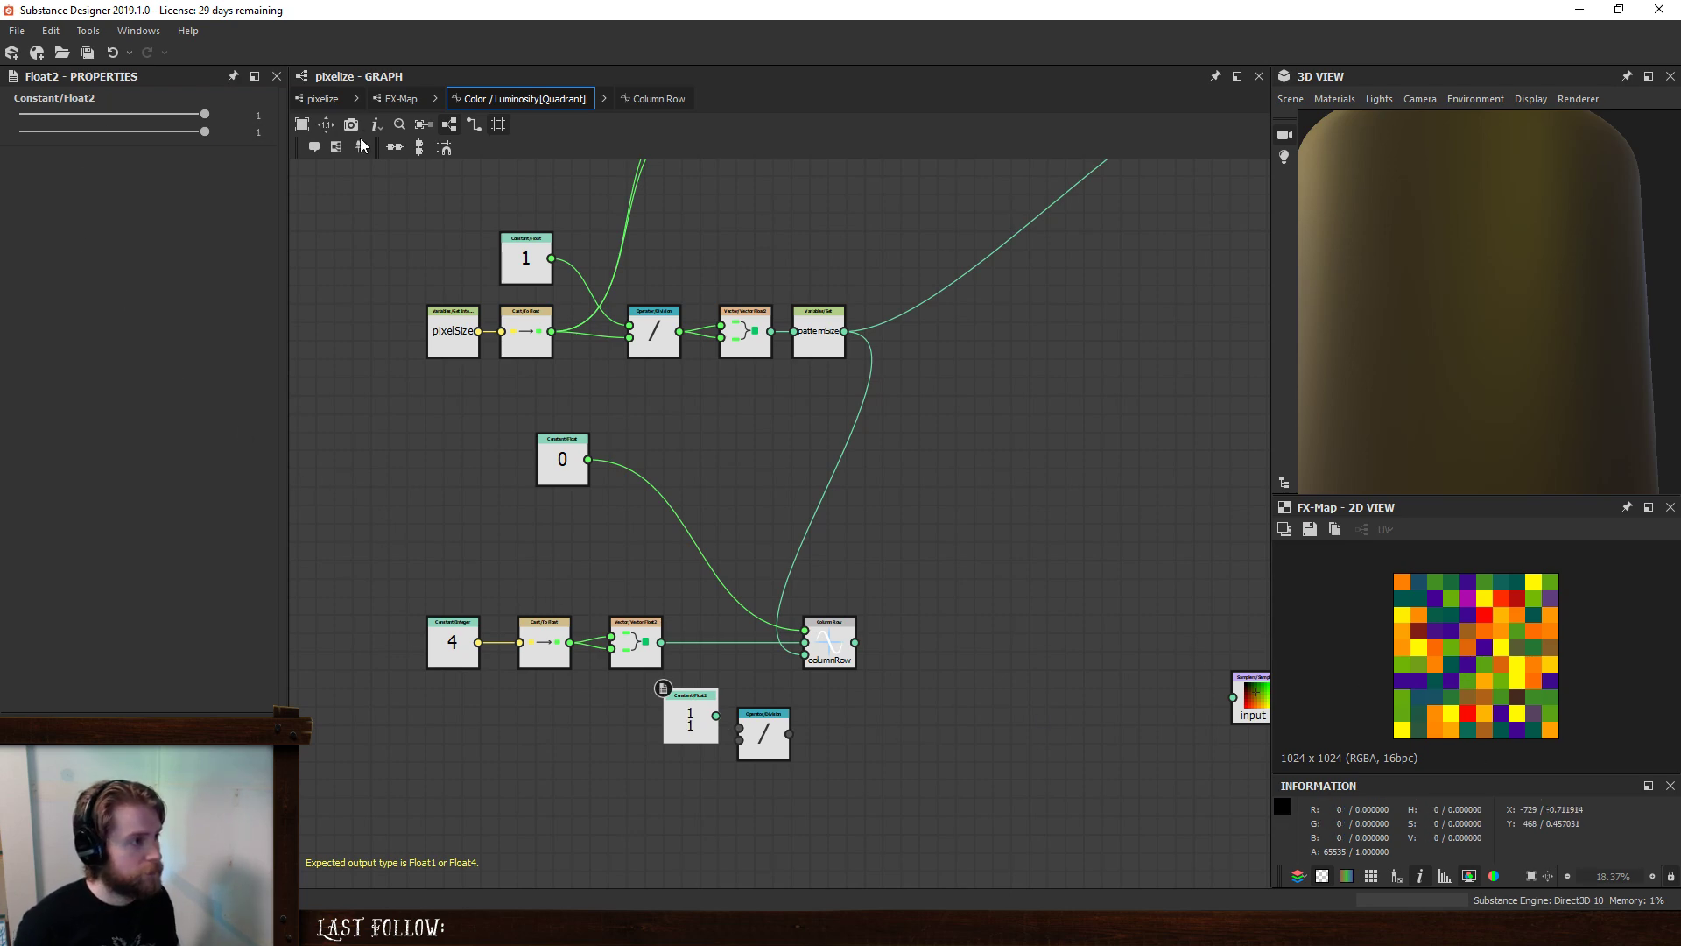
- Divide the Float2 constant by the Vector Float2 output and feed the result into the copied columnRow's Size XY input
{"action": "scroll", "coordinate": [612, 692], "scroll_direction": "up", "scroll_amount": 2}
{"action": "left_click_drag", "start_coordinate": [688, 688], "coordinate": [619, 740]}
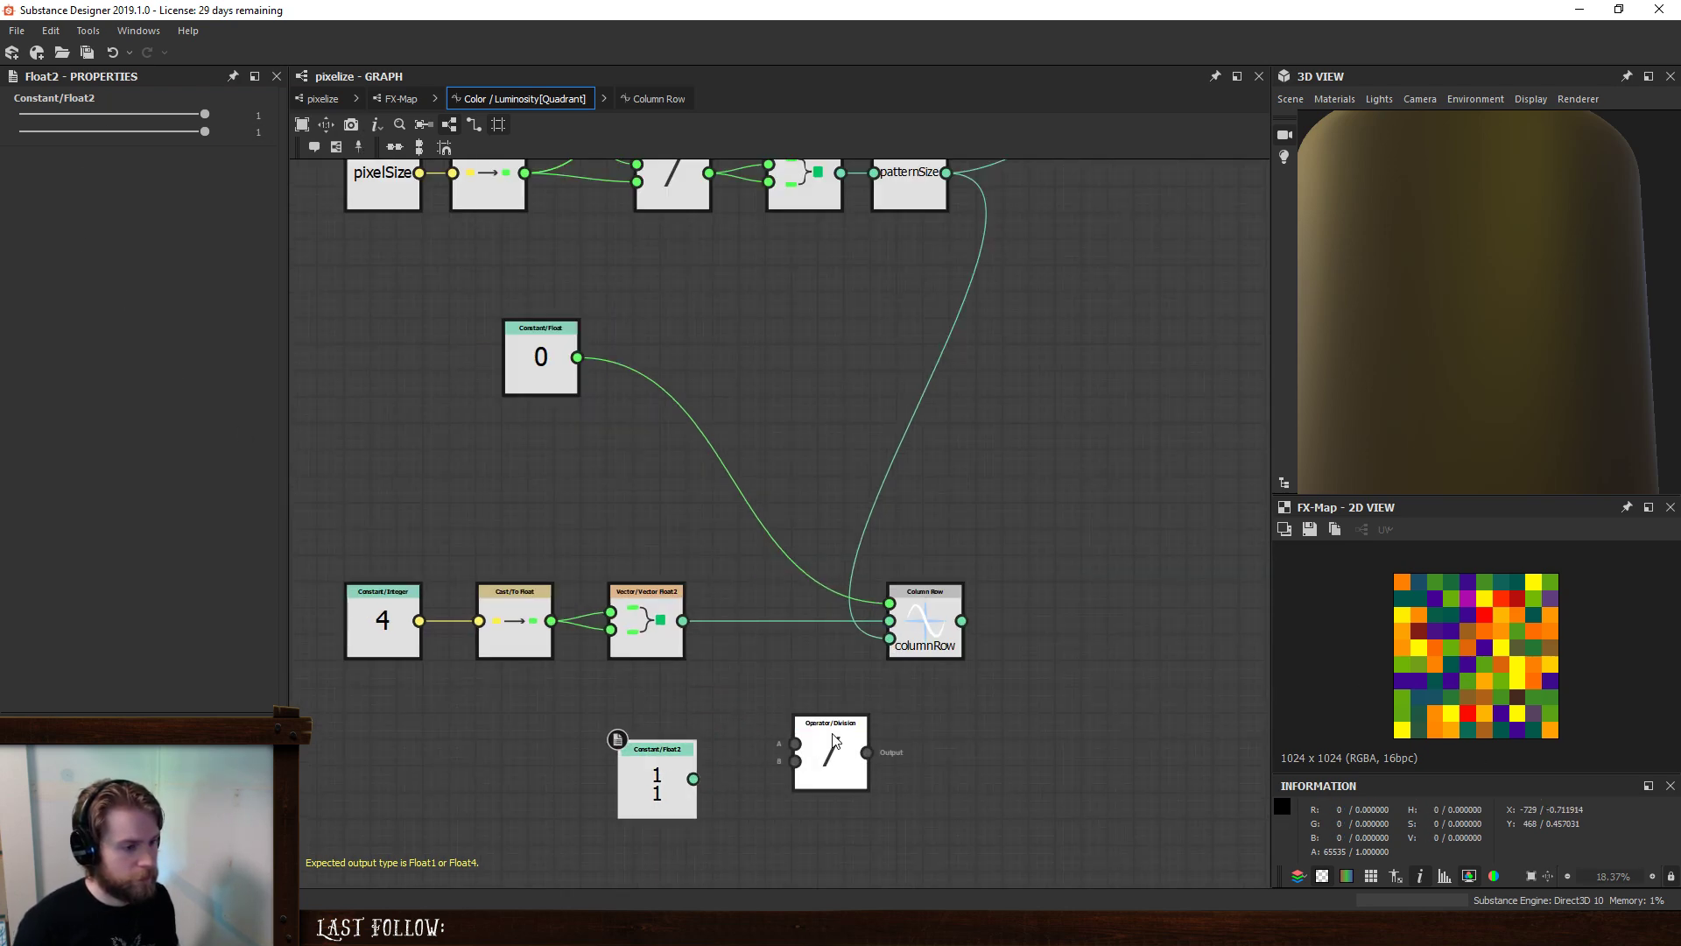
{"action": "left_click_drag", "start_coordinate": [795, 743], "coordinate": [692, 778]}
{"action": "left_click_drag", "start_coordinate": [795, 760], "coordinate": [683, 621]}
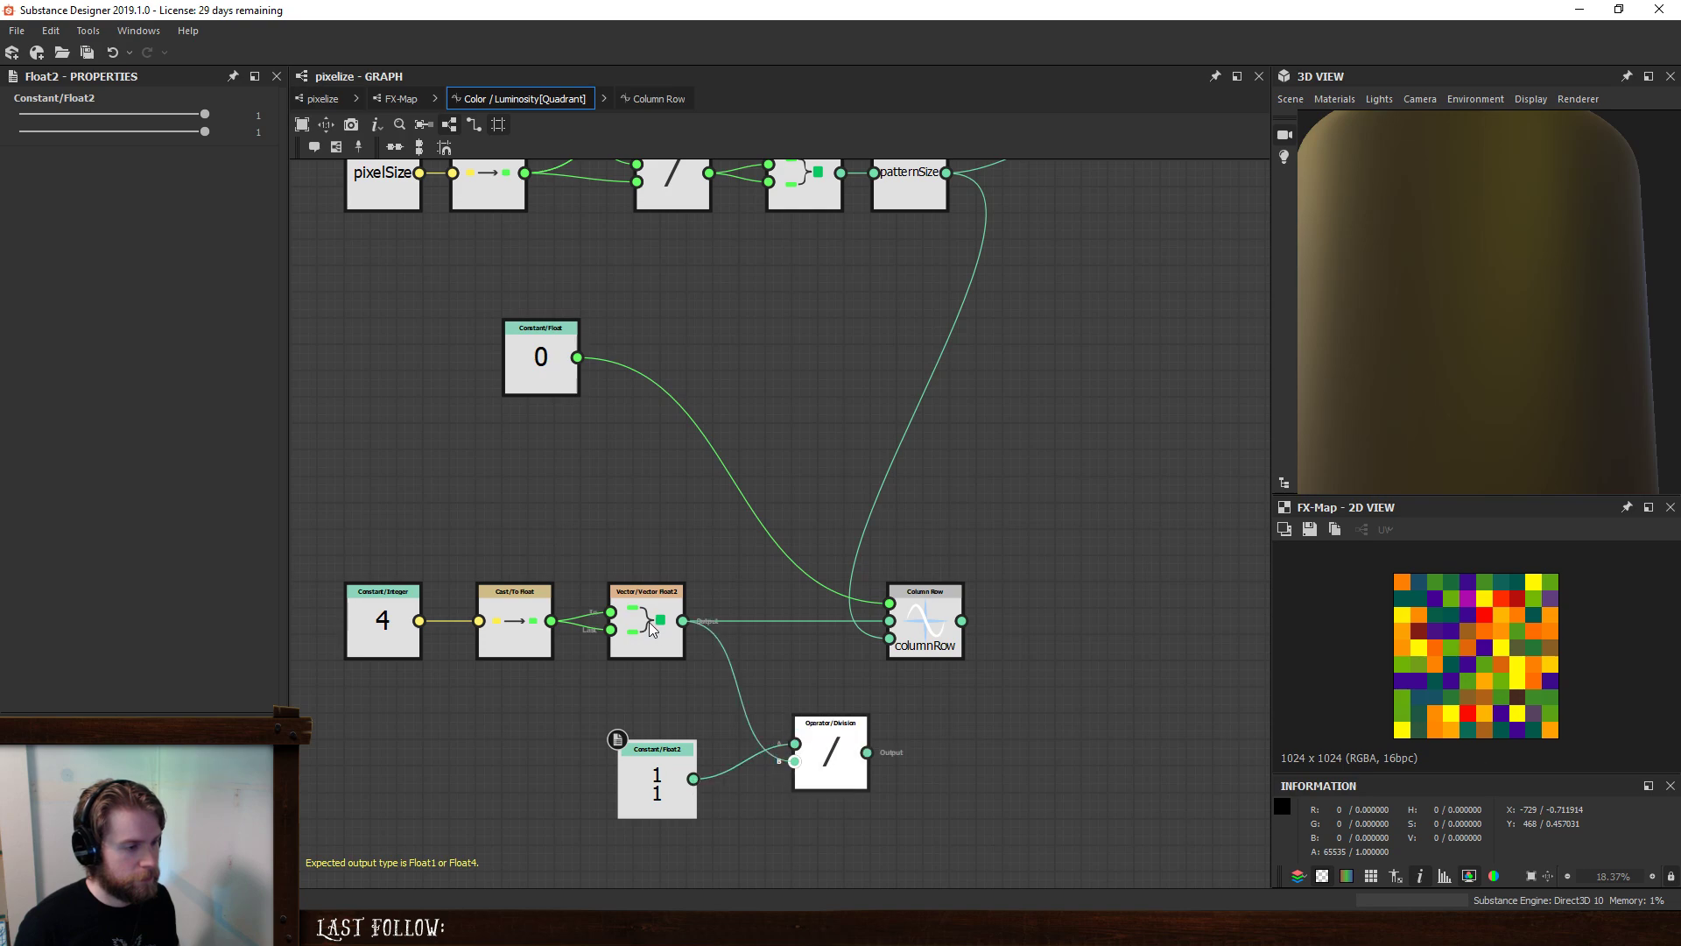
{"action": "left_click_drag", "start_coordinate": [867, 752], "coordinate": [891, 653]}
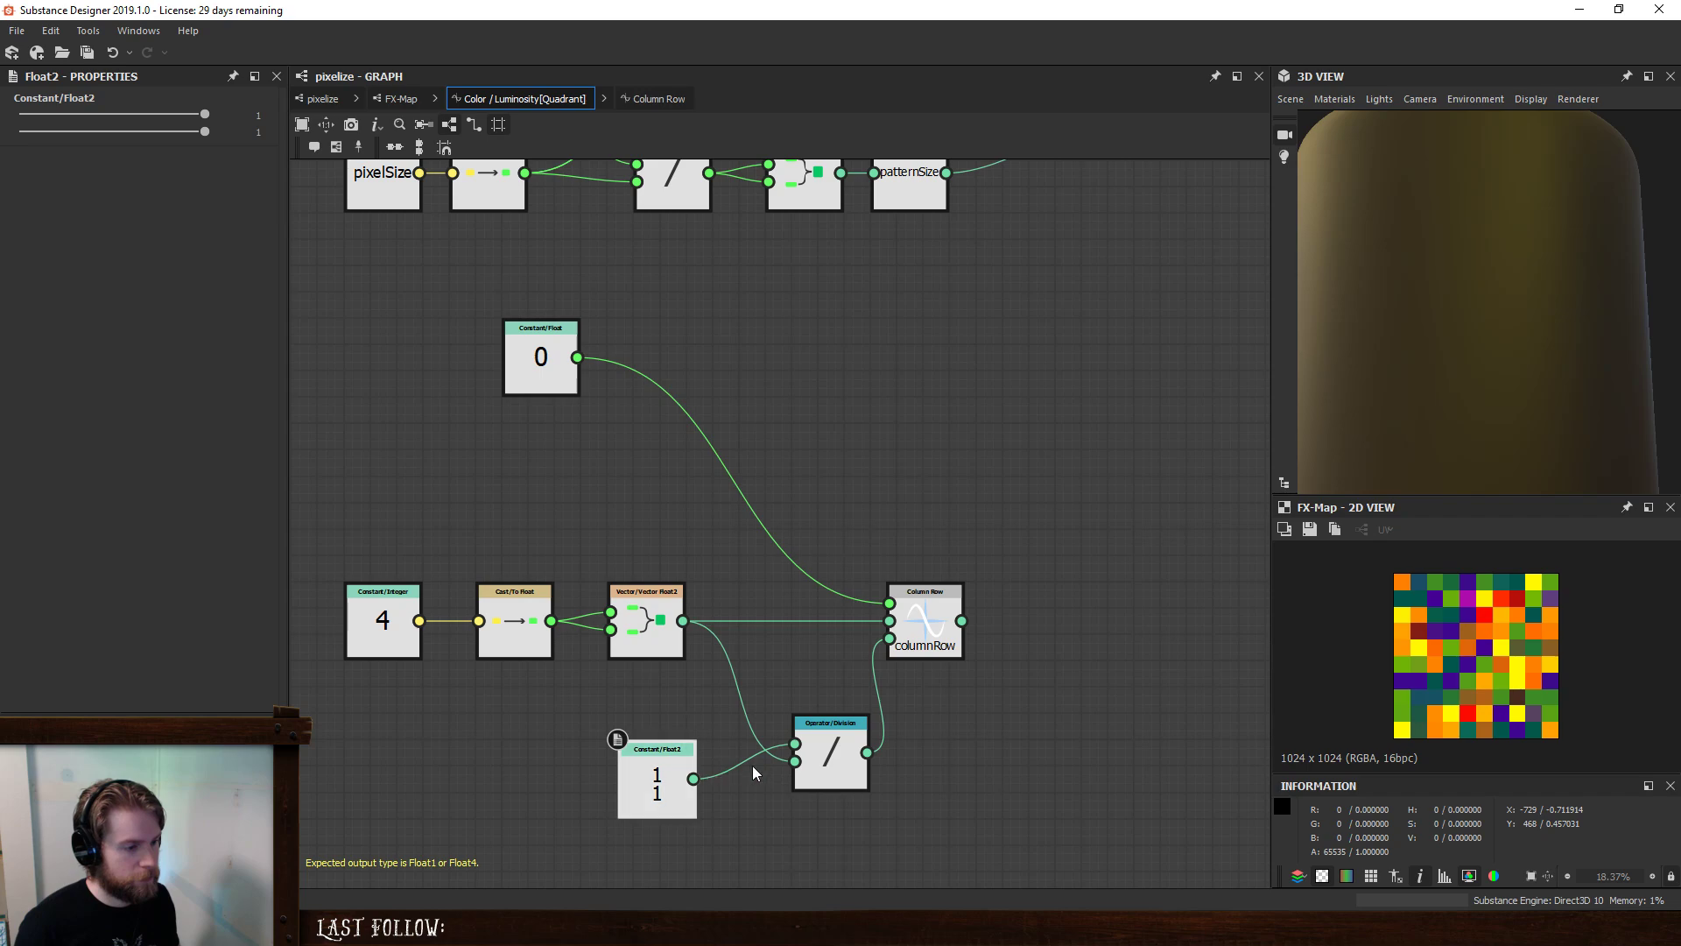
- Dock the Float2 constant to the Division node and move the Division close to the copied columnRow
{"action": "left_click", "coordinate": [660, 777]}
{"action": "key", "text": "d"}
{"action": "left_click_drag", "start_coordinate": [825, 758], "coordinate": [799, 679]}
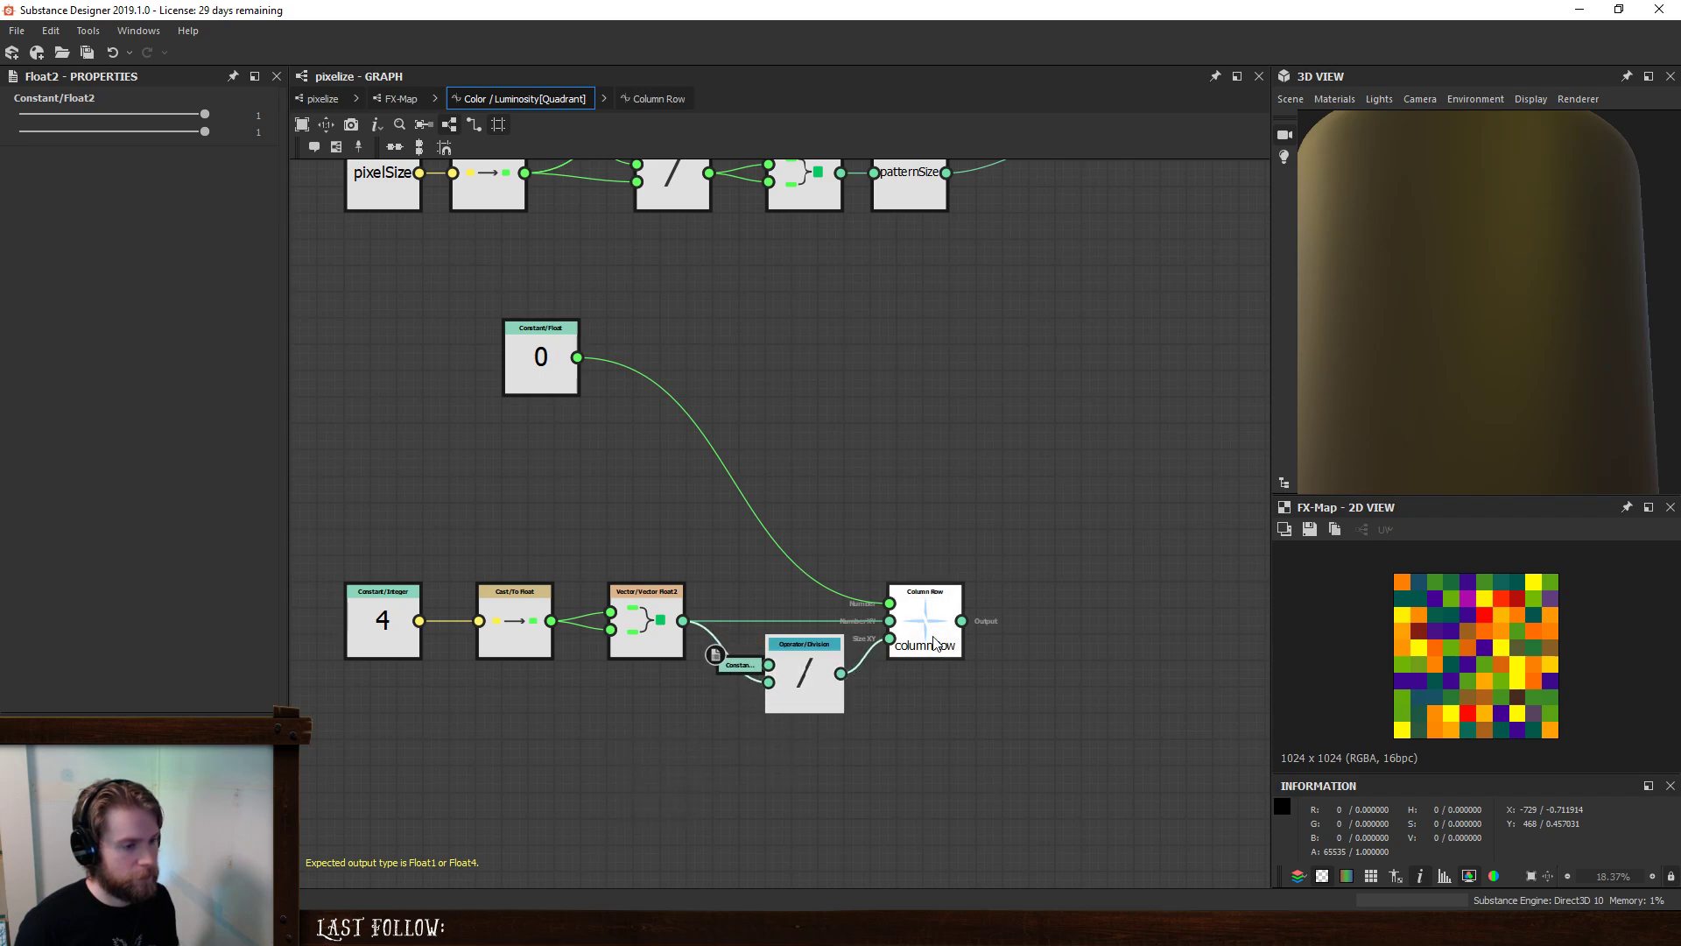
- Move the 0 constant down near the copied columnRow and connect columnRow's output to the loose Input 1 Sample Color node
{"action": "scroll", "coordinate": [985, 636], "scroll_direction": "down", "scroll_amount": 2}
{"action": "middle_click_drag", "start_coordinate": [984, 636], "coordinate": [712, 704]}
{"action": "left_click_drag", "start_coordinate": [405, 503], "coordinate": [478, 614]}
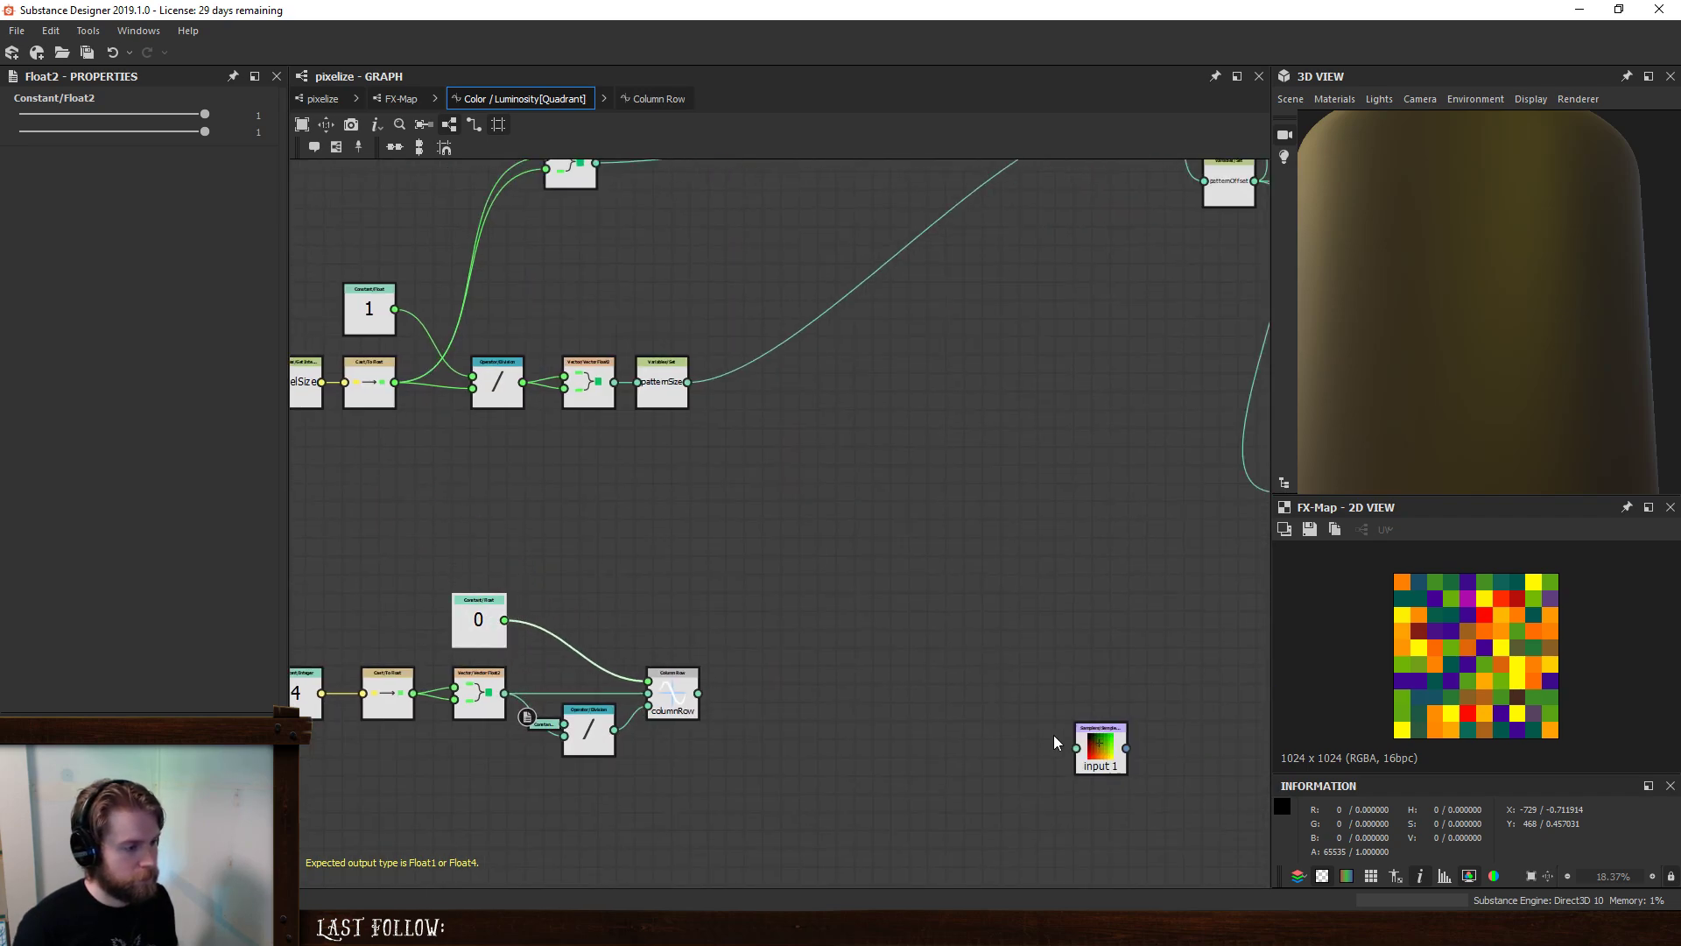
{"action": "left_click_drag", "start_coordinate": [1127, 749], "coordinate": [747, 692]}
- Try the lower Input 1 Sample Color as the output node, and set the Input 0 Sample Color as output again
{"action": "left_click", "coordinate": [778, 687]}
{"action": "right_click", "coordinate": [778, 680]}
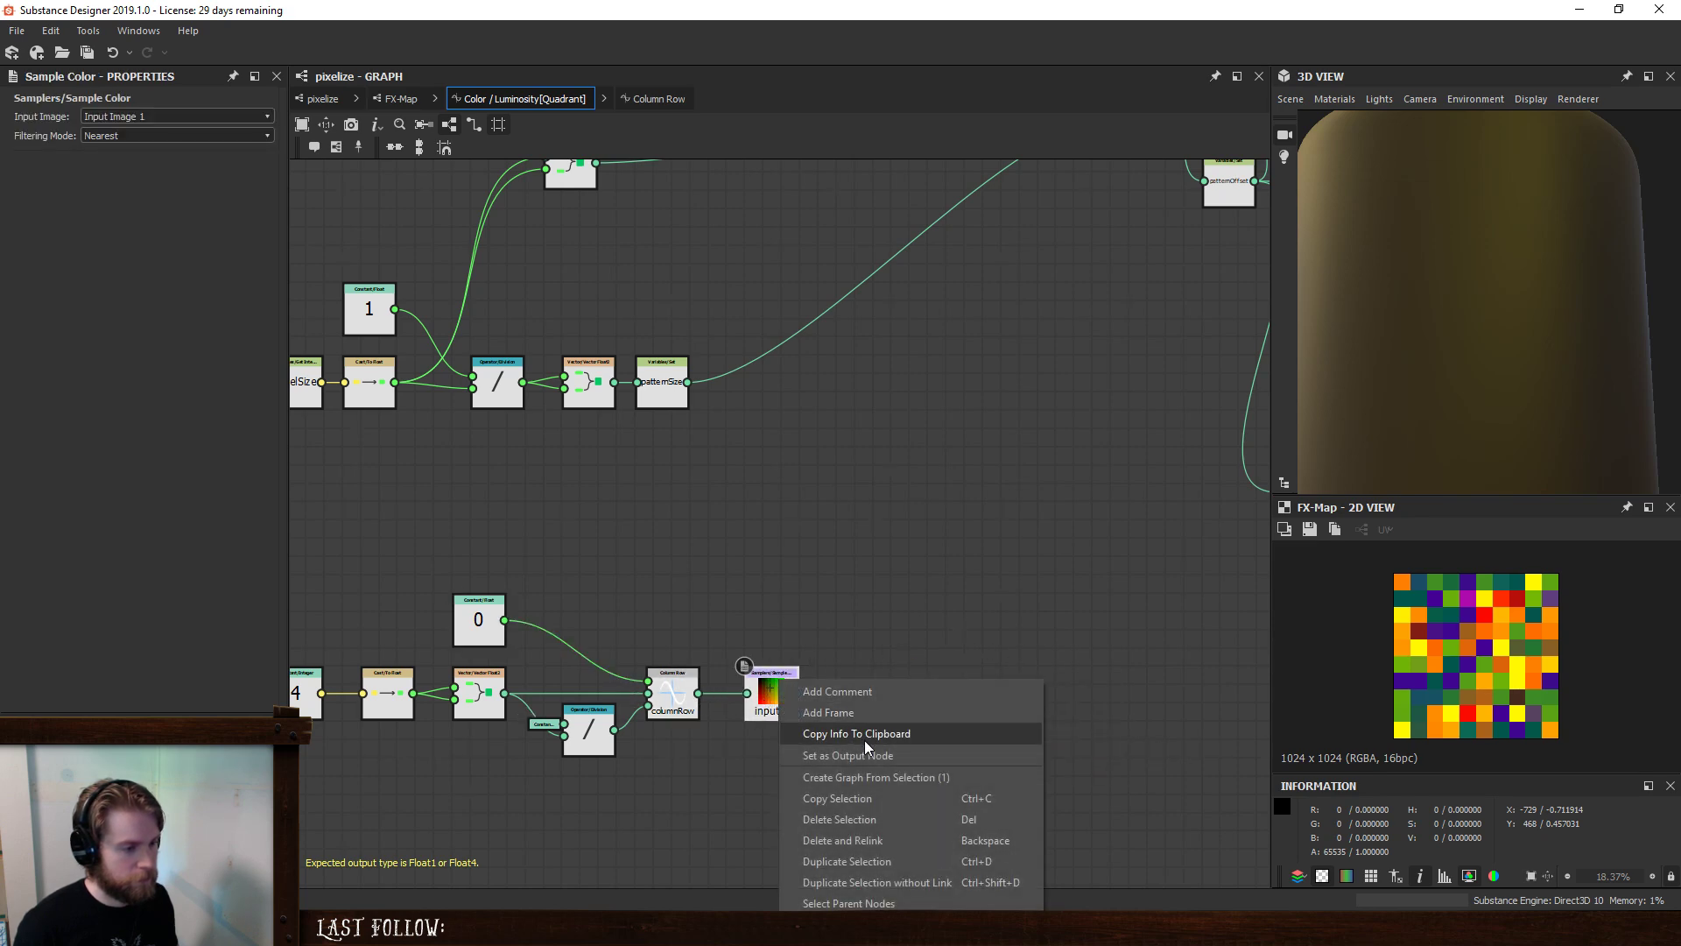
{"action": "left_click", "coordinate": [860, 755]}
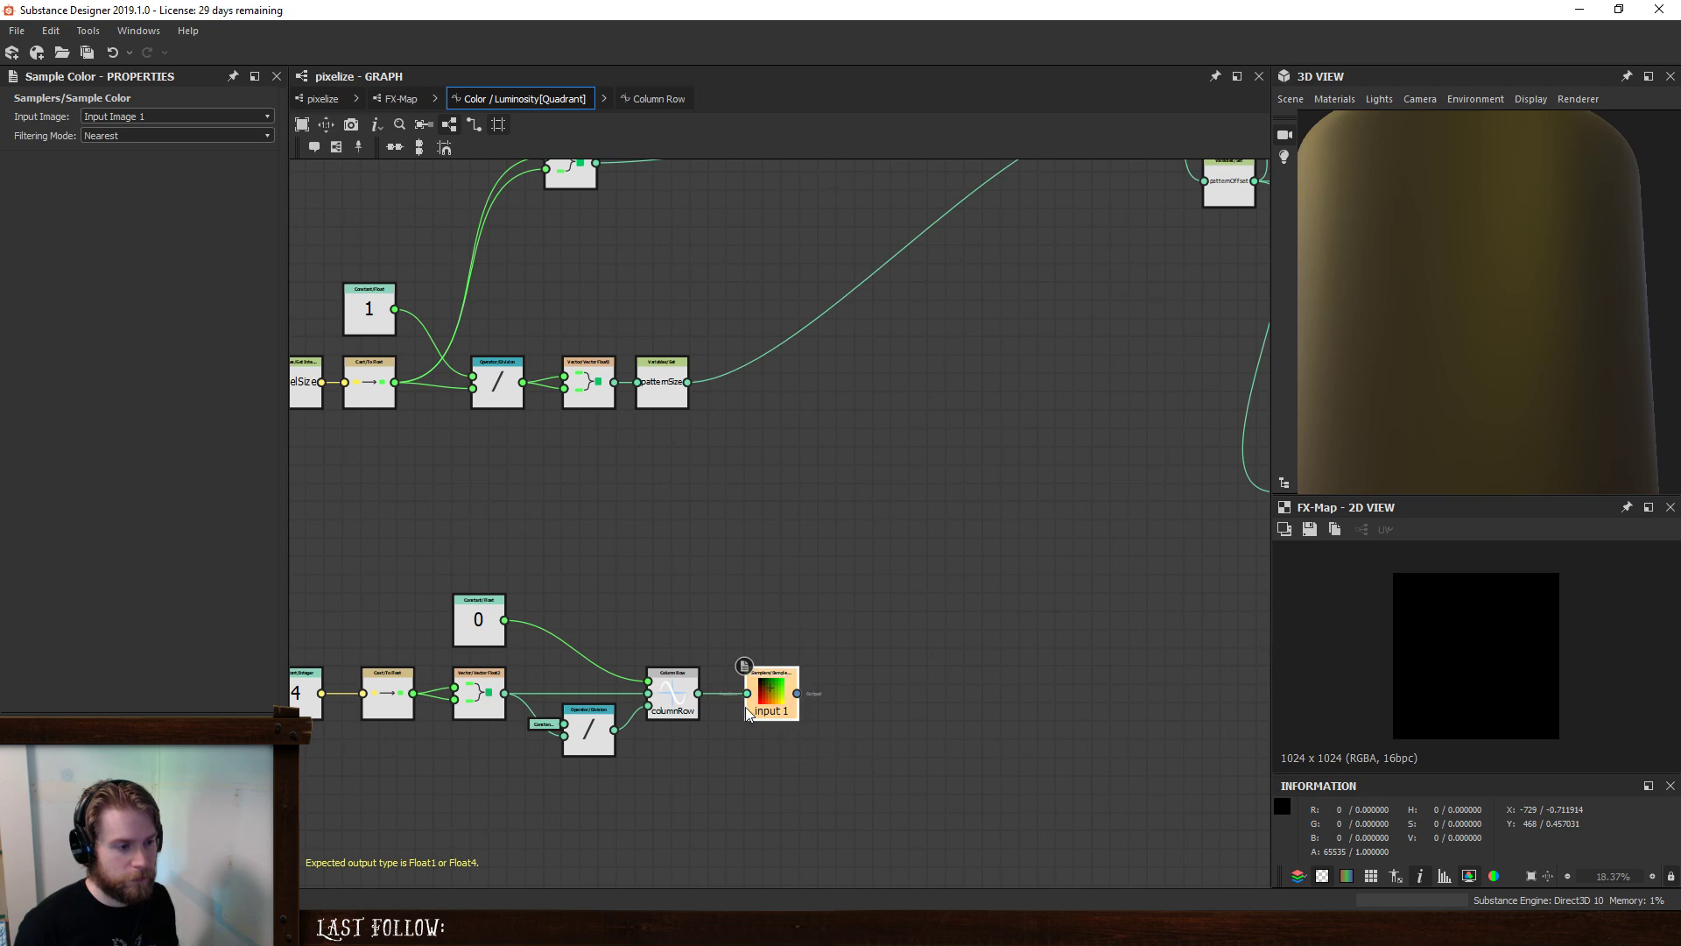
{"action": "key", "text": "f"}
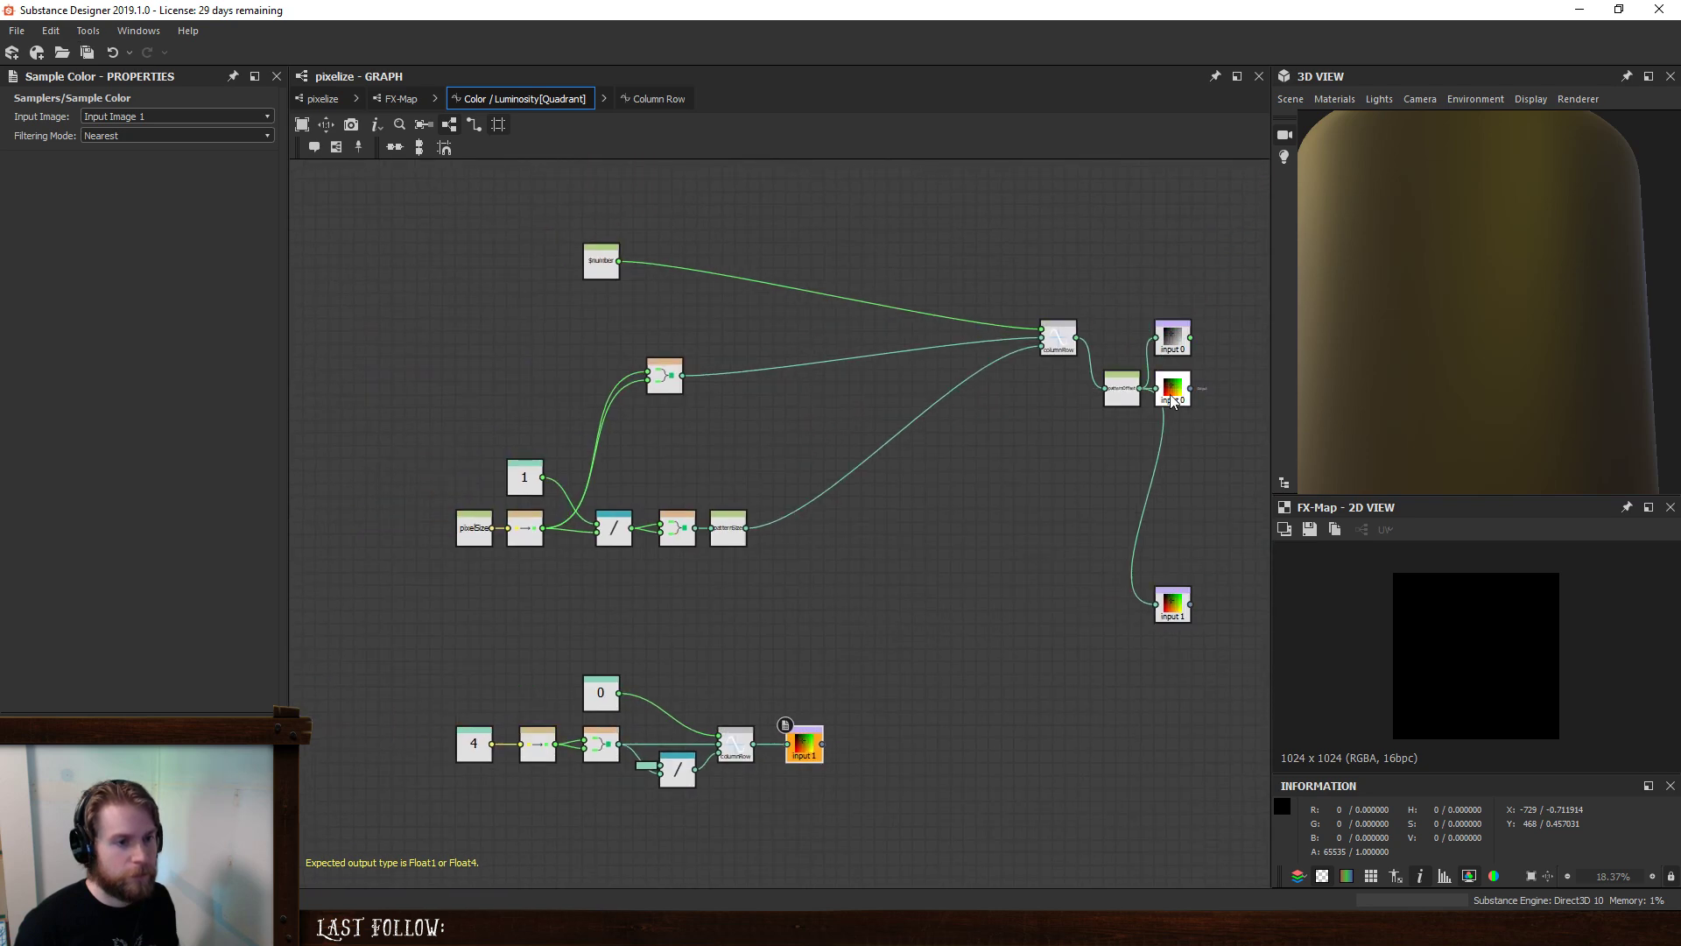
{"action": "right_click", "coordinate": [1173, 401]}
{"action": "left_click", "coordinate": [1216, 455]}
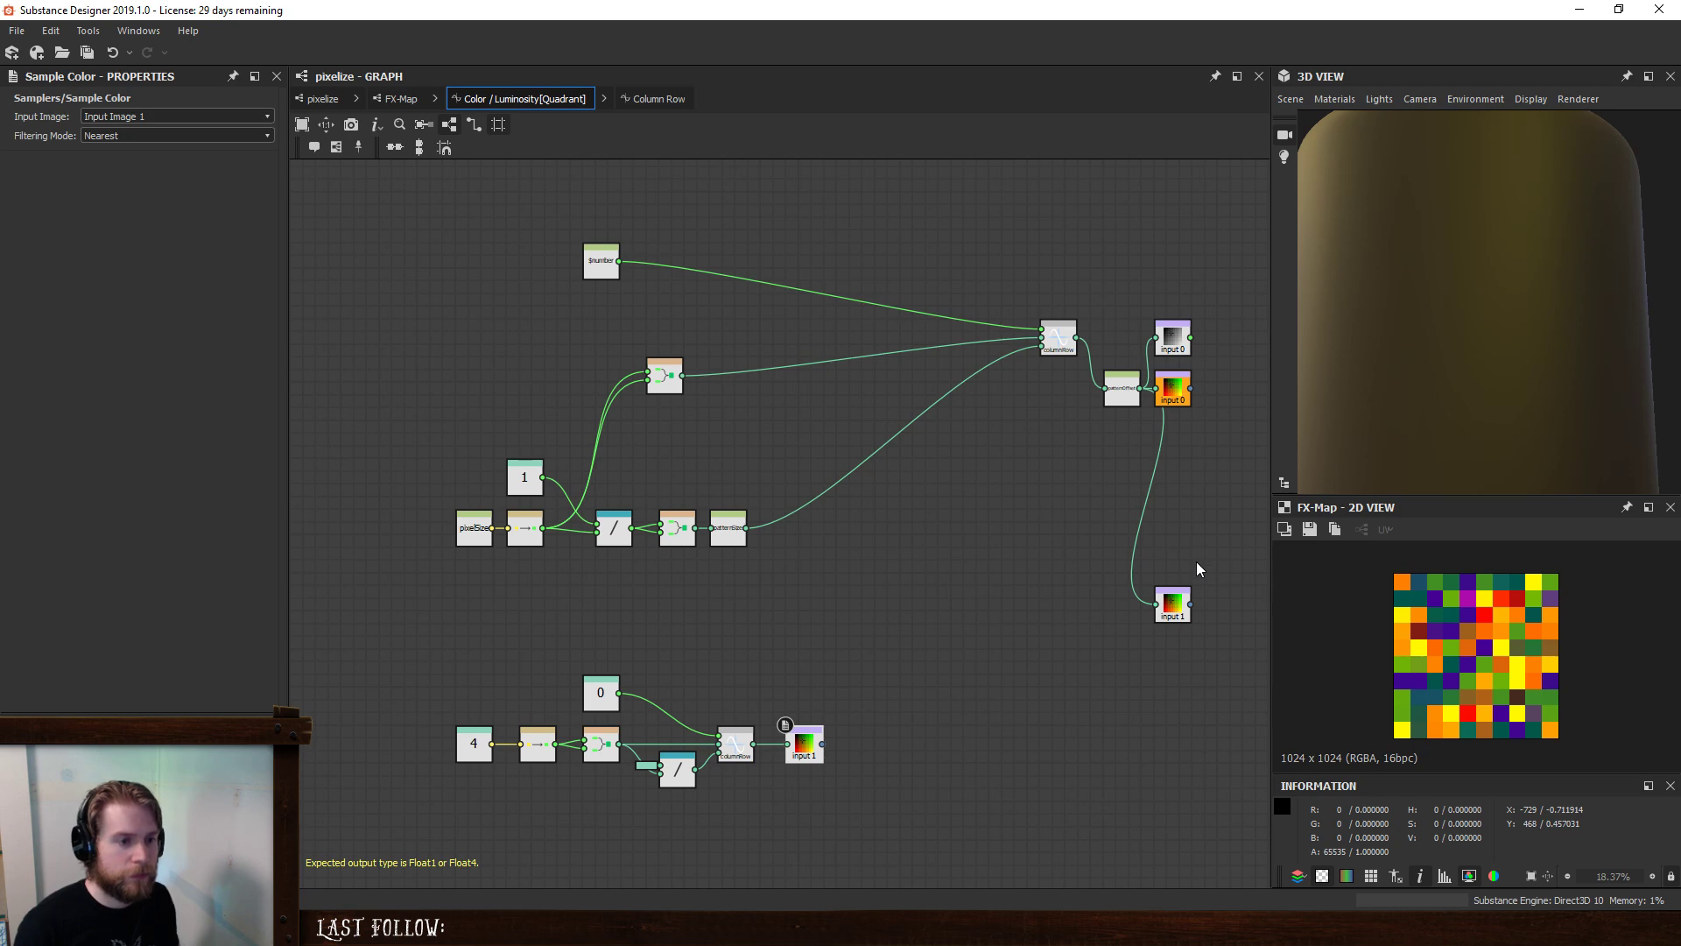
- Compare the Input 1 Sample Color below the main chain with the Input 0 Sample Color by making each the output node
{"action": "right_click", "coordinate": [1170, 620]}
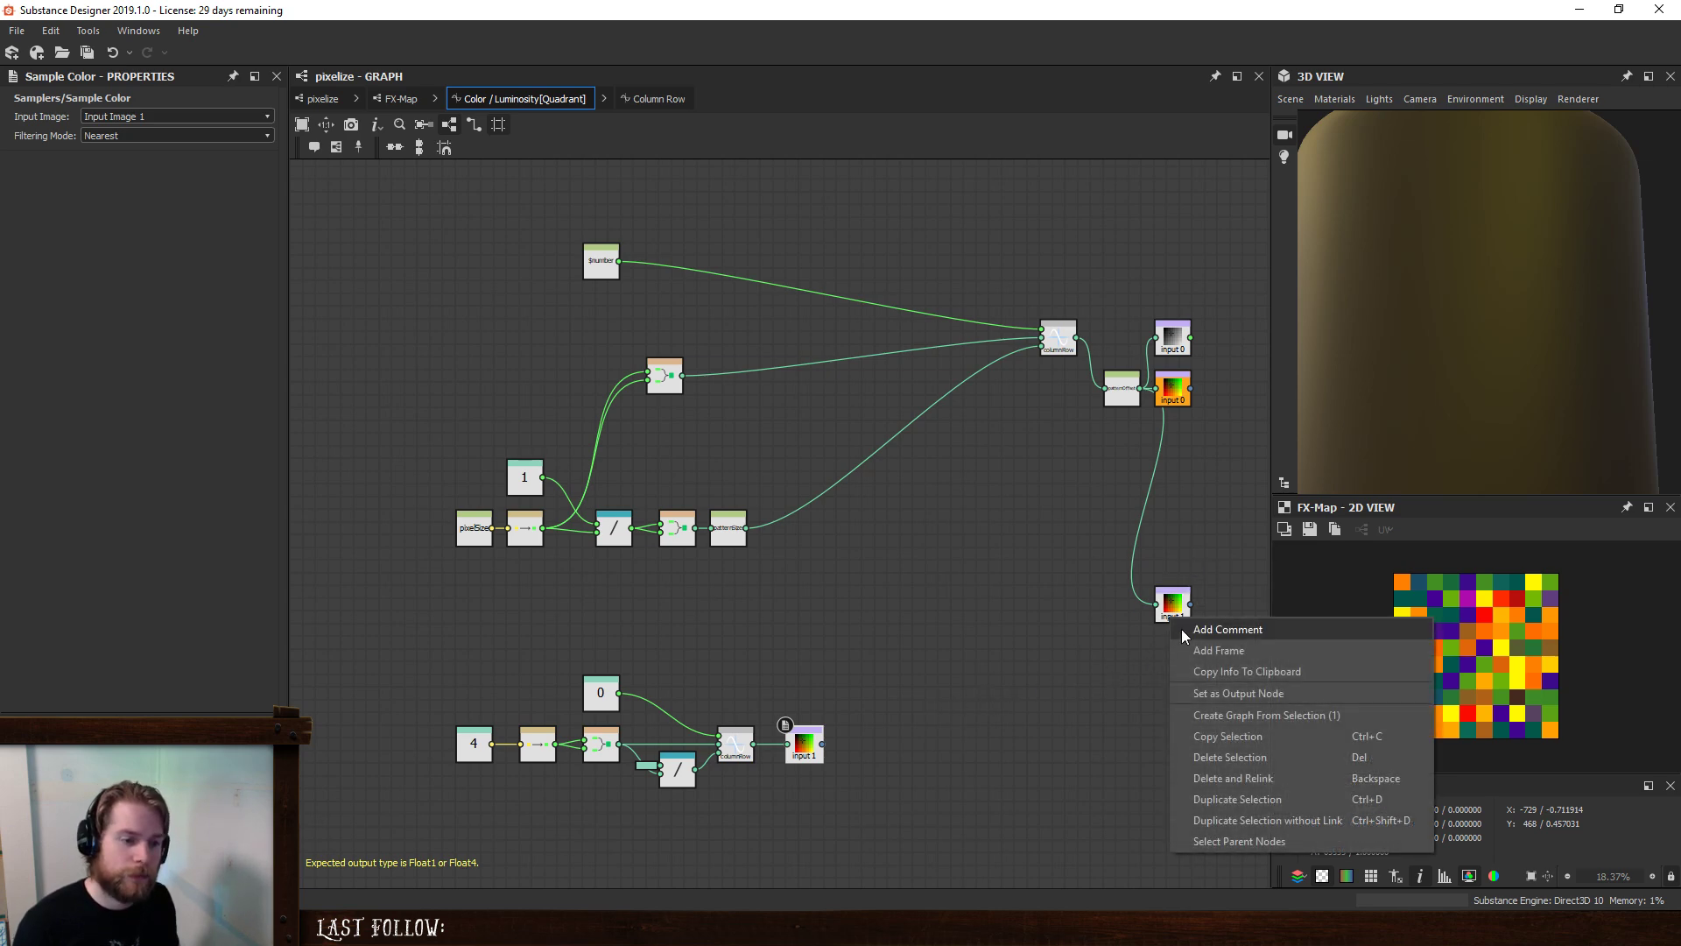
{"action": "left_click", "coordinate": [1221, 686]}
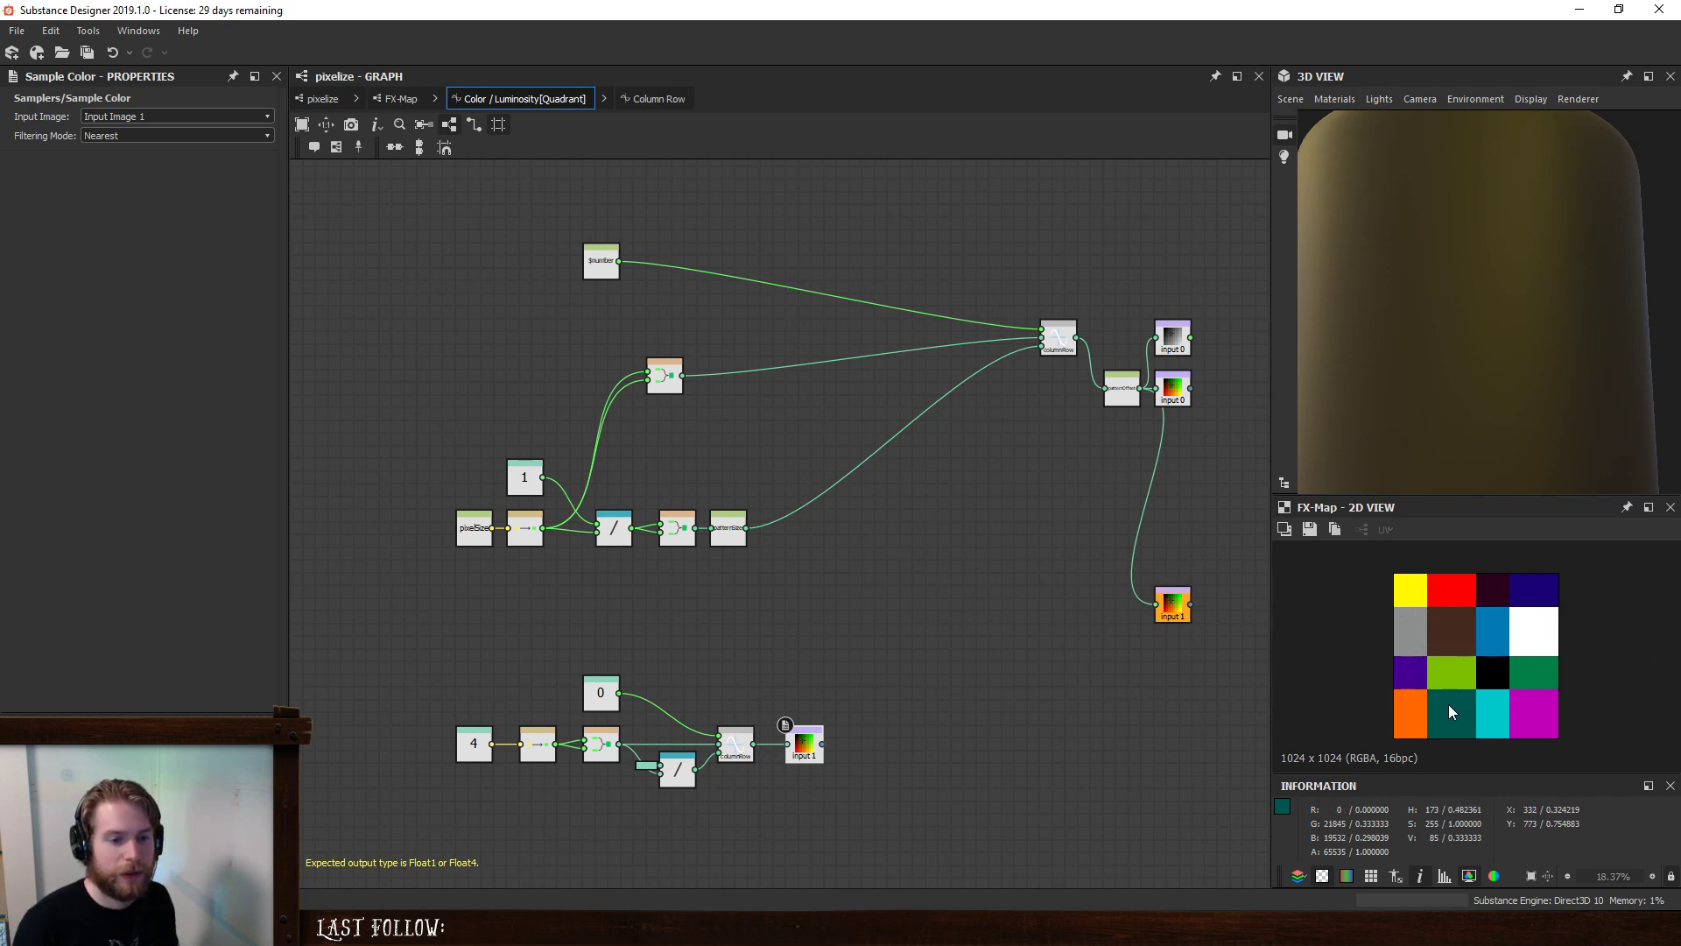
{"action": "right_click", "coordinate": [1170, 393]}
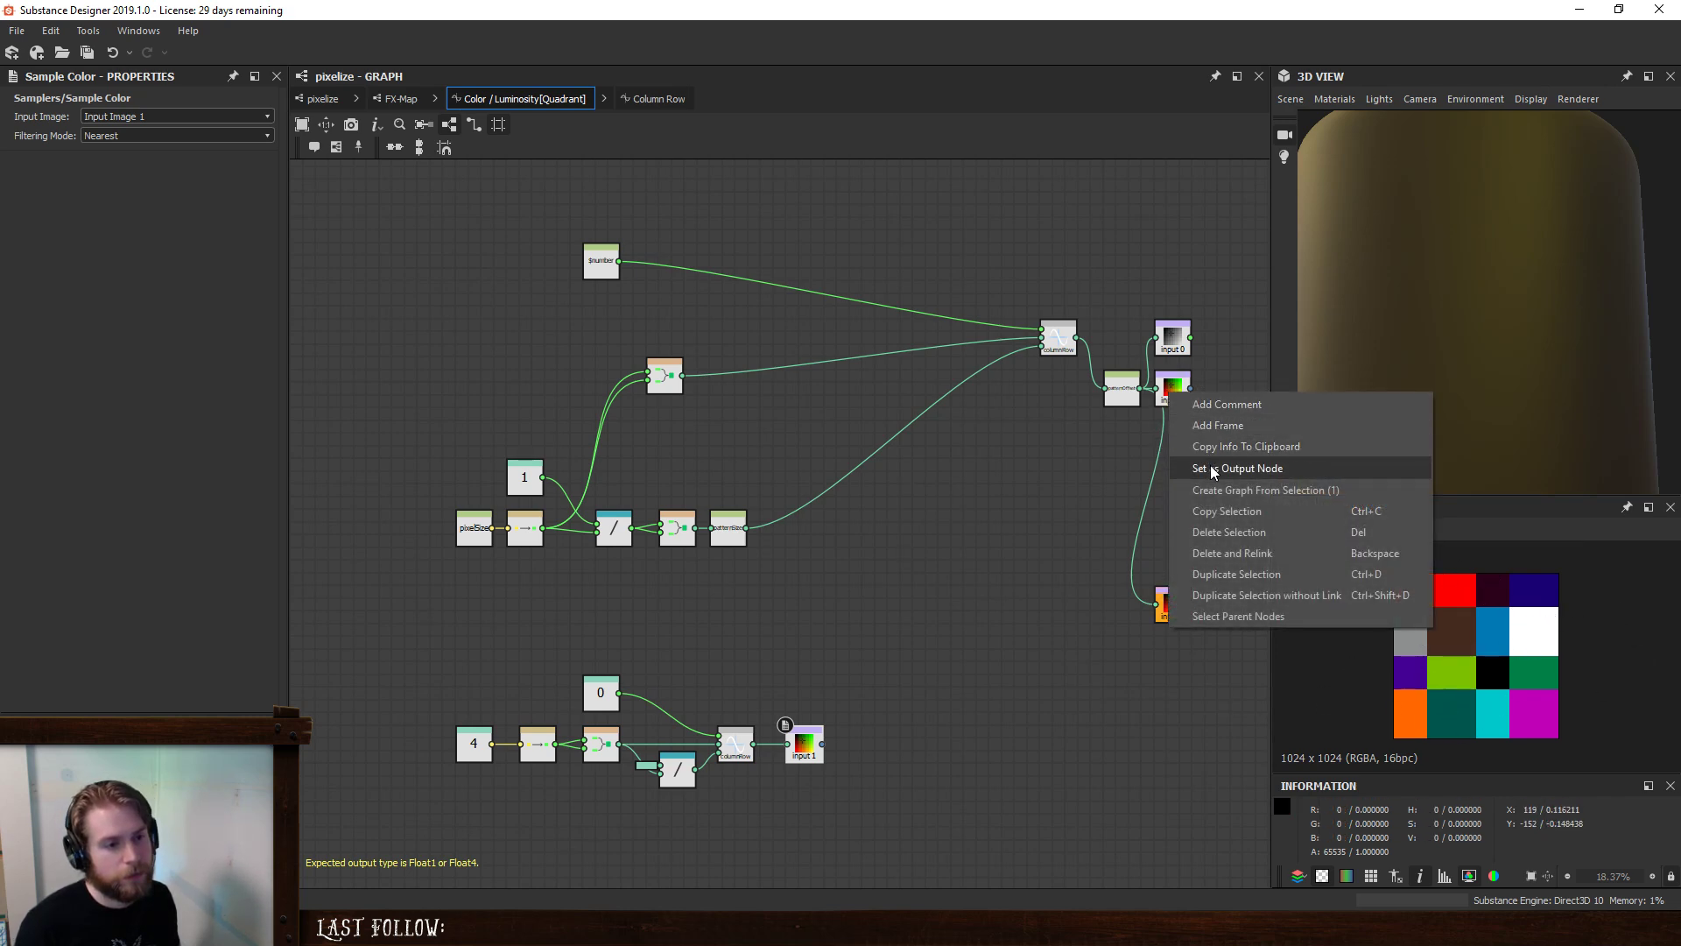
{"action": "left_click", "coordinate": [1211, 466]}
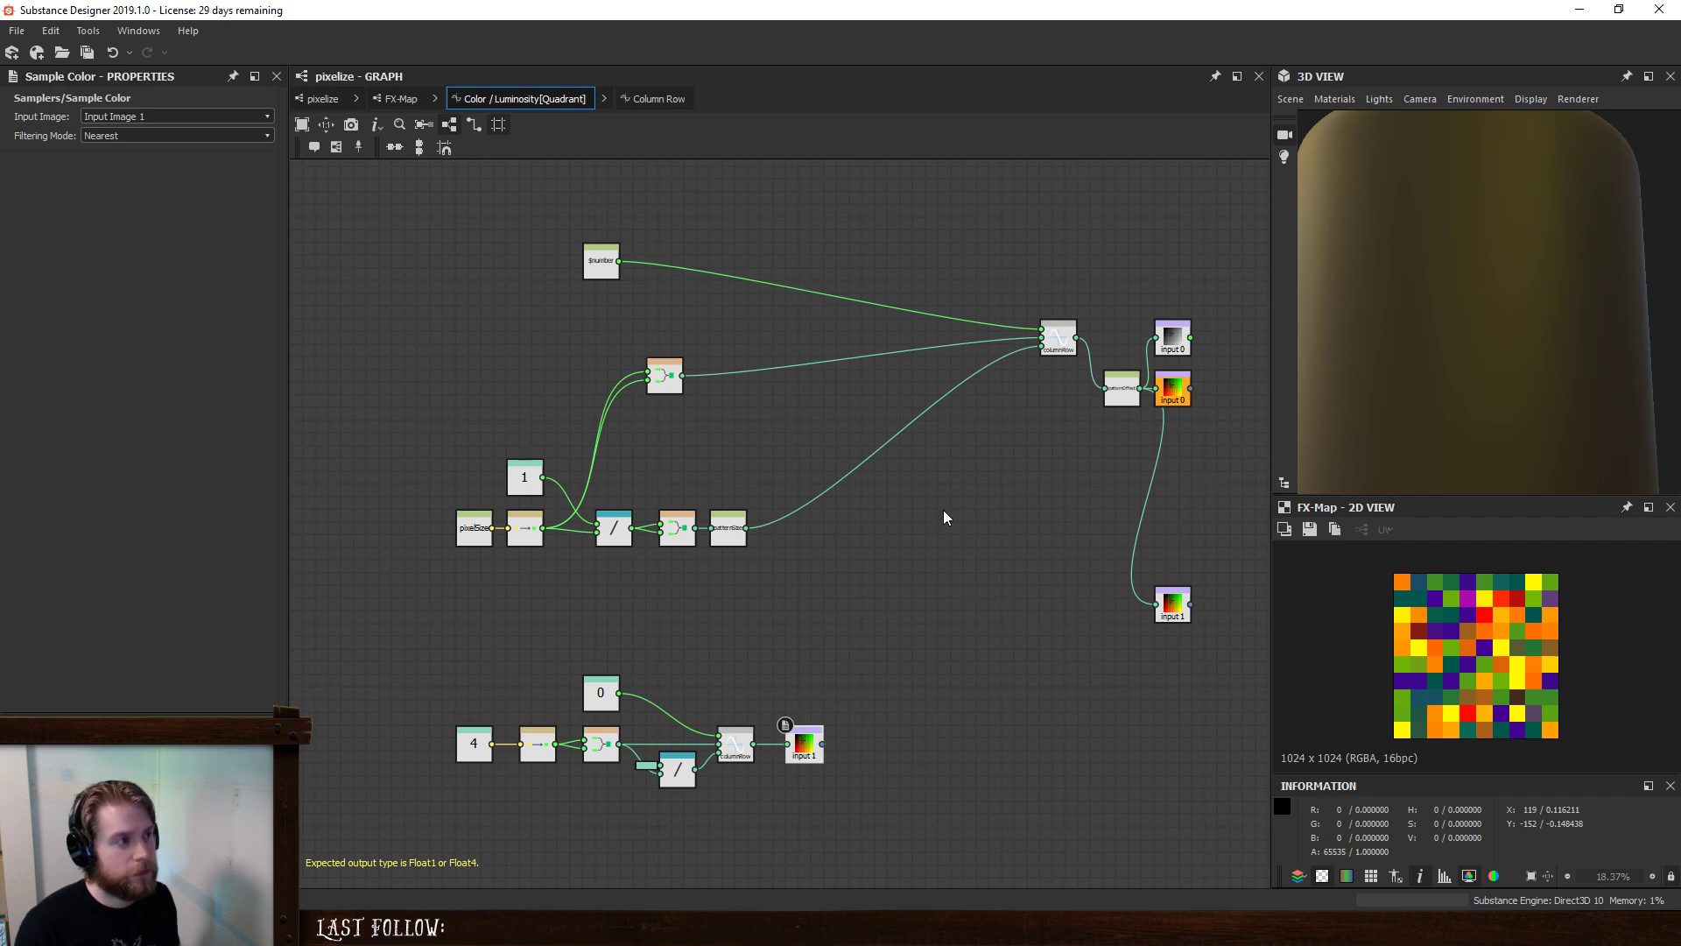
- Make the Sample Color fed by the copied columnRow the output node, and set that columnRow's Float number constant to 1
{"action": "right_click", "coordinate": [822, 751]}
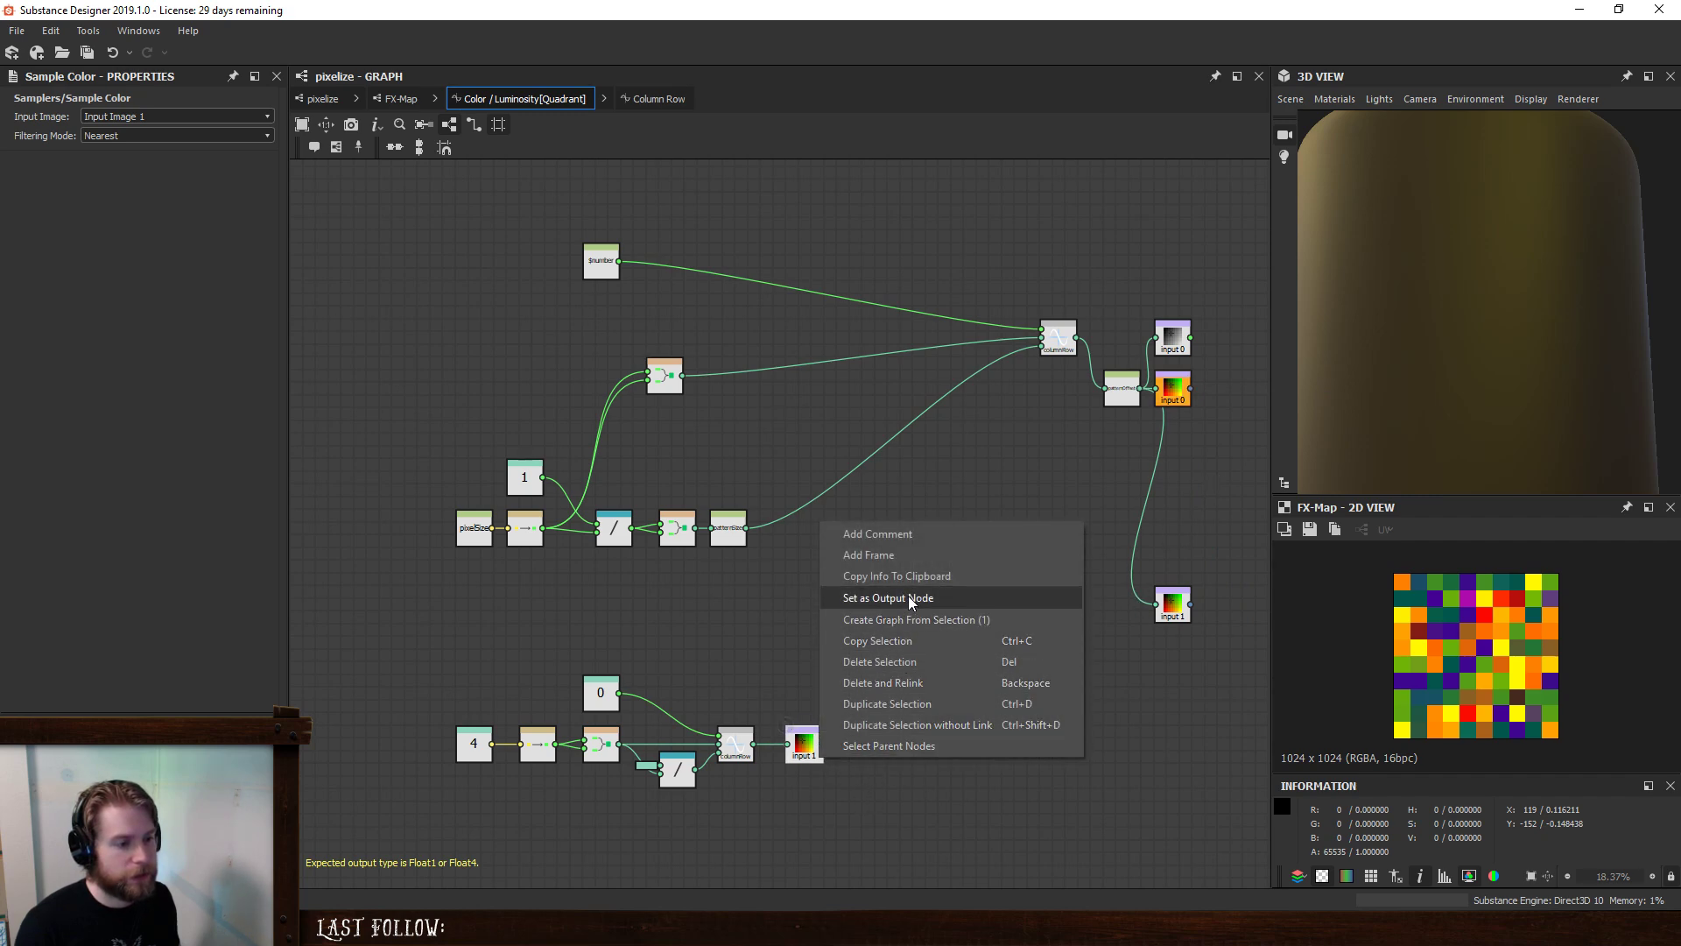
{"action": "left_click", "coordinate": [910, 594]}
{"action": "left_click", "coordinate": [604, 690]}
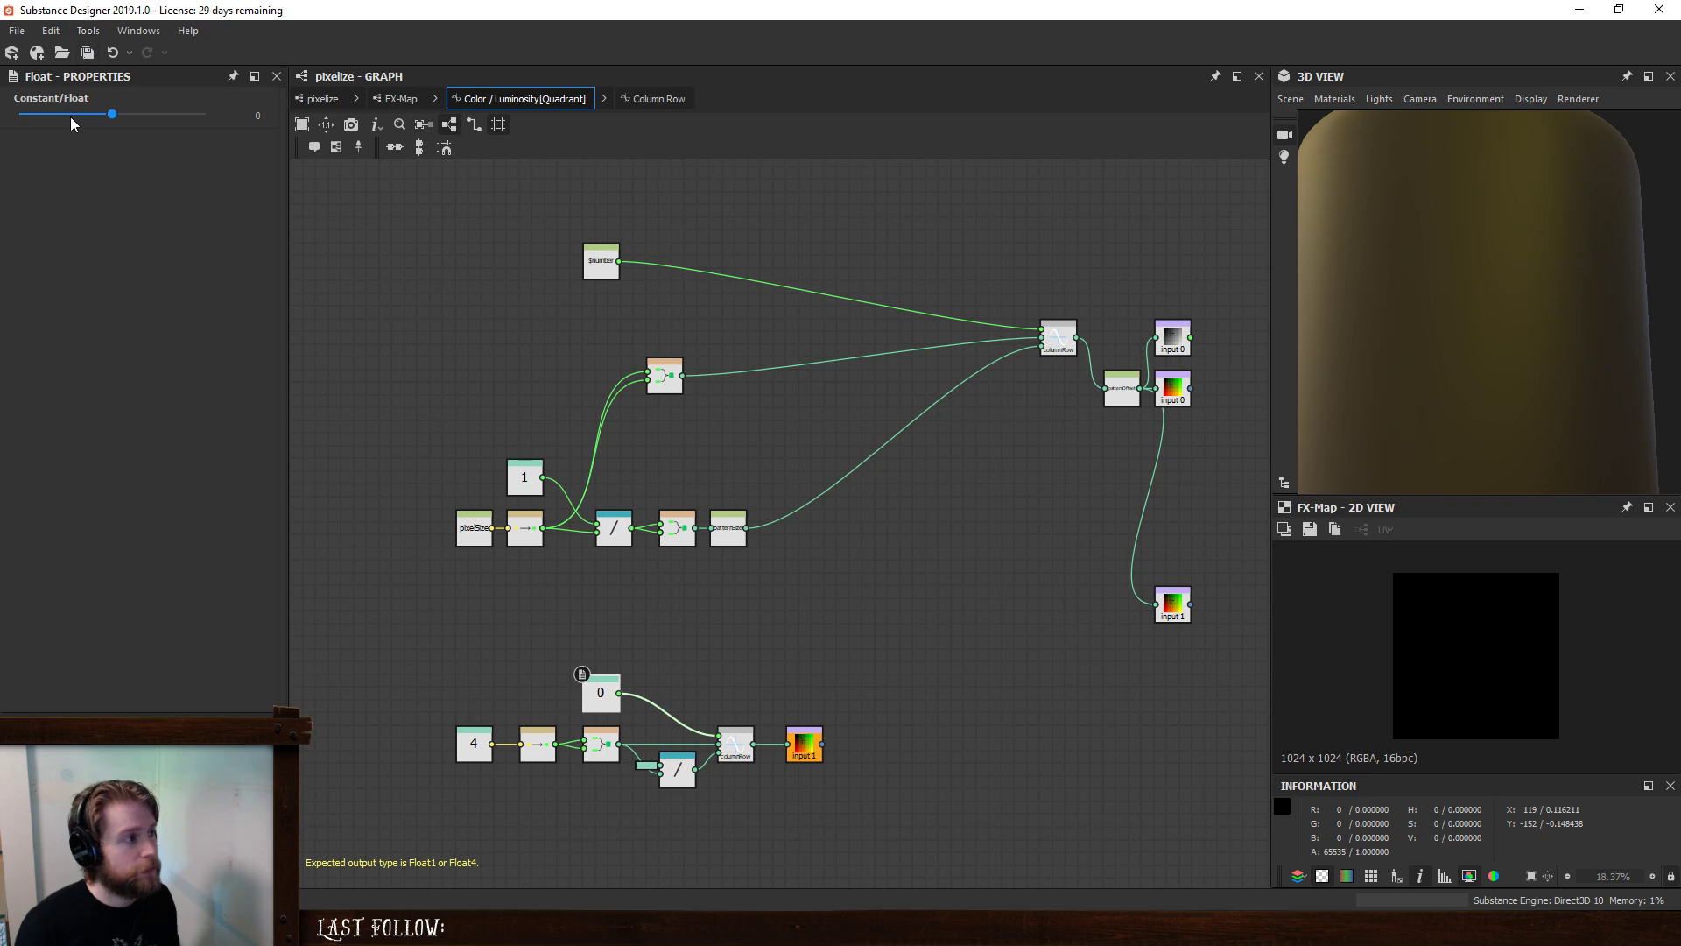
{"action": "left_click_drag", "start_coordinate": [116, 116], "coordinate": [212, 116]}
- Replace the copied columnRow's Float number constant with a new Integer constant converted through a To Float node
{"action": "key", "text": "space"}
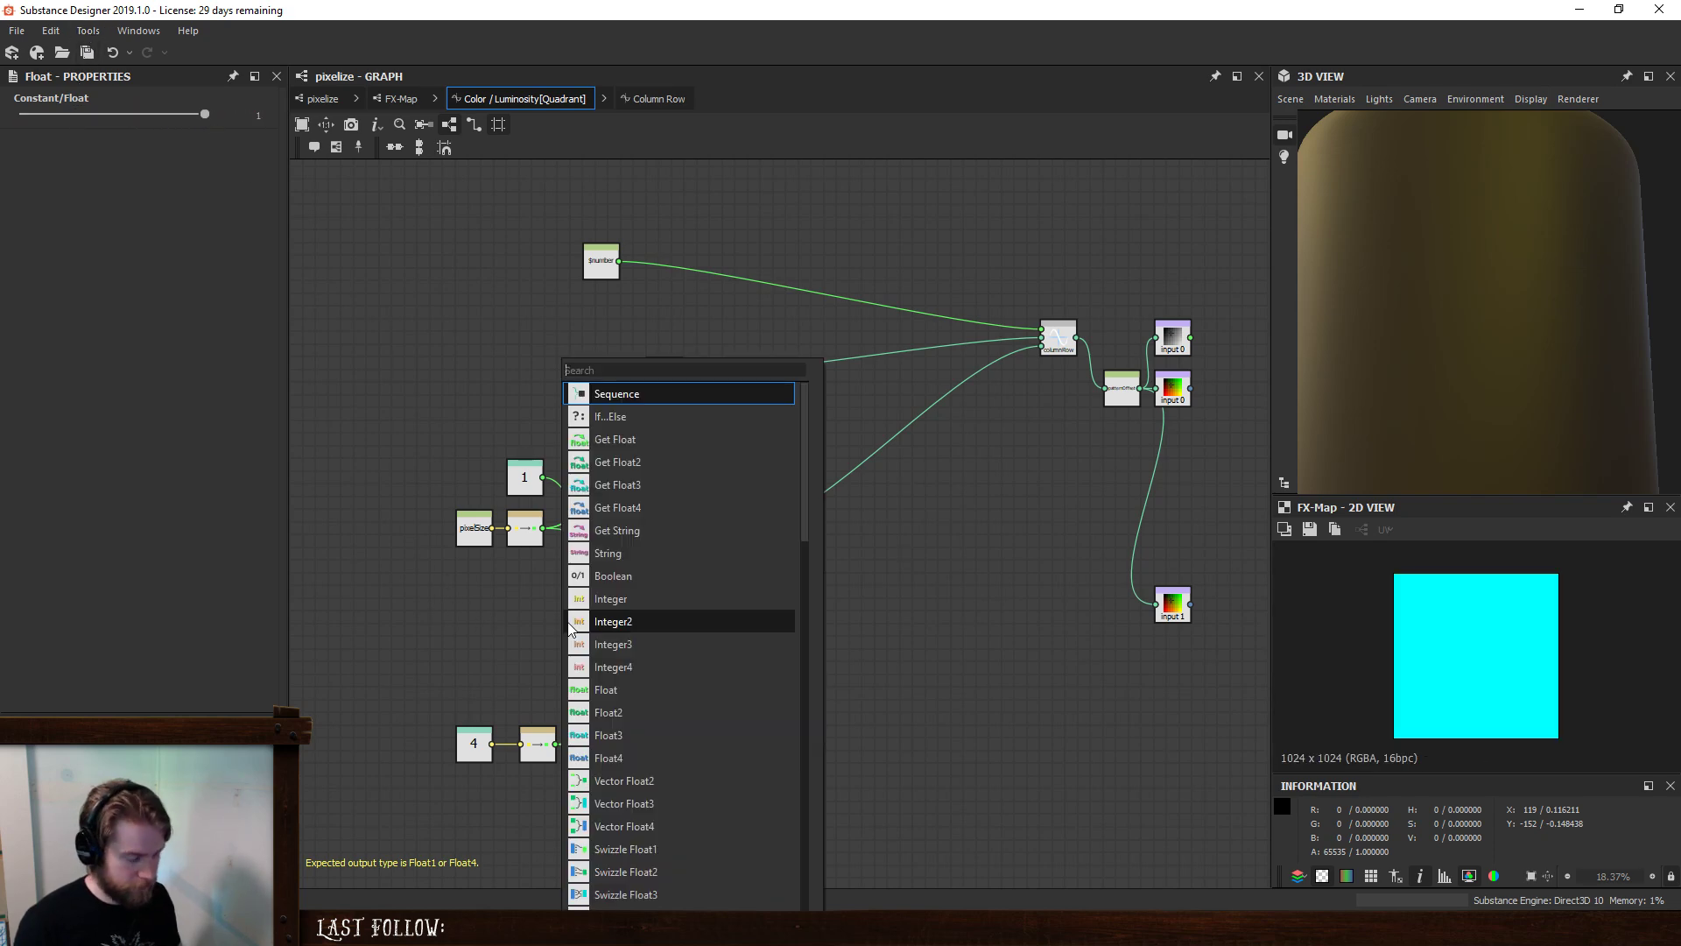
{"action": "type", "text": "in"}
{"action": "key", "text": "Return"}
{"action": "key", "text": "space"}
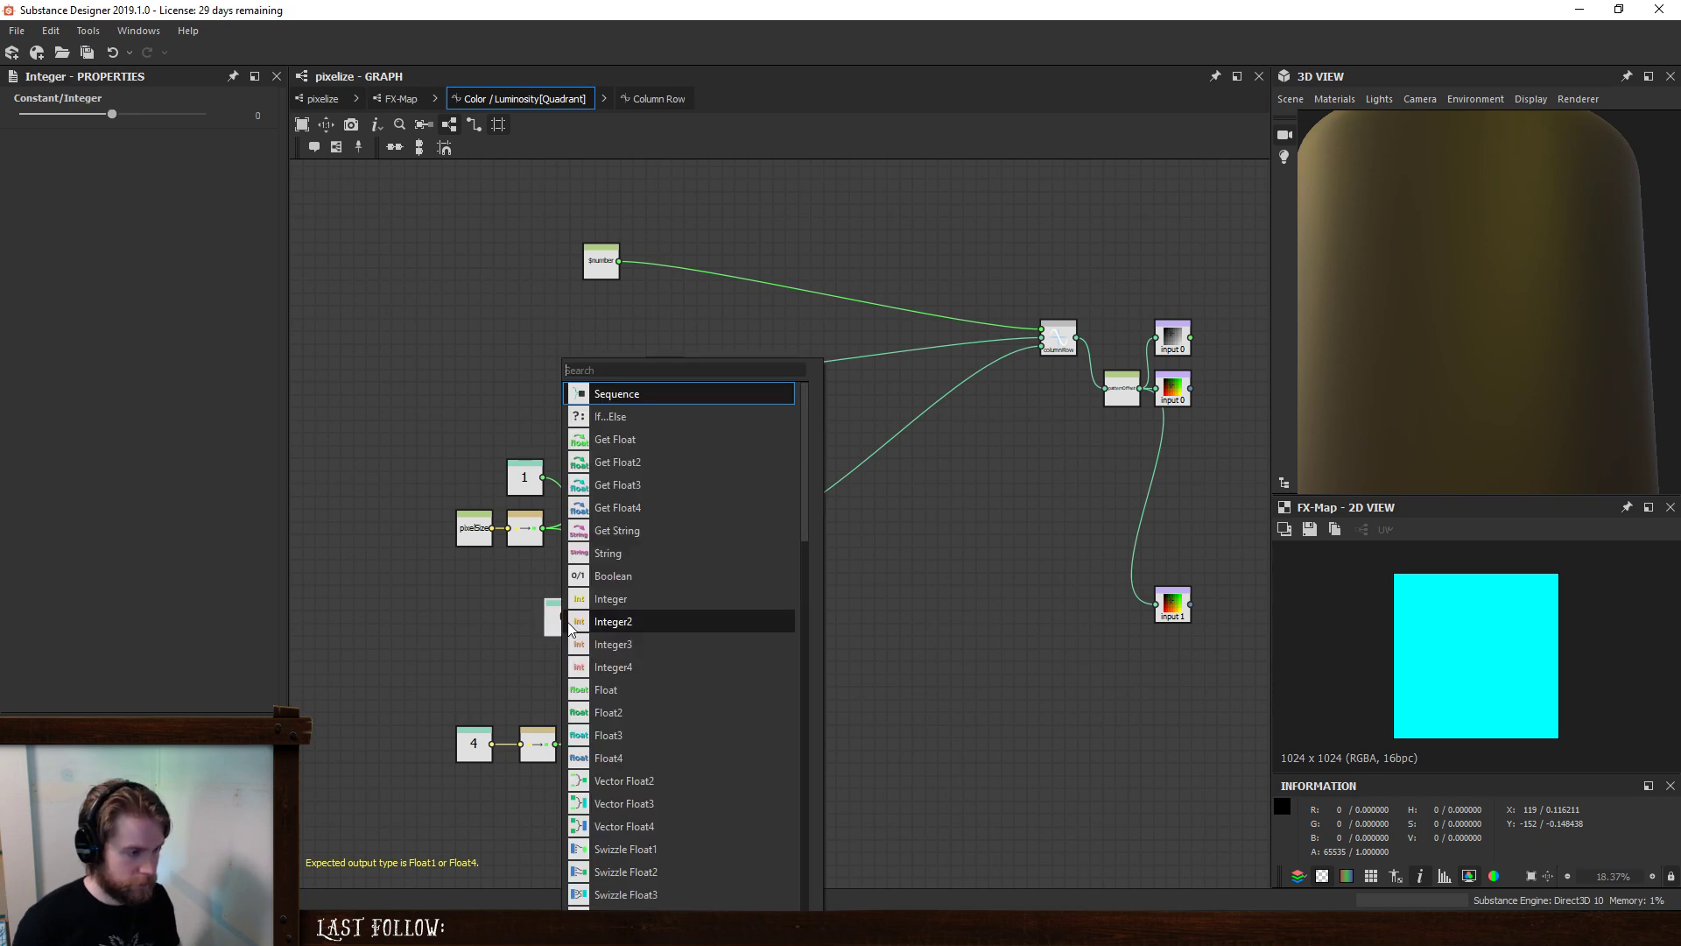
{"action": "type", "text": "to"}
{"action": "left_click", "coordinate": [660, 479]}
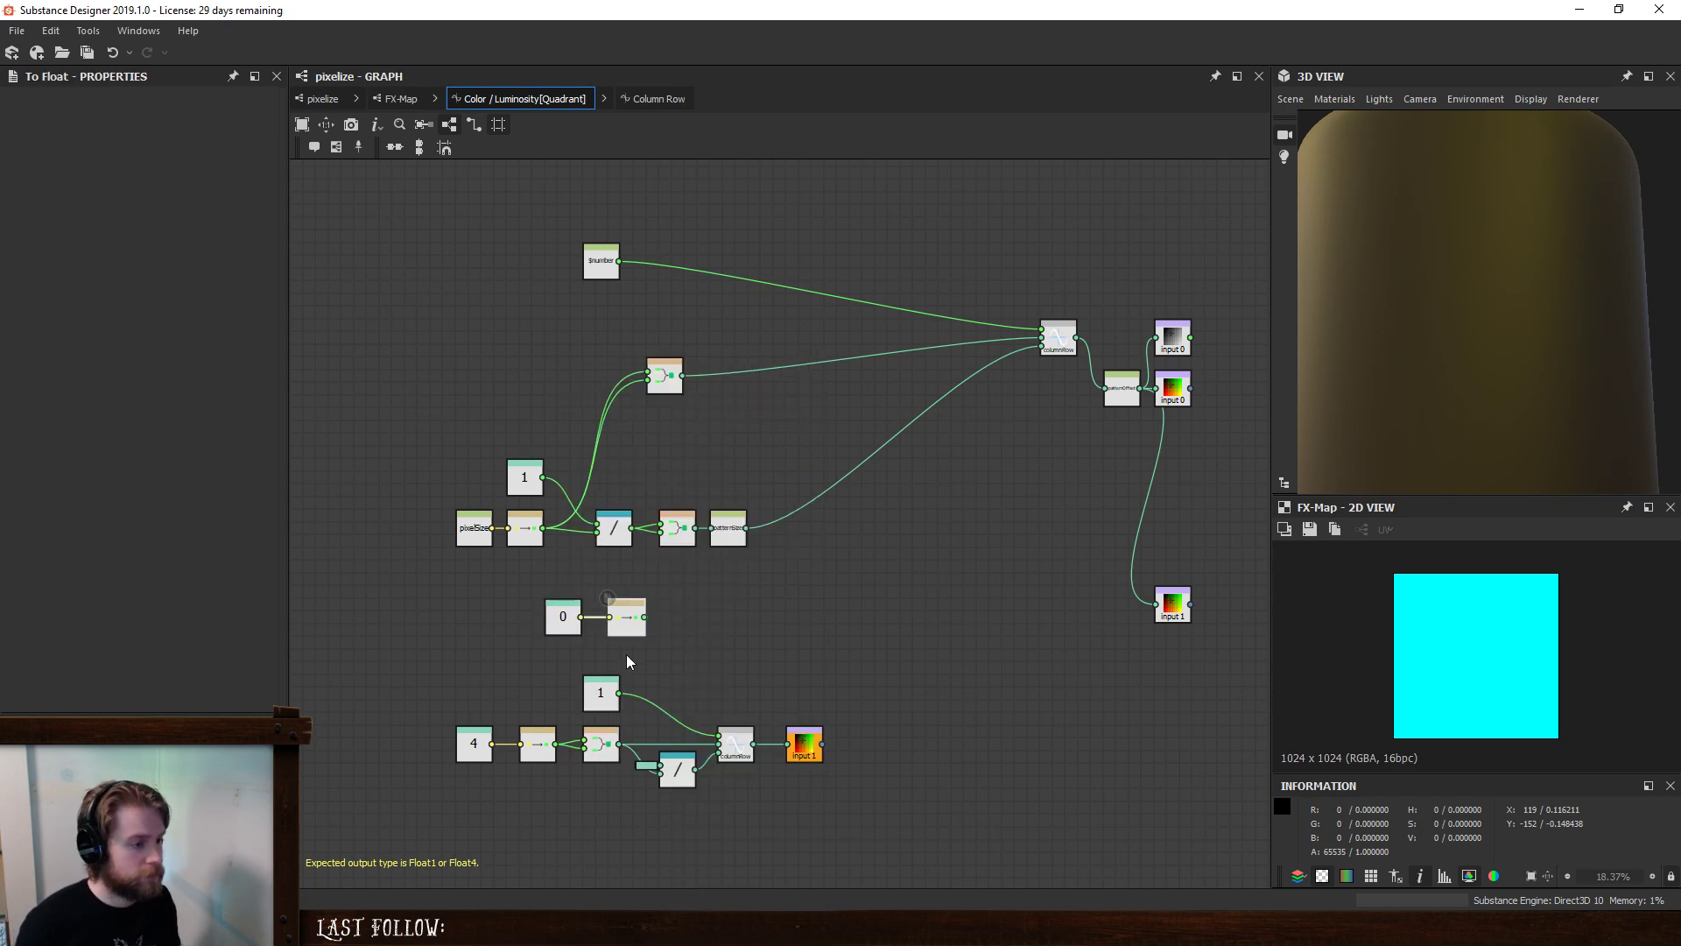
{"action": "left_click_drag", "start_coordinate": [637, 622], "coordinate": [719, 737]}
{"action": "left_click", "coordinate": [600, 693]}
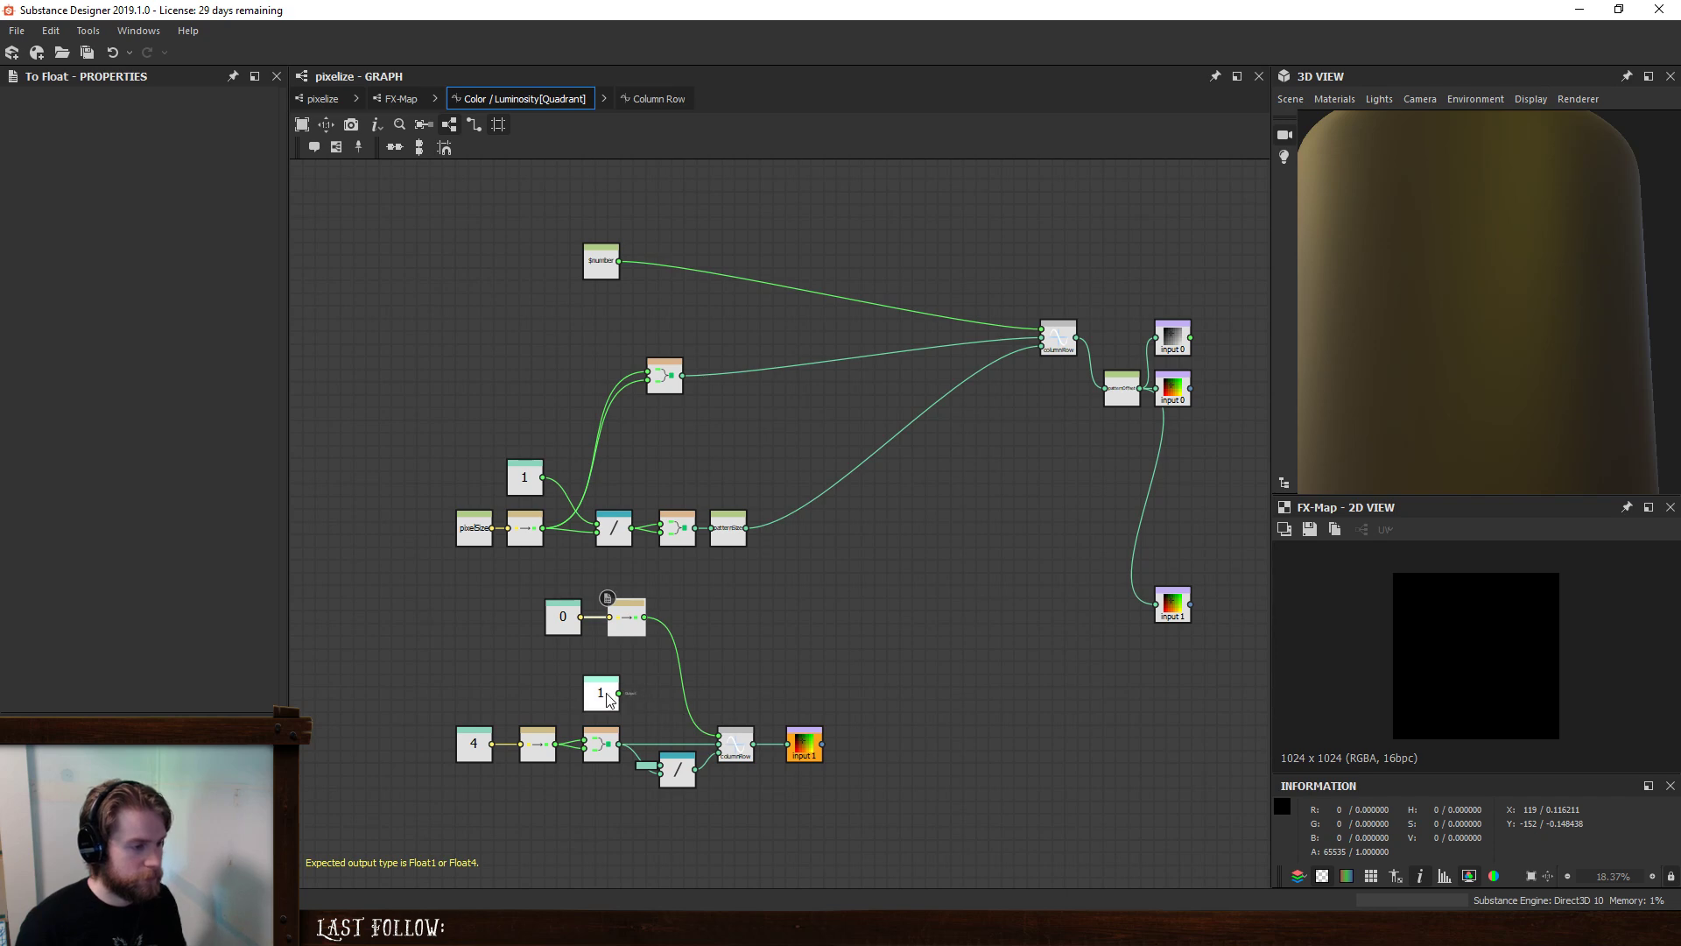
{"action": "key", "text": "Delete"}
- Set the new Integer constant to 5, return to the main pixelize graph, and try the value 6
{"action": "left_click", "coordinate": [565, 620]}
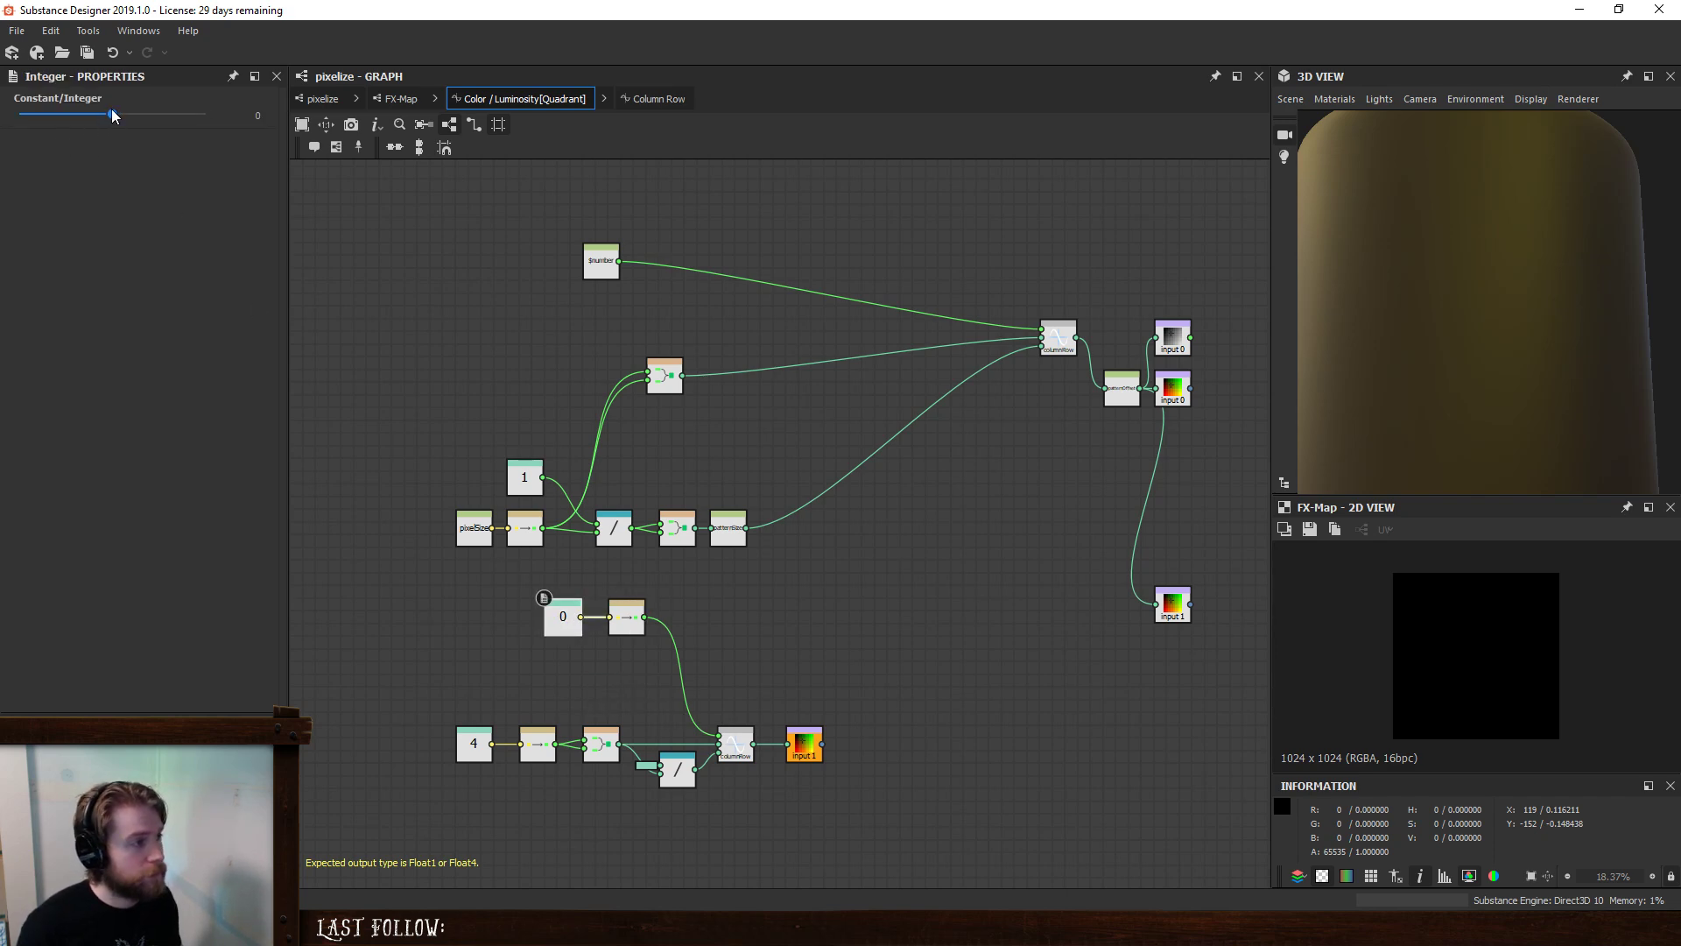
{"action": "left_click_drag", "start_coordinate": [112, 117], "coordinate": [249, 132]}
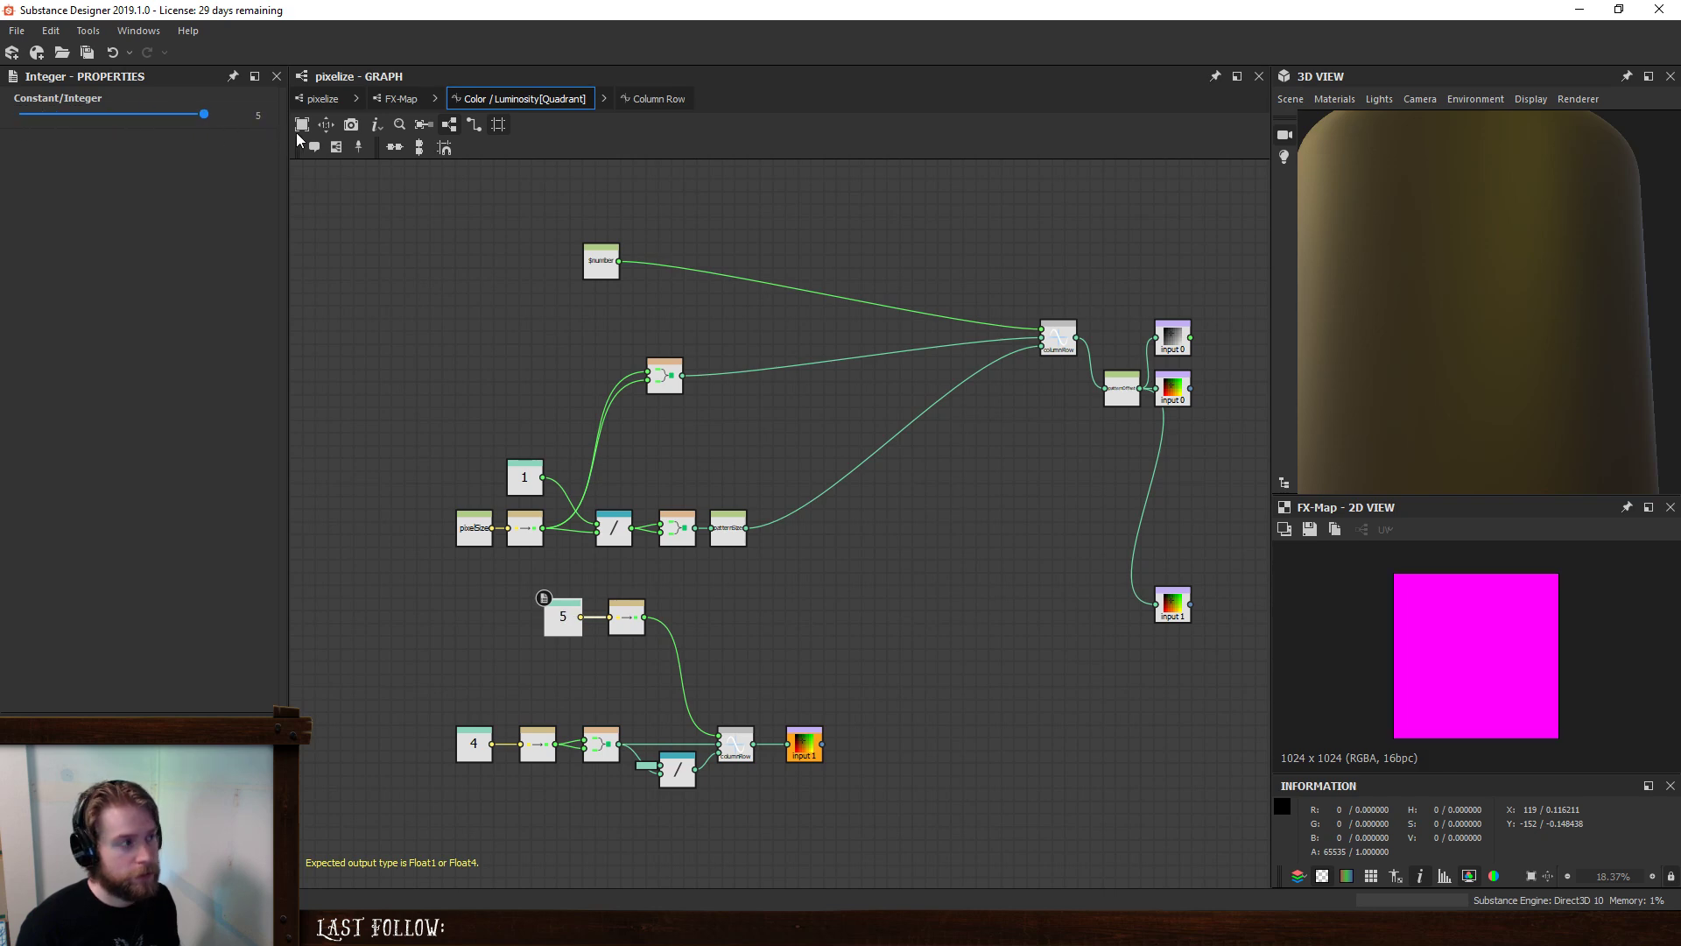
{"action": "left_click", "coordinate": [322, 98]}
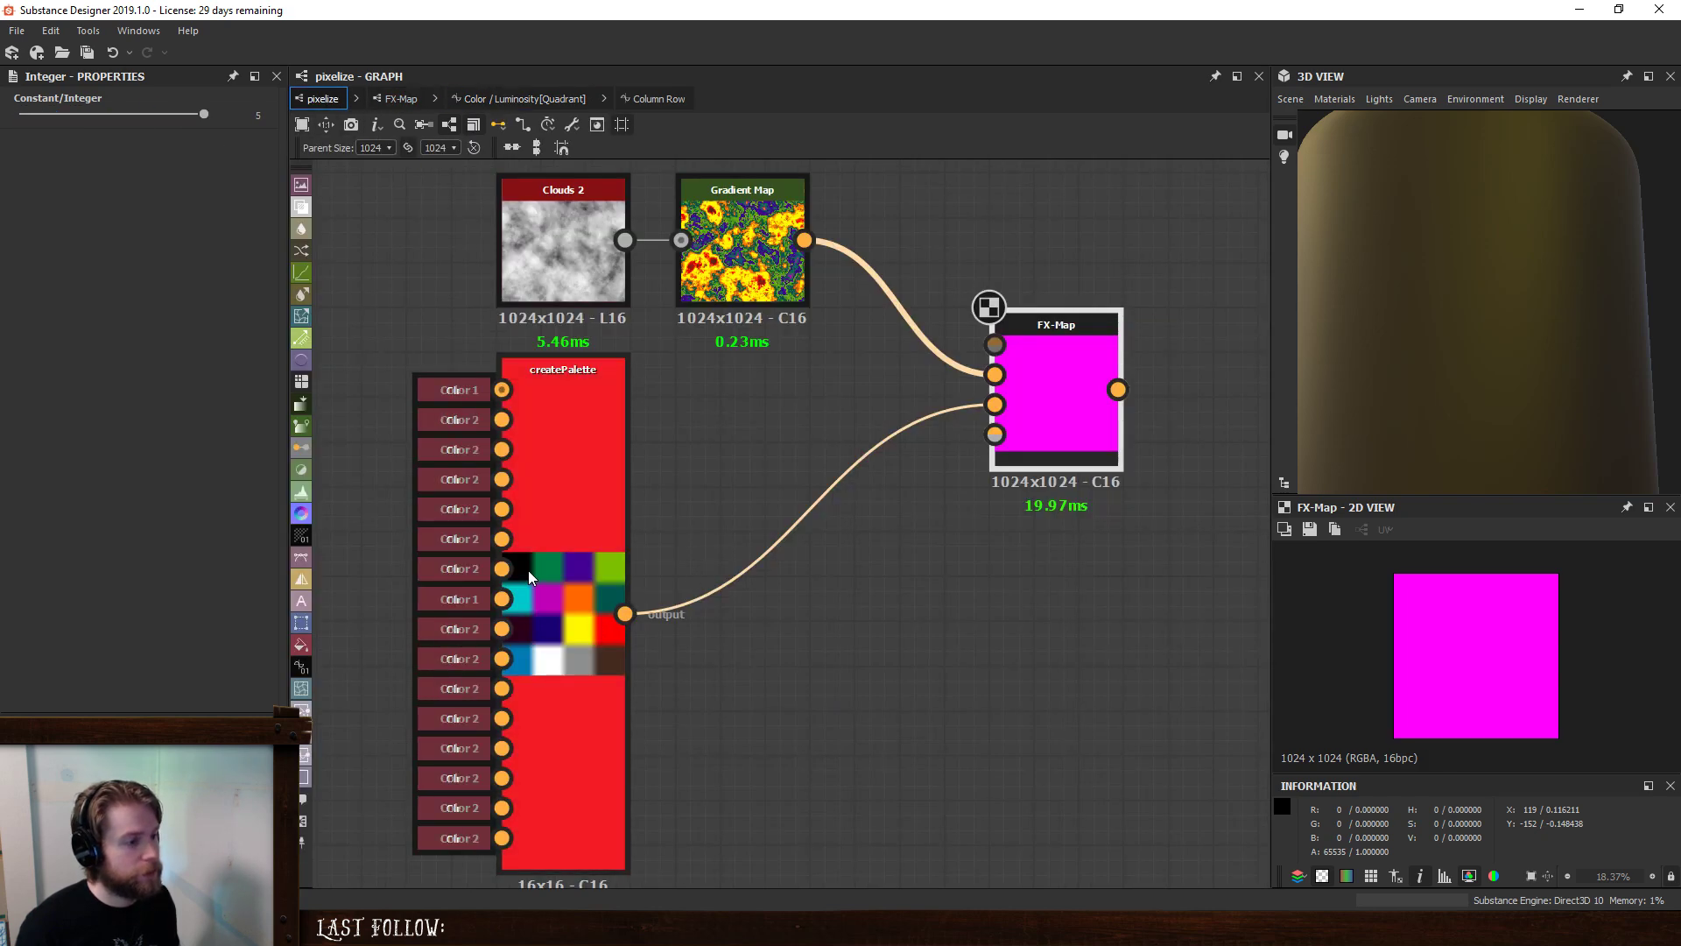
{"action": "left_click", "coordinate": [258, 115]}
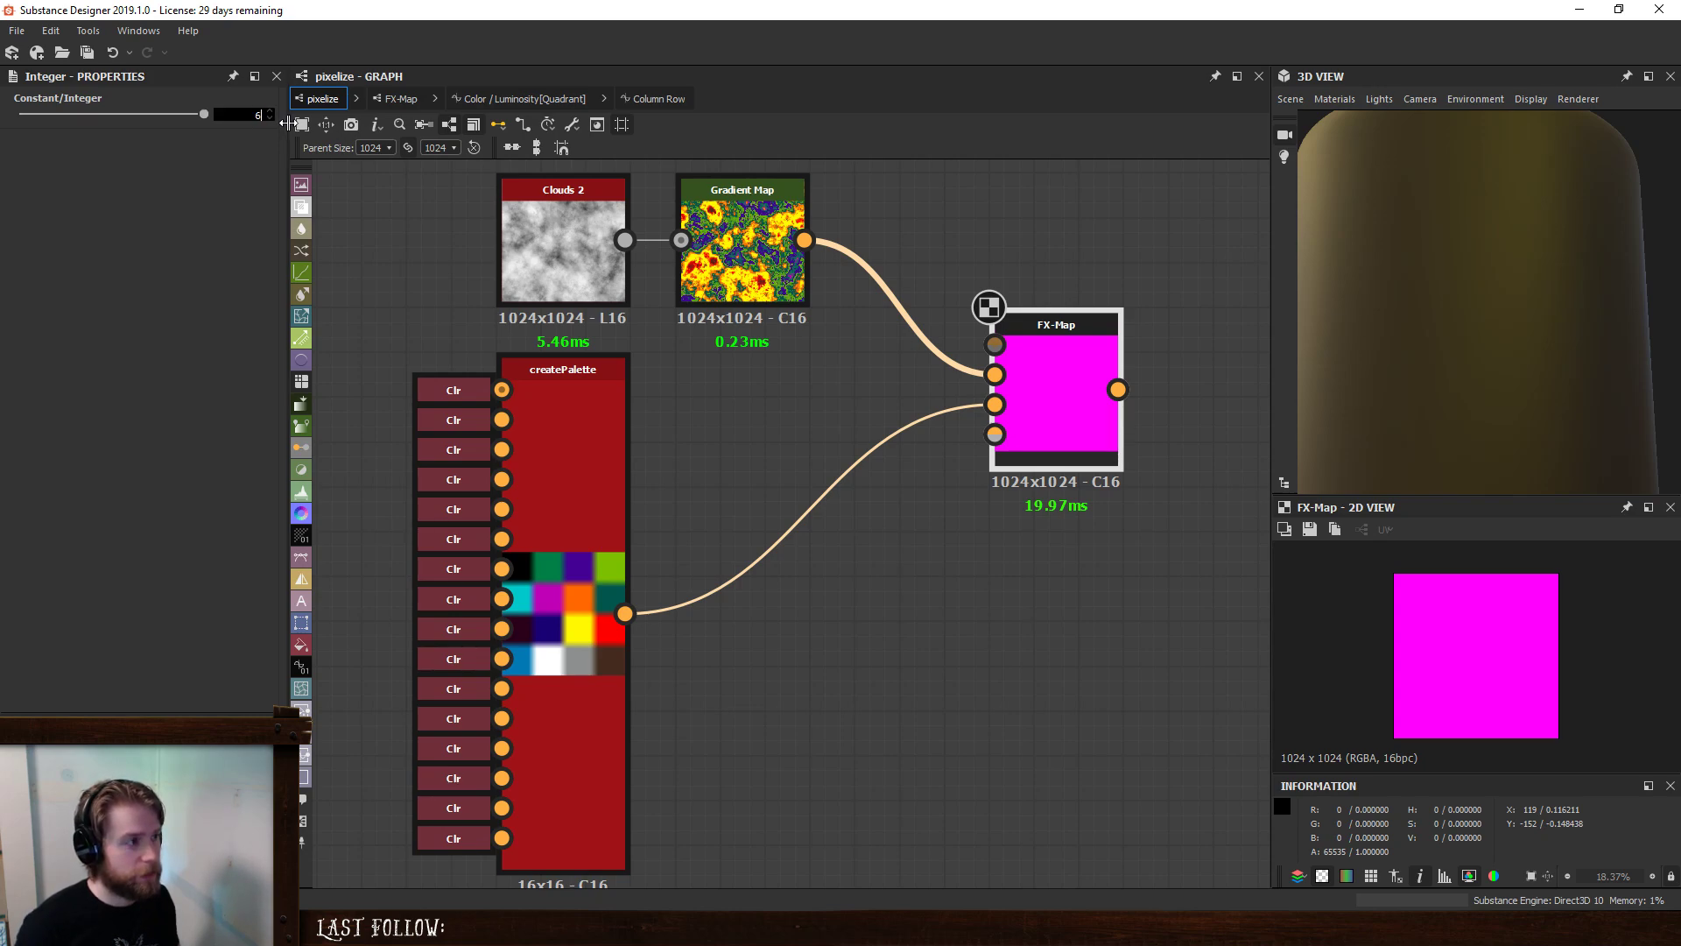
{"action": "type", "text": "6"}
{"action": "key", "text": "Return"}
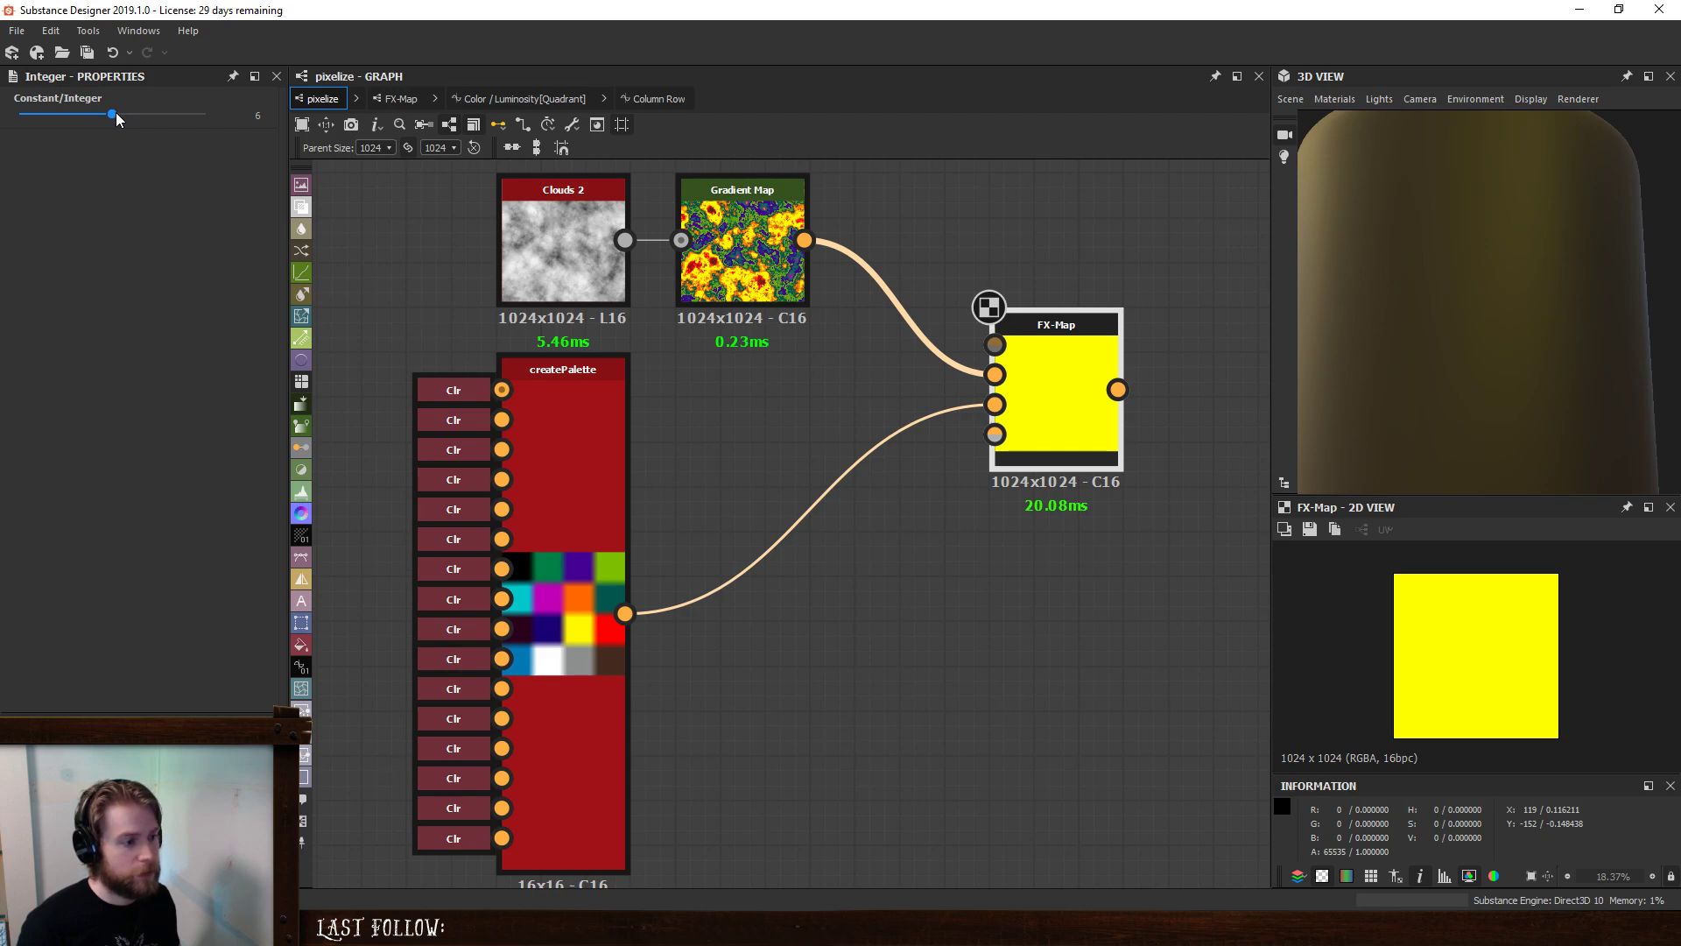
- Step the Integer constant through values from 1 to 17, set it to 16, and bring it down to 8
{"action": "left_click_drag", "start_coordinate": [113, 116], "coordinate": [72, 125]}
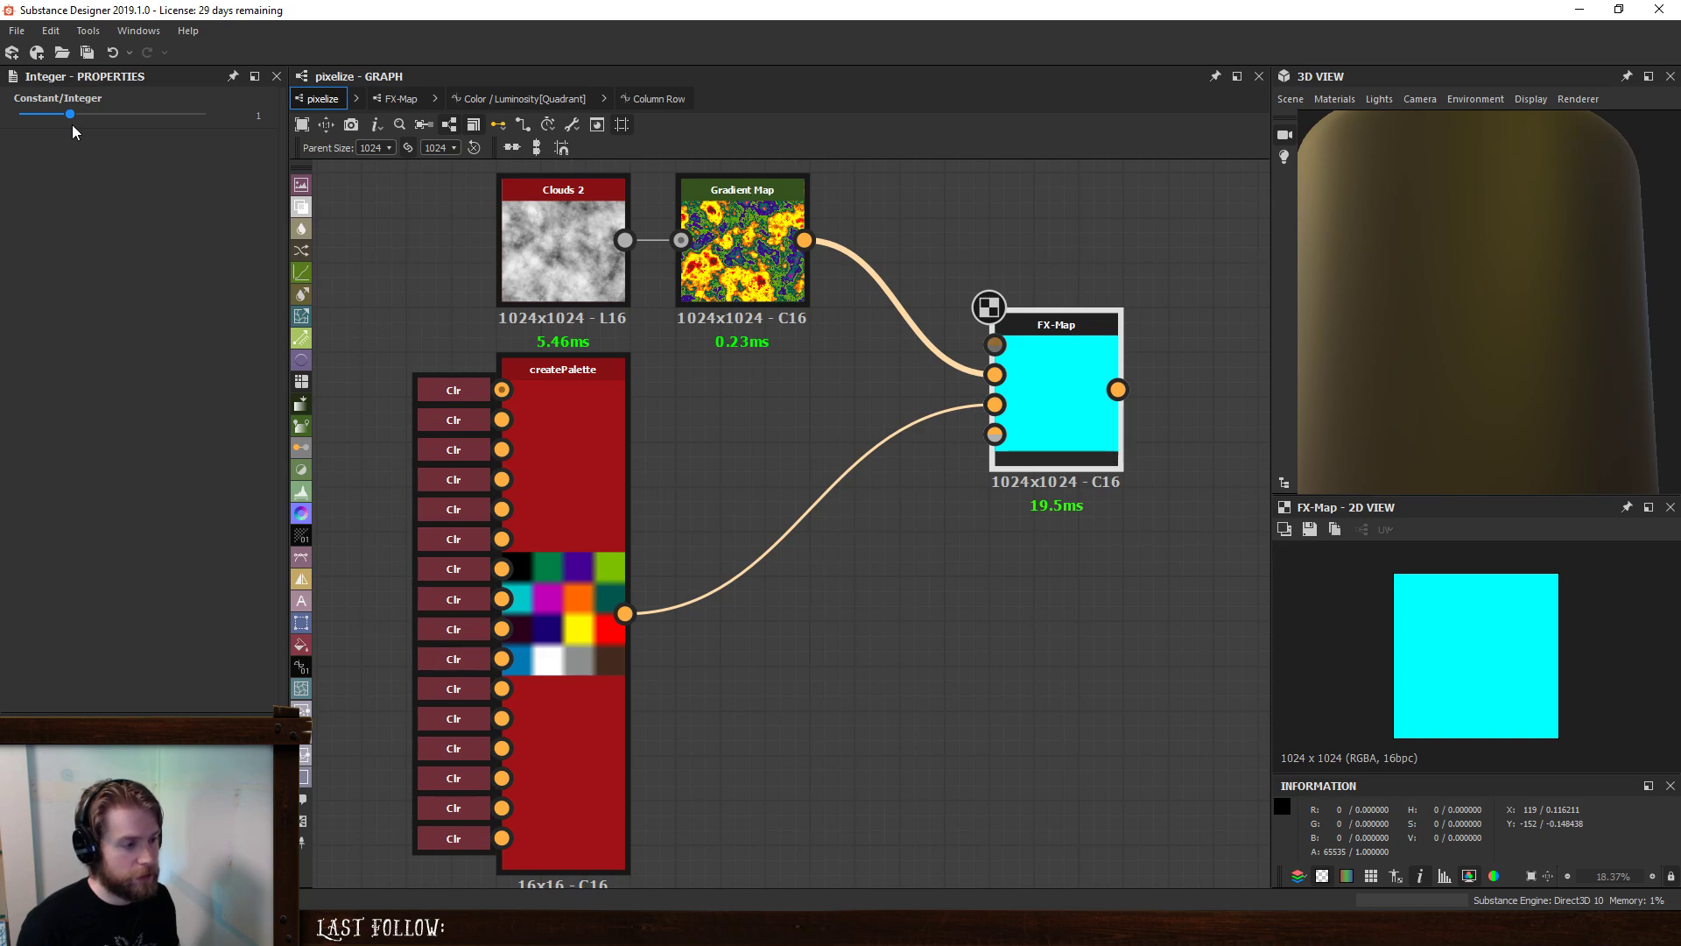
{"action": "left_click_drag", "start_coordinate": [72, 125], "coordinate": [76, 124]}
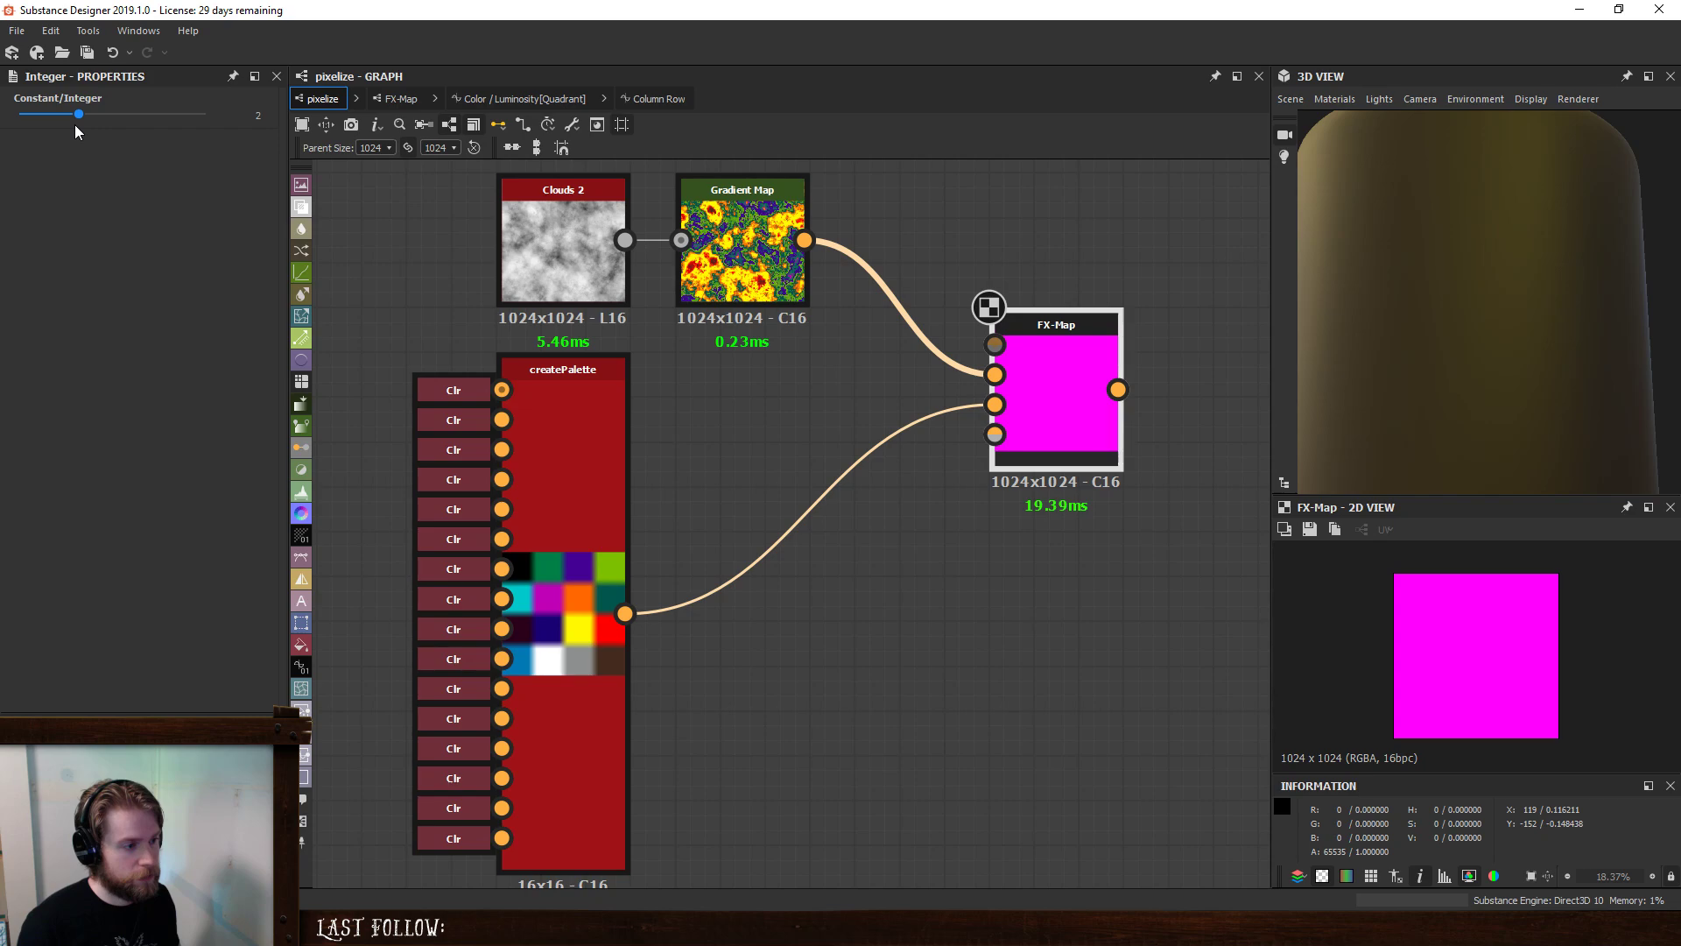
{"action": "left_click_drag", "start_coordinate": [75, 125], "coordinate": [216, 124]}
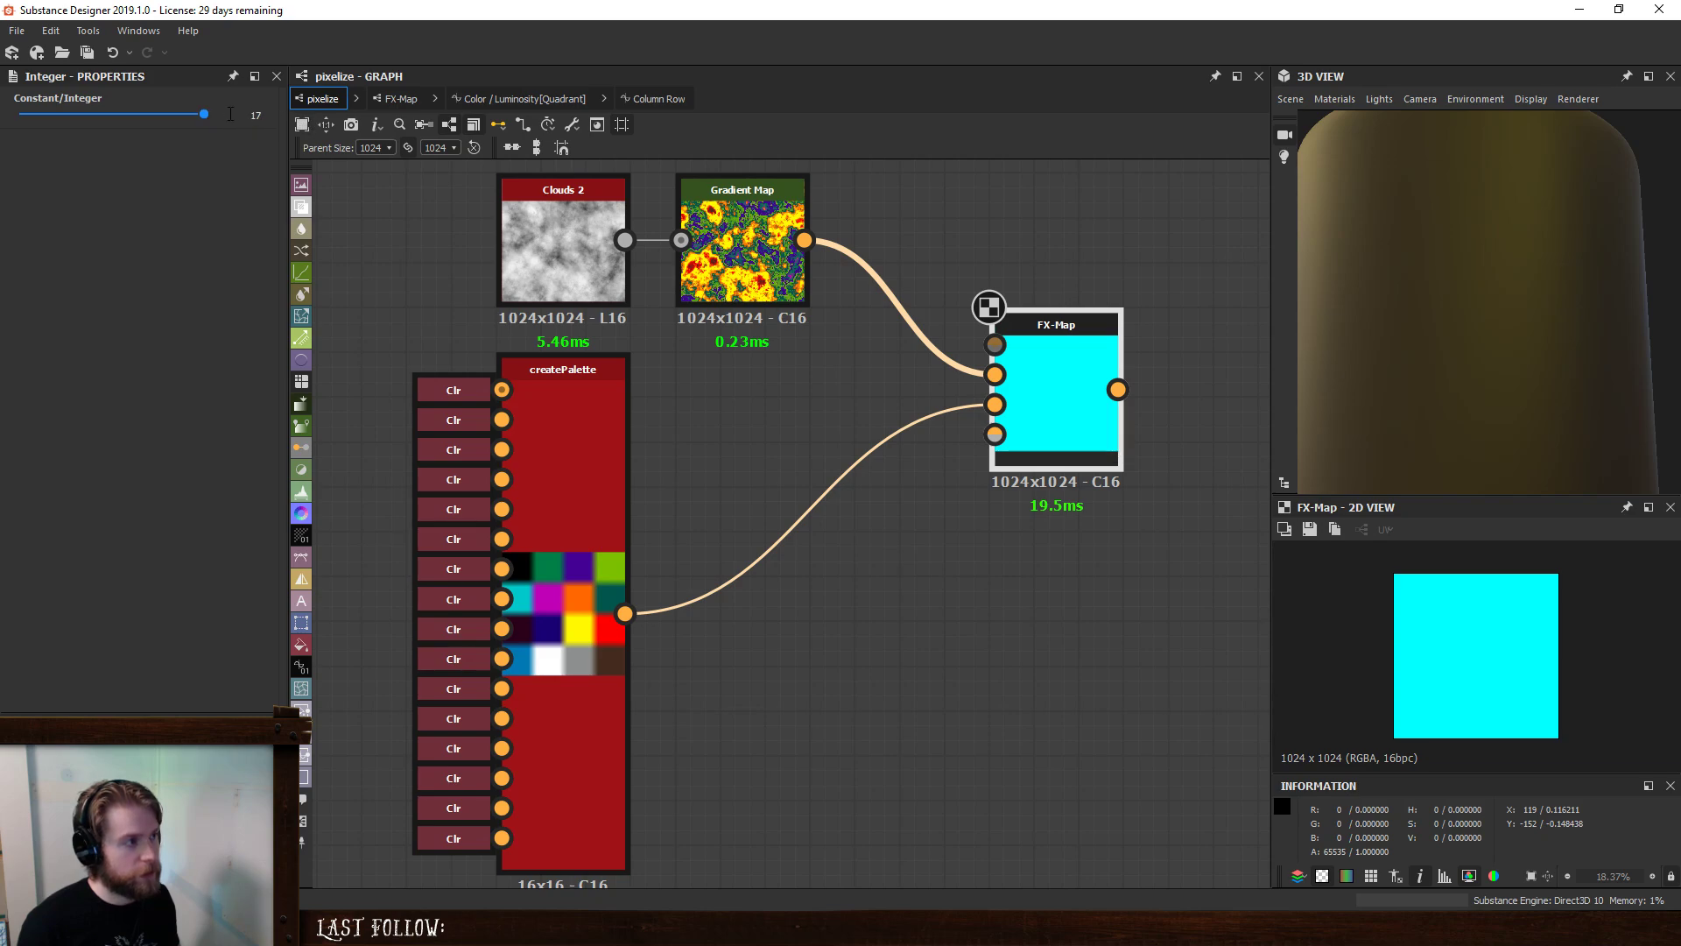
{"action": "left_click_drag", "start_coordinate": [230, 114], "coordinate": [280, 117]}
{"action": "type", "text": "16"}
{"action": "key", "text": "Return"}
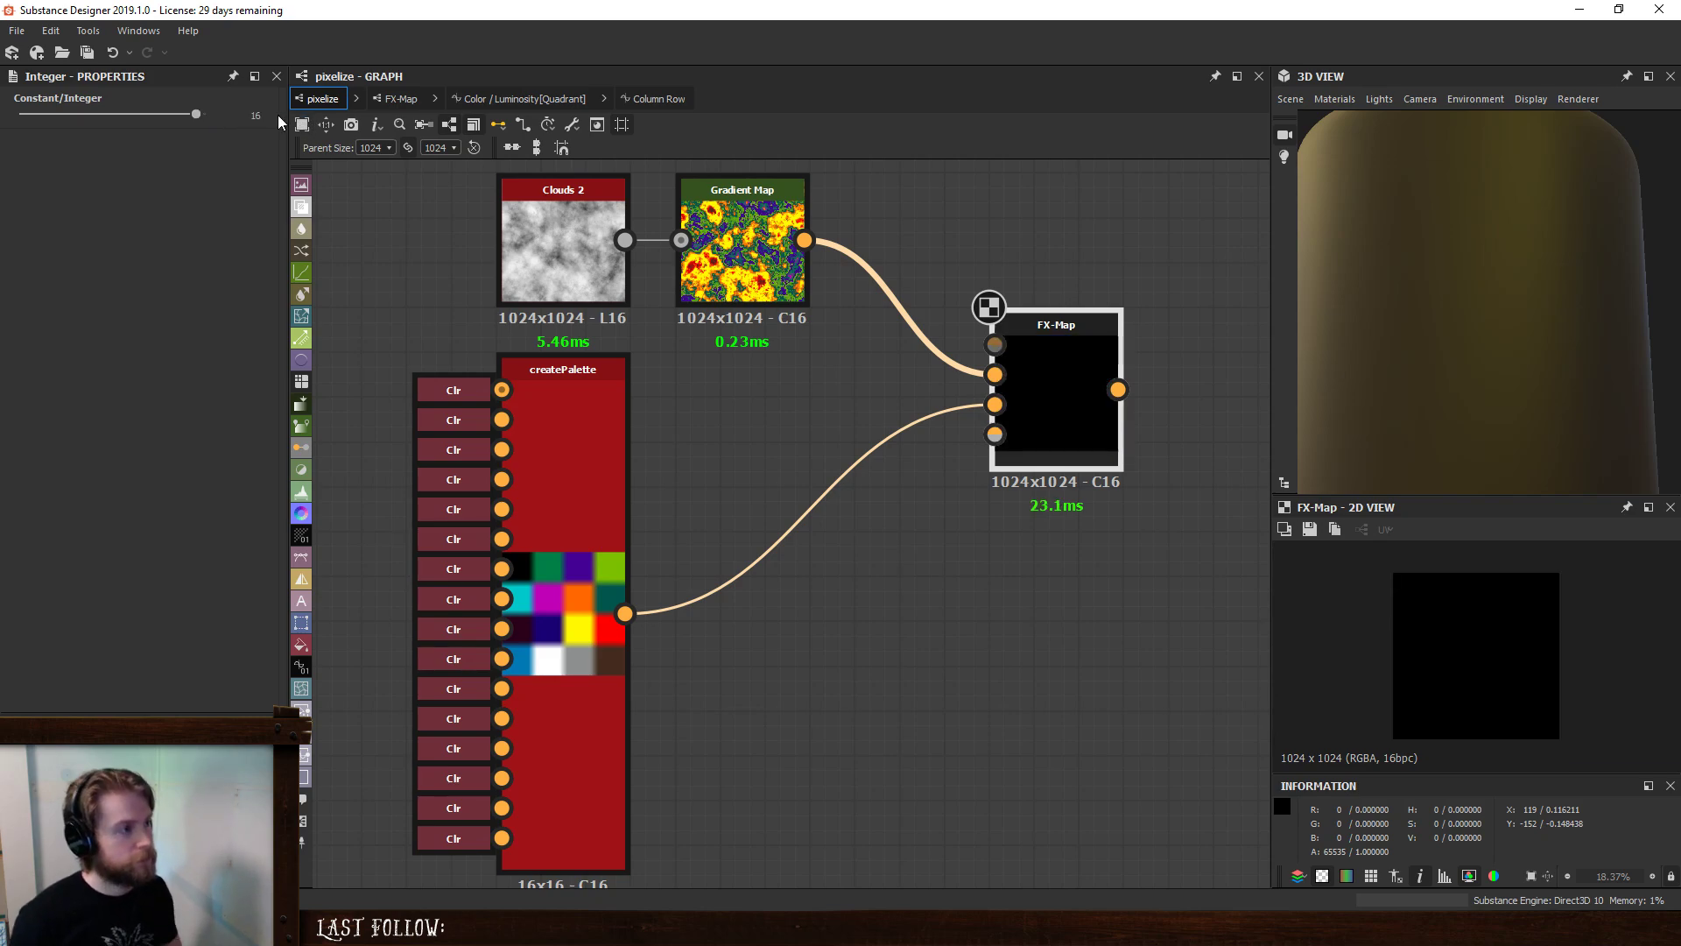
{"action": "left_click_drag", "start_coordinate": [194, 114], "coordinate": [133, 128]}
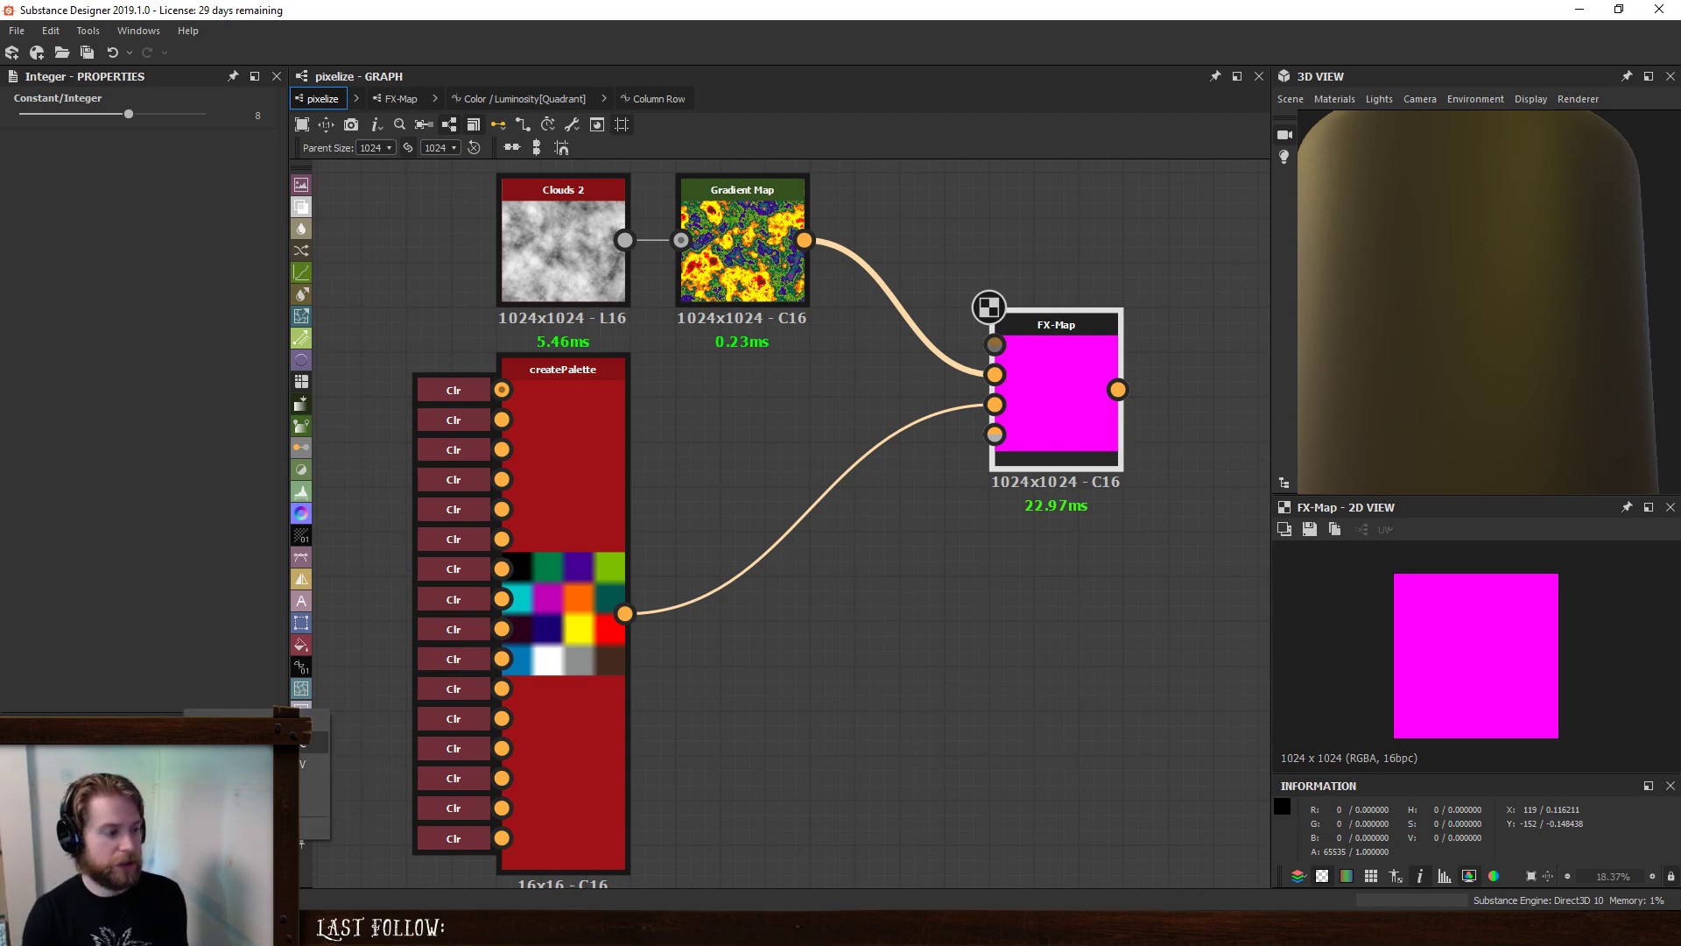
- Open the Column Row function and trace the row calculation from the number variable through its Multiplication and Division nodes
{"action": "left_click", "coordinate": [811, 620]}
{"action": "left_click", "coordinate": [656, 98]}
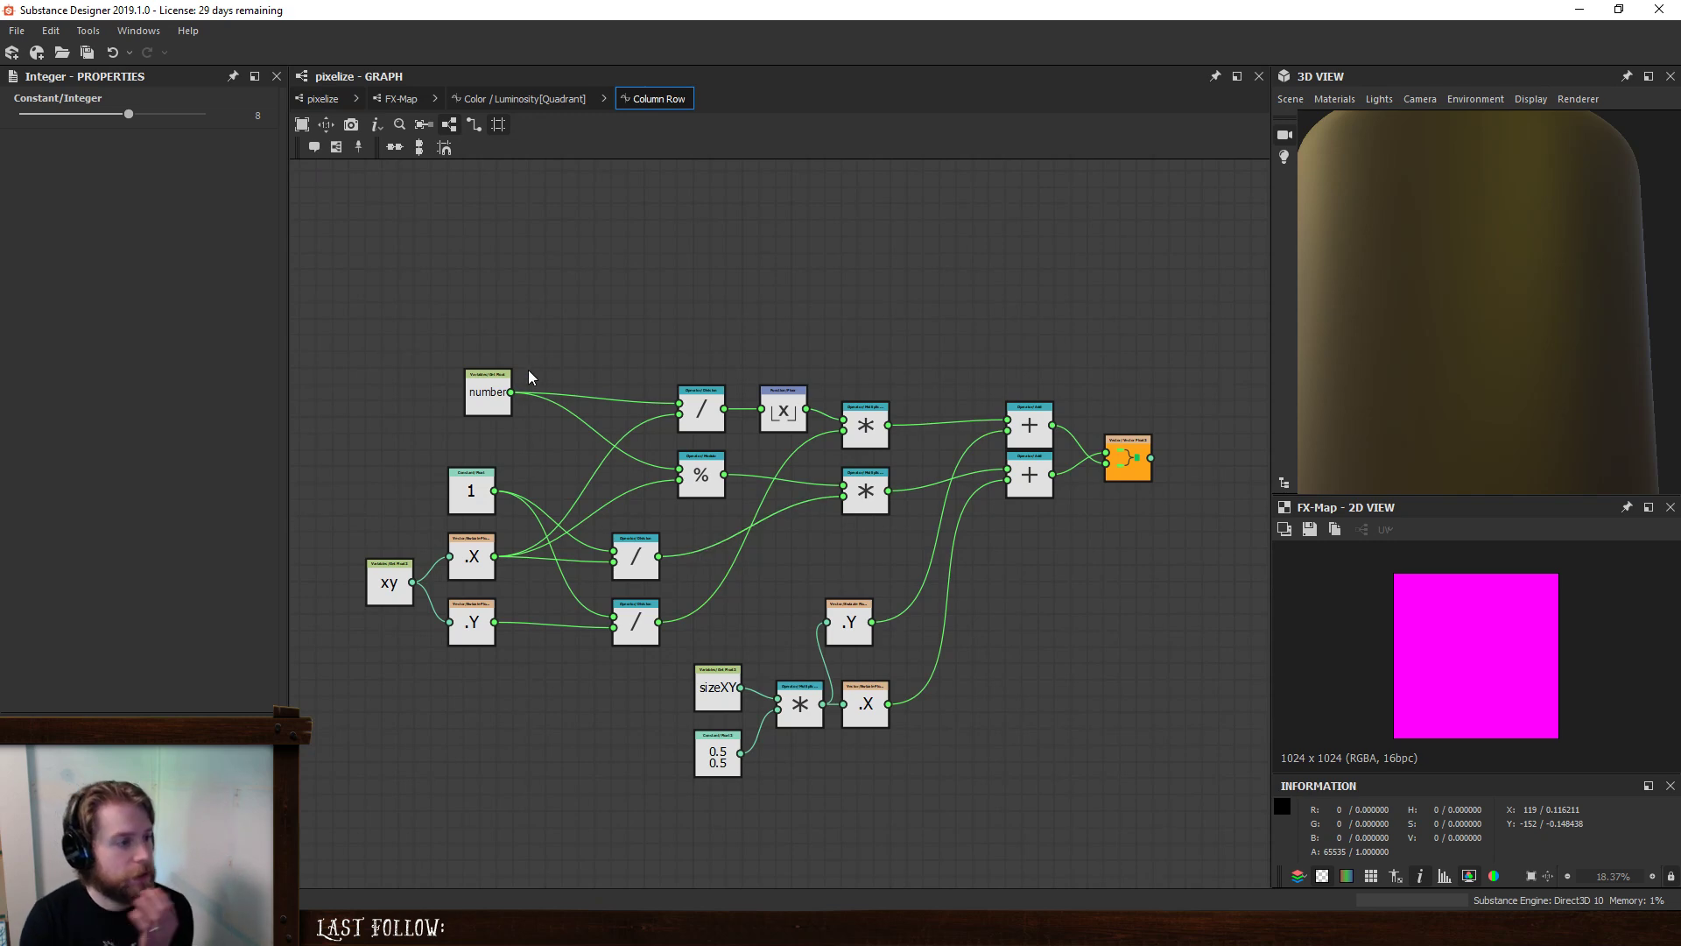
{"action": "left_click", "coordinate": [486, 386]}
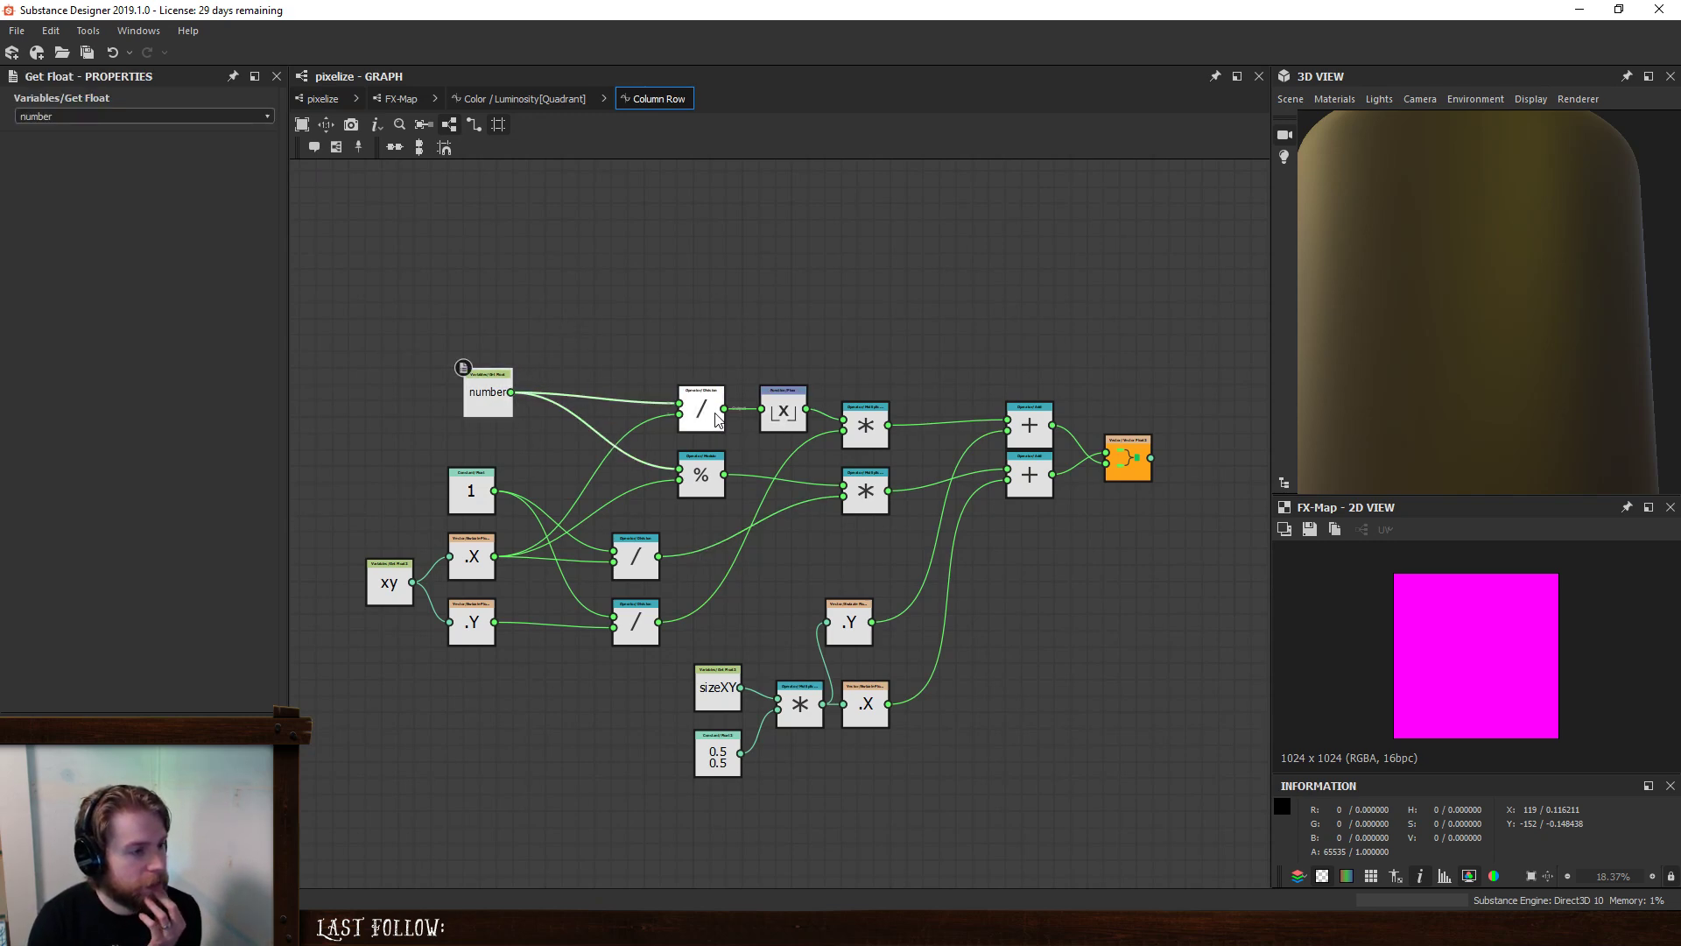
{"action": "left_click", "coordinate": [754, 437]}
{"action": "left_click", "coordinate": [856, 419]}
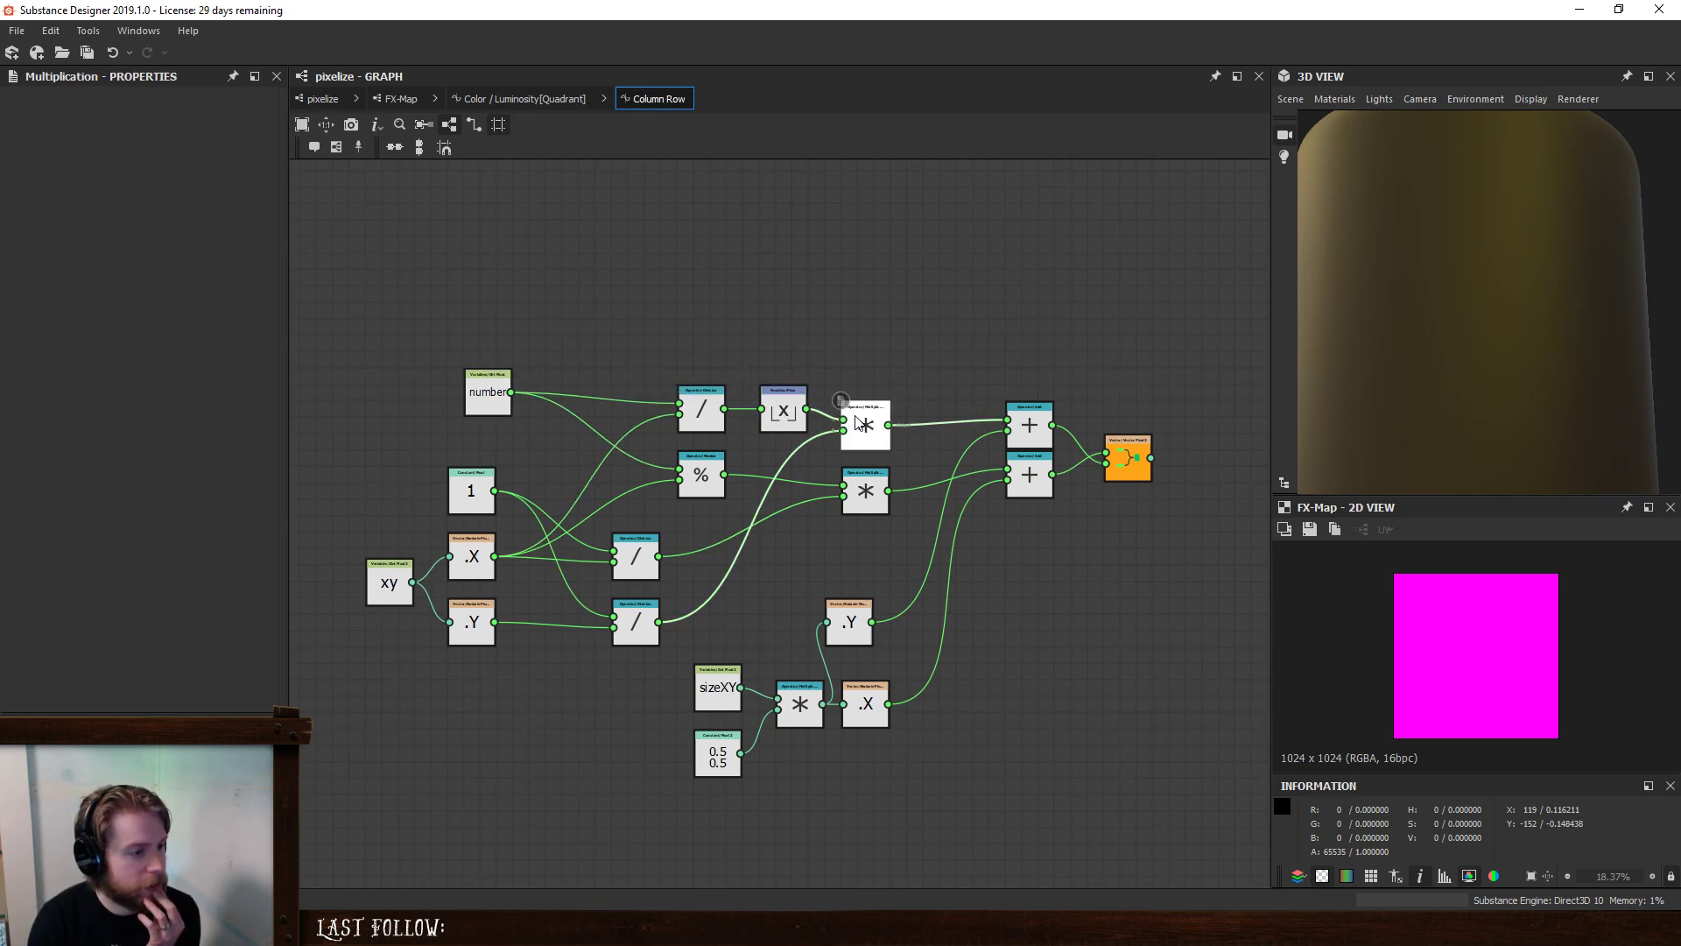
{"action": "left_click", "coordinate": [639, 624]}
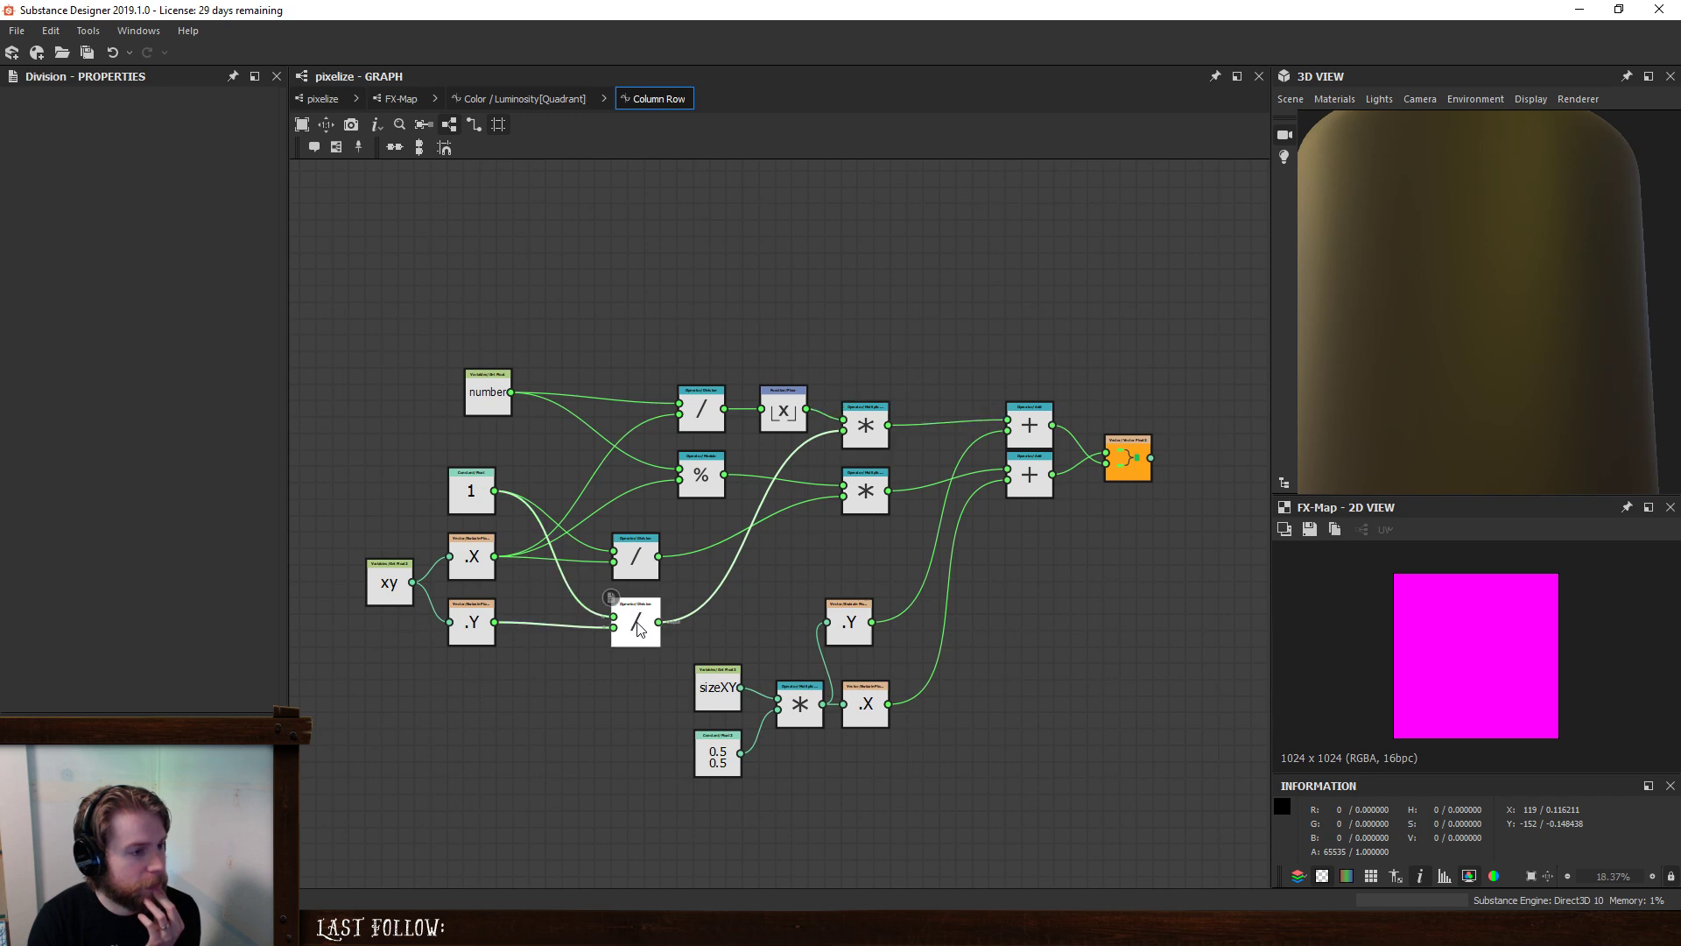
- Attach a comment reading "row" to the Floor node
{"action": "left_click", "coordinate": [785, 406]}
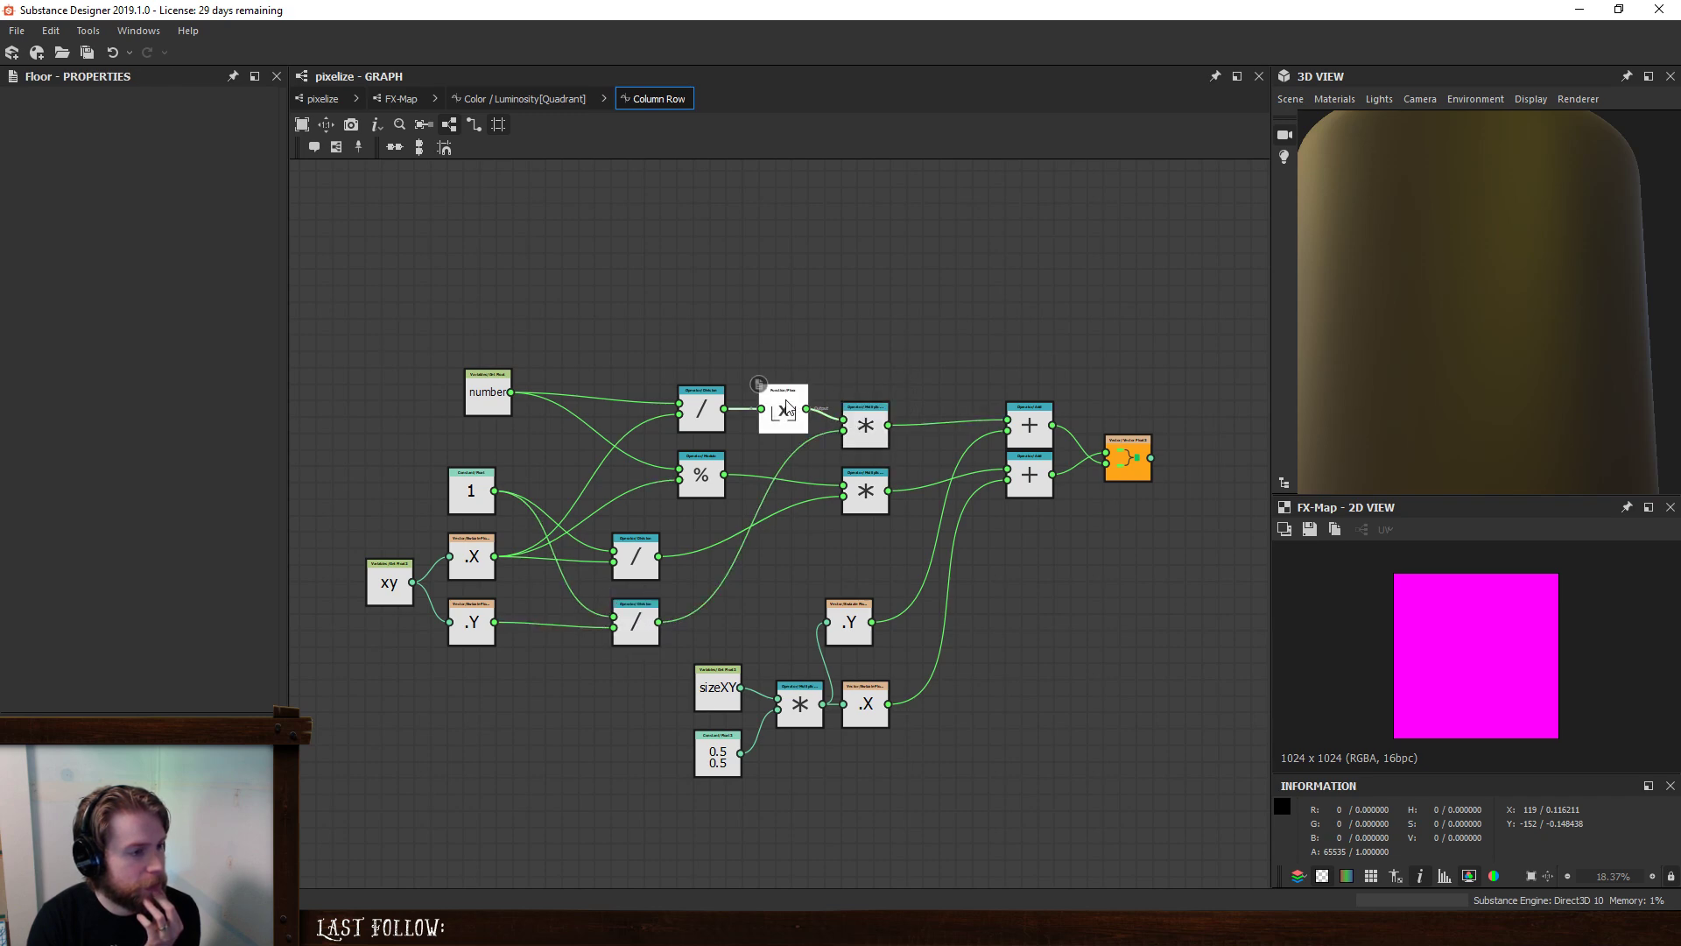
{"action": "left_click", "coordinate": [315, 148]}
{"action": "left_click", "coordinate": [771, 443]}
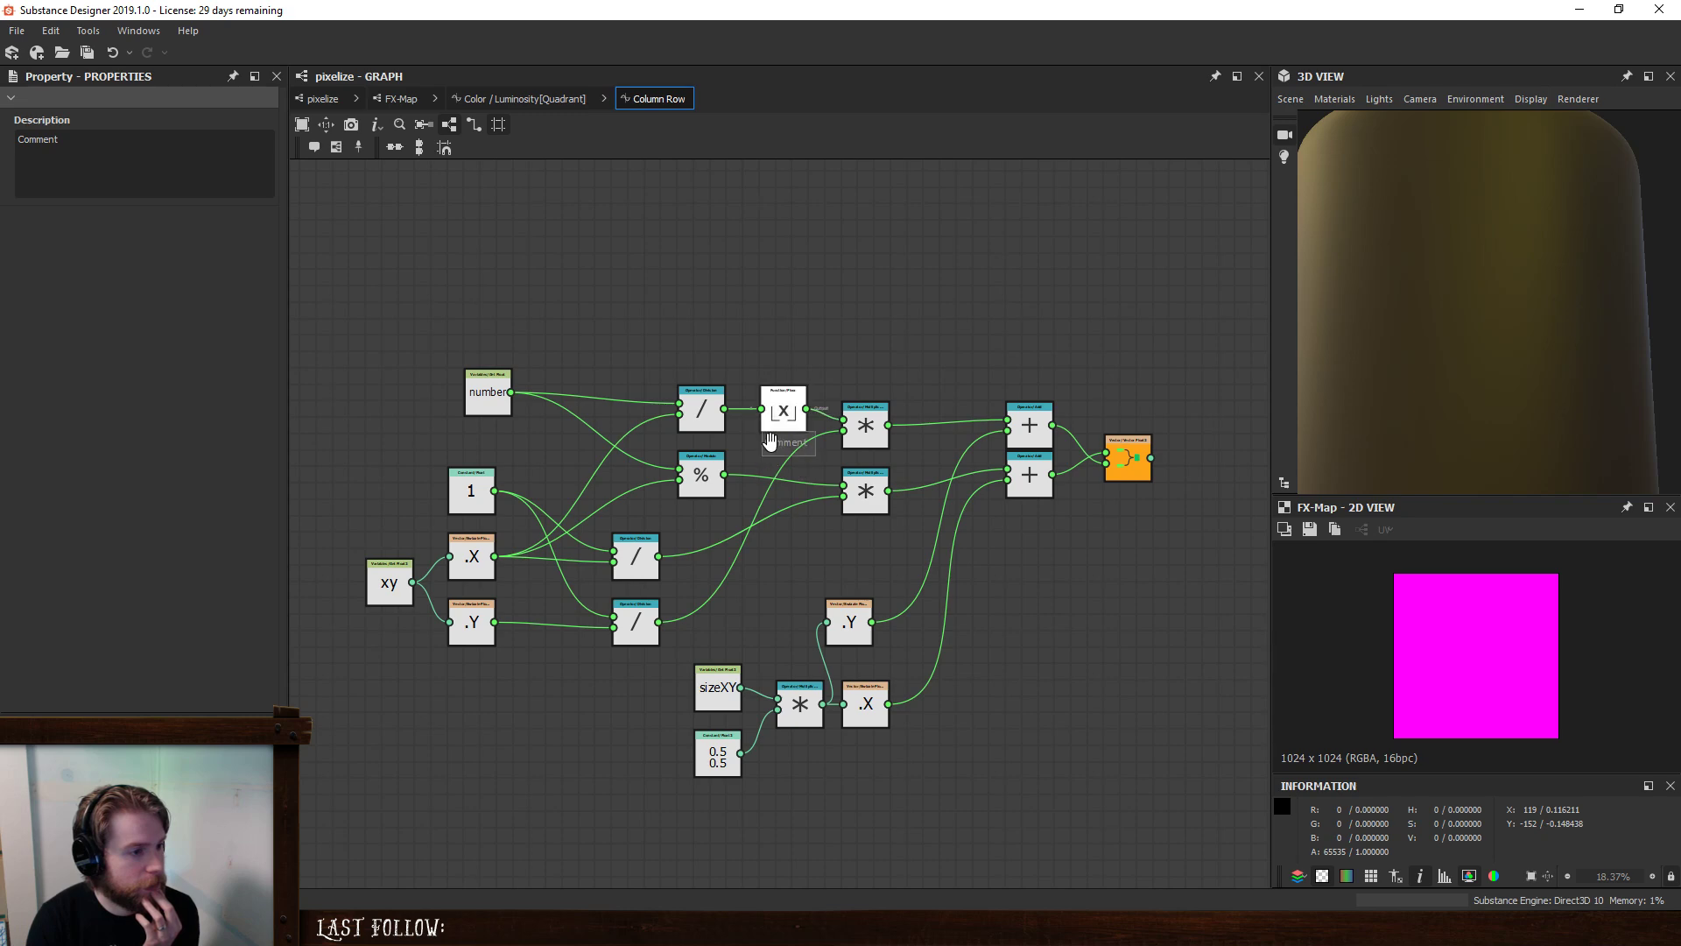
{"action": "left_click_drag", "start_coordinate": [79, 141], "coordinate": [3, 121]}
{"action": "type", "text": "row"}
{"action": "key", "text": "Return"}
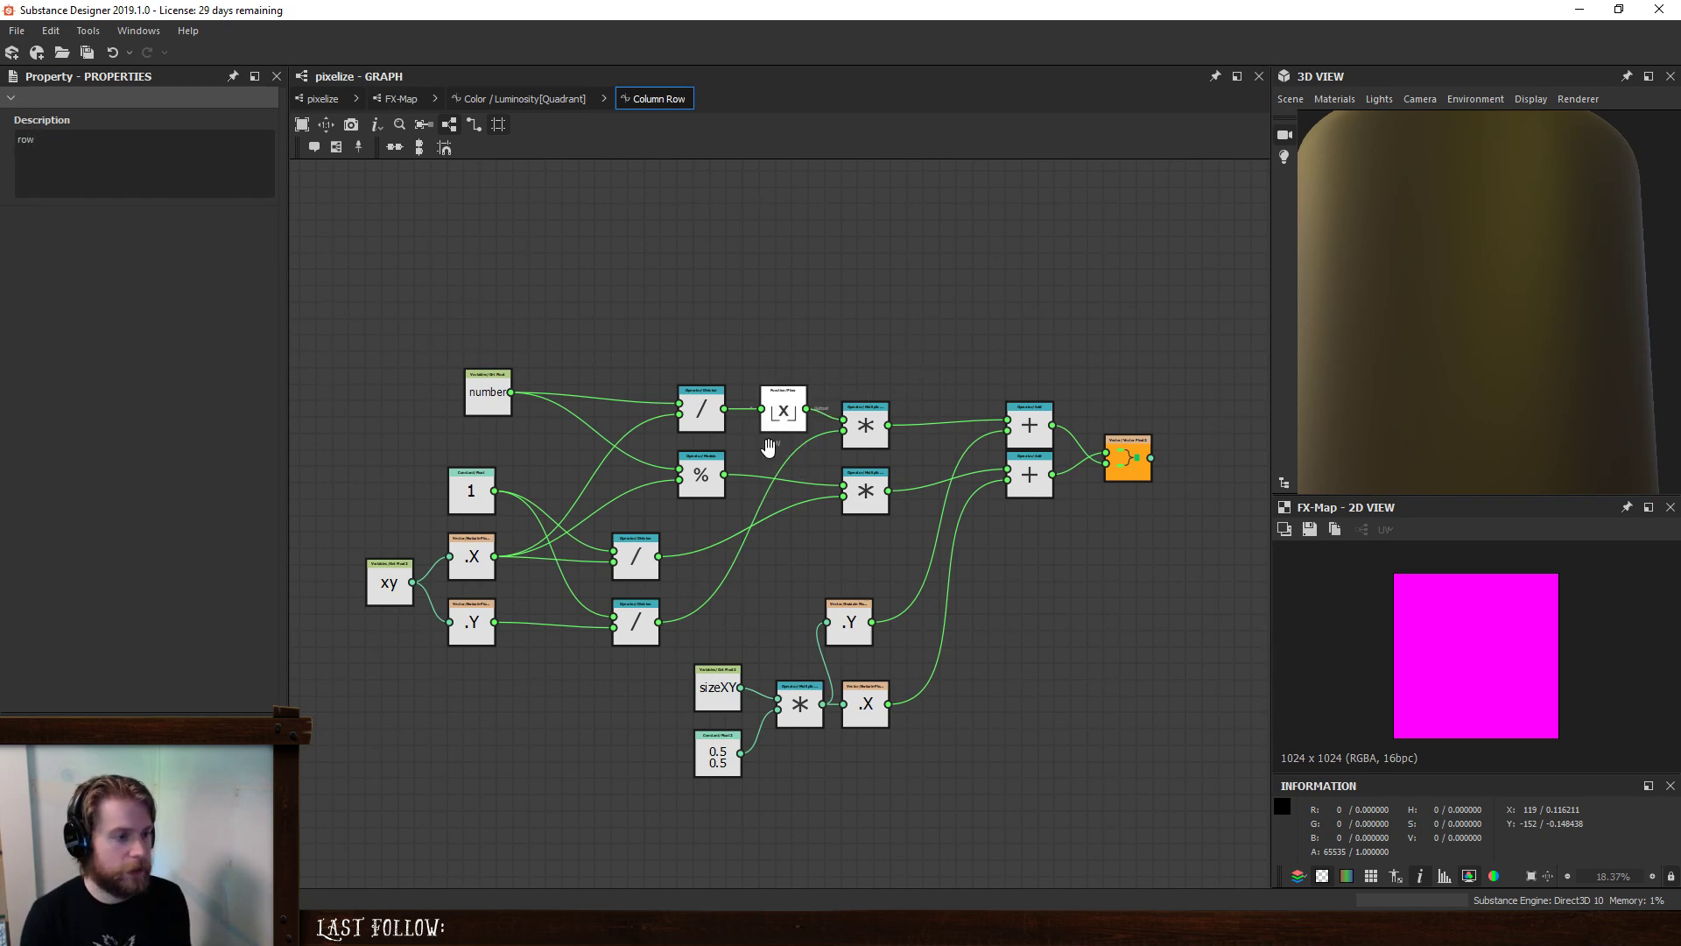
- Check the row Multiplication and its Division, and attach a comment reading "column" to the Modulo node
{"action": "left_click", "coordinate": [865, 431]}
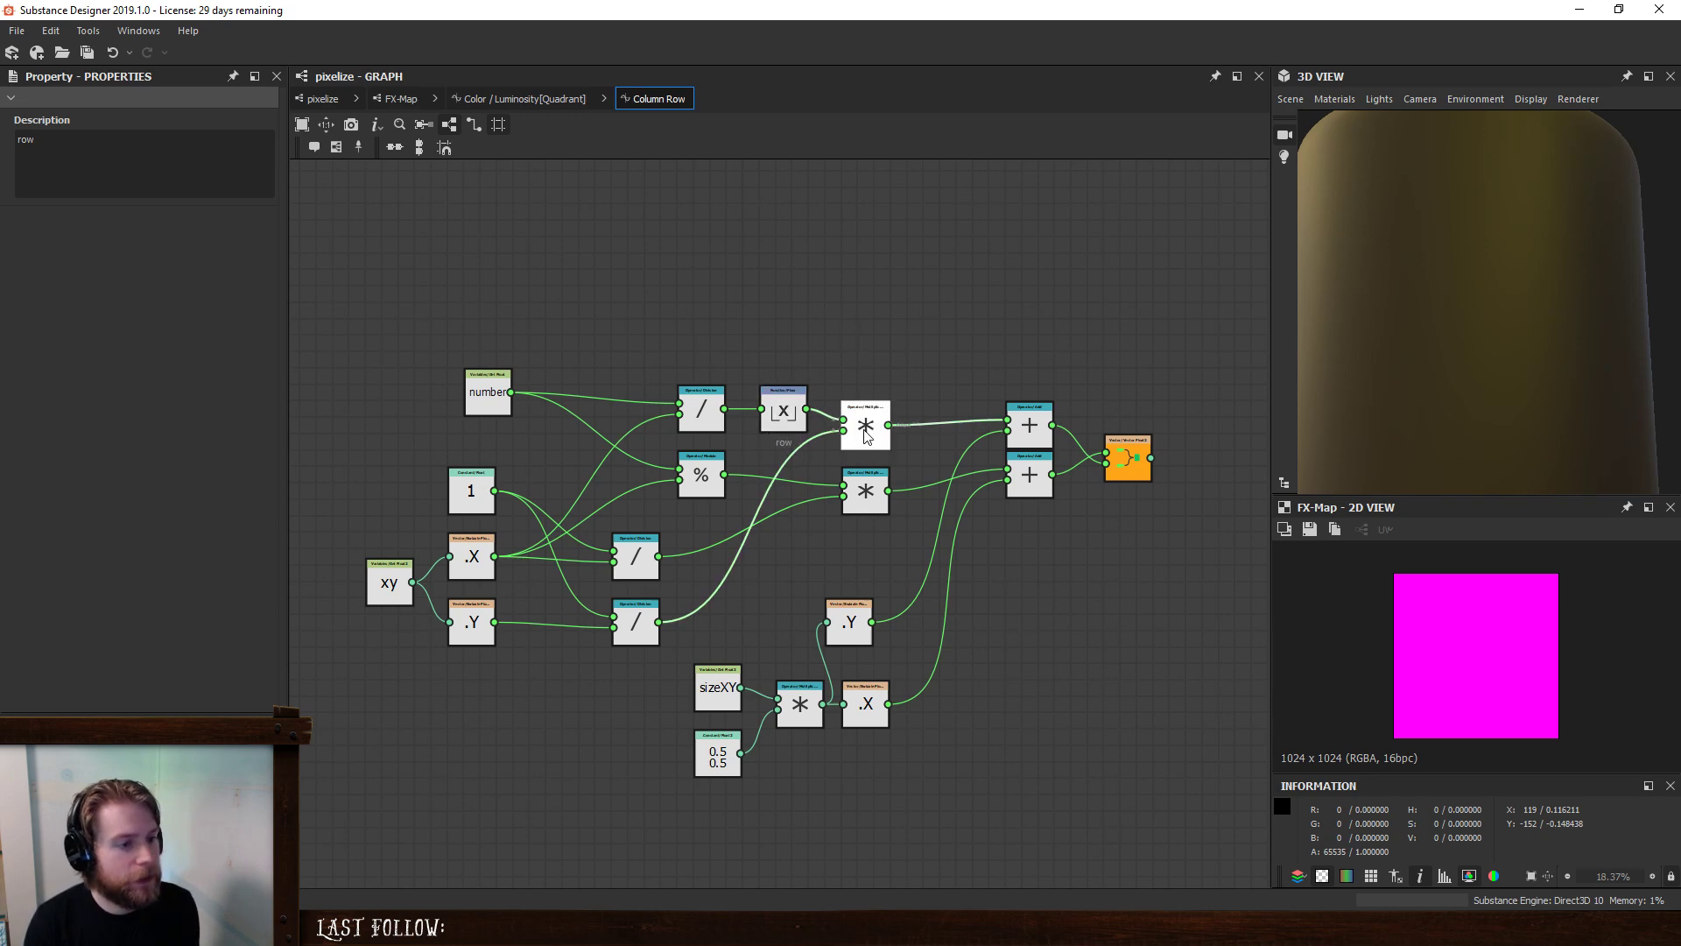
{"action": "left_click", "coordinate": [634, 632]}
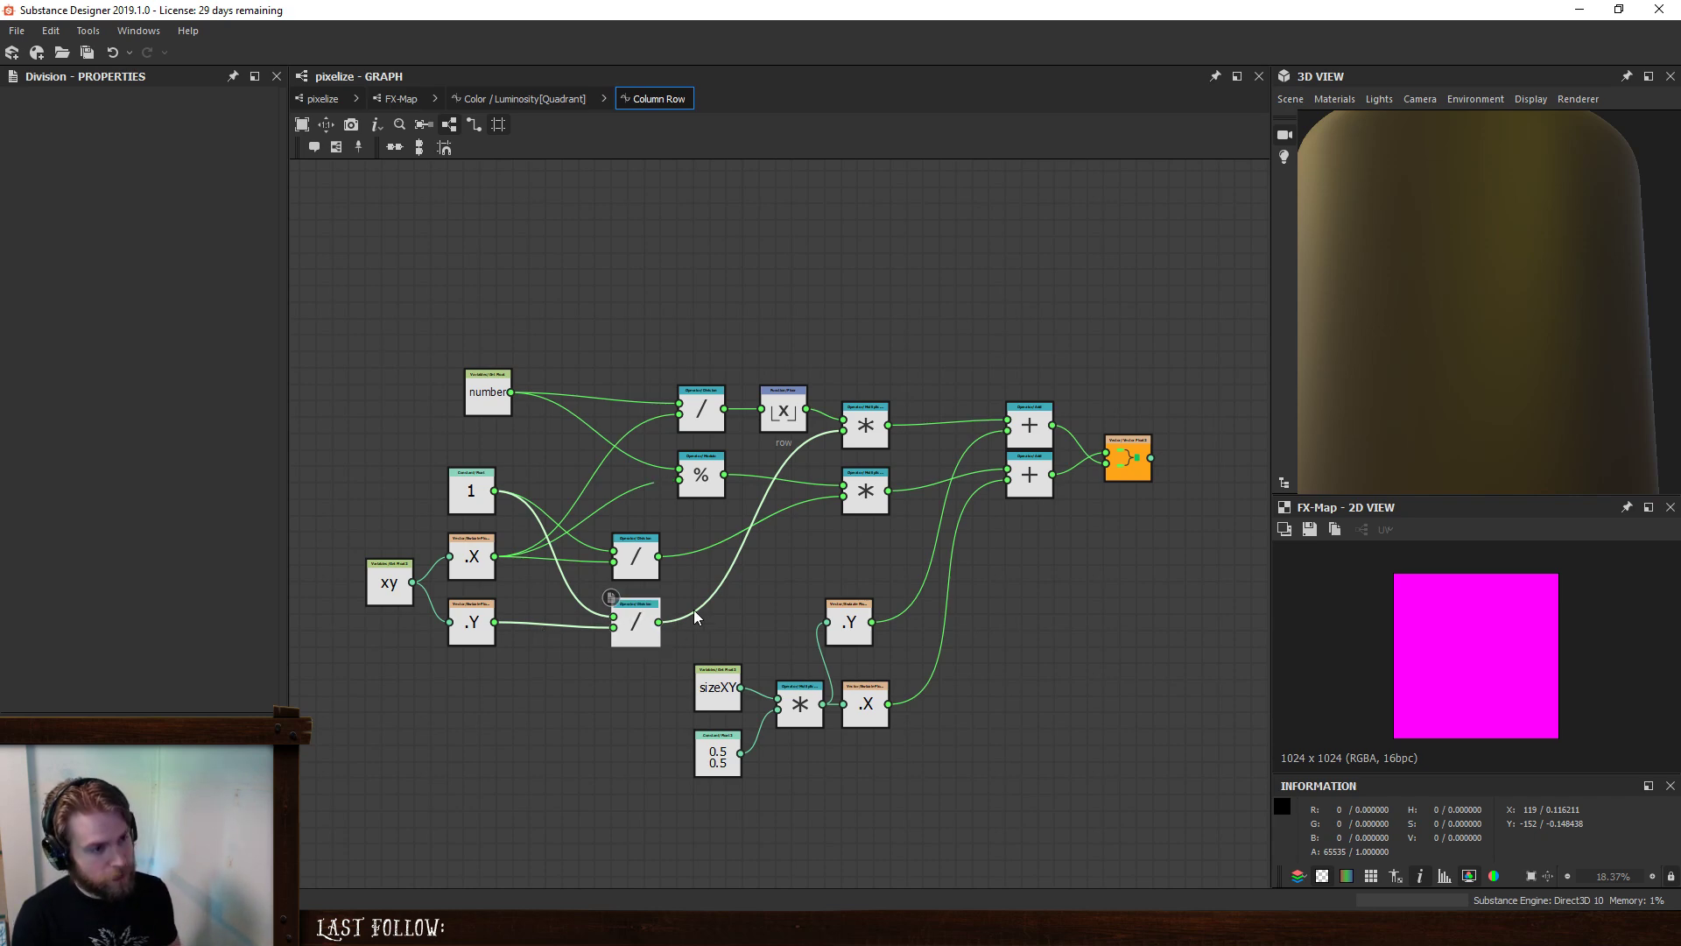
{"action": "left_click", "coordinate": [707, 474]}
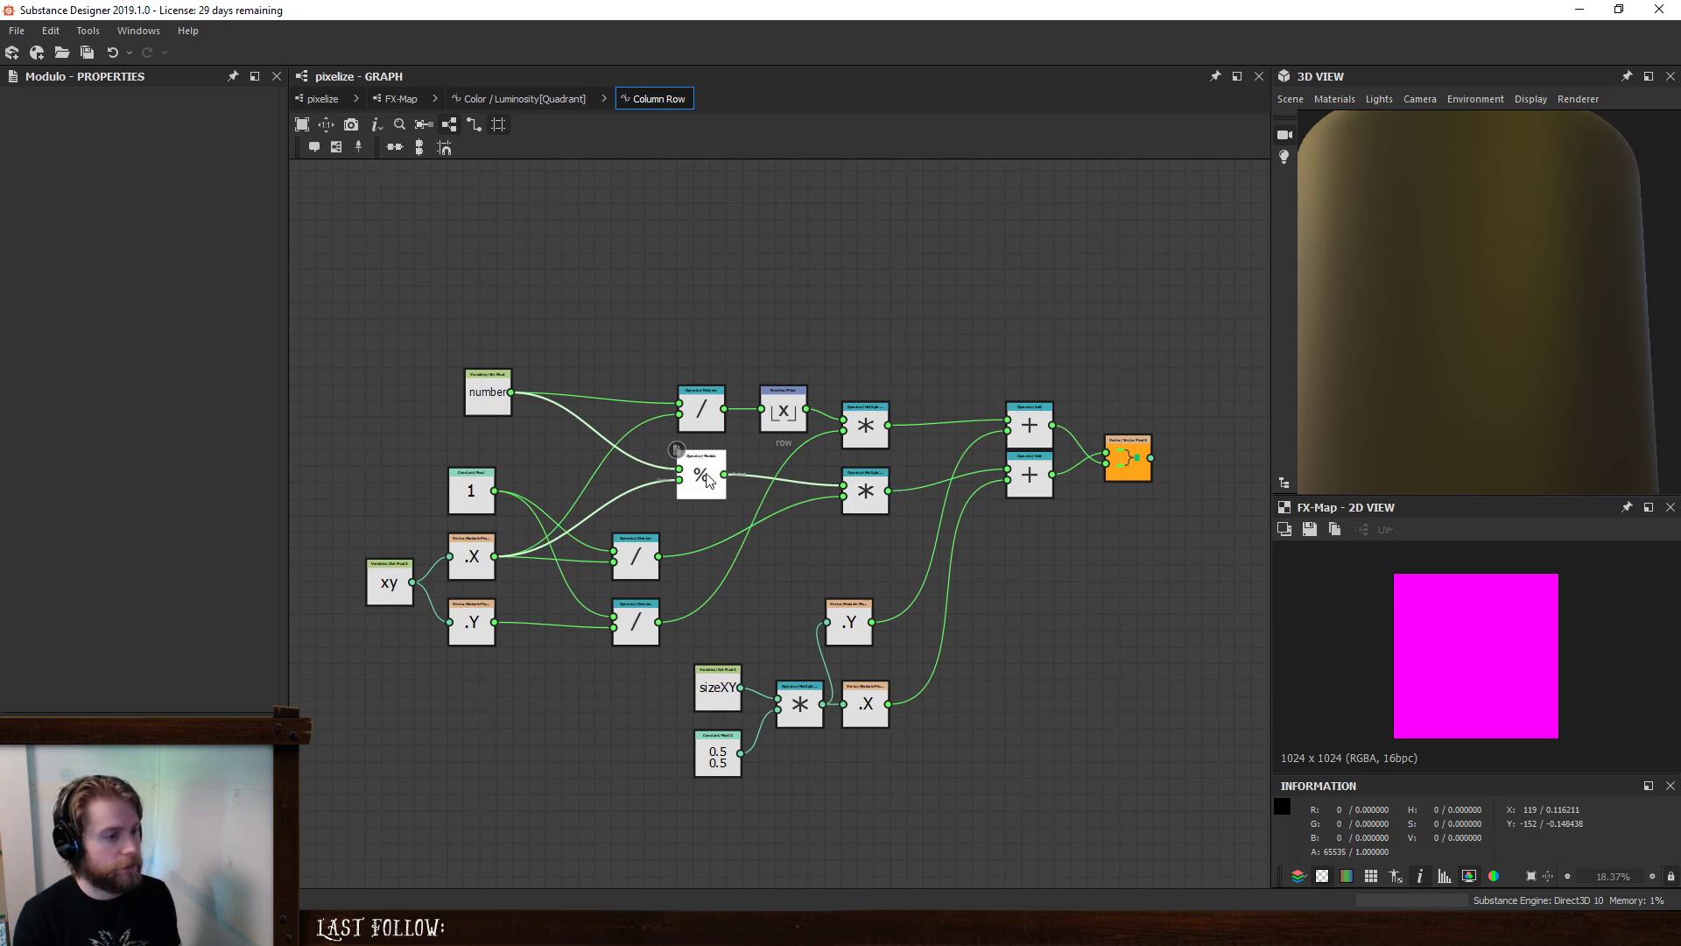
{"action": "left_click", "coordinate": [314, 147]}
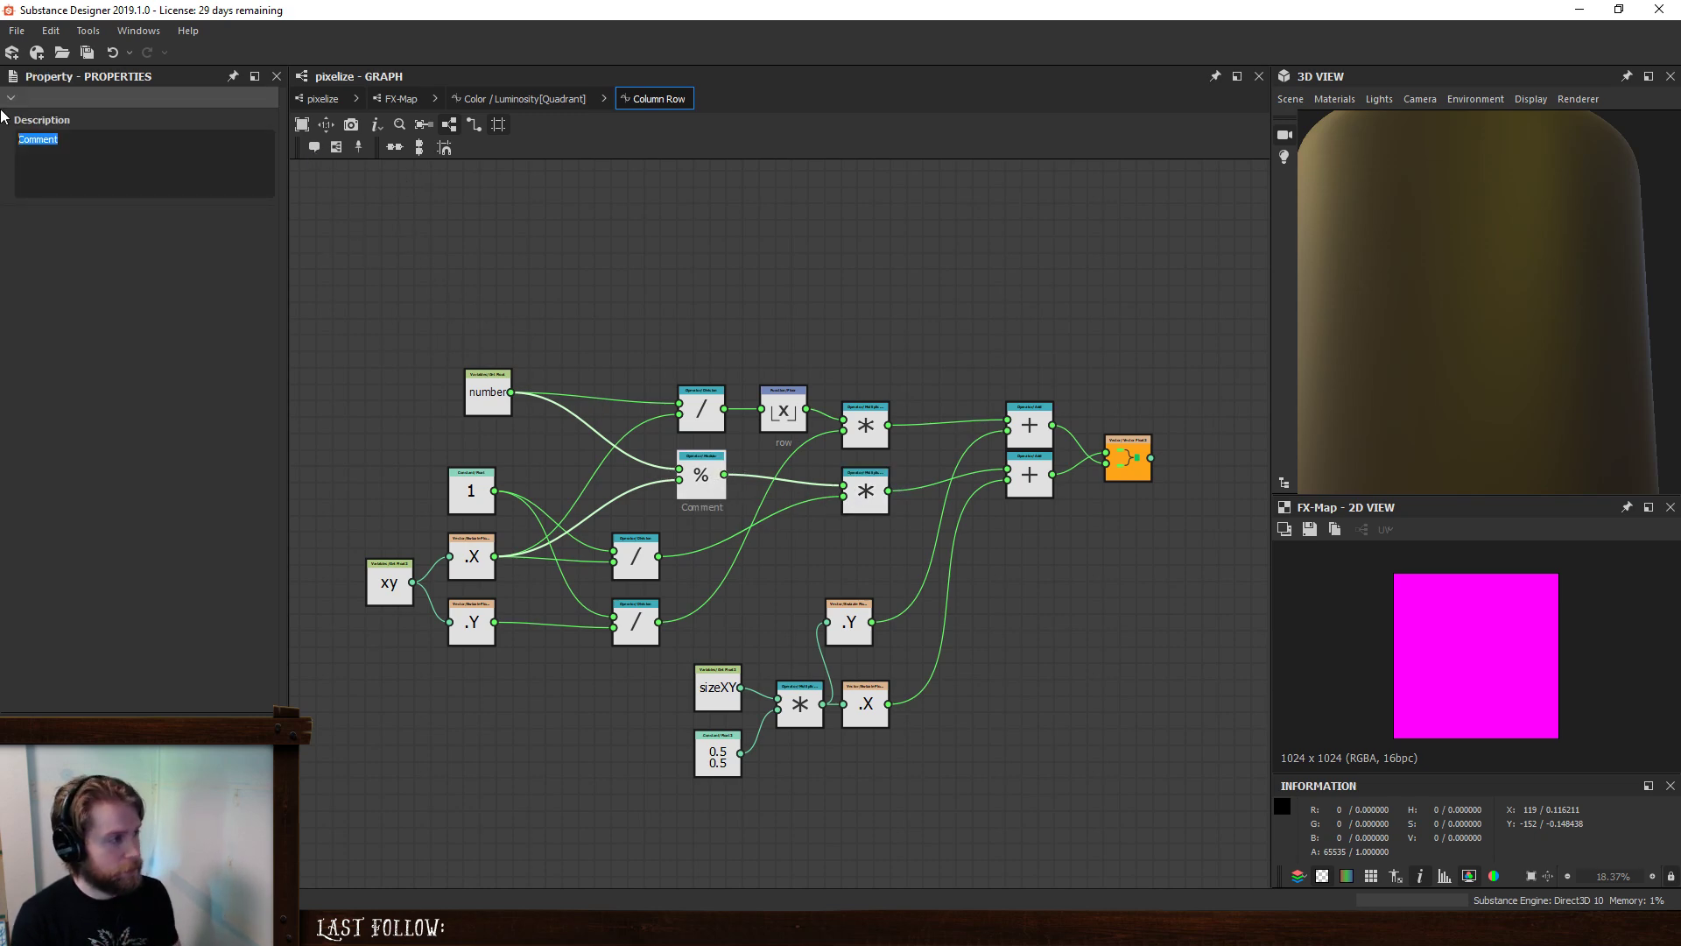
{"action": "type", "text": "column"}
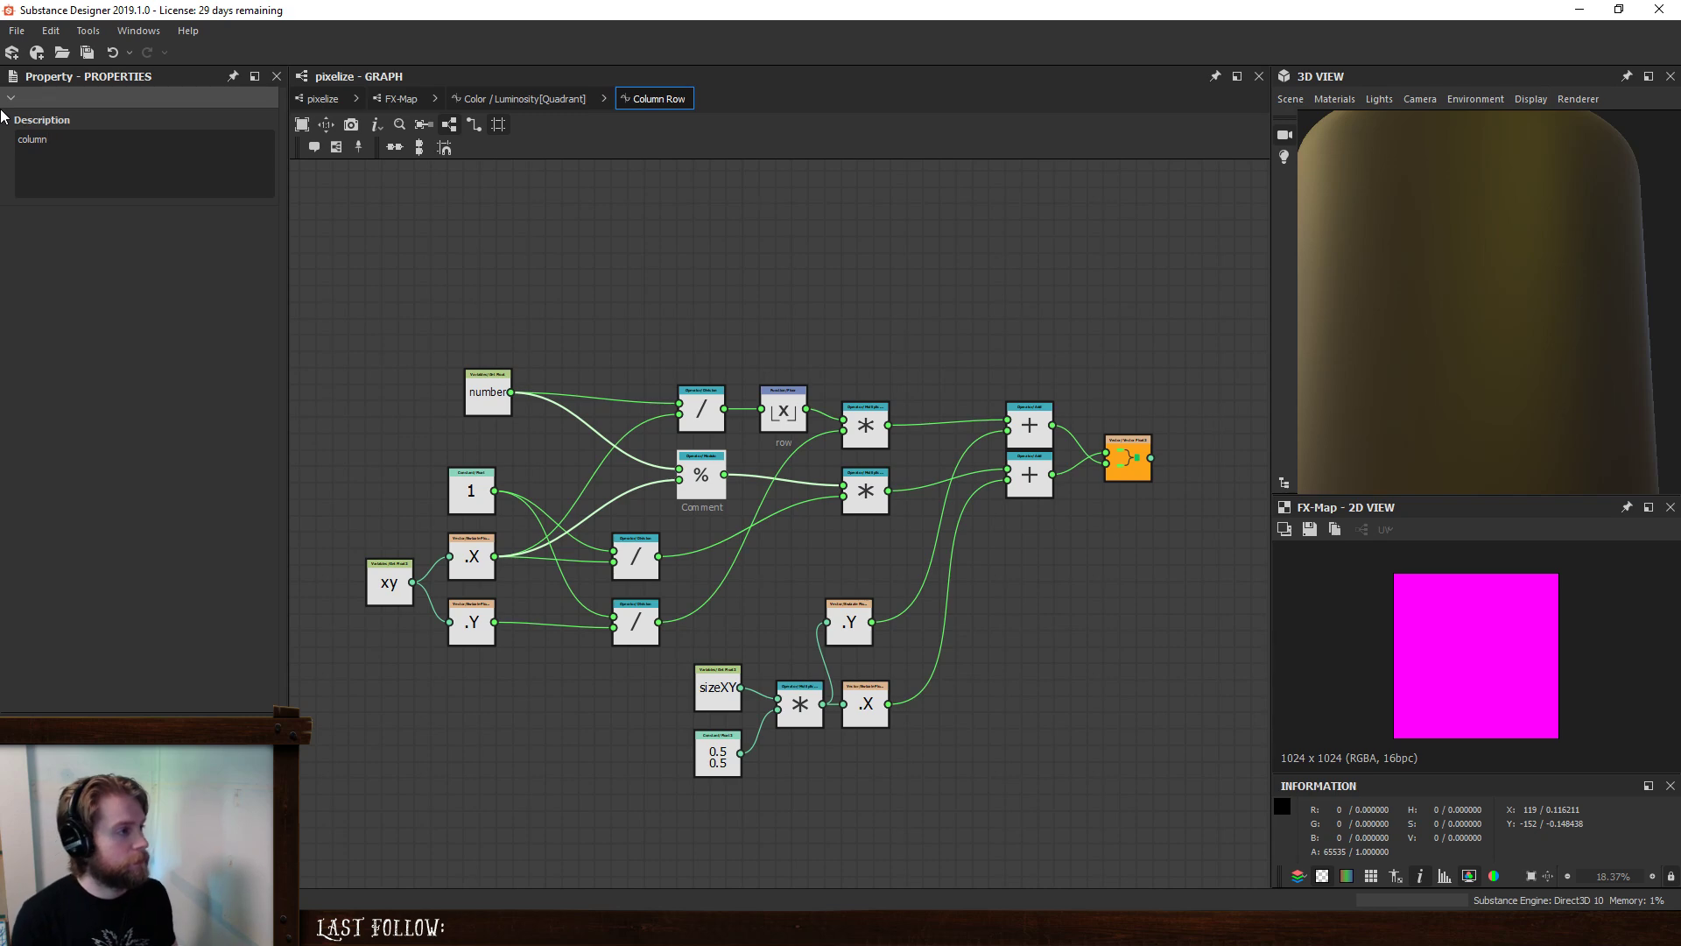
{"action": "left_click", "coordinate": [545, 265]}
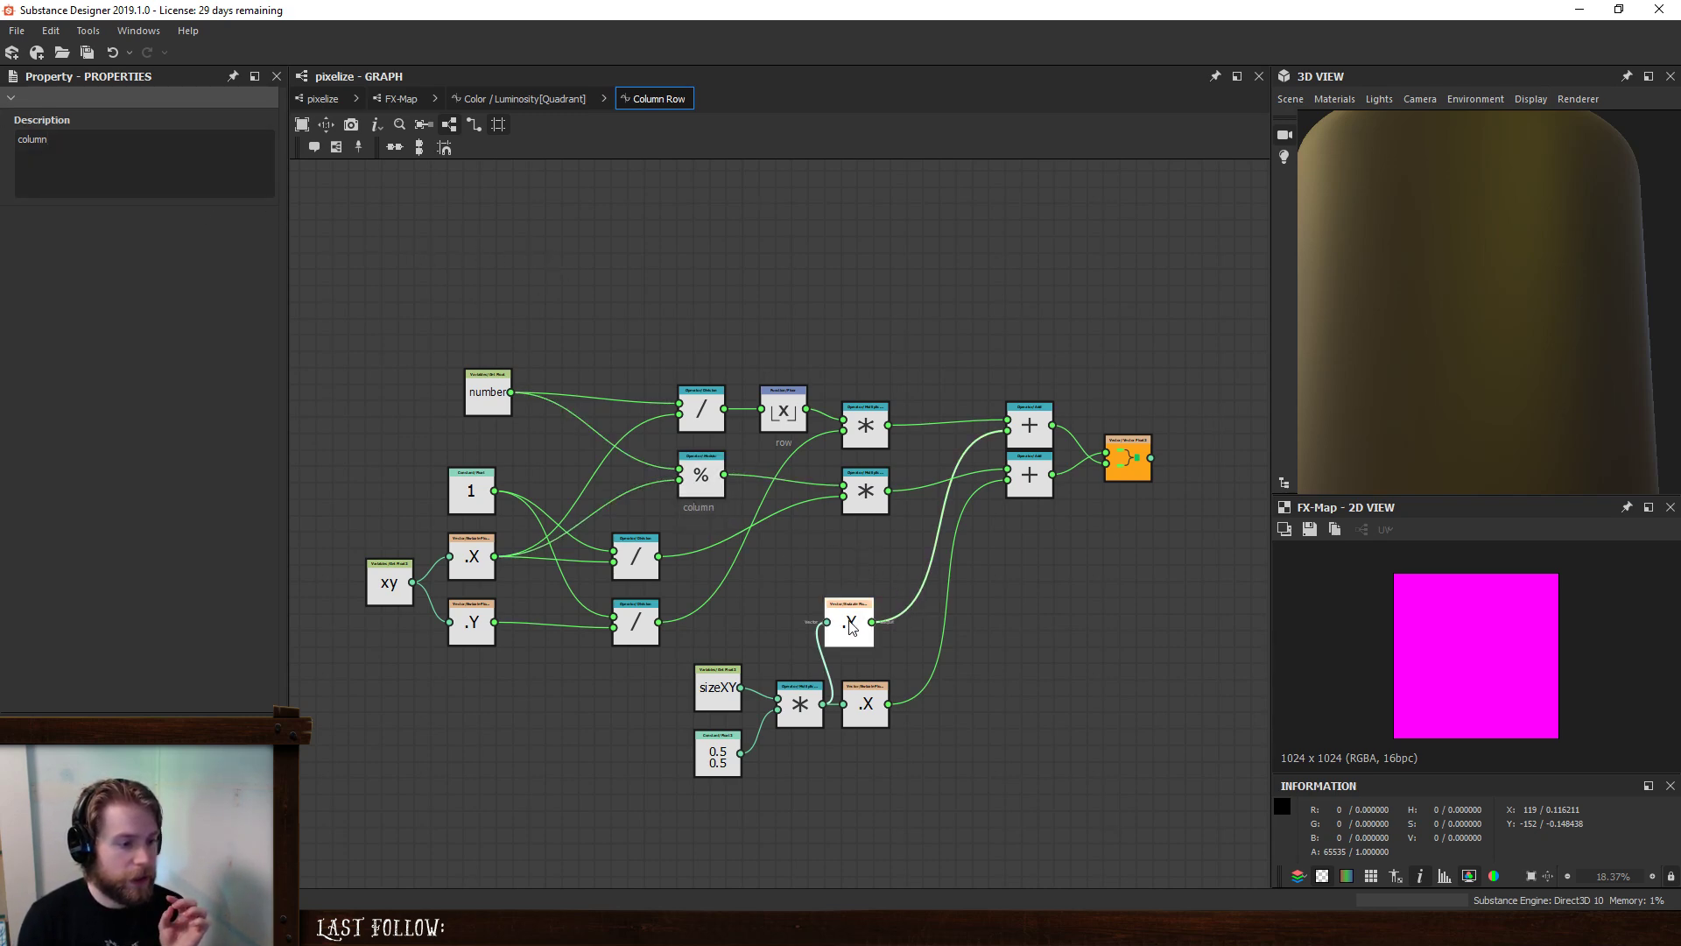
- Align the .Y node directly above the .X node after the sizeXY multiplication, and check the two Add nodes they feed
{"action": "left_click_drag", "start_coordinate": [849, 621], "coordinate": [866, 638]}
{"action": "left_click", "coordinate": [1039, 430]}
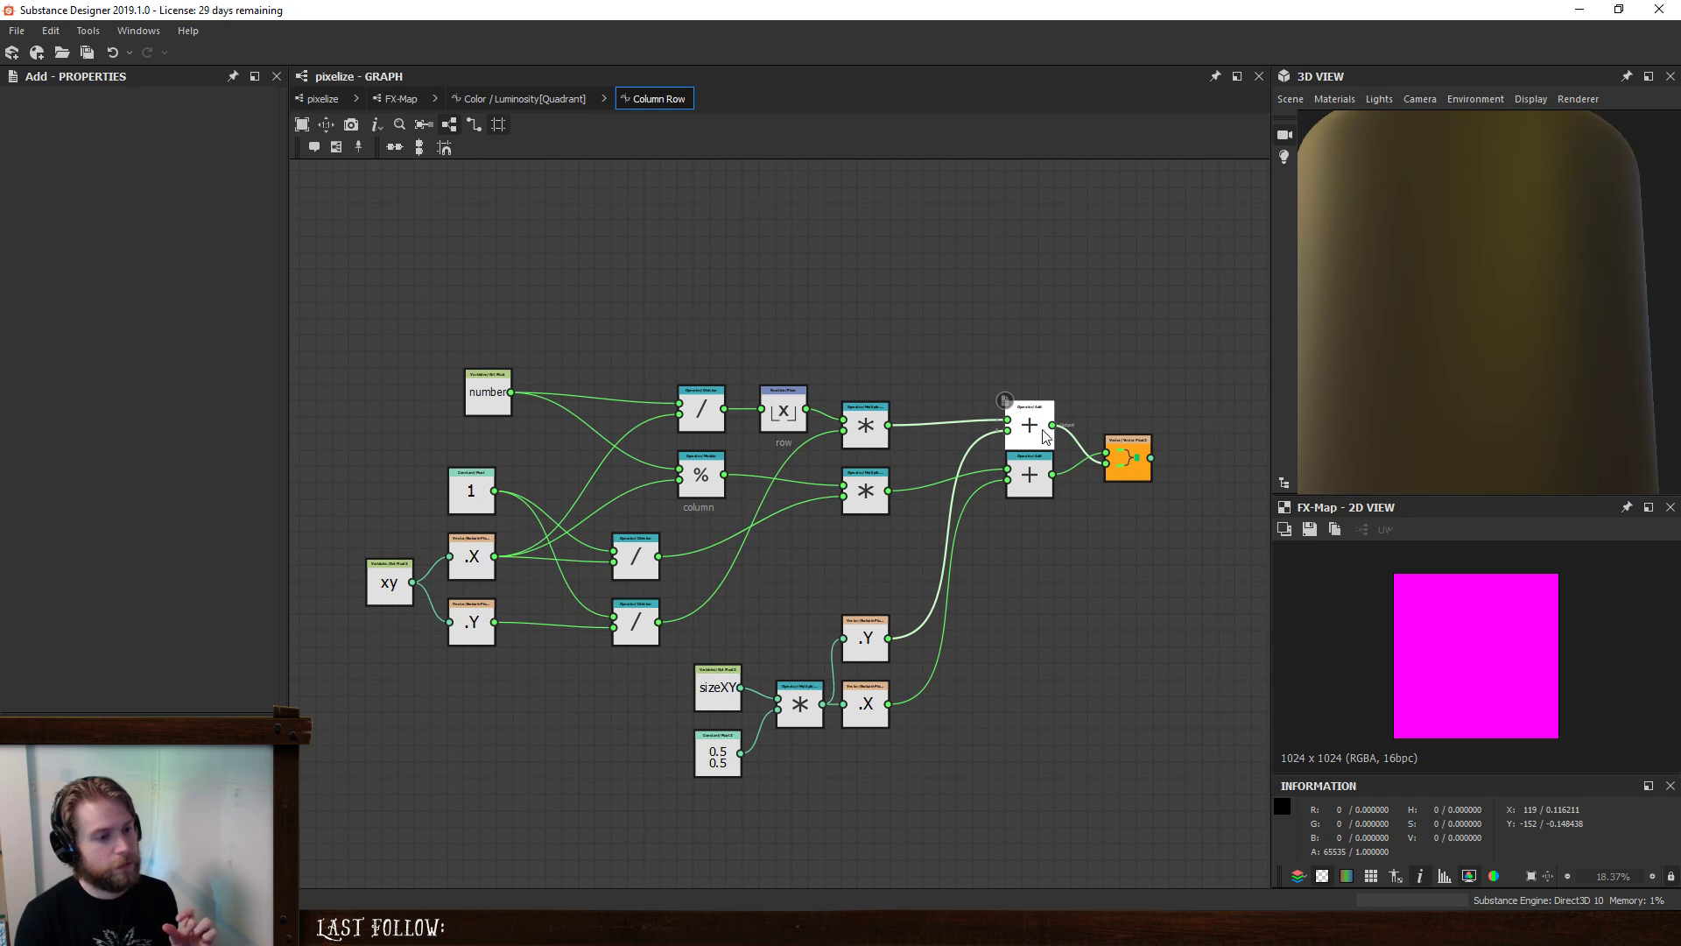
{"action": "left_click", "coordinate": [1030, 480]}
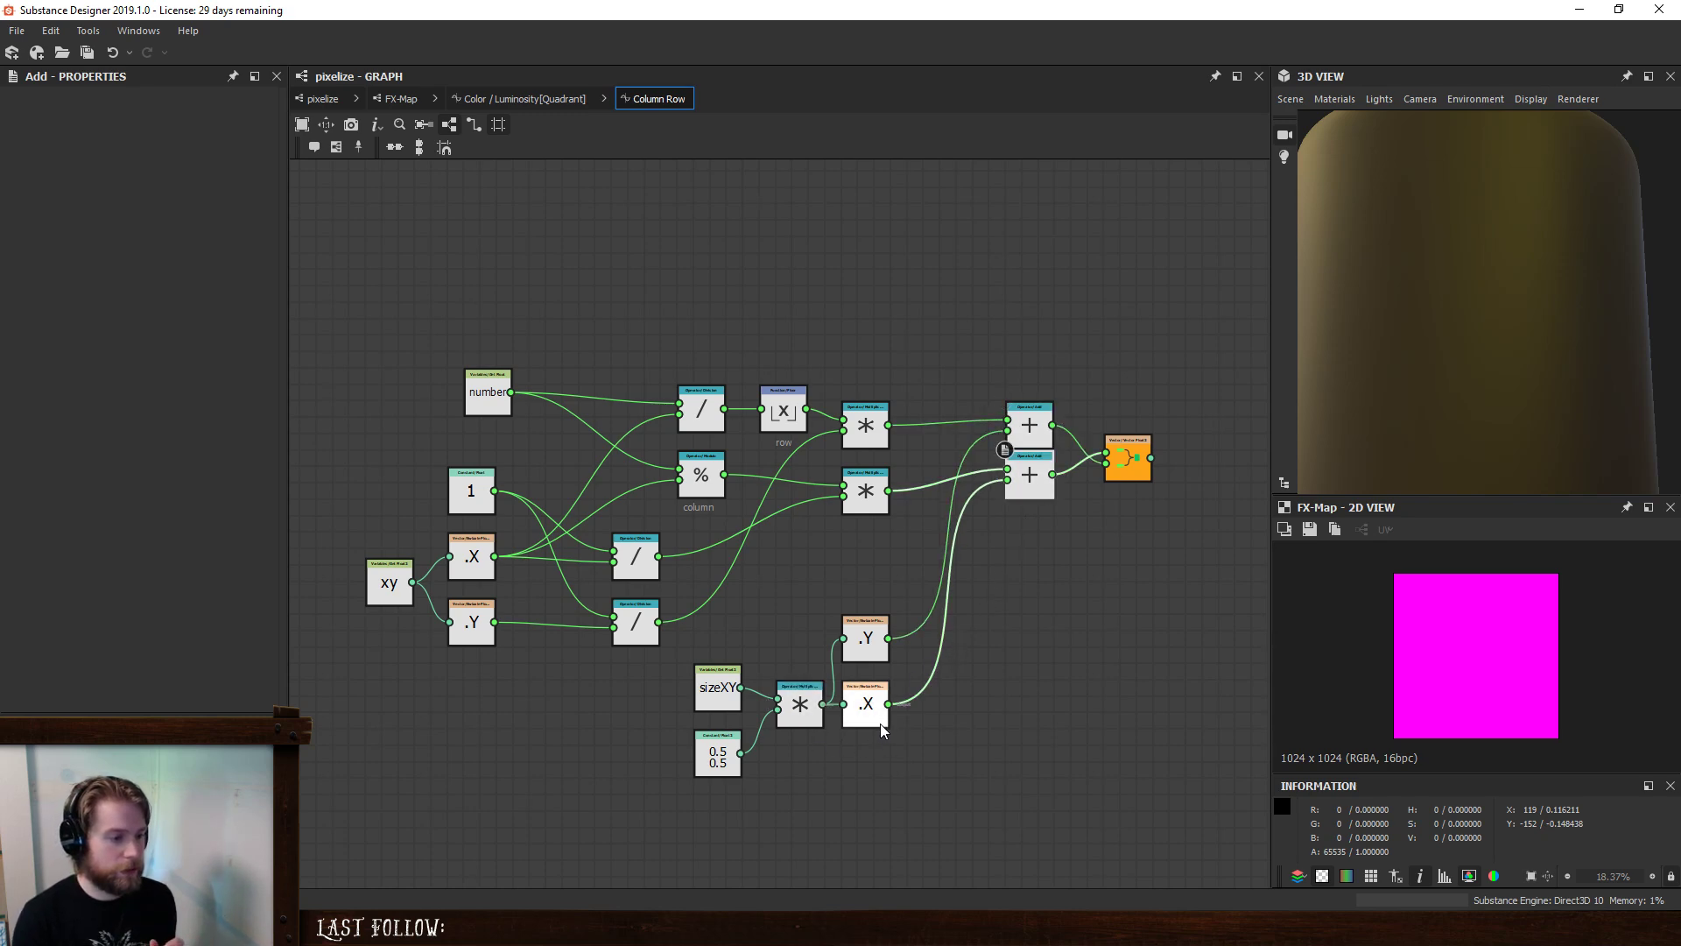
- Move the upper Add node slightly up from the lower one, and check both links into the Vector Float2 output
{"action": "left_click", "coordinate": [1044, 429]}
{"action": "left_click_drag", "start_coordinate": [1042, 426], "coordinate": [1042, 410]}
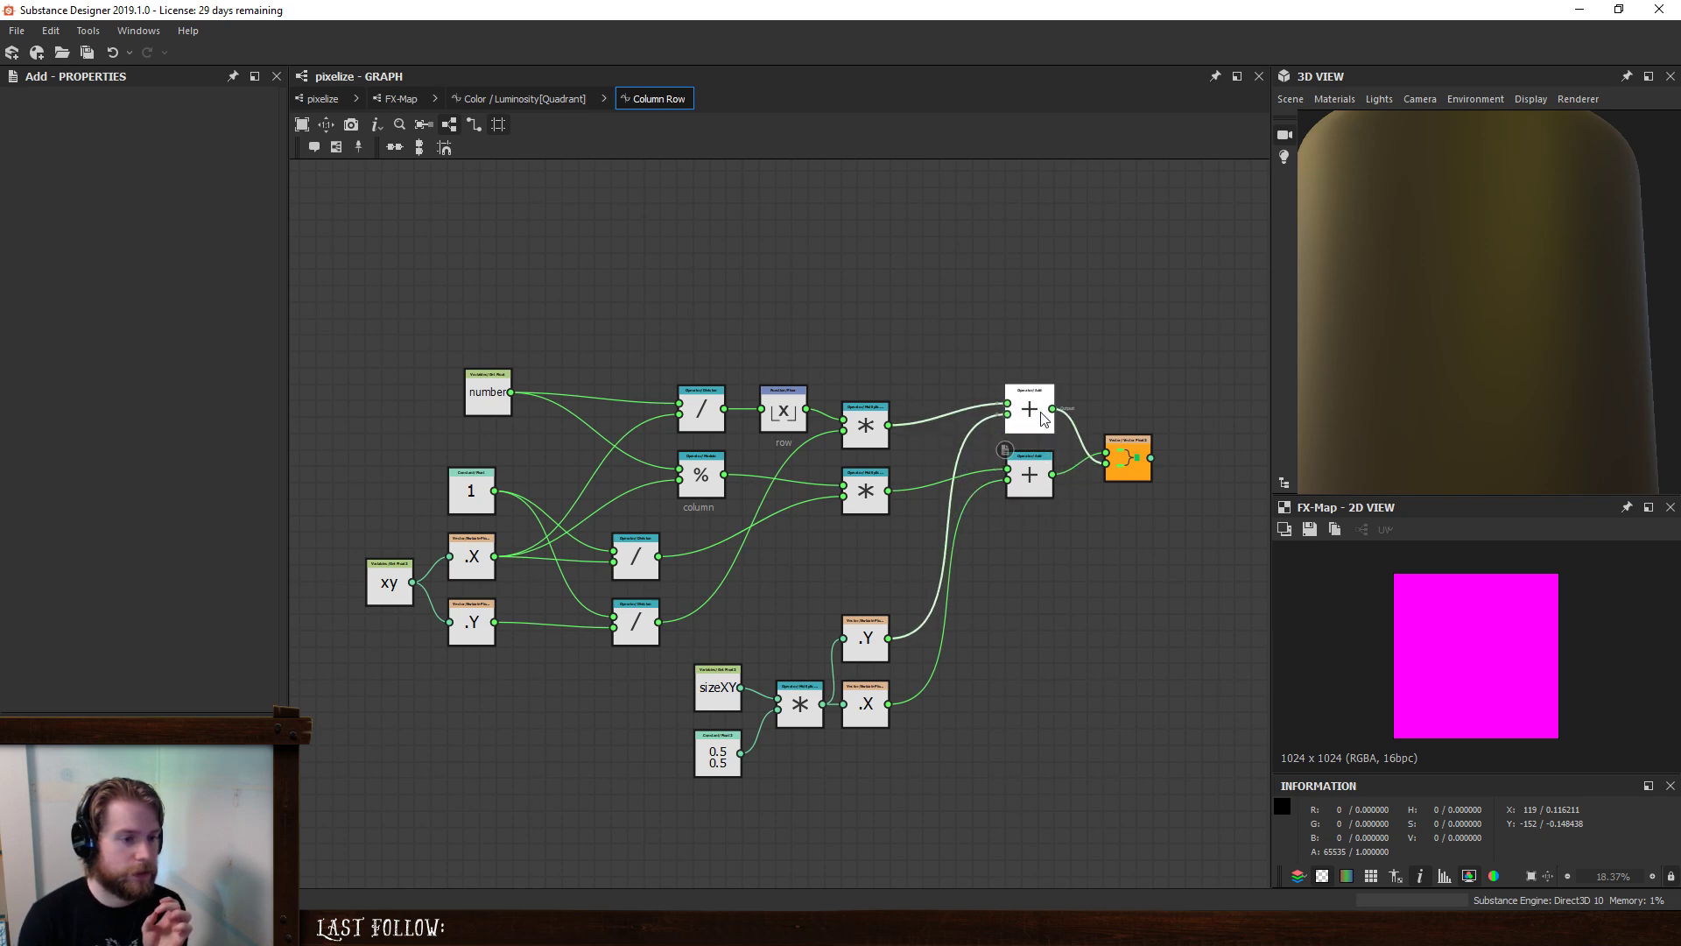
{"action": "left_click", "coordinate": [1083, 447]}
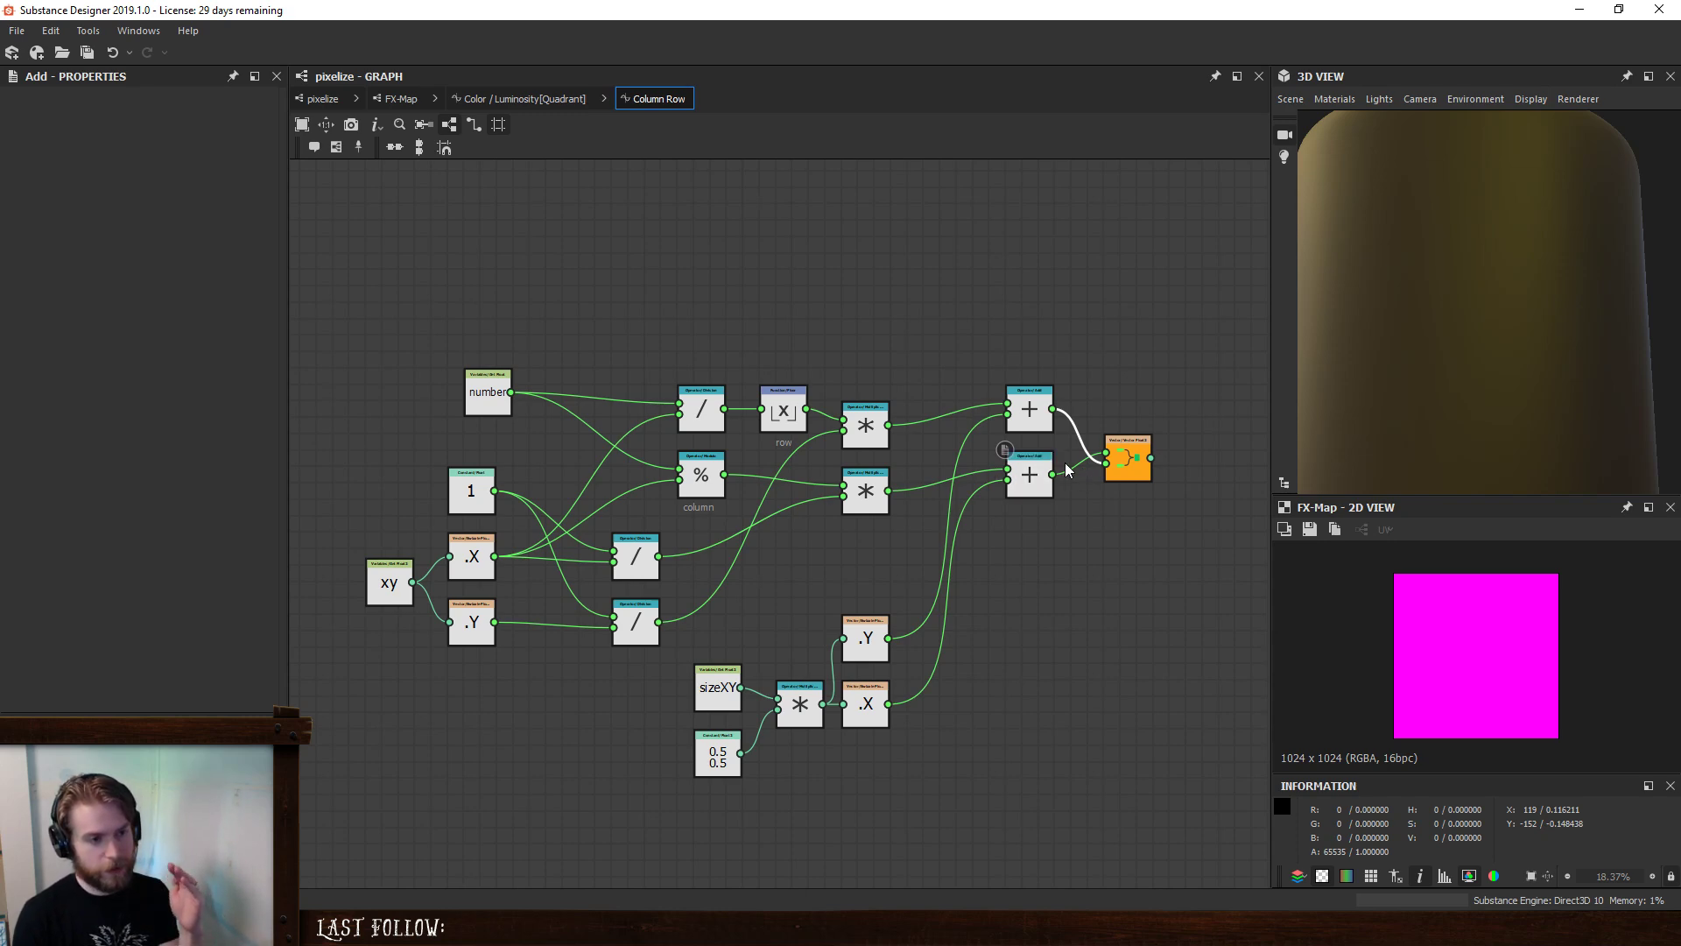
{"action": "left_click", "coordinate": [1075, 471]}
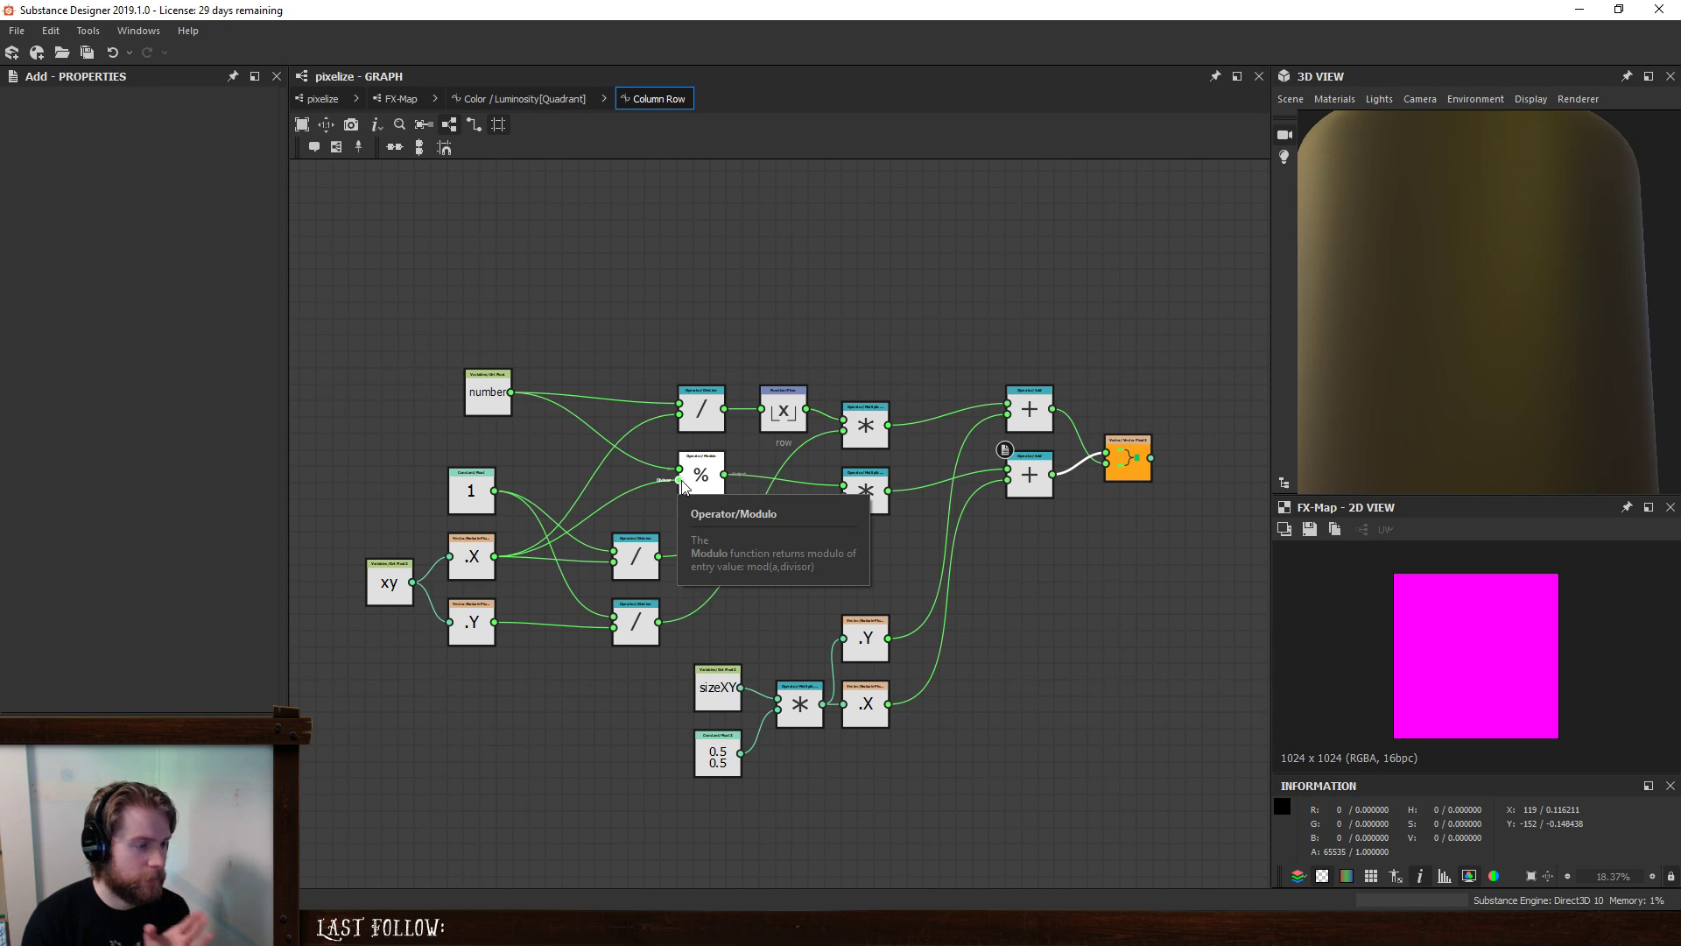
- Check the row Division, the .Y node and the column Modulo node in the Column Row function
{"action": "left_click", "coordinate": [711, 418]}
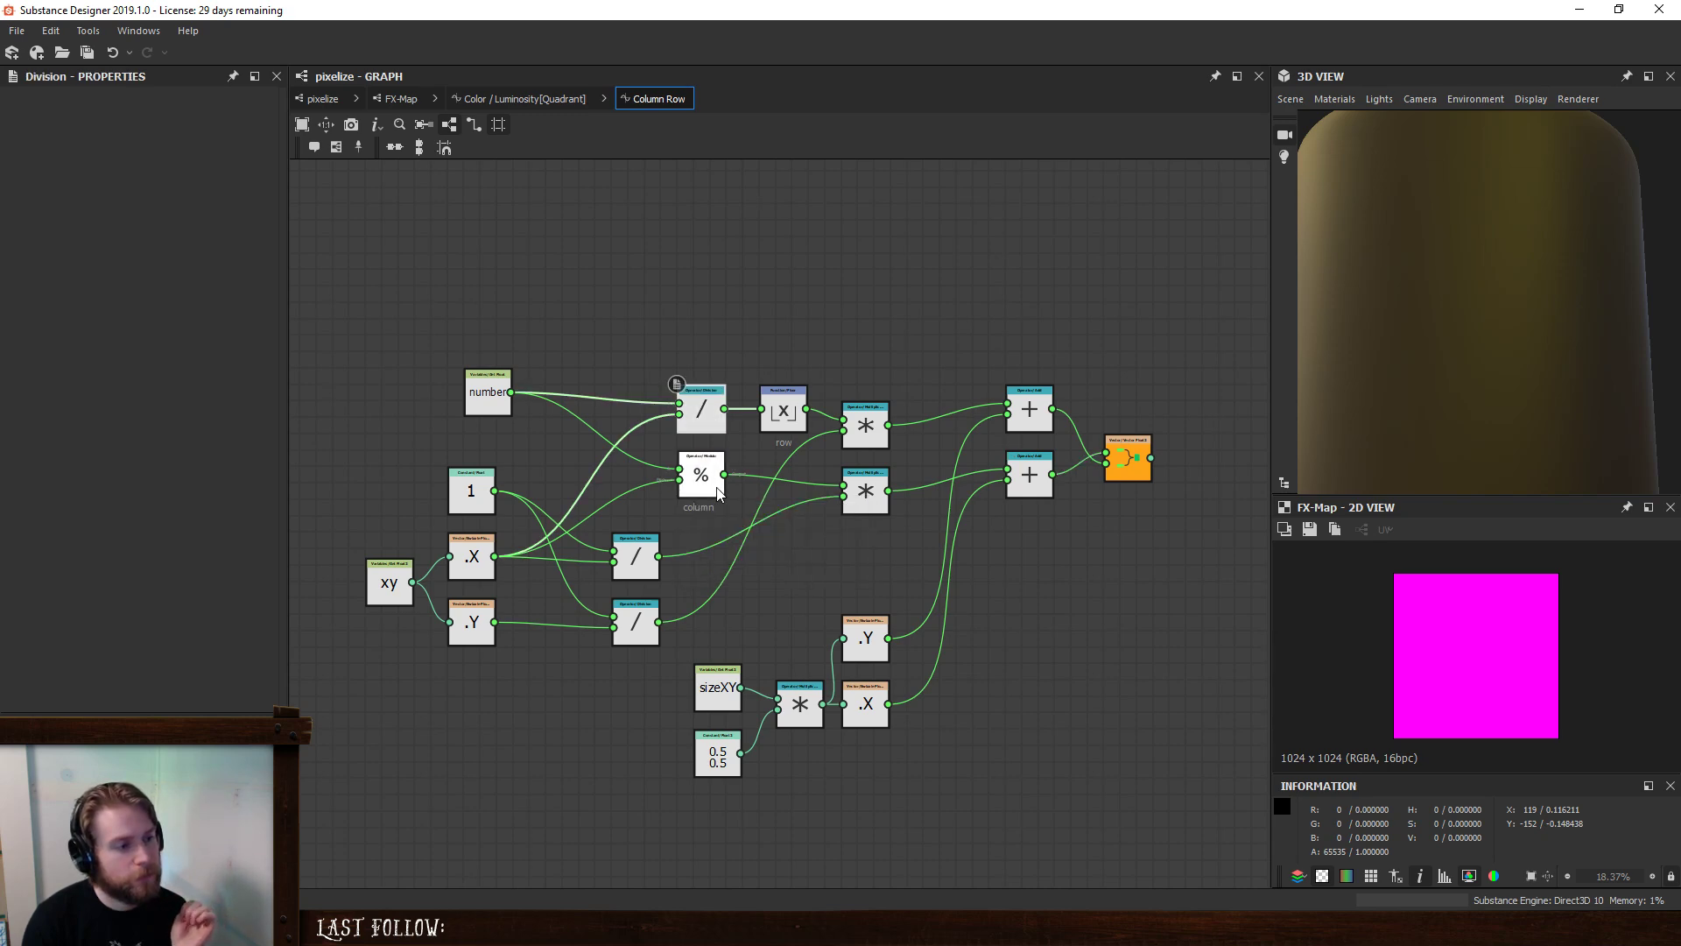
{"action": "left_click", "coordinate": [471, 624]}
{"action": "left_click", "coordinate": [702, 464]}
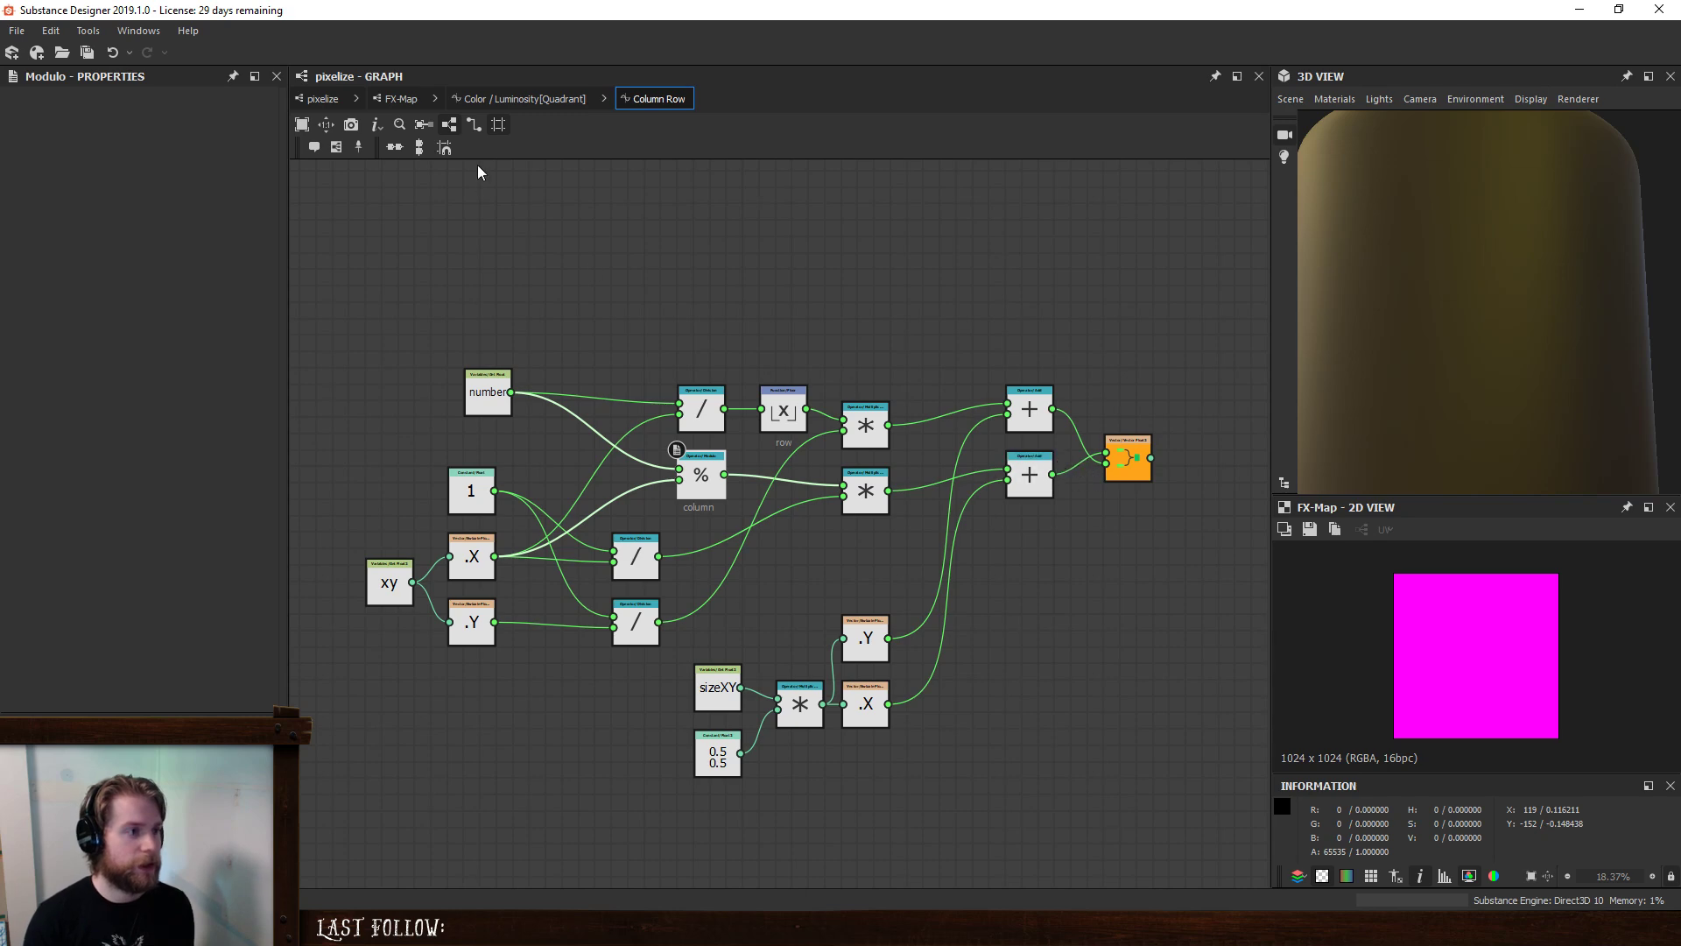
- Open the Color / Luminosity function and check the Float2 constant docked to the Division feeding the lower columnRow node
{"action": "left_click", "coordinate": [525, 99]}
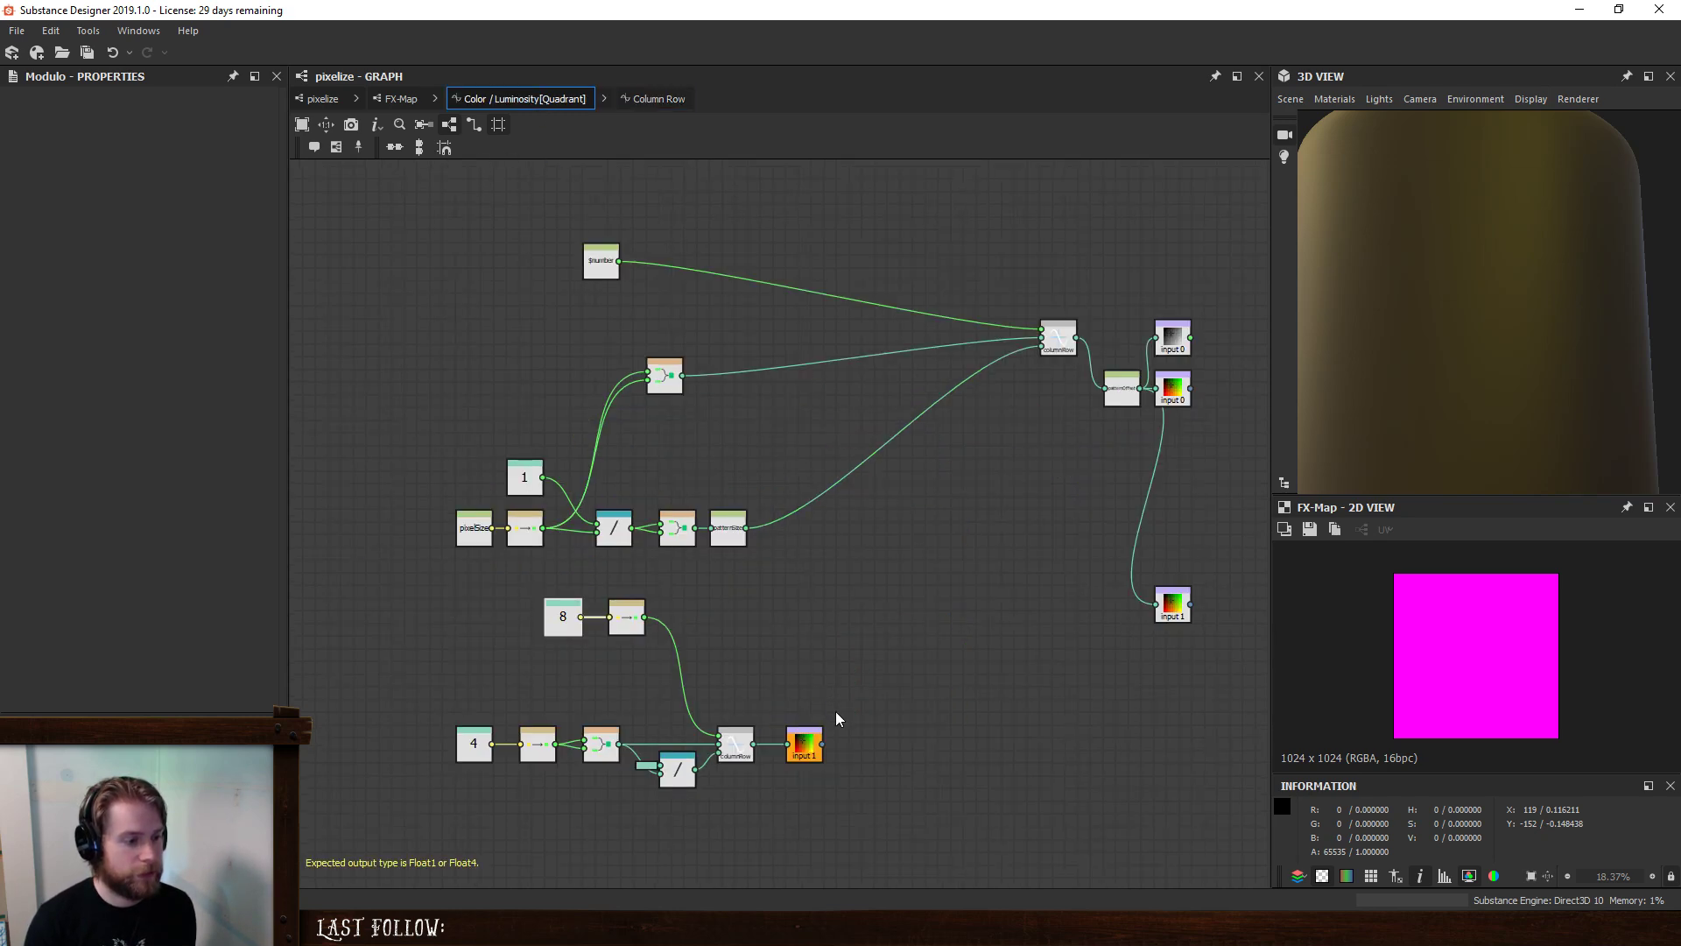
{"action": "scroll", "coordinate": [776, 713], "scroll_direction": "up", "scroll_amount": 3}
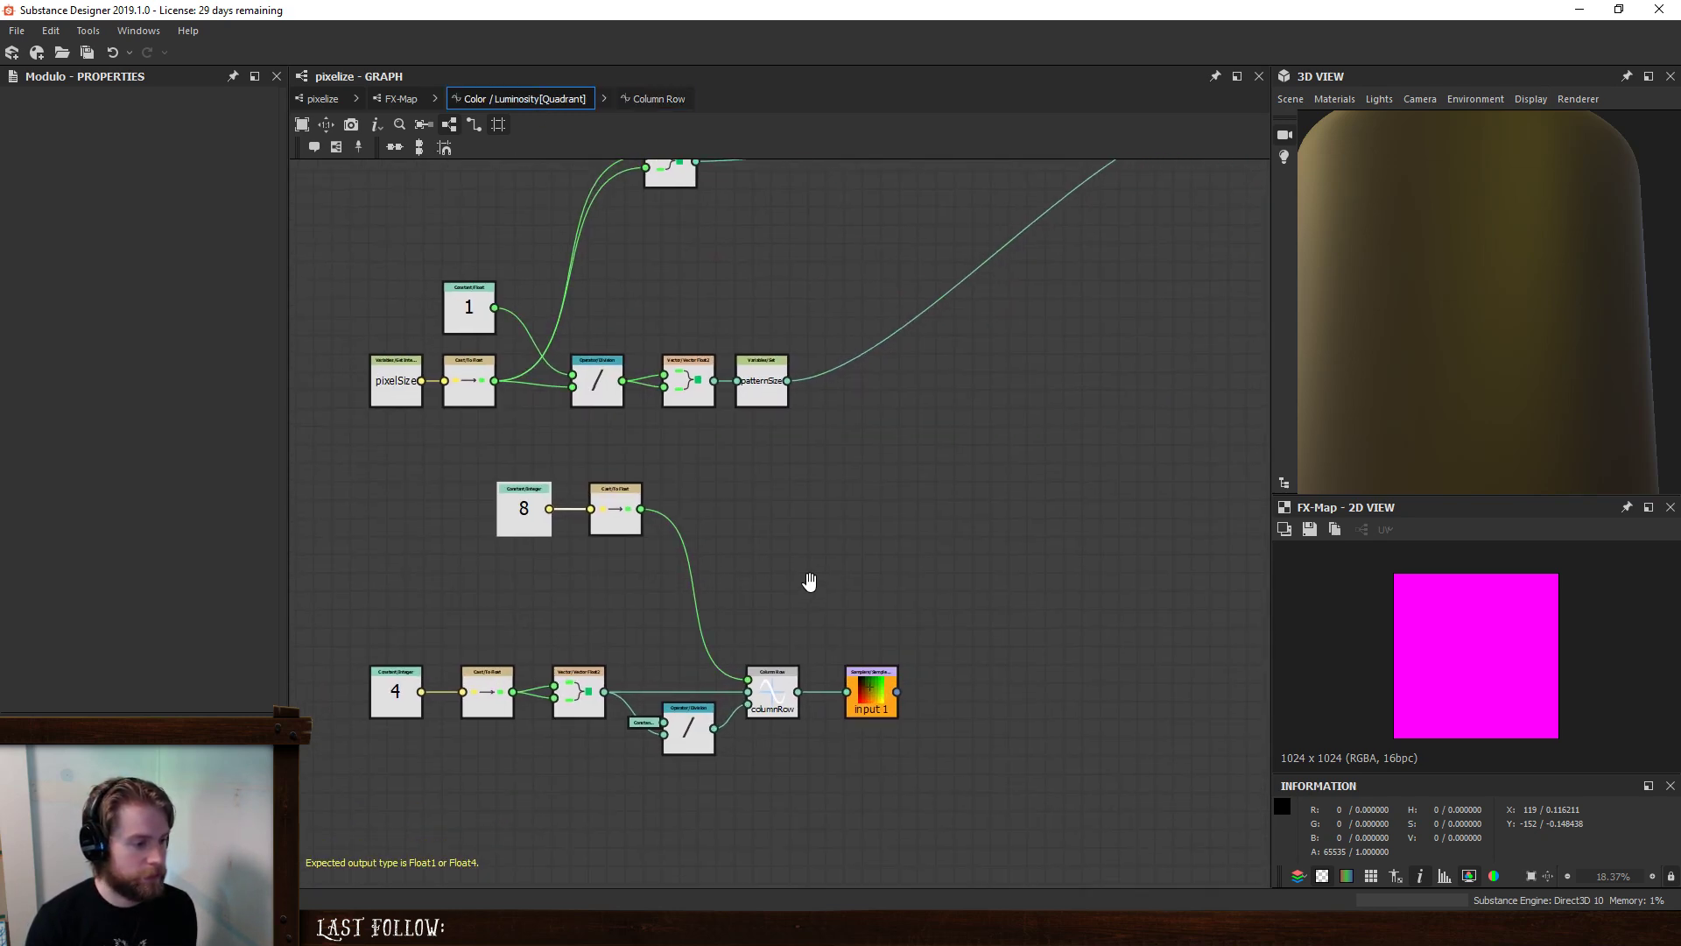
{"action": "left_click", "coordinate": [668, 696]}
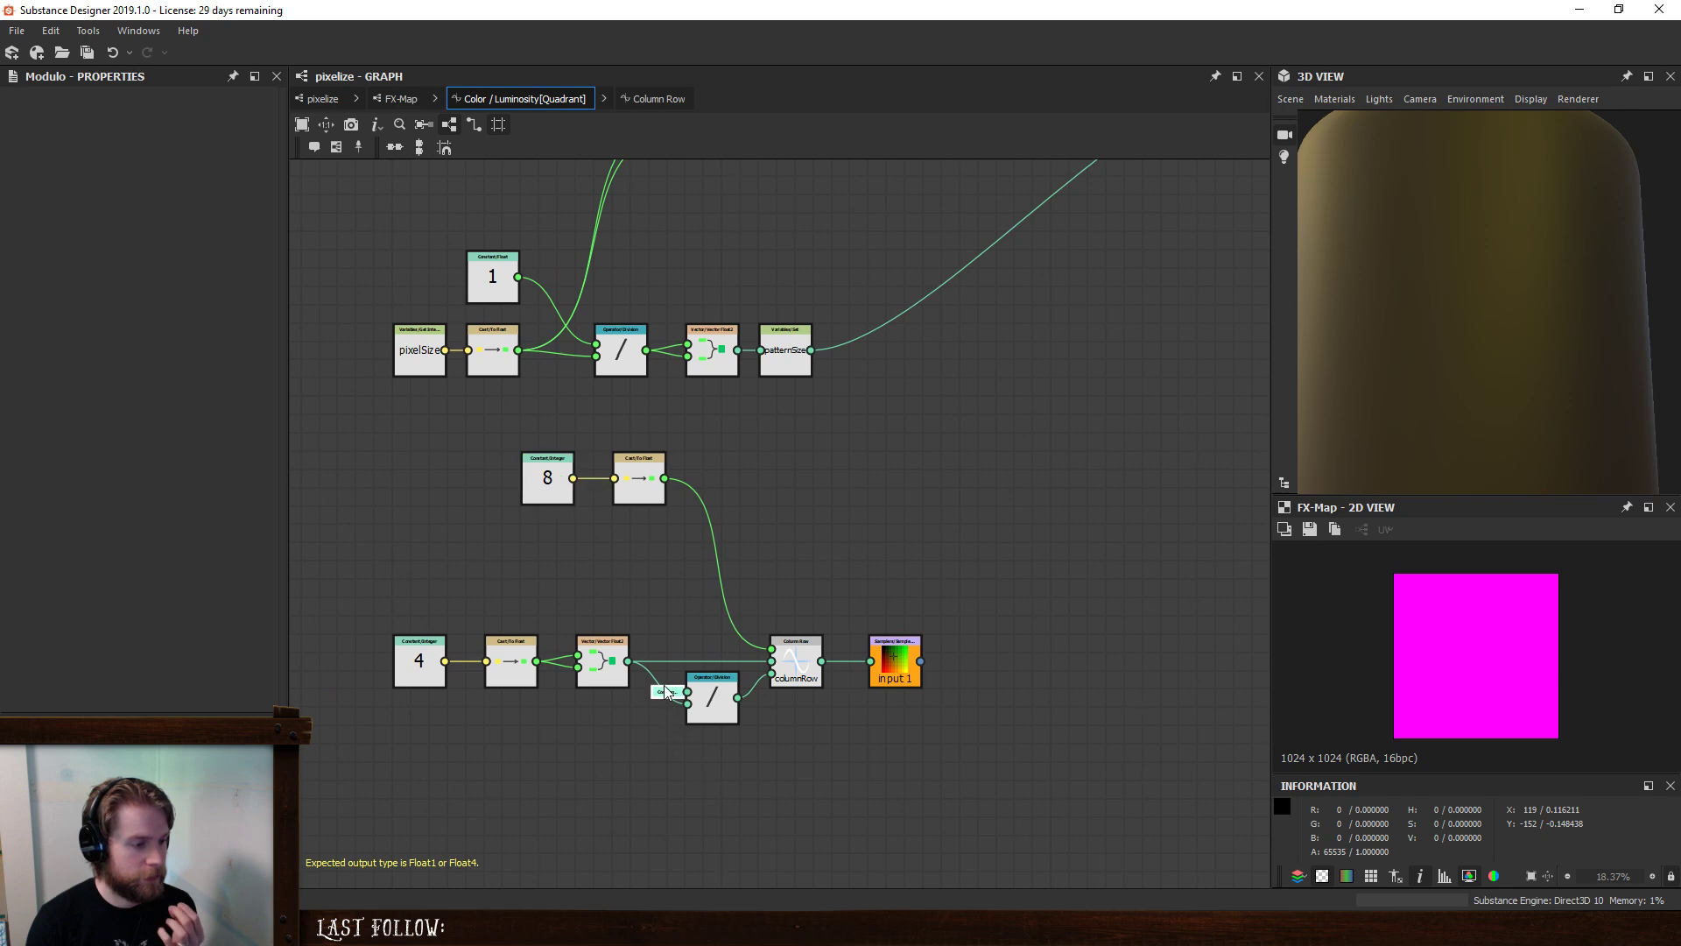
{"action": "left_click_drag", "start_coordinate": [713, 698], "coordinate": [714, 743]}
{"action": "scroll", "coordinate": [722, 750], "scroll_direction": "up", "scroll_amount": 5}
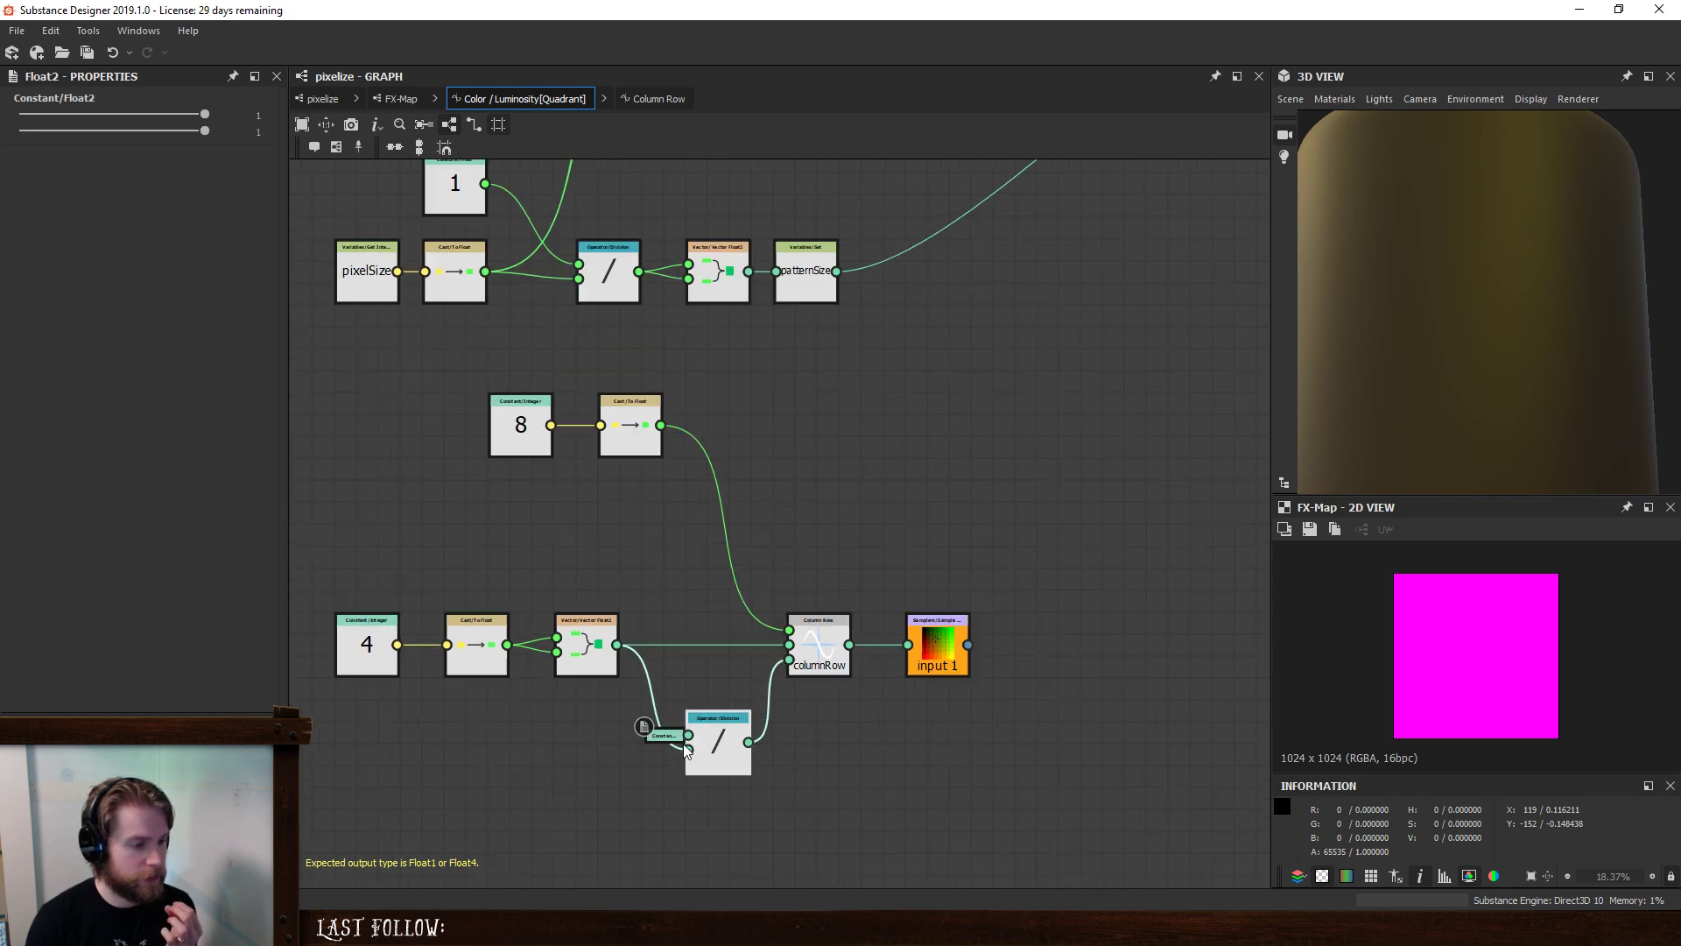
{"action": "left_click", "coordinate": [723, 738]}
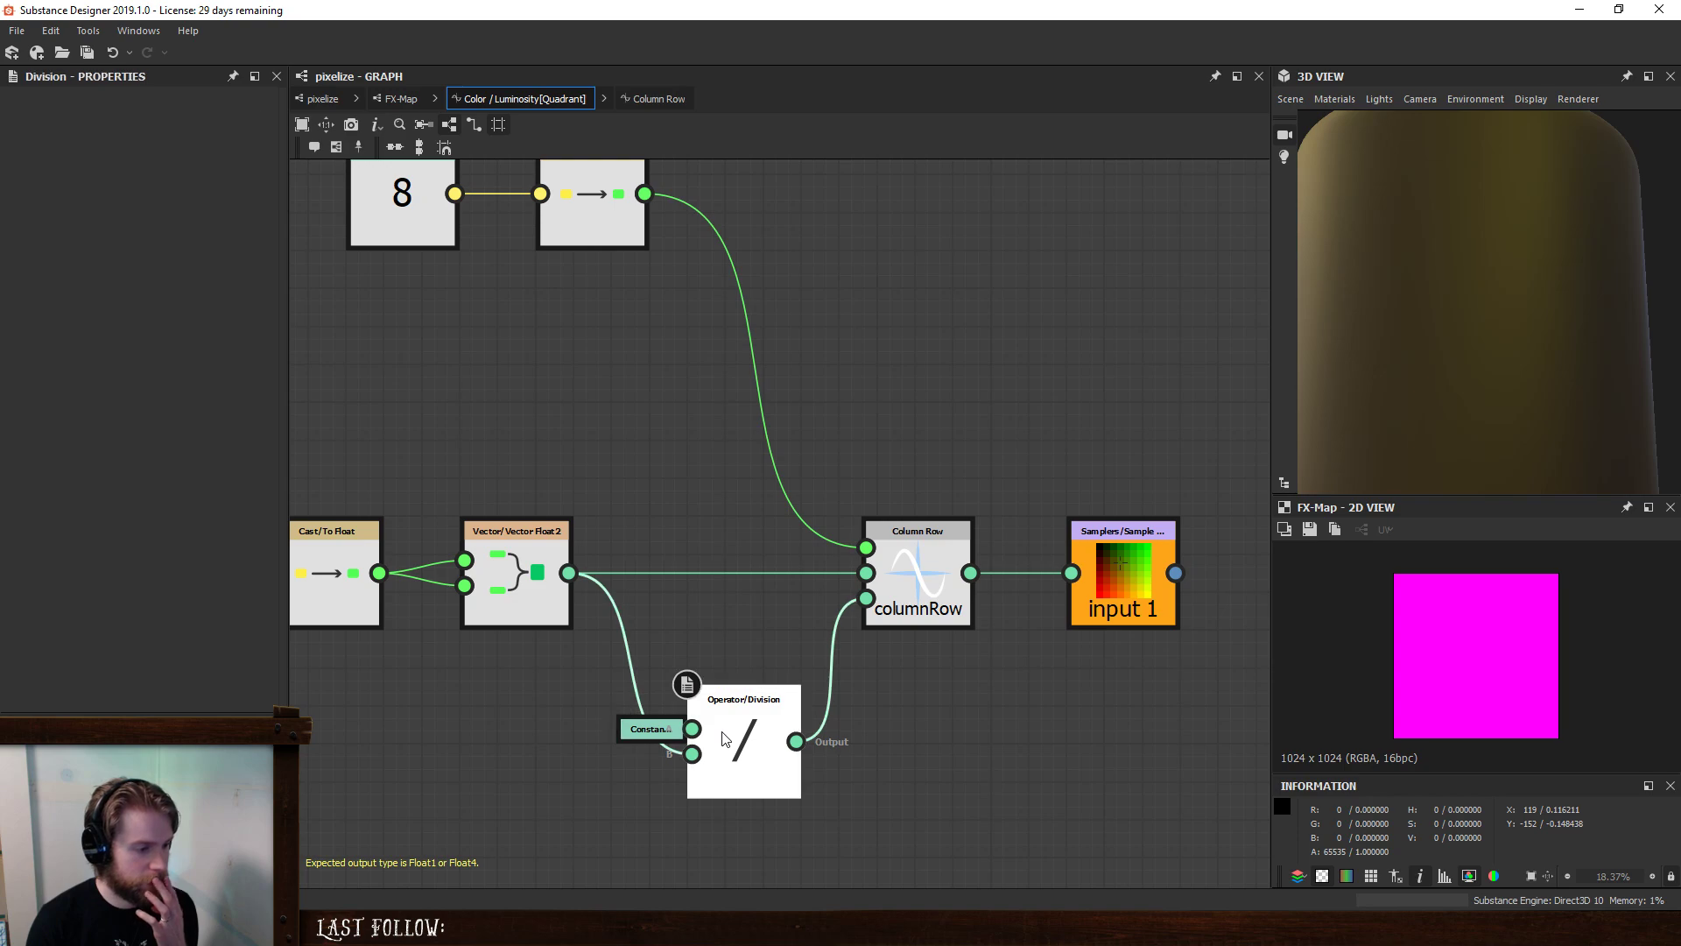
{"action": "left_click", "coordinate": [663, 737]}
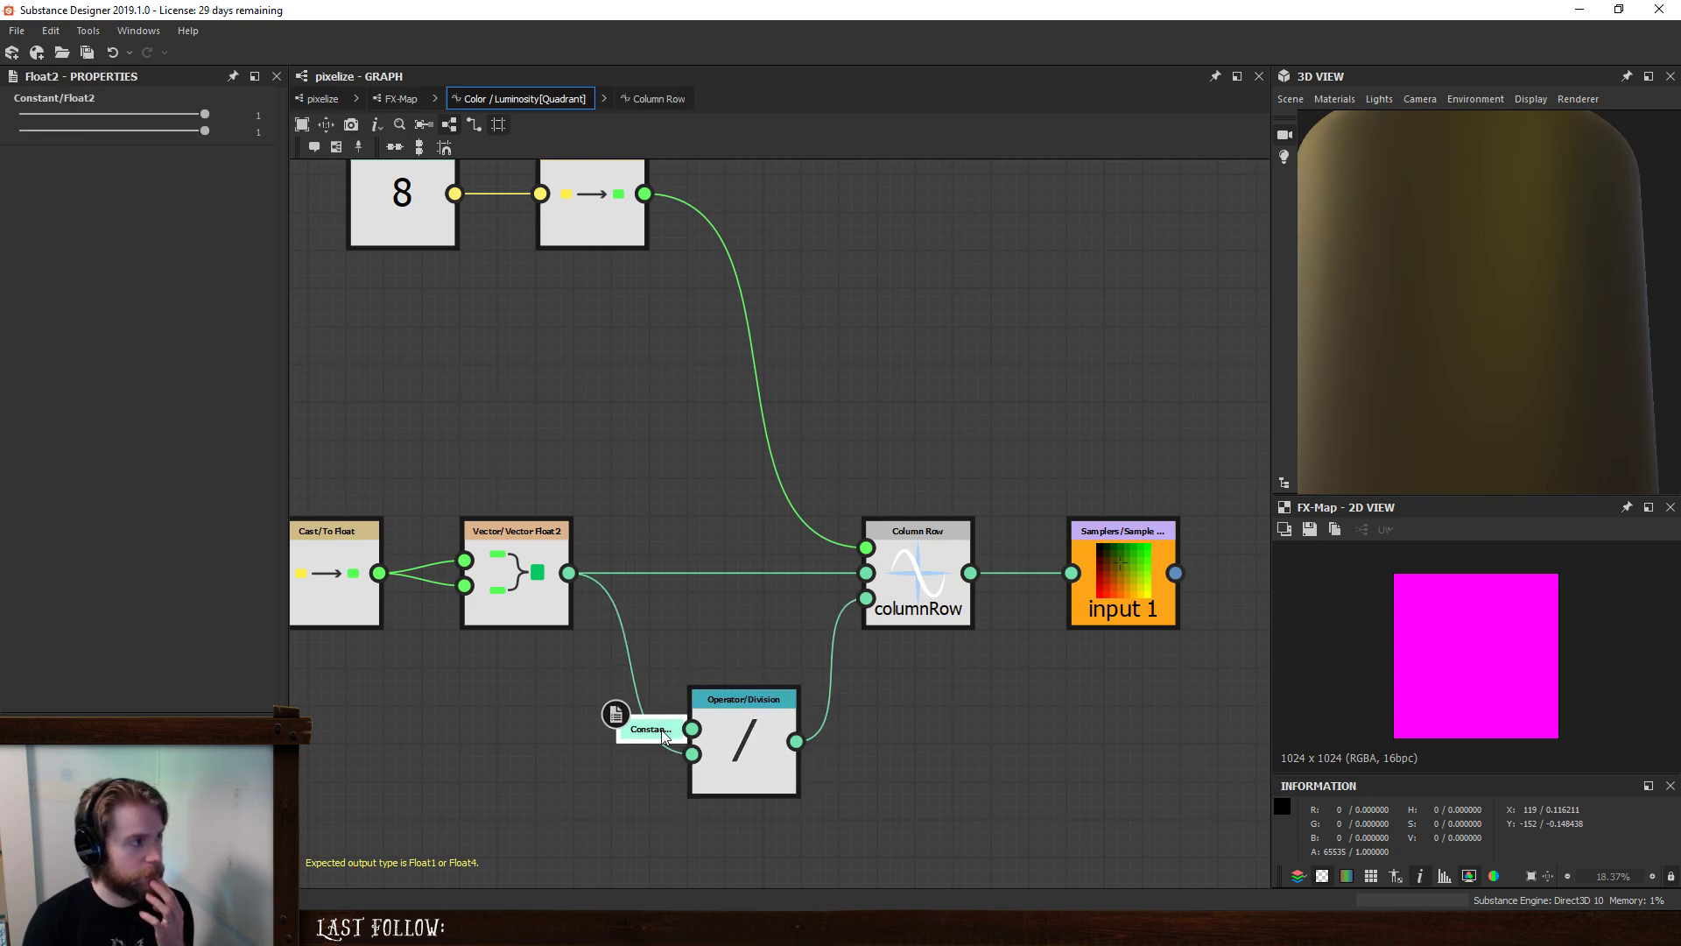
{"action": "key", "text": "d"}
{"action": "key", "text": "d"}
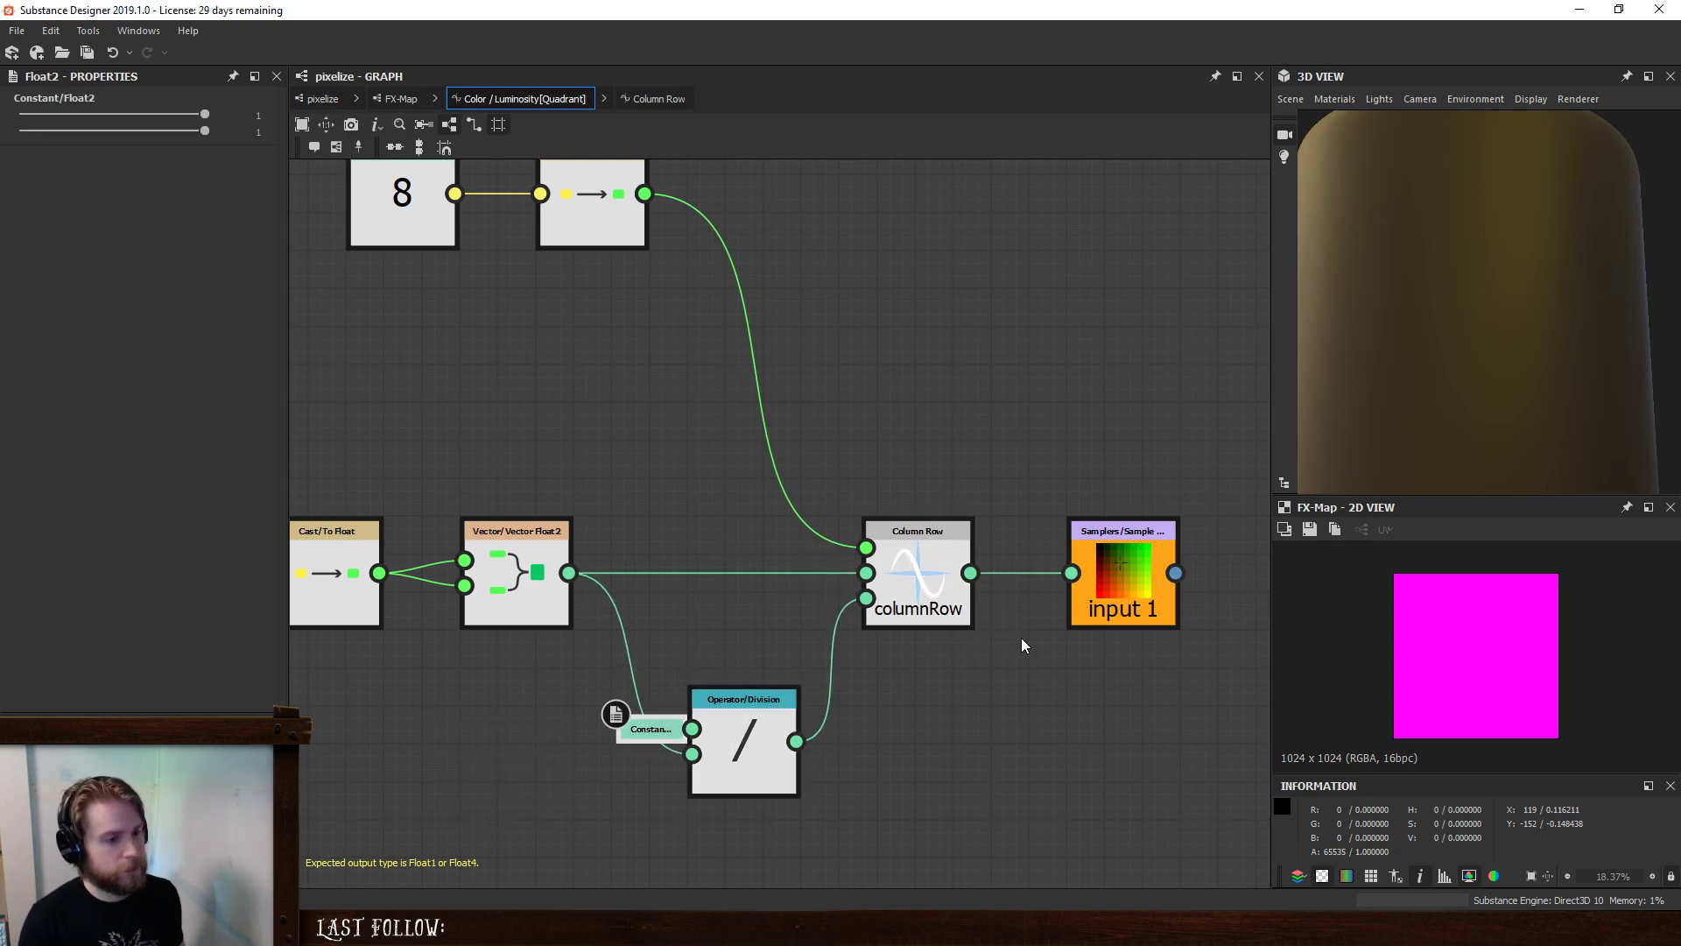
- Move the input 1 sampler farther from the lower columnRow node, and bring its Division node up close to it
{"action": "middle_click_drag", "start_coordinate": [1021, 637], "coordinate": [894, 653]}
{"action": "left_click_drag", "start_coordinate": [960, 621], "coordinate": [1071, 601]}
{"action": "left_click_drag", "start_coordinate": [617, 771], "coordinate": [617, 677]}
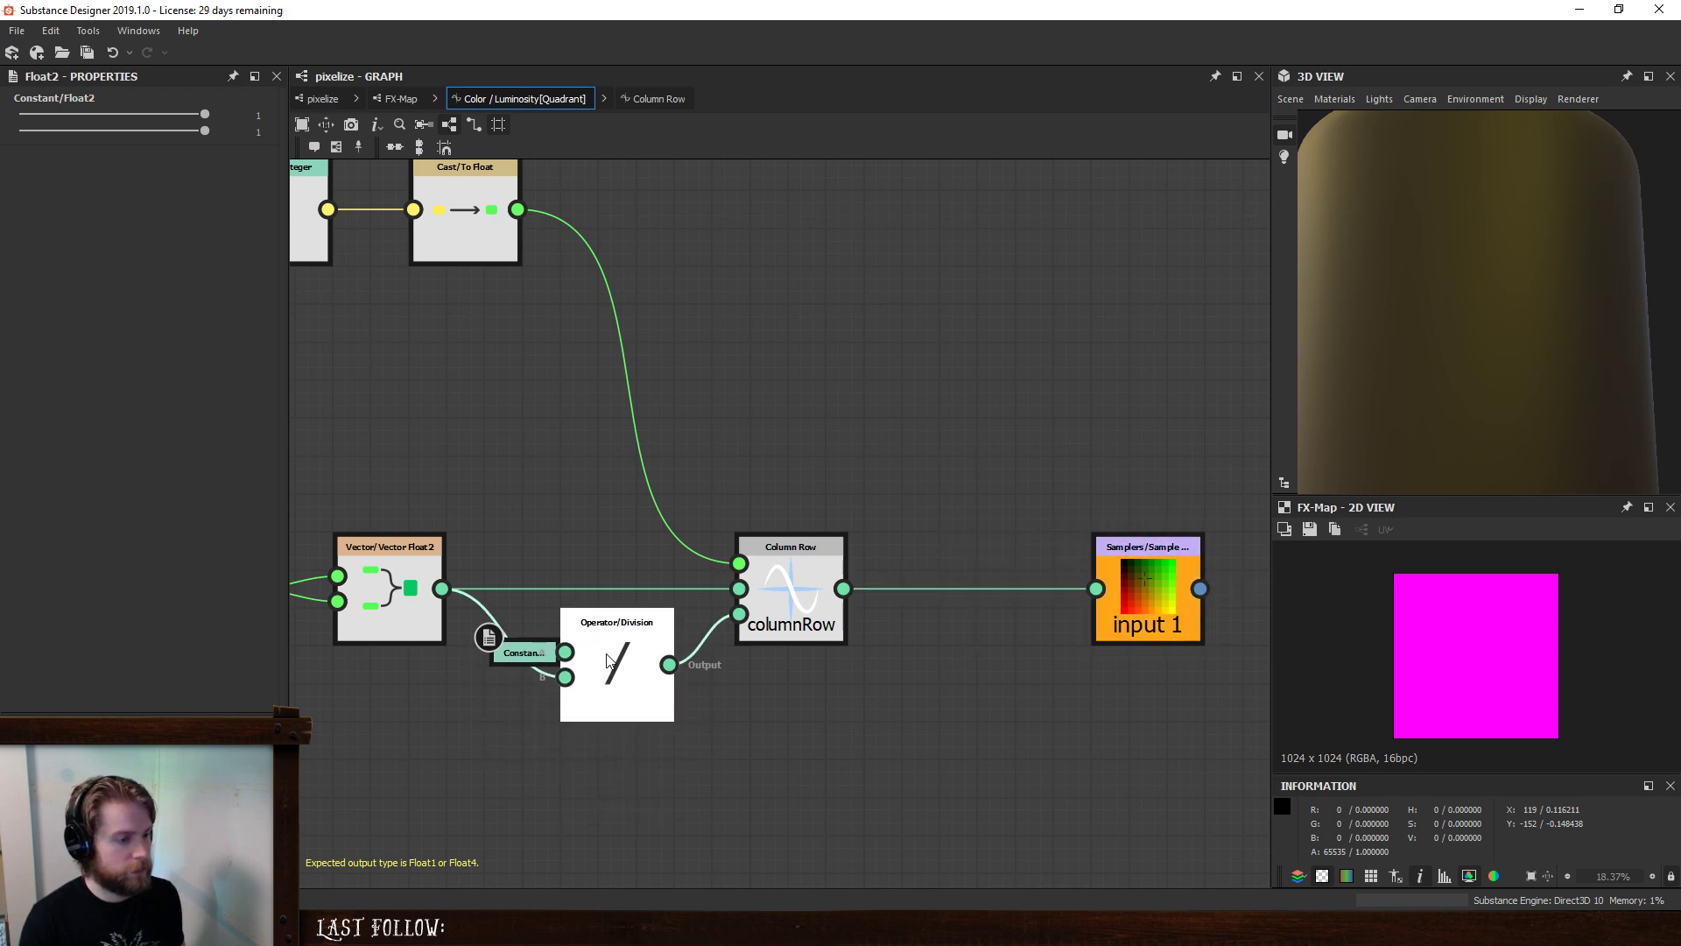
{"action": "left_click", "coordinate": [802, 637]}
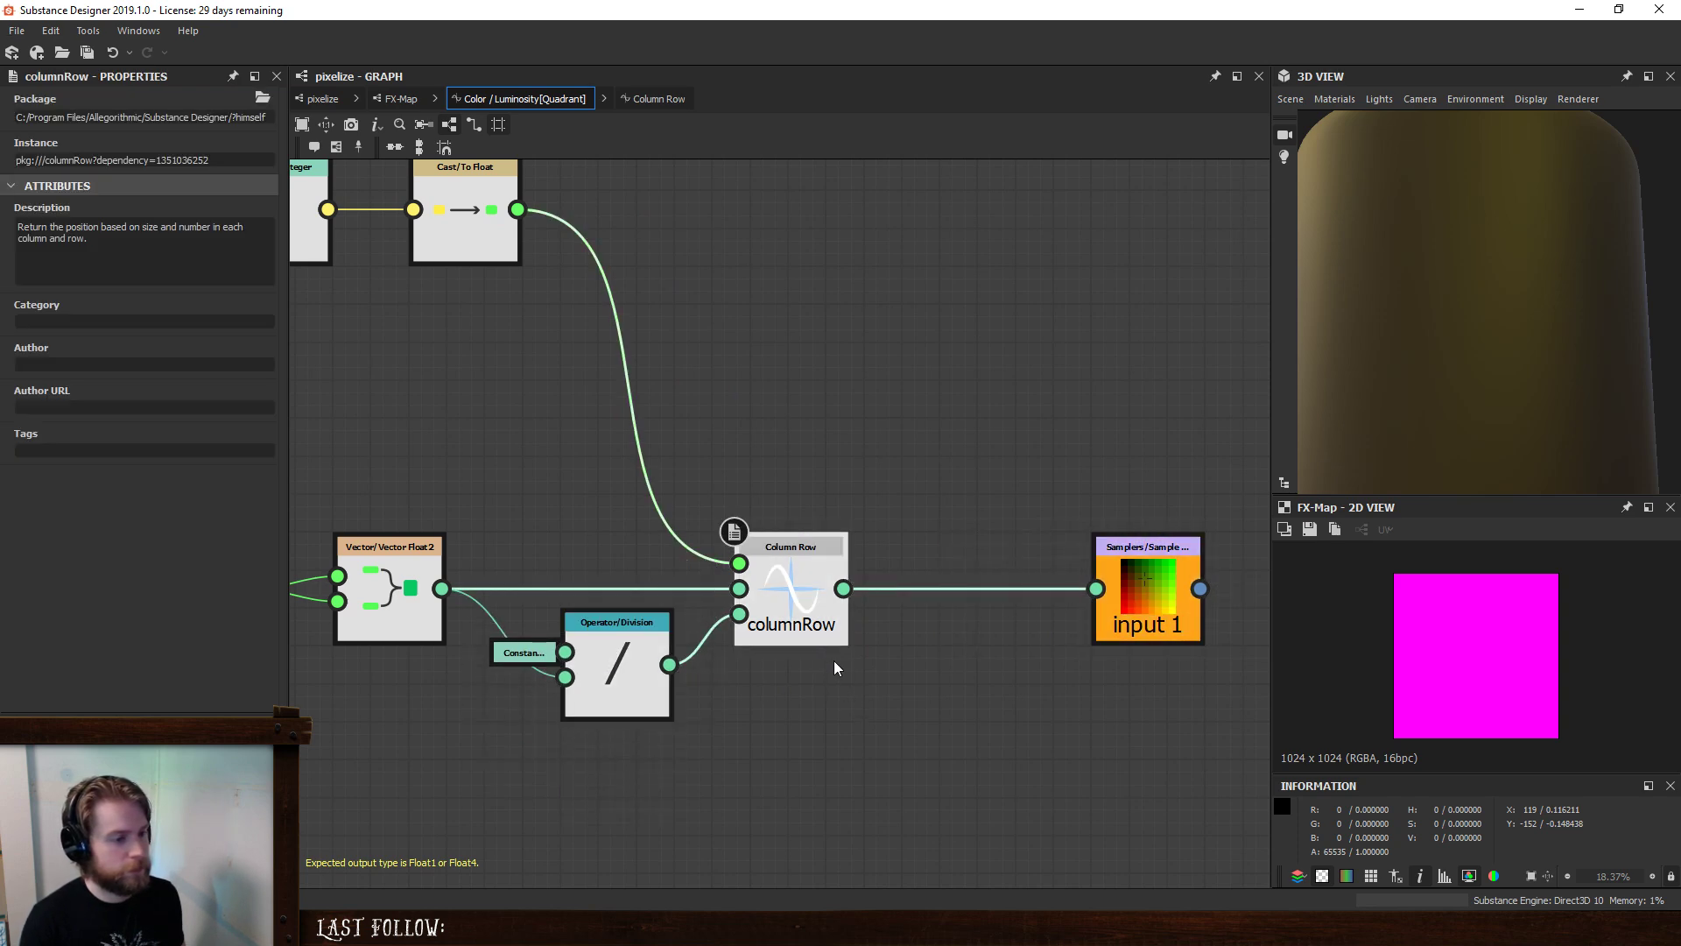
- In the Column Row function, link both Multiplication nodes straight to the Vector Float2 output, bypassing the Add nodes
{"action": "scroll", "coordinate": [834, 660], "scroll_direction": "down", "scroll_amount": 1}
{"action": "left_click", "coordinate": [648, 98]}
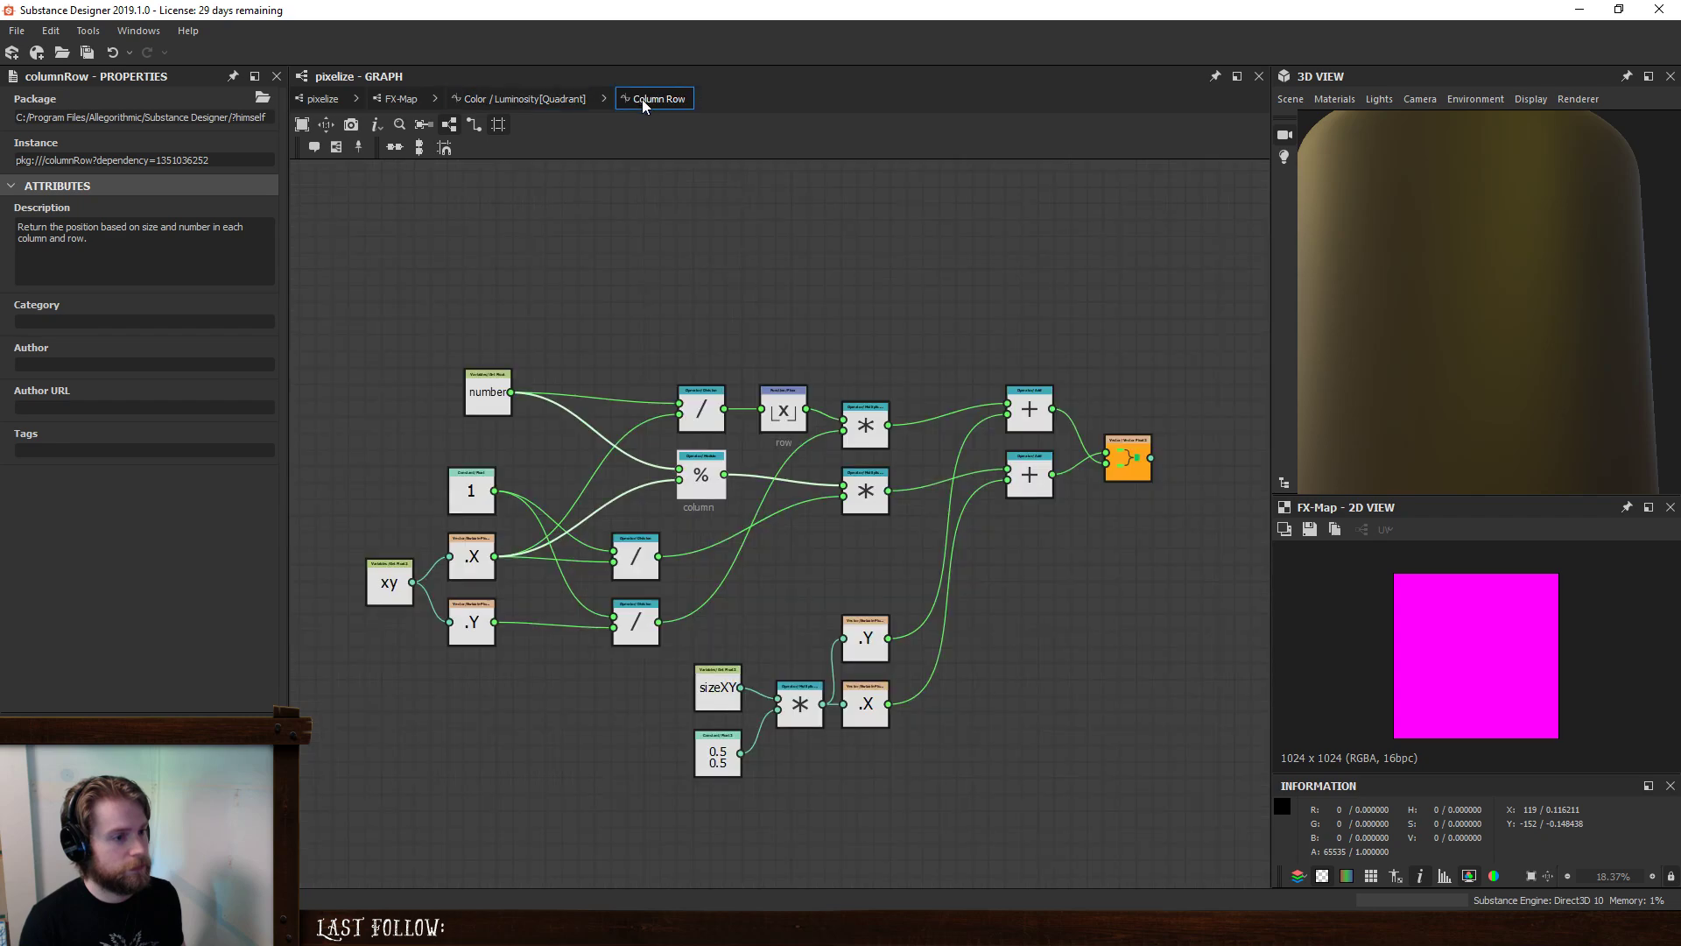
{"action": "left_click_drag", "start_coordinate": [889, 425], "coordinate": [893, 495]}
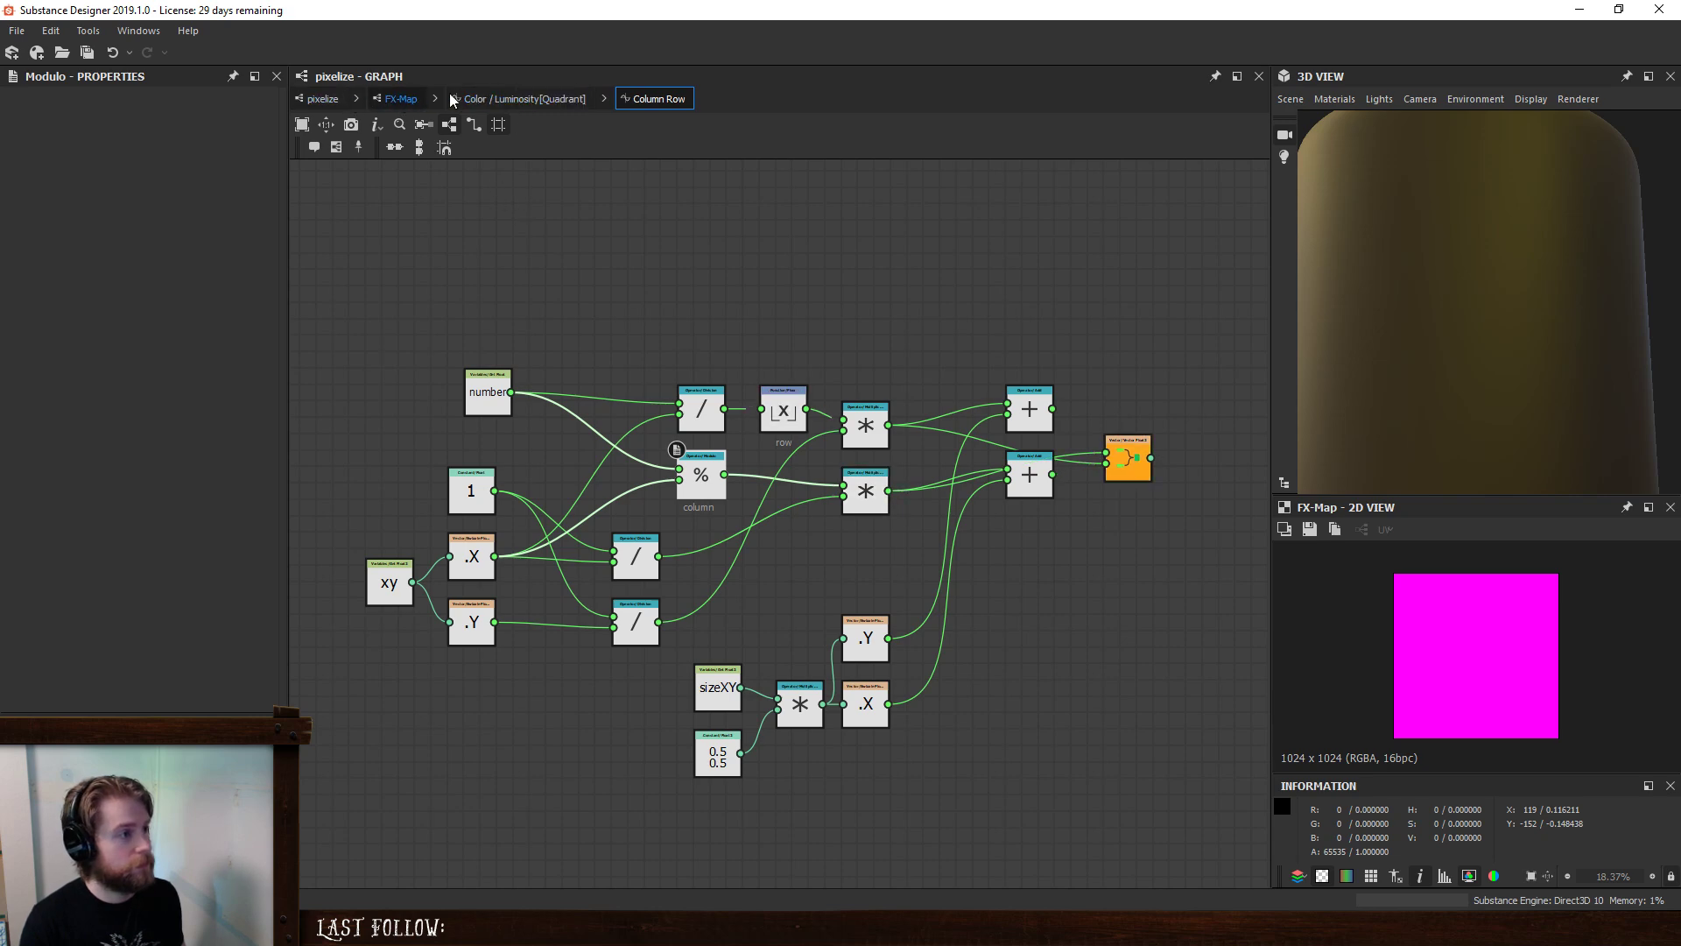
- In the Color / Luminosity function, set the Integer constant feeding the lower columnRow node to 3
{"action": "left_click", "coordinate": [516, 98]}
{"action": "left_click", "coordinate": [410, 308]}
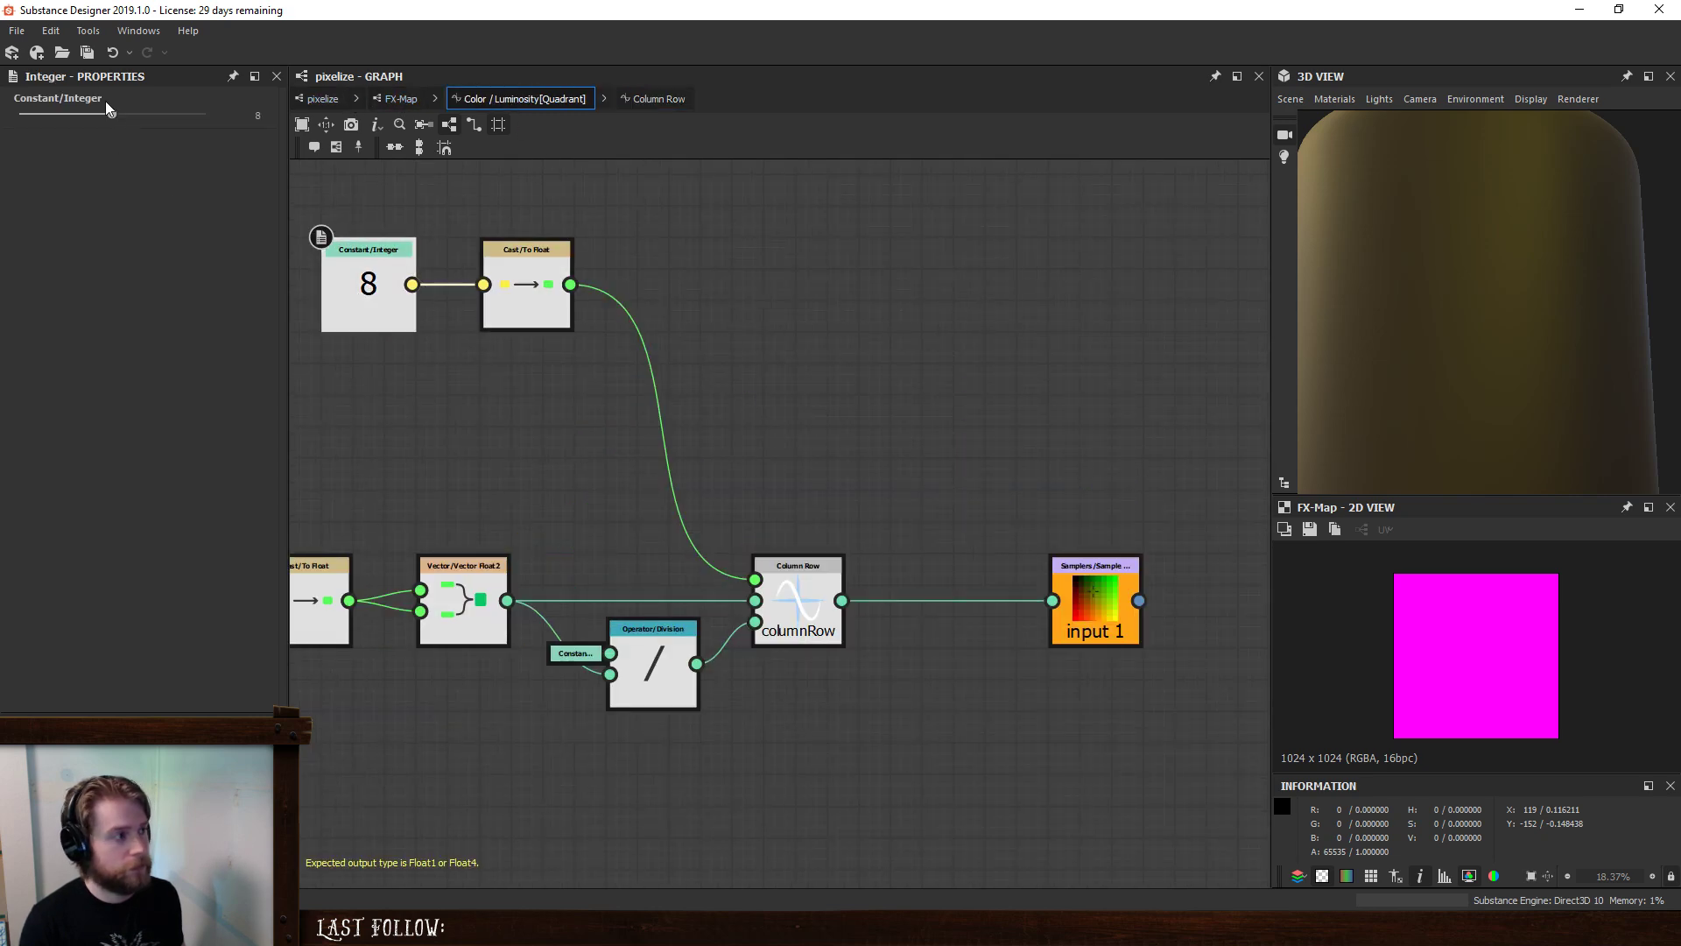
{"action": "mouse_move", "coordinate": [107, 114]}
{"action": "left_mouse_down"}
{"action": "mouse_move", "coordinate": [169, 114]}
{"action": "mouse_move", "coordinate": [45, 113]}
{"action": "mouse_move", "coordinate": [97, 112]}
{"action": "mouse_move", "coordinate": [76, 116]}
{"action": "left_mouse_up"}
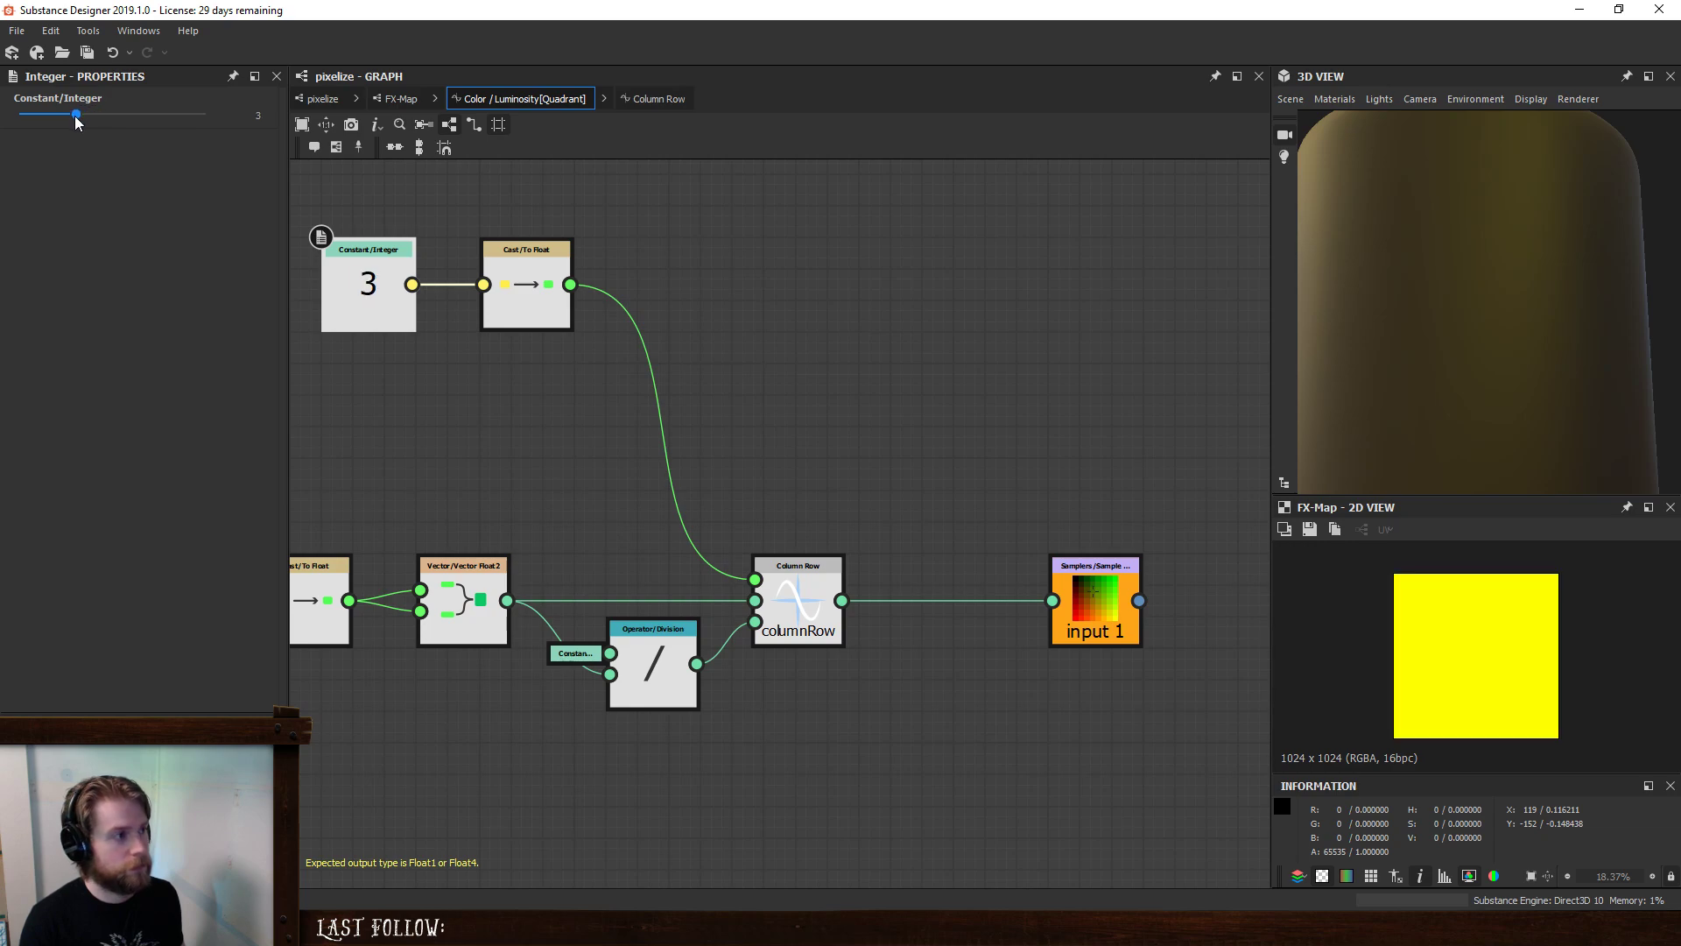
- Review the Column Row function and the FX-Map's Quadrant properties, and reopen the Quadrant's Color / Luminosity function
{"action": "left_click", "coordinate": [663, 99]}
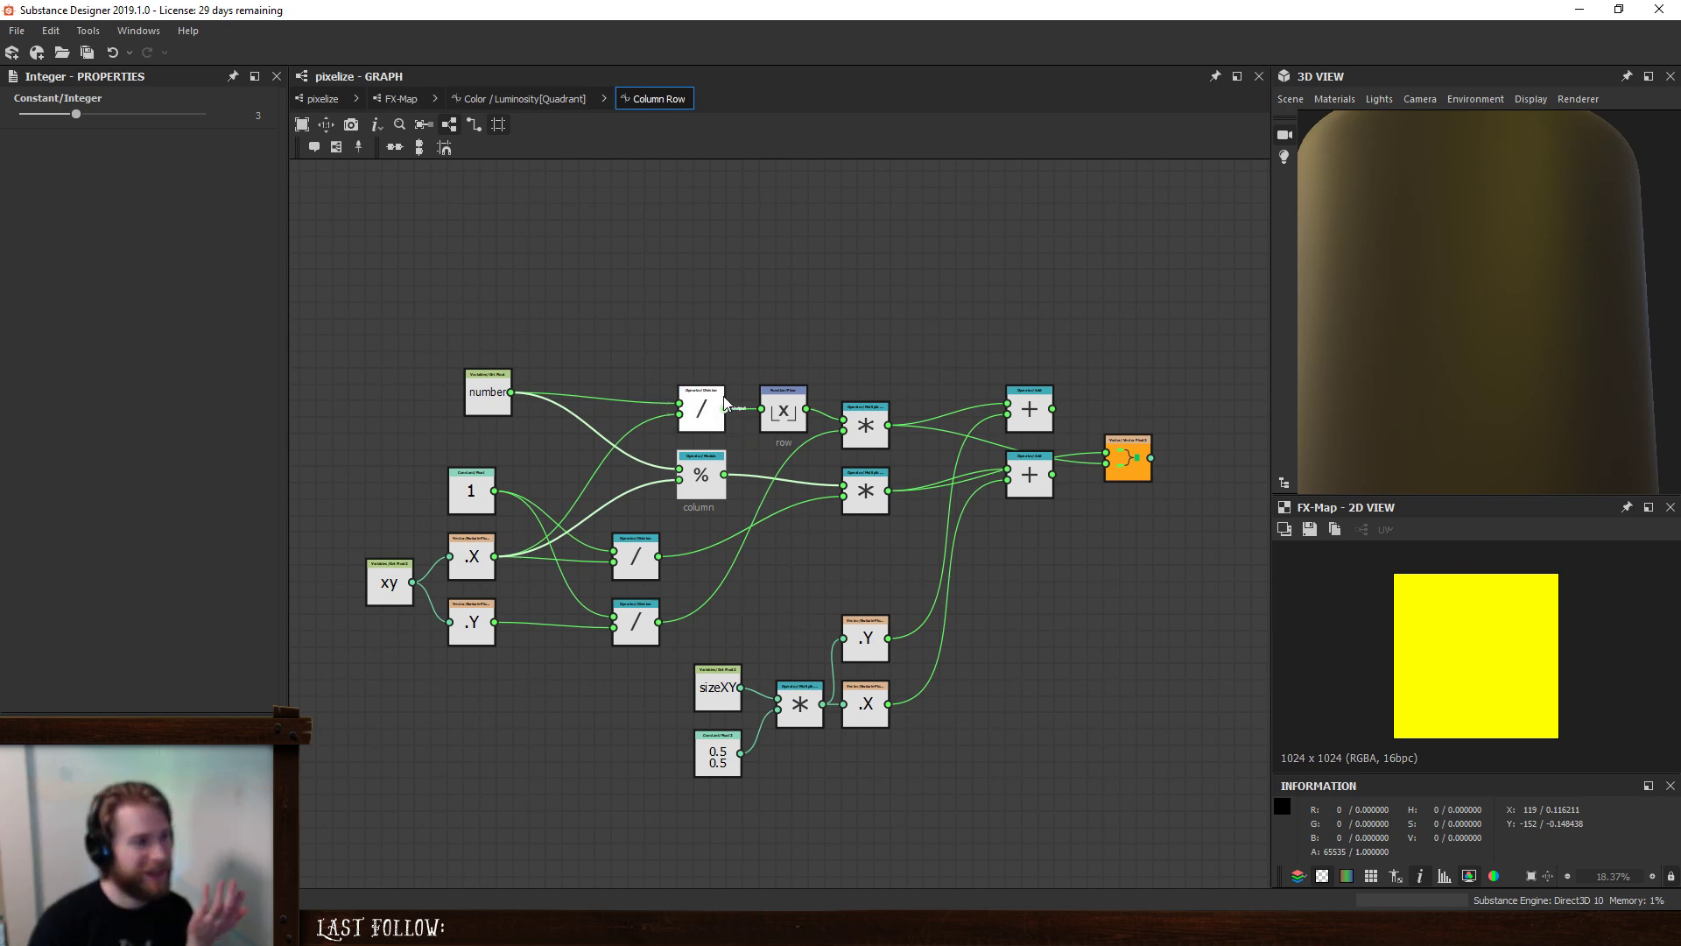
{"action": "left_click", "coordinate": [521, 102]}
{"action": "left_click", "coordinate": [400, 99]}
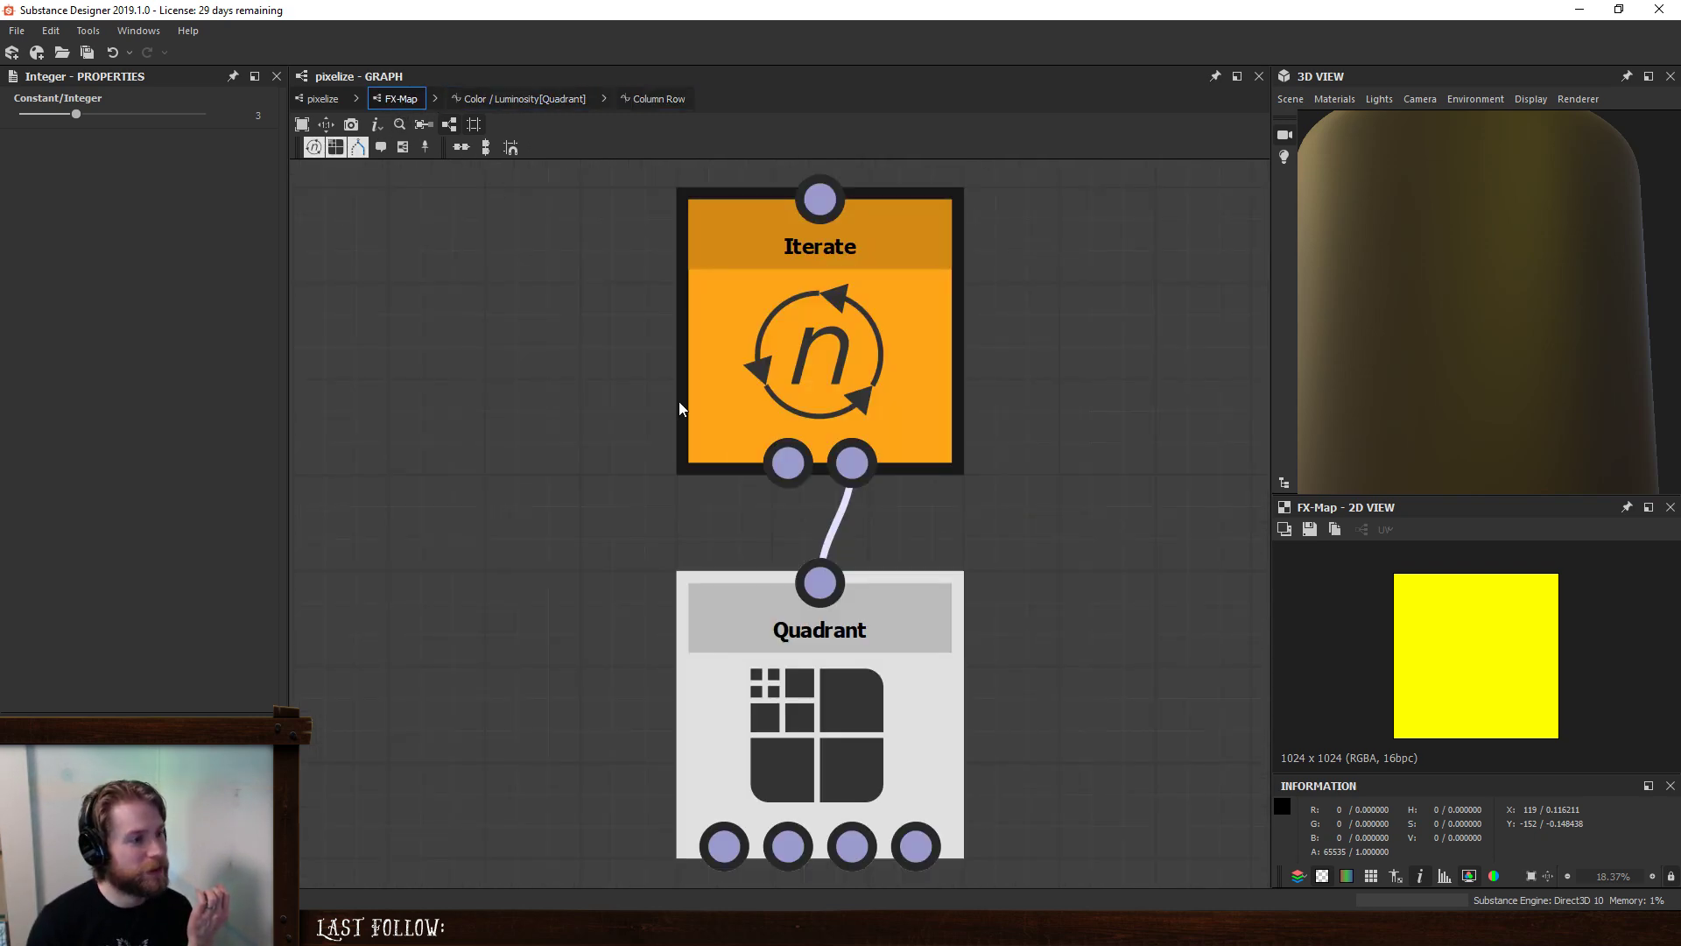
{"action": "left_click", "coordinate": [868, 697]}
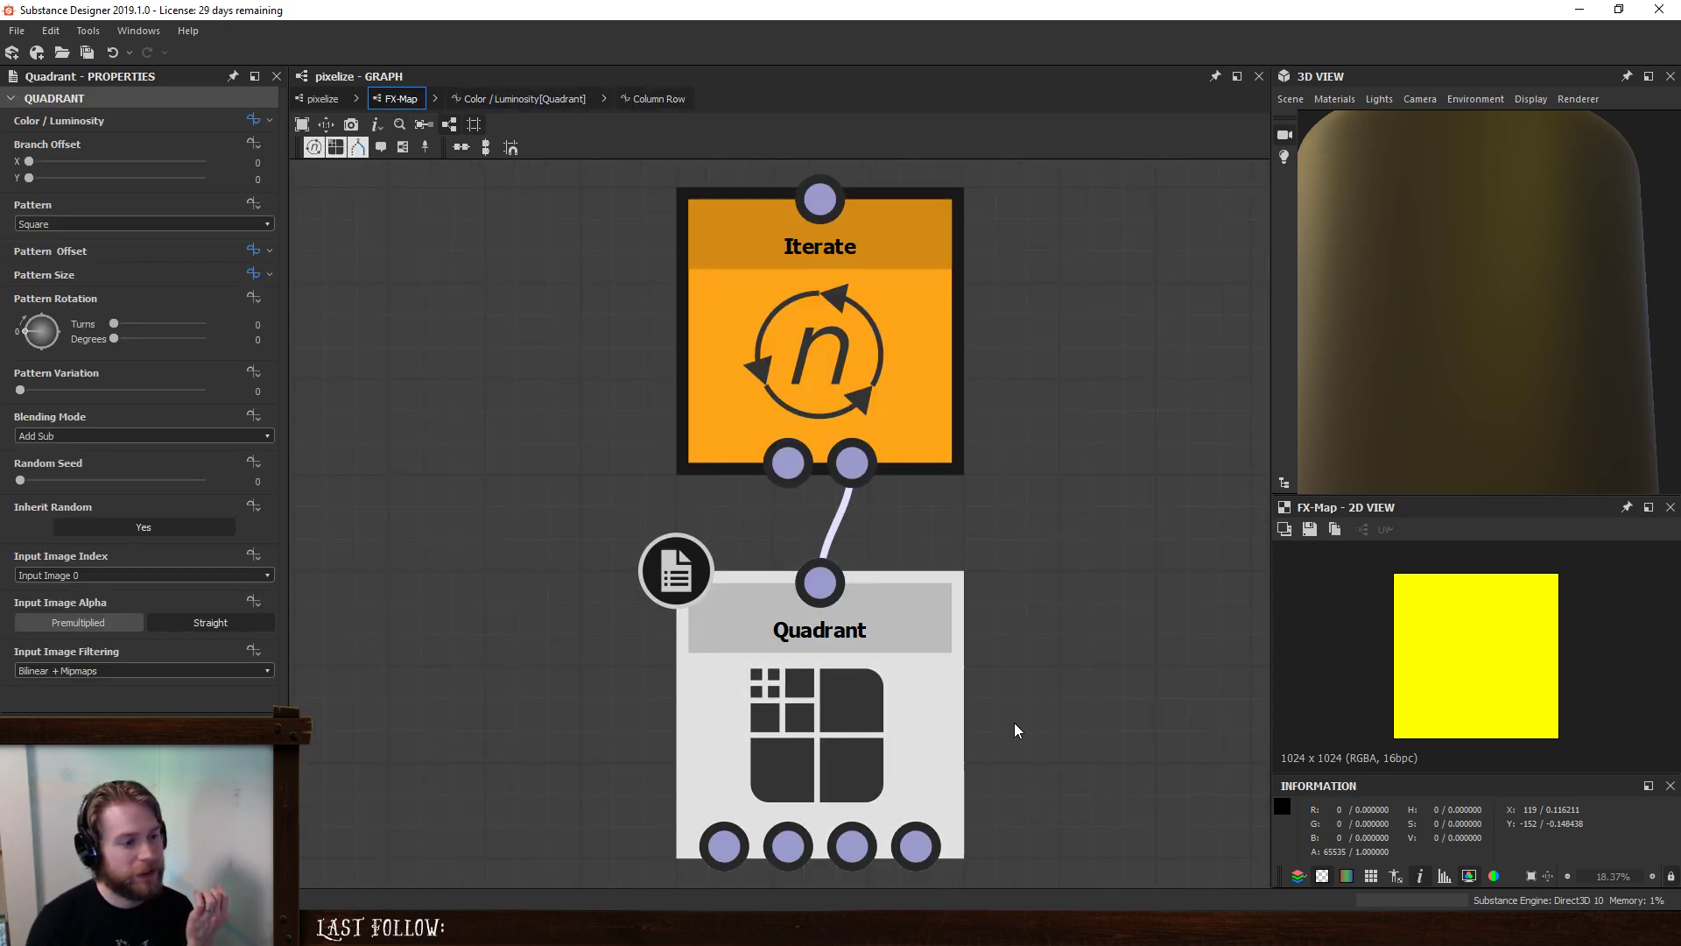
{"action": "left_click", "coordinate": [253, 120]}
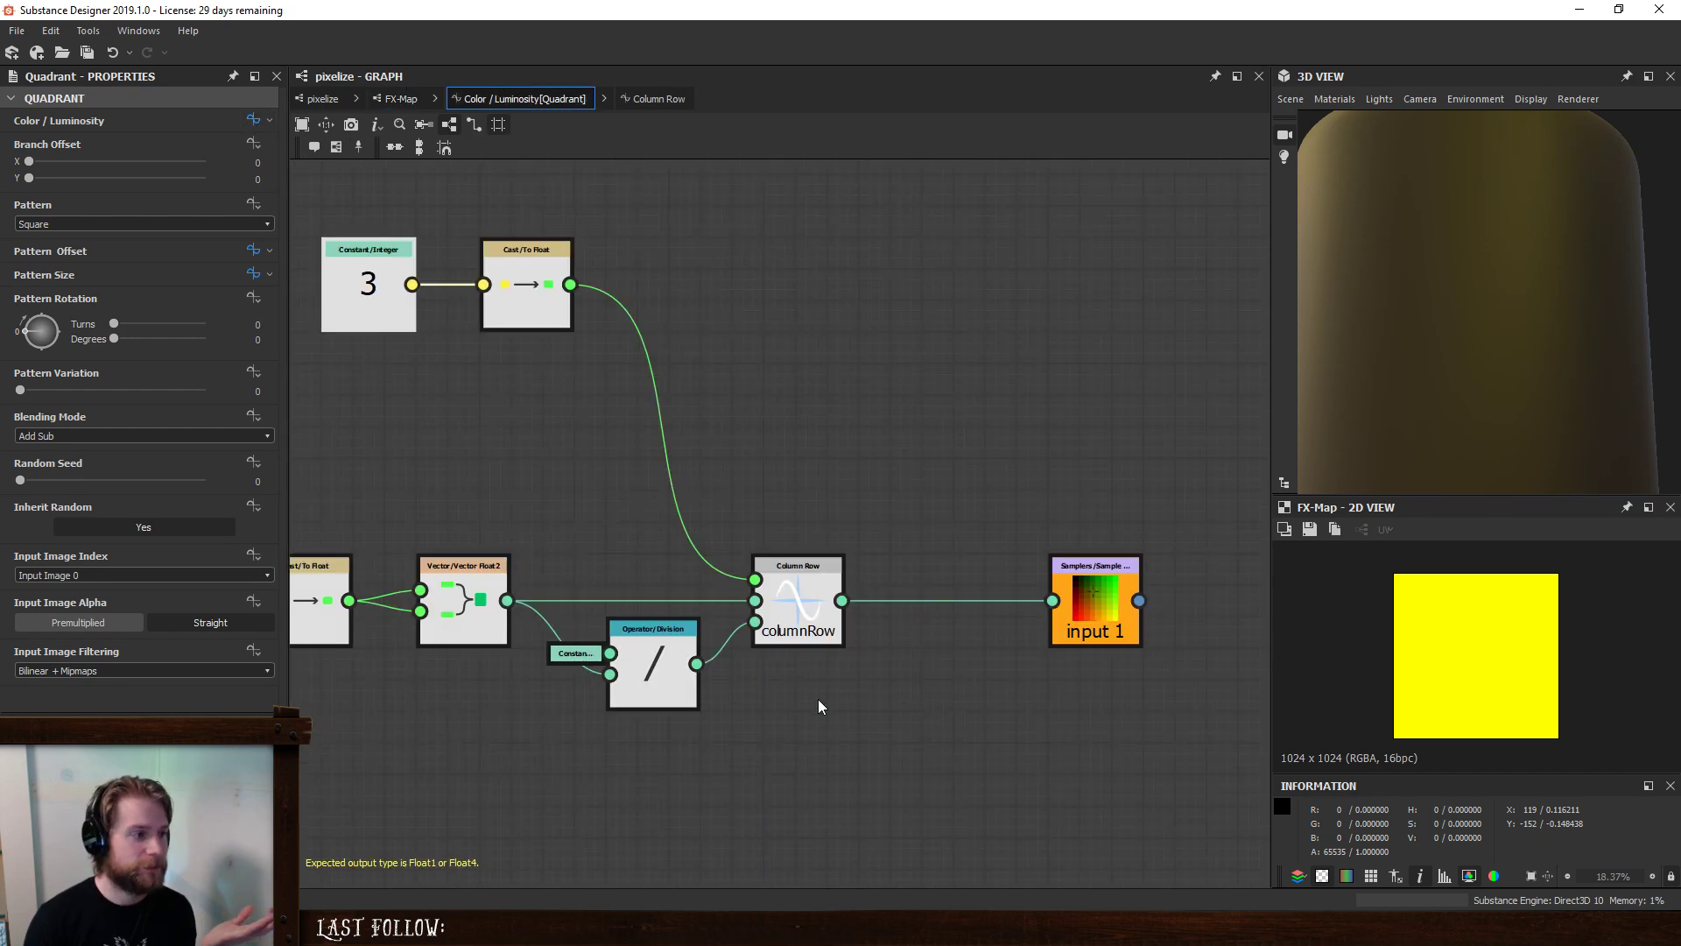
{"action": "left_click", "coordinate": [411, 93]}
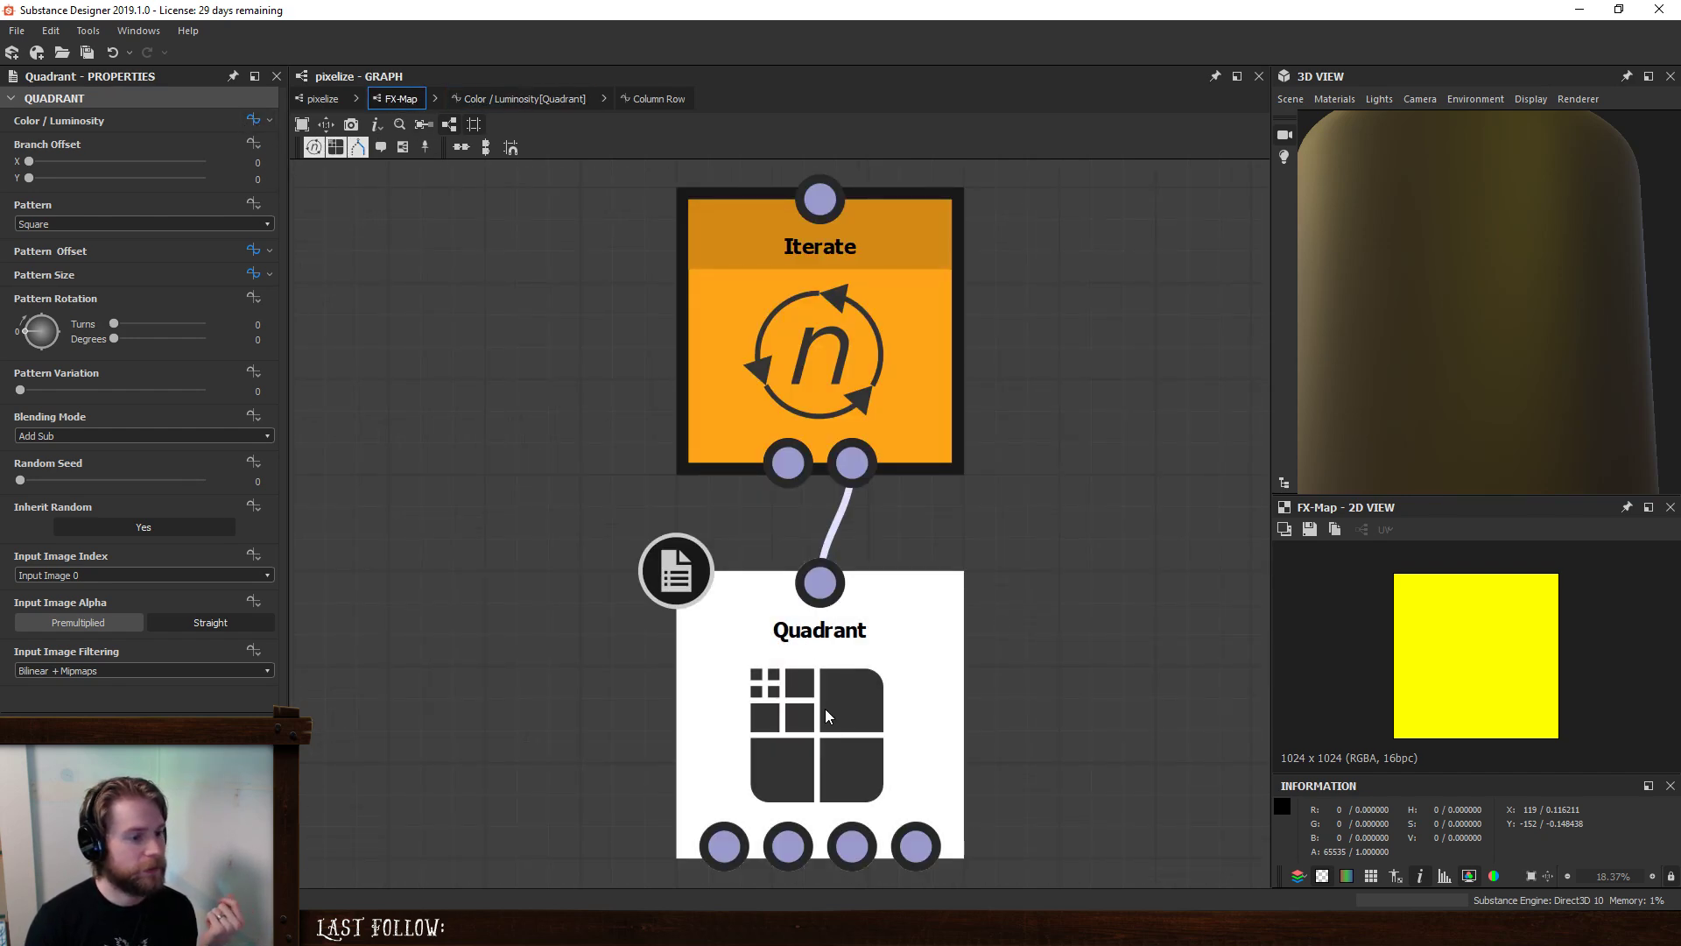
{"action": "left_click", "coordinate": [253, 120]}
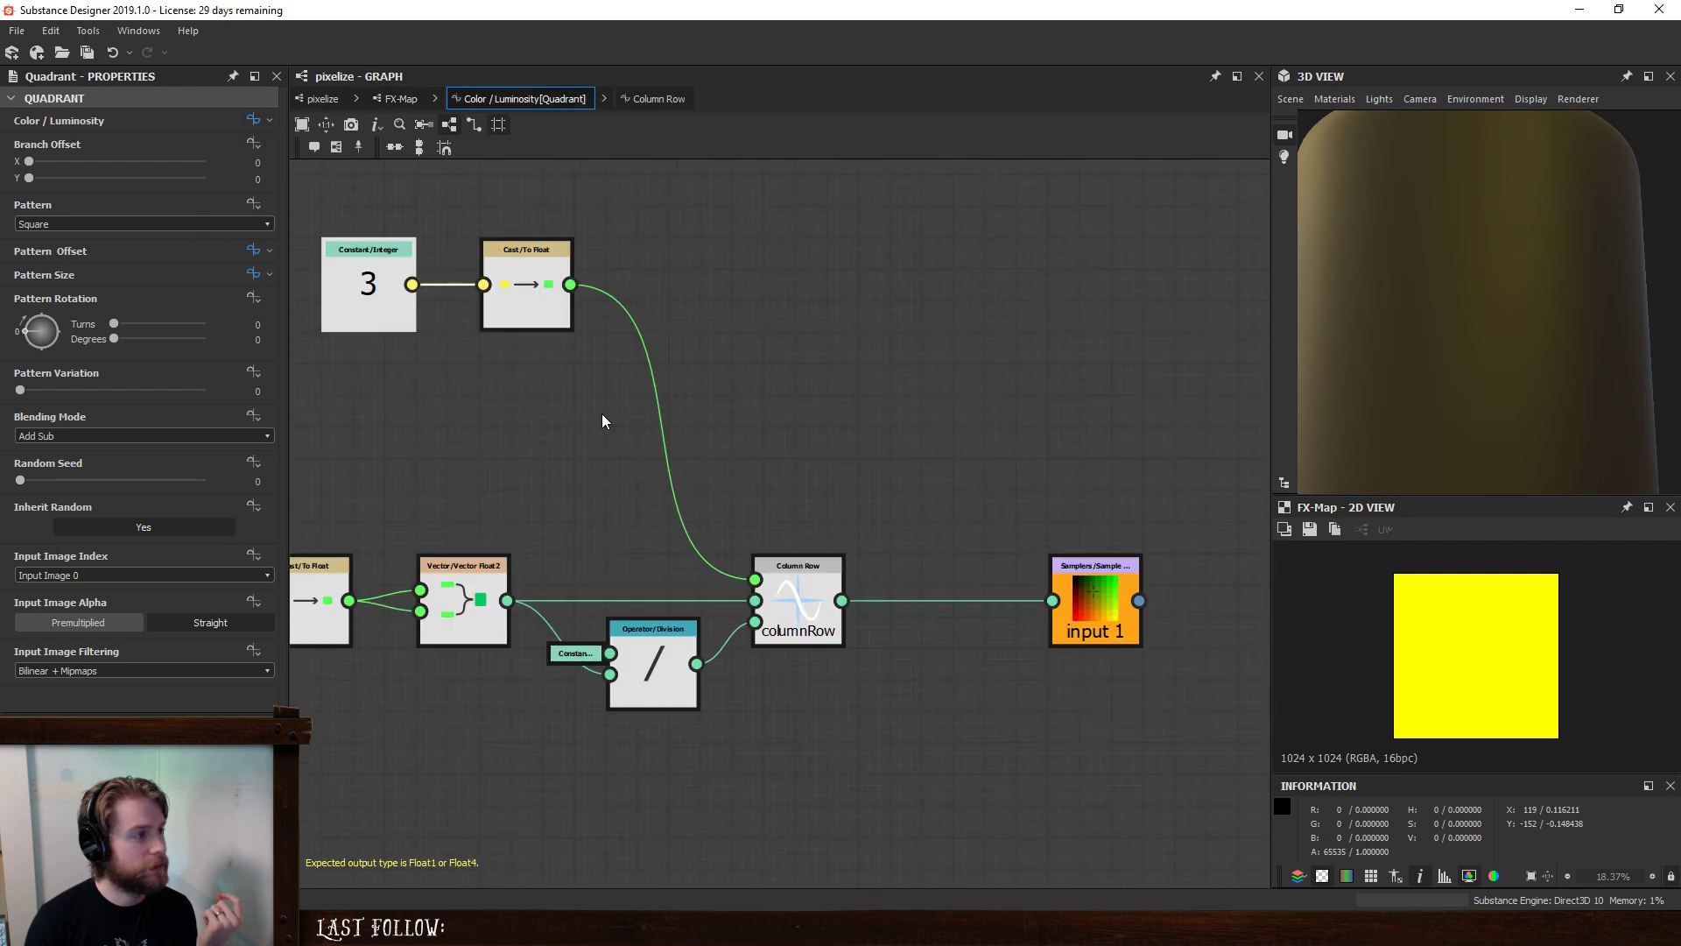
- Regroup the $number node, the pixelSize Vector Float2 and the upper columnRow node compactly above the patternSize chain
{"action": "scroll", "coordinate": [801, 479], "scroll_direction": "down", "scroll_amount": 4}
{"action": "middle_click_drag", "start_coordinate": [864, 509], "coordinate": [666, 803]}
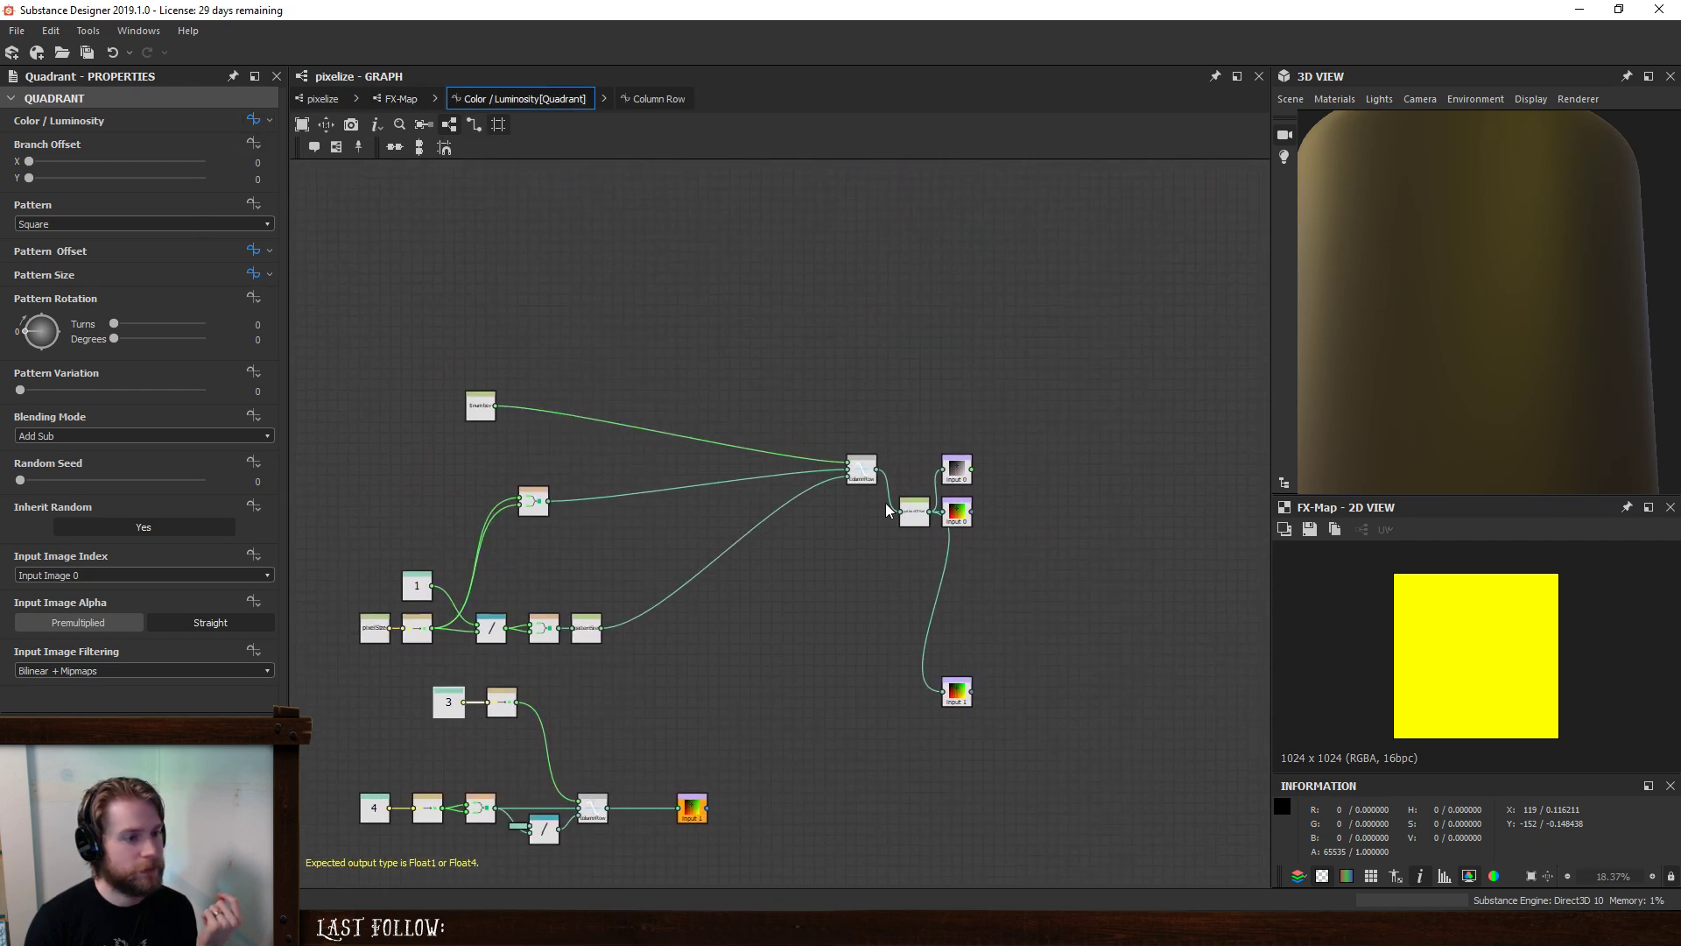
{"action": "scroll", "coordinate": [885, 503], "scroll_direction": "up", "scroll_amount": 4}
{"action": "middle_click_drag", "start_coordinate": [510, 725], "coordinate": [921, 623]}
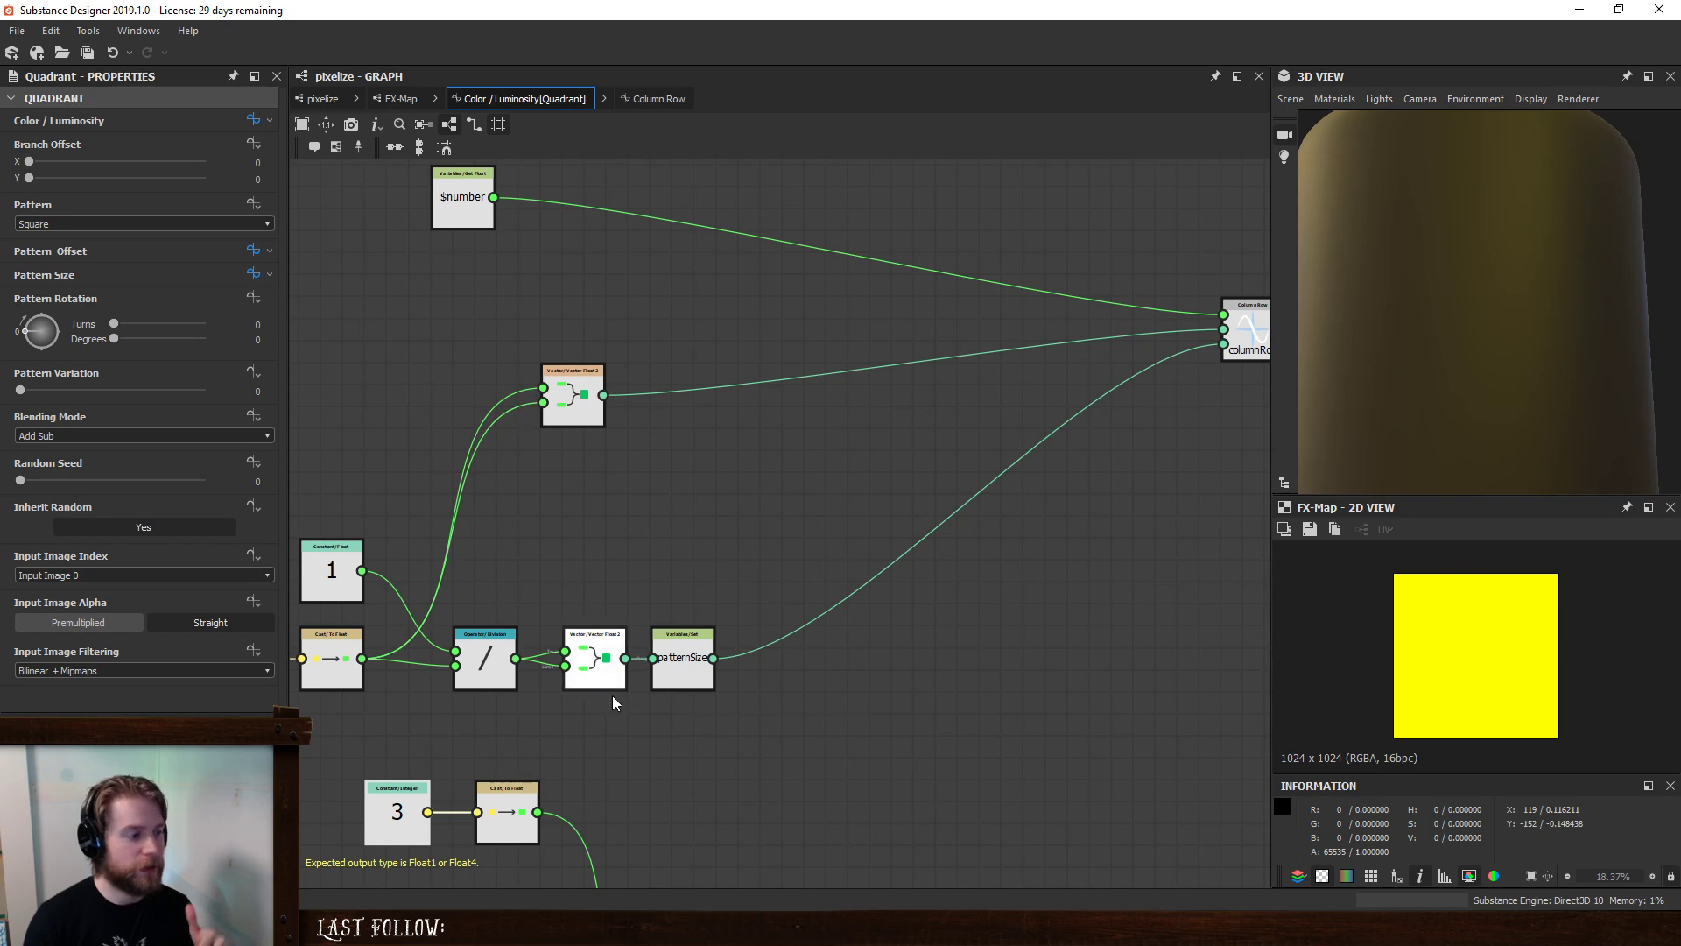
{"action": "scroll", "coordinate": [828, 666], "scroll_direction": "down", "scroll_amount": 3}
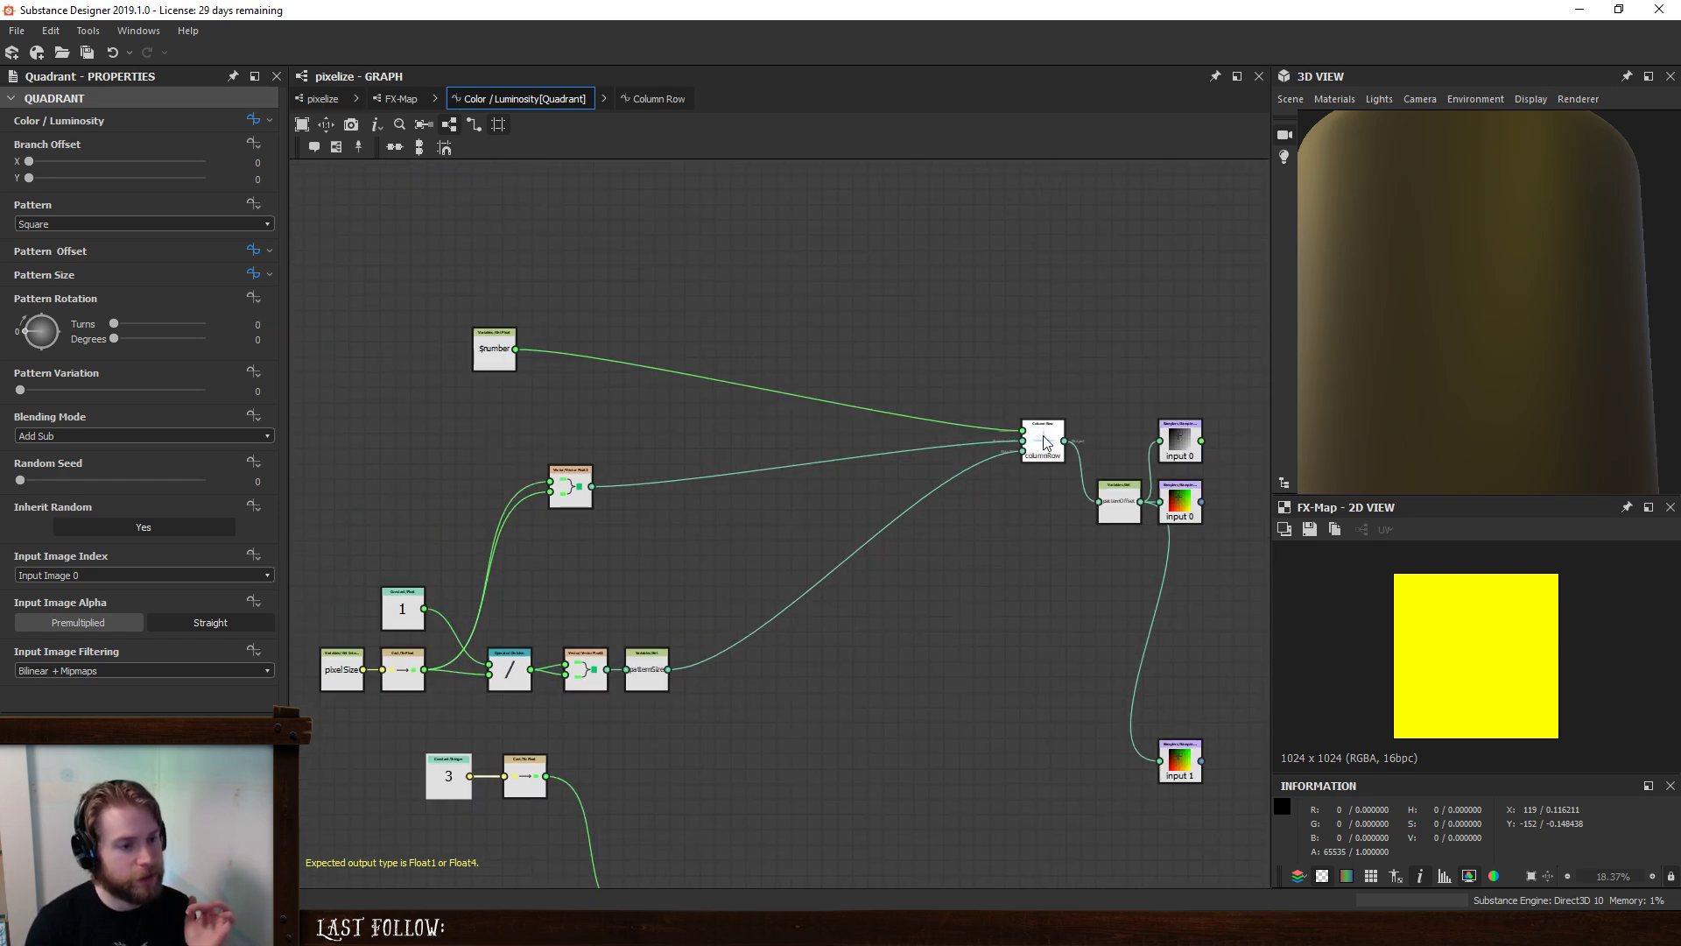
{"action": "left_click_drag", "start_coordinate": [1049, 444], "coordinate": [820, 490]}
{"action": "left_click_drag", "start_coordinate": [569, 497], "coordinate": [508, 619]}
{"action": "left_click_drag", "start_coordinate": [491, 352], "coordinate": [506, 549]}
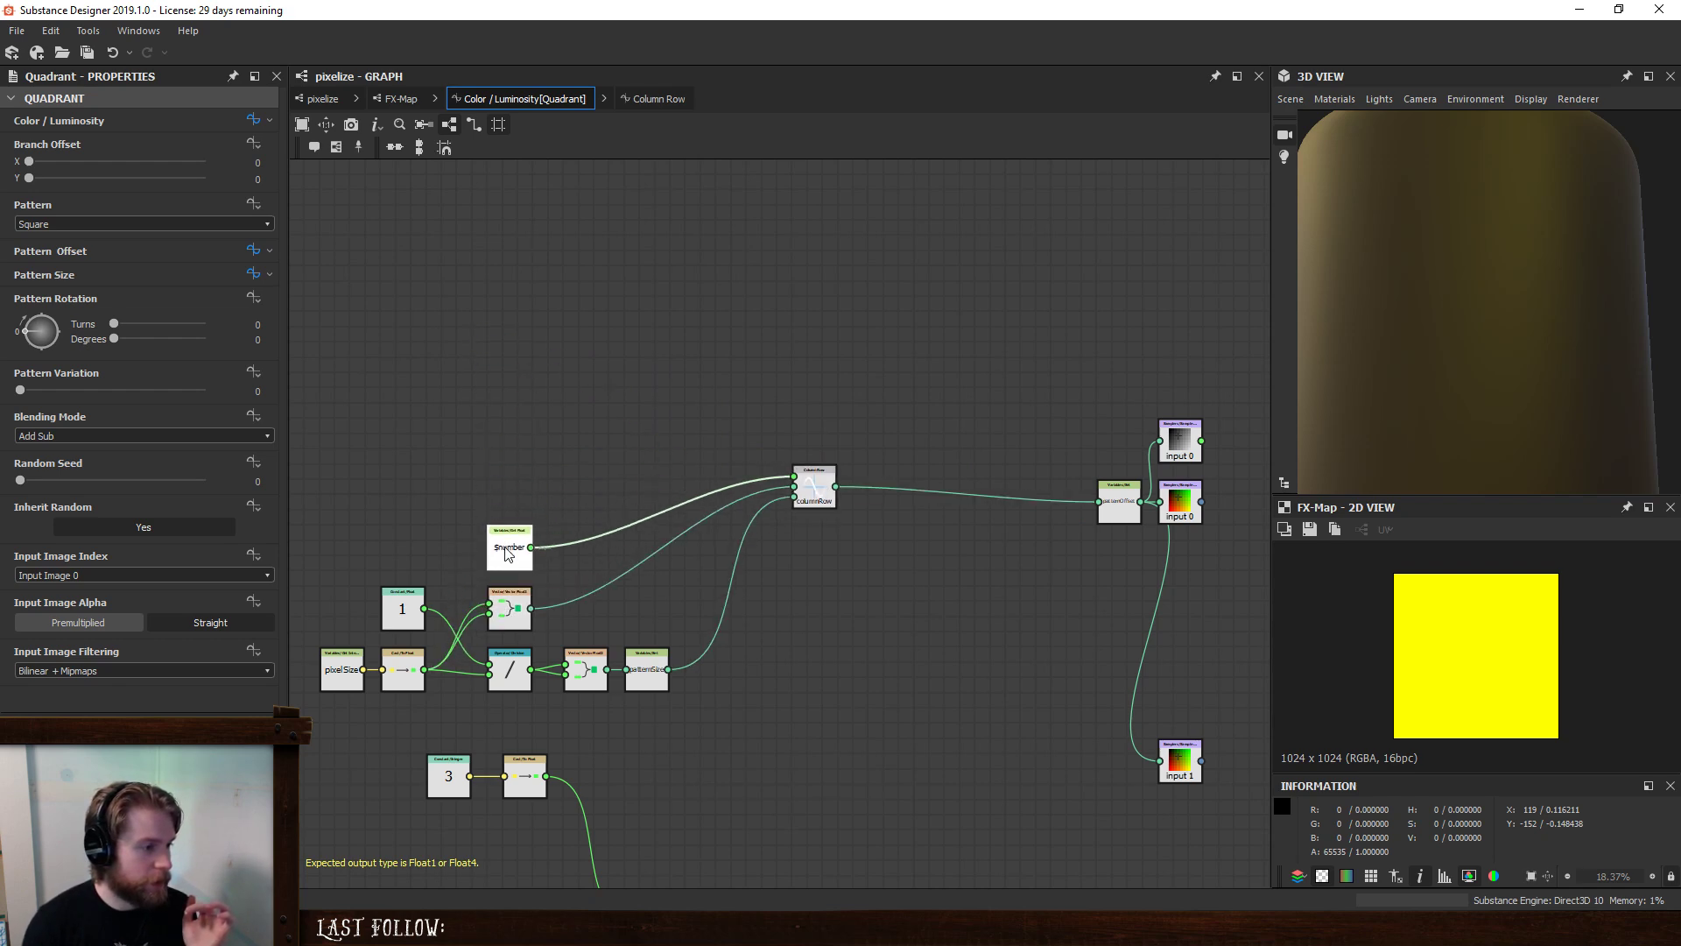
{"action": "left_click_drag", "start_coordinate": [812, 484], "coordinate": [765, 554]}
{"action": "left_click", "coordinate": [759, 482]}
{"action": "left_click", "coordinate": [766, 571]}
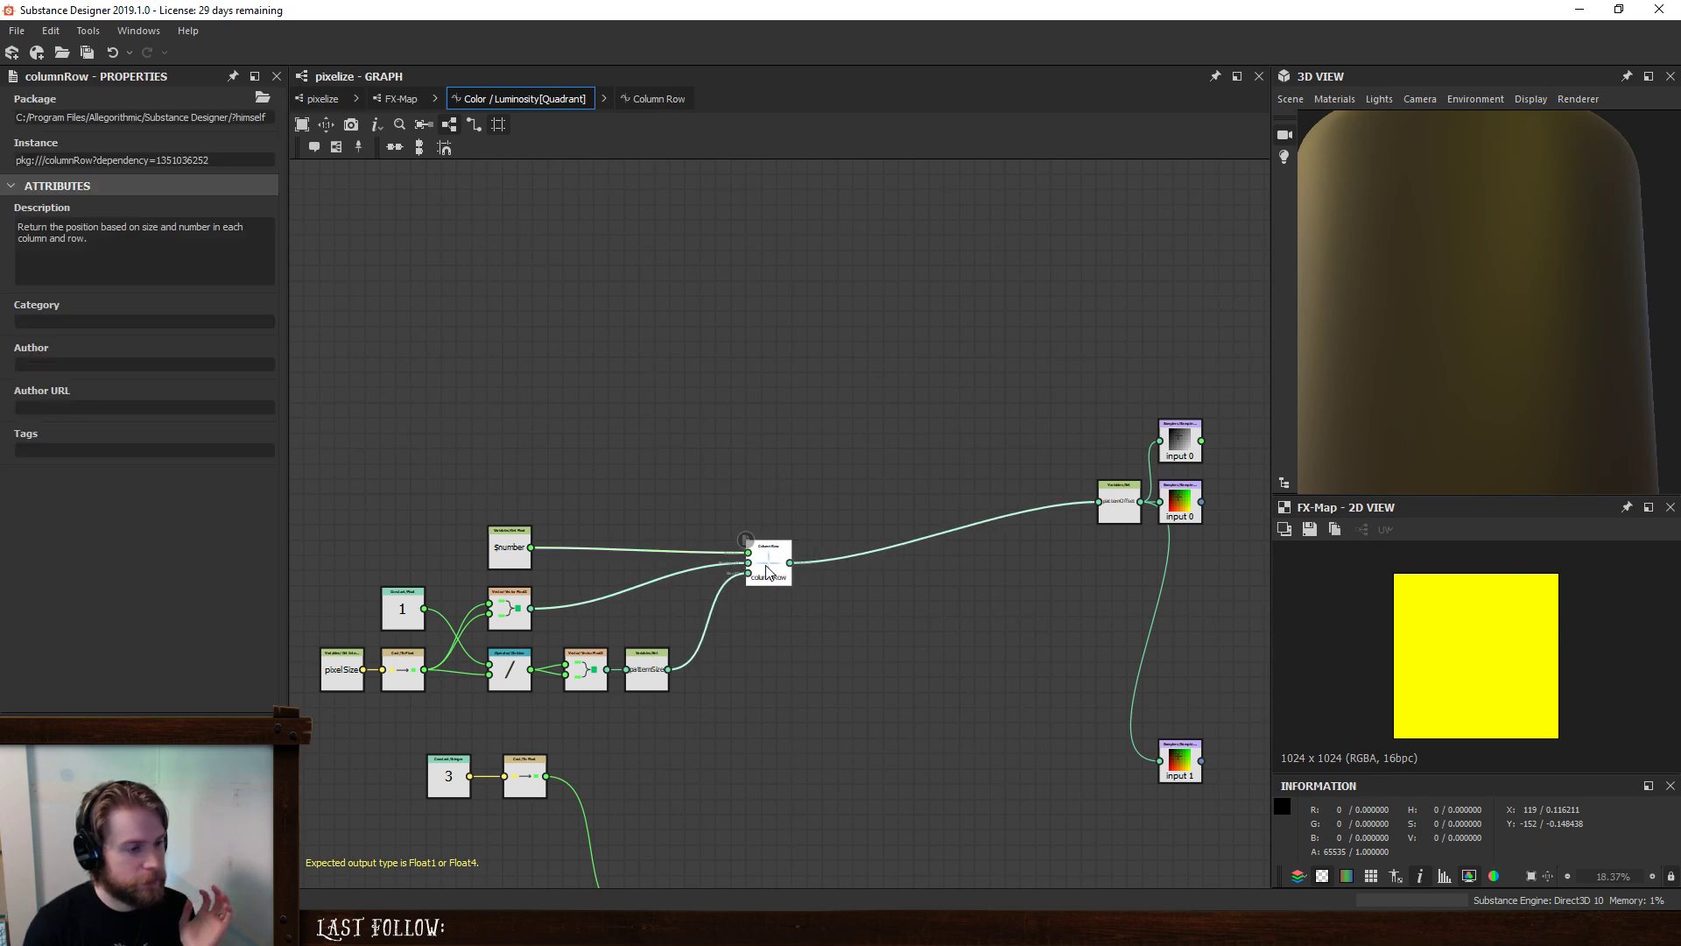
- In the Column Row function, reconnect both Add nodes to the Vector Float2 output, and move that output node farther away from them
{"action": "double_click", "coordinate": [767, 571]}
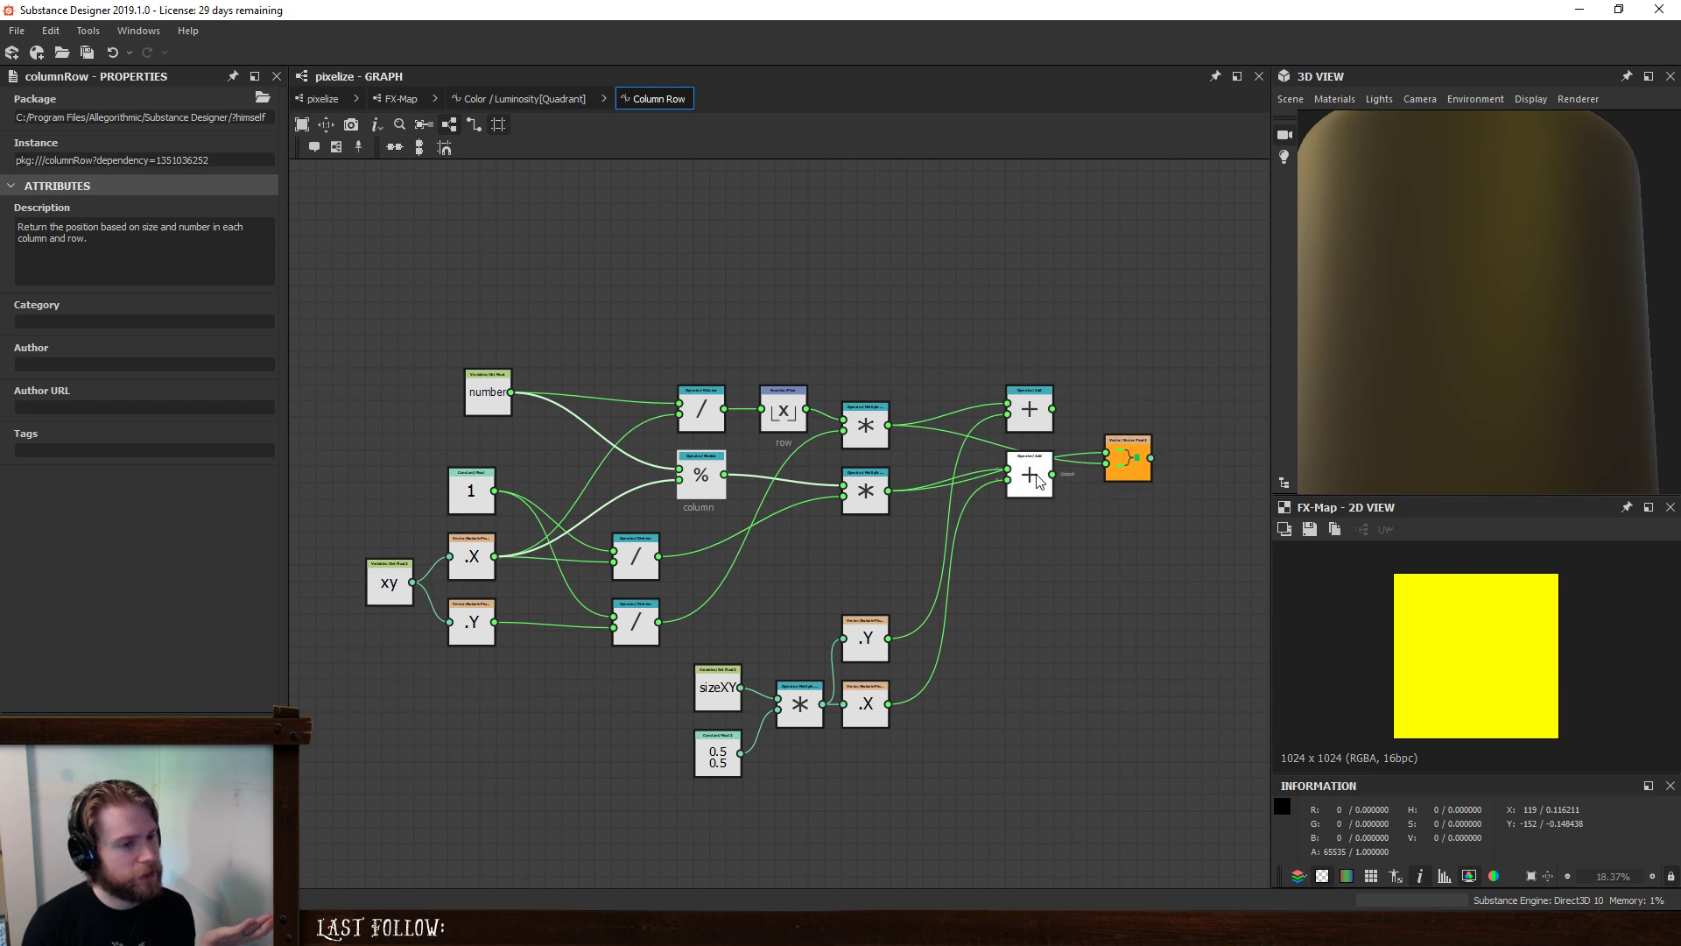
{"action": "left_click_drag", "start_coordinate": [1053, 474], "coordinate": [1053, 409]}
{"action": "left_click_drag", "start_coordinate": [1117, 457], "coordinate": [1174, 457]}
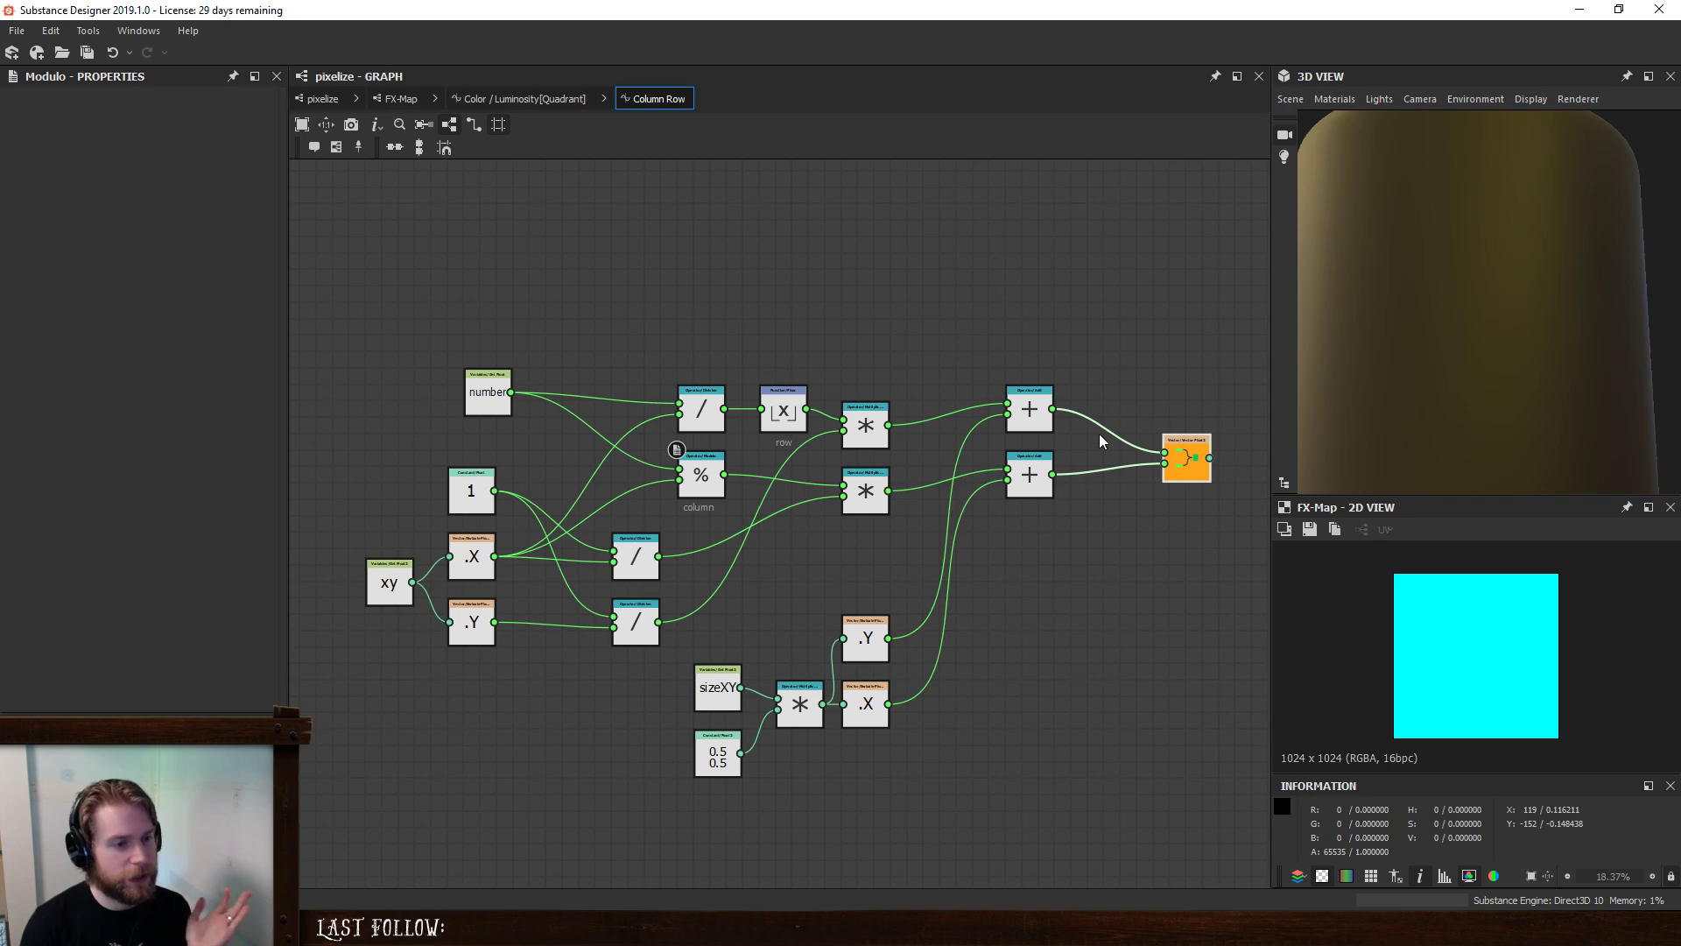
- Insert an Add node fed by the final Vector Float2 node
{"action": "key", "text": "space"}
{"action": "type", "text": "ad"}
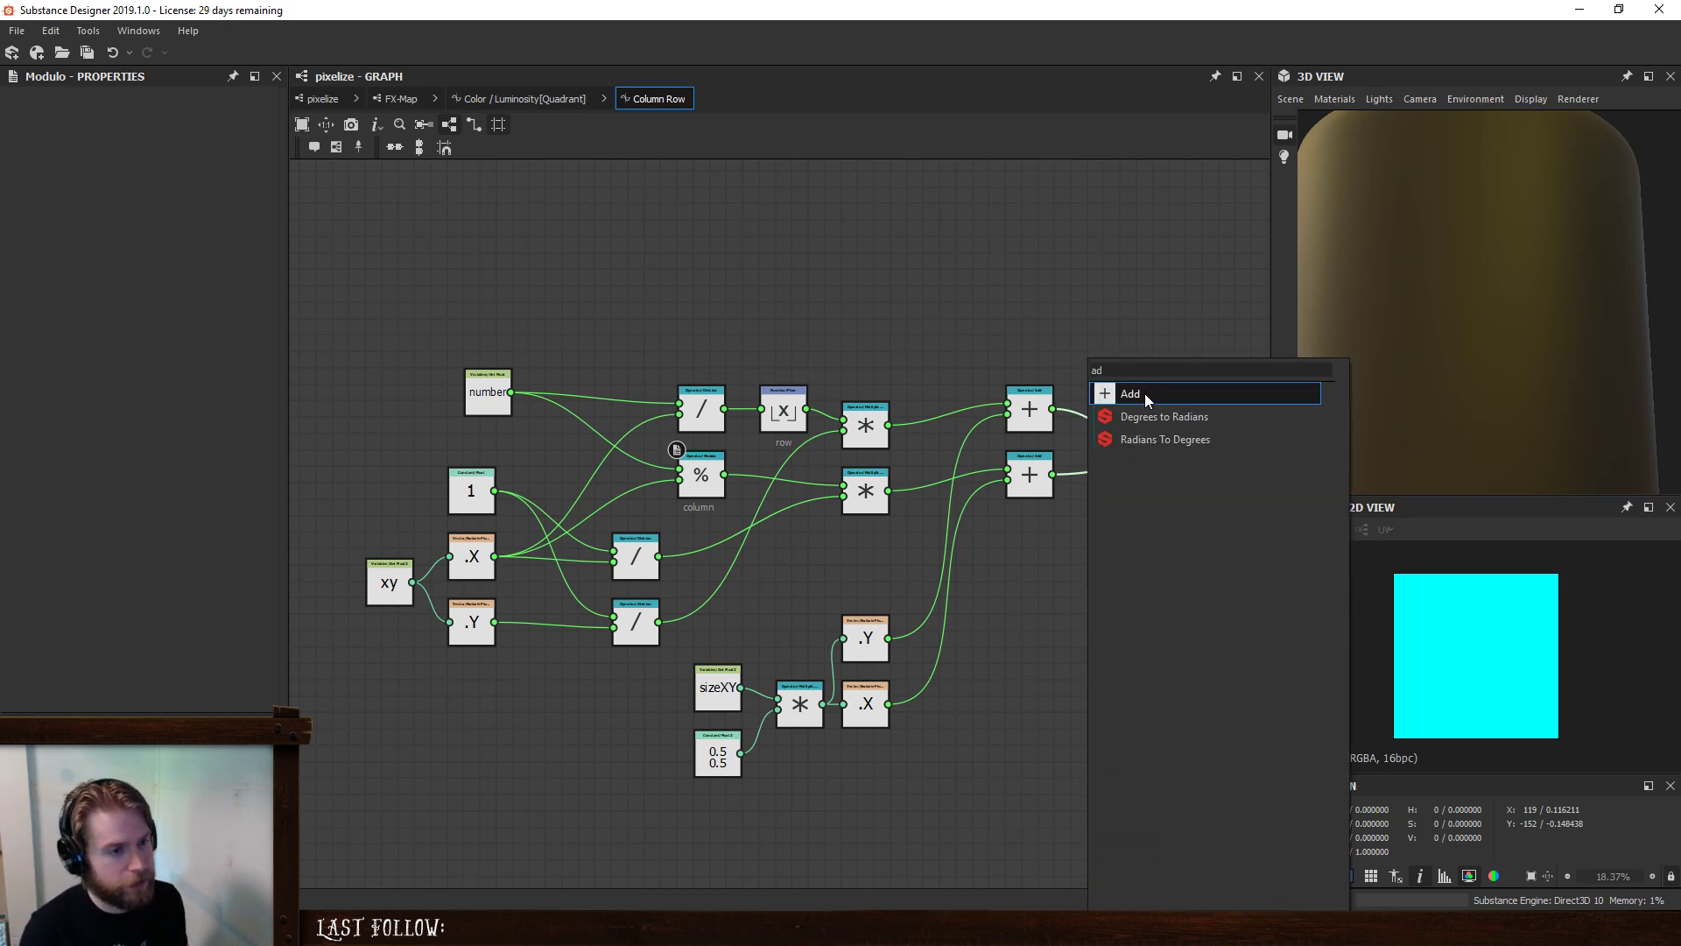
{"action": "left_click", "coordinate": [1143, 392]}
{"action": "middle_click_drag", "start_coordinate": [1163, 467], "coordinate": [928, 515]}
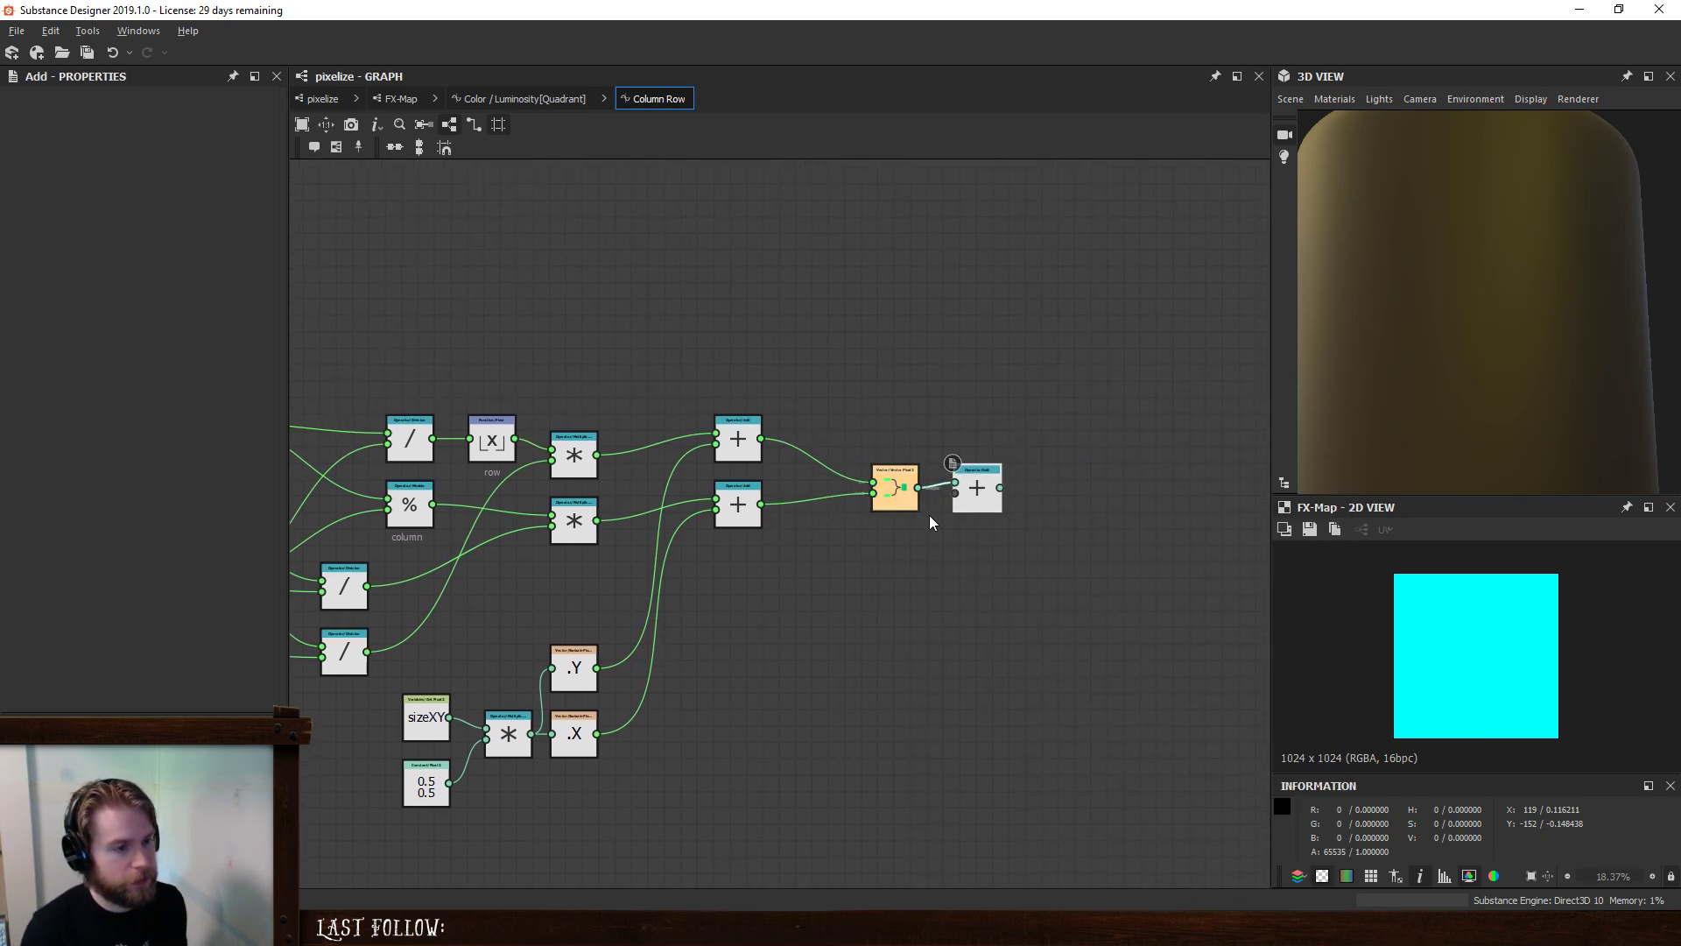
- Add a Float2 constant below the final Vector Float2 node and set both of its components to -0.5
{"action": "left_click", "coordinate": [873, 568]}
{"action": "key", "text": "space"}
{"action": "type", "text": "f"}
{"action": "left_click", "coordinate": [953, 419]}
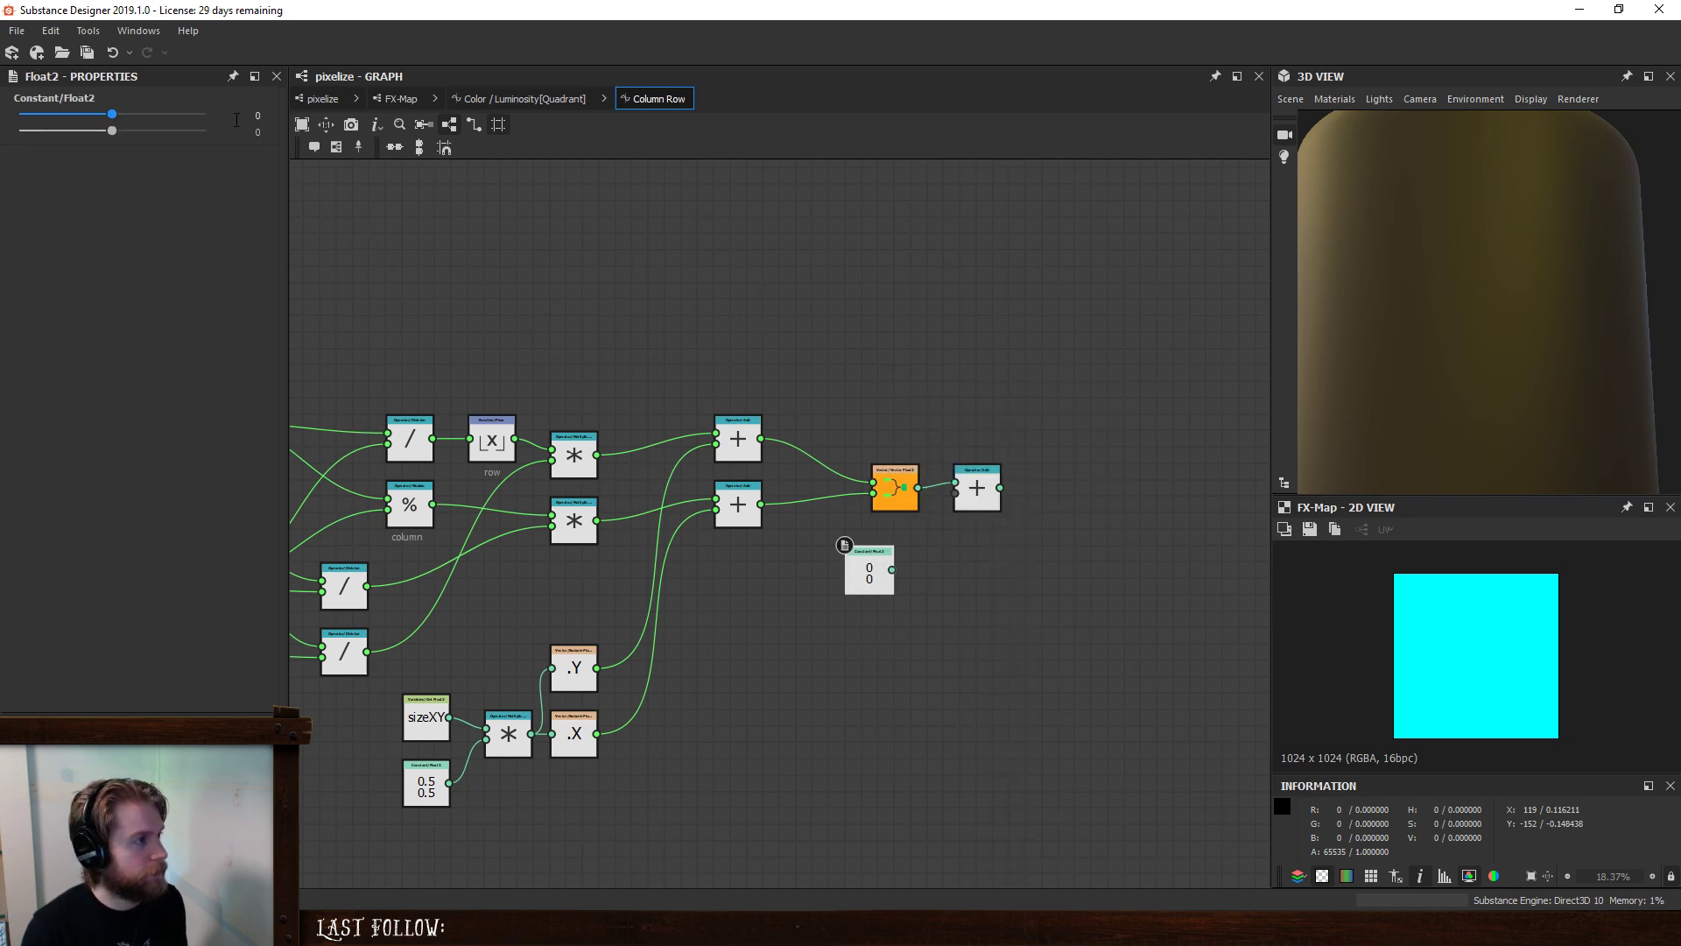
{"action": "left_click_drag", "start_coordinate": [249, 116], "coordinate": [300, 122]}
{"action": "type", "text": "-0.5"}
{"action": "key", "text": "Tab"}
{"action": "type", "text": "-0.5"}
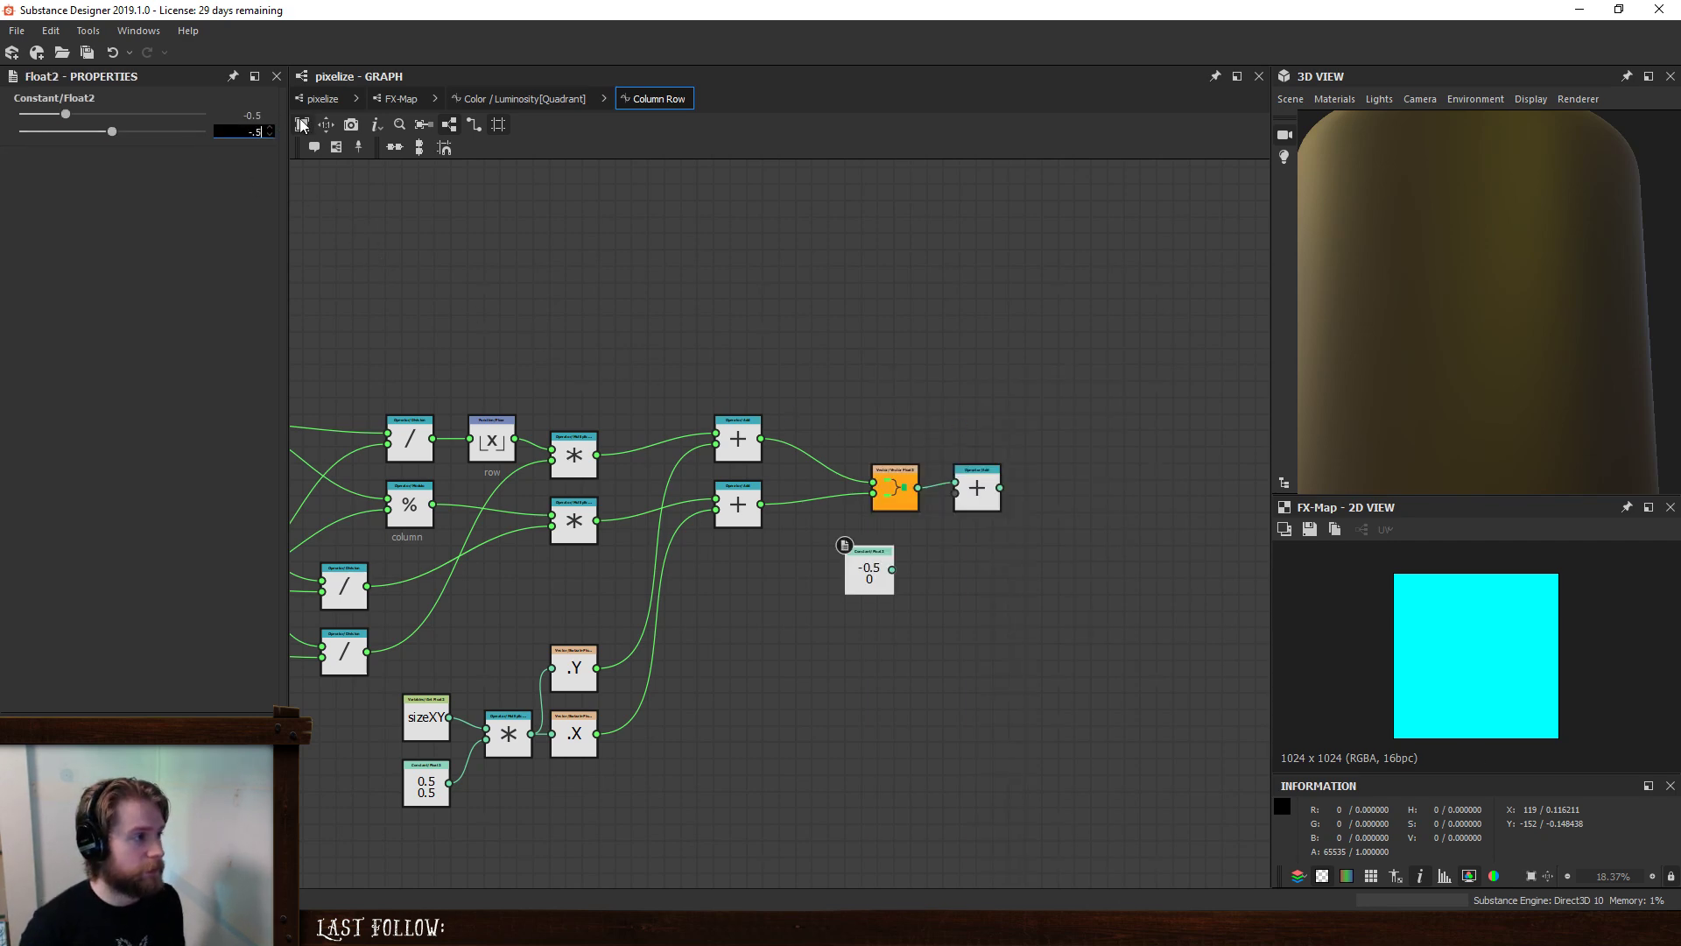
{"action": "key", "text": "Return"}
- Connect the -0.5 constant to the final Add node's second input, and set that Add node as the function's output
{"action": "left_click_drag", "start_coordinate": [892, 570], "coordinate": [910, 503]}
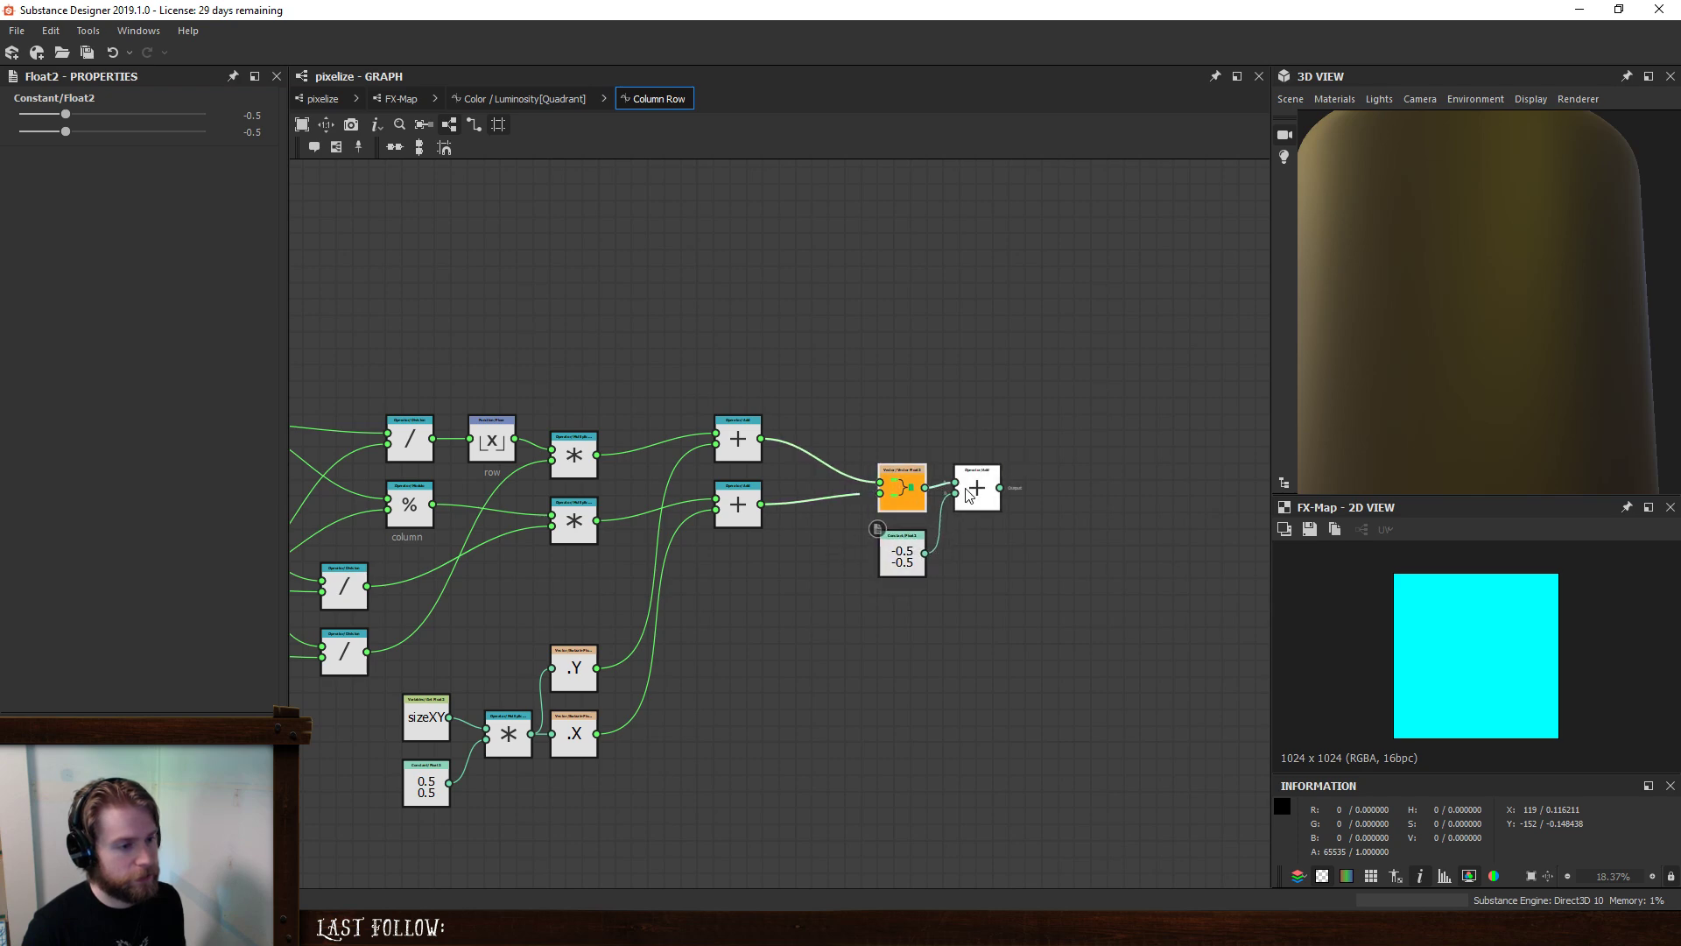
{"action": "right_click", "coordinate": [970, 490]}
{"action": "left_click", "coordinate": [1018, 558]}
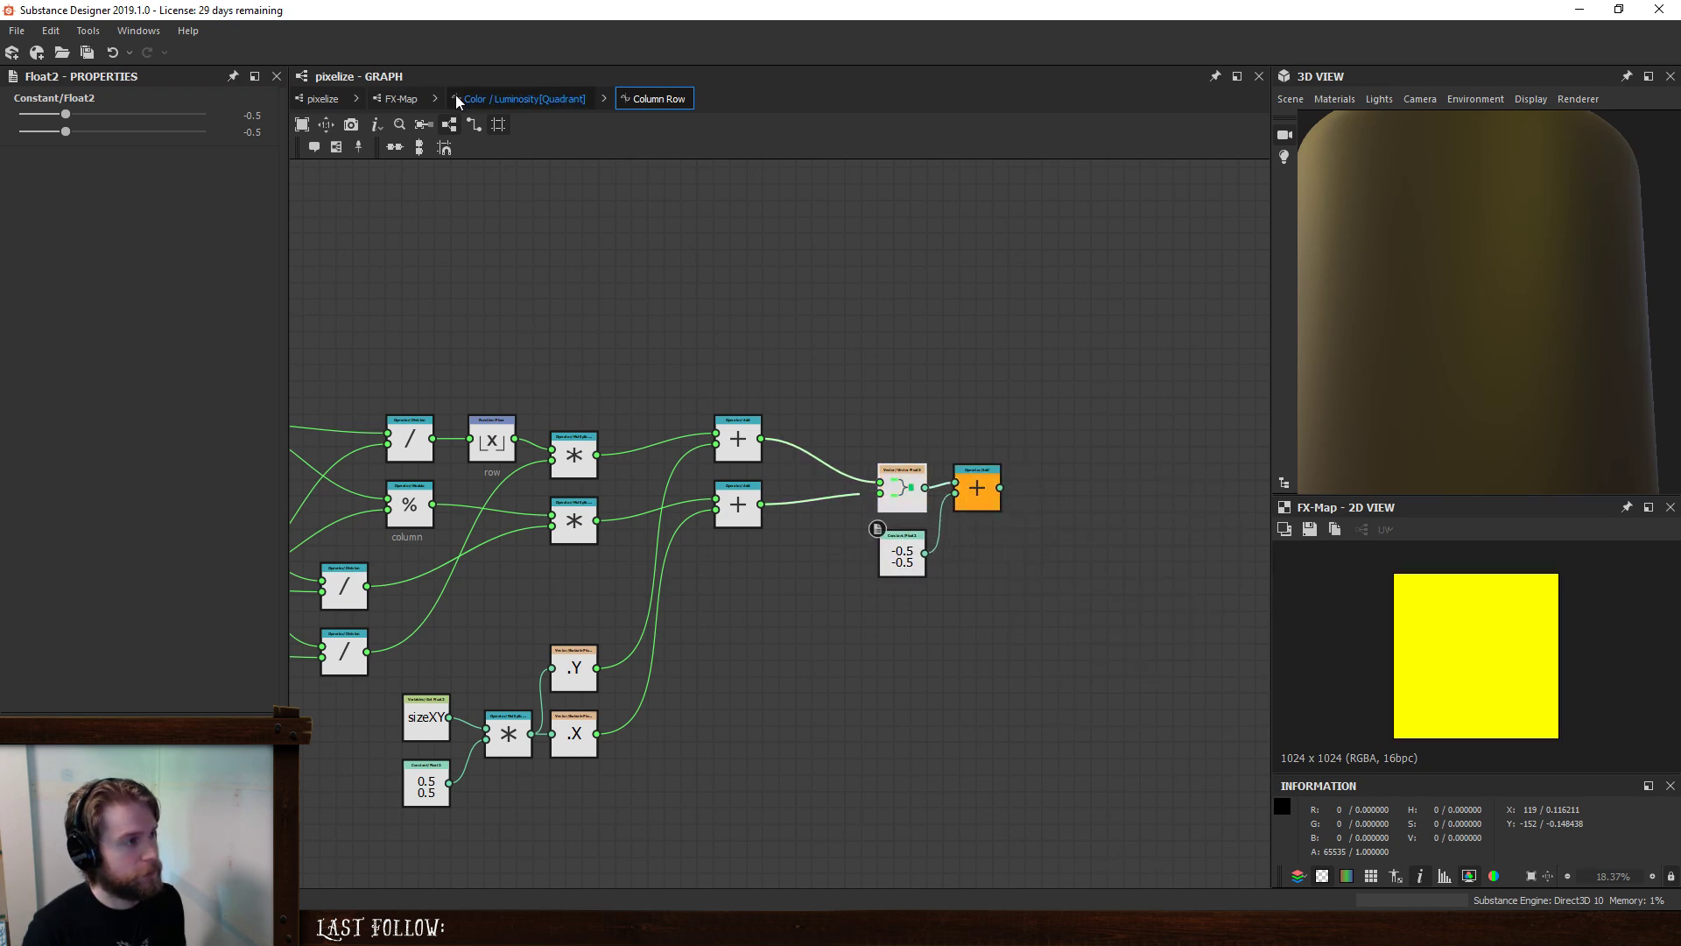
- In the Quadrant's Color / Luminosity function, set the input 0 Sample Color node as the output
{"action": "left_click", "coordinate": [417, 103]}
{"action": "left_click", "coordinate": [539, 98]}
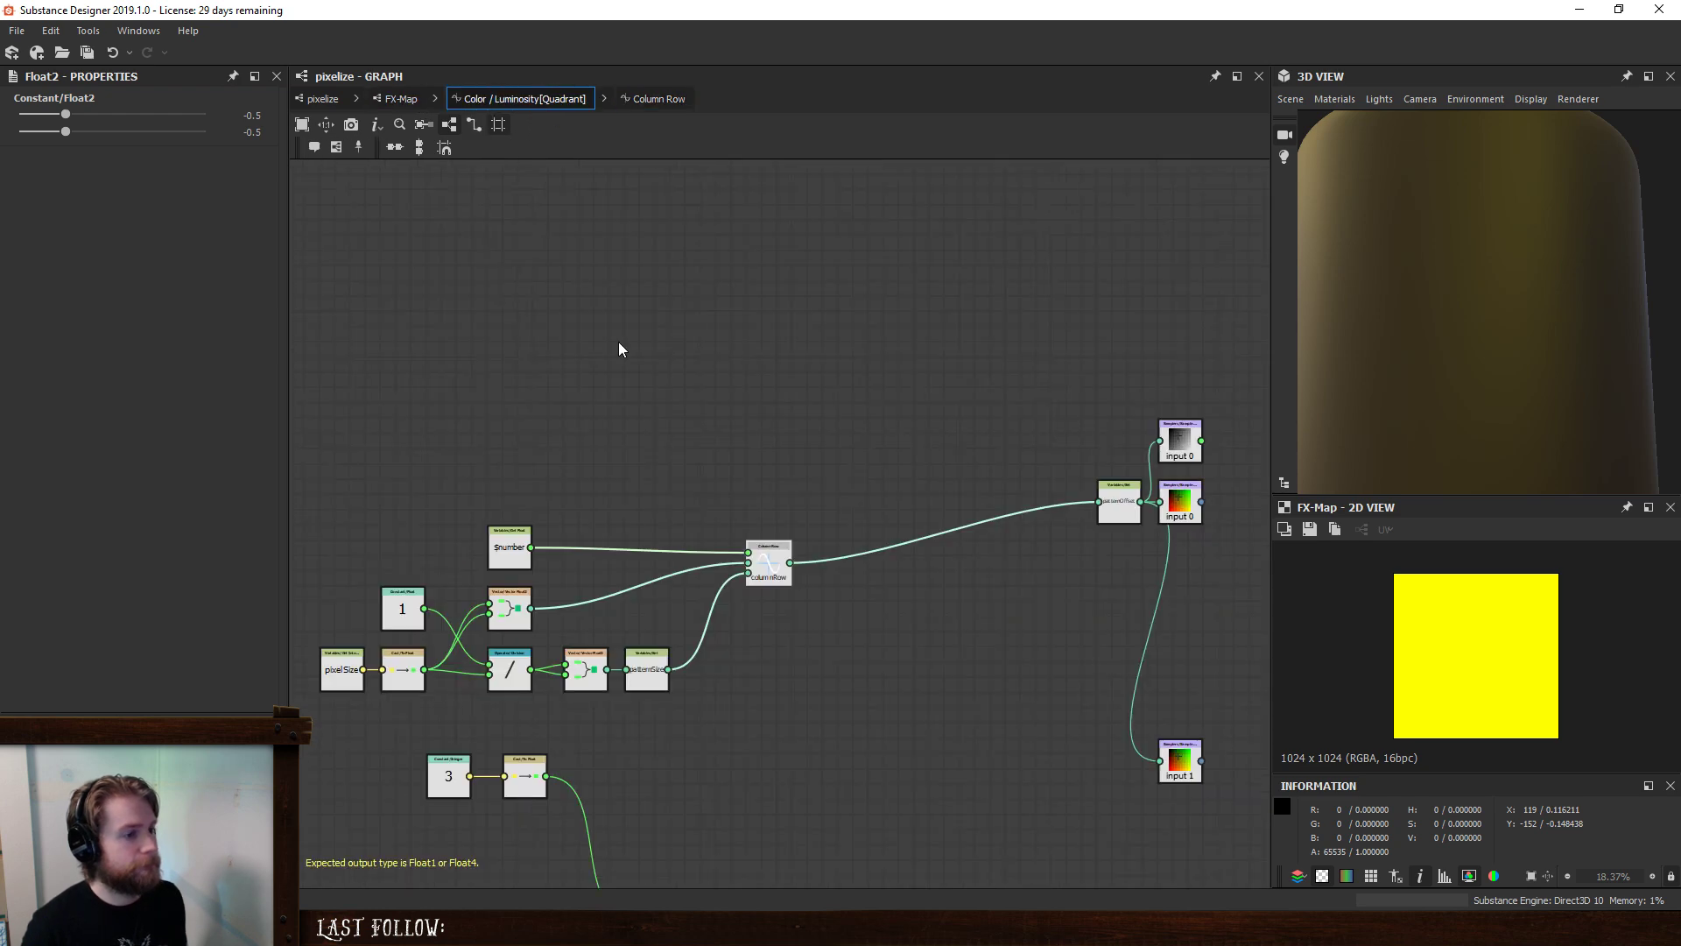
{"action": "middle_click_drag", "start_coordinate": [879, 683], "coordinate": [917, 466]}
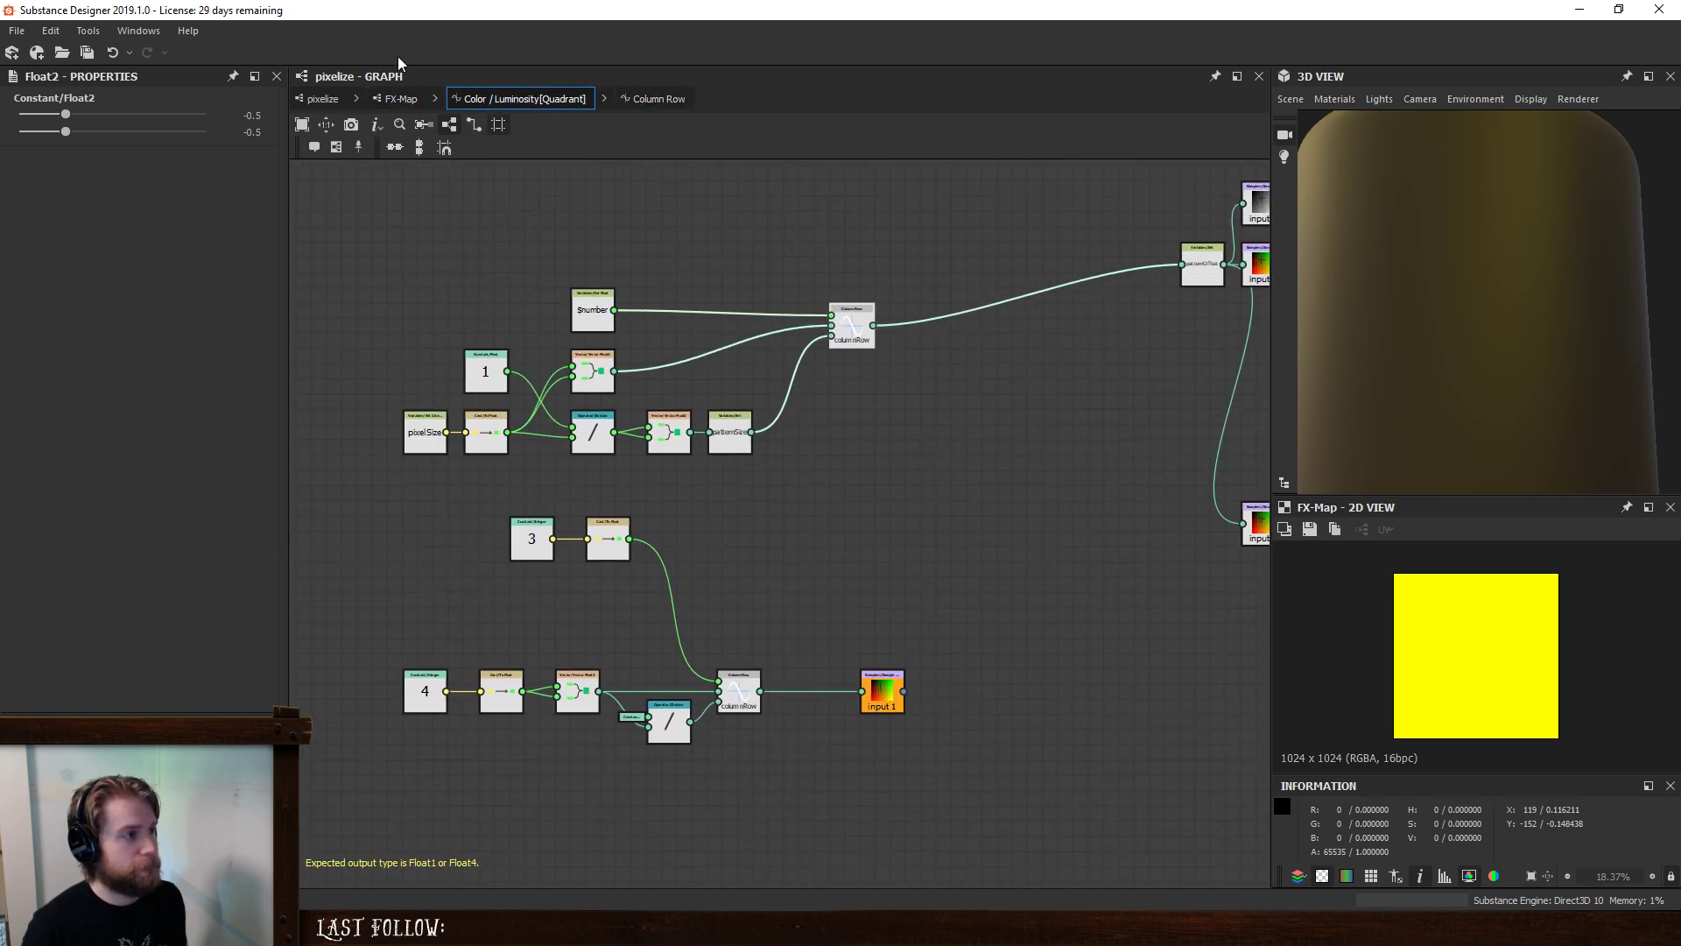
{"action": "middle_click_drag", "start_coordinate": [1054, 396], "coordinate": [935, 423]}
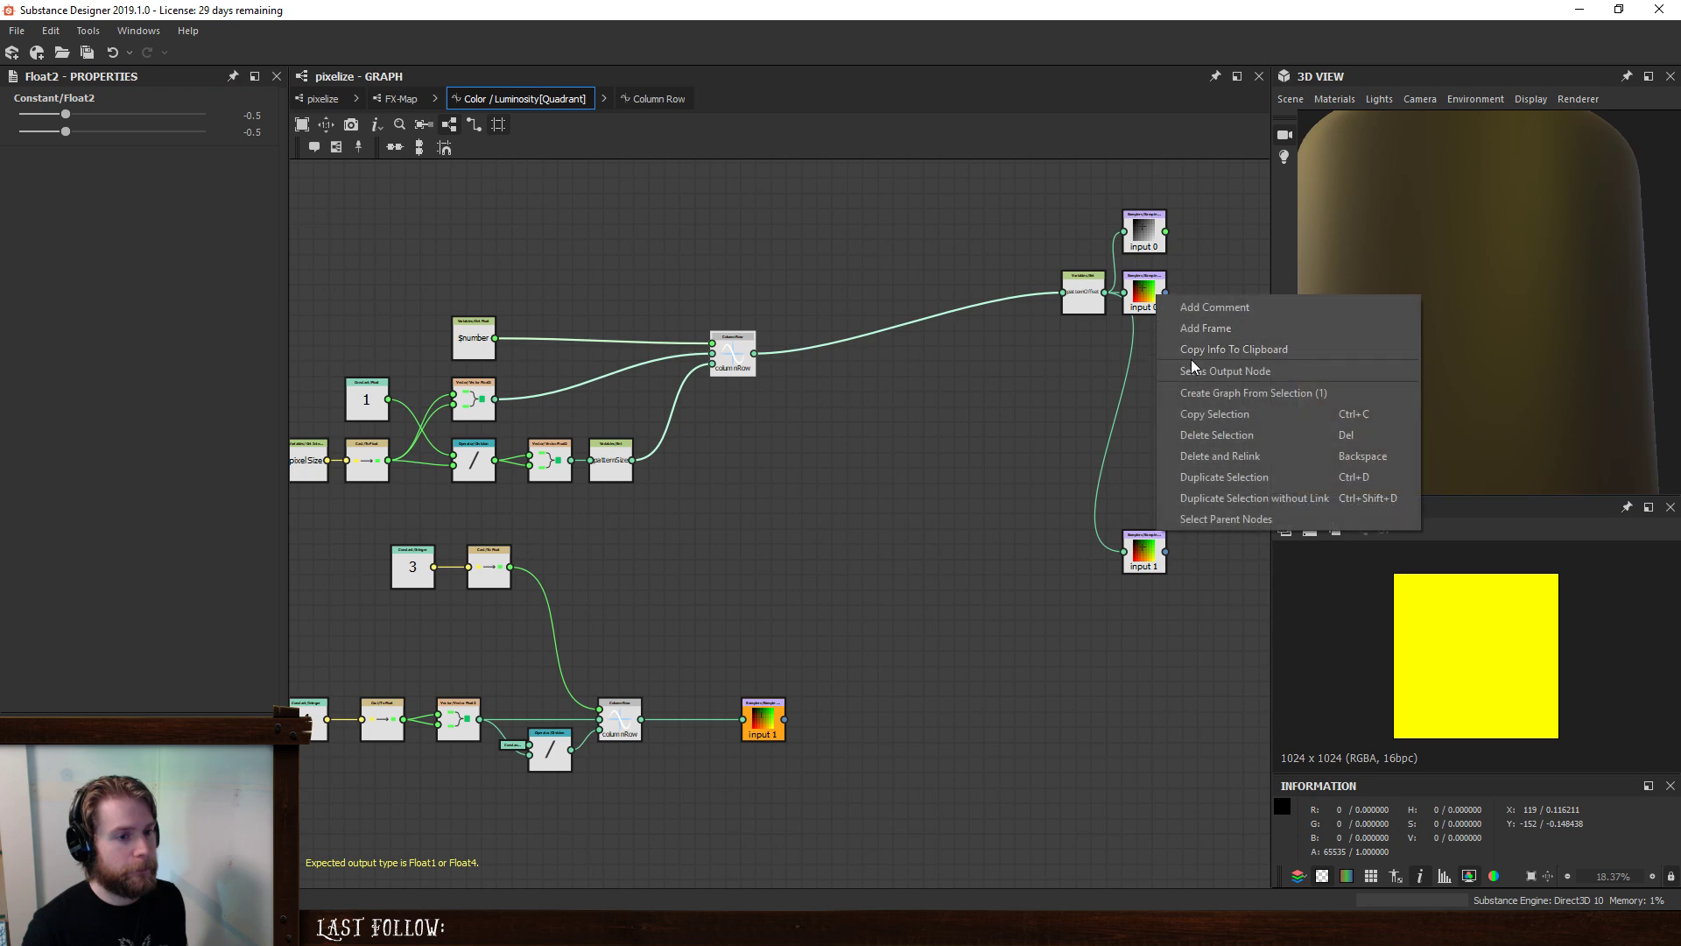
{"action": "left_click", "coordinate": [1255, 368]}
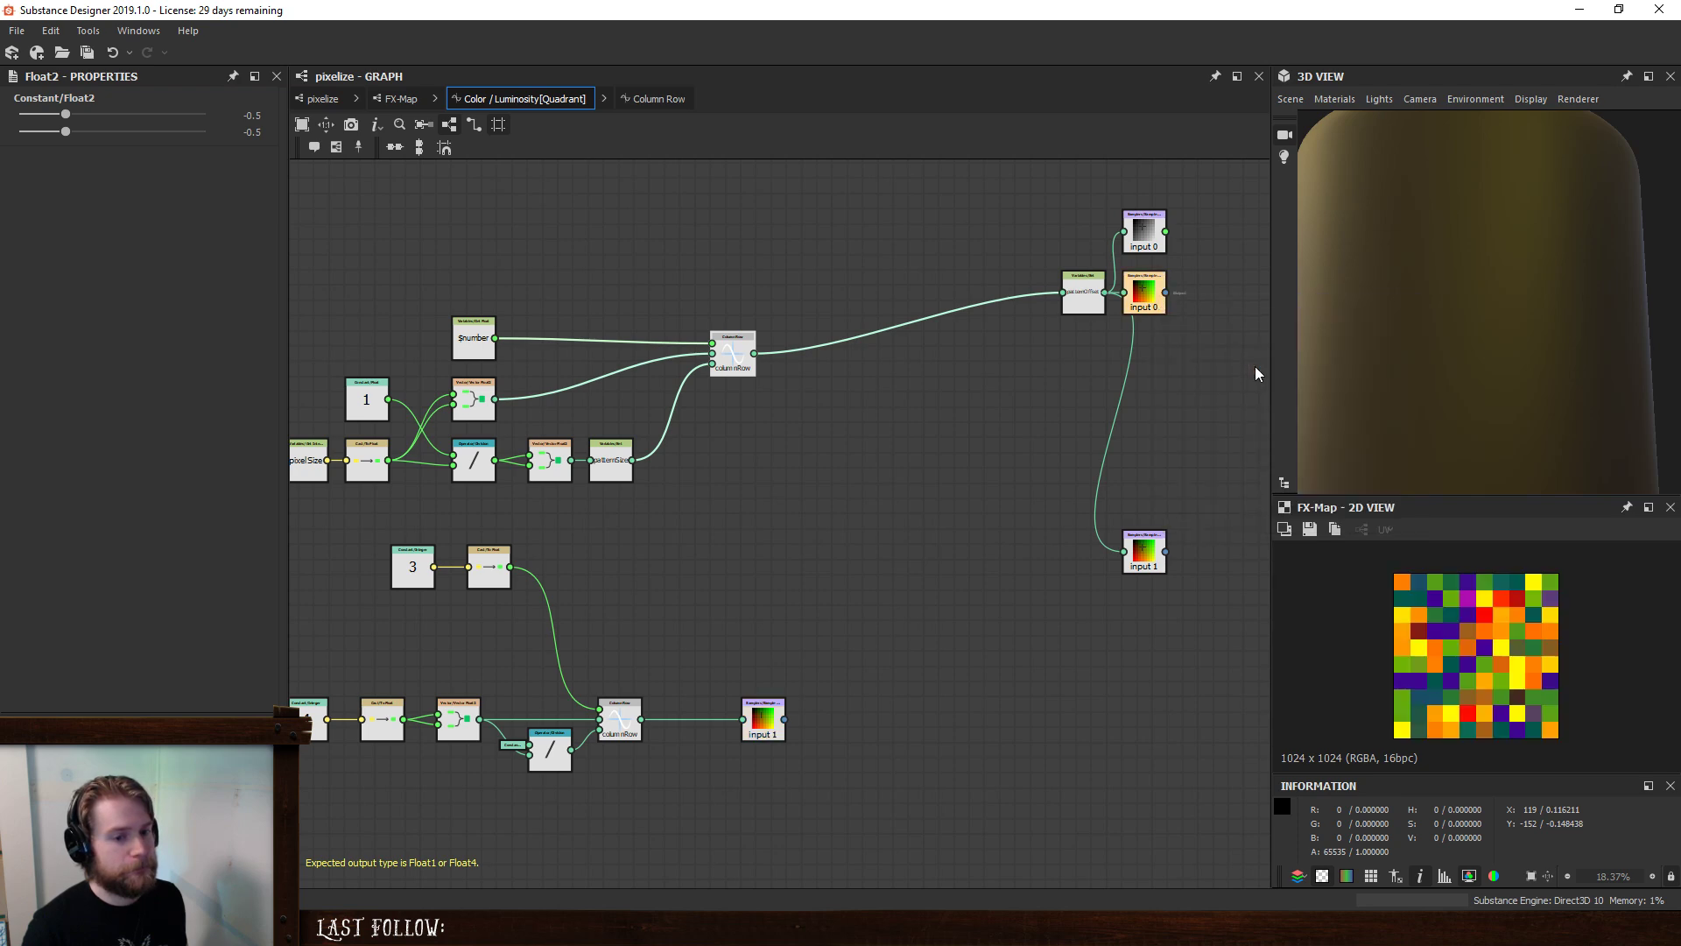
- Compare the Gradient Map image with the FX-Map's pixelated result in the 2D view
{"action": "left_click", "coordinate": [340, 99]}
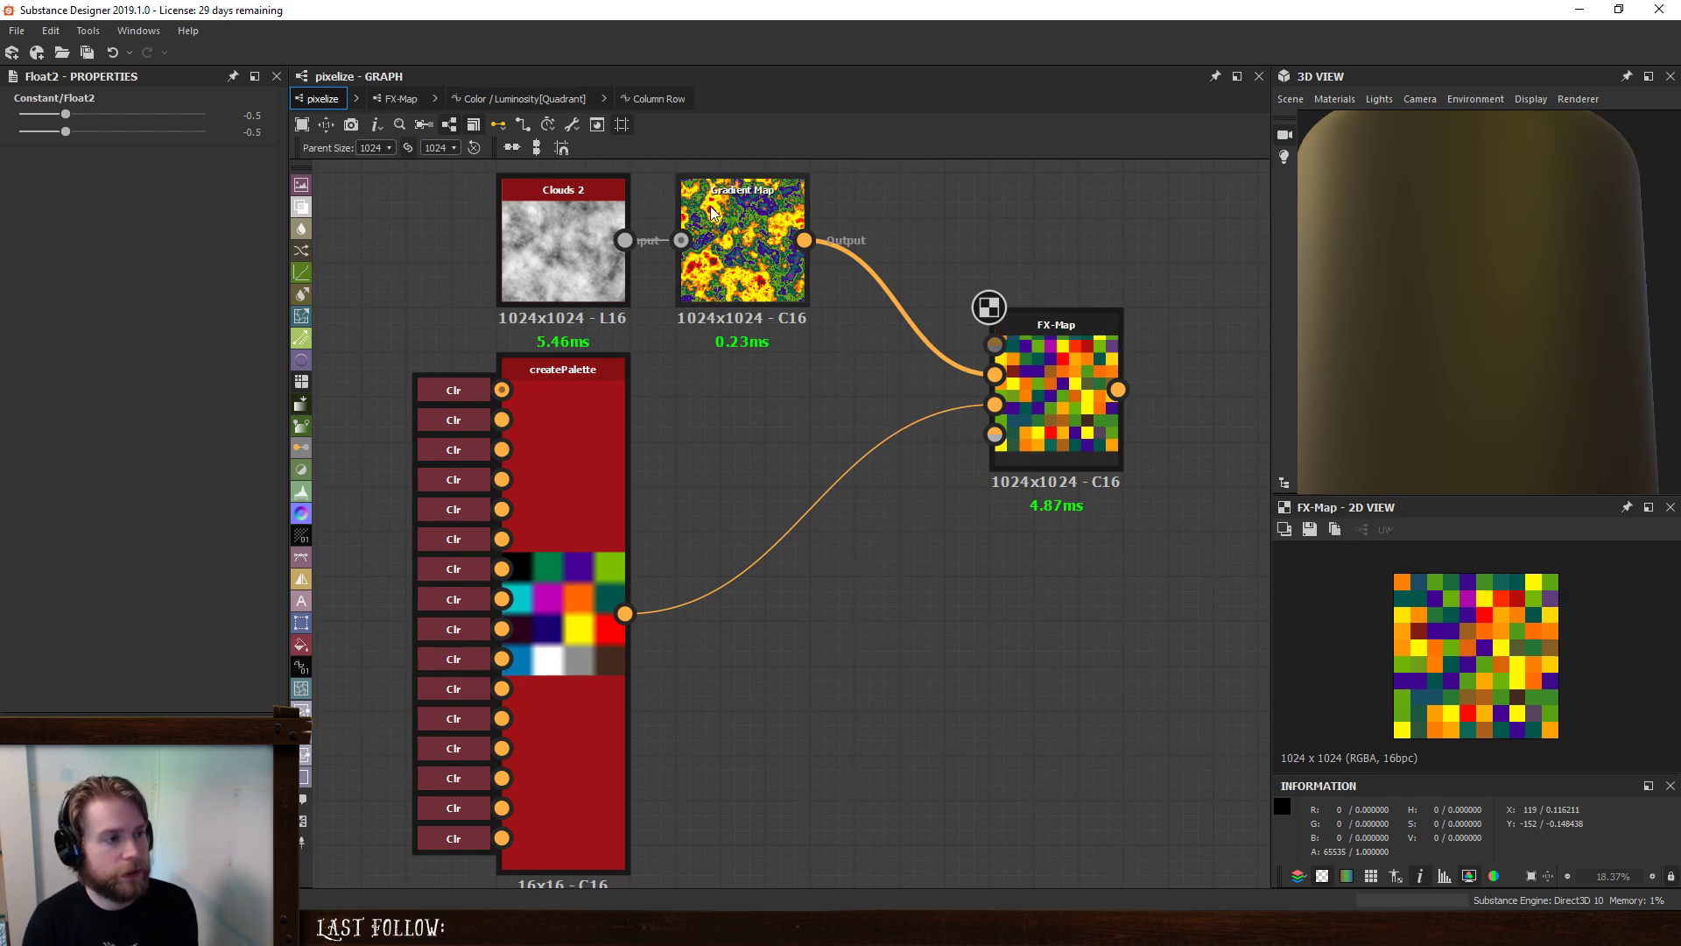
{"action": "double_click", "coordinate": [740, 210]}
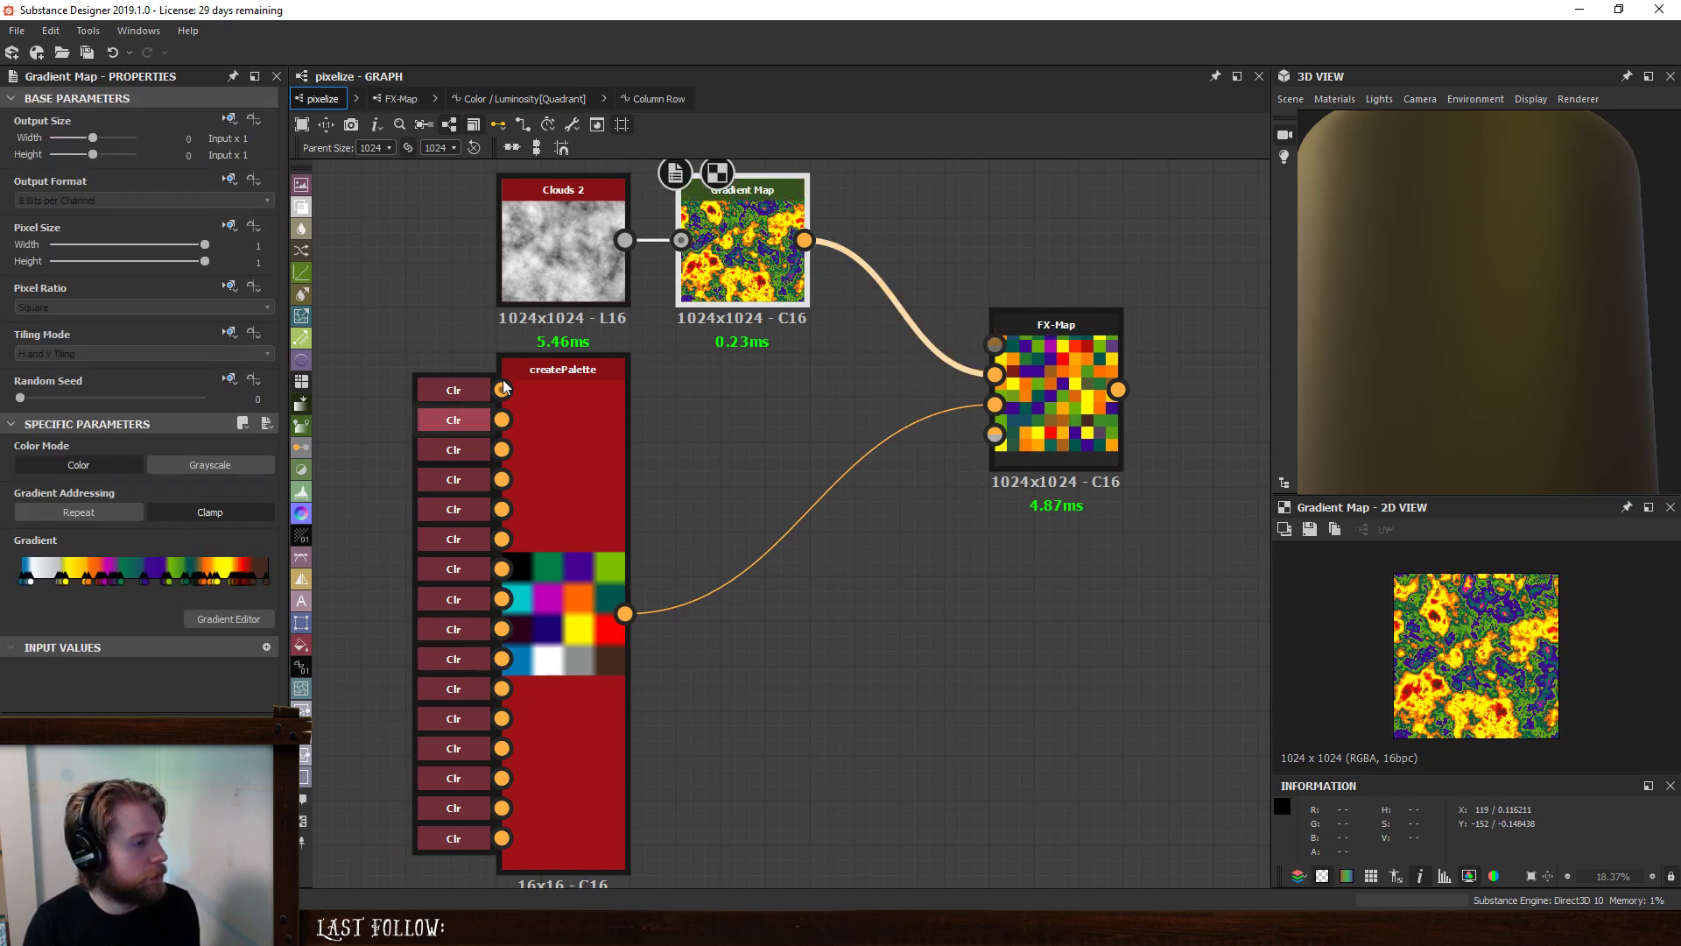
{"action": "scroll", "coordinate": [1421, 584], "scroll_direction": "up", "scroll_amount": 5}
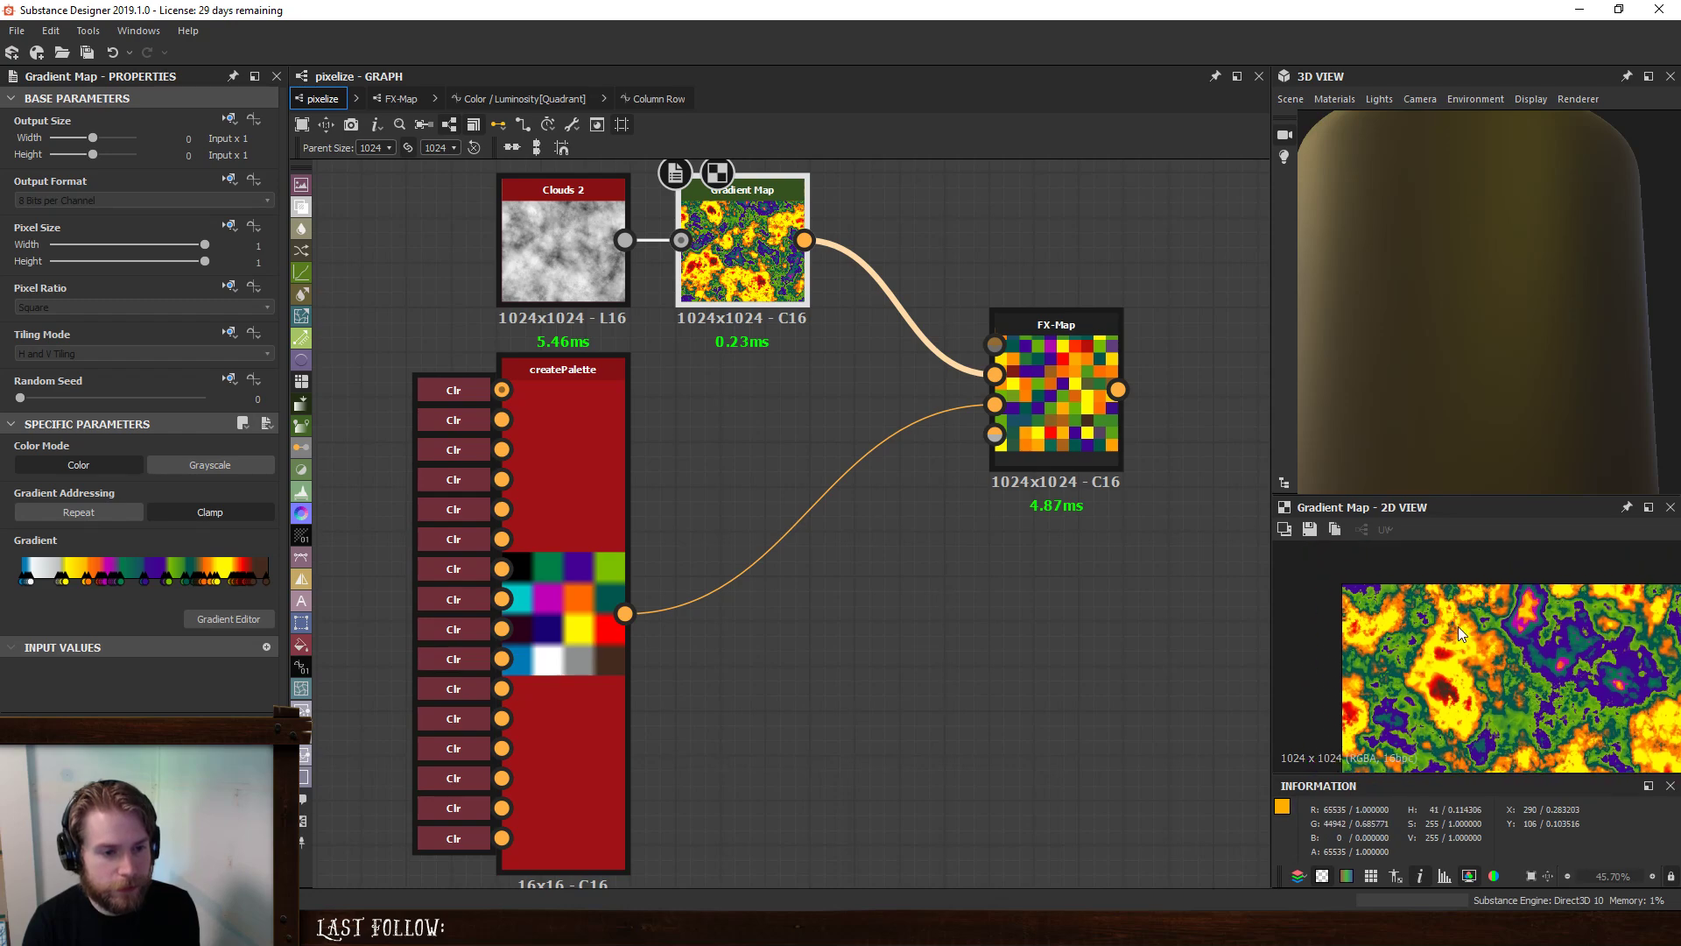
{"action": "double_click", "coordinate": [1065, 372]}
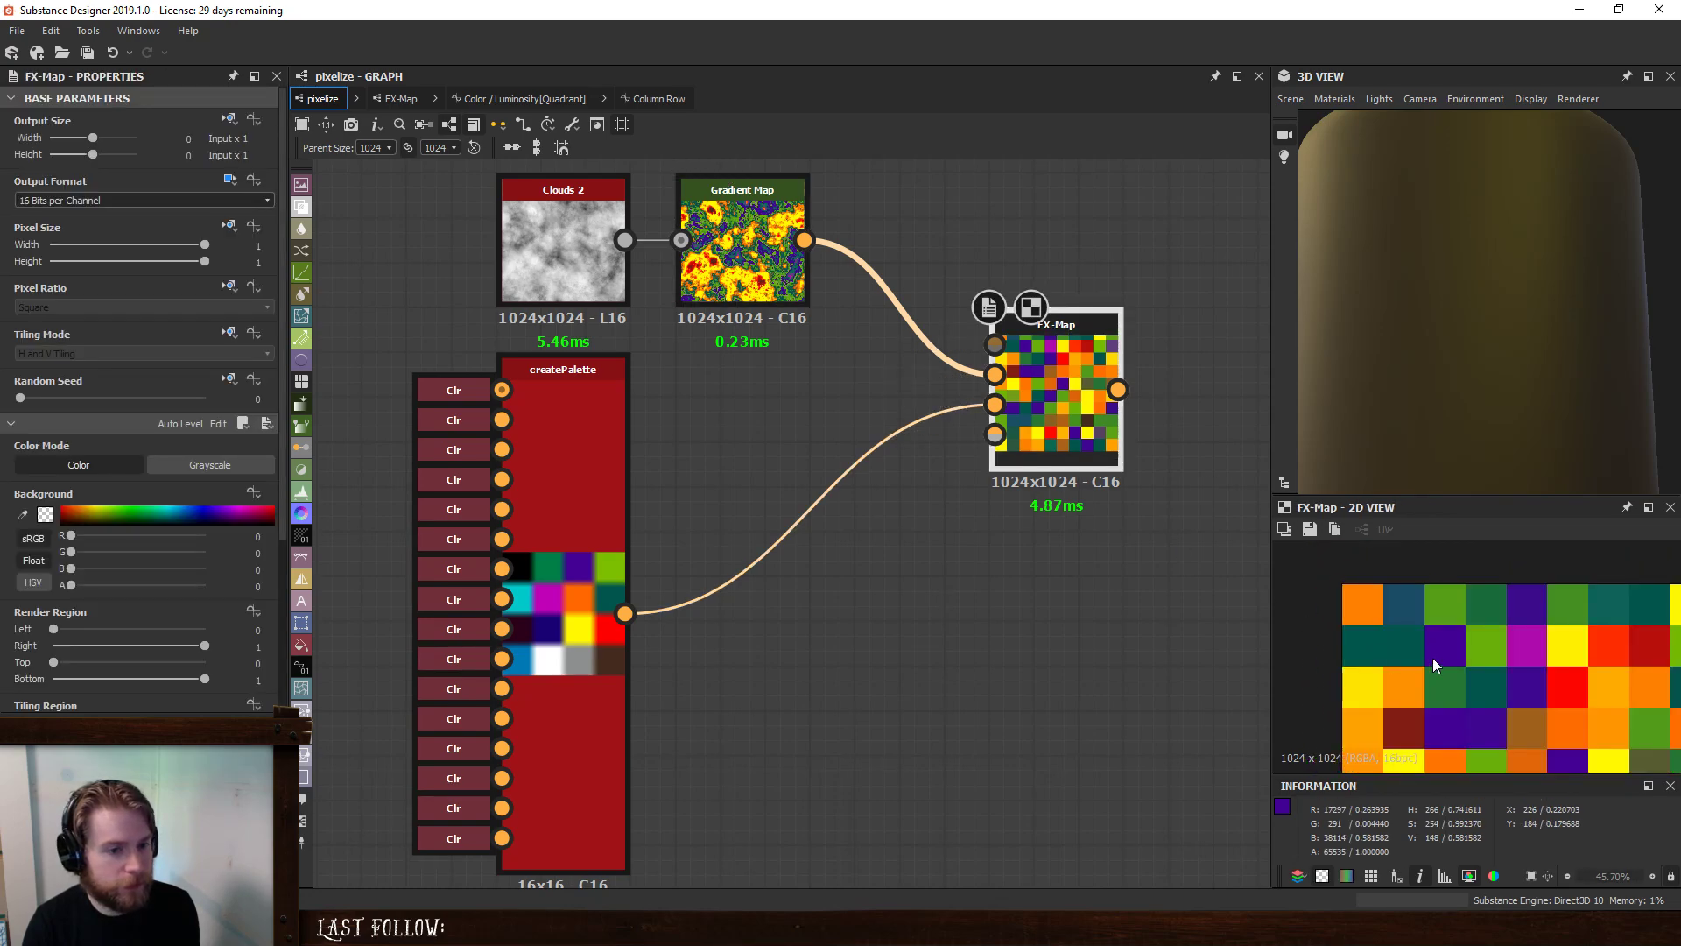
{"action": "scroll", "coordinate": [1432, 658], "scroll_direction": "down", "scroll_amount": 4}
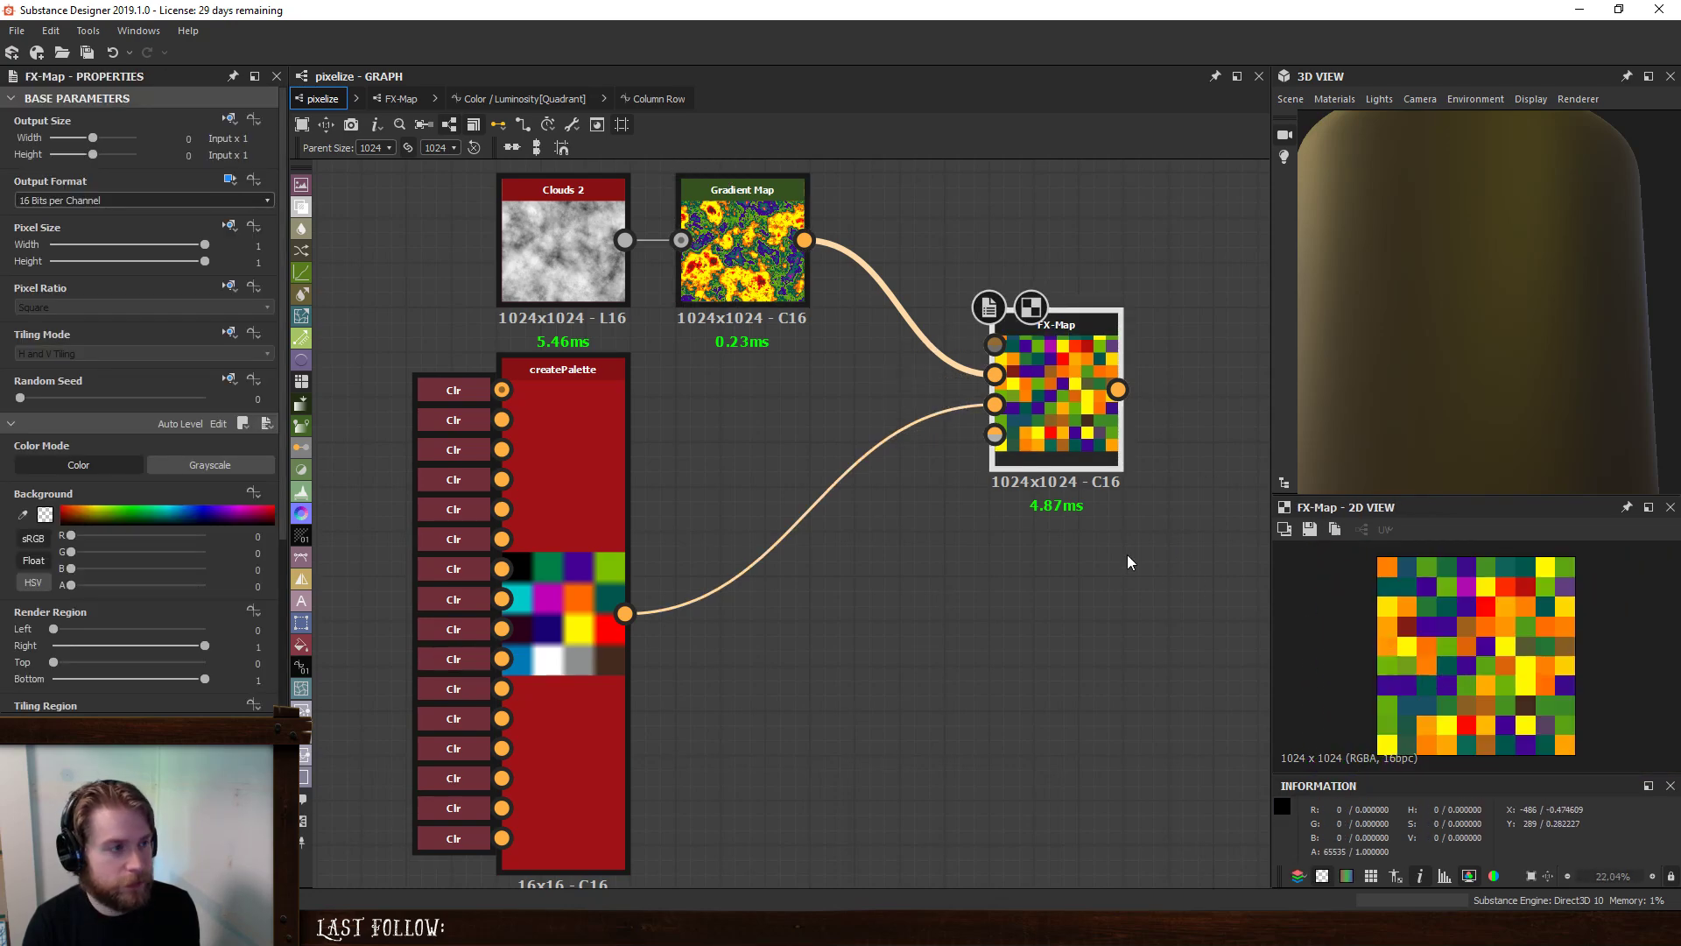
- Make the Sample Color node of the lower columnRow chain the output, and open its index Integer constant beside the pixelize graph
{"action": "left_click", "coordinate": [527, 100]}
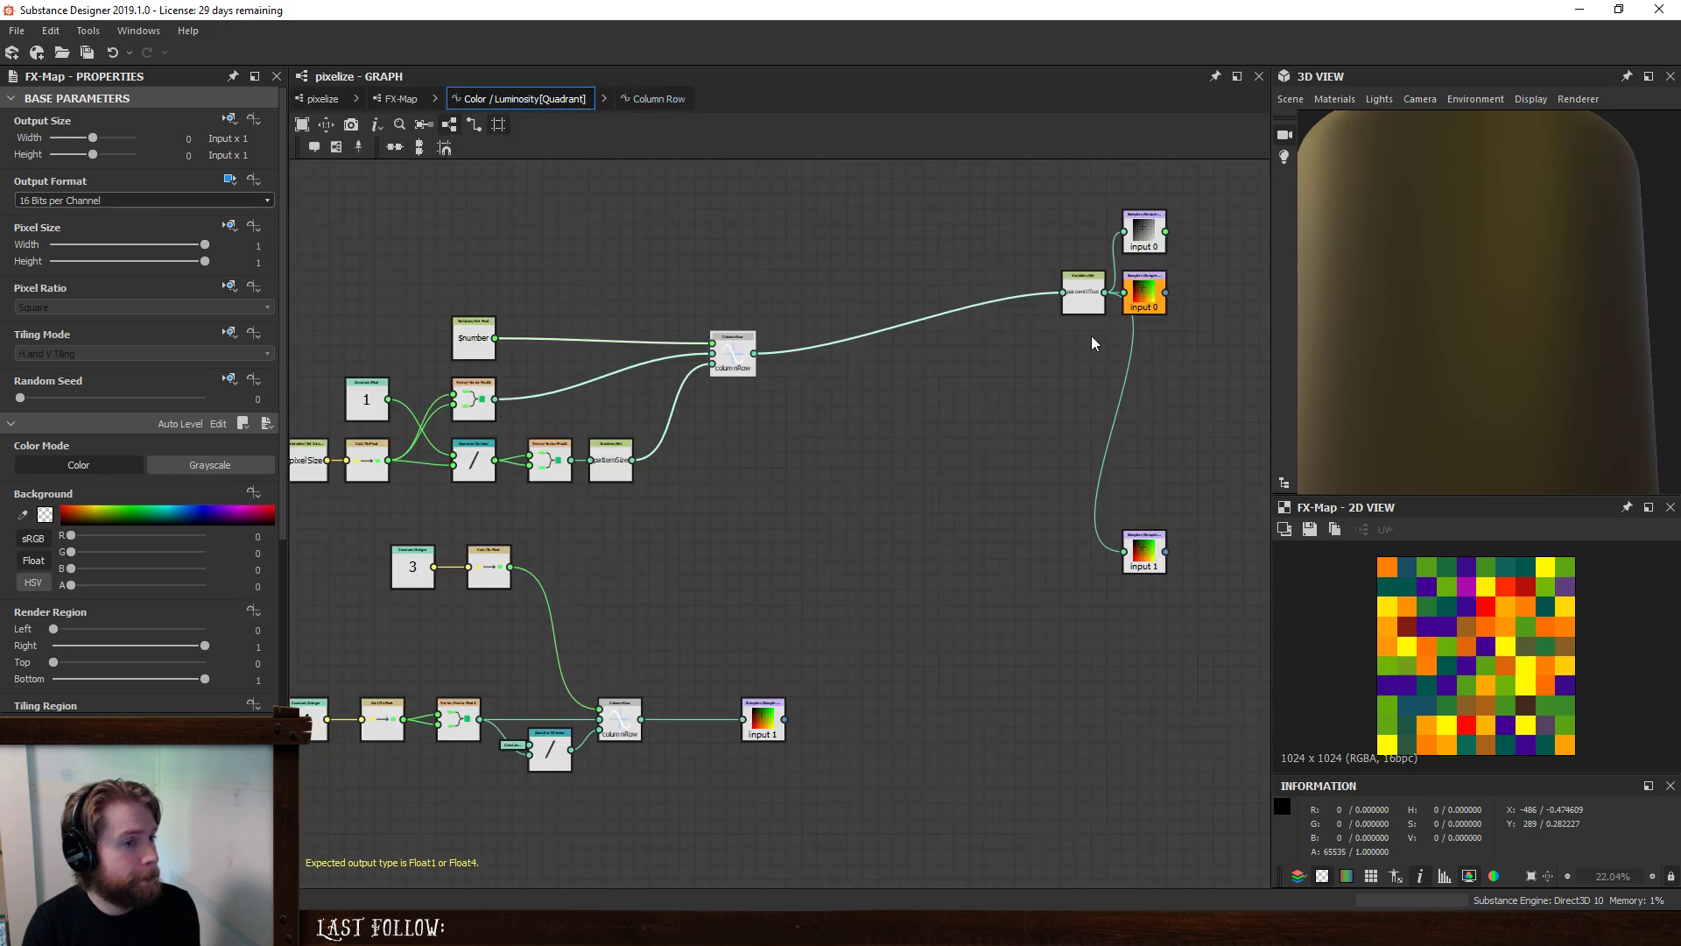
{"action": "right_click", "coordinate": [764, 725]}
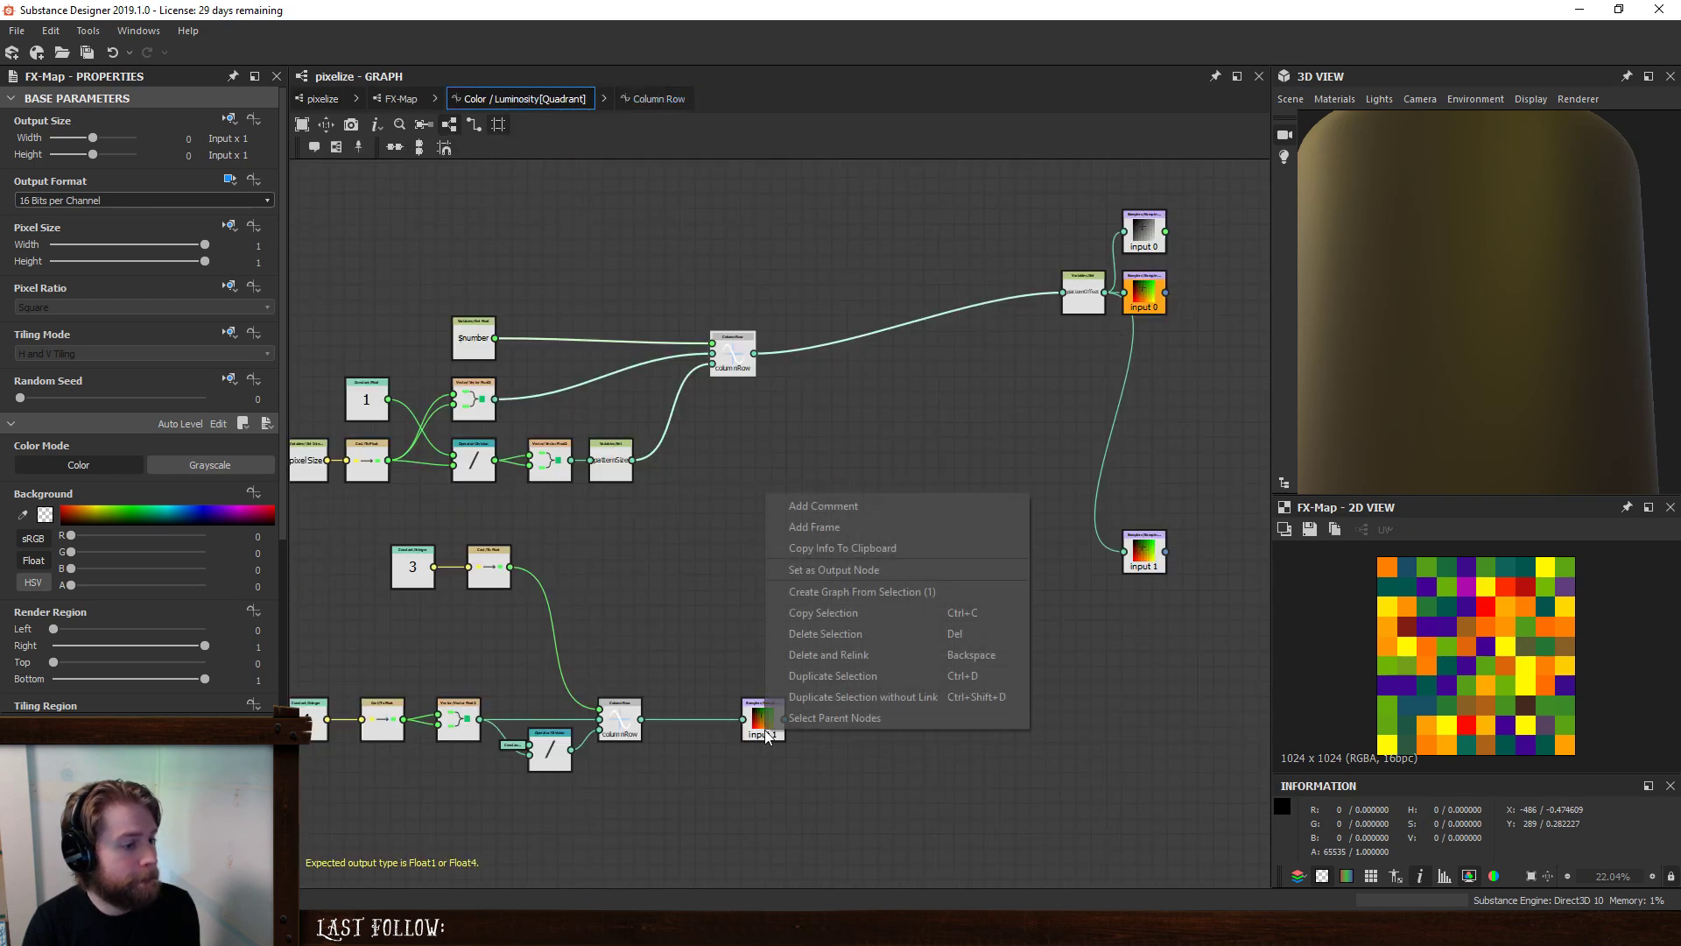
{"action": "left_click", "coordinate": [858, 570]}
{"action": "left_click", "coordinate": [320, 99]}
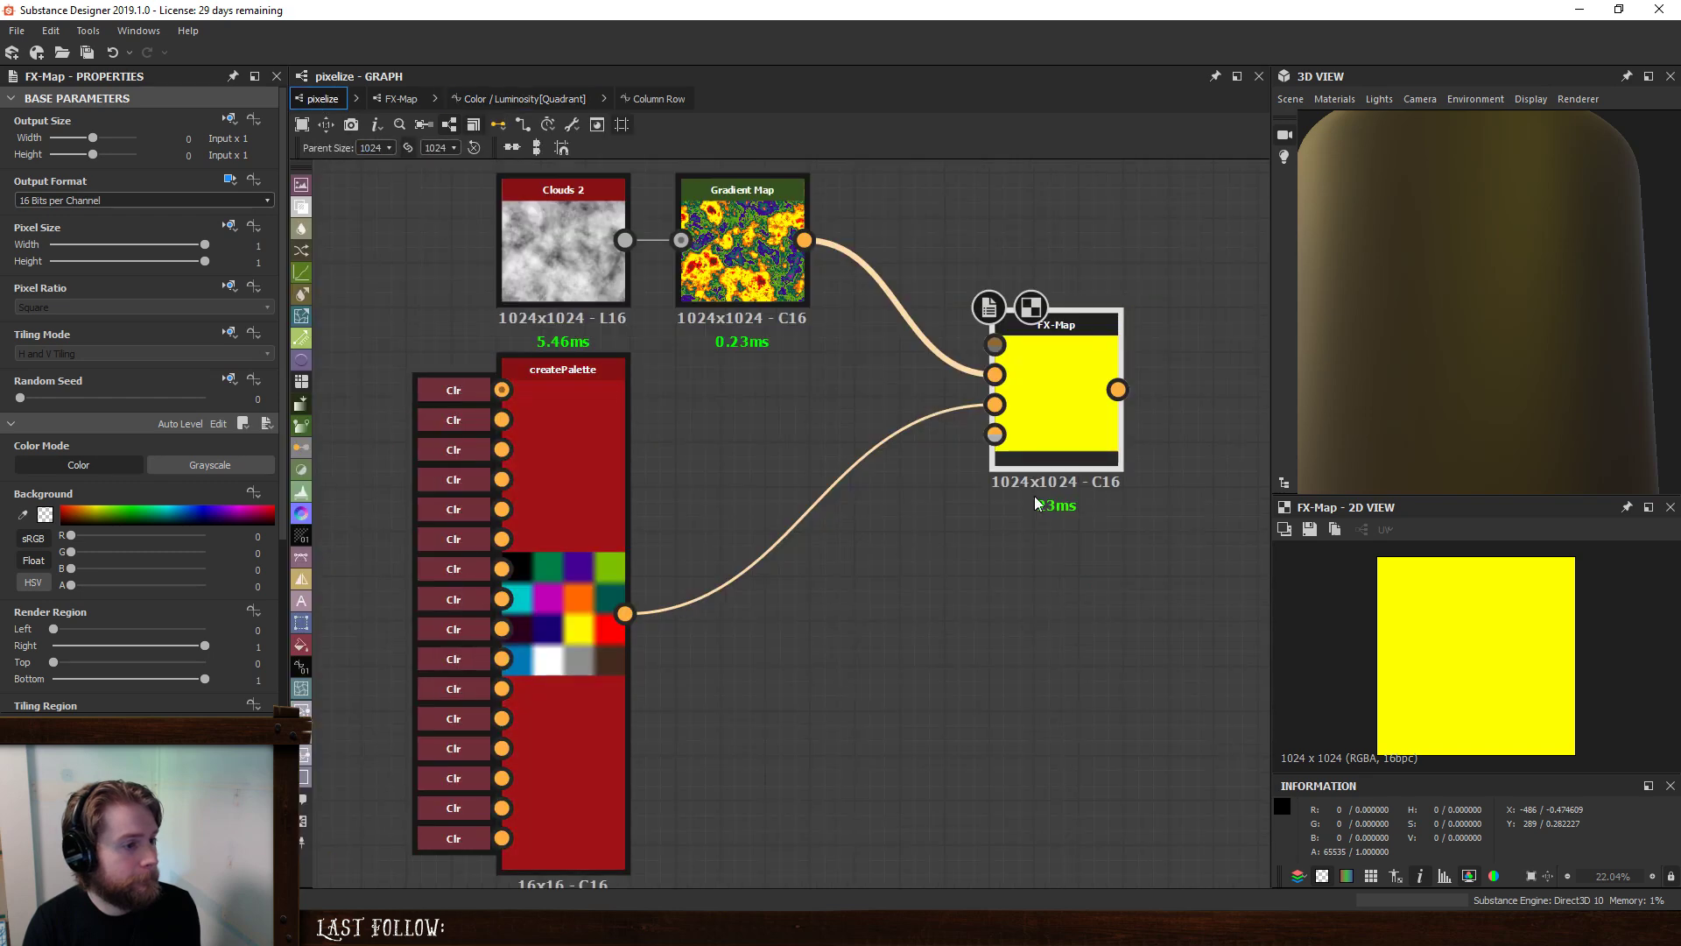
{"action": "left_click", "coordinate": [494, 96]}
{"action": "left_click", "coordinate": [412, 568]}
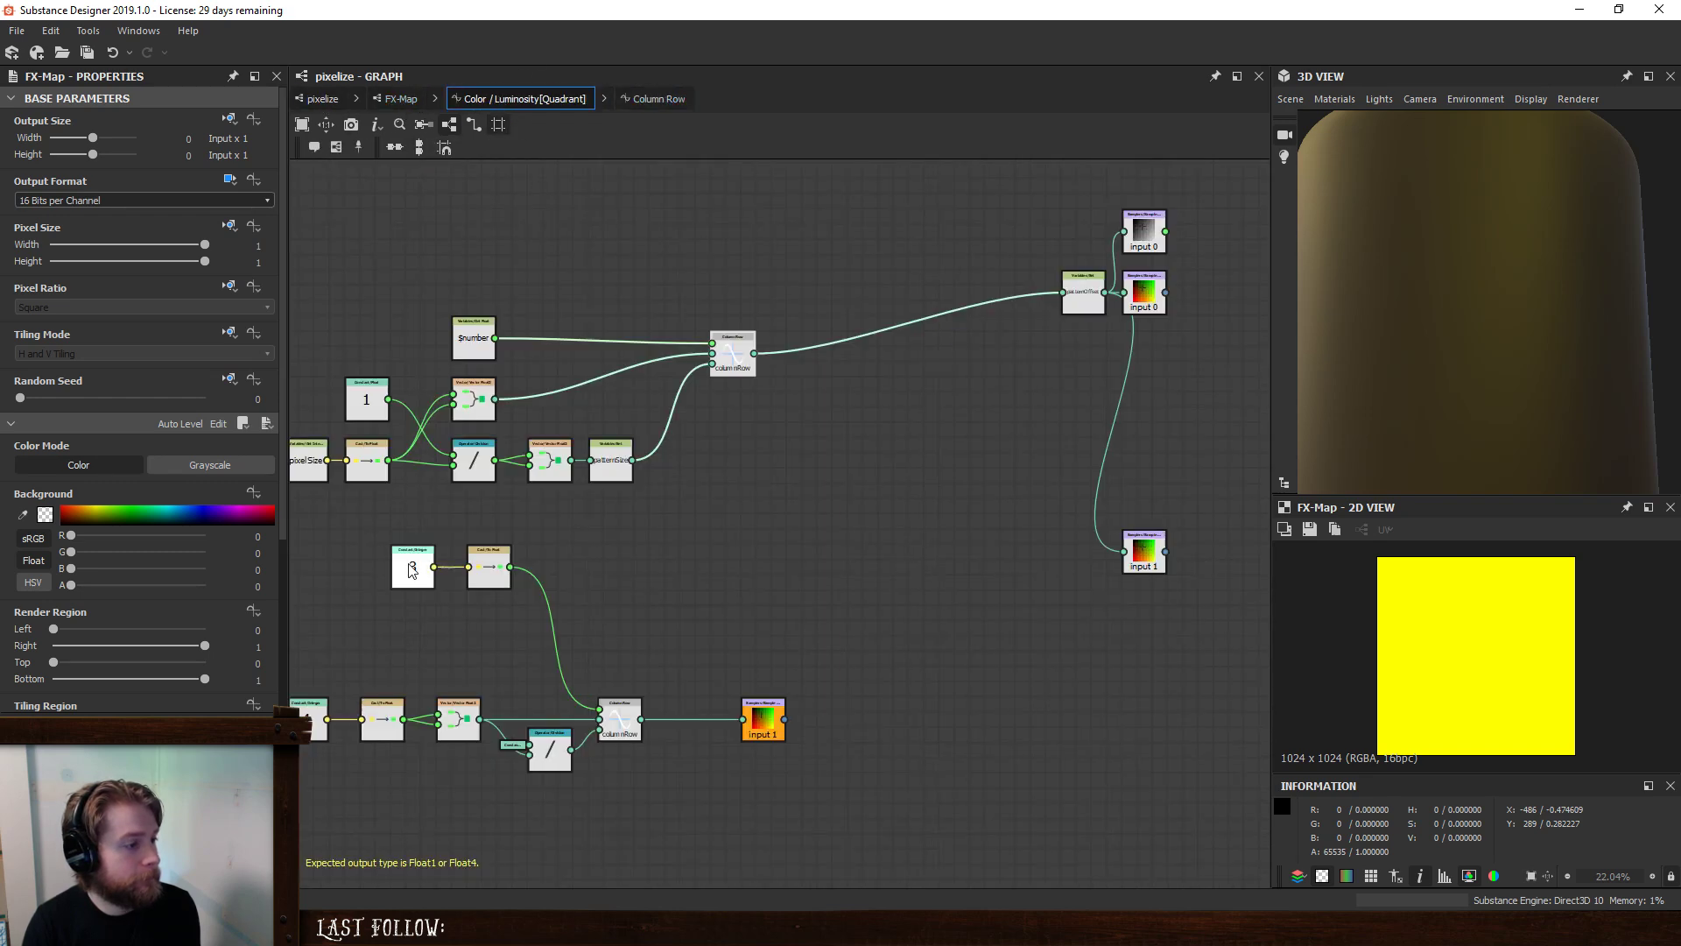
{"action": "left_click", "coordinate": [321, 99]}
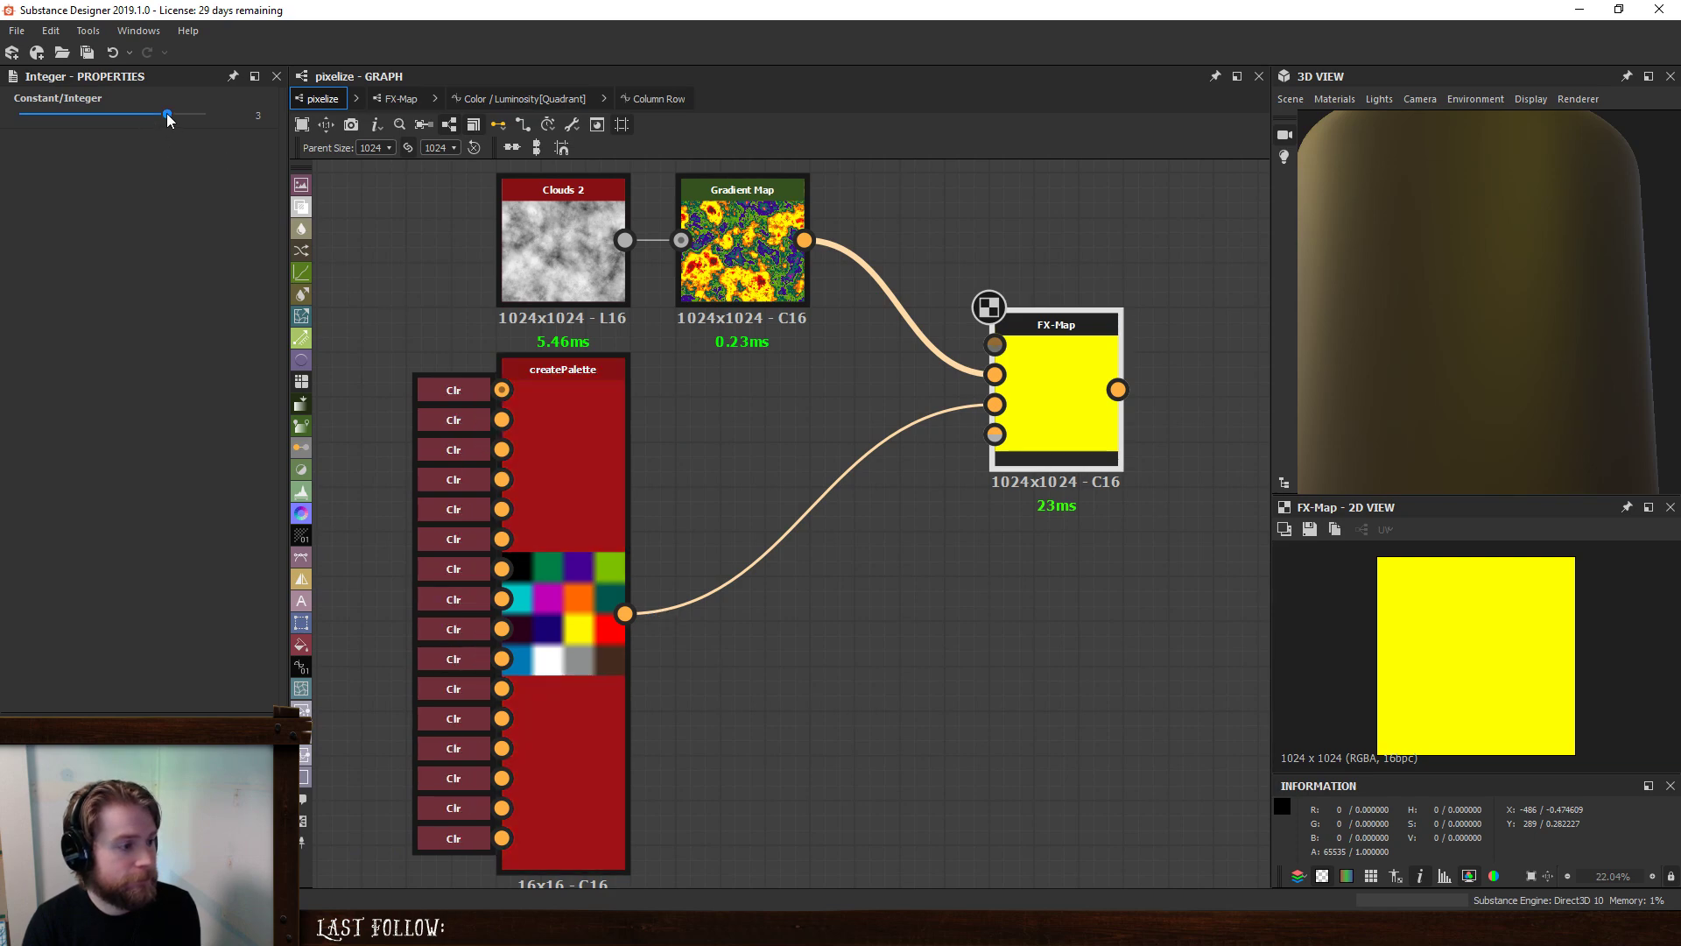
- Test palette sampling by setting the index Integer constant to 0, 3, 10 and 8 in turn
{"action": "left_click_drag", "start_coordinate": [168, 113], "coordinate": [108, 114]}
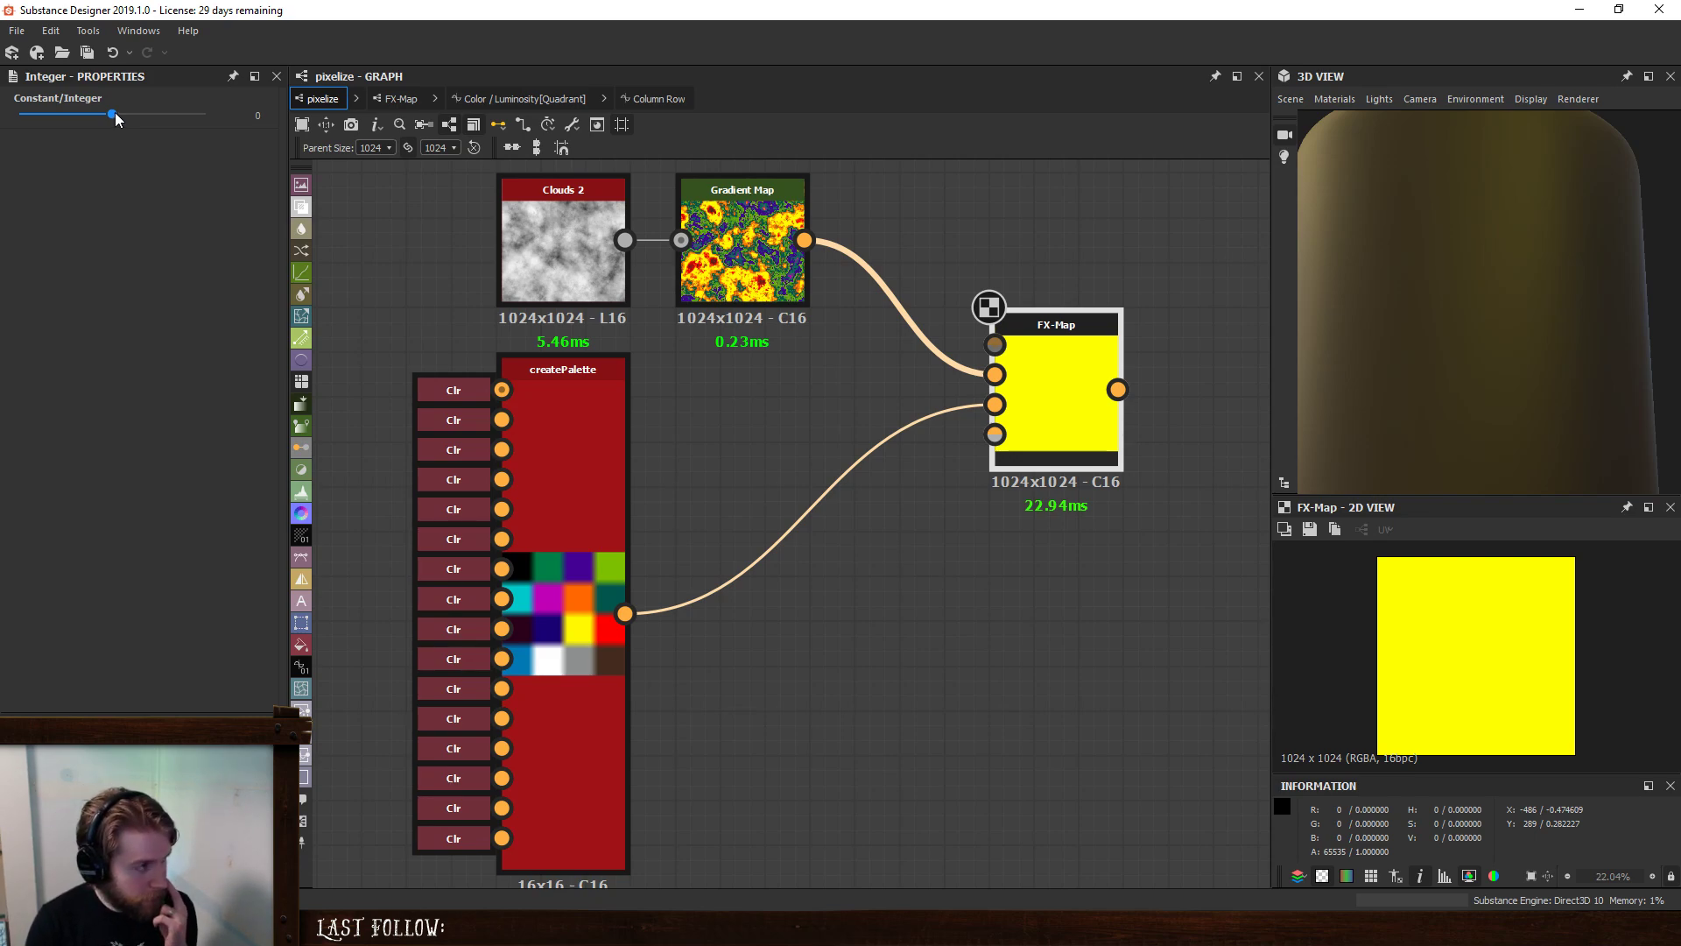
{"action": "left_click_drag", "start_coordinate": [115, 113], "coordinate": [162, 123]}
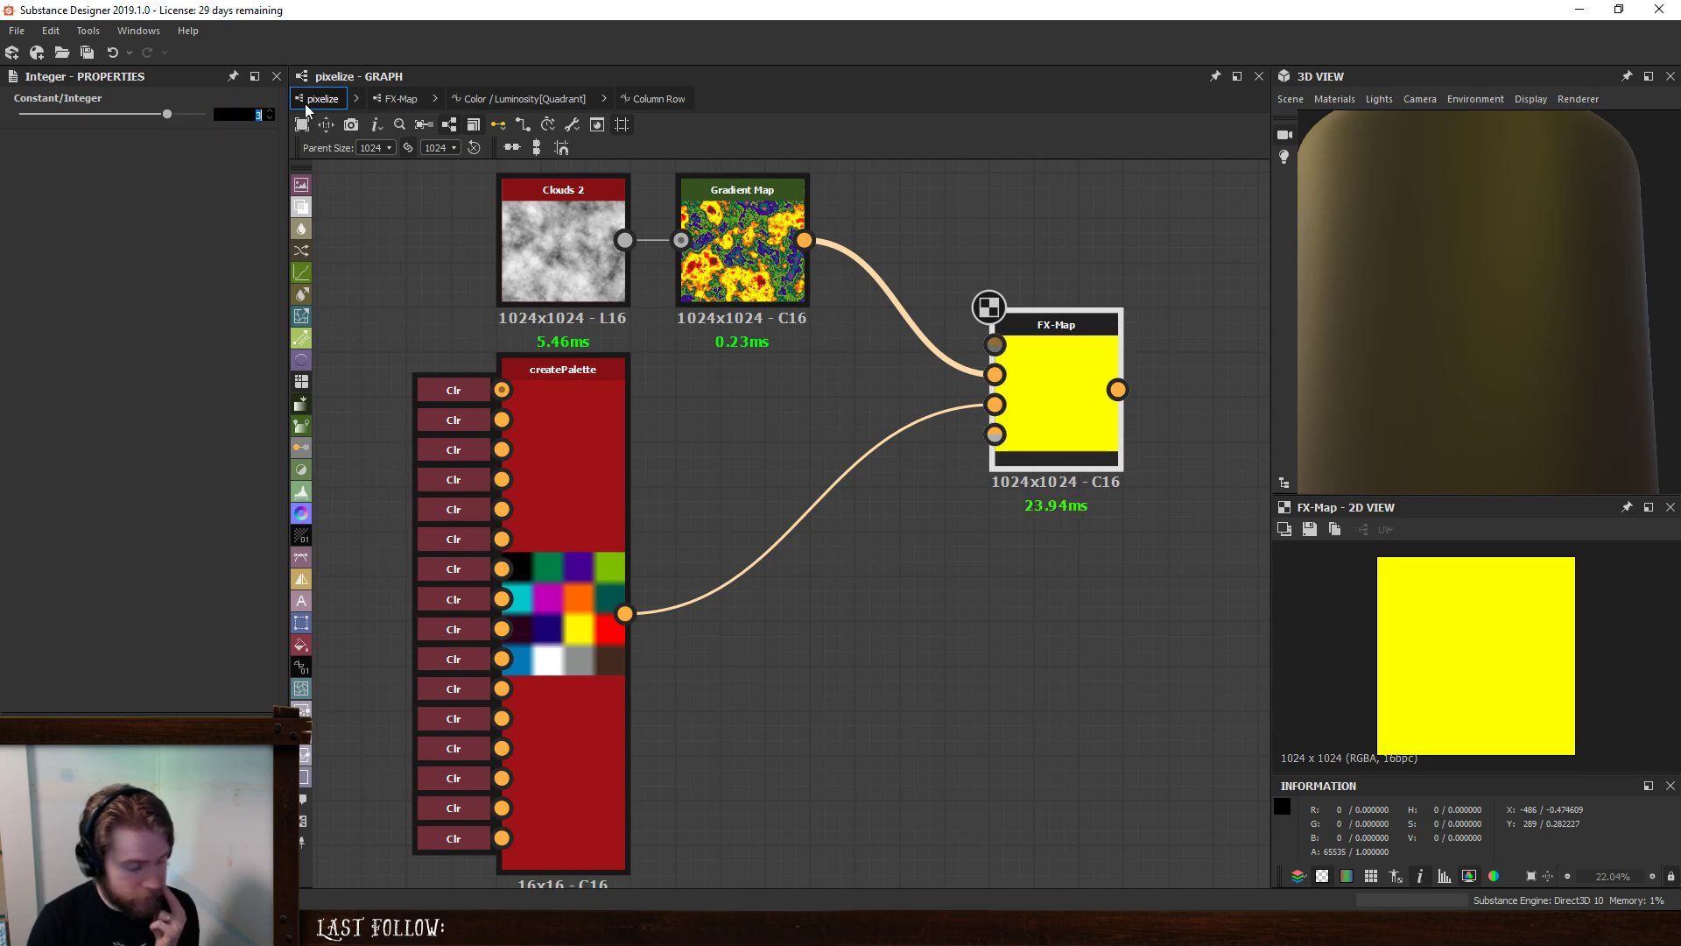
{"action": "type", "text": "10"}
{"action": "key", "text": "Return"}
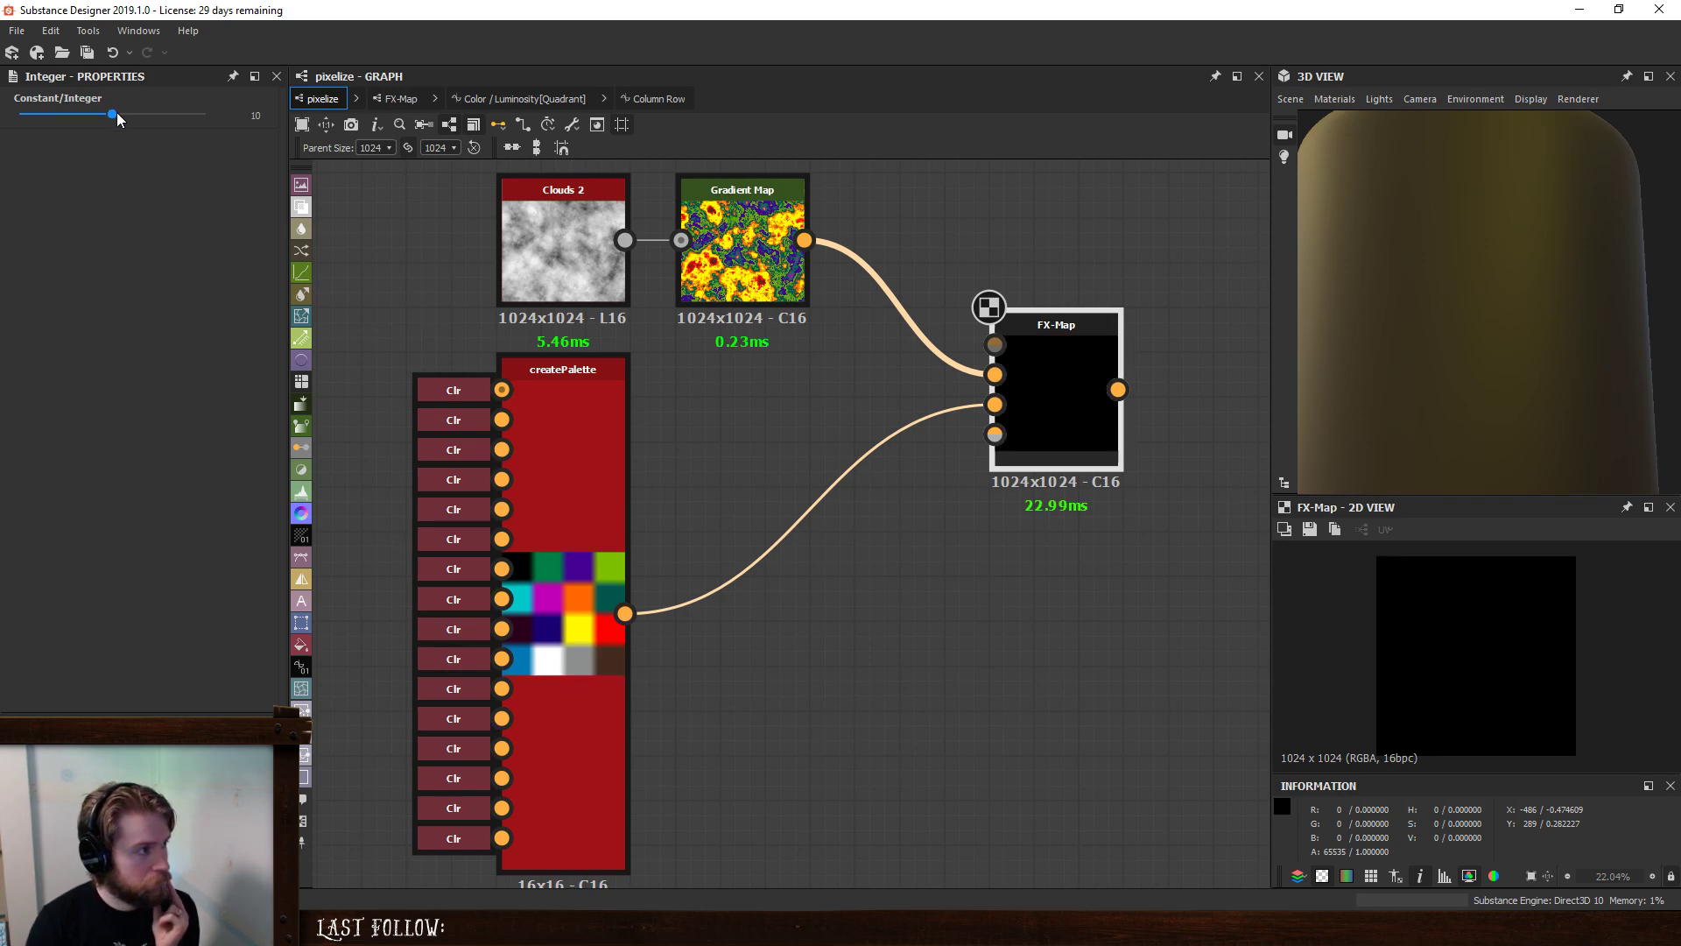
{"action": "mouse_move", "coordinate": [117, 112]}
{"action": "left_mouse_down"}
{"action": "mouse_move", "coordinate": [240, 113]}
{"action": "mouse_move", "coordinate": [98, 135]}
{"action": "left_mouse_up"}
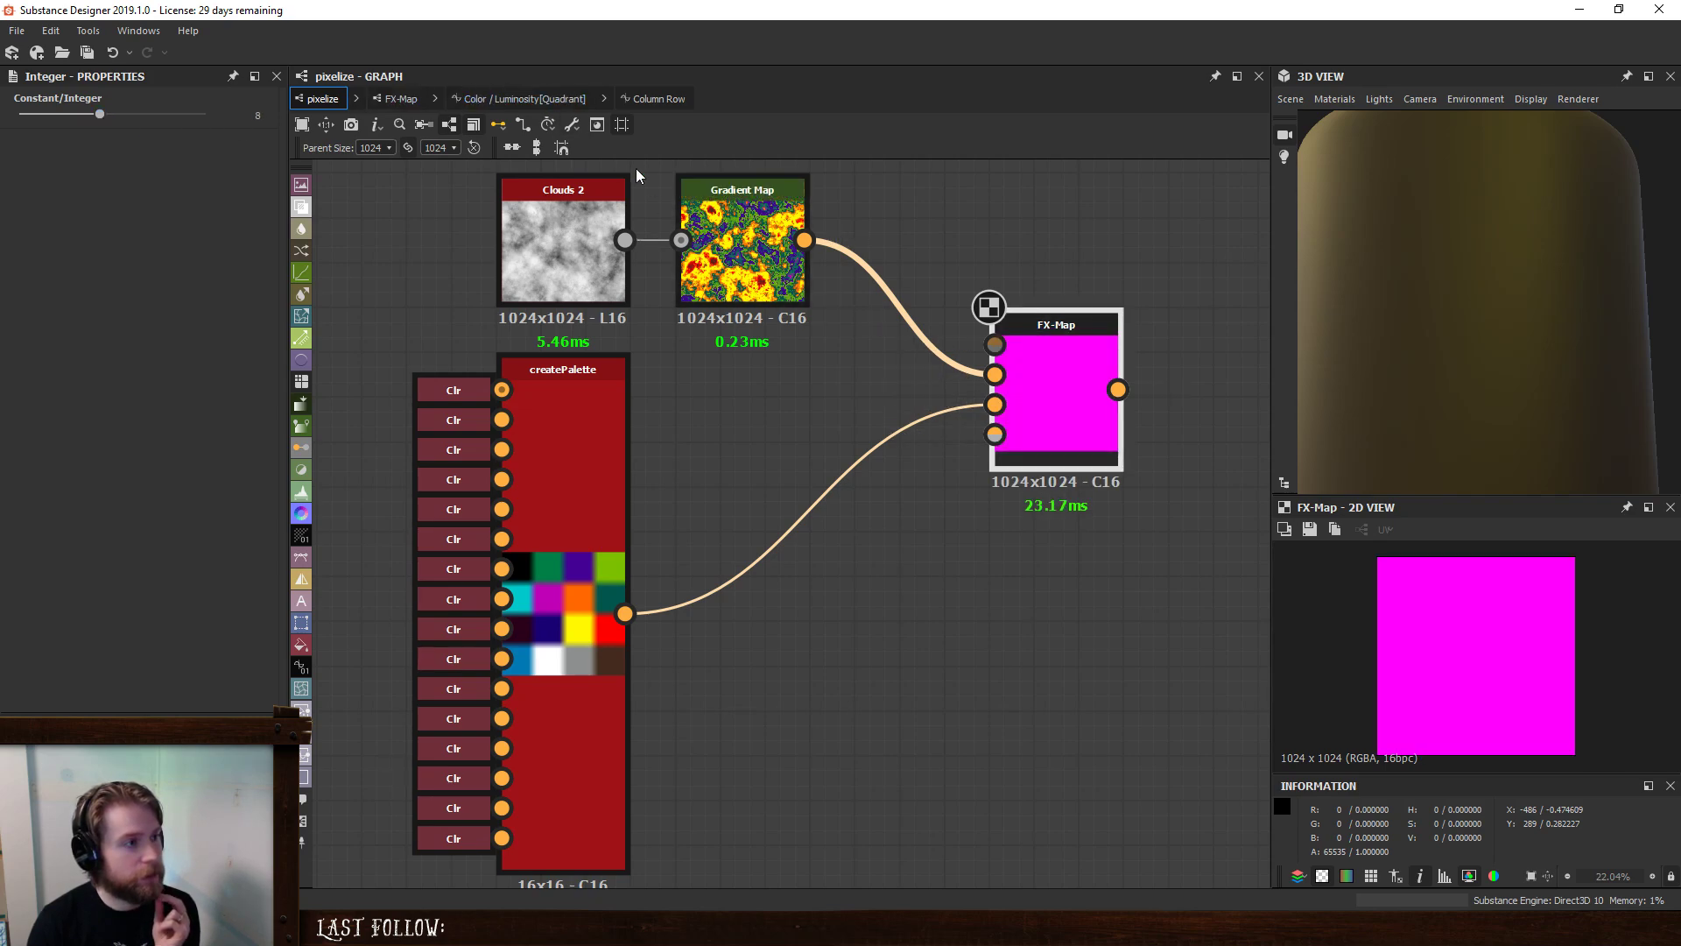
- Switch the Color / Luminosity function's output back to the input 0 Sample Color node
{"action": "left_click", "coordinate": [530, 100]}
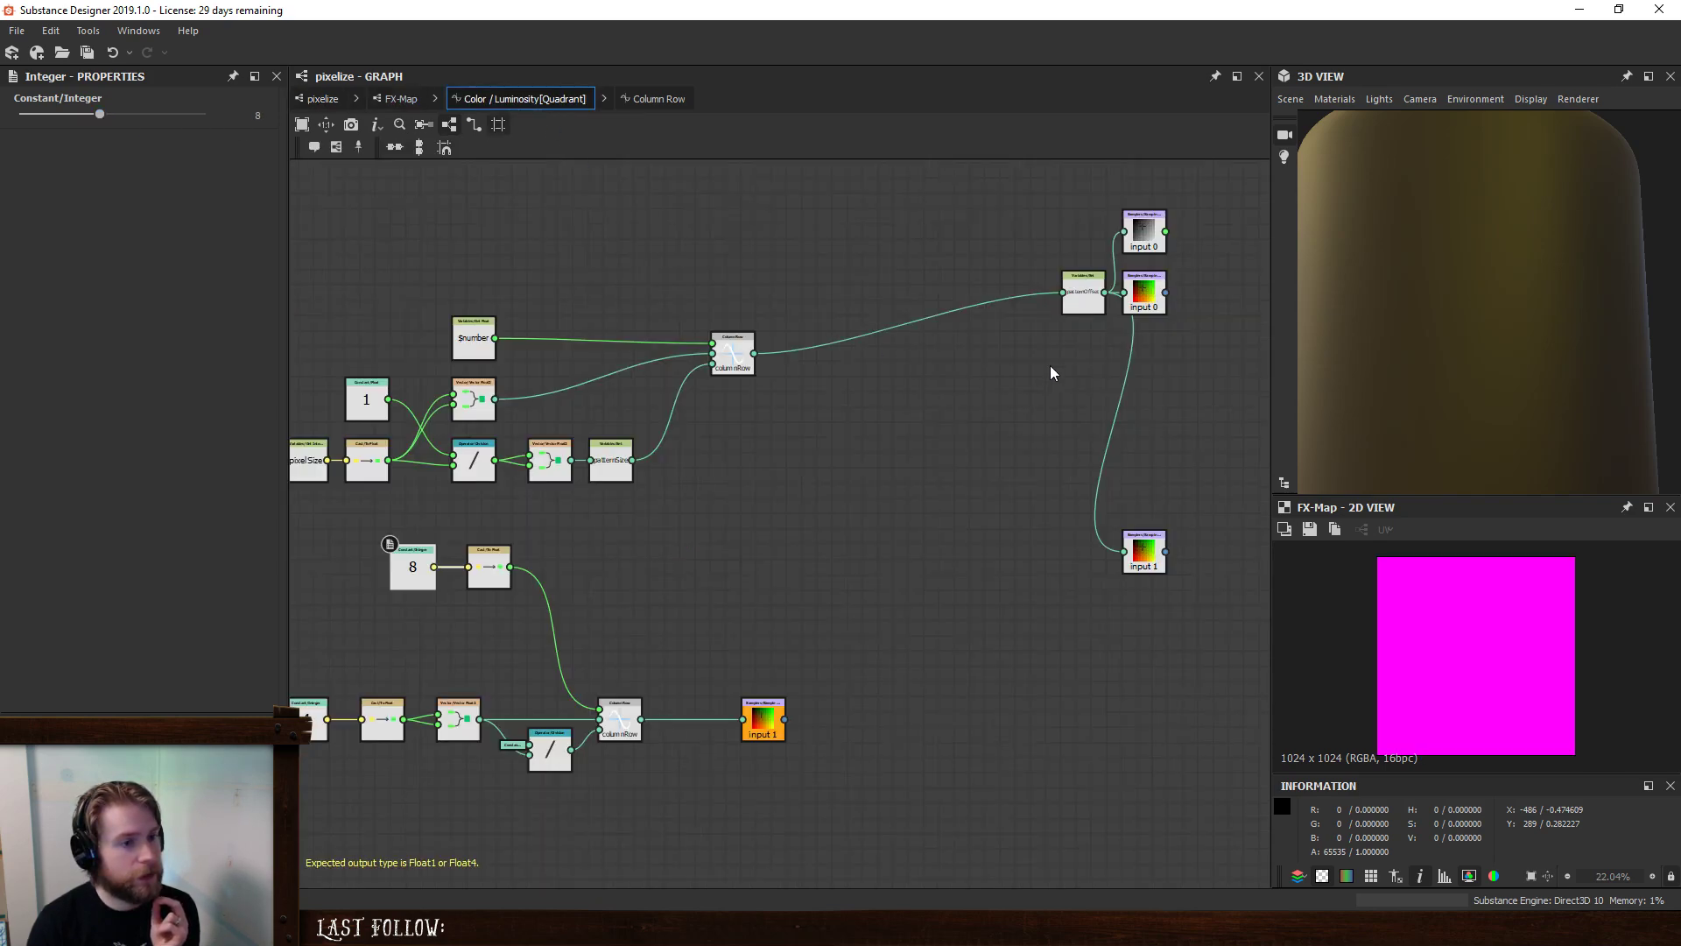
{"action": "right_click", "coordinate": [1145, 301]}
{"action": "left_click", "coordinate": [1175, 369]}
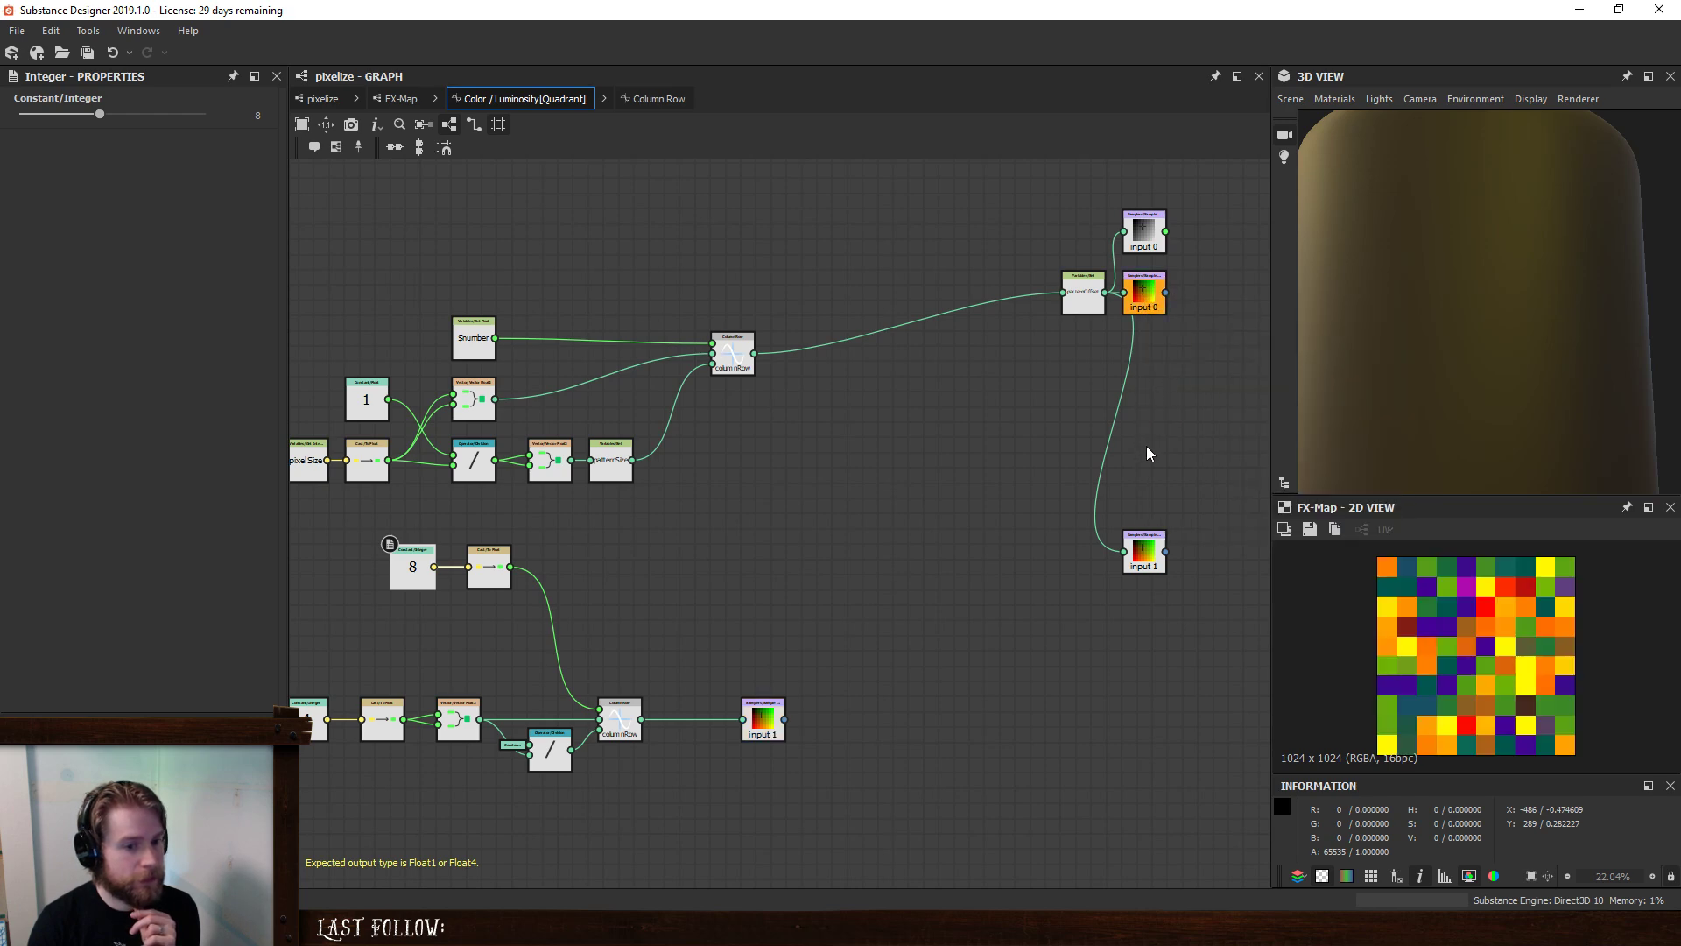
- Inspect the FX-Map's pixelated result and the Column Row function's node chain, and return to the Color / Luminosity function
{"action": "left_click", "coordinate": [388, 93]}
{"action": "left_click", "coordinate": [322, 98]}
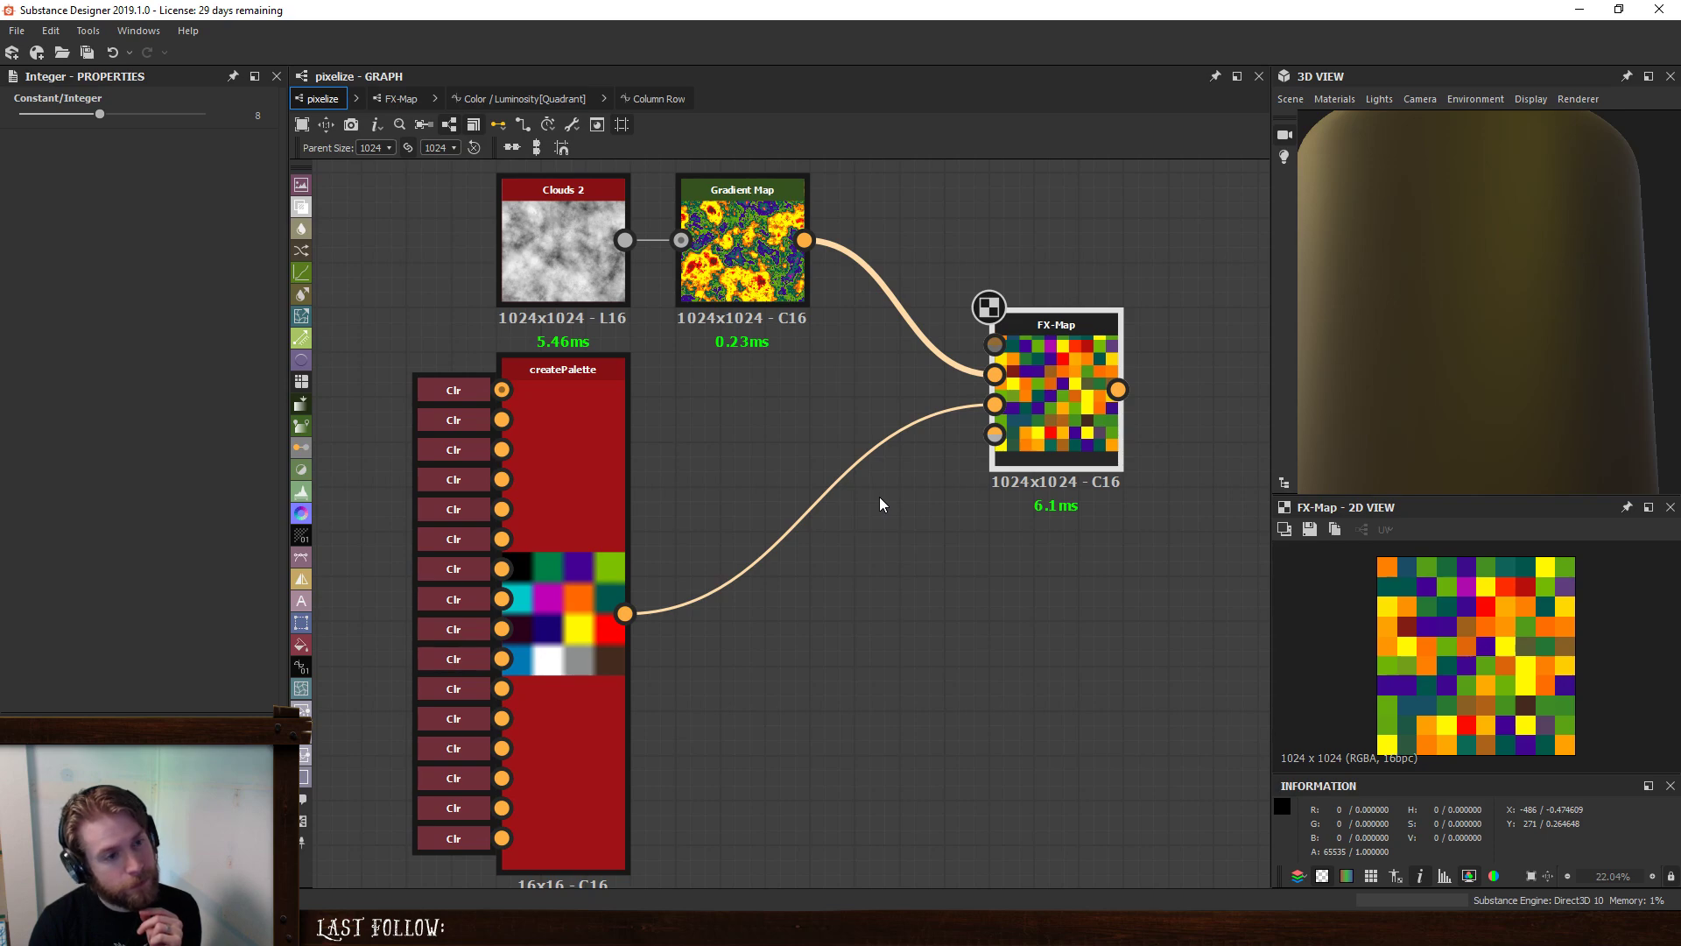
{"action": "left_click", "coordinate": [669, 104]}
{"action": "middle_click_drag", "start_coordinate": [713, 637], "coordinate": [877, 639]}
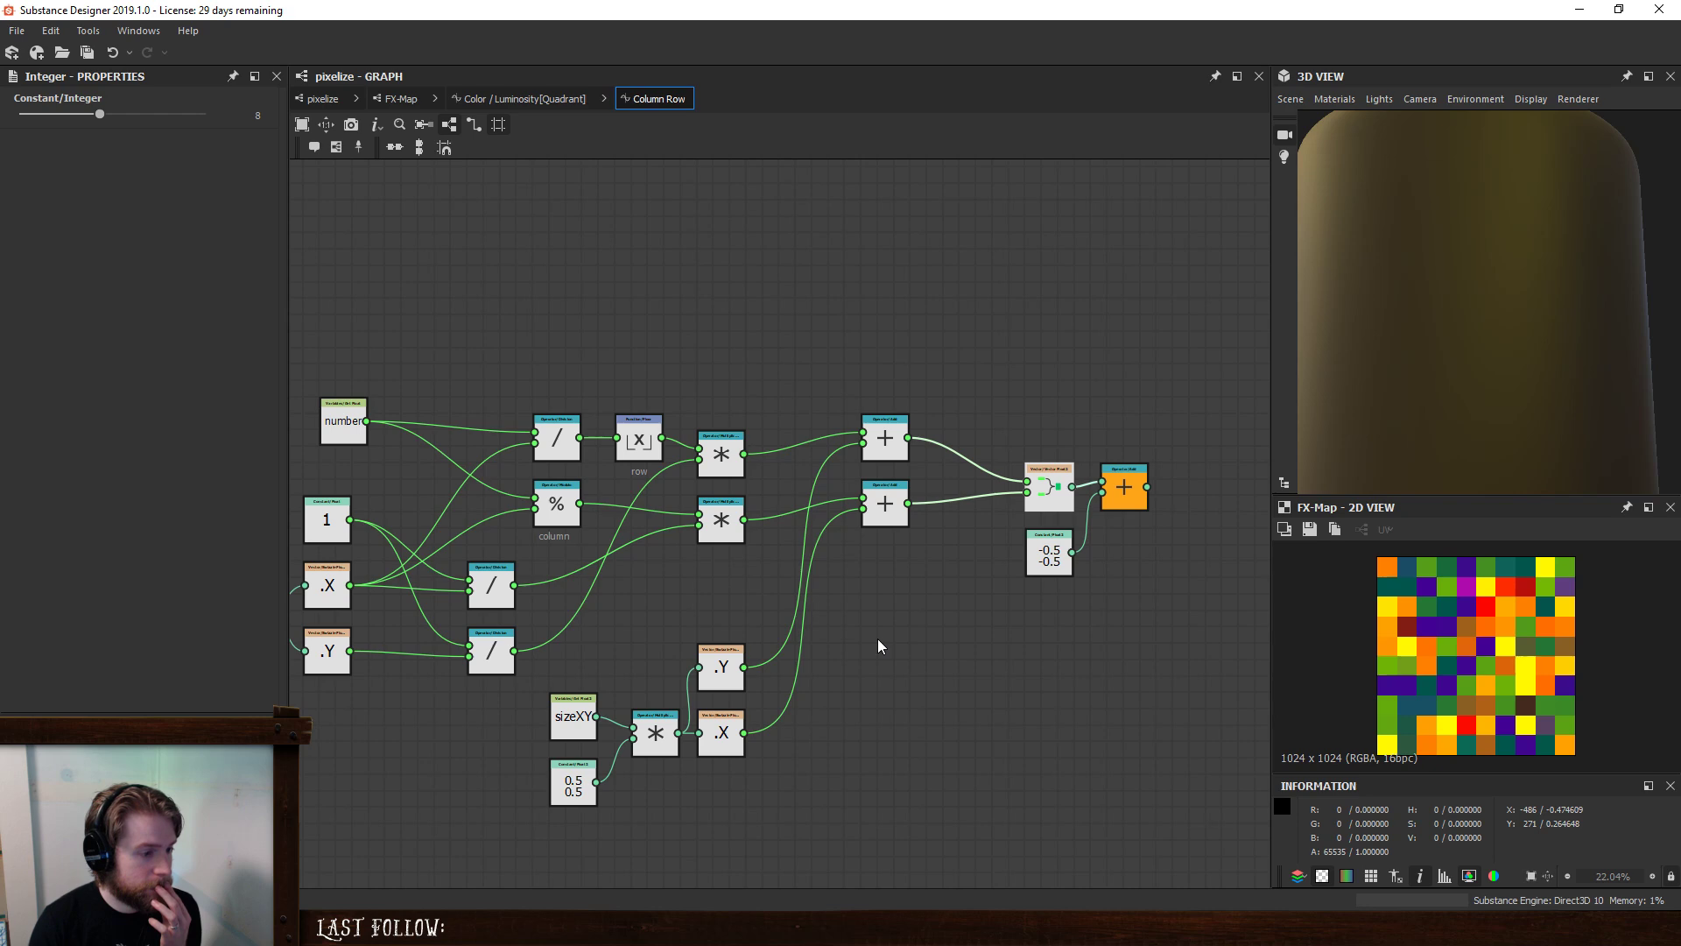
{"action": "left_click", "coordinate": [401, 98]}
{"action": "left_click", "coordinate": [523, 98]}
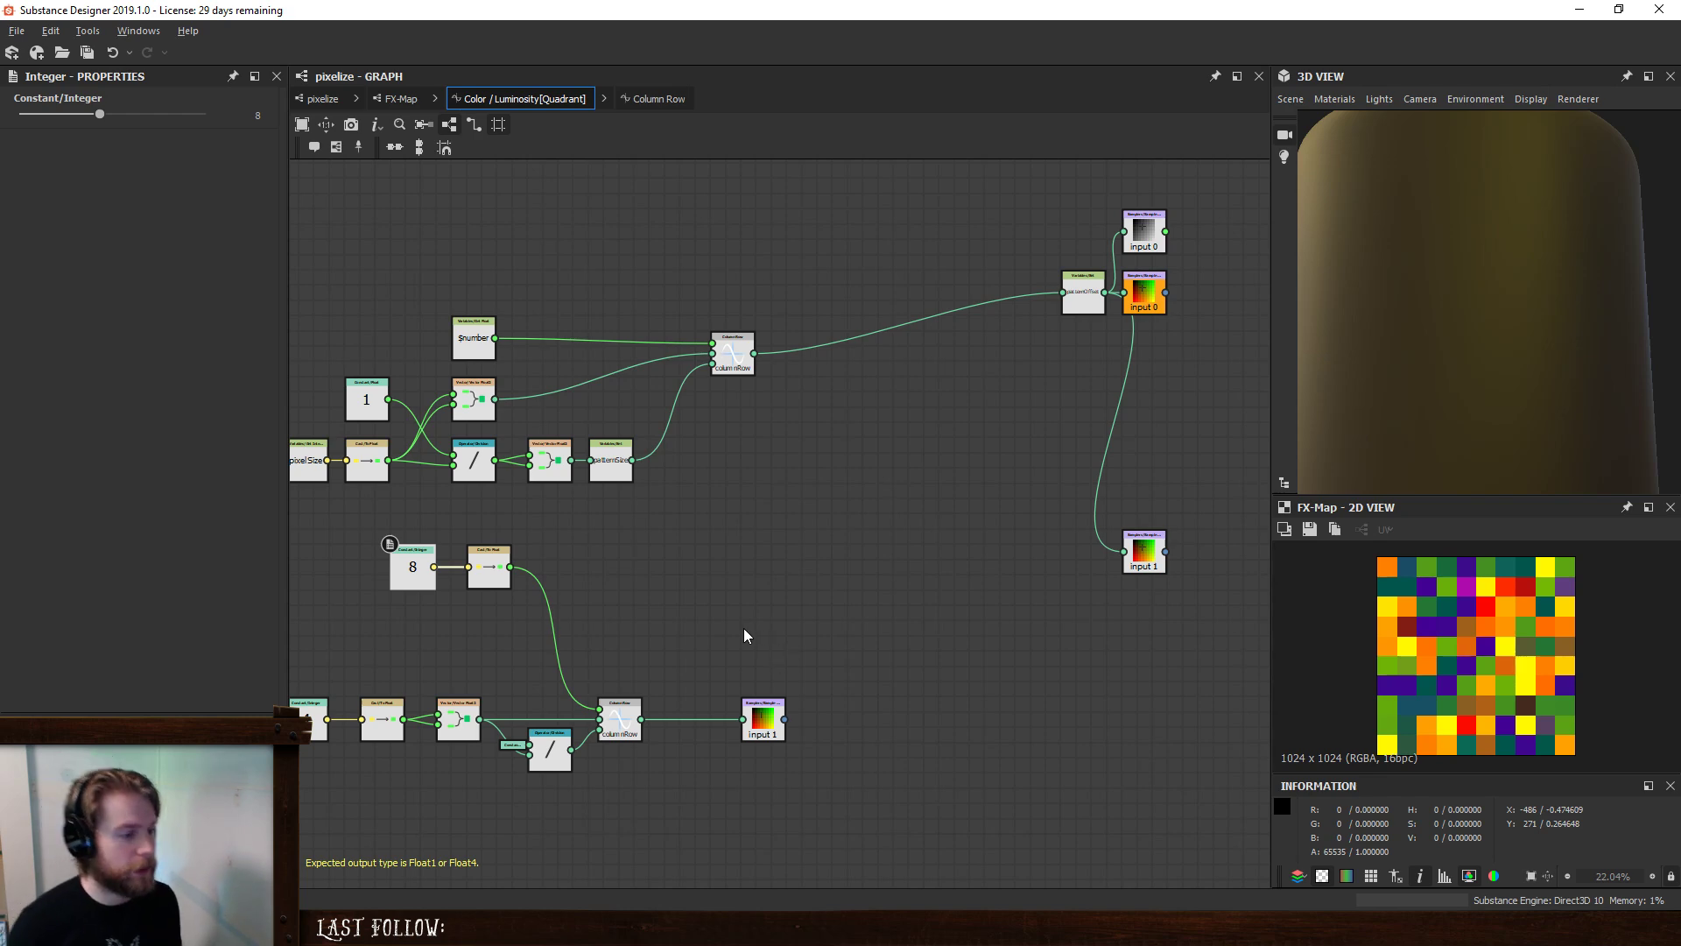
- Set the index Integer constant to 0 and move it with its To Float node closer to the lower columnRow chain
{"action": "key", "text": "f"}
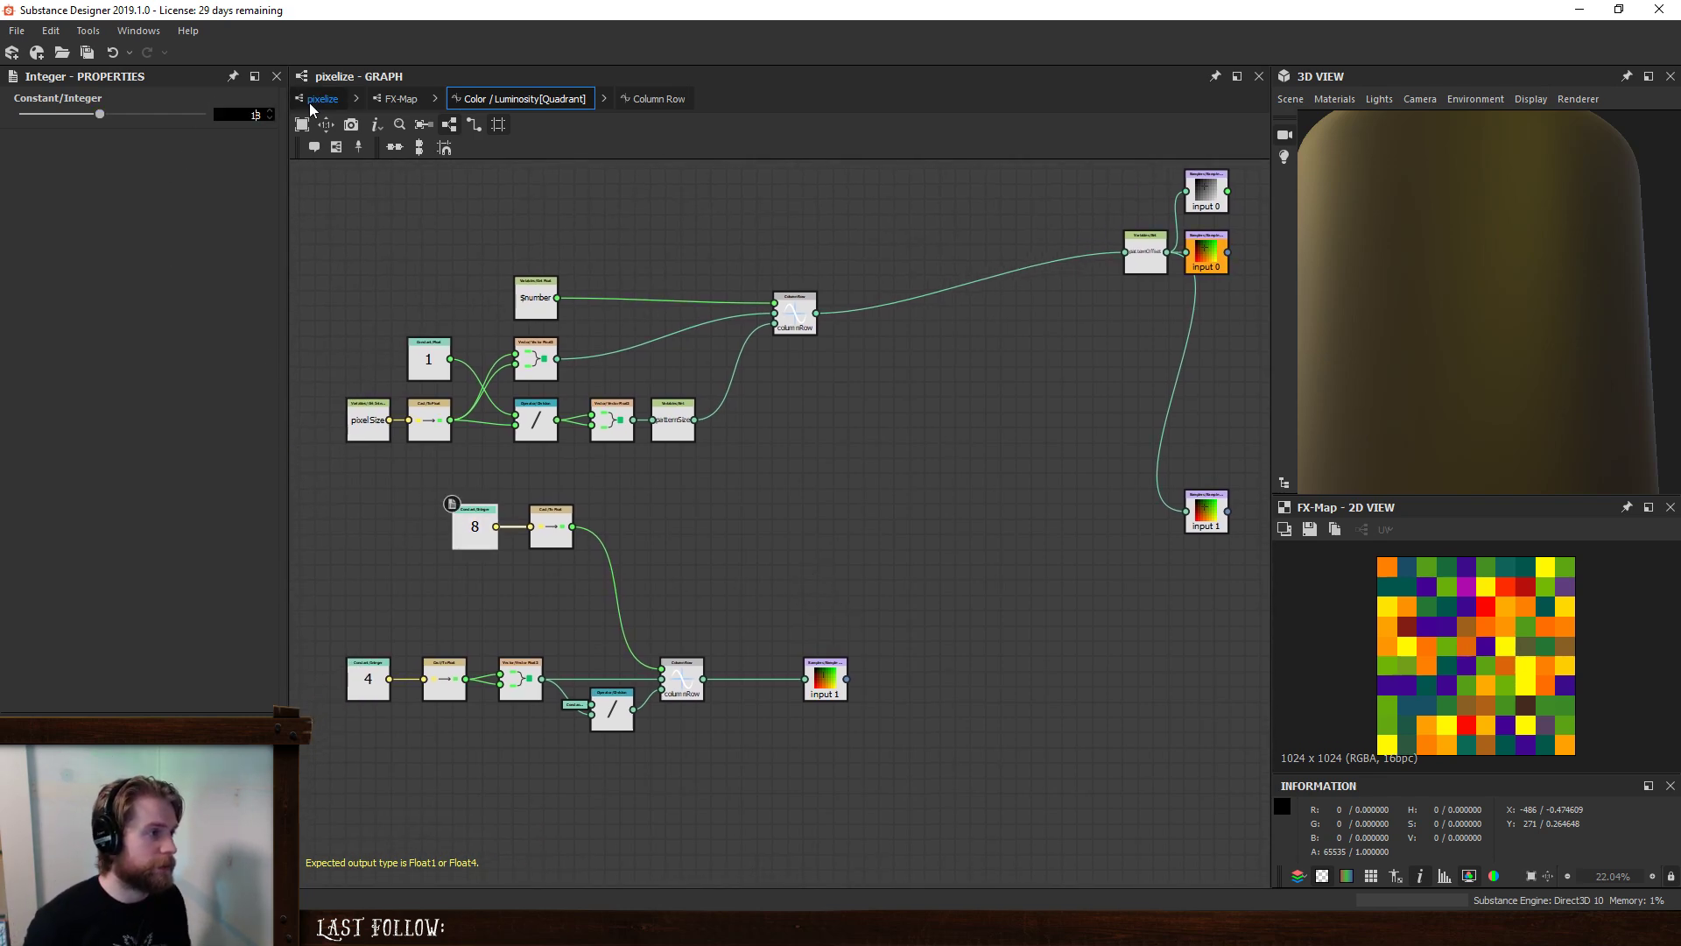
{"action": "key", "text": "Return"}
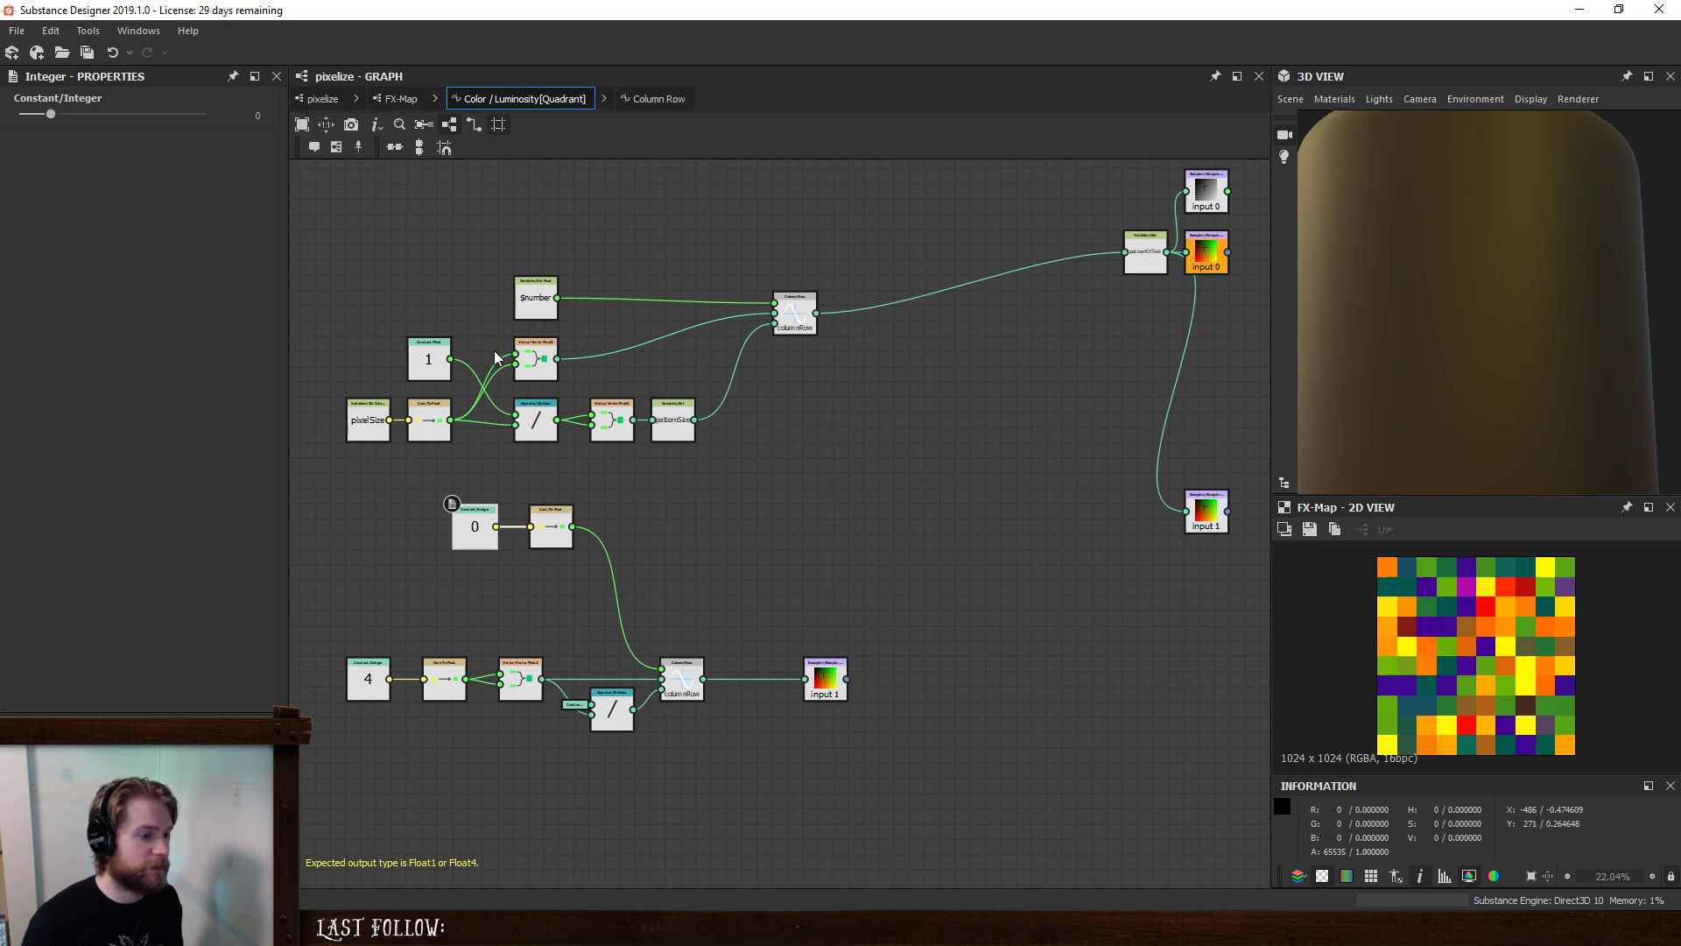
{"action": "left_click_drag", "start_coordinate": [431, 513], "coordinate": [520, 627]}
{"action": "middle_click_drag", "start_coordinate": [771, 652], "coordinate": [783, 622]}
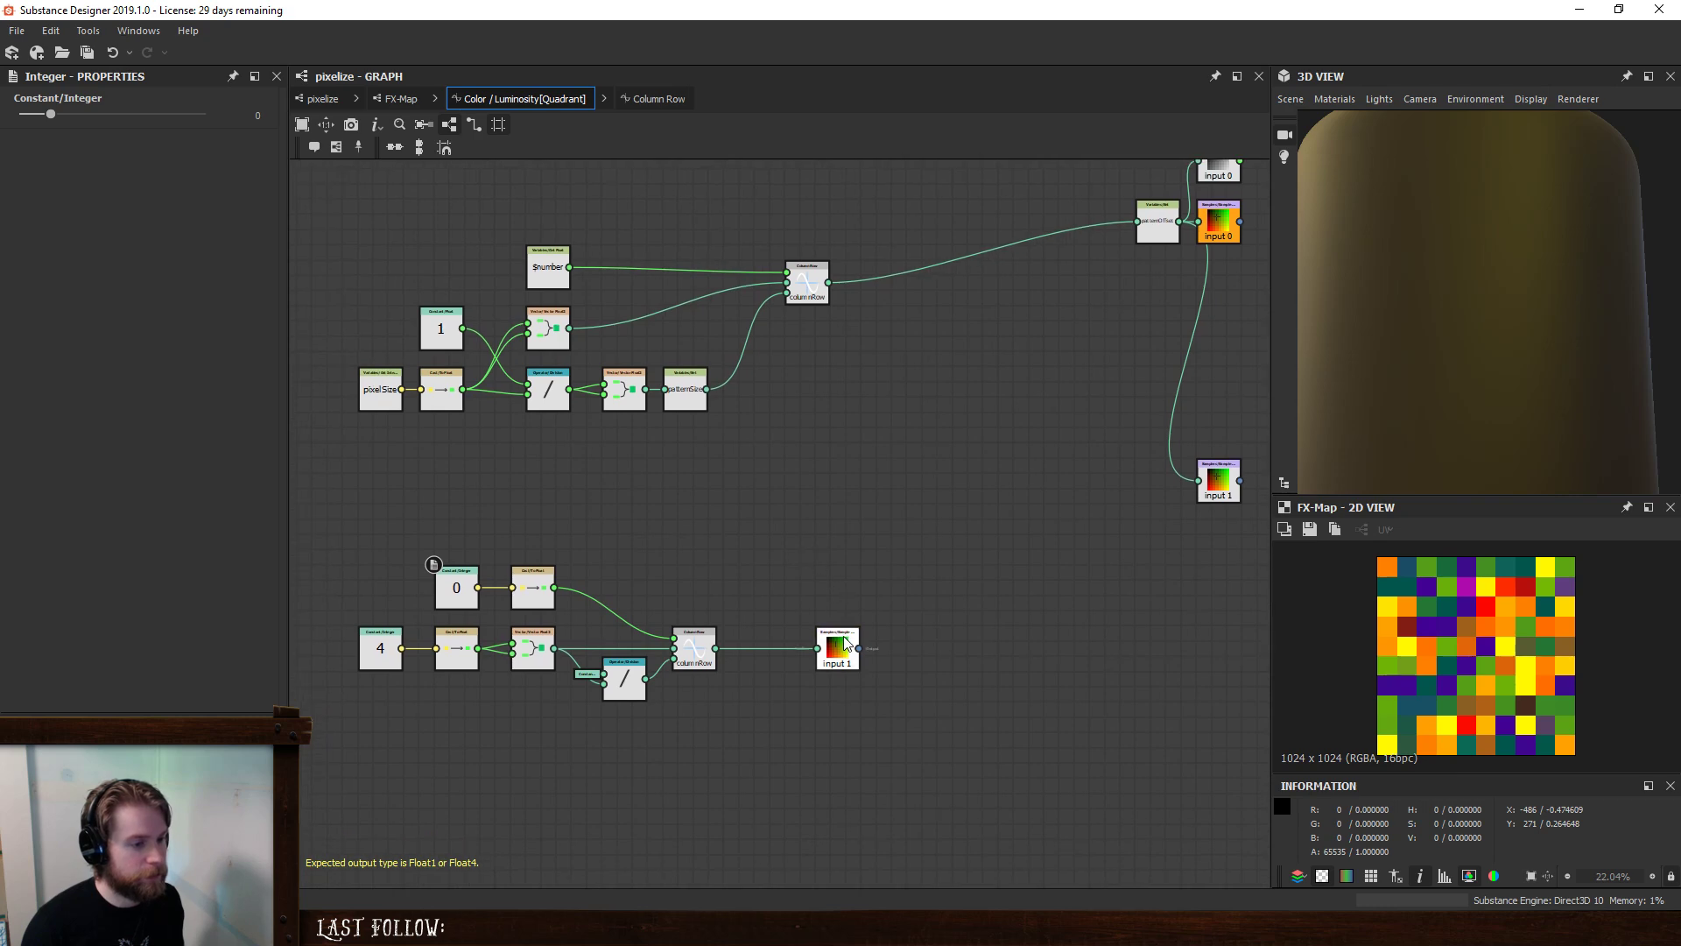
- Set the lower chain's input 1 Sample Color node as the output and move it closer to its columnRow node
{"action": "right_click", "coordinate": [845, 638]}
{"action": "left_click", "coordinate": [888, 712]}
{"action": "left_click_drag", "start_coordinate": [838, 663], "coordinate": [794, 664]}
{"action": "middle_click_drag", "start_coordinate": [786, 757], "coordinate": [828, 713]}
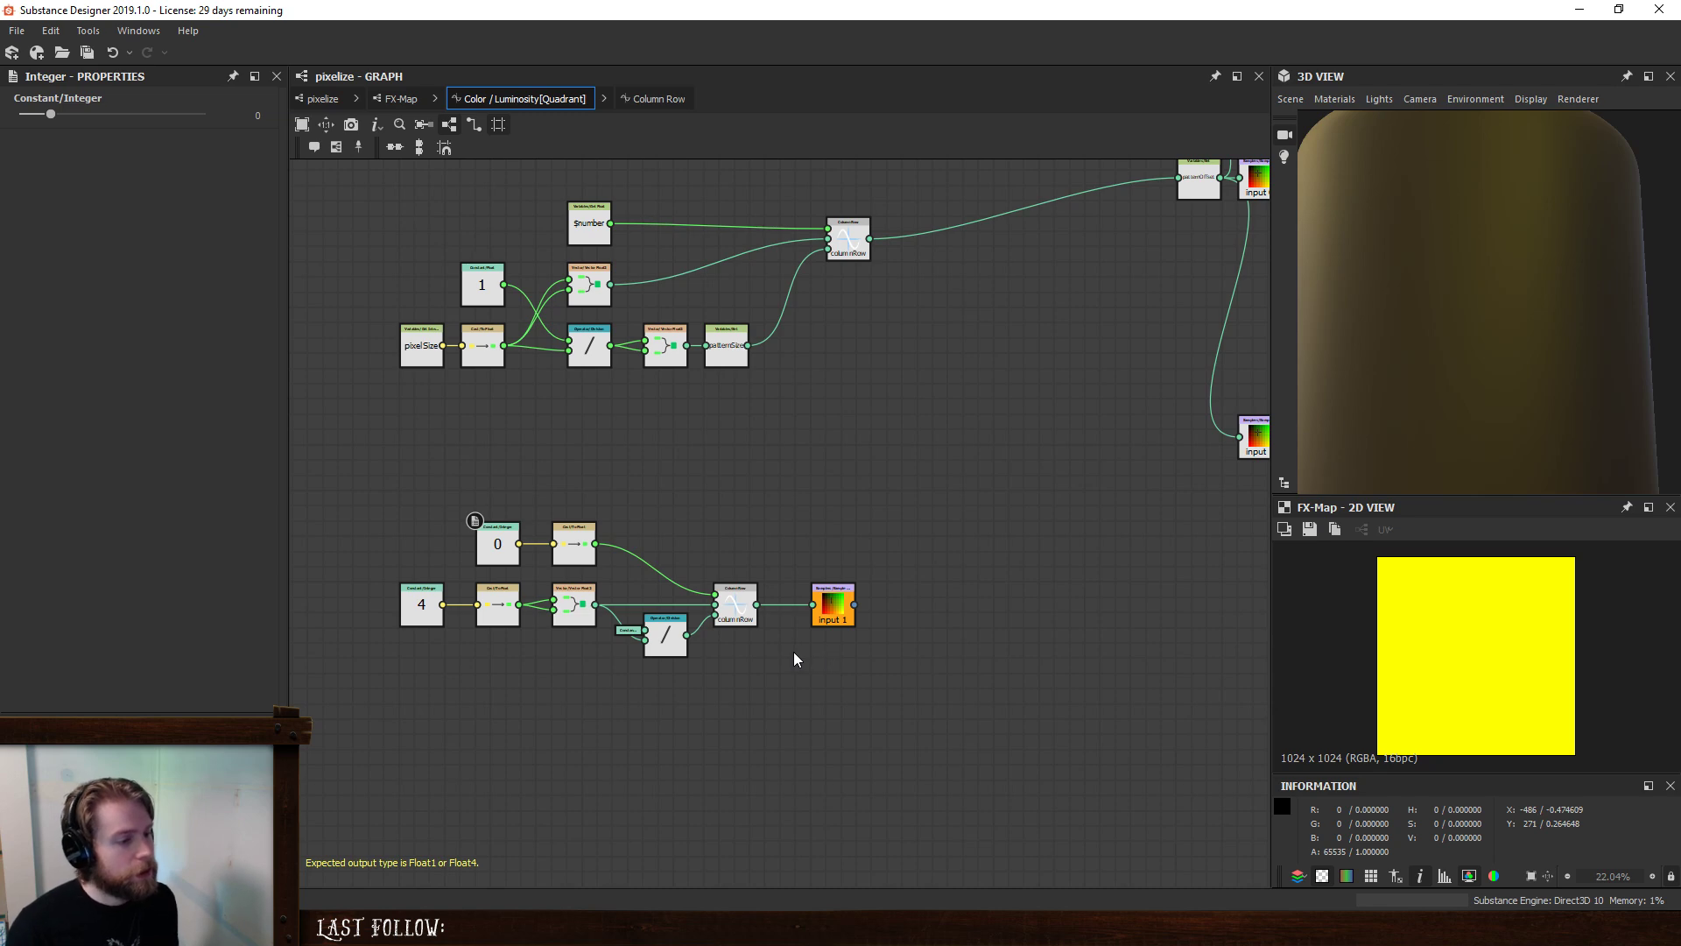
- Duplicate the index constant, To Float, lower columnRow and input 1 Sample Color nodes above the originals, and align the original columnRow beneath its copy
{"action": "scroll", "coordinate": [727, 643], "scroll_direction": "up", "scroll_amount": 1}
{"action": "left_click_drag", "start_coordinate": [756, 517], "coordinate": [872, 634]}
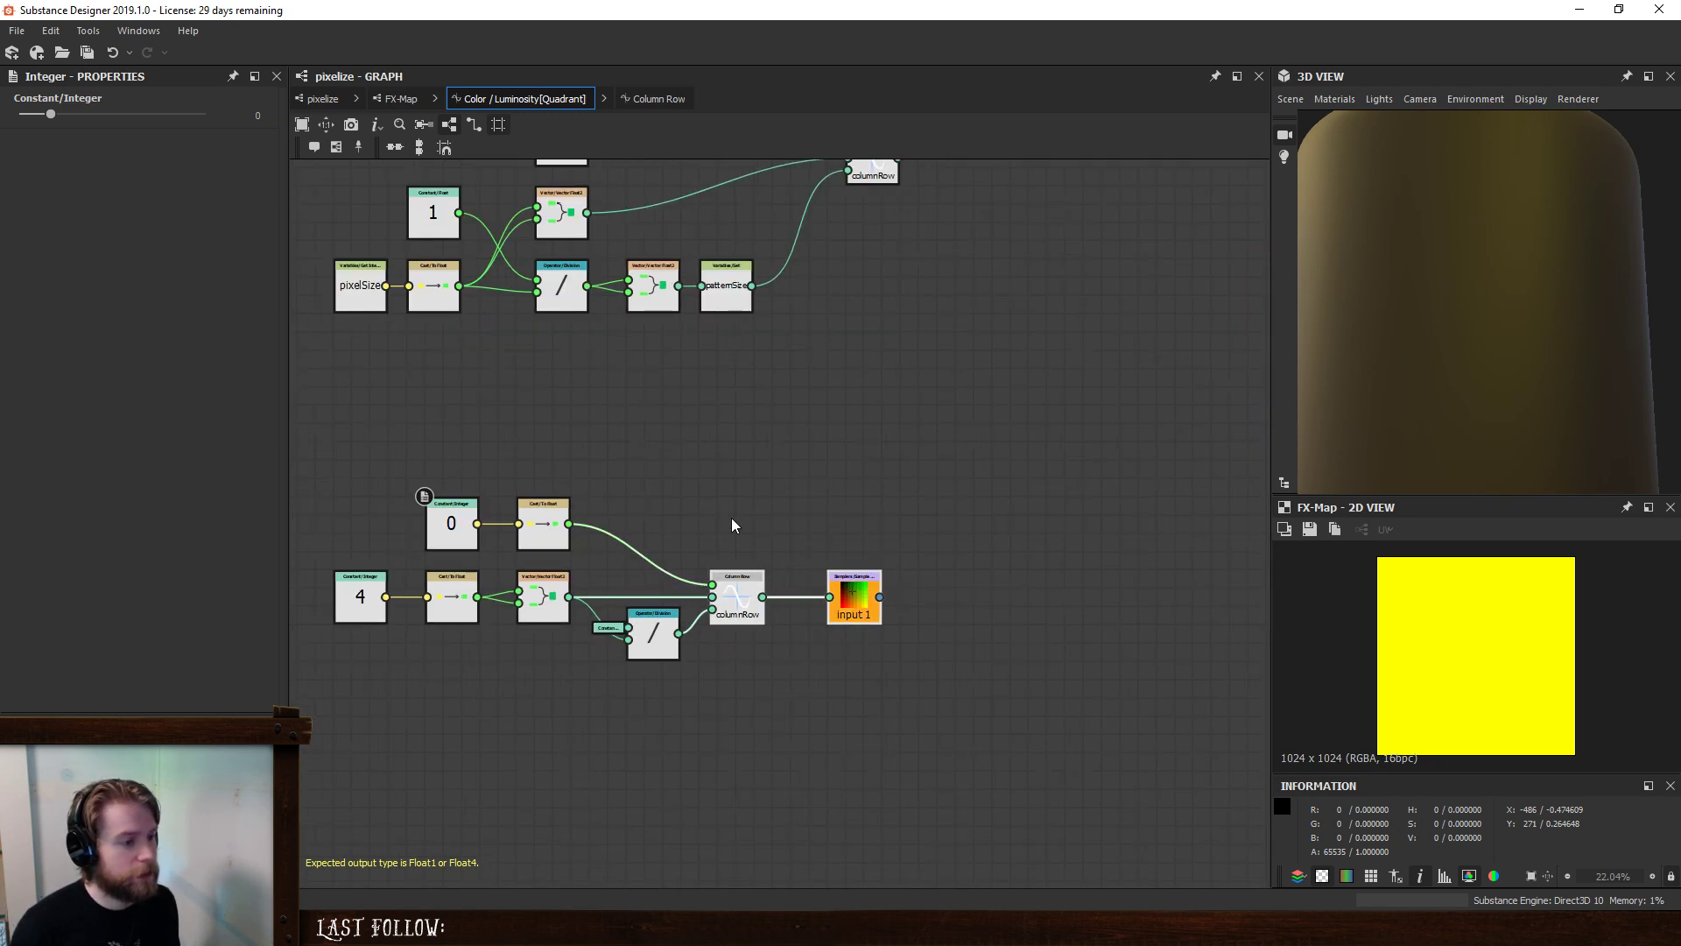
{"action": "left_click", "coordinate": [731, 516]}
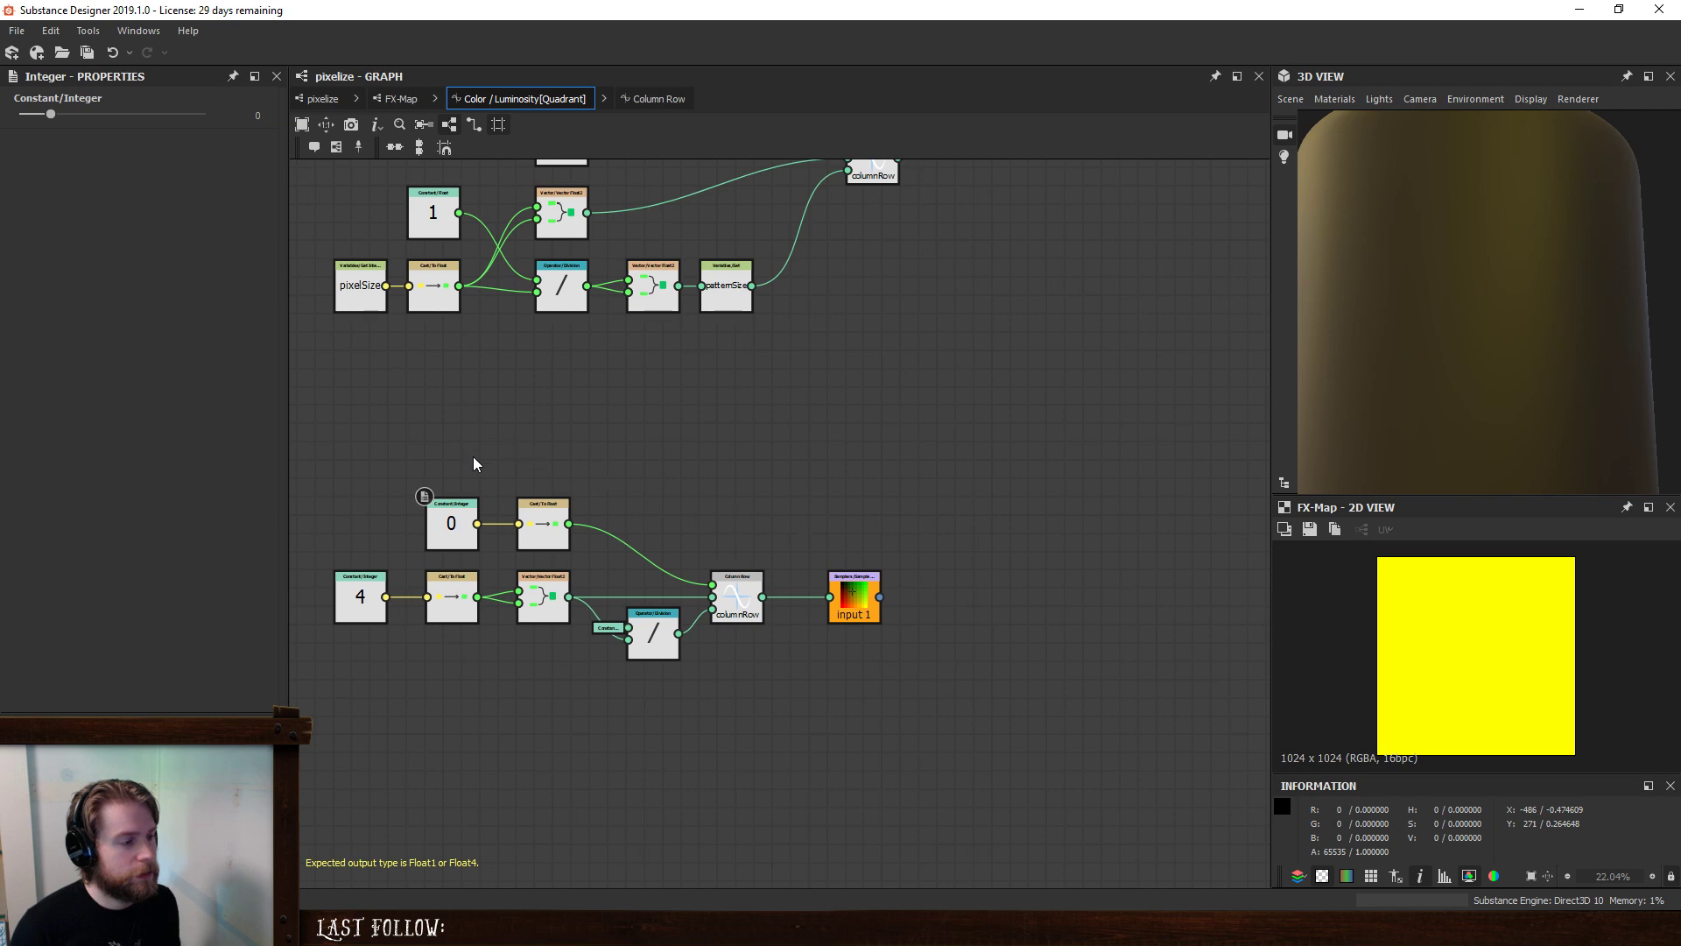
{"action": "left_click_drag", "start_coordinate": [456, 455], "coordinate": [624, 511]}
{"action": "left_click", "coordinate": [735, 588], "text": "ctrl"}
{"action": "left_click", "coordinate": [854, 597], "text": "ctrl"}
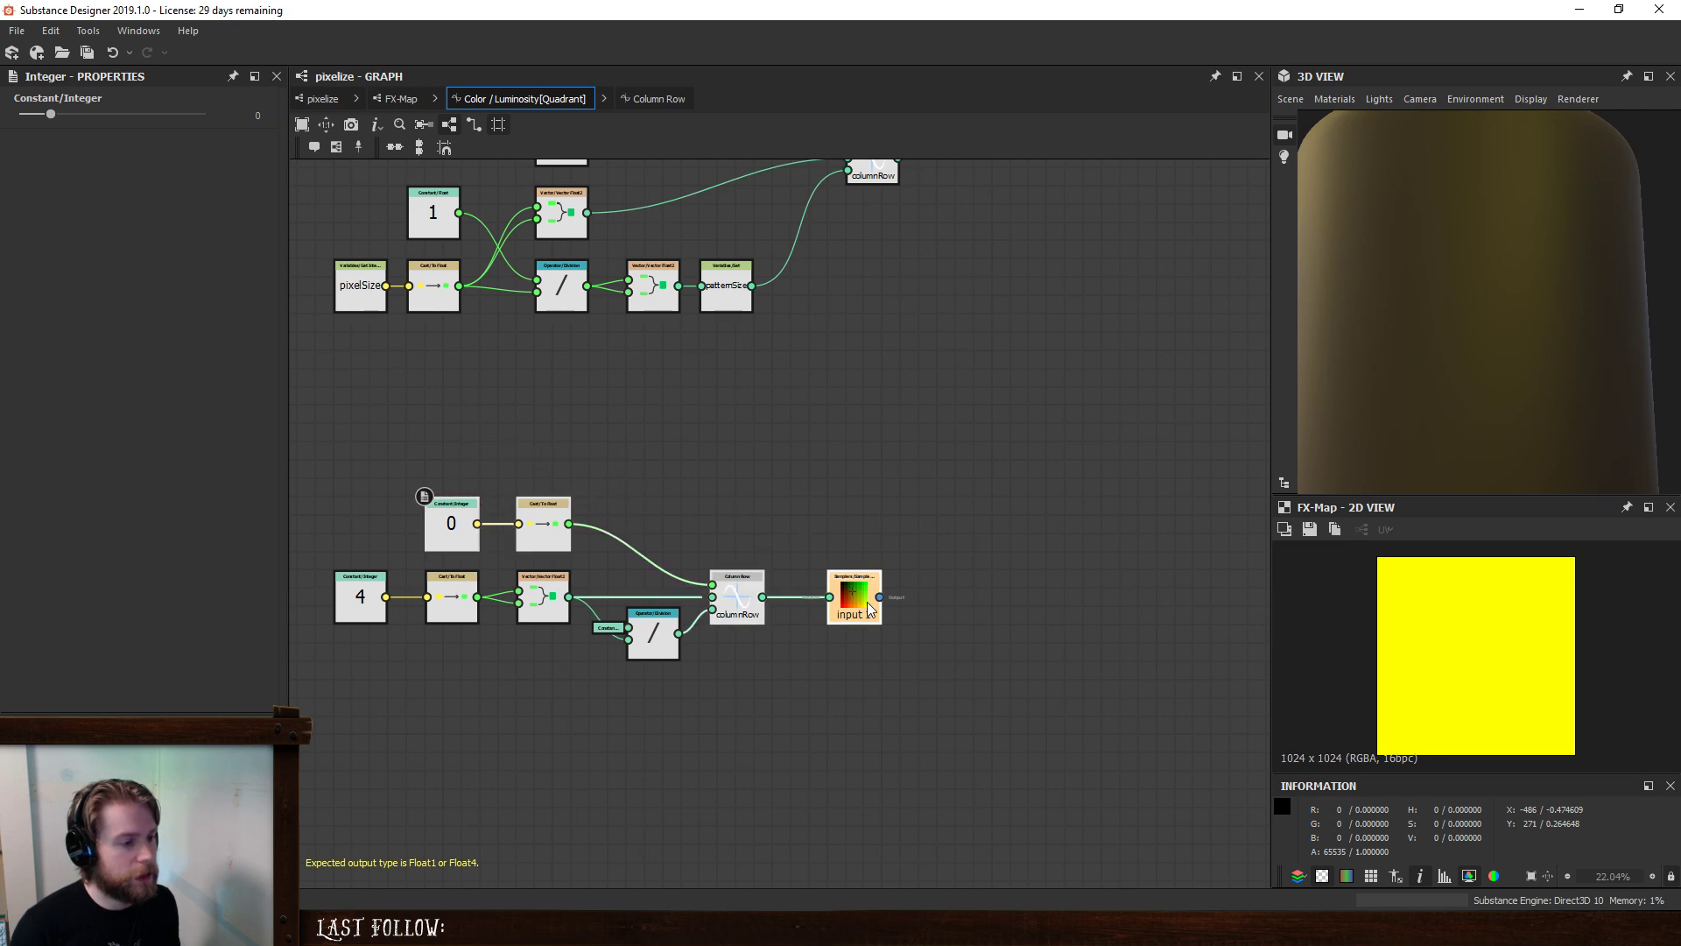
{"action": "key", "text": "ctrl+shift+d"}
{"action": "left_click_drag", "start_coordinate": [749, 523], "coordinate": [747, 514]}
{"action": "left_click_drag", "start_coordinate": [738, 599], "coordinate": [744, 599]}
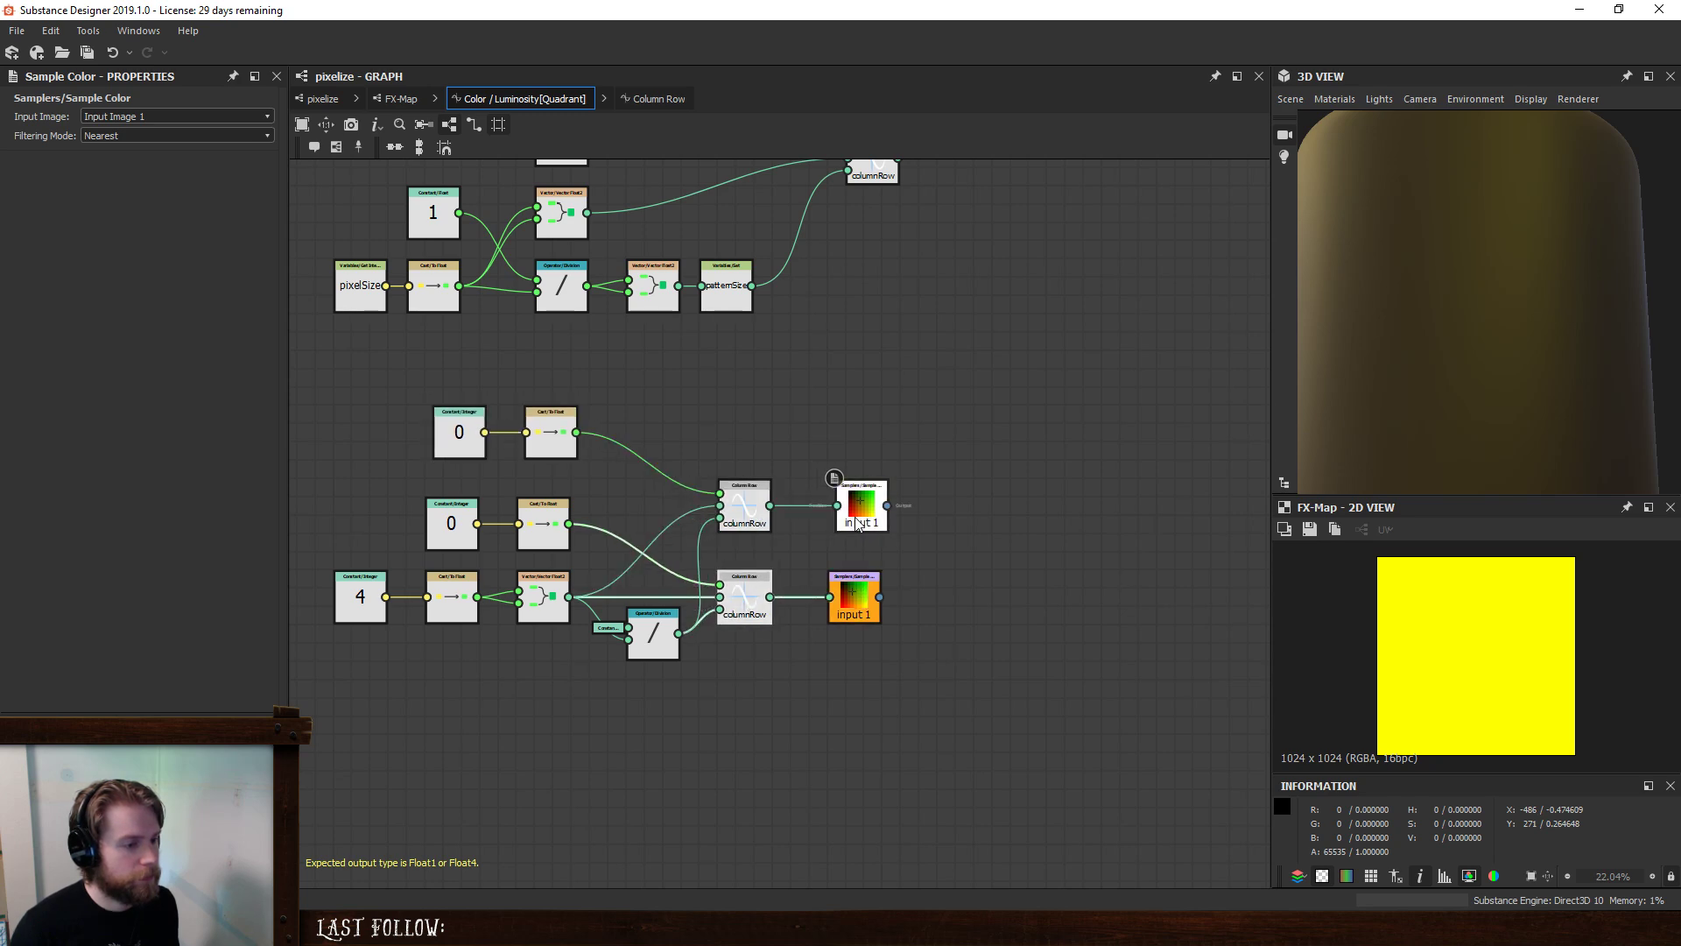
- Align the duplicated Sample Color and both index constants with their neighbours, and set the upper index constant to 1
{"action": "left_click_drag", "start_coordinate": [862, 501], "coordinate": [855, 501]}
{"action": "left_click", "coordinate": [459, 432]}
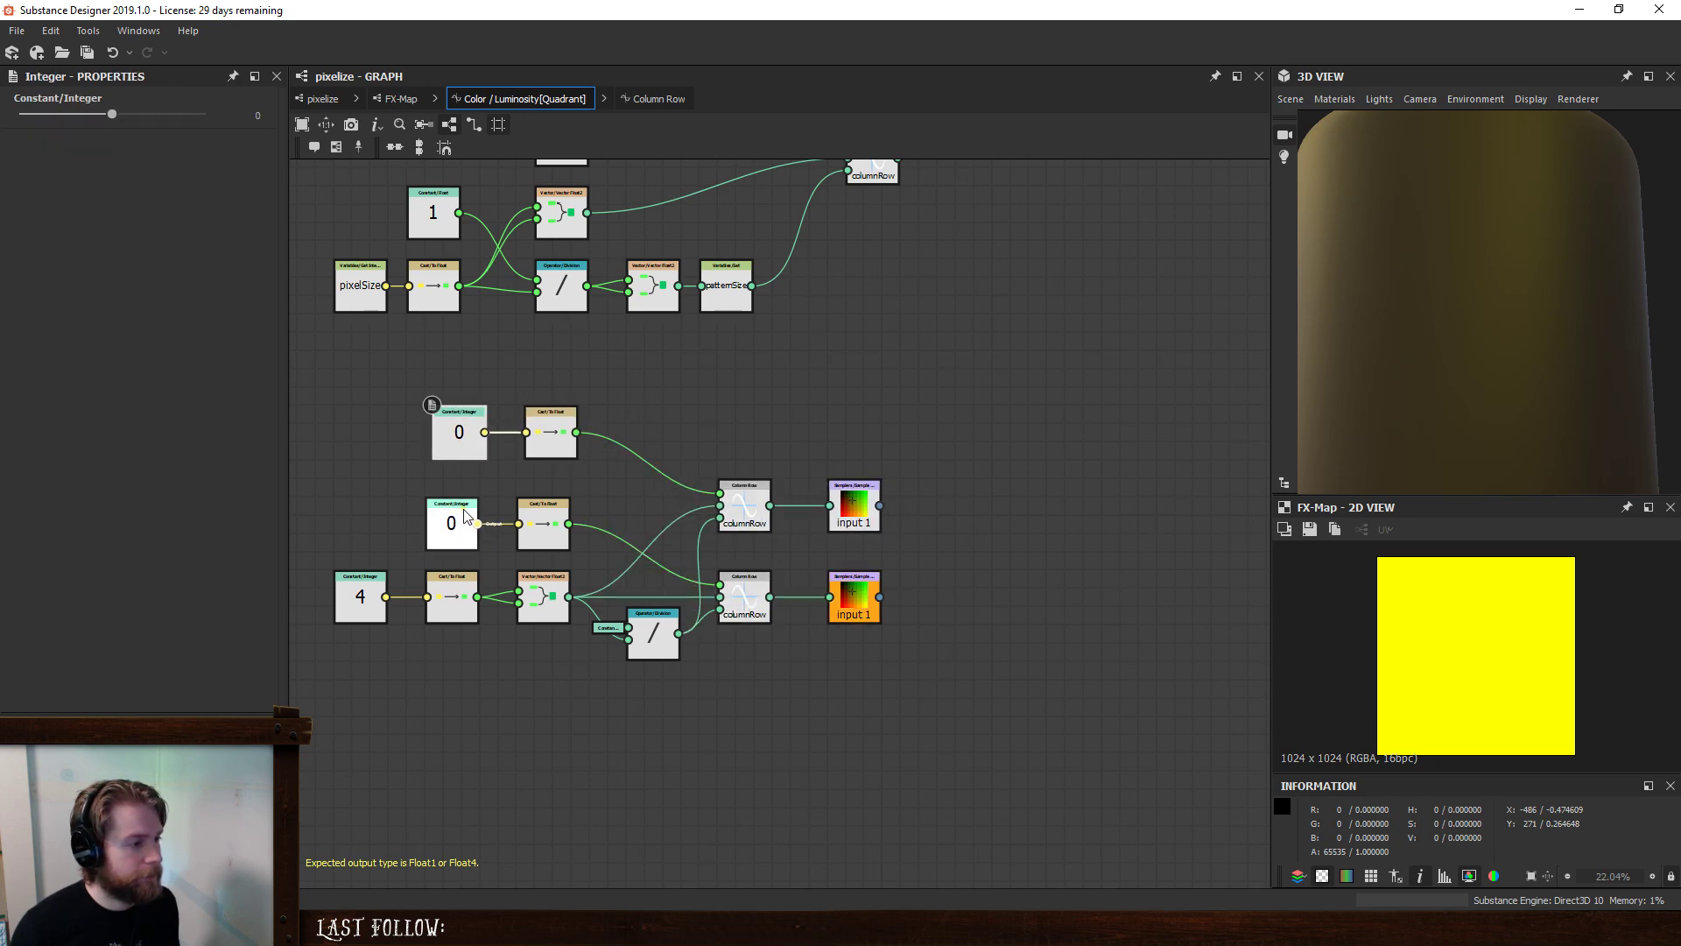
{"action": "mouse_move", "coordinate": [464, 517]}
{"action": "left_mouse_down"}
{"action": "mouse_move", "coordinate": [503, 516]}
{"action": "mouse_move", "coordinate": [464, 517]}
{"action": "mouse_move", "coordinate": [482, 516]}
{"action": "left_mouse_up"}
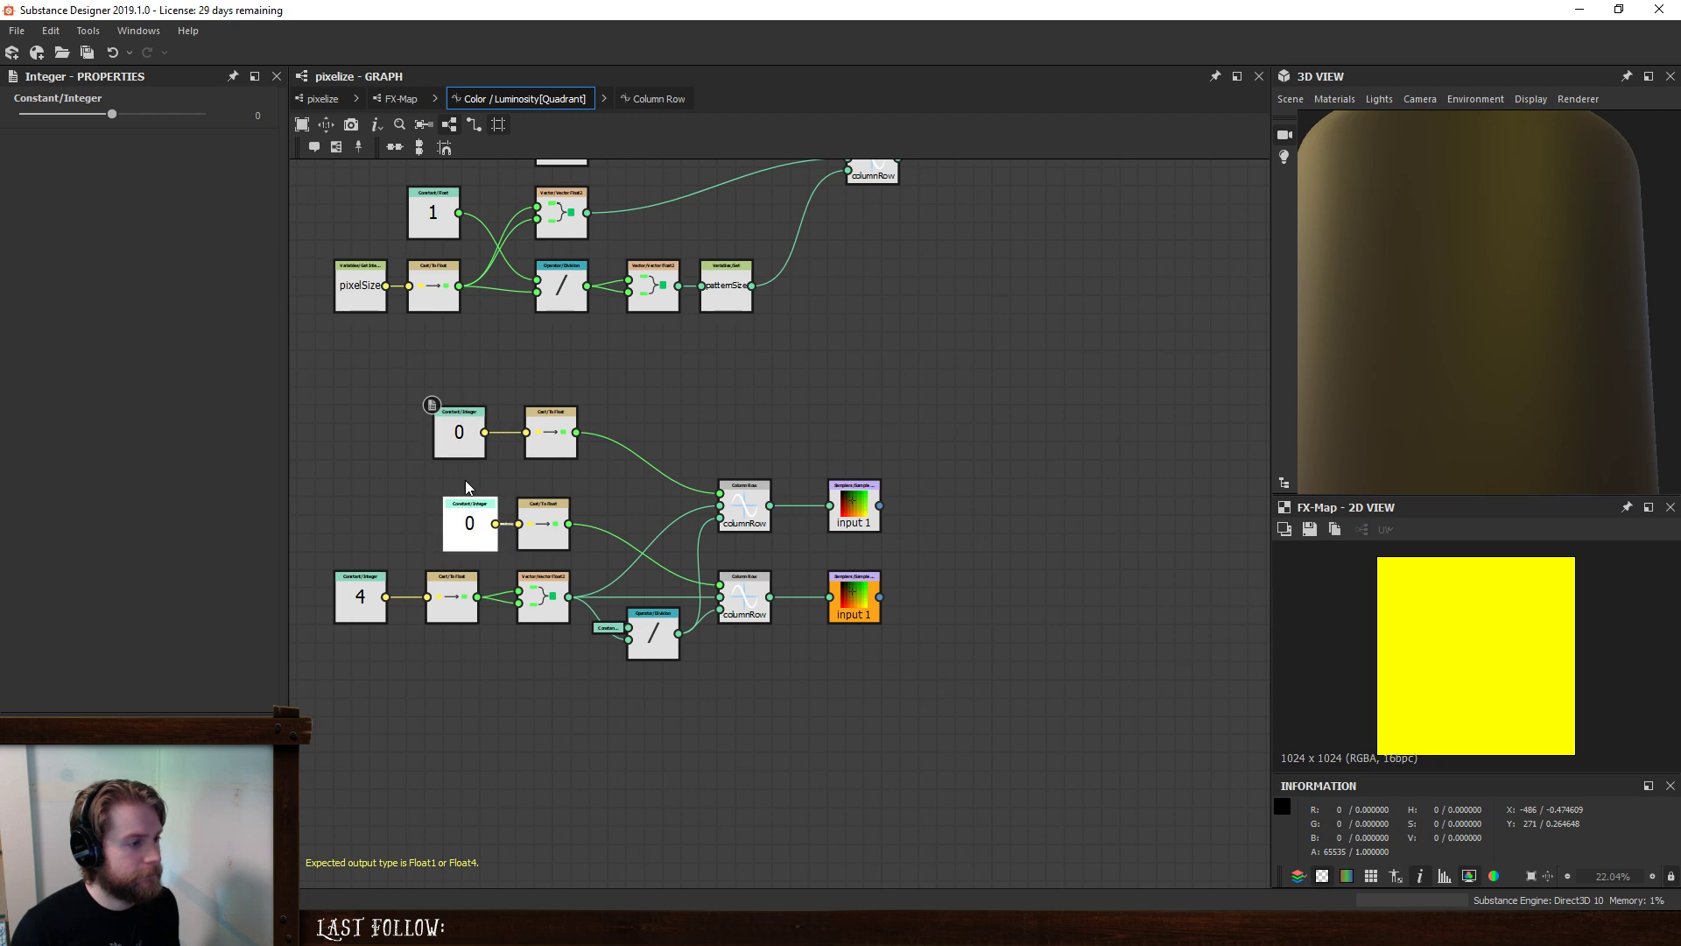
{"action": "left_click_drag", "start_coordinate": [463, 433], "coordinate": [473, 433]}
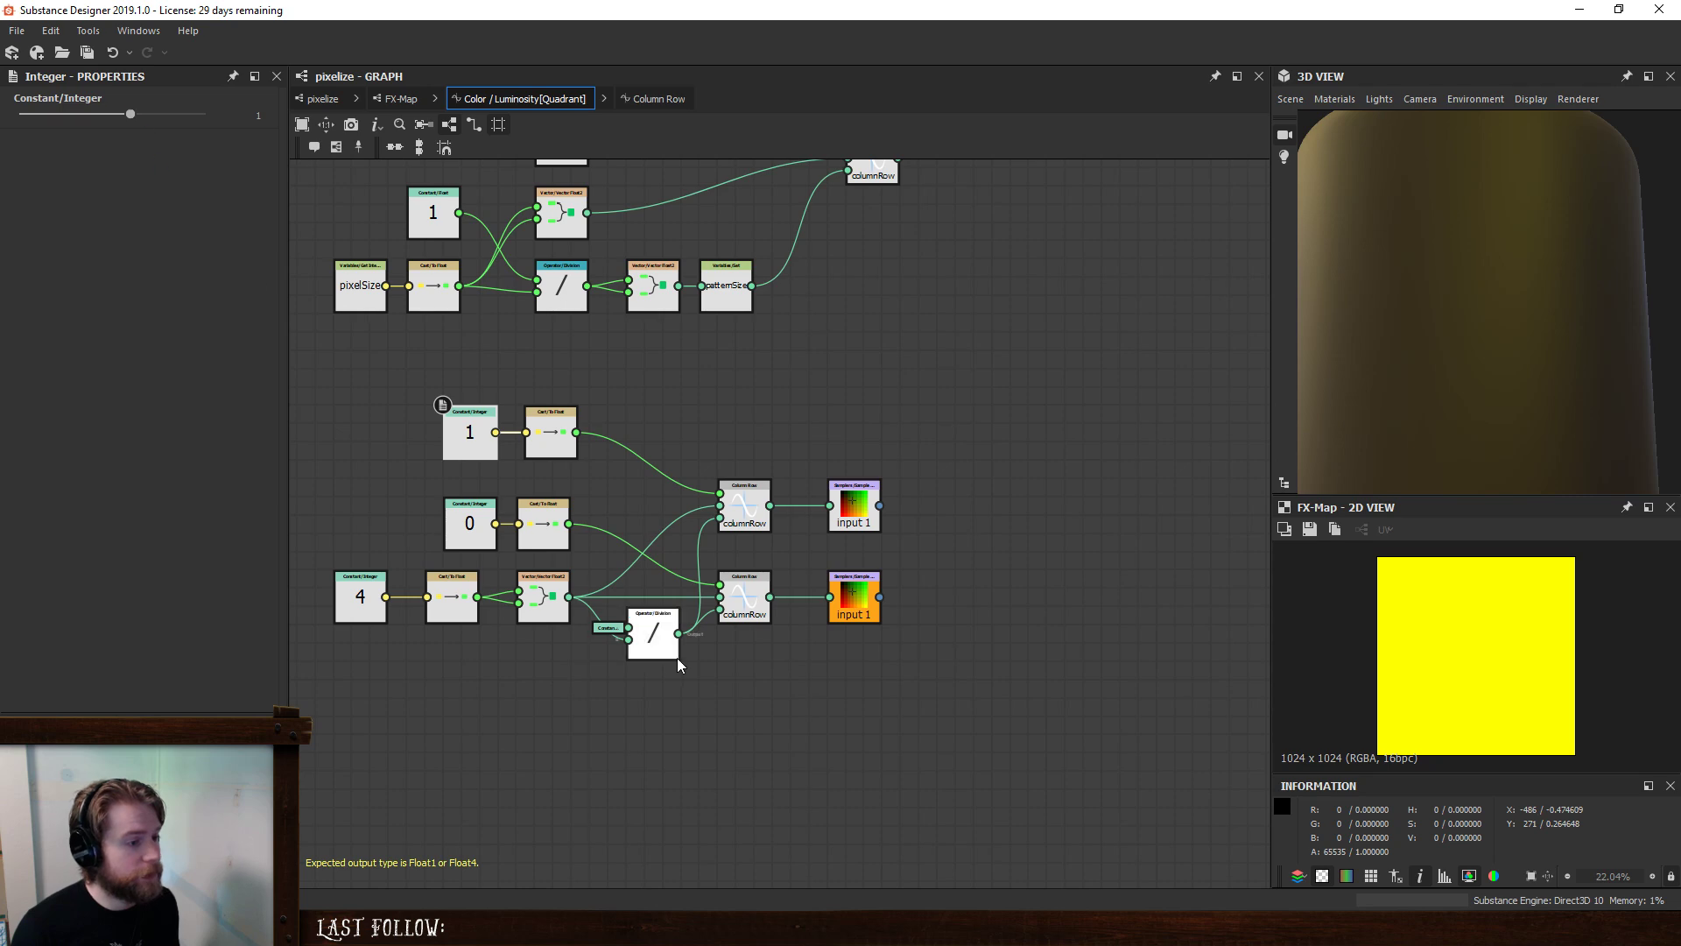
- Set the input 1 Sample Color node of the index 1 chain as the function's output
{"action": "left_click", "coordinate": [742, 518]}
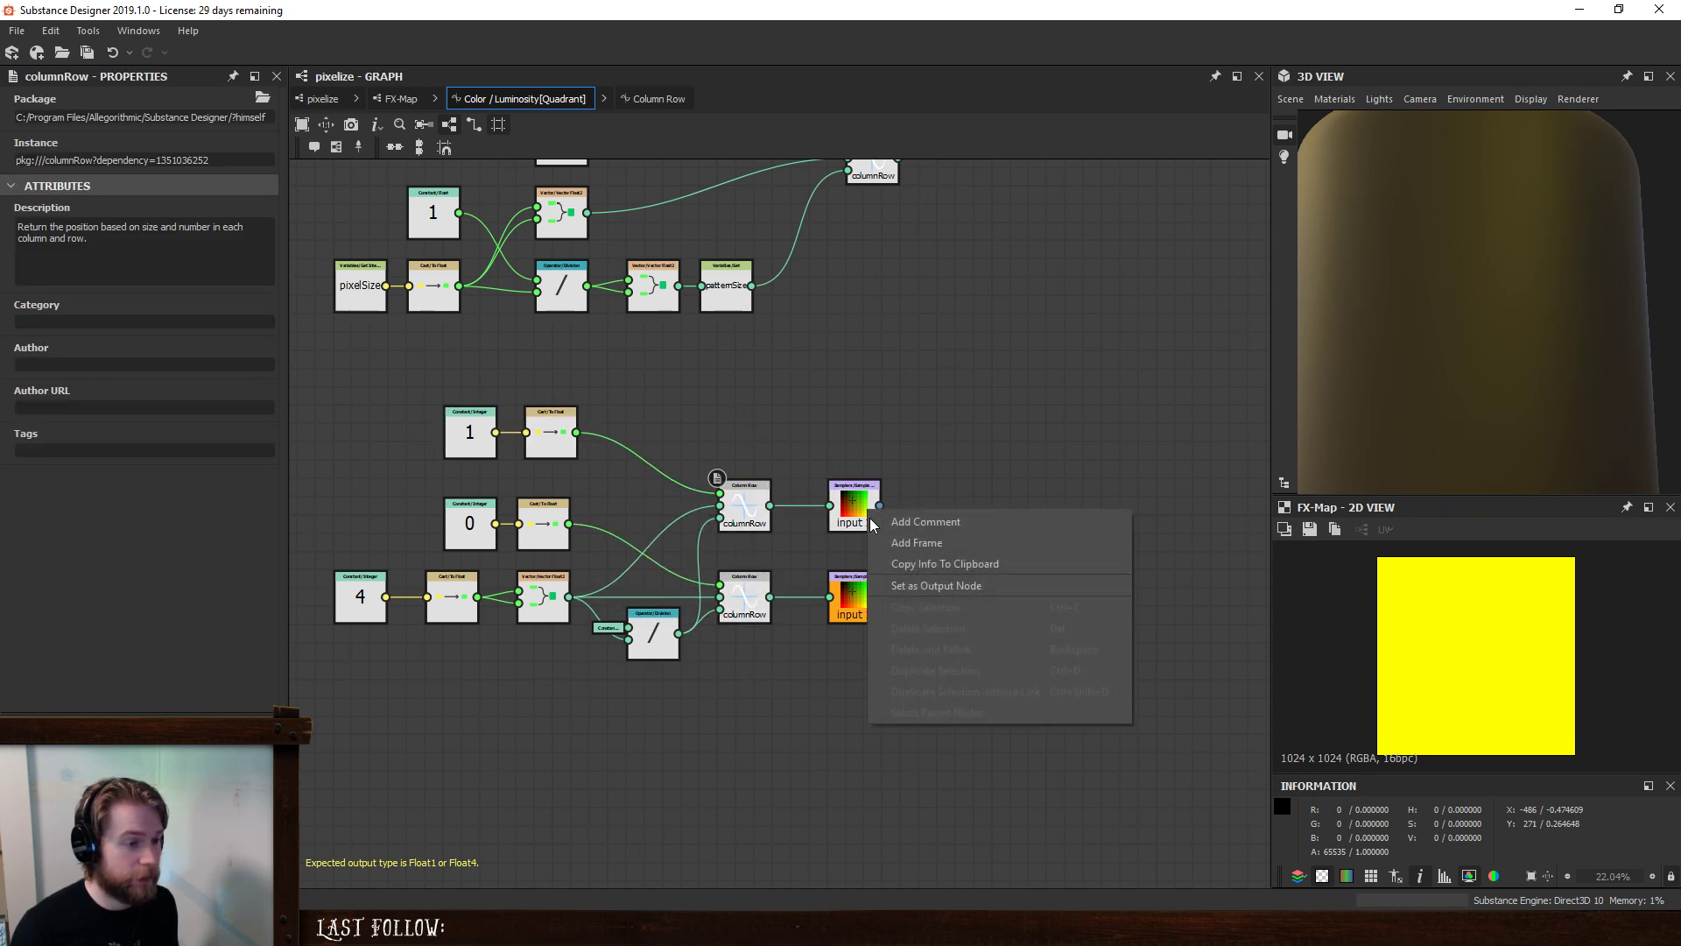
{"action": "right_click", "coordinate": [869, 517]}
{"action": "left_click", "coordinate": [902, 588]}
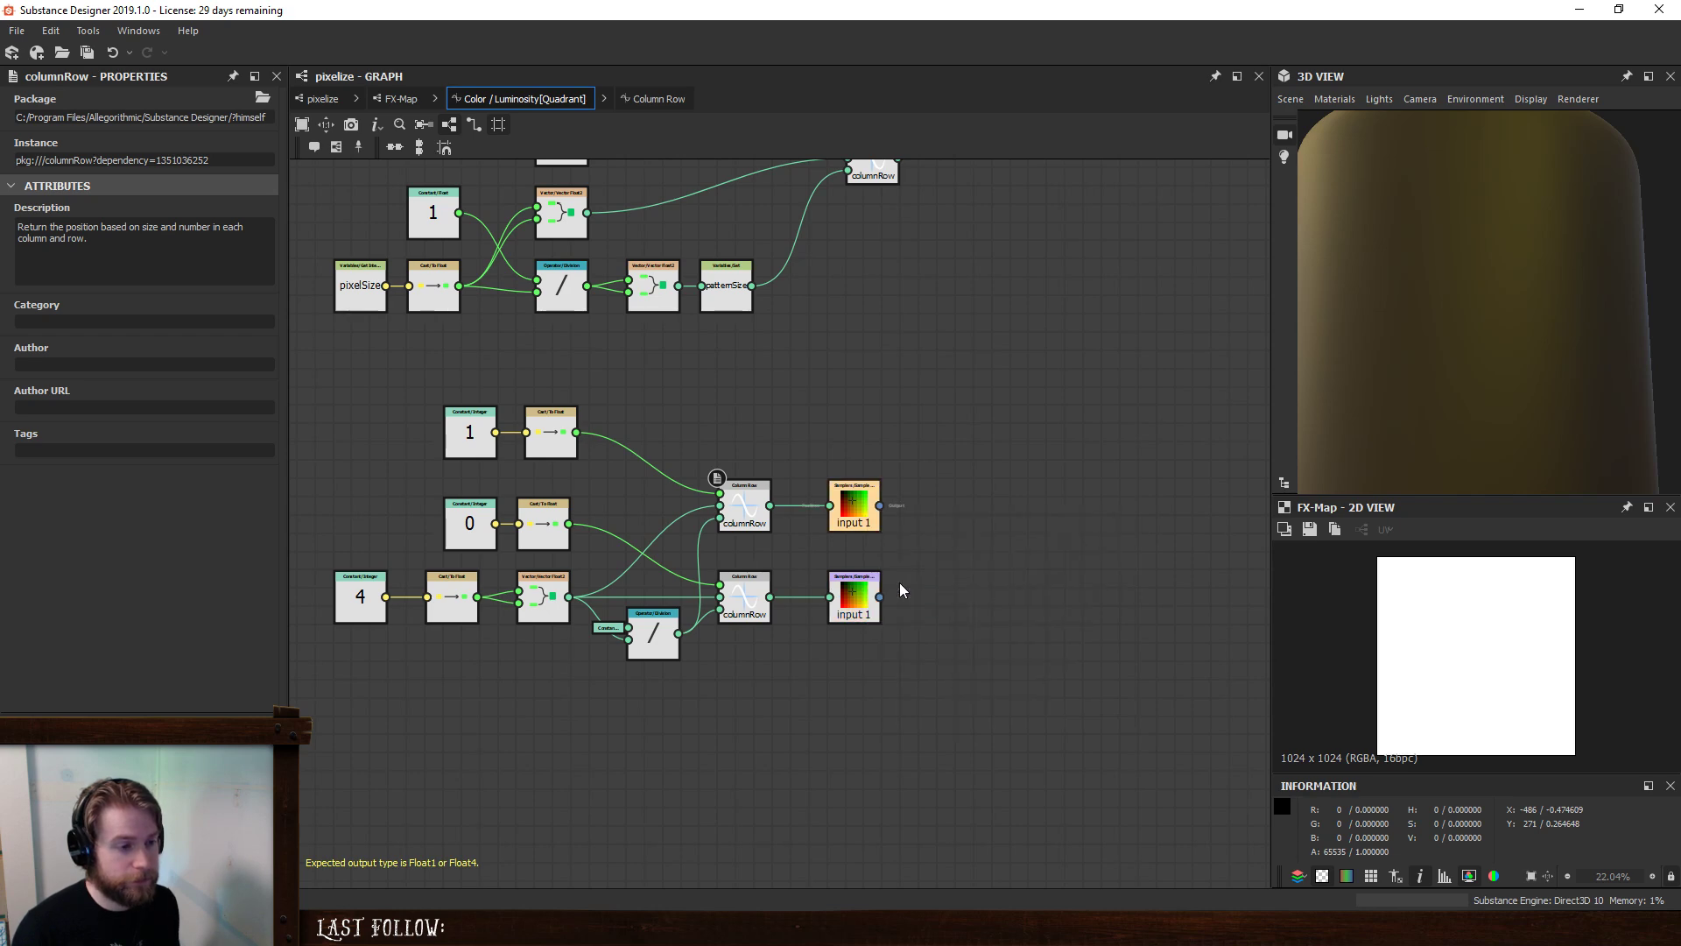
- Duplicate the index 1 constant, To Float, columnRow and input 1 Sample Color nodes, and place the copies above the originals
{"action": "left_click", "coordinate": [470, 432]}
{"action": "scroll", "coordinate": [764, 494], "scroll_direction": "down", "scroll_amount": 1}
{"action": "left_click_drag", "start_coordinate": [298, 435], "coordinate": [1217, 866]}
{"action": "left_click_drag", "start_coordinate": [827, 509], "coordinate": [842, 677]}
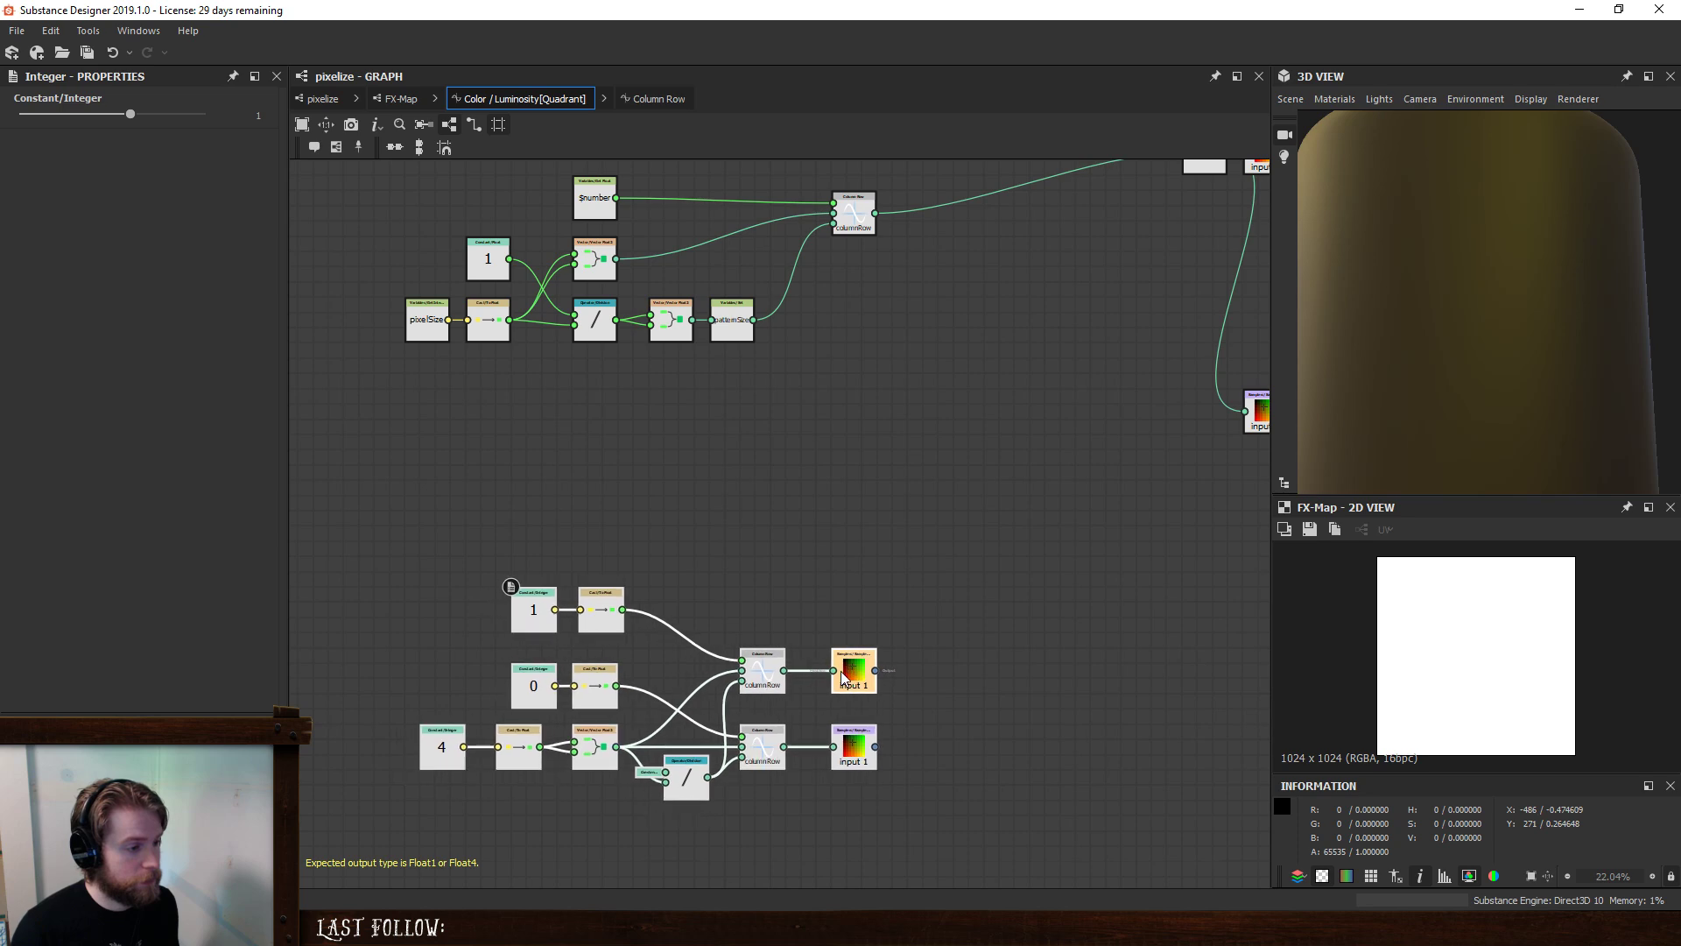
{"action": "left_click", "coordinate": [828, 581]}
{"action": "left_click_drag", "start_coordinate": [498, 539], "coordinate": [604, 612]}
{"action": "left_click_drag", "start_coordinate": [747, 611], "coordinate": [866, 679], "text": "shift"}
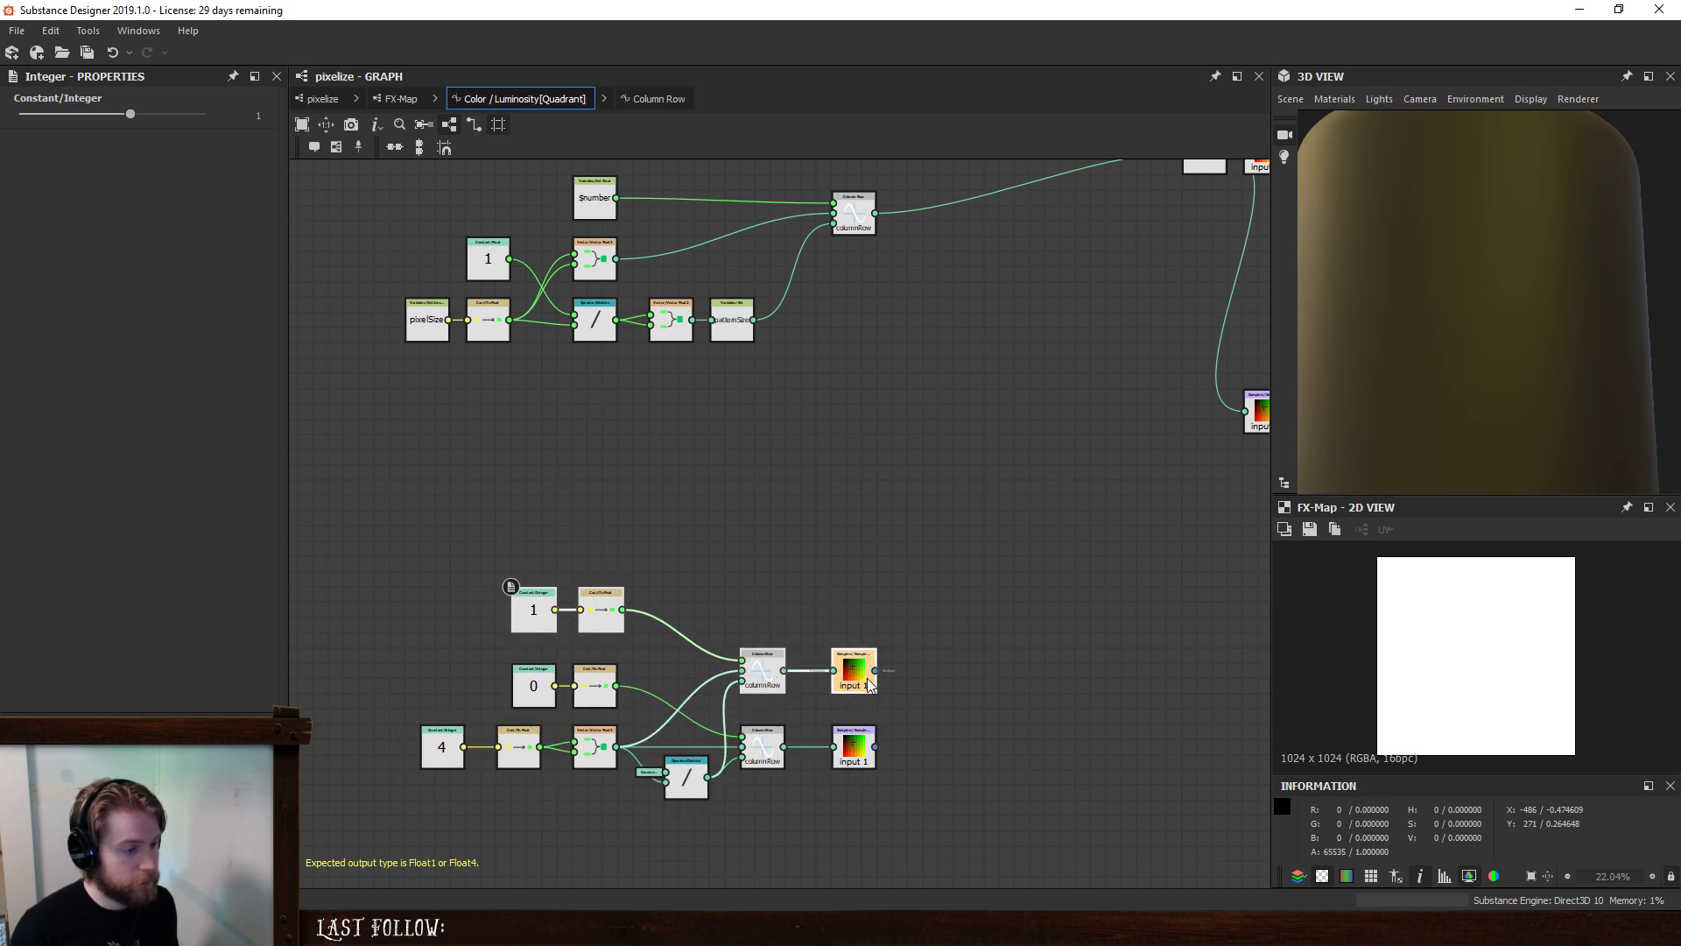
{"action": "key", "text": "ctrl+d"}
{"action": "left_click_drag", "start_coordinate": [845, 555], "coordinate": [765, 597]}
{"action": "left_click", "coordinate": [765, 517]}
- Set the topmost index constant to 2 and make its chain's input 1 Sample Color node the output
{"action": "left_click", "coordinate": [534, 536]}
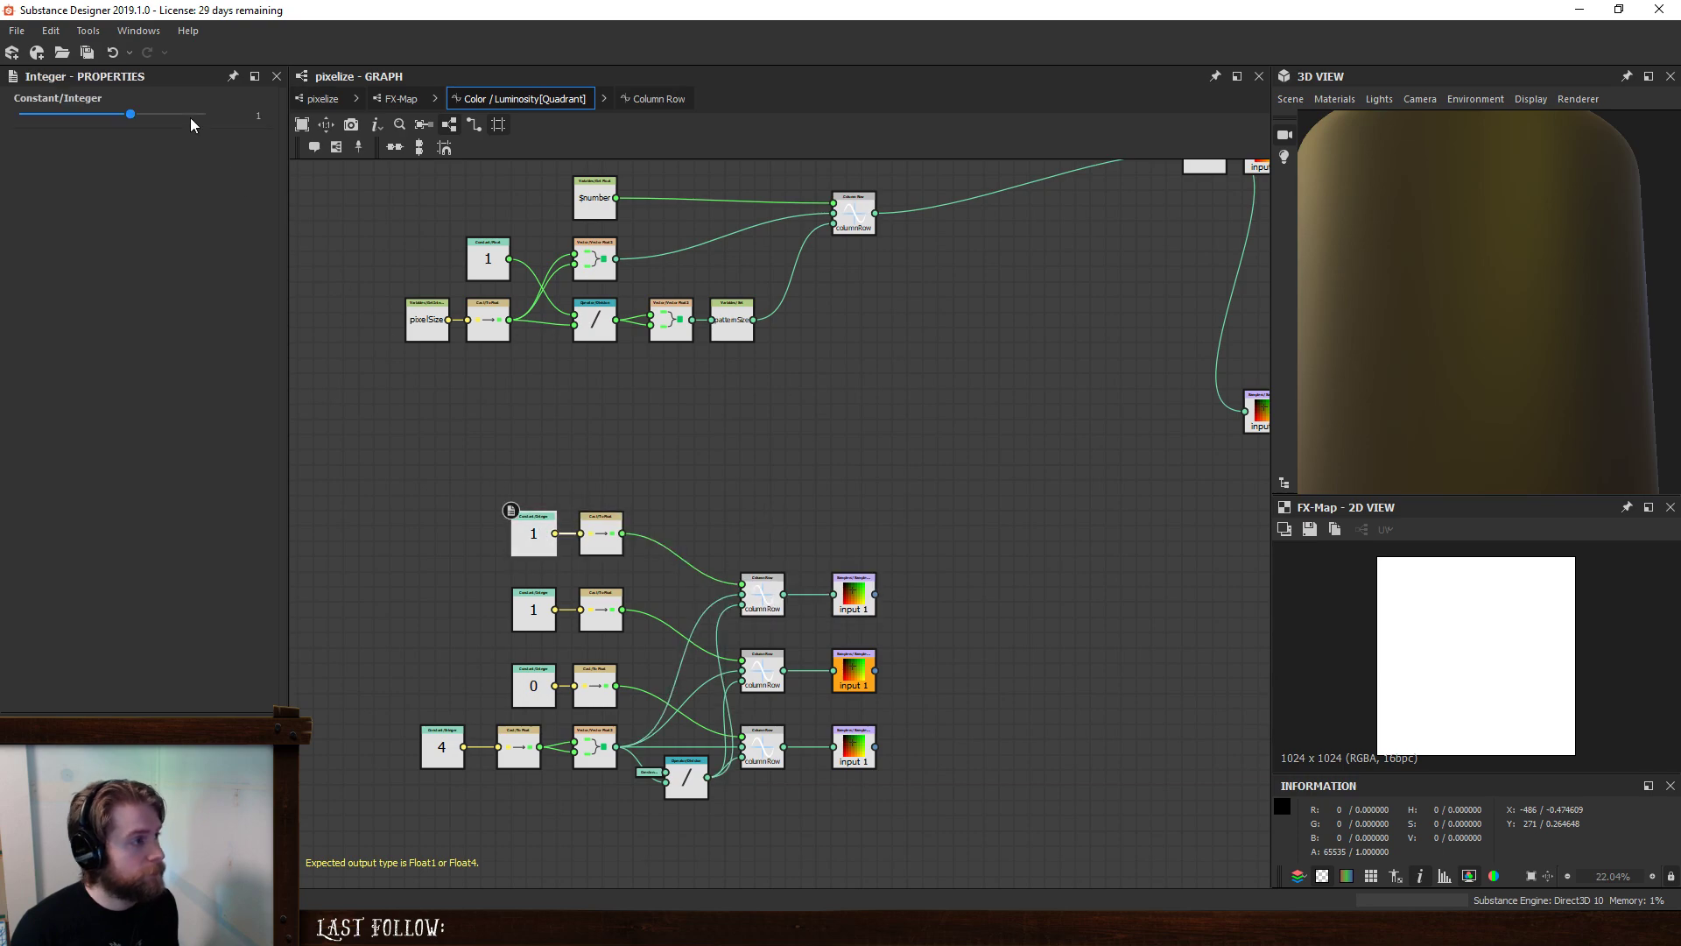
{"action": "left_click_drag", "start_coordinate": [131, 118], "coordinate": [149, 118]}
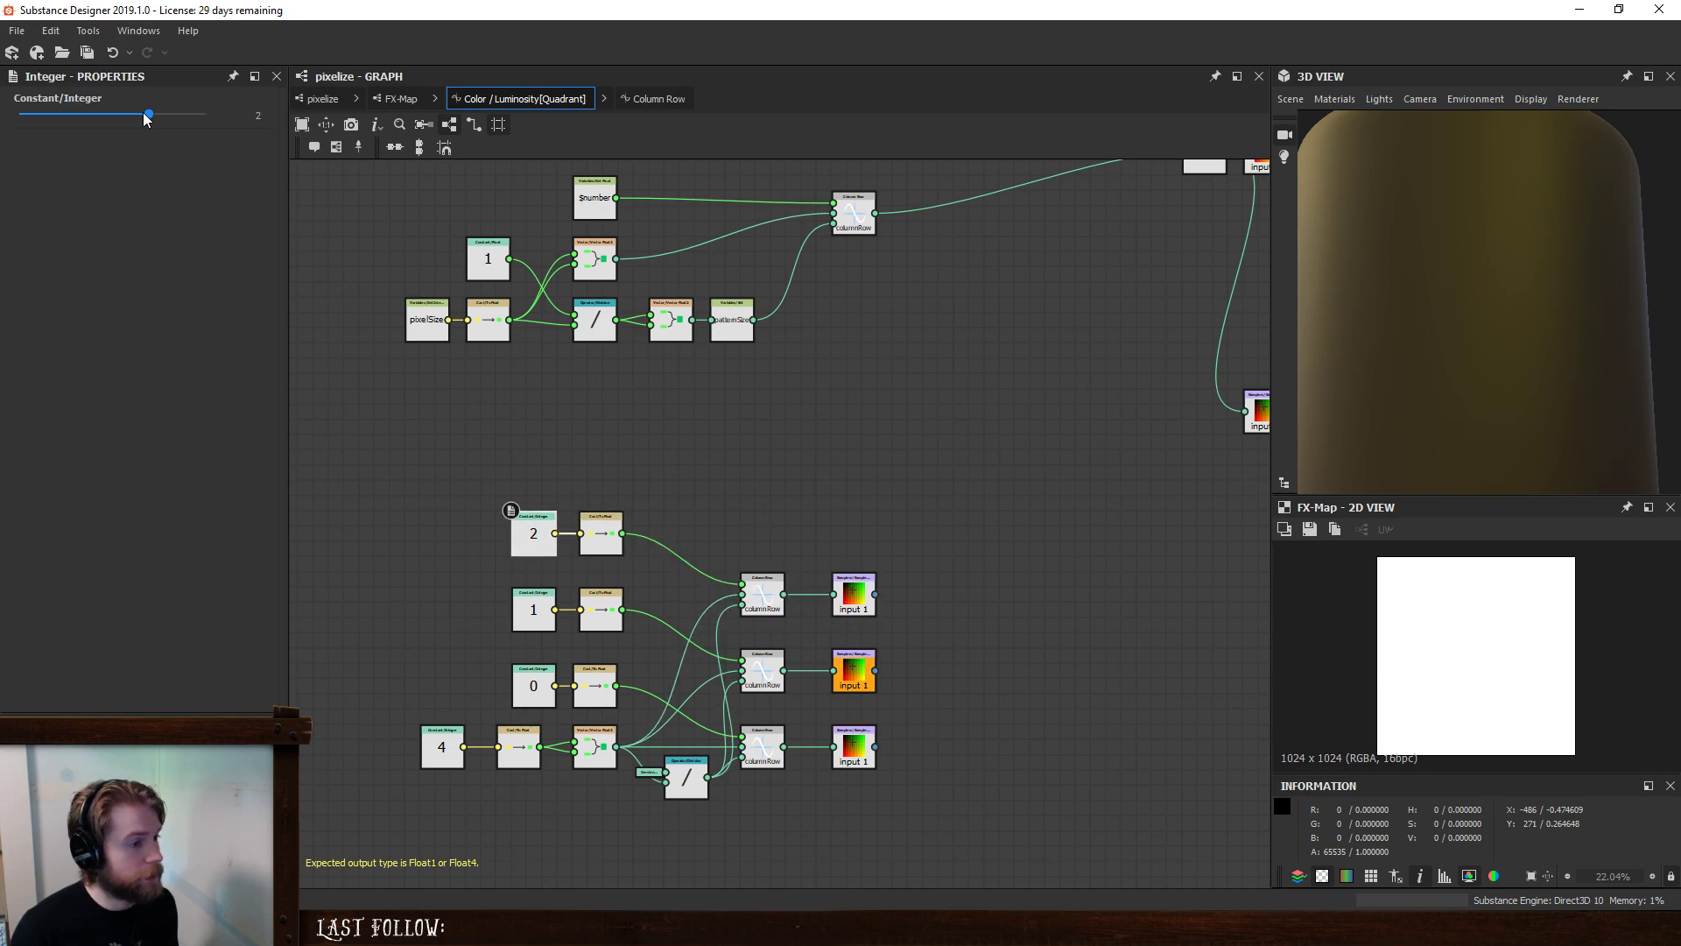
{"action": "right_click", "coordinate": [858, 589]}
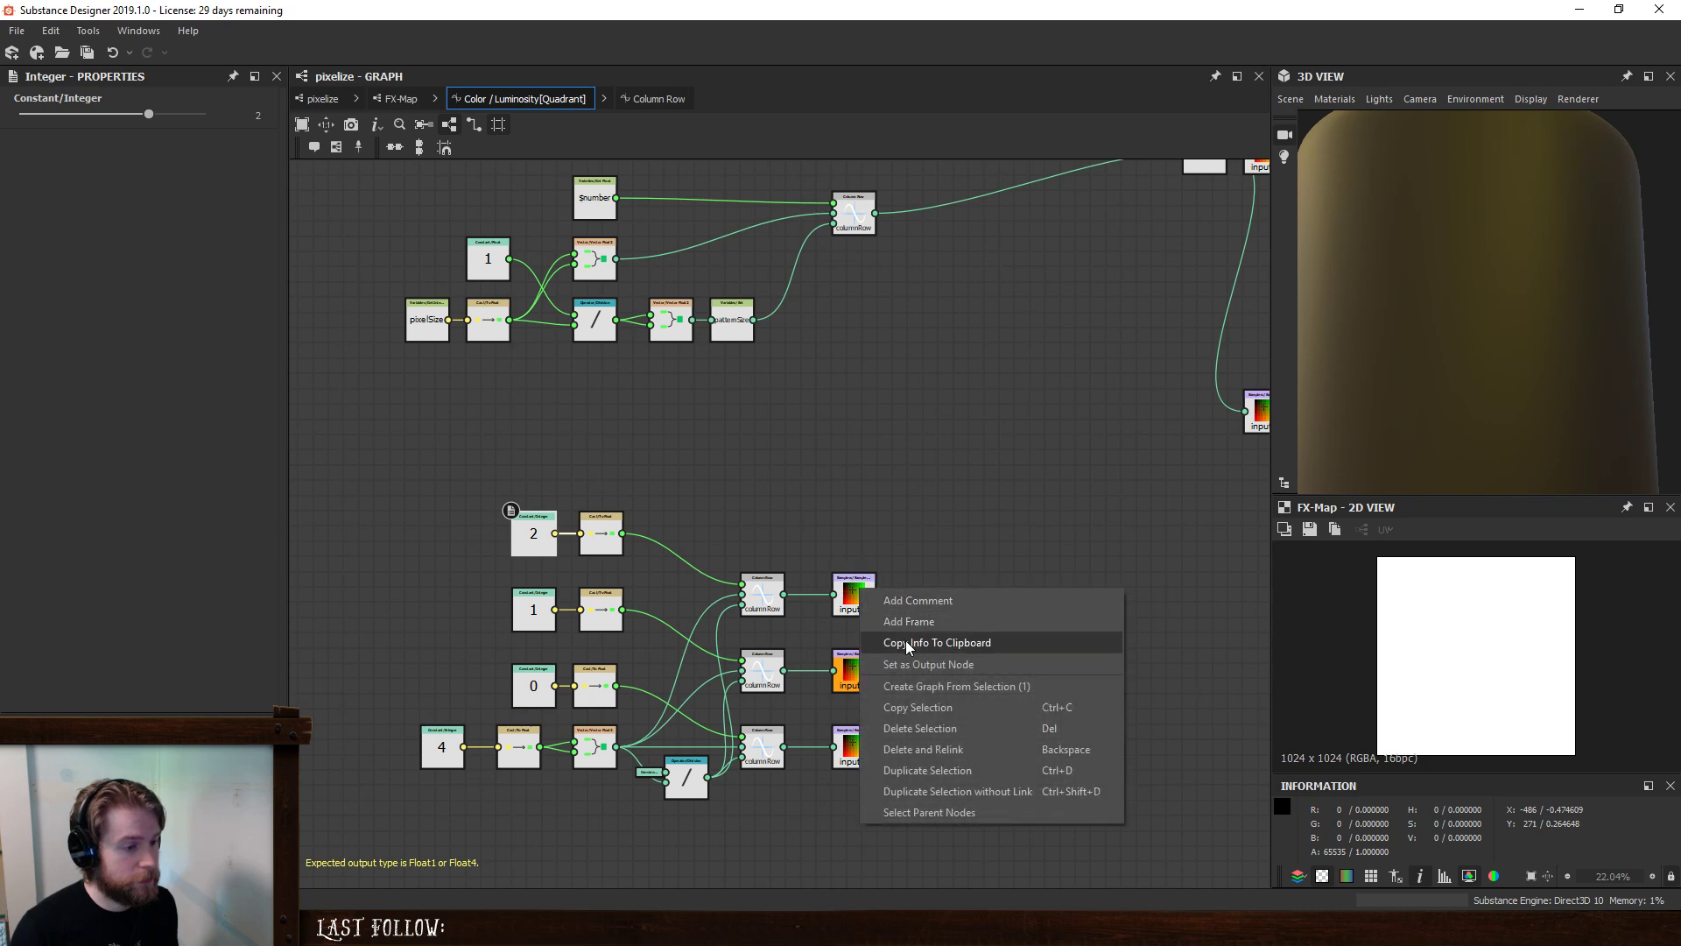
{"action": "left_click", "coordinate": [915, 664]}
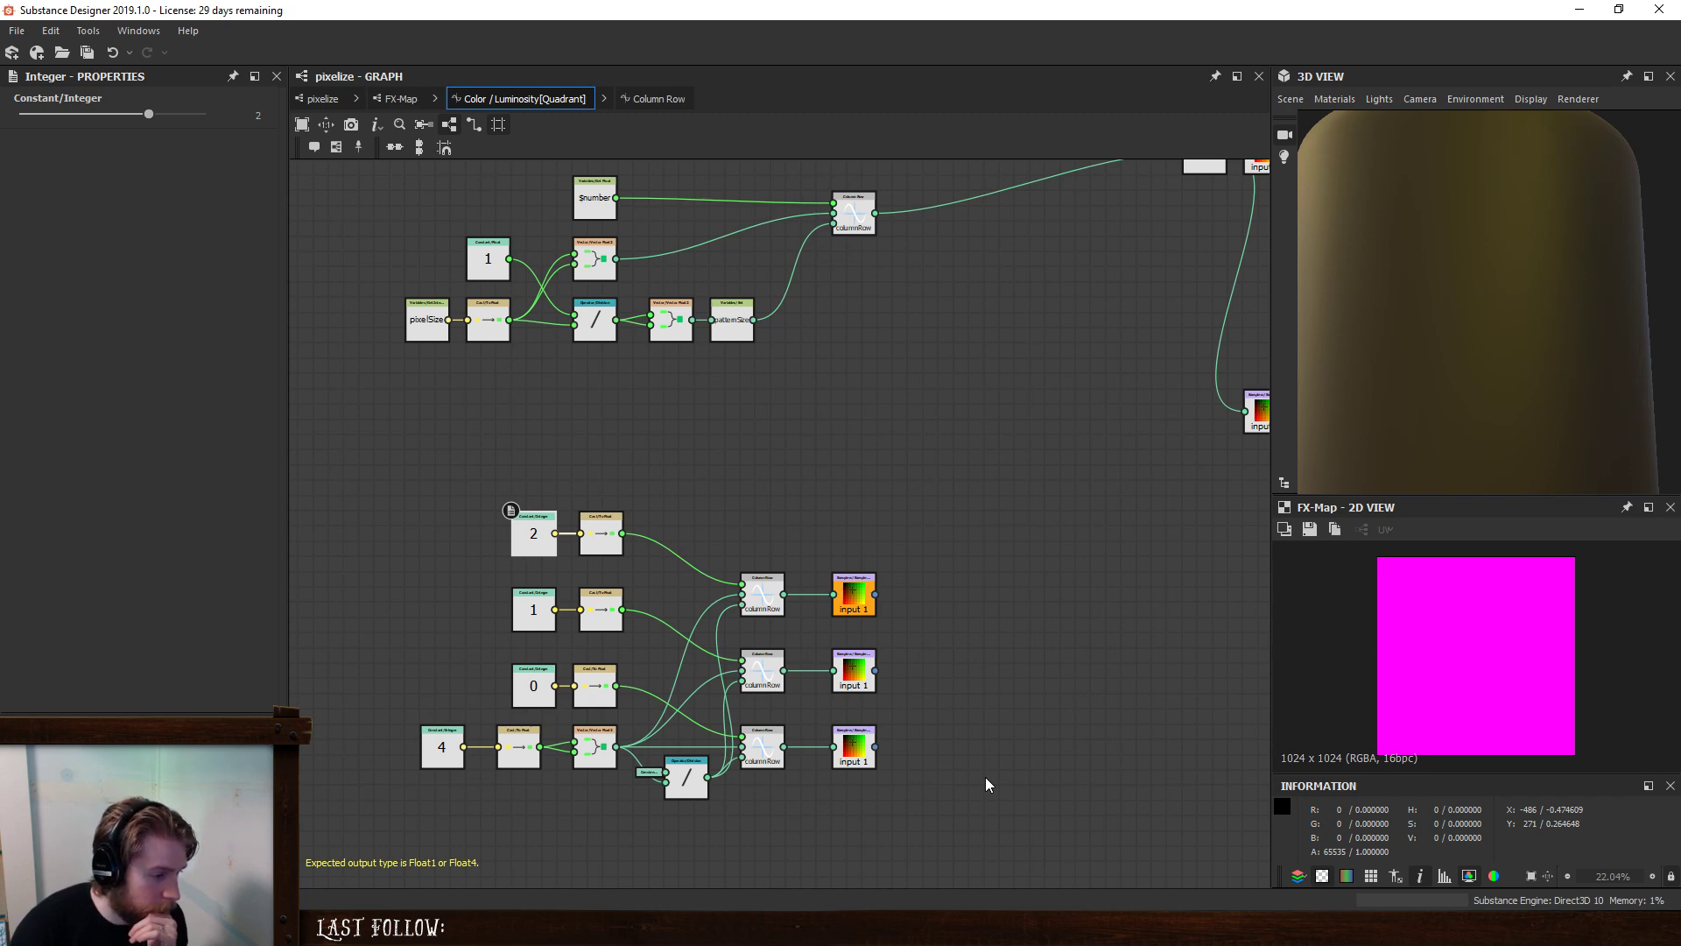
- Inspect the Division node and its Float2 constant, try feeding the columnRow size inputs from Vector Float2, and undo the rewiring
{"action": "left_click", "coordinate": [686, 776]}
{"action": "left_click", "coordinate": [648, 772]}
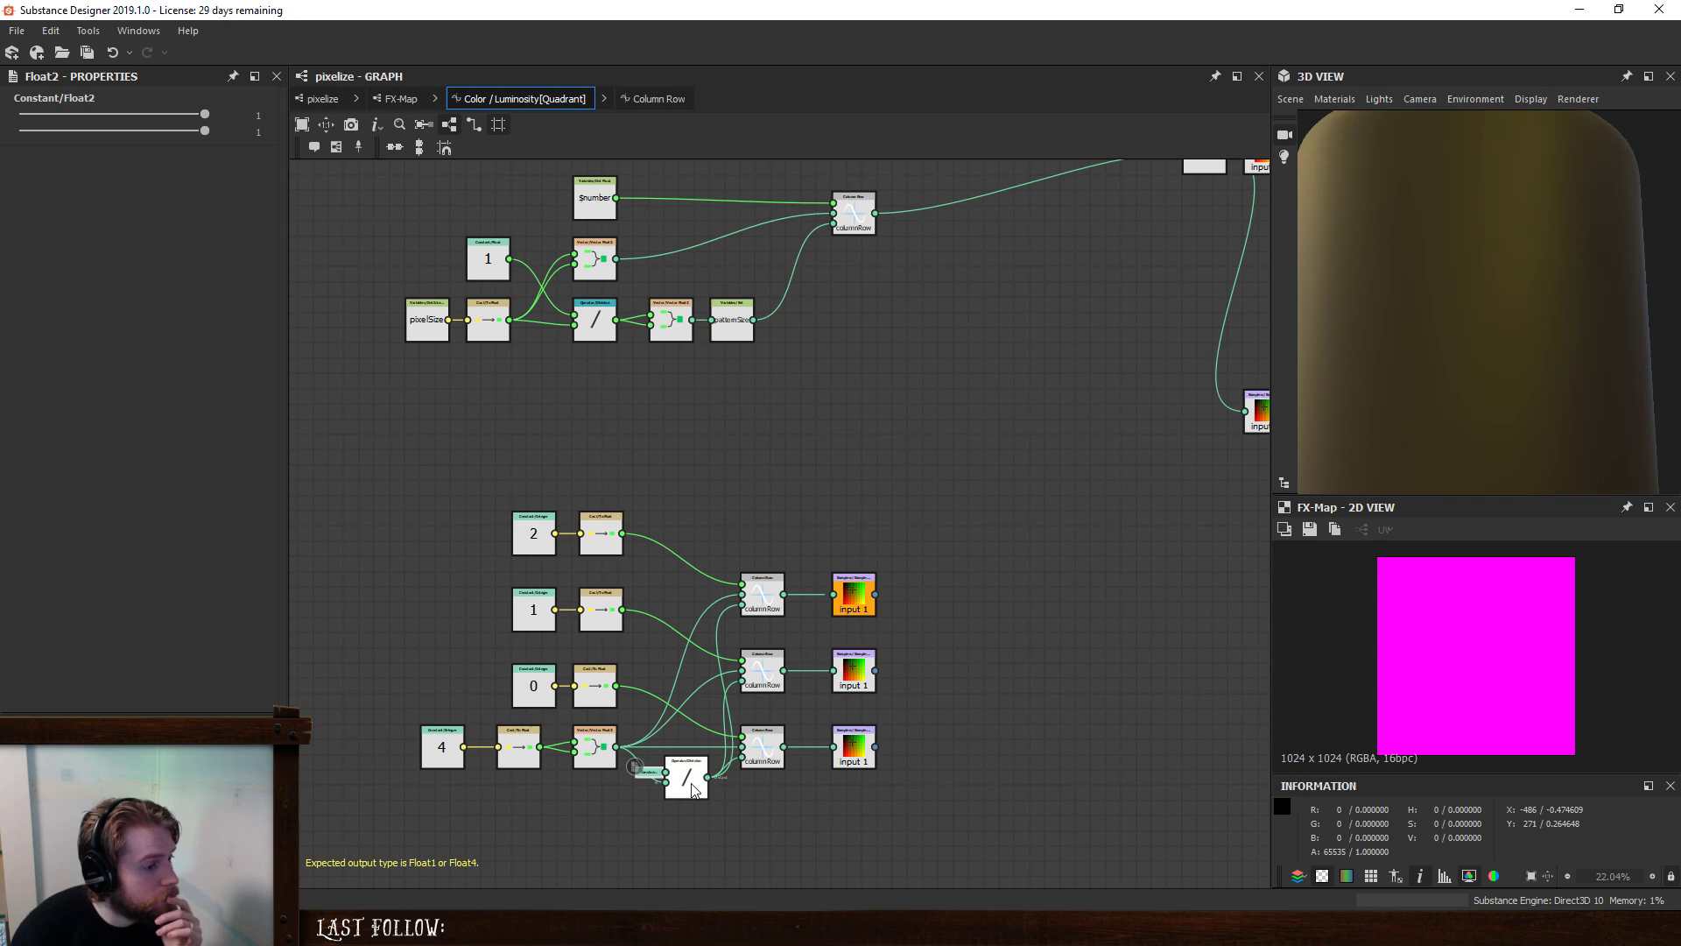
{"action": "left_click", "coordinate": [690, 785]}
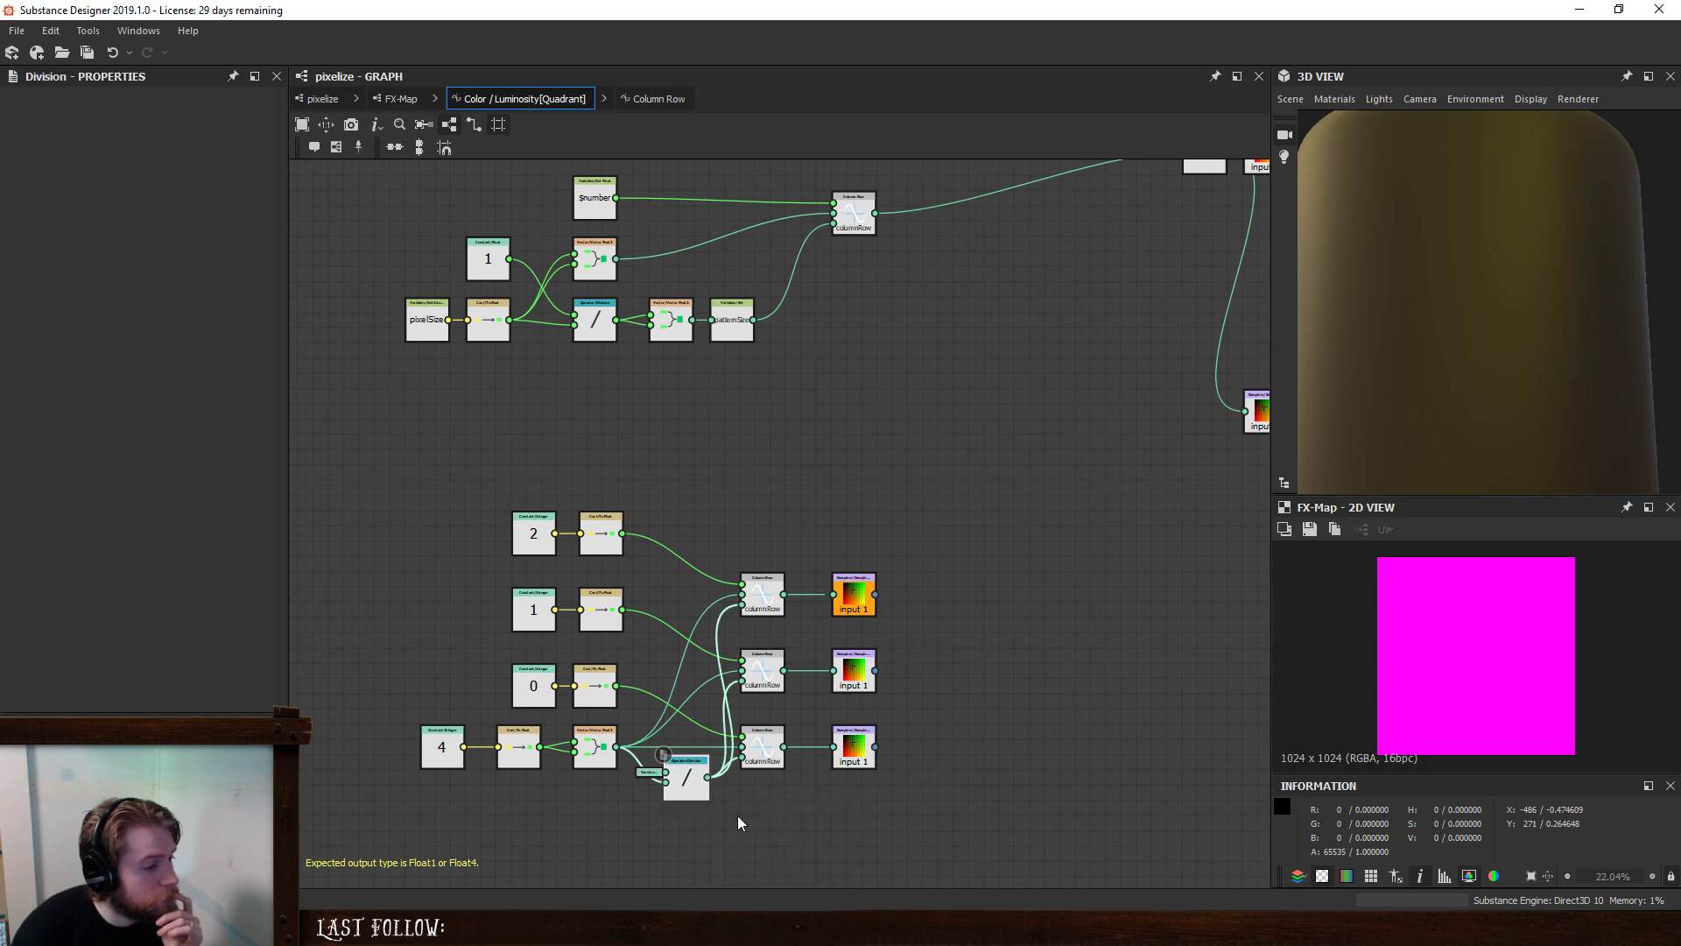
{"action": "scroll", "coordinate": [738, 823], "scroll_direction": "up", "scroll_amount": 3}
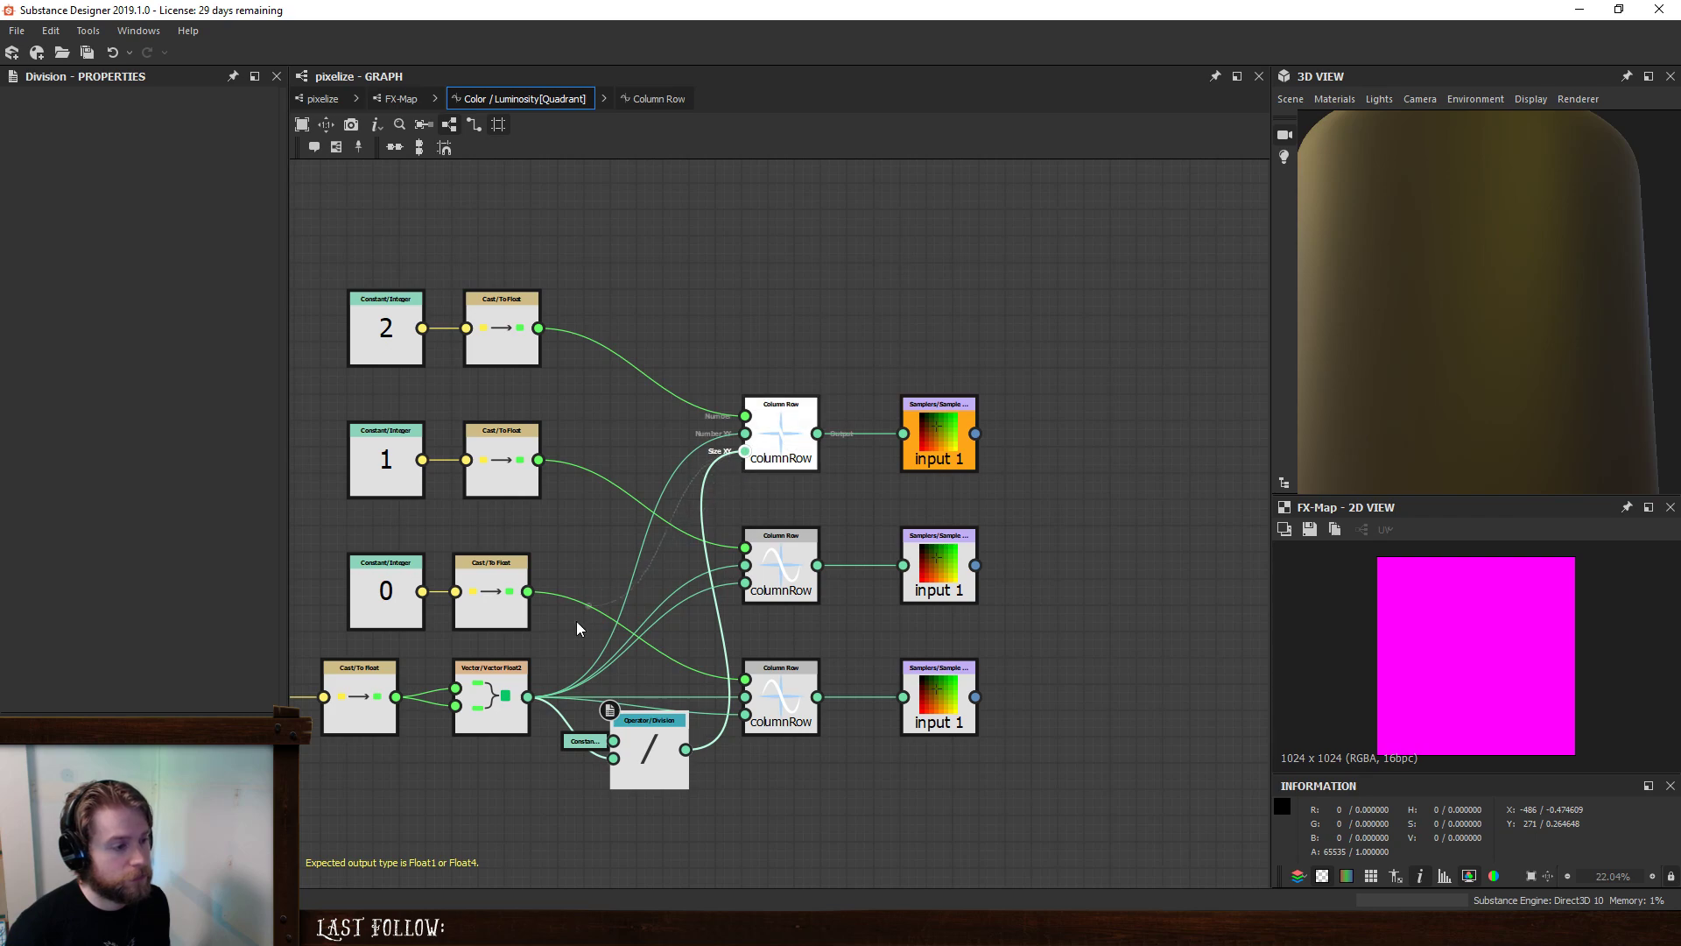
{"action": "left_click_drag", "start_coordinate": [524, 692], "coordinate": [524, 692]}
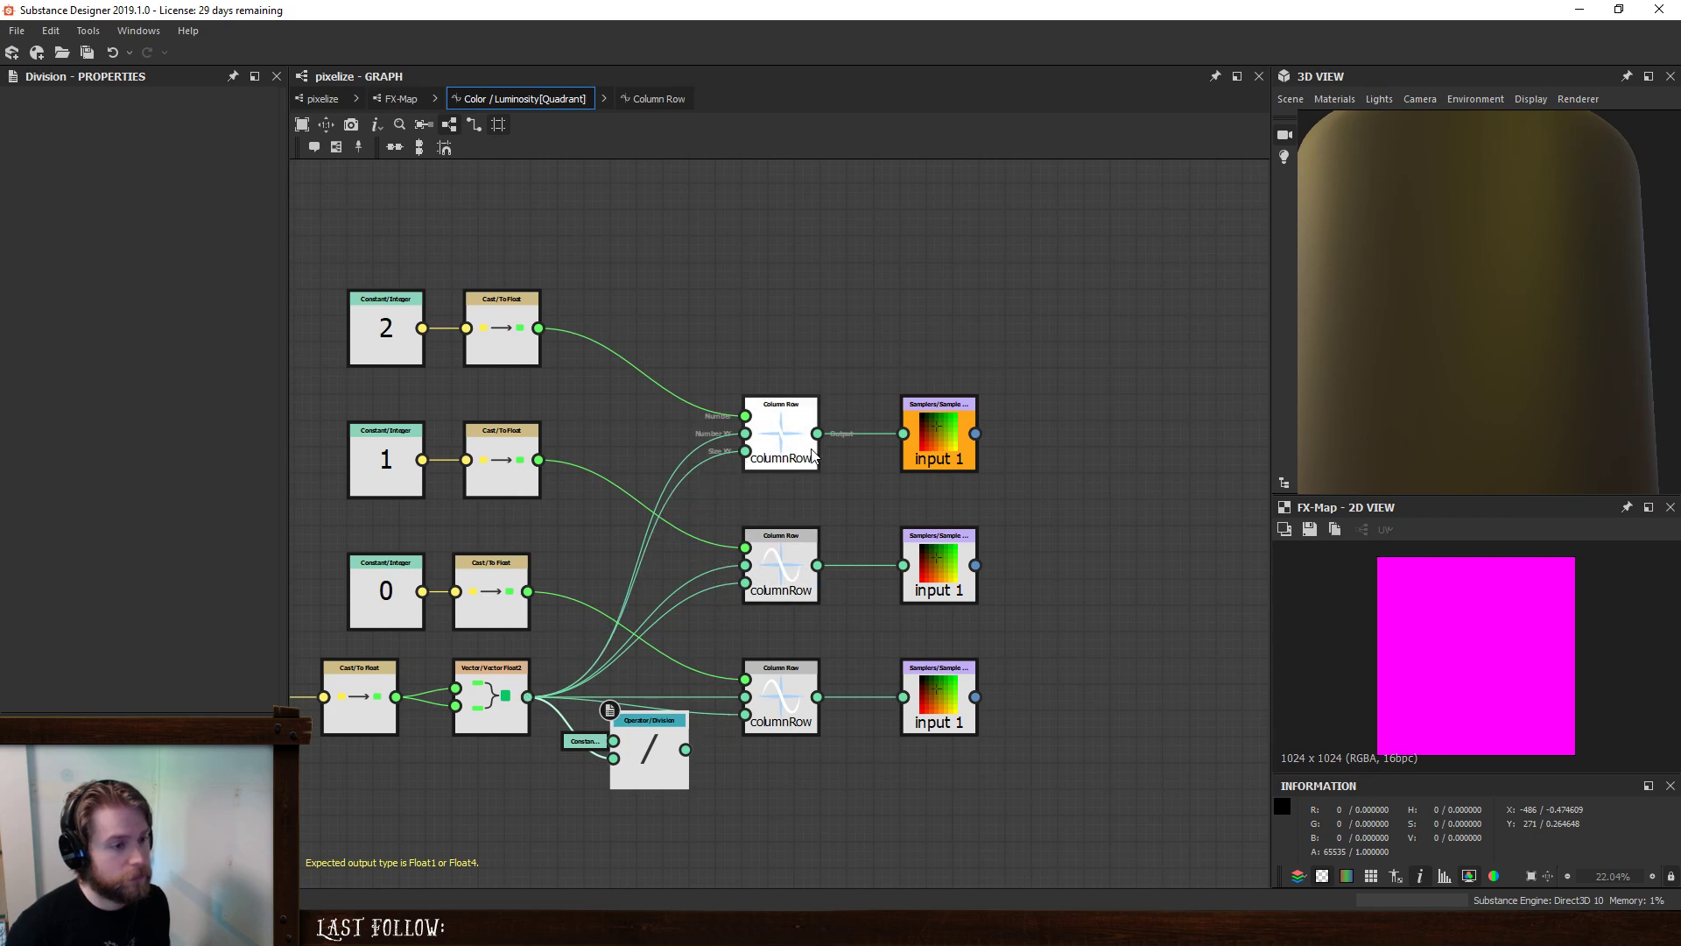
{"action": "key", "text": "ctrl+z"}
{"action": "key", "text": "ctrl+z"}
{"action": "key", "text": "ctrl+z"}
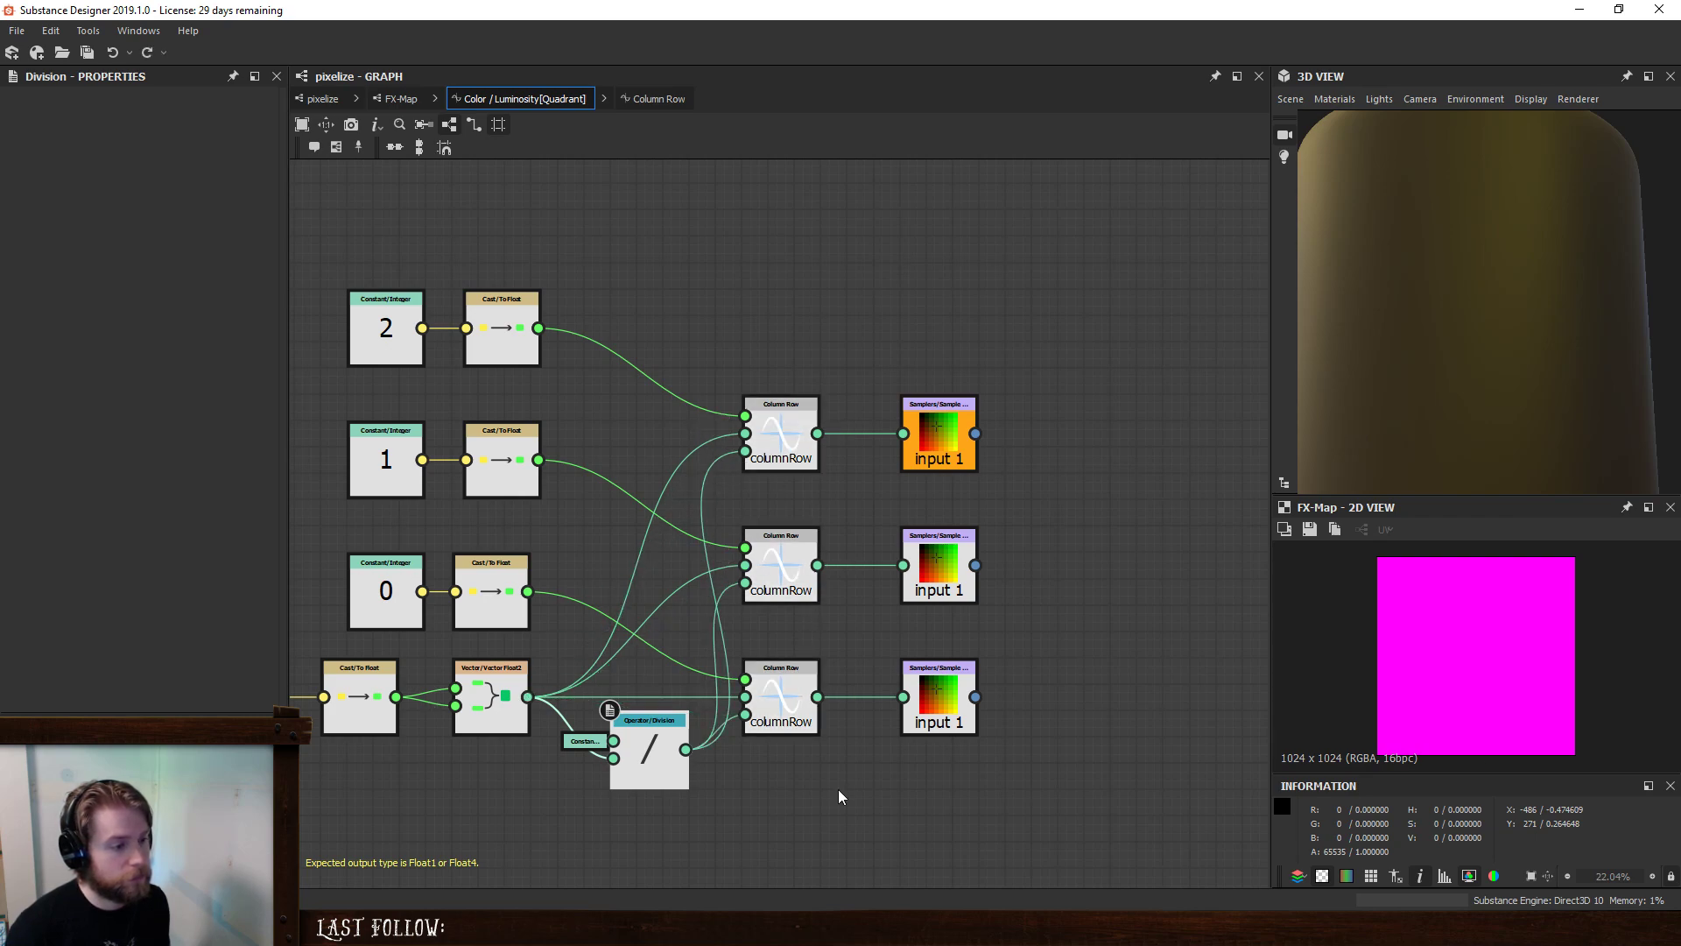
- Move the upper two columnRow nodes and their Sample Color nodes up, in line with index constants 2 and 1
{"action": "left_click", "coordinate": [838, 789]}
{"action": "scroll", "coordinate": [838, 769], "scroll_direction": "down", "scroll_amount": 3}
{"action": "middle_click_drag", "start_coordinate": [875, 762], "coordinate": [865, 737]}
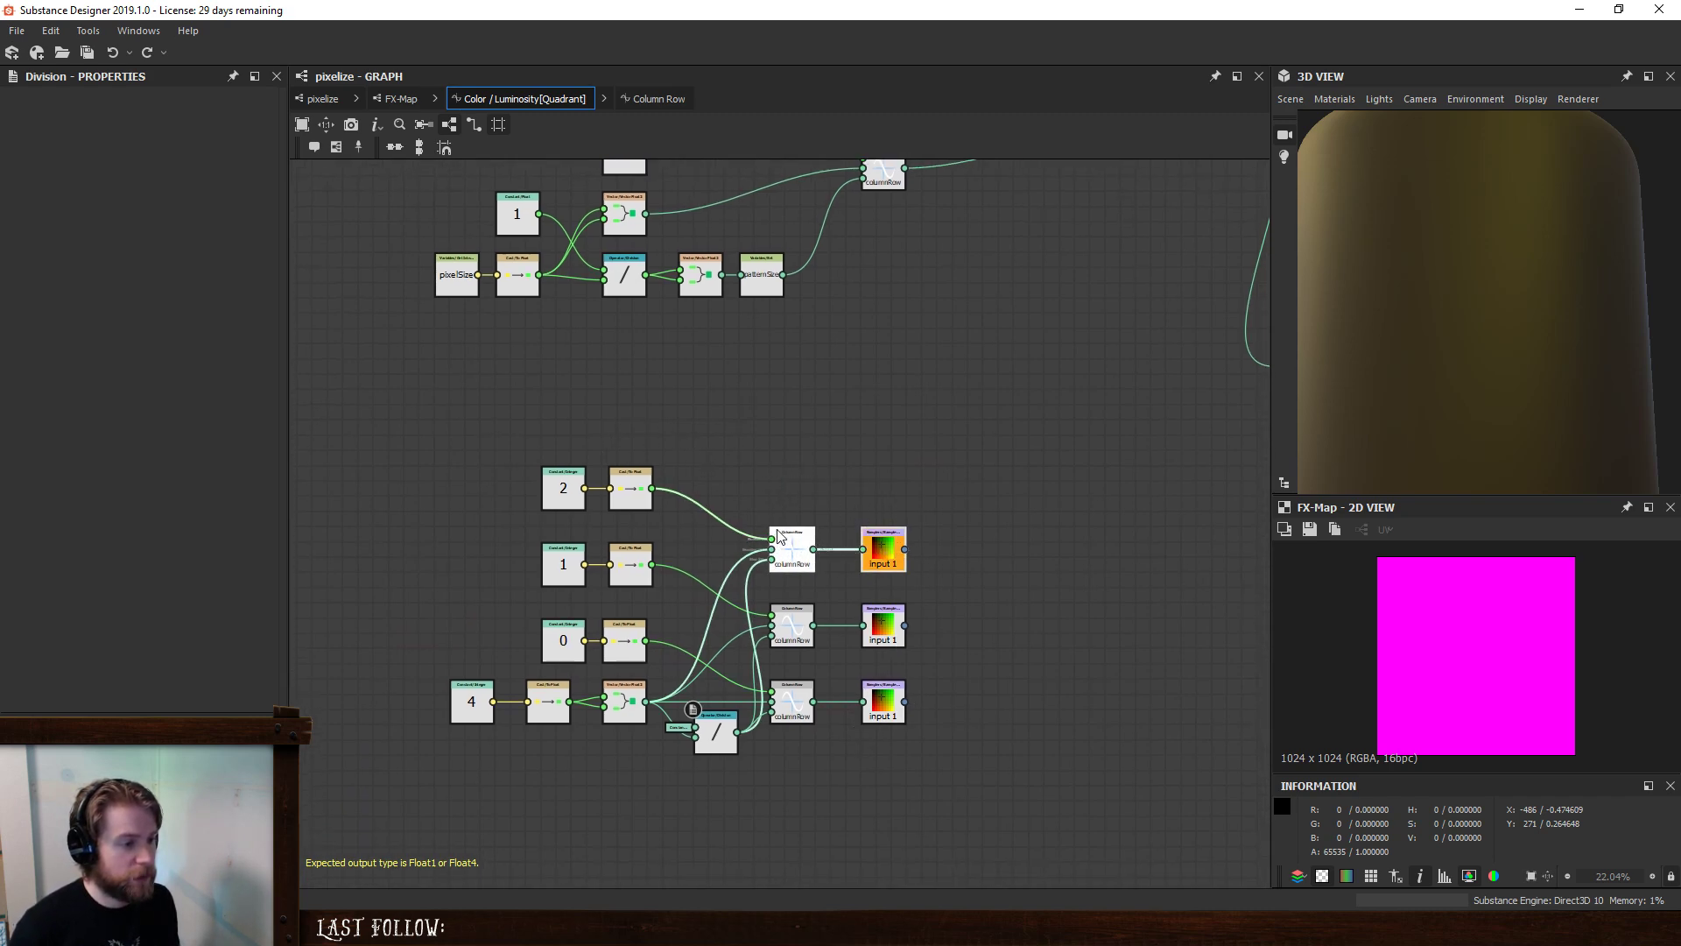
{"action": "left_click_drag", "start_coordinate": [793, 540], "coordinate": [790, 481]}
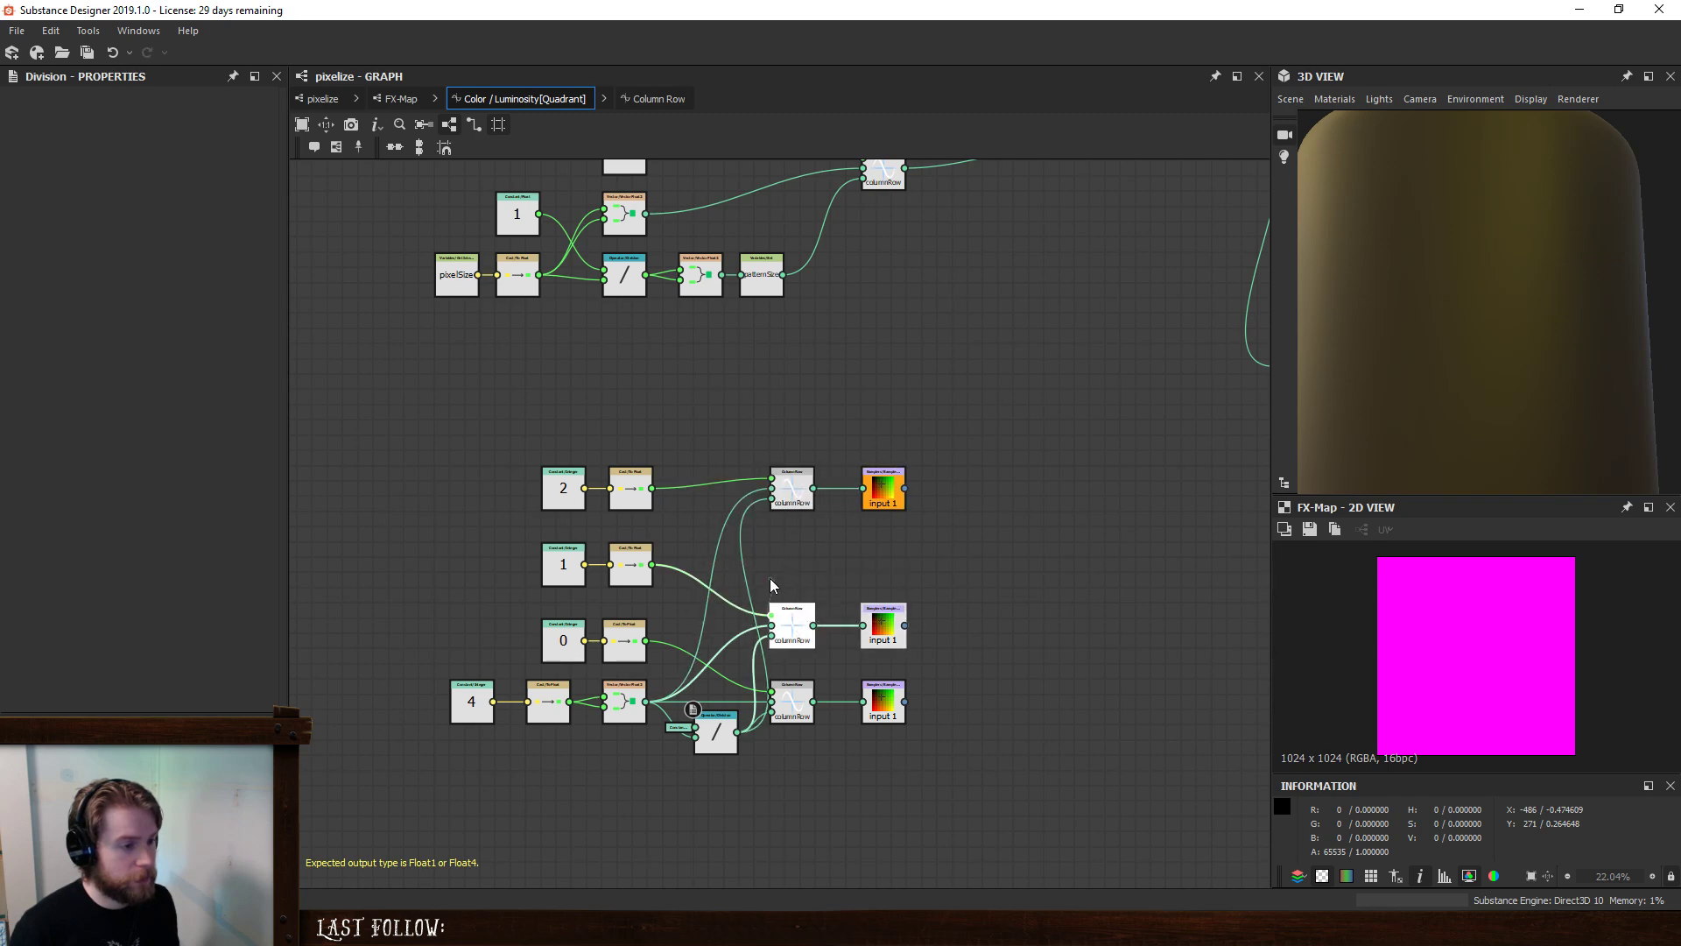
{"action": "left_click_drag", "start_coordinate": [790, 620], "coordinate": [789, 578]}
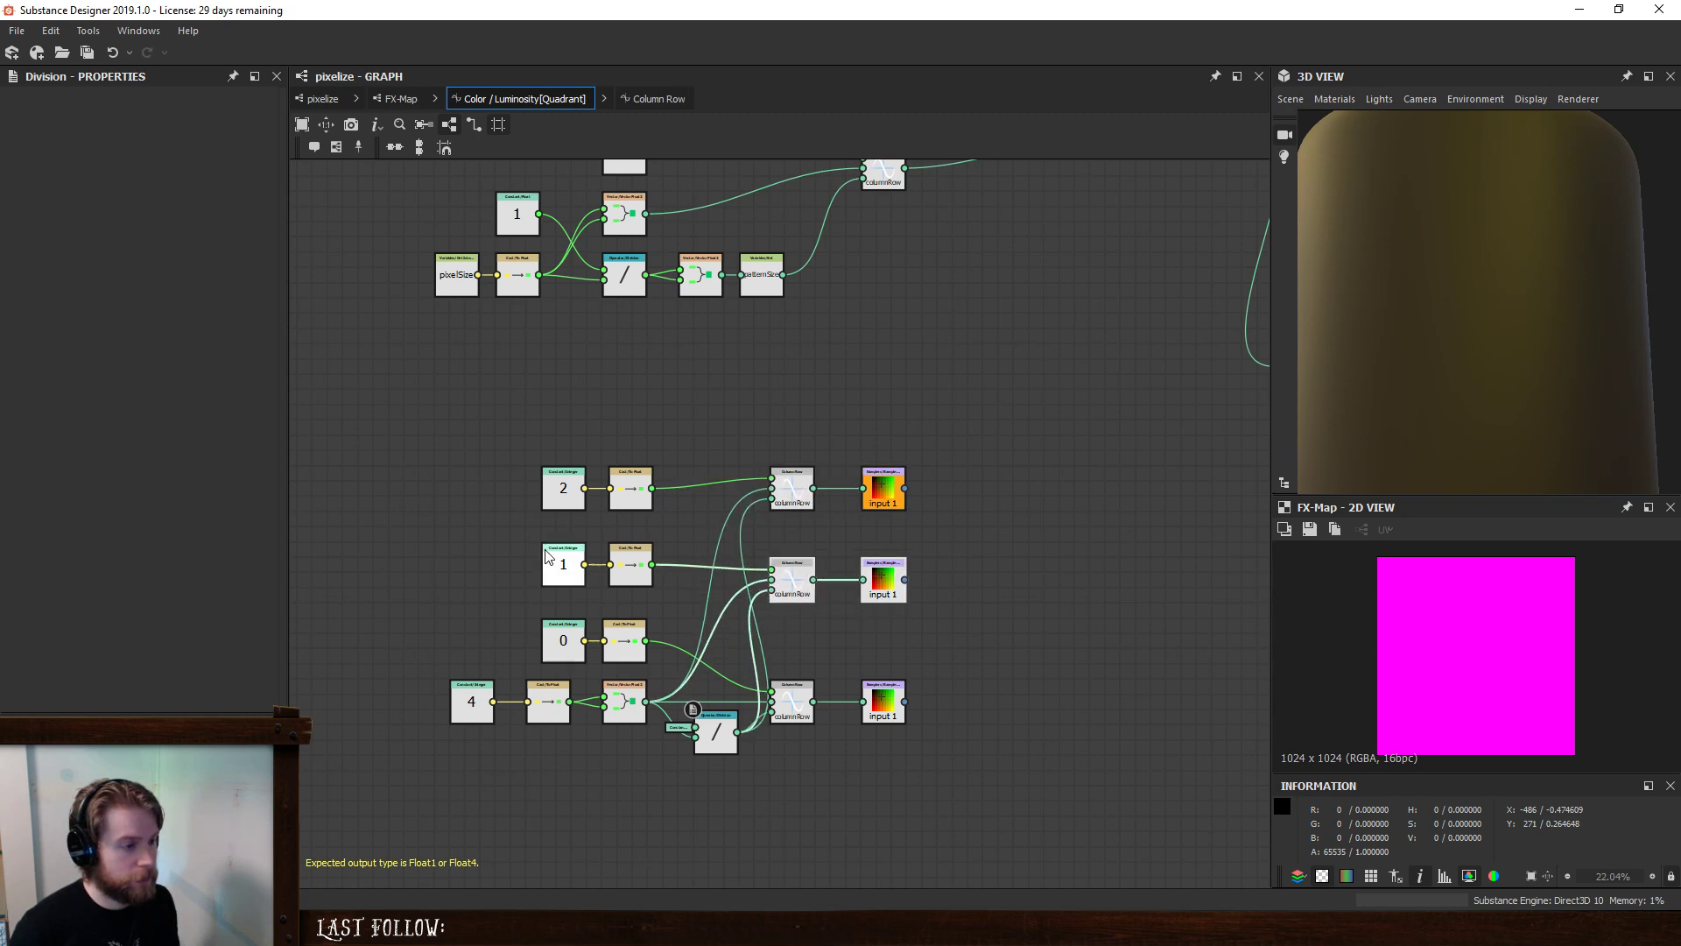
- Dock the index constants and To Float nodes of all three chains onto their columnRow nodes
{"action": "left_click", "coordinate": [630, 572]}
{"action": "key", "text": "d"}
{"action": "left_click", "coordinate": [568, 562]}
{"action": "key", "text": "d"}
{"action": "left_click", "coordinate": [623, 489]}
{"action": "key", "text": "d"}
{"action": "left_click", "coordinate": [545, 480]}
{"action": "key", "text": "d"}
{"action": "left_click", "coordinate": [624, 640]}
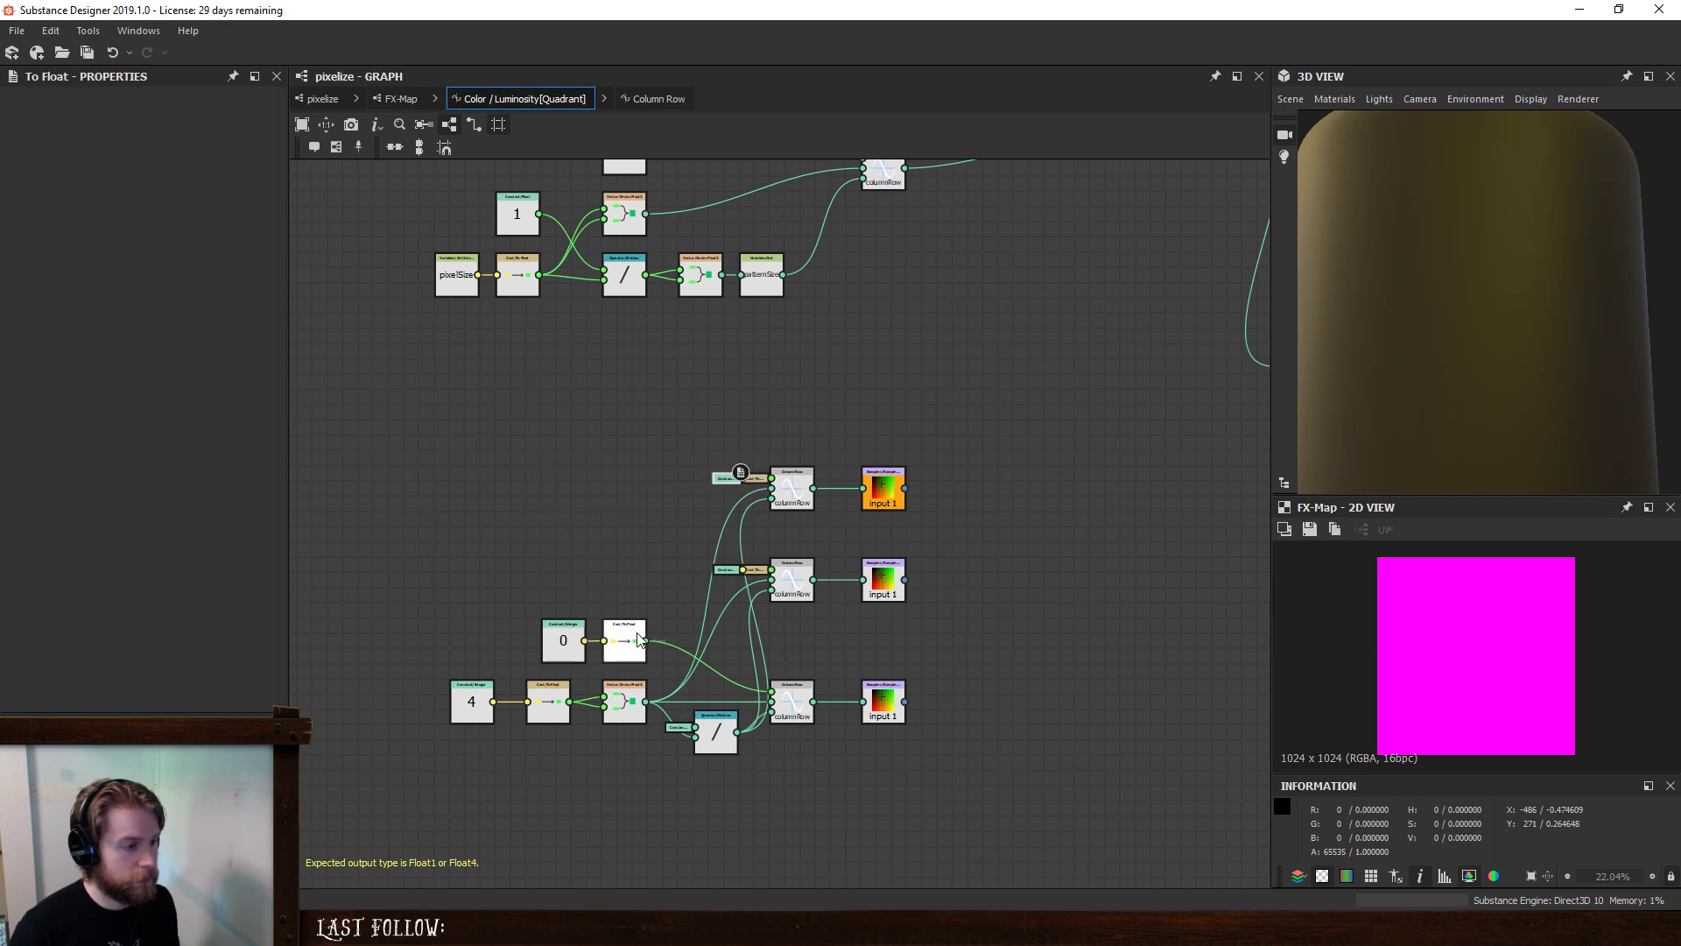
{"action": "key", "text": "d"}
{"action": "left_click", "coordinate": [563, 640]}
{"action": "key", "text": "d"}
- Duplicate the top docked columnRow and Sample Color chain above itself and space the four rows evenly
{"action": "left_click_drag", "start_coordinate": [952, 451], "coordinate": [879, 424]}
{"action": "key", "text": "ctrl+d"}
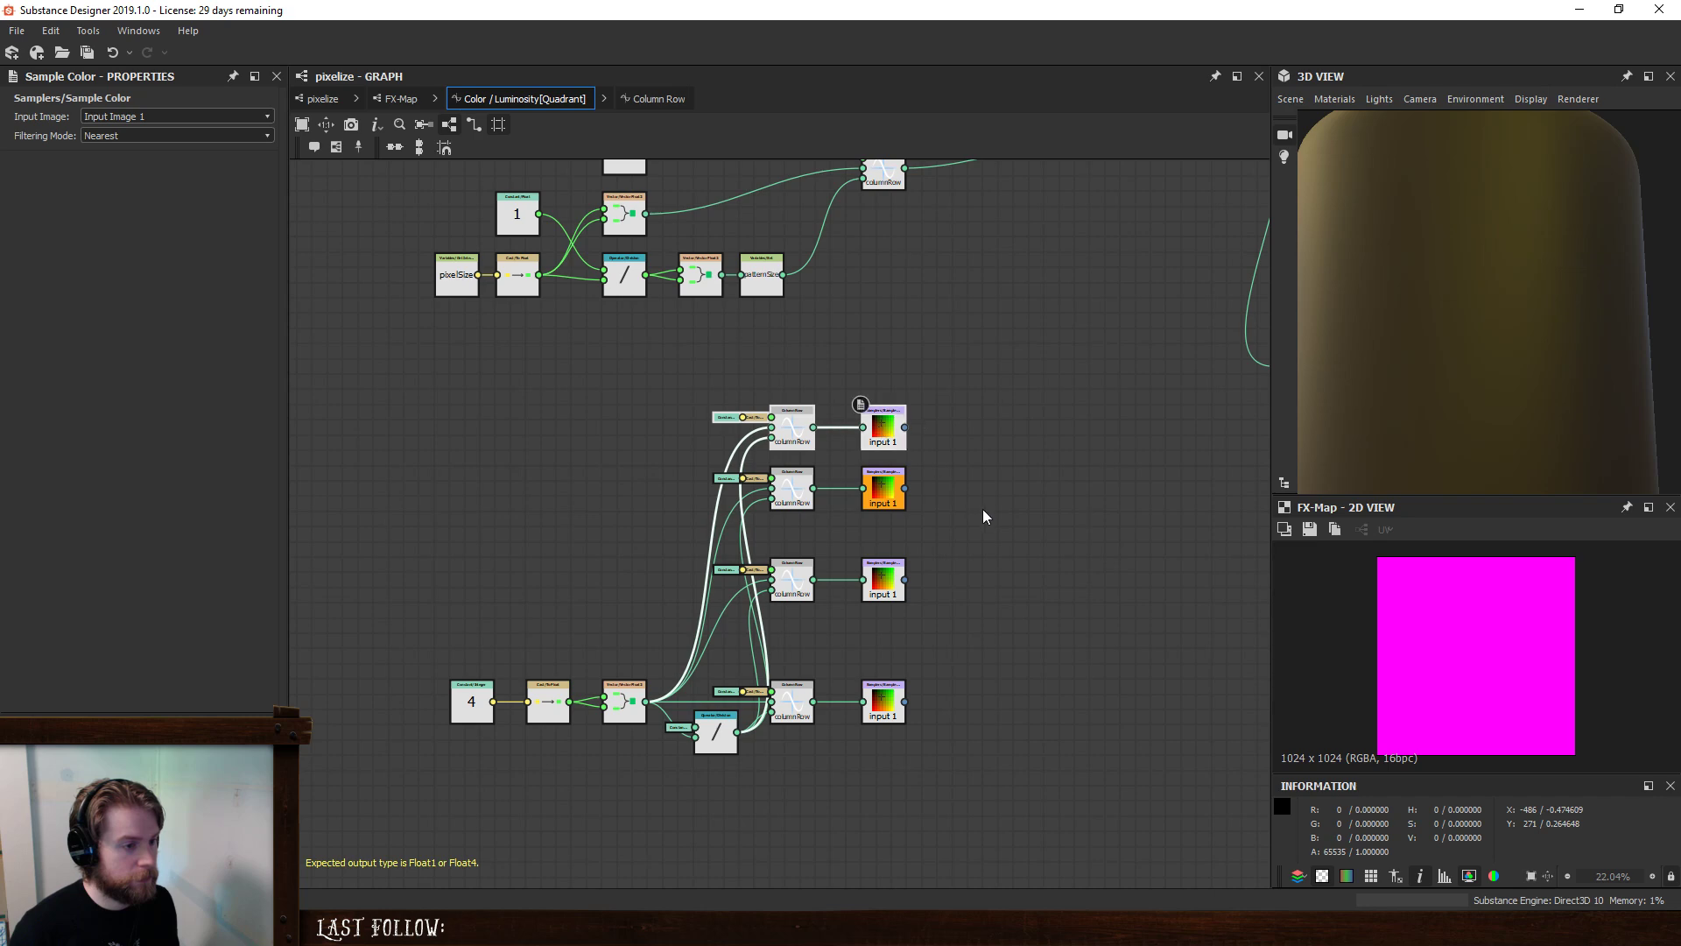
{"action": "left_click_drag", "start_coordinate": [990, 492], "coordinate": [718, 499]}
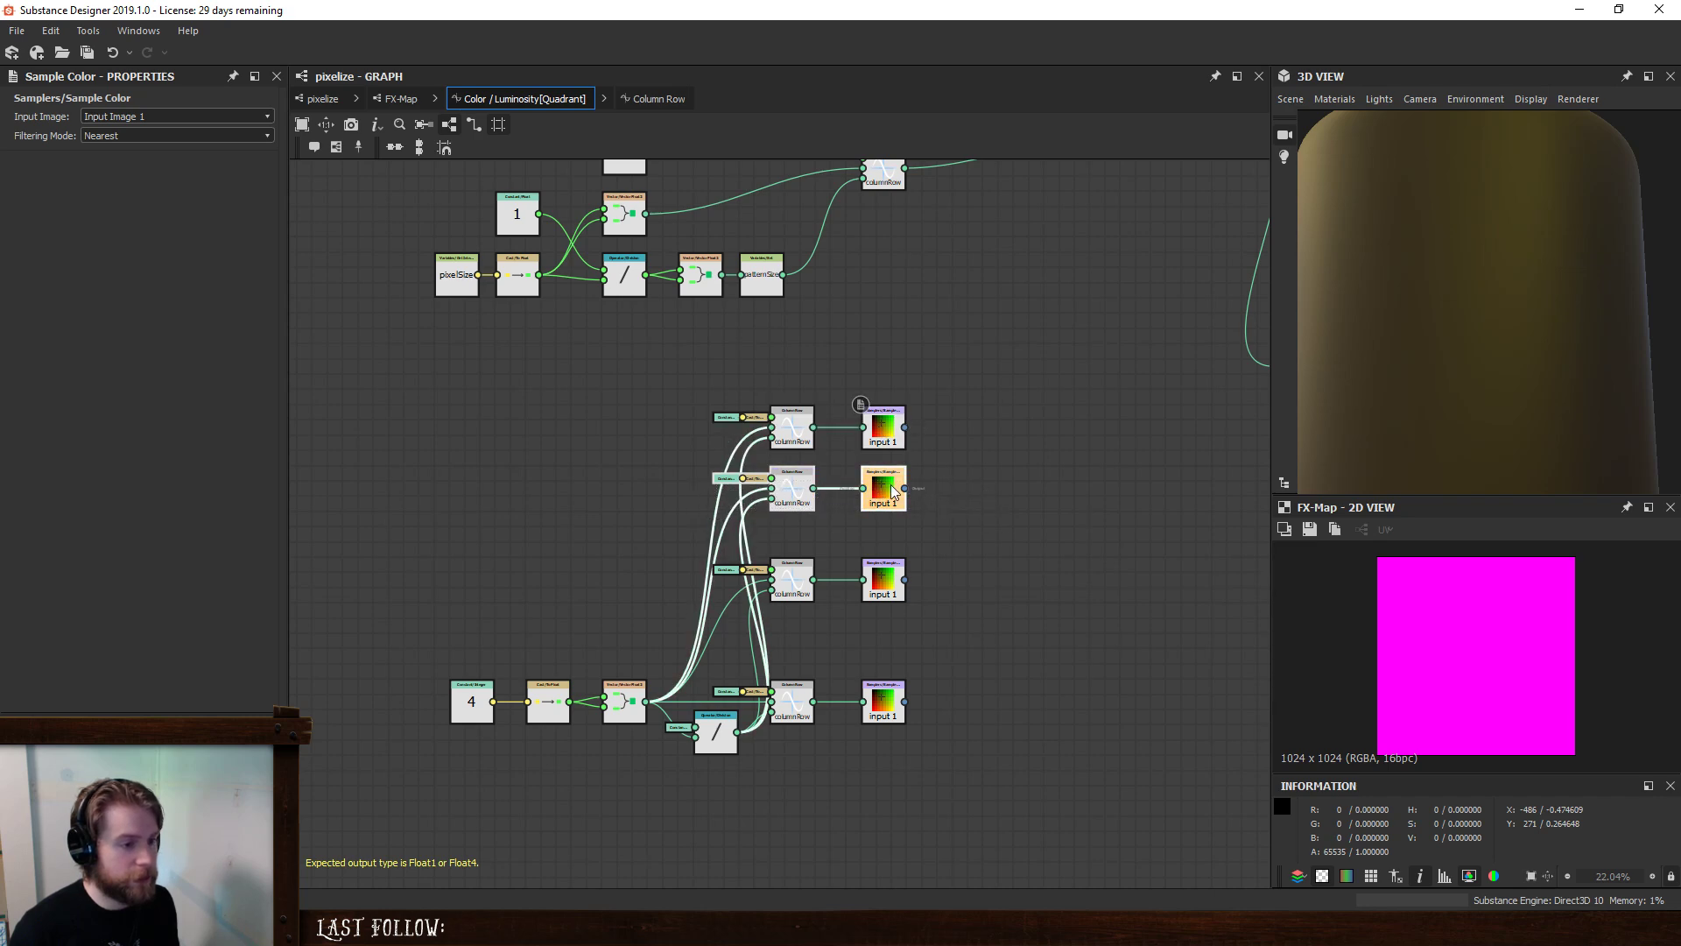
{"action": "left_click_drag", "start_coordinate": [986, 549], "coordinate": [715, 601]}
{"action": "left_click_drag", "start_coordinate": [888, 573], "coordinate": [888, 545]}
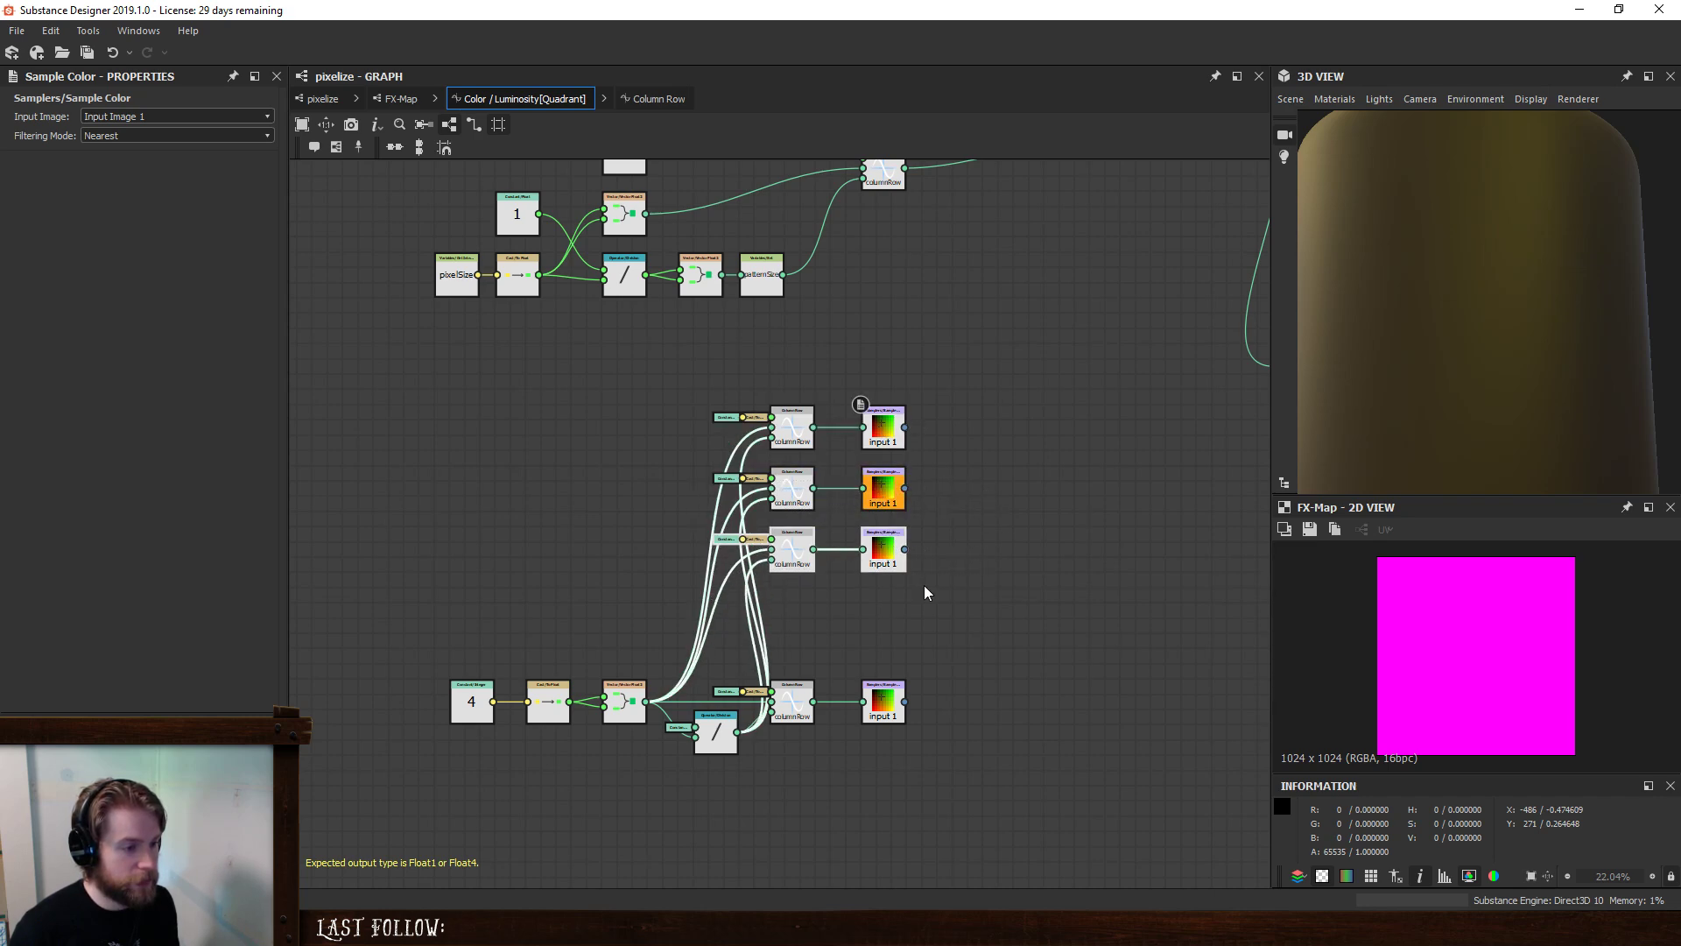
{"action": "left_click_drag", "start_coordinate": [951, 631], "coordinate": [821, 610]}
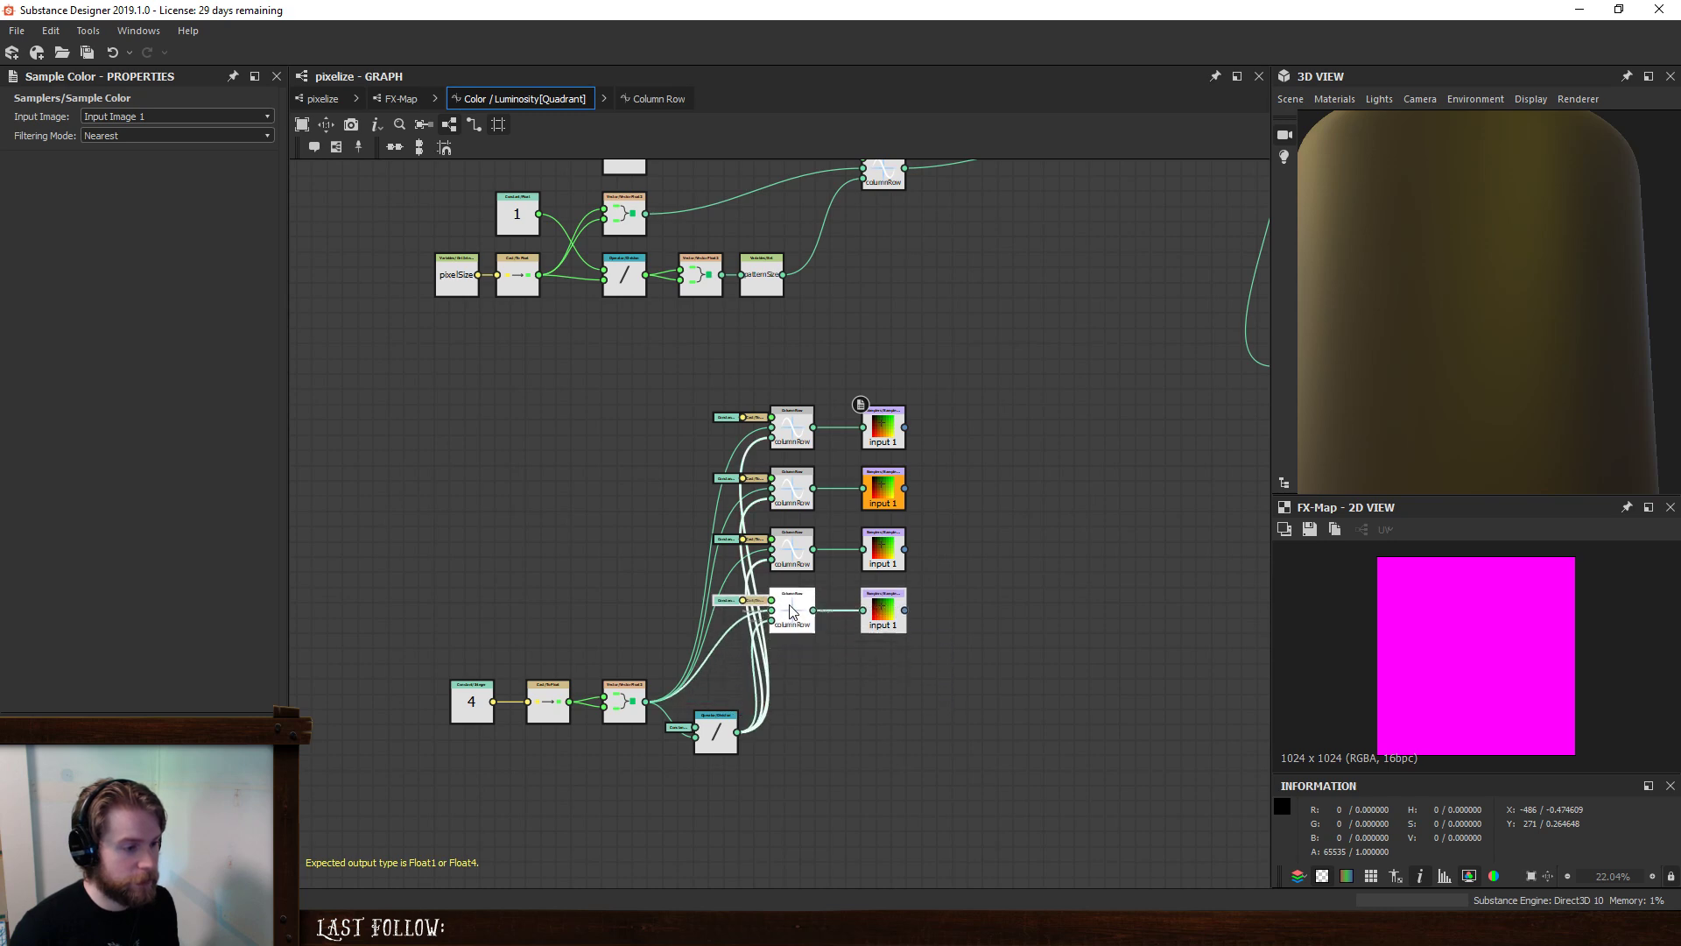
- Move the grid size constant 4, To Float, Vector Float2 and Division nodes to the left of the sampling rows
{"action": "left_click", "coordinate": [896, 674]}
{"action": "left_click_drag", "start_coordinate": [386, 625], "coordinate": [620, 748]}
{"action": "left_click_drag", "start_coordinate": [625, 701], "coordinate": [502, 526]}
{"action": "left_click", "coordinate": [714, 732]}
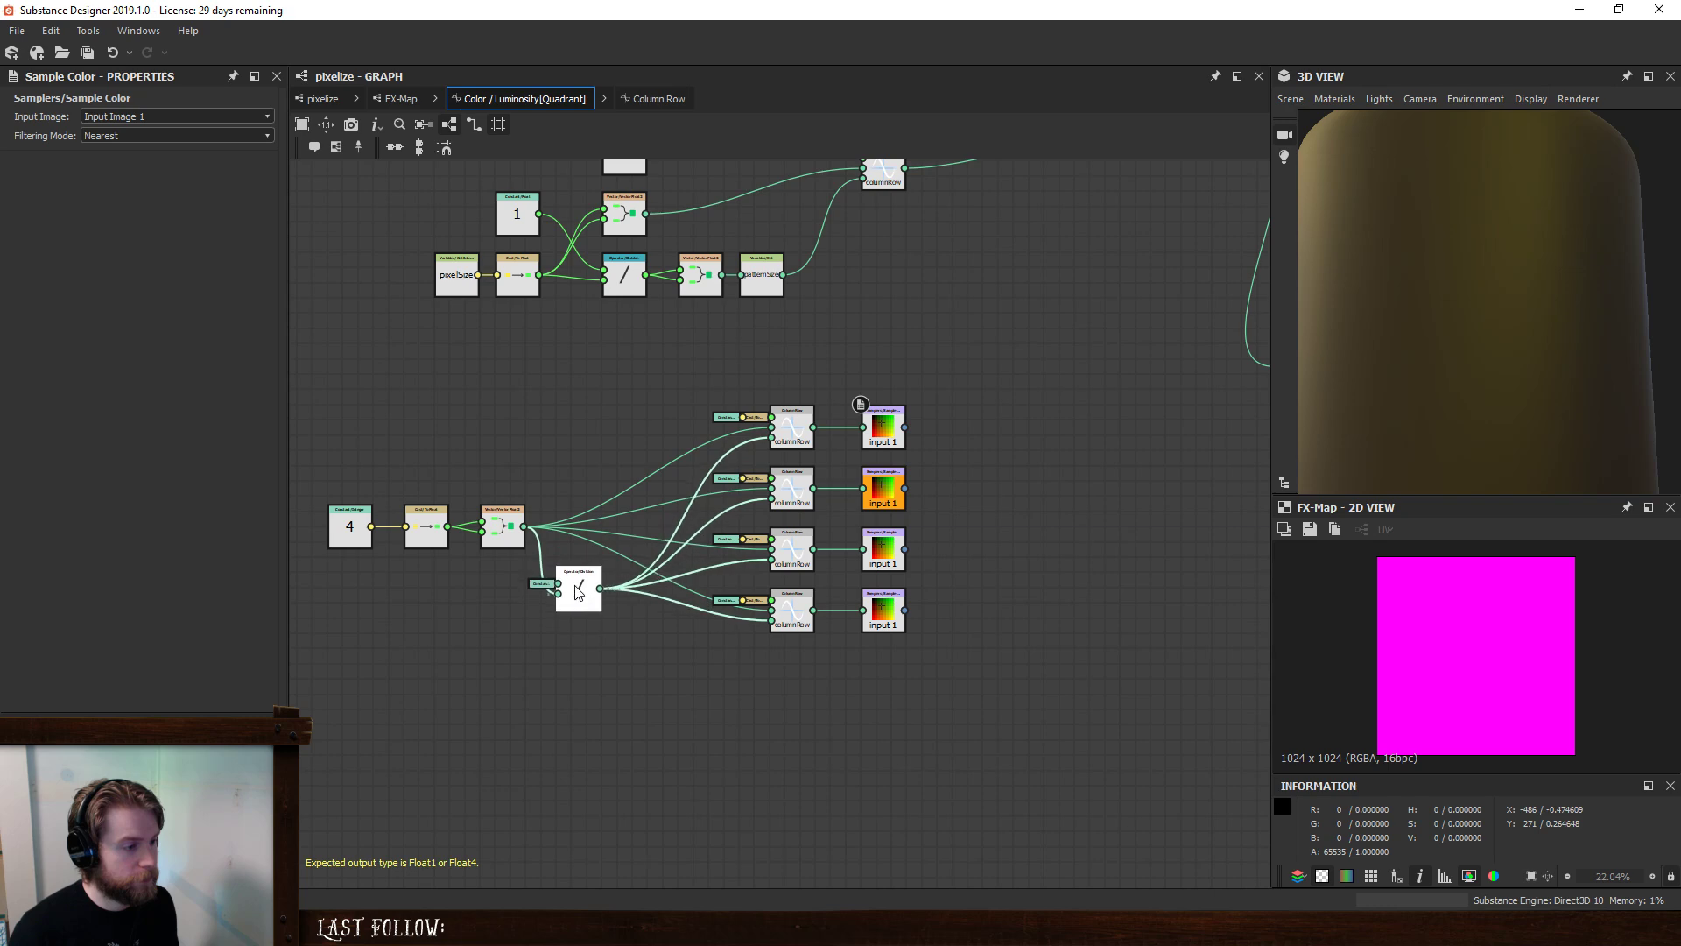
- Duplicate the bottom docked columnRow and Sample Color chain twice, stacking the copies beneath as the fifth and sixth rows
{"action": "left_click_drag", "start_coordinate": [950, 705], "coordinate": [704, 598]}
{"action": "key", "text": "ctrl+d"}
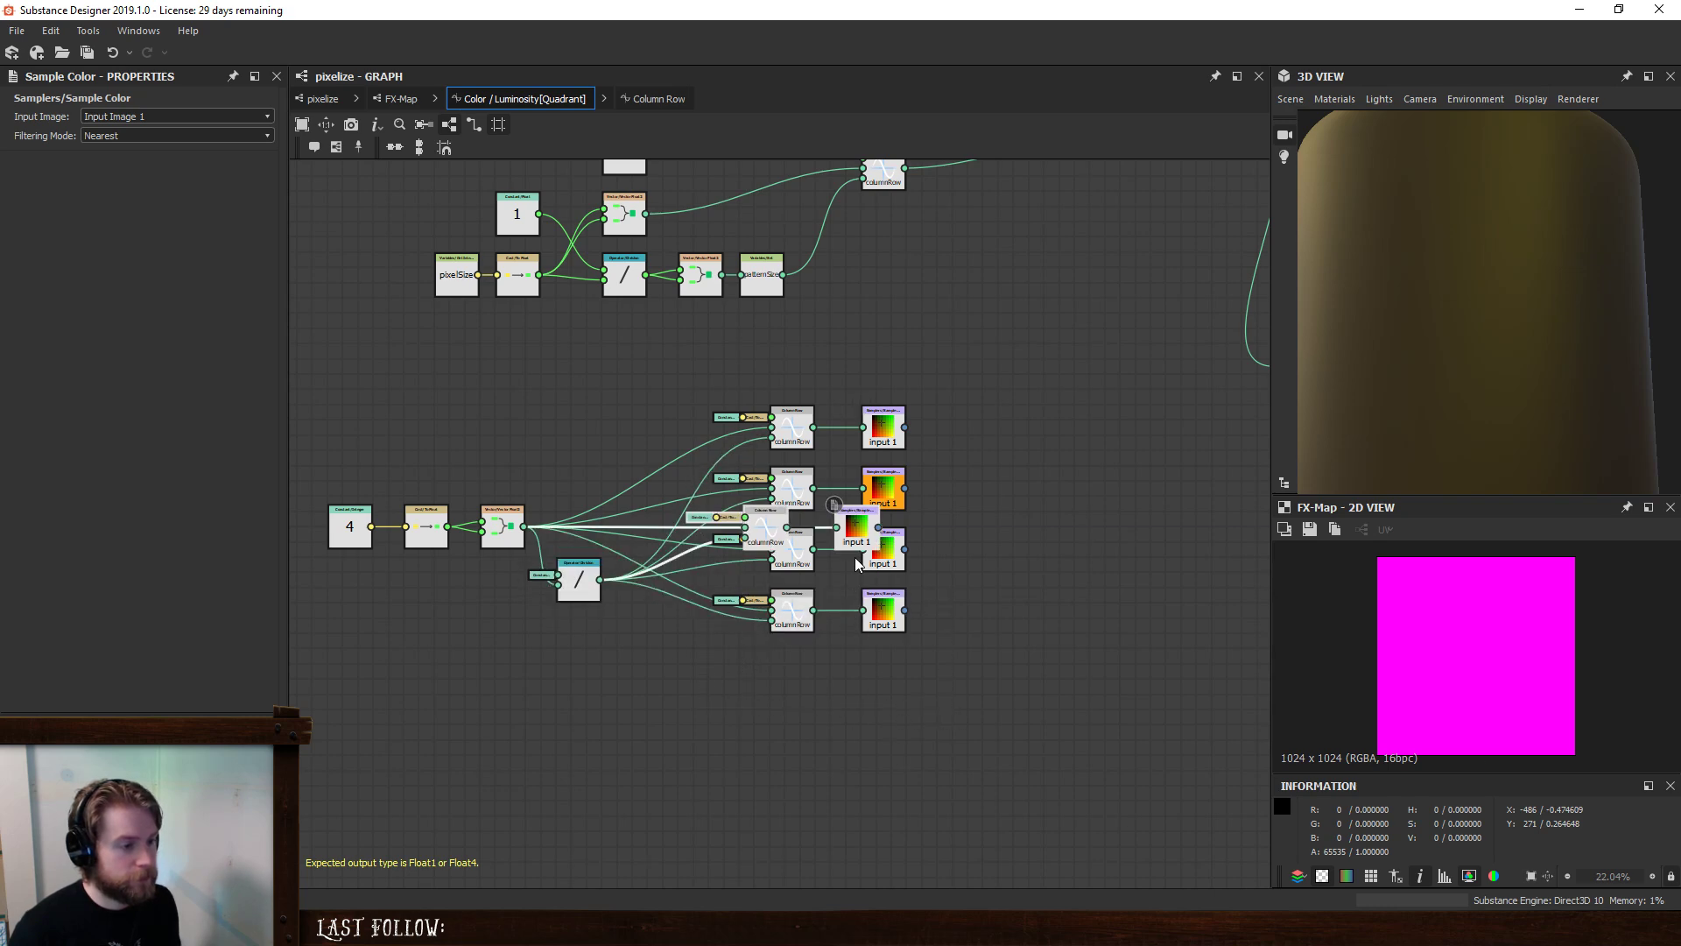
{"action": "left_click", "coordinate": [972, 717]}
{"action": "left_click_drag", "start_coordinate": [952, 795], "coordinate": [705, 660]}
{"action": "key", "text": "ctrl+d"}
{"action": "left_click_drag", "start_coordinate": [857, 536], "coordinate": [884, 779]}
{"action": "left_click", "coordinate": [992, 818]}
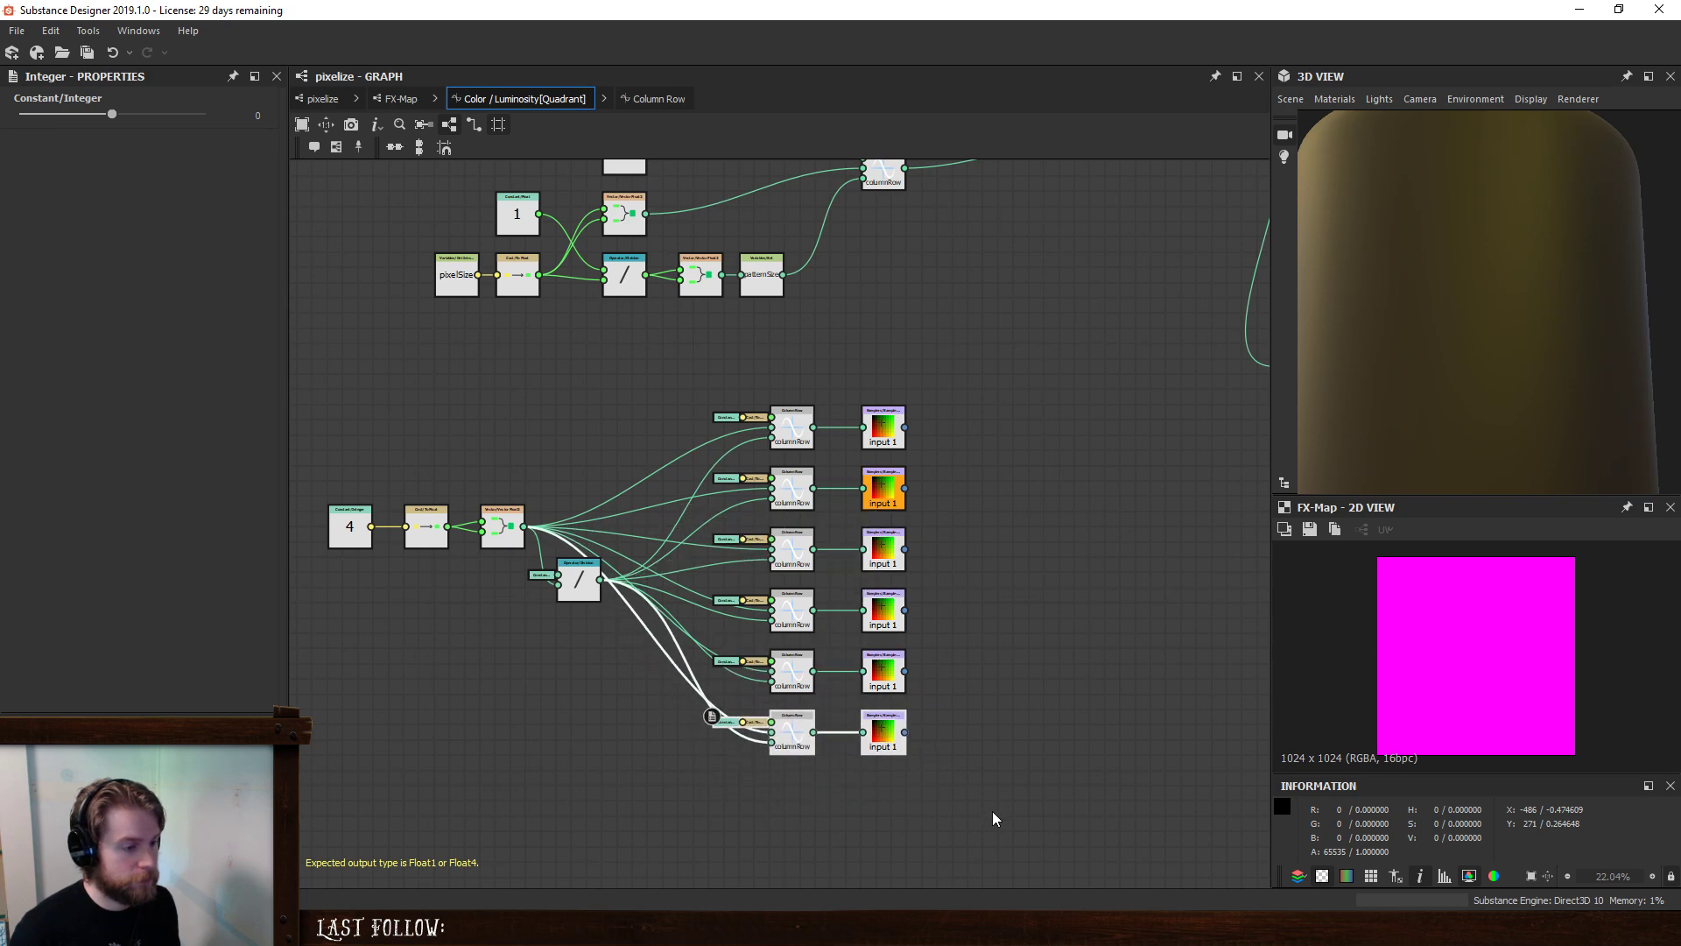
- Duplicate the sampling chain two more times and stack the copies as the seventh and eighth rows
{"action": "key", "text": "ctrl+d"}
{"action": "left_click_drag", "start_coordinate": [859, 535], "coordinate": [886, 801]}
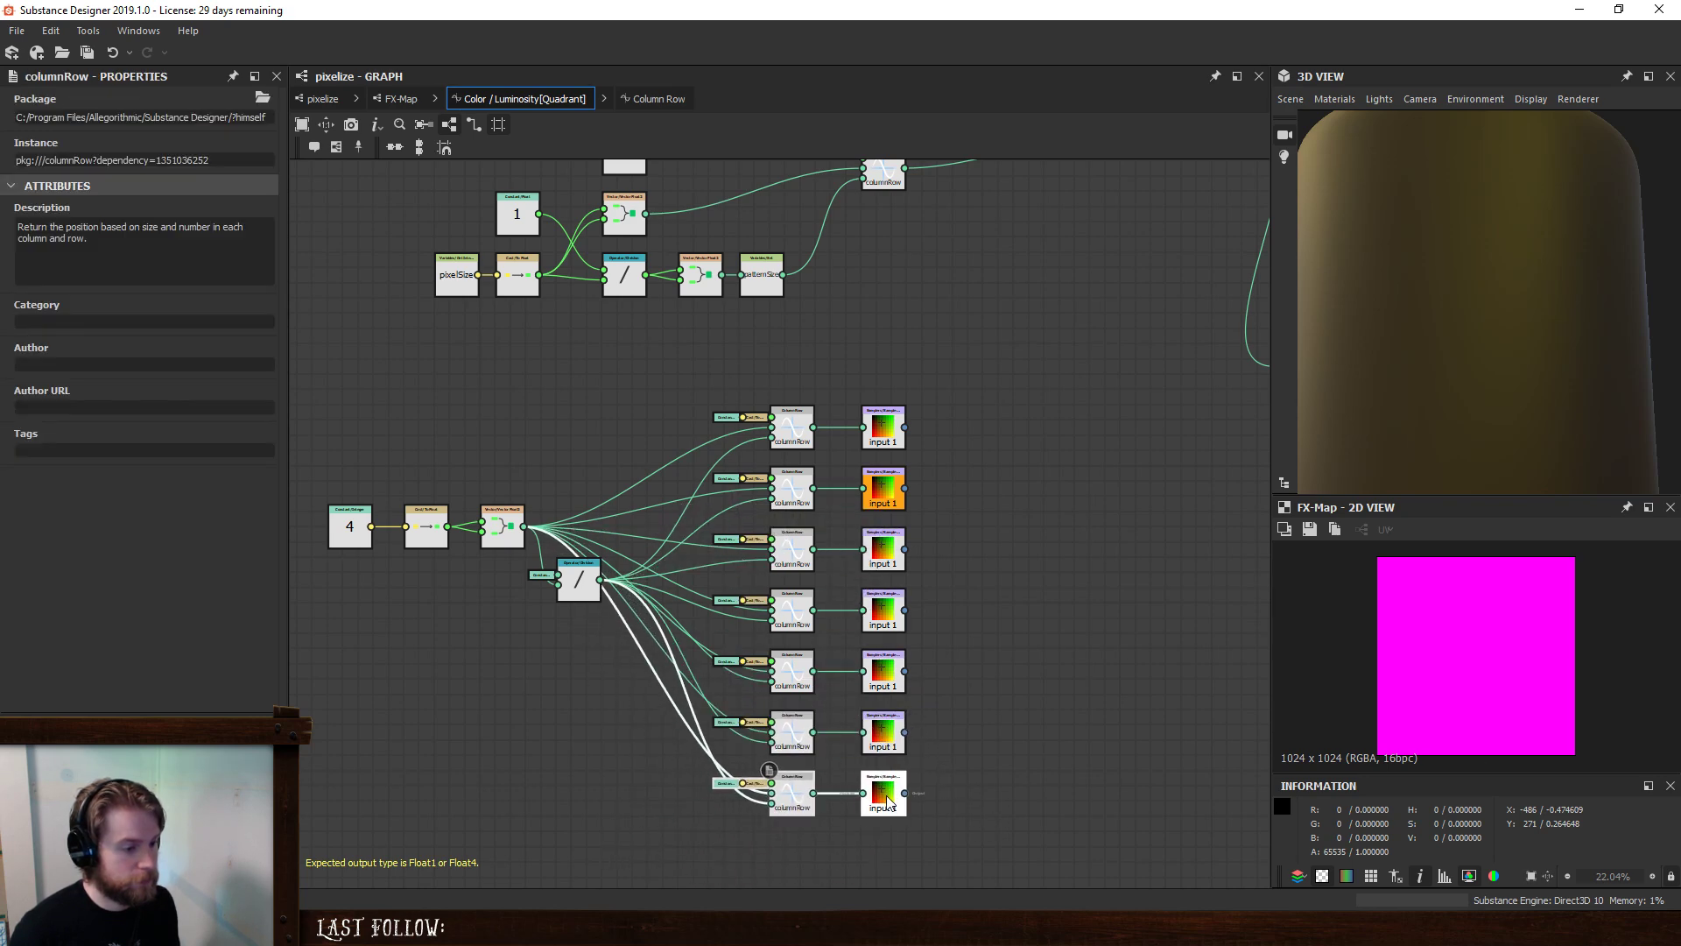
{"action": "key", "text": "ctrl+d"}
{"action": "middle_click_drag", "start_coordinate": [972, 679], "coordinate": [1105, 459]}
{"action": "left_click_drag", "start_coordinate": [987, 296], "coordinate": [1019, 630]}
{"action": "middle_click_drag", "start_coordinate": [1109, 606], "coordinate": [1006, 665]}
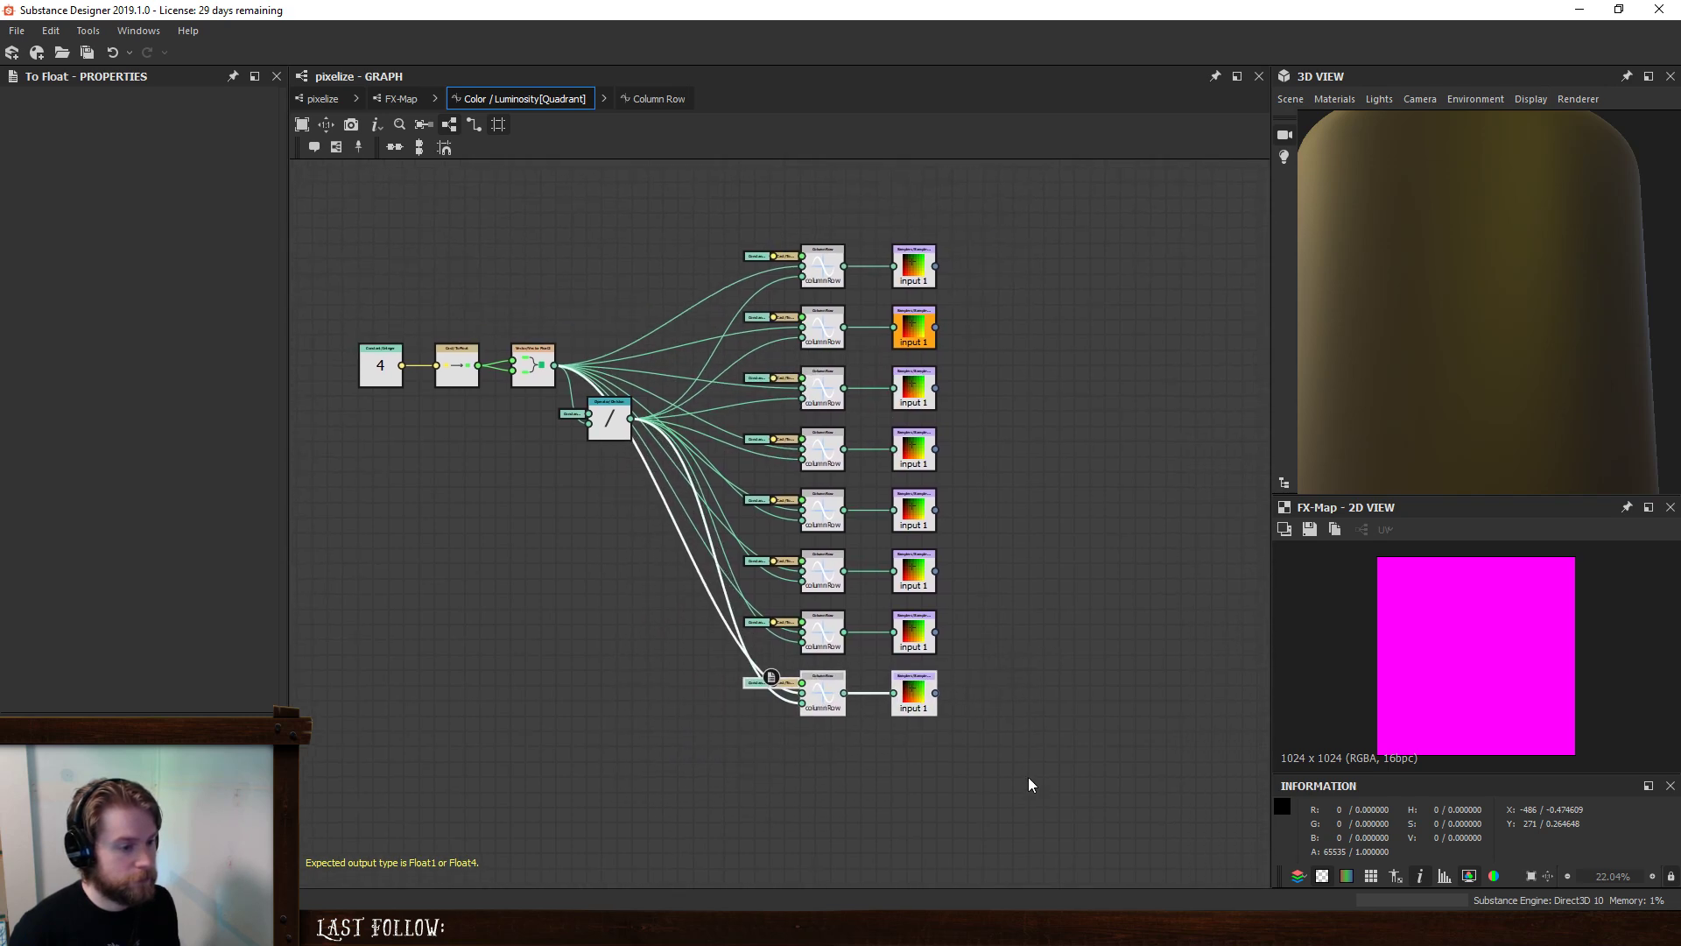
- Add the ninth and tenth sampling rows by duplicating the docked columnRow and Sample Color chain twice
{"action": "key", "text": "ctrl+d"}
{"action": "left_click_drag", "start_coordinate": [859, 523], "coordinate": [915, 751]}
{"action": "middle_click_drag", "start_coordinate": [1021, 758], "coordinate": [1008, 716]}
{"action": "key", "text": "ctrl+d"}
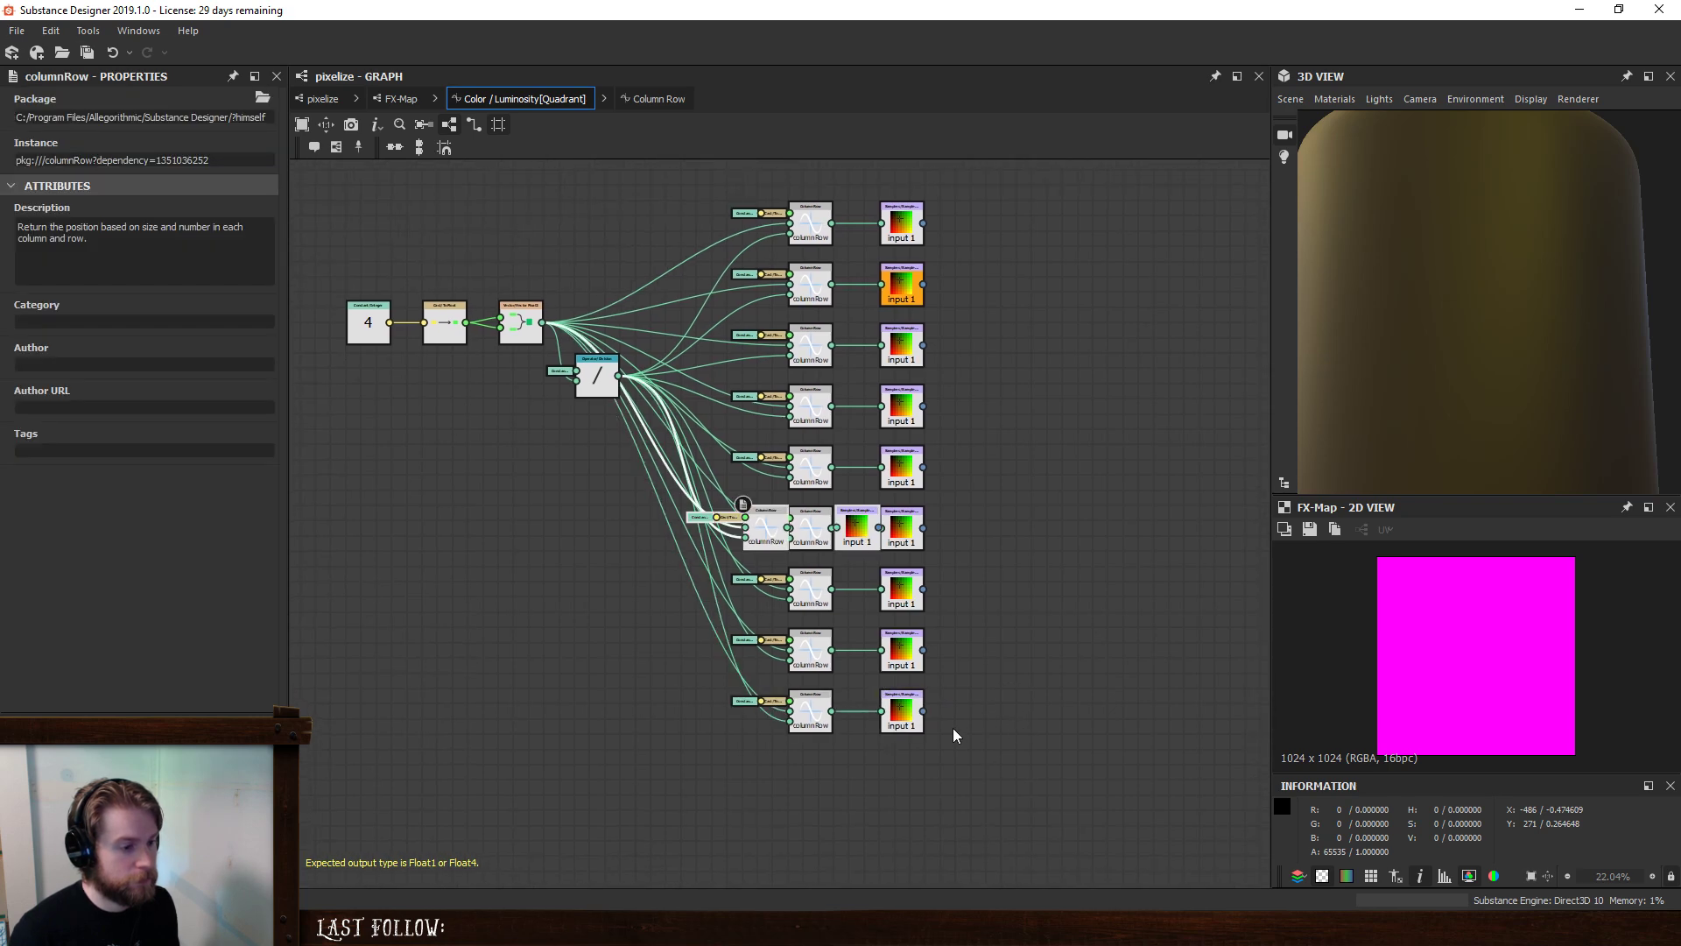
{"action": "left_click_drag", "start_coordinate": [864, 531], "coordinate": [908, 776]}
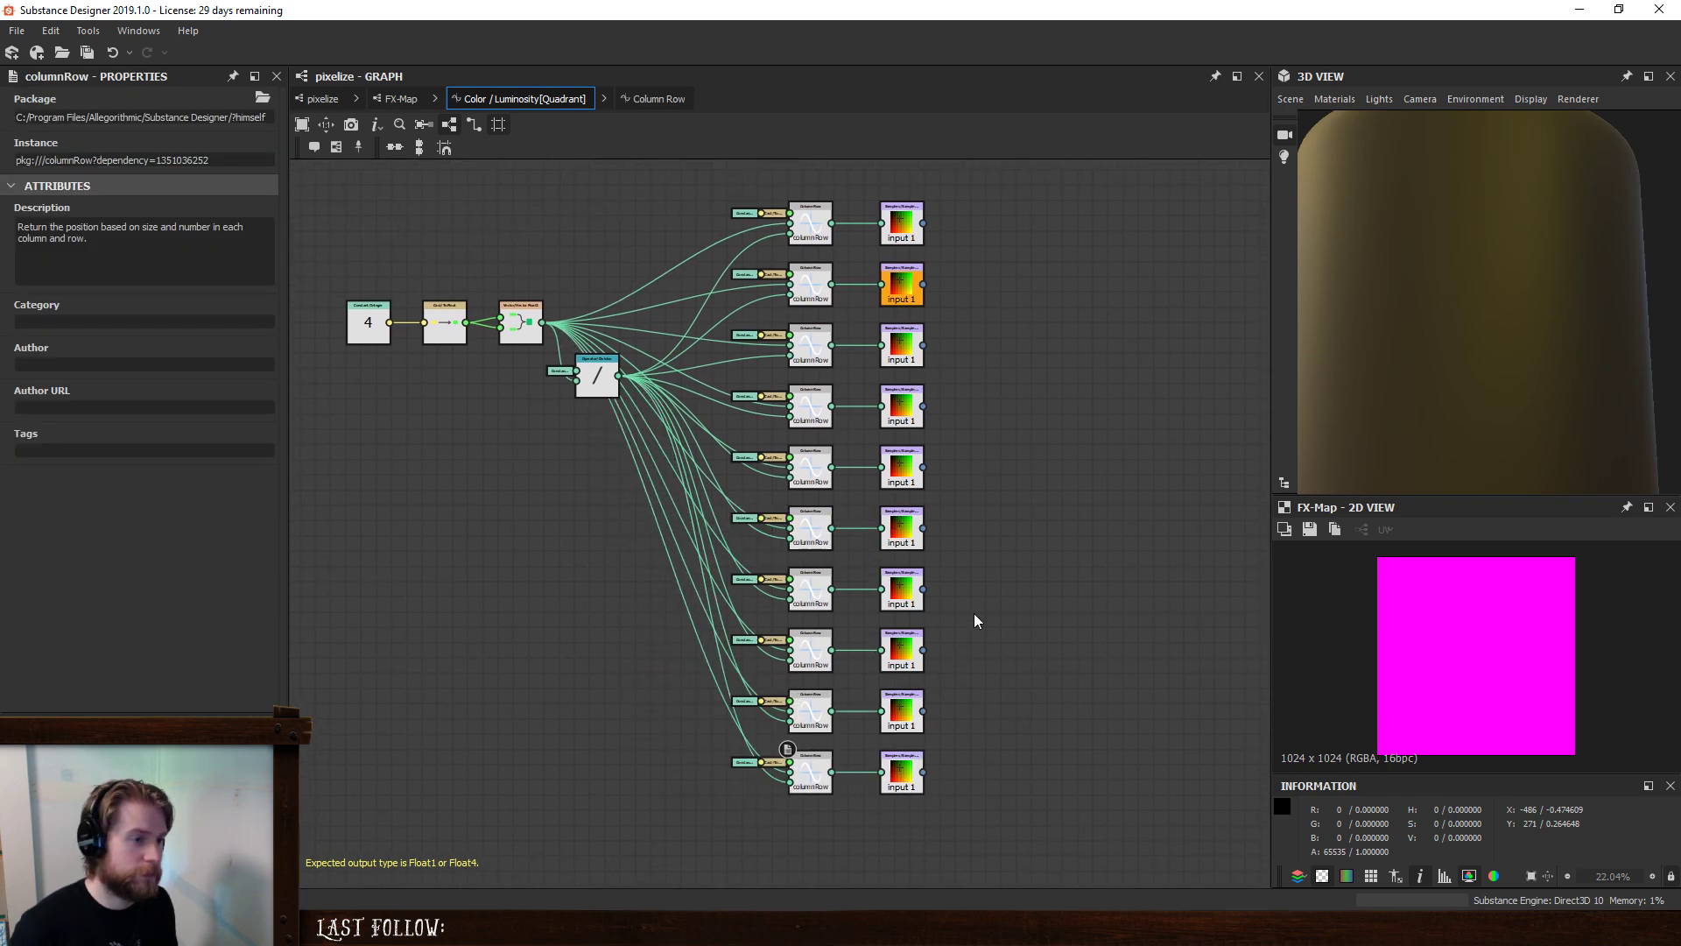
- Count the sampling rows by going through the input 1 Sample Color nodes from top to bottom
{"action": "scroll", "coordinate": [1040, 466], "scroll_direction": "up", "scroll_amount": 2}
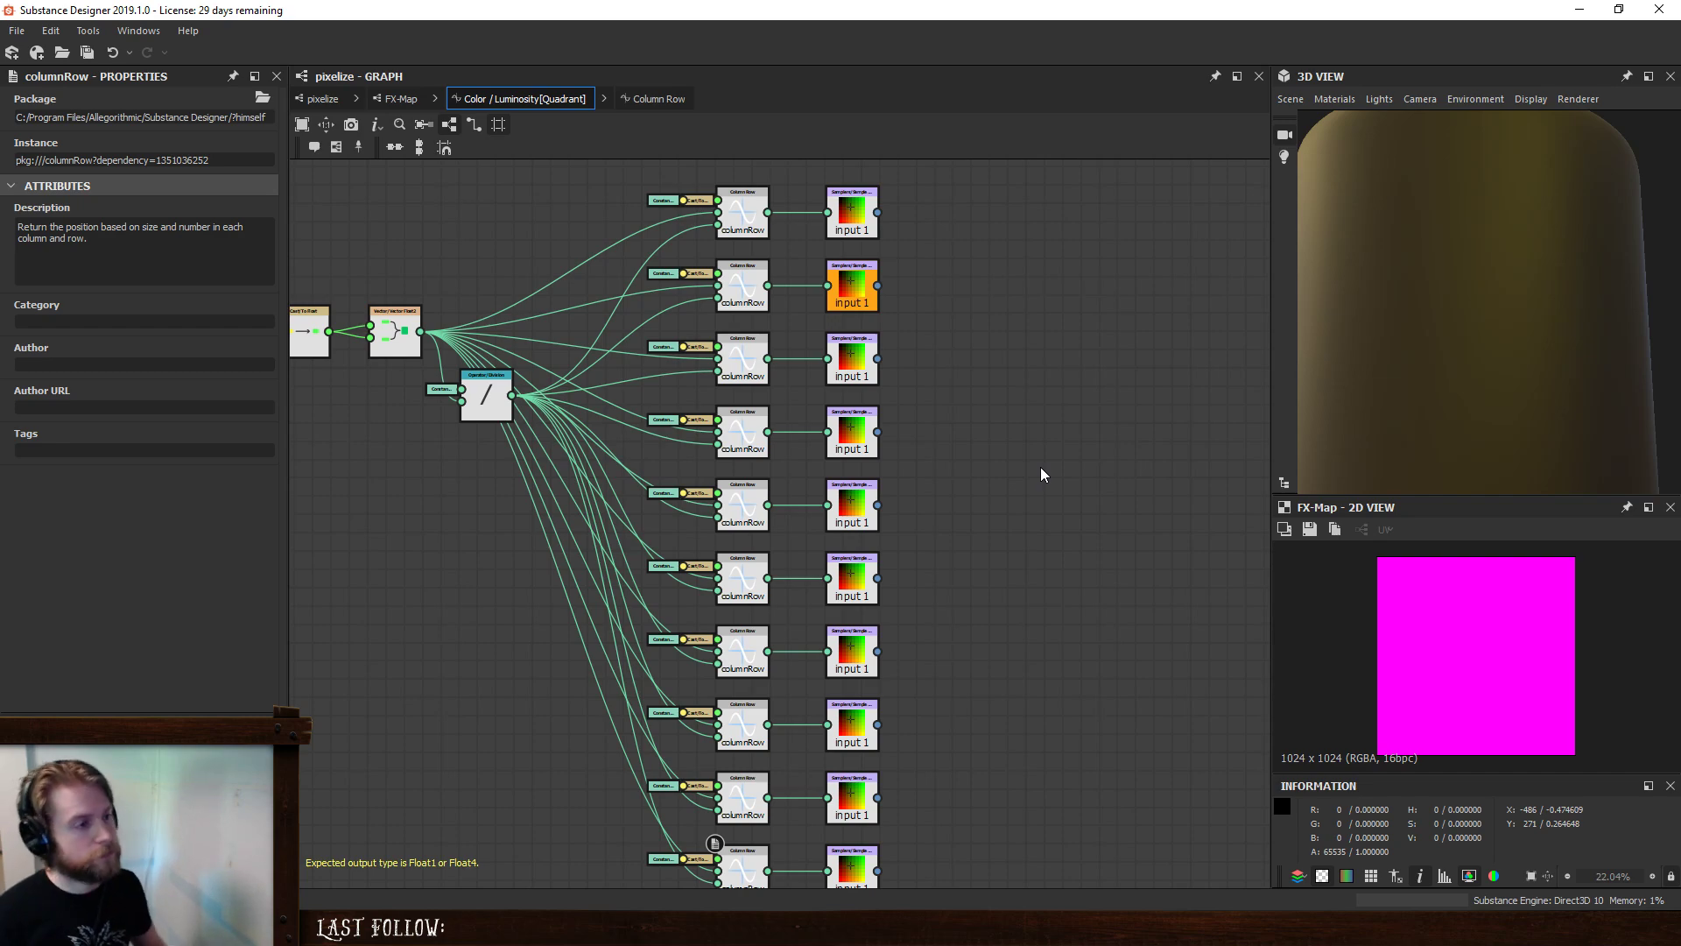
{"action": "left_click", "coordinate": [865, 215]}
{"action": "left_click", "coordinate": [865, 284]}
{"action": "left_click", "coordinate": [865, 360]}
{"action": "left_click", "coordinate": [865, 435]}
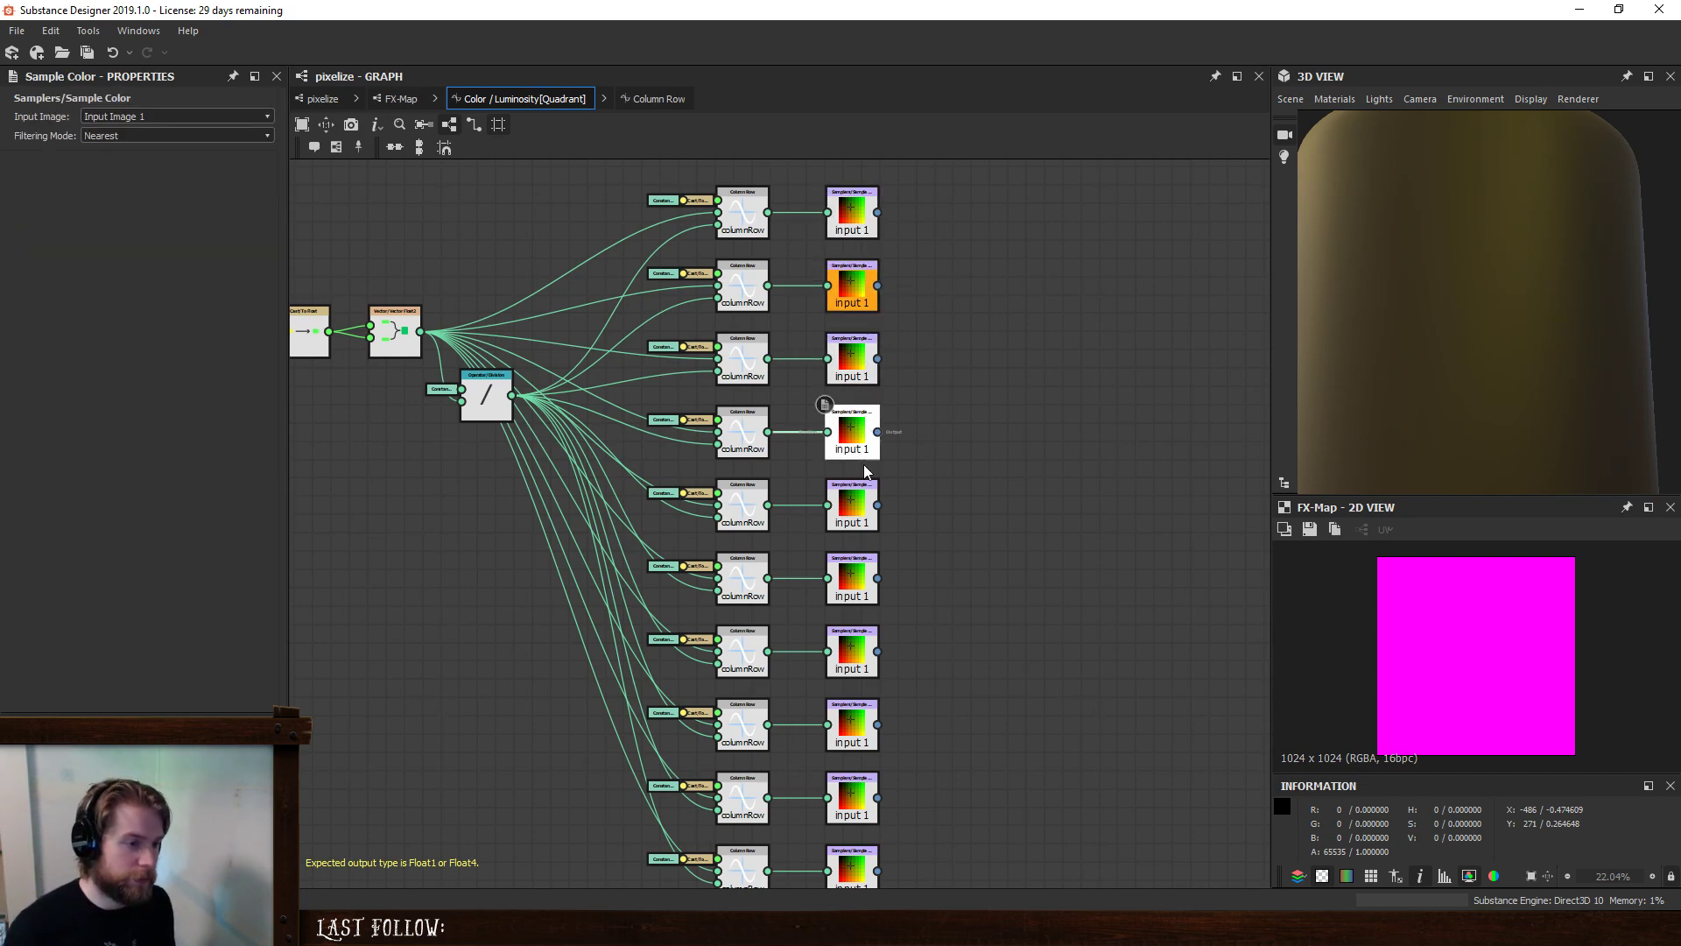
{"action": "left_click", "coordinate": [865, 507]}
{"action": "left_click", "coordinate": [865, 581]}
{"action": "left_click", "coordinate": [865, 655]}
{"action": "left_click", "coordinate": [865, 728]}
{"action": "left_click", "coordinate": [861, 814]}
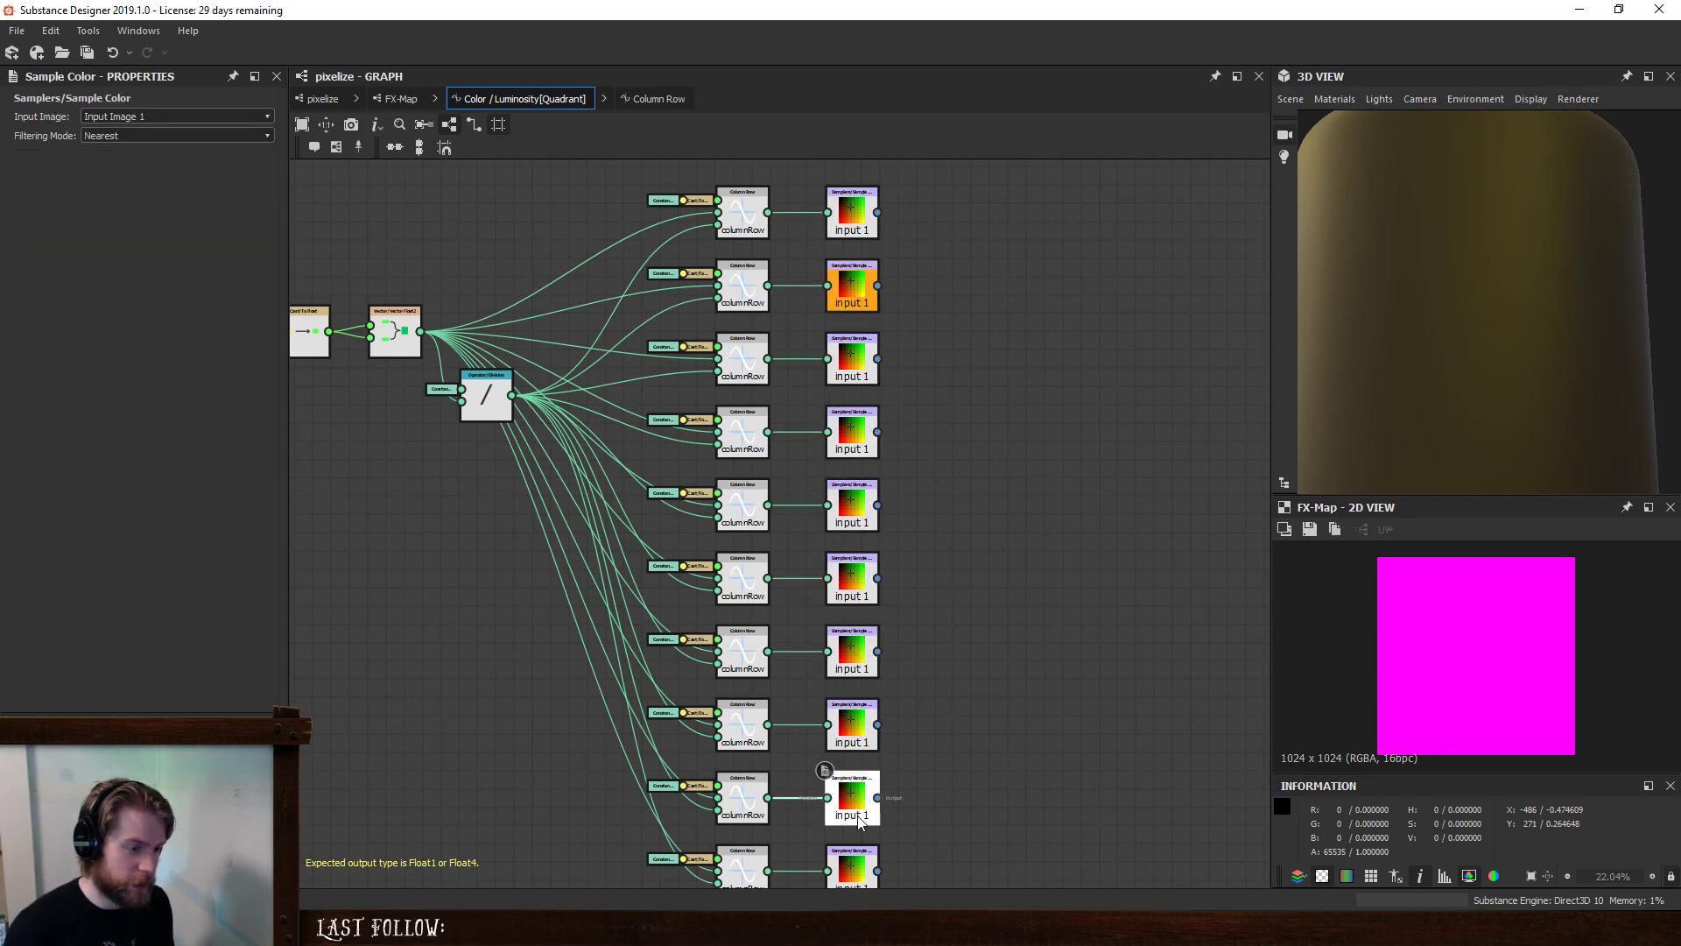
{"action": "left_click", "coordinate": [863, 871]}
- Duplicate the bottom docked columnRow and Sample Color chain twice, stacking the copies beneath as the eleventh and twelfth rows
{"action": "middle_click_drag", "start_coordinate": [928, 709], "coordinate": [991, 467]}
{"action": "left_click_drag", "start_coordinate": [1007, 747], "coordinate": [685, 618]}
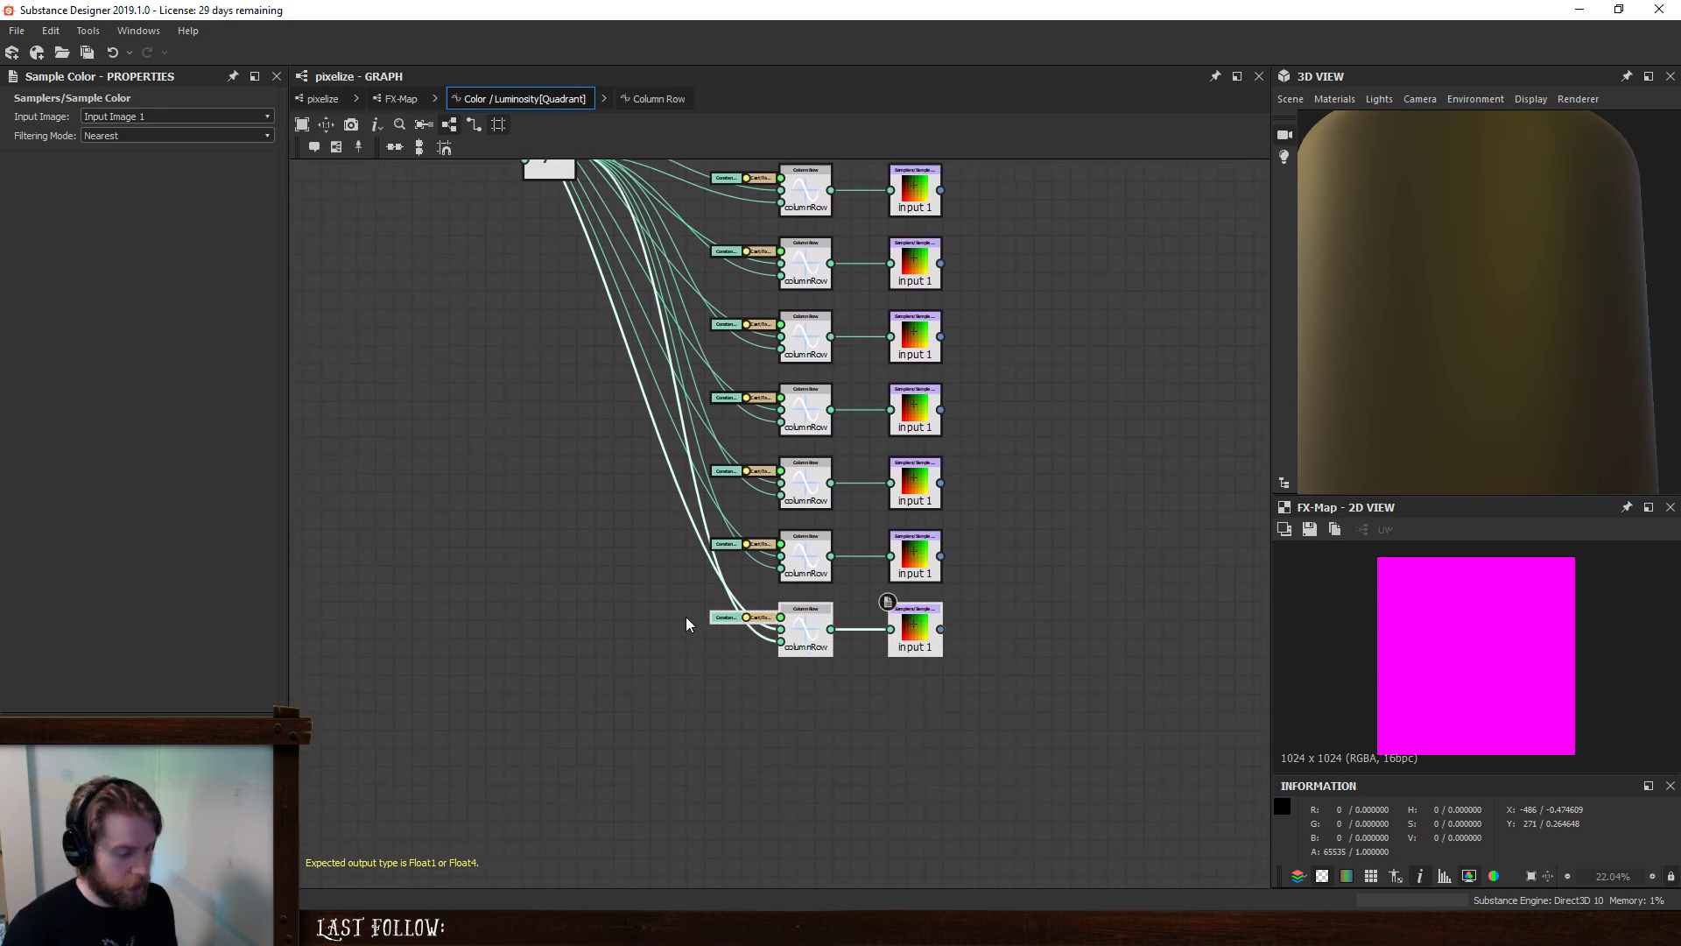
{"action": "key", "text": "ctrl+c"}
{"action": "key", "text": "ctrl+v"}
{"action": "left_click_drag", "start_coordinate": [869, 527], "coordinate": [913, 701]}
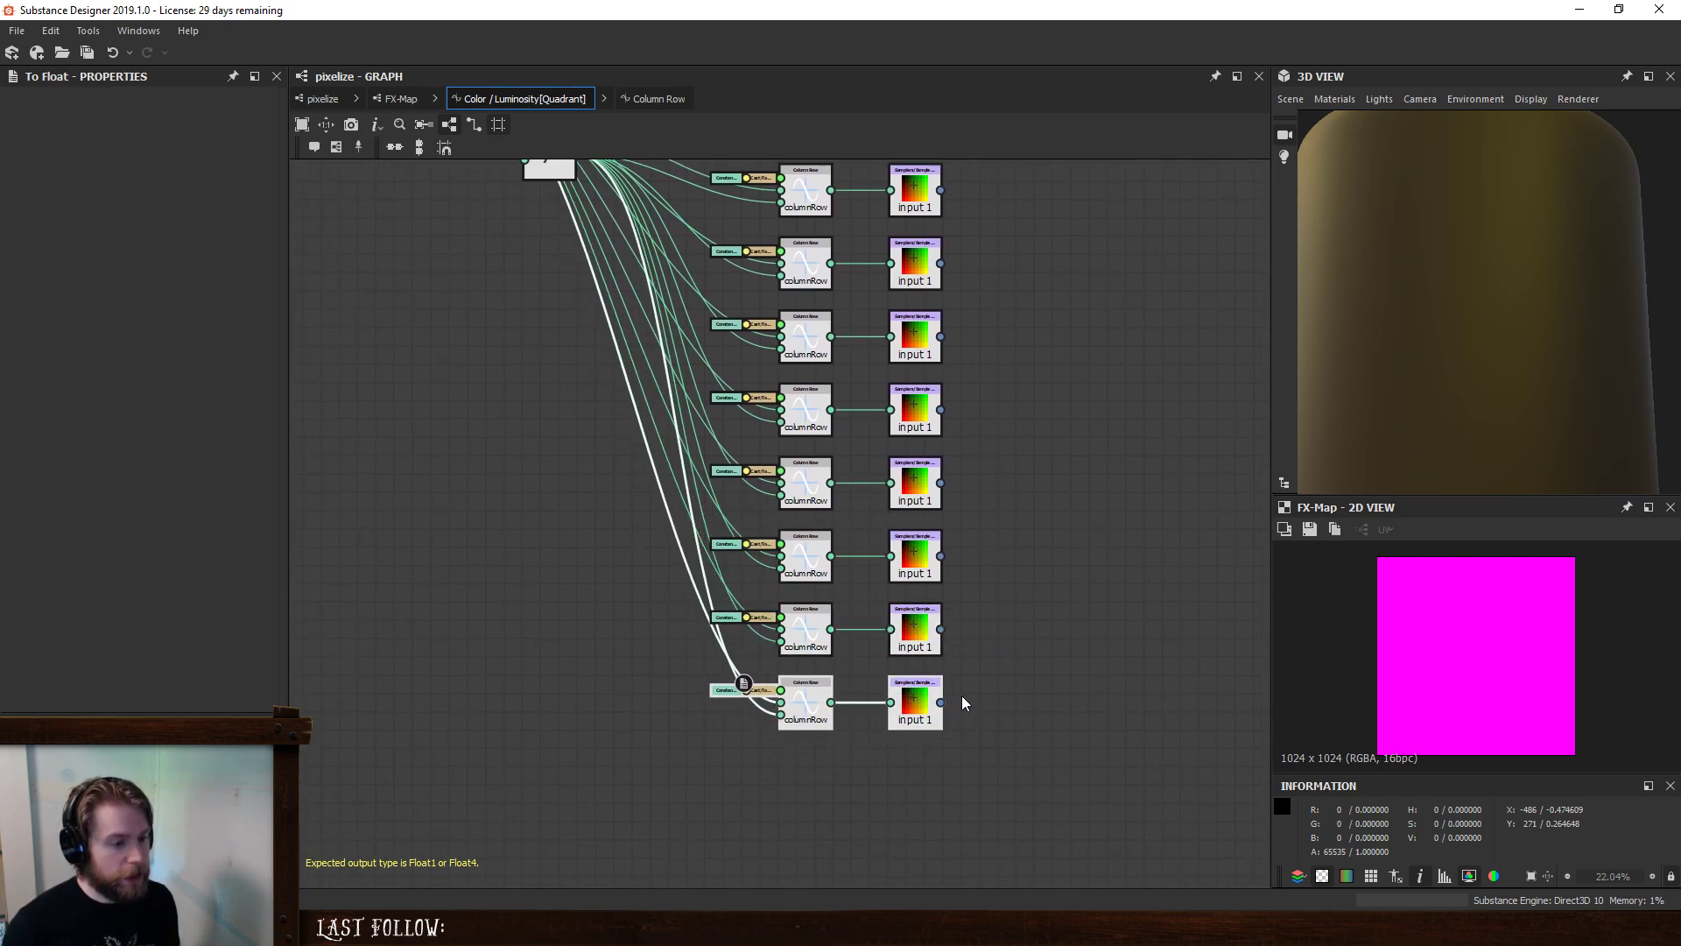
{"action": "key", "text": "ctrl+v"}
{"action": "left_click_drag", "start_coordinate": [870, 528], "coordinate": [910, 777]}
- Paste four more copies of the sampling chain and stack them beneath as the thirteenth to sixteenth rows
{"action": "middle_click_drag", "start_coordinate": [1010, 775], "coordinate": [997, 532]}
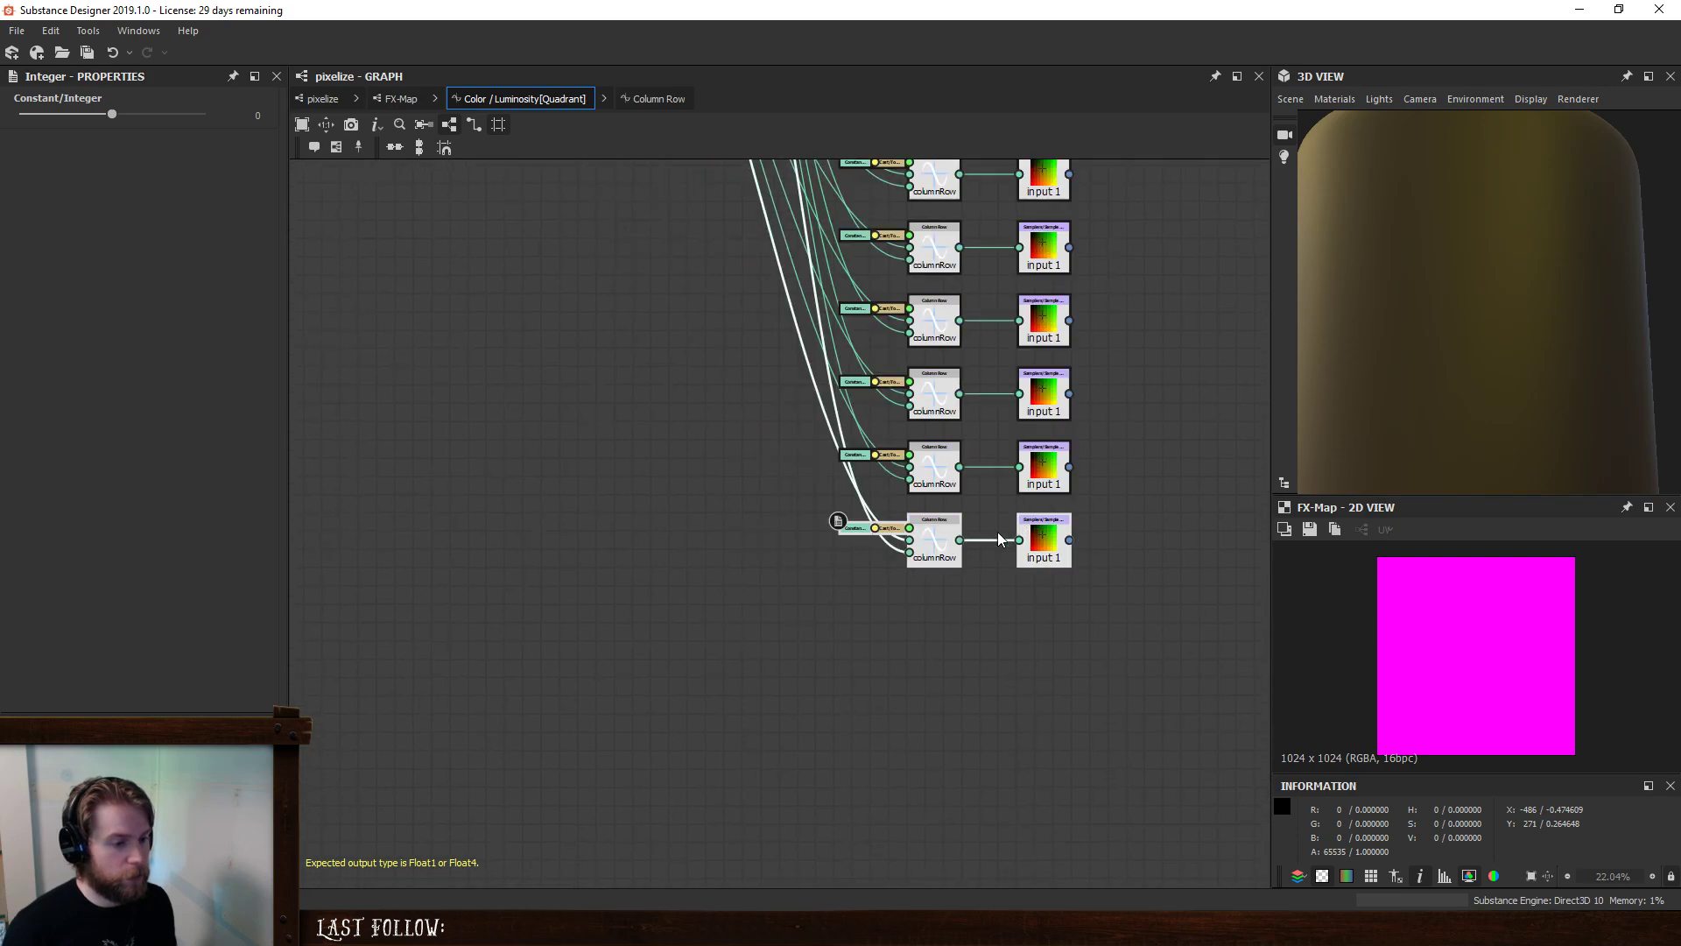
{"action": "key", "text": "ctrl+v"}
{"action": "left_click_drag", "start_coordinate": [771, 530], "coordinate": [1041, 607]}
{"action": "key", "text": "ctrl+v"}
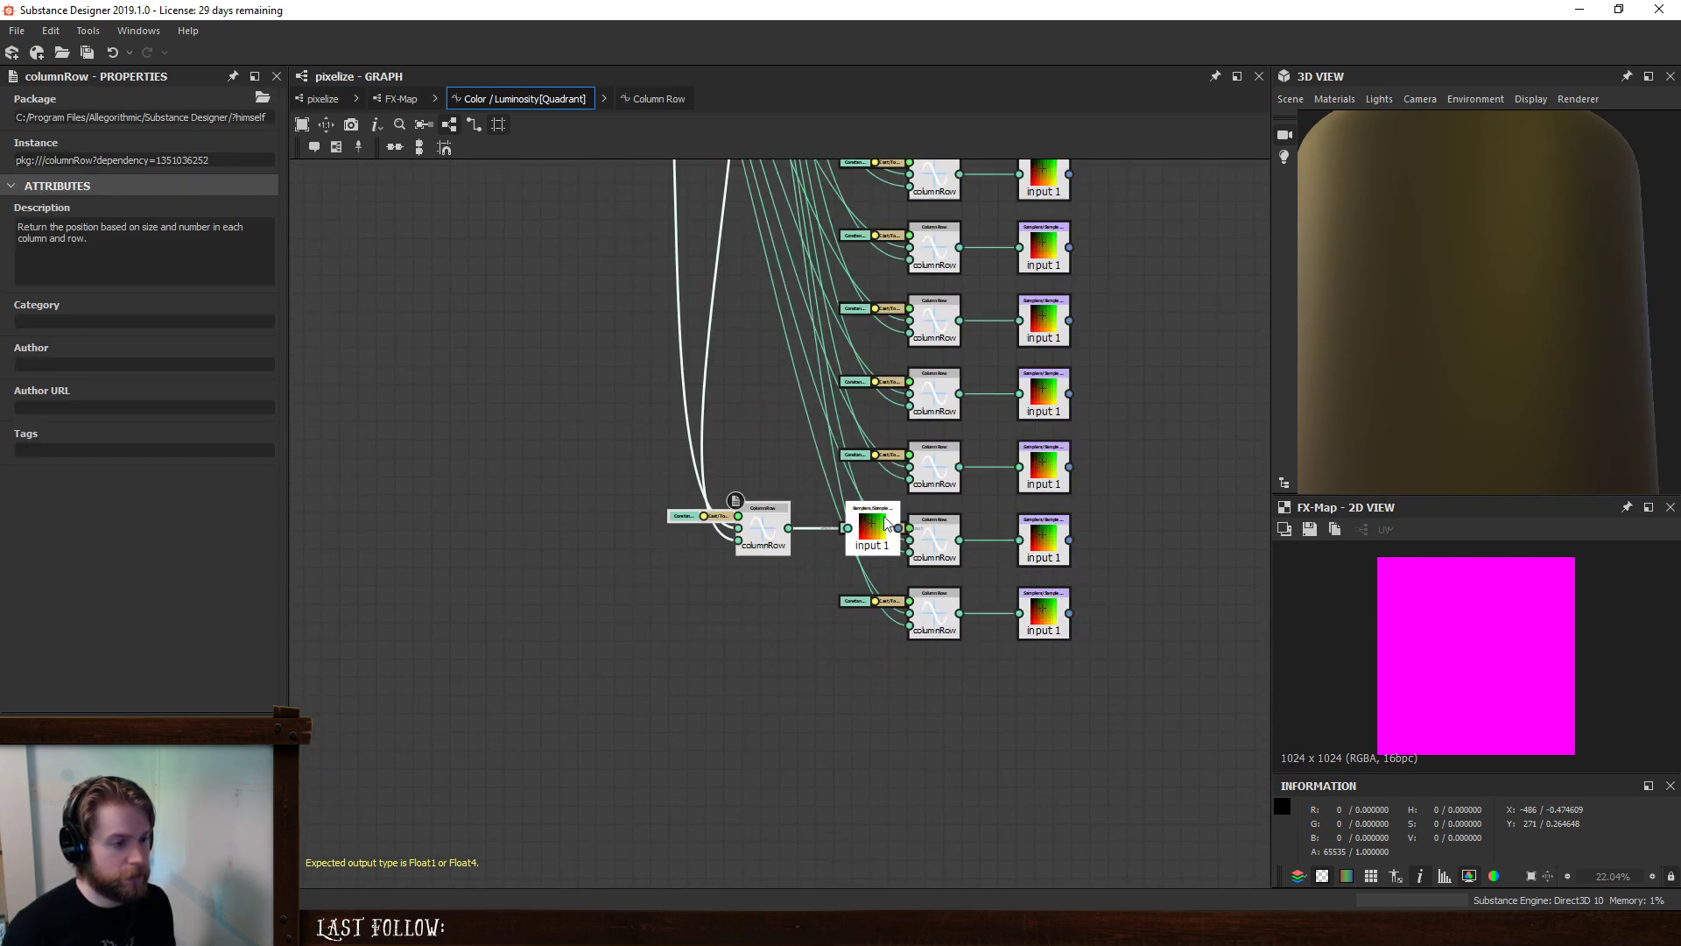
{"action": "left_click_drag", "start_coordinate": [902, 524], "coordinate": [1079, 690]}
{"action": "key", "text": "ctrl+v"}
{"action": "left_click_drag", "start_coordinate": [886, 538], "coordinate": [1079, 766]}
{"action": "key", "text": "ctrl+v"}
{"action": "left_click_drag", "start_coordinate": [886, 543], "coordinate": [1078, 838]}
- Set the docked Integer constant to 0 in the first sampling row and to 1 in the second
{"action": "scroll", "coordinate": [1129, 706], "scroll_direction": "down", "scroll_amount": 1}
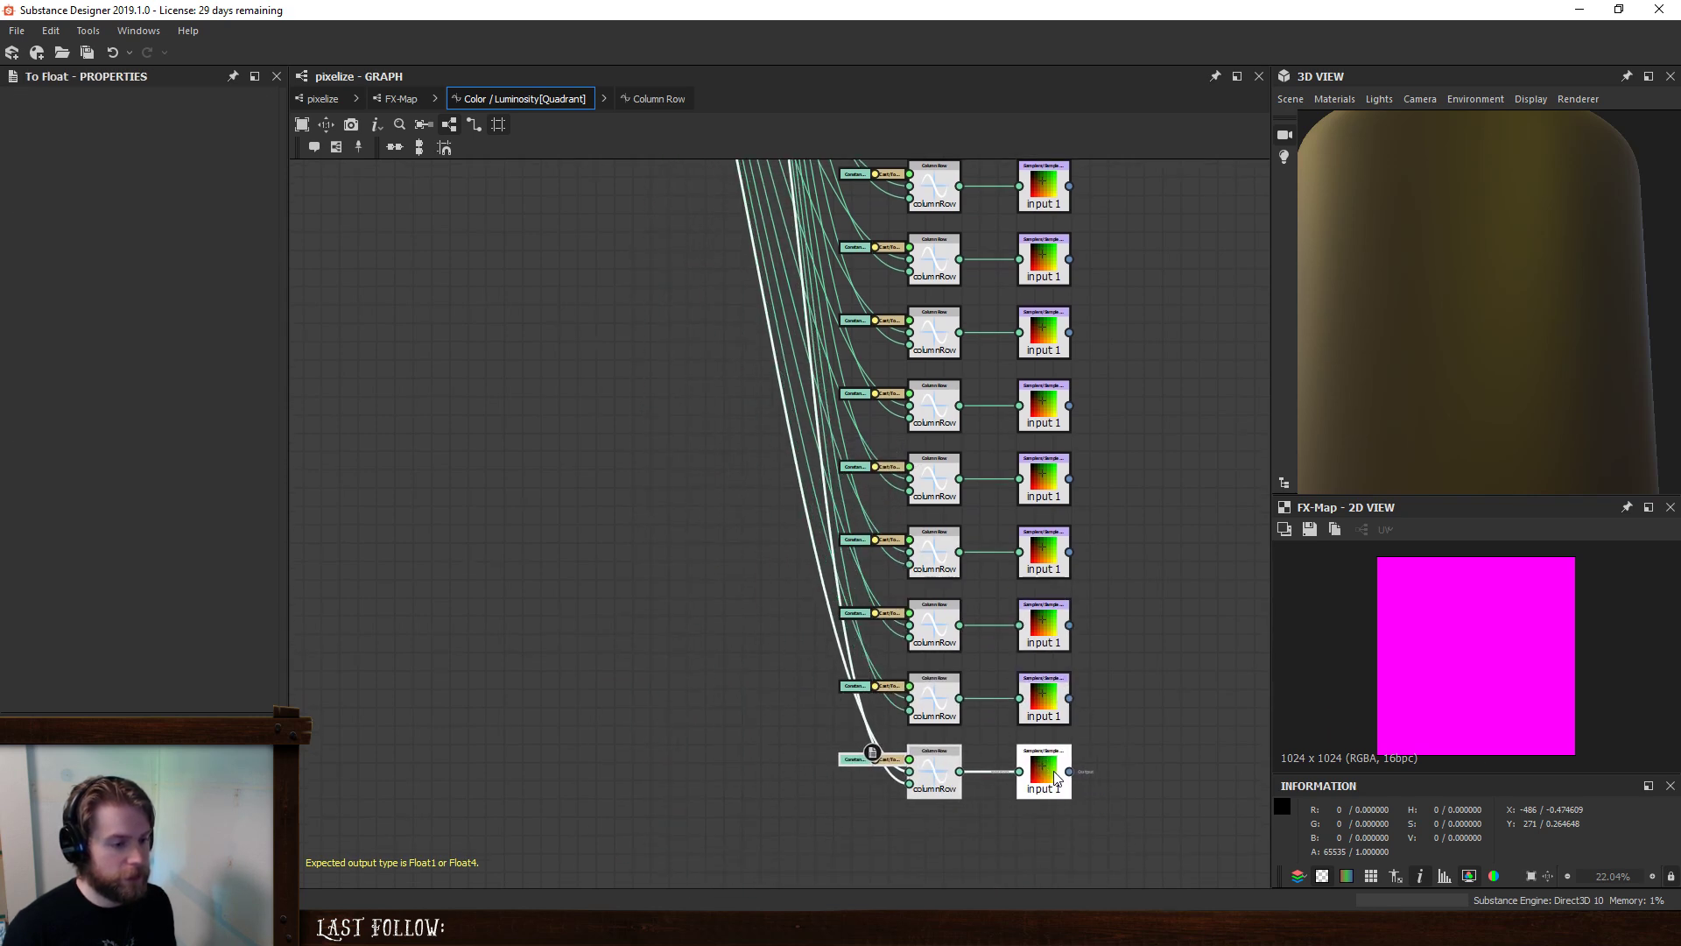
{"action": "scroll", "coordinate": [1094, 523], "scroll_direction": "down", "scroll_amount": 2}
{"action": "middle_click_drag", "start_coordinate": [1092, 522], "coordinate": [1003, 698]}
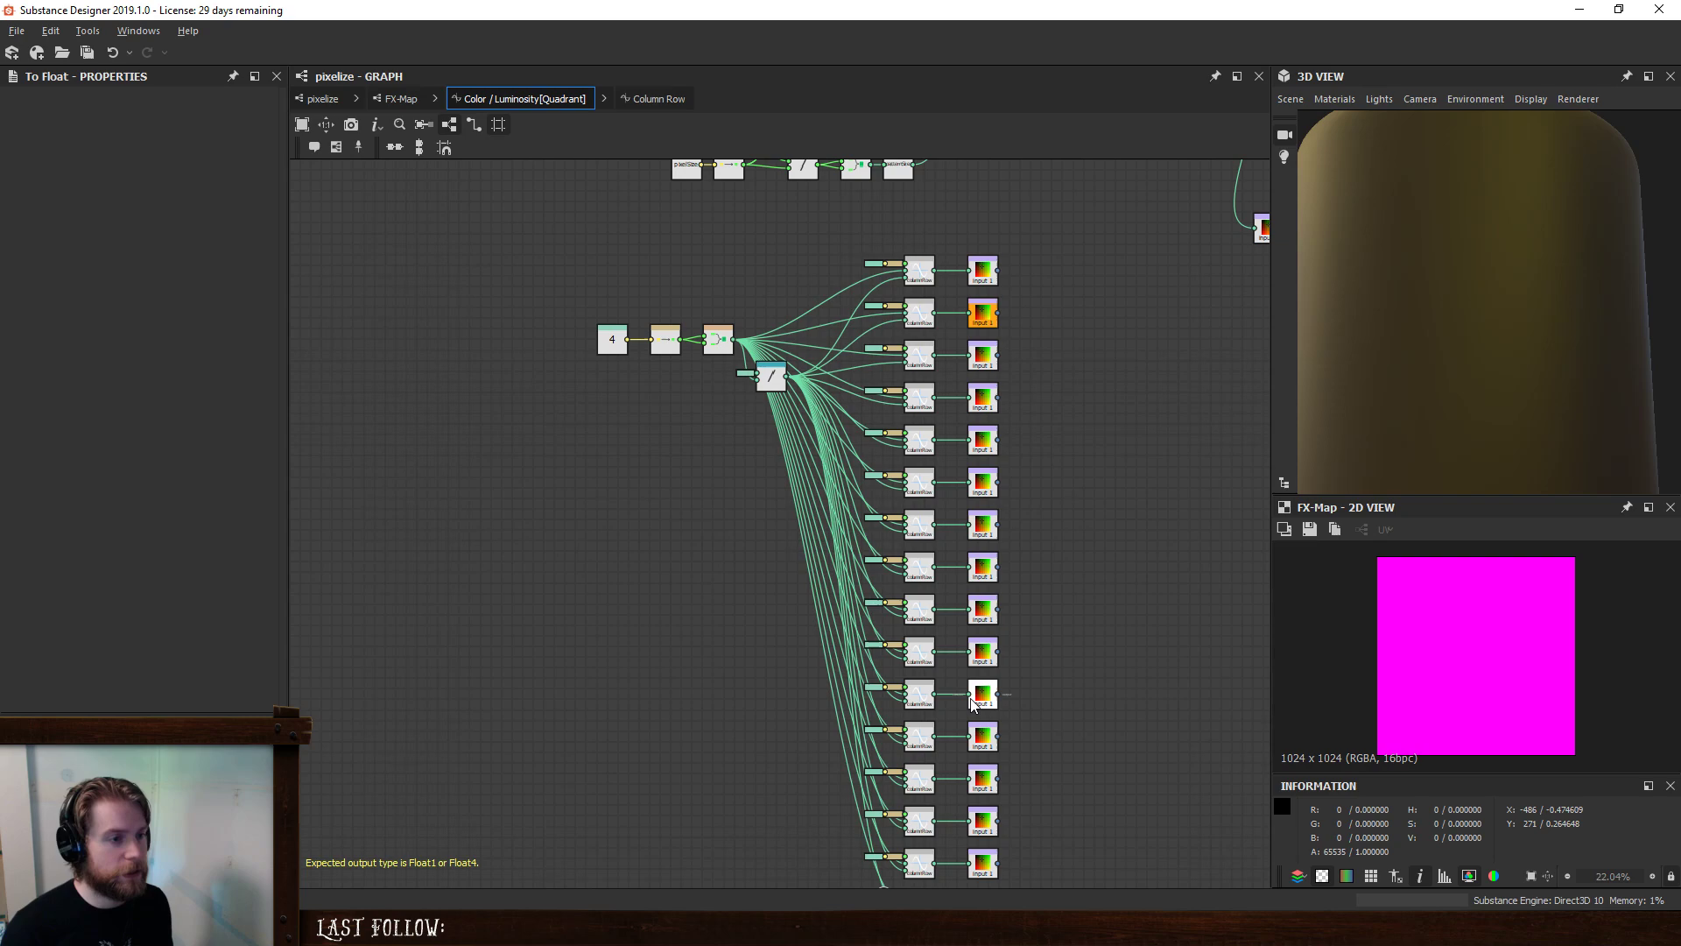
{"action": "left_click", "coordinate": [871, 260]}
{"action": "double_click", "coordinate": [255, 117]}
{"action": "type", "text": "0"}
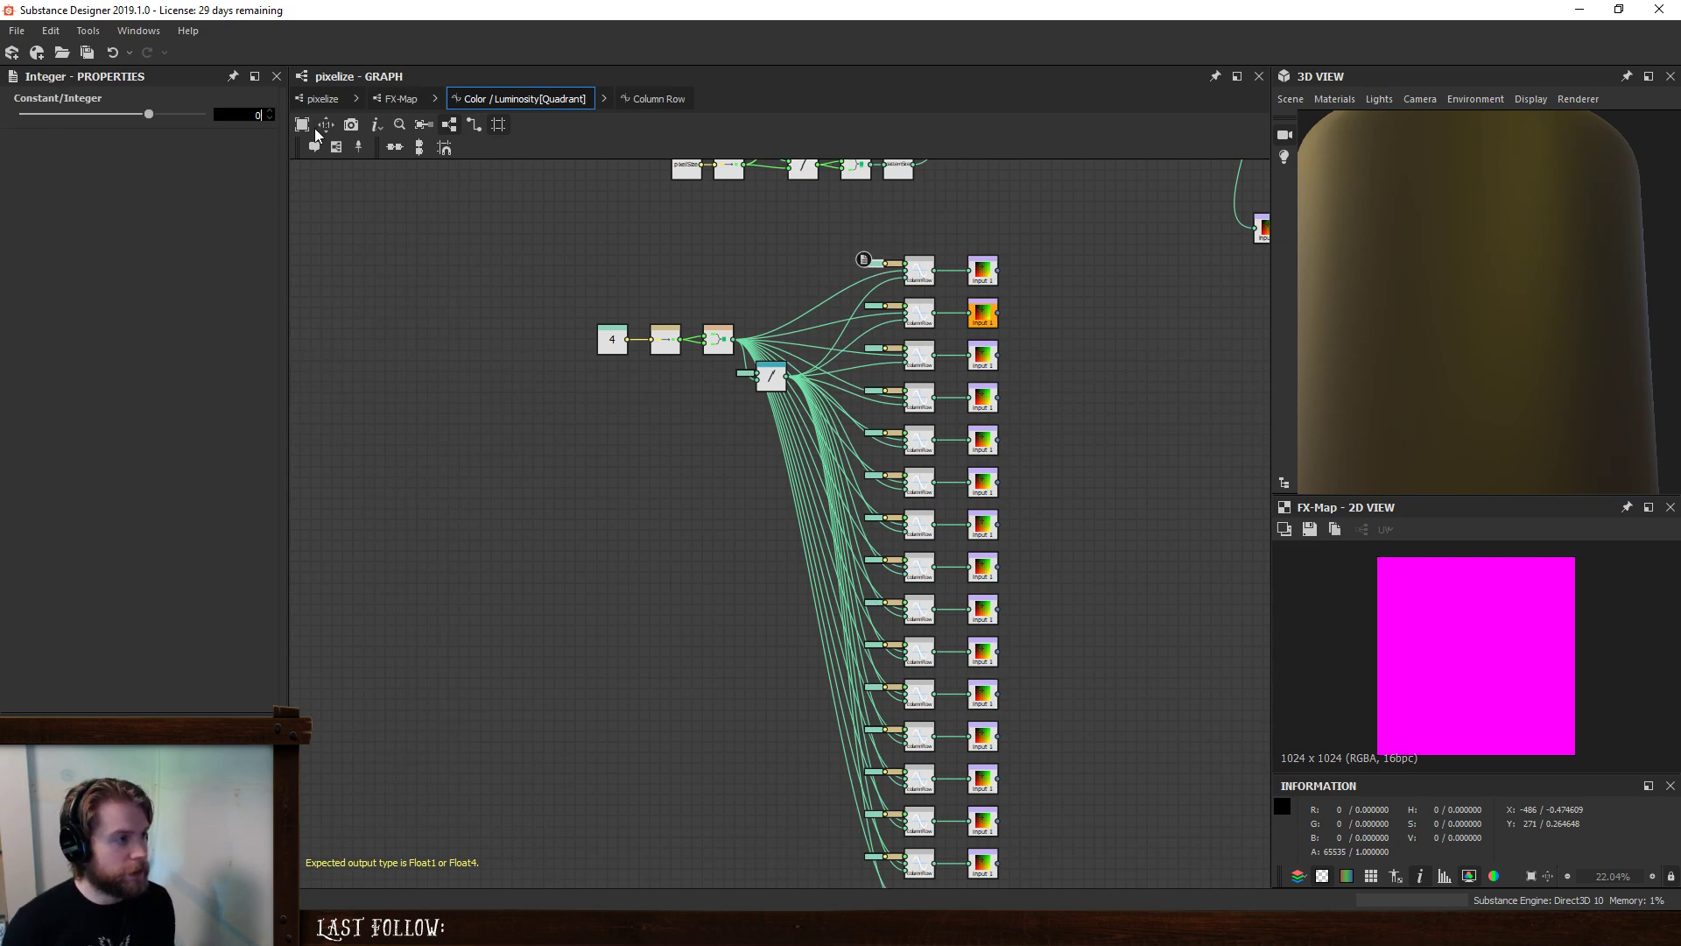
{"action": "left_click", "coordinate": [869, 361]}
{"action": "left_click", "coordinate": [872, 305]}
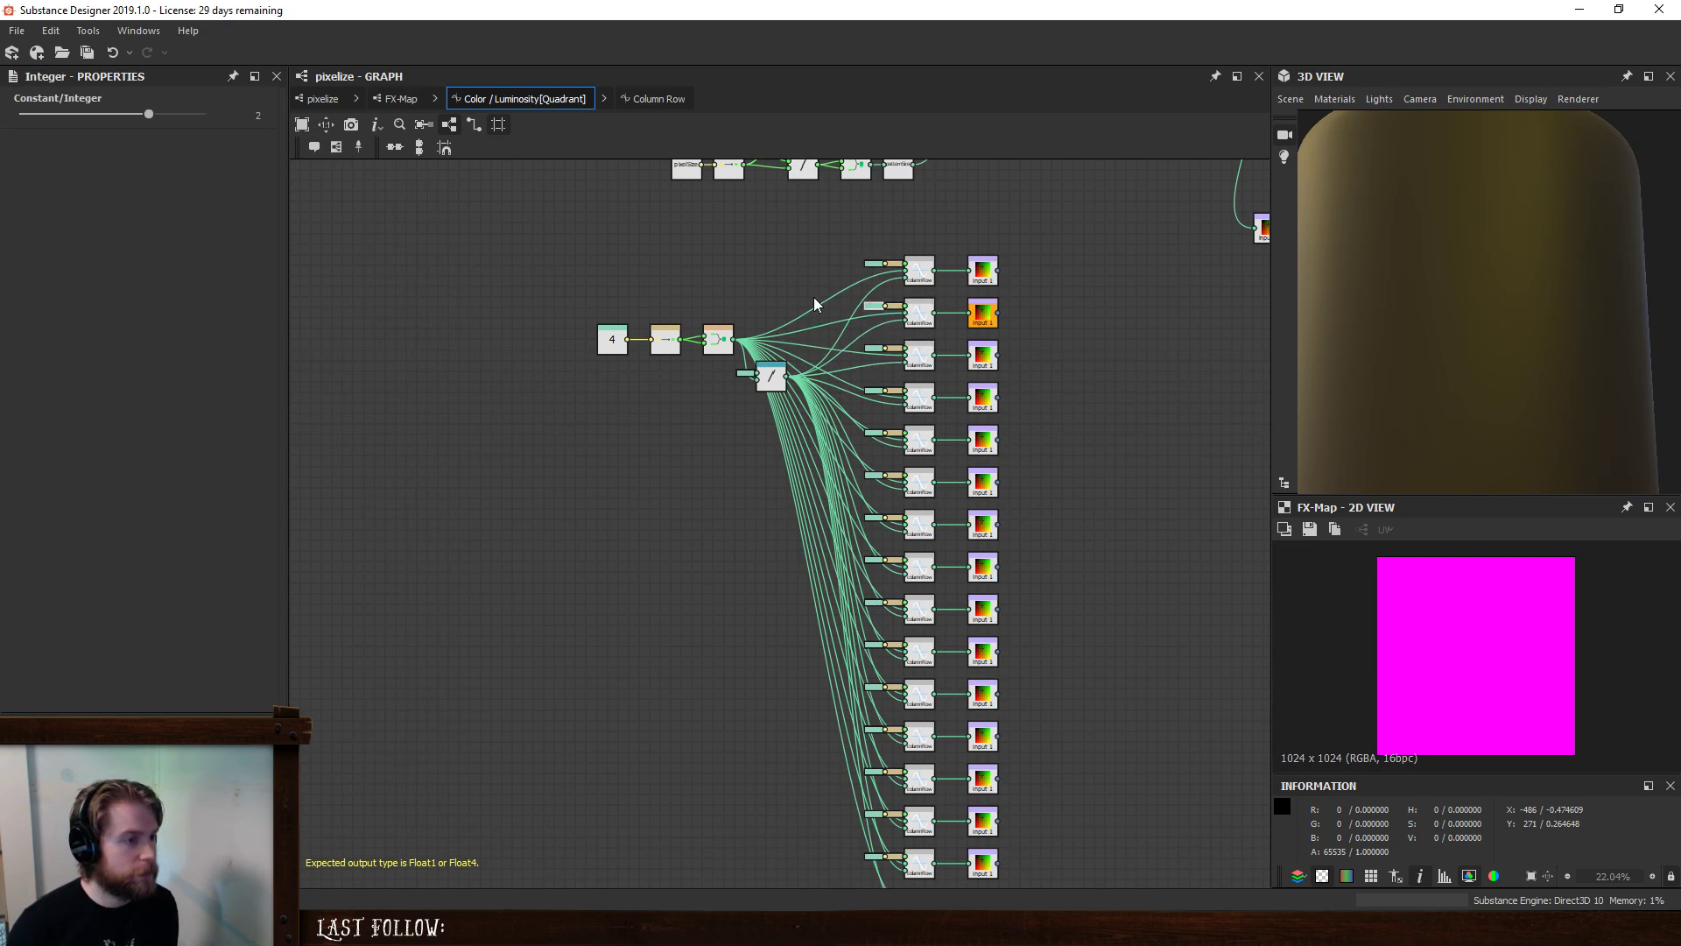
{"action": "double_click", "coordinate": [256, 116]}
{"action": "type", "text": "1"}
{"action": "key", "text": "Return"}
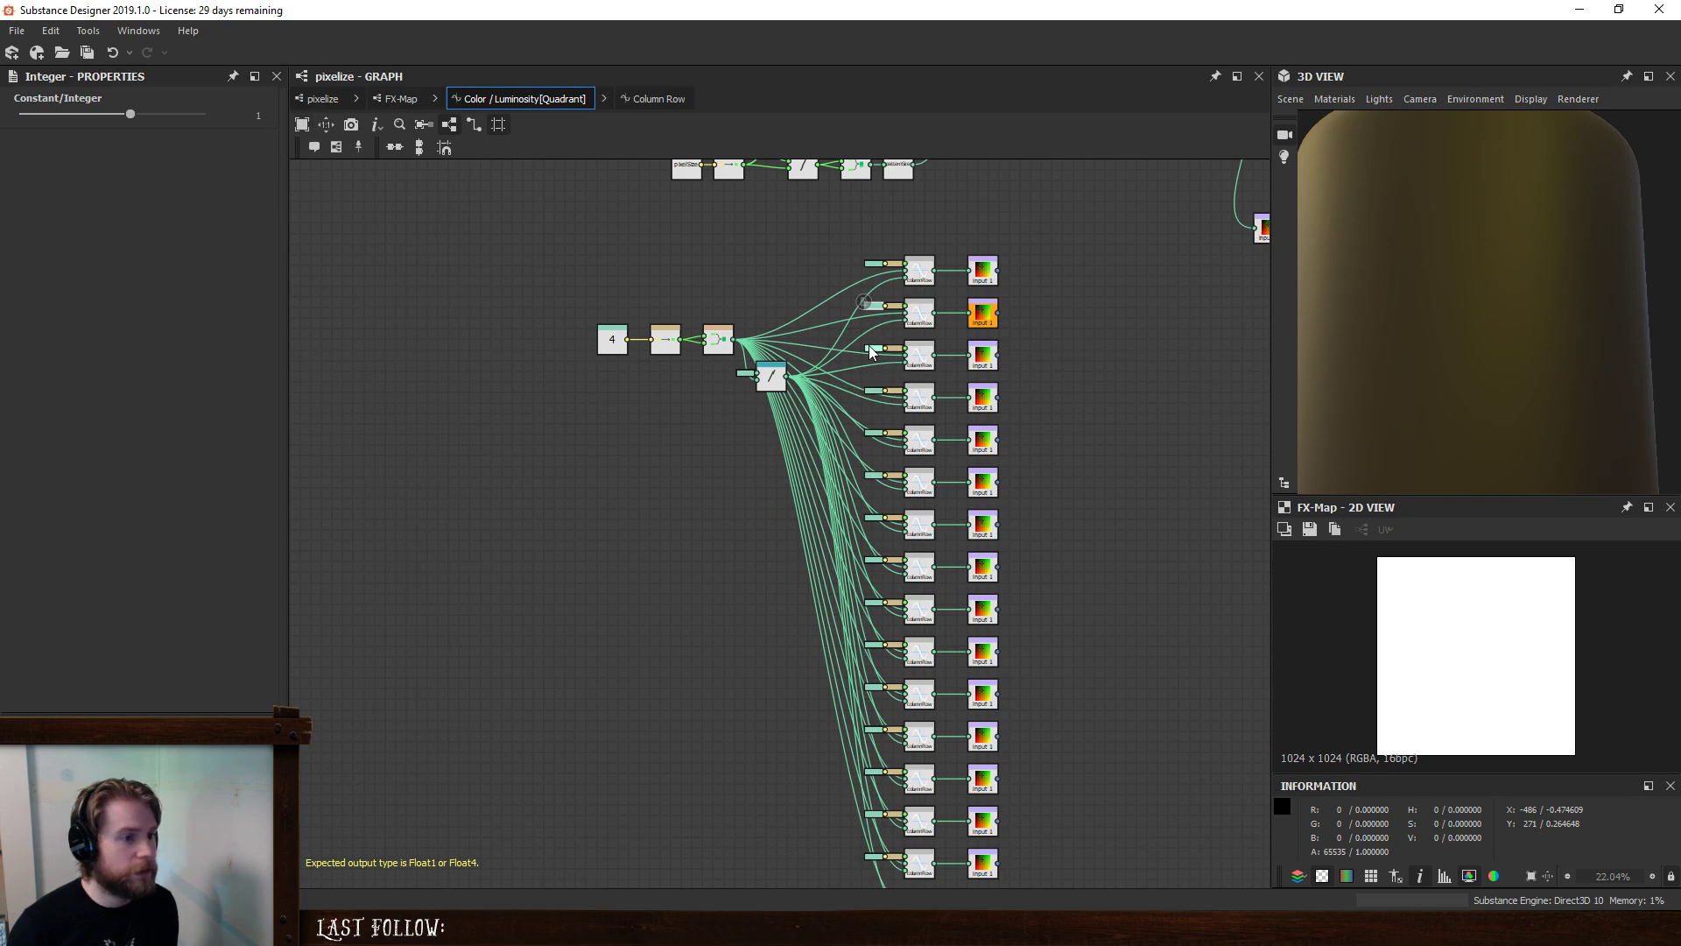
- Set the Integer constants of the third, fourth and fifth sampling rows to 2, 3 and 4
{"action": "double_click", "coordinate": [257, 118]}
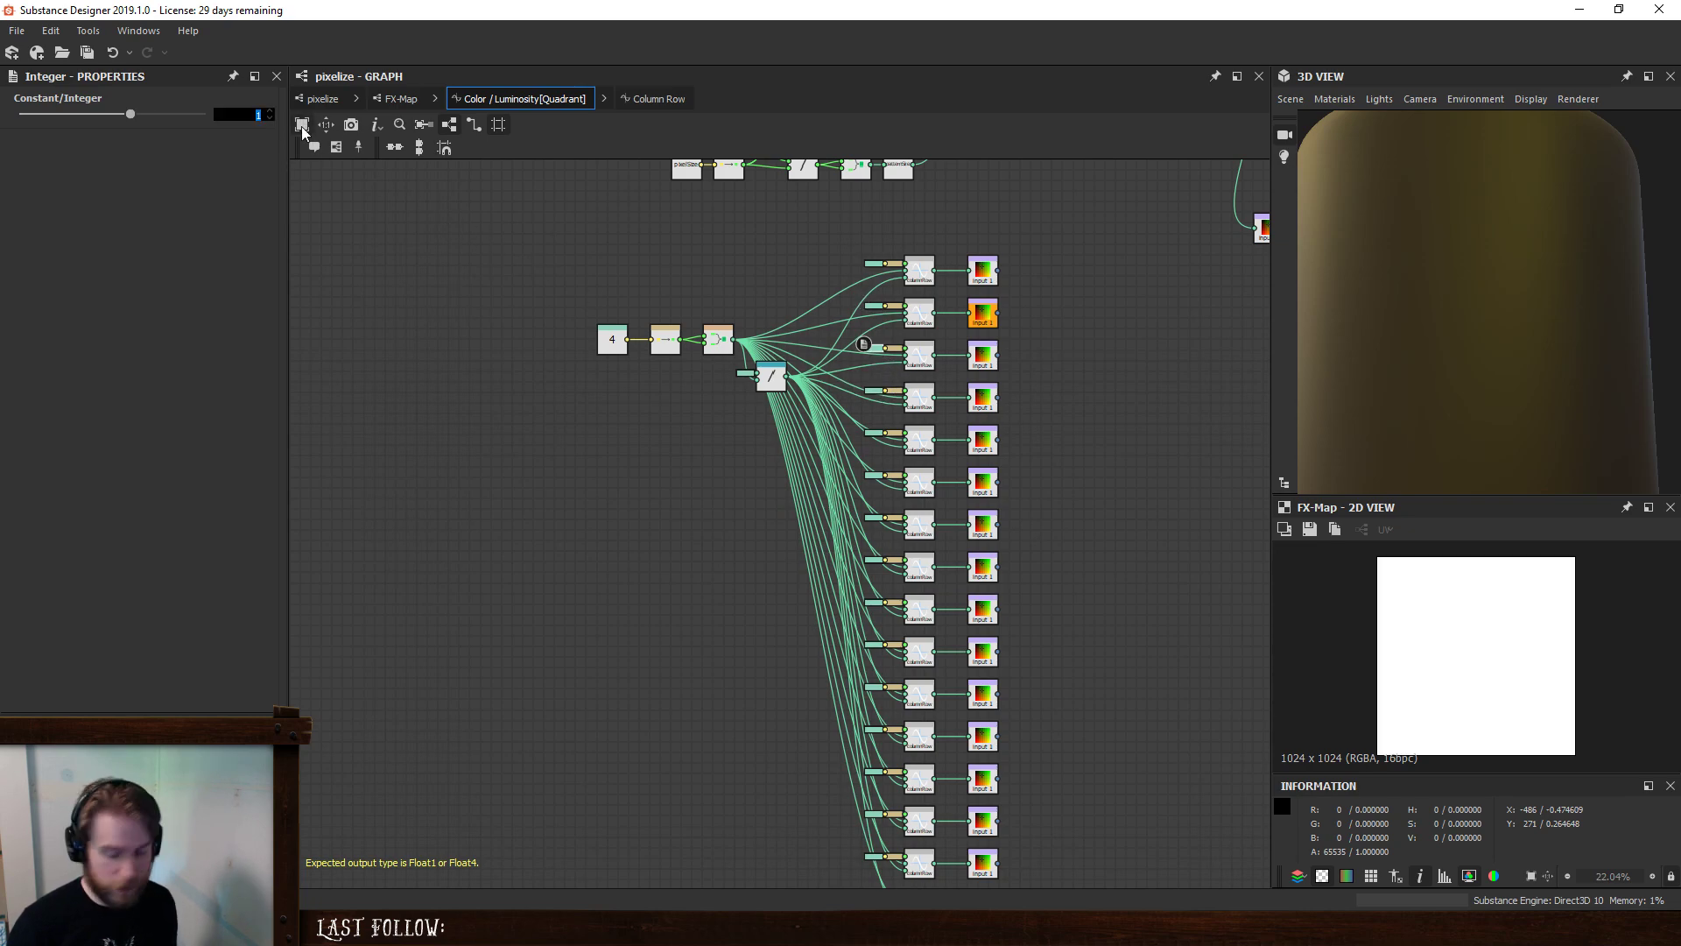
{"action": "type", "text": "2"}
{"action": "key", "text": "Return"}
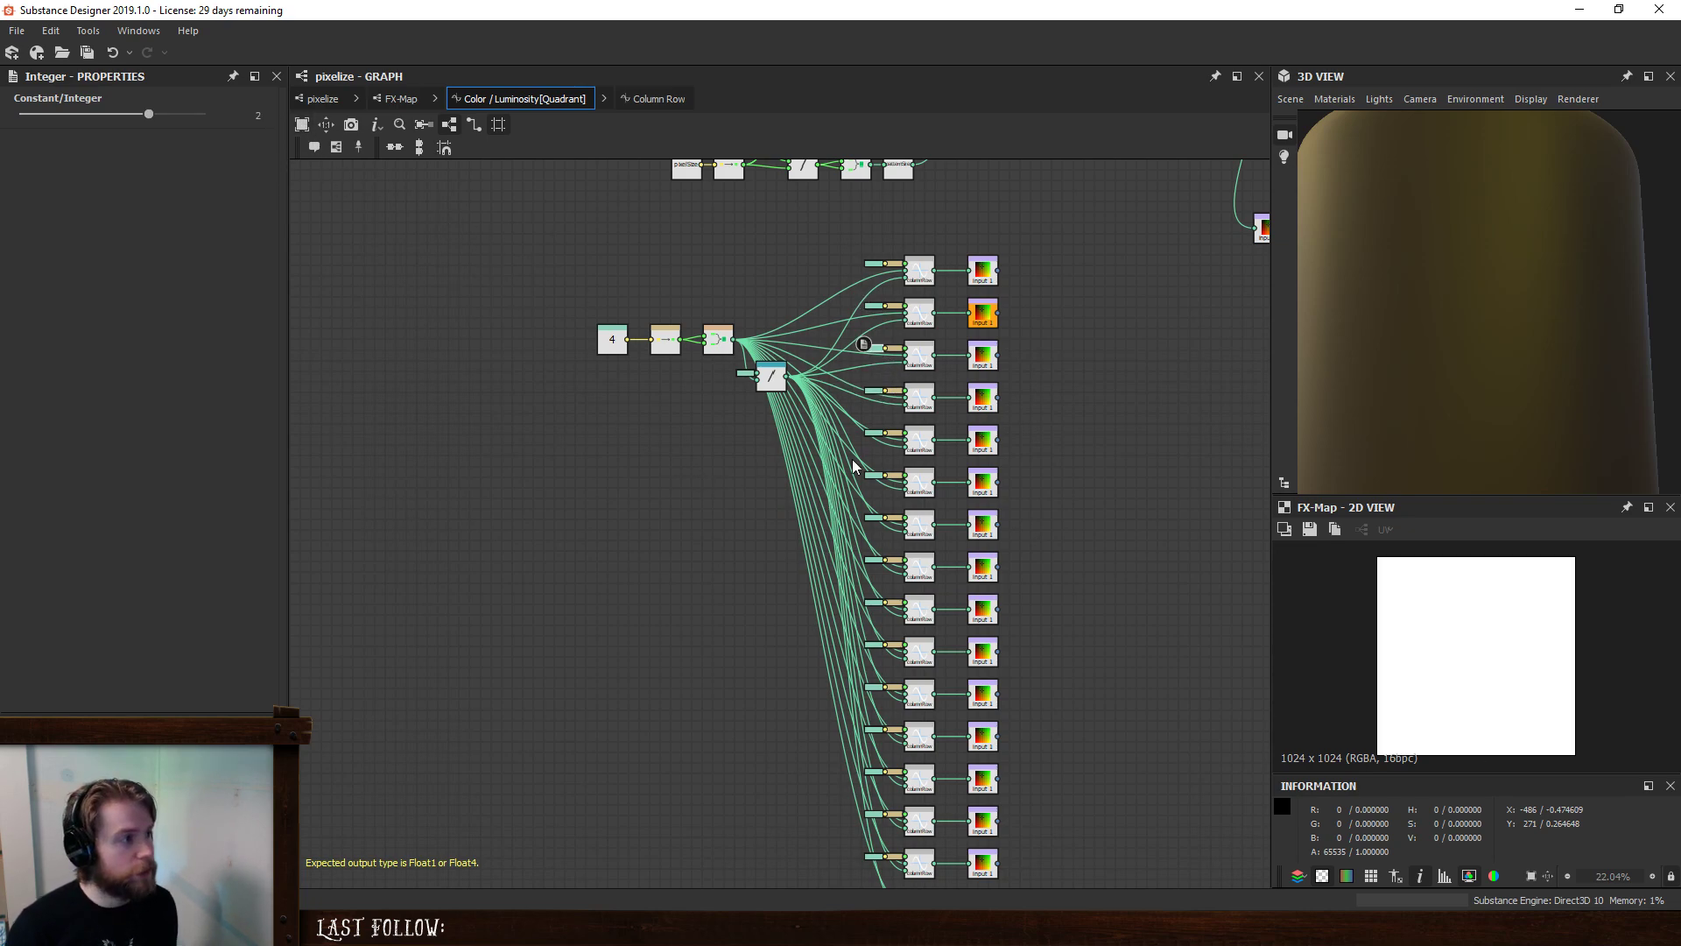
{"action": "left_click", "coordinate": [871, 393]}
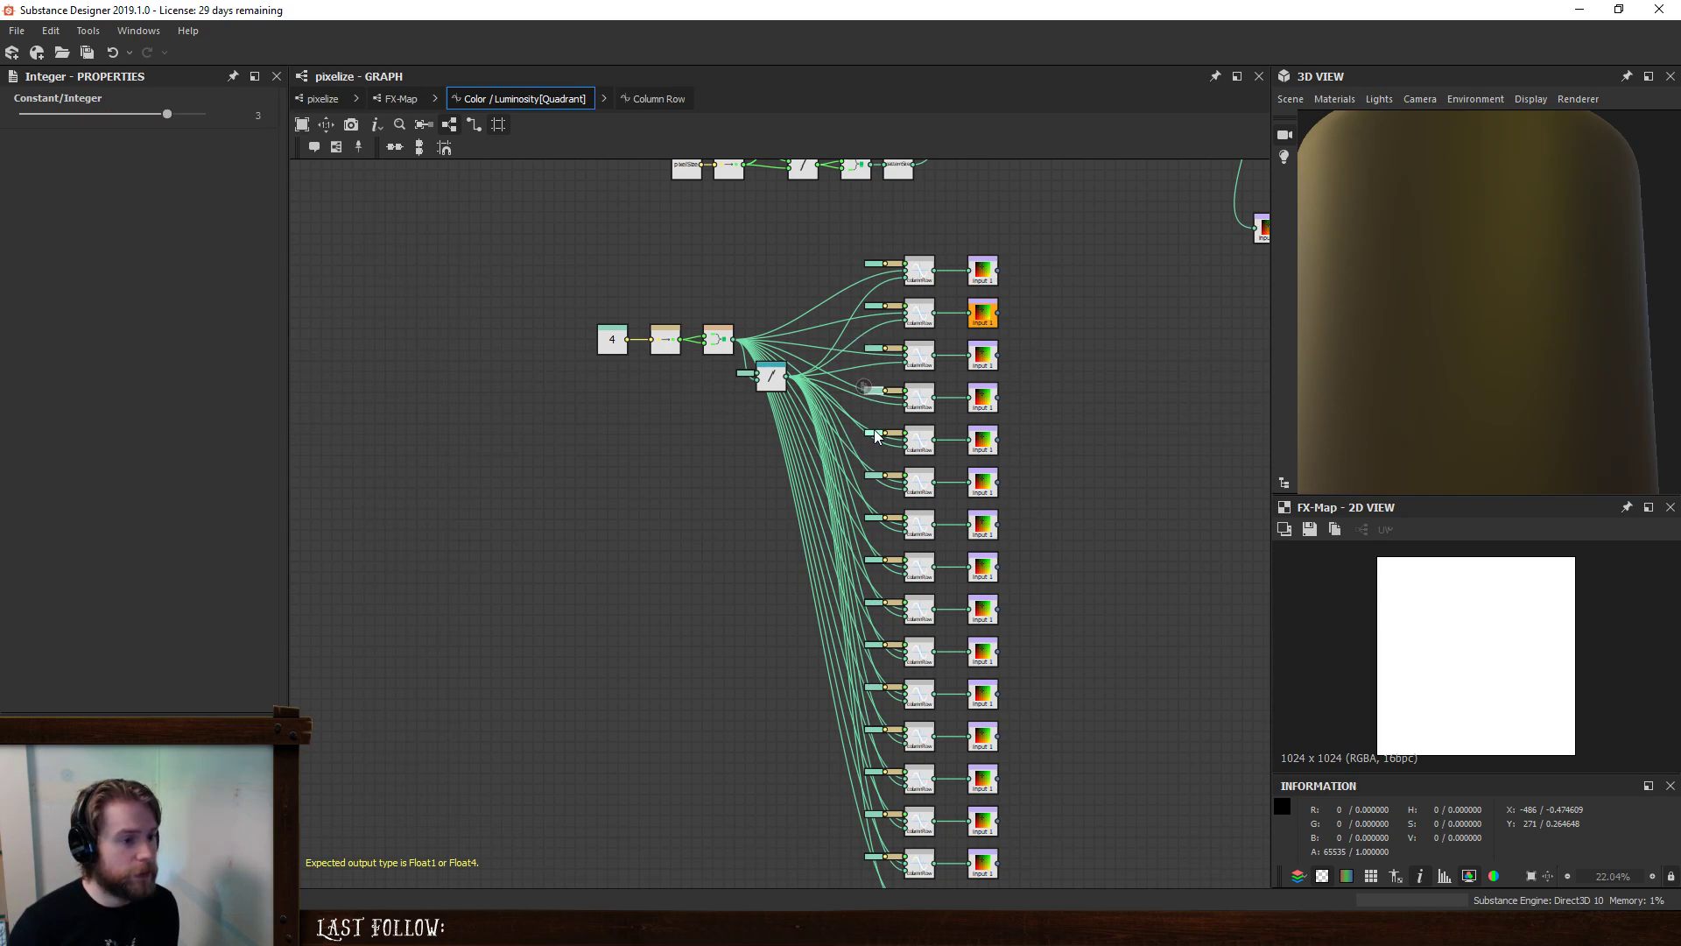
{"action": "left_click", "coordinate": [873, 433]}
{"action": "double_click", "coordinate": [257, 115]}
{"action": "type", "text": "4"}
{"action": "key", "text": "Return"}
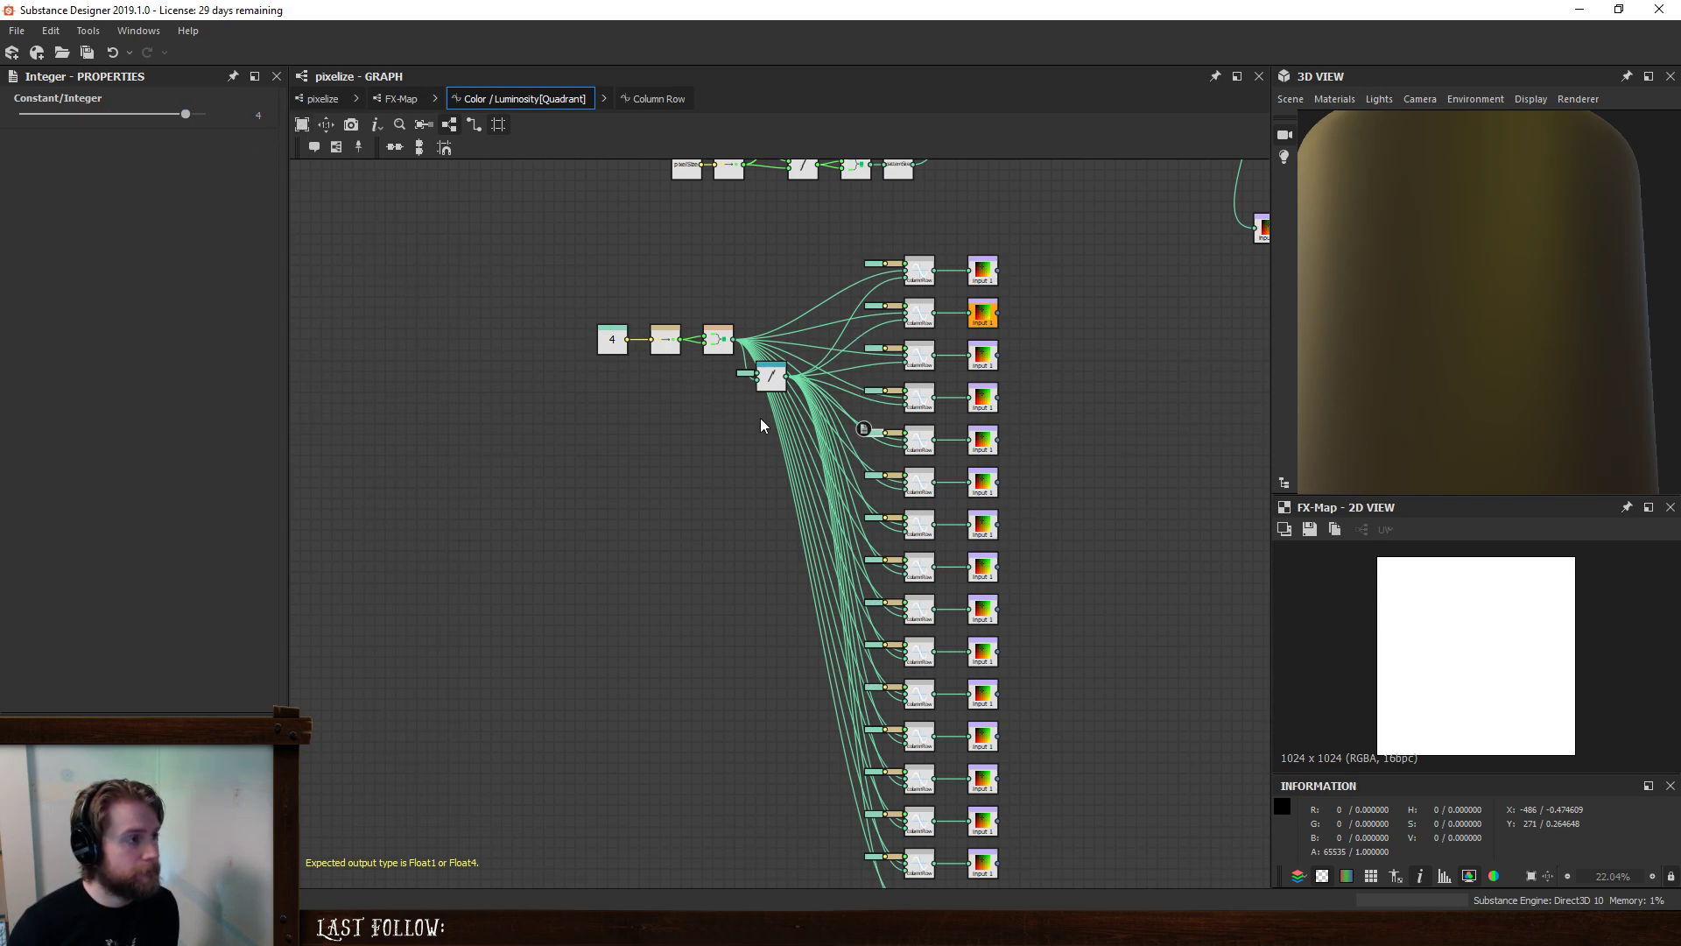
- Set the docked Integer constants of both the seventh and eighth sampling rows to 6
{"action": "left_click", "coordinate": [871, 478]}
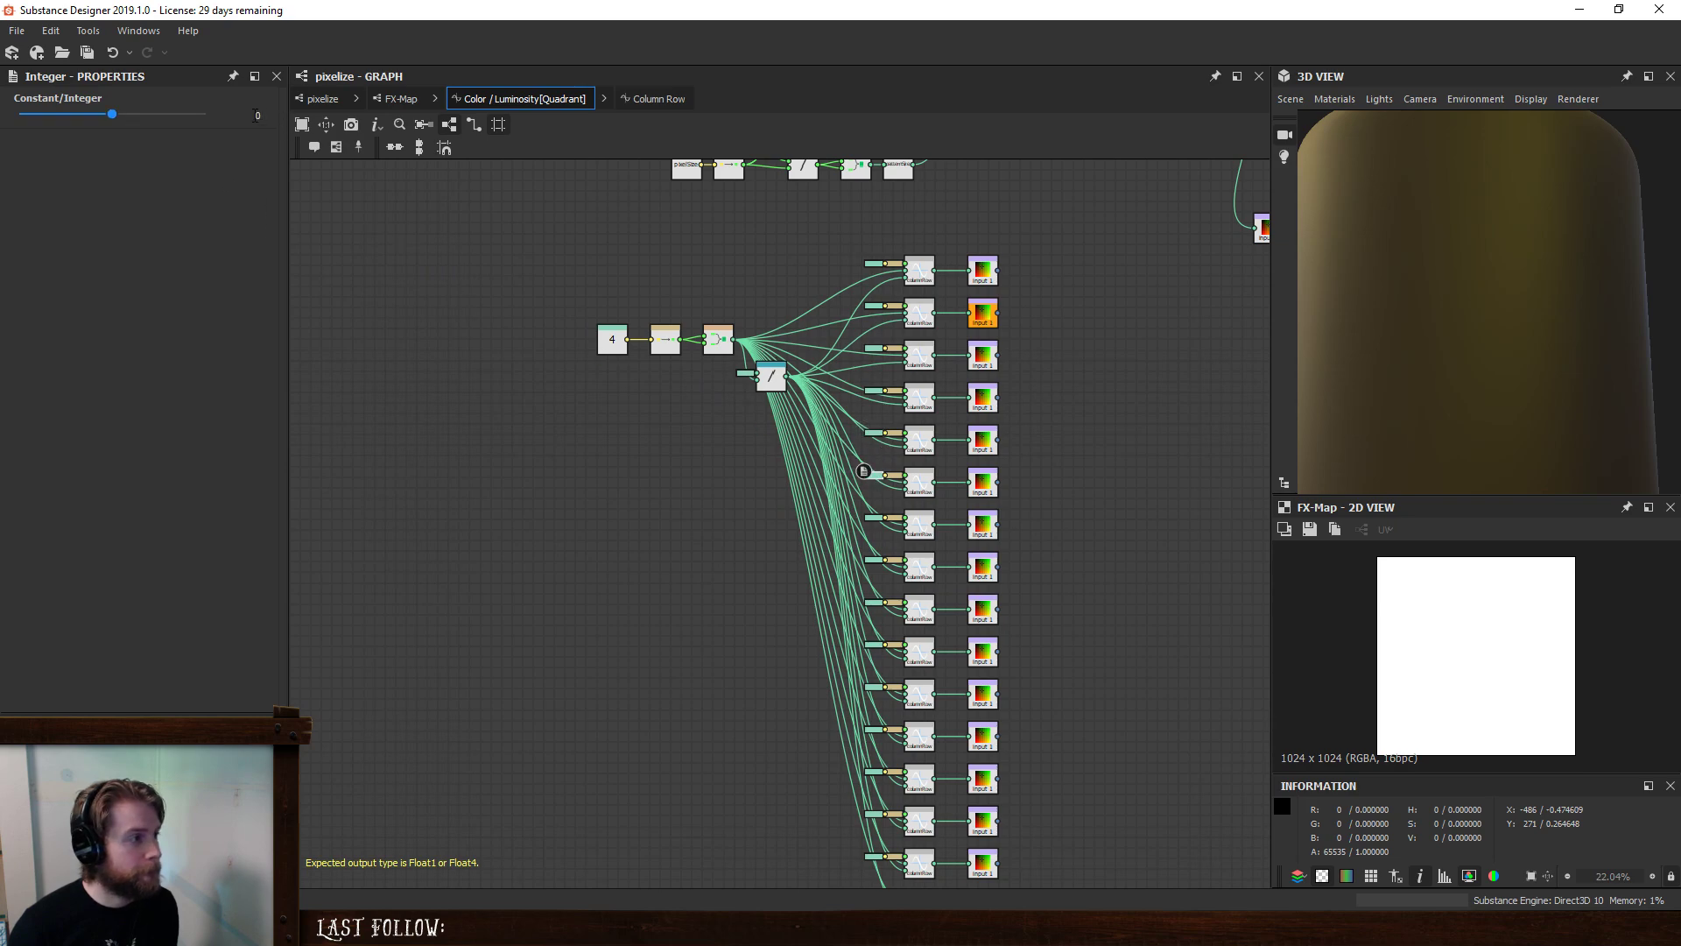
{"action": "left_click", "coordinate": [871, 520]}
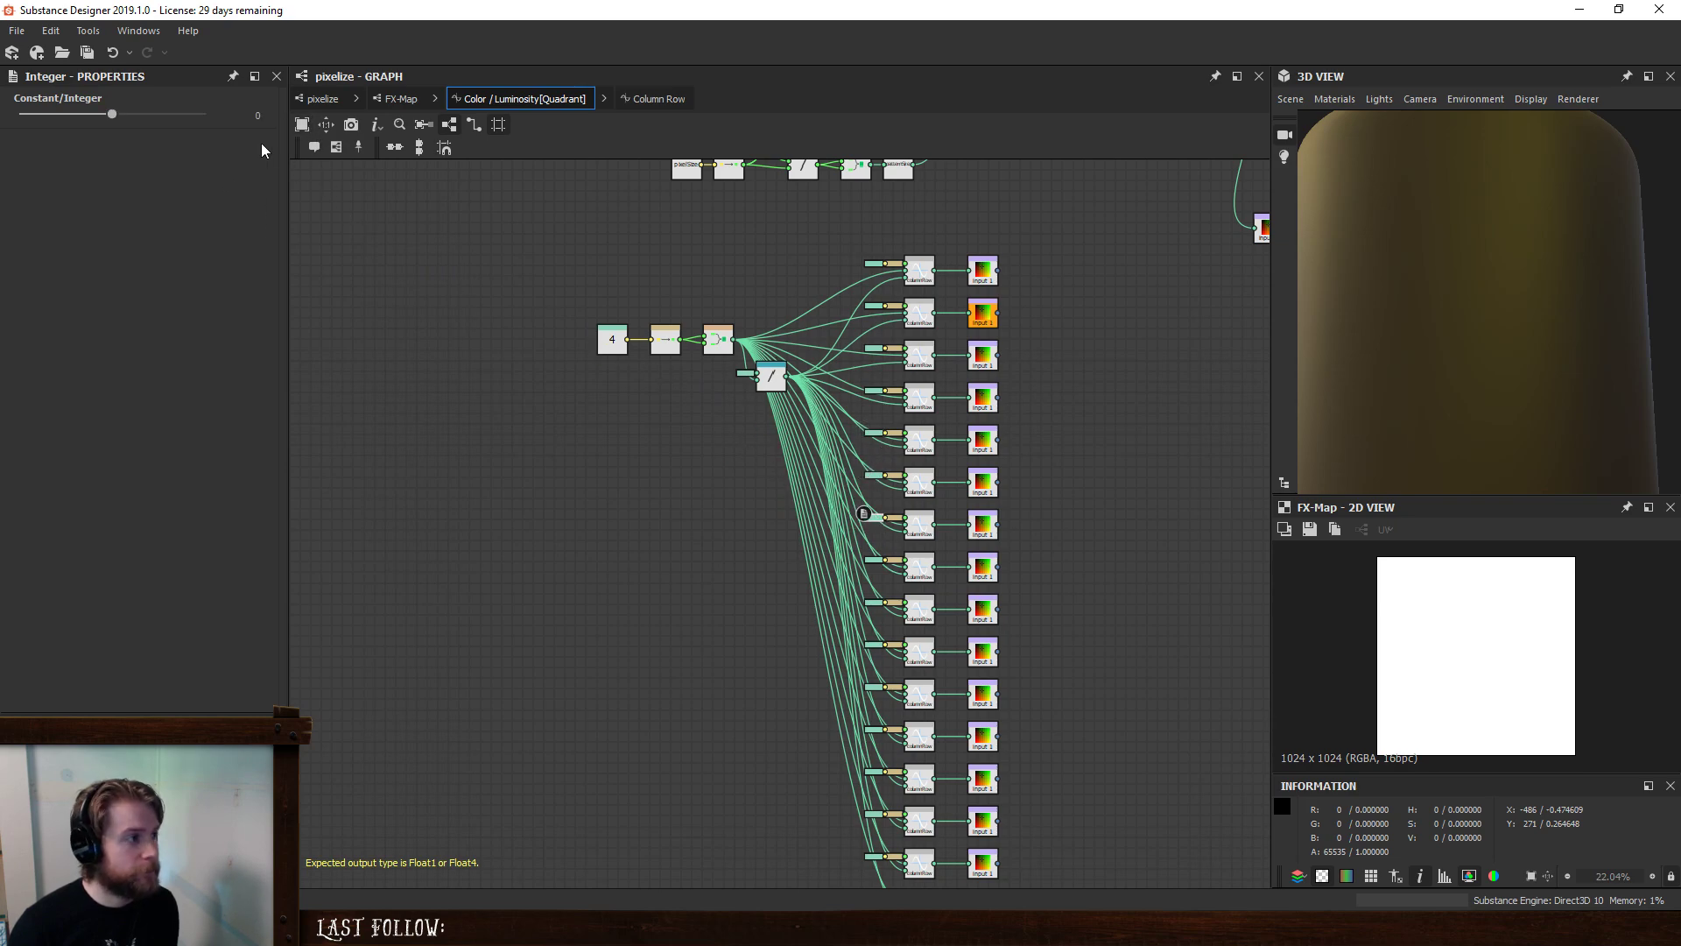
{"action": "double_click", "coordinate": [257, 114]}
{"action": "type", "text": "6"}
{"action": "key", "text": "Return"}
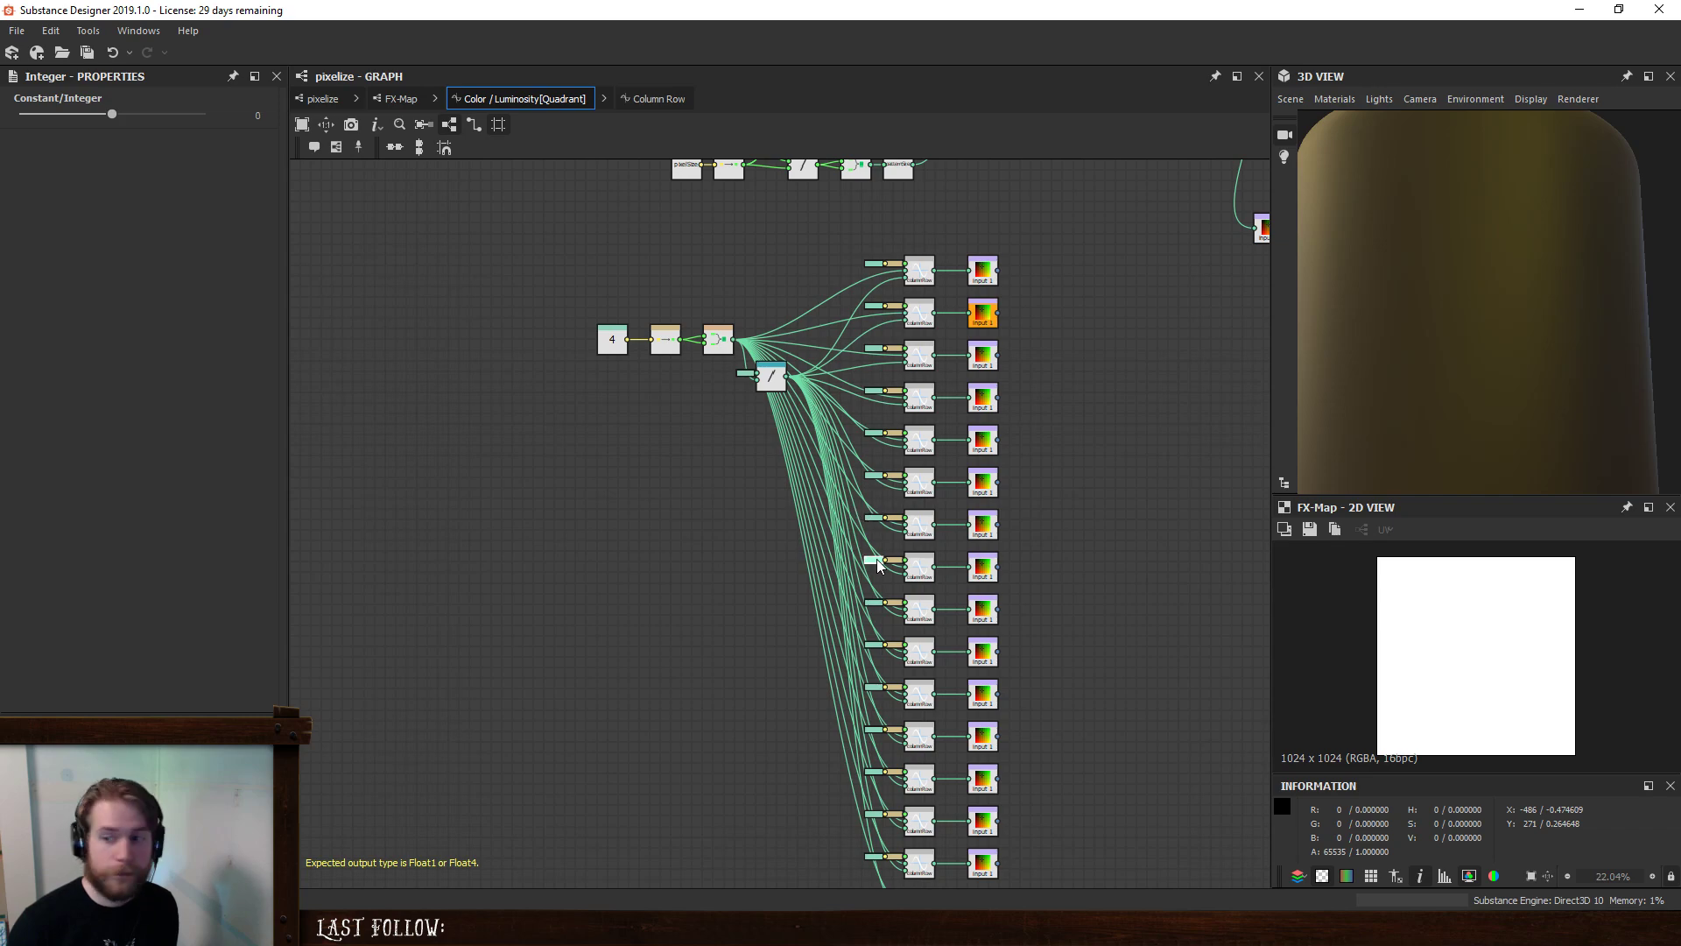
{"action": "double_click", "coordinate": [255, 116]}
{"action": "type", "text": "6"}
{"action": "key", "text": "Return"}
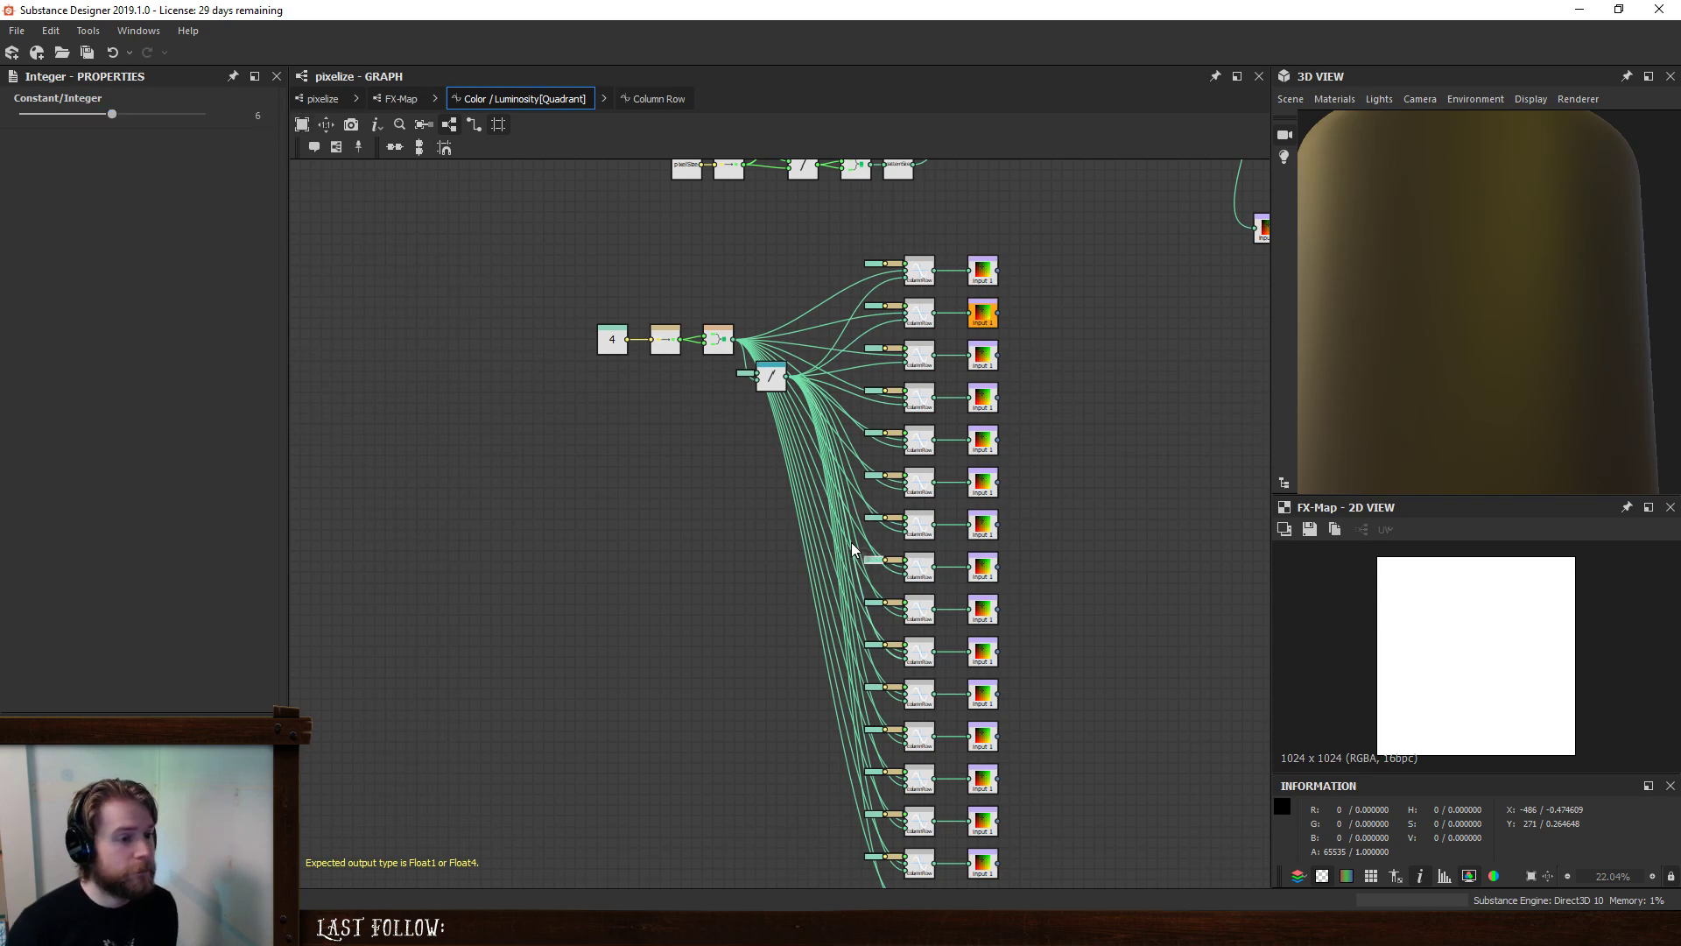
- Set the Integer constant of the ninth sampling row to 7 and that of the tenth row to 8
{"action": "left_click", "coordinate": [878, 603]}
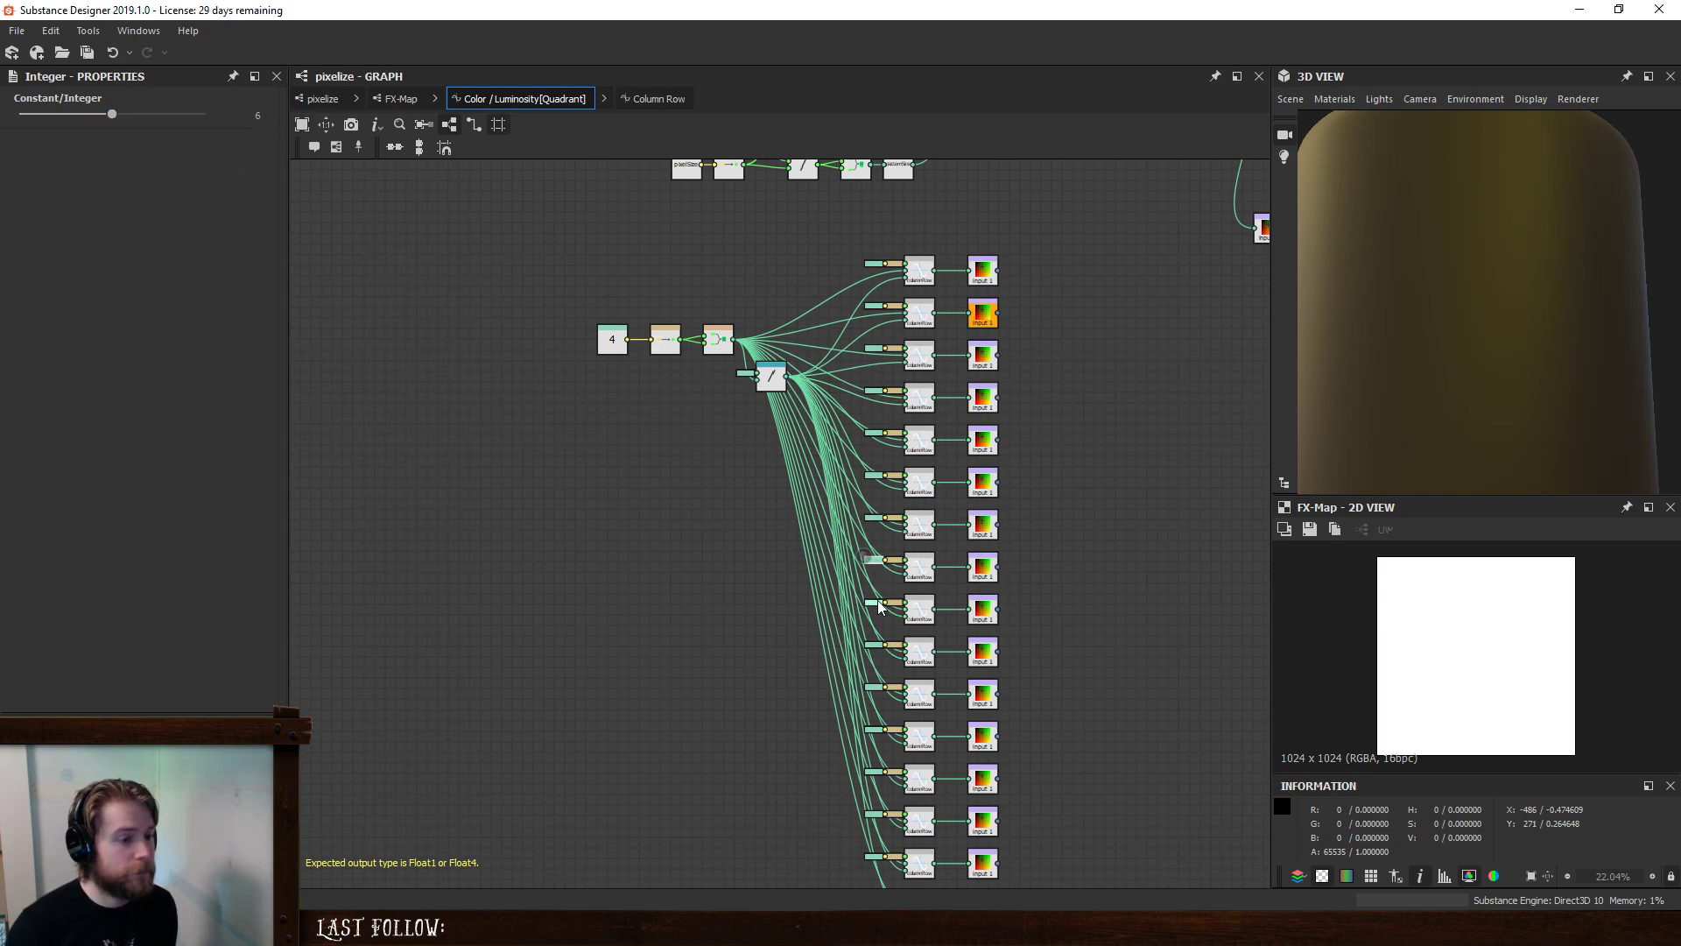
{"action": "double_click", "coordinate": [259, 115]}
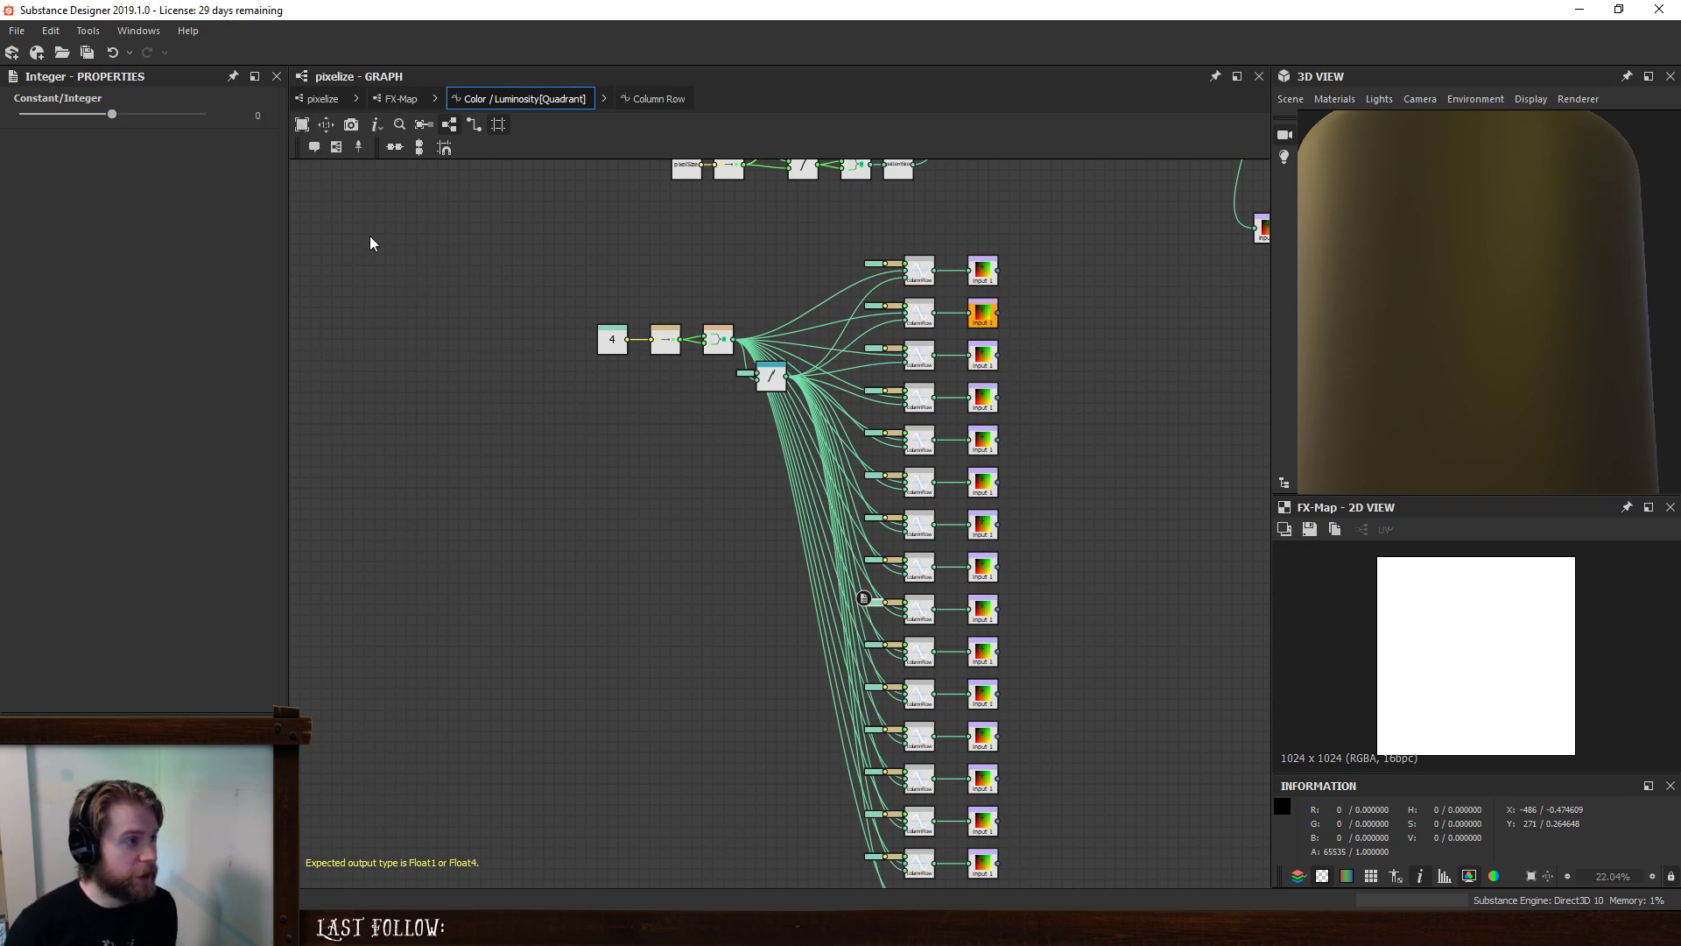
{"action": "double_click", "coordinate": [257, 118]}
{"action": "type", "text": "7"}
{"action": "key", "text": "Return"}
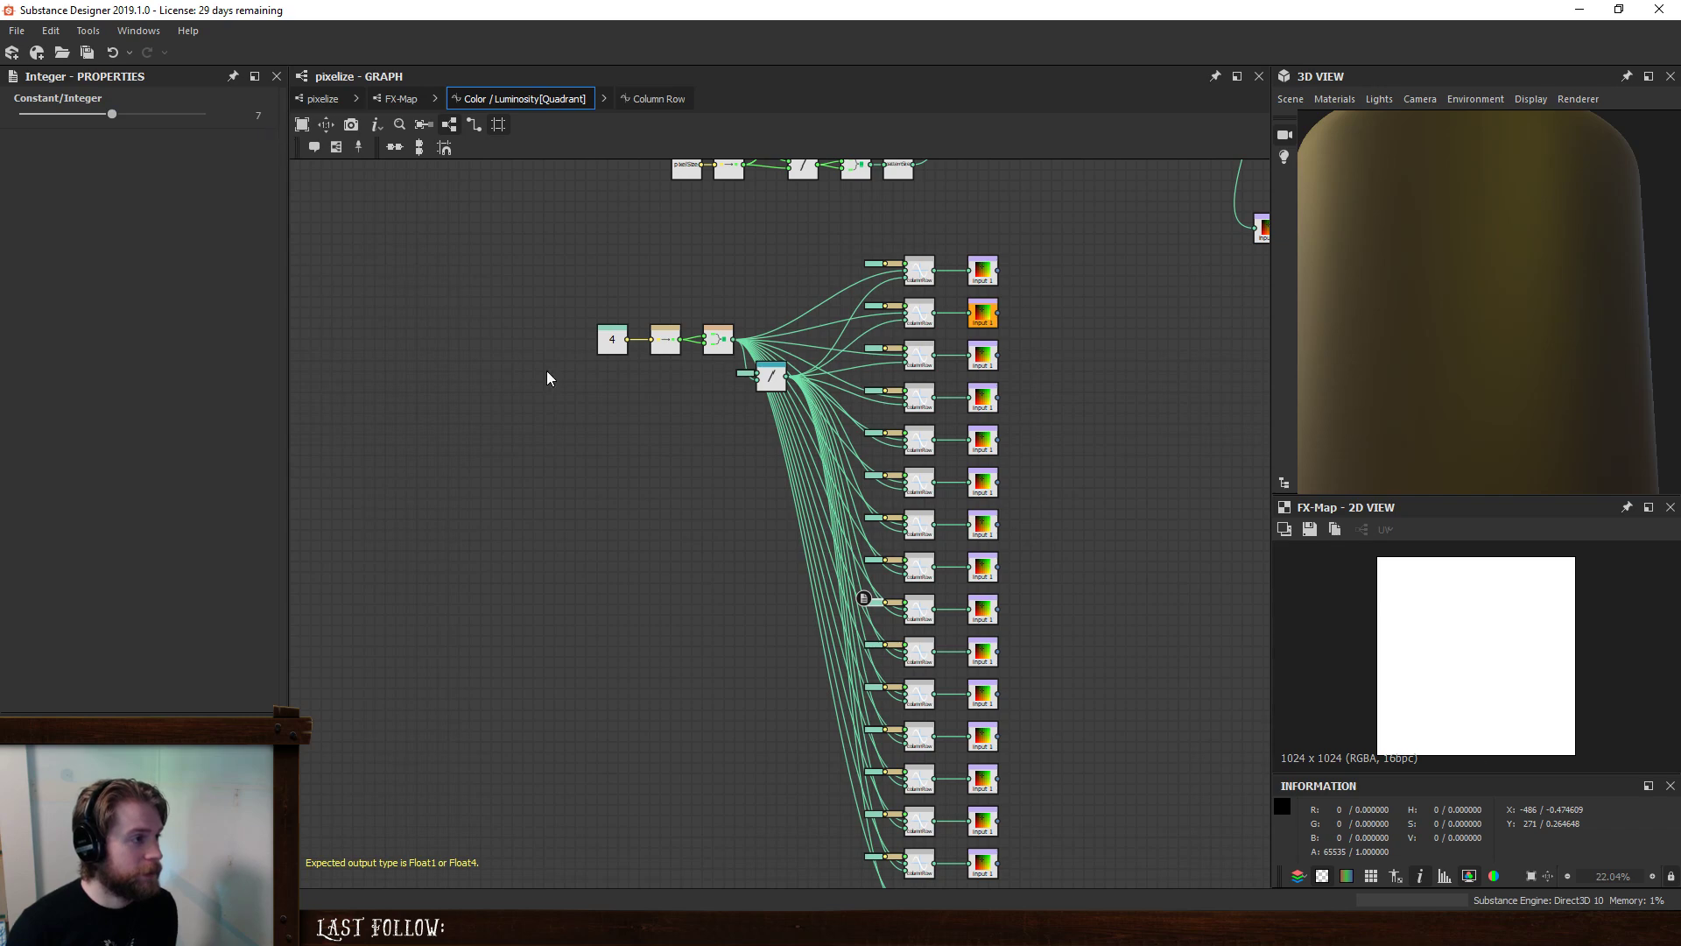
{"action": "double_click", "coordinate": [258, 119]}
{"action": "type", "text": "8"}
{"action": "key", "text": "Return"}
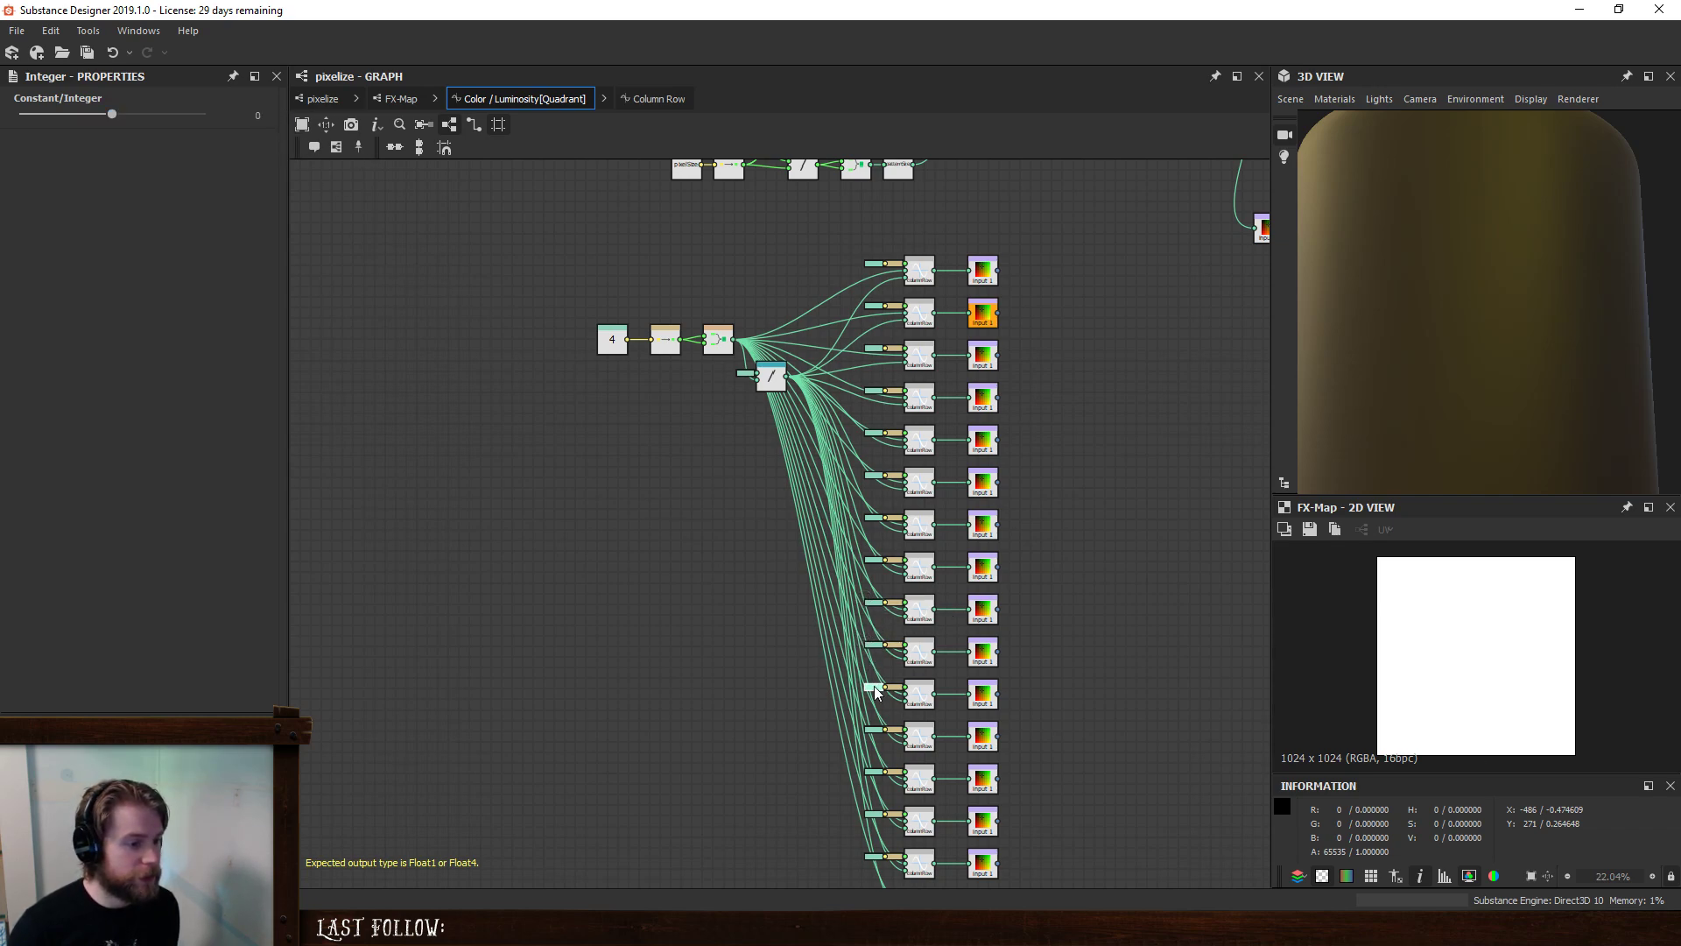
- Set the Integer constants of the eleventh and twelfth sampling rows to 9 and 10
{"action": "double_click", "coordinate": [259, 116]}
{"action": "type", "text": "9"}
{"action": "key", "text": "Return"}
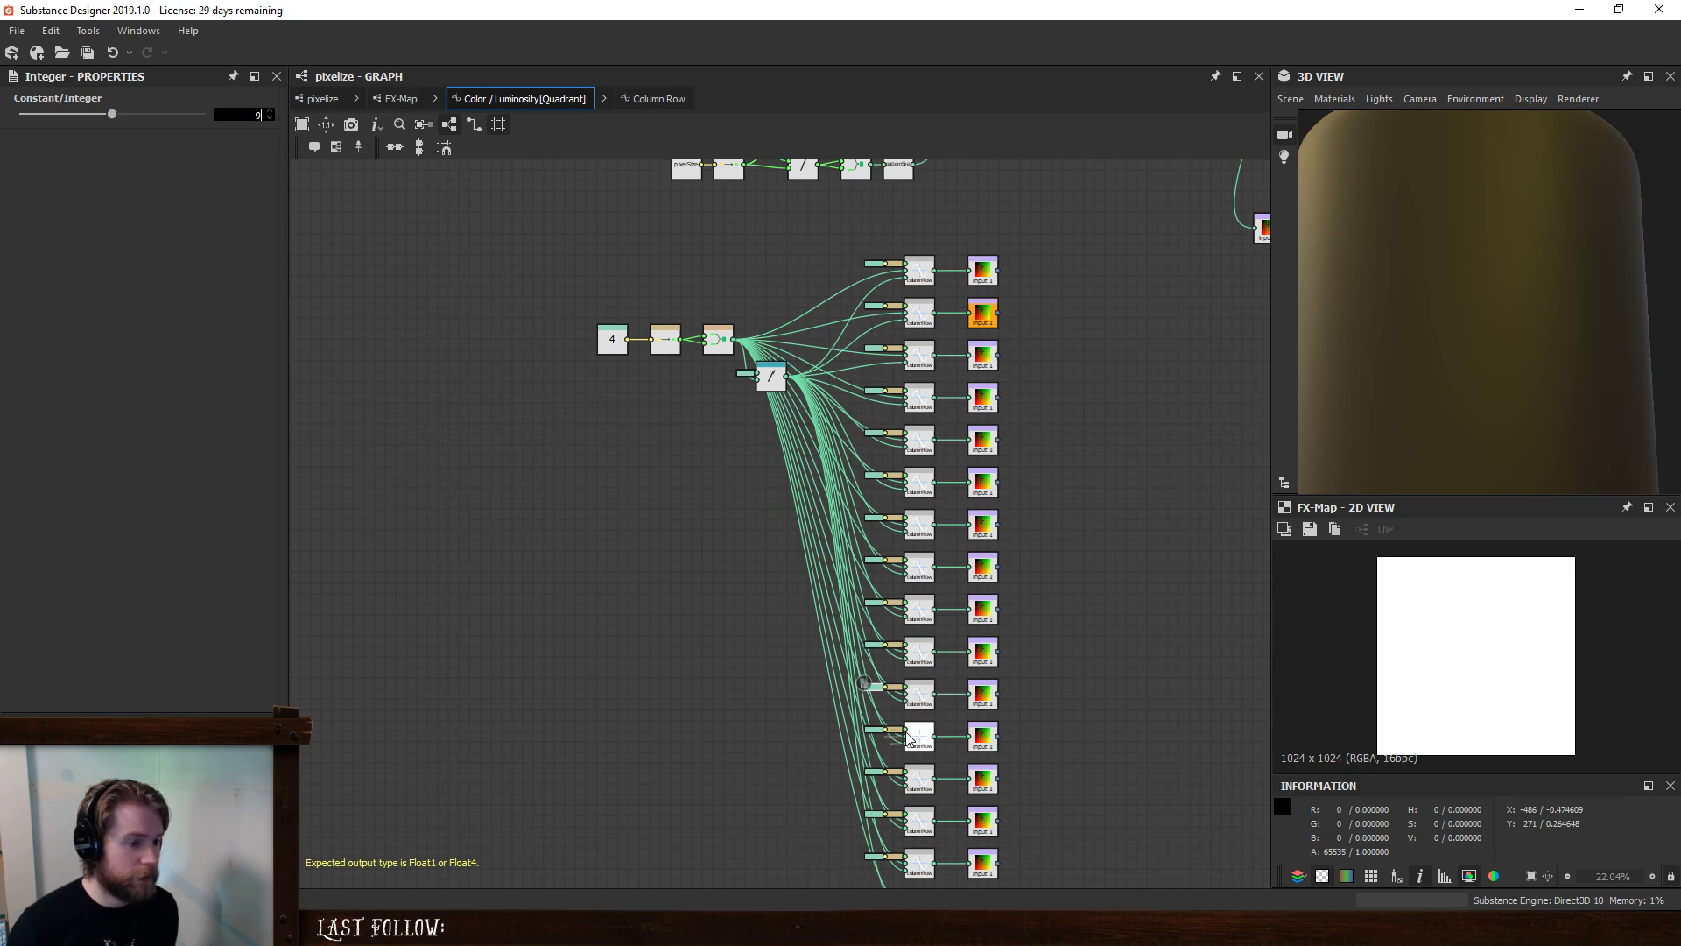
{"action": "left_click", "coordinate": [870, 732]}
{"action": "double_click", "coordinate": [247, 117]}
{"action": "type", "text": "10"}
{"action": "key", "text": "Return"}
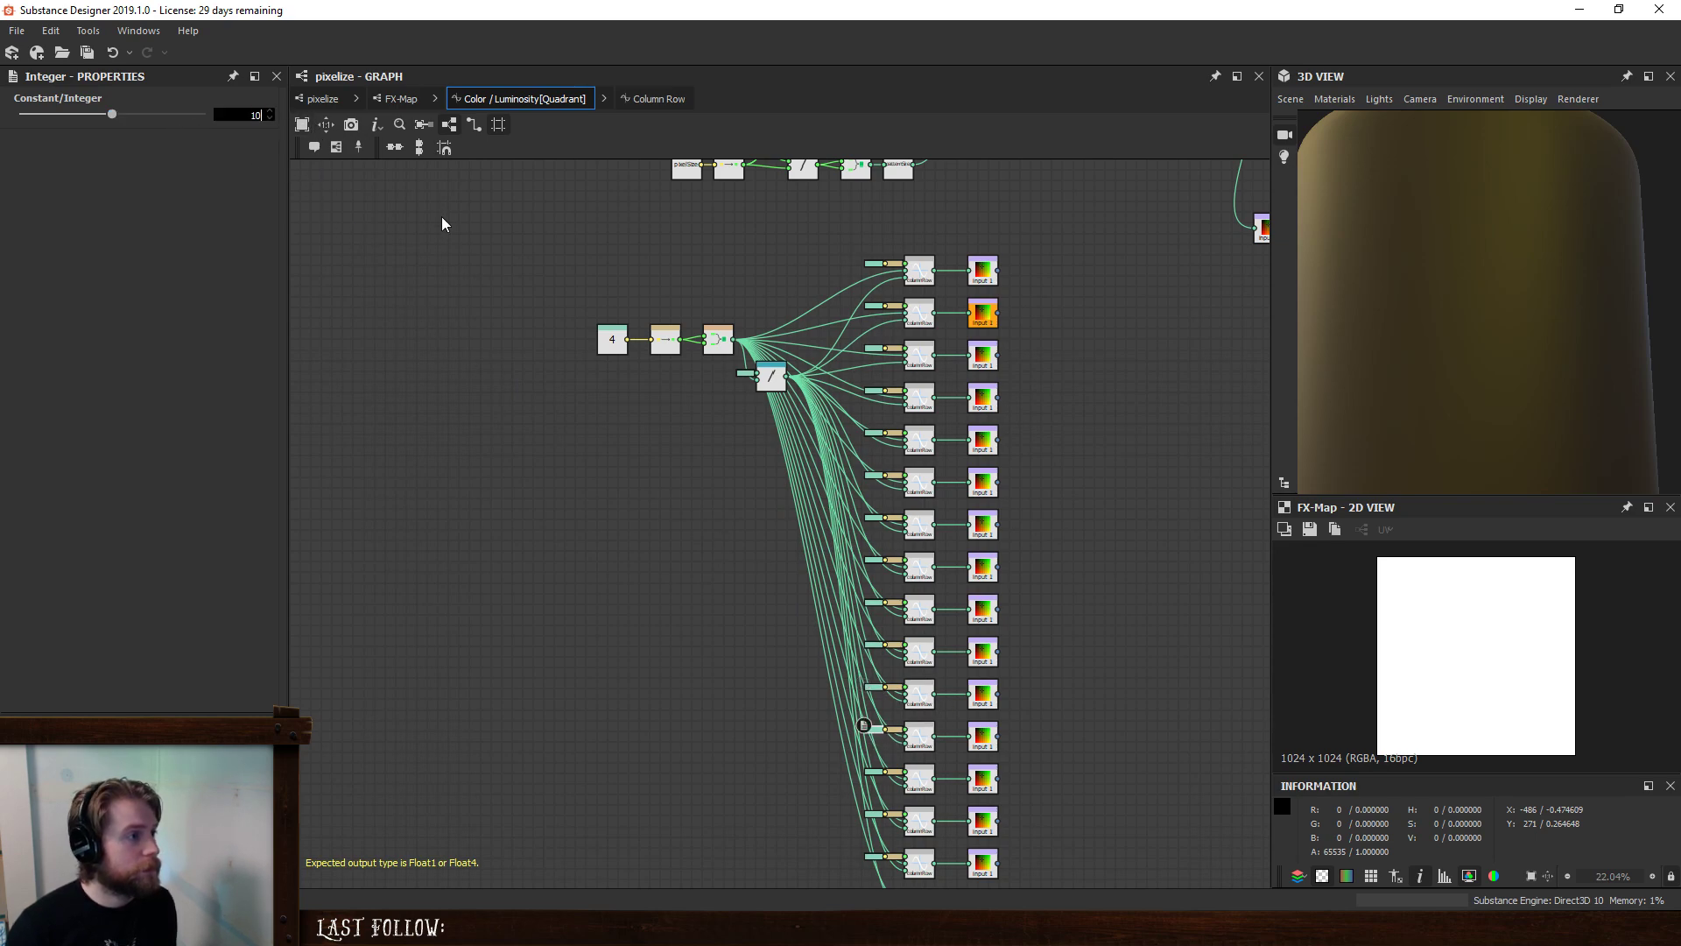
- Set the Integer constant of the thirteenth sampling row to 11 and that of the fourteenth row to 12
{"action": "left_click", "coordinate": [873, 772]}
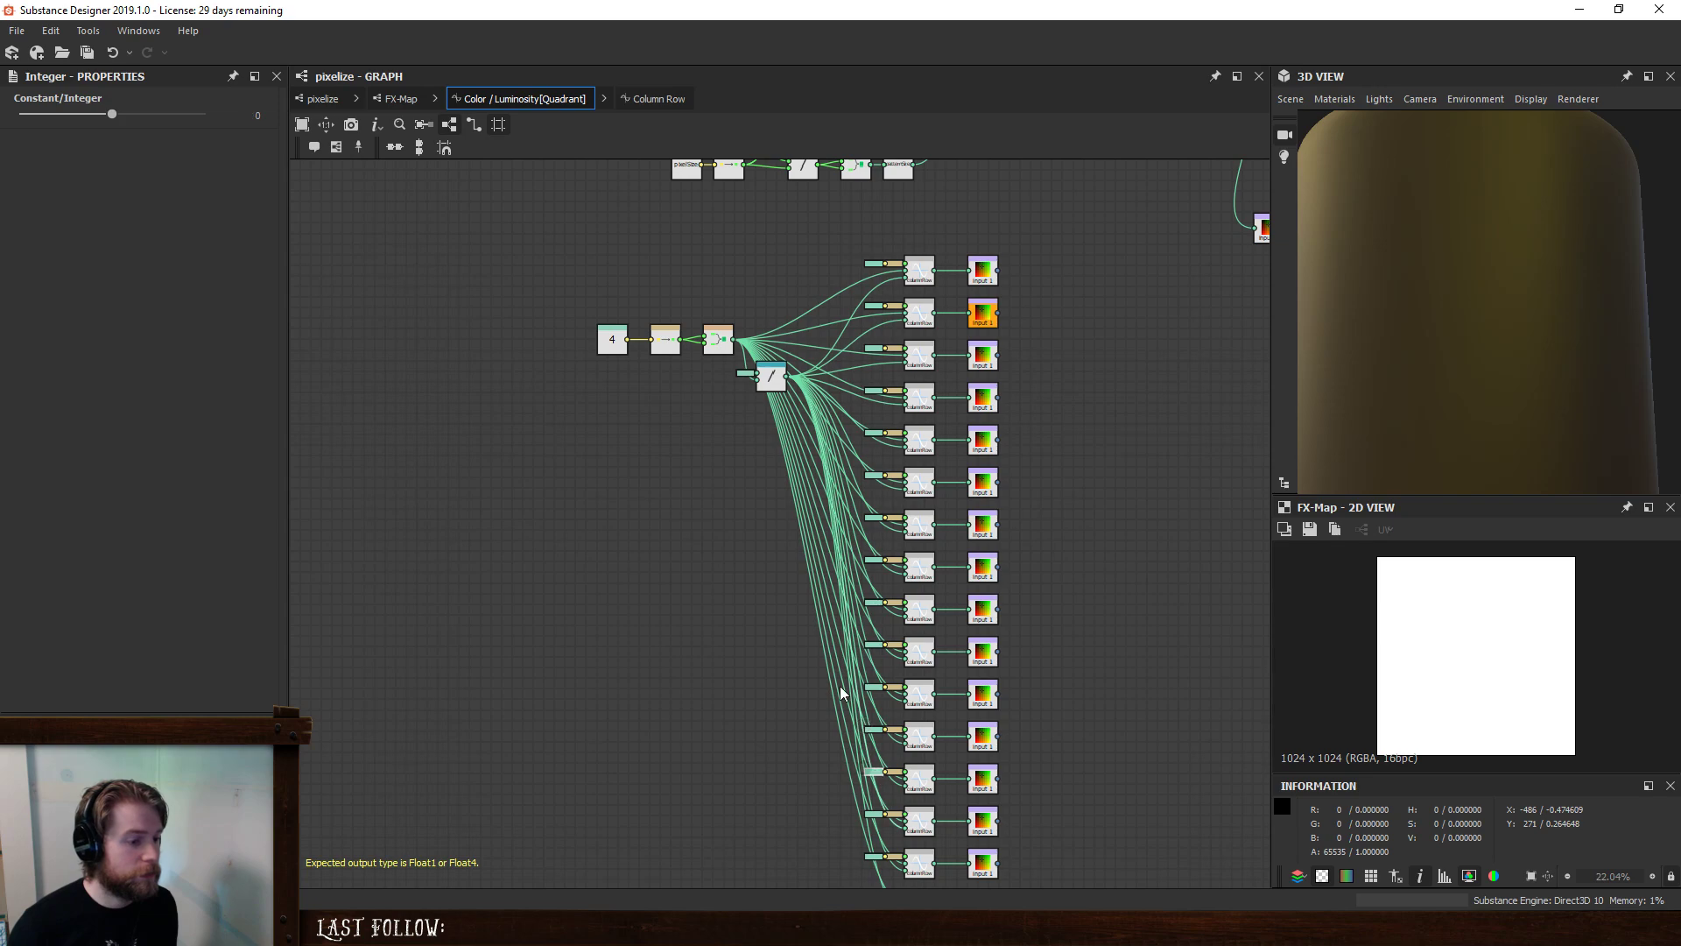
{"action": "double_click", "coordinate": [250, 115]}
{"action": "type", "text": "11"}
{"action": "key", "text": "Return"}
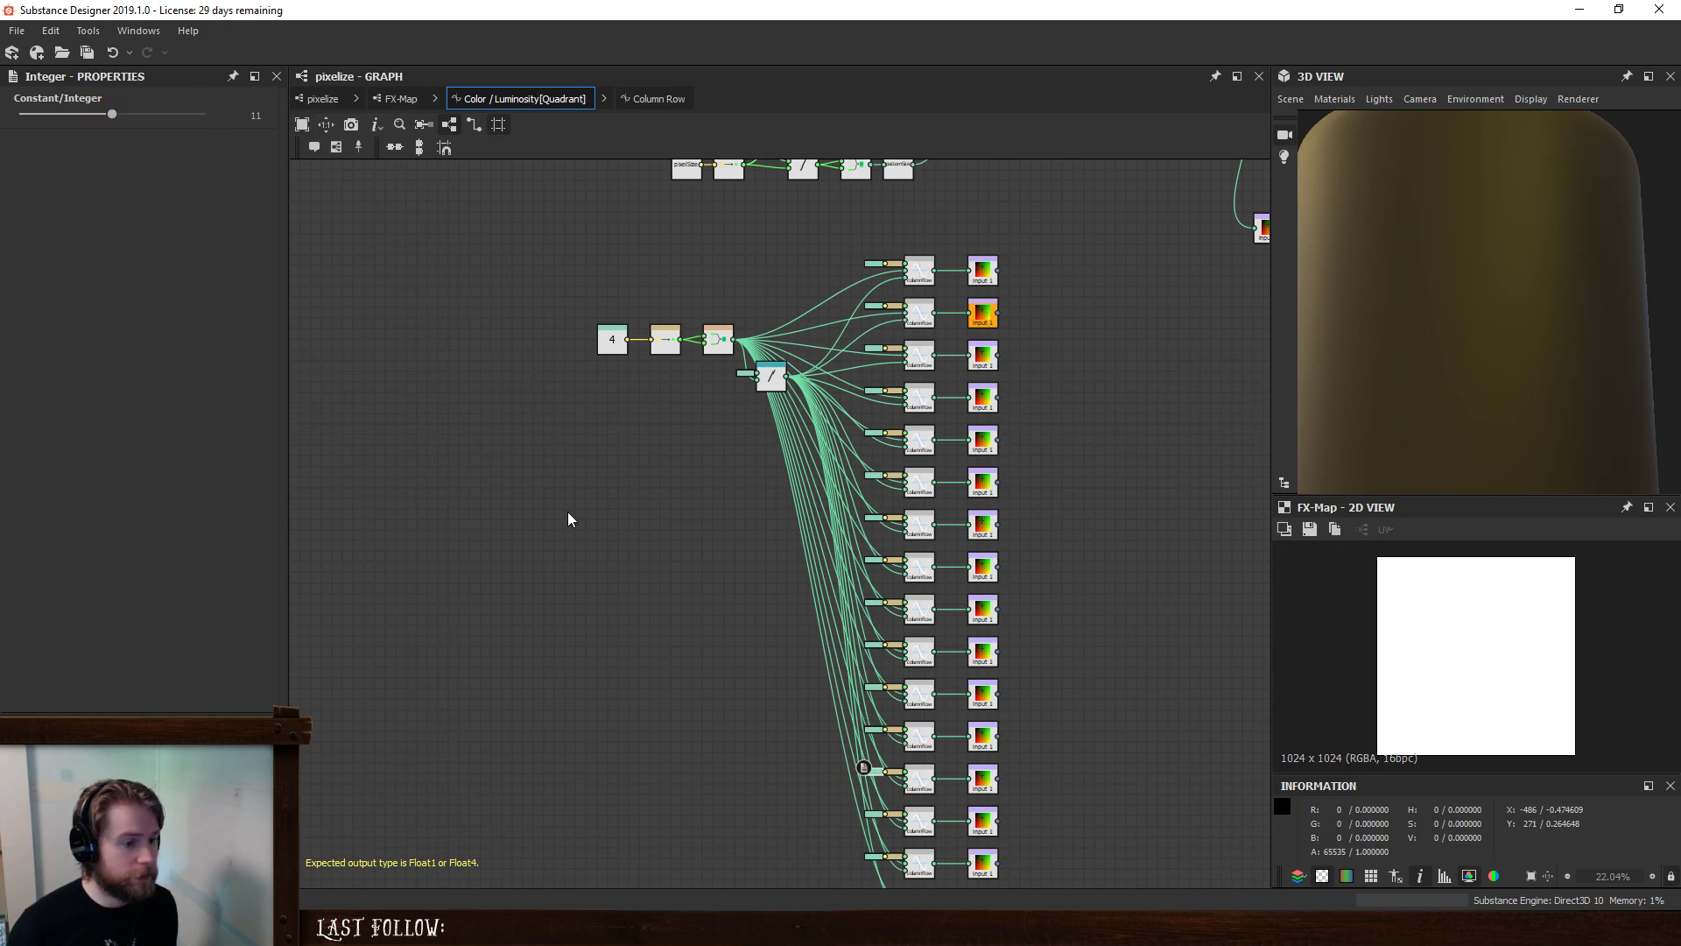
{"action": "scroll", "coordinate": [573, 515], "scroll_direction": "down", "scroll_amount": 3}
{"action": "scroll", "coordinate": [802, 709], "scroll_direction": "up", "scroll_amount": 5}
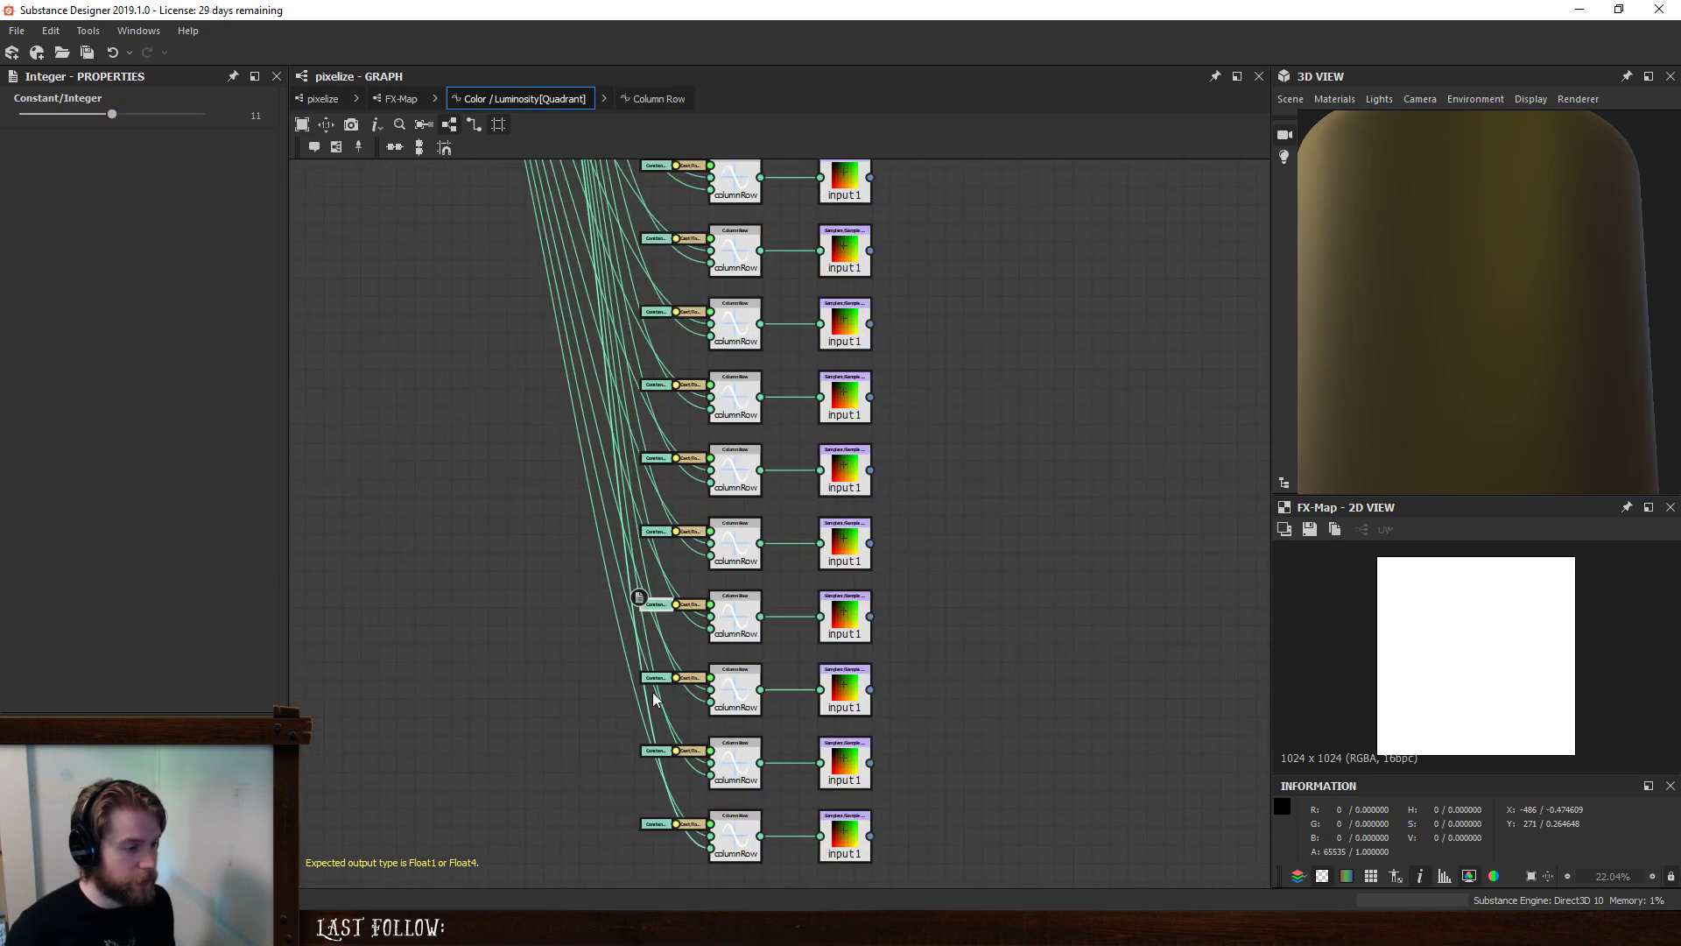
{"action": "left_click", "coordinate": [655, 679]}
{"action": "double_click", "coordinate": [250, 115]}
{"action": "type", "text": "12"}
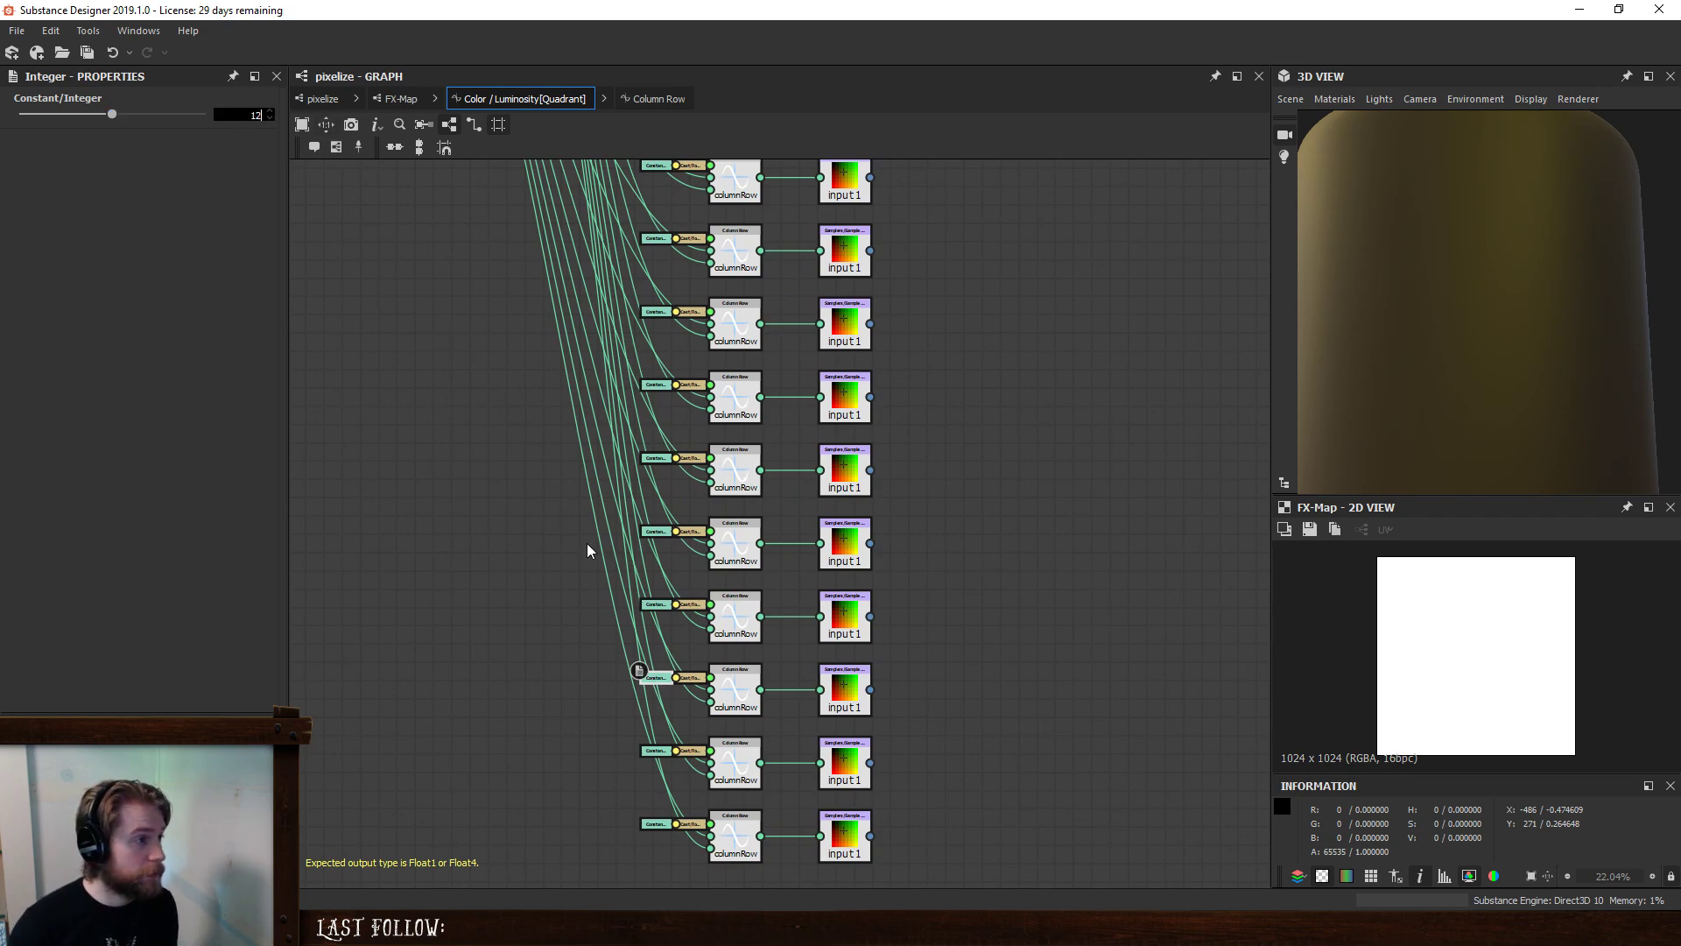
{"action": "key", "text": "Return"}
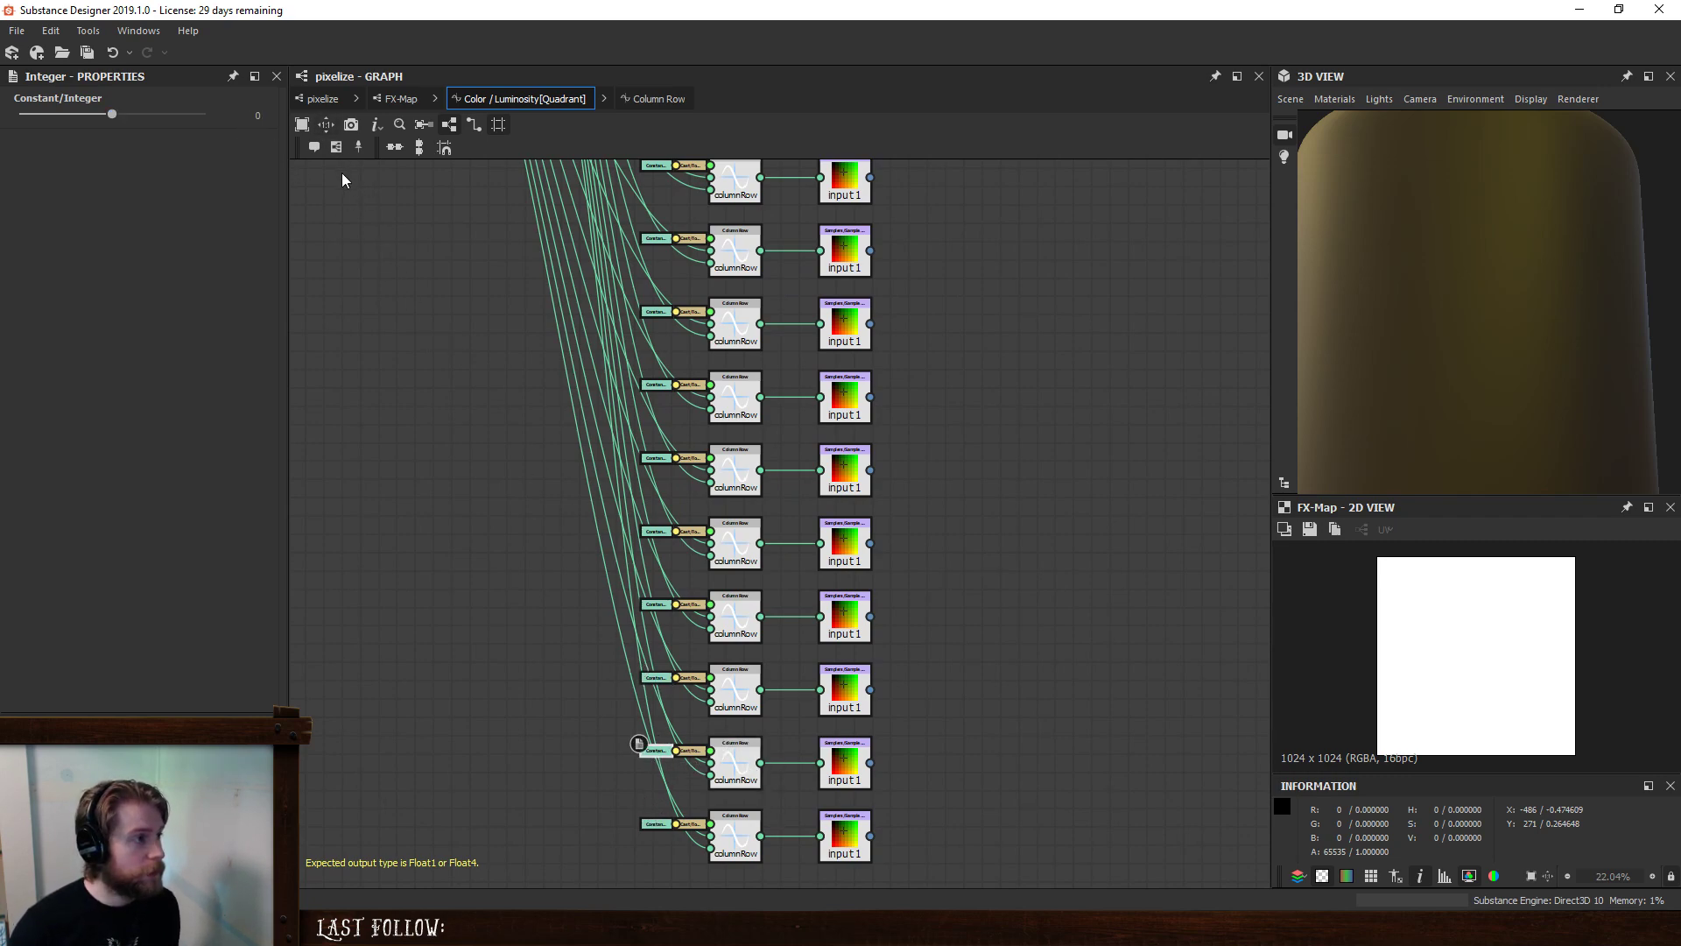
- Check the numbering of the Integer constants one by one from the ninth to the fourteenth sampling row
{"action": "left_click", "coordinate": [655, 311]}
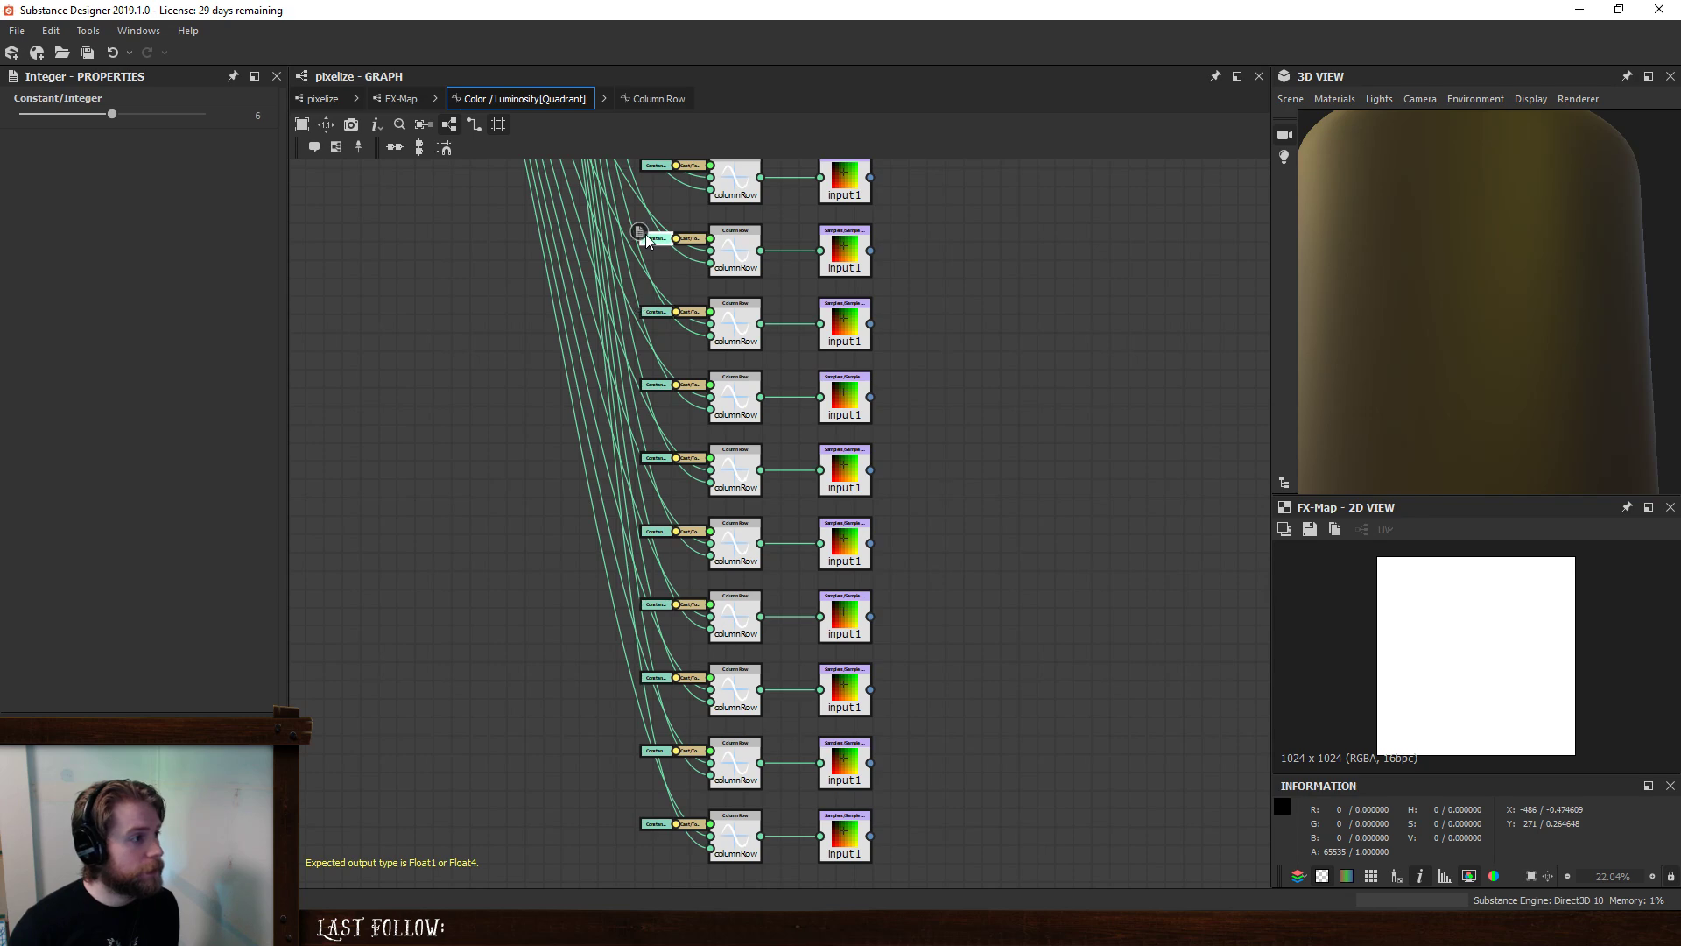
{"action": "left_click", "coordinate": [655, 385]}
{"action": "left_click", "coordinate": [656, 458]}
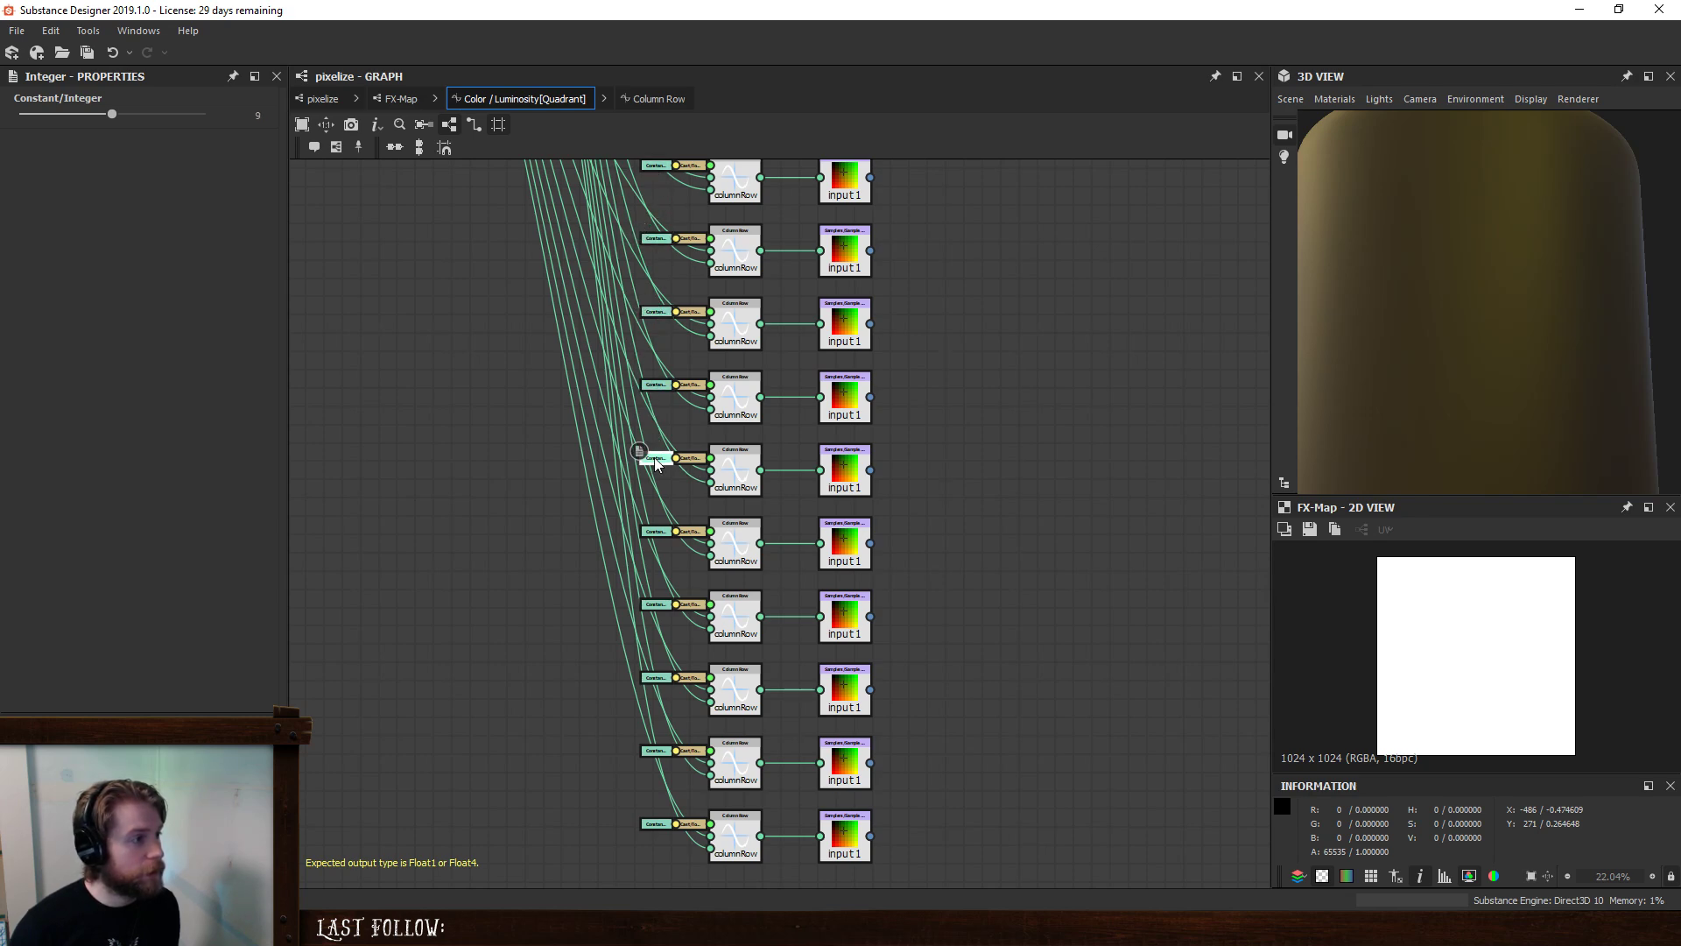
{"action": "left_click", "coordinate": [656, 531]}
{"action": "left_click", "coordinate": [657, 604]}
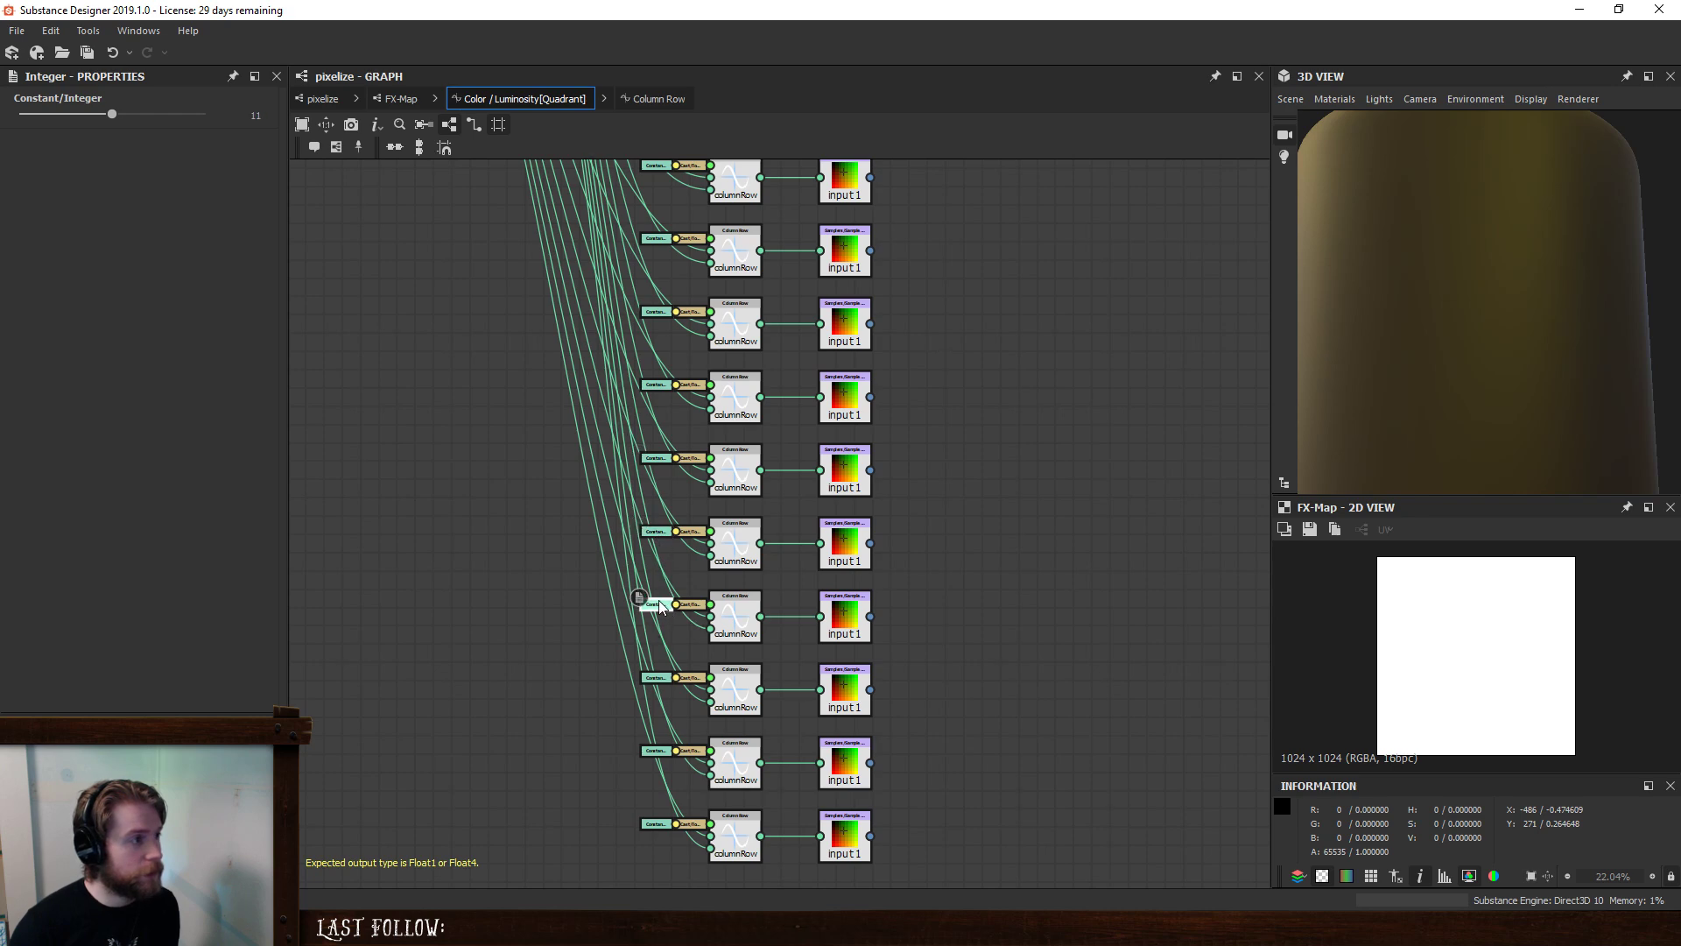
{"action": "left_click", "coordinate": [656, 678]}
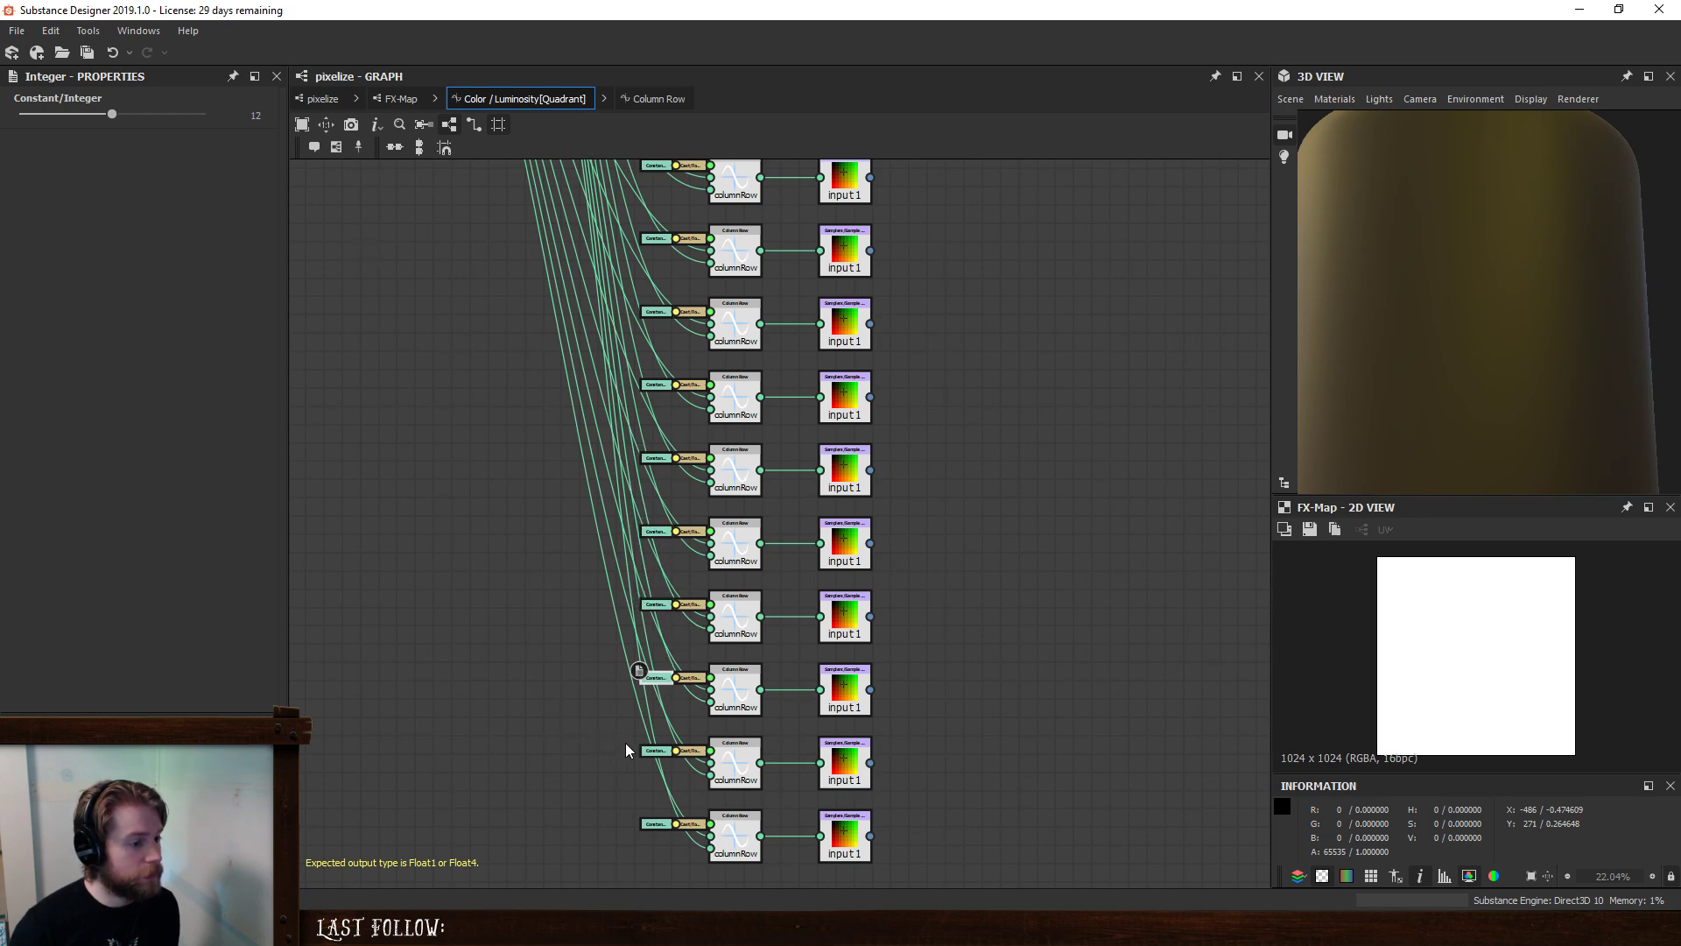
- Set the Integer constants of the last two sampling rows to 13 and 14
{"action": "left_click", "coordinate": [653, 751]}
{"action": "double_click", "coordinate": [256, 114]}
{"action": "type", "text": "13"}
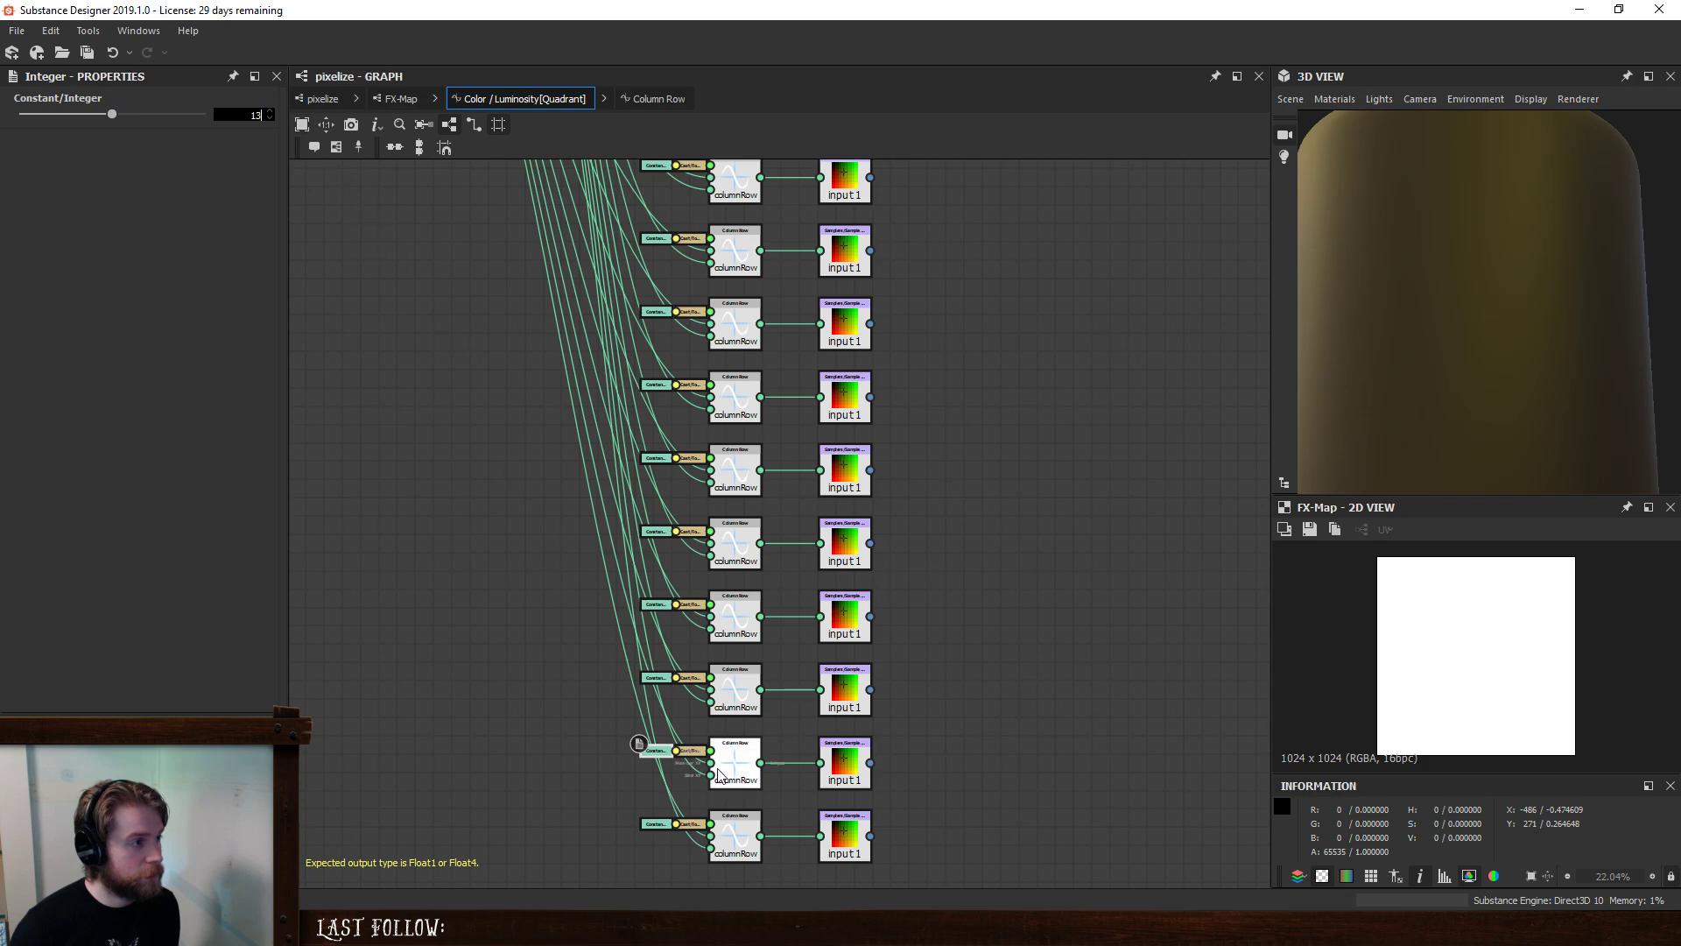
{"action": "left_click", "coordinate": [656, 824]}
{"action": "double_click", "coordinate": [257, 114]}
{"action": "type", "text": "14"}
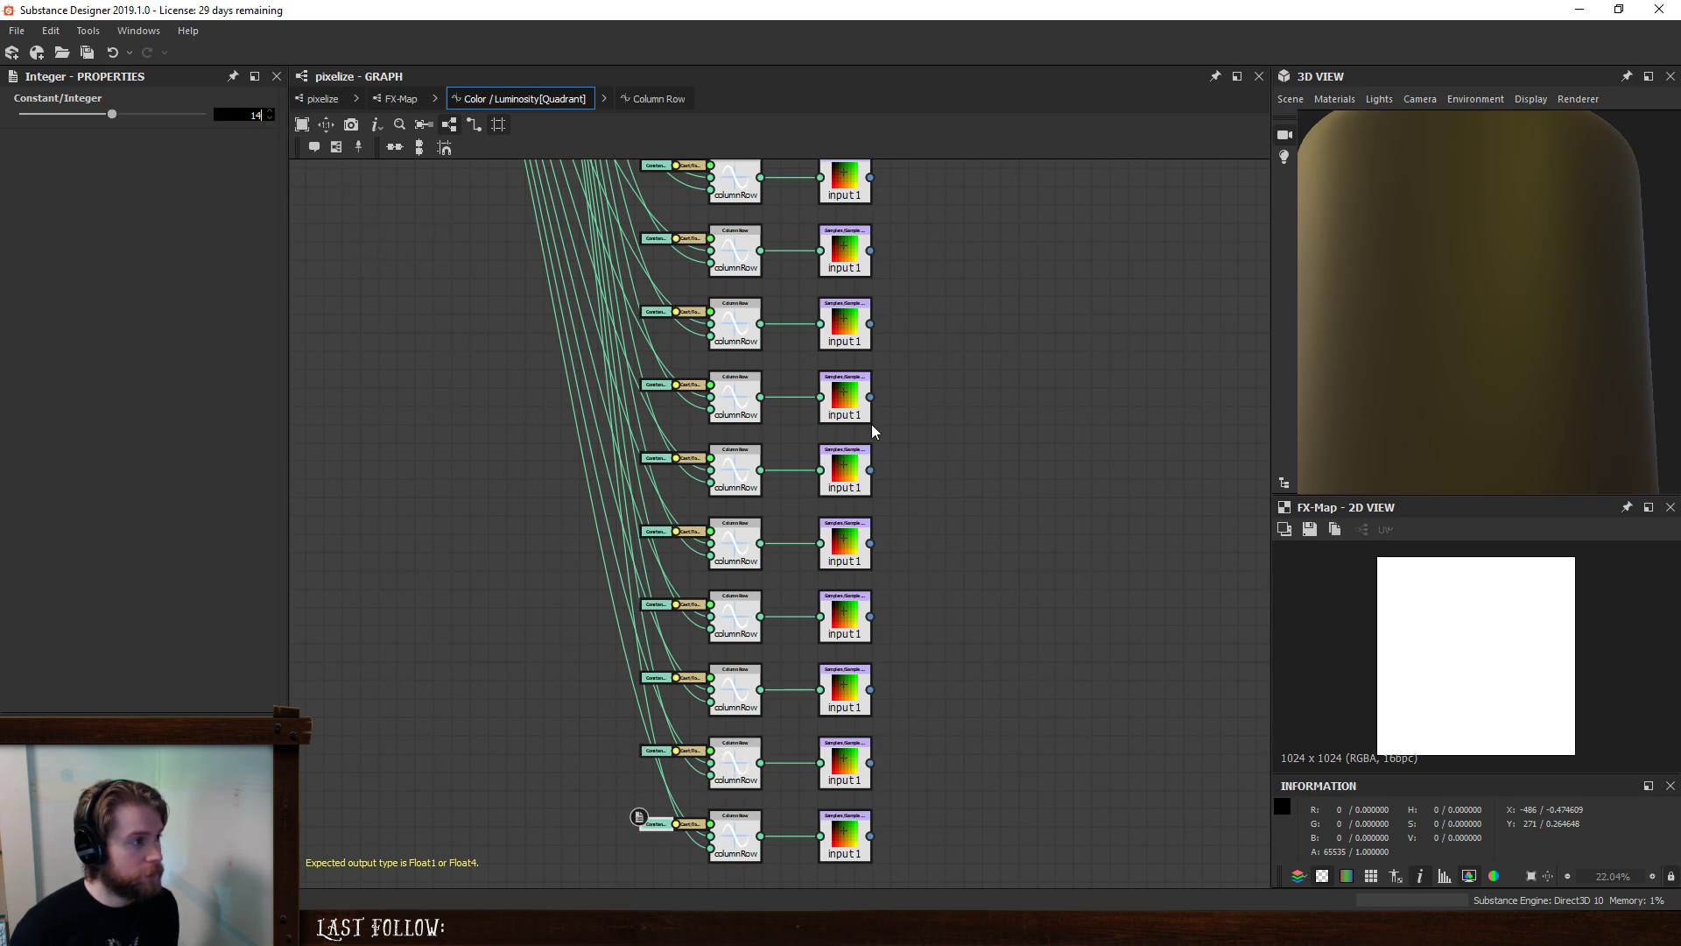
{"action": "left_click", "coordinate": [1091, 520]}
{"action": "scroll", "coordinate": [1076, 513], "scroll_direction": "down", "scroll_amount": 4}
{"action": "middle_click_drag", "start_coordinate": [1073, 408], "coordinate": [1026, 494]}
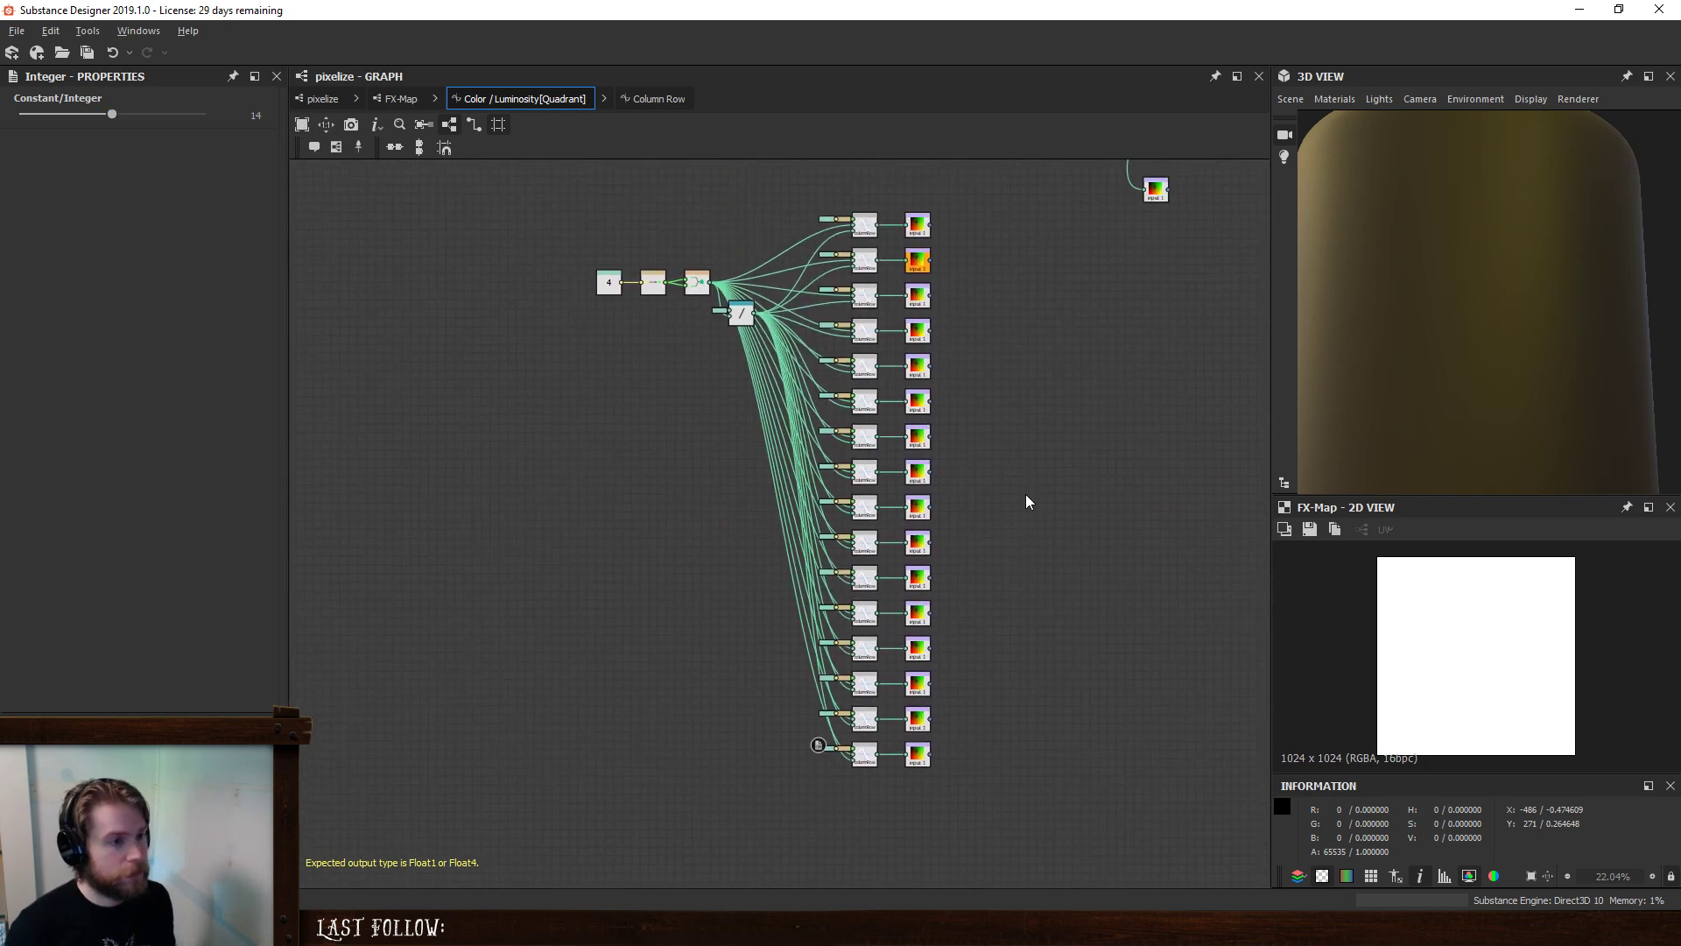
- Check the sampling rows' Integer constants again, starting from the first row
{"action": "left_click", "coordinate": [917, 225]}
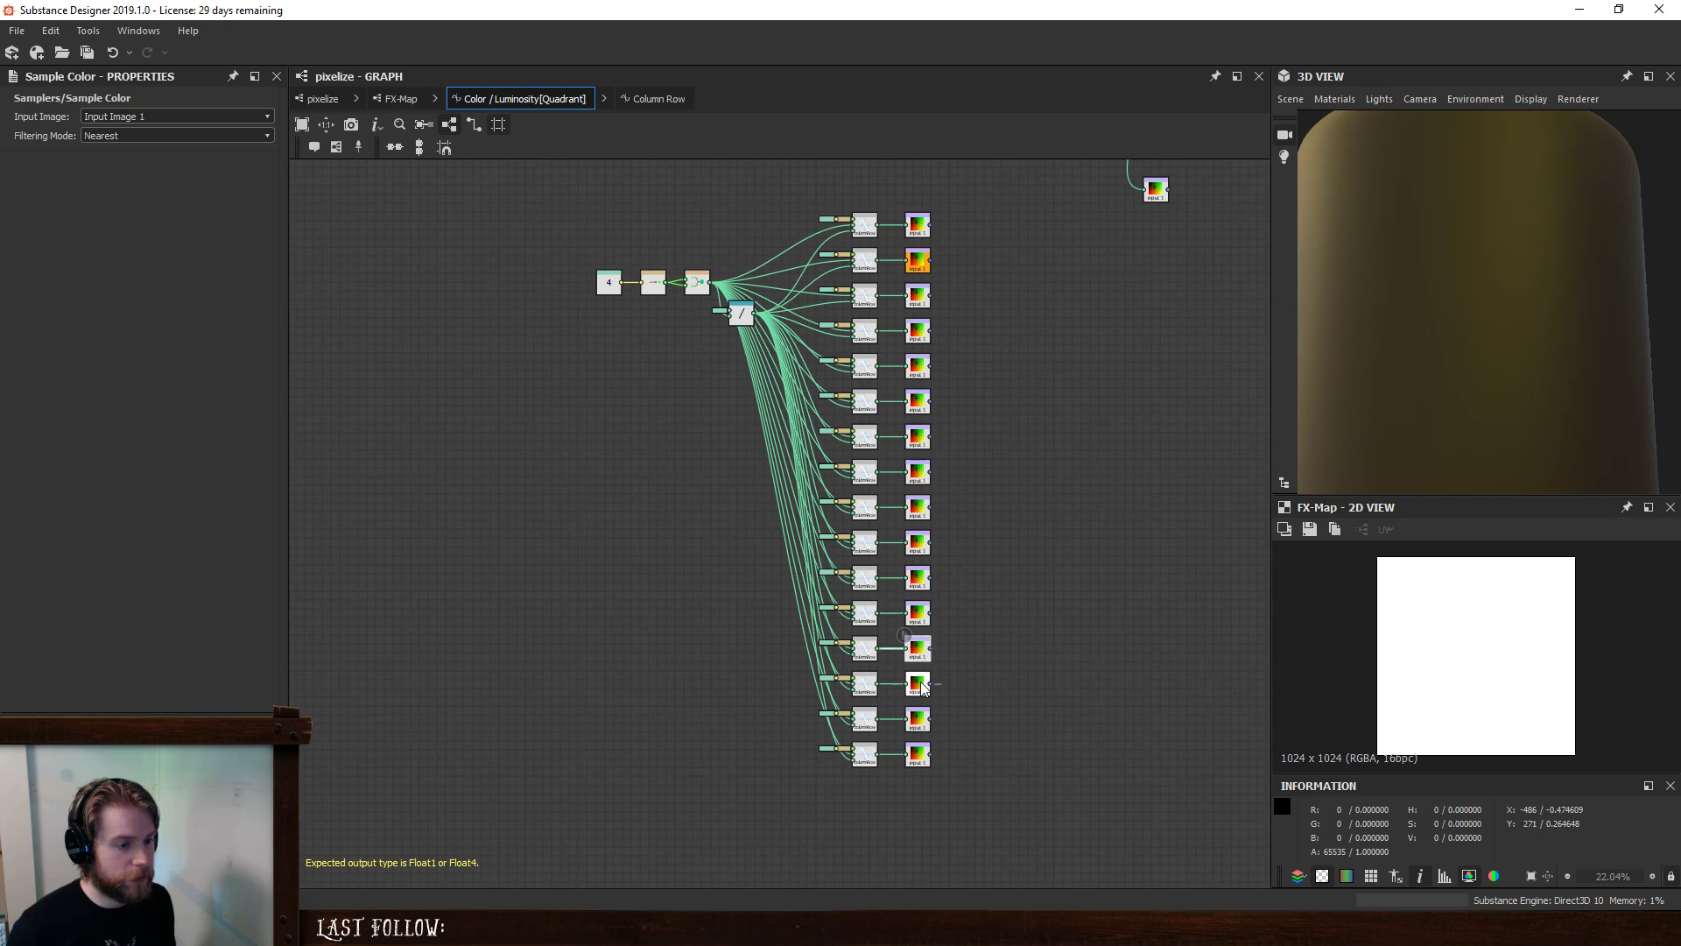
{"action": "left_click", "coordinate": [864, 224]}
{"action": "left_click", "coordinate": [825, 222]}
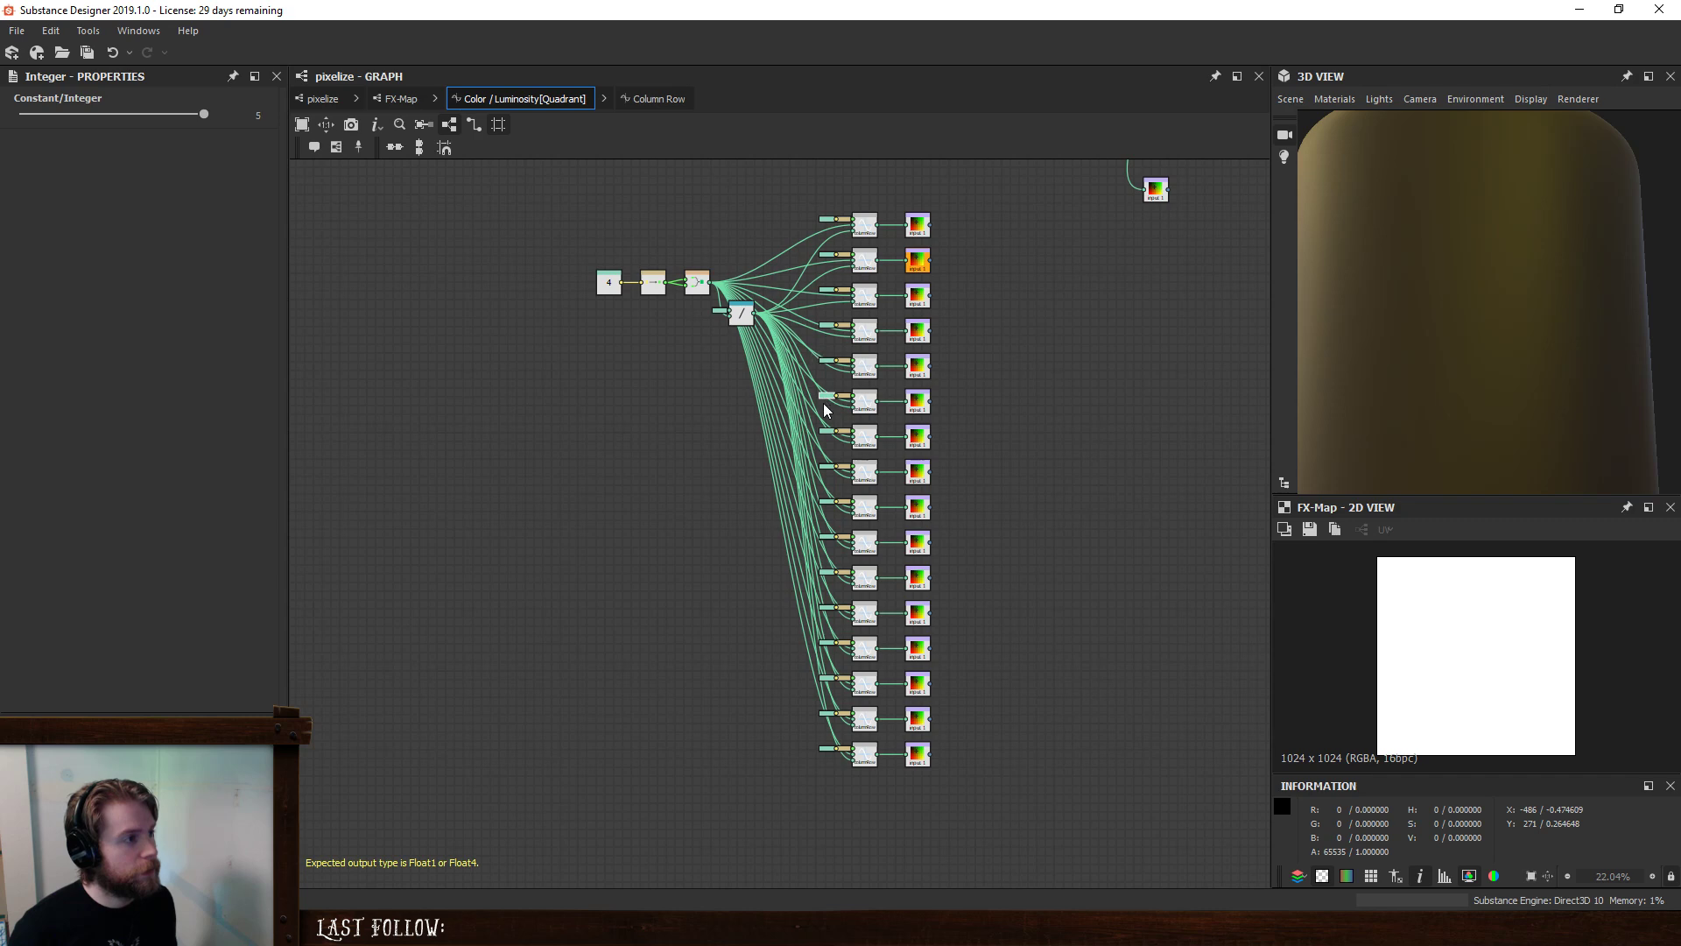
- Set the Integer constants of the eighth and ninth sampling rows to 7 and 8
{"action": "left_click", "coordinate": [826, 431]}
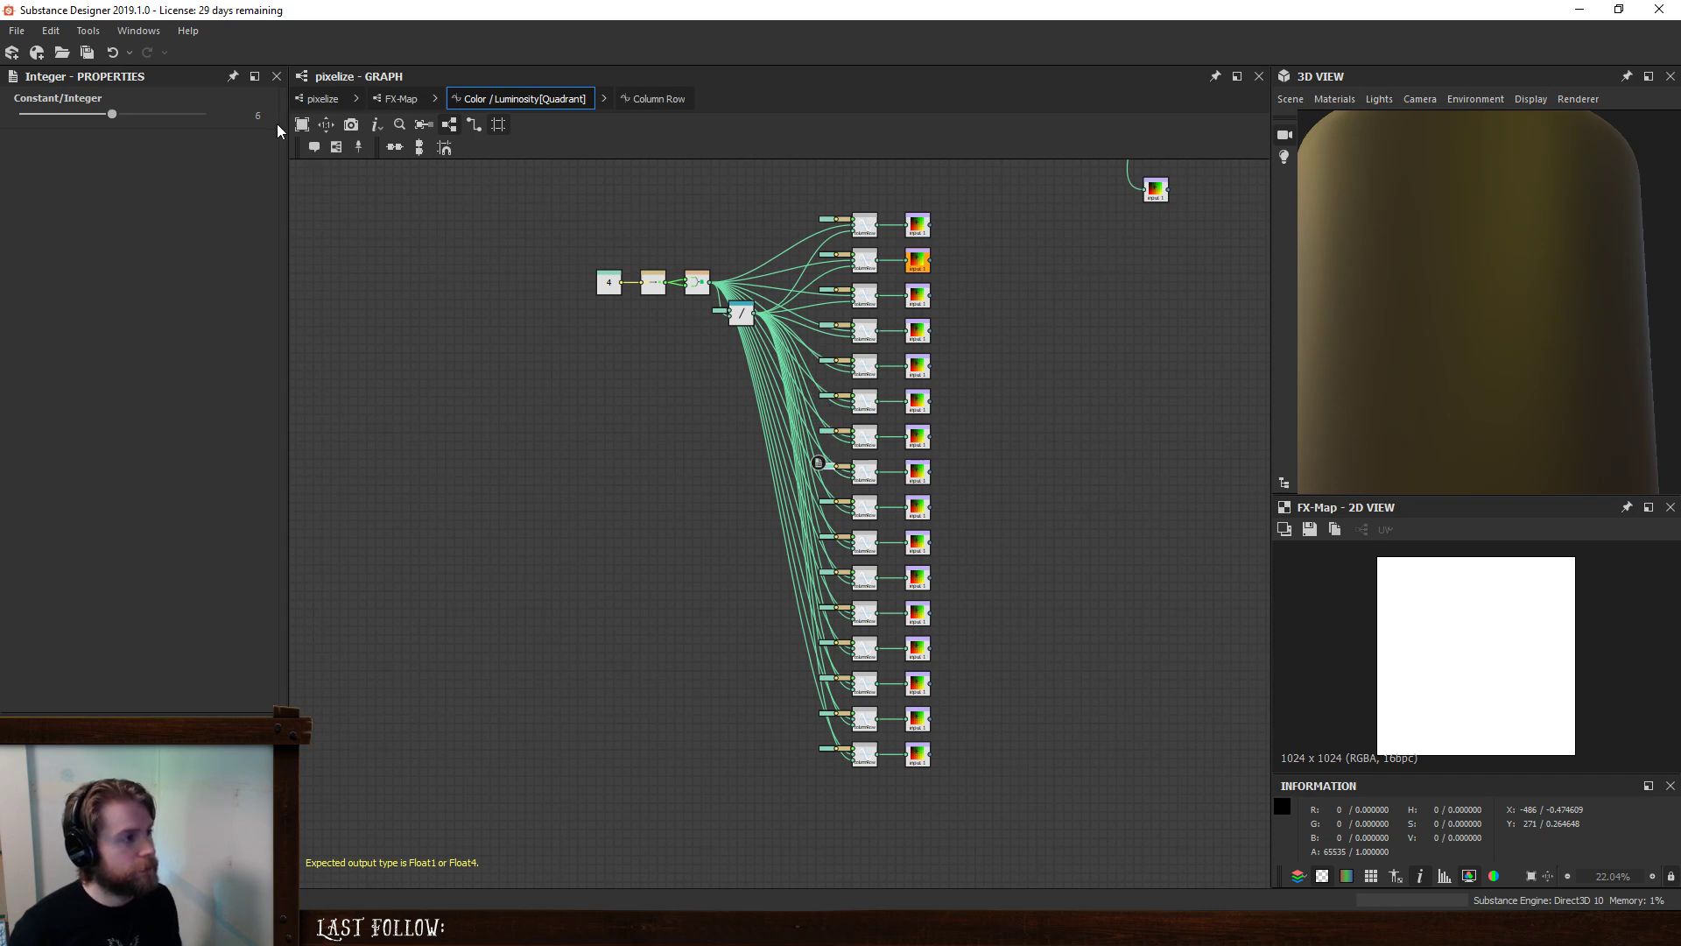
{"action": "left_click", "coordinate": [819, 504]}
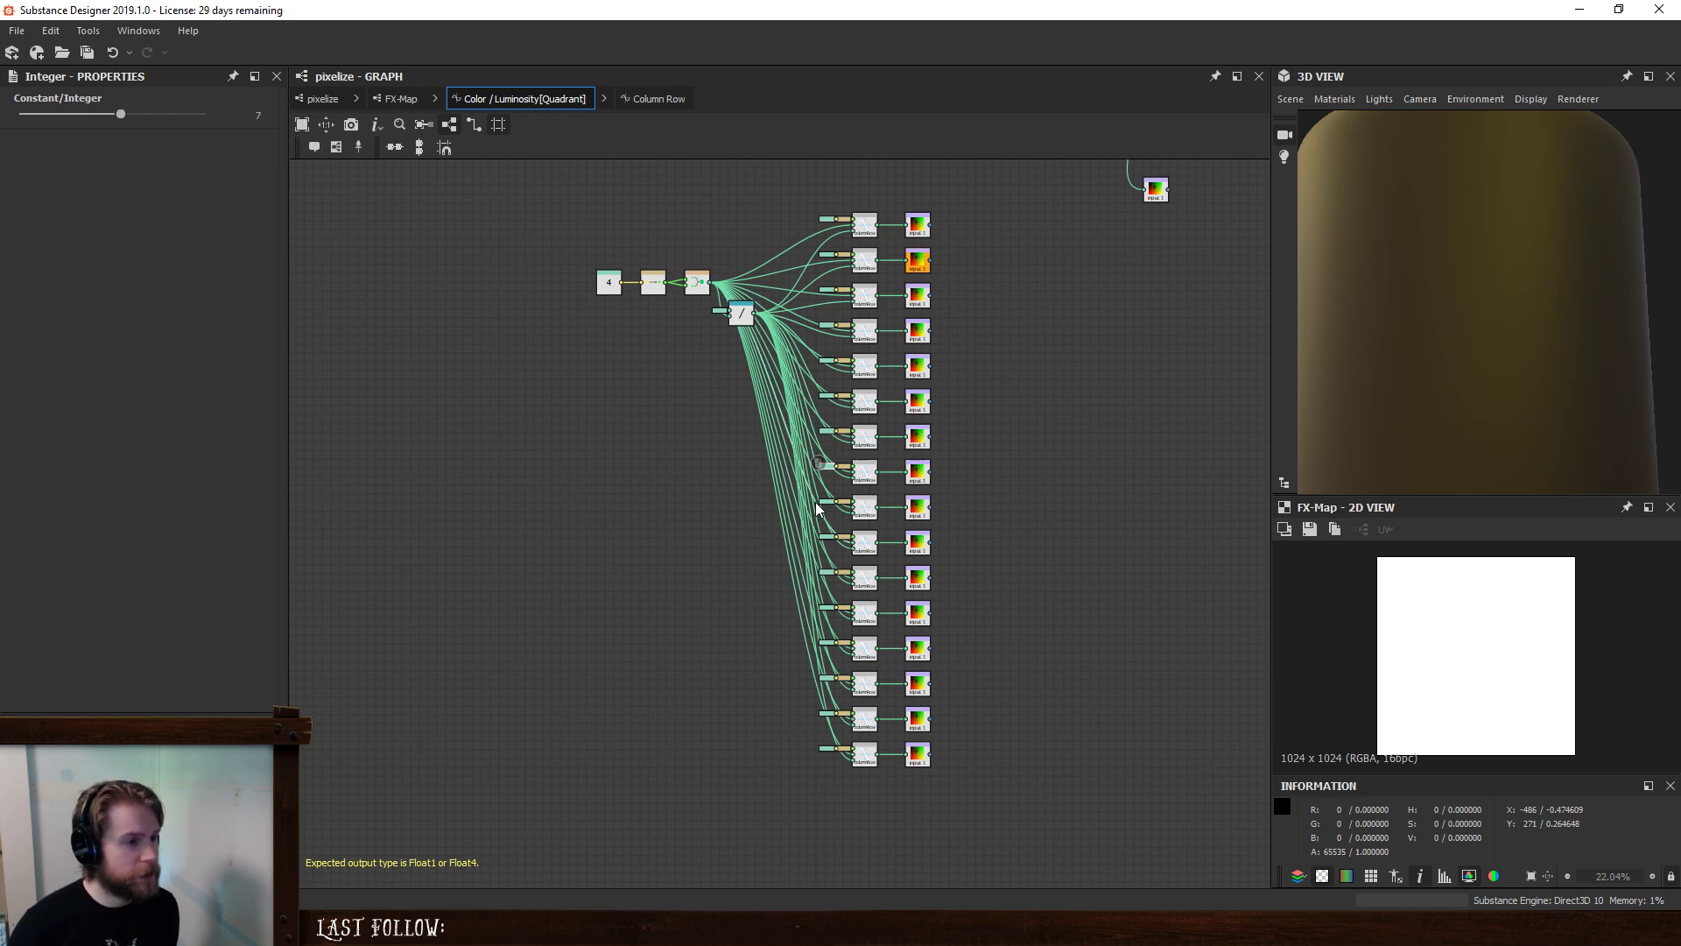
{"action": "double_click", "coordinate": [257, 115]}
{"action": "type", "text": "8"}
{"action": "key", "text": "Return"}
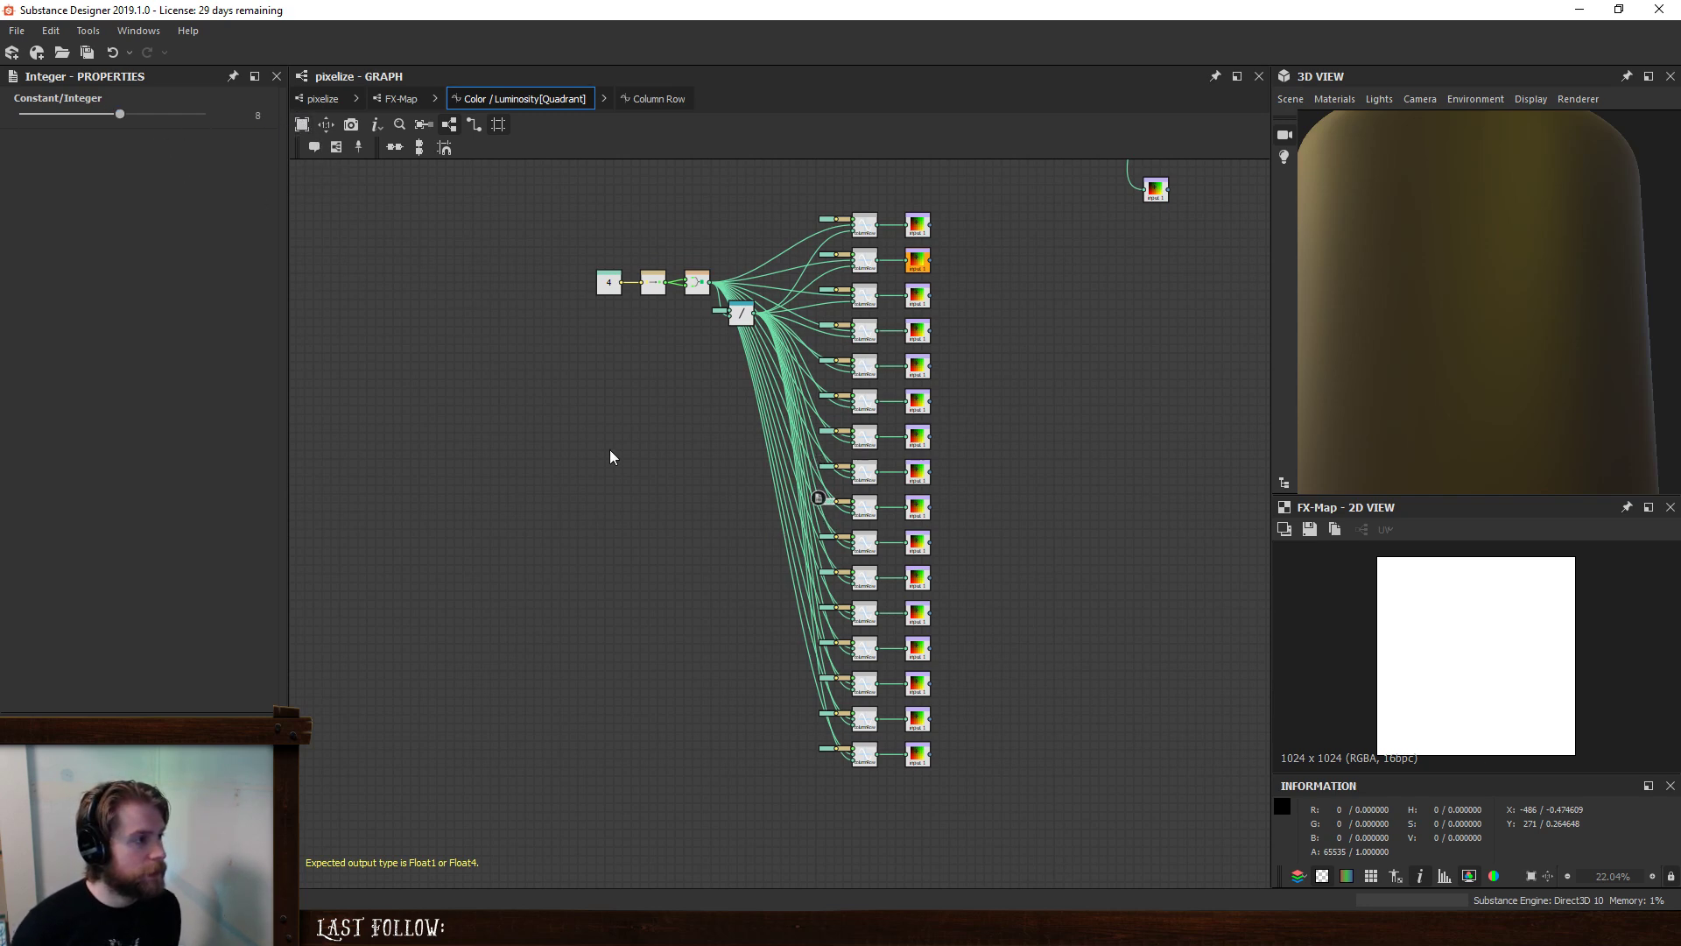
- Set the Integer constants of the tenth and eleventh sampling rows to 9 and 10
{"action": "left_click", "coordinate": [824, 542]}
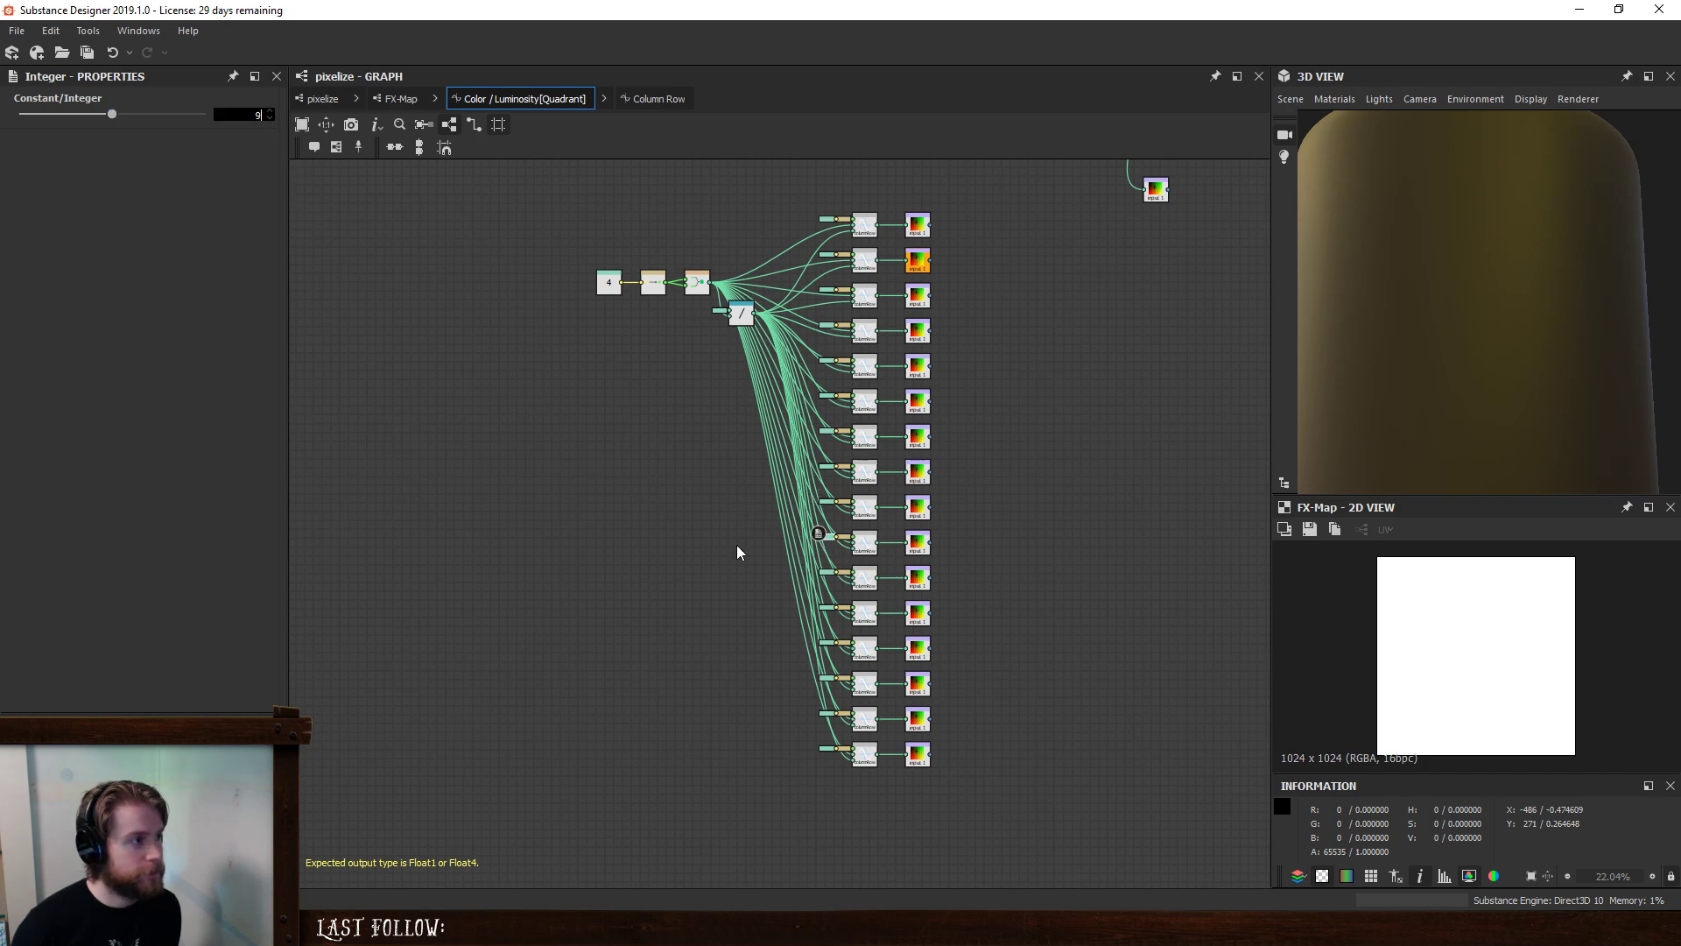
{"action": "left_click", "coordinate": [827, 573]}
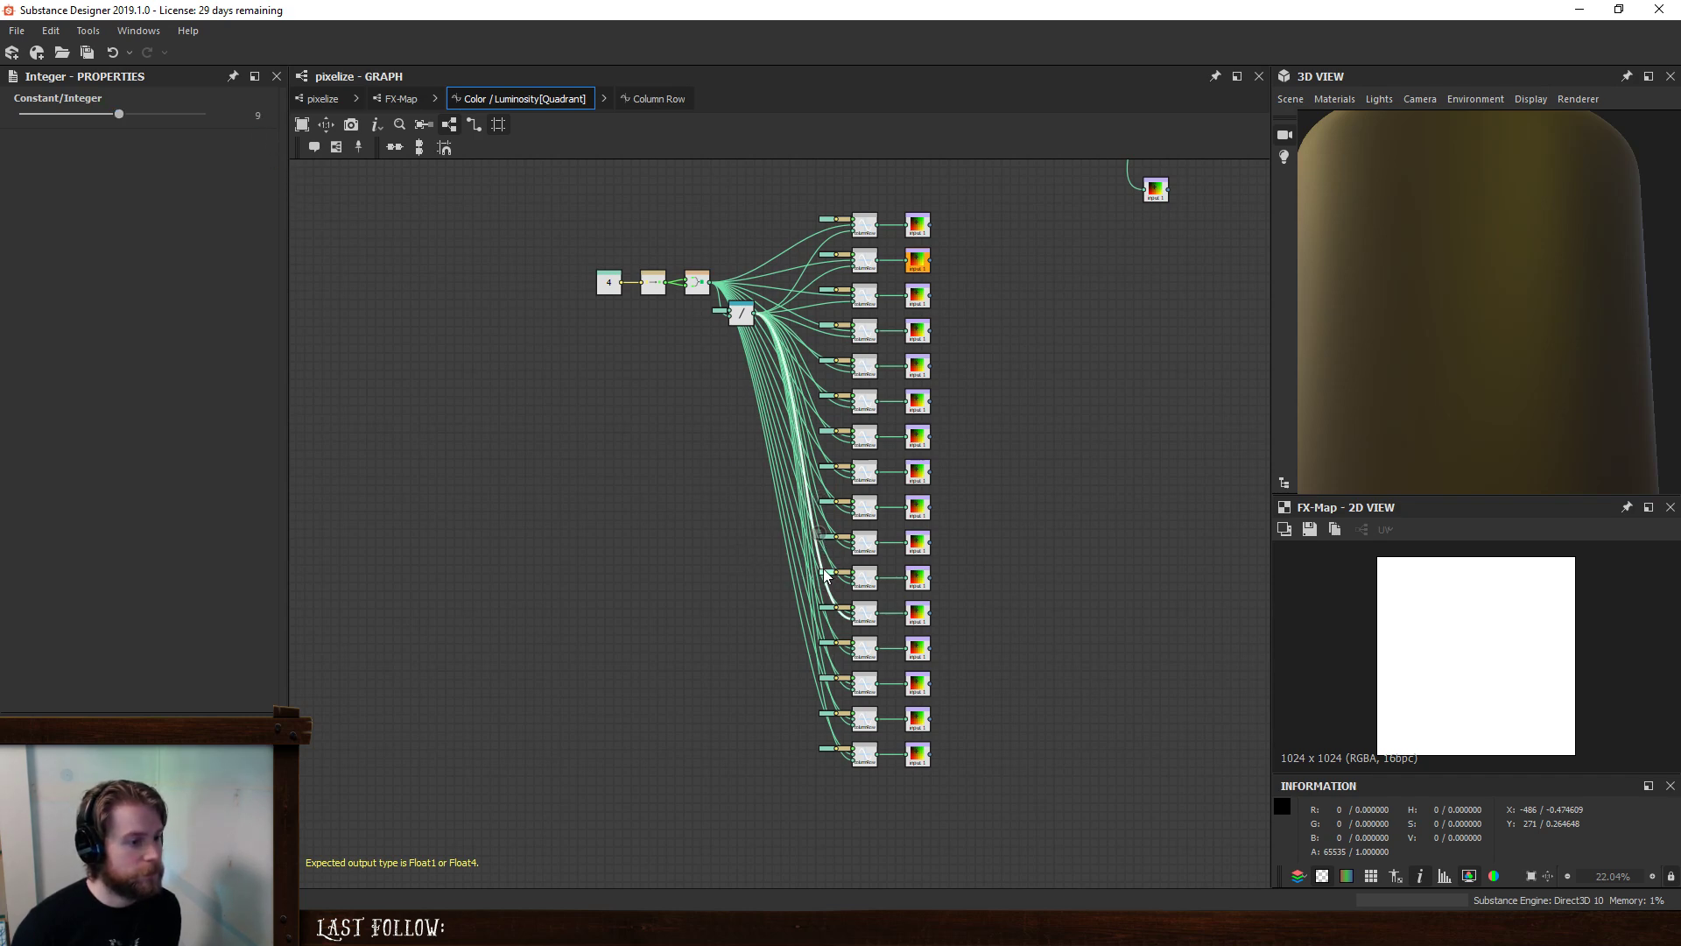
{"action": "left_click", "coordinate": [825, 576]}
{"action": "left_click", "coordinate": [245, 116]}
{"action": "type", "text": "10"}
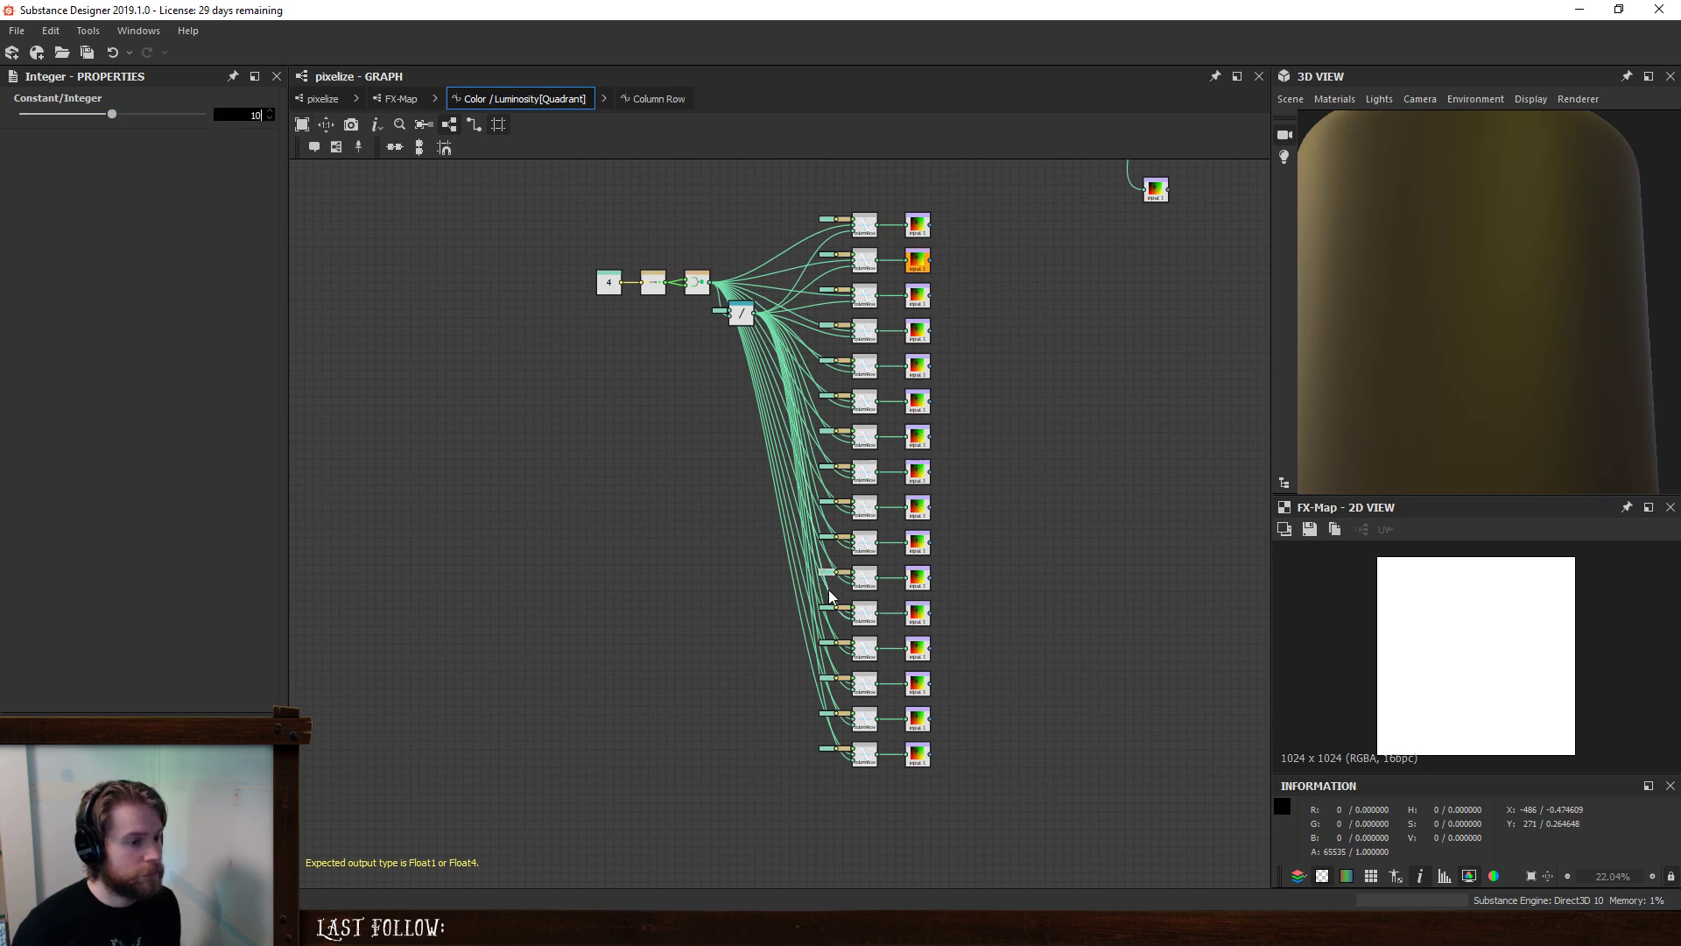
- Set the Integer constants of the twelfth to fifteenth sampling rows to 12, 13, 14 and 15
{"action": "left_click", "coordinate": [829, 607]}
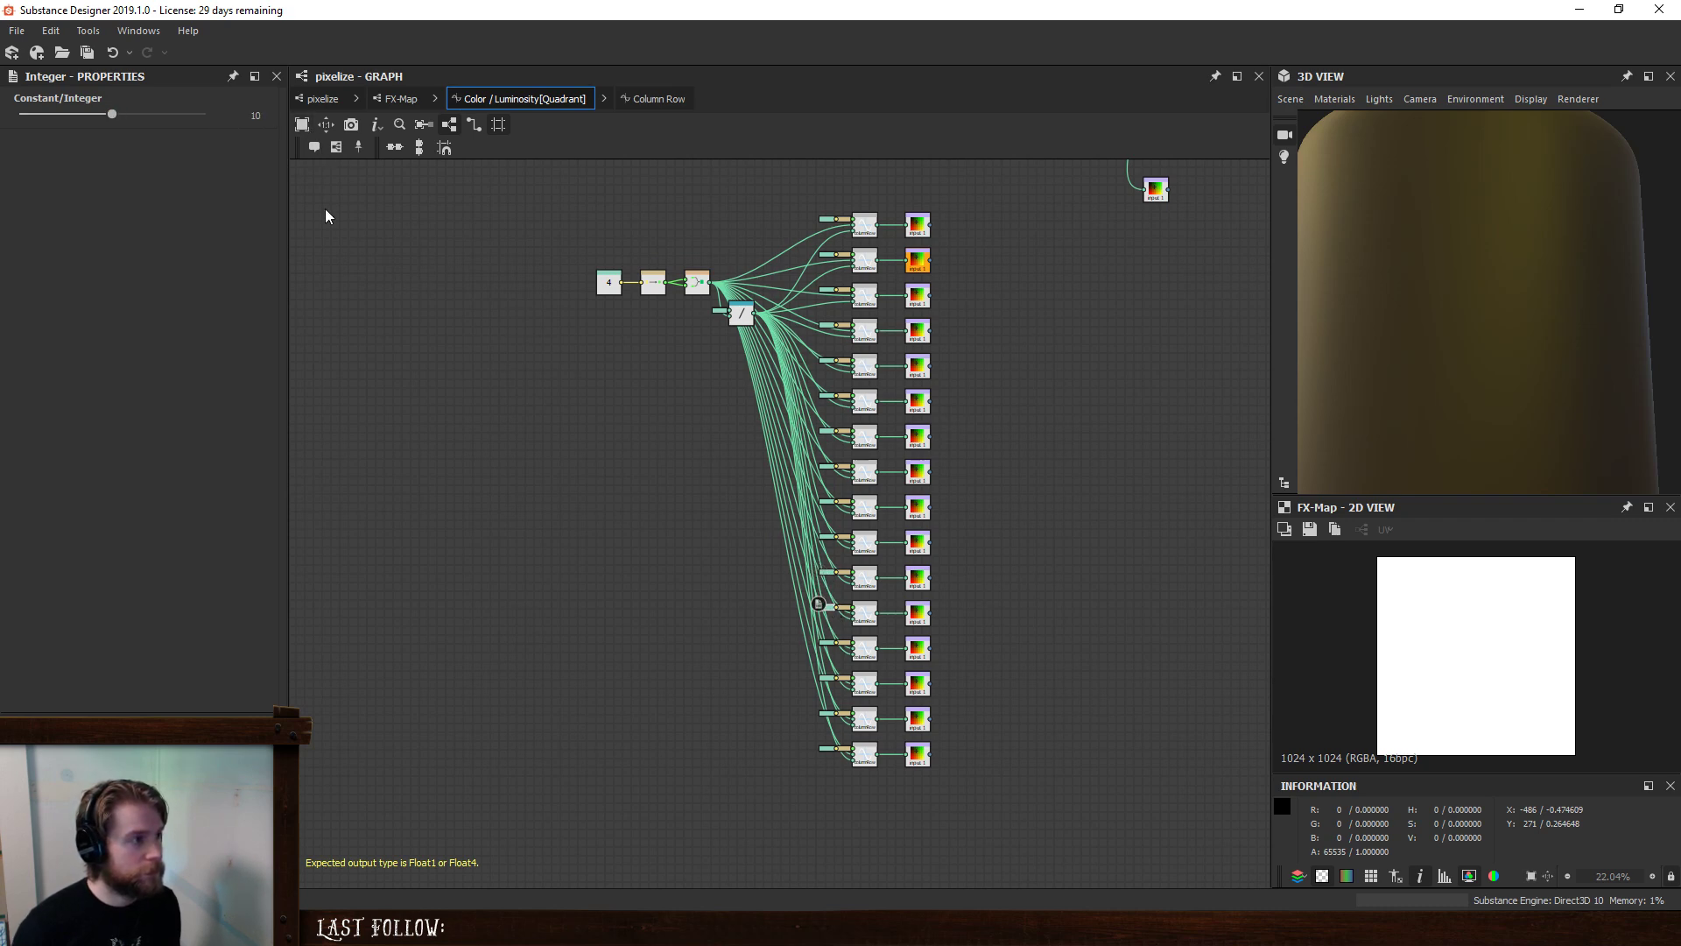
{"action": "left_click", "coordinate": [257, 116]}
{"action": "type", "text": "12"}
{"action": "left_click", "coordinate": [827, 643]}
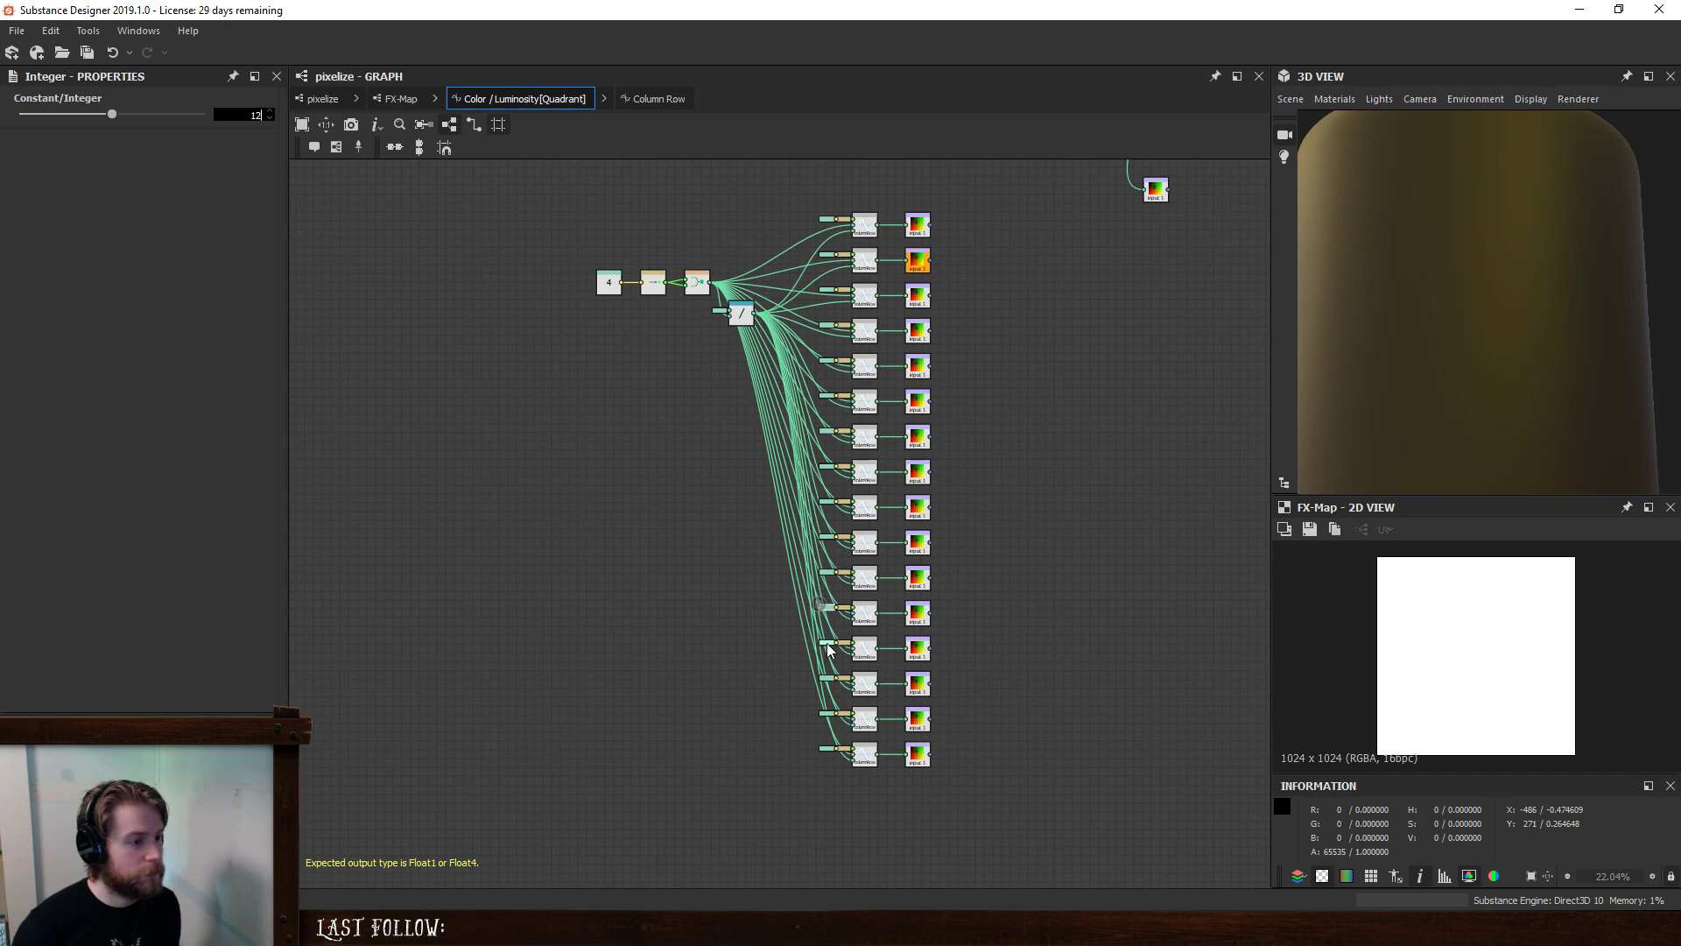
{"action": "left_click_drag", "start_coordinate": [238, 113], "coordinate": [286, 119]}
{"action": "type", "text": "13"}
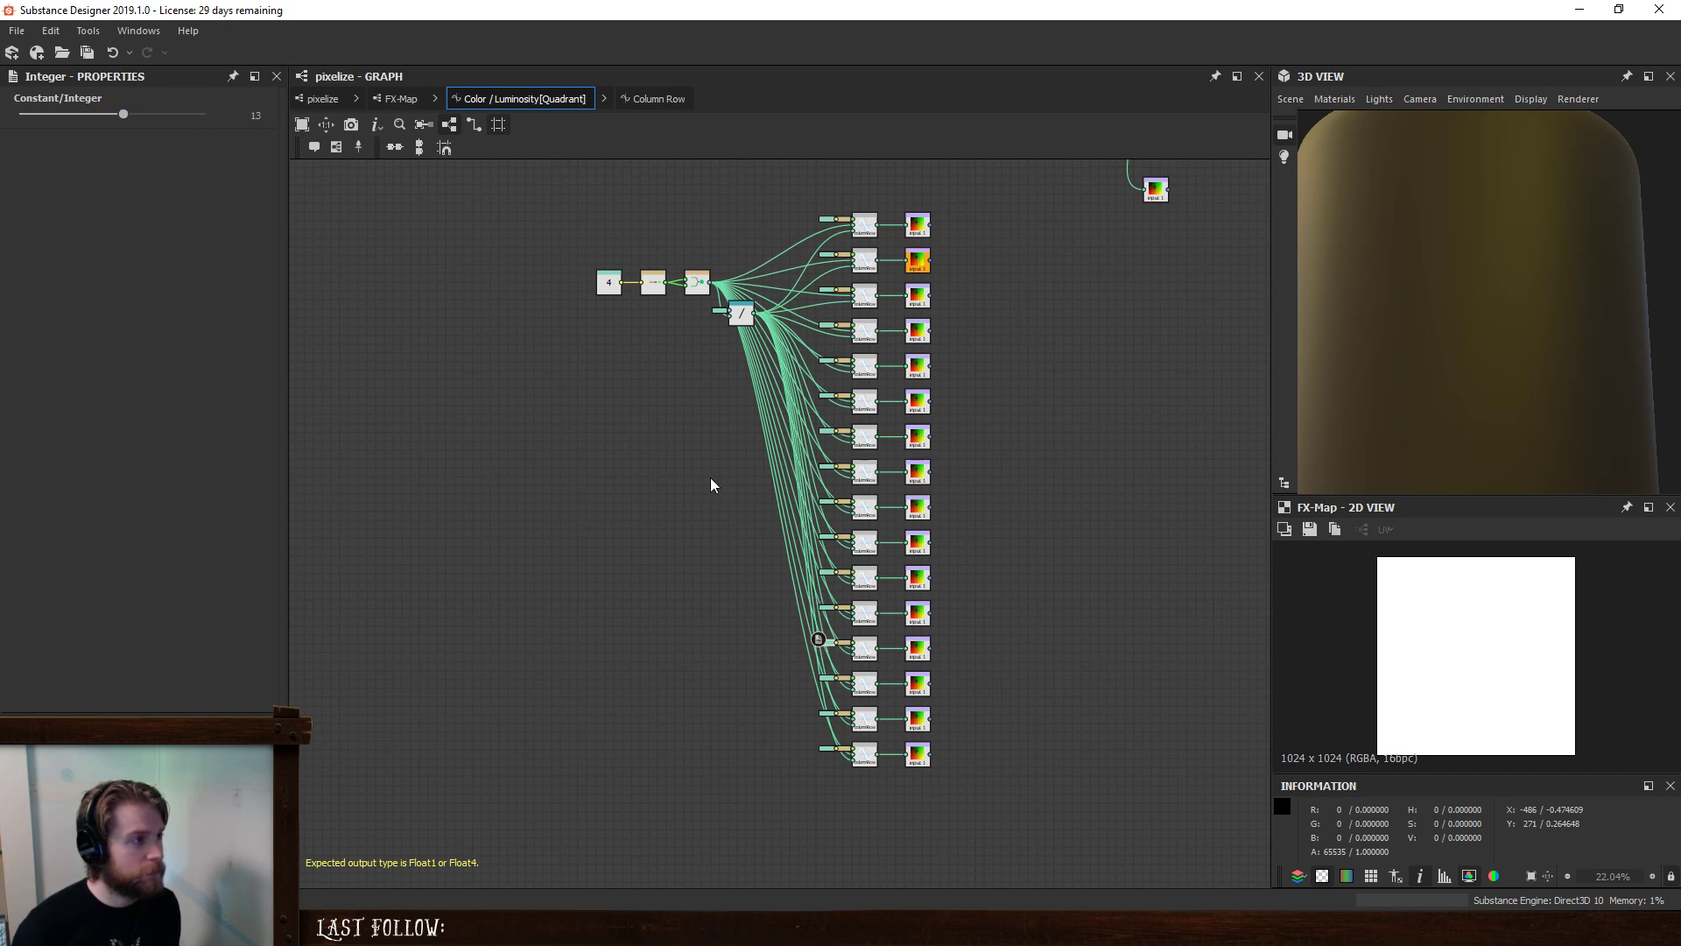
{"action": "left_click", "coordinate": [827, 678]}
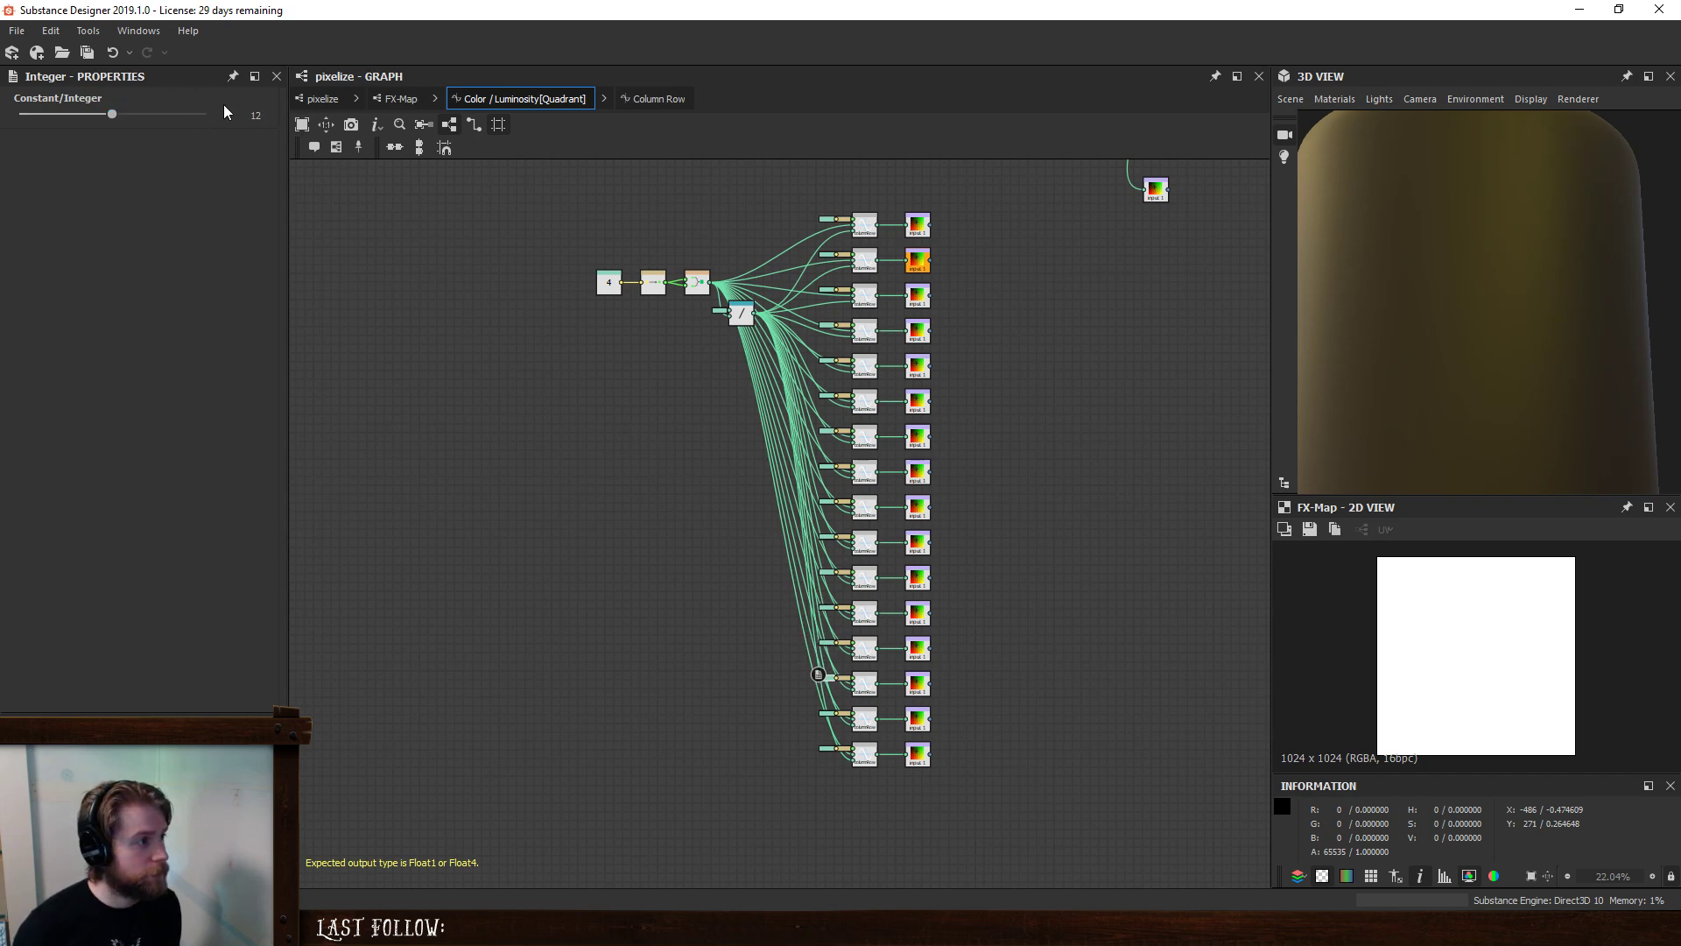
{"action": "left_click_drag", "start_coordinate": [228, 114], "coordinate": [282, 115]}
{"action": "type", "text": "14"}
{"action": "left_click", "coordinate": [826, 713]}
{"action": "type", "text": "15"}
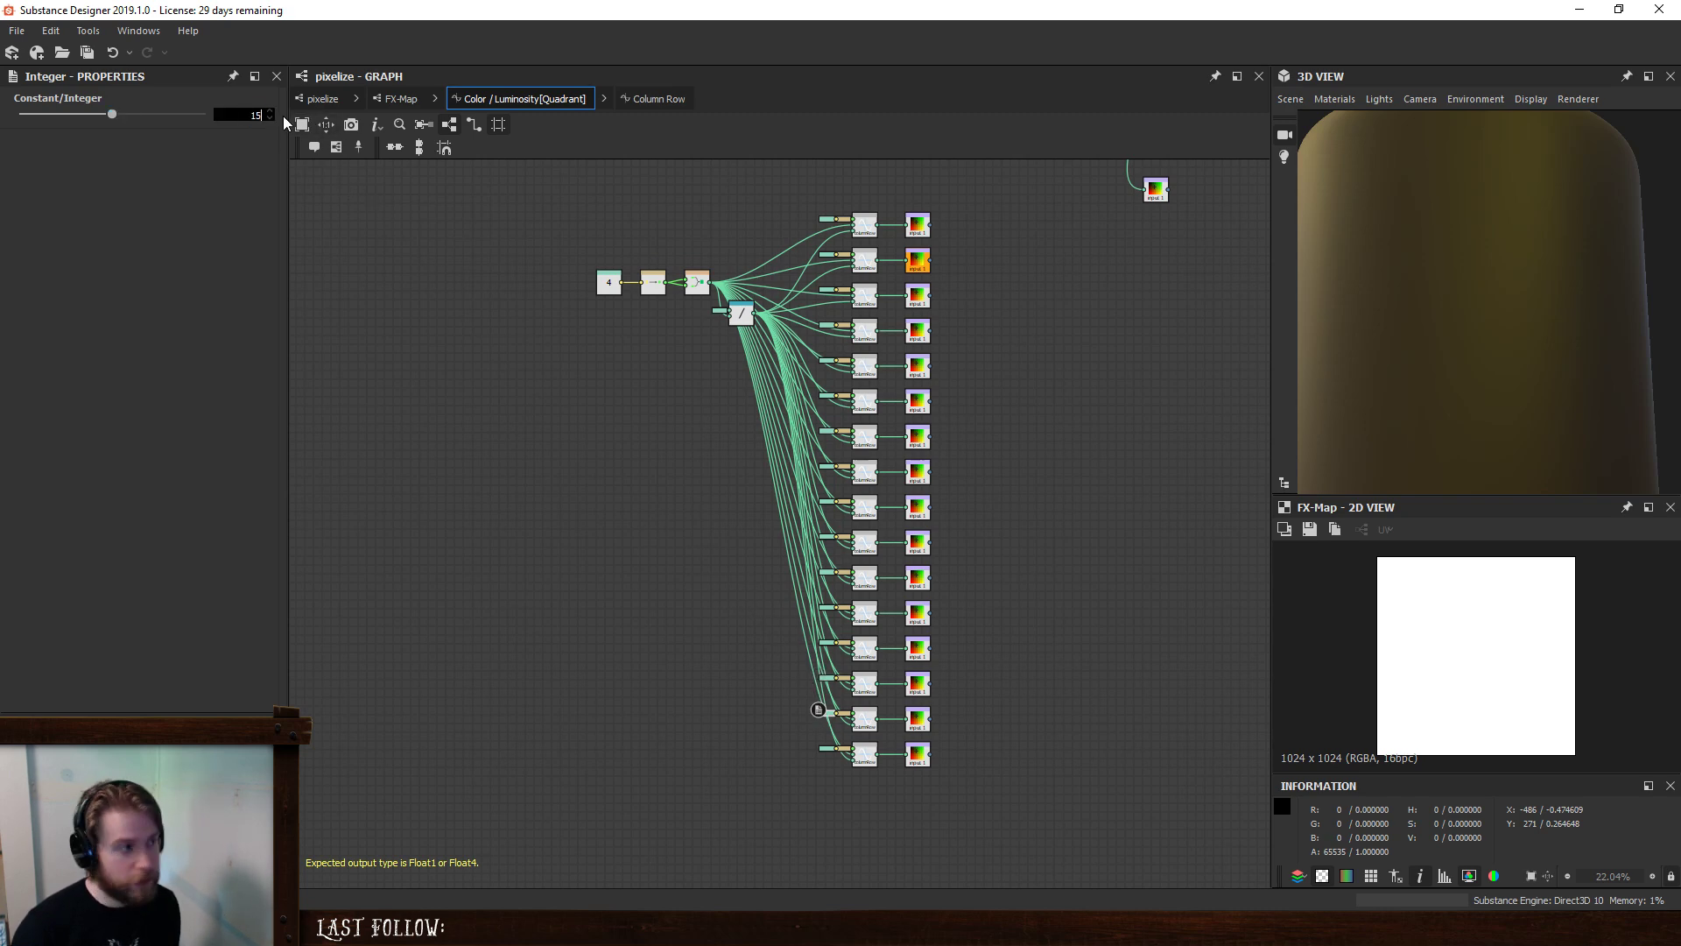
{"action": "key", "text": "Return"}
- Set the Integer constant of the sixteenth sampling row to 15
{"action": "left_click", "coordinate": [827, 750]}
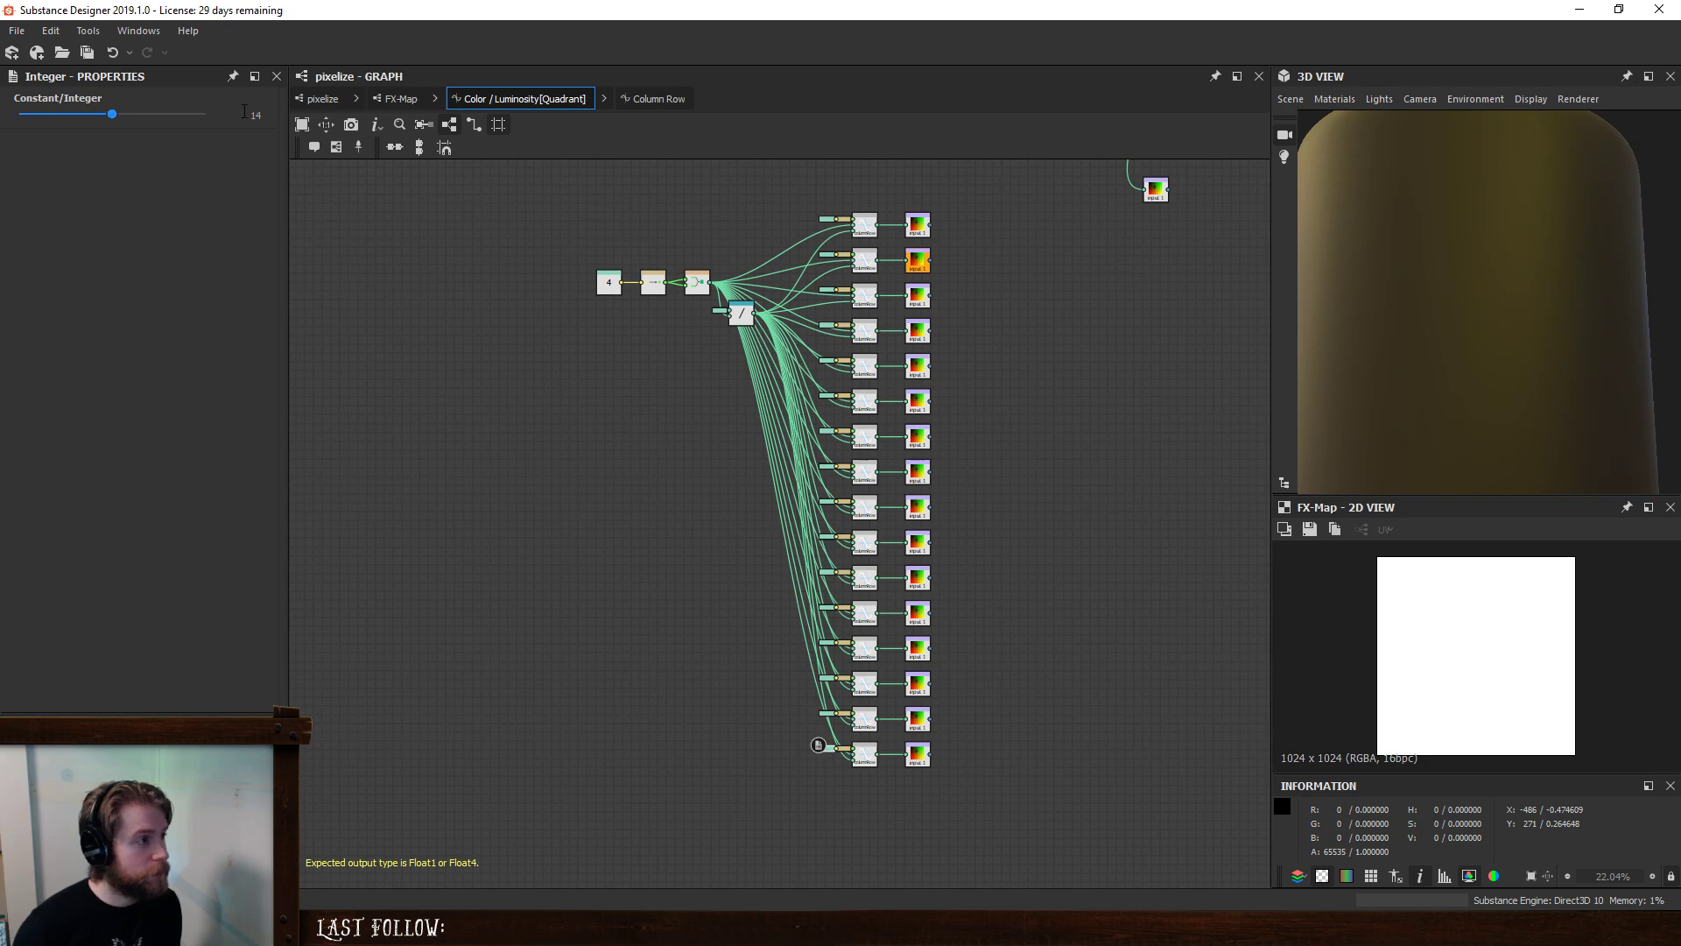
{"action": "left_click", "coordinate": [245, 114]}
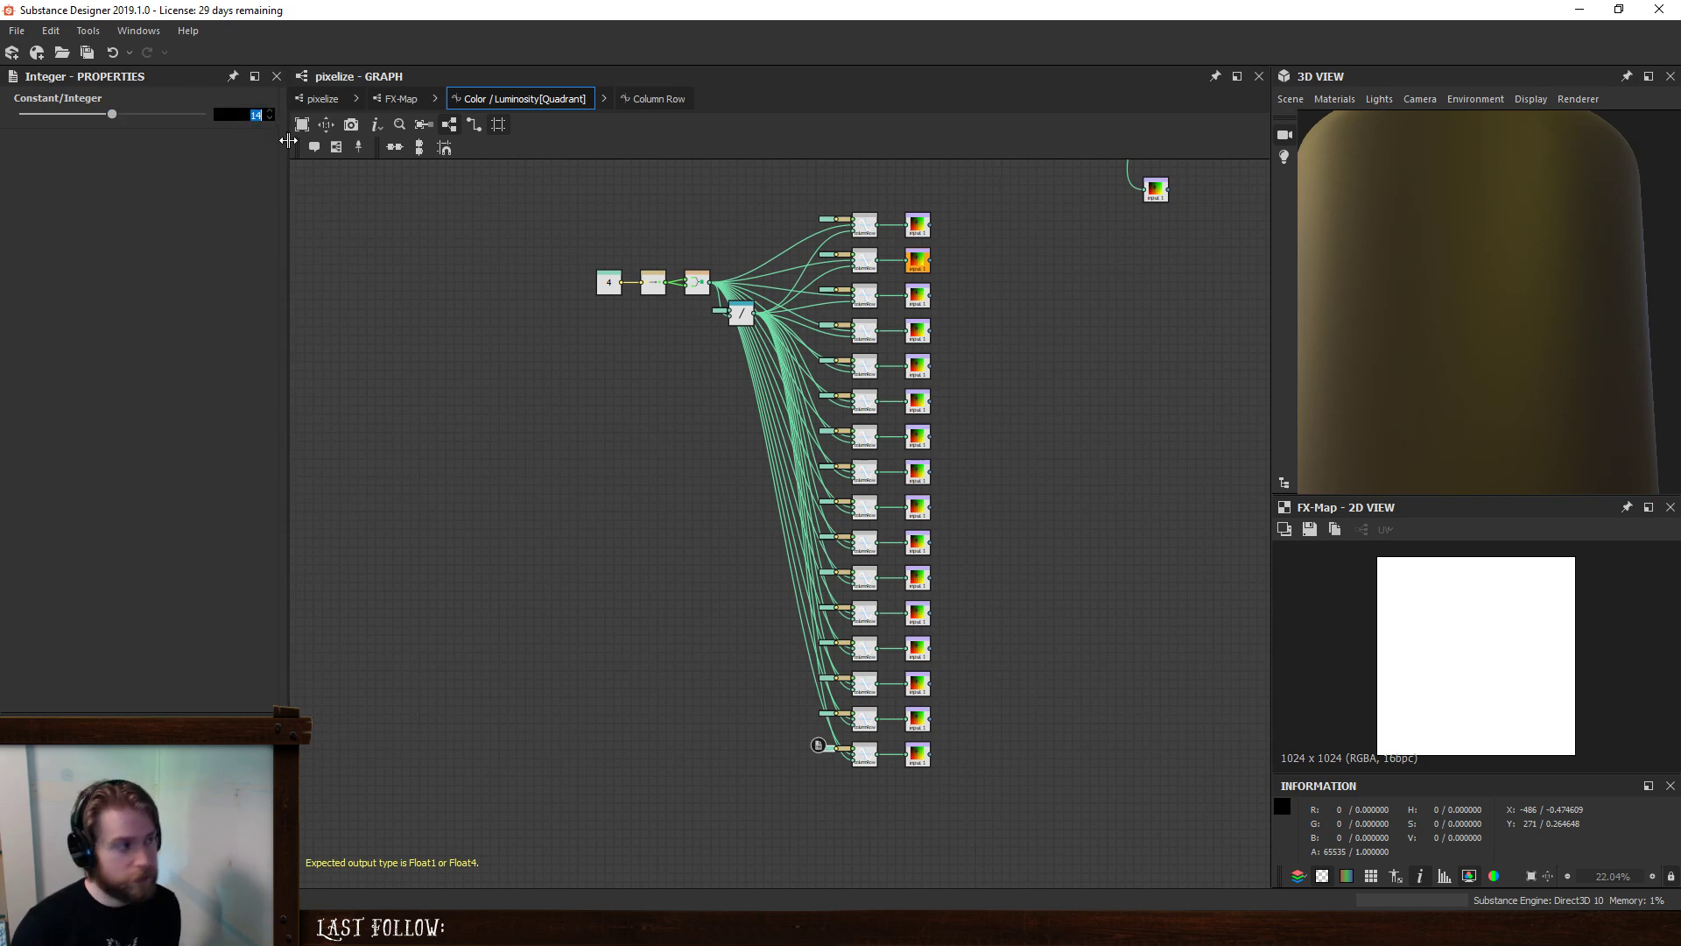
{"action": "type", "text": "15"}
- Correct the twelfth sampling row's Integer constant and set those of the thirteenth, fourteenth and fifteenth rows to 12, 13 and 14
{"action": "left_click", "coordinate": [824, 720]}
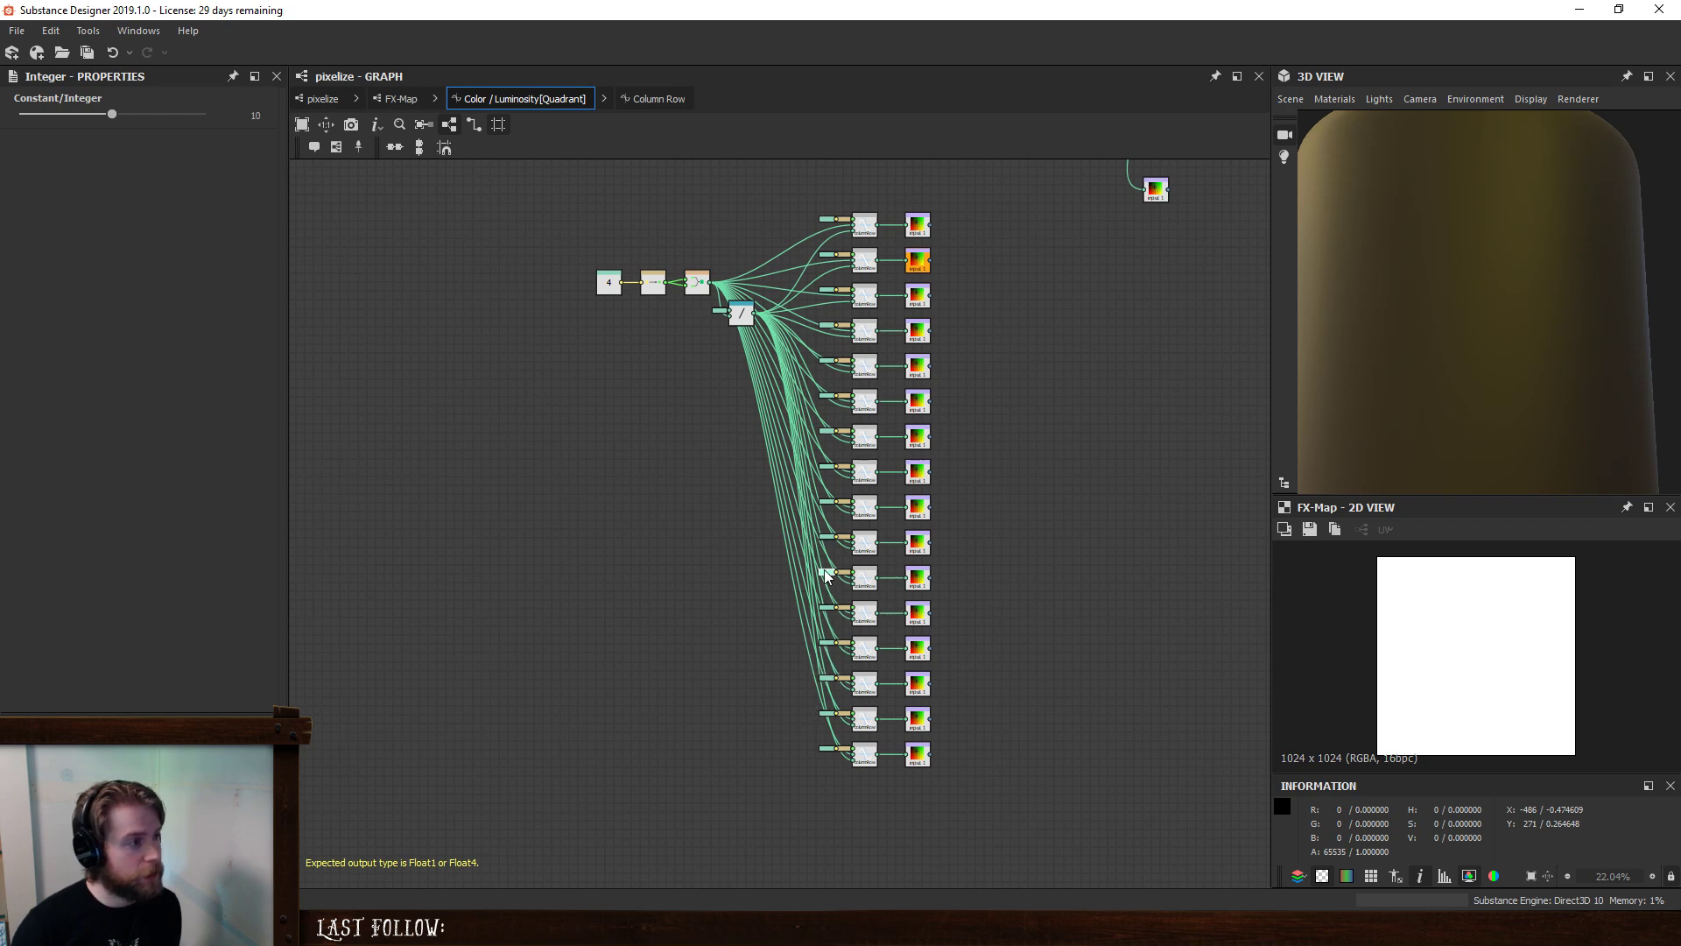
{"action": "left_click", "coordinate": [828, 608]}
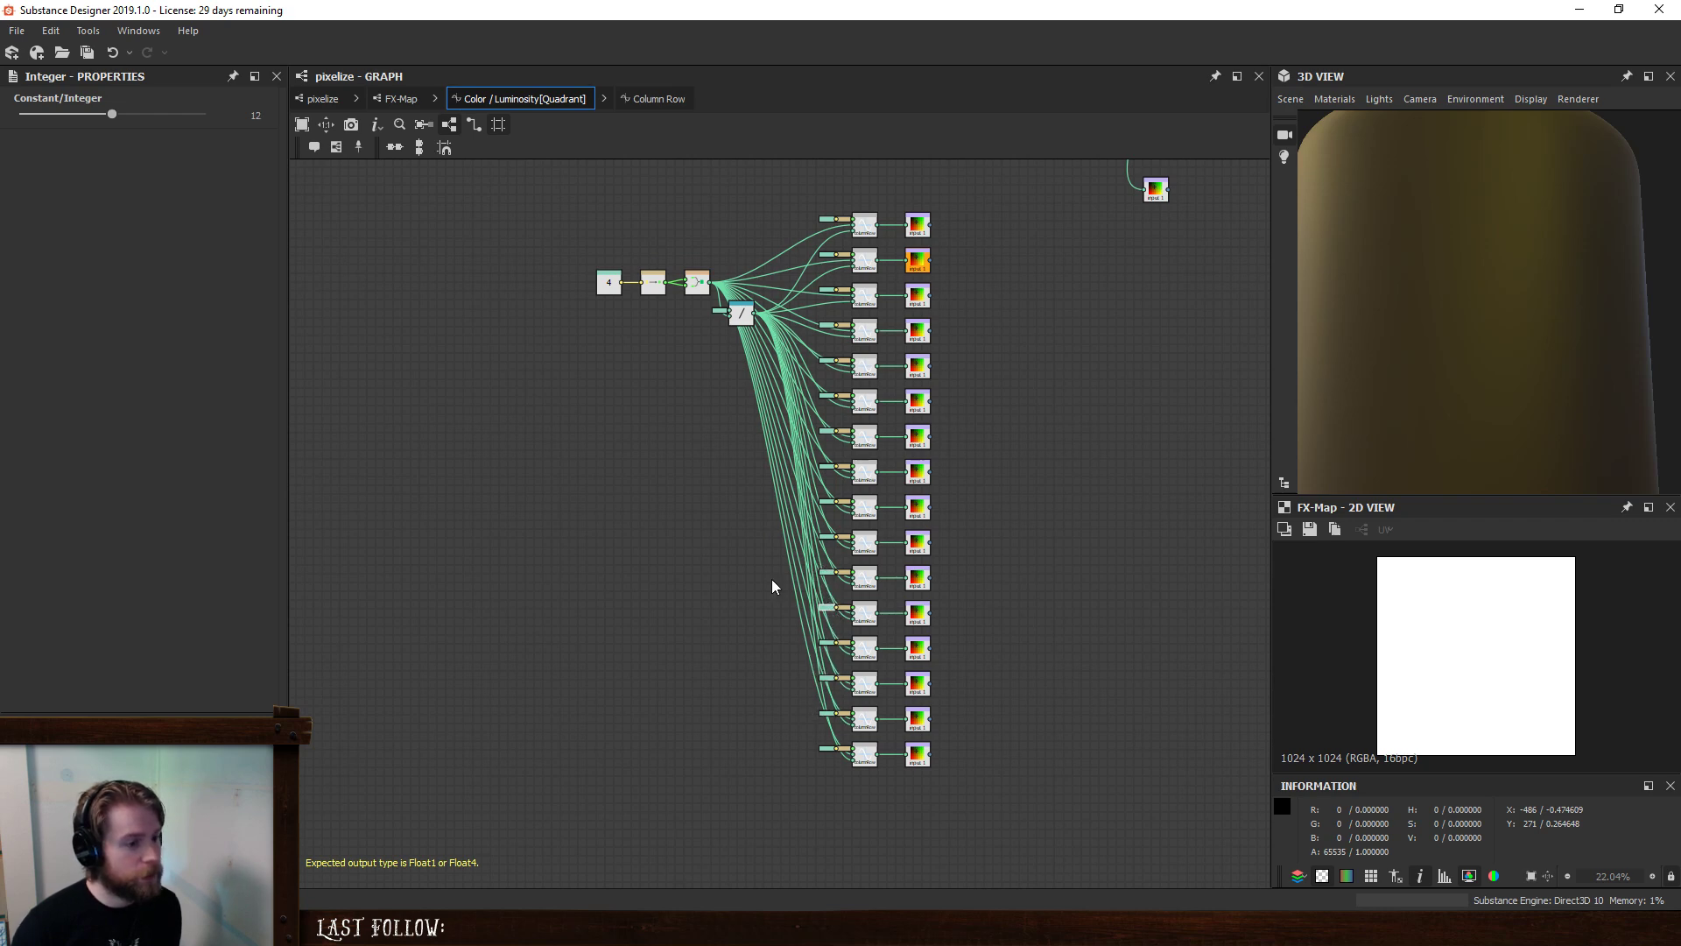
{"action": "left_click", "coordinate": [827, 643]}
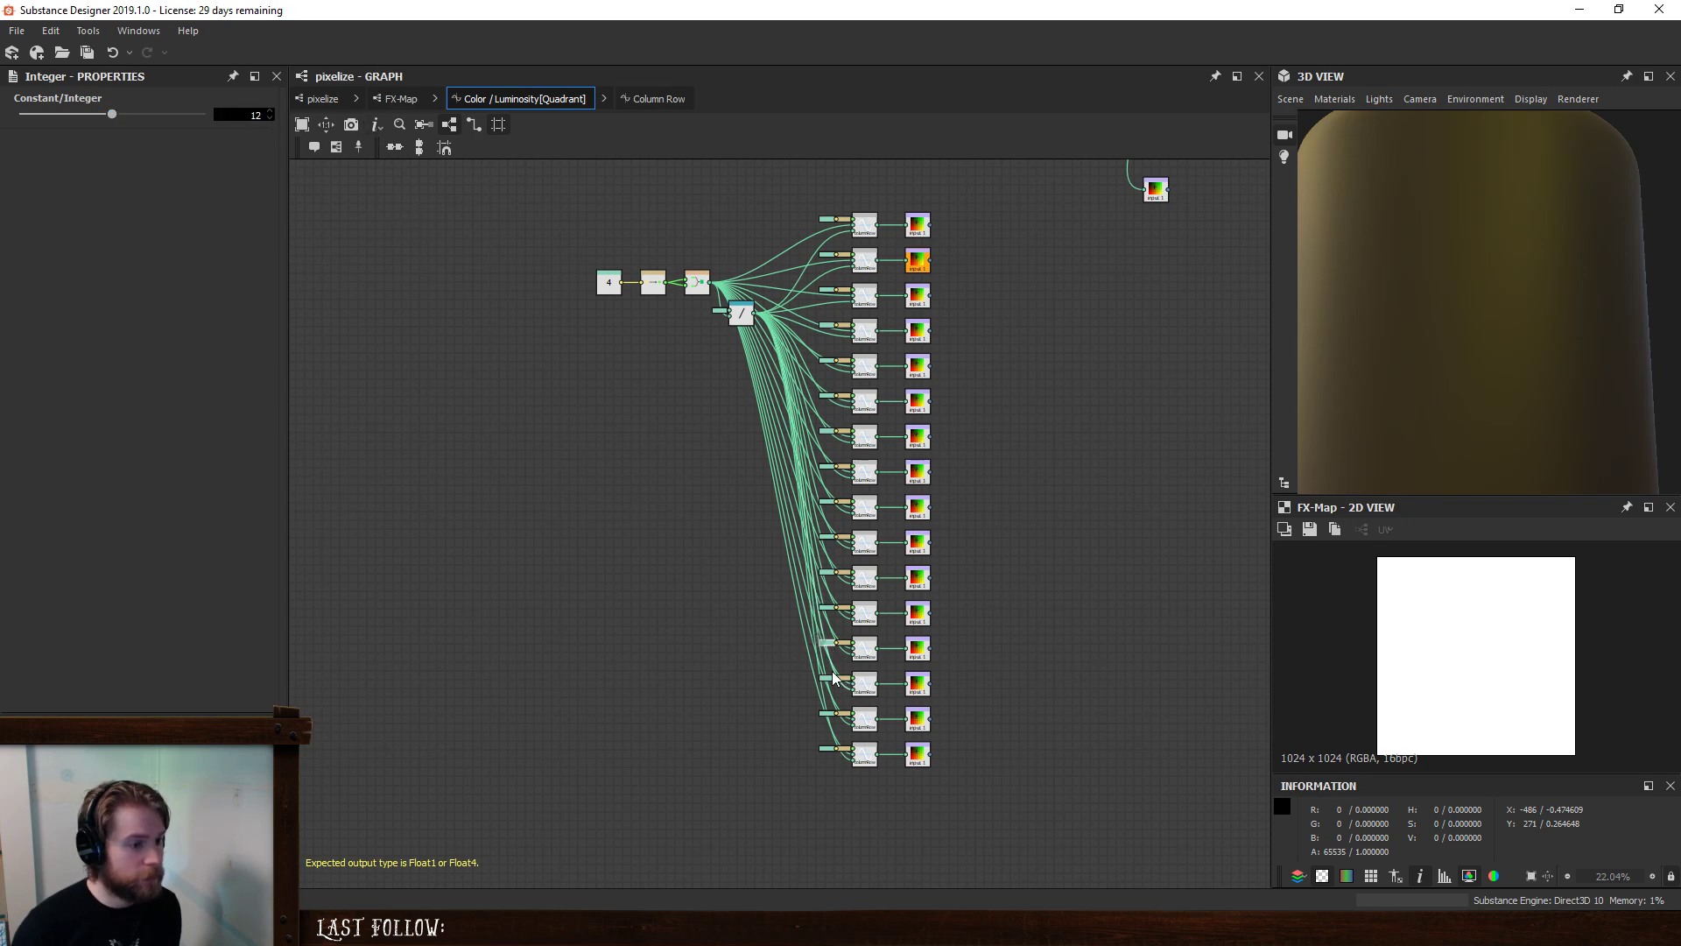
{"action": "left_click", "coordinate": [823, 679]}
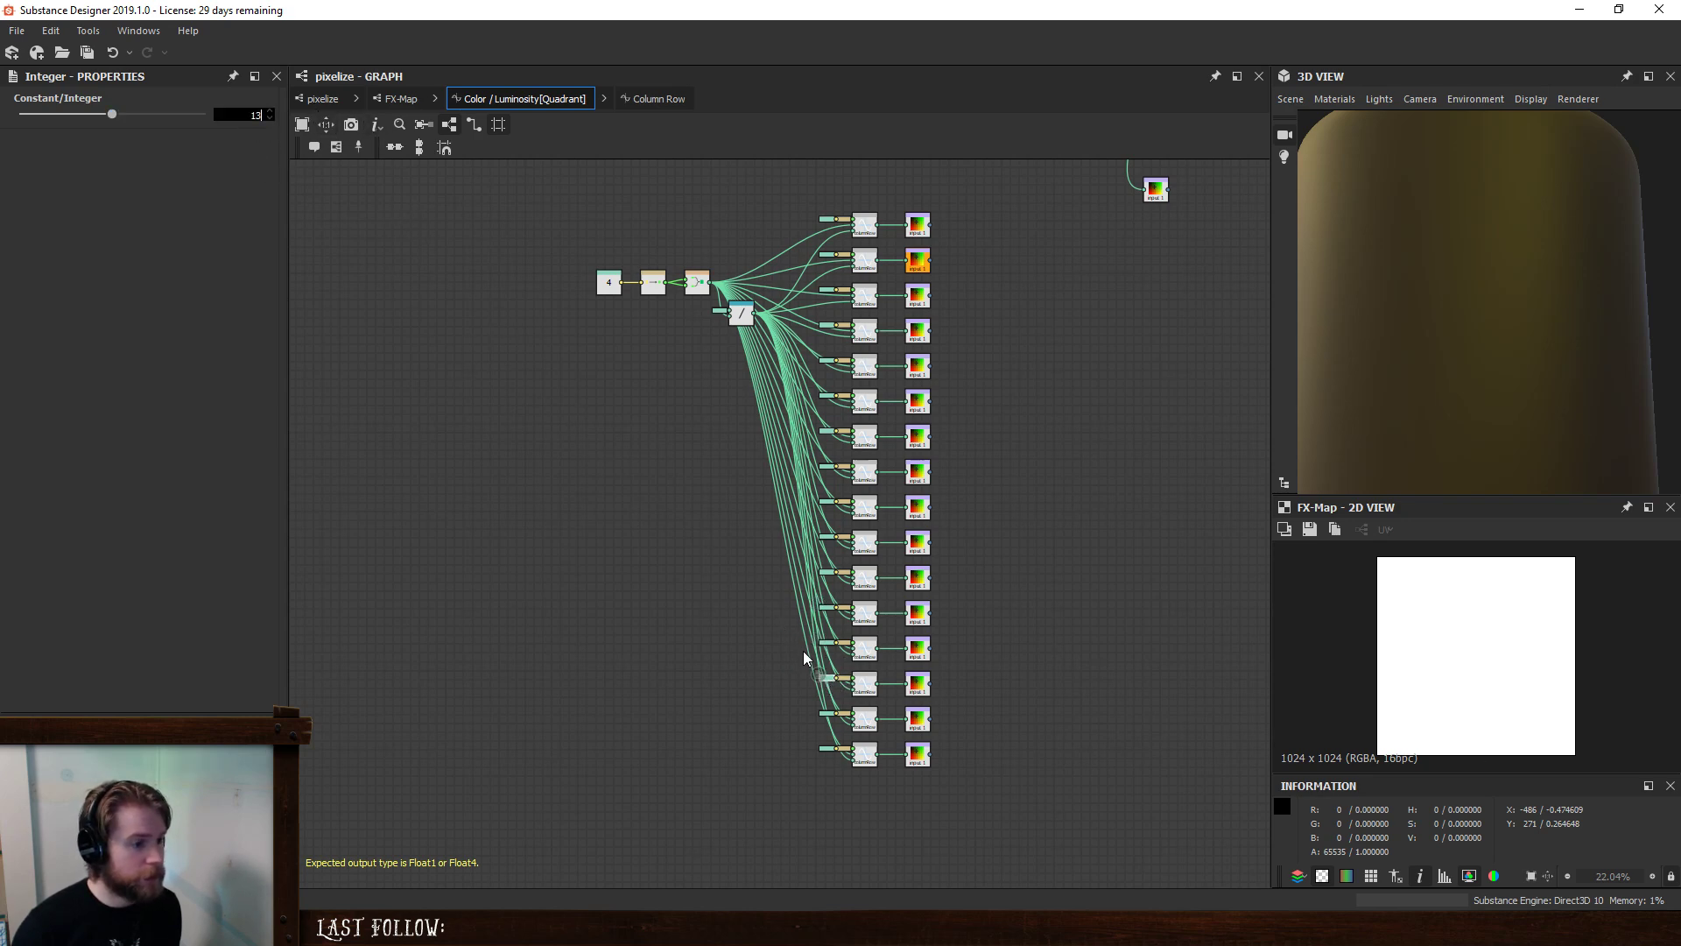
{"action": "left_click", "coordinate": [826, 715]}
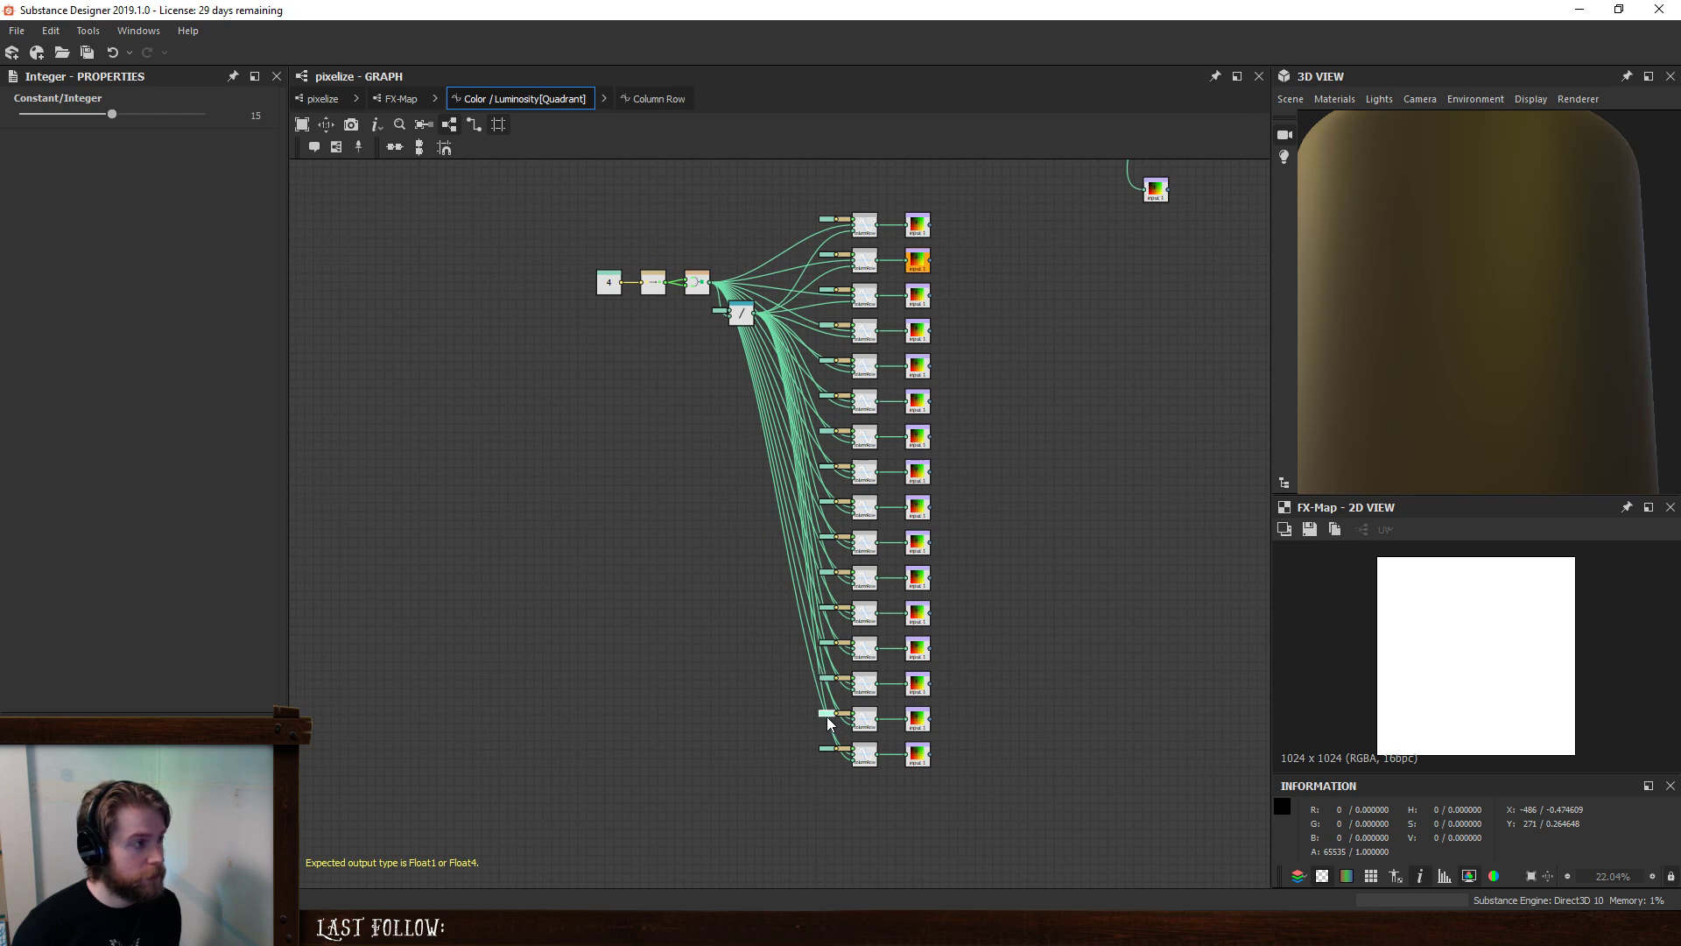
{"action": "double_click", "coordinate": [255, 114]}
{"action": "type", "text": "14"}
{"action": "left_click", "coordinate": [576, 466]}
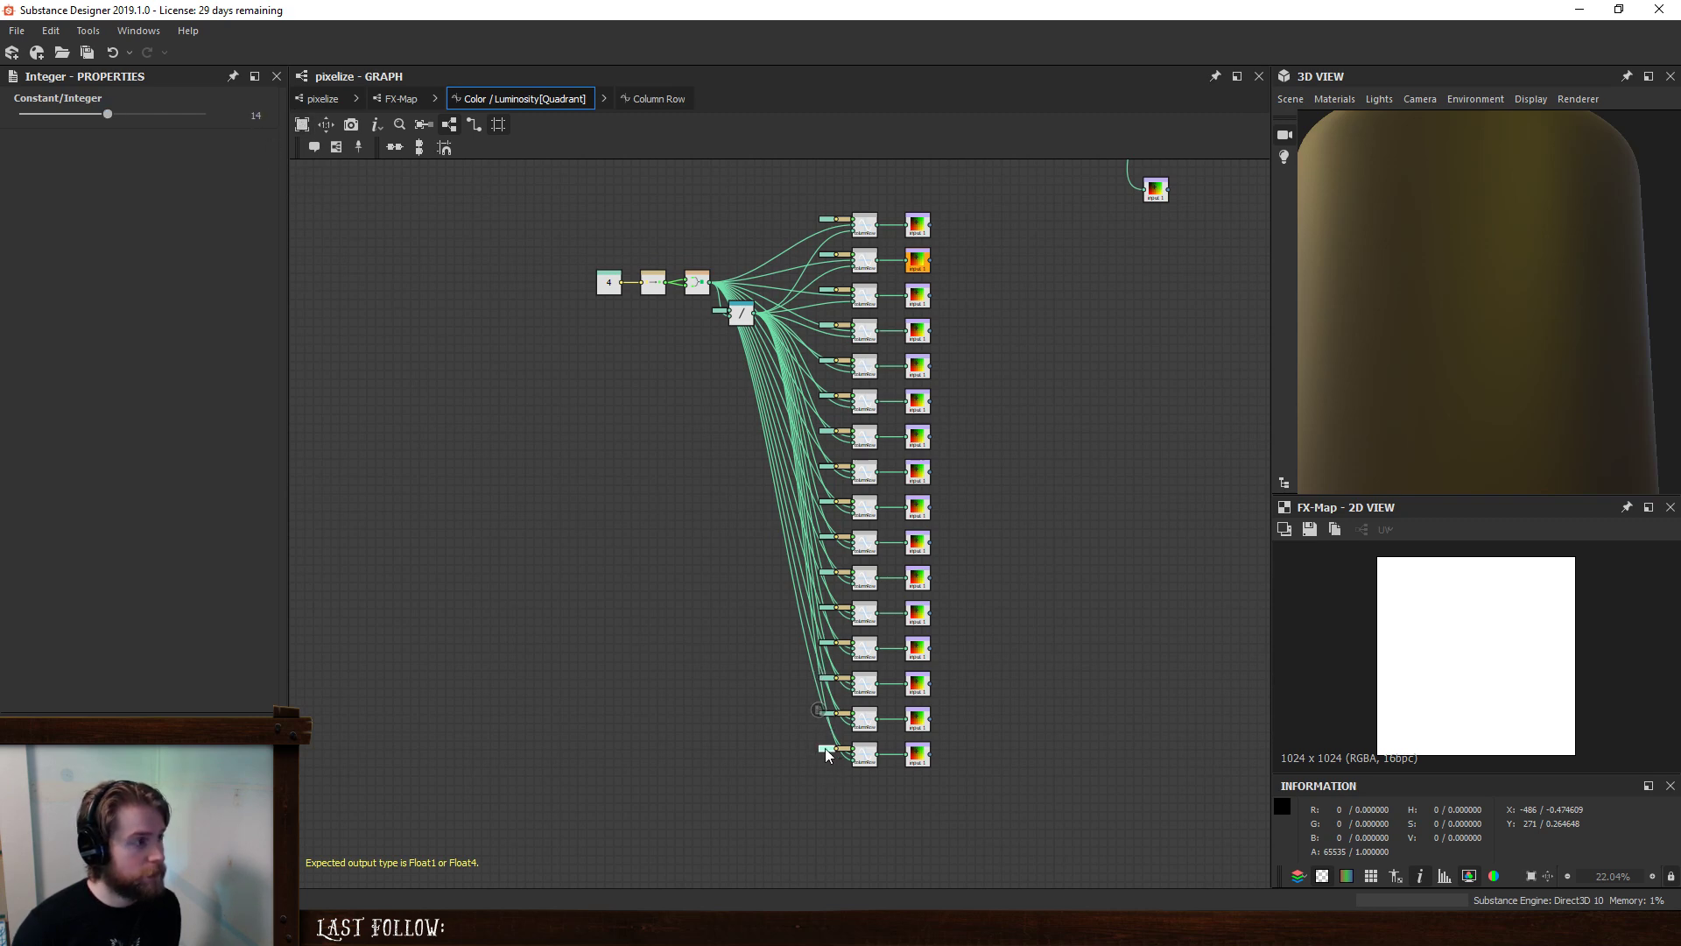
{"action": "left_click", "coordinate": [825, 751]}
- Add a Swizzle Float3 node and place it just after the first row's Sample Color node
{"action": "middle_click_drag", "start_coordinate": [1045, 473], "coordinate": [1021, 541]}
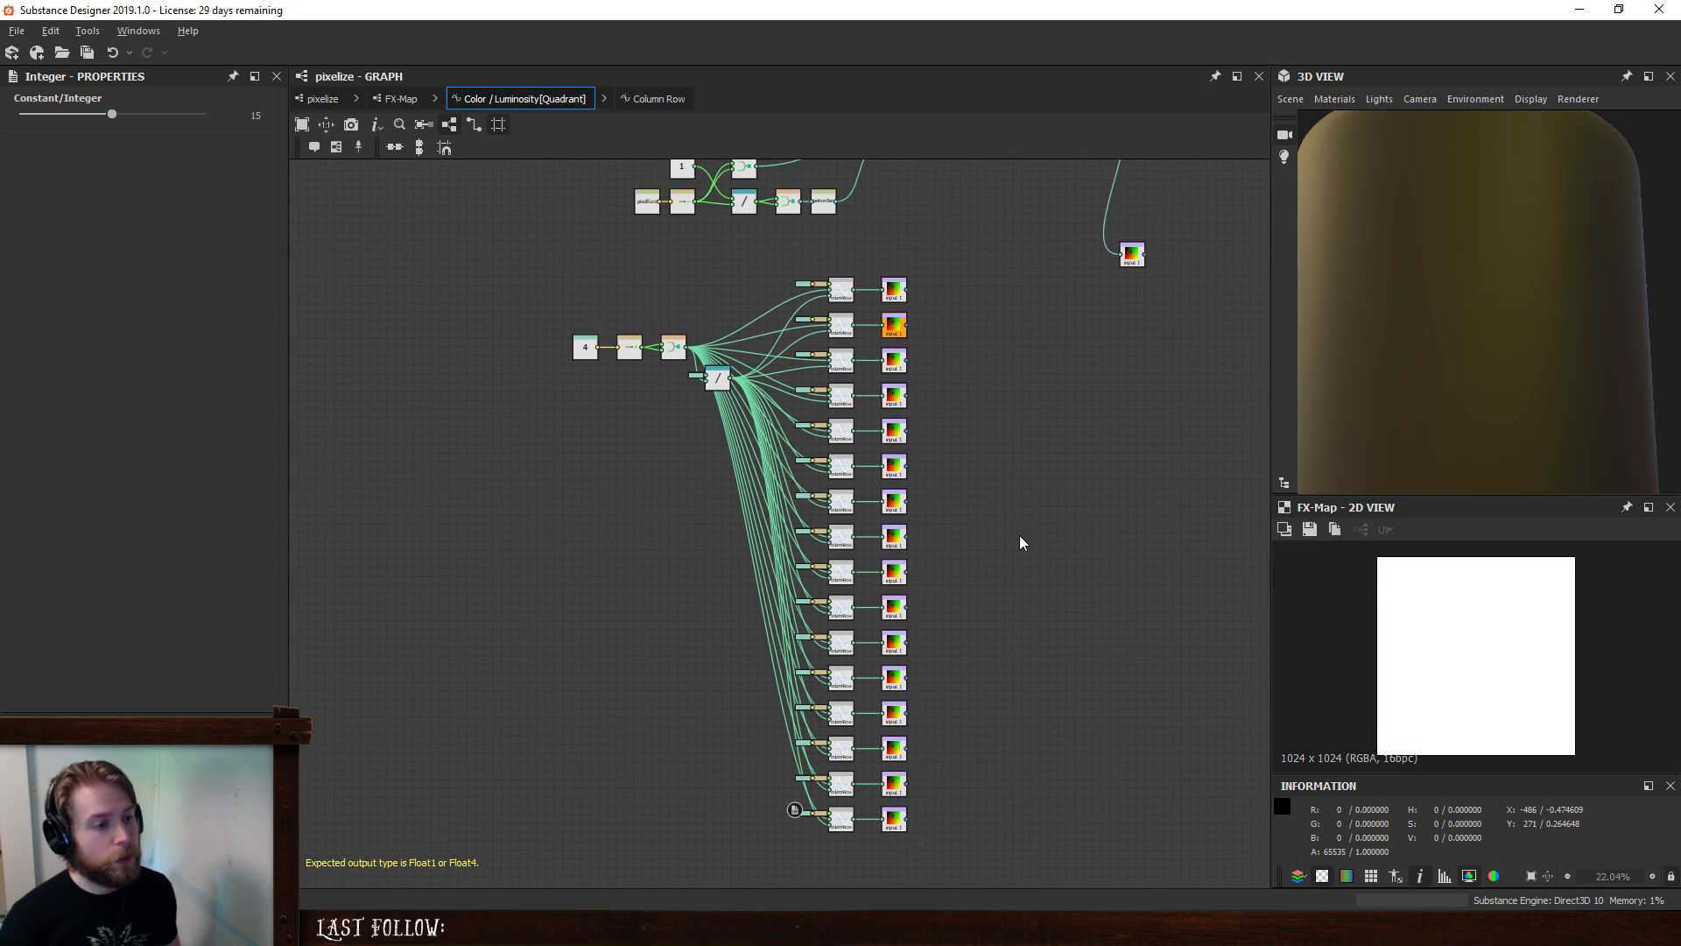
{"action": "middle_click_drag", "start_coordinate": [990, 460], "coordinate": [844, 454]}
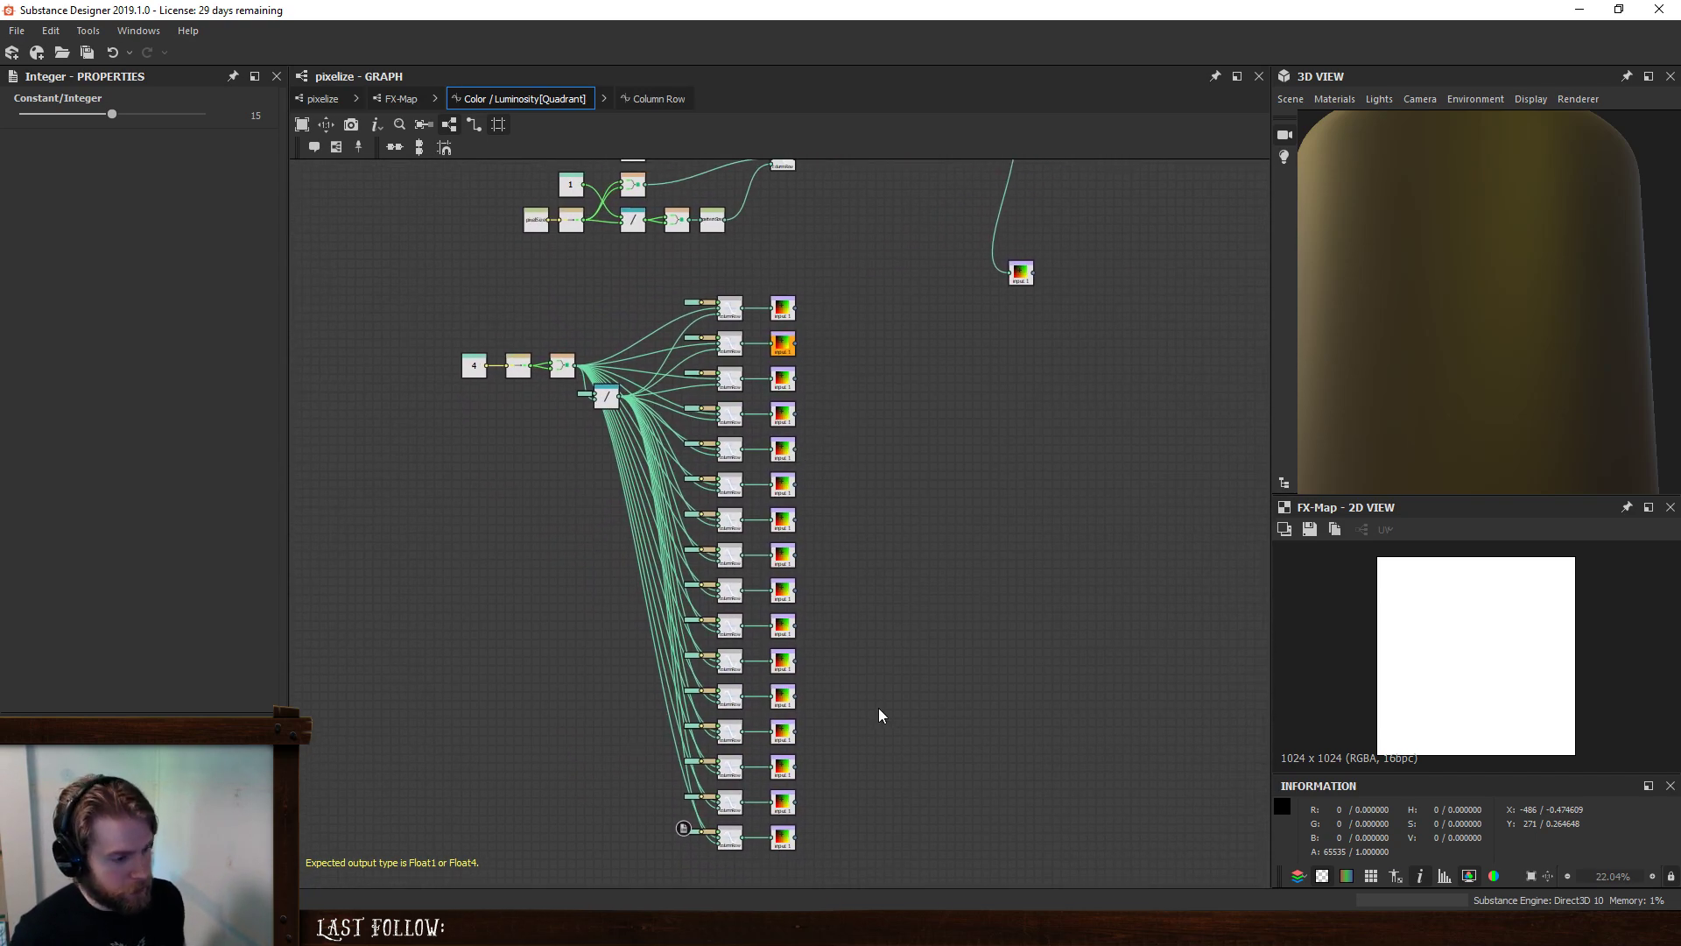
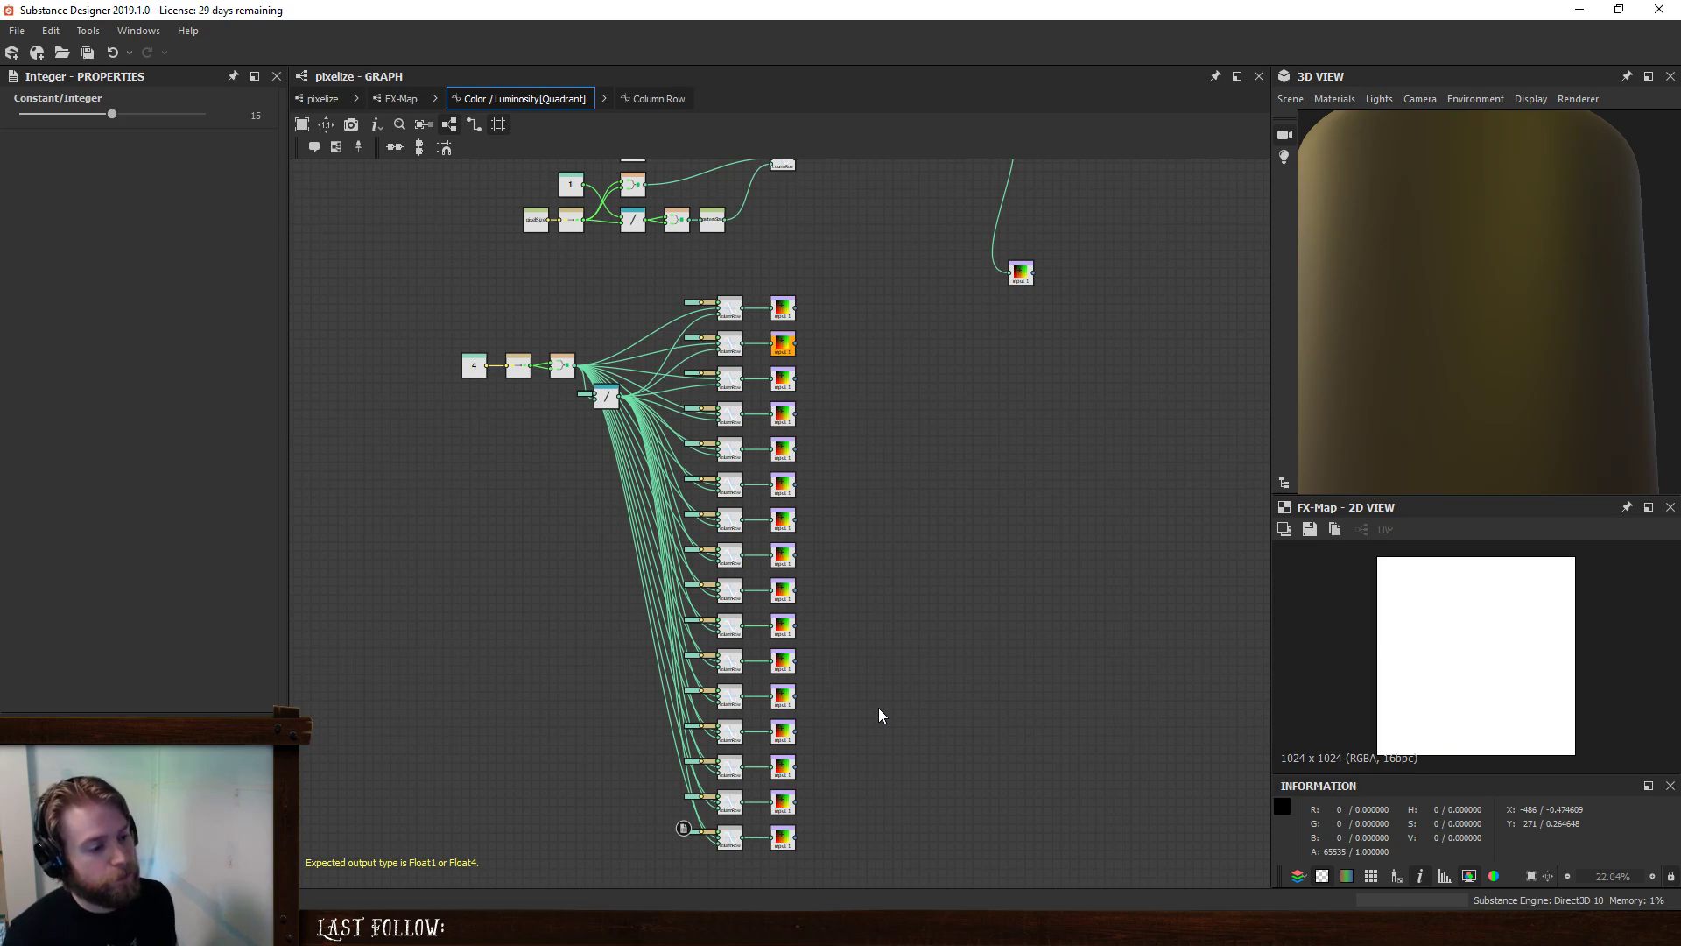
{"action": "middle_click_drag", "start_coordinate": [893, 454], "coordinate": [859, 465]}
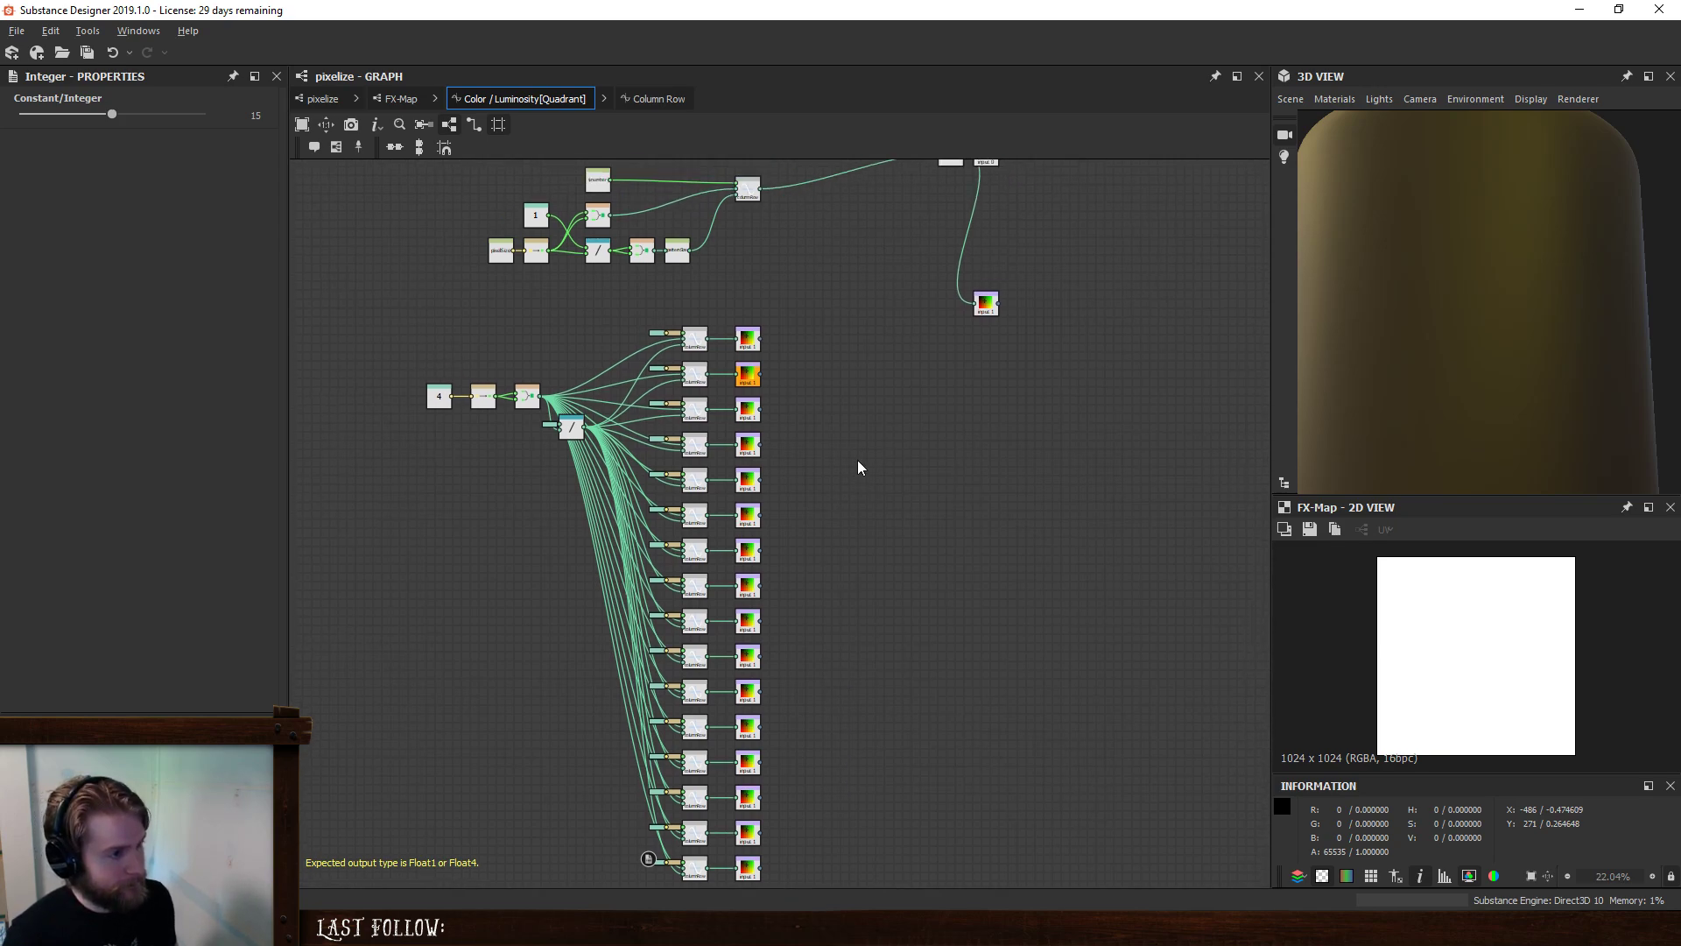
{"action": "key", "text": "space"}
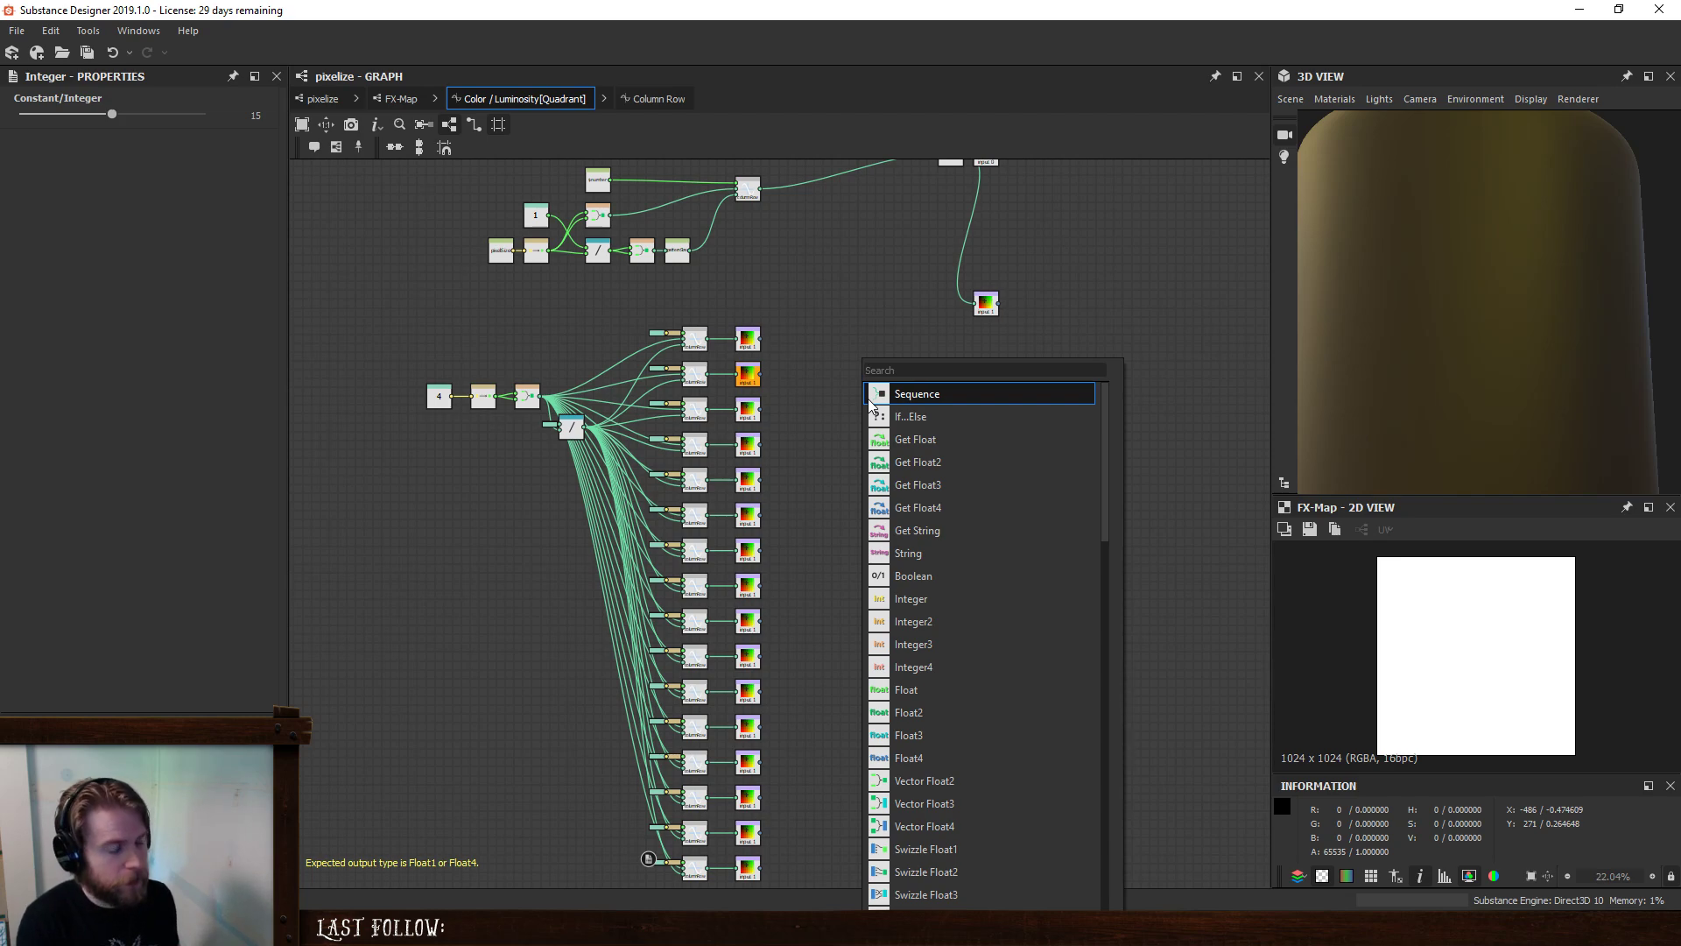
{"action": "type", "text": "sw"}
{"action": "left_click", "coordinate": [875, 439]}
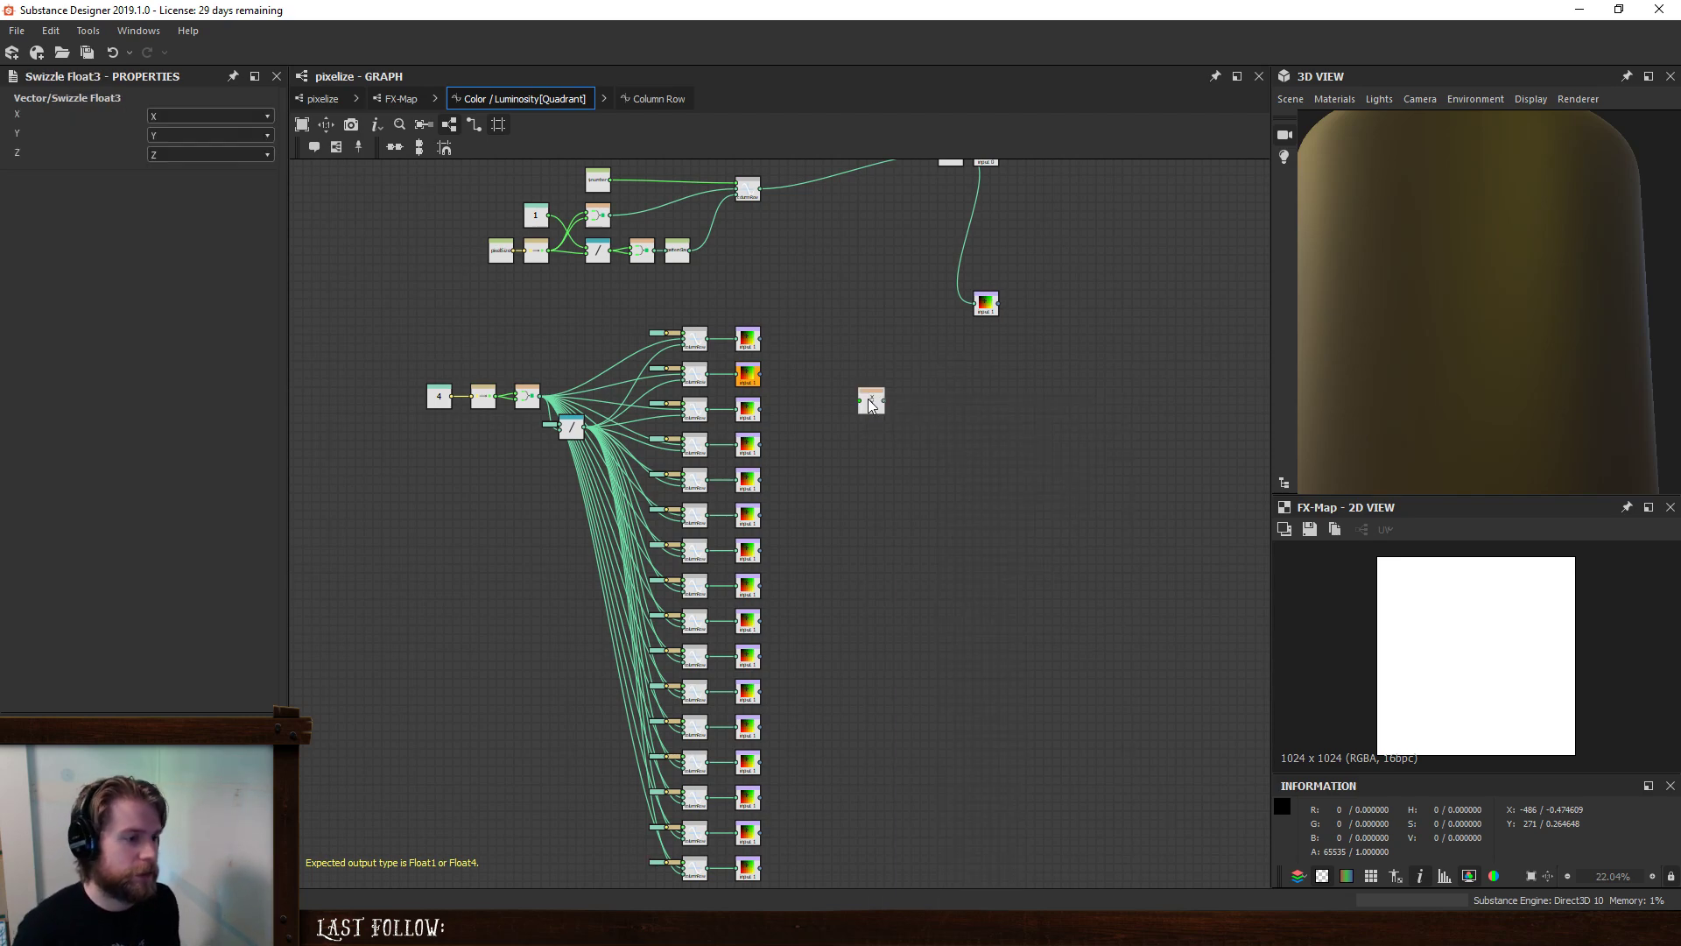
{"action": "left_click_drag", "start_coordinate": [870, 398], "coordinate": [795, 337]}
{"action": "scroll", "coordinate": [795, 337], "scroll_direction": "up", "scroll_amount": 3}
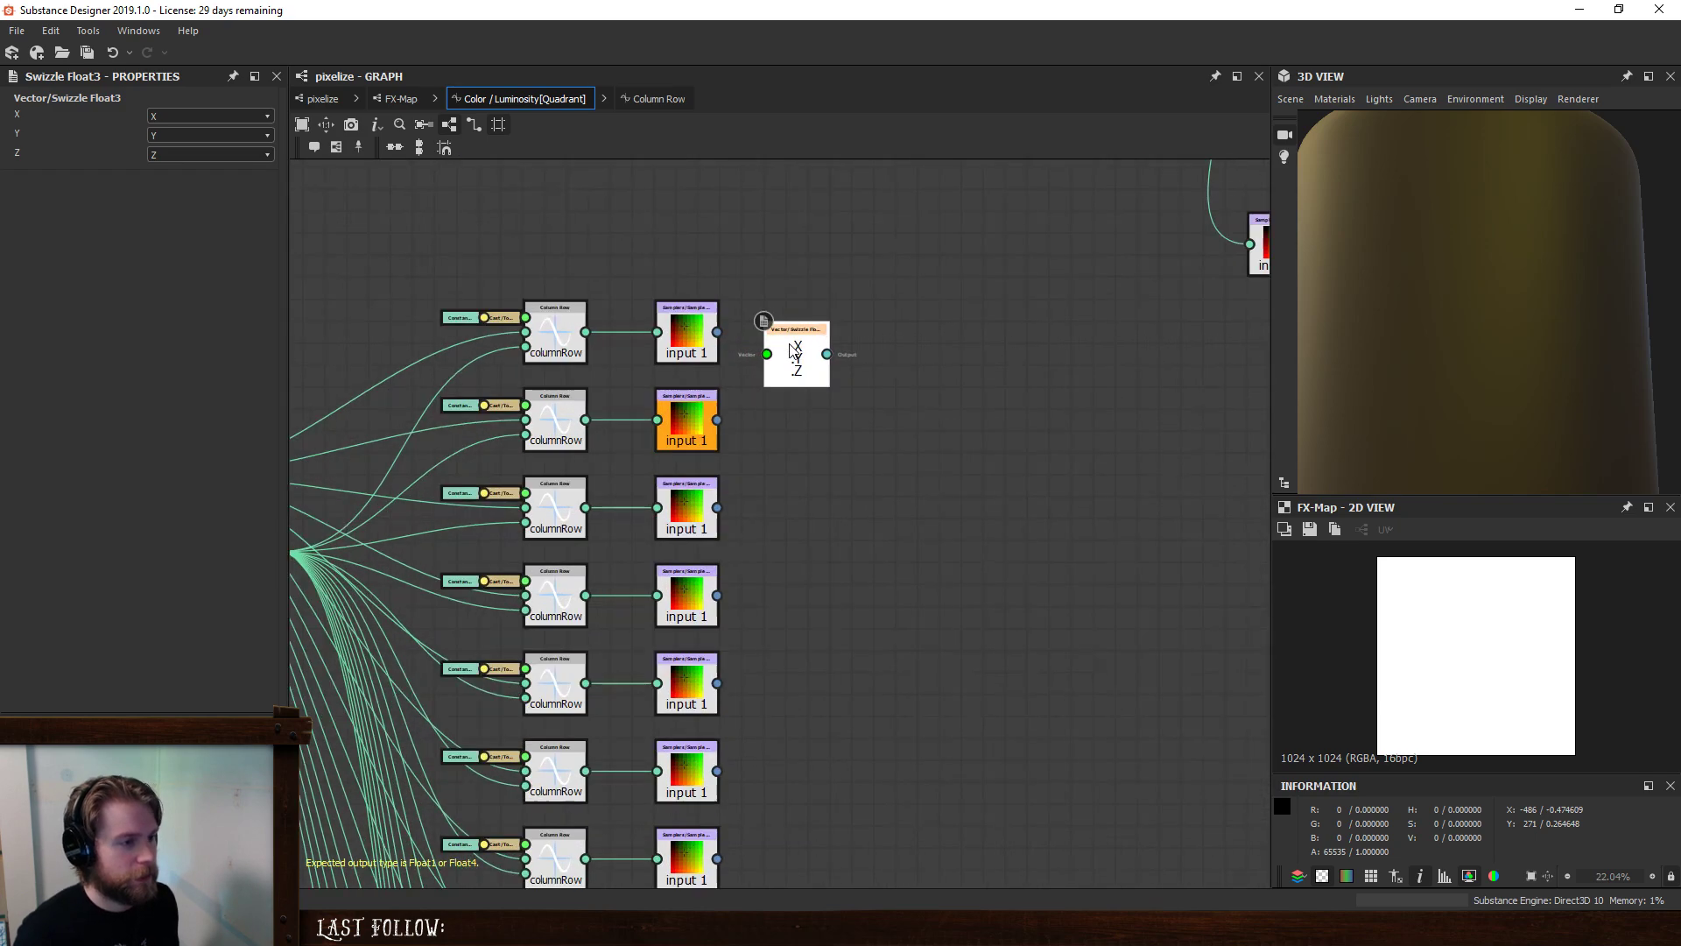
- Add an RGB to XYZ node fed by the Swizzle Float3 node
{"action": "key", "text": "space"}
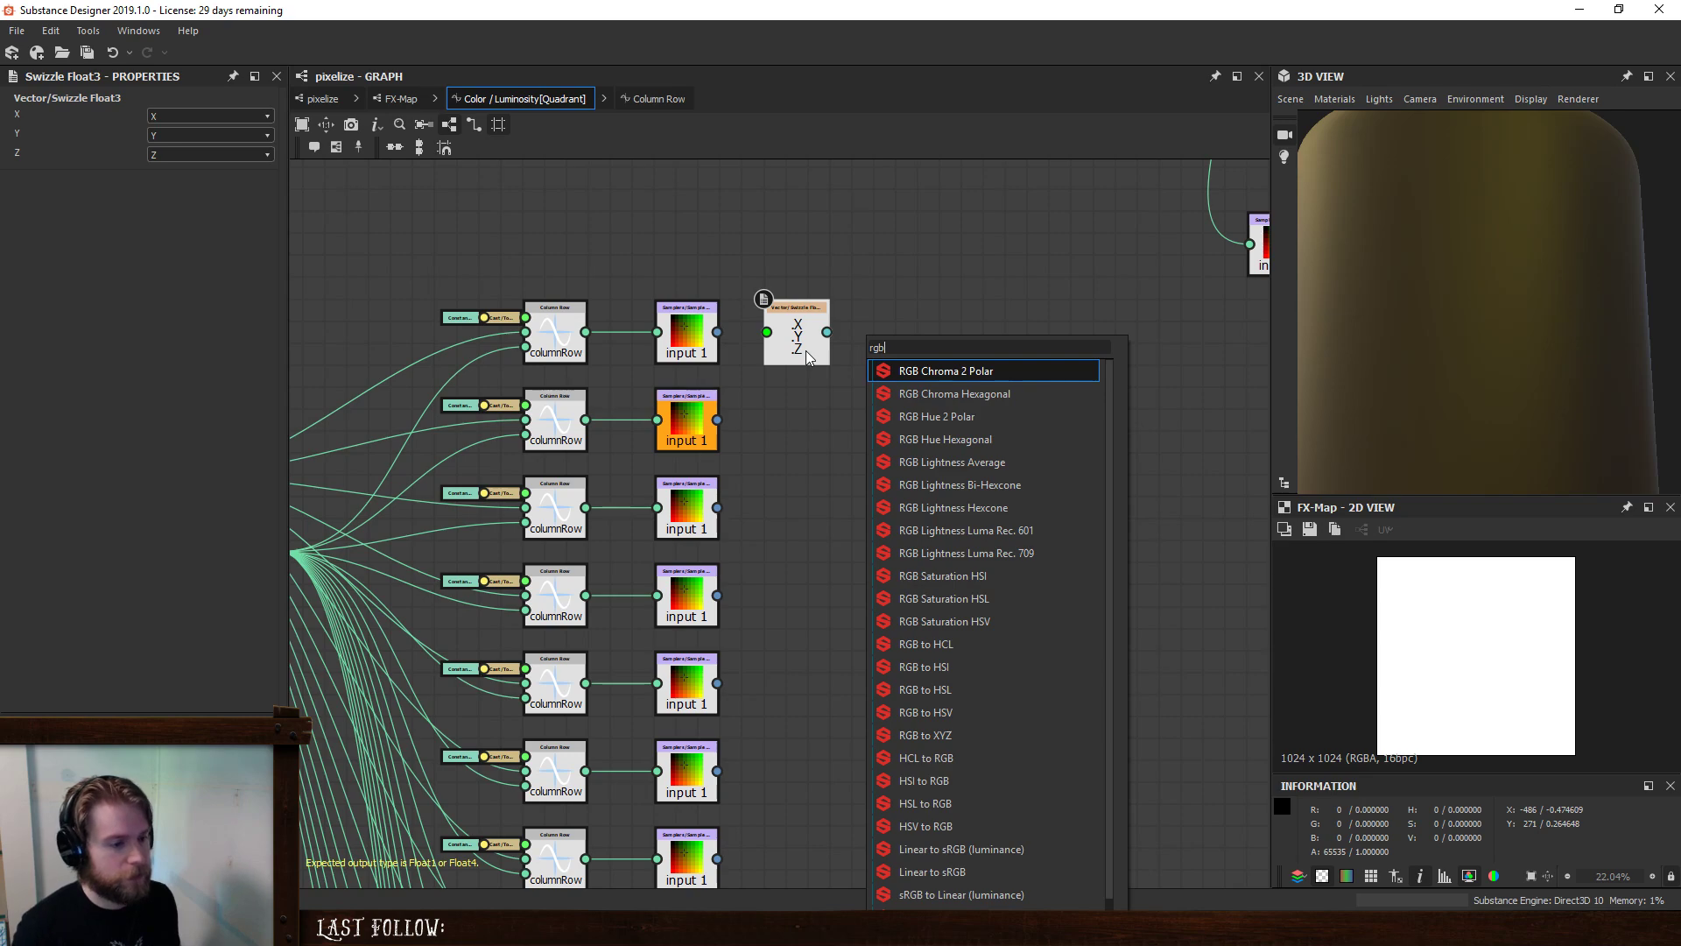
{"action": "key", "text": "Down"}
{"action": "key", "text": "Down"}
{"action": "key", "text": "Down"}
{"action": "key", "text": "Down"}
{"action": "key", "text": "Down"}
{"action": "key", "text": "Down"}
{"action": "key", "text": "Down"}
{"action": "key", "text": "Down"}
{"action": "key", "text": "Down"}
{"action": "key", "text": "Down"}
{"action": "key", "text": "Down"}
{"action": "key", "text": "Down"}
{"action": "key", "text": "Down"}
{"action": "key", "text": "Down"}
{"action": "key", "text": "Down"}
{"action": "key", "text": "Down"}
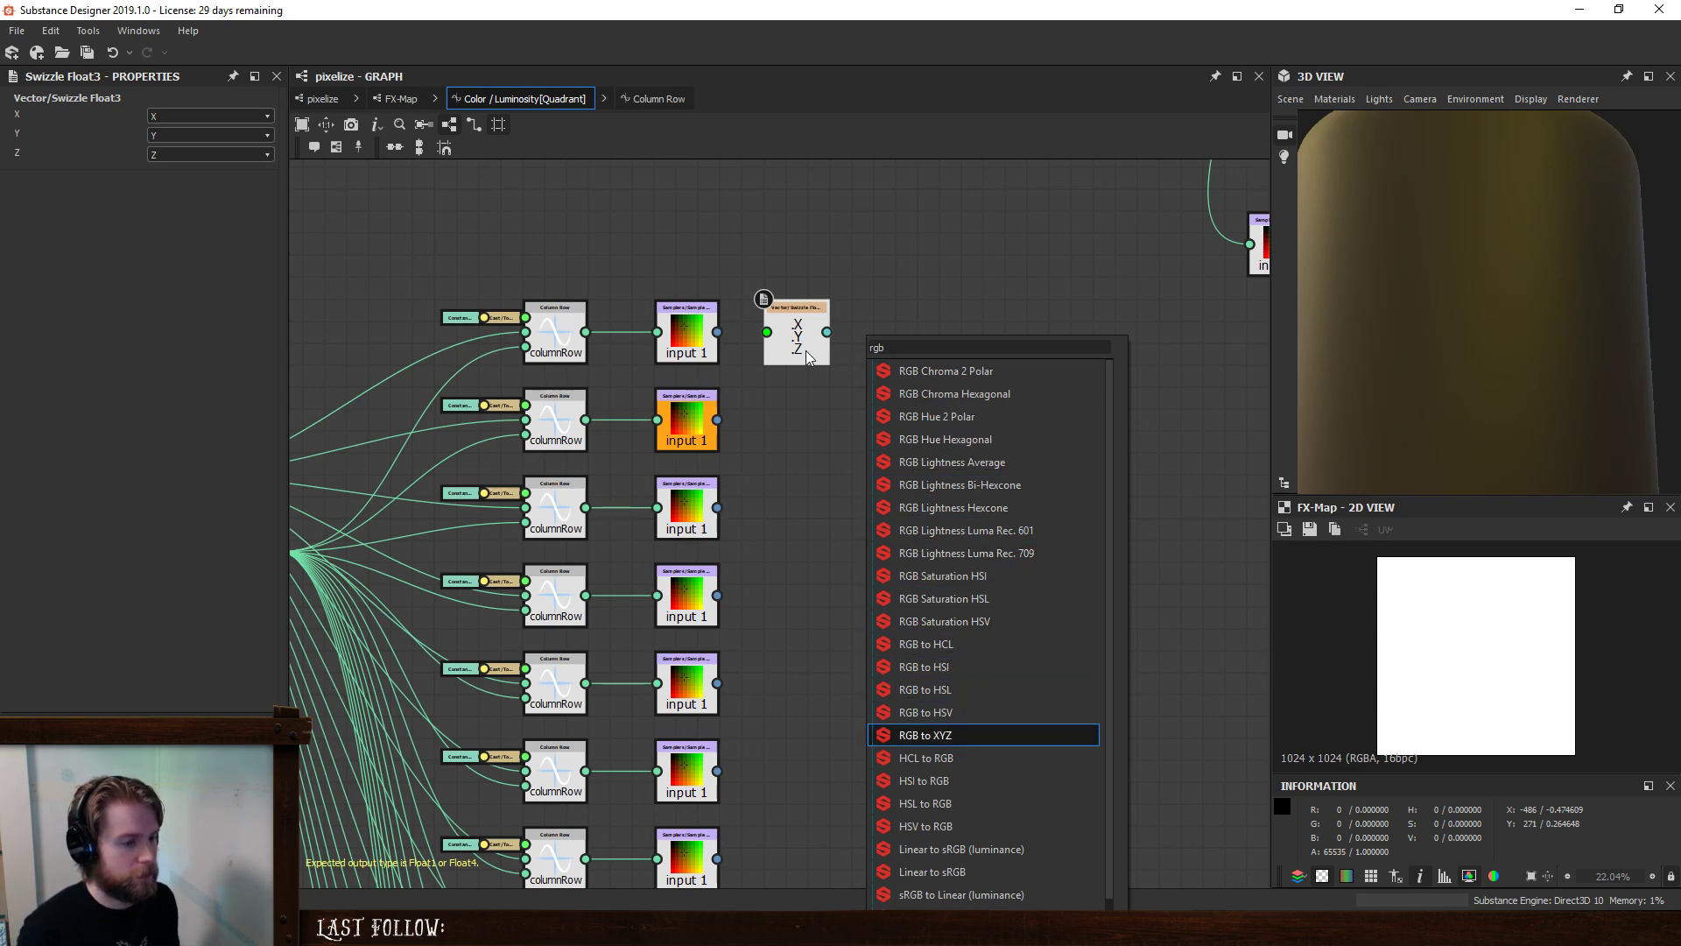
{"action": "key", "text": "Return"}
- Add an XYZ to LAB node fed by the RGB to XYZ node
{"action": "key", "text": "space"}
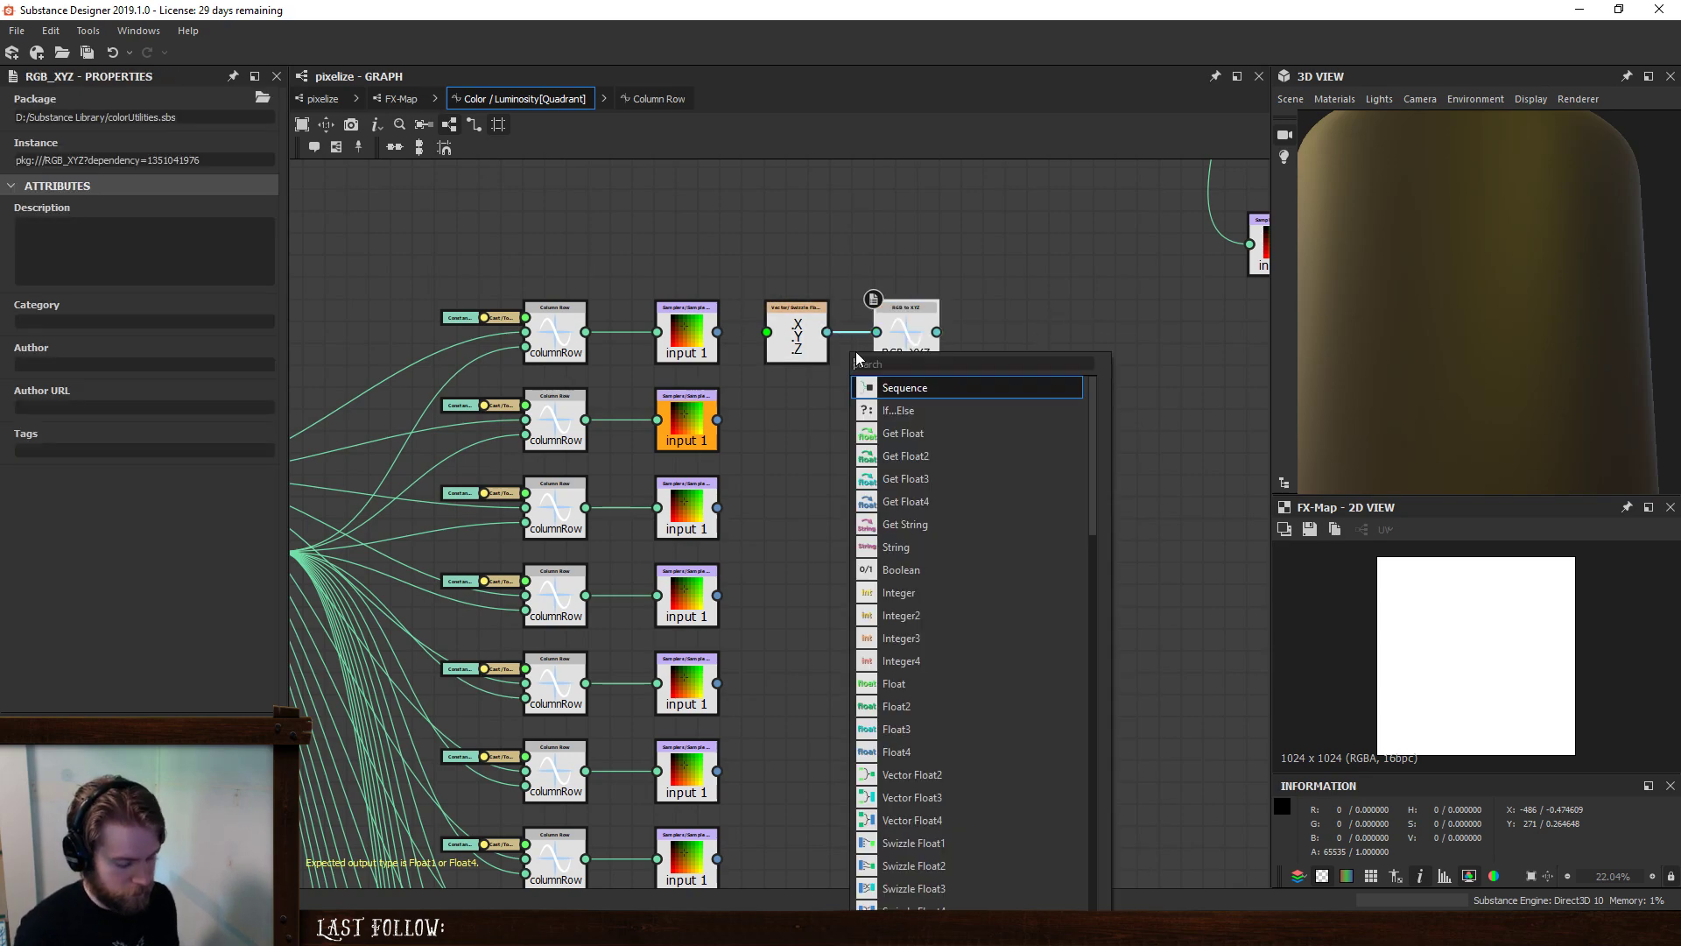
{"action": "type", "text": "xyz"}
{"action": "key", "text": "Return"}
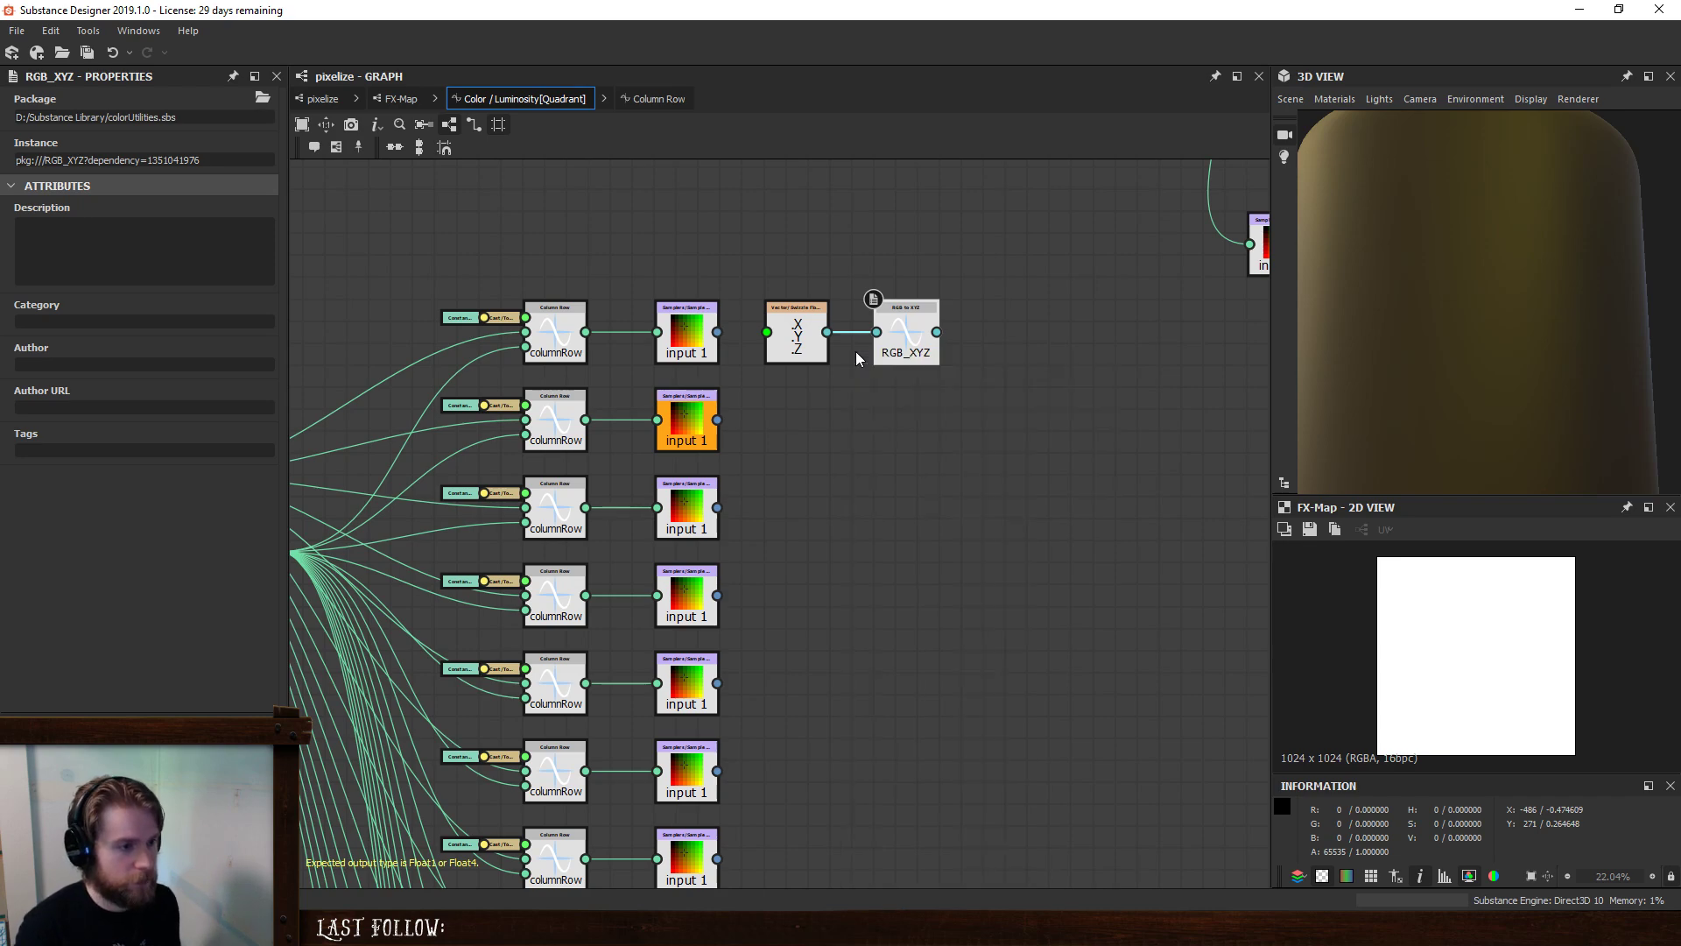
{"action": "middle_click_drag", "start_coordinate": [1027, 357], "coordinate": [985, 625]}
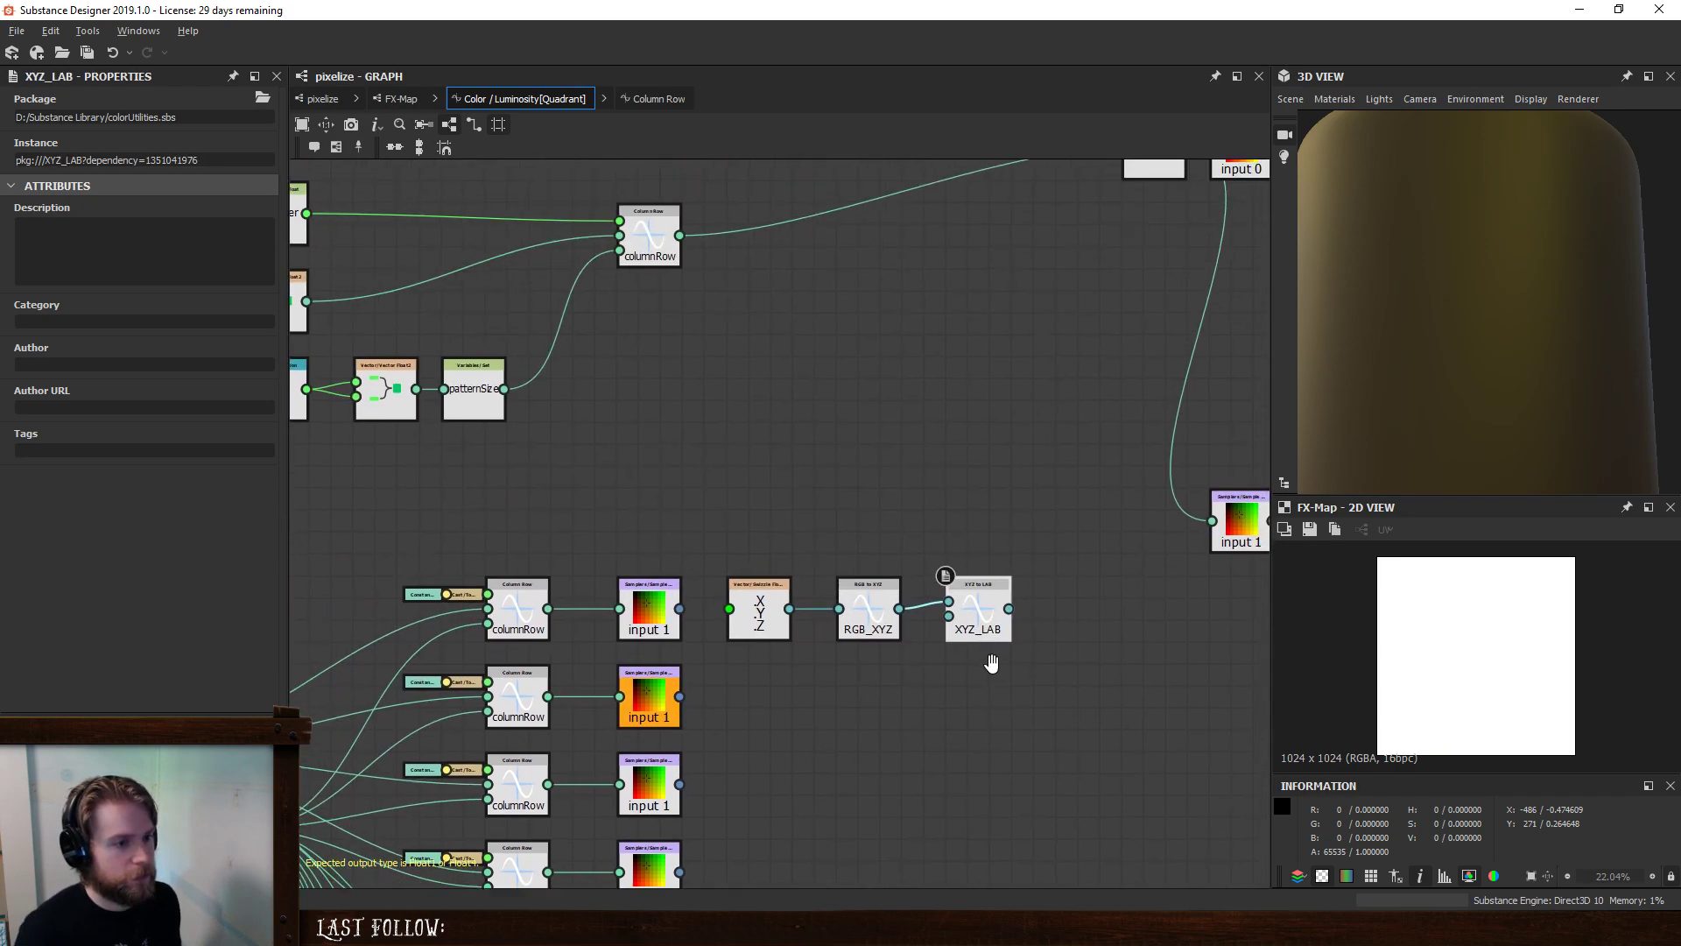
{"action": "middle_click_drag", "start_coordinate": [972, 555], "coordinate": [871, 619]}
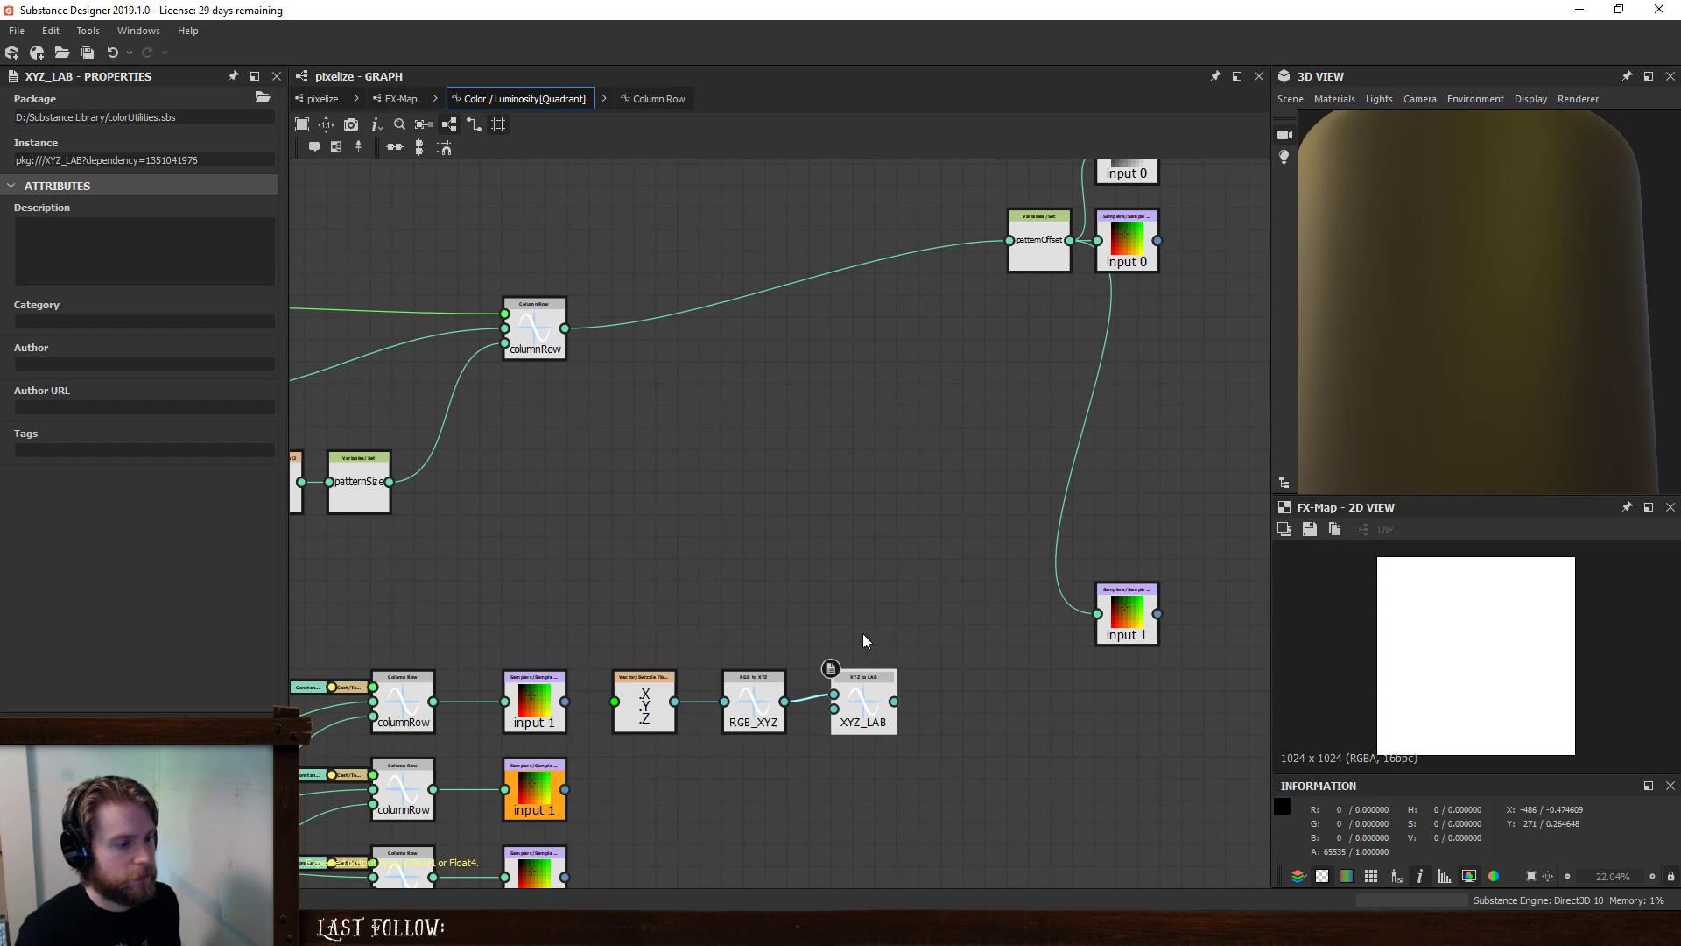
{"action": "scroll", "coordinate": [788, 537], "scroll_direction": "down", "scroll_amount": 5}
{"action": "scroll", "coordinate": [666, 681], "scroll_direction": "up", "scroll_amount": 2}
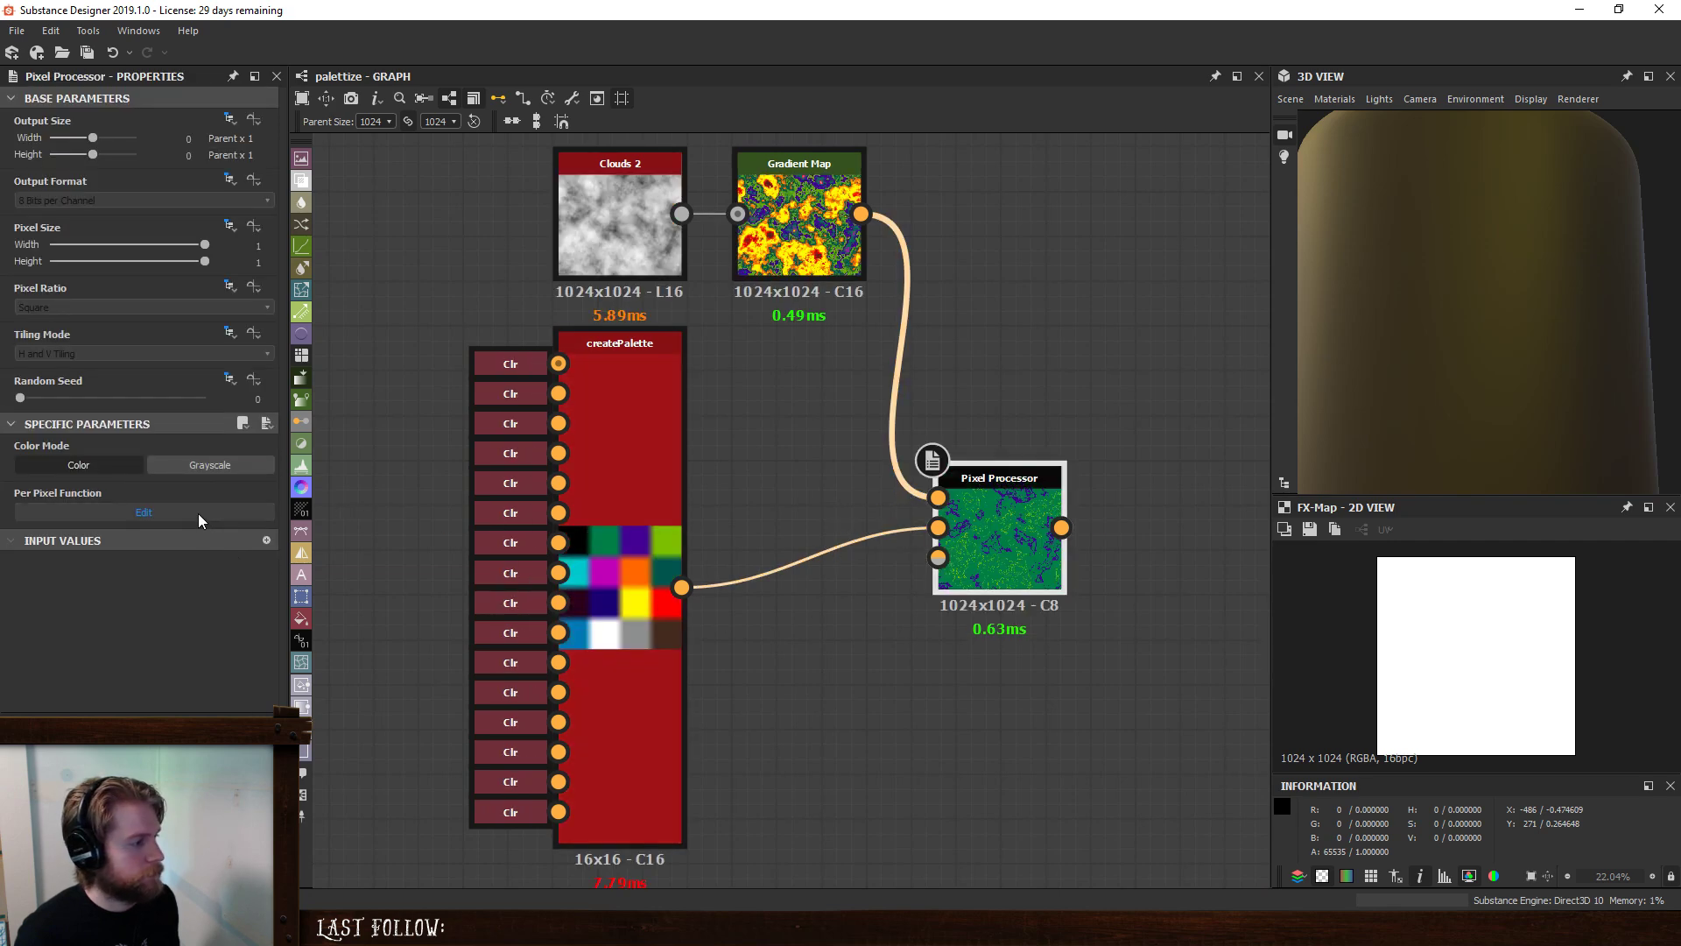
- Copy the sRGB reference Float3 constant from the per-pixel function of palettize's Pixel Processor
{"action": "left_click", "coordinate": [198, 515]}
{"action": "left_click", "coordinate": [689, 426]}
{"action": "left_click_drag", "start_coordinate": [634, 416], "coordinate": [685, 465]}
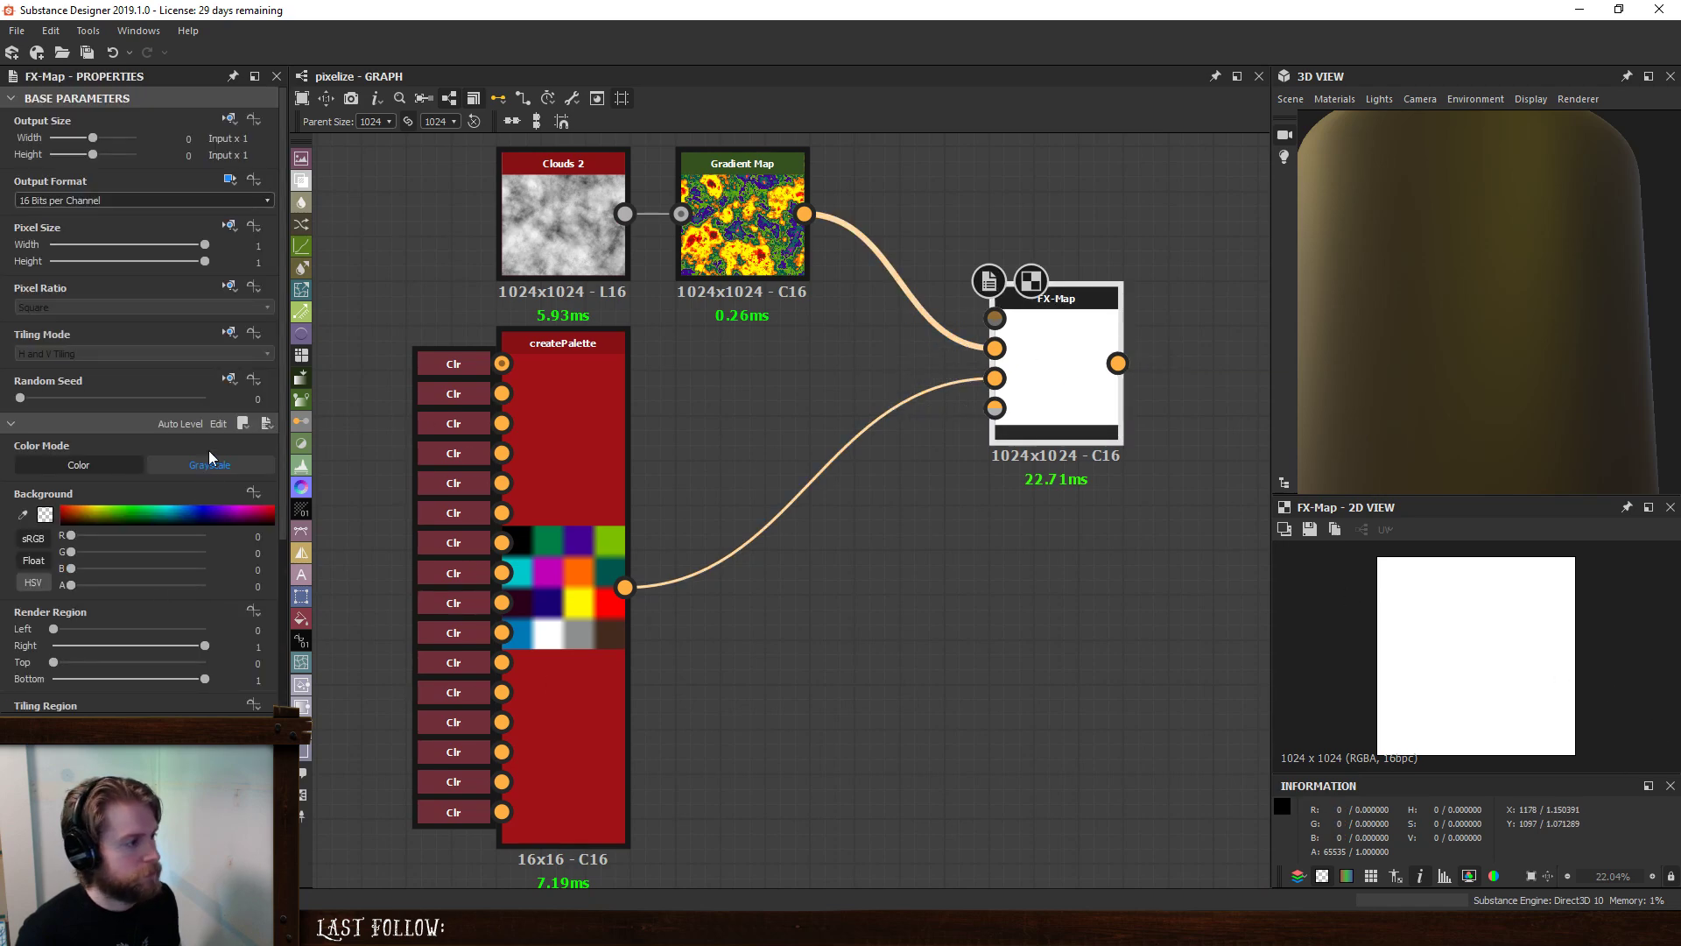
- Paste the sRGB constant (94.811, 100, 107.304) into pixelize's Color / Luminosity function above RGB to XYZ and feed it to XYZ to LAB
{"action": "left_click", "coordinate": [218, 423]}
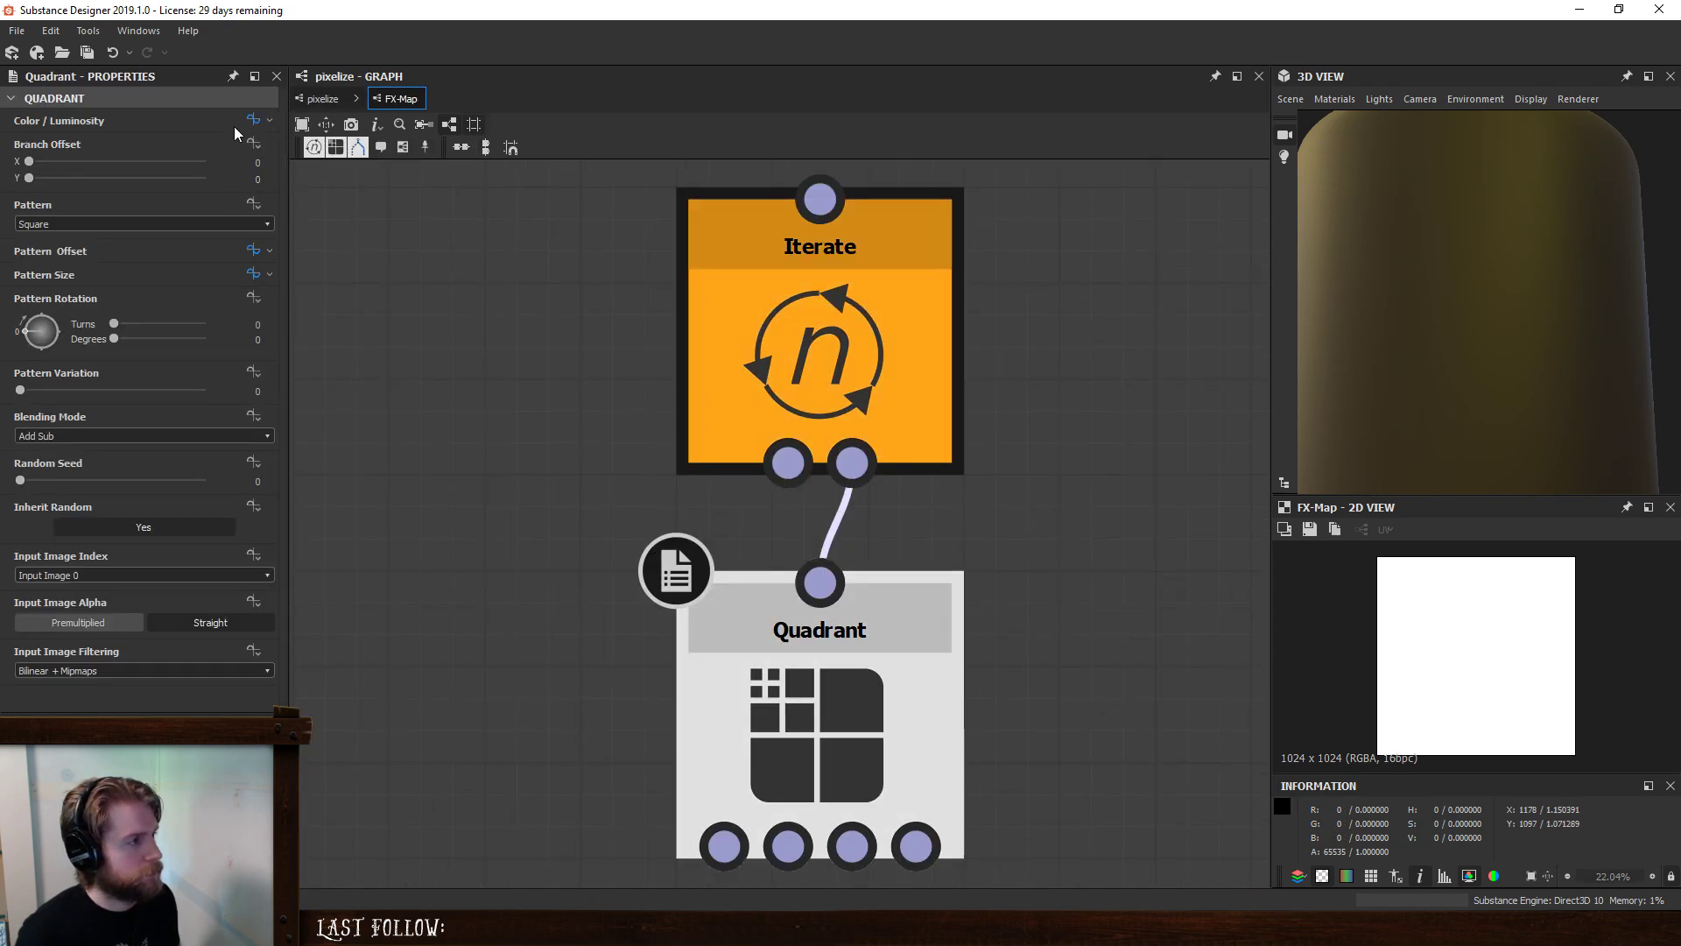
{"action": "left_click", "coordinate": [252, 120]}
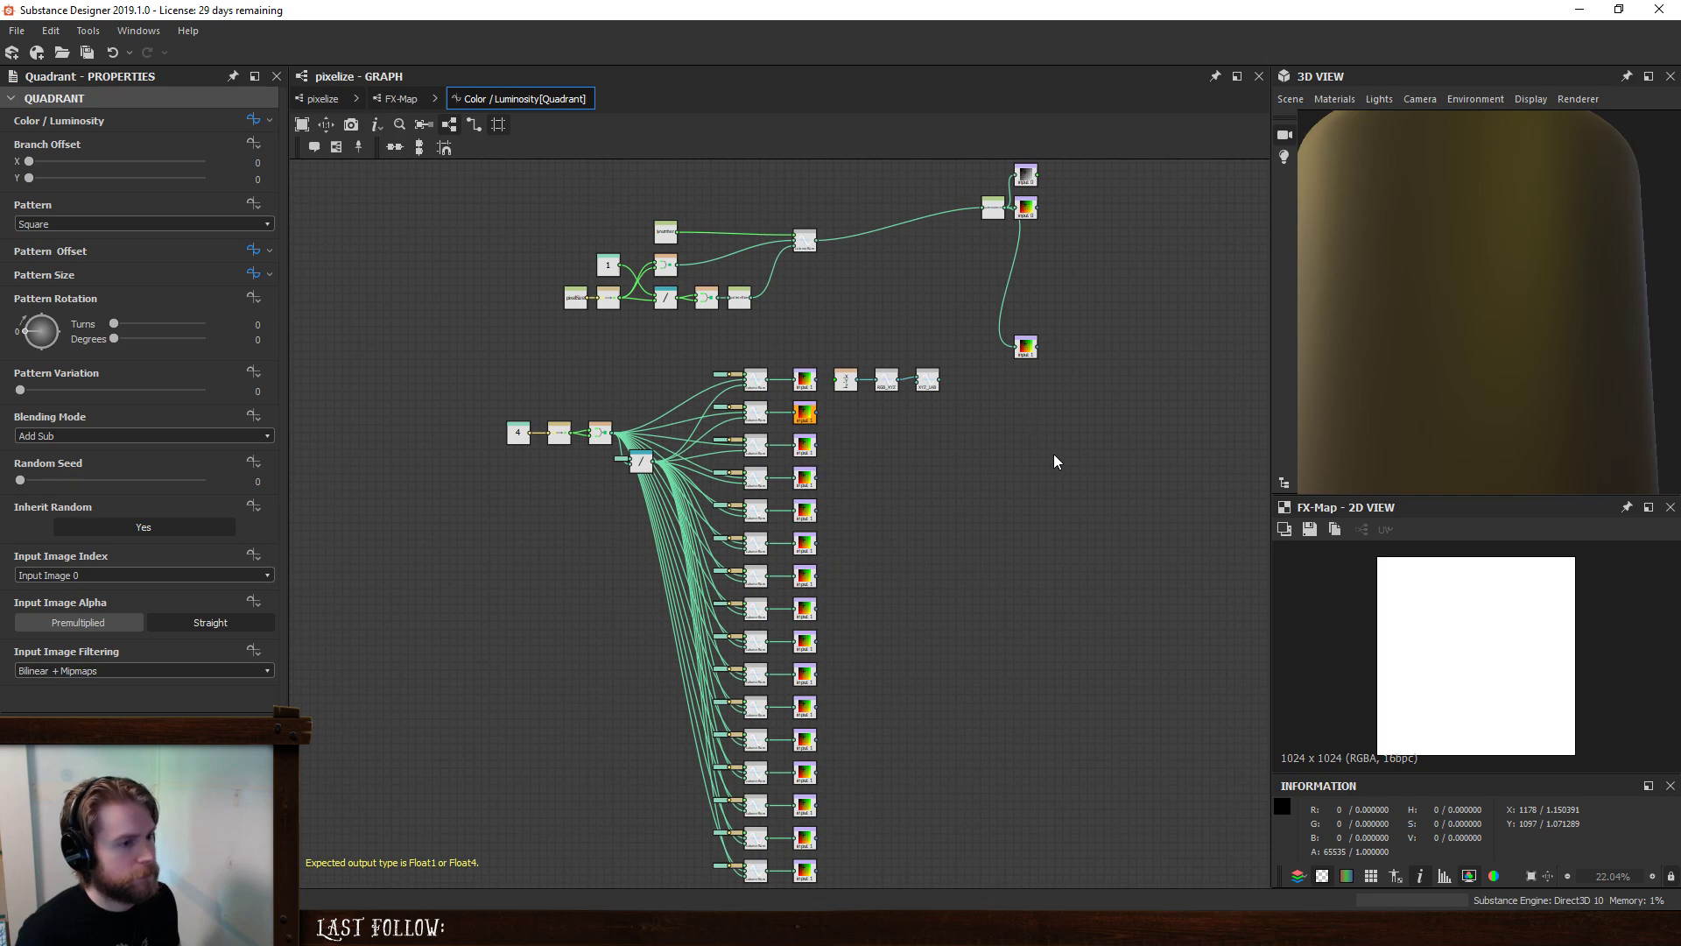
{"action": "key", "text": "ctrl+v"}
{"action": "scroll", "coordinate": [849, 478], "scroll_direction": "up", "scroll_amount": 3}
{"action": "left_click_drag", "start_coordinate": [728, 570], "coordinate": [885, 227]}
{"action": "middle_click_drag", "start_coordinate": [885, 227], "coordinate": [750, 500]}
{"action": "mouse_move", "coordinate": [751, 500]}
{"action": "left_mouse_down"}
{"action": "mouse_move", "coordinate": [788, 490]}
{"action": "mouse_move", "coordinate": [770, 499]}
{"action": "left_mouse_up"}
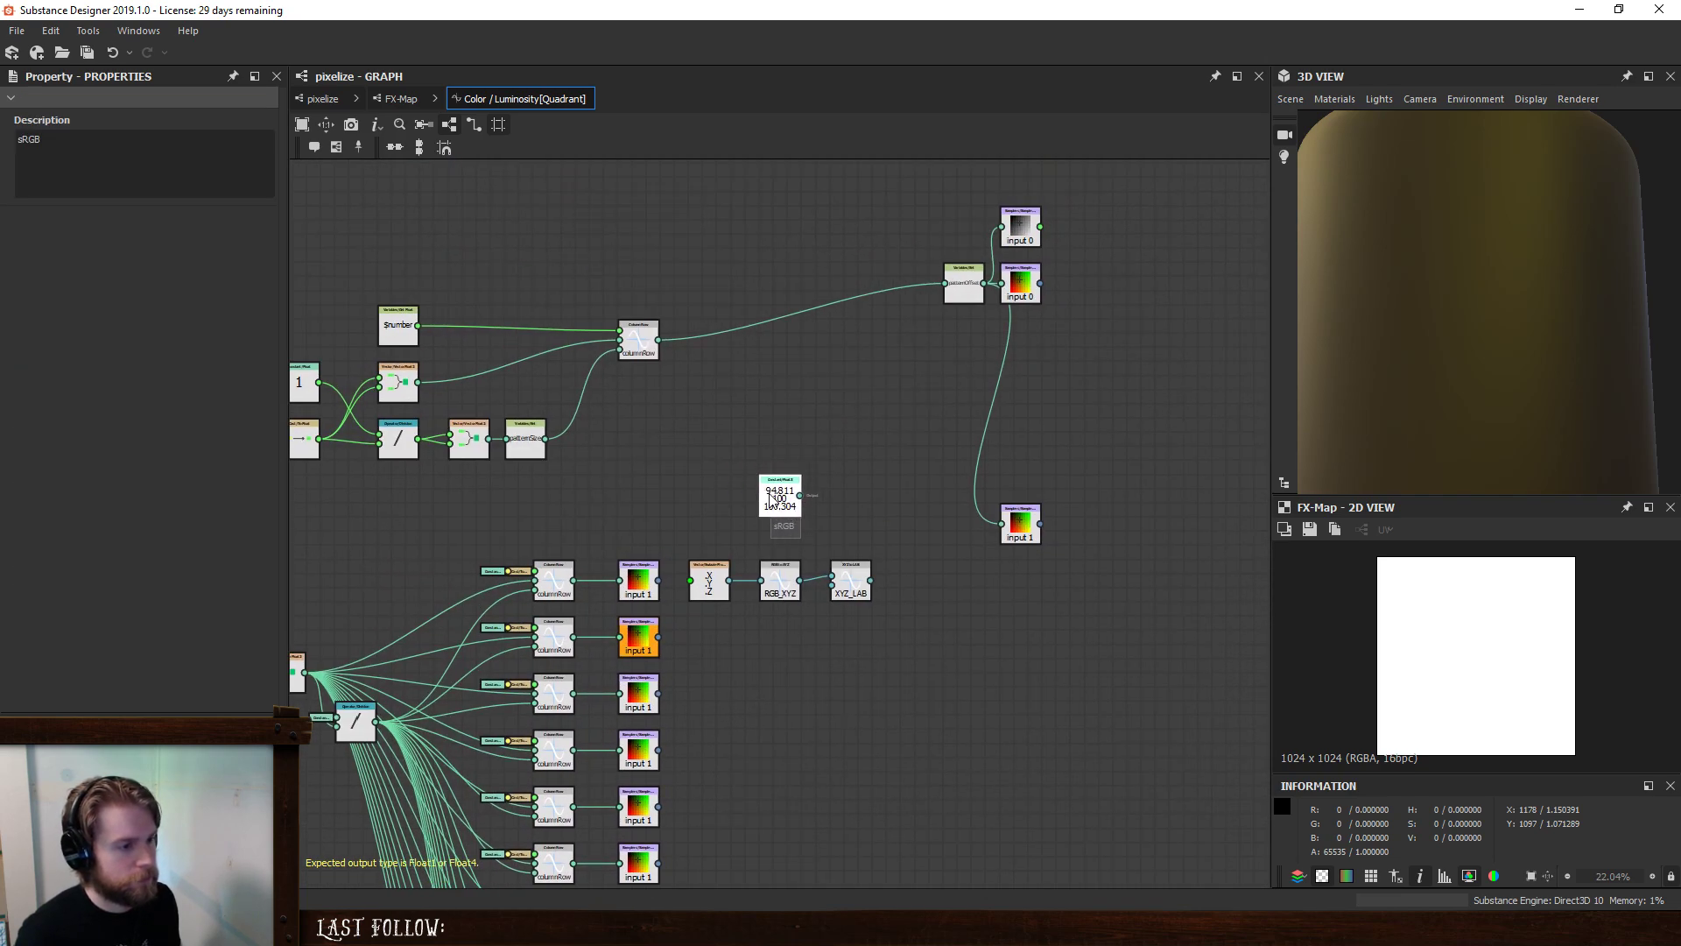
- Duplicate the Swizzle Float3, RGB to XYZ and XYZ to LAB nodes beside the Input Image 0 Sample Color and link its output to the Swizzle
{"action": "left_click", "coordinate": [1020, 280]}
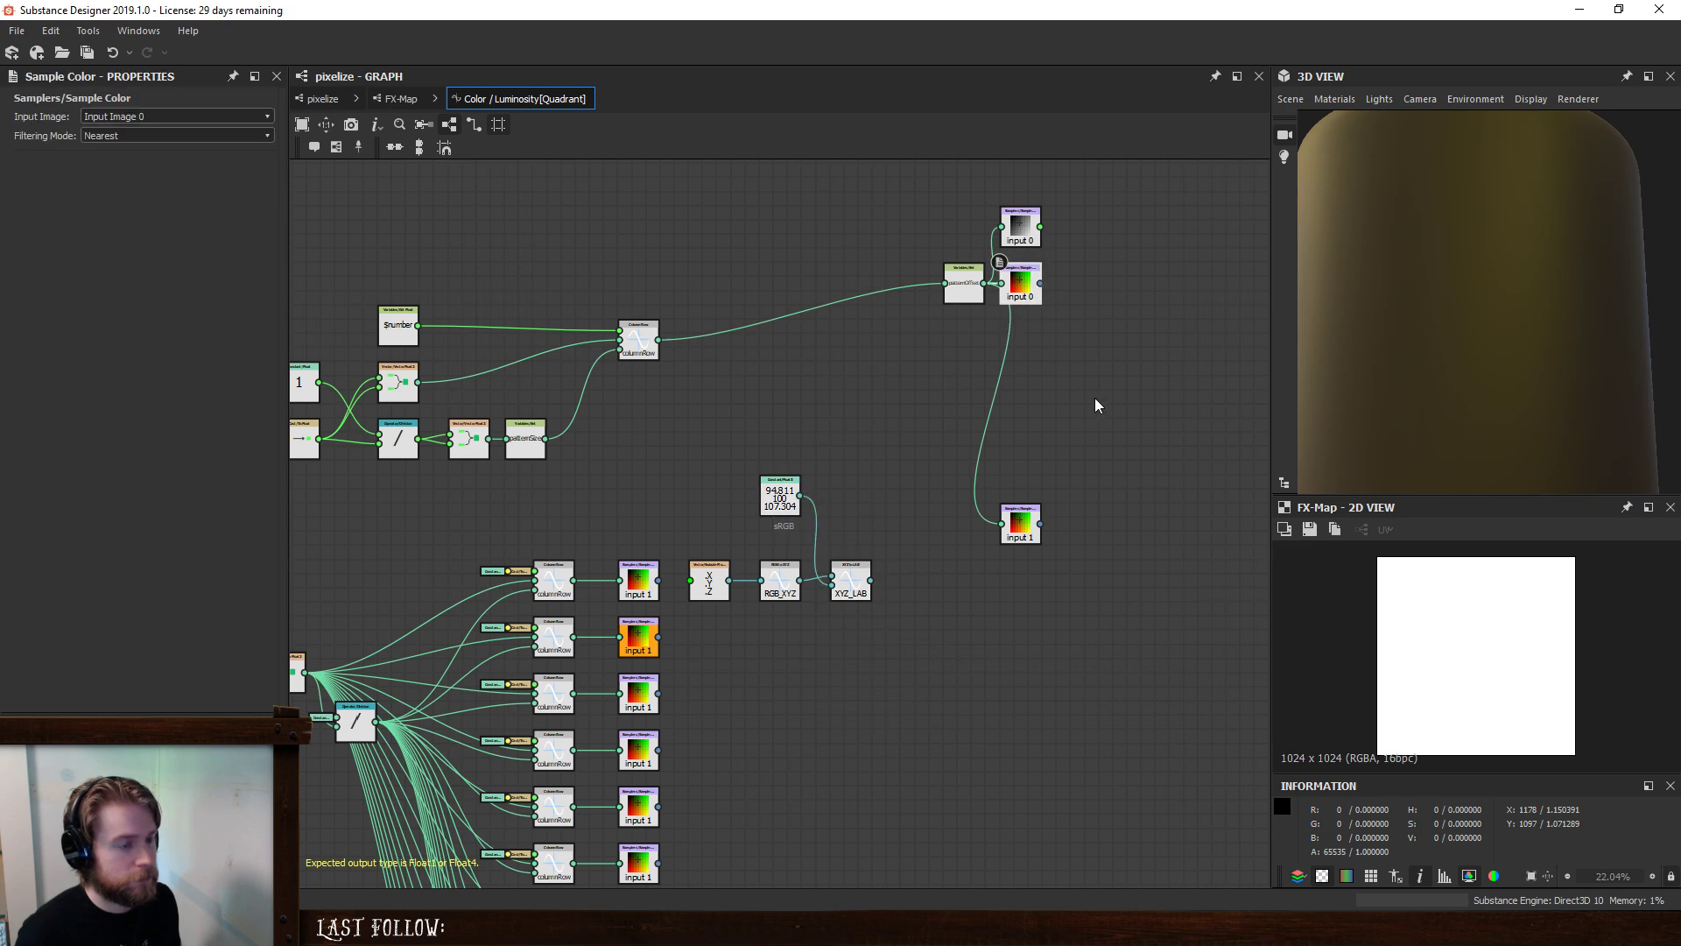
{"action": "middle_click_drag", "start_coordinate": [1095, 400], "coordinate": [1047, 476]}
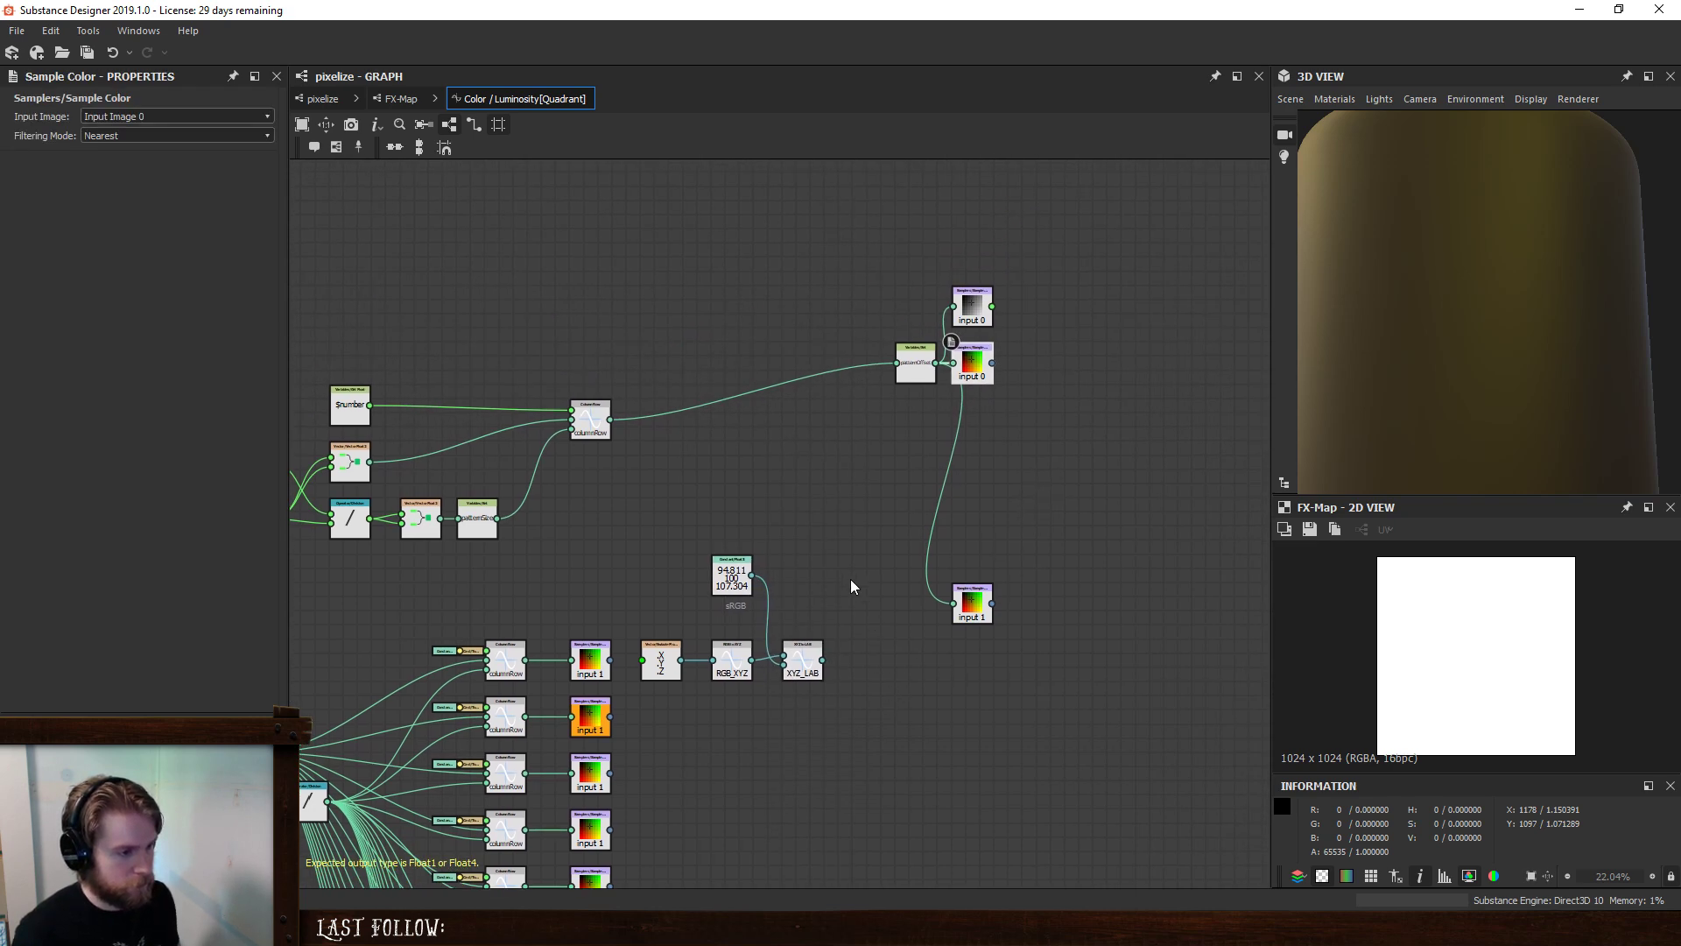
{"action": "left_click_drag", "start_coordinate": [856, 662], "coordinate": [649, 697]}
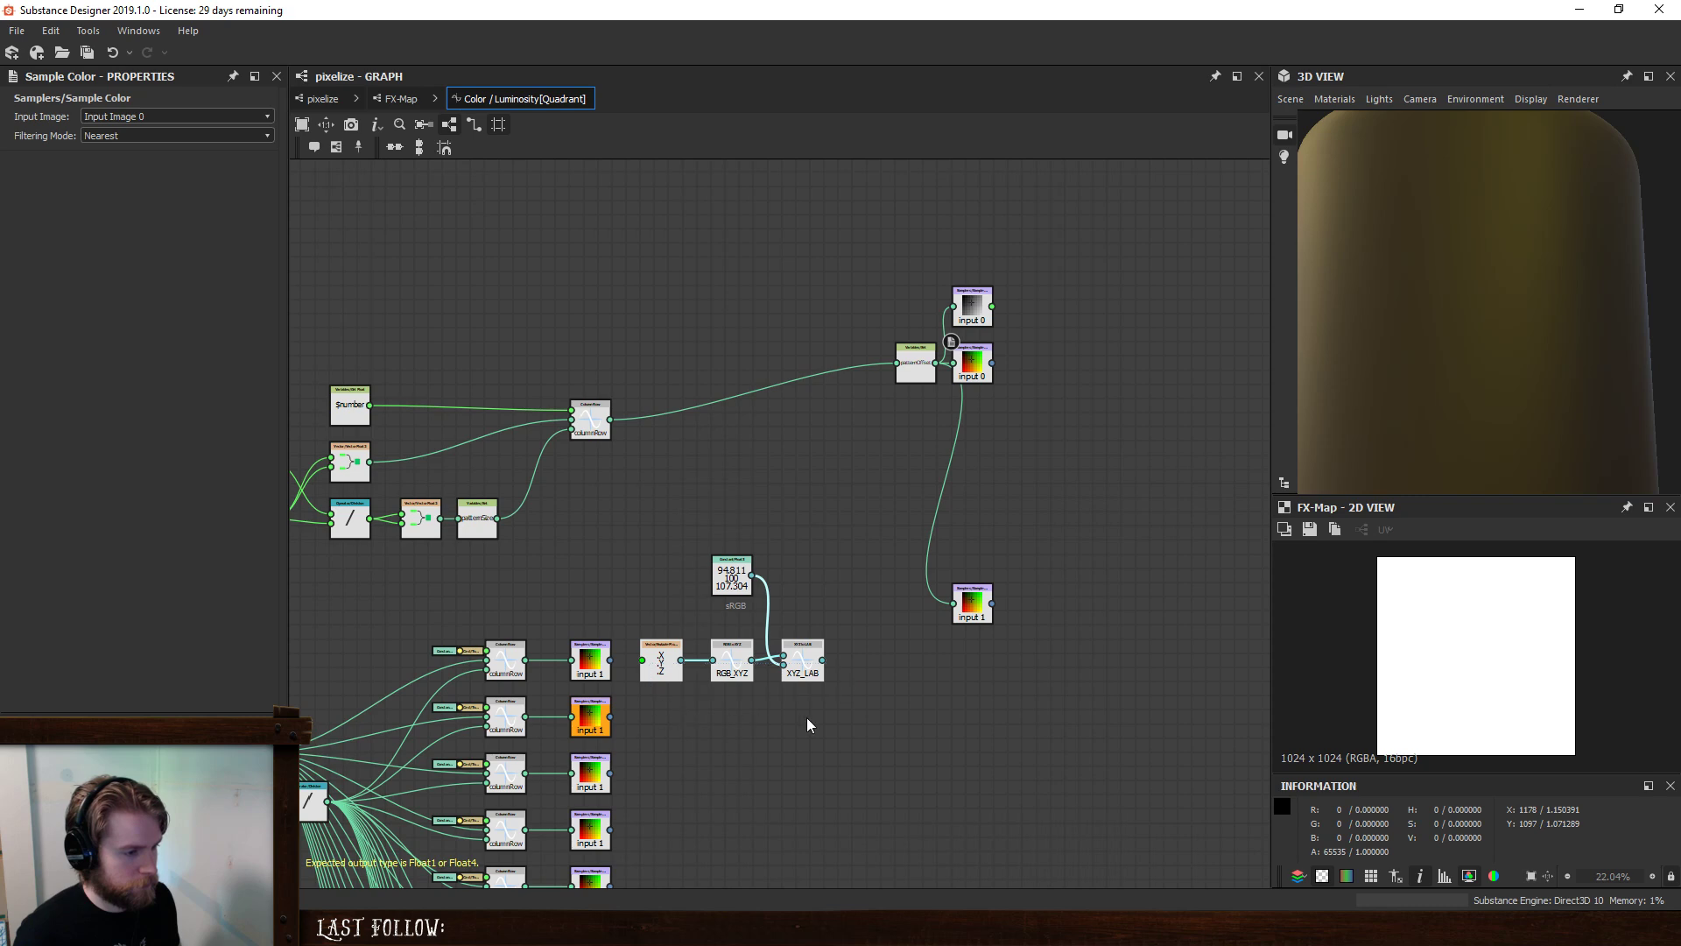
{"action": "key", "text": "ctrl+d"}
{"action": "left_click_drag", "start_coordinate": [853, 527], "coordinate": [1187, 368]}
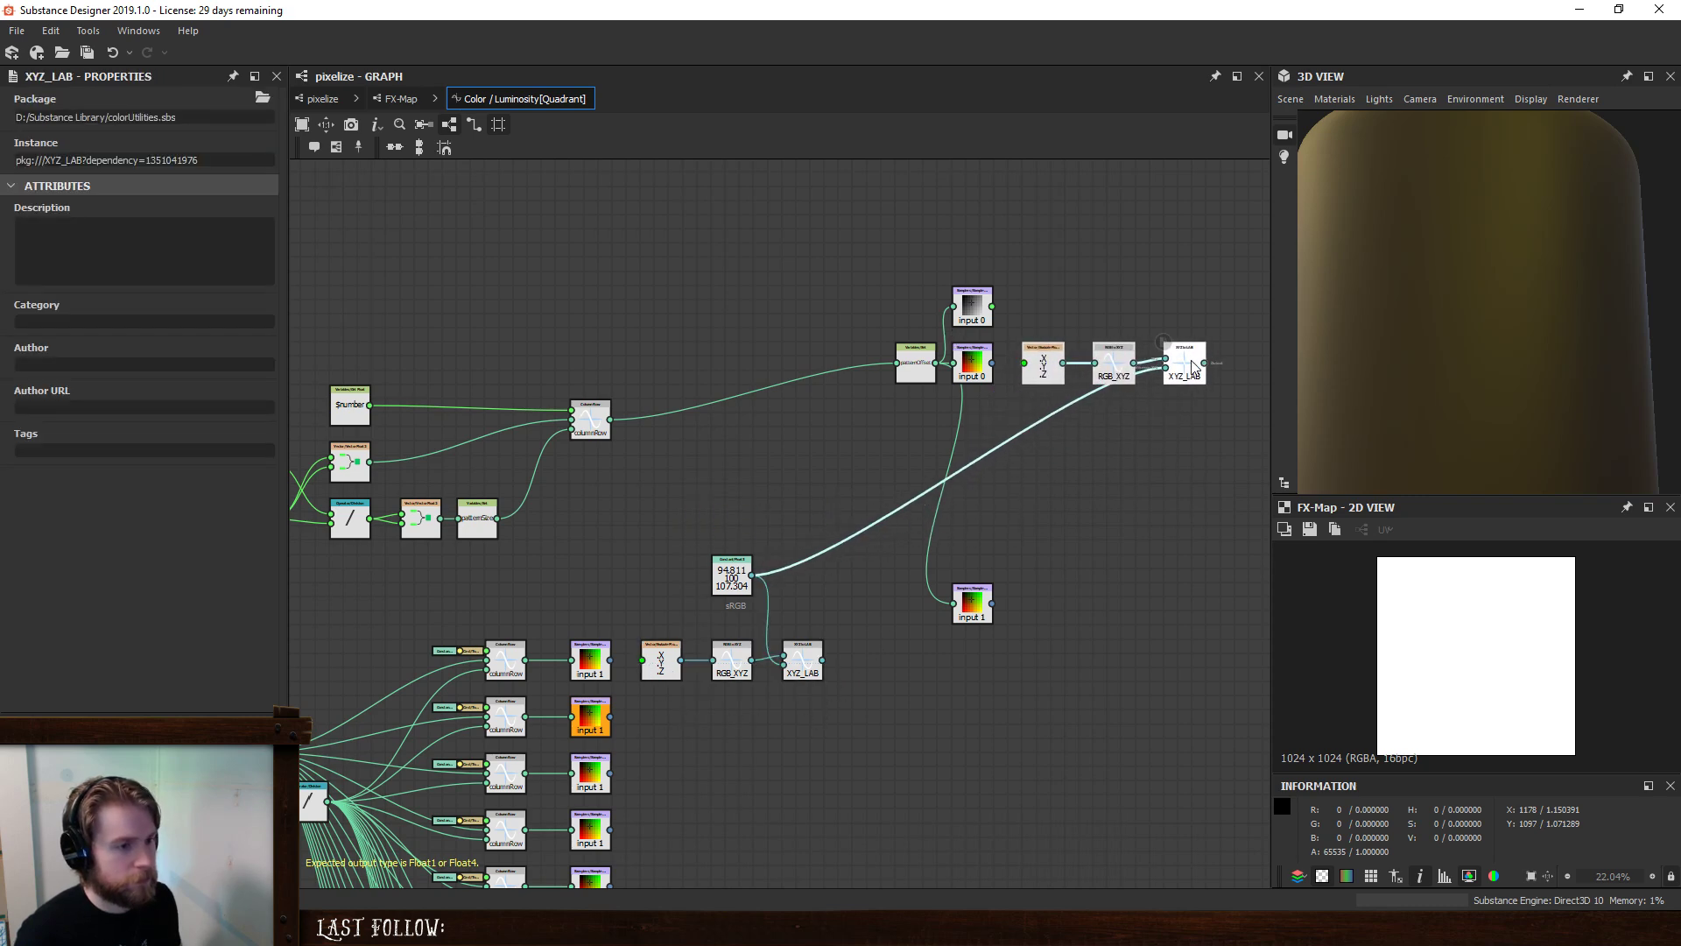
{"action": "left_click_drag", "start_coordinate": [992, 363], "coordinate": [1024, 362]}
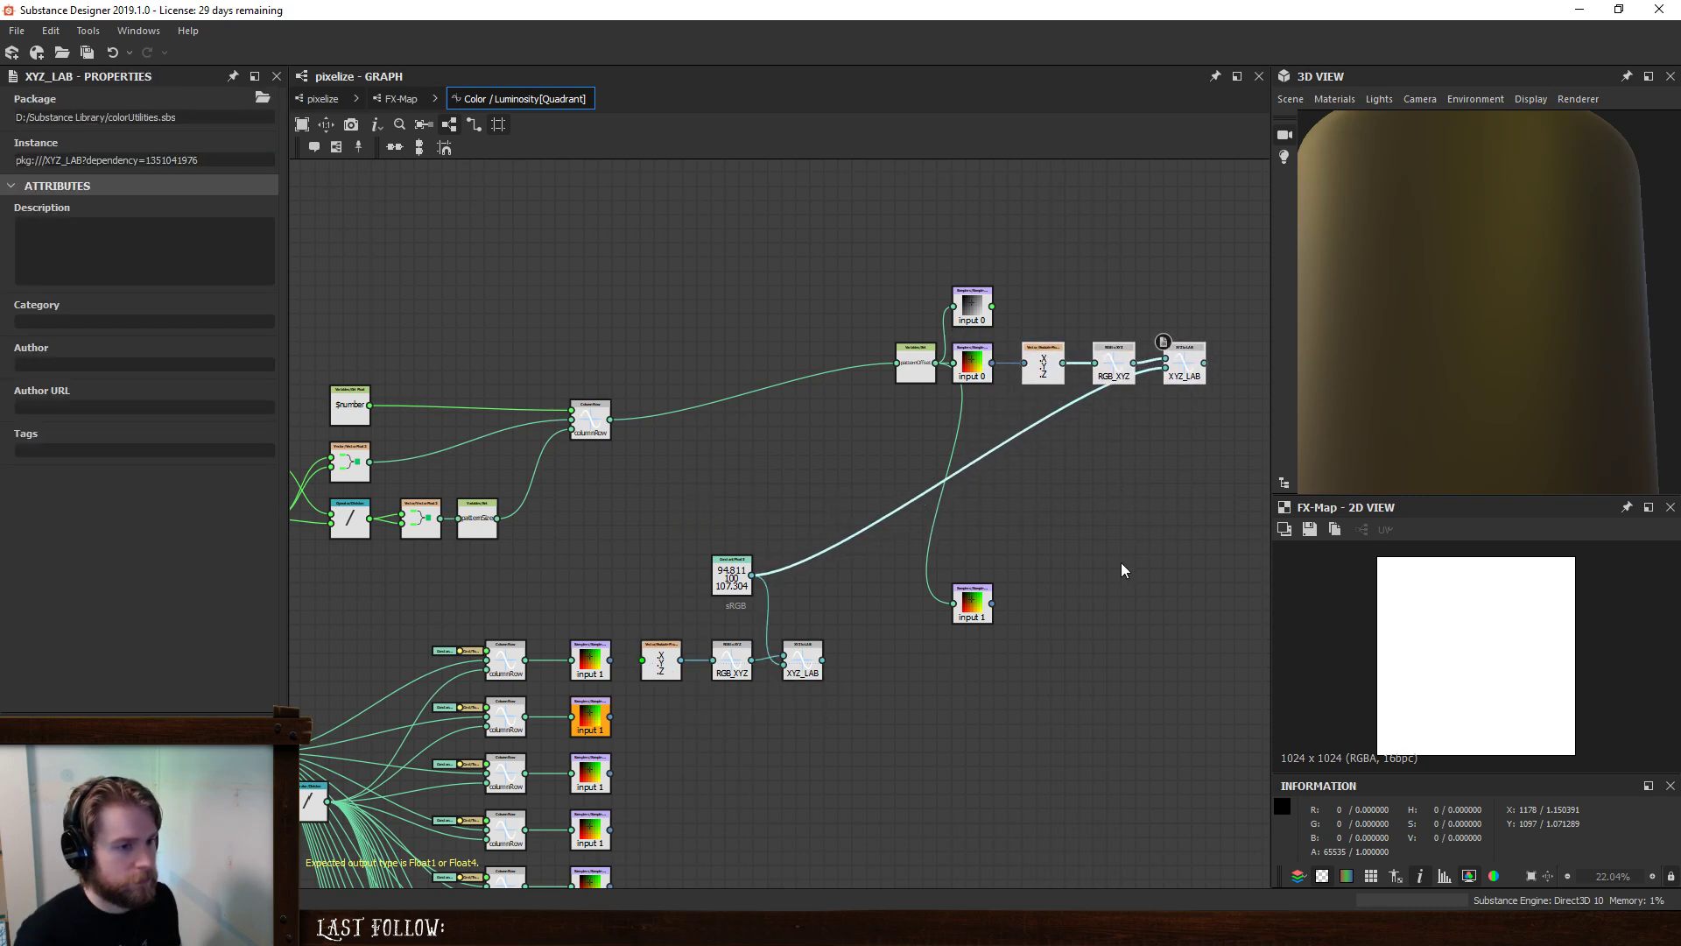
- Add a Delta E 2000 node fed by both XYZ to LAB outputs and link the first row's Sample Color to its Swizzle Float3
{"action": "middle_click_drag", "start_coordinate": [1080, 596], "coordinate": [1068, 553]}
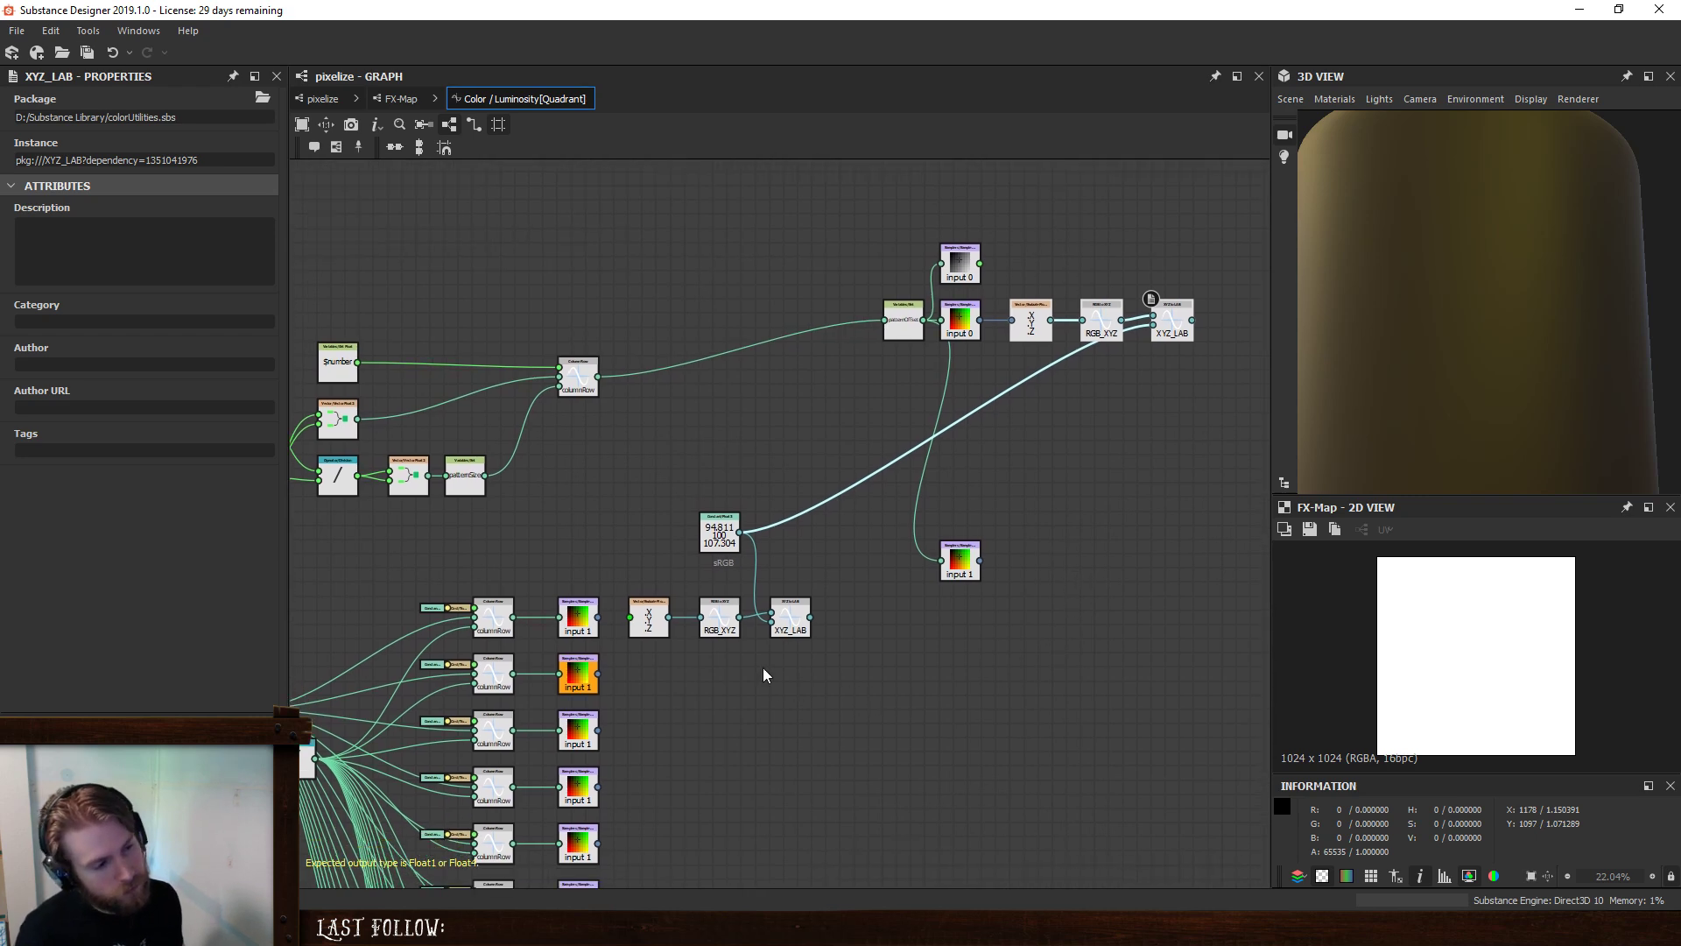
{"action": "left_click", "coordinate": [793, 678]}
{"action": "key", "text": "space"}
{"action": "type", "text": "delt"}
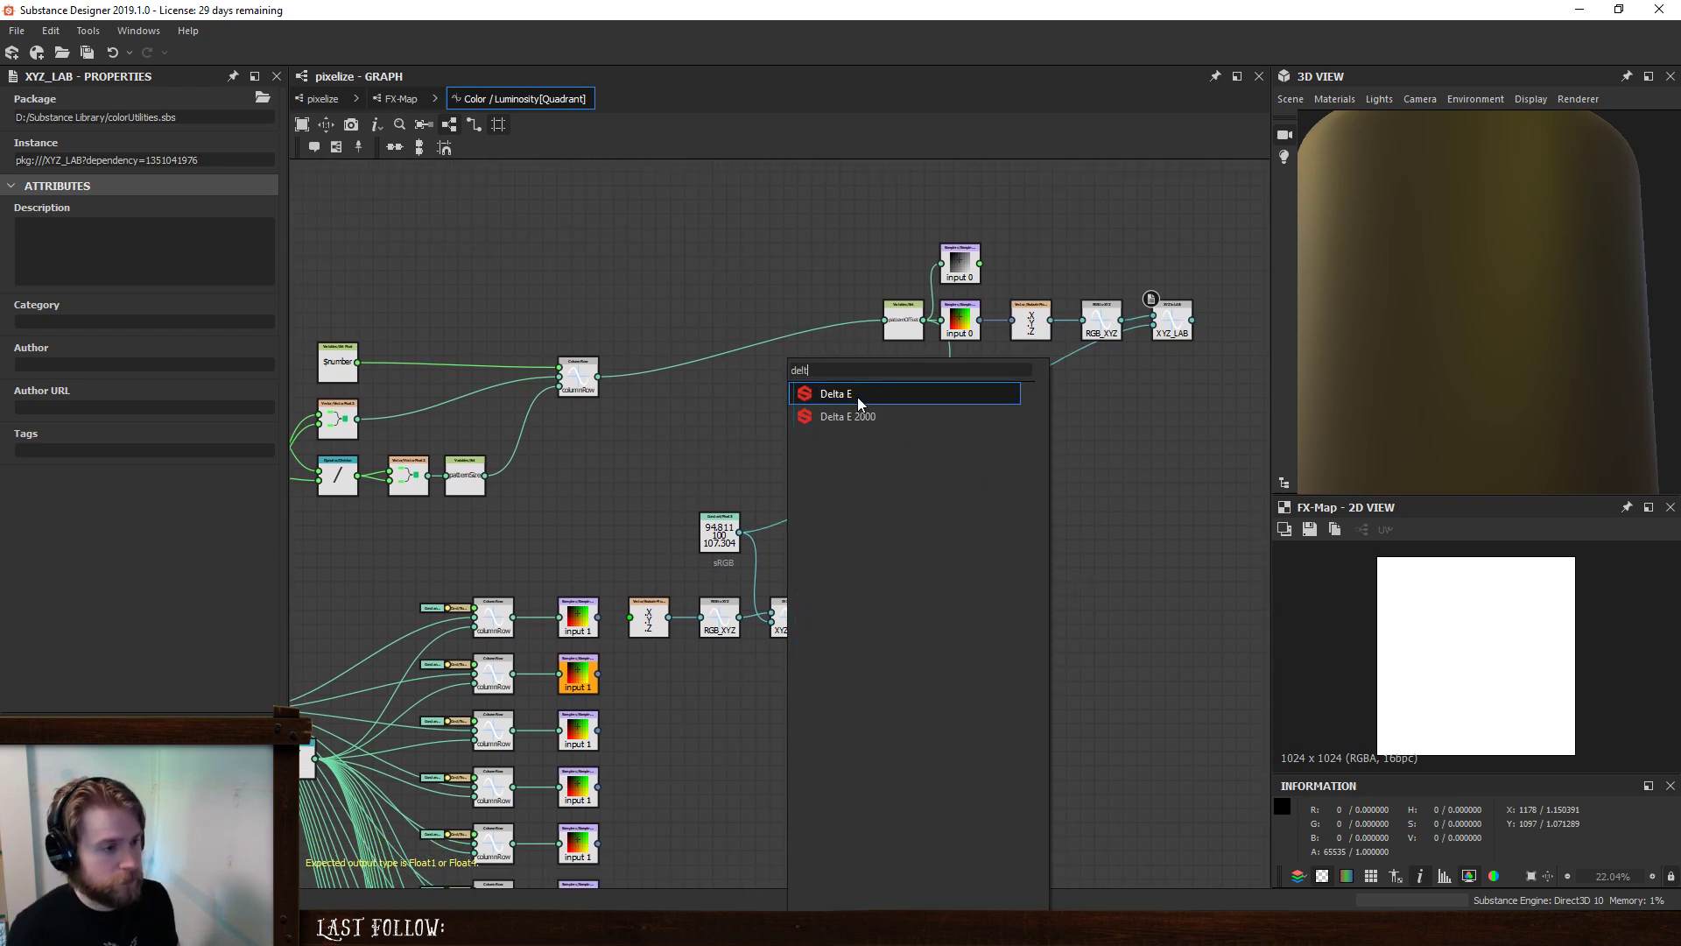
{"action": "left_click", "coordinate": [853, 417]}
{"action": "left_click_drag", "start_coordinate": [784, 687], "coordinate": [1122, 409]}
{"action": "scroll", "coordinate": [837, 632], "scroll_direction": "up", "scroll_amount": 2}
{"action": "middle_click_drag", "start_coordinate": [605, 866], "coordinate": [696, 592]}
{"action": "scroll", "coordinate": [686, 659], "scroll_direction": "up", "scroll_amount": 2}
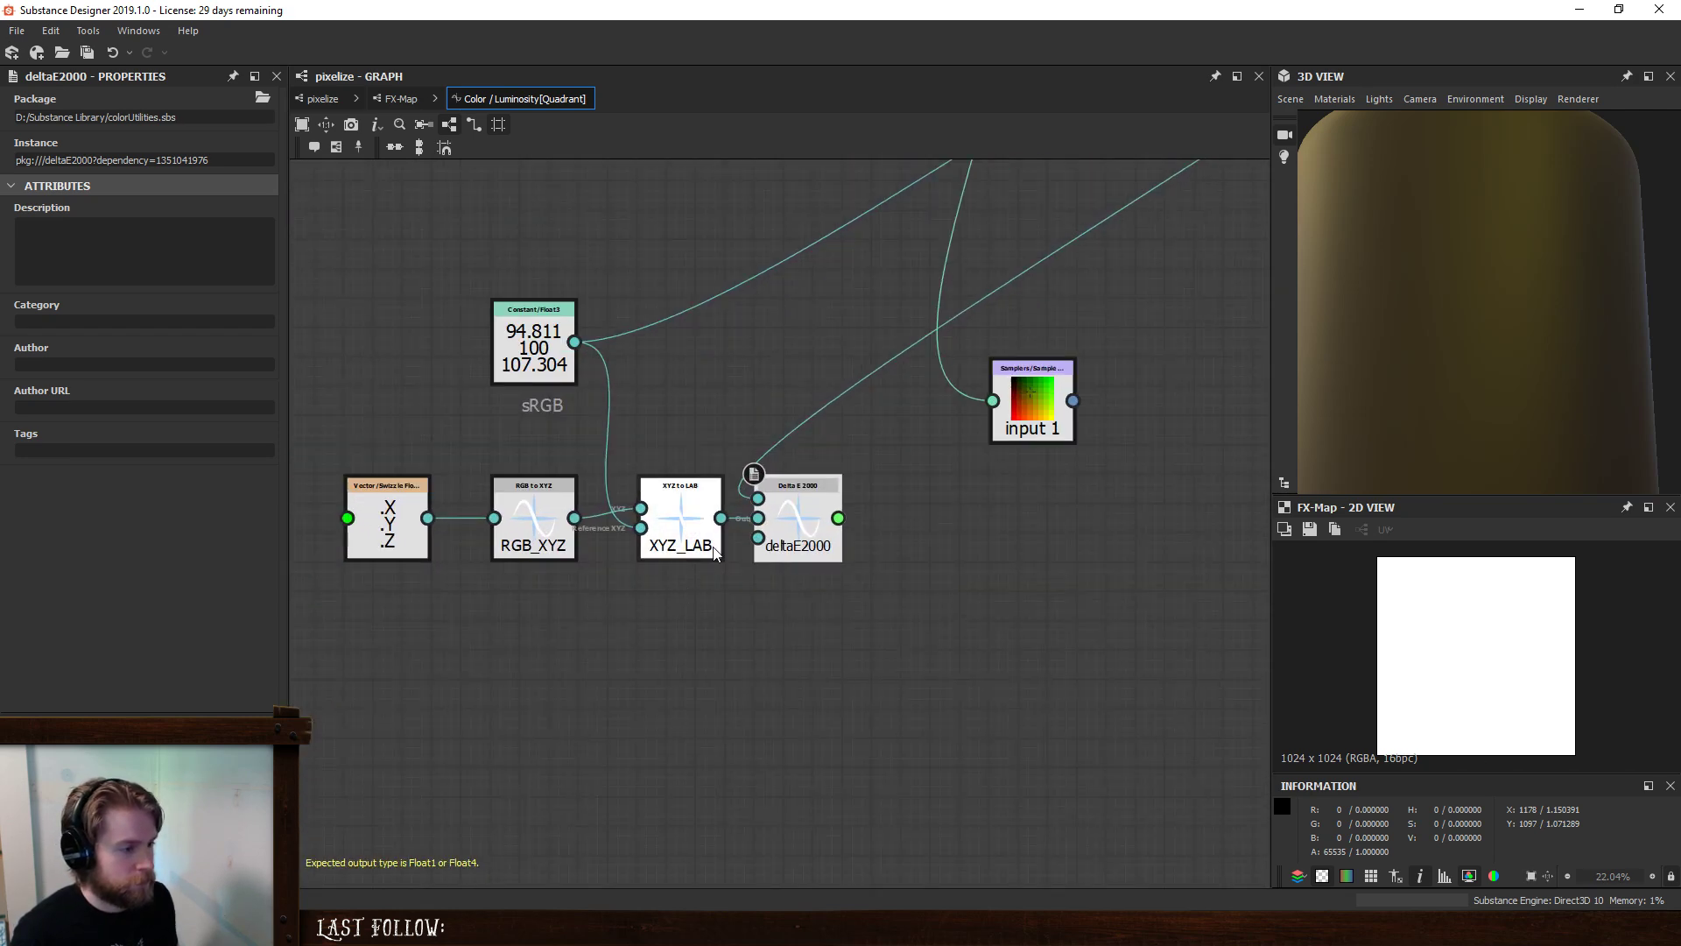
{"action": "scroll", "coordinate": [811, 534], "scroll_direction": "down", "scroll_amount": 2}
{"action": "scroll", "coordinate": [840, 617], "scroll_direction": "up", "scroll_amount": 1}
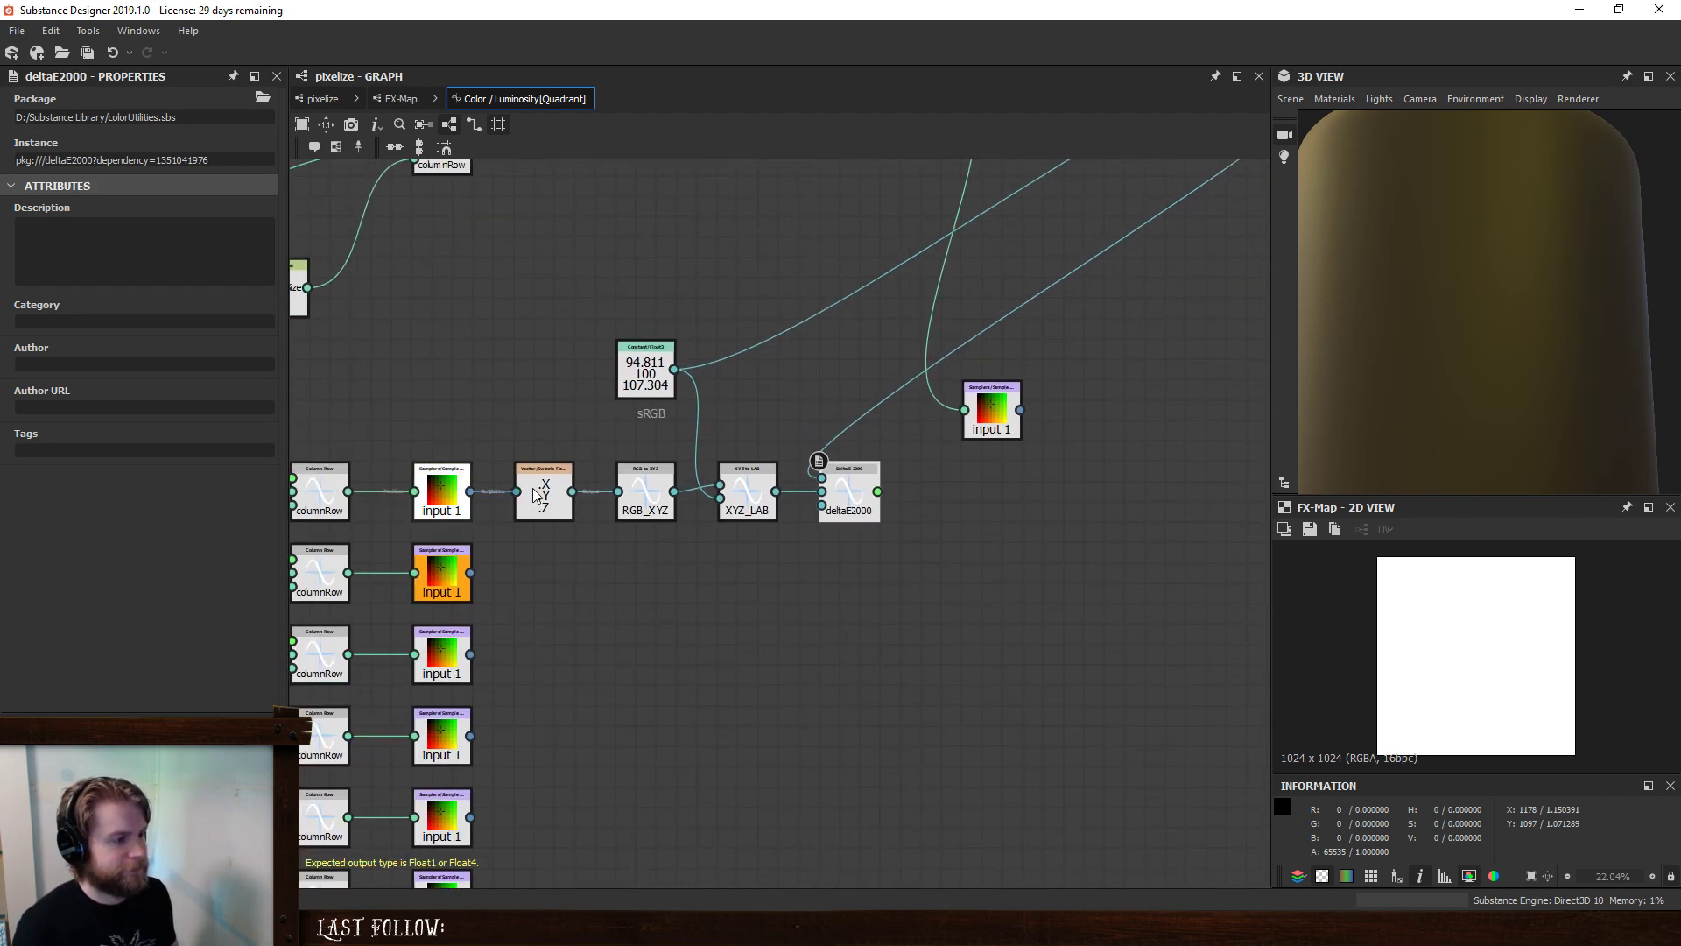
- Duplicate the first row's Swizzle to Delta E 2000 chain into rows two to five, linking row five to its own Sample Color
{"action": "scroll", "coordinate": [652, 697], "scroll_direction": "down", "scroll_amount": 1}
{"action": "scroll", "coordinate": [651, 698], "scroll_direction": "down", "scroll_amount": 1}
{"action": "middle_click_drag", "start_coordinate": [652, 697], "coordinate": [715, 543]}
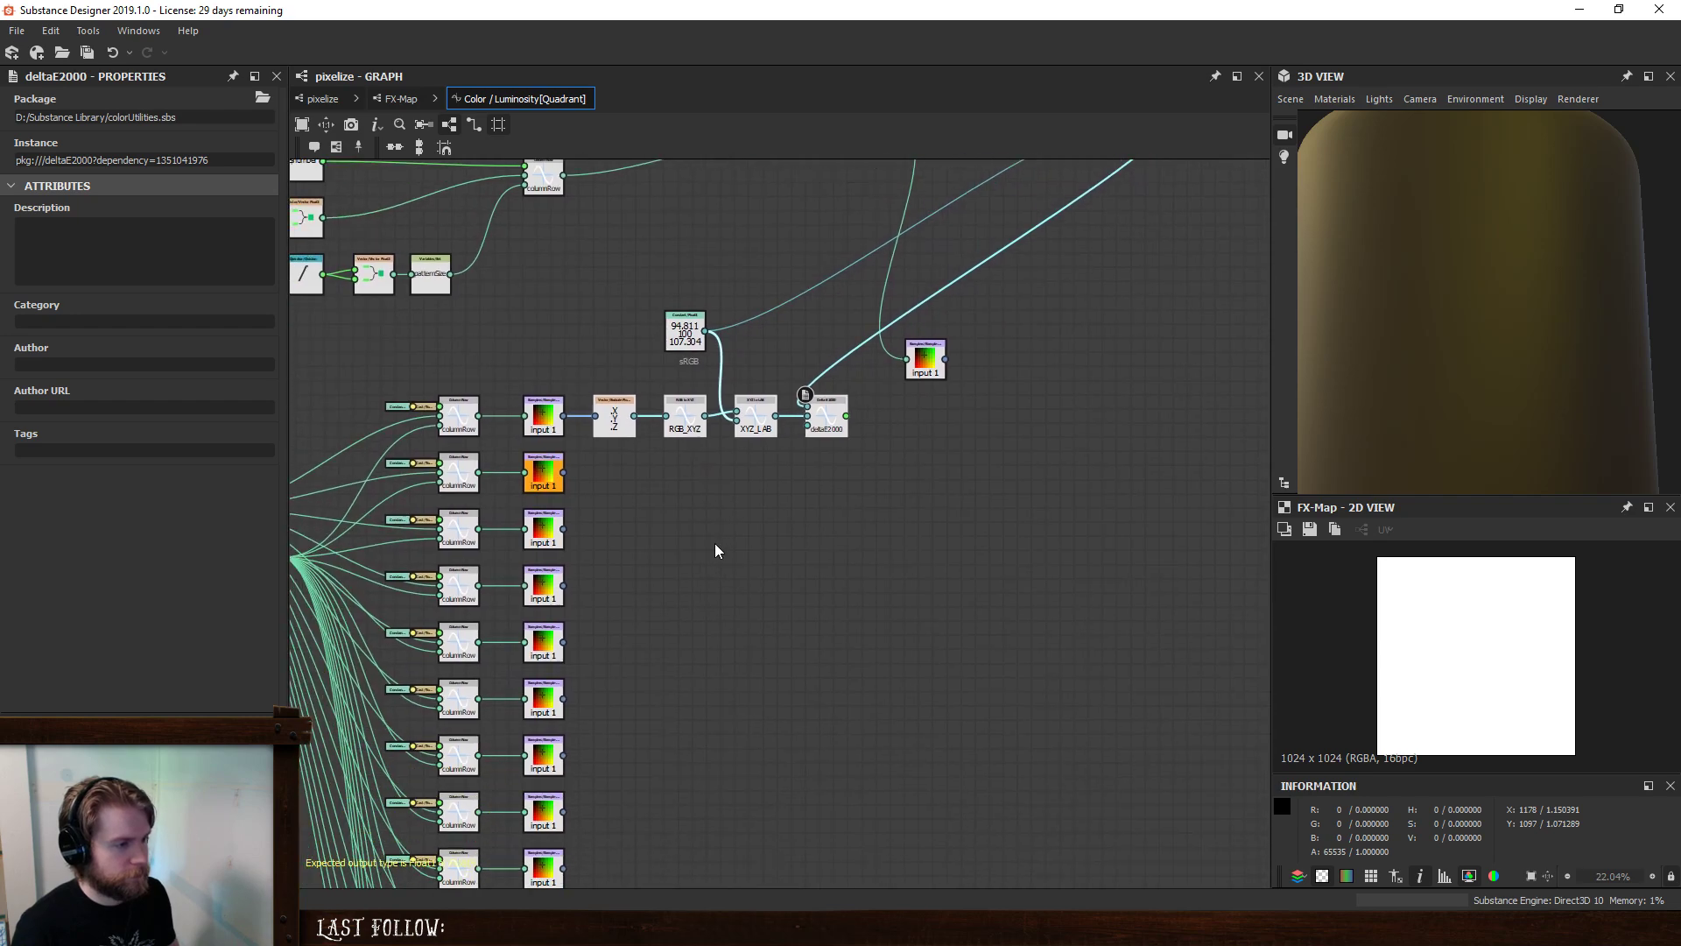
{"action": "key", "text": "ctrl+v"}
{"action": "left_click_drag", "start_coordinate": [665, 508], "coordinate": [615, 587]}
{"action": "key", "text": "ctrl+v"}
{"action": "key", "text": "ctrl+v"}
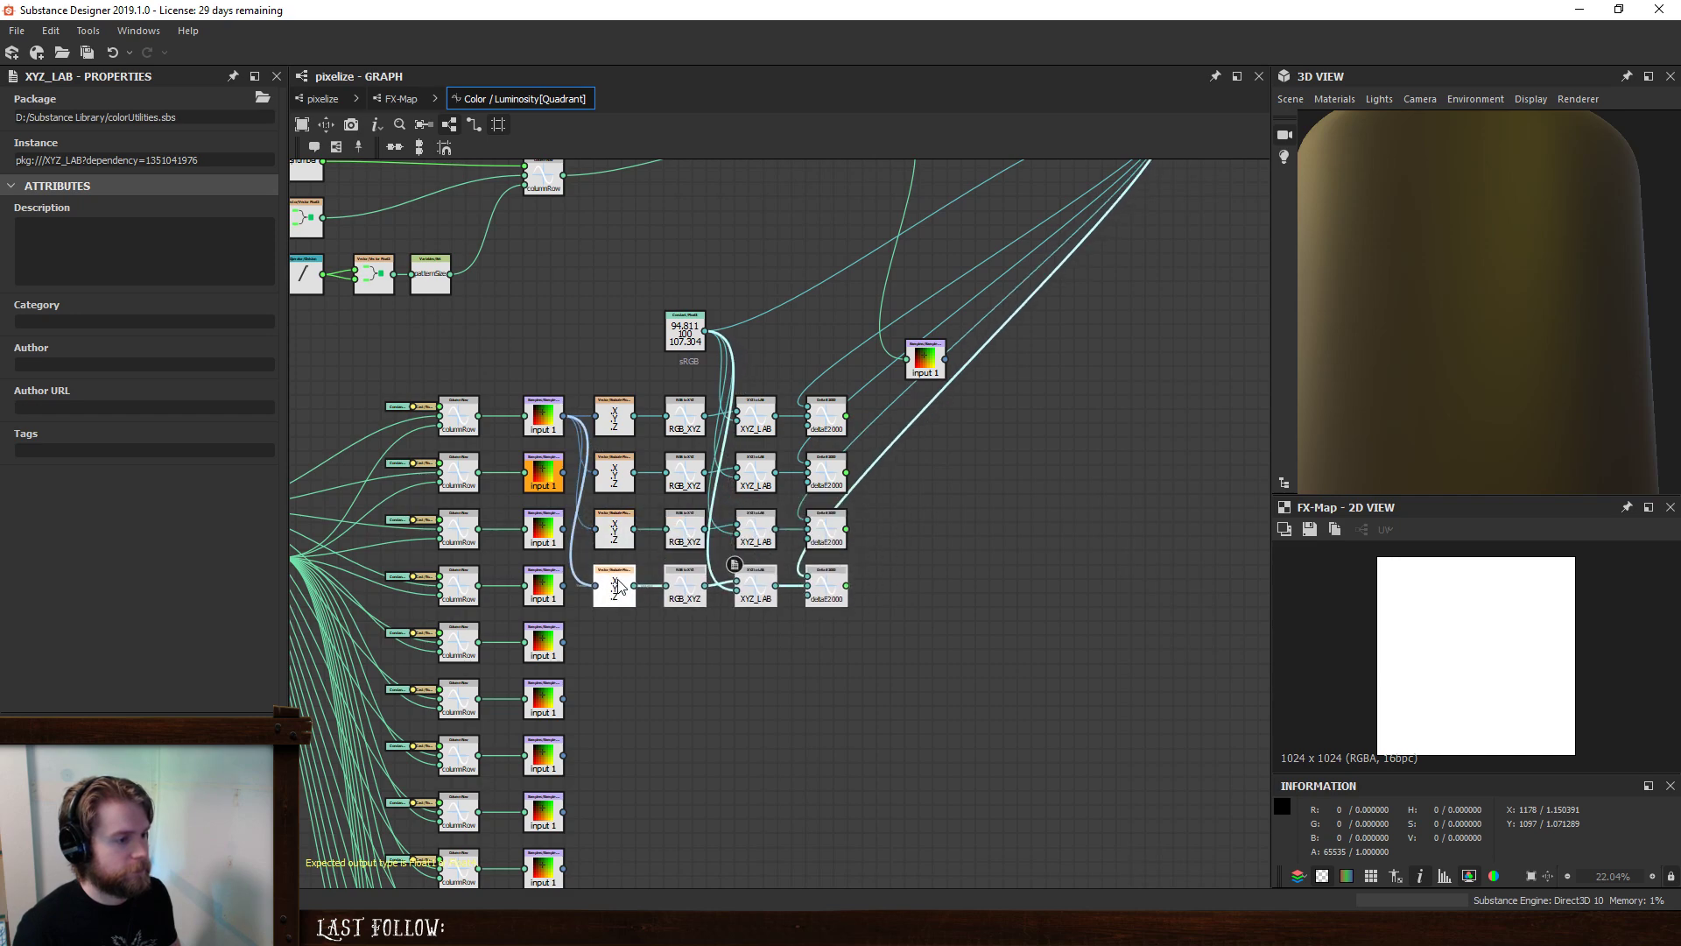
{"action": "key", "text": "ctrl+v"}
{"action": "left_click_drag", "start_coordinate": [672, 525], "coordinate": [564, 645]}
- Link the Swizzle Float3 nodes of the fourth, third and second rows to the Sample Color nodes of their own rows
{"action": "left_click_drag", "start_coordinate": [595, 585], "coordinate": [544, 585]}
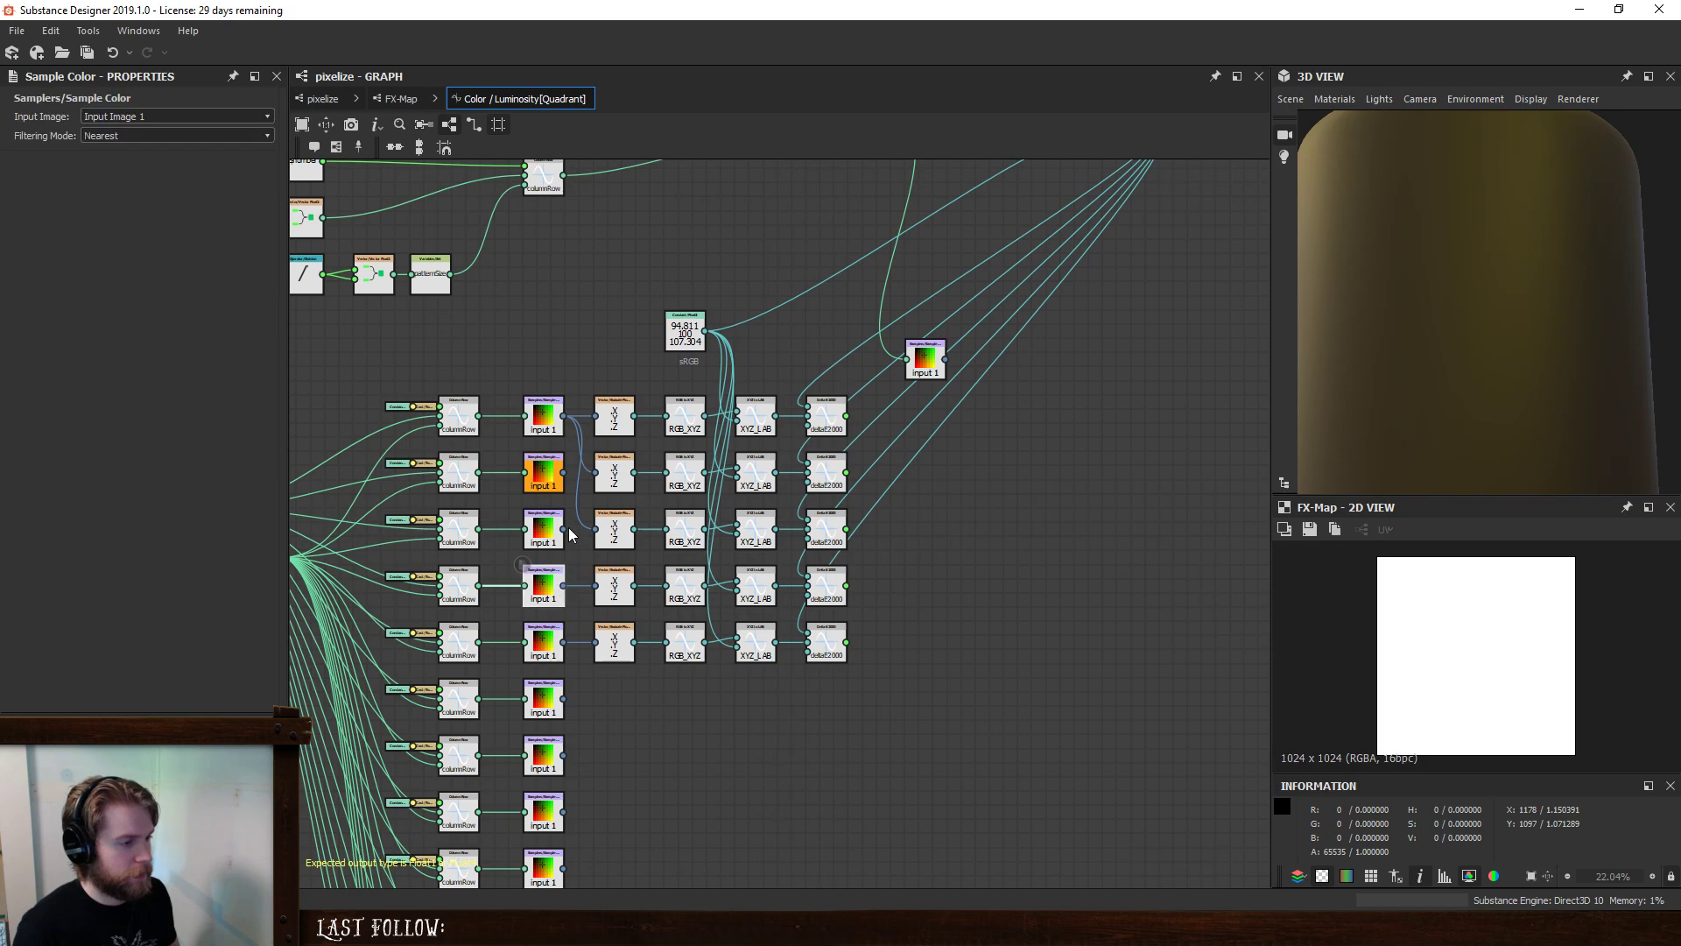
{"action": "left_click_drag", "start_coordinate": [565, 528], "coordinate": [610, 523]}
{"action": "left_click_drag", "start_coordinate": [565, 472], "coordinate": [581, 475]}
- Duplicate the five Swizzle to Delta E 2000 chains as a block for rows six to ten
{"action": "middle_click_drag", "start_coordinate": [868, 758], "coordinate": [870, 706]}
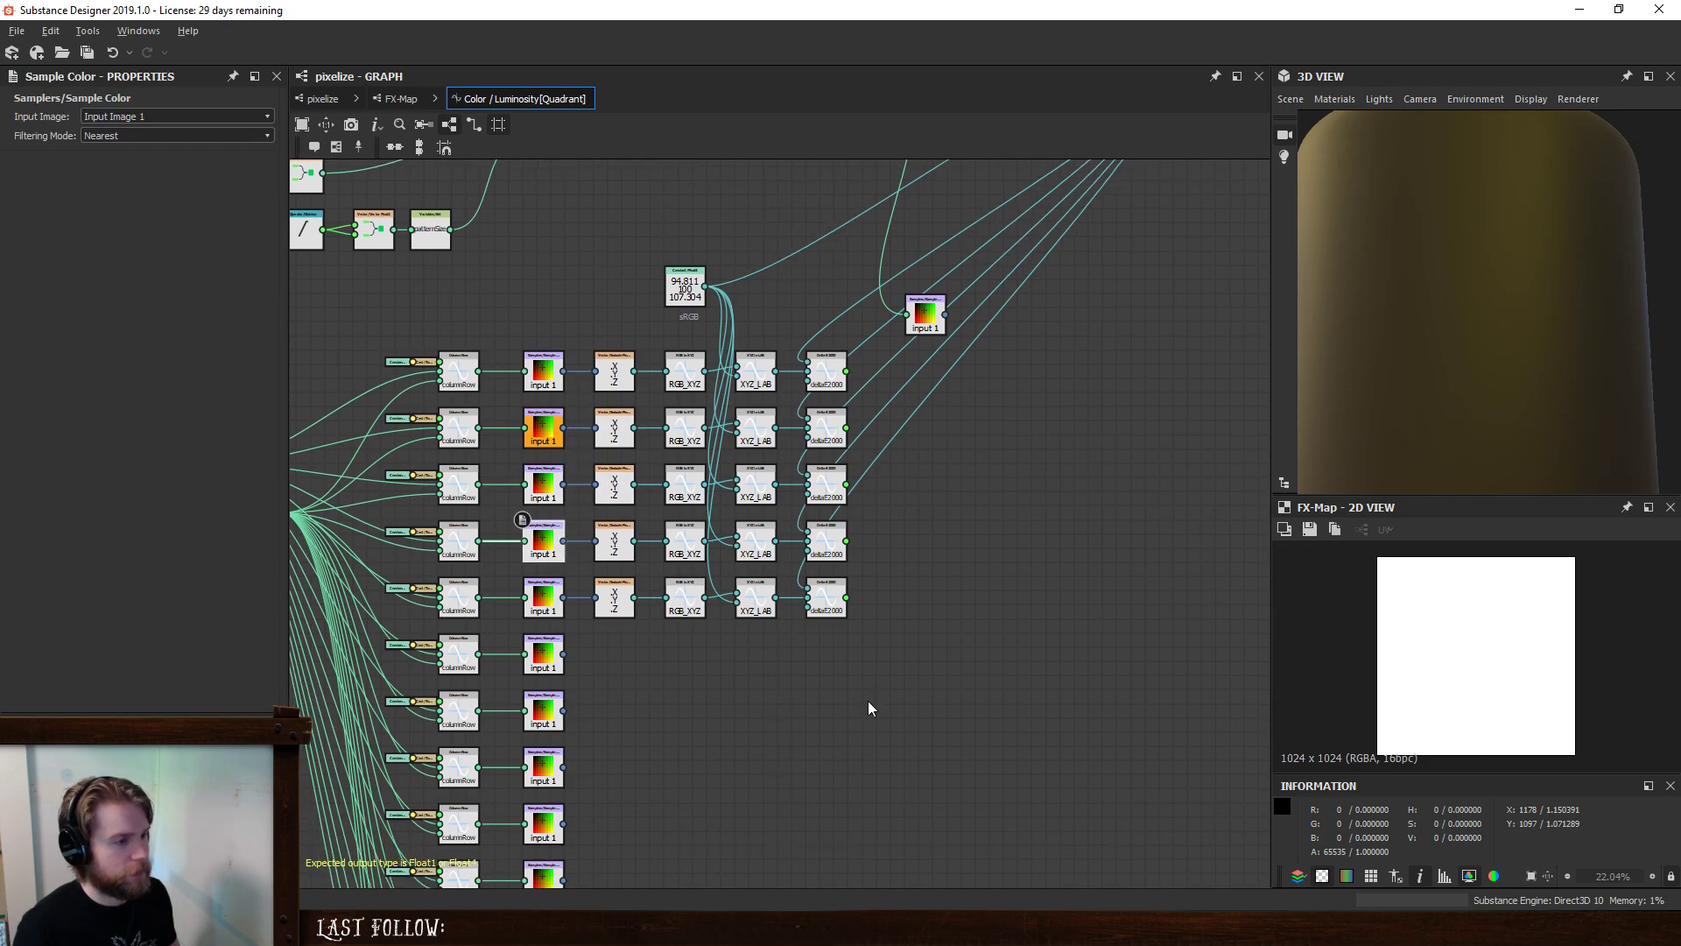
{"action": "left_click_drag", "start_coordinate": [899, 758], "coordinate": [611, 662]}
{"action": "key", "text": "ctrl+d"}
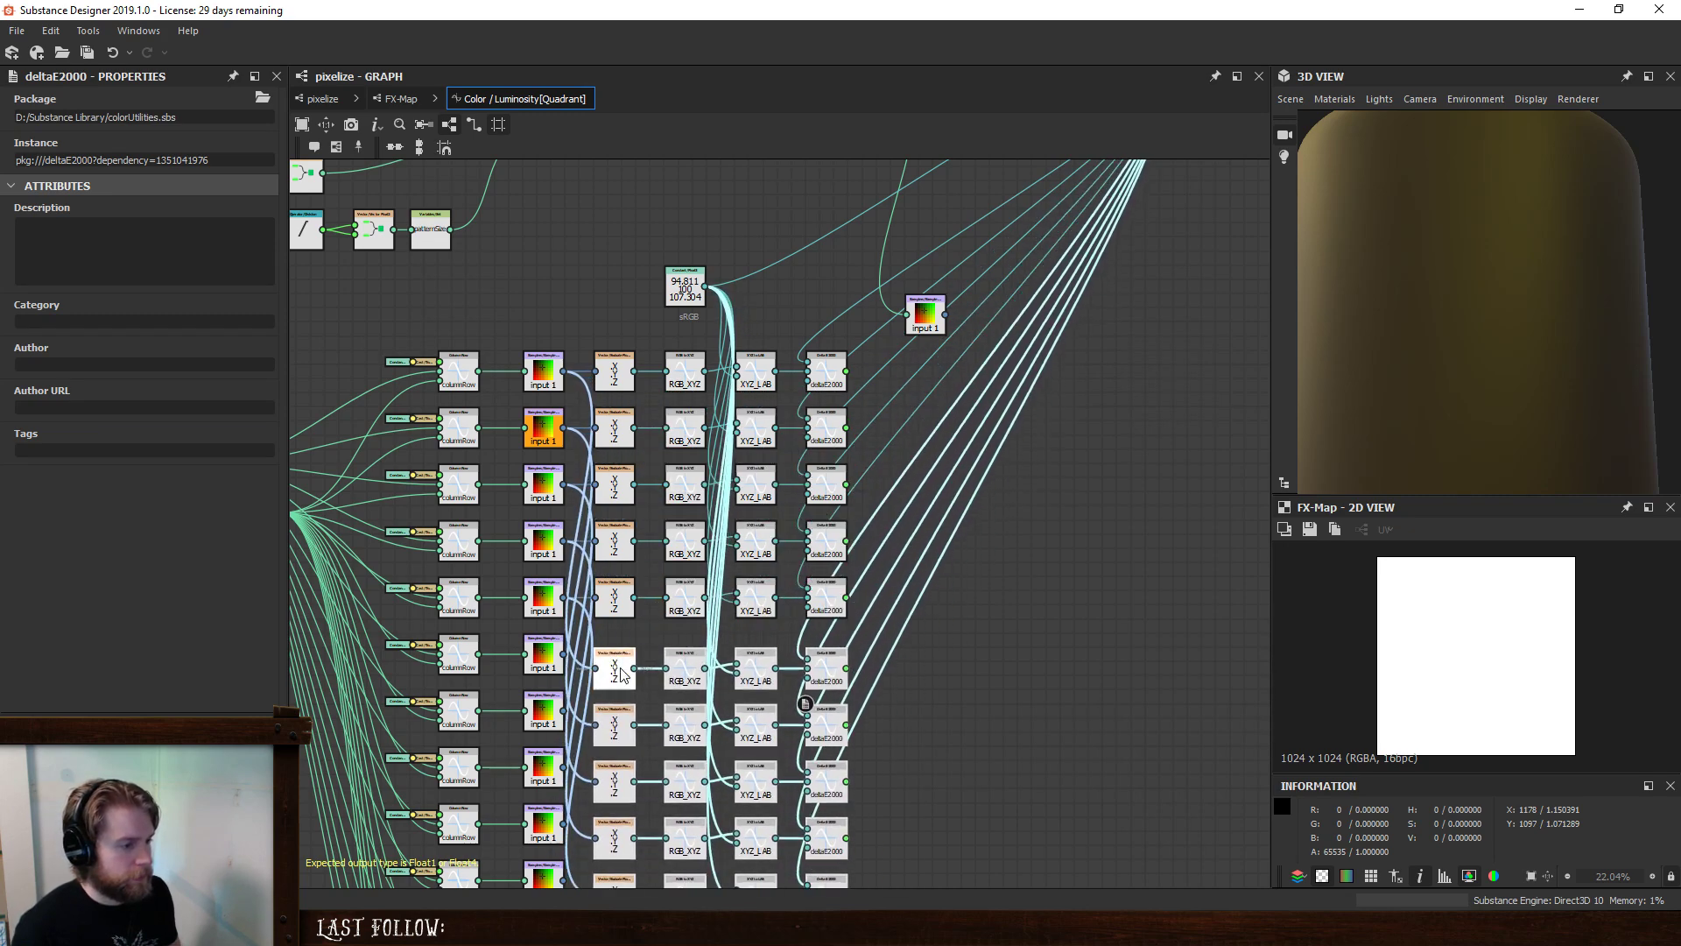
- Duplicate the five-chain block into rows eleven to fifteen and add one more chain copy for the sixteenth row
{"action": "middle_click_drag", "start_coordinate": [727, 815], "coordinate": [774, 473]}
{"action": "scroll", "coordinate": [774, 642], "scroll_direction": "down", "scroll_amount": 2}
{"action": "key", "text": "ctrl+d"}
{"action": "left_click_drag", "start_coordinate": [696, 439], "coordinate": [672, 546]}
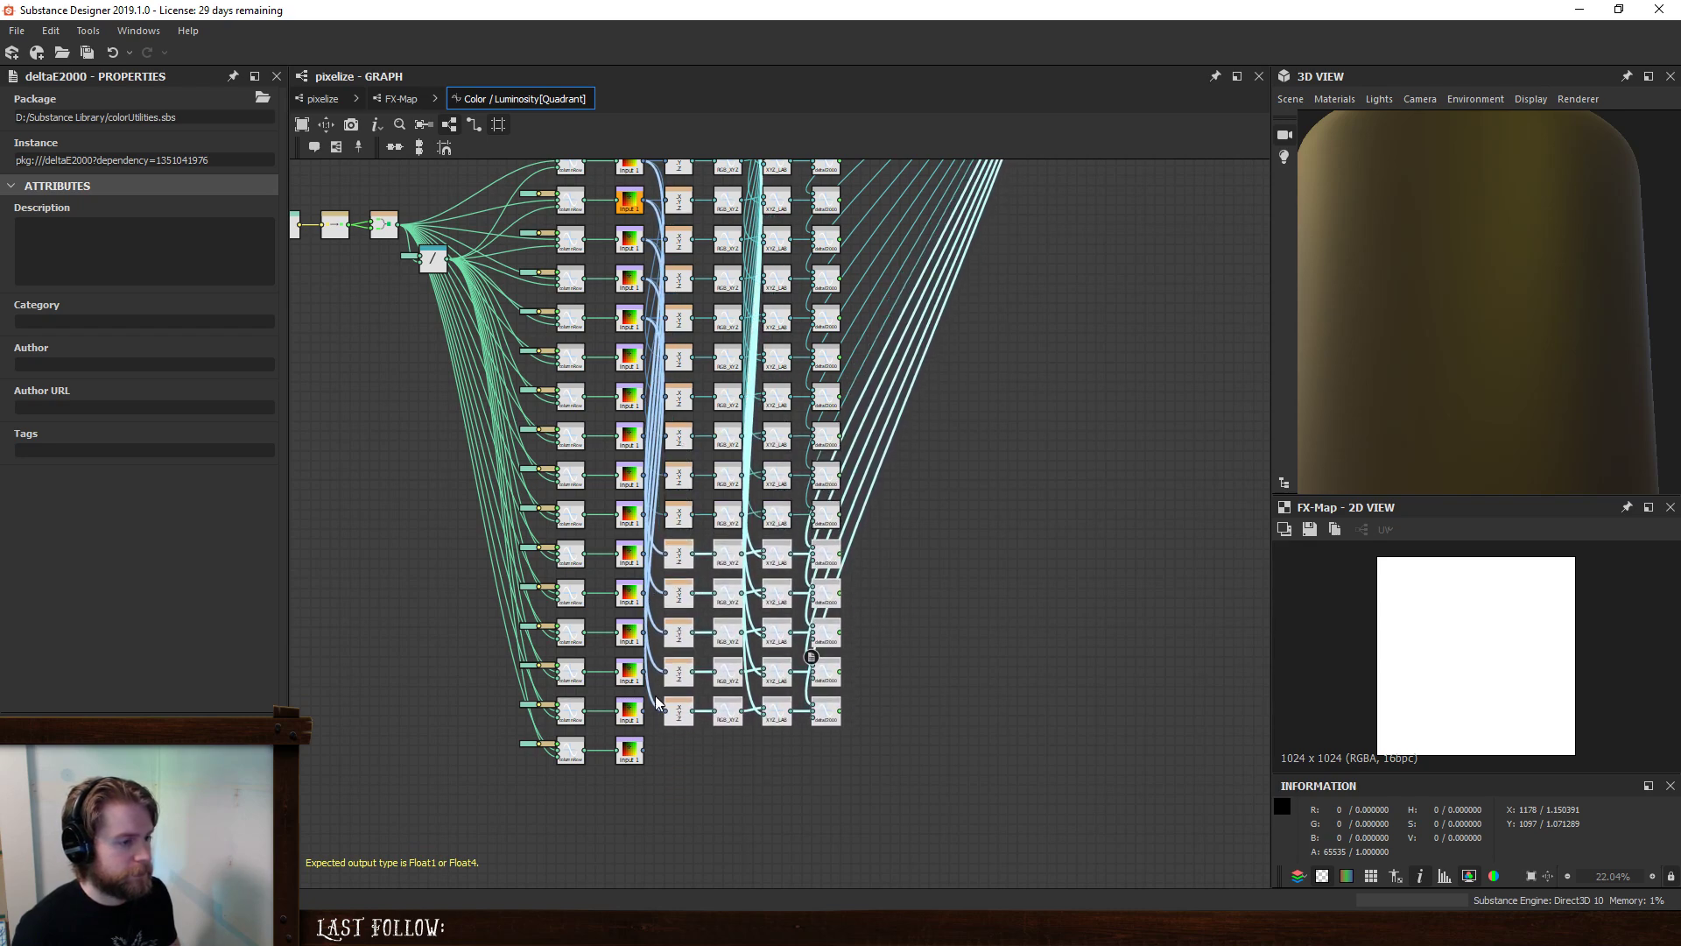
{"action": "left_click_drag", "start_coordinate": [826, 759], "coordinate": [676, 750]}
{"action": "key", "text": "ctrl+d"}
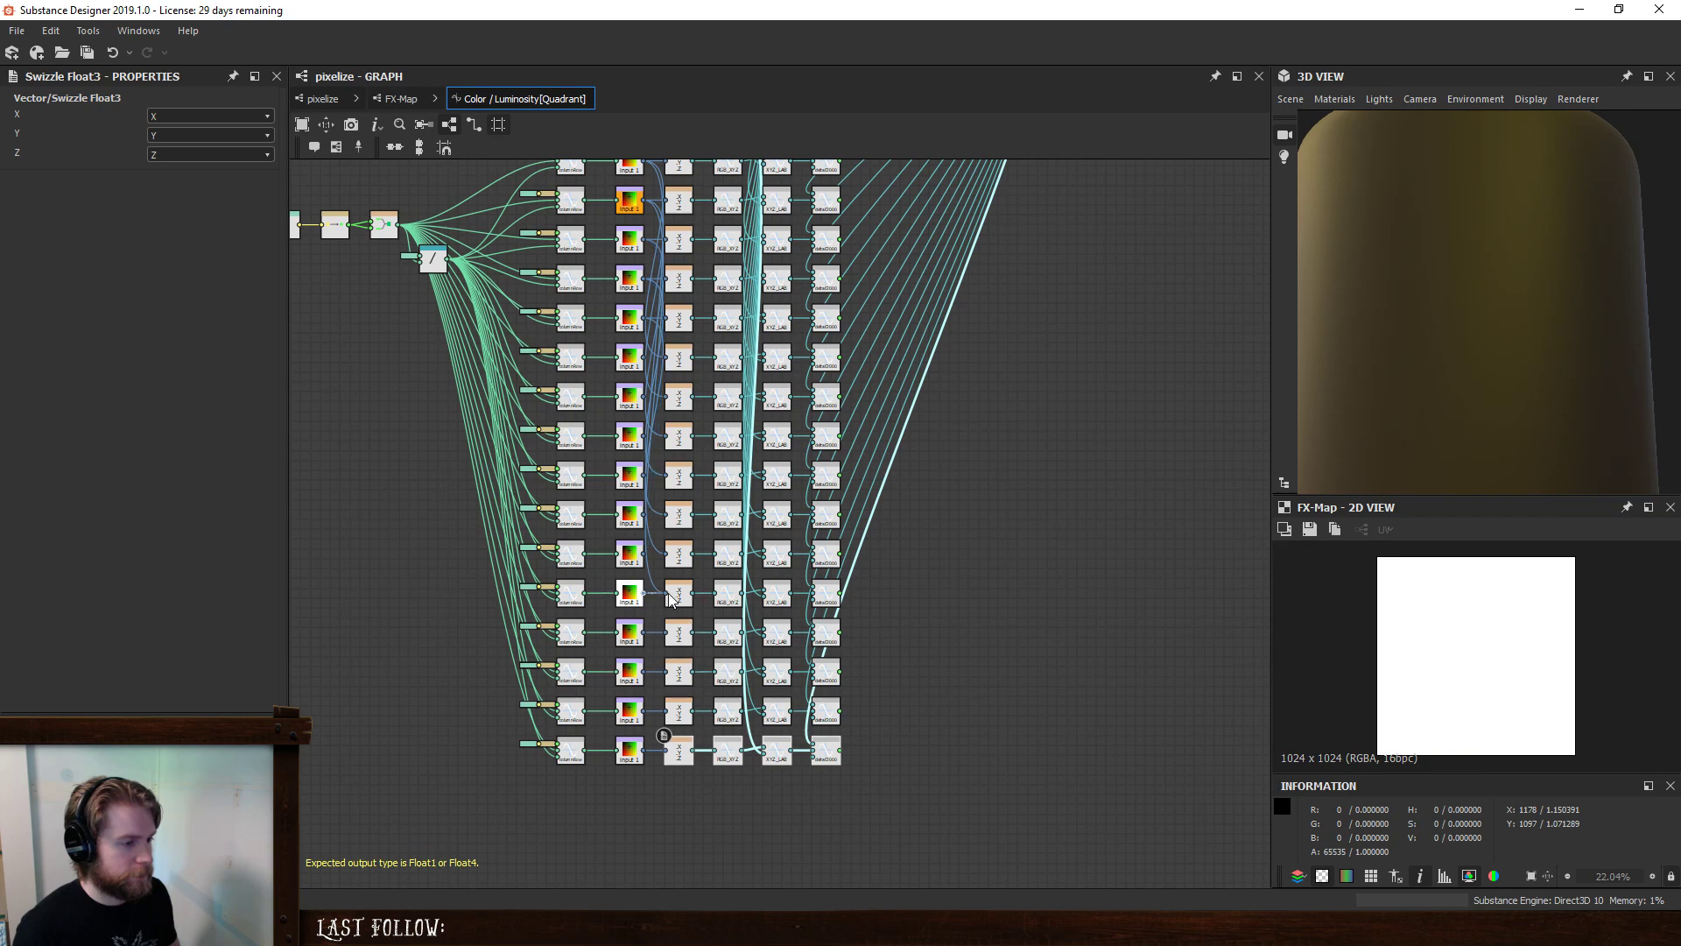
- Reconnect the remaining miswired Swizzle Float3 nodes to the input 1 sampler in their own row
{"action": "scroll", "coordinate": [670, 598], "scroll_direction": "up", "scroll_amount": 3}
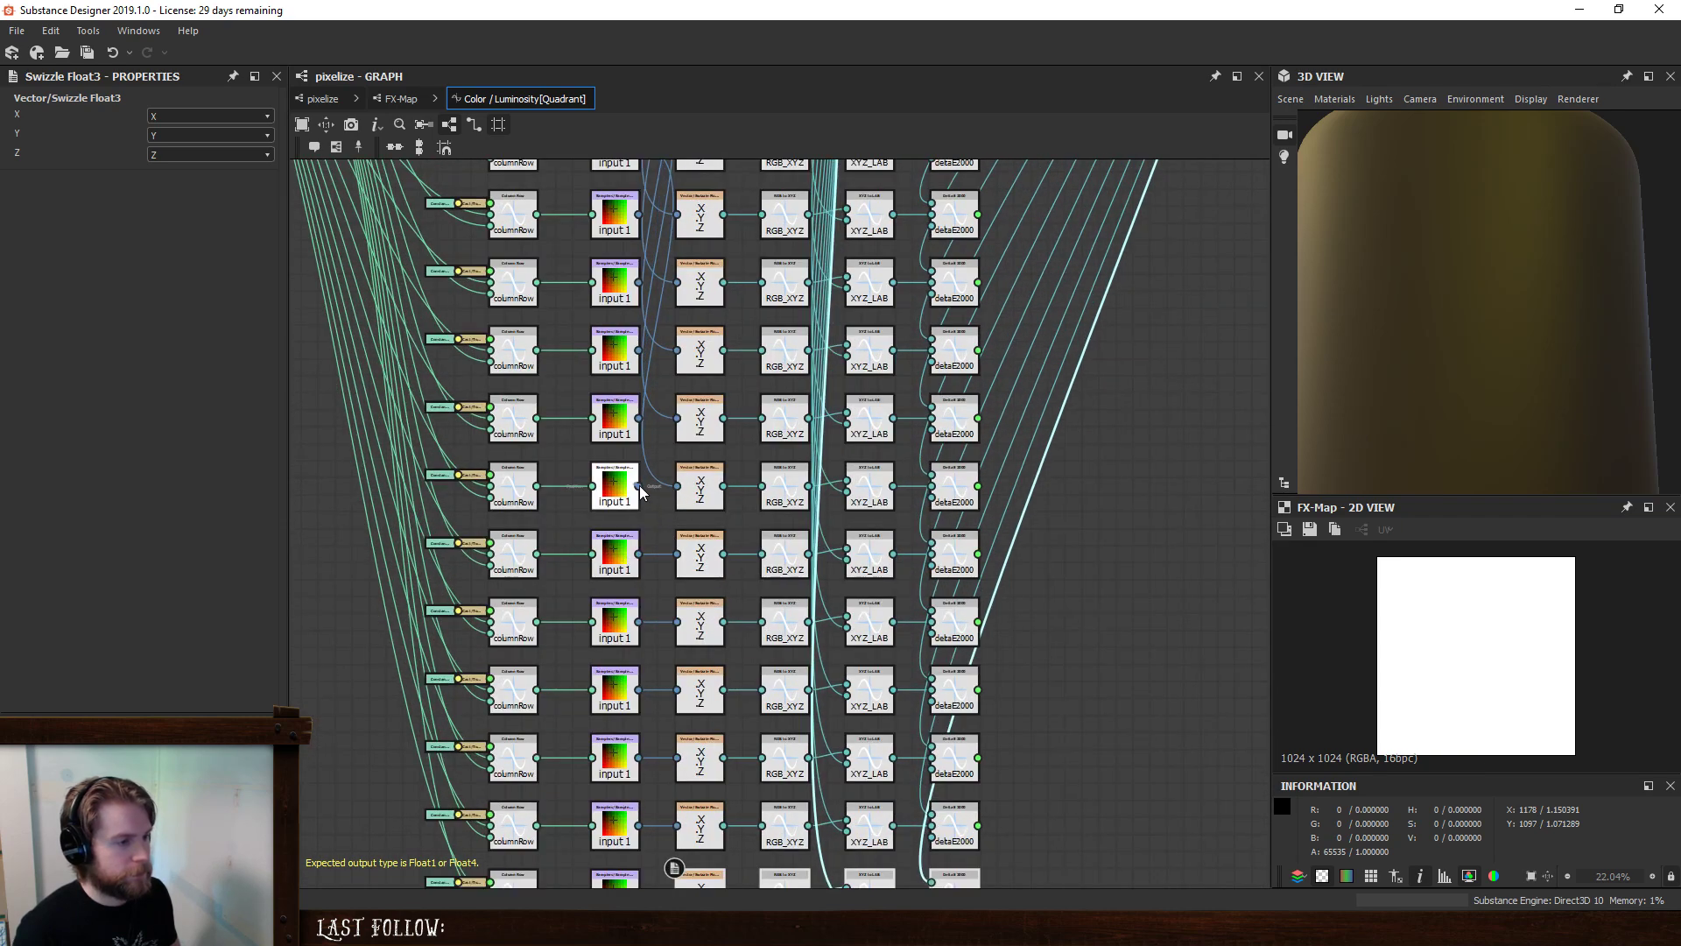
{"action": "middle_click_drag", "start_coordinate": [669, 460], "coordinate": [627, 665]}
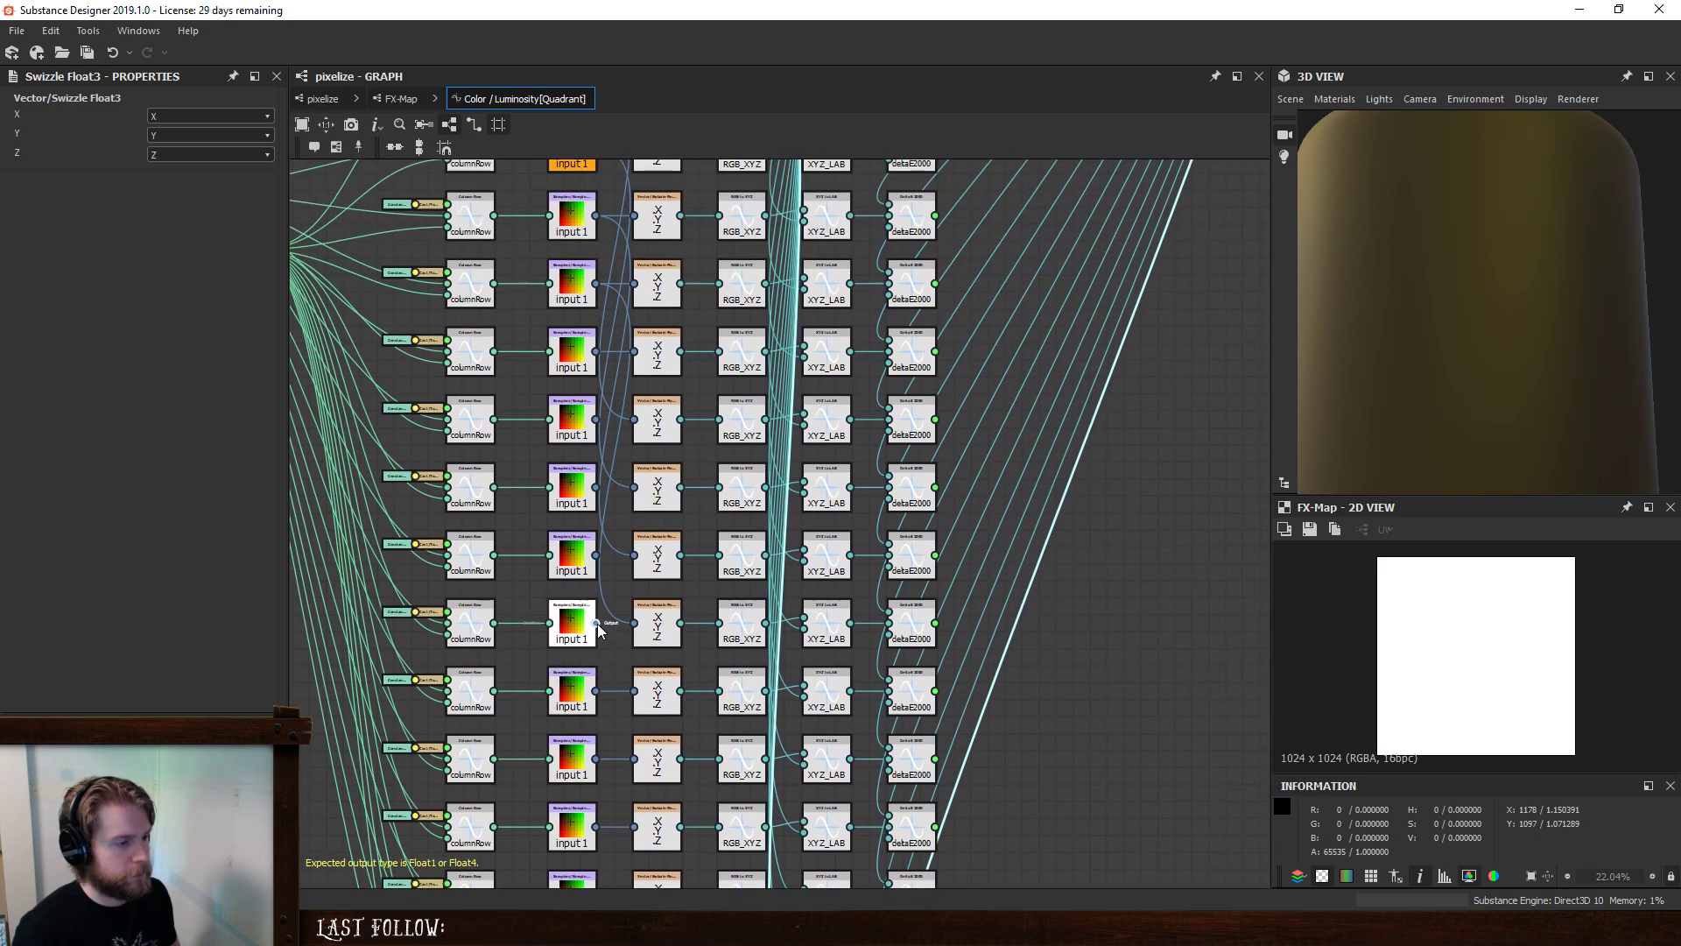
{"action": "left_click_drag", "start_coordinate": [596, 623], "coordinate": [634, 622]}
{"action": "left_click_drag", "start_coordinate": [596, 554], "coordinate": [633, 554]}
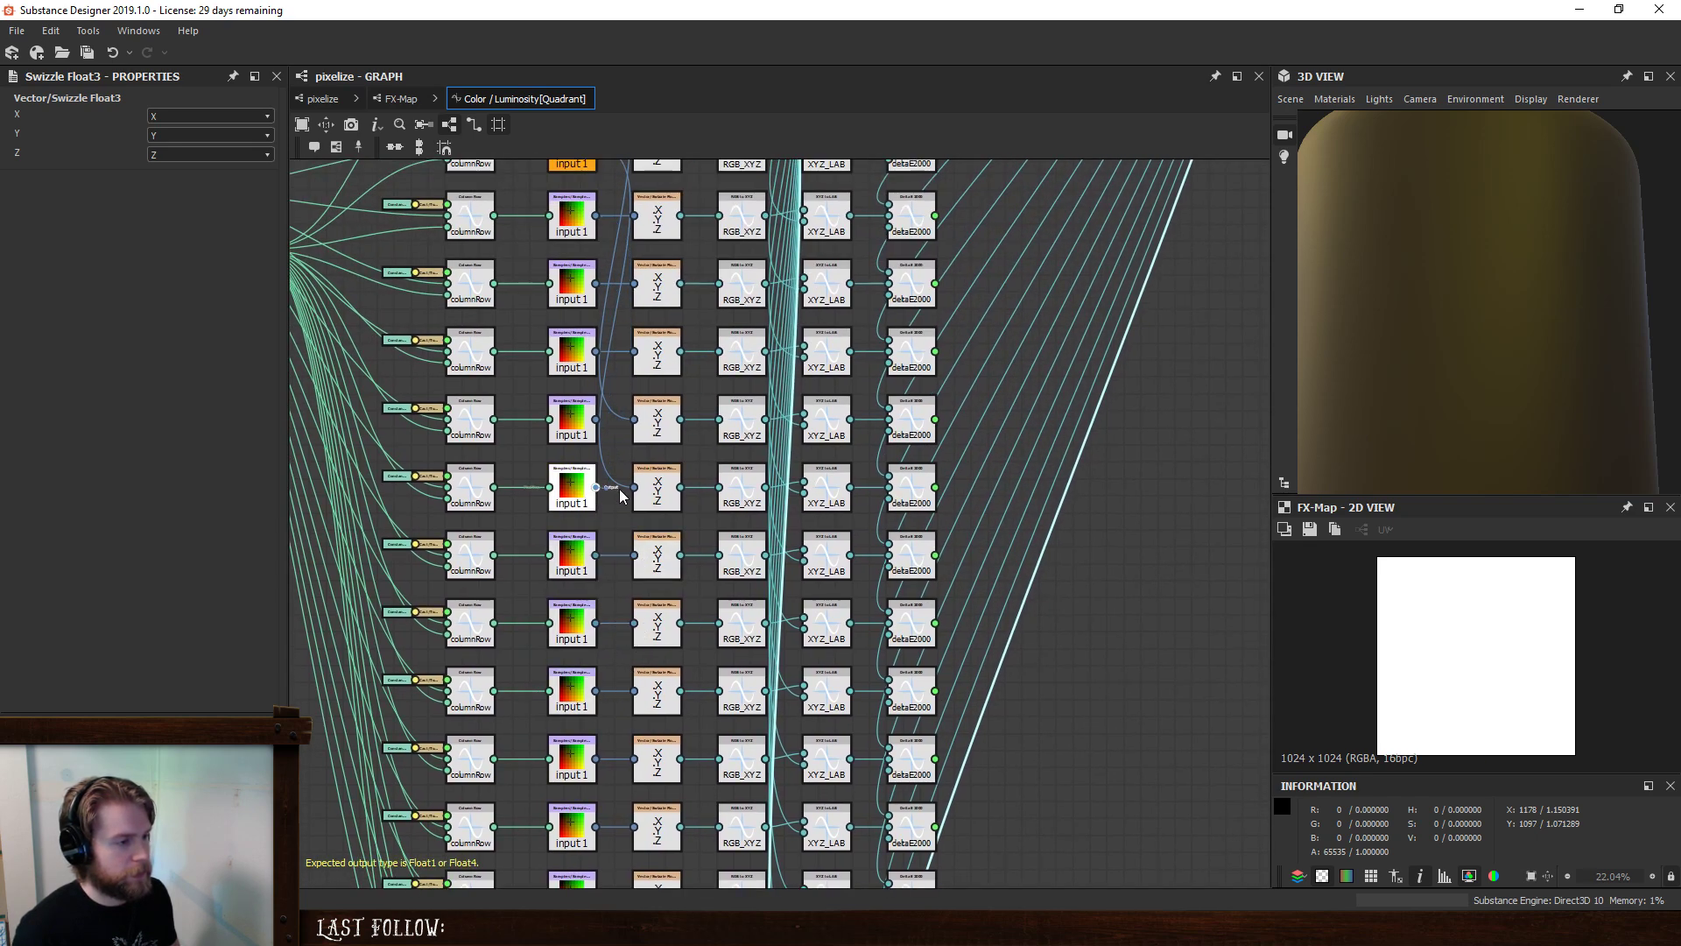
{"action": "left_click_drag", "start_coordinate": [620, 495], "coordinate": [634, 487]}
{"action": "left_click_drag", "start_coordinate": [600, 423], "coordinate": [634, 419]}
- Add a Minimum node to the function graph beside the deltaE2000 column
{"action": "scroll", "coordinate": [639, 429], "scroll_direction": "down", "scroll_amount": 3}
{"action": "middle_click_drag", "start_coordinate": [858, 508], "coordinate": [853, 620]}
{"action": "key", "text": "space"}
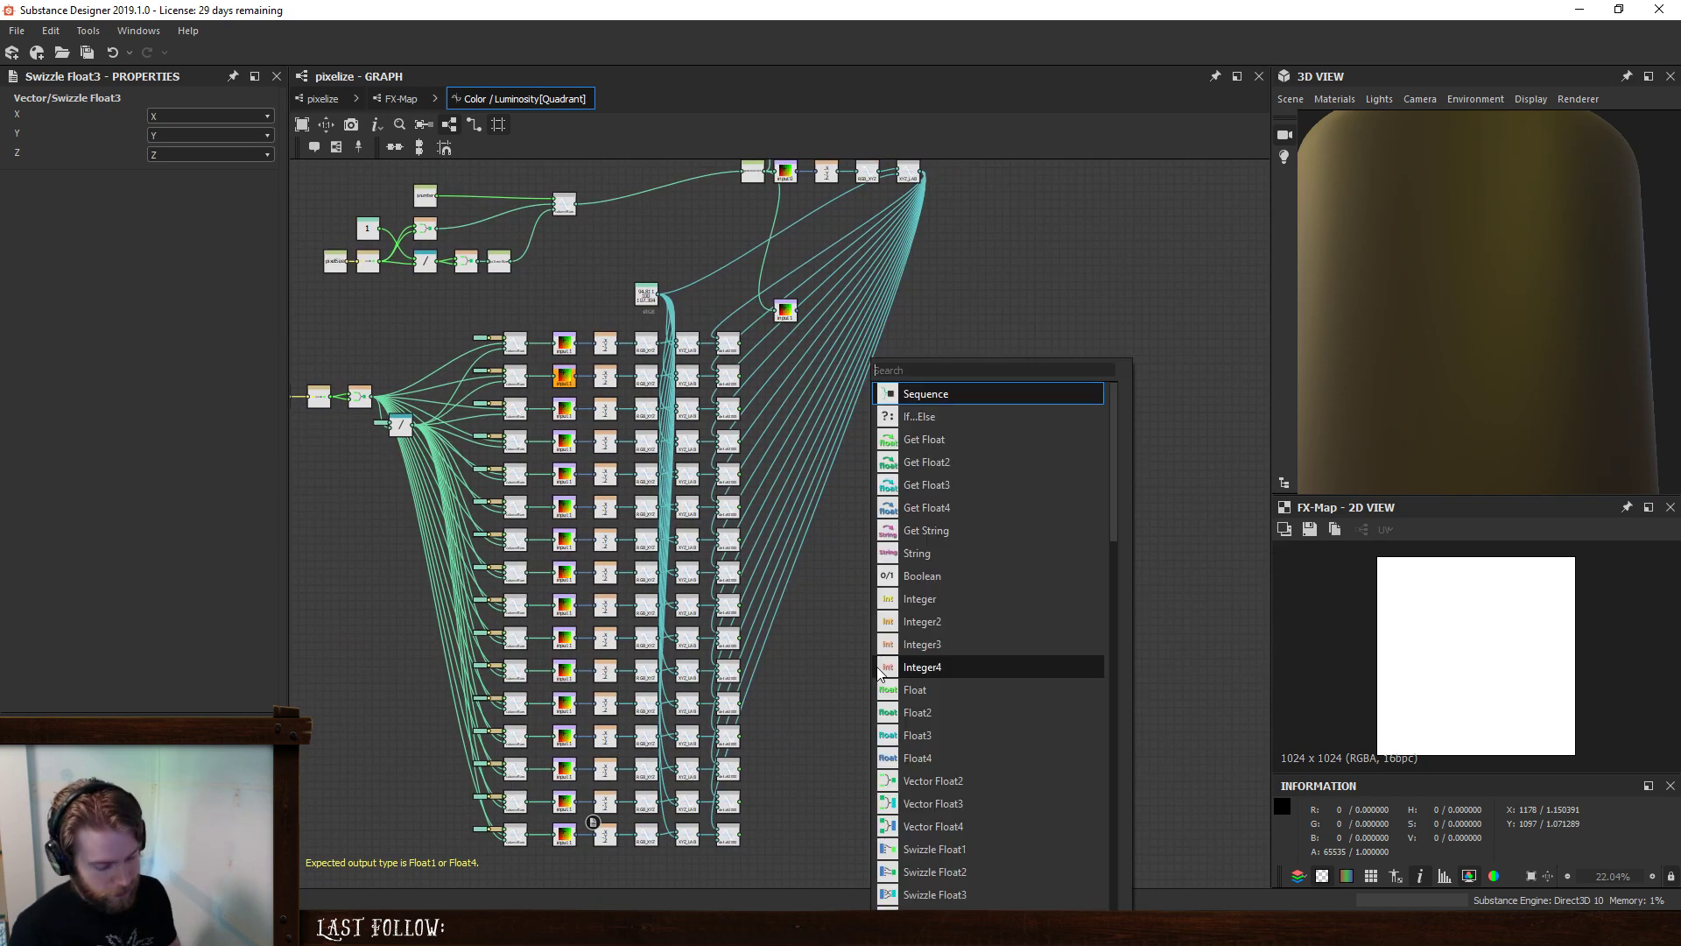
{"action": "type", "text": "mi"}
{"action": "left_click", "coordinate": [928, 393]}
{"action": "scroll", "coordinate": [884, 676], "scroll_direction": "up", "scroll_amount": 1}
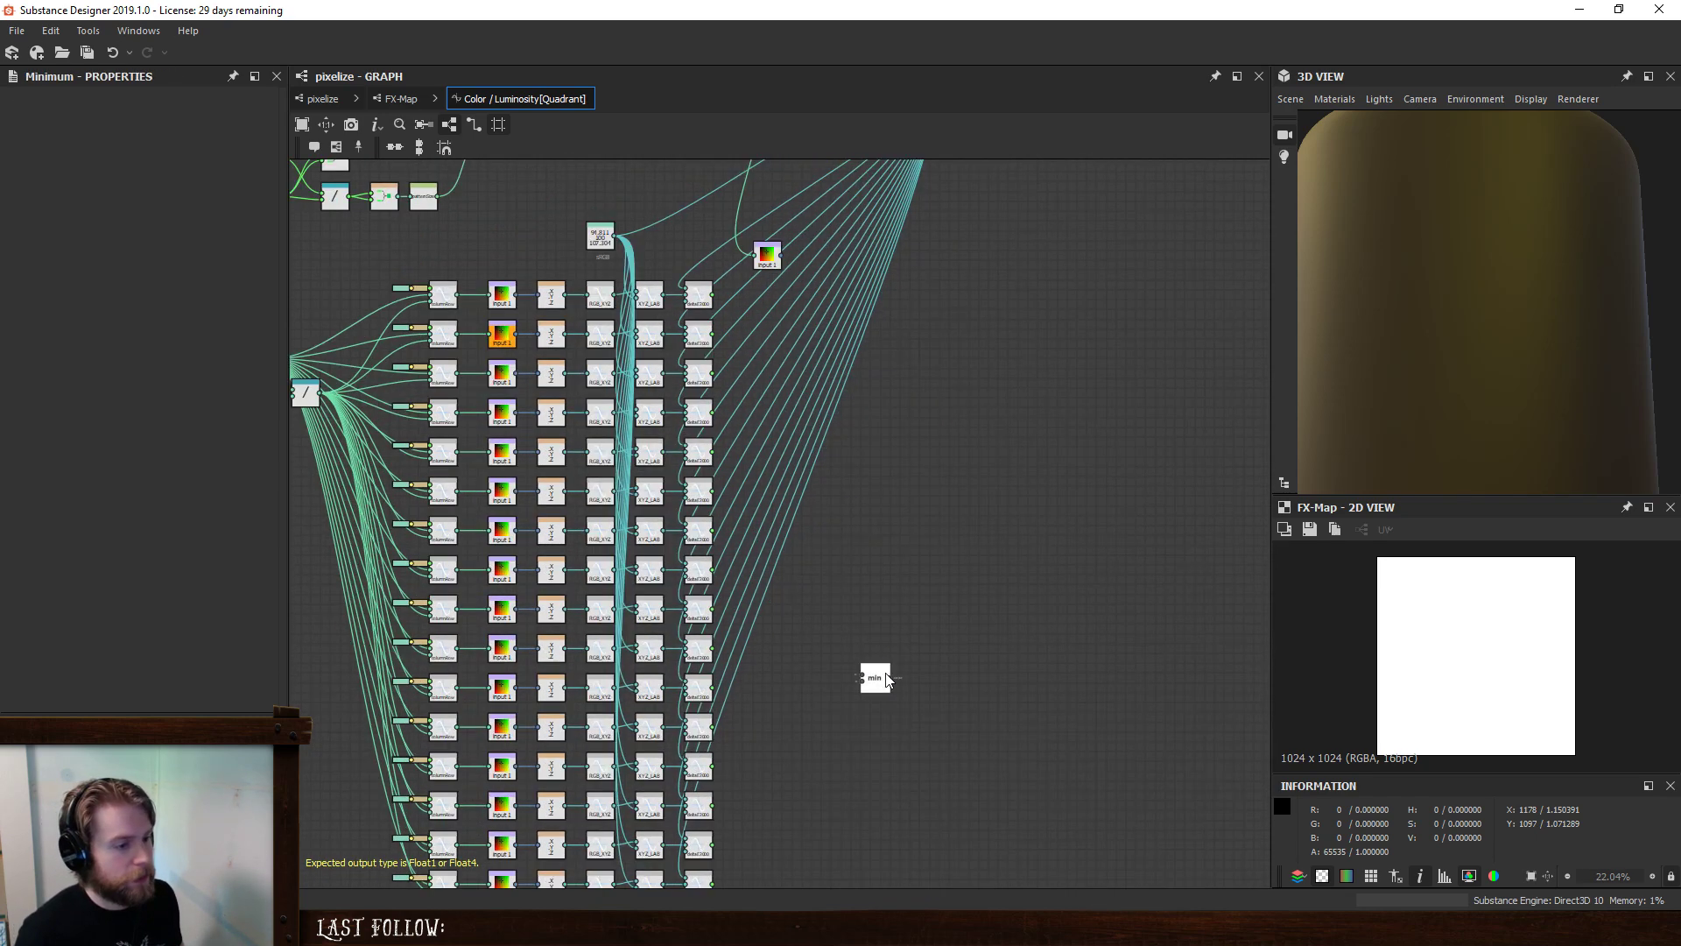
{"action": "scroll", "coordinate": [779, 316], "scroll_direction": "up", "scroll_amount": 5}
{"action": "left_click_drag", "start_coordinate": [774, 378], "coordinate": [748, 284]}
- Move the loose input 1 sampler node up above the two input 0 samplers
{"action": "scroll", "coordinate": [737, 453], "scroll_direction": "down", "scroll_amount": 3}
{"action": "middle_click_drag", "start_coordinate": [738, 473], "coordinate": [812, 754]}
{"action": "left_click_drag", "start_coordinate": [817, 570], "coordinate": [816, 208]}
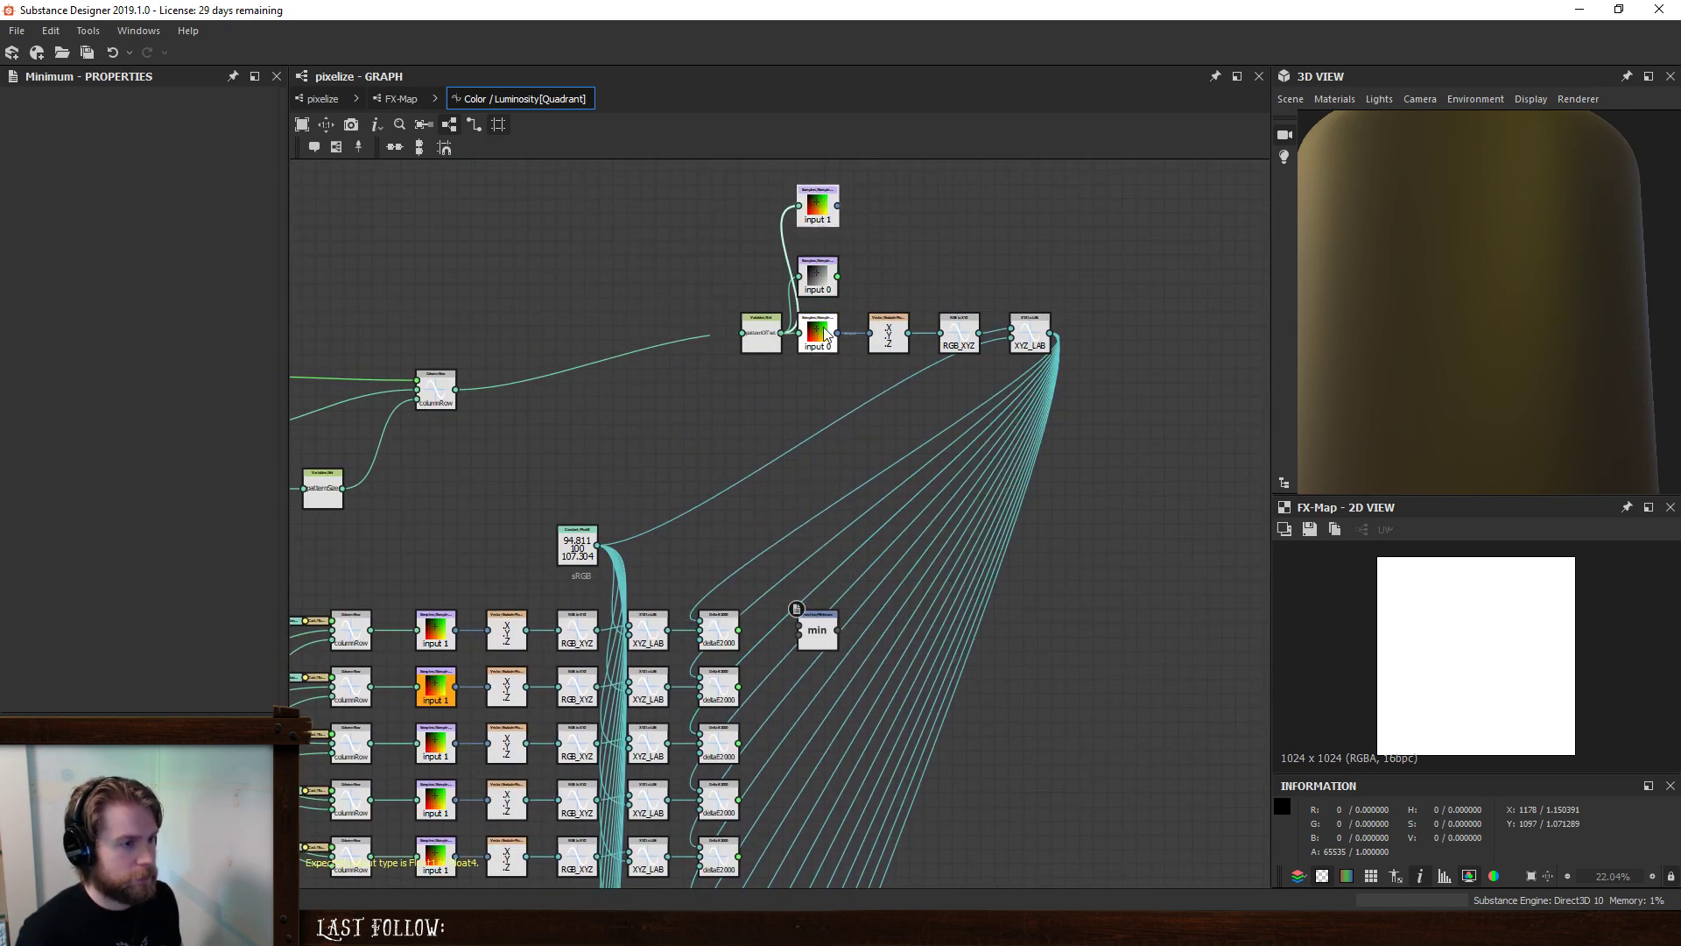
- Place the Minimum node beside the first two rows and feed it their deltaE2000 outputs
{"action": "mouse_move", "coordinate": [813, 640]}
{"action": "left_mouse_down"}
{"action": "mouse_move", "coordinate": [777, 643]}
{"action": "mouse_move", "coordinate": [771, 656]}
{"action": "mouse_move", "coordinate": [792, 659]}
{"action": "left_mouse_up"}
{"action": "key", "text": "x"}
{"action": "middle_click_drag", "start_coordinate": [793, 693], "coordinate": [766, 474]}
- Duplicate the Minimum node for rows 3–4 and 5–6 and connect each copy to its pair of deltaE2000 nodes
{"action": "key", "text": "ctrl+d"}
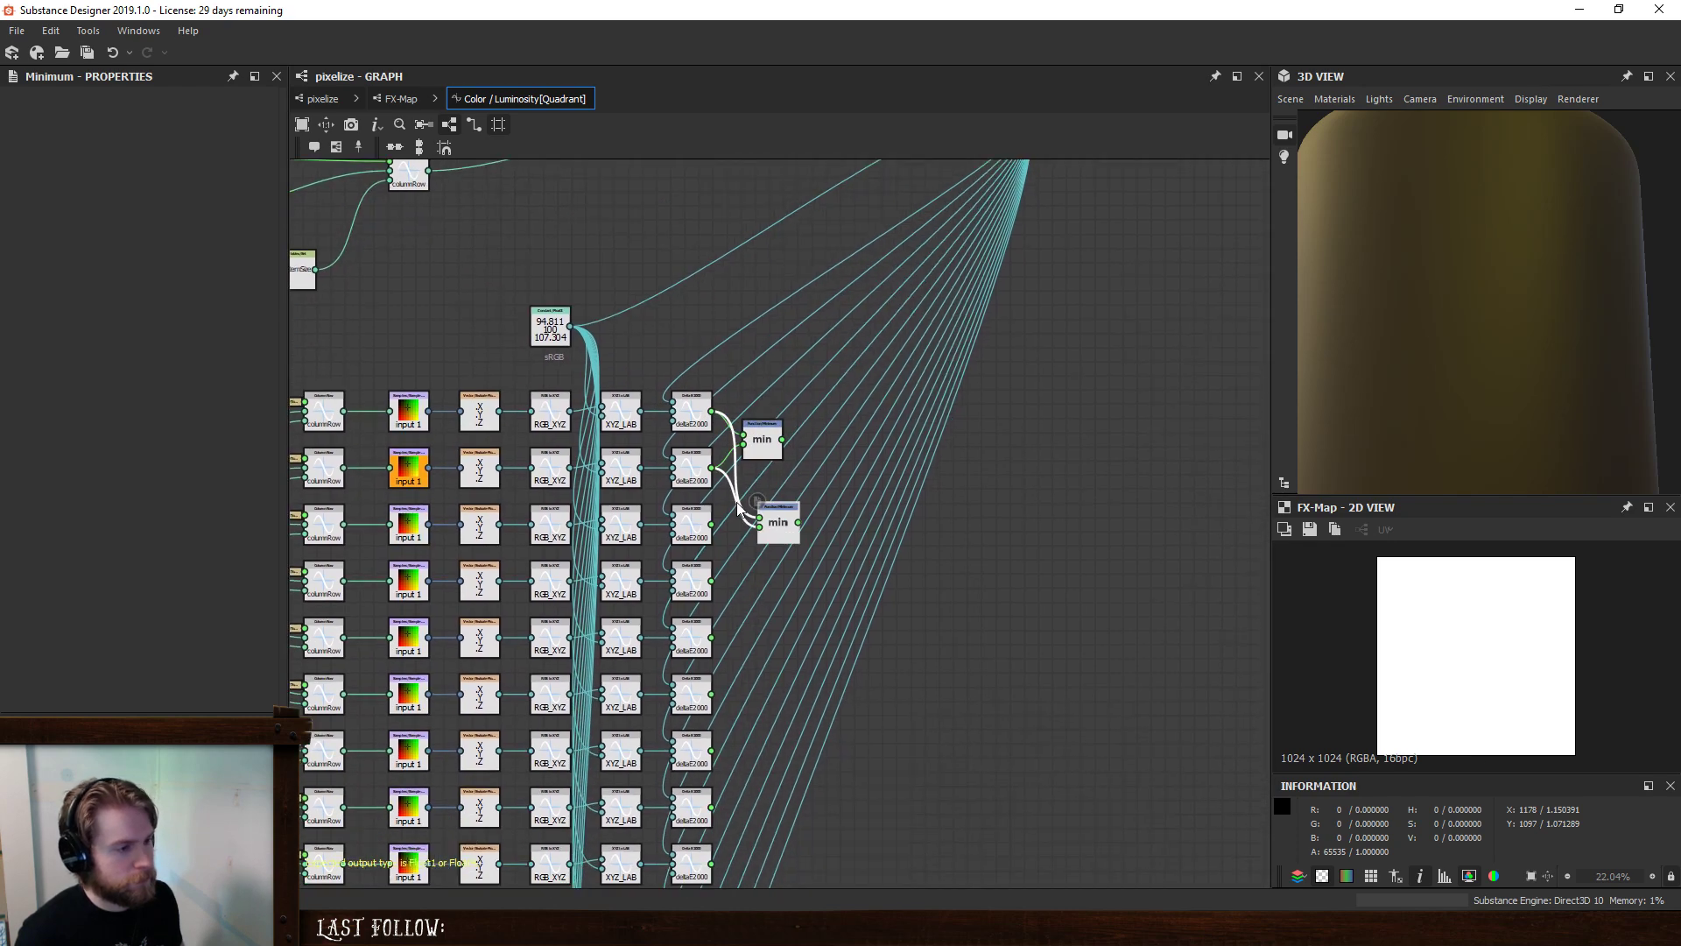
{"action": "left_click_drag", "start_coordinate": [785, 527], "coordinate": [711, 694]}
{"action": "key", "text": "ctrl+z"}
{"action": "left_click", "coordinate": [767, 563]}
{"action": "key", "text": "ctrl+d"}
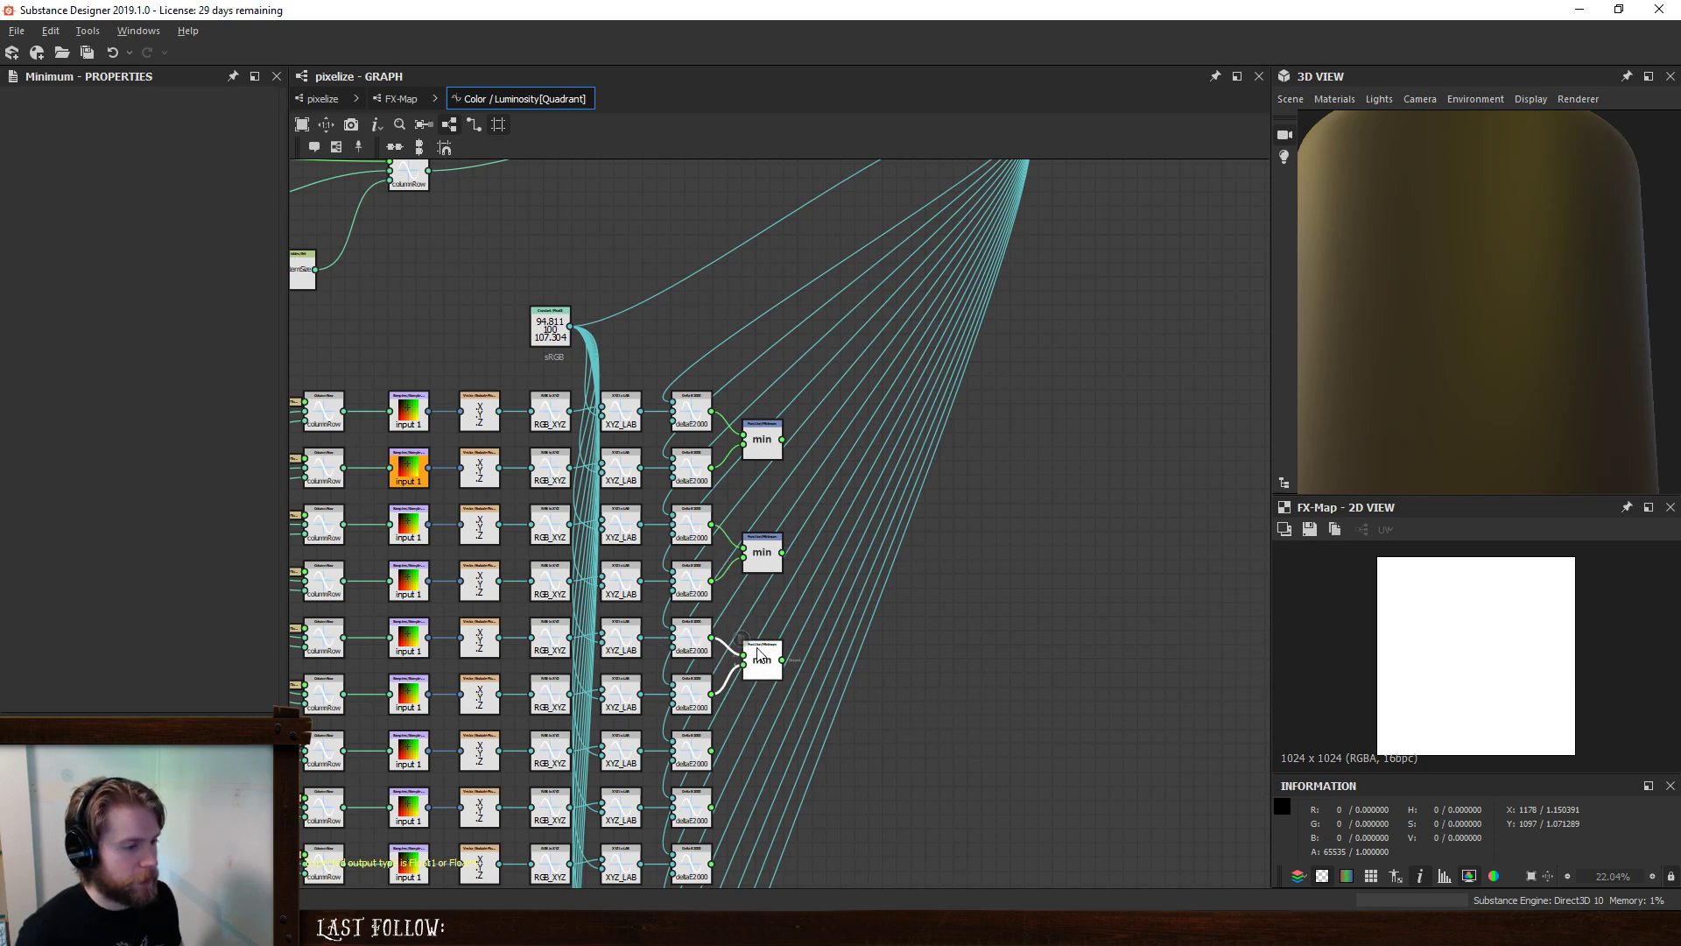
- Add Minimum copies for rows 7–8 and 9–10, each fed by its pair of deltaE2000 outputs
{"action": "middle_click_drag", "start_coordinate": [786, 682], "coordinate": [768, 428]}
{"action": "key", "text": "ctrl+d"}
{"action": "left_click_drag", "start_coordinate": [776, 520], "coordinate": [741, 617]}
{"action": "key", "text": "ctrl+d"}
{"action": "middle_click_drag", "start_coordinate": [639, 621], "coordinate": [768, 448]}
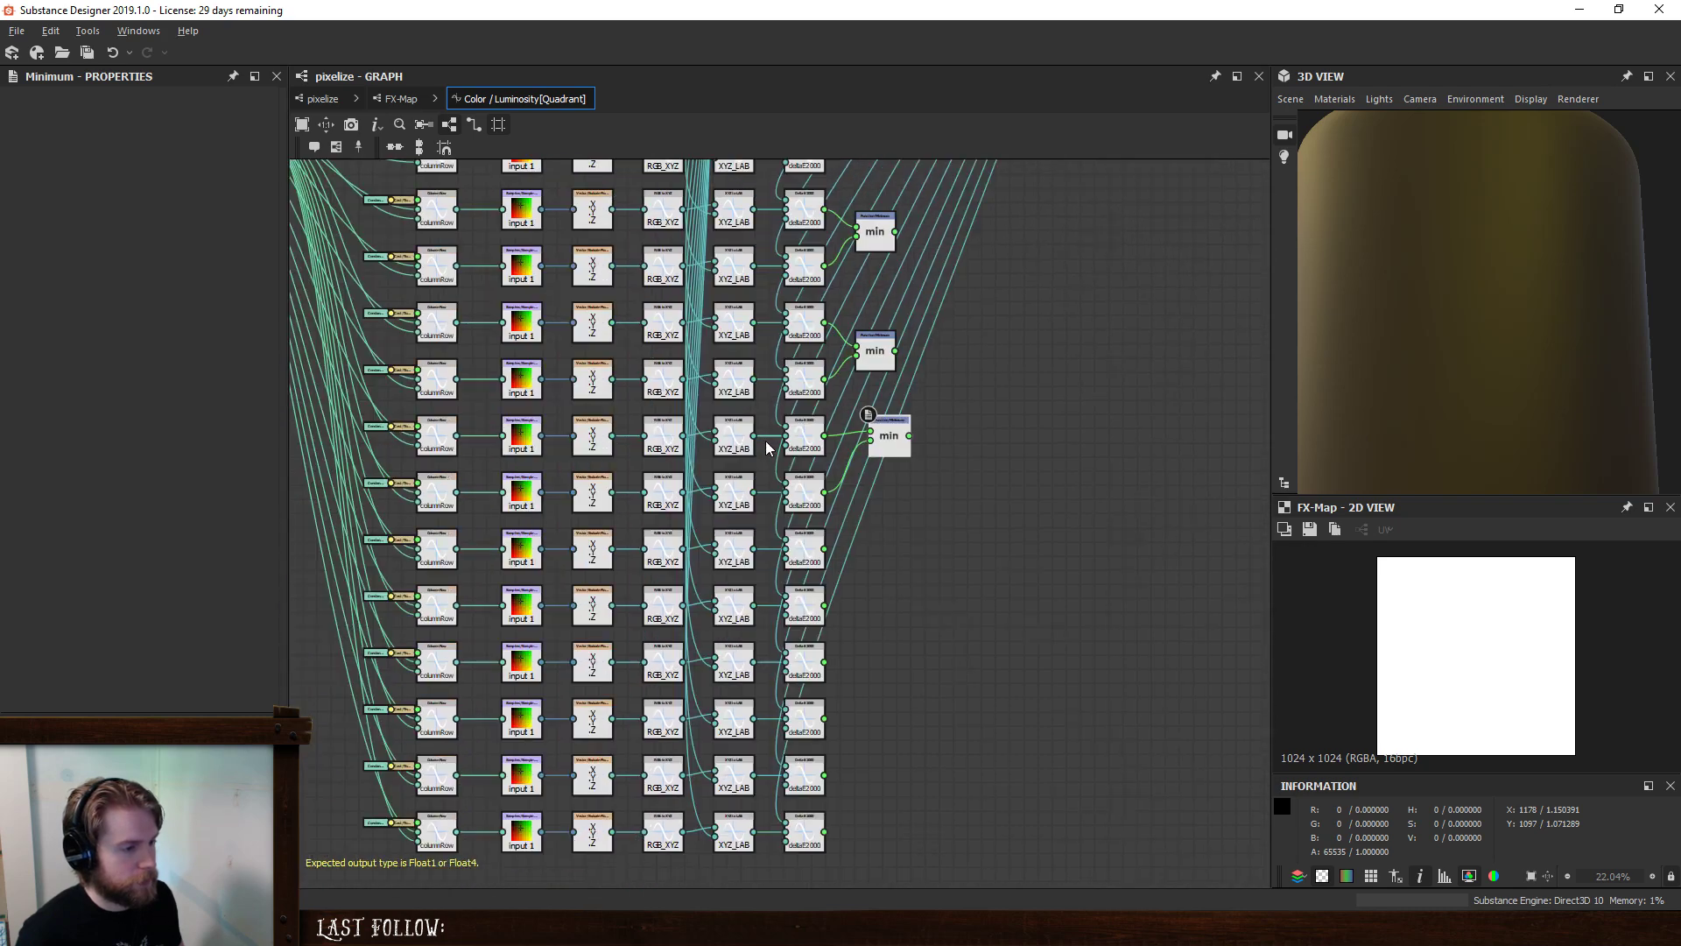
{"action": "left_click_drag", "start_coordinate": [889, 449], "coordinate": [881, 478]}
- Duplicate the Minimum node for rows 11–12 and 13–14 and wire each copy to its two deltaE2000 nodes
{"action": "key", "text": "ctrl+d"}
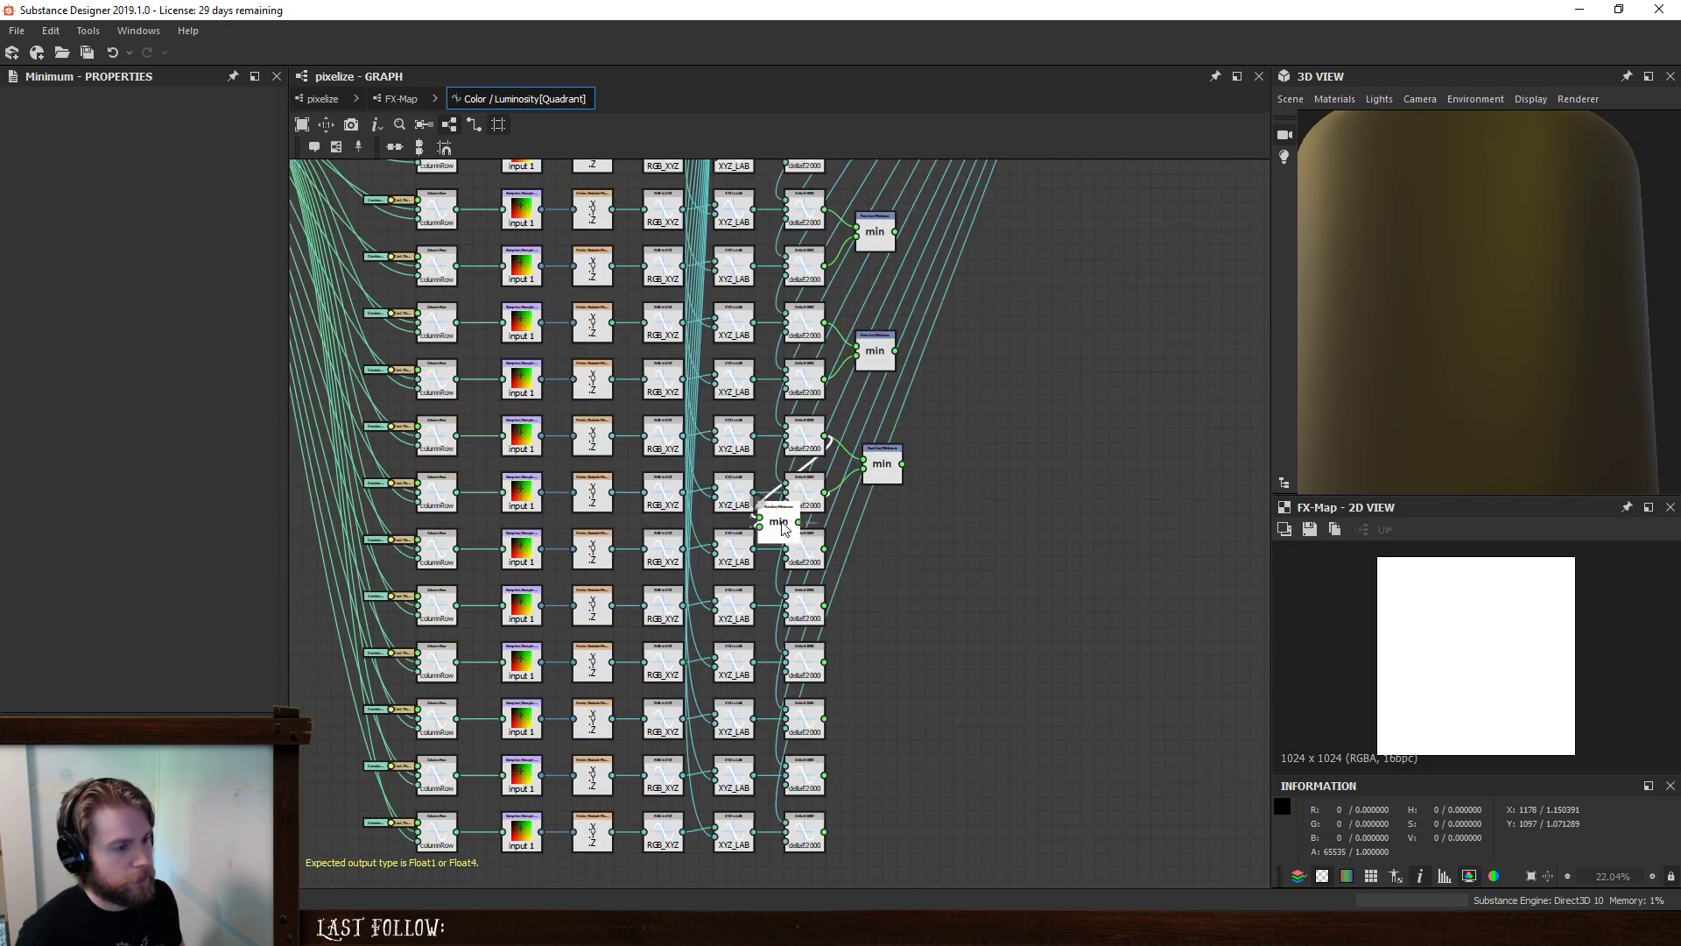
{"action": "left_click_drag", "start_coordinate": [778, 521], "coordinate": [856, 567]}
{"action": "middle_click_drag", "start_coordinate": [863, 505], "coordinate": [826, 353]}
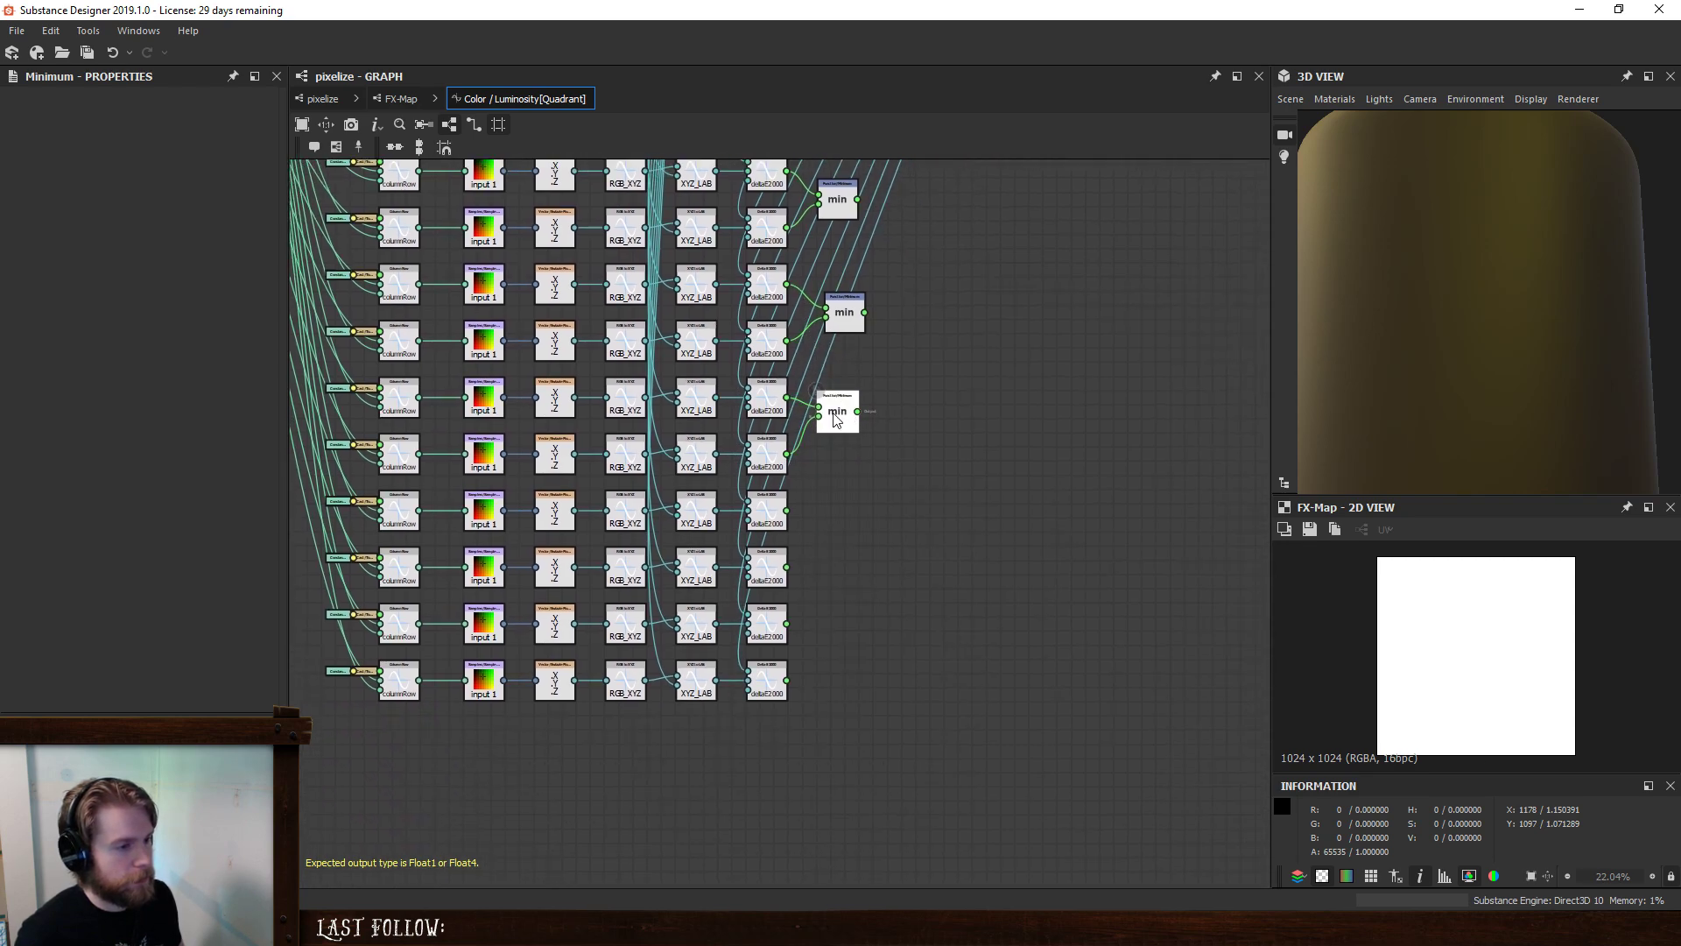
{"action": "left_click_drag", "start_coordinate": [841, 419], "coordinate": [855, 432]}
{"action": "key", "text": "ctrl+d"}
{"action": "left_click_drag", "start_coordinate": [789, 519], "coordinate": [862, 612]}
- Add a Minimum node for the last two rows and connect their deltaE2000 outputs to it
{"action": "key", "text": "ctrl+d"}
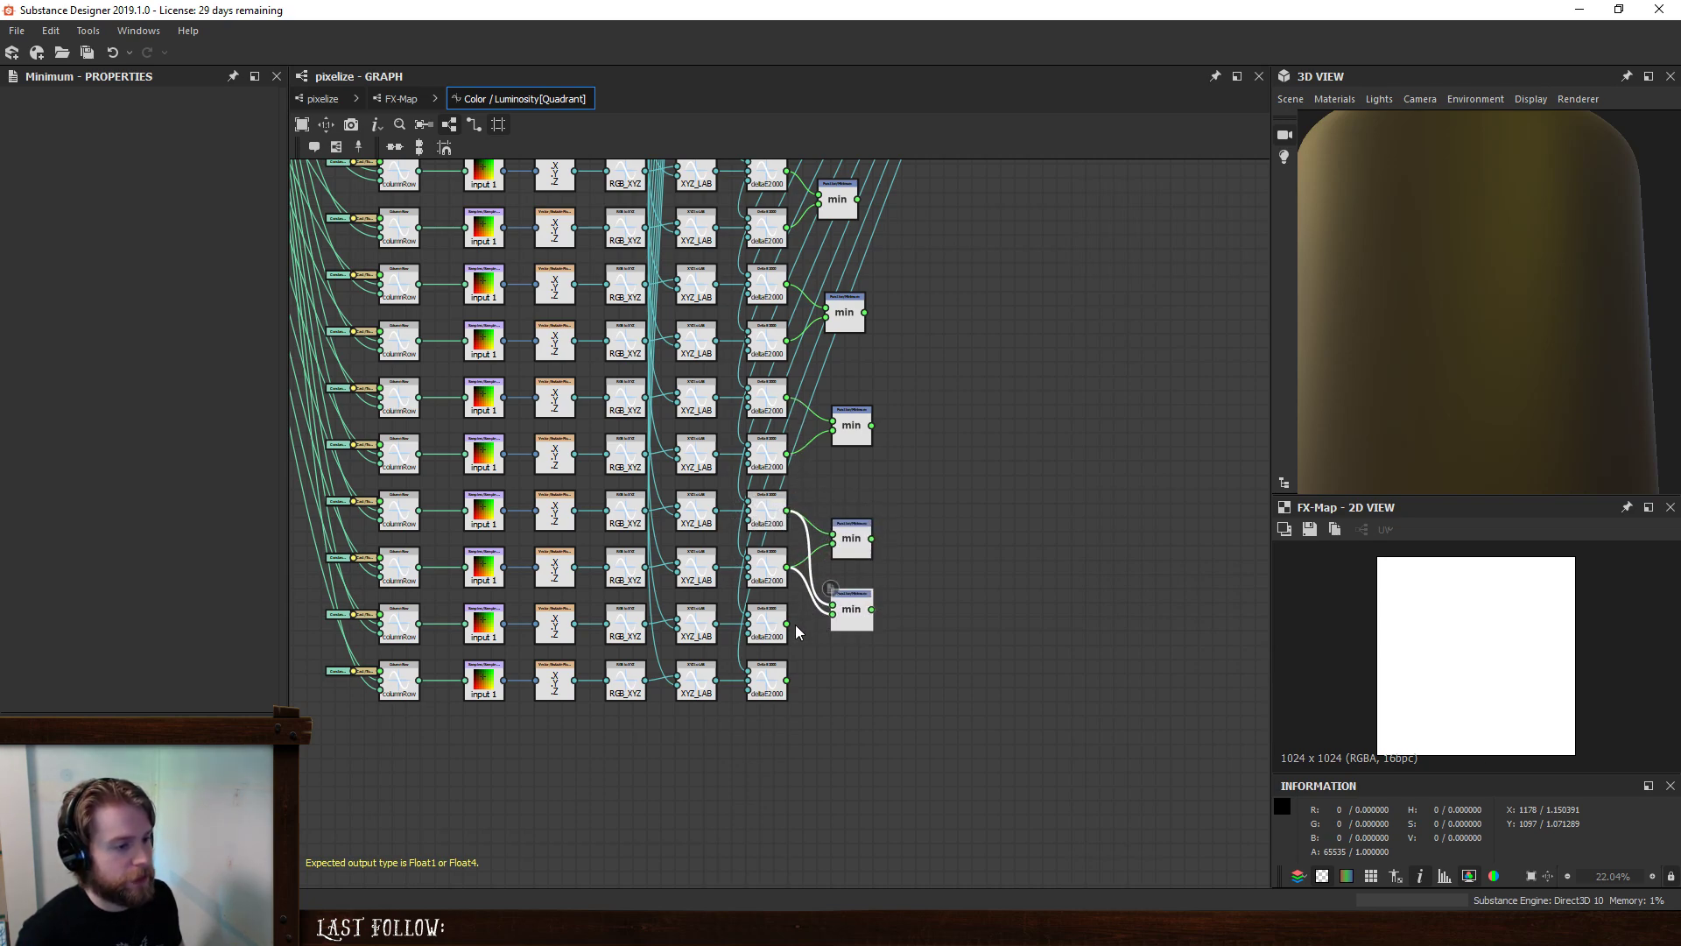
{"action": "left_click", "coordinate": [796, 626]}
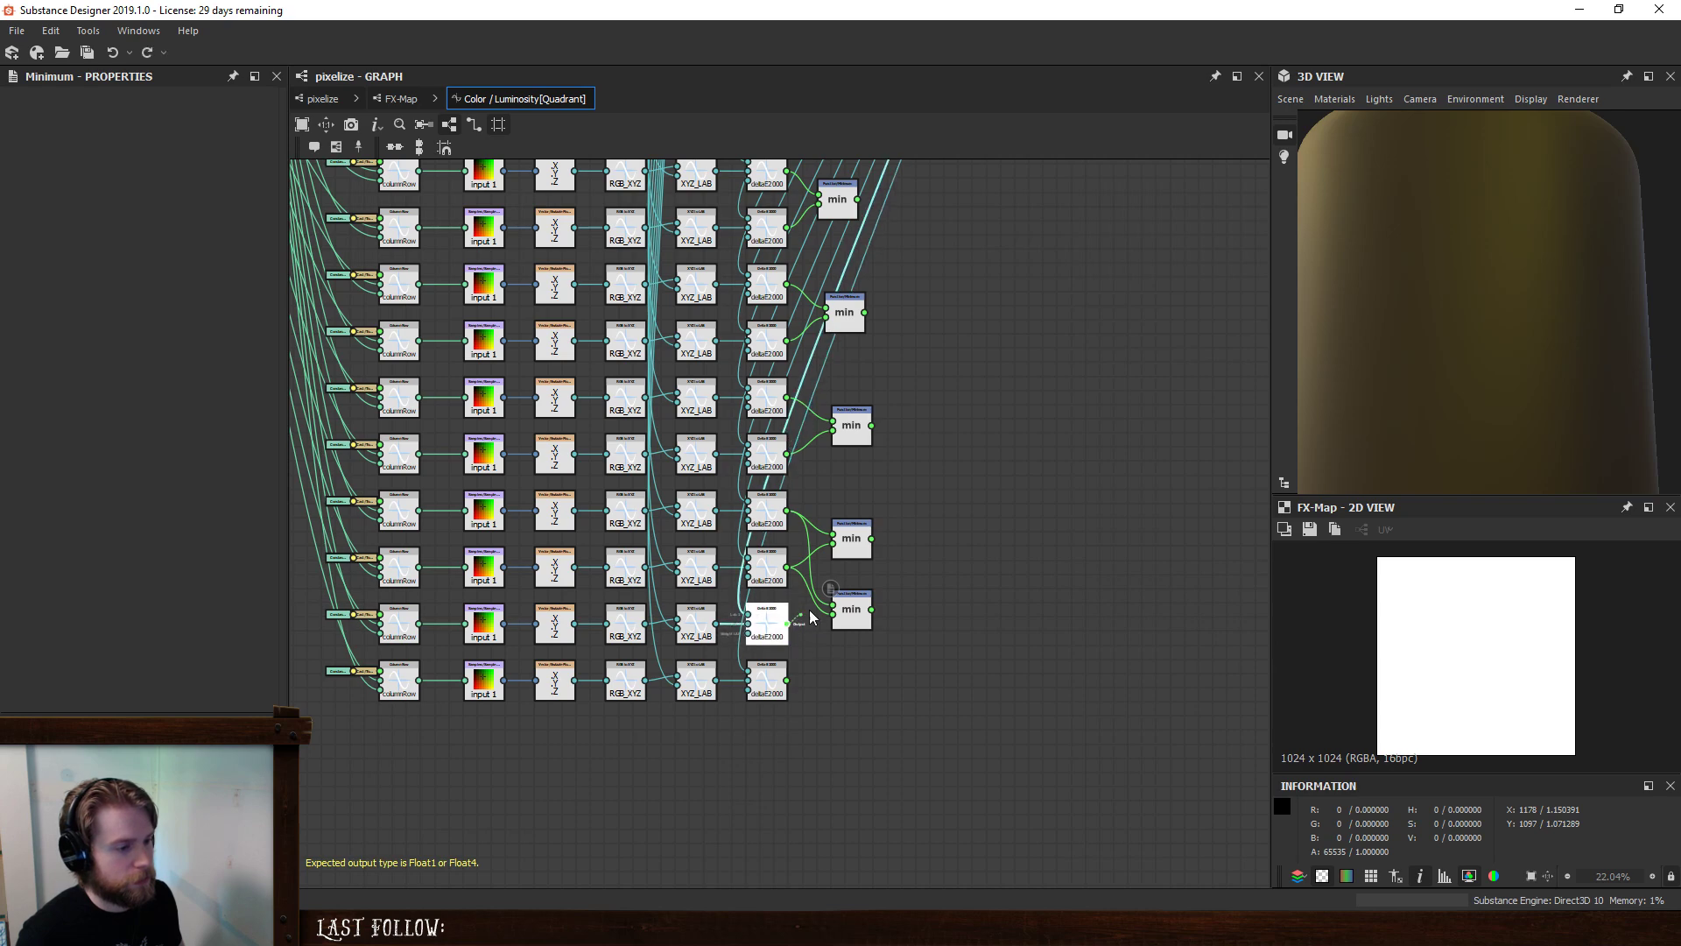
{"action": "left_click_drag", "start_coordinate": [810, 616], "coordinate": [852, 657]}
- Line up the lower Minimum nodes in one column next to the deltaE2000 nodes
{"action": "middle_click_drag", "start_coordinate": [866, 468], "coordinate": [764, 524]}
{"action": "left_click_drag", "start_coordinate": [758, 482], "coordinate": [742, 481]}
{"action": "left_click_drag", "start_coordinate": [758, 602], "coordinate": [745, 603]}
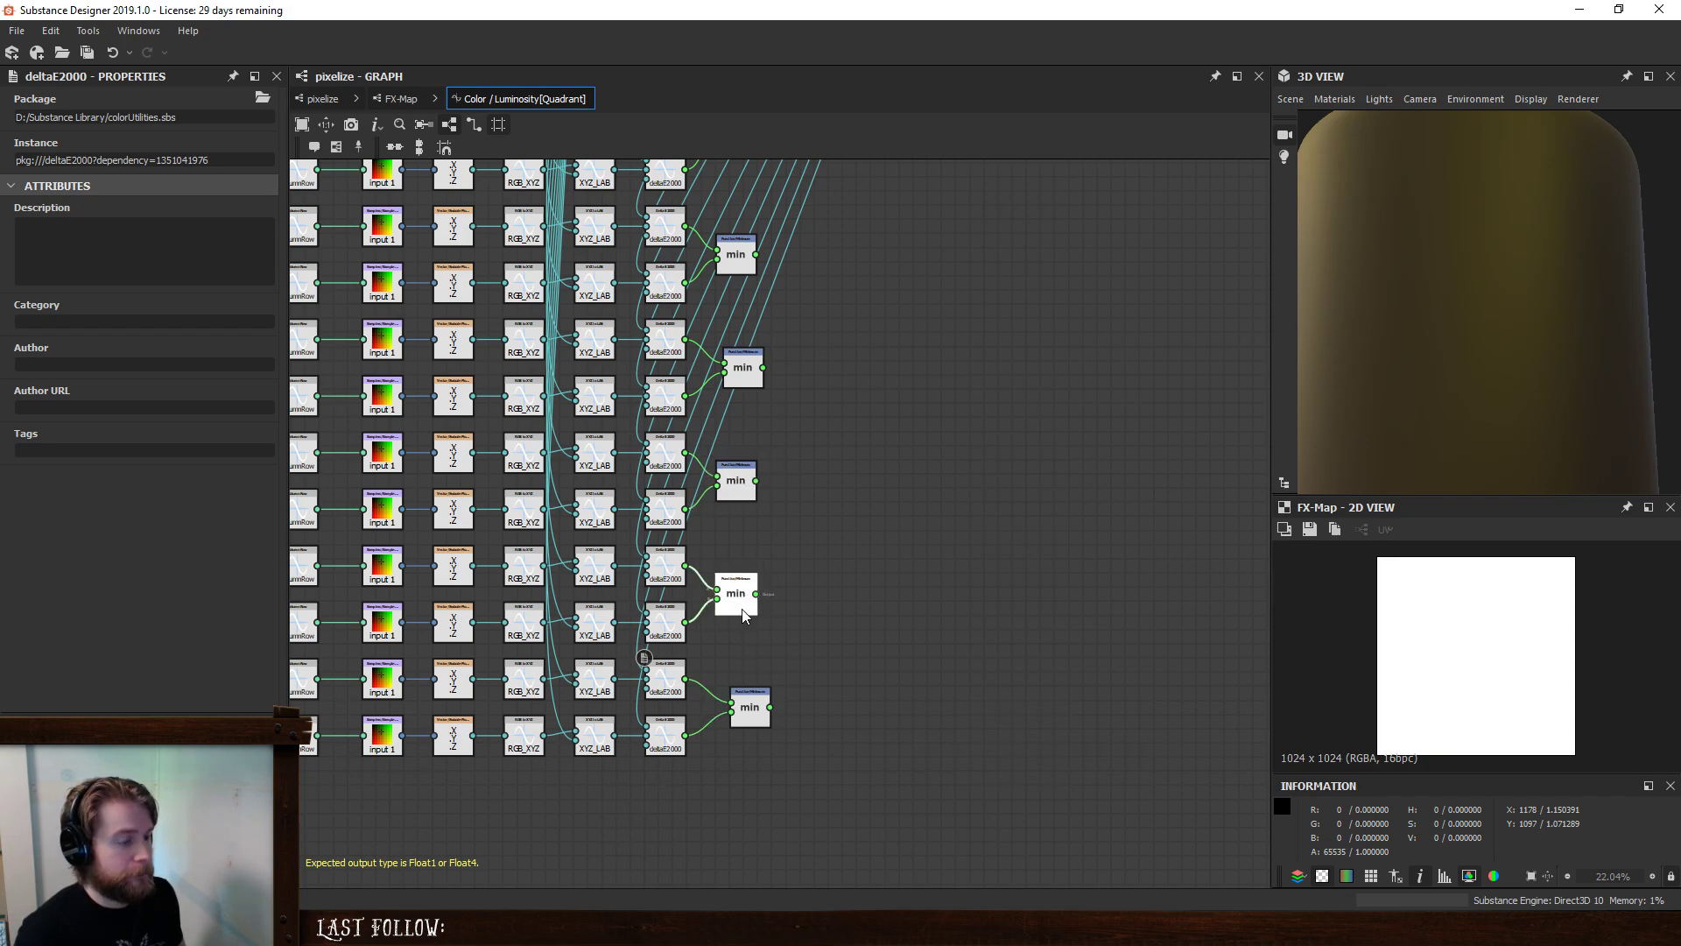
{"action": "left_click_drag", "start_coordinate": [757, 714], "coordinate": [744, 714]}
{"action": "scroll", "coordinate": [837, 492], "scroll_direction": "down", "scroll_amount": 2}
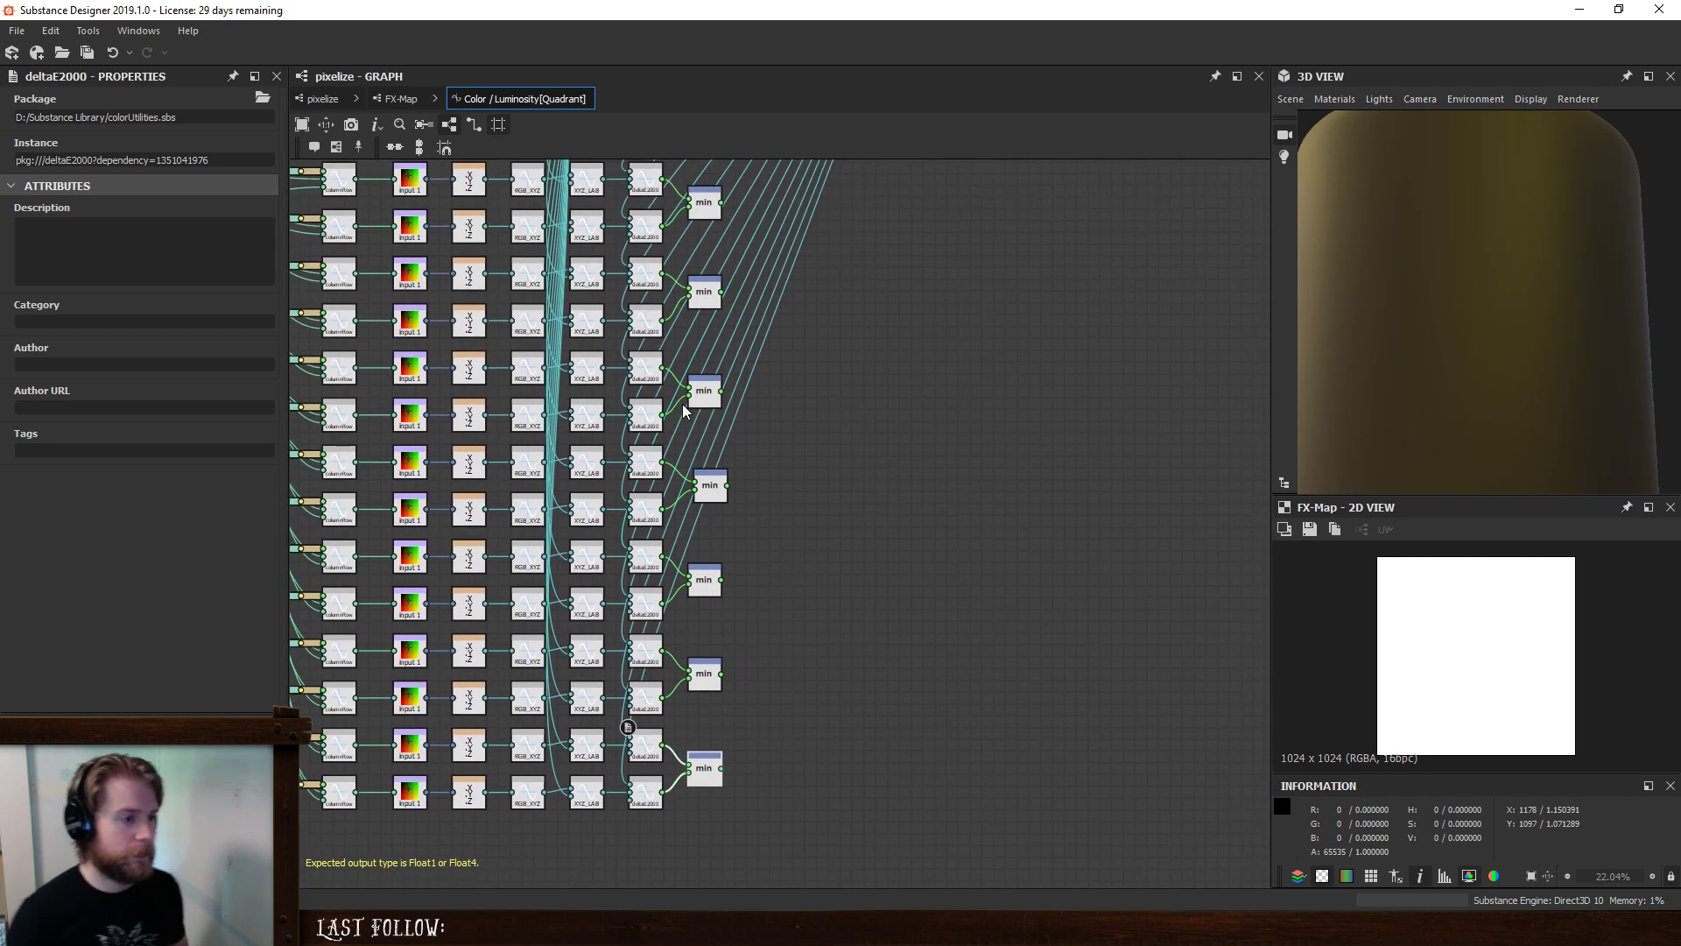
- Shift the upper Minimum nodes into the same column, each centred between its two rows
{"action": "left_click", "coordinate": [716, 394]}
{"action": "left_click_drag", "start_coordinate": [714, 397], "coordinate": [709, 303]}
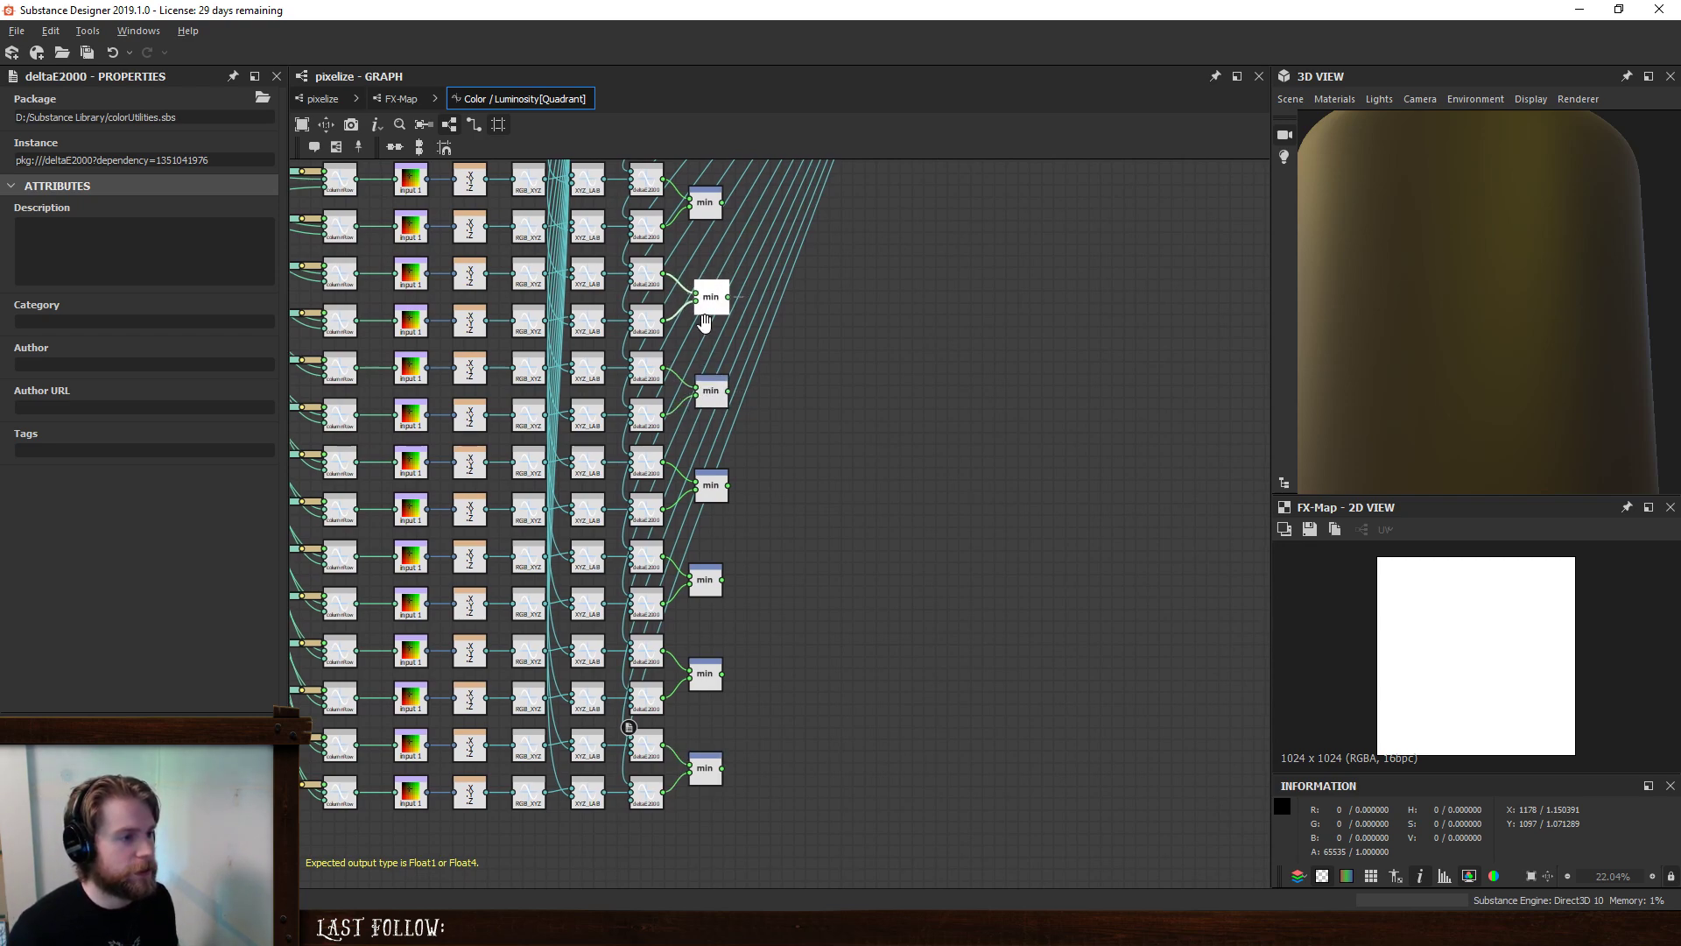
{"action": "middle_click_drag", "start_coordinate": [709, 303], "coordinate": [832, 346]}
{"action": "left_click_drag", "start_coordinate": [831, 340], "coordinate": [819, 339]}
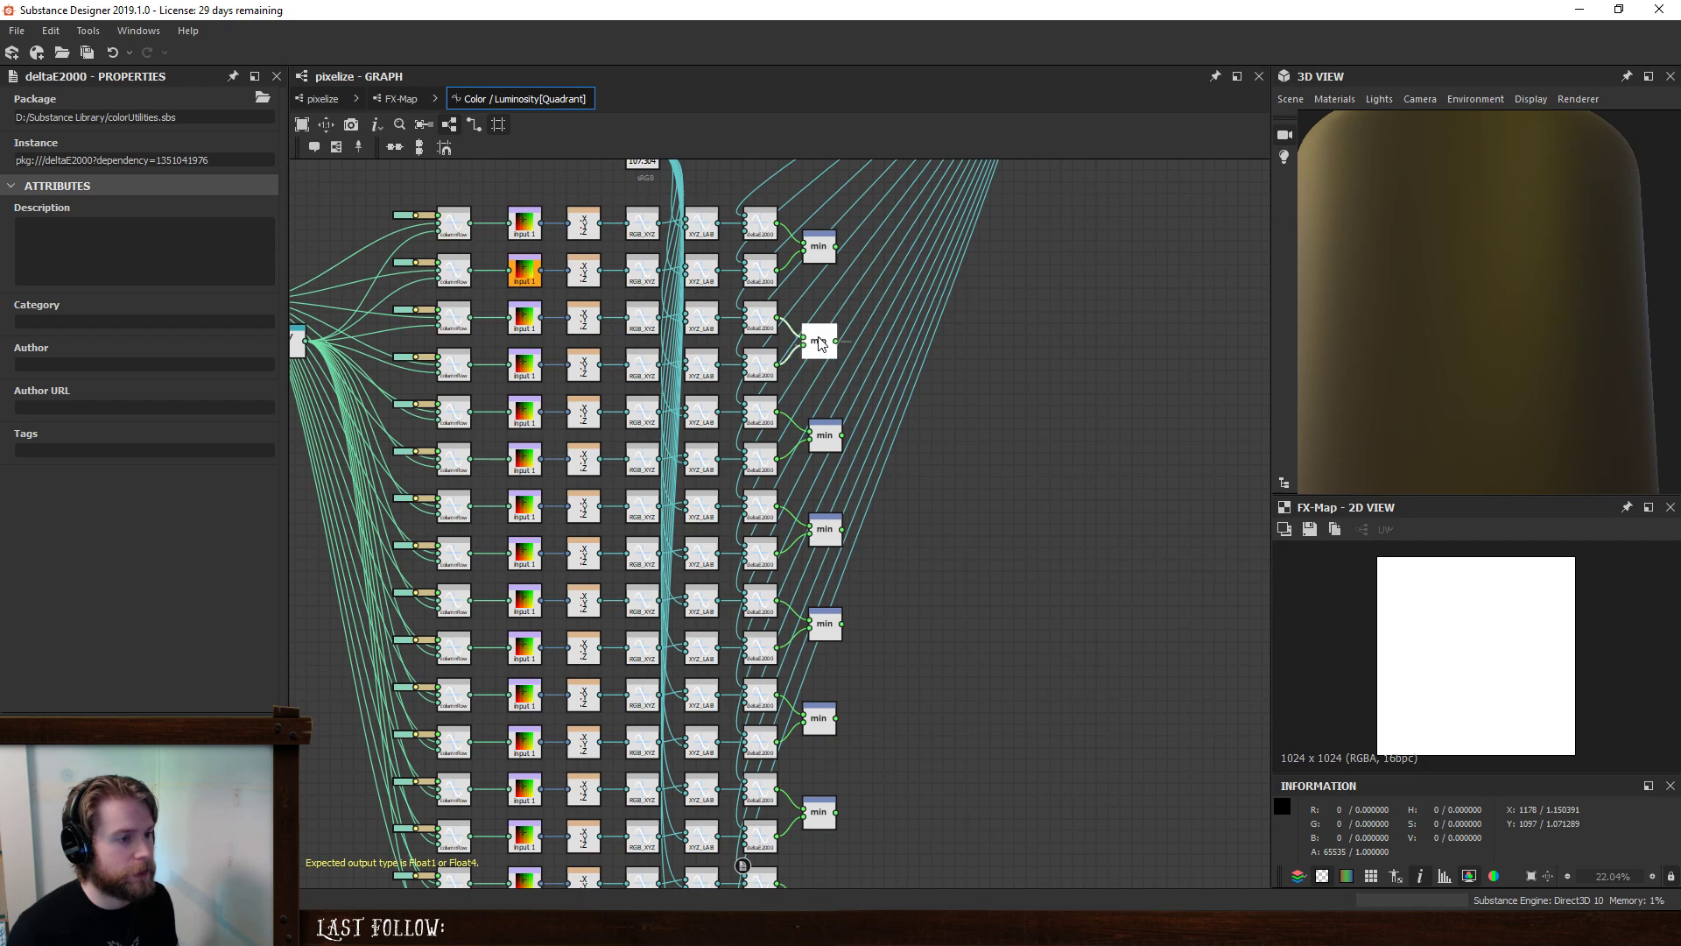
{"action": "left_click_drag", "start_coordinate": [814, 253], "coordinate": [823, 254]}
{"action": "left_click_drag", "start_coordinate": [819, 342], "coordinate": [831, 342]}
{"action": "left_click", "coordinate": [824, 253]}
{"action": "left_click_drag", "start_coordinate": [818, 250], "coordinate": [821, 251]}
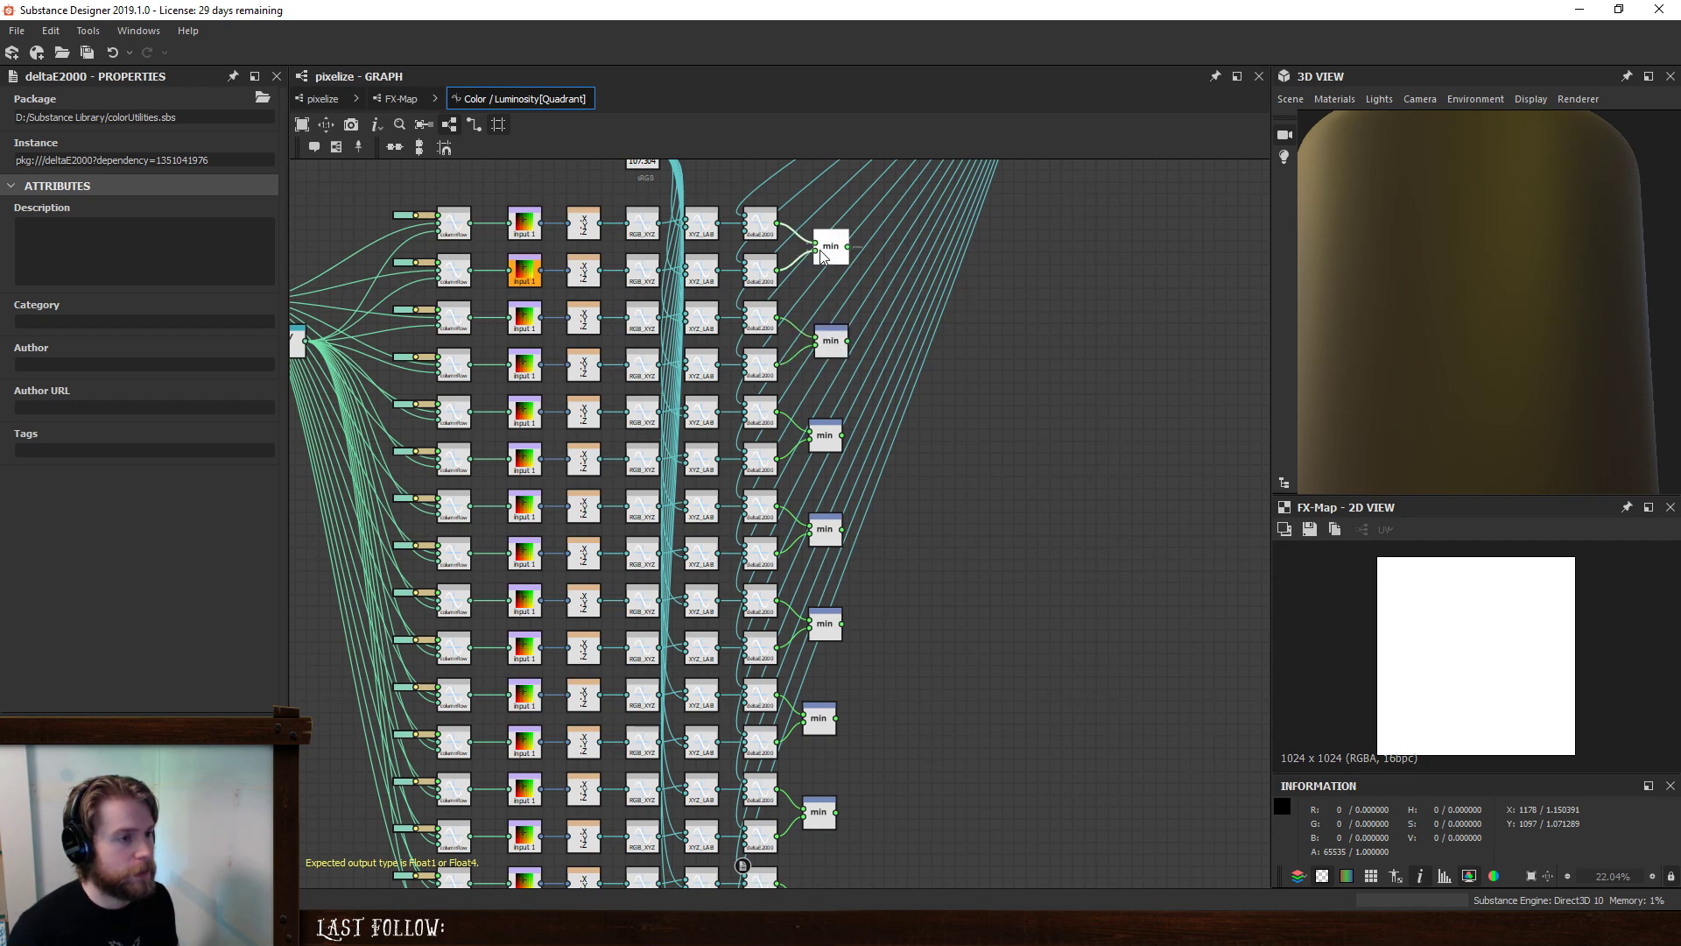
- Add a second-level Minimum node that combines the first two pairwise Minimum nodes
{"action": "scroll", "coordinate": [915, 433], "scroll_direction": "down", "scroll_amount": 1}
{"action": "middle_click_drag", "start_coordinate": [1015, 440], "coordinate": [947, 496]}
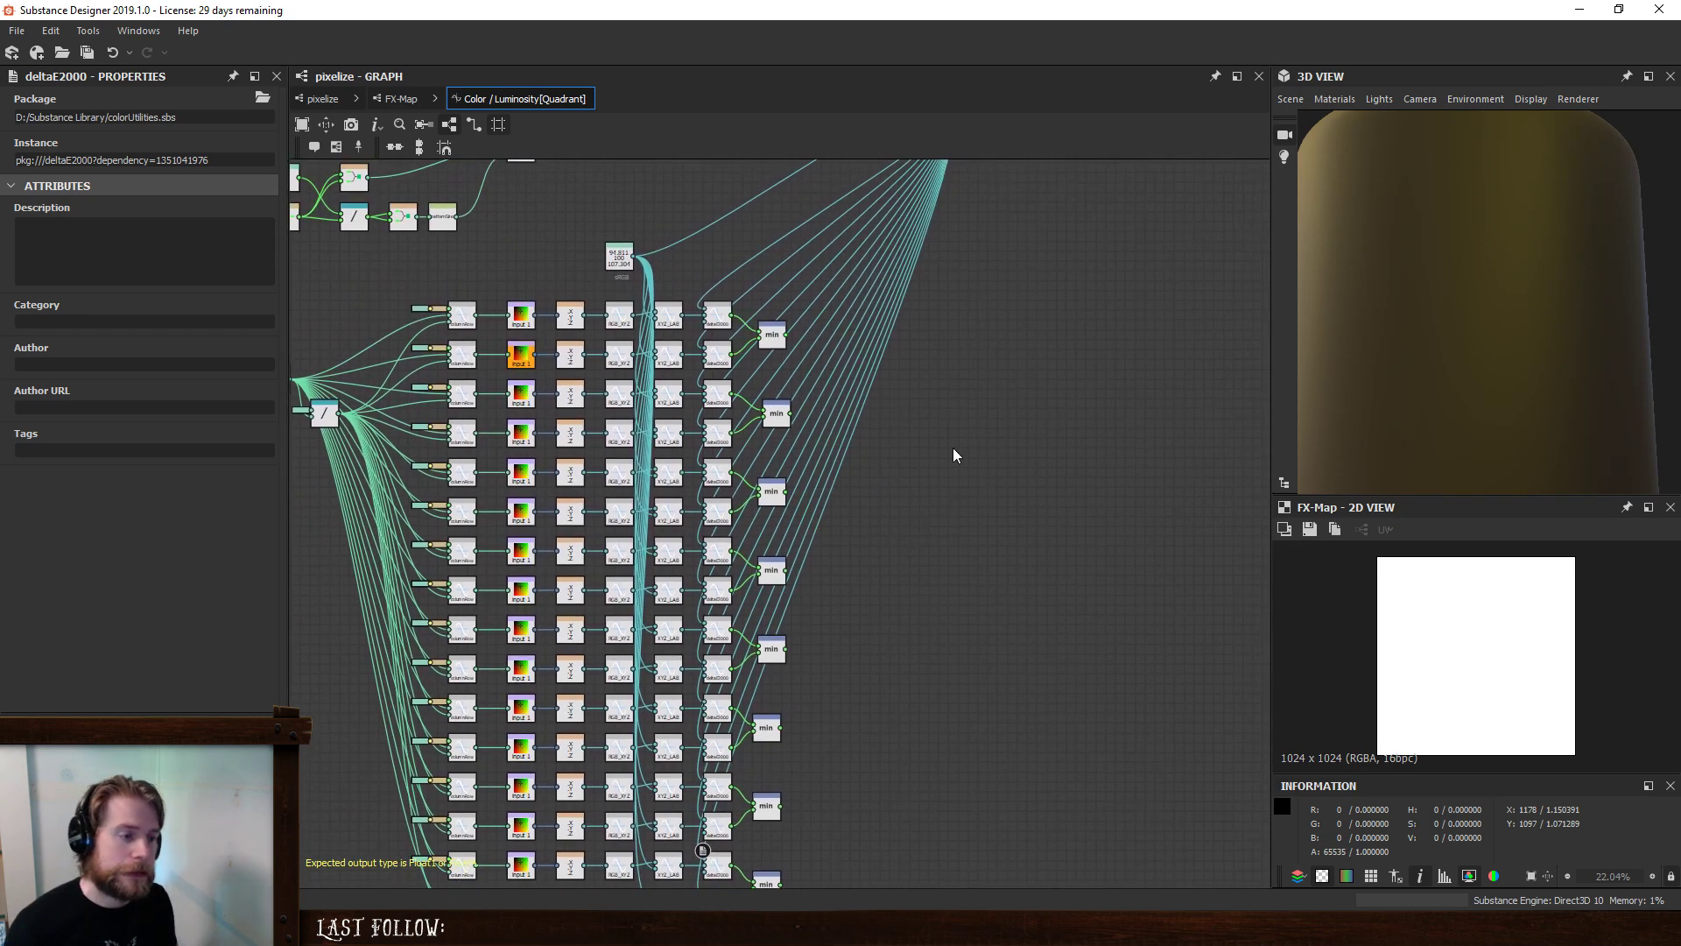
{"action": "key", "text": "space"}
{"action": "type", "text": "min"}
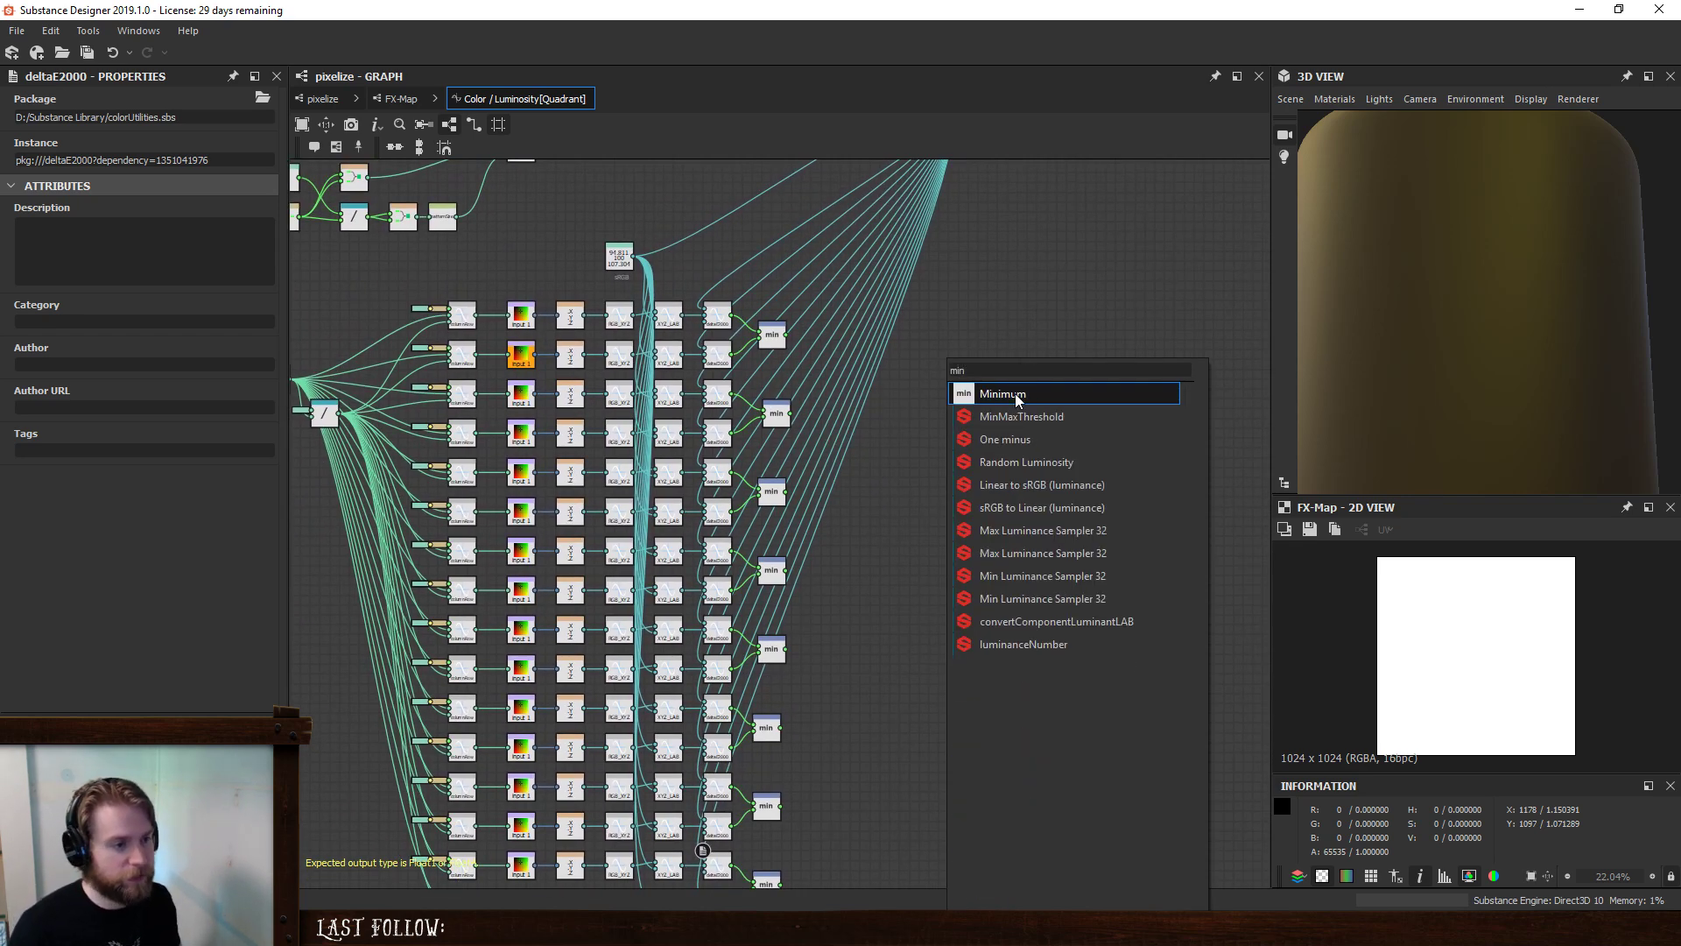
{"action": "left_click", "coordinate": [1017, 400]}
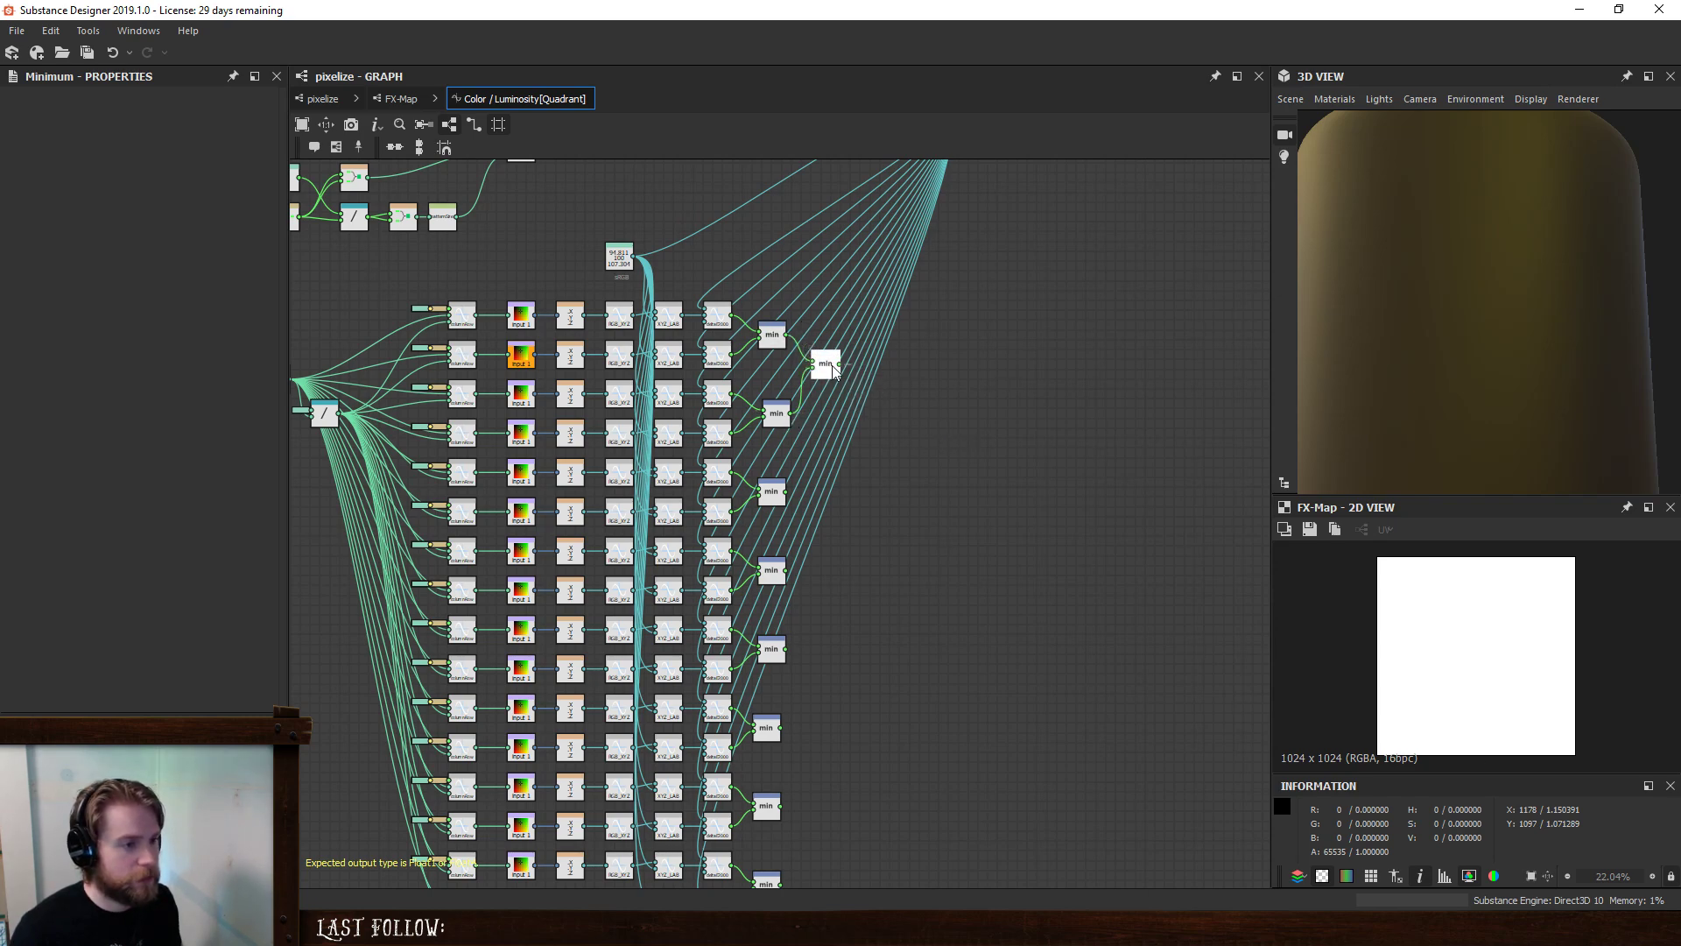
- Copy the second-level Minimum node to combine the third and fourth, and the fifth and sixth pairwise Minimum nodes
{"action": "left_click_drag", "start_coordinate": [834, 369], "coordinate": [833, 670]}
{"action": "key", "text": "ctrl+v"}
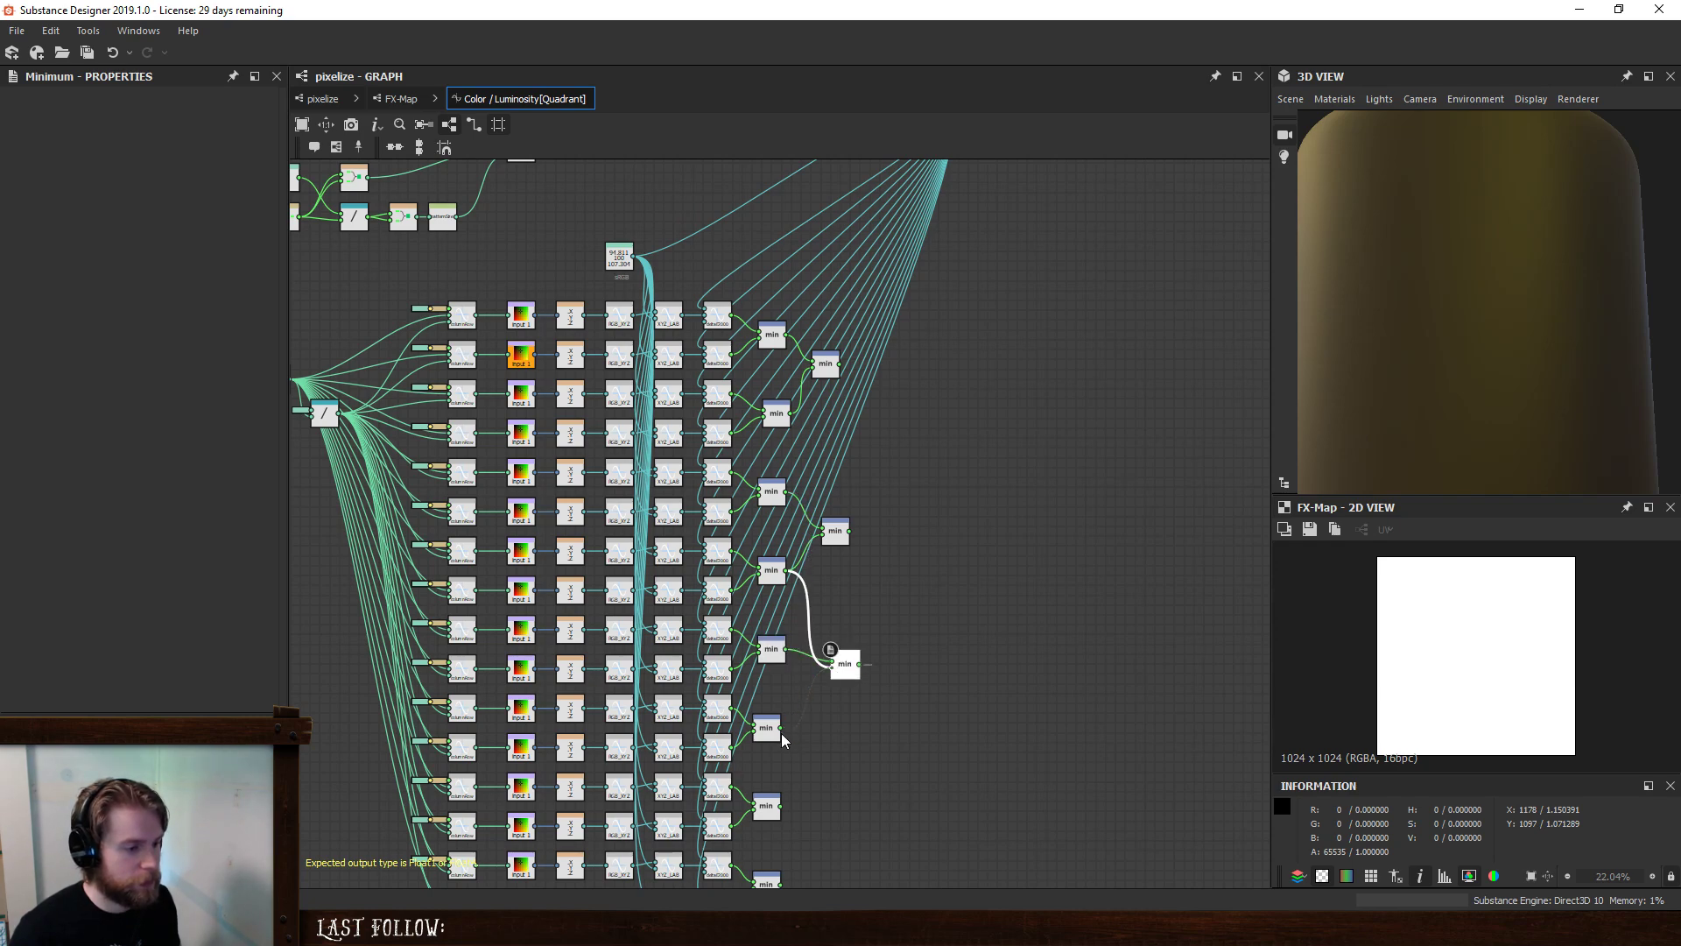
{"action": "left_click_drag", "start_coordinate": [782, 734], "coordinate": [782, 732]}
{"action": "middle_click_drag", "start_coordinate": [833, 651], "coordinate": [1001, 377]}
{"action": "left_click_drag", "start_coordinate": [1013, 396], "coordinate": [1007, 440]}
- Paste another second-level Minimum node and connect the seventh and eighth pairwise Minimum nodes to it
{"action": "key", "text": "ctrl+v"}
{"action": "left_click_drag", "start_coordinate": [781, 527], "coordinate": [988, 574]}
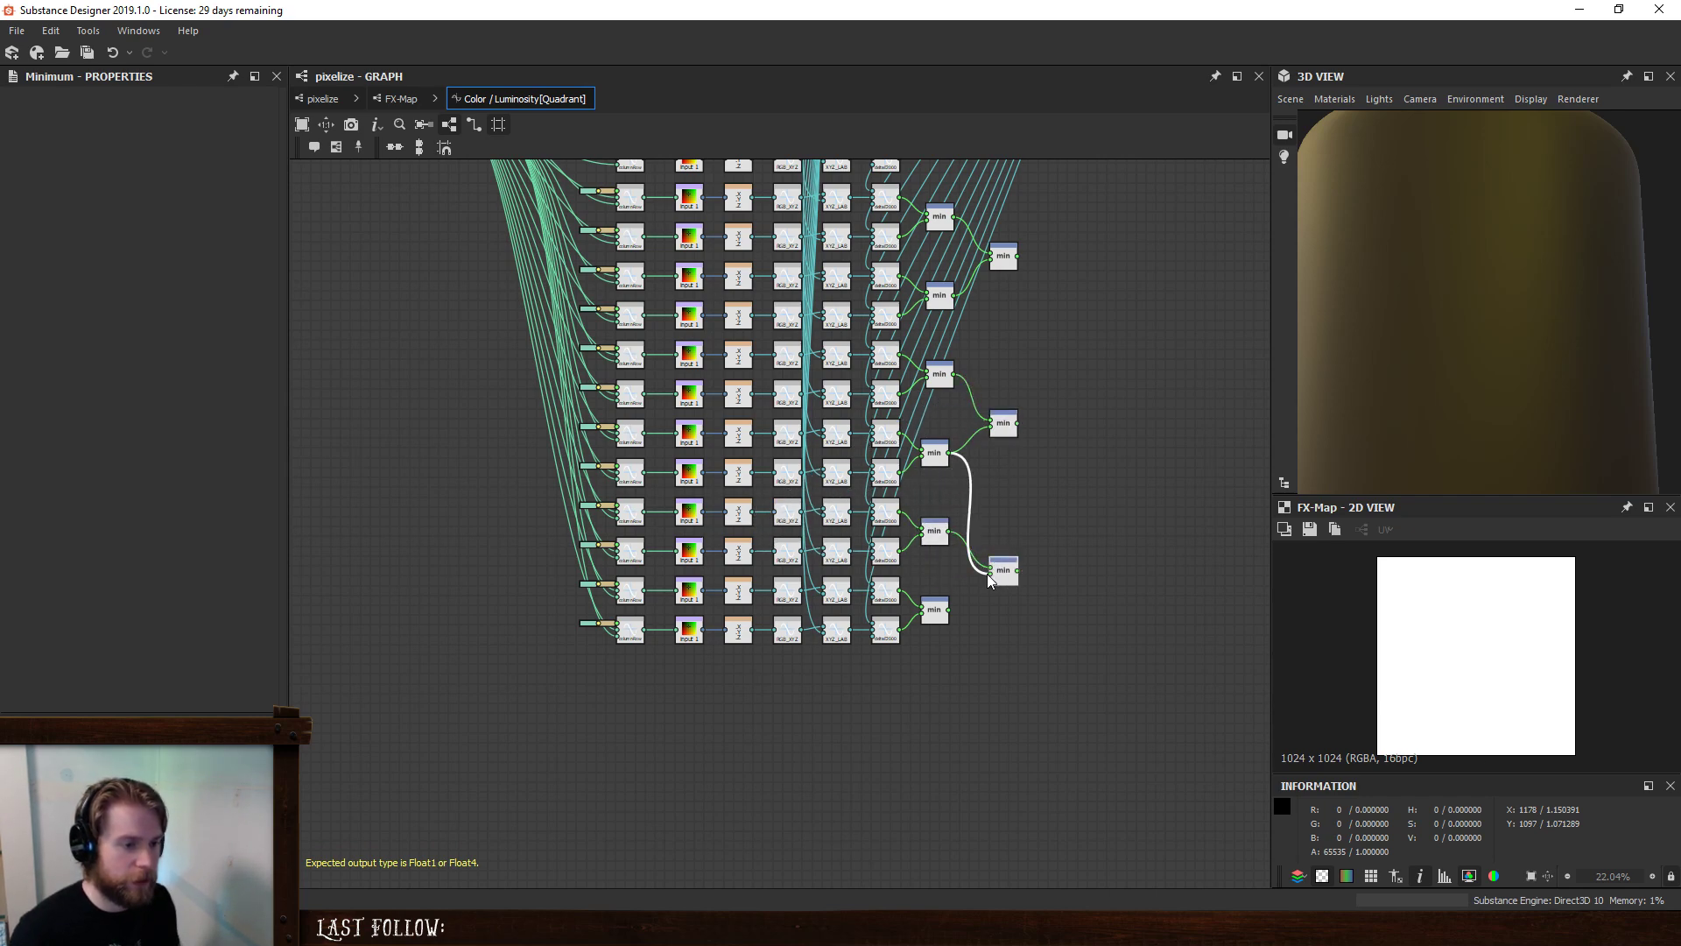
{"action": "middle_click_drag", "start_coordinate": [1068, 543], "coordinate": [935, 679]}
{"action": "middle_click_drag", "start_coordinate": [964, 503], "coordinate": [1044, 592]}
- Add a third-level Minimum node that combines the two lower second-level Minimum nodes
{"action": "key", "text": "ctrl+v"}
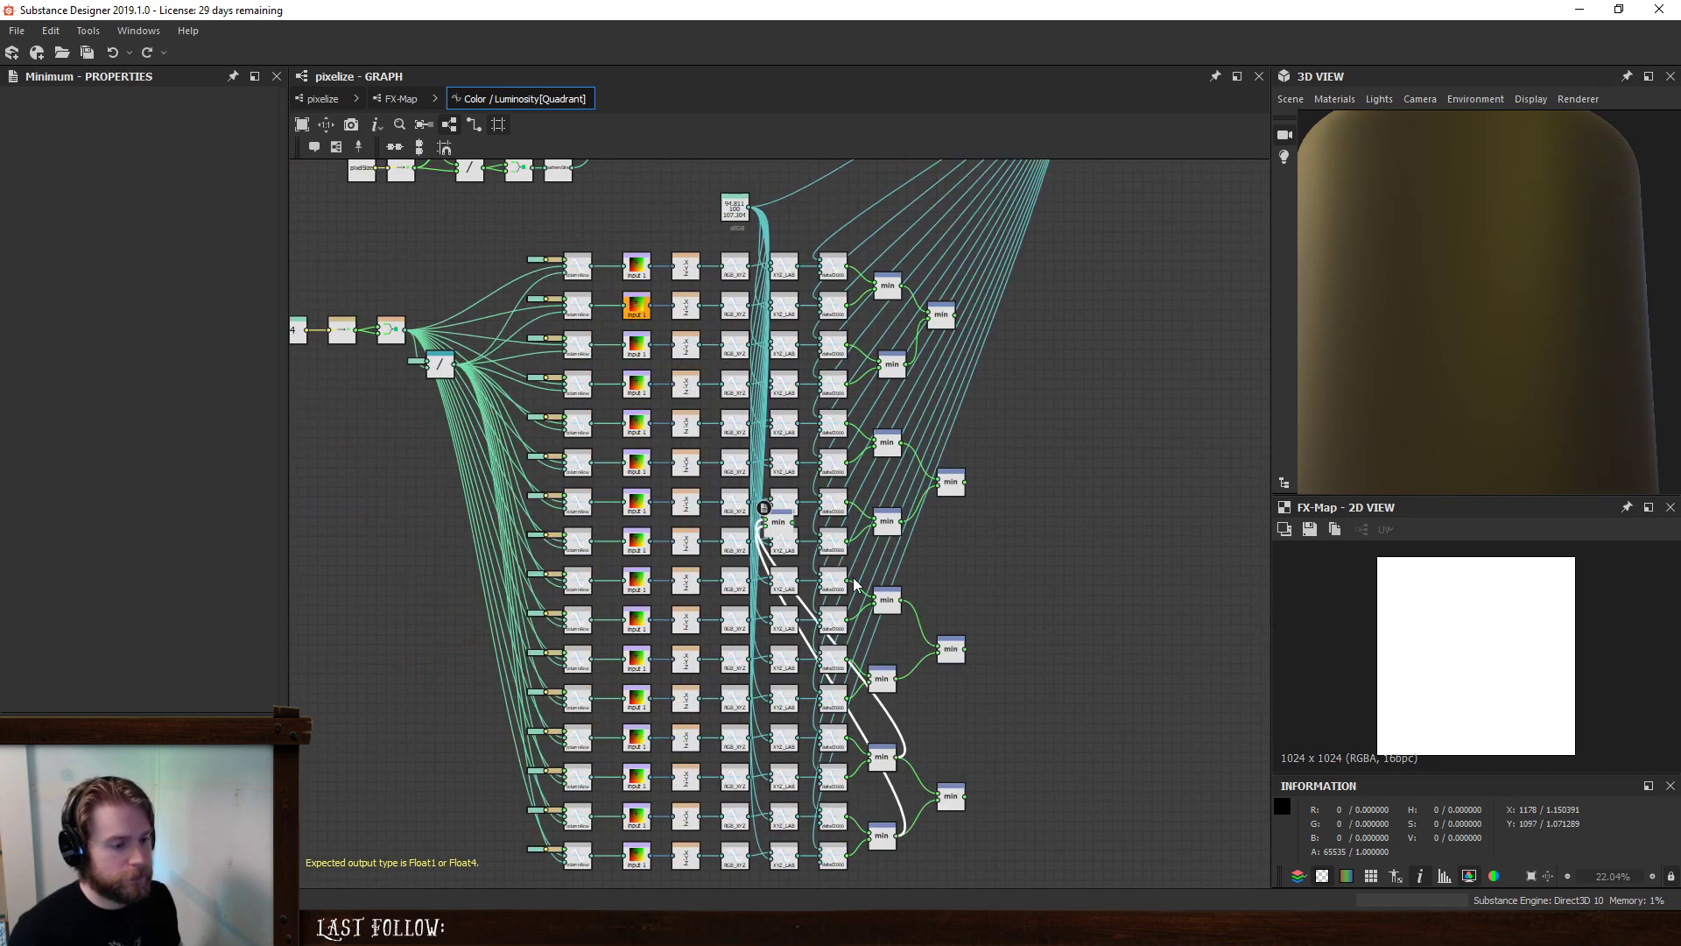
{"action": "key", "text": "ctrl+z"}
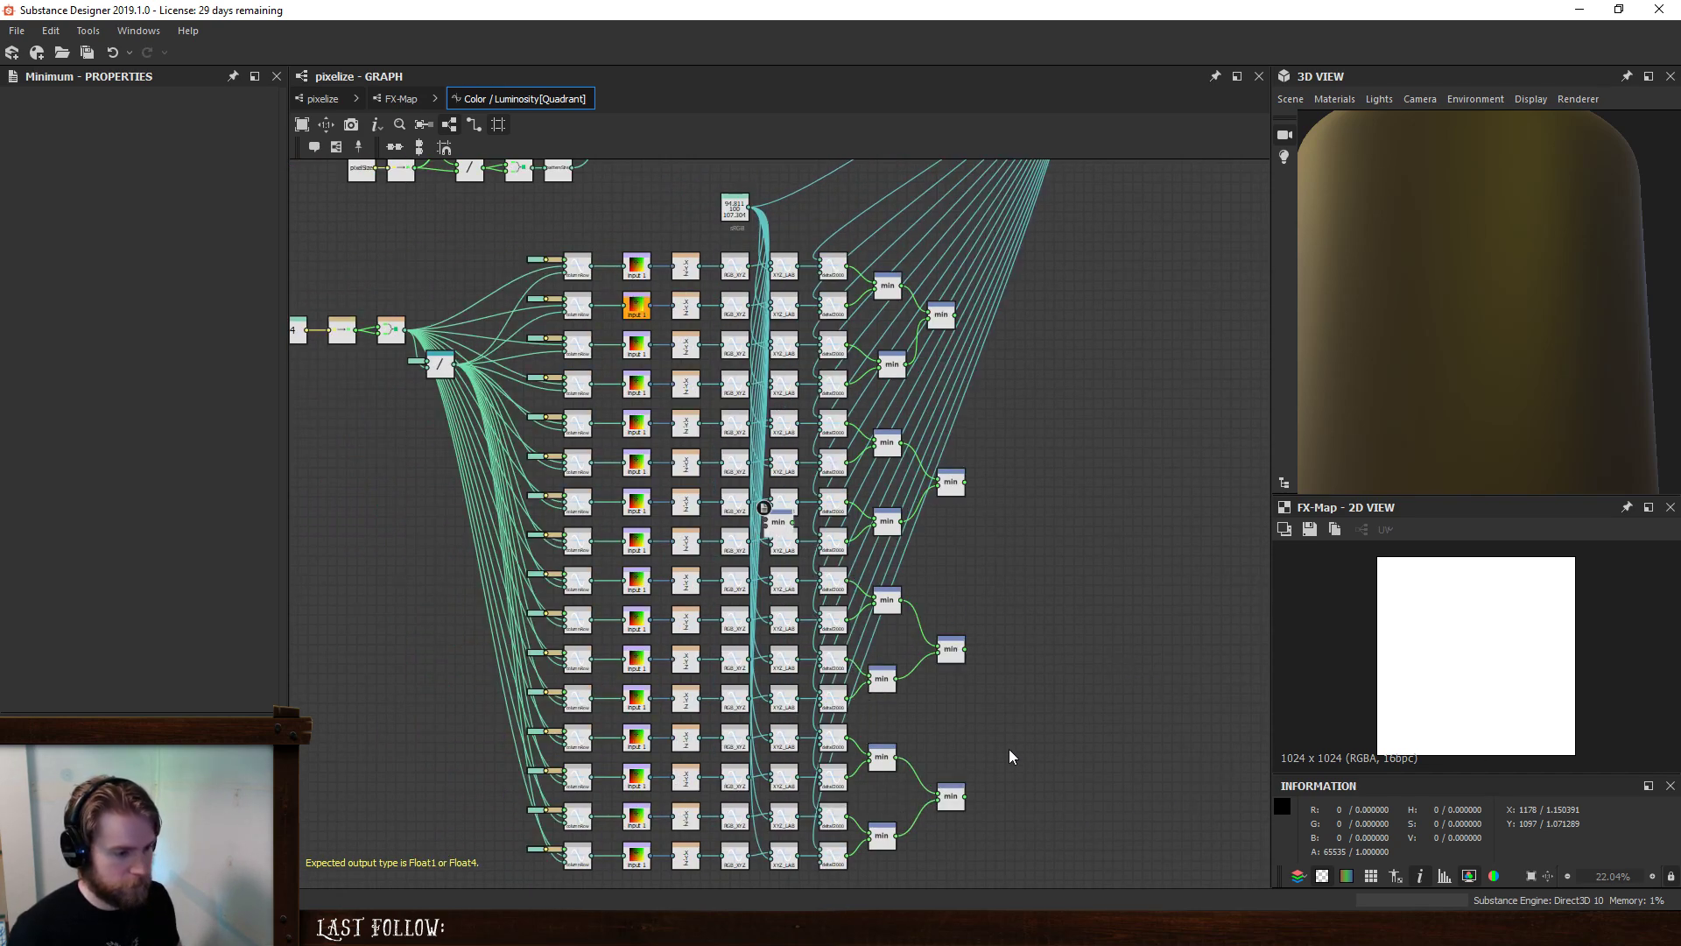
{"action": "key", "text": "ctrl+v"}
{"action": "left_click", "coordinate": [997, 711]}
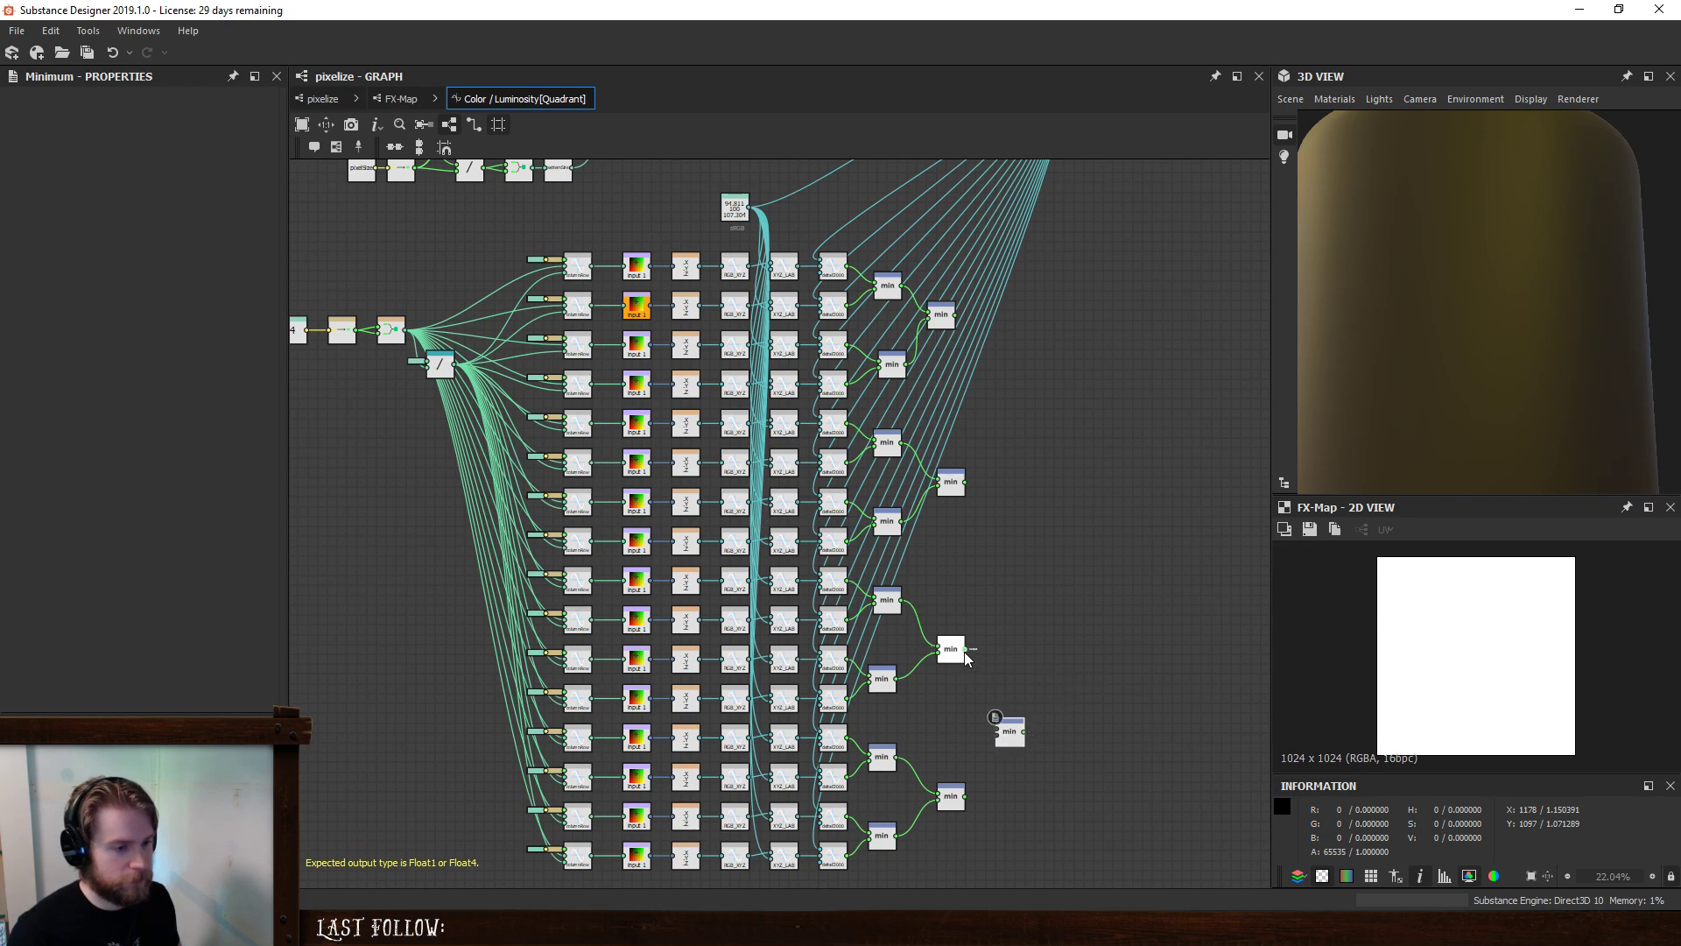
{"action": "left_click_drag", "start_coordinate": [996, 736], "coordinate": [964, 796]}
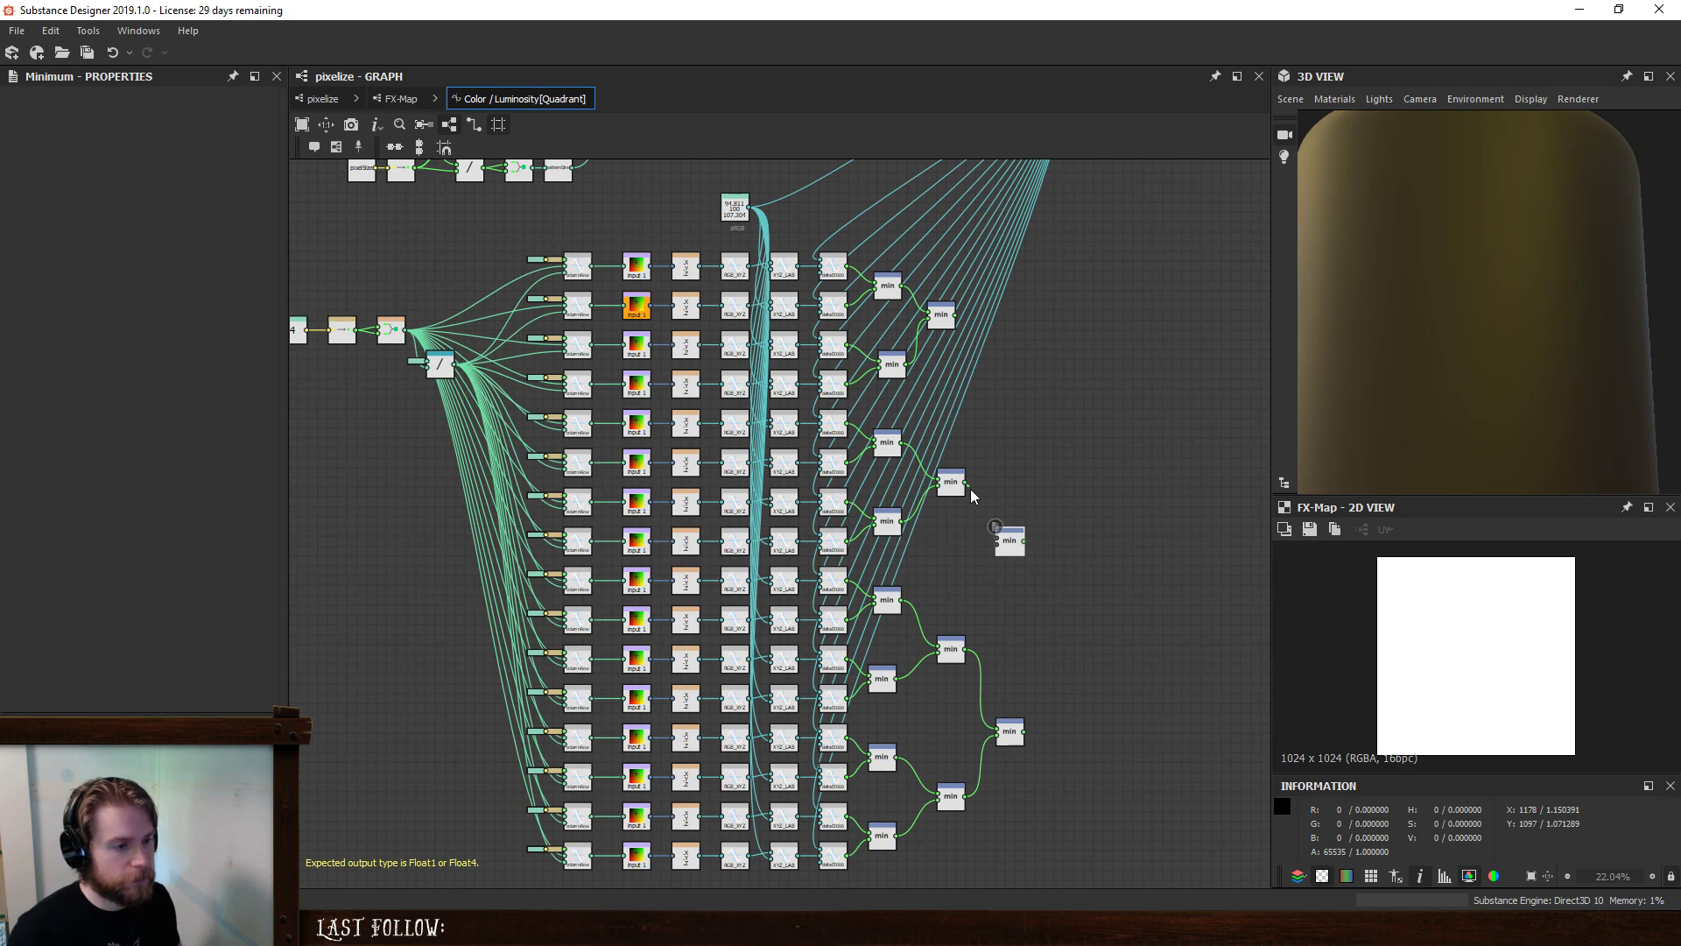
- Place another third-level Minimum node and feed it the two upper second-level Minimum nodes
{"action": "middle_click_drag", "start_coordinate": [956, 525], "coordinate": [1082, 616]}
{"action": "middle_click_drag", "start_coordinate": [1198, 539], "coordinate": [1157, 511]}
{"action": "left_click_drag", "start_coordinate": [1097, 607], "coordinate": [1106, 499]}
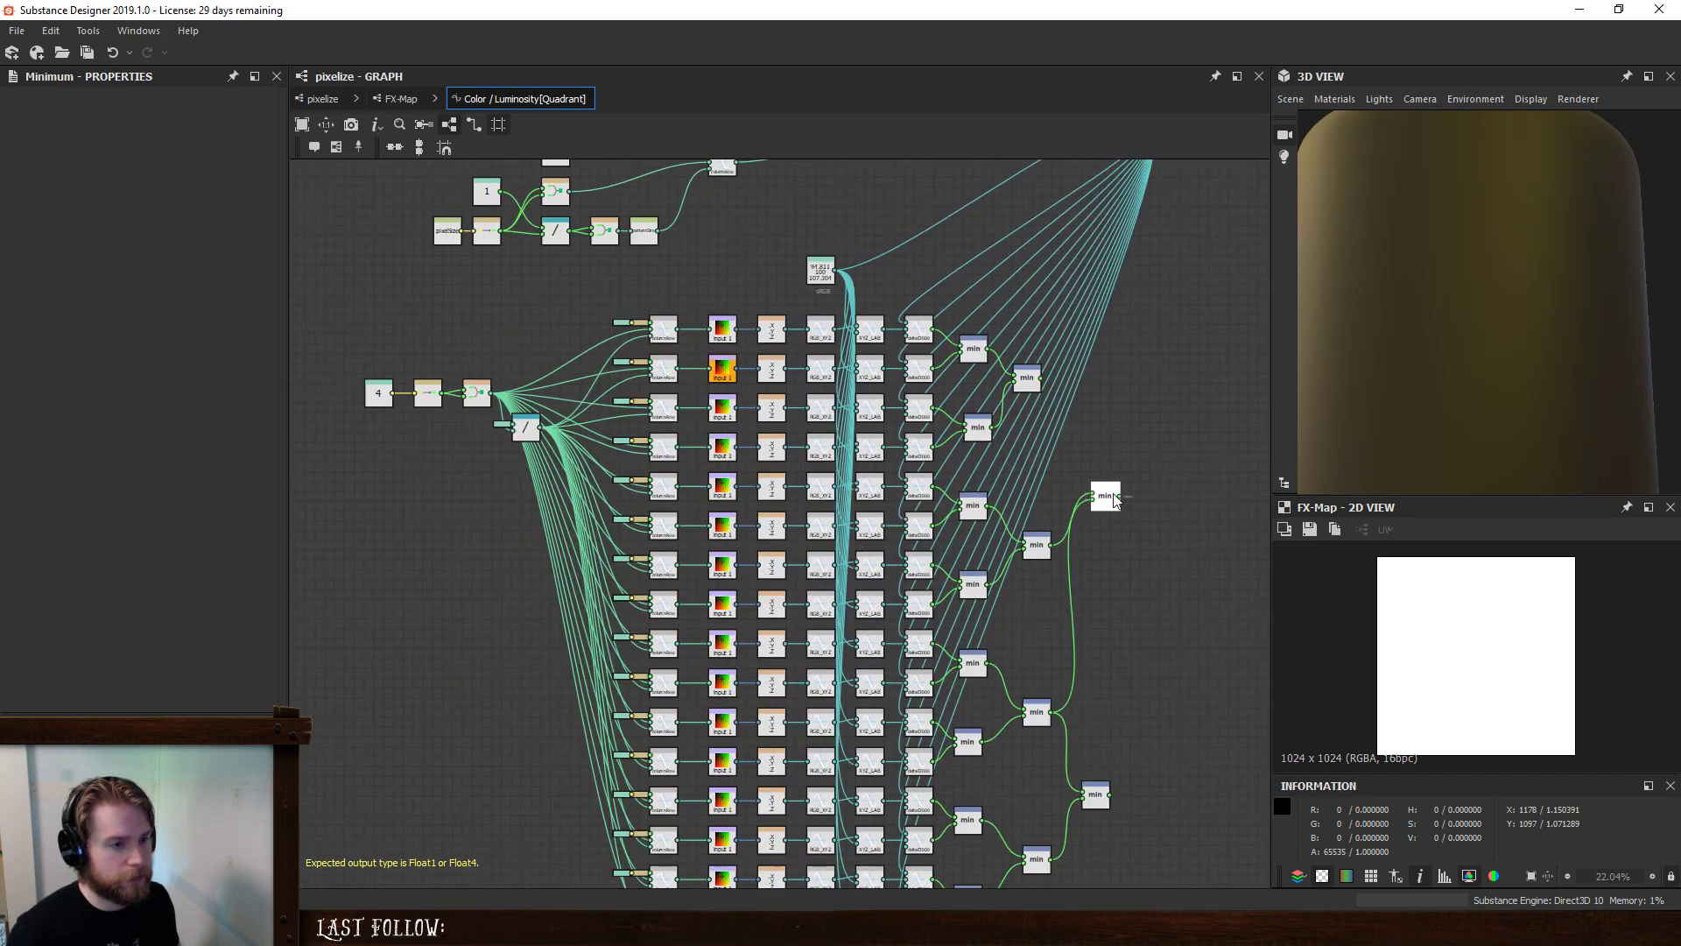
{"action": "left_click_drag", "start_coordinate": [1040, 379], "coordinate": [1051, 546]}
- Add a final Minimum node and connect both third-level Minimum nodes to its inputs
{"action": "middle_click_drag", "start_coordinate": [1087, 555], "coordinate": [1009, 504]}
{"action": "key", "text": "ctrl+v"}
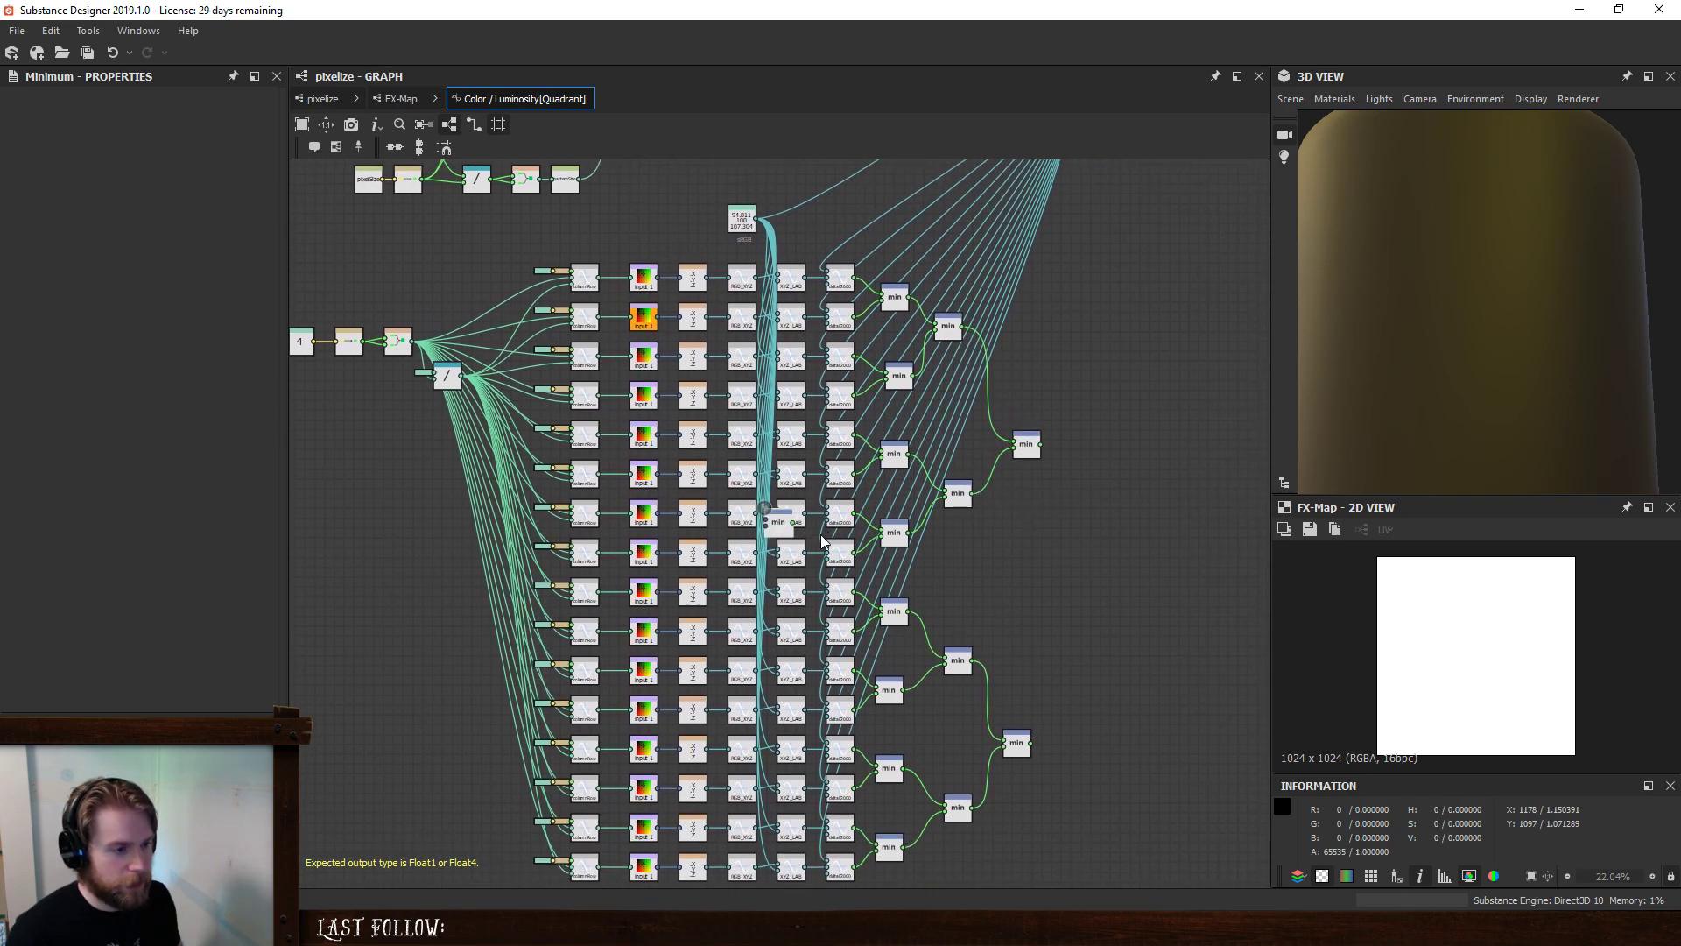
{"action": "left_click_drag", "start_coordinate": [765, 525], "coordinate": [888, 554]}
{"action": "left_click_drag", "start_coordinate": [780, 524], "coordinate": [1115, 573]}
{"action": "left_click_drag", "start_coordinate": [1040, 444], "coordinate": [1117, 564]}
{"action": "left_click", "coordinate": [1107, 577]}
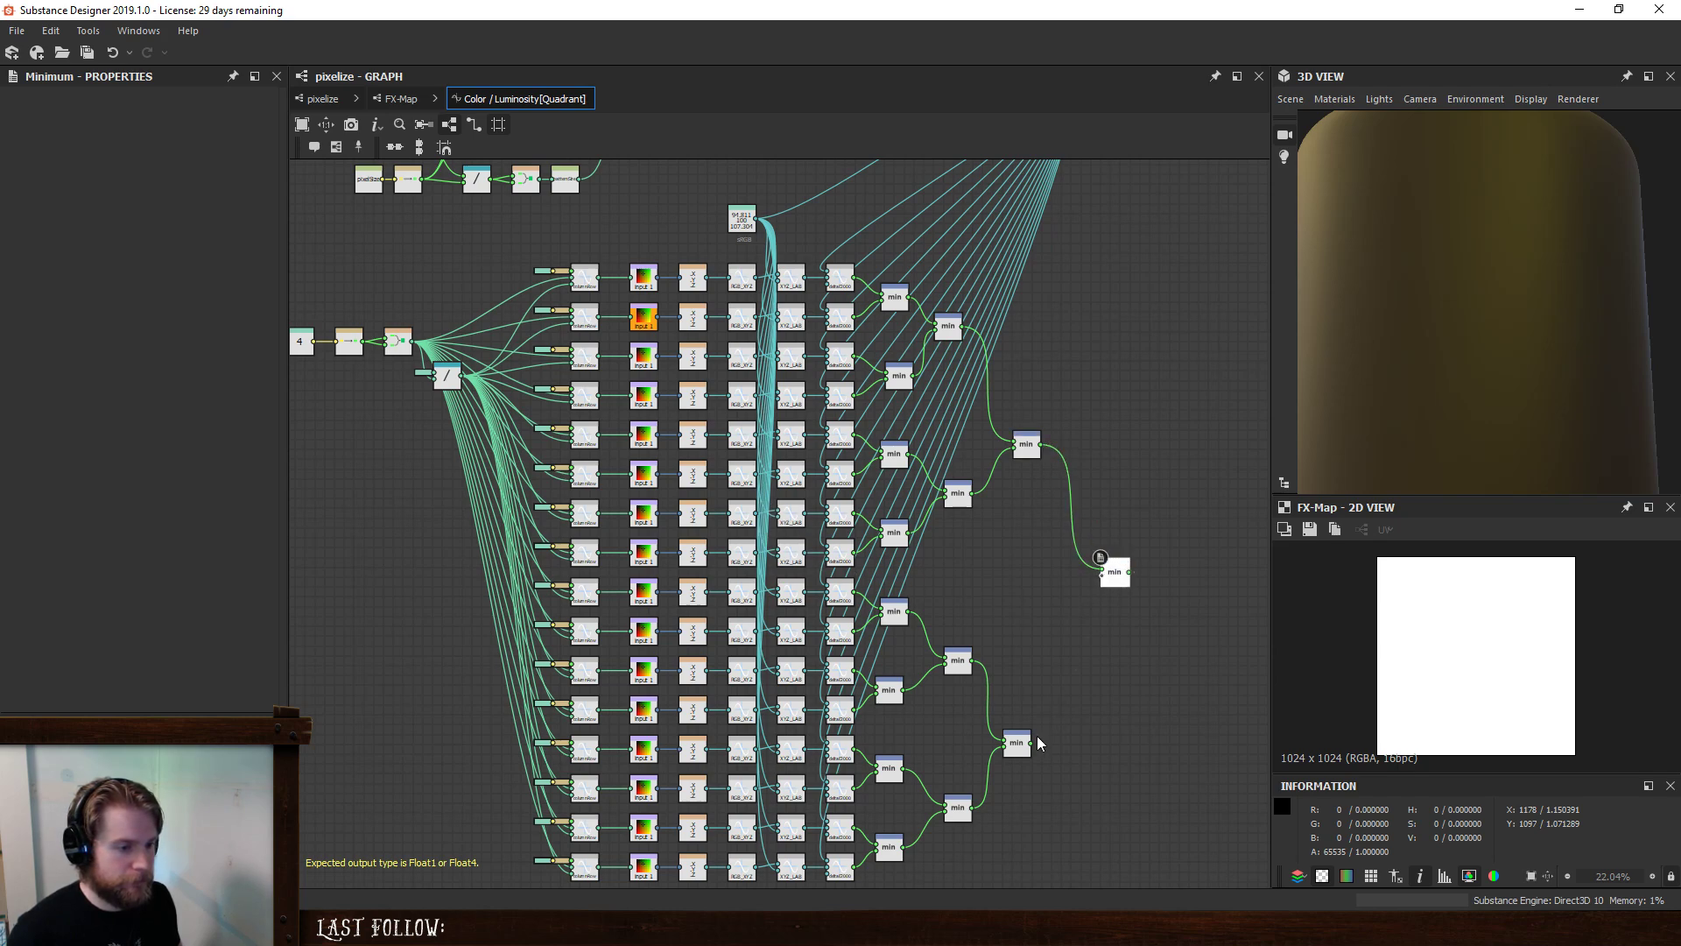
{"action": "left_click_drag", "start_coordinate": [1039, 743], "coordinate": [1102, 573]}
- Add an Equal node comparing the first row's deltaE2000 output with the final Minimum node's result
{"action": "middle_click_drag", "start_coordinate": [1077, 732], "coordinate": [998, 694]}
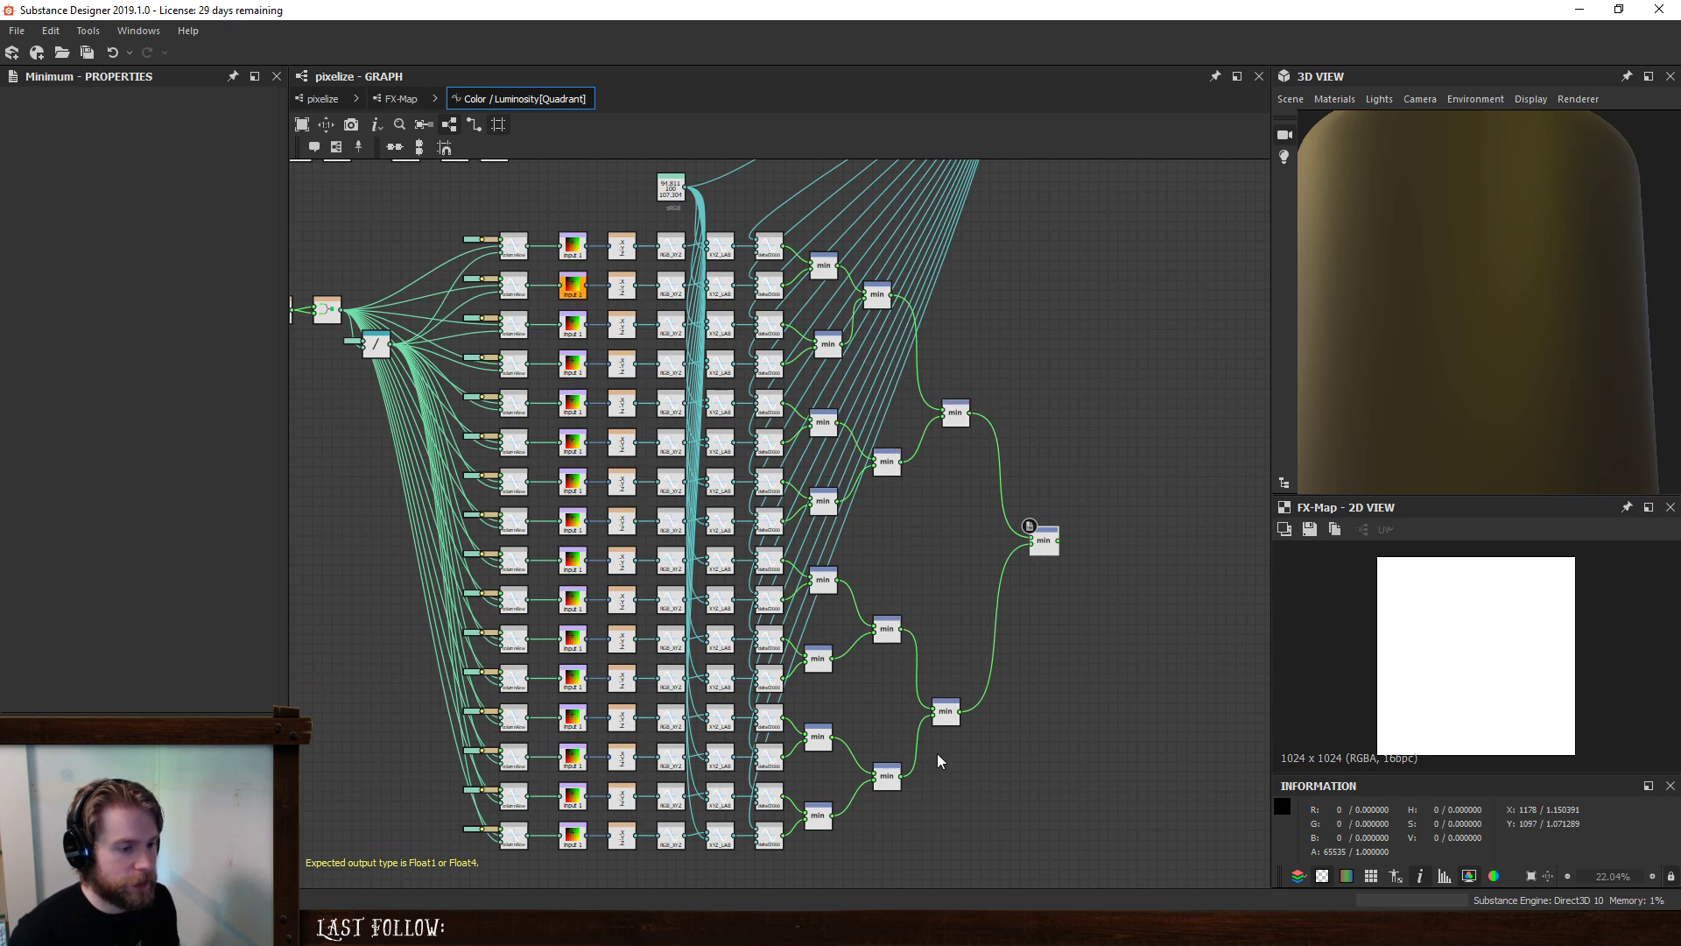
{"action": "middle_click_drag", "start_coordinate": [1060, 635], "coordinate": [1050, 627]}
{"action": "middle_click_drag", "start_coordinate": [1052, 547], "coordinate": [981, 588]}
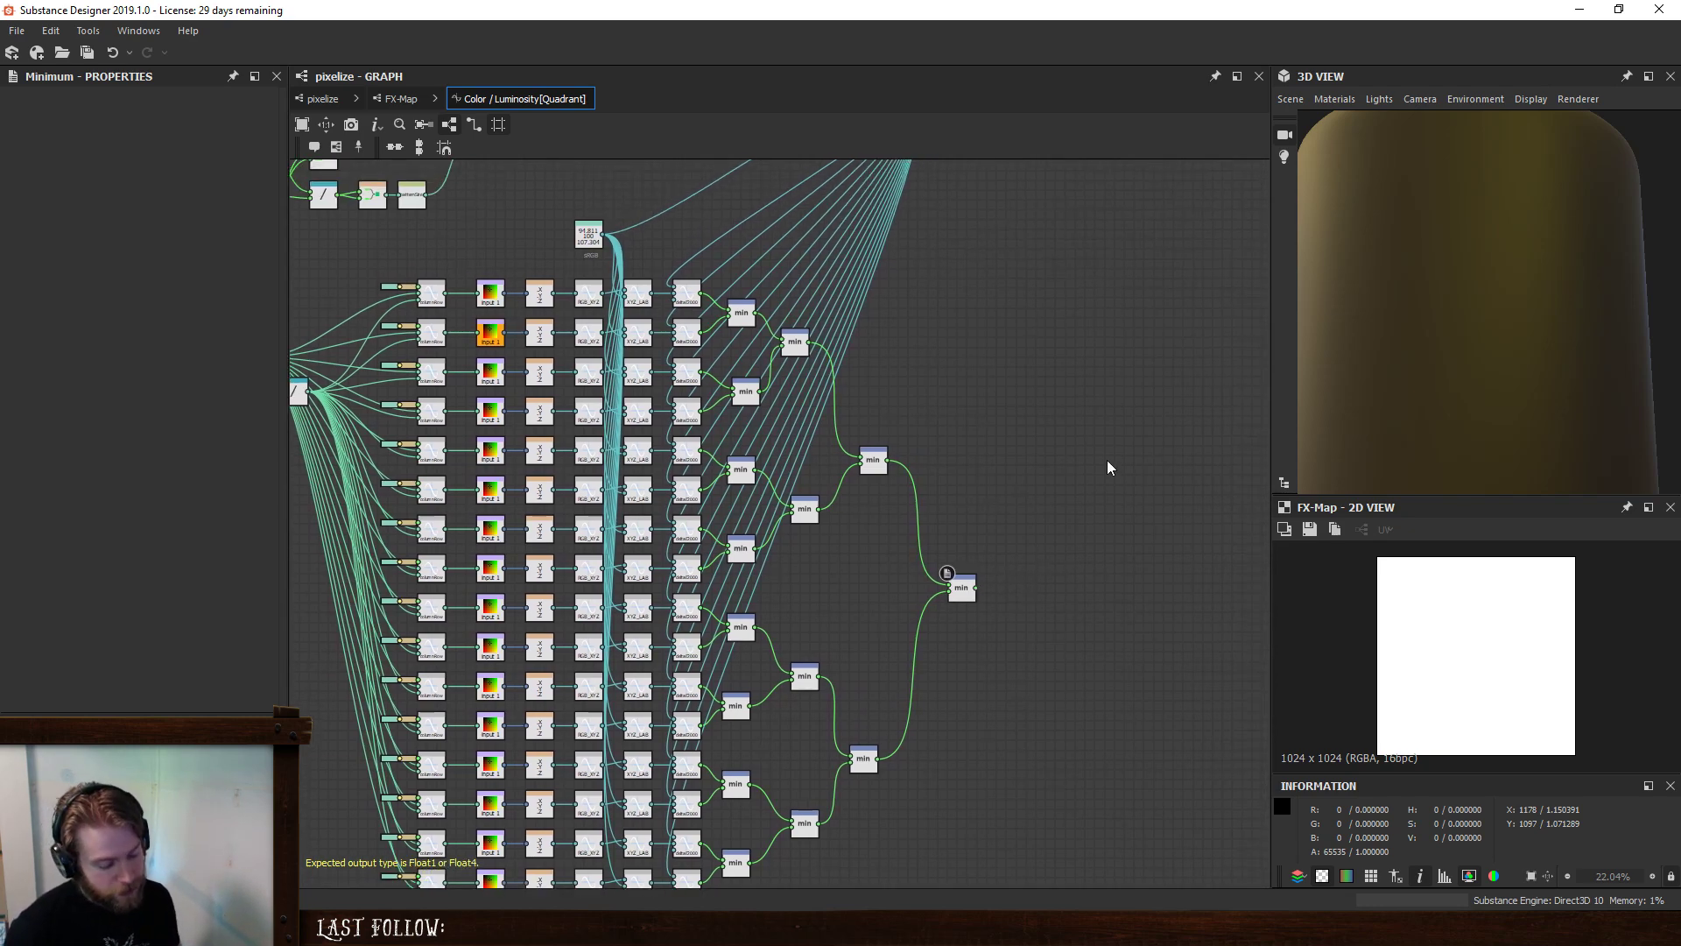
{"action": "key", "text": "space"}
{"action": "type", "text": "equal"}
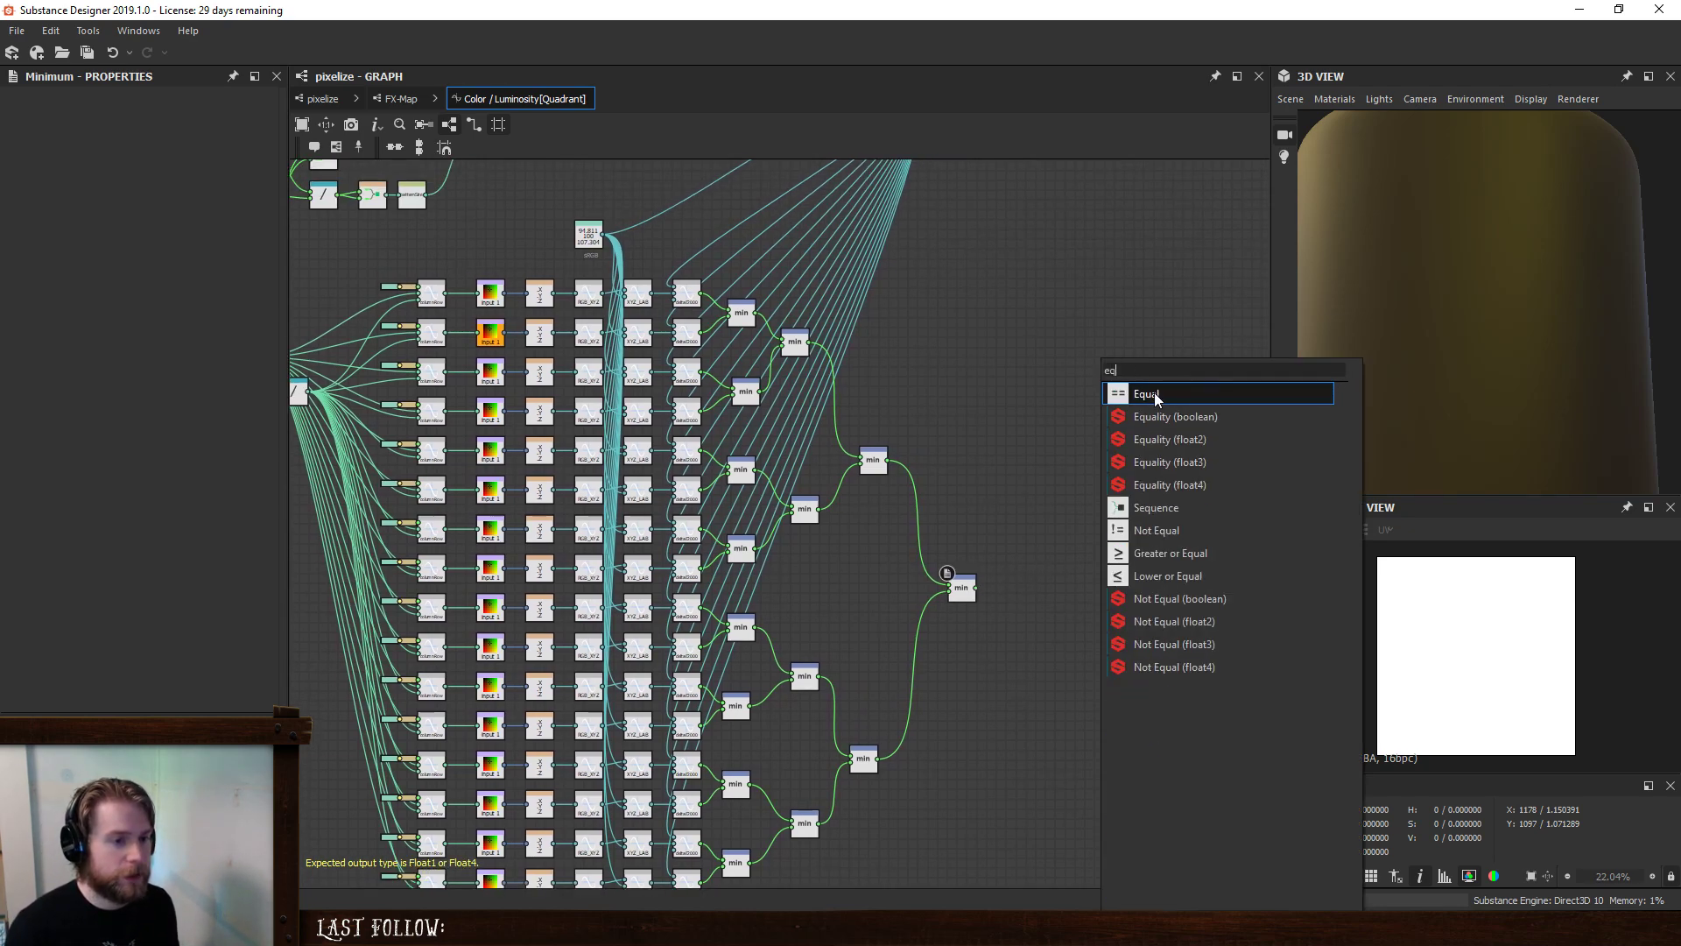
{"action": "left_click", "coordinate": [1156, 393]}
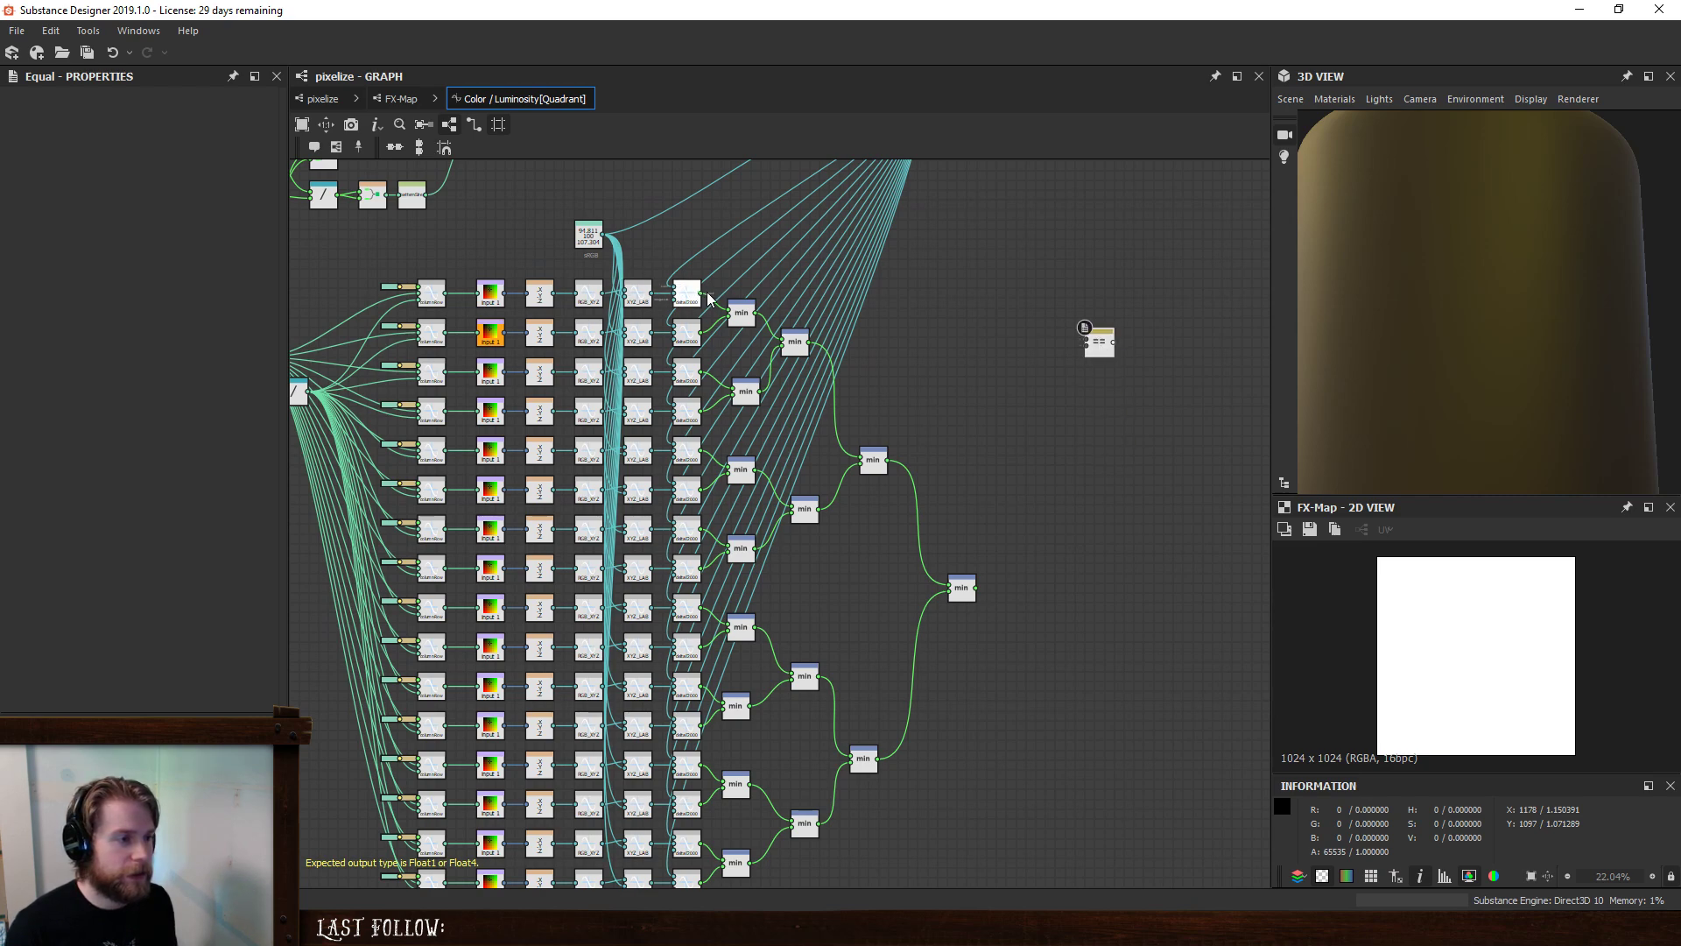
{"action": "left_click_drag", "start_coordinate": [706, 292], "coordinate": [1084, 331]}
- Add an If...Else node, using the Equal node's result as its condition and the first row's Input 1 color as its if value
{"action": "key", "text": "space"}
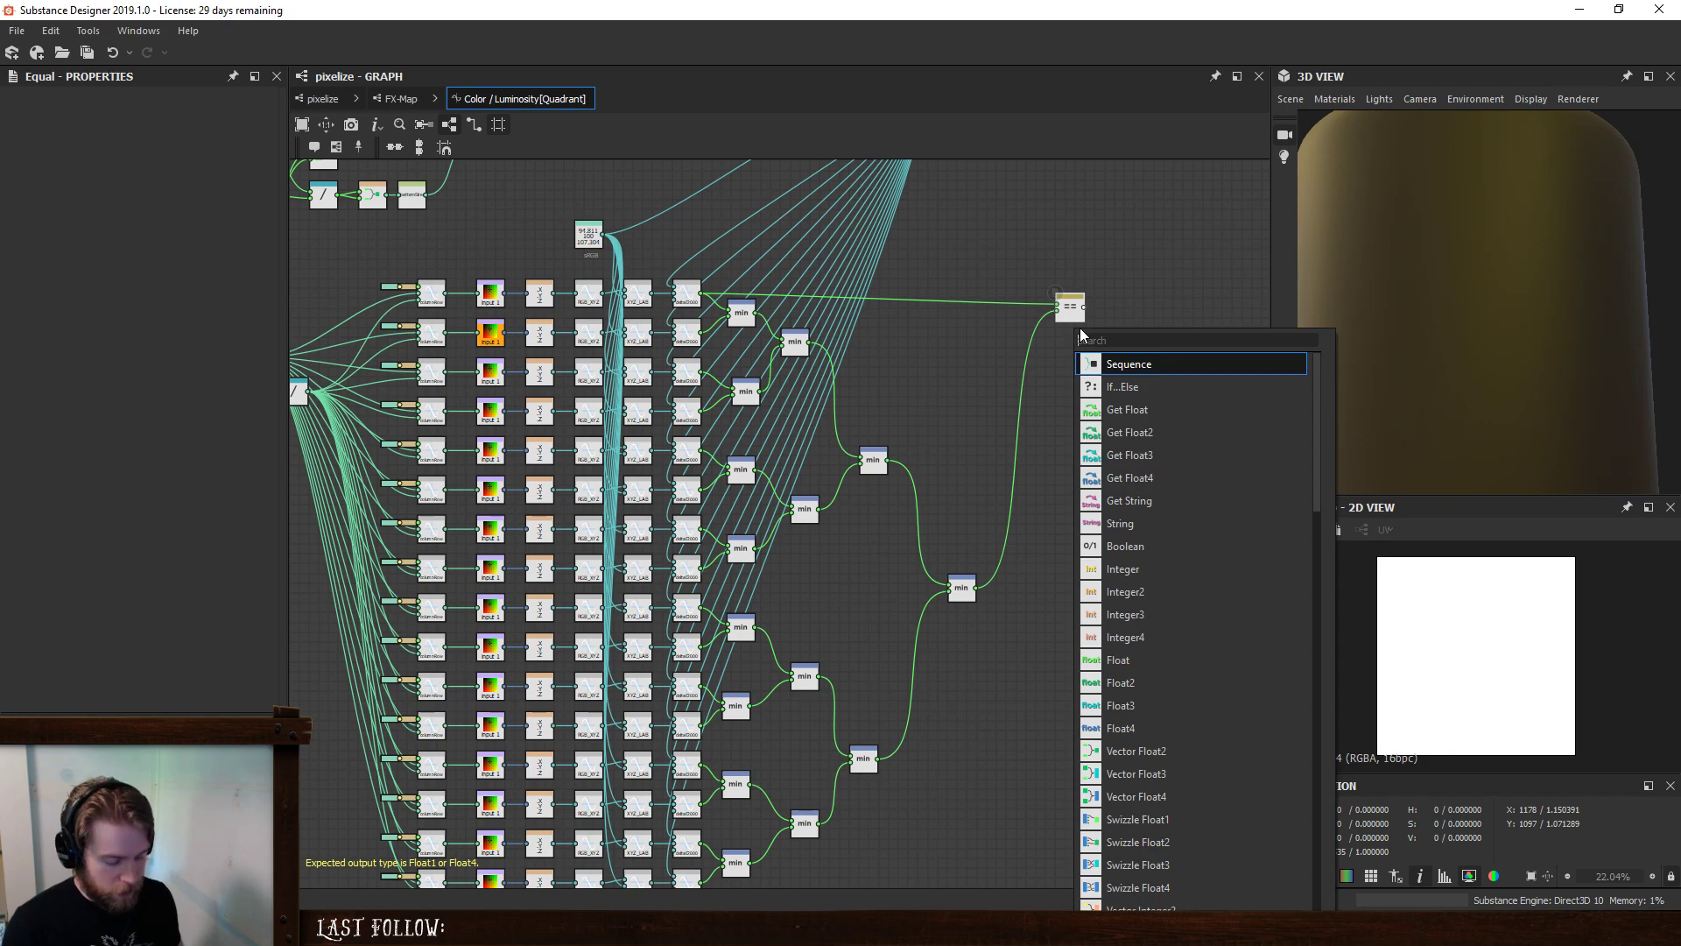
{"action": "type", "text": "if"}
{"action": "left_click", "coordinate": [1150, 364]}
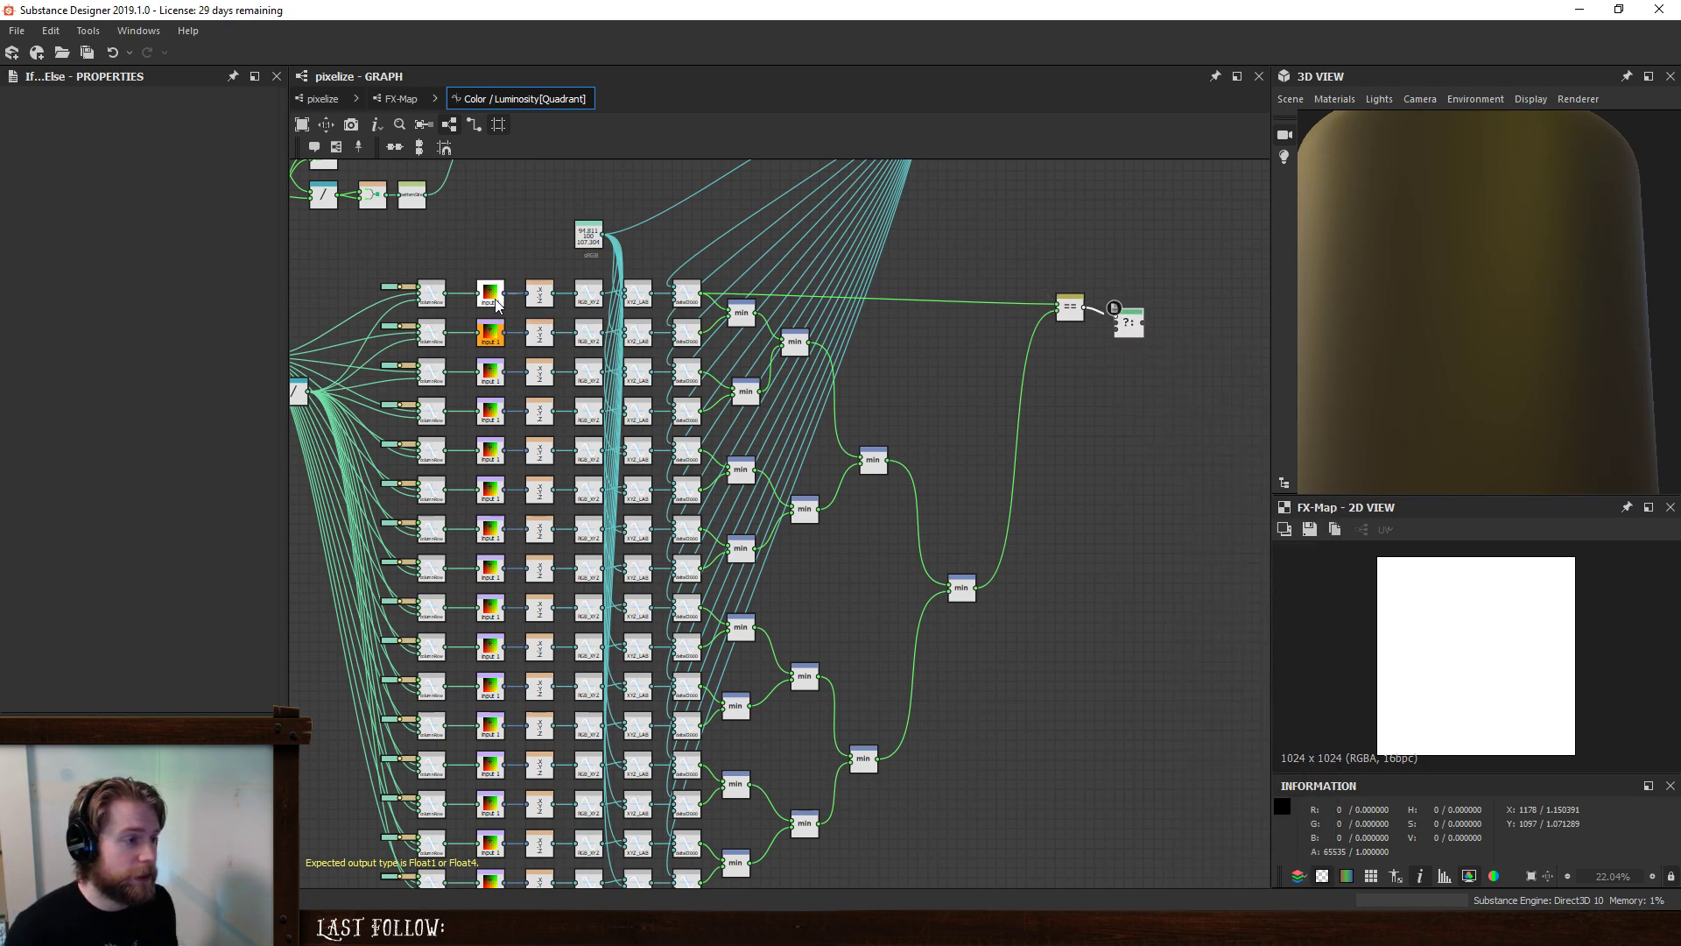
- Copy the Equal and If...Else pair with its links and place four copies in a column below the original
{"action": "left_click_drag", "start_coordinate": [991, 371], "coordinate": [1068, 377]}
{"action": "key", "text": "ctrl+c"}
{"action": "key", "text": "ctrl+v"}
{"action": "left_click_drag", "start_coordinate": [816, 528], "coordinate": [1134, 379]}
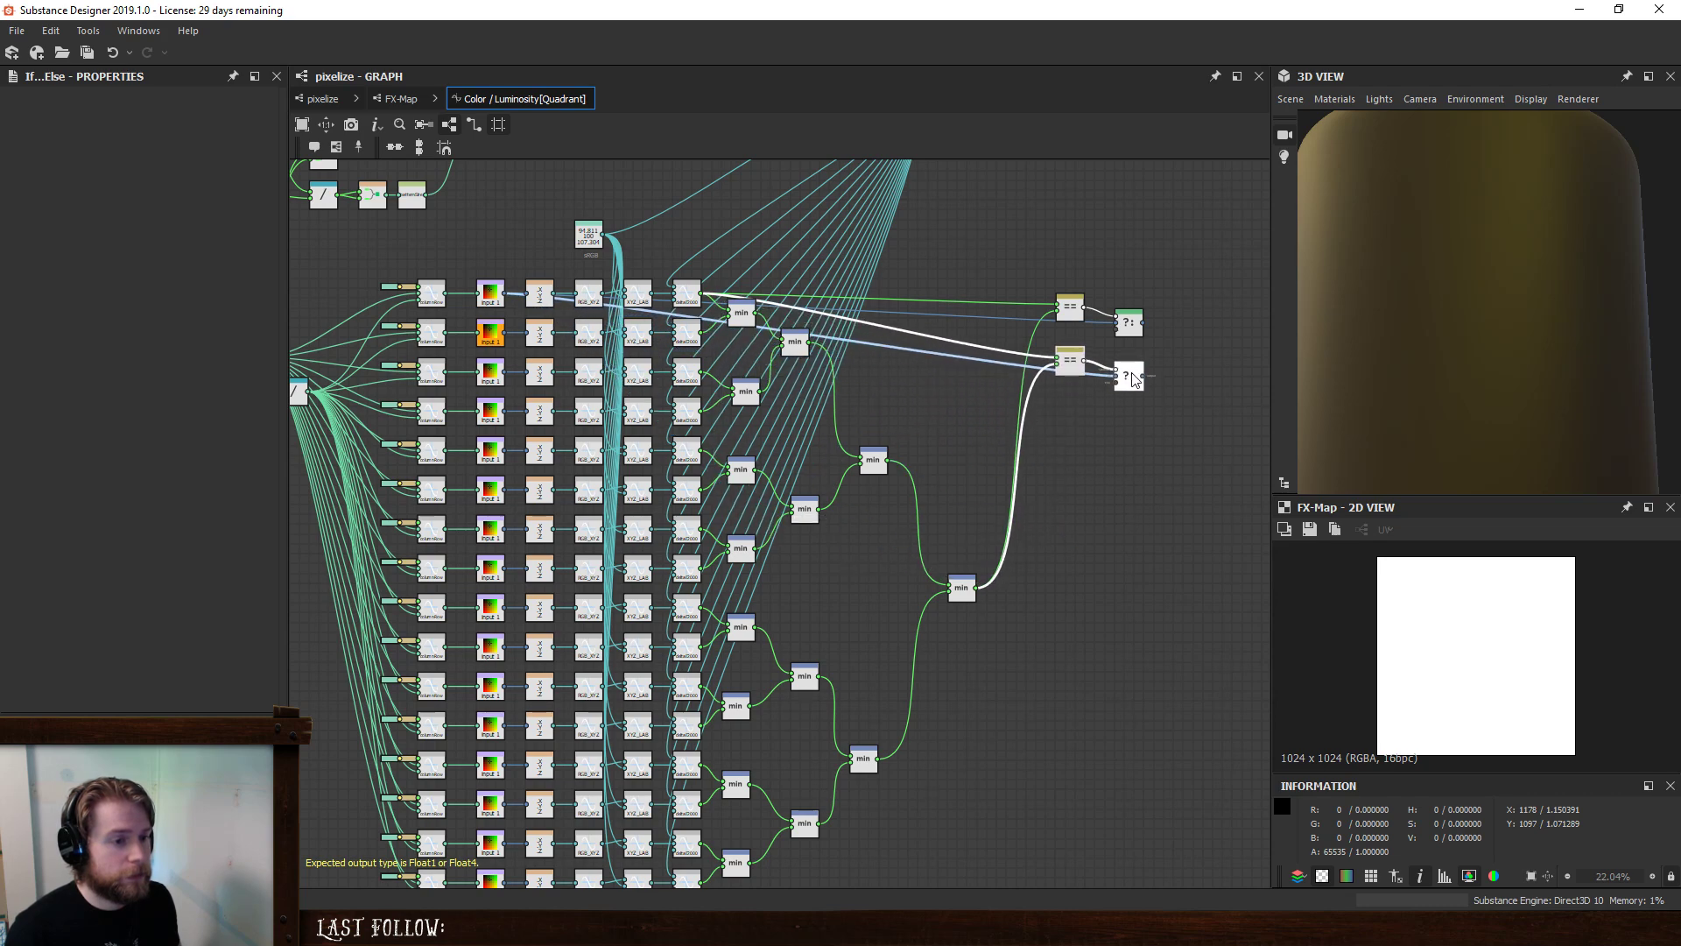
{"action": "key", "text": "ctrl+z"}
{"action": "left_click_drag", "start_coordinate": [771, 505], "coordinate": [1092, 395]}
{"action": "key", "text": "ctrl+v"}
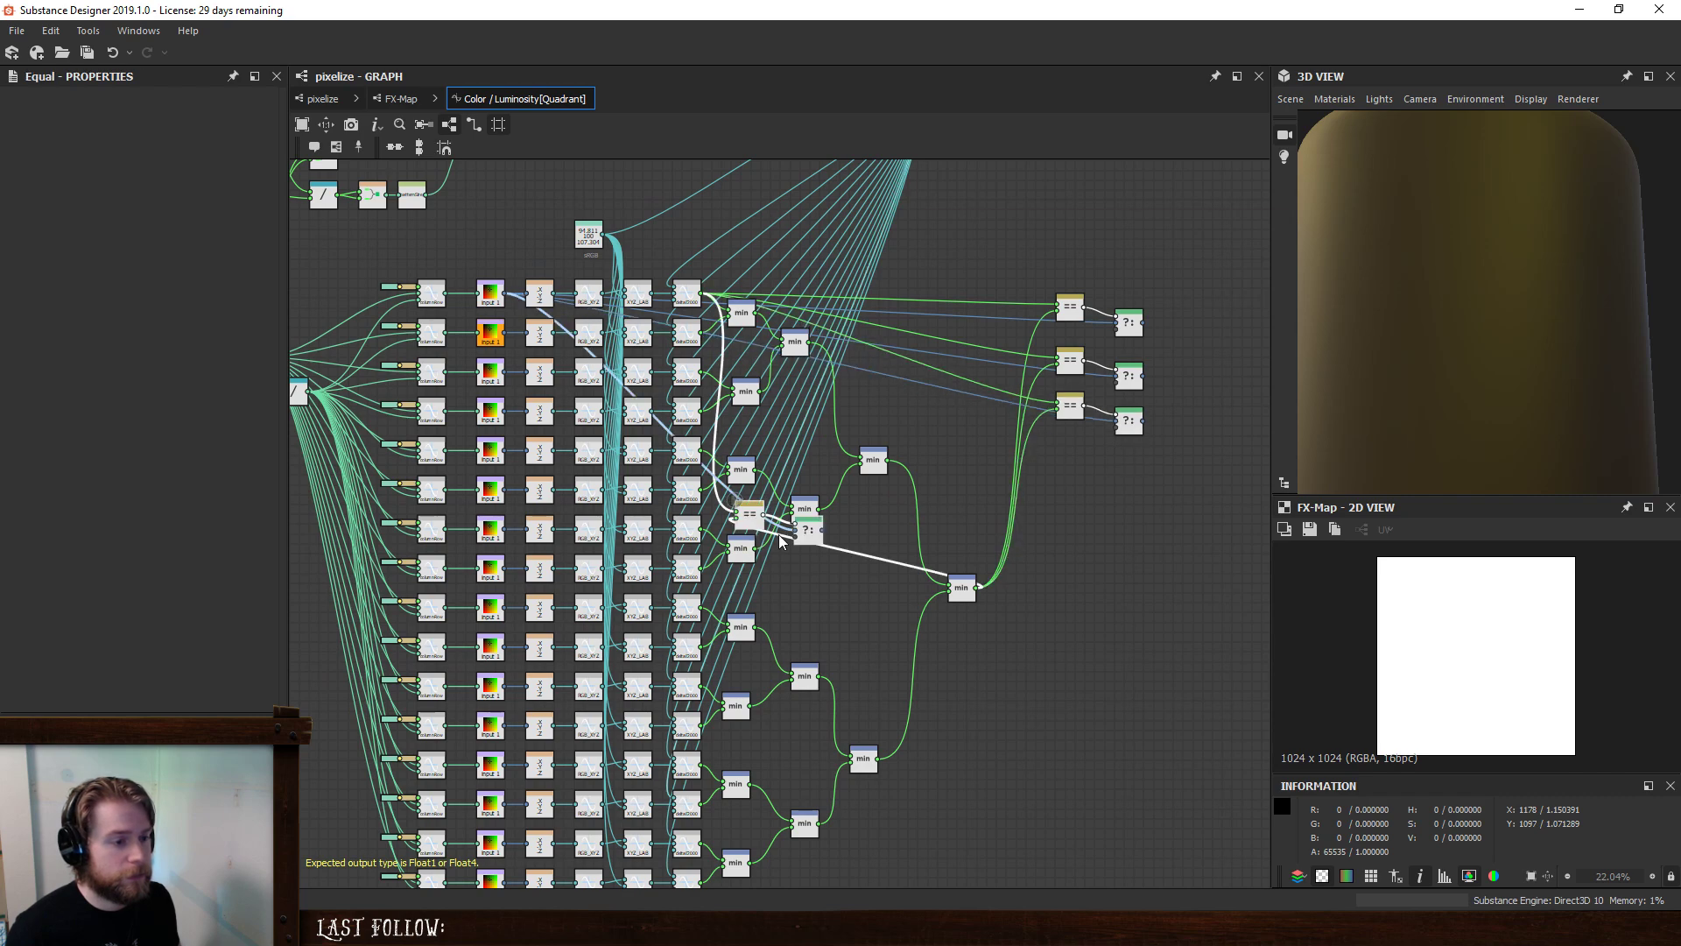
{"action": "left_click_drag", "start_coordinate": [807, 532], "coordinate": [1129, 468]}
{"action": "key", "text": "ctrl+v"}
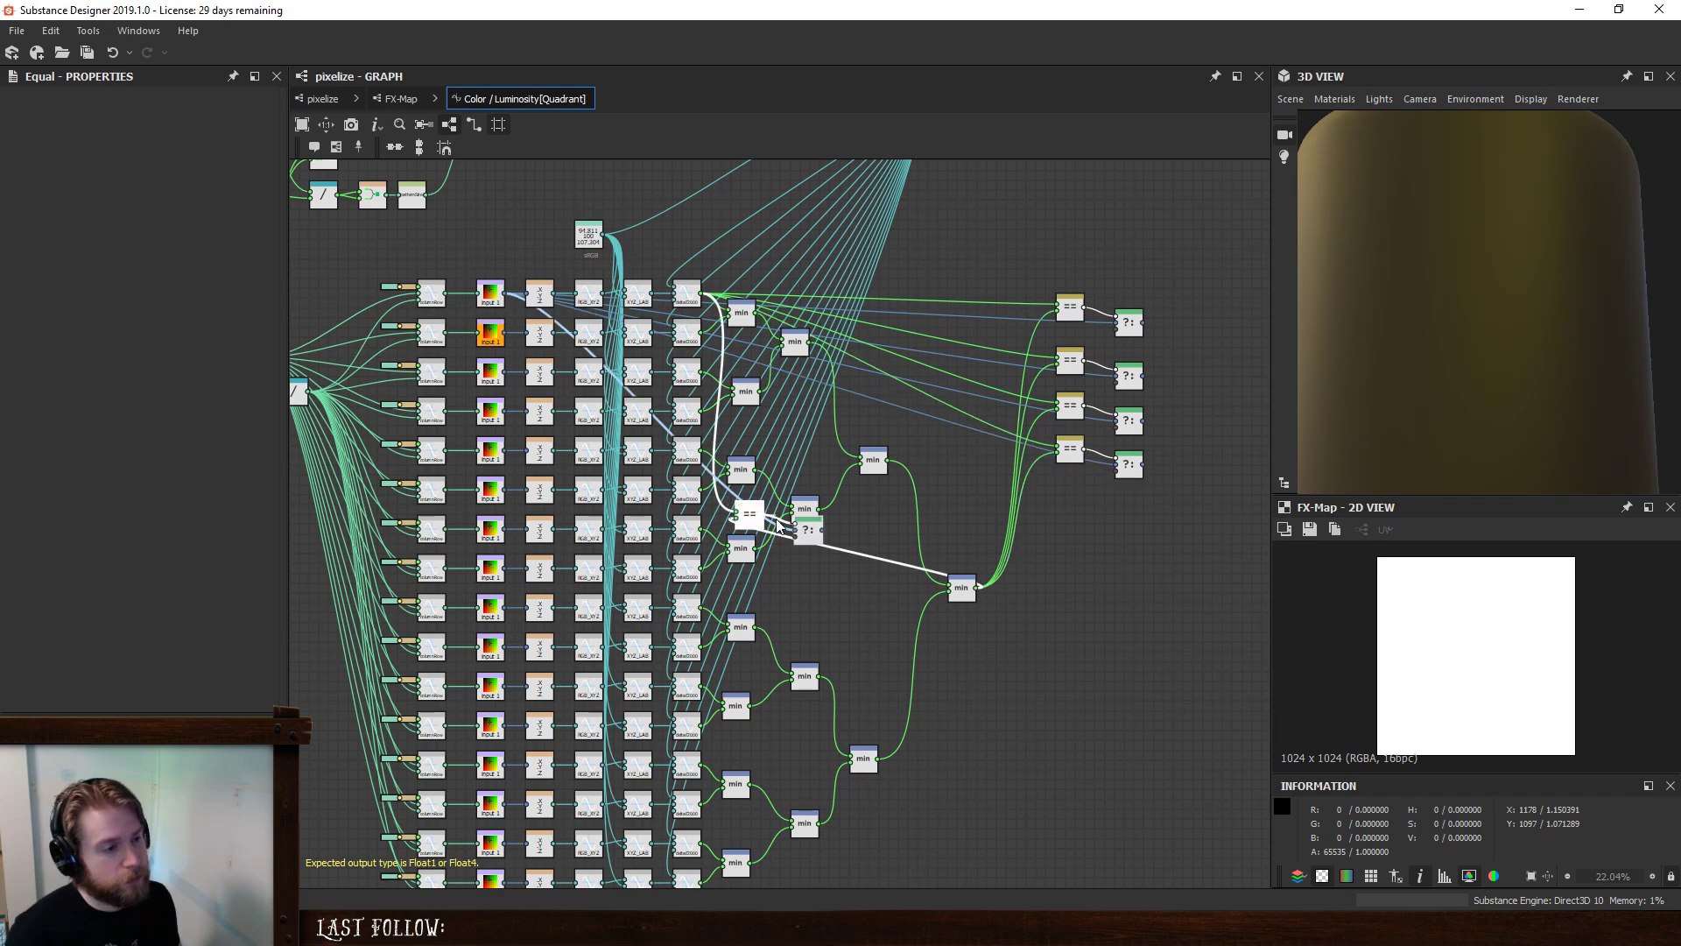
{"action": "left_click_drag", "start_coordinate": [784, 531], "coordinate": [1131, 511]}
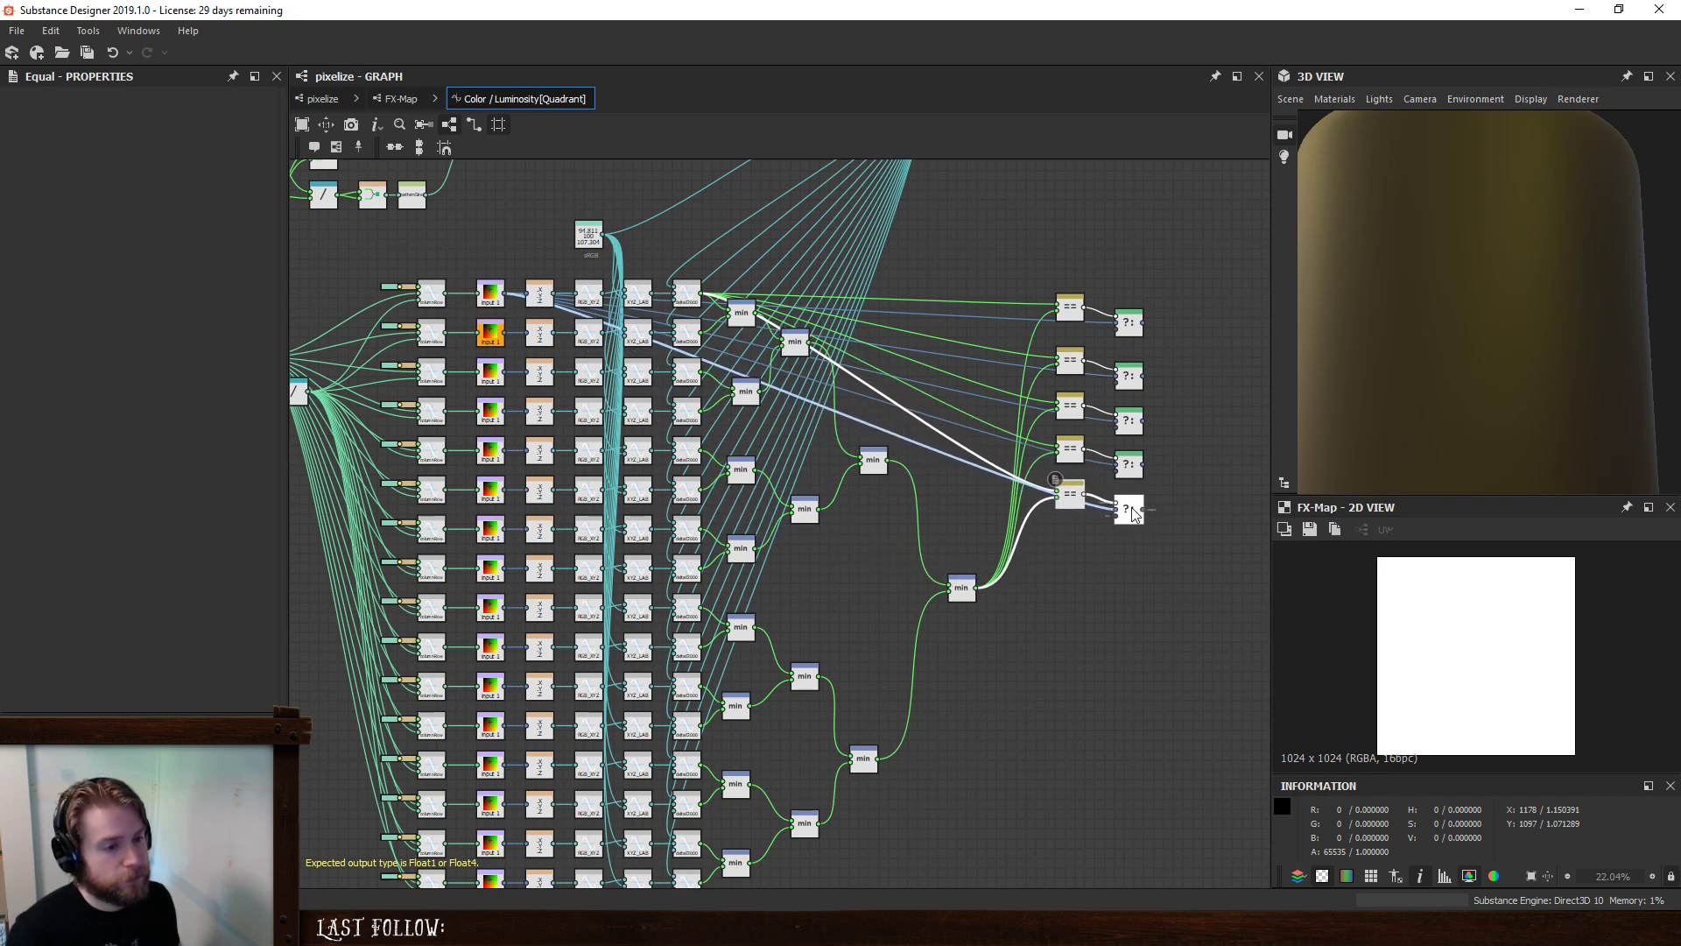
- Extend the column with four more linked copies of the Equal and If...Else pair, making nine pairs in total
{"action": "key", "text": "ctrl+v"}
{"action": "left_click_drag", "start_coordinate": [798, 525], "coordinate": [1119, 546]}
{"action": "key", "text": "ctrl+v"}
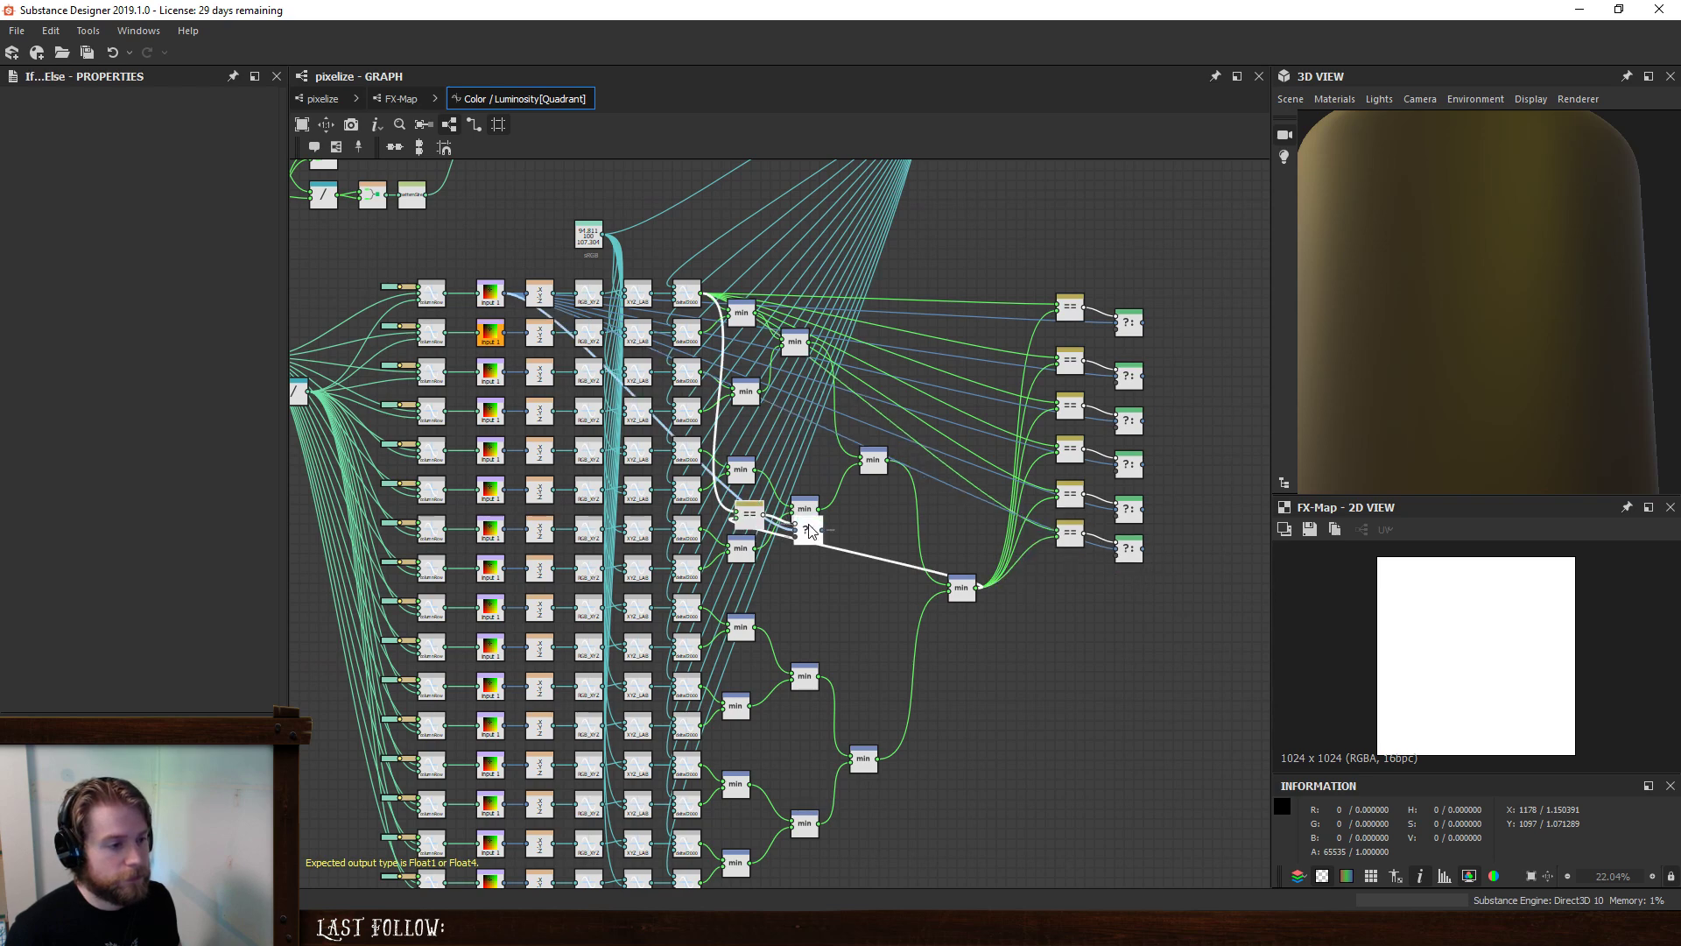
{"action": "left_click_drag", "start_coordinate": [810, 526], "coordinate": [1142, 591]}
{"action": "key", "text": "ctrl+v"}
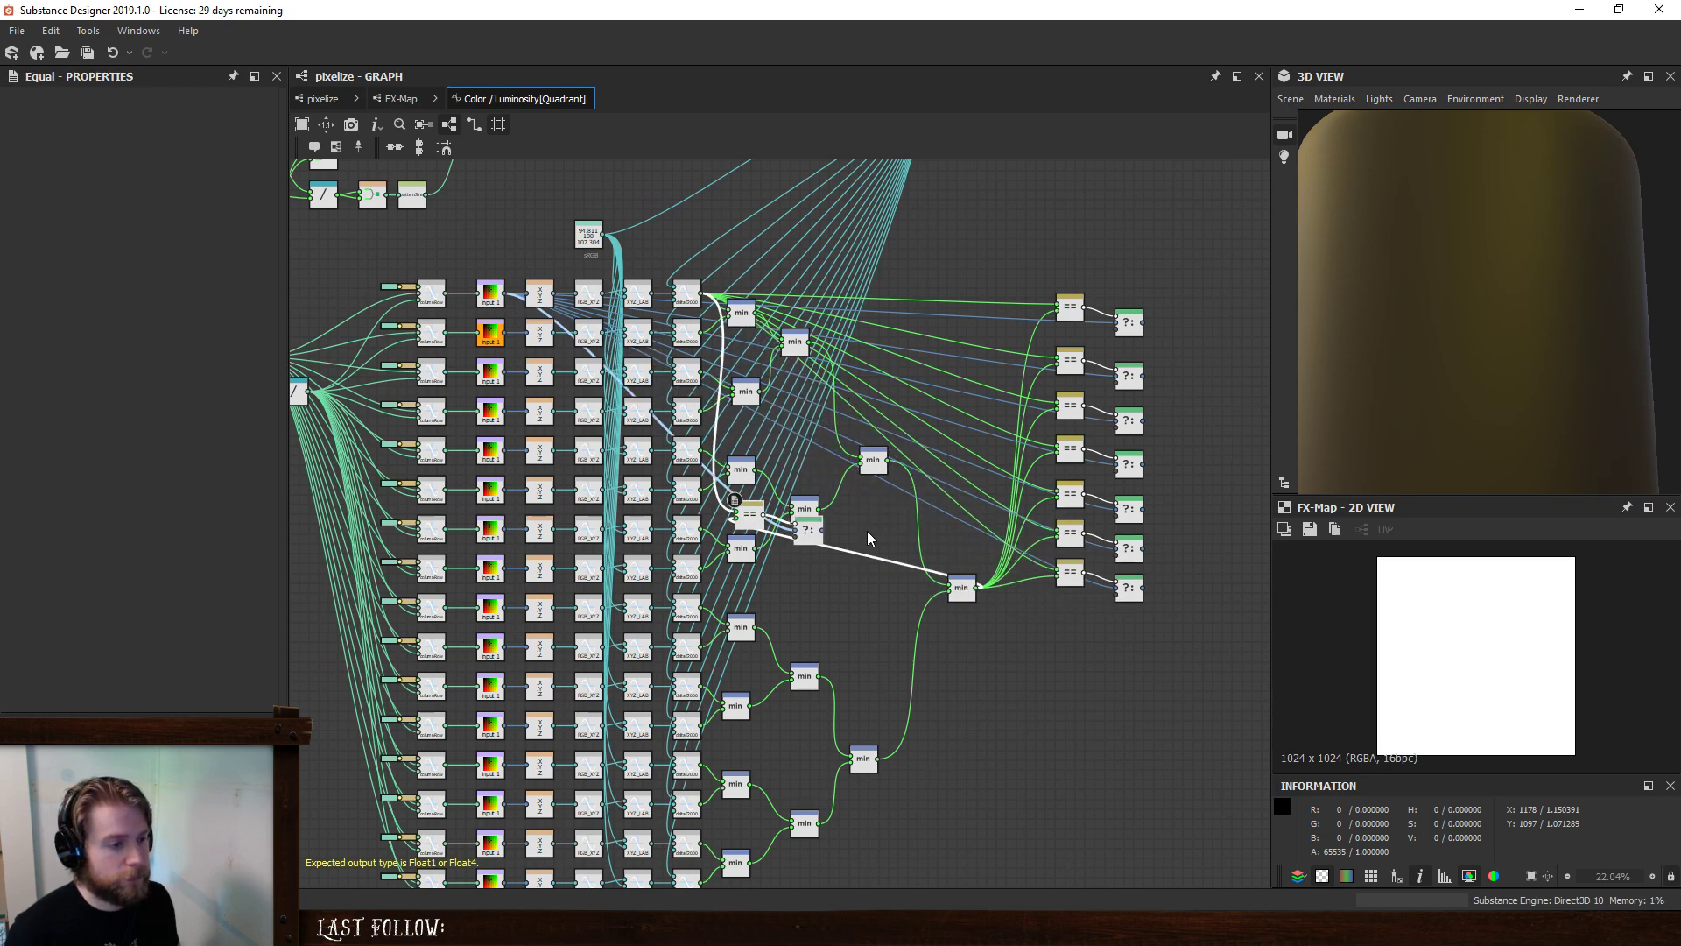
{"action": "left_click_drag", "start_coordinate": [807, 527], "coordinate": [1129, 627]}
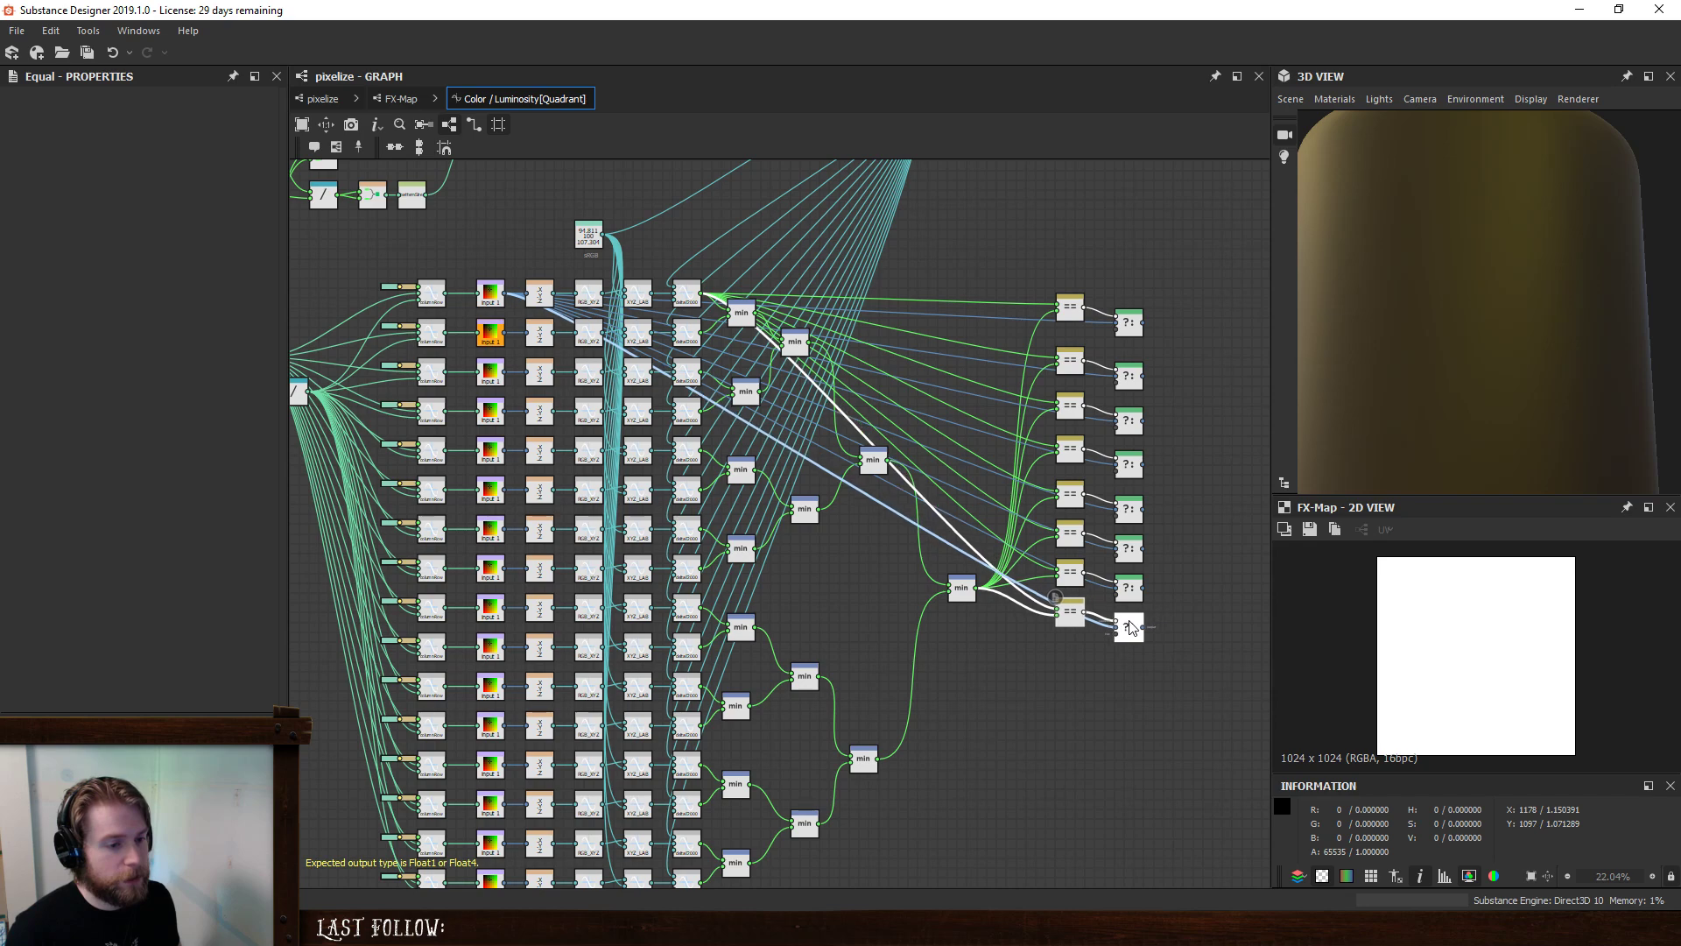
{"action": "key", "text": "ctrl+v"}
{"action": "left_click_drag", "start_coordinate": [814, 534], "coordinate": [1138, 666]}
{"action": "left_click", "coordinate": [1174, 589]}
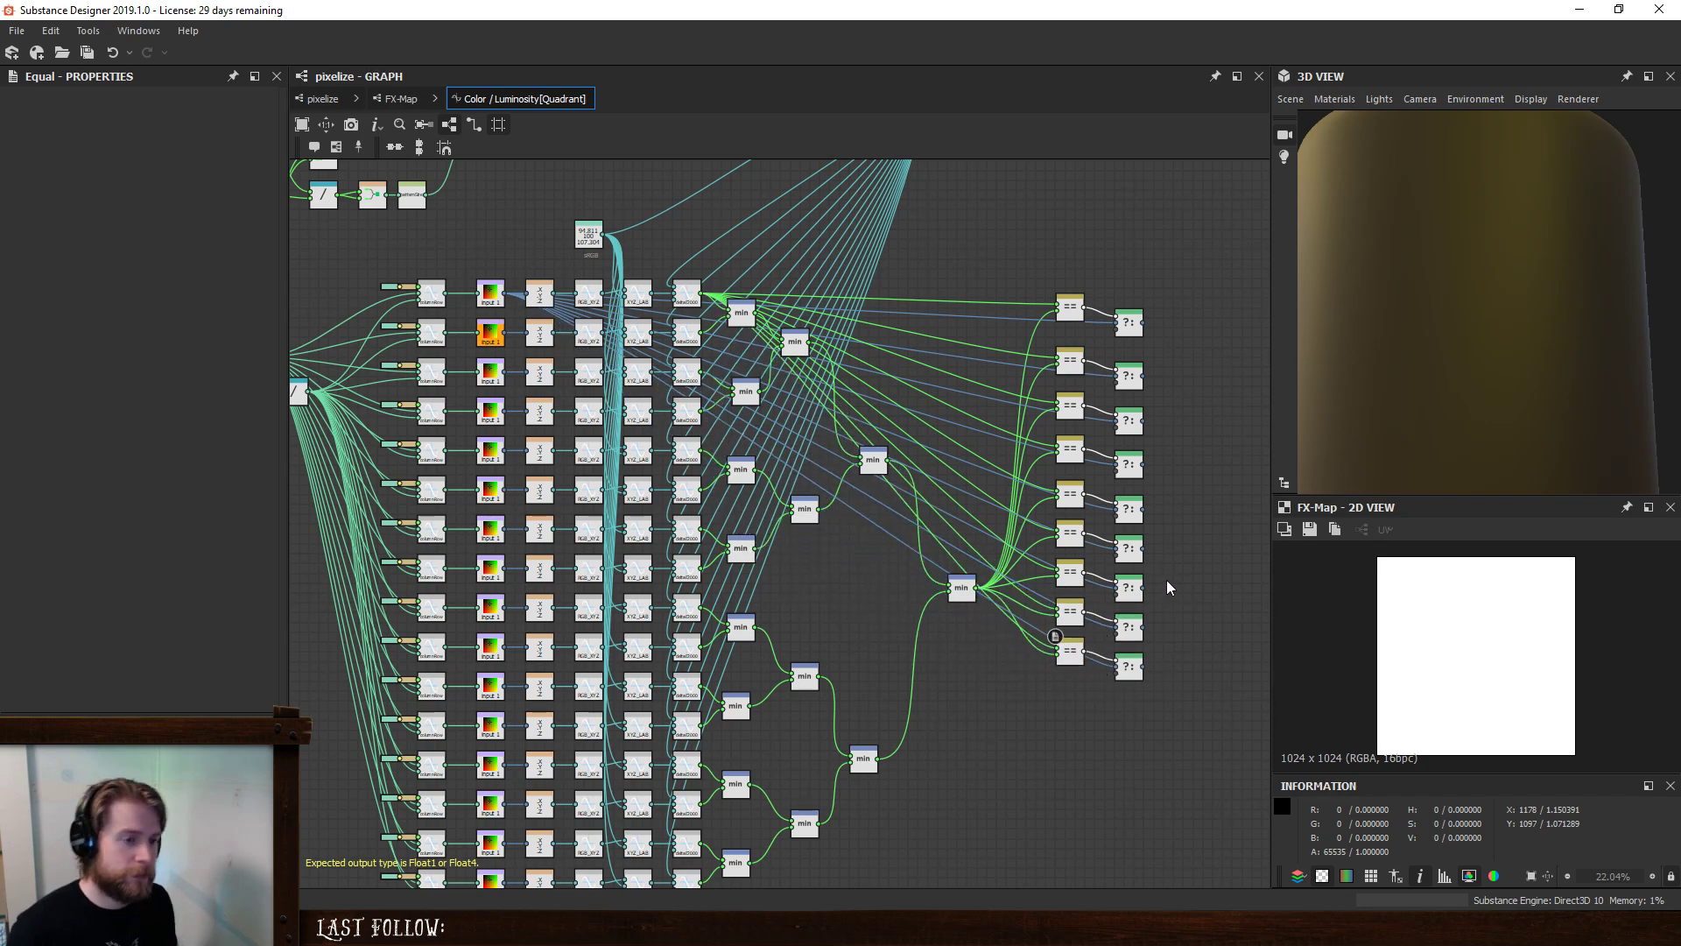
- Connect the second and third rows' deltaE2000 outputs to the second and third Equal nodes, keeping all nine copied pairs
{"action": "middle_click_drag", "start_coordinate": [1168, 580], "coordinate": [1127, 569]}
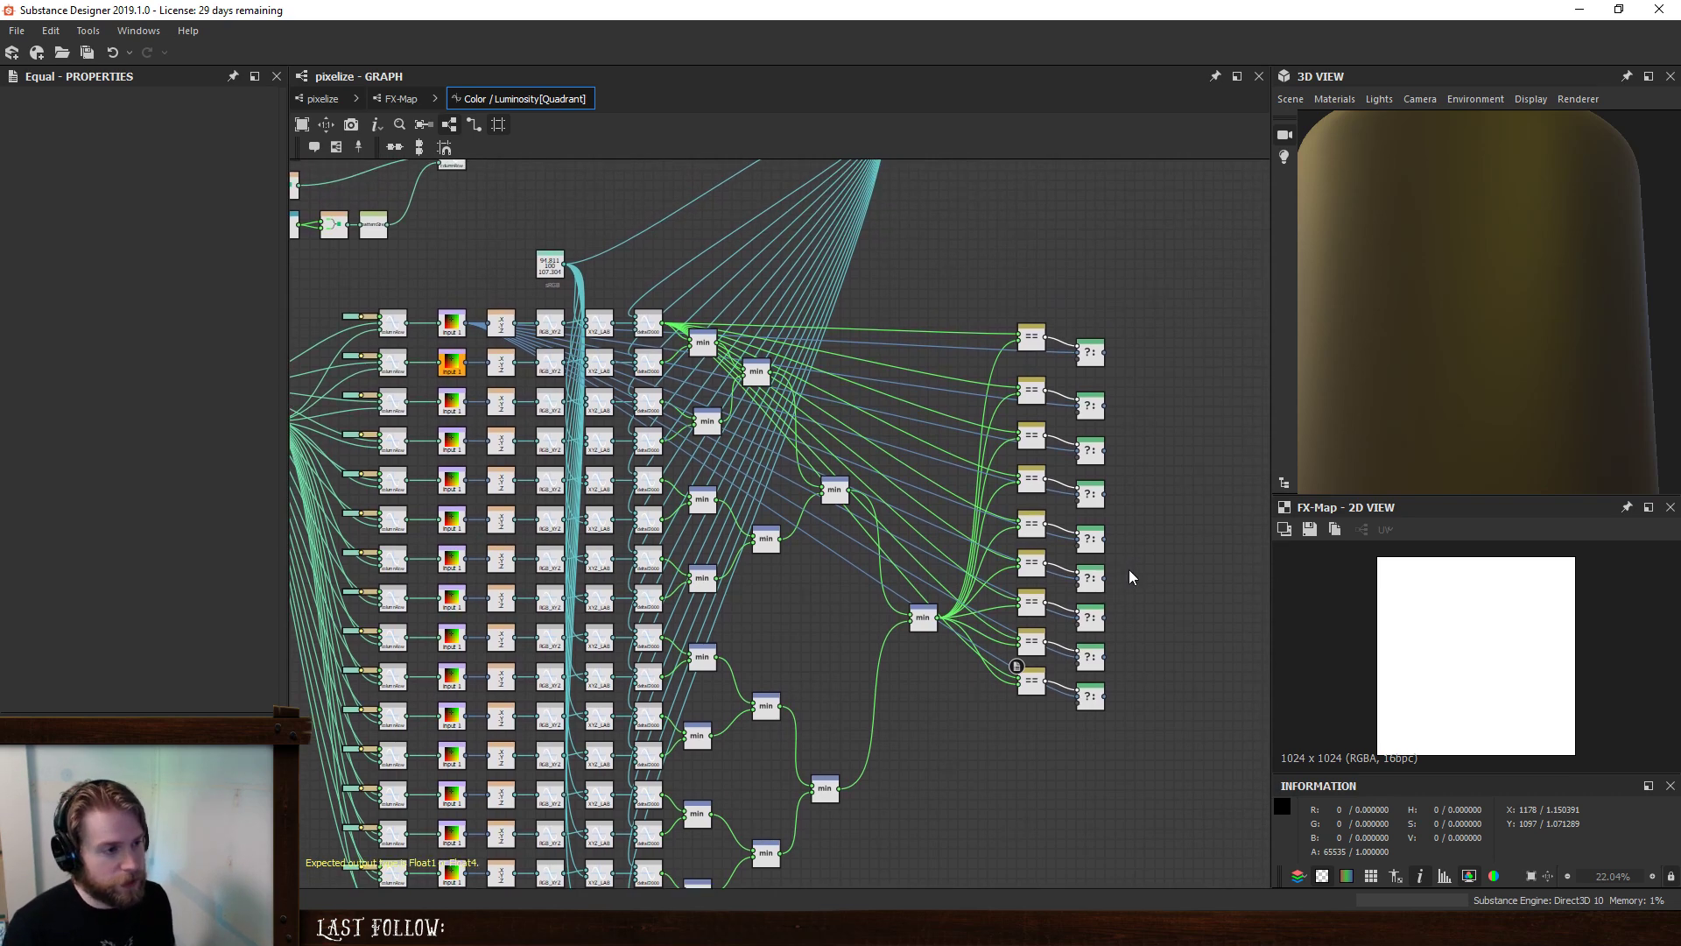
{"action": "left_click", "coordinate": [757, 381]}
{"action": "left_click", "coordinate": [916, 277]}
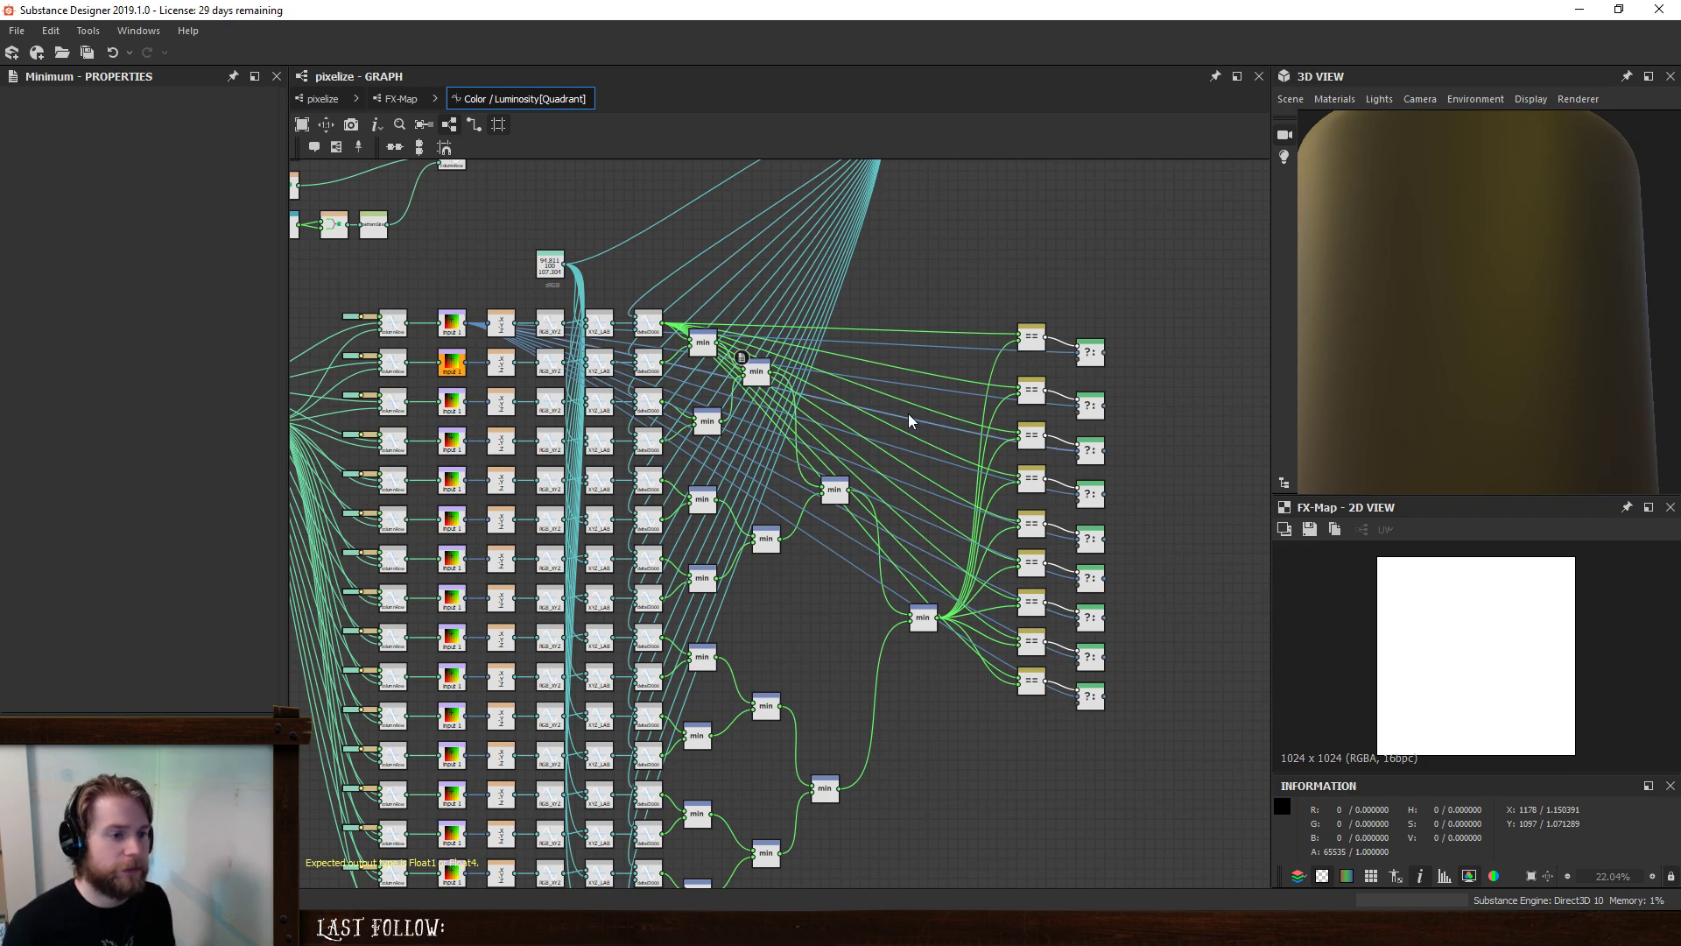
{"action": "scroll", "coordinate": [902, 402], "scroll_direction": "up", "scroll_amount": 1}
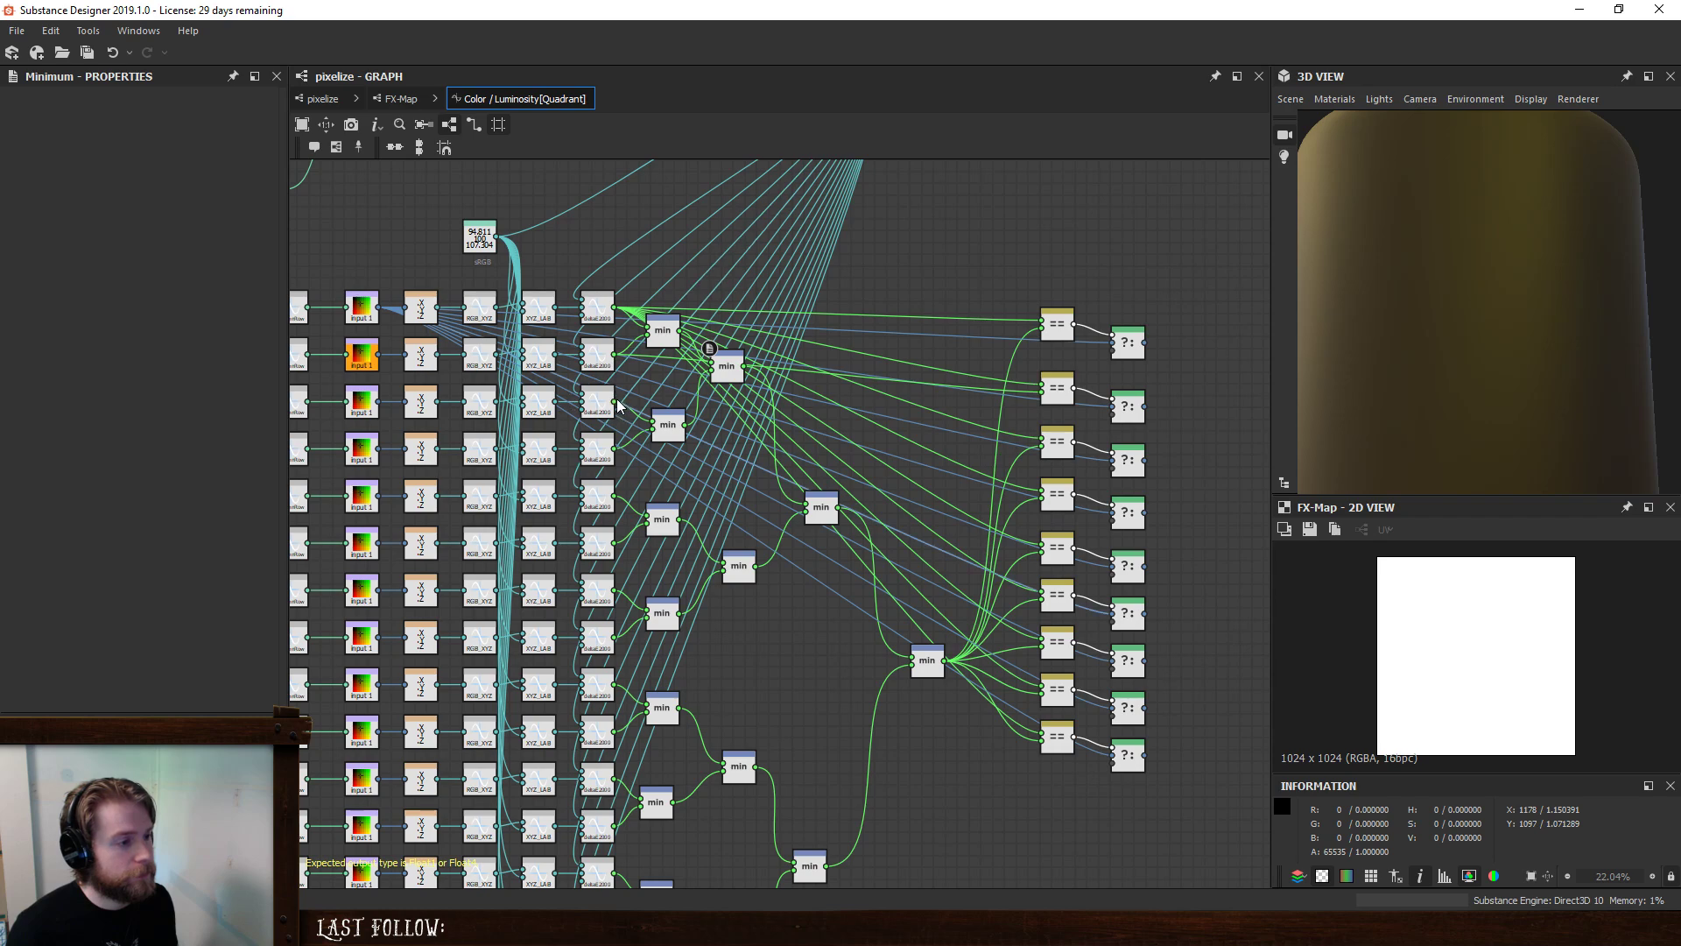
{"action": "left_click_drag", "start_coordinate": [615, 401], "coordinate": [1053, 455]}
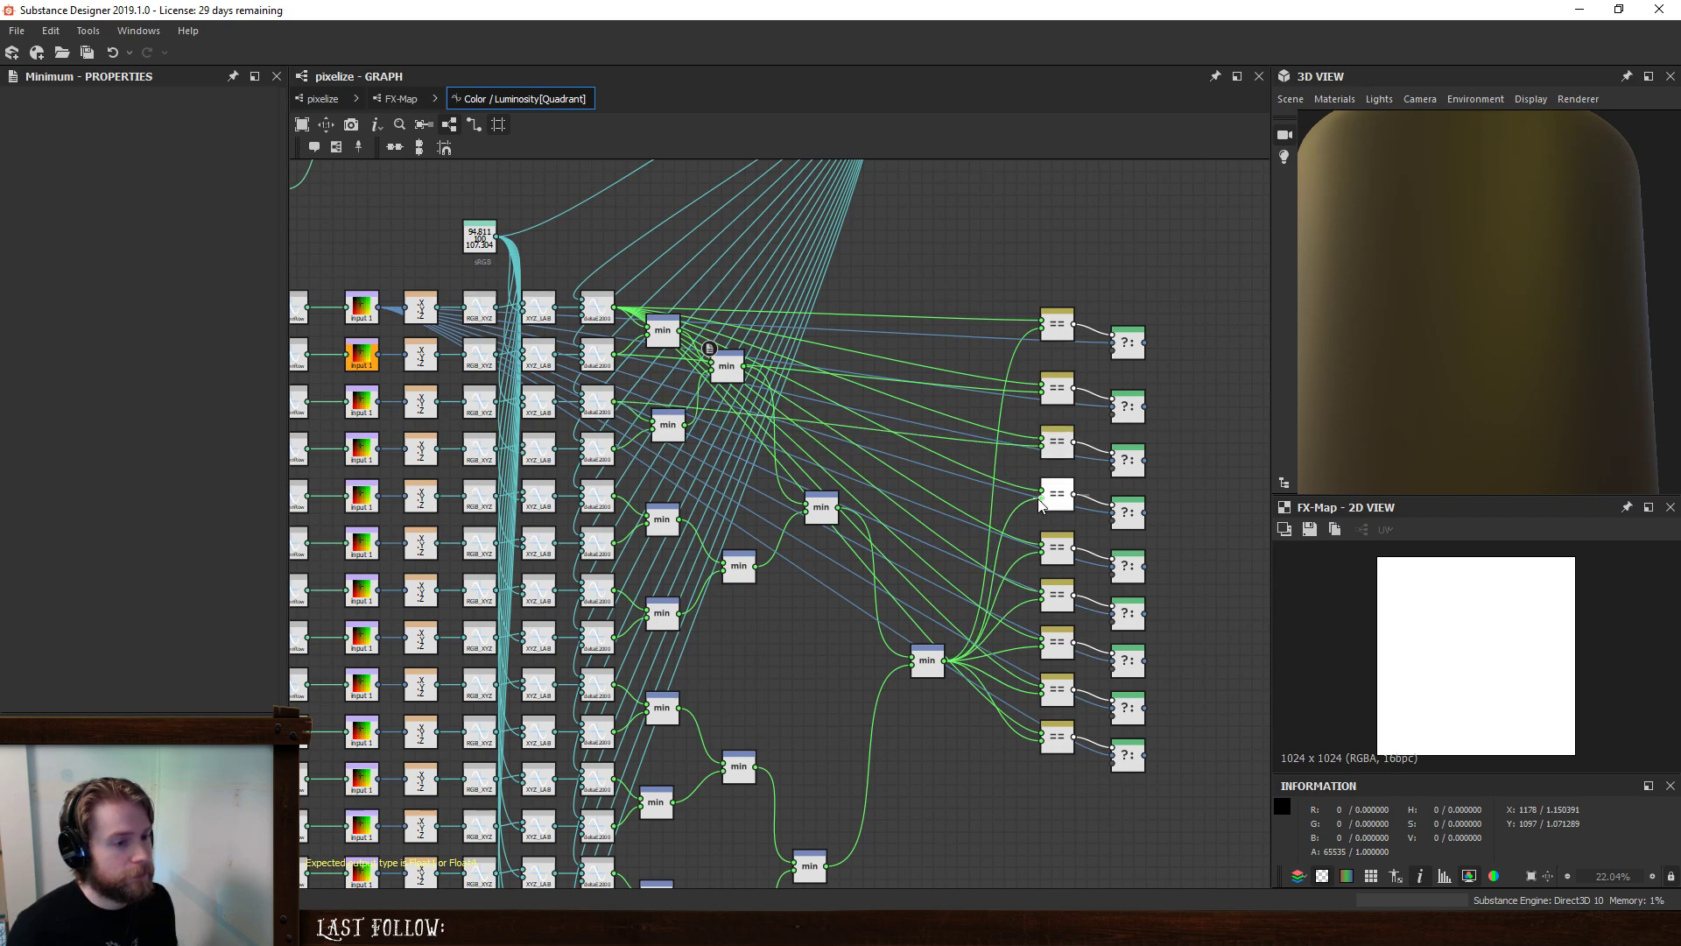
{"action": "key", "text": "ctrl+z"}
{"action": "key", "text": "ctrl+z"}
{"action": "key", "text": "ctrl+z"}
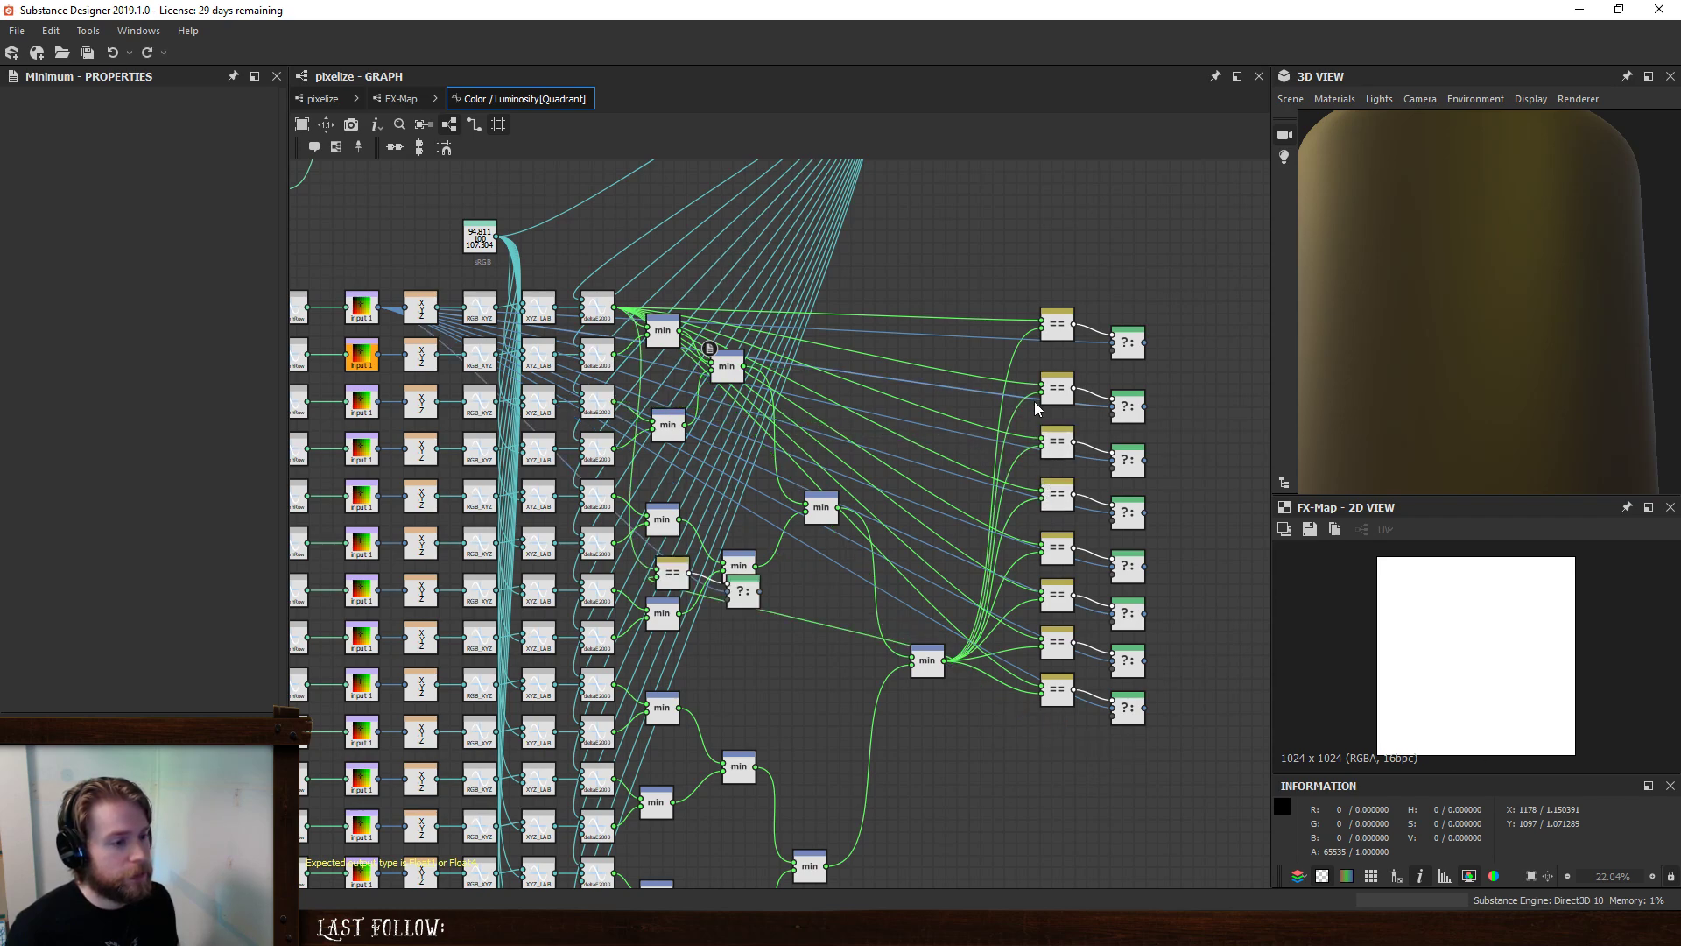
{"action": "key", "text": "ctrl+y"}
{"action": "left_click_drag", "start_coordinate": [1042, 386], "coordinate": [1042, 442]}
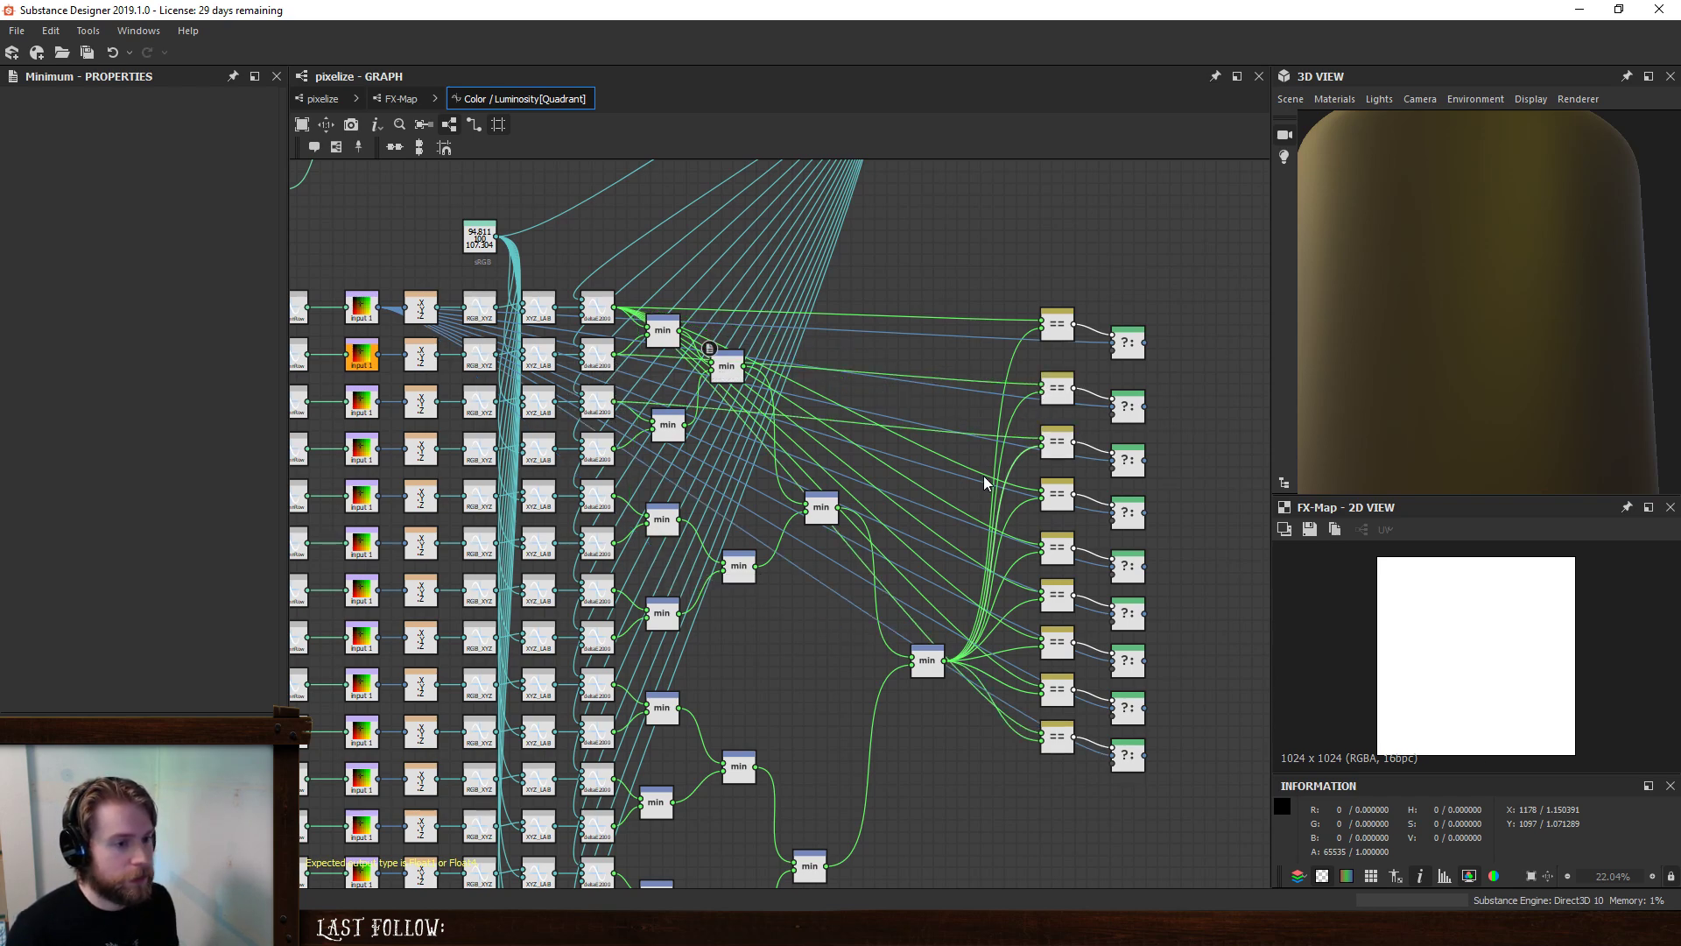
- Connect the deltaE2000 outputs of the fourth through ninth rows to their matching Equal nodes
{"action": "left_click_drag", "start_coordinate": [614, 448], "coordinate": [1045, 501]}
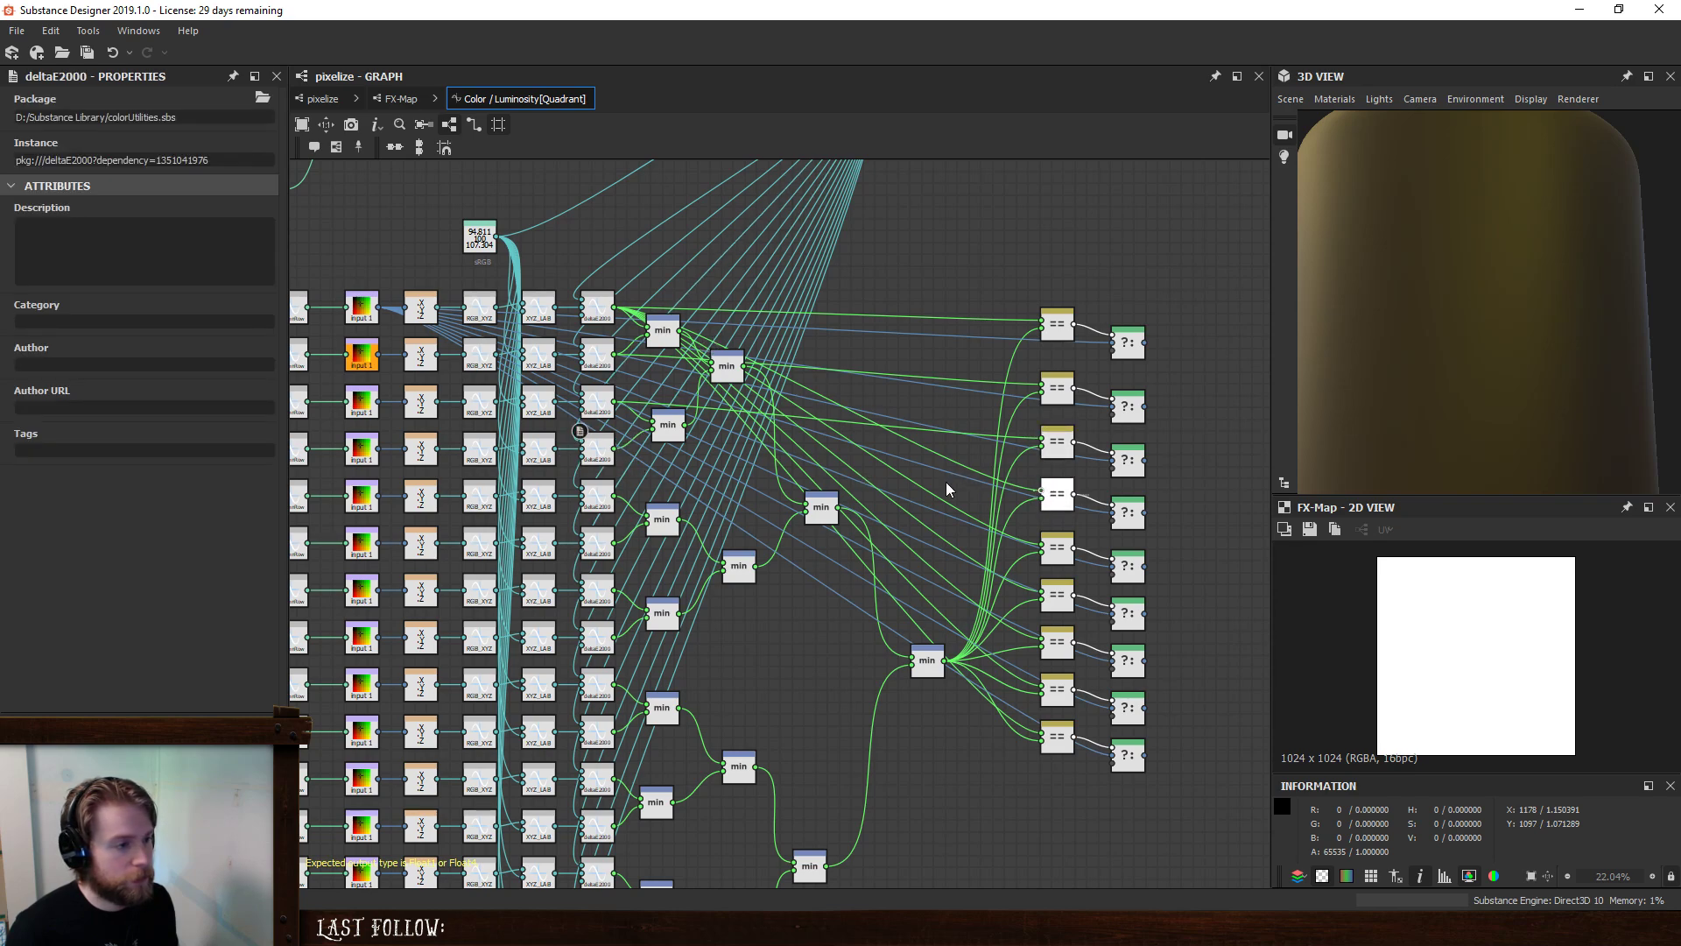
{"action": "left_click_drag", "start_coordinate": [614, 496], "coordinate": [1044, 596]}
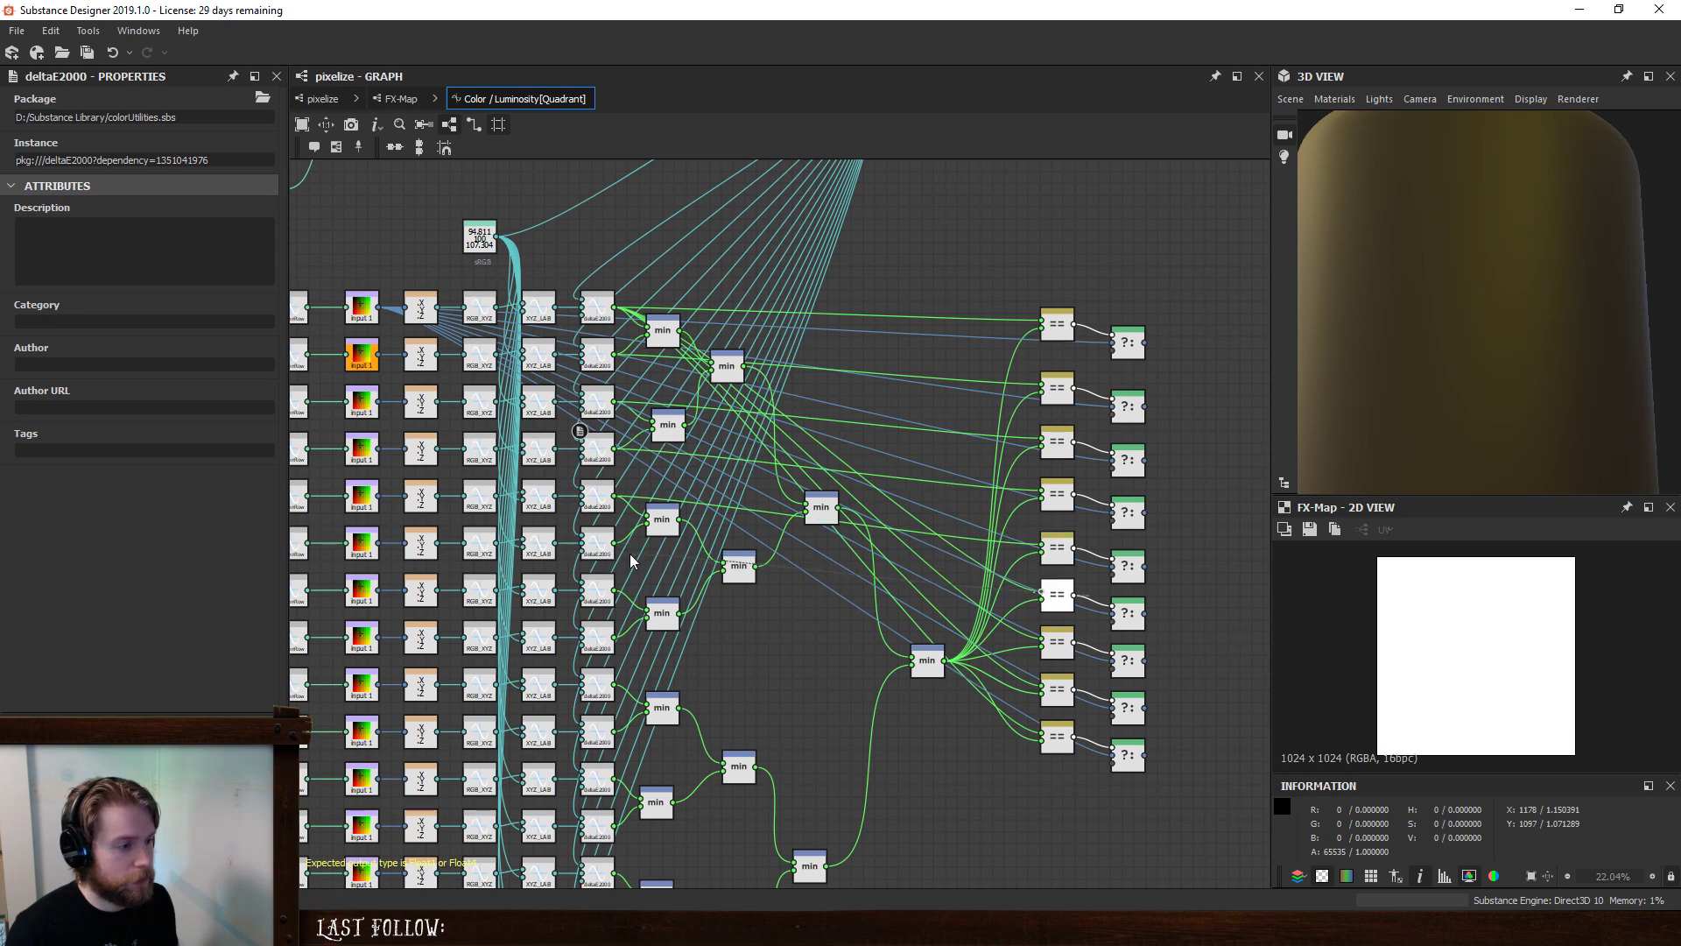
{"action": "left_click_drag", "start_coordinate": [615, 590], "coordinate": [613, 684]}
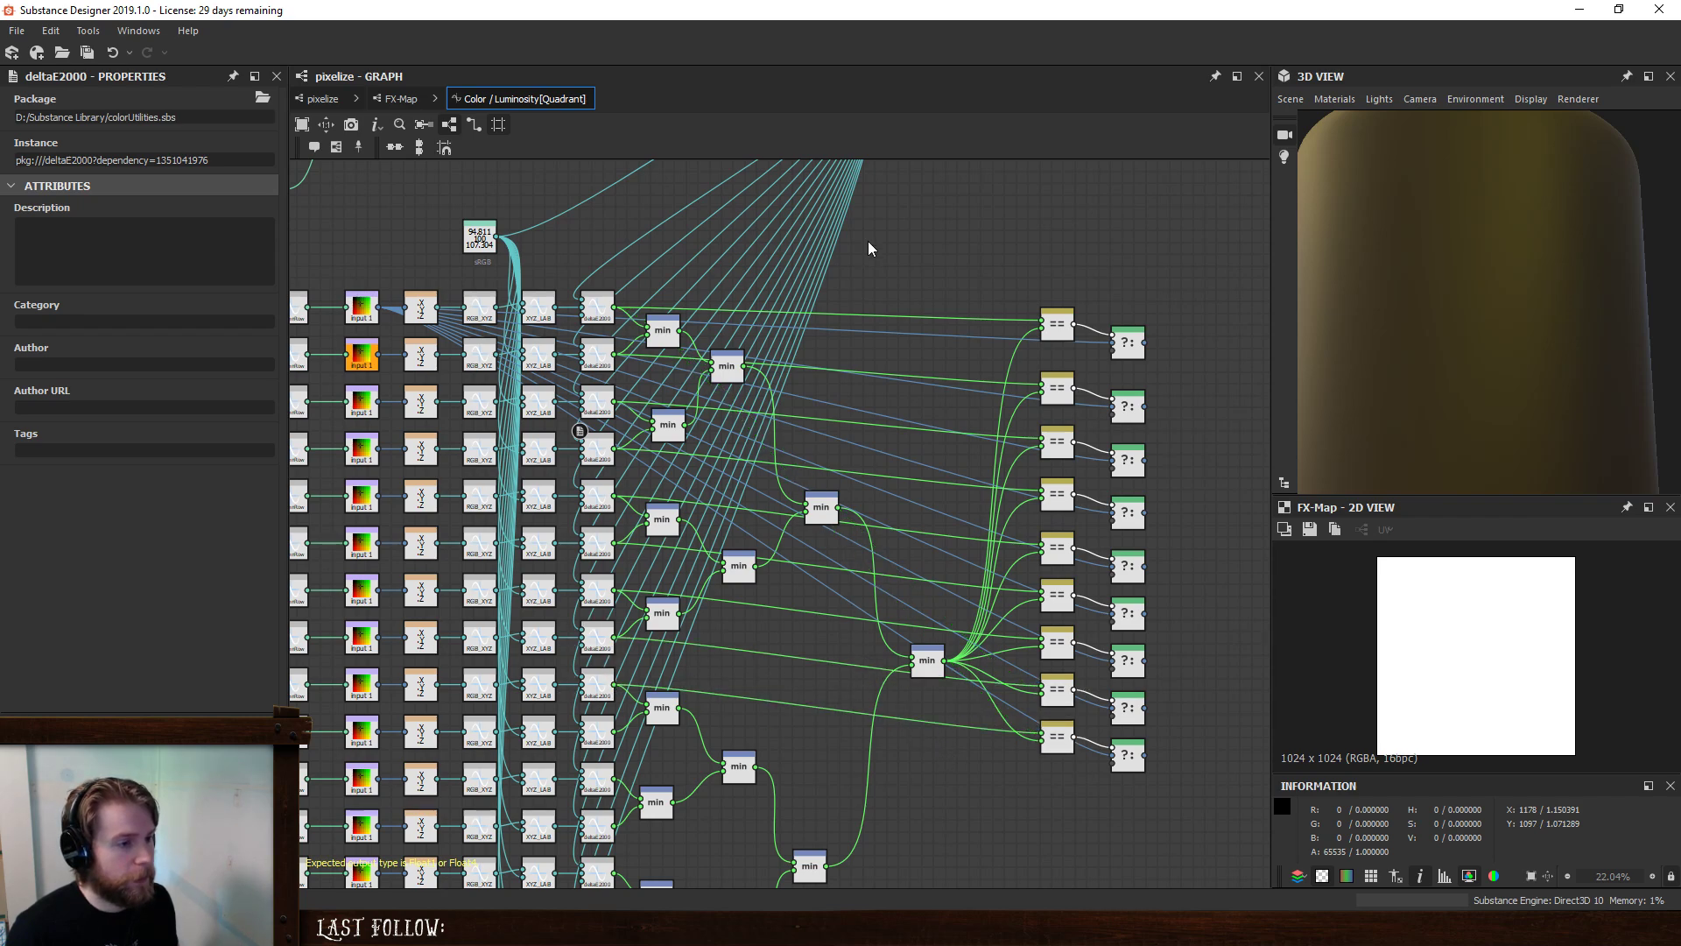
- Duplicate the last Equal and If...Else pair twice and feed the copies from the tenth and eleventh rows' deltaE2000 outputs
{"action": "middle_click_drag", "start_coordinate": [1110, 750], "coordinate": [956, 540]}
{"action": "left_click_drag", "start_coordinate": [1069, 676], "coordinate": [973, 592]}
{"action": "key", "text": "ctrl+d"}
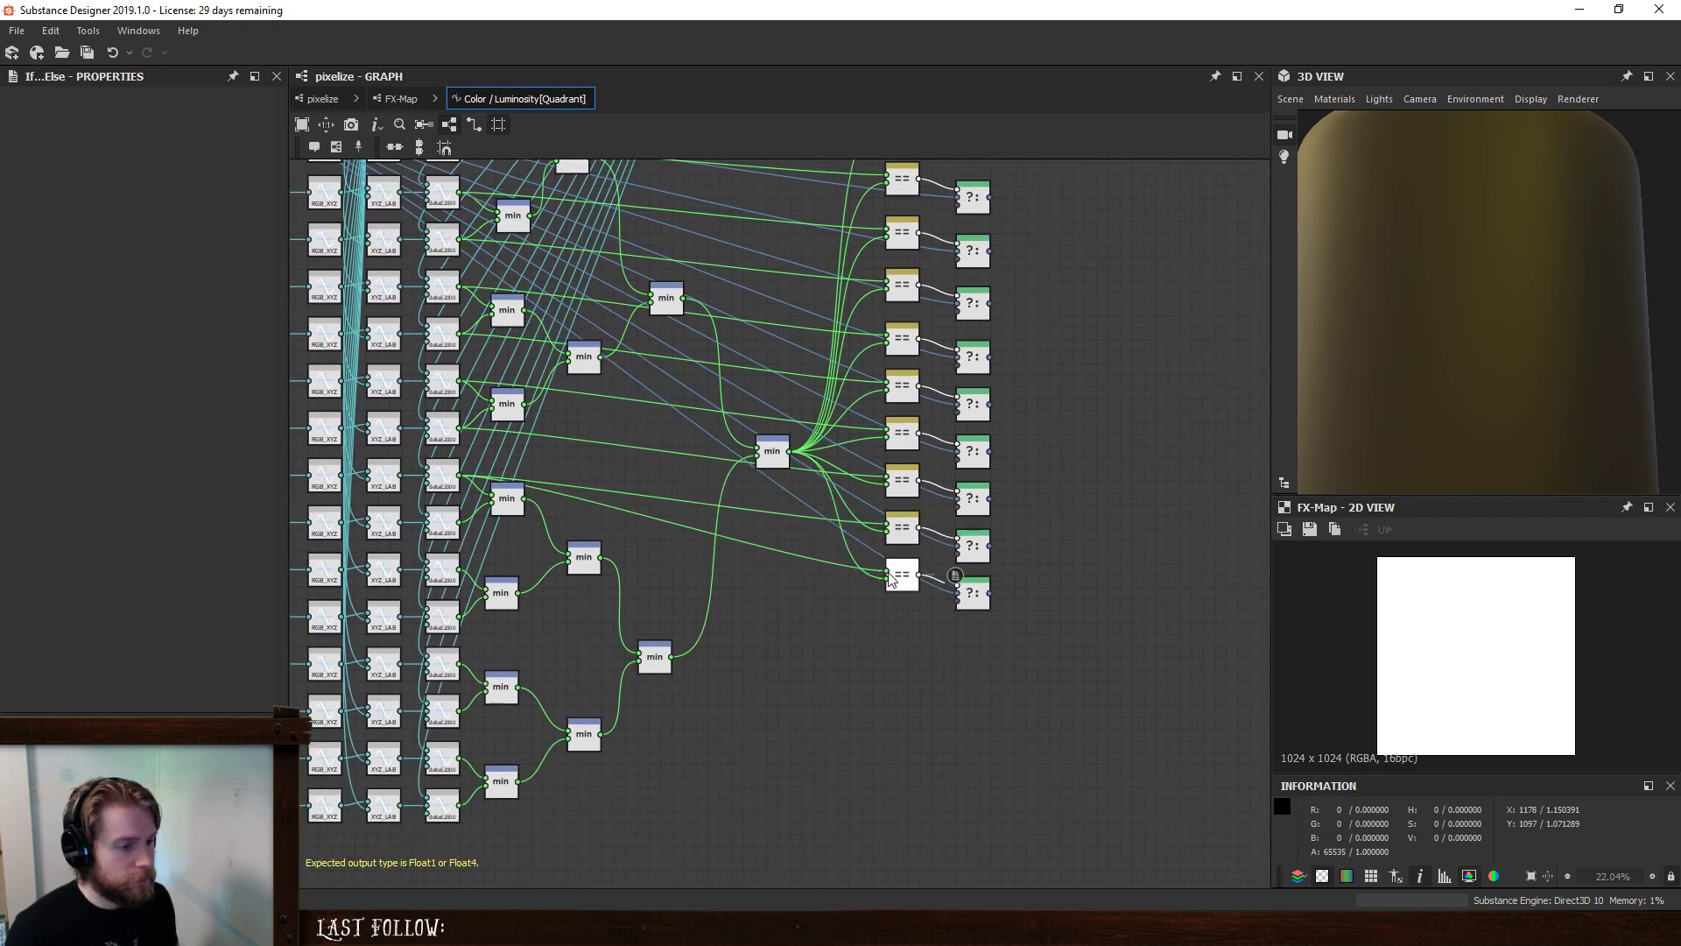
{"action": "left_click_drag", "start_coordinate": [869, 576], "coordinate": [458, 524]}
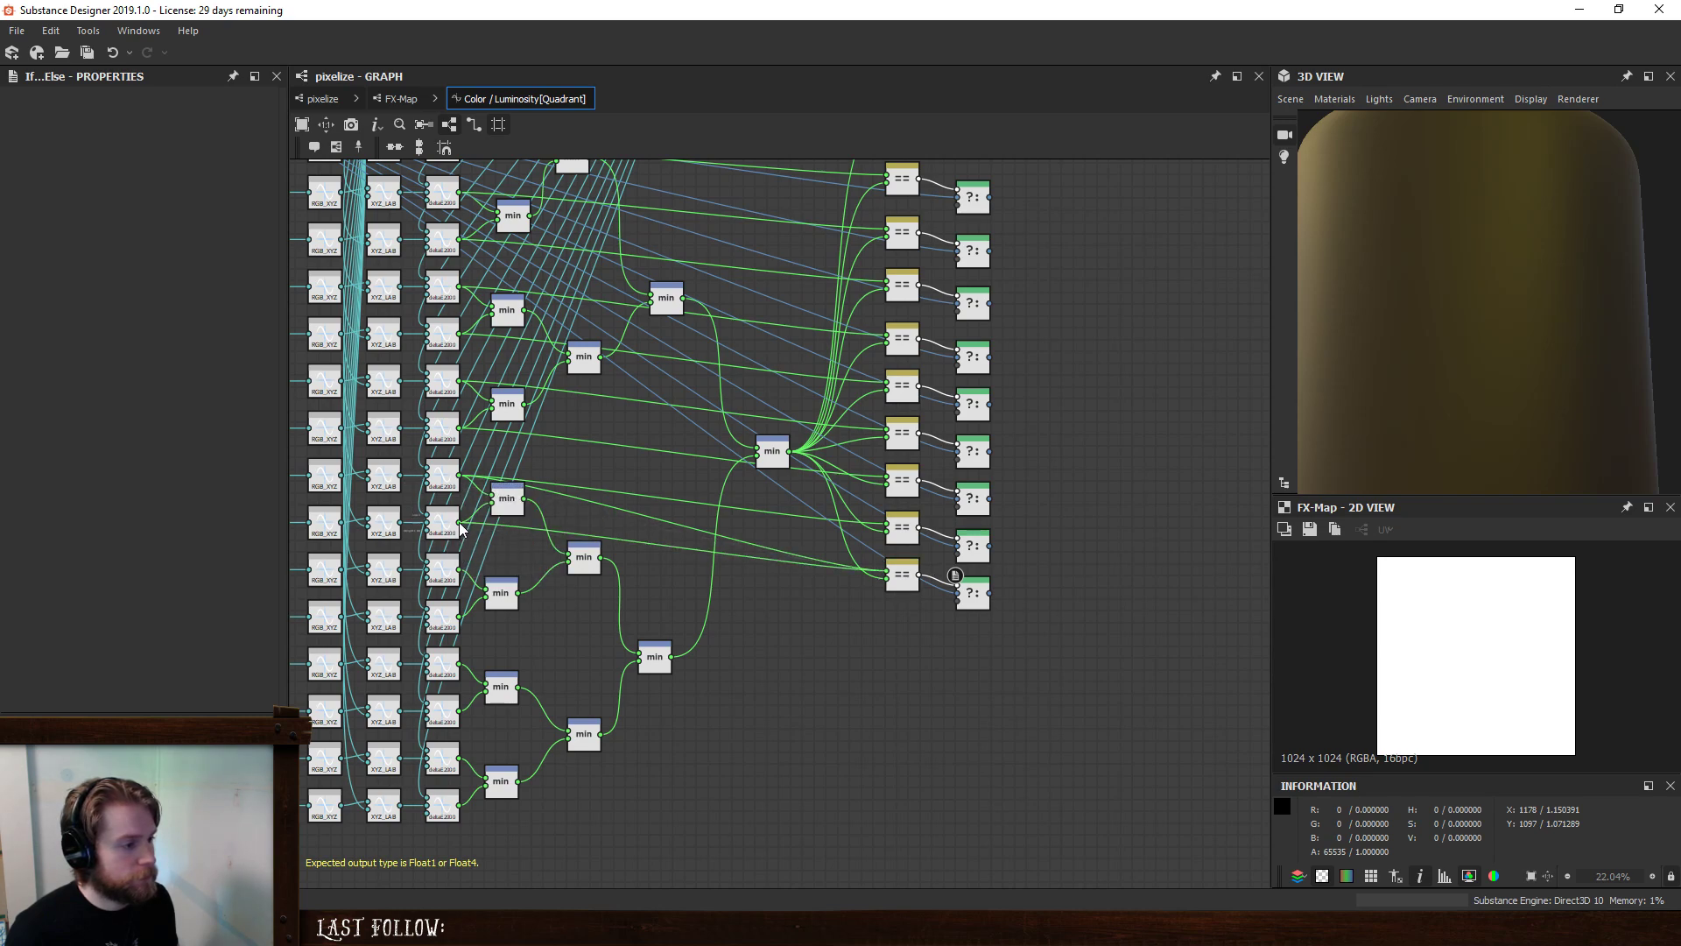
{"action": "left_click_drag", "start_coordinate": [944, 611], "coordinate": [904, 579]}
{"action": "key", "text": "ctrl+d"}
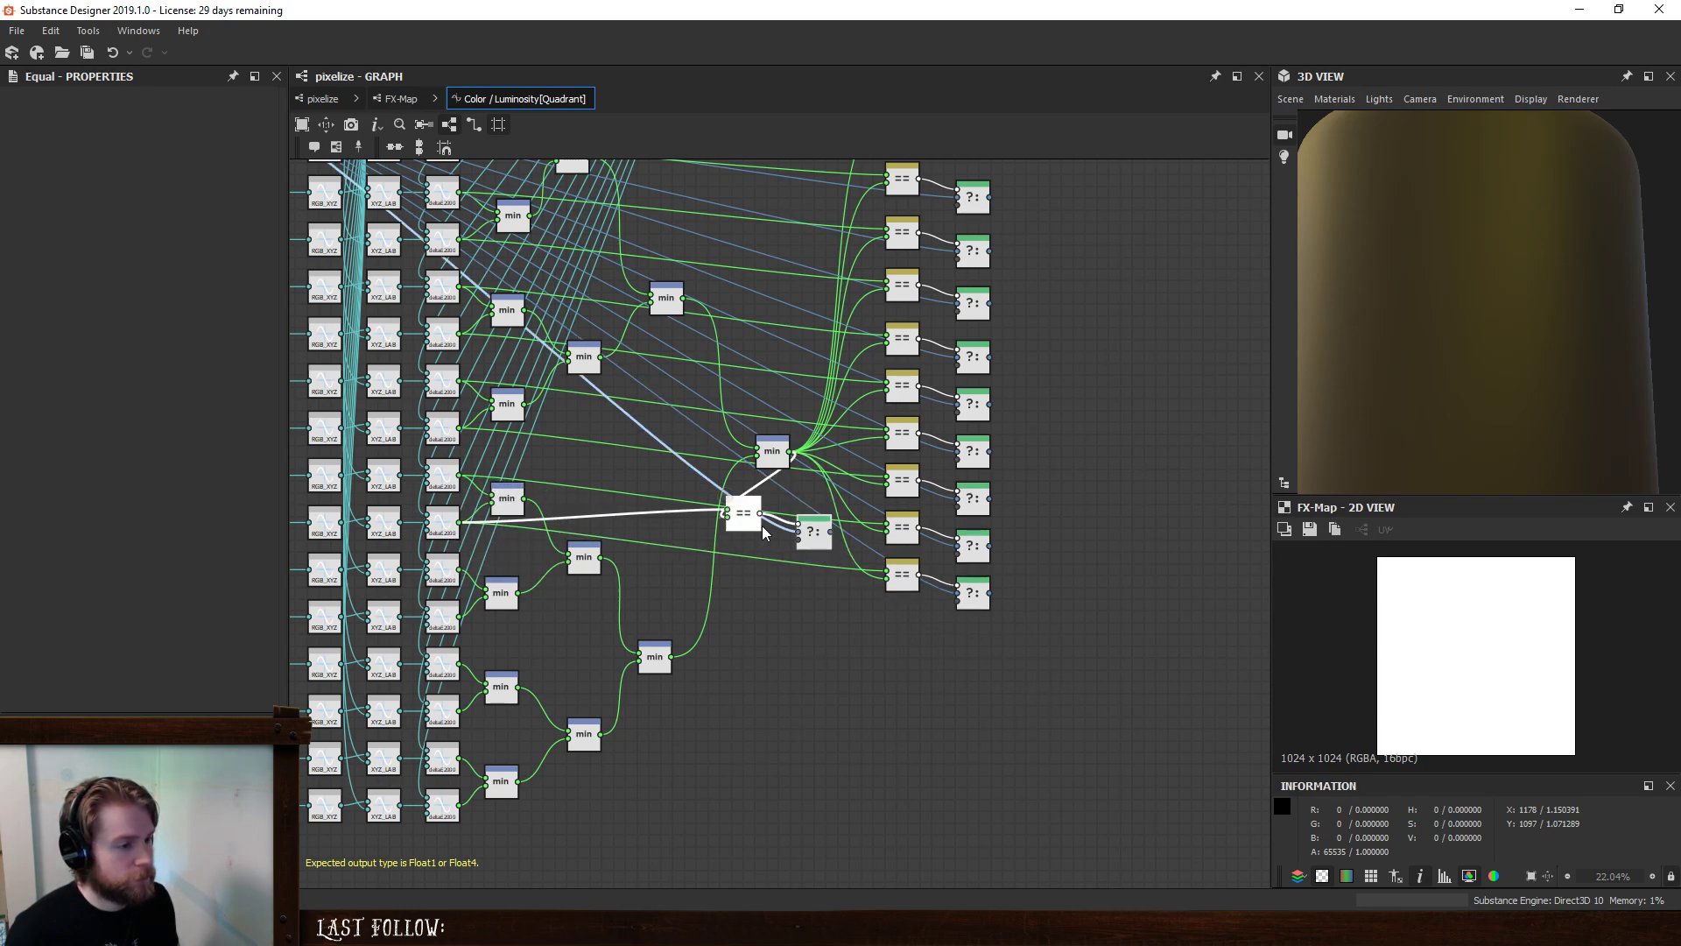
{"action": "left_click_drag", "start_coordinate": [756, 522], "coordinate": [460, 571]}
{"action": "left_click", "coordinate": [884, 646]}
- Add two more duplicated Equal and If...Else pairs, fed by the twelfth and thirteenth rows' deltaE2000 outputs
{"action": "left_click_drag", "start_coordinate": [994, 717], "coordinate": [893, 680]}
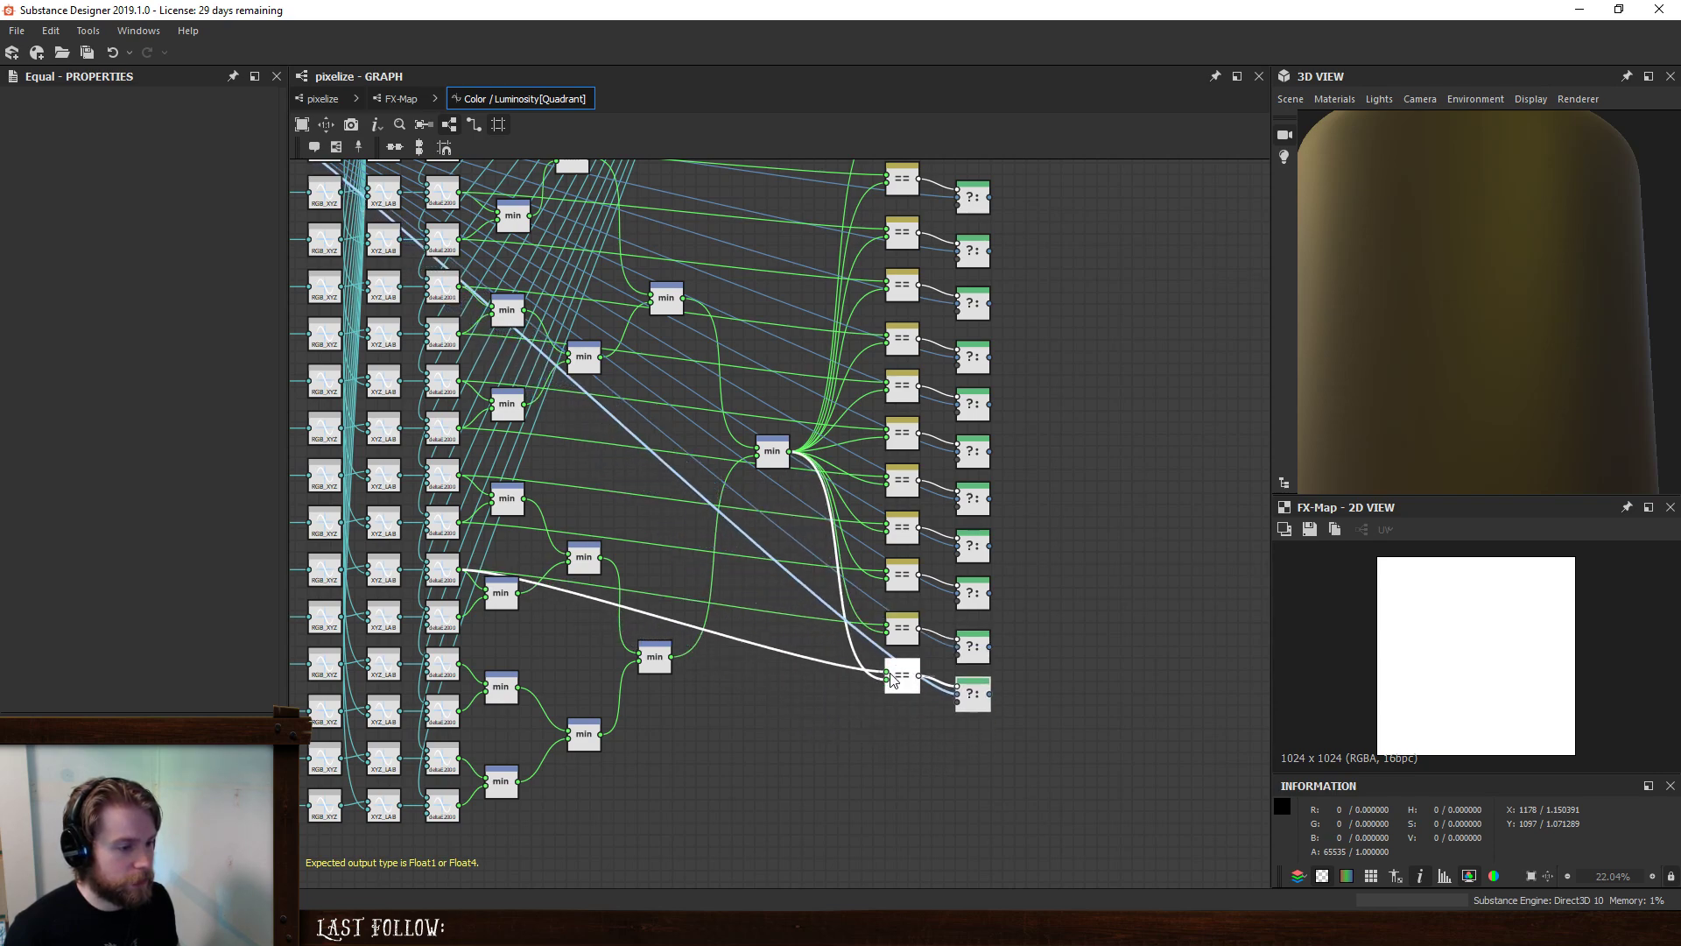
{"action": "left_click_drag", "start_coordinate": [477, 661], "coordinate": [459, 618]}
{"action": "key", "text": "ctrl+d"}
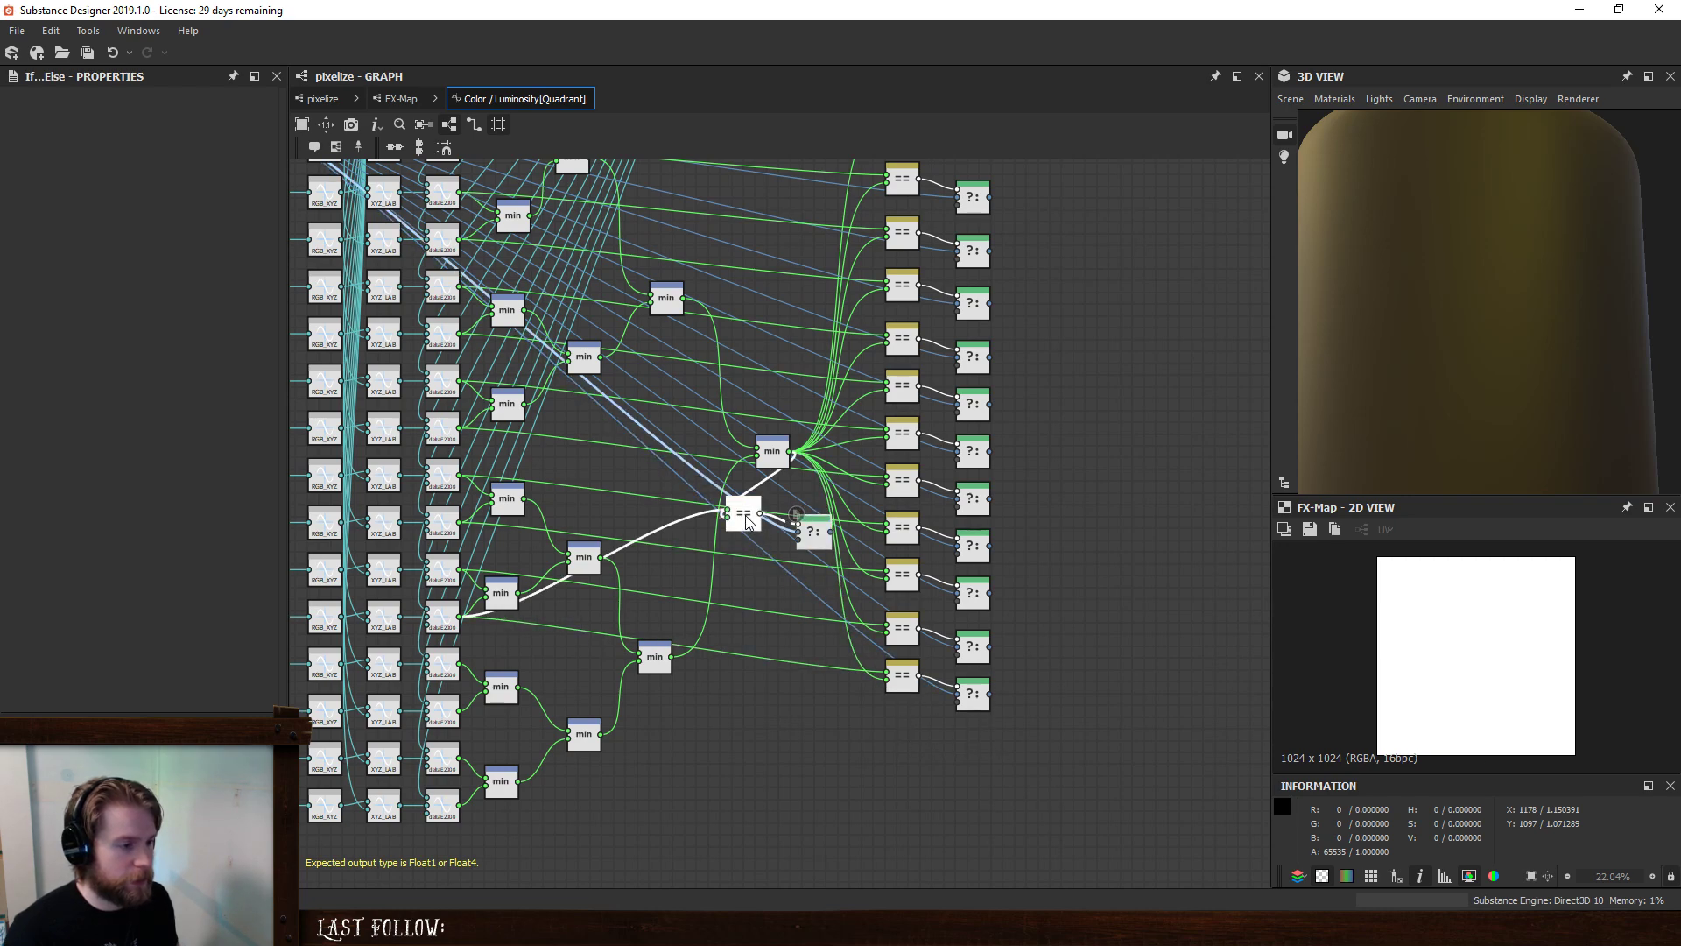
{"action": "left_click_drag", "start_coordinate": [744, 513], "coordinate": [458, 665]}
{"action": "left_click", "coordinate": [869, 743]}
- Duplicate the pair for the fourteenth and fifteenth rows and connect those rows' deltaE2000 outputs to the new Equal nodes
{"action": "key", "text": "ctrl+d"}
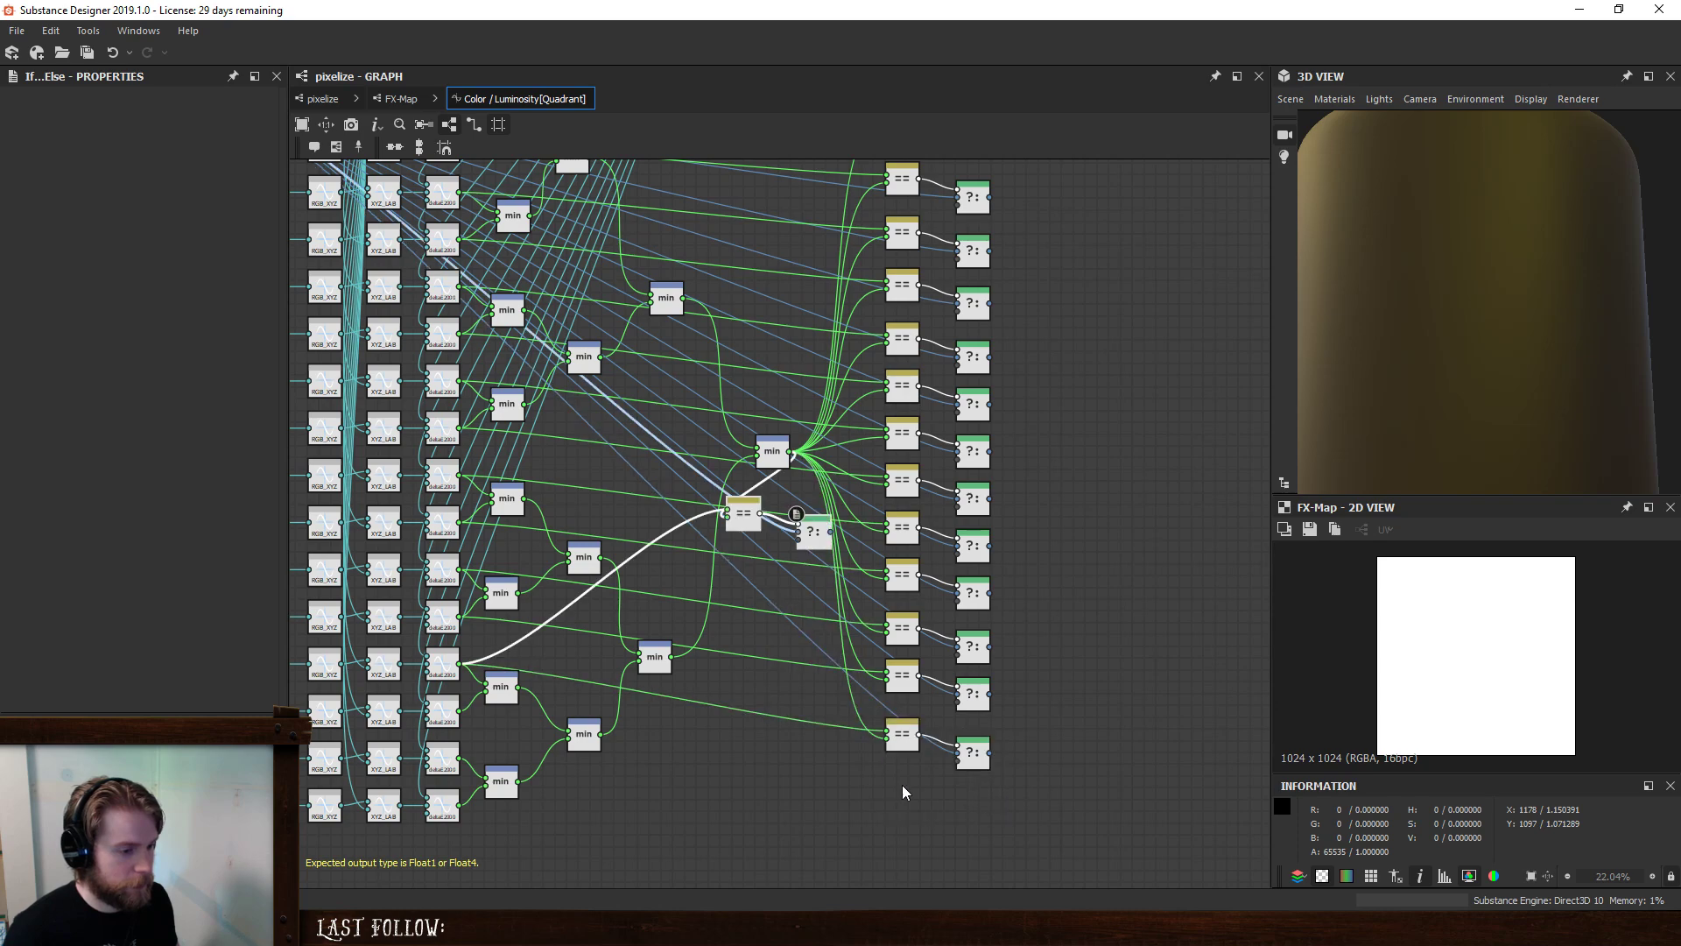
{"action": "left_click_drag", "start_coordinate": [759, 520], "coordinate": [902, 796]}
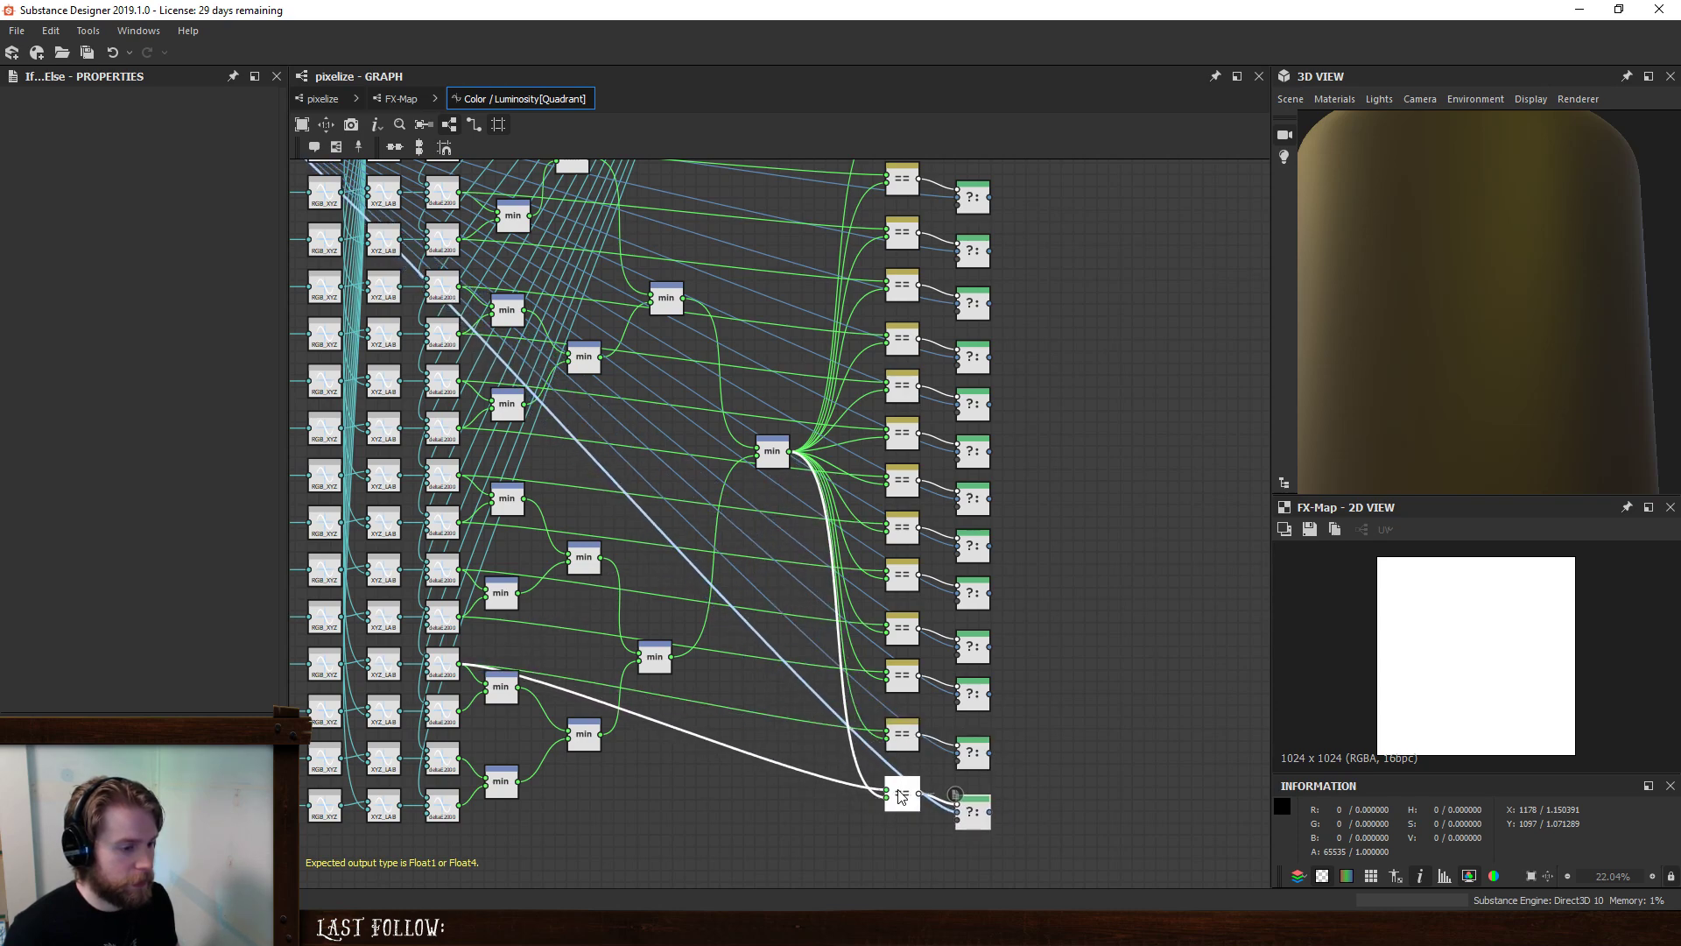
{"action": "left_click_drag", "start_coordinate": [459, 711], "coordinate": [886, 790]}
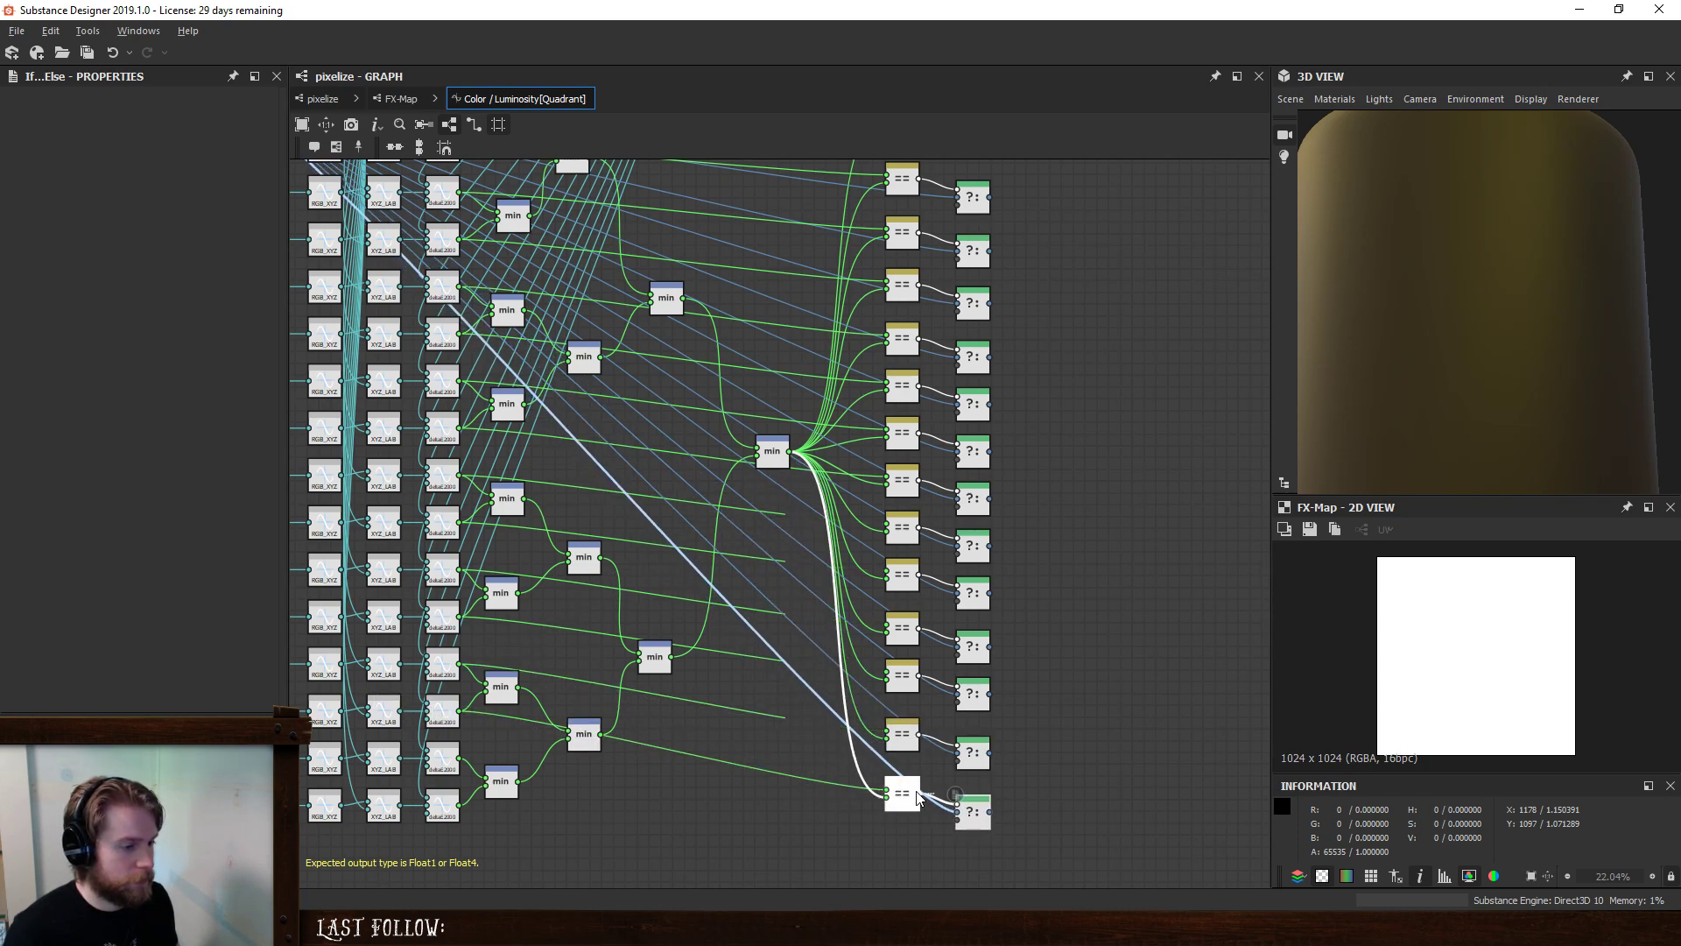
{"action": "middle_click_drag", "start_coordinate": [914, 882], "coordinate": [913, 766]}
{"action": "left_click_drag", "start_coordinate": [1025, 753], "coordinate": [885, 664]}
{"action": "key", "text": "ctrl+d"}
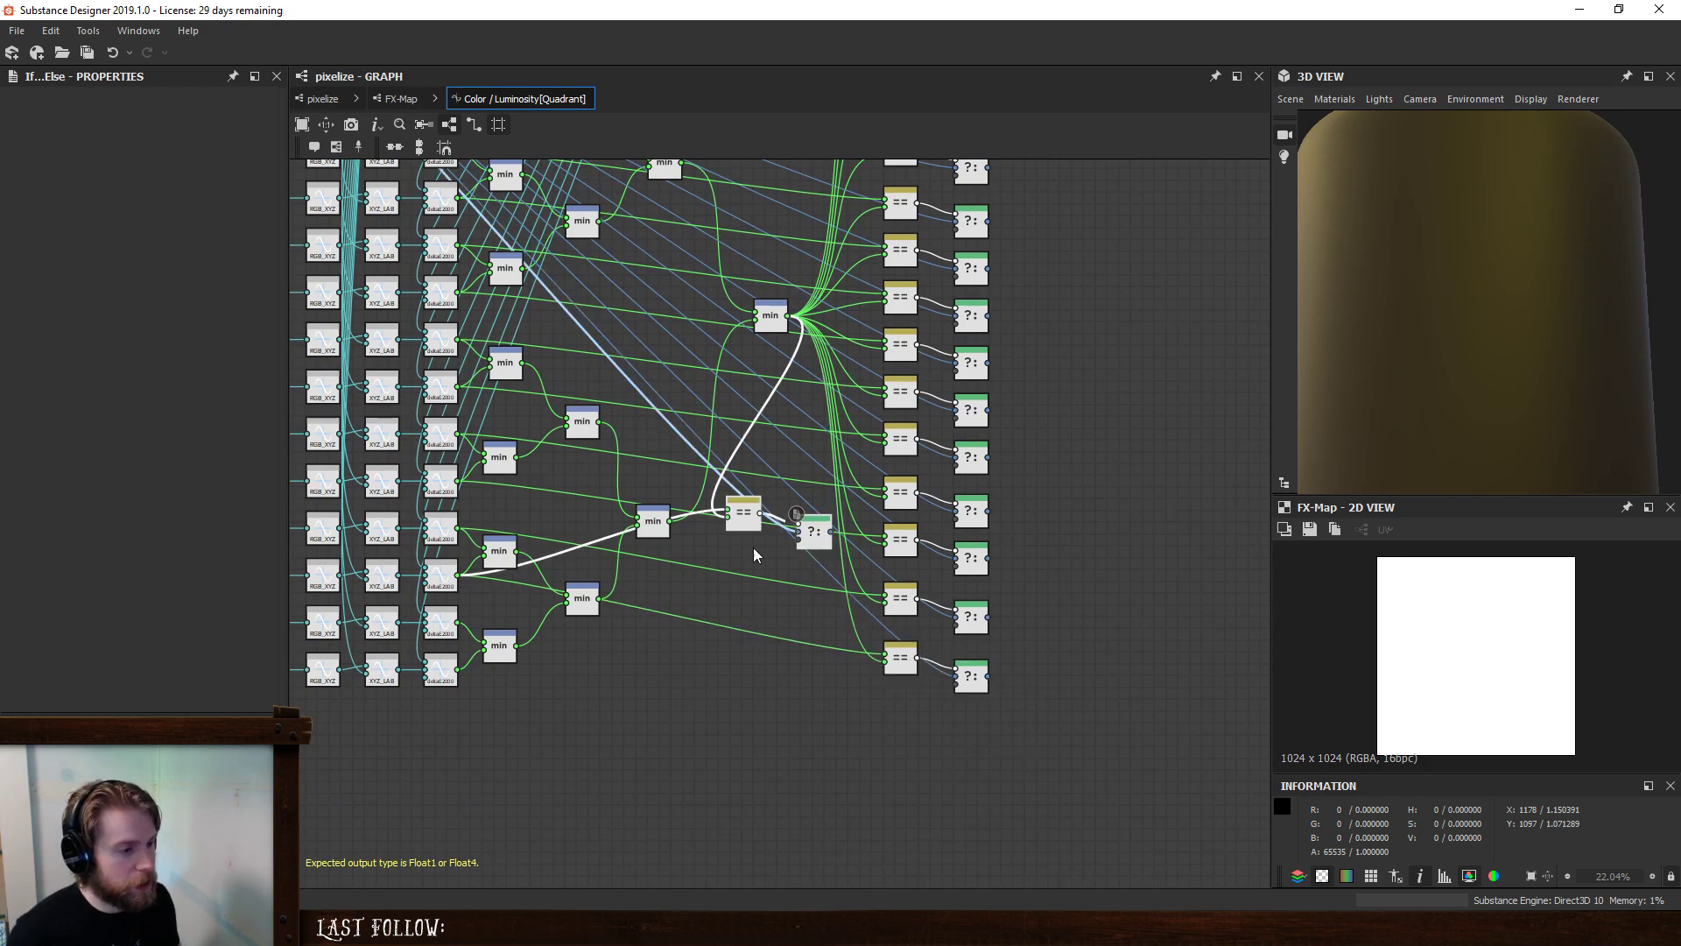
{"action": "left_click_drag", "start_coordinate": [747, 517], "coordinate": [898, 723]}
{"action": "left_click", "coordinate": [874, 760]}
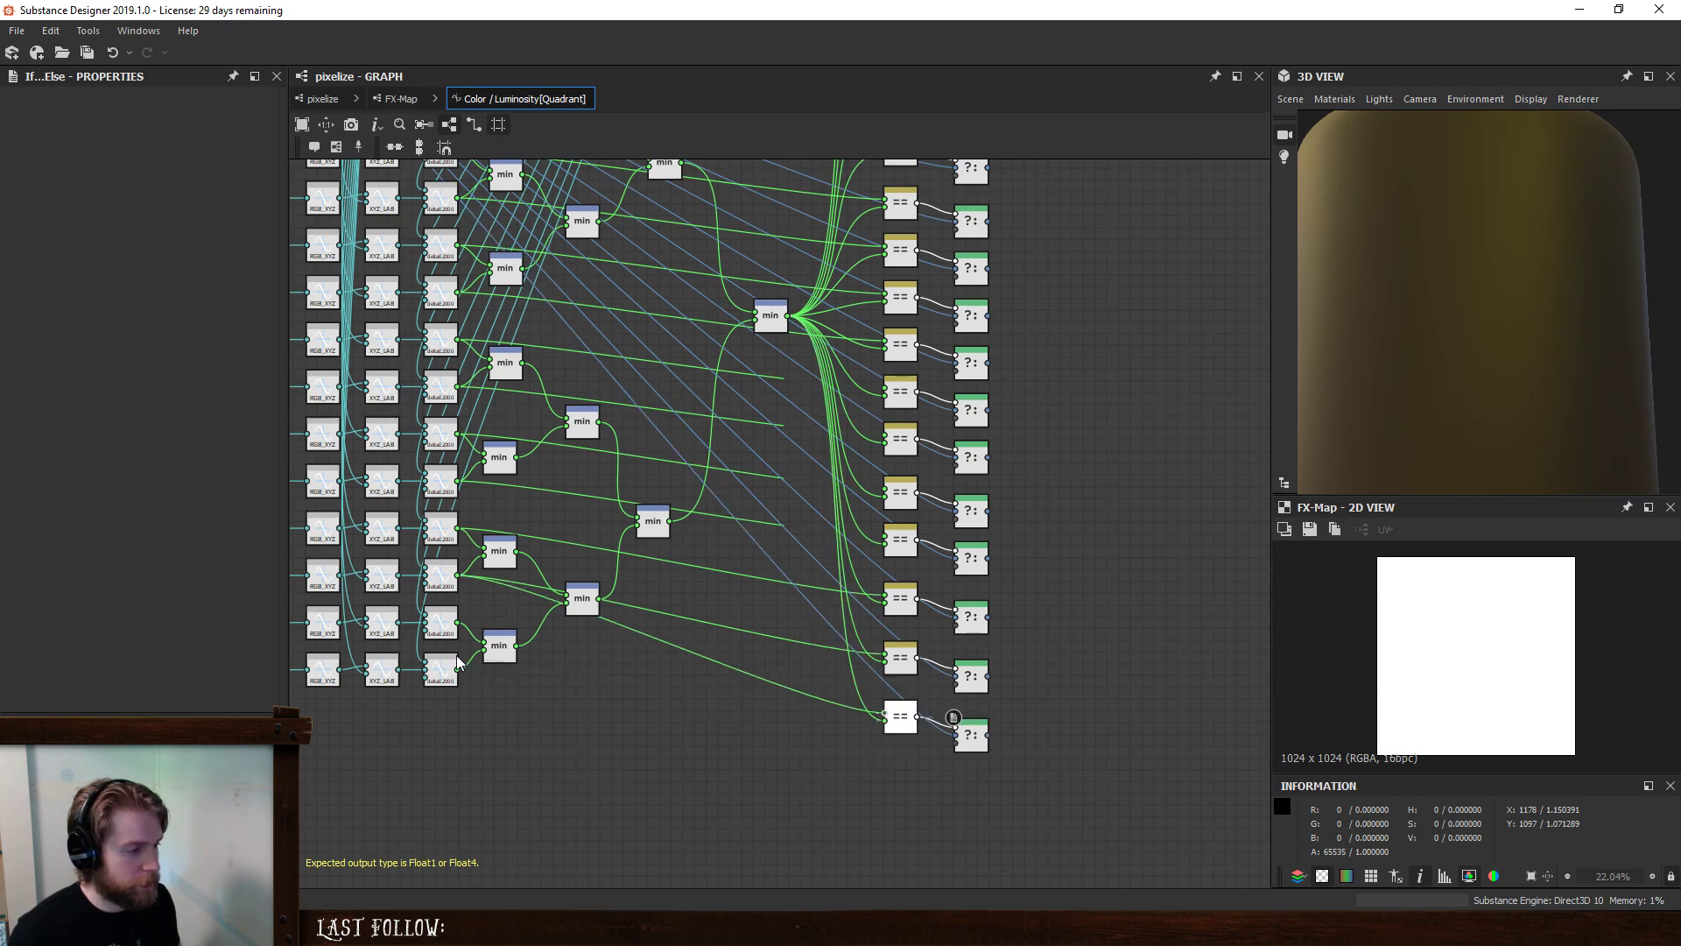
{"action": "left_click_drag", "start_coordinate": [456, 655], "coordinate": [458, 623]}
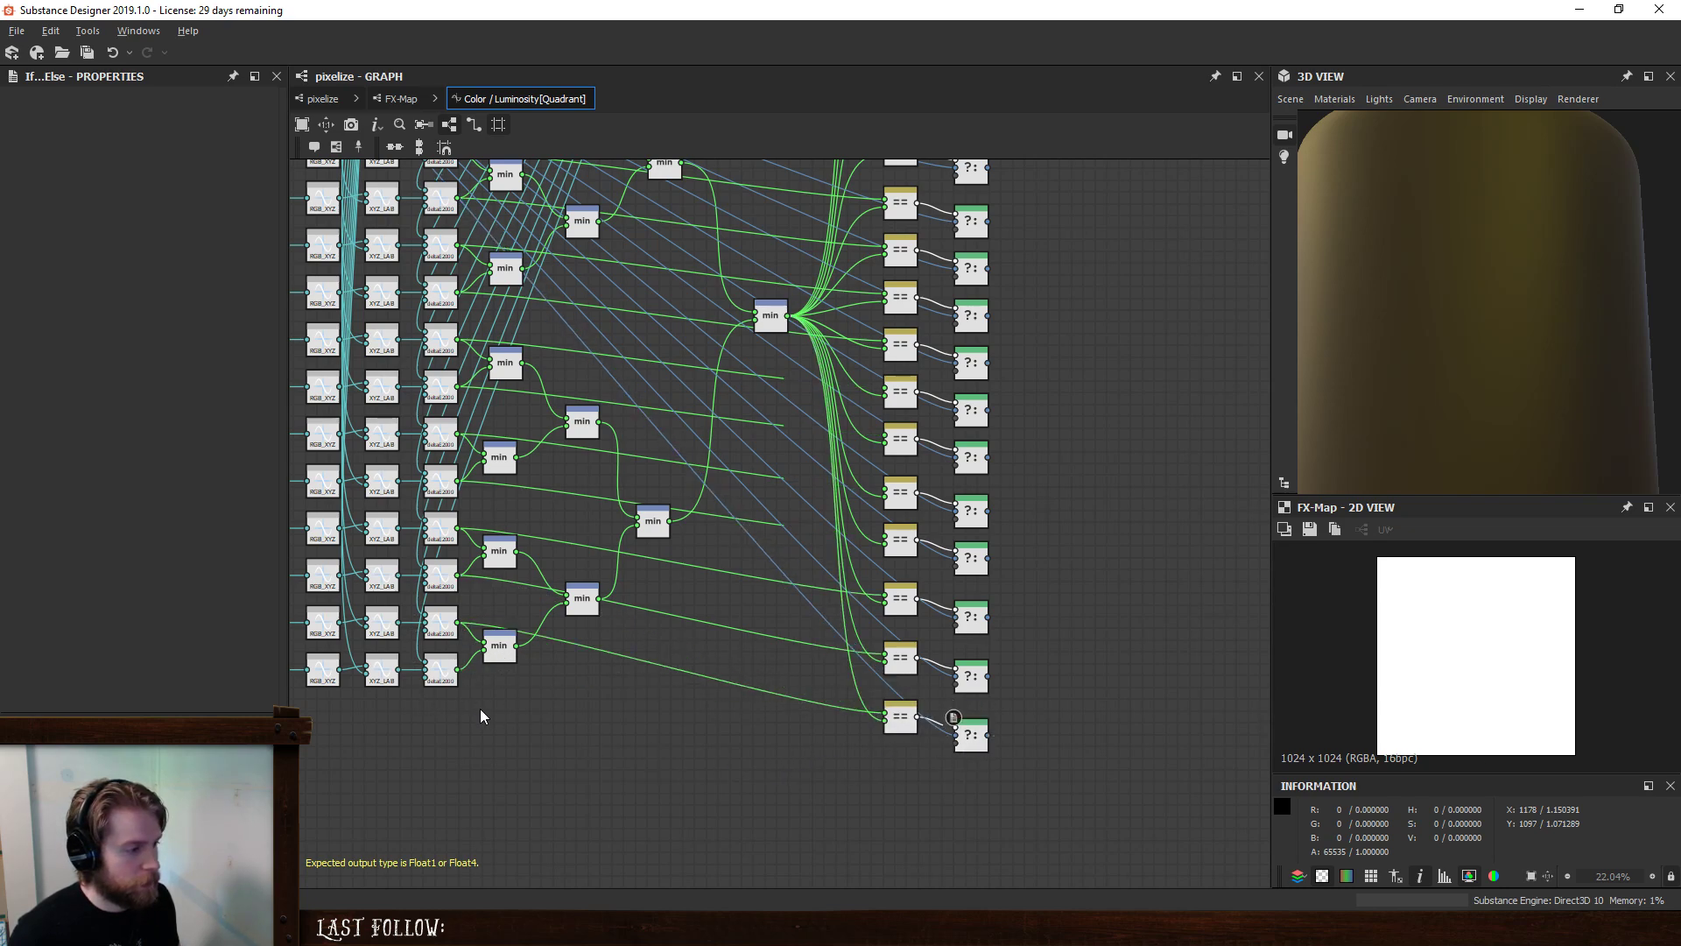
- Connect the bottom row's Input 1 color to the last If...Else node's else input, and rows fifteen up to eleven to their matching nodes
{"action": "middle_click_drag", "start_coordinate": [501, 716], "coordinate": [683, 654]}
{"action": "left_click_drag", "start_coordinate": [386, 633], "coordinate": [1123, 707]}
{"action": "left_click_drag", "start_coordinate": [386, 539], "coordinate": [1121, 585]}
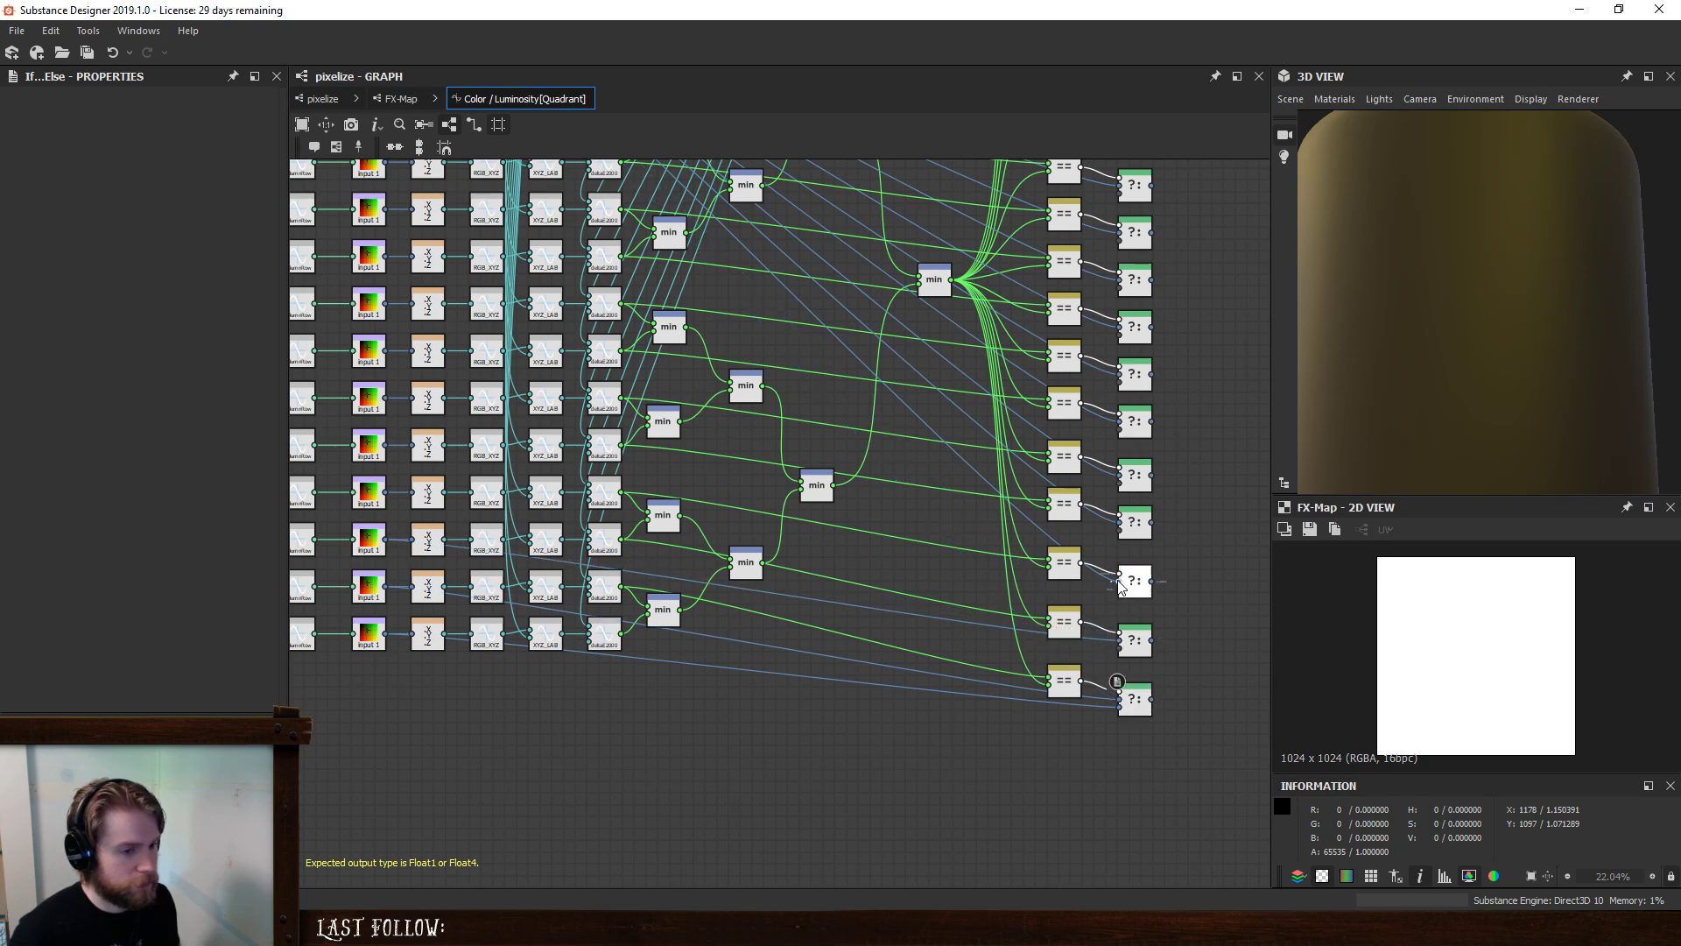
{"action": "left_click_drag", "start_coordinate": [405, 503], "coordinate": [387, 400]}
{"action": "left_click", "coordinate": [384, 459]}
{"action": "middle_click_drag", "start_coordinate": [884, 486], "coordinate": [895, 605]}
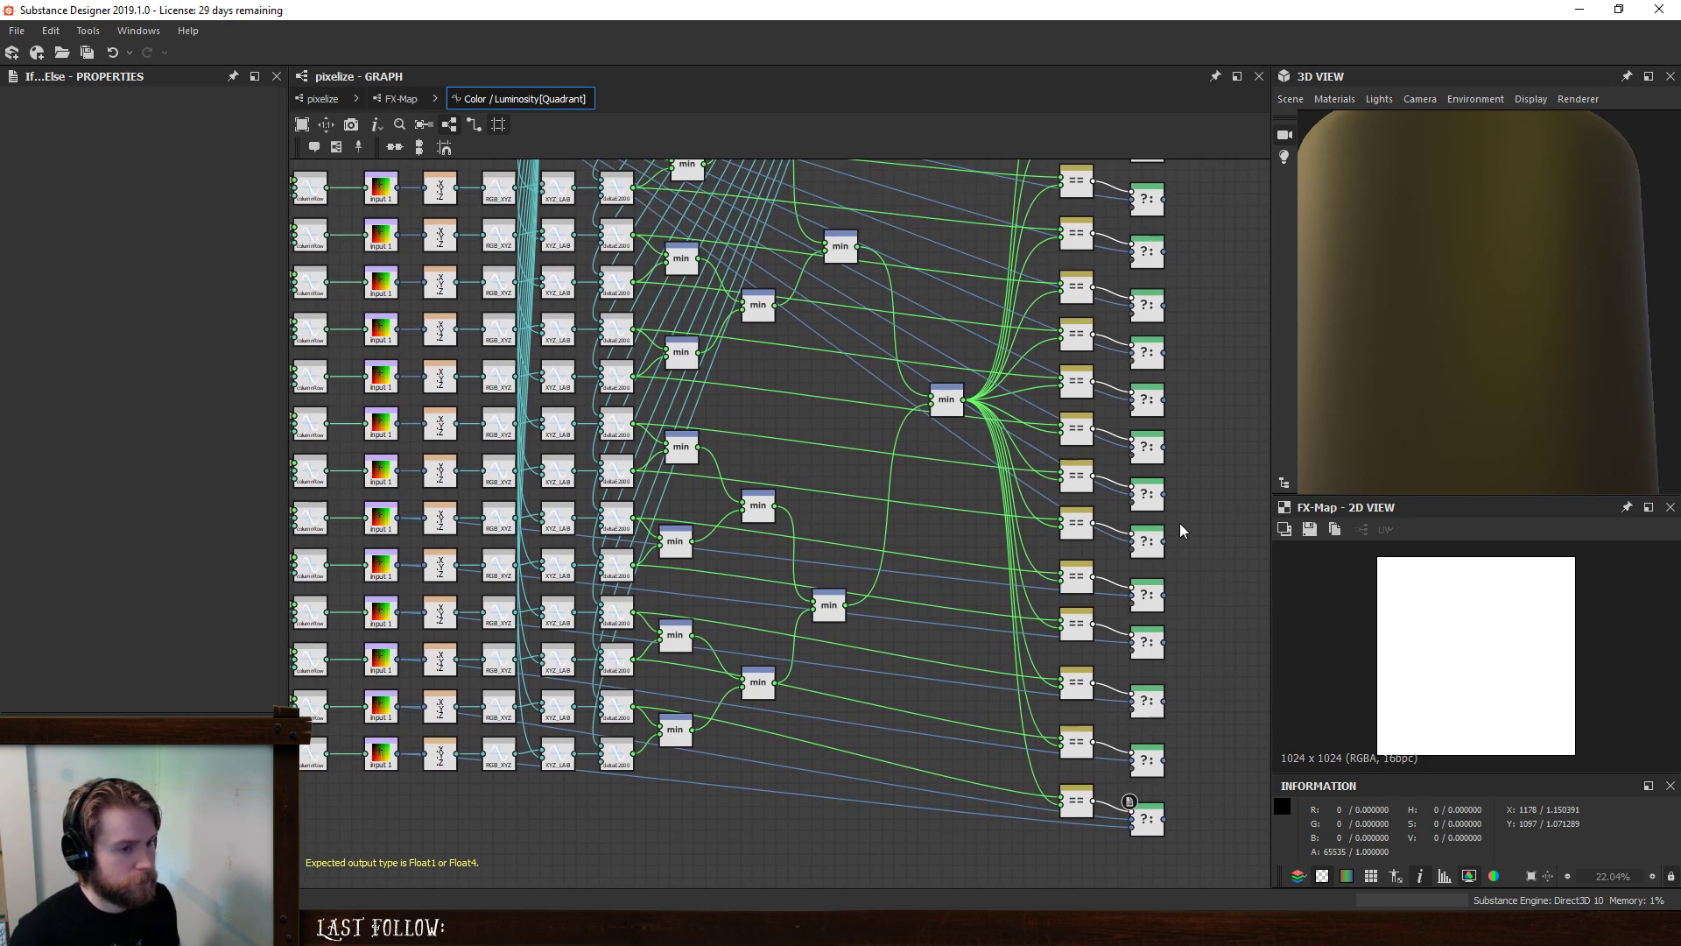
- Connect the Input 1 colors of the remaining rows, from the tenth upward, to their matching If...Else nodes
{"action": "left_click", "coordinate": [1132, 549]}
{"action": "left_click_drag", "start_coordinate": [405, 482], "coordinate": [402, 426]}
{"action": "left_click", "coordinate": [1132, 497]}
{"action": "left_click", "coordinate": [394, 391]}
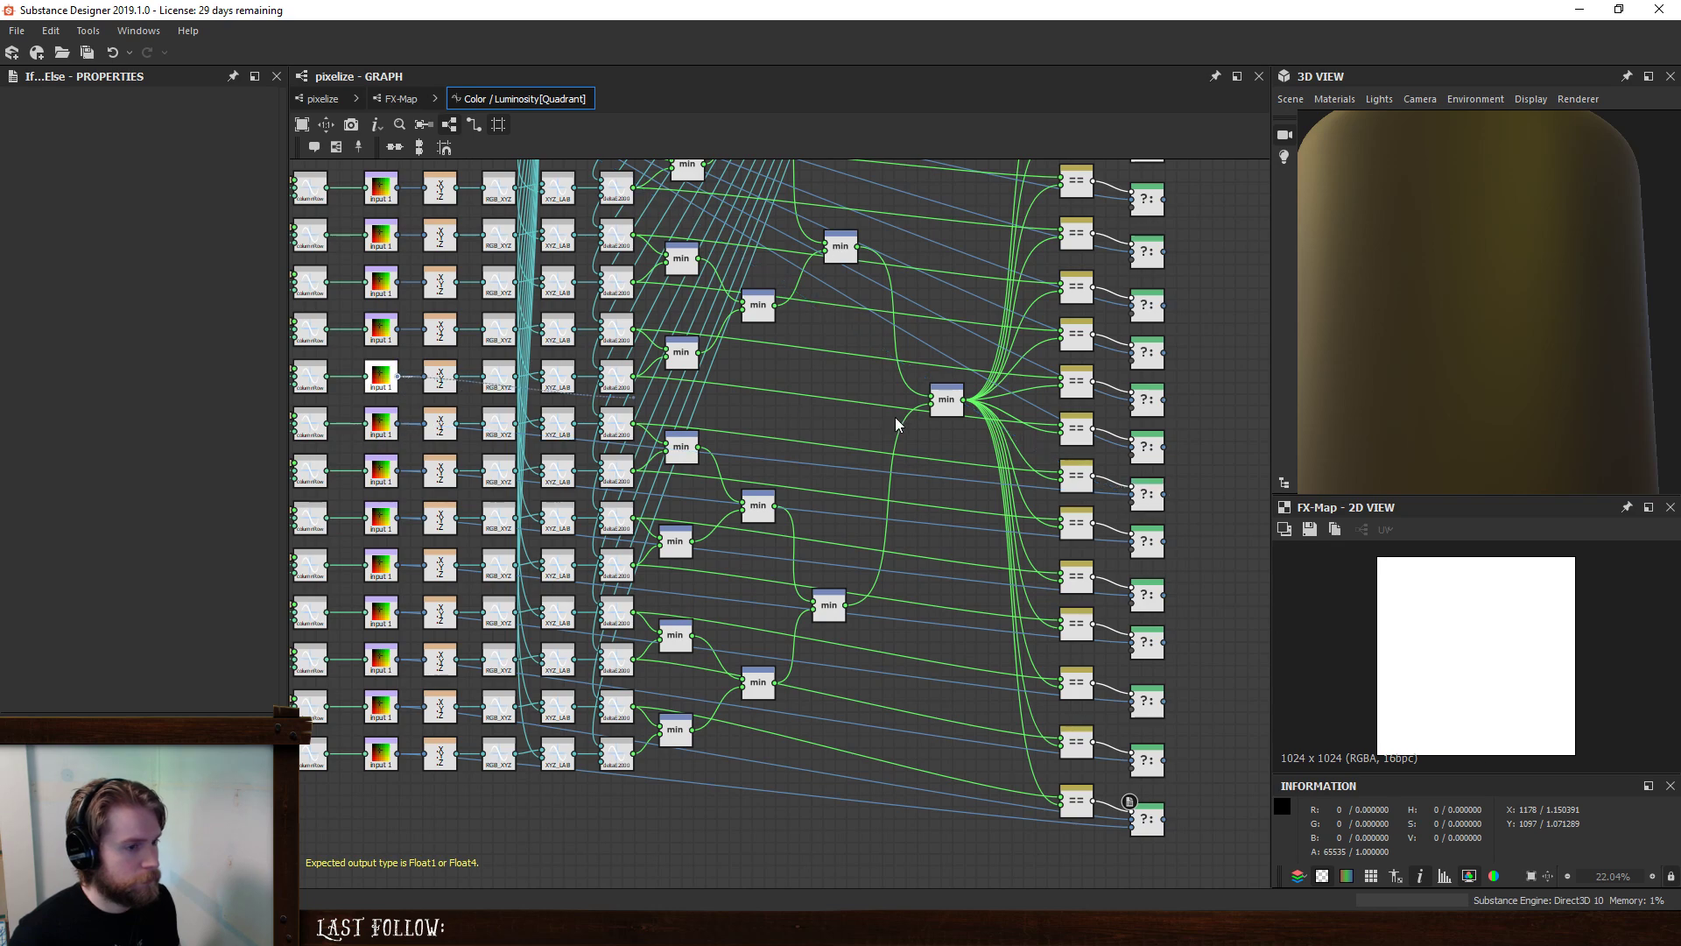
{"action": "left_click", "coordinate": [1132, 410]}
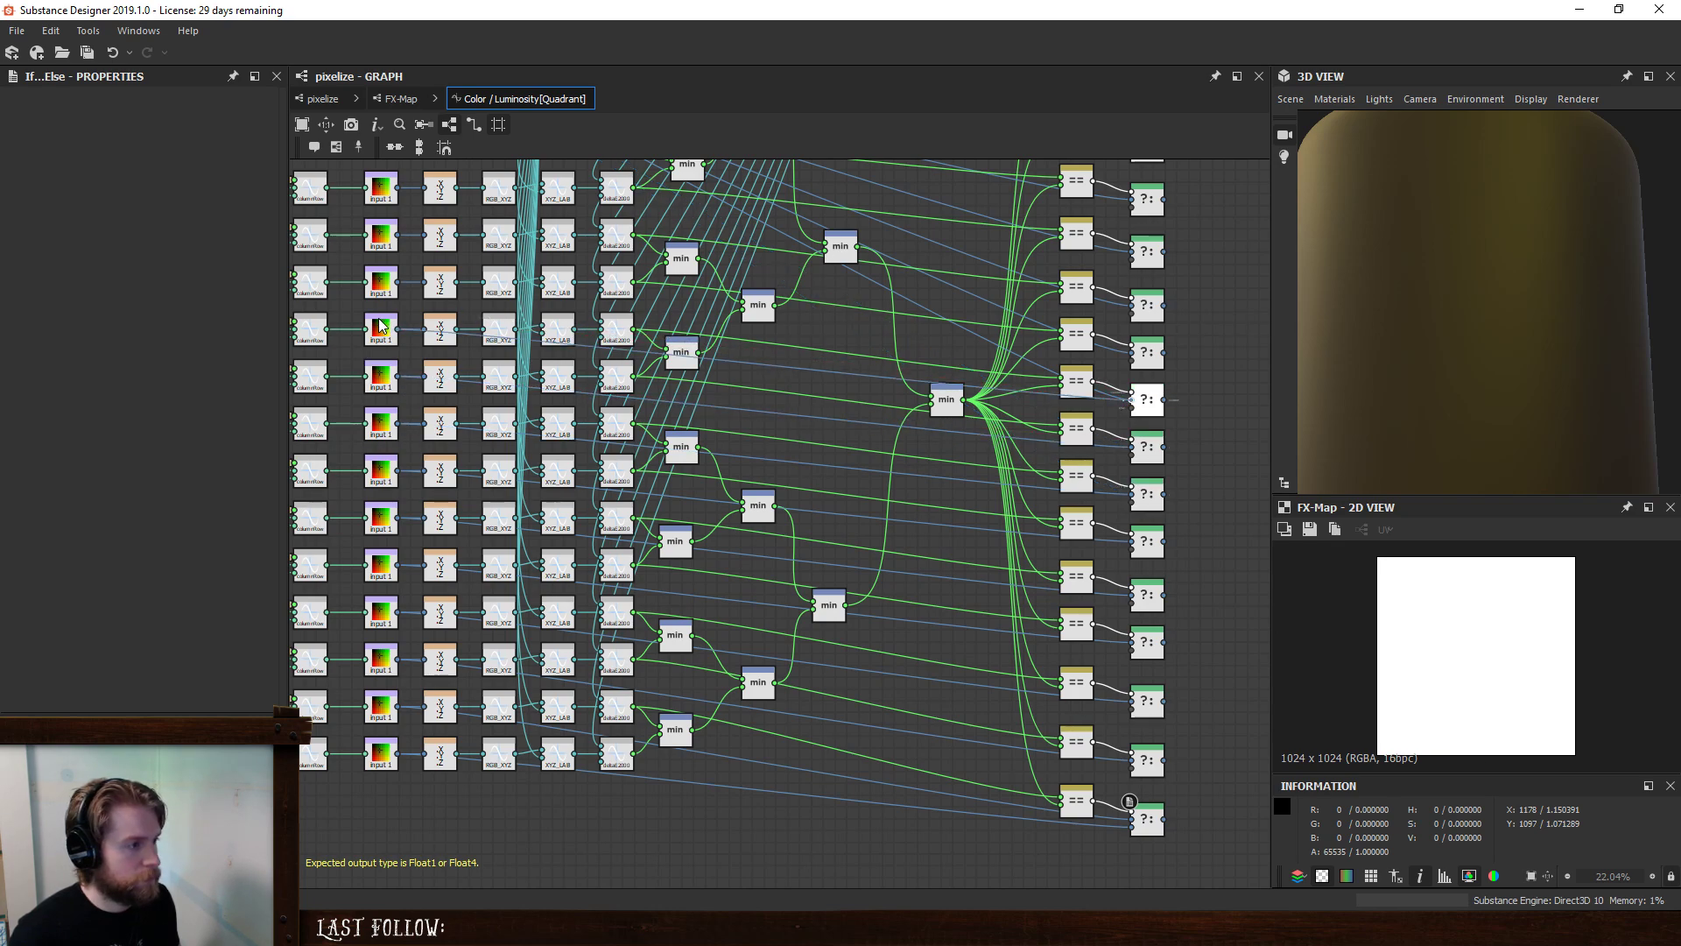
{"action": "middle_click_drag", "start_coordinate": [838, 361], "coordinate": [1002, 502]}
{"action": "middle_click_drag", "start_coordinate": [1223, 517], "coordinate": [1043, 557]}
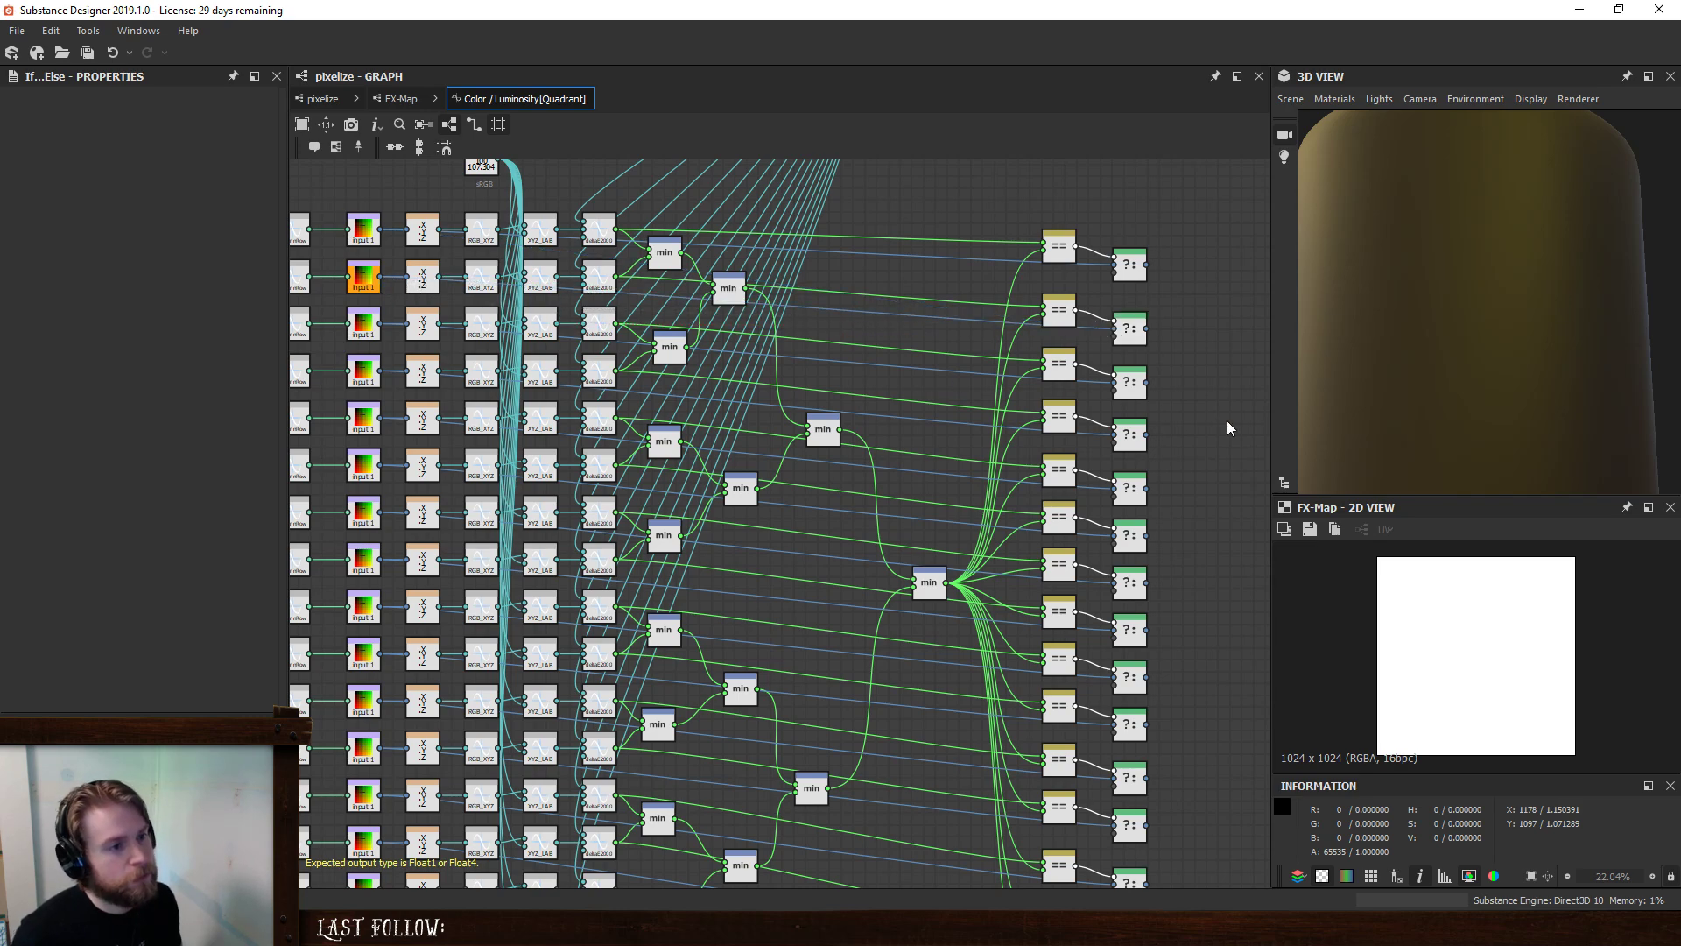
- Chain the remaining If...Else nodes up to the topmost one, connecting each node's output to the else input of the node above
{"action": "scroll", "coordinate": [1220, 582], "scroll_direction": "down", "scroll_amount": 1}
{"action": "middle_click_drag", "start_coordinate": [1211, 618], "coordinate": [1070, 395]}
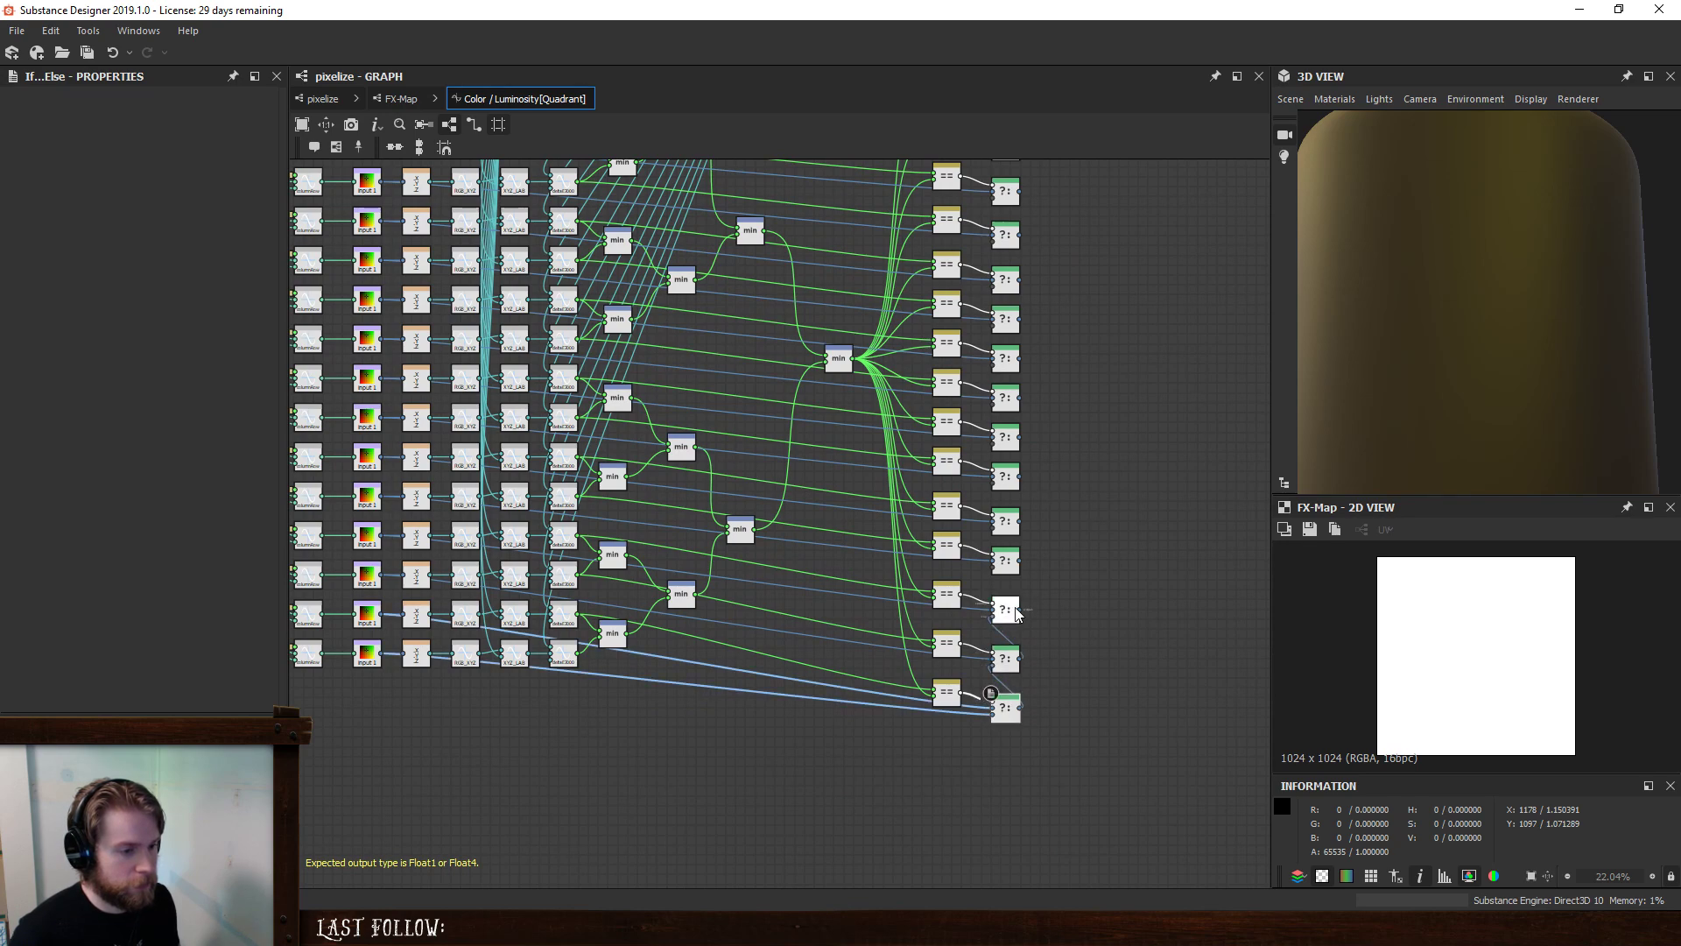
{"action": "left_click_drag", "start_coordinate": [1020, 565], "coordinate": [1021, 429]}
{"action": "scroll", "coordinate": [995, 597], "scroll_direction": "up", "scroll_amount": 5}
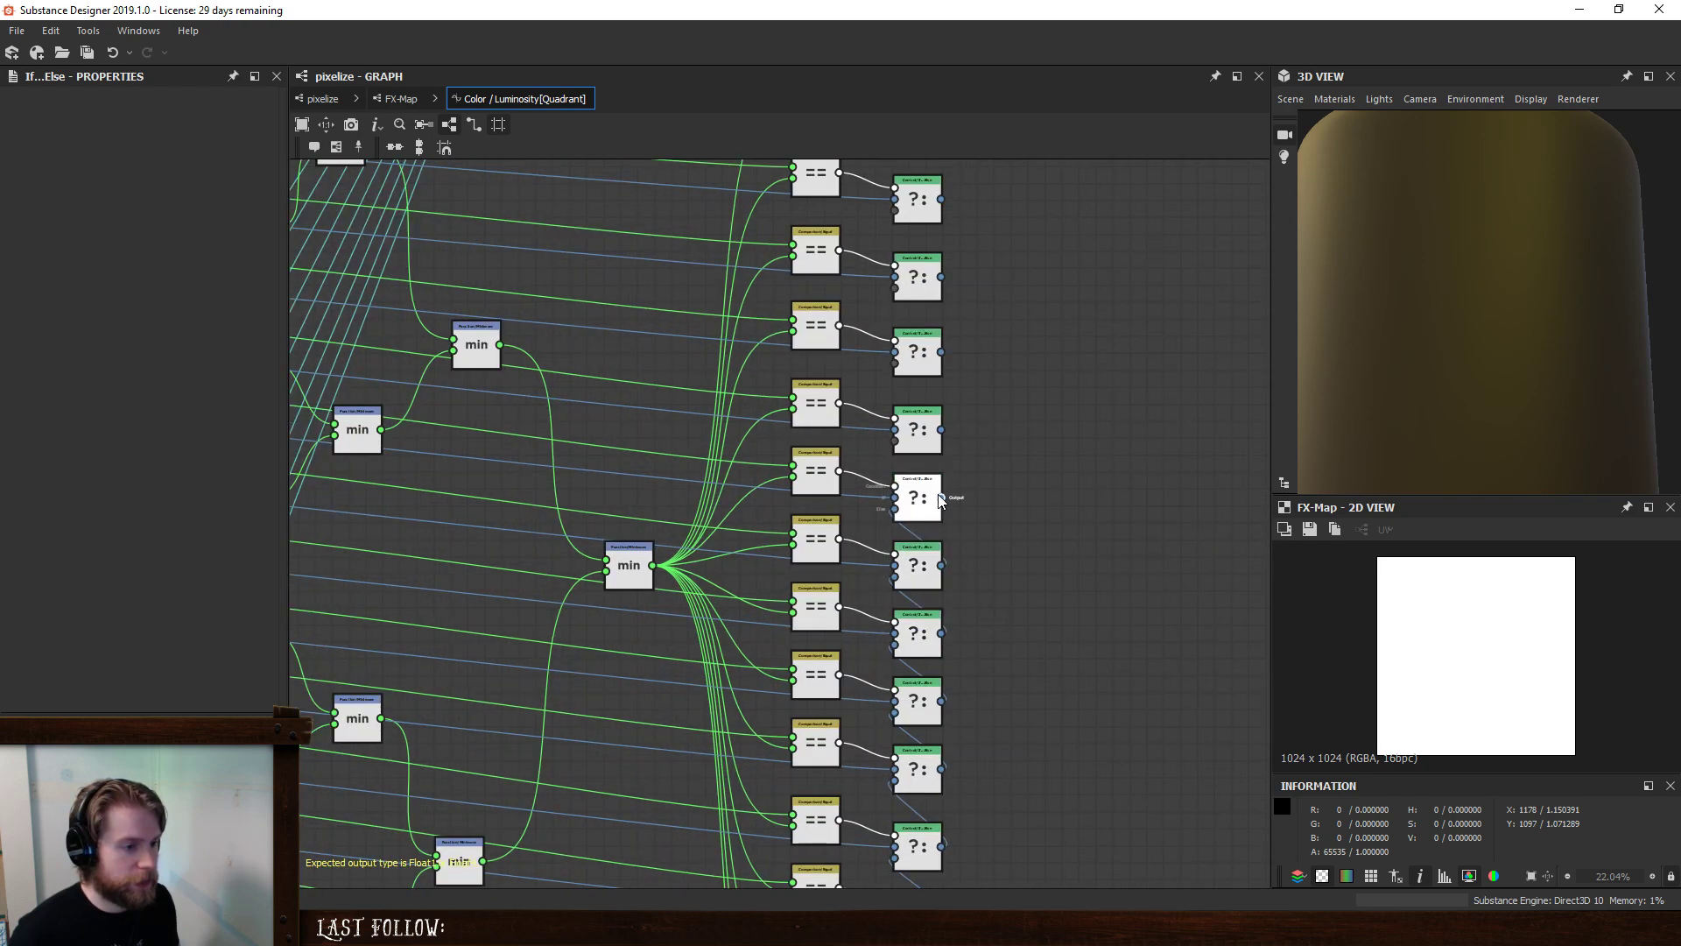
{"action": "left_click_drag", "start_coordinate": [941, 496], "coordinate": [980, 429]}
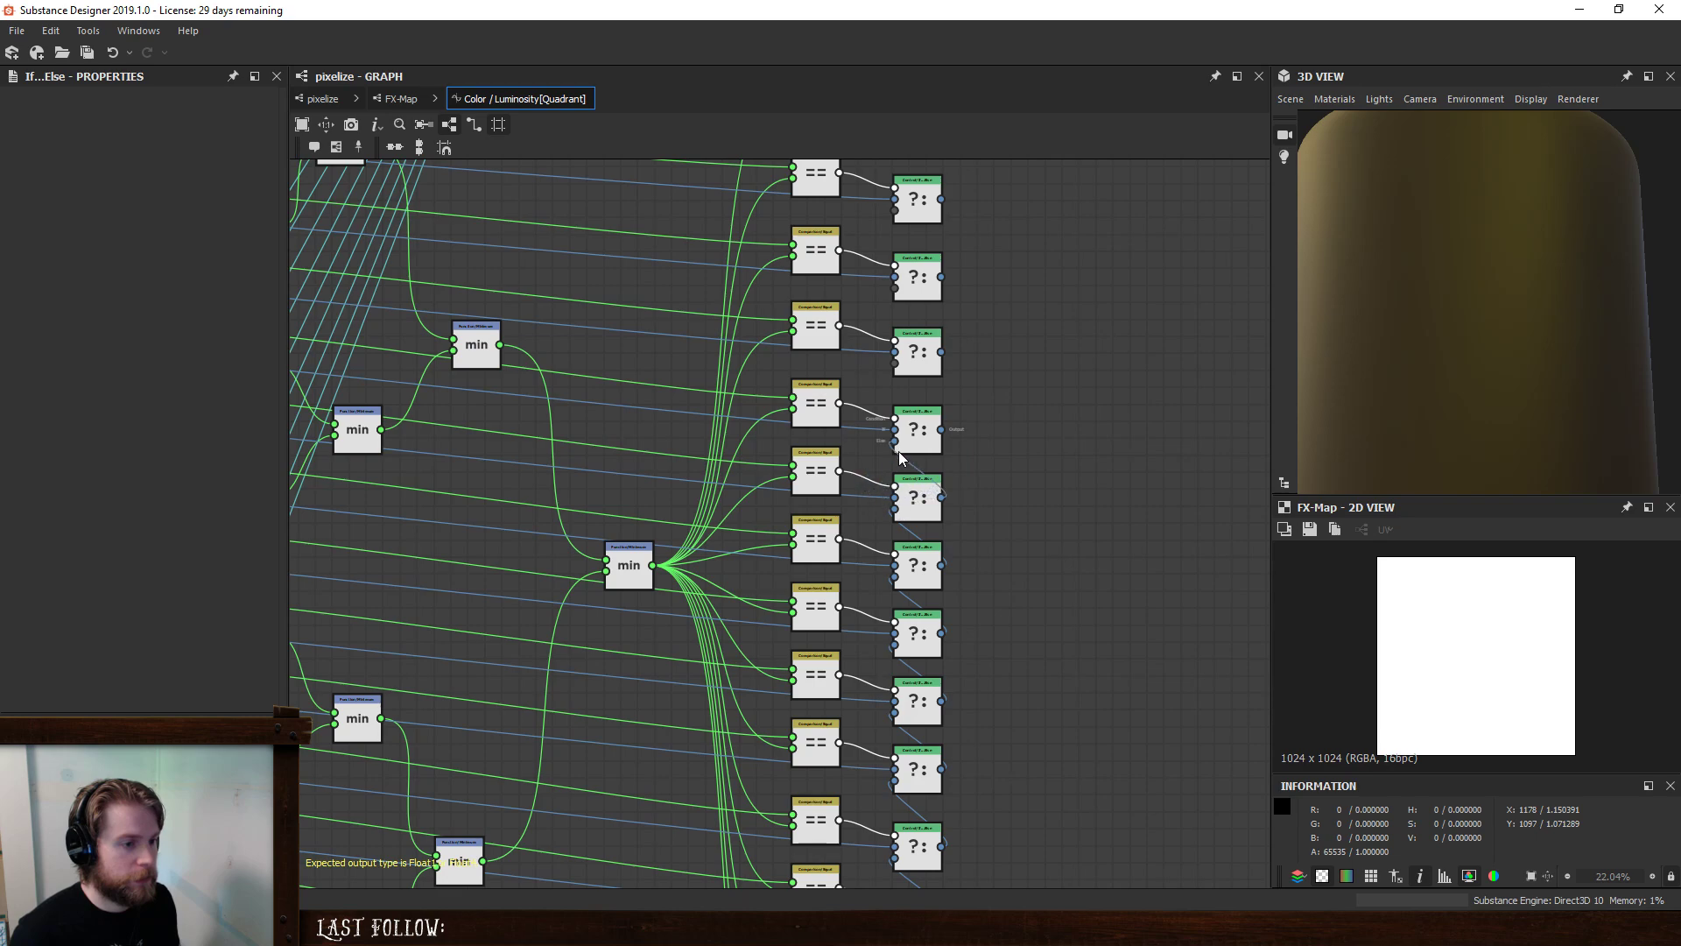
{"action": "middle_click_drag", "start_coordinate": [1065, 434], "coordinate": [1075, 582]}
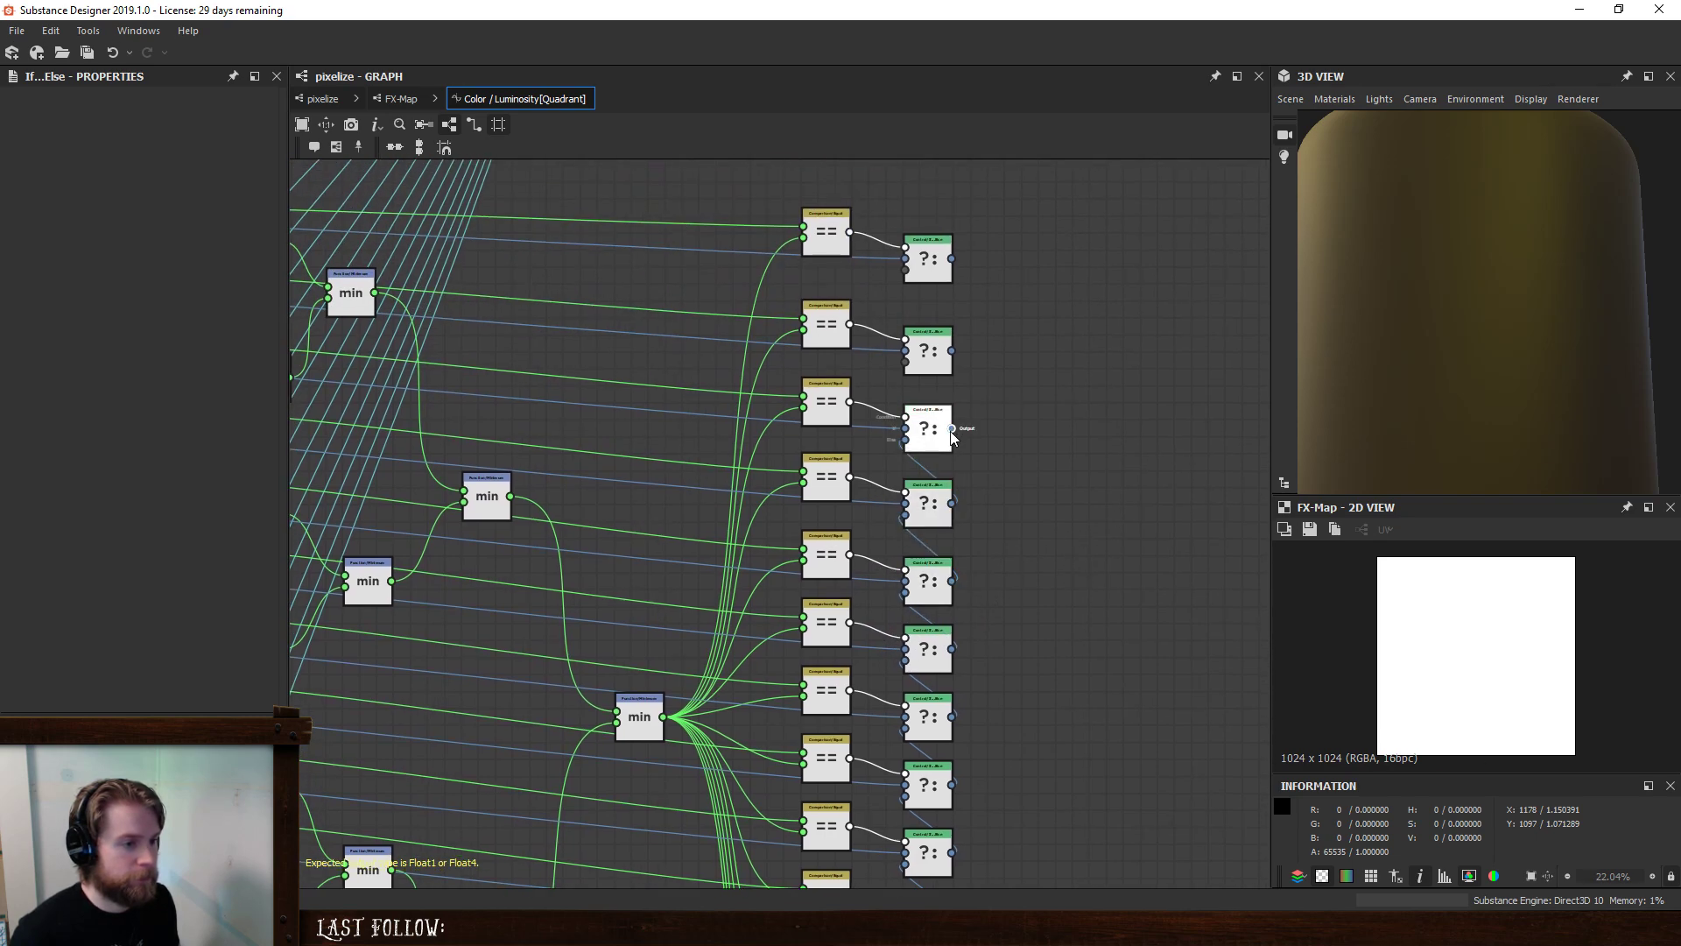
{"action": "left_click_drag", "start_coordinate": [953, 351], "coordinate": [905, 269]}
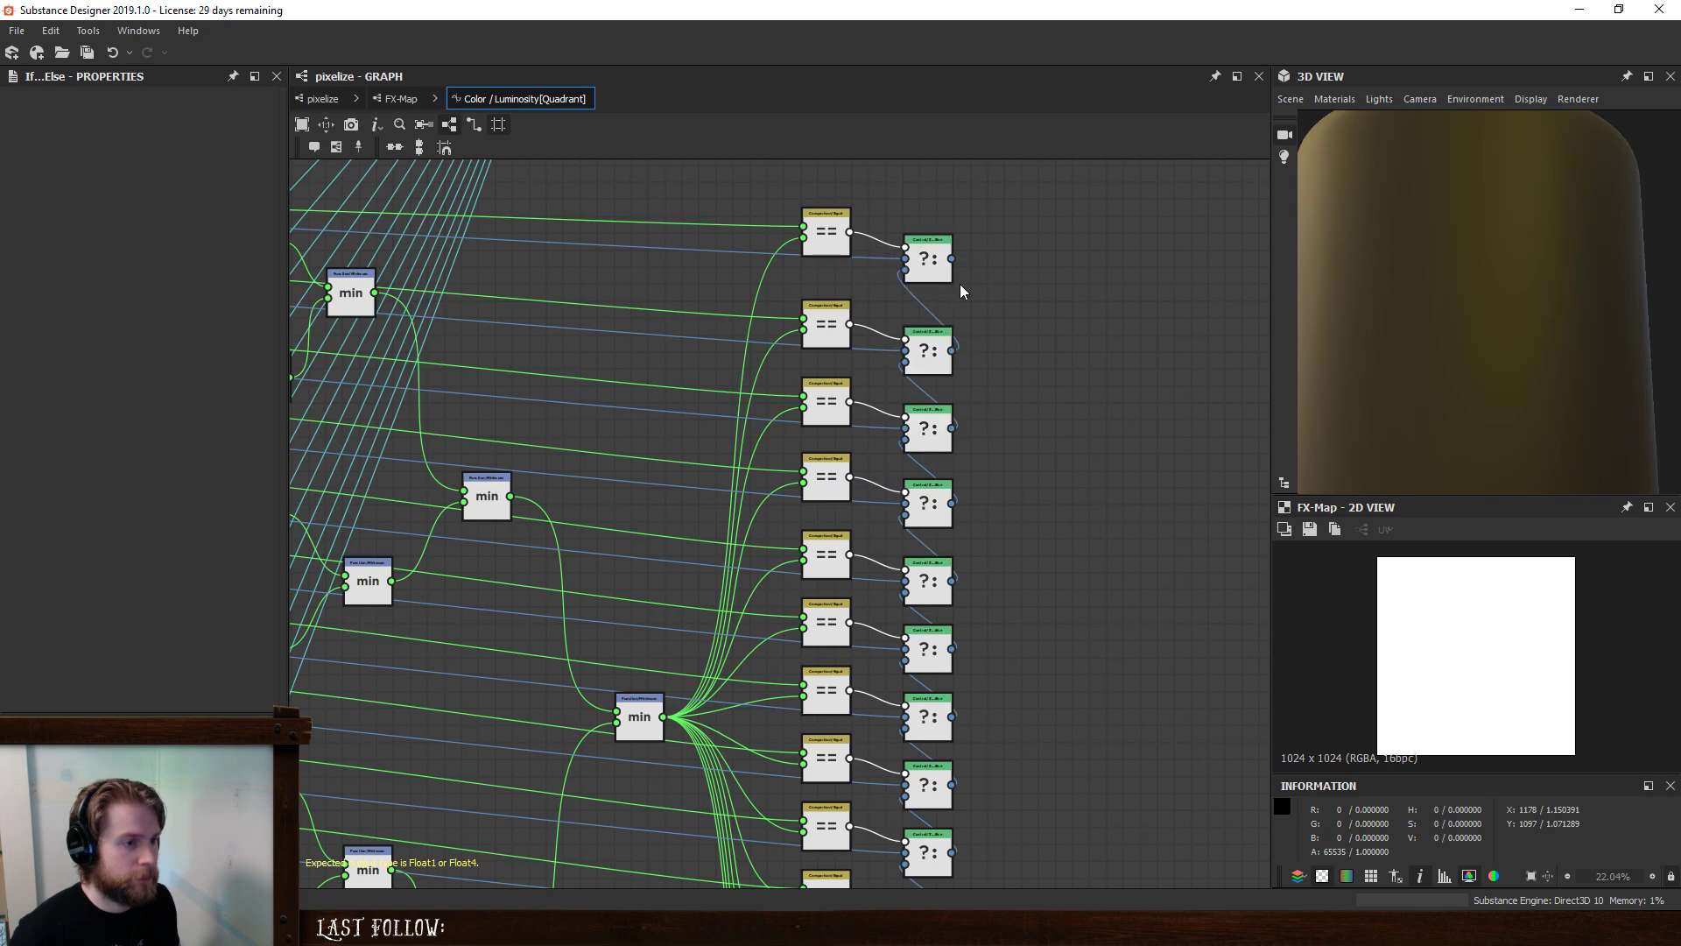
- Set the topmost If...Else node as the color function's output node
{"action": "scroll", "coordinate": [1007, 330], "scroll_direction": "down", "scroll_amount": 3}
{"action": "middle_click_drag", "start_coordinate": [764, 633], "coordinate": [828, 858]}
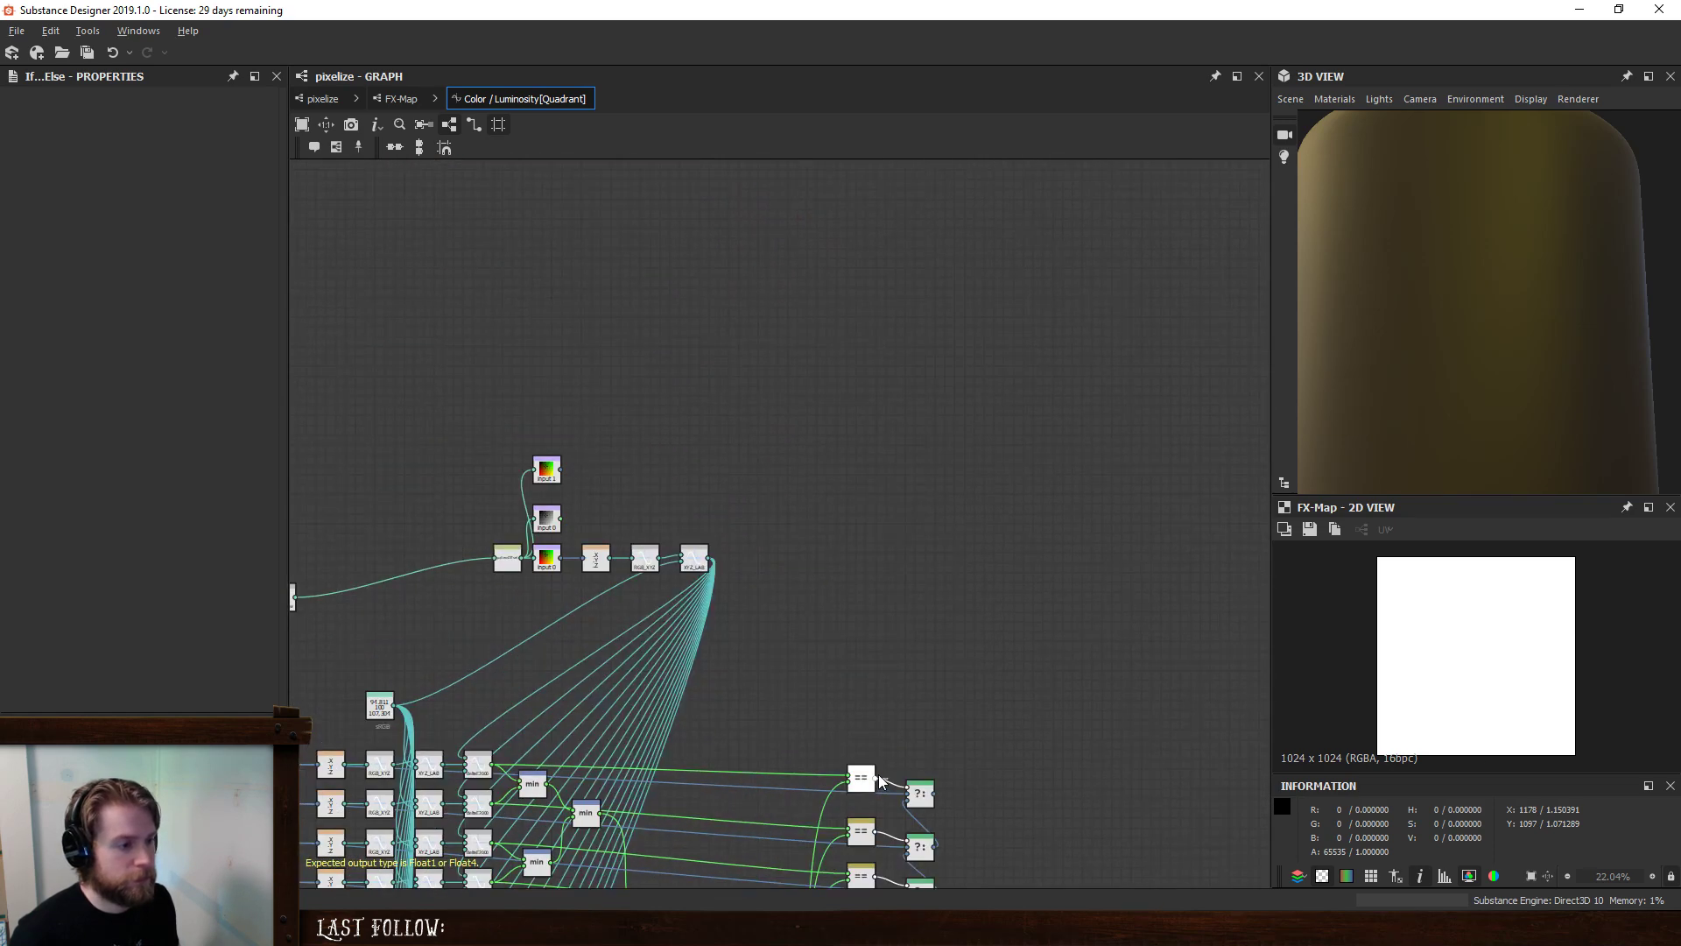
{"action": "middle_click_drag", "start_coordinate": [876, 765], "coordinate": [887, 550]}
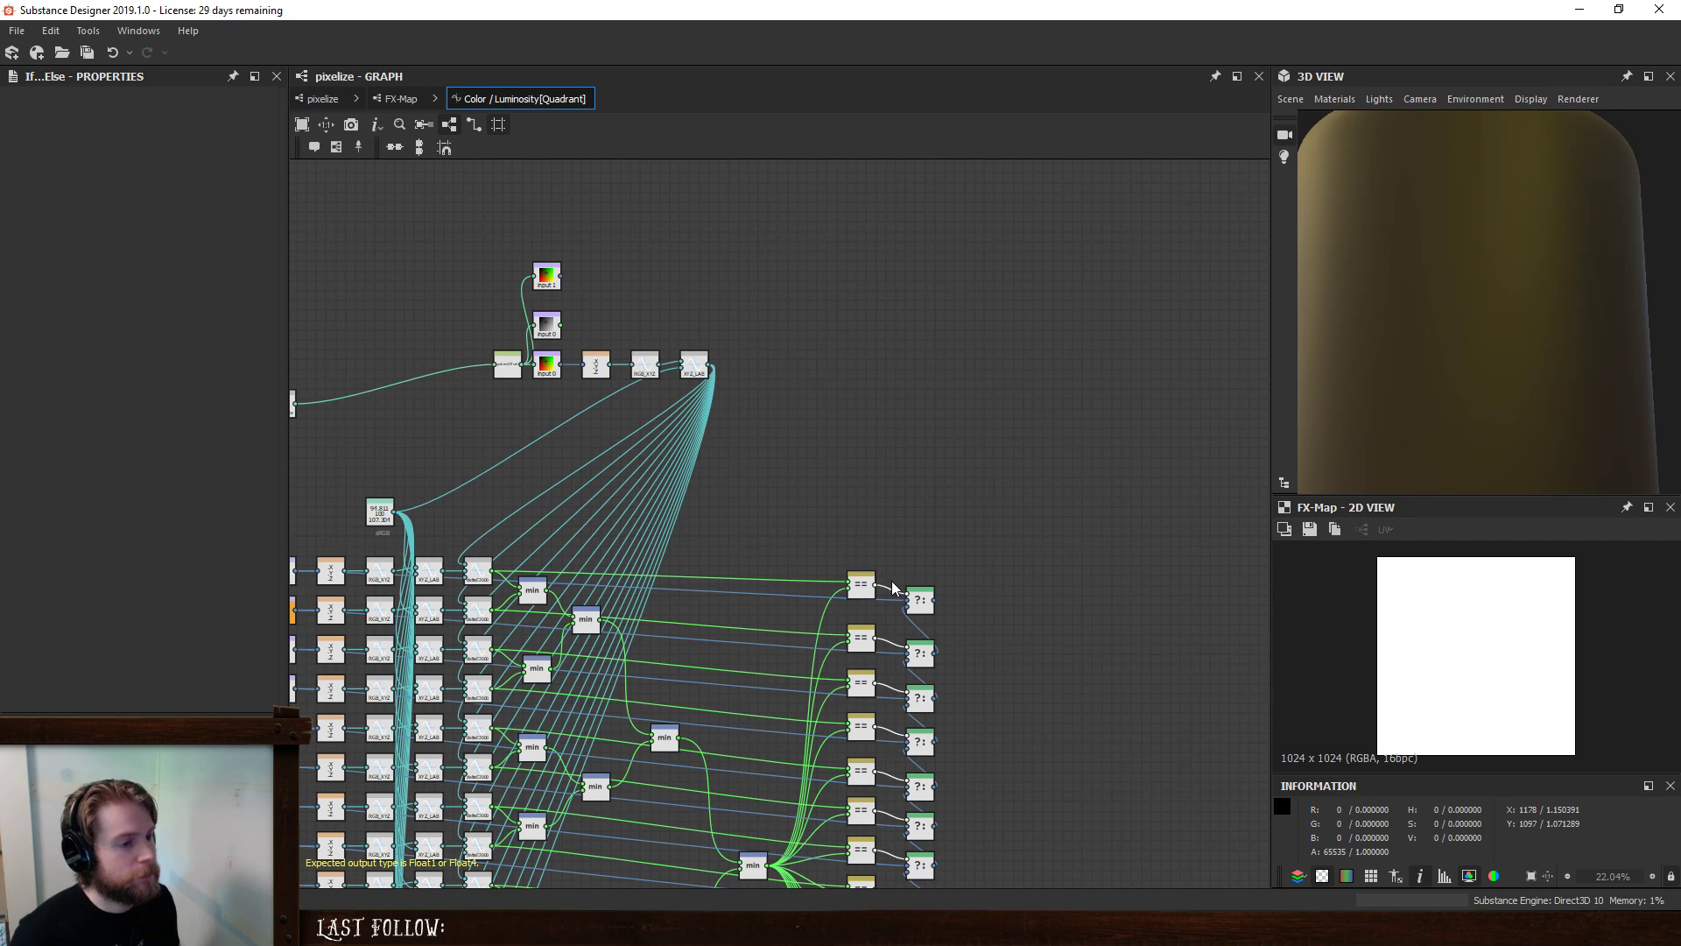
{"action": "left_click", "coordinate": [919, 594]}
{"action": "right_click", "coordinate": [926, 599]}
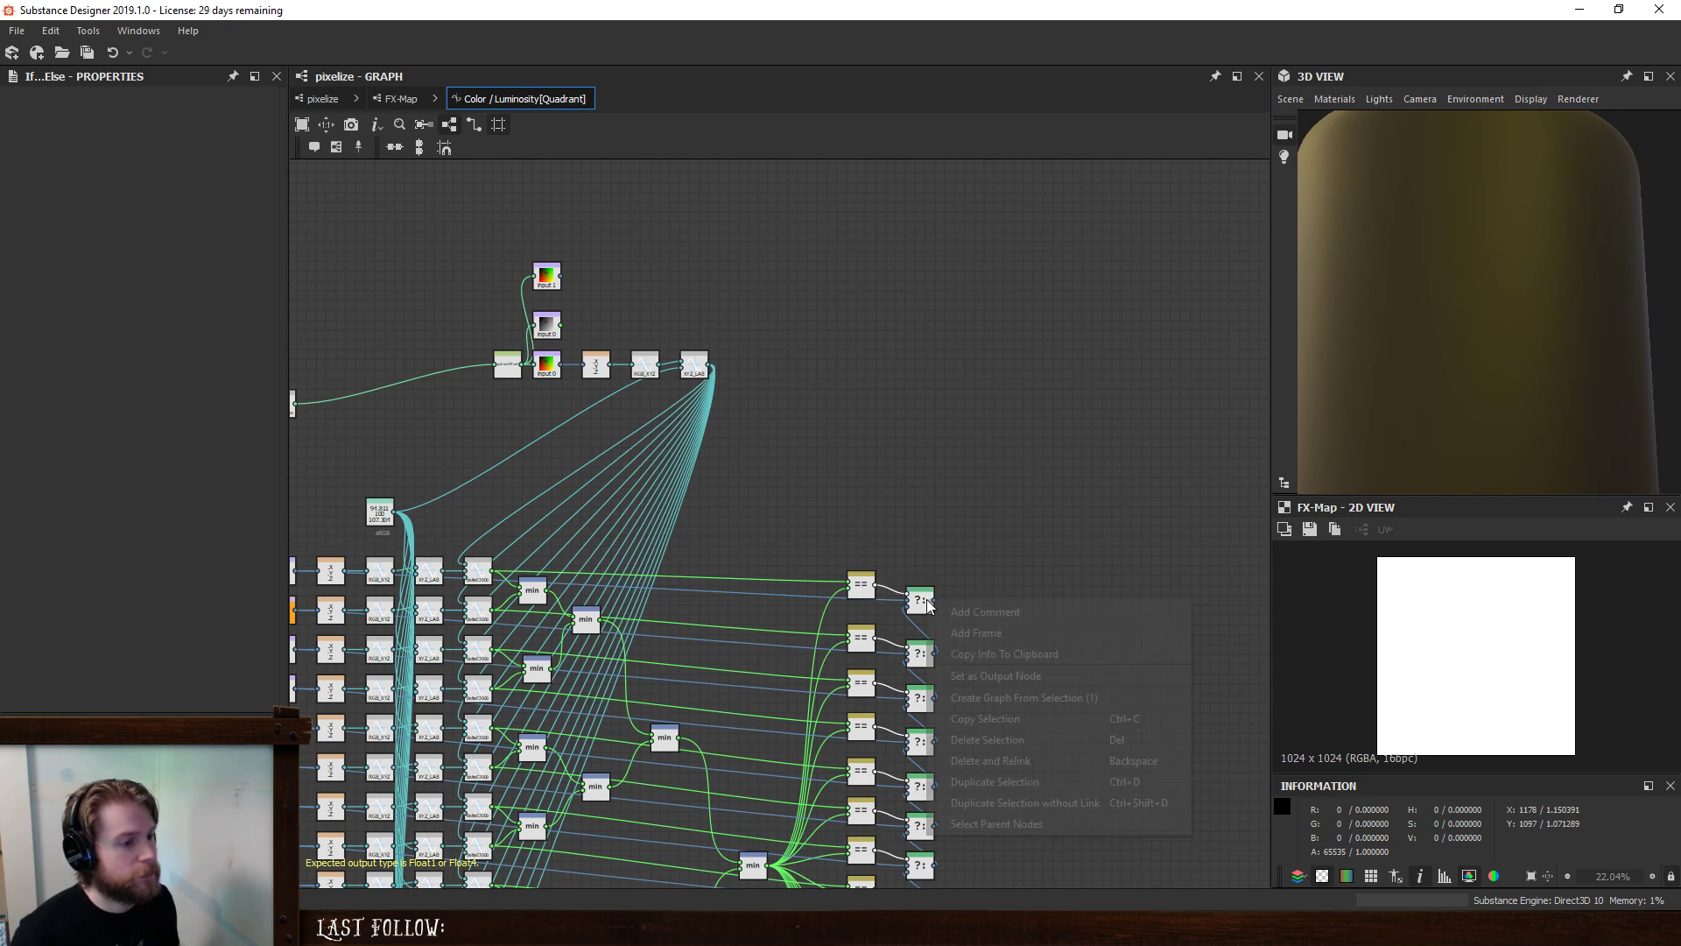
{"action": "left_click", "coordinate": [989, 673]}
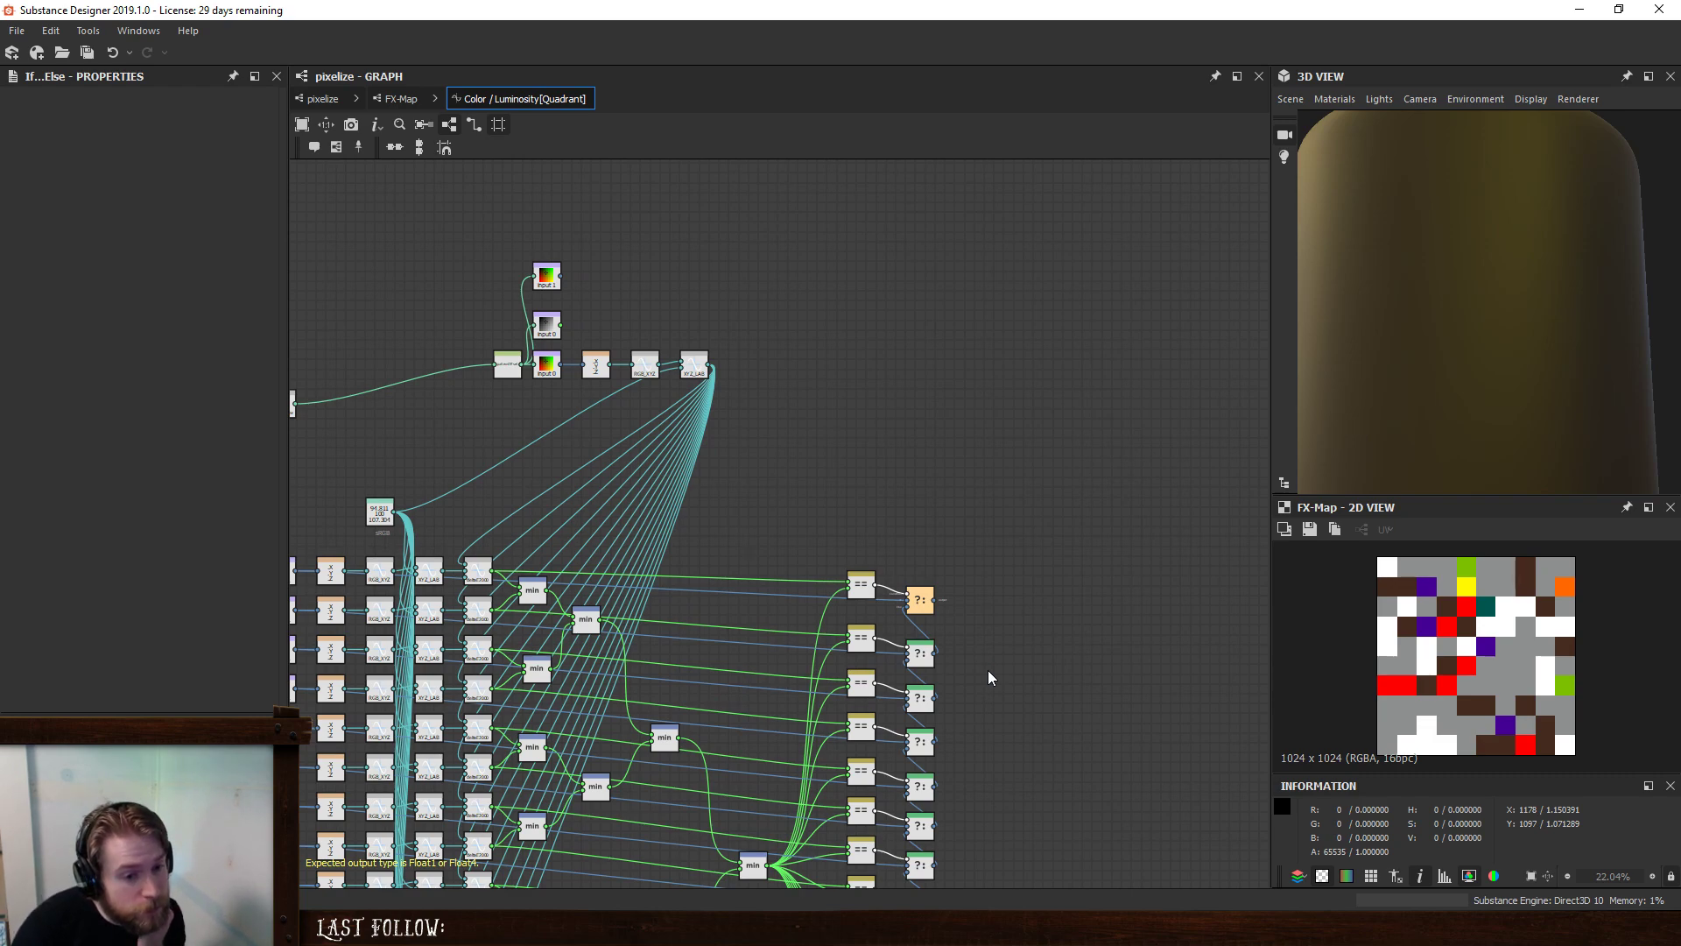
- Return to the pixelize graph and preview its input parameters with pixelSize set to 4
{"action": "scroll", "coordinate": [988, 670], "scroll_direction": "down", "scroll_amount": 3}
{"action": "middle_click_drag", "start_coordinate": [1005, 739], "coordinate": [972, 481]}
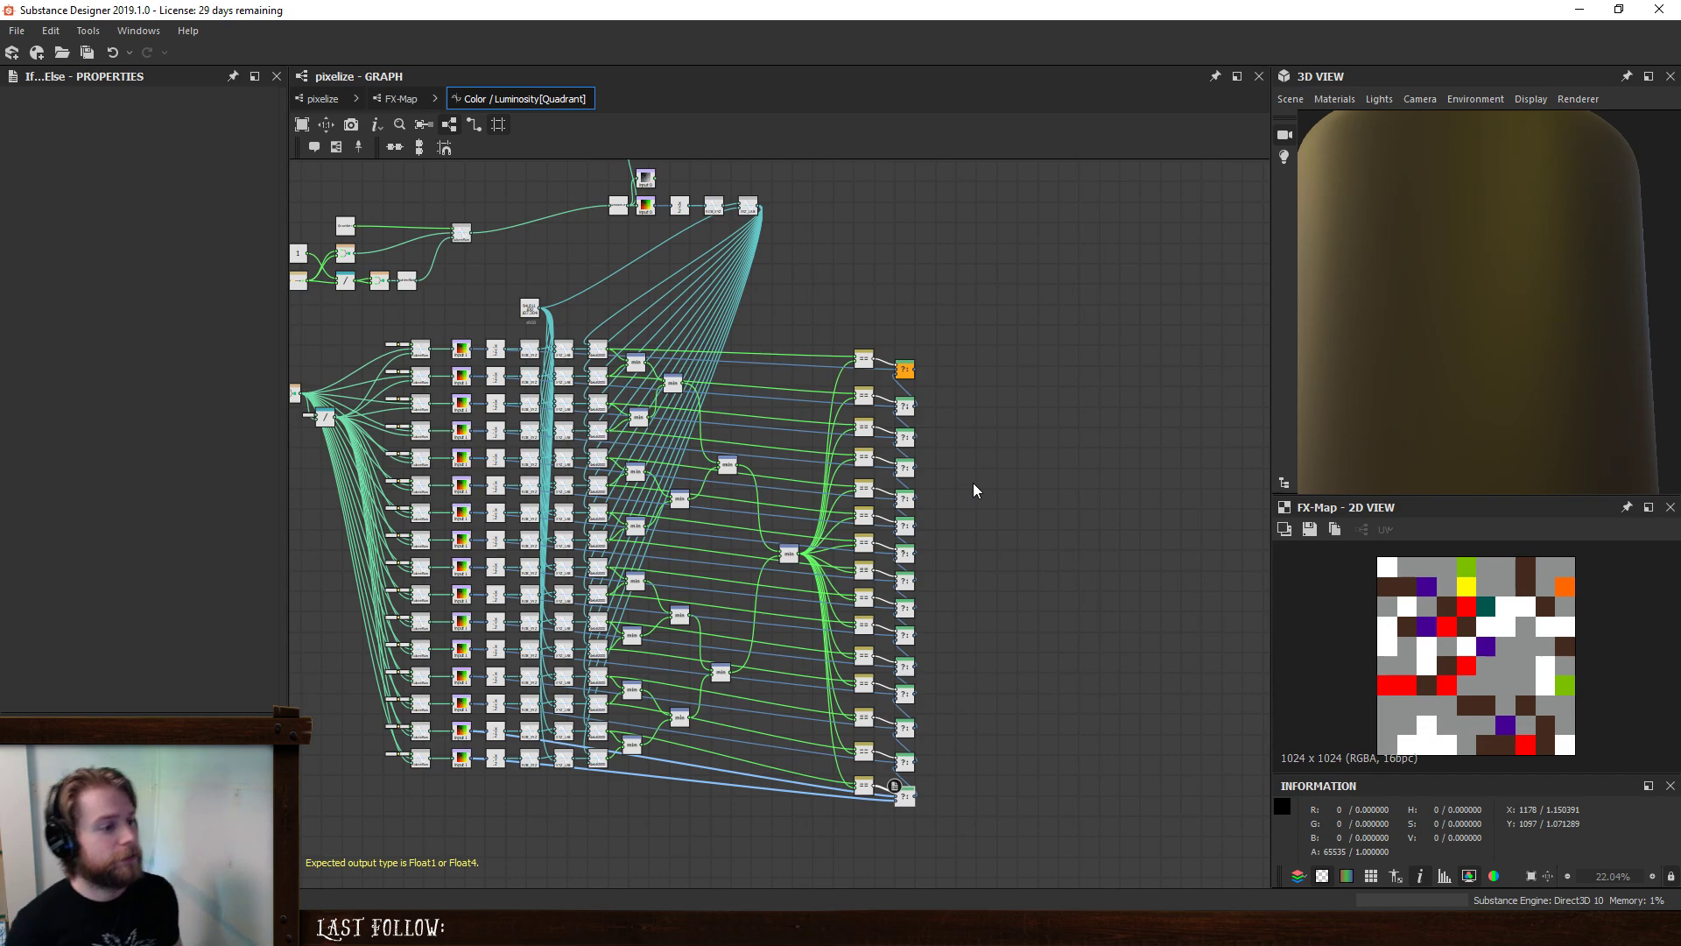
{"action": "scroll", "coordinate": [973, 481], "scroll_direction": "down", "scroll_amount": 1}
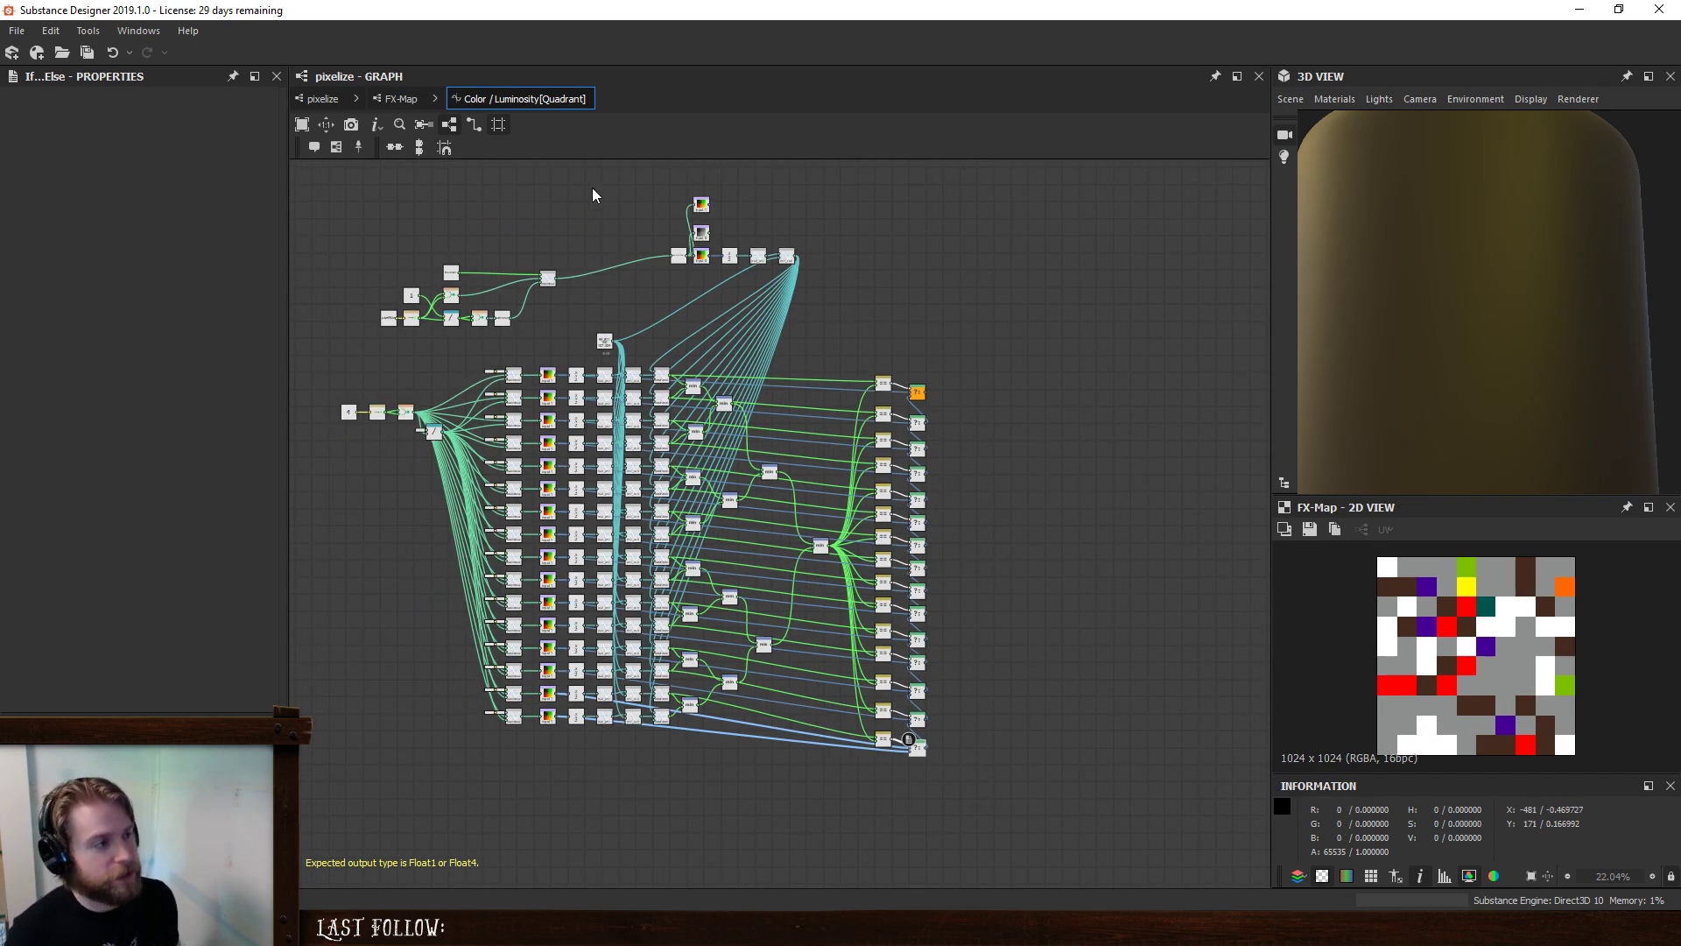
{"action": "left_click", "coordinate": [405, 101]}
{"action": "left_click", "coordinate": [323, 98]}
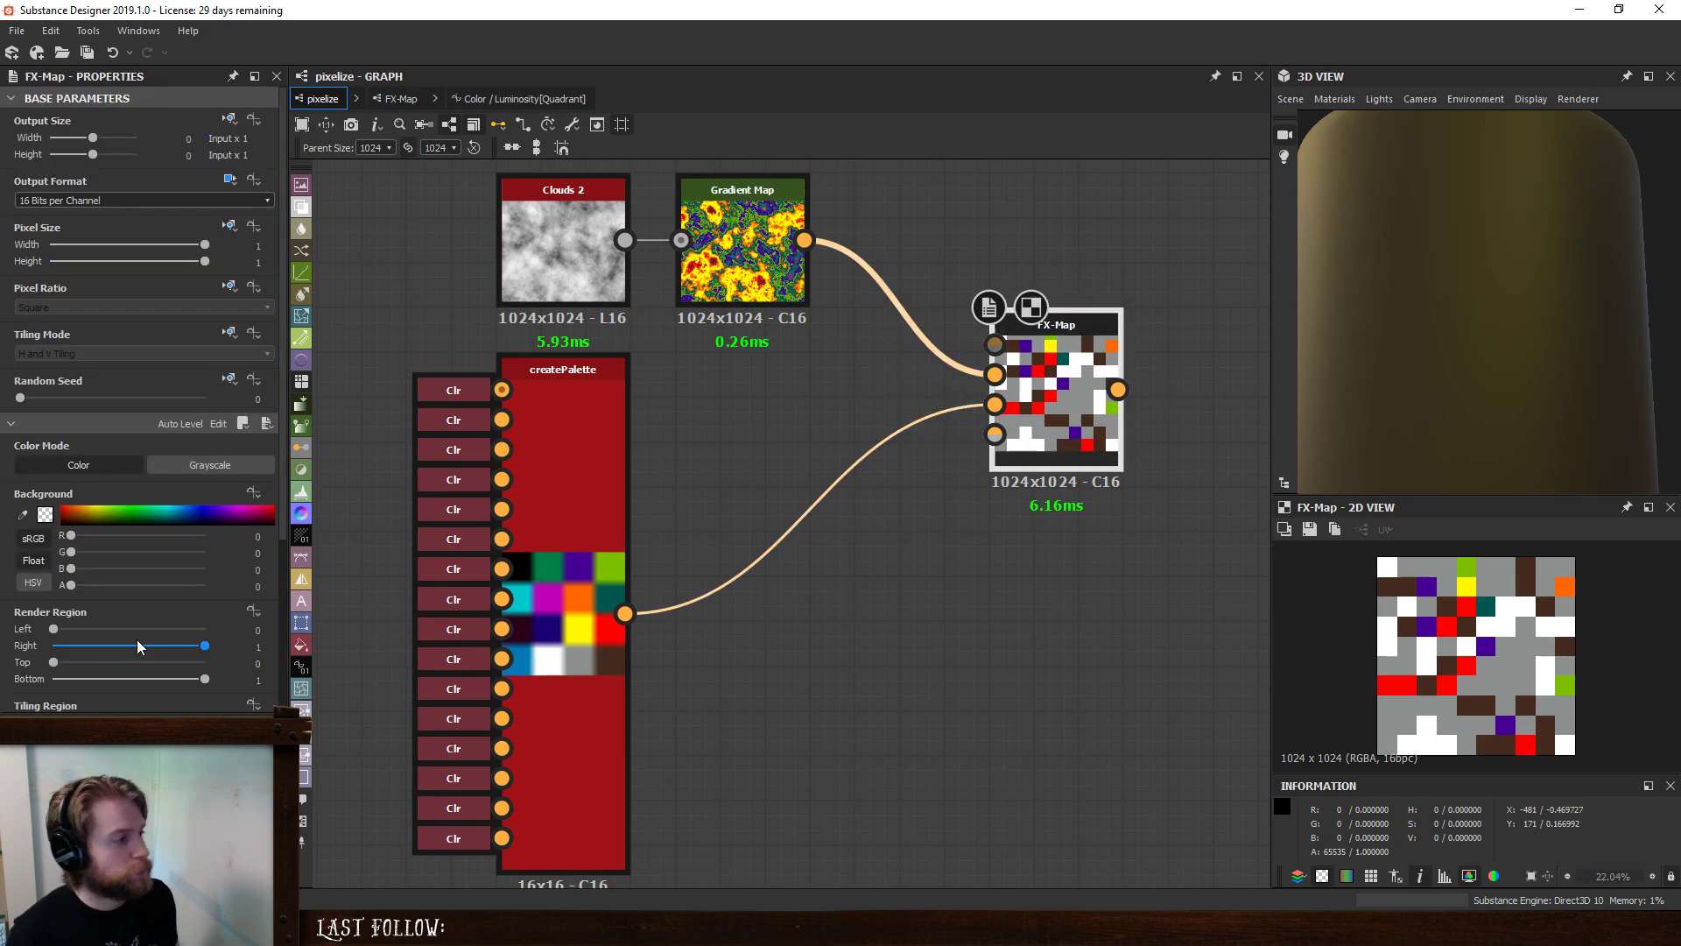
{"action": "left_click", "coordinate": [889, 660]}
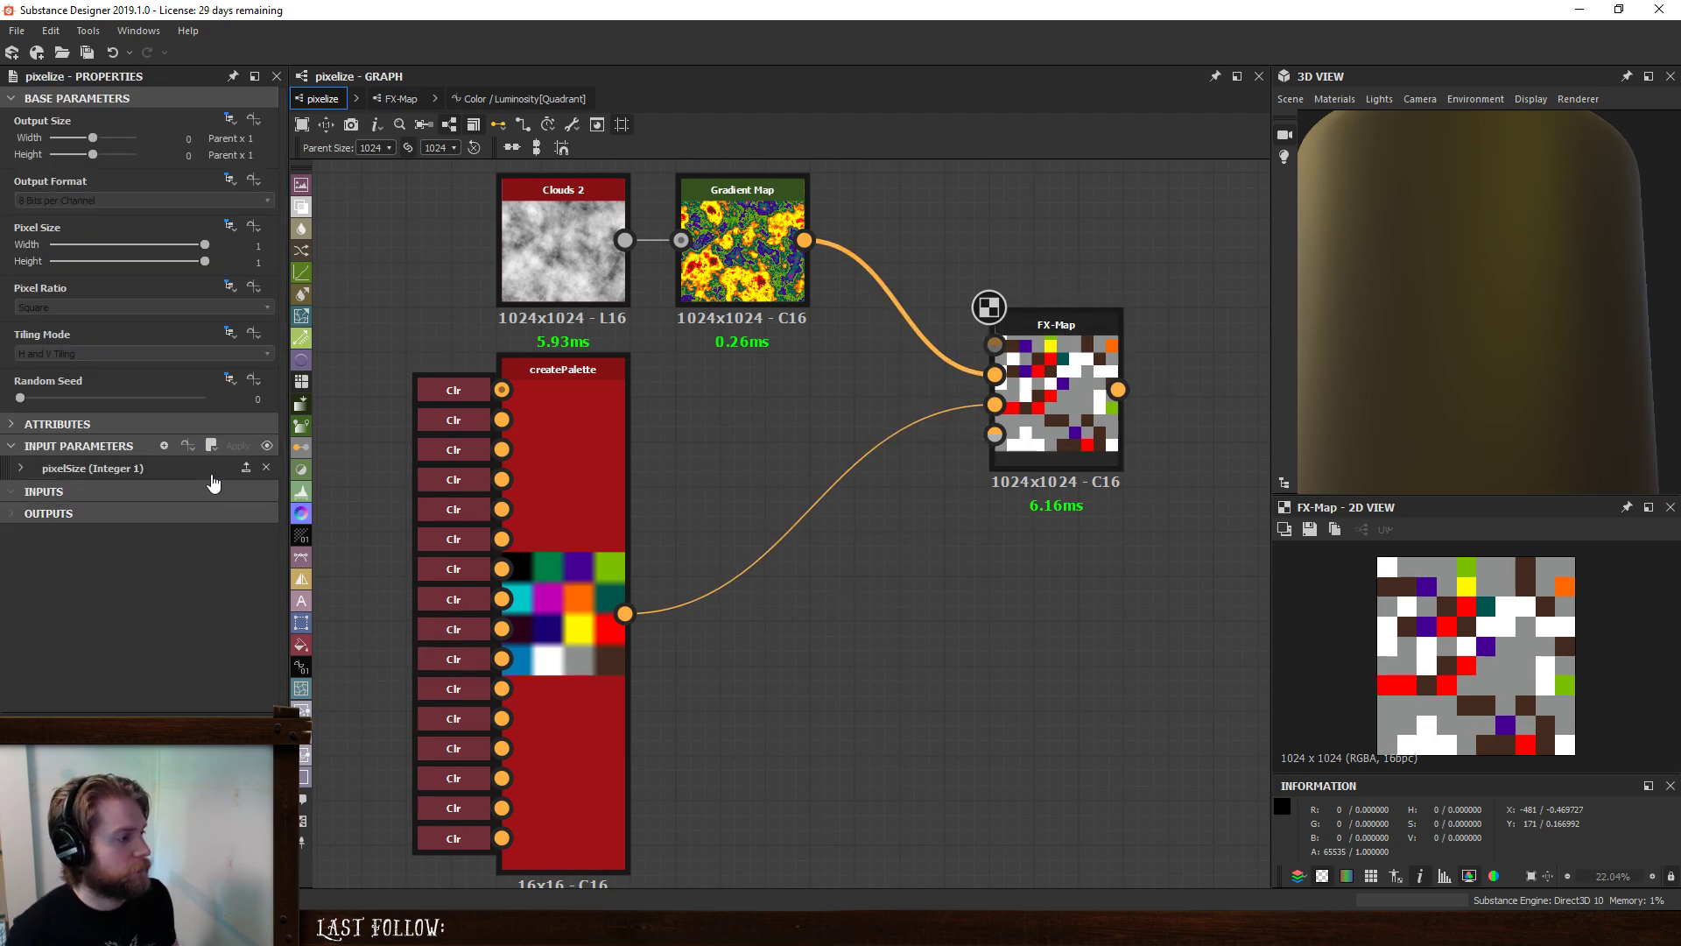
{"action": "left_click", "coordinate": [267, 449]}
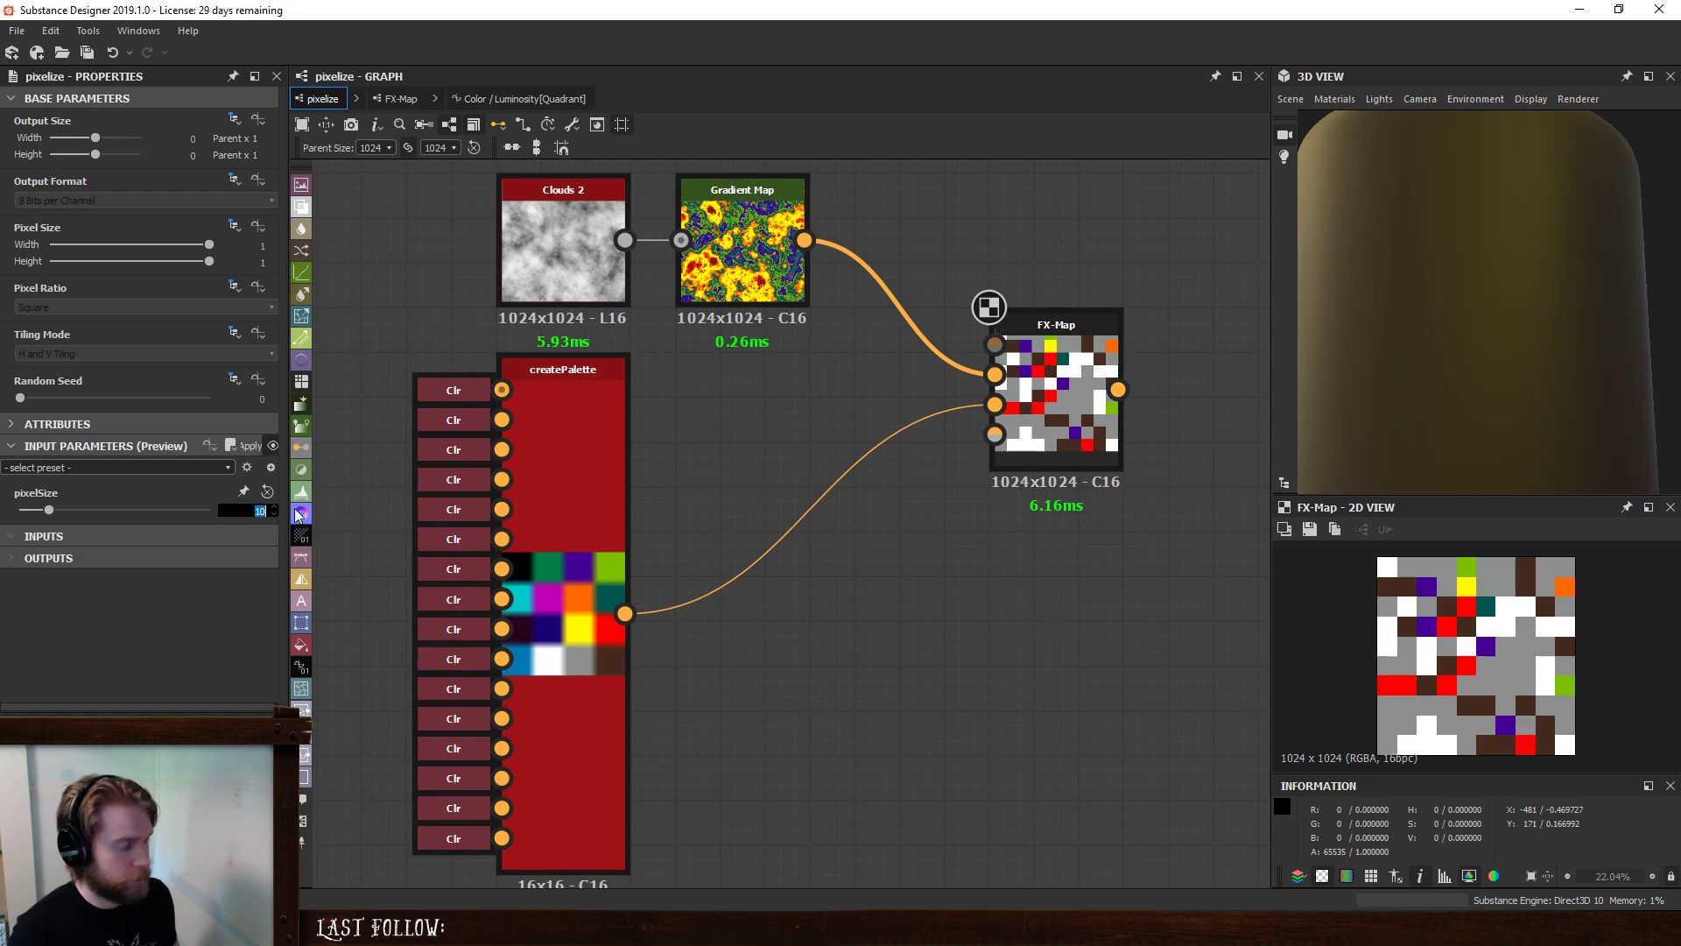
{"action": "type", "text": "4"}
{"action": "key", "text": "Return"}
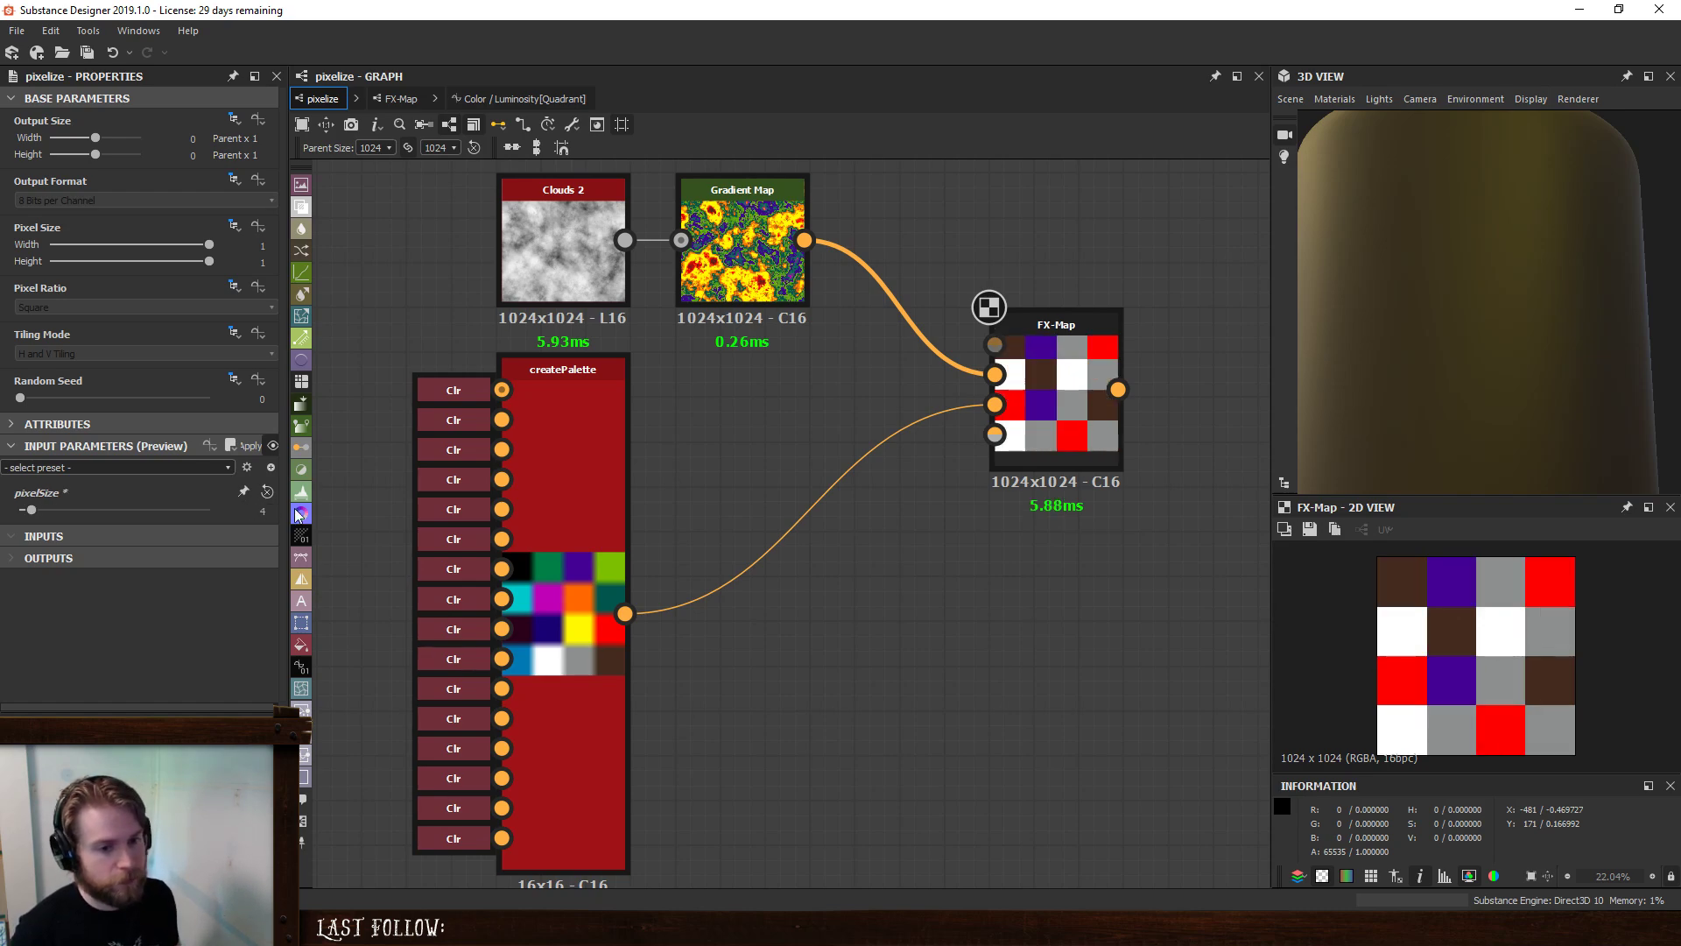
- Set the previewed pixelSize parameter to 5
{"action": "middle_click_drag", "start_coordinate": [1127, 649], "coordinate": [1121, 675]}
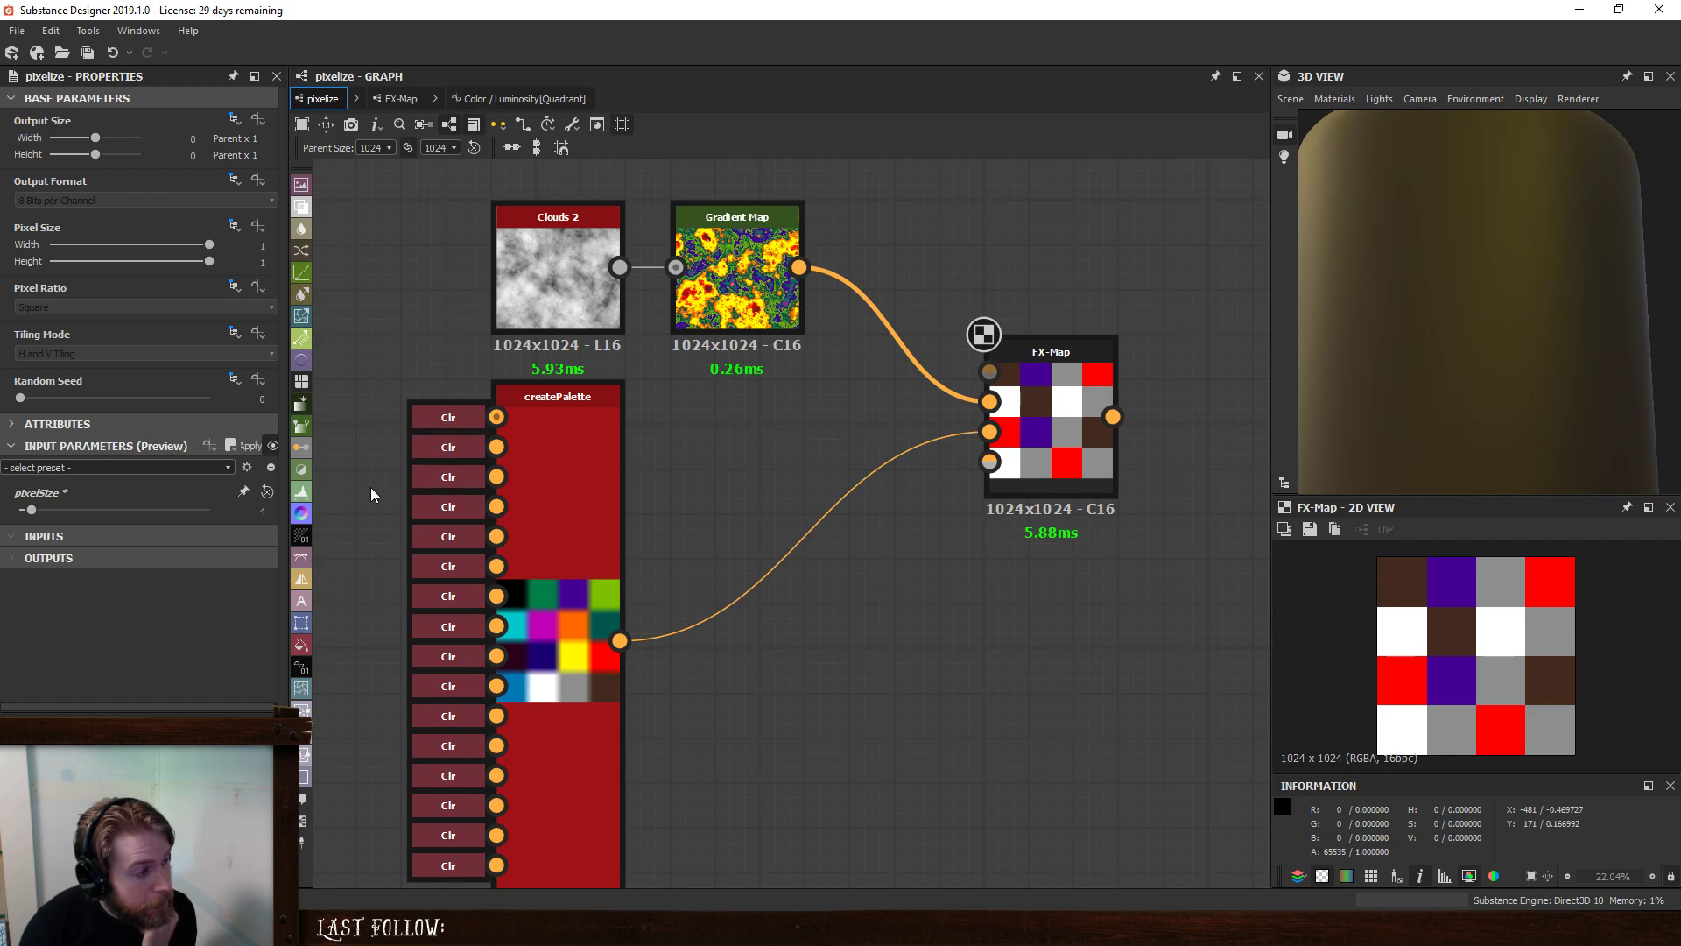
{"action": "double_click", "coordinate": [255, 512]}
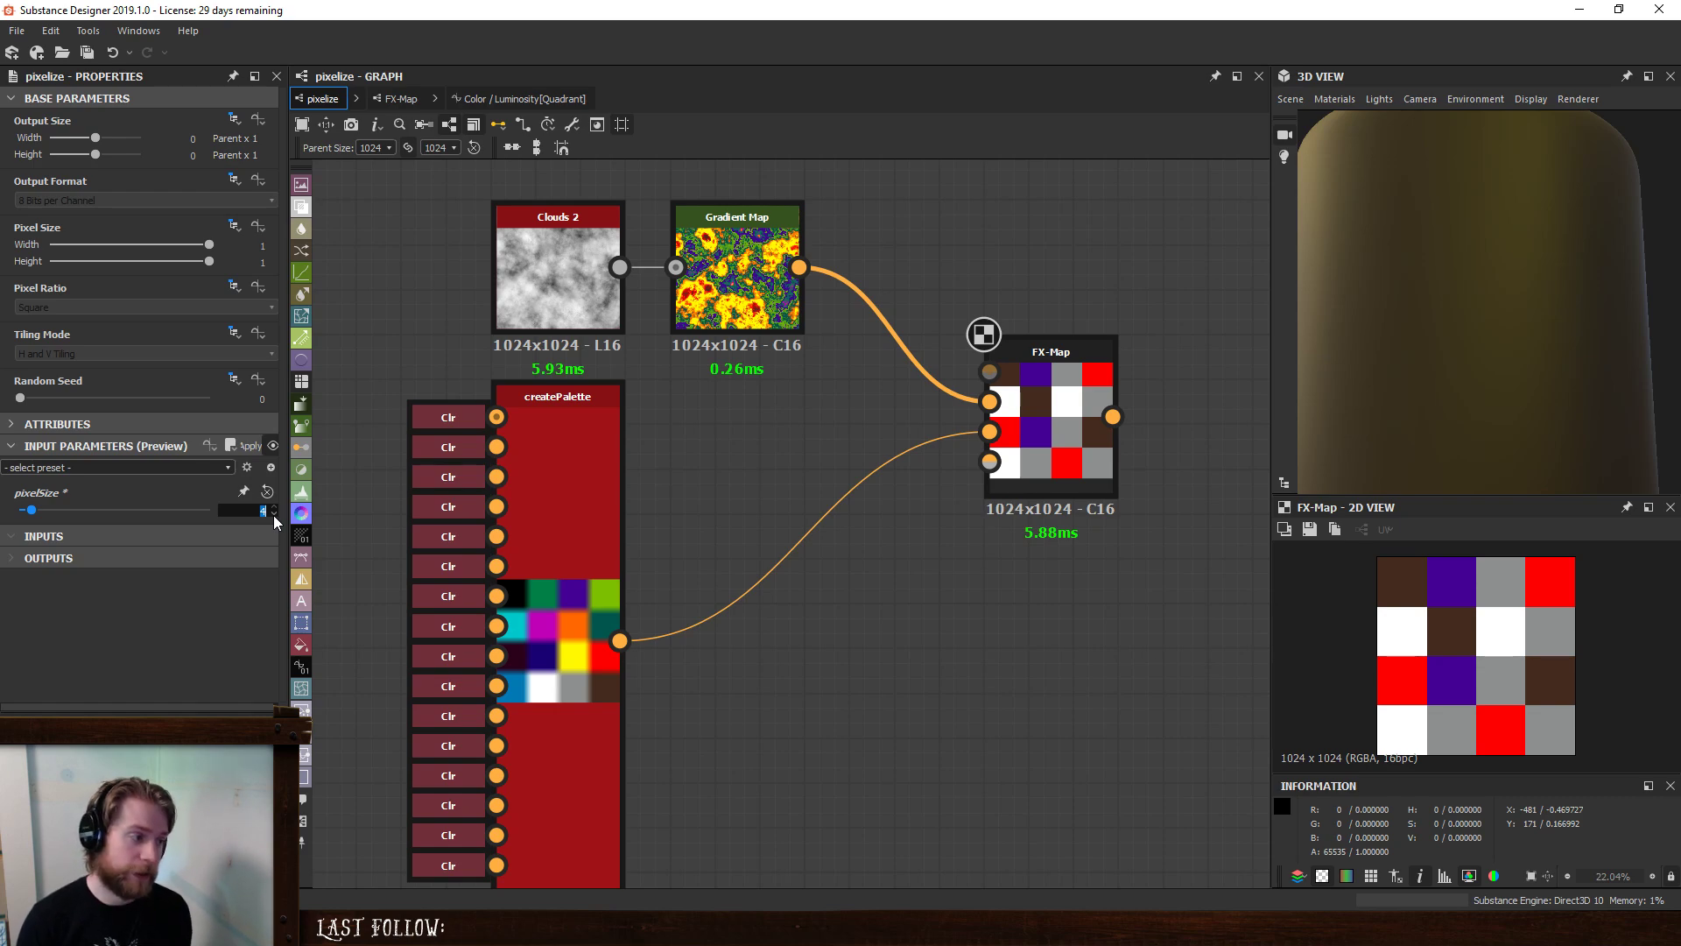
{"action": "key", "text": "Return"}
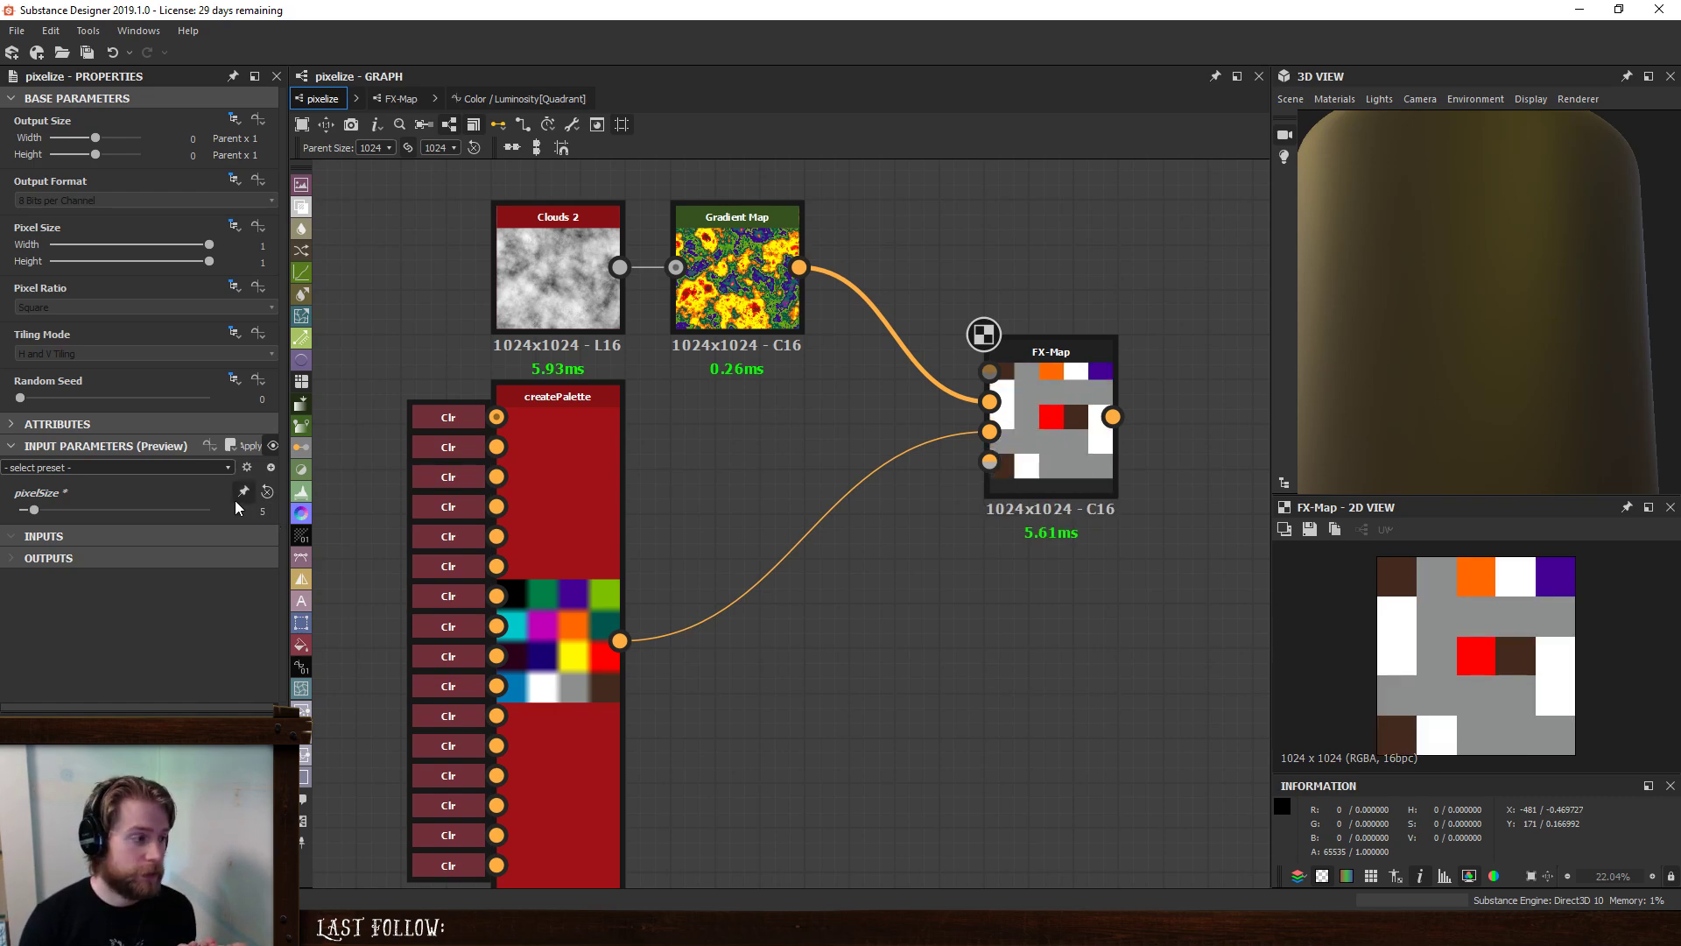
{"action": "double_click", "coordinate": [263, 511]}
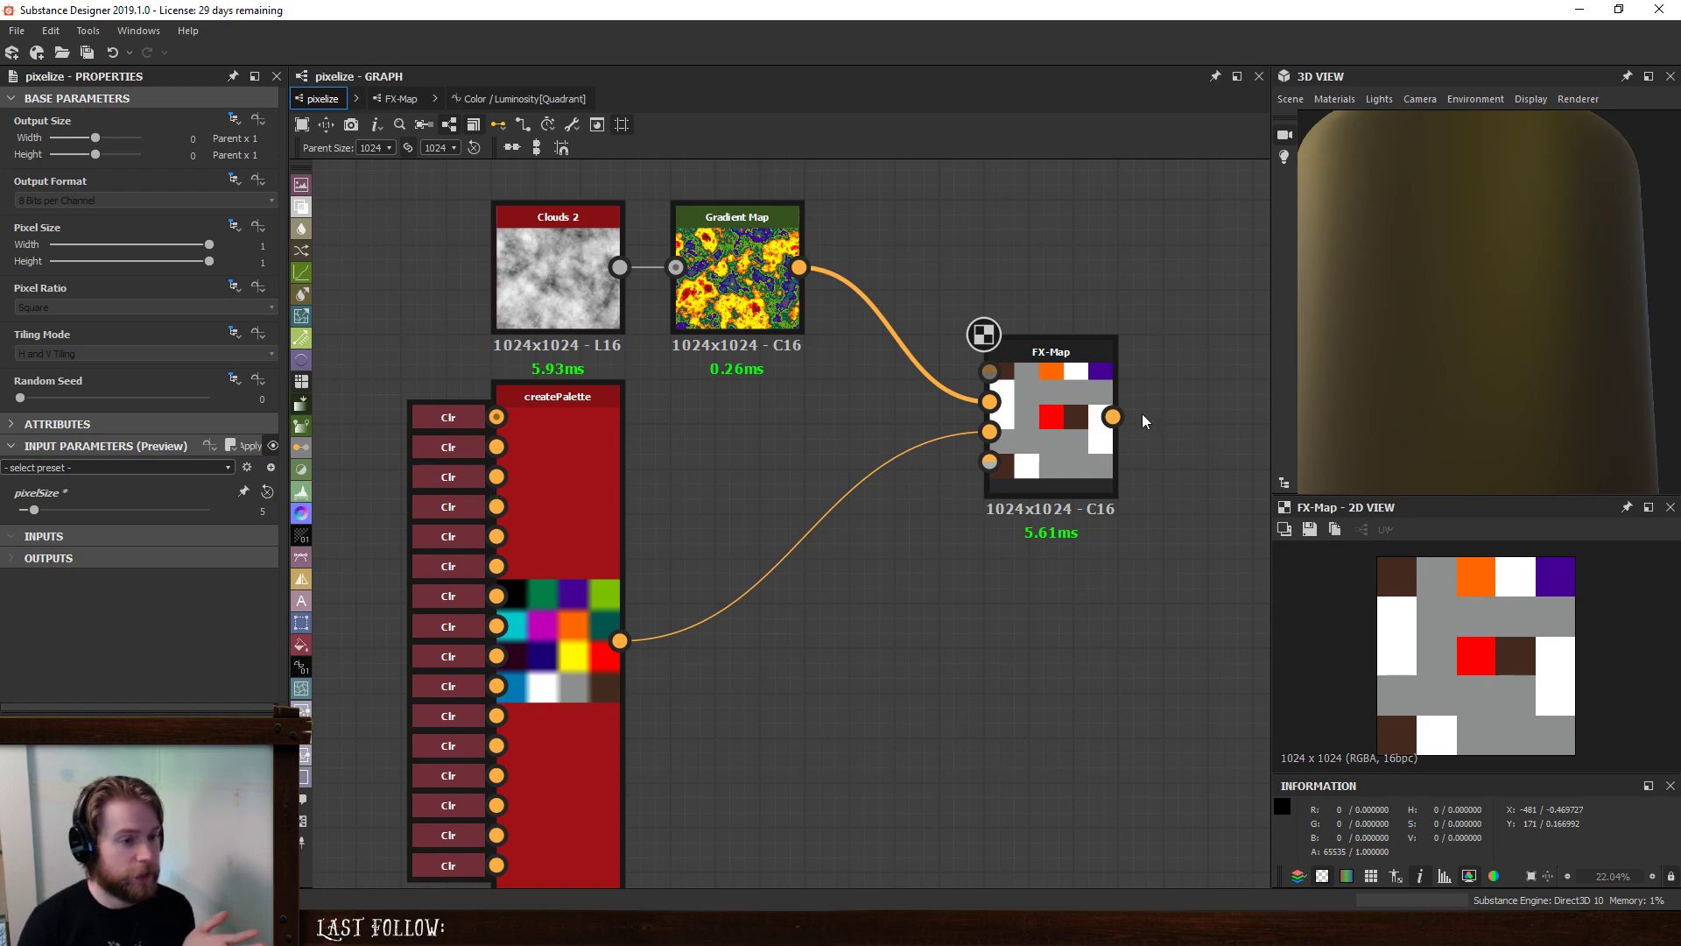
- In the Quadrant's Color / Luminosity function, compare original and palette colors by alternating the output node between the Input 0 color sampler and the topmost If...Else
{"action": "left_click", "coordinate": [398, 99]}
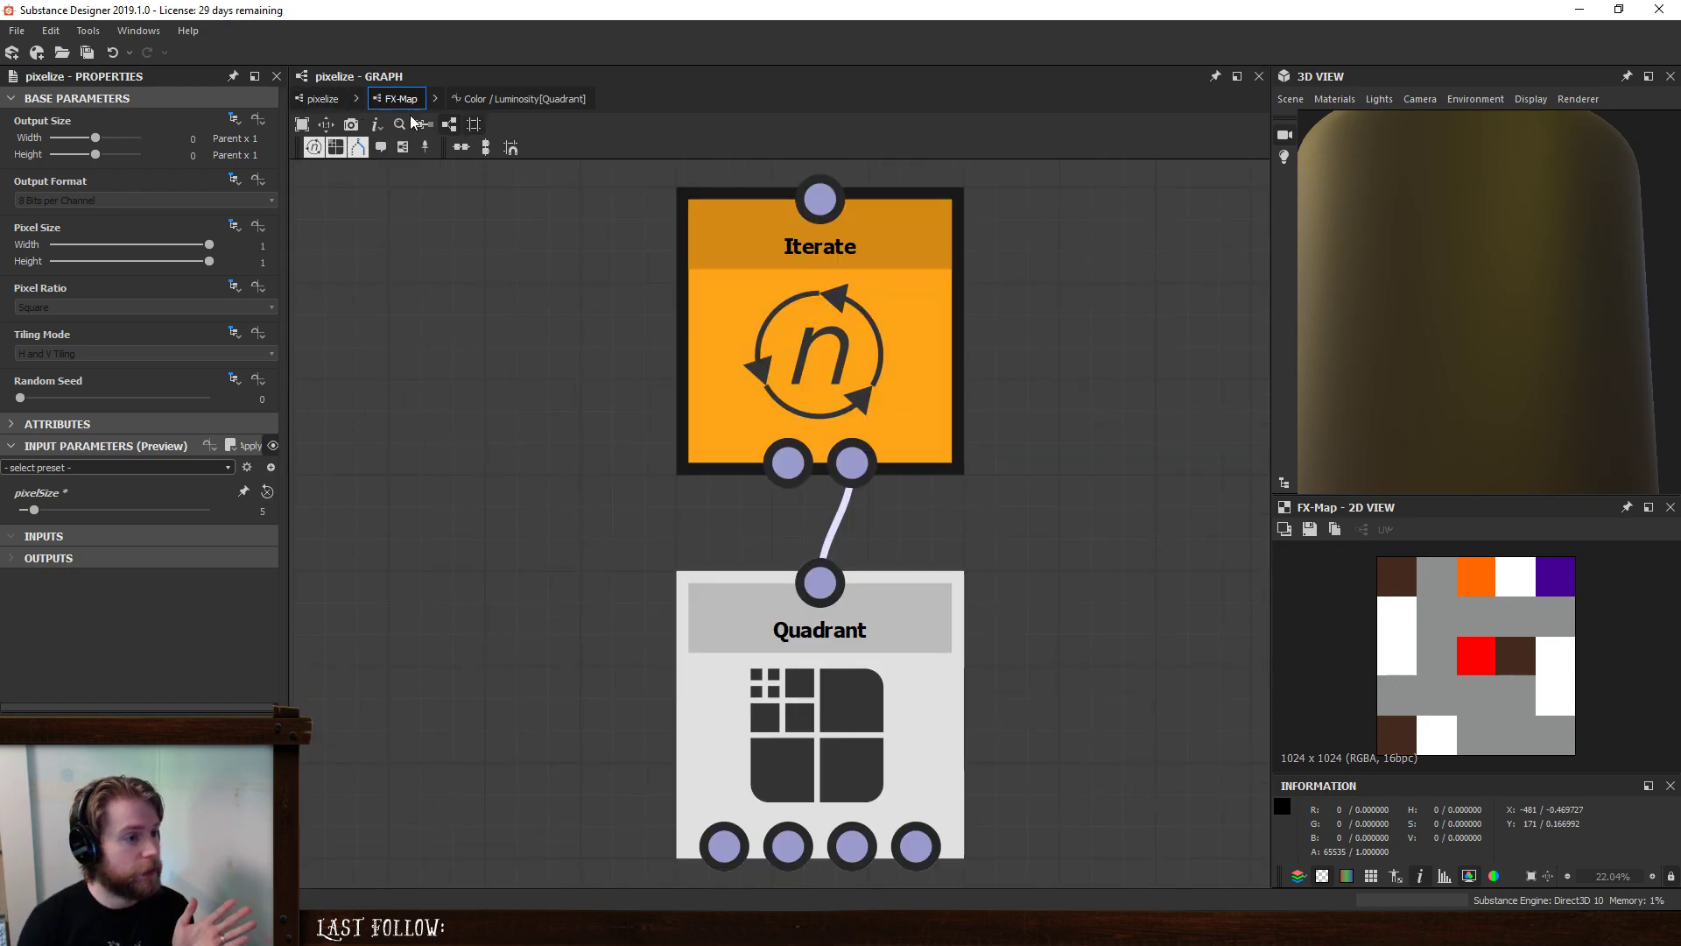
{"action": "left_click", "coordinate": [499, 98]}
{"action": "scroll", "coordinate": [753, 247], "scroll_direction": "up", "scroll_amount": 2}
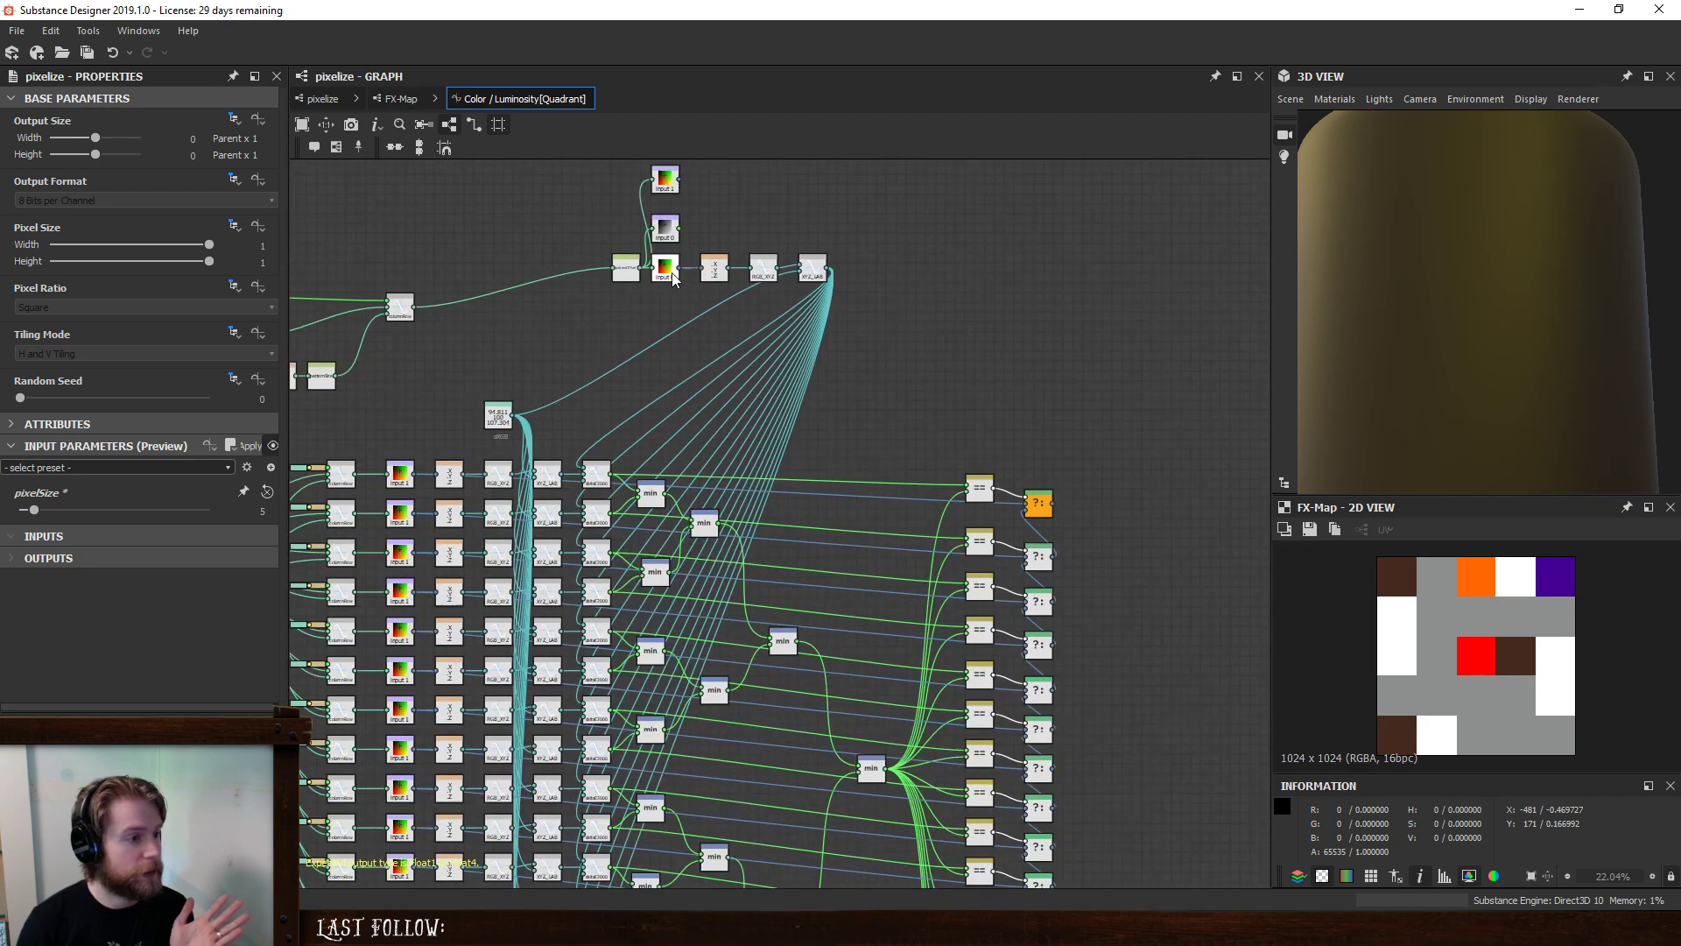
{"action": "right_click", "coordinate": [673, 278]}
{"action": "left_click", "coordinate": [711, 345]}
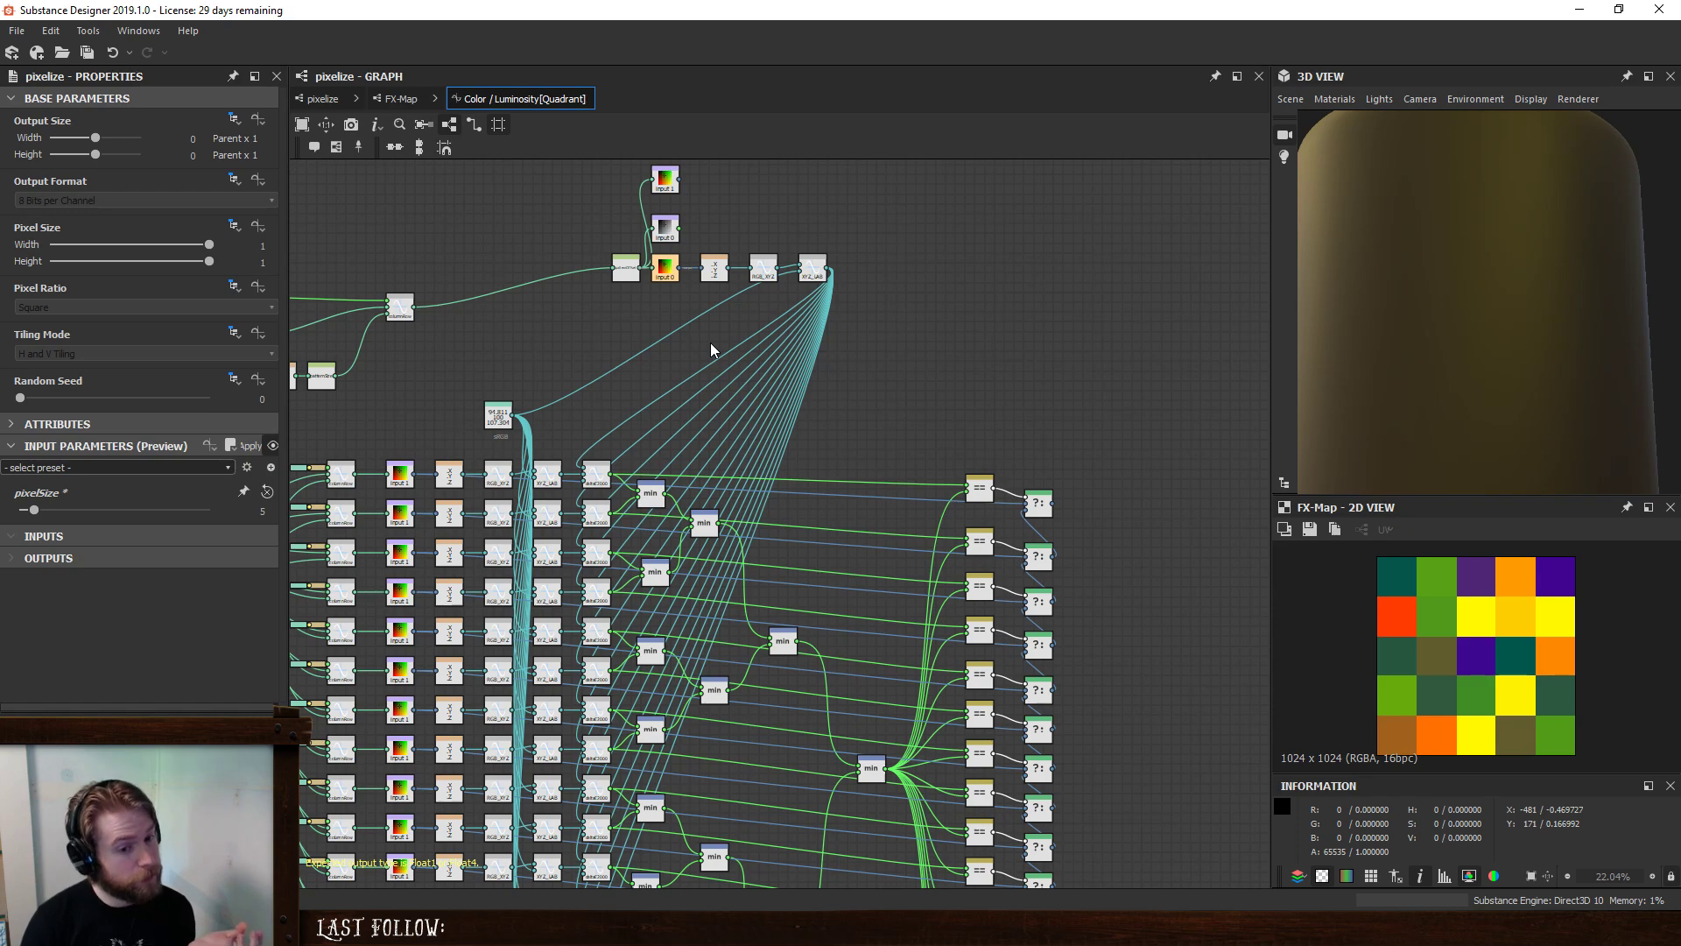
{"action": "right_click", "coordinate": [1035, 499]}
{"action": "left_click", "coordinate": [1101, 577]}
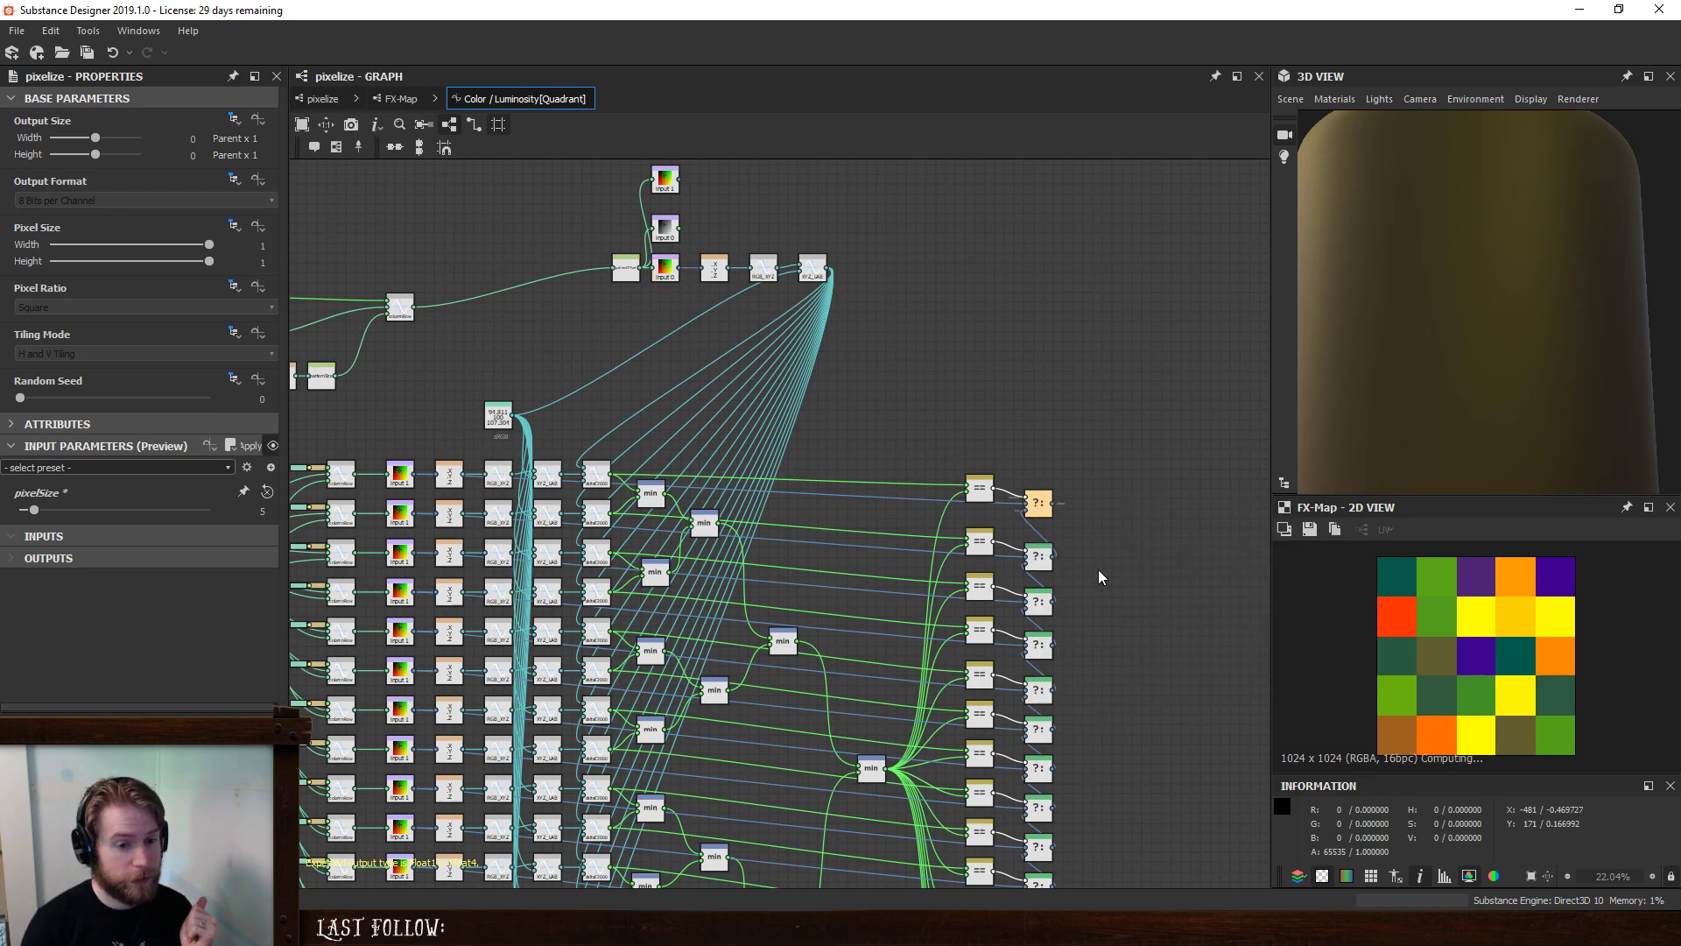
{"action": "right_click", "coordinate": [666, 277]}
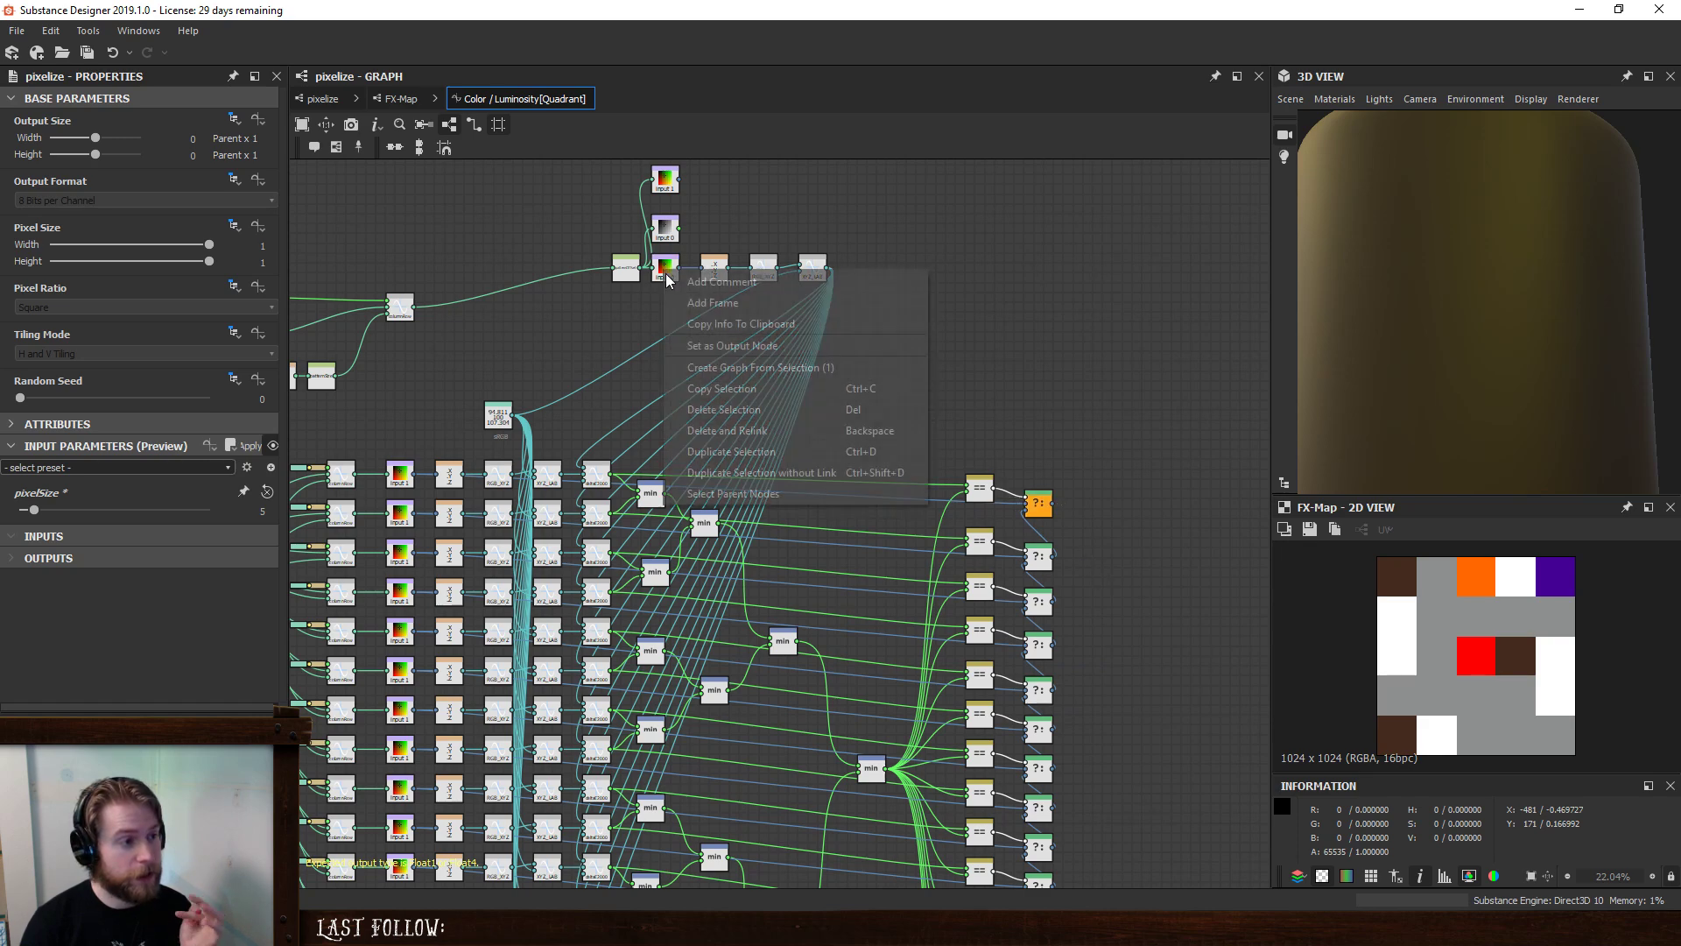
{"action": "left_click", "coordinate": [732, 345]}
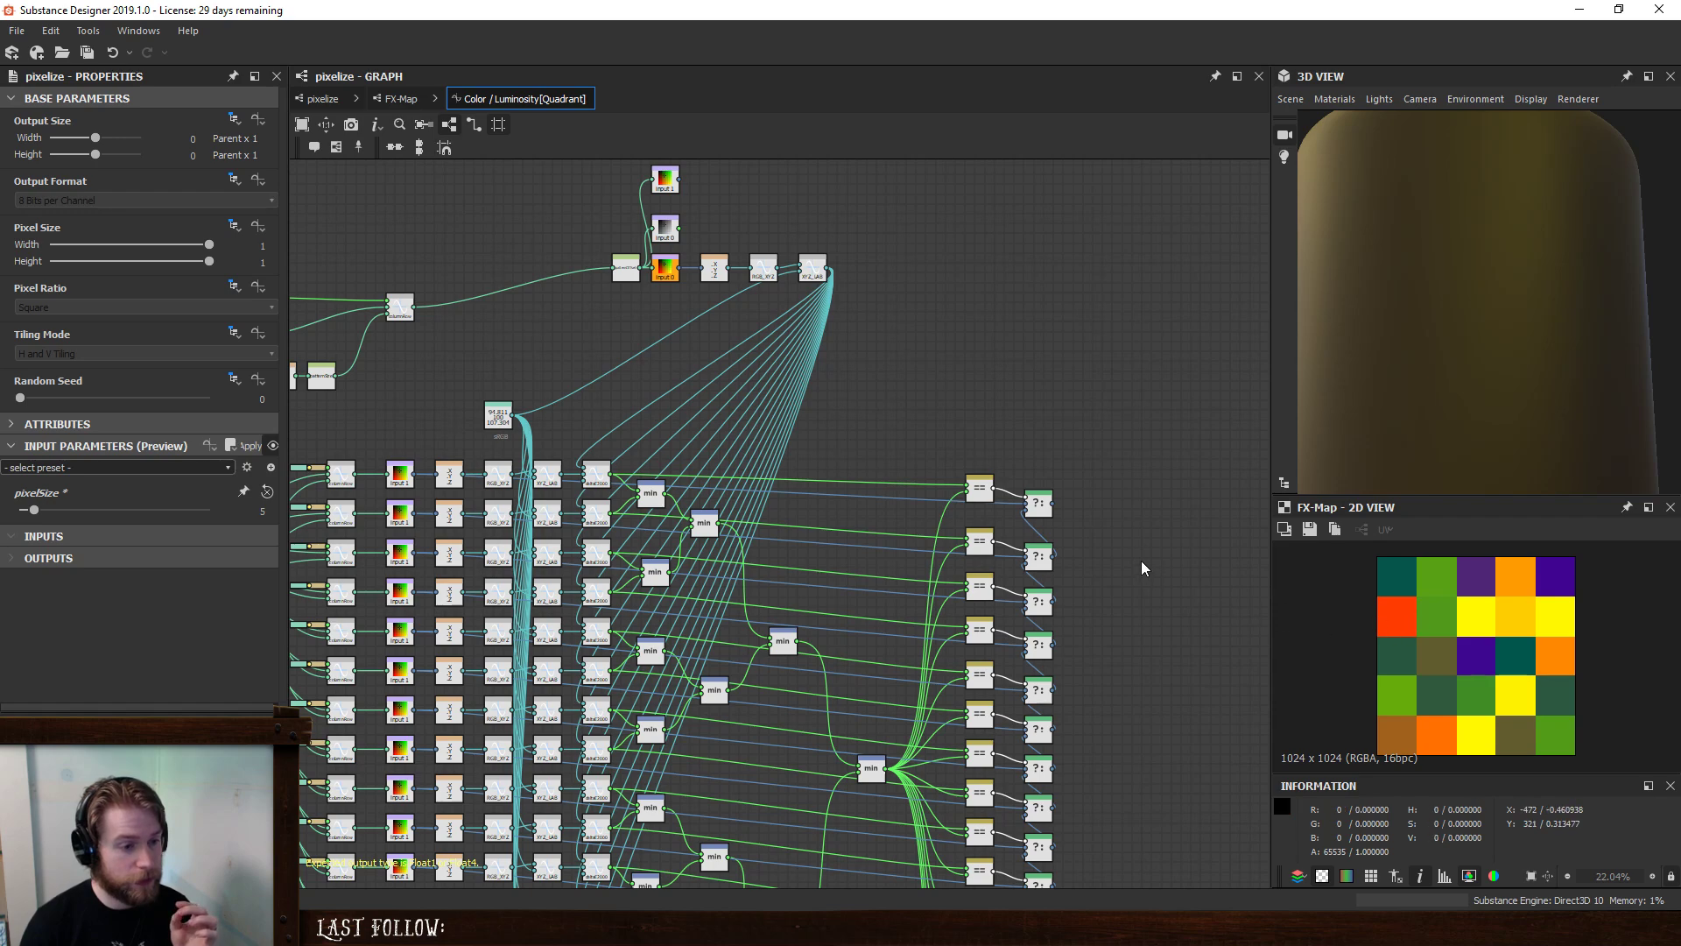
{"action": "right_click", "coordinate": [1039, 503]}
{"action": "left_click", "coordinate": [1096, 573]}
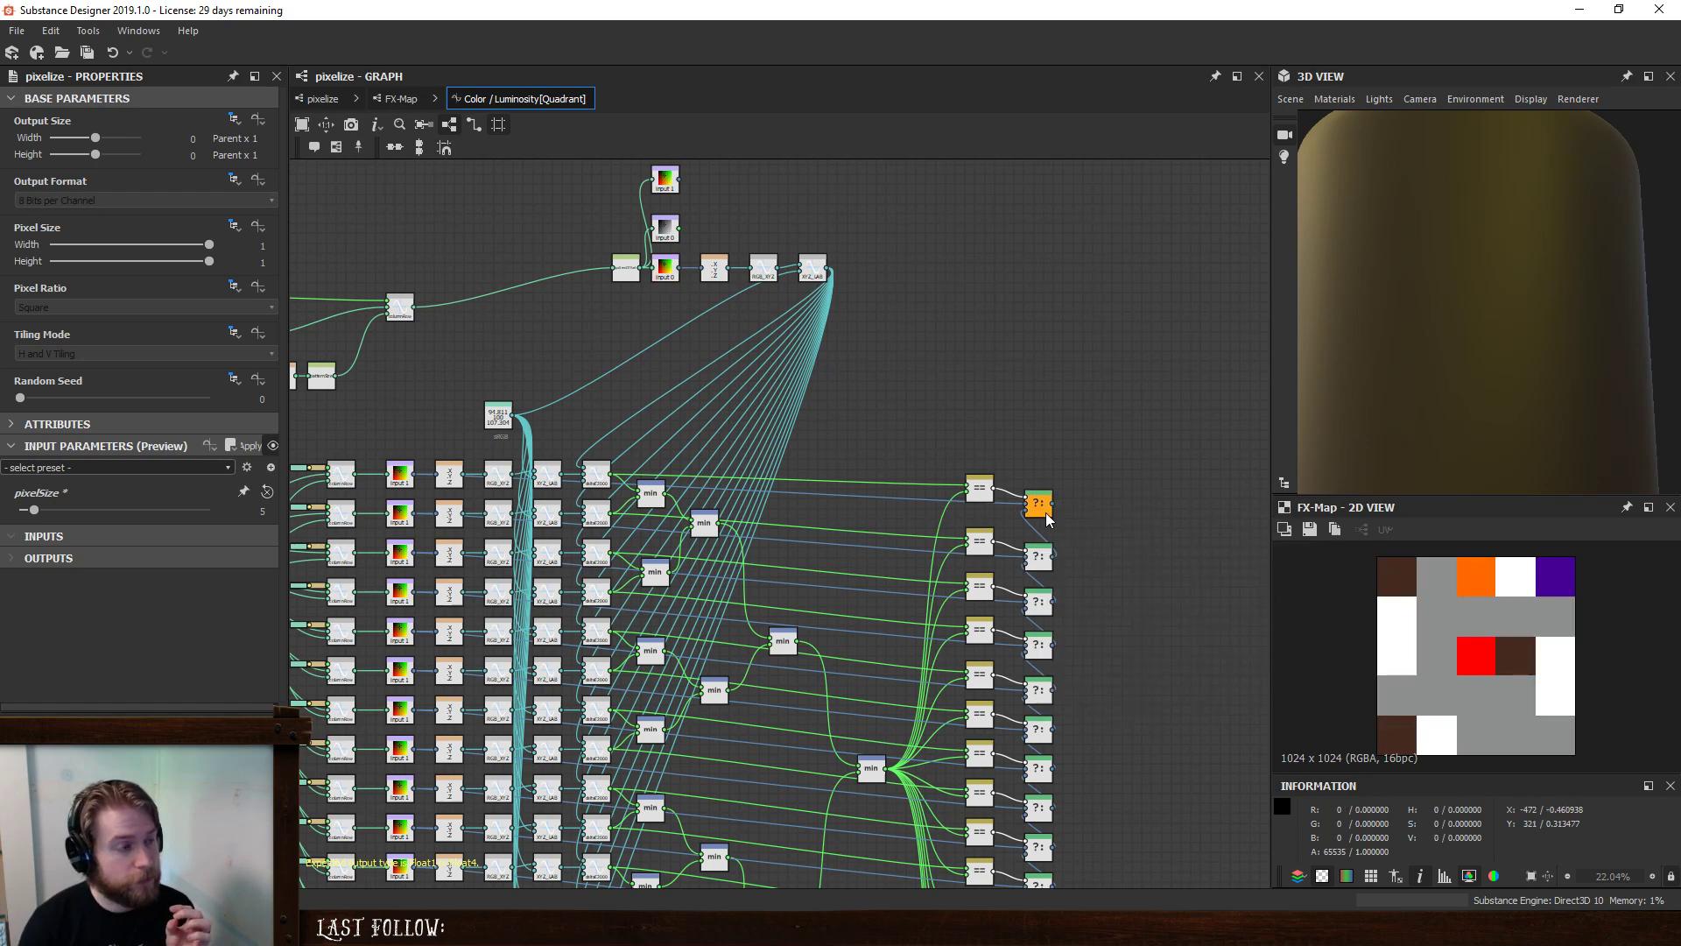
- Back in the pixelize graph, replace the Gradient Map's gradient by picking a short stroke on the empty graph background
{"action": "scroll", "coordinate": [734, 371], "scroll_direction": "down", "scroll_amount": 2}
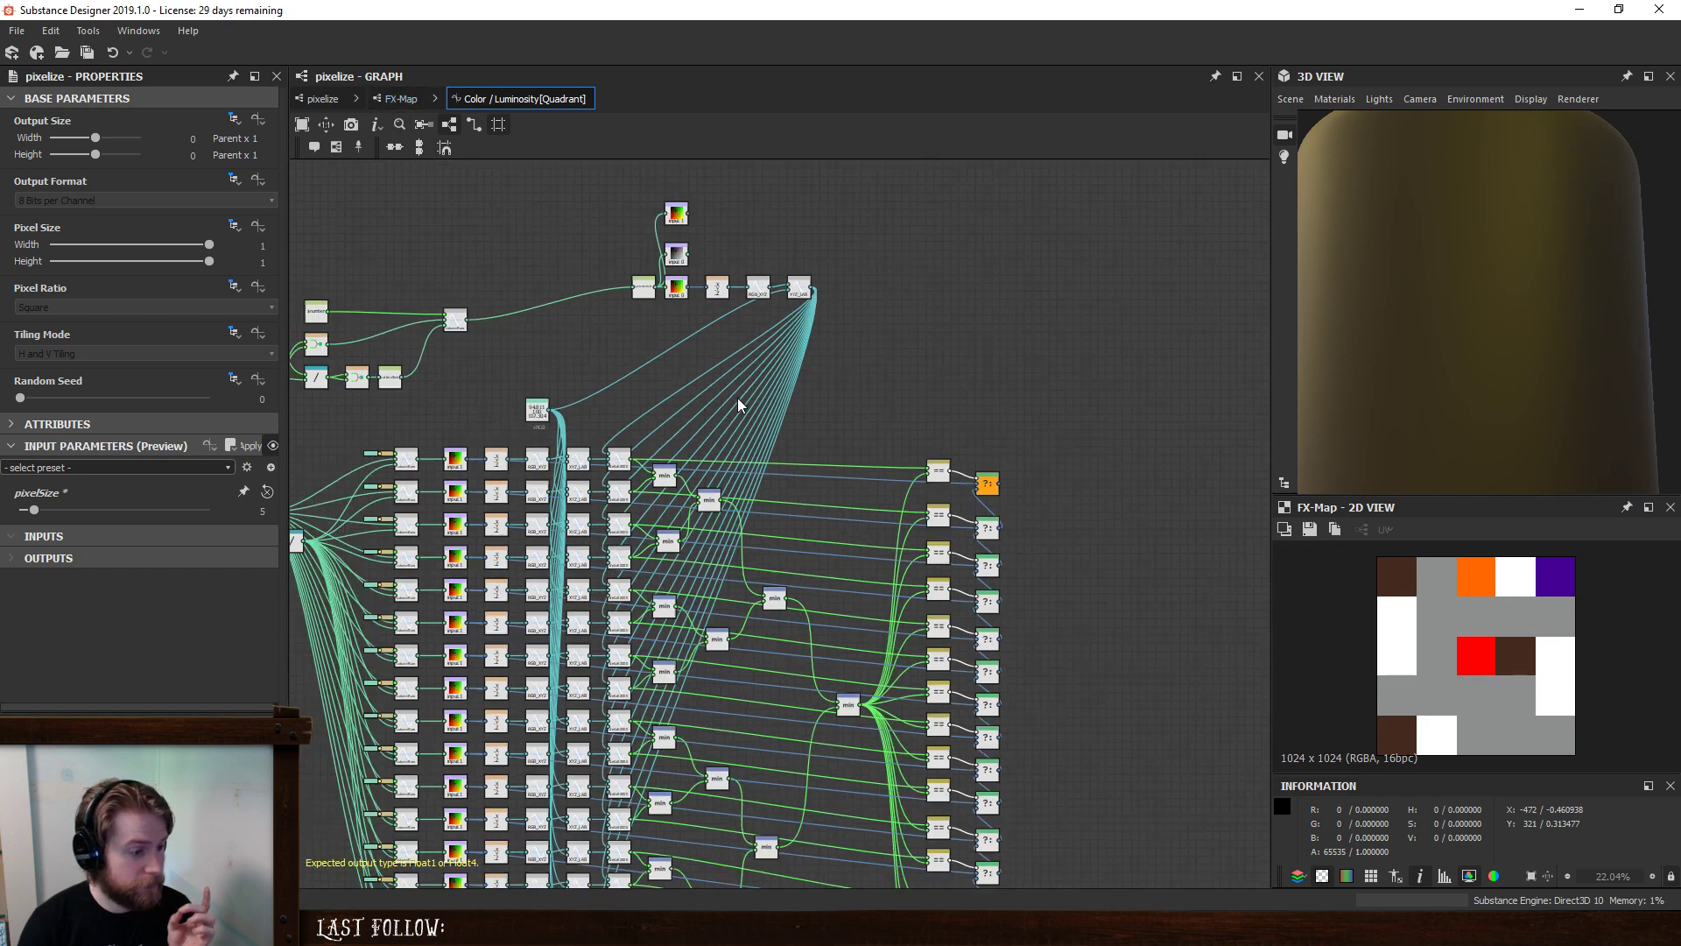
{"action": "middle_click_drag", "start_coordinate": [822, 657], "coordinate": [895, 588]}
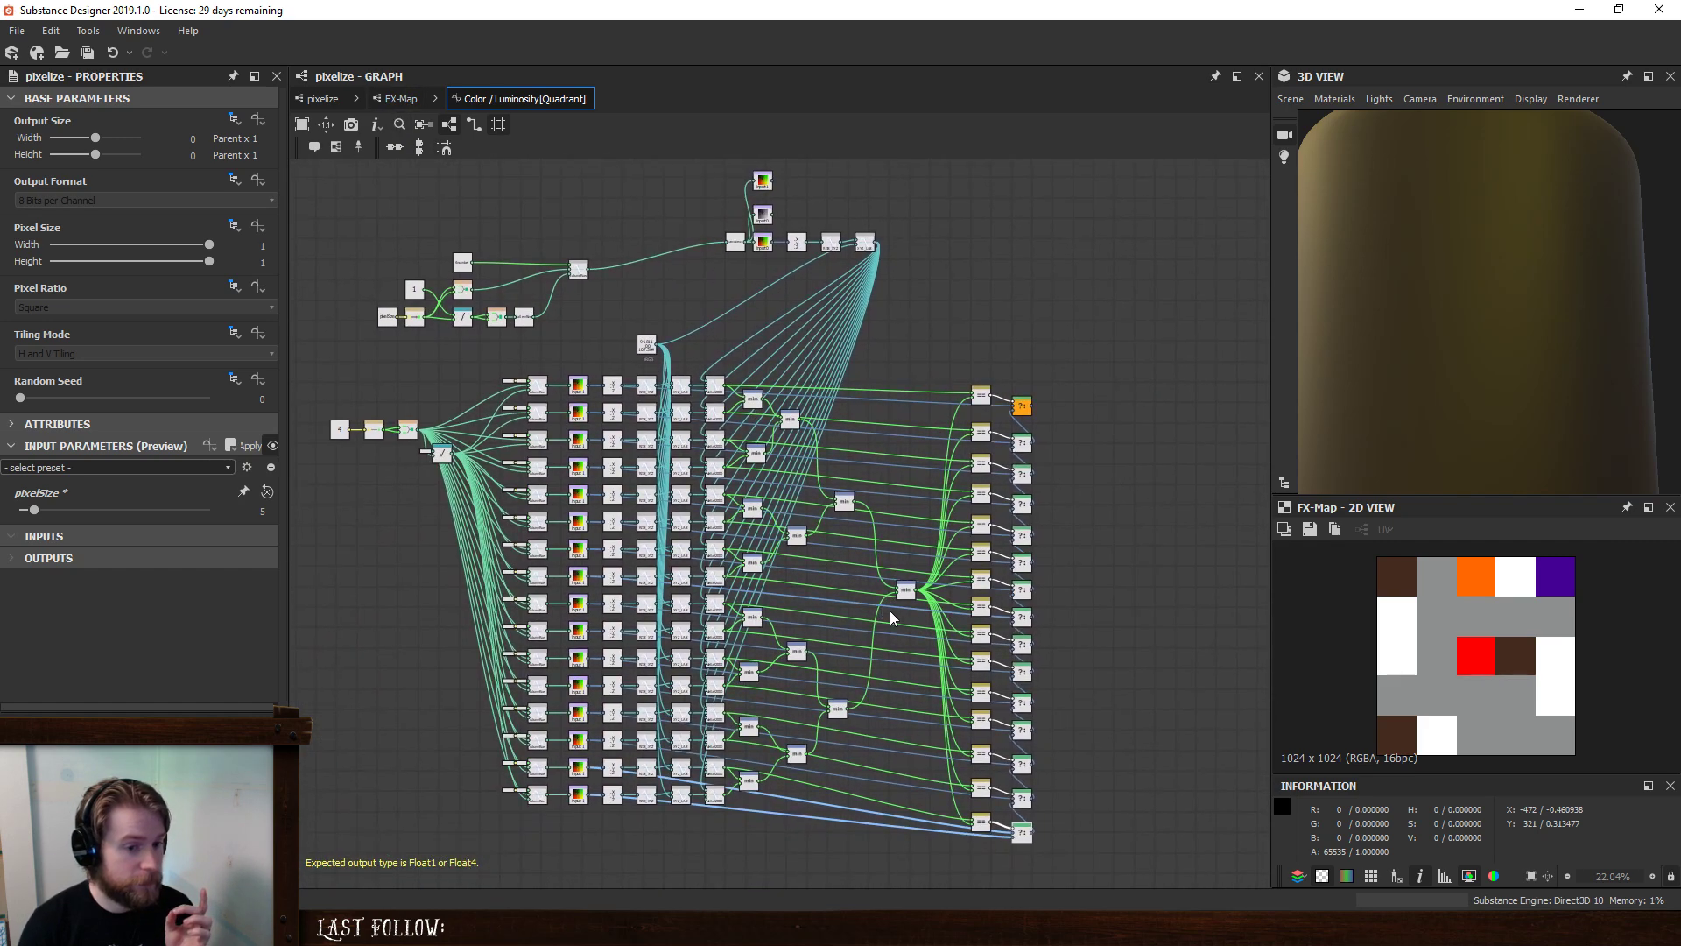
{"action": "left_click", "coordinate": [392, 102]}
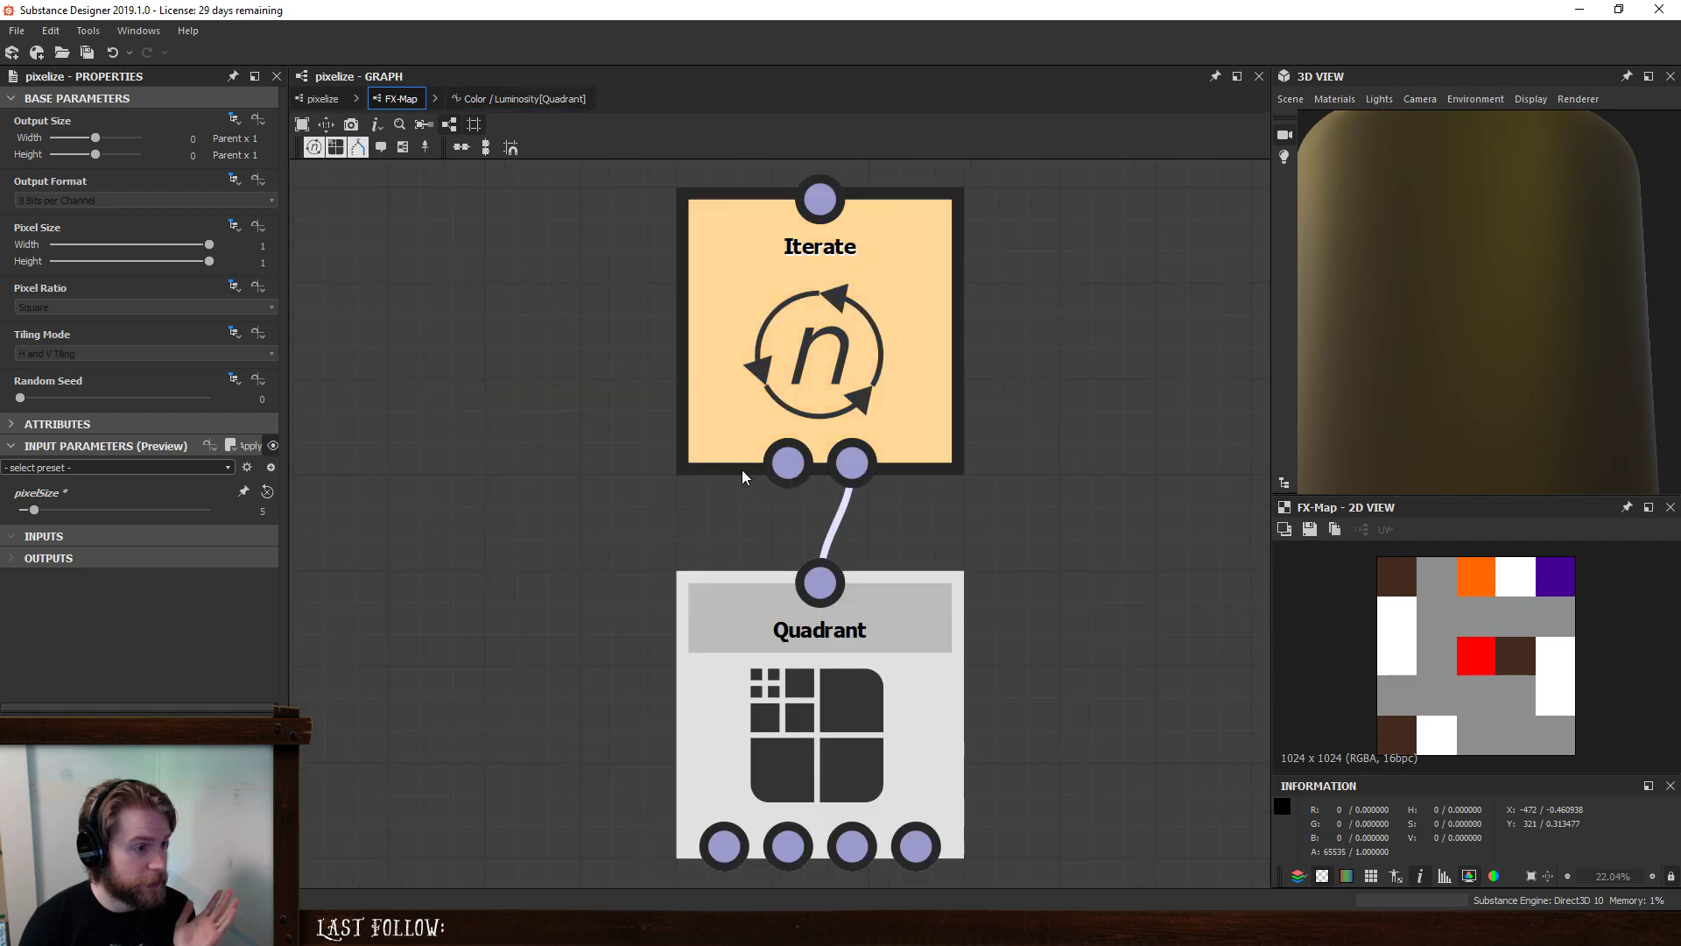
{"action": "left_click", "coordinate": [322, 98]}
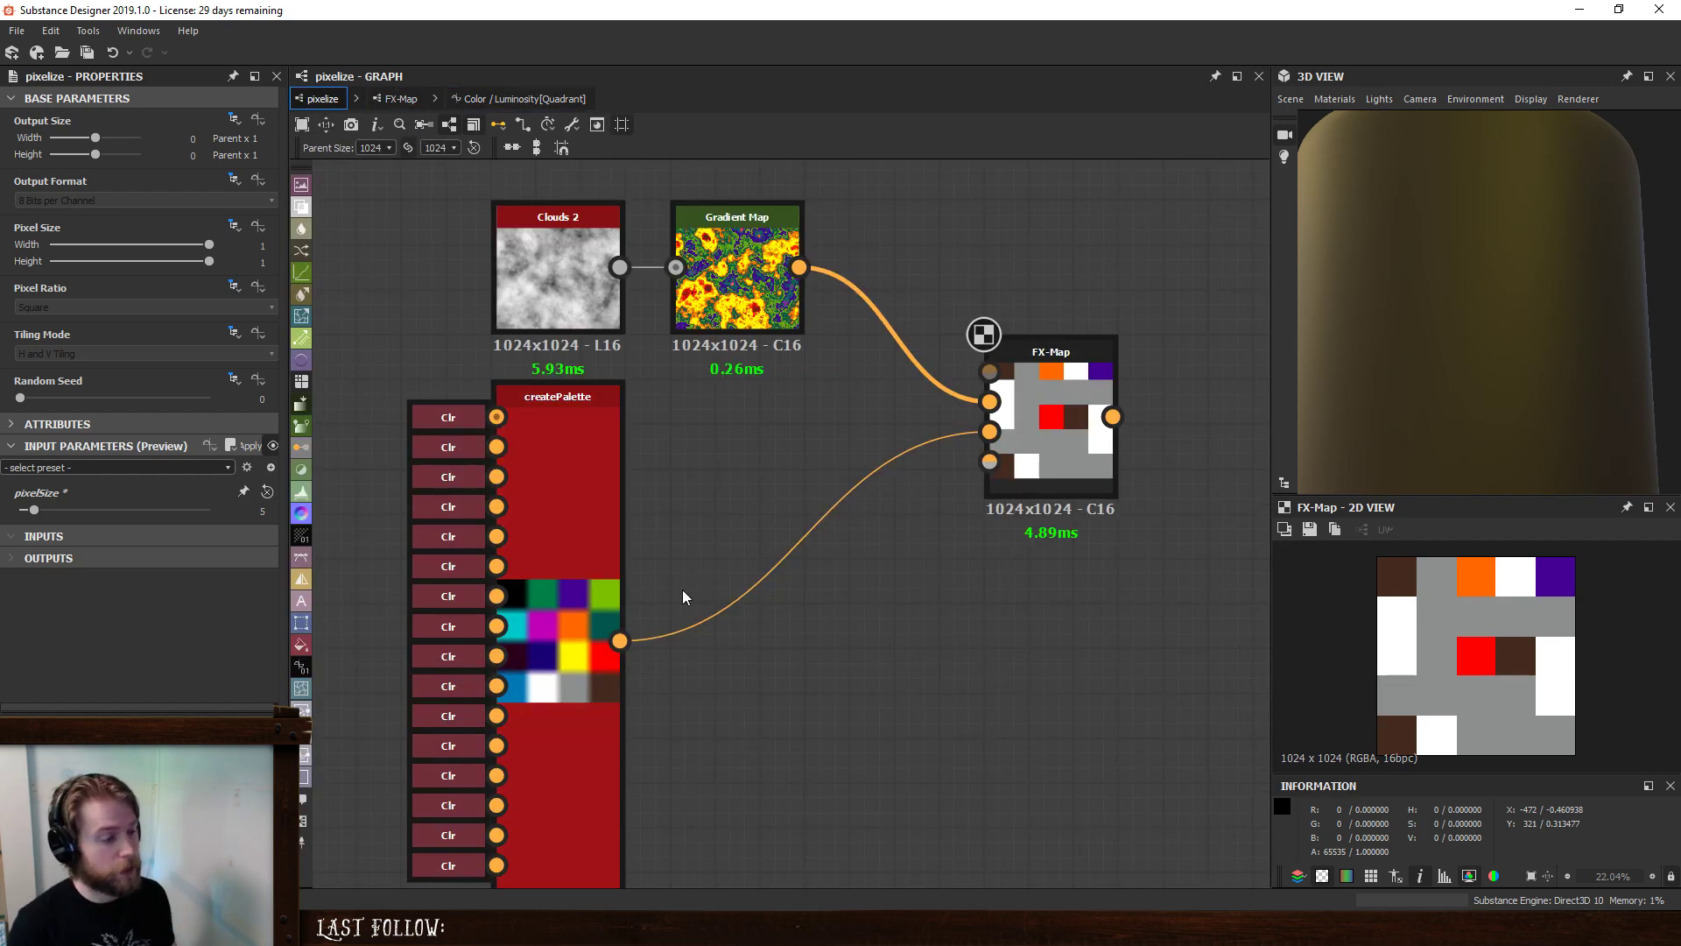
{"action": "left_click", "coordinate": [752, 298]}
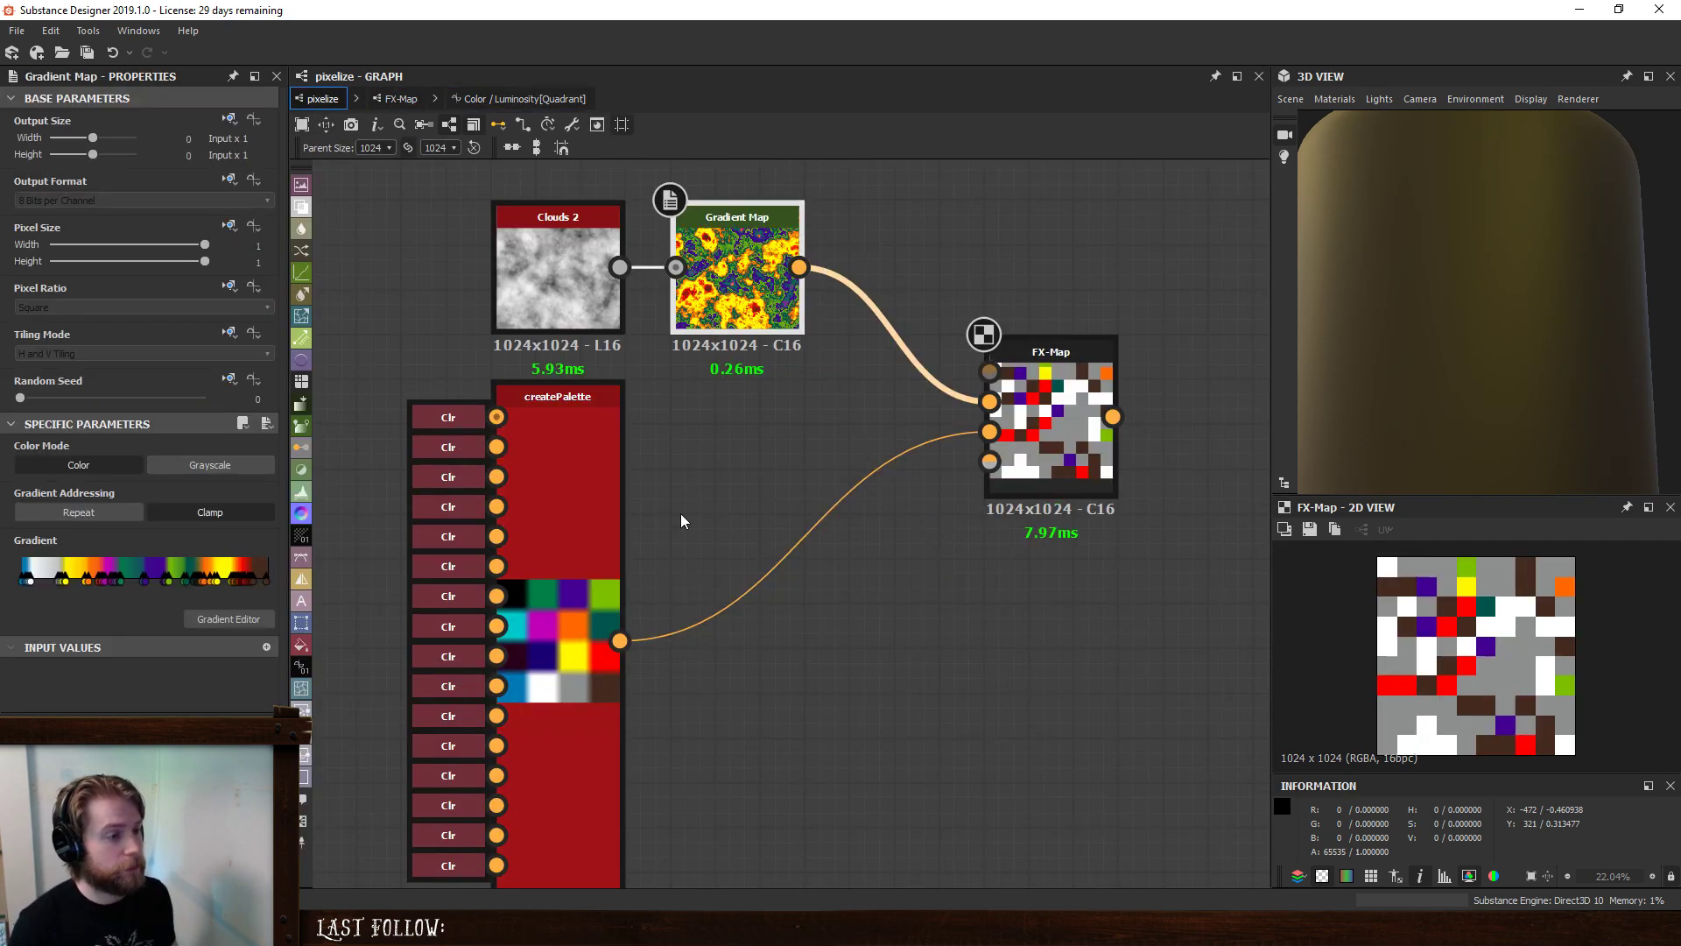
{"action": "left_click", "coordinate": [229, 618]}
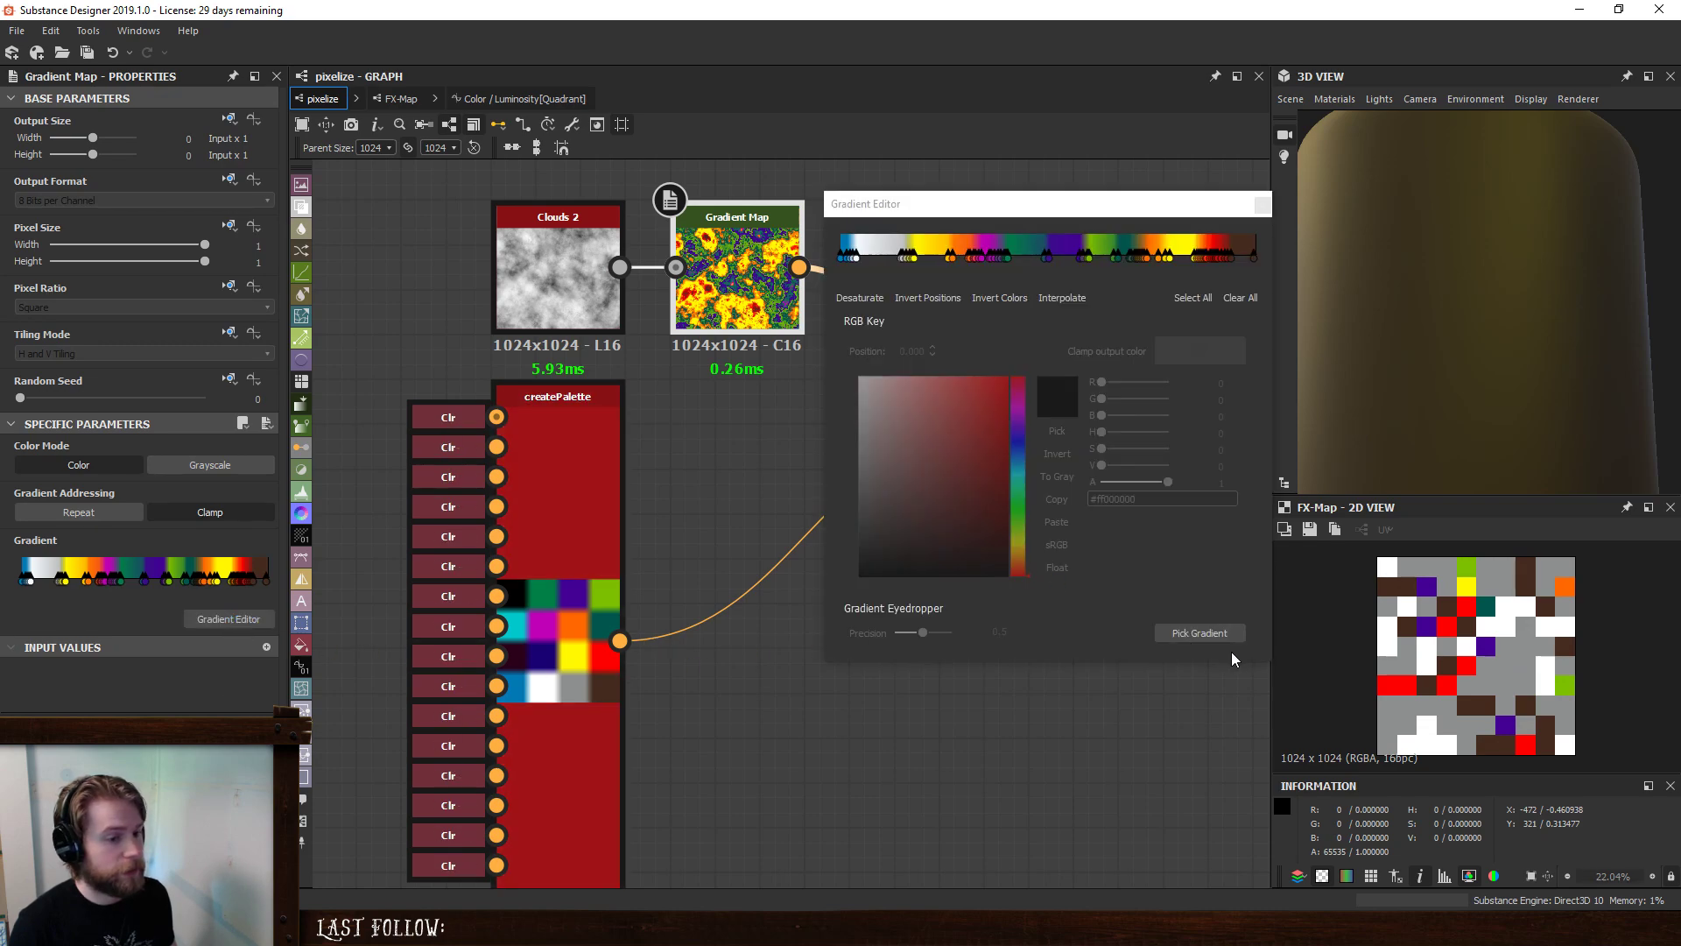
{"action": "left_click", "coordinate": [1215, 633]}
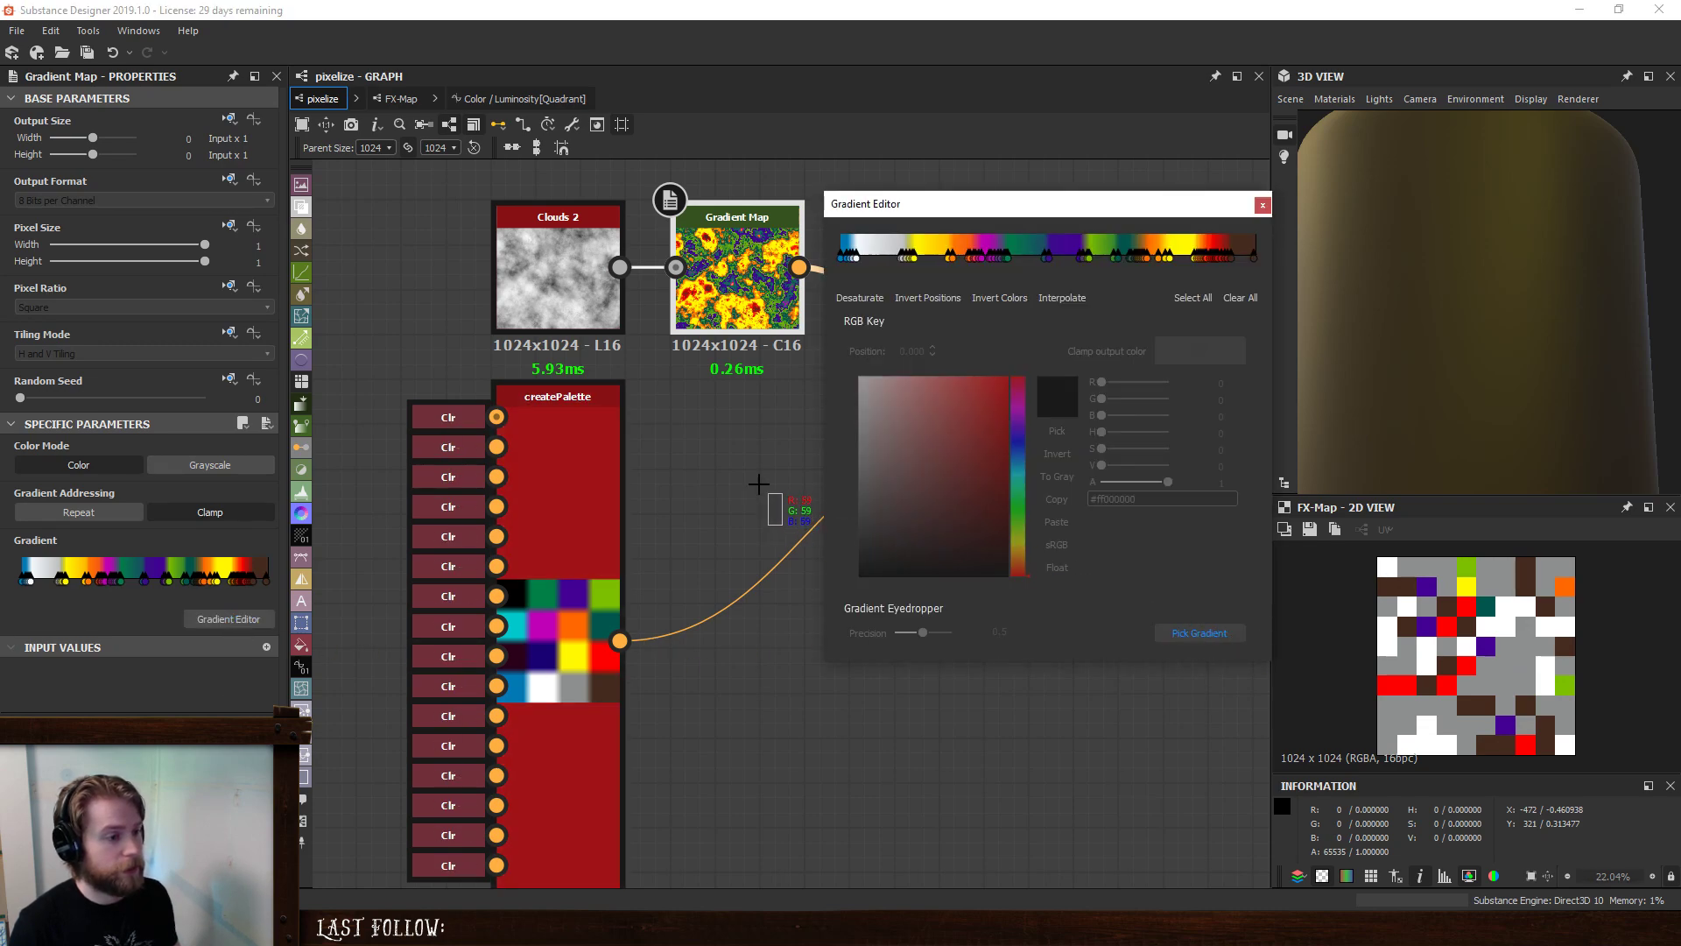
{"action": "left_click_drag", "start_coordinate": [736, 523], "coordinate": [732, 532]}
- Preview createPalette fitted in the 2D view and replace the Gradient Map's gradient by picking across the palette's top row of colors
{"action": "double_click", "coordinate": [577, 557]}
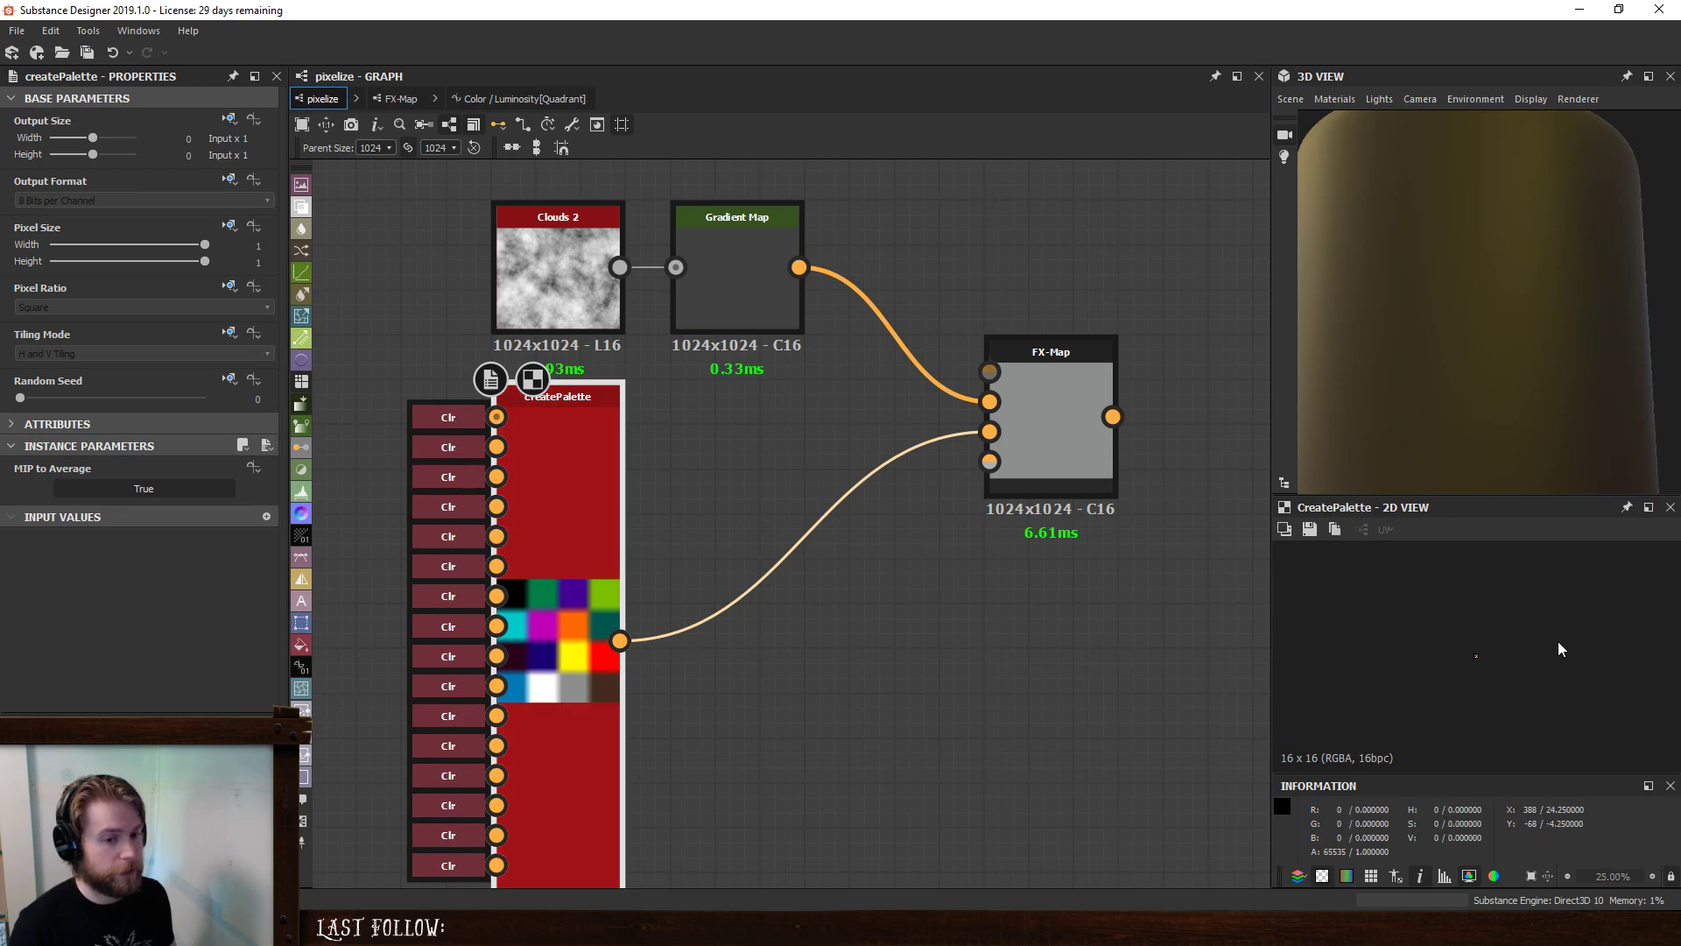
{"action": "key", "text": "f"}
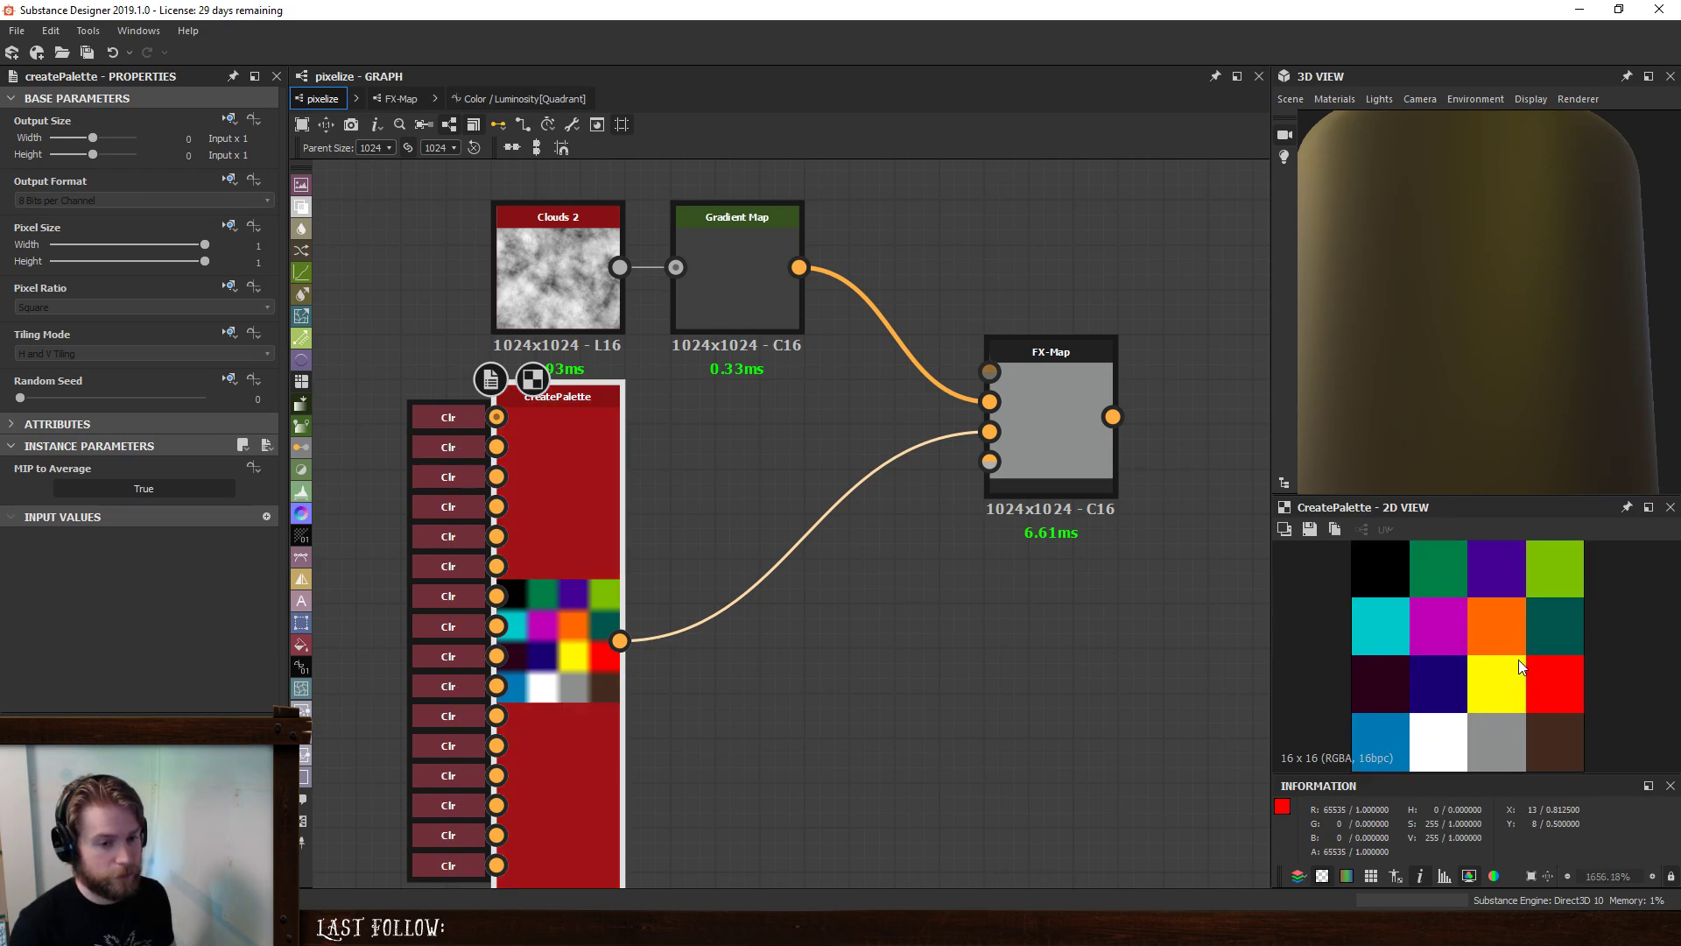
{"action": "left_click", "coordinate": [737, 284]}
{"action": "left_click", "coordinate": [229, 618]}
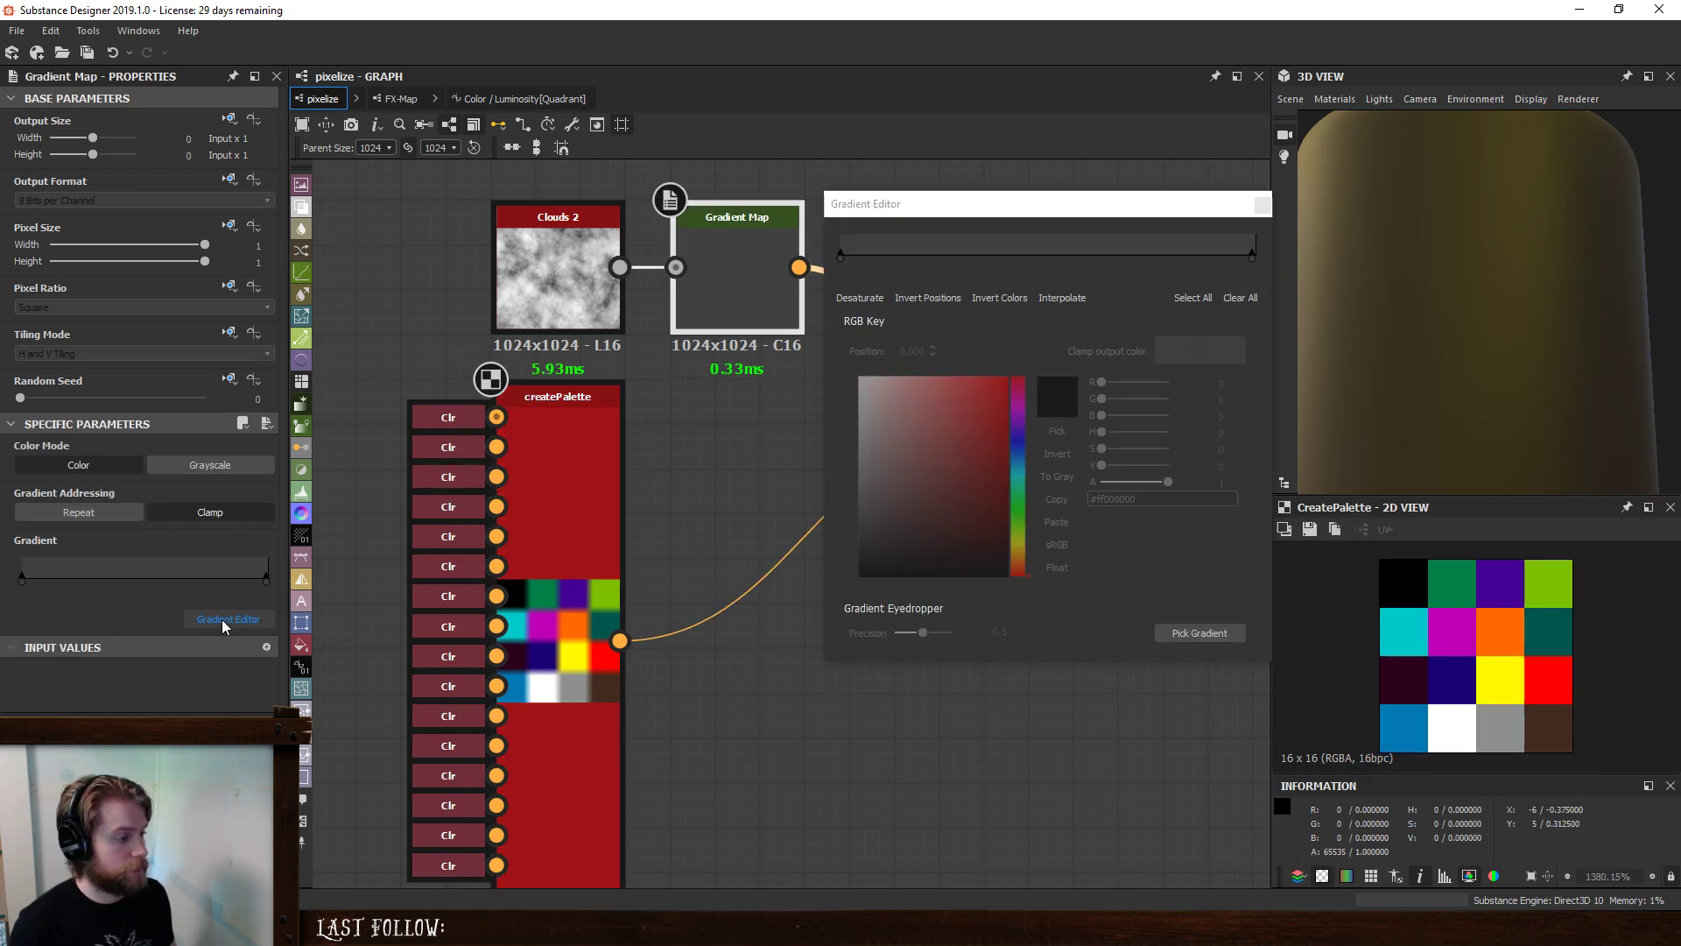
{"action": "left_click", "coordinate": [1213, 636]}
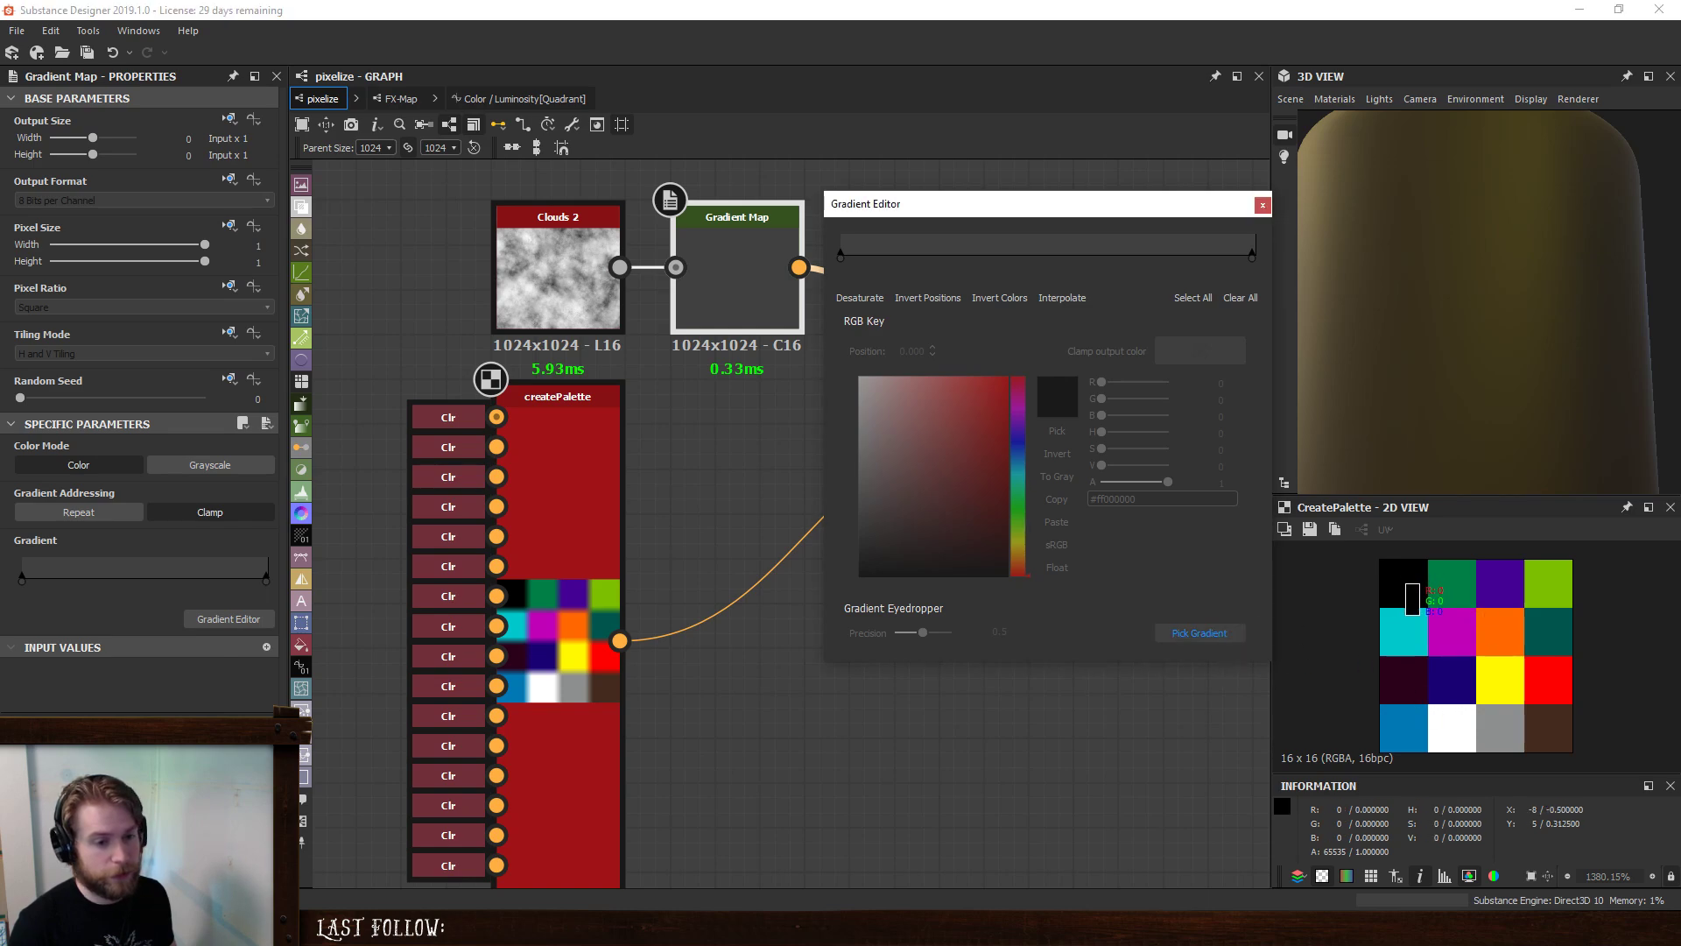
{"action": "left_click_drag", "start_coordinate": [1430, 570], "coordinate": [1532, 569]}
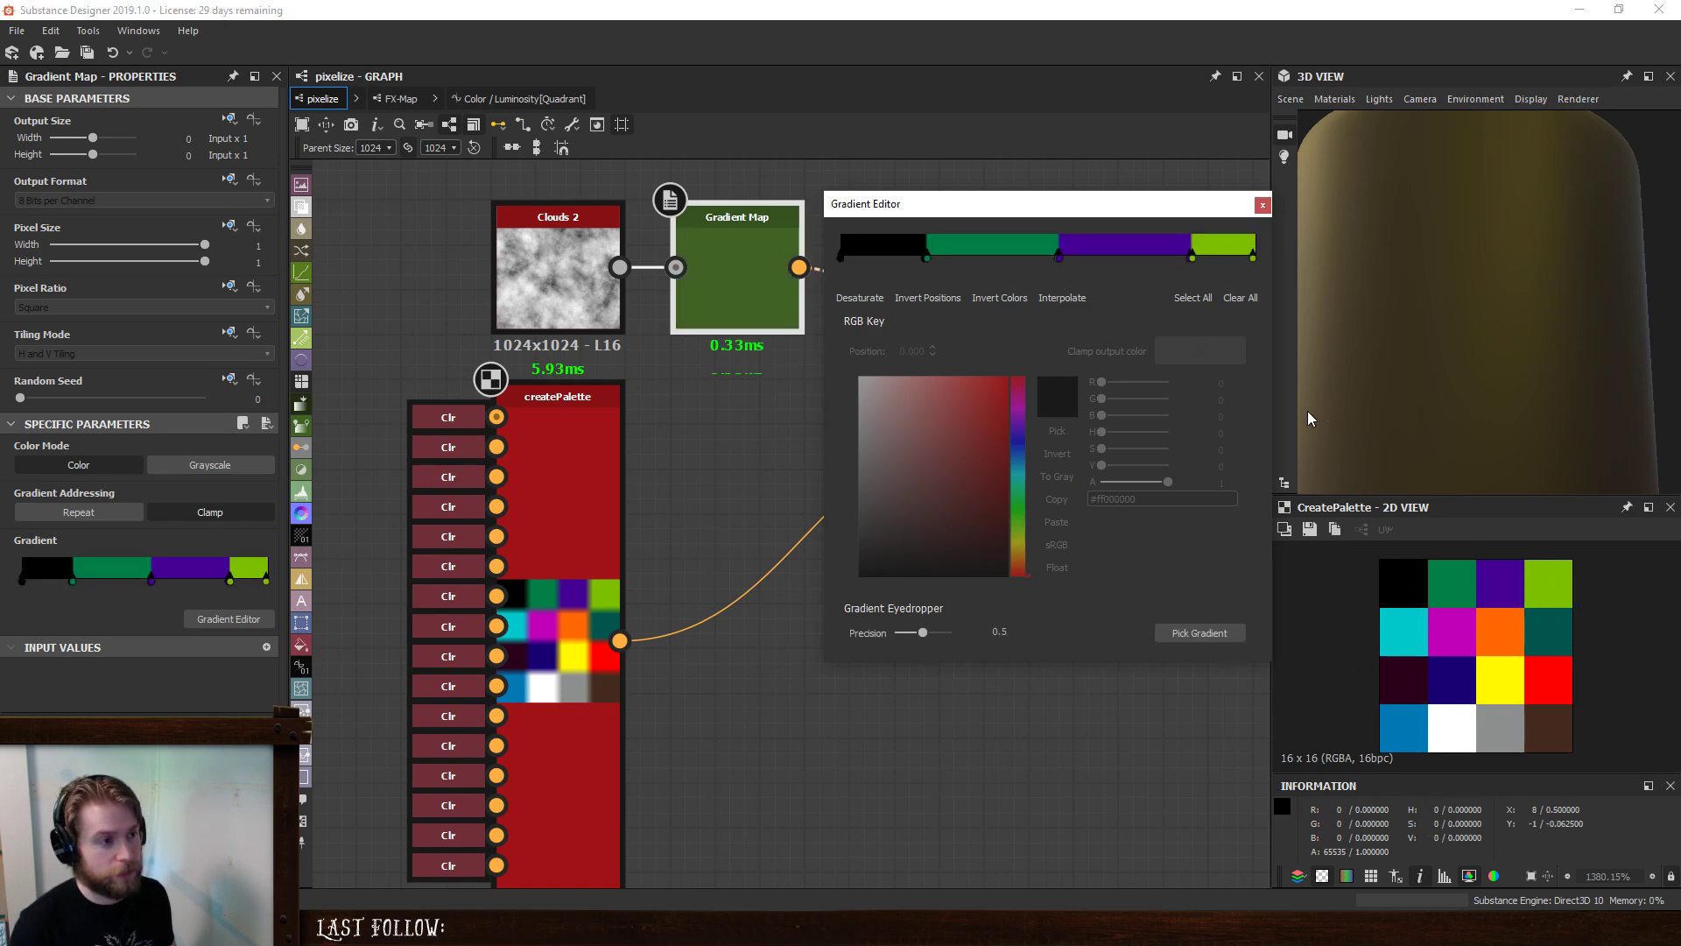
{"action": "left_click", "coordinate": [1263, 205]}
- Compare the source and pixelized colors by alternating between the Gradient Map and FX-Map nodes
{"action": "left_click", "coordinate": [1063, 382]}
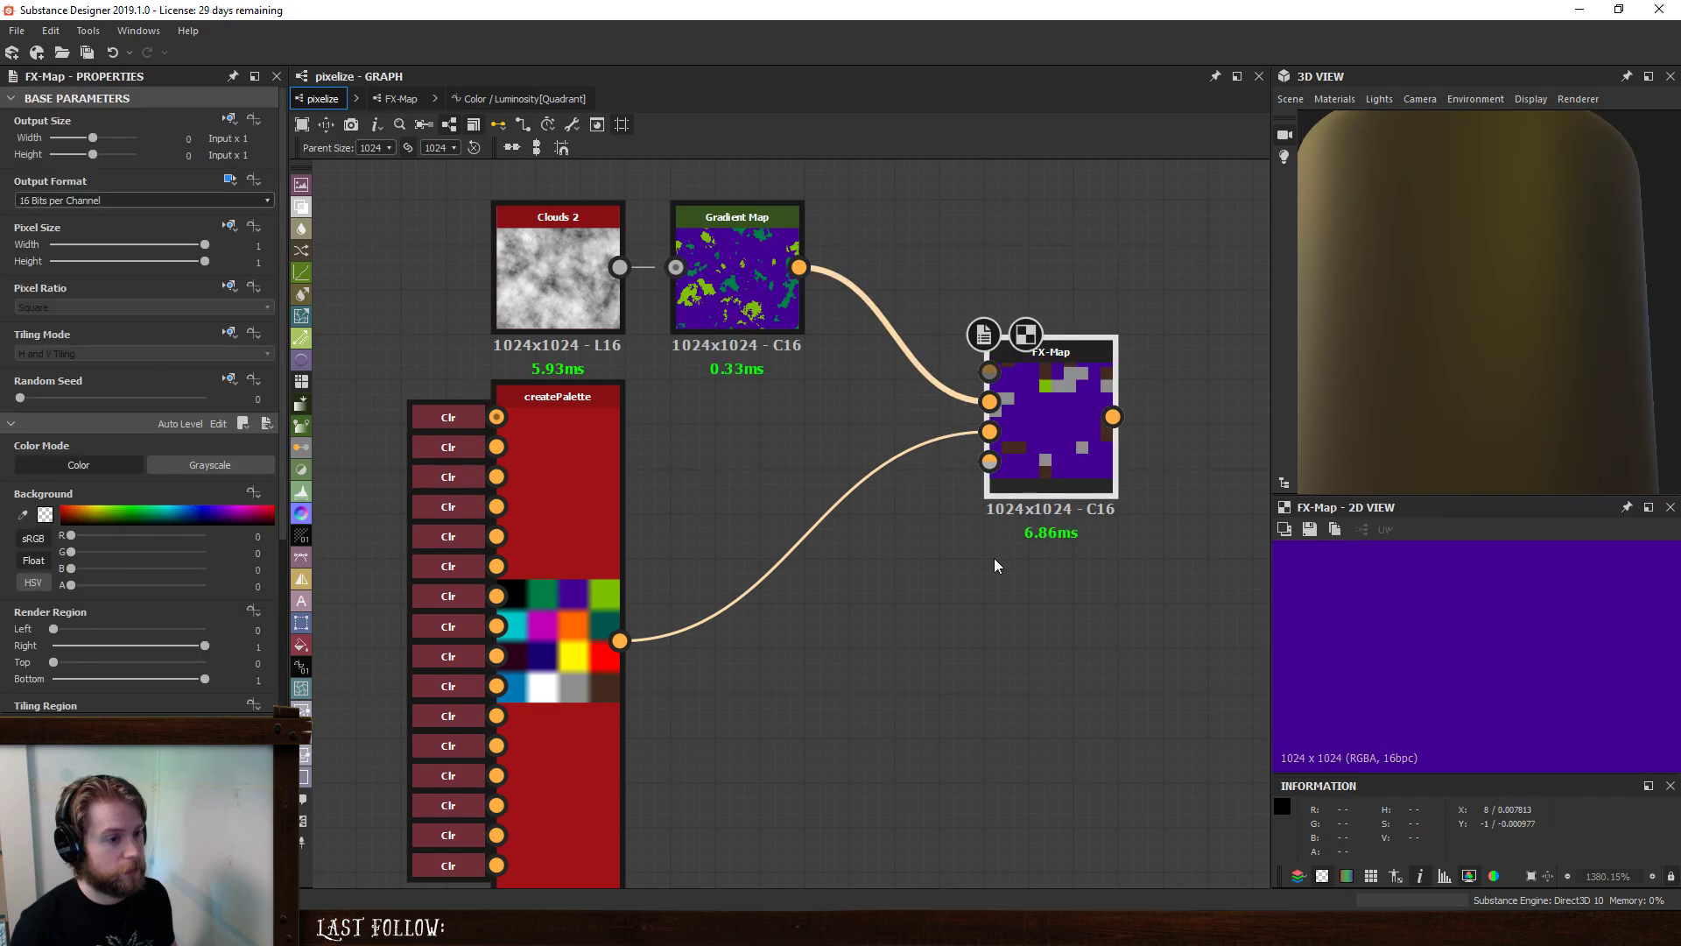
{"action": "left_click", "coordinate": [738, 280]}
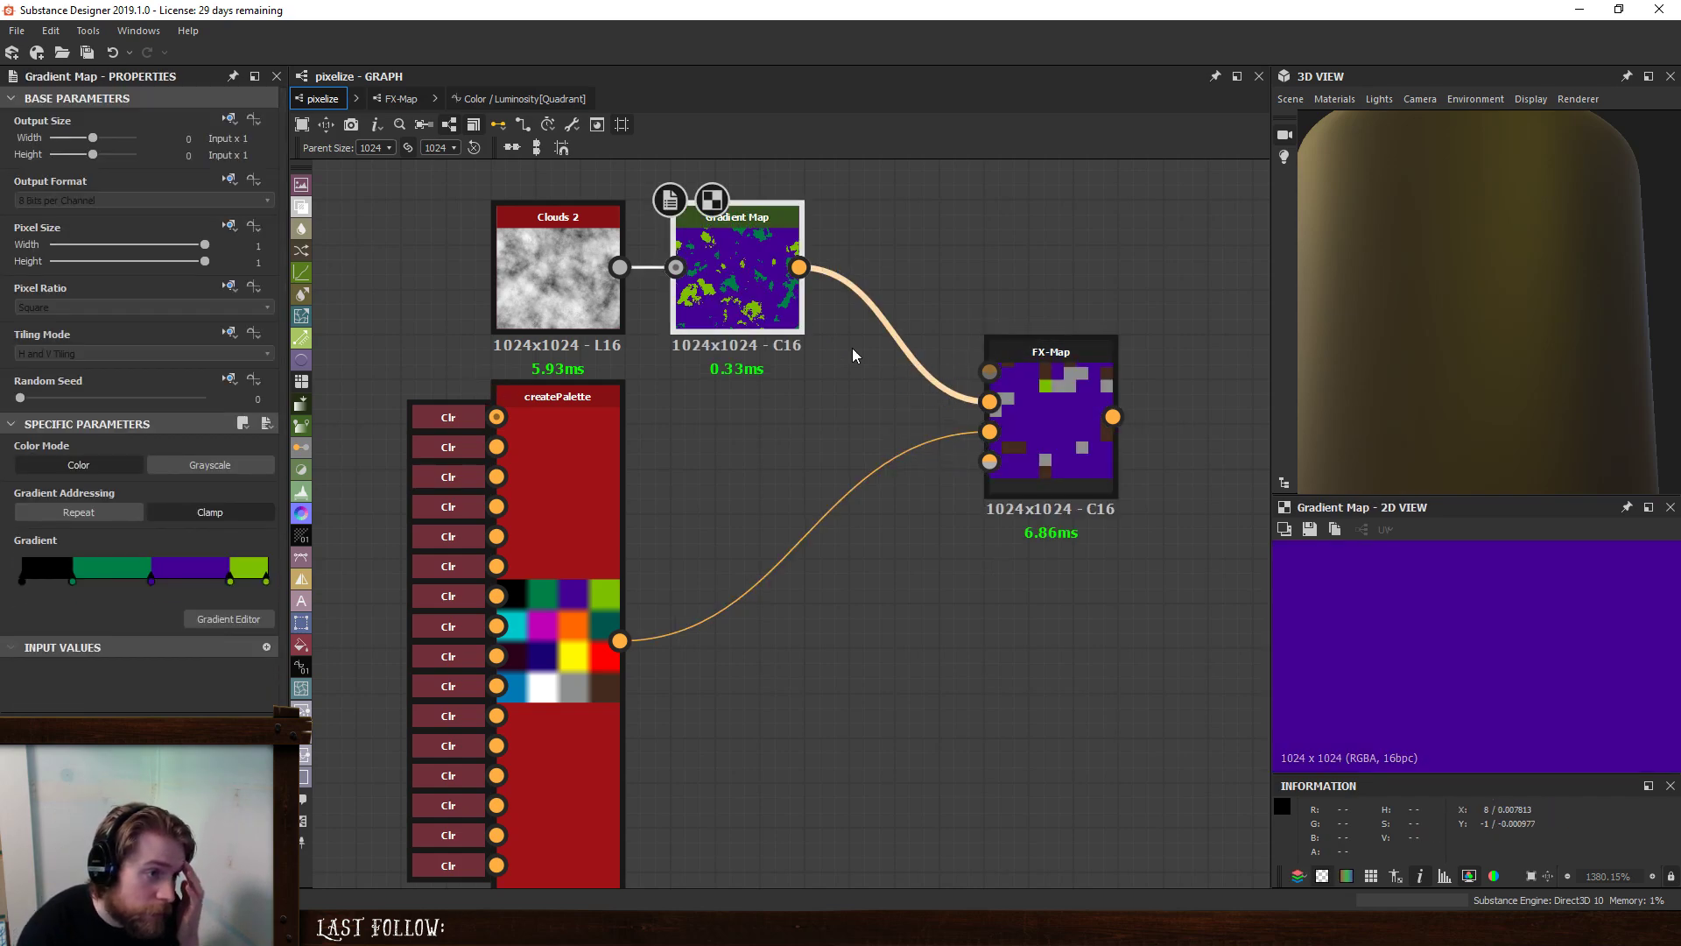
{"action": "left_click", "coordinate": [1047, 391]}
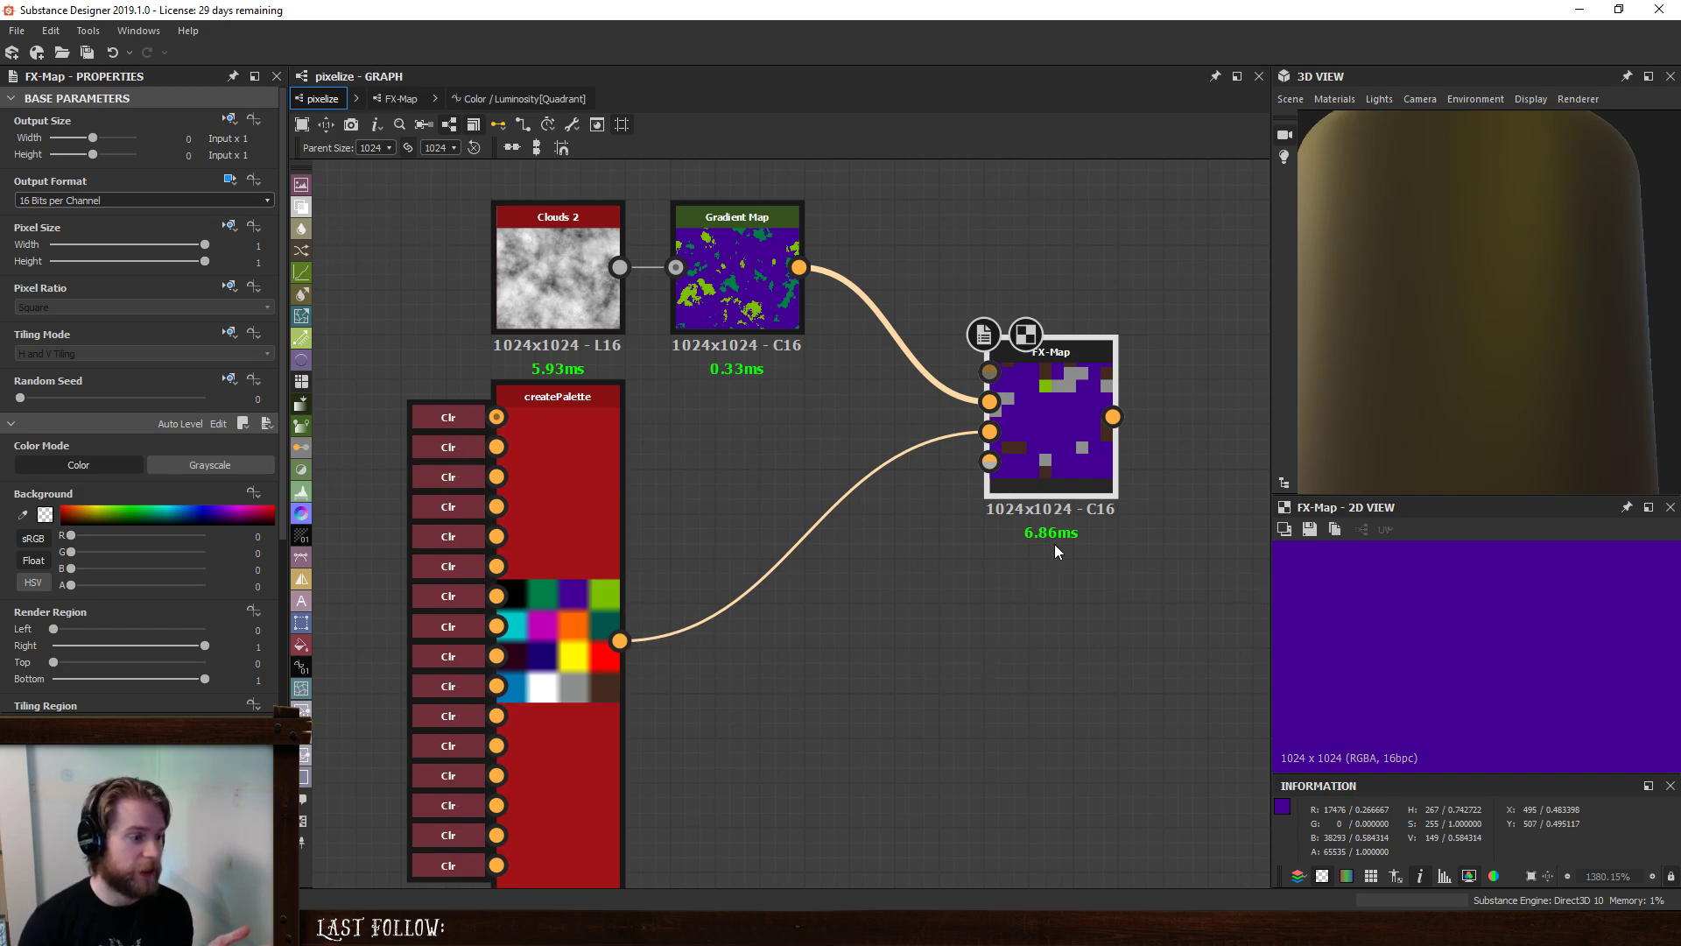
{"action": "left_click", "coordinate": [752, 282]}
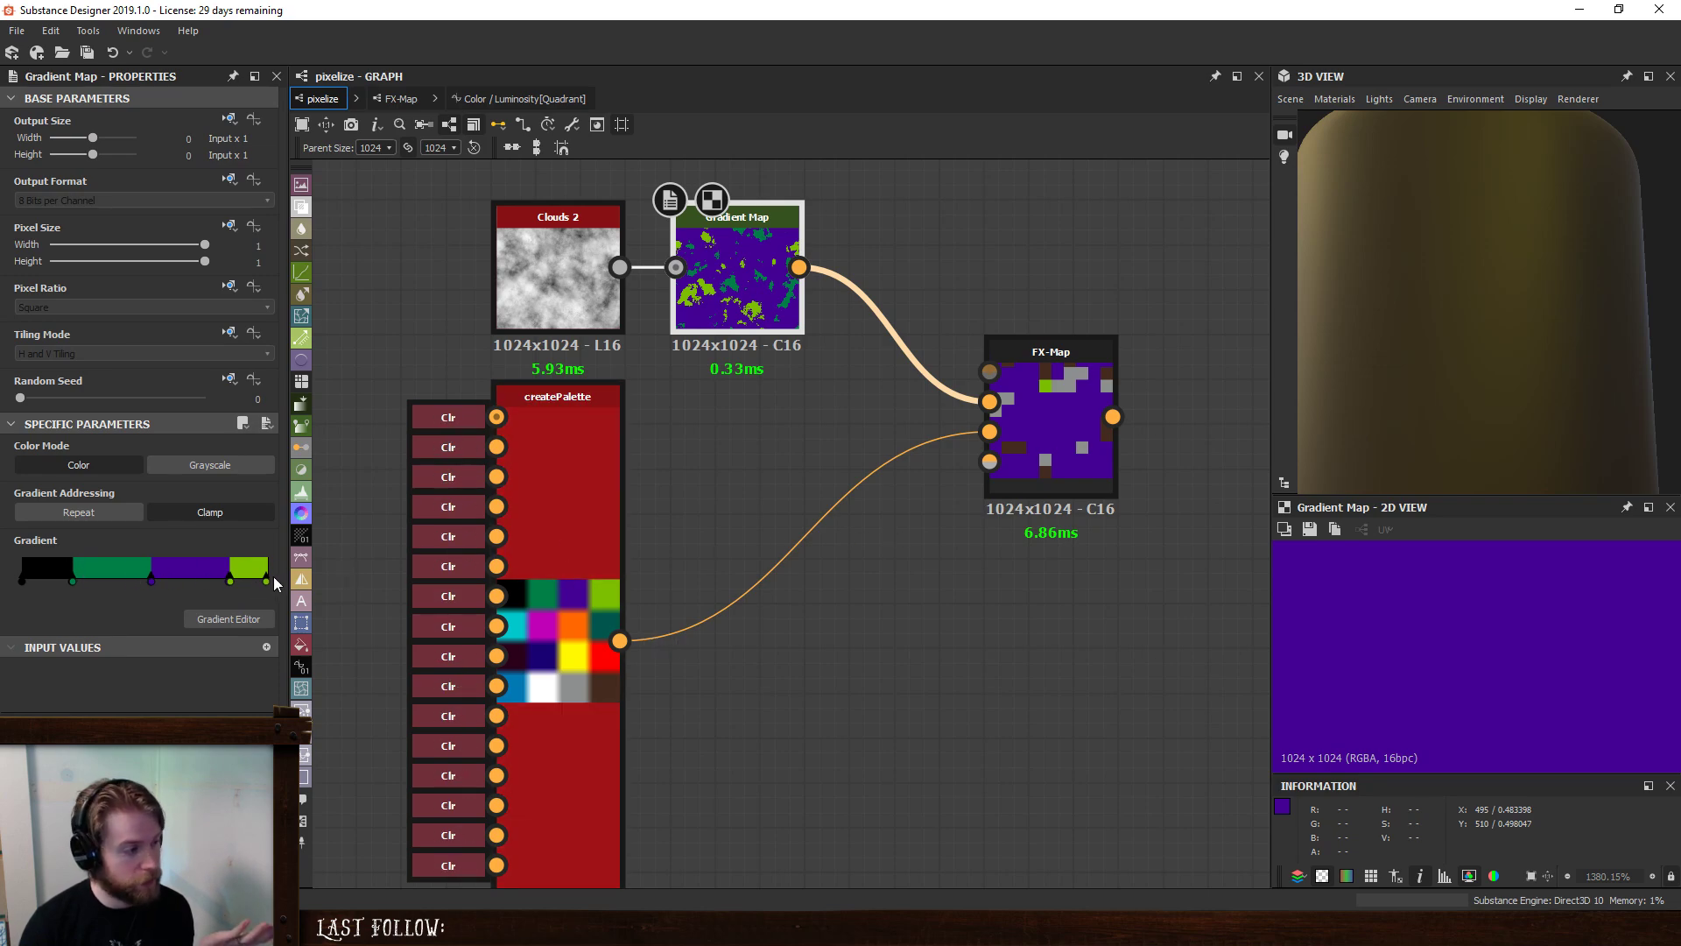
{"action": "left_click", "coordinate": [1038, 397]}
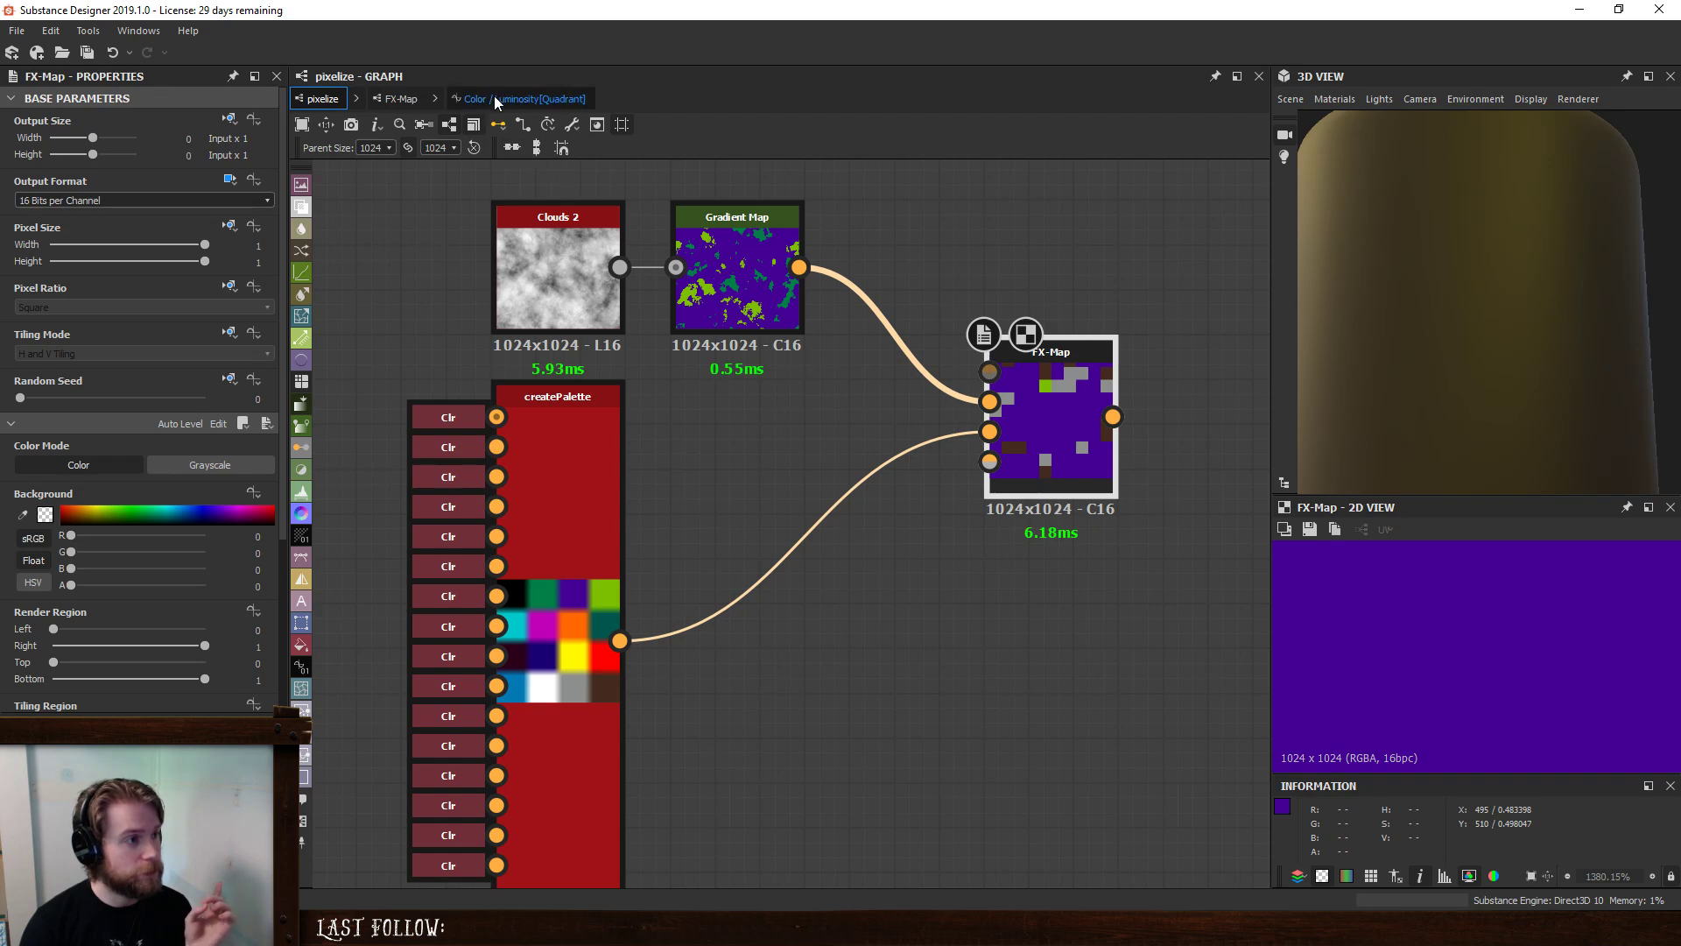
- In the Quadrant's Color / Luminosity function, open the topmost columnRow node's function in context
{"action": "left_click", "coordinate": [471, 100]}
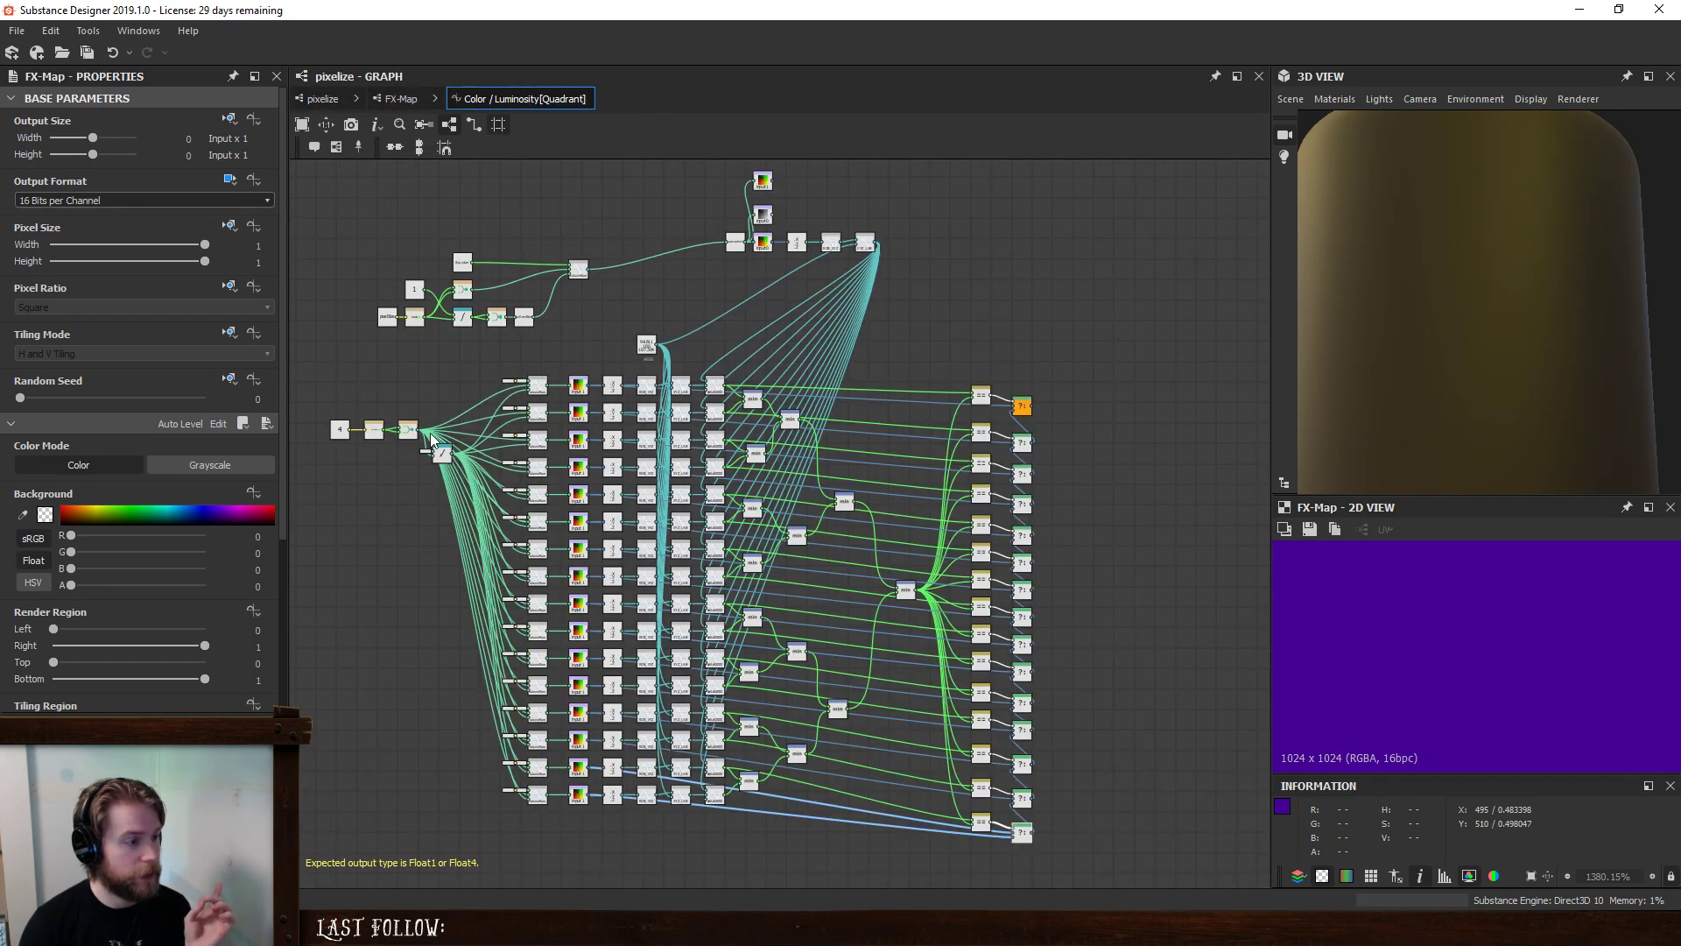
{"action": "scroll", "coordinate": [489, 397], "scroll_direction": "up", "scroll_amount": 5}
{"action": "right_click", "coordinate": [675, 351]}
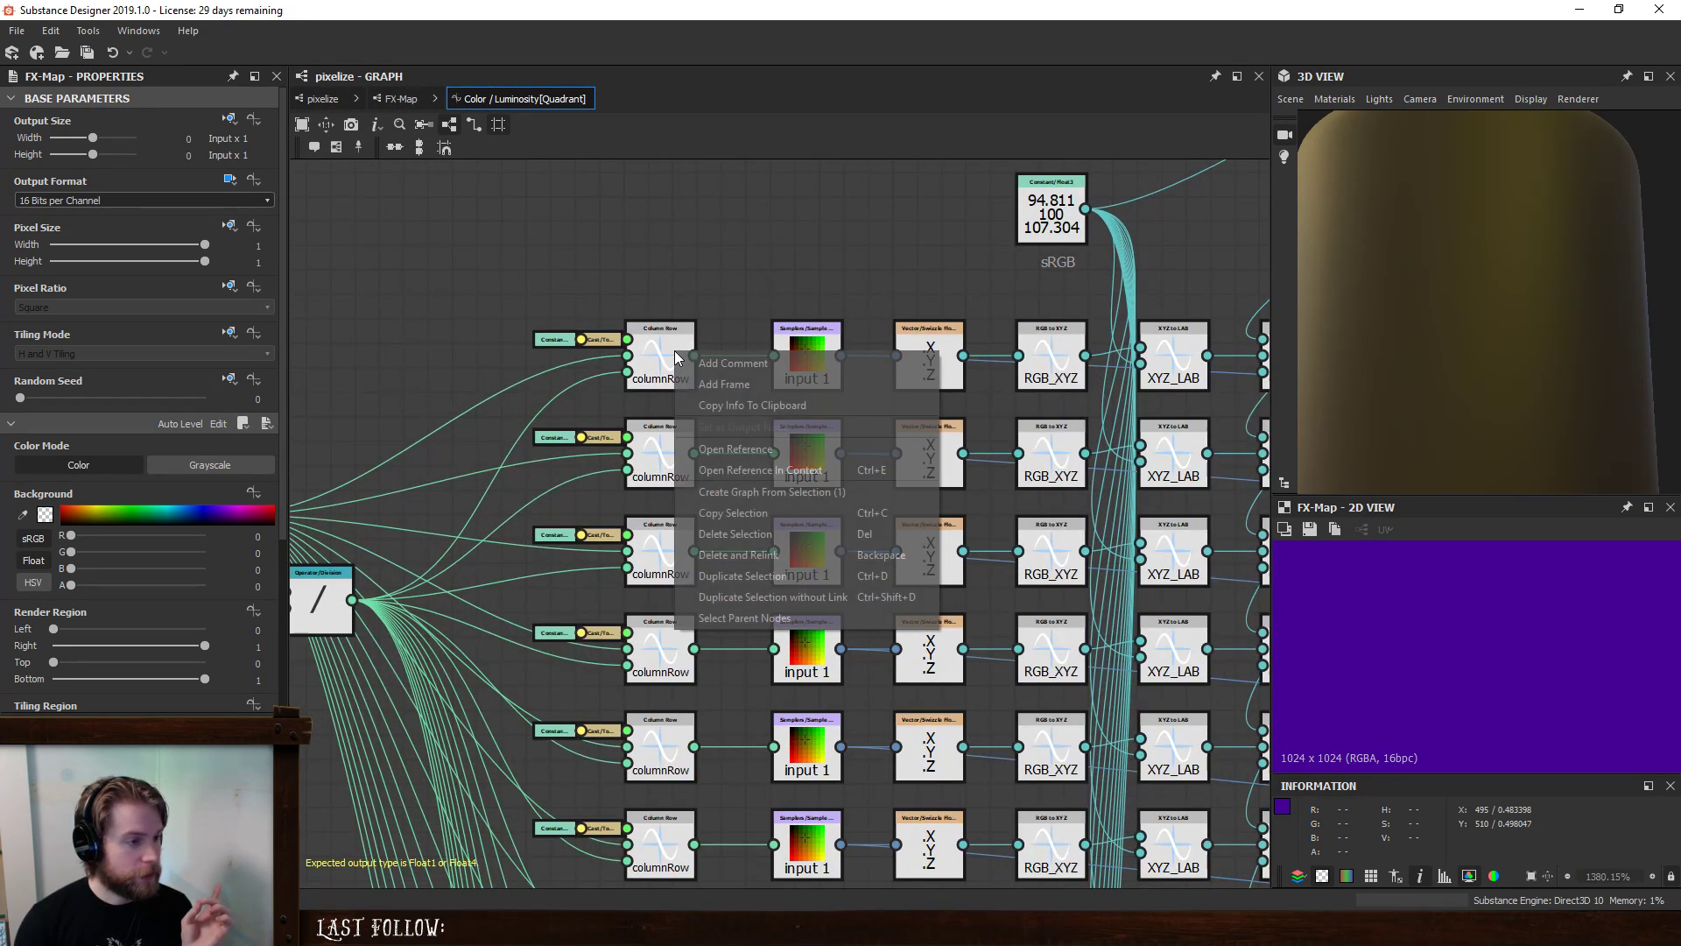
{"action": "left_click", "coordinate": [753, 470]}
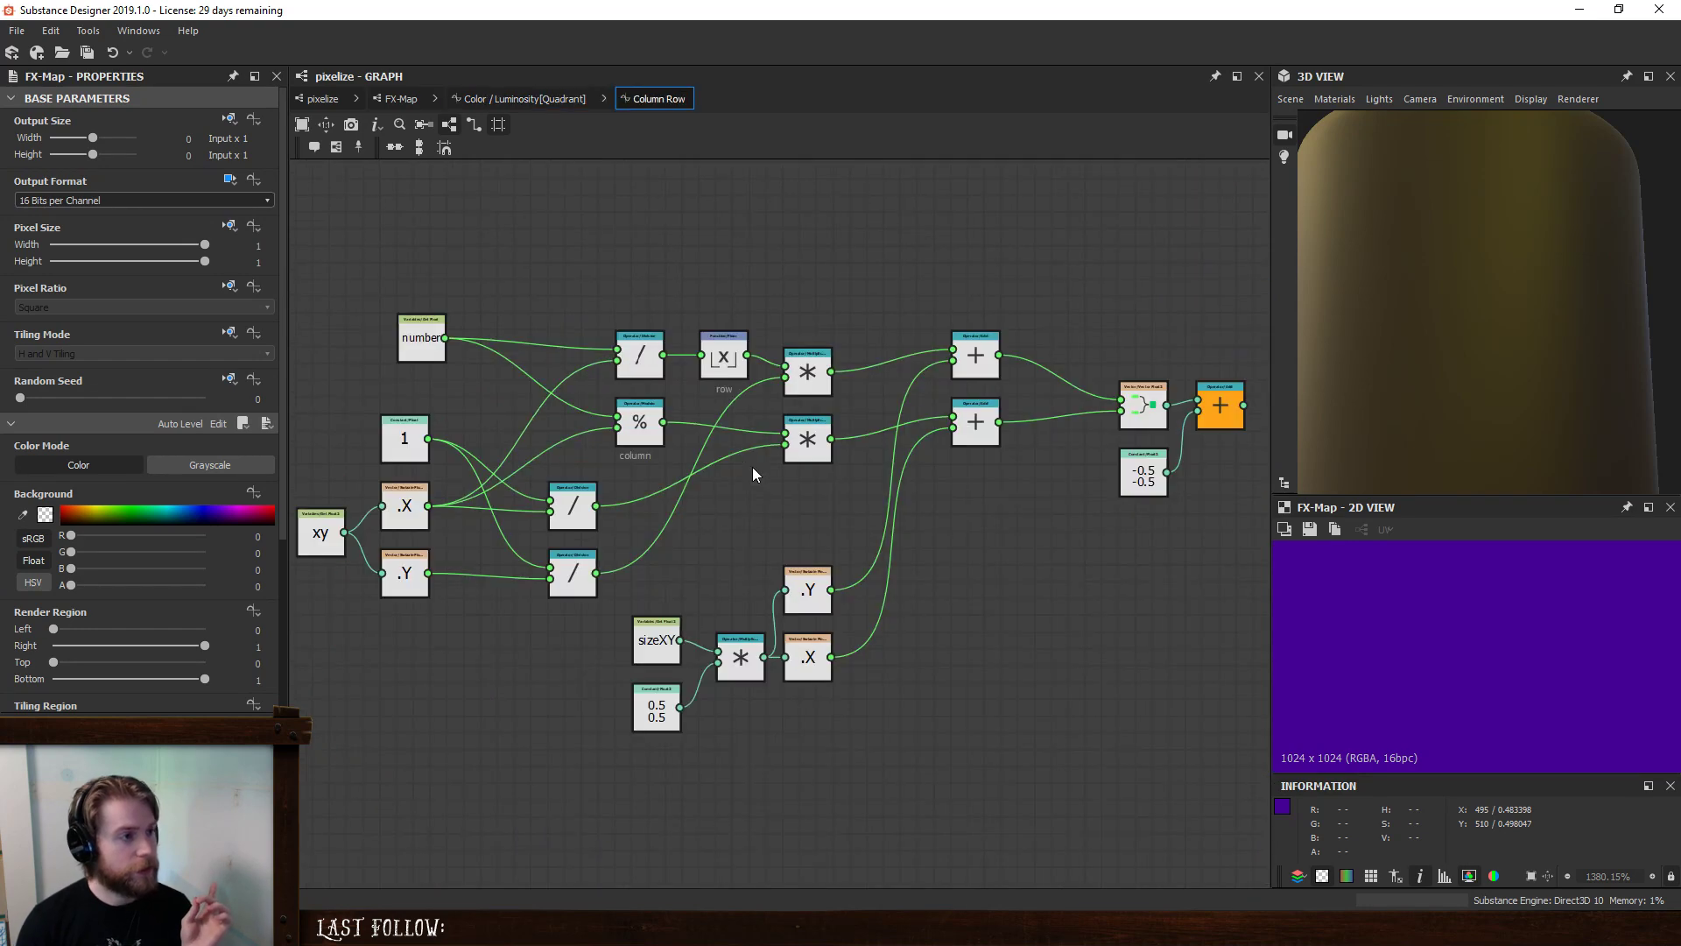
{"action": "middle_click_drag", "start_coordinate": [575, 561], "coordinate": [588, 610]}
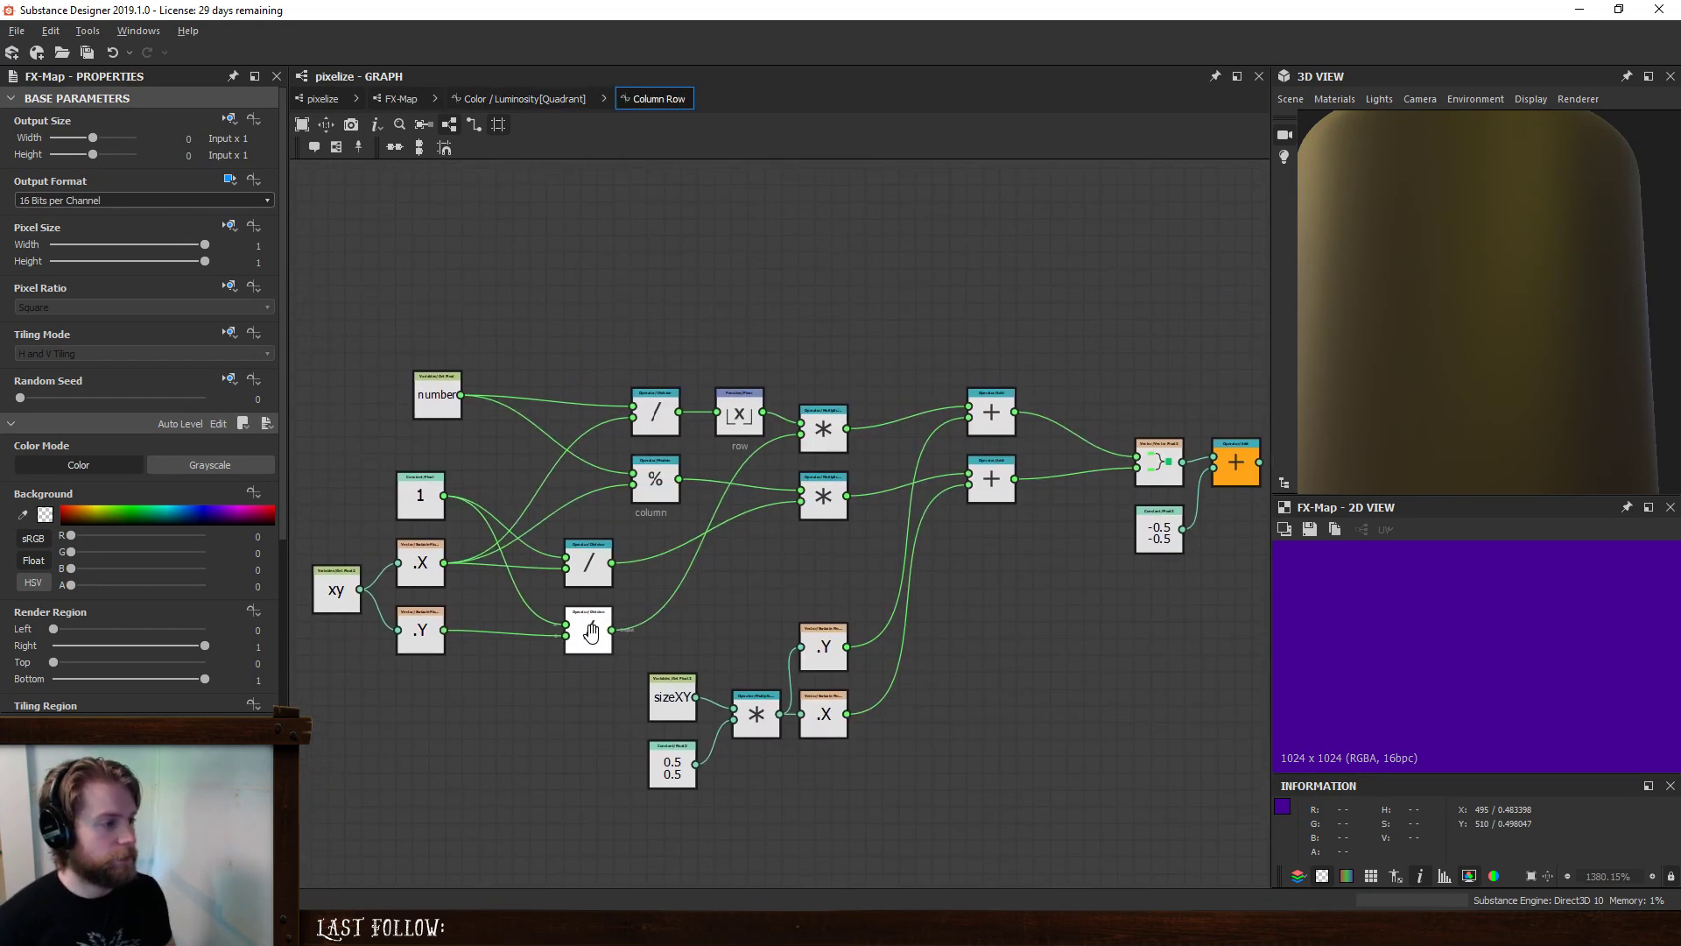
{"action": "left_click", "coordinate": [541, 686]}
{"action": "middle_click_drag", "start_coordinate": [541, 686], "coordinate": [622, 723]}
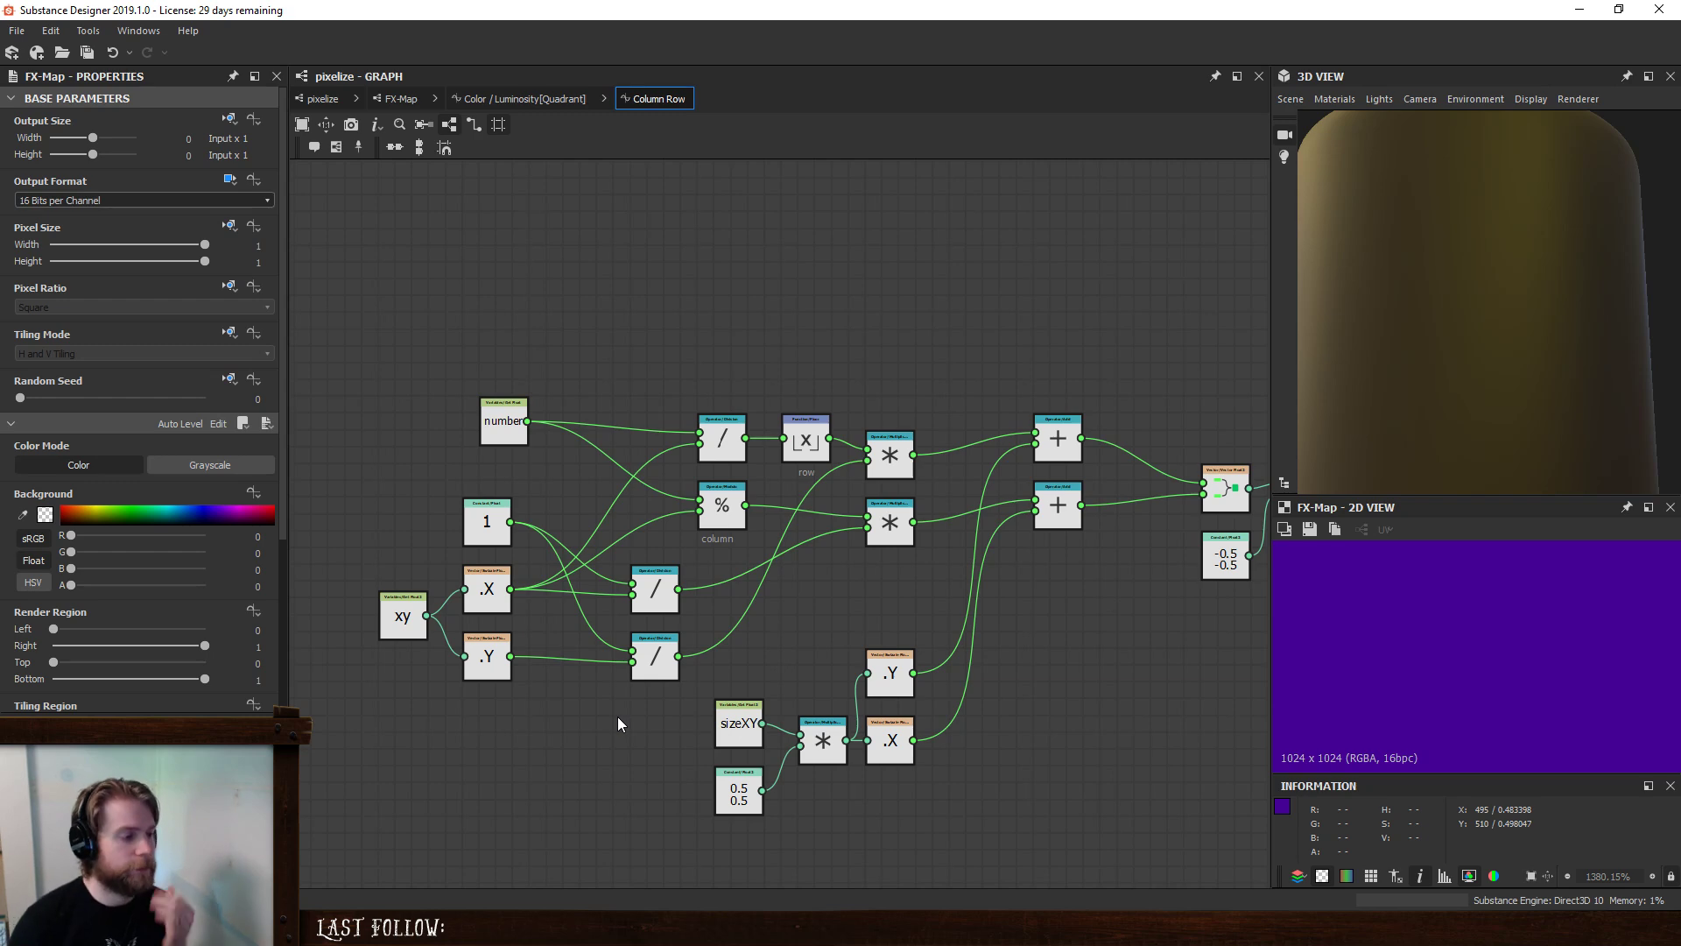
- Change the Number input parameter's identifier to index and align its getter node above the constant 1 node
{"action": "left_click", "coordinate": [411, 477]}
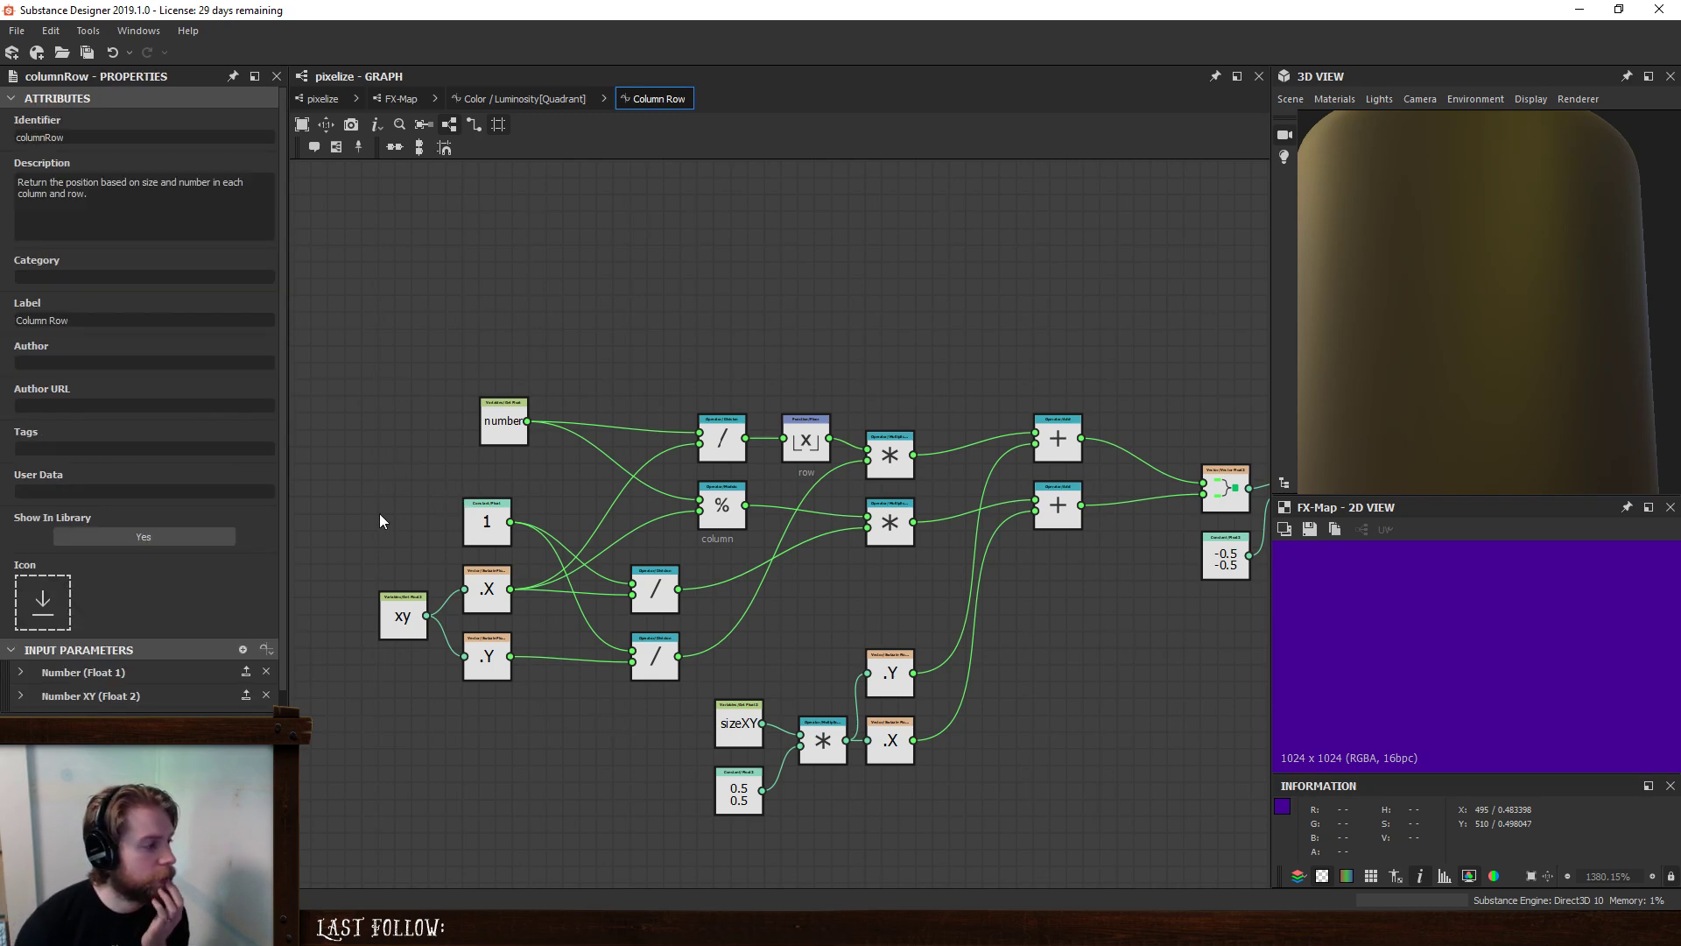
{"action": "left_click", "coordinate": [133, 658]}
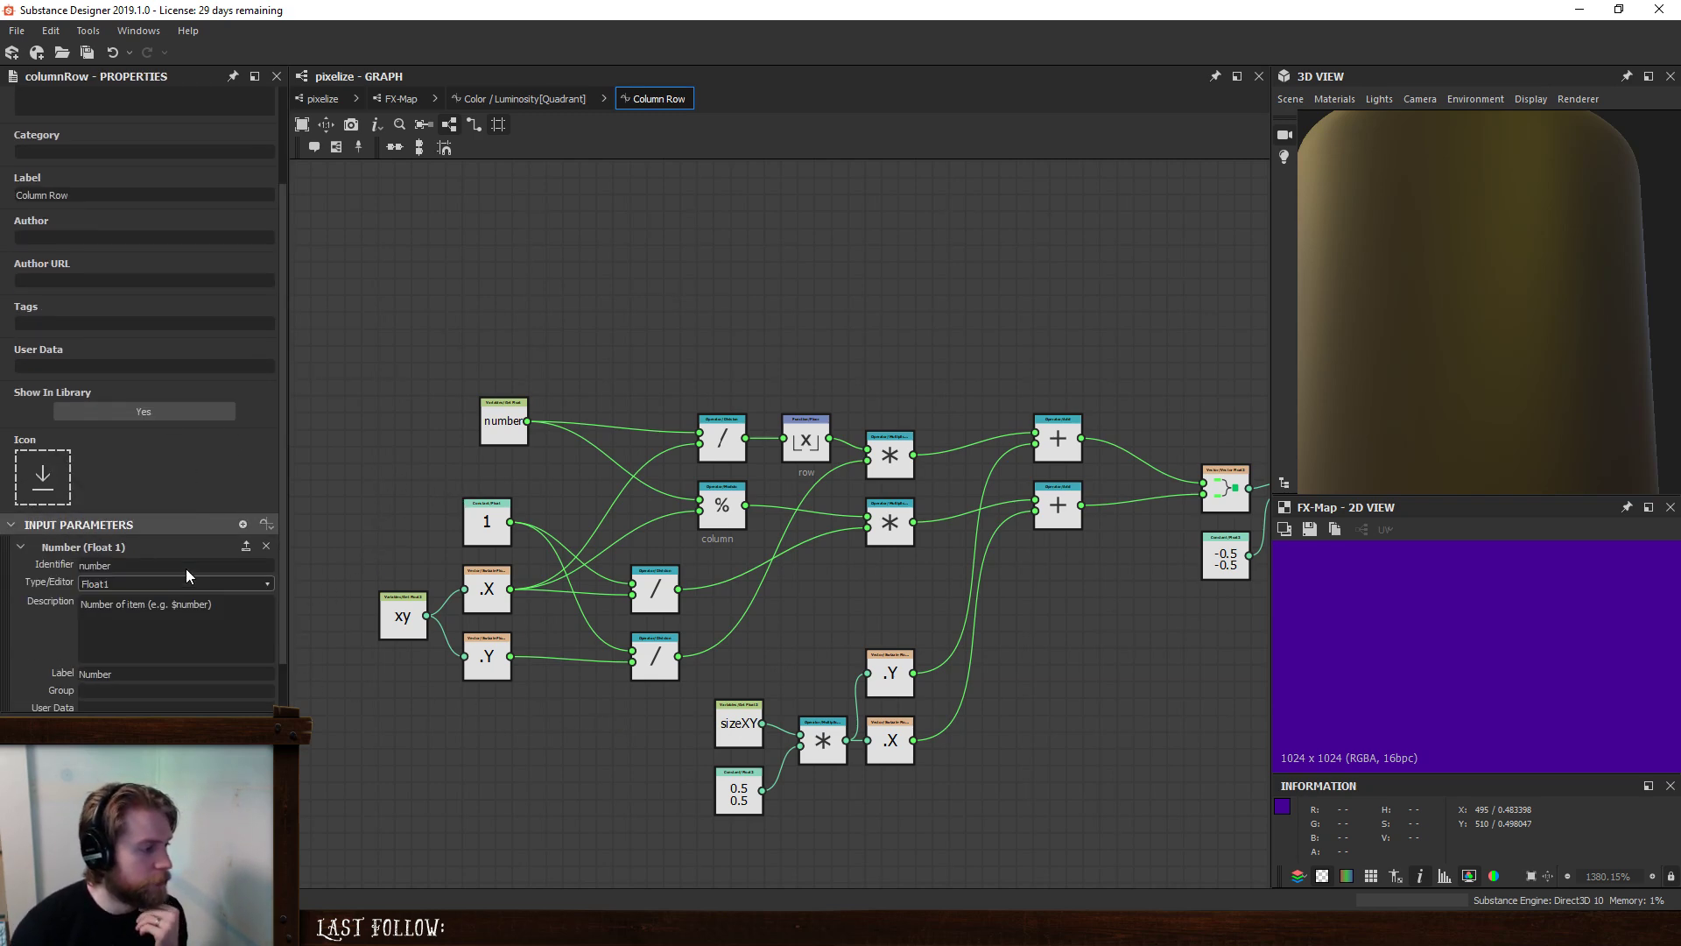
{"action": "double_click", "coordinate": [120, 505]}
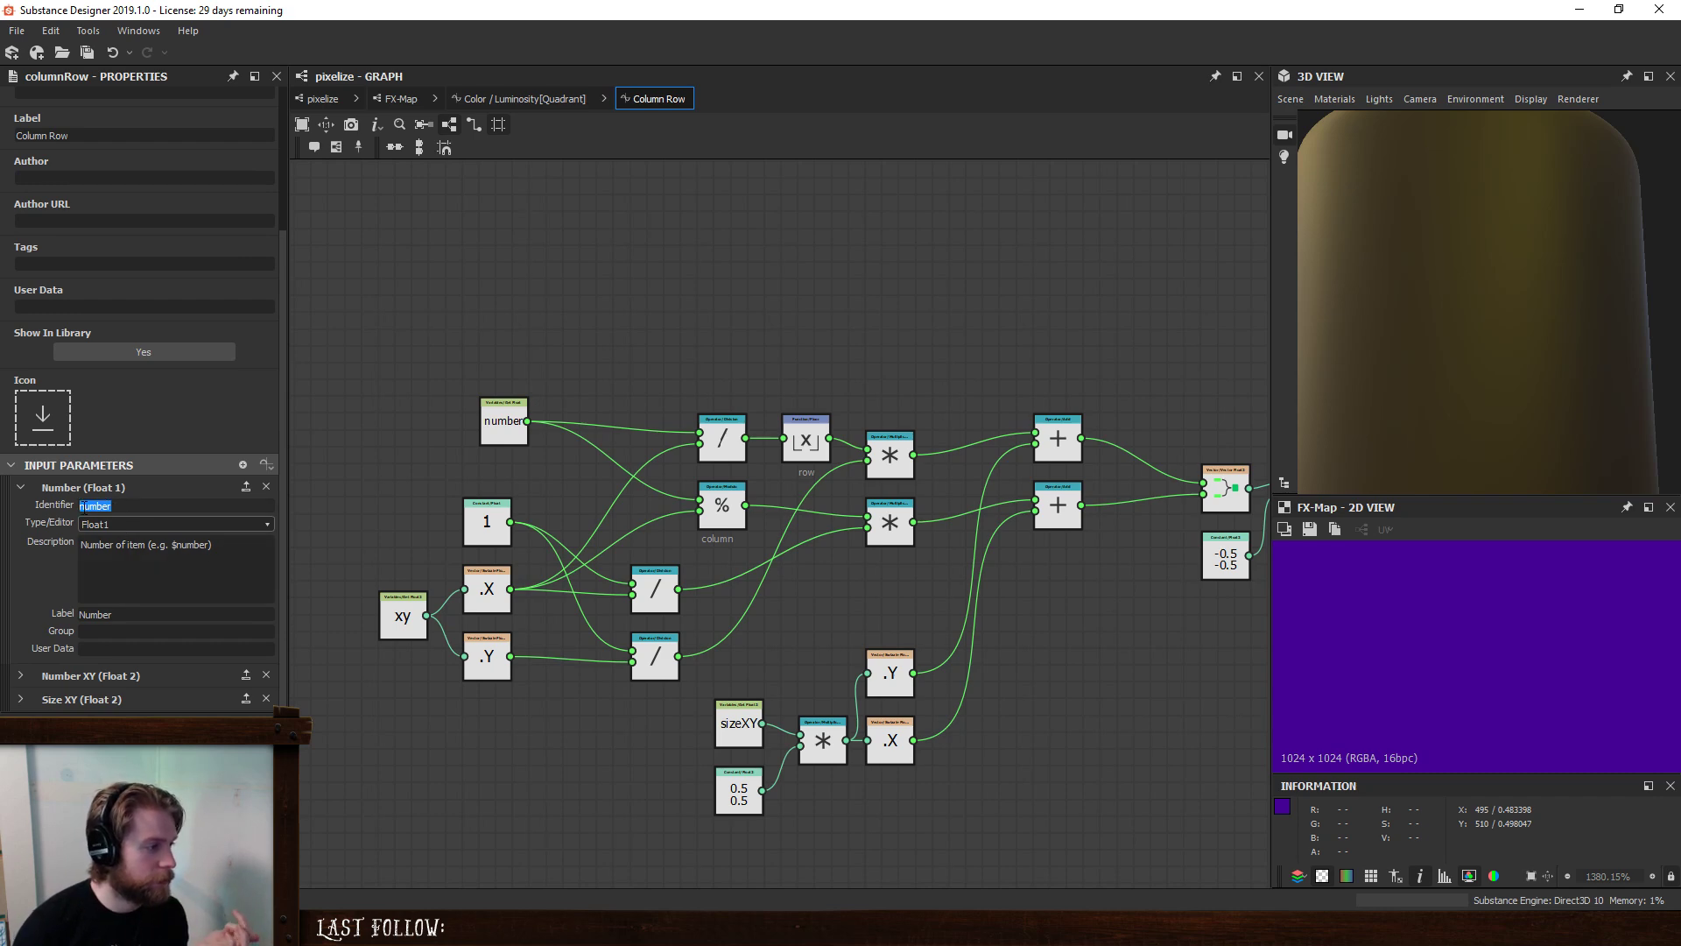
{"action": "type", "text": "index"}
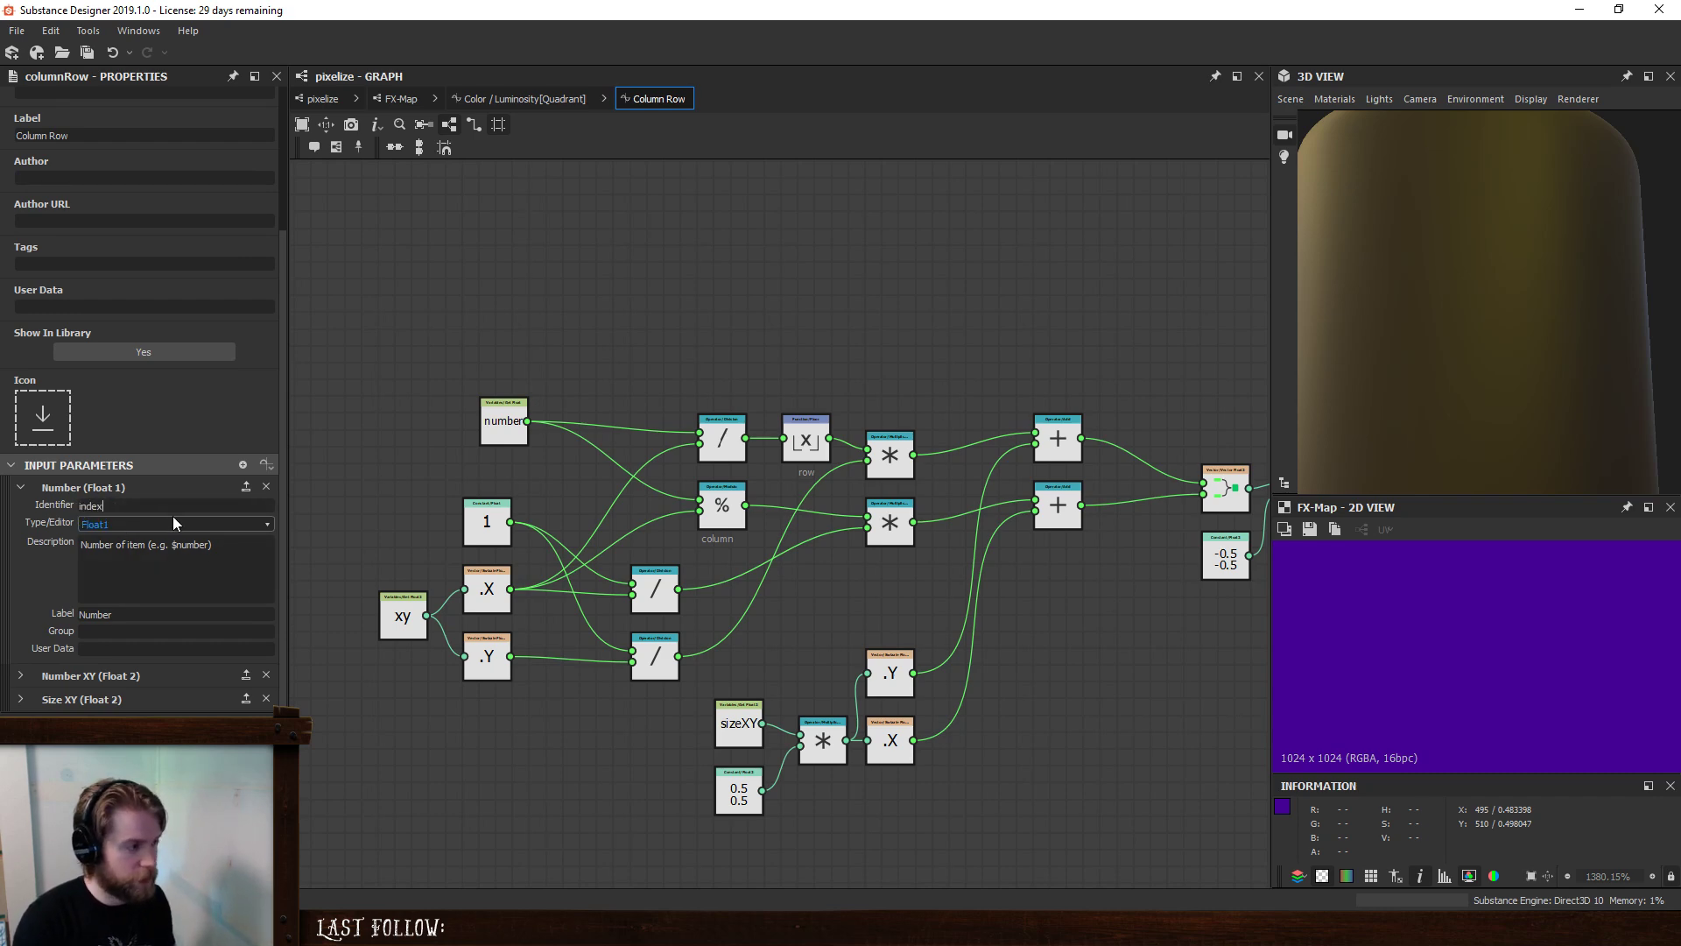
{"action": "key", "text": "Return"}
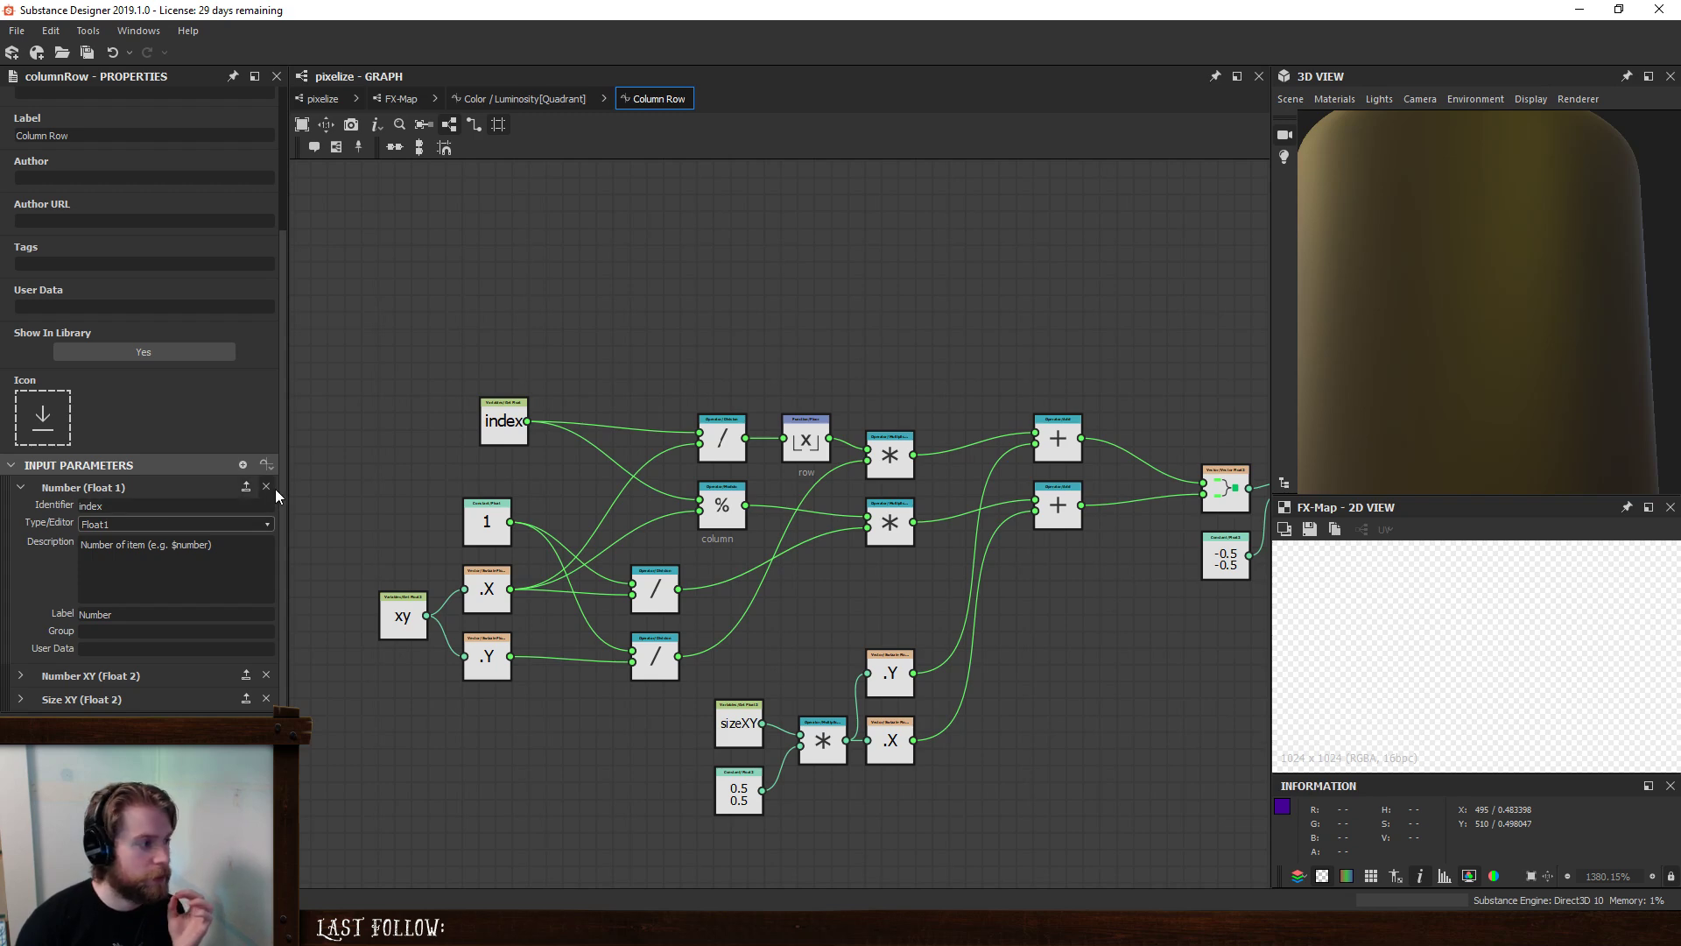
{"action": "left_click_drag", "start_coordinate": [505, 422], "coordinate": [487, 422]}
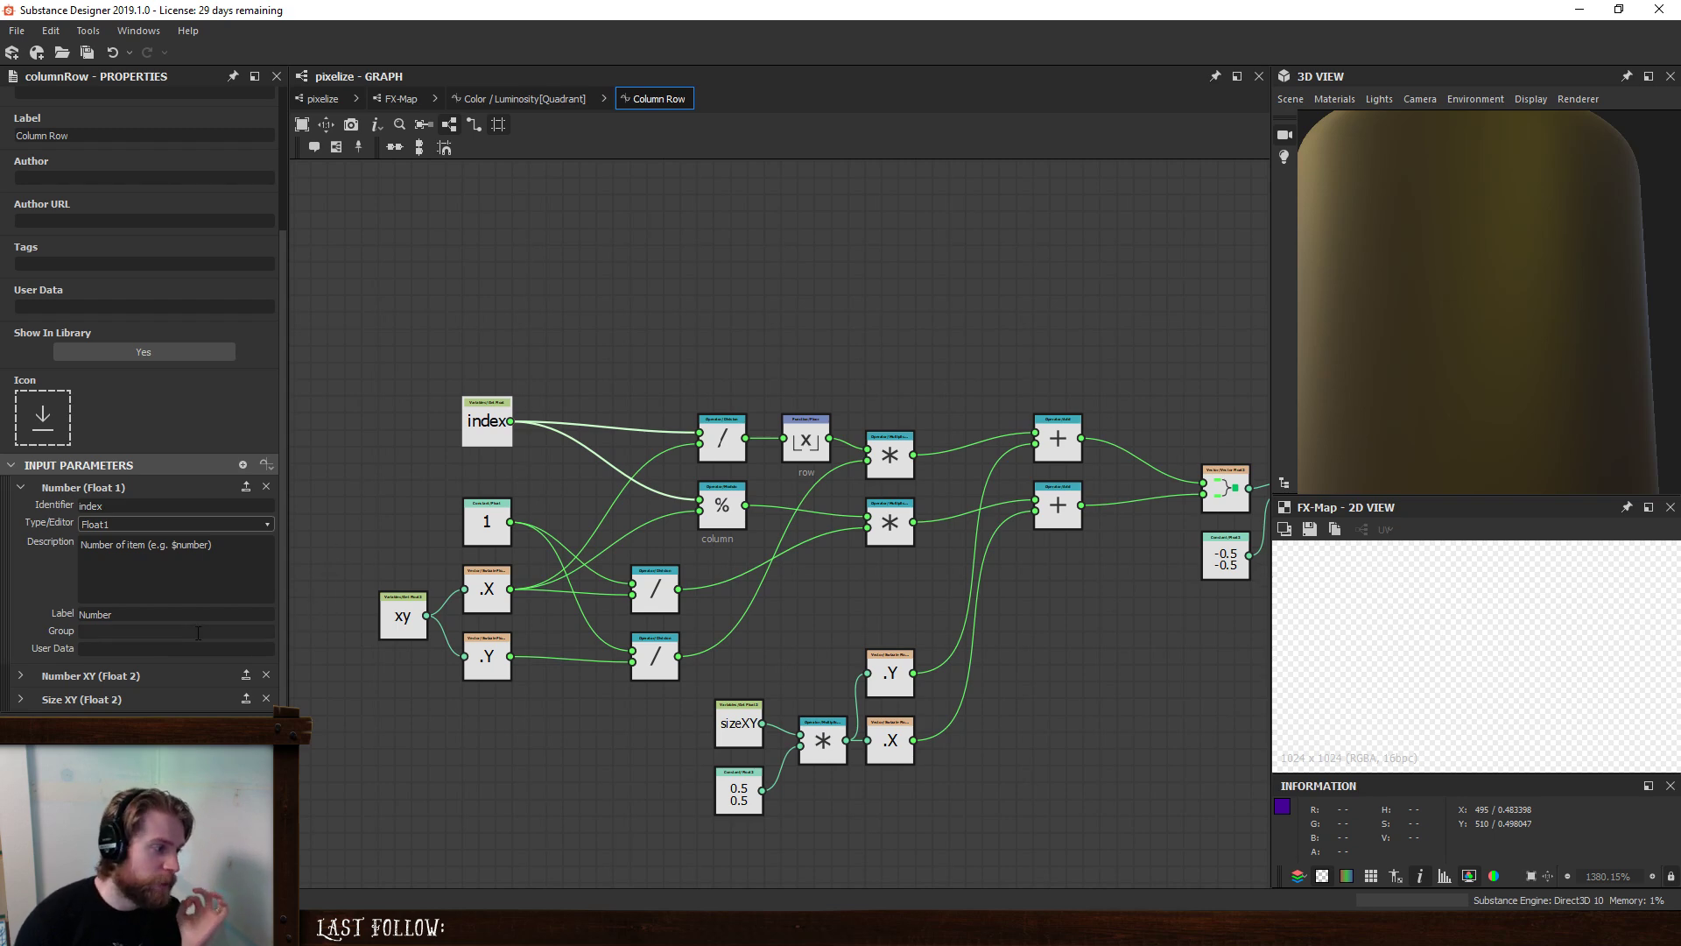
- Expand the Number XY input parameter of the Column Row function and set its type to Integer2
{"action": "left_click", "coordinate": [148, 676]}
{"action": "scroll", "coordinate": [354, 509], "scroll_direction": "down", "scroll_amount": 4}
{"action": "scroll", "coordinate": [361, 536], "scroll_direction": "up", "scroll_amount": 4}
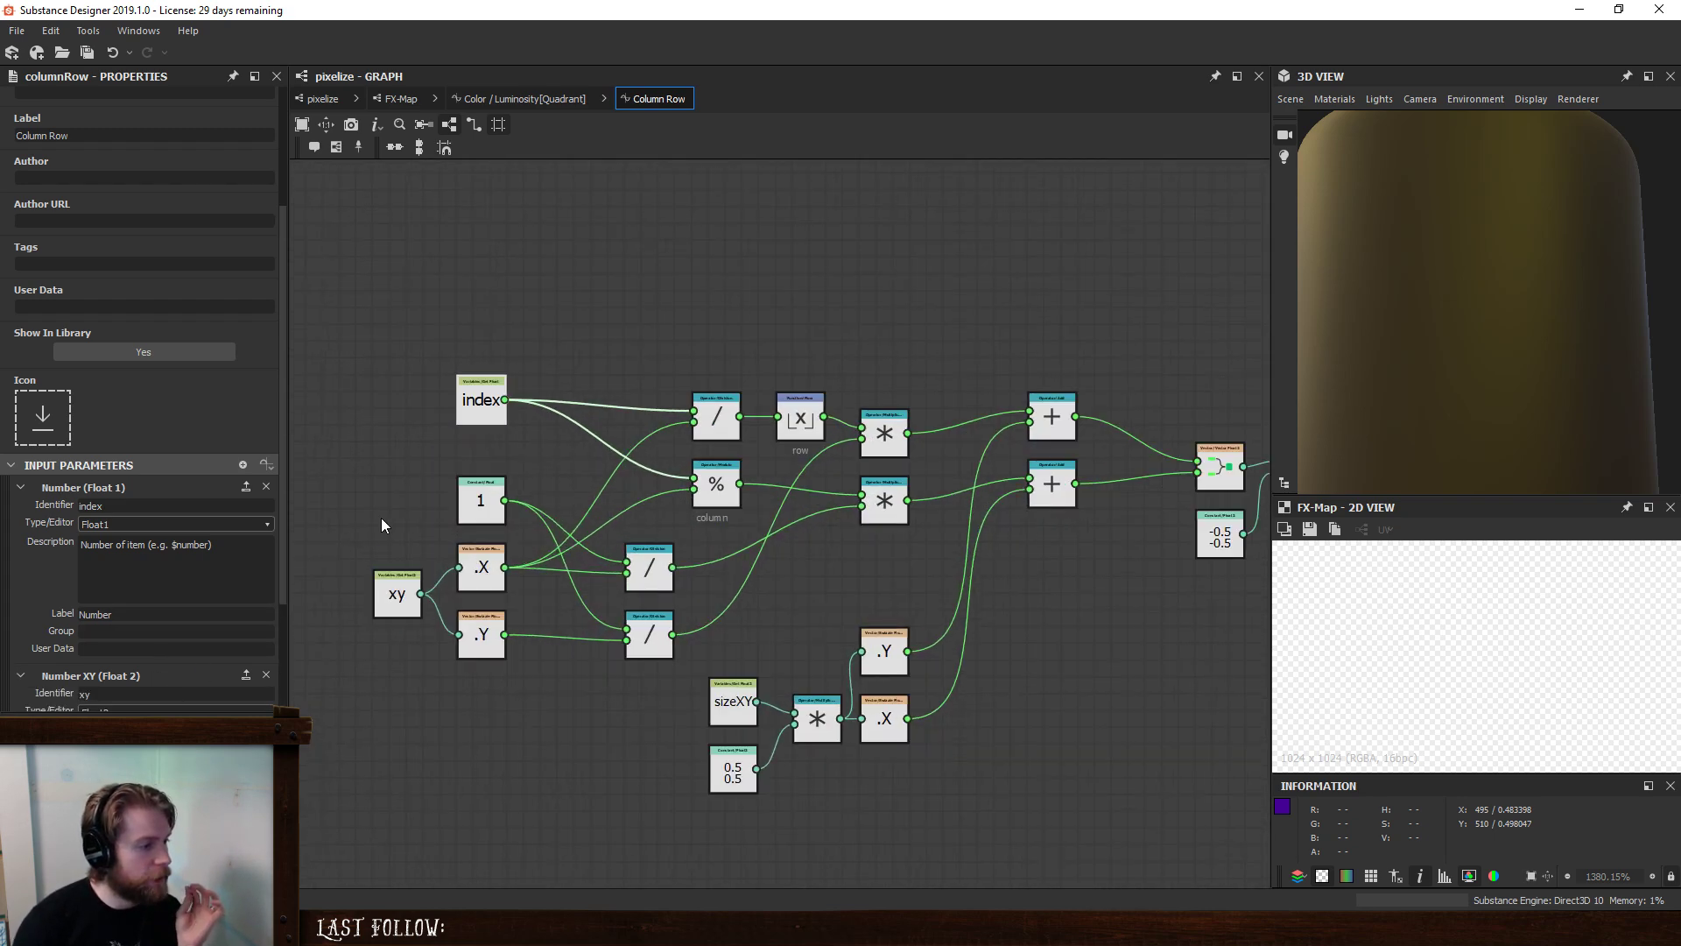
{"action": "middle_click_drag", "start_coordinate": [381, 517], "coordinate": [404, 520]}
{"action": "left_click_drag", "start_coordinate": [284, 569], "coordinate": [291, 683]}
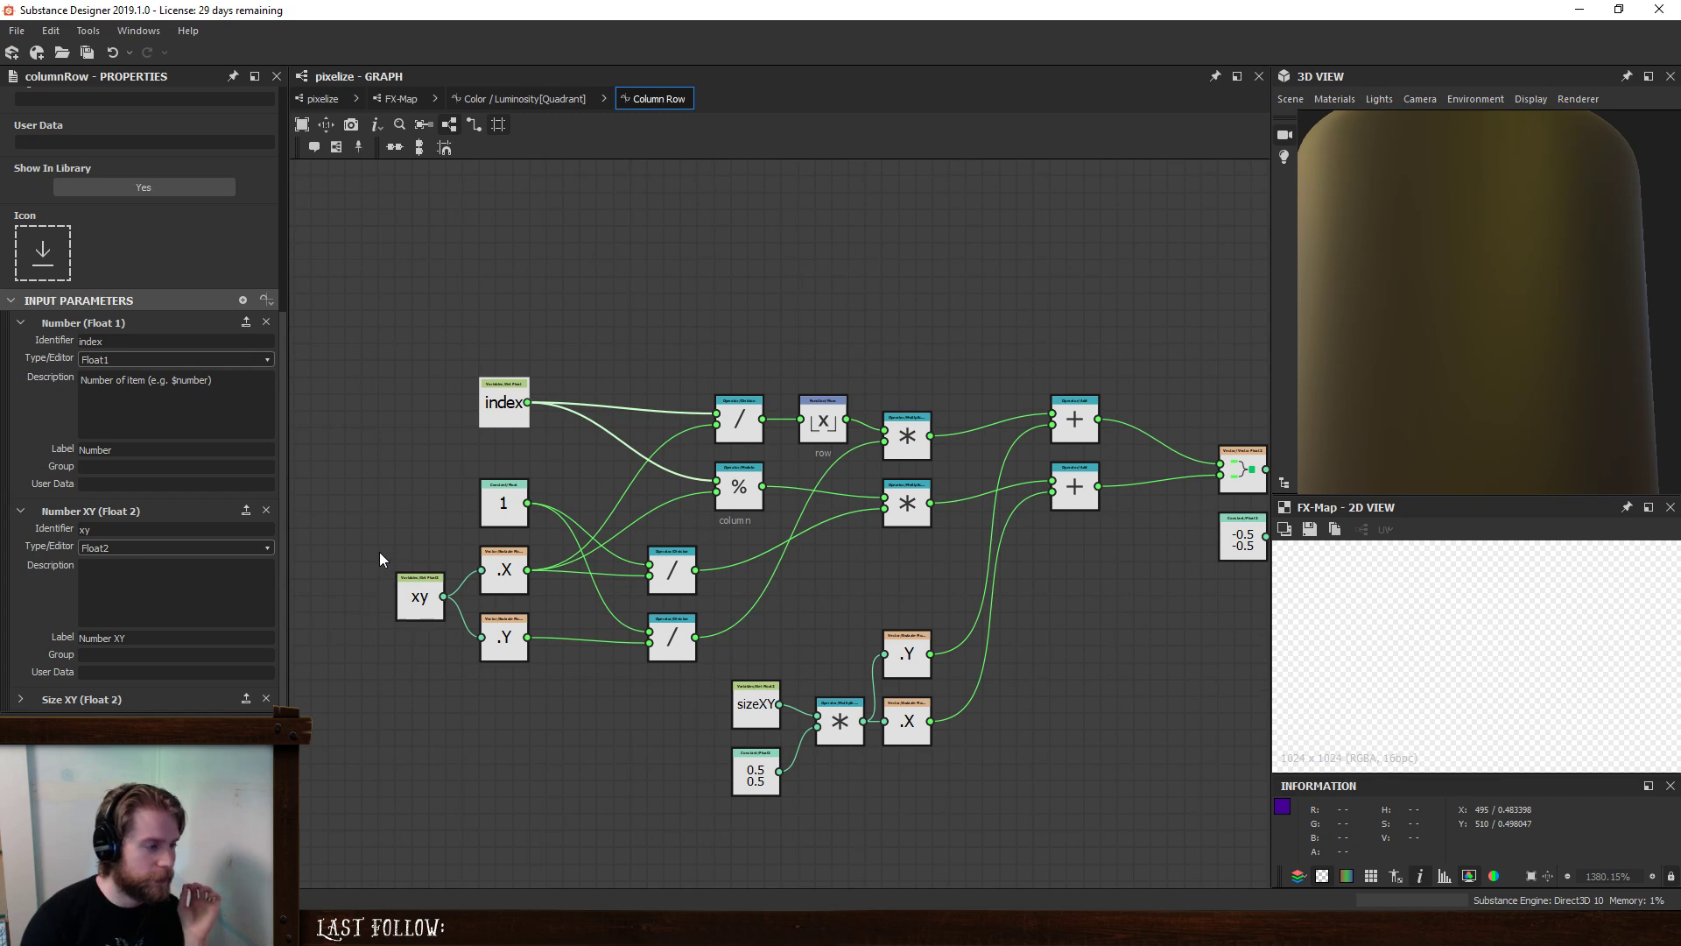
{"action": "middle_click_drag", "start_coordinate": [379, 554], "coordinate": [395, 550]}
{"action": "left_click", "coordinate": [145, 548]}
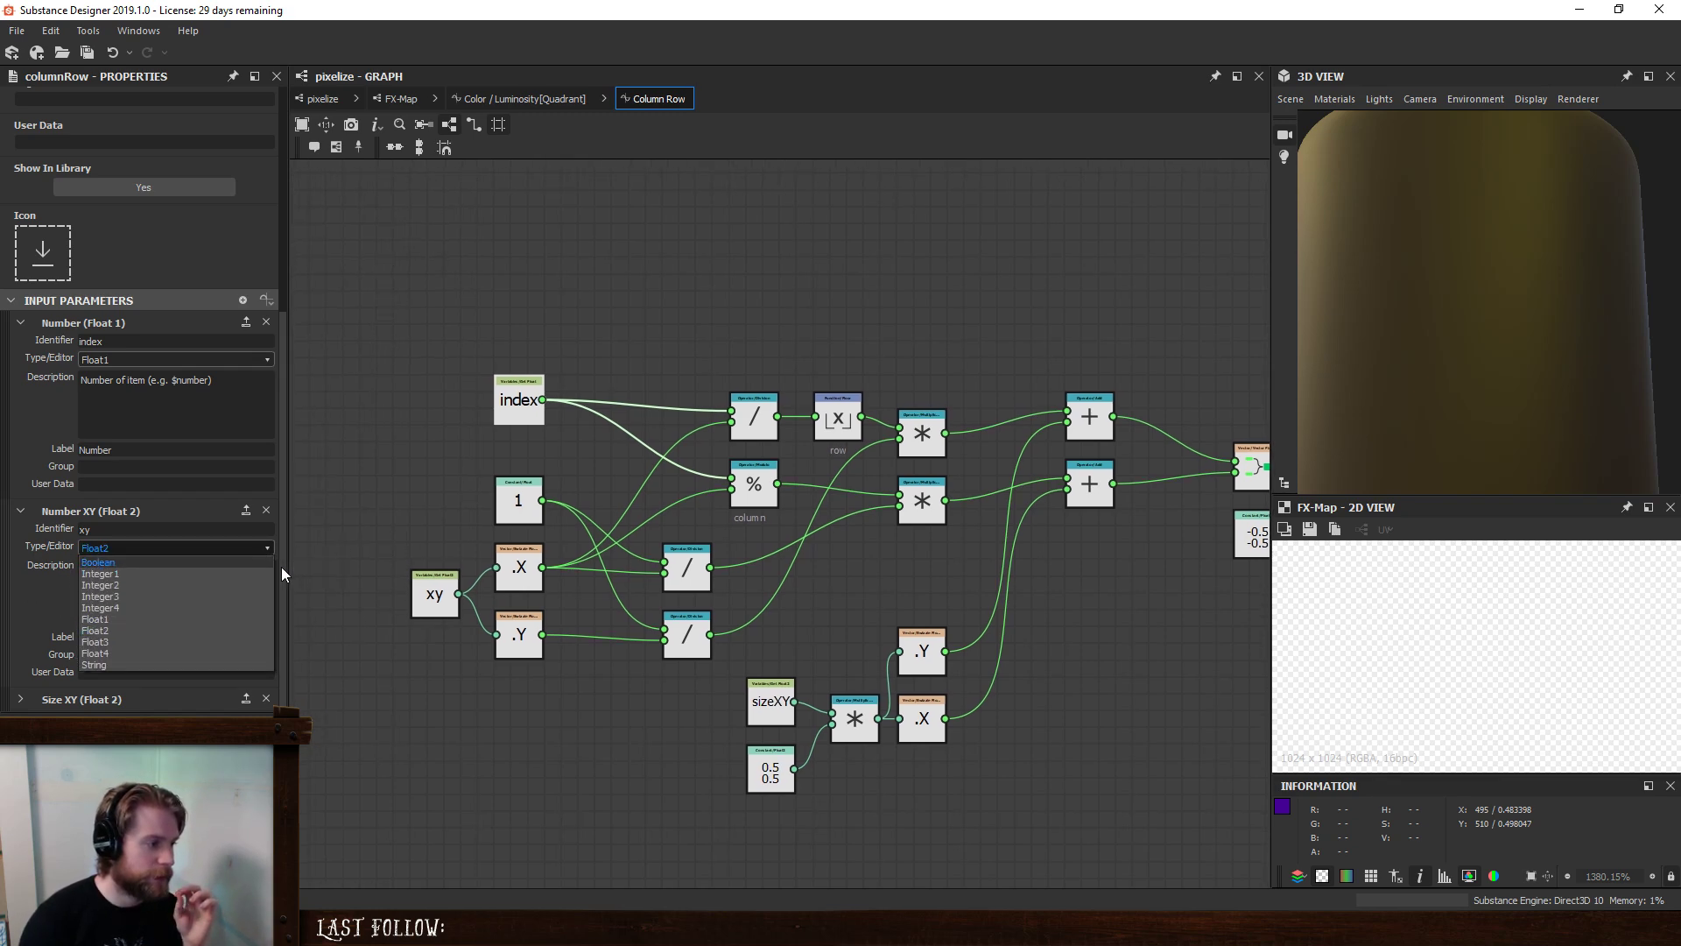
{"action": "left_click", "coordinate": [169, 585]}
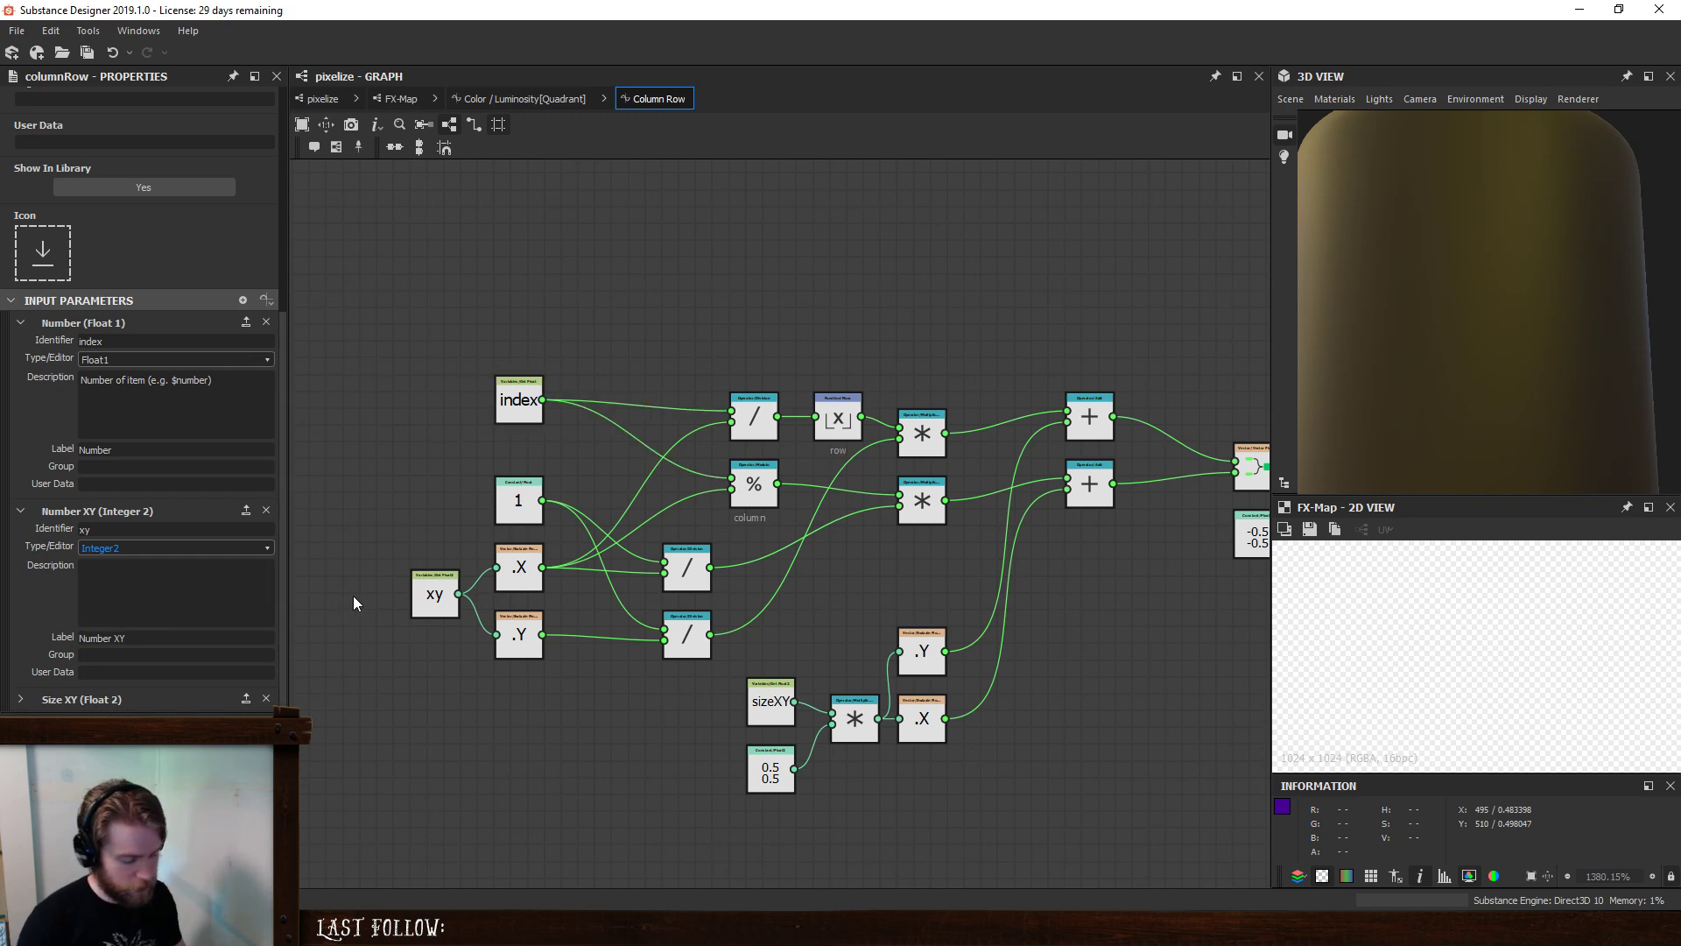
- Add a Get Integer2 node that reads the xy variable and place it beside the old xy getter
{"action": "key", "text": "space"}
{"action": "type", "text": "get"}
{"action": "left_click", "coordinate": [459, 549]}
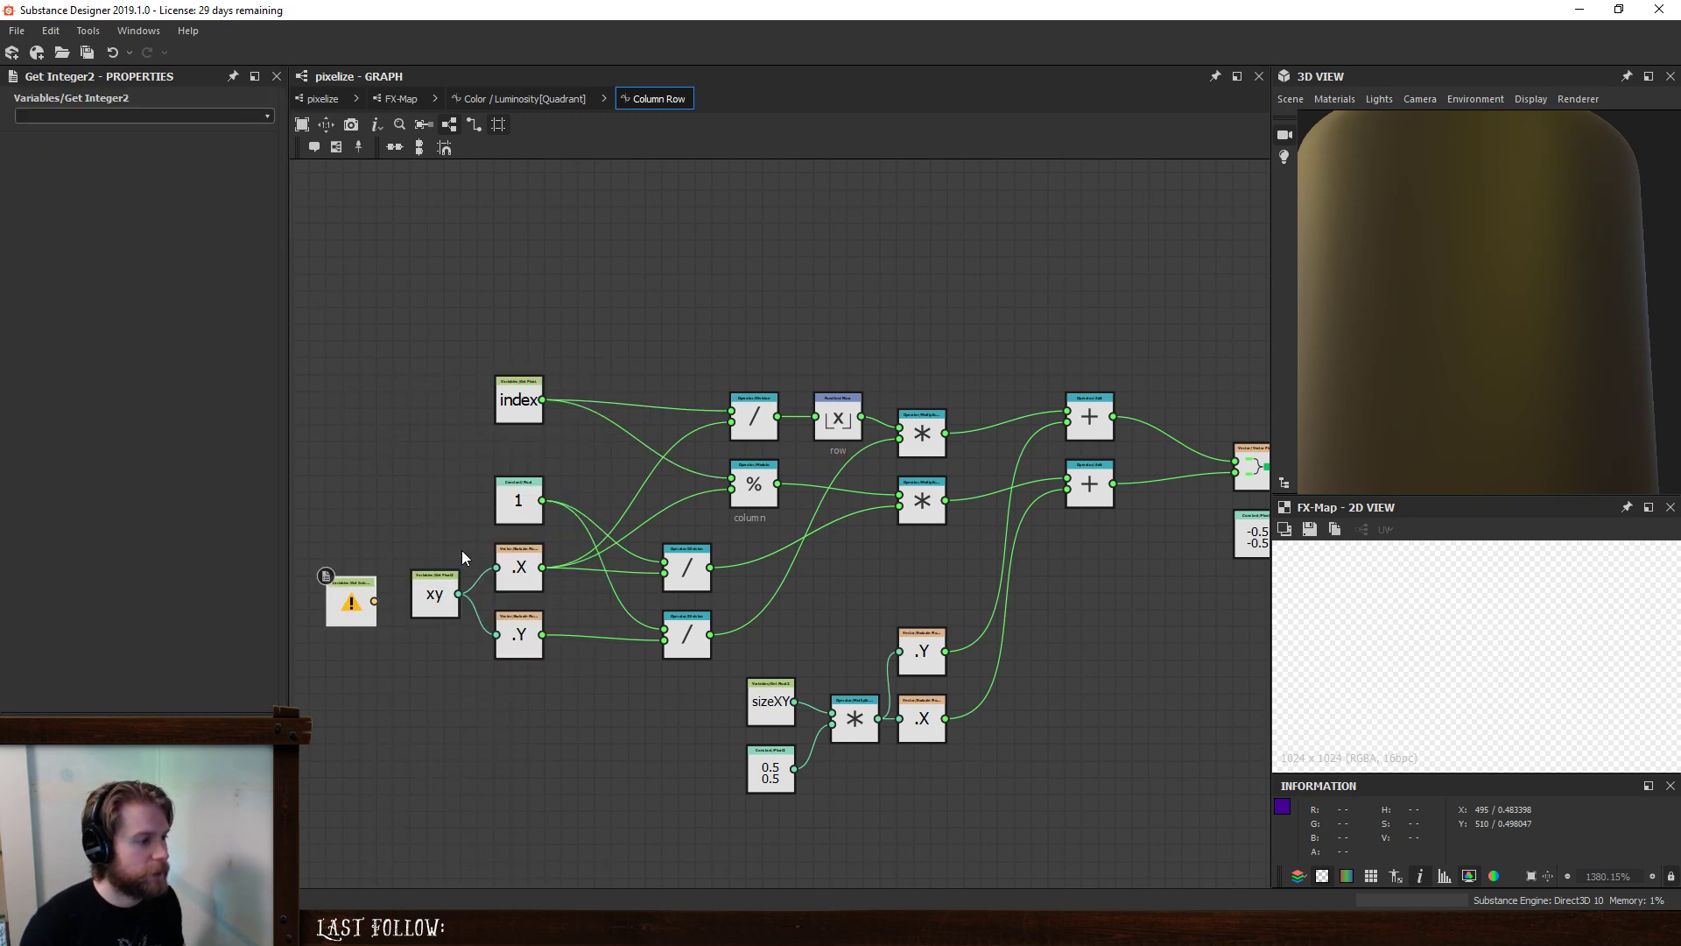
{"action": "left_click", "coordinate": [266, 116]}
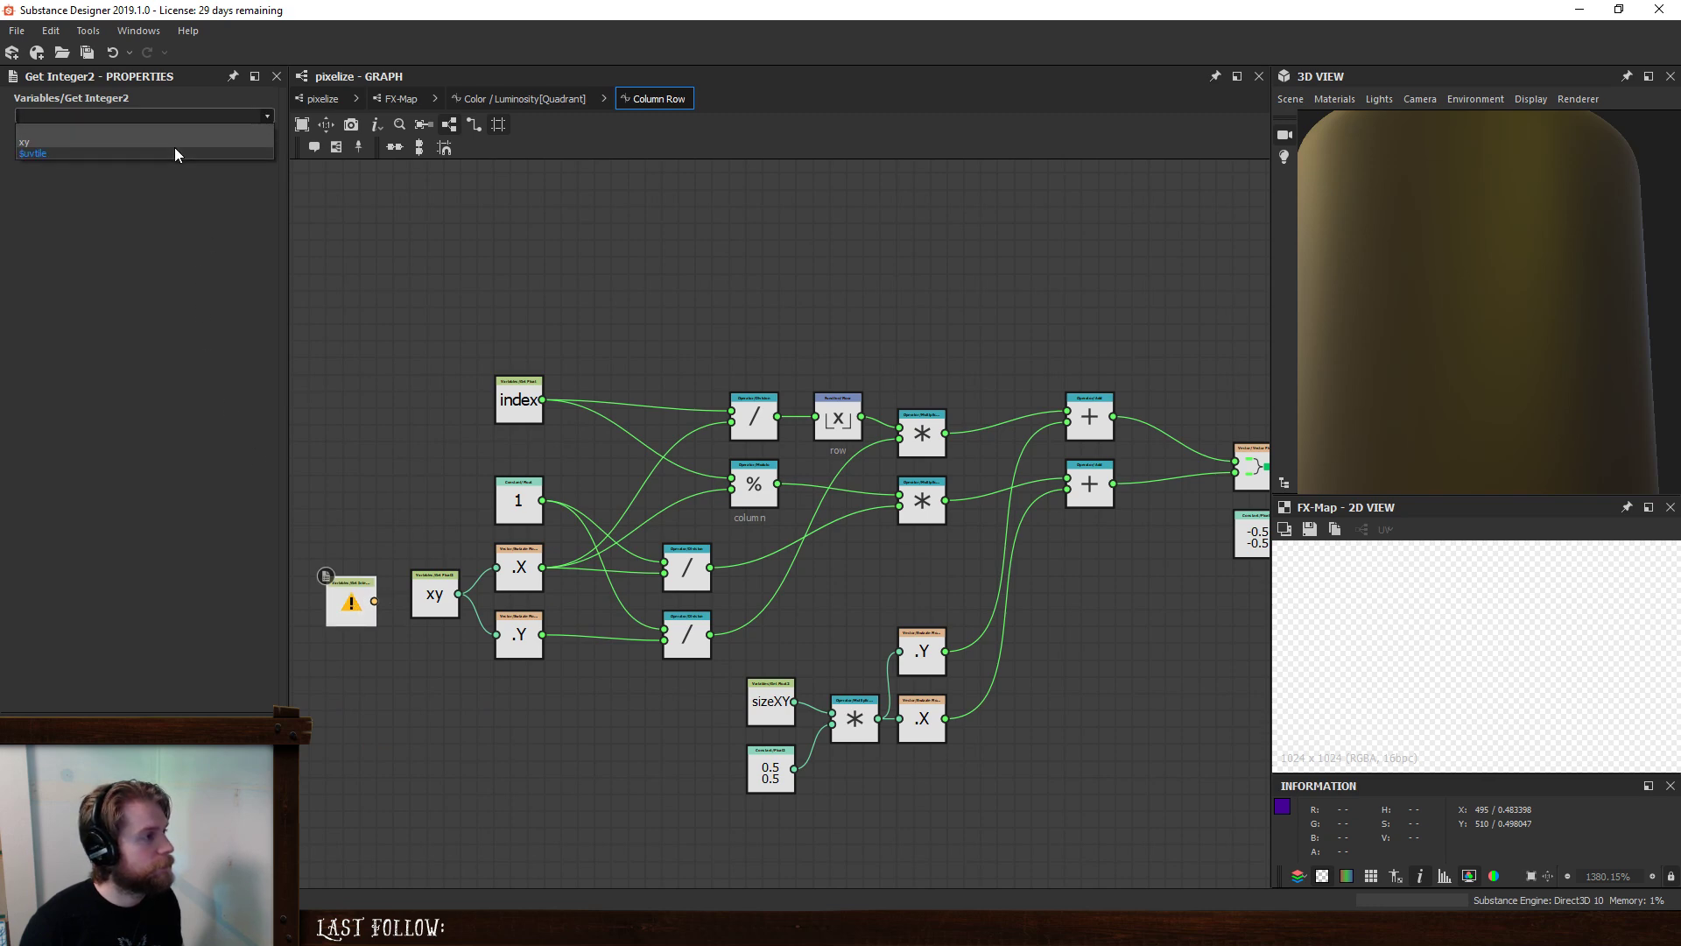
{"action": "left_click", "coordinate": [165, 140]}
{"action": "left_click_drag", "start_coordinate": [351, 585], "coordinate": [336, 594]}
- Cast the integer xy through a To Float2 node into the .X and .Y swizzles, replacing and deleting the old Get Float2 node
{"action": "key", "text": "space"}
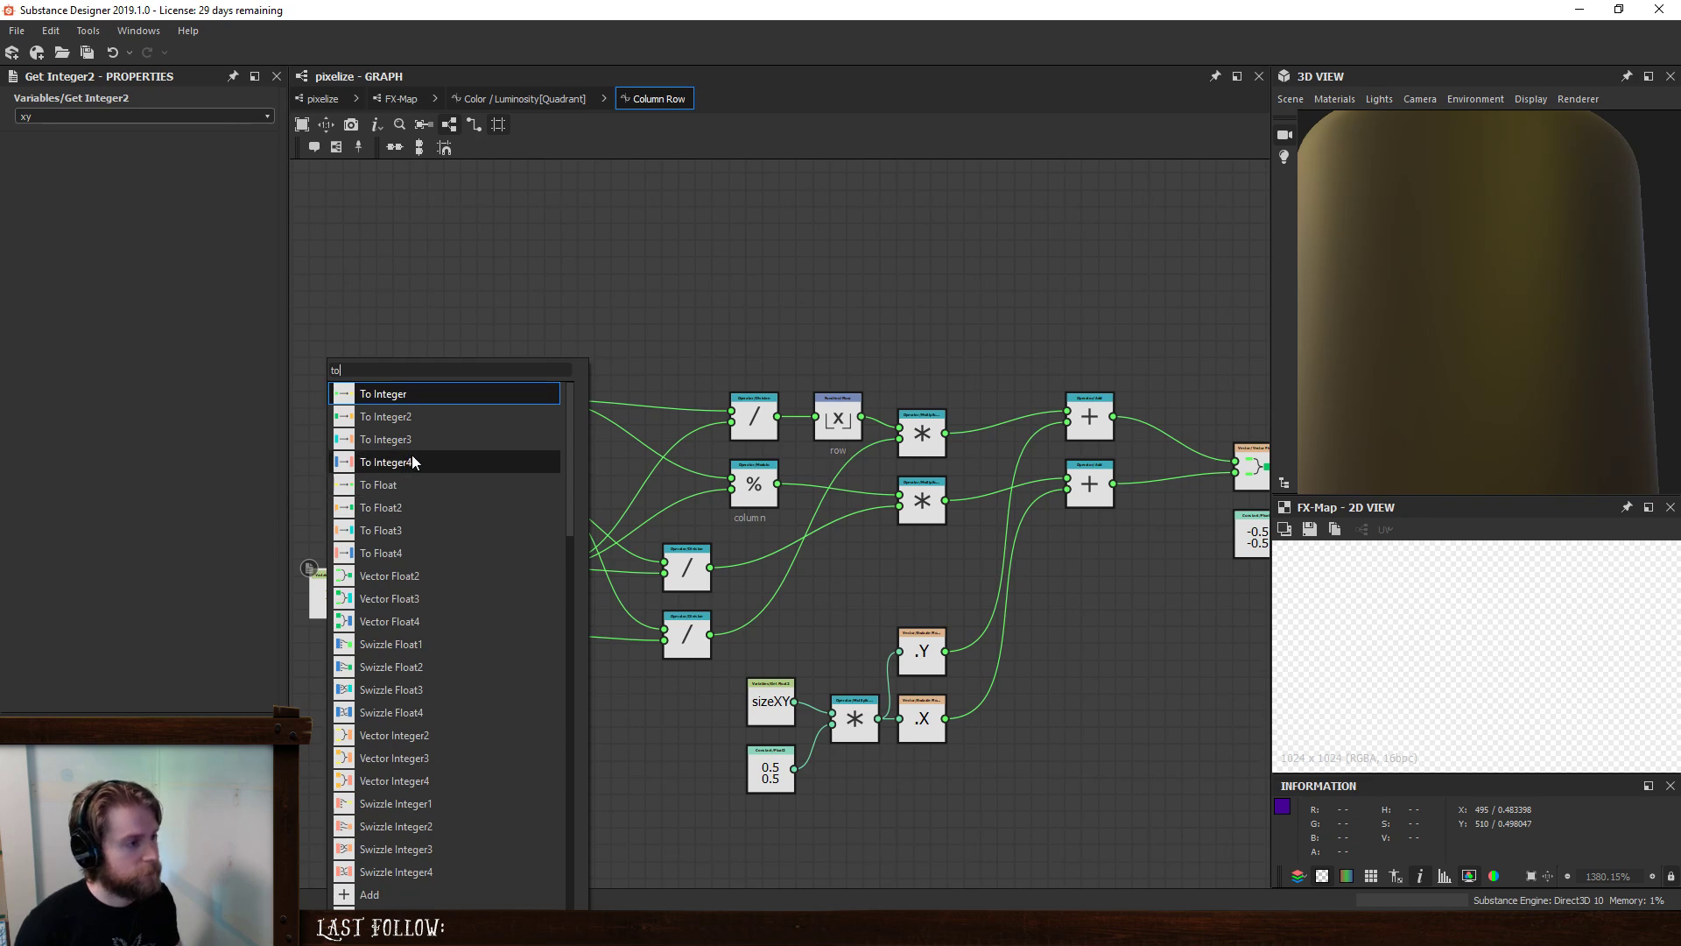
{"action": "left_click", "coordinate": [424, 504]}
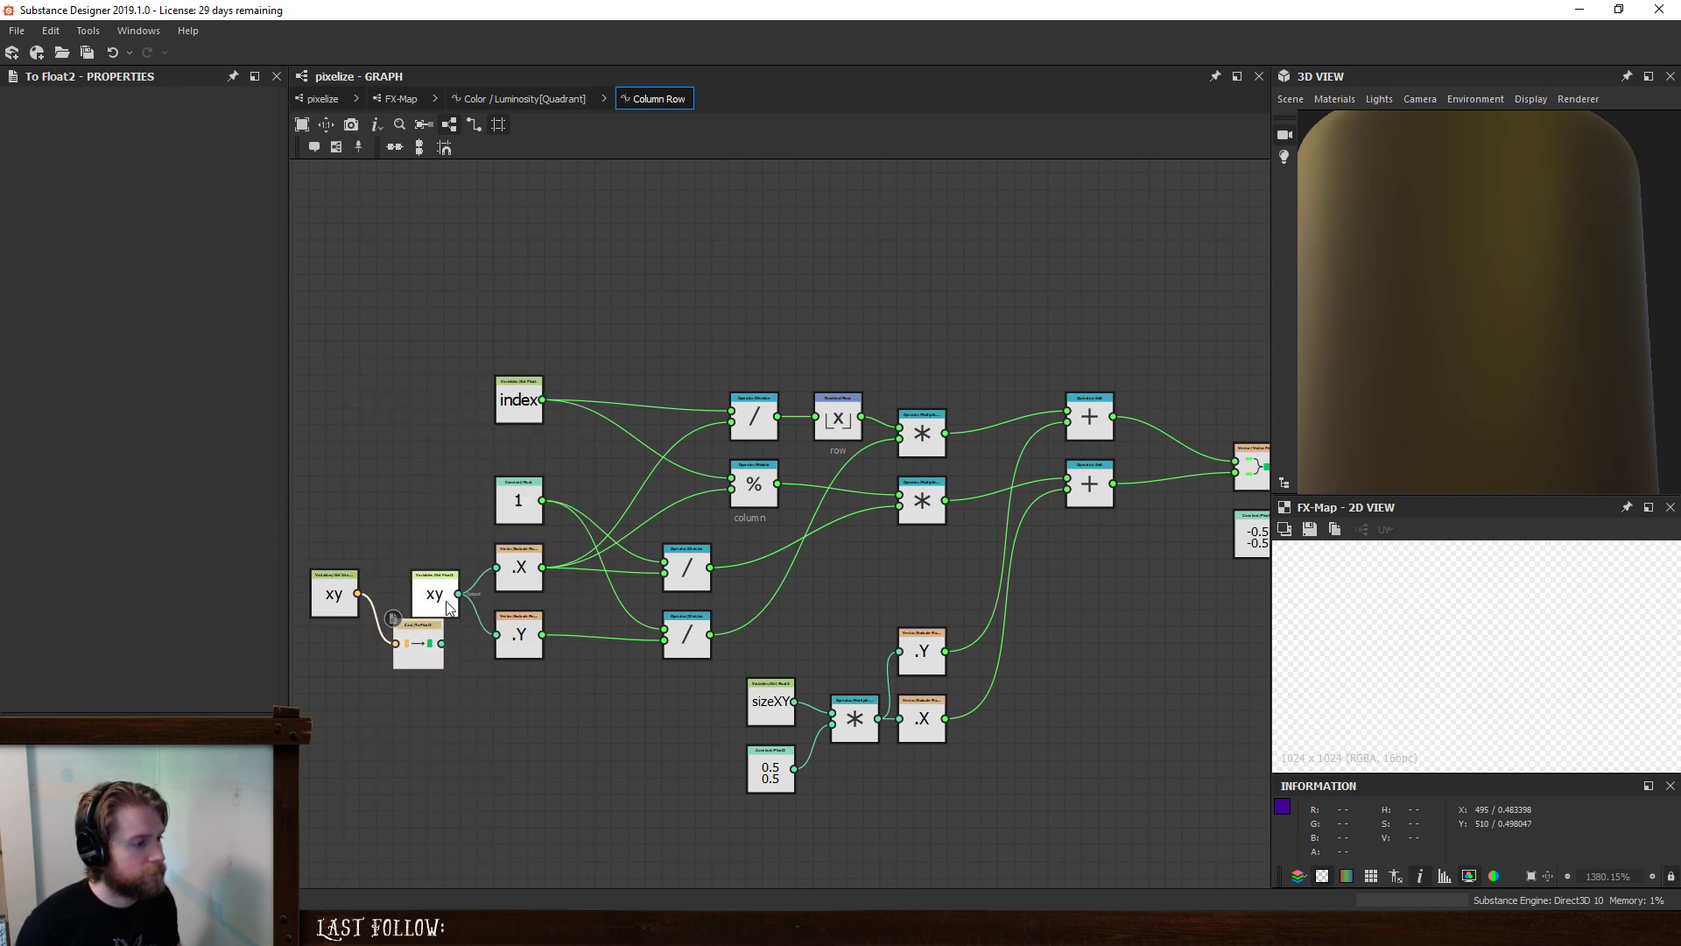
{"action": "left_click_drag", "start_coordinate": [458, 595], "coordinate": [441, 643], "text": "shift"}
{"action": "left_click", "coordinate": [433, 596]}
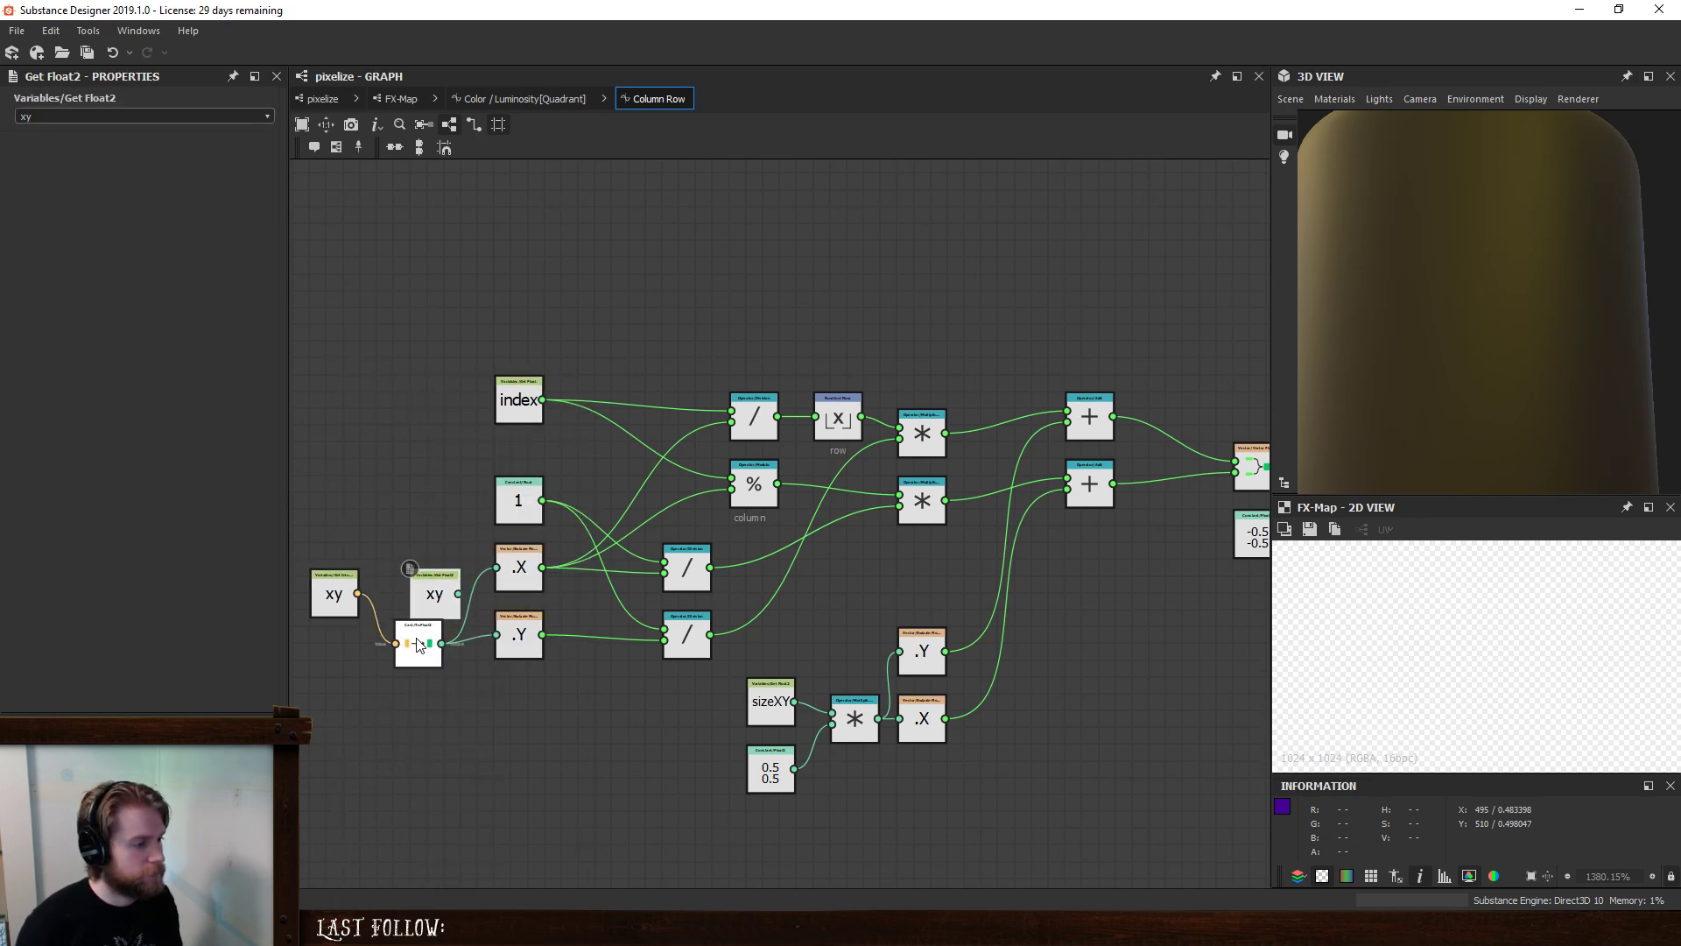
{"action": "key", "text": "Delete"}
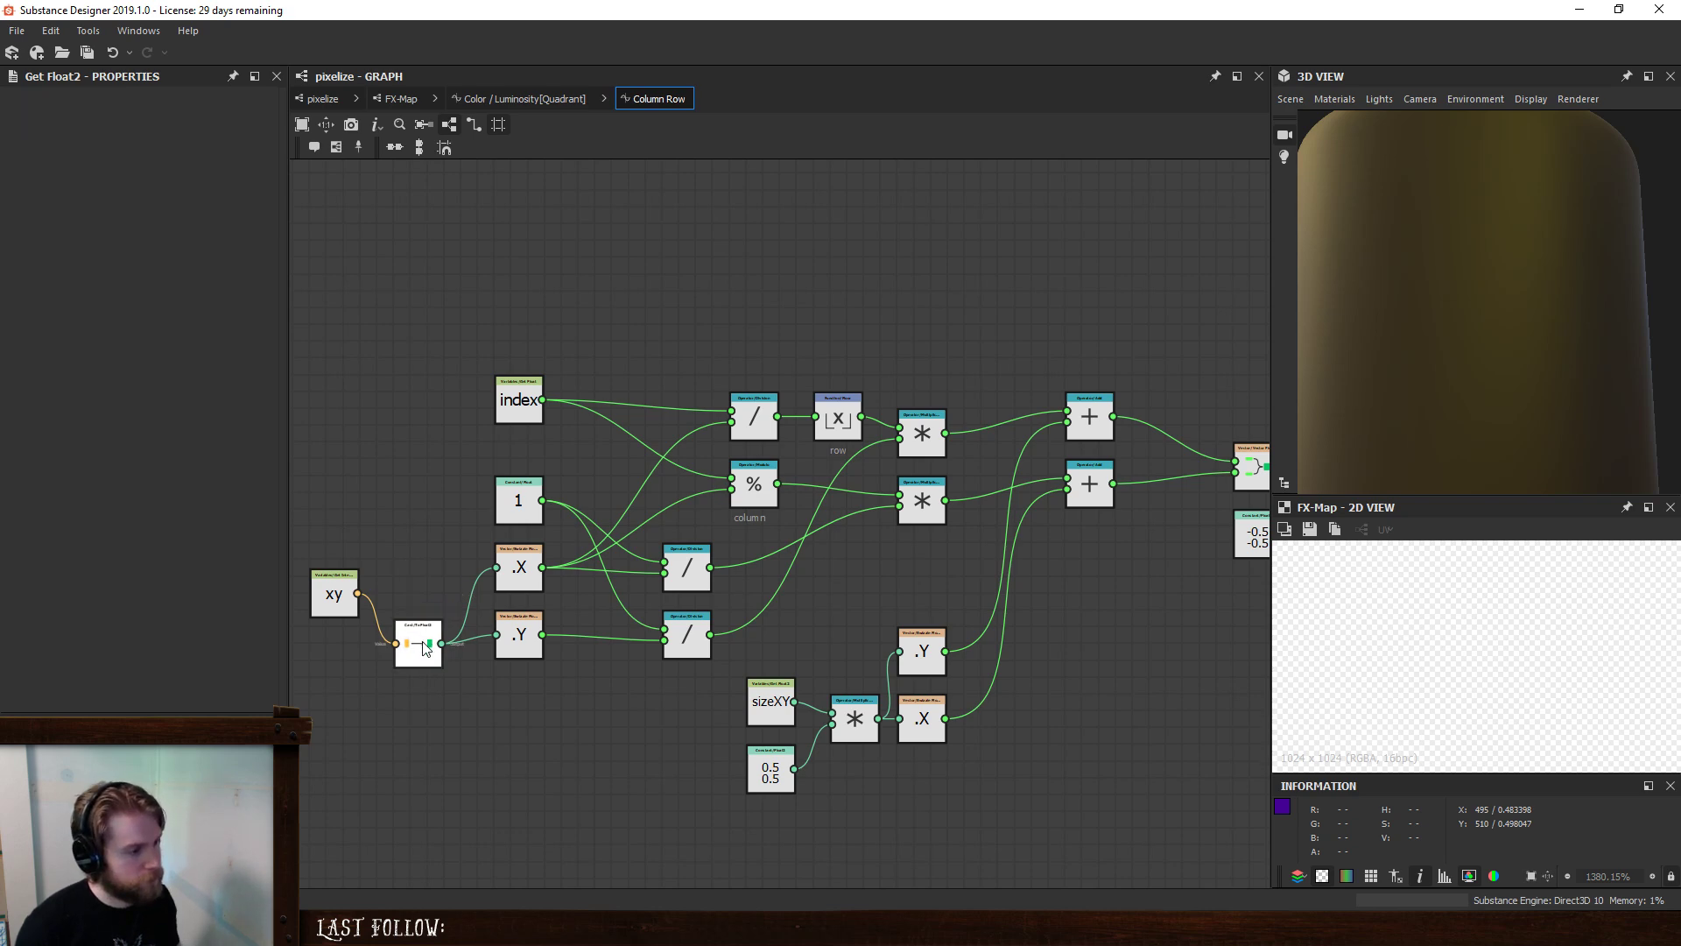
{"action": "left_click_drag", "start_coordinate": [423, 657], "coordinate": [440, 614]}
{"action": "left_click_drag", "start_coordinate": [334, 599], "coordinate": [368, 604]}
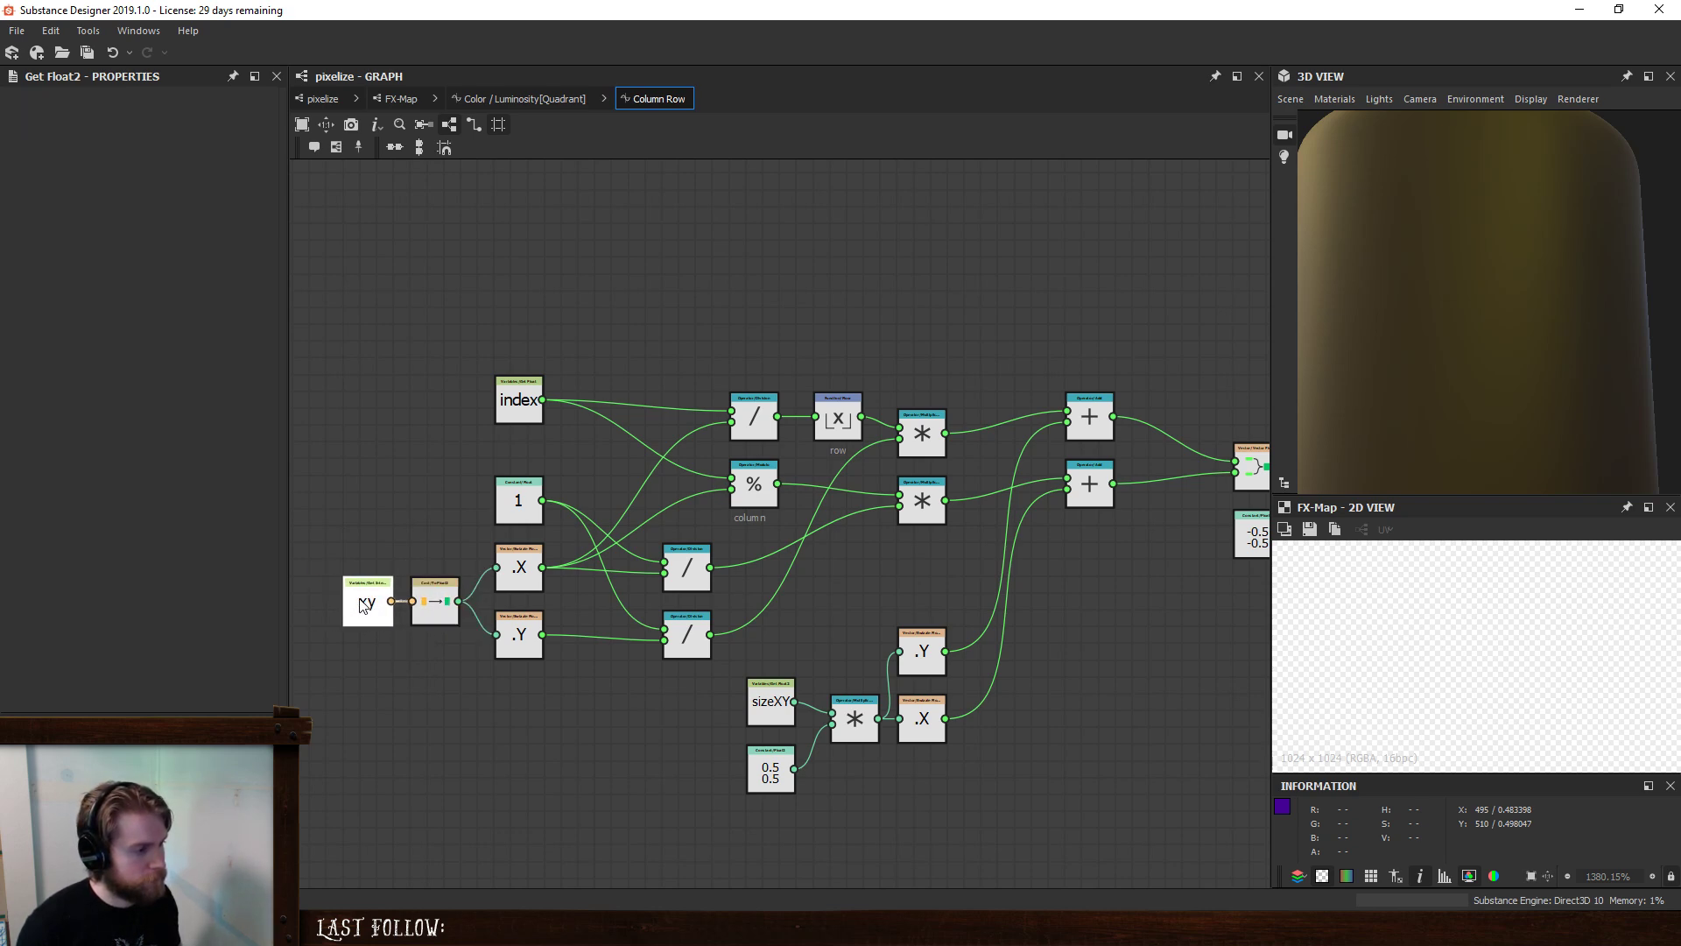
{"action": "left_click", "coordinate": [412, 481]}
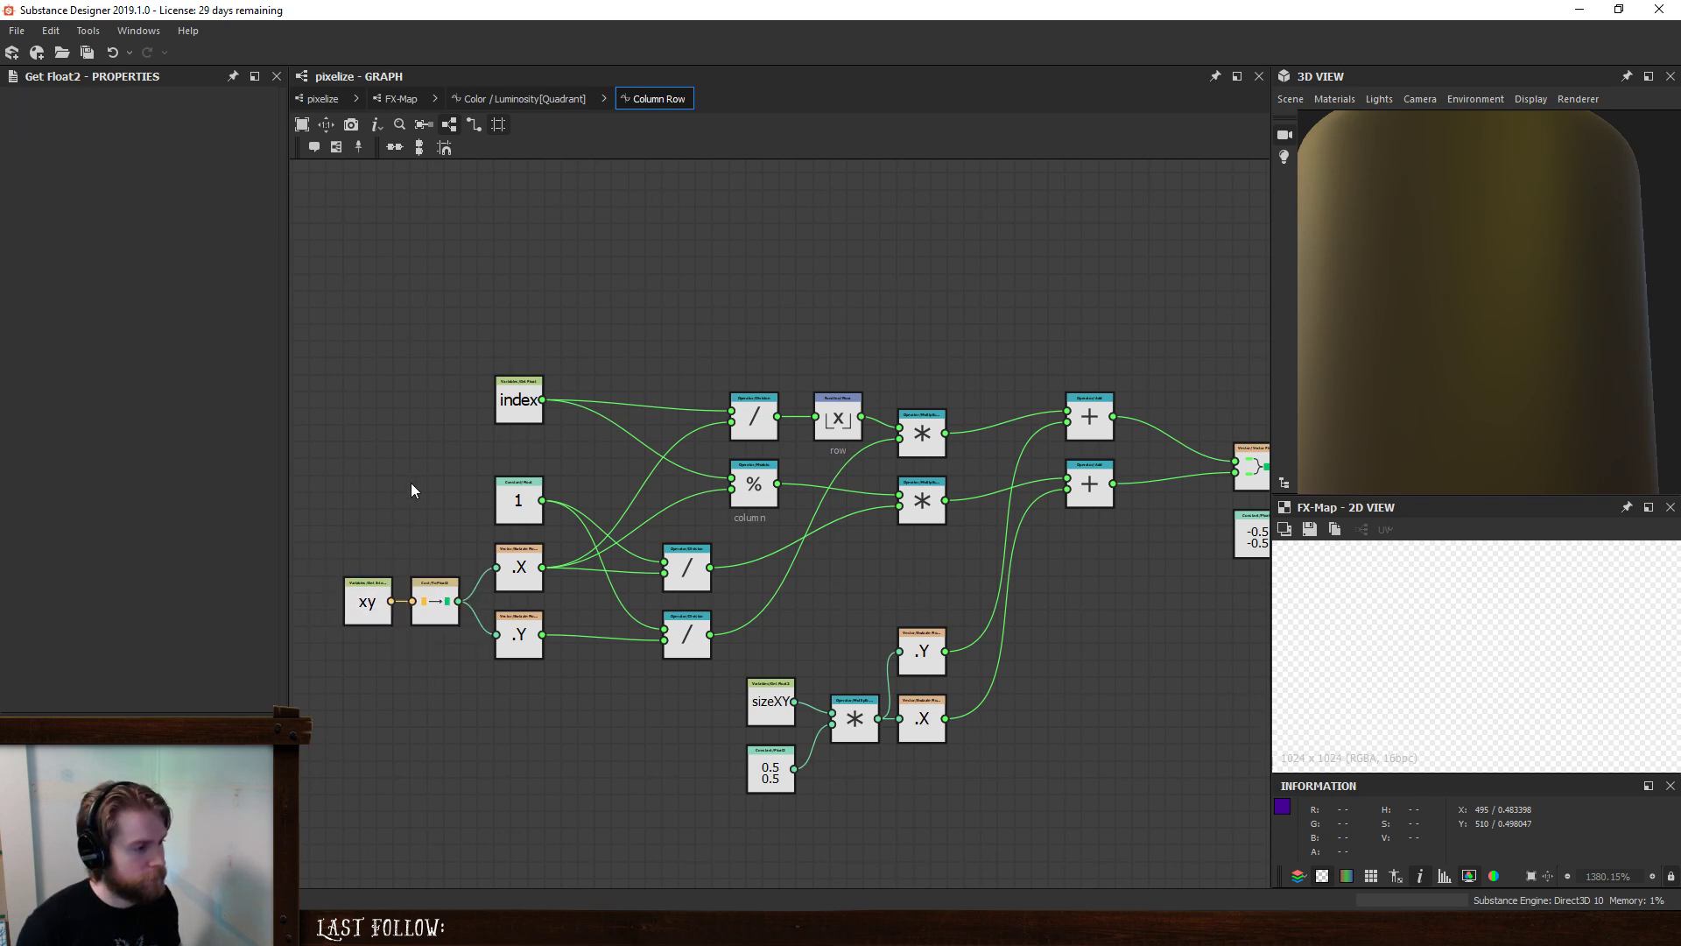
- Back in the Color / Luminosity function, move the constant 4 and its To Float cast farther away from the Vector Float2 node
{"action": "left_click", "coordinate": [506, 99]}
{"action": "middle_click_drag", "start_coordinate": [568, 587], "coordinate": [916, 526]}
{"action": "middle_click_drag", "start_coordinate": [657, 458], "coordinate": [942, 541]}
{"action": "left_click_drag", "start_coordinate": [477, 442], "coordinate": [669, 572]}
{"action": "mouse_move", "coordinate": [642, 546]}
{"action": "left_mouse_down"}
{"action": "mouse_move", "coordinate": [592, 558]}
{"action": "mouse_move", "coordinate": [618, 539]}
{"action": "left_mouse_up"}
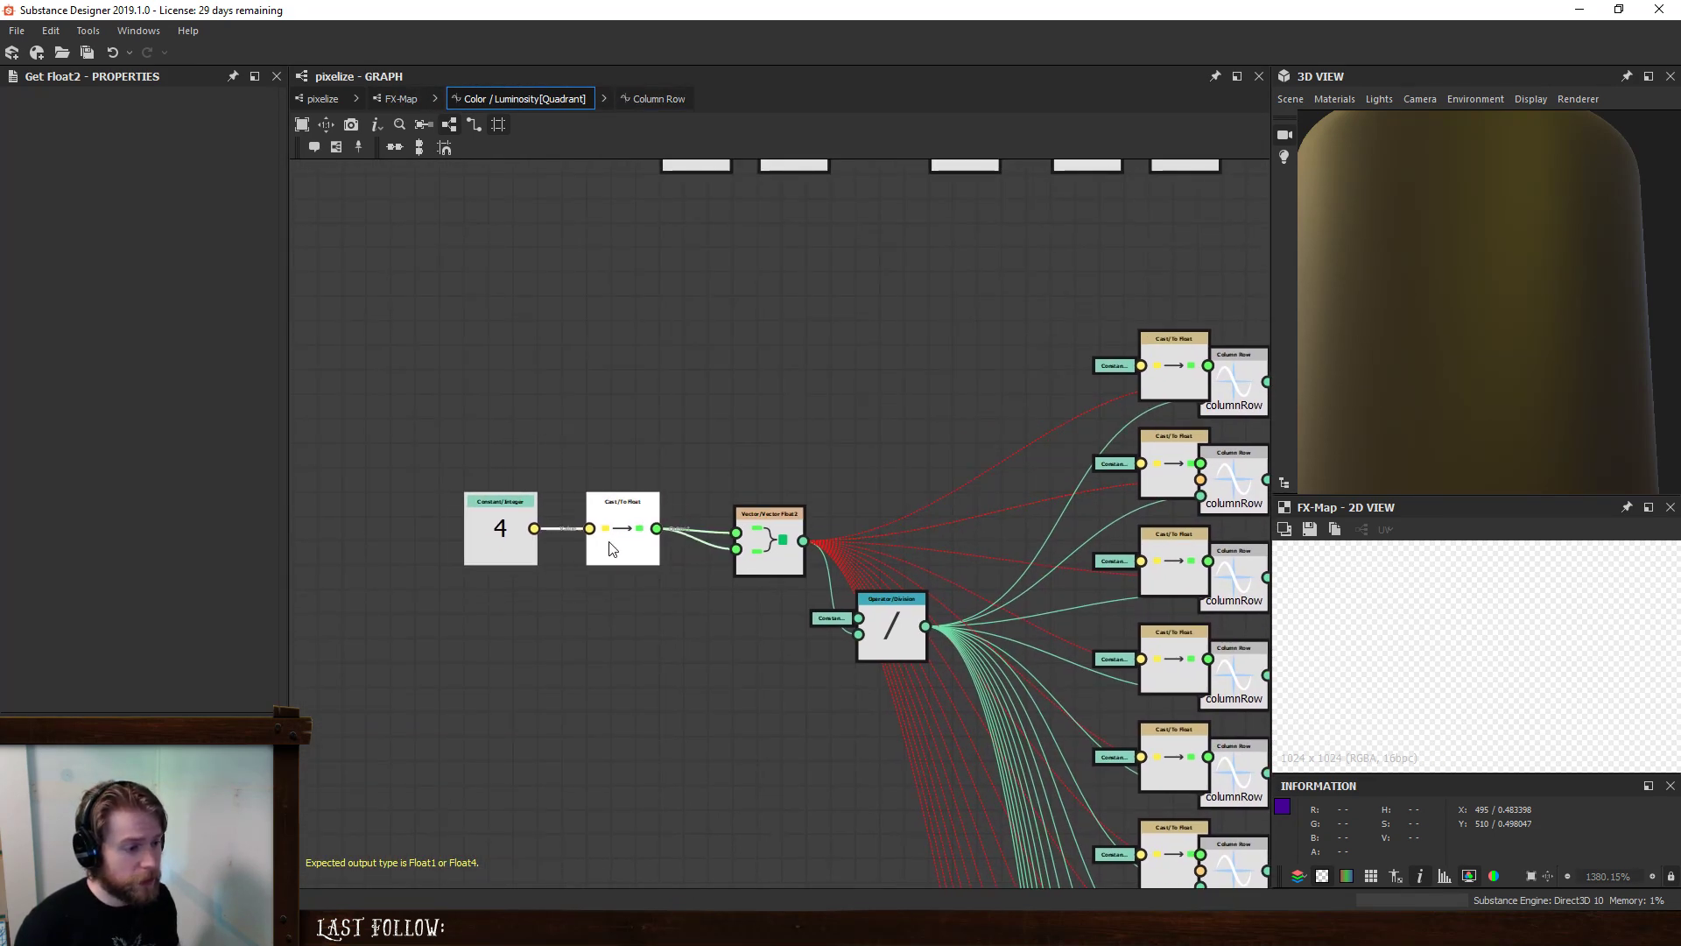
{"action": "middle_click_drag", "start_coordinate": [873, 427], "coordinate": [837, 419], "text": "alt"}
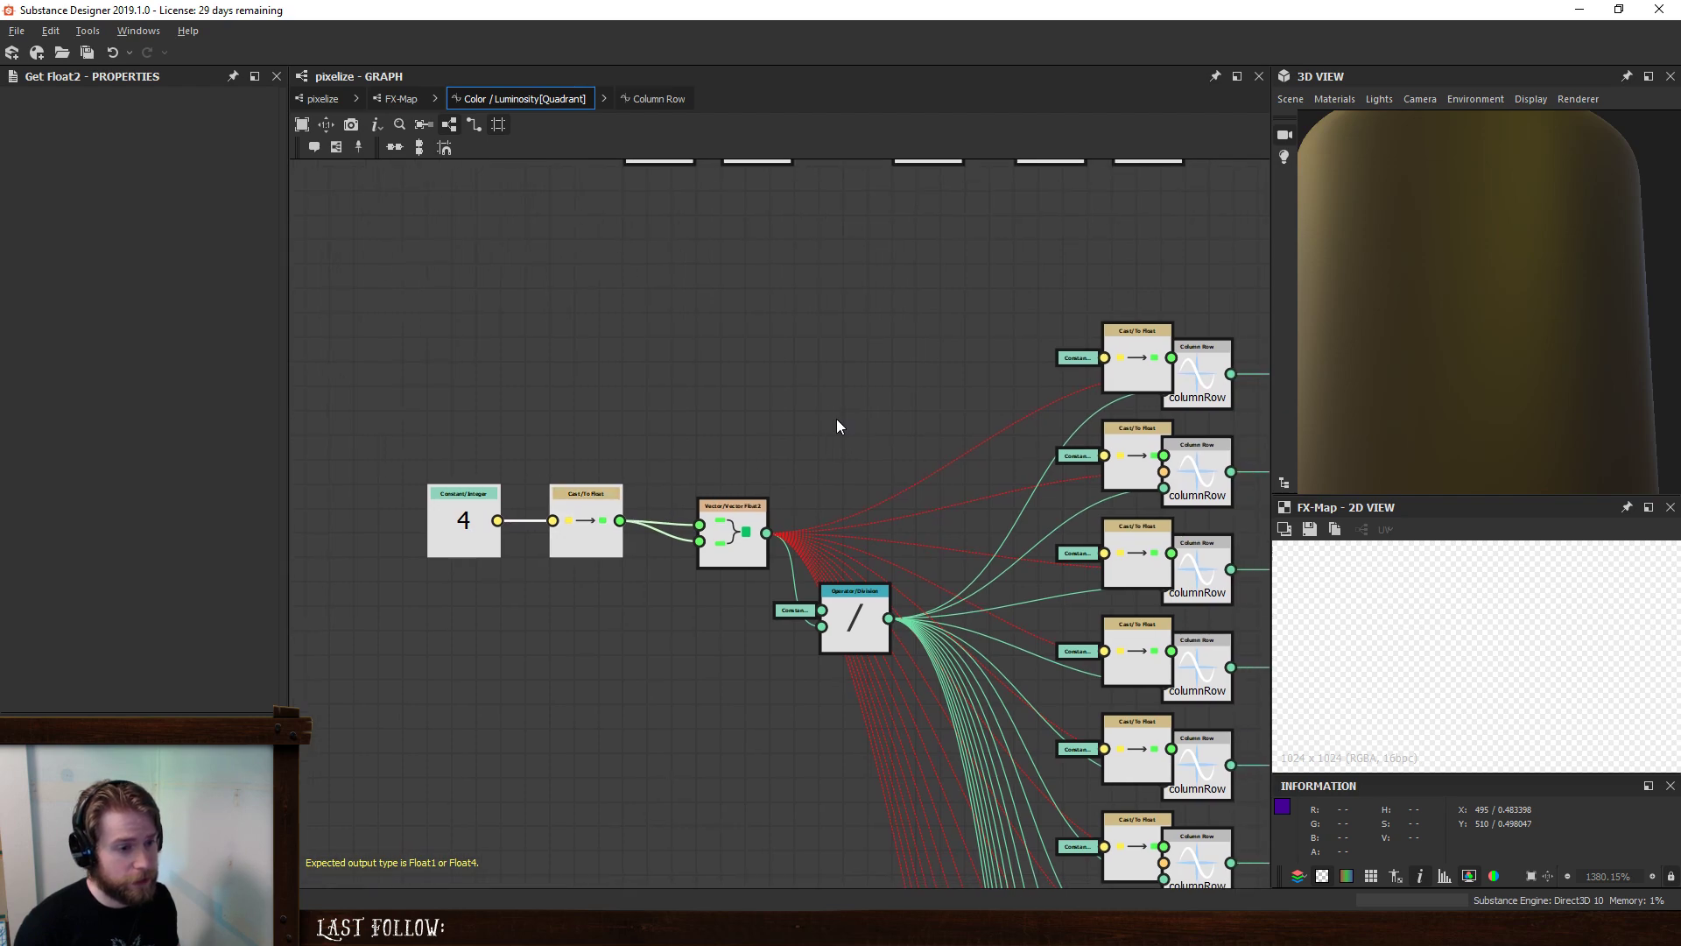
- Add a Vector Integer2 node above the Vector Float2 node and feed both its inputs from the constant 4
{"action": "left_click", "coordinate": [711, 449]}
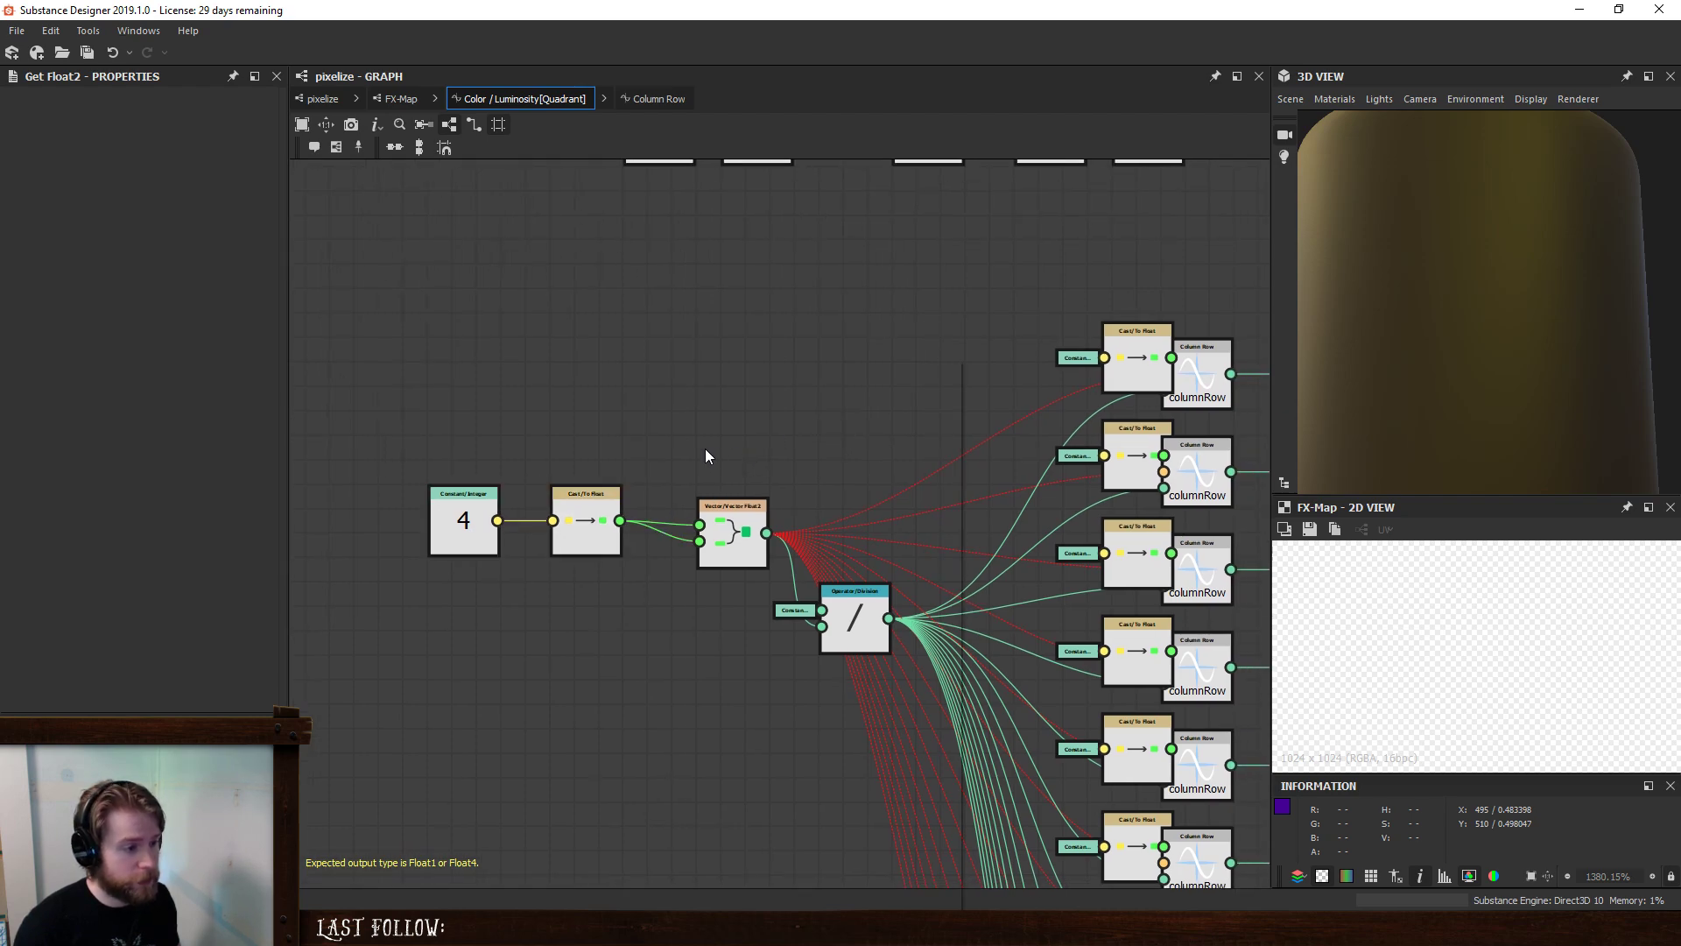
{"action": "key", "text": "space"}
{"action": "type", "text": "ve"}
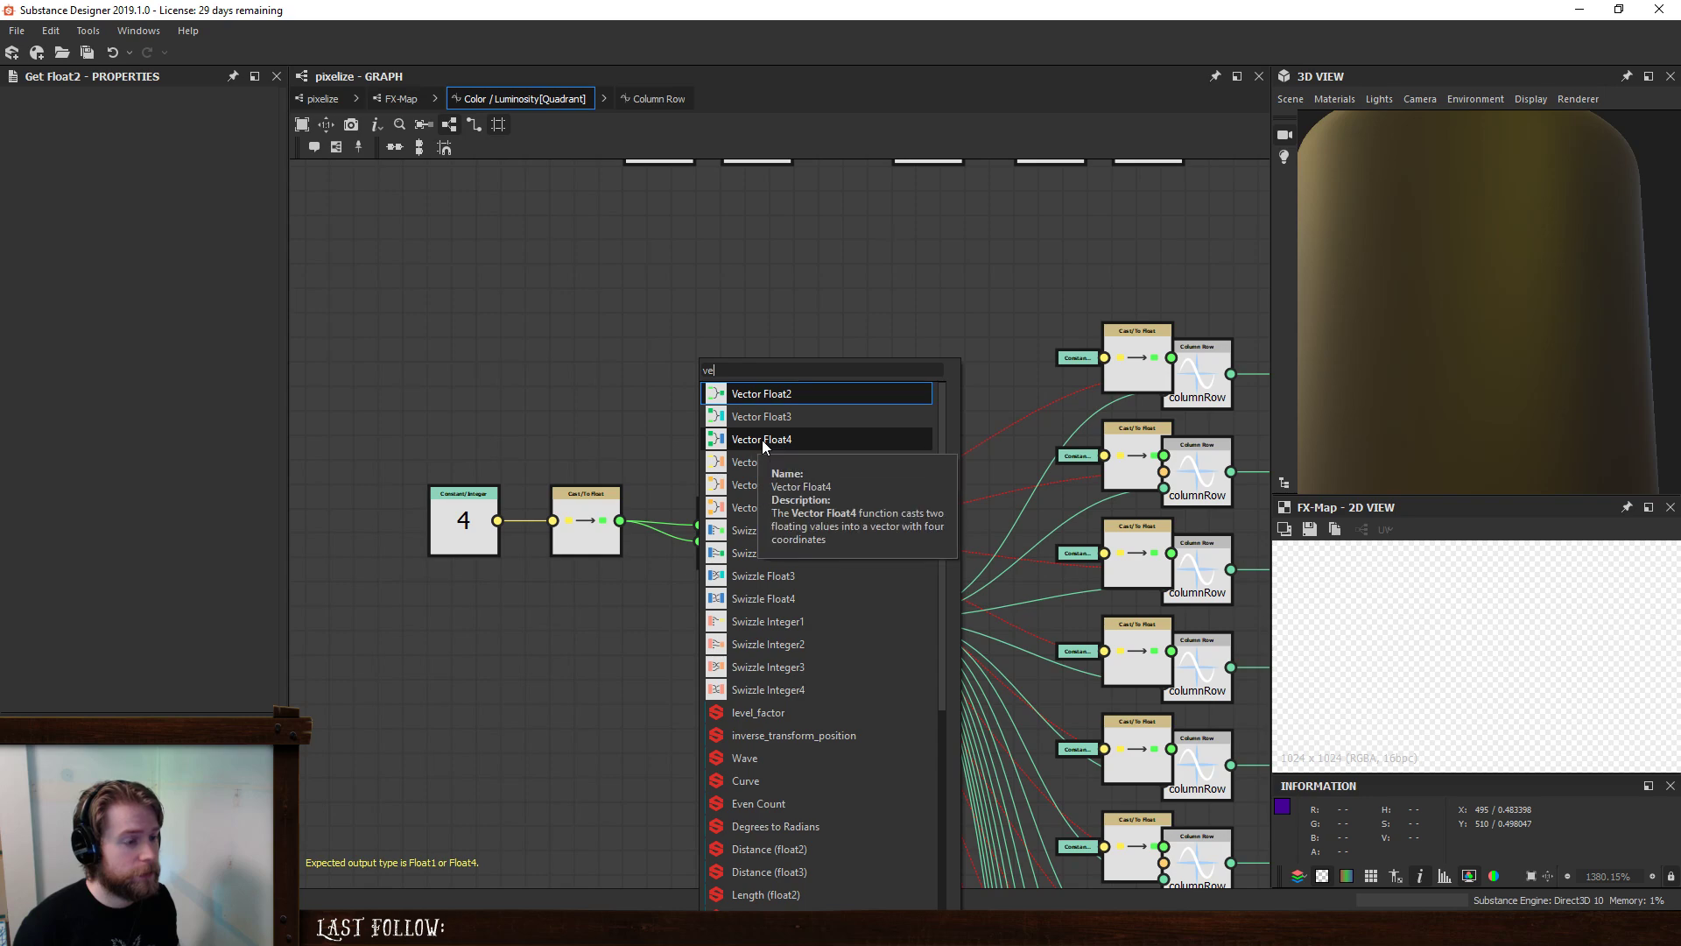
{"action": "left_click", "coordinate": [811, 463]}
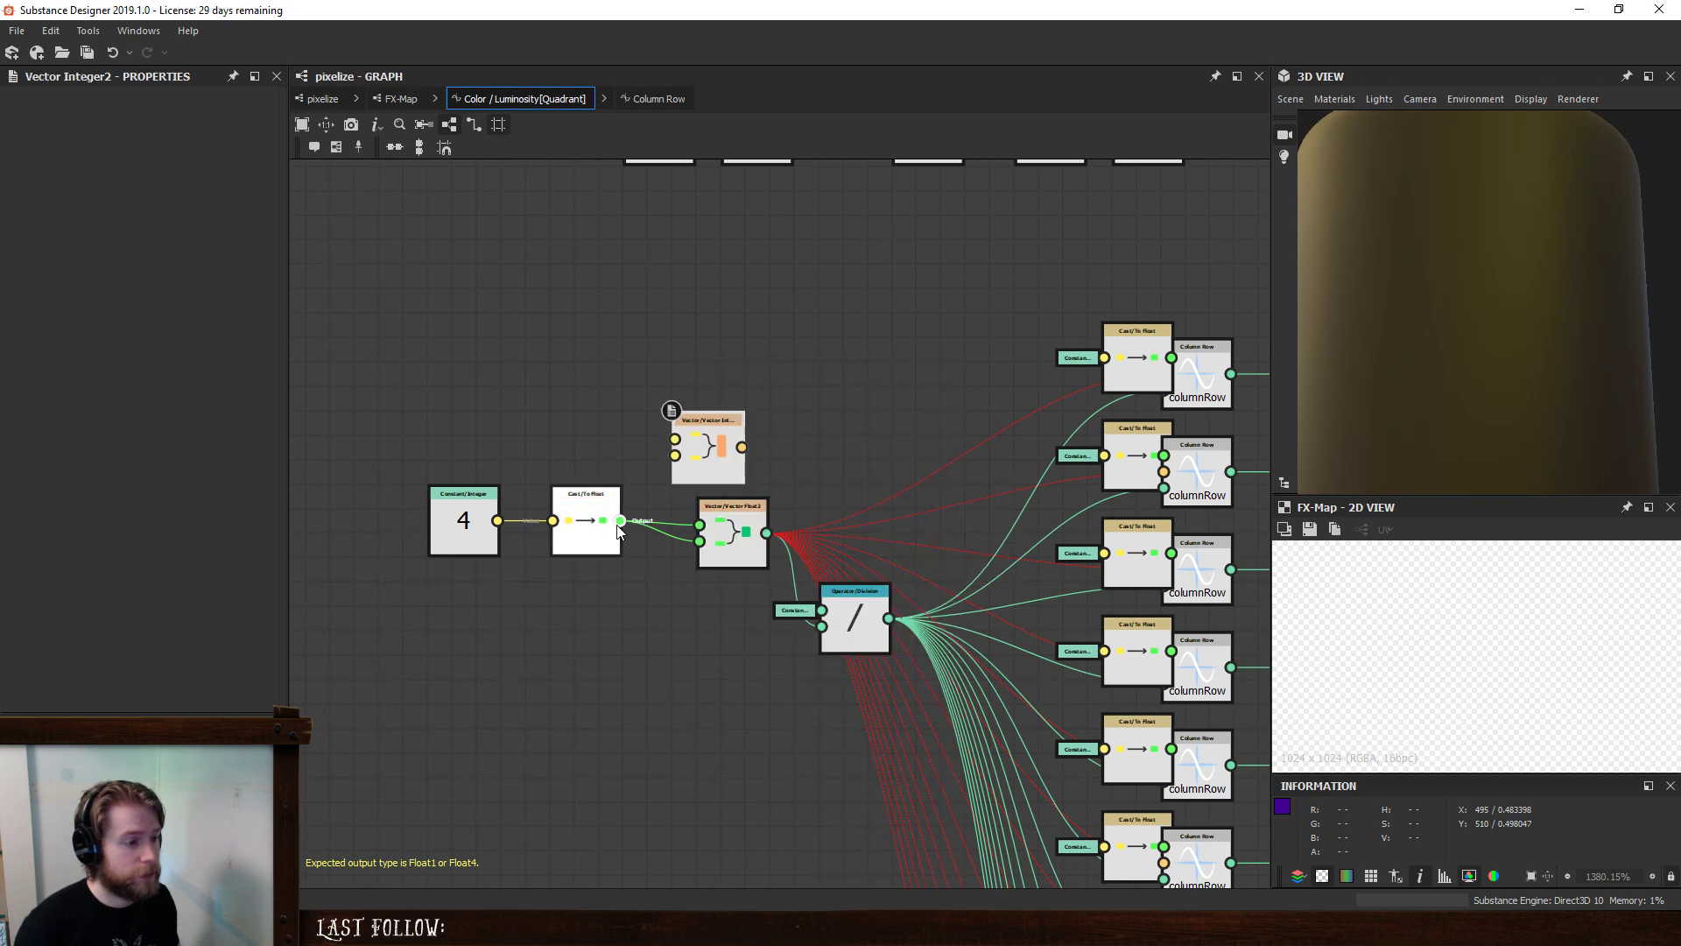
{"action": "mouse_move", "coordinate": [497, 520]}
{"action": "left_mouse_down"}
{"action": "mouse_move", "coordinate": [627, 427]}
{"action": "mouse_move", "coordinate": [675, 438]}
{"action": "mouse_move", "coordinate": [496, 525]}
{"action": "left_mouse_up"}
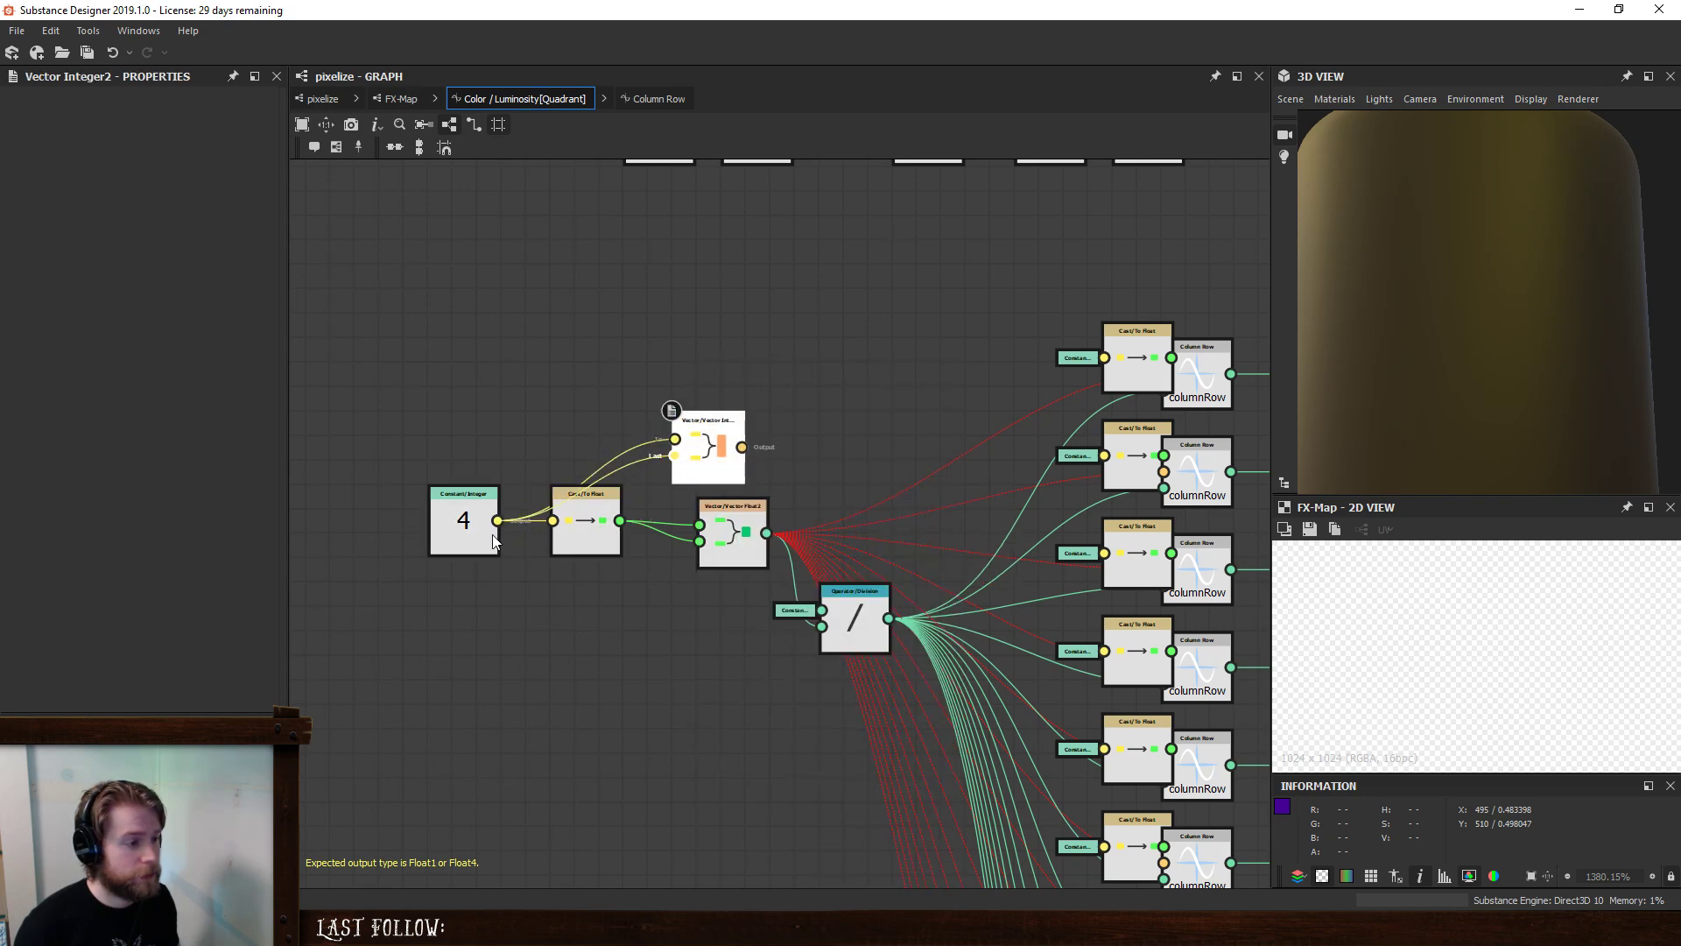
- Transfer the Column Row links from Vector Float2 to the Vector Integer2 output, and reconnect Vector Float2 to the Division node
{"action": "left_click", "coordinate": [744, 539]}
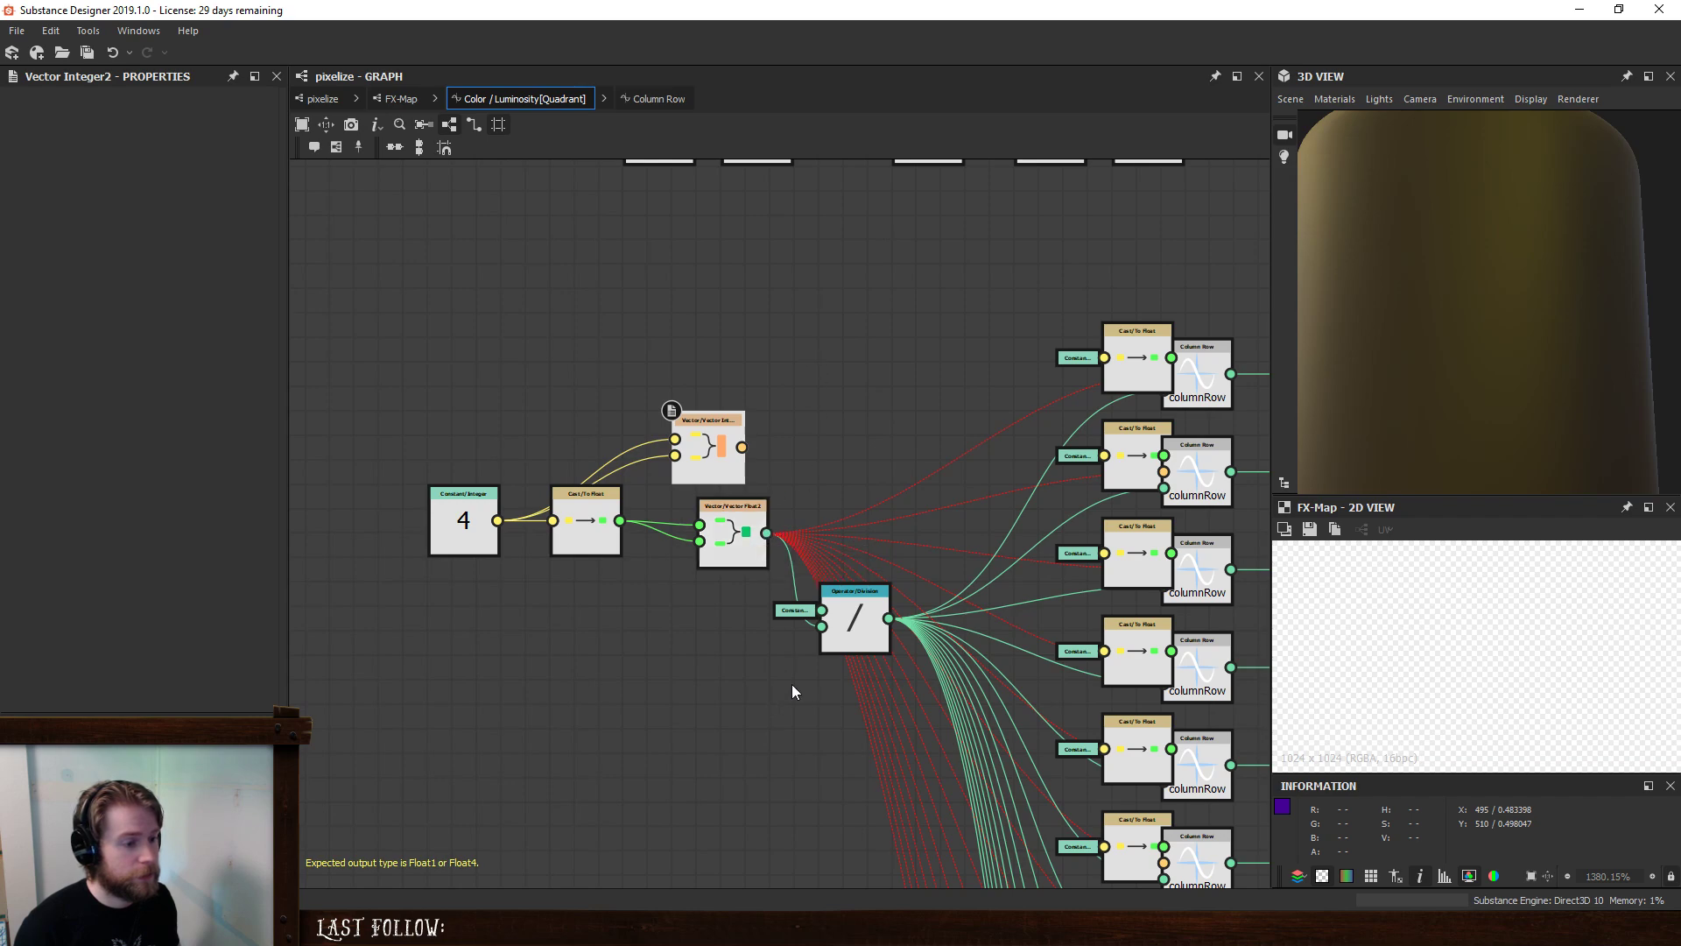
{"action": "middle_click_drag", "start_coordinate": [791, 415], "coordinate": [711, 375]}
{"action": "left_click_drag", "start_coordinate": [653, 508], "coordinate": [647, 406]}
{"action": "left_click_drag", "start_coordinate": [639, 543], "coordinate": [743, 586]}
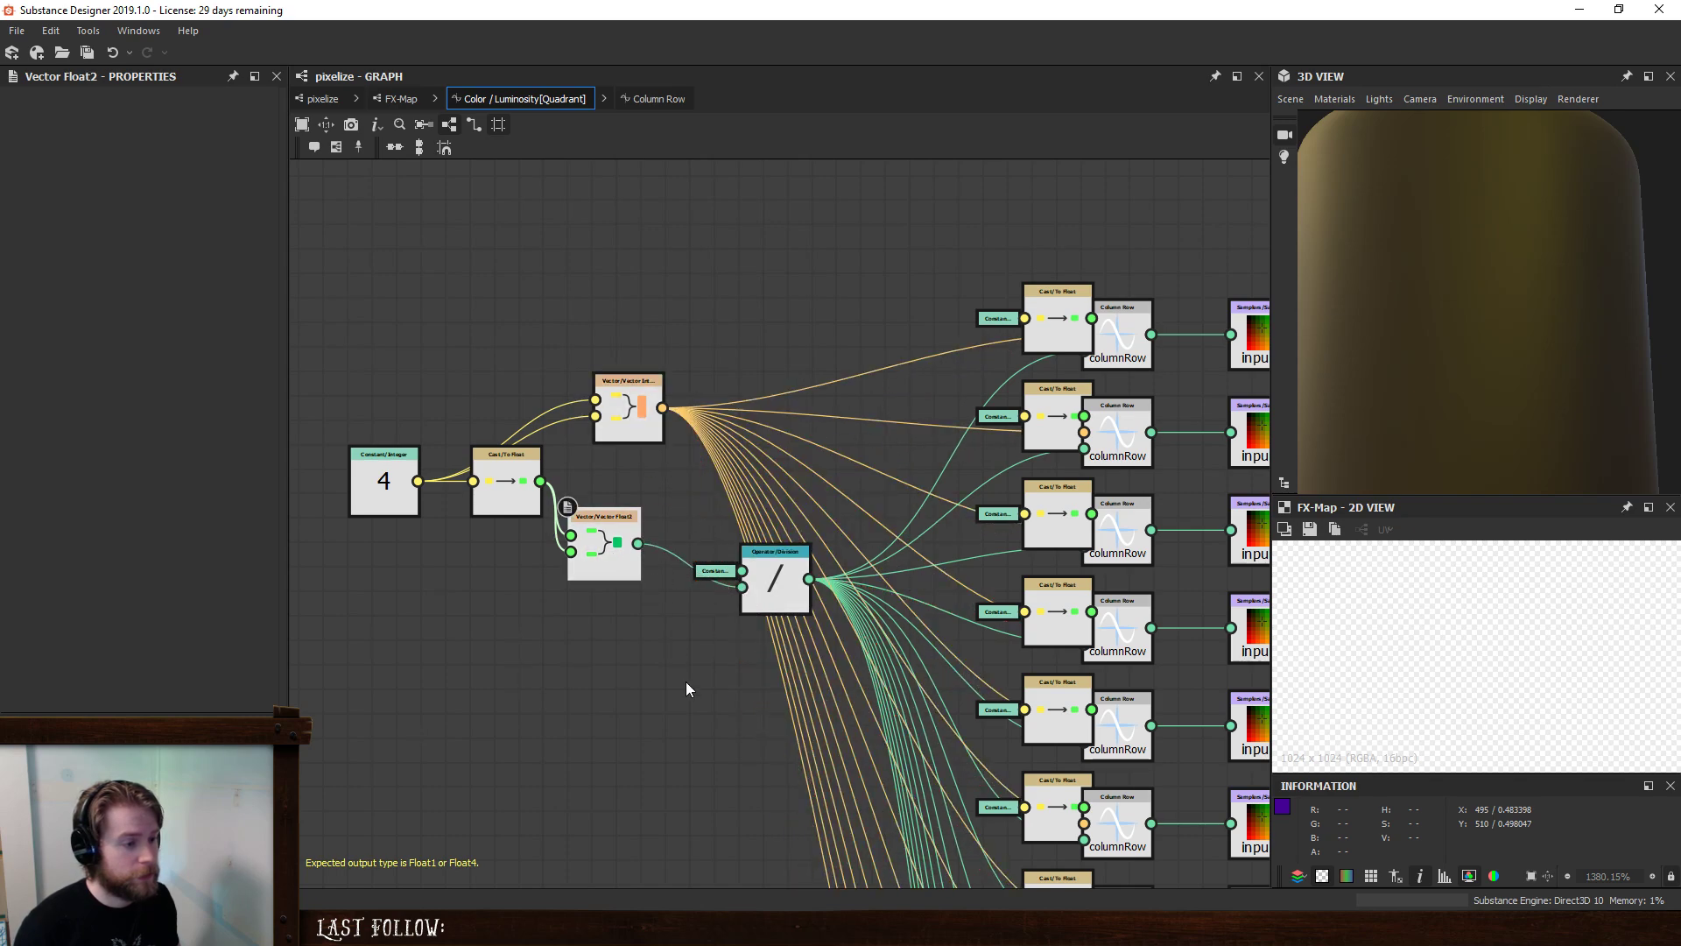
- Pull each To Float cast clear of its Column Row node and dock it to that node, working down the whole column
{"action": "middle_click_drag", "start_coordinate": [1059, 512], "coordinate": [931, 526]}
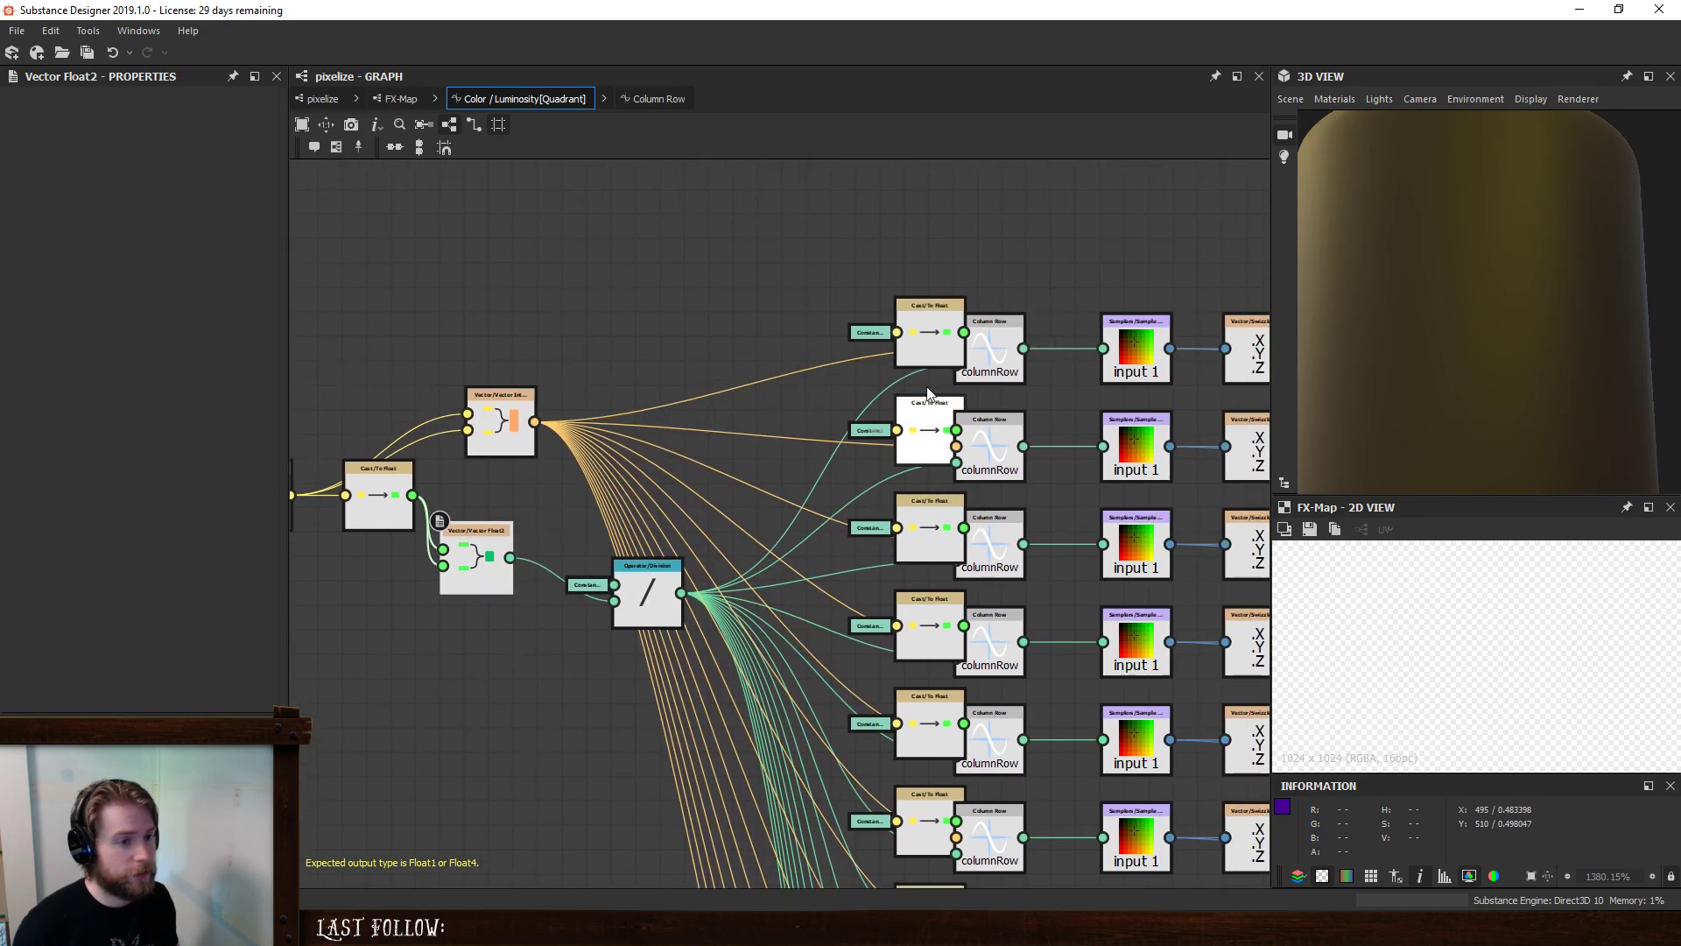
{"action": "left_click", "coordinate": [915, 403]}
{"action": "left_click_drag", "start_coordinate": [896, 301], "coordinate": [834, 291]}
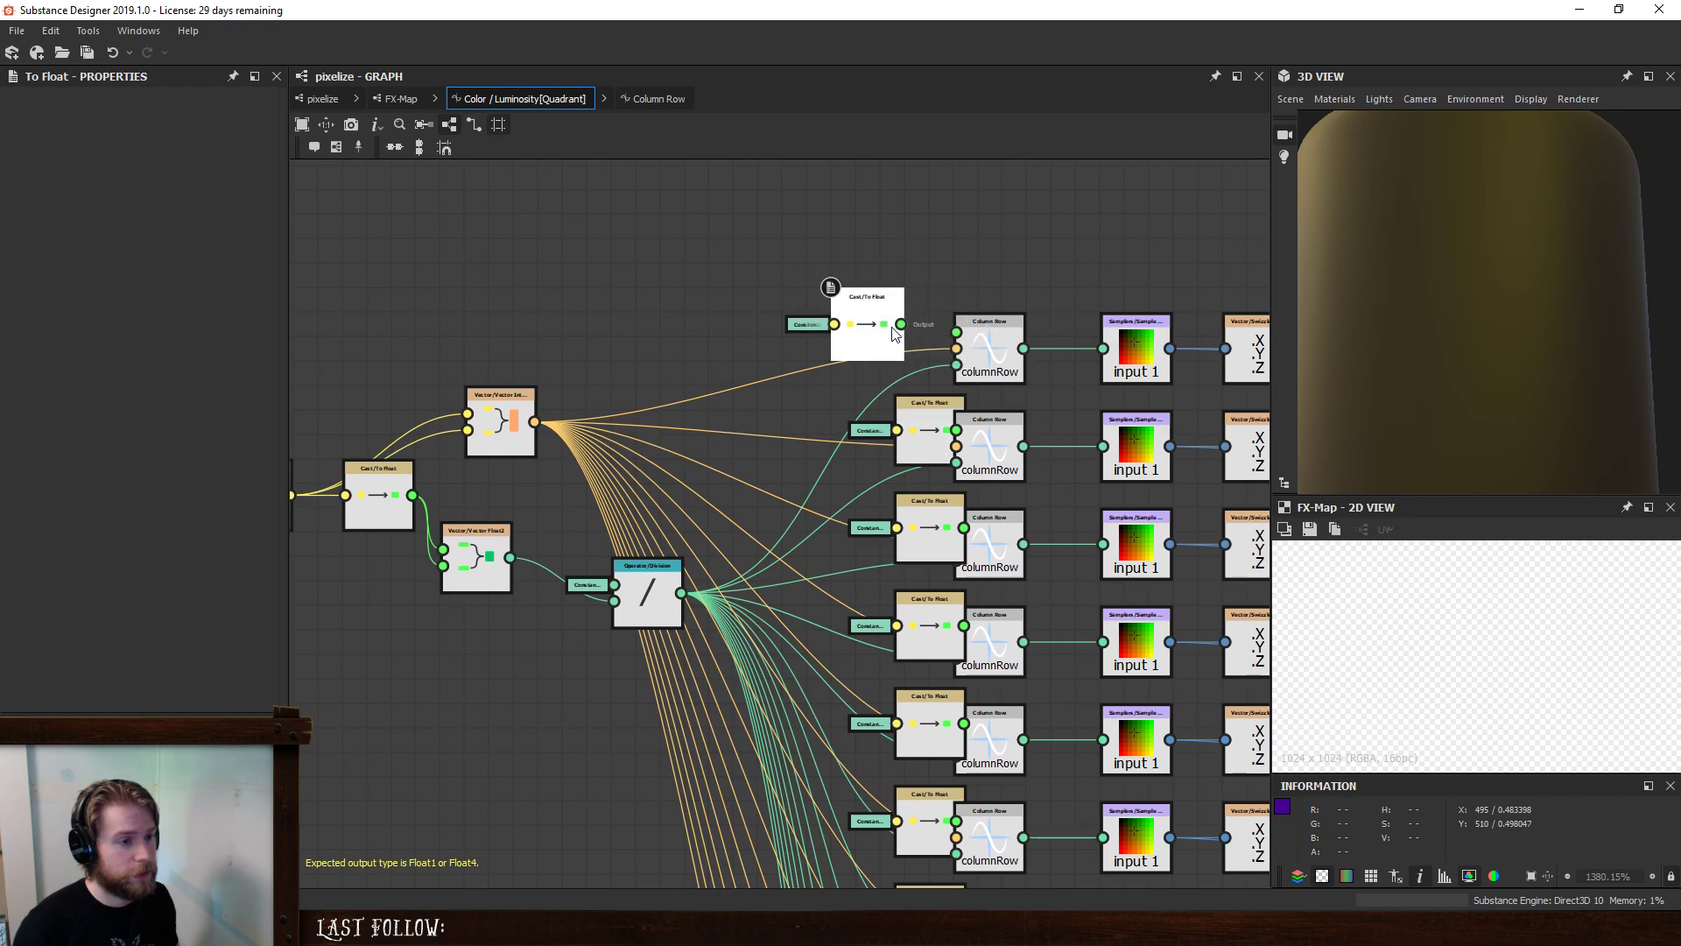
{"action": "left_click", "coordinate": [930, 429]}
{"action": "left_click_drag", "start_coordinate": [930, 429], "coordinate": [843, 433]}
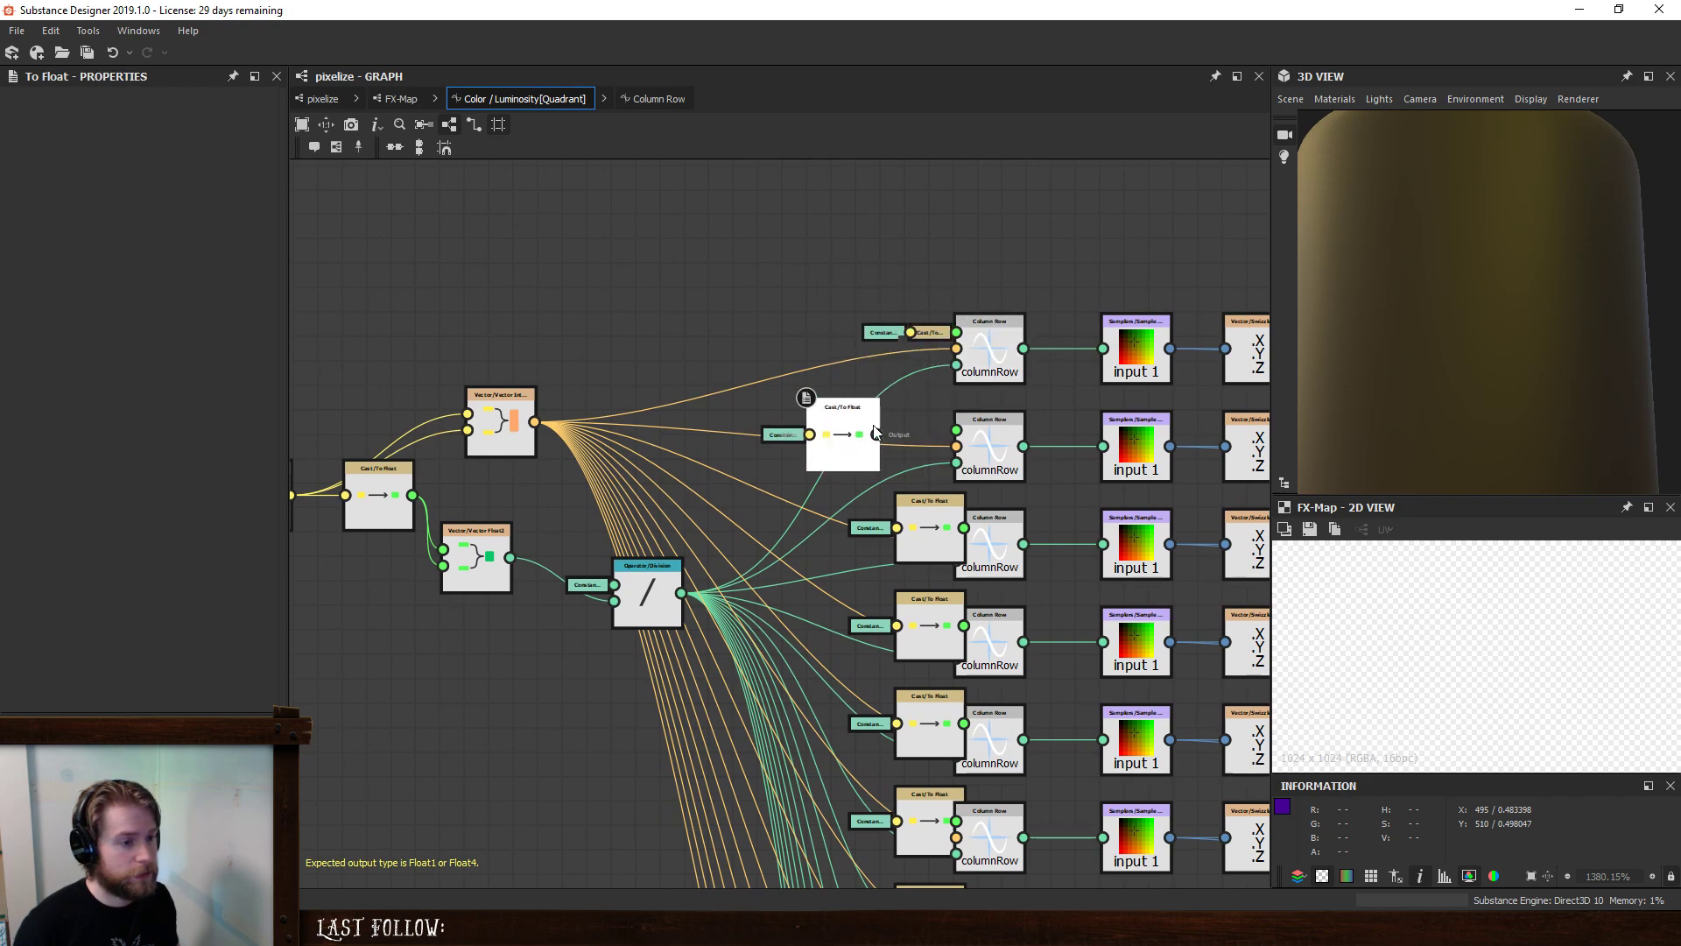
{"action": "key", "text": "d"}
{"action": "left_click_drag", "start_coordinate": [934, 518], "coordinate": [891, 512]}
{"action": "left_click_drag", "start_coordinate": [925, 522], "coordinate": [960, 528]}
{"action": "key", "text": "d"}
{"action": "middle_click_drag", "start_coordinate": [967, 543], "coordinate": [903, 435]}
{"action": "left_click", "coordinate": [904, 521]}
{"action": "left_click_drag", "start_coordinate": [905, 521], "coordinate": [879, 512]}
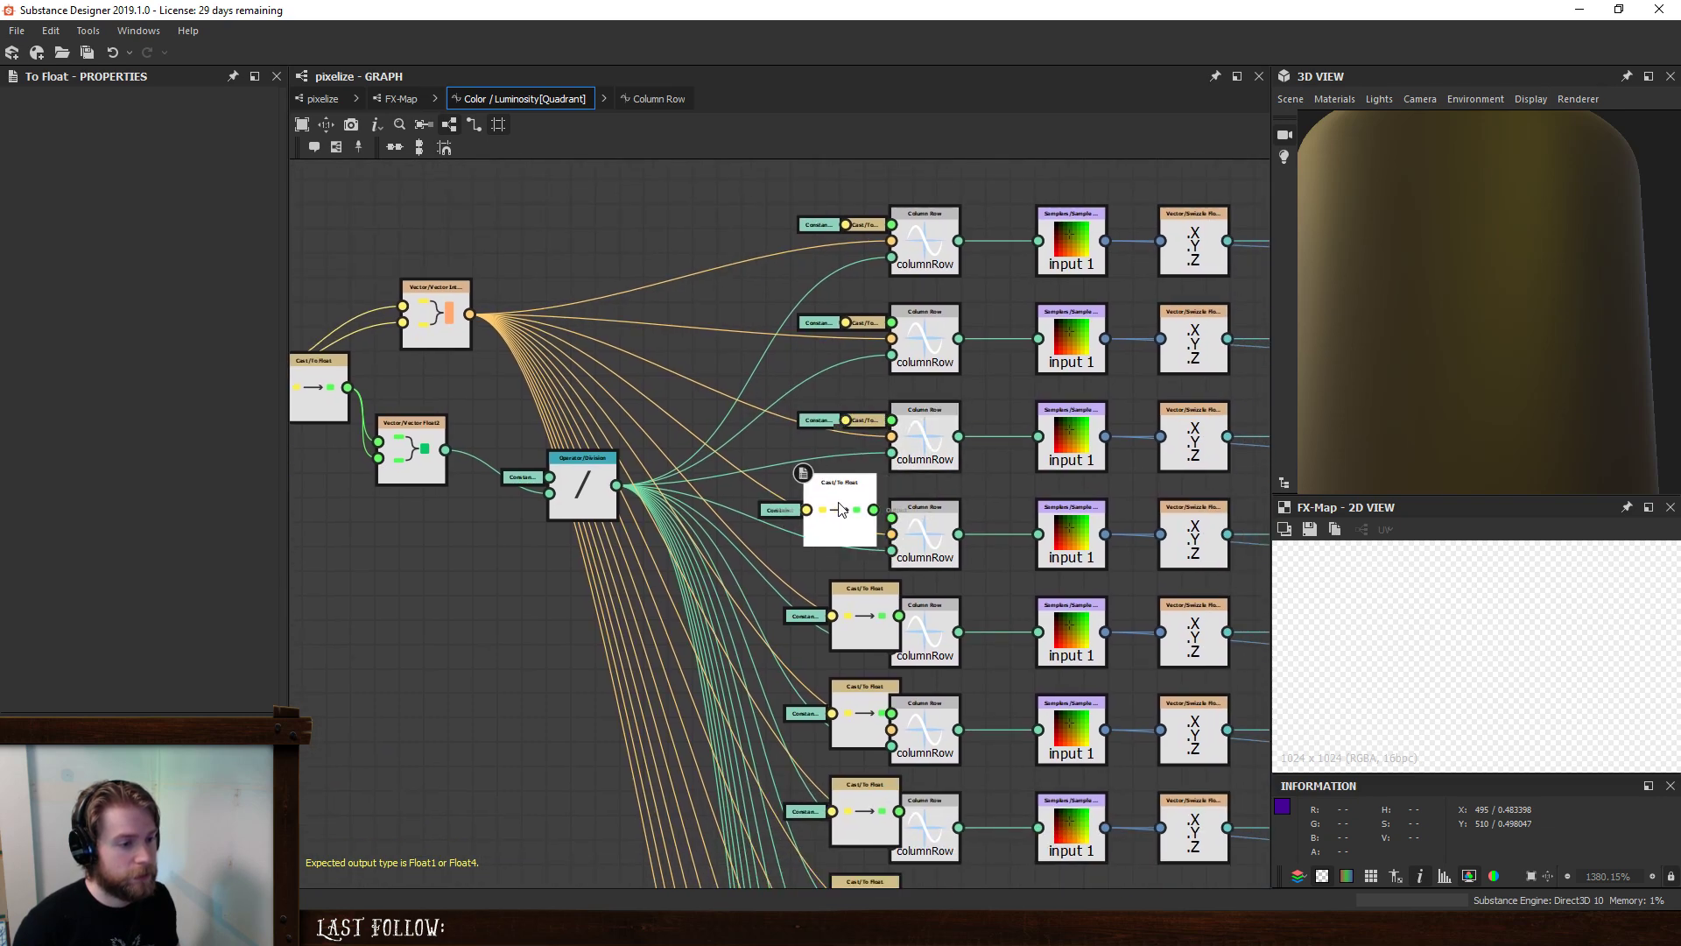
{"action": "key", "text": "d"}
{"action": "middle_click_drag", "start_coordinate": [898, 574], "coordinate": [846, 441]}
{"action": "mouse_move", "coordinate": [795, 487]}
{"action": "left_mouse_down"}
{"action": "mouse_move", "coordinate": [841, 490]}
{"action": "mouse_move", "coordinate": [782, 466]}
{"action": "left_mouse_up"}
{"action": "key", "text": "d"}
{"action": "left_click", "coordinate": [815, 572]}
{"action": "left_click_drag", "start_coordinate": [815, 571], "coordinate": [801, 564]}
{"action": "key", "text": "d"}
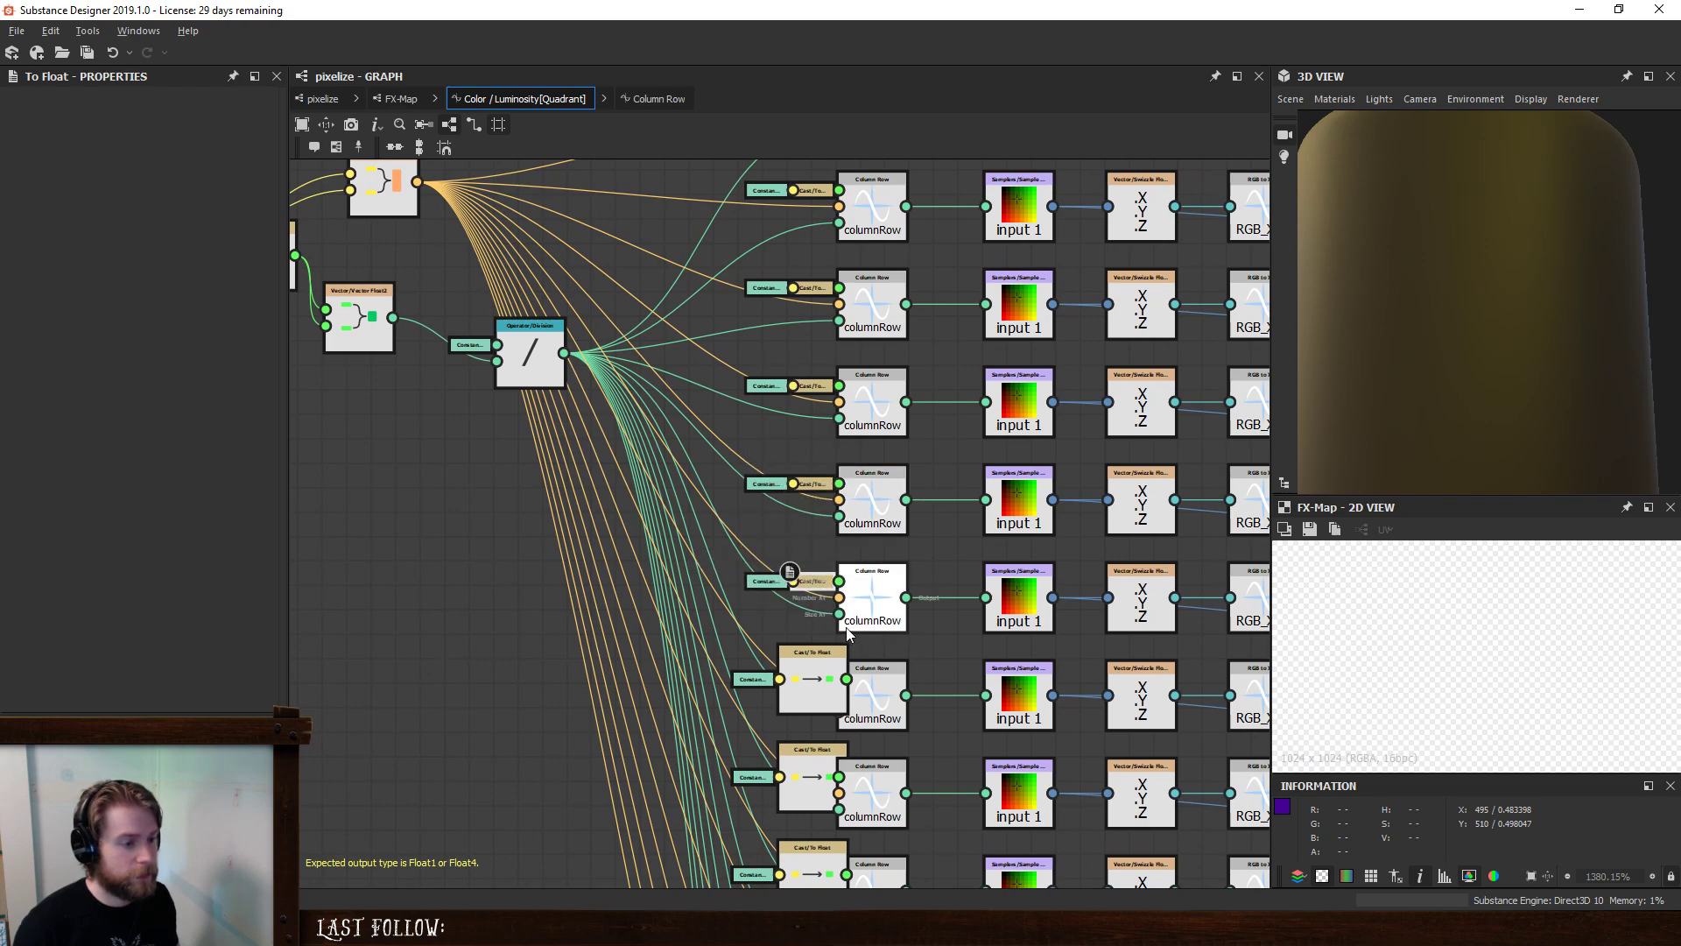
{"action": "middle_click_drag", "start_coordinate": [799, 636], "coordinate": [744, 459]}
{"action": "left_click_drag", "start_coordinate": [746, 477], "coordinate": [735, 469]}
{"action": "key", "text": "d"}
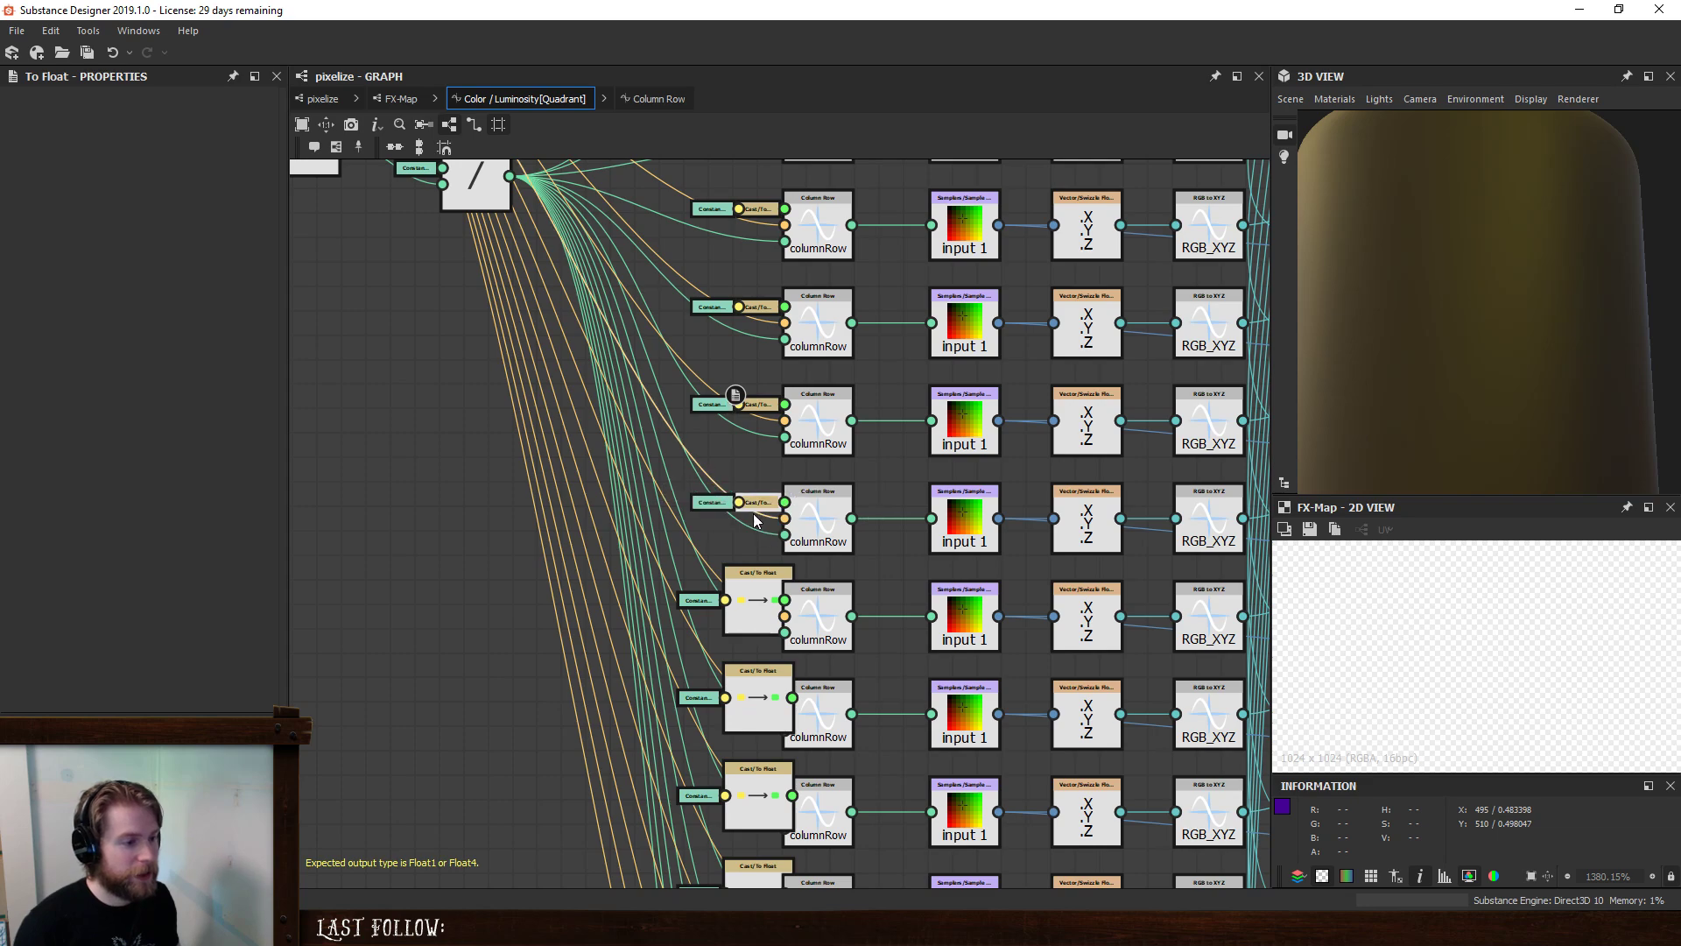
{"action": "left_click", "coordinate": [759, 602]}
{"action": "left_click_drag", "start_coordinate": [760, 604], "coordinate": [731, 604]}
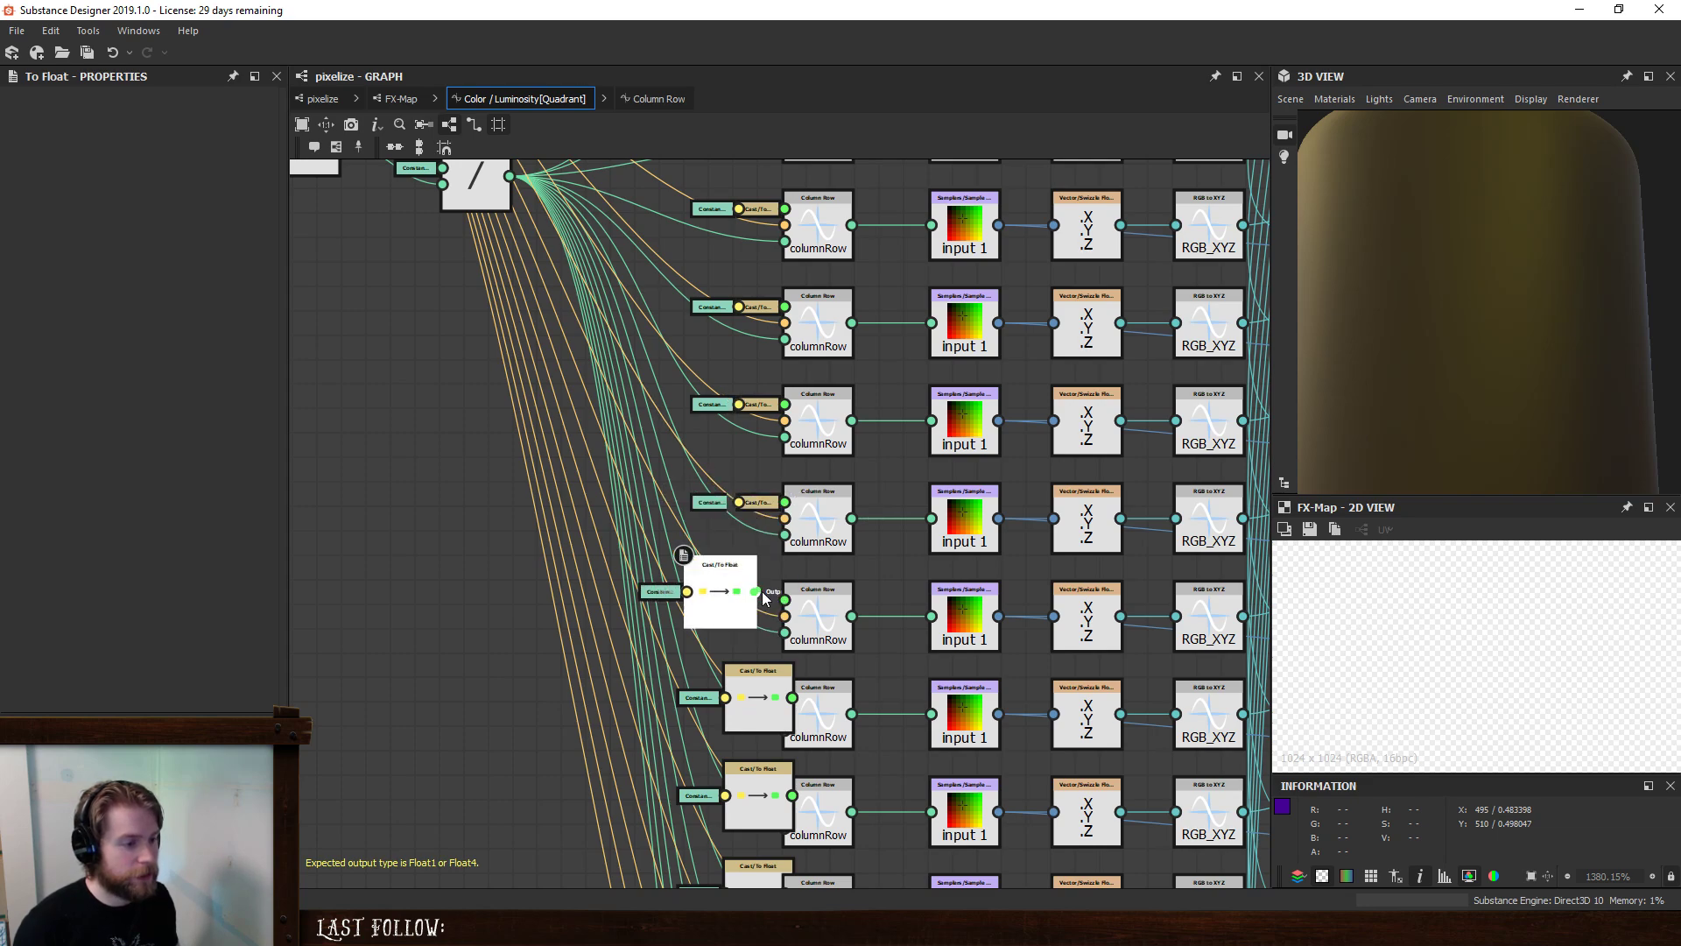
{"action": "key", "text": "d"}
{"action": "middle_click_drag", "start_coordinate": [766, 622], "coordinate": [748, 493]}
{"action": "left_click_drag", "start_coordinate": [744, 575], "coordinate": [709, 542]}
{"action": "key", "text": "d"}
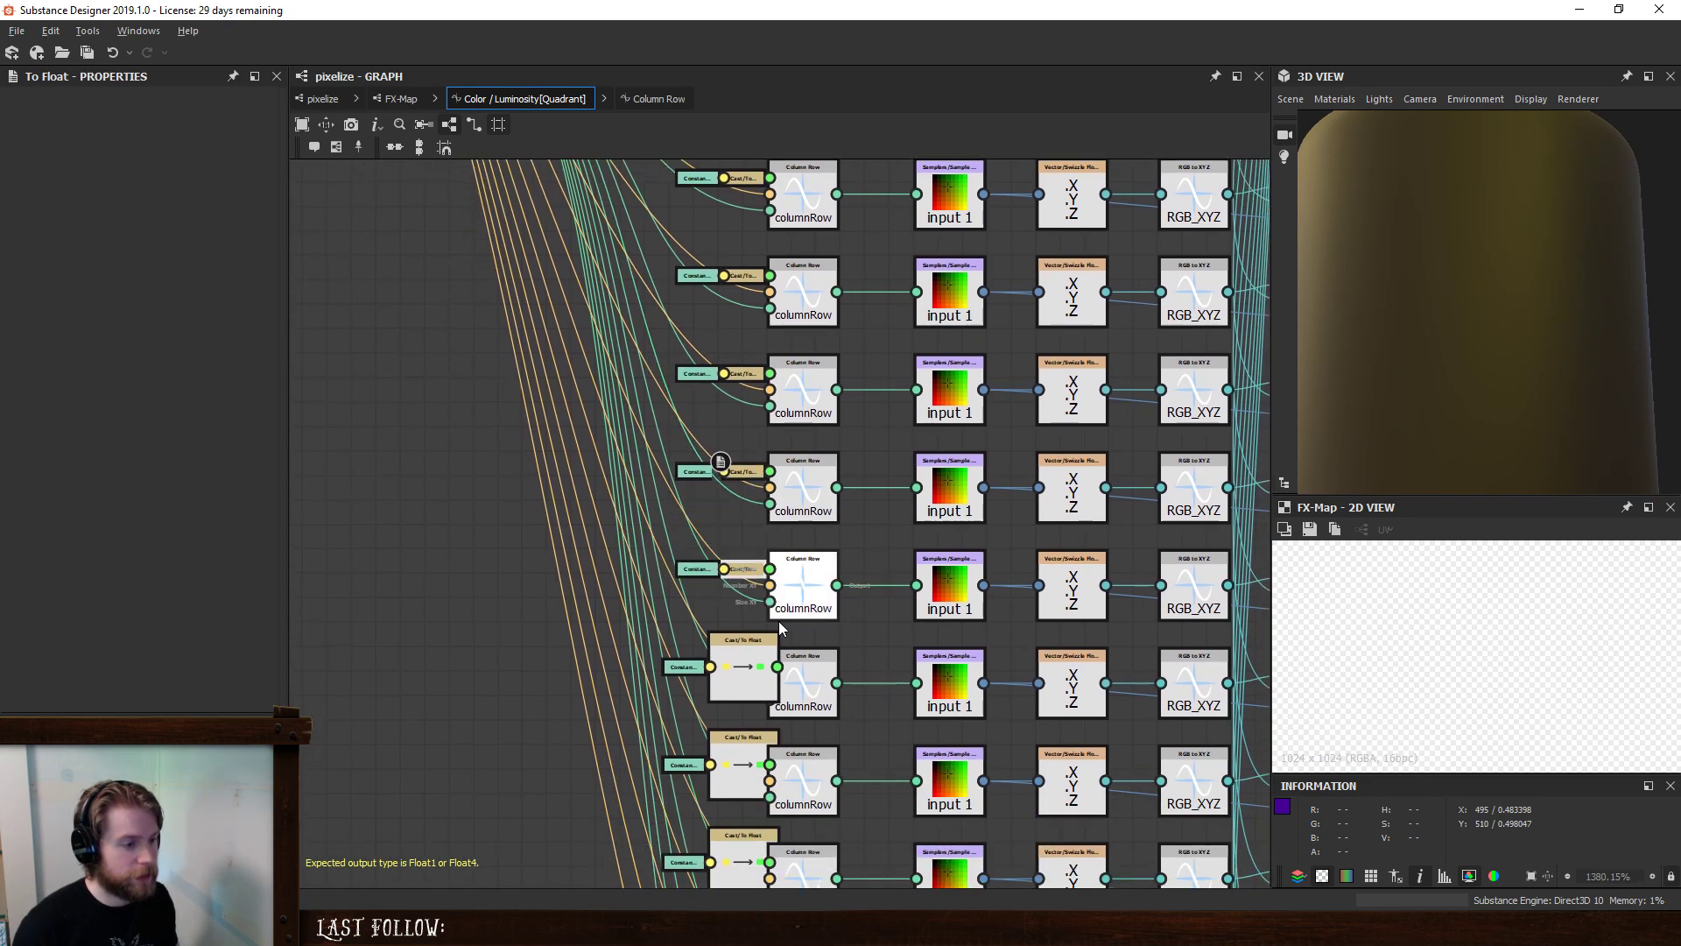
{"action": "middle_click_drag", "start_coordinate": [780, 621], "coordinate": [765, 473]}
{"action": "left_click_drag", "start_coordinate": [745, 509], "coordinate": [720, 502]}
{"action": "key", "text": "d"}
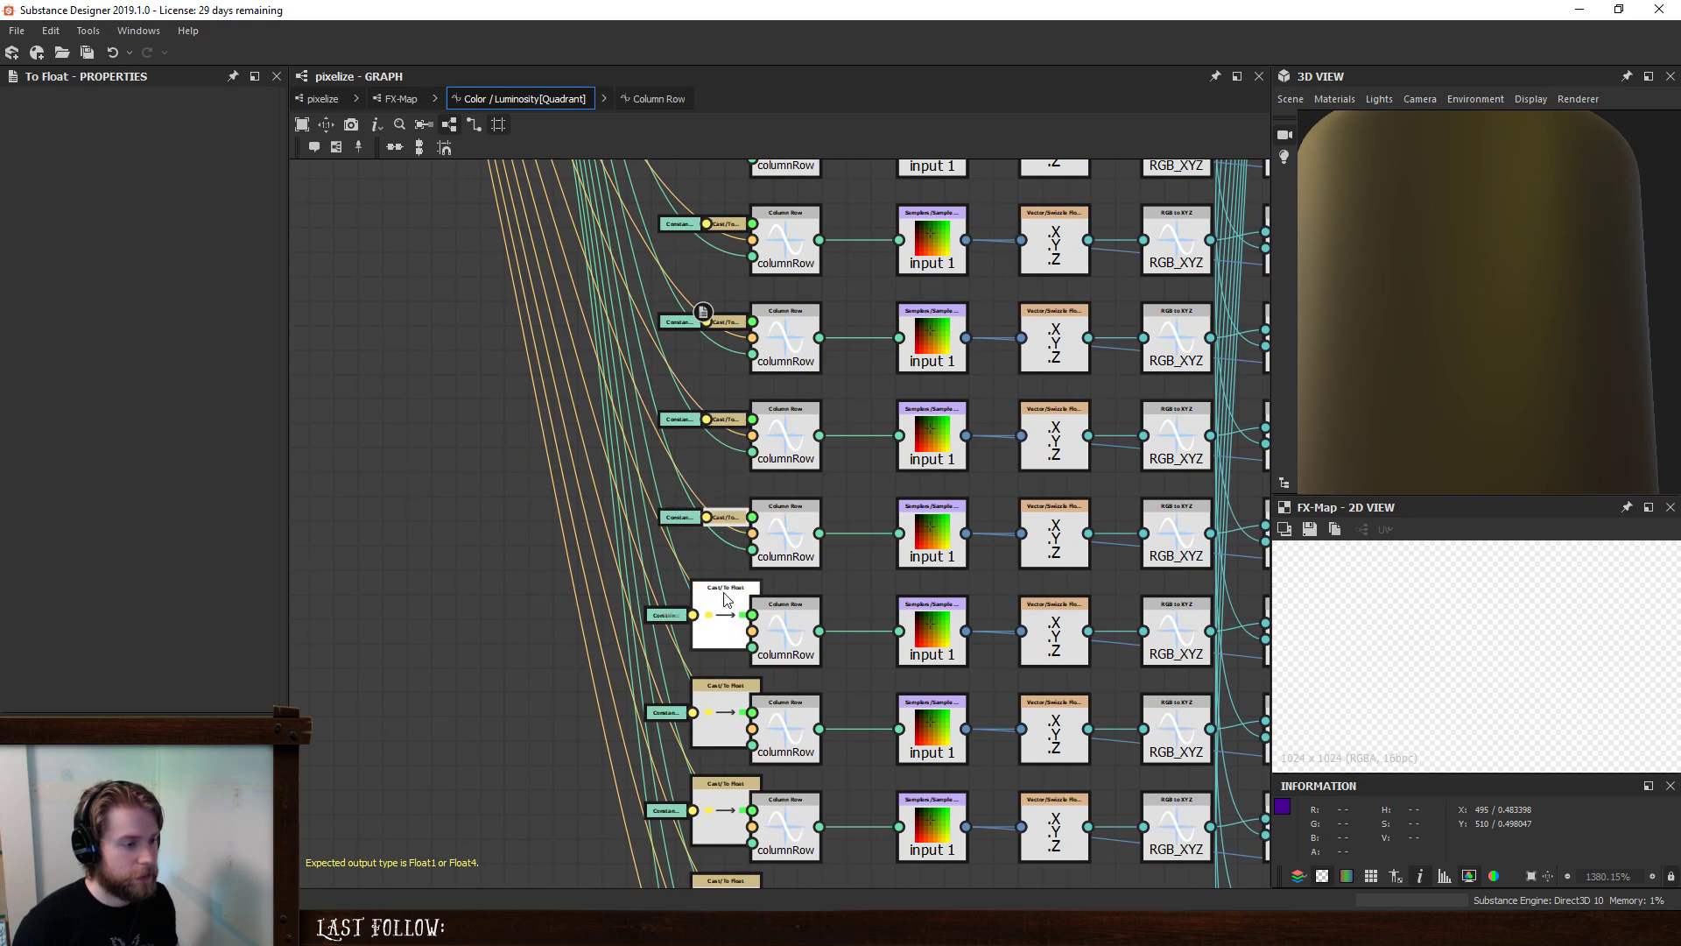
{"action": "left_click_drag", "start_coordinate": [734, 606], "coordinate": [679, 589]}
{"action": "key", "text": "d"}
{"action": "middle_click_drag", "start_coordinate": [729, 641], "coordinate": [720, 548]}
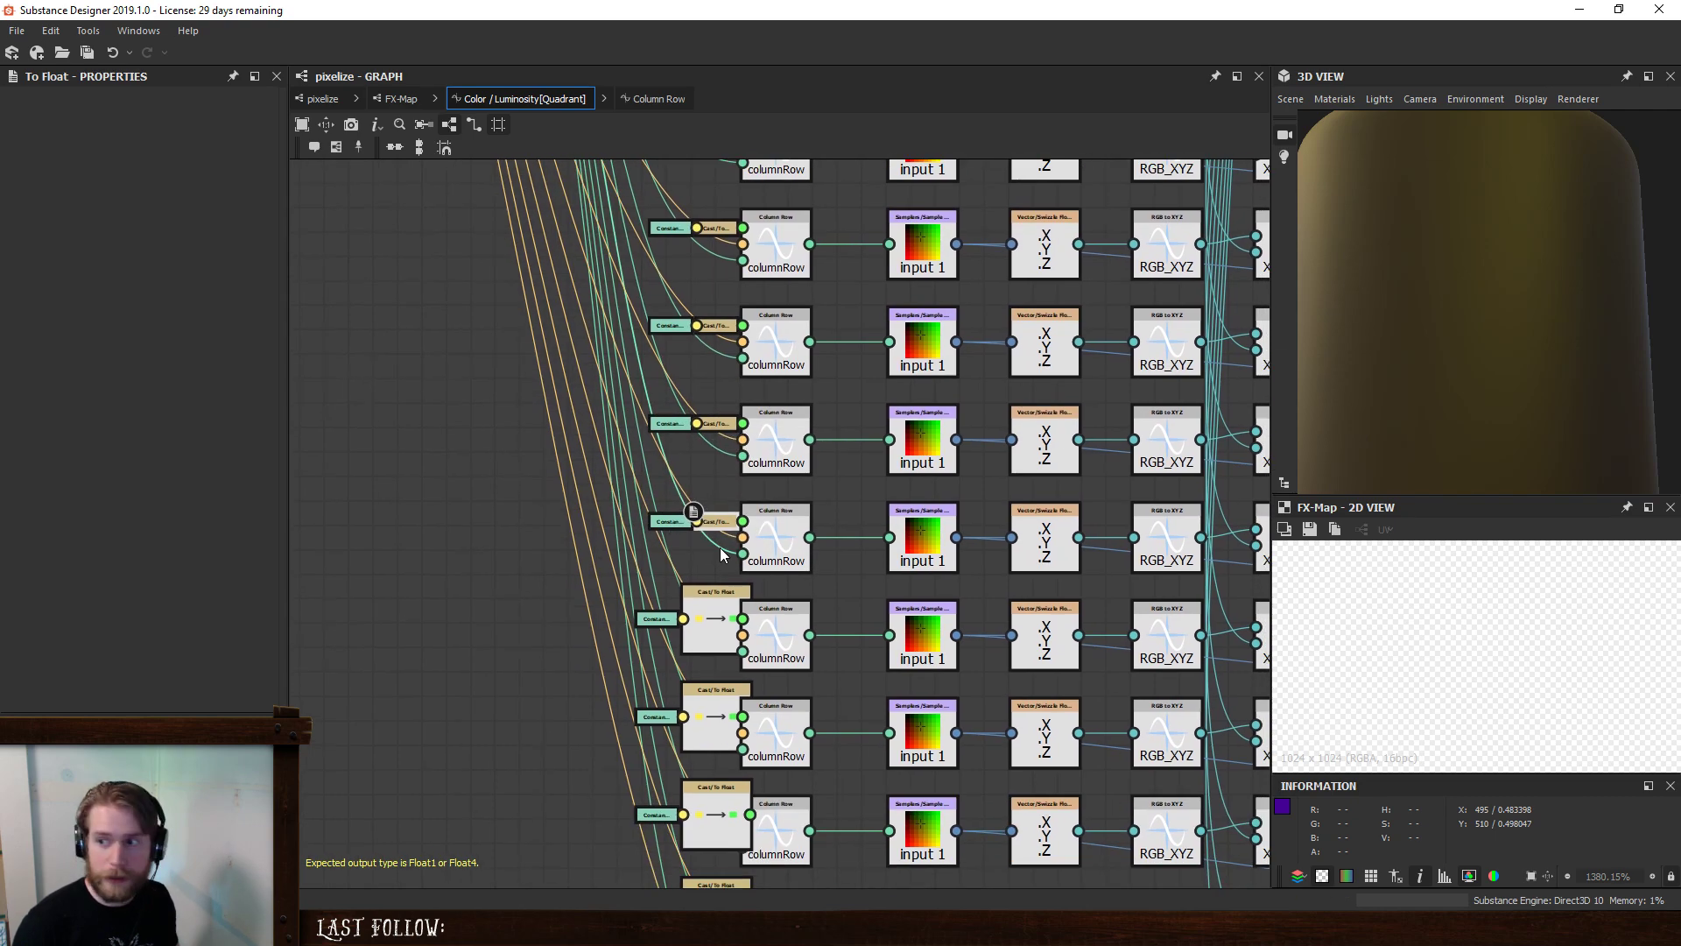
{"action": "left_click_drag", "start_coordinate": [724, 638], "coordinate": [684, 627]}
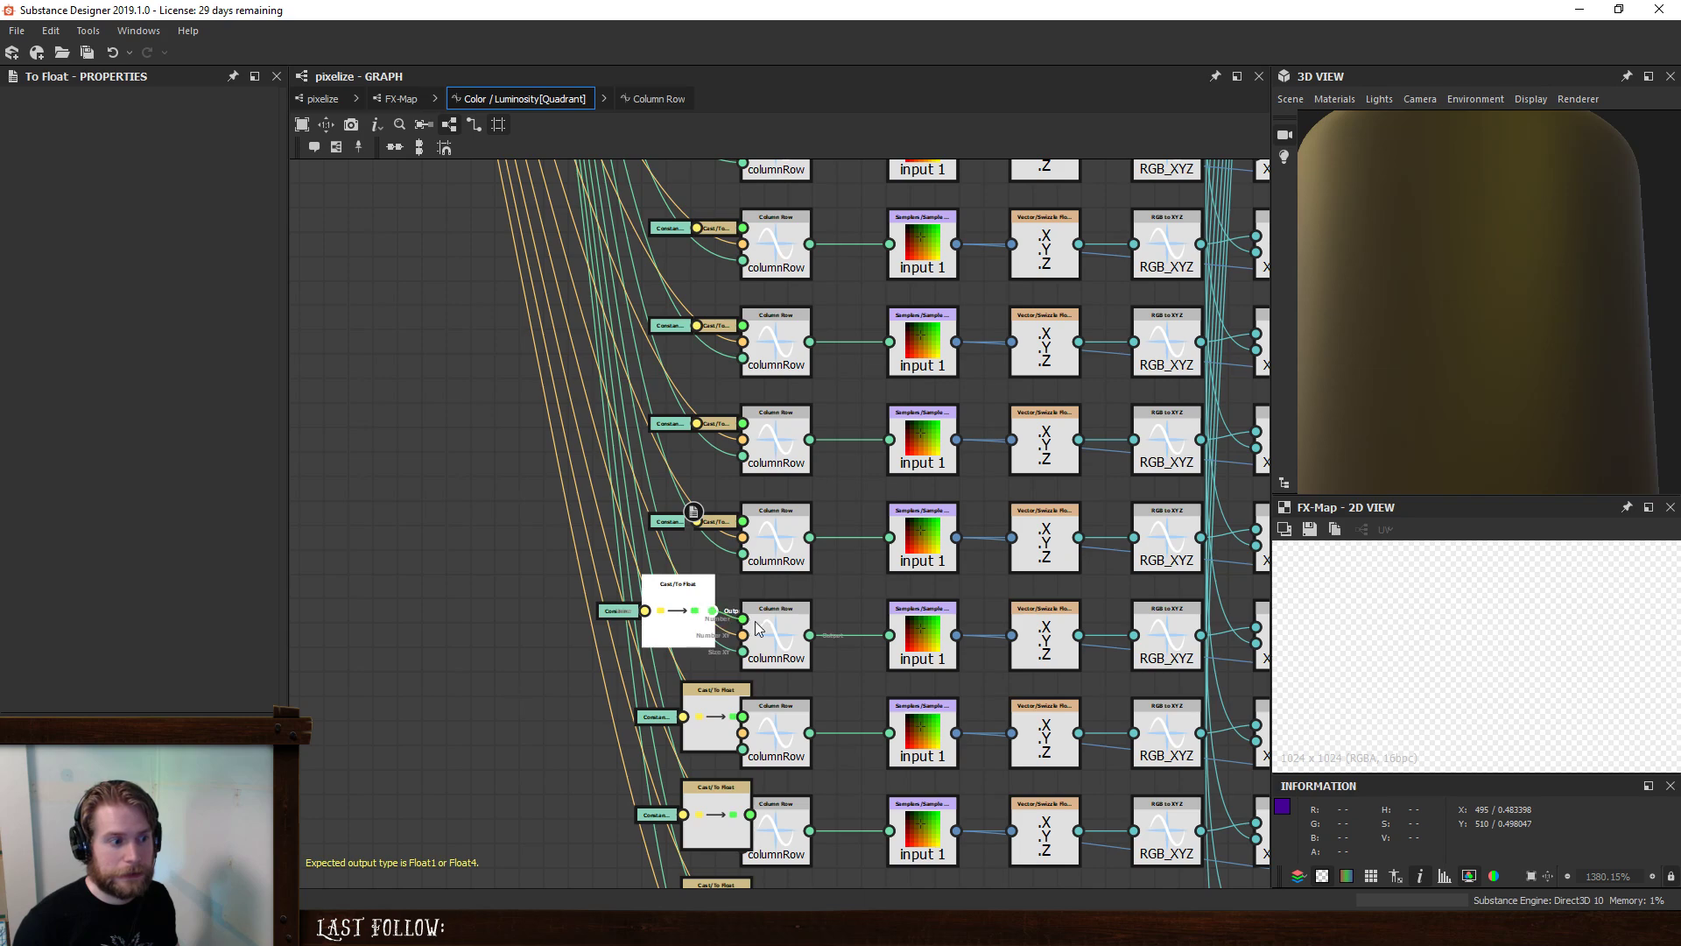
{"action": "key", "text": "d"}
{"action": "left_click_drag", "start_coordinate": [703, 738], "coordinate": [742, 717]}
{"action": "key", "text": "d"}
{"action": "left_click_drag", "start_coordinate": [712, 809], "coordinate": [673, 752]}
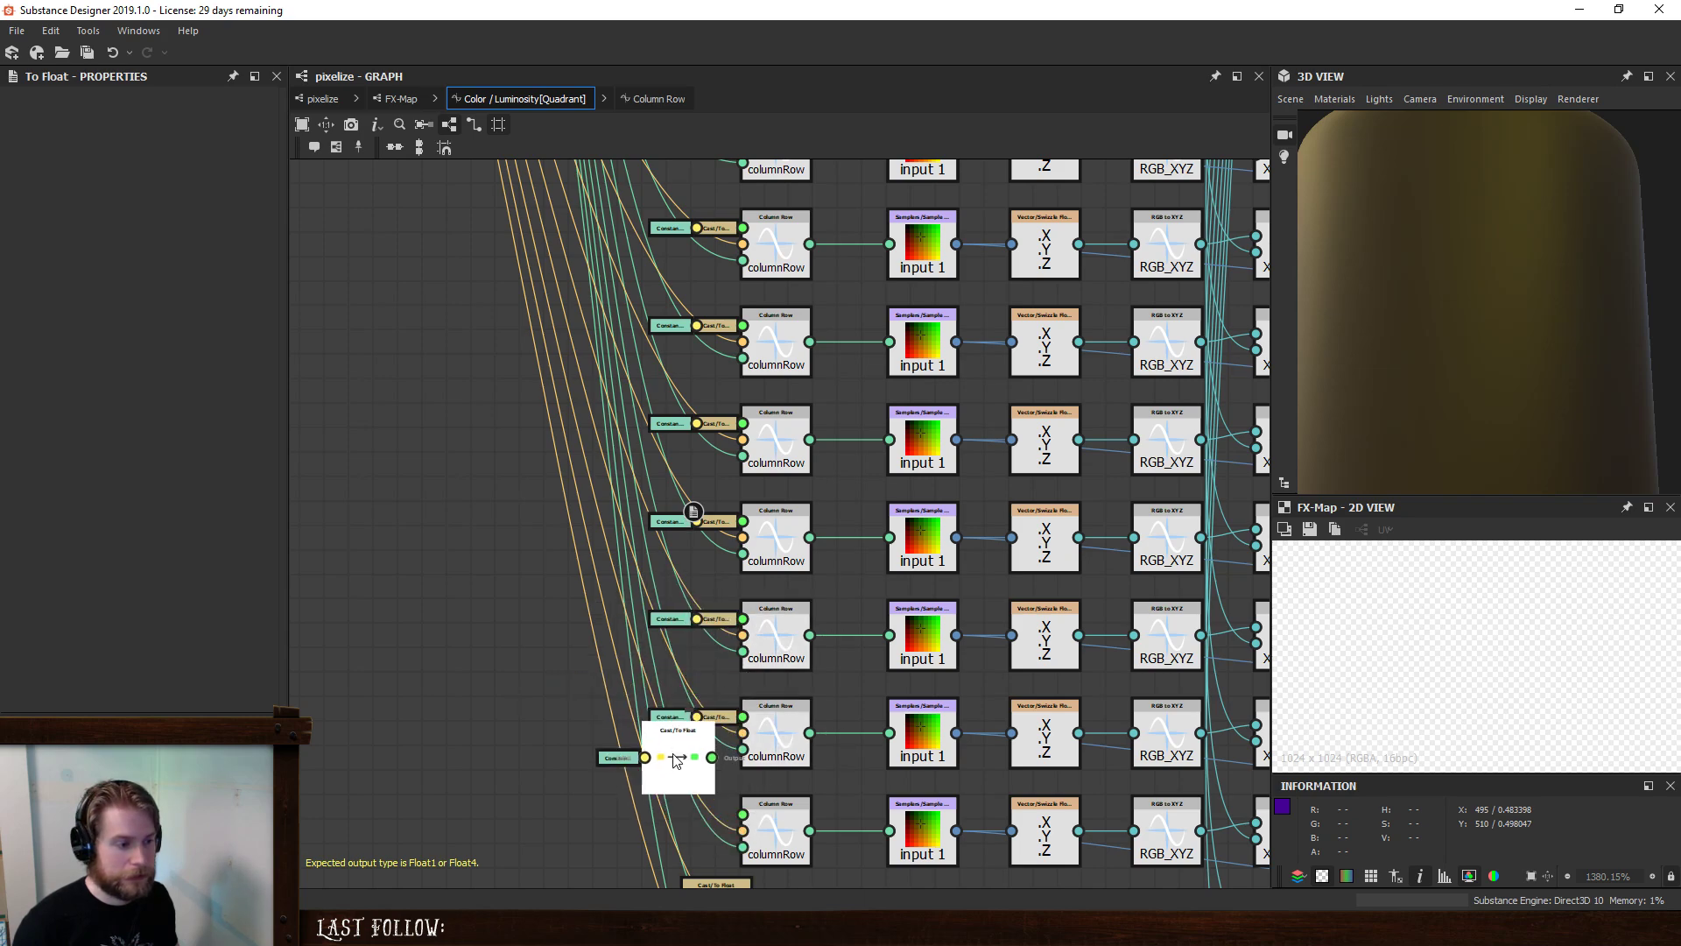
{"action": "middle_click_drag", "start_coordinate": [697, 717], "coordinate": [830, 576]}
{"action": "left_click_drag", "start_coordinate": [846, 617], "coordinate": [877, 674]}
{"action": "key", "text": "d"}
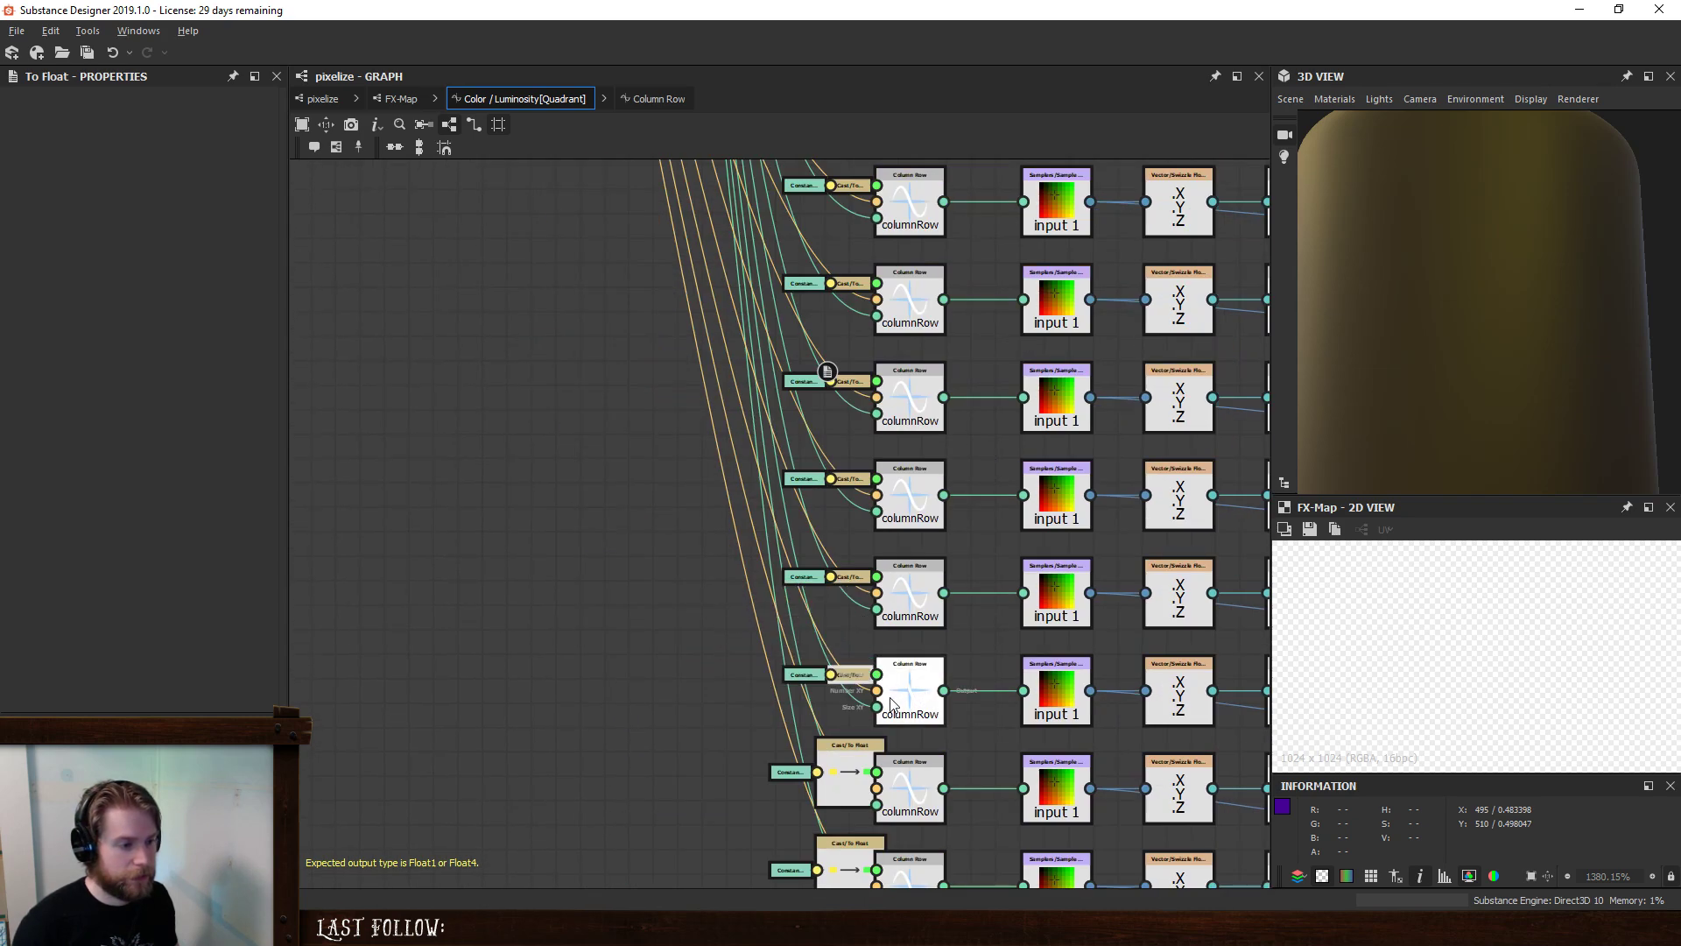
{"action": "middle_click_drag", "start_coordinate": [868, 723], "coordinate": [805, 523]}
{"action": "left_click", "coordinate": [792, 547]}
{"action": "key", "text": "d"}
{"action": "mouse_move", "coordinate": [786, 652]}
{"action": "left_mouse_down"}
{"action": "mouse_move", "coordinate": [749, 656]}
{"action": "mouse_move", "coordinate": [812, 671]}
{"action": "left_mouse_up"}
{"action": "key", "text": "d"}
{"action": "left_click", "coordinate": [701, 748]}
- Line up the Vector Integer2 node above the Division node, and place the To Float and Vector Float2 nodes in a row below it
{"action": "scroll", "coordinate": [648, 373], "scroll_direction": "down", "scroll_amount": 7}
{"action": "middle_click_drag", "start_coordinate": [660, 354], "coordinate": [801, 832]}
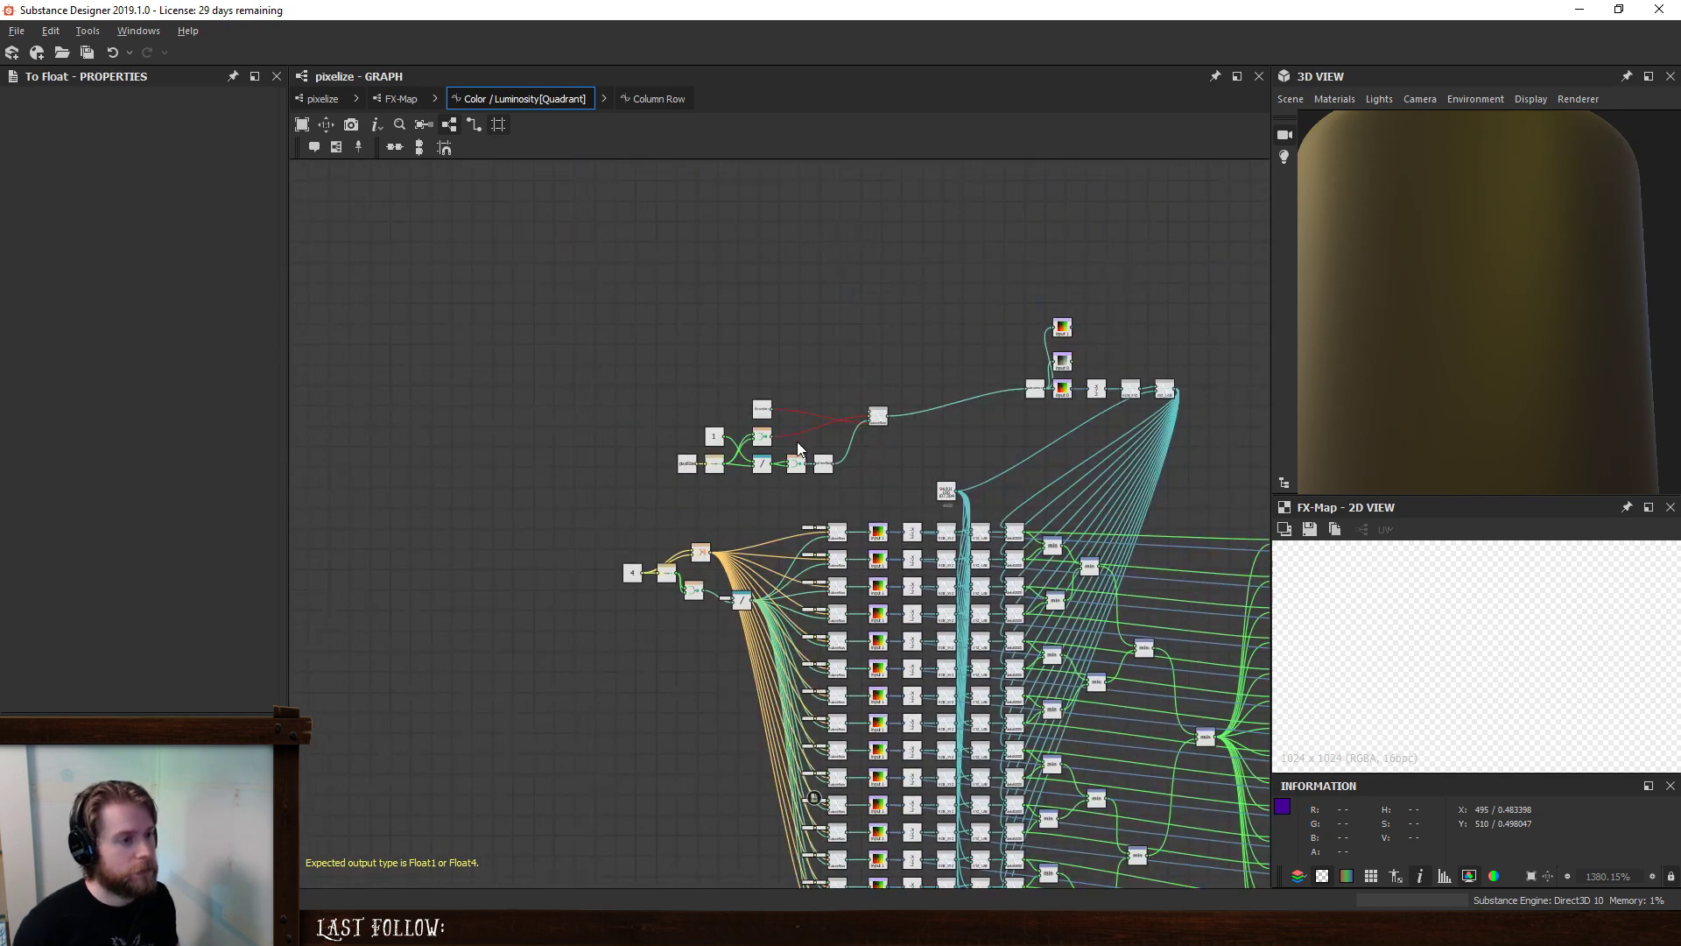
{"action": "scroll", "coordinate": [680, 643], "scroll_direction": "up", "scroll_amount": 3}
{"action": "scroll", "coordinate": [700, 508], "scroll_direction": "up", "scroll_amount": 3}
{"action": "left_click_drag", "start_coordinate": [725, 477], "coordinate": [847, 542]}
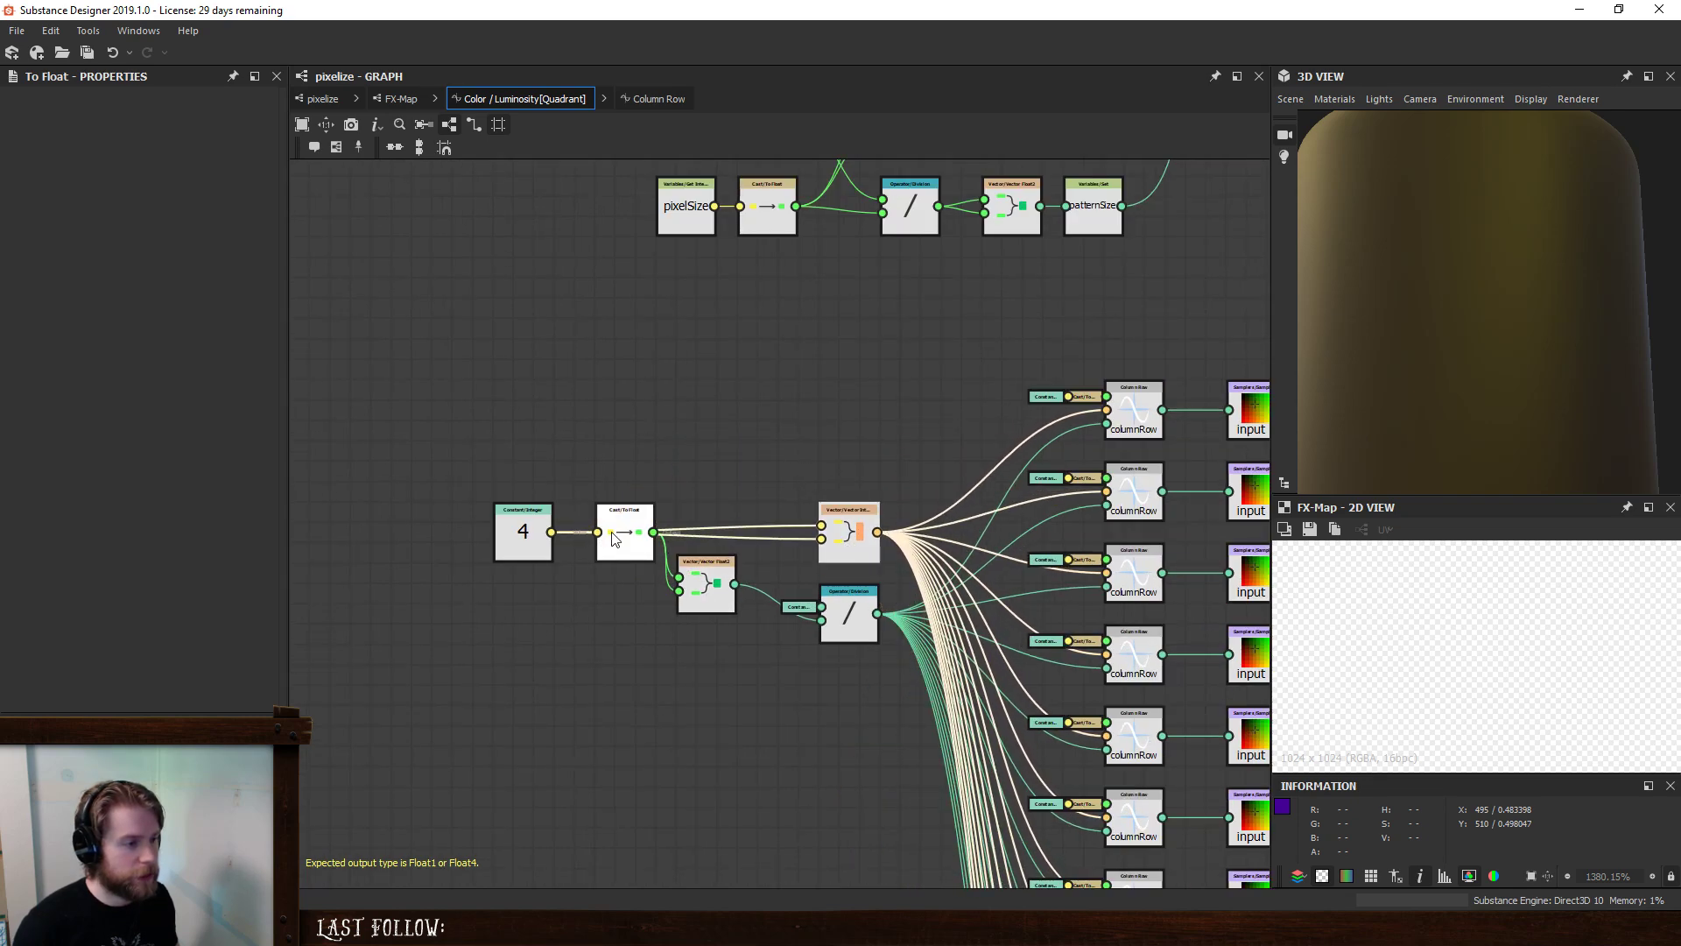
{"action": "left_click_drag", "start_coordinate": [611, 533], "coordinate": [610, 598]}
{"action": "left_click_drag", "start_coordinate": [709, 585], "coordinate": [709, 595]}
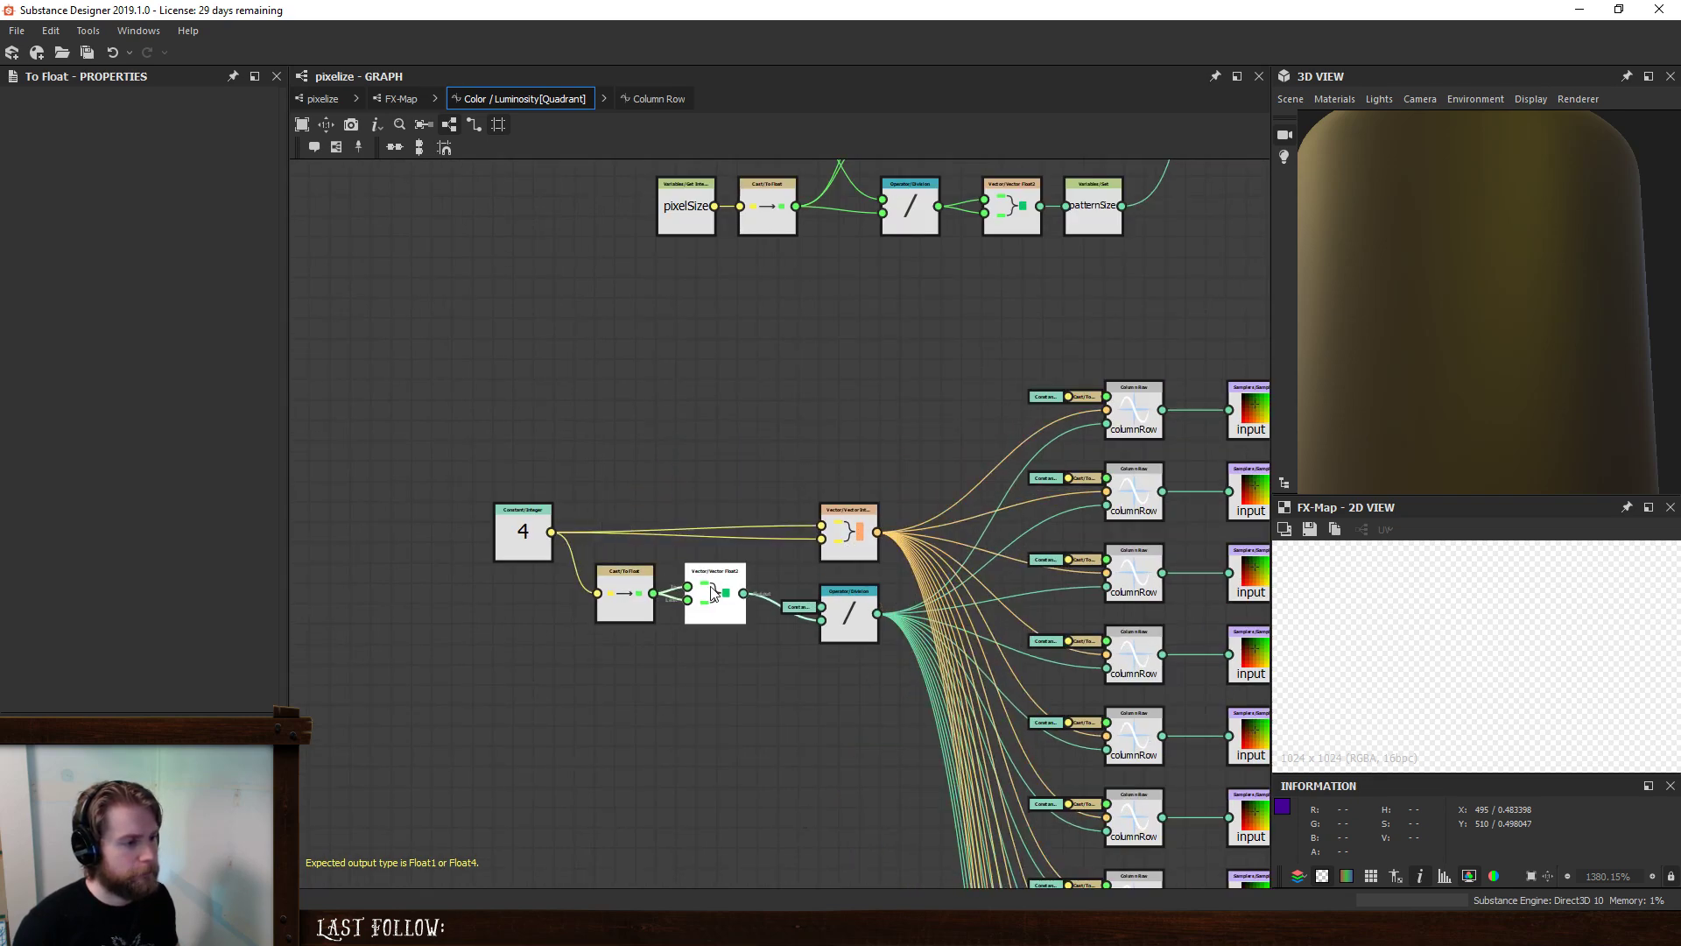
{"action": "middle_click_drag", "start_coordinate": [843, 410], "coordinate": [786, 411]}
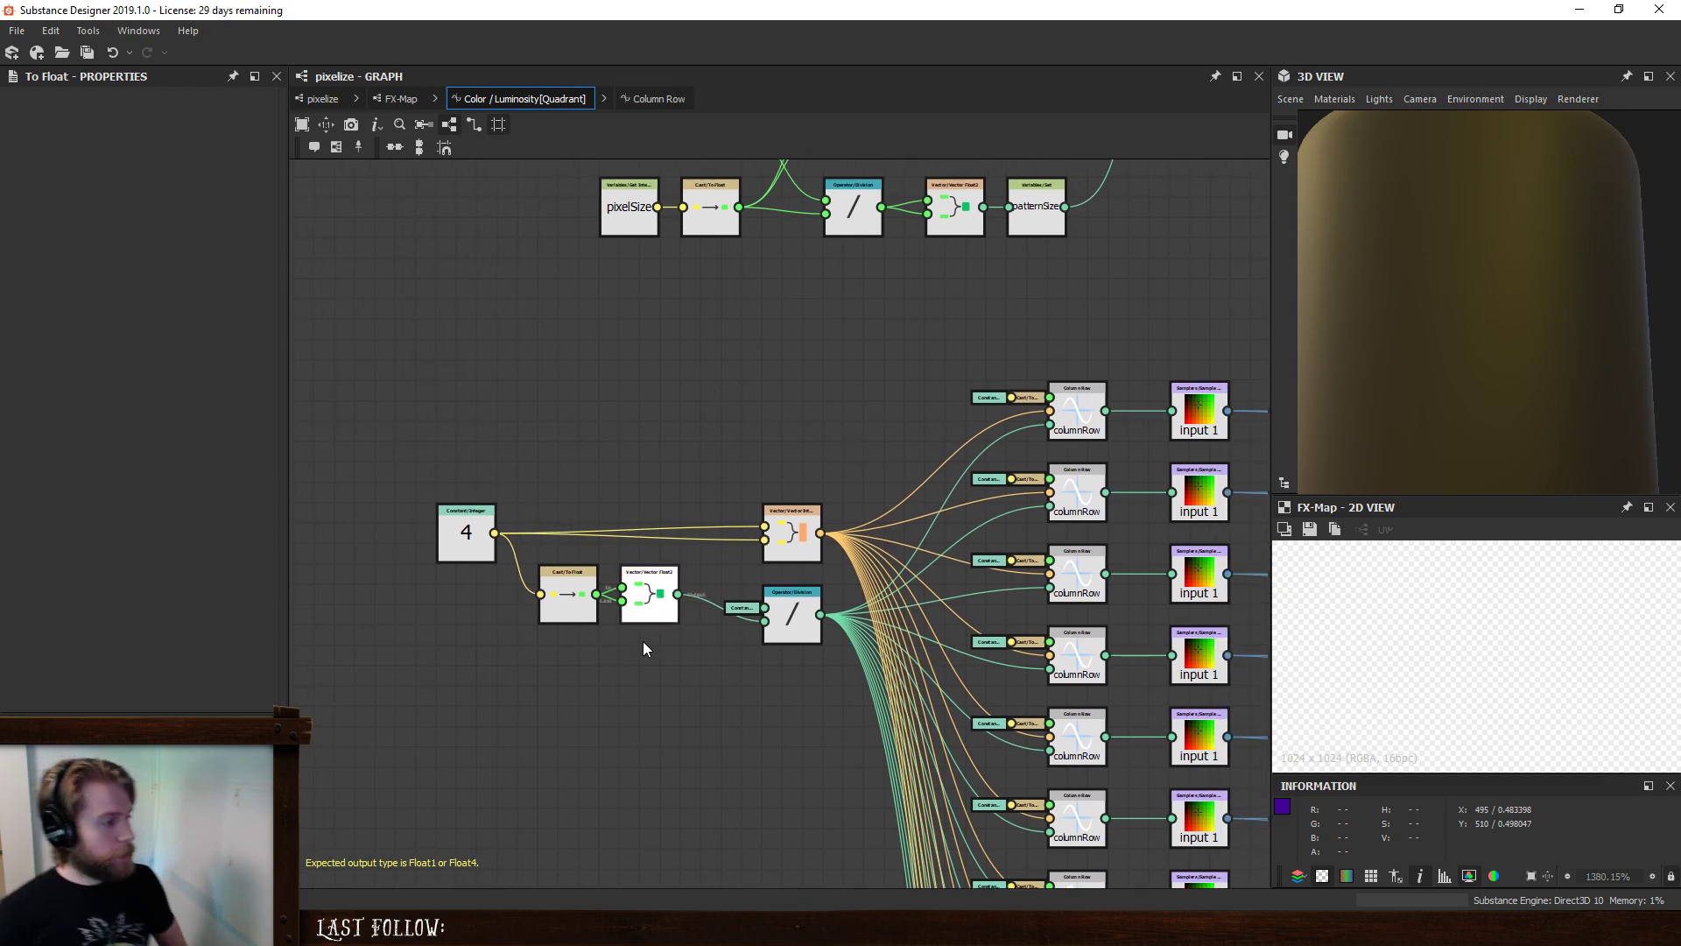
- In the Column Row function, review the two Division nodes and align the row's Multiply node with the Floor node
{"action": "left_click", "coordinate": [639, 99]}
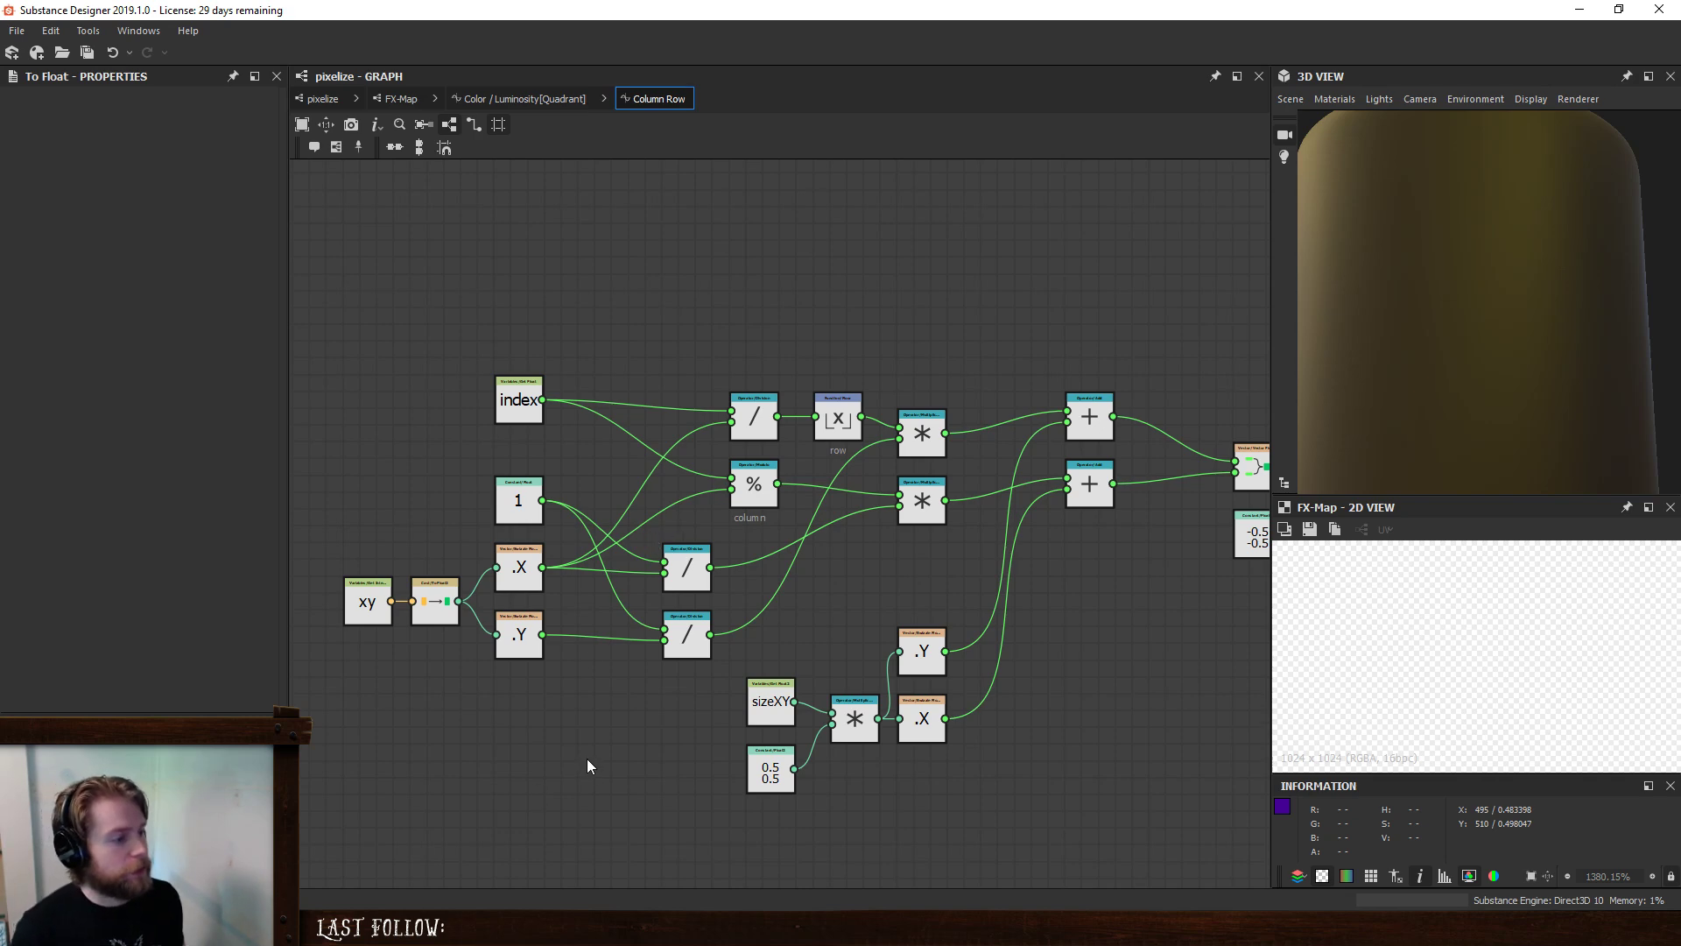
{"action": "middle_click_drag", "start_coordinate": [586, 758], "coordinate": [674, 707]}
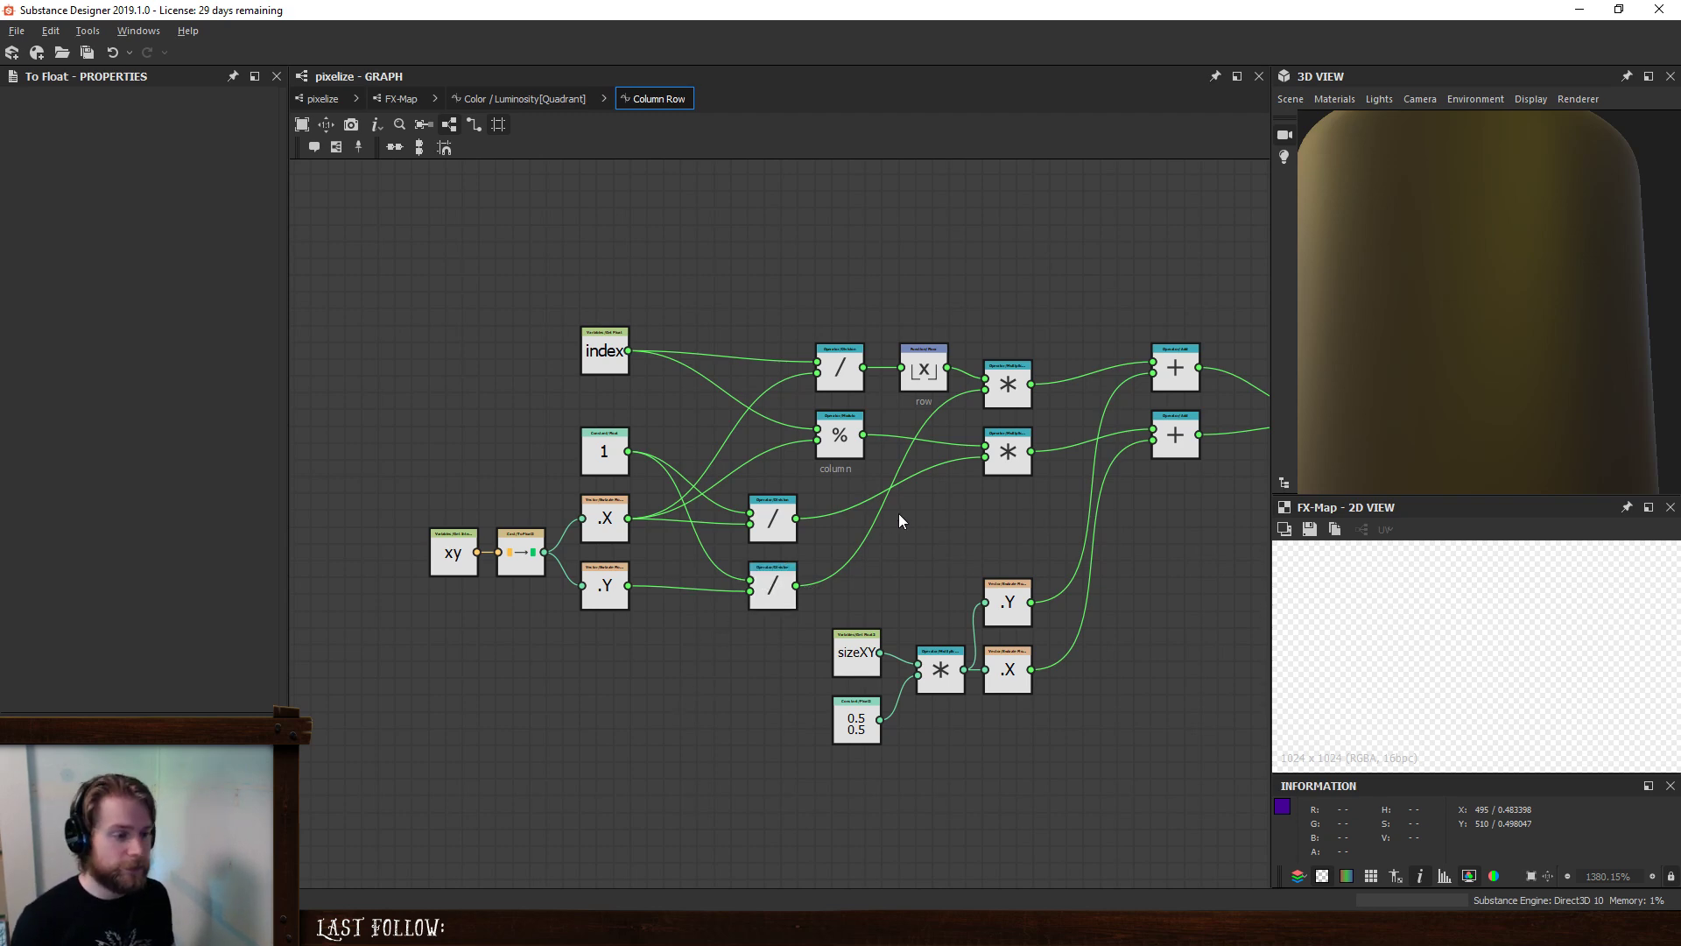
{"action": "middle_click_drag", "start_coordinate": [899, 517], "coordinate": [837, 541]}
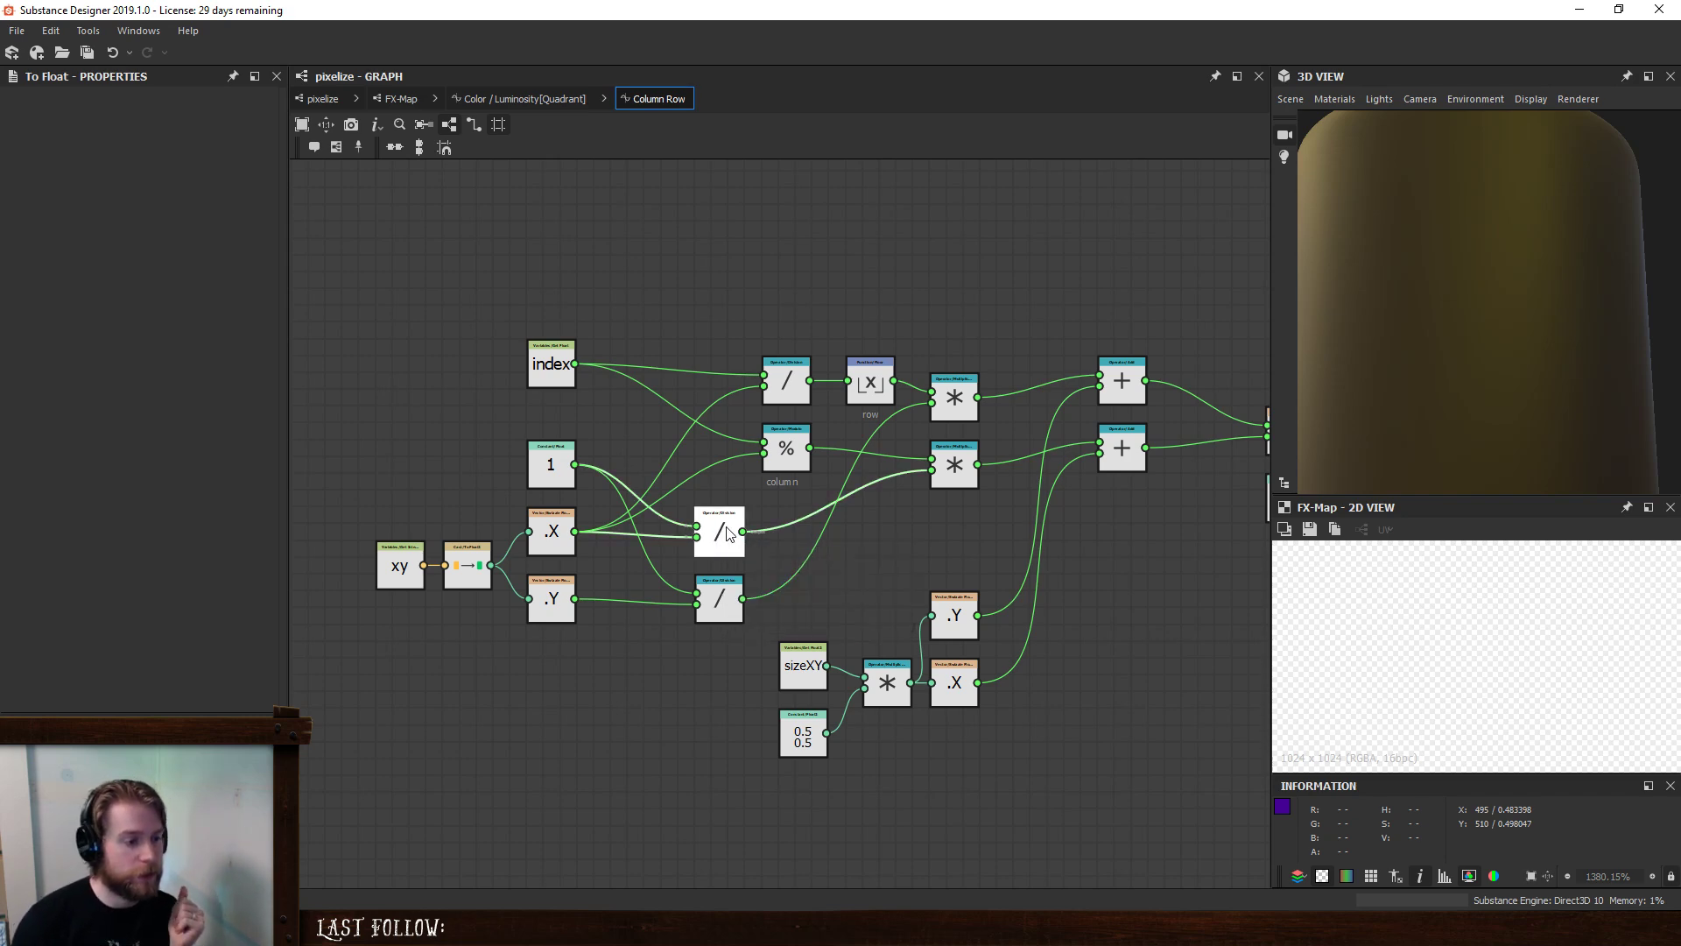
{"action": "left_click", "coordinate": [726, 533]}
{"action": "left_click", "coordinate": [719, 599]}
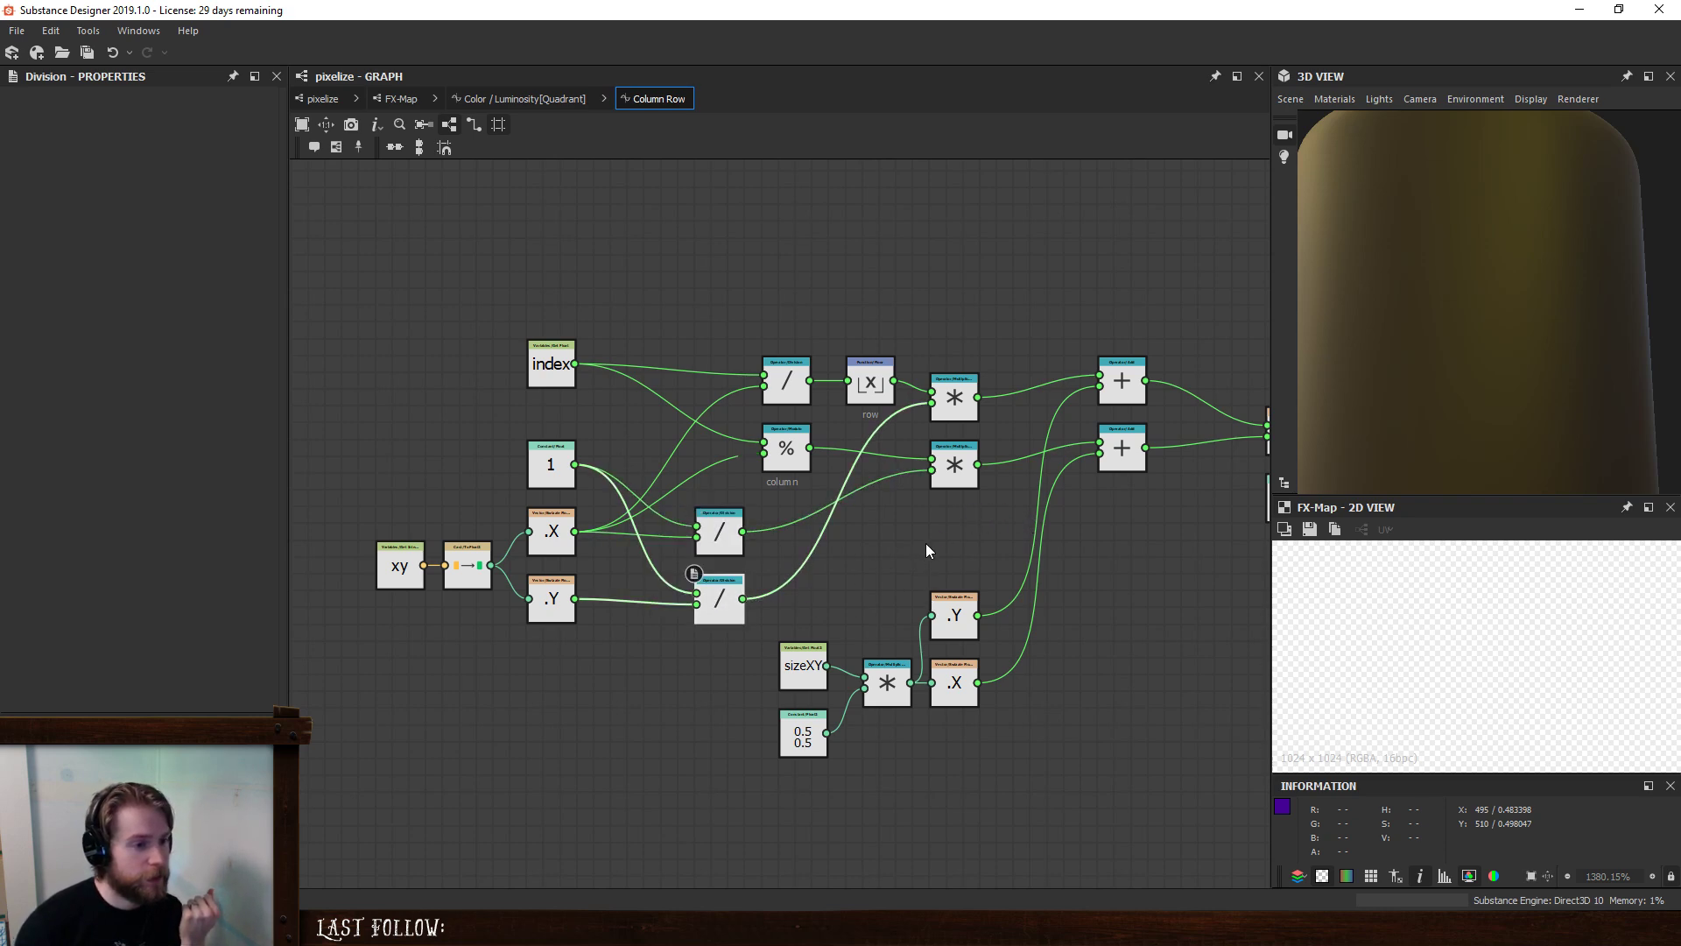
{"action": "middle_click_drag", "start_coordinate": [927, 543], "coordinate": [804, 554]}
{"action": "left_click_drag", "start_coordinate": [826, 391], "coordinate": [826, 375]}
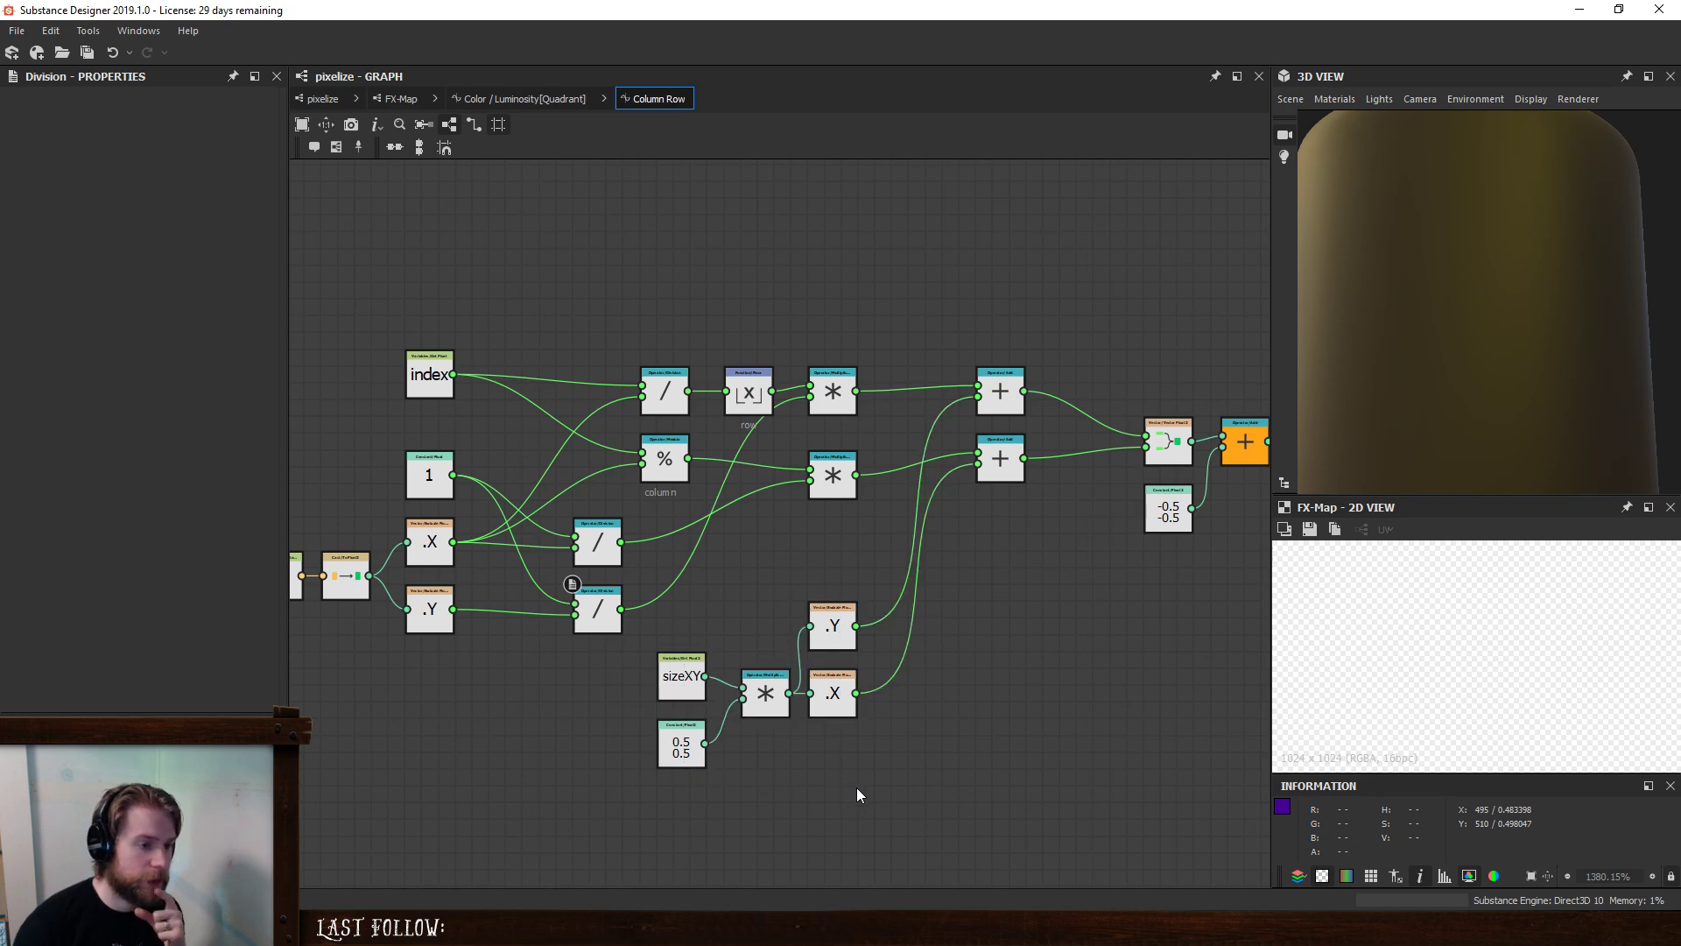
- Delete the links from the half-size .Y and .X swizzles into the two Add nodes
{"action": "left_click", "coordinate": [933, 413]}
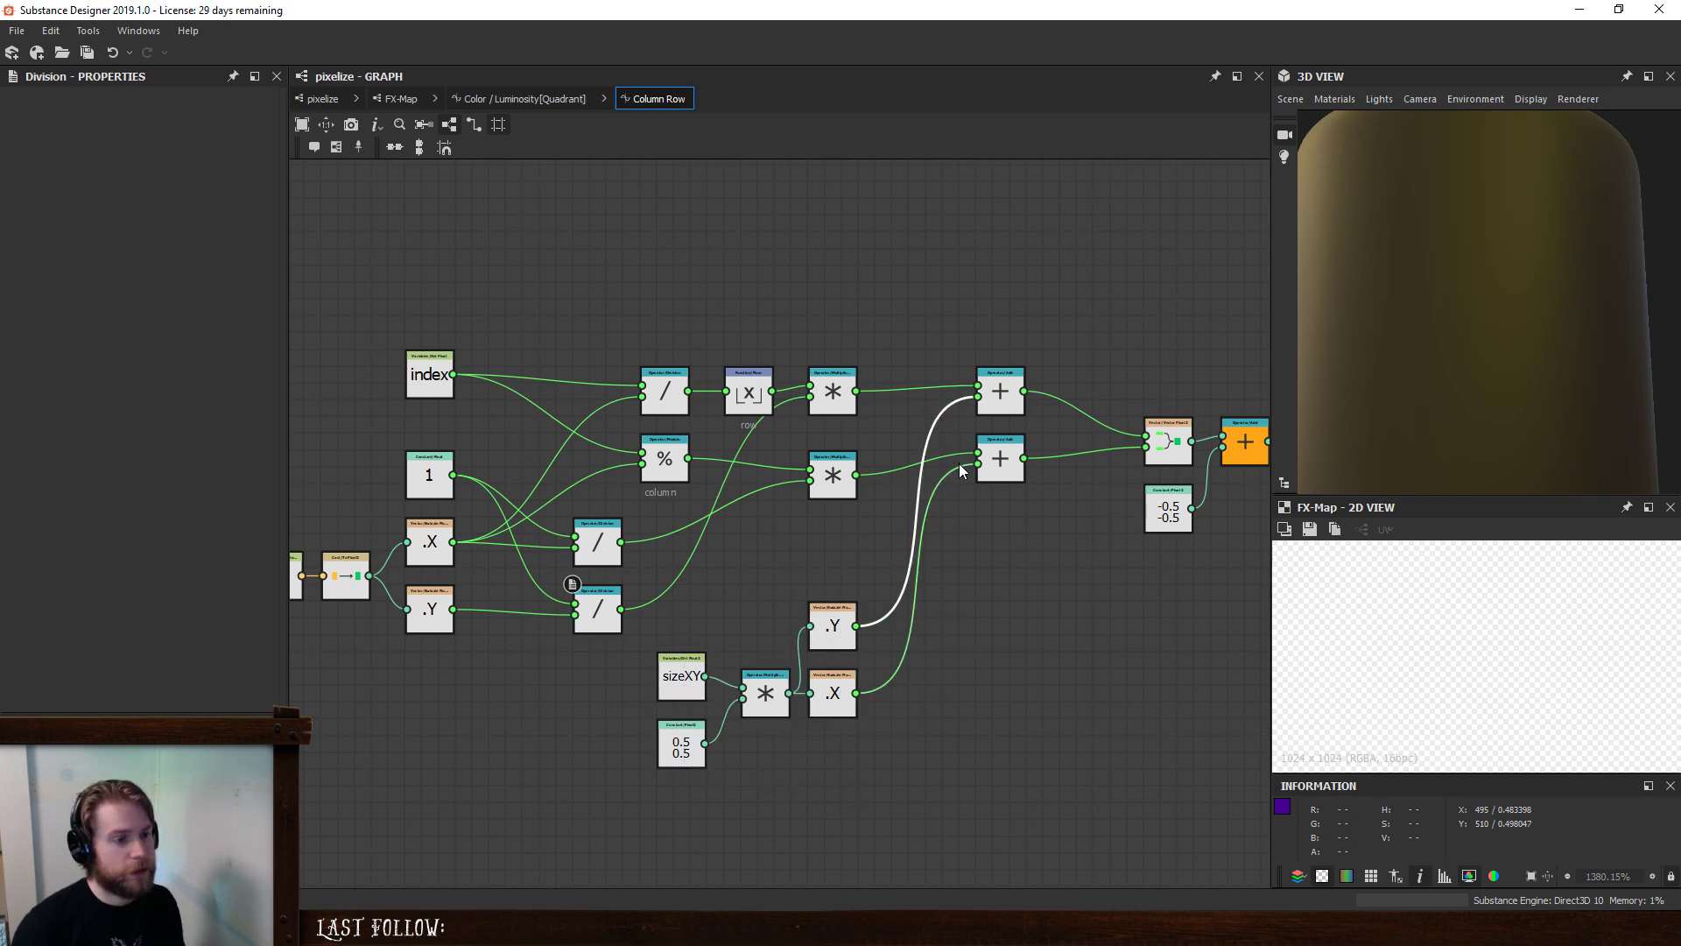
{"action": "key", "text": "Delete"}
{"action": "left_click", "coordinate": [938, 479]}
{"action": "key", "text": "Delete"}
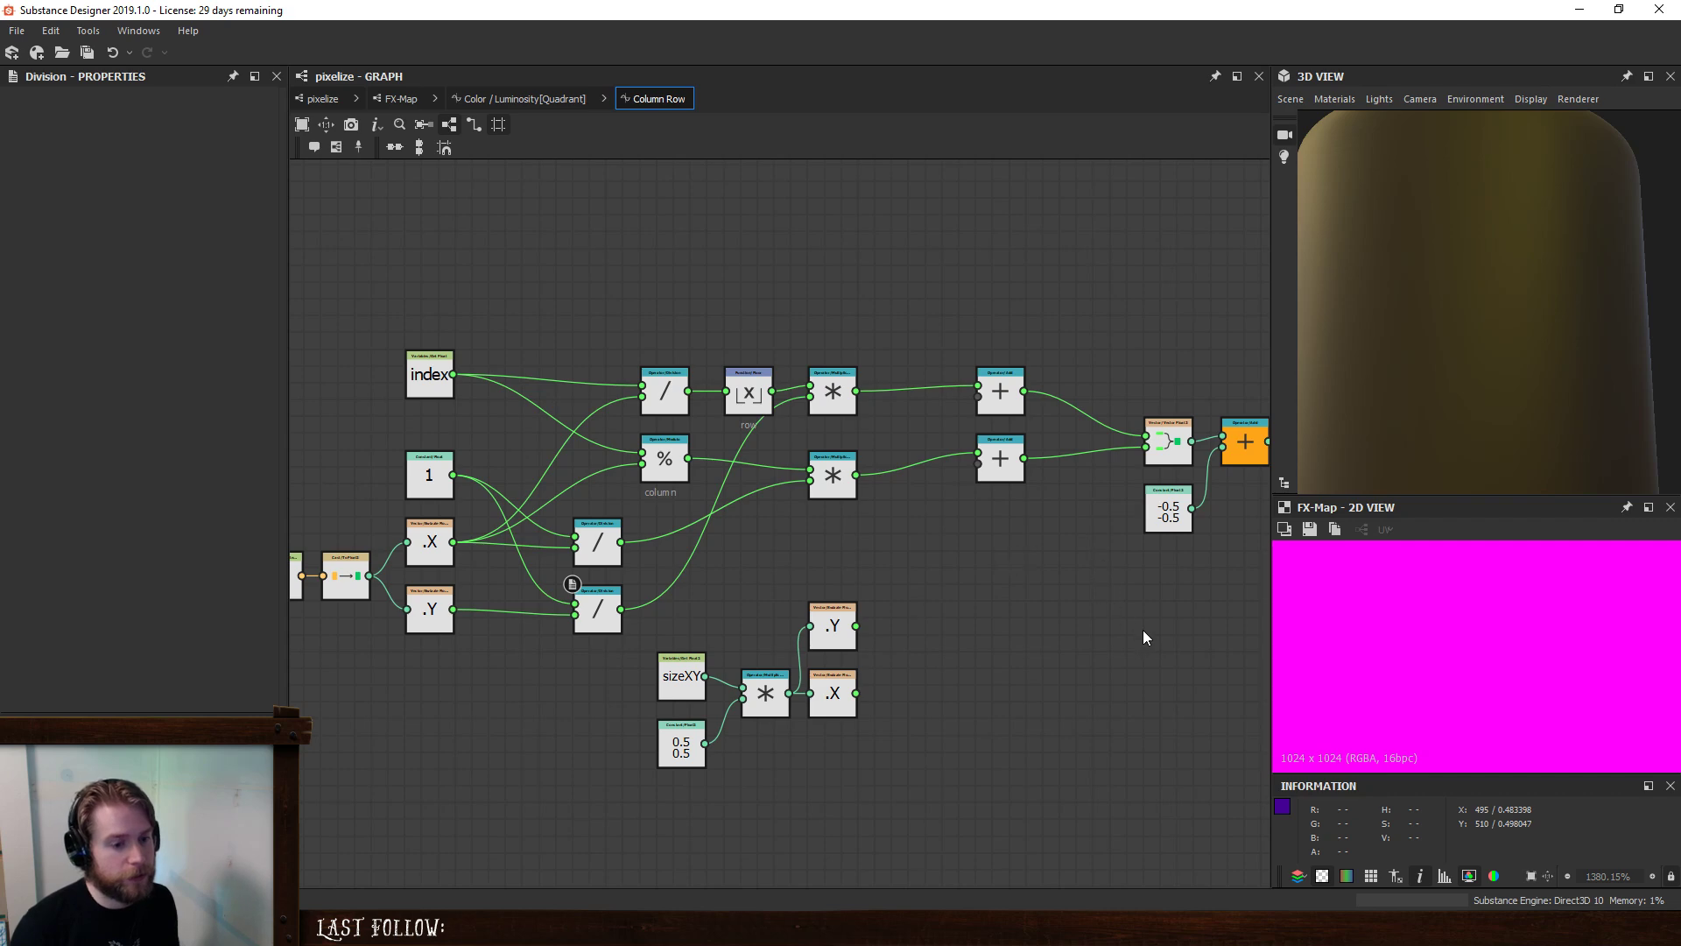
- Examine the FX-Map output and the palette in the main pixelize graph, and return to the Column Row function
{"action": "left_click", "coordinate": [405, 98]}
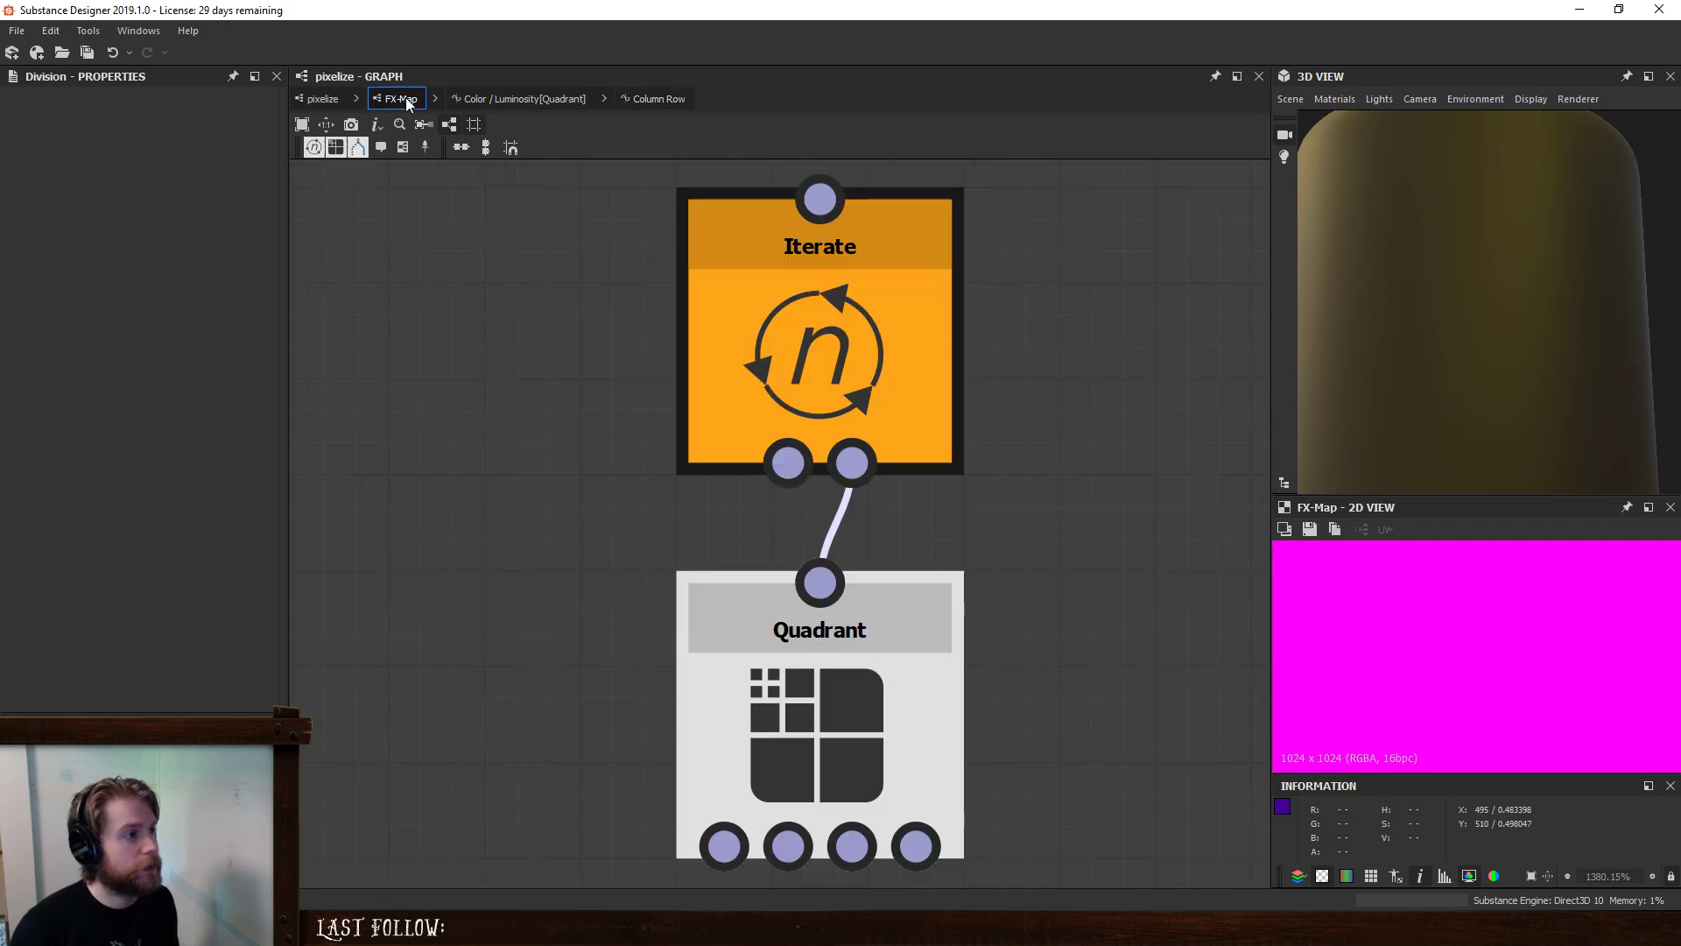
{"action": "left_click", "coordinate": [321, 98]}
{"action": "left_click", "coordinate": [1040, 413]}
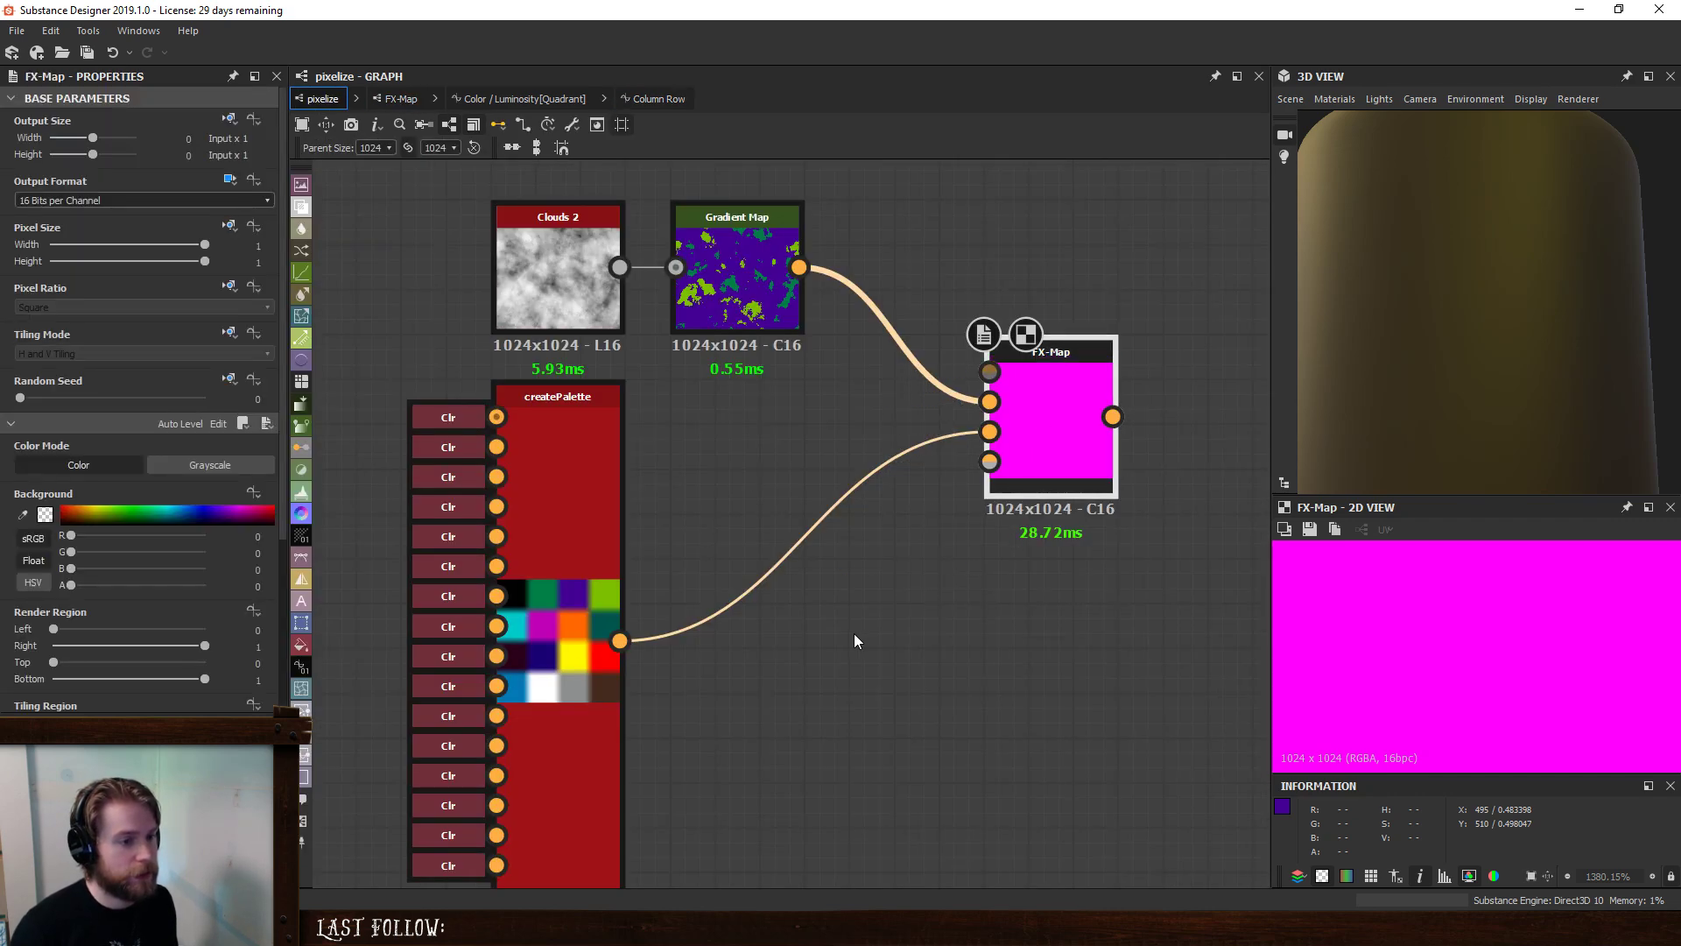
{"action": "scroll", "coordinate": [1459, 669], "scroll_direction": "down", "scroll_amount": 14}
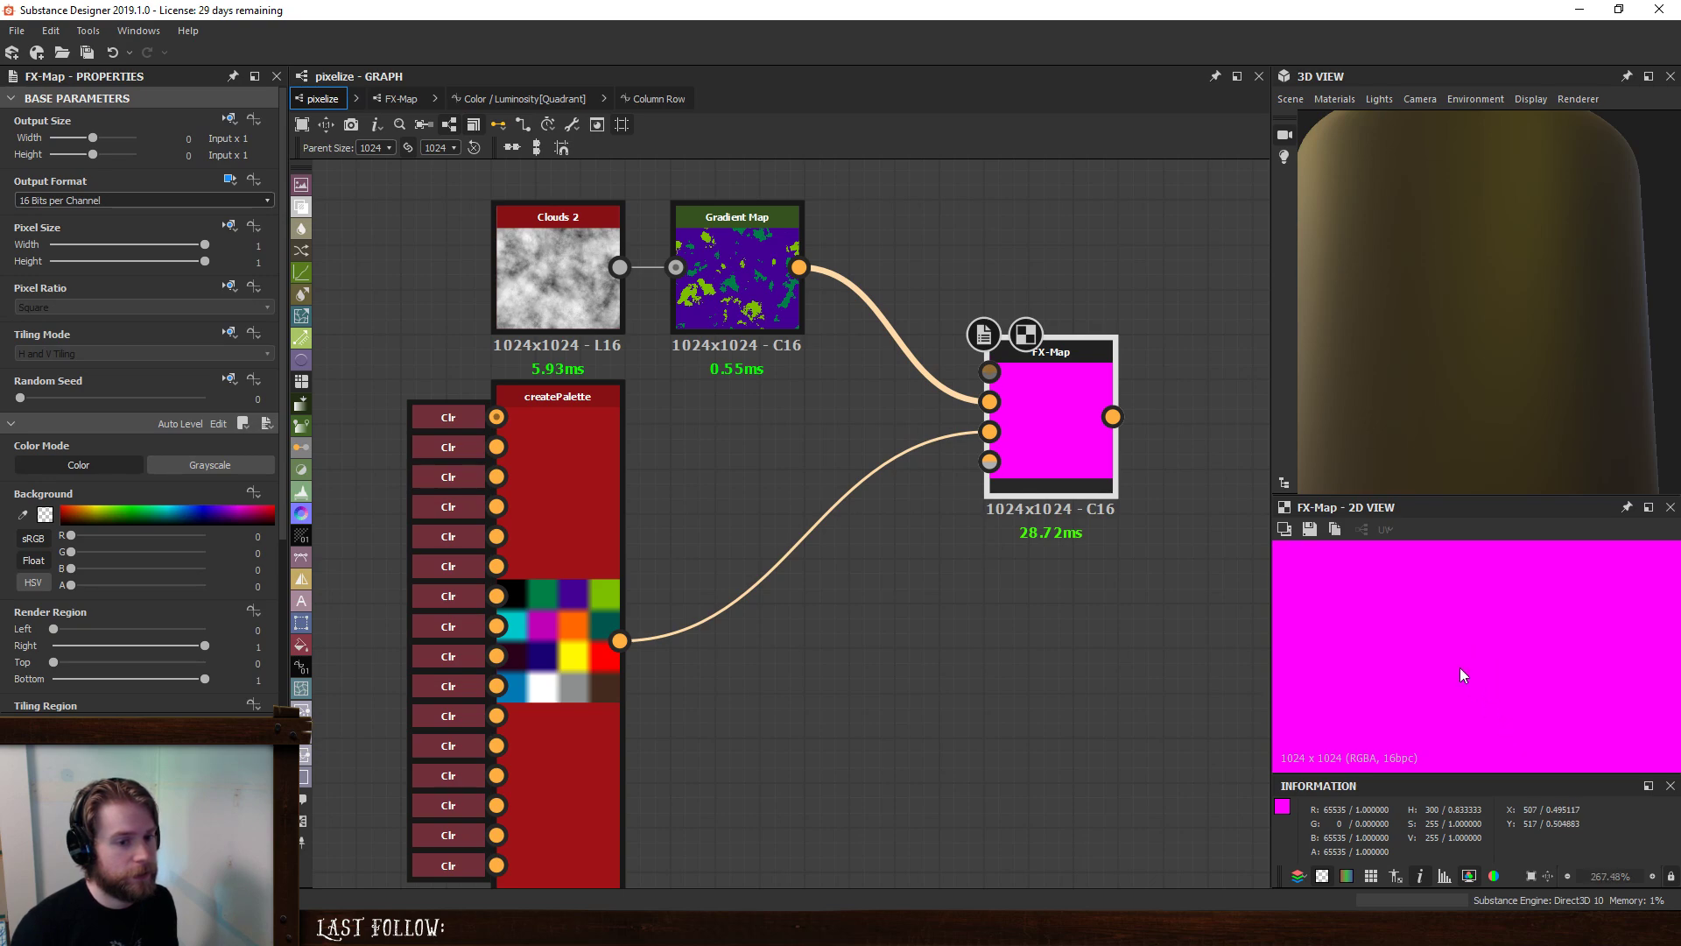
{"action": "scroll", "coordinate": [1458, 665], "scroll_direction": "down", "scroll_amount": 6}
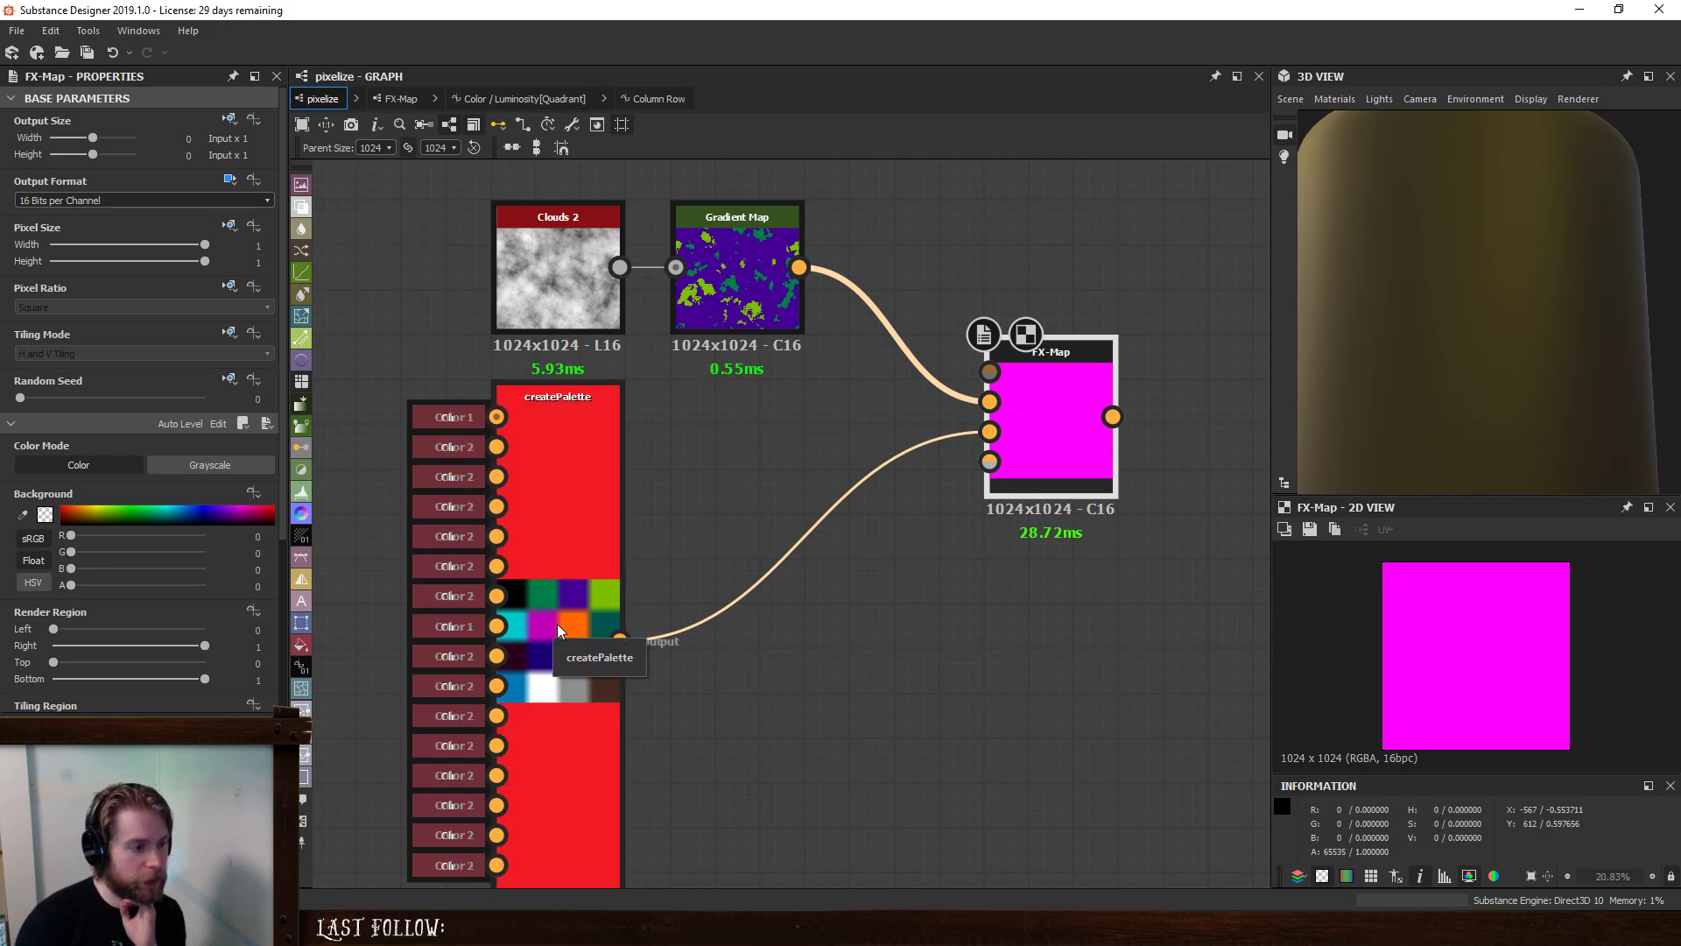
{"action": "left_click", "coordinate": [679, 102]}
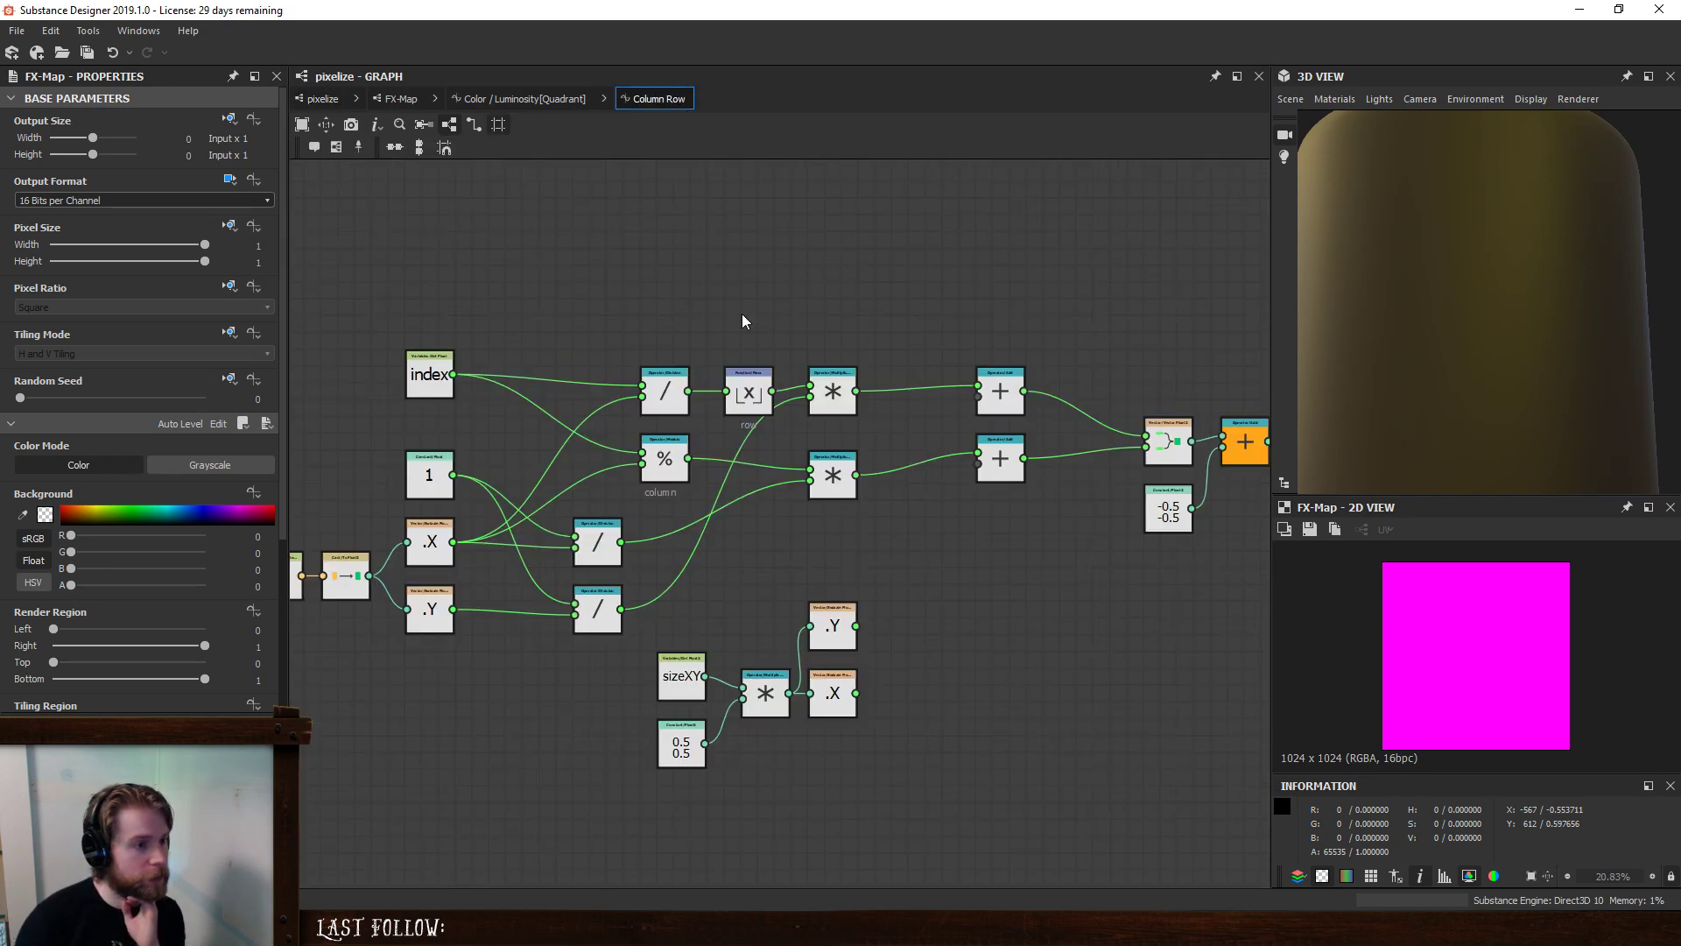
- Try linking the row's Multiply directly to the Vector Float2 node and the column's Multiply to its Add node's second input
{"action": "middle_click_drag", "start_coordinate": [969, 563], "coordinate": [918, 543]}
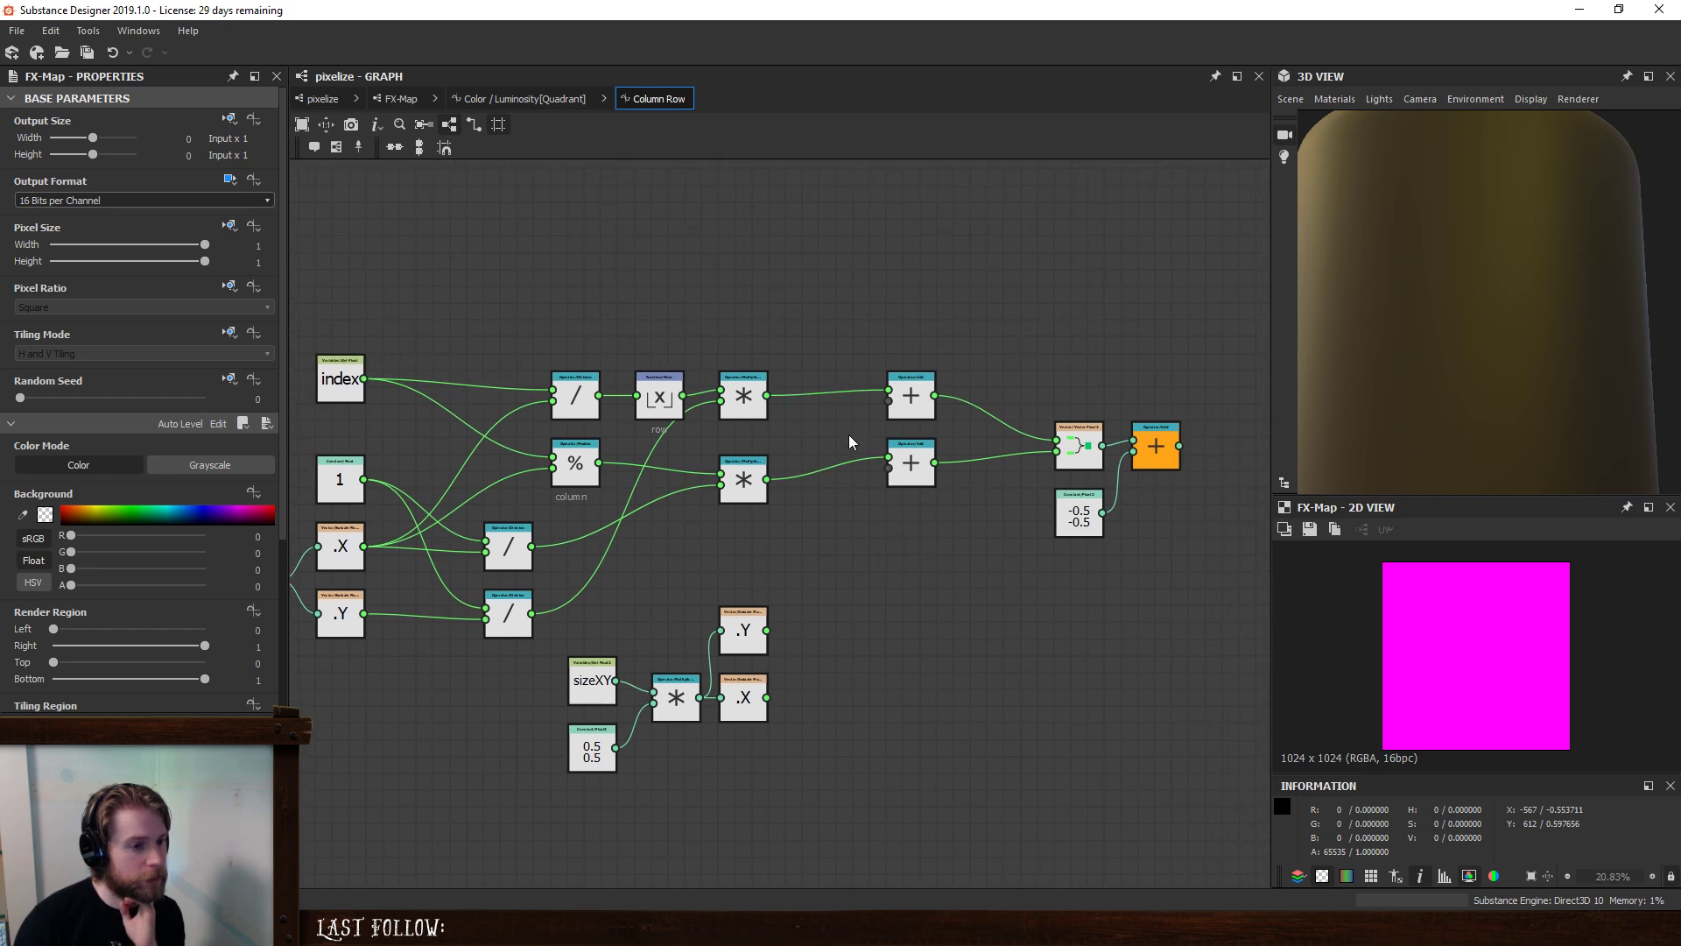
{"action": "left_click_drag", "start_coordinate": [766, 394], "coordinate": [1057, 440]}
{"action": "left_click_drag", "start_coordinate": [767, 479], "coordinate": [889, 469]}
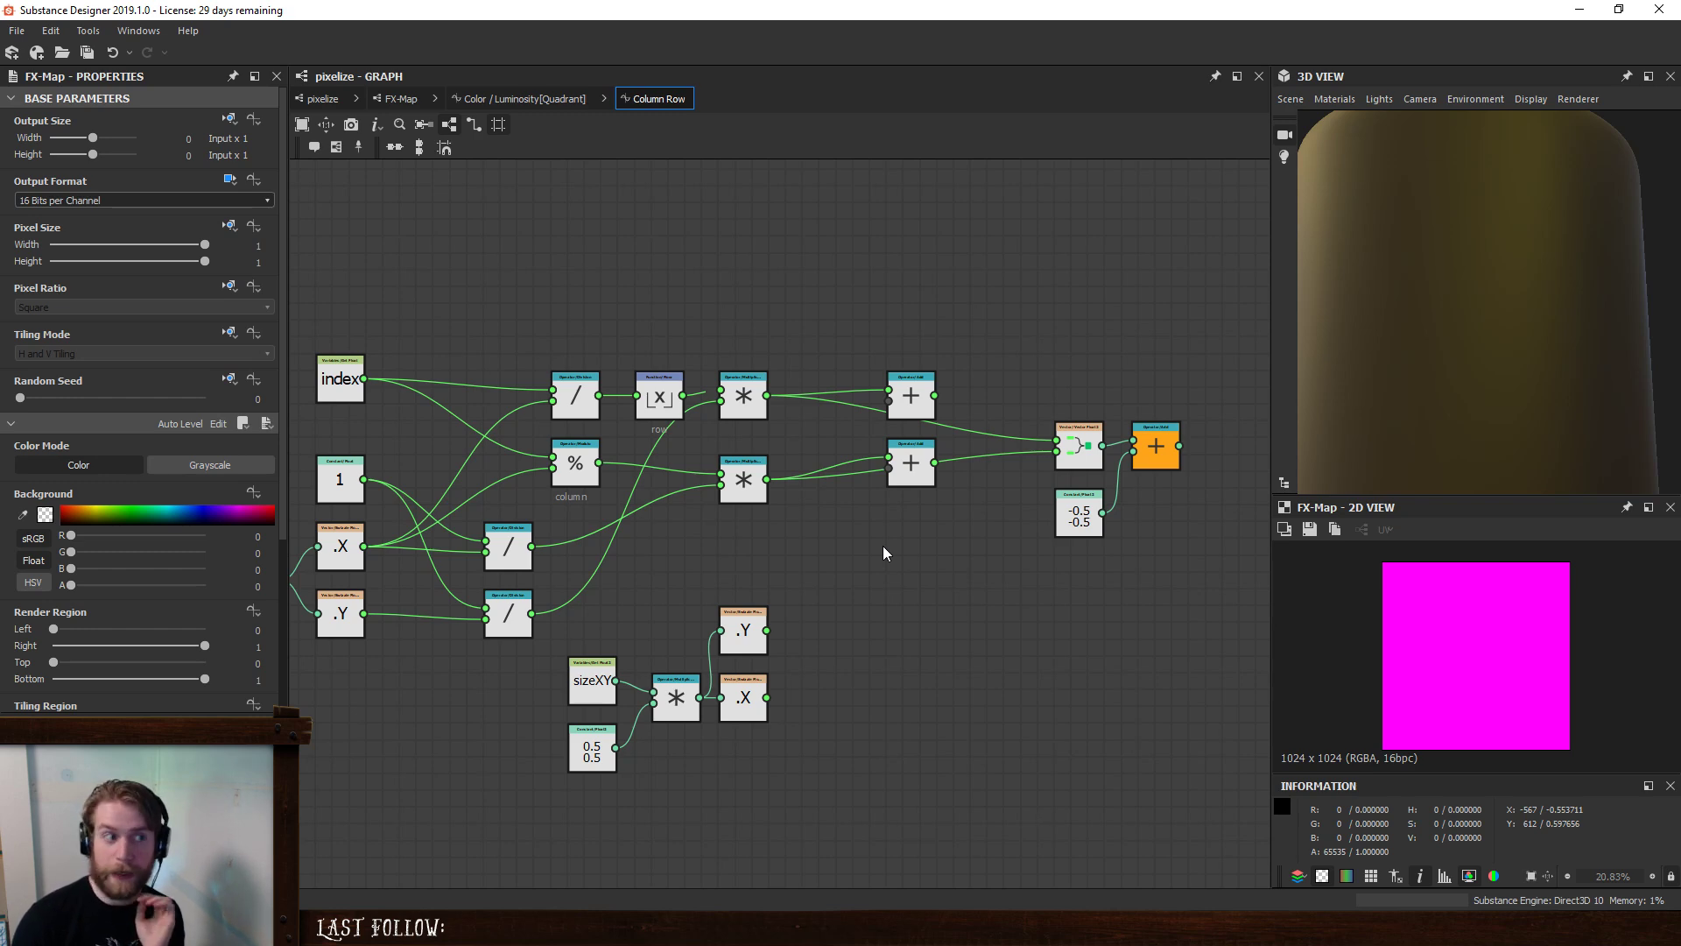
- Set the Vector Float2 node as the function's output node
{"action": "left_click", "coordinate": [910, 480]}
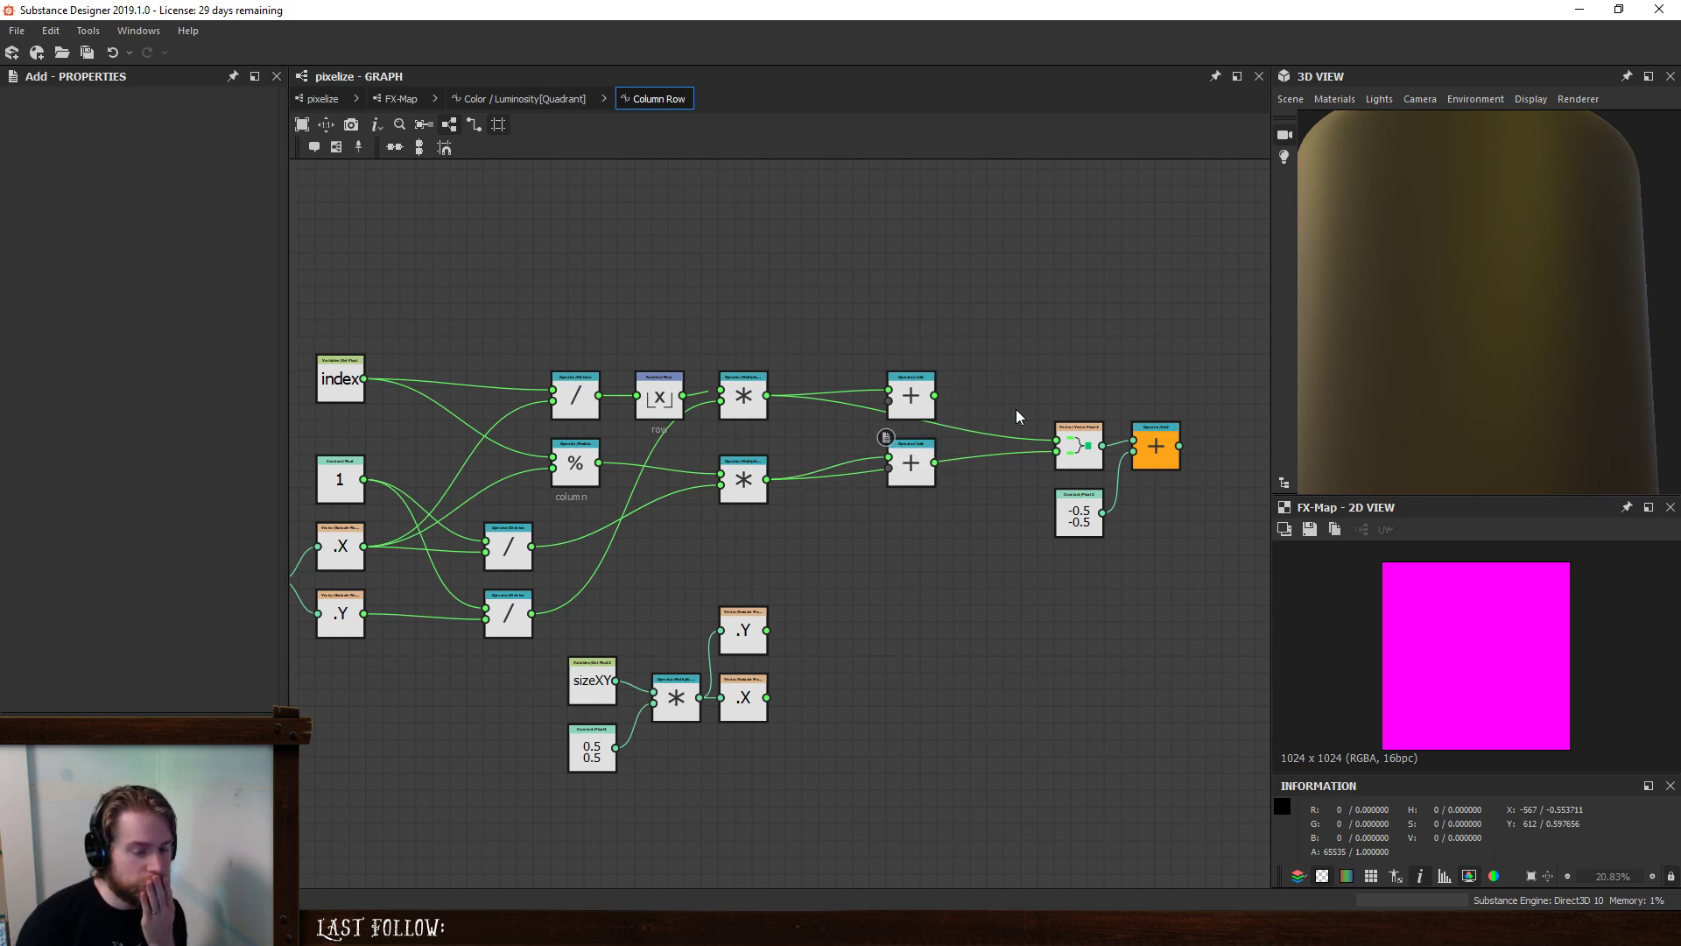
{"action": "right_click", "coordinate": [1080, 444]}
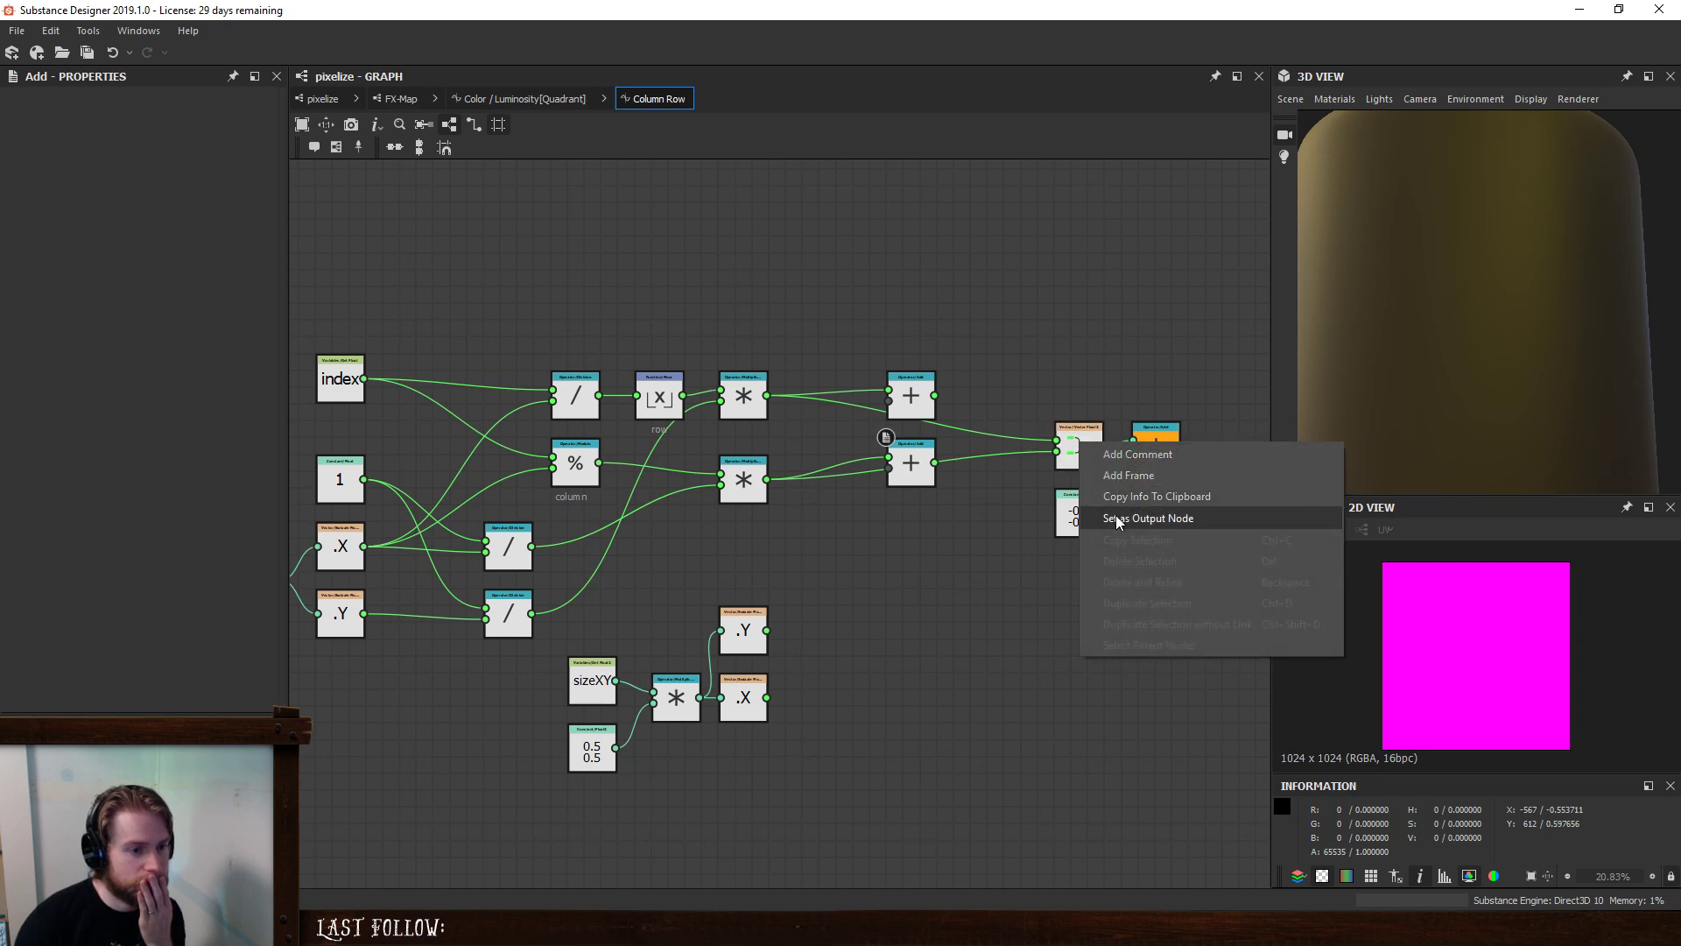
{"action": "left_click", "coordinate": [1130, 517]}
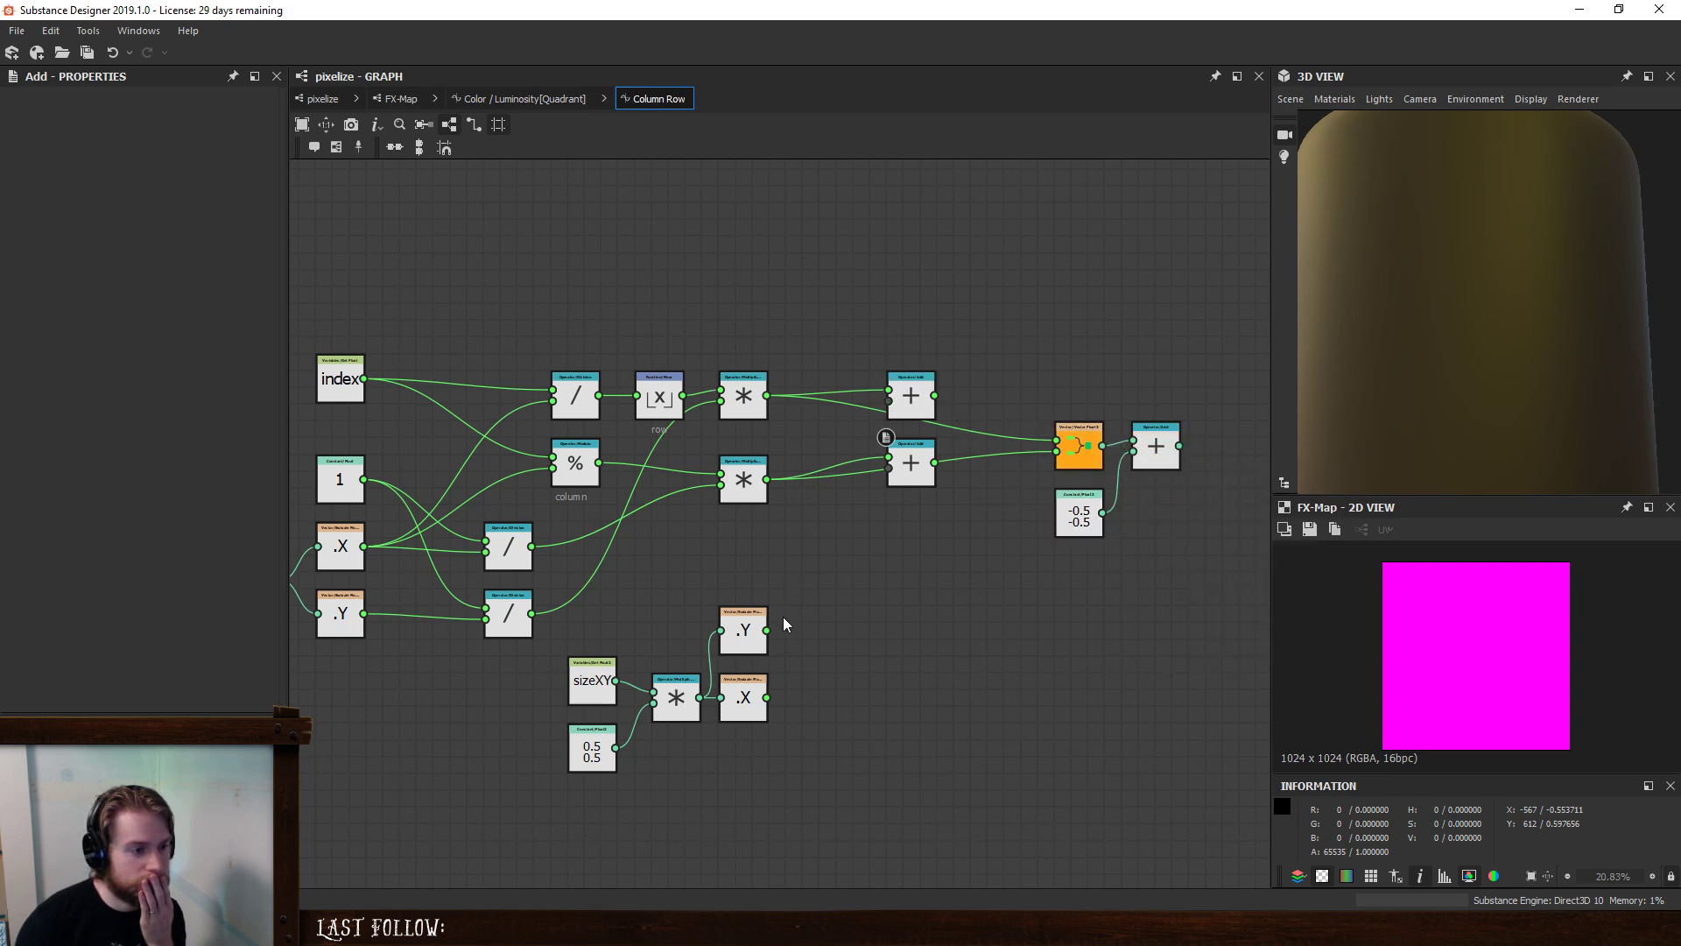
- Connect the half-size .Y and .X swizzles to the row and column Add nodes, and link the row's Add back to Vector Float2
{"action": "left_click_drag", "start_coordinate": [767, 629], "coordinate": [895, 402]}
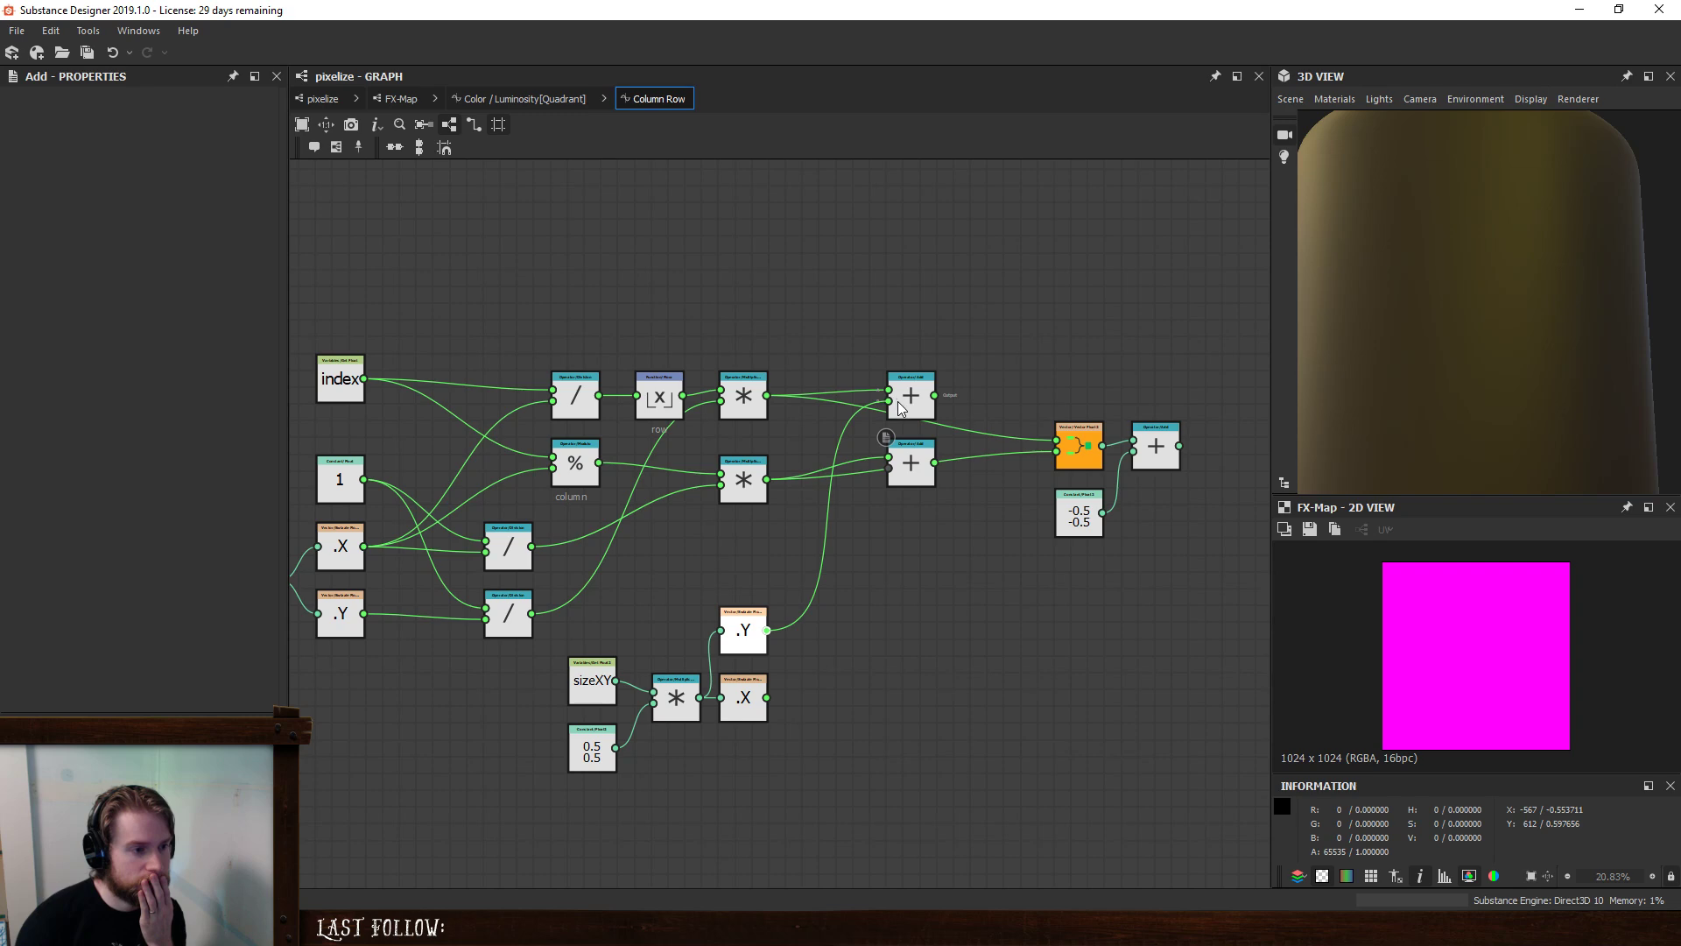
{"action": "left_click_drag", "start_coordinate": [767, 698], "coordinate": [889, 469]}
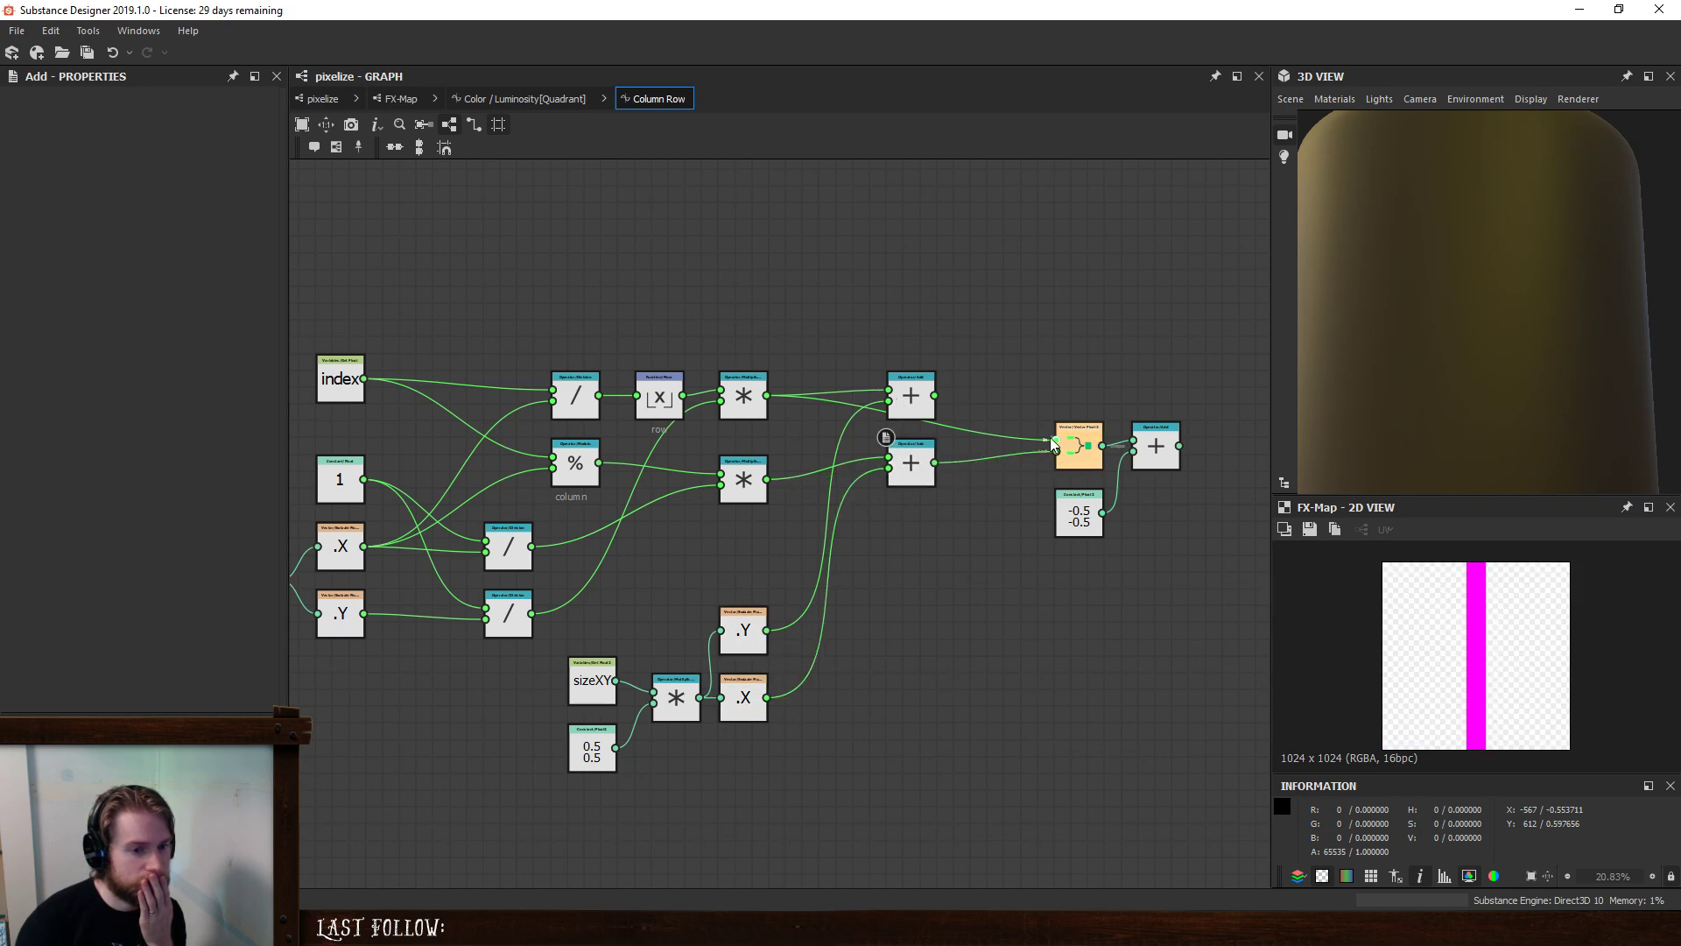
{"action": "left_click_drag", "start_coordinate": [947, 402], "coordinate": [942, 399]}
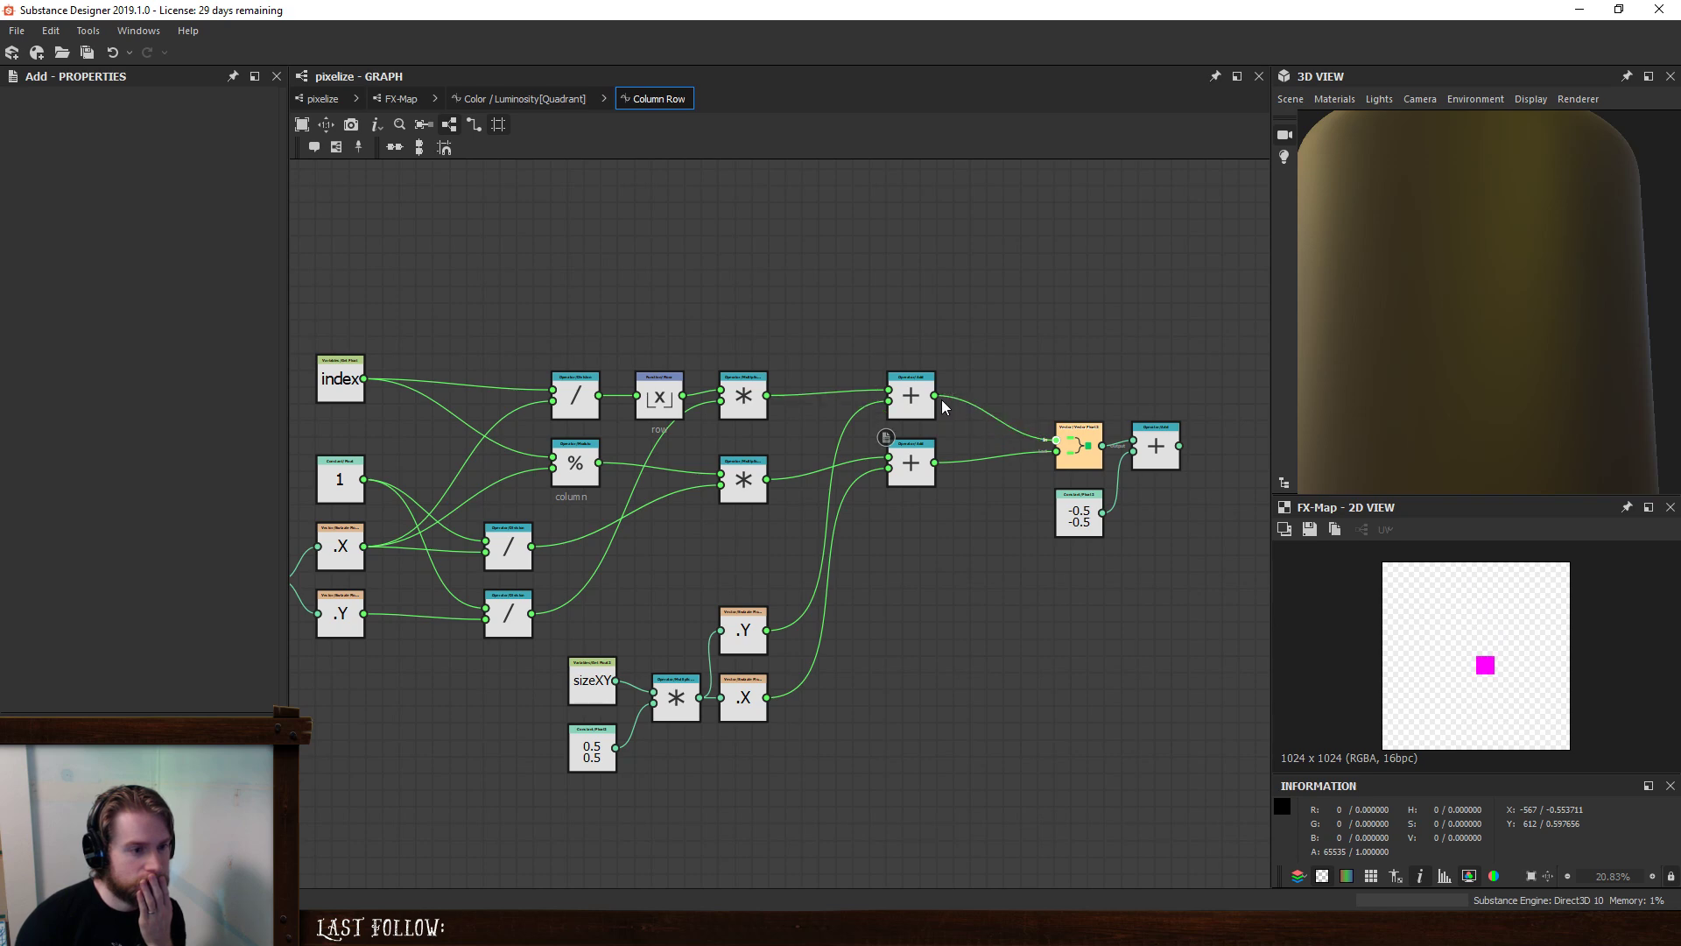
- Set the final Add node after the -0.5 offset as the output node and examine the tile's position in the FX-Map output
{"action": "left_click", "coordinate": [1079, 447]}
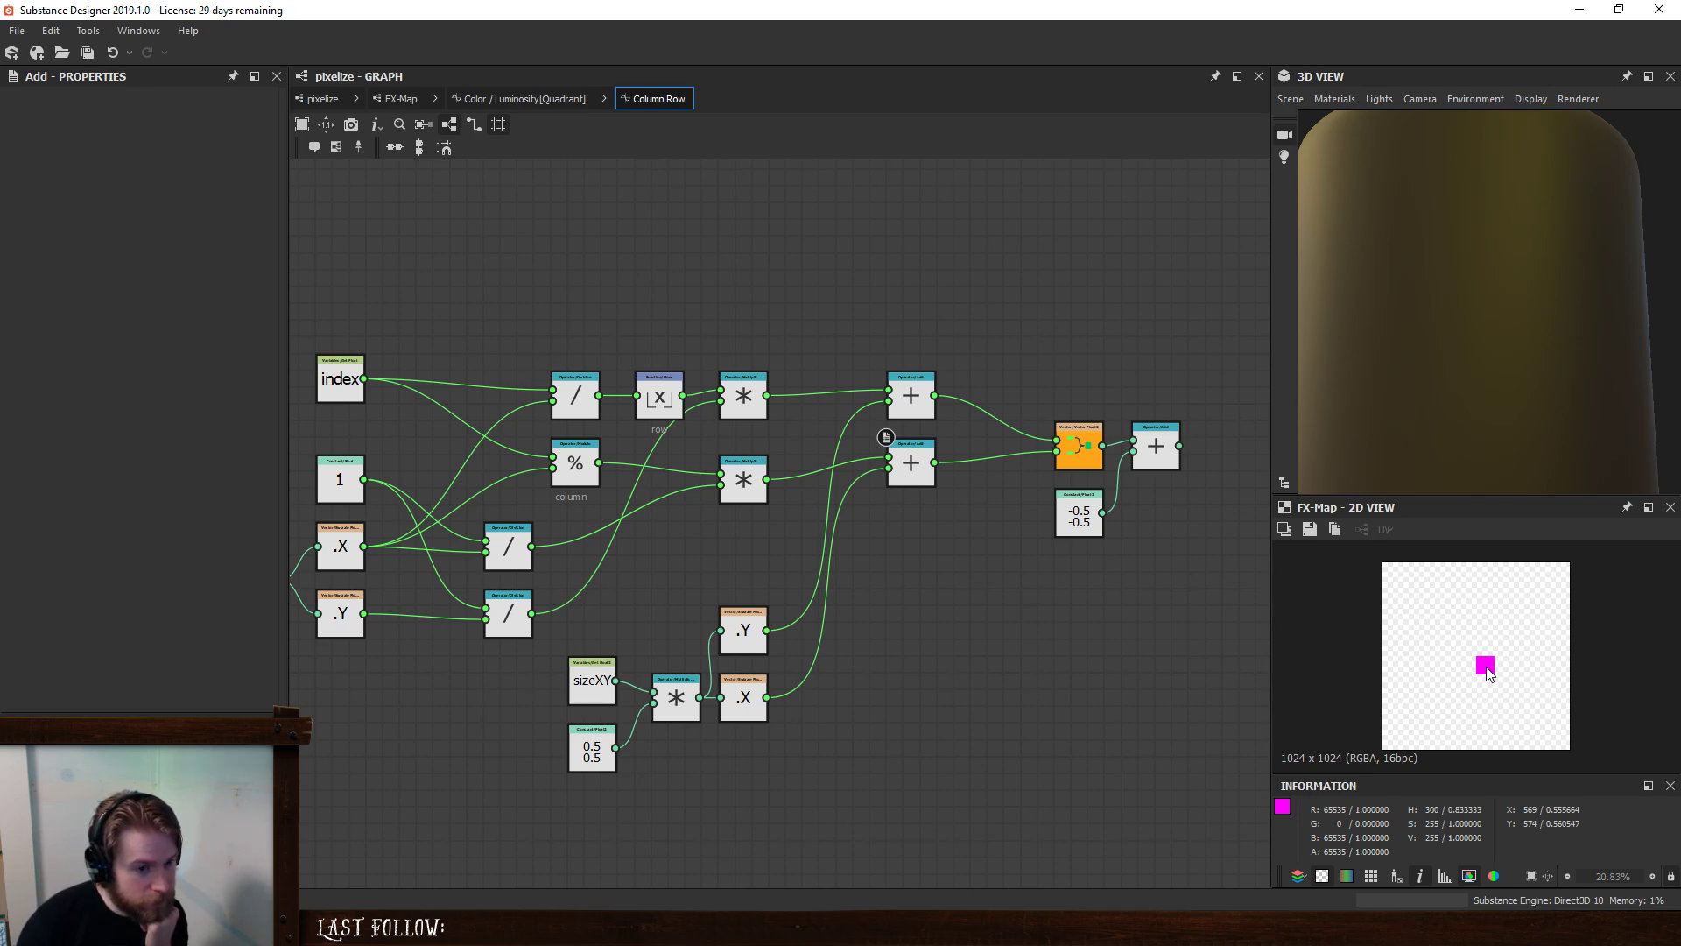
{"action": "right_click", "coordinate": [1163, 444]}
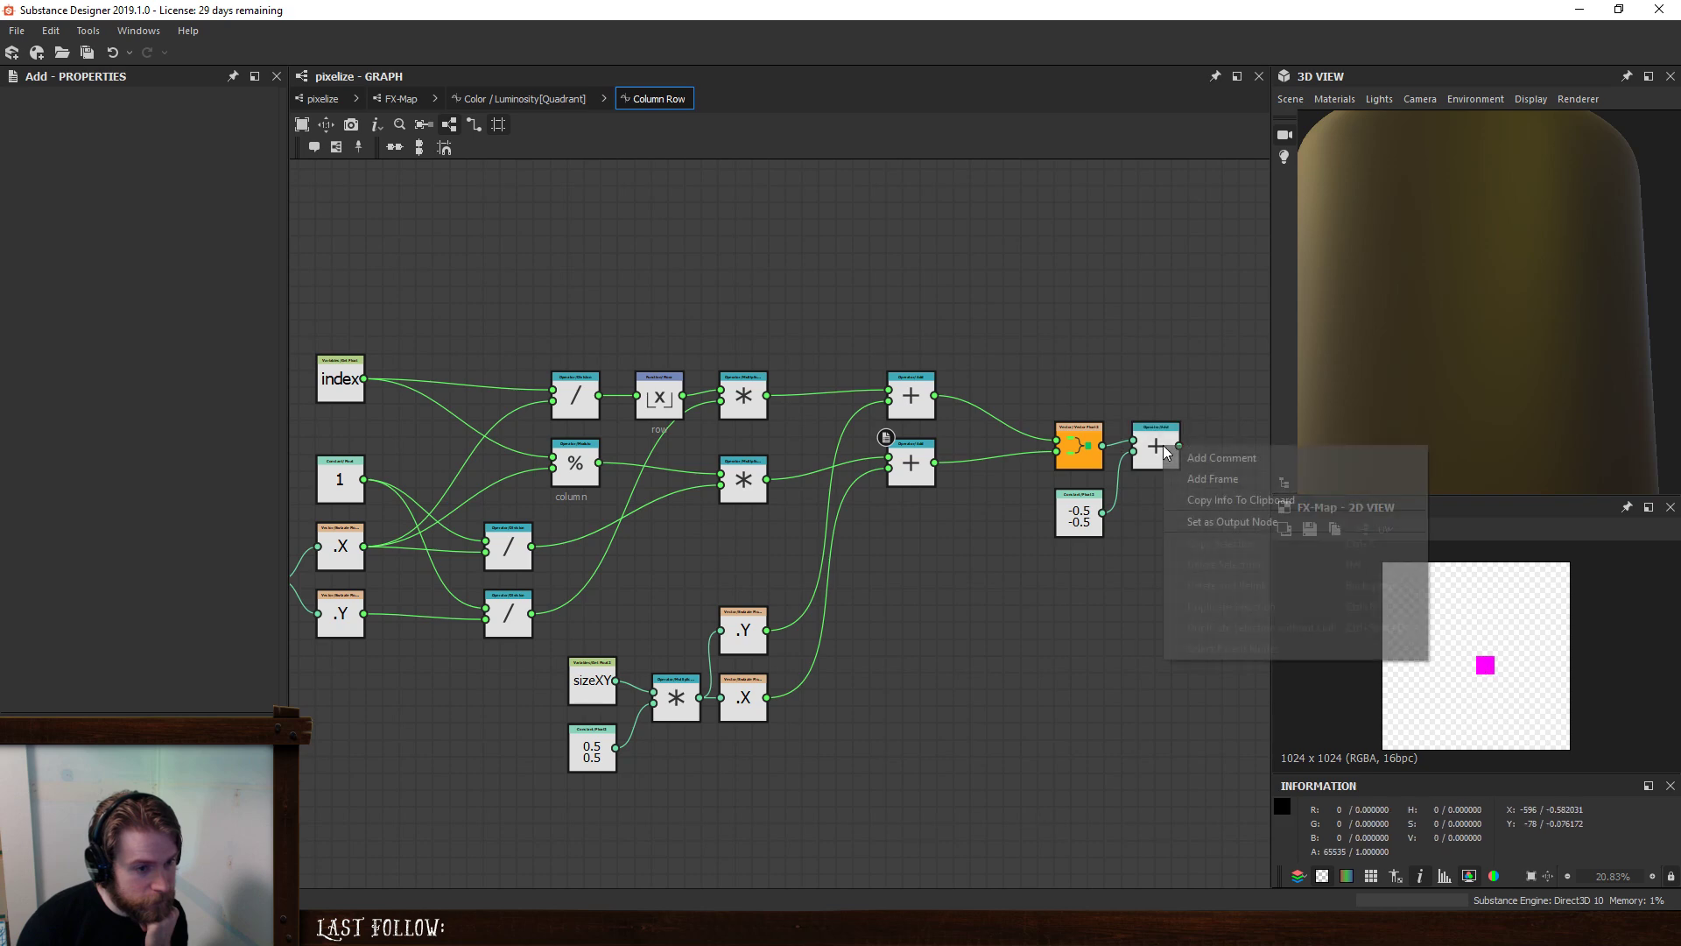
{"action": "left_click", "coordinate": [1200, 522]}
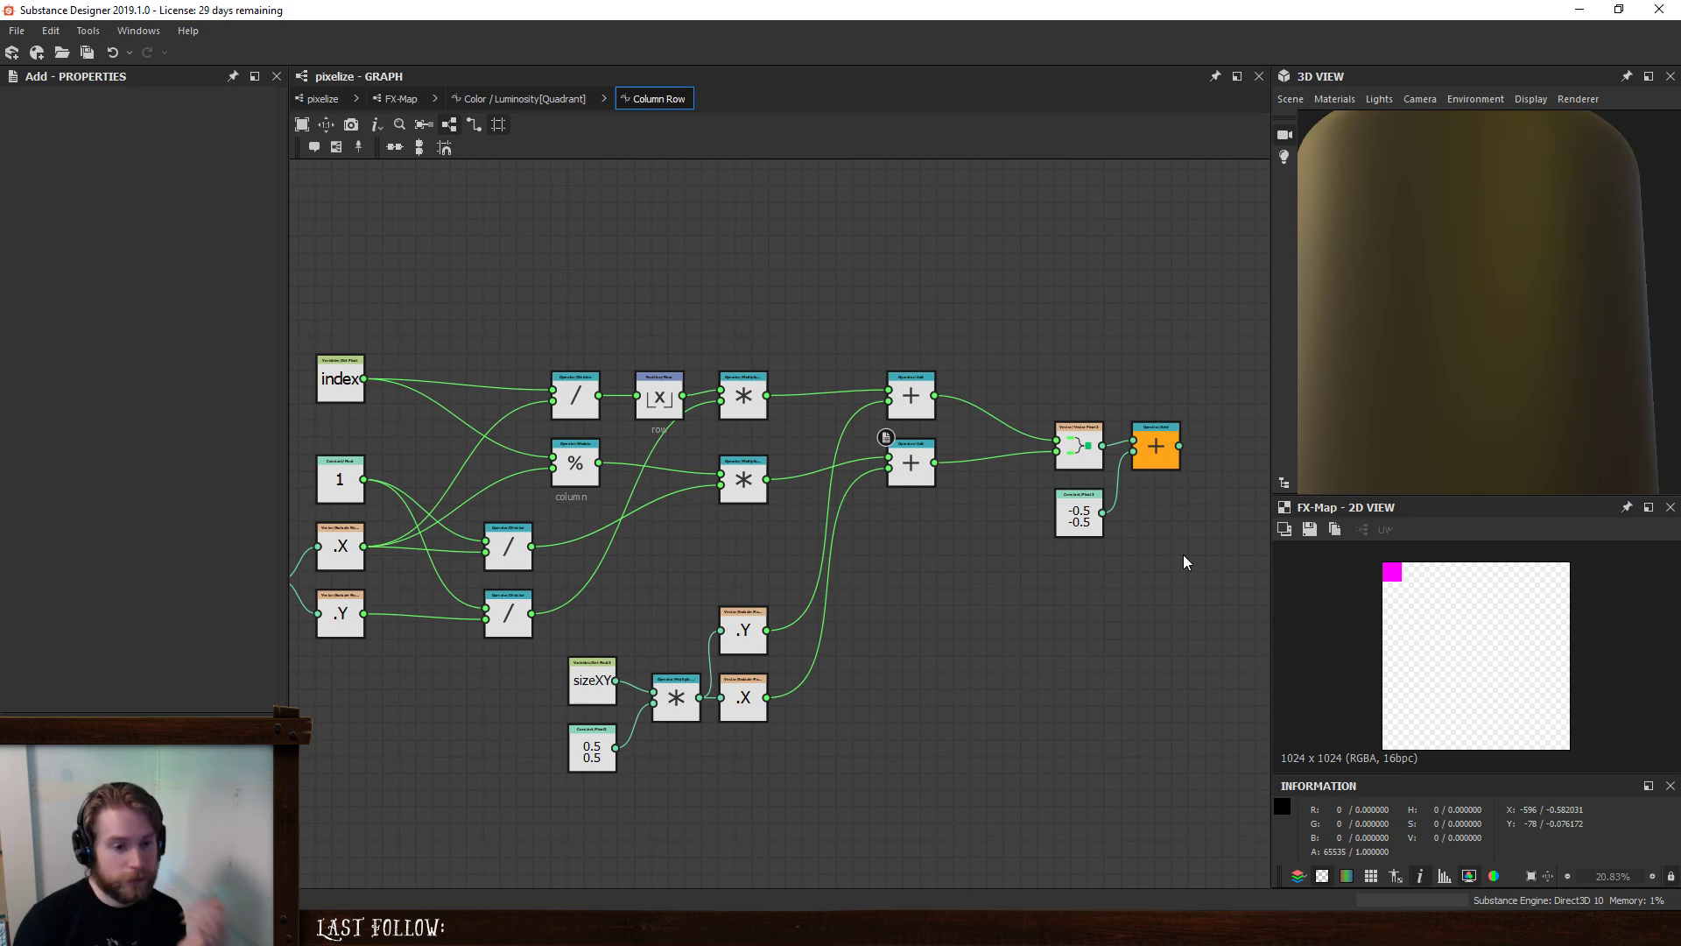
{"action": "middle_click_drag", "start_coordinate": [1096, 584], "coordinate": [1148, 593]}
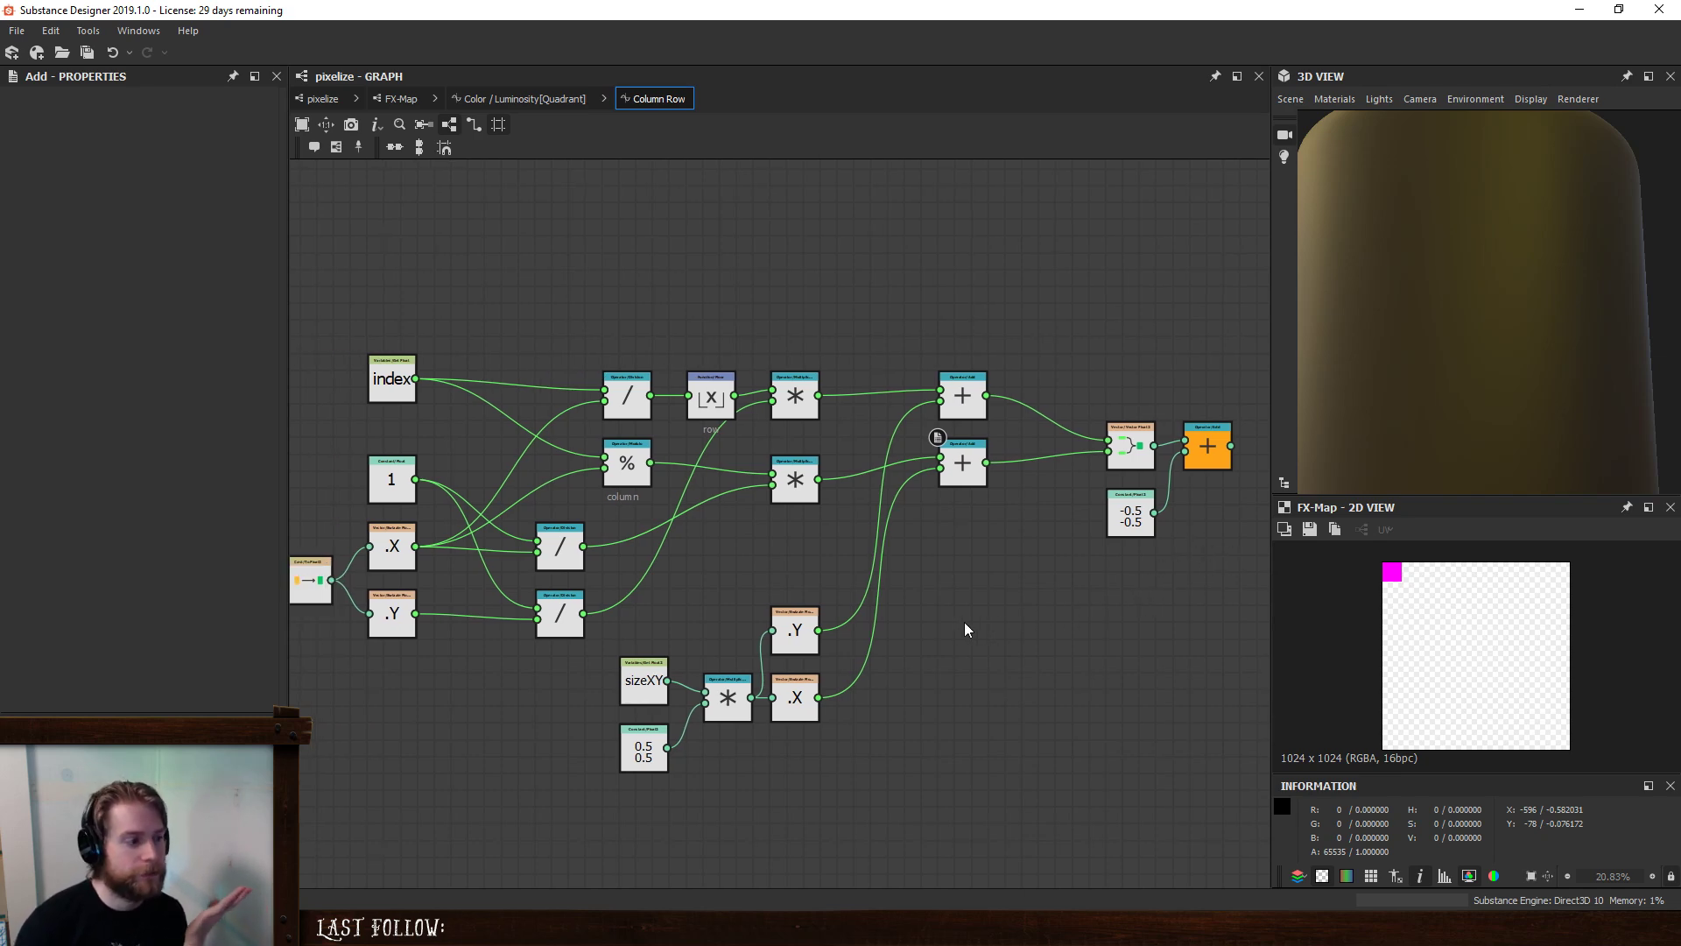
{"action": "scroll", "coordinate": [962, 620], "scroll_direction": "down", "scroll_amount": 1}
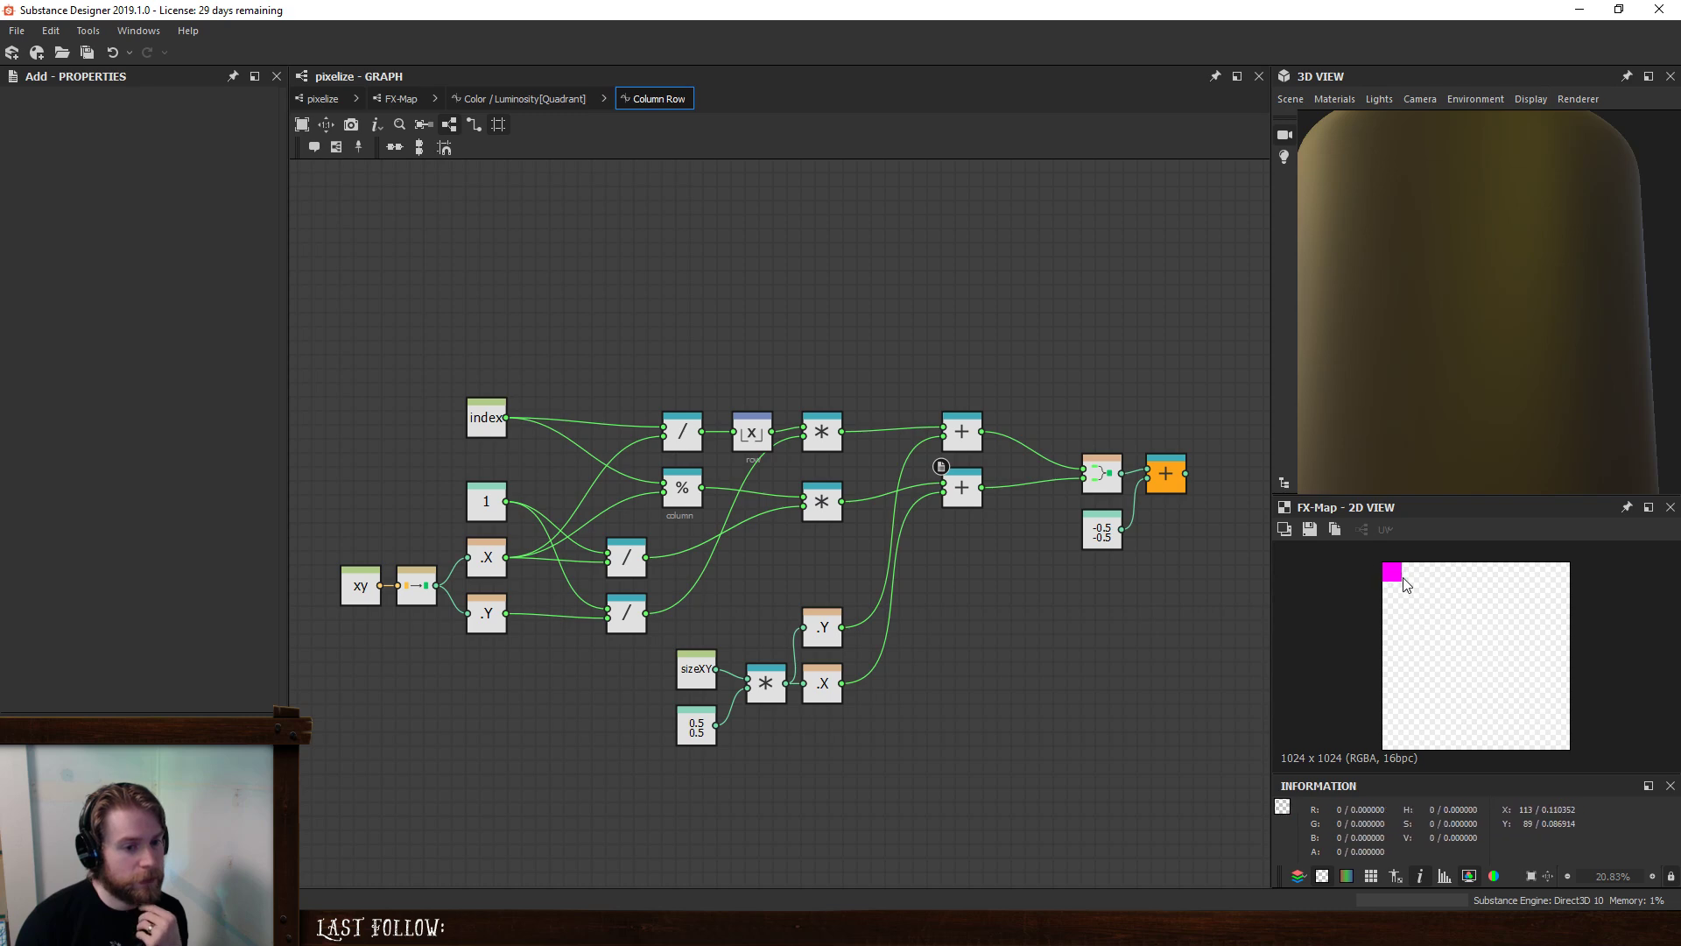
{"action": "mouse_move", "coordinate": [1392, 575]}
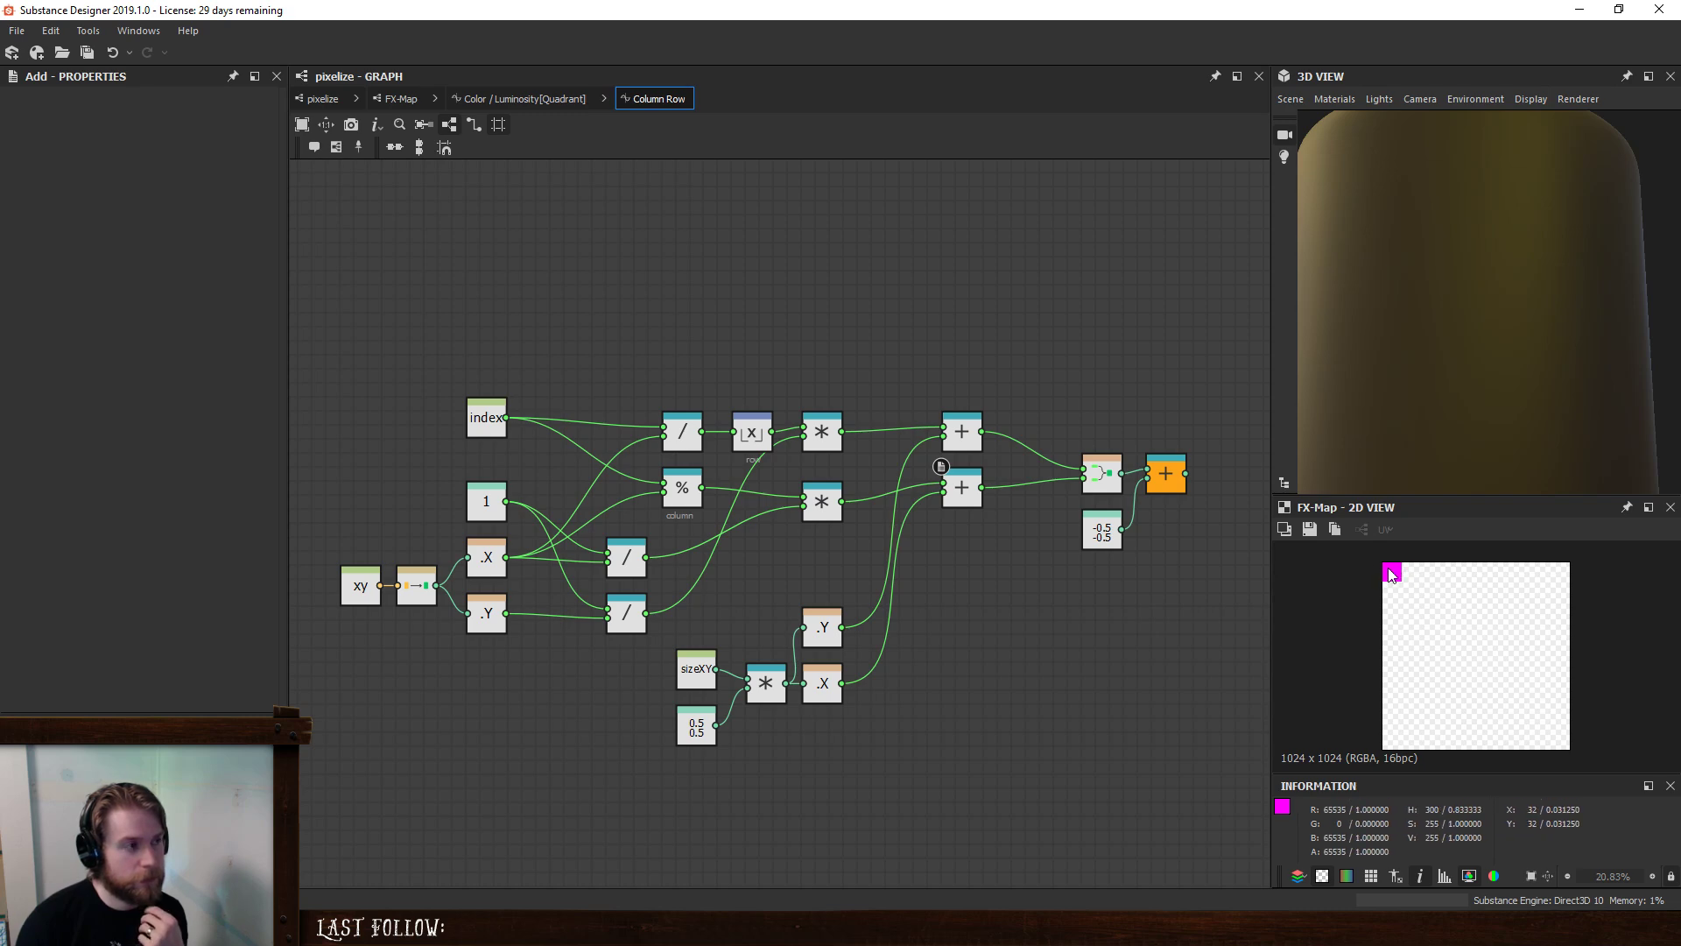
- Return to the Color / Luminosity function and connect $number to the Number input of the upper columnRow node
{"action": "left_click", "coordinate": [526, 99]}
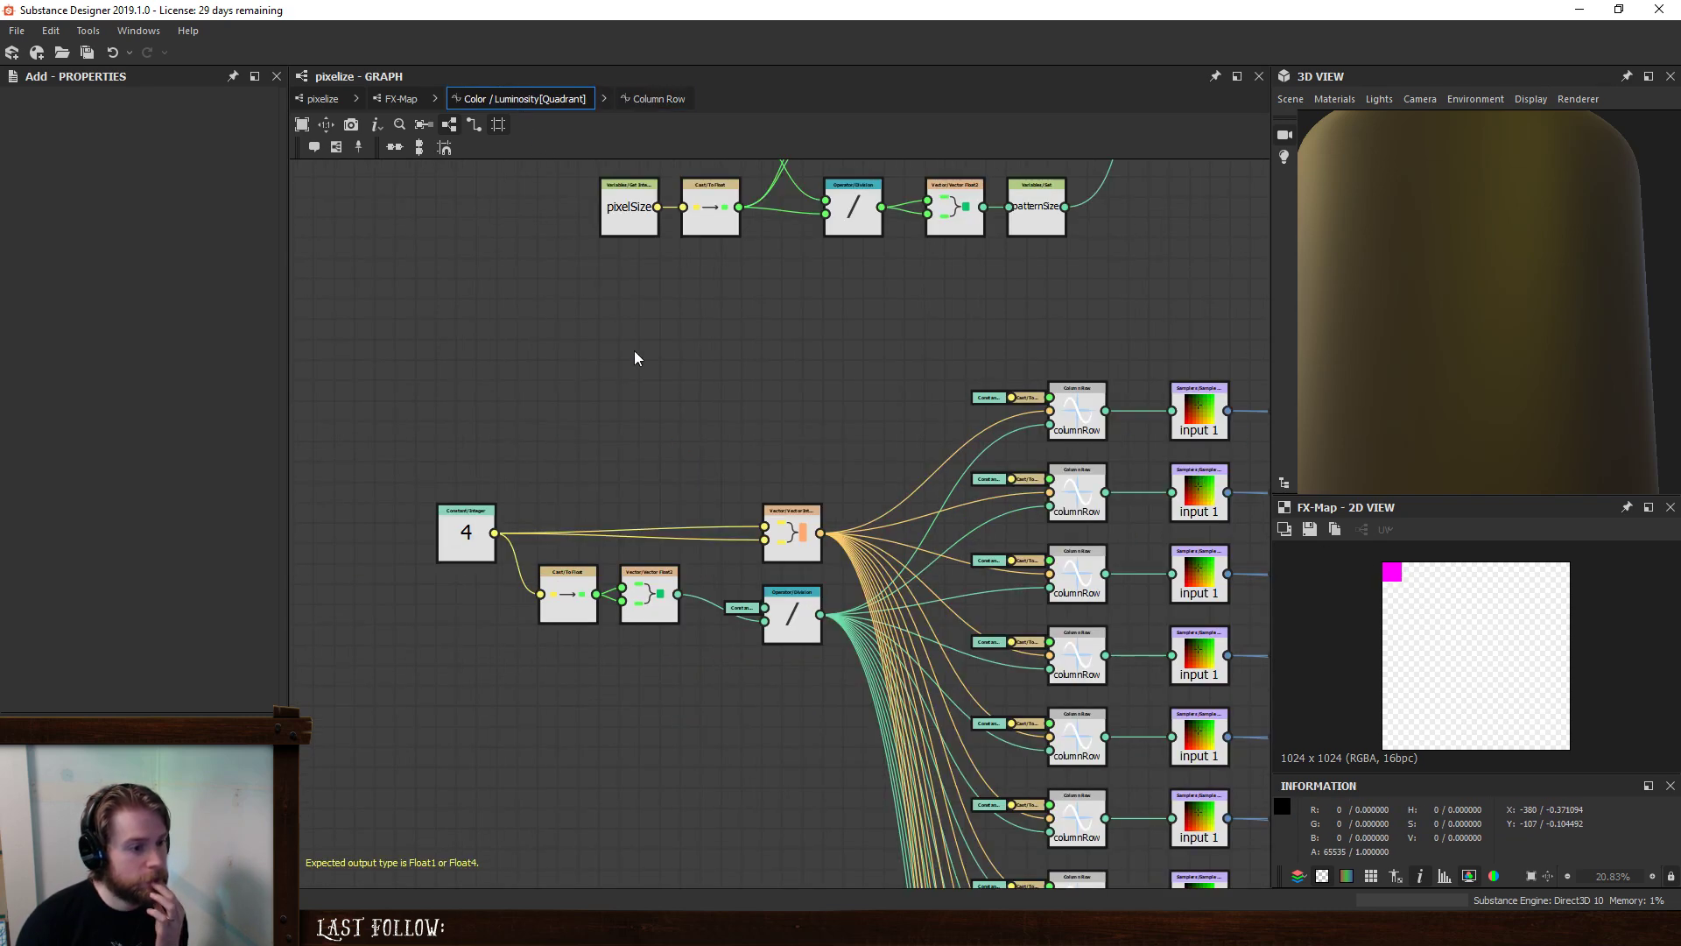
{"action": "scroll", "coordinate": [701, 342], "scroll_direction": "down", "scroll_amount": 3}
{"action": "middle_click_drag", "start_coordinate": [1098, 359], "coordinate": [929, 499]}
{"action": "scroll", "coordinate": [589, 330], "scroll_direction": "up", "scroll_amount": 3}
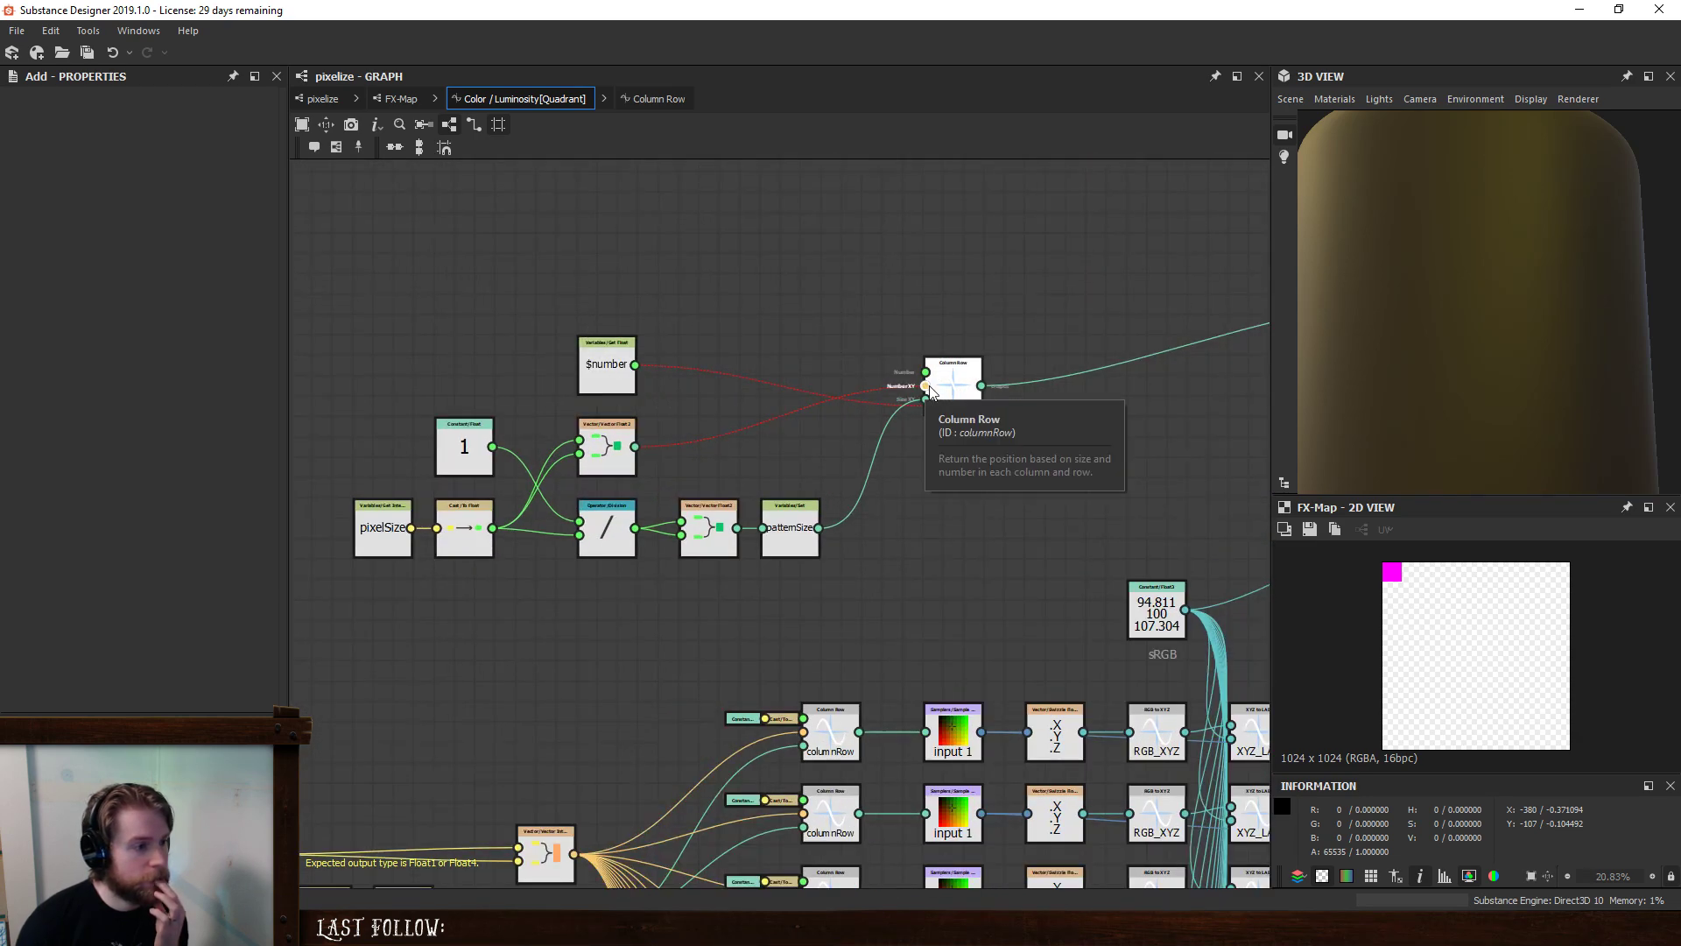
{"action": "left_click_drag", "start_coordinate": [635, 366], "coordinate": [927, 373]}
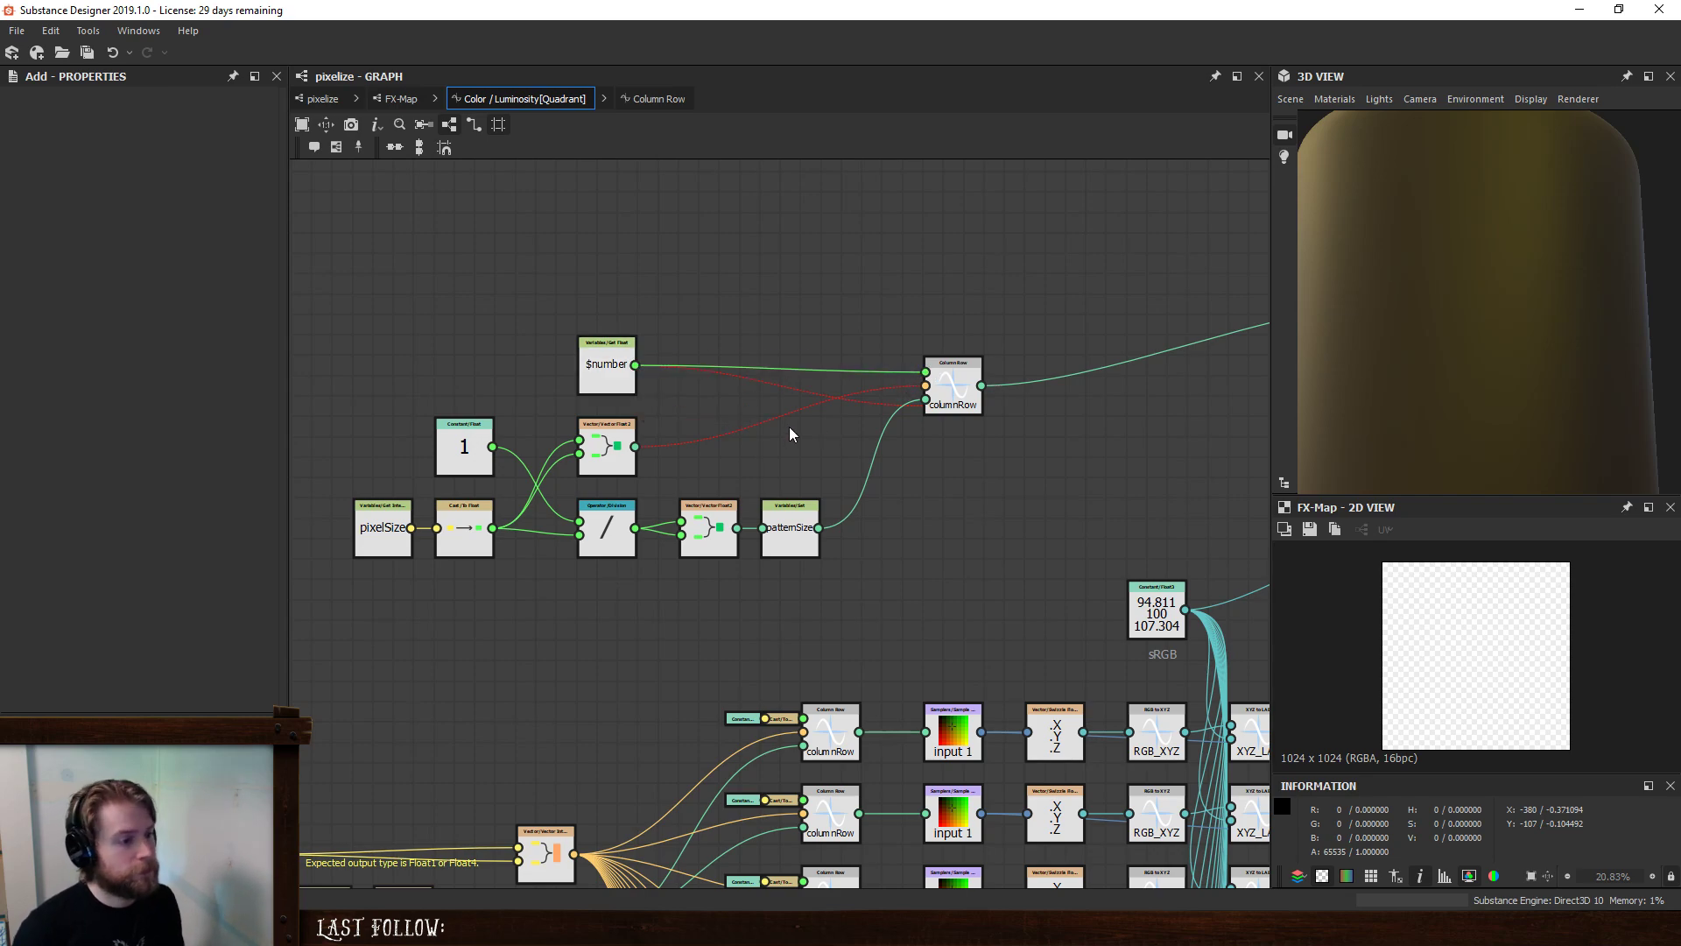
{"action": "key", "text": "space"}
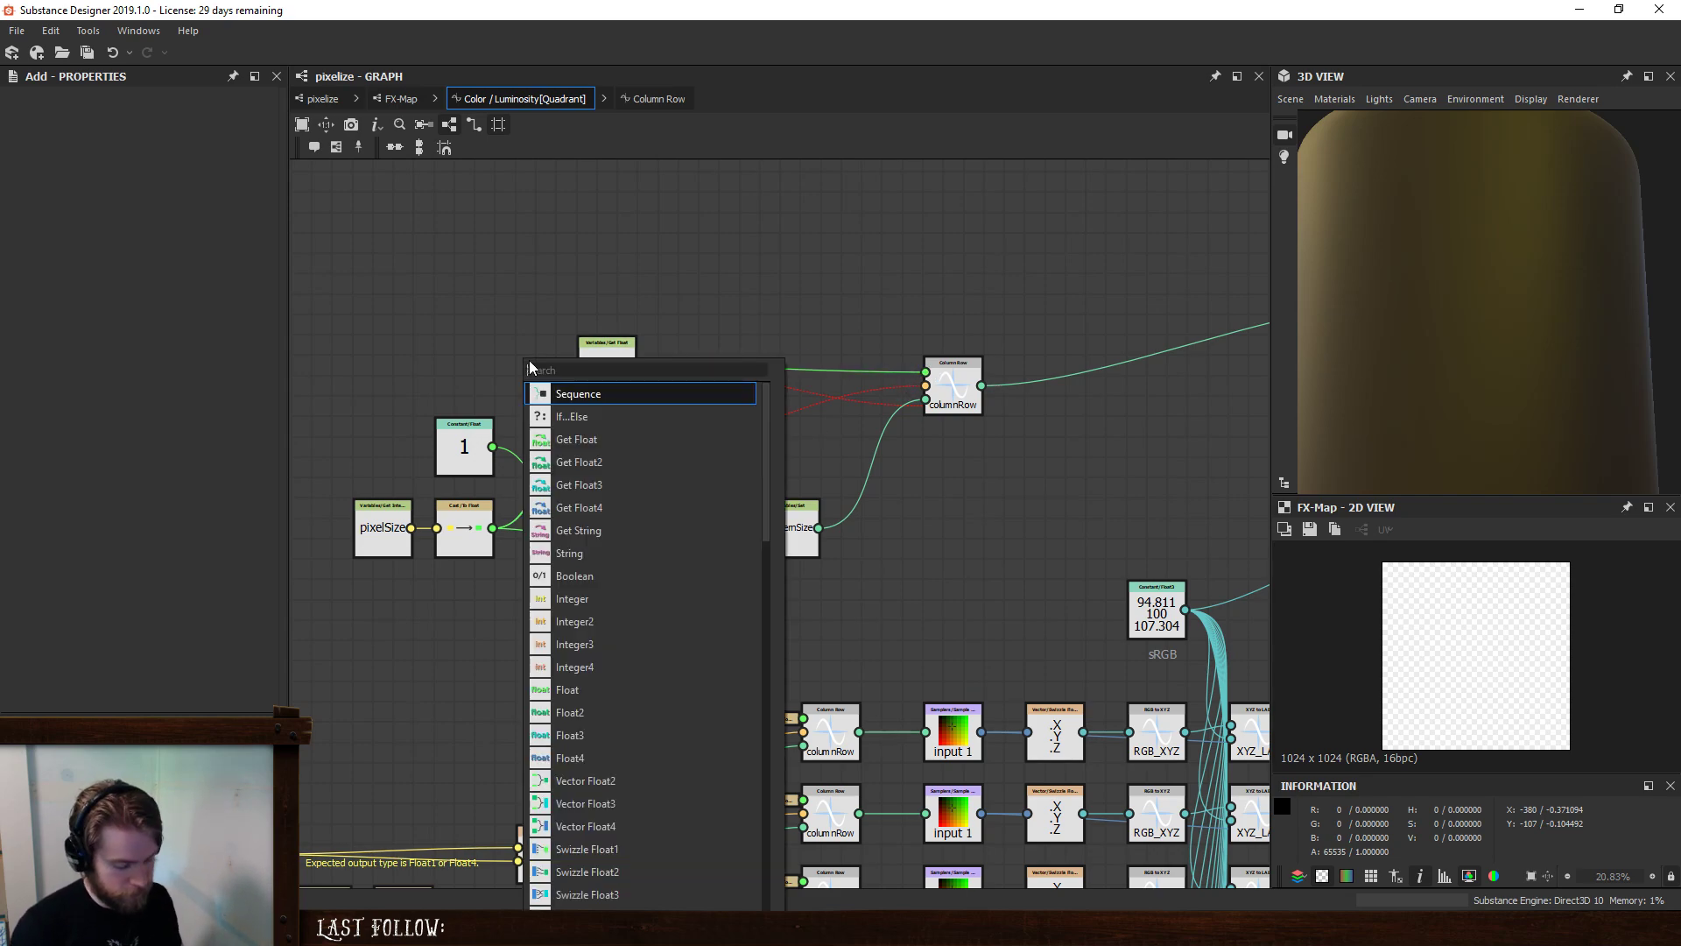
{"action": "type", "text": "to"}
{"action": "left_click", "coordinate": [612, 416]}
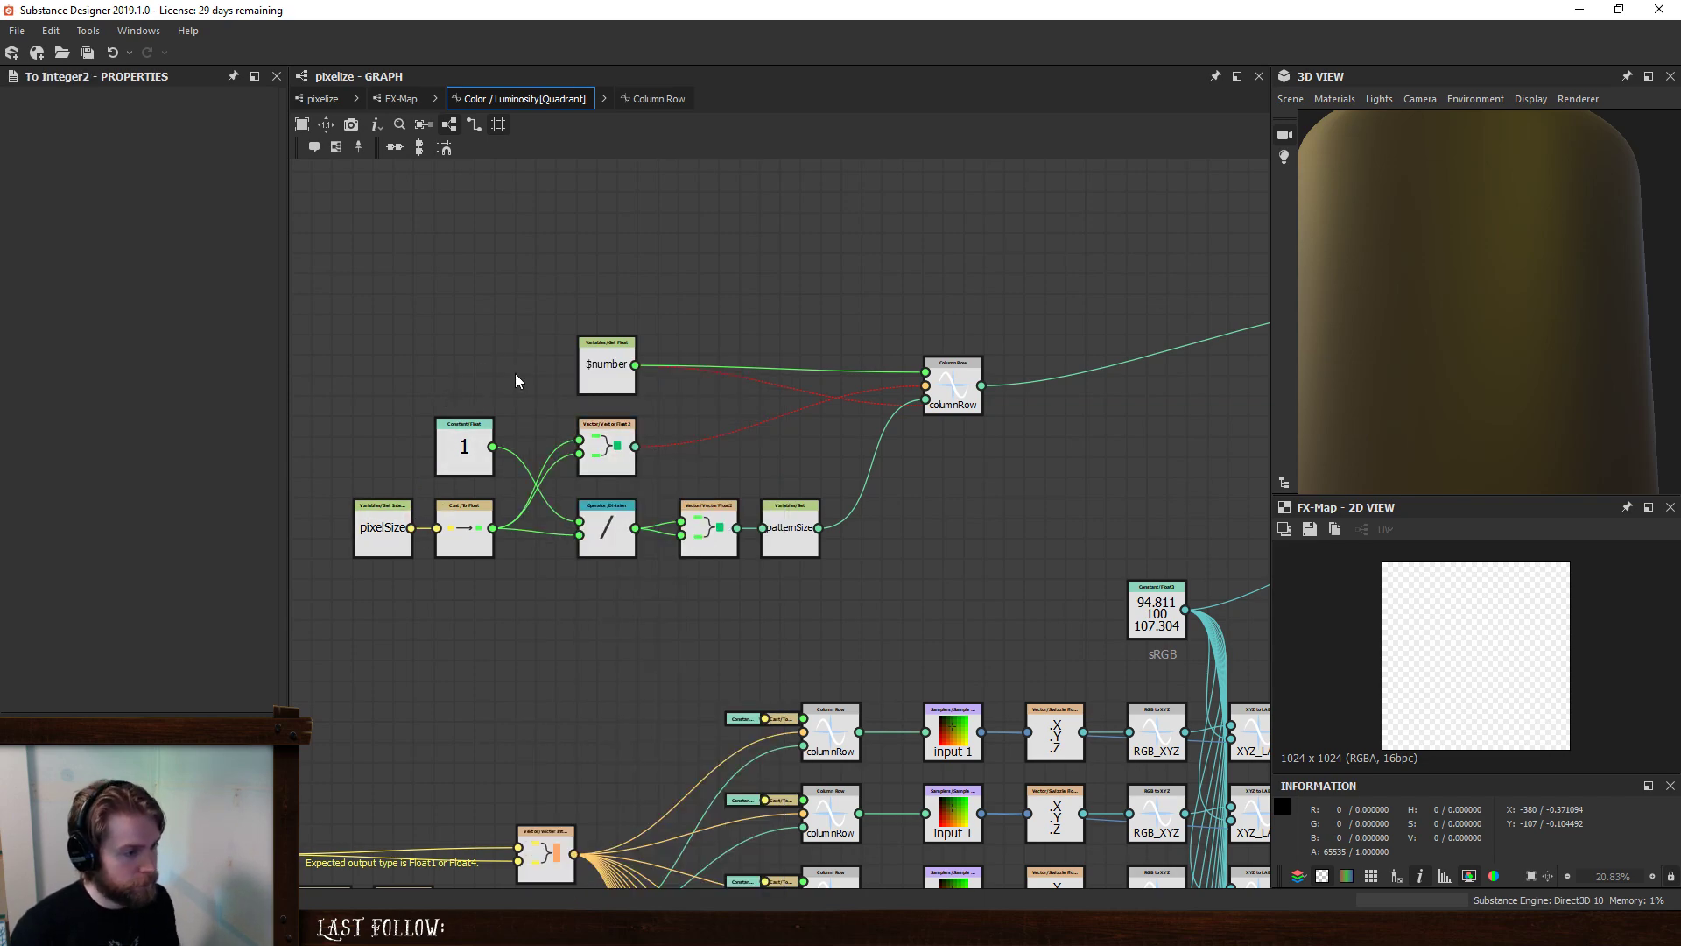
- Add a Vector Integer2 node fed twice by pixelSize, connect it to the upper columnRow's NumberXY input, and place it above patternSize
{"action": "key", "text": "space"}
{"action": "type", "text": "to"}
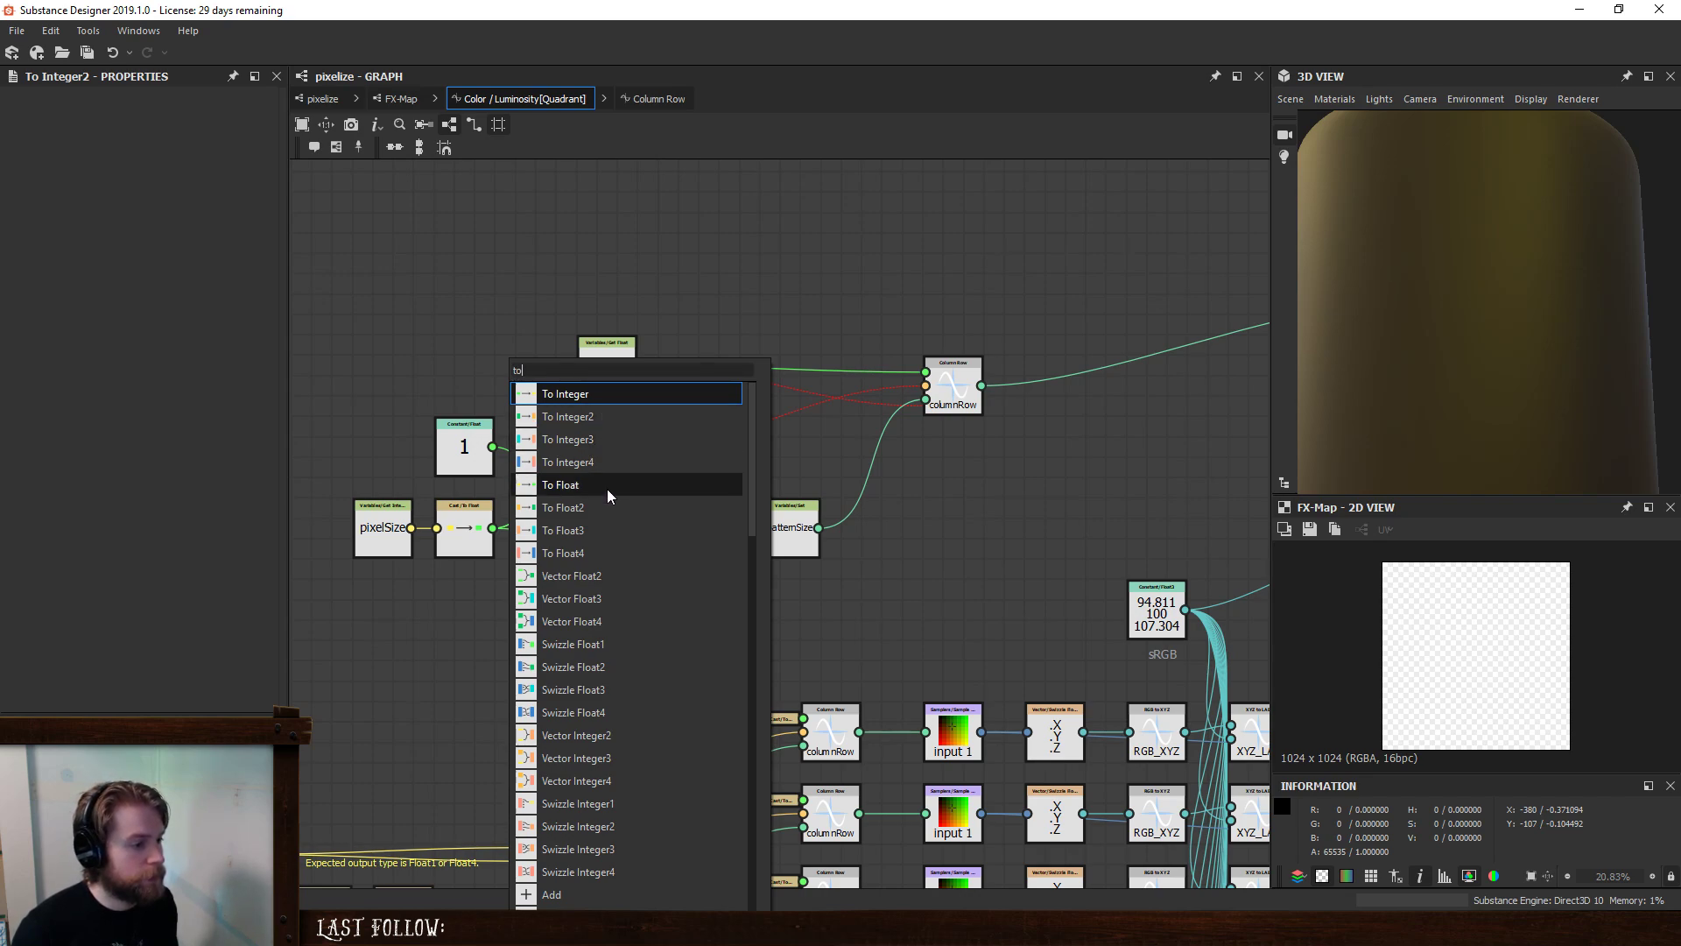
{"action": "scroll", "coordinate": [550, 376], "scroll_direction": "down", "scroll_amount": 3}
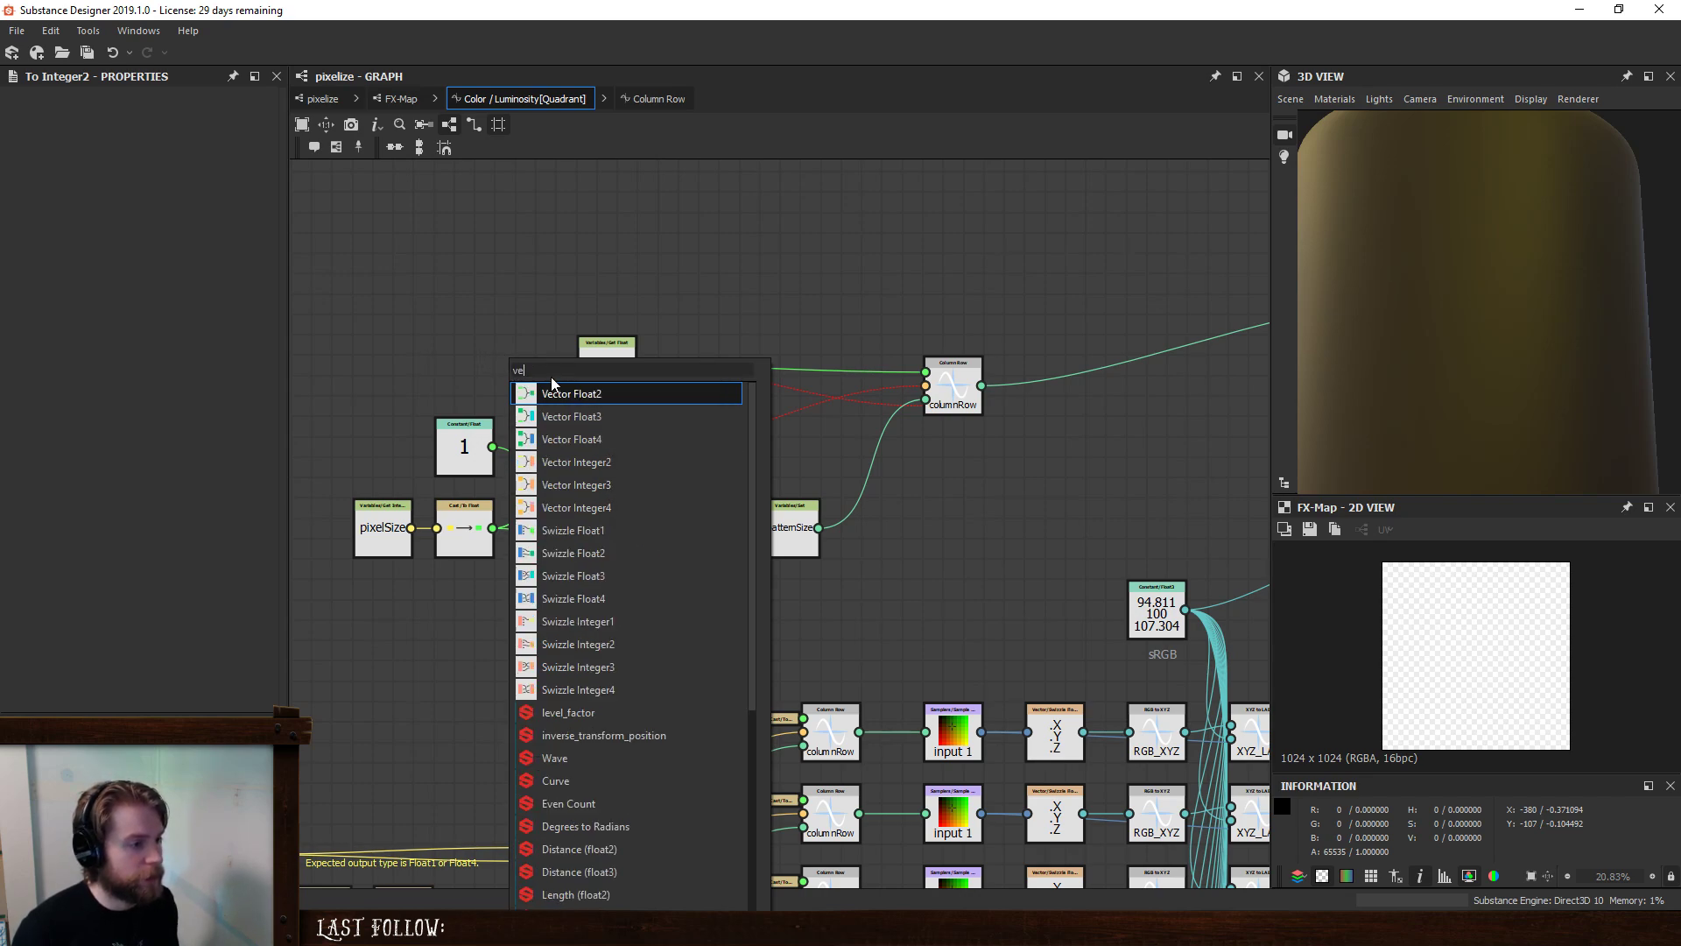
{"action": "left_click", "coordinate": [618, 464]}
{"action": "mouse_move", "coordinate": [411, 527]}
{"action": "left_mouse_down"}
{"action": "mouse_move", "coordinate": [478, 358]}
{"action": "mouse_move", "coordinate": [413, 528]}
{"action": "left_mouse_up"}
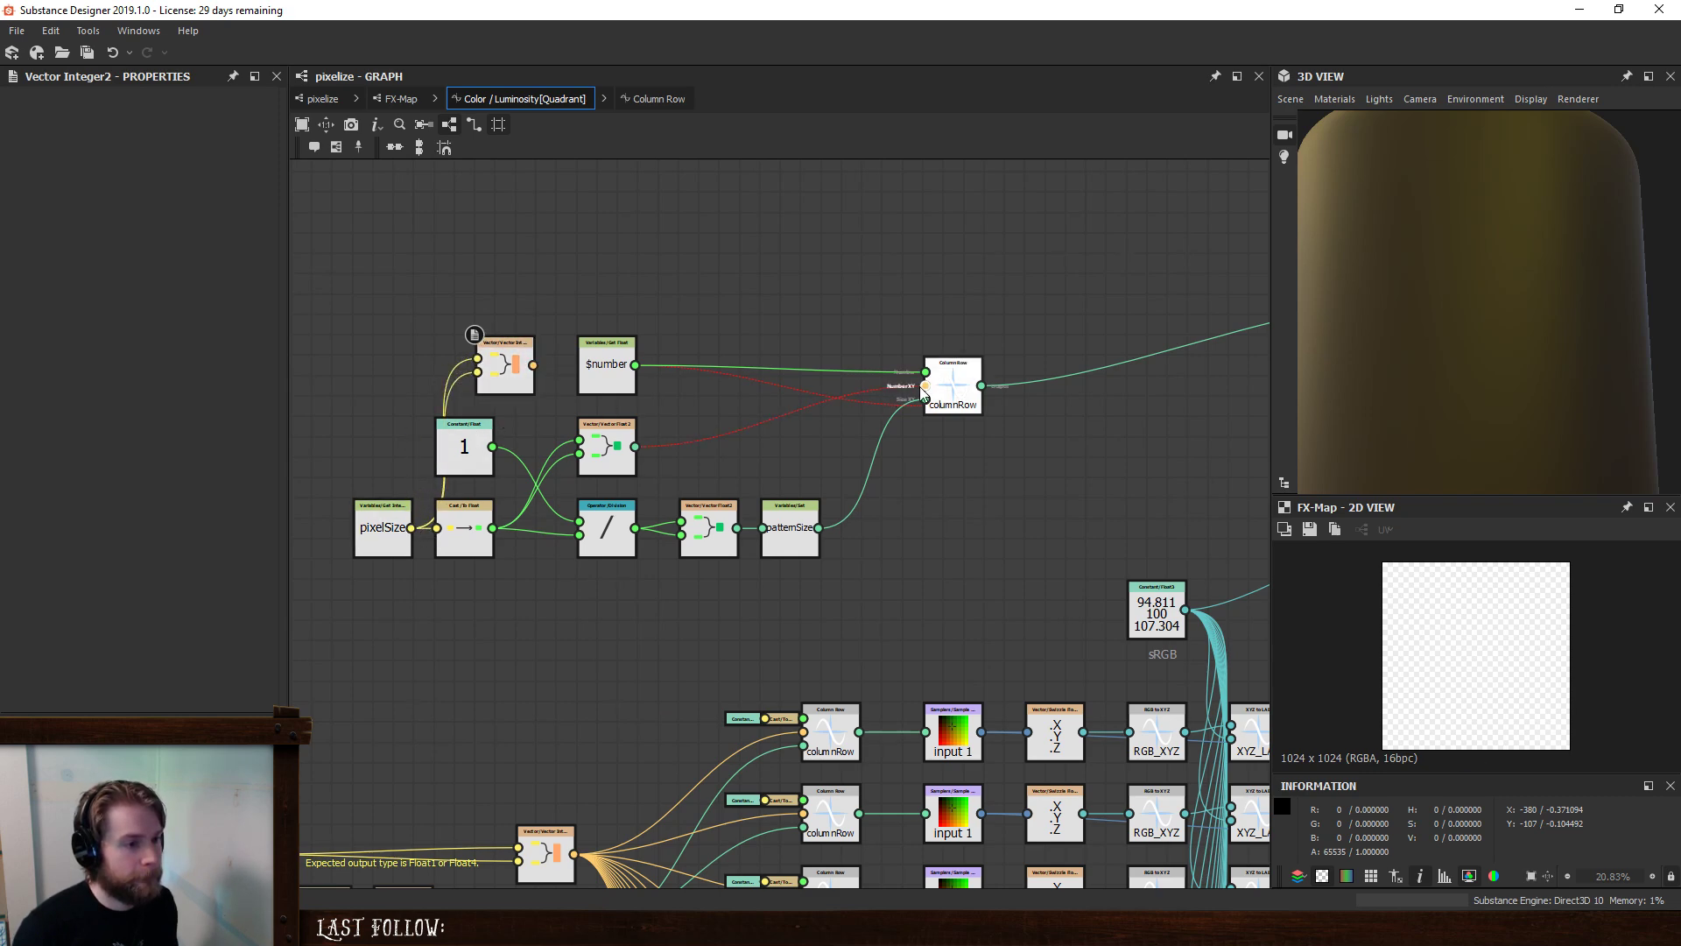
{"action": "left_click_drag", "start_coordinate": [926, 385], "coordinate": [532, 366]}
{"action": "left_click", "coordinate": [523, 367]}
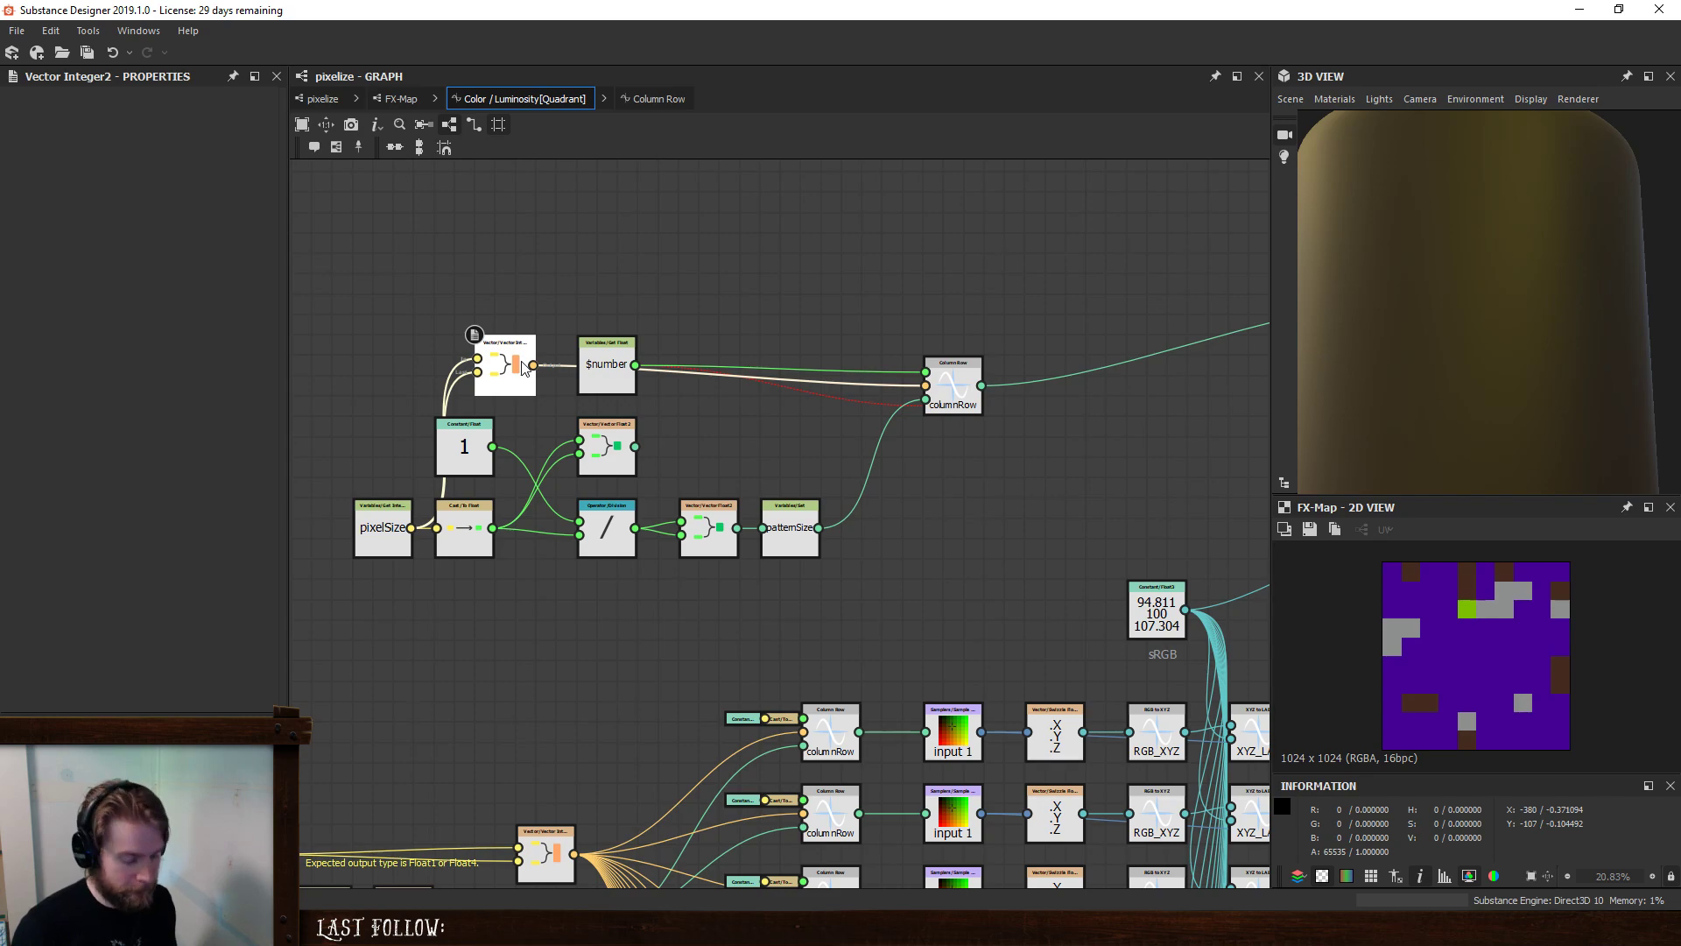
{"action": "left_click_drag", "start_coordinate": [523, 368], "coordinate": [799, 450]}
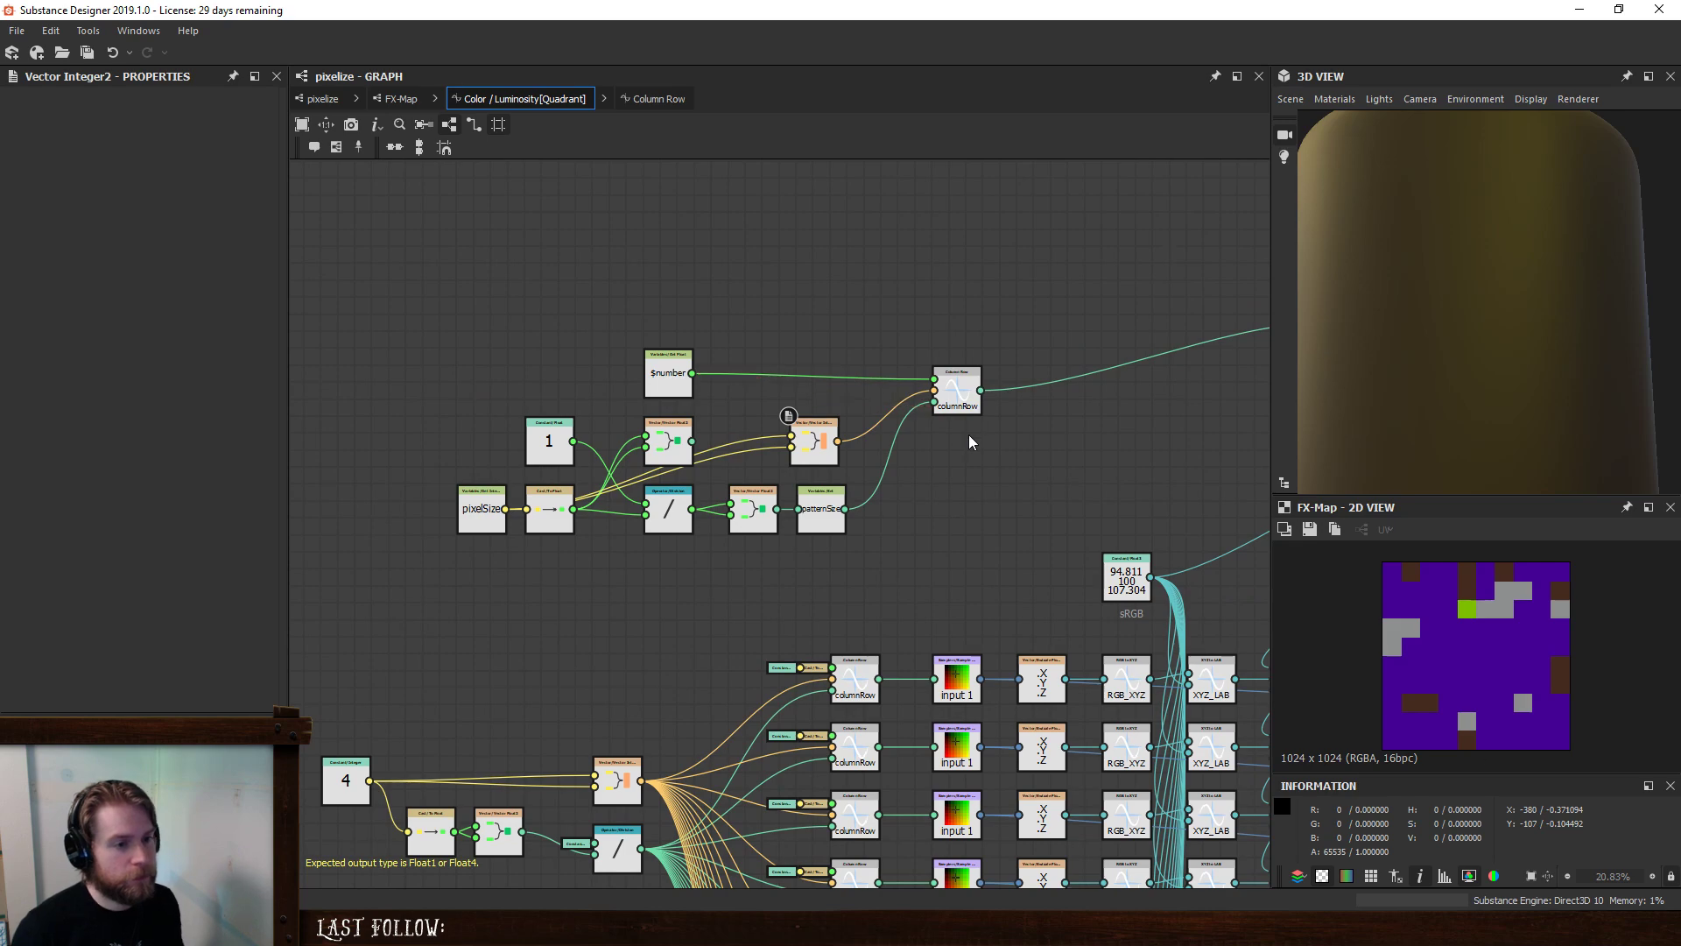
- Delete the unused Vector Float2 node below $number
{"action": "scroll", "coordinate": [969, 437], "scroll_direction": "down", "scroll_amount": 3}
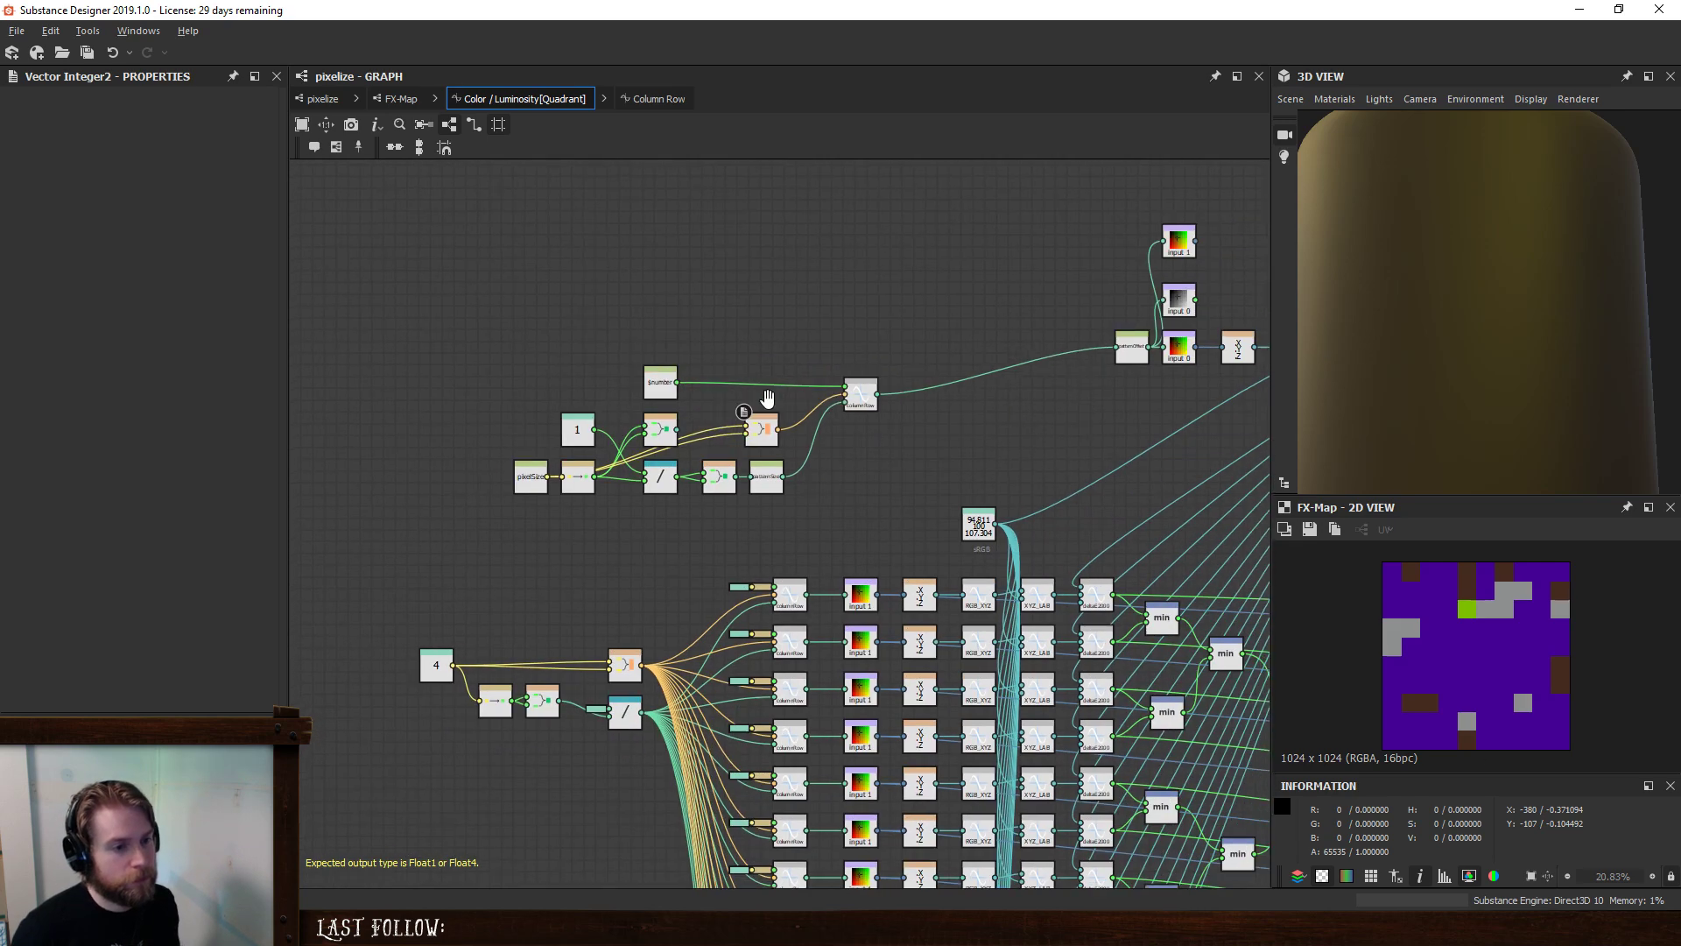
{"action": "scroll", "coordinate": [810, 368], "scroll_direction": "up", "scroll_amount": 5}
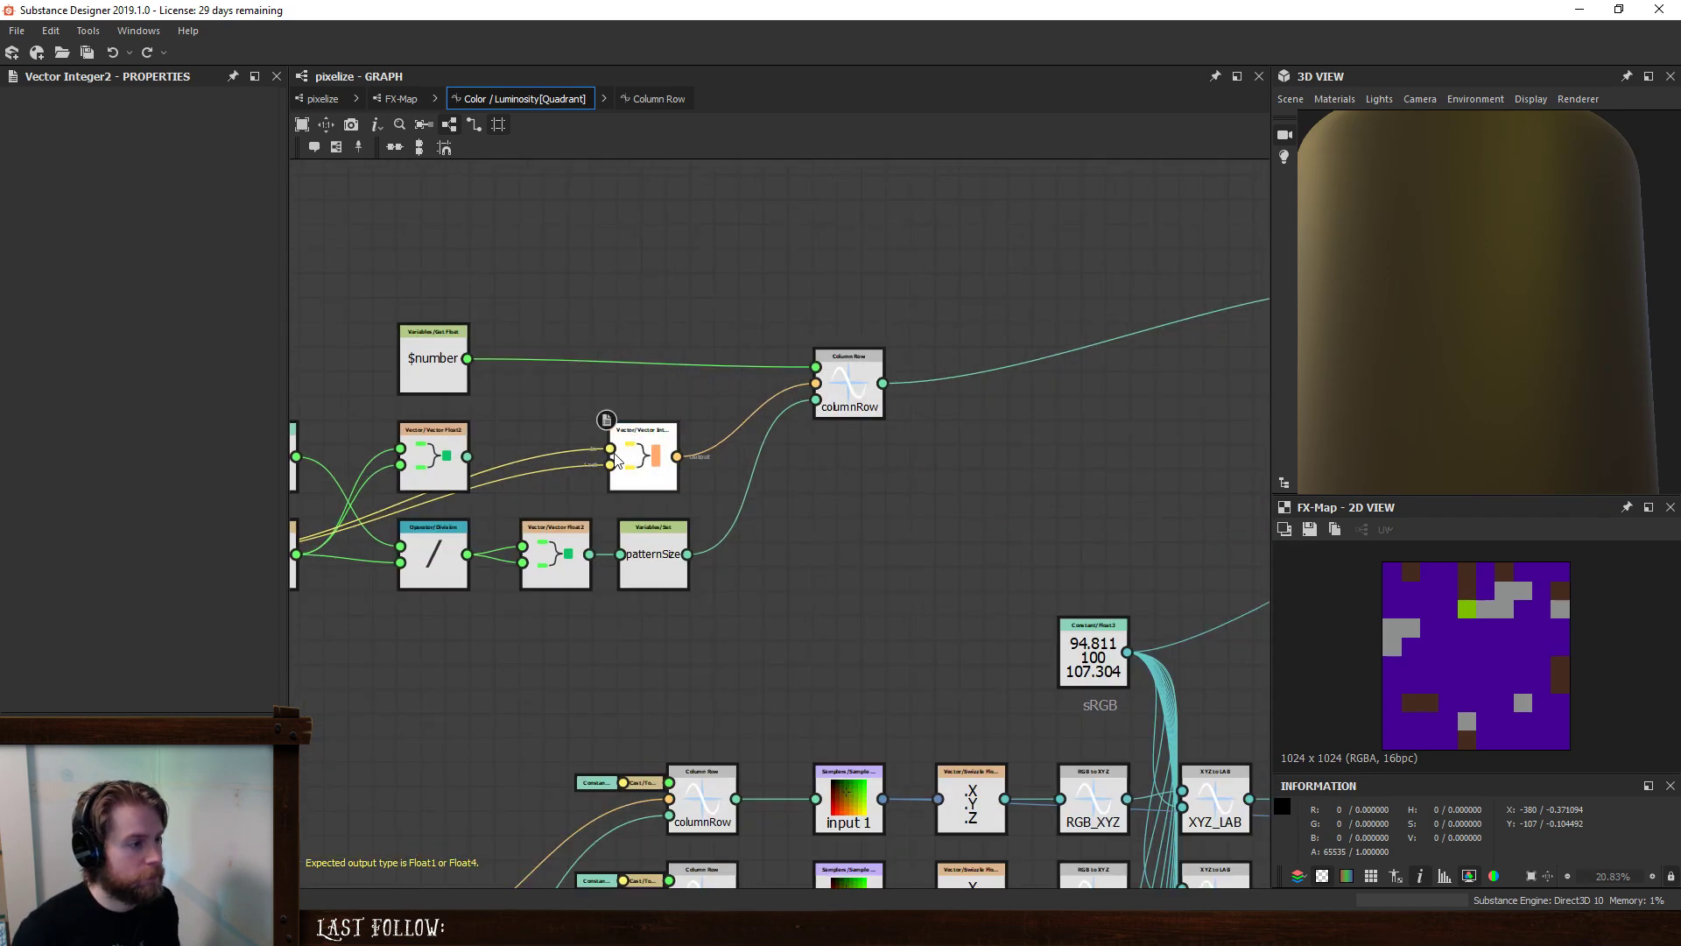
{"action": "left_click", "coordinate": [435, 446]}
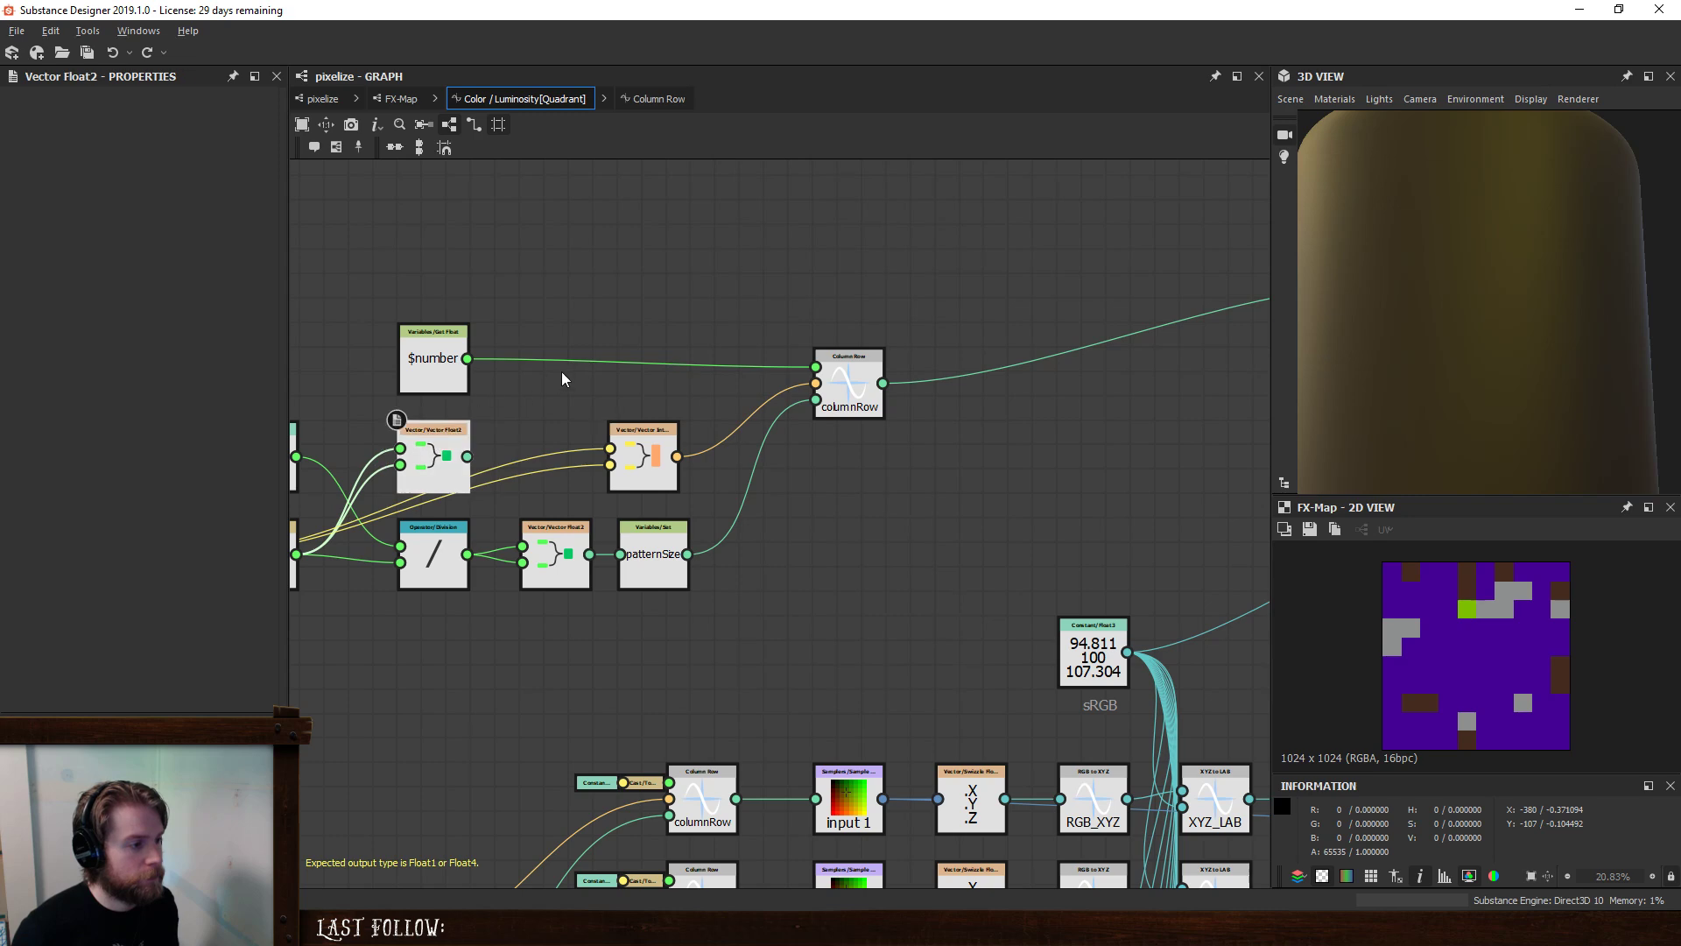
{"action": "middle_click_drag", "start_coordinate": [562, 371], "coordinate": [692, 369]}
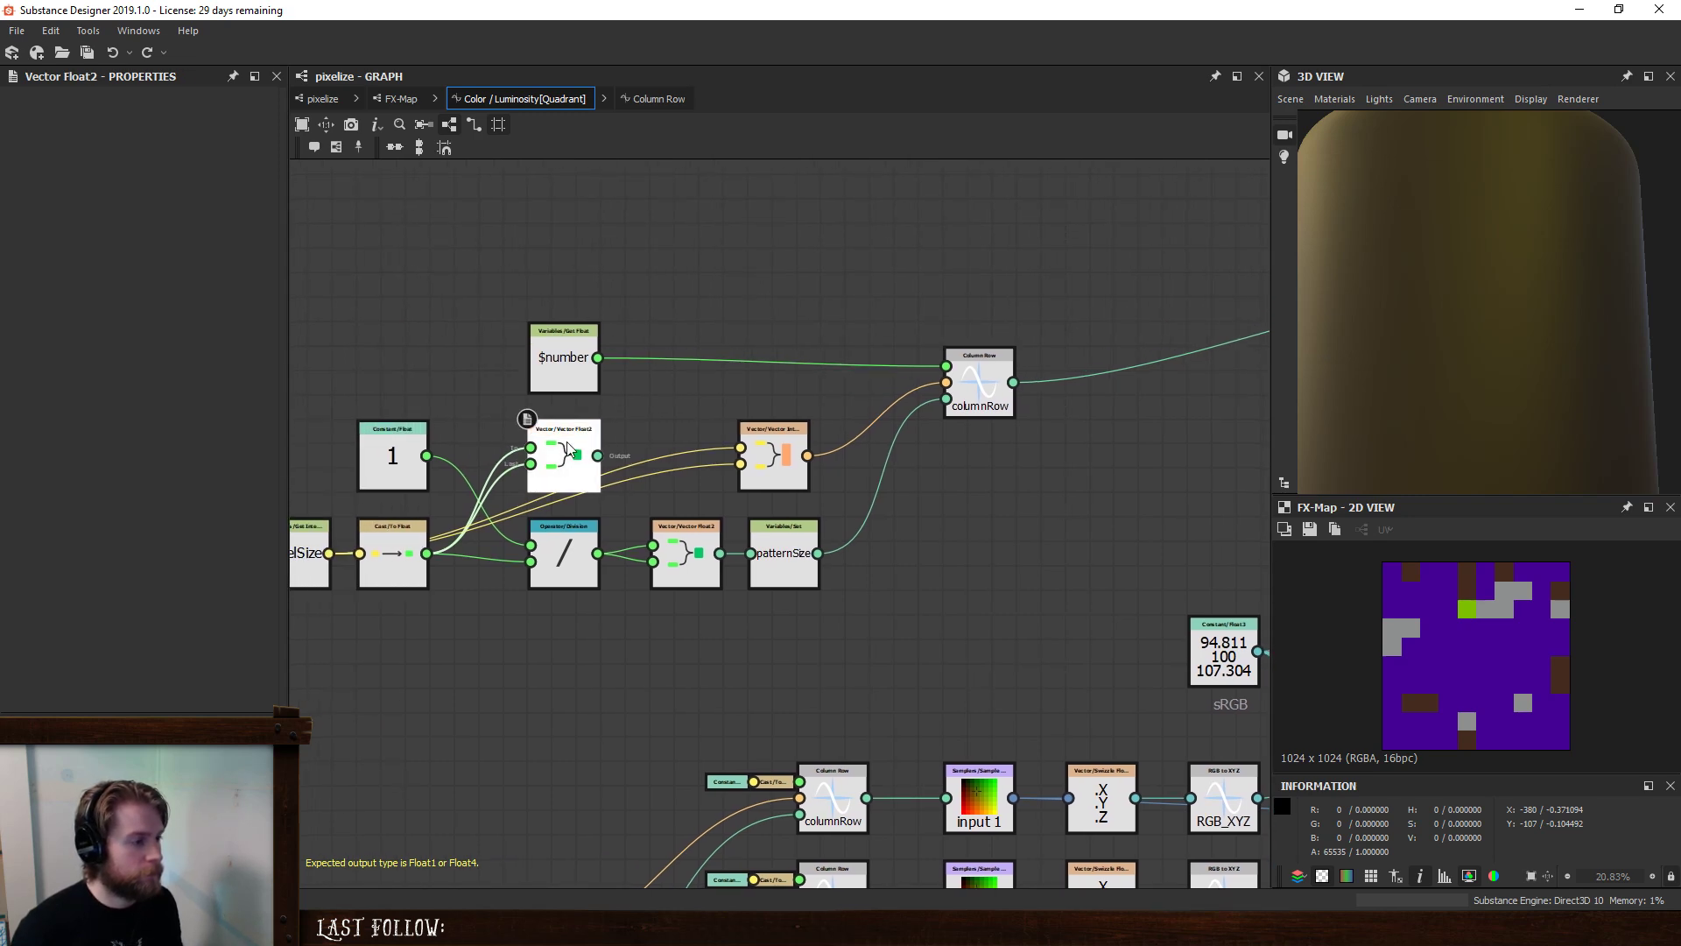
{"action": "key", "text": "Delete"}
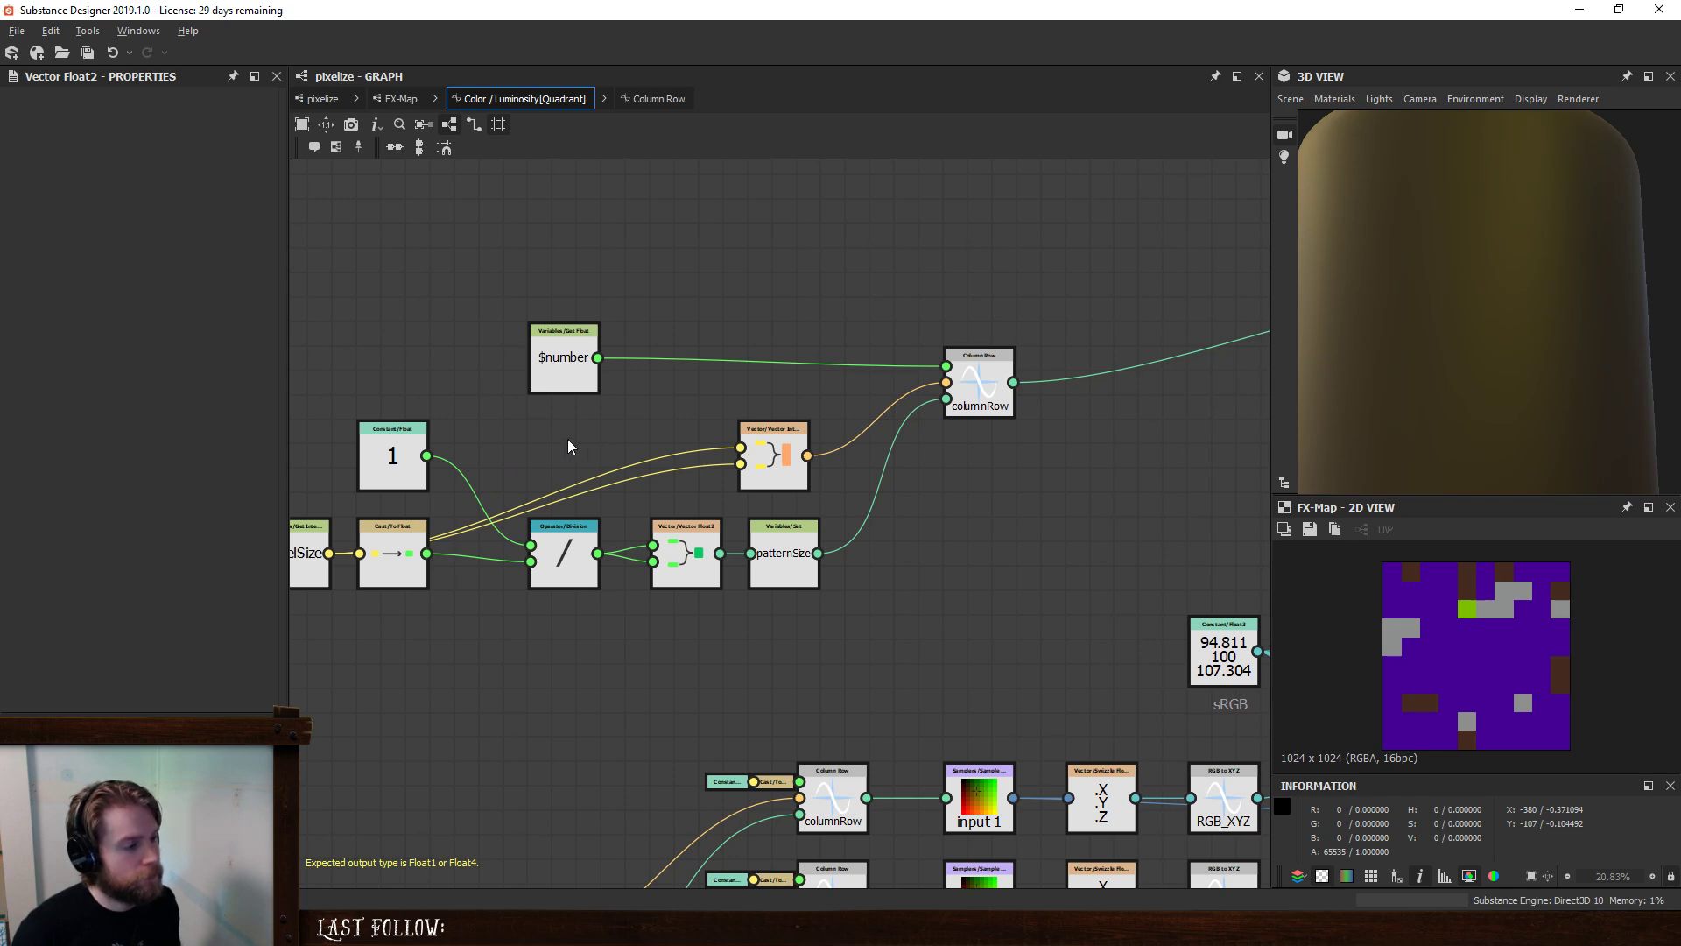
- Even out the pixelSize chain by moving the To Float, Division and constant 1 nodes toward the pattern size nodes
{"action": "middle_click_drag", "start_coordinate": [545, 483], "coordinate": [587, 475]}
{"action": "left_click_drag", "start_coordinate": [501, 542], "coordinate": [513, 543]}
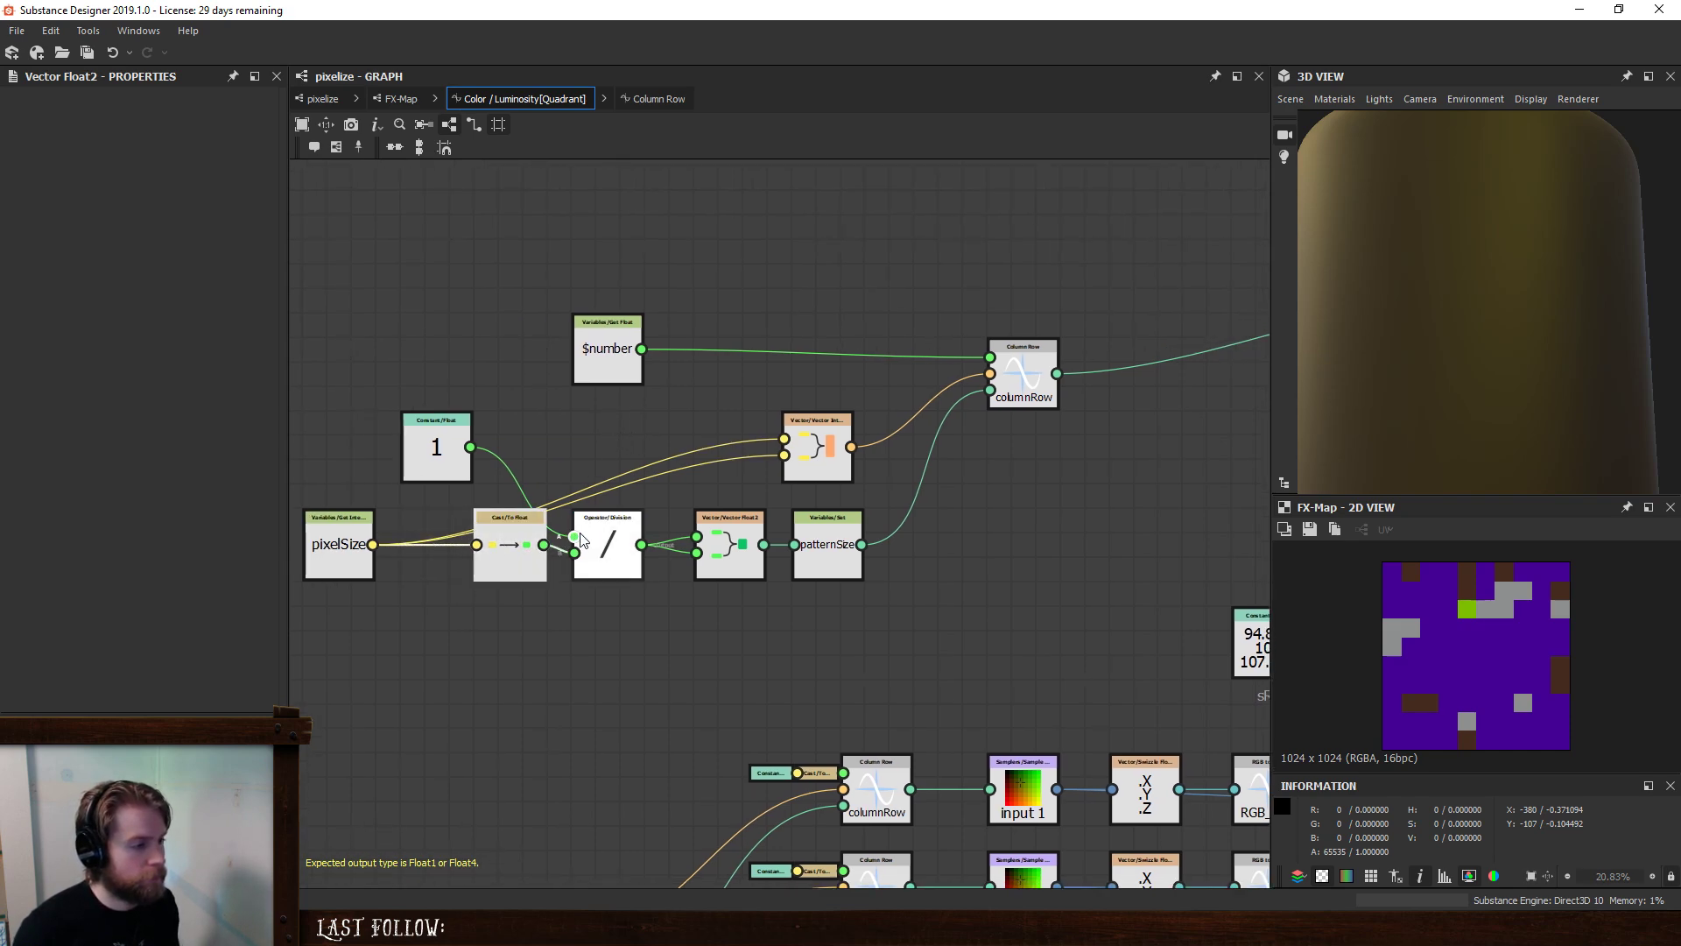
{"action": "left_click_drag", "start_coordinate": [615, 536], "coordinate": [638, 535]}
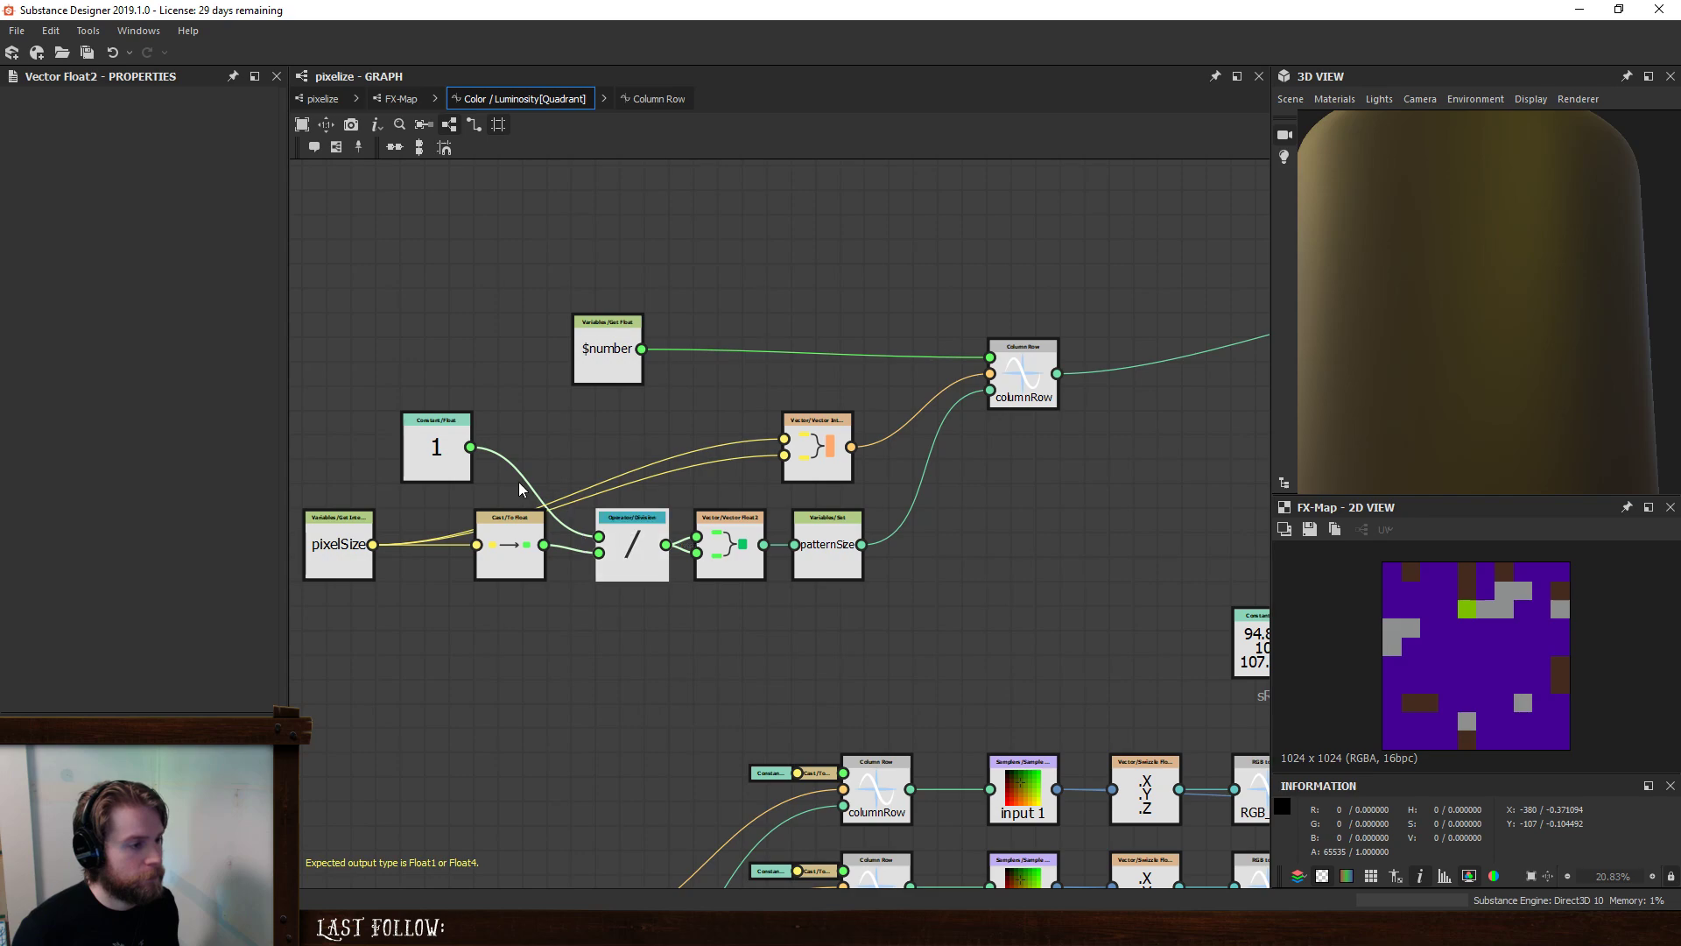
{"action": "left_click_drag", "start_coordinate": [432, 451], "coordinate": [506, 451]}
- Compare the palette's columnRow inputs with the pixelSize chain, and inspect the Gradient Map's gradient in the main pixelize graph
{"action": "middle_click_drag", "start_coordinate": [840, 685], "coordinate": [881, 219]}
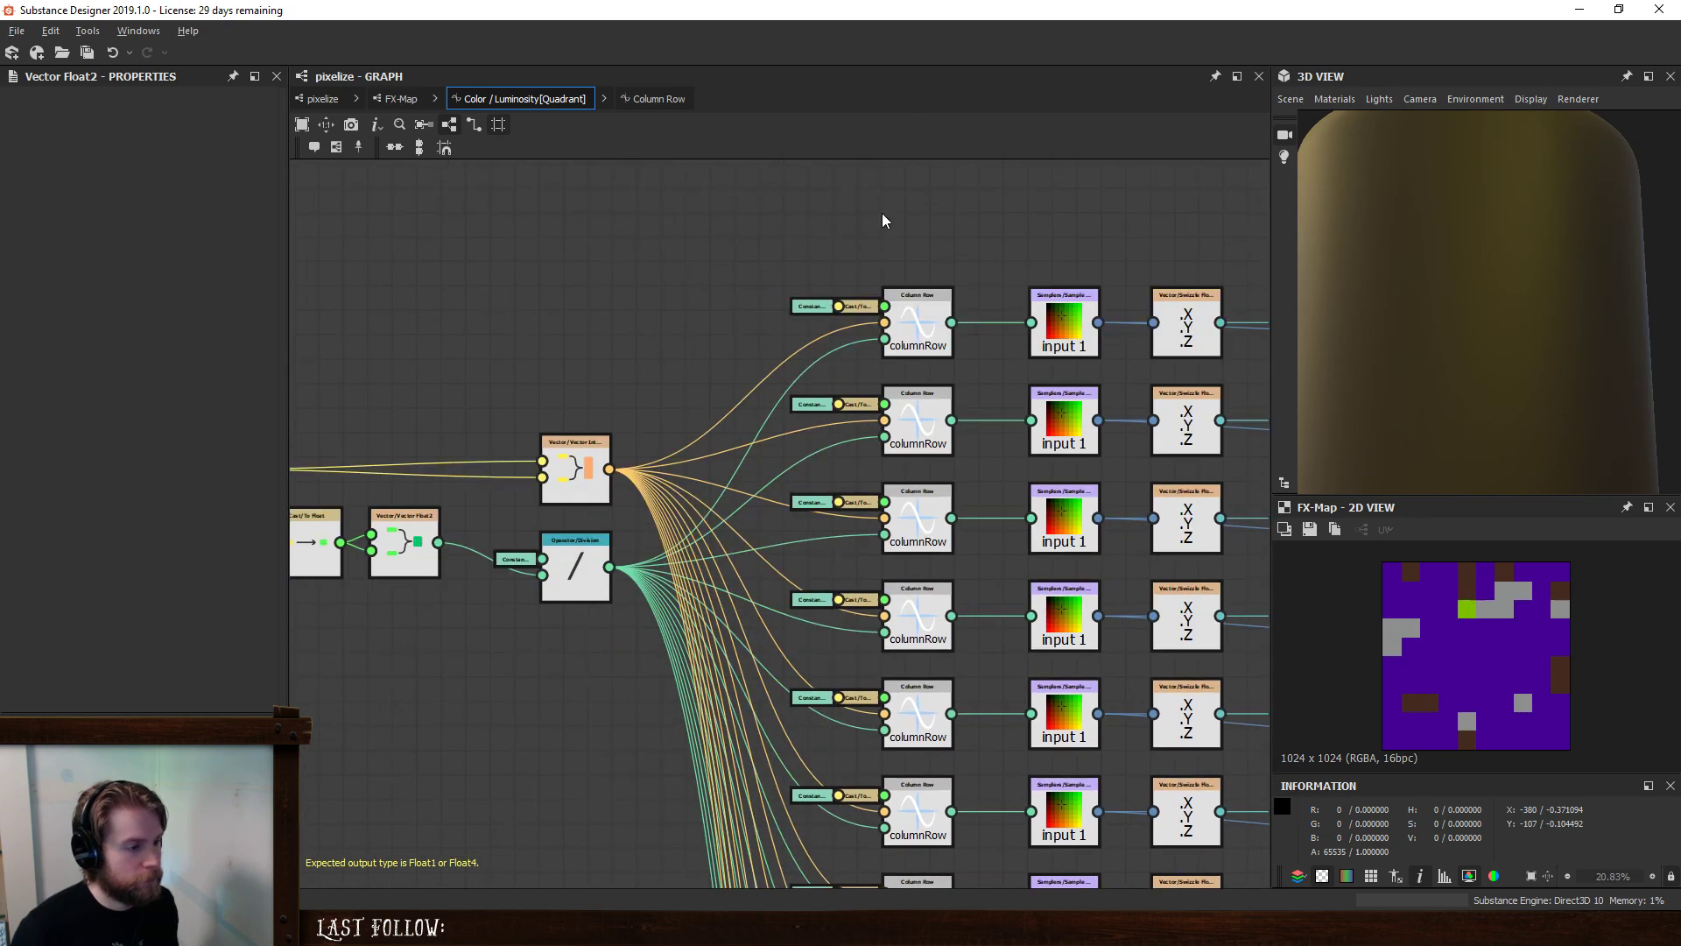
{"action": "middle_click_drag", "start_coordinate": [487, 388], "coordinate": [766, 447]}
{"action": "scroll", "coordinate": [766, 447], "scroll_direction": "down", "scroll_amount": 2}
{"action": "middle_click_drag", "start_coordinate": [998, 372], "coordinate": [801, 601]}
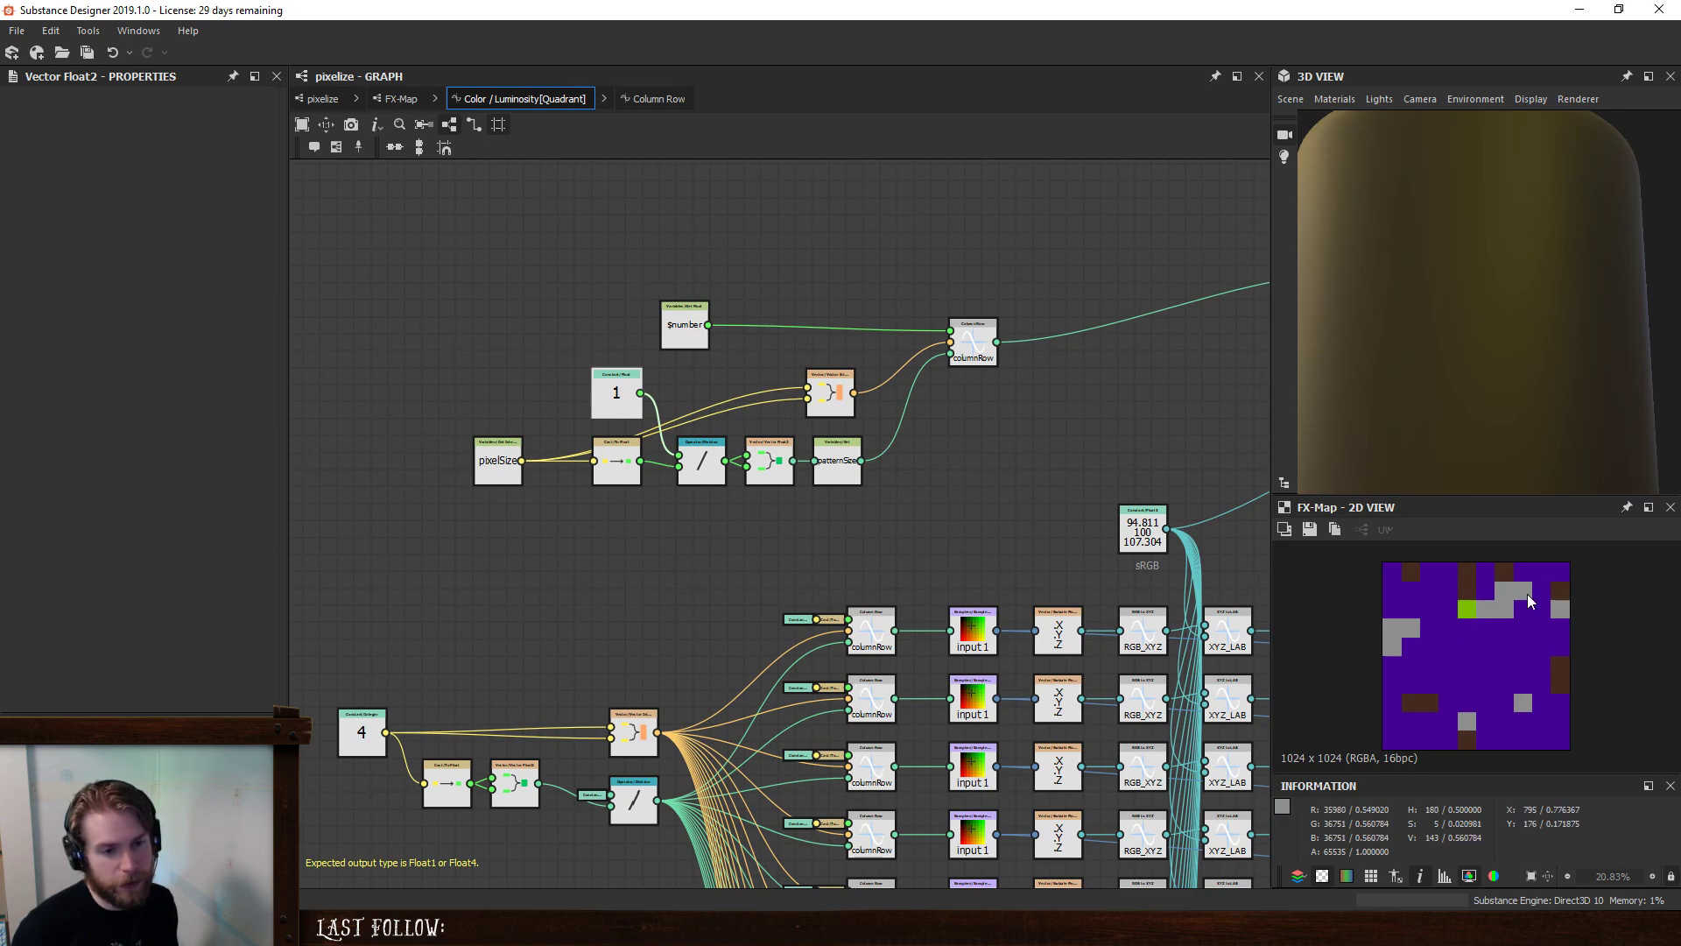
{"action": "left_click", "coordinate": [321, 98]}
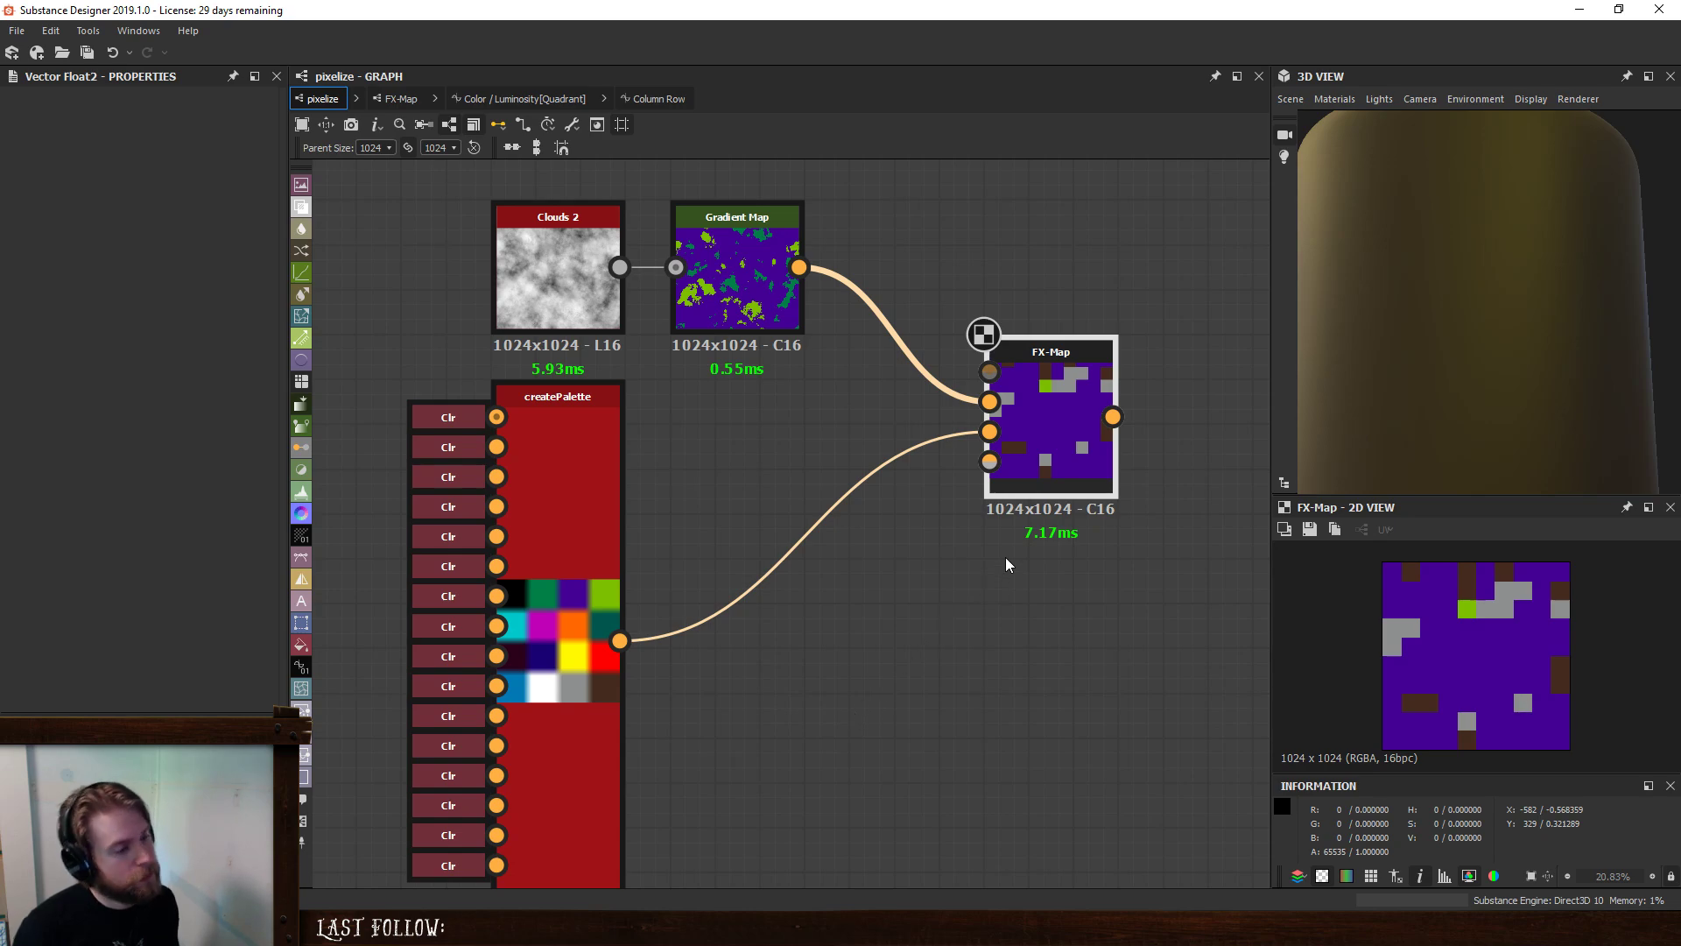
{"action": "left_click", "coordinate": [759, 257]}
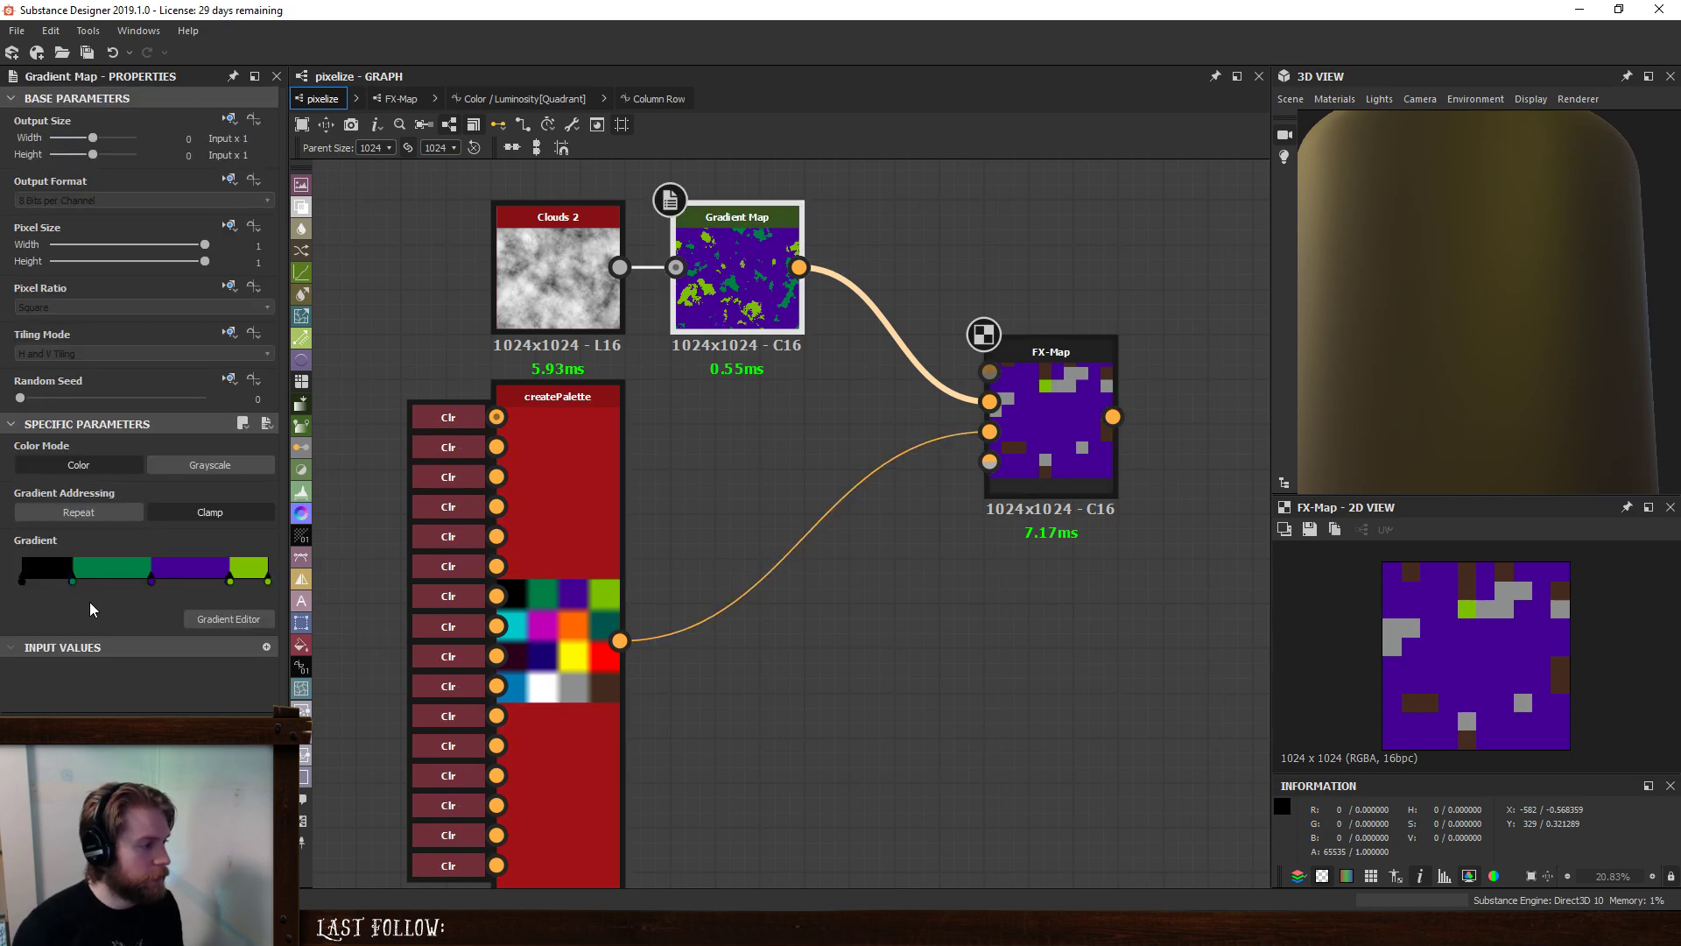
- Resample the Gradient Map's gradient across the top color row of the createPalette node's thumbnail
{"action": "double_click", "coordinate": [71, 581]}
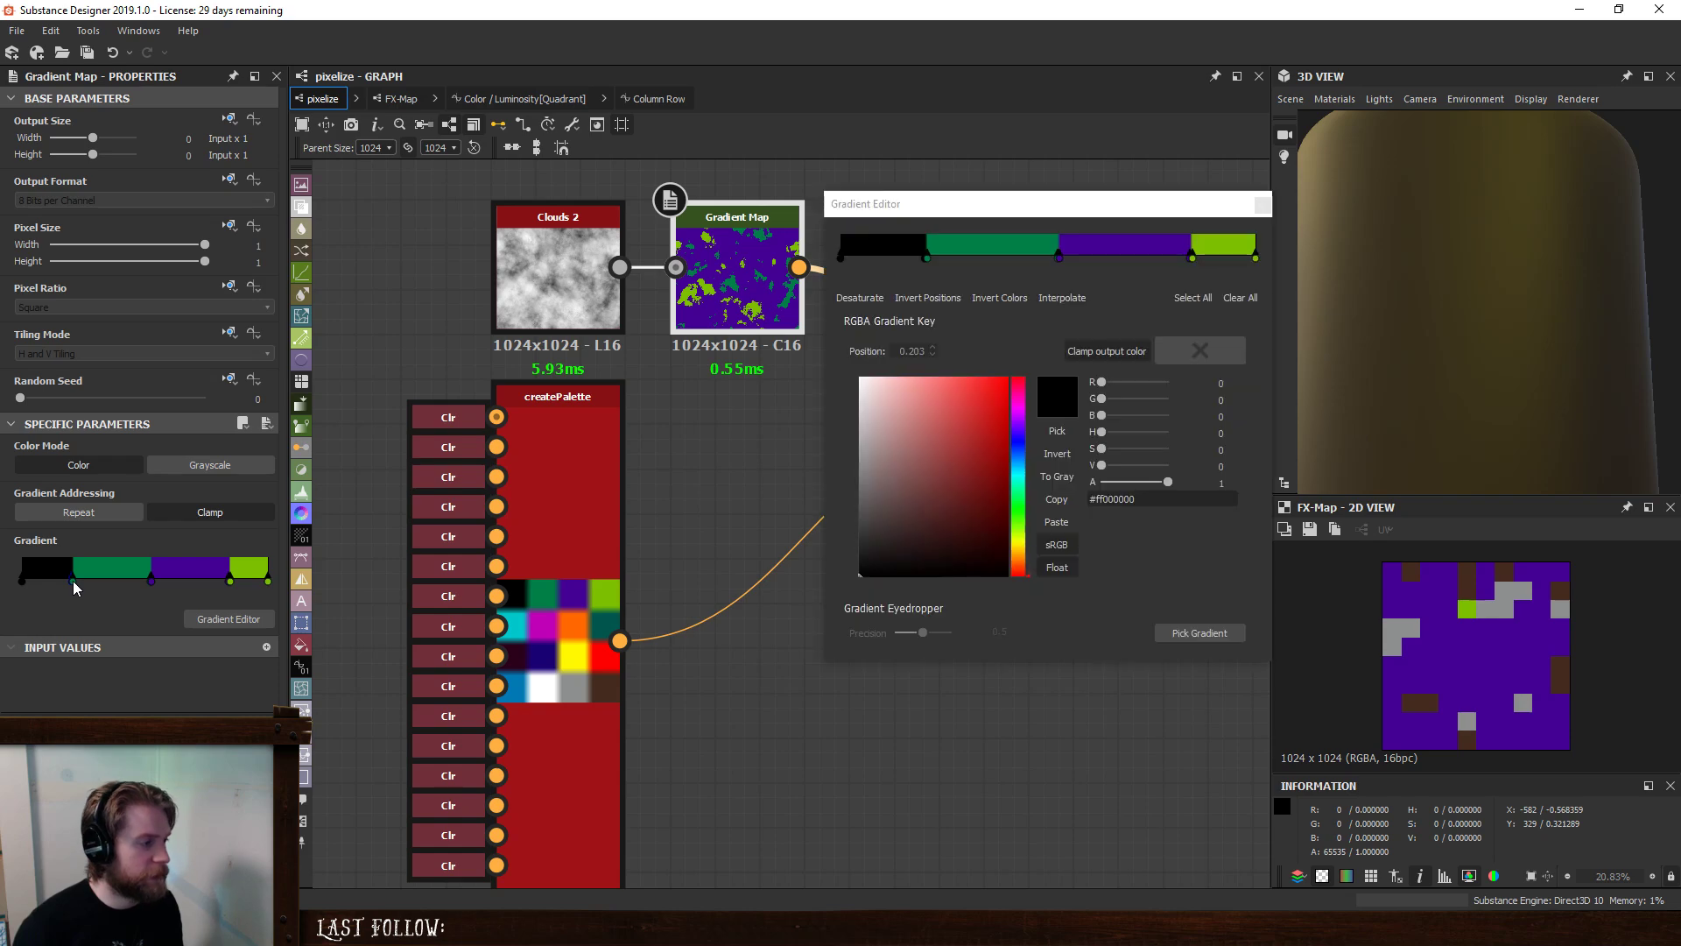
{"action": "left_click", "coordinate": [1204, 634]}
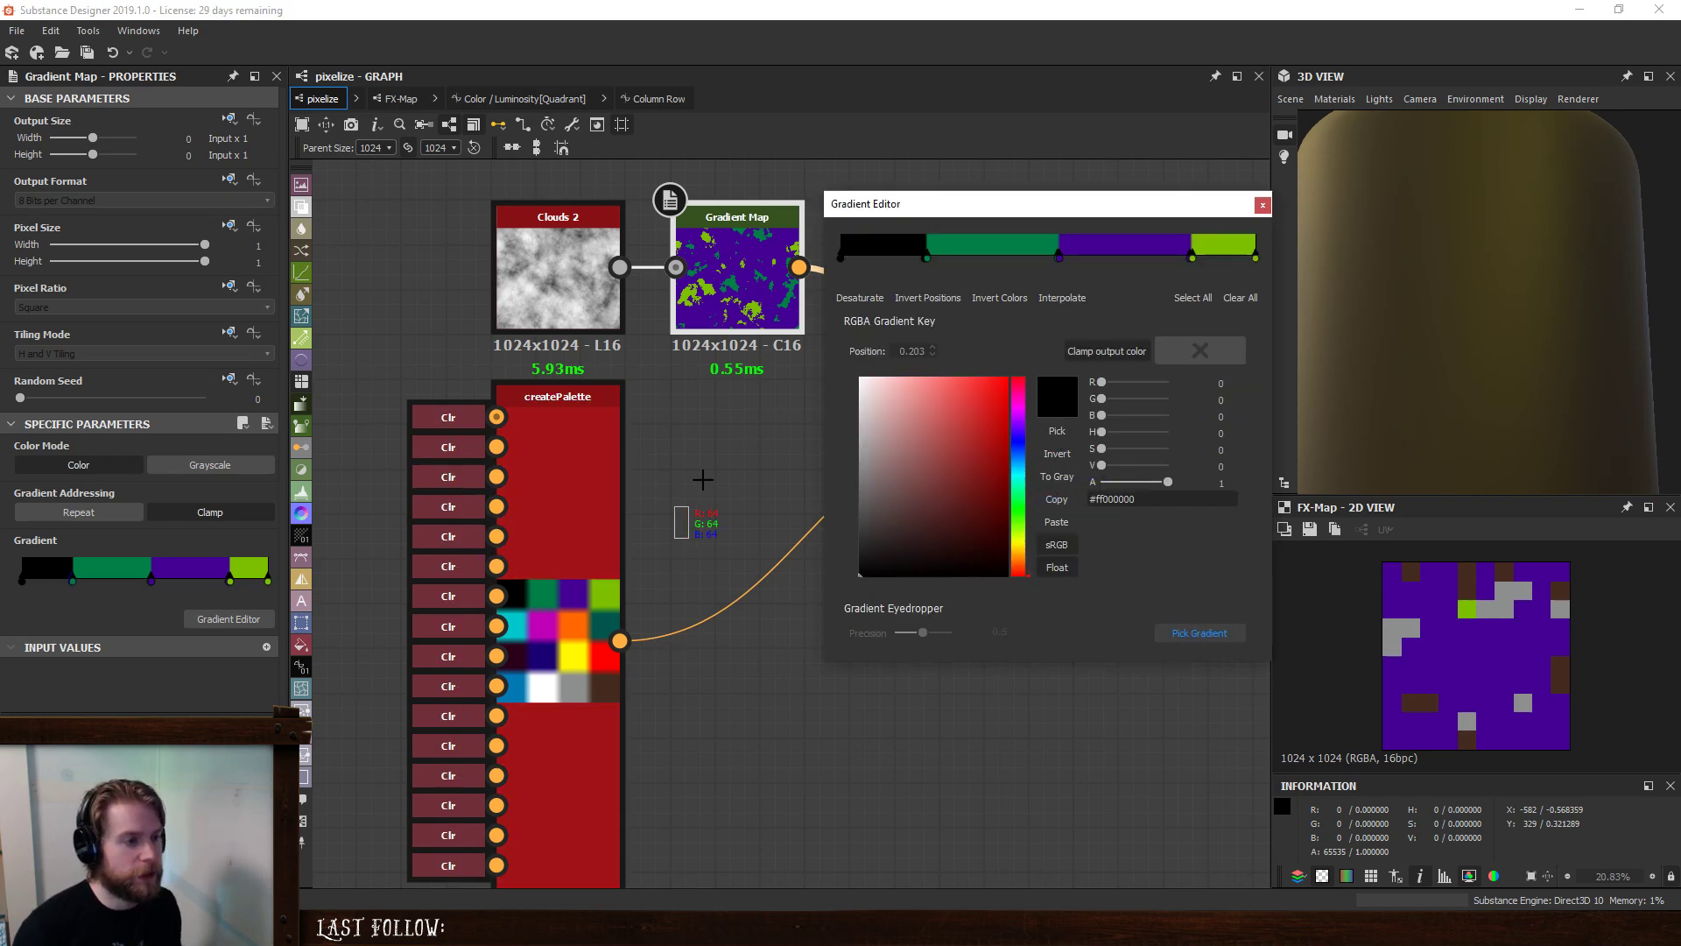
{"action": "left_click_drag", "start_coordinate": [528, 597], "coordinate": [607, 594]}
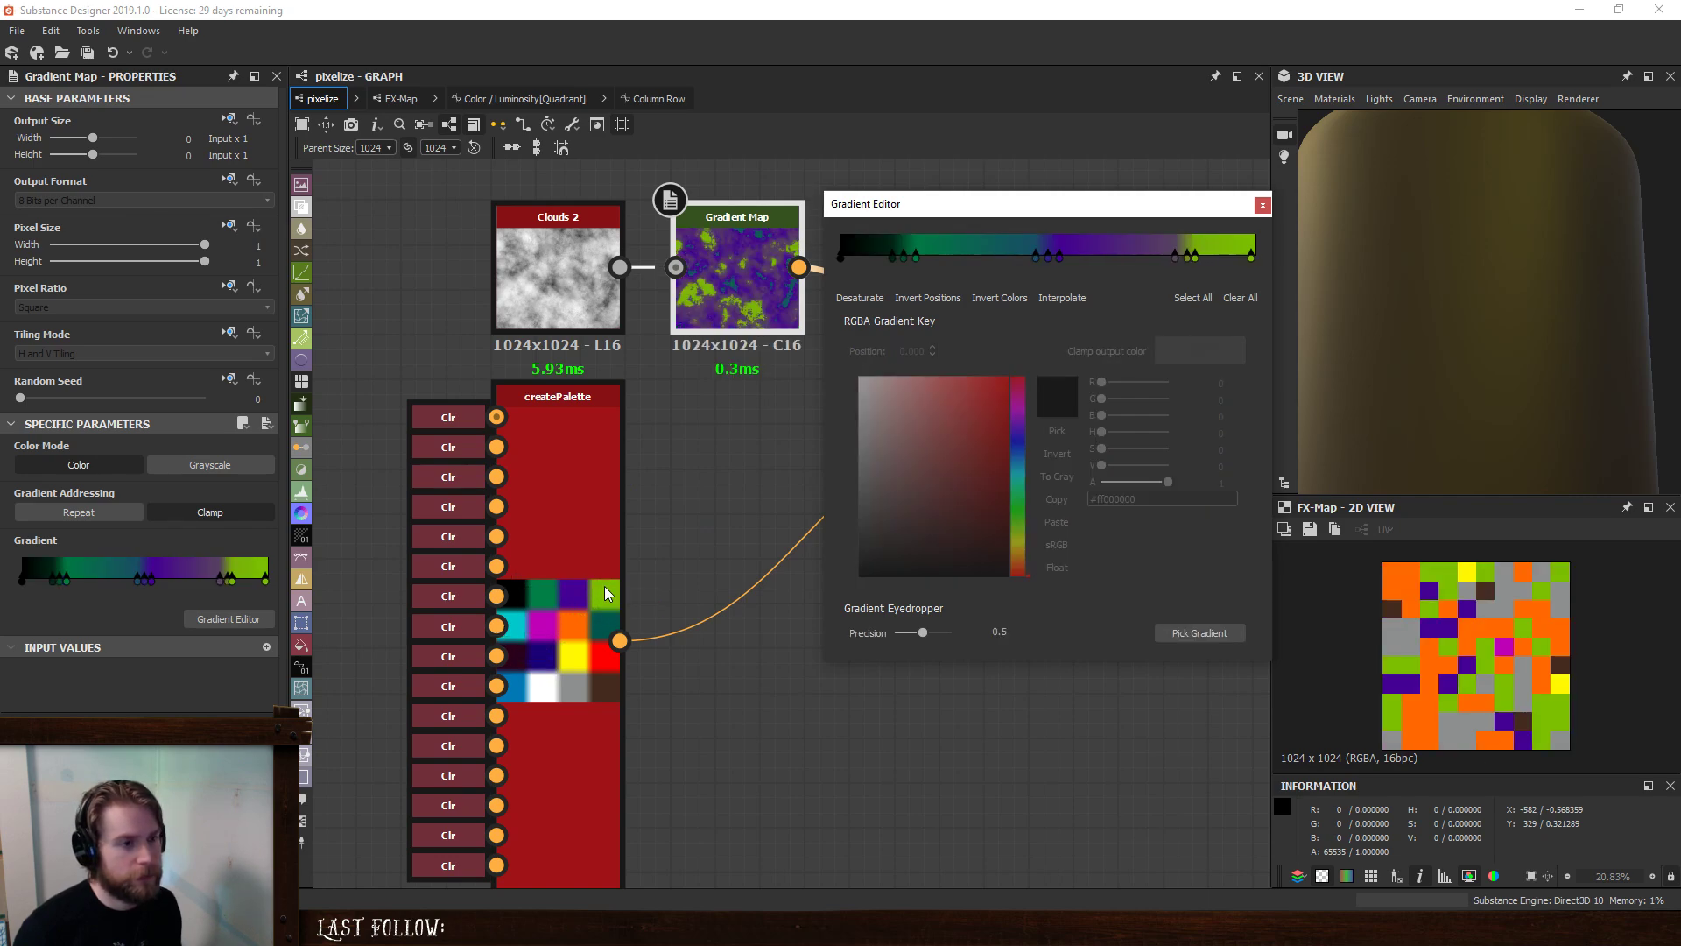
{"action": "left_click_drag", "start_coordinate": [892, 259], "coordinate": [898, 259]}
- Preview createPalette and the FX-Map, and resample the Gradient Map's gradient from orange to green across the FX-Map preview
{"action": "left_click", "coordinate": [604, 762]}
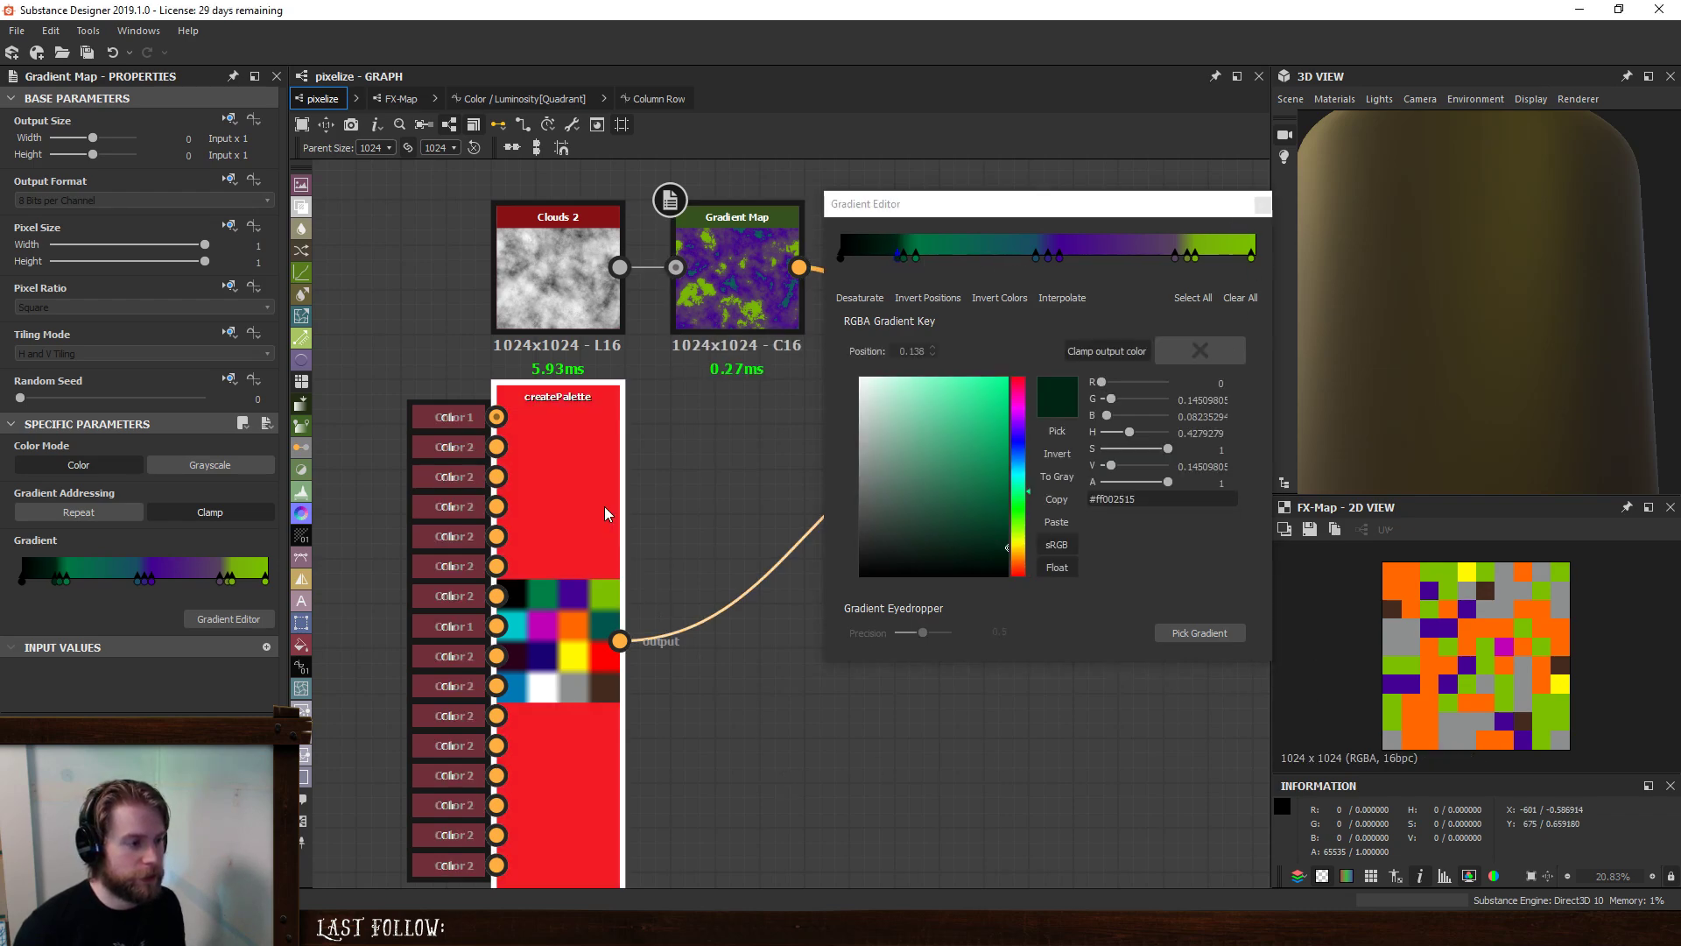
{"action": "key", "text": "f"}
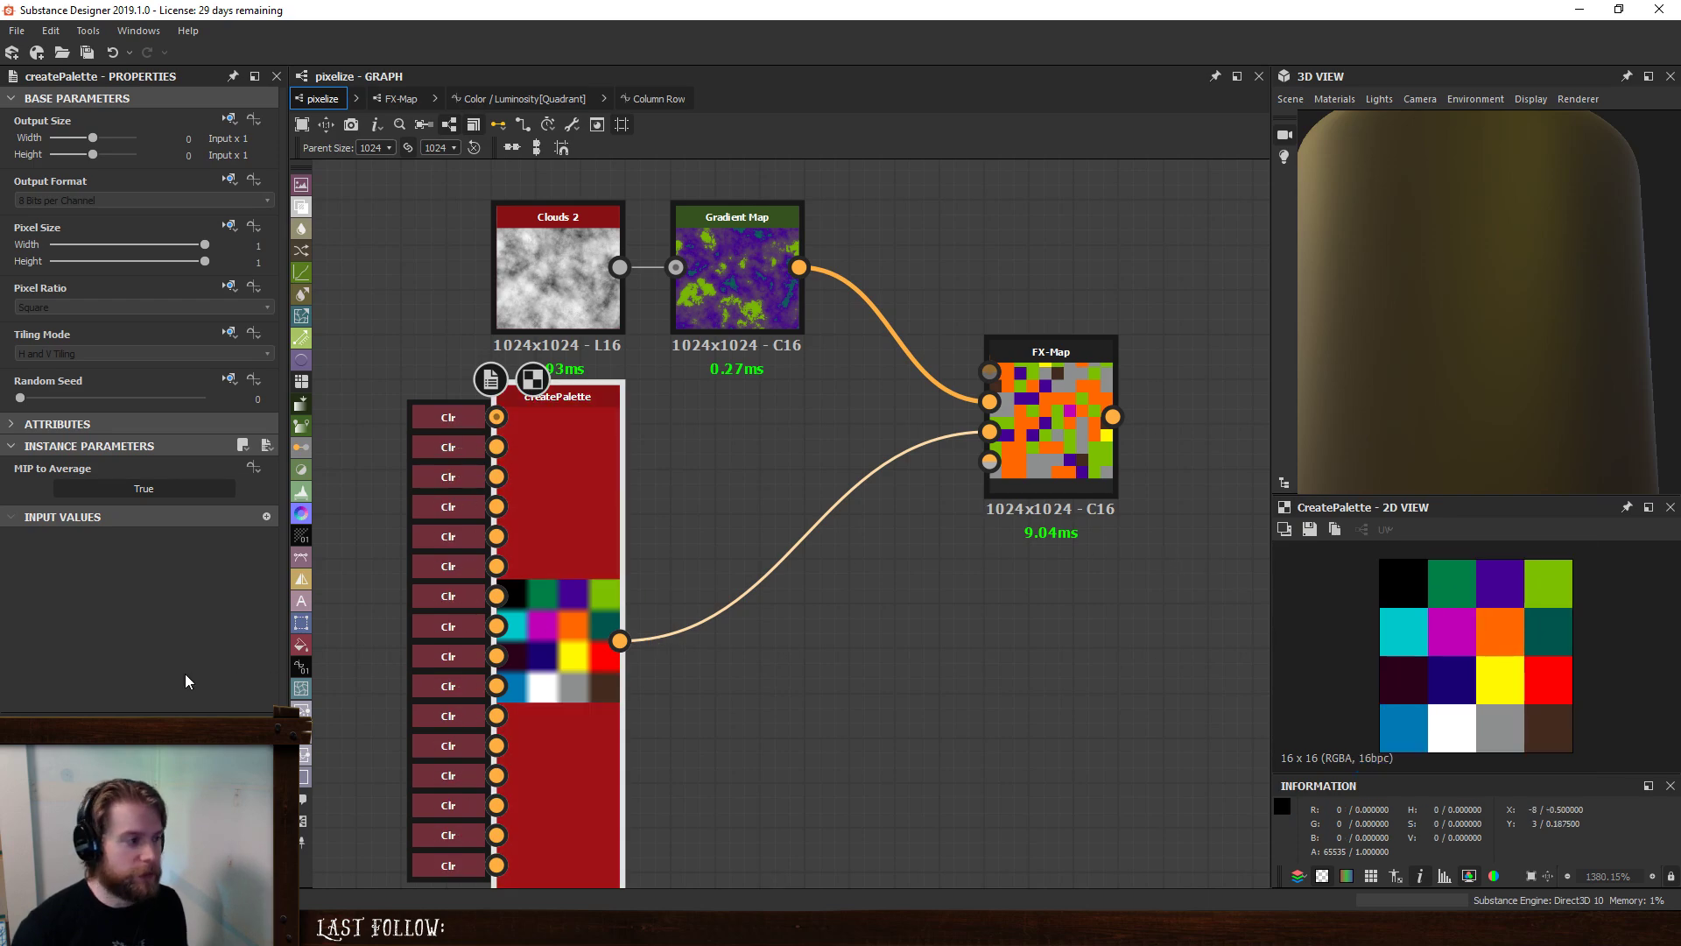
{"action": "left_click", "coordinate": [747, 261]}
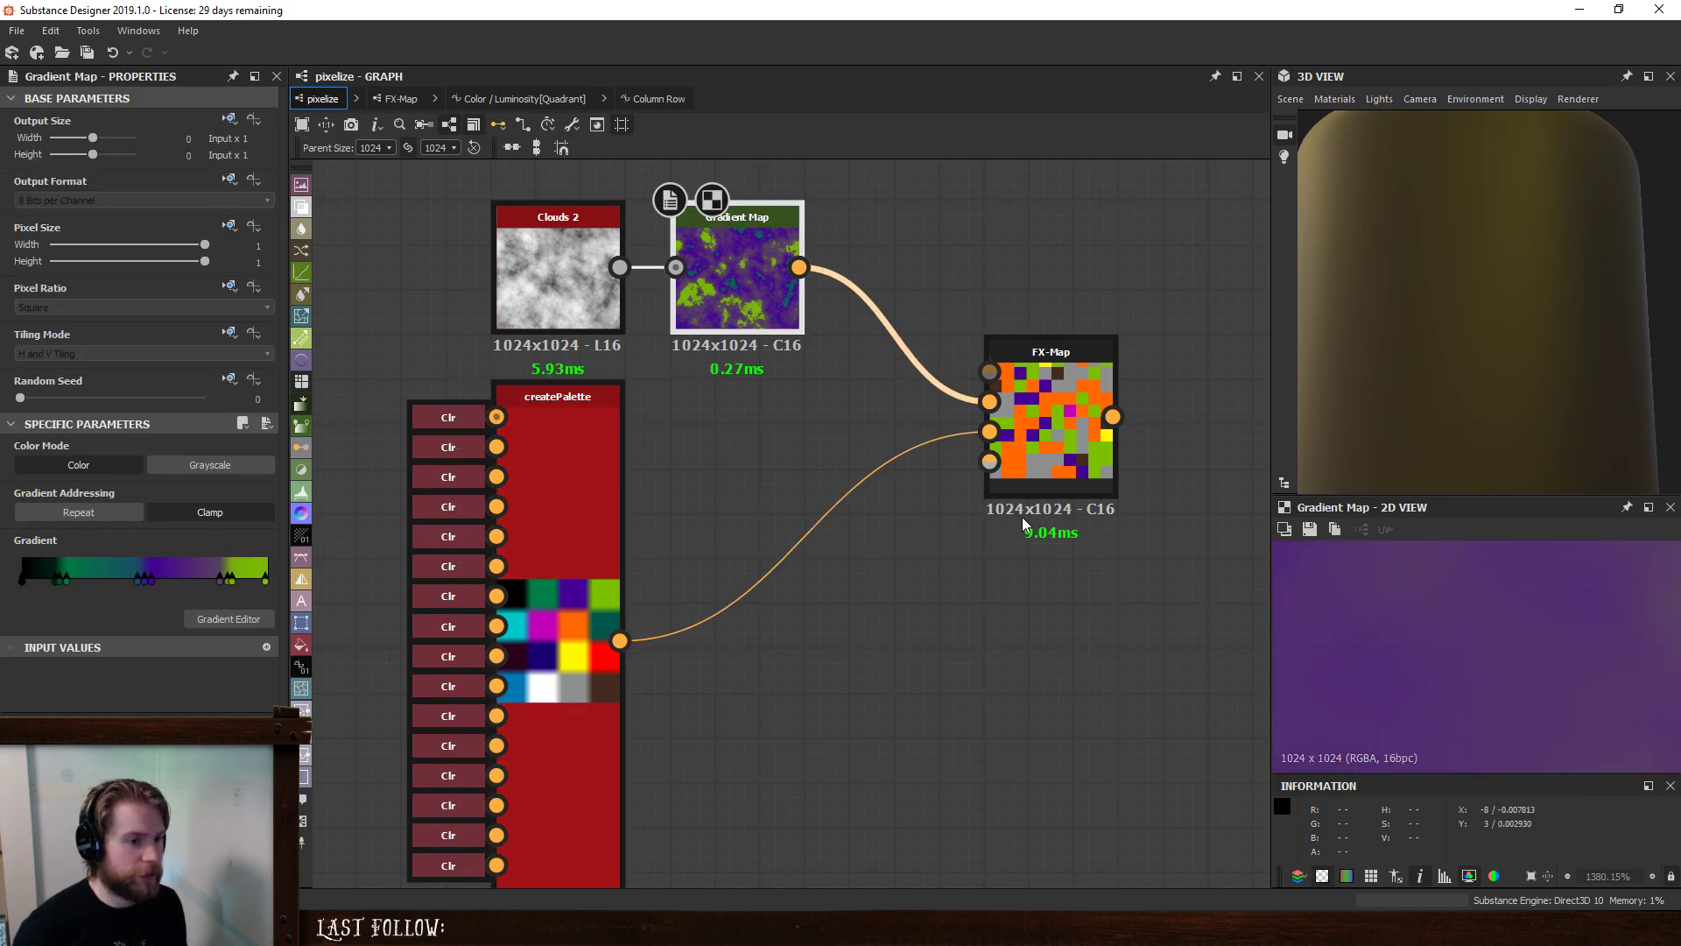
{"action": "double_click", "coordinate": [1069, 438]}
{"action": "left_click", "coordinate": [761, 298]}
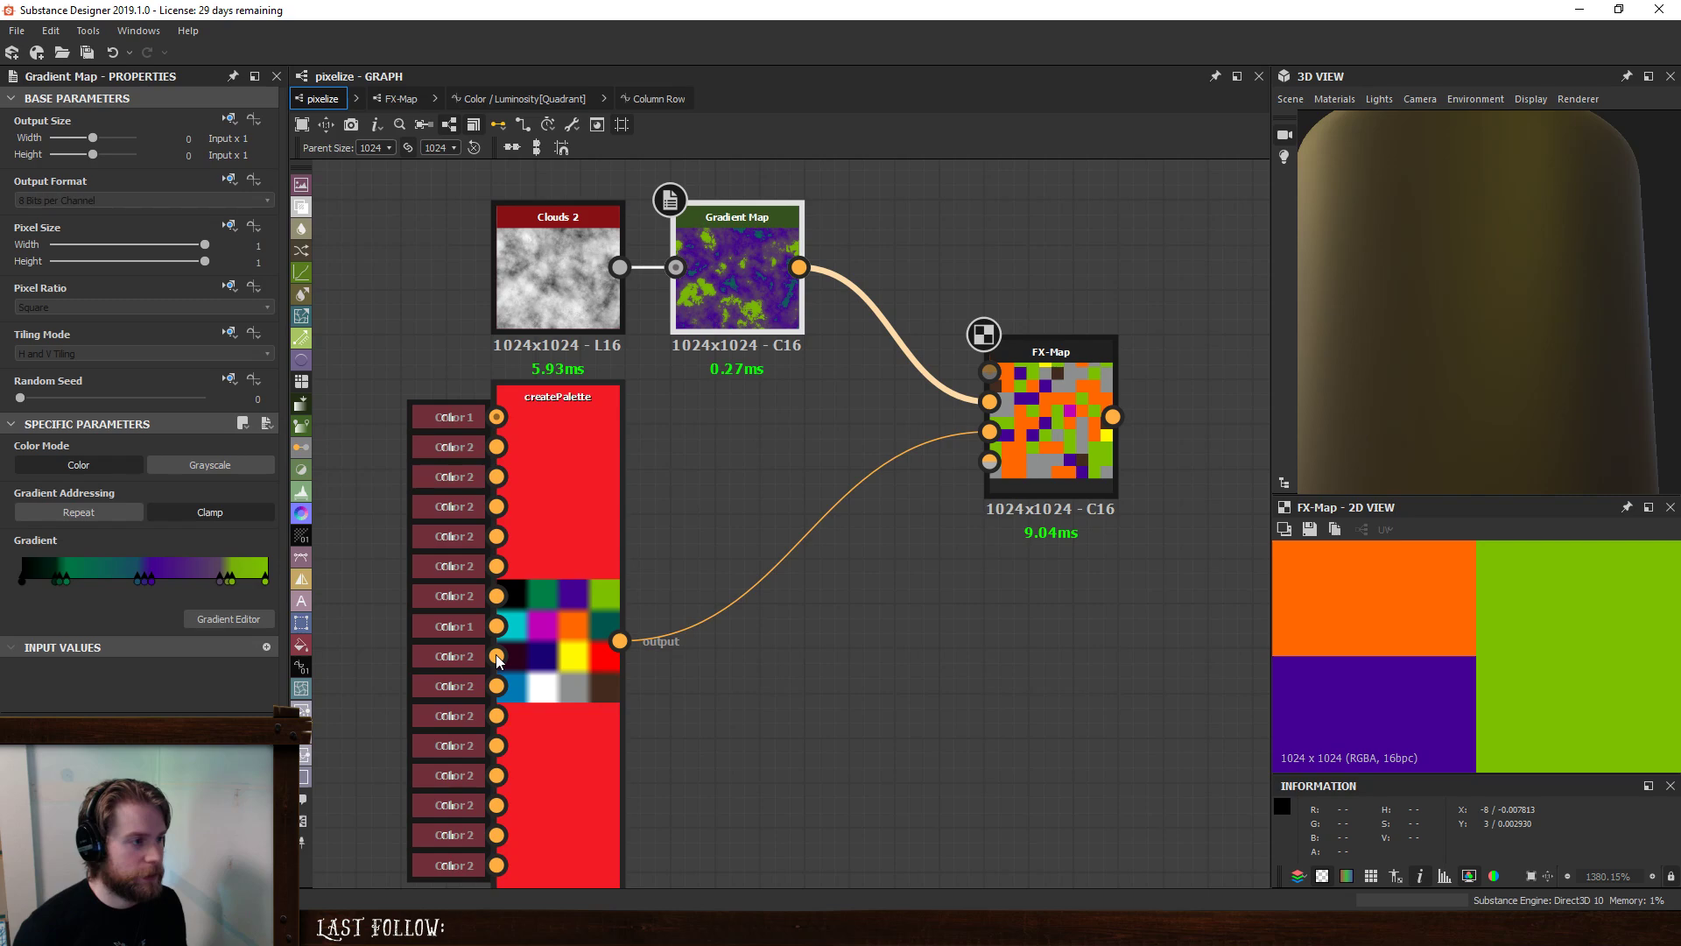
{"action": "left_click", "coordinate": [245, 620]}
{"action": "left_click", "coordinate": [1200, 633]}
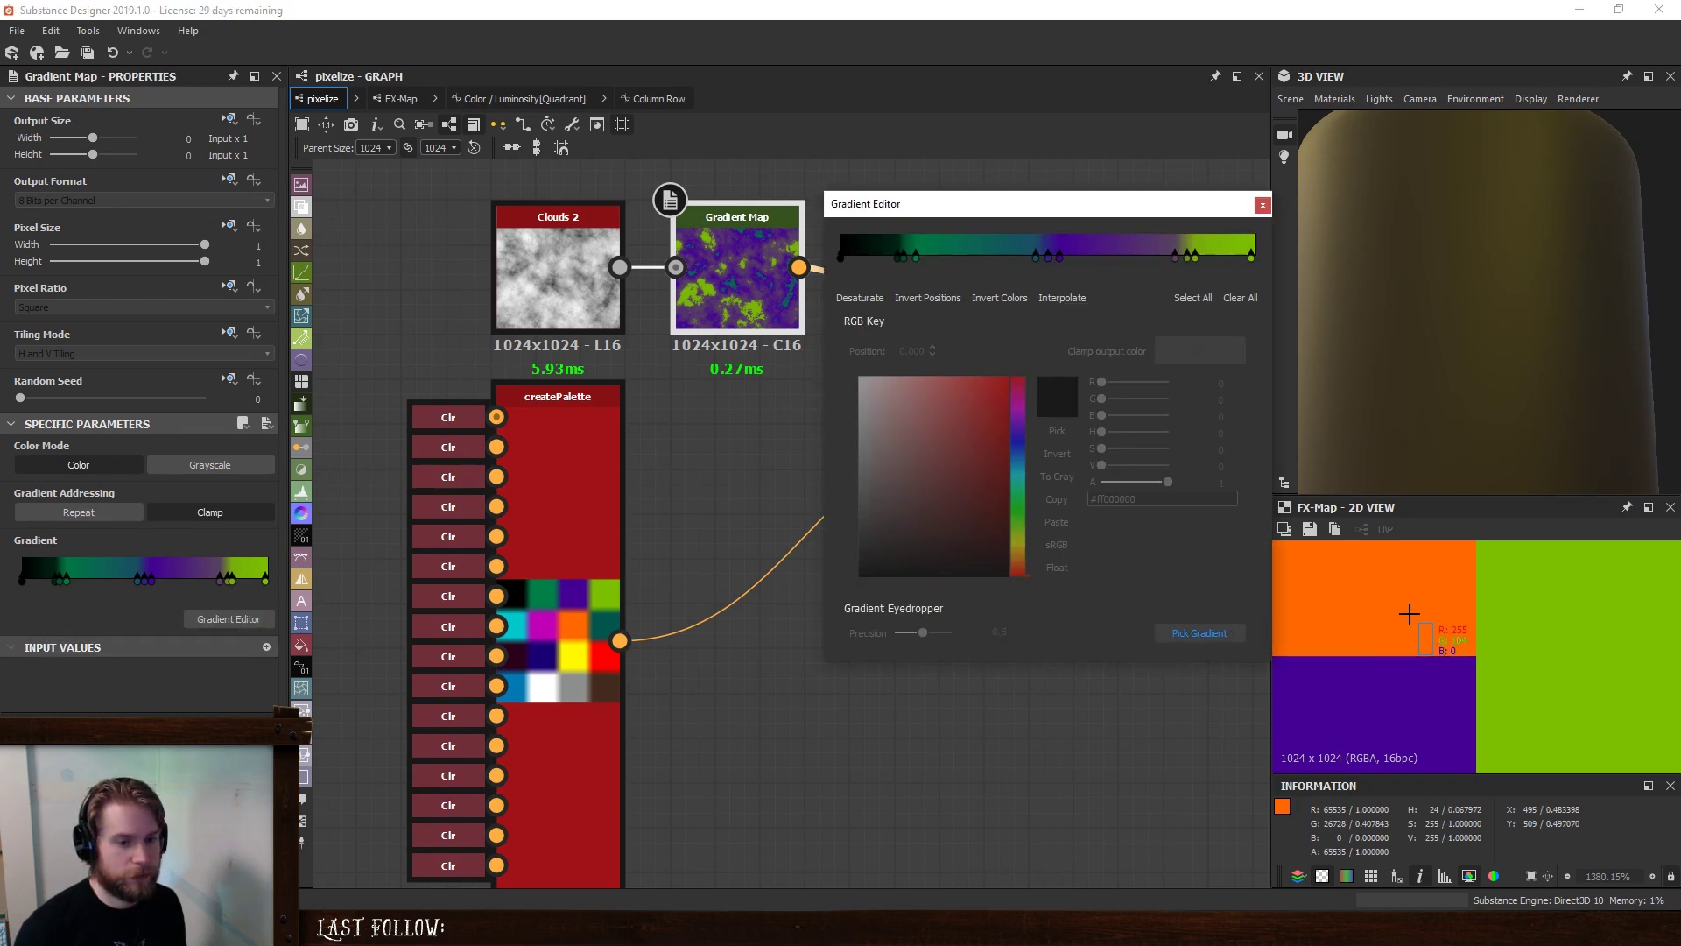
{"action": "left_click_drag", "start_coordinate": [1404, 609], "coordinate": [1590, 639]}
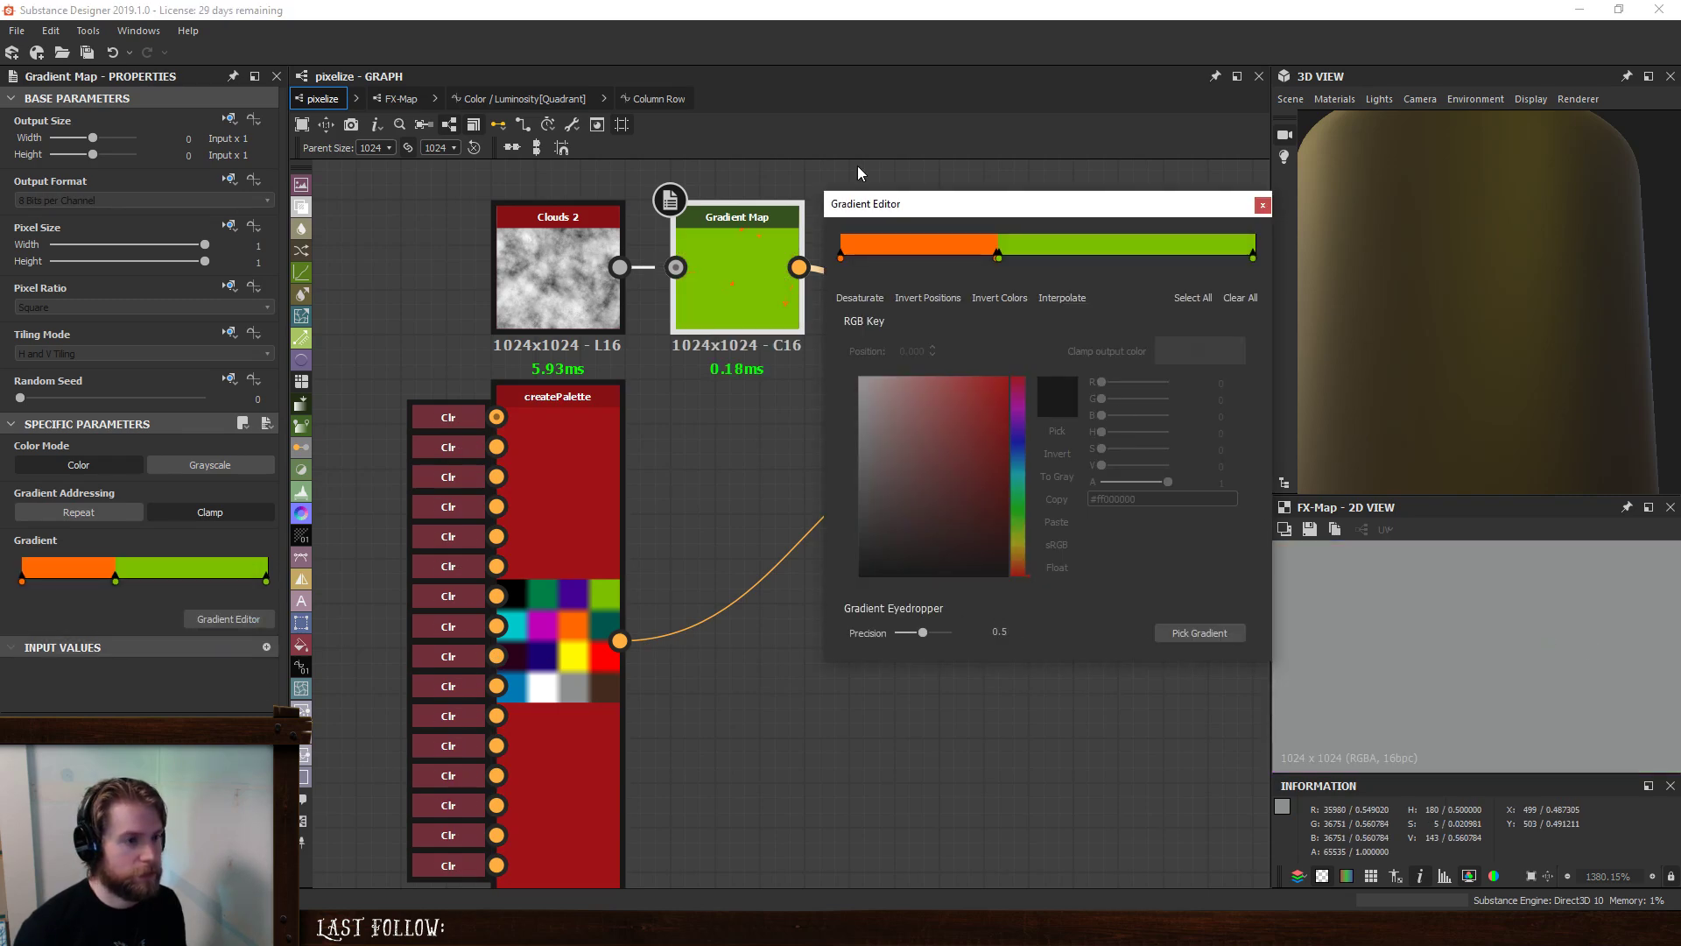
- Display createPalette in the 2D view and pick the Gradient Map's gradient across the palette's second row, from cyan to dark teal
{"action": "left_click_drag", "start_coordinate": [972, 207], "coordinate": [590, 197]}
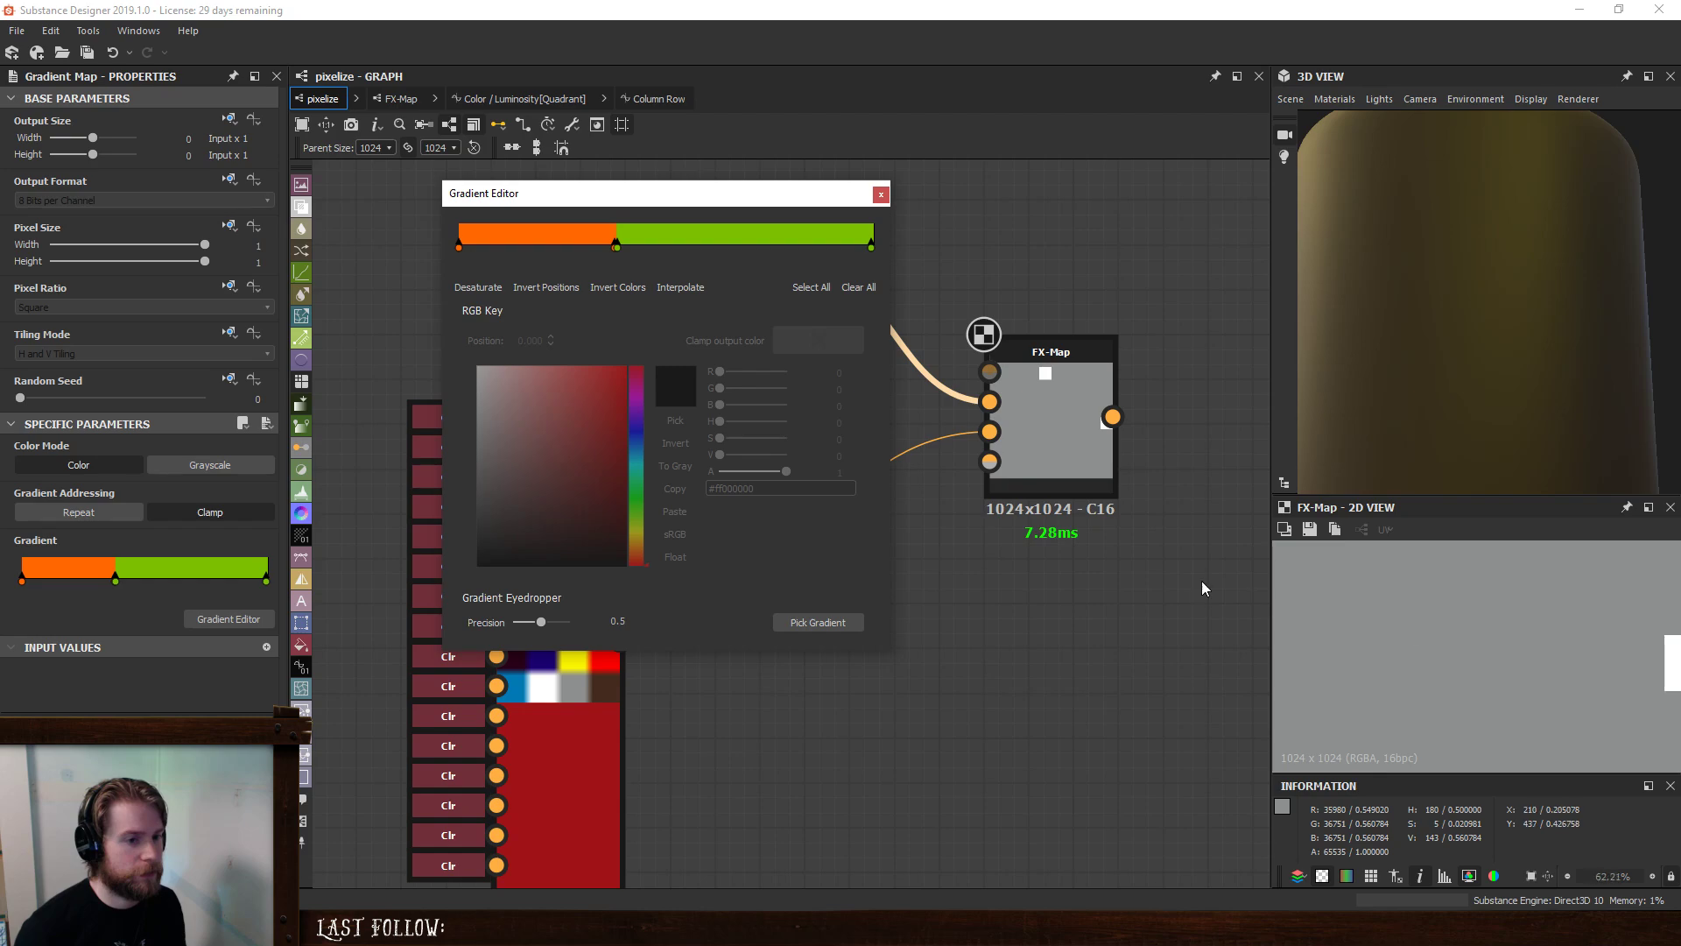
{"action": "key", "text": "f"}
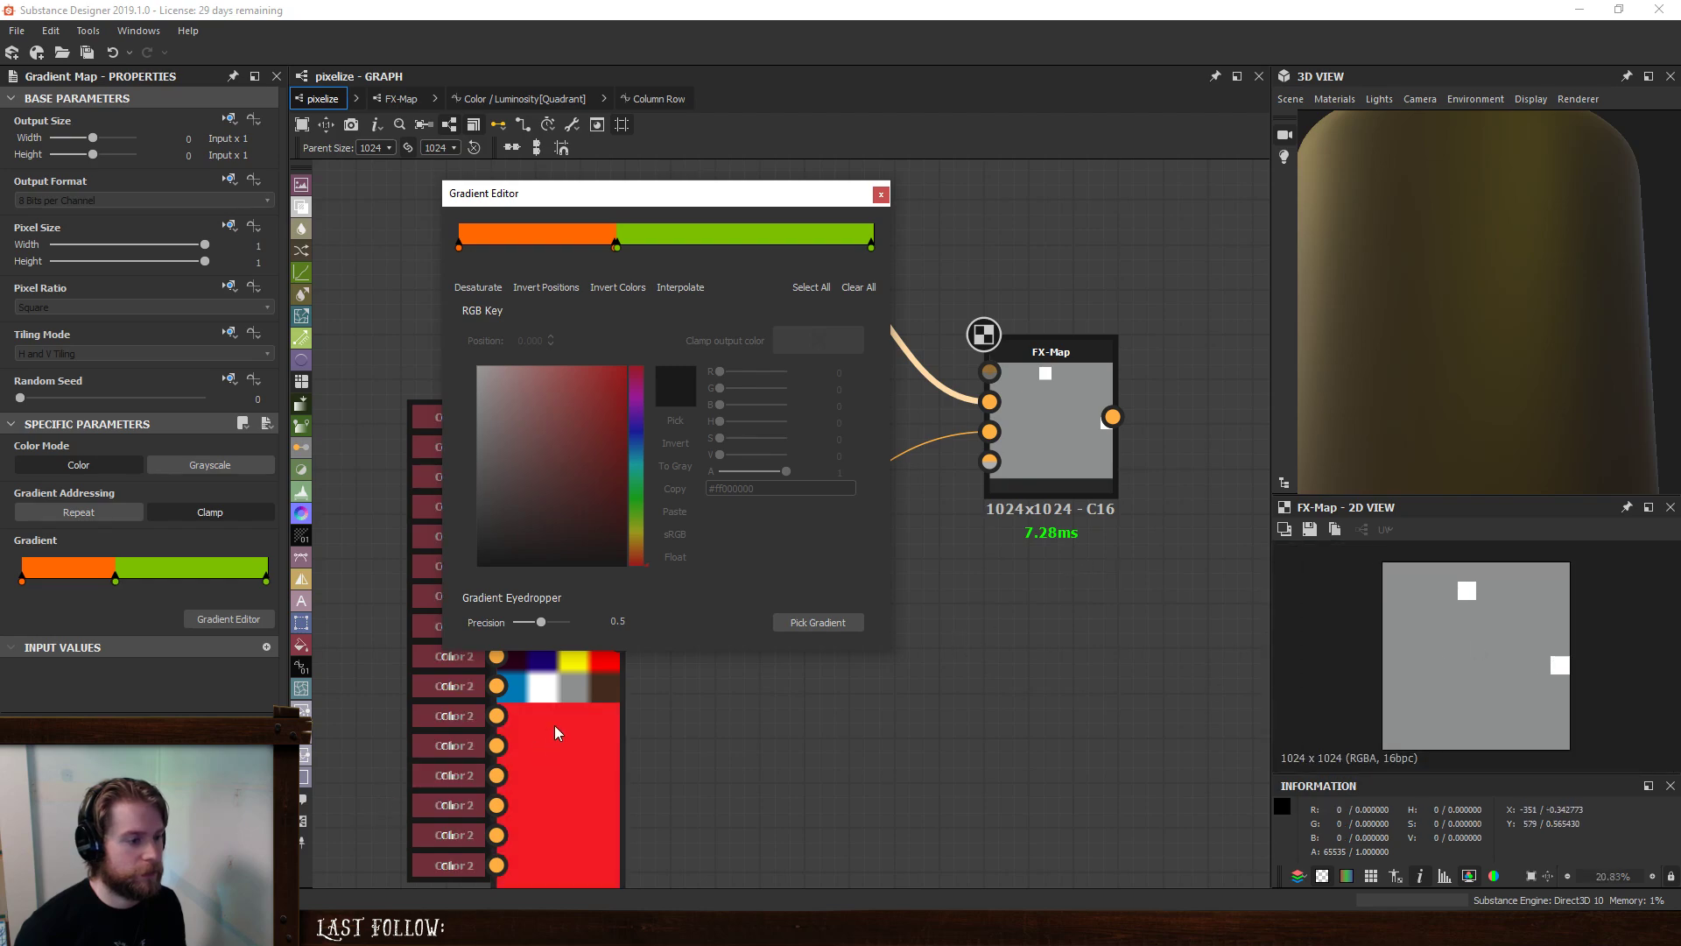
{"action": "left_click", "coordinate": [554, 725]}
{"action": "key", "text": "f"}
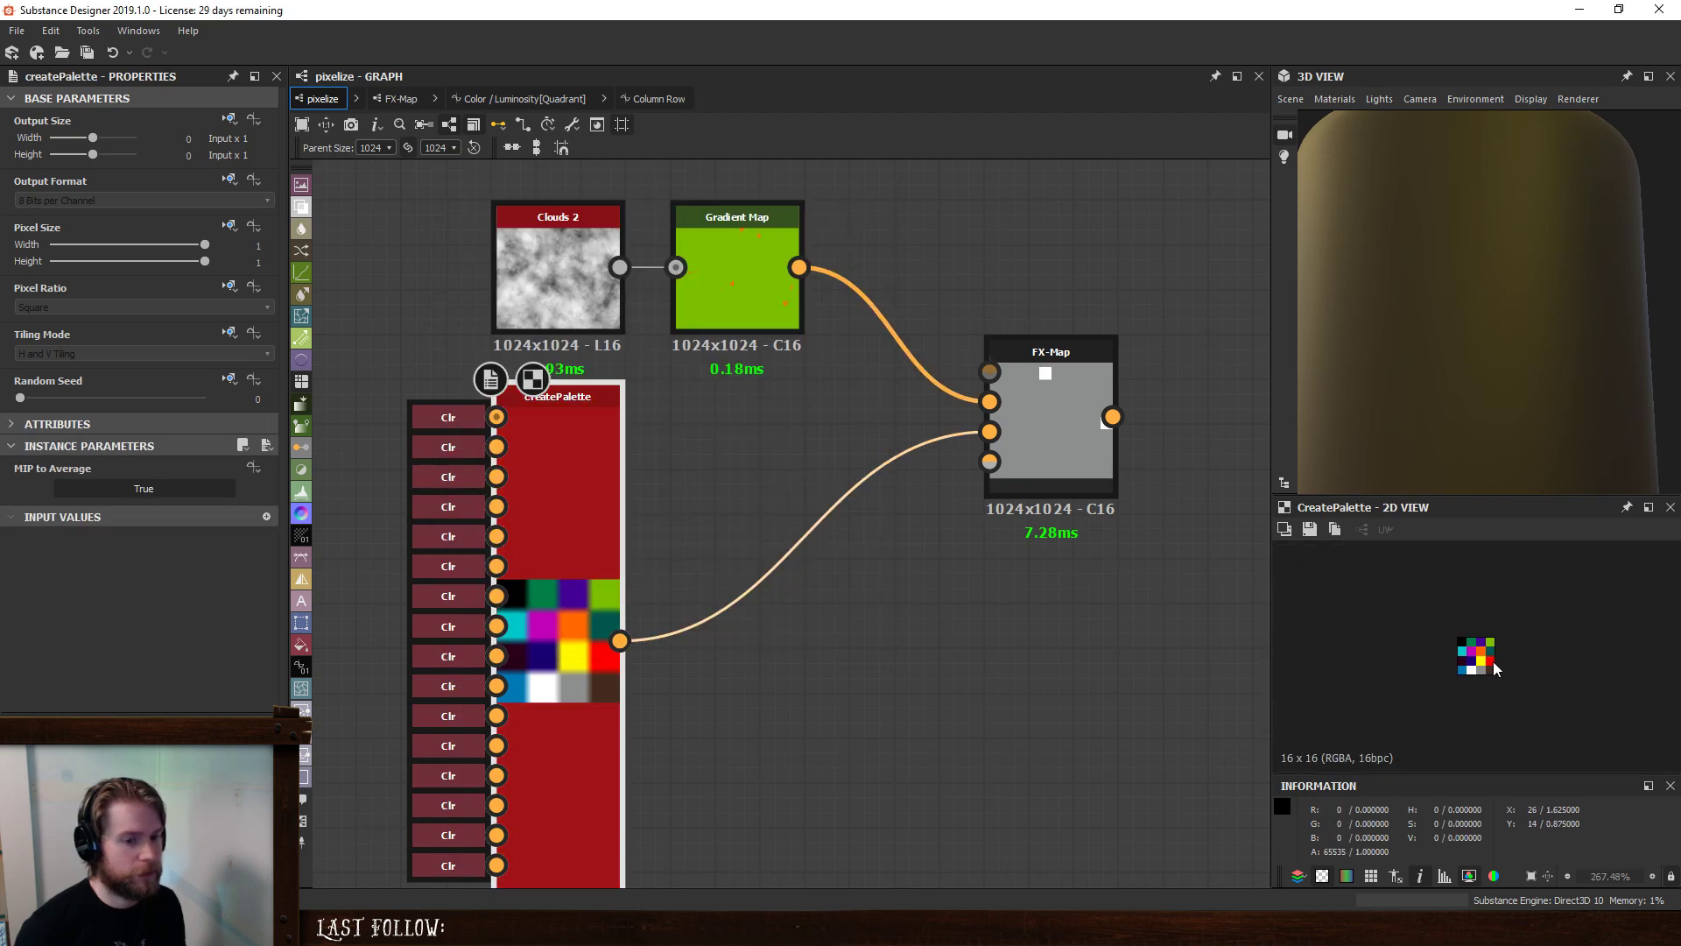
{"action": "left_click", "coordinate": [696, 256]}
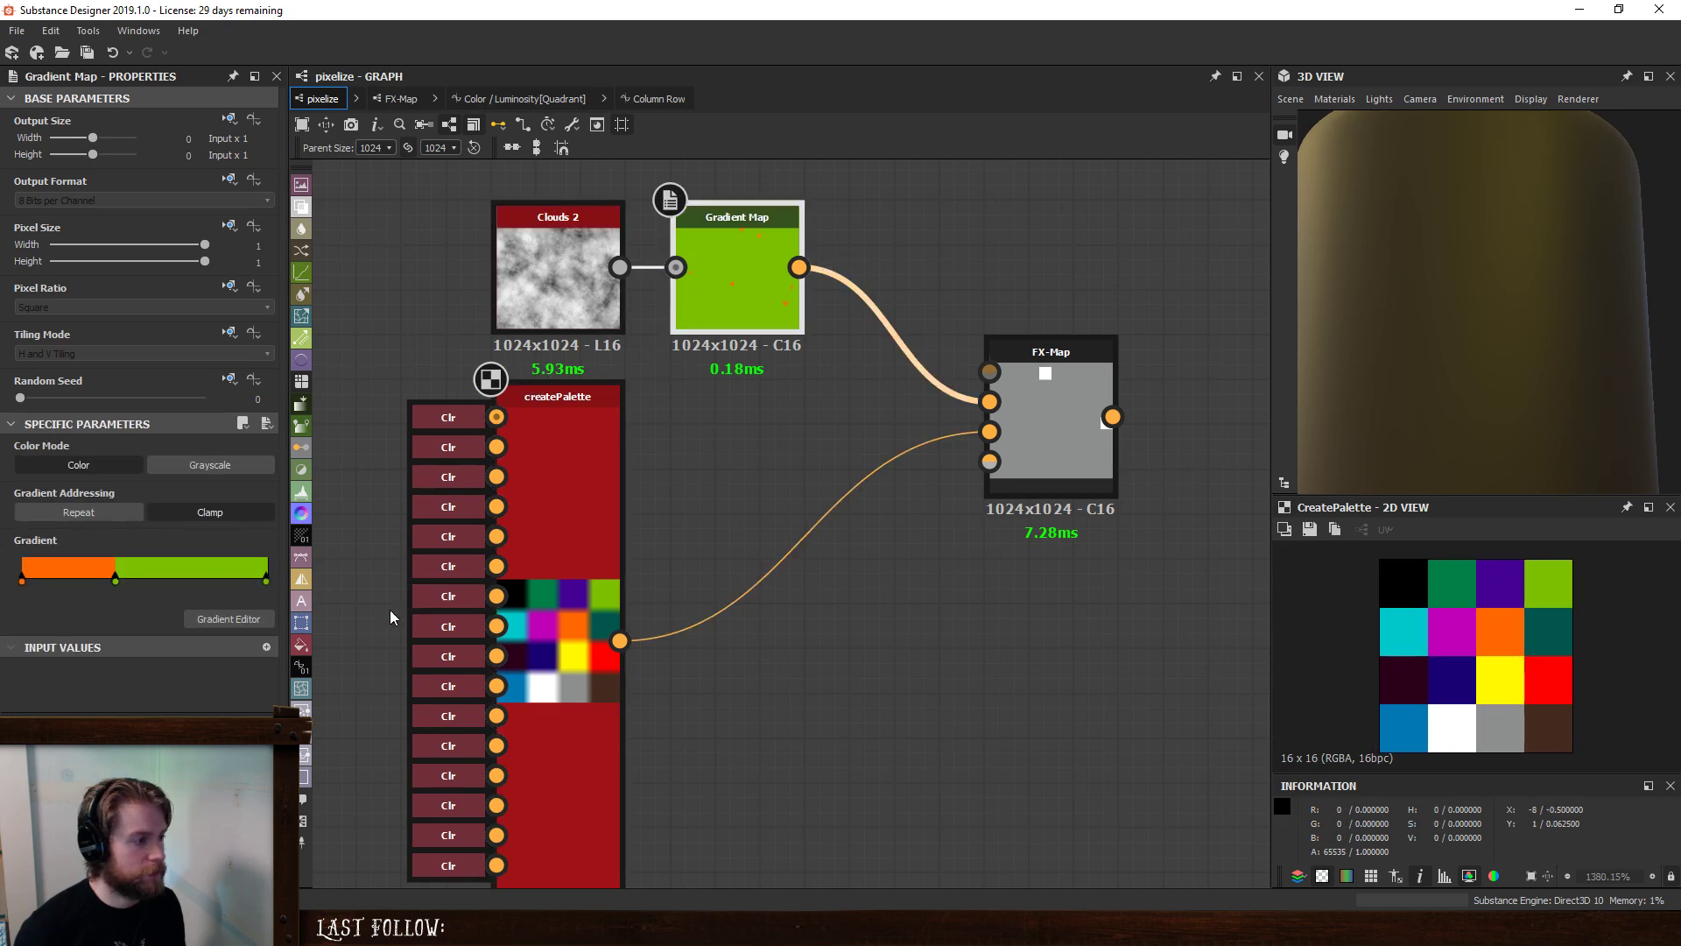
{"action": "left_click", "coordinate": [230, 619]}
{"action": "left_click", "coordinate": [818, 622]}
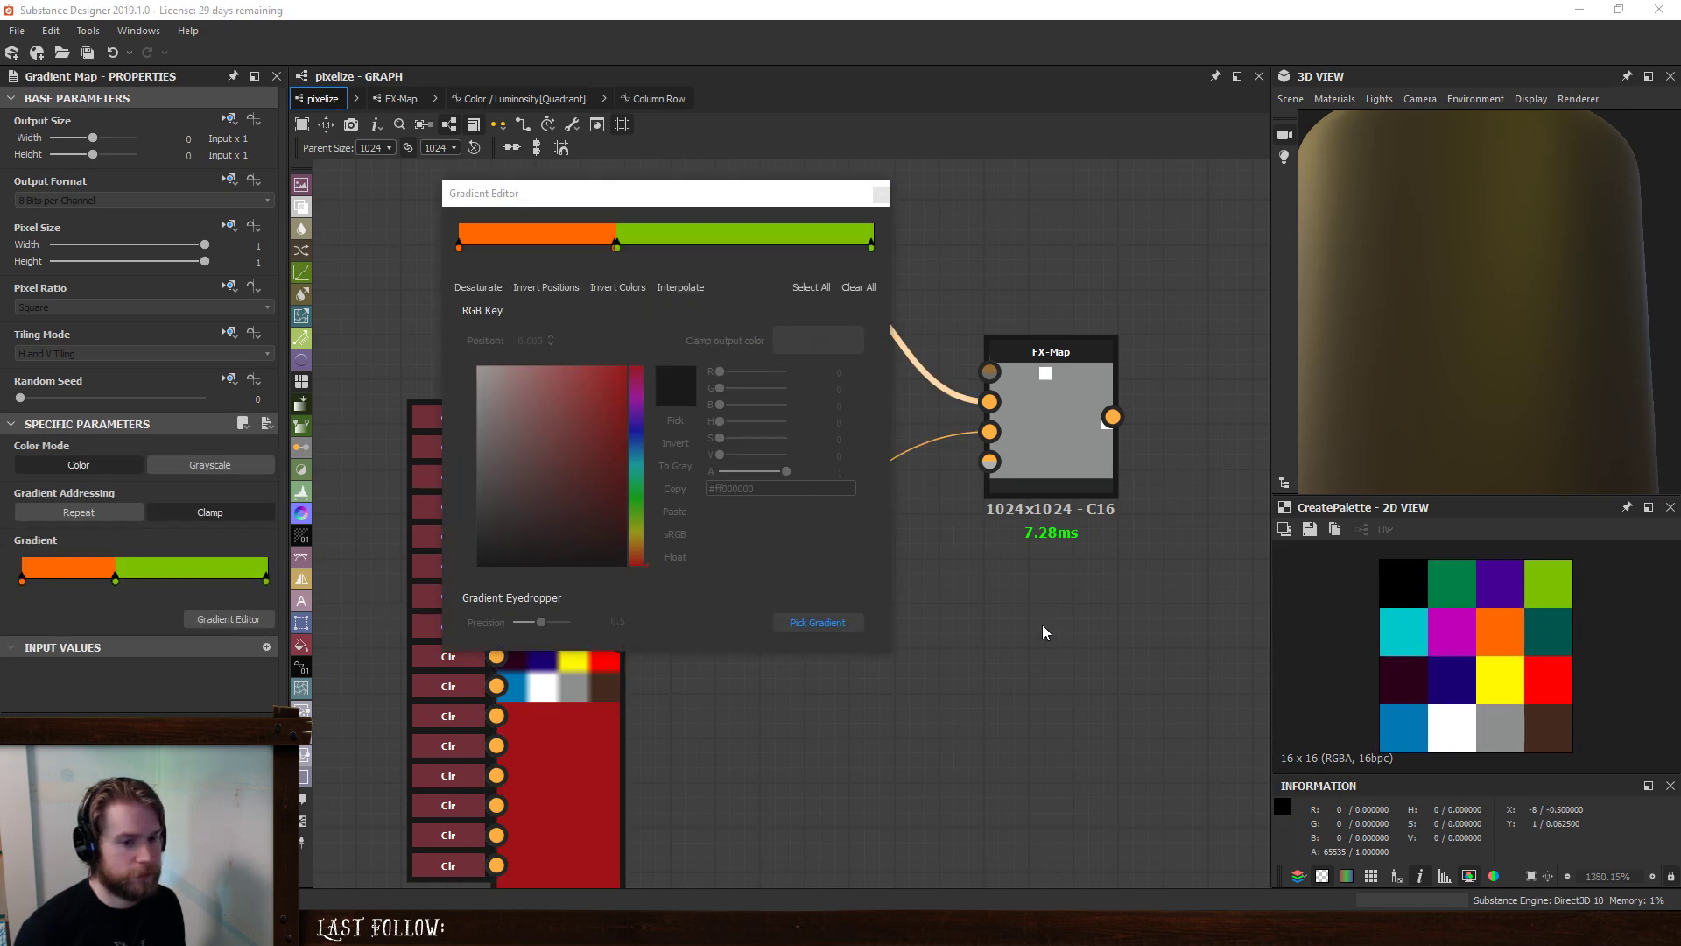
{"action": "left_click_drag", "start_coordinate": [1395, 618], "coordinate": [1557, 630]}
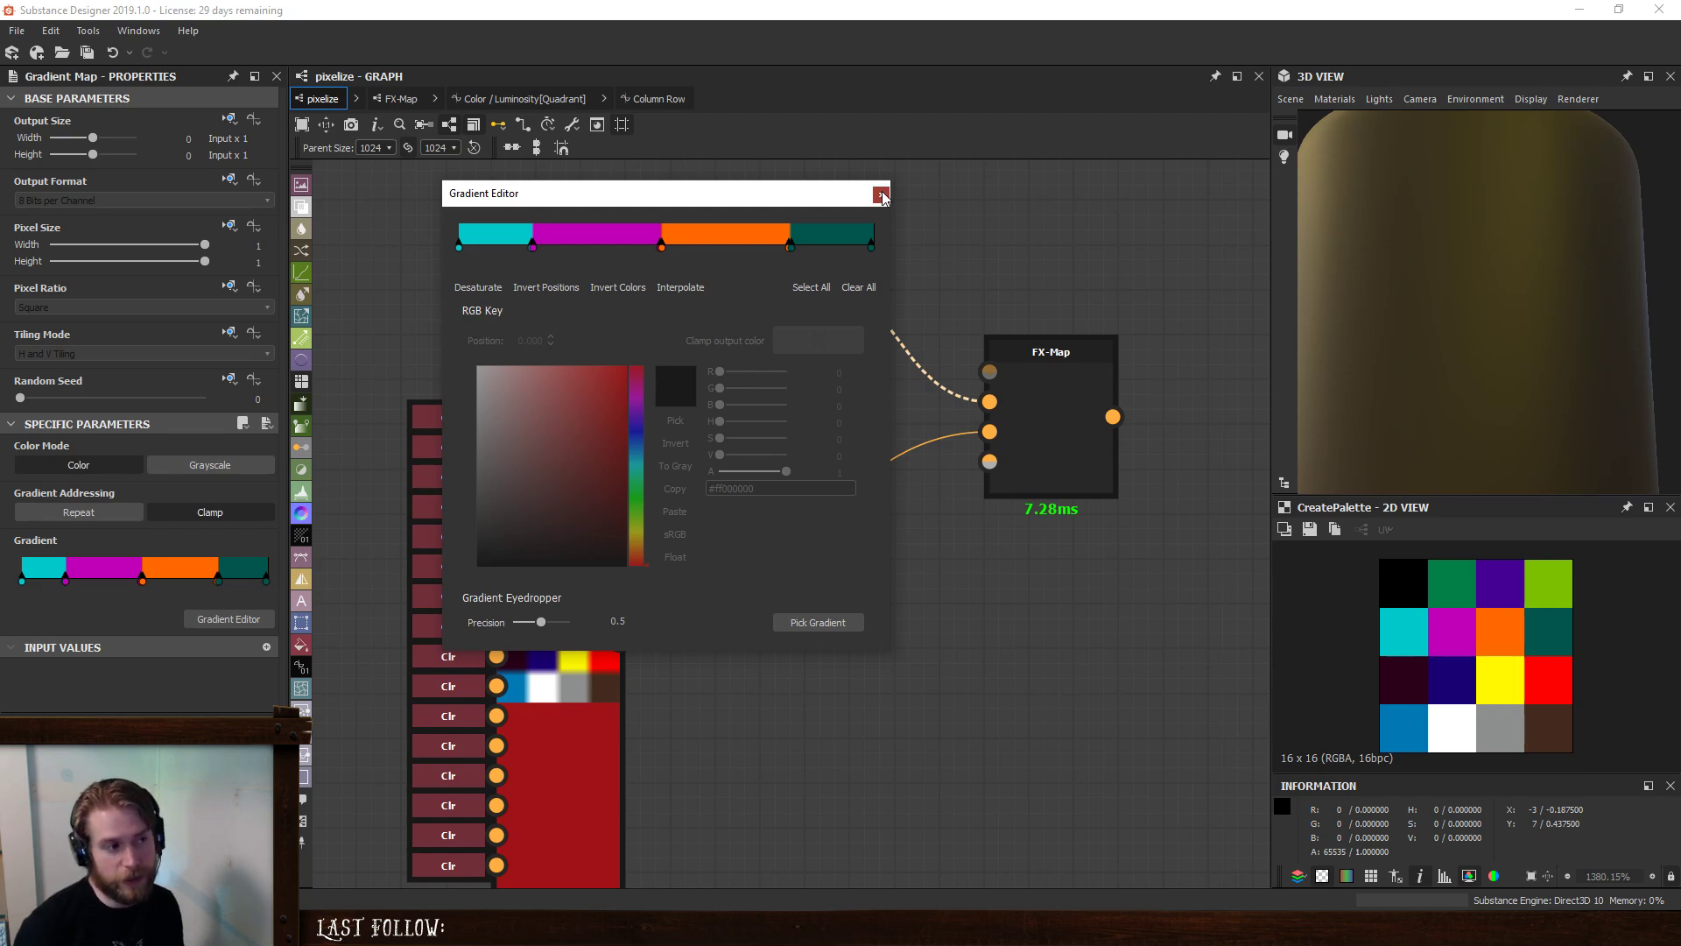
{"action": "left_click", "coordinate": [872, 248]}
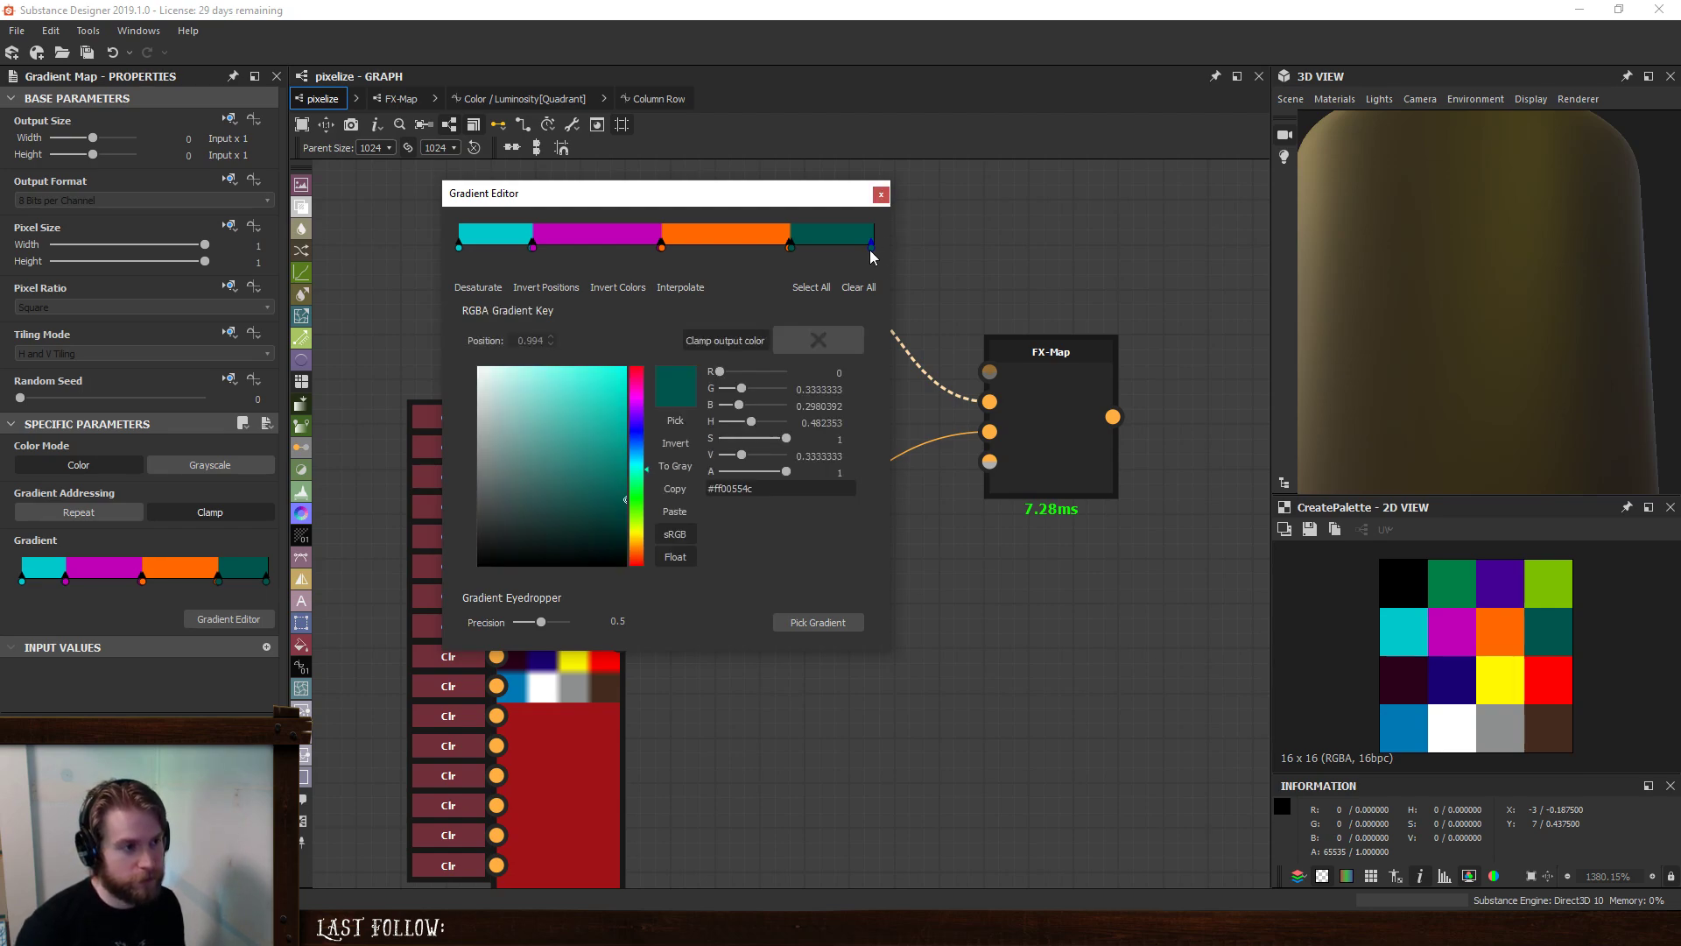
{"action": "left_click", "coordinate": [881, 194]}
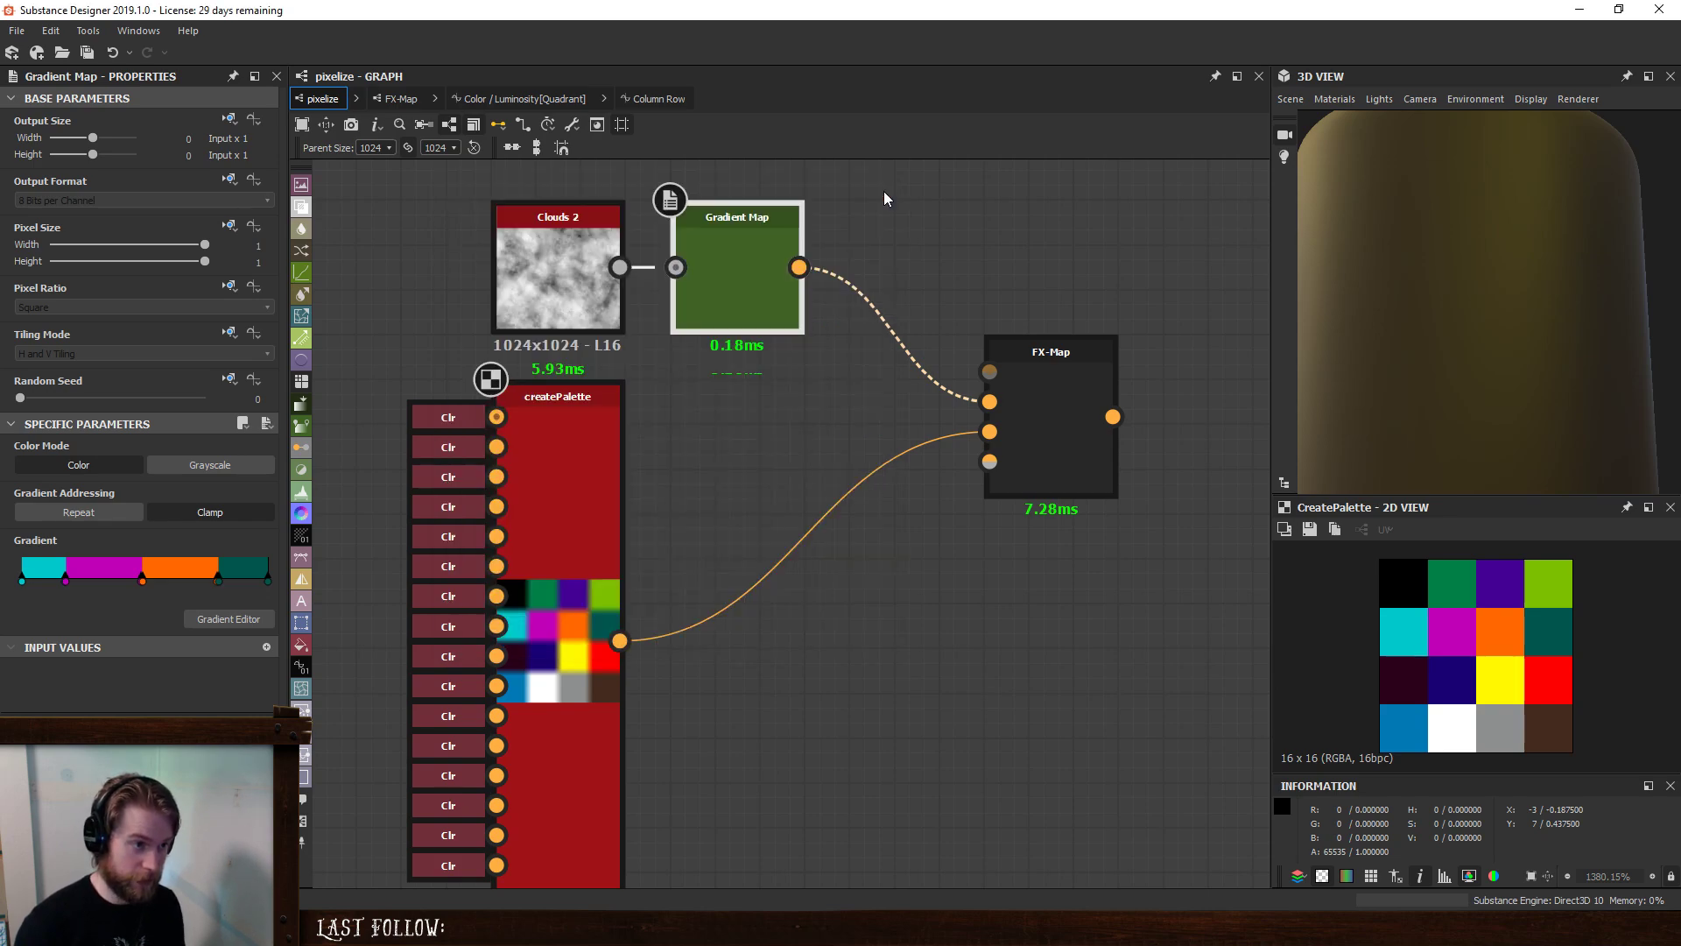
- Preview the FX-Map with the first palette row's input 1 sampler set as the output of the quadrant's color function
{"action": "left_click", "coordinate": [1012, 387]}
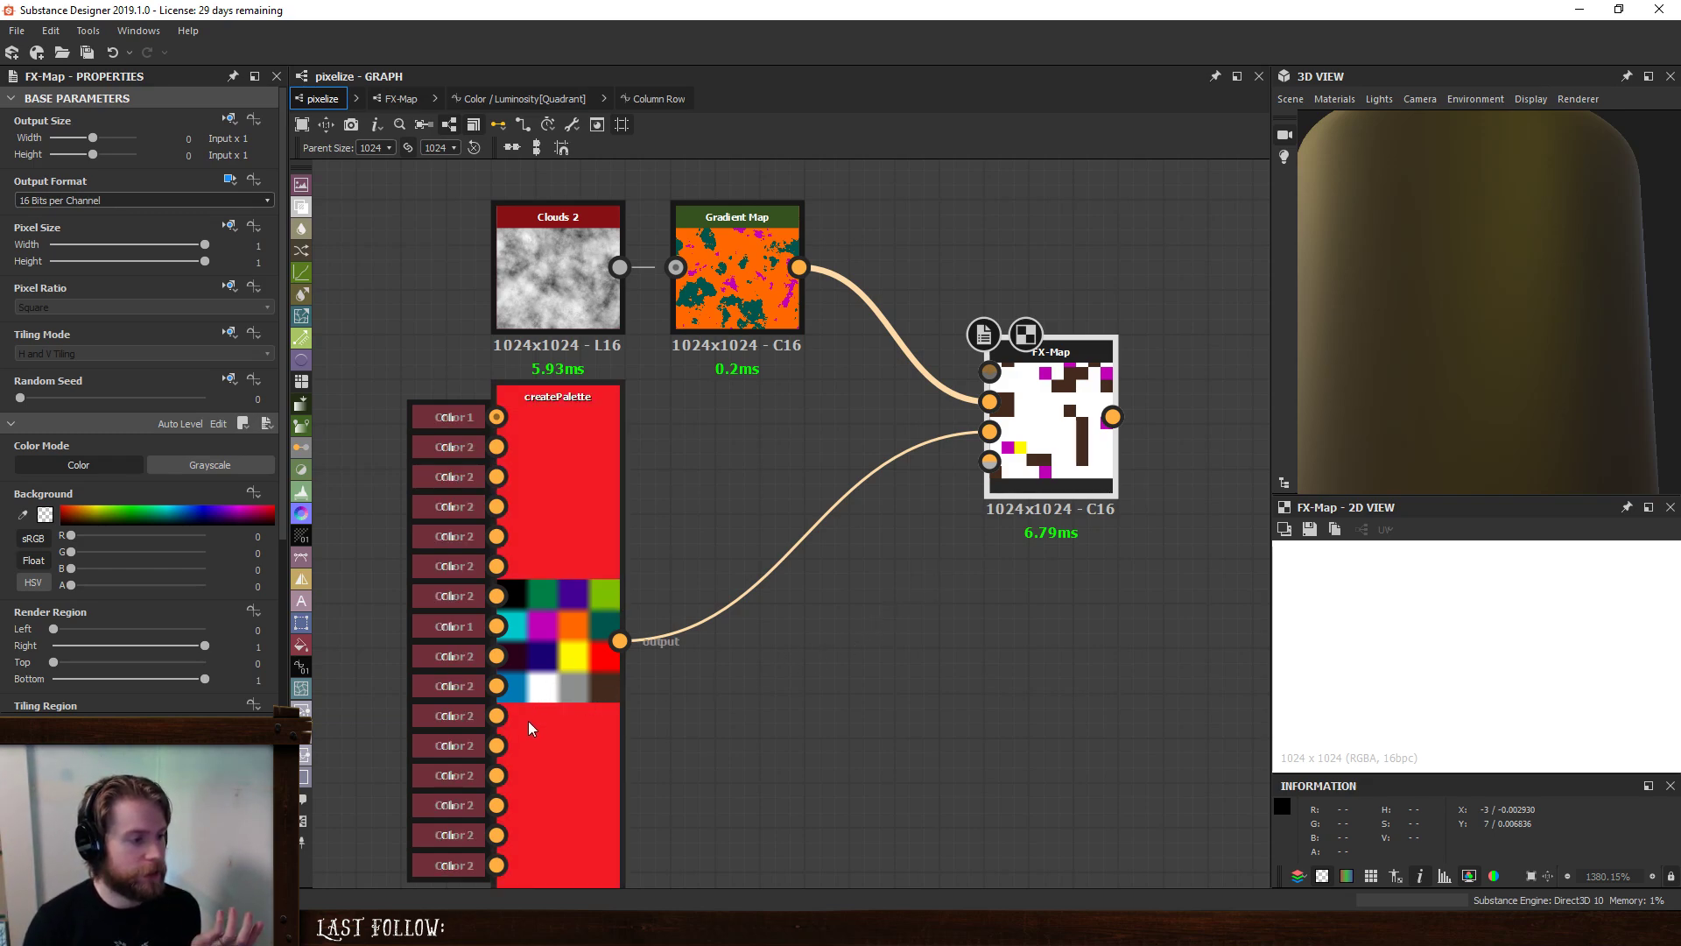
{"action": "left_click", "coordinate": [667, 98]}
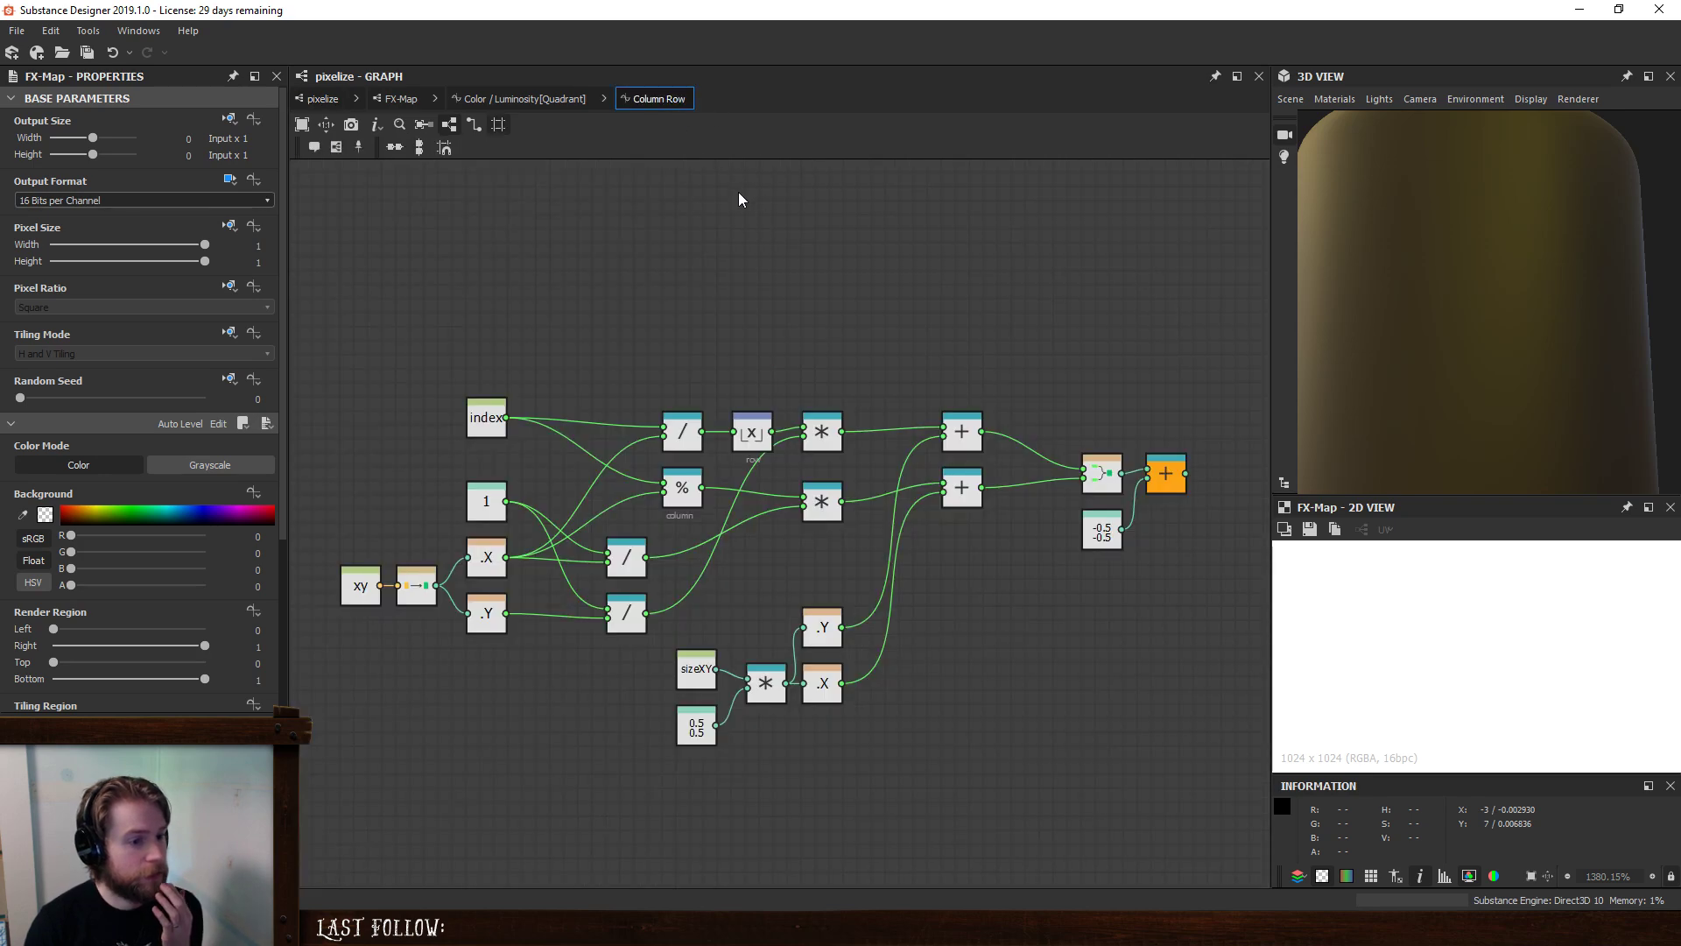
{"action": "left_click", "coordinate": [526, 99]}
{"action": "middle_click_drag", "start_coordinate": [909, 518], "coordinate": [699, 262]}
{"action": "right_click", "coordinate": [756, 378]}
{"action": "left_click", "coordinate": [804, 452]}
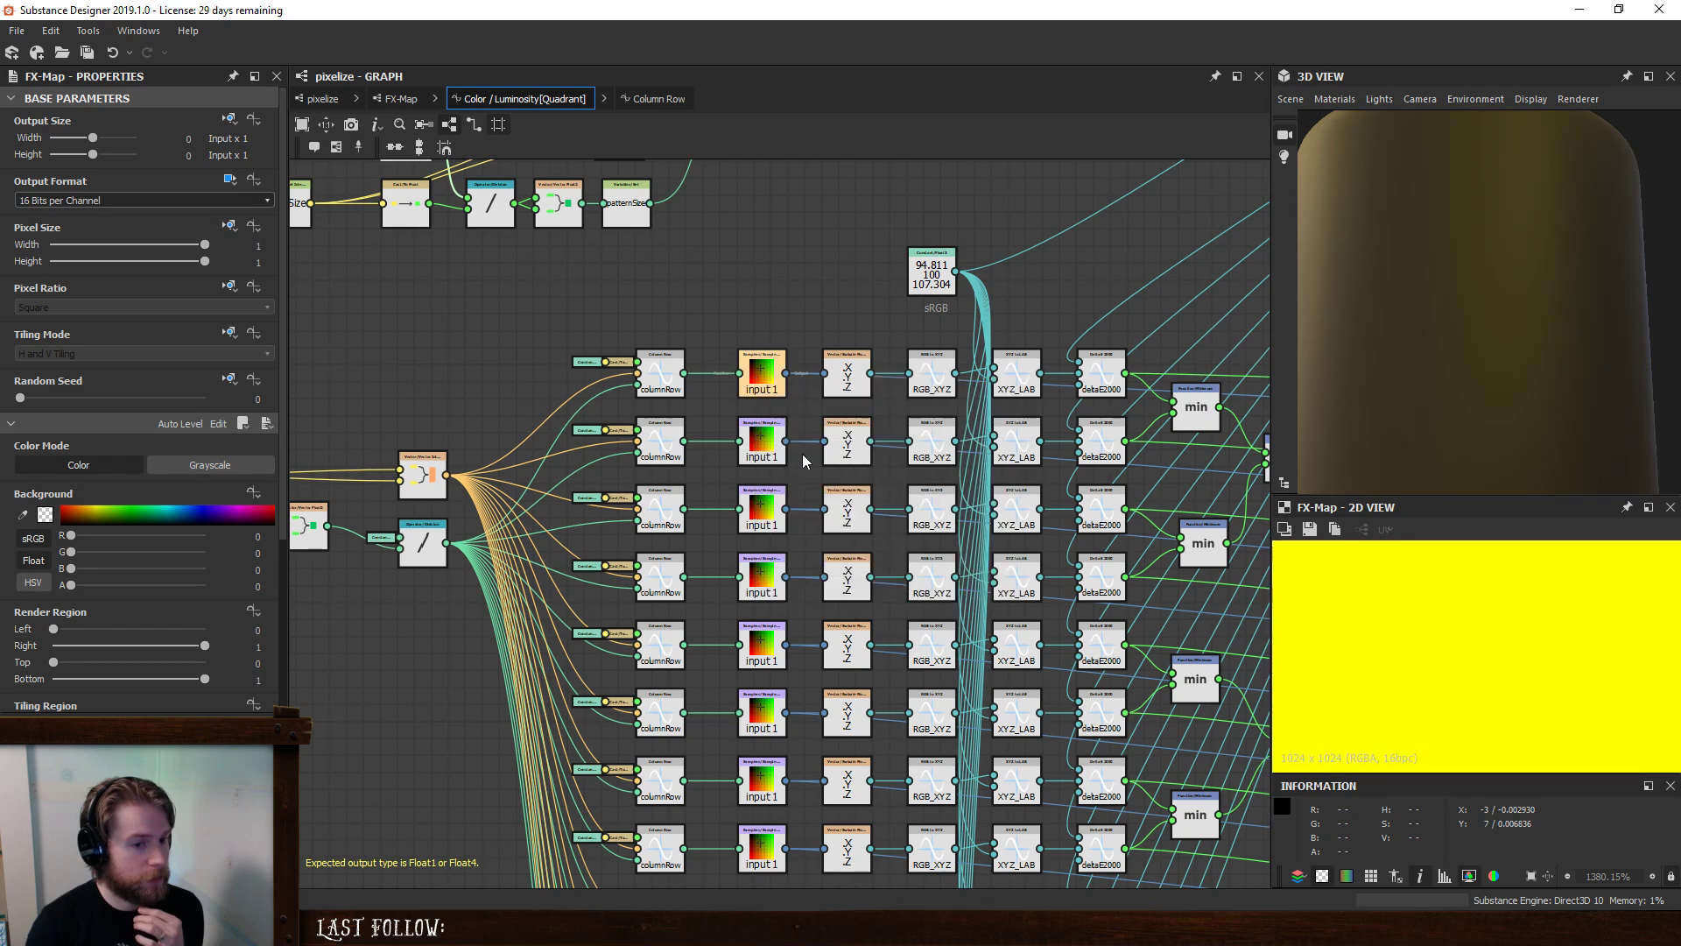
{"action": "left_click", "coordinate": [399, 99]}
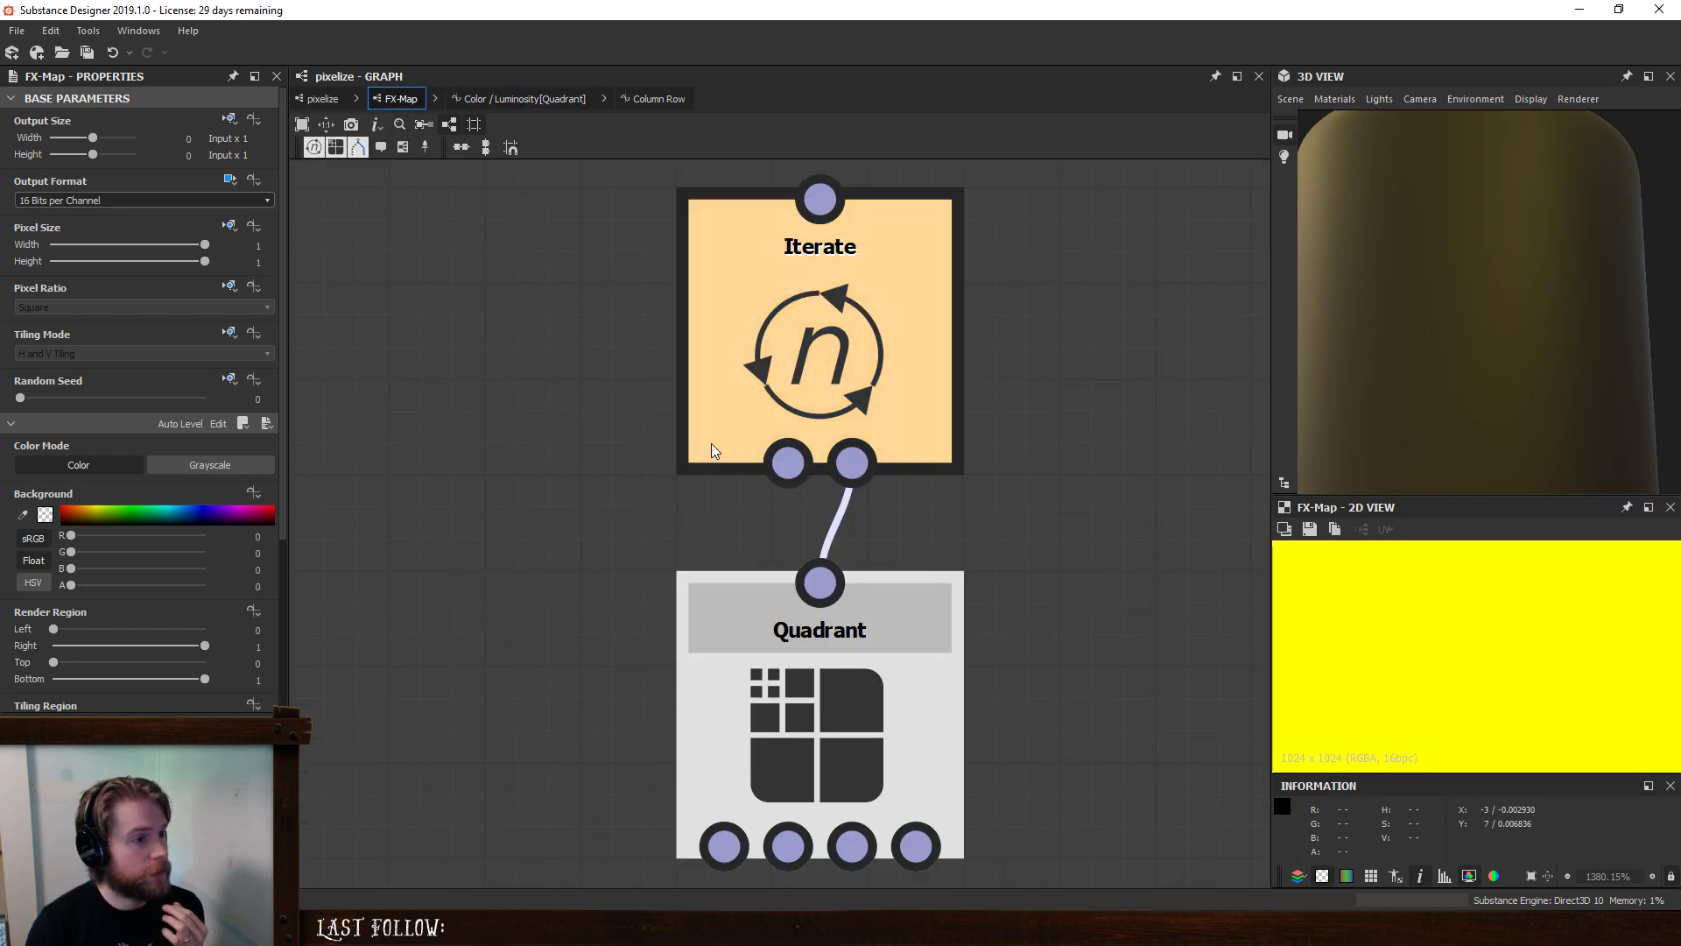
{"action": "left_click", "coordinate": [319, 98]}
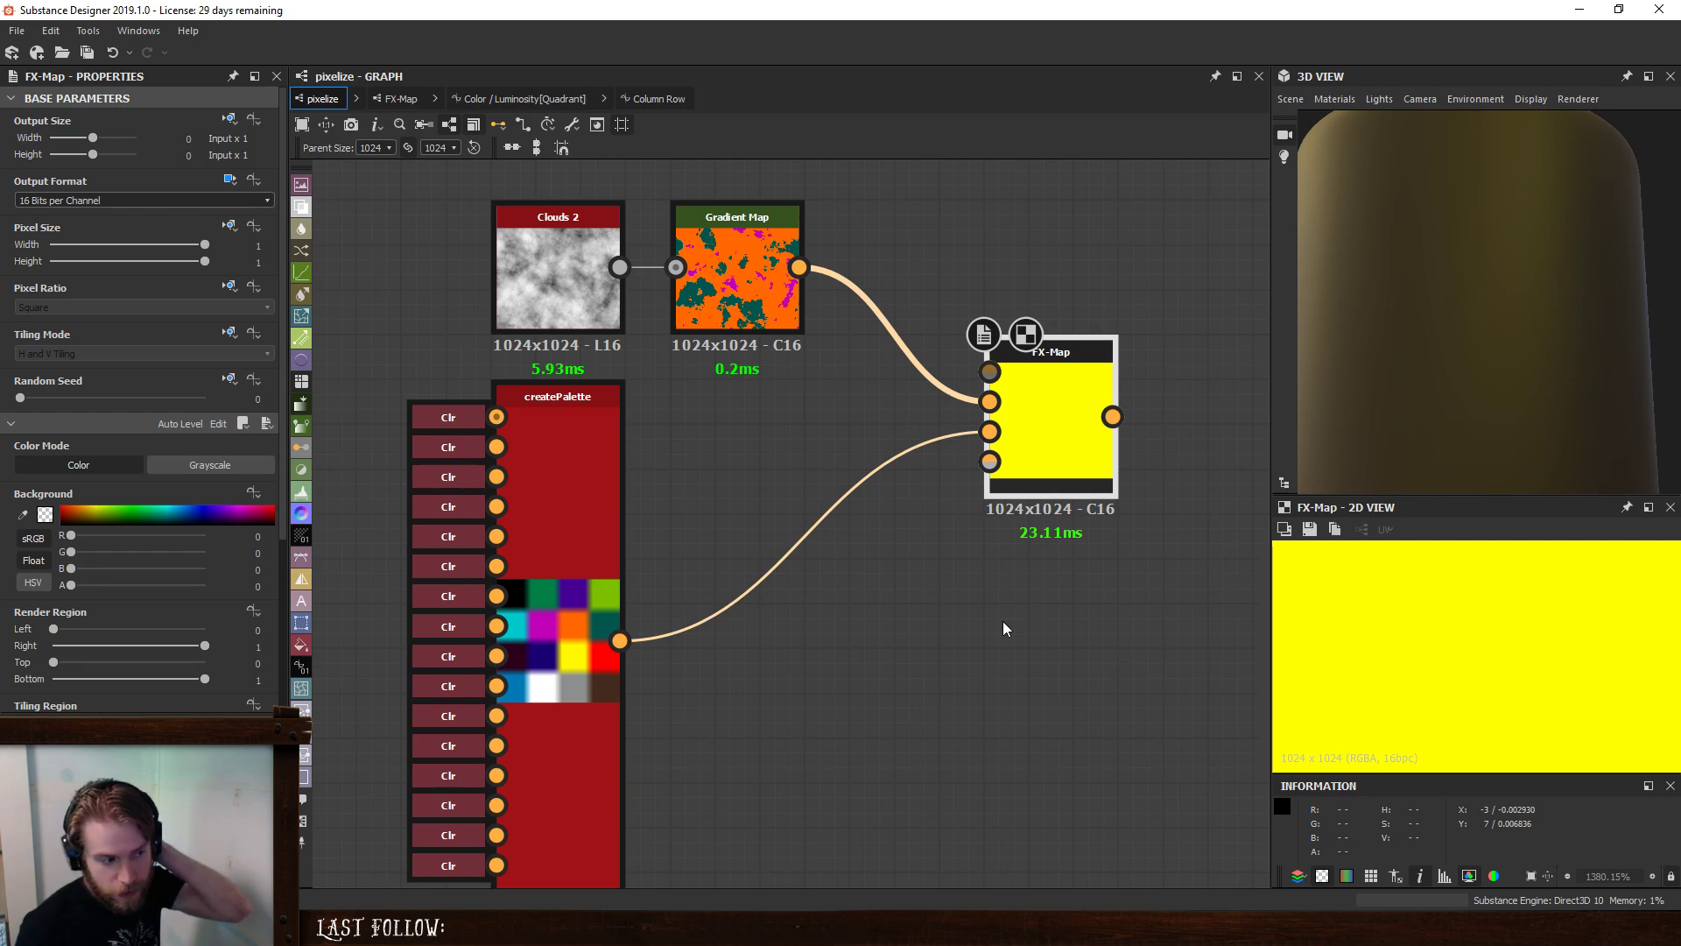
{"action": "scroll", "coordinate": [1003, 628], "scroll_direction": "down", "scroll_amount": 2}
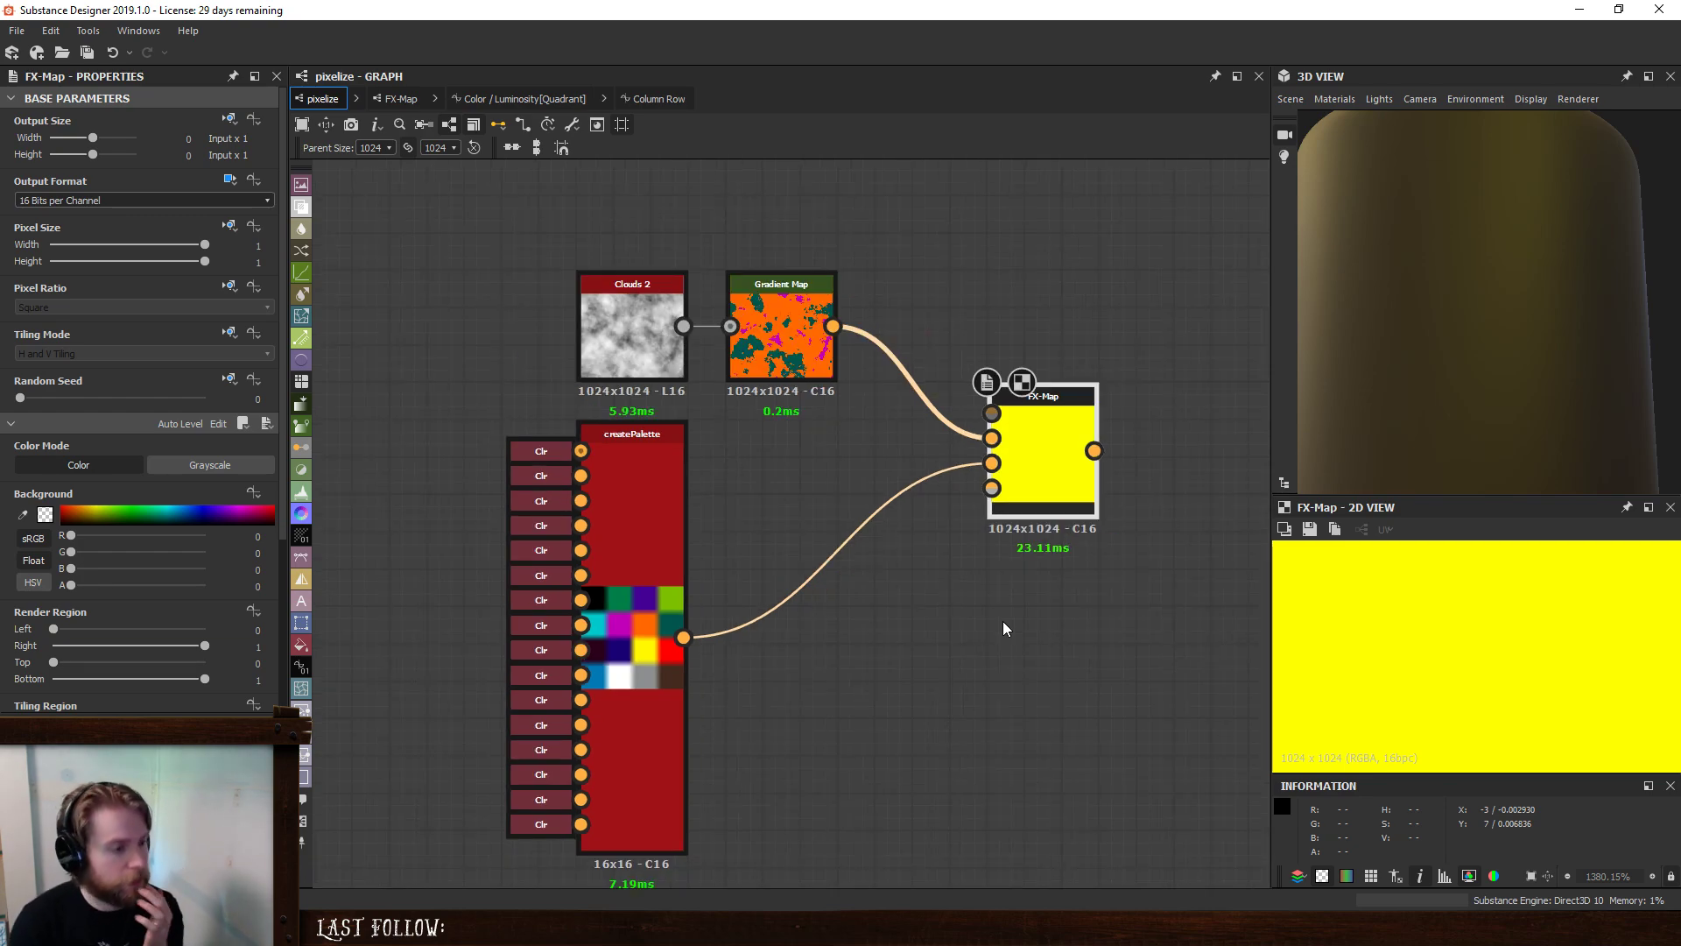
{"action": "left_click", "coordinate": [399, 100]}
{"action": "left_click", "coordinate": [490, 99]}
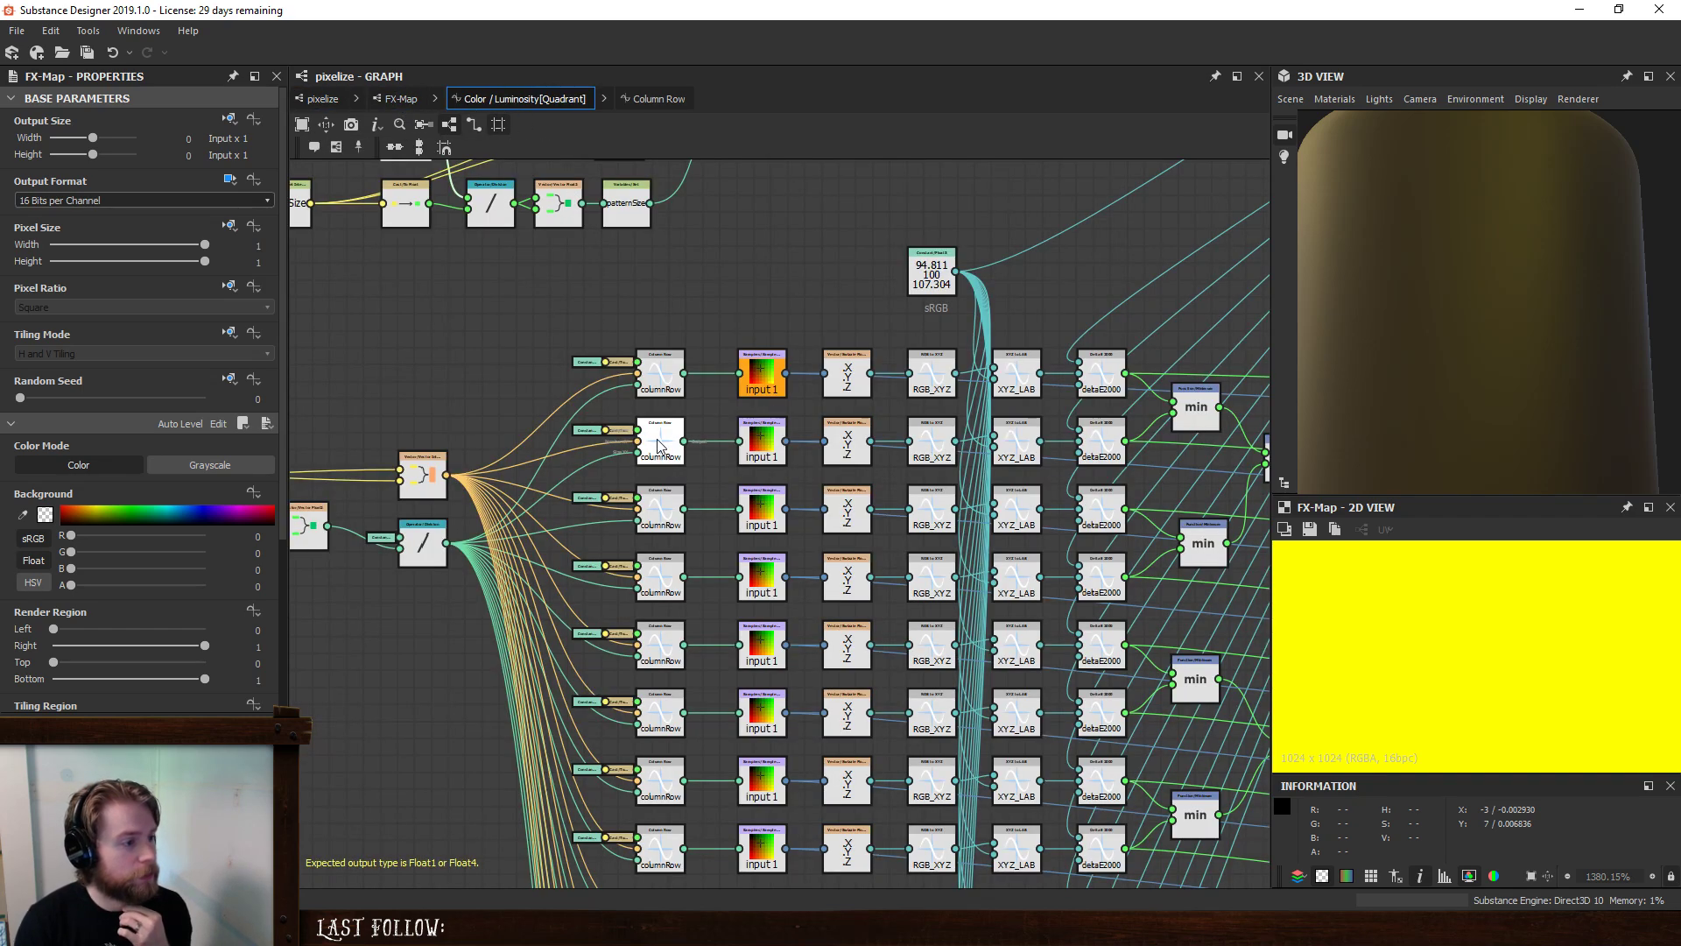
{"action": "right_click", "coordinate": [781, 447]}
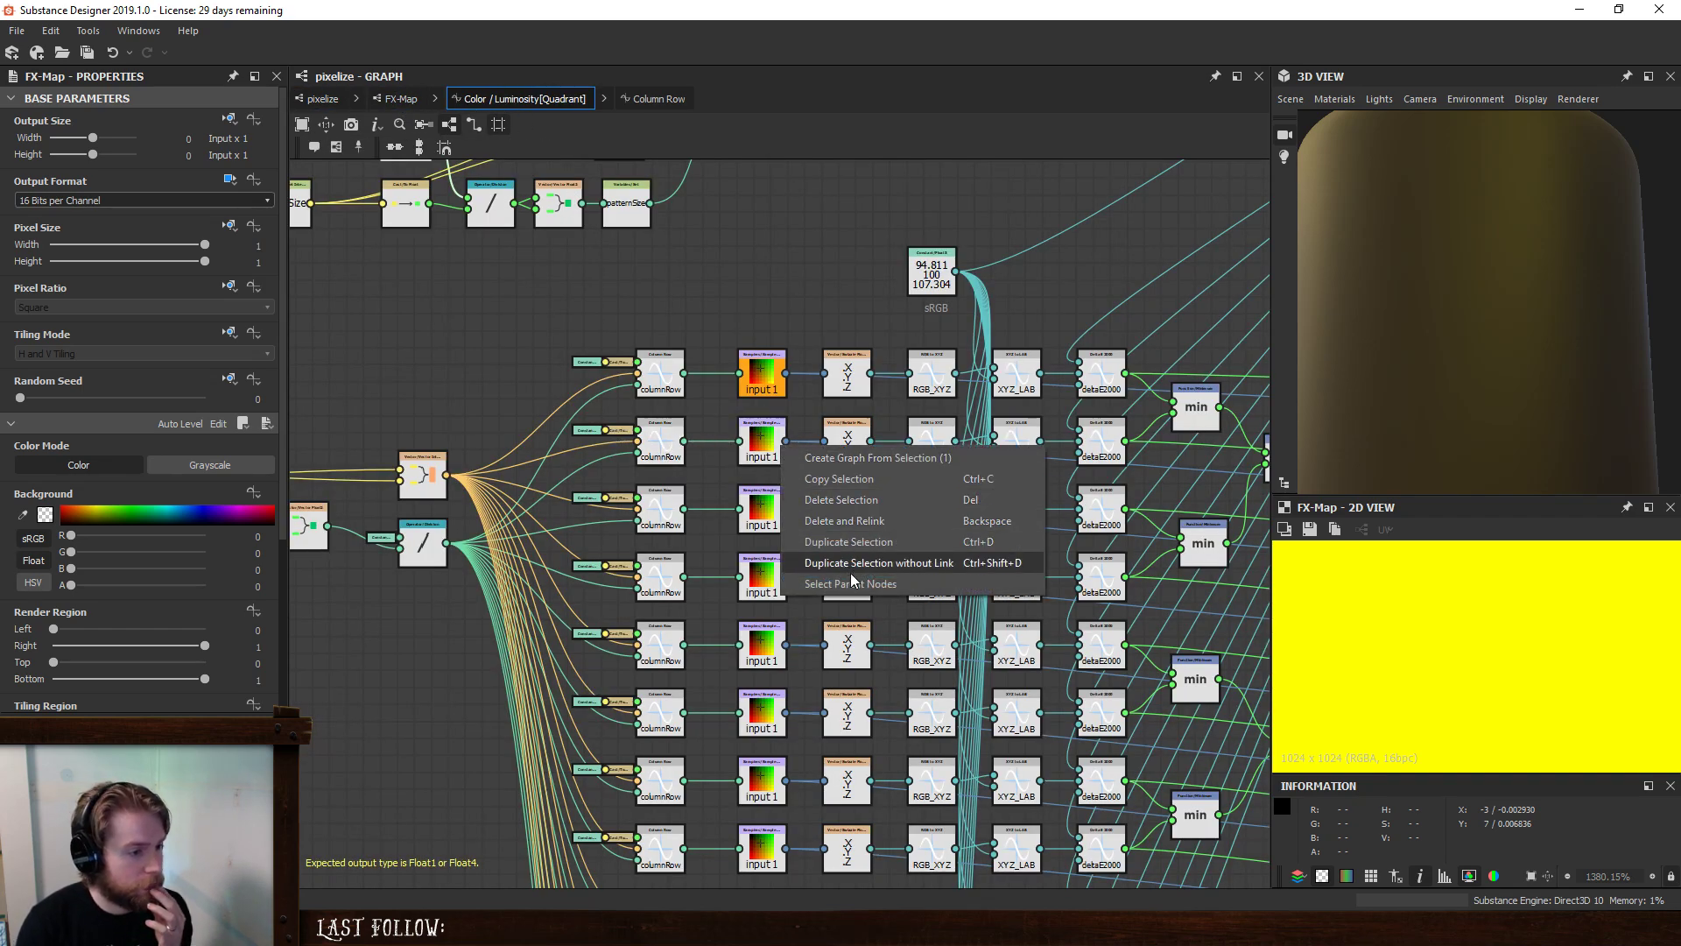
{"action": "left_click", "coordinate": [395, 96]}
{"action": "left_click", "coordinate": [394, 96]}
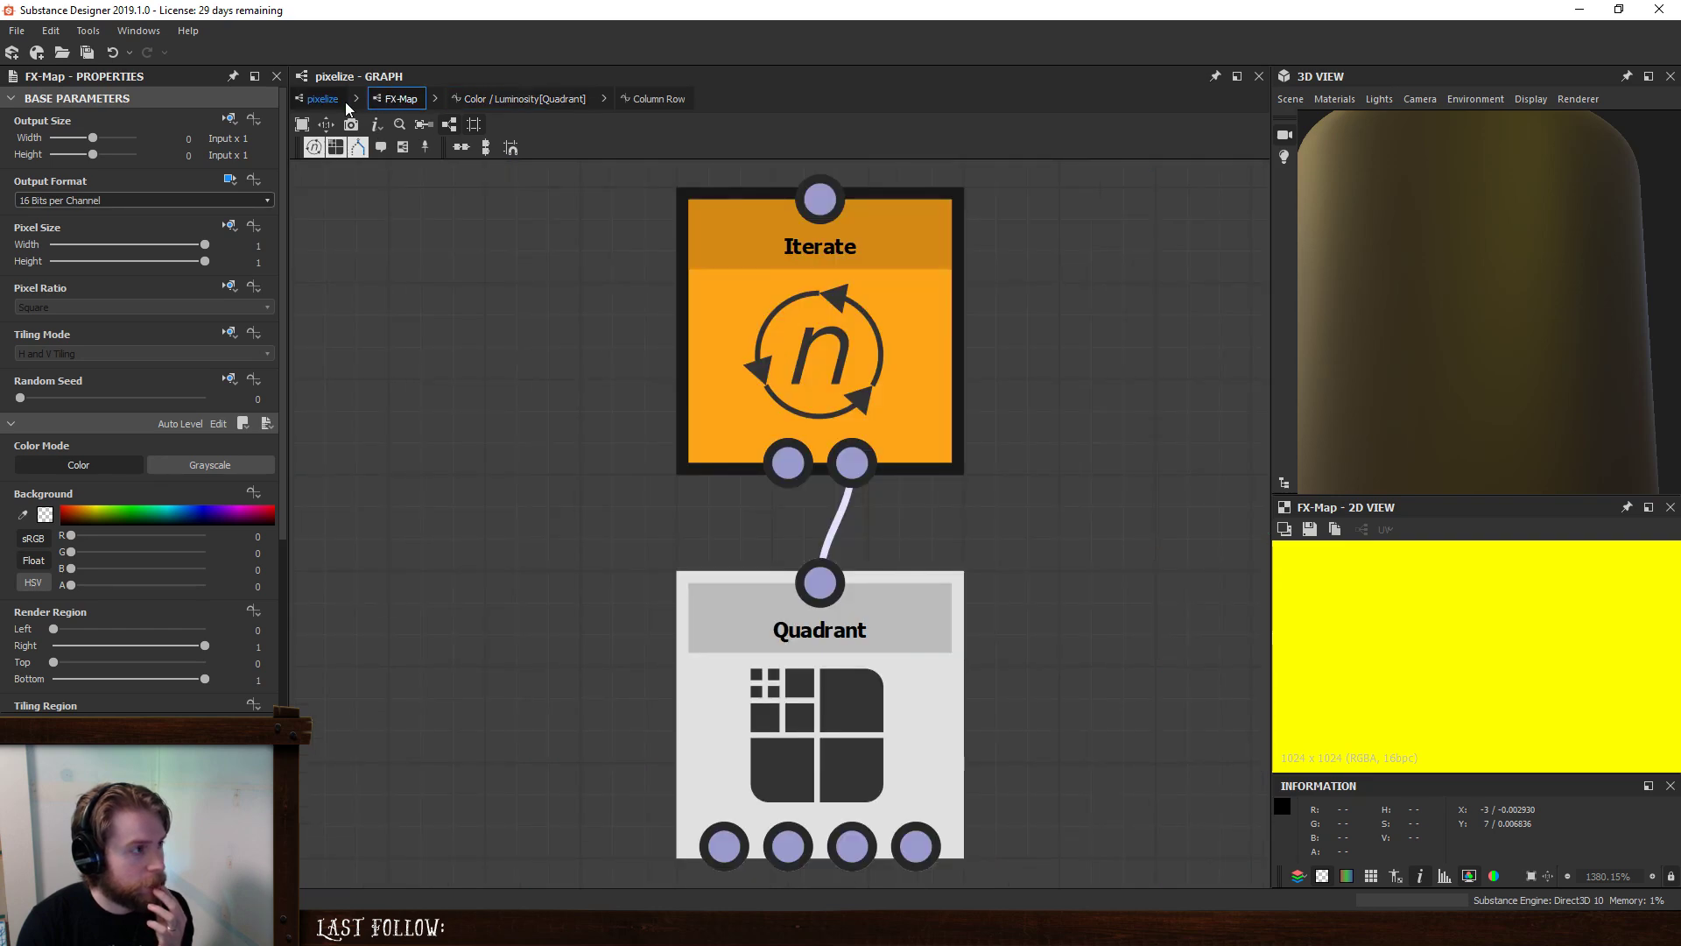
{"action": "left_click", "coordinate": [322, 98]}
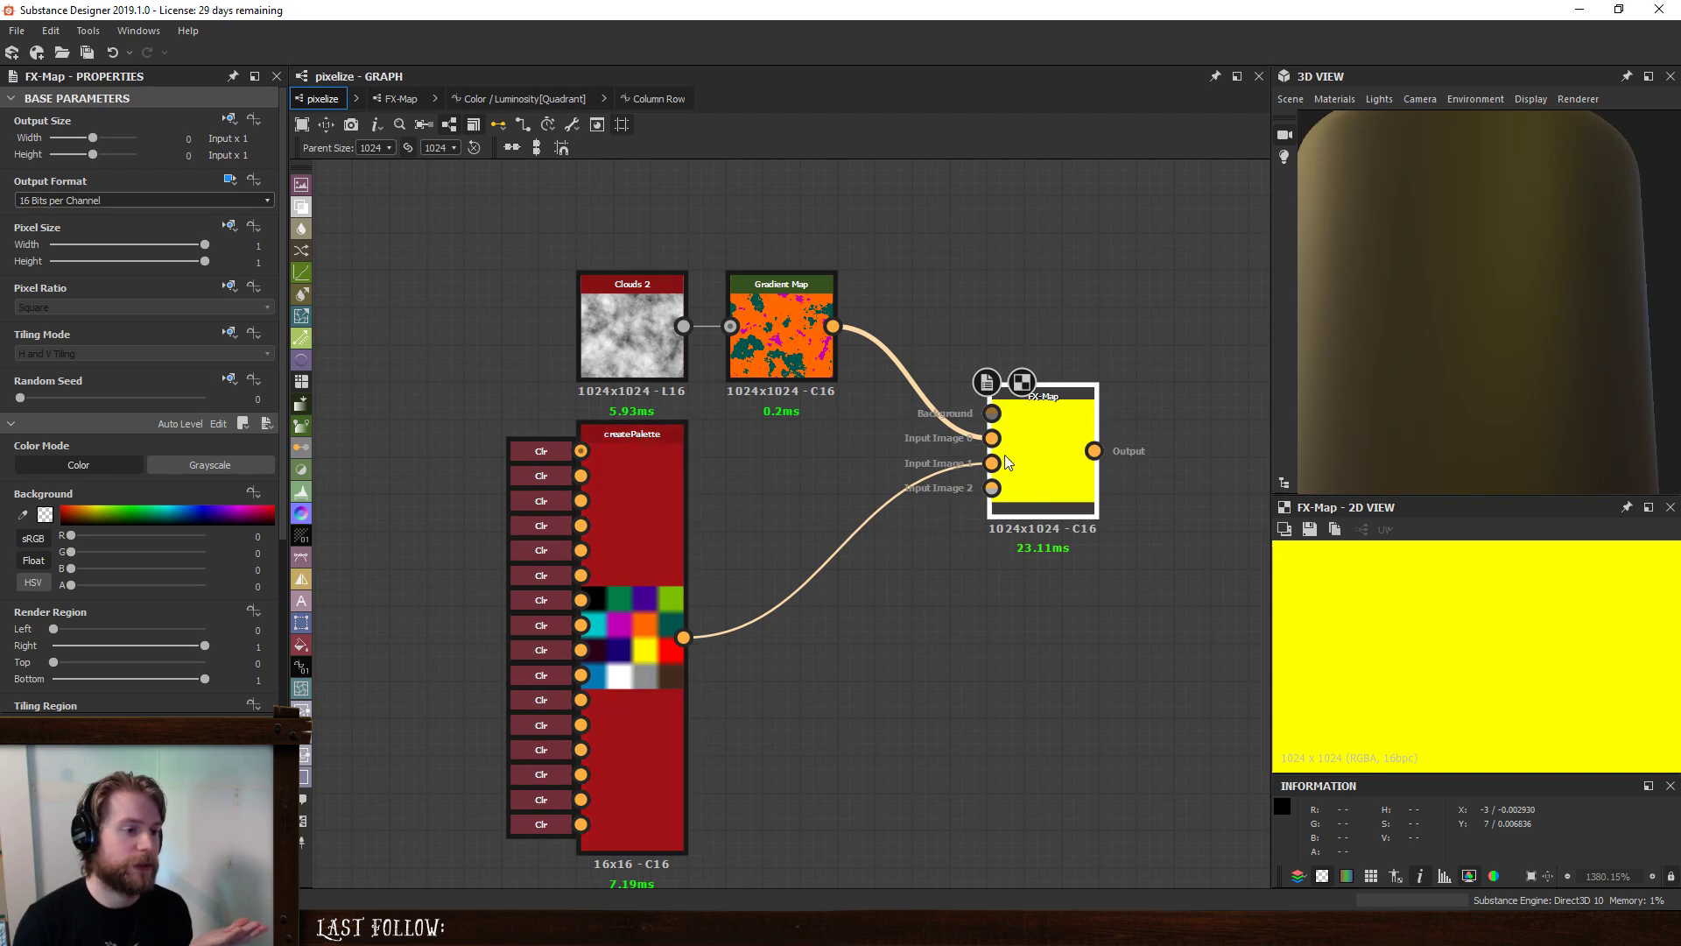
- Set the second palette row's input 1 sampler as the output node of the quadrant's color function
{"action": "left_click", "coordinate": [529, 102]}
{"action": "scroll", "coordinate": [750, 537], "scroll_direction": "up", "scroll_amount": 5}
{"action": "scroll", "coordinate": [749, 538], "scroll_direction": "up", "scroll_amount": 4}
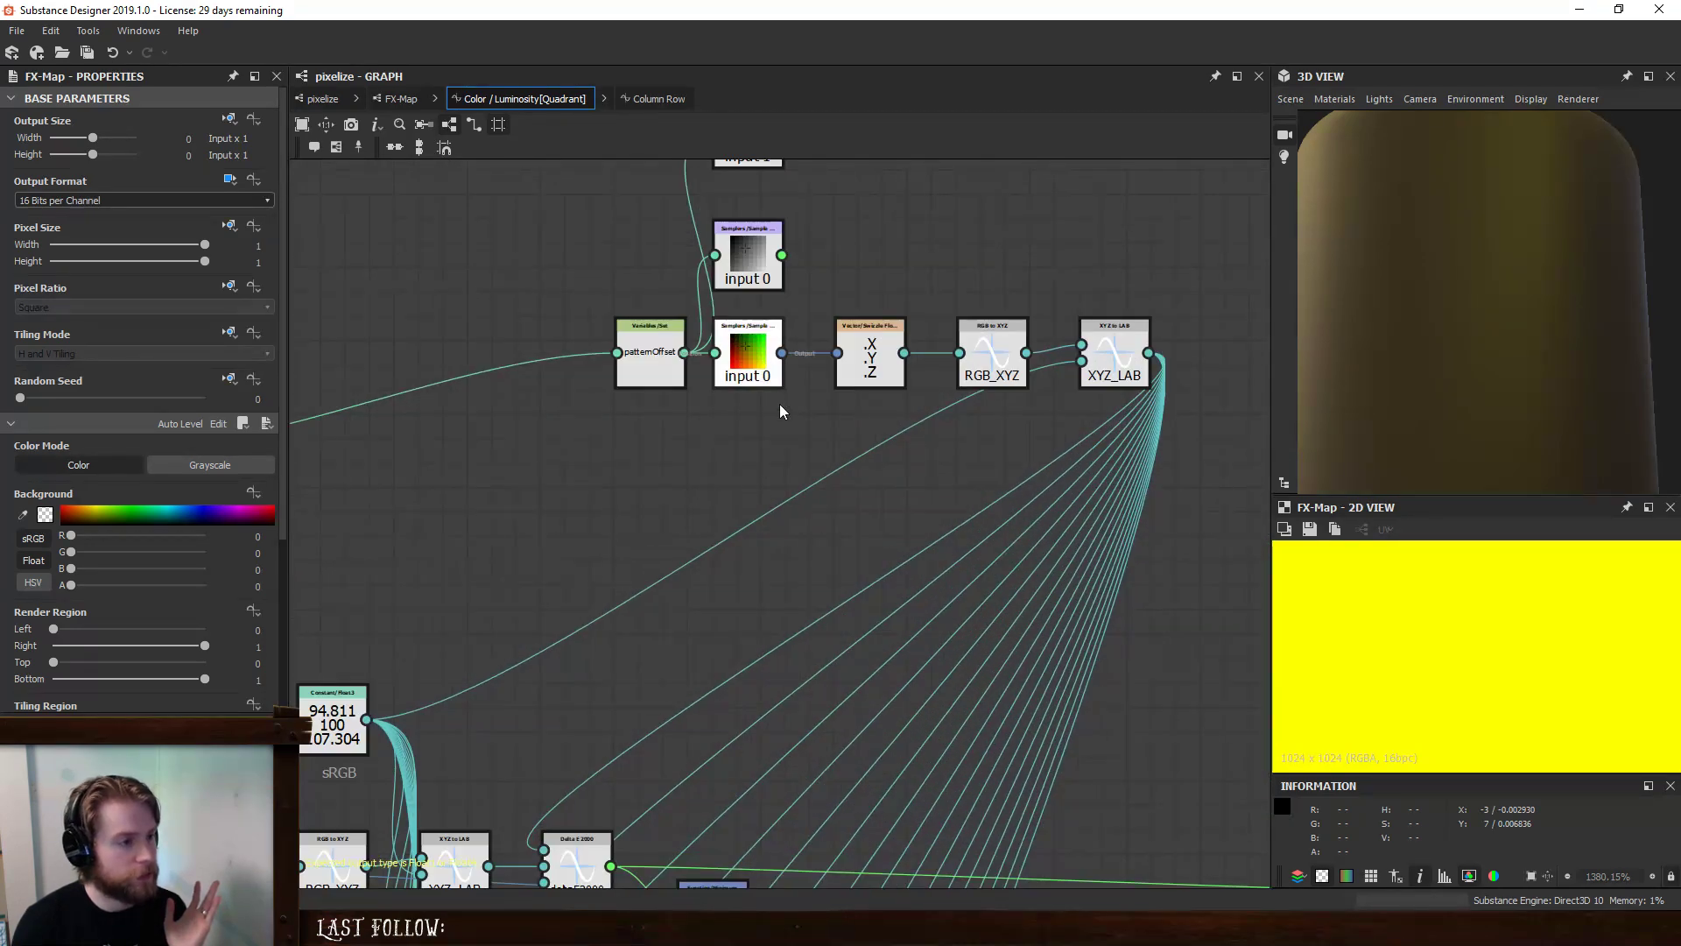
{"action": "scroll", "coordinate": [732, 481], "scroll_direction": "down", "scroll_amount": 1}
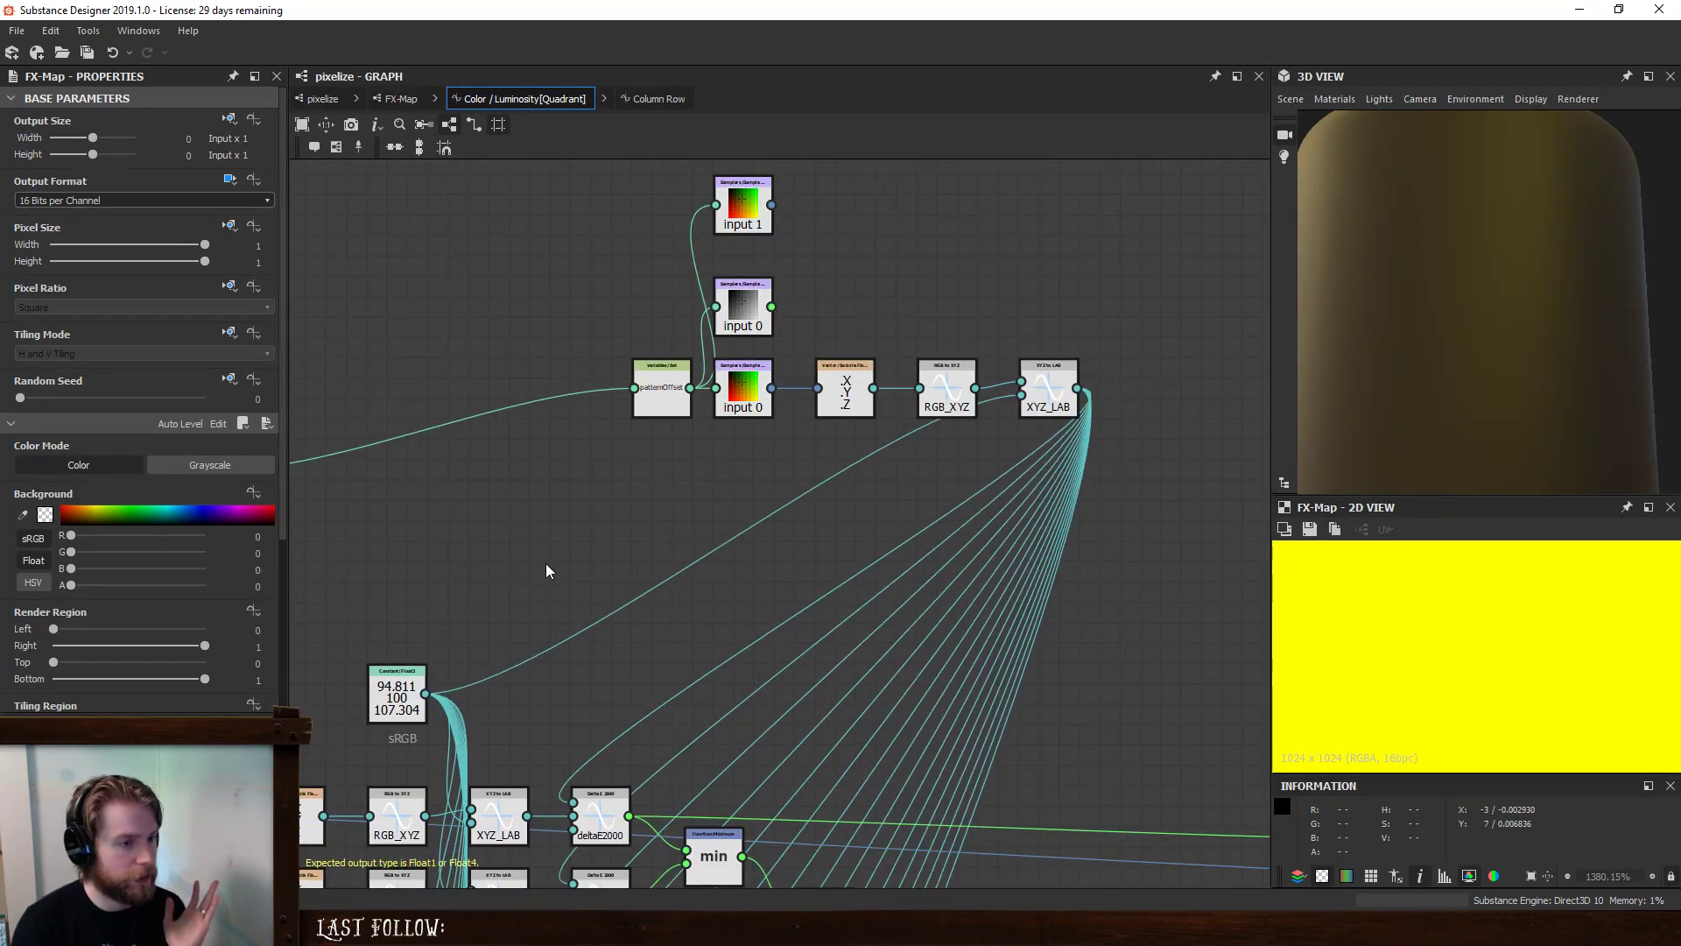
{"action": "middle_click_drag", "start_coordinate": [555, 586], "coordinate": [1049, 290]}
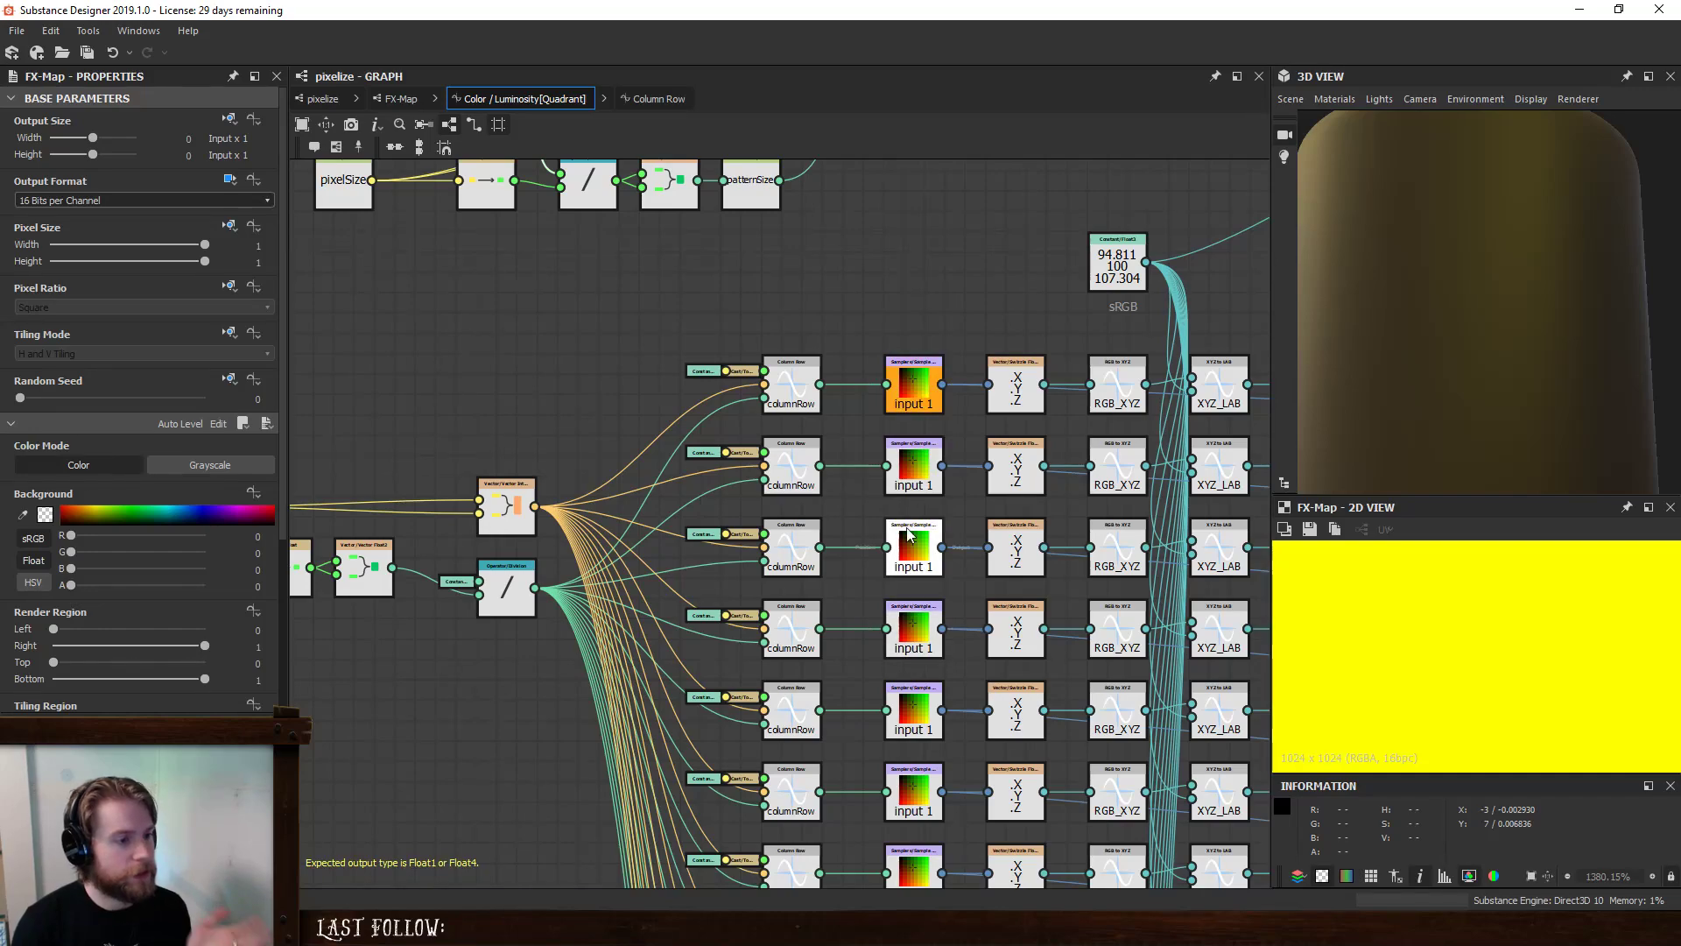
{"action": "right_click", "coordinate": [911, 475]}
{"action": "left_click", "coordinate": [960, 556]}
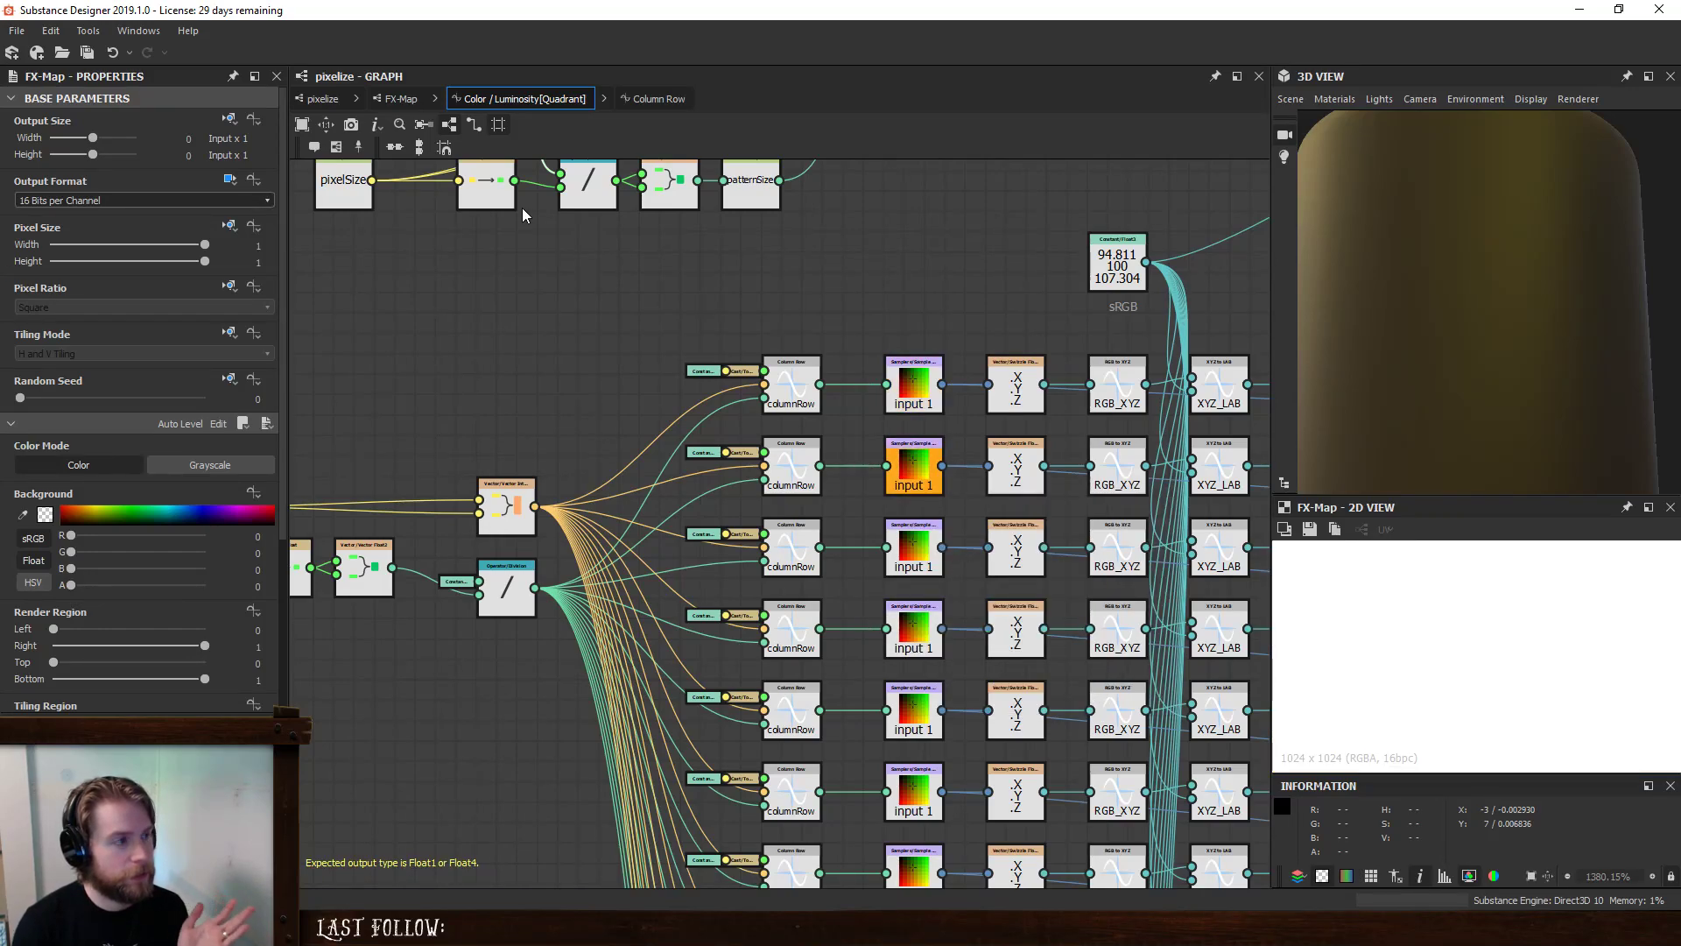
- Display createPalette in the 2D view to compare its colors with the FX-Map result, and return to the quadrant's color function
{"action": "left_click", "coordinate": [395, 99]}
{"action": "left_click", "coordinate": [321, 99]}
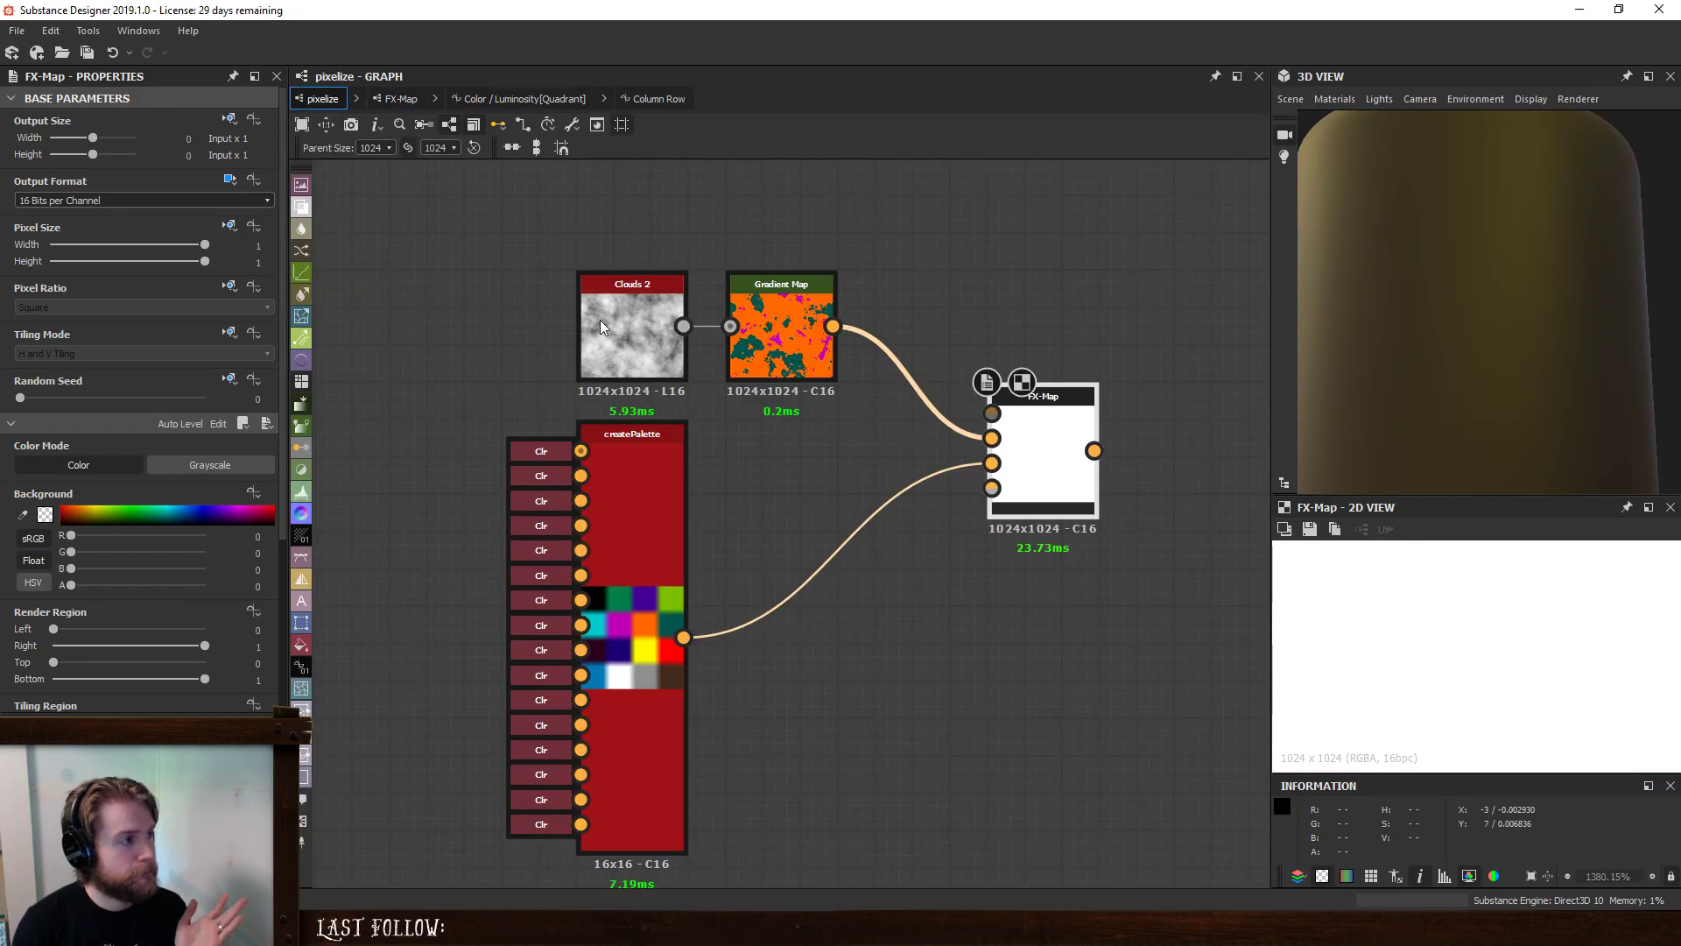
{"action": "double_click", "coordinate": [644, 600]}
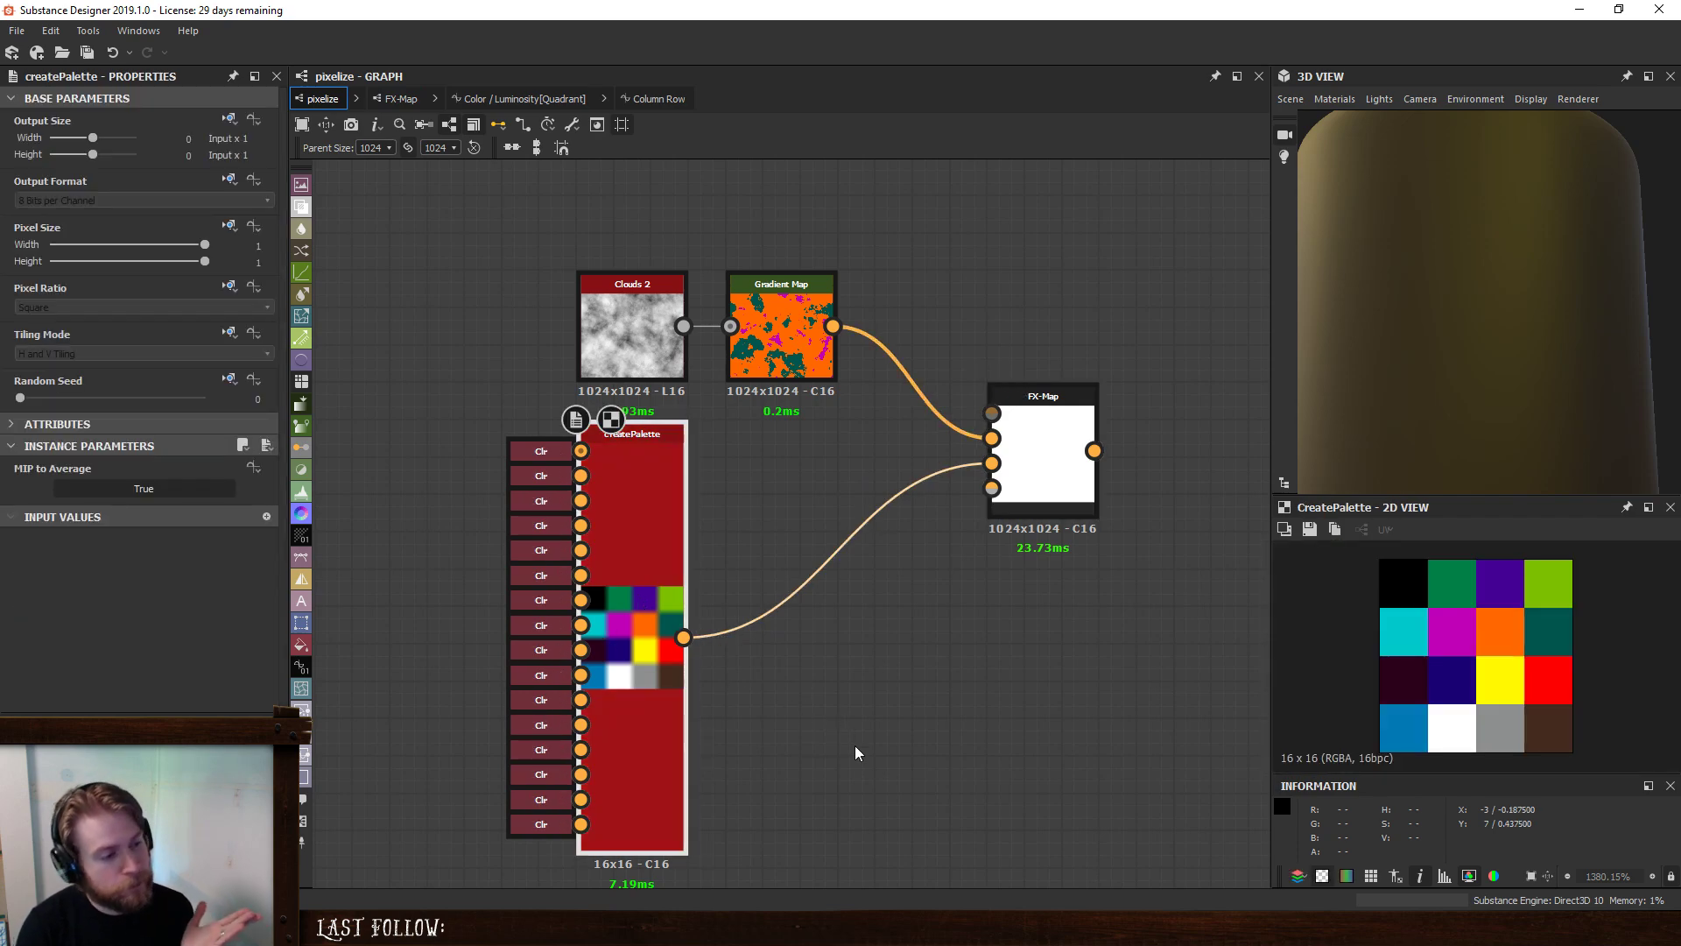
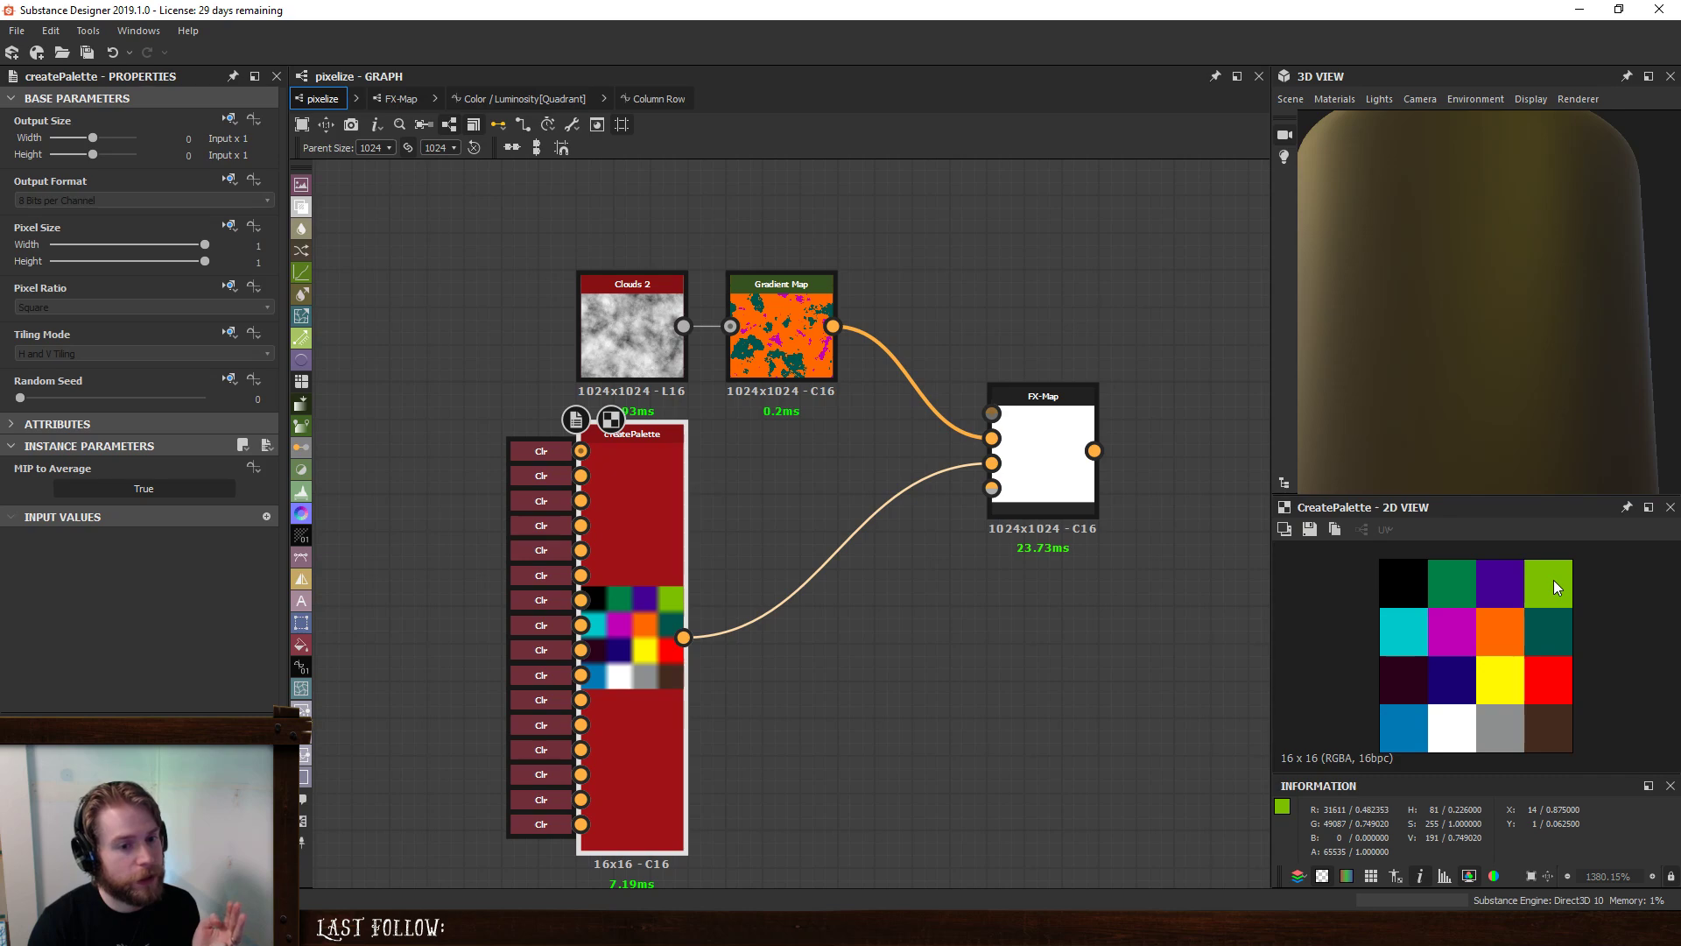
{"action": "left_click", "coordinate": [518, 101]}
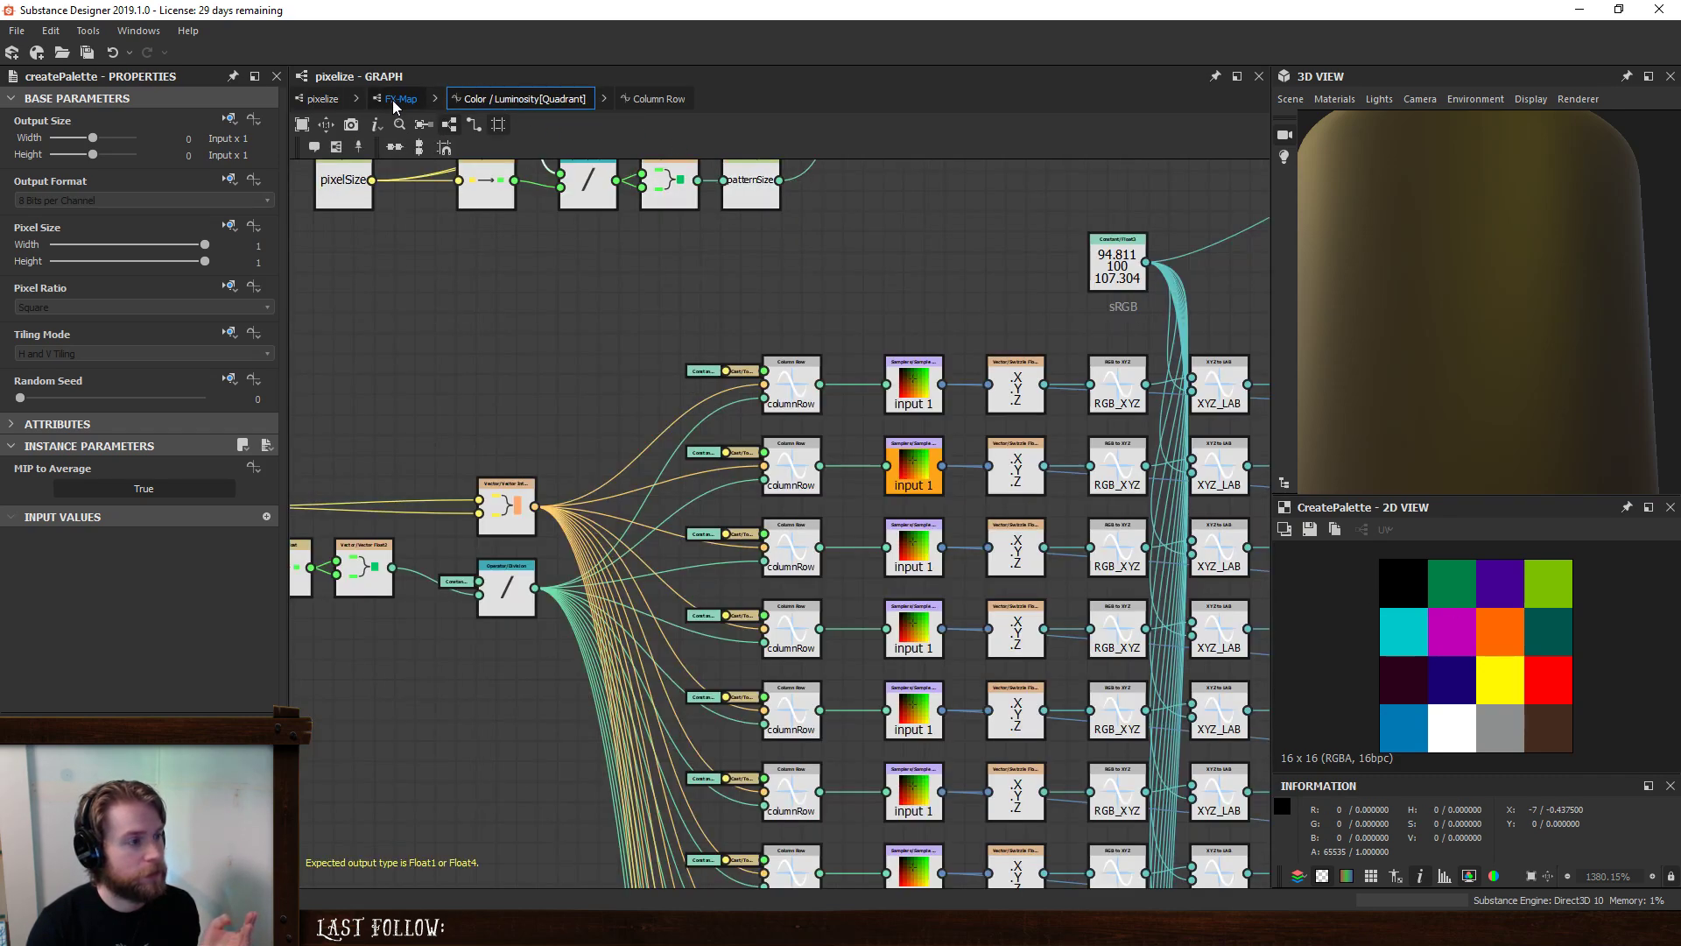
- Set the third palette row's input 1 sampler as the color function's output and display the FX-Map in the pixelize graph's 2D view
{"action": "right_click", "coordinate": [935, 538]}
{"action": "left_click", "coordinate": [960, 617]}
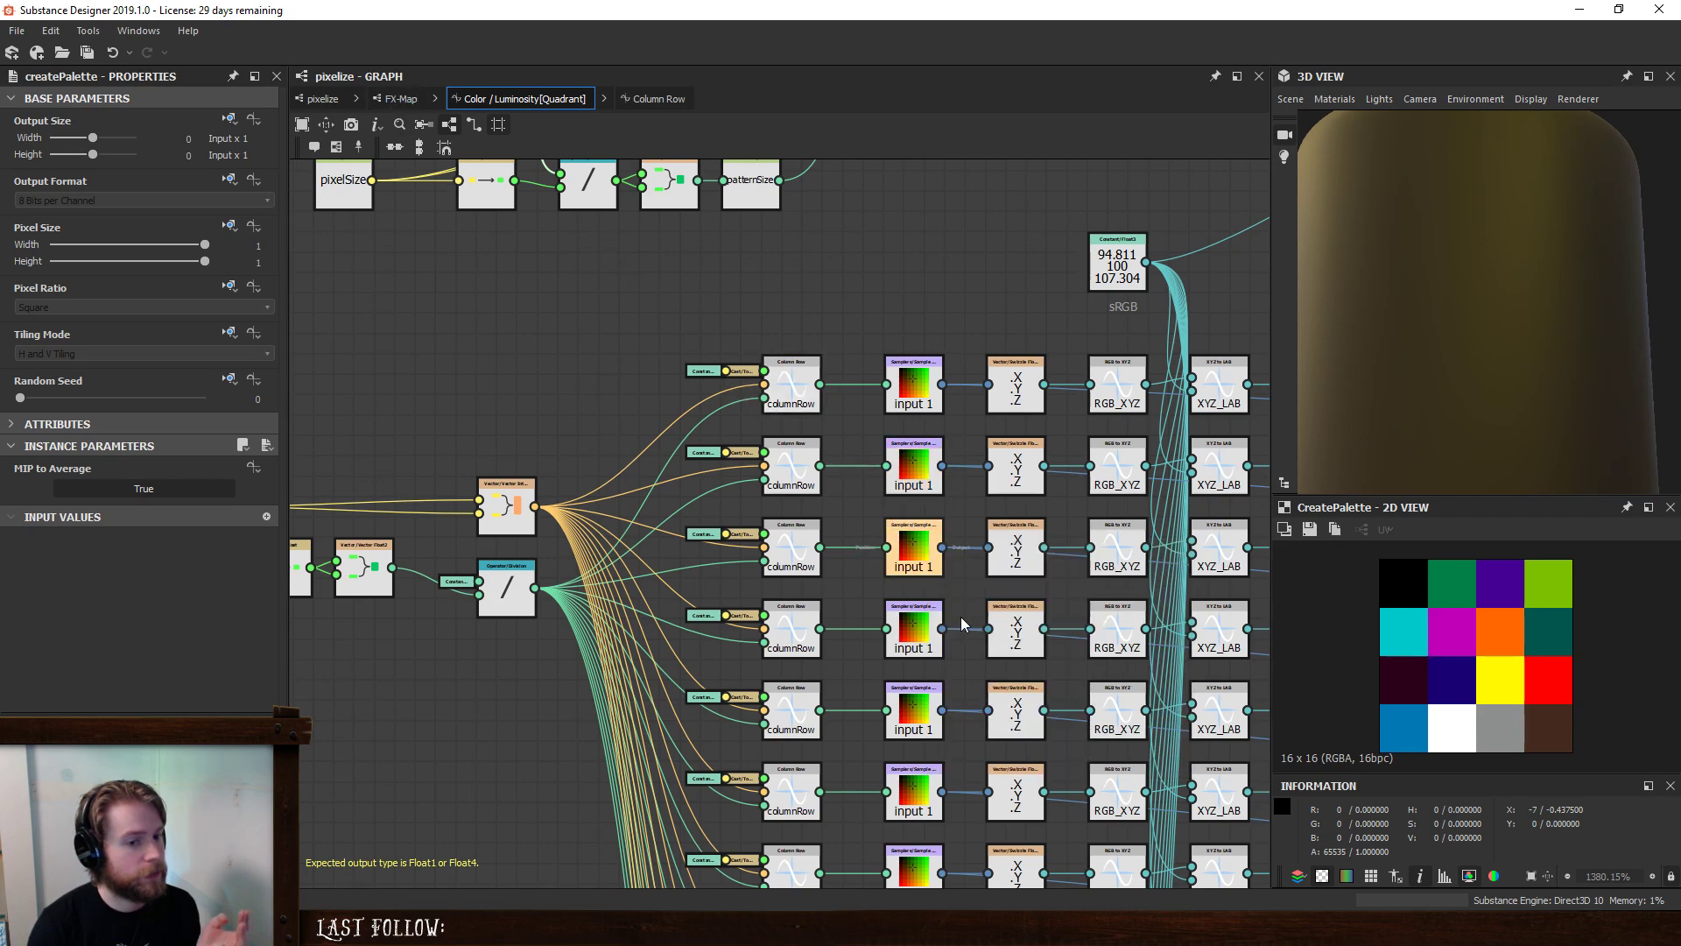
{"action": "left_click", "coordinate": [324, 99]}
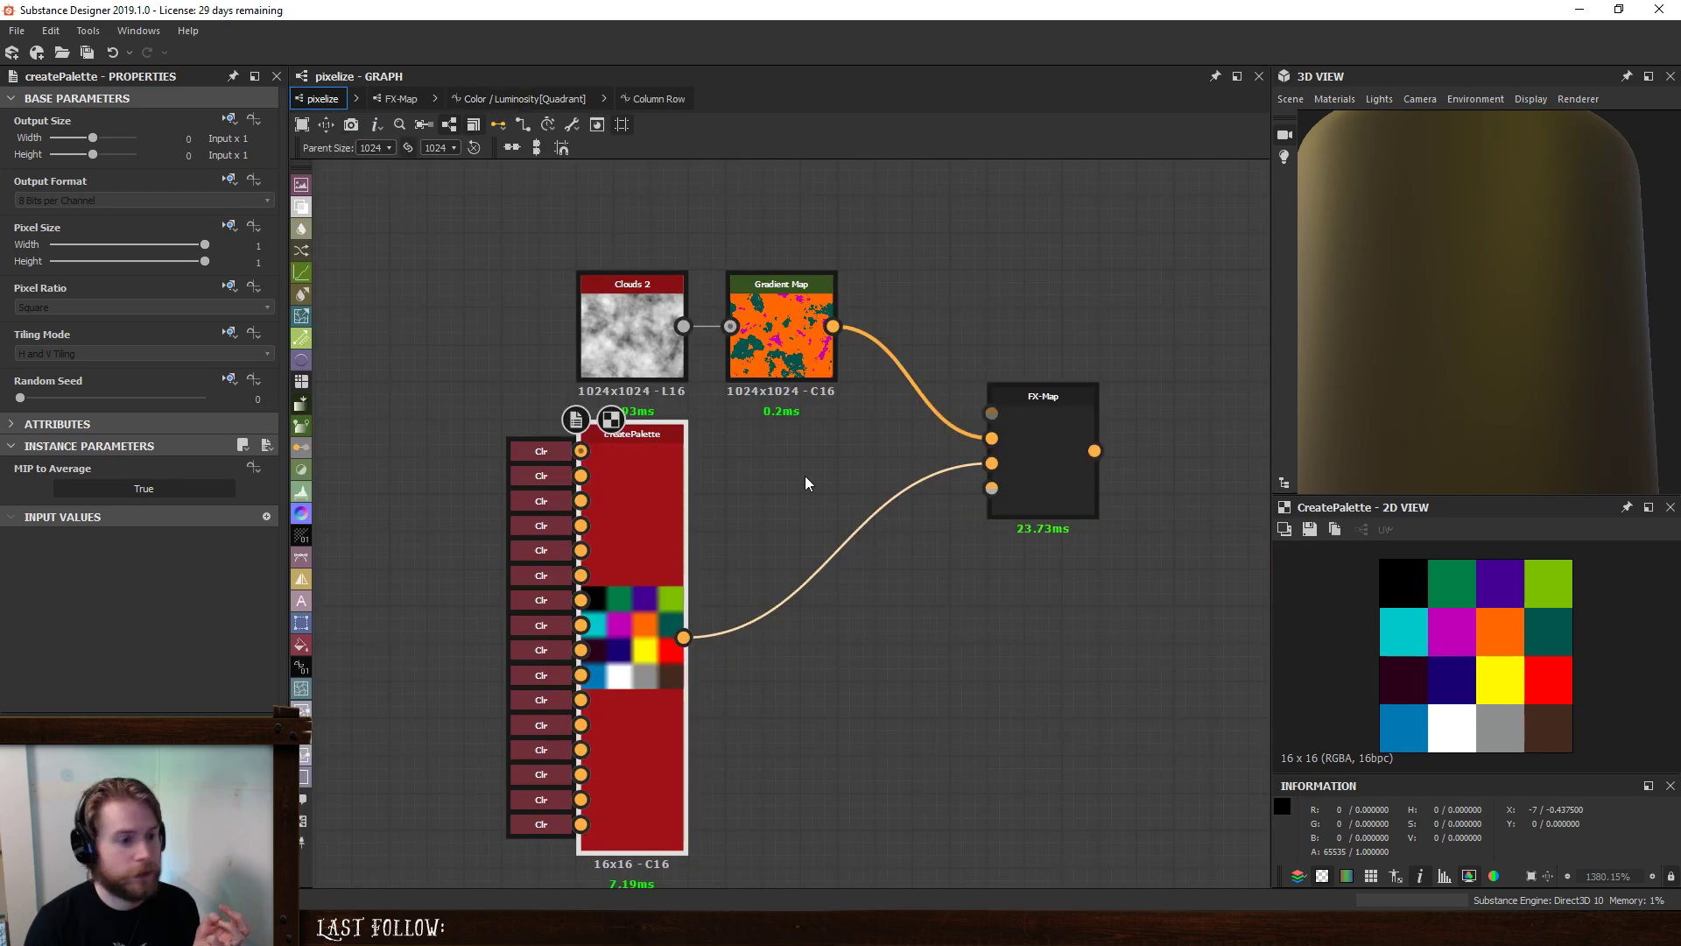
{"action": "left_click", "coordinate": [1075, 423]}
{"action": "scroll", "coordinate": [1001, 576], "scroll_direction": "down", "scroll_amount": 1}
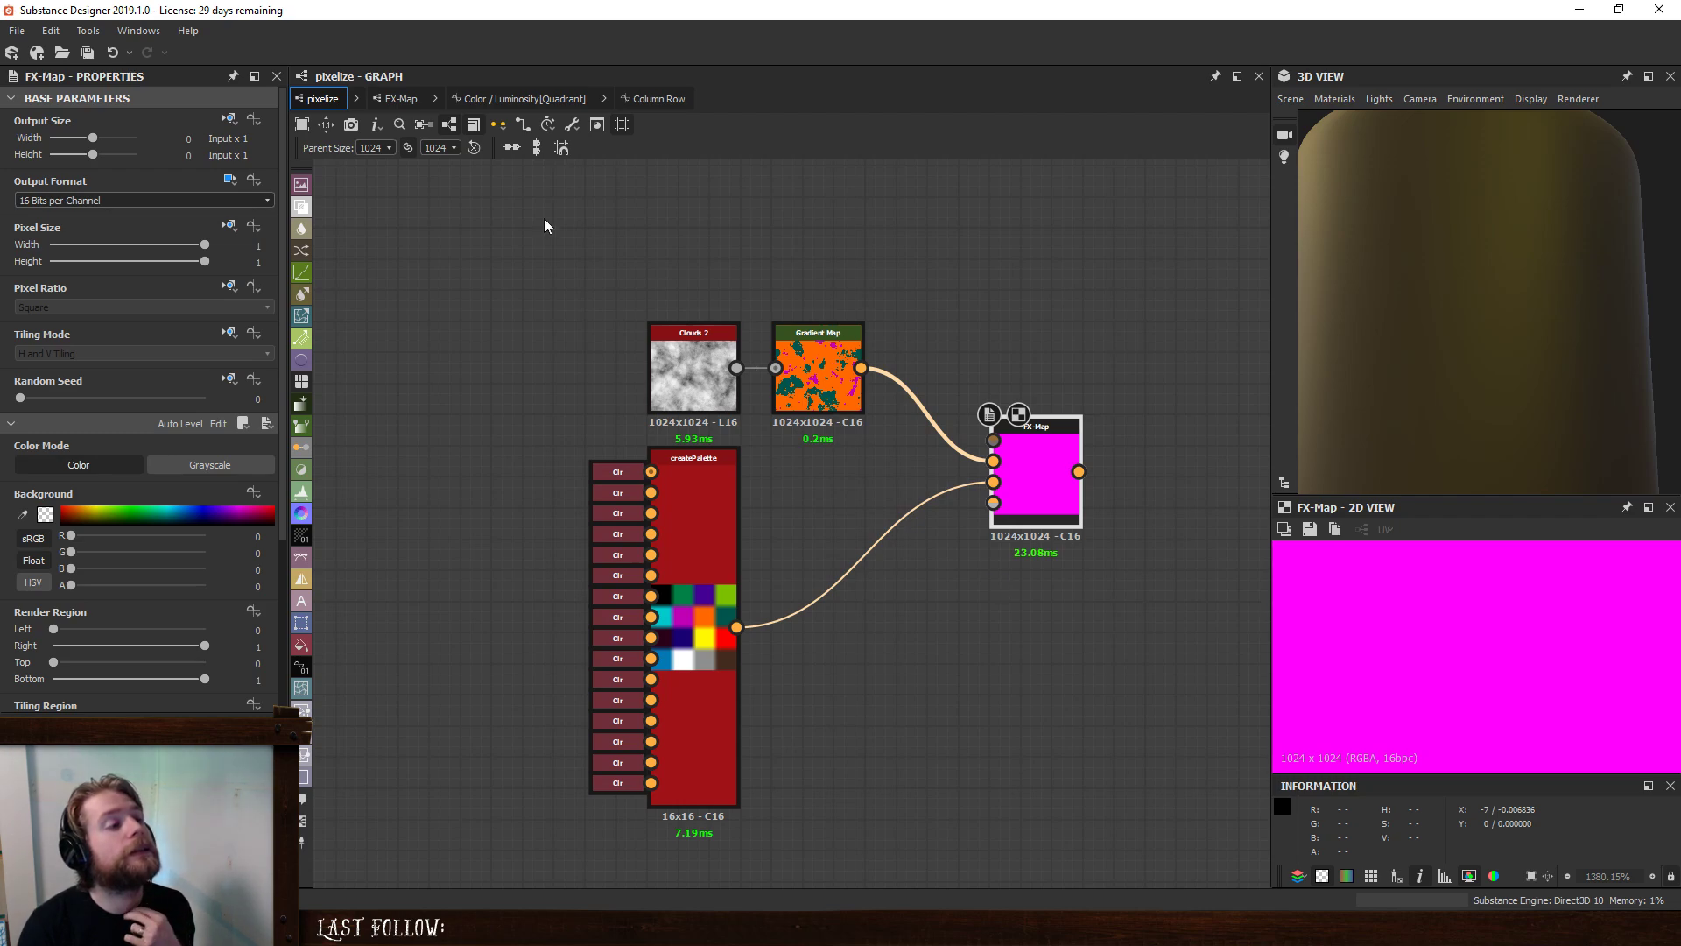
- Preview the second and first palette rows' input 1 samplers by setting each as the output node of the quadrant's color function
{"action": "left_click", "coordinate": [522, 99]}
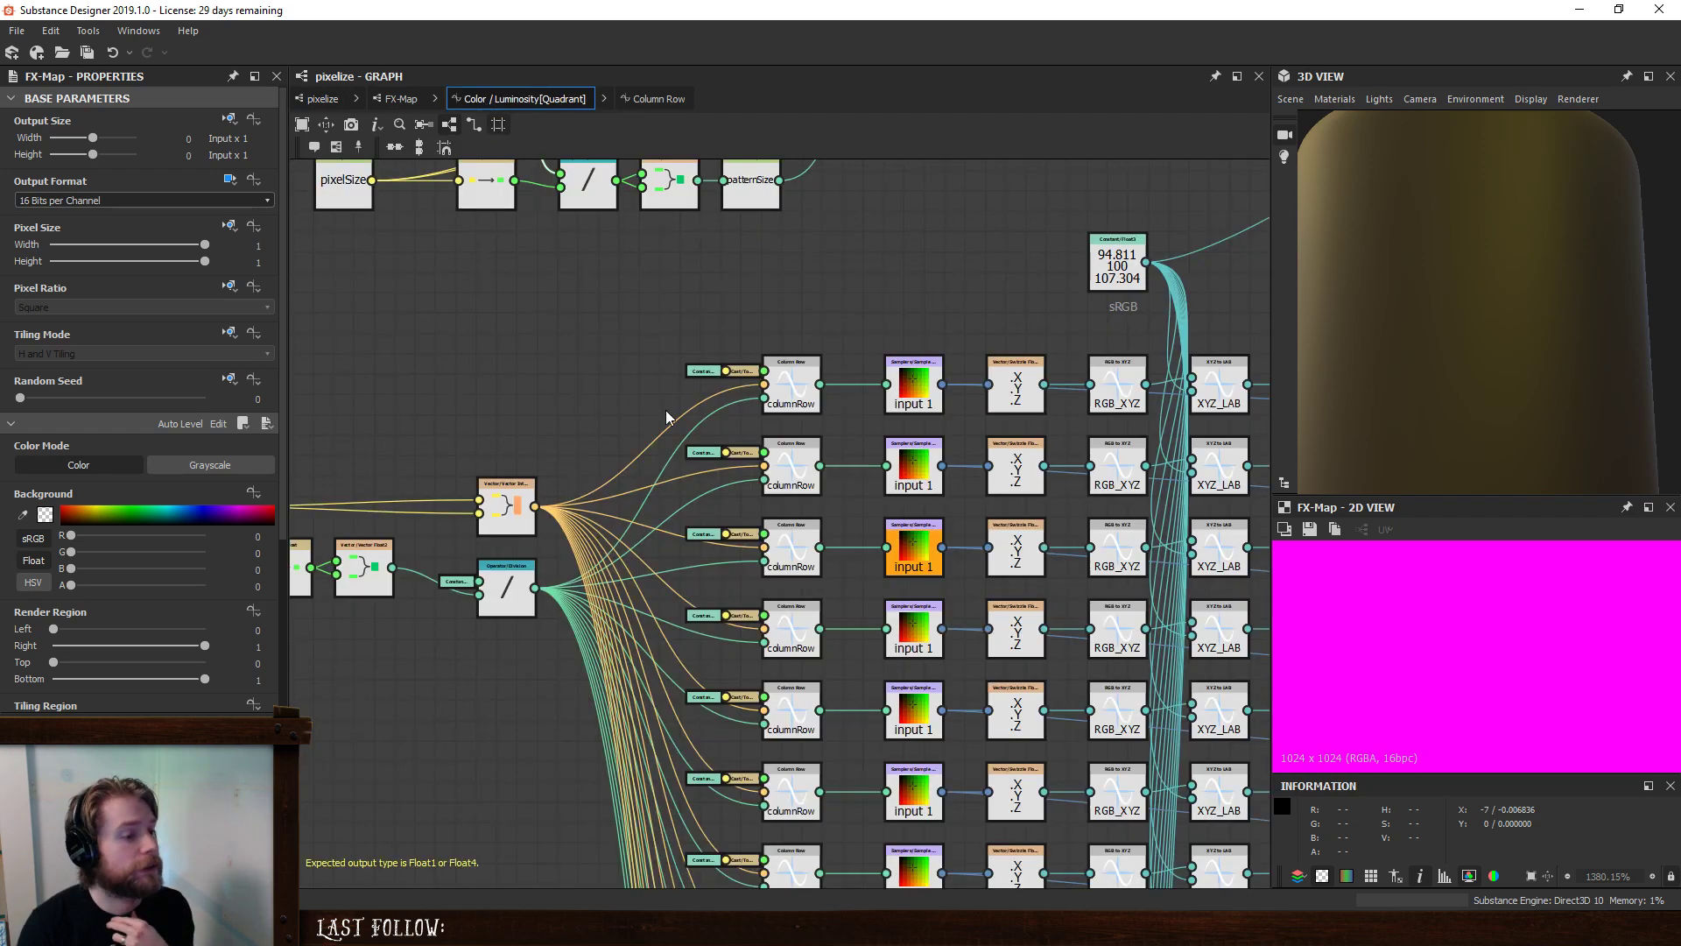
{"action": "left_click", "coordinate": [896, 525]}
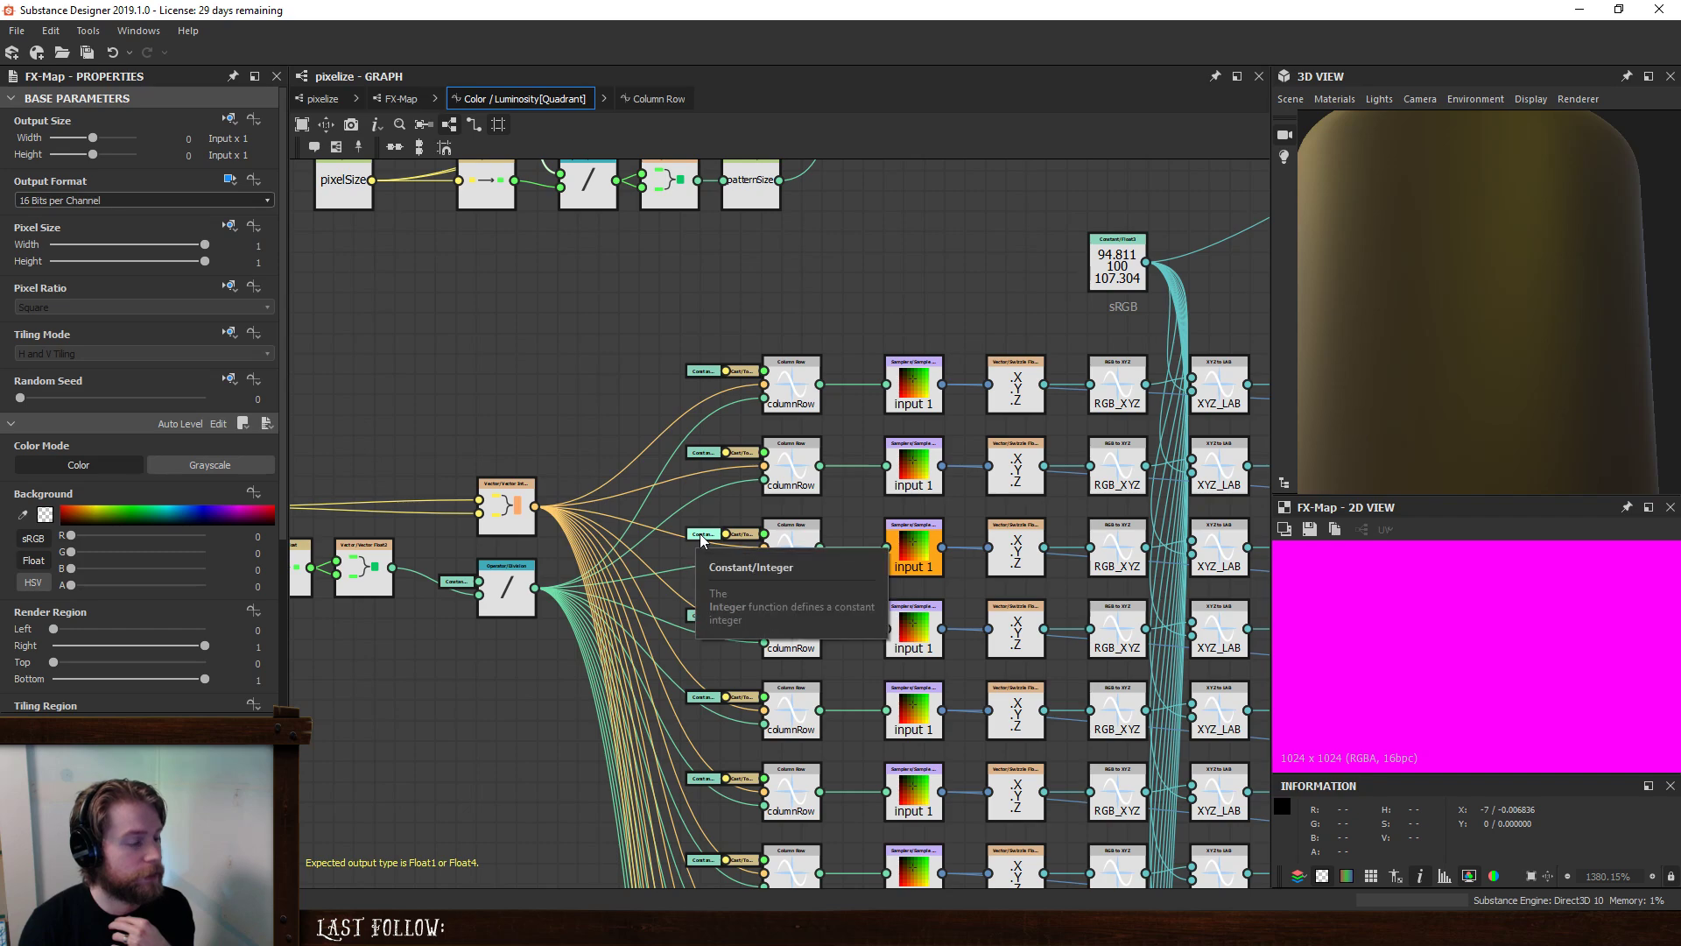
{"action": "right_click", "coordinate": [927, 473]}
{"action": "left_click", "coordinate": [972, 534]}
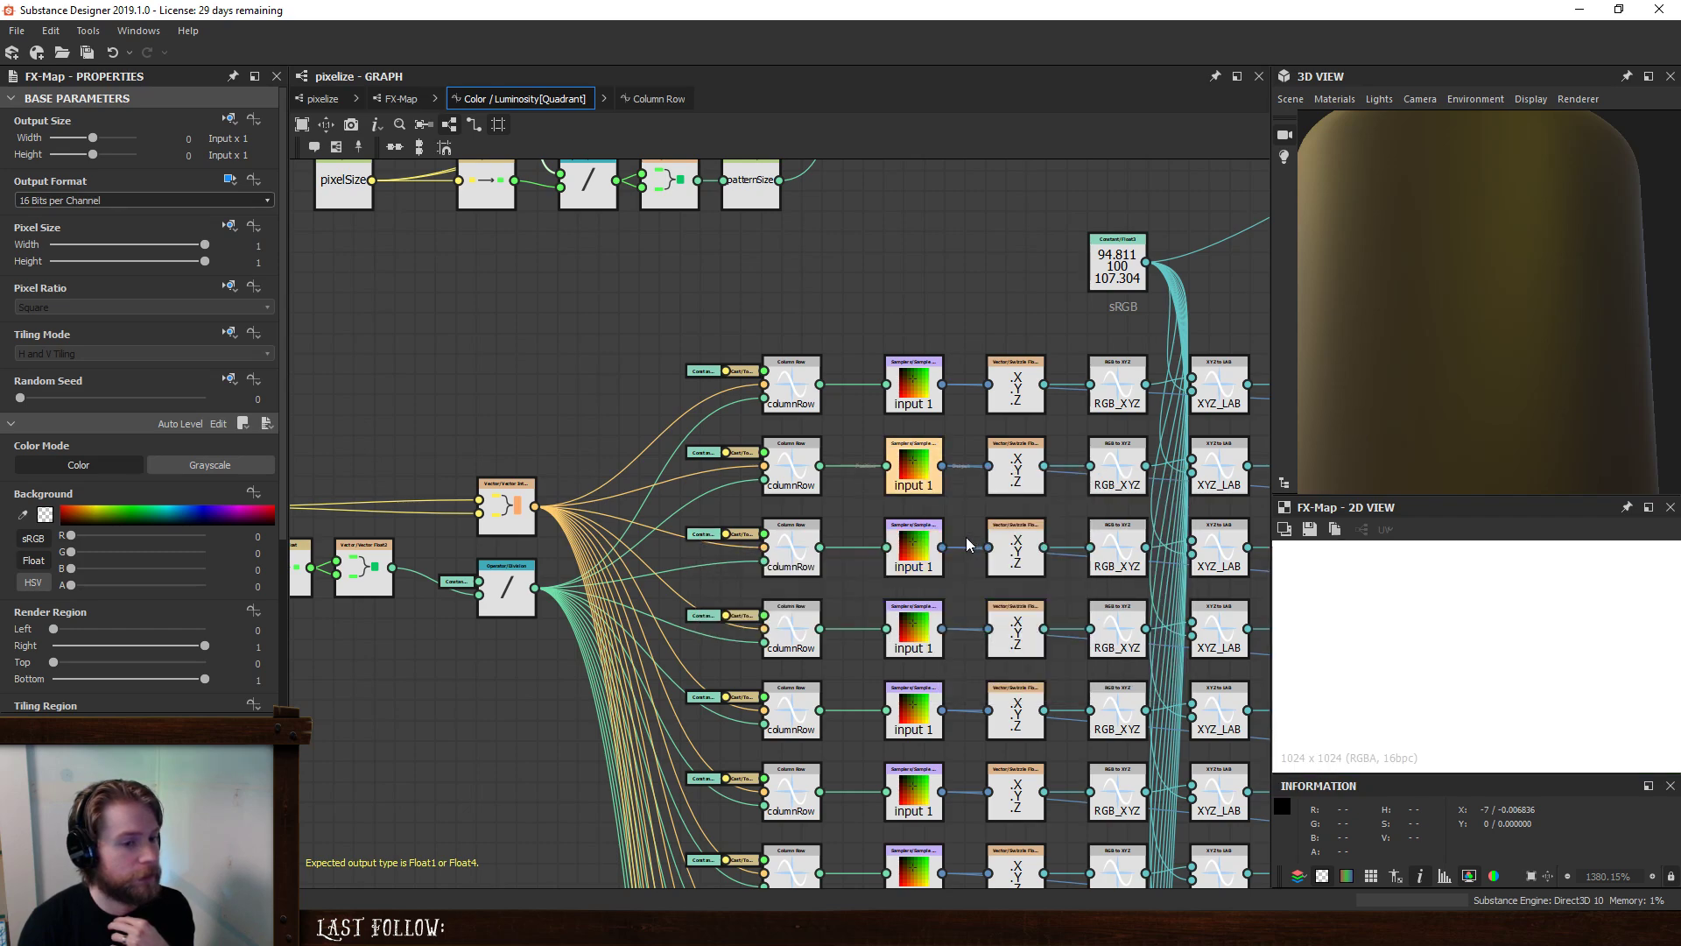
{"action": "right_click", "coordinate": [913, 407]}
{"action": "left_click", "coordinate": [939, 471]}
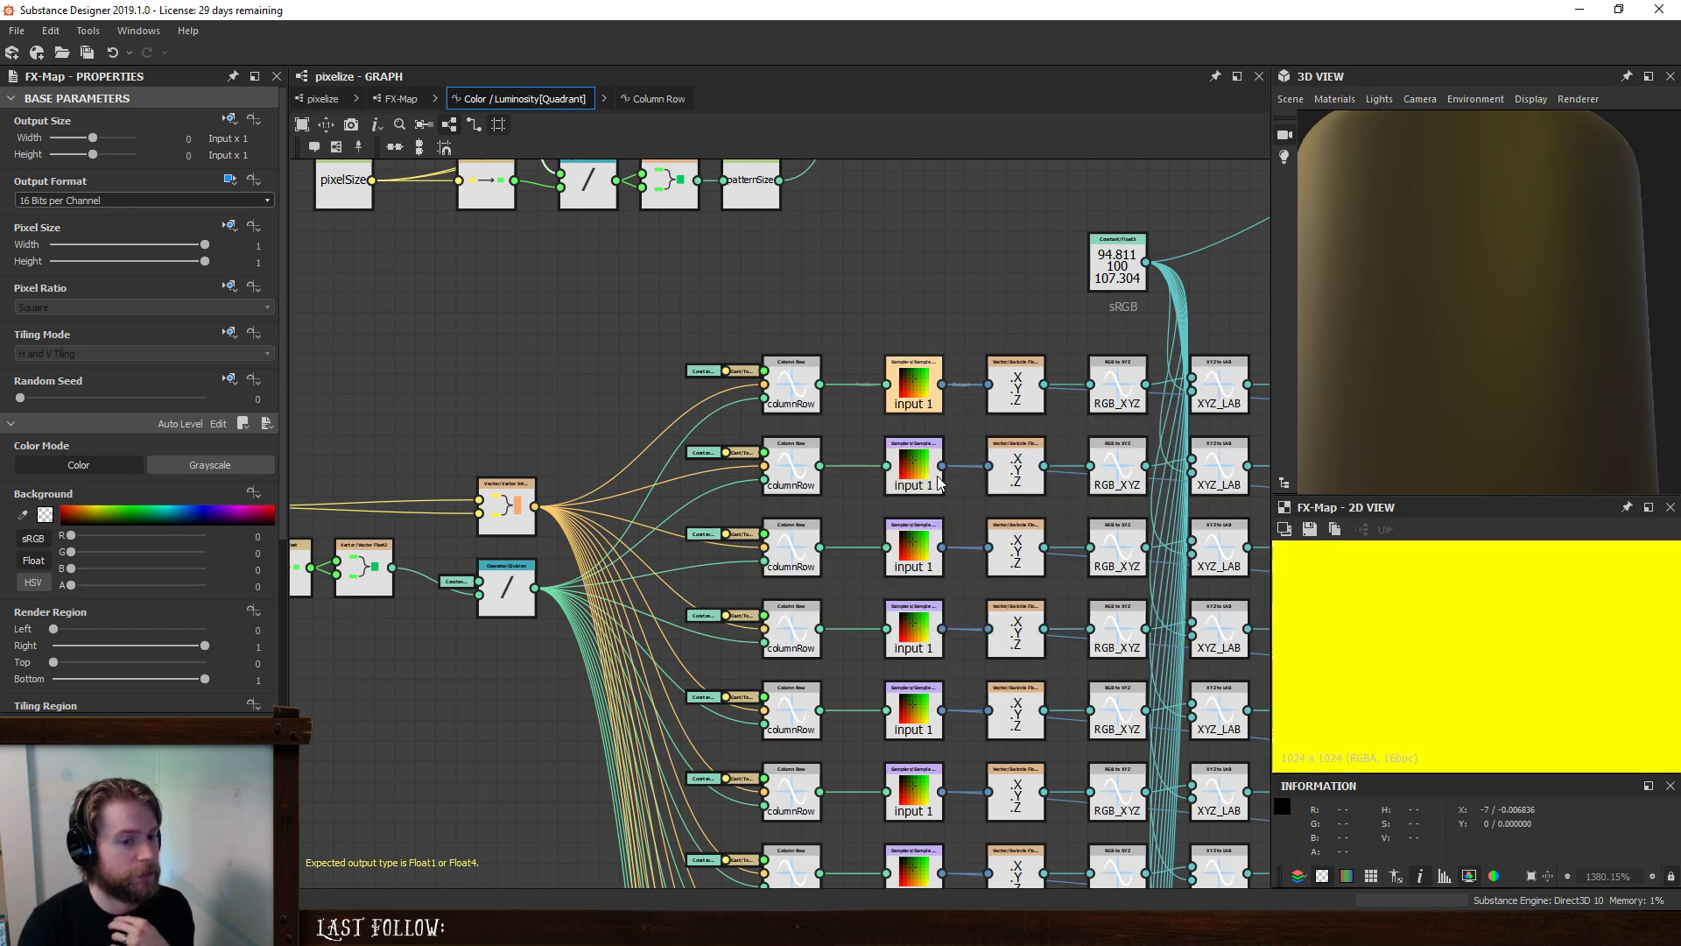
- Examine the first palette row's integer index, To Float and columnRow nodes and how they are wired
{"action": "left_click", "coordinate": [698, 373]}
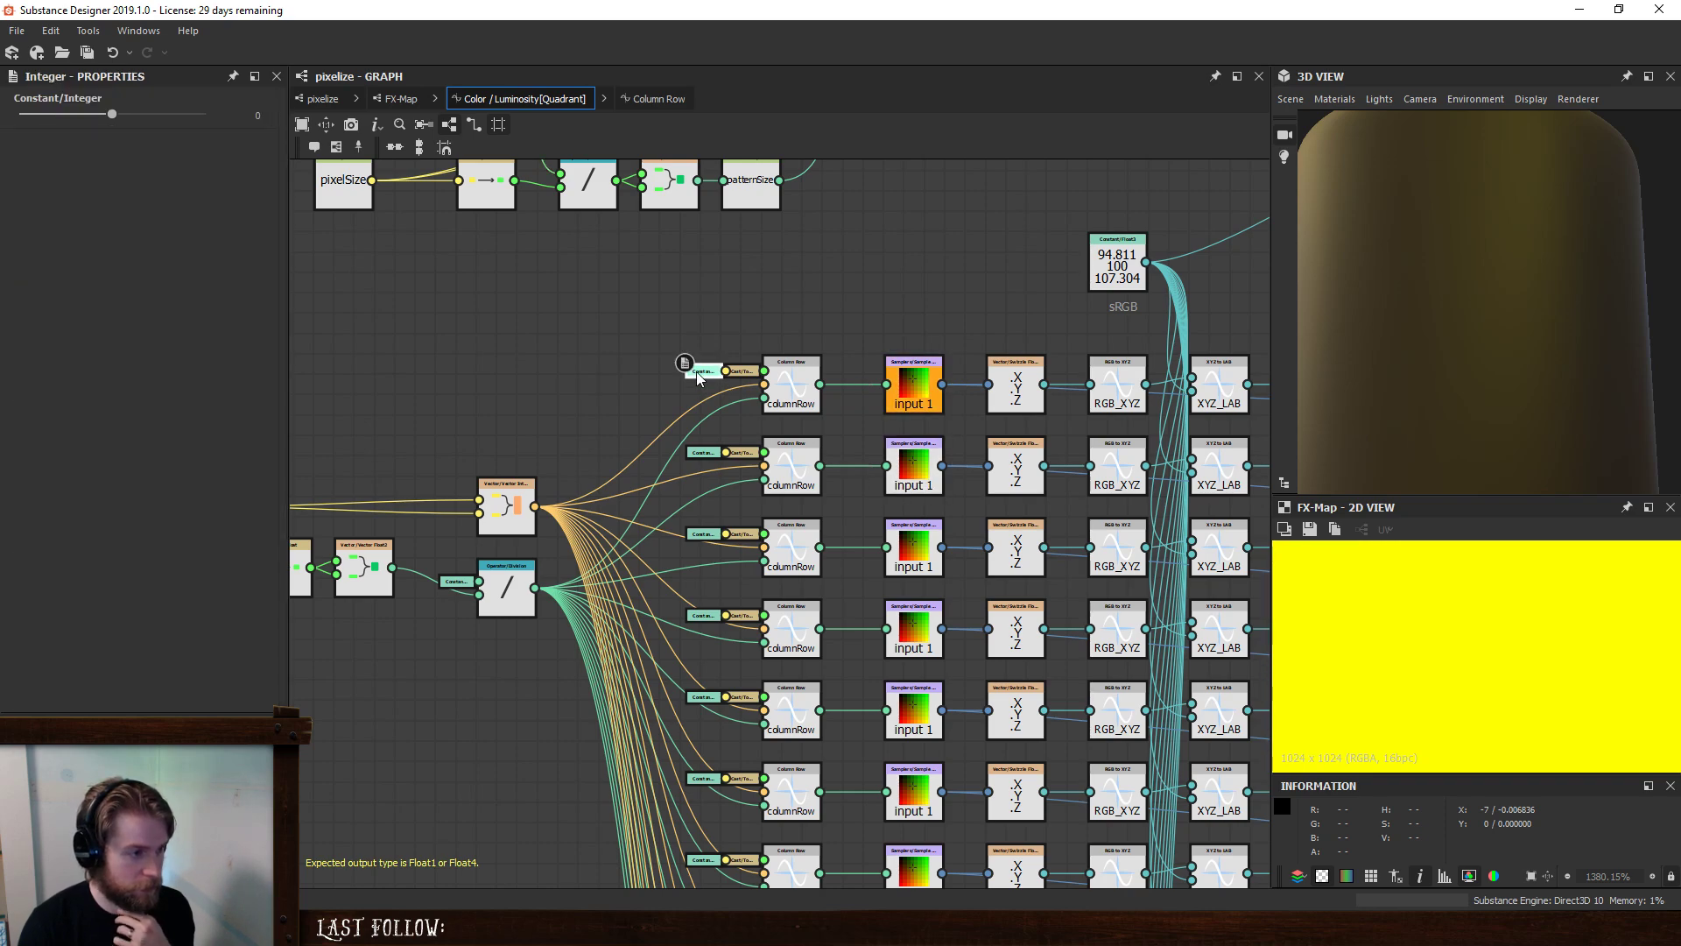
{"action": "left_click", "coordinate": [742, 371]}
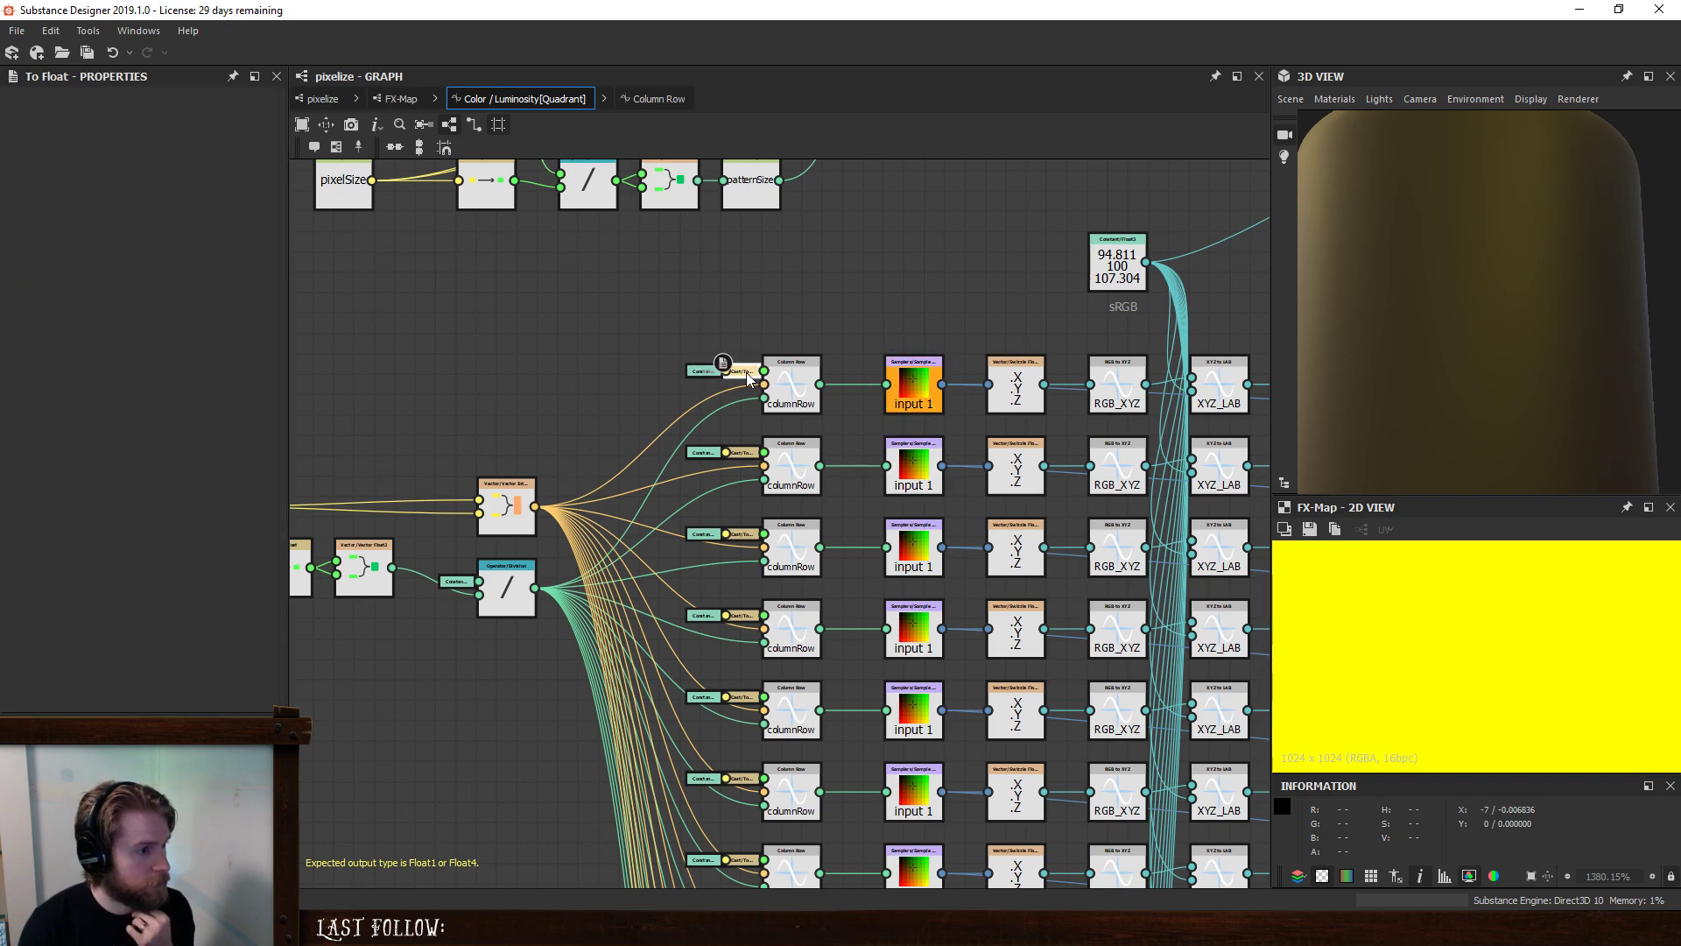
{"action": "left_click", "coordinate": [790, 385]}
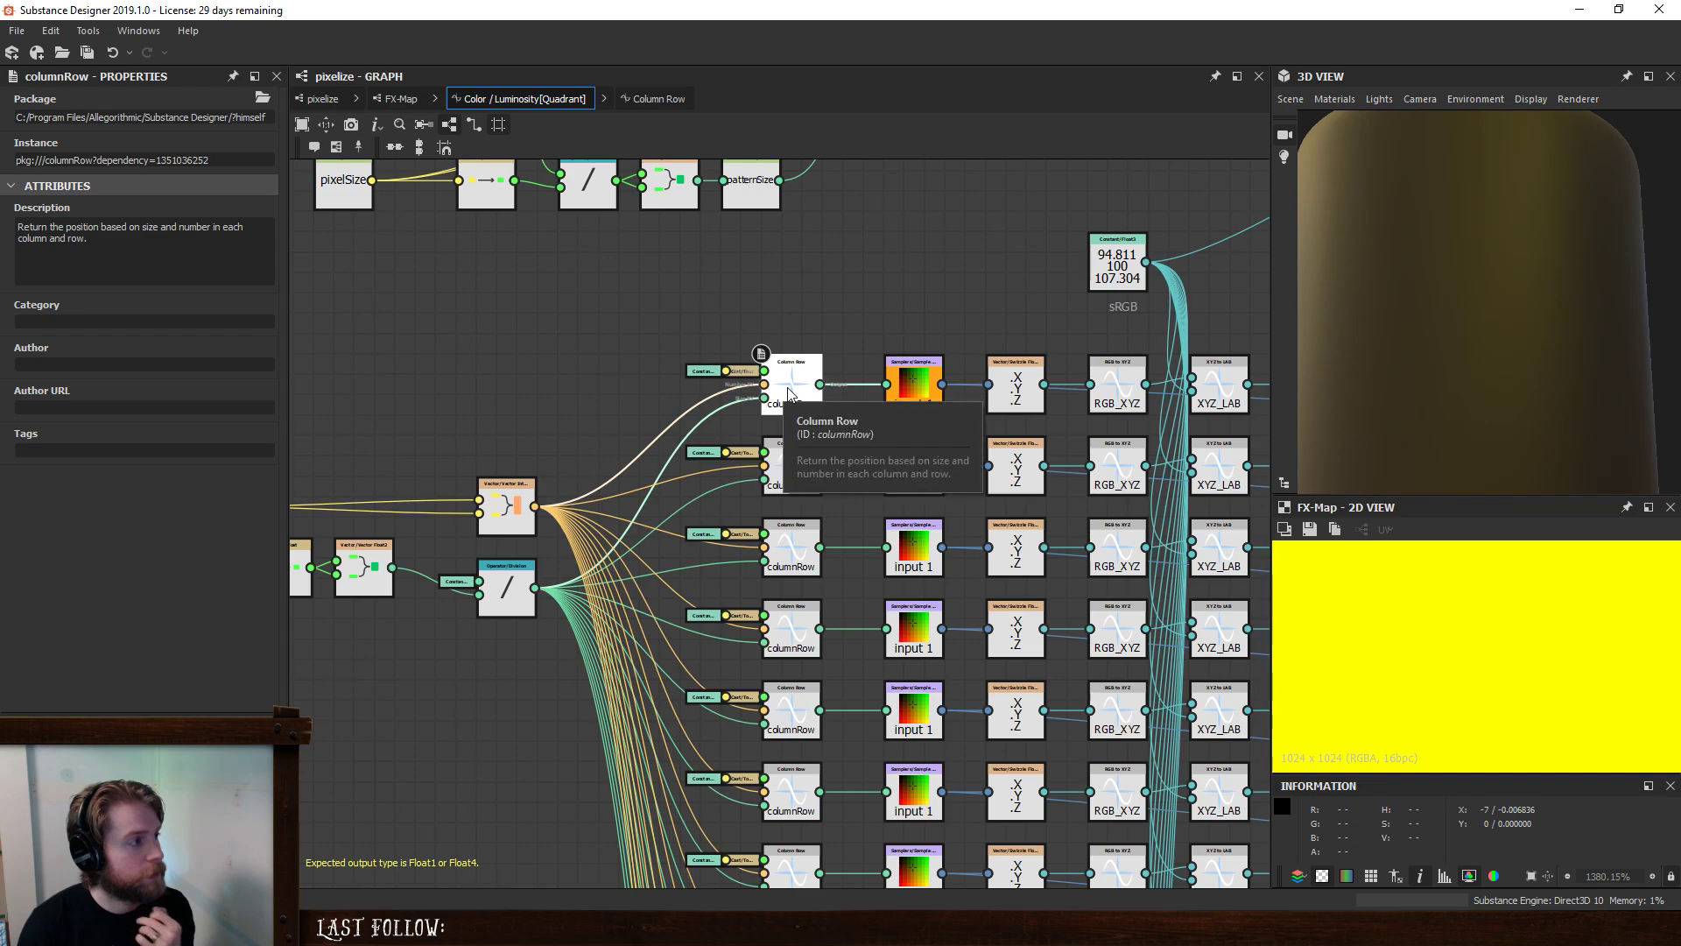
{"action": "left_click", "coordinate": [704, 373]}
{"action": "left_click", "coordinate": [743, 371]}
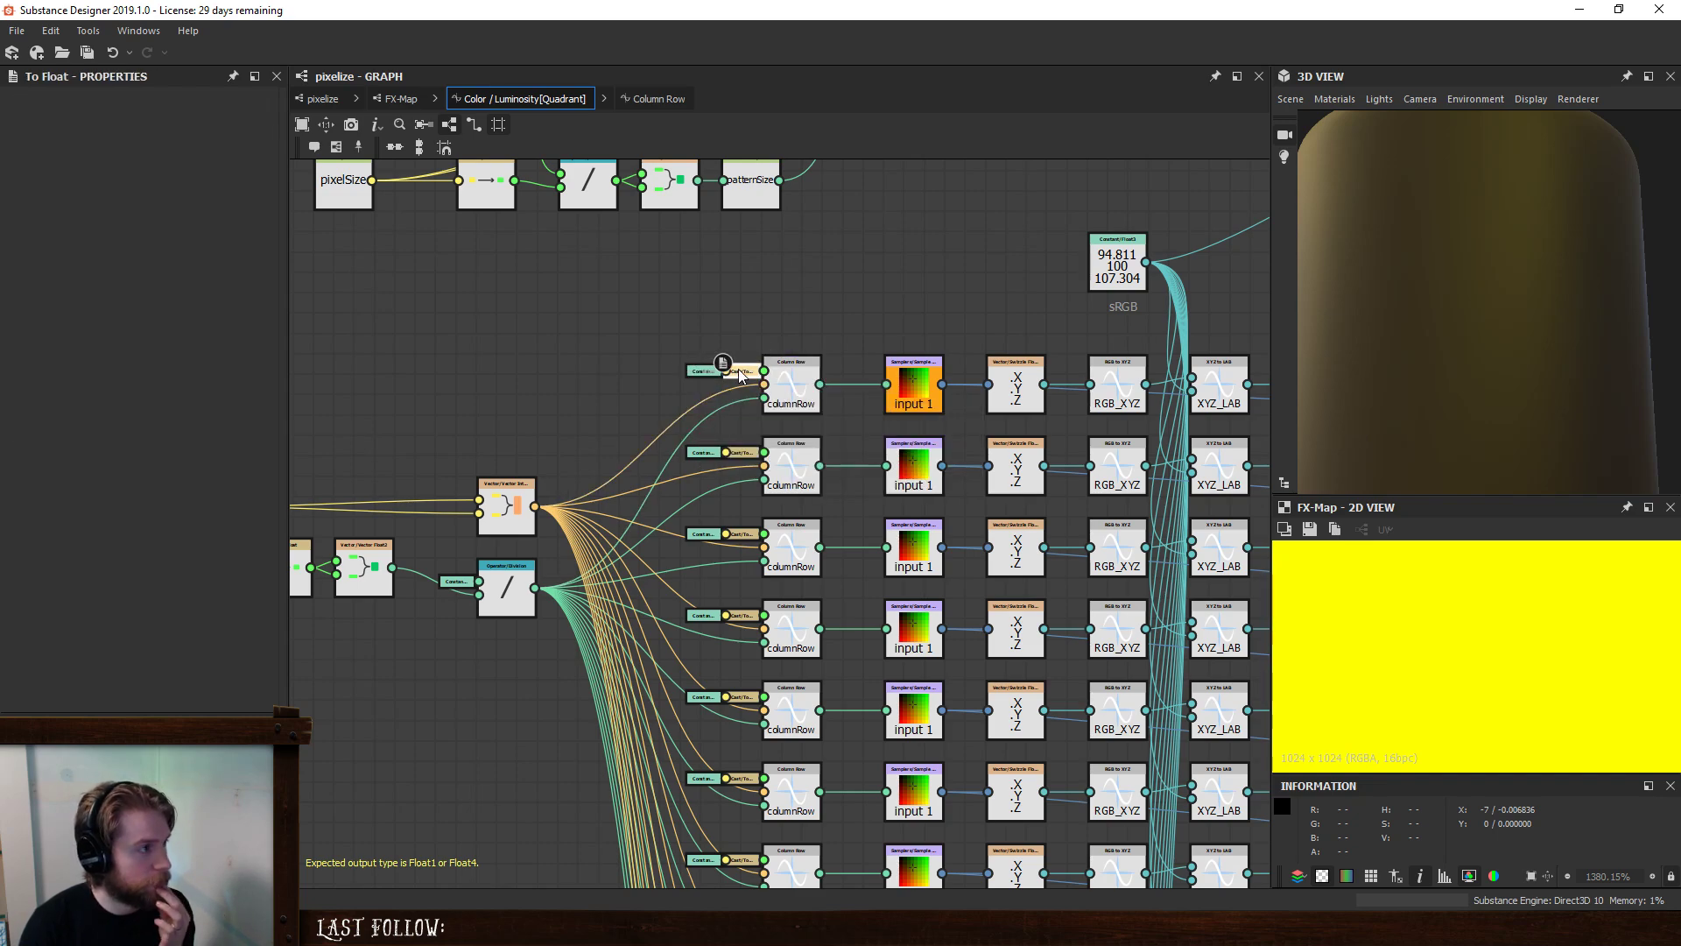
{"action": "left_click", "coordinate": [793, 381]}
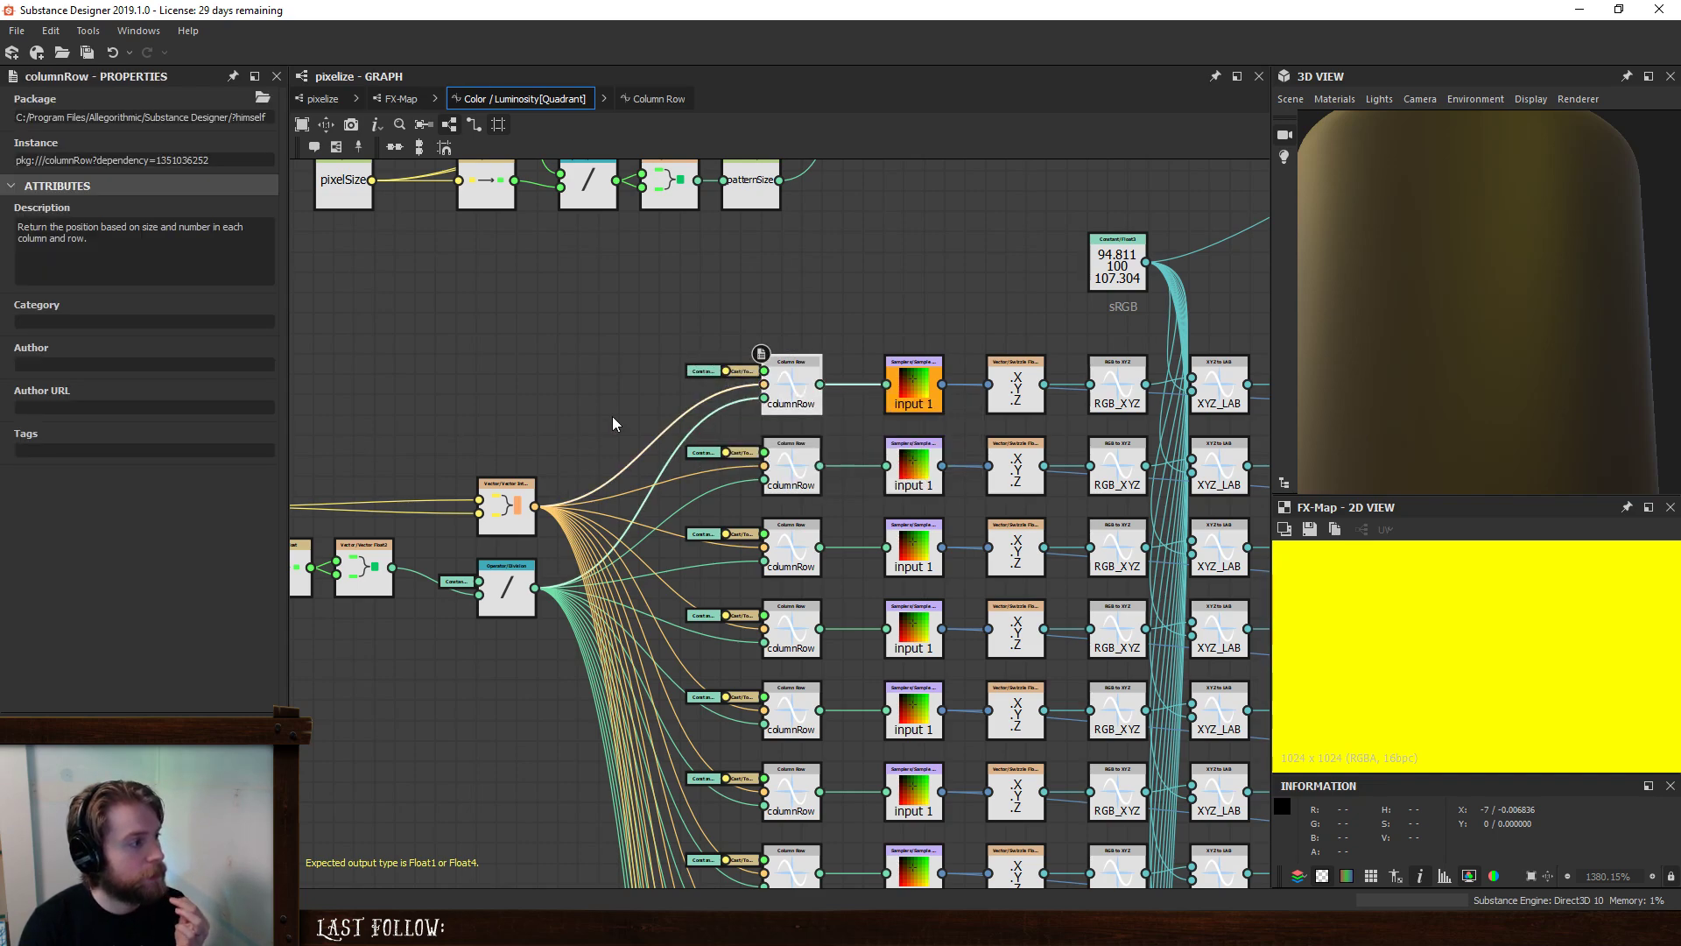
{"action": "scroll", "coordinate": [612, 417], "scroll_direction": "down", "scroll_amount": 1}
{"action": "middle_click_drag", "start_coordinate": [607, 417], "coordinate": [722, 413]}
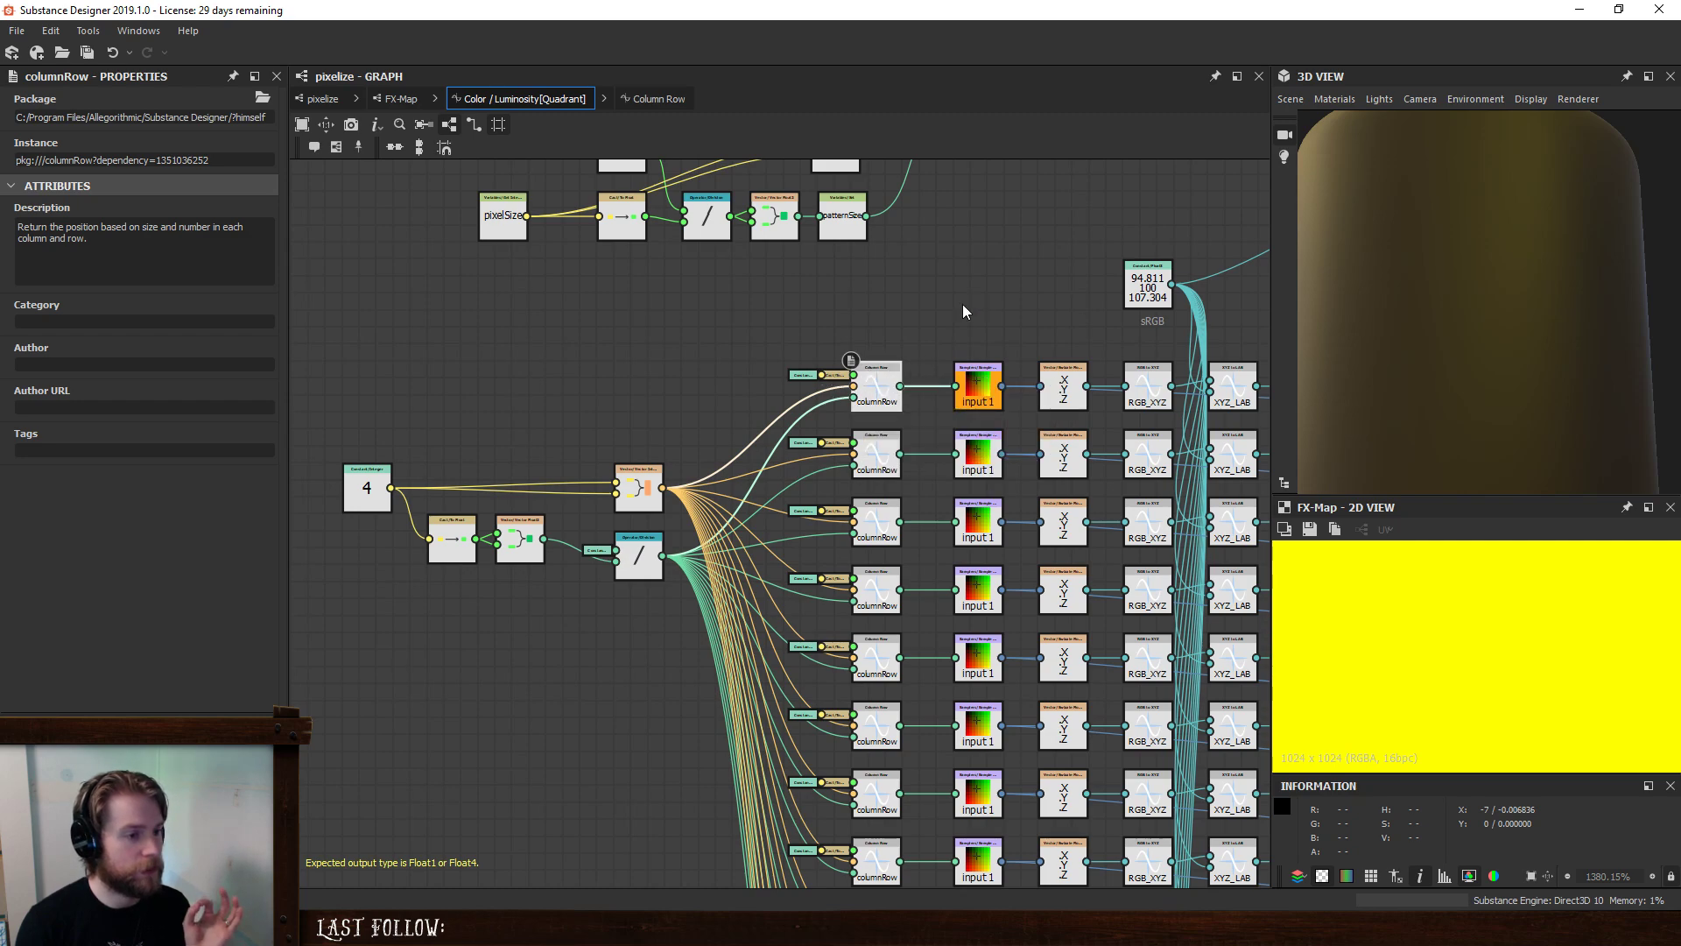
- In the Column Row function, set the vector node ahead of the -0.5 offset as the output node
{"action": "left_click", "coordinate": [659, 99]}
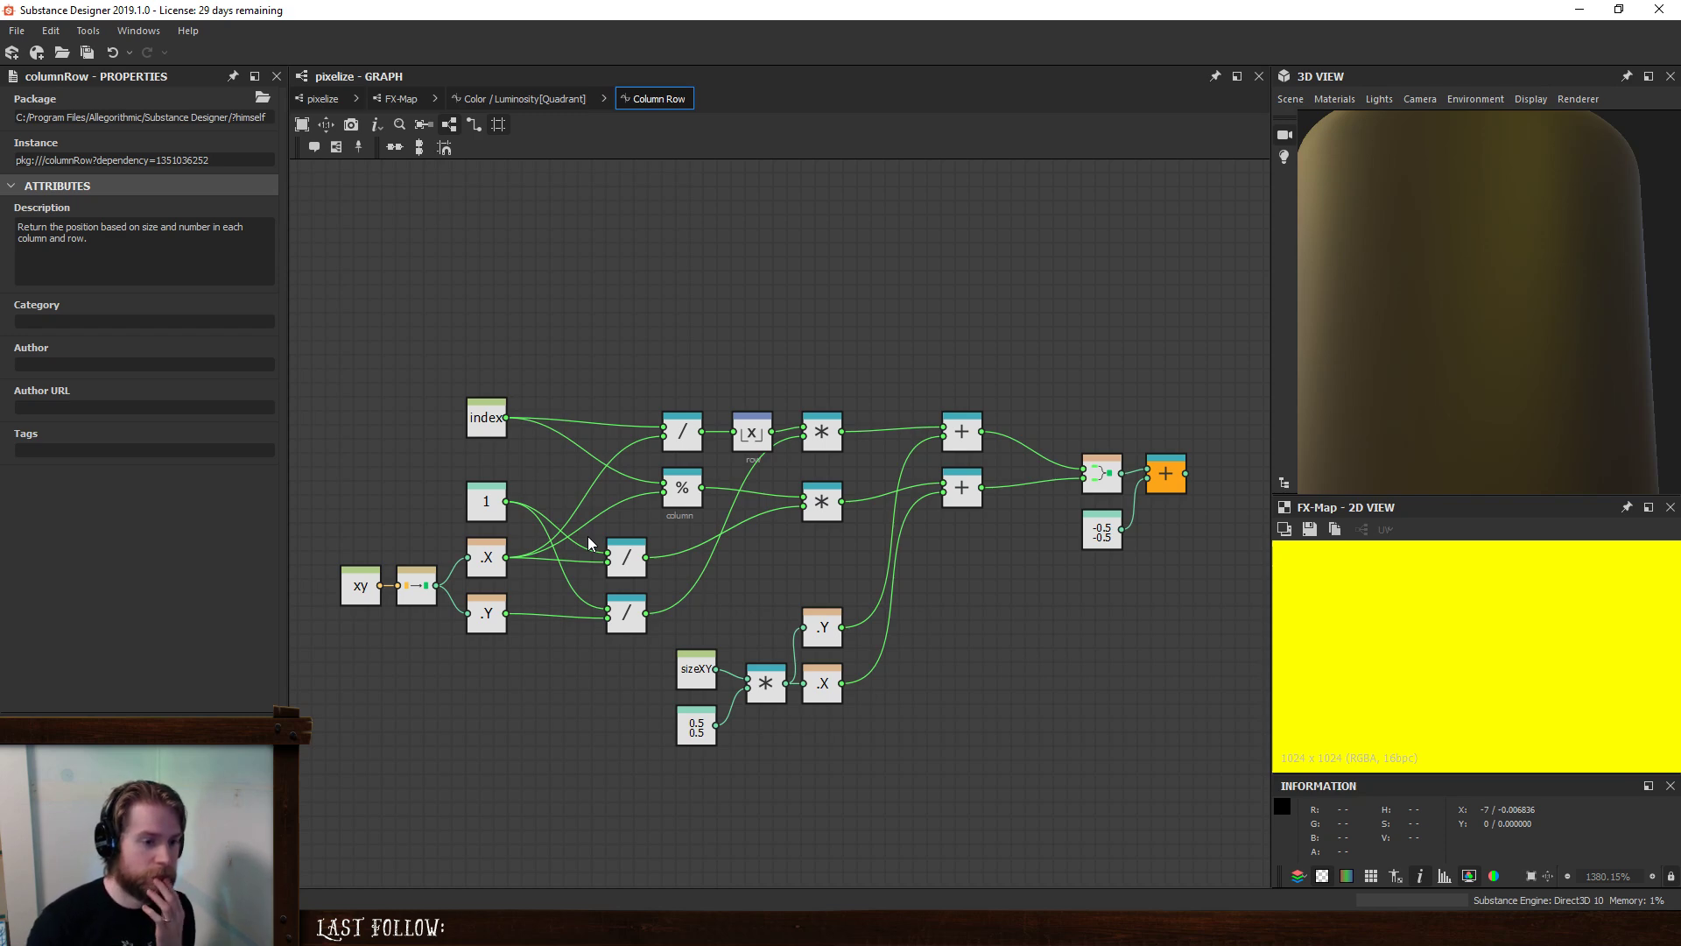
{"action": "left_click", "coordinate": [1105, 477]}
{"action": "right_click", "coordinate": [1110, 480]}
{"action": "left_click", "coordinate": [1137, 550]}
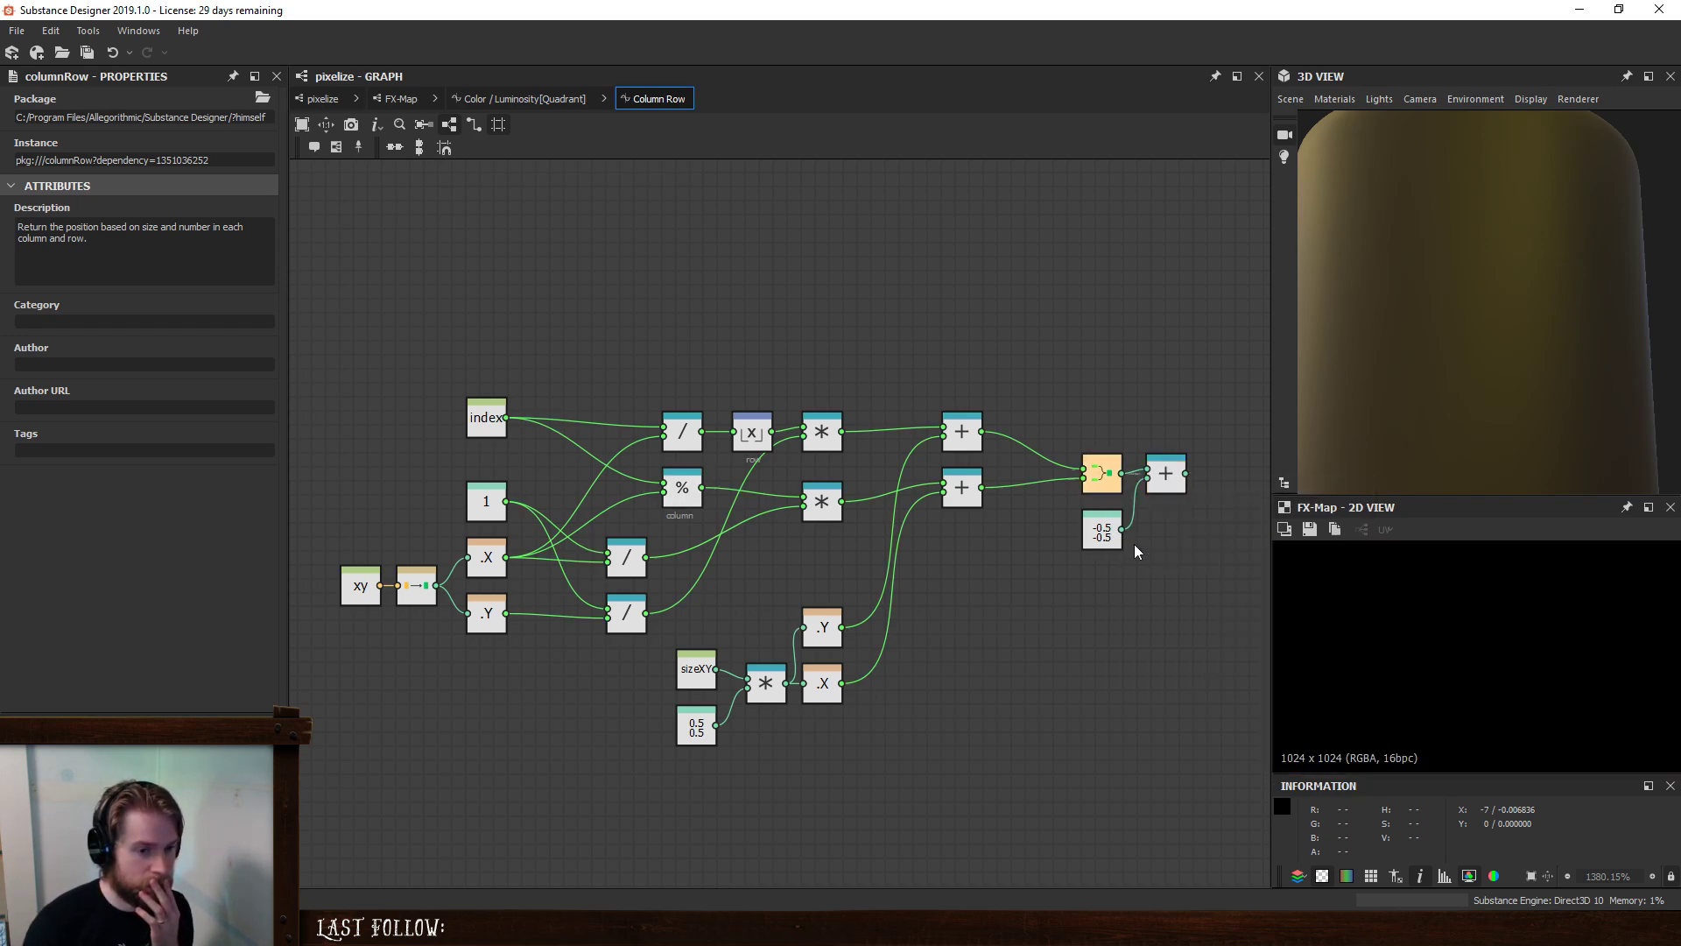
{"action": "left_click", "coordinate": [1017, 653]}
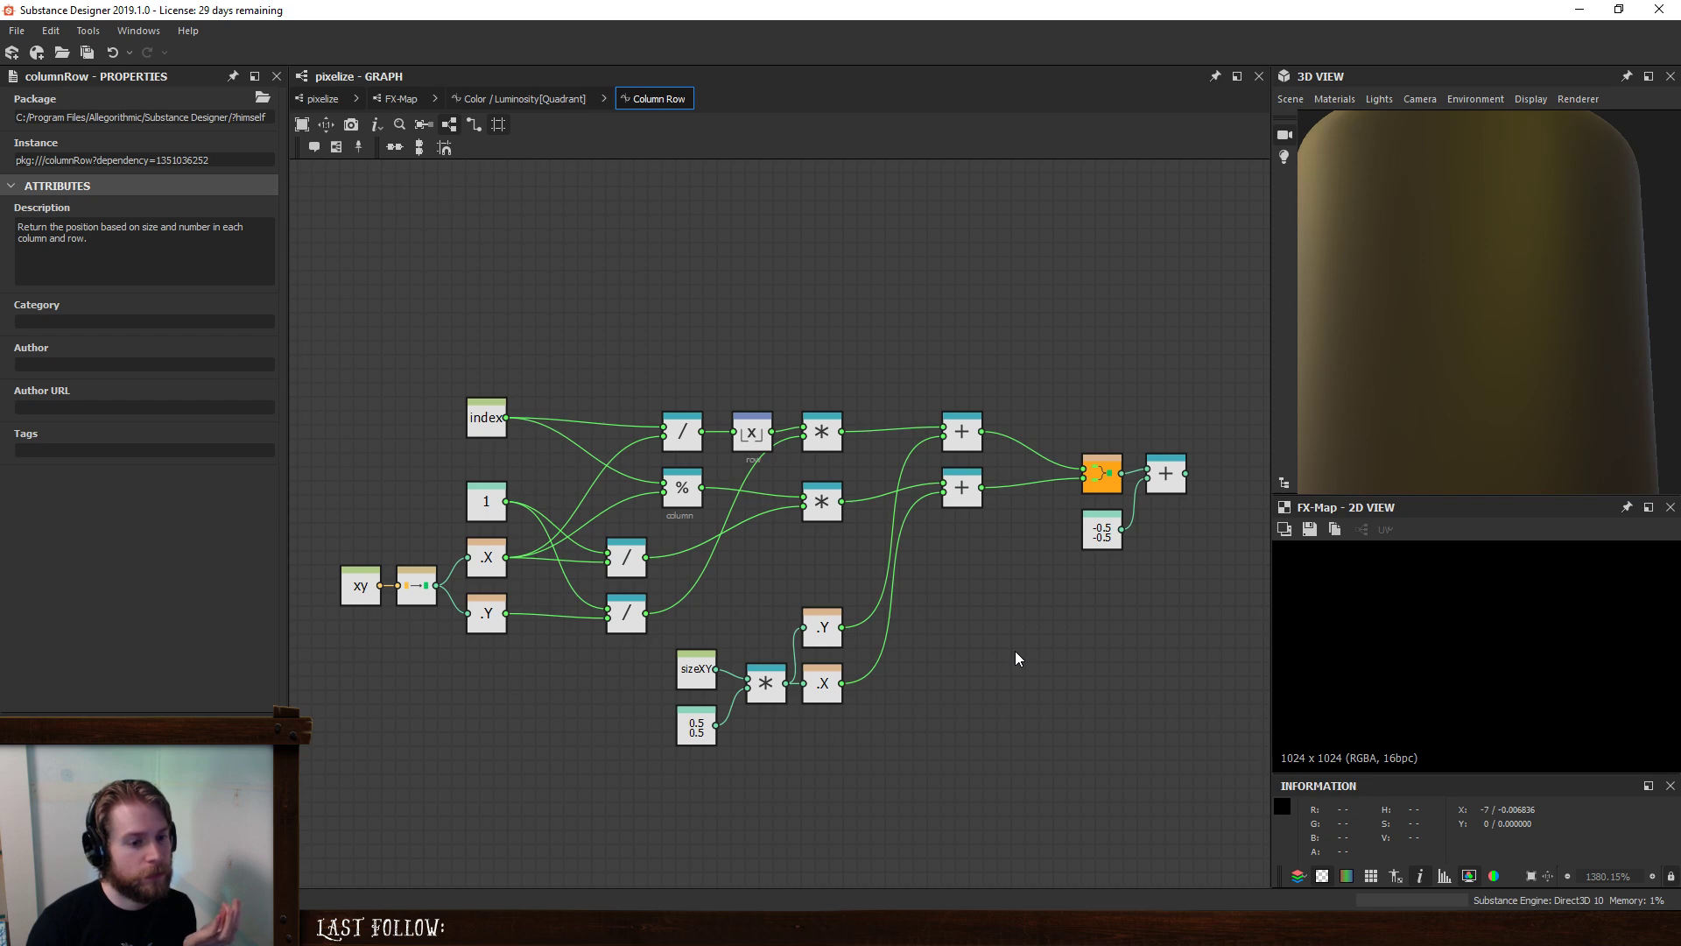
{"action": "scroll", "coordinate": [1404, 612], "scroll_direction": "down", "scroll_amount": 3}
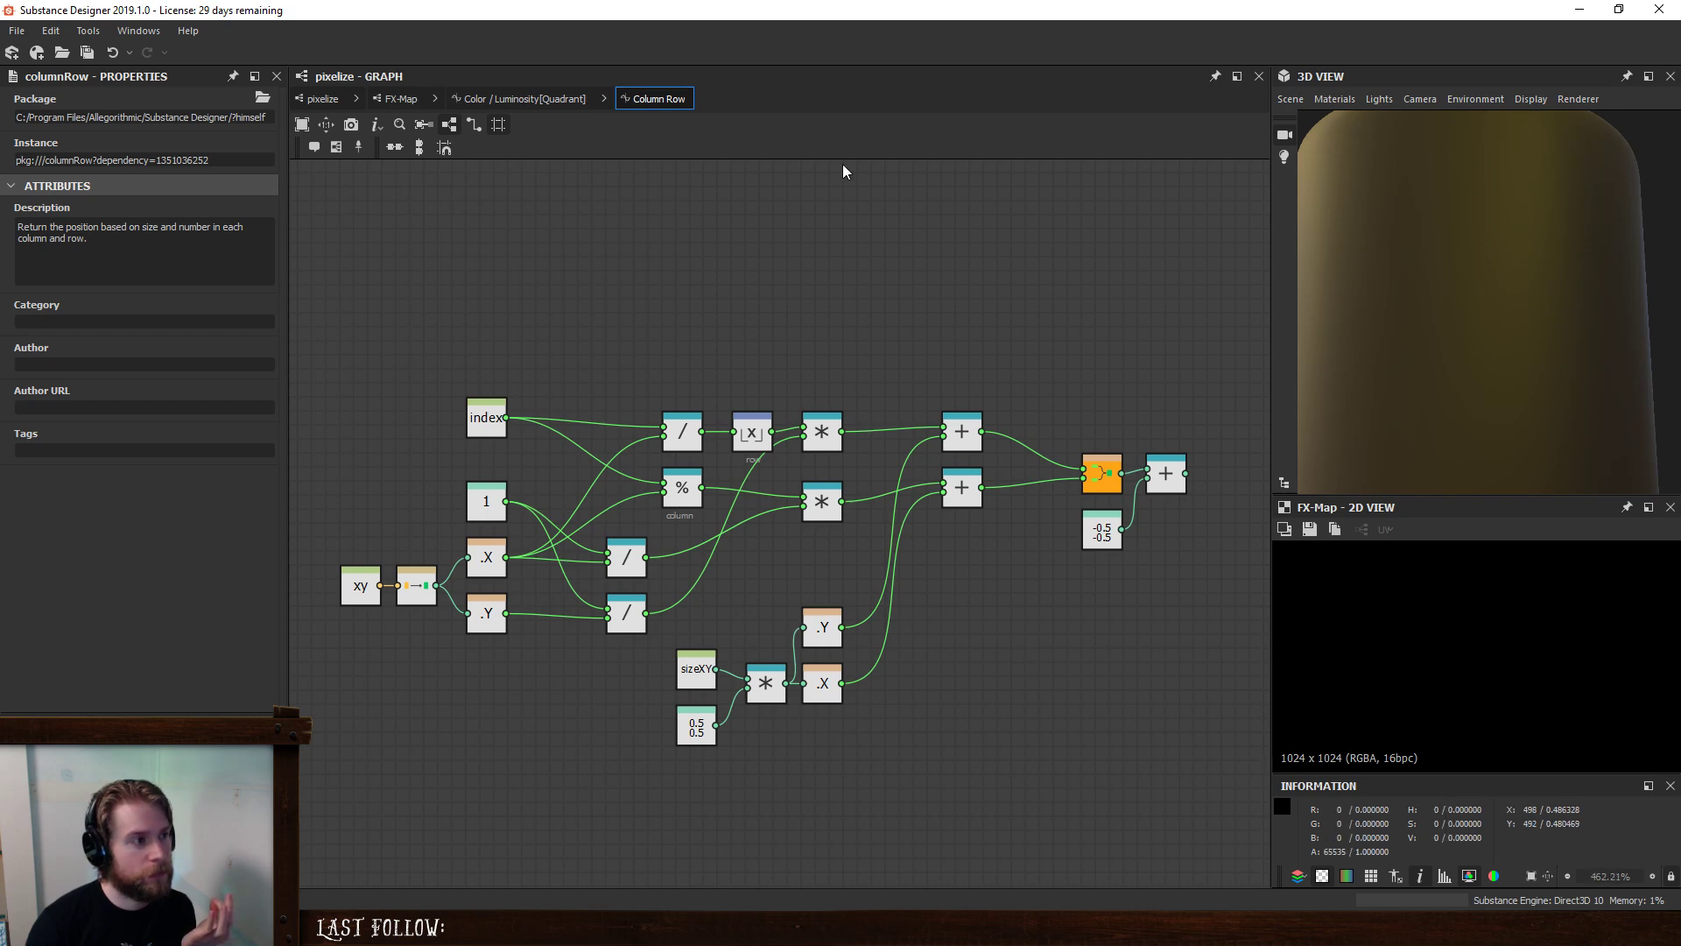
- Set the second palette row's input 1 sampler as the color function's output and compare the FX-Map with createPalette
{"action": "left_click", "coordinate": [515, 99]}
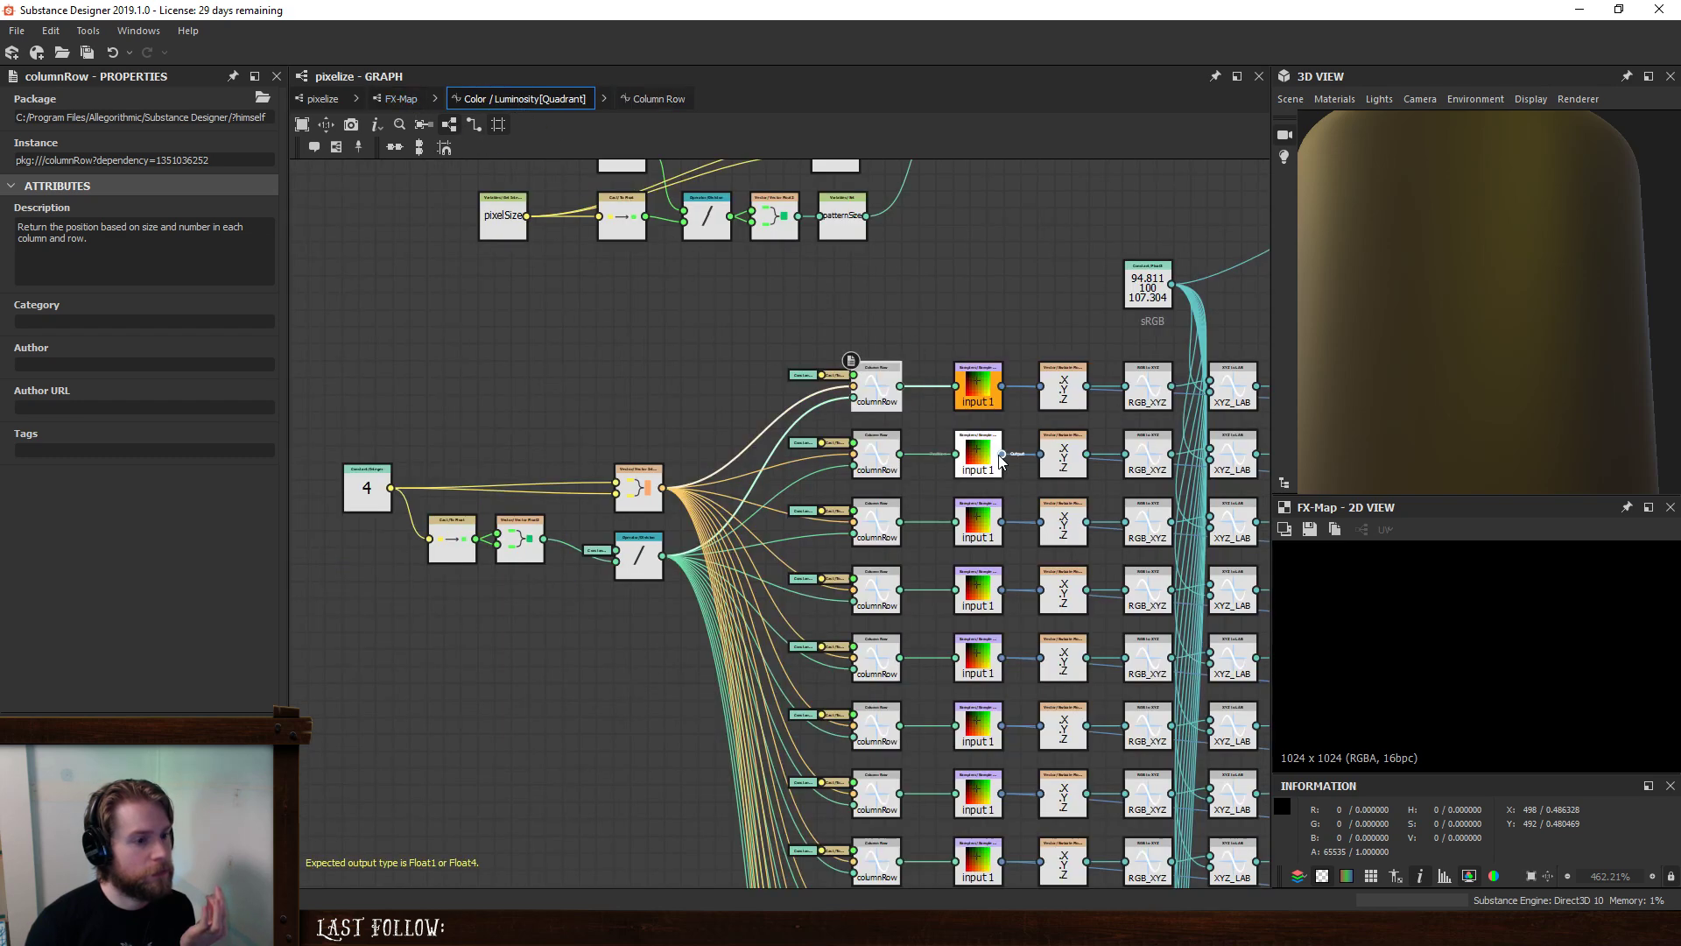
{"action": "right_click", "coordinate": [972, 446]}
{"action": "left_click", "coordinate": [1037, 520]}
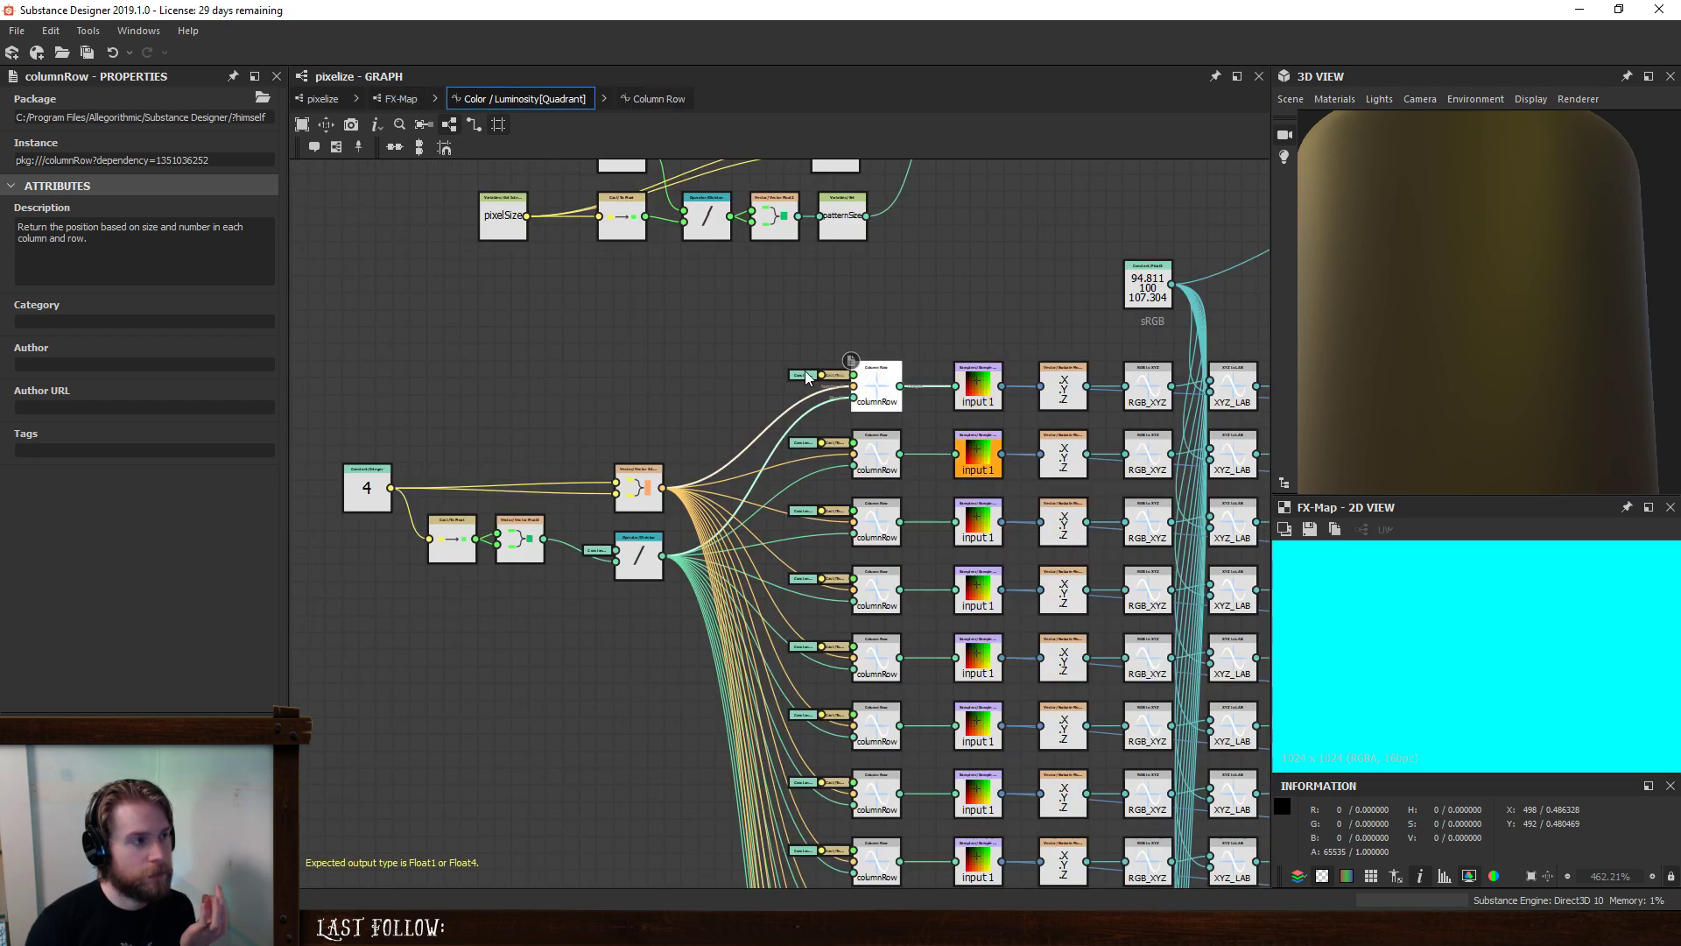
{"action": "left_click", "coordinate": [396, 99]}
{"action": "left_click", "coordinate": [322, 98]}
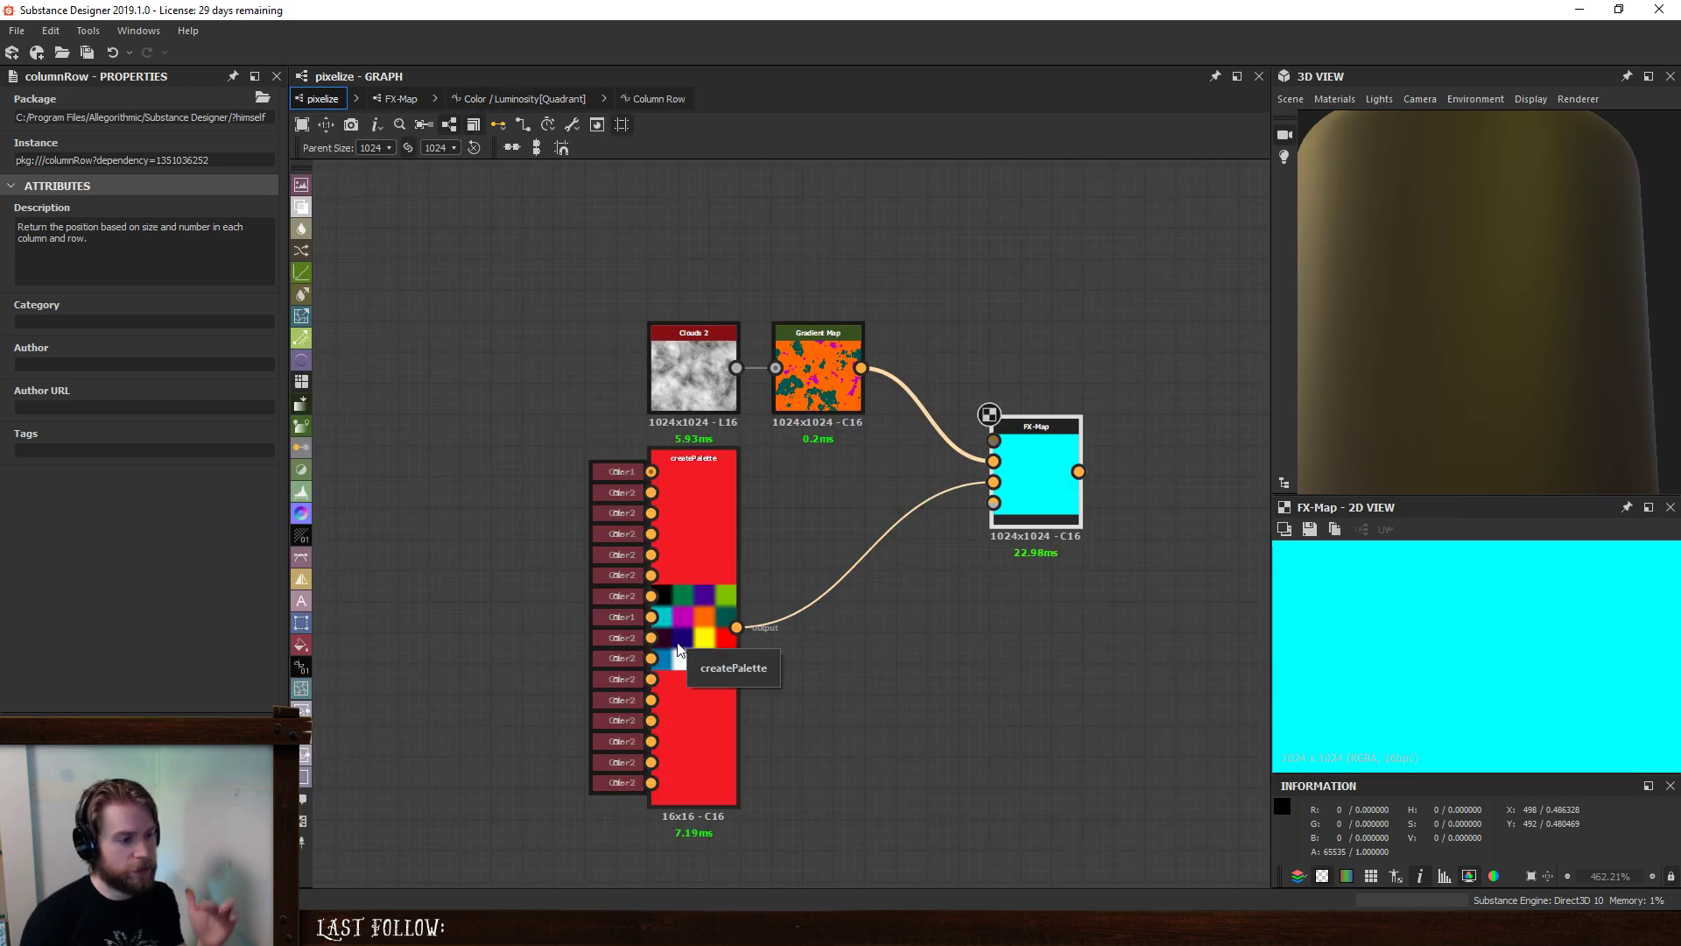
- Set the third palette row's input 1 sampler as the color function's output and compare the FX-Map with createPalette
{"action": "left_click", "coordinate": [491, 99]}
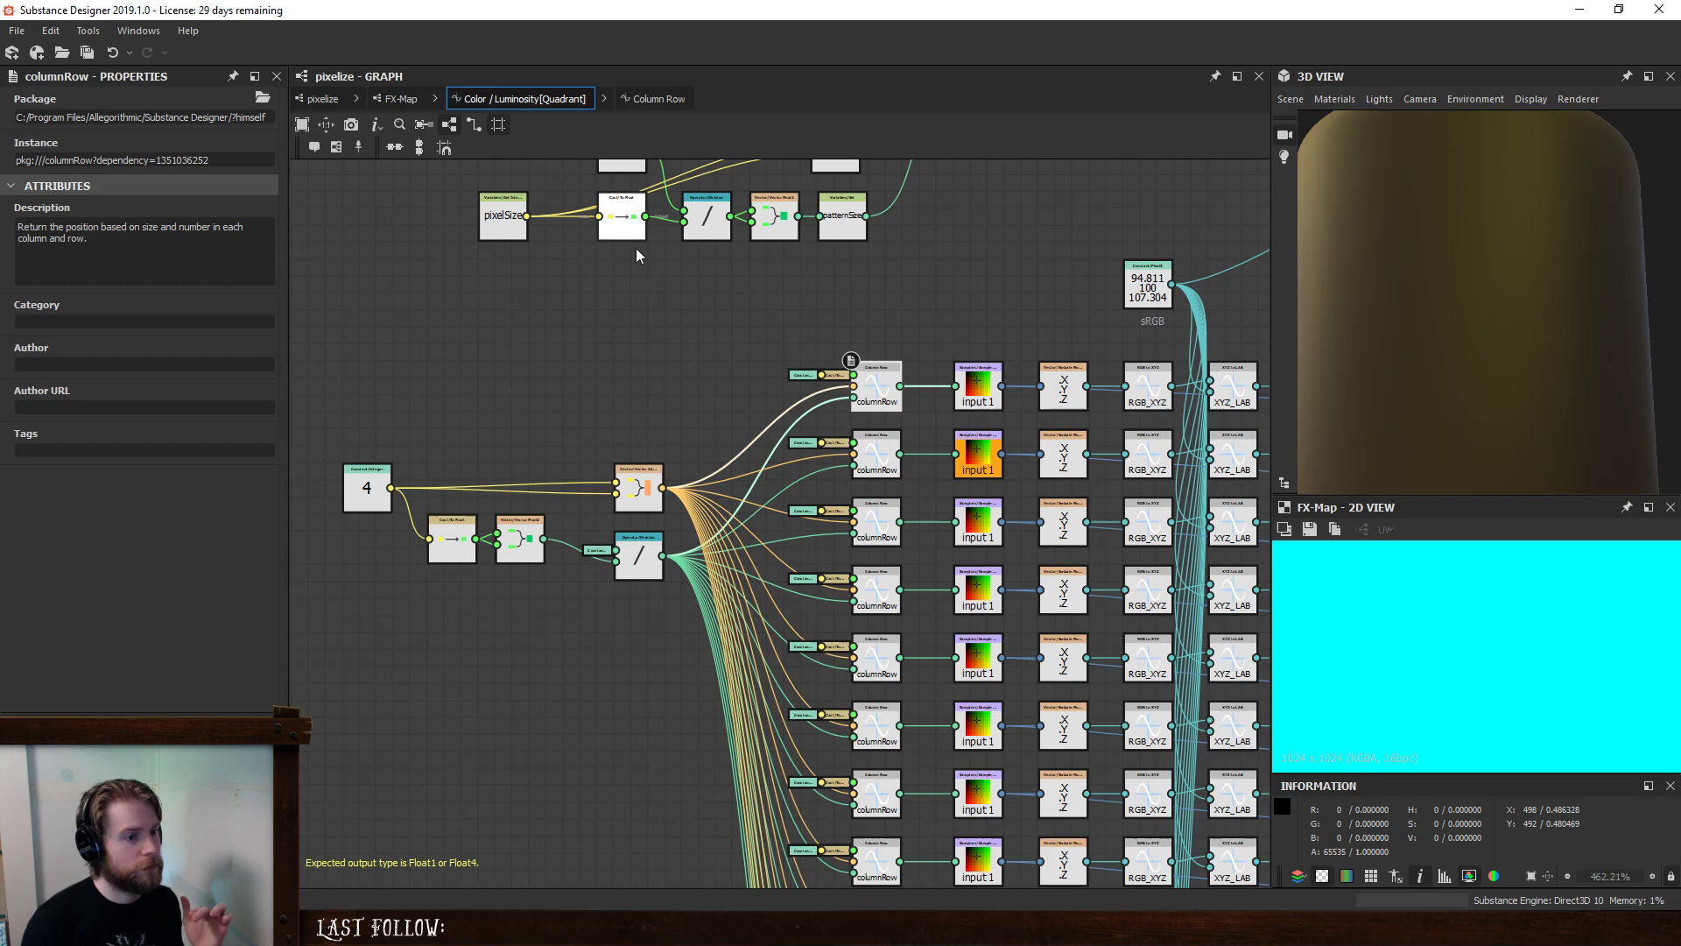
{"action": "right_click", "coordinate": [994, 531]}
{"action": "left_click", "coordinate": [1022, 606]}
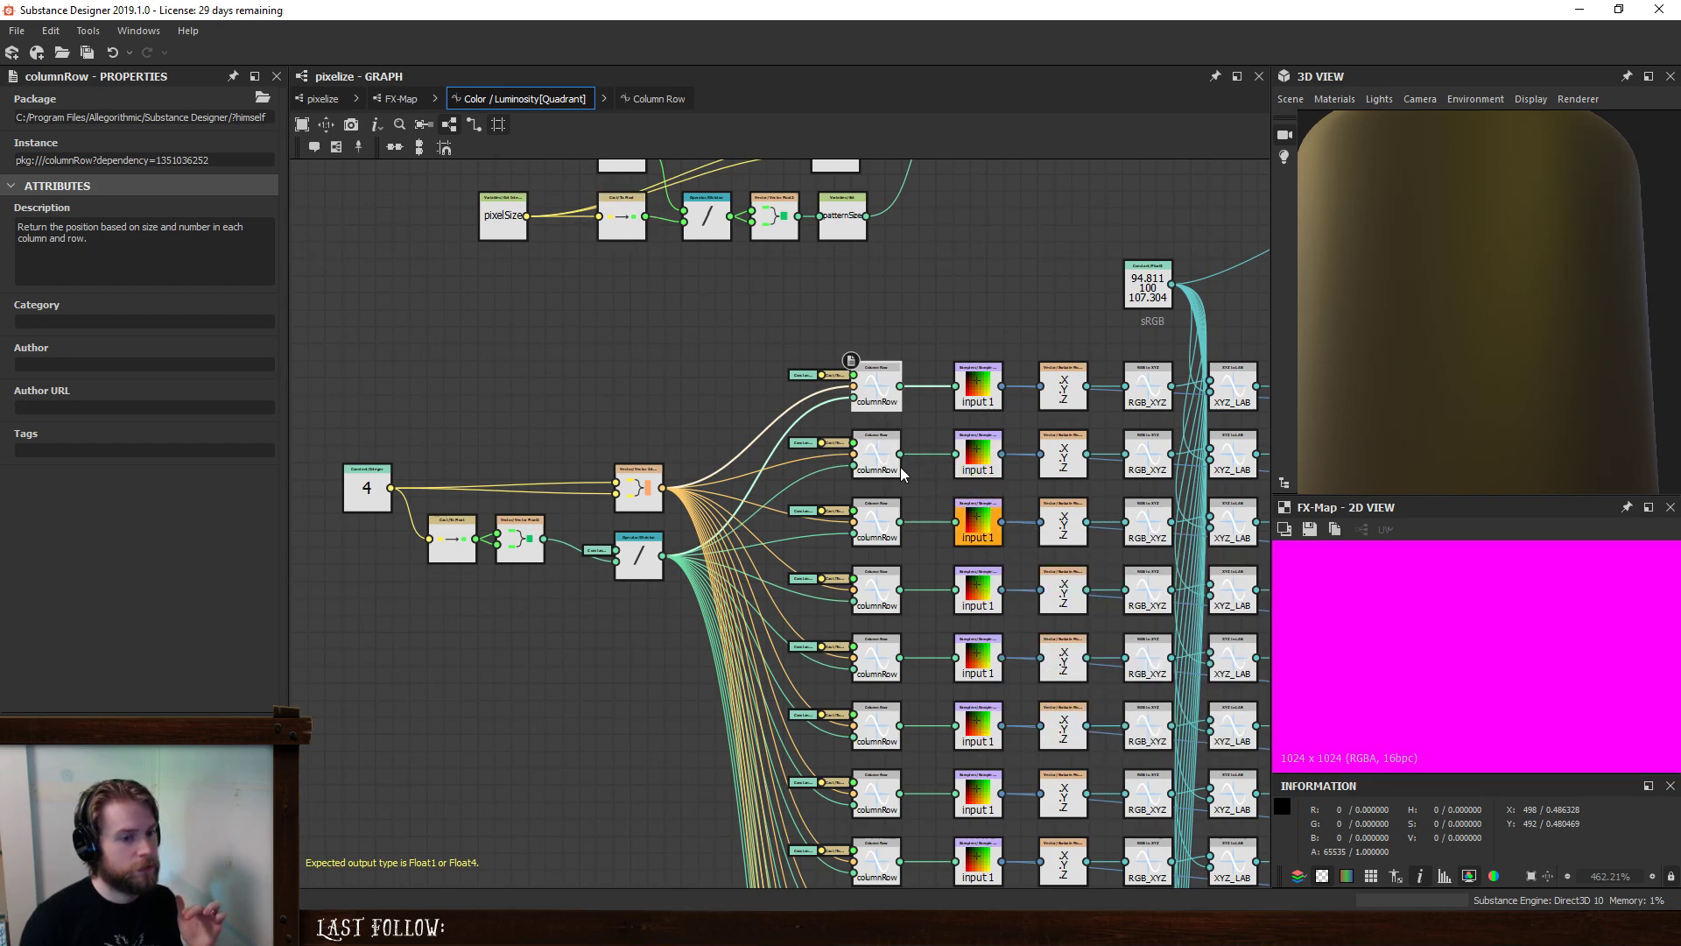
{"action": "left_click", "coordinate": [310, 98]}
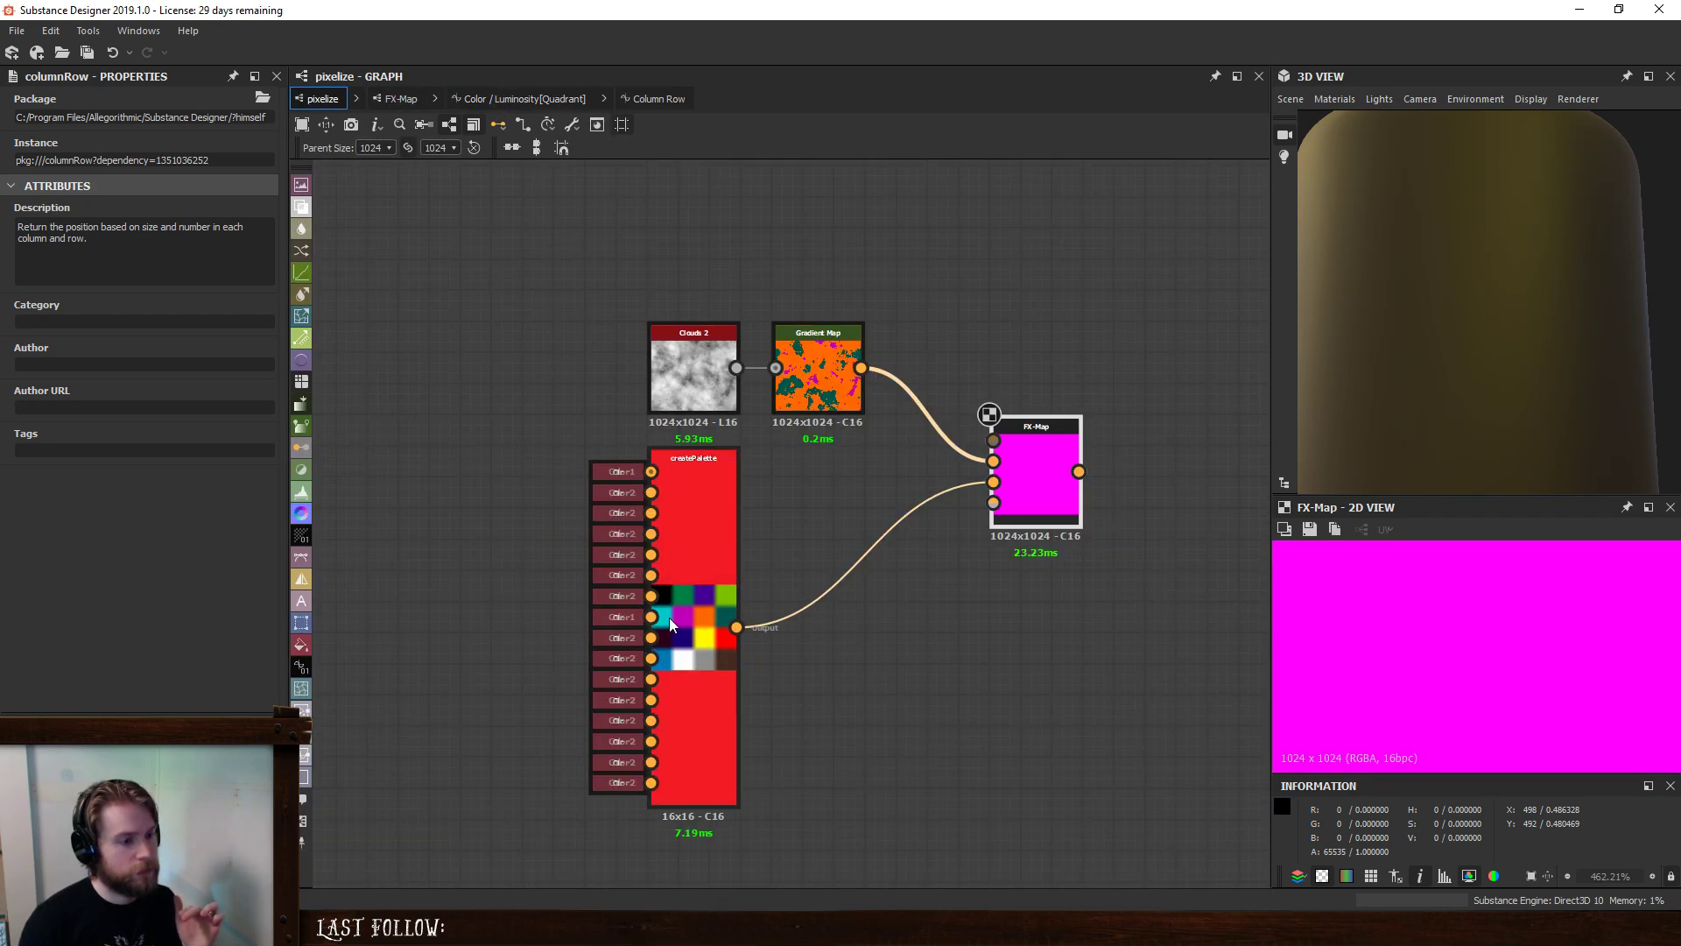
- Set the fourth palette row's input 1 sampler as the color function's output and compare the FX-Map with createPalette
{"action": "left_click", "coordinate": [522, 99]}
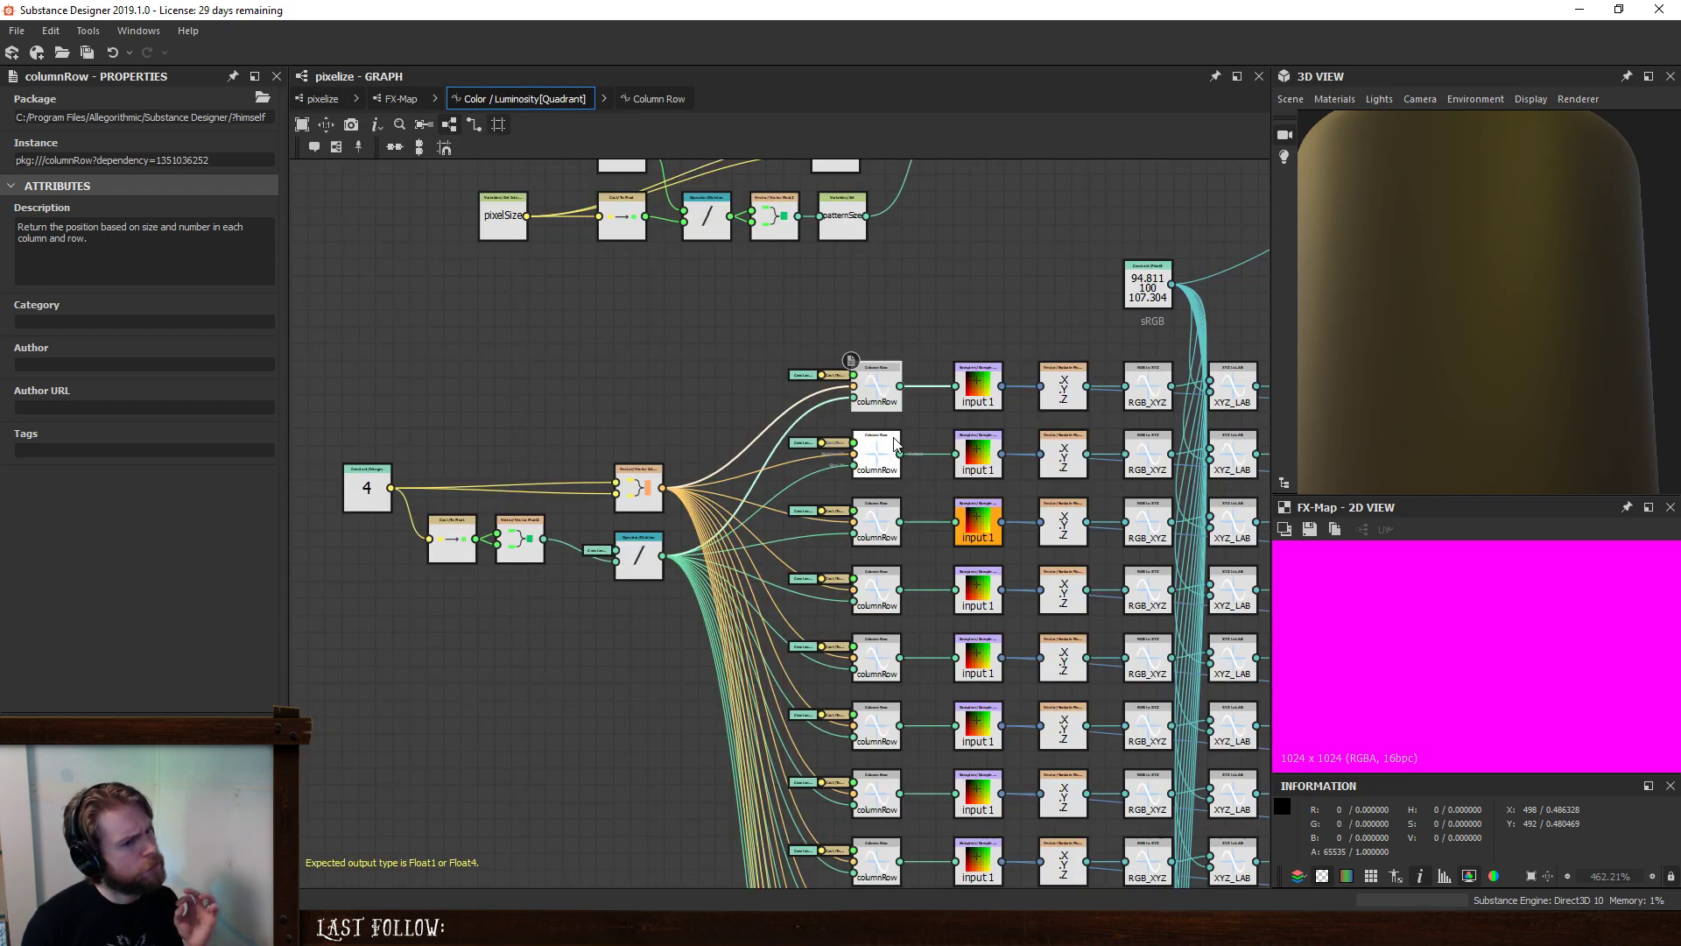
{"action": "right_click", "coordinate": [984, 593]}
{"action": "left_click", "coordinate": [1020, 662]}
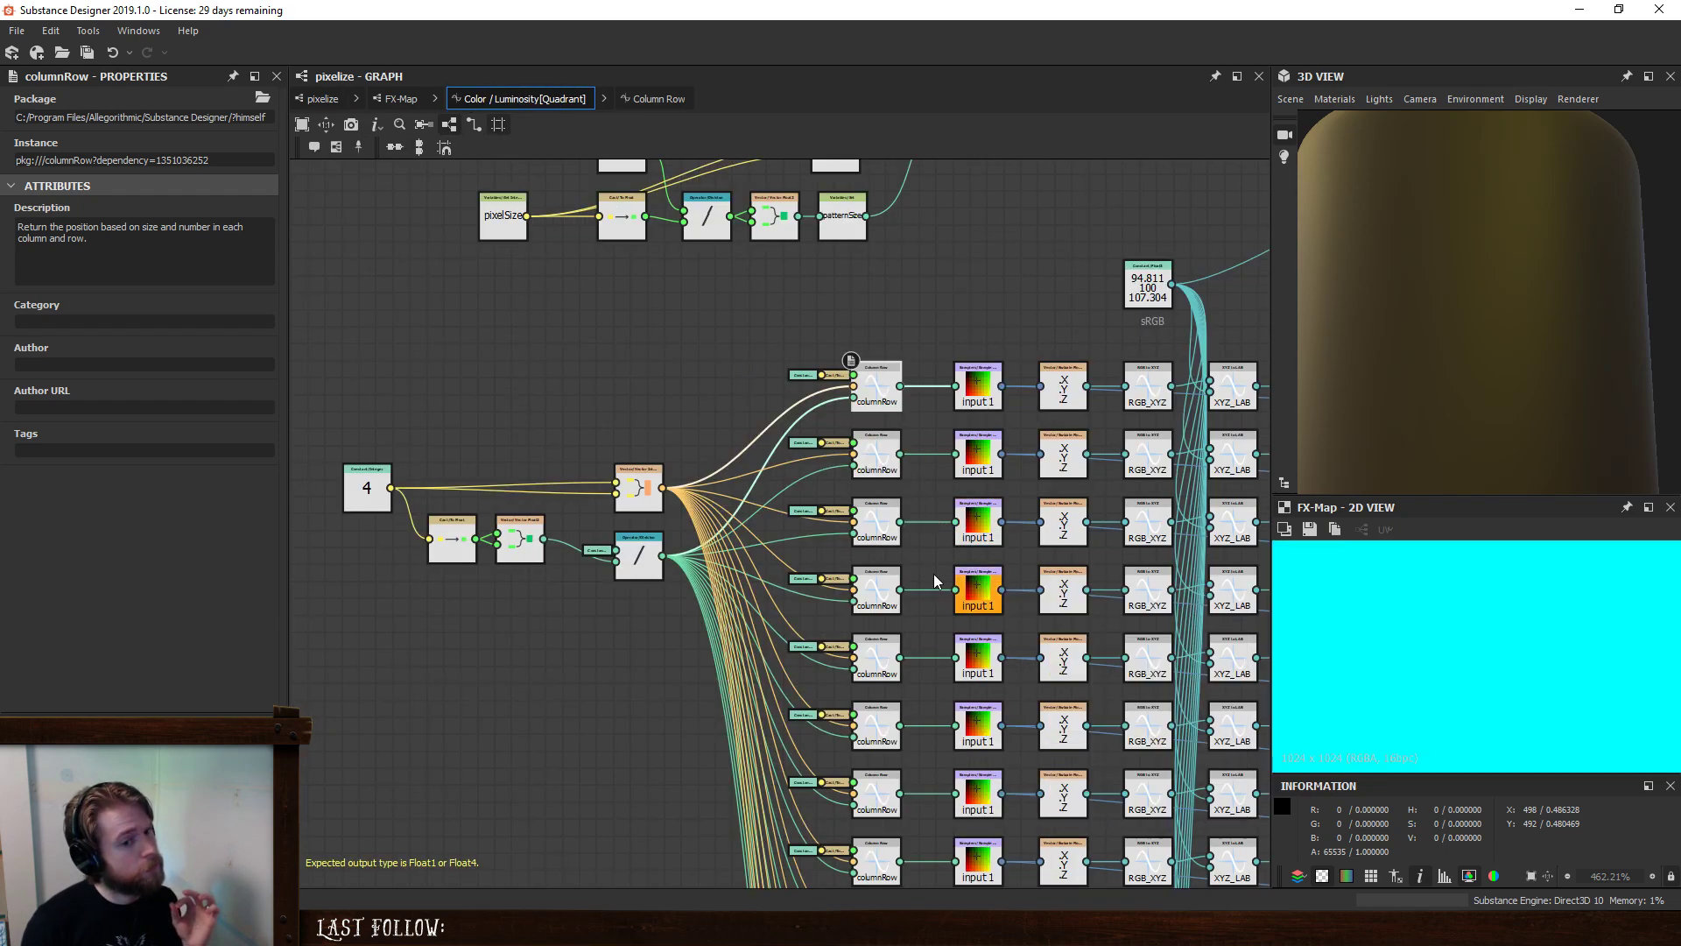
{"action": "left_click", "coordinate": [396, 99]}
{"action": "left_click", "coordinate": [315, 99]}
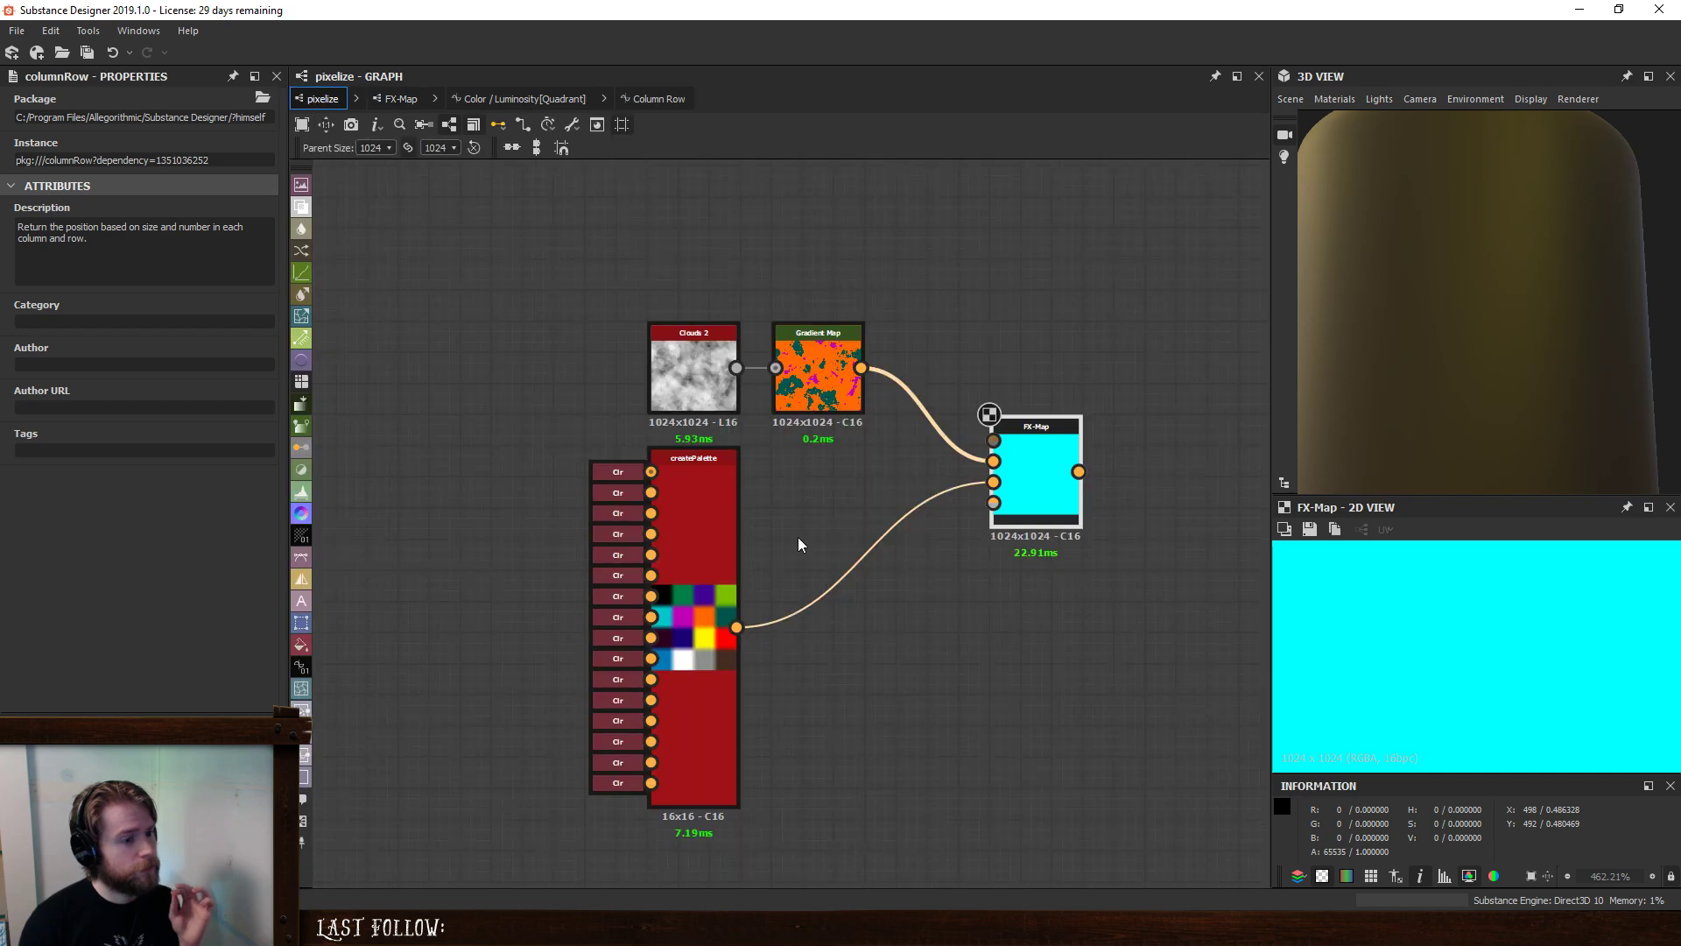
- In the Column Row function, swap the links from the two Add nodes into the final vector node
{"action": "left_click", "coordinate": [536, 101]}
{"action": "left_click", "coordinate": [668, 103]}
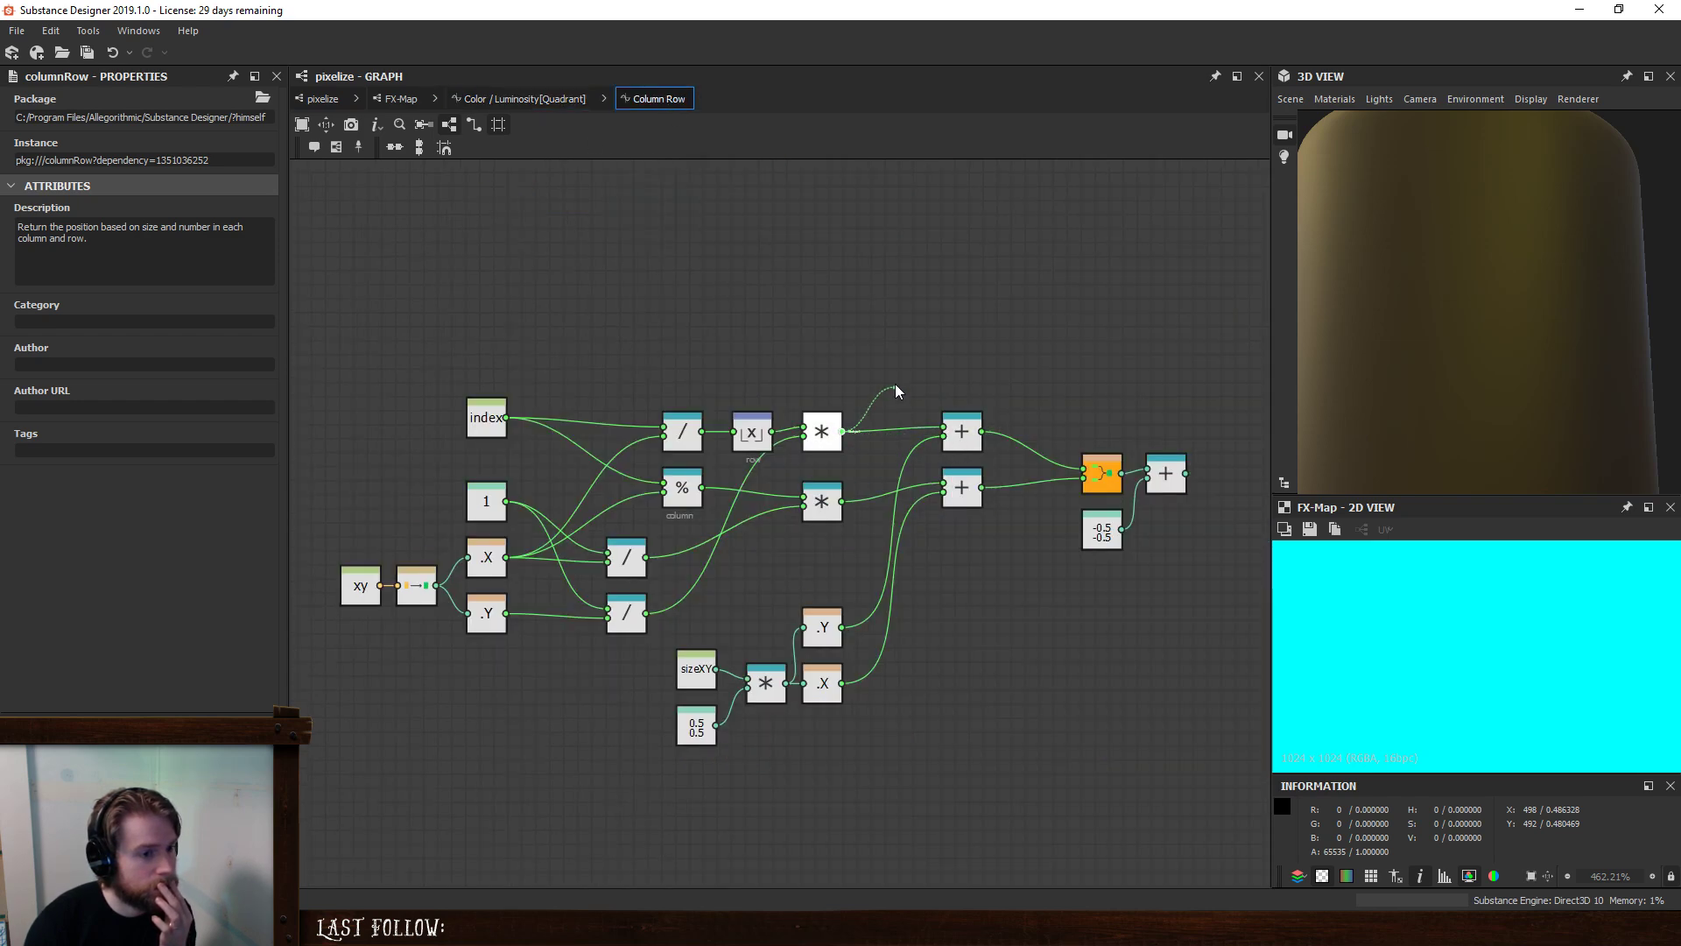
{"action": "left_click_drag", "start_coordinate": [895, 384], "coordinate": [898, 384]}
{"action": "left_click_drag", "start_coordinate": [1063, 434], "coordinate": [1068, 517]}
{"action": "key", "text": "x"}
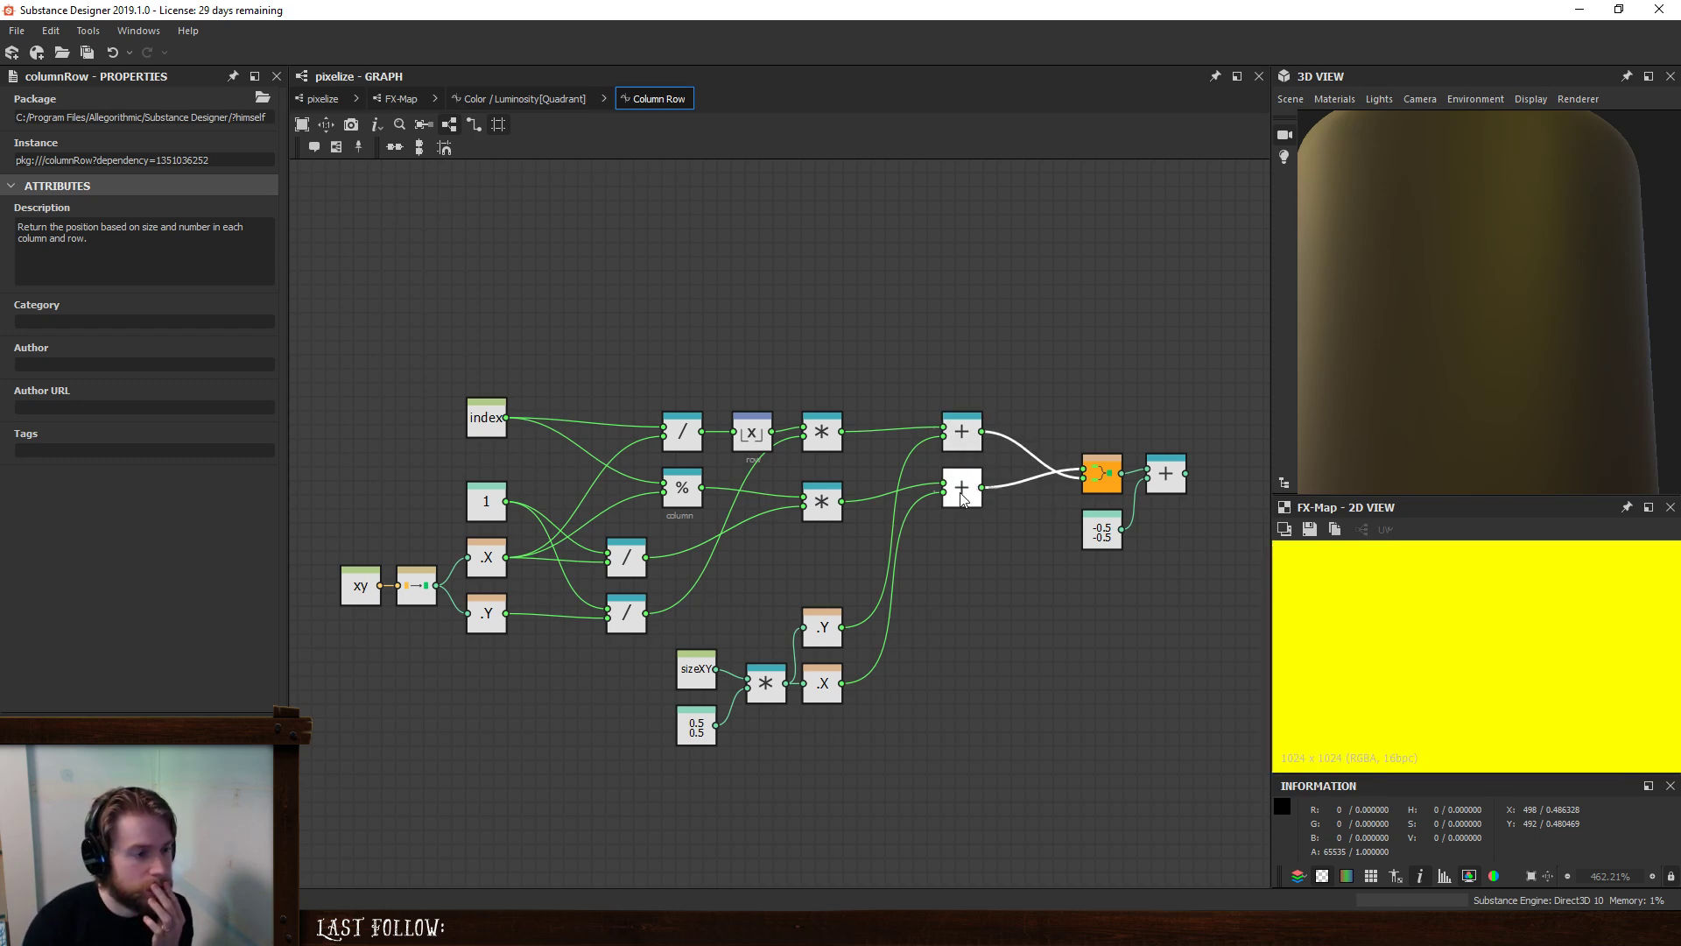
{"action": "left_click_drag", "start_coordinate": [842, 432], "coordinate": [1087, 473]}
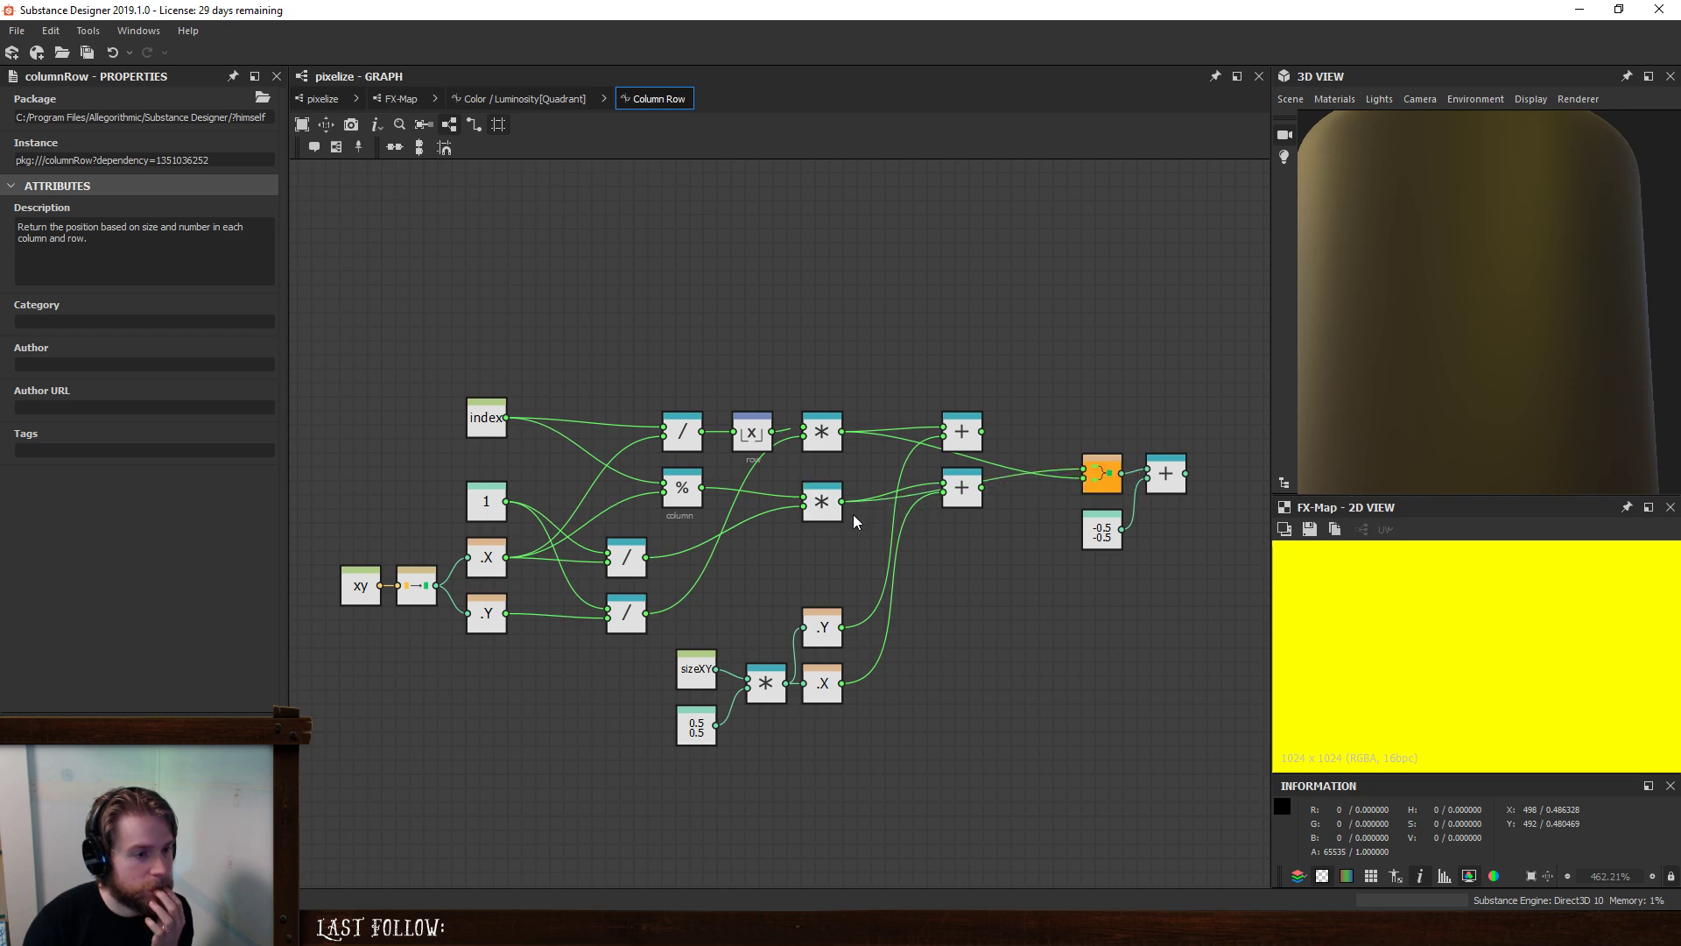
{"action": "left_click_drag", "start_coordinate": [981, 432], "coordinate": [1082, 473]}
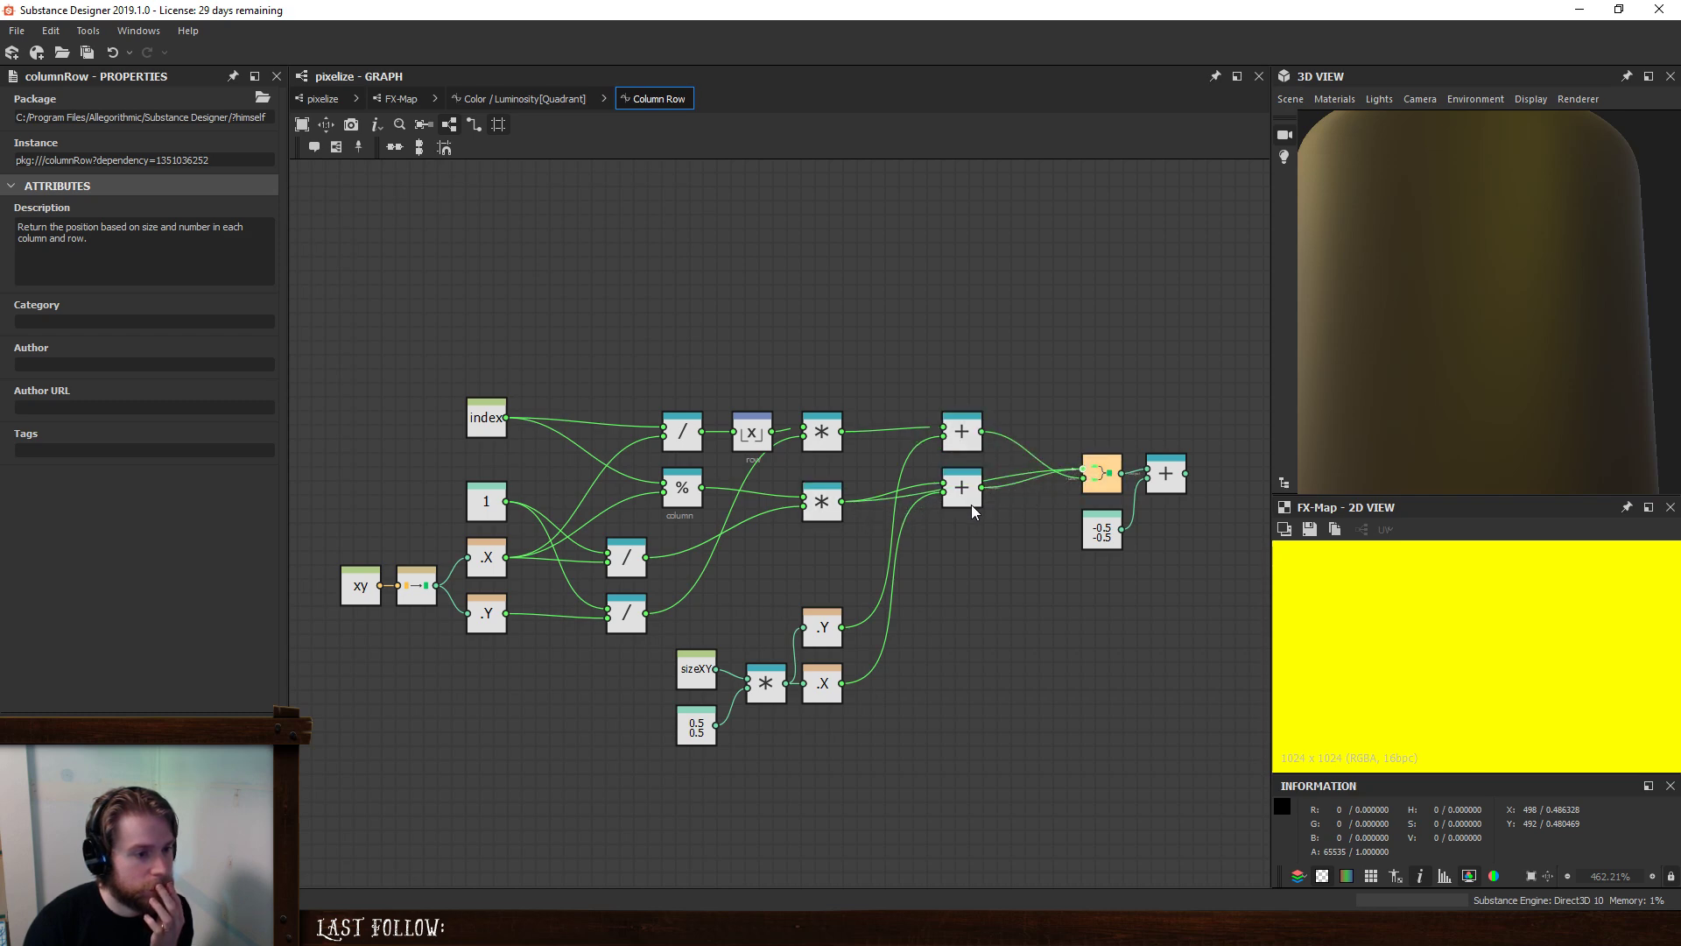
- Test the Add node with the -0.5 offset as Column Row's output and restore the vector node as the output
{"action": "right_click", "coordinate": [1170, 471]}
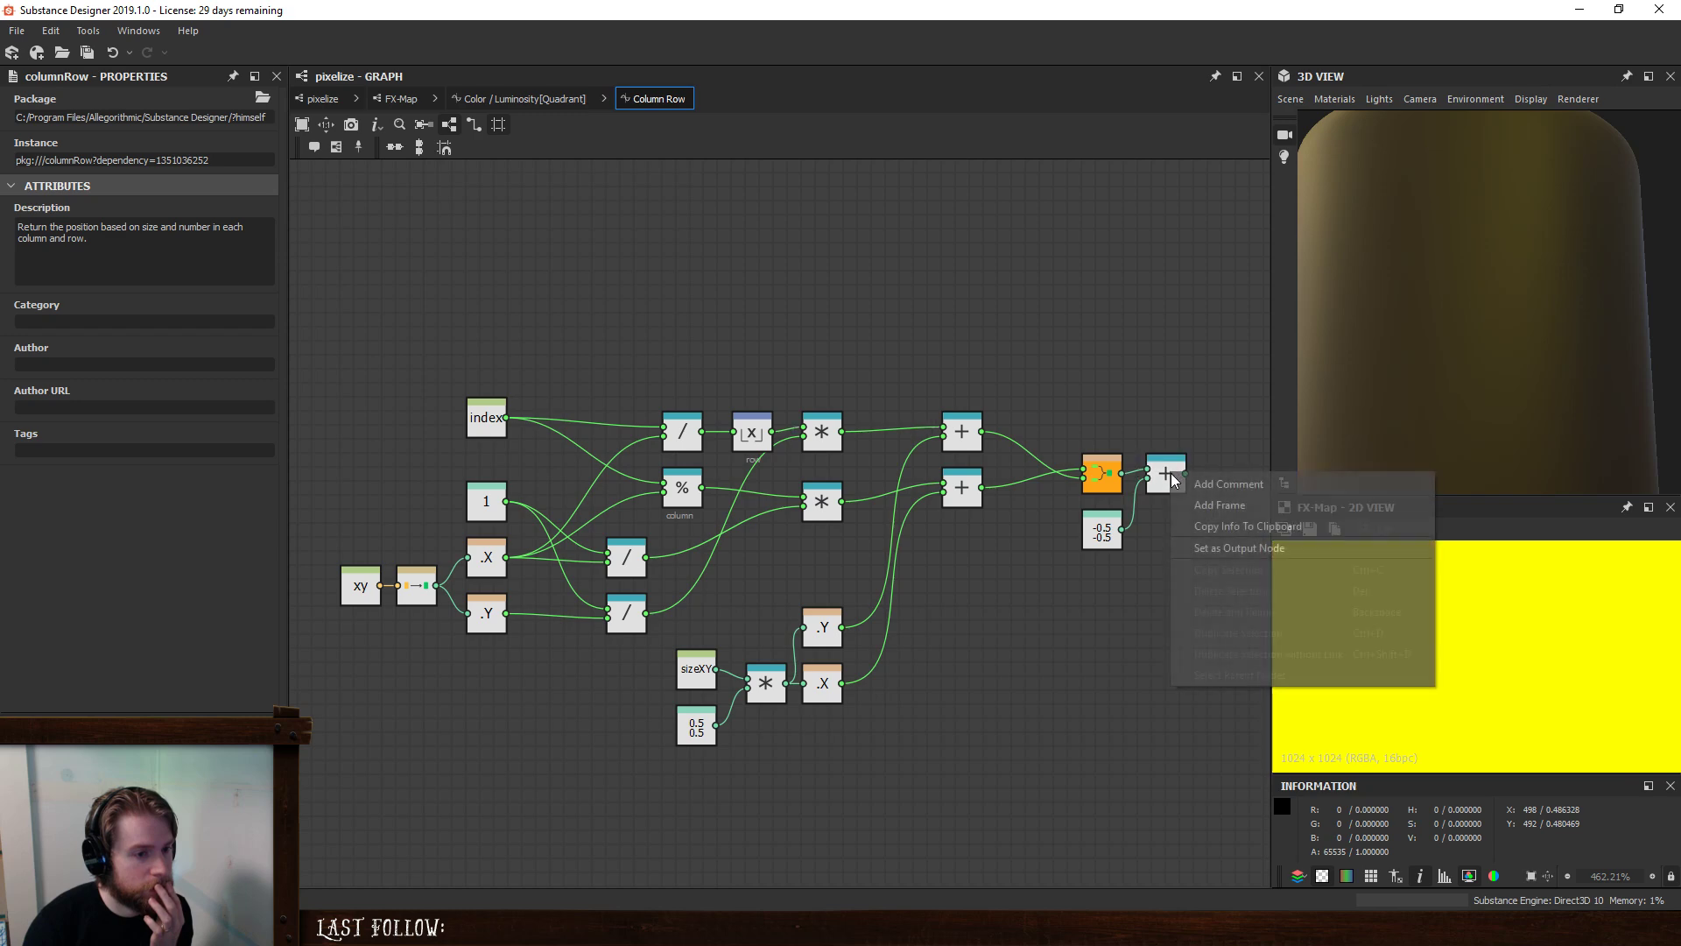
{"action": "left_click", "coordinate": [1204, 548]}
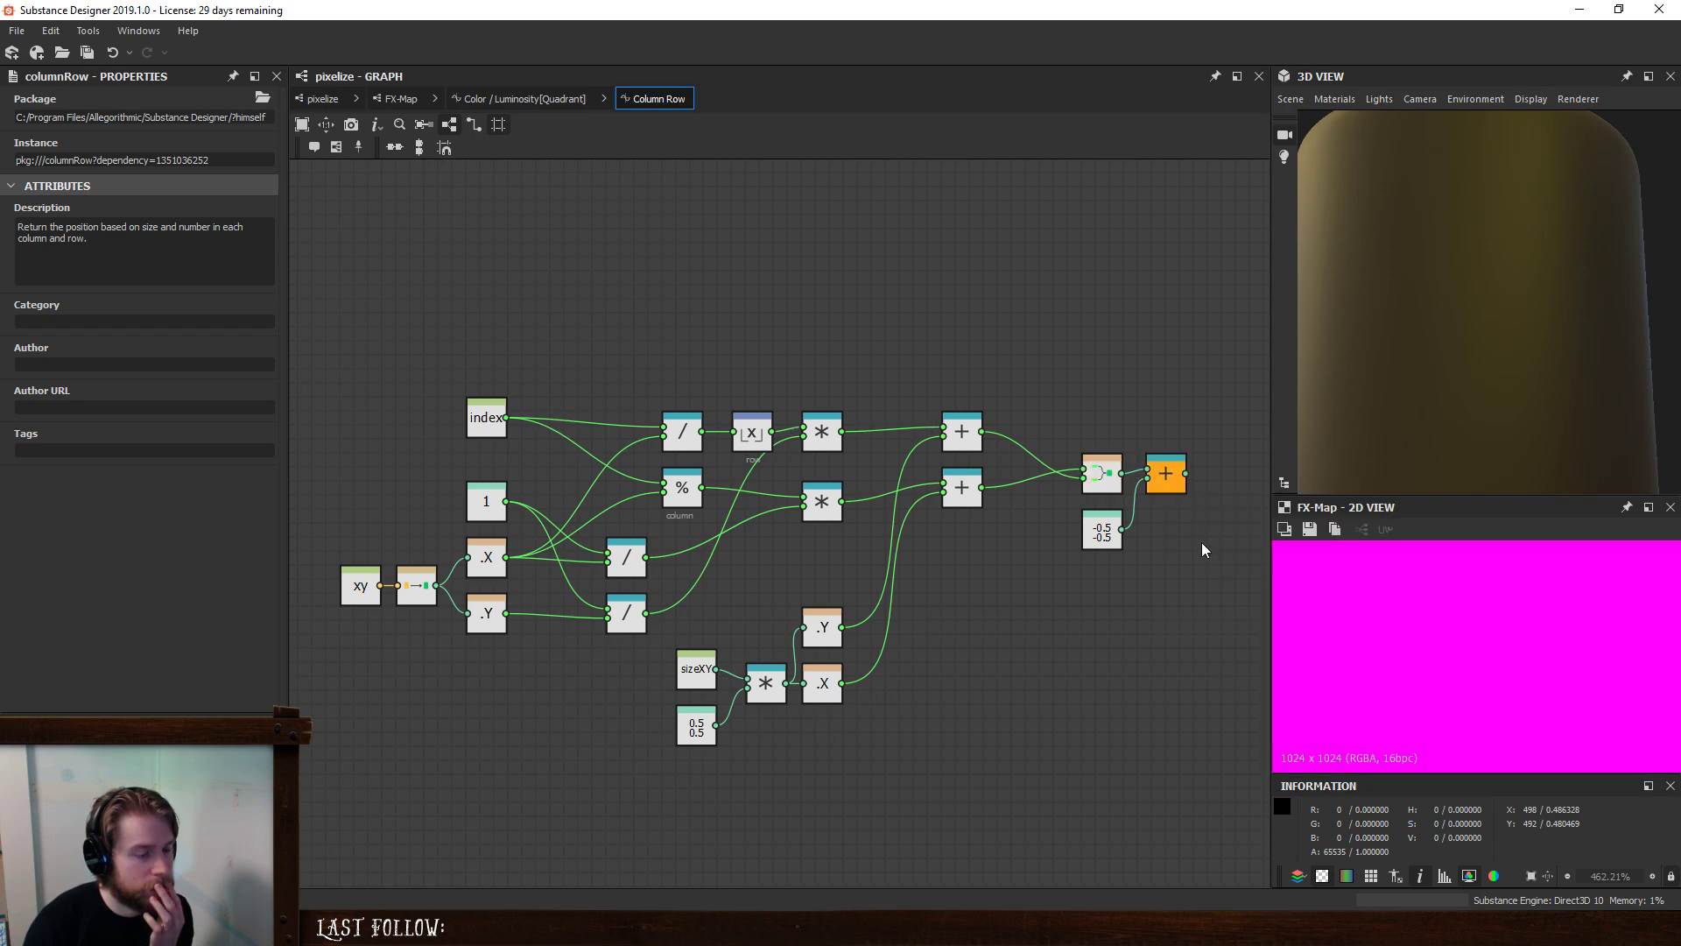
{"action": "right_click", "coordinate": [1105, 477]}
{"action": "left_click", "coordinate": [1136, 536]}
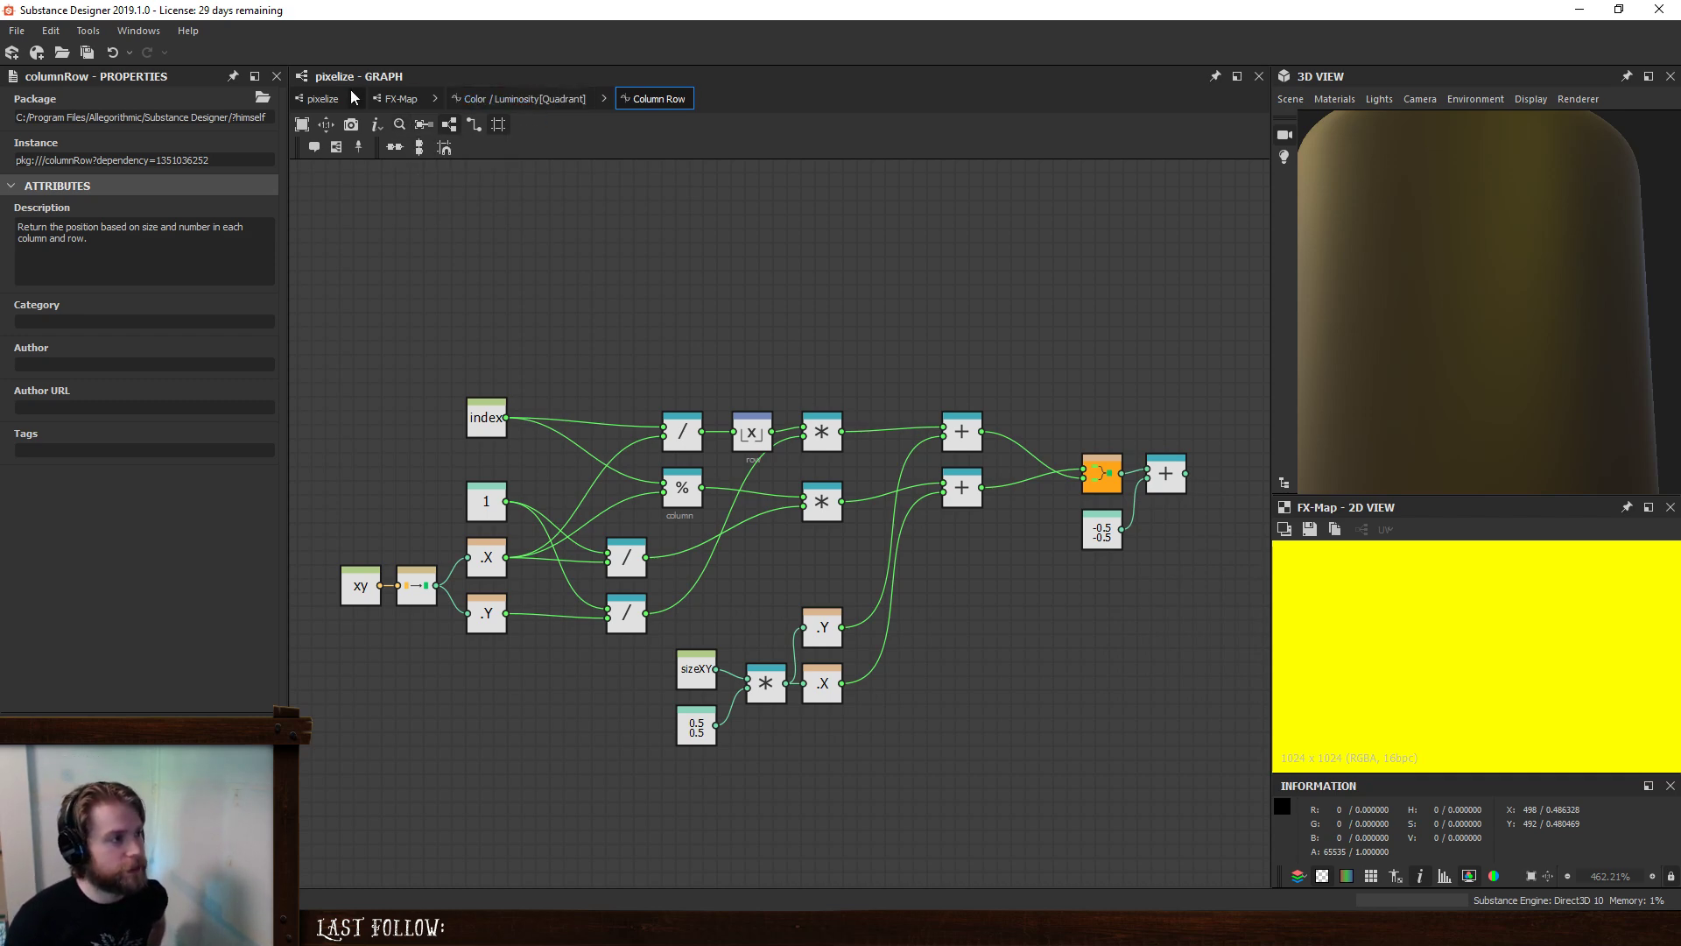
- Set the first and second palette rows' input 1 samplers in turn as the color function's output and compare the FX-Map with createPalette
{"action": "left_click", "coordinate": [524, 99]}
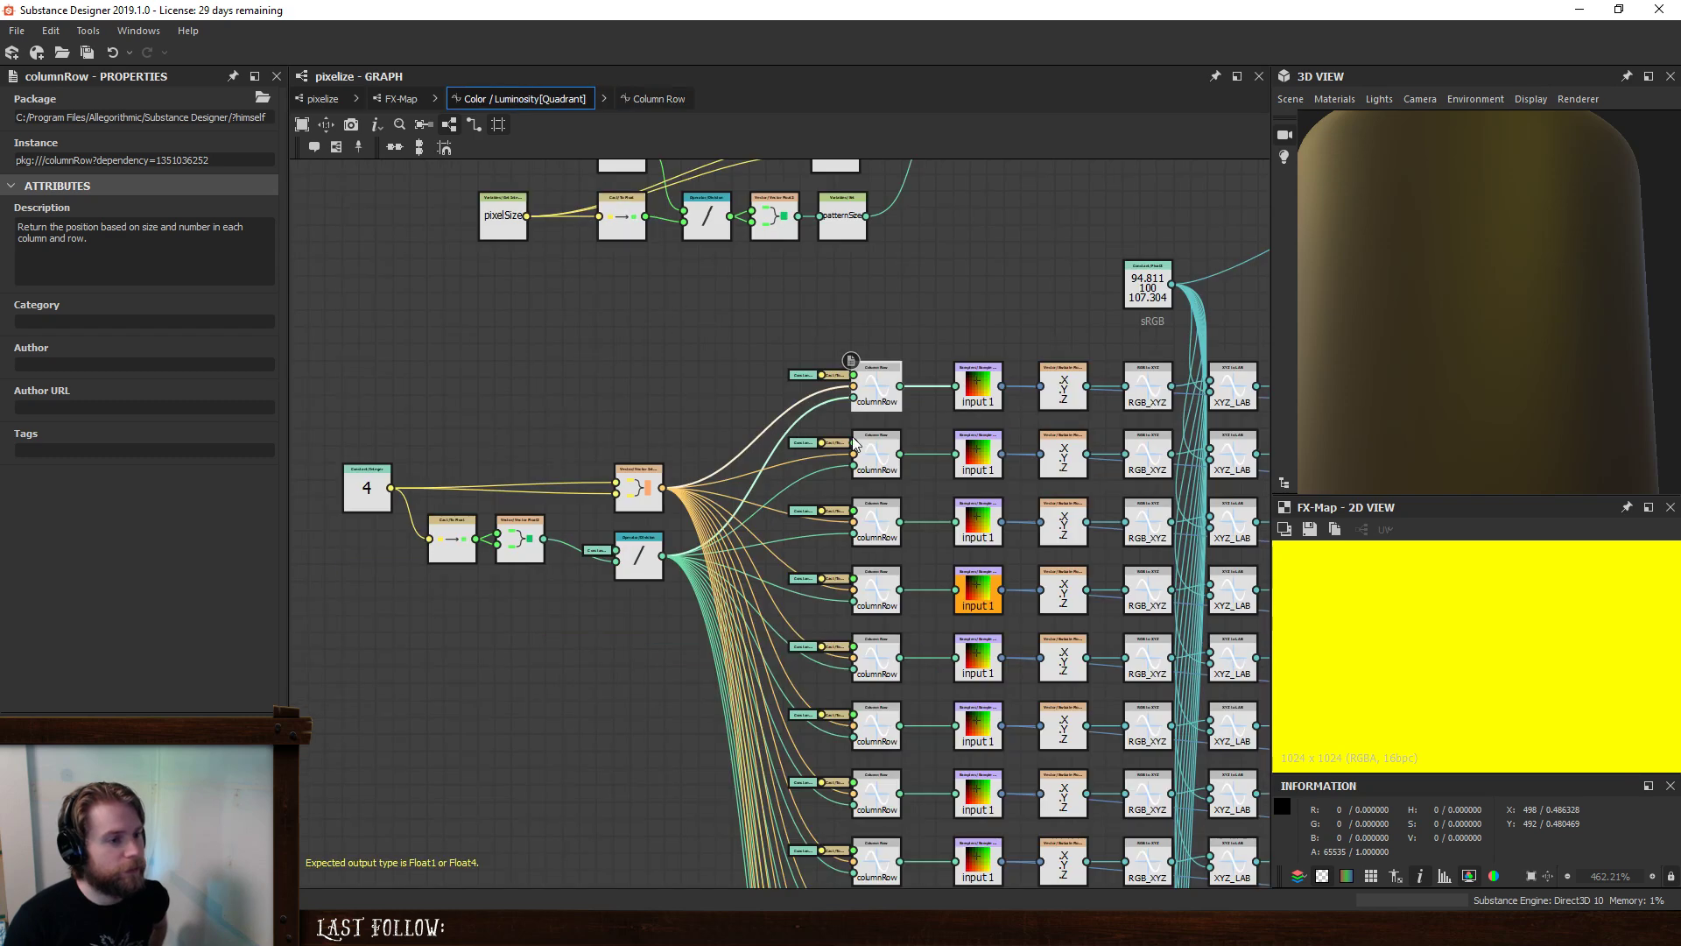
{"action": "right_click", "coordinate": [875, 446]}
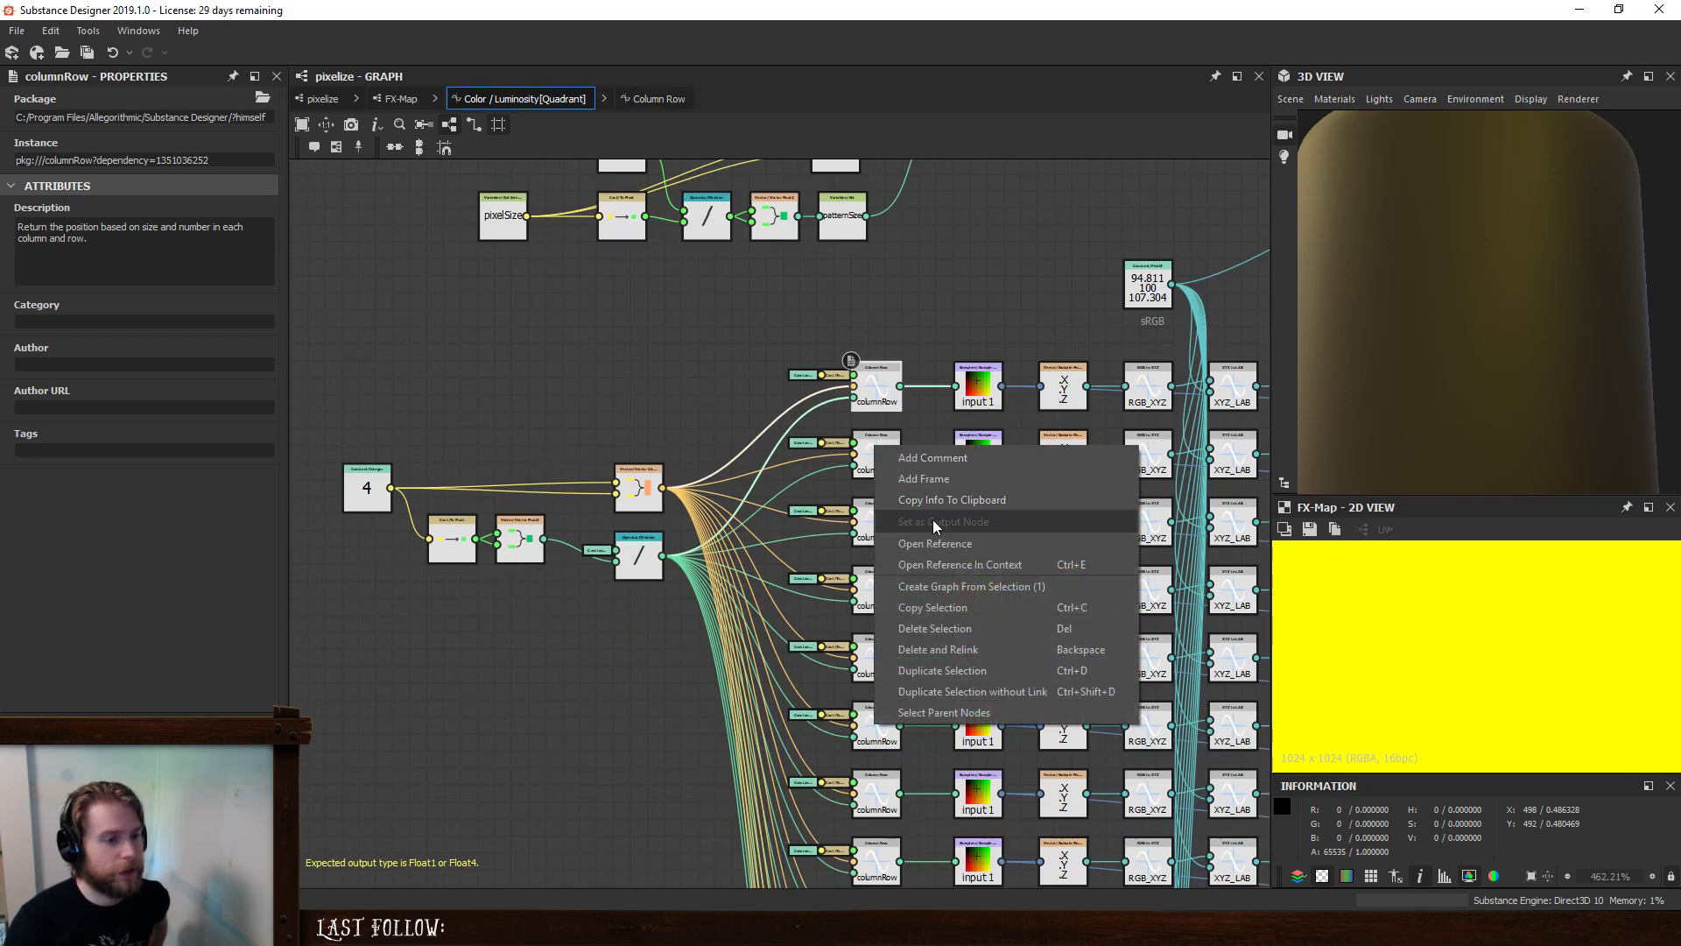
{"action": "left_click", "coordinate": [979, 324]}
{"action": "right_click", "coordinate": [976, 380]}
{"action": "left_click", "coordinate": [1014, 458]}
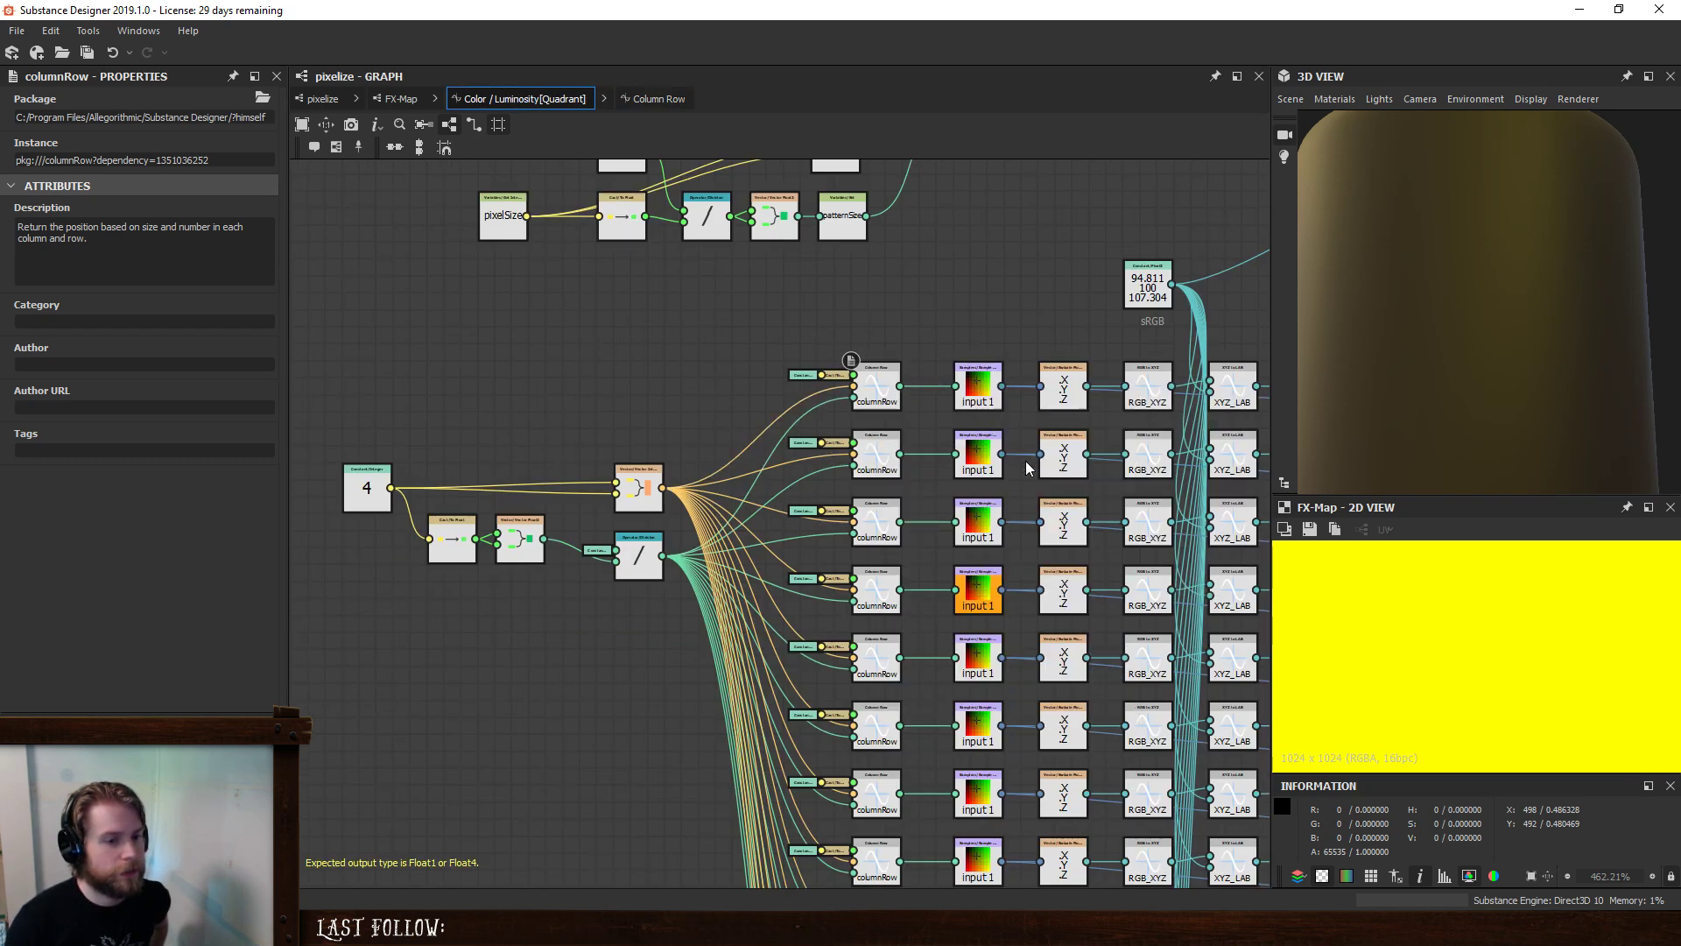
{"action": "right_click", "coordinate": [983, 459]}
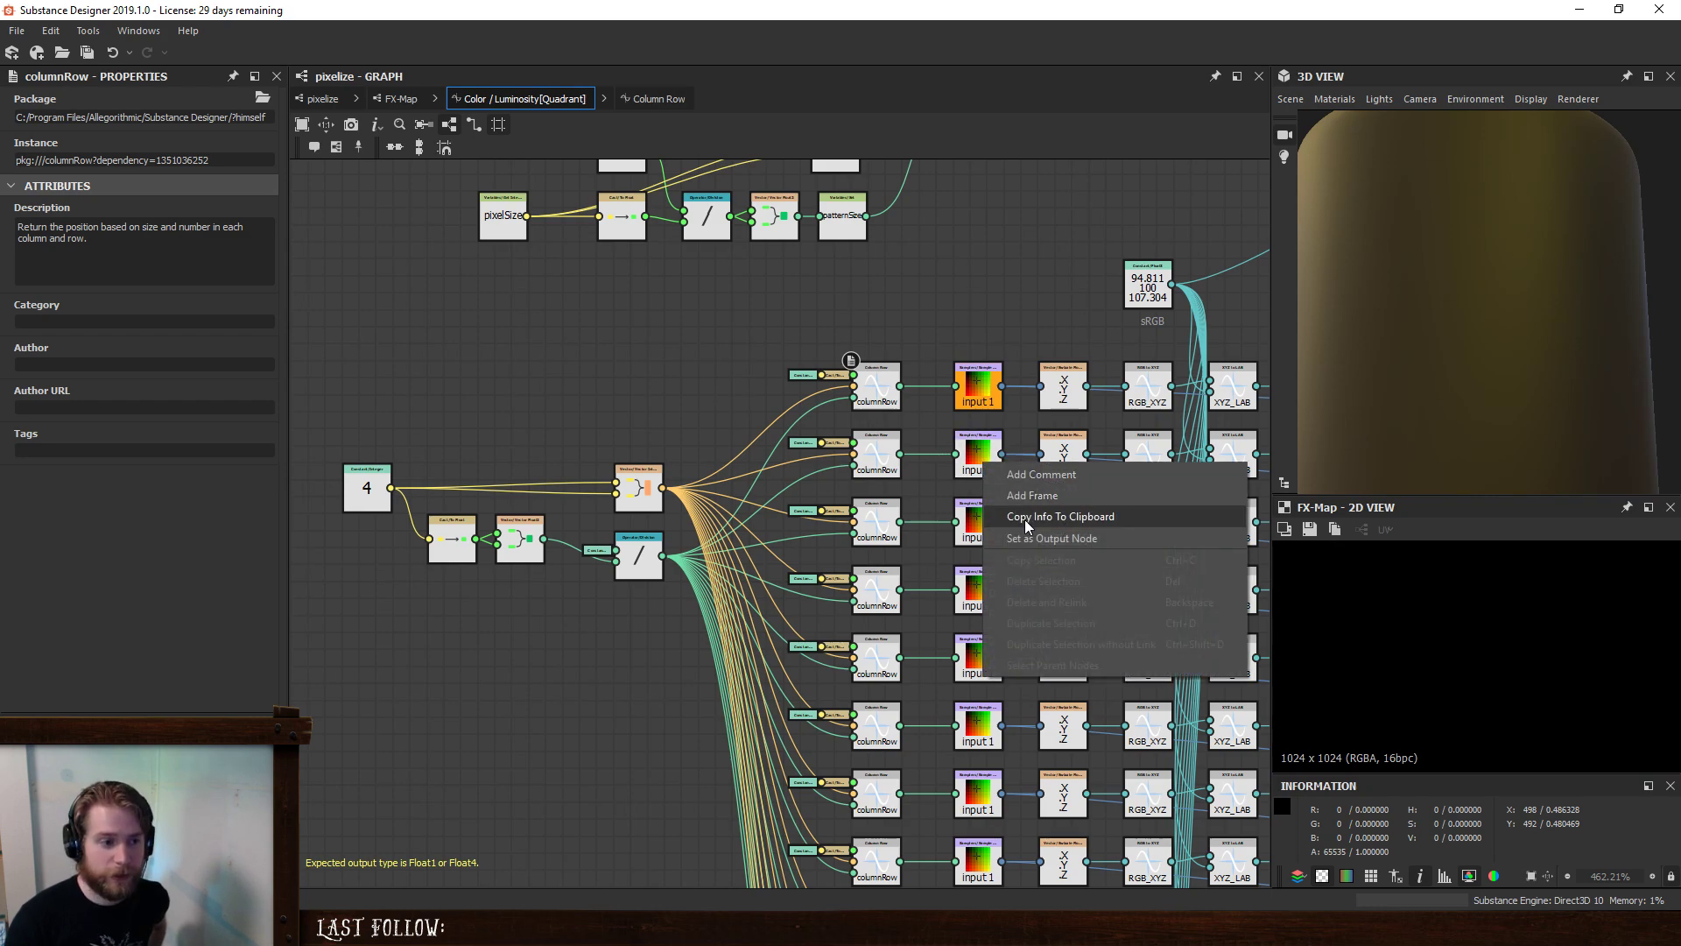
{"action": "left_click", "coordinate": [1034, 540]}
{"action": "left_click", "coordinate": [401, 98]}
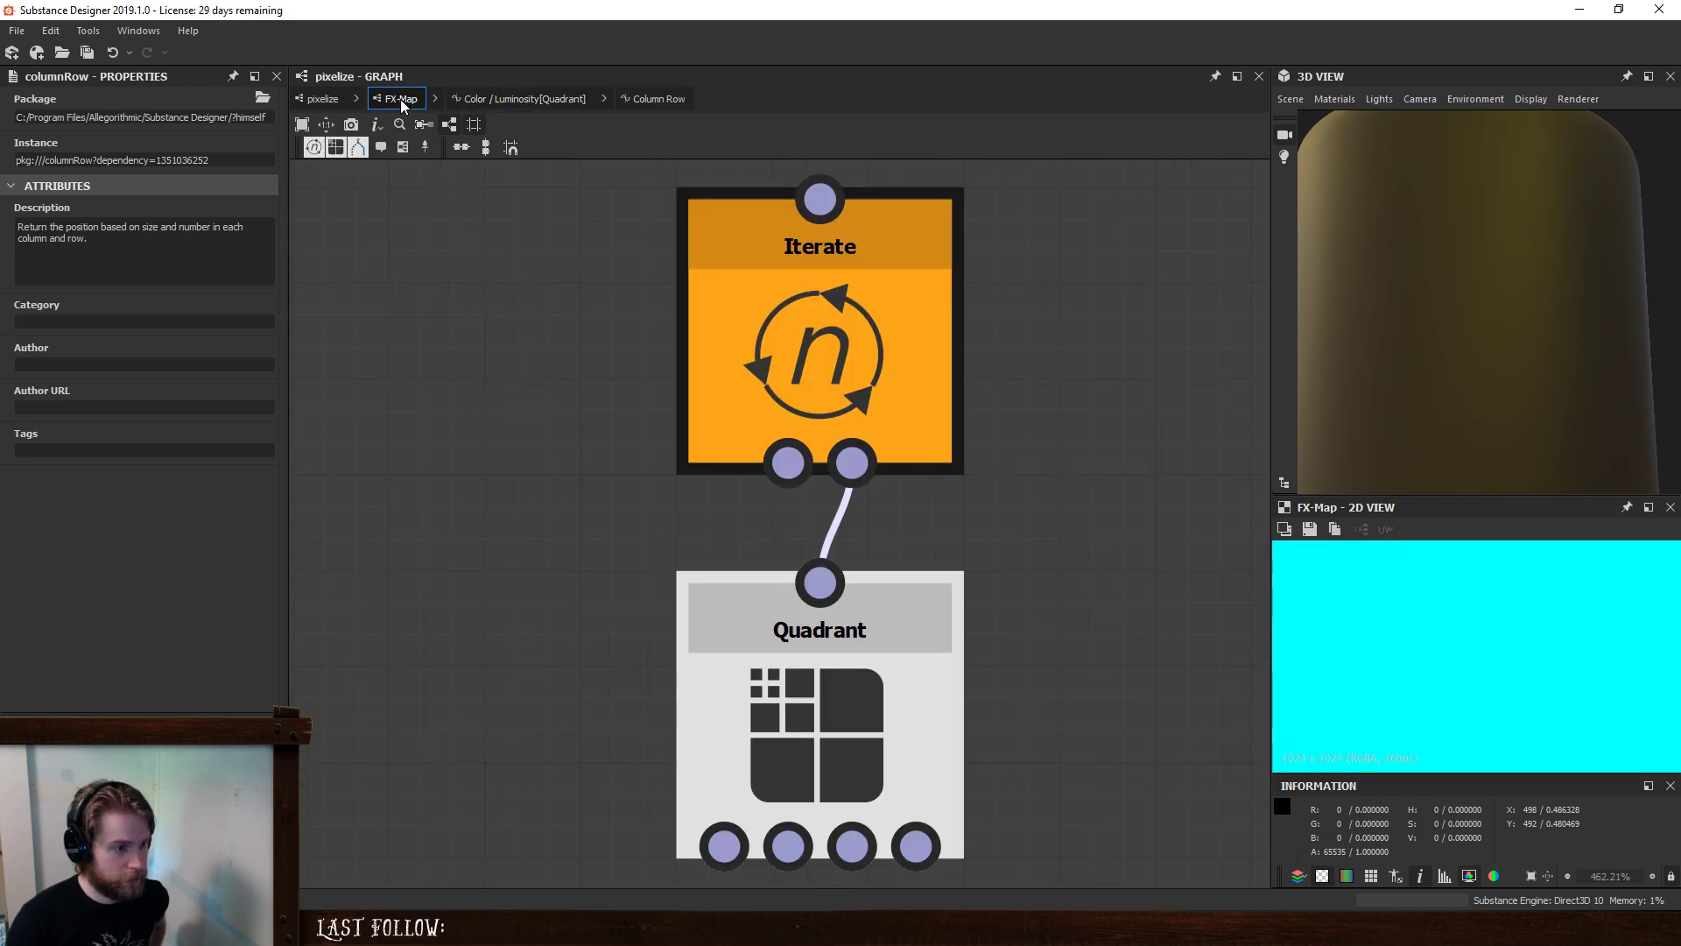
{"action": "left_click", "coordinate": [311, 98]}
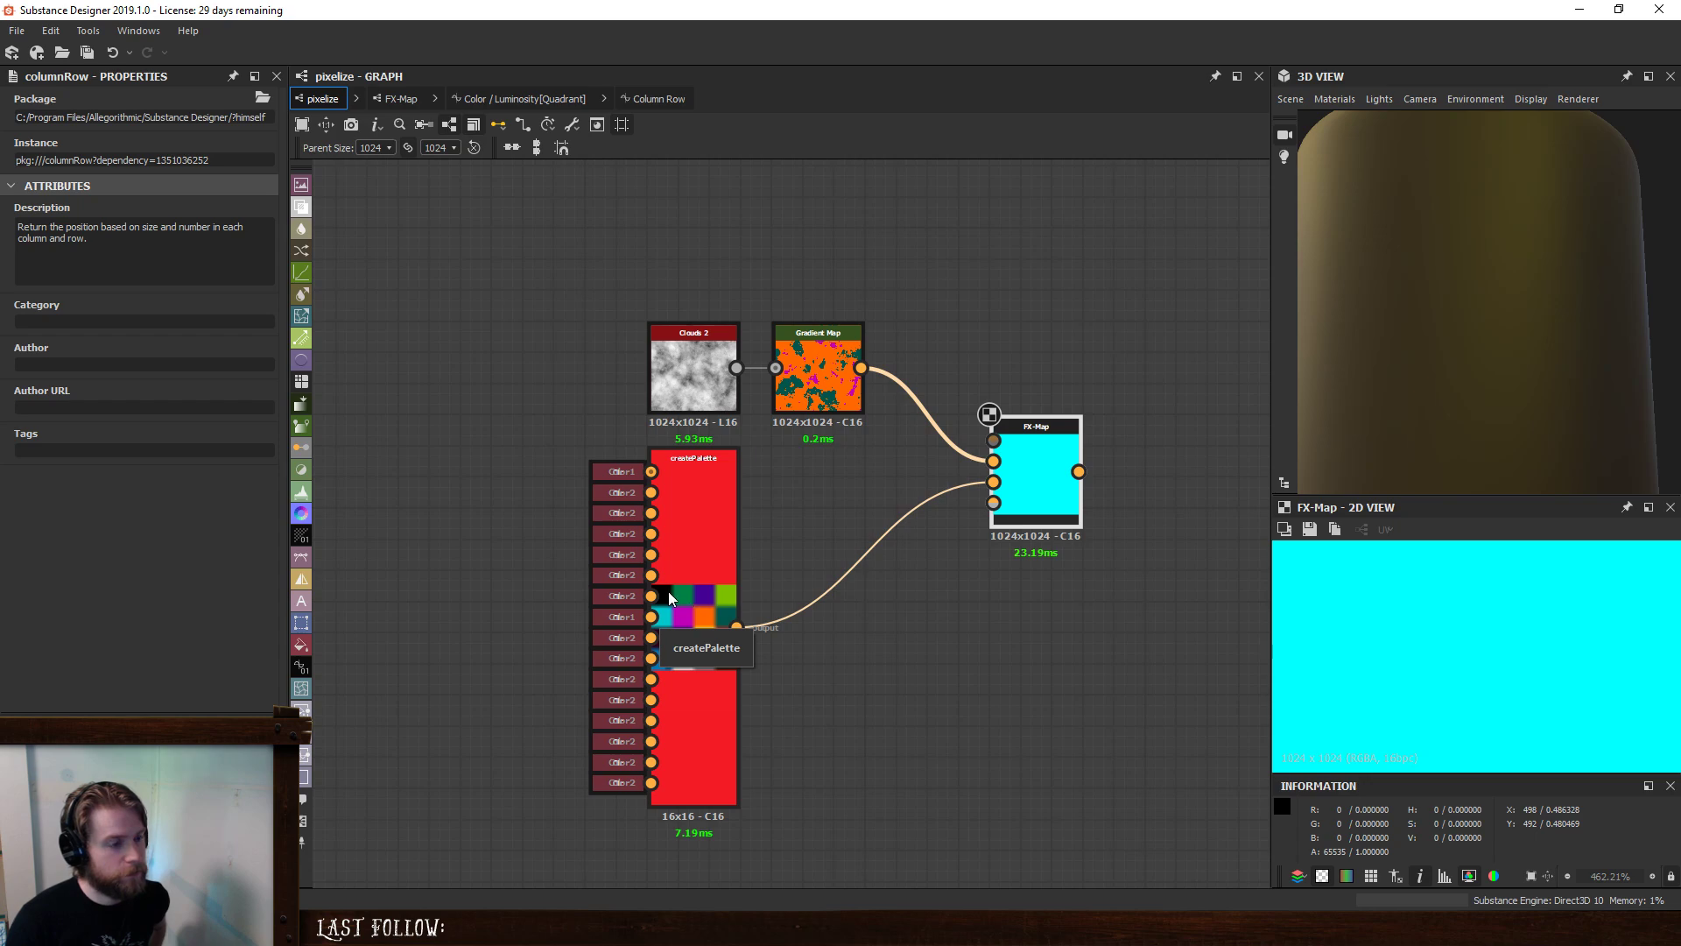
{"action": "left_click", "coordinate": [531, 99]}
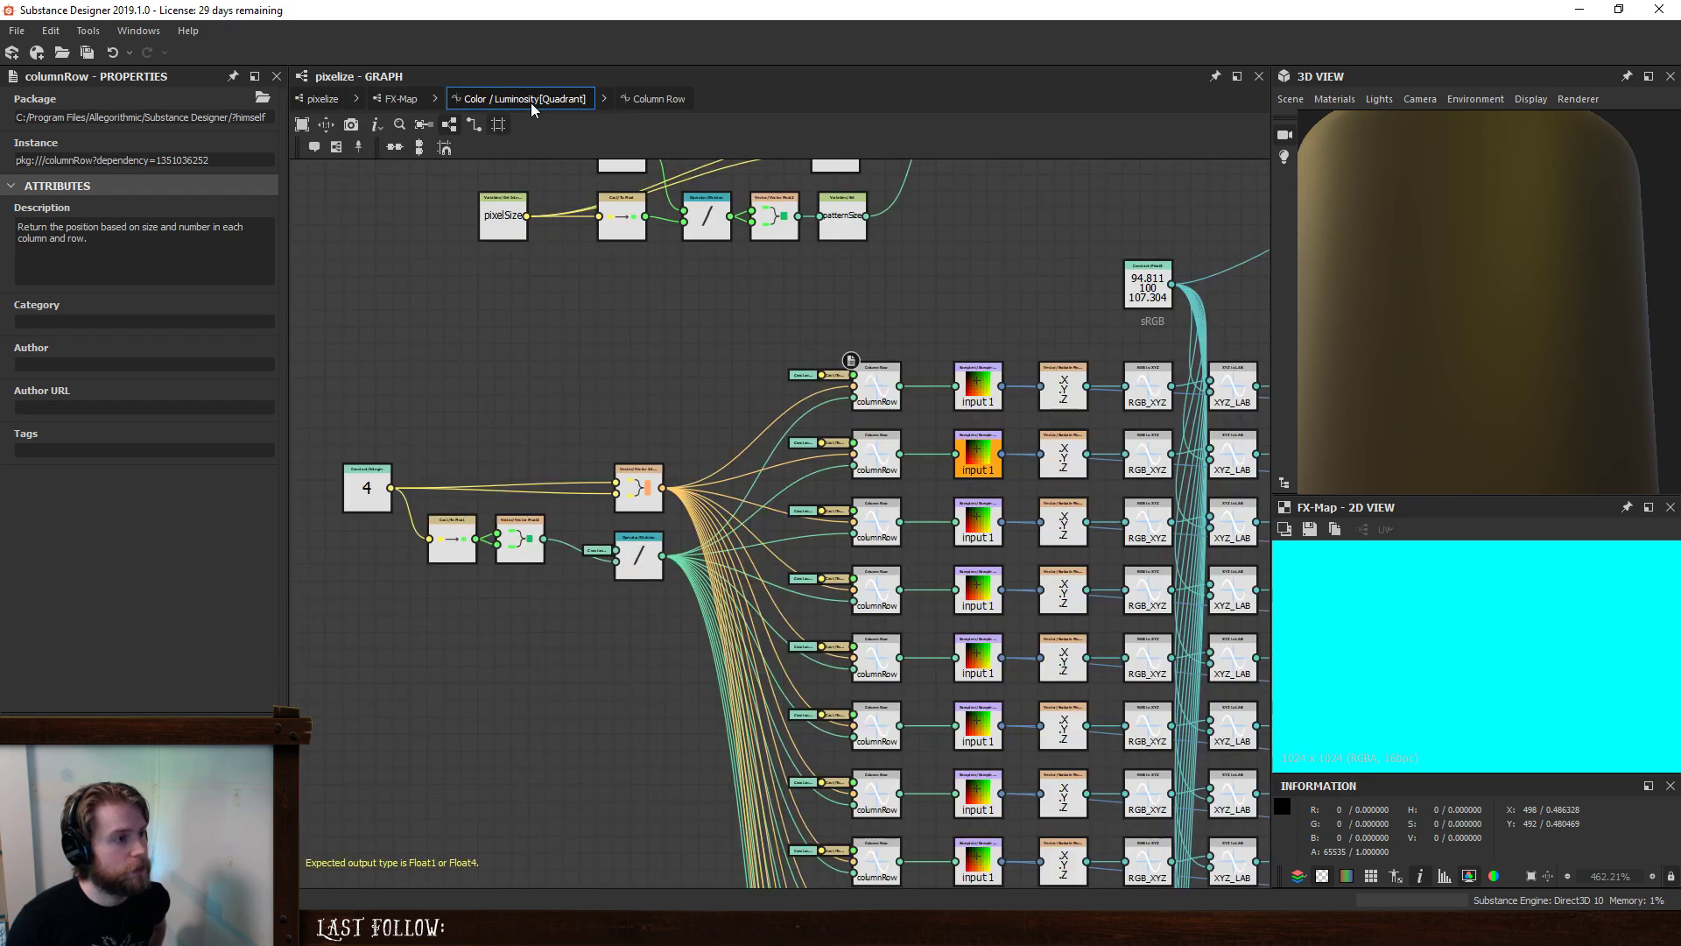
- Add Swizzle Integer1, Division and To Integer nodes to the Column Row function
{"action": "left_click", "coordinate": [655, 98]}
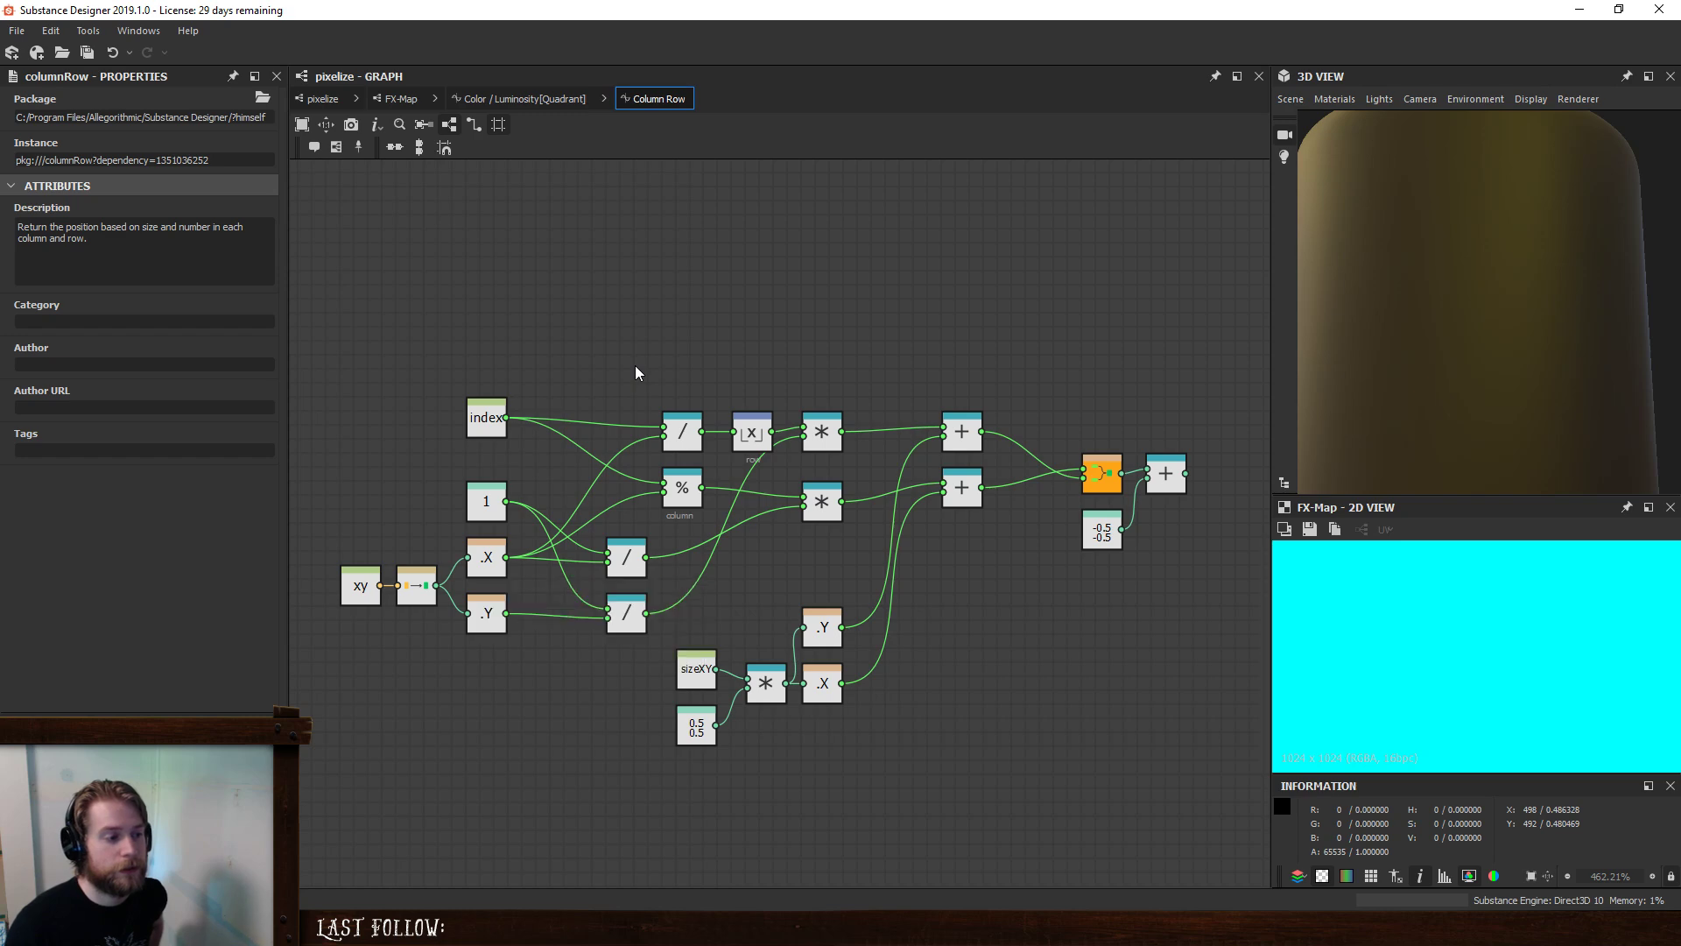
{"action": "key", "text": "space"}
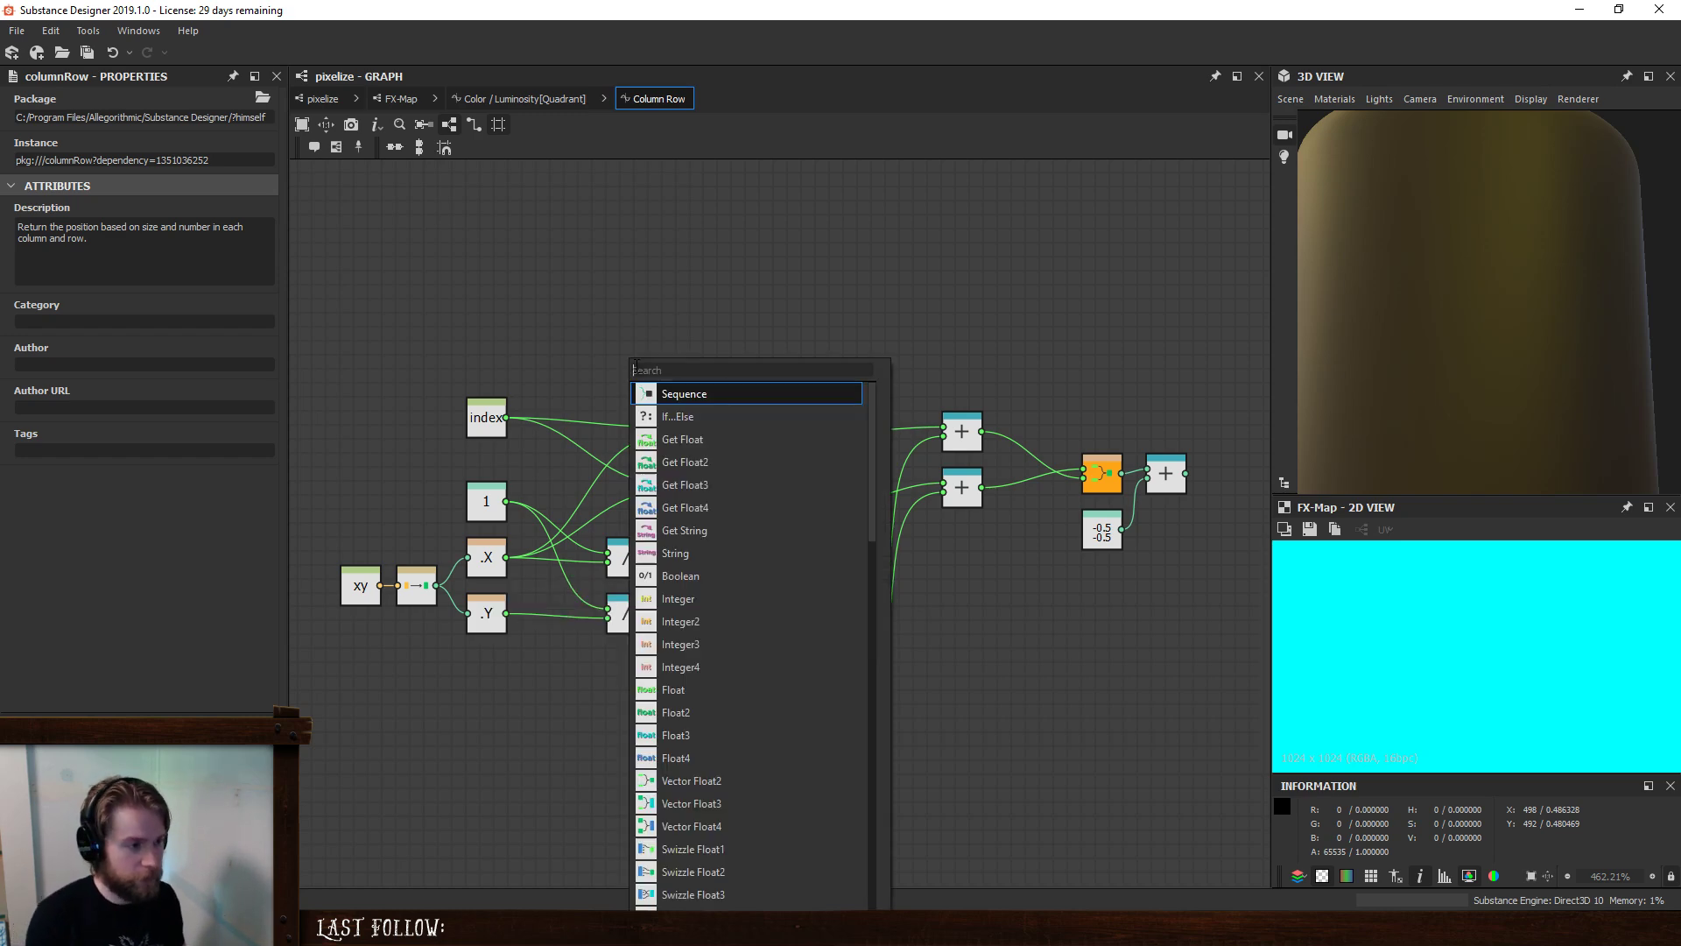
{"action": "type", "text": "sw"}
{"action": "left_click", "coordinate": [744, 485]}
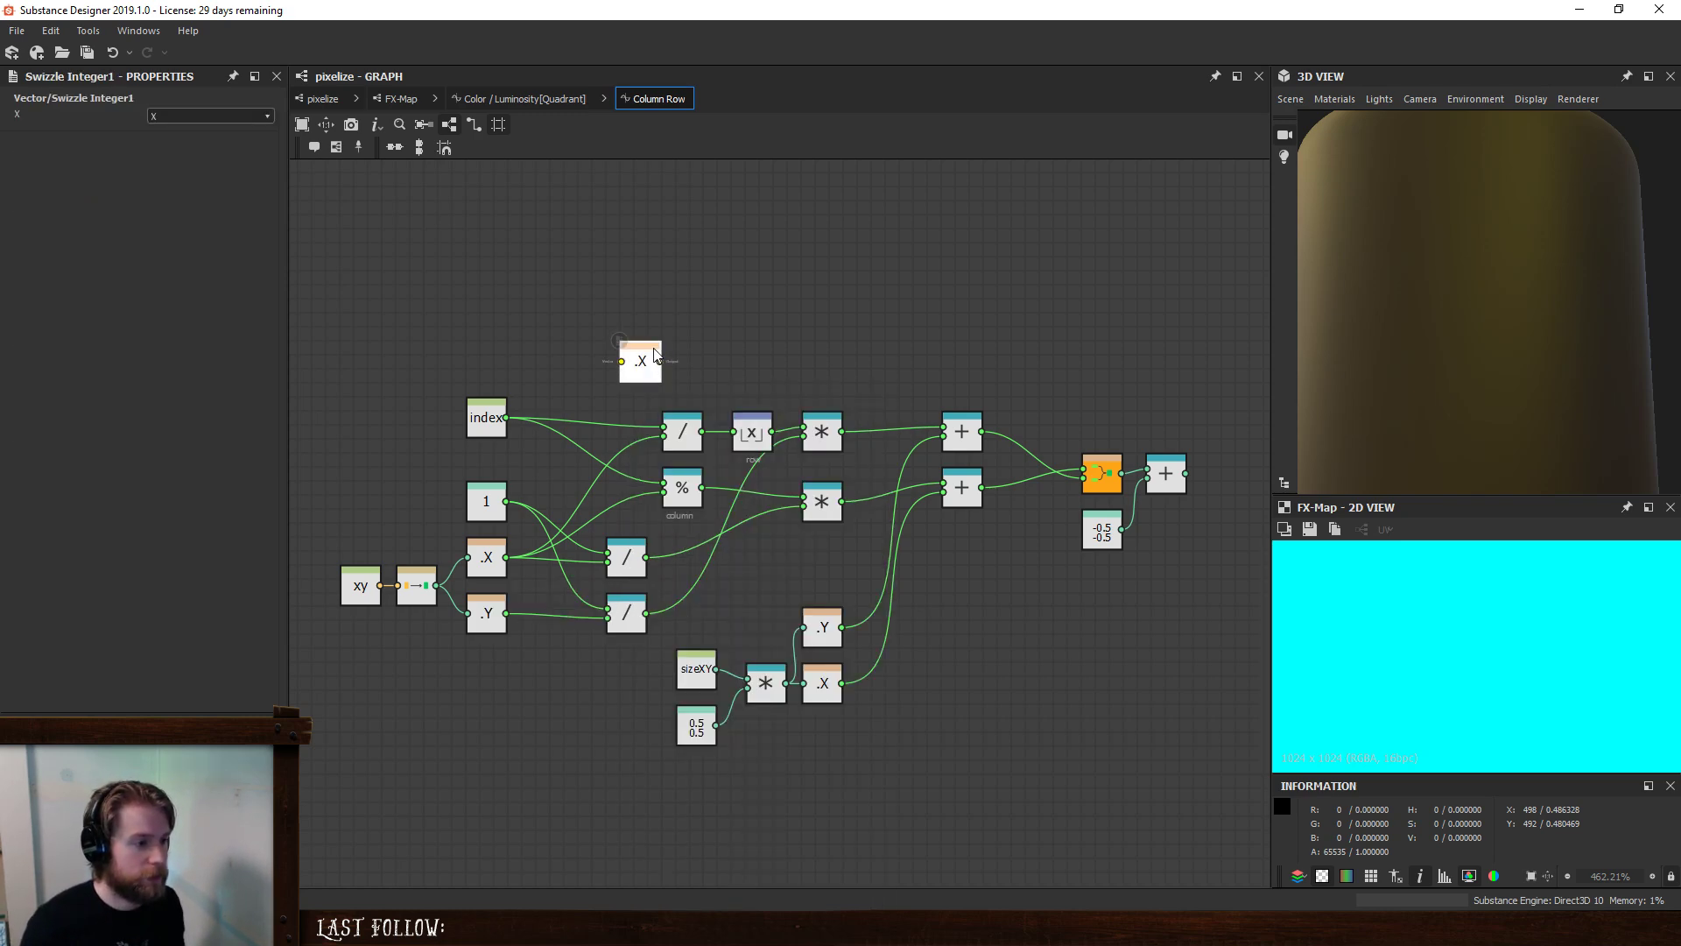
{"action": "key", "text": "space"}
{"action": "type", "text": "di"}
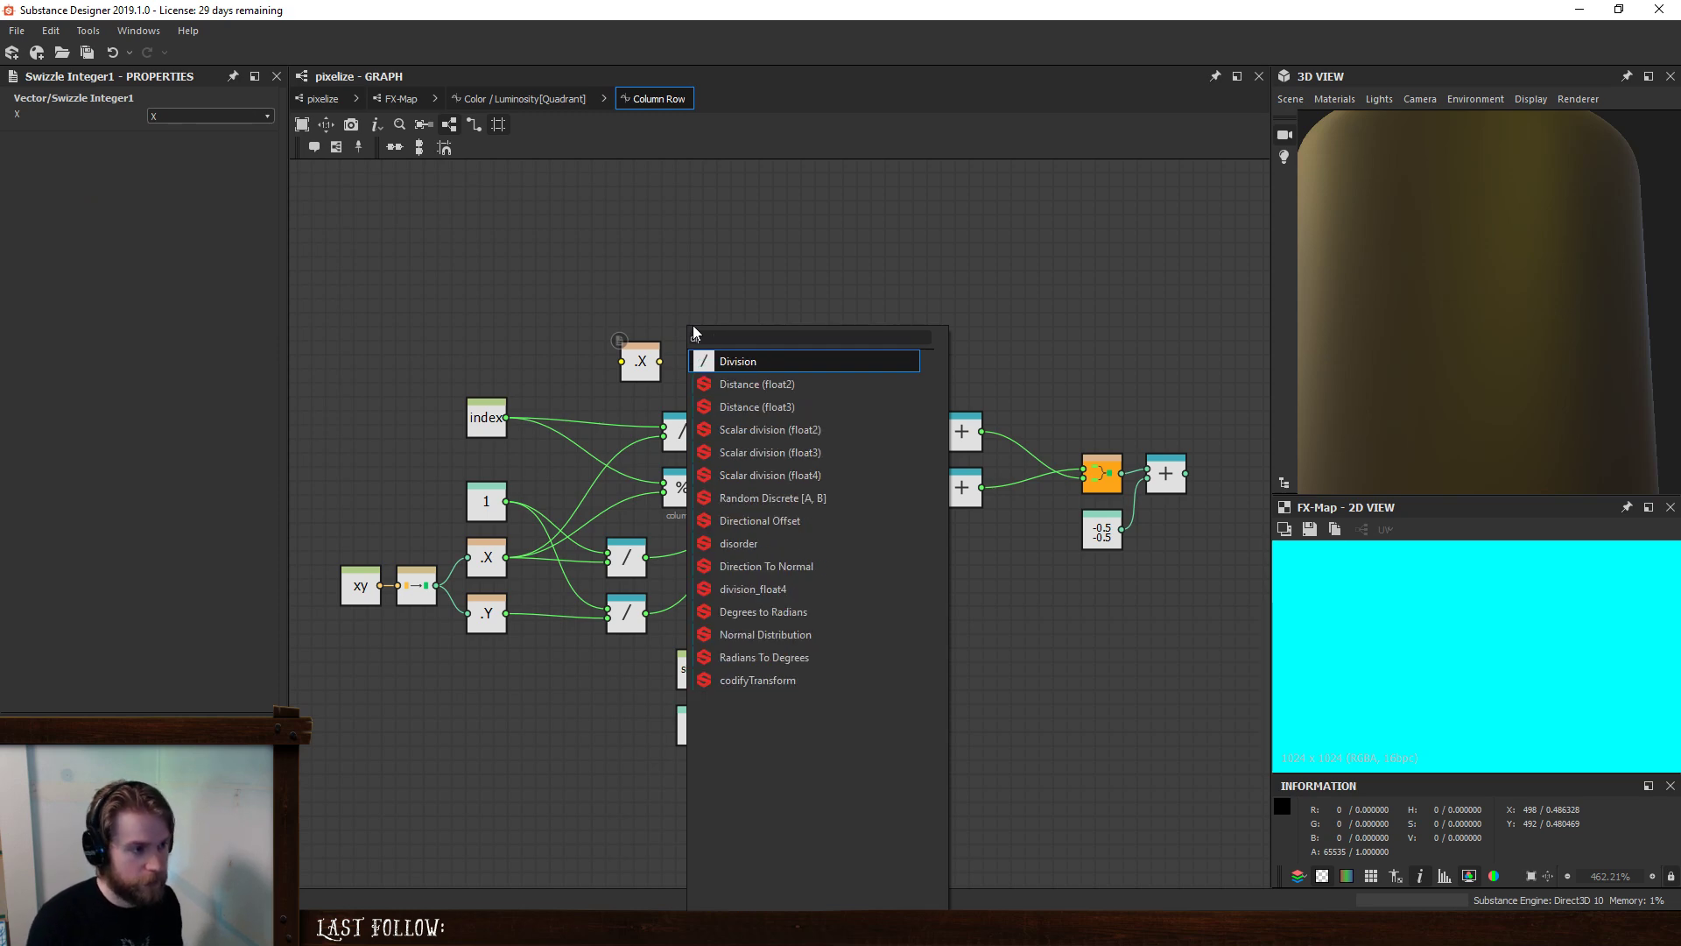
{"action": "key", "text": "Return"}
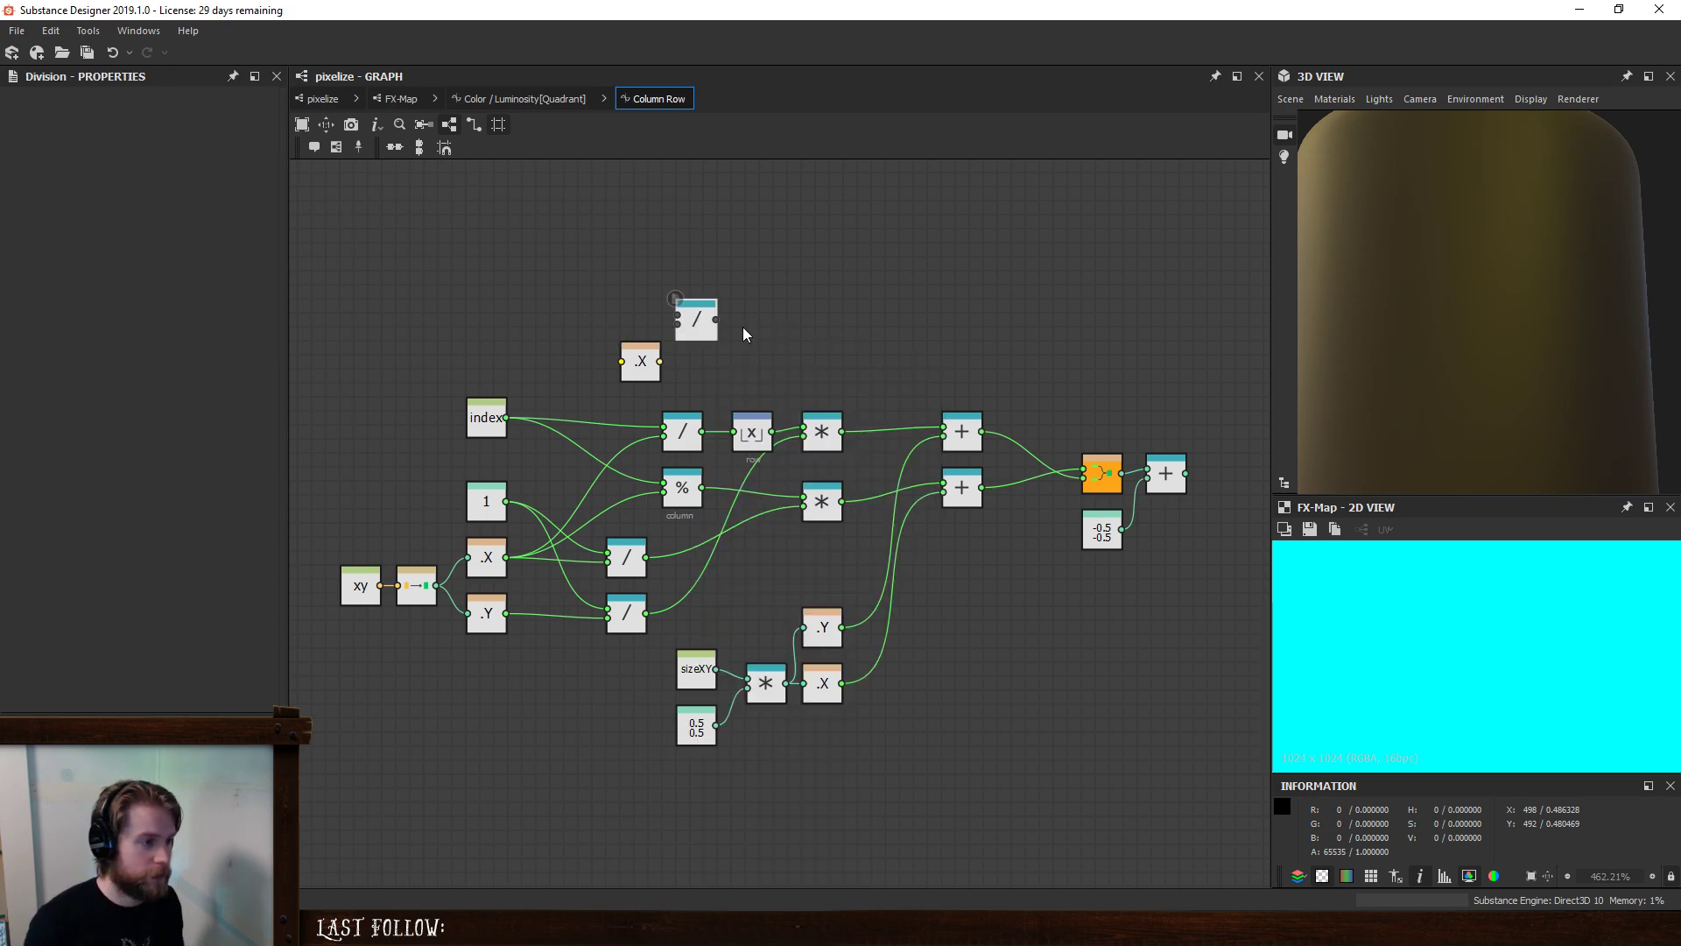
{"action": "key", "text": "space"}
{"action": "type", "text": "to int"}
{"action": "key", "text": "Return"}
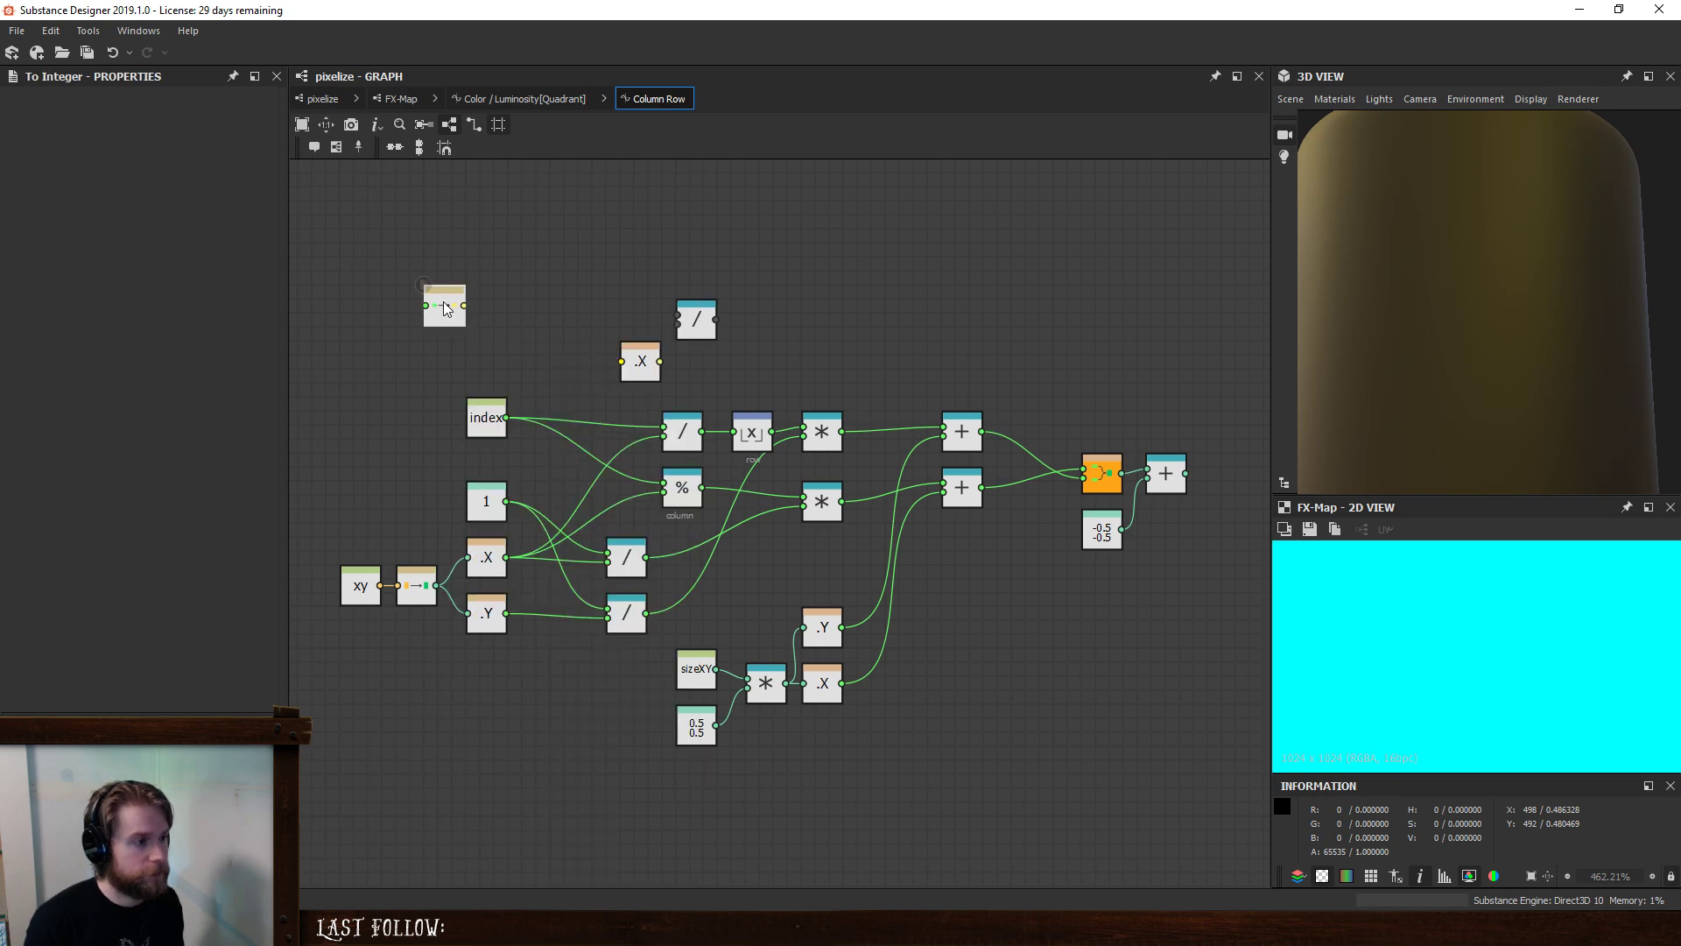
- Link index through the To Integer node and xy through the integer swizzle into the new Division node
{"action": "left_click_drag", "start_coordinate": [444, 310], "coordinate": [514, 317]}
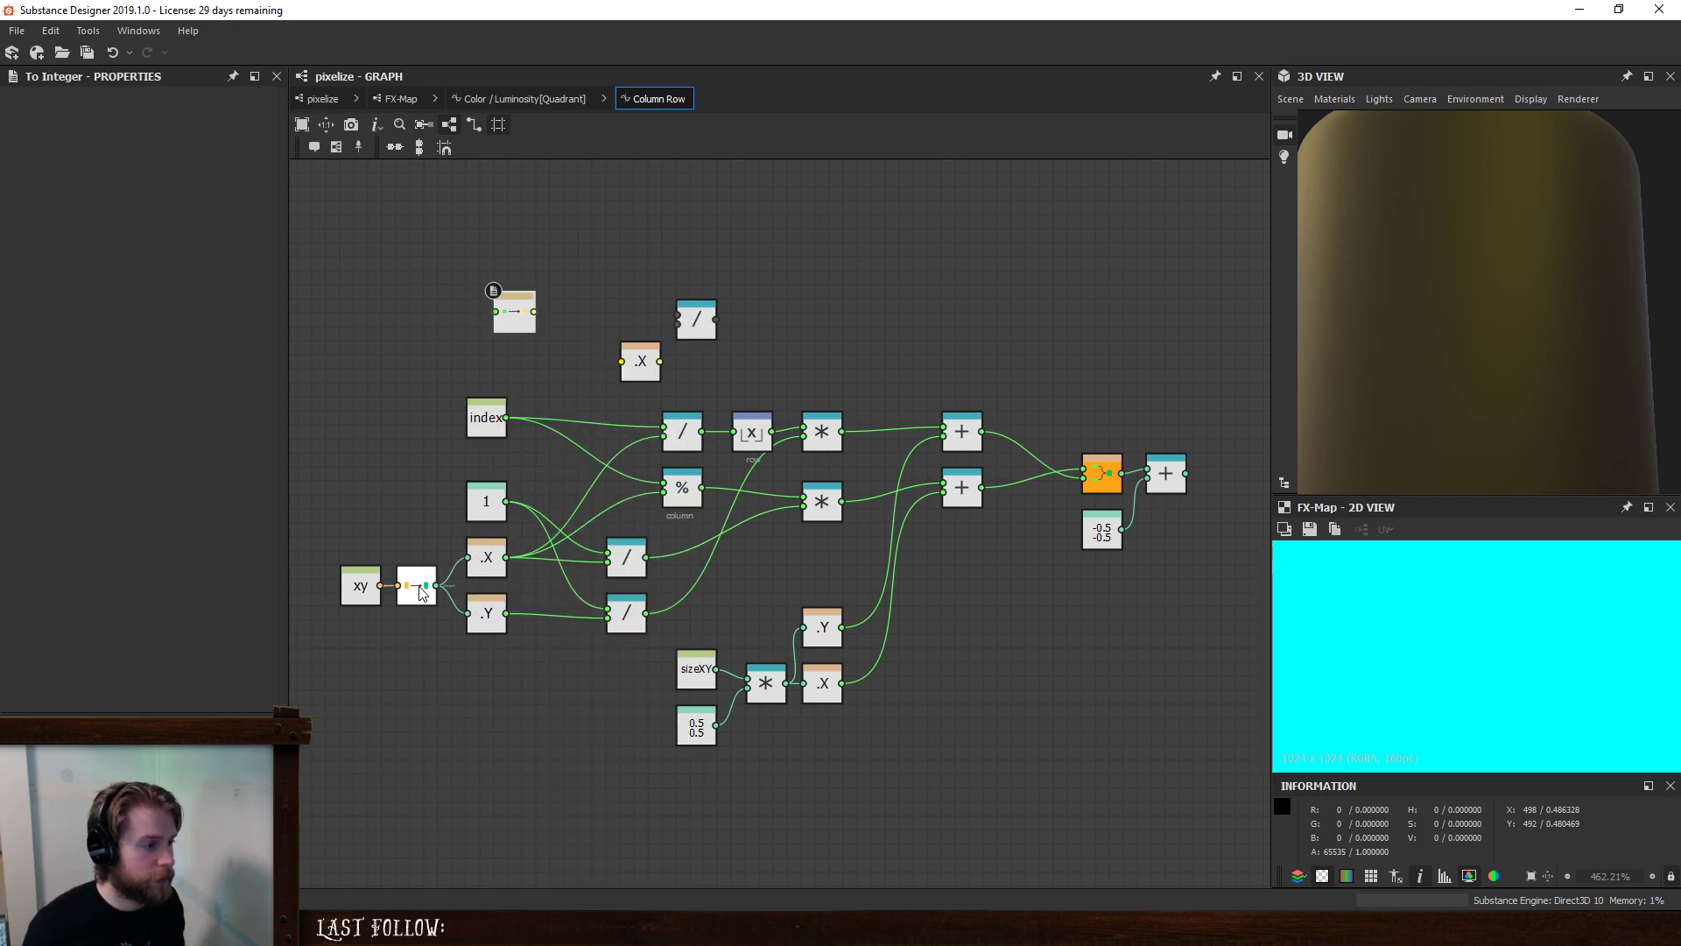
{"action": "left_click_drag", "start_coordinate": [644, 366], "coordinate": [615, 366]}
{"action": "left_click_drag", "start_coordinate": [380, 585], "coordinate": [570, 331]}
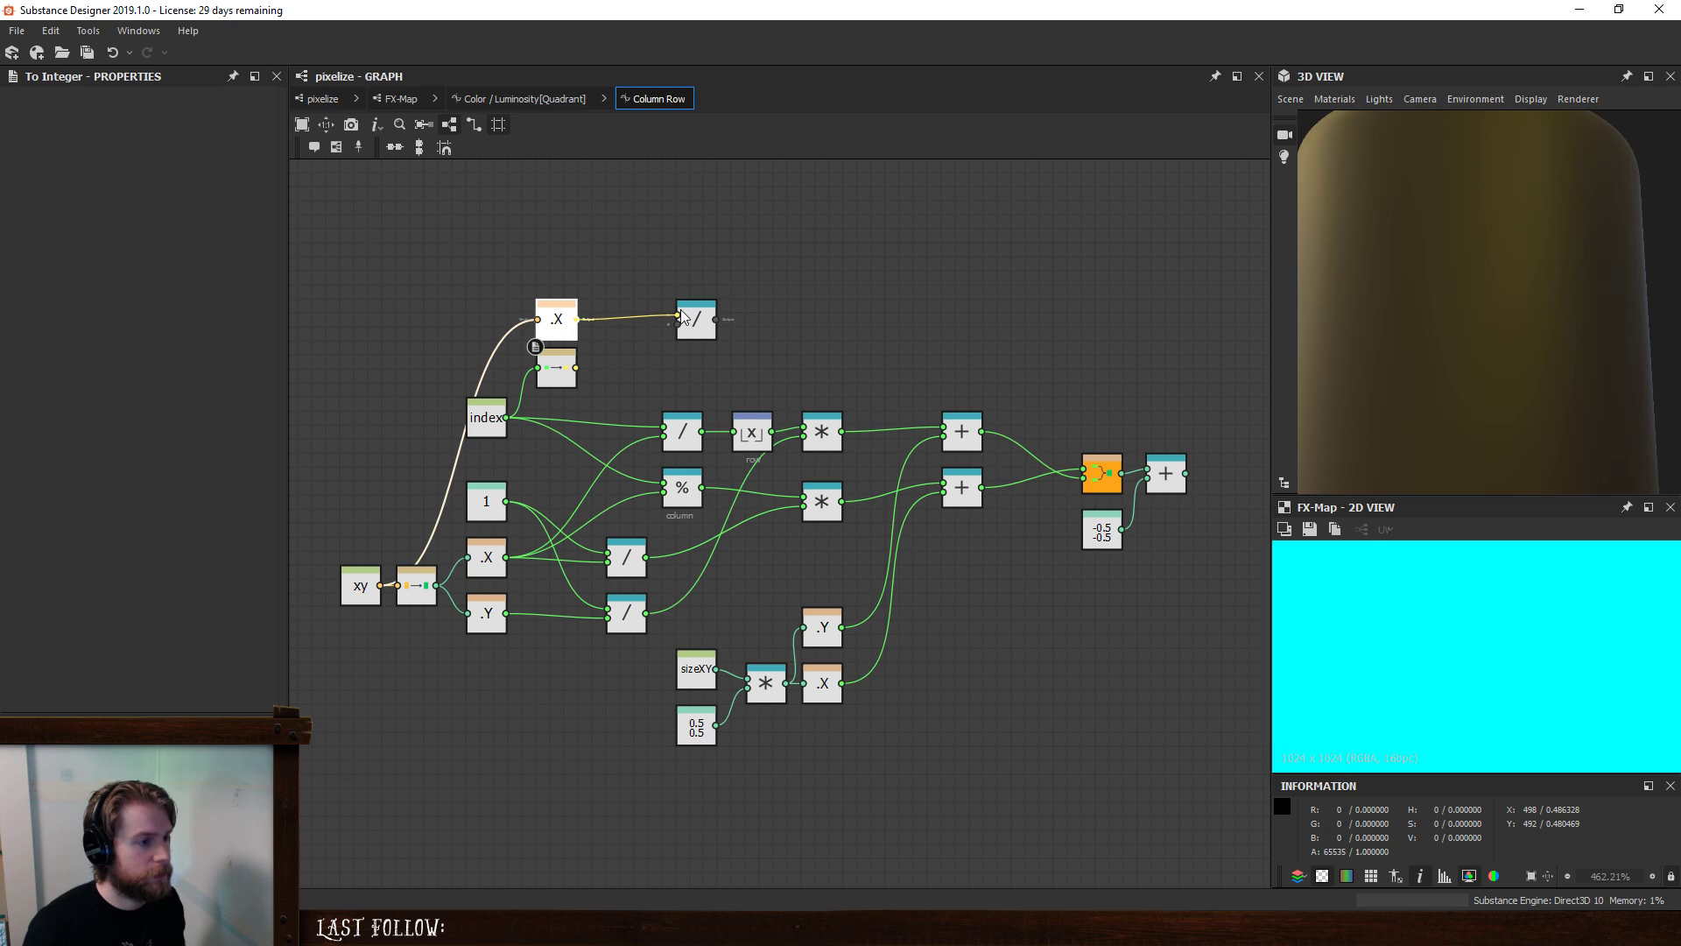
{"action": "left_click_drag", "start_coordinate": [675, 311], "coordinate": [632, 325]}
{"action": "left_click_drag", "start_coordinate": [556, 365], "coordinate": [595, 378]}
{"action": "left_click_drag", "start_coordinate": [597, 338], "coordinate": [584, 311]}
{"action": "left_click_drag", "start_coordinate": [585, 377], "coordinate": [584, 363]}
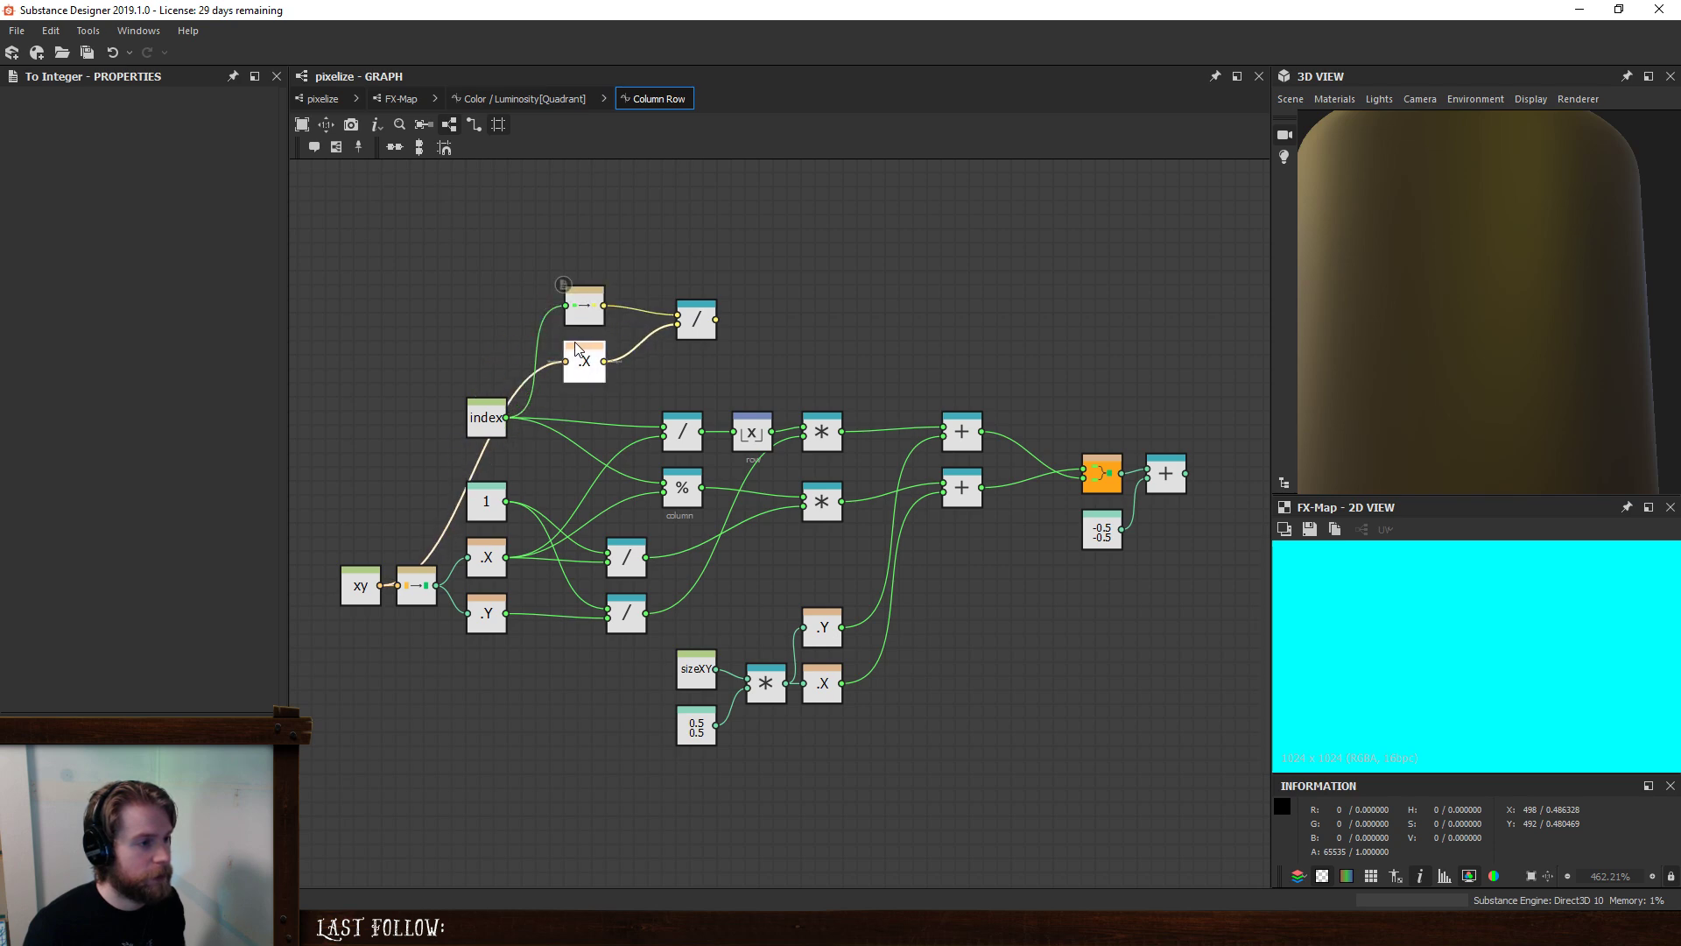
{"action": "left_click_drag", "start_coordinate": [695, 324], "coordinate": [651, 327]}
- Try to feed the integer division through a To Float node into the row Multiply, and delete the added nodes
{"action": "key", "text": "space"}
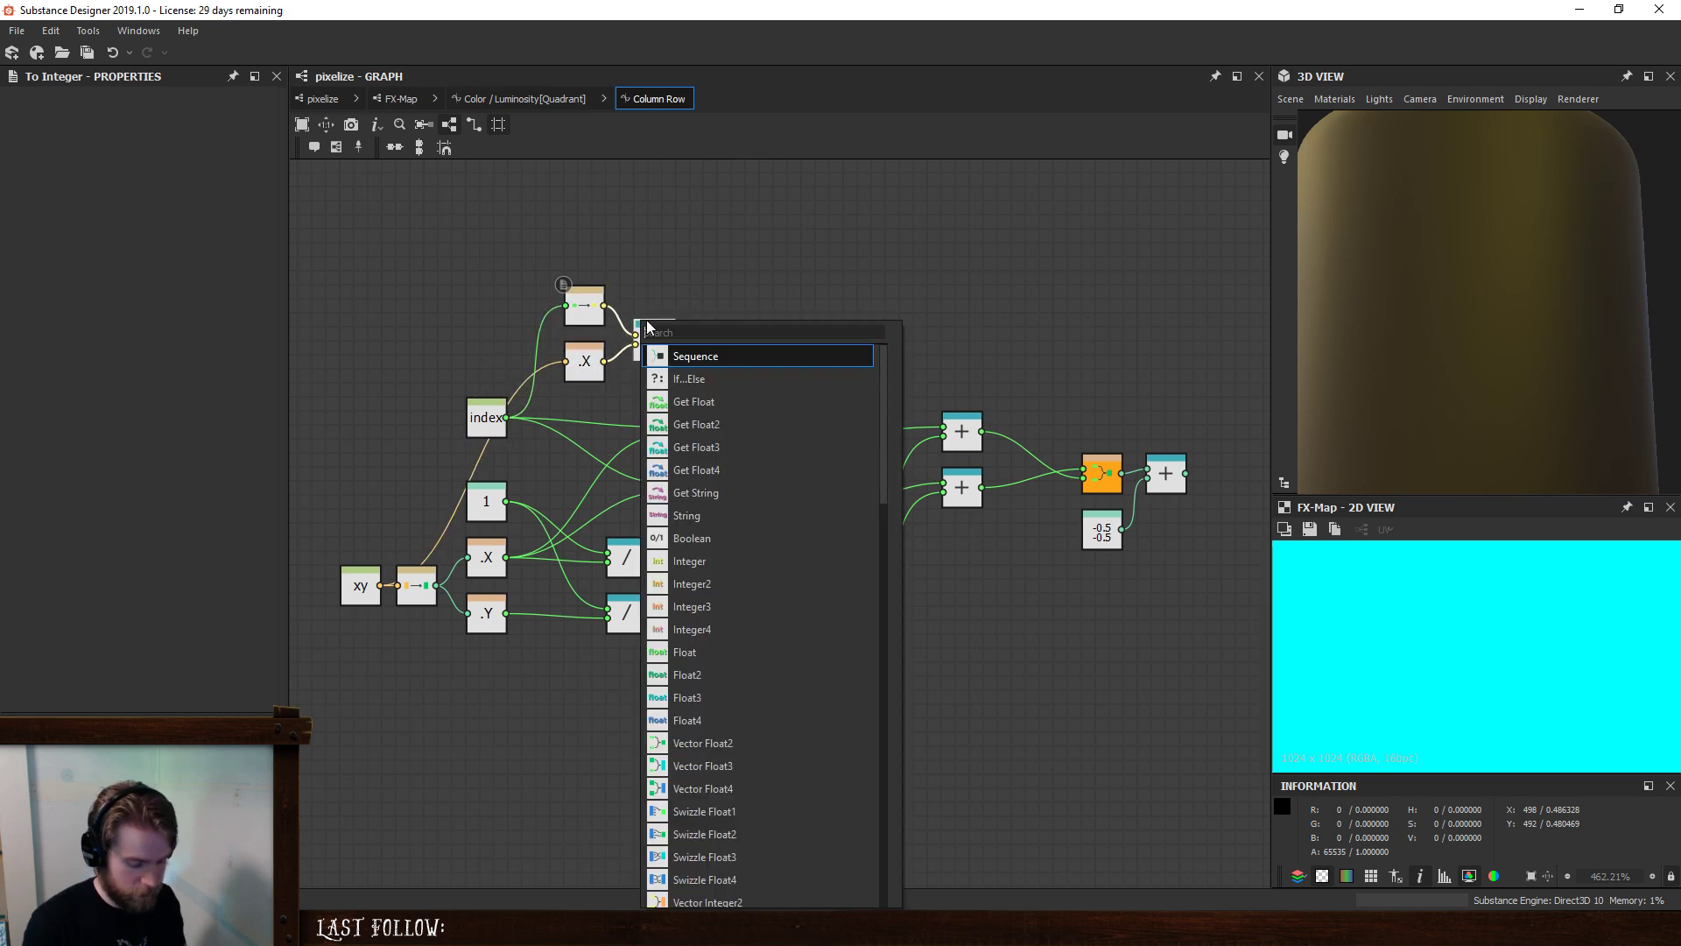
{"action": "type", "text": "to f"}
{"action": "key", "text": "Return"}
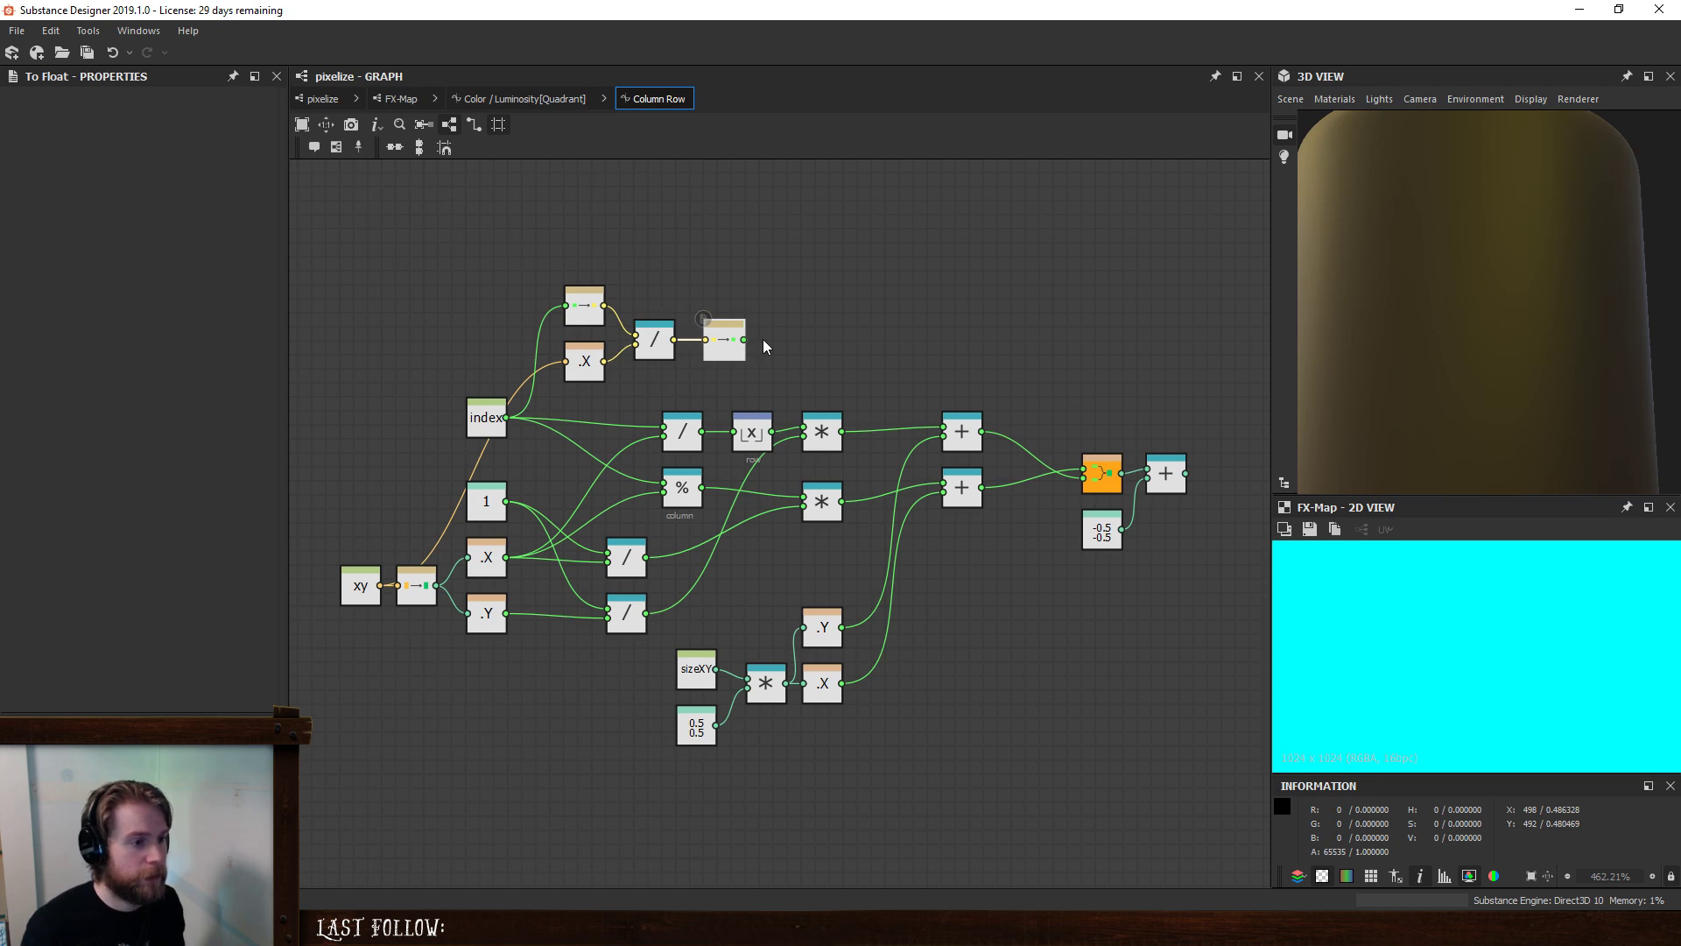
{"action": "left_click_drag", "start_coordinate": [745, 339], "coordinate": [801, 426]}
{"action": "left_click_drag", "start_coordinate": [743, 339], "coordinate": [806, 429]}
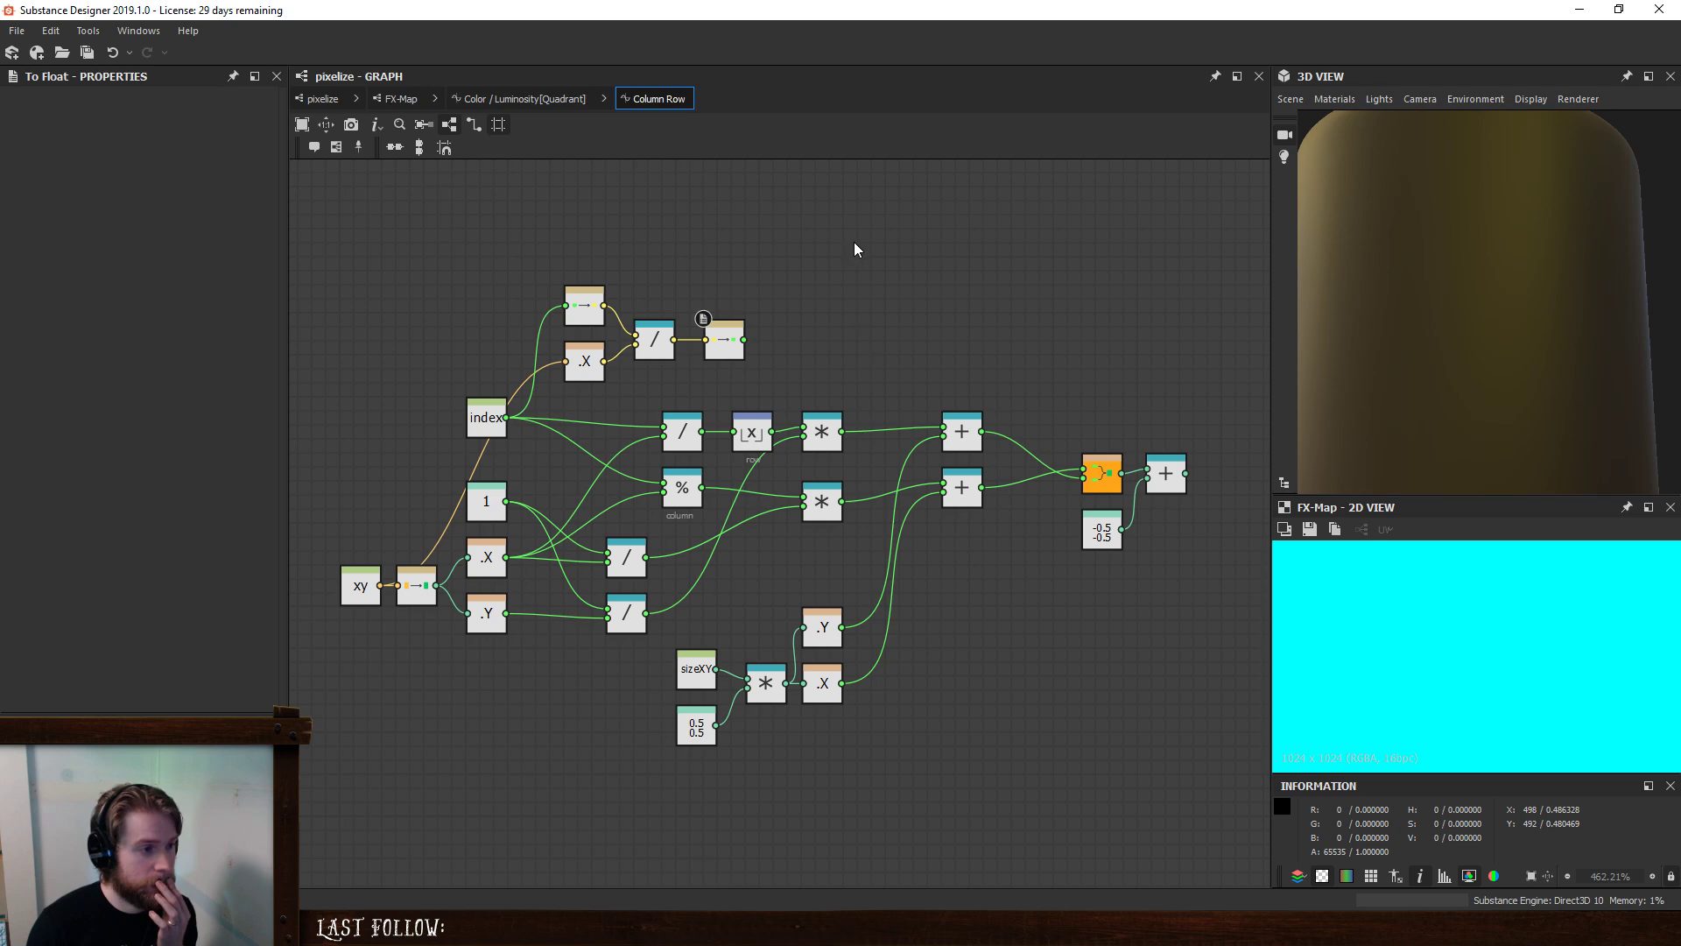
{"action": "left_click_drag", "start_coordinate": [856, 243], "coordinate": [512, 416]}
{"action": "key", "text": "Delete"}
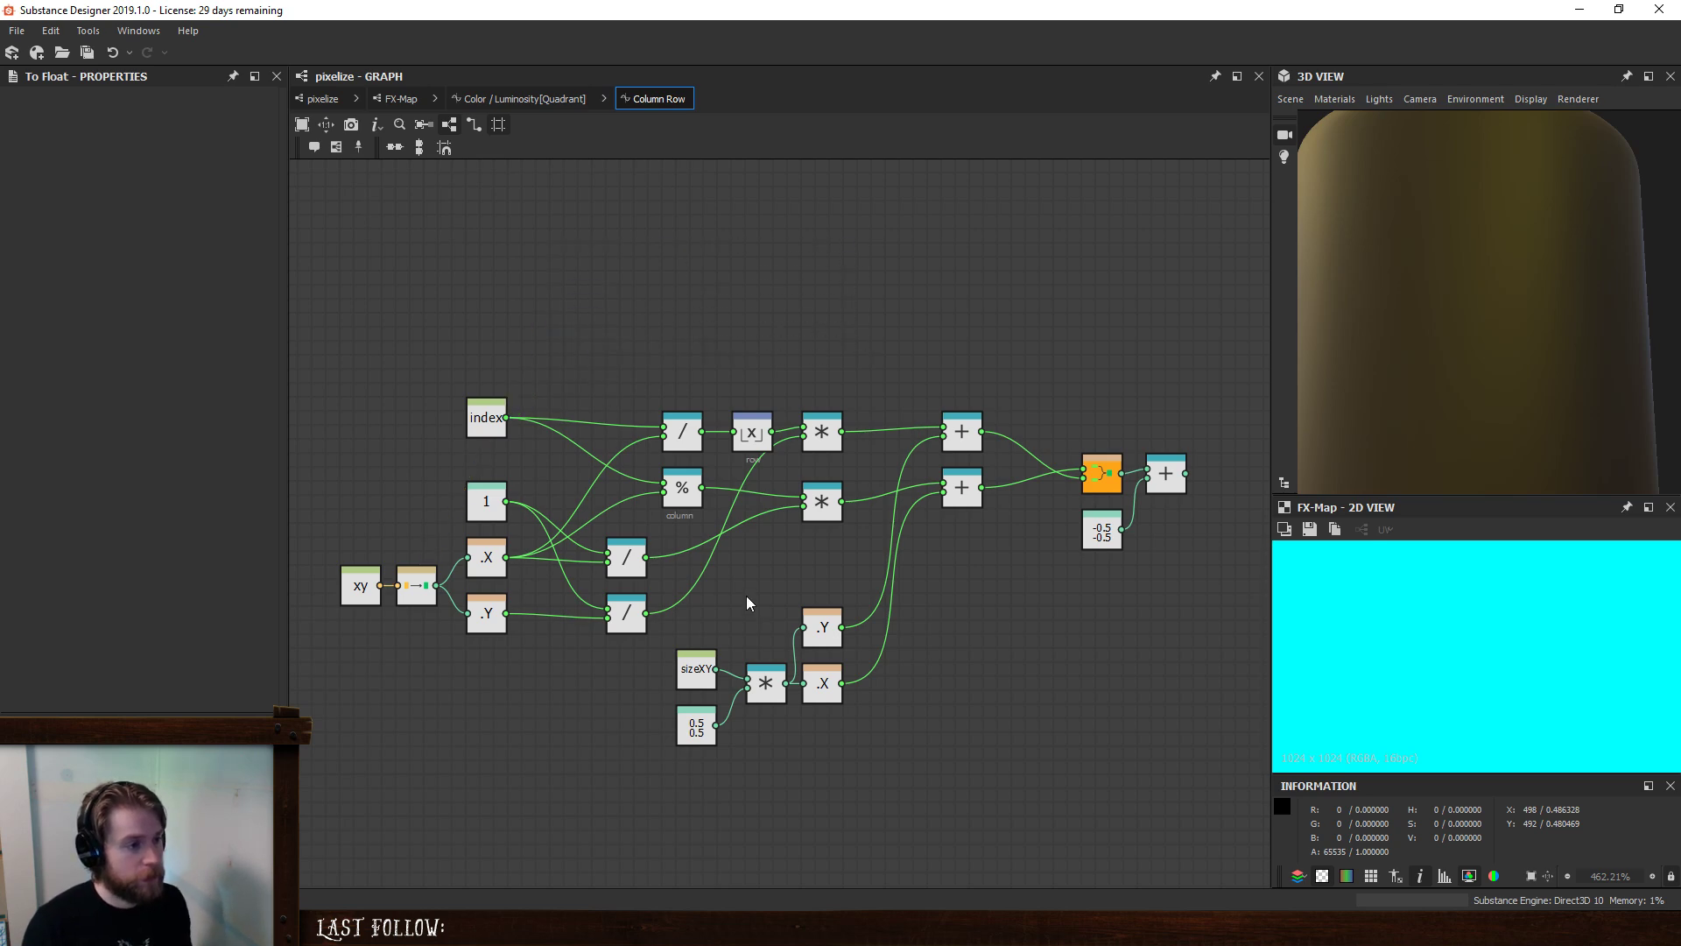
- Link the X Division to the row Multiply and connect both Multiply nodes directly to the final vector node, bypassing the Add nodes
{"action": "scroll", "coordinate": [574, 622], "scroll_direction": "up", "scroll_amount": 1}
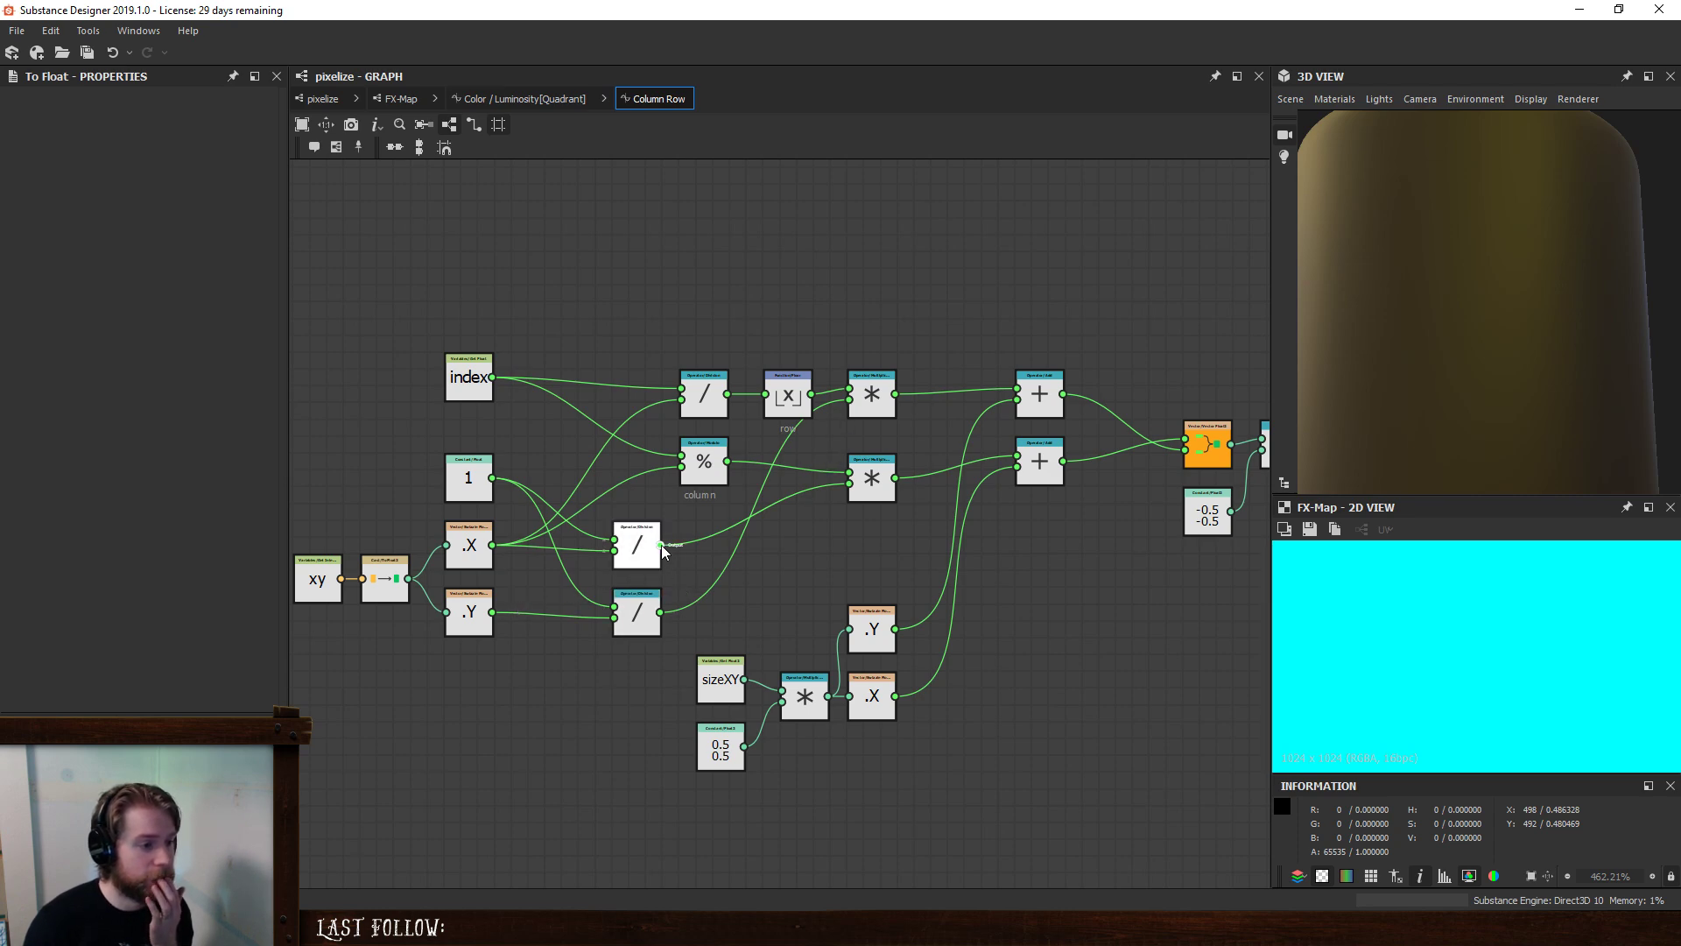
{"action": "left_click_drag", "start_coordinate": [864, 422], "coordinate": [849, 400]}
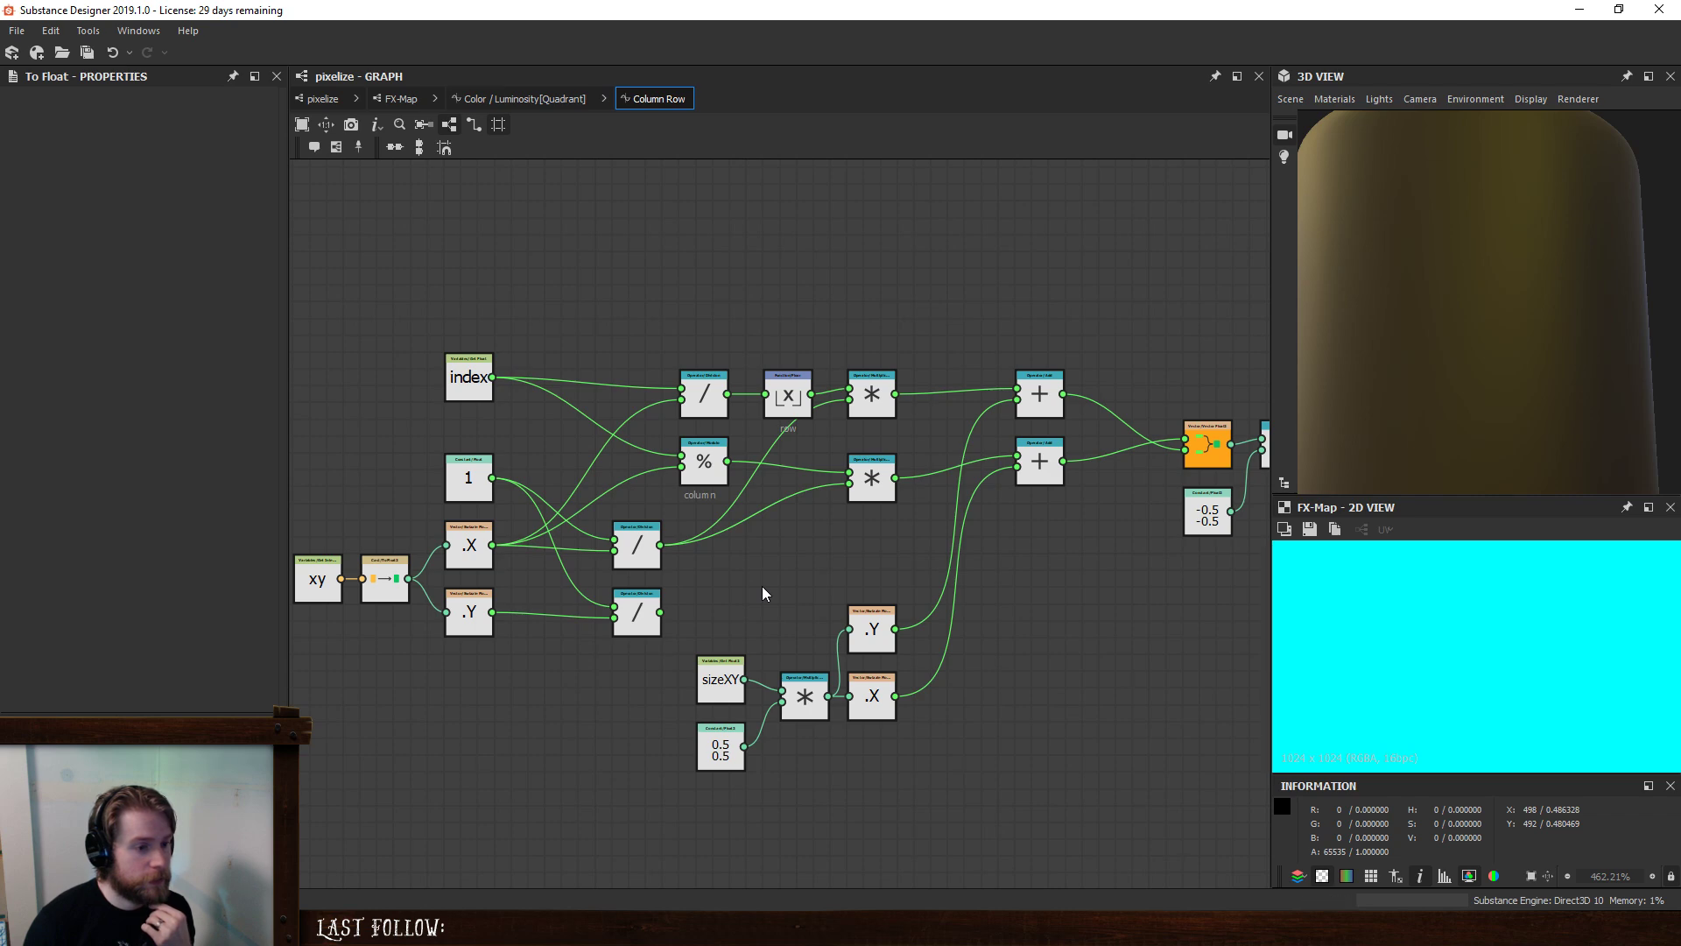
{"action": "left_click_drag", "start_coordinate": [895, 394], "coordinate": [1203, 466]}
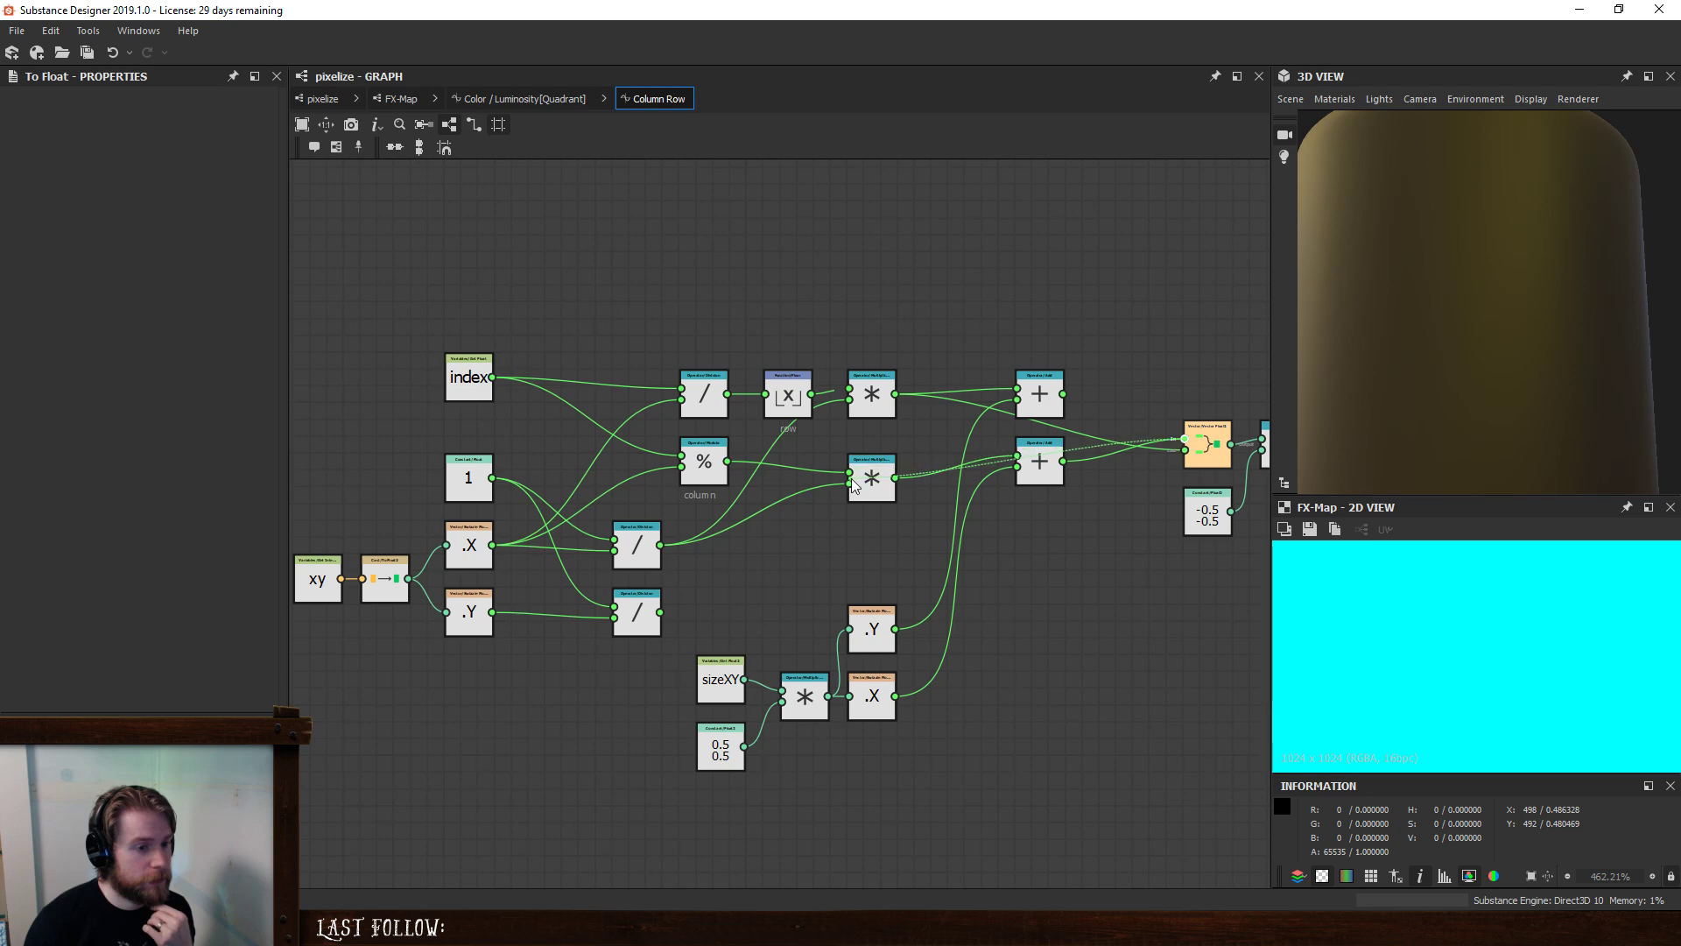
- Test the rewired Column Row with the -0.5 offset Add node as output and restore the vector node as the output
{"action": "middle_click_drag", "start_coordinate": [1089, 534], "coordinate": [961, 541]}
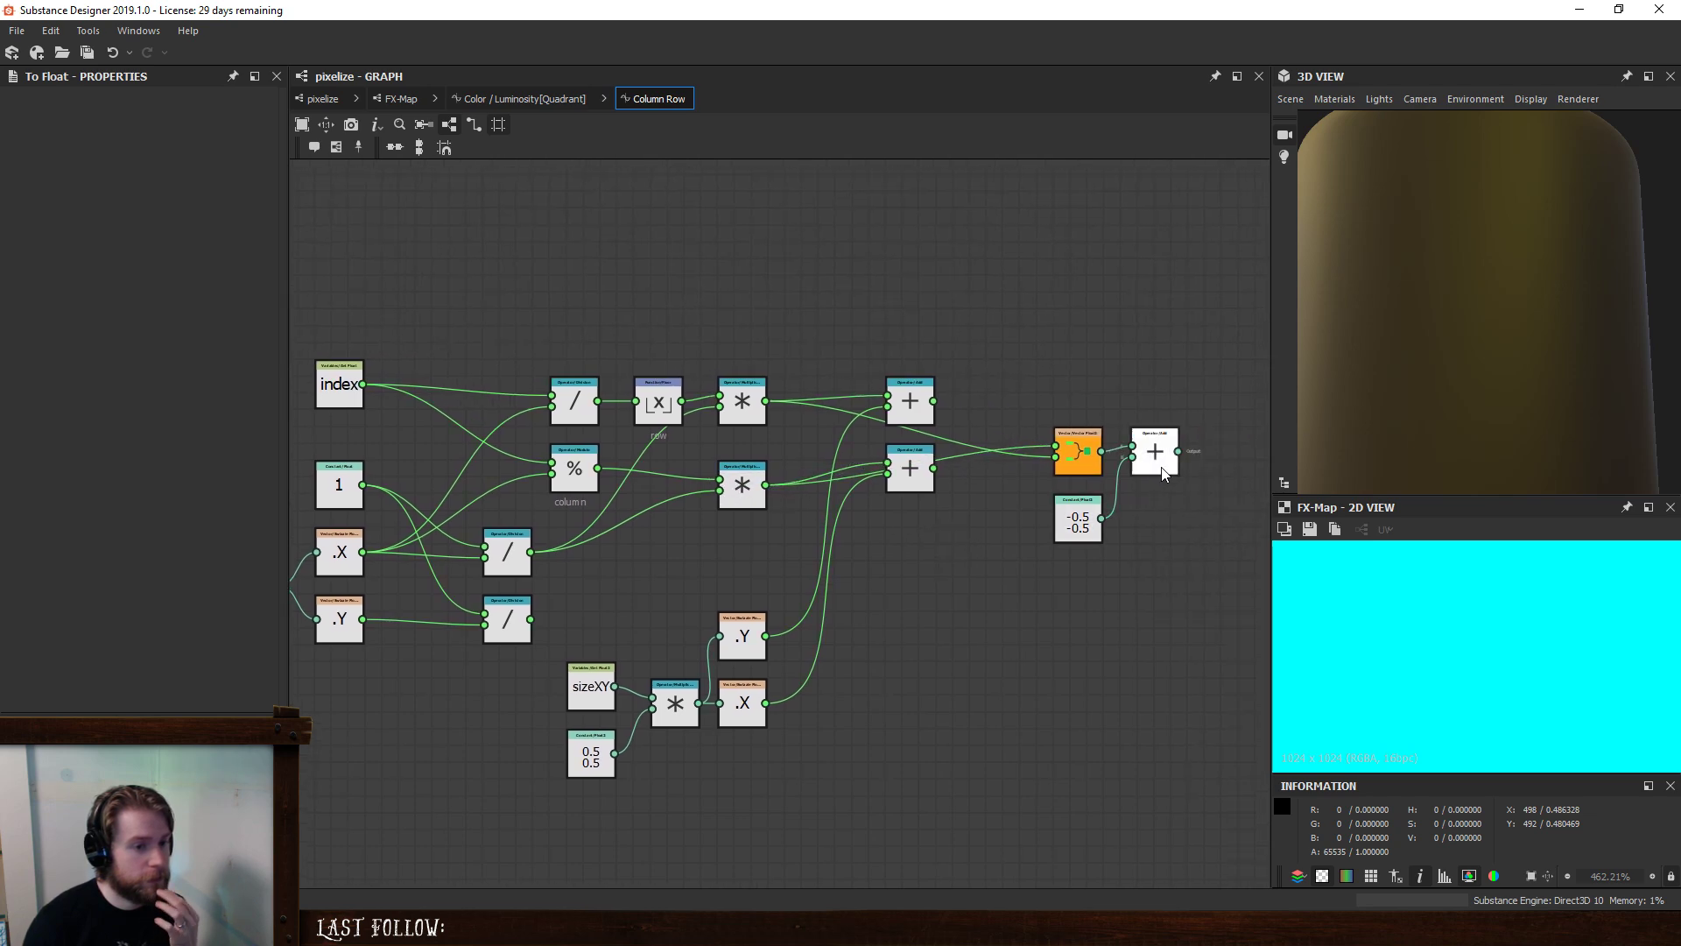
{"action": "right_click", "coordinate": [1150, 456]}
{"action": "left_click", "coordinate": [1190, 530]}
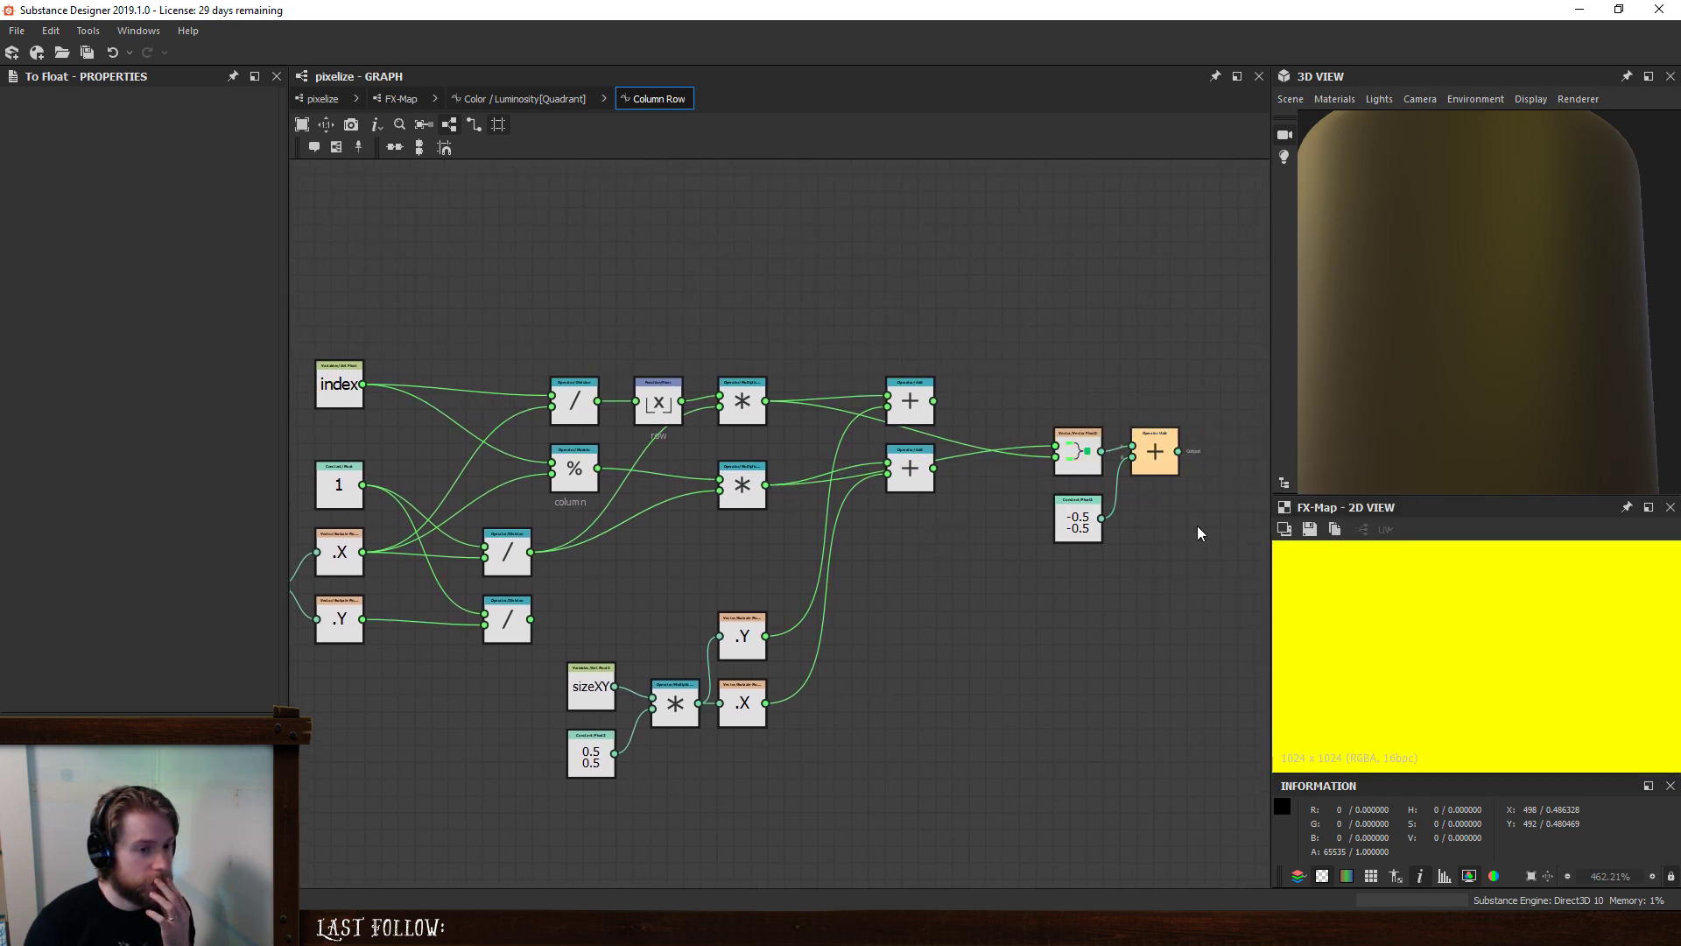
{"action": "left_click", "coordinate": [1079, 451]}
{"action": "right_click", "coordinate": [1090, 443]}
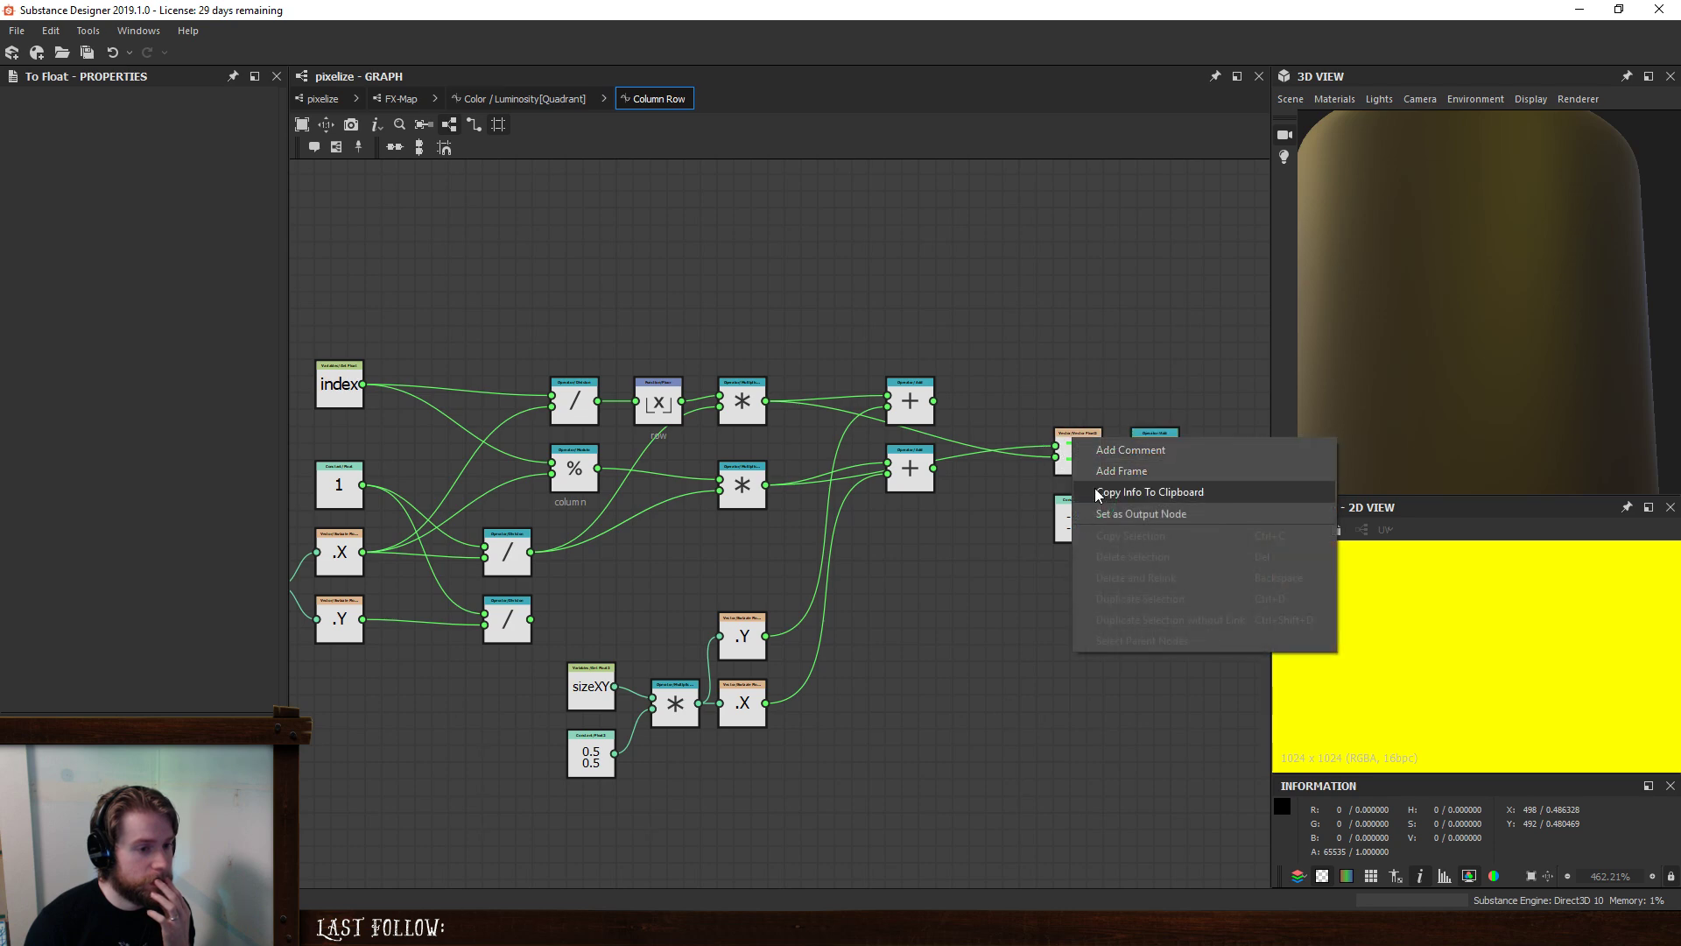
{"action": "left_click", "coordinate": [1101, 517]}
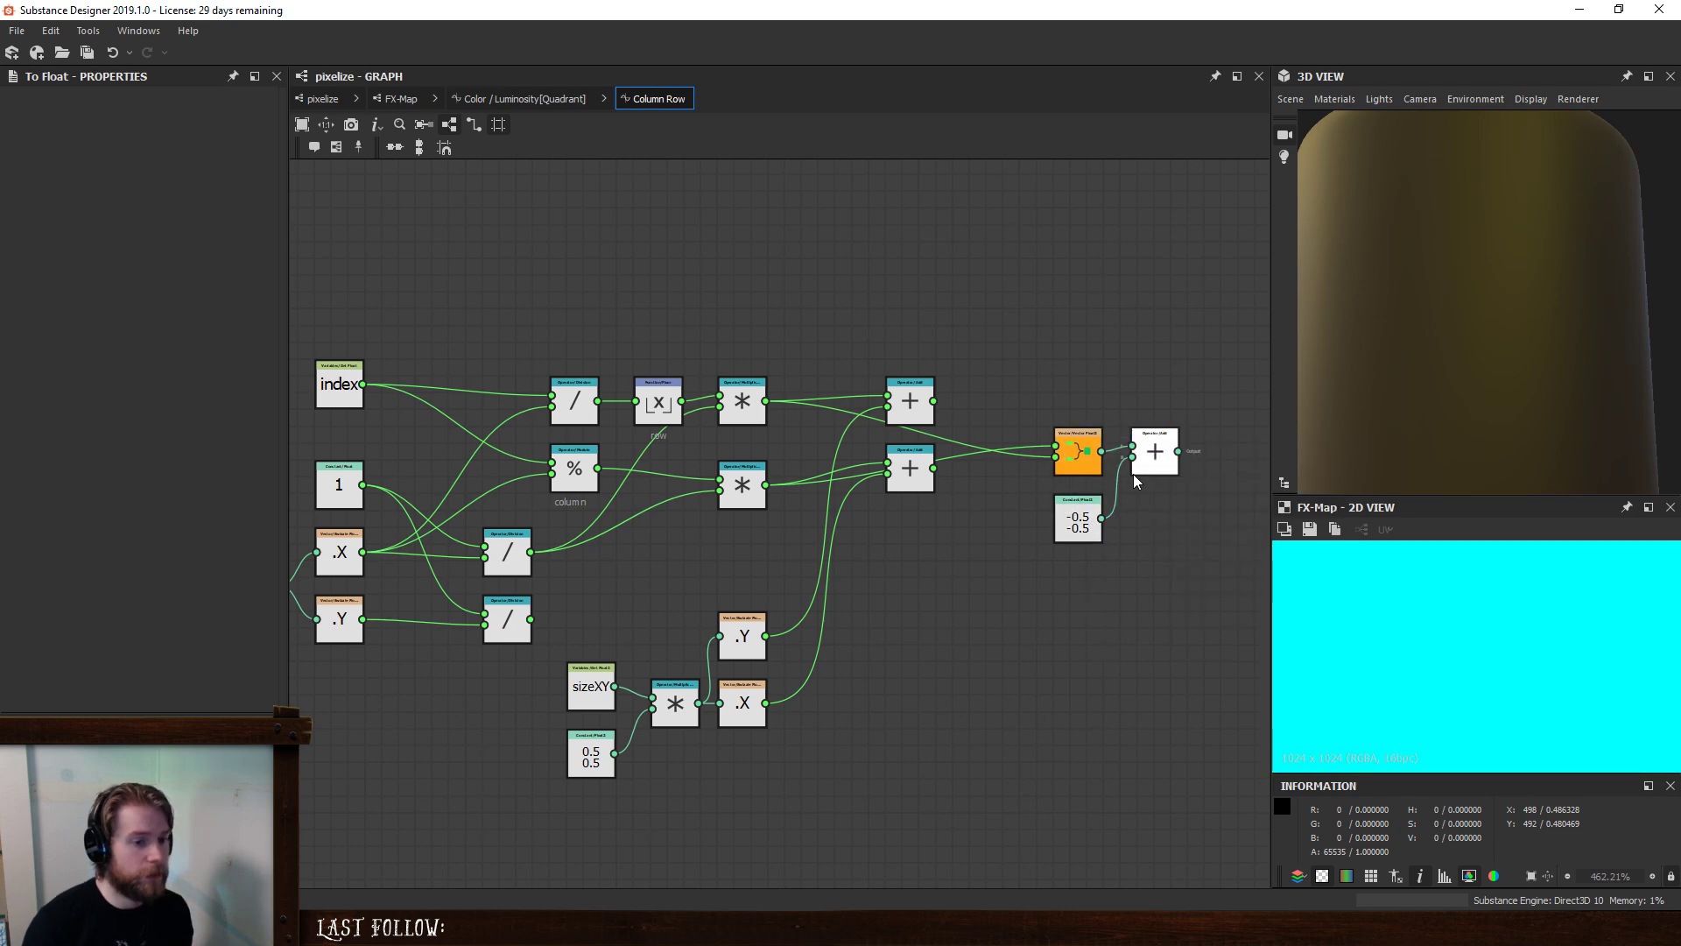
- Set the first palette row's input 1 sampler as the color function's output
{"action": "left_click", "coordinate": [507, 99]}
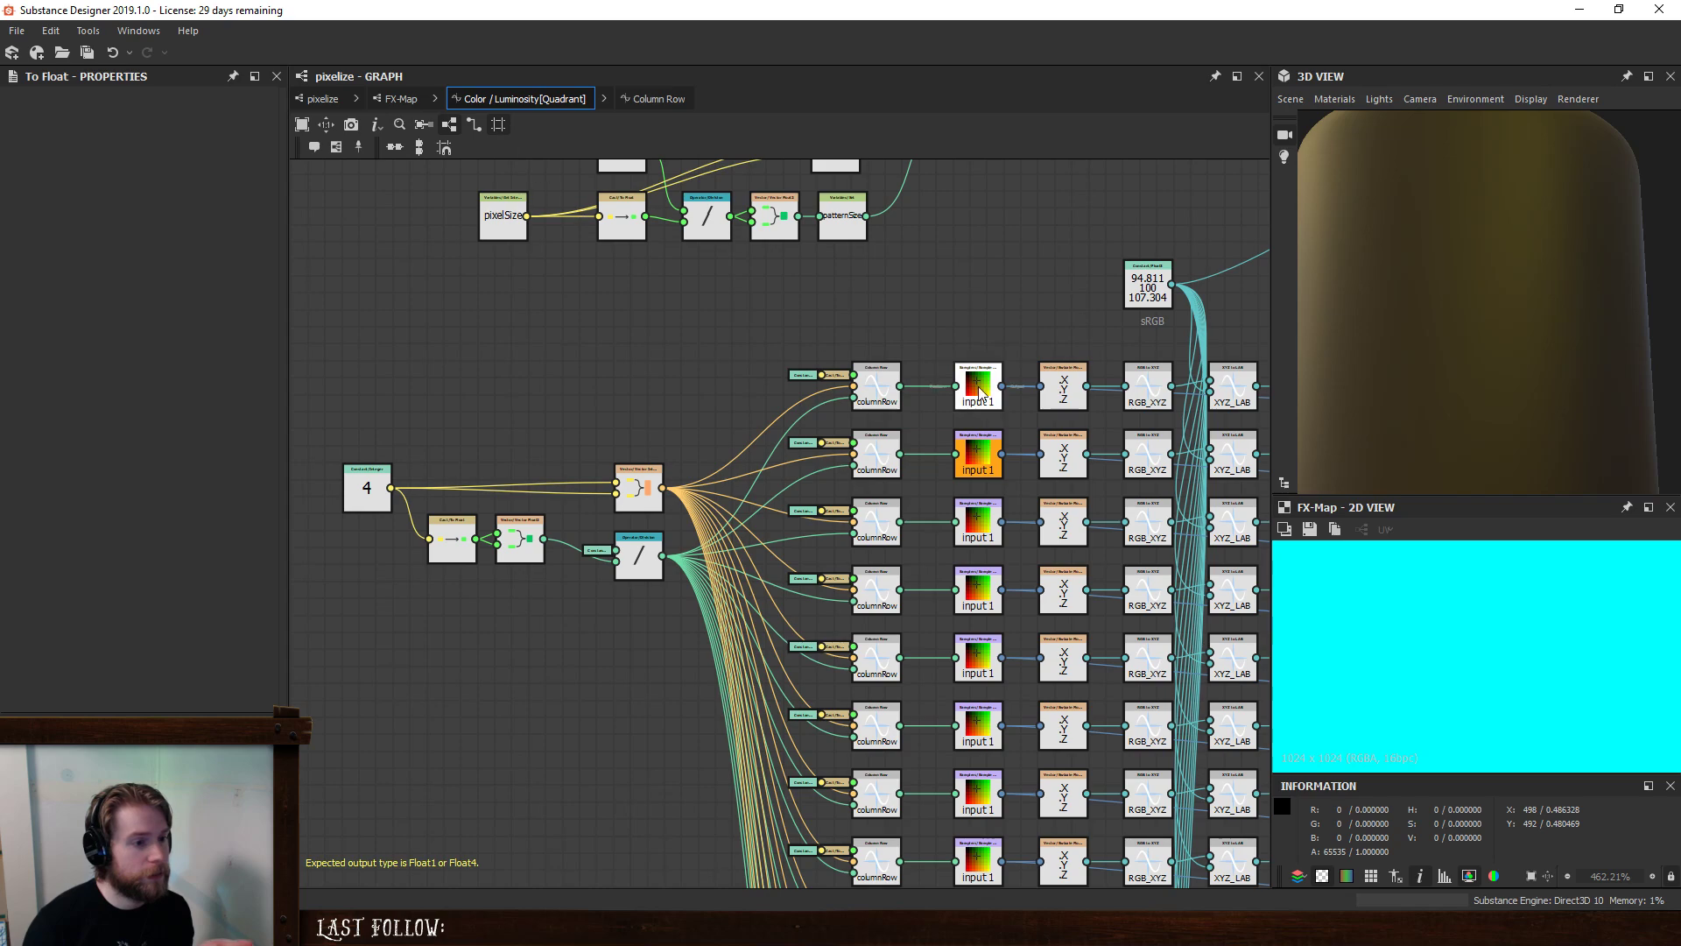
{"action": "right_click", "coordinate": [989, 390]}
{"action": "left_click", "coordinate": [1017, 441]}
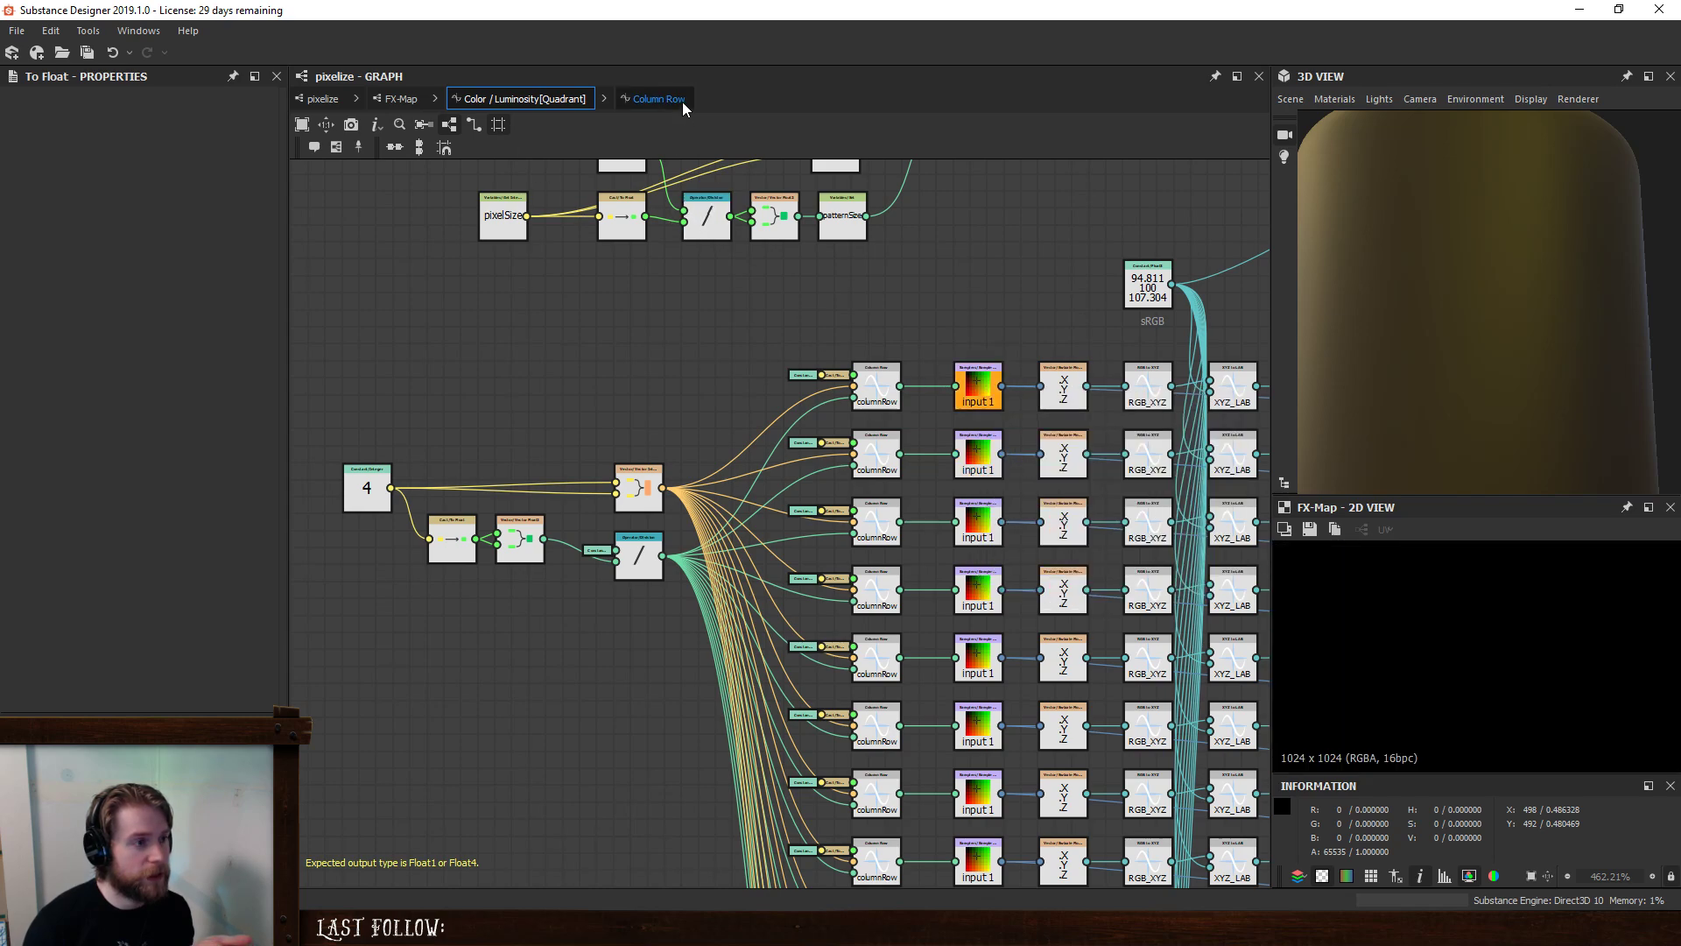
- Check the first palette row's color with Column Row's -0.5 offset Add node as output, and reset the output to the vector node
{"action": "left_click", "coordinate": [655, 99]}
{"action": "right_click", "coordinate": [1154, 451]}
{"action": "left_click", "coordinate": [1185, 513]}
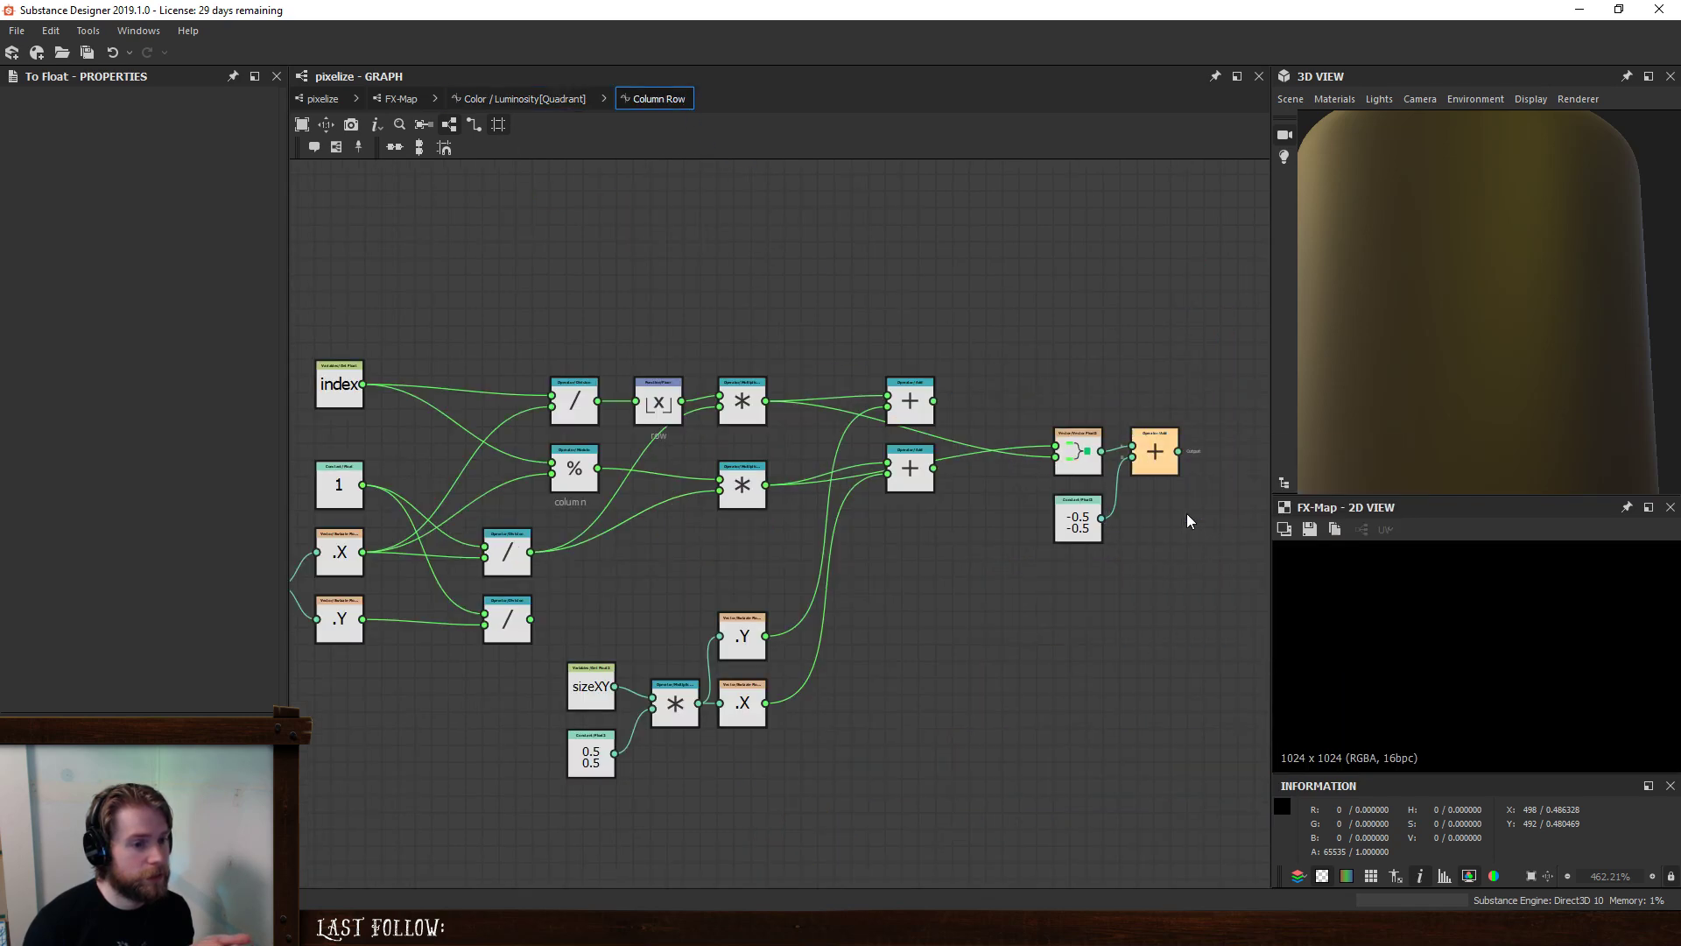
{"action": "right_click", "coordinate": [1083, 470]}
{"action": "left_click", "coordinate": [1111, 531]}
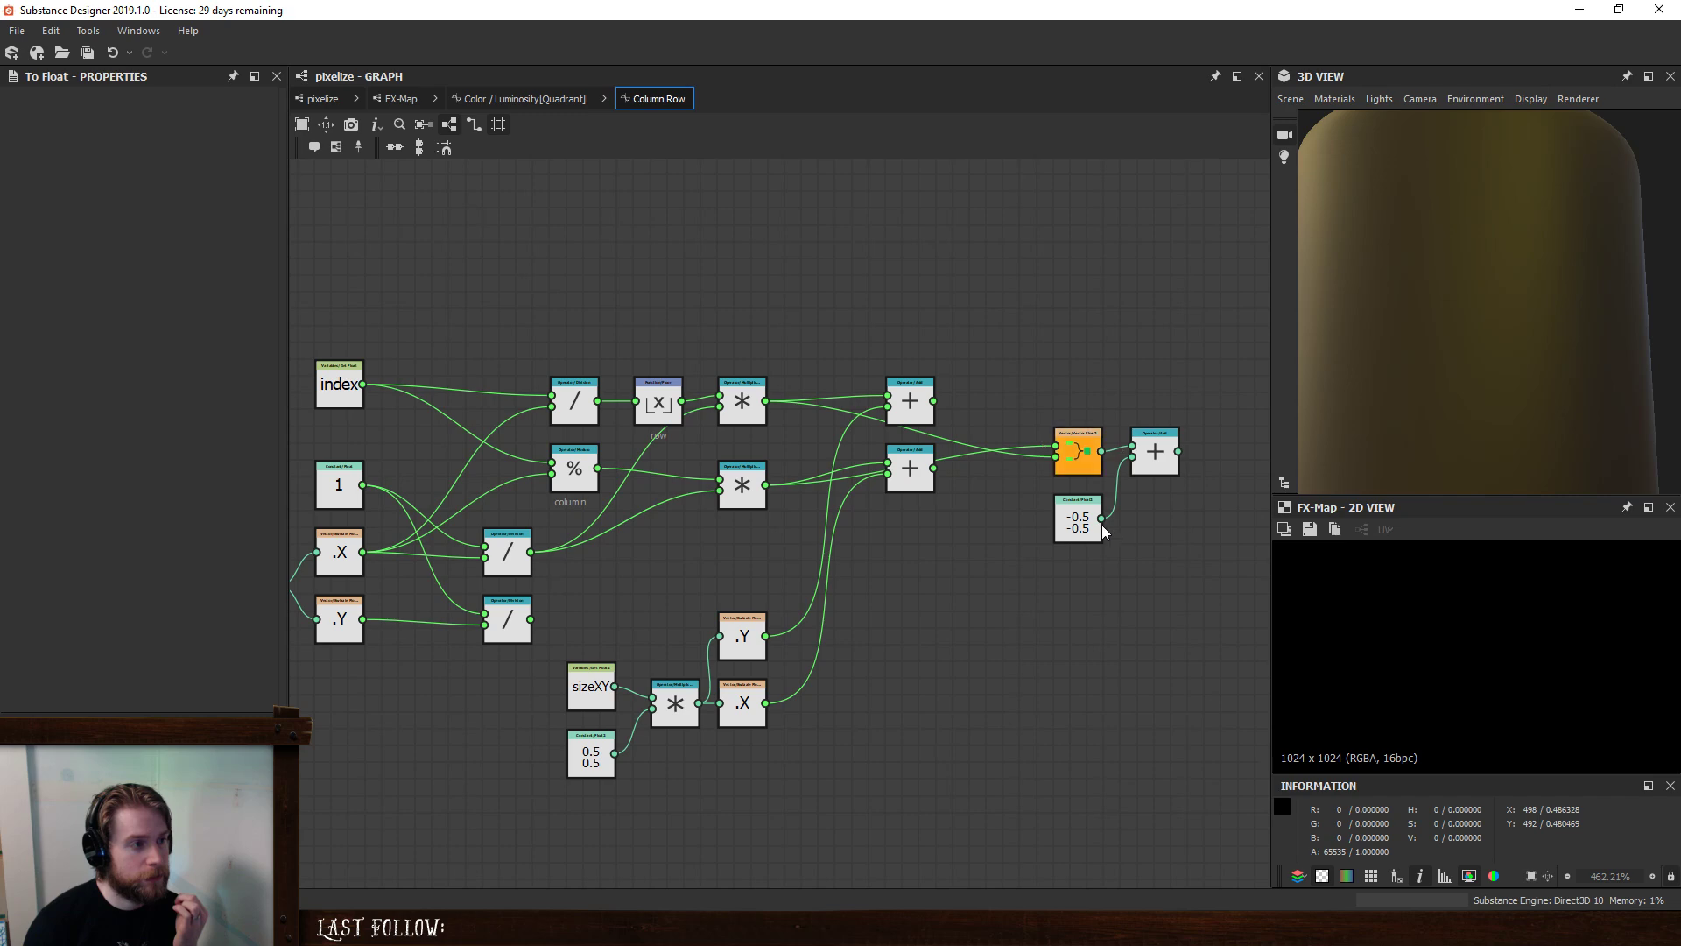
- Check palette rows two through seven in the color function by setting each row's input 1 sampler as the output in turn
{"action": "left_click", "coordinate": [501, 98]}
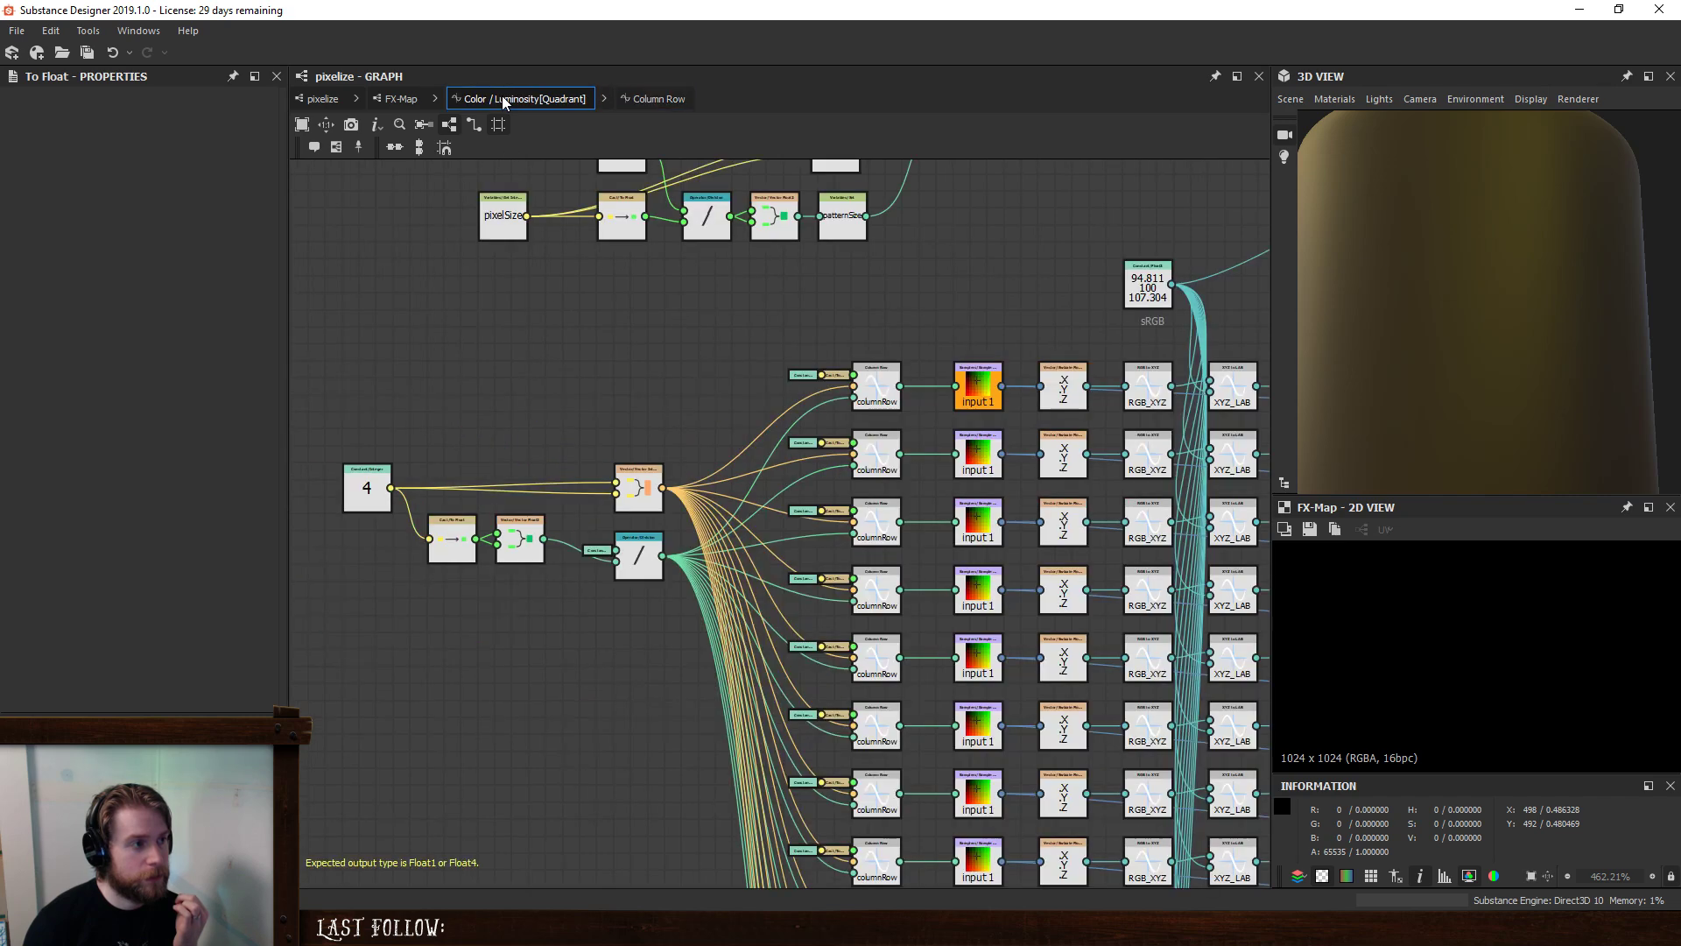
{"action": "right_click", "coordinate": [975, 460]}
{"action": "left_click", "coordinate": [1016, 537]}
{"action": "right_click", "coordinate": [963, 516]}
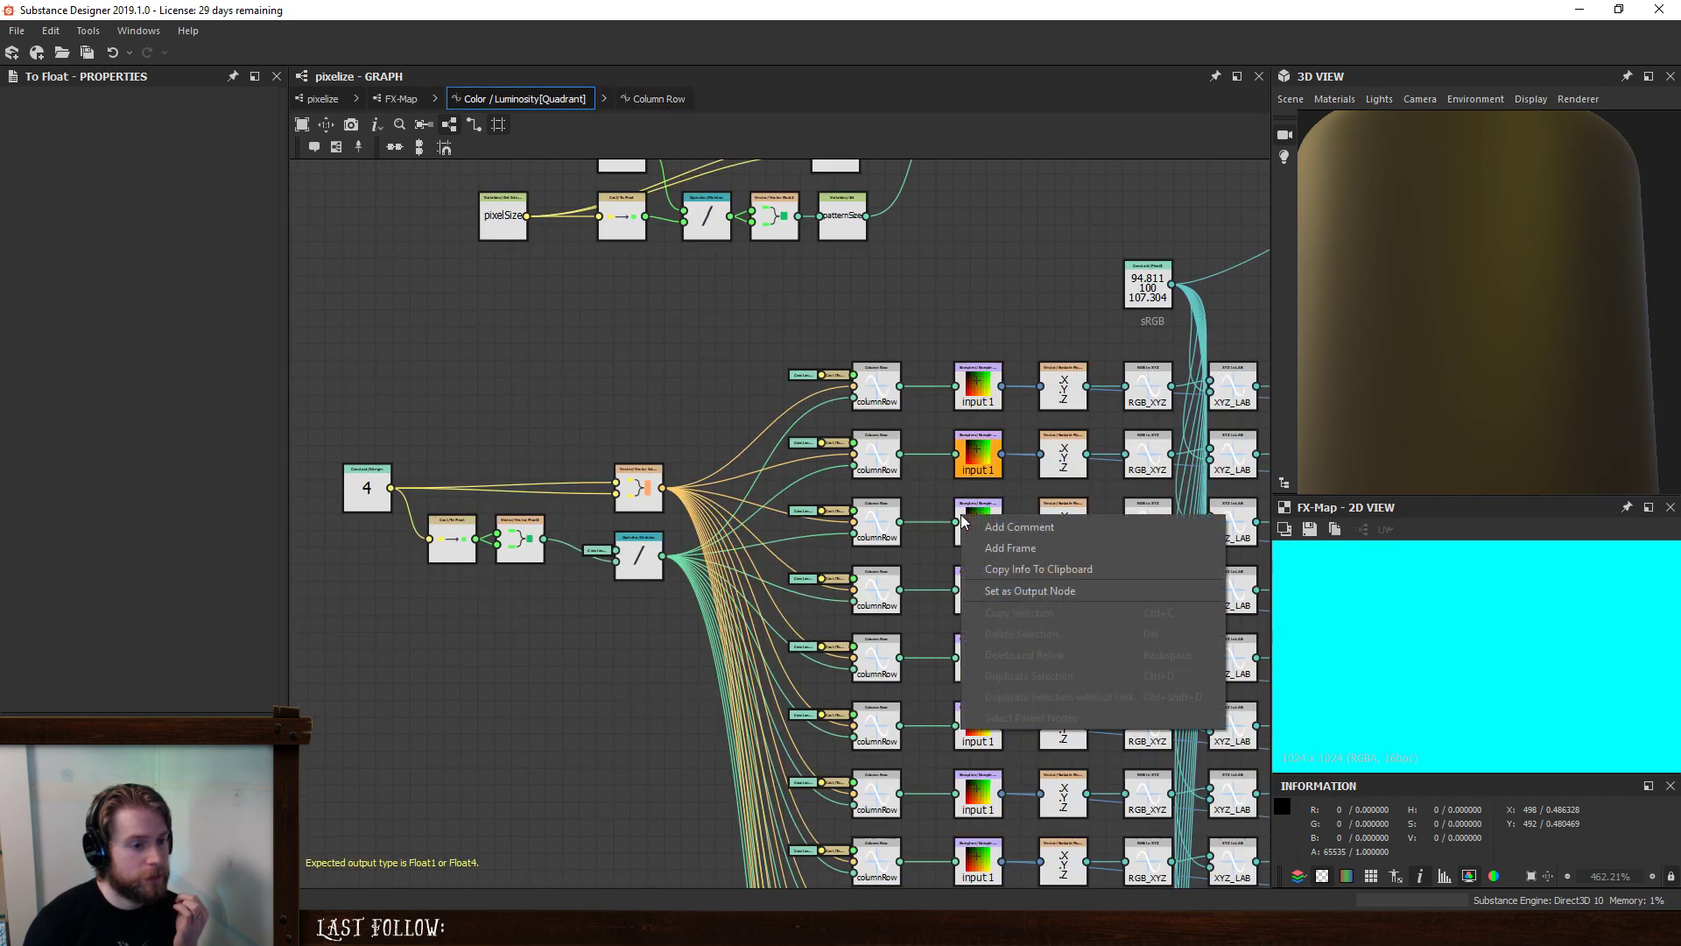
{"action": "left_click", "coordinate": [1016, 588]}
{"action": "right_click", "coordinate": [995, 585]}
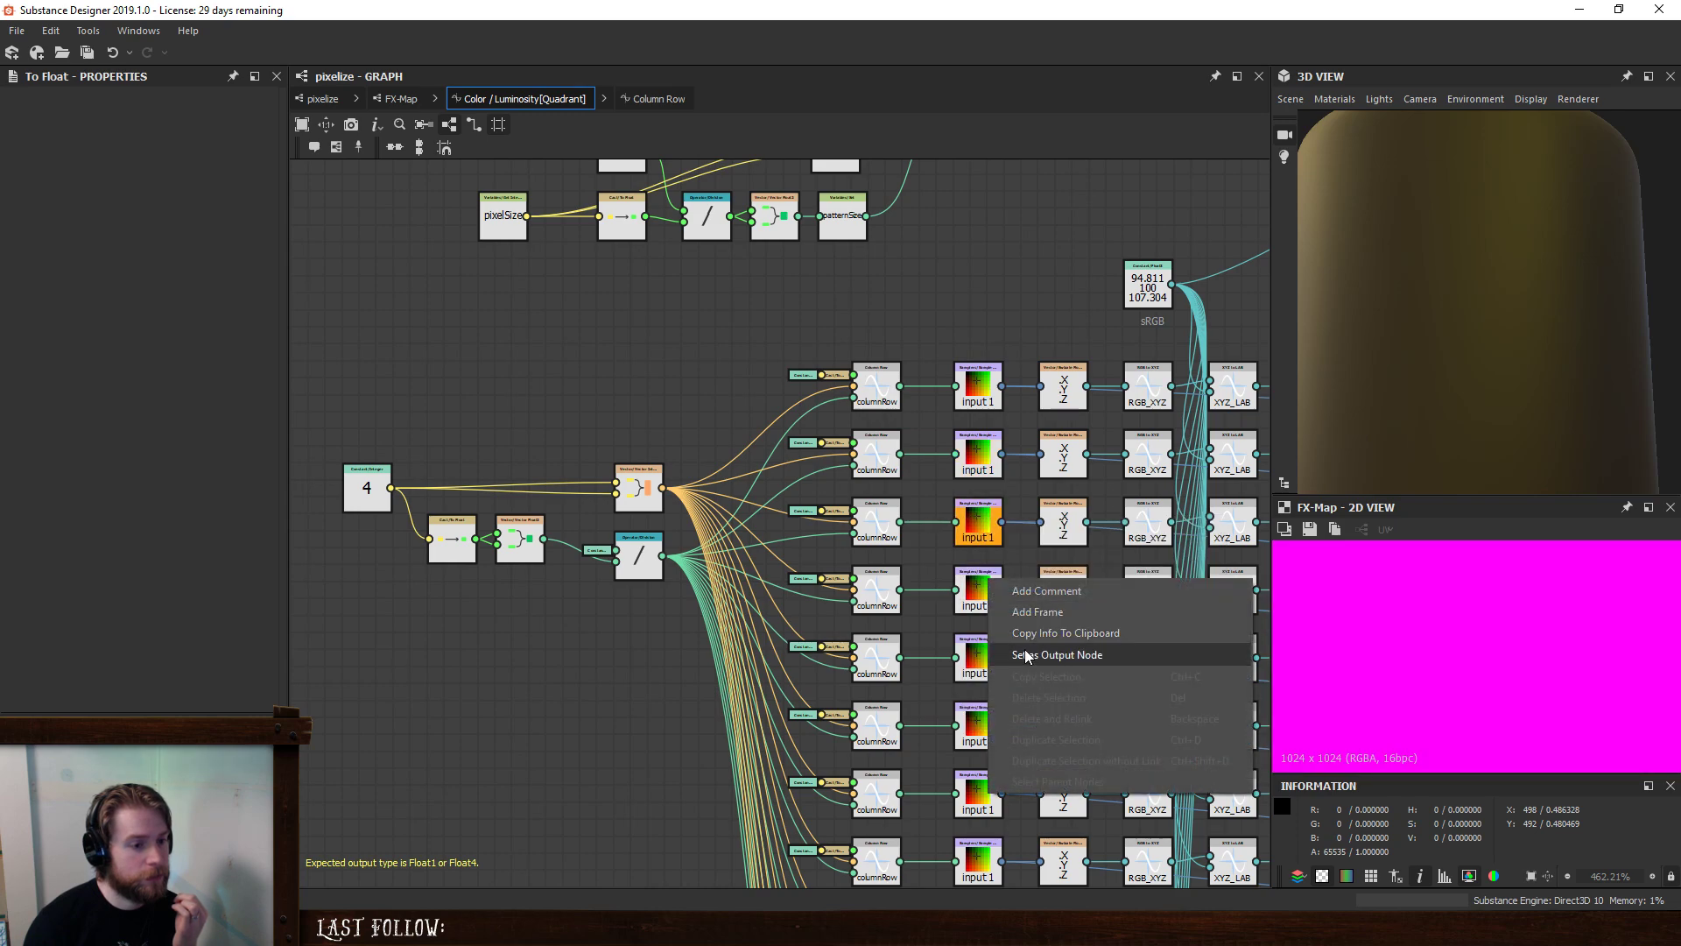
{"action": "left_click", "coordinate": [1030, 658]}
{"action": "right_click", "coordinate": [981, 657]}
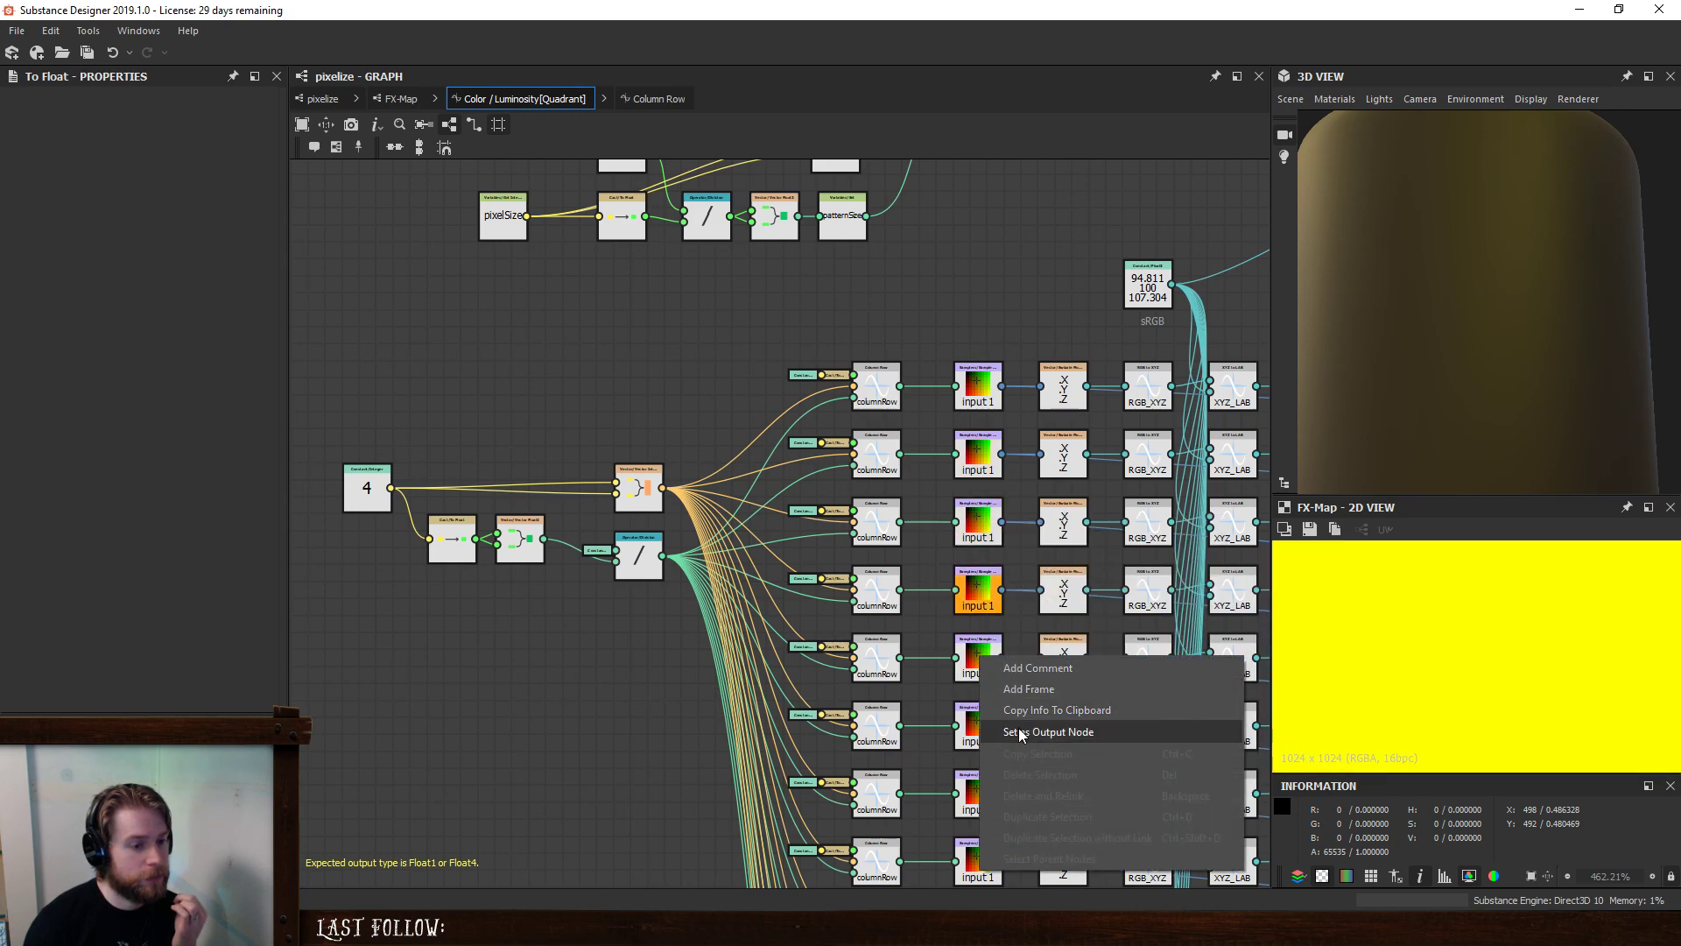
{"action": "left_click", "coordinate": [1015, 732]}
{"action": "right_click", "coordinate": [990, 721]}
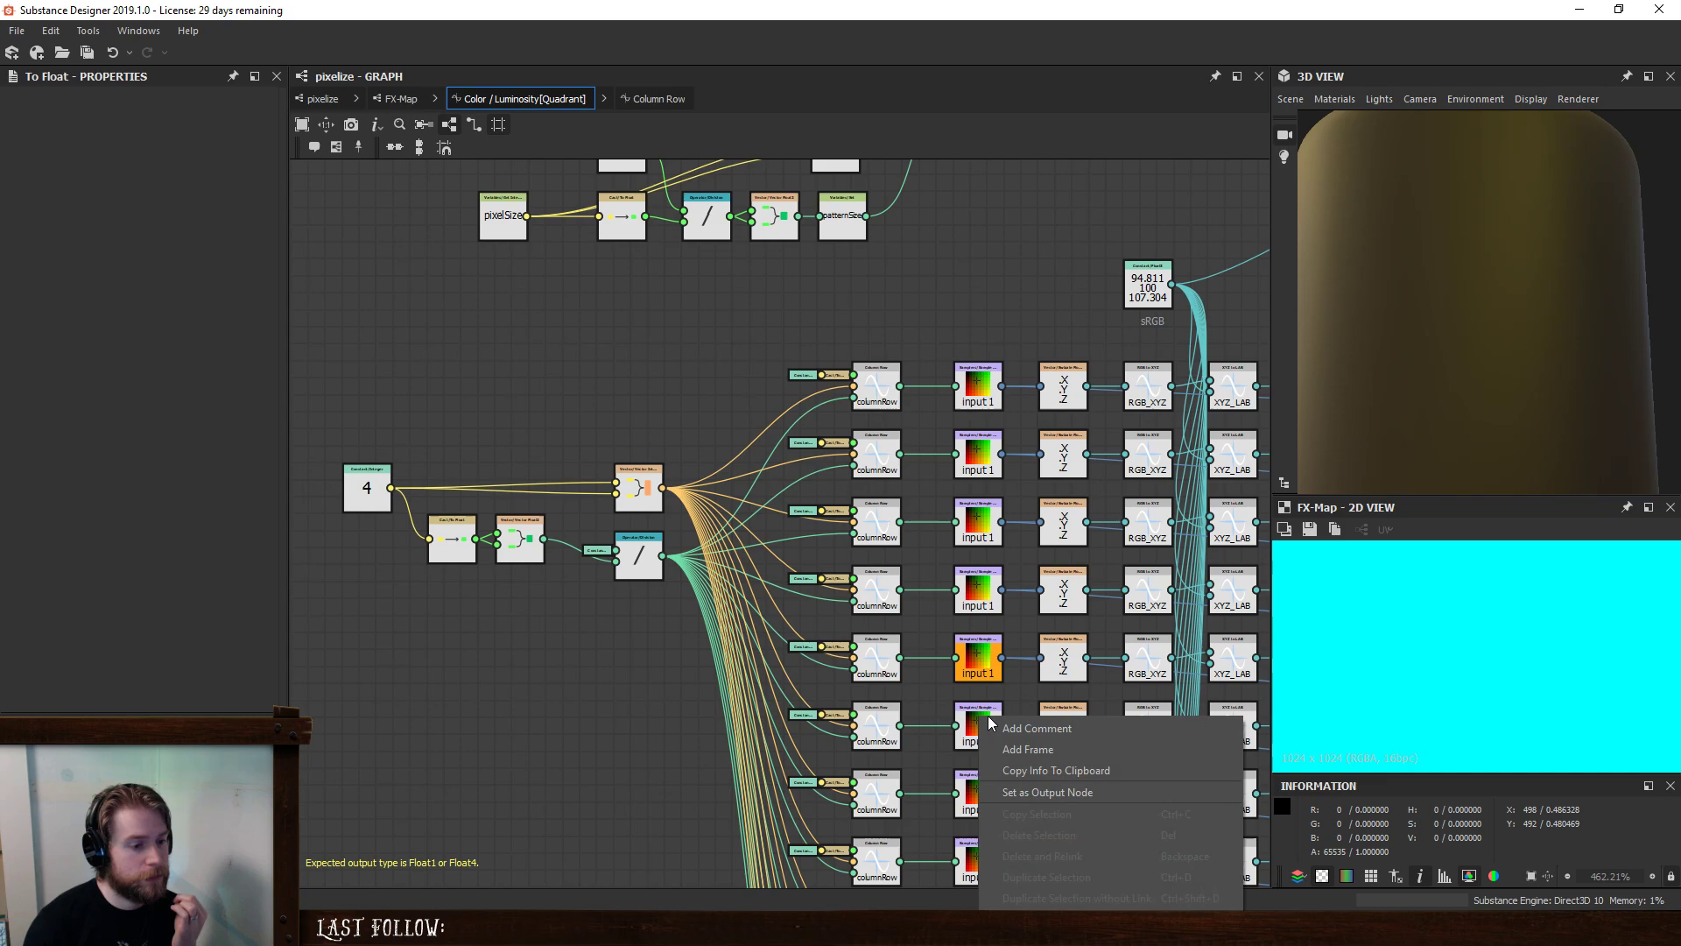
{"action": "left_click", "coordinate": [1015, 792]}
{"action": "scroll", "coordinate": [1007, 705], "scroll_direction": "down", "scroll_amount": 2}
{"action": "right_click", "coordinate": [995, 772]}
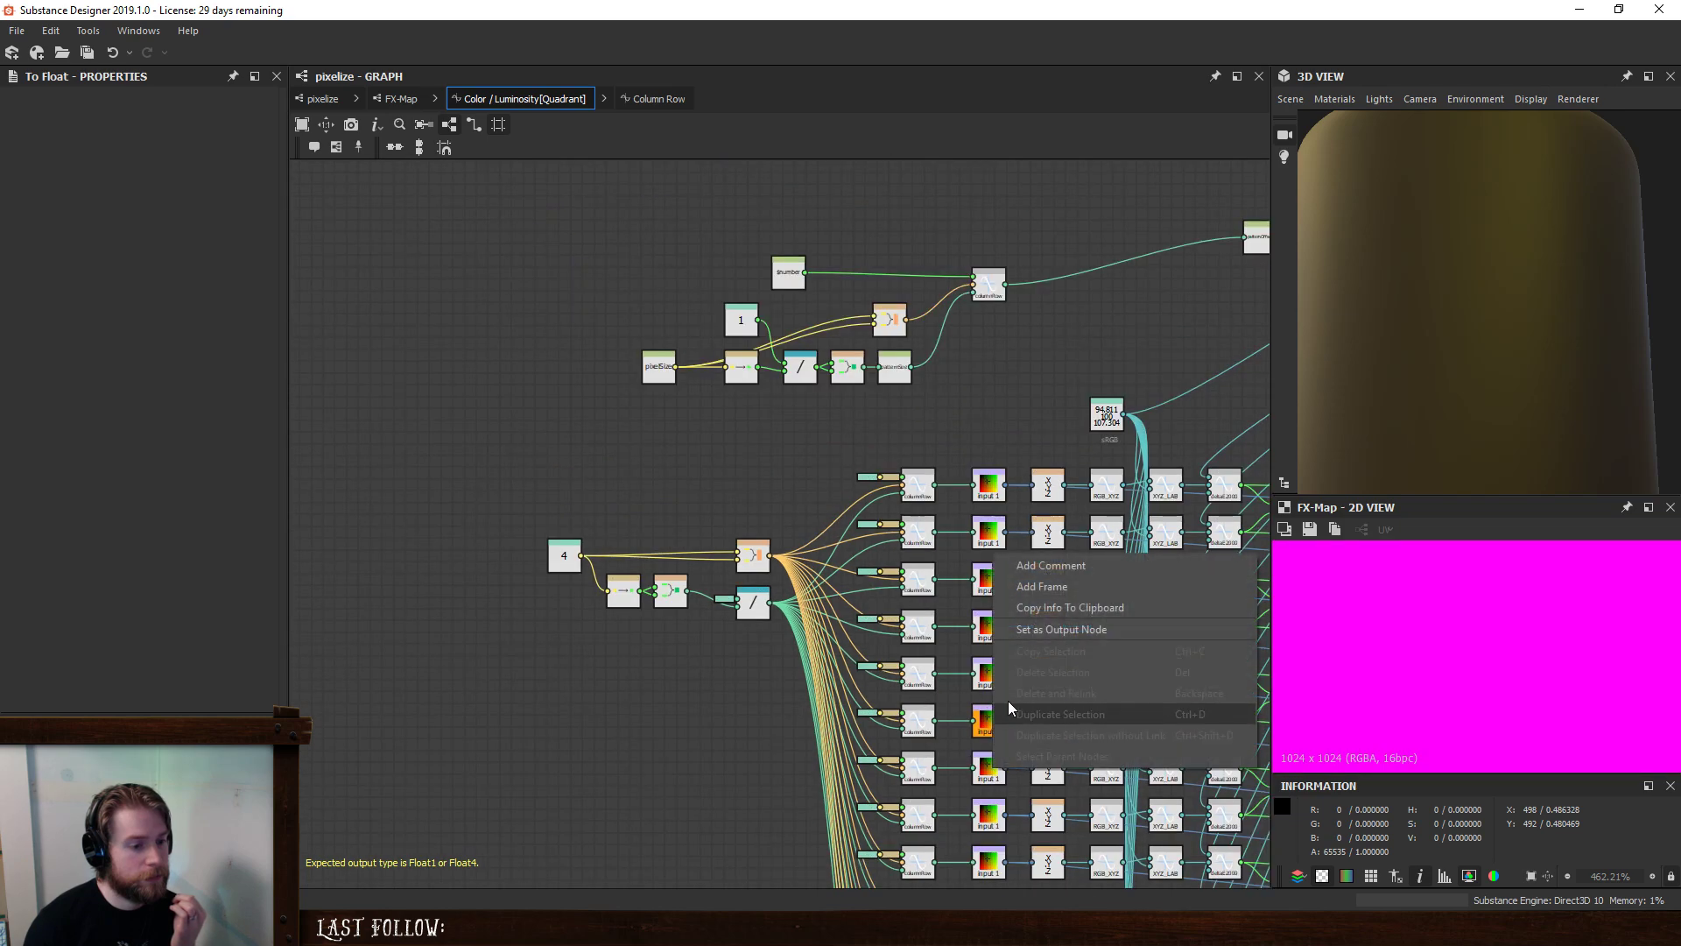
{"action": "left_click", "coordinate": [1017, 632]}
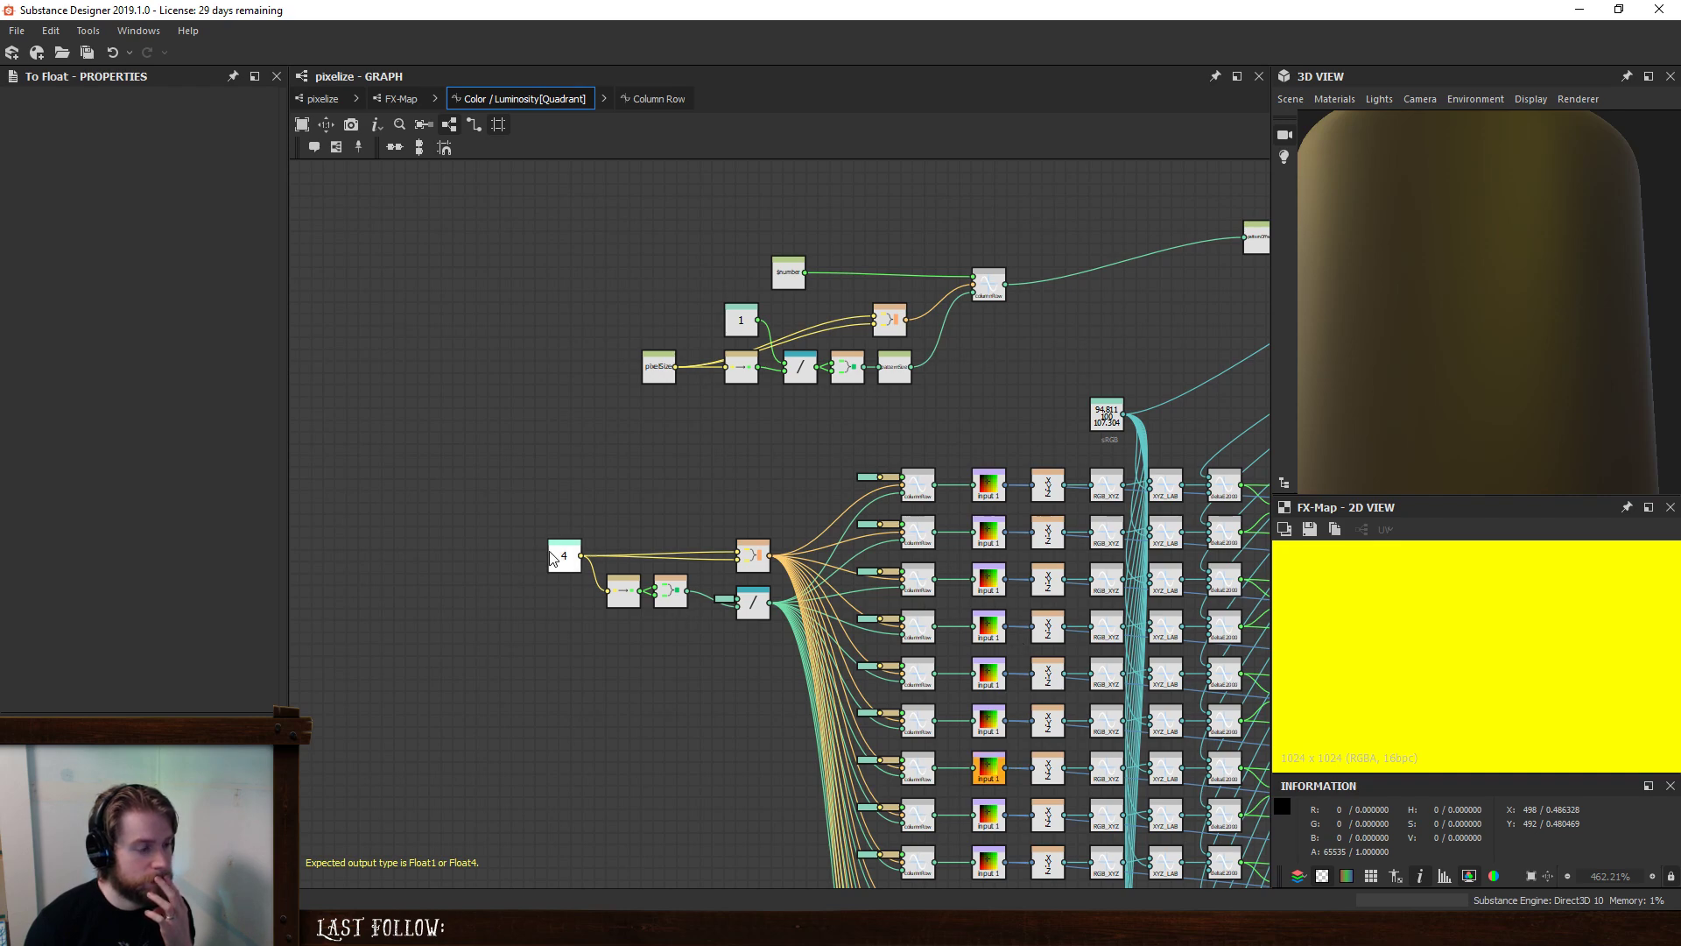
- Add a Float2 constant below the Add nodes in the Column Row function and set it as the output node
{"action": "scroll", "coordinate": [549, 554], "scroll_direction": "up", "scroll_amount": 3}
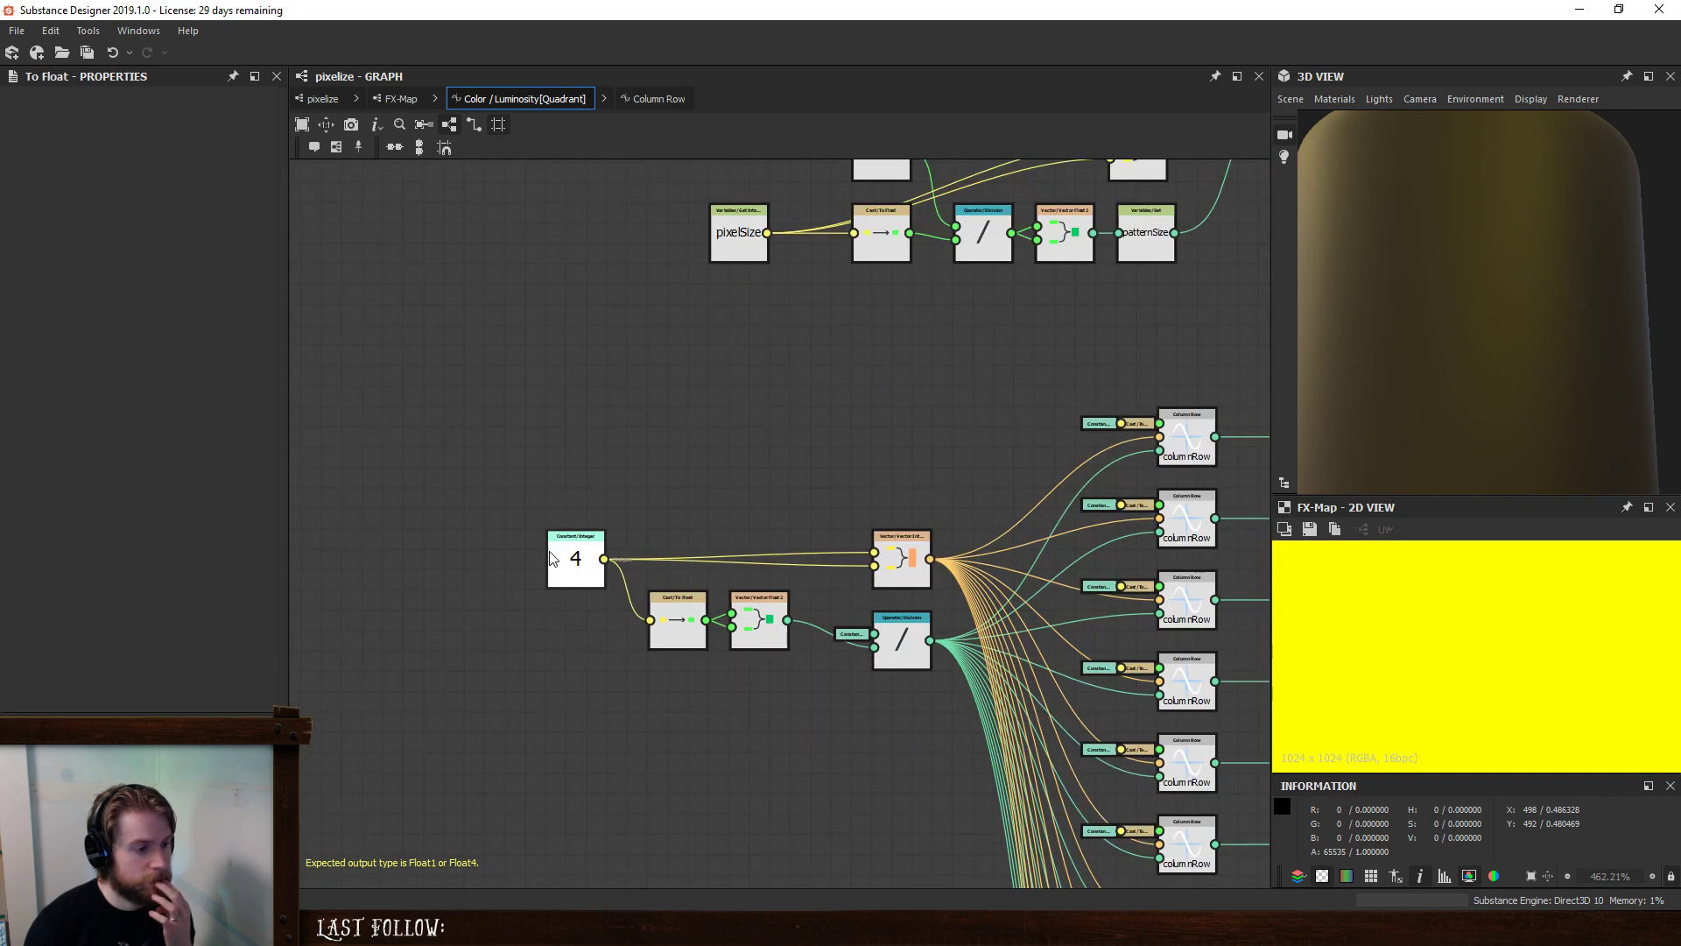
{"action": "scroll", "coordinate": [720, 733], "scroll_direction": "down", "scroll_amount": 1}
{"action": "middle_click_drag", "start_coordinate": [830, 699], "coordinate": [637, 670]}
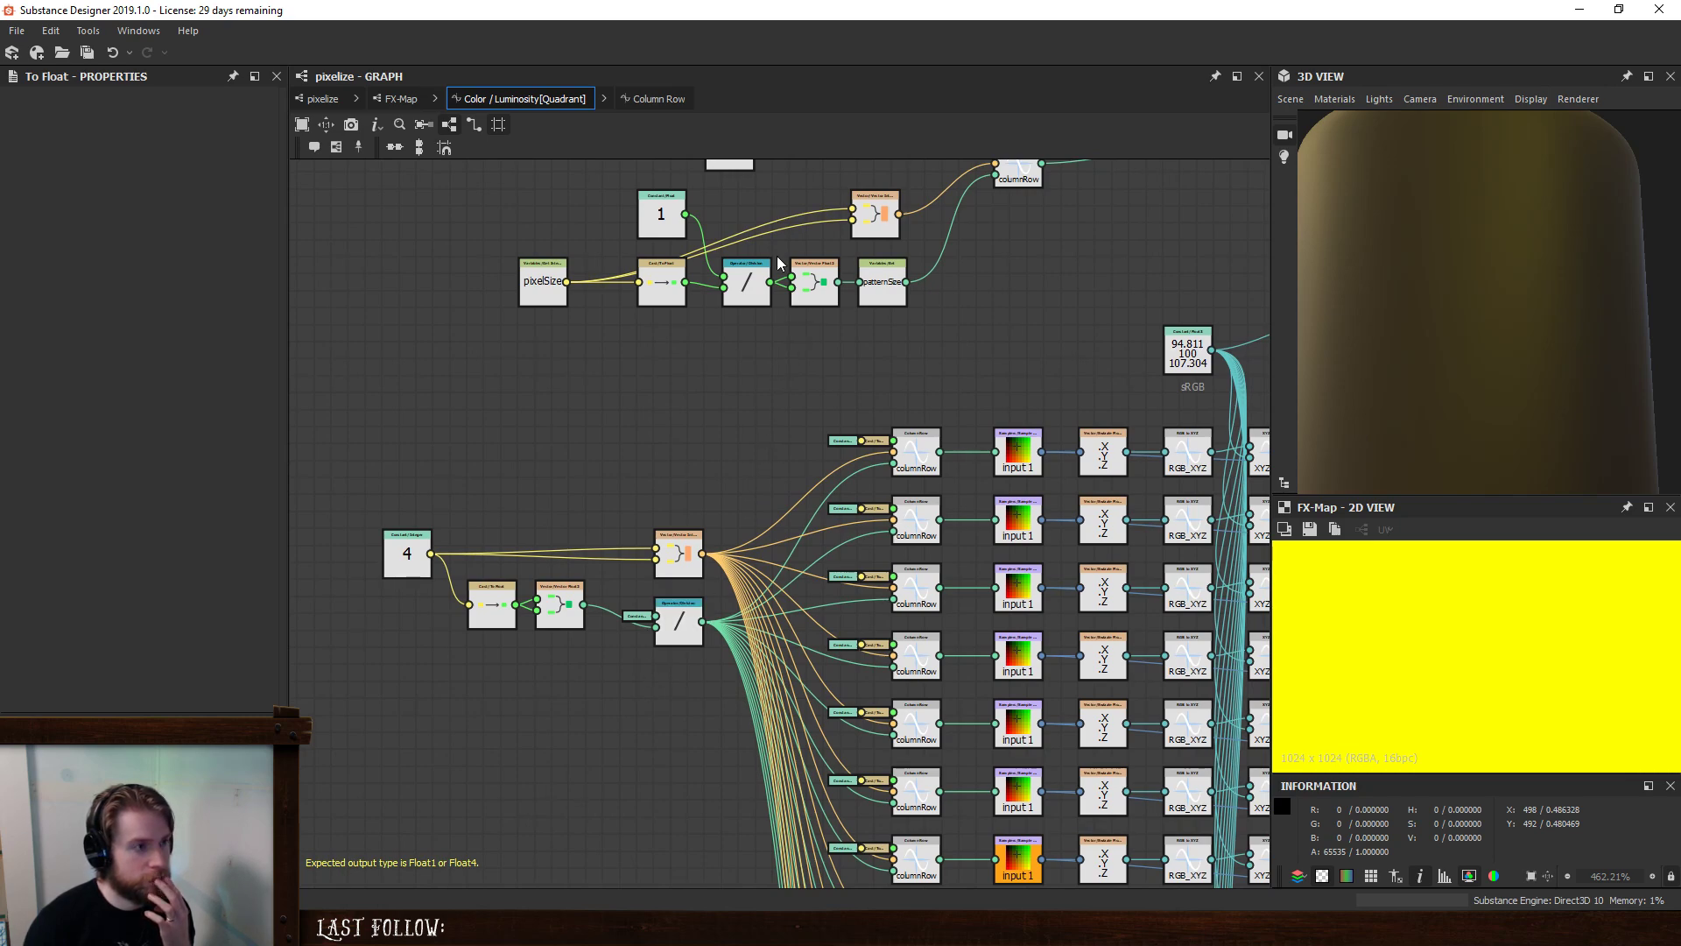
{"action": "left_click", "coordinate": [660, 100]}
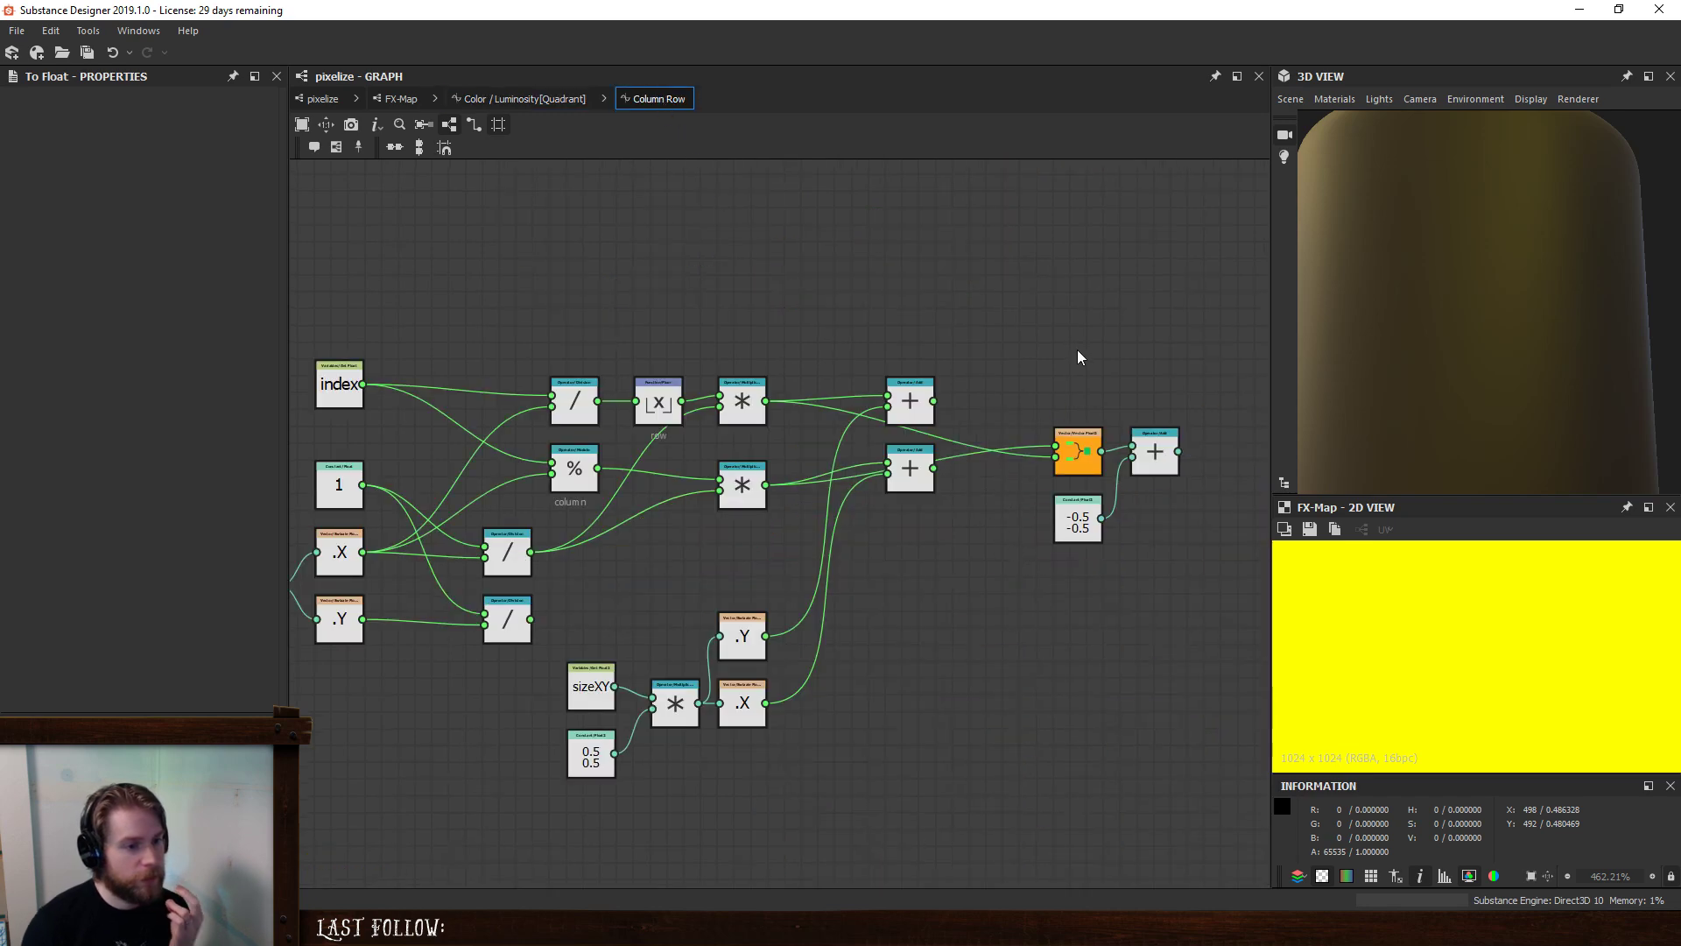
{"action": "key", "text": "space"}
{"action": "type", "text": "float"}
{"action": "left_click", "coordinate": [1121, 410]}
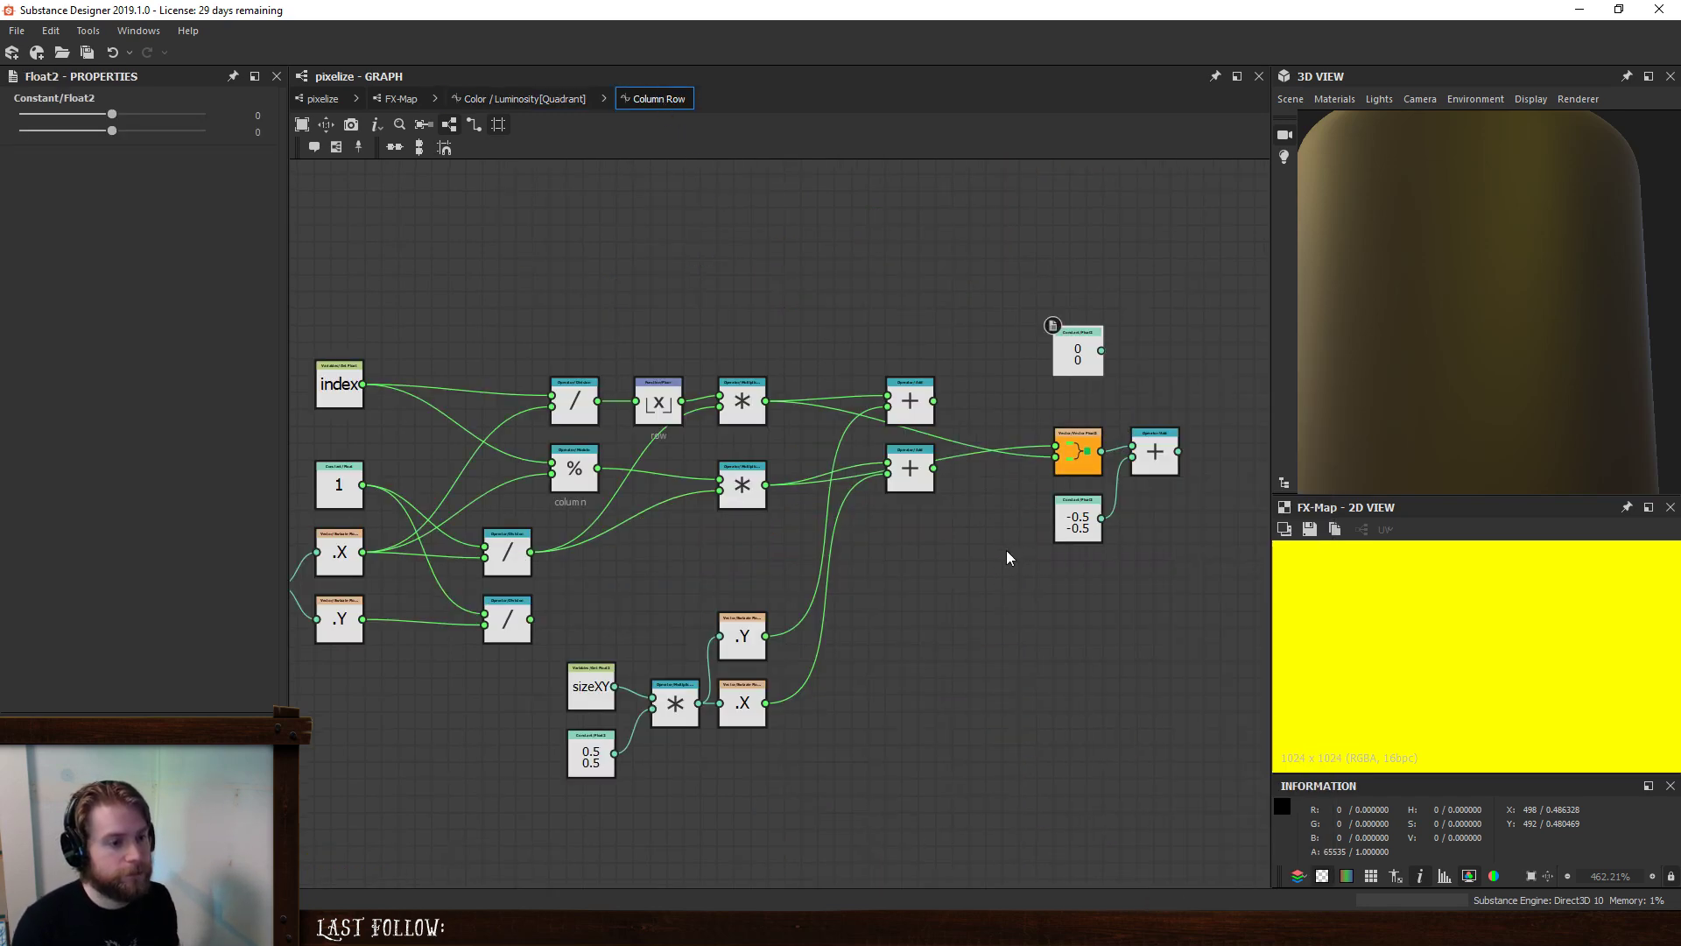
{"action": "left_click_drag", "start_coordinate": [1082, 362], "coordinate": [921, 631]}
{"action": "right_click", "coordinate": [921, 630]}
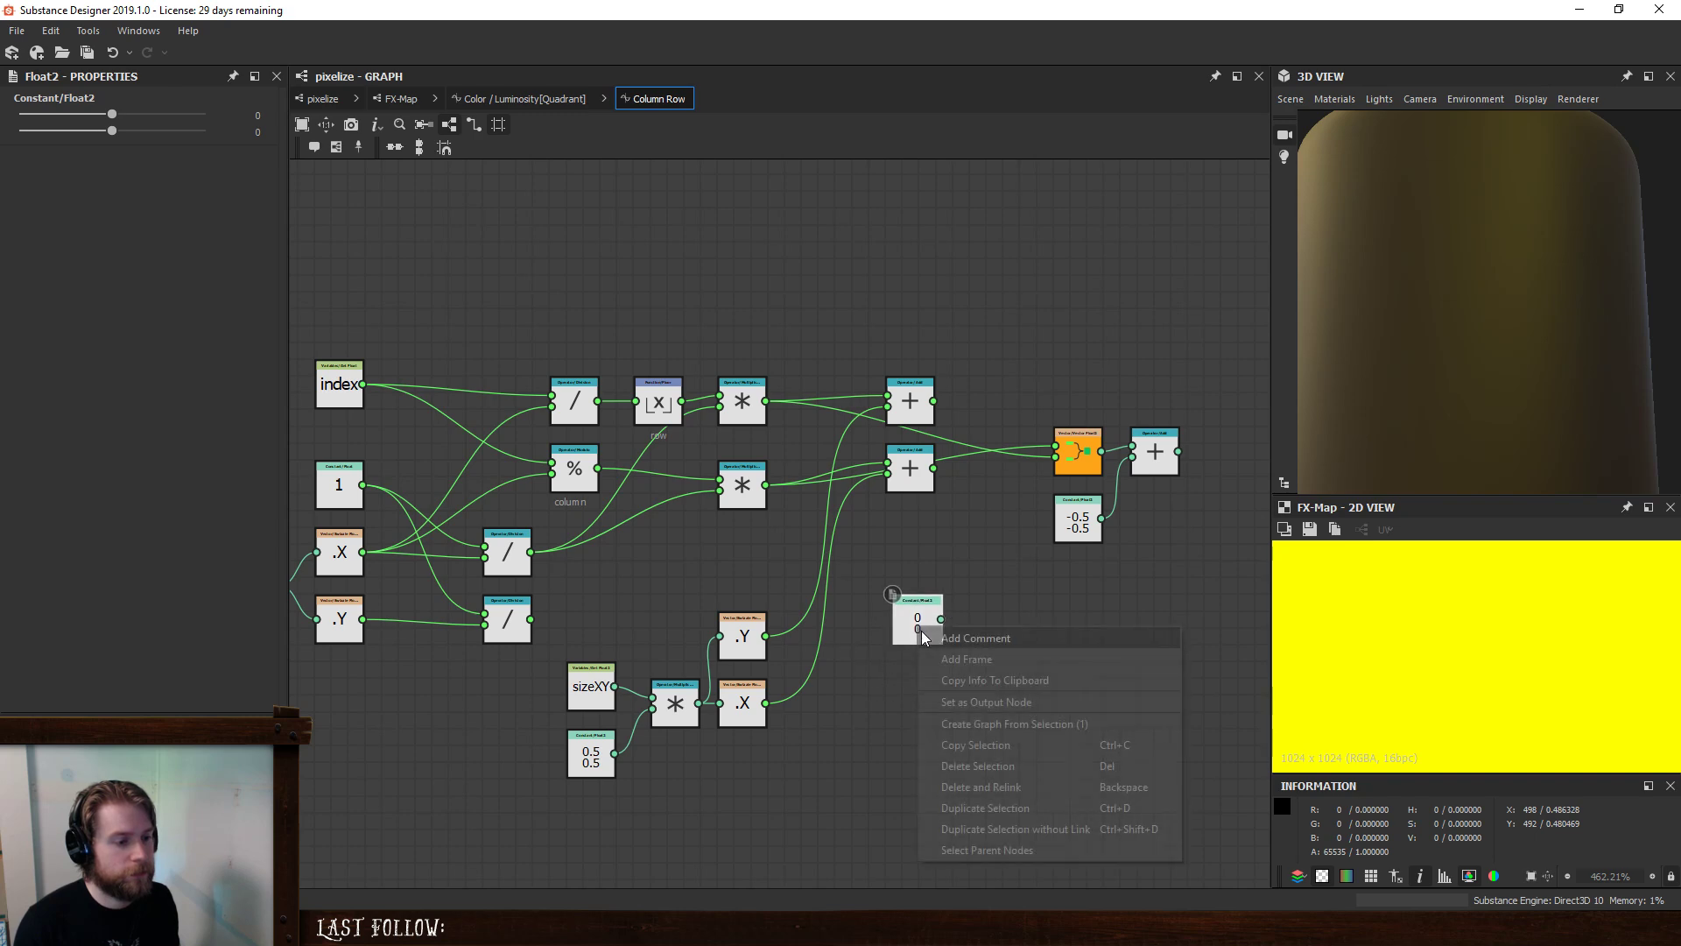
{"action": "left_click", "coordinate": [954, 701]}
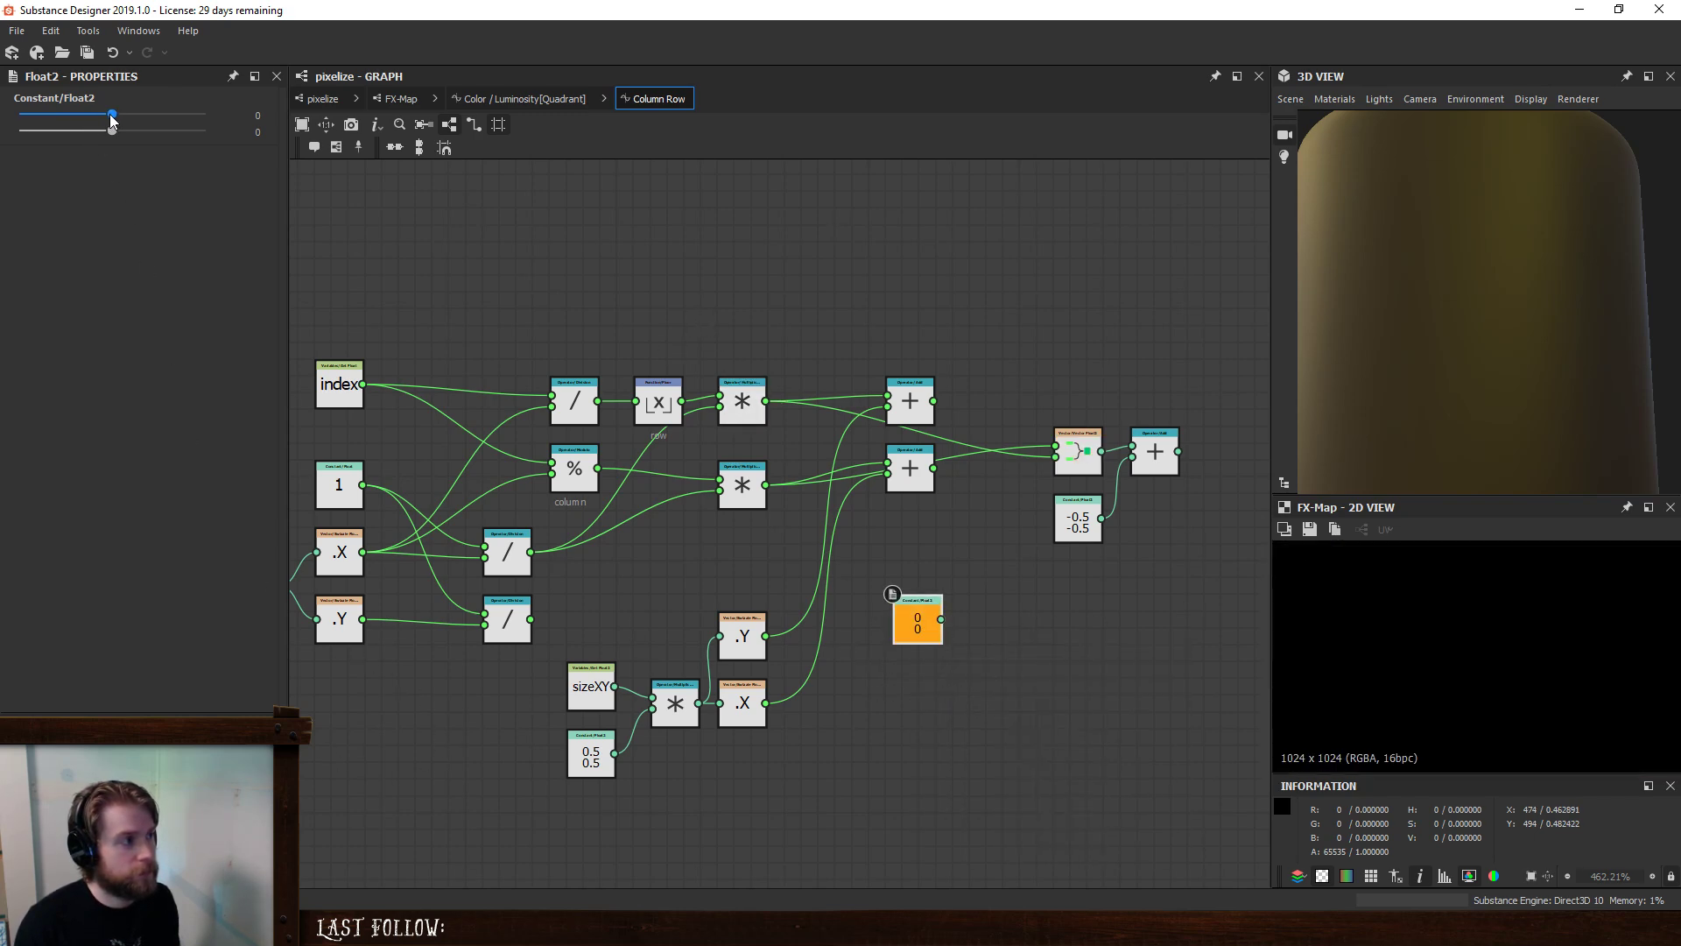
- Test Column Row's new Float2 constant with other positions, ending with both components at 0.0625
{"action": "mouse_move", "coordinate": [111, 120]}
{"action": "left_mouse_down"}
{"action": "mouse_move", "coordinate": [215, 121]}
{"action": "mouse_move", "coordinate": [108, 132]}
{"action": "mouse_move", "coordinate": [208, 138]}
{"action": "mouse_move", "coordinate": [133, 139]}
{"action": "mouse_move", "coordinate": [112, 113]}
{"action": "mouse_move", "coordinate": [173, 115]}
{"action": "mouse_move", "coordinate": [135, 132]}
{"action": "mouse_move", "coordinate": [177, 136]}
{"action": "mouse_move", "coordinate": [138, 131]}
{"action": "mouse_move", "coordinate": [169, 117]}
{"action": "mouse_move", "coordinate": [138, 125]}
{"action": "left_mouse_up"}
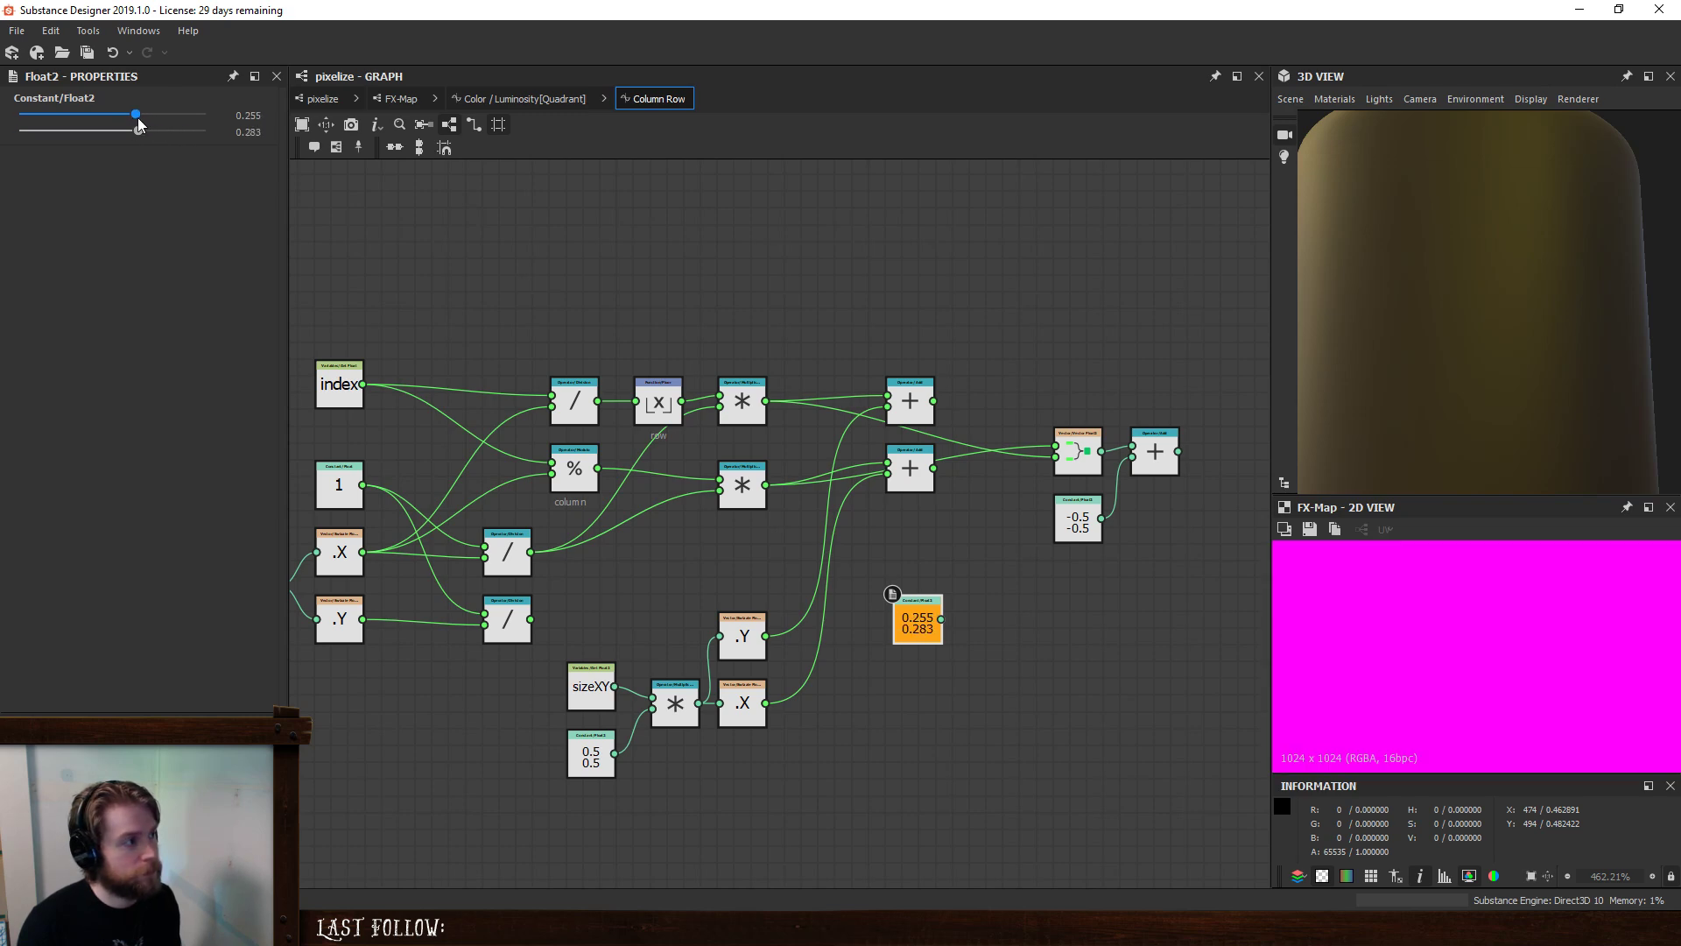
{"action": "left_click", "coordinate": [229, 114]}
{"action": "type", "text": "0.0625"}
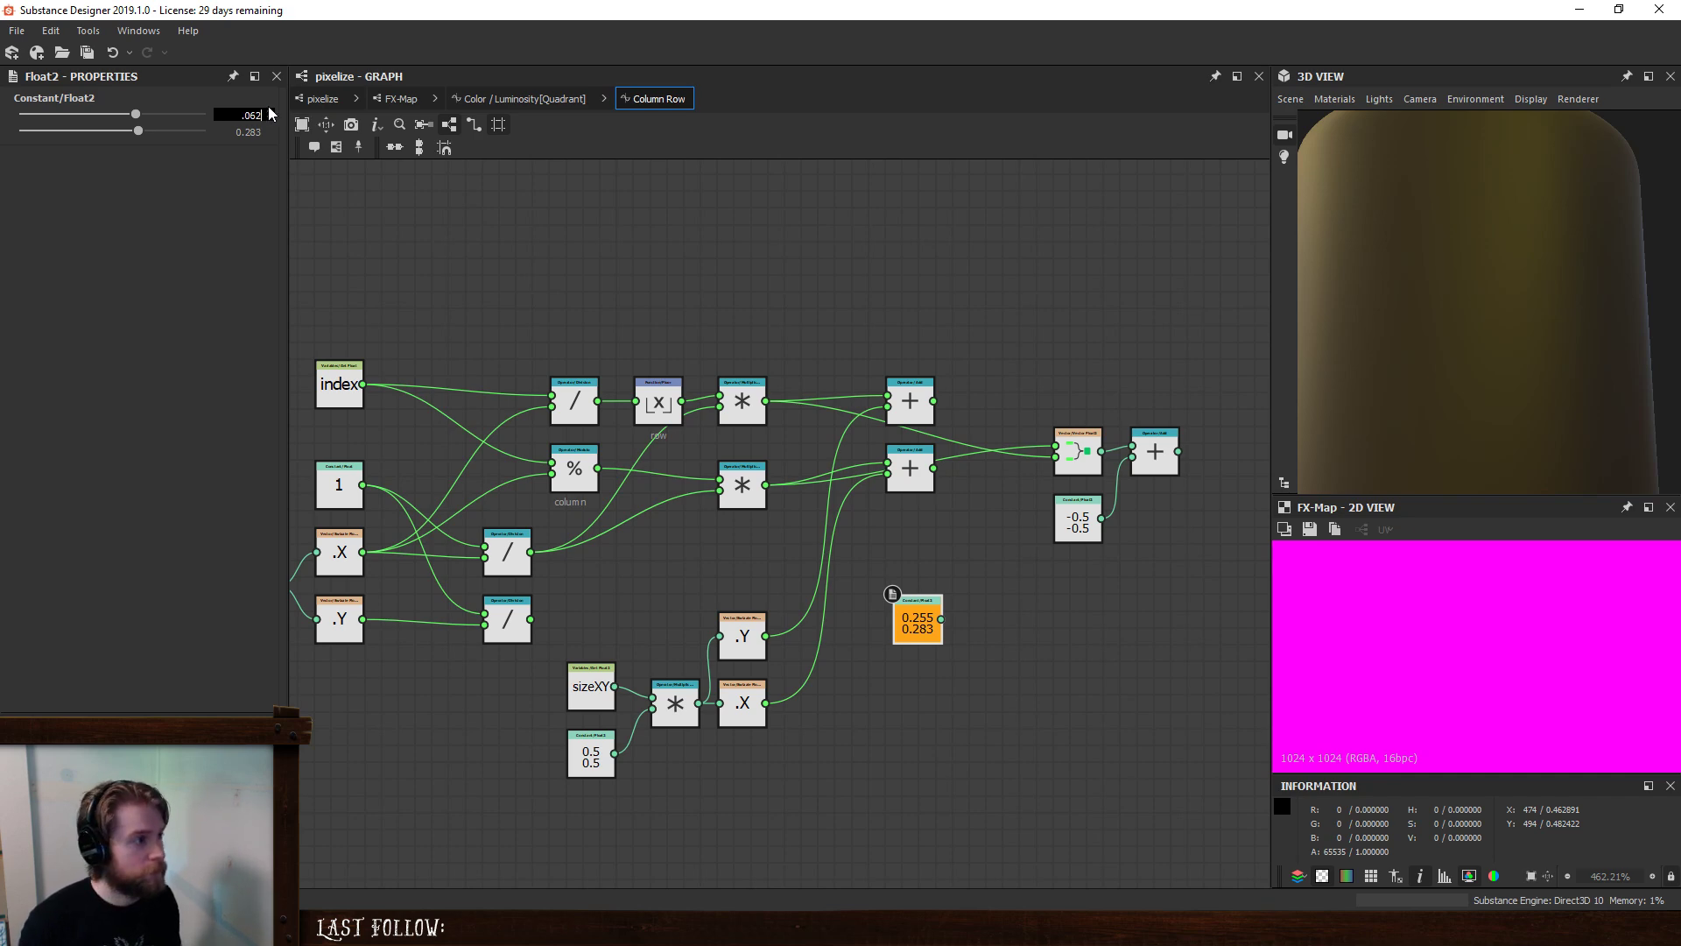
{"action": "key", "text": "Tab"}
{"action": "type", "text": ".0625"}
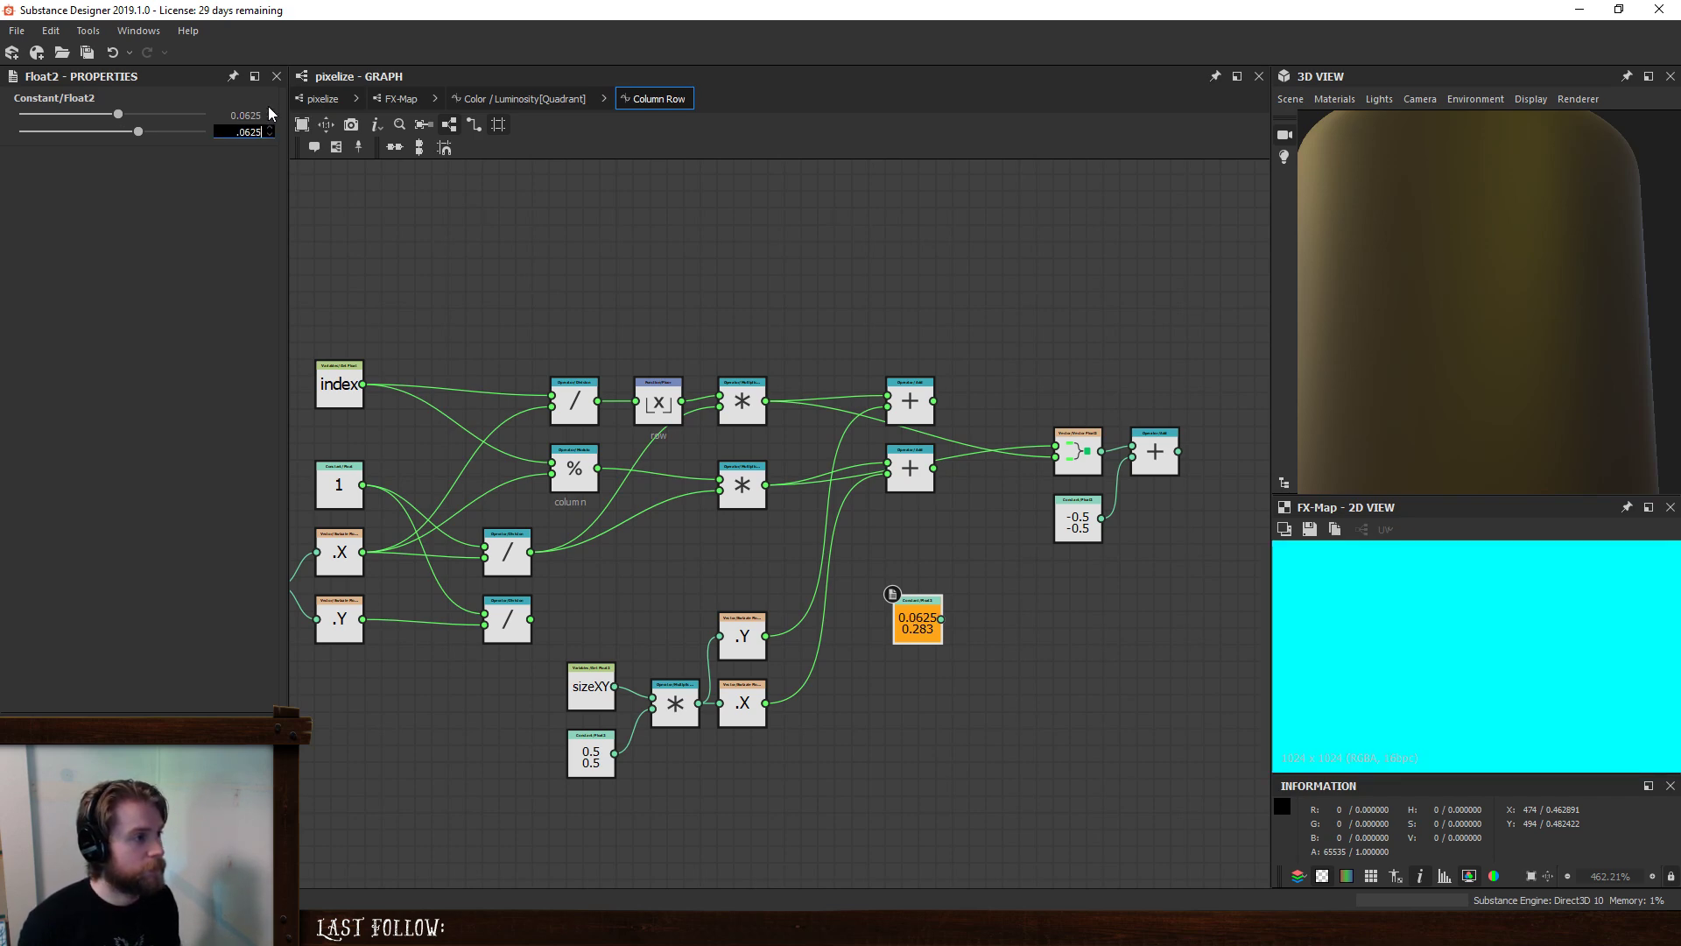
{"action": "key", "text": "Return"}
- Set both components of Column Row's Float2 output constant to 0.375
{"action": "left_click", "coordinate": [263, 115]}
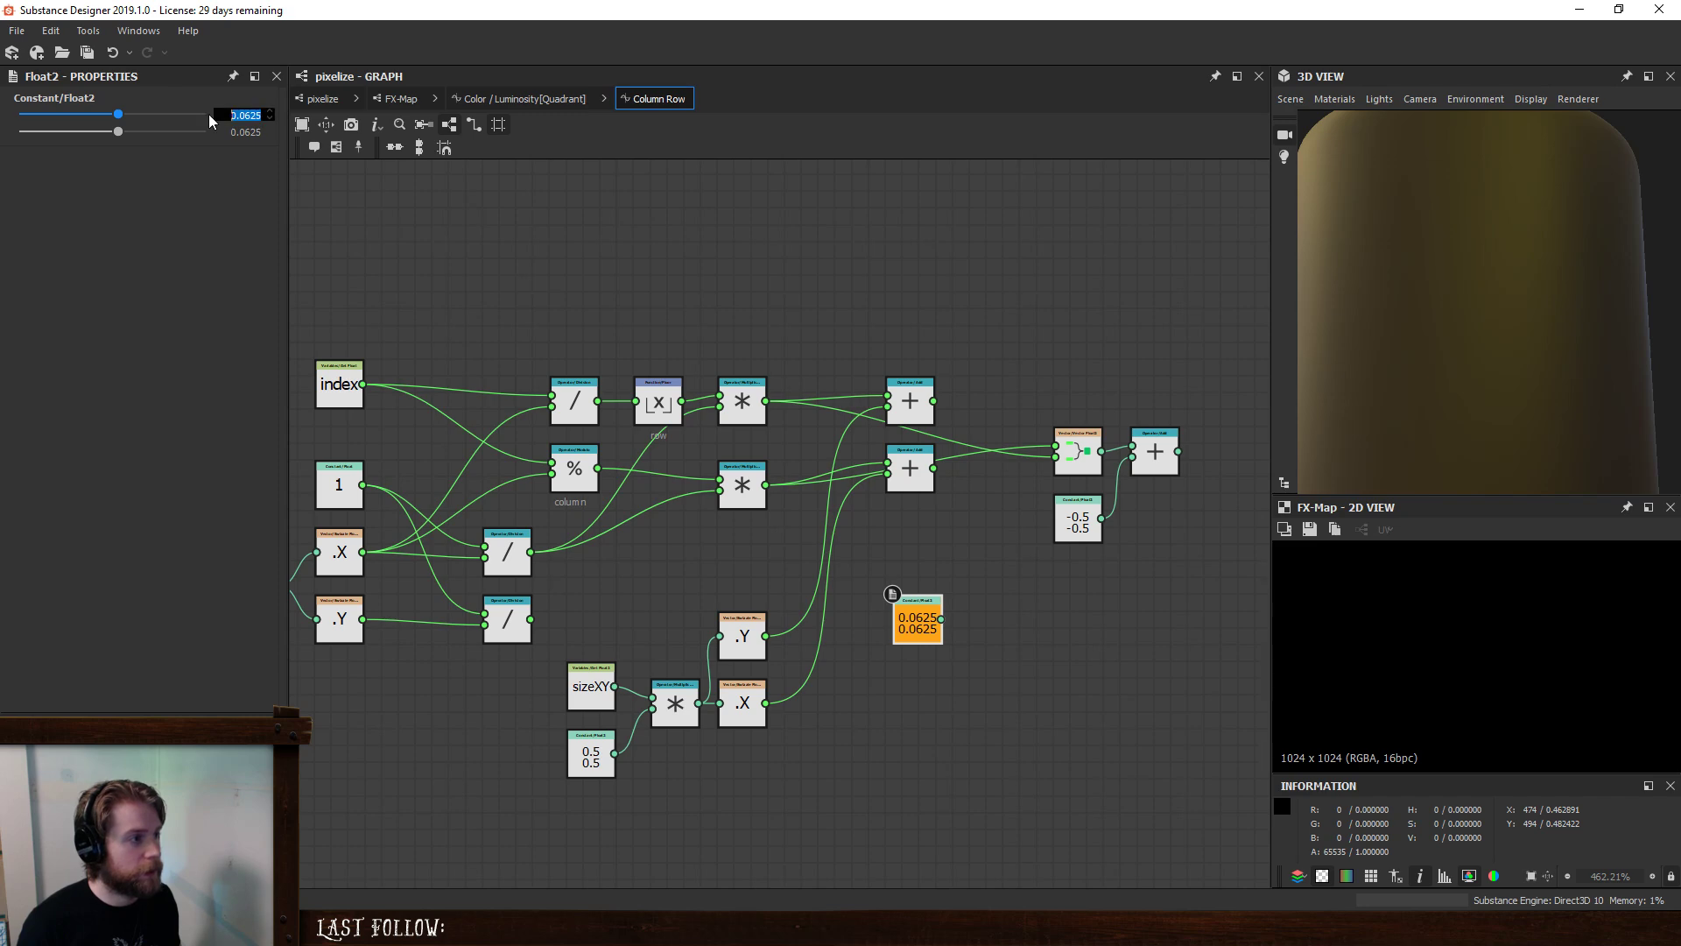
{"action": "type", "text": ".3"}
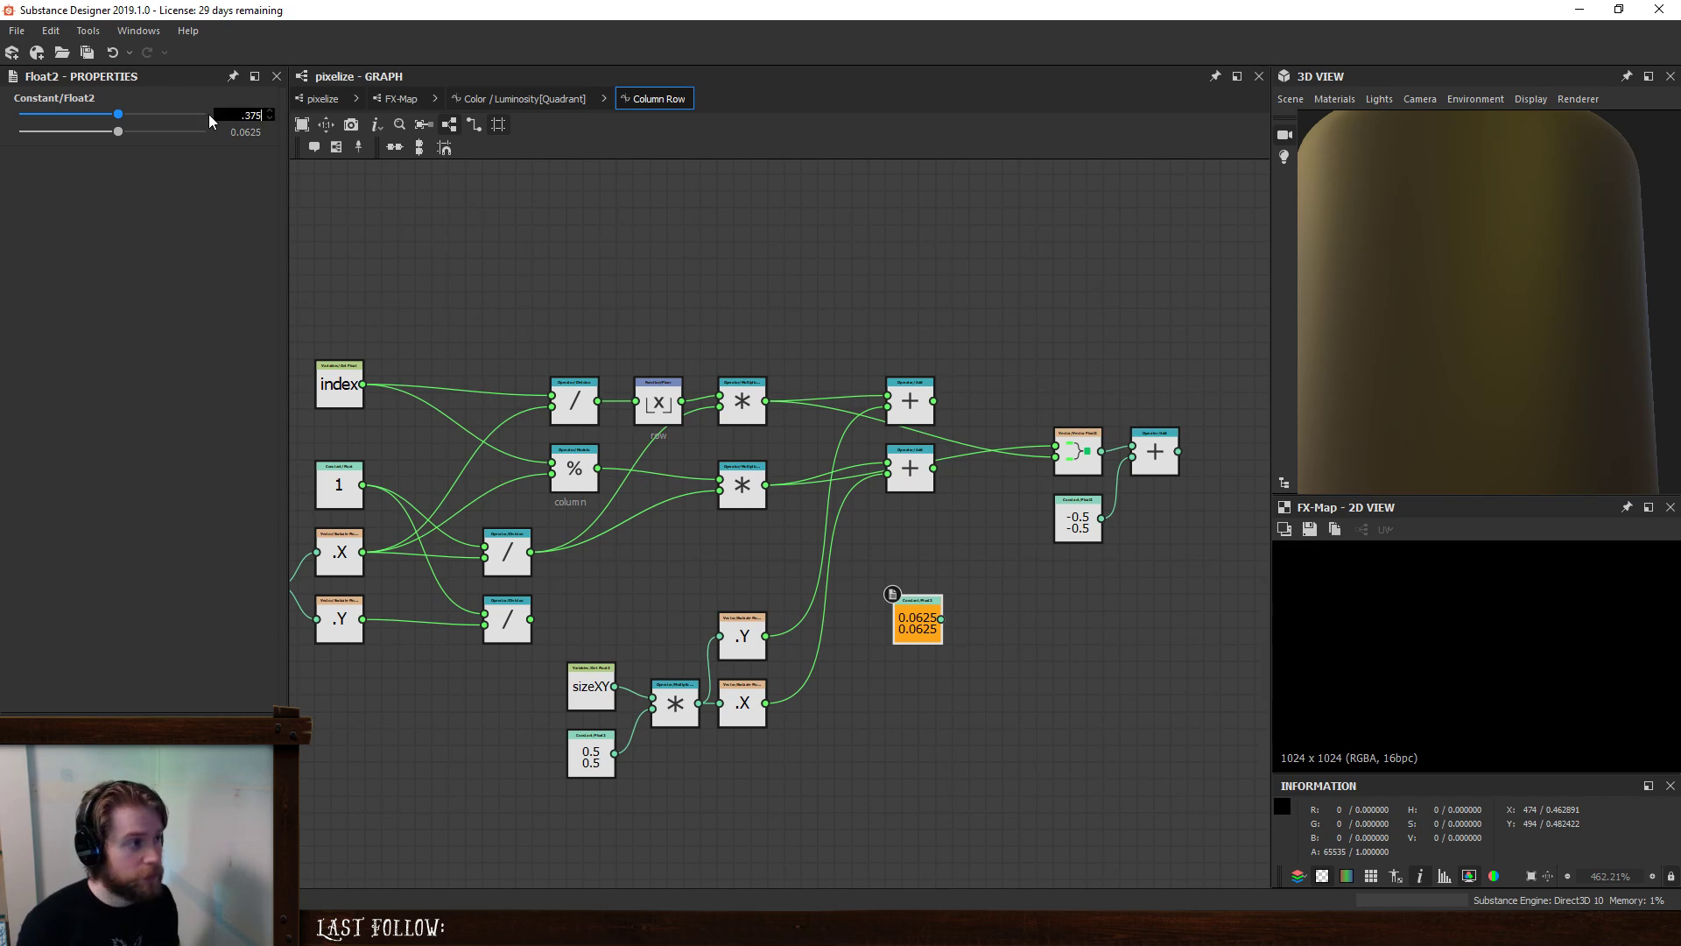
{"action": "type", "text": "75"}
{"action": "key", "text": "Tab"}
{"action": "type", "text": ".375"}
{"action": "key", "text": "Return"}
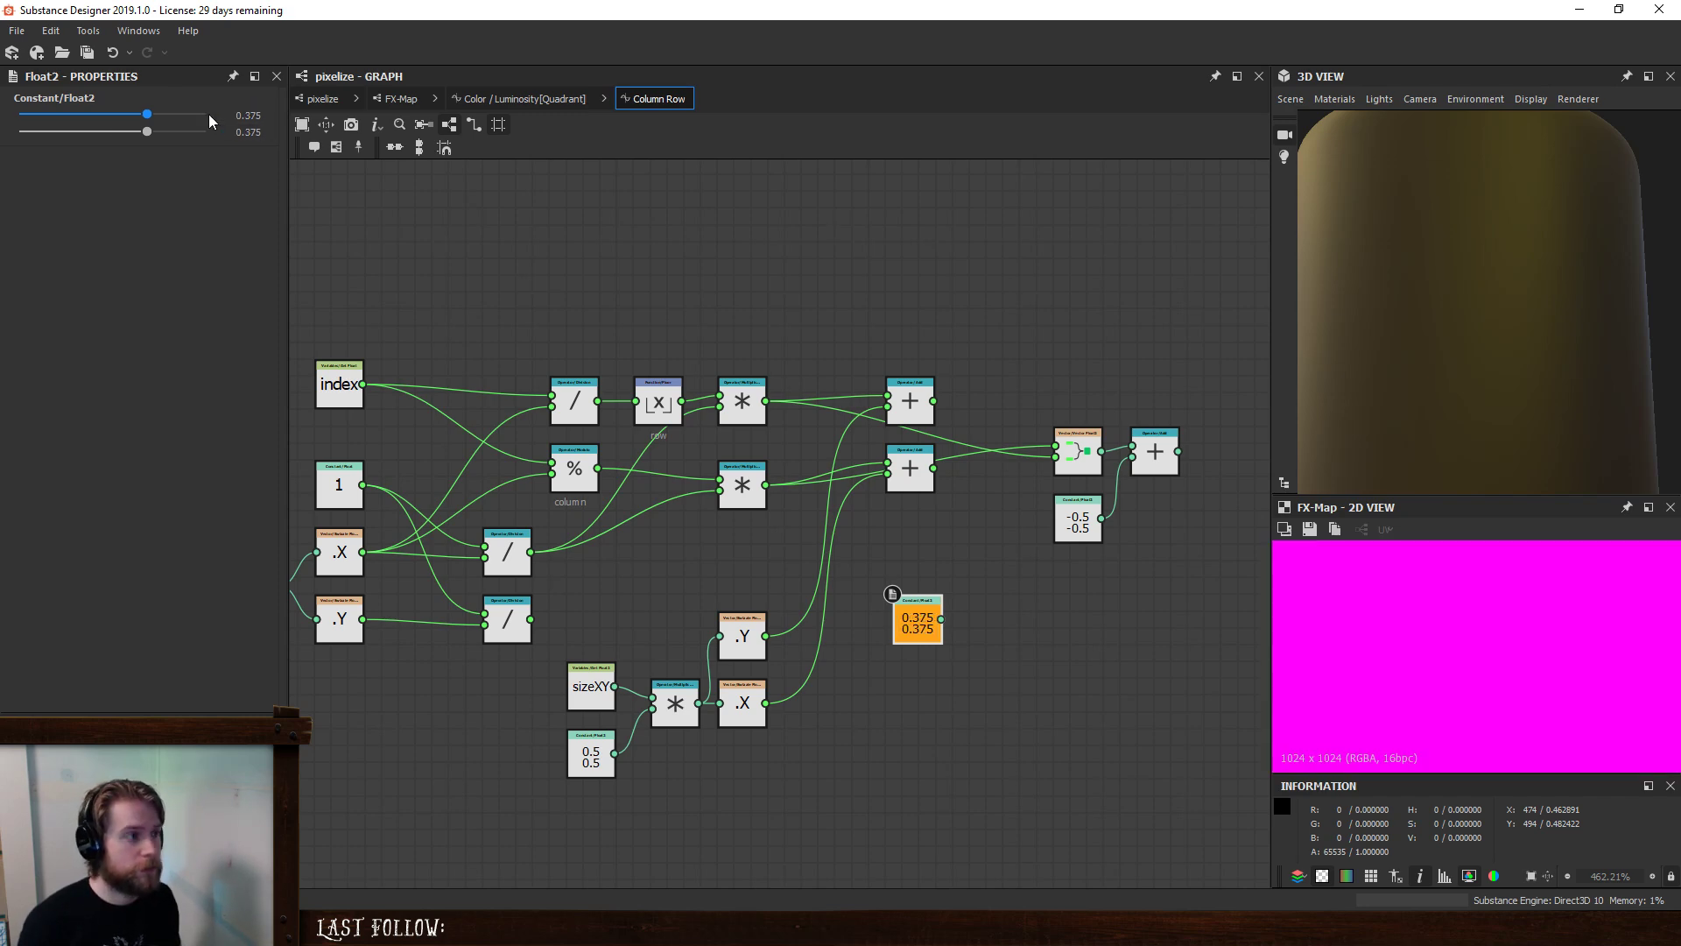
- Examine the createPalette swatches in the pixelize graph and set the Float2 constant's second component to 0.125
{"action": "left_click", "coordinate": [394, 100]}
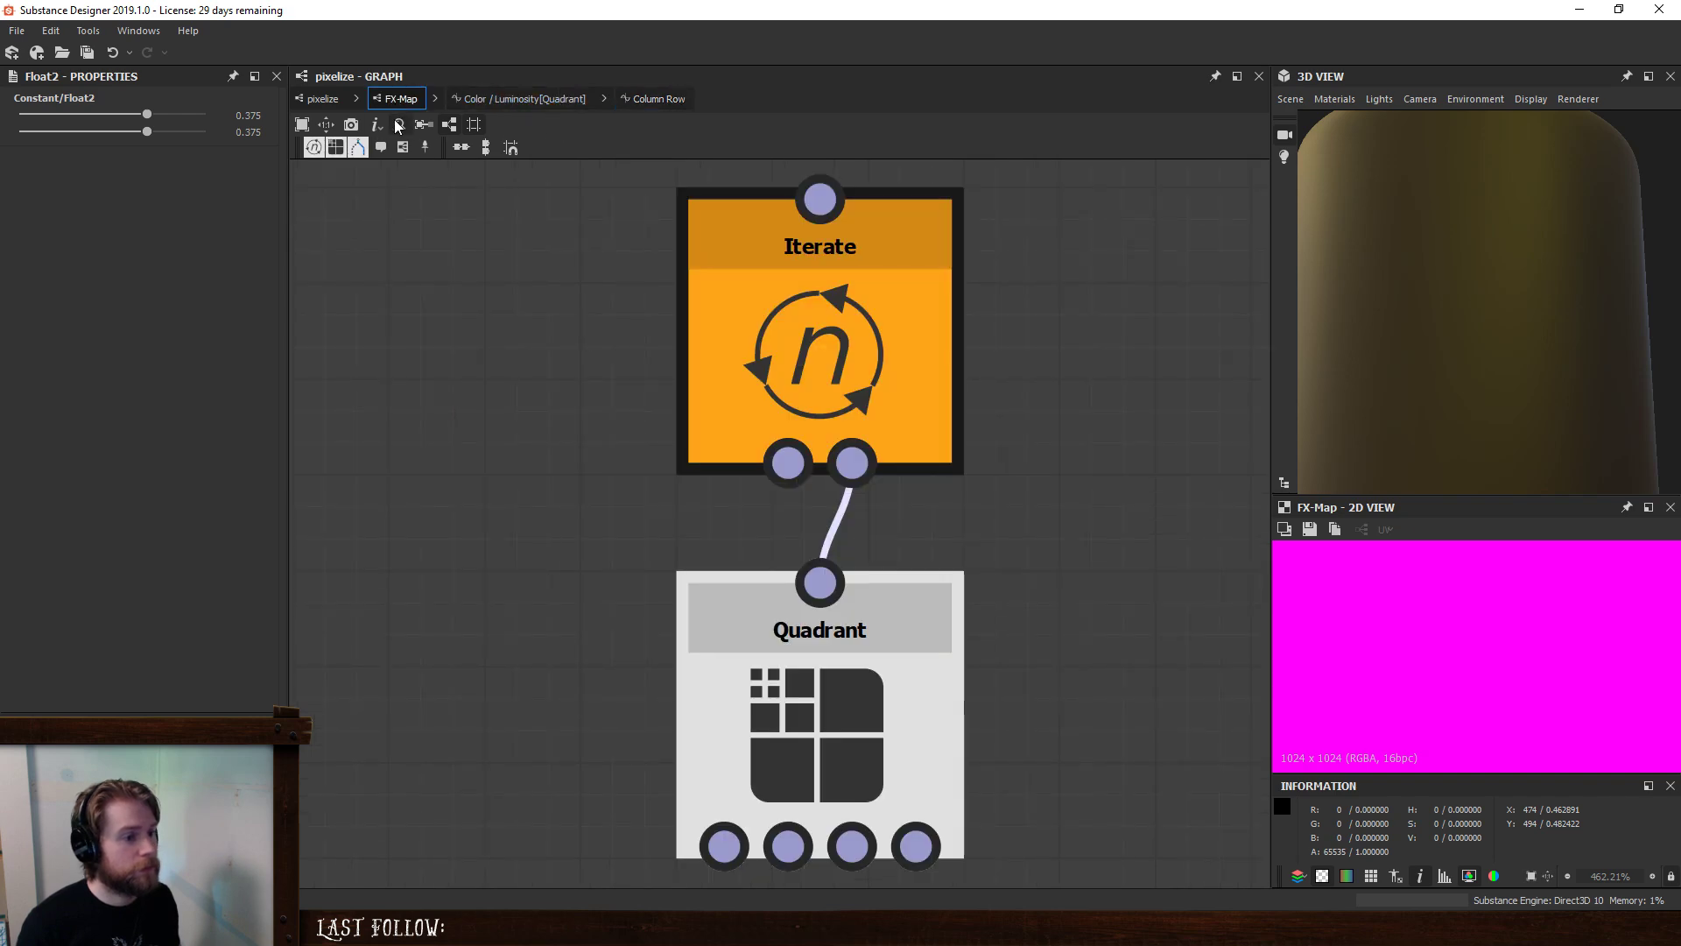
{"action": "left_click", "coordinate": [323, 99]}
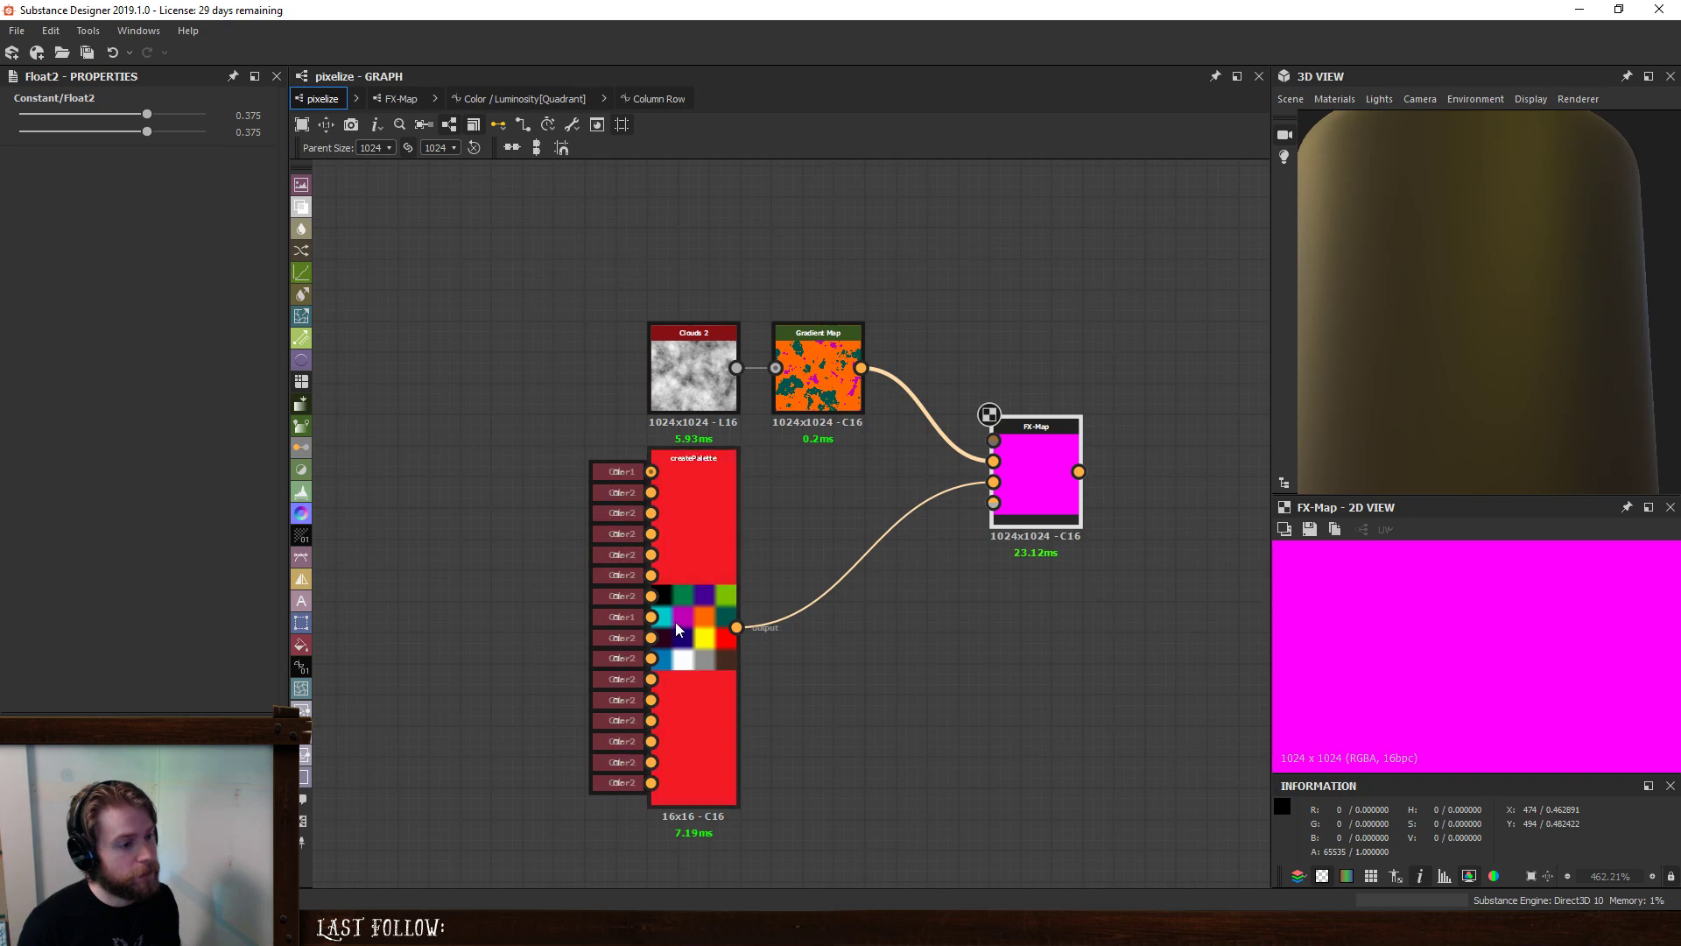
{"action": "double_click", "coordinate": [238, 133]}
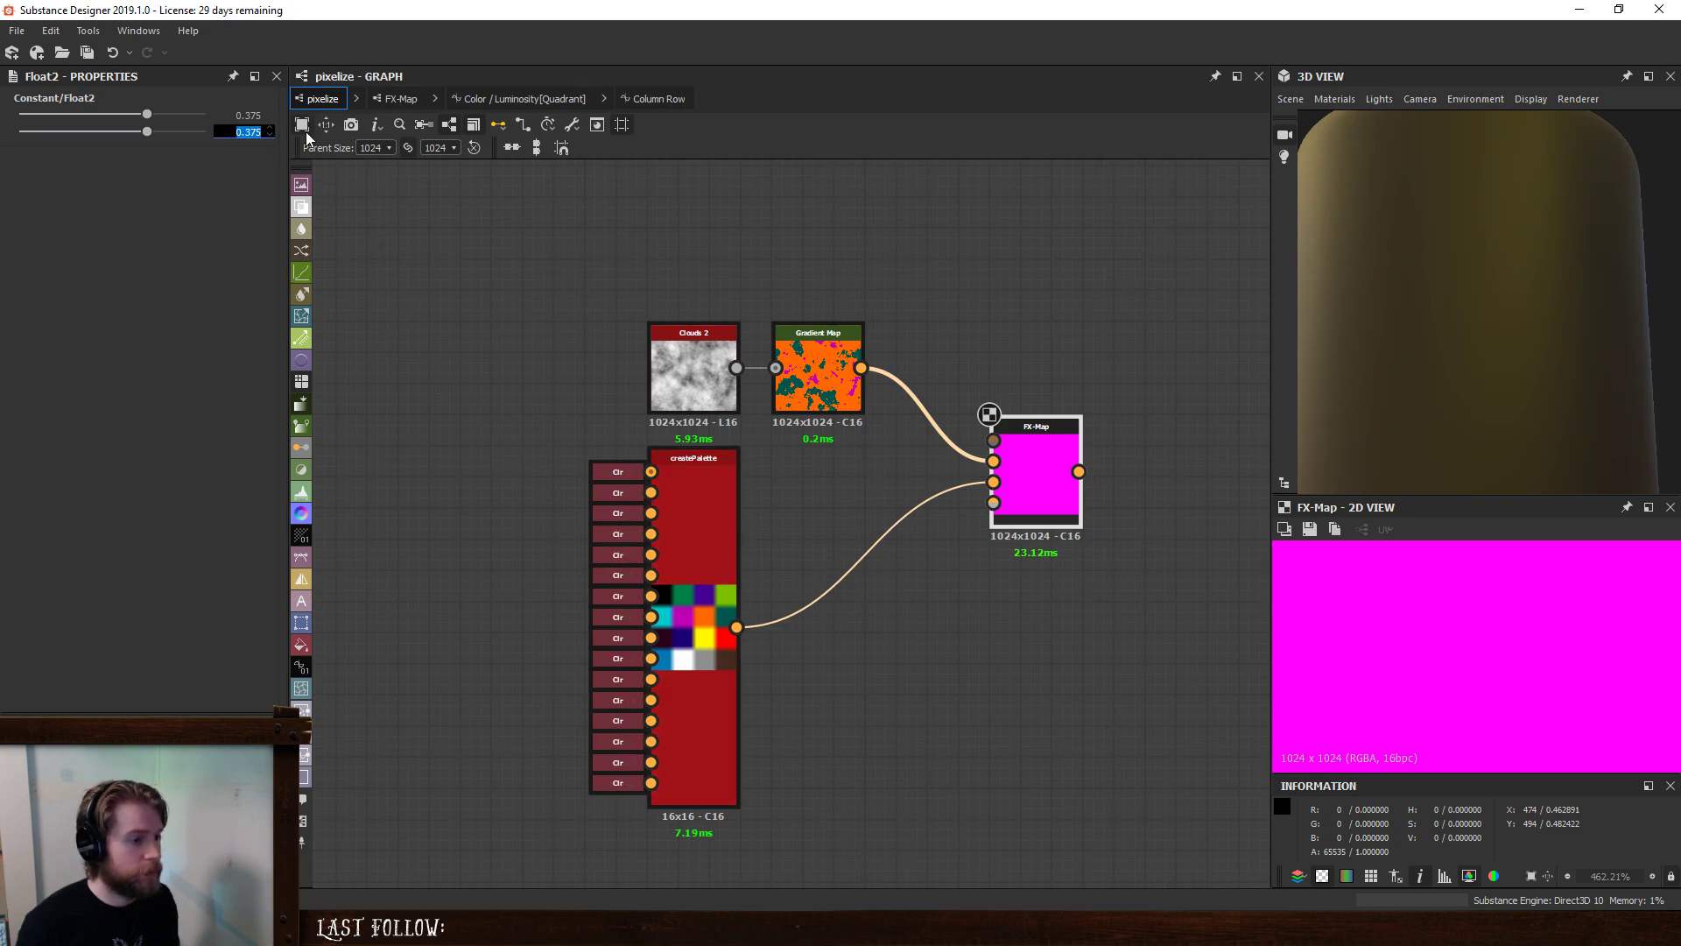
{"action": "key", "text": "Return"}
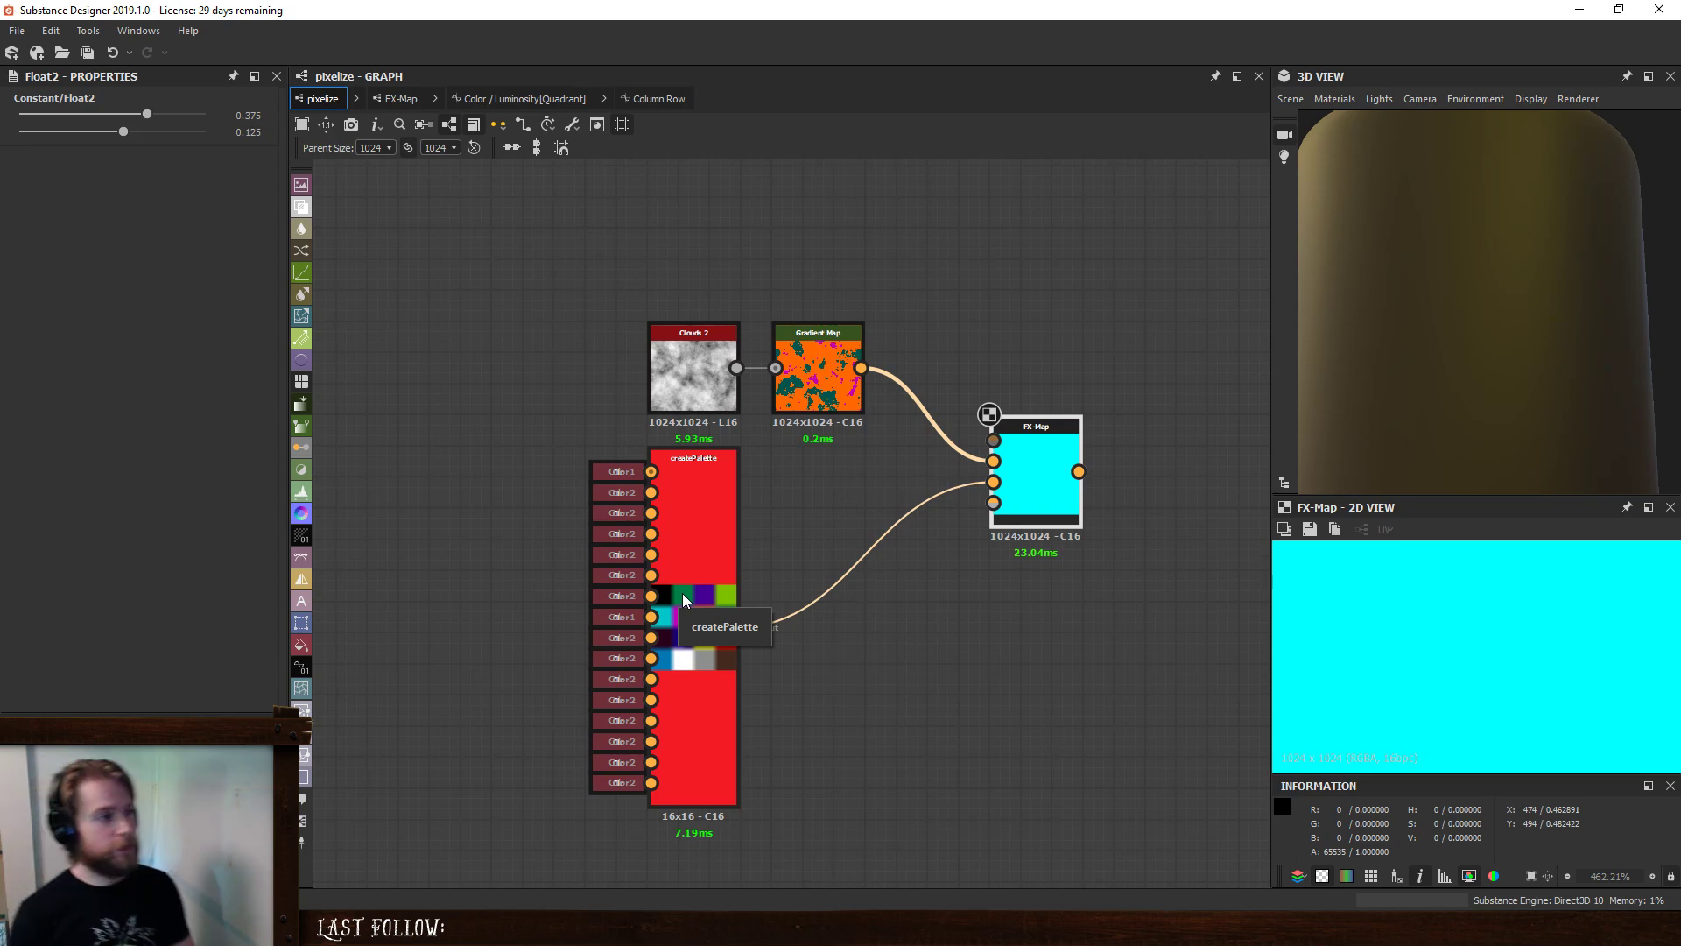
- Add a Sample Color node and a Float2 constant above the first palette row in the color function
{"action": "left_click", "coordinate": [659, 99]}
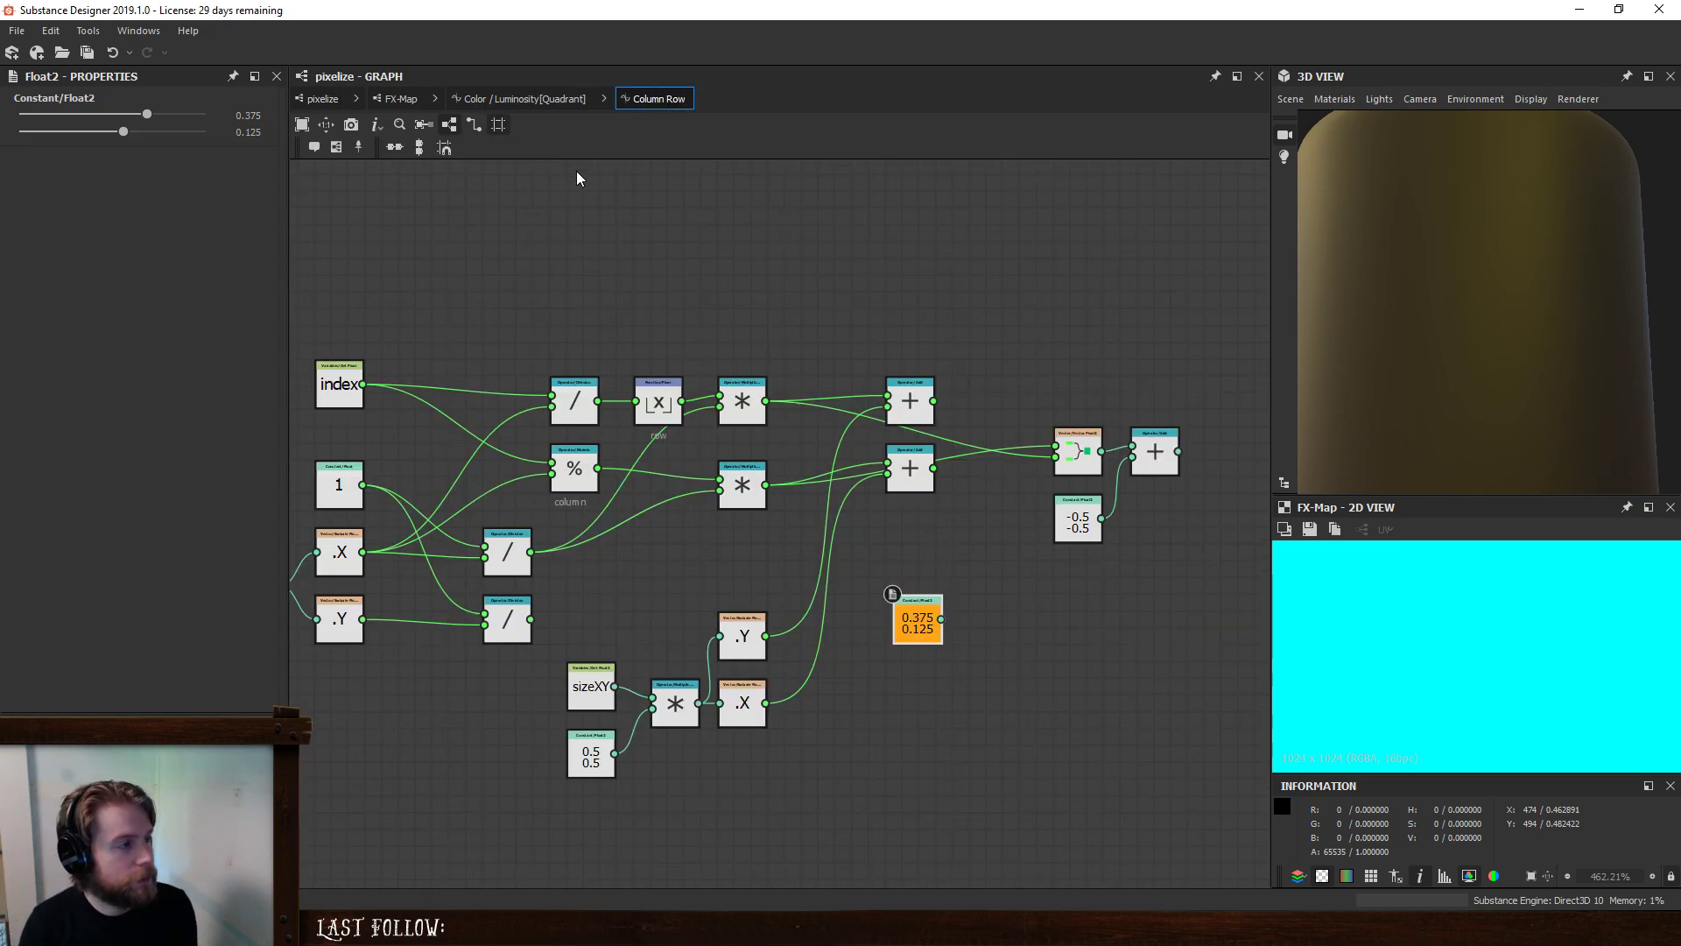
{"action": "left_click", "coordinate": [399, 101]}
{"action": "double_click", "coordinate": [744, 591]}
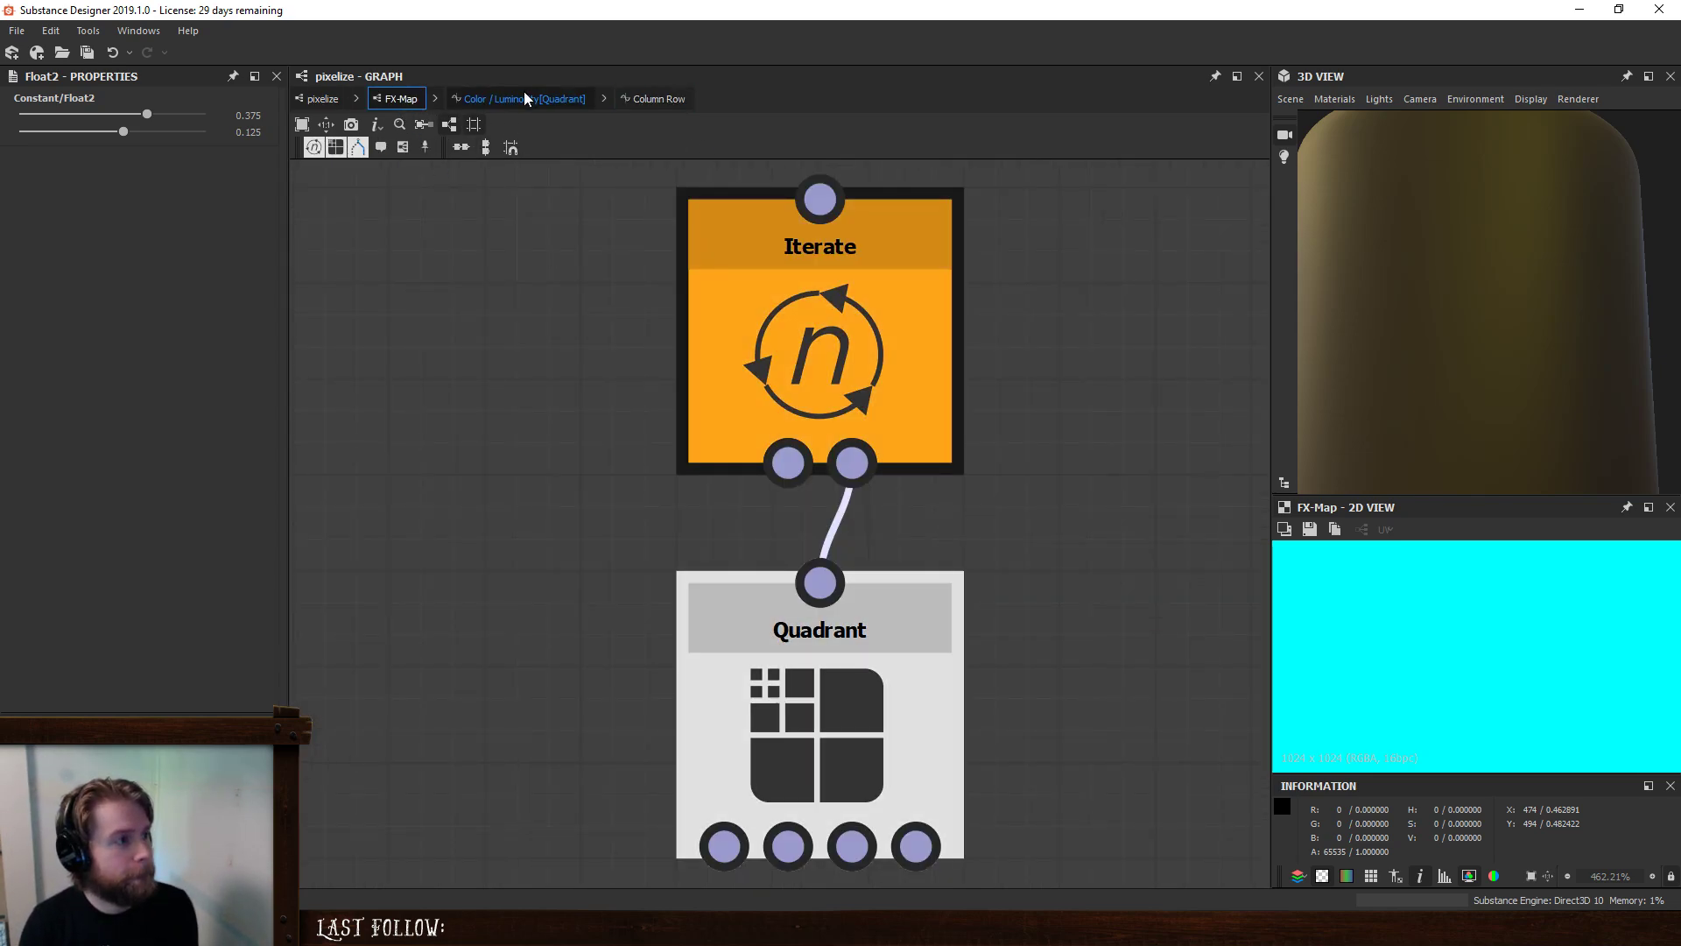
{"action": "middle_click_drag", "start_coordinate": [1033, 394], "coordinate": [886, 251]}
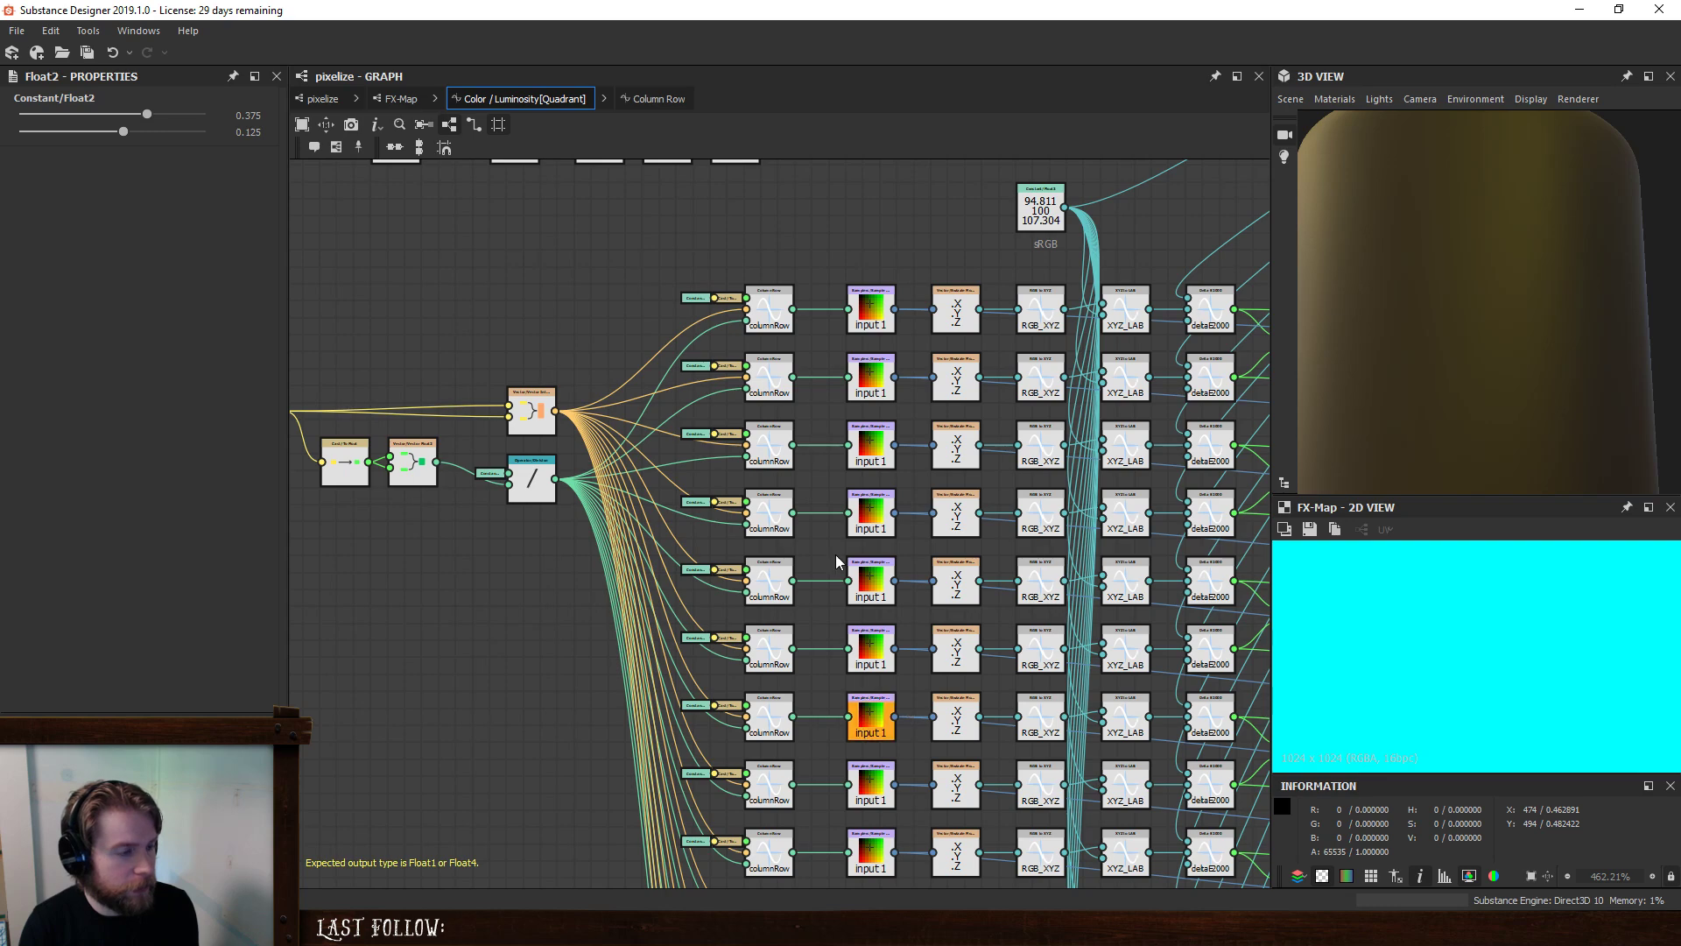
{"action": "middle_click_drag", "start_coordinate": [829, 224], "coordinate": [785, 405]}
{"action": "scroll", "coordinate": [811, 387], "scroll_direction": "up", "scroll_amount": 1}
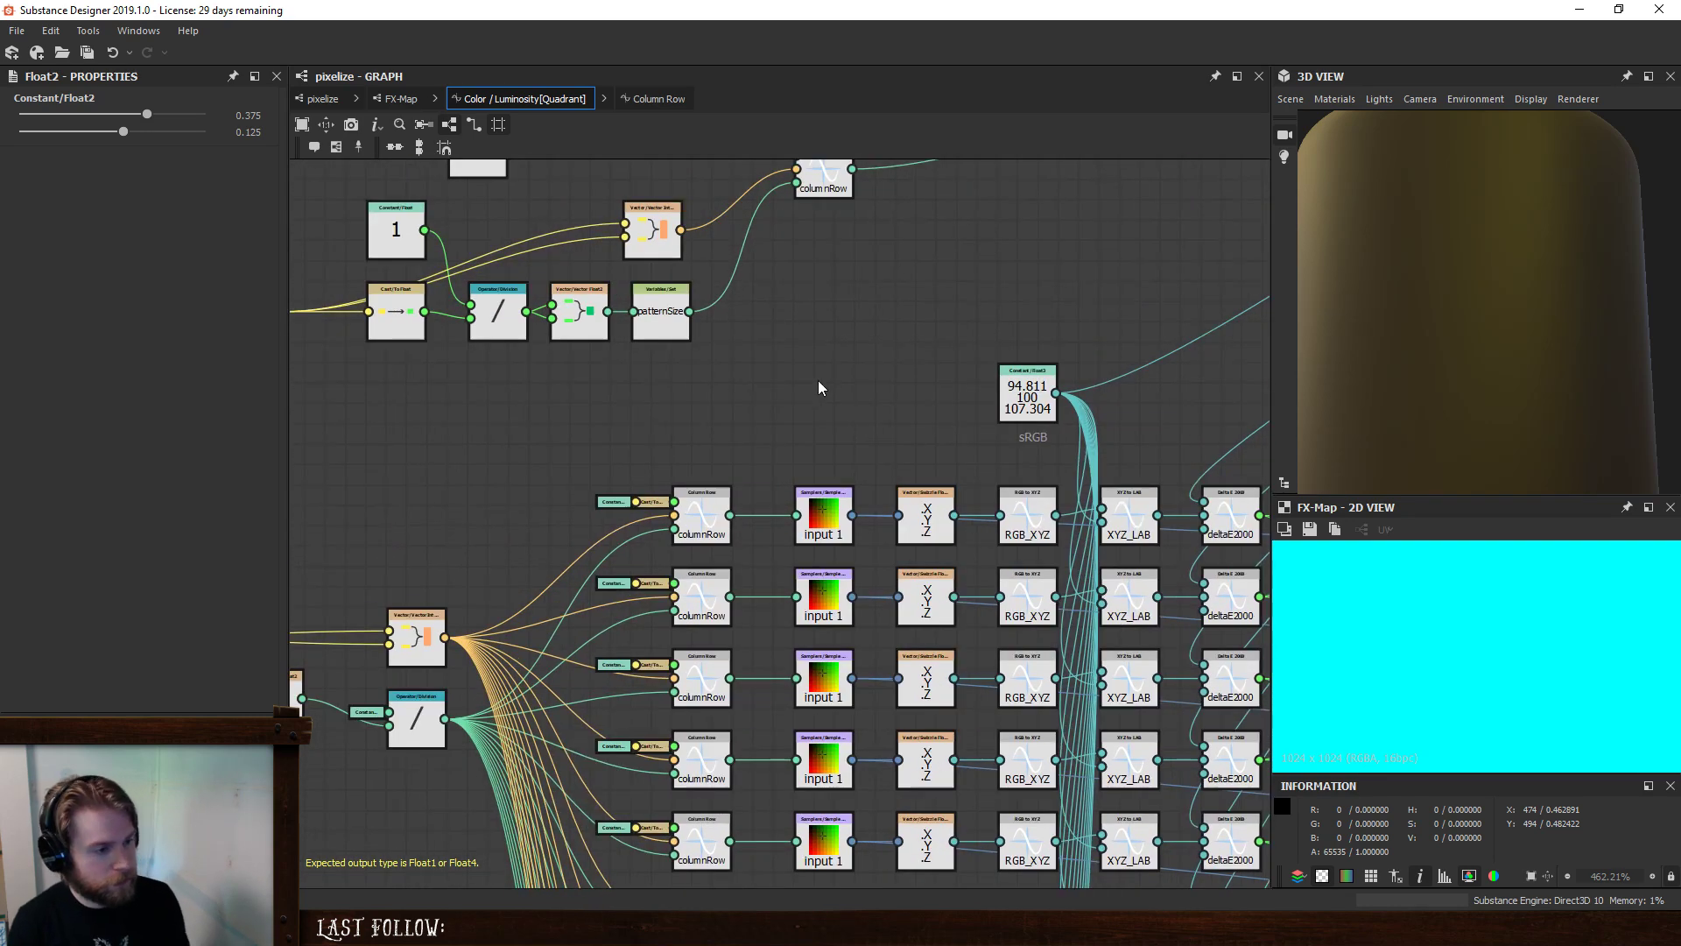
{"action": "key", "text": "space"}
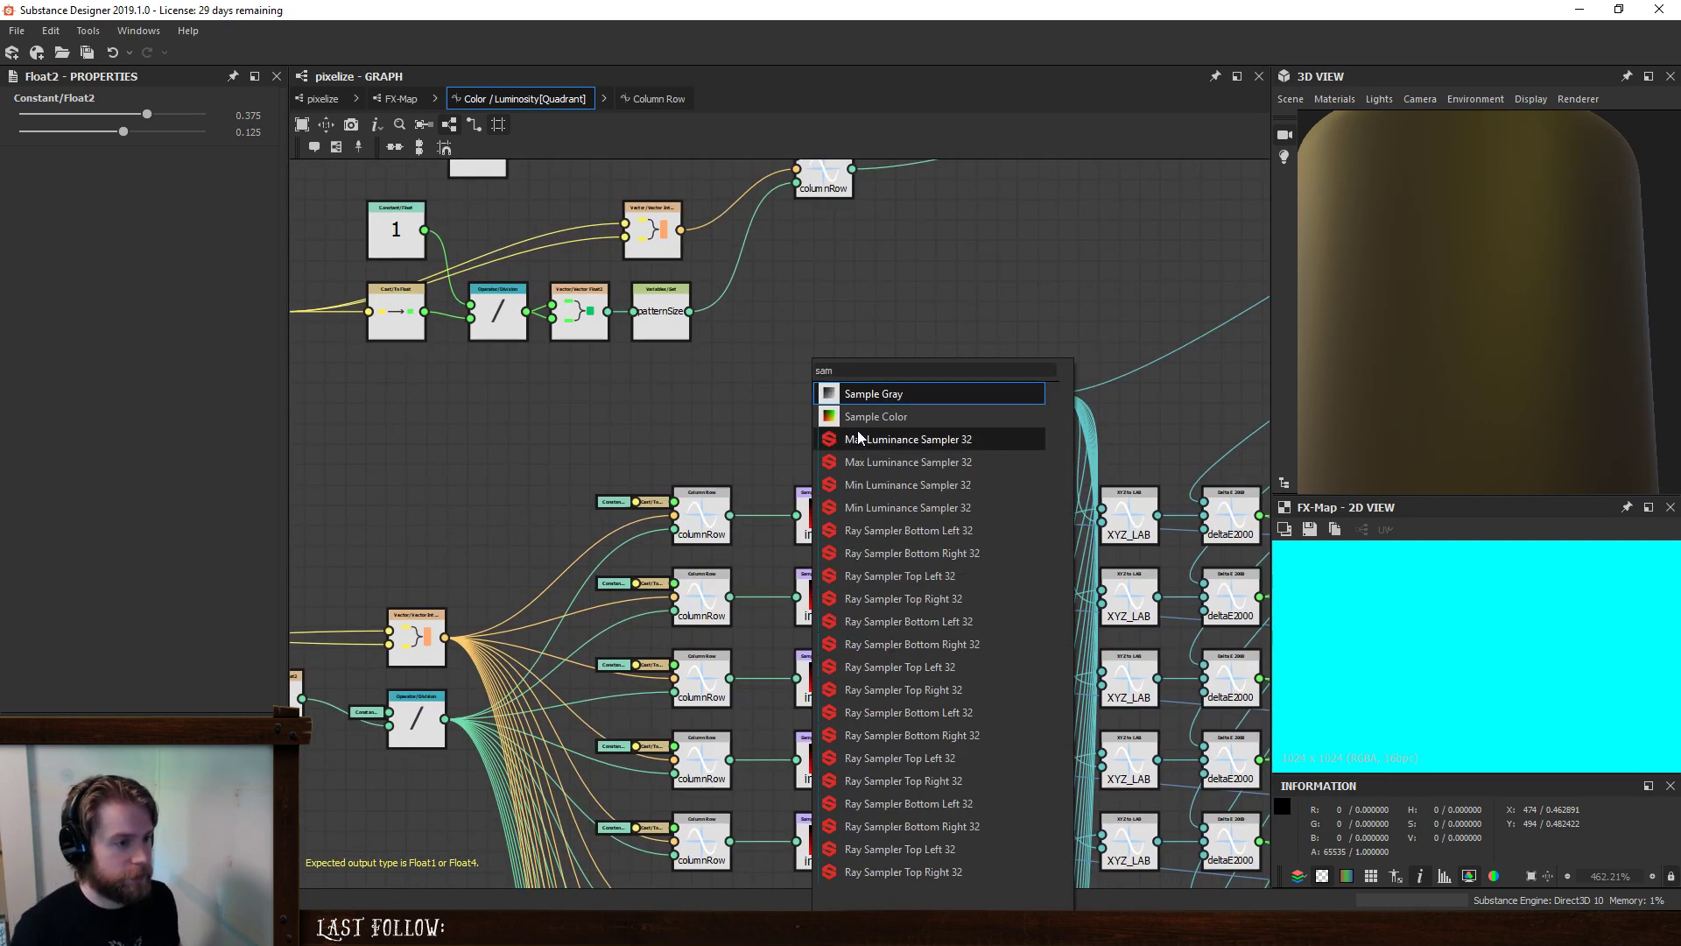
{"action": "left_click", "coordinate": [817, 415]}
{"action": "key", "text": "space"}
{"action": "left_click", "coordinate": [728, 414]}
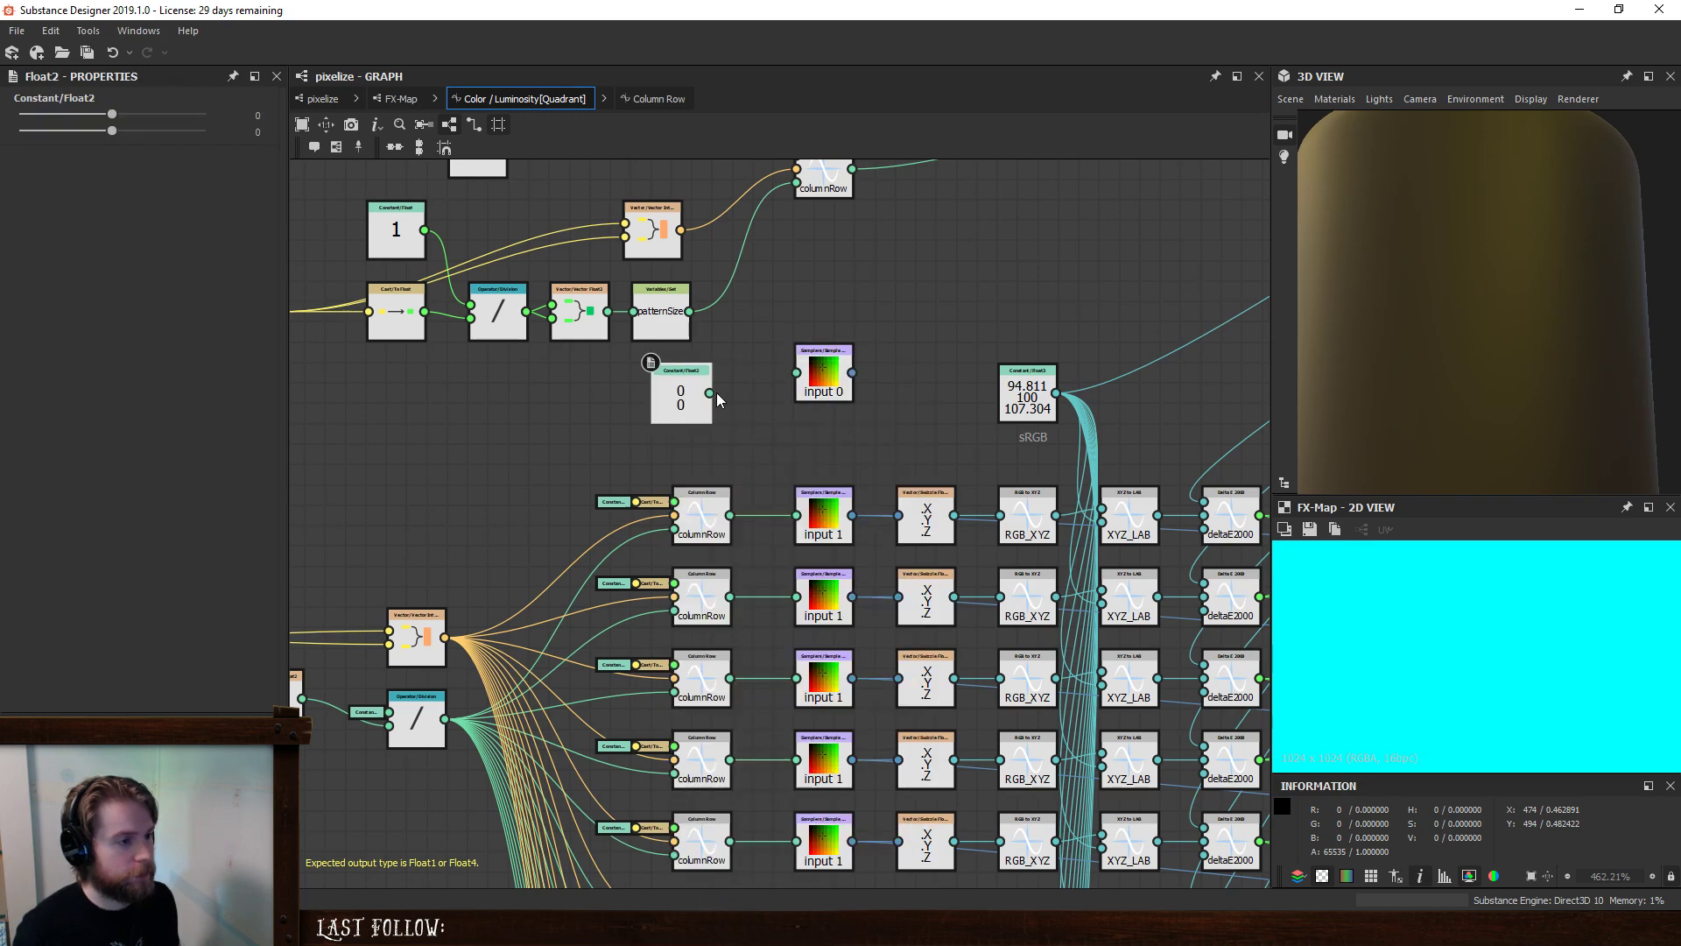
- Link the new Float2 constant to the Sample Color node and set its input image to Input Image 1
{"action": "left_click_drag", "start_coordinate": [712, 392], "coordinate": [831, 394]}
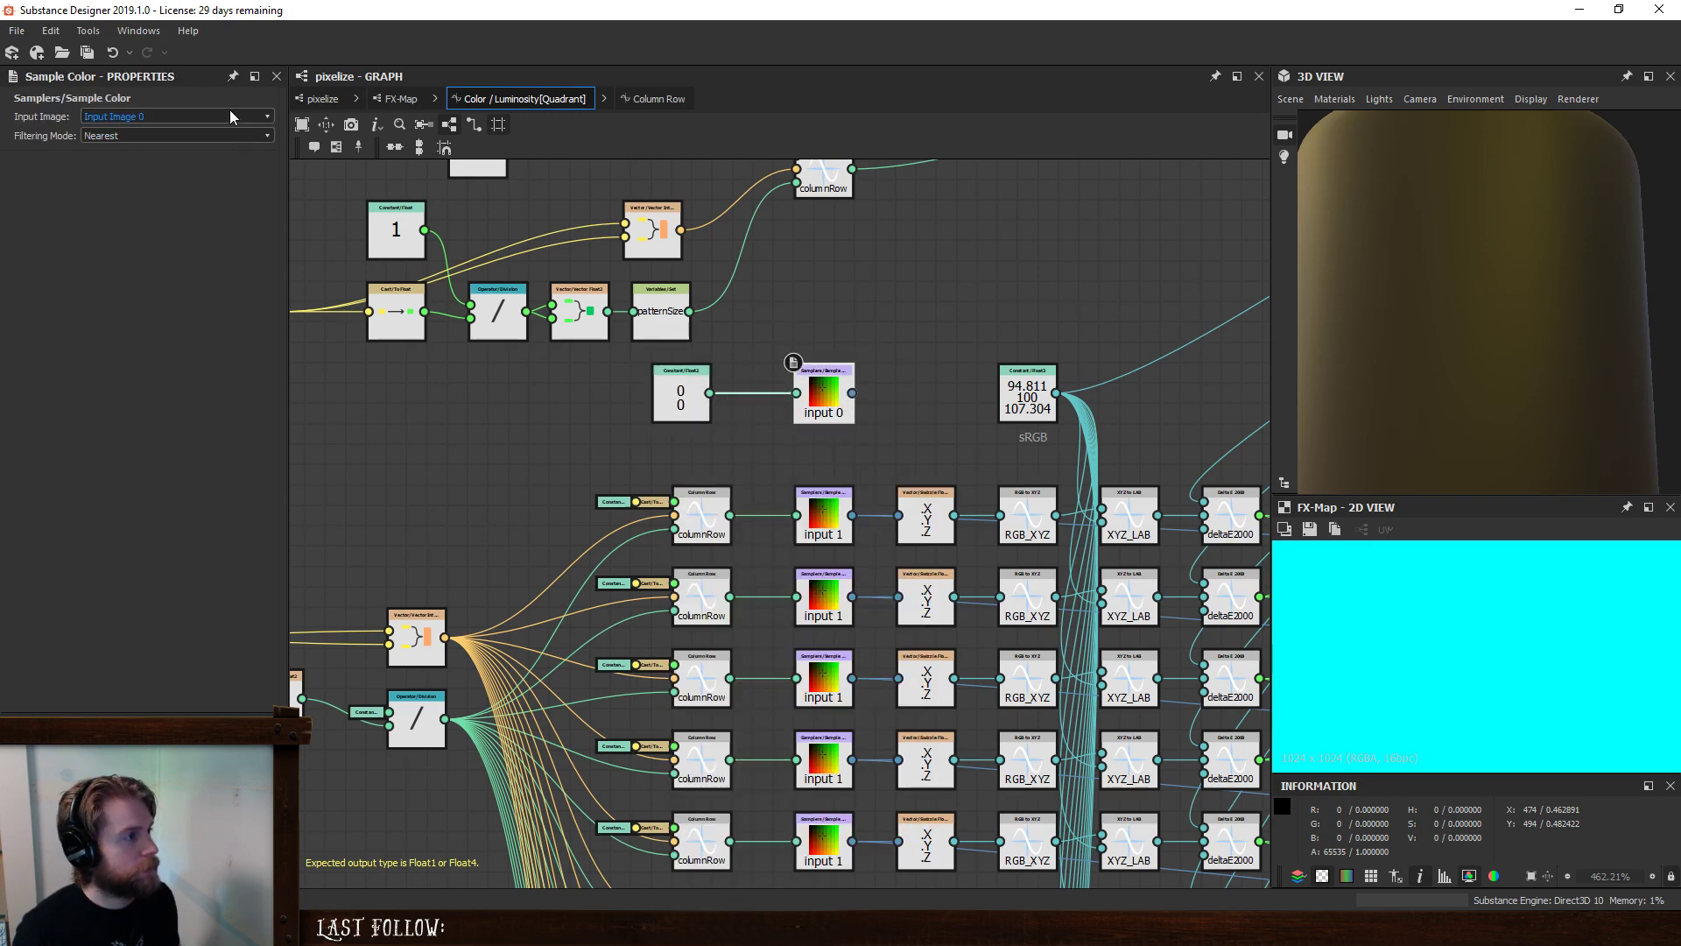
{"action": "left_click", "coordinate": [229, 112]}
{"action": "left_click", "coordinate": [207, 143]}
- Set the Float2 constant feeding the new Sample Color node to 0.375 and 0.125
{"action": "left_click", "coordinate": [681, 398]}
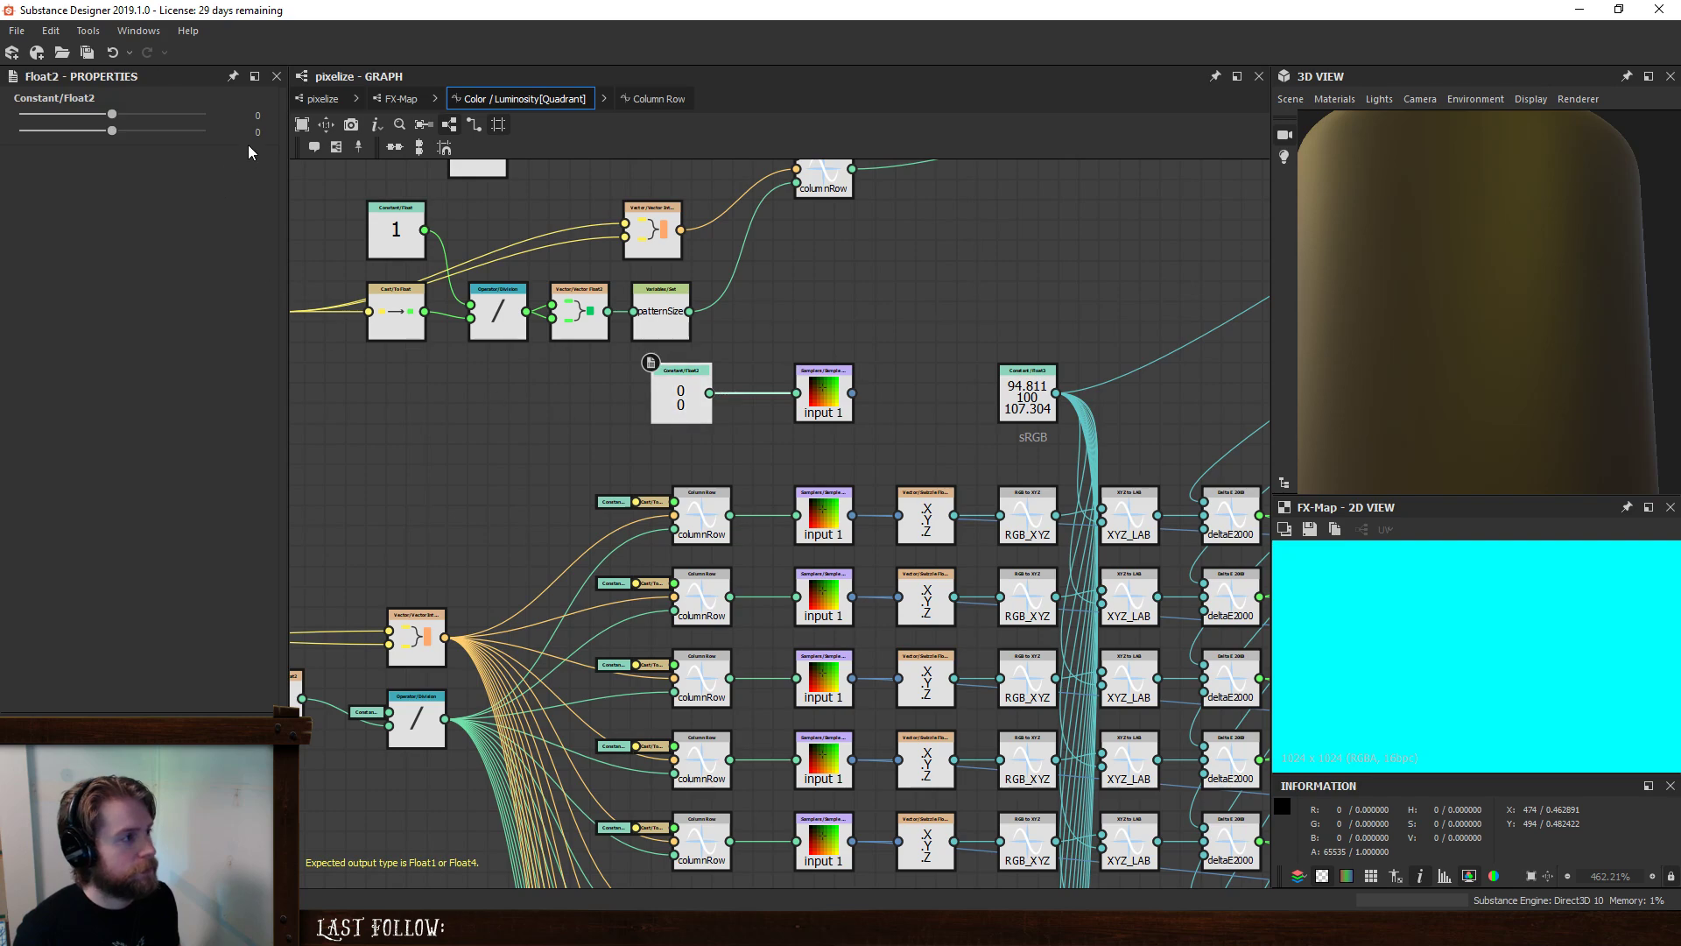
{"action": "left_click", "coordinate": [257, 114]}
{"action": "key", "text": "Tab"}
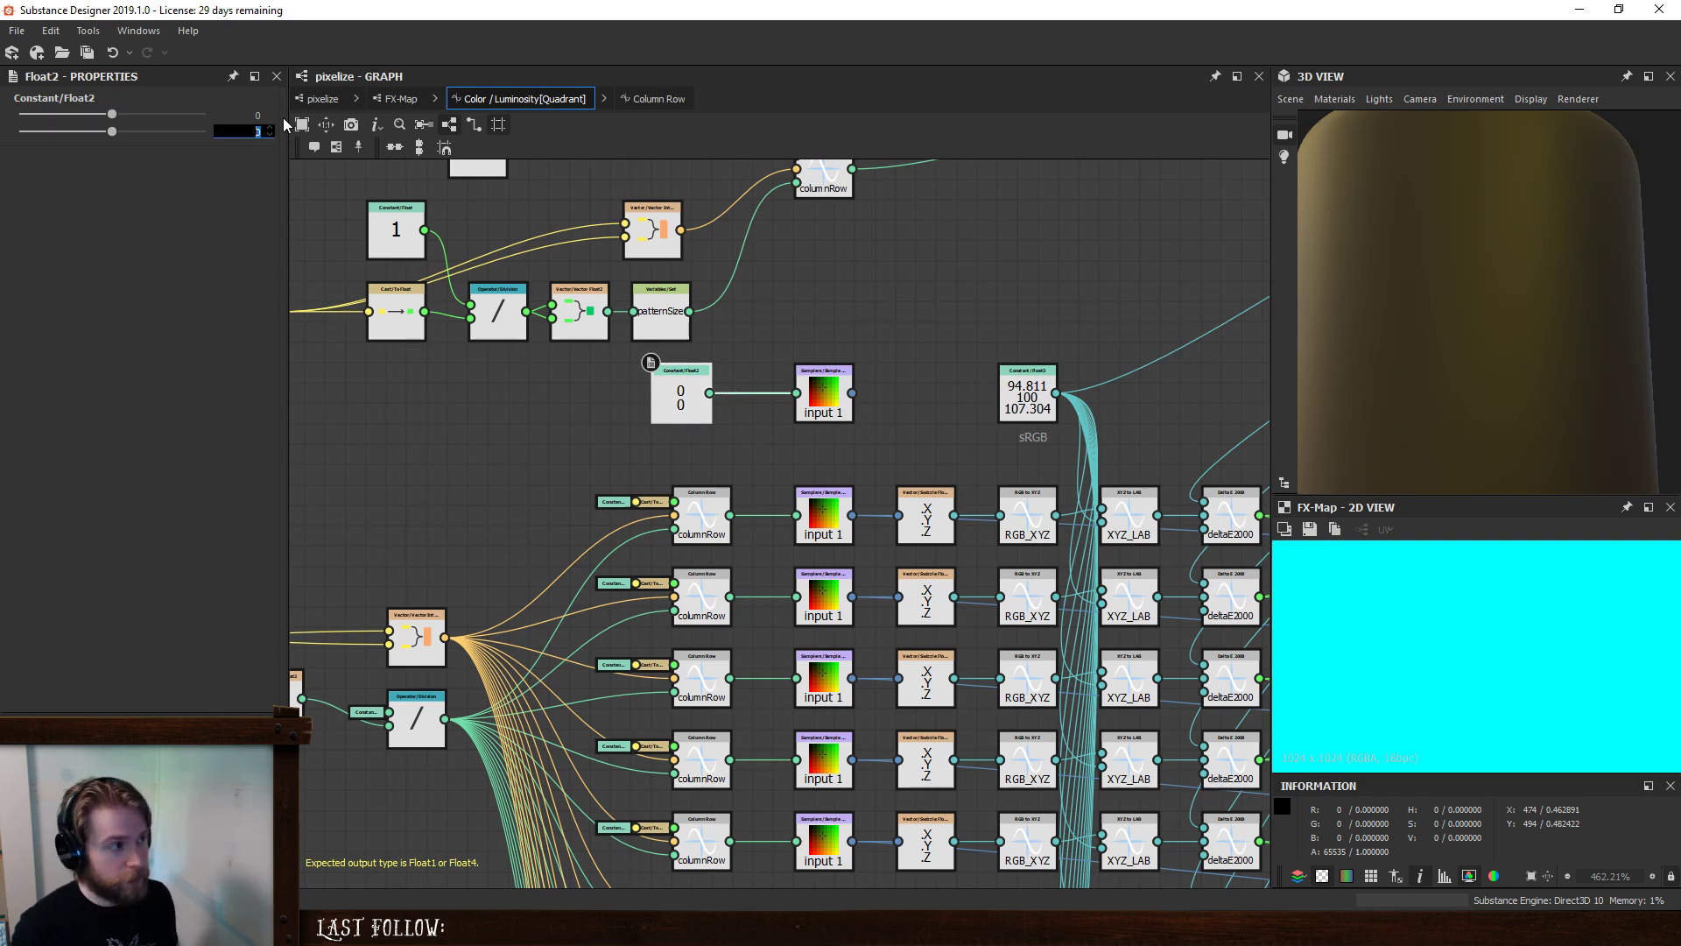
{"action": "key", "text": "Return"}
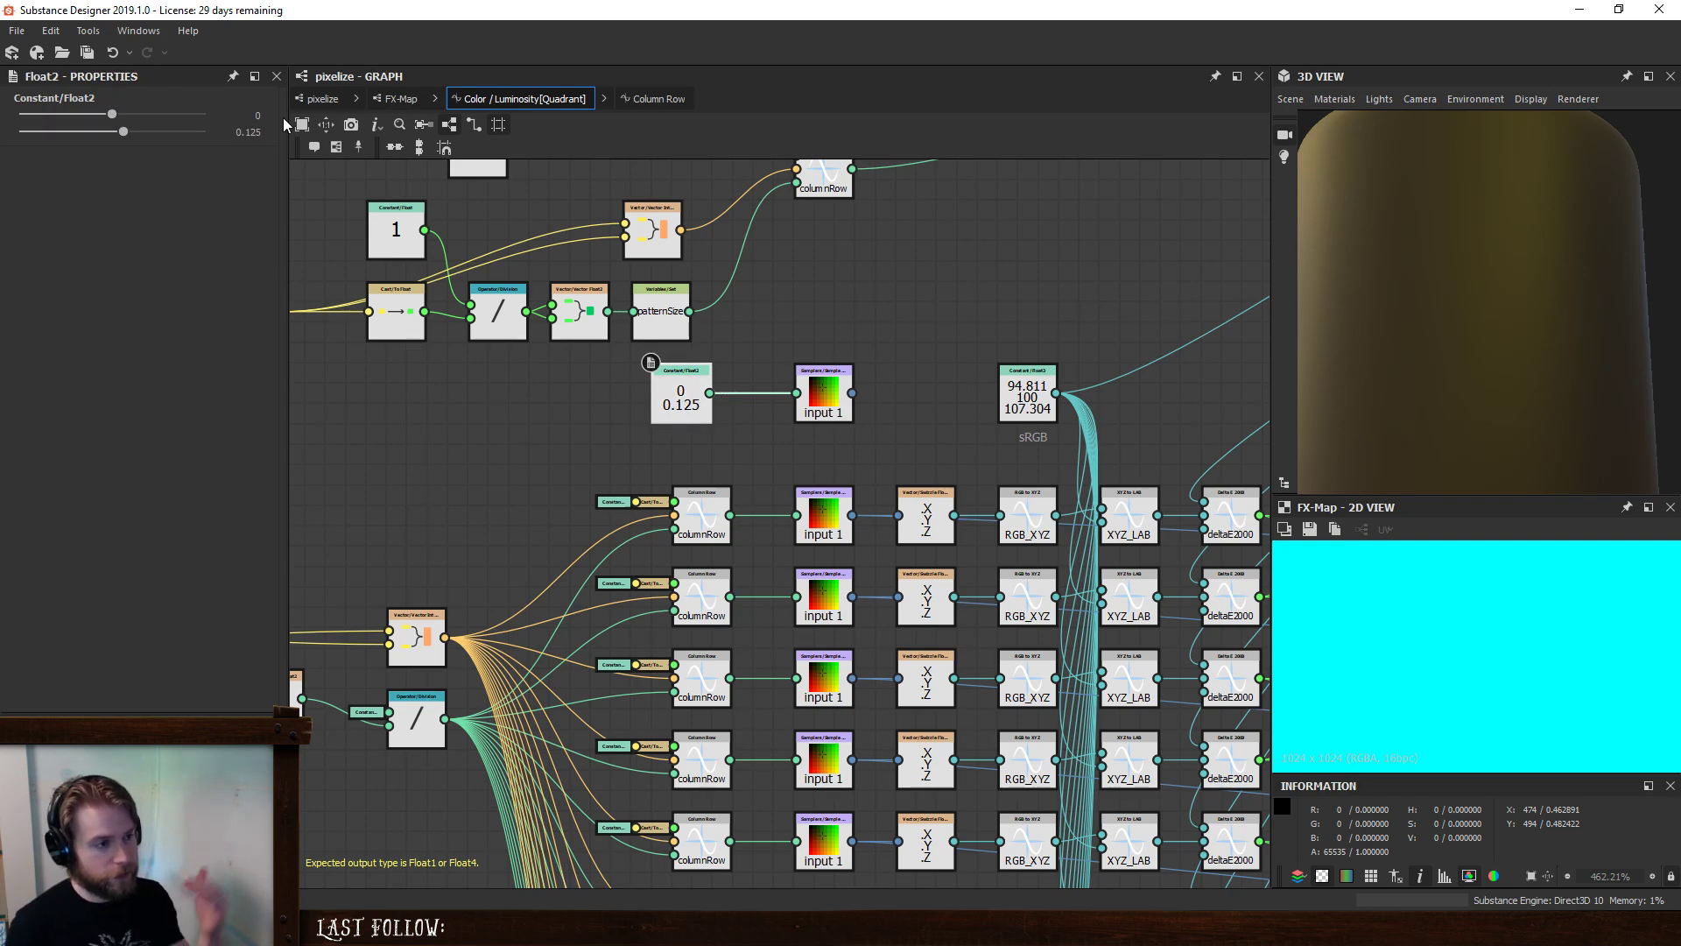
{"action": "left_click", "coordinate": [257, 115]}
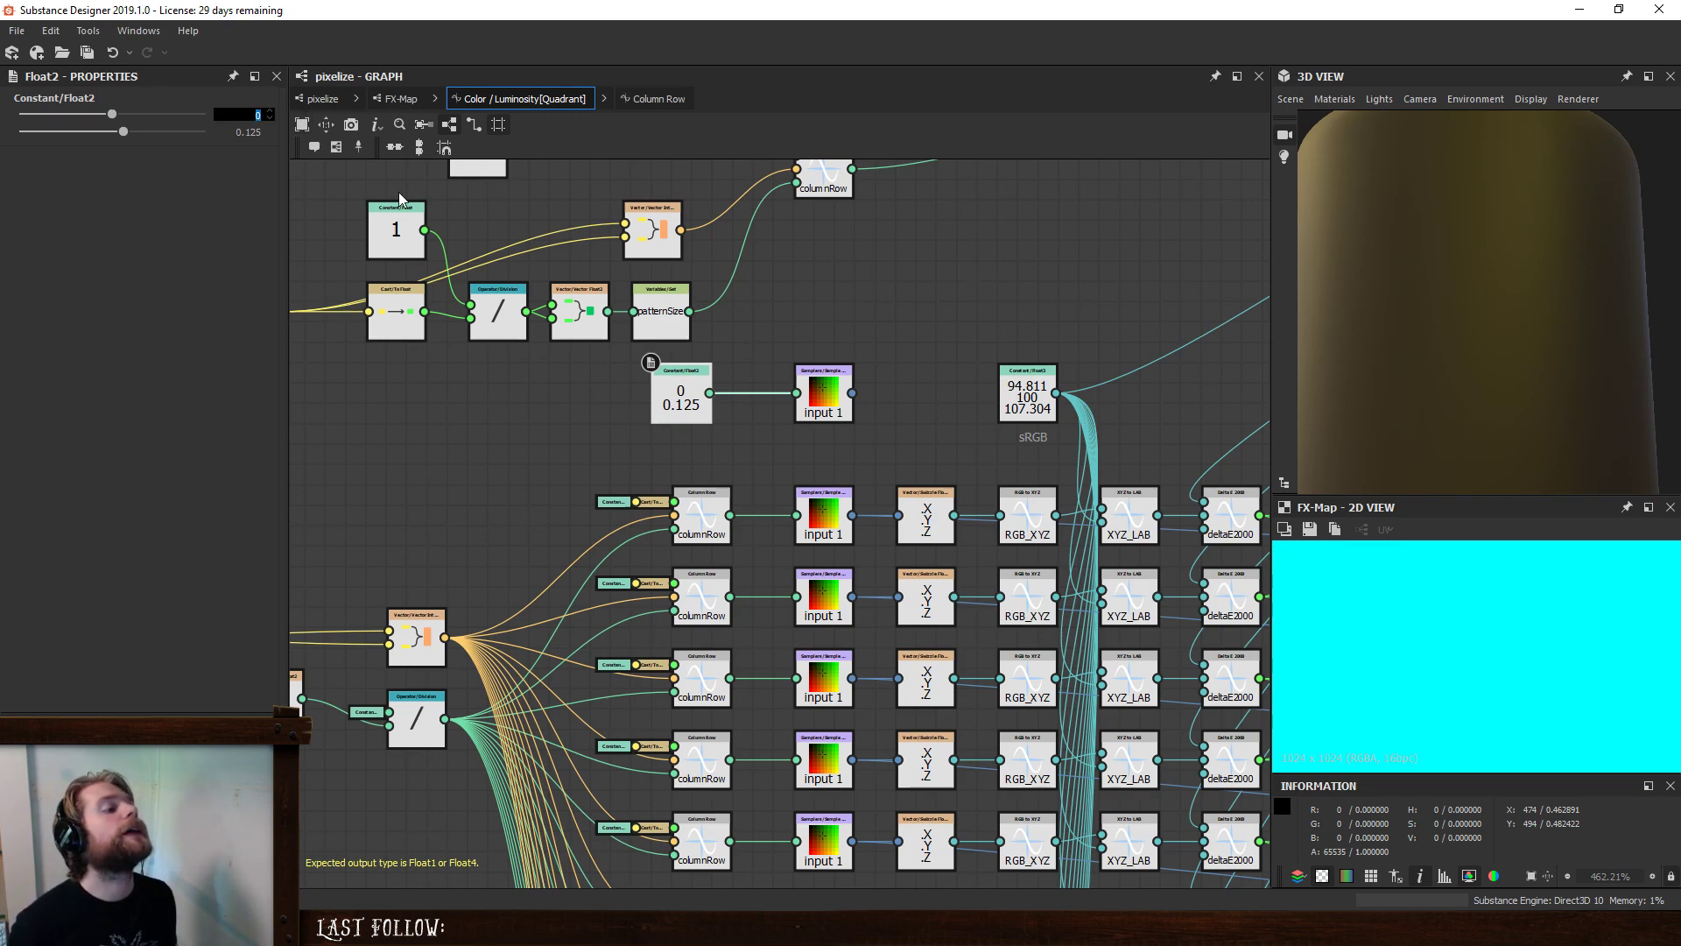
{"action": "type", "text": "375"}
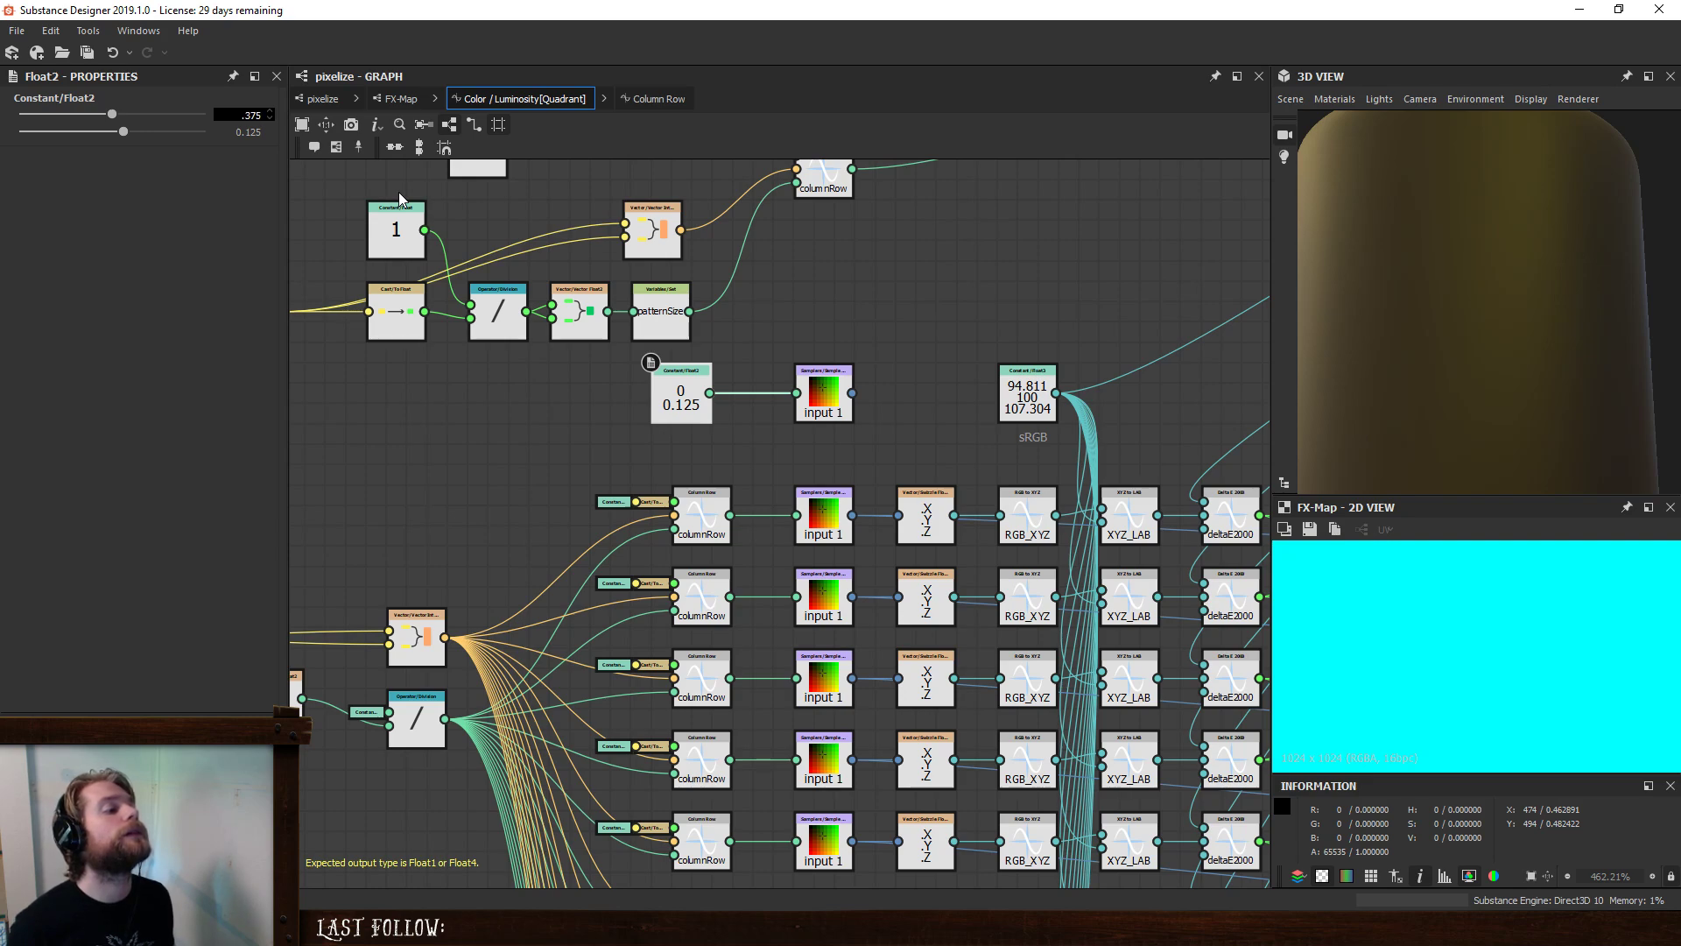
{"action": "key", "text": "Return"}
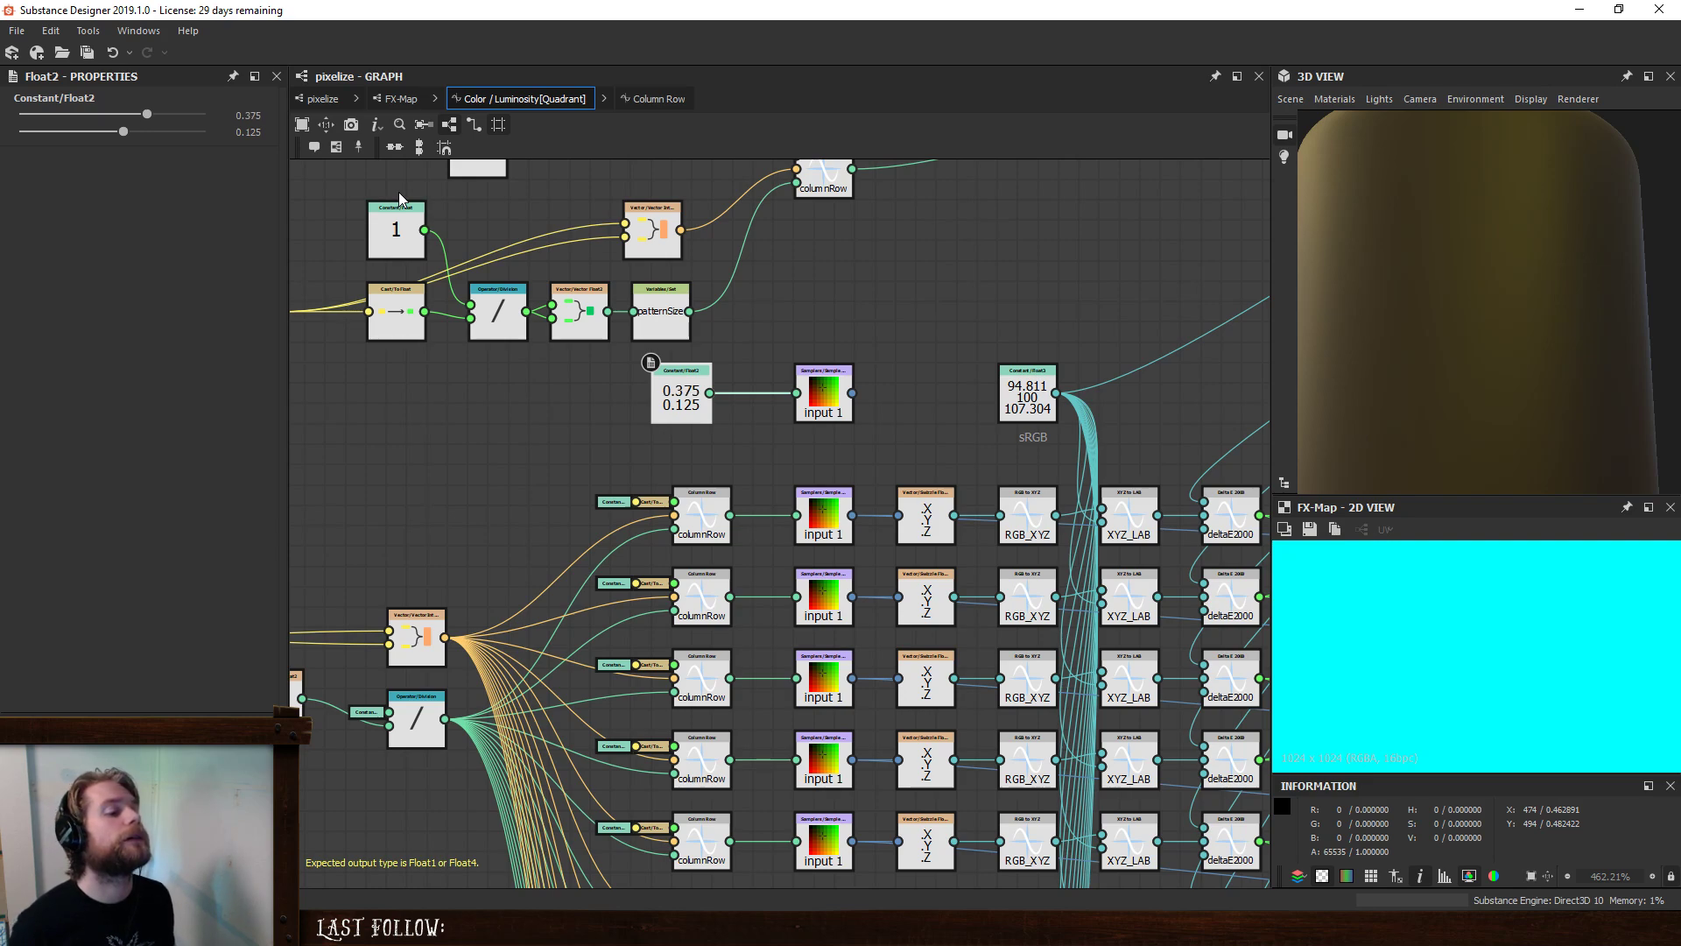
- Set the new Sample Color node as the function's output and move the Float2 constant slightly closer to it
{"action": "right_click", "coordinate": [818, 402]}
{"action": "left_click", "coordinate": [855, 487]}
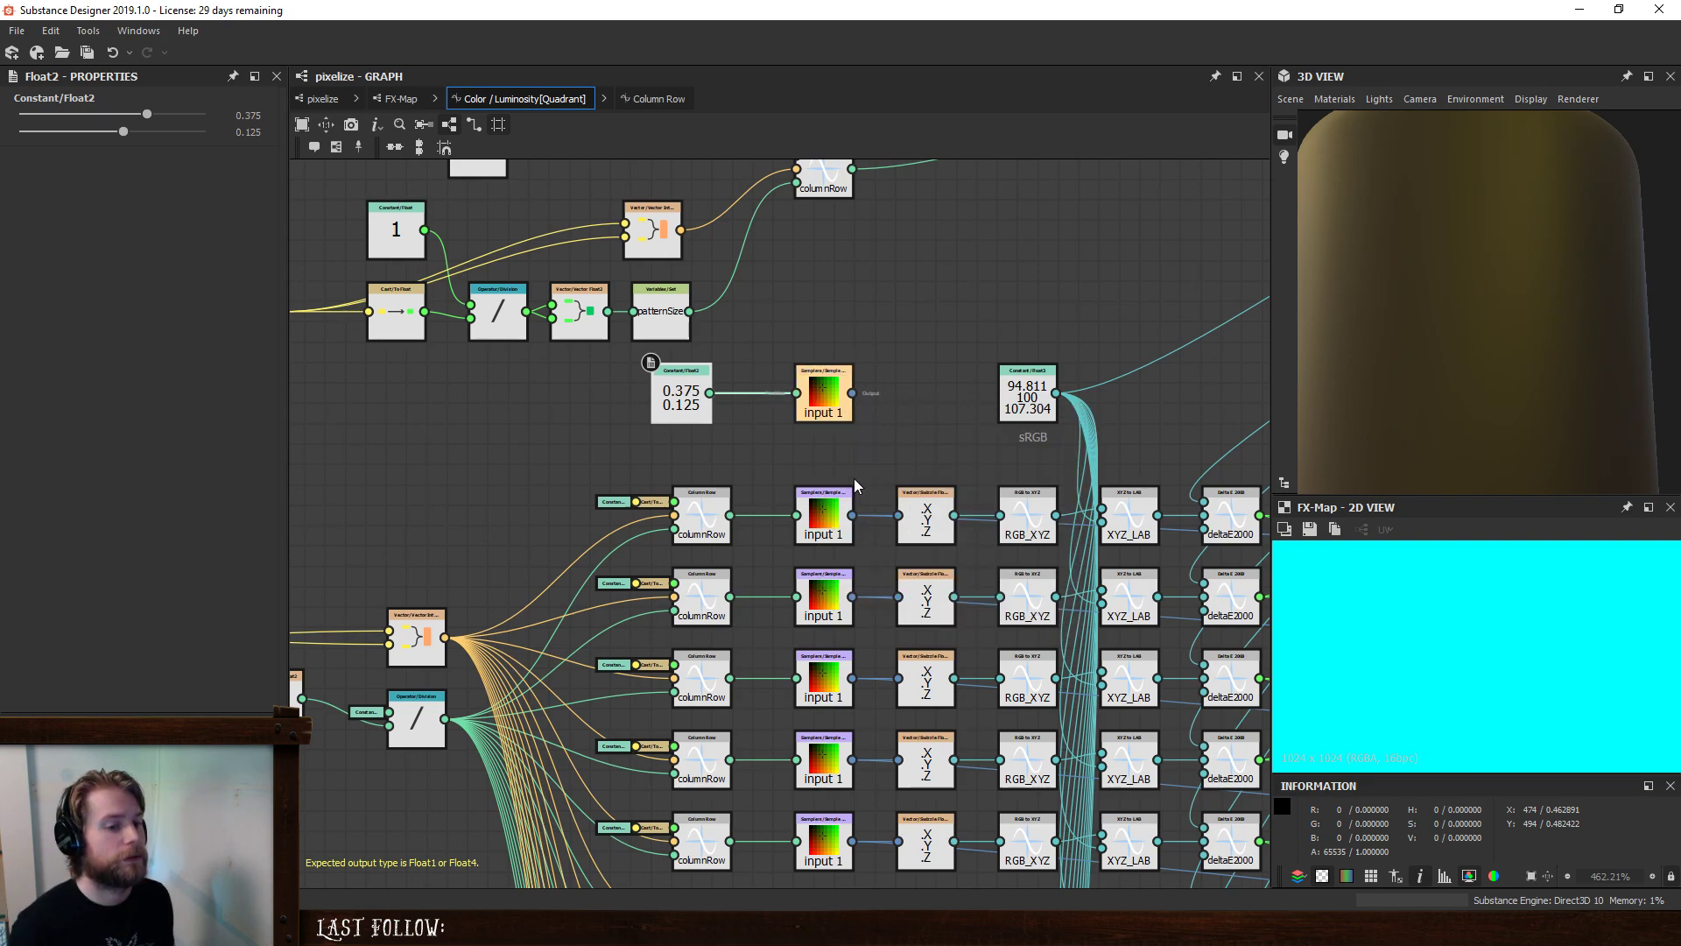
{"action": "left_click_drag", "start_coordinate": [663, 390], "coordinate": [685, 390]}
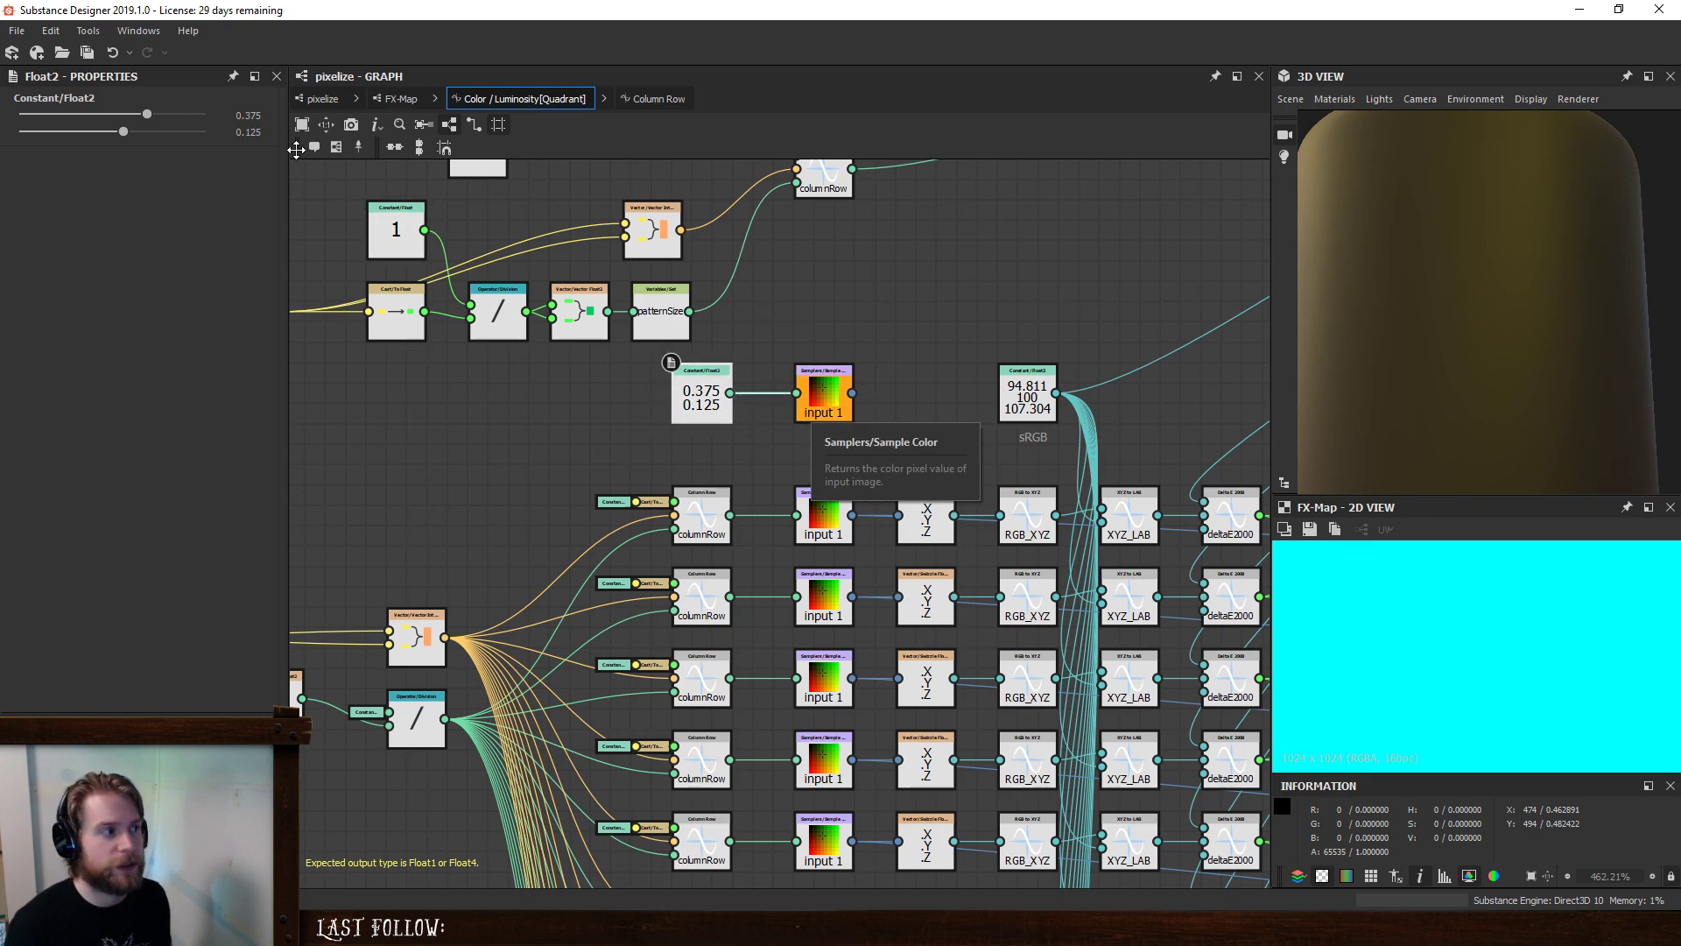
- Set the Float2 constant's first component to 0.625
{"action": "left_click", "coordinate": [248, 115]}
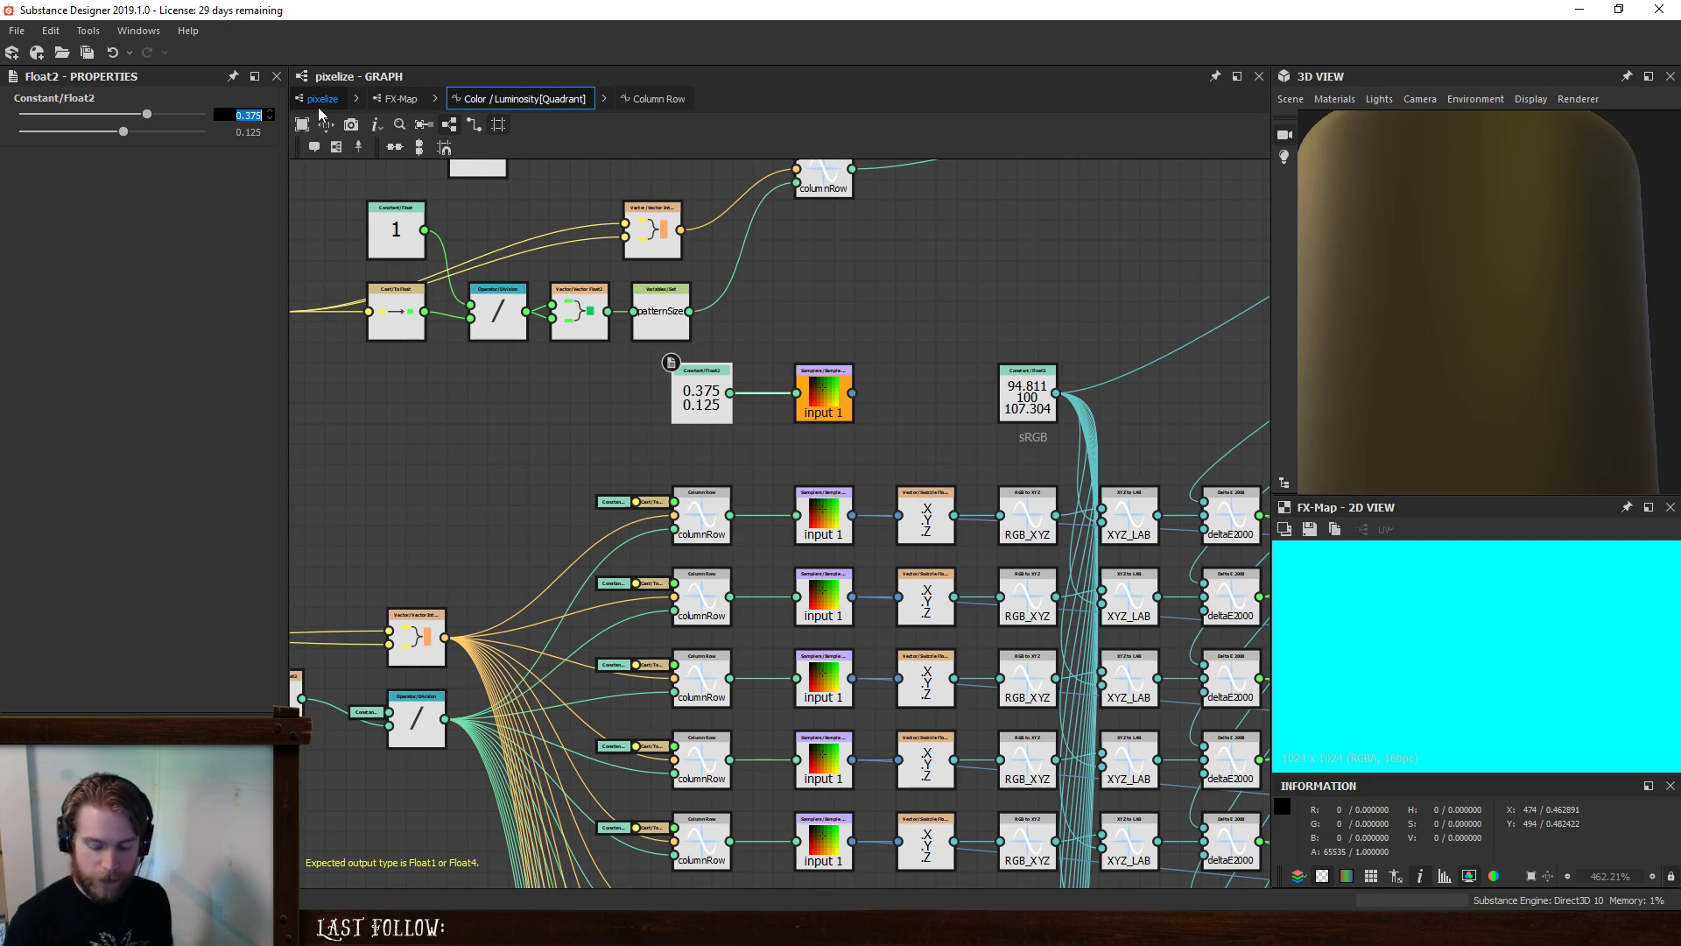
{"action": "key", "text": "BackSpace"}
{"action": "type", "text": ".625"}
{"action": "key", "text": "Return"}
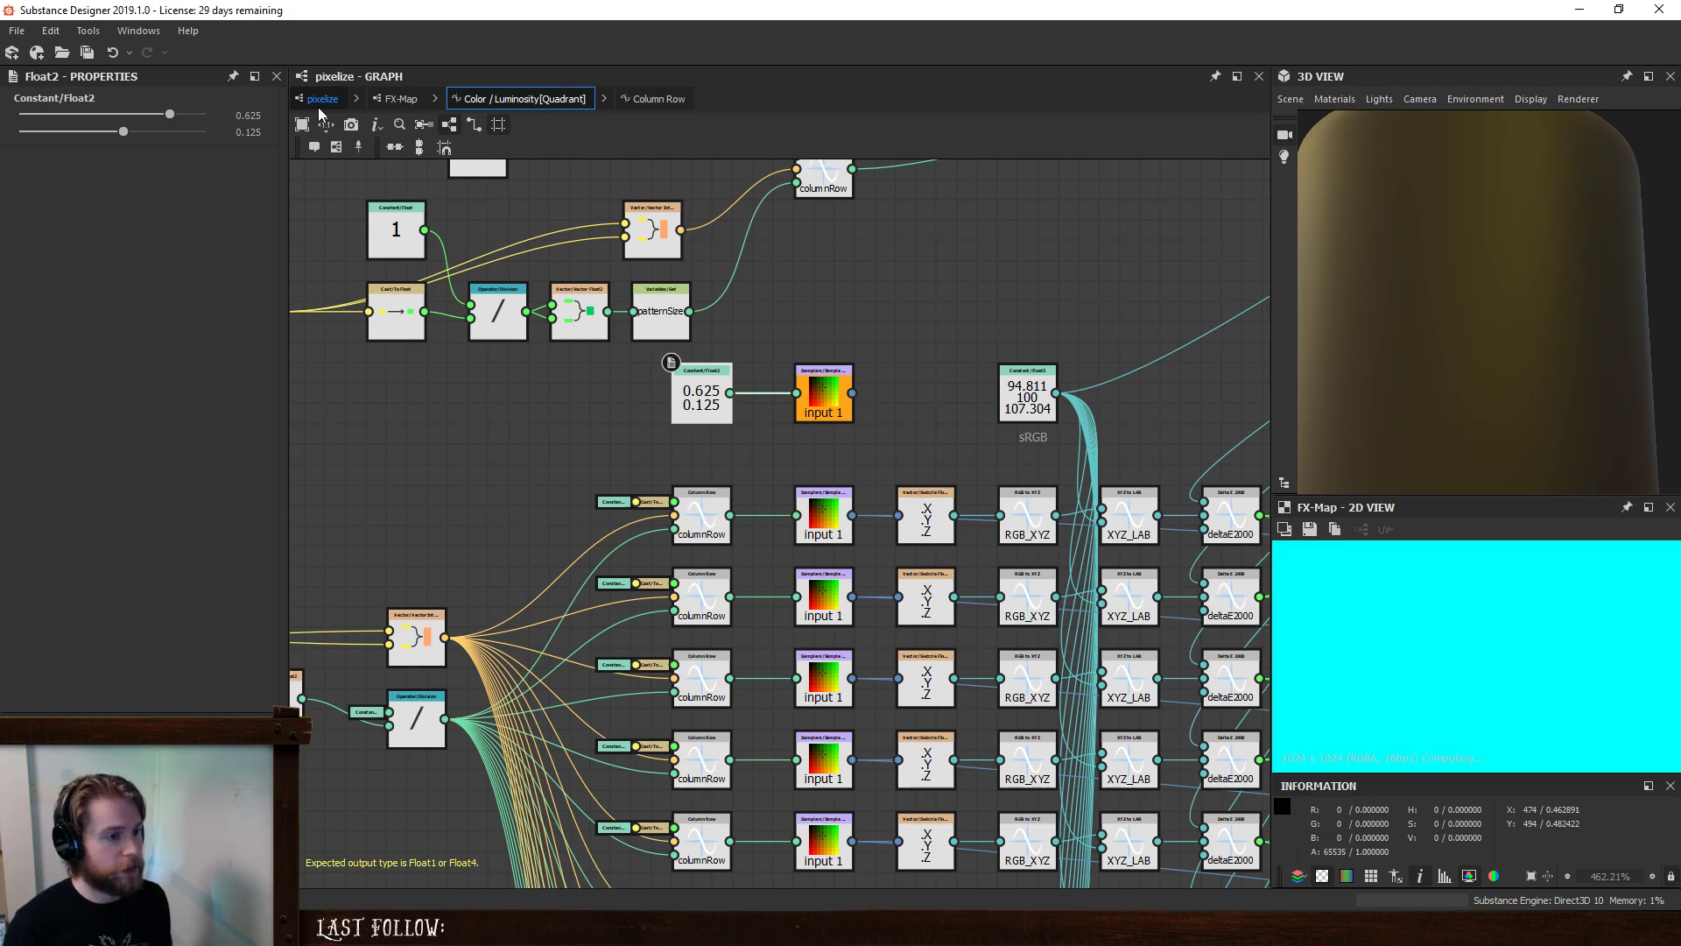
- Set both components of the Float2 constant to 0 and return to the pixelize graph
{"action": "left_click", "coordinate": [248, 115]}
{"action": "type", "text": "0"}
{"action": "key", "text": "Tab"}
{"action": "type", "text": "0"}
{"action": "key", "text": "Return"}
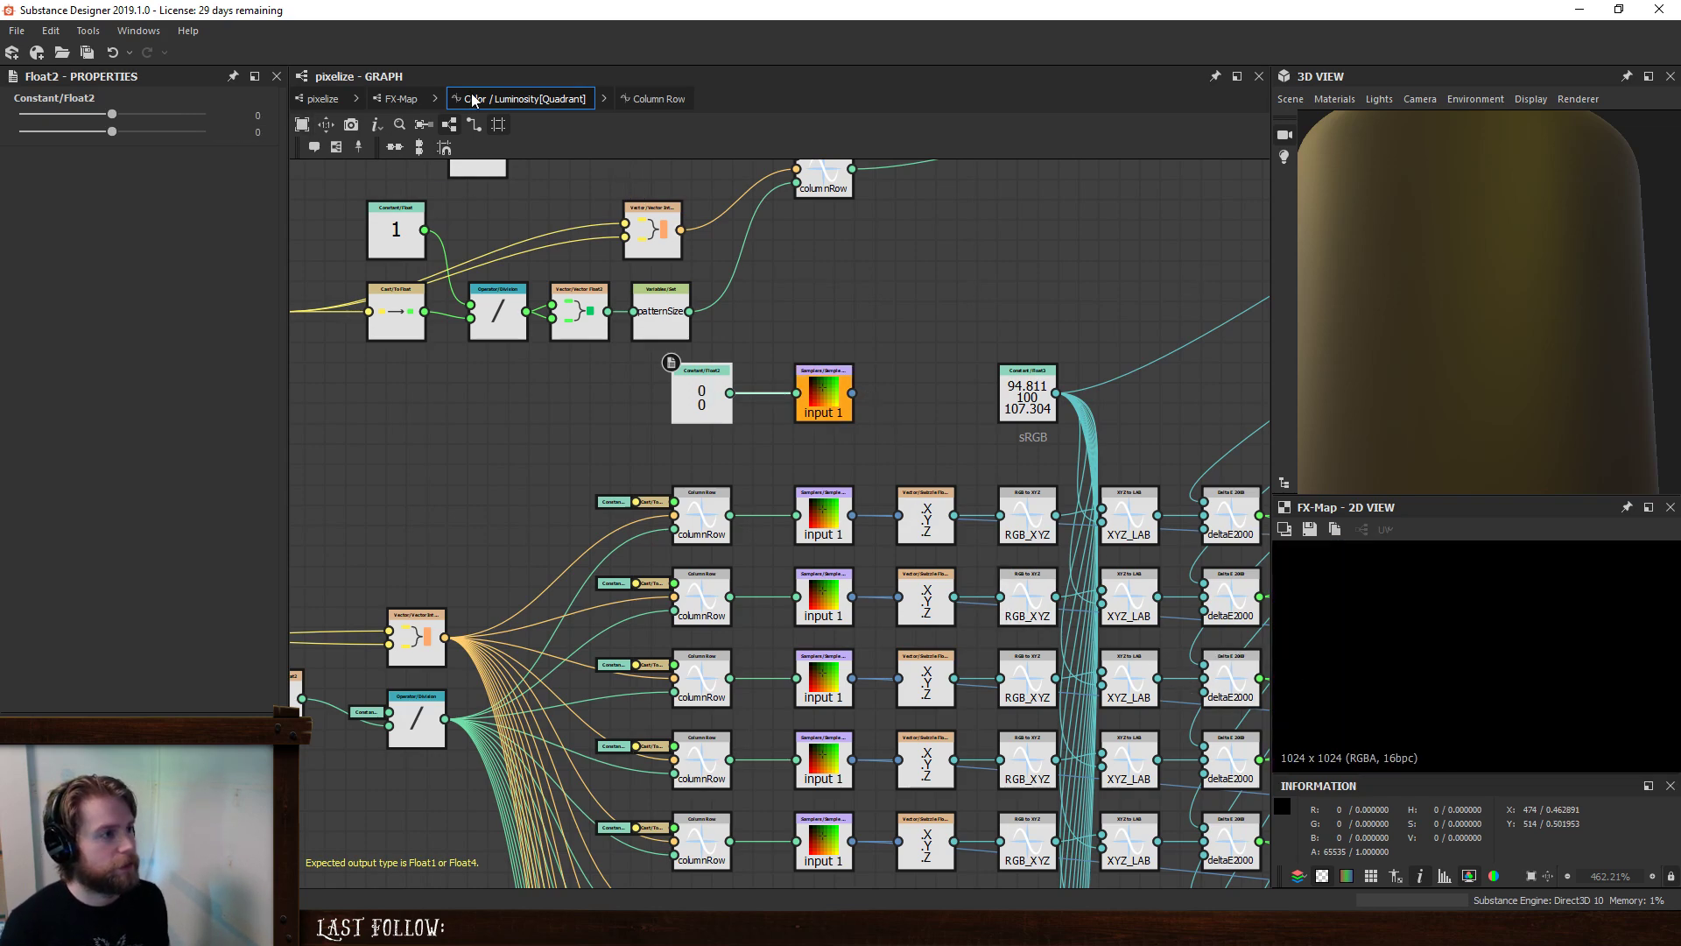
{"action": "left_click", "coordinate": [382, 97]}
{"action": "left_click", "coordinate": [343, 106]}
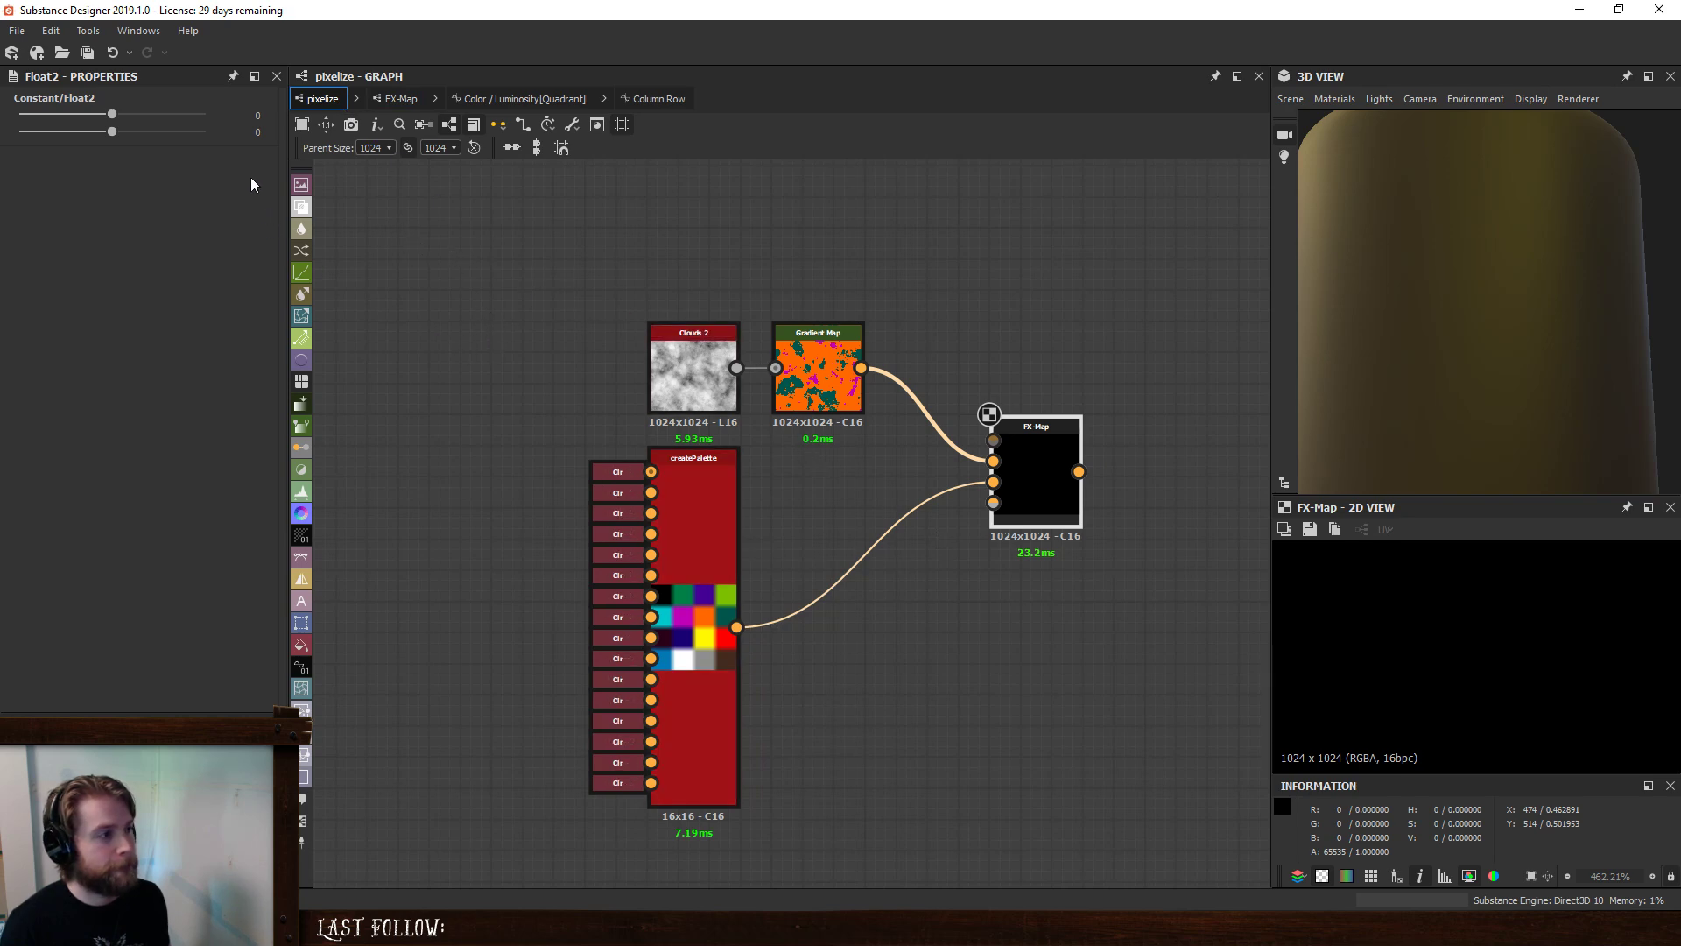
- Set both components of the Float2 constant to 0.25
{"action": "left_click", "coordinate": [258, 115]}
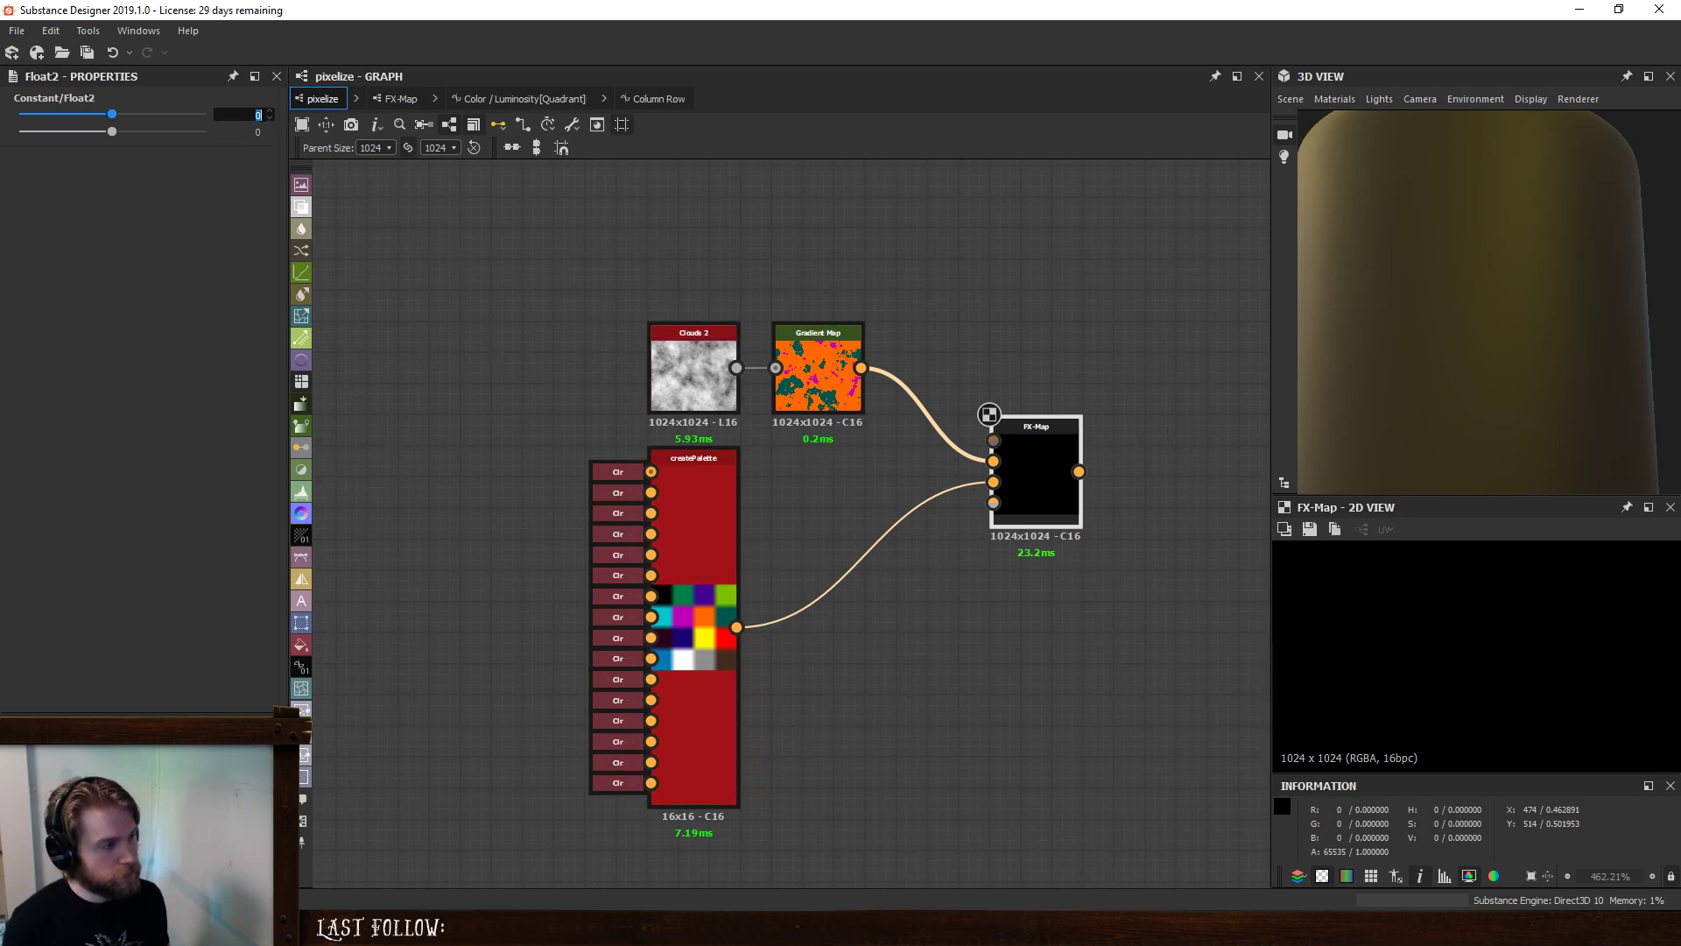
{"action": "key", "text": "Tab"}
{"action": "type", "text": ".25"}
{"action": "key", "text": "Return"}
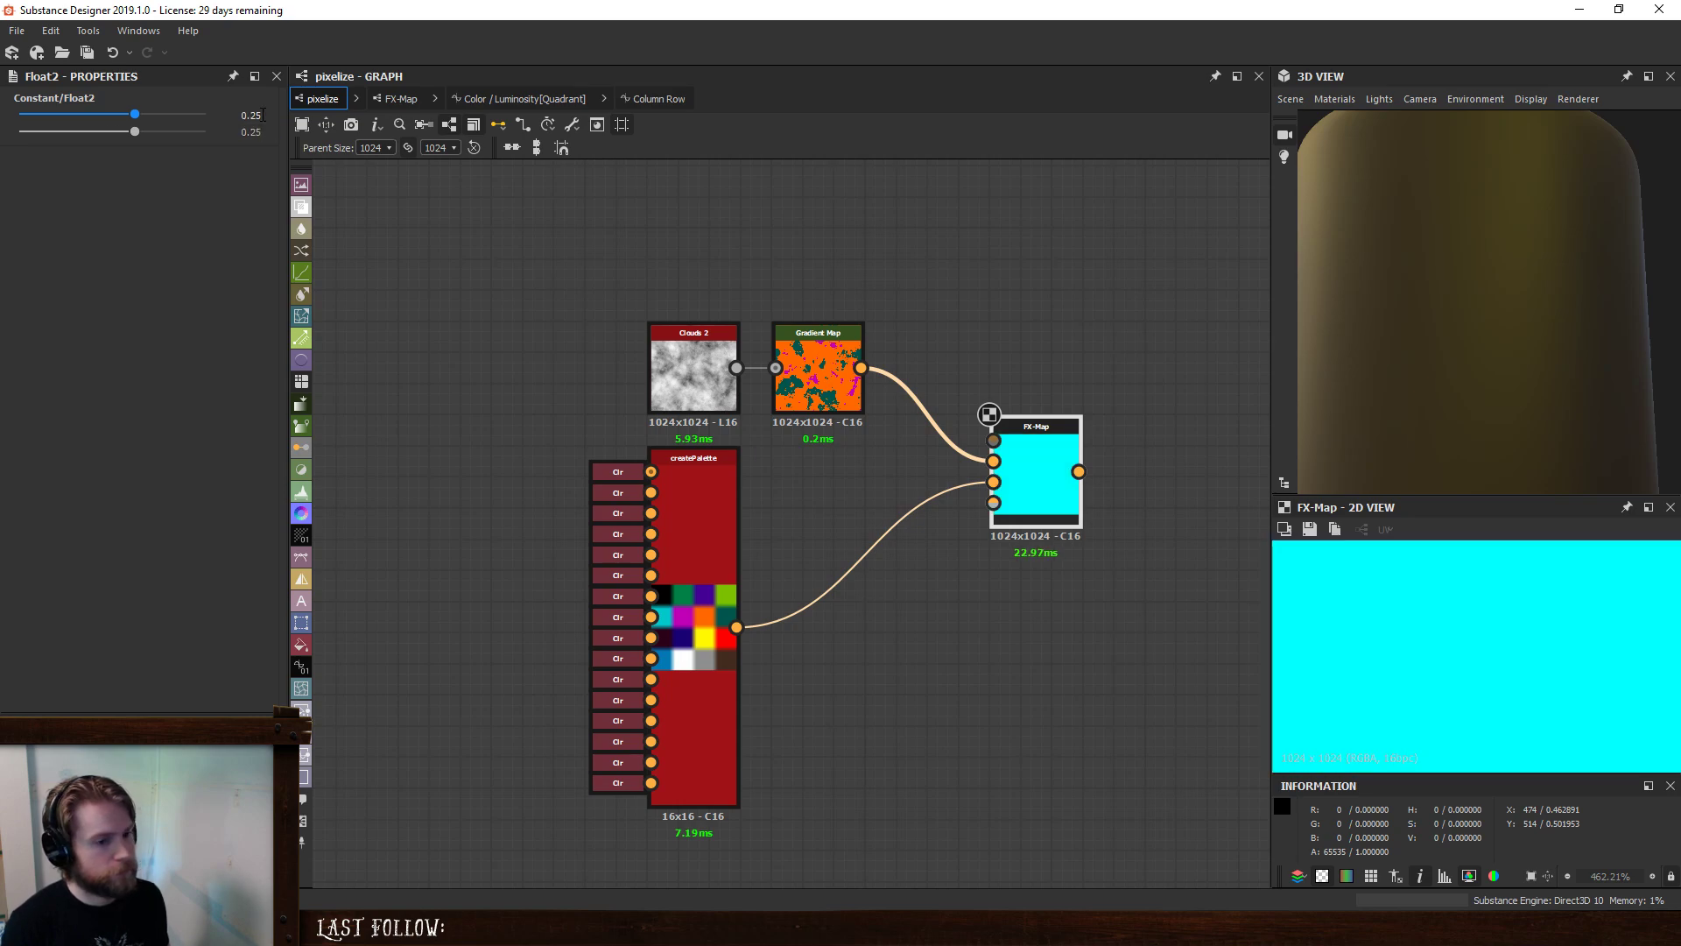
- Set the Float2 constant's second component to 0.125 and its first component to 0.5
{"action": "double_click", "coordinate": [253, 132]}
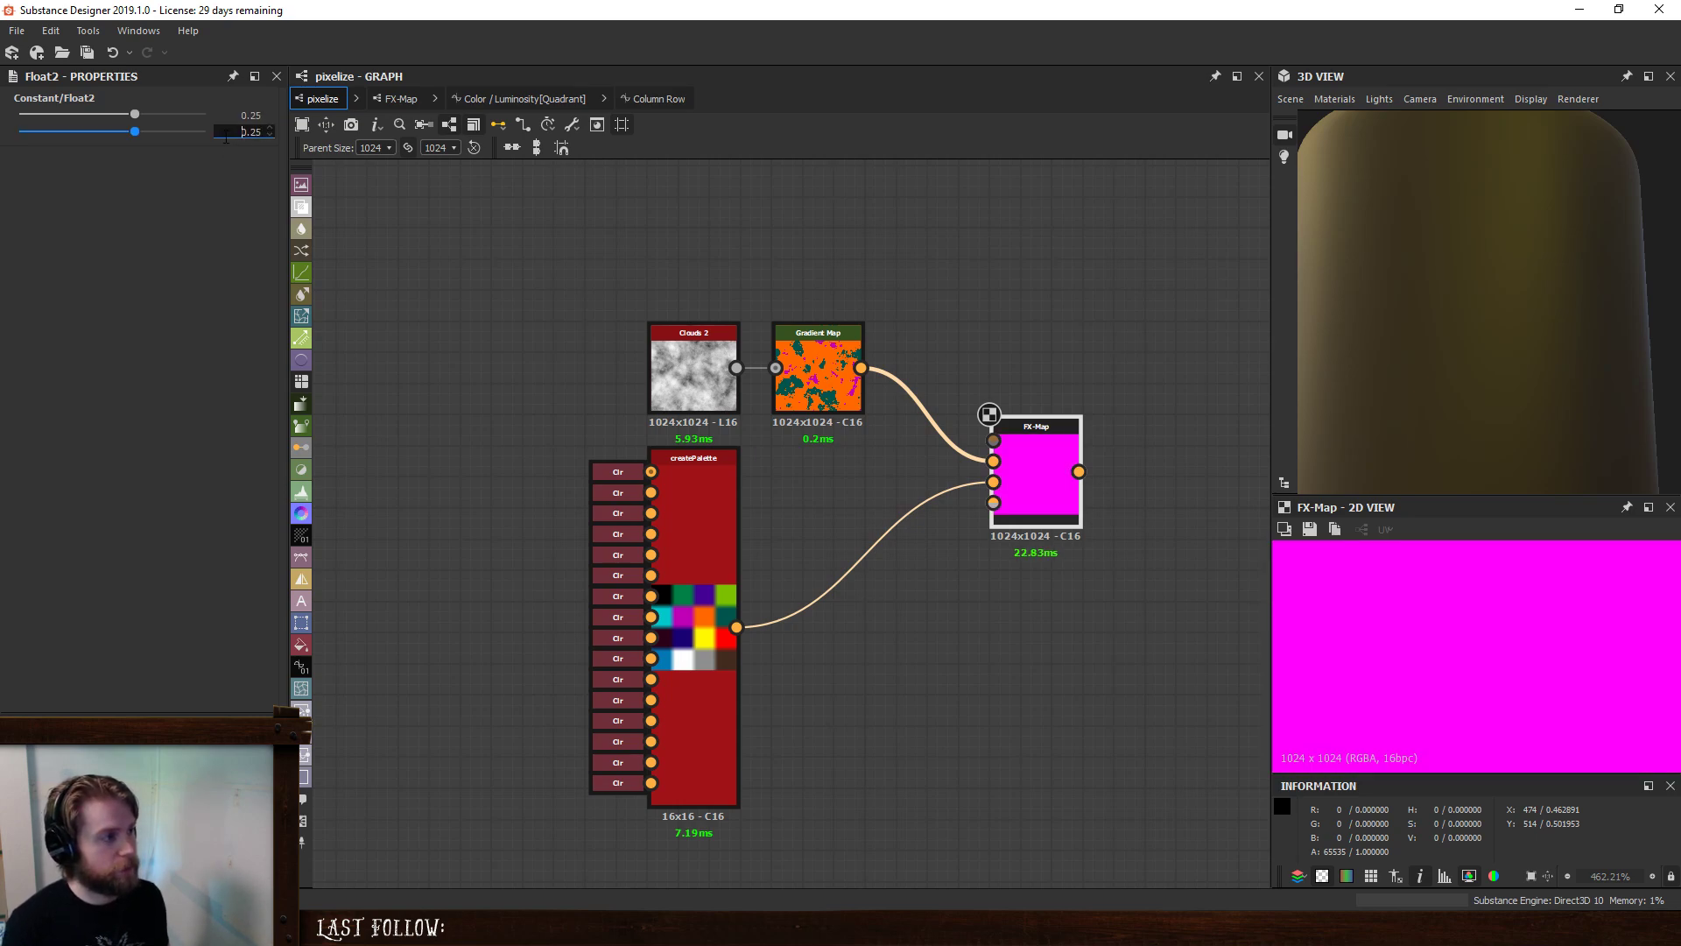
{"action": "type", "text": ".1"}
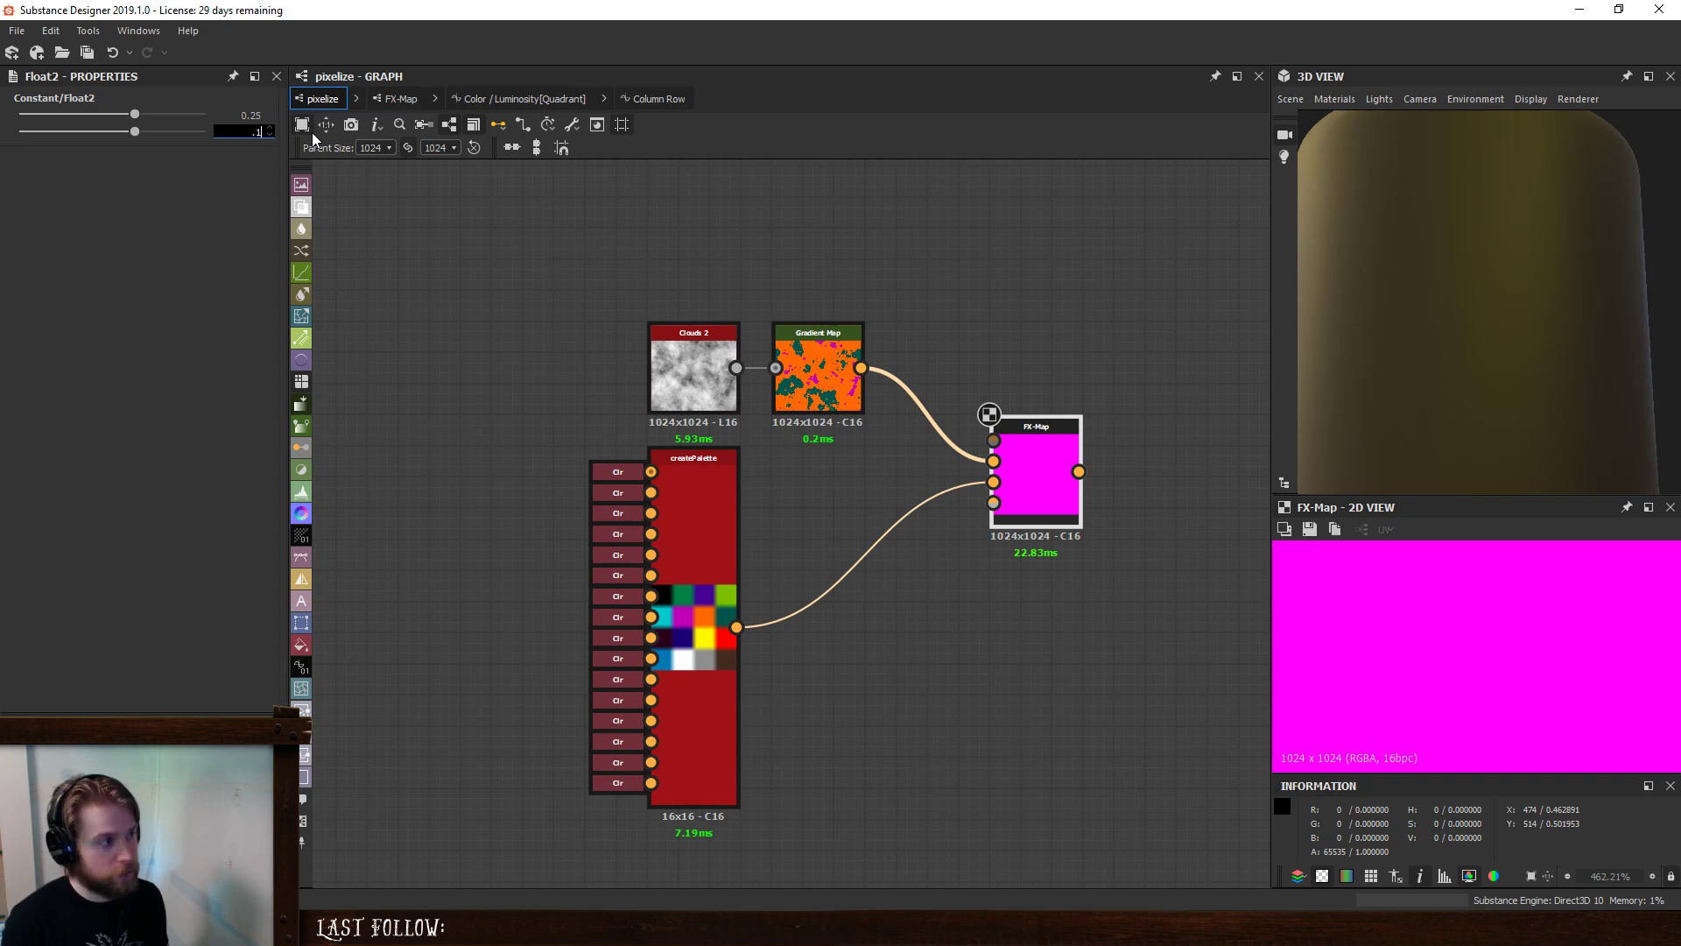
{"action": "type", "text": "25"}
{"action": "key", "text": "Return"}
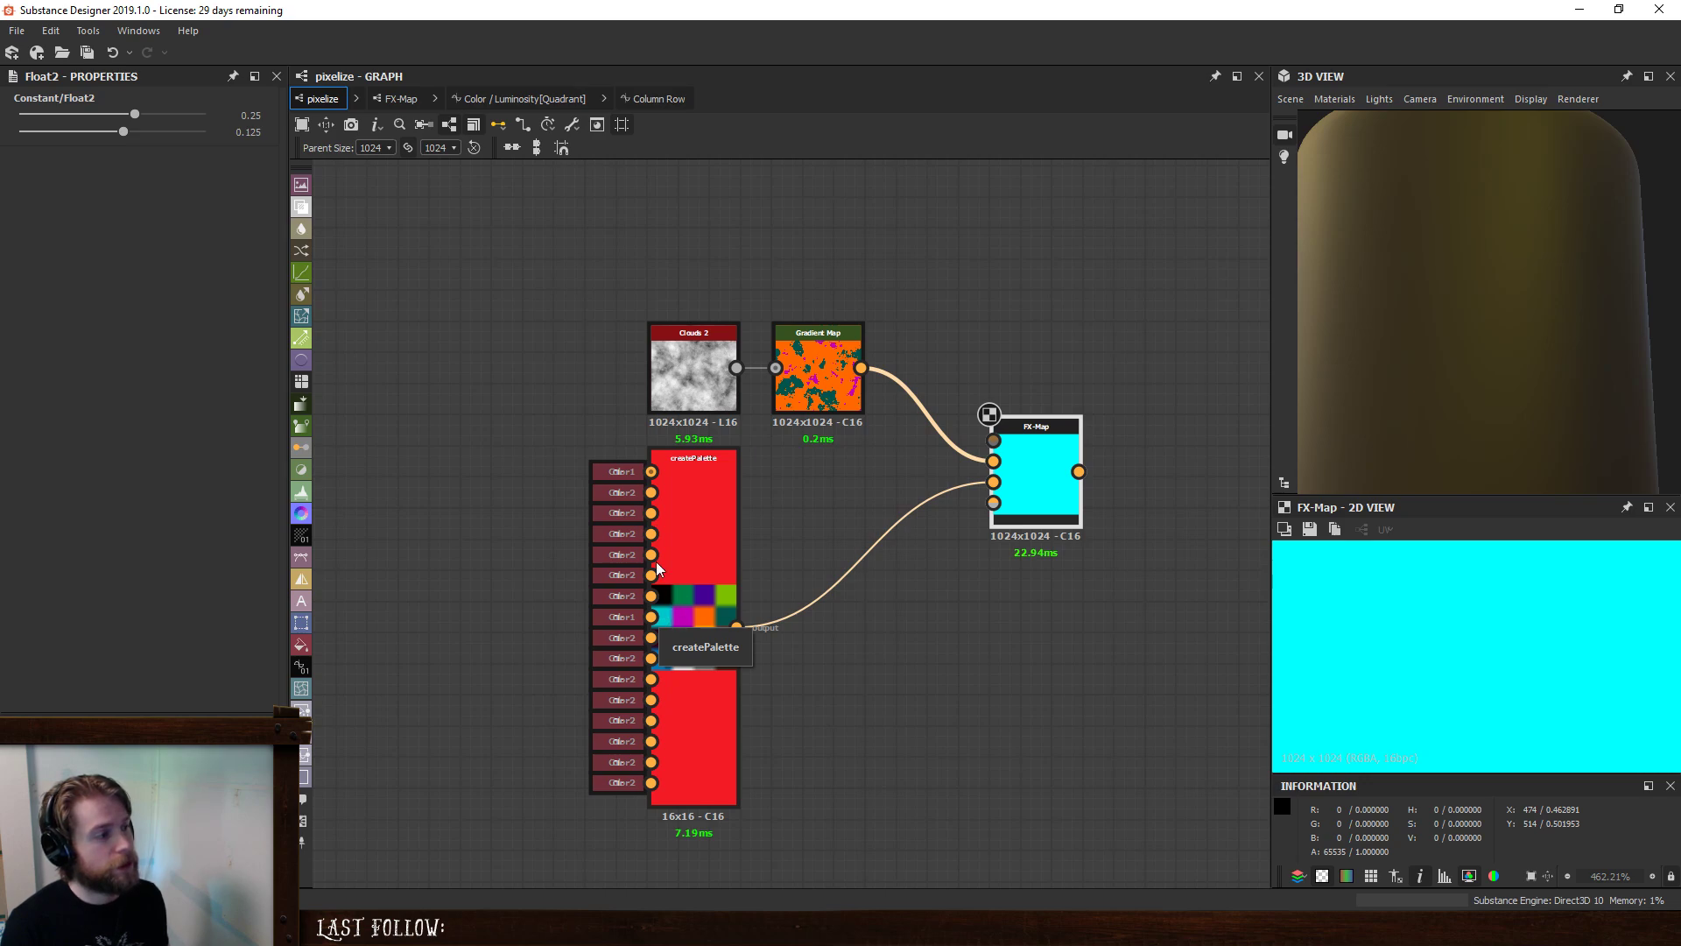
{"action": "left_click", "coordinate": [242, 115]}
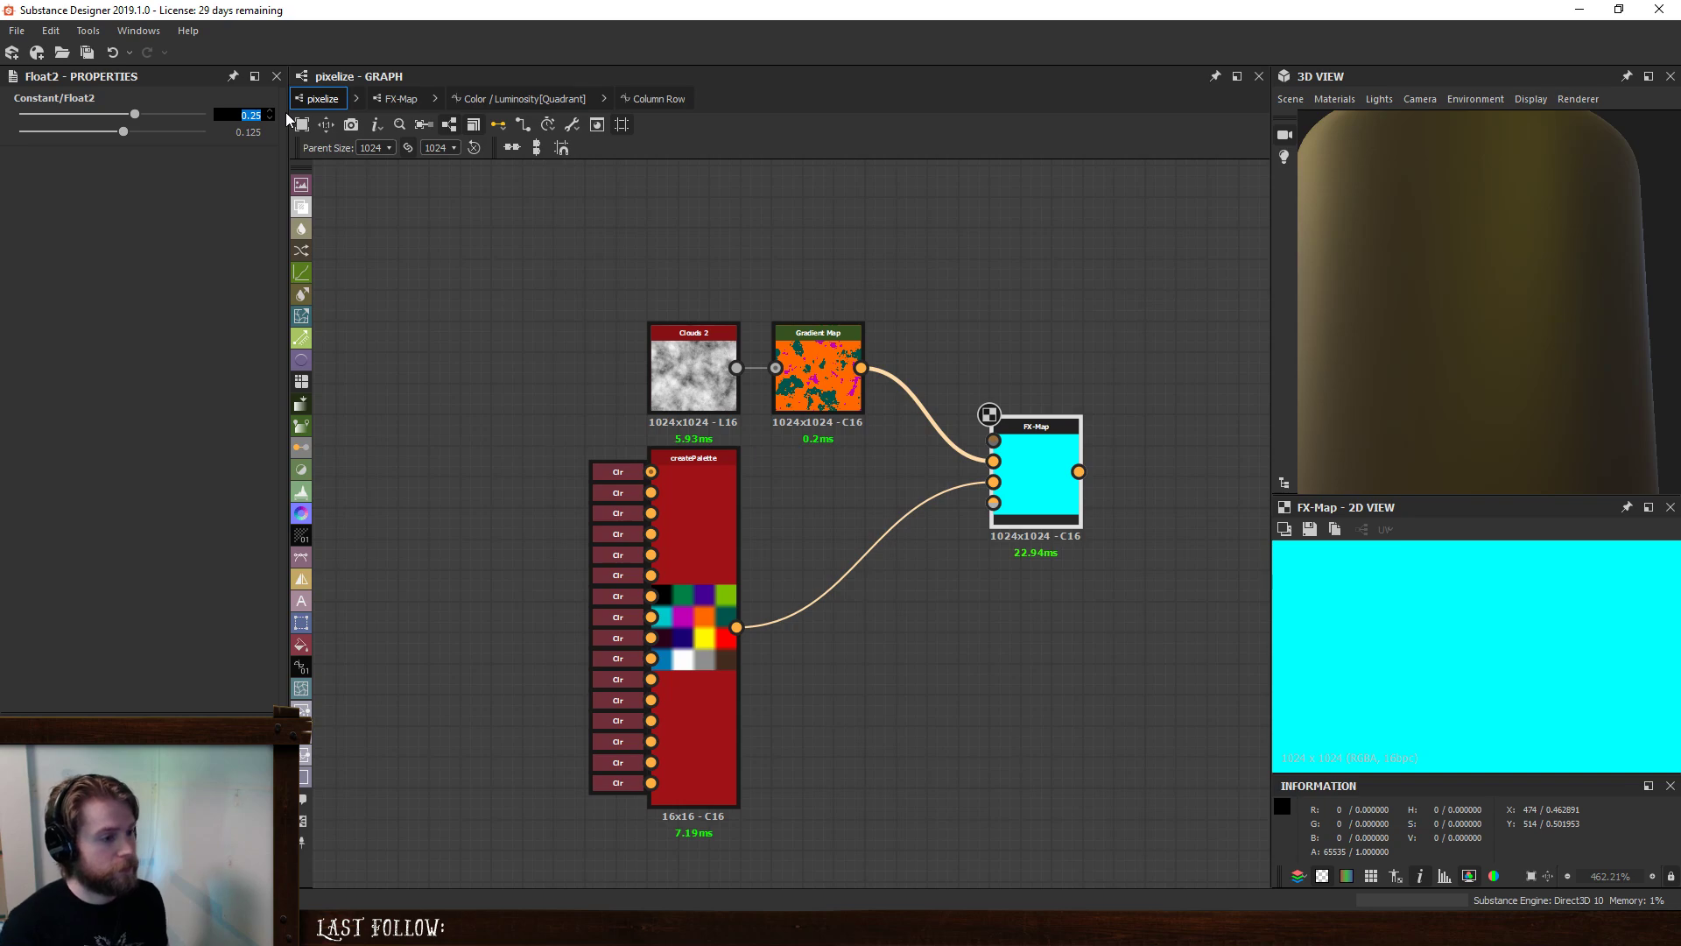
{"action": "type", "text": "0.5"}
{"action": "key", "text": "Return"}
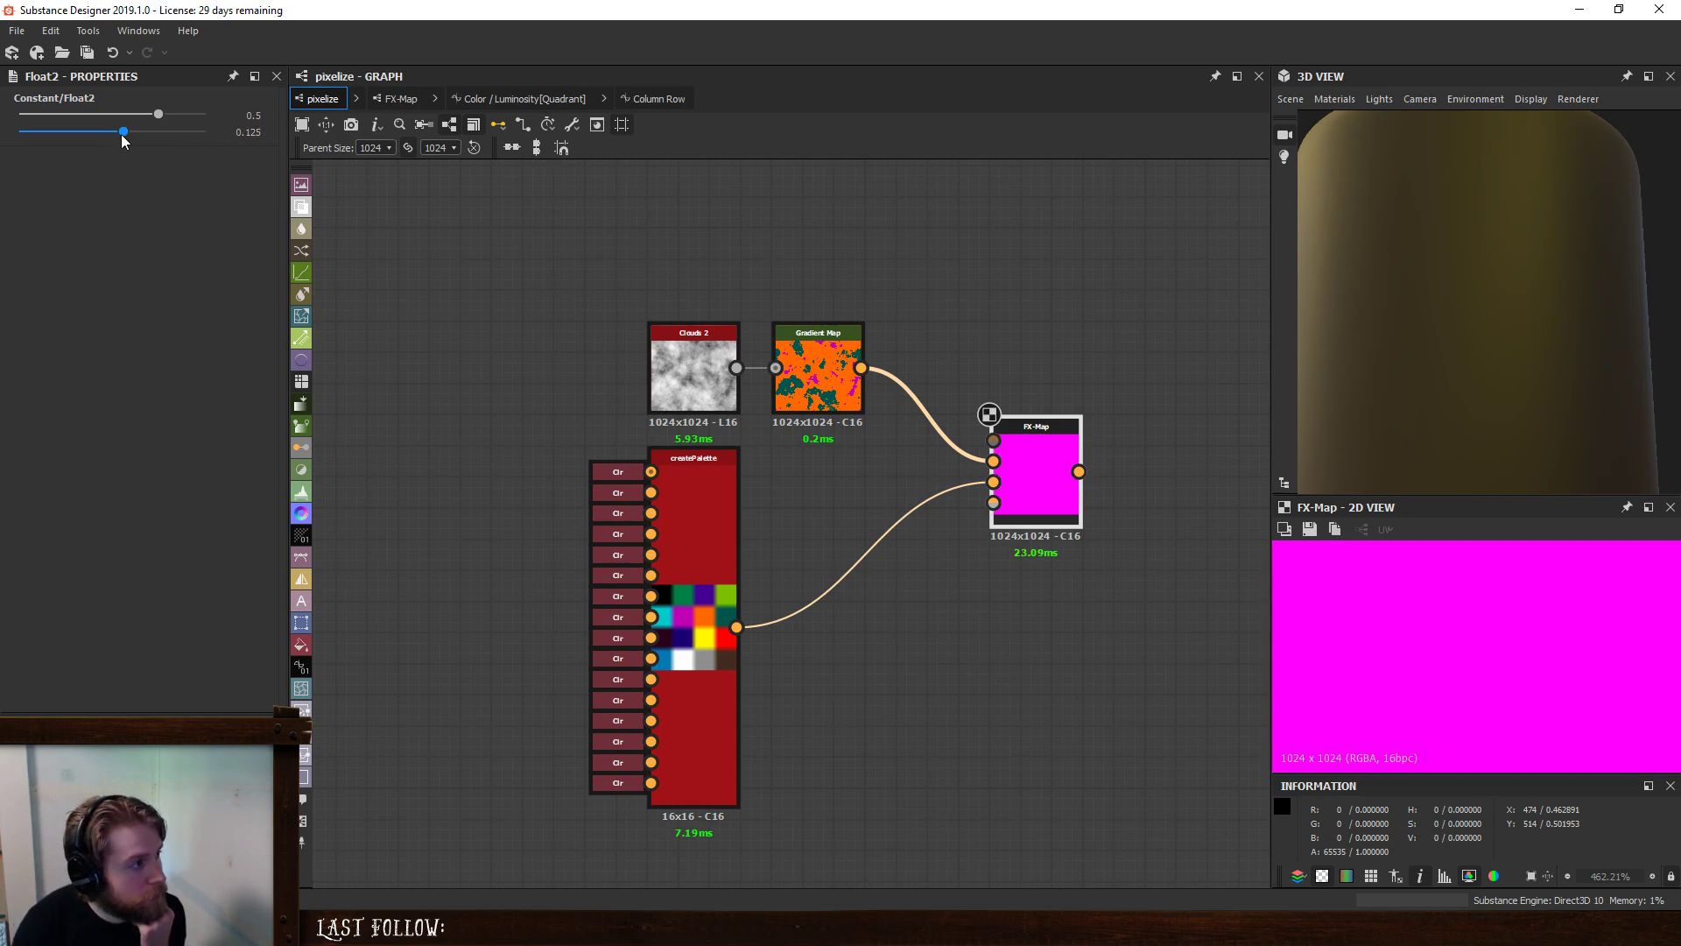
- Try lower Float2 values of about 0.06 and 0.075, and set both components to 0.5
{"action": "mouse_move", "coordinate": [119, 131]}
{"action": "left_mouse_down"}
{"action": "mouse_move", "coordinate": [218, 148]}
{"action": "mouse_move", "coordinate": [104, 130]}
{"action": "mouse_move", "coordinate": [117, 113]}
{"action": "left_mouse_up"}
{"action": "left_click_drag", "start_coordinate": [233, 115], "coordinate": [319, 123]}
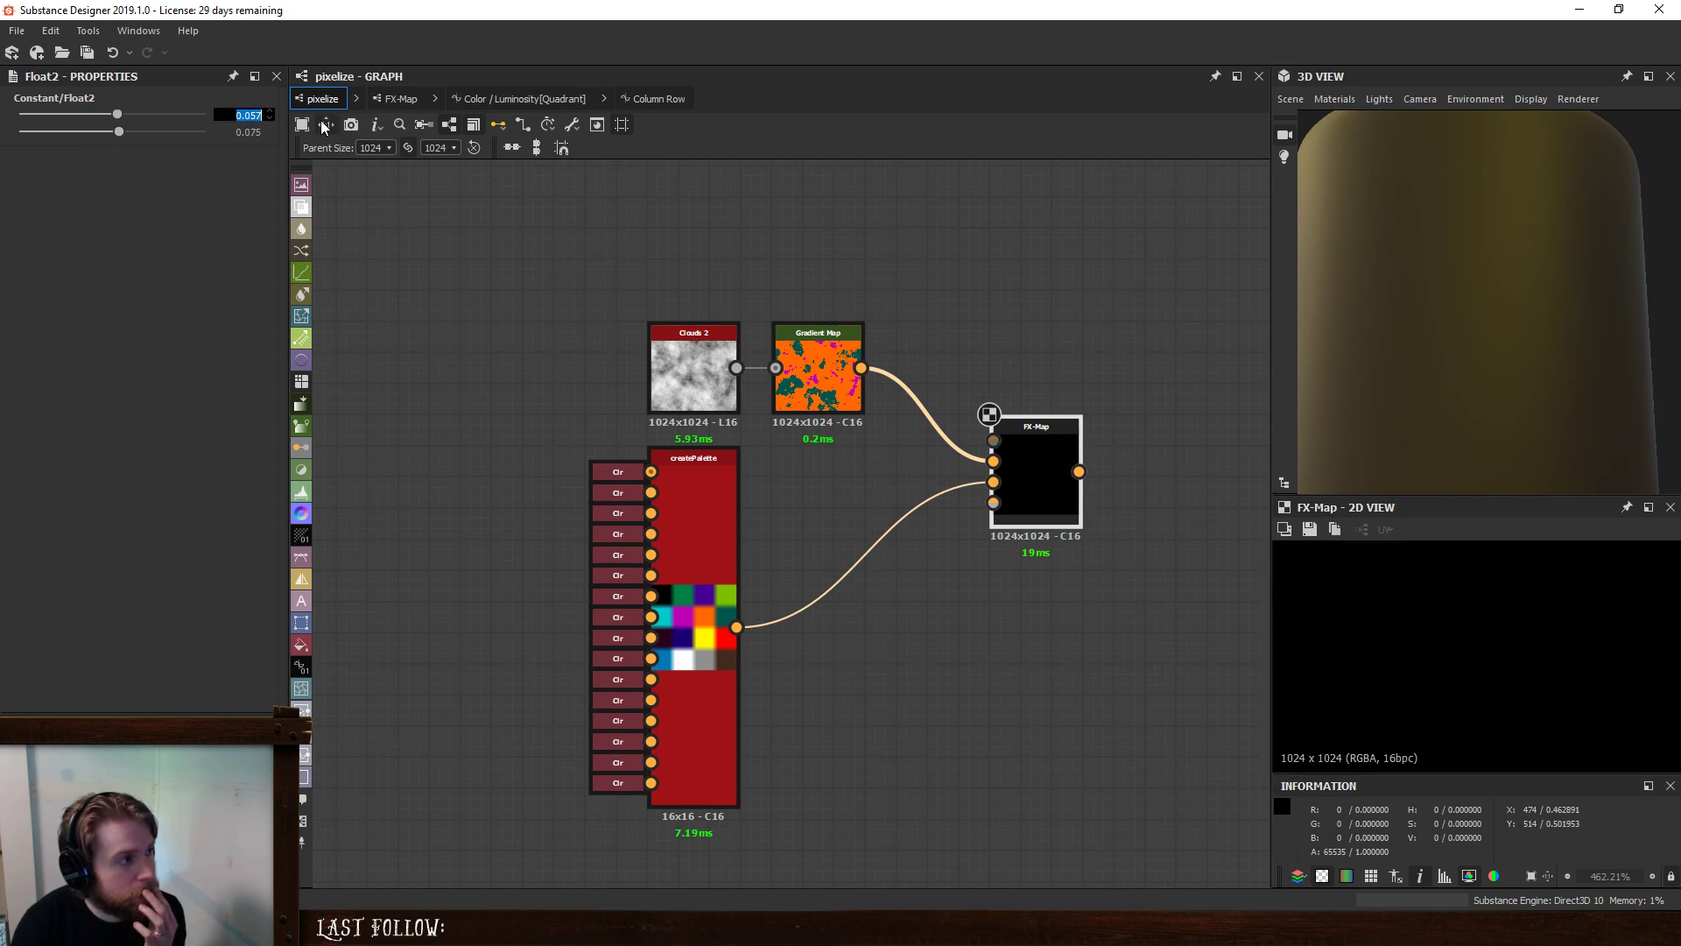
{"action": "type", "text": "0.5"}
{"action": "key", "text": "Tab"}
{"action": "type", "text": "0.5"}
{"action": "key", "text": "Return"}
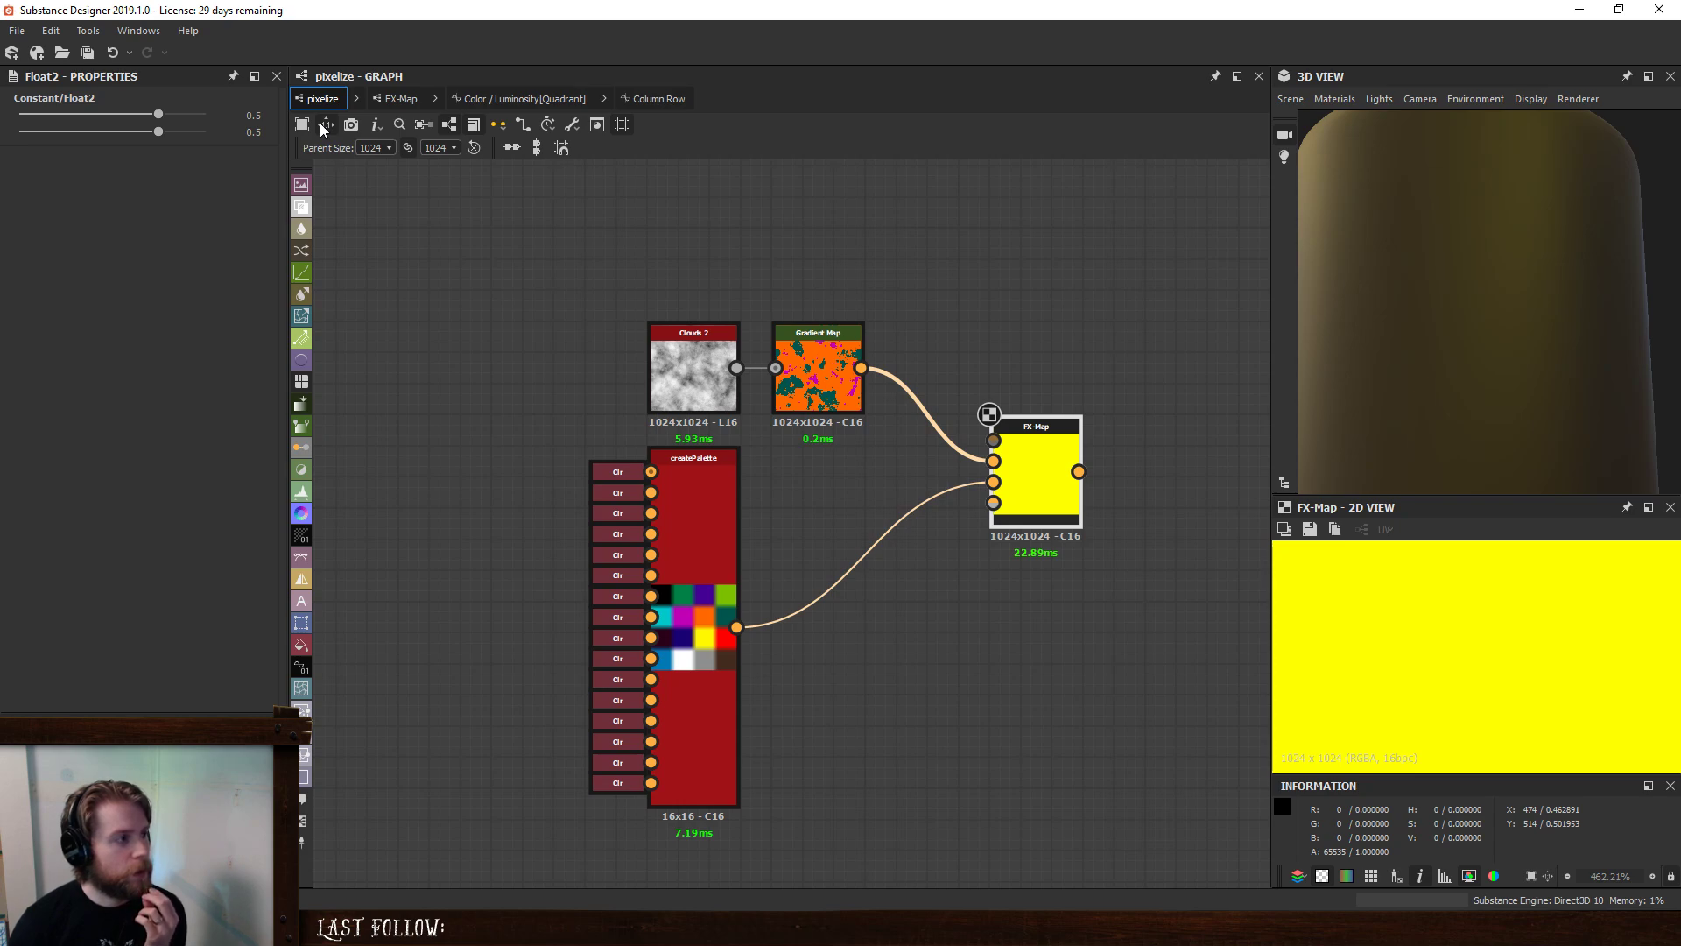
- Set the Float2 constant's first component to 0.75 and test 1 and 1.125 as its second component
{"action": "left_click", "coordinate": [253, 115]}
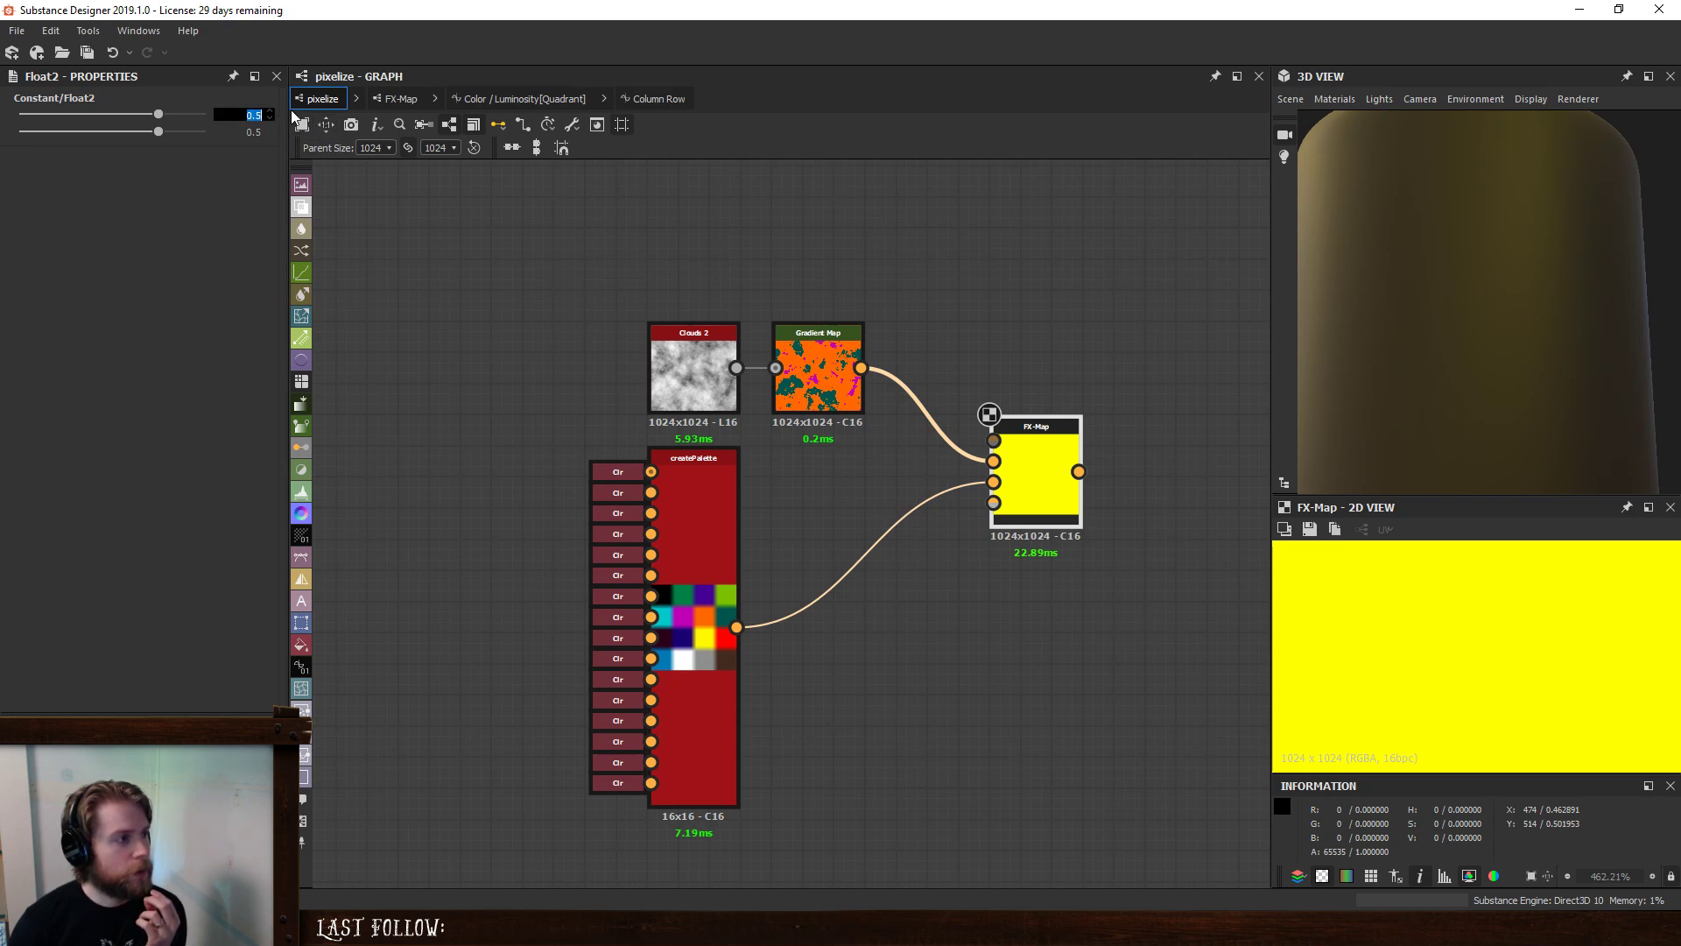
{"action": "type", "text": "0.75"}
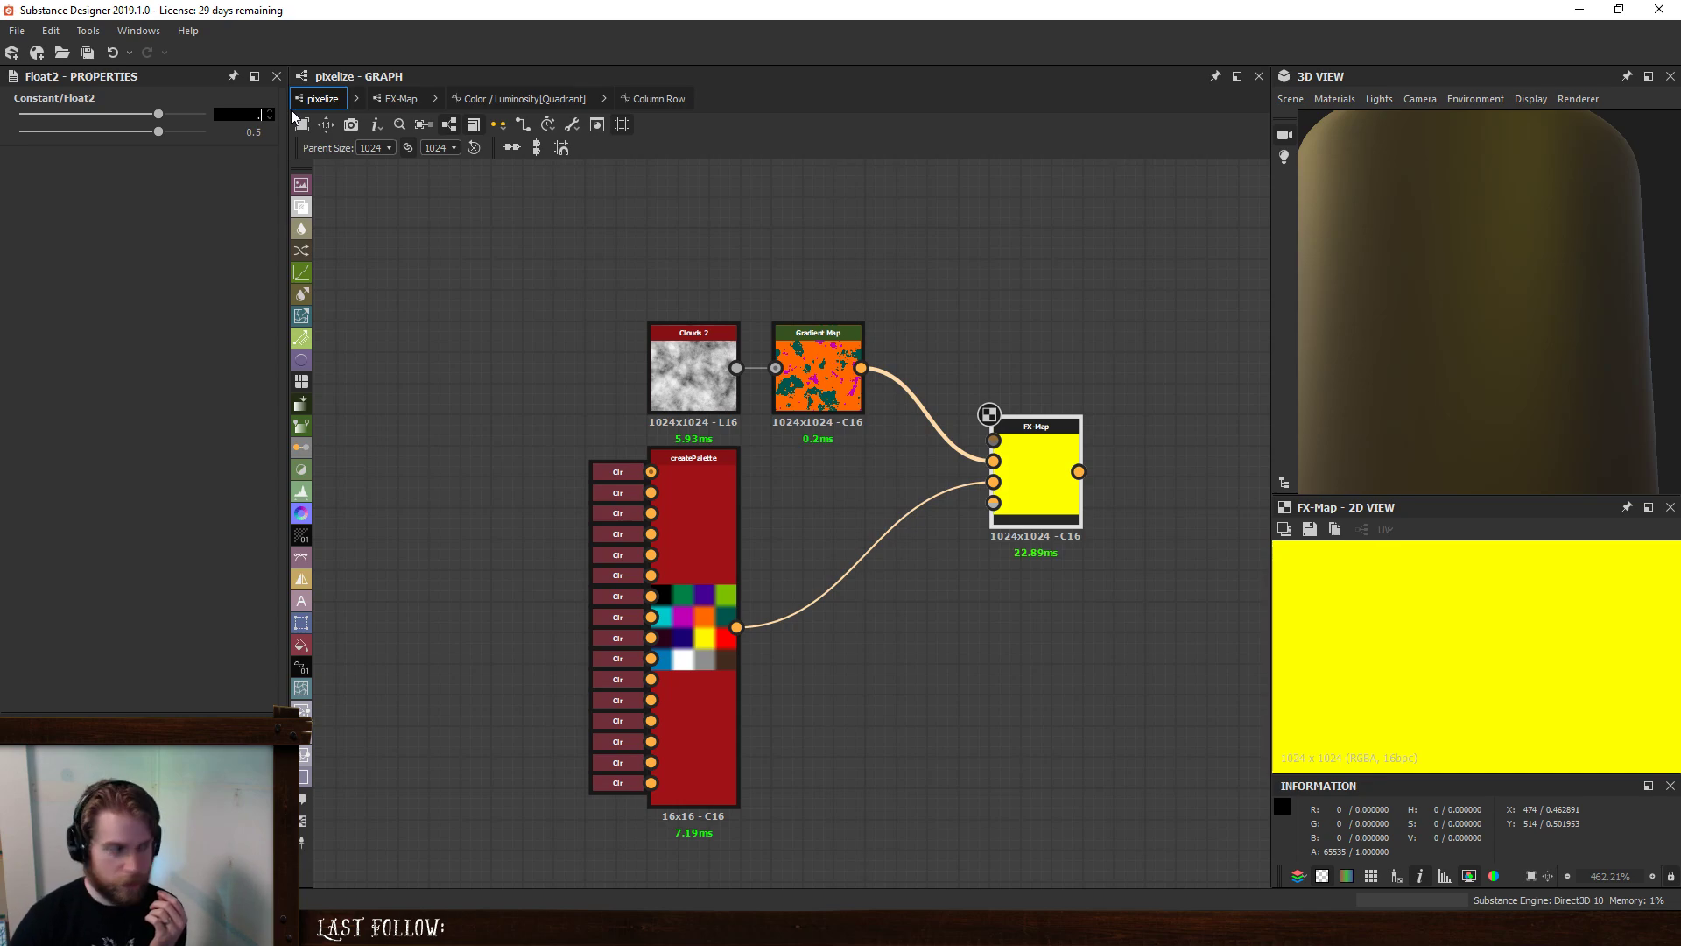
{"action": "key", "text": "Return"}
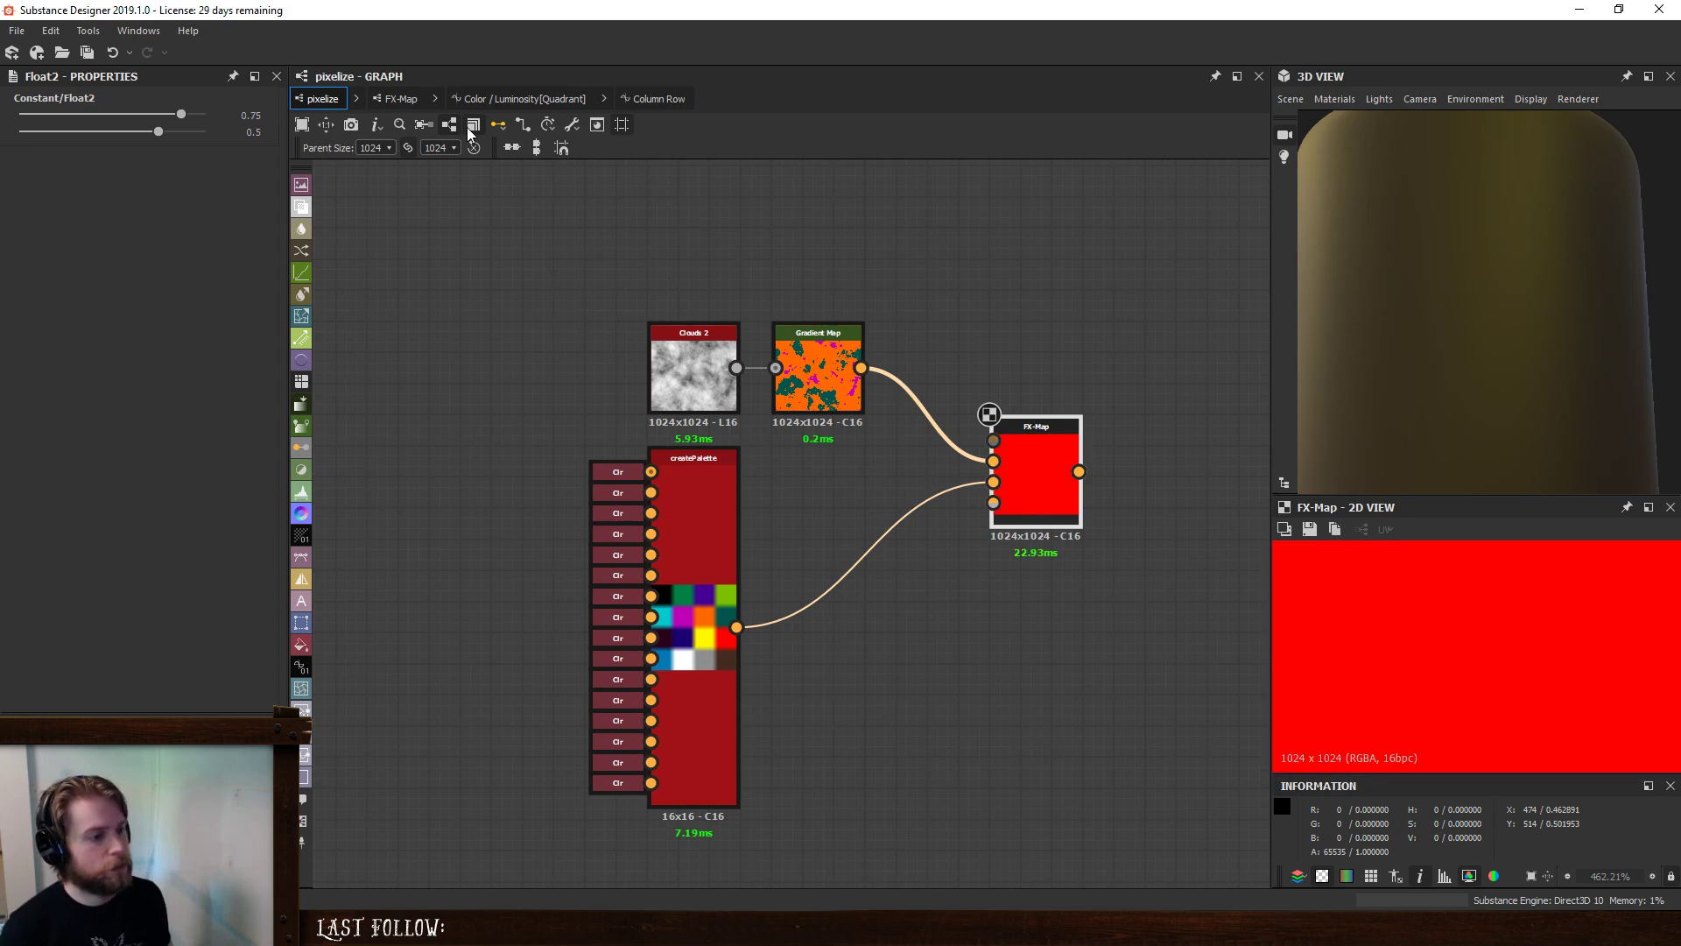
{"action": "left_click", "coordinate": [253, 132]}
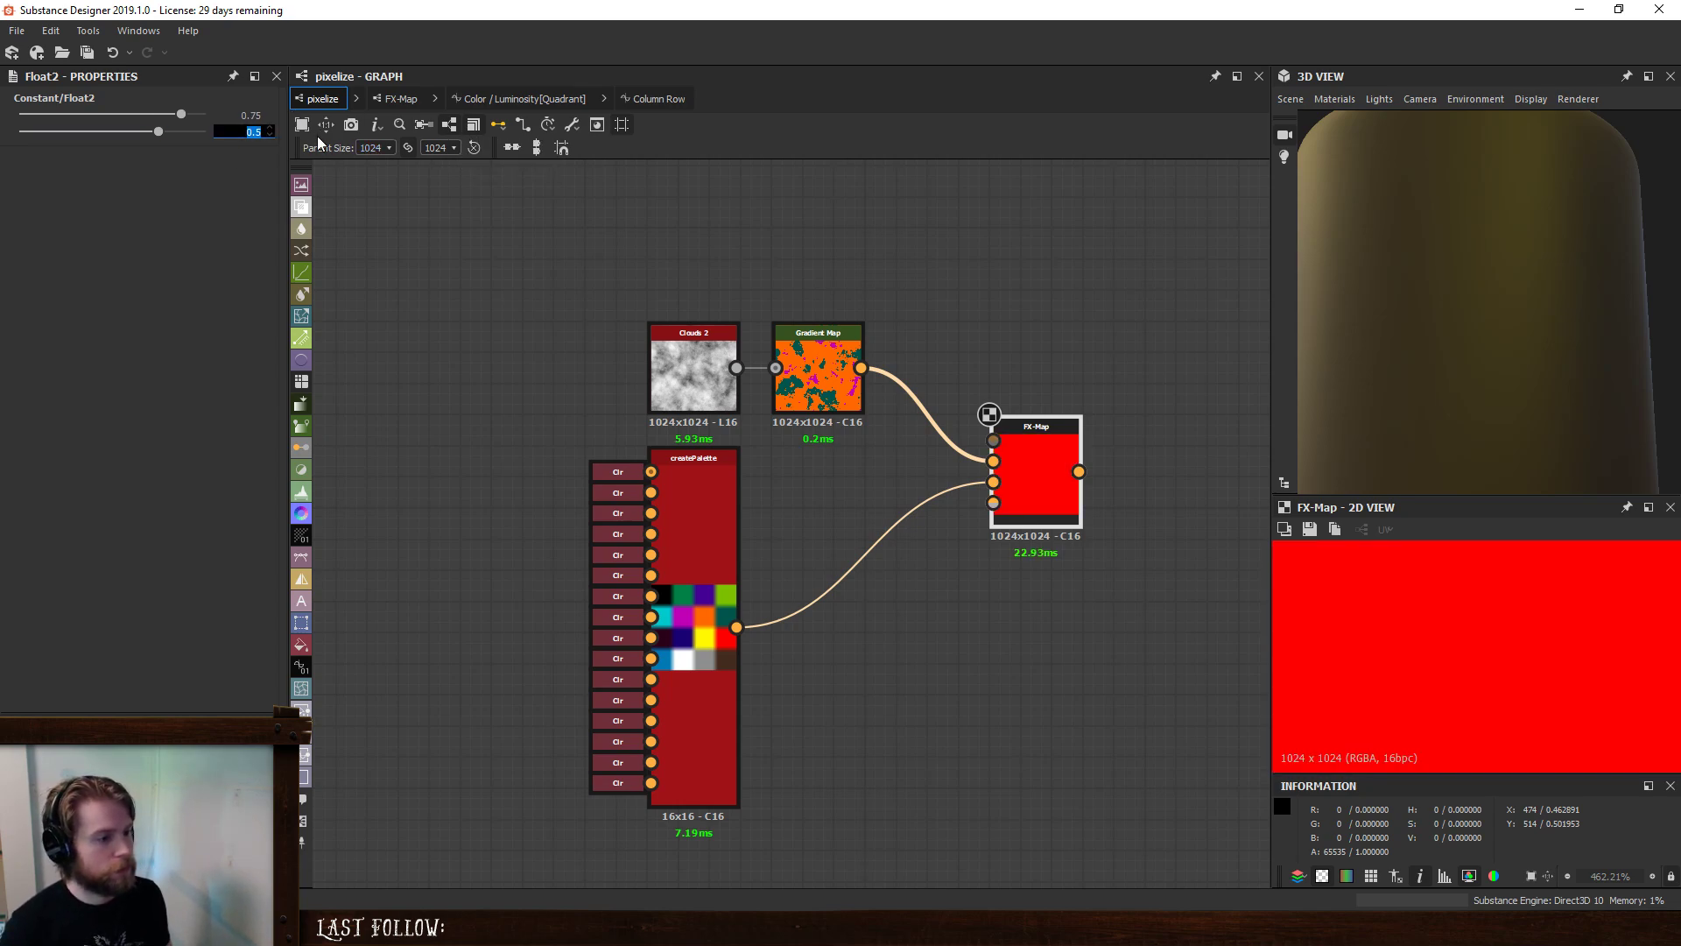
{"action": "type", "text": "1"}
{"action": "key", "text": "Return"}
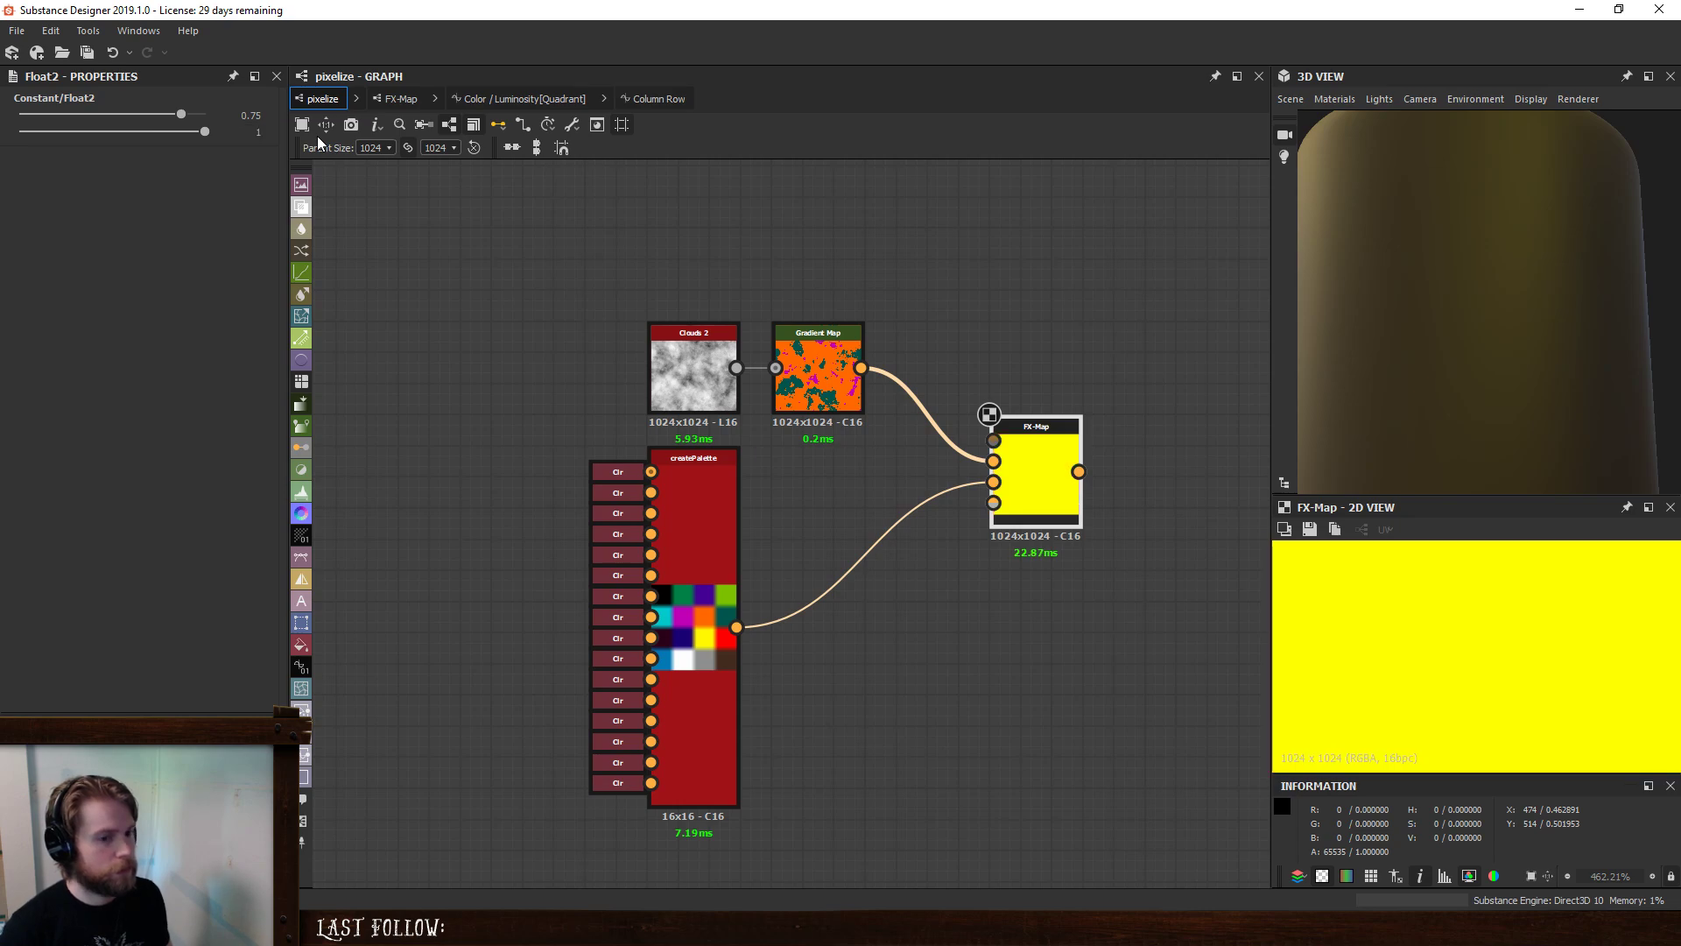
{"action": "left_click", "coordinate": [253, 132]}
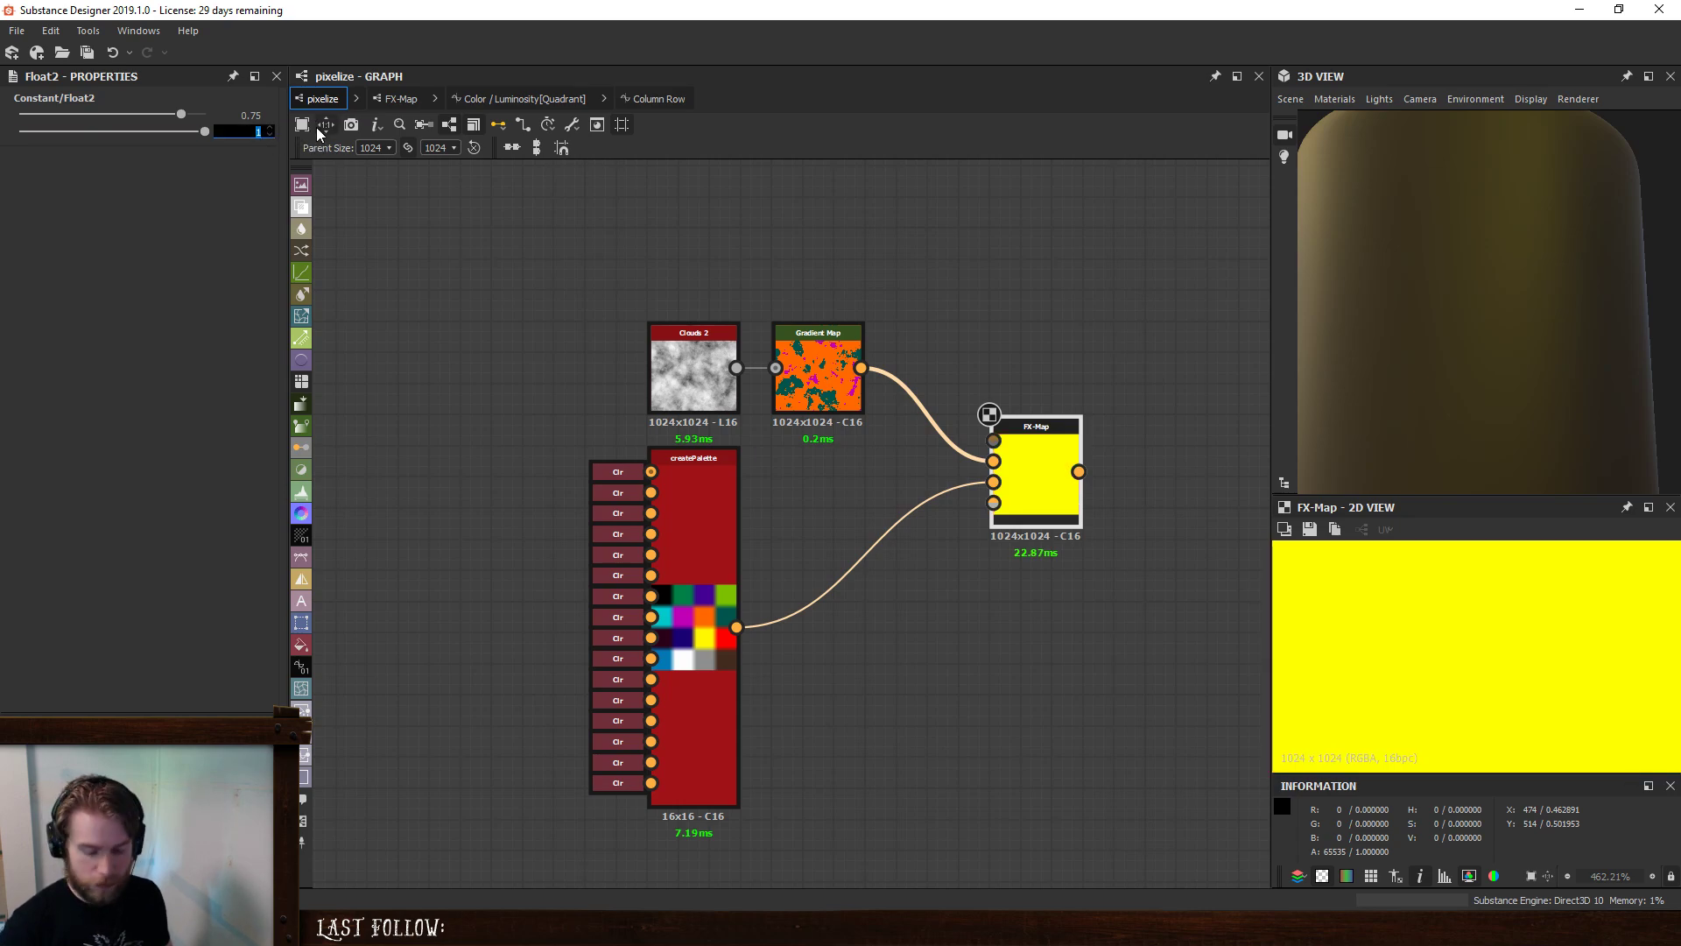
{"action": "type", "text": "1.125"}
{"action": "key", "text": "Return"}
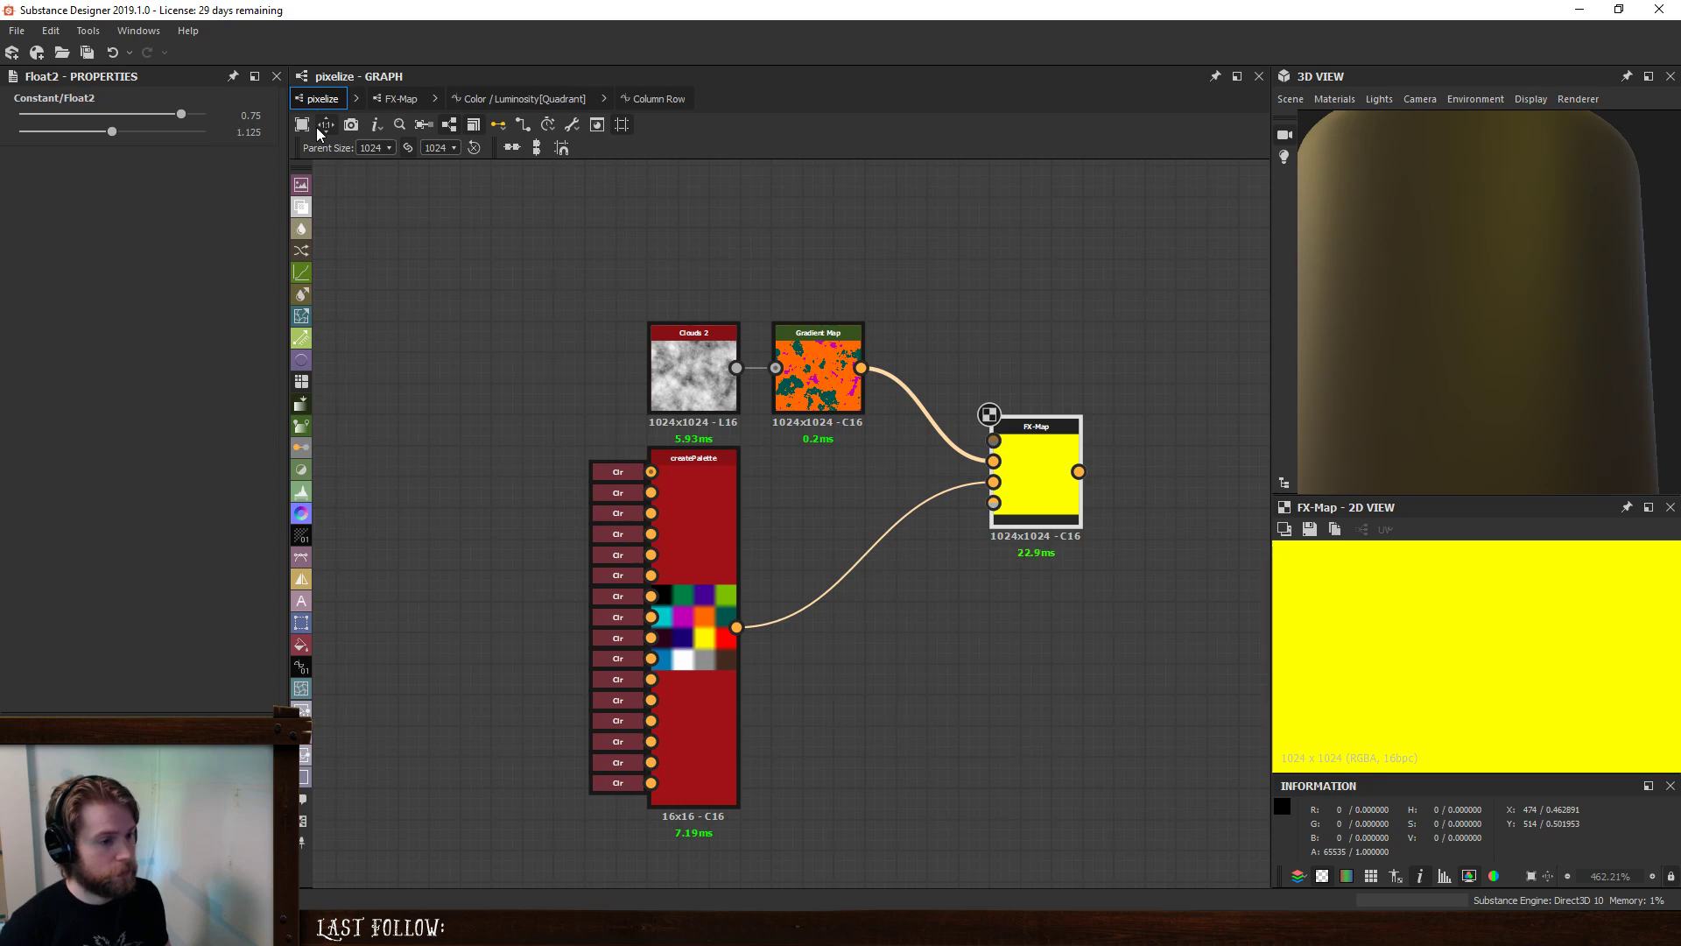
- Set both components of the Float2 constant to 2
{"action": "left_click", "coordinate": [251, 114]}
{"action": "type", "text": "2"}
{"action": "key", "text": "Tab"}
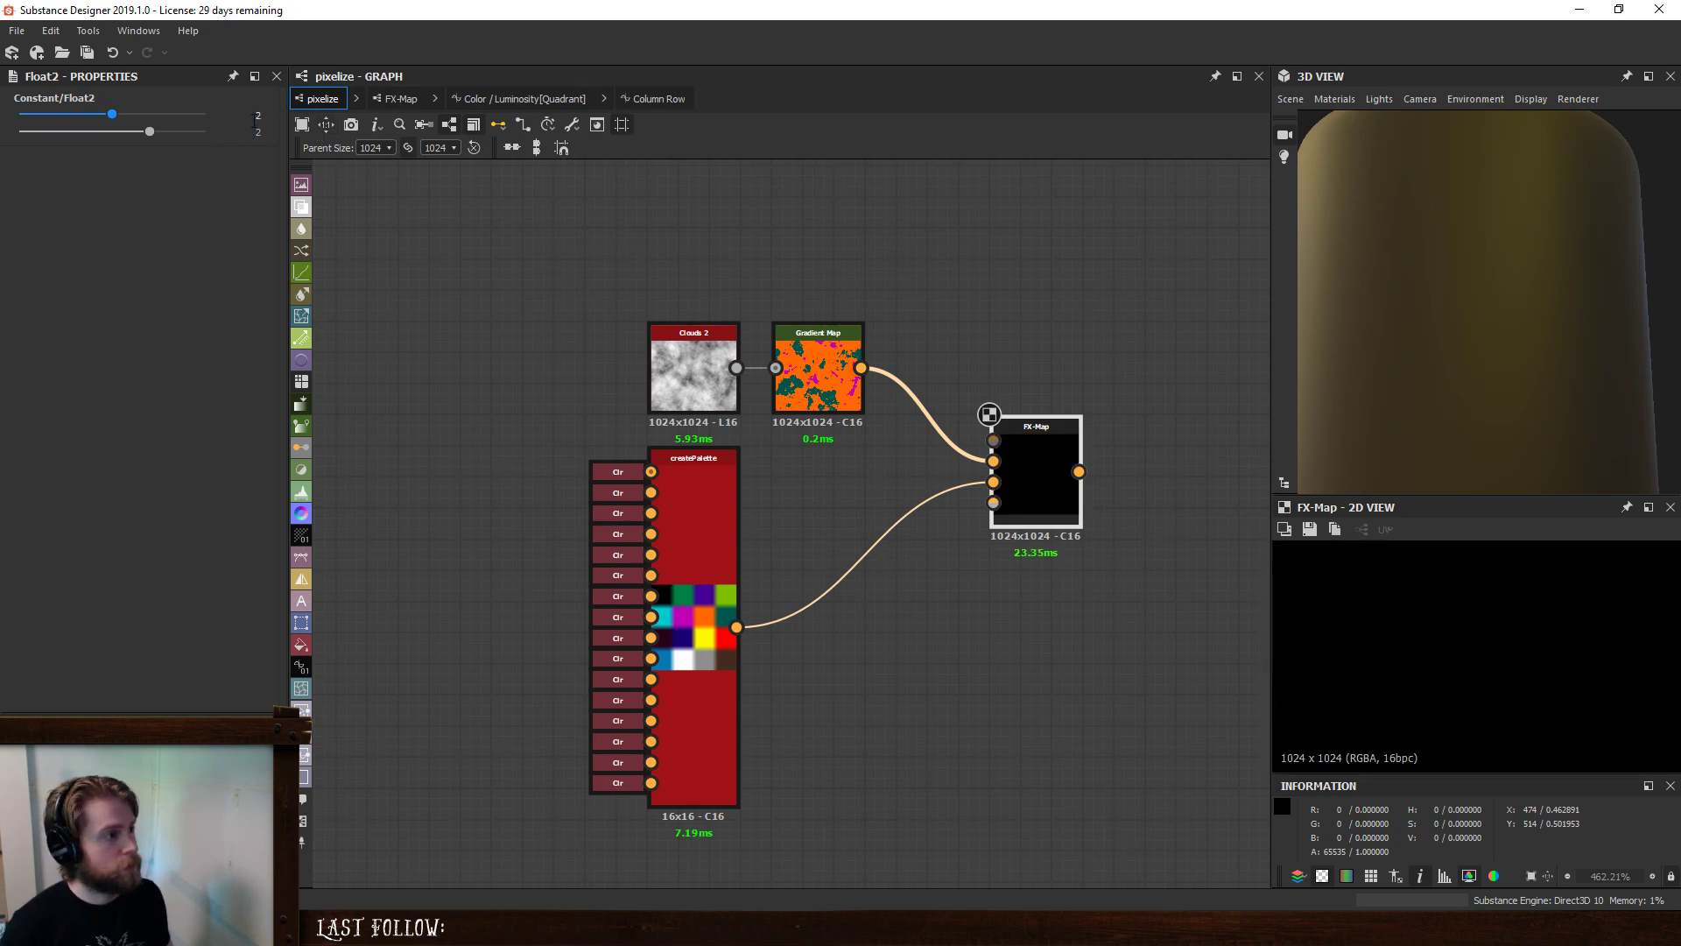
{"action": "type", "text": "2"}
{"action": "key", "text": "Tab"}
- Set both components of the Float2 constant to 3 and open the first component for editing
{"action": "key", "text": "Tab"}
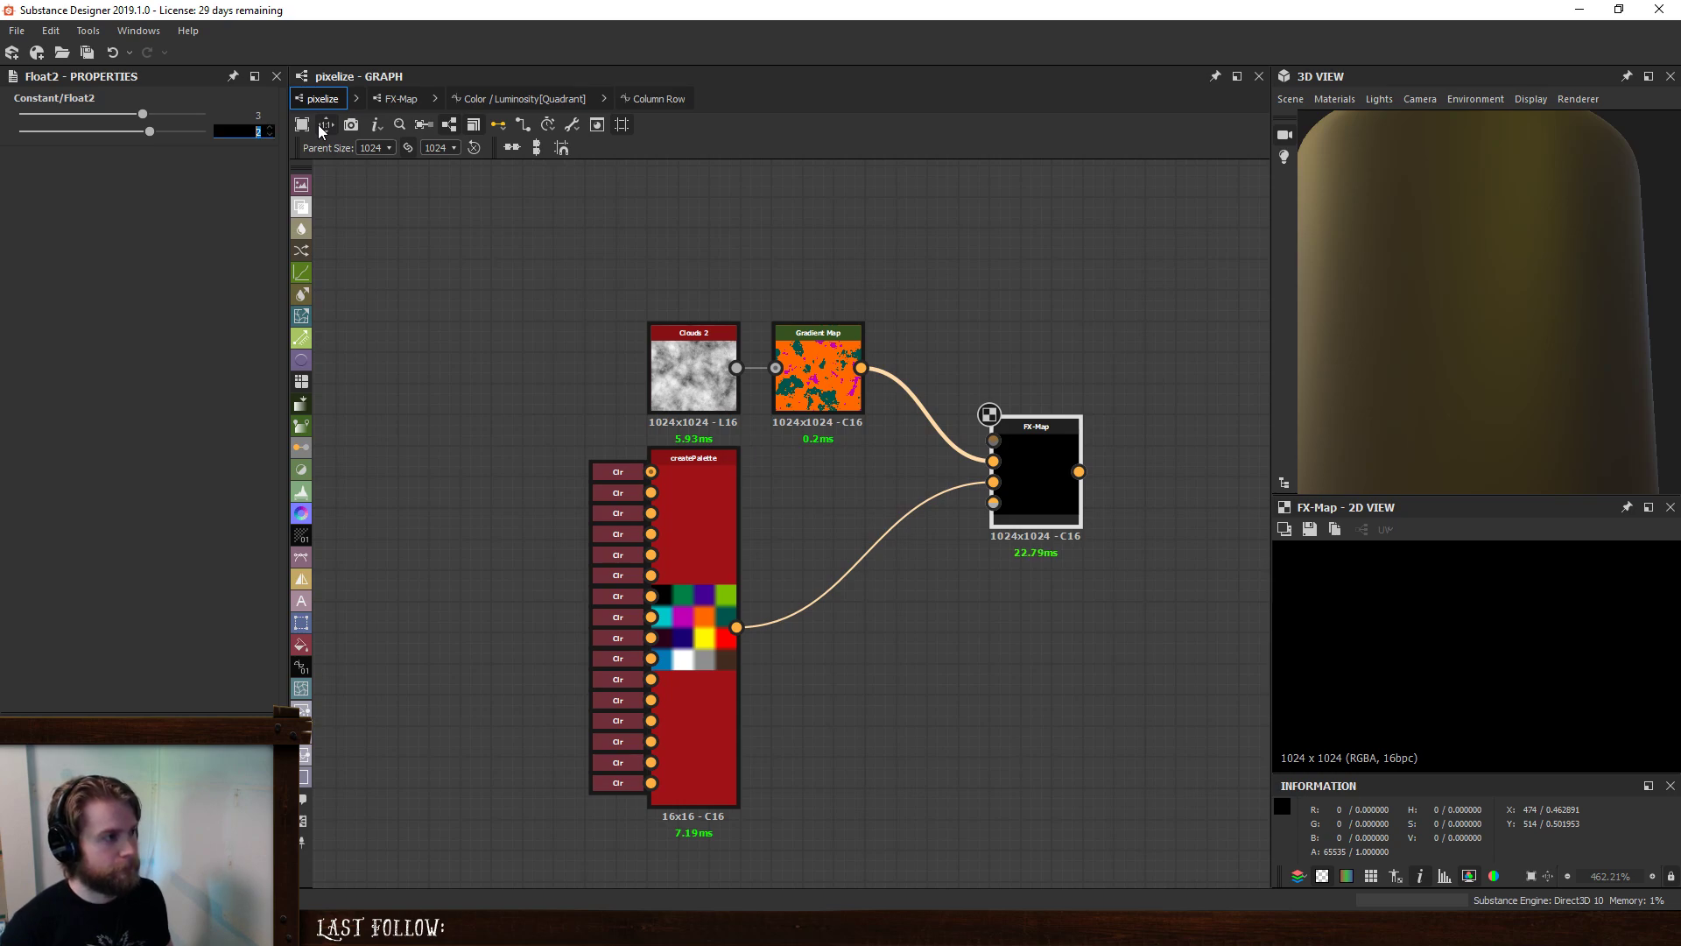
{"action": "type", "text": "3"}
{"action": "key", "text": "Return"}
{"action": "left_click", "coordinate": [262, 115]}
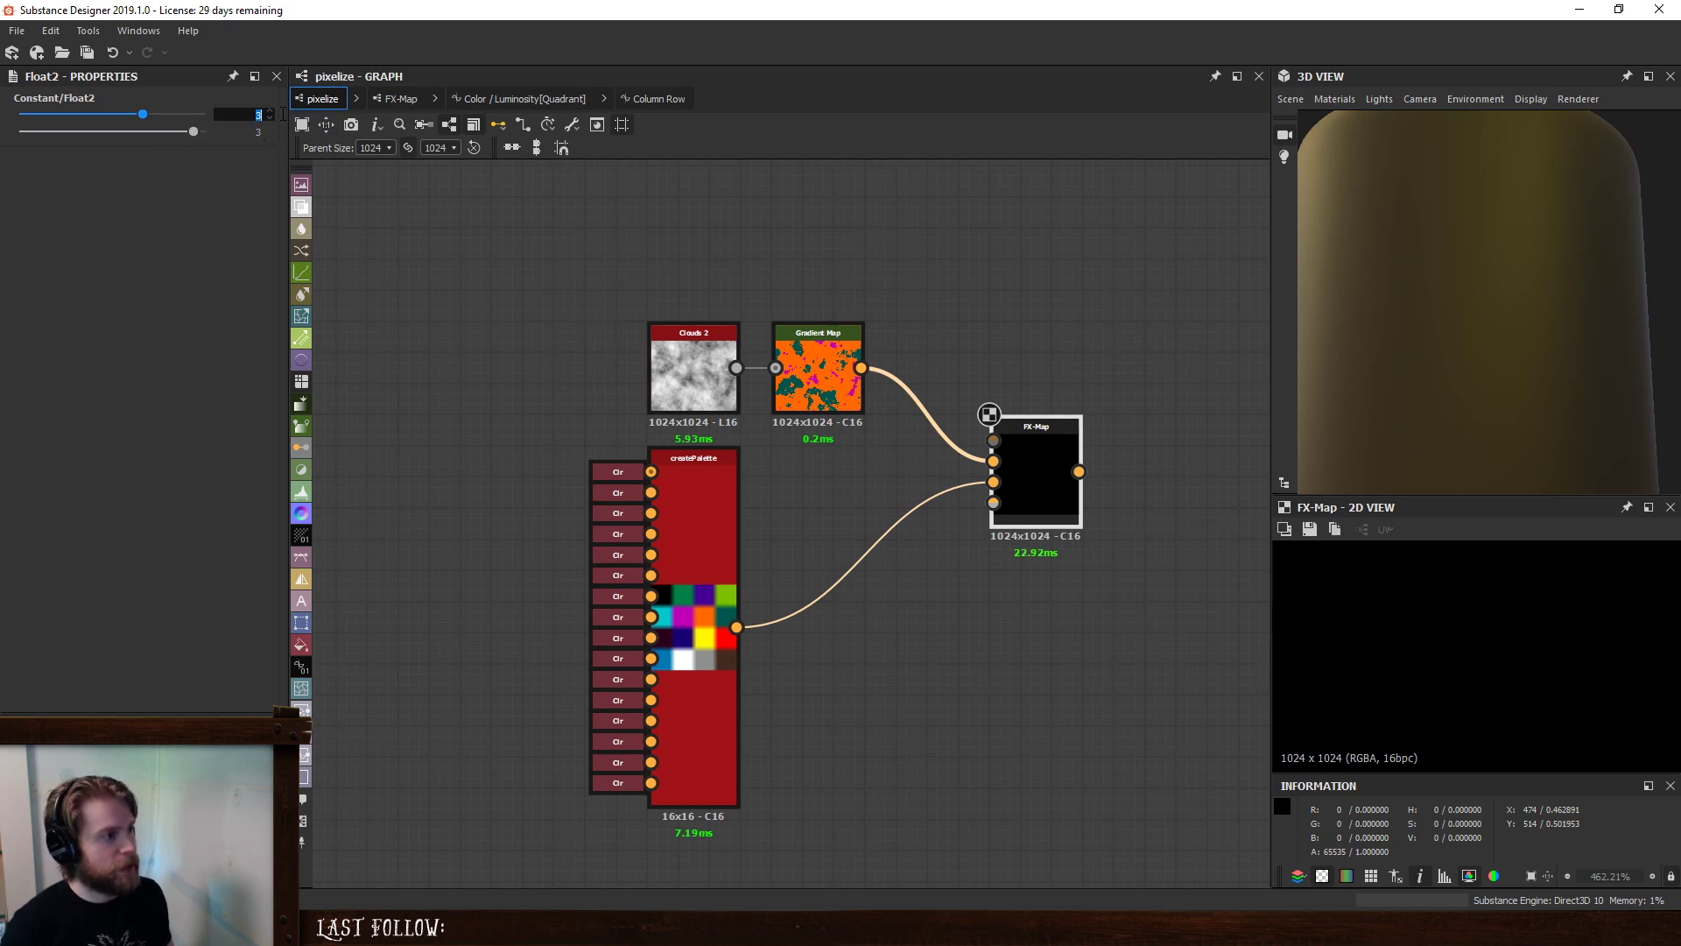
- Set both components of the Float2 constant that feeds the color sampler to 2.5
{"action": "type", "text": "2.5"}
{"action": "key", "text": "Tab"}
{"action": "type", "text": "2.5"}
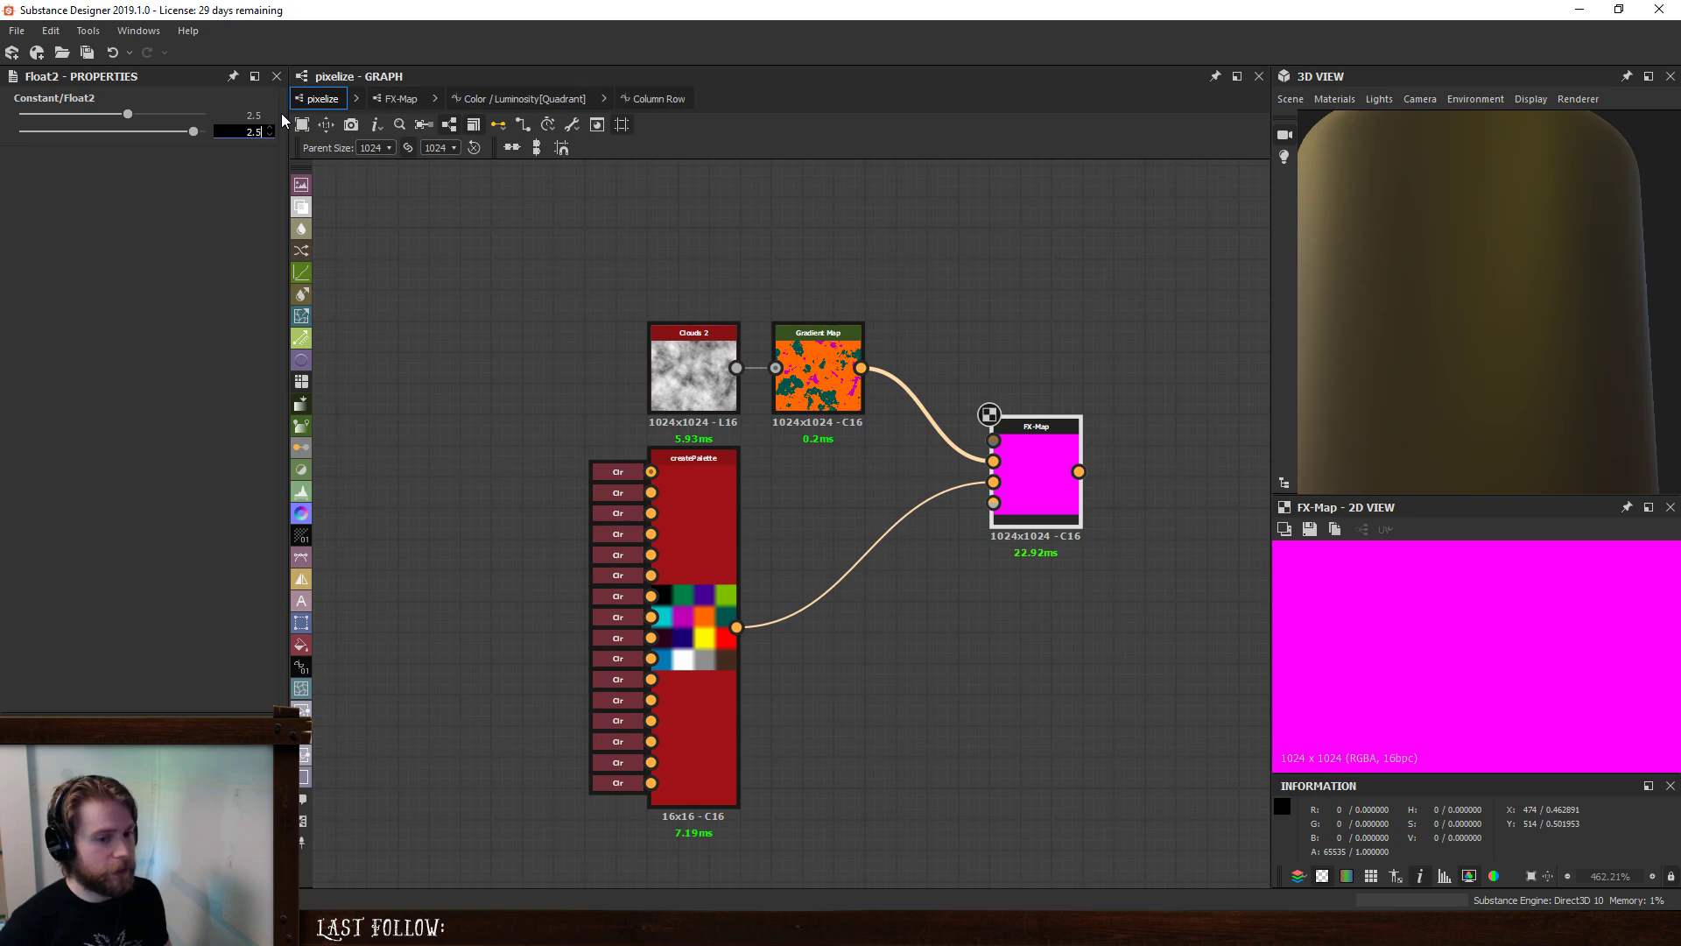
{"action": "key", "text": "Return"}
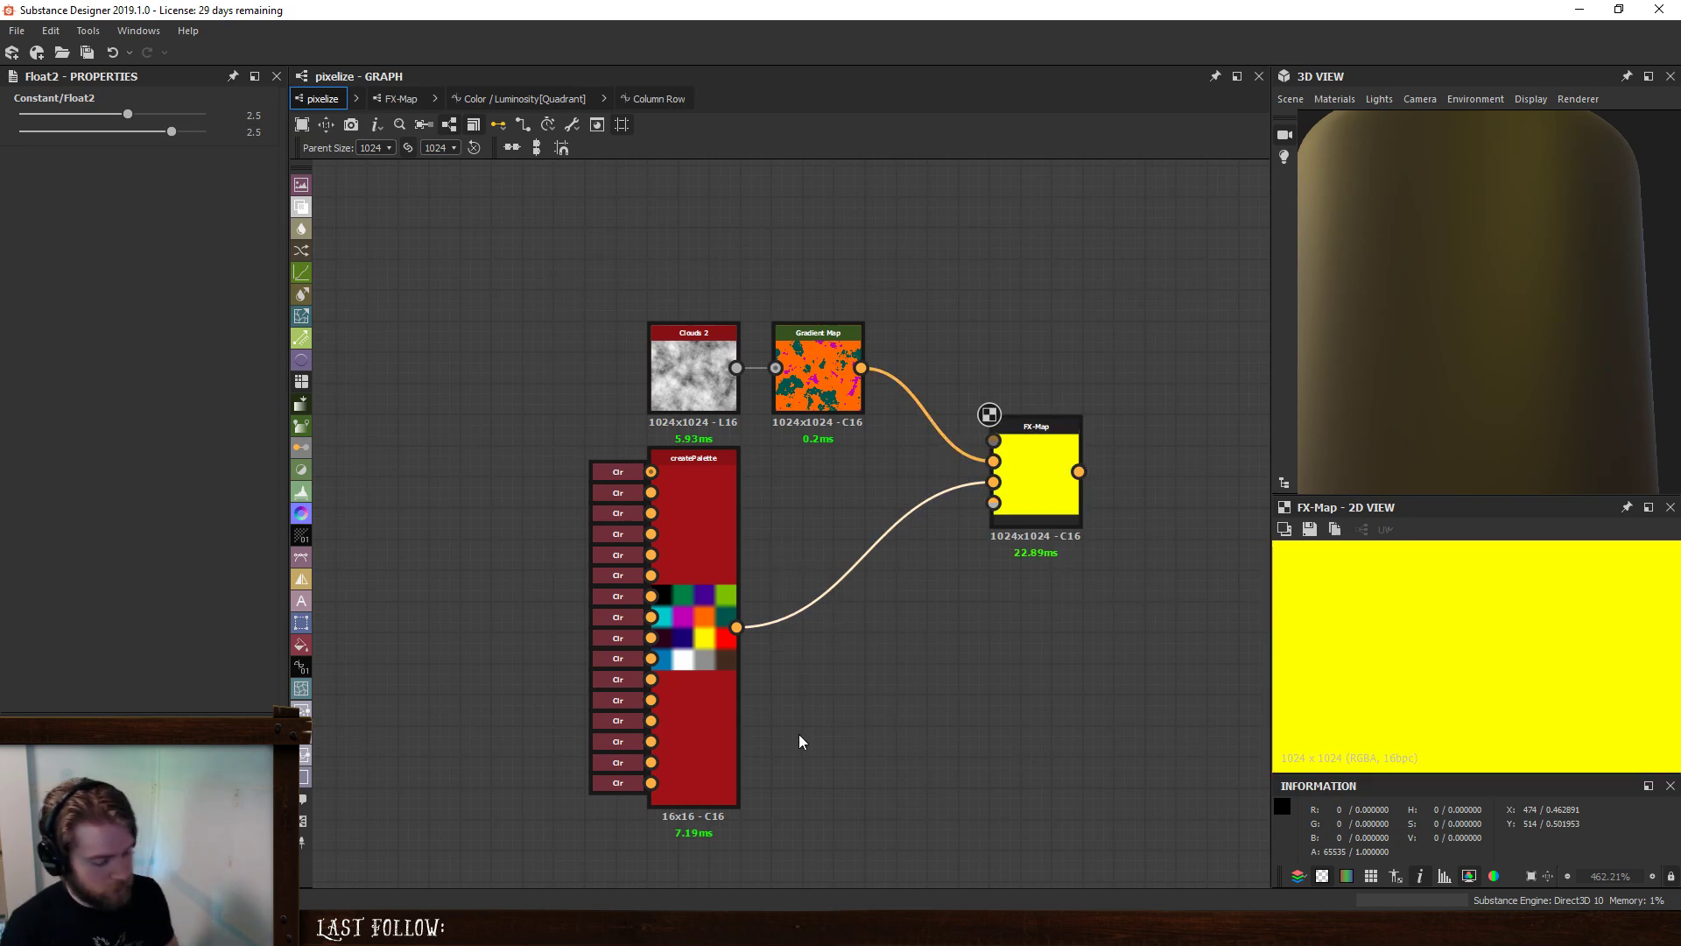
- Insert a Transformation 2D node between createPalette and the FX-Map, and set its output size relative to parent
{"action": "key", "text": "space"}
{"action": "type", "text": "tra"}
{"action": "left_click", "coordinate": [886, 396]}
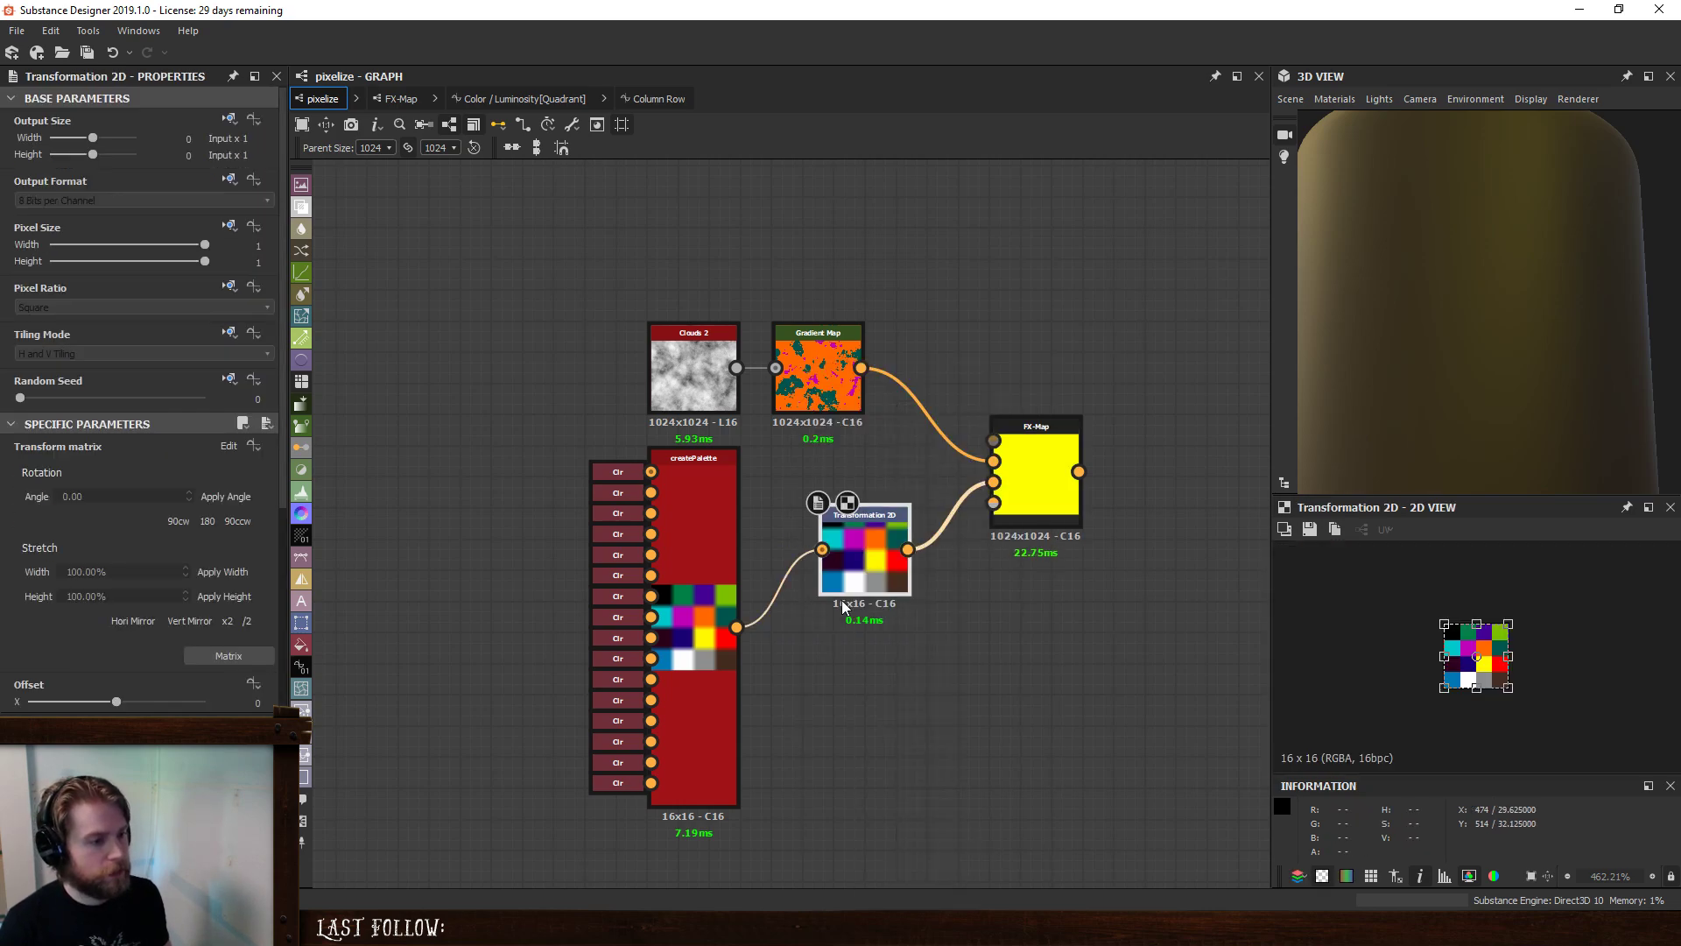
{"action": "left_click_drag", "start_coordinate": [857, 576], "coordinate": [842, 643]}
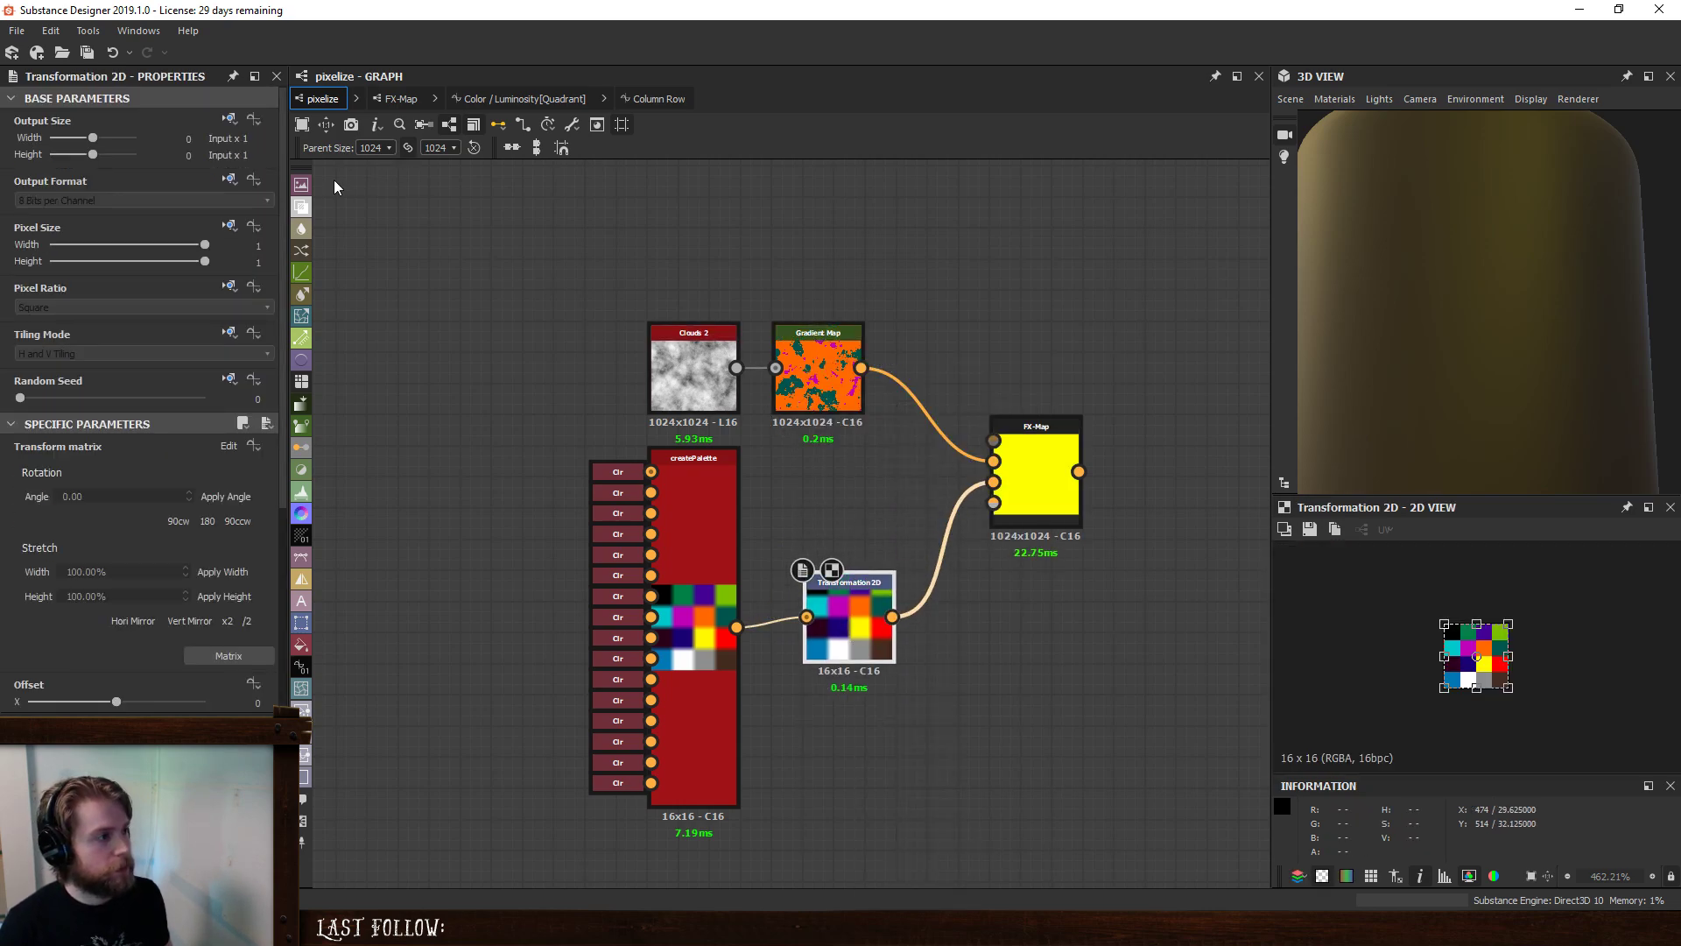
{"action": "left_click", "coordinate": [228, 118]}
{"action": "left_click", "coordinate": [263, 165]}
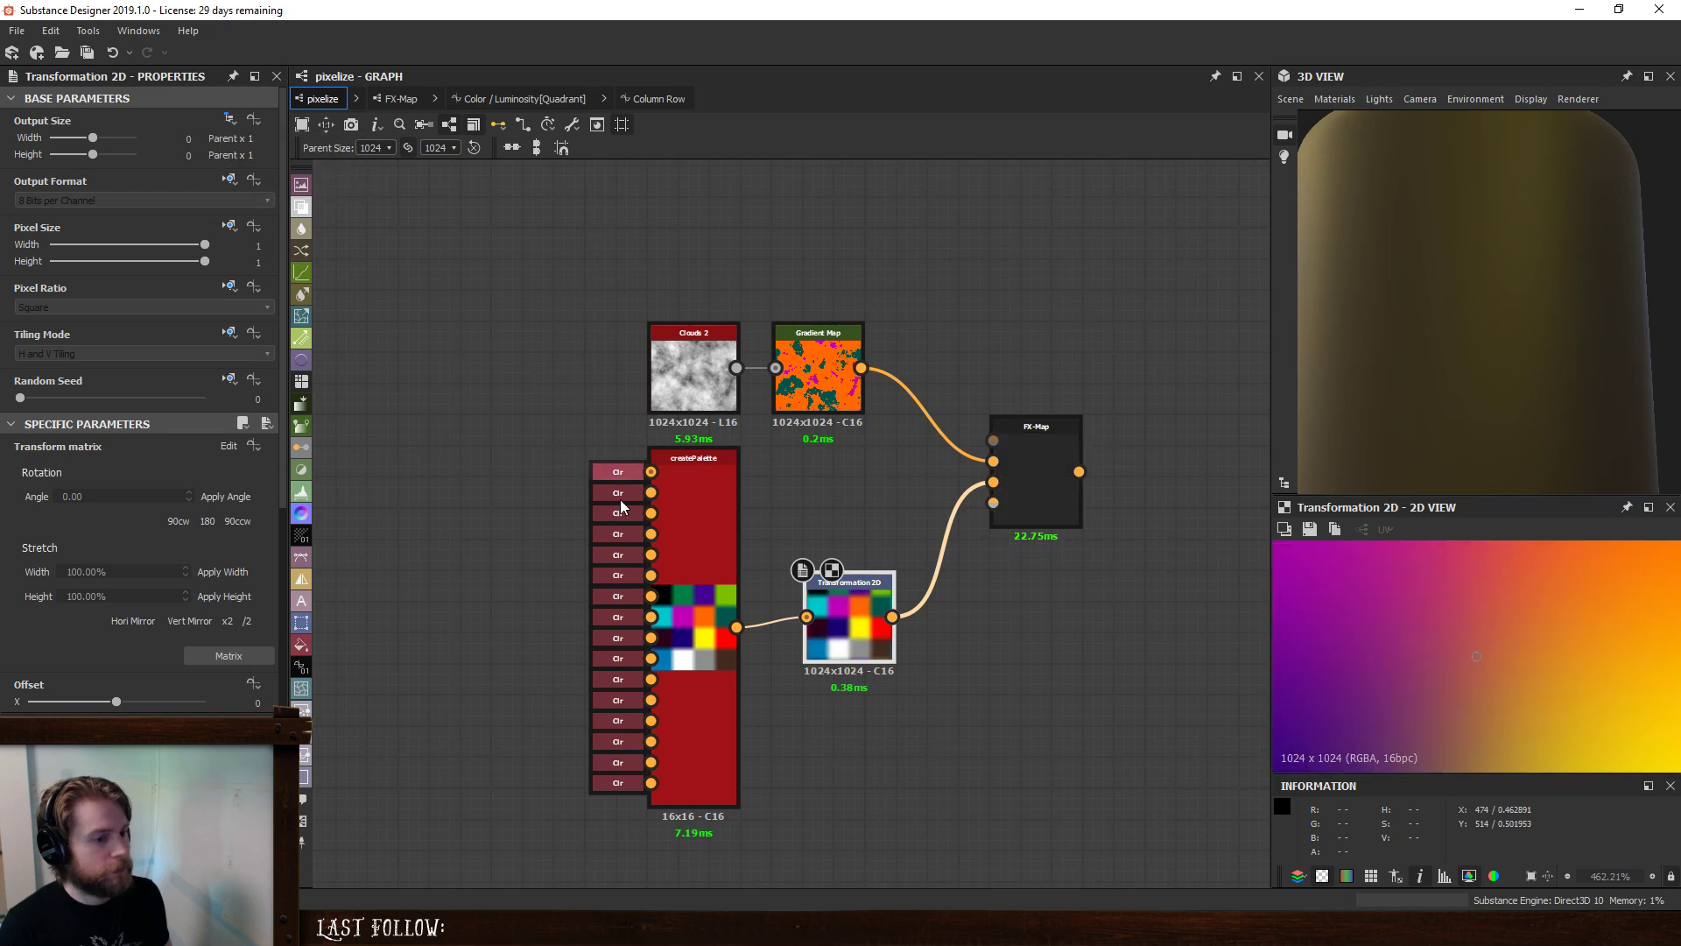
- Set the Transformation 2D node's filtering to Nearest and preview the FX-Map output
{"action": "double_click", "coordinate": [1053, 475]}
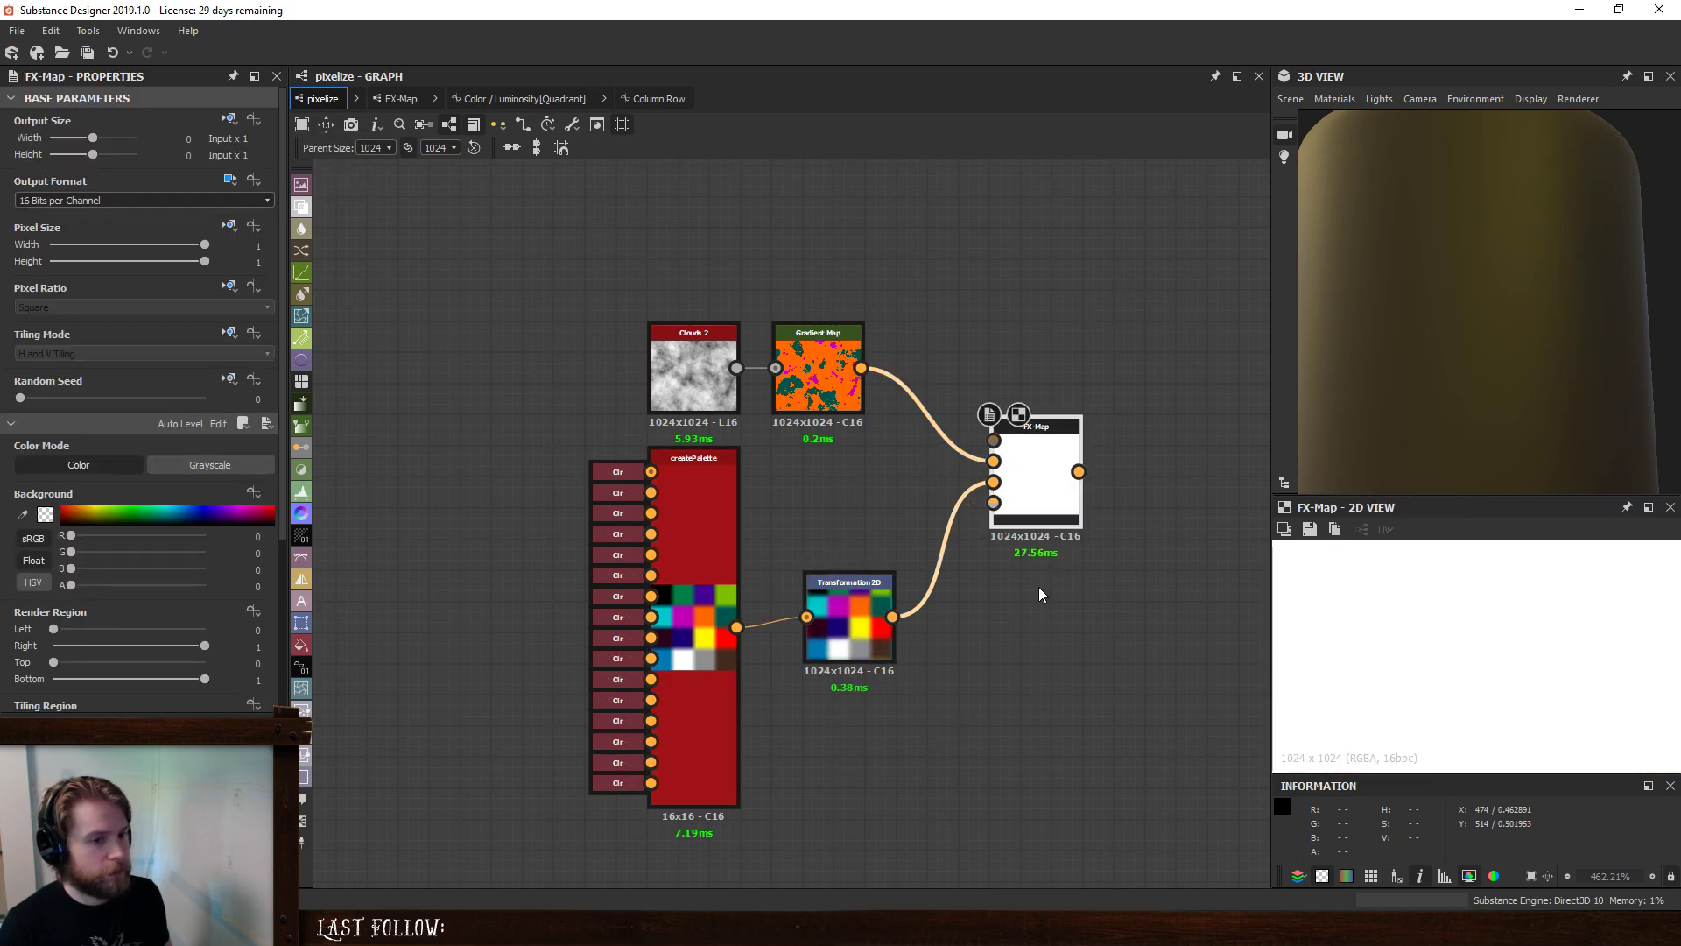
{"action": "double_click", "coordinate": [881, 604]}
{"action": "scroll", "coordinate": [1436, 639], "scroll_direction": "down", "scroll_amount": 10}
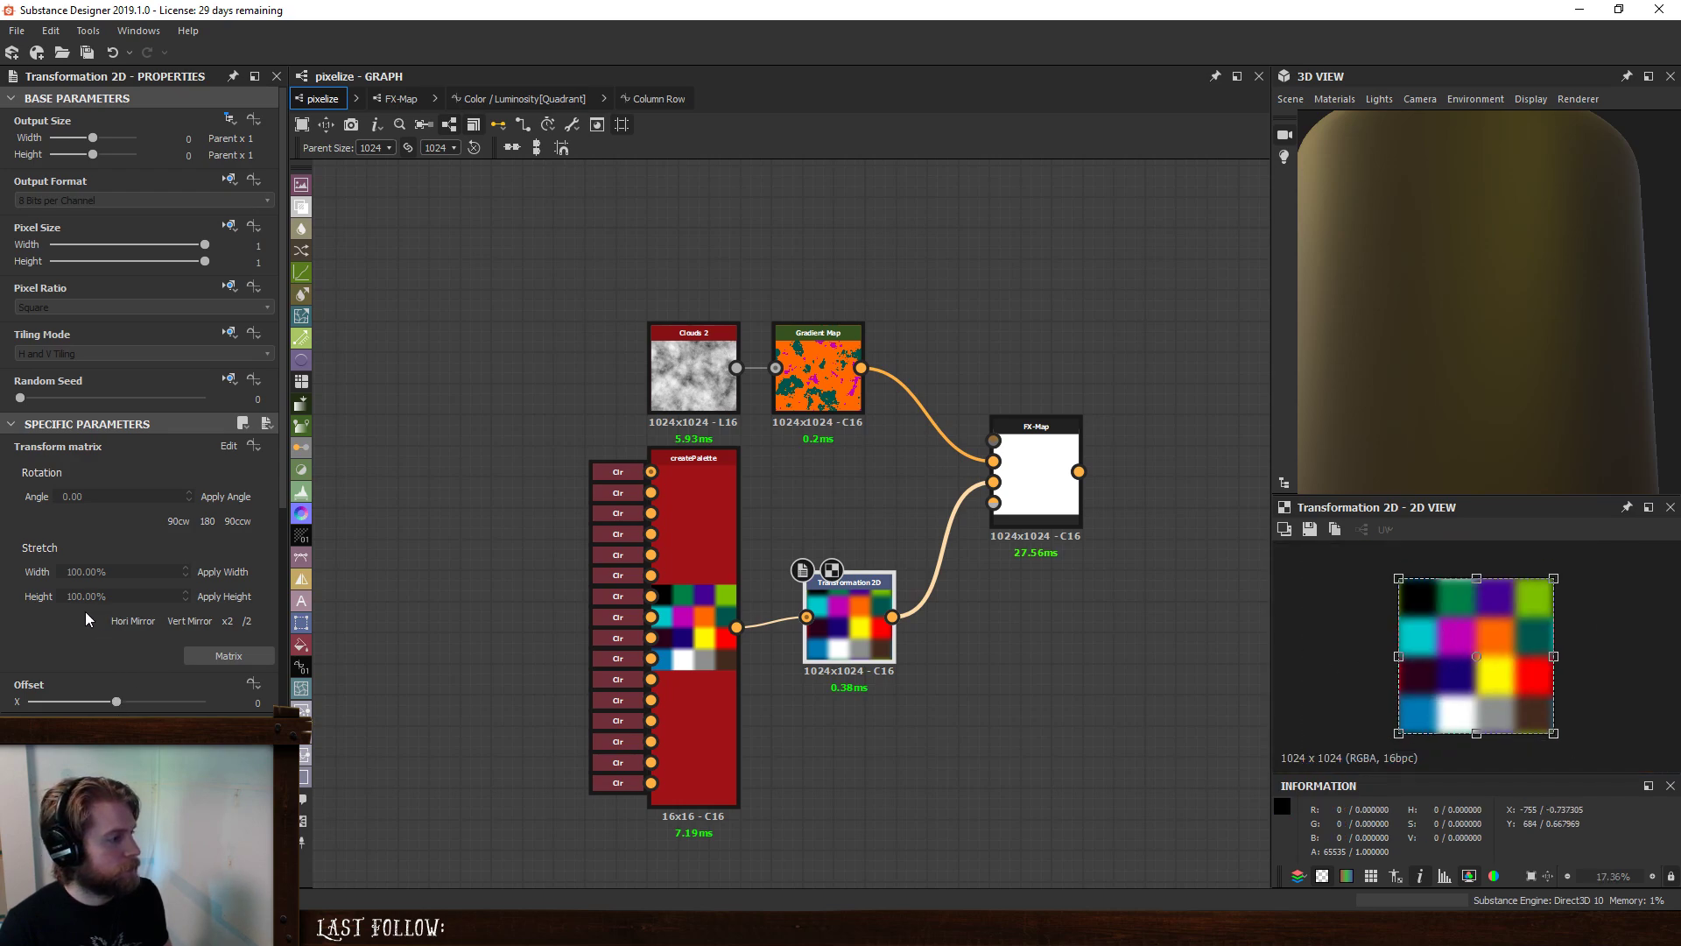
{"action": "scroll", "coordinate": [47, 613], "scroll_direction": "down", "scroll_amount": 2}
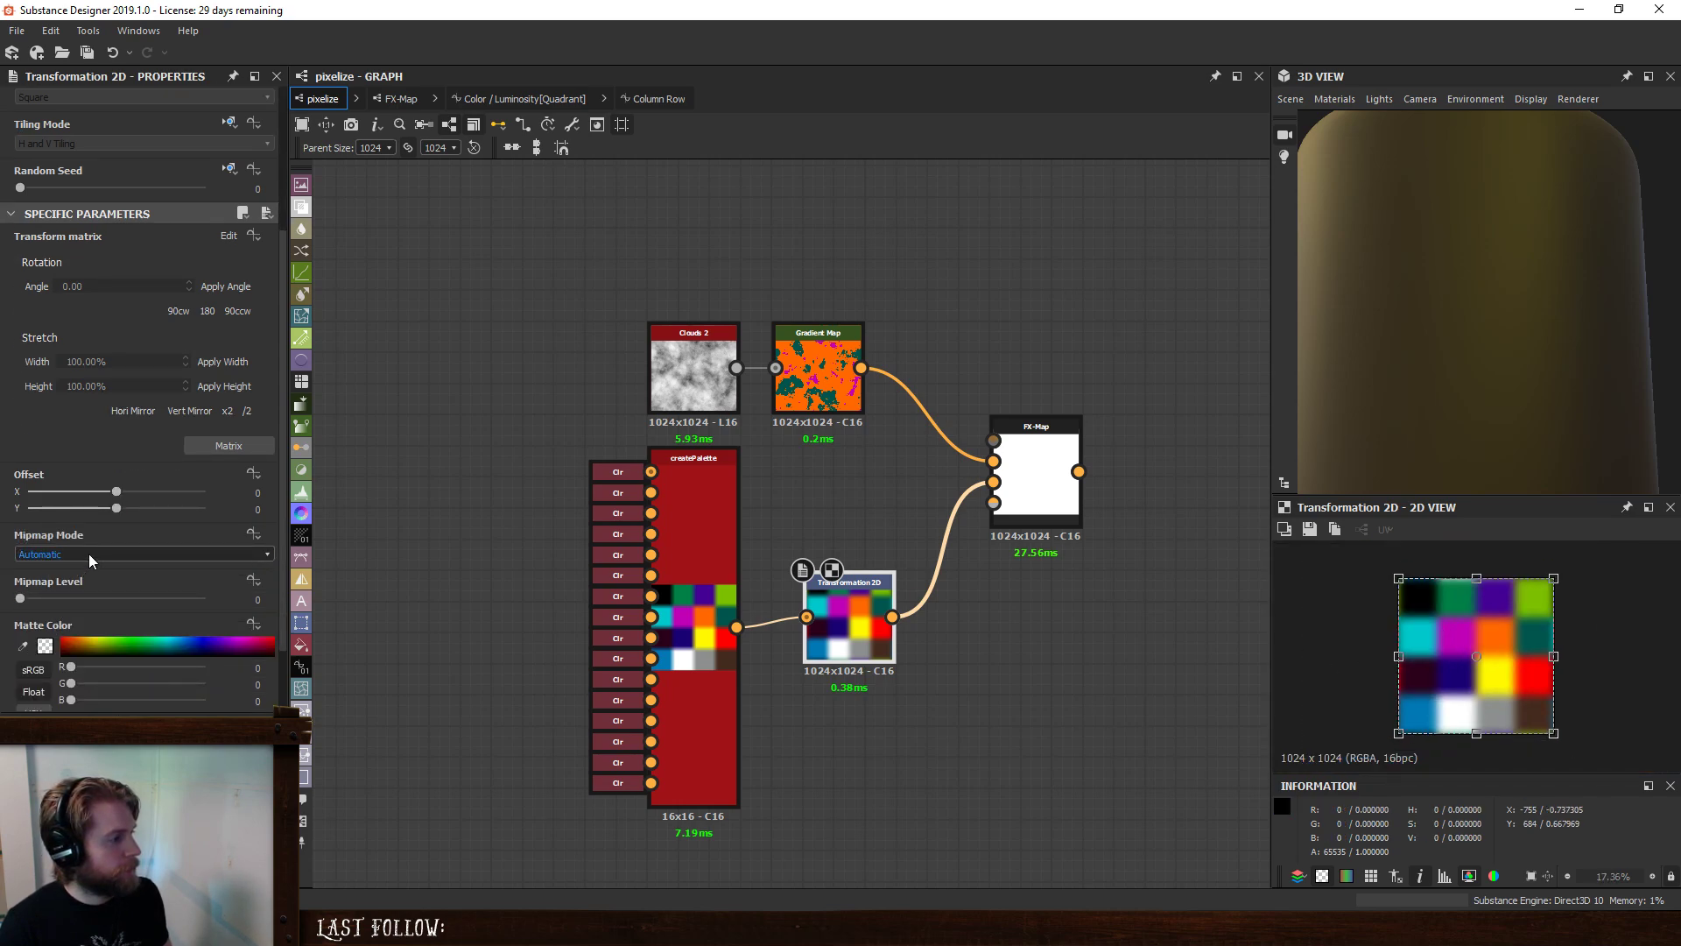
{"action": "scroll", "coordinate": [53, 604], "scroll_direction": "down", "scroll_amount": 1}
{"action": "left_click", "coordinate": [56, 668]}
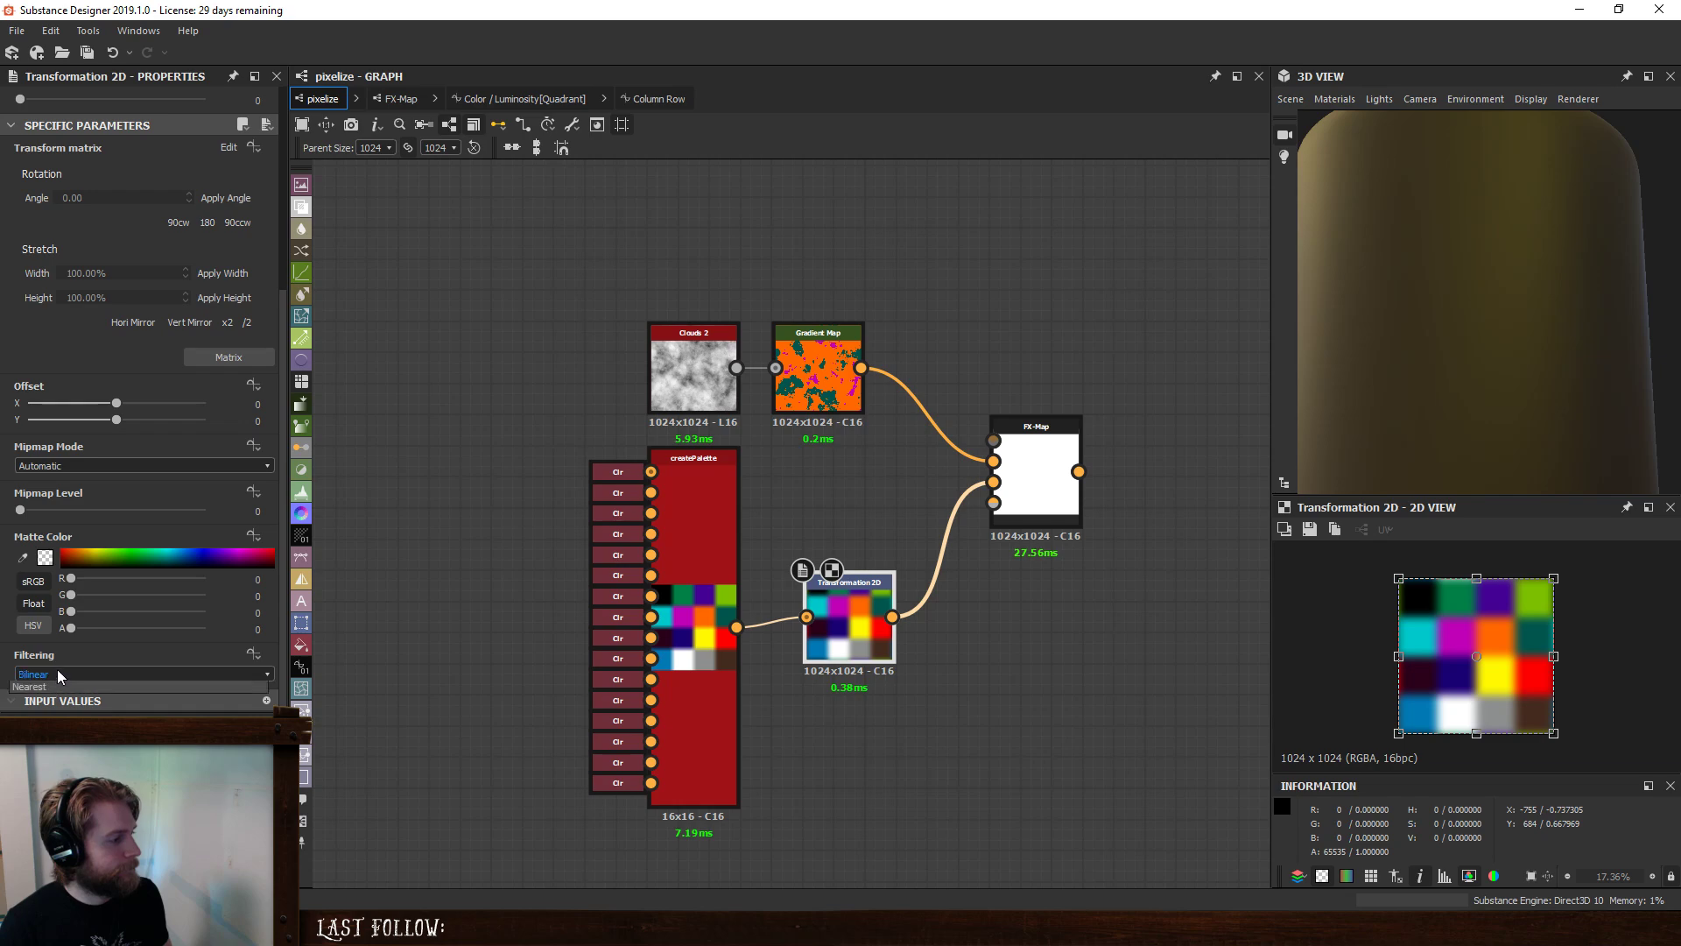
{"action": "left_click", "coordinate": [75, 690]}
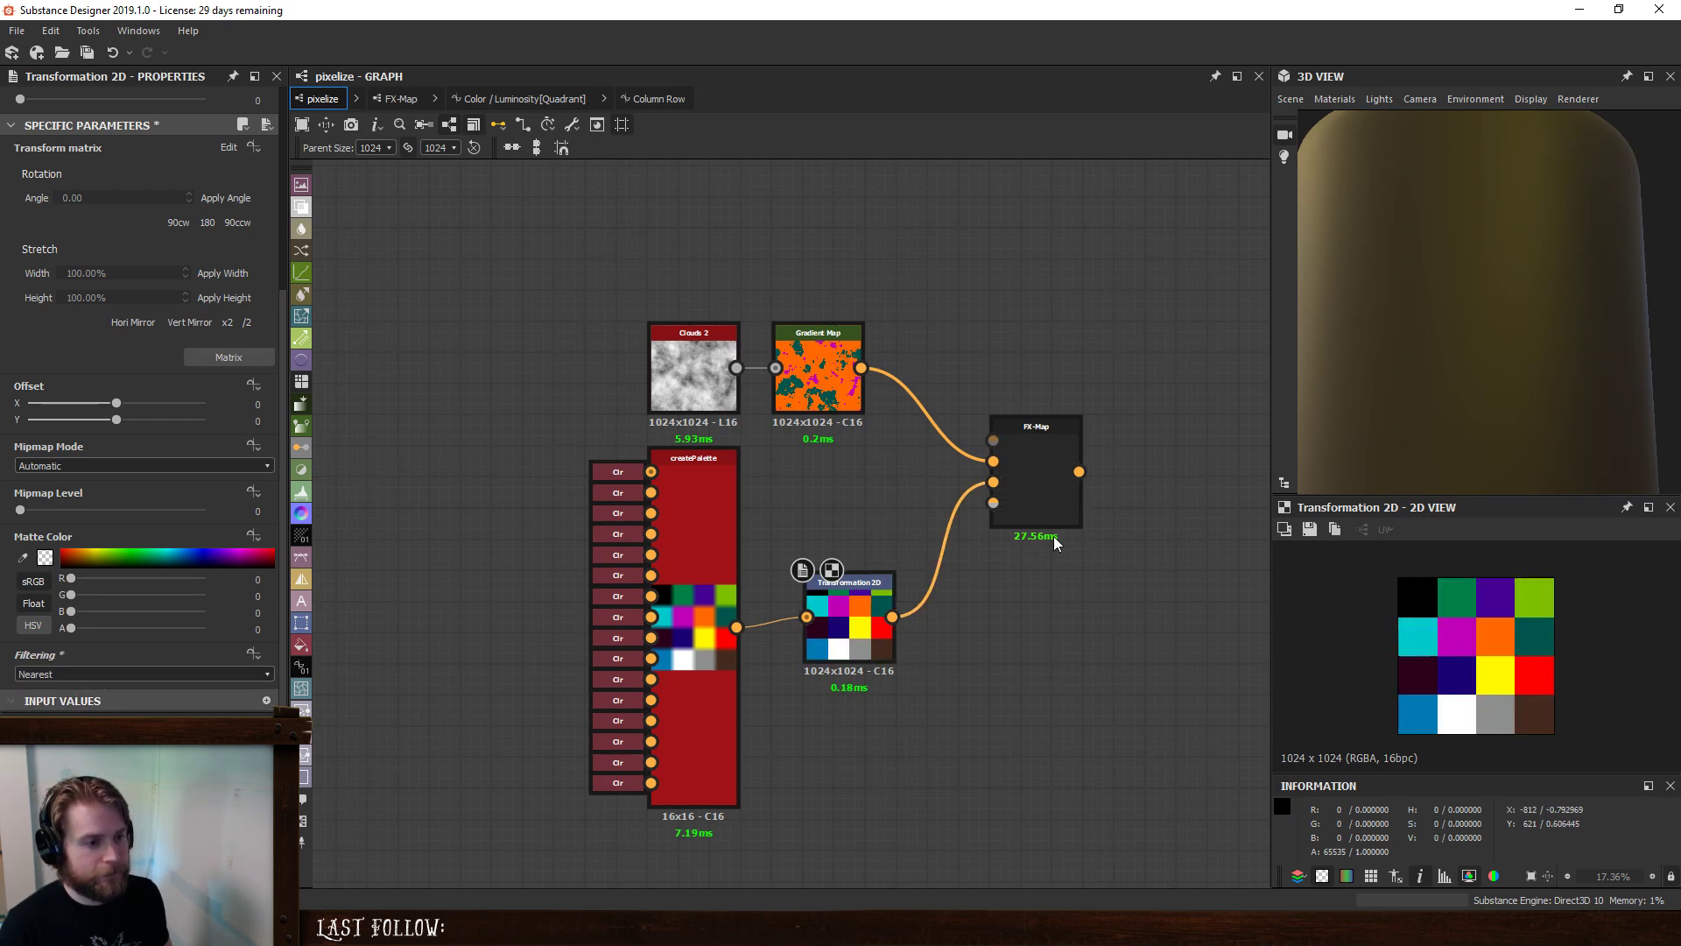
{"action": "left_click", "coordinate": [1038, 453]}
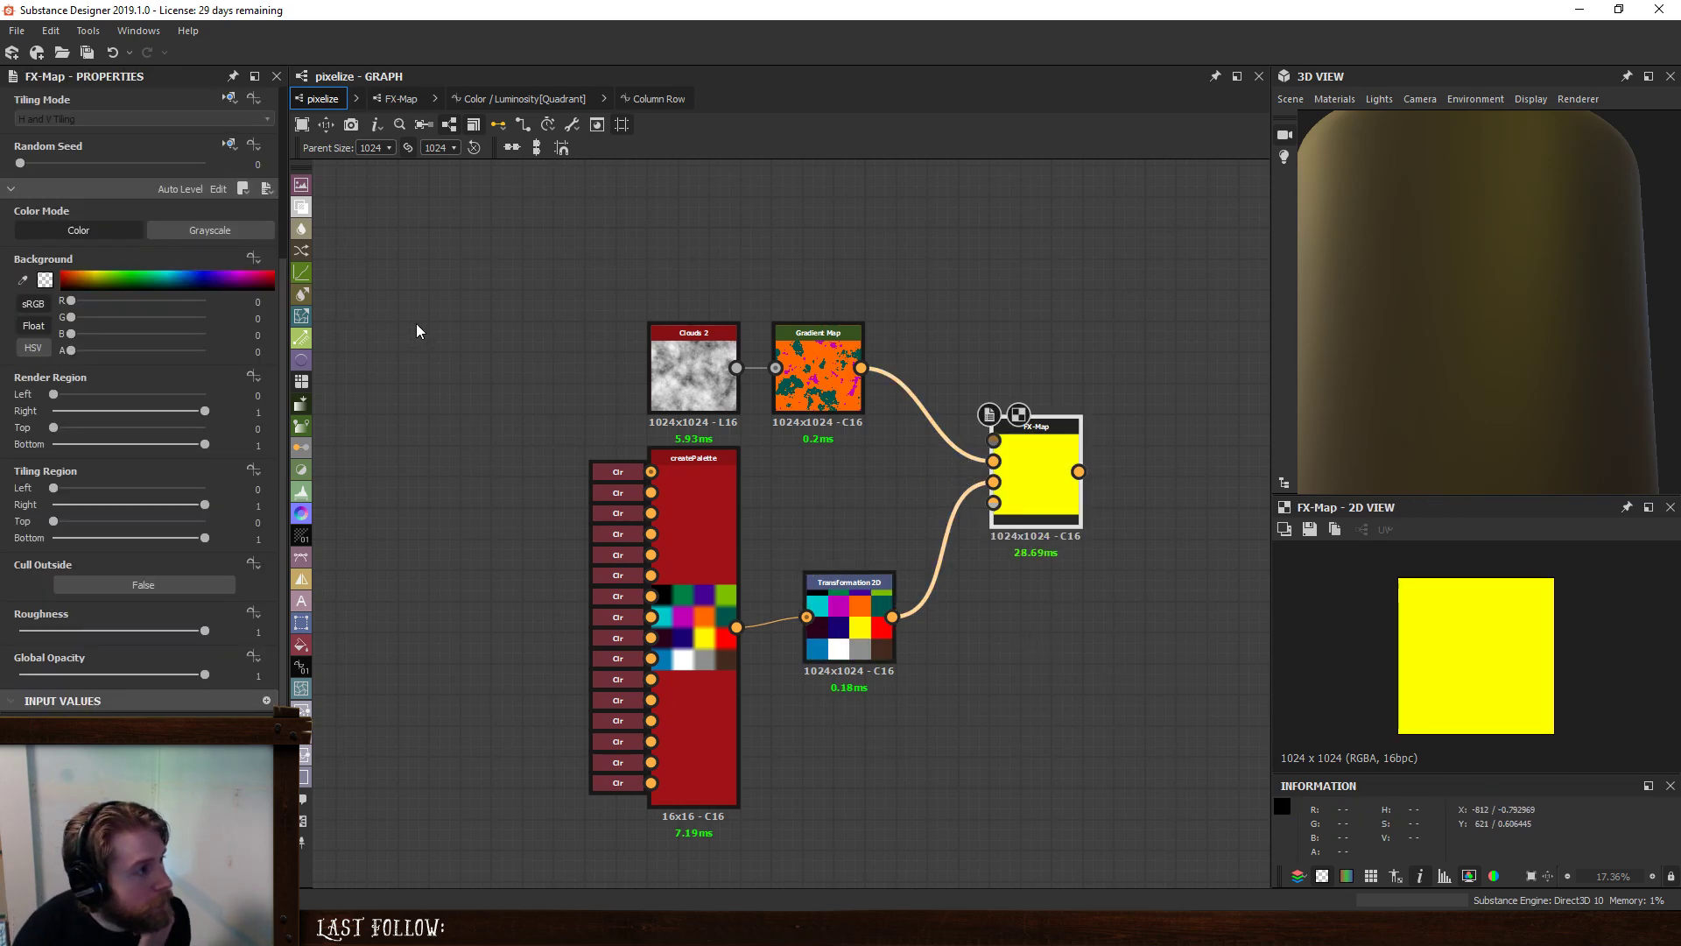
- In the quadrant's Color / Luminosity function, set both components of the Float2 constant feeding the input 1 sampler to 1
{"action": "left_click", "coordinate": [655, 98]}
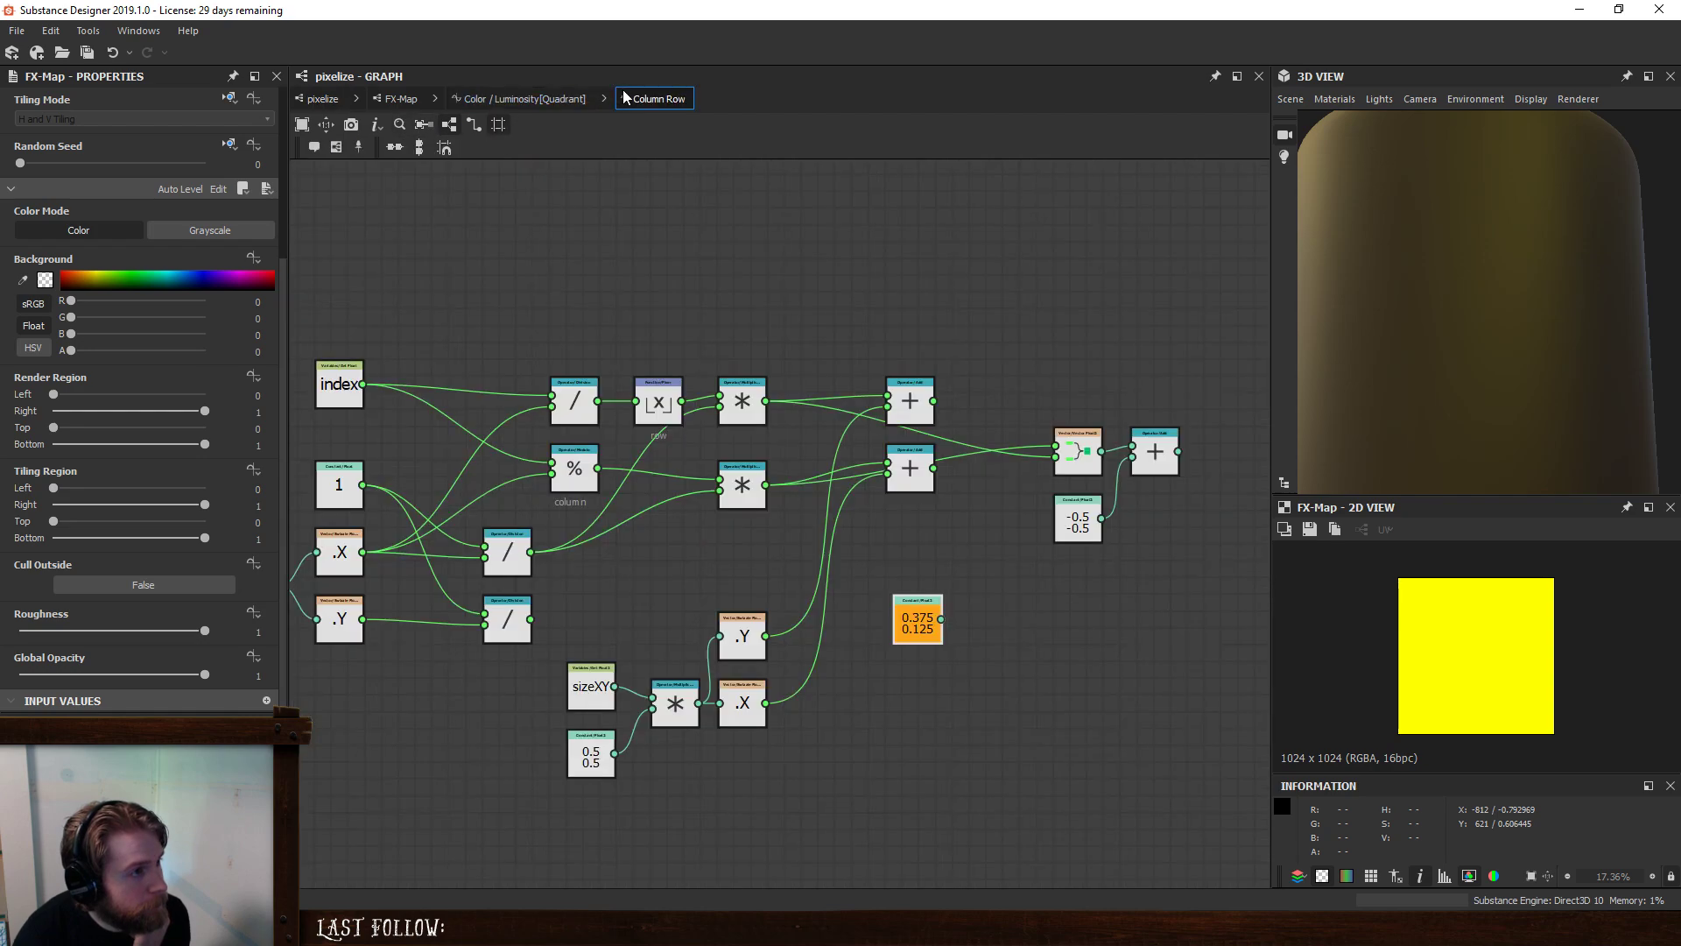
{"action": "left_click", "coordinate": [566, 98]}
{"action": "left_click", "coordinate": [702, 396]}
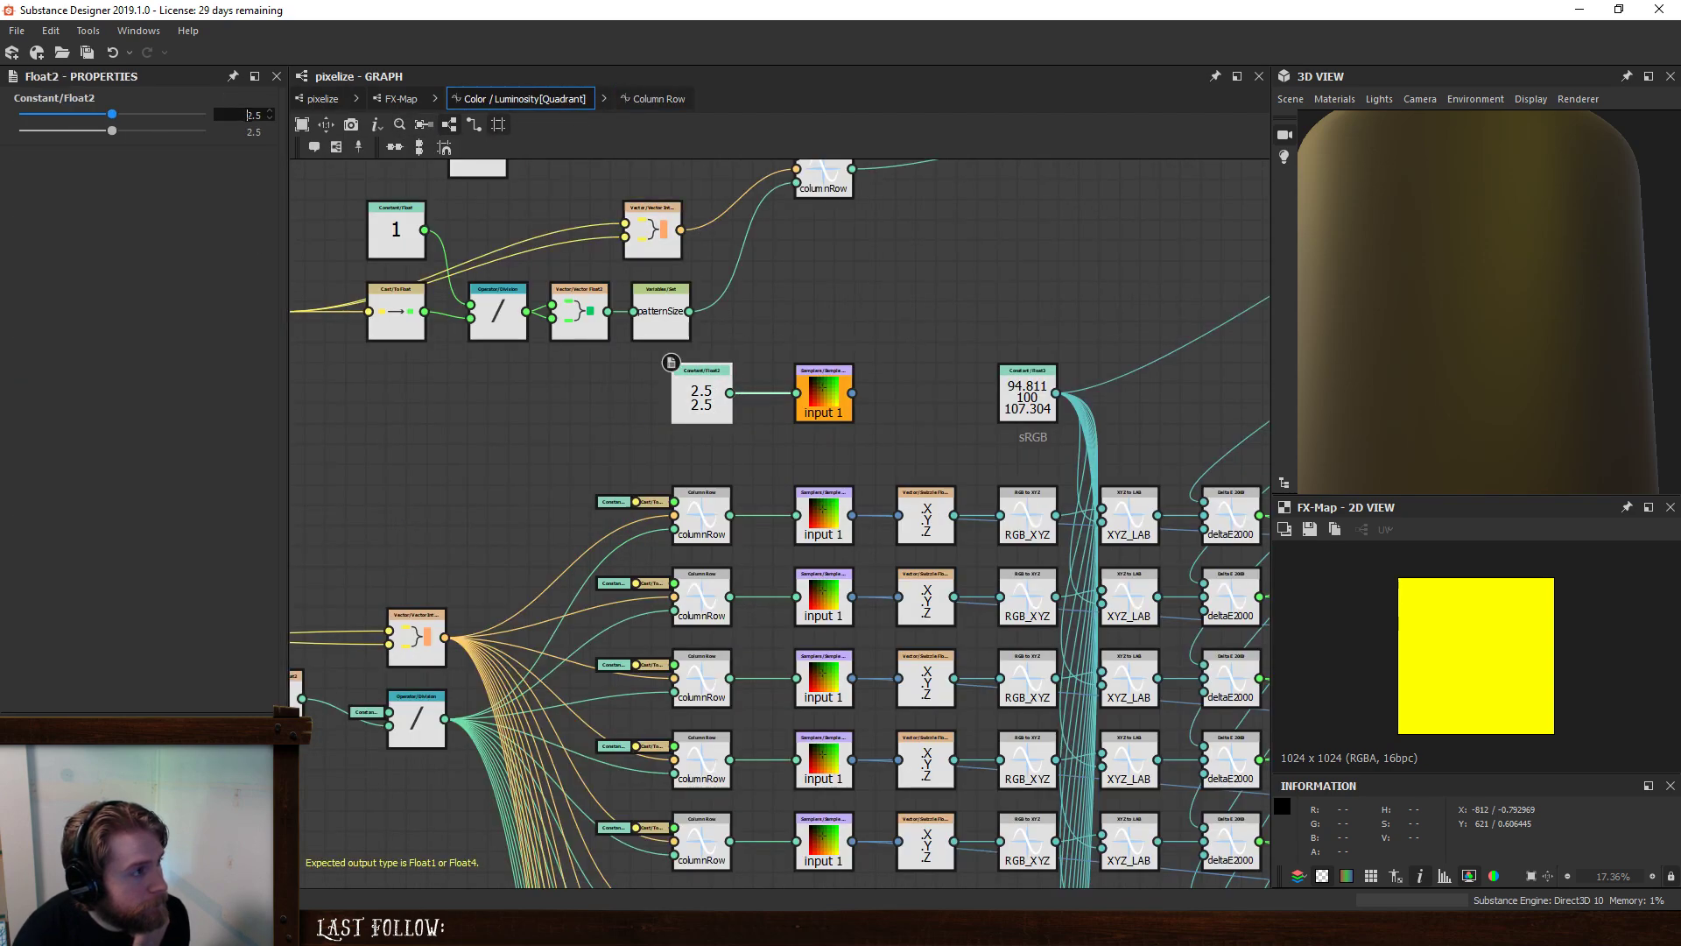
{"action": "type", "text": "1"}
{"action": "key", "text": "Return"}
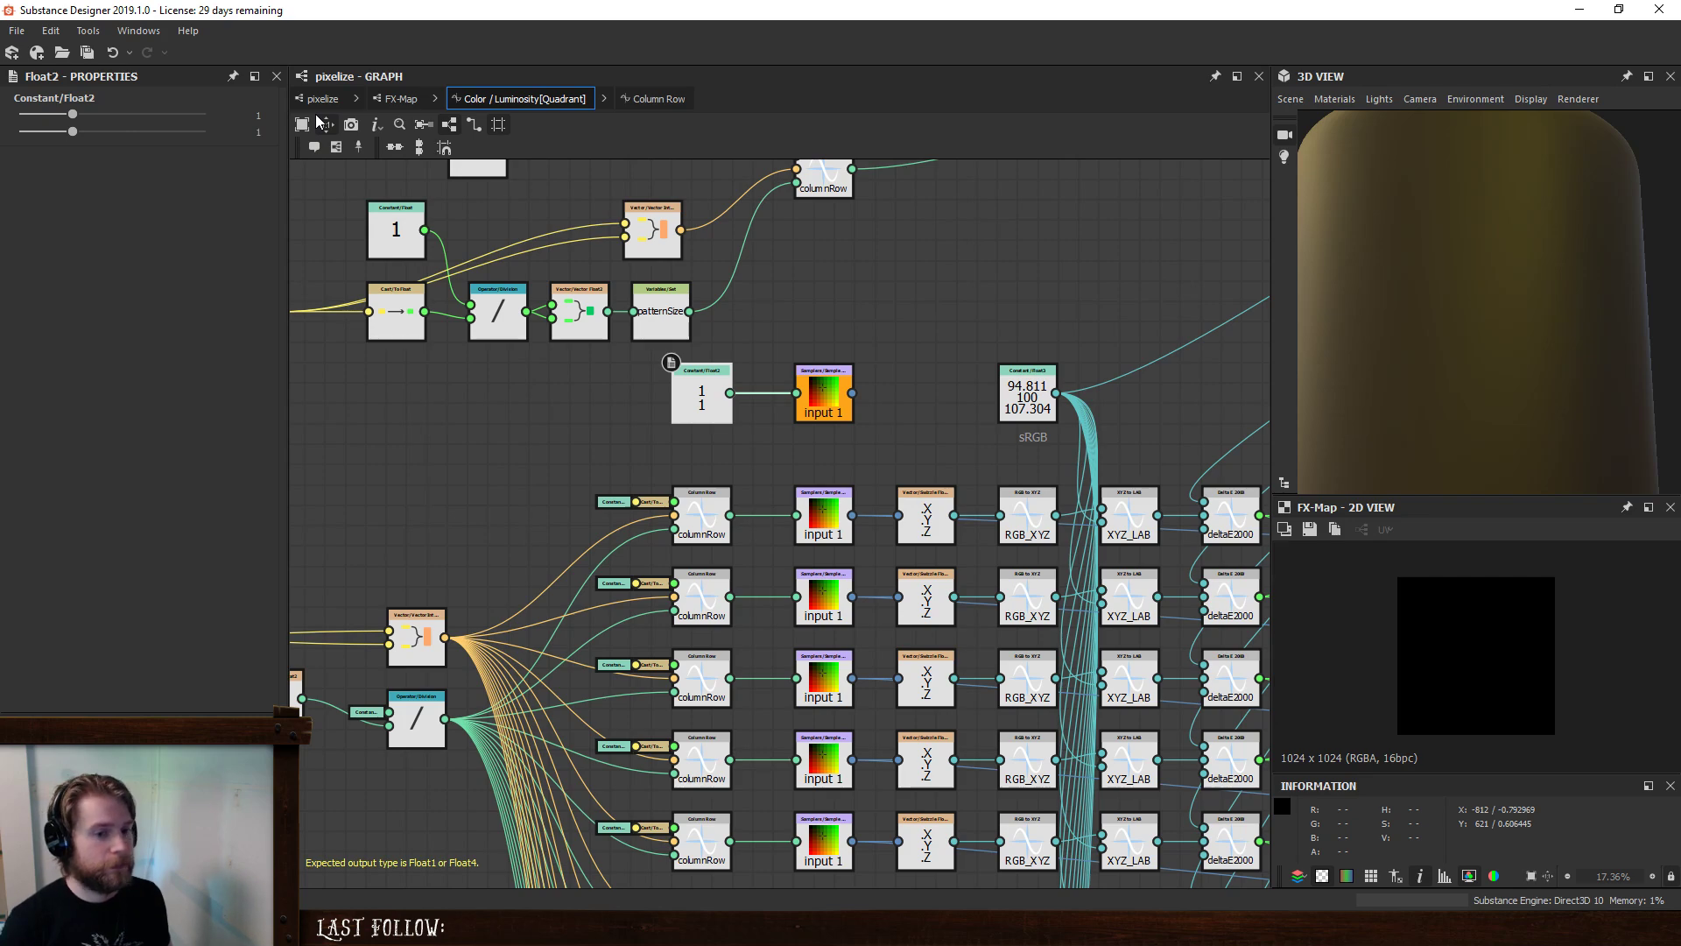
- Set the Float2 constant to 1.245 and 2.17, and return to the pixelize graph
{"action": "left_click_drag", "start_coordinate": [73, 115], "coordinate": [102, 135]}
{"action": "left_click", "coordinate": [387, 98]}
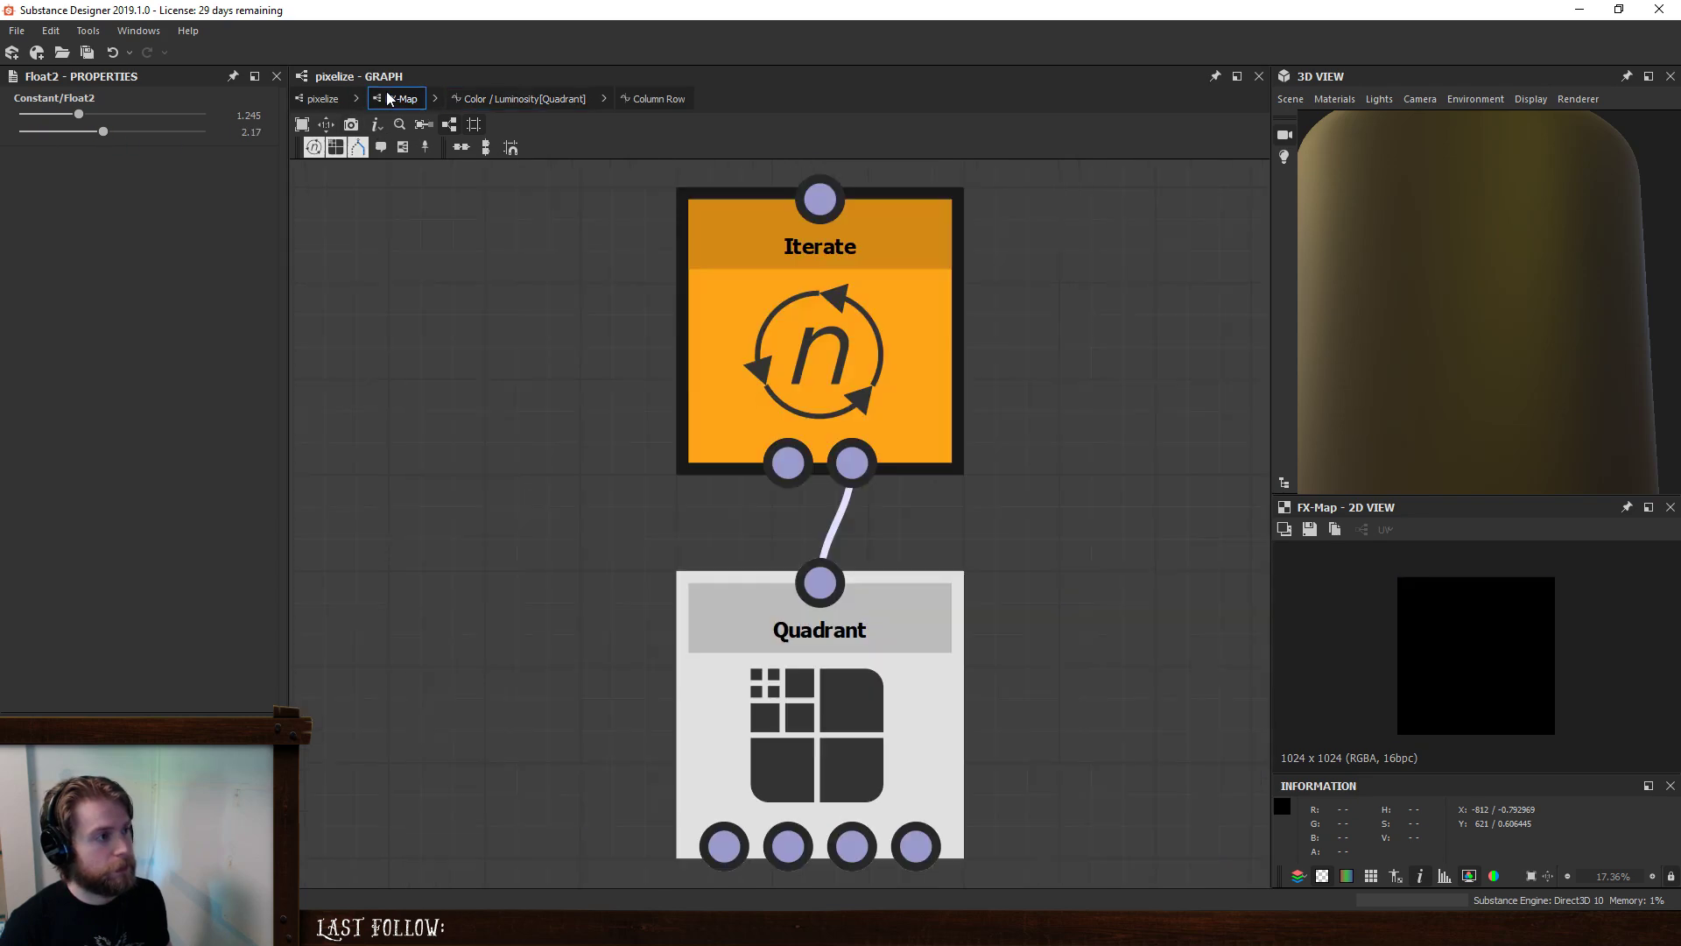
{"action": "left_click", "coordinate": [322, 98]}
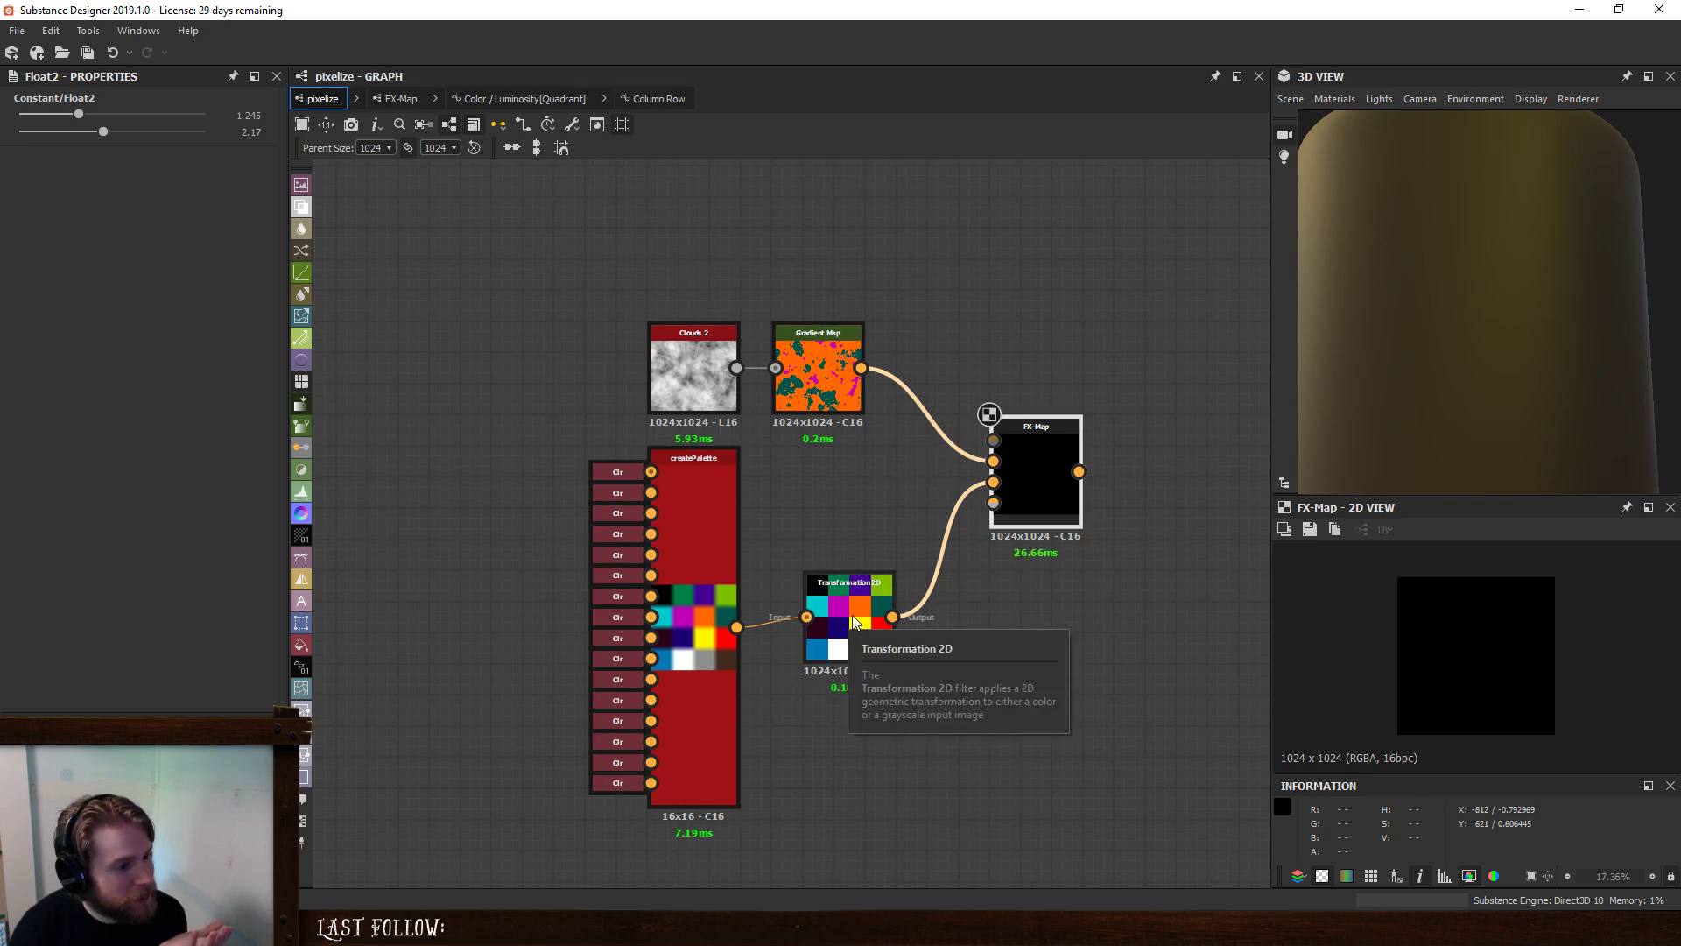
{"action": "left_click", "coordinate": [867, 502]}
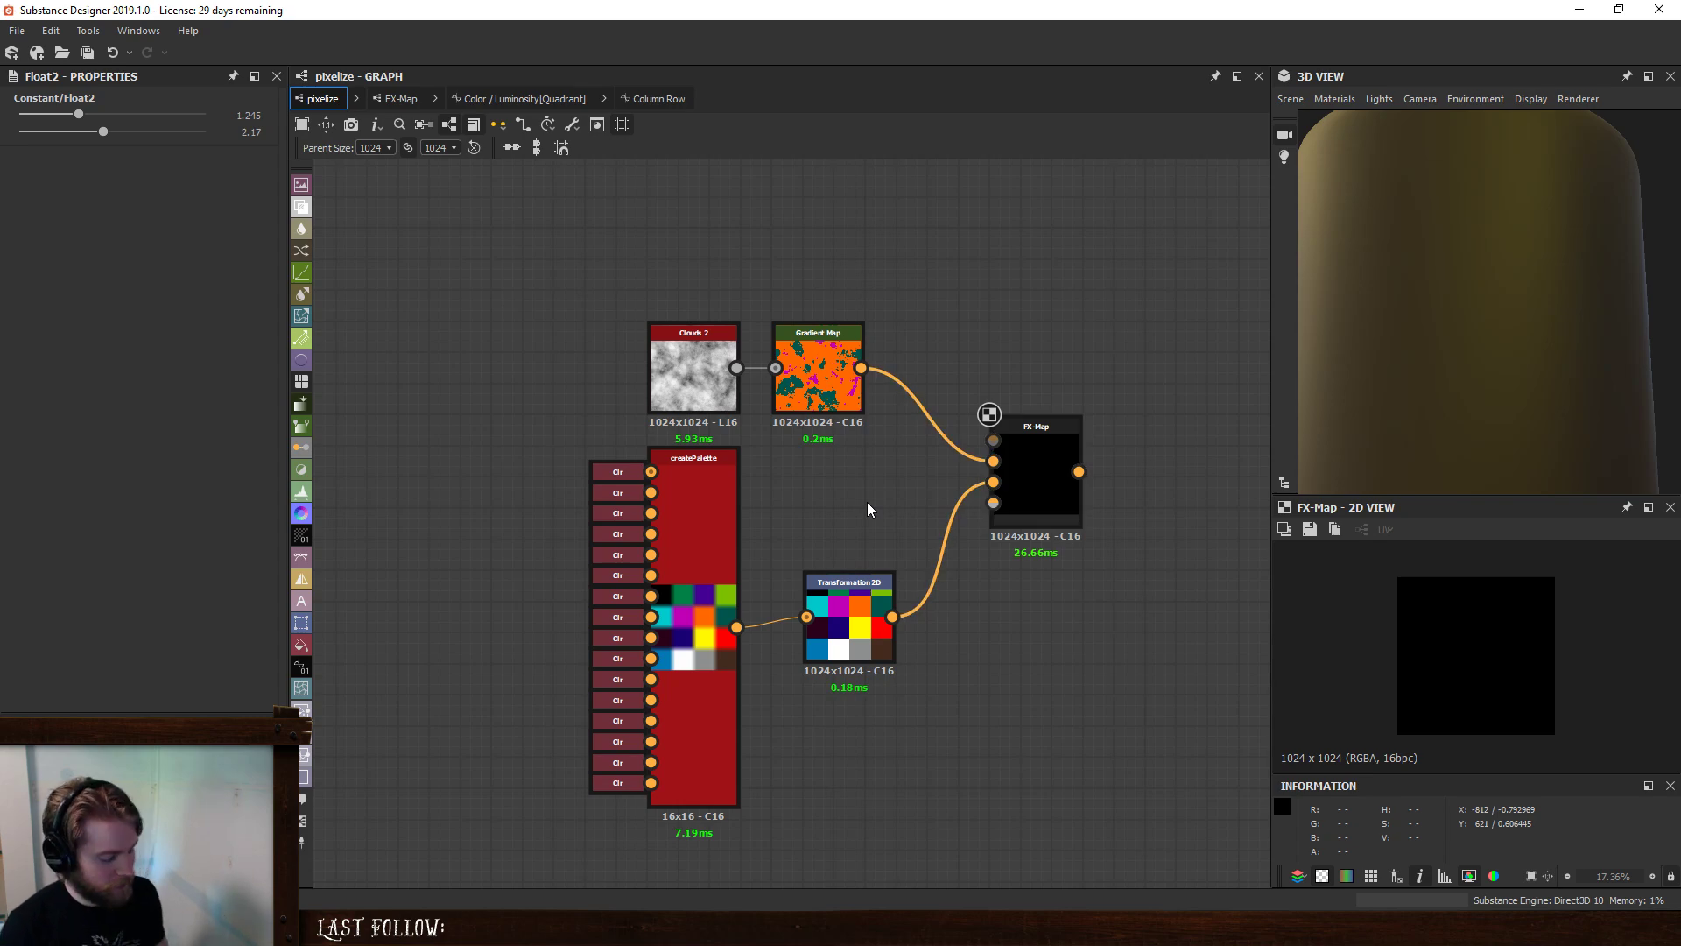
- Close the current package and create a new empty substance graph
{"action": "right_click", "coordinate": [95, 772]}
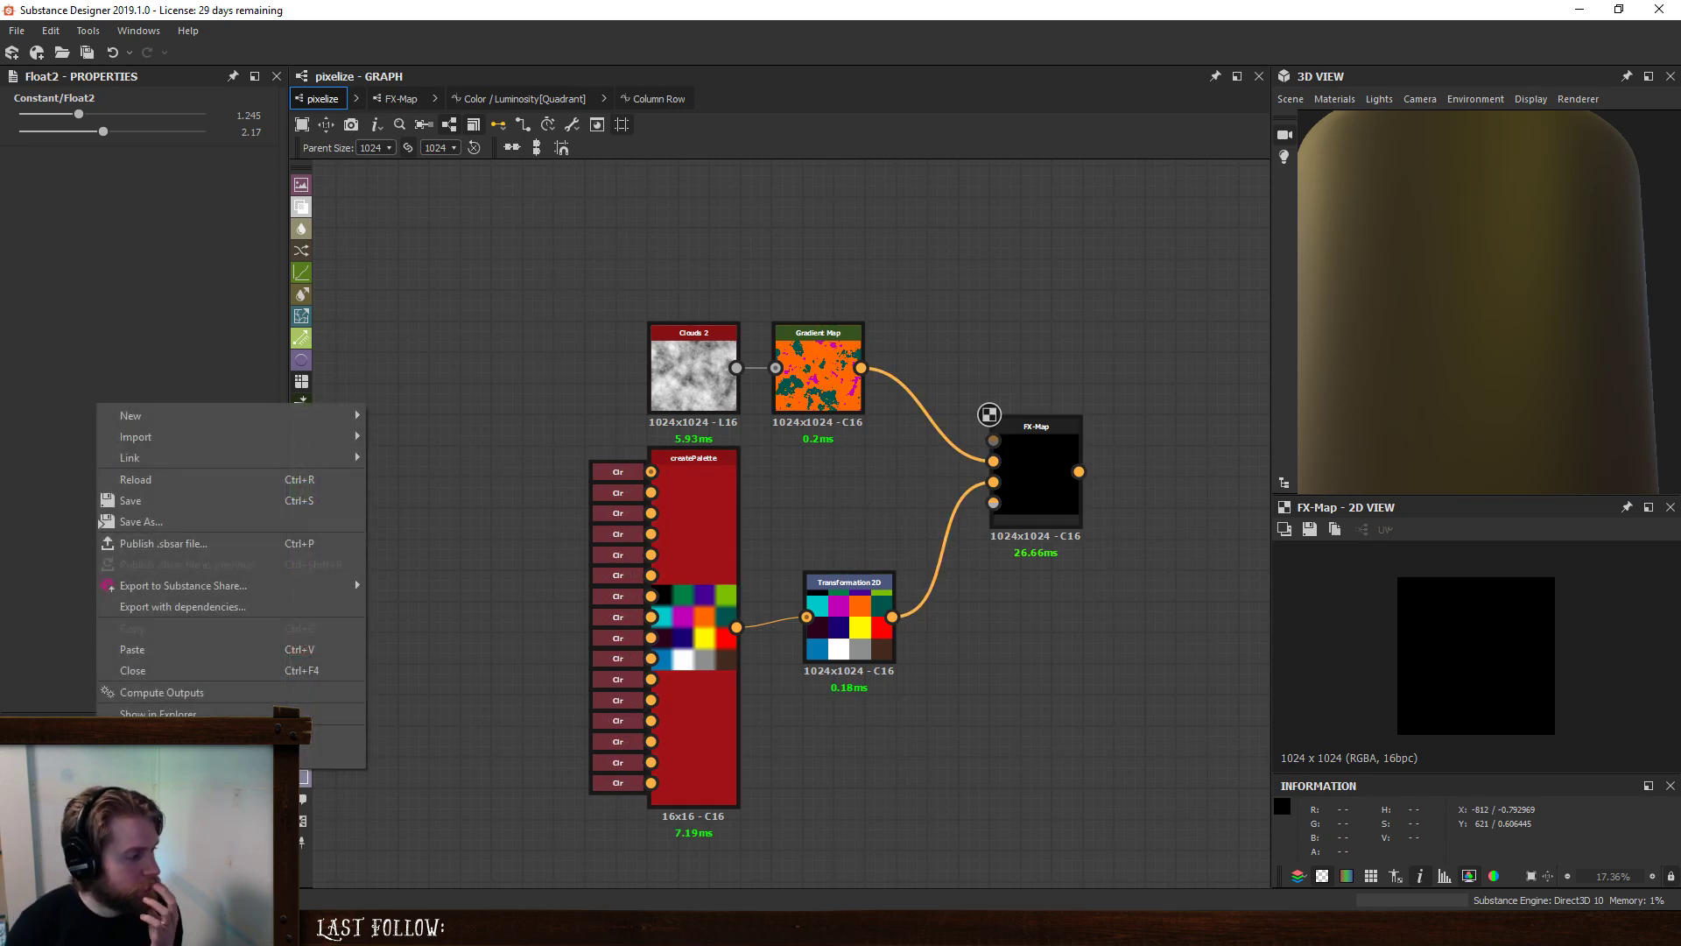
{"action": "left_click", "coordinate": [198, 666]}
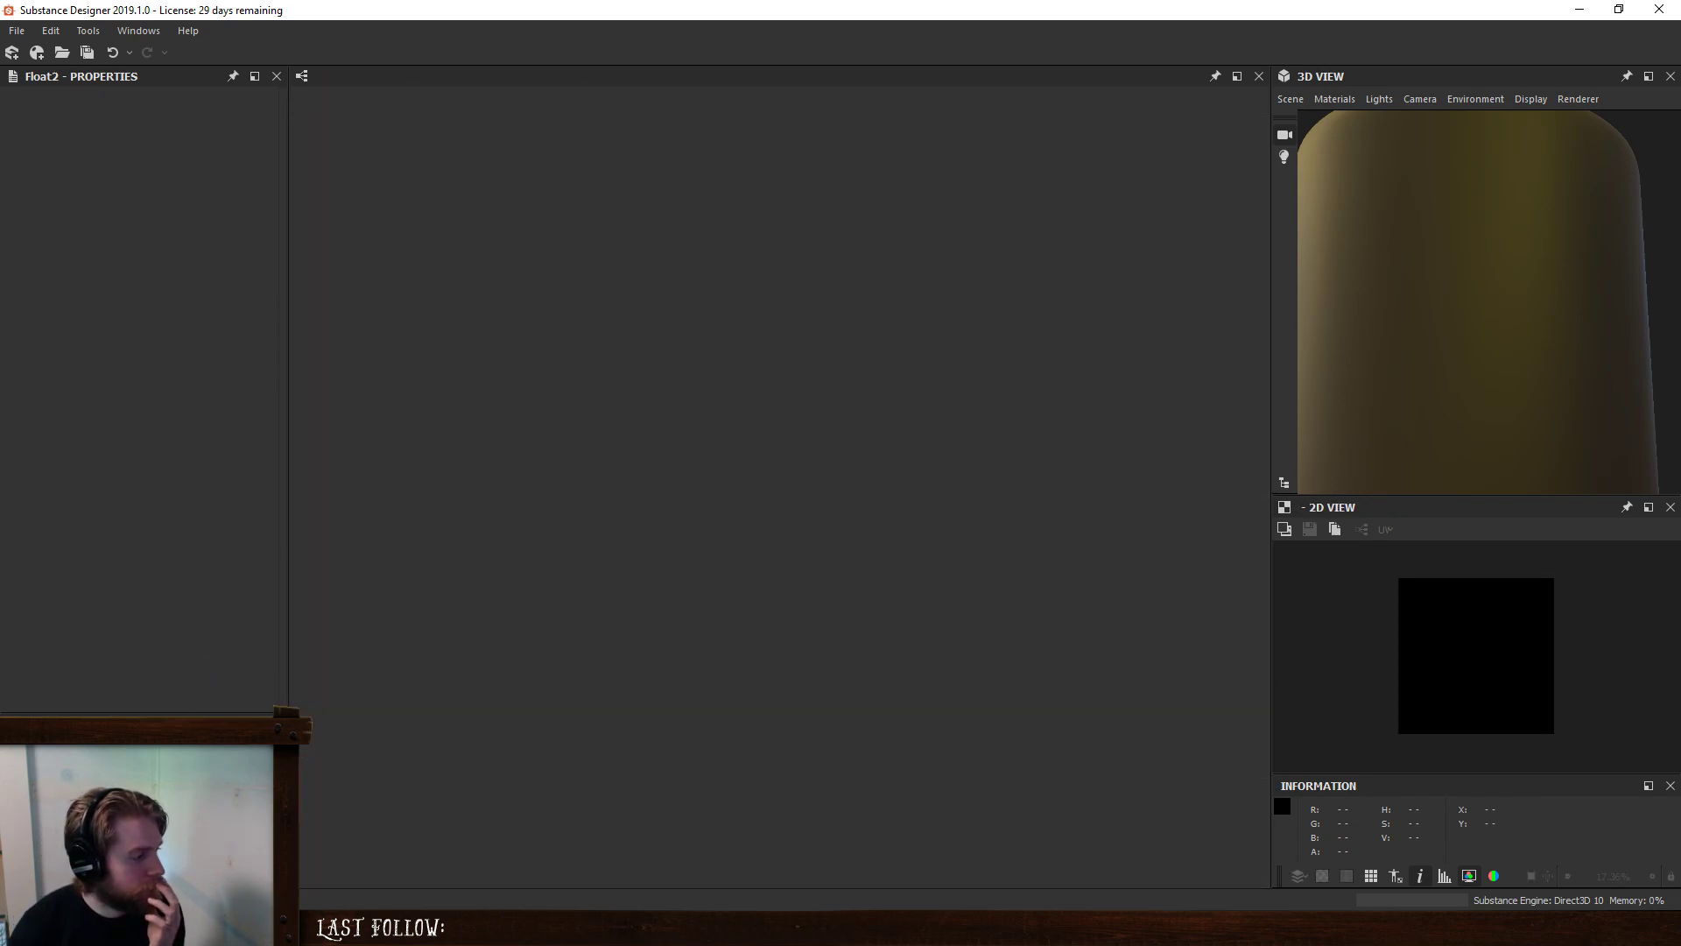
{"action": "left_click", "coordinate": [16, 29]}
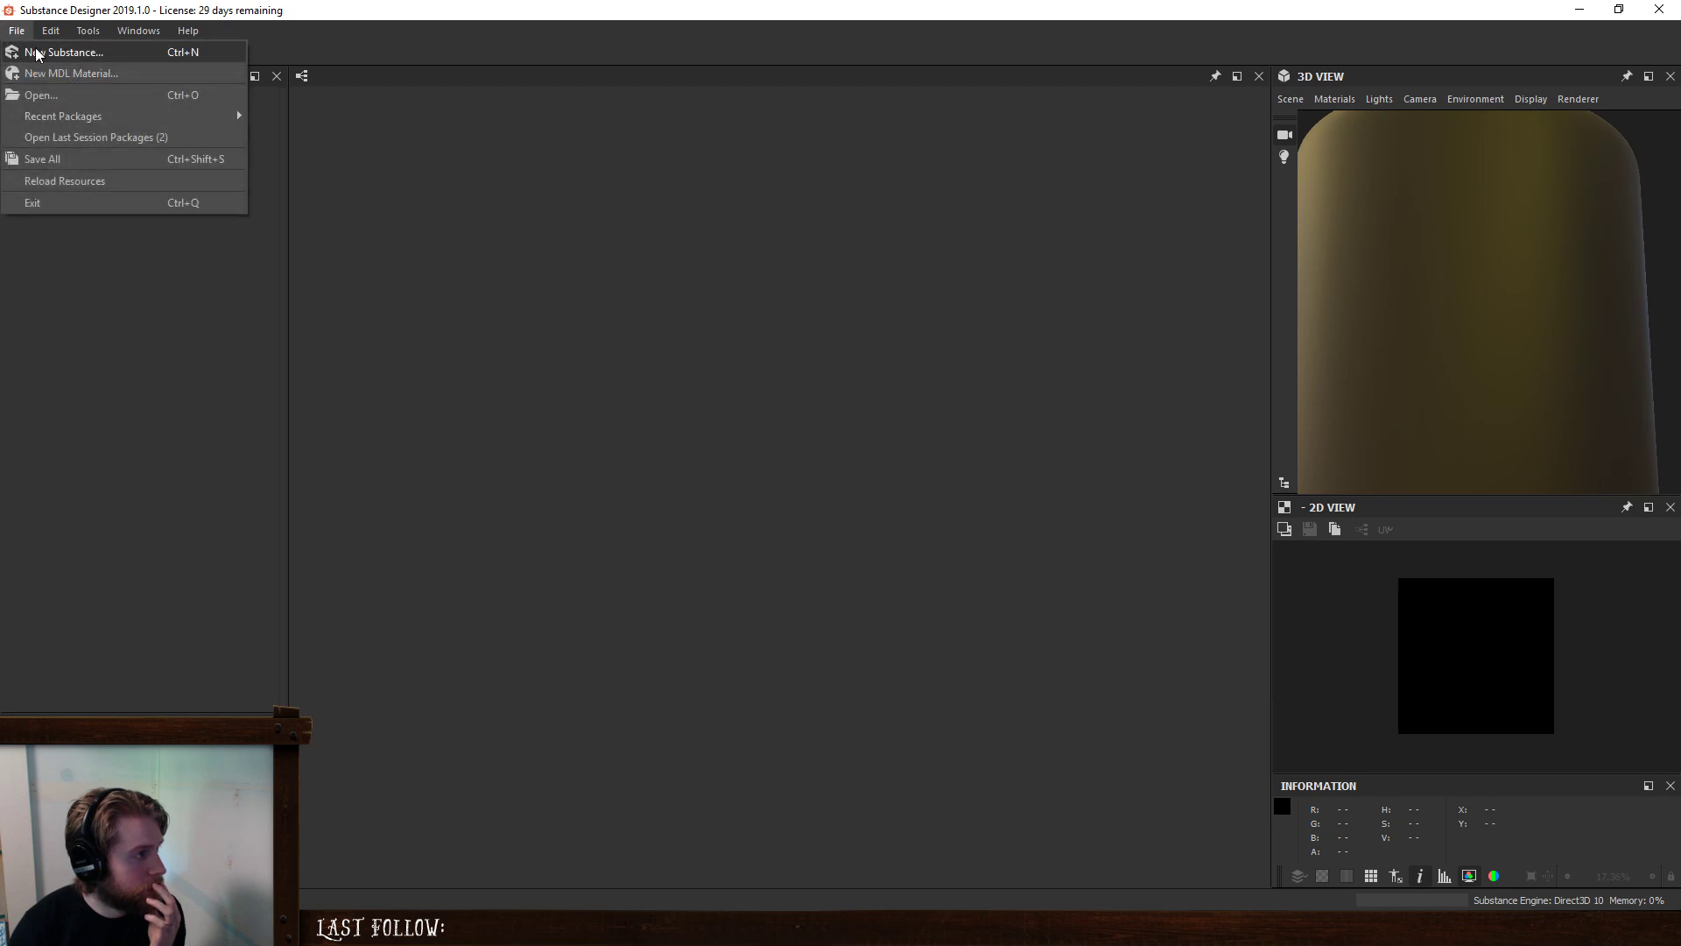
{"action": "left_click", "coordinate": [52, 49]}
{"action": "left_click", "coordinate": [1038, 646]}
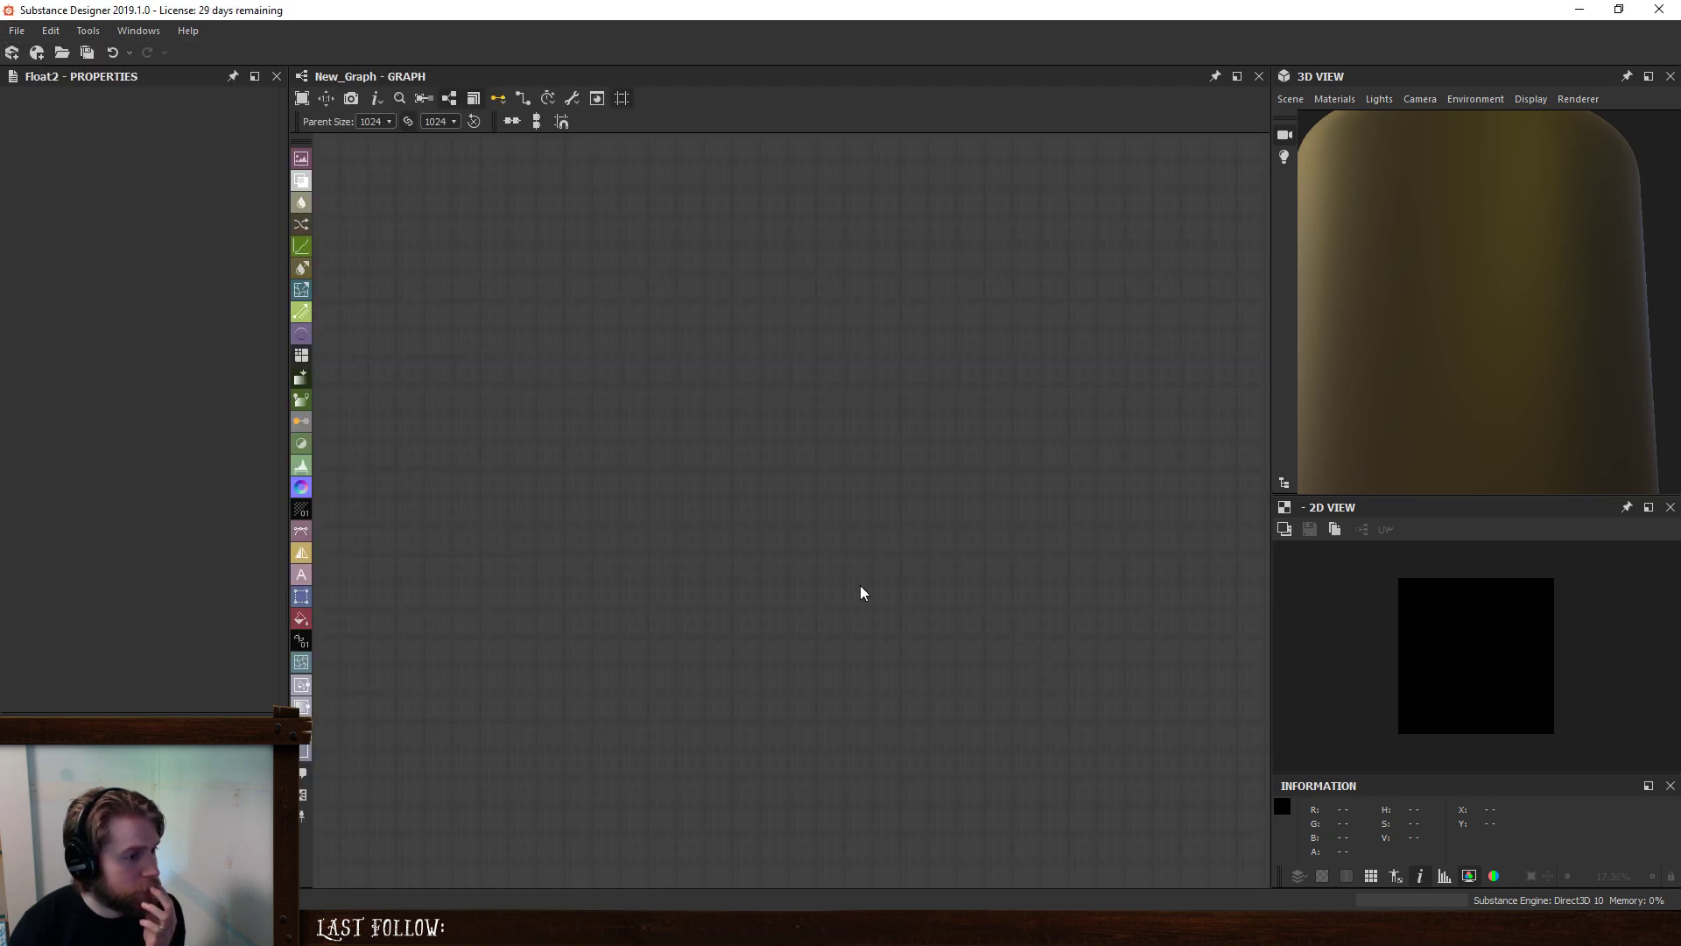
- Add an FX-Map node to the middle of the new graph
{"action": "key", "text": "space"}
{"action": "type", "text": "fx"}
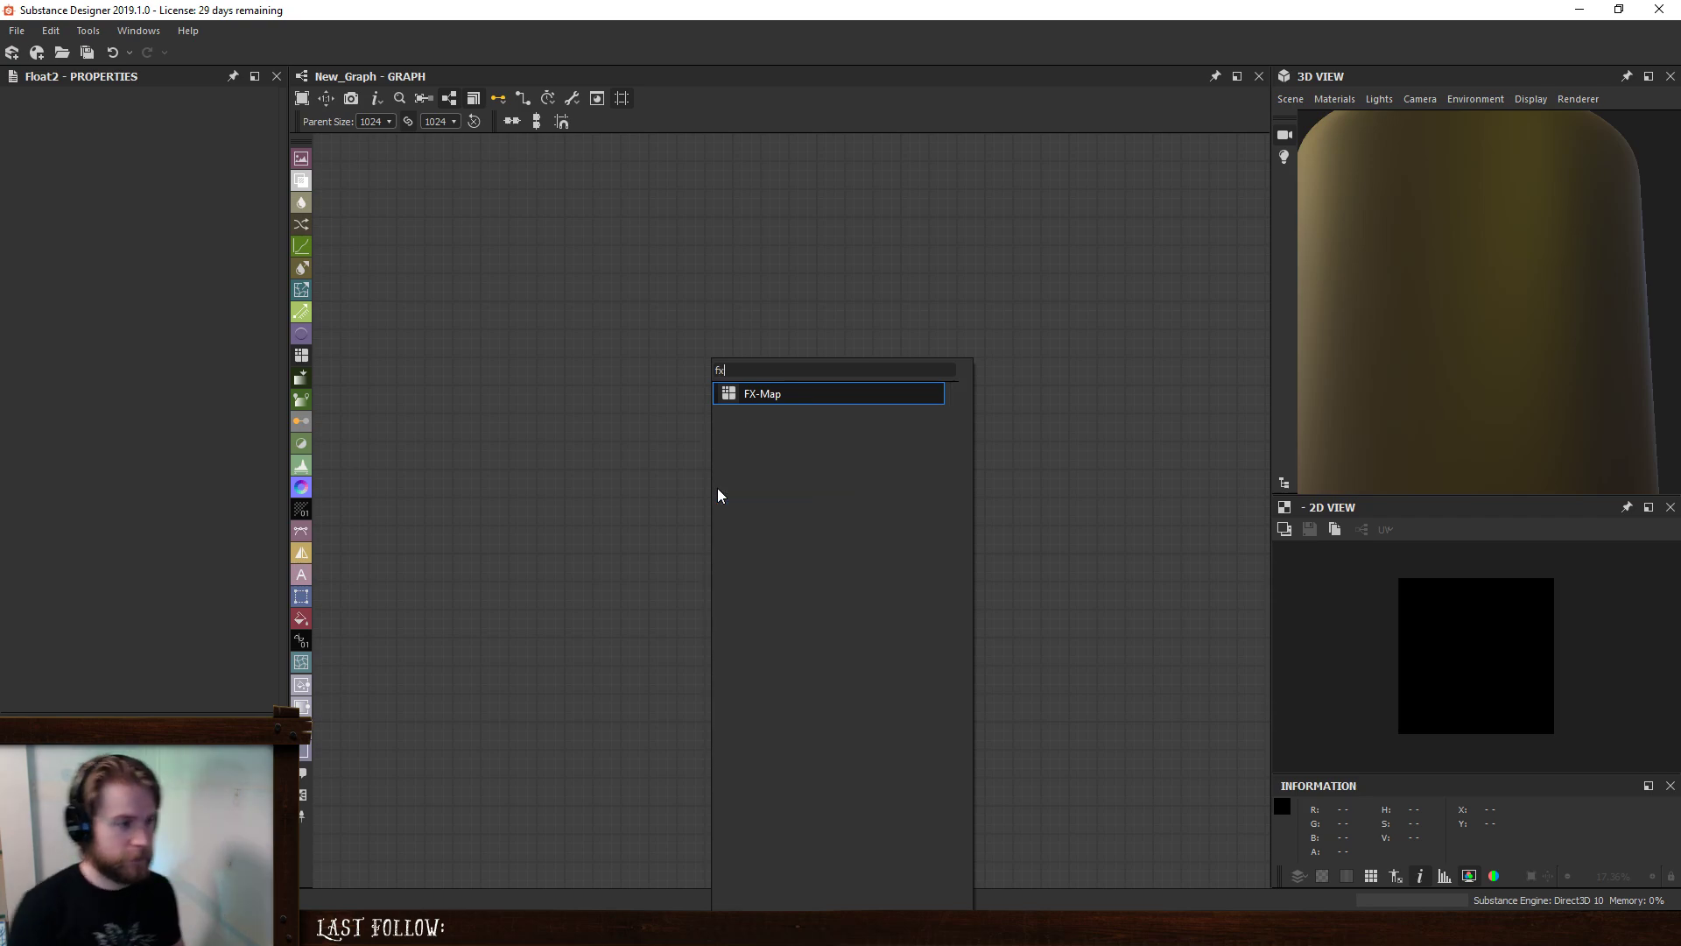
{"action": "key", "text": "Return"}
{"action": "left_click_drag", "start_coordinate": [718, 490], "coordinate": [819, 490]}
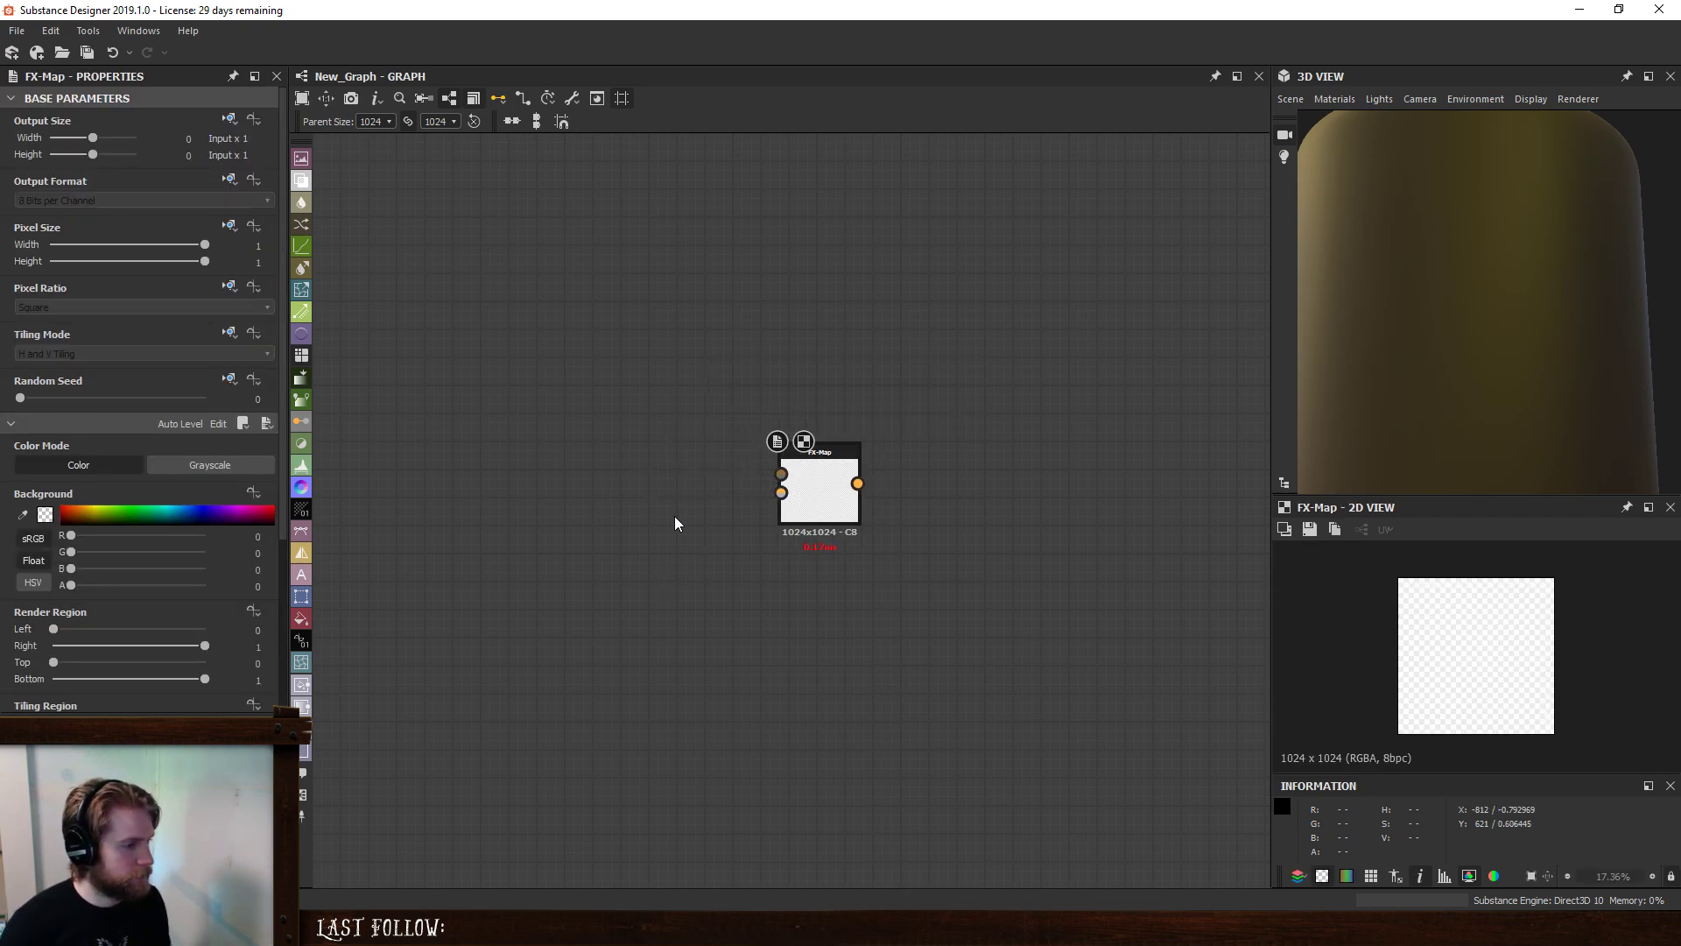
{"action": "left_click", "coordinate": [301, 619]}
{"action": "left_click_drag", "start_coordinate": [775, 492], "coordinate": [420, 554]}
{"action": "key", "text": "Delete"}
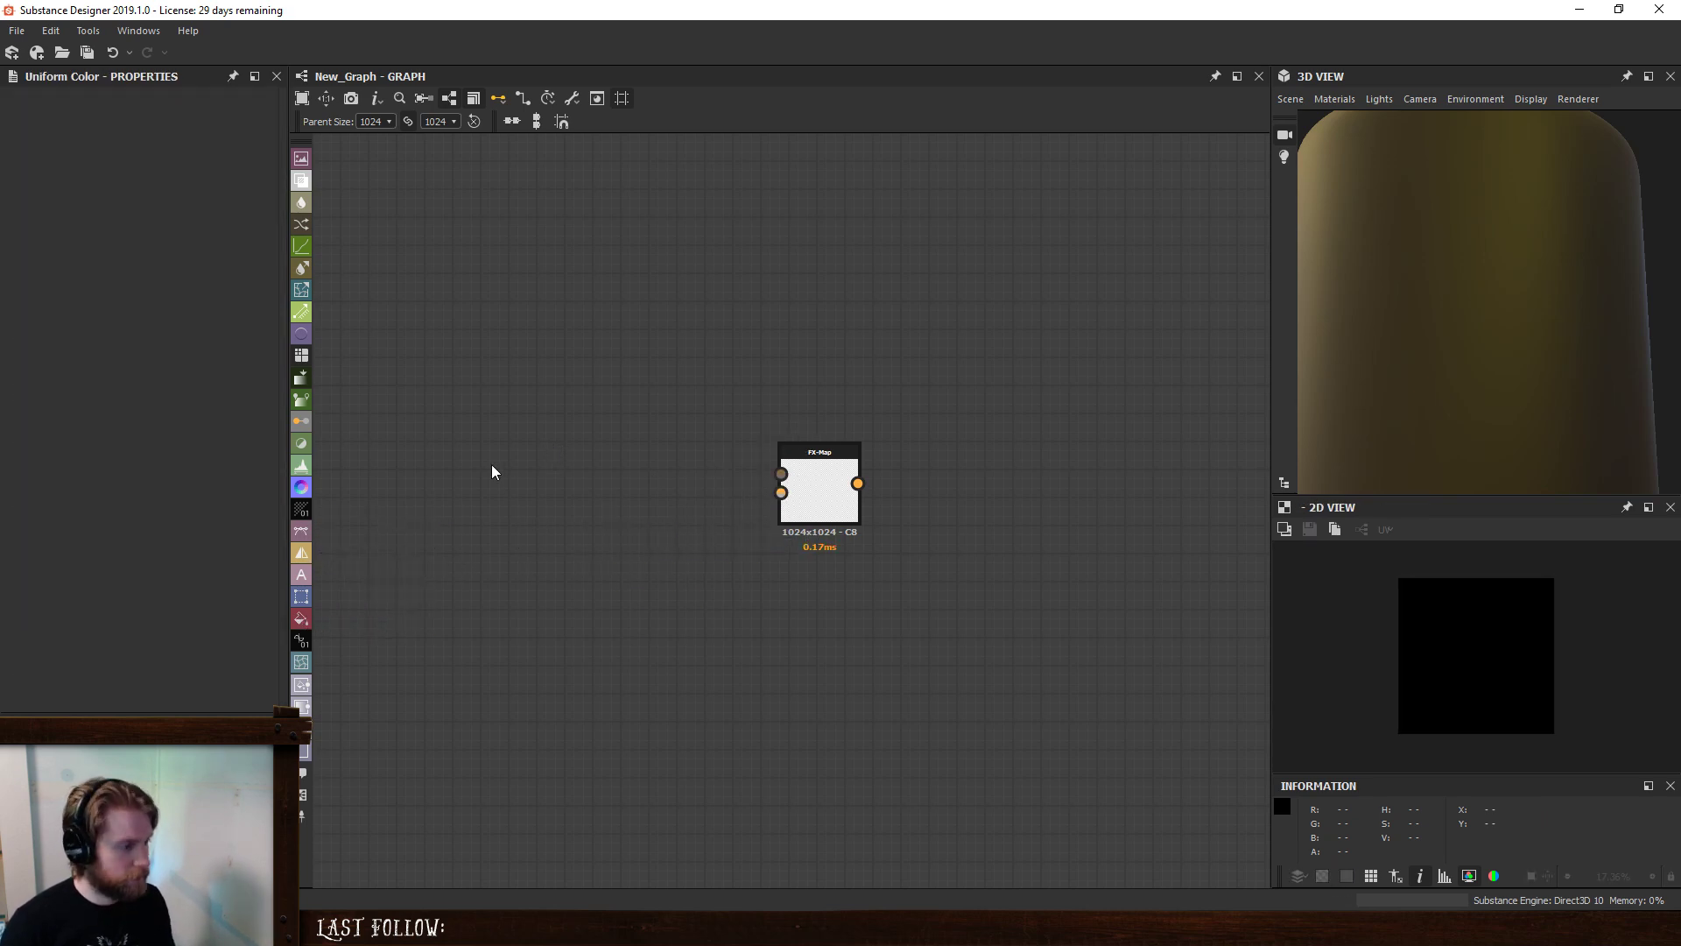
- Add a Clouds 2 node beside the FX-Map and attach a Gradient Map node to its output
{"action": "key", "text": "space"}
{"action": "type", "text": "clouds"}
{"action": "left_click", "coordinate": [534, 413]}
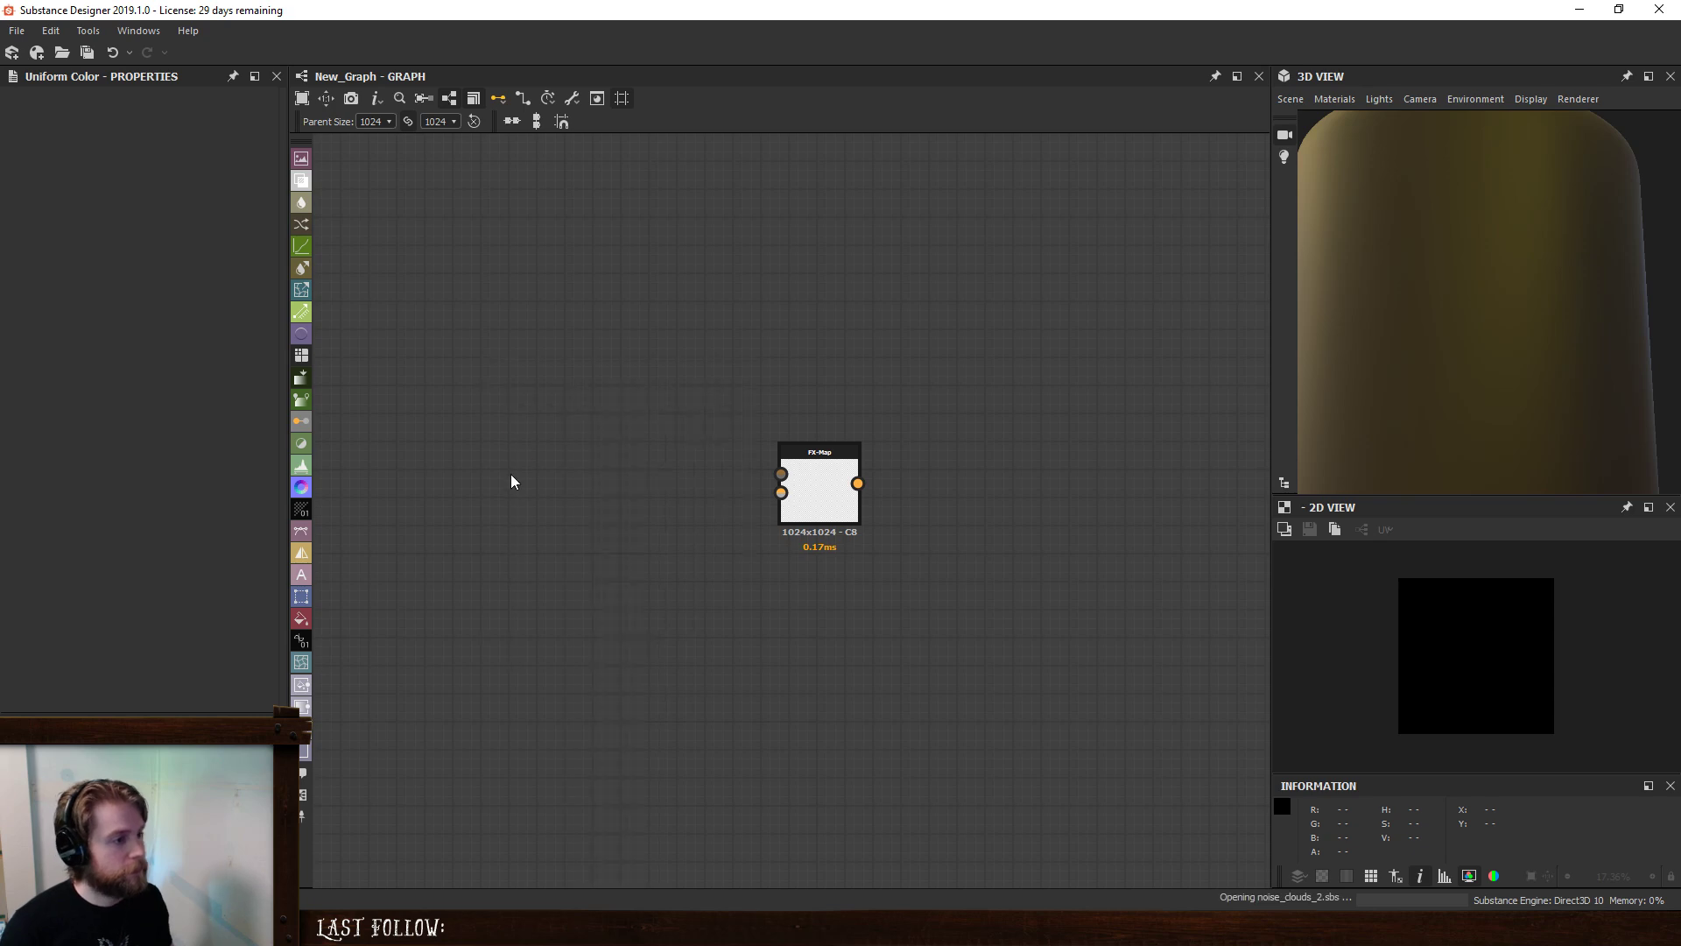
{"action": "key", "text": "space"}
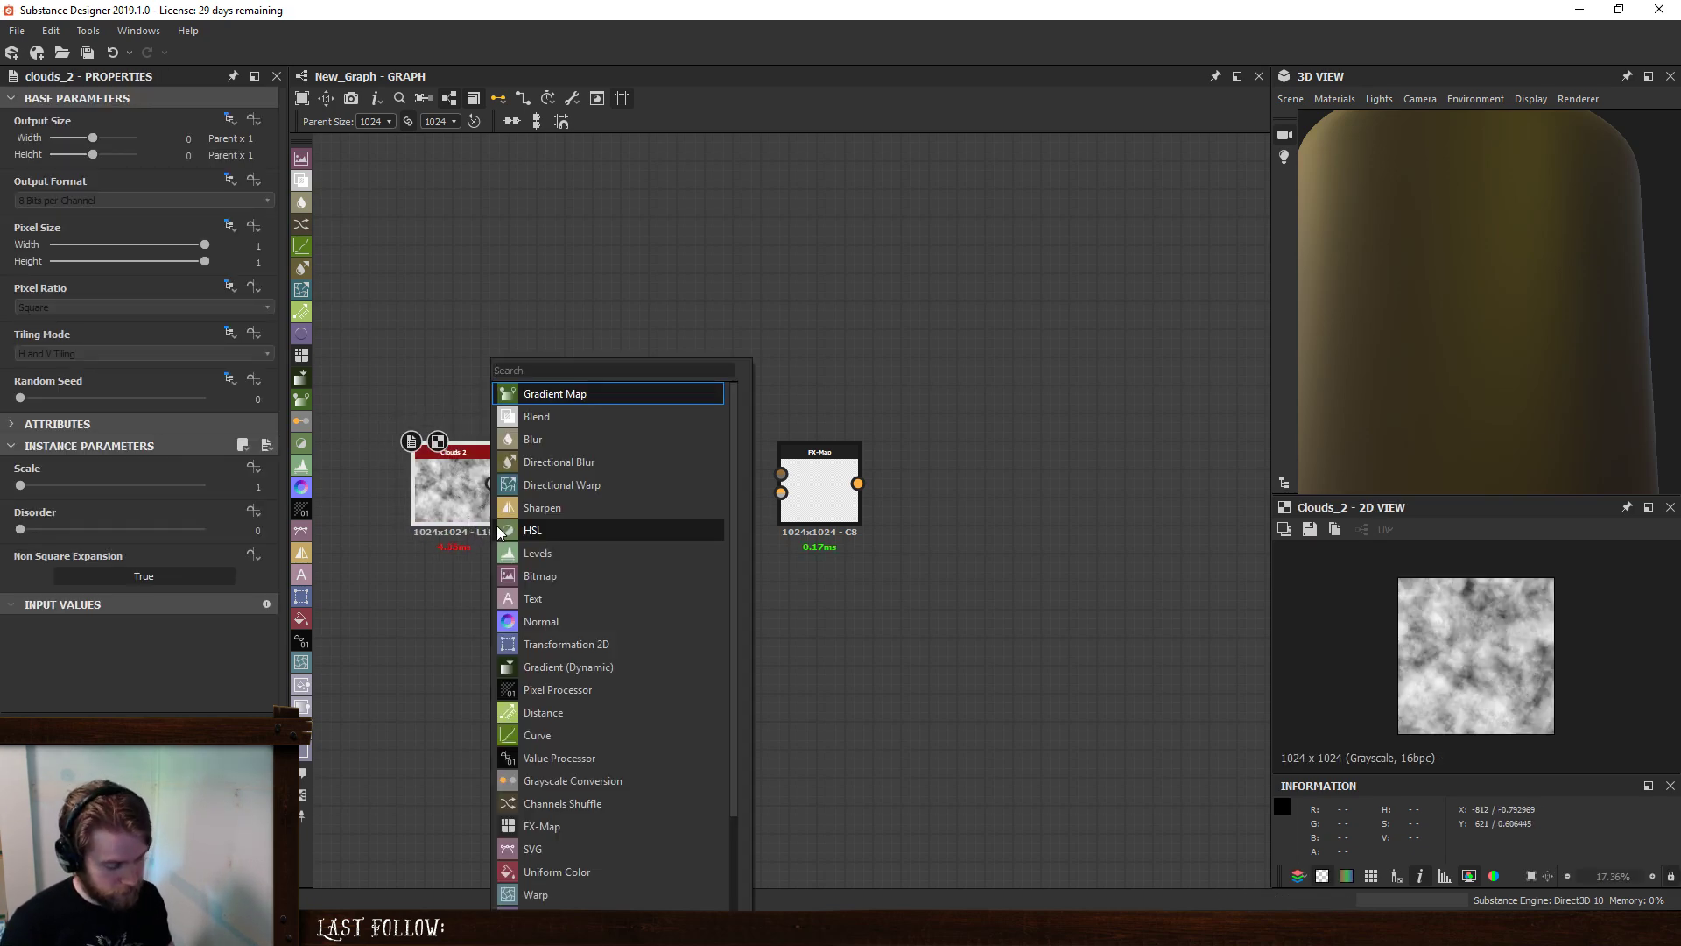
{"action": "type", "text": "gradient"}
{"action": "left_click", "coordinate": [575, 394]}
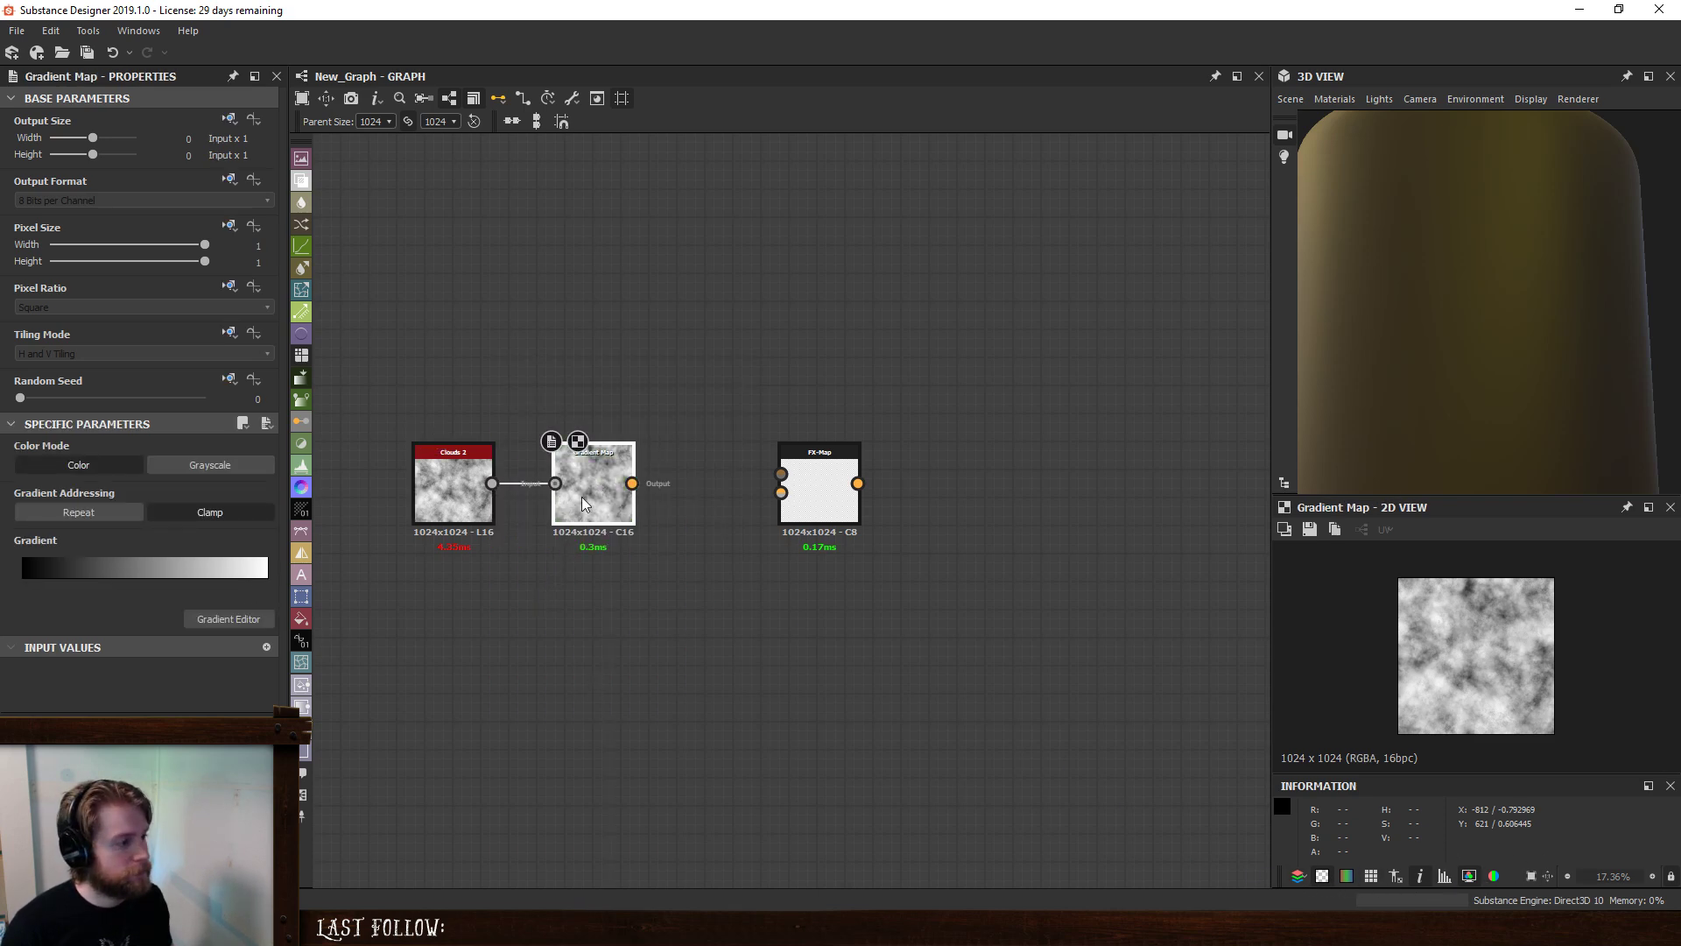
- Pick the Gradient Map's colors from the Gradient Editor's hue strip, and connect the node to the FX-Map's image input
{"action": "left_click", "coordinate": [229, 618]}
{"action": "left_click", "coordinate": [818, 621]}
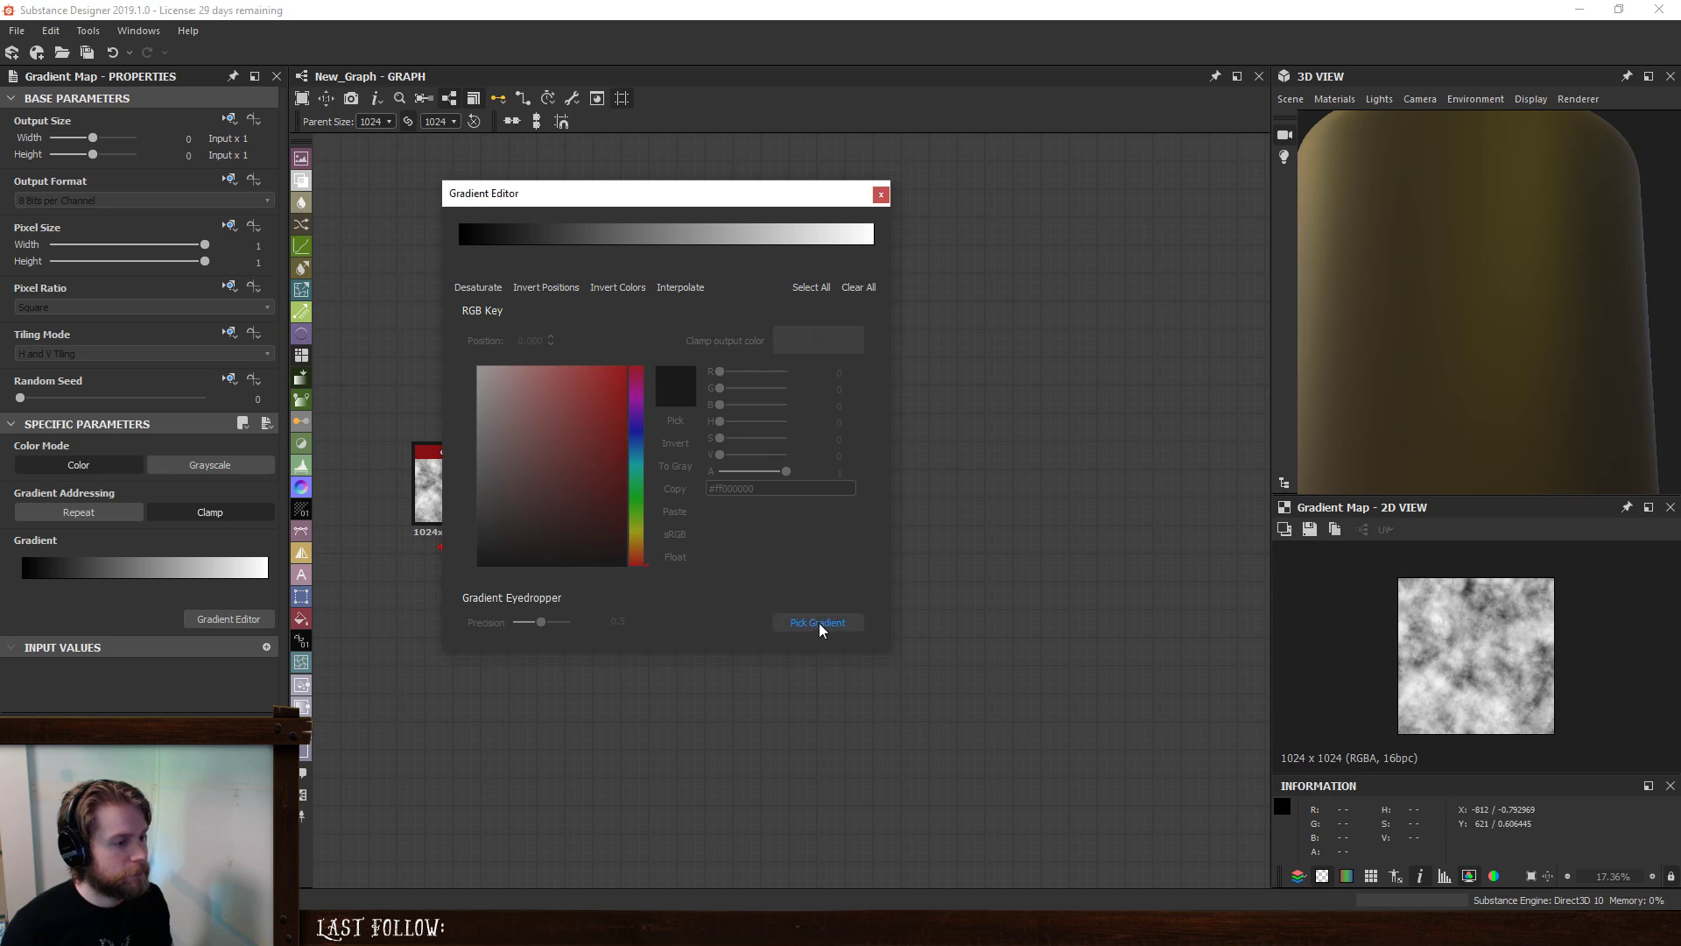
{"action": "left_click_drag", "start_coordinate": [633, 368], "coordinate": [635, 565]}
{"action": "left_click", "coordinate": [881, 194]}
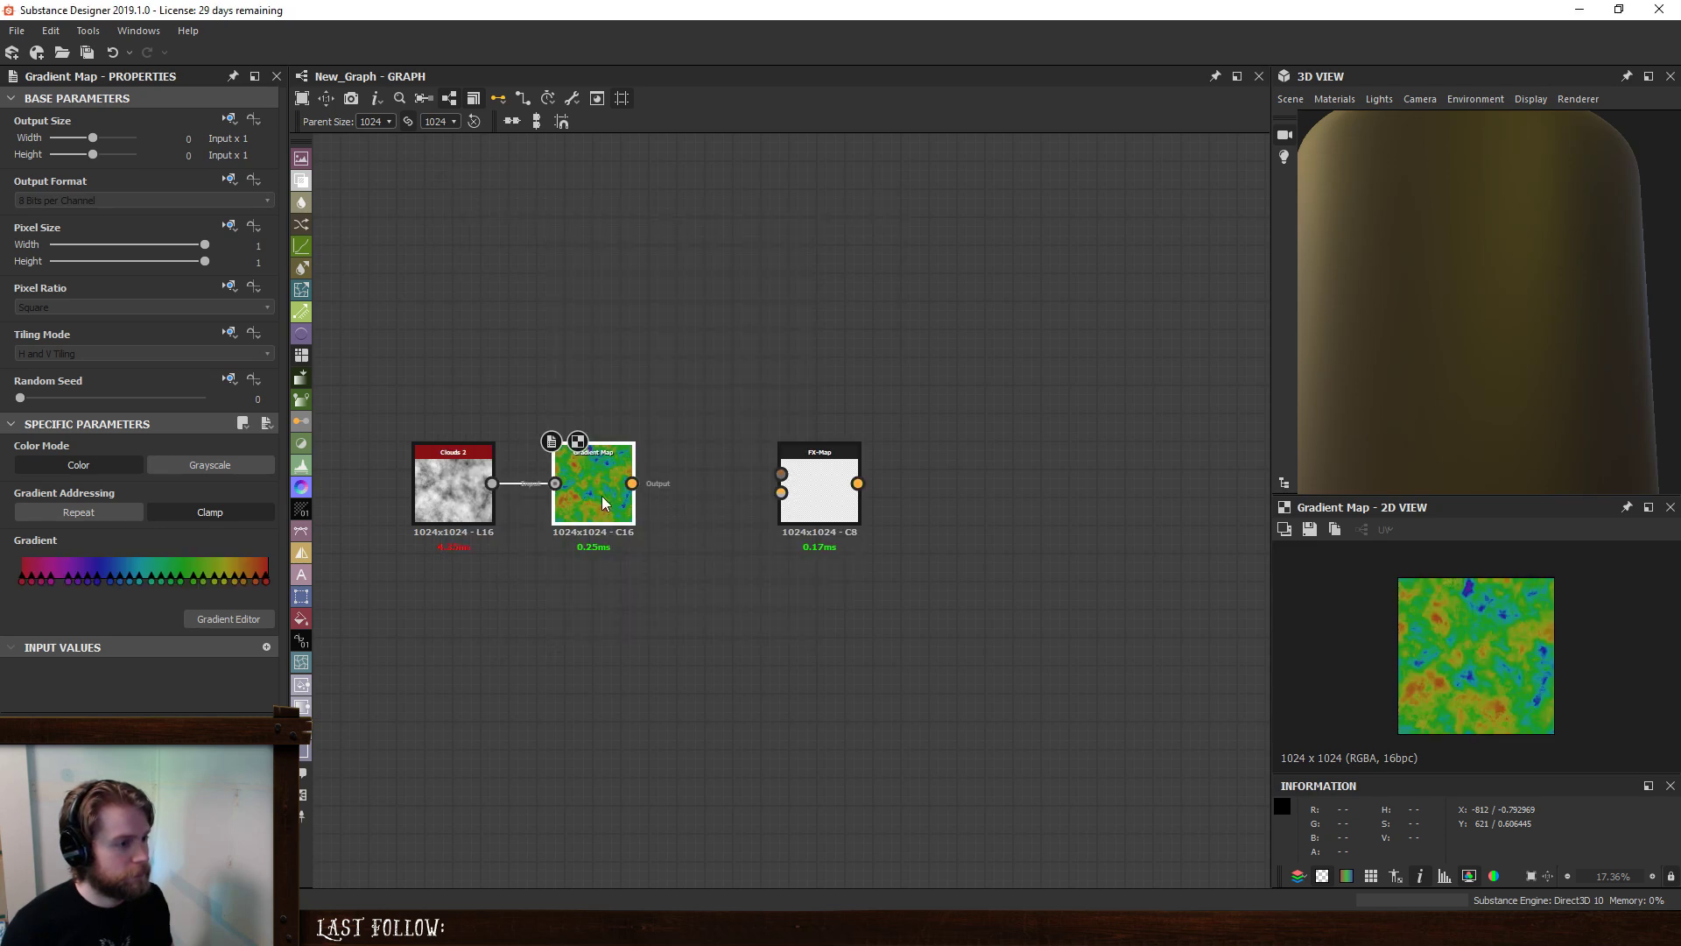
{"action": "left_click_drag", "start_coordinate": [781, 493], "coordinate": [608, 483]}
{"action": "double_click", "coordinate": [815, 473]}
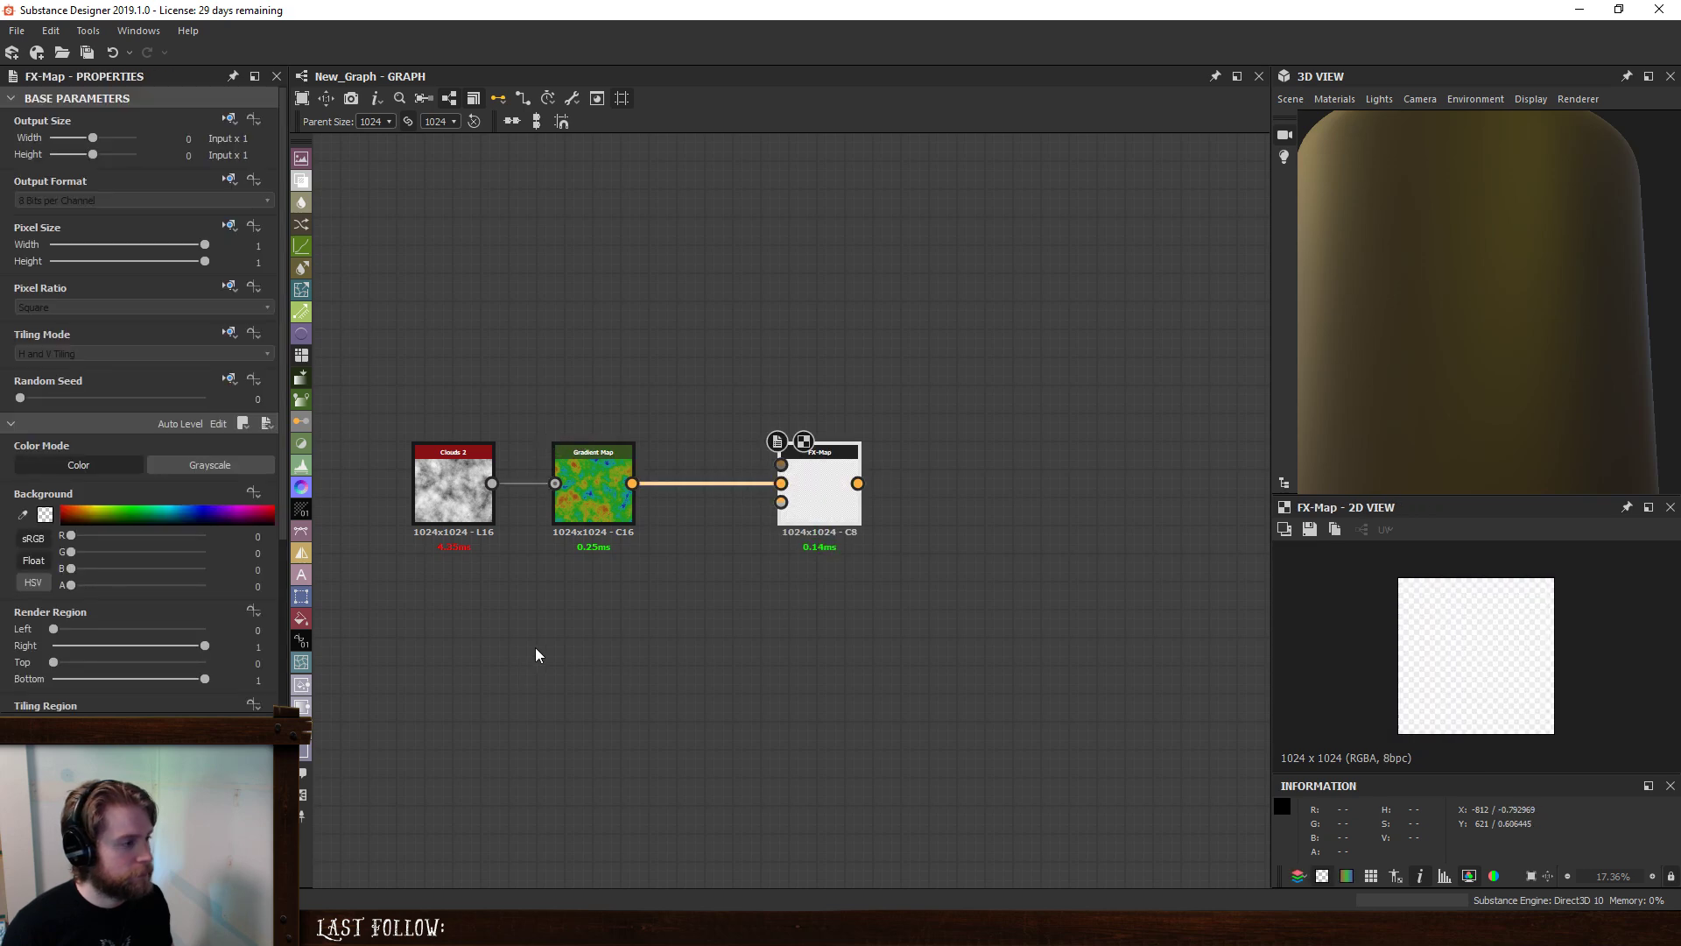
- Open the FX-Map's inner graph and set the Quadrant's pattern to Square
{"action": "left_click", "coordinate": [775, 440]}
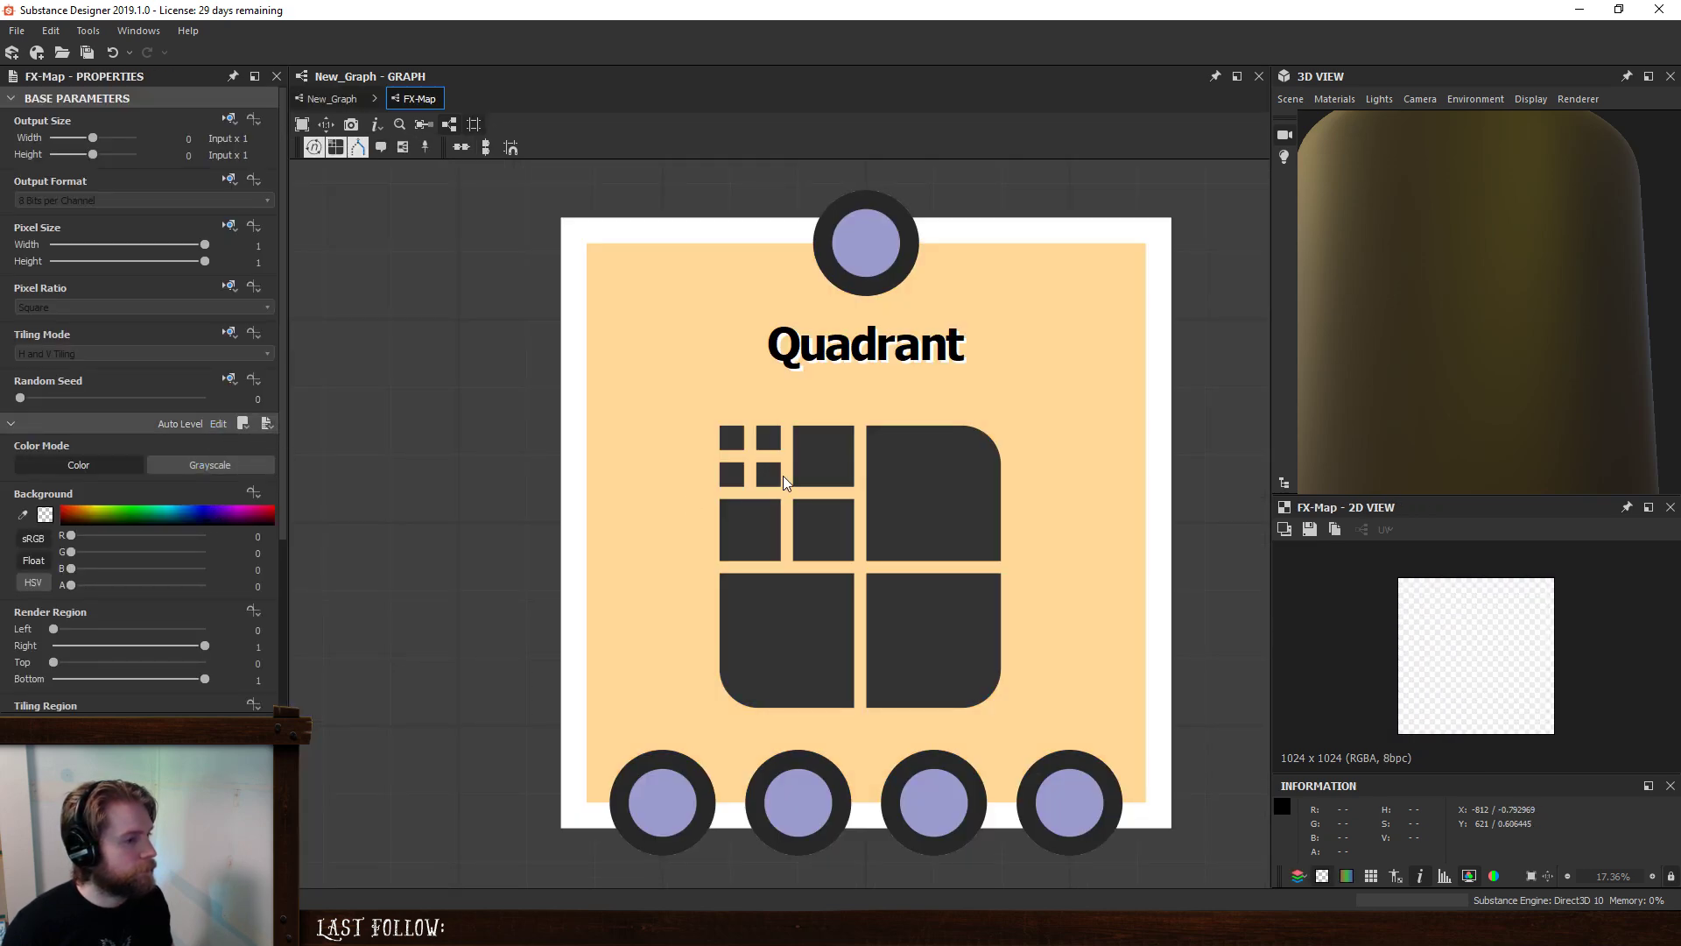
{"action": "left_click", "coordinate": [777, 482]}
{"action": "left_click", "coordinate": [139, 292]}
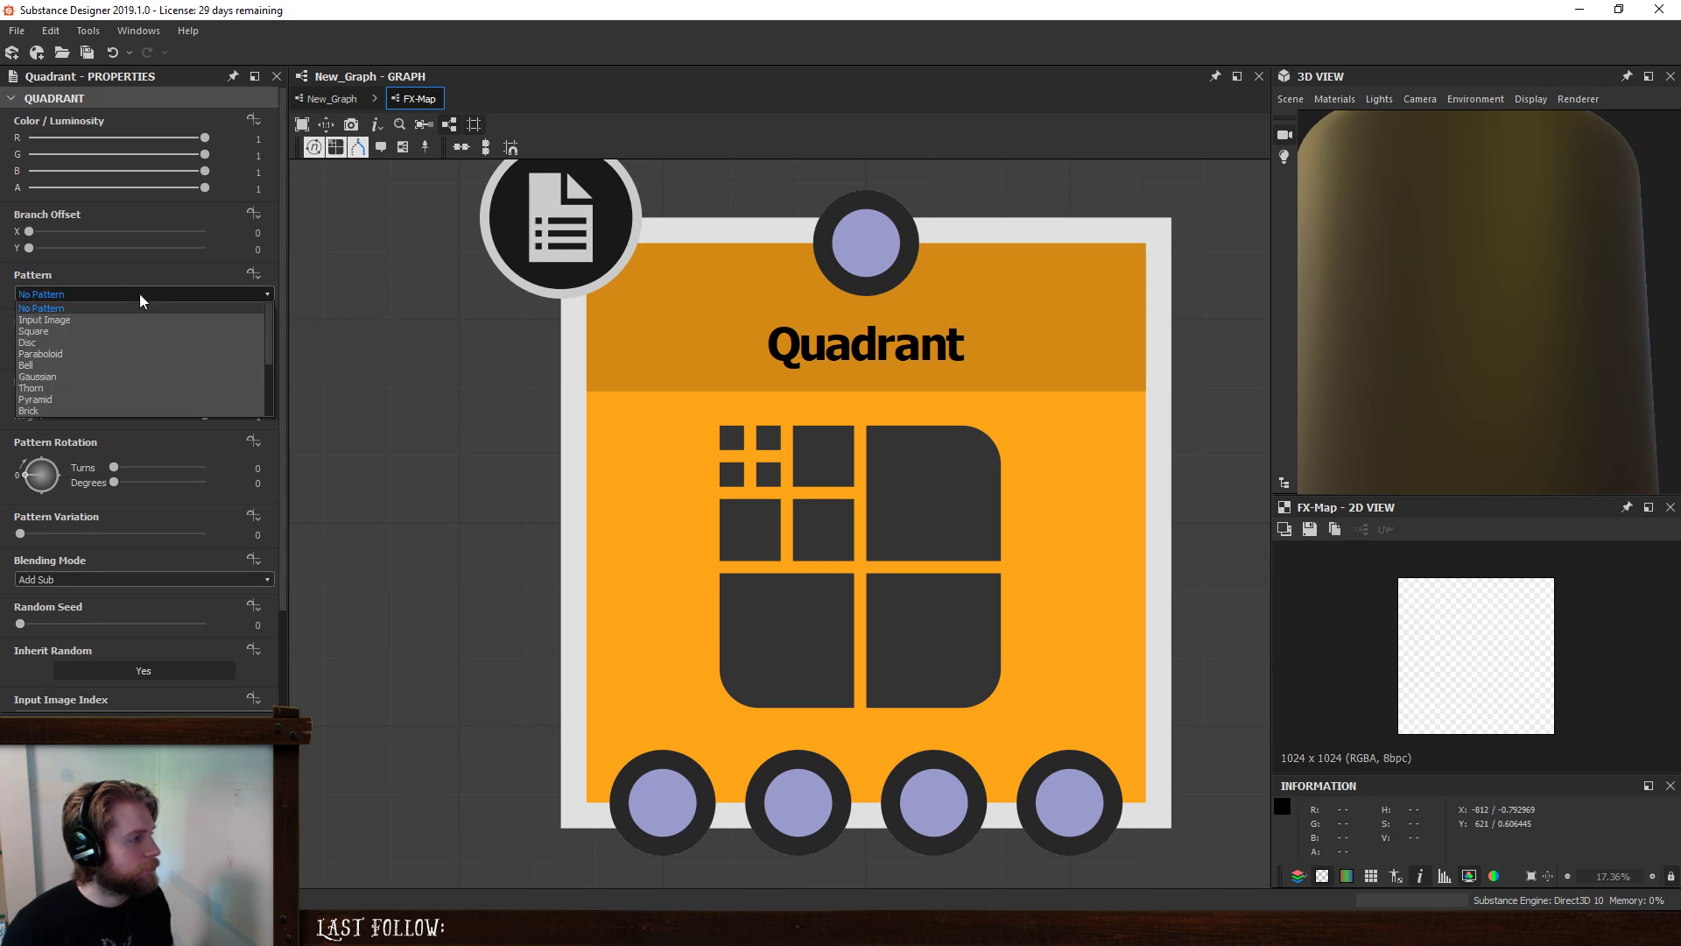
{"action": "left_click", "coordinate": [91, 326]}
- Create an empty function for the Quadrant's Color / Luminosity and add a Sample Color node to it
{"action": "left_click", "coordinate": [253, 120]}
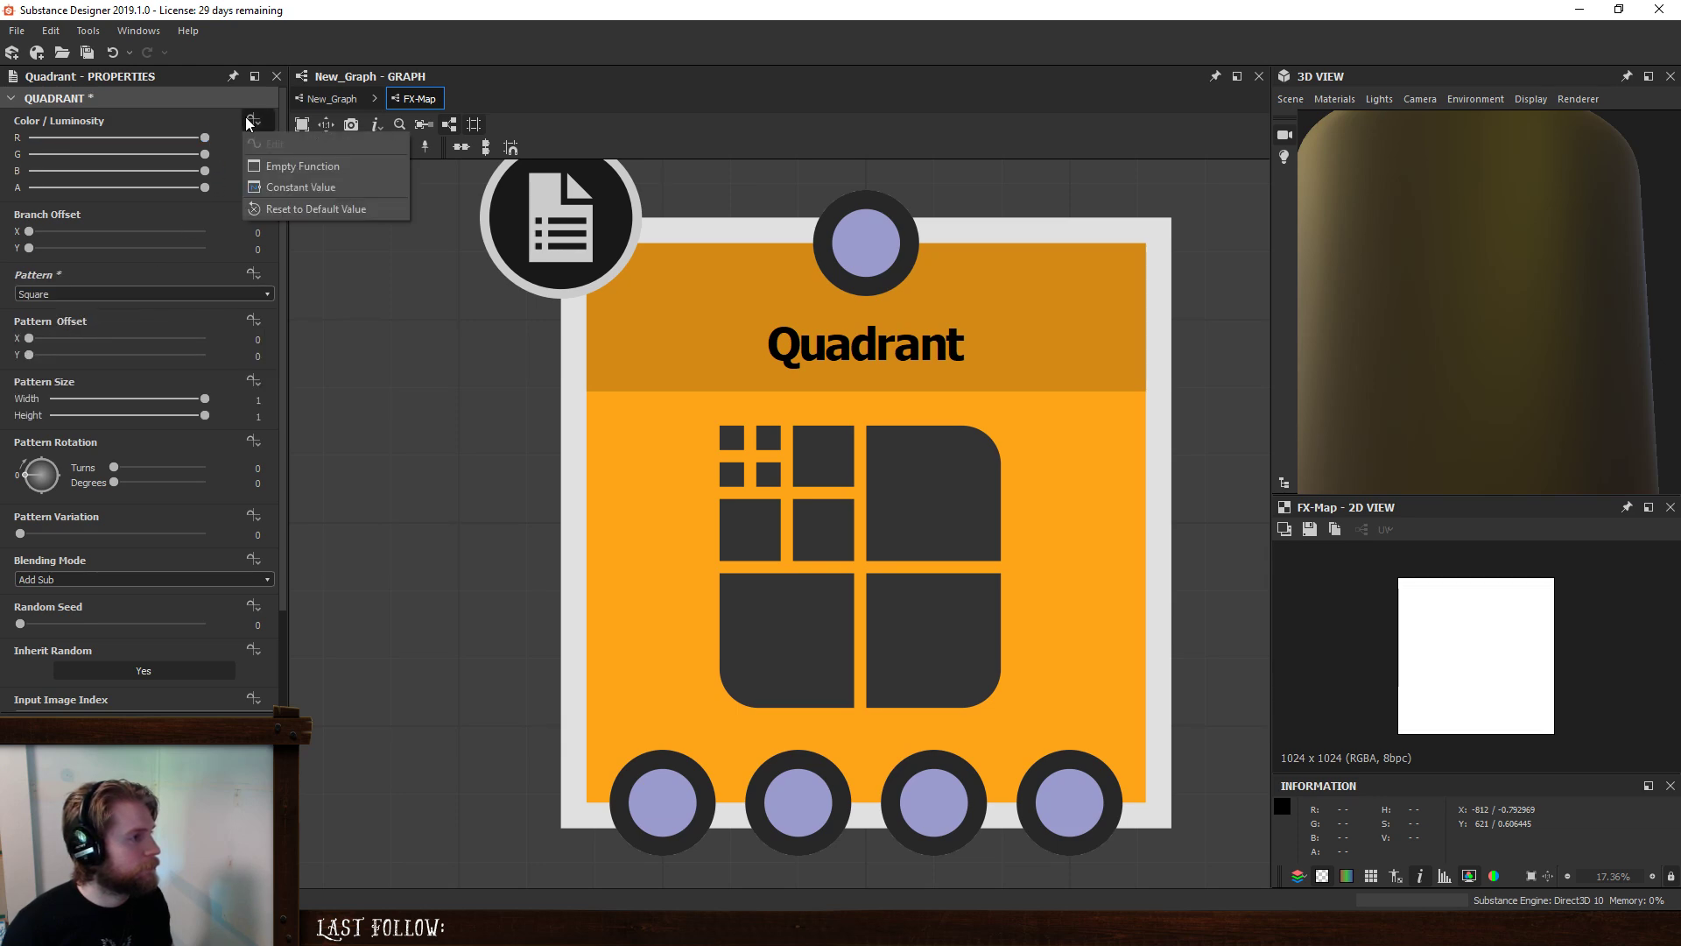
{"action": "left_click", "coordinate": [280, 166]}
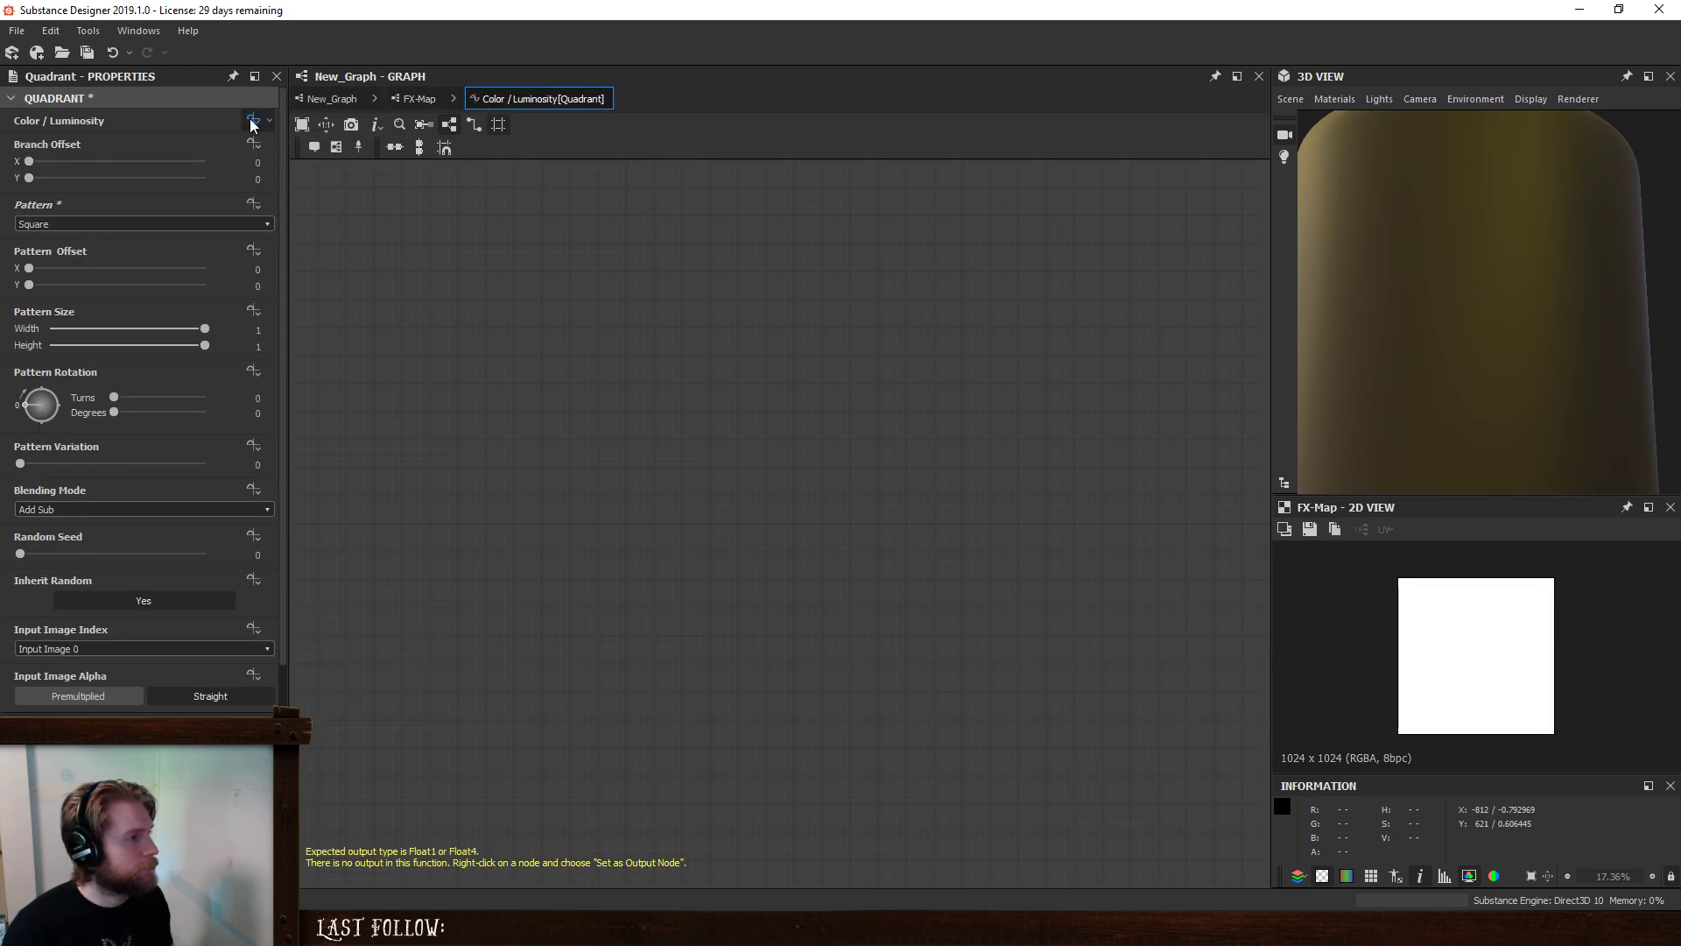
{"action": "key", "text": "space"}
{"action": "type", "text": "sample"}
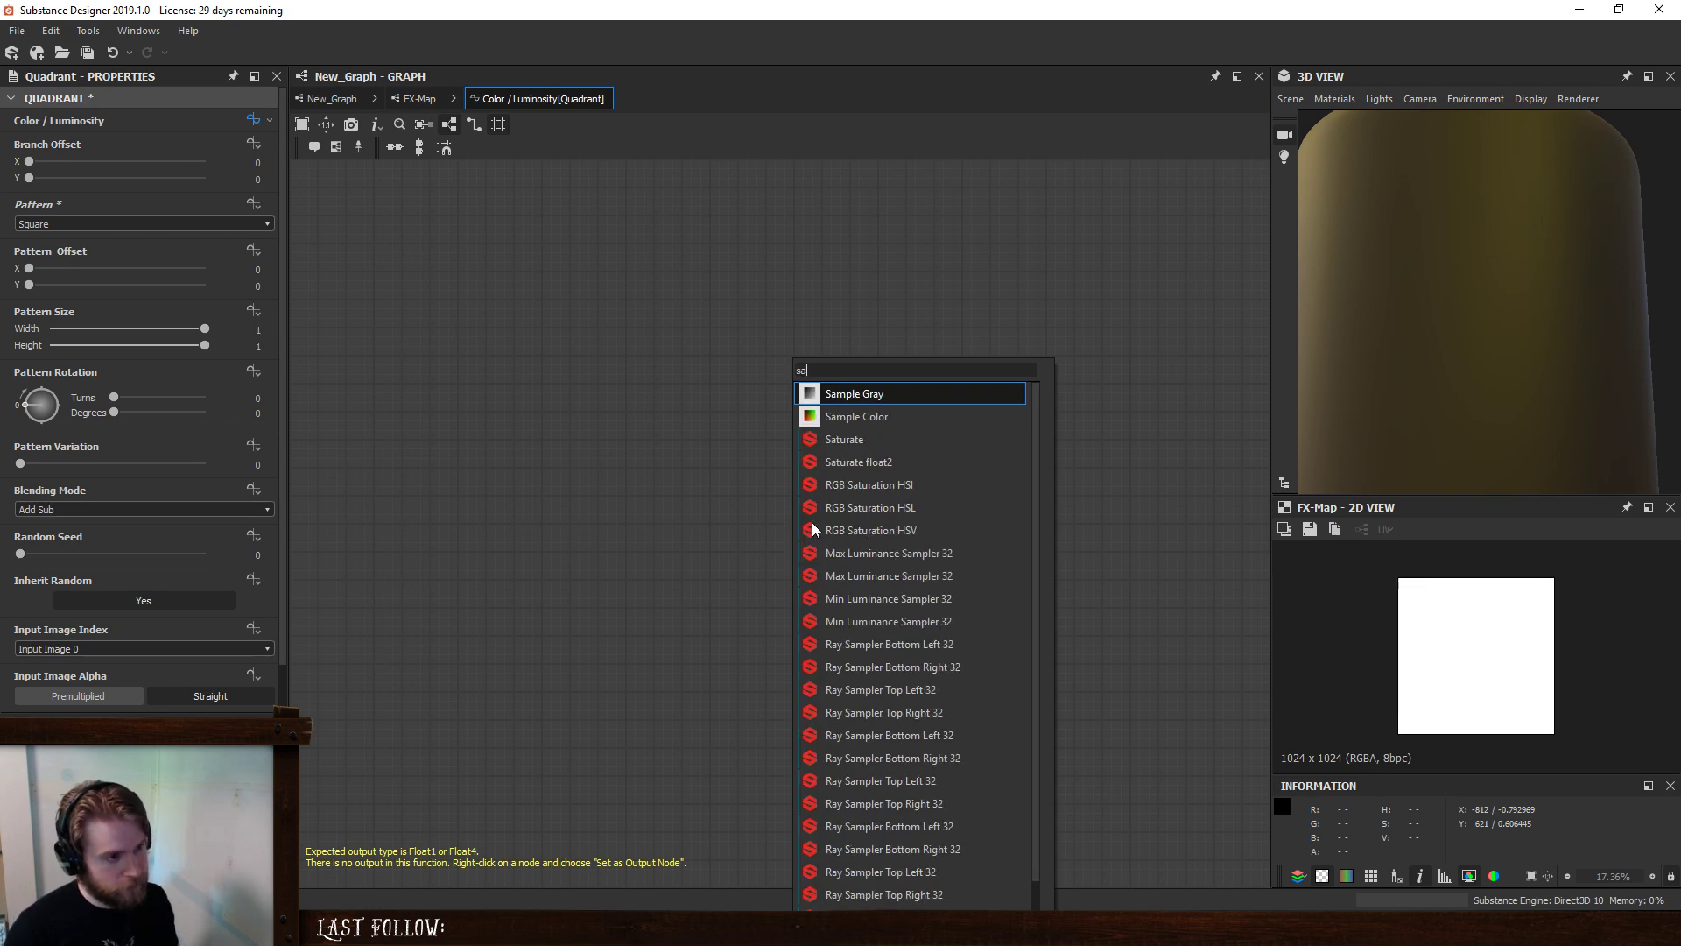
{"action": "left_click", "coordinate": [855, 417]}
- Add a Float2 constant, connect it to the Sample Color node's input and place it close beside that node
{"action": "key", "text": "space"}
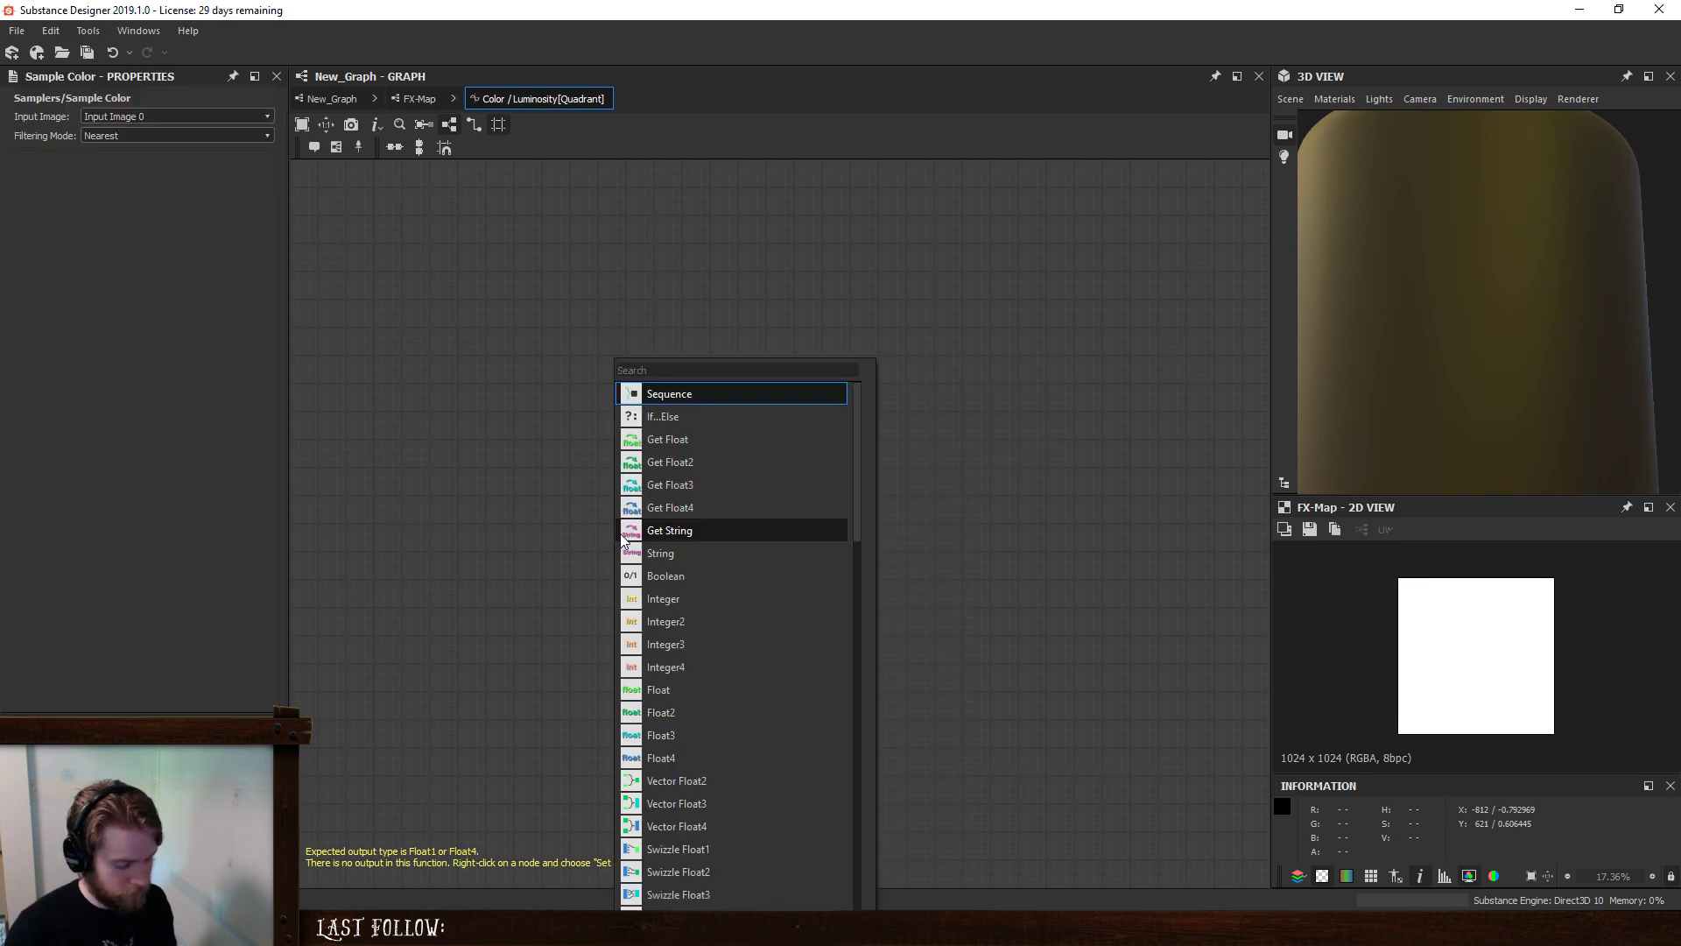
{"action": "type", "text": "po"}
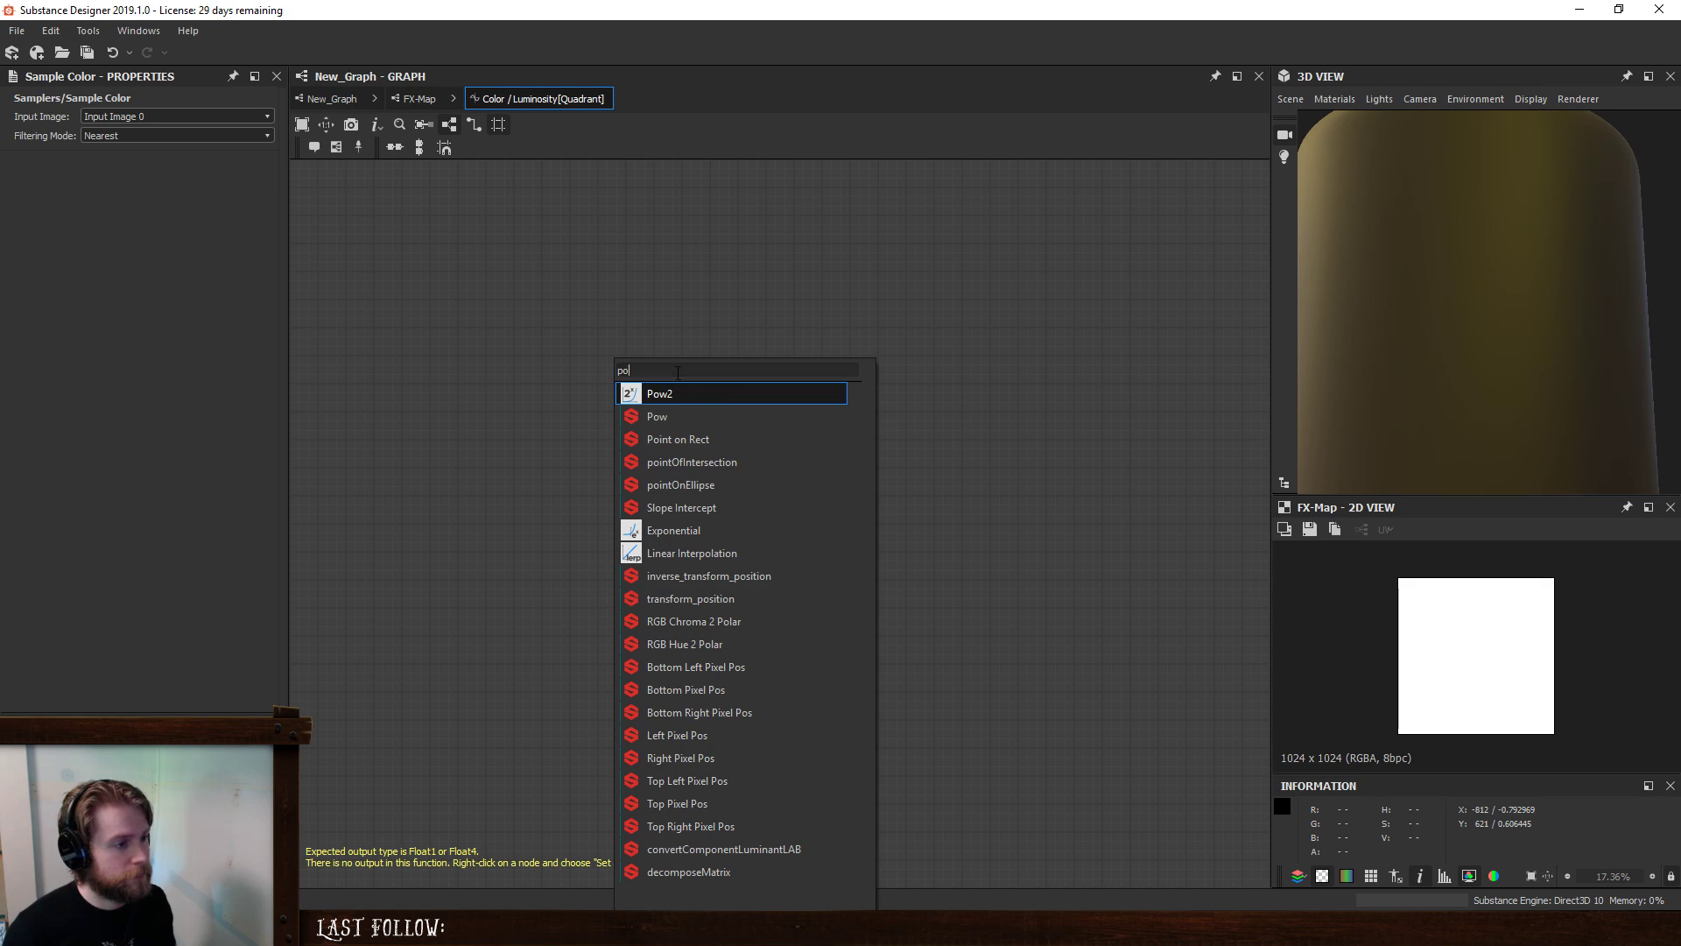
{"action": "type", "text": "float"}
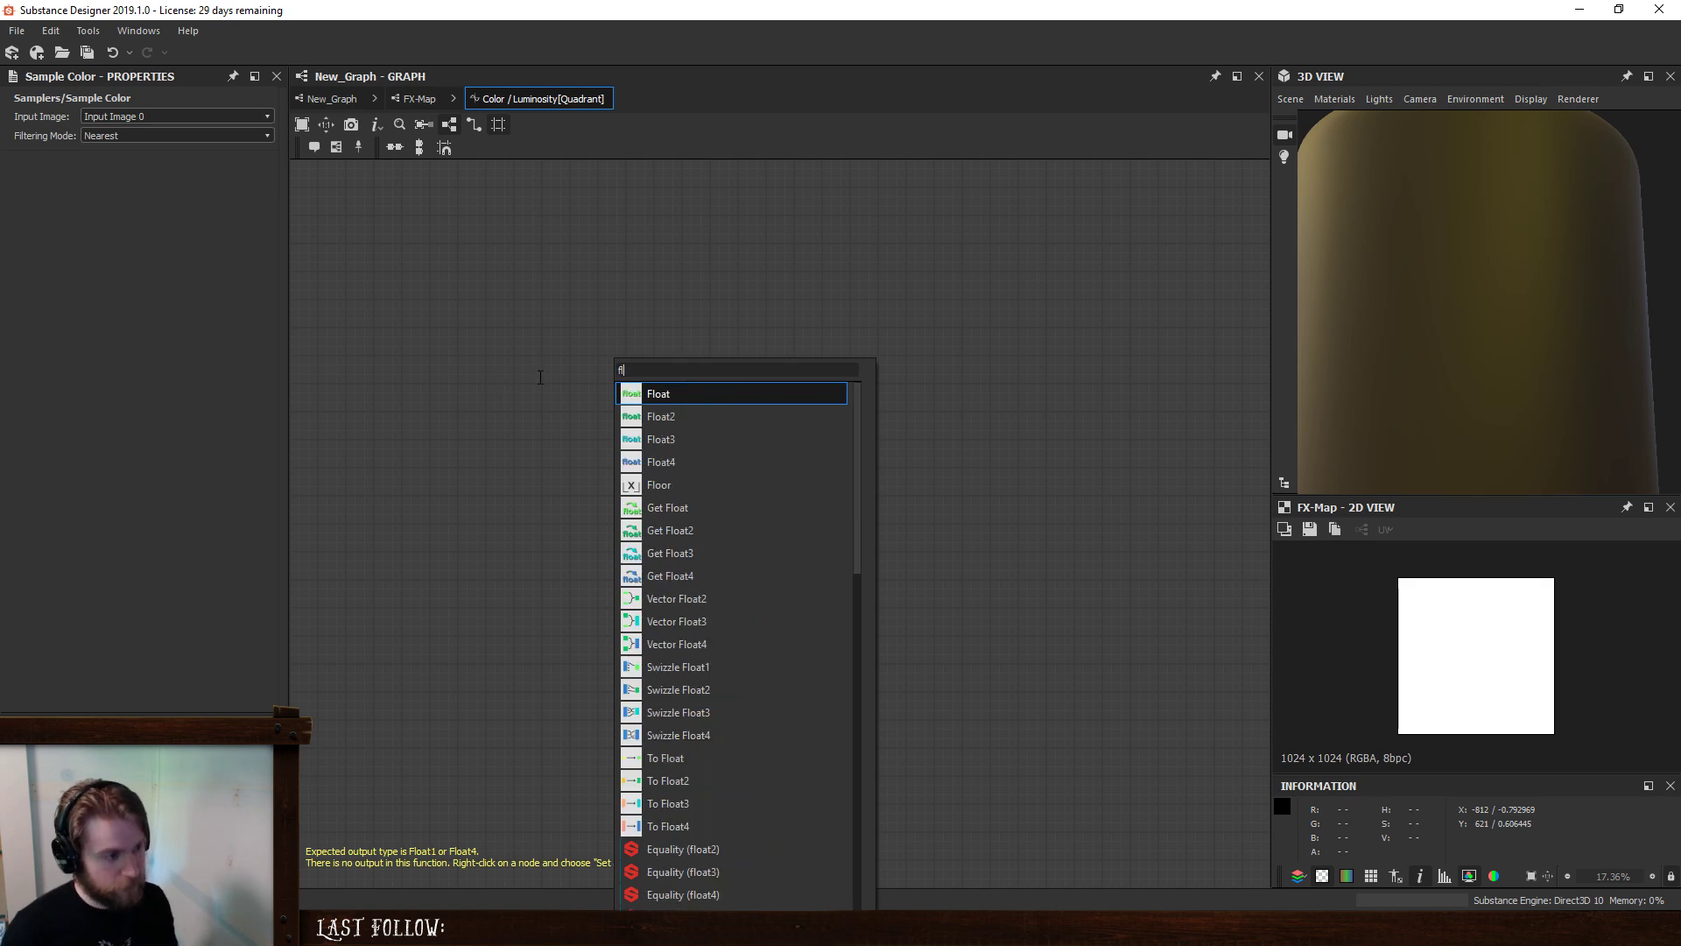
{"action": "left_click", "coordinate": [664, 418]}
{"action": "left_click_drag", "start_coordinate": [653, 537], "coordinate": [770, 538]}
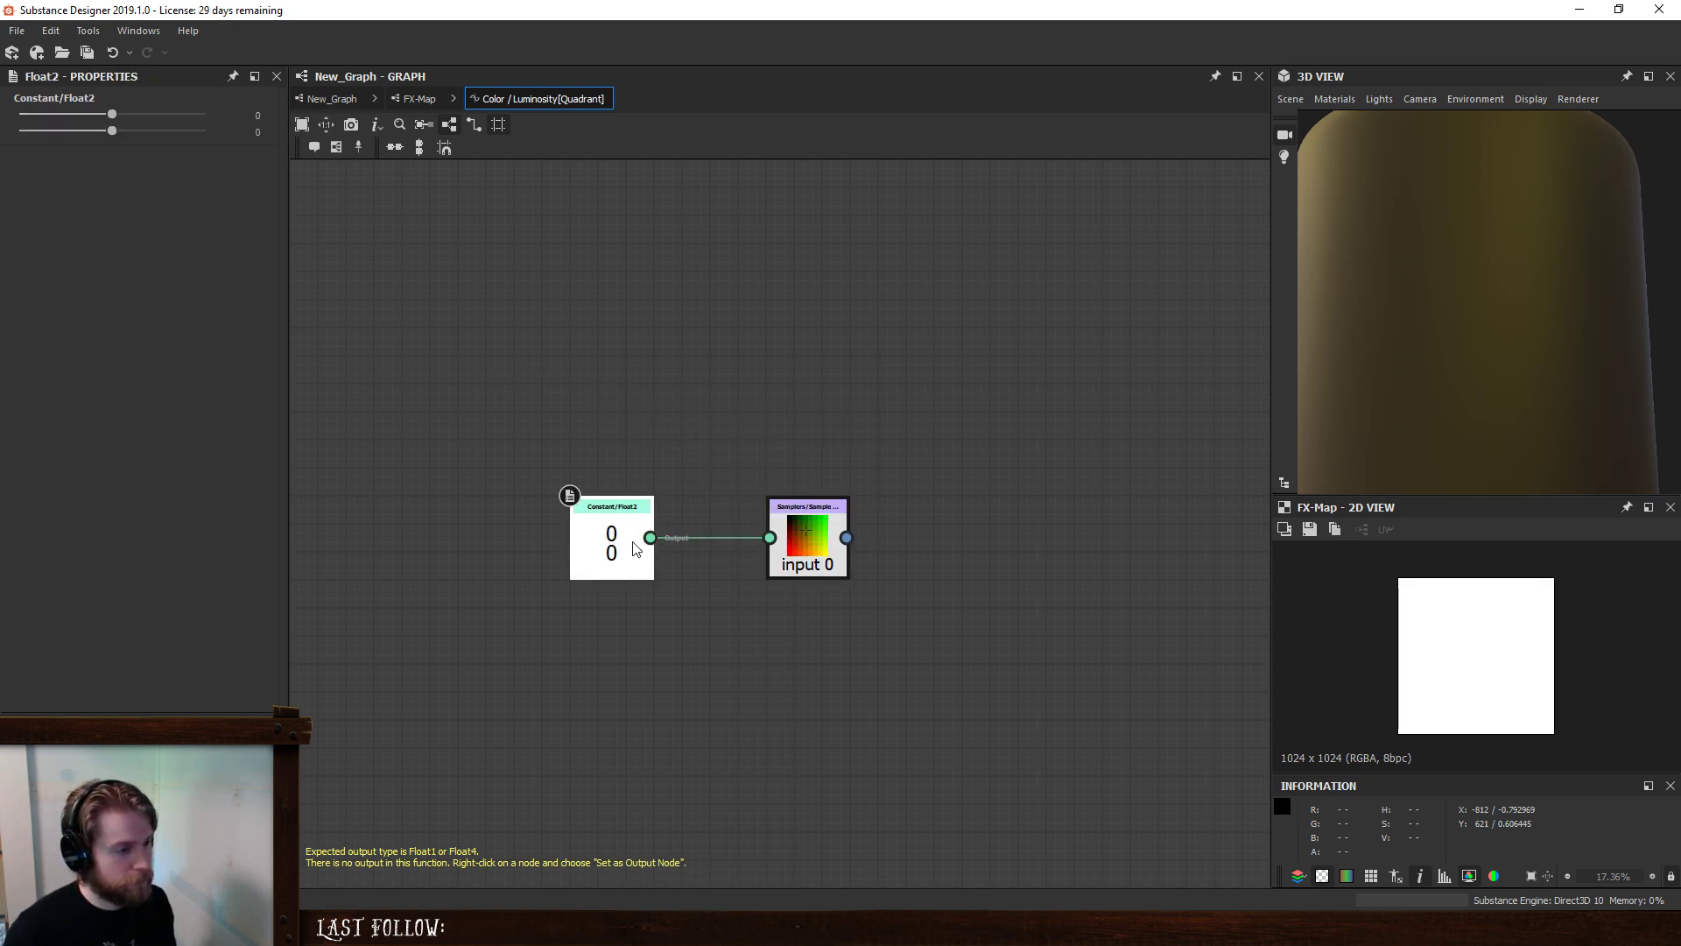
{"action": "left_click_drag", "start_coordinate": [613, 560], "coordinate": [697, 561]}
- Make Sample Color the function's output node, and set the Float2 values to about 0.93 and 0.43 while viewing New_Graph
{"action": "right_click", "coordinate": [791, 517]}
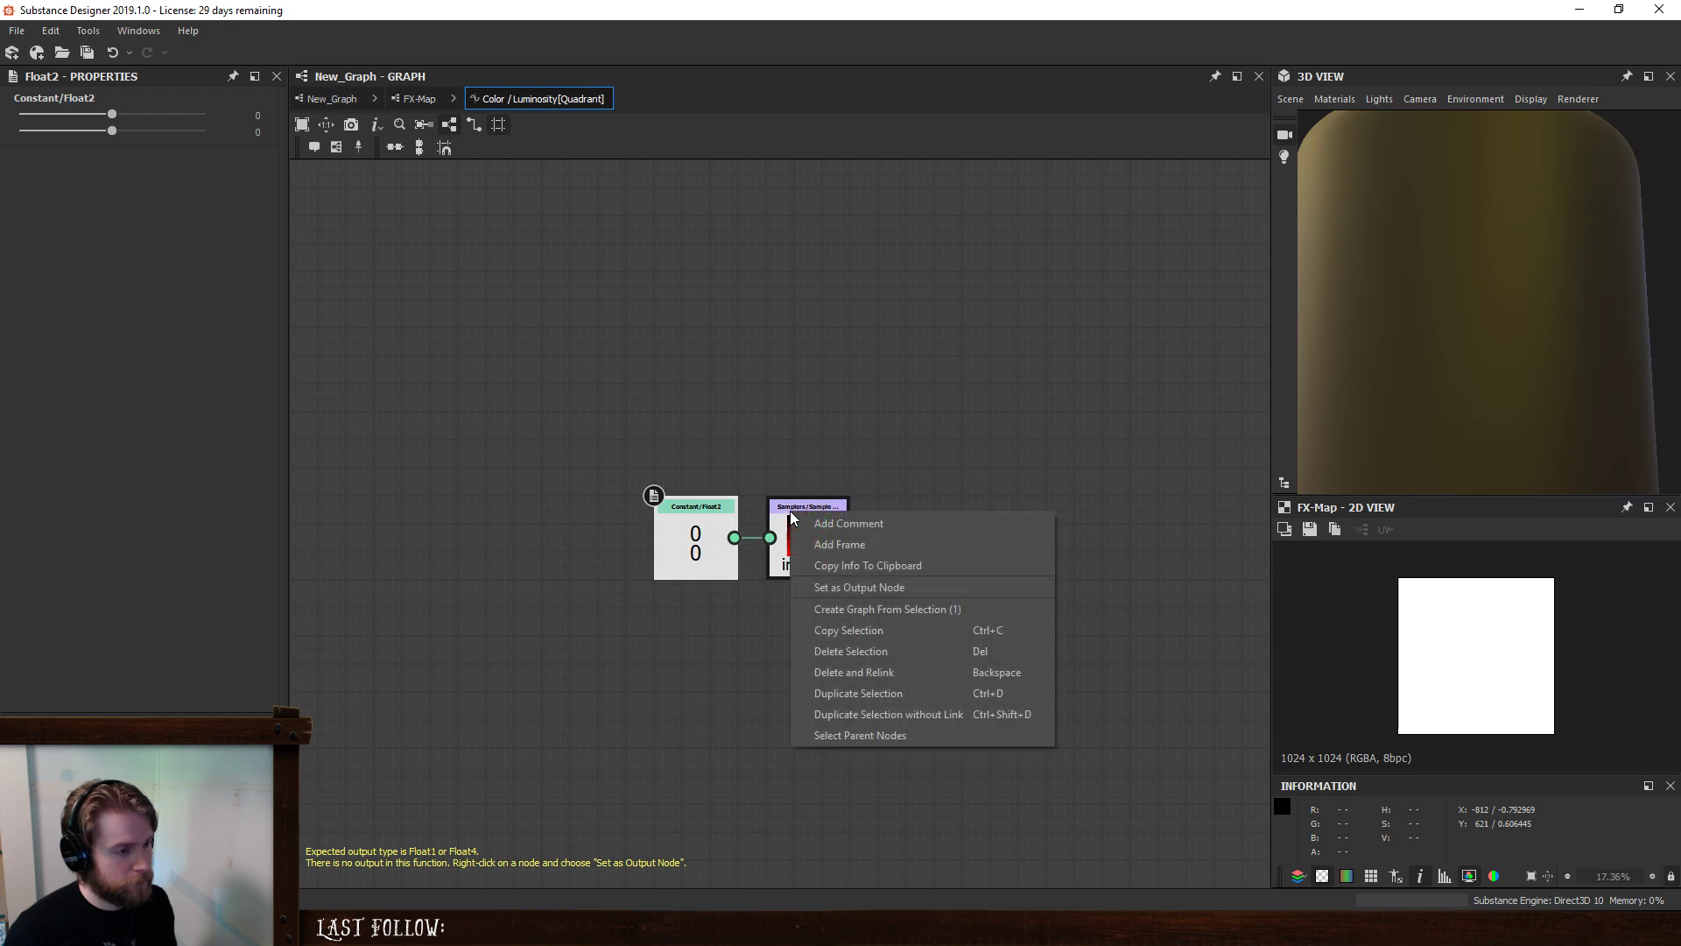
{"action": "left_click", "coordinate": [839, 588]}
{"action": "left_click", "coordinate": [423, 96]}
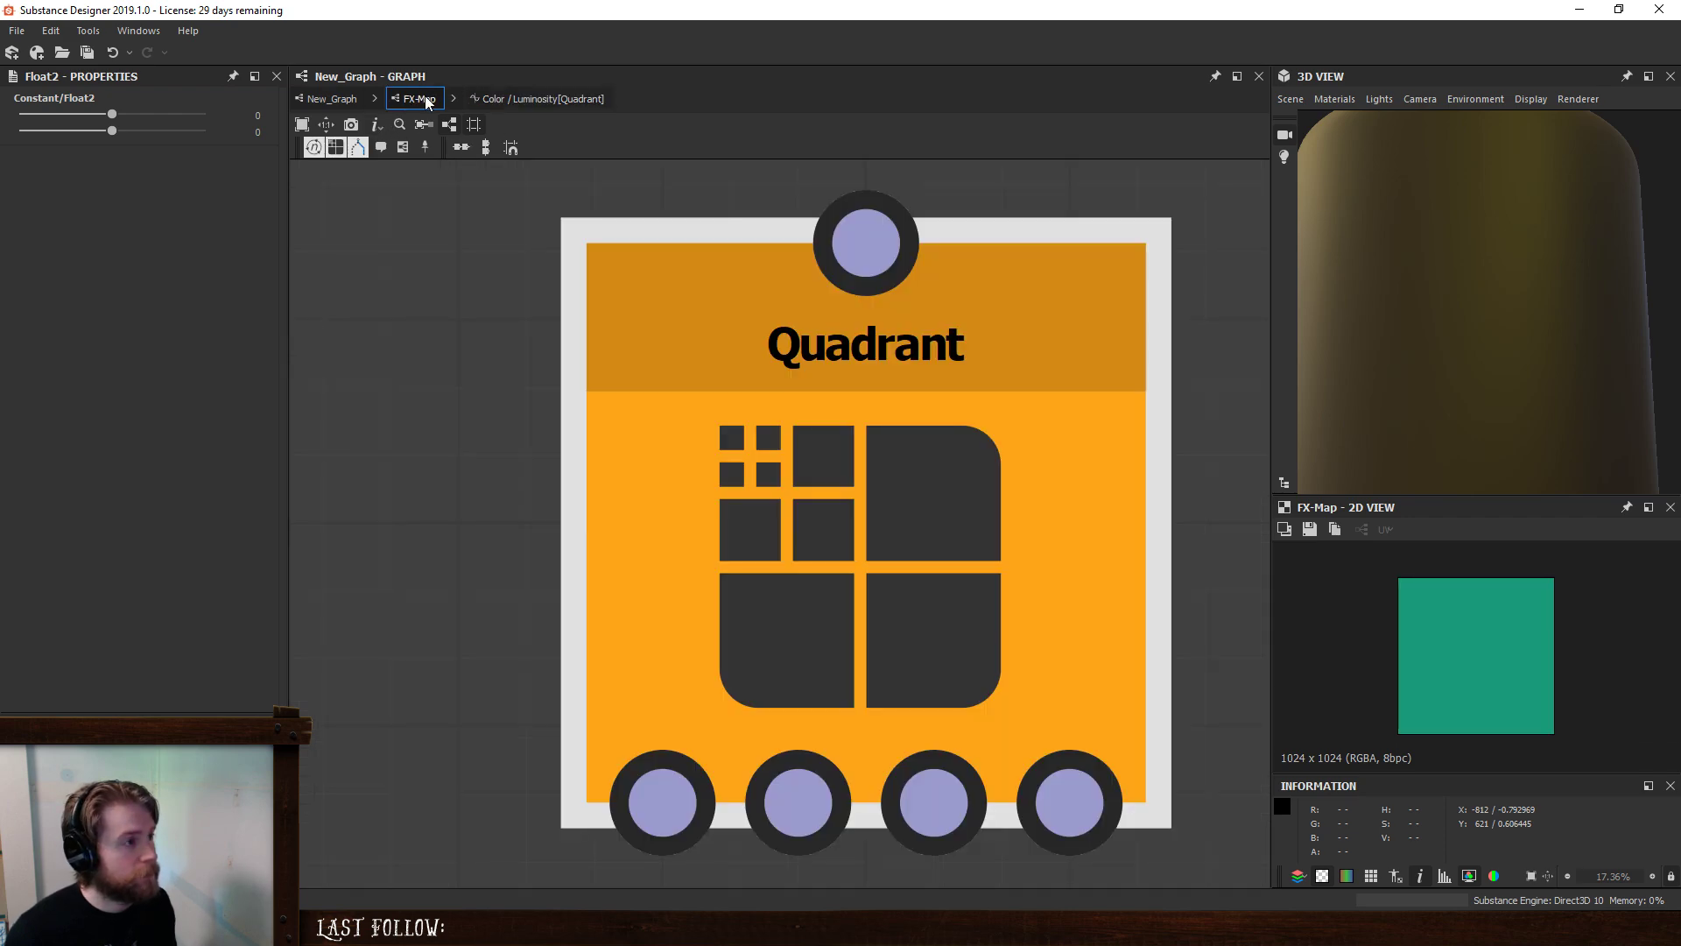
{"action": "left_click", "coordinate": [332, 98]}
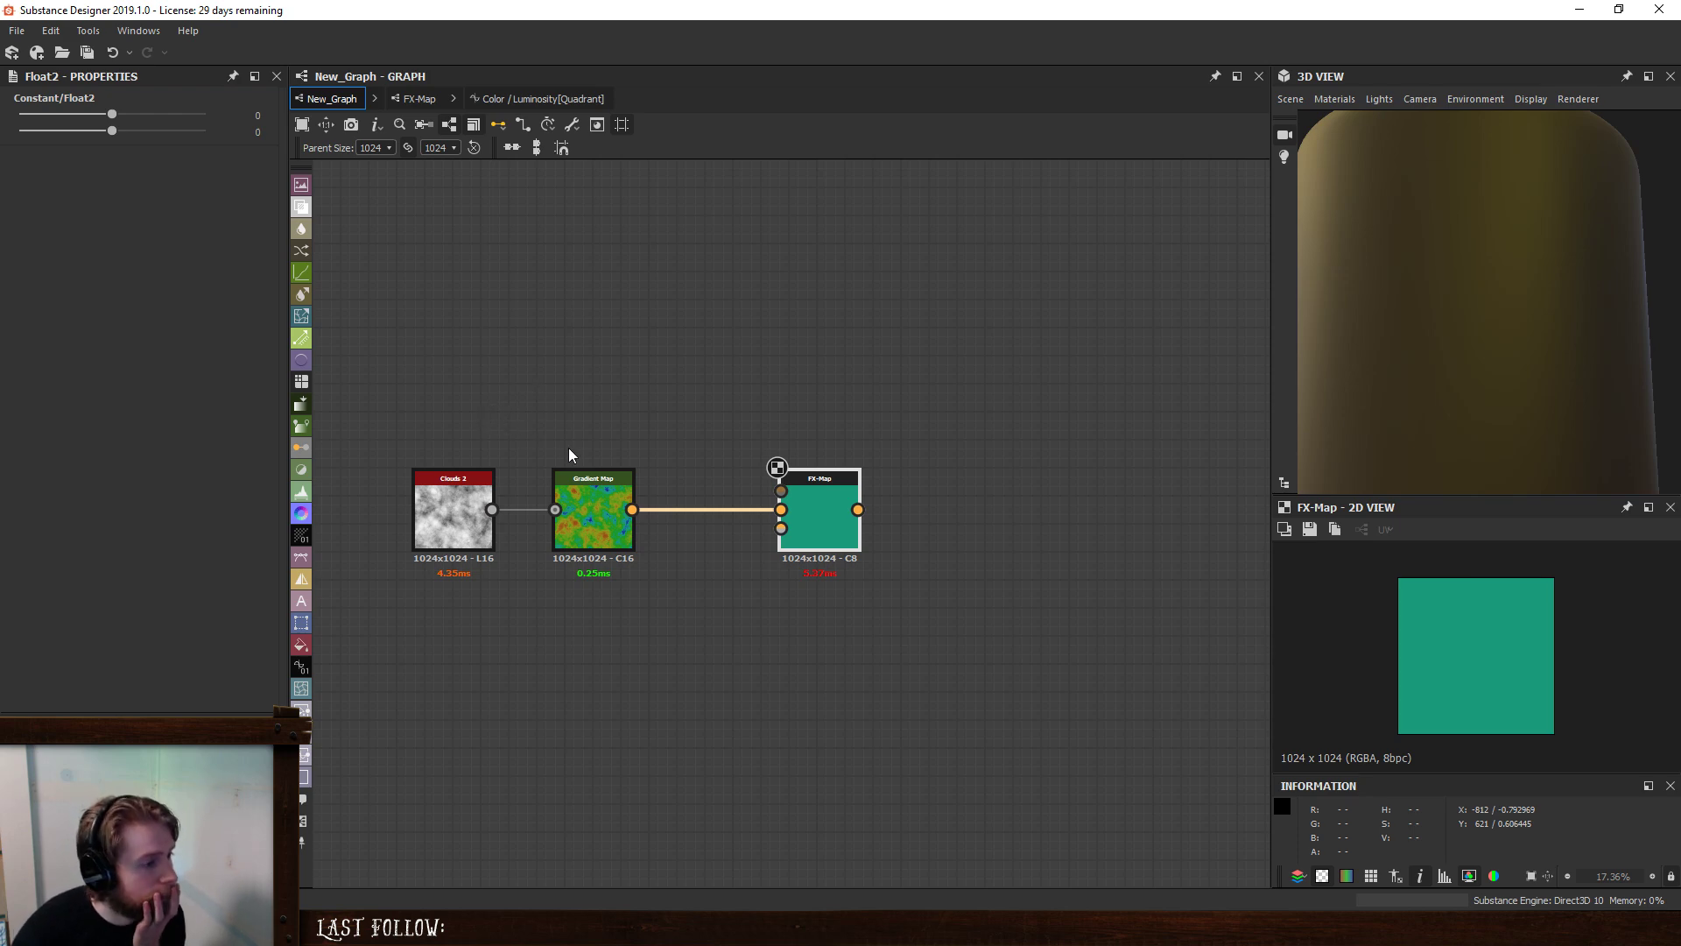
{"action": "left_click_drag", "start_coordinate": [112, 132], "coordinate": [196, 123]}
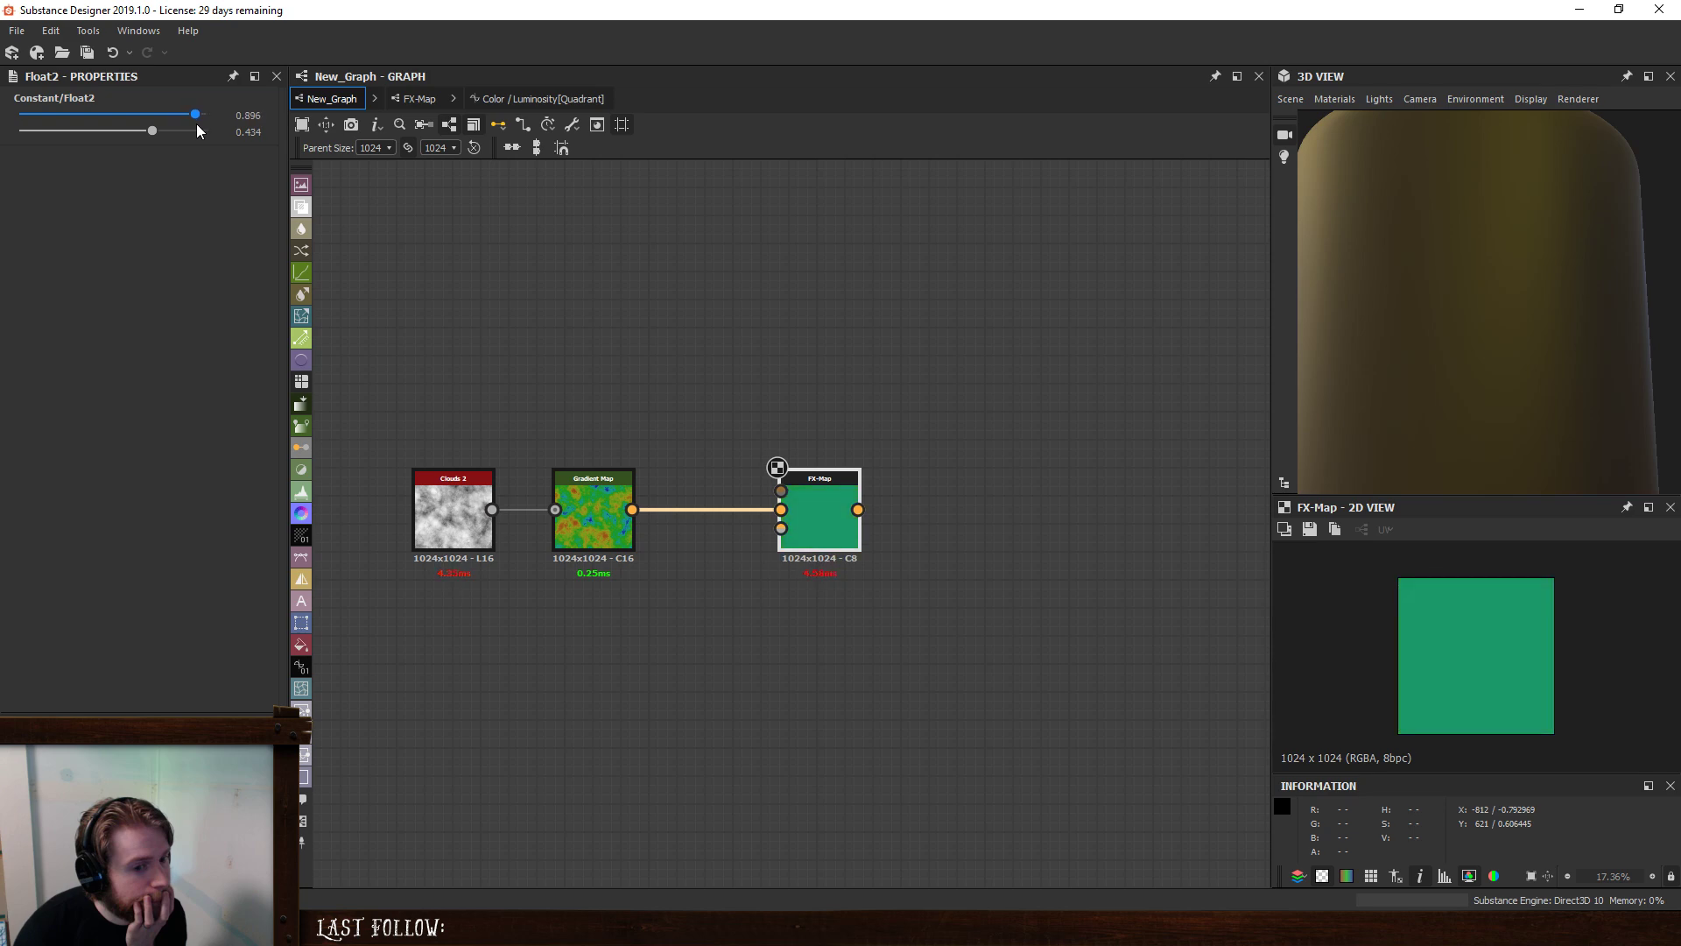
- Switch the Gradient Map's output size to absolute and set it to 16 × 16 px
{"action": "left_click", "coordinate": [600, 514]}
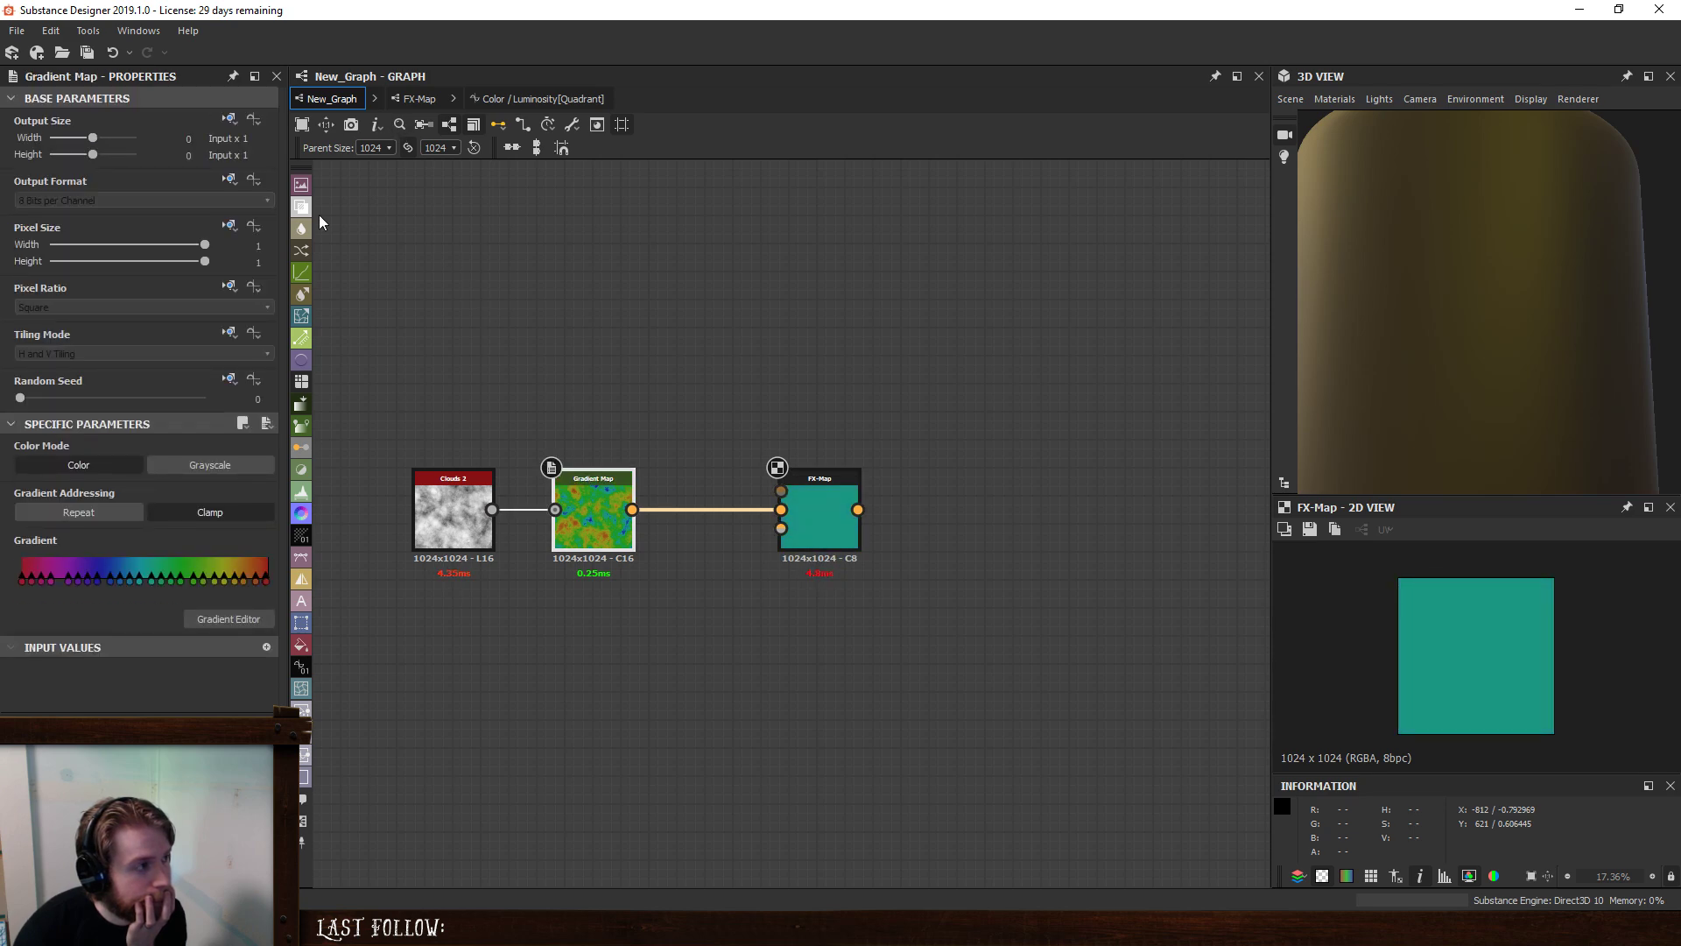
{"action": "left_click", "coordinate": [230, 118]}
{"action": "left_click", "coordinate": [263, 188]}
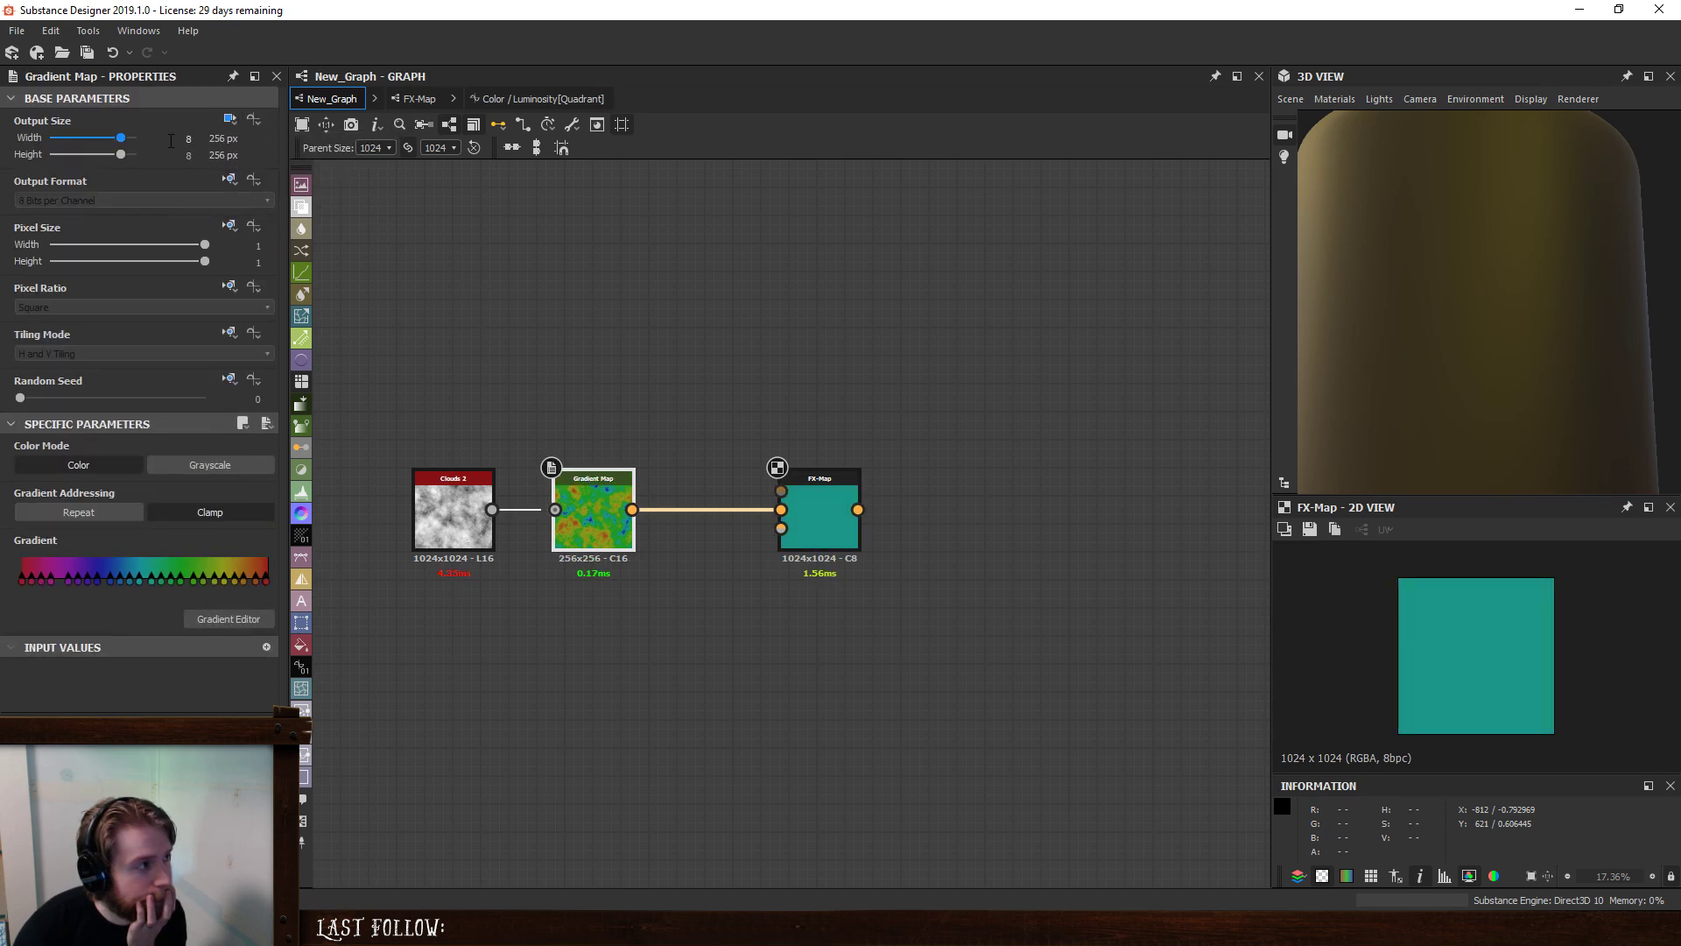
{"action": "left_click_drag", "start_coordinate": [126, 138], "coordinate": [107, 154]}
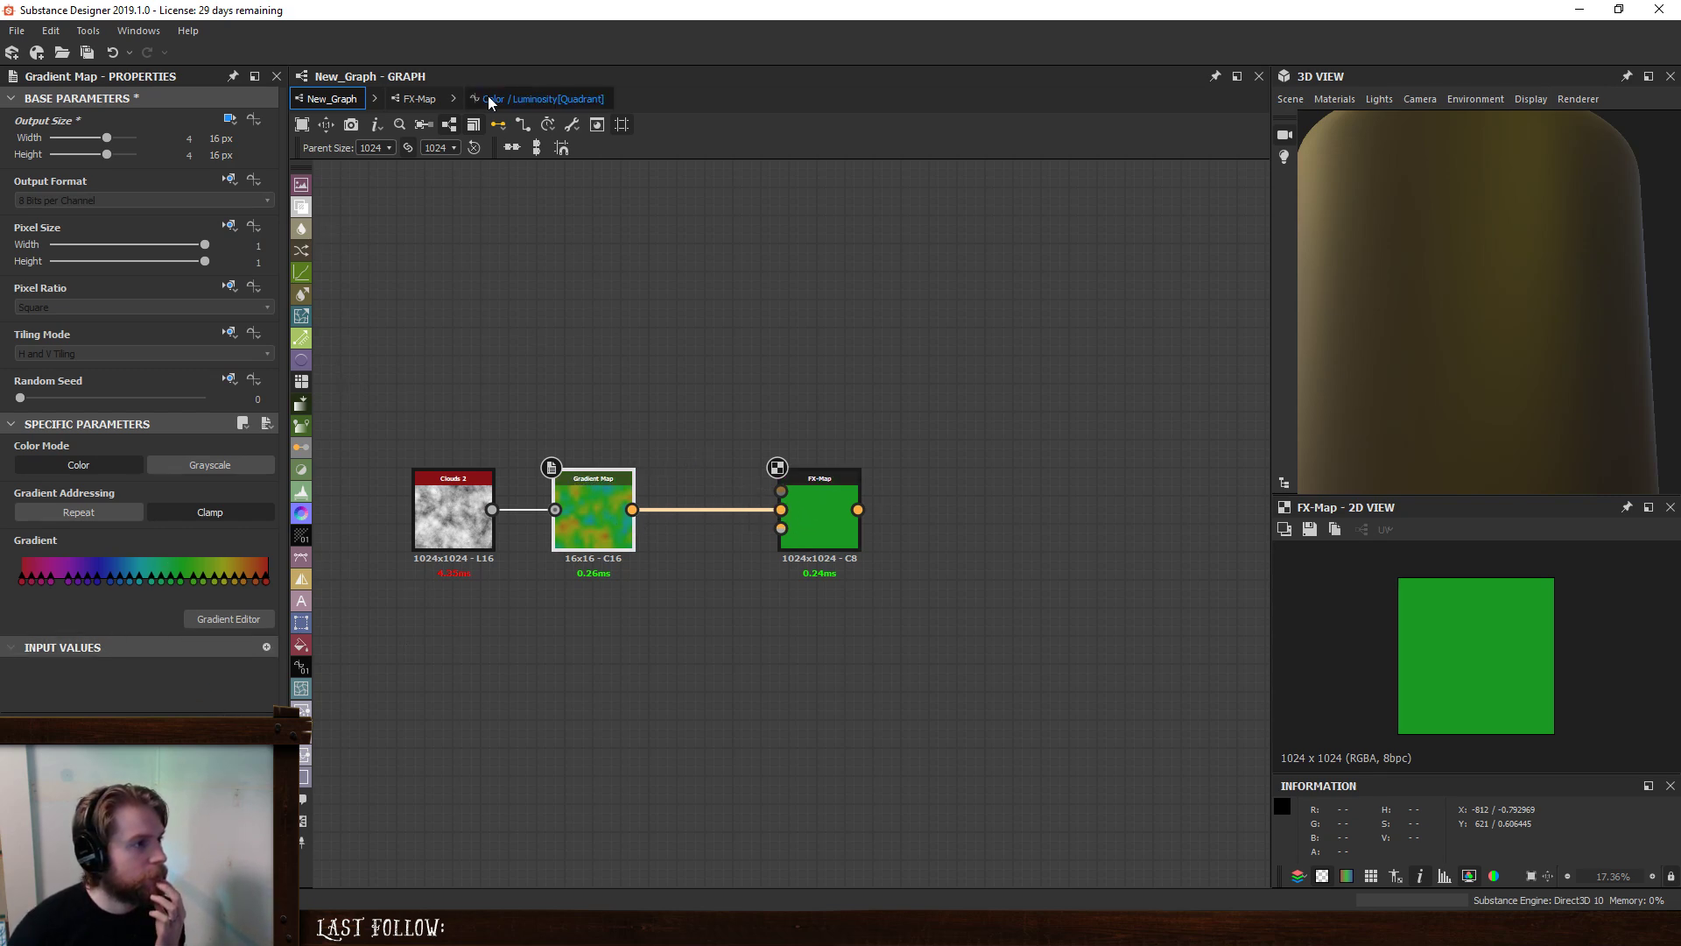
- Try several Float2 sampling coordinates in the color function while viewing New_Graph, finishing with both values at 0.5
{"action": "left_click", "coordinate": [524, 98]}
{"action": "left_click", "coordinate": [652, 537]}
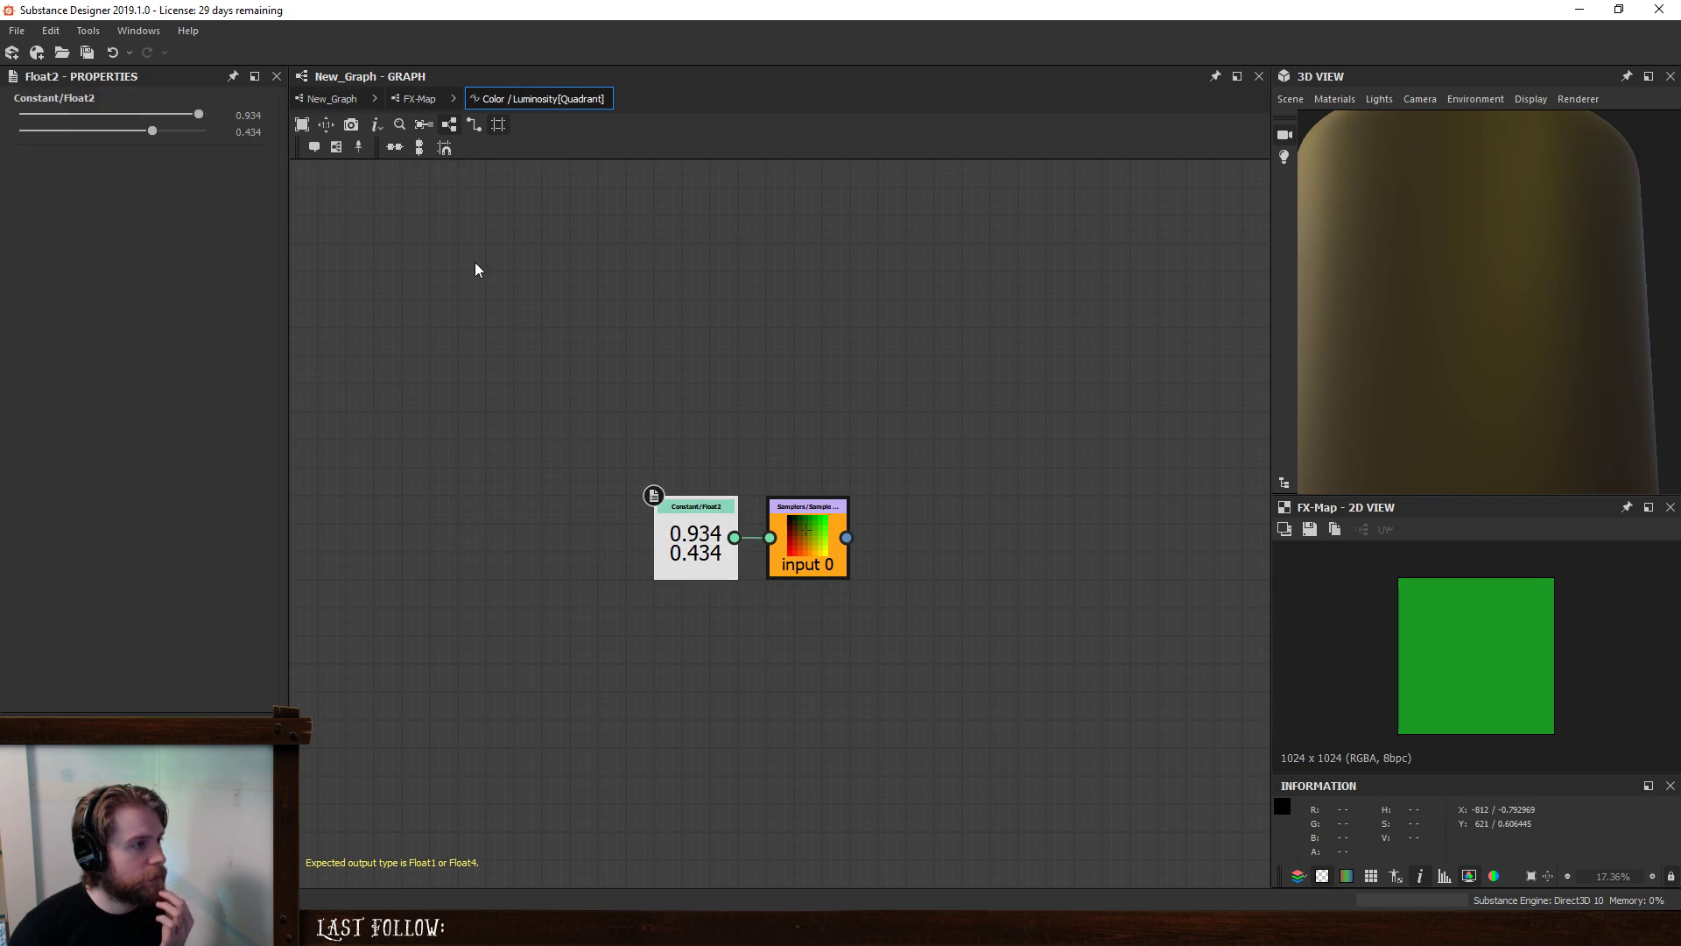
{"action": "left_click", "coordinate": [332, 98]}
{"action": "left_click_drag", "start_coordinate": [197, 120], "coordinate": [133, 117]}
{"action": "mouse_move", "coordinate": [154, 130]}
{"action": "left_mouse_down"}
{"action": "mouse_move", "coordinate": [117, 138]}
{"action": "mouse_move", "coordinate": [188, 144]}
{"action": "mouse_move", "coordinate": [124, 126]}
{"action": "mouse_move", "coordinate": [166, 137]}
{"action": "mouse_move", "coordinate": [78, 149]}
{"action": "mouse_move", "coordinate": [126, 147]}
{"action": "mouse_move", "coordinate": [139, 114]}
{"action": "mouse_move", "coordinate": [176, 119]}
{"action": "left_mouse_up"}
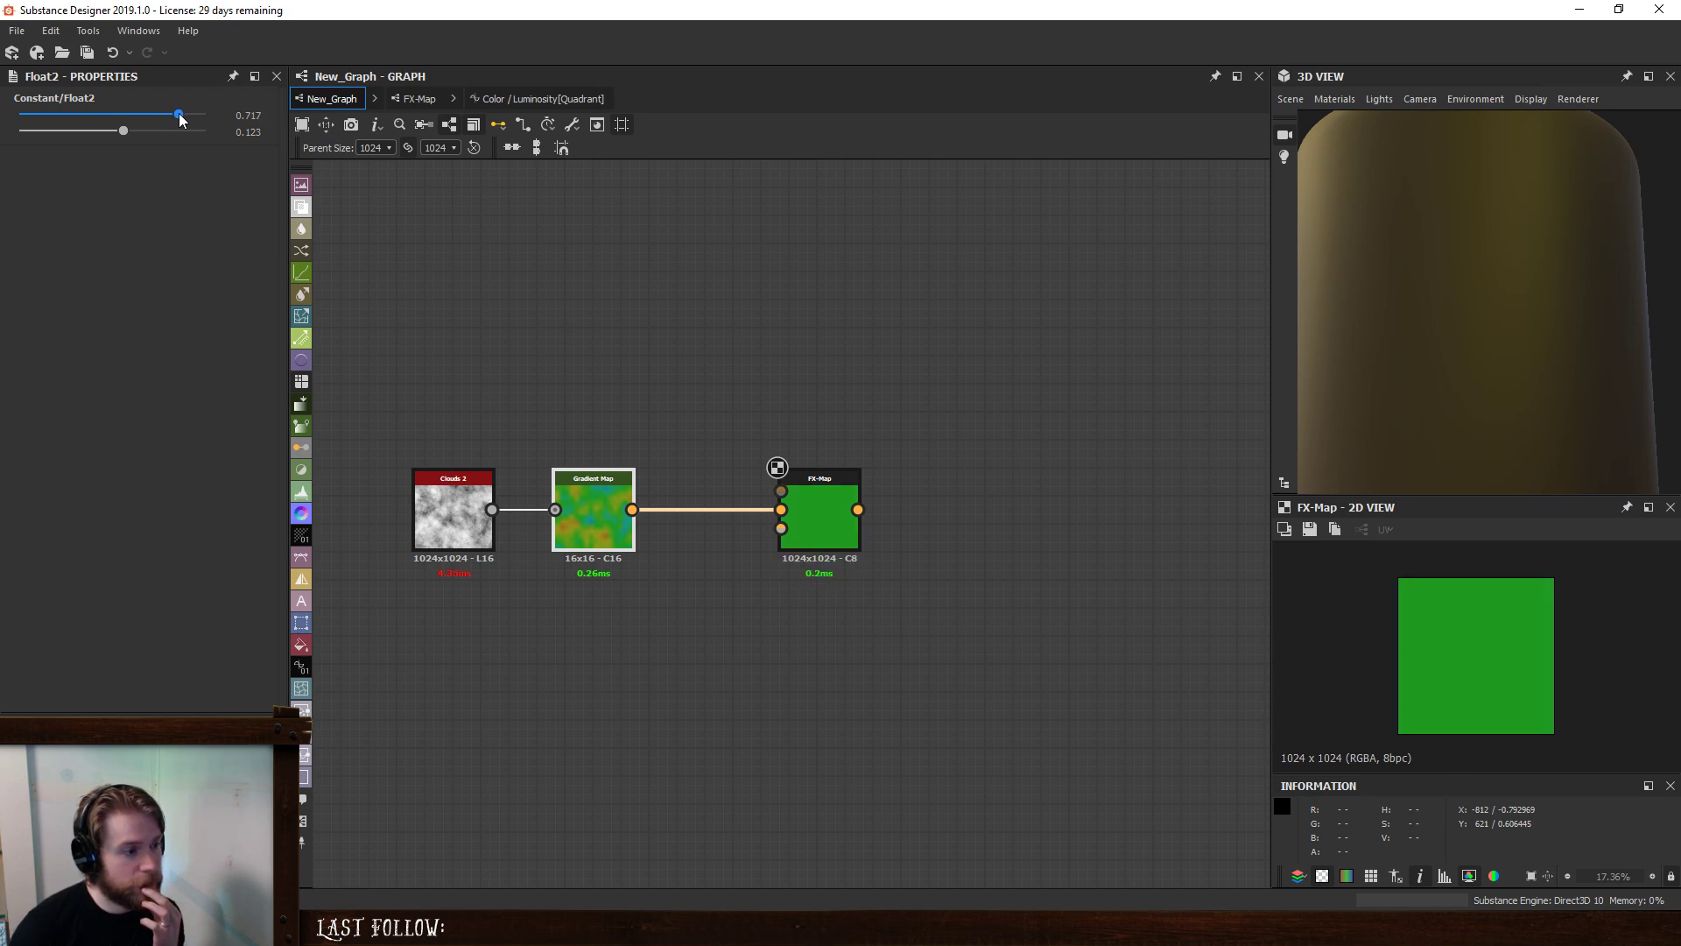
{"action": "left_click_drag", "start_coordinate": [180, 119], "coordinate": [105, 130]}
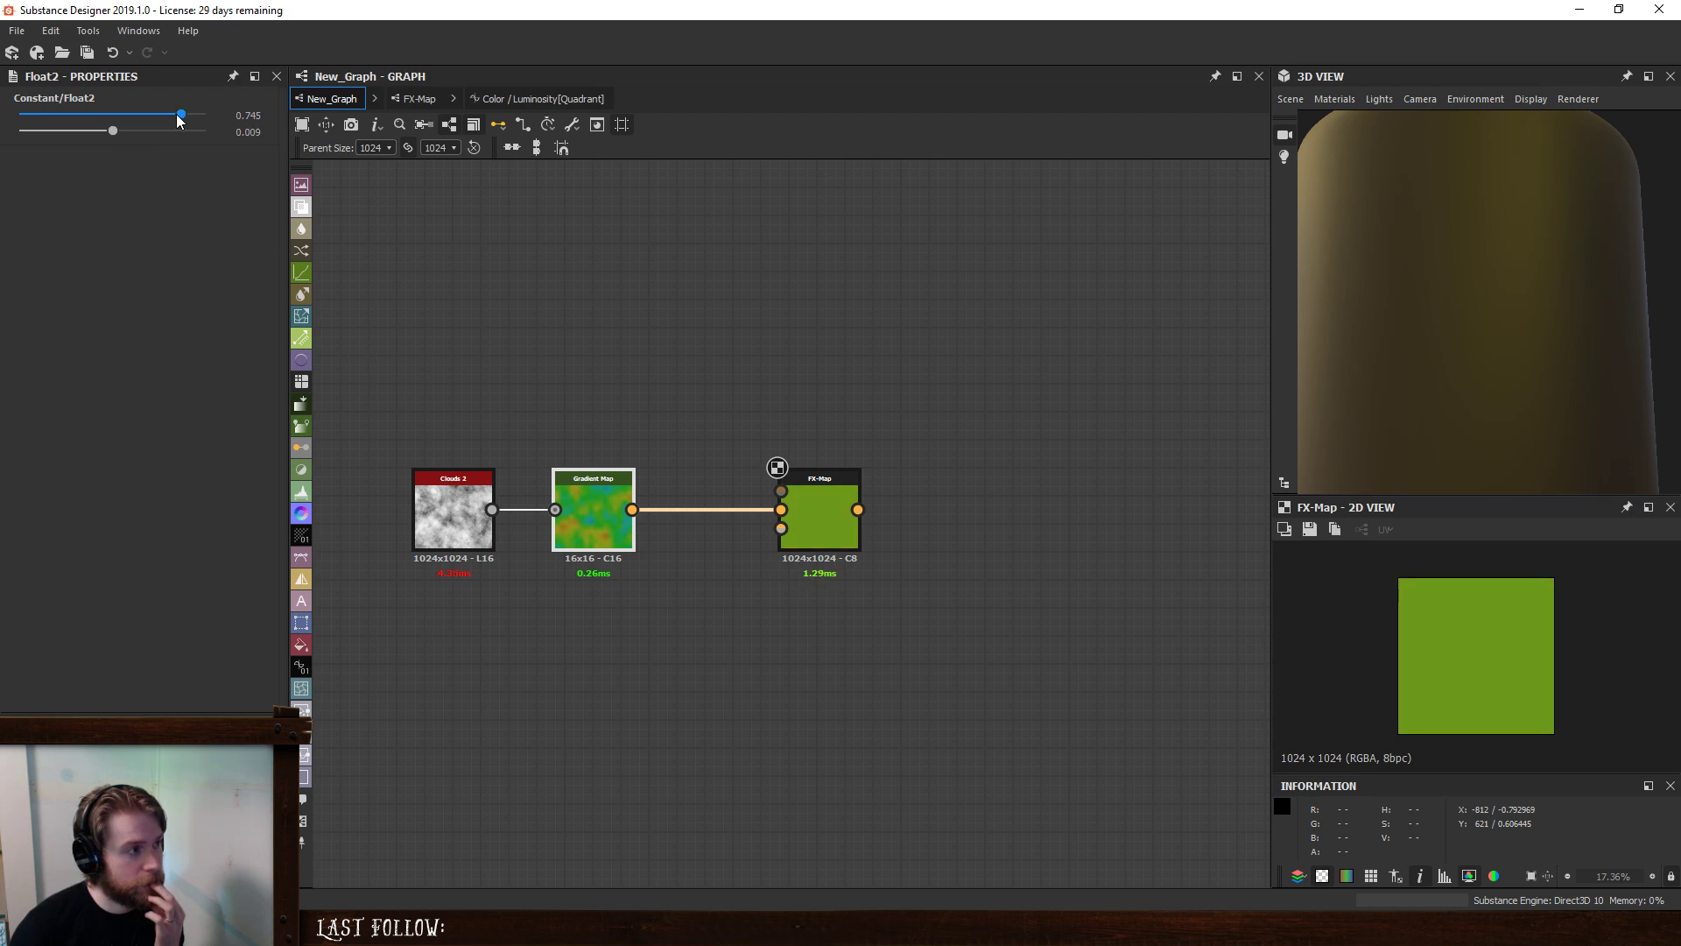
{"action": "left_click_drag", "start_coordinate": [178, 120], "coordinate": [152, 115]}
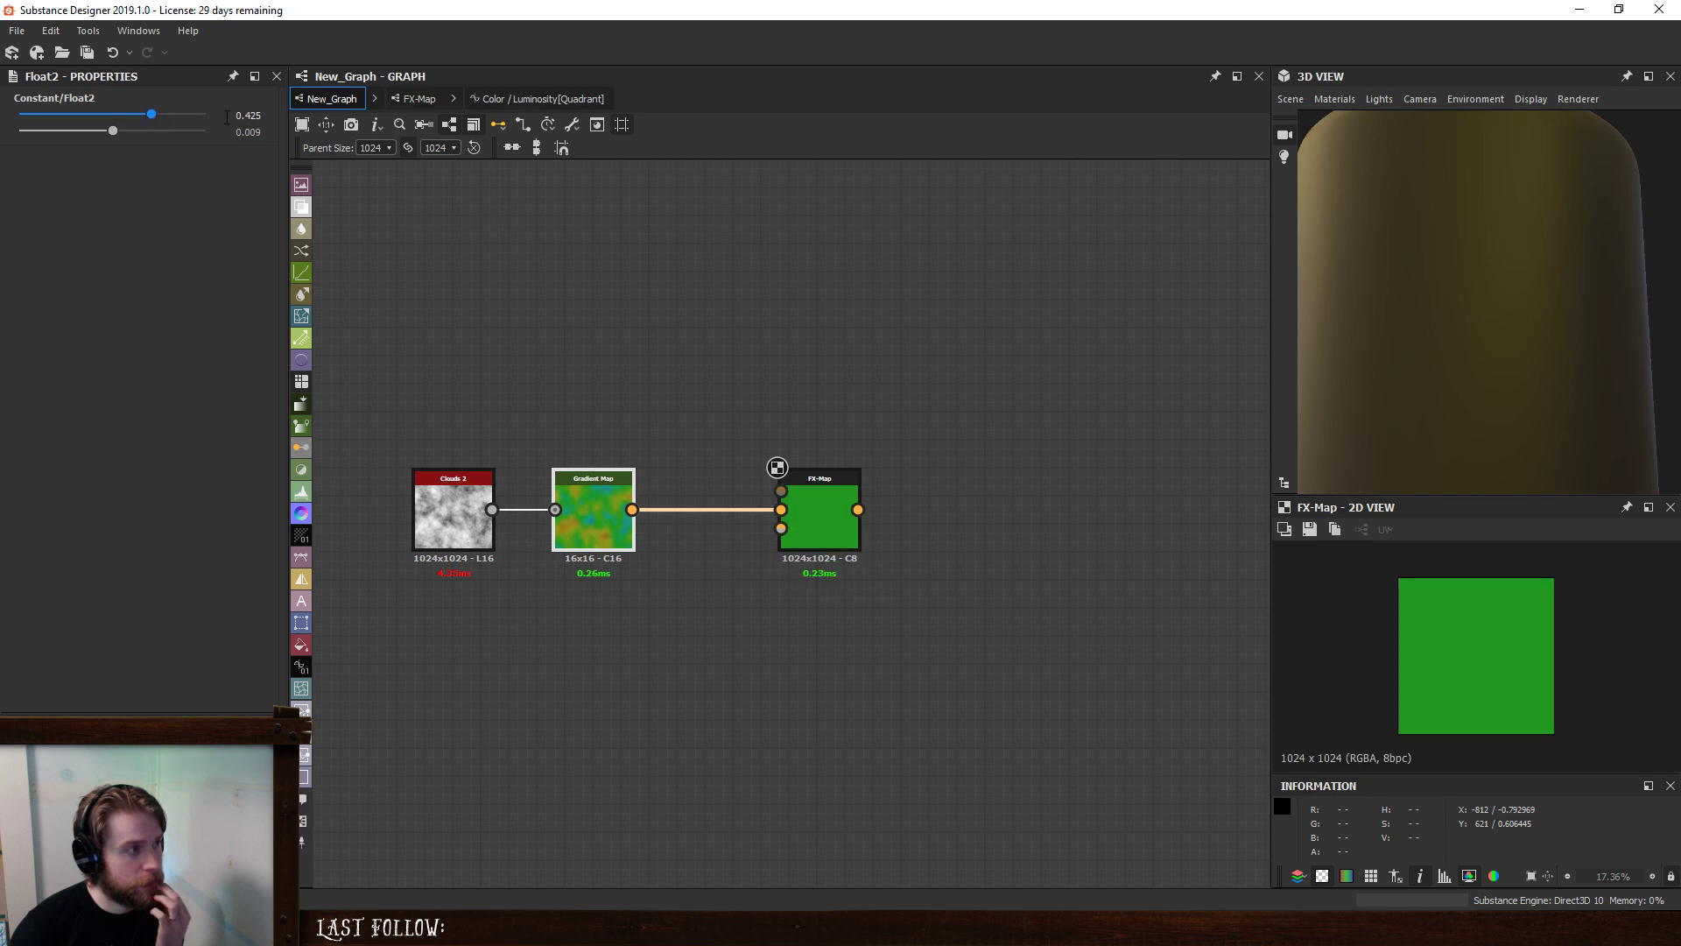
{"action": "right_click", "coordinate": [259, 103]}
{"action": "left_click", "coordinate": [297, 127]}
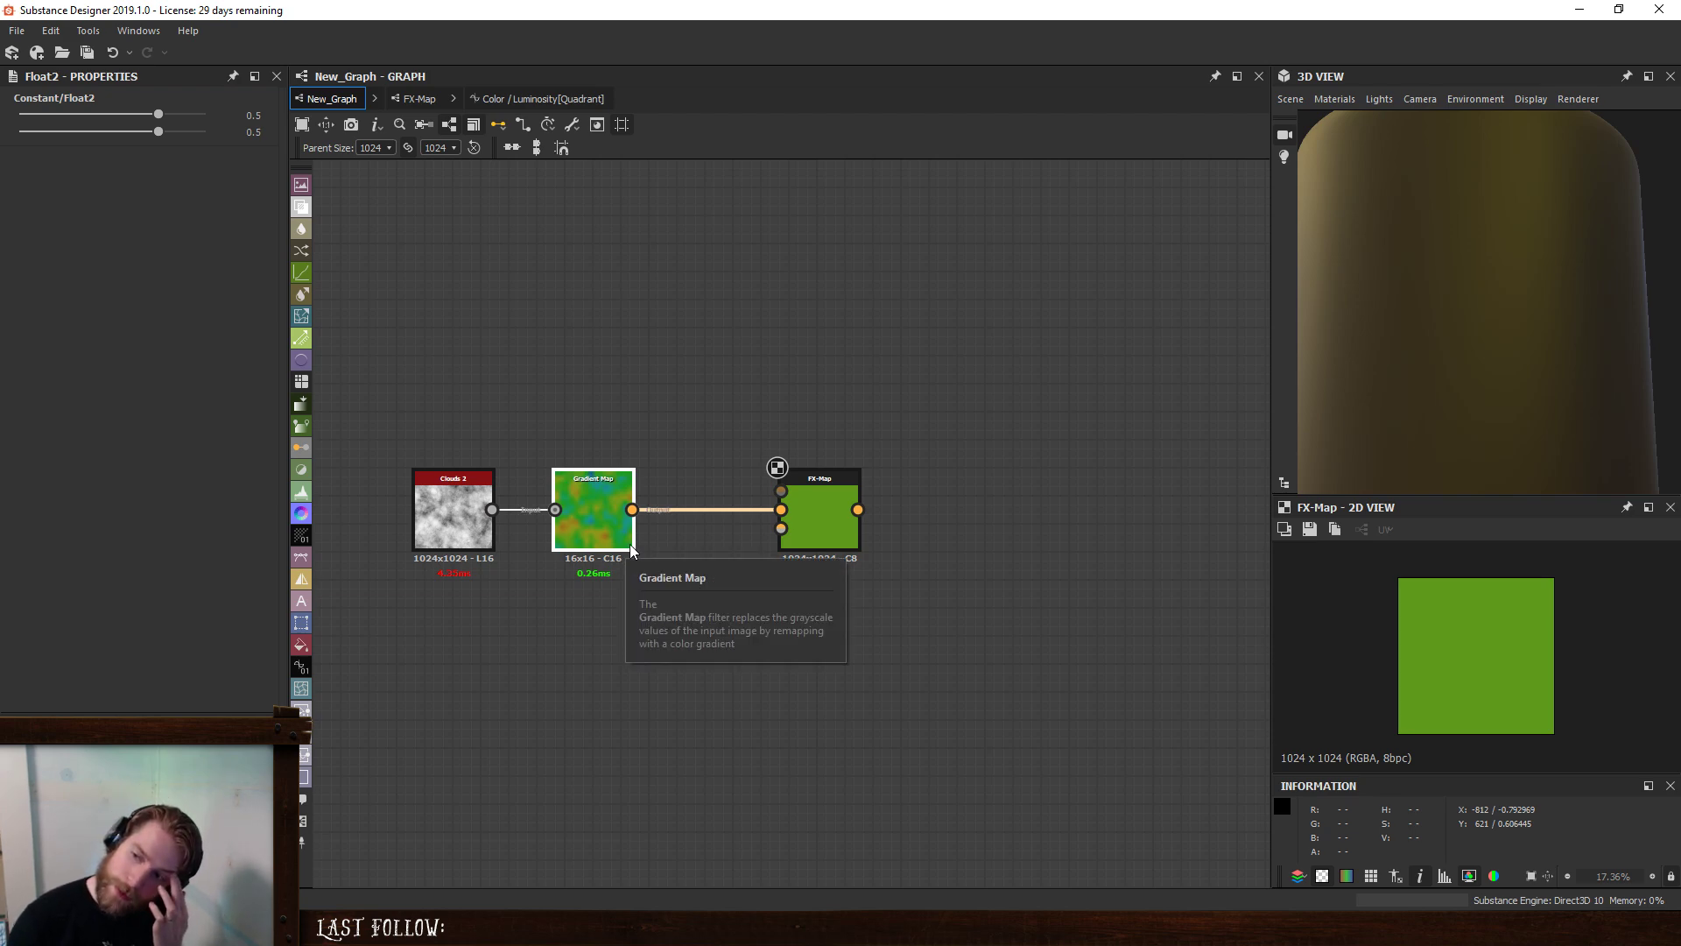
- Open the recent package paletteAndPixelize.sbs
{"action": "left_click", "coordinate": [17, 31]}
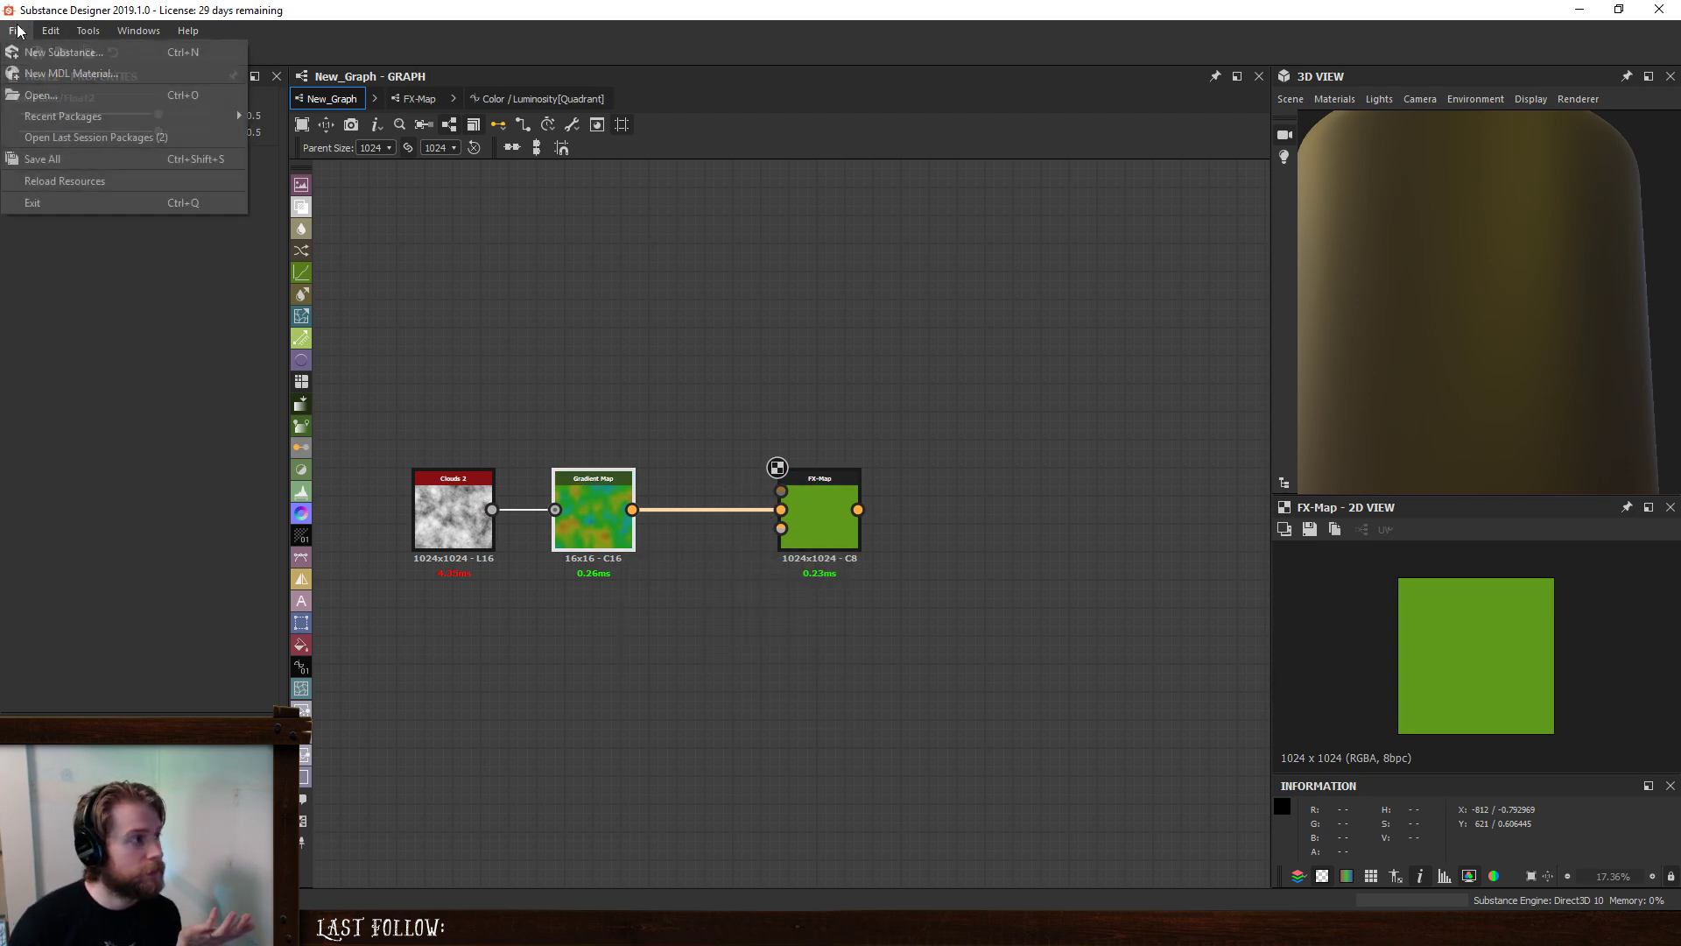
{"action": "mouse_move", "coordinate": [161, 113]}
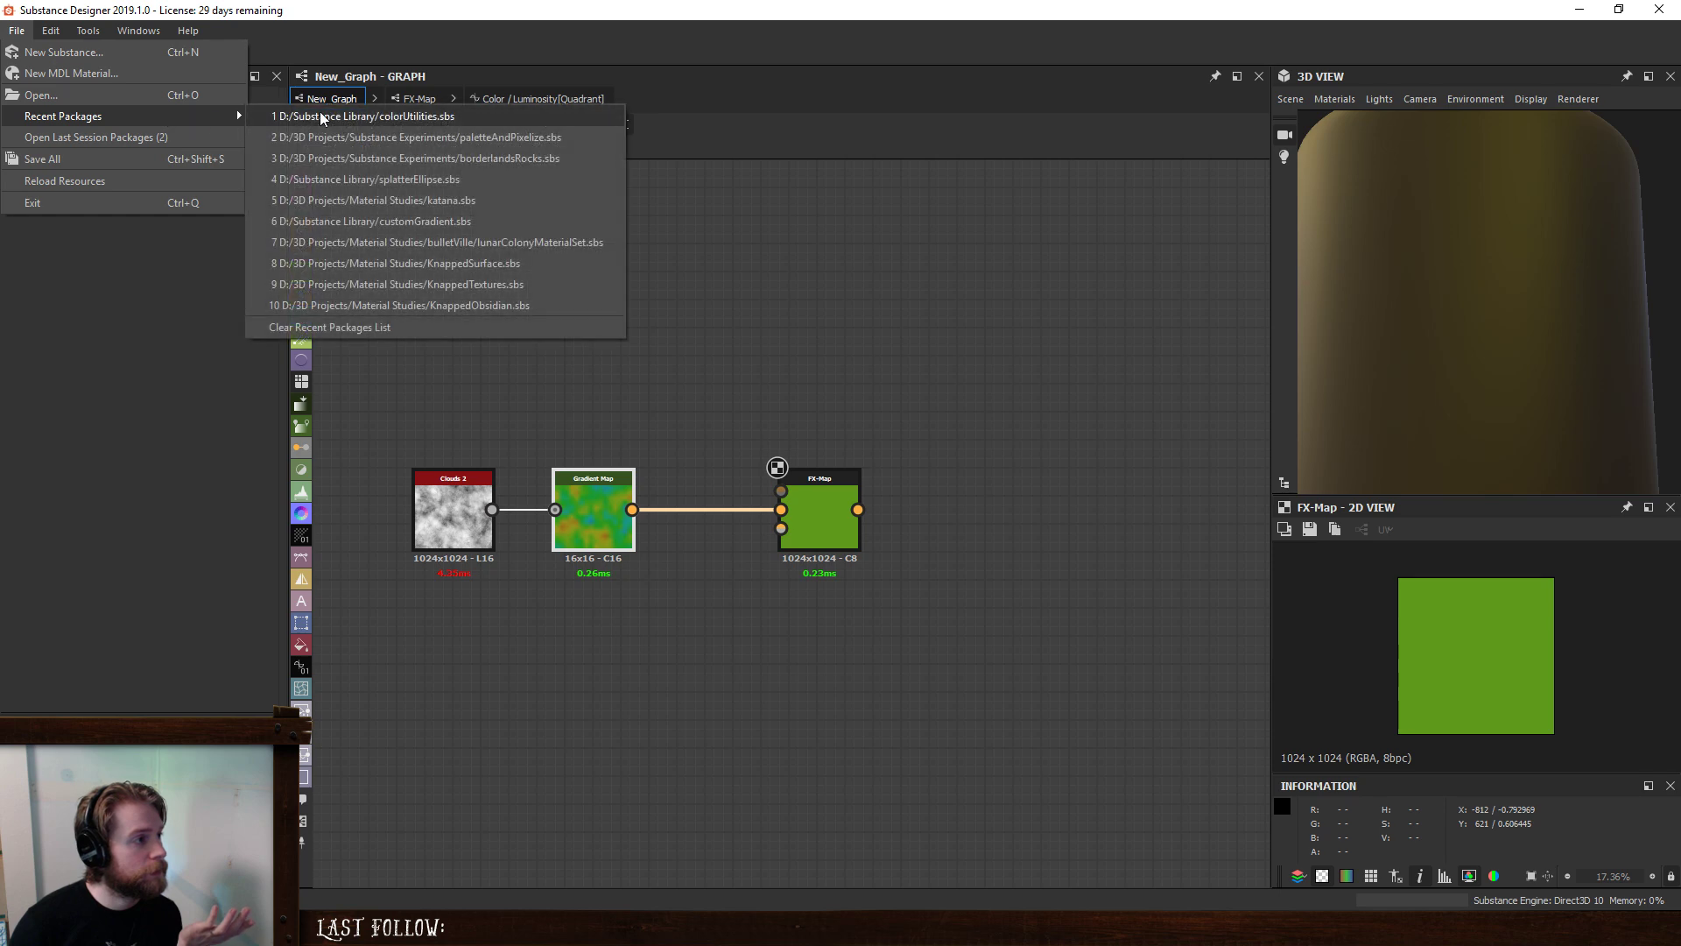
{"action": "left_click", "coordinate": [359, 138]}
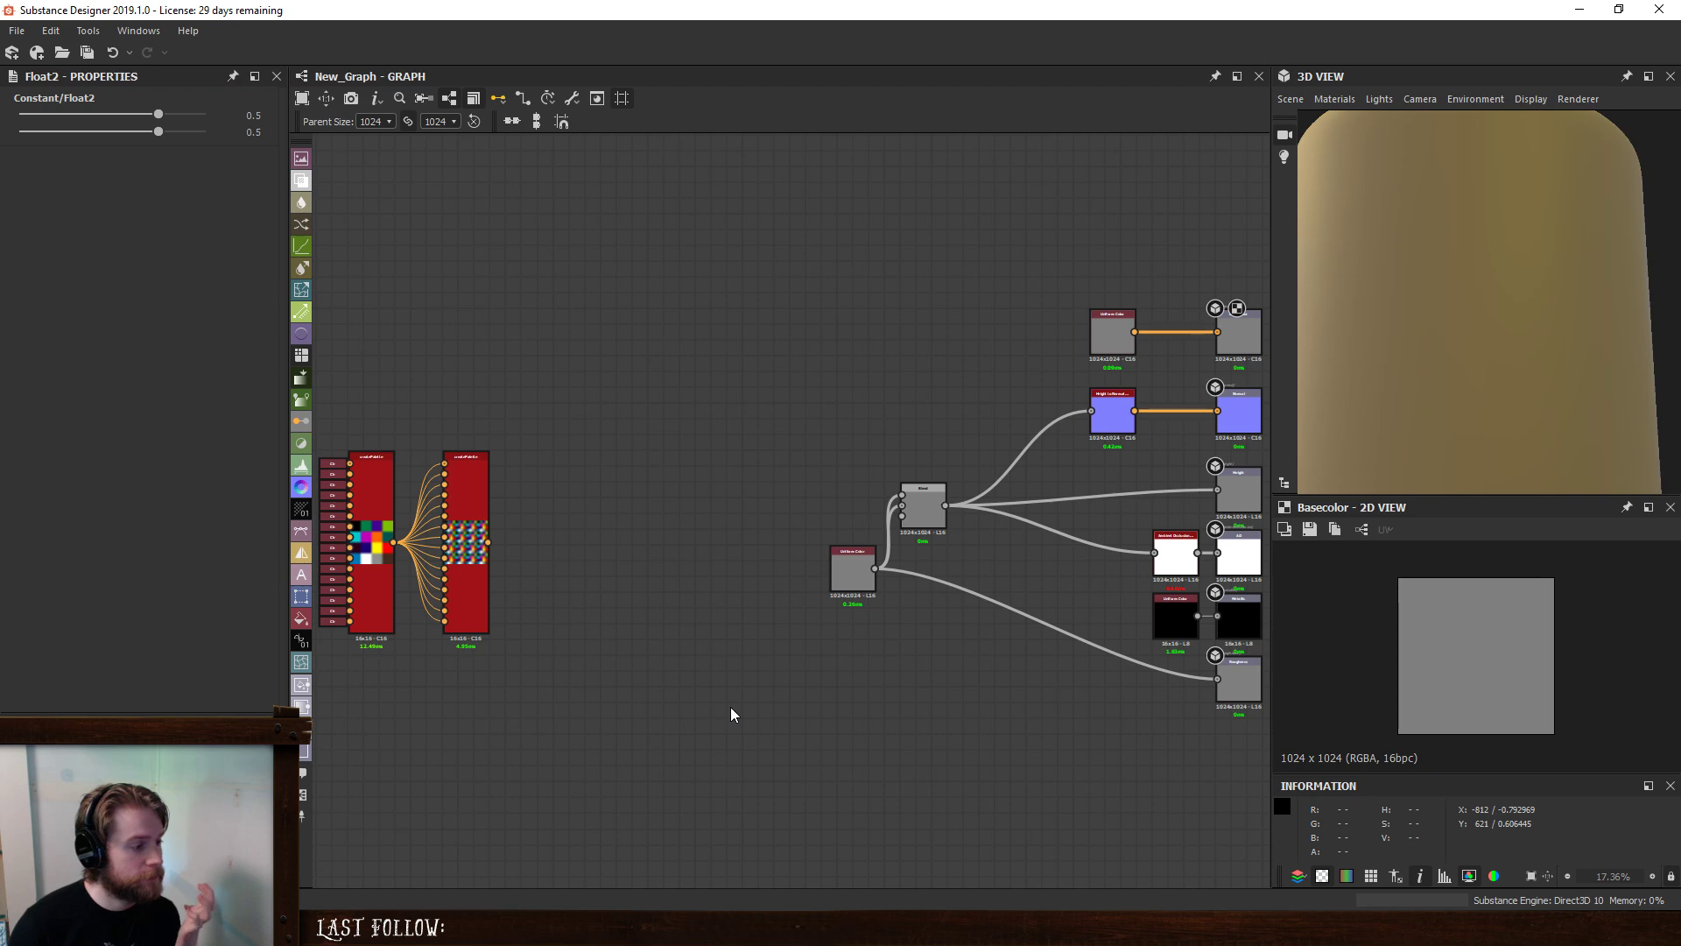
- Close the test package and bring up the pixelize graph with all its nodes in view
{"action": "right_click", "coordinate": [88, 406]}
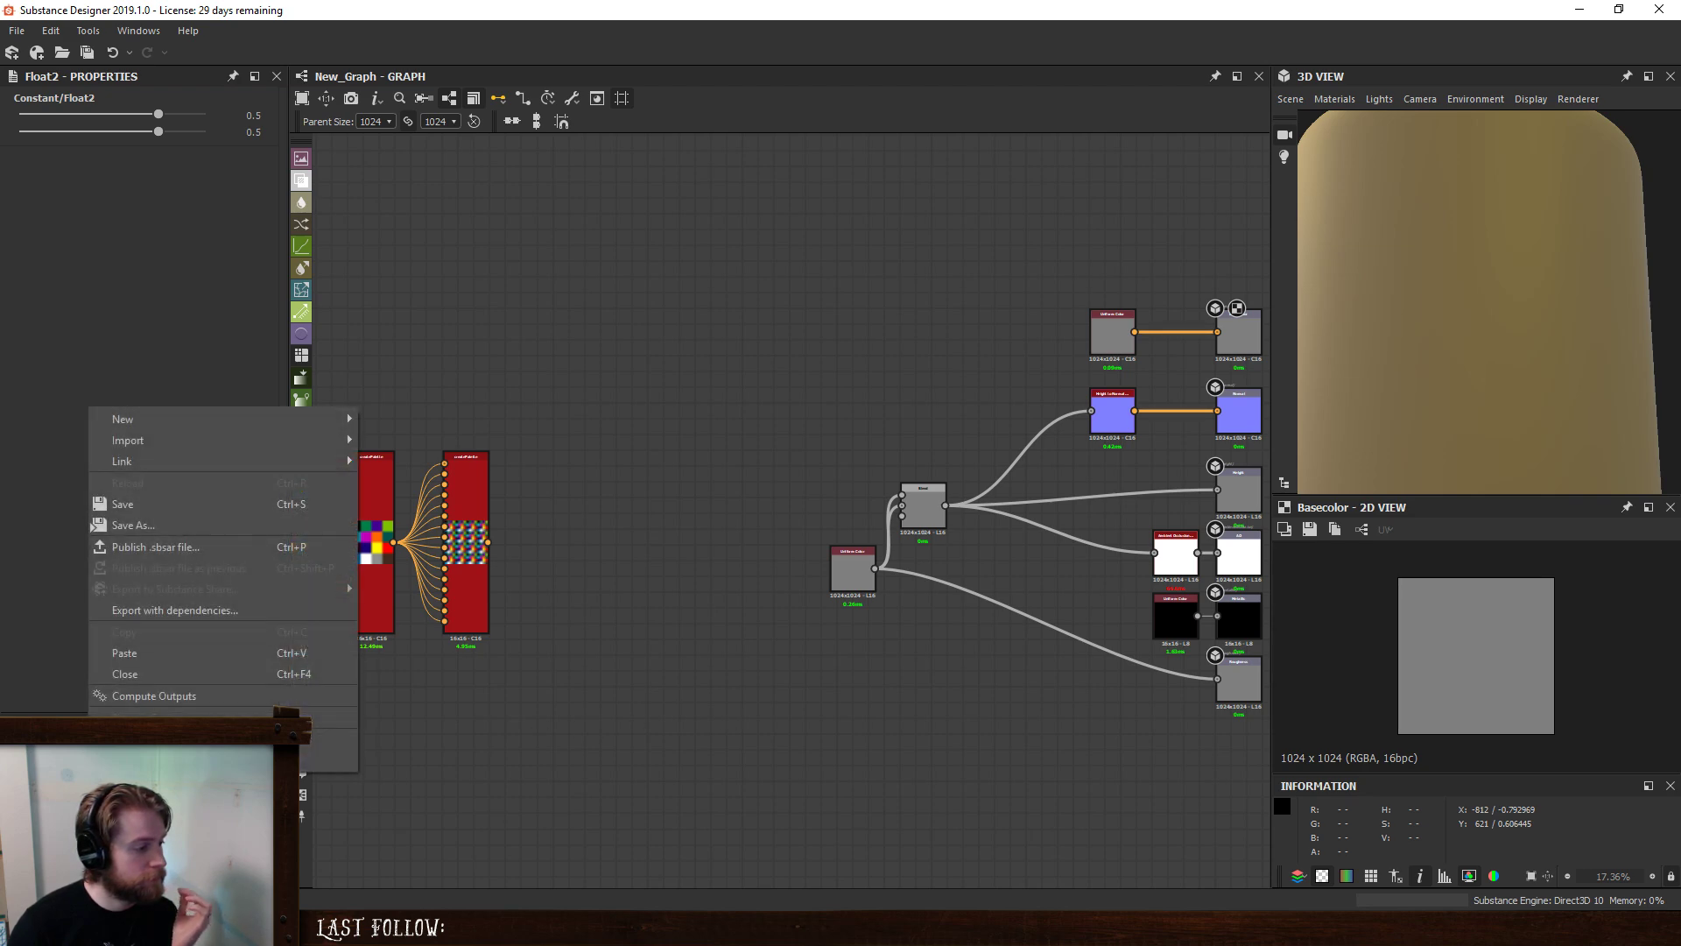
{"action": "left_click", "coordinate": [150, 676]}
{"action": "left_click", "coordinate": [829, 478]}
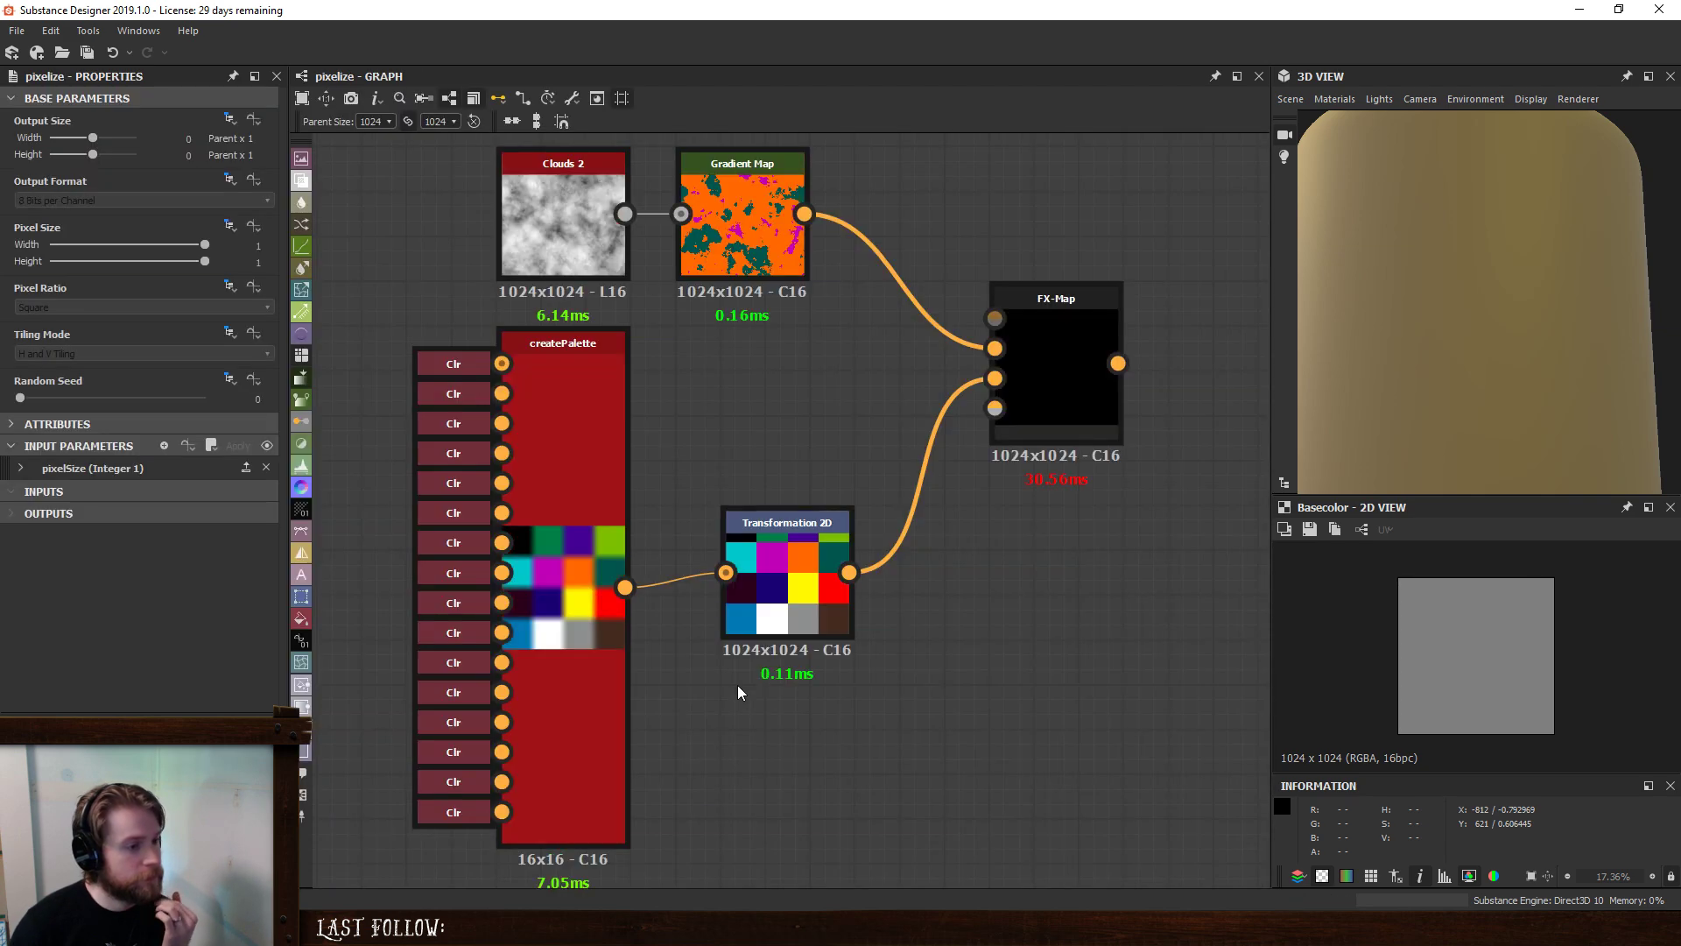
{"action": "scroll", "coordinate": [993, 611], "scroll_direction": "down", "scroll_amount": 3}
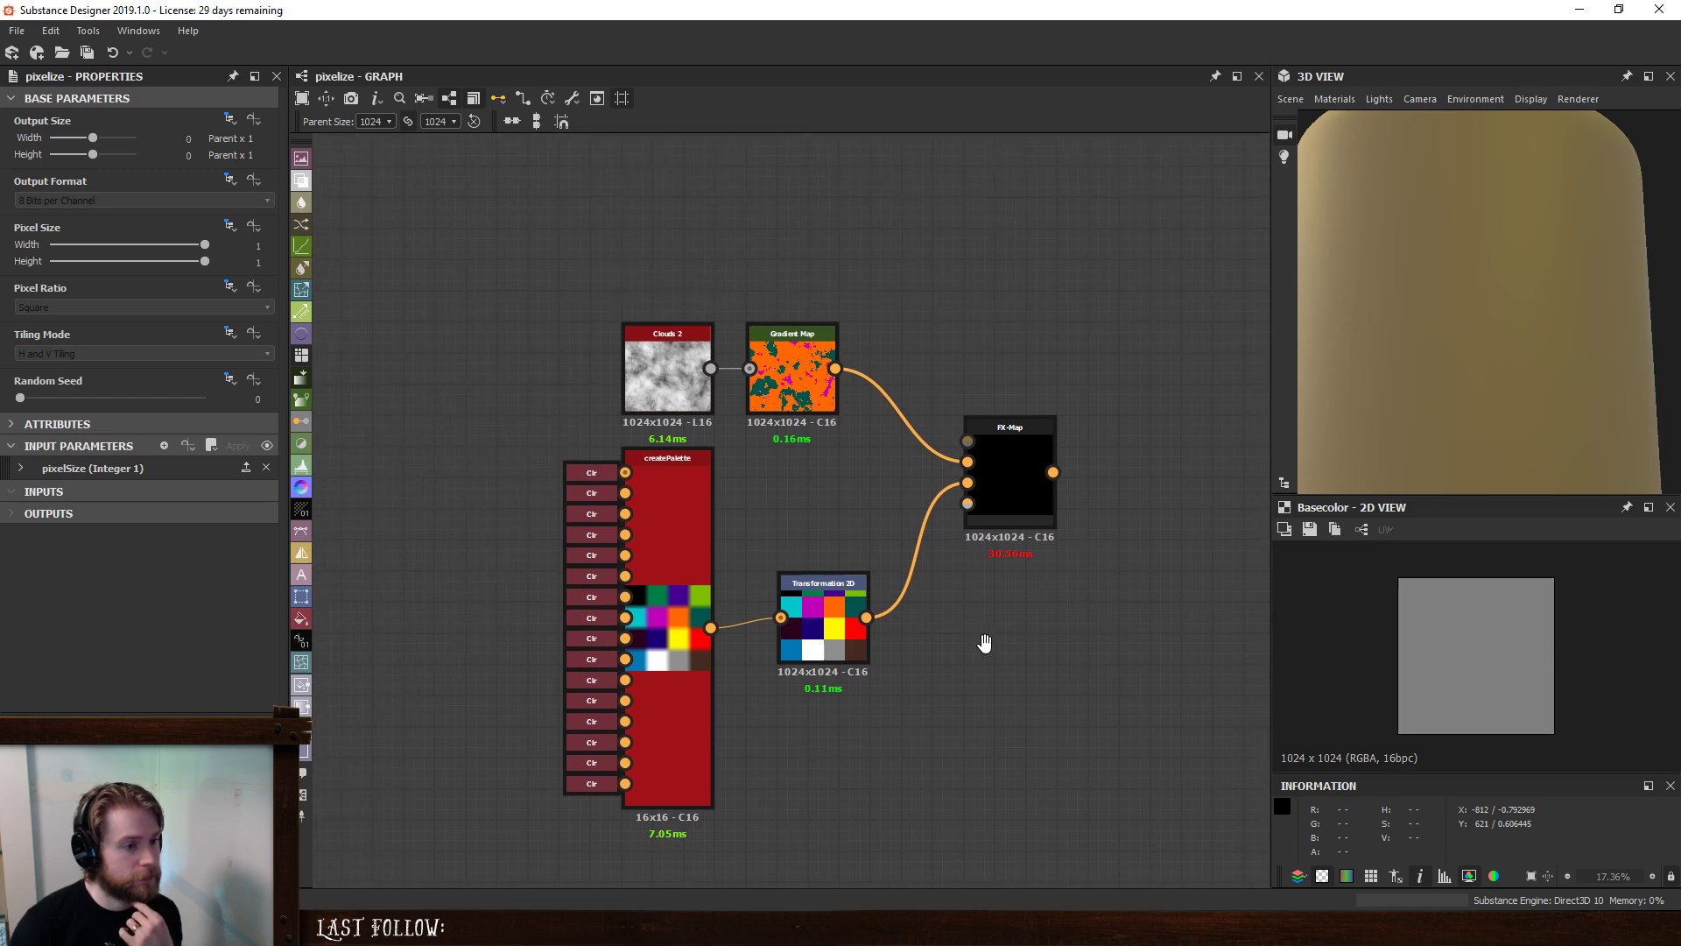
- Inspect the pixelize FX-Map's inner graph, checking the Quadrant's settings and the Iterate node's Iterations function
{"action": "left_click", "coordinate": [991, 504]}
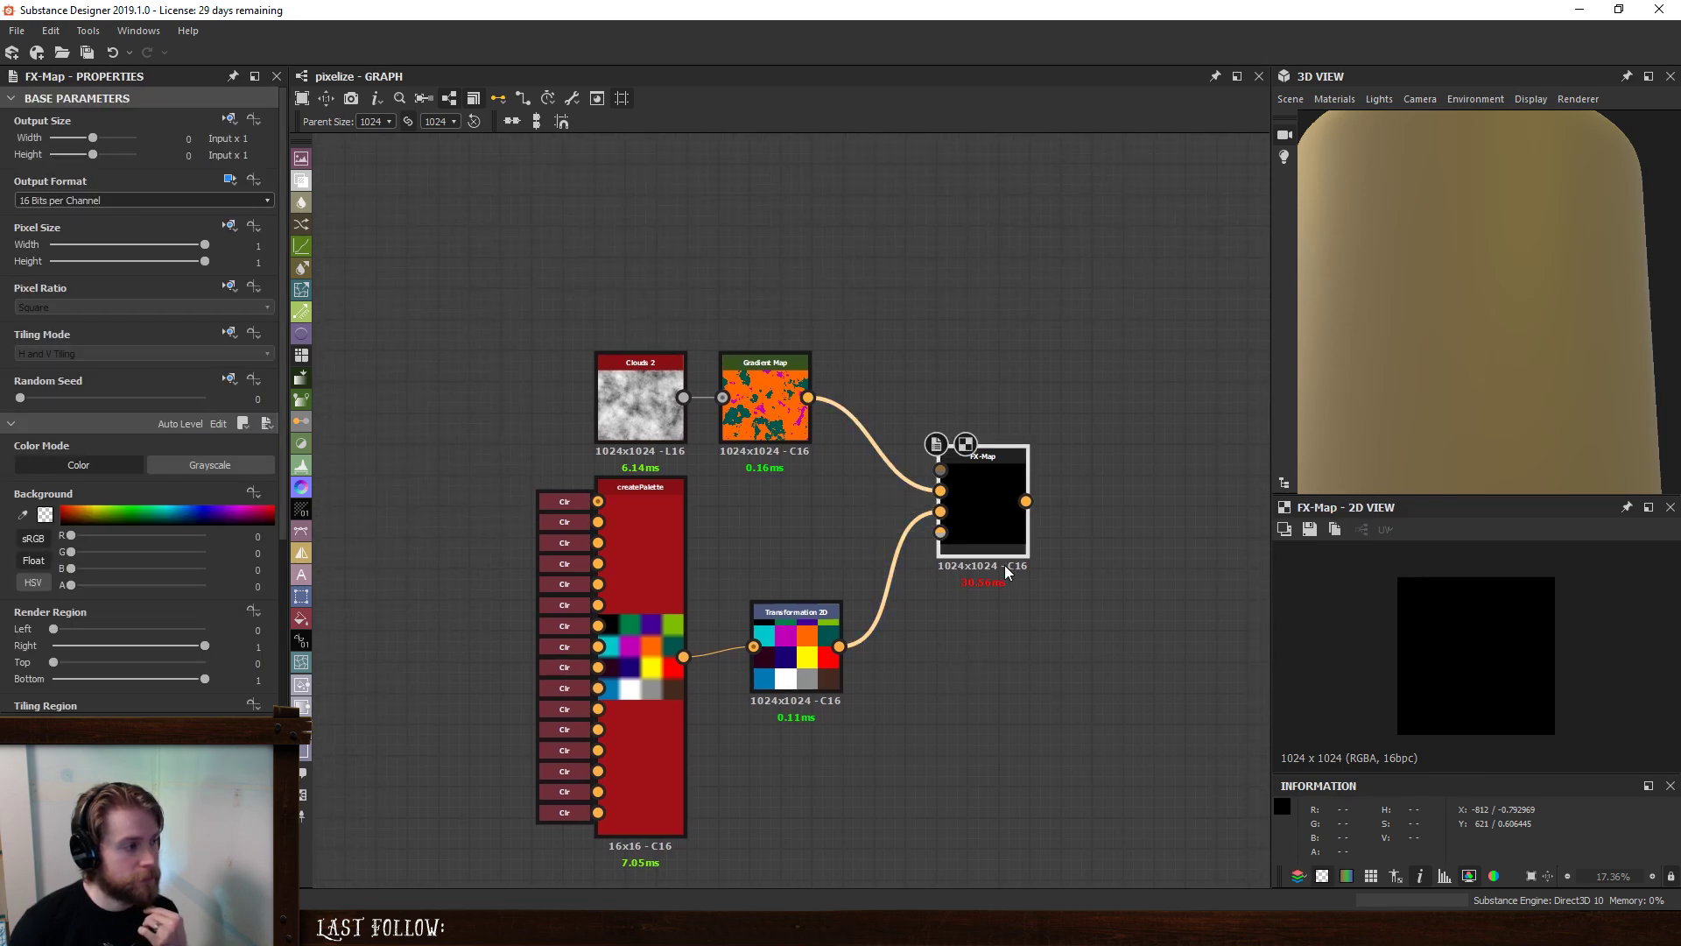
{"action": "double_click", "coordinate": [989, 516]}
{"action": "left_click", "coordinate": [785, 653]}
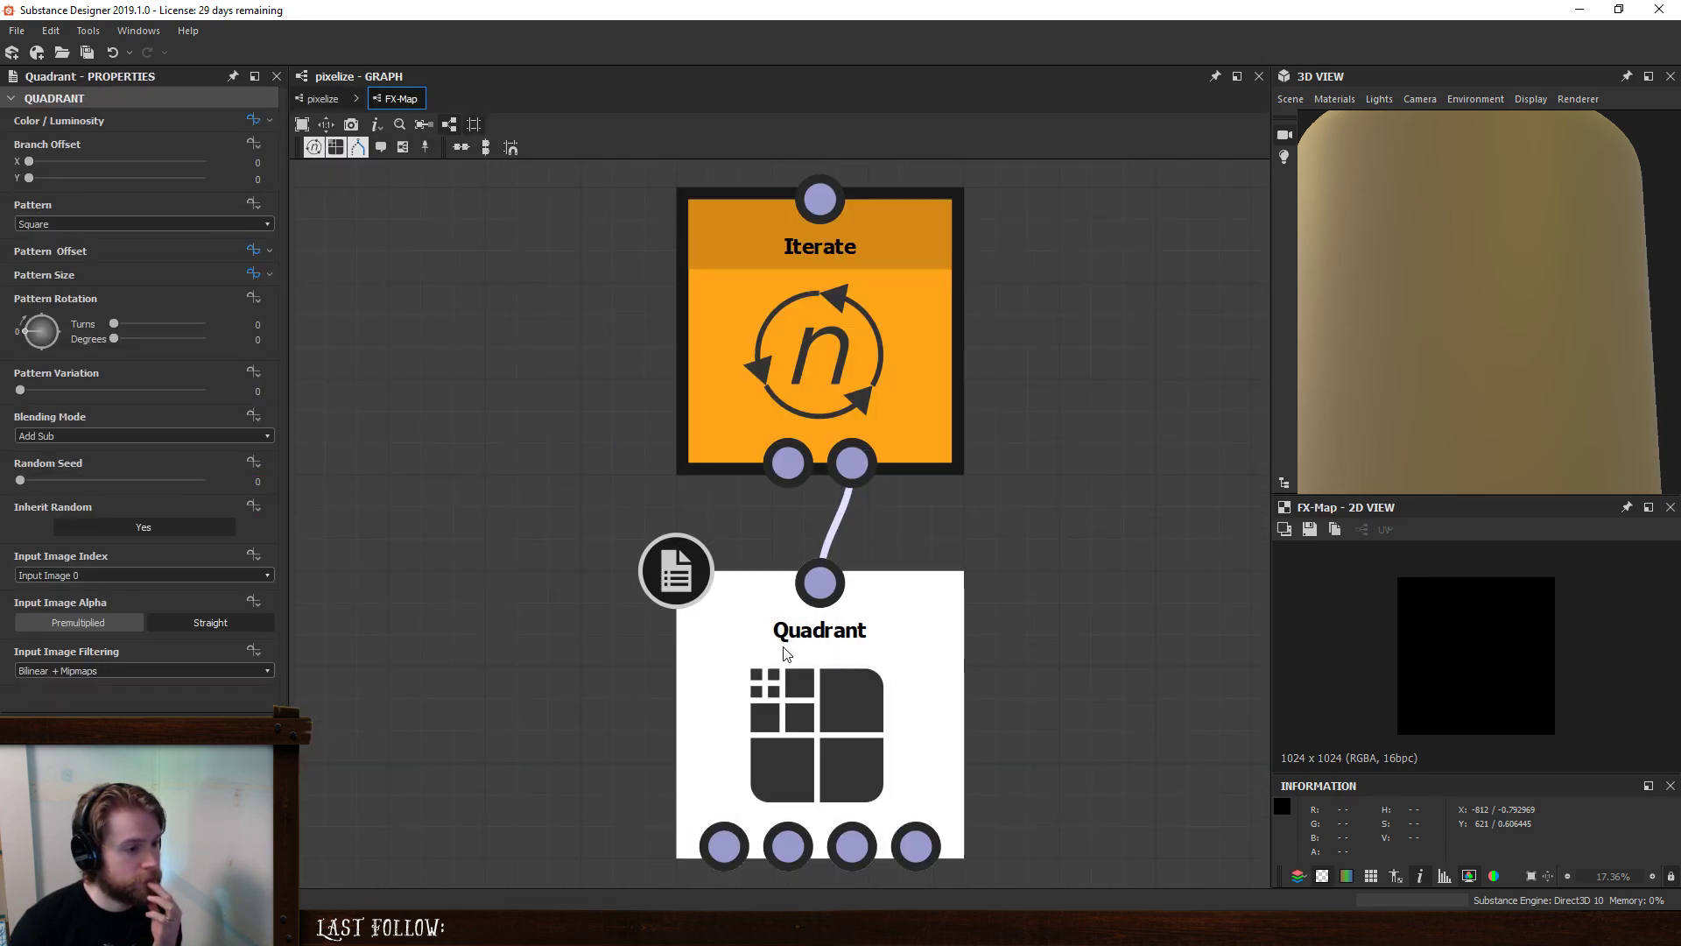
{"action": "left_click", "coordinate": [823, 335]}
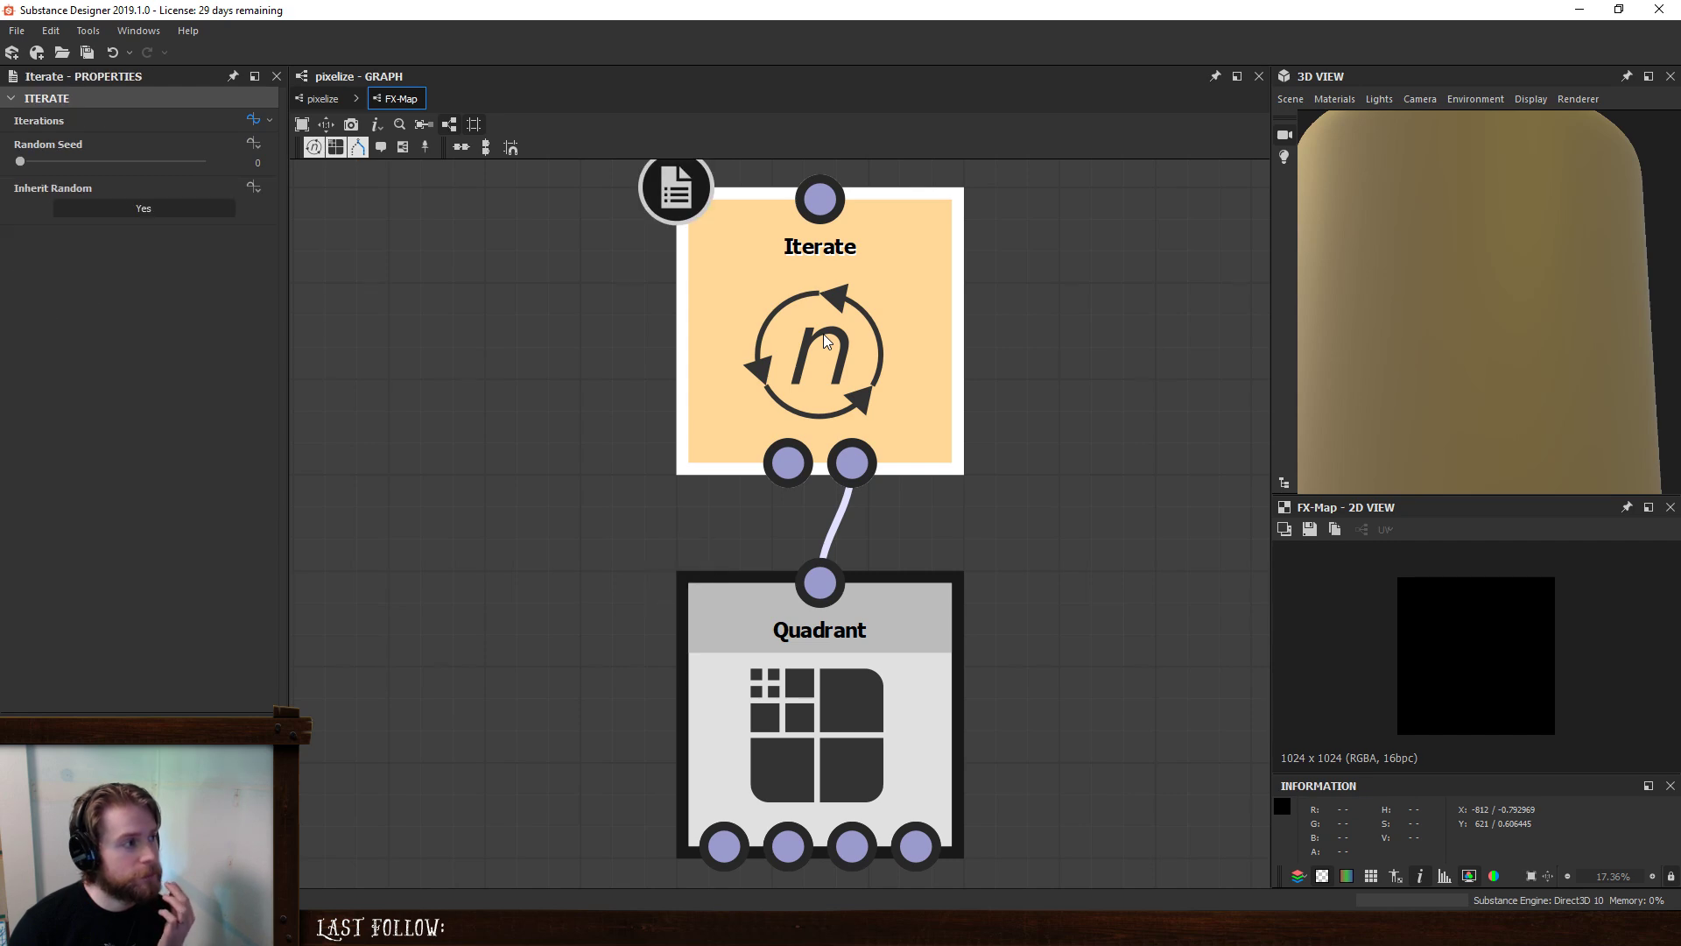
{"action": "left_click", "coordinate": [253, 121]}
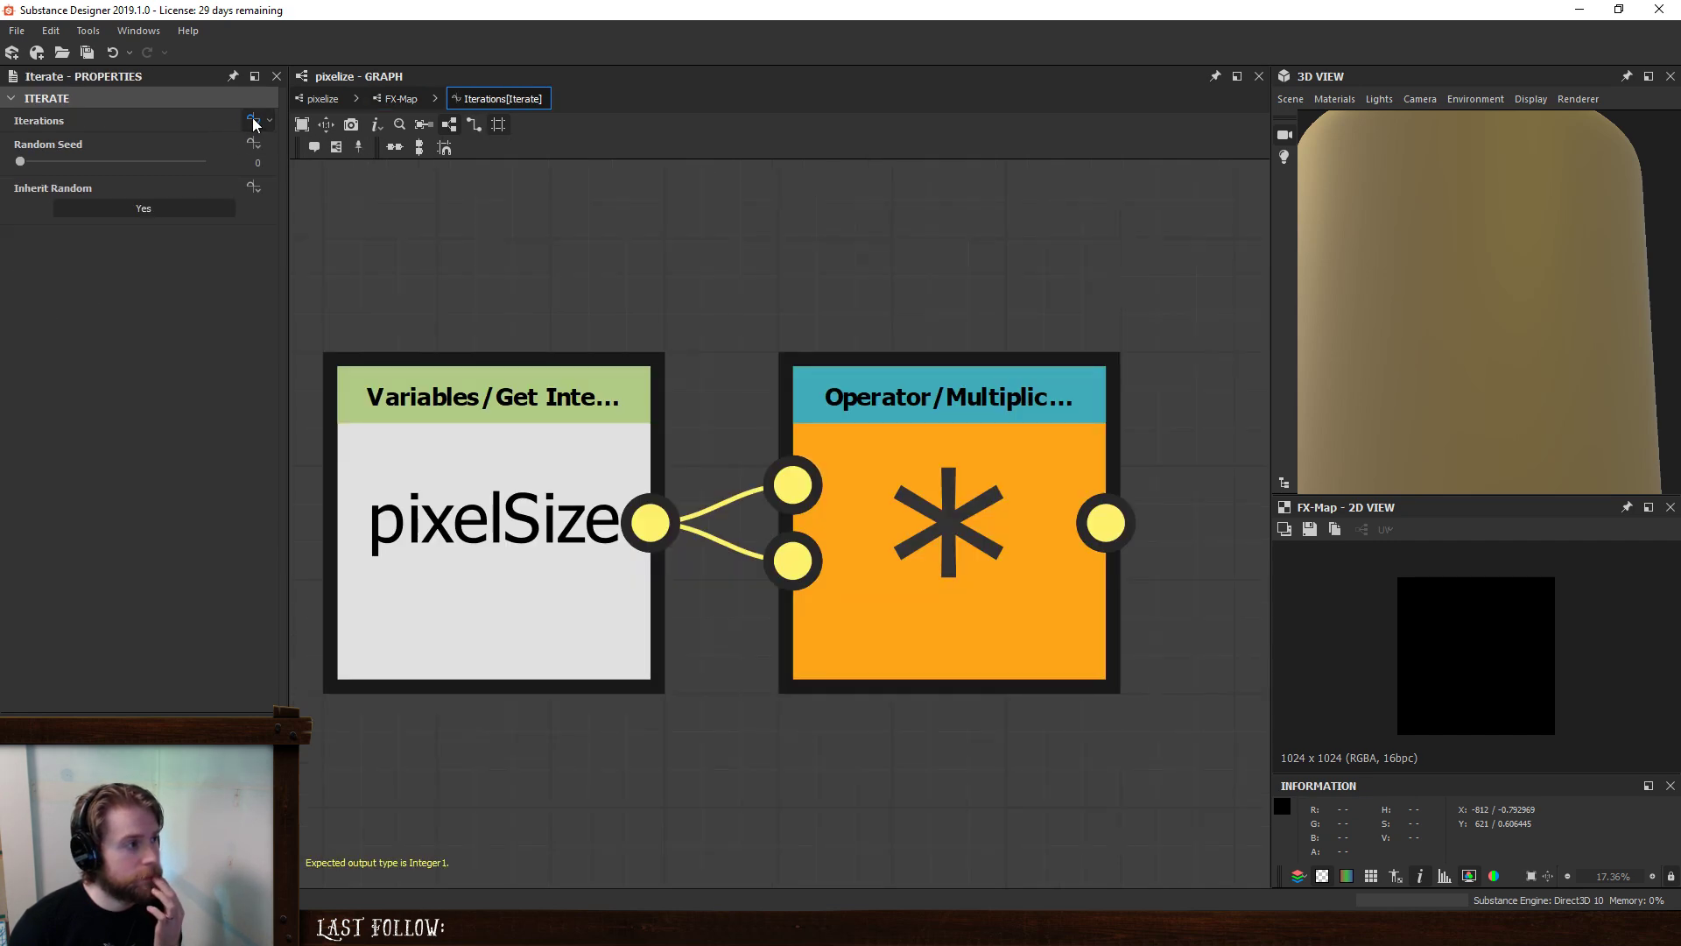
{"action": "left_click", "coordinate": [400, 98]}
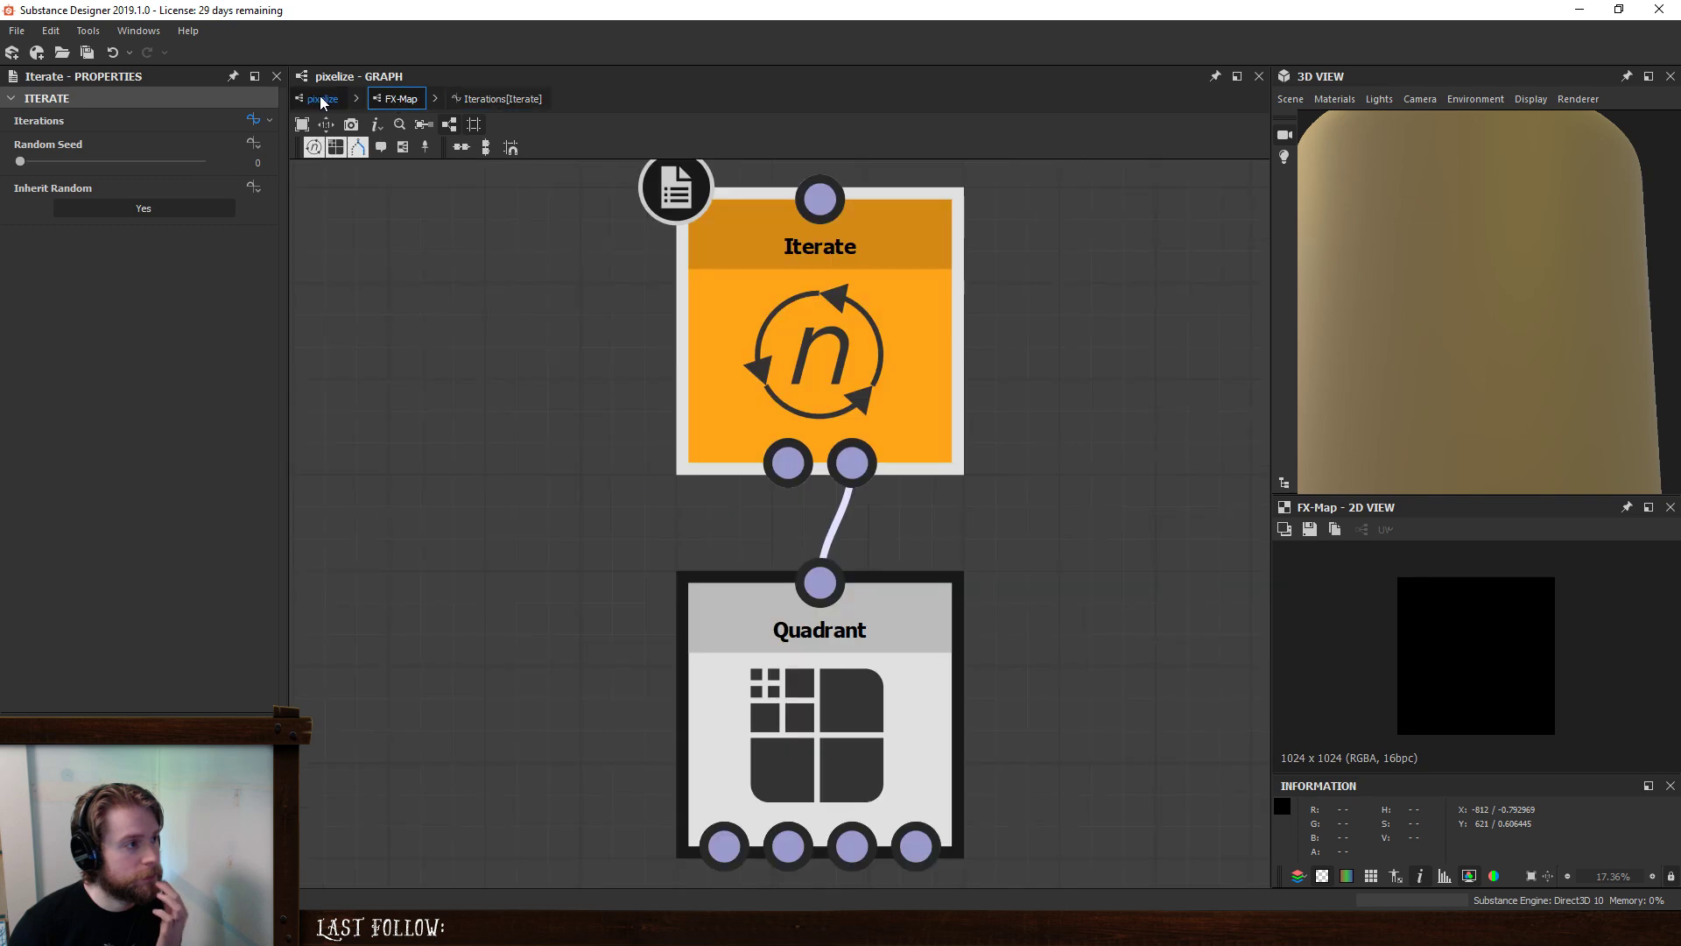
{"action": "left_click", "coordinate": [322, 98]}
{"action": "left_click", "coordinate": [501, 98]}
{"action": "left_click", "coordinate": [398, 98]}
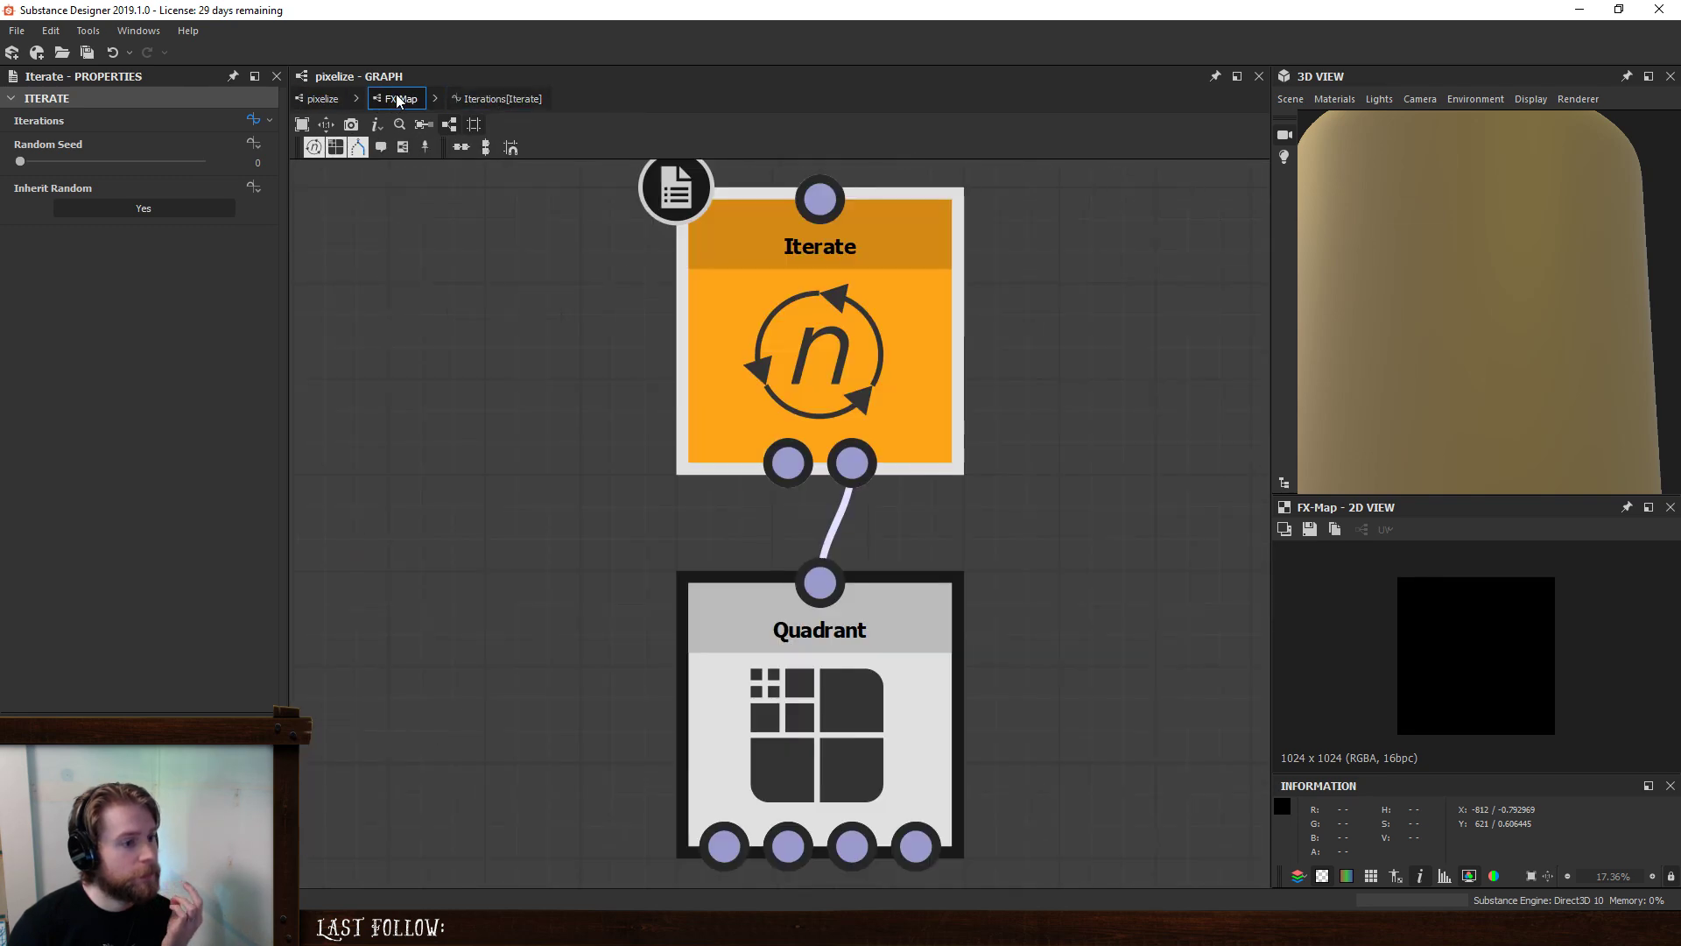
- Set the Quadrant's blending mode to Alpha Blend and open its Color / Luminosity function
{"action": "left_click", "coordinate": [739, 600]}
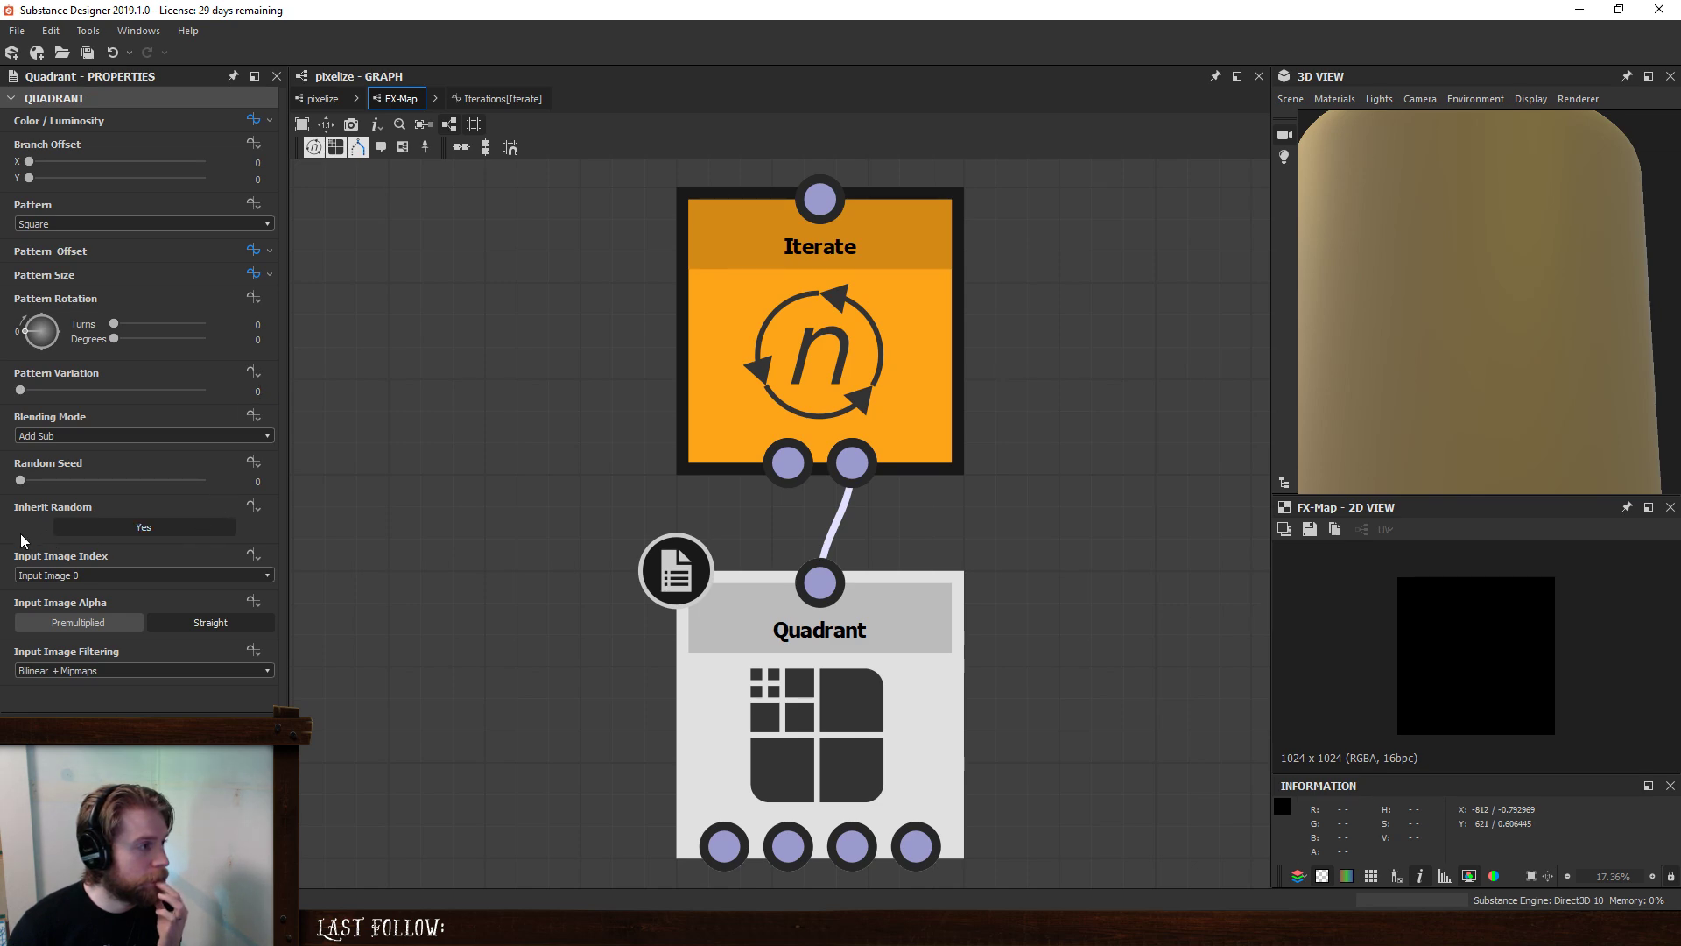
{"action": "left_click", "coordinate": [74, 435]}
{"action": "left_click", "coordinate": [81, 462]}
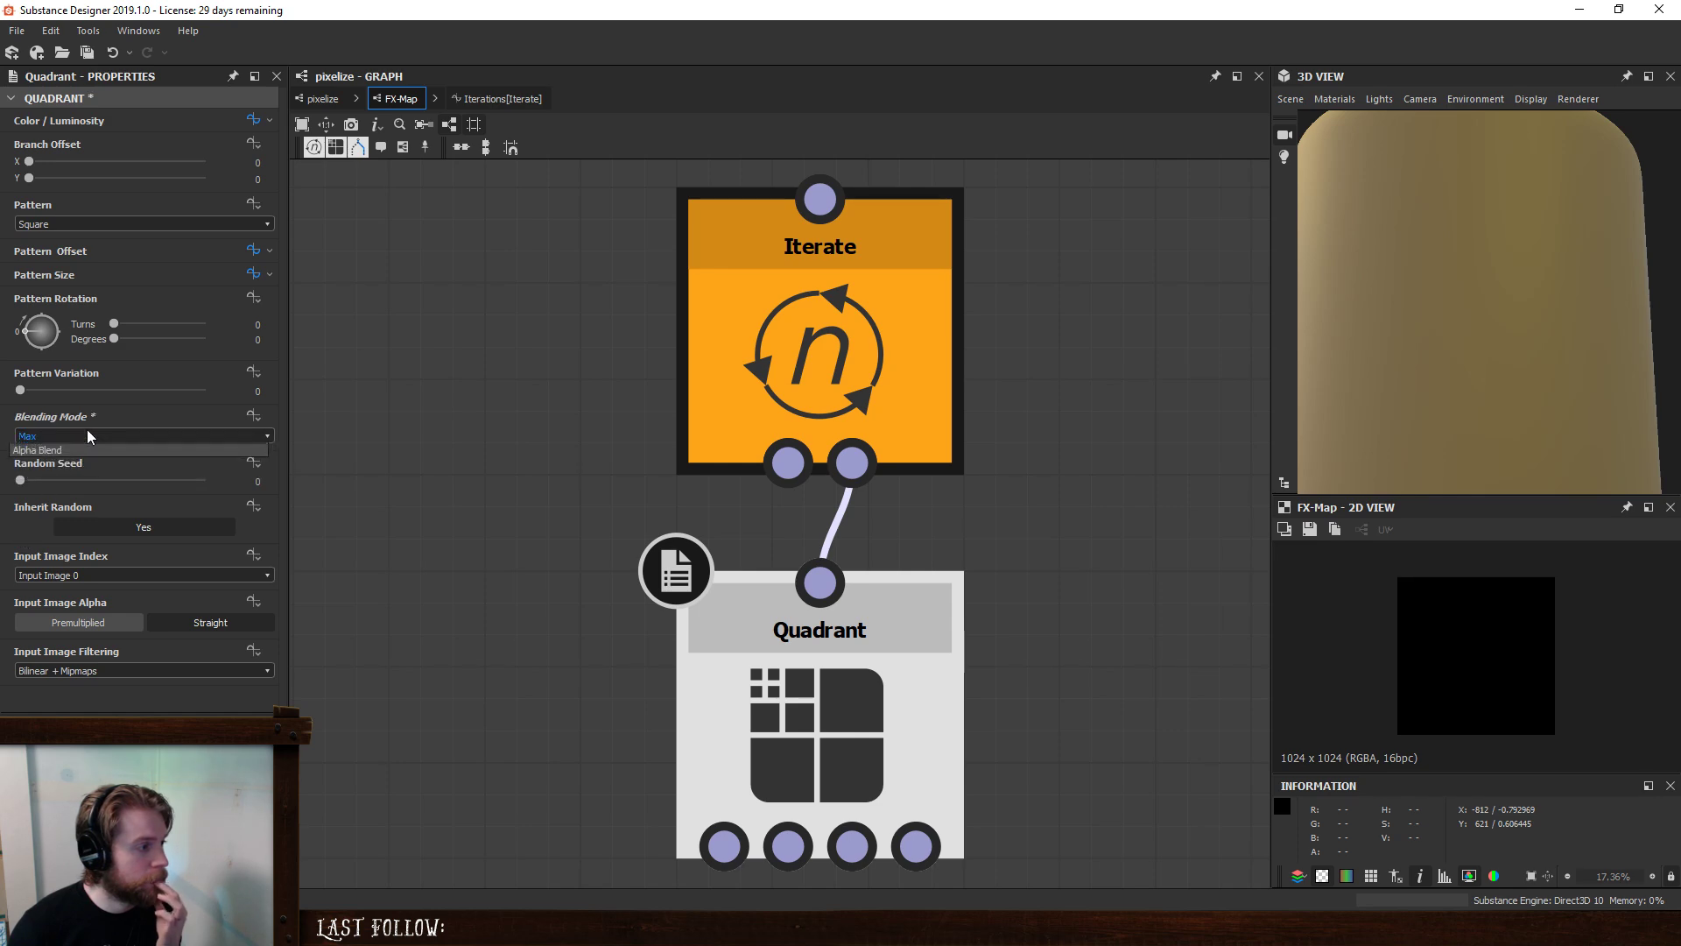
{"action": "left_click", "coordinate": [87, 433]}
{"action": "left_click", "coordinate": [80, 474]}
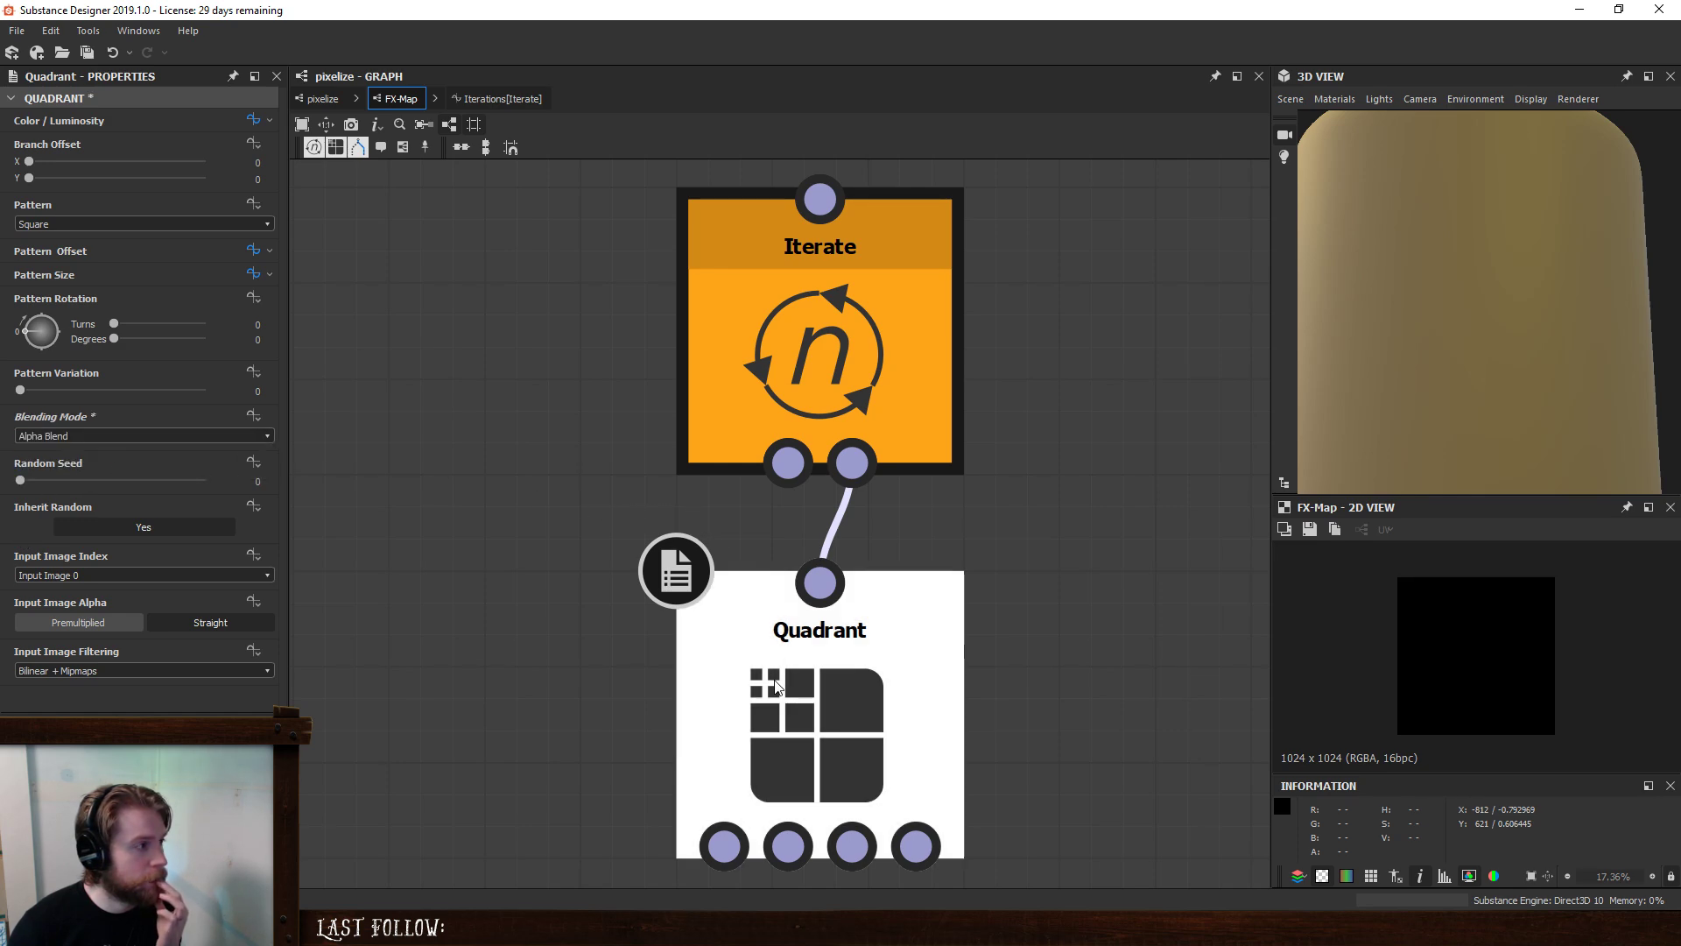
{"action": "left_click", "coordinate": [253, 120]}
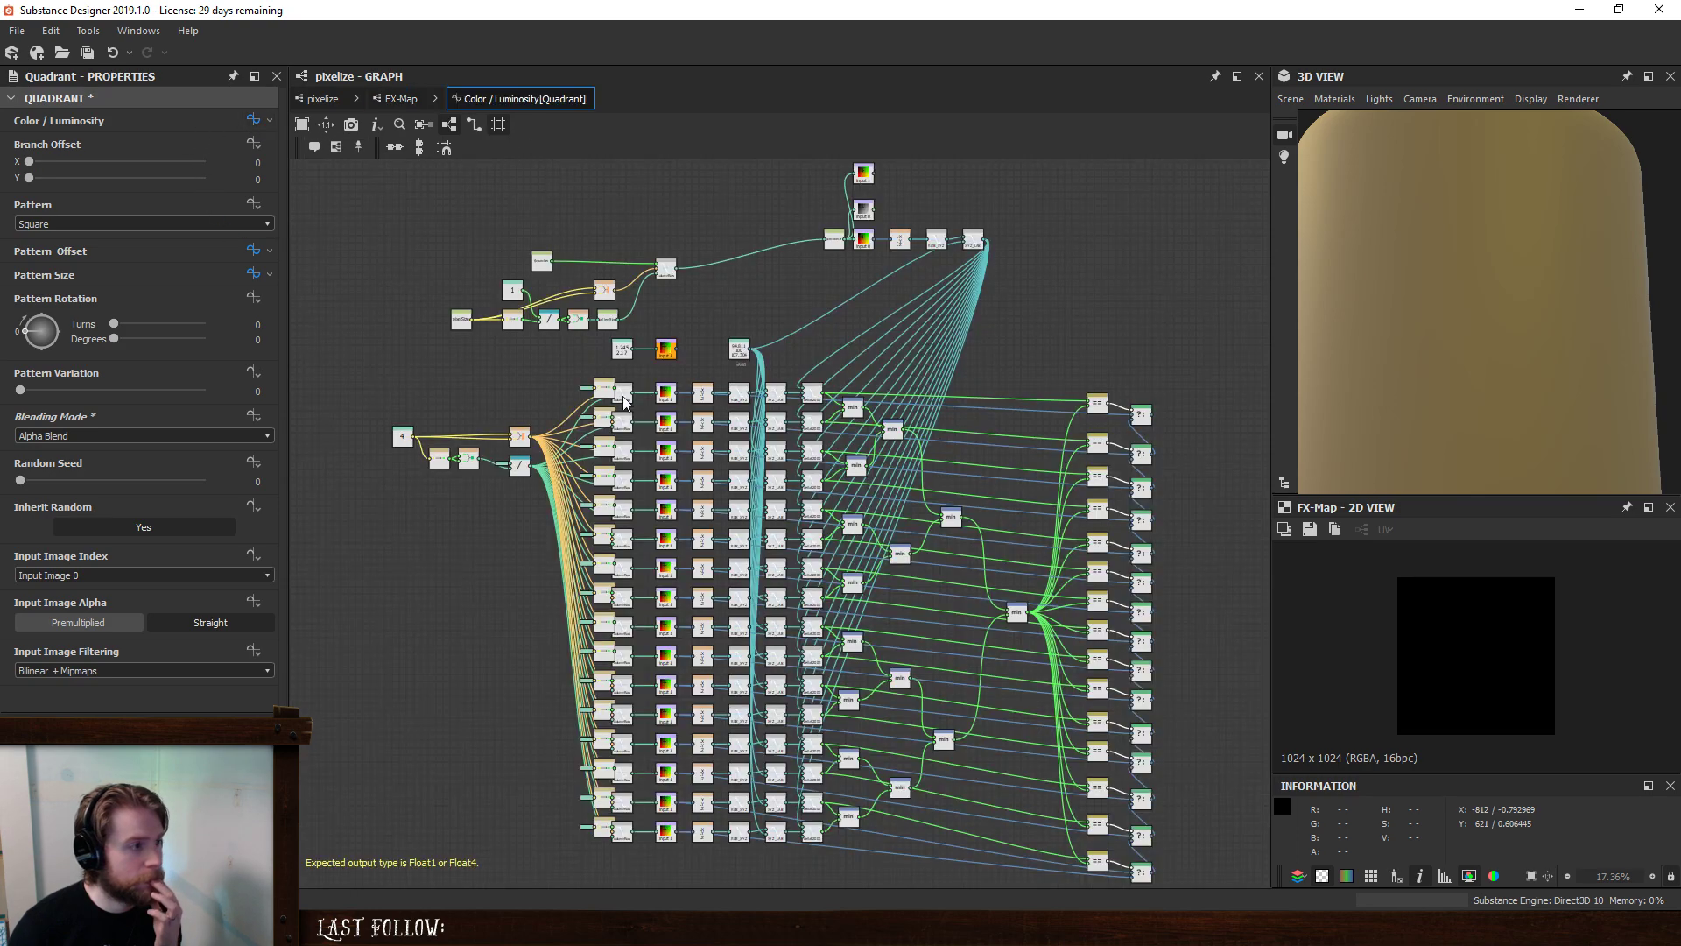
- Test the color sampling by setting the standalone Float2 position constant above the rows to 1.838 and 2.798
{"action": "left_click", "coordinate": [625, 351]}
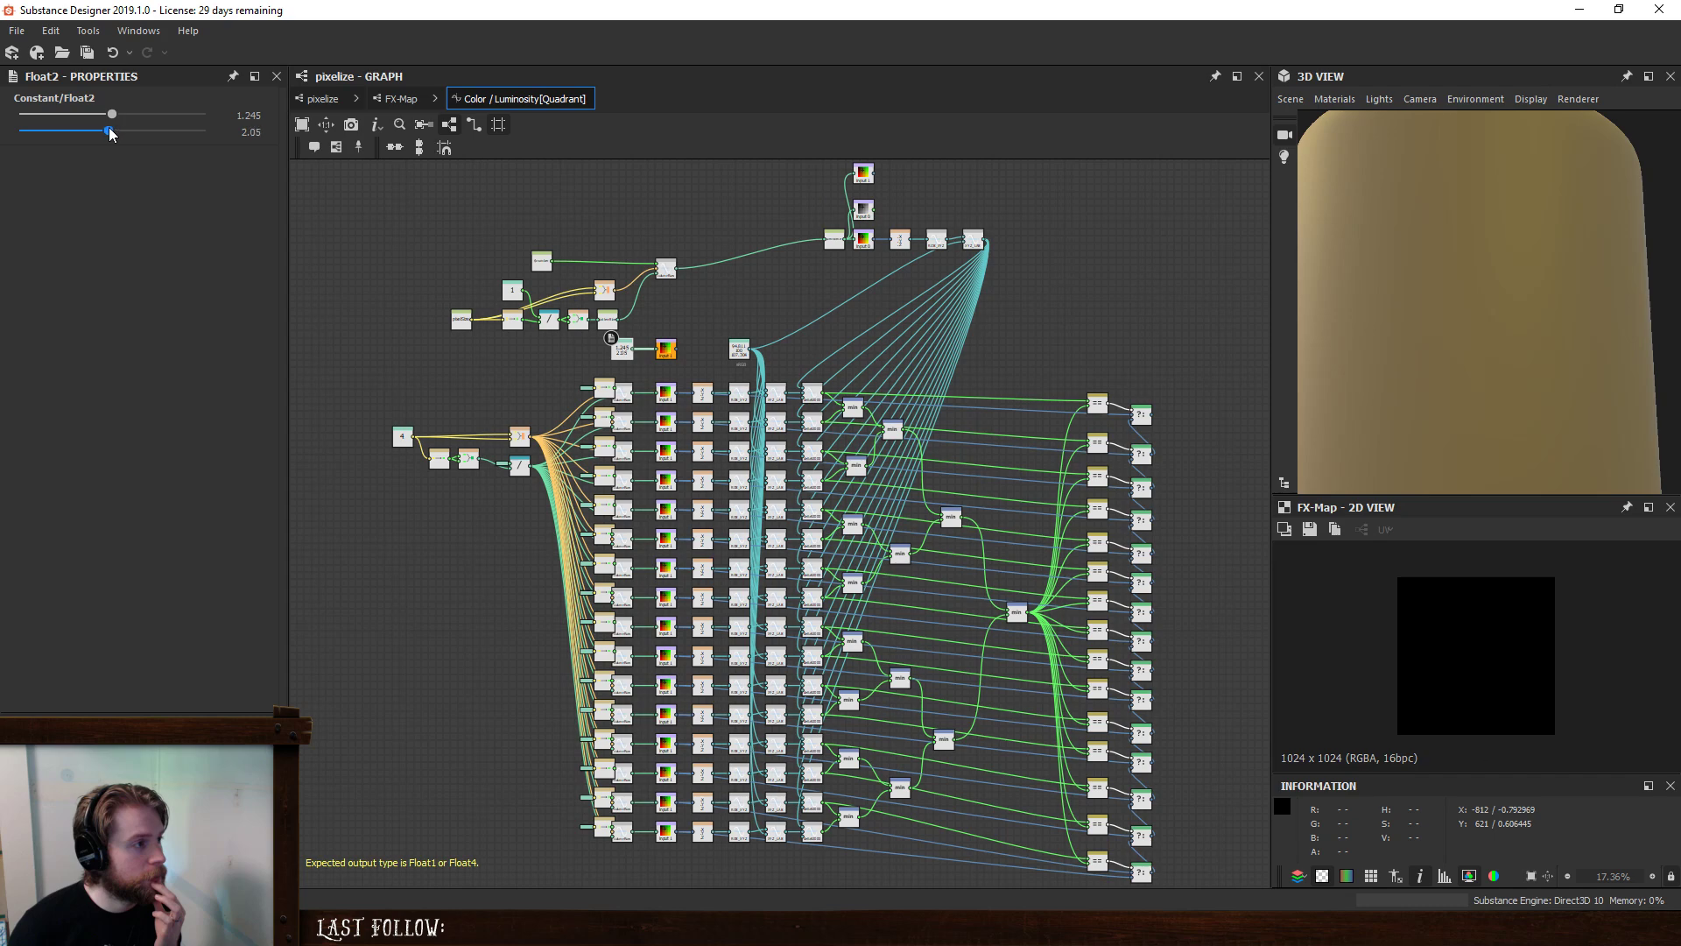
{"action": "left_click_drag", "start_coordinate": [110, 132], "coordinate": [77, 131]}
{"action": "left_click_drag", "start_coordinate": [112, 115], "coordinate": [133, 145]}
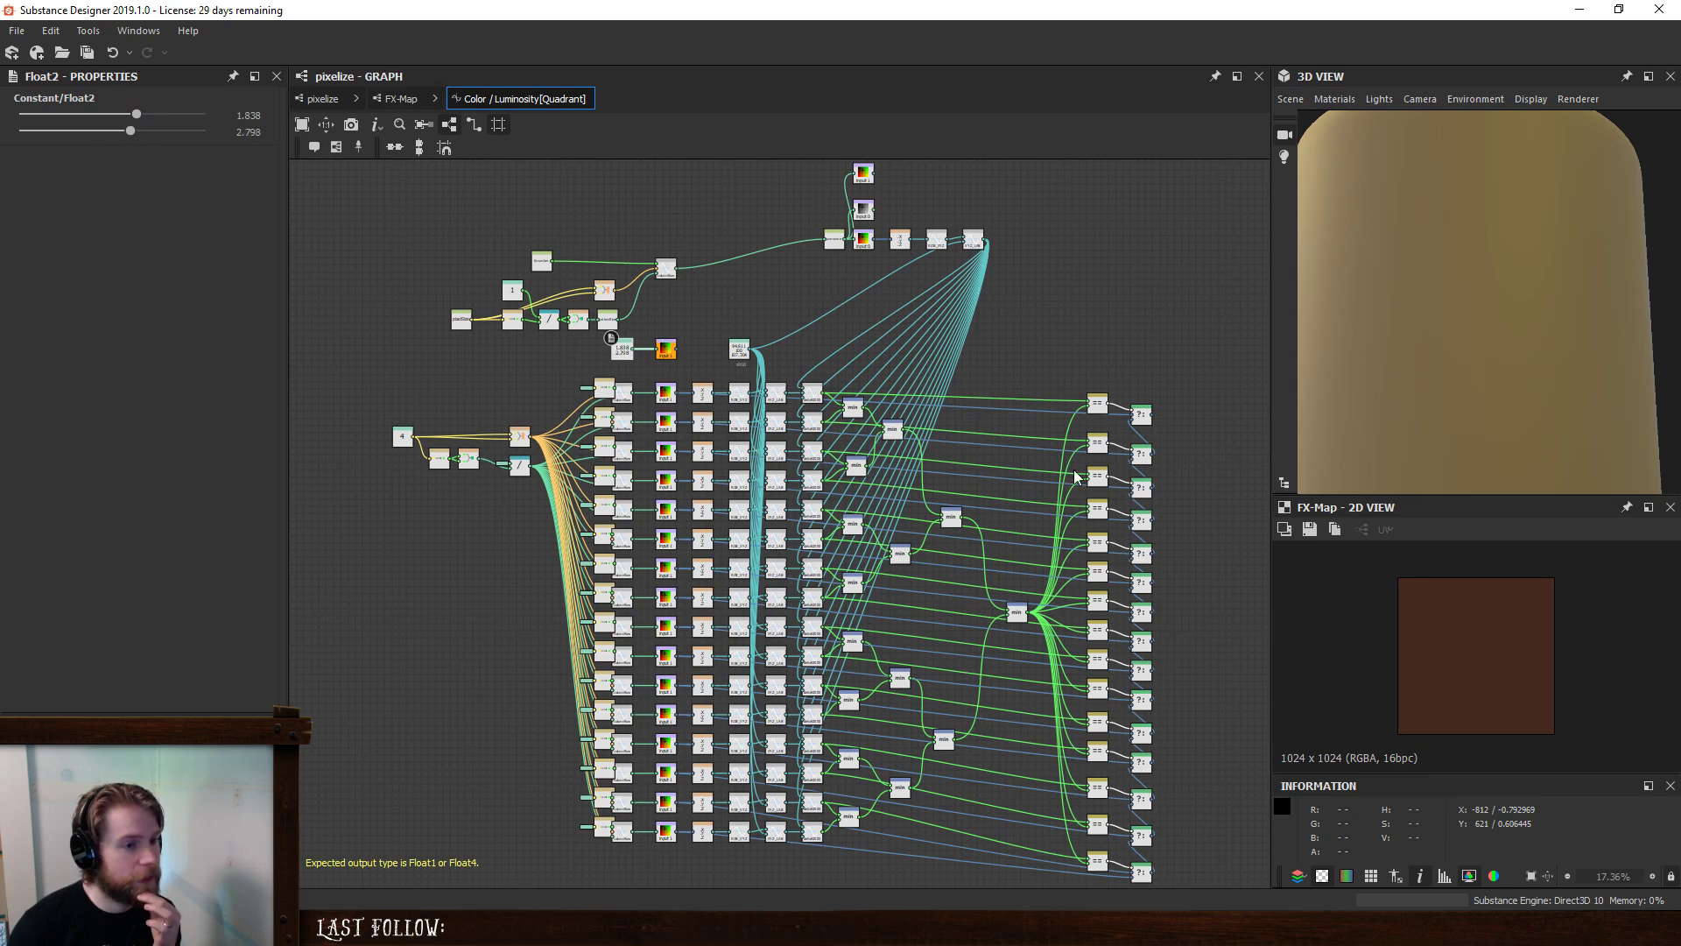
- Set the first node of the final column as the function's output and delete the test Float2 constant with its sampler
{"action": "right_click", "coordinate": [1140, 416]}
{"action": "left_click", "coordinate": [1217, 482]}
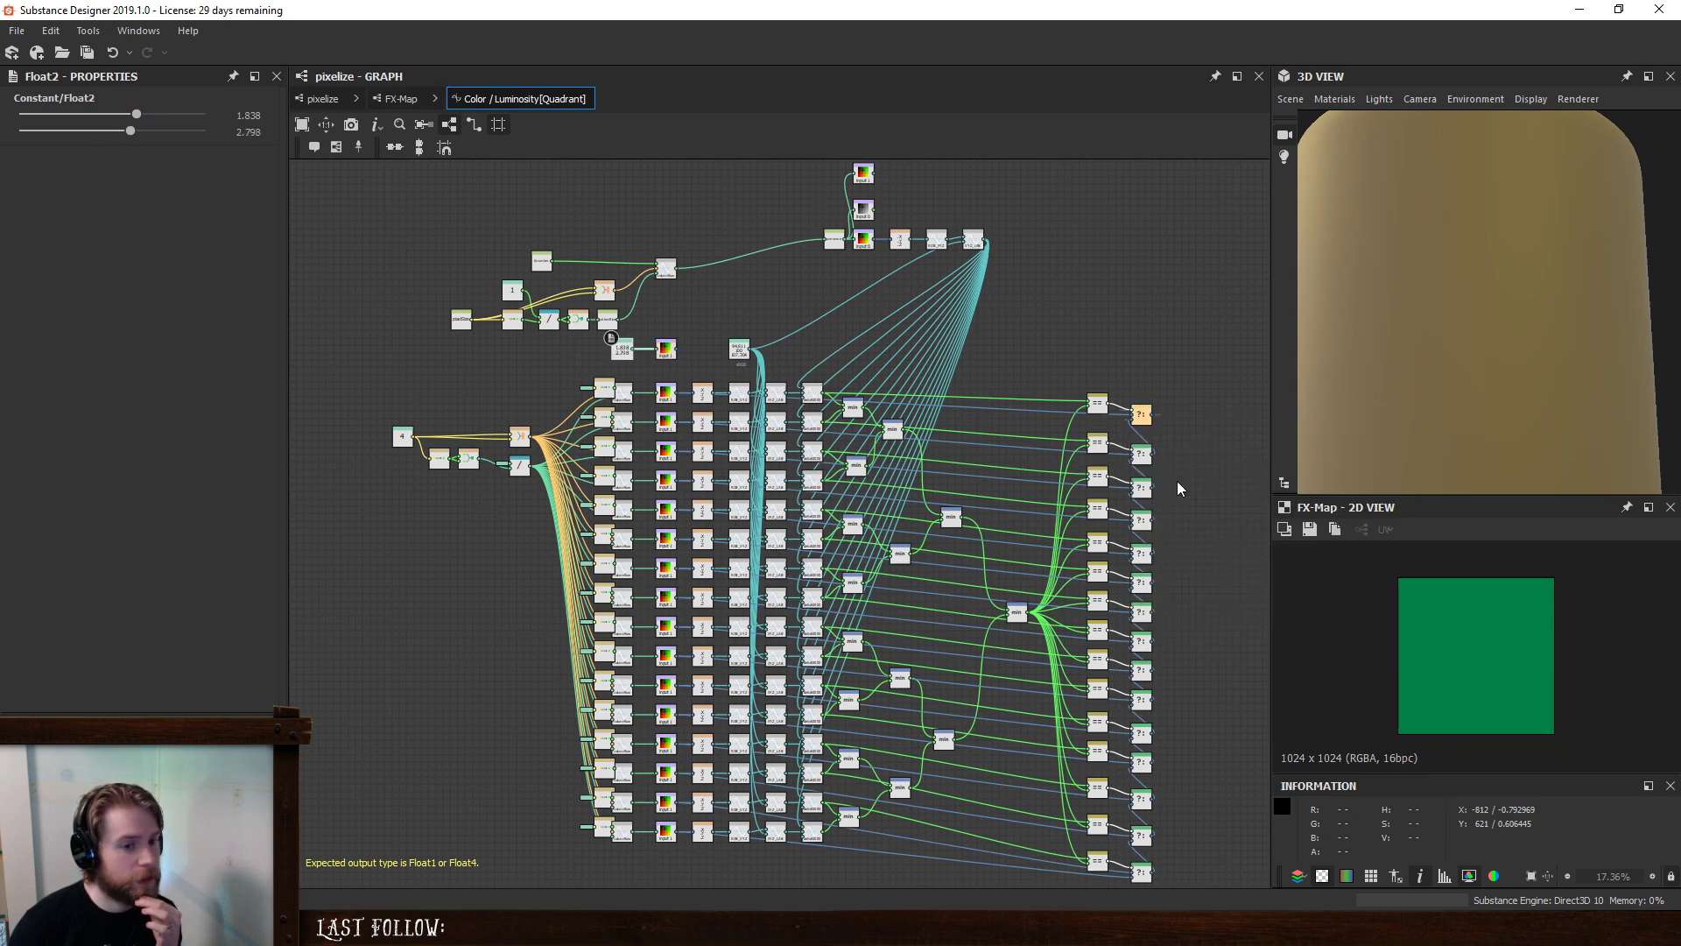
{"action": "scroll", "coordinate": [622, 383], "scroll_direction": "up", "scroll_amount": 3}
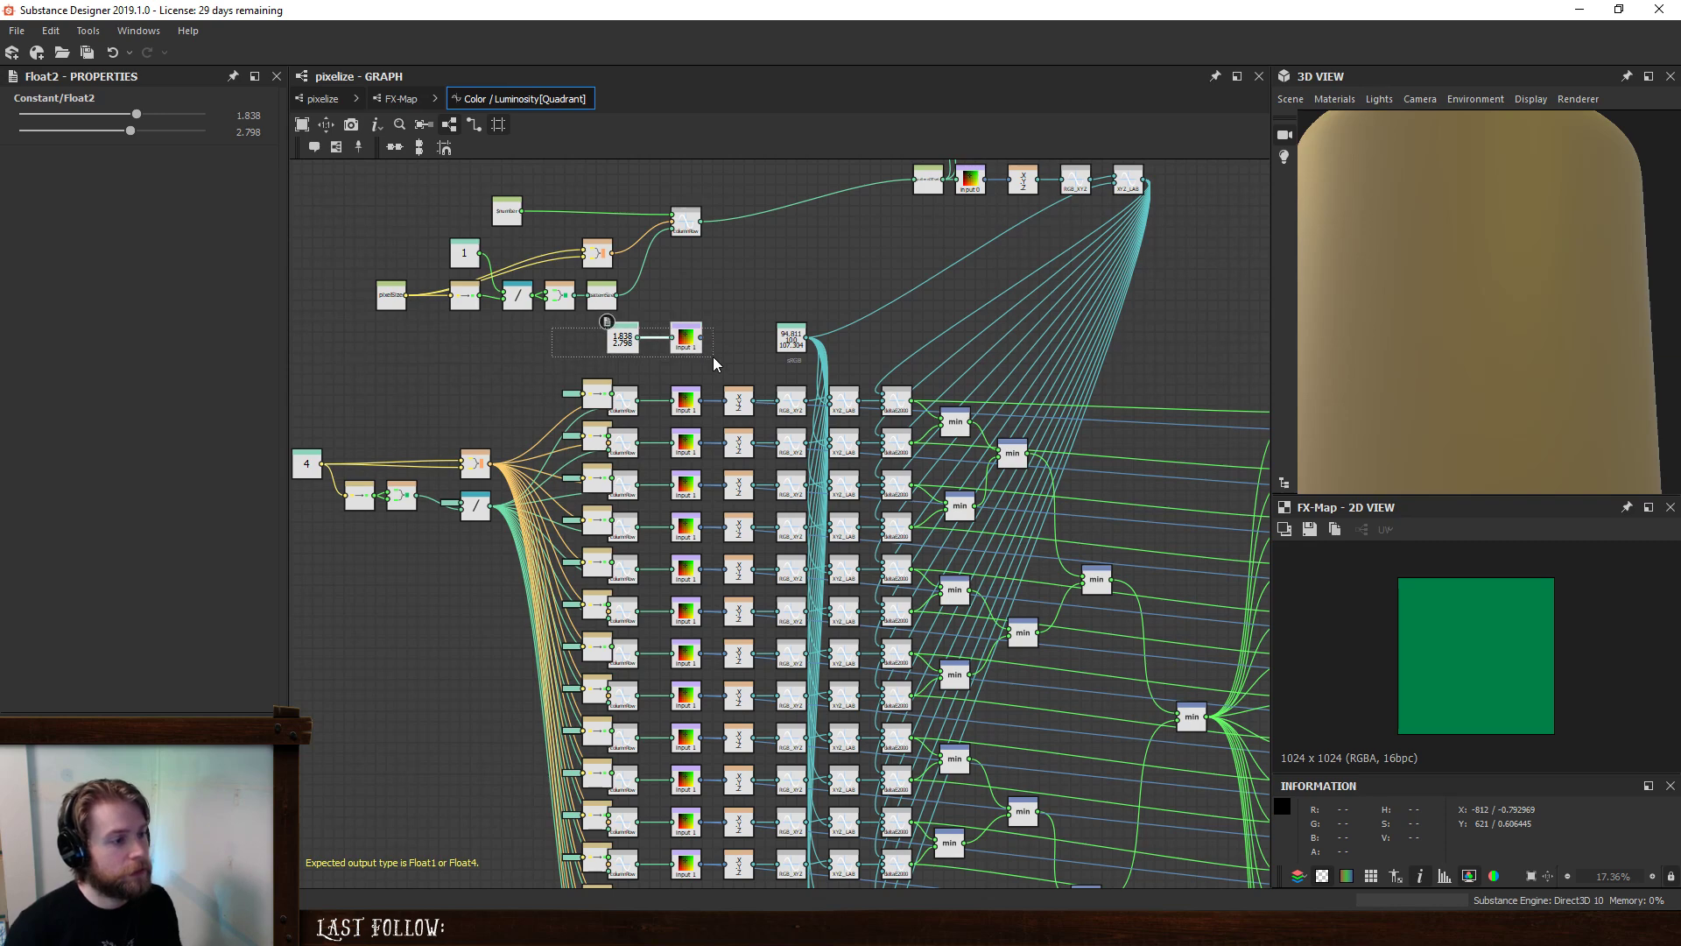
{"action": "scroll", "coordinate": [648, 369], "scroll_direction": "up", "scroll_amount": 2}
{"action": "left_click_drag", "start_coordinate": [534, 337], "coordinate": [744, 338]}
{"action": "key", "text": "Delete"}
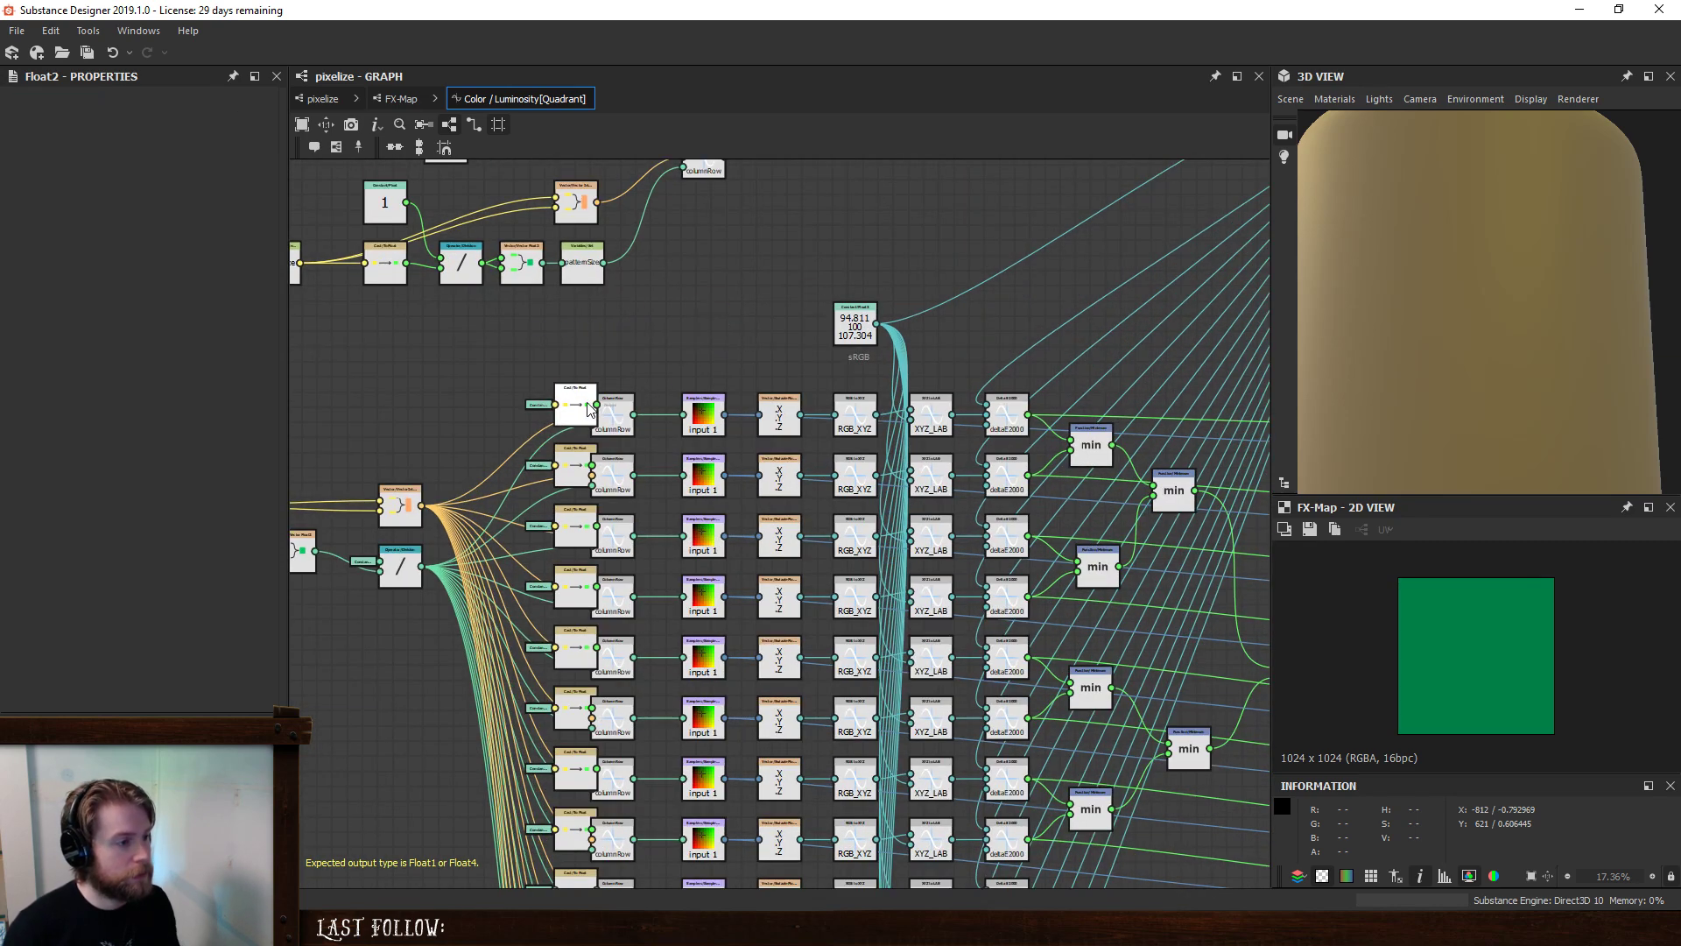
- Dock the Cast/To Float nodes onto the Column Row nodes in the first and second rows
{"action": "left_click_drag", "start_coordinate": [585, 401], "coordinate": [547, 390]}
{"action": "left_click", "coordinate": [573, 456]}
{"action": "left_click", "coordinate": [571, 408]}
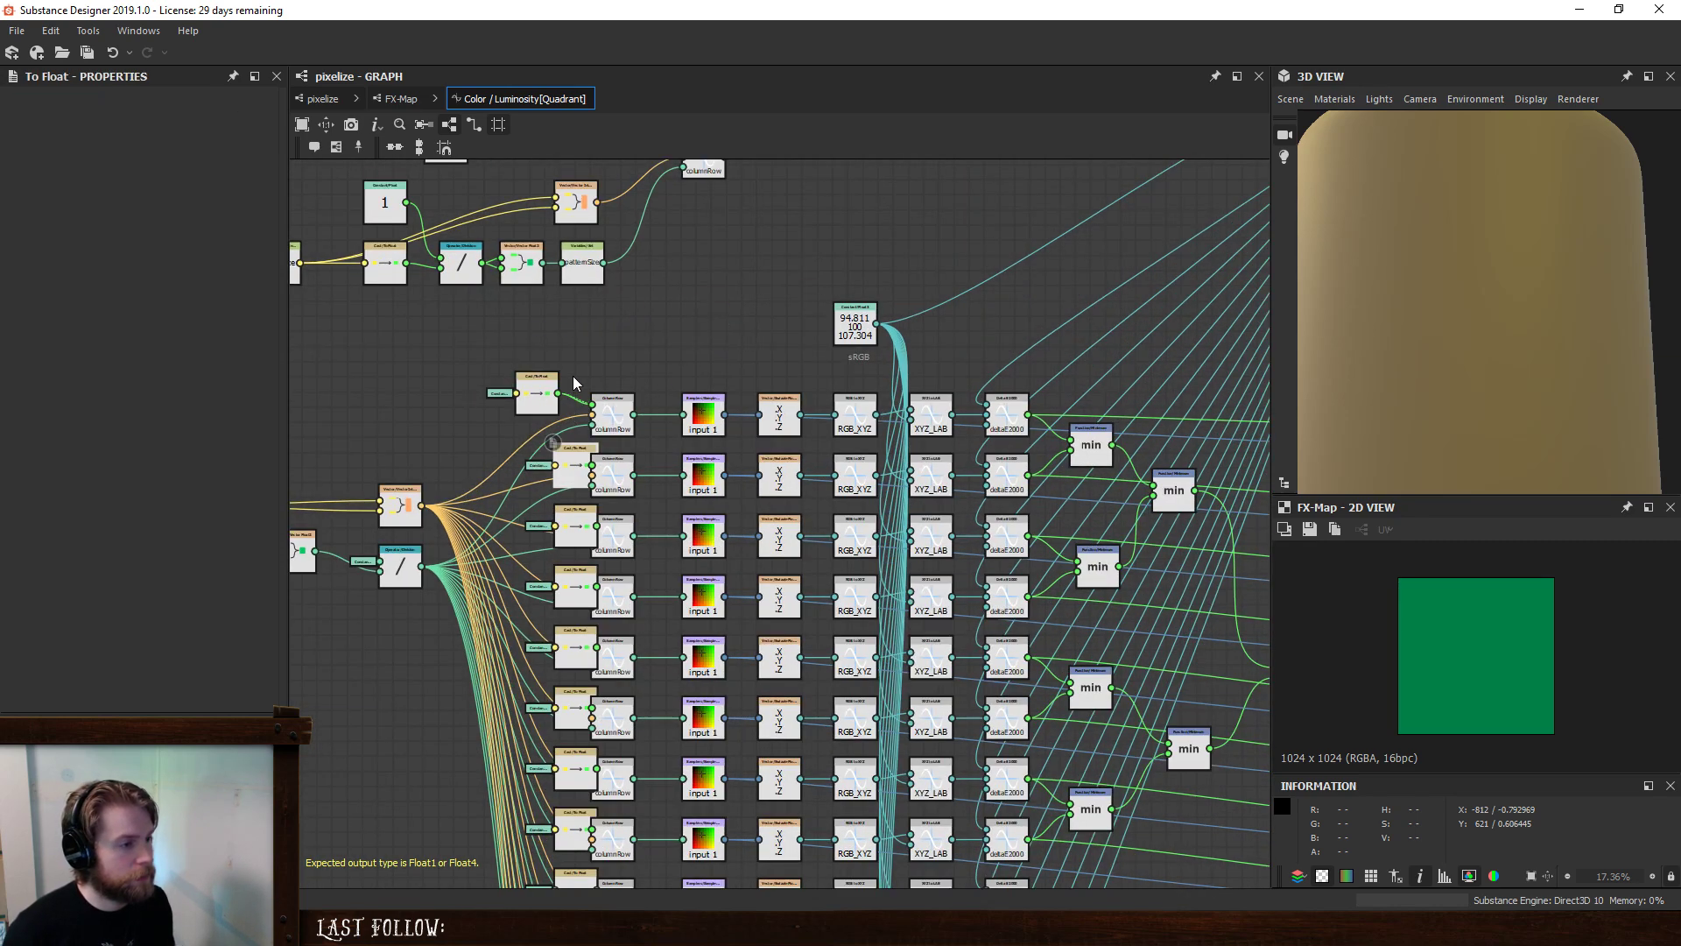
{"action": "scroll", "coordinate": [575, 377], "scroll_direction": "up", "scroll_amount": 3}
{"action": "double_click", "coordinate": [548, 407]}
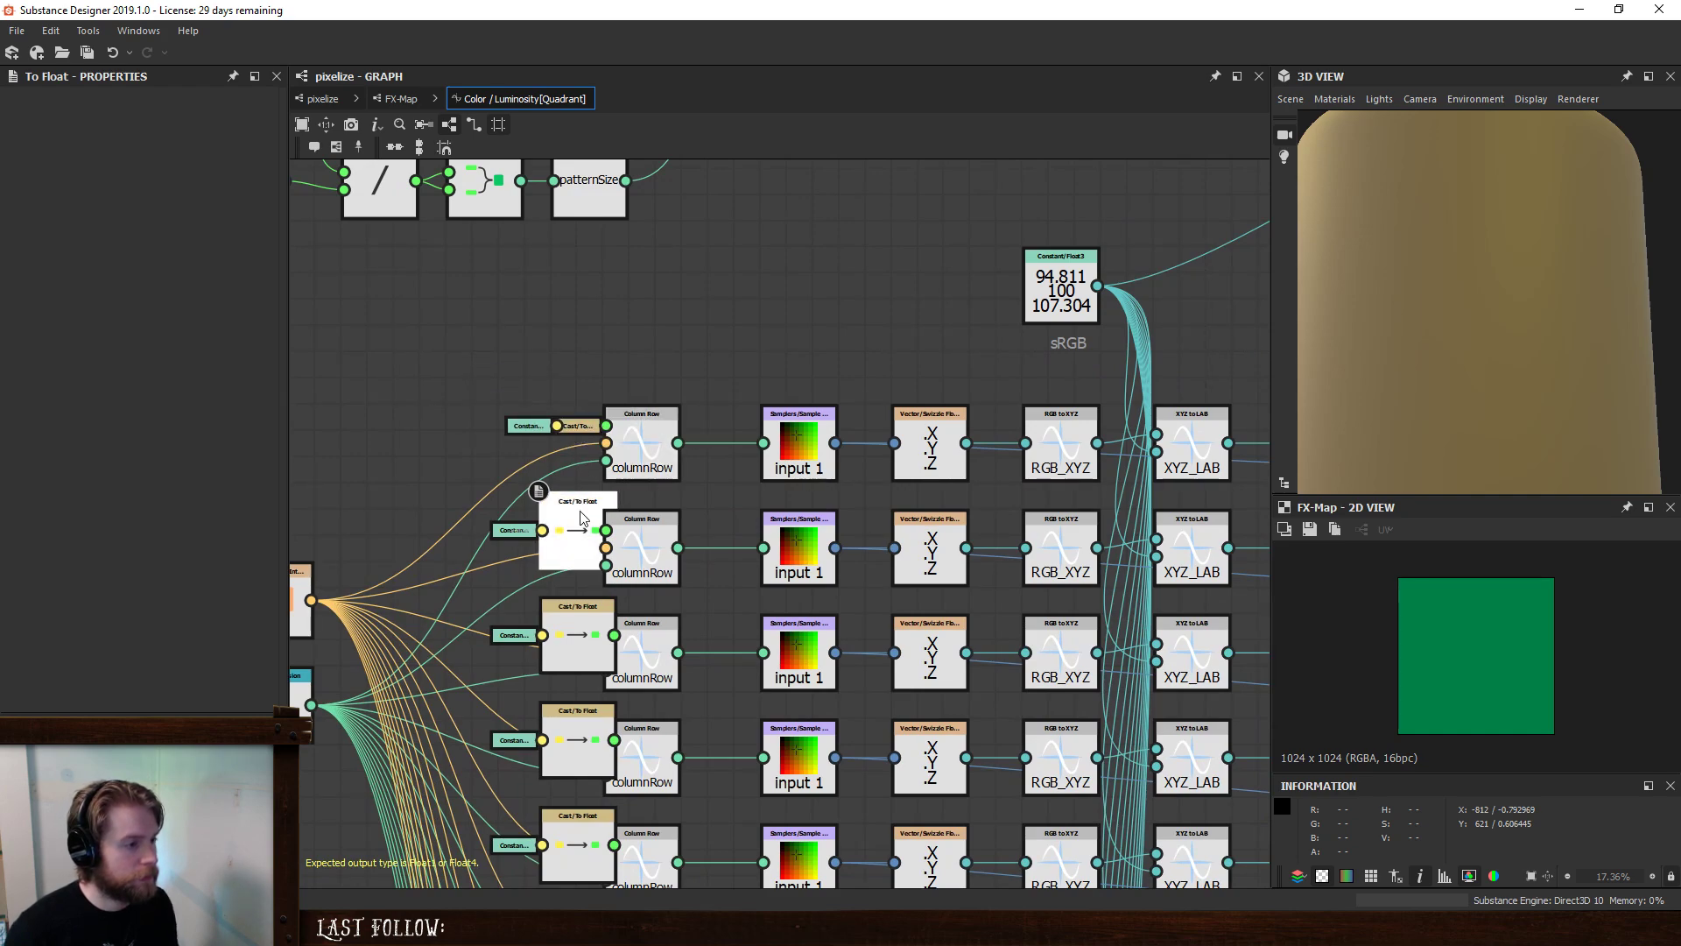
{"action": "mouse_move", "coordinate": [577, 535]}
{"action": "left_mouse_down"}
{"action": "mouse_move", "coordinate": [485, 501]}
{"action": "mouse_move", "coordinate": [604, 531]}
{"action": "left_mouse_up"}
{"action": "key", "text": "d"}
- Dock the Cast/To Float nodes of the third and fourth rows onto their Column Row nodes
{"action": "left_click", "coordinate": [587, 619]}
{"action": "key", "text": "f"}
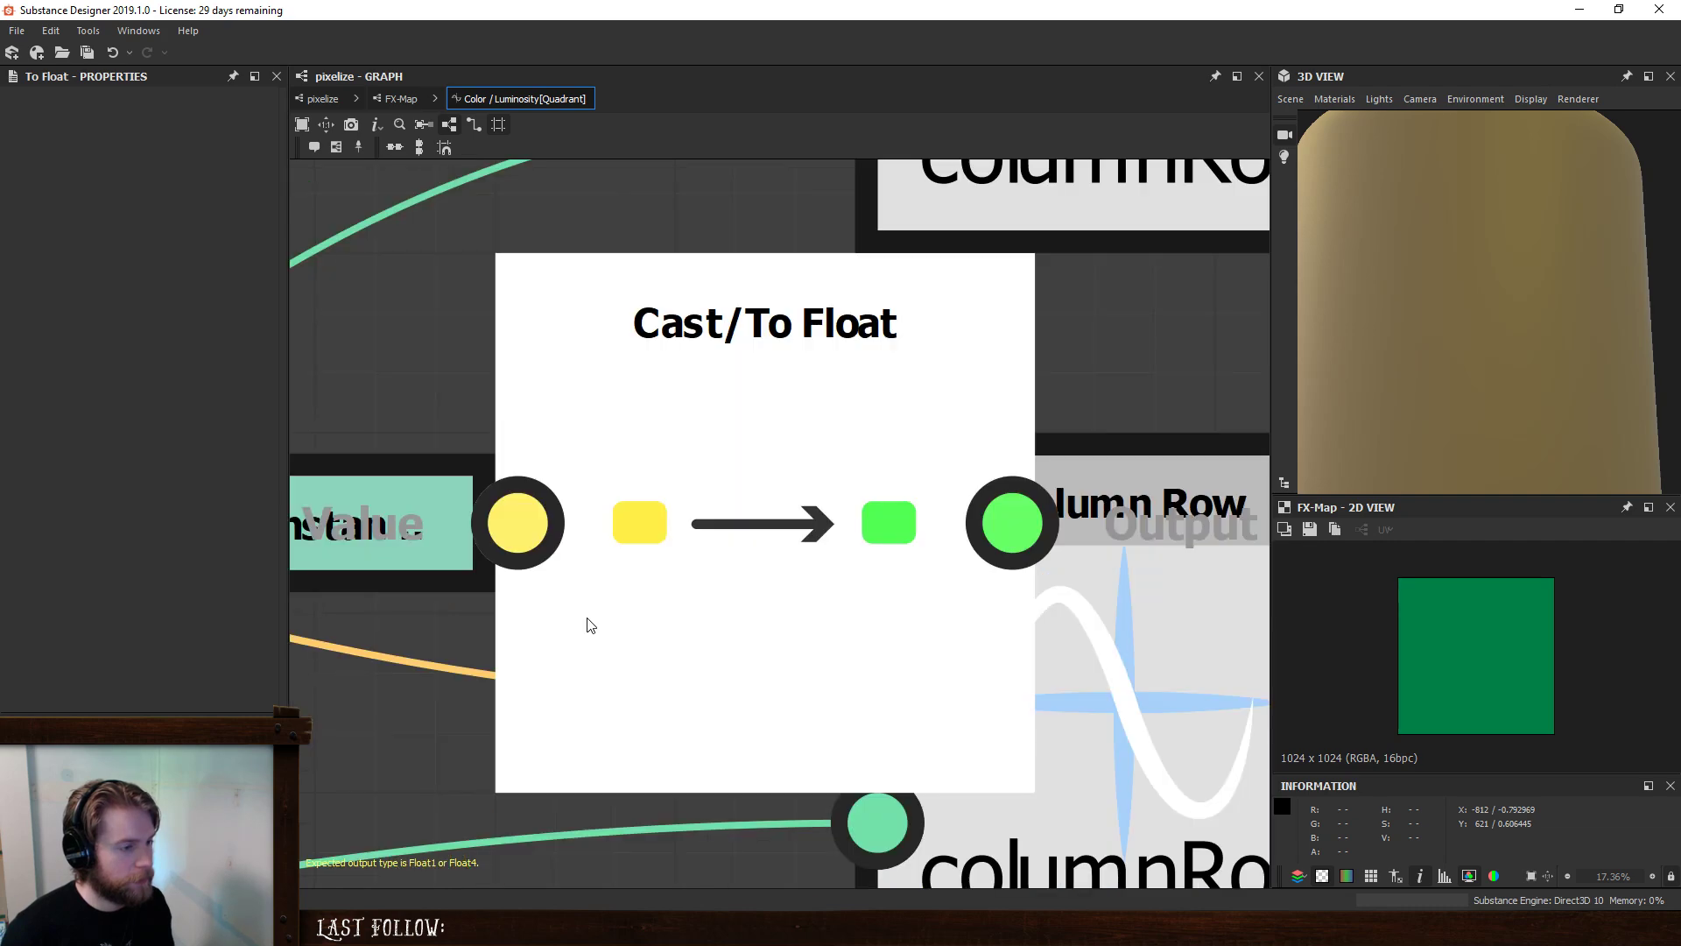
{"action": "scroll", "coordinate": [652, 513], "scroll_direction": "down", "scroll_amount": 5}
{"action": "mouse_move", "coordinate": [713, 548]}
{"action": "left_mouse_down"}
{"action": "mouse_move", "coordinate": [555, 527]}
{"action": "mouse_move", "coordinate": [721, 534]}
{"action": "left_mouse_up"}
{"action": "key", "text": "d"}
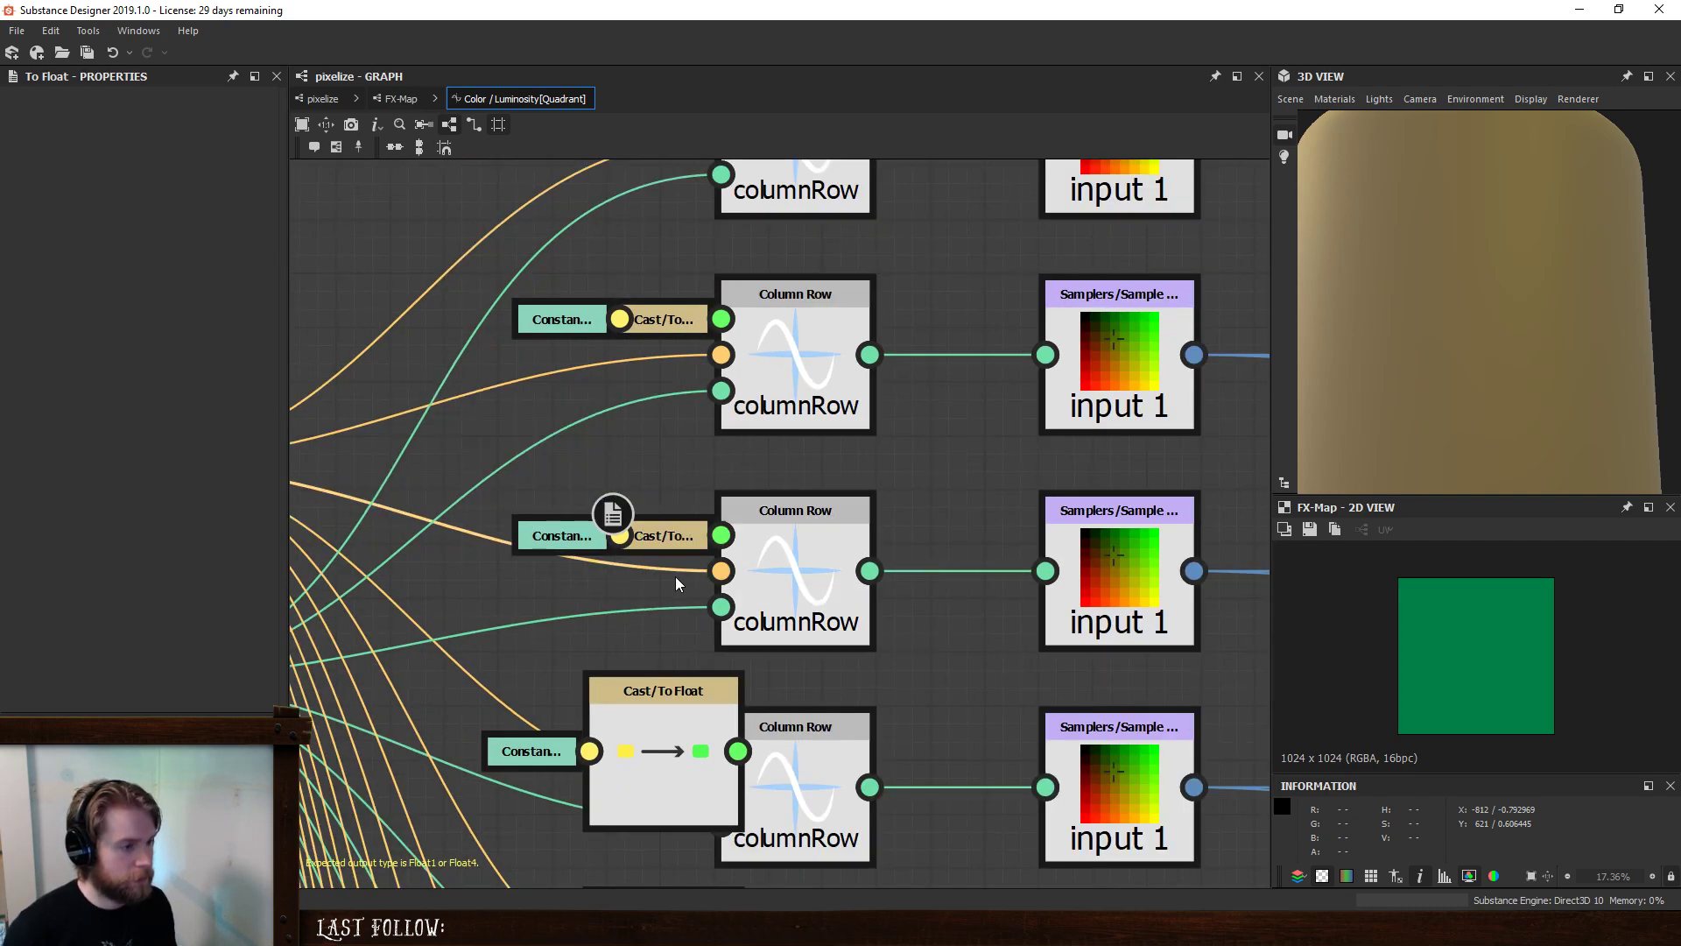
{"action": "scroll", "coordinate": [675, 576], "scroll_direction": "down", "scroll_amount": 3}
{"action": "left_click", "coordinate": [679, 659]}
{"action": "left_click_drag", "start_coordinate": [679, 658], "coordinate": [734, 661]}
{"action": "key", "text": "d"}
- Dock the Cast/To Float nodes of the fifth and sixth rows onto their Column Row nodes
{"action": "scroll", "coordinate": [630, 667], "scroll_direction": "down", "scroll_amount": 2}
{"action": "middle_click_drag", "start_coordinate": [802, 753], "coordinate": [788, 490]}
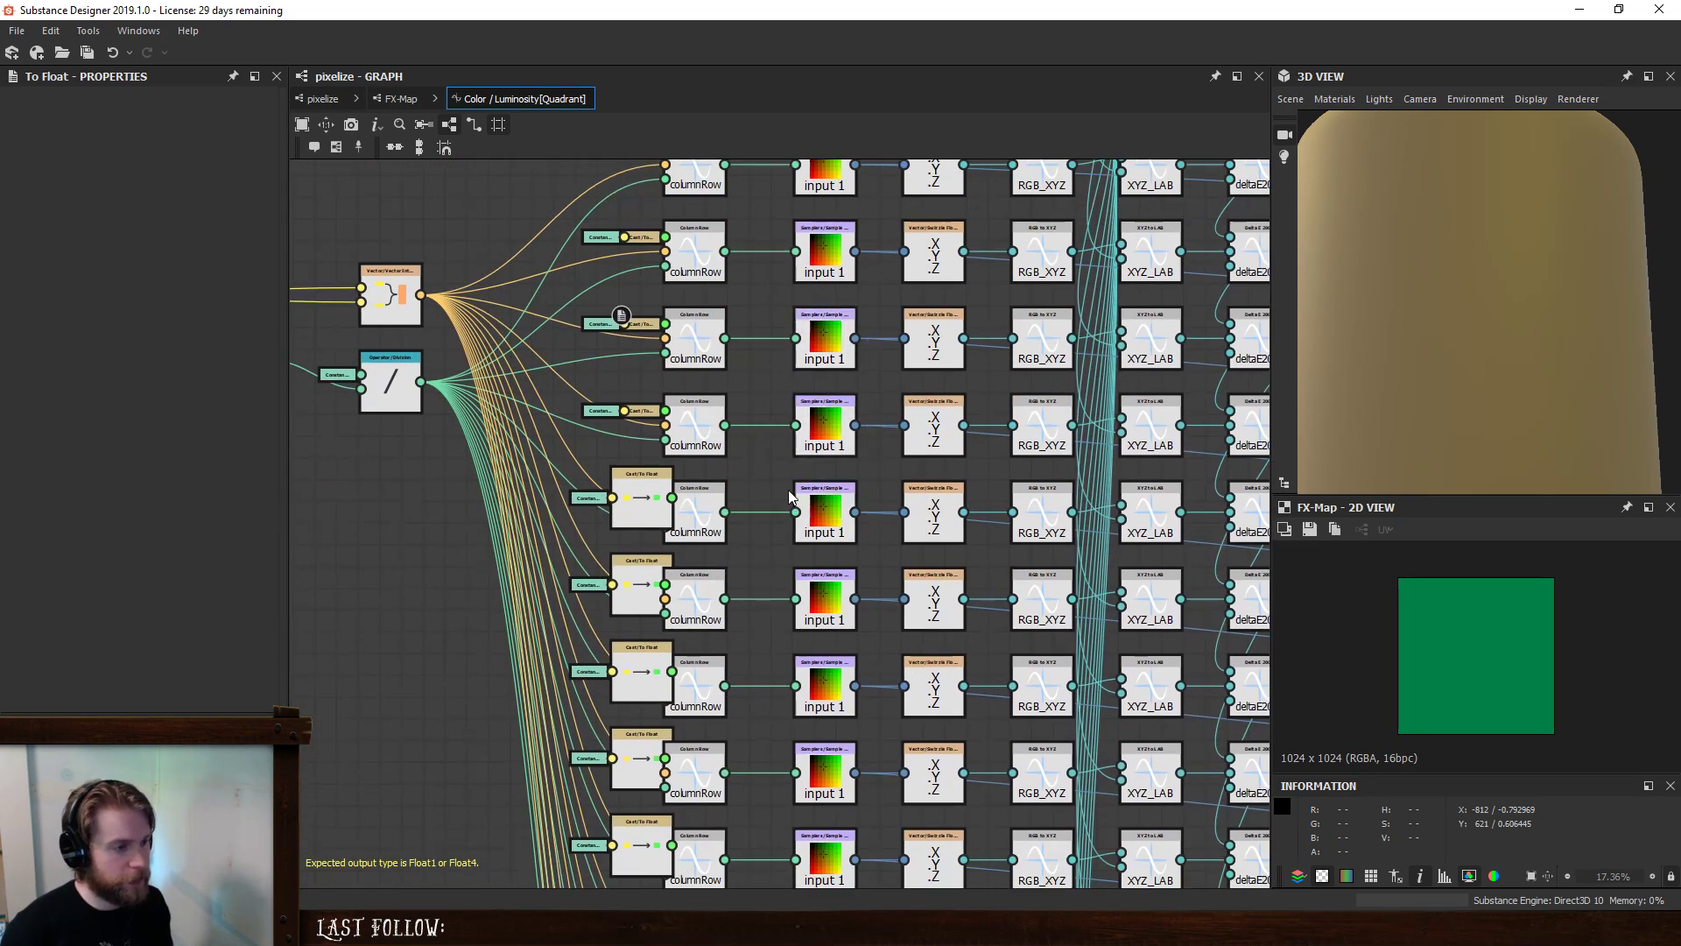
{"action": "left_click", "coordinate": [641, 491]}
{"action": "mouse_move", "coordinate": [641, 490]}
{"action": "left_mouse_down"}
{"action": "mouse_move", "coordinate": [587, 461]}
{"action": "mouse_move", "coordinate": [665, 497]}
{"action": "left_mouse_up"}
{"action": "key", "text": "d"}
{"action": "left_click", "coordinate": [642, 599]}
{"action": "mouse_move", "coordinate": [641, 600]}
{"action": "left_mouse_down"}
{"action": "mouse_move", "coordinate": [595, 576]}
{"action": "mouse_move", "coordinate": [650, 564]}
{"action": "mouse_move", "coordinate": [666, 584]}
{"action": "left_mouse_up"}
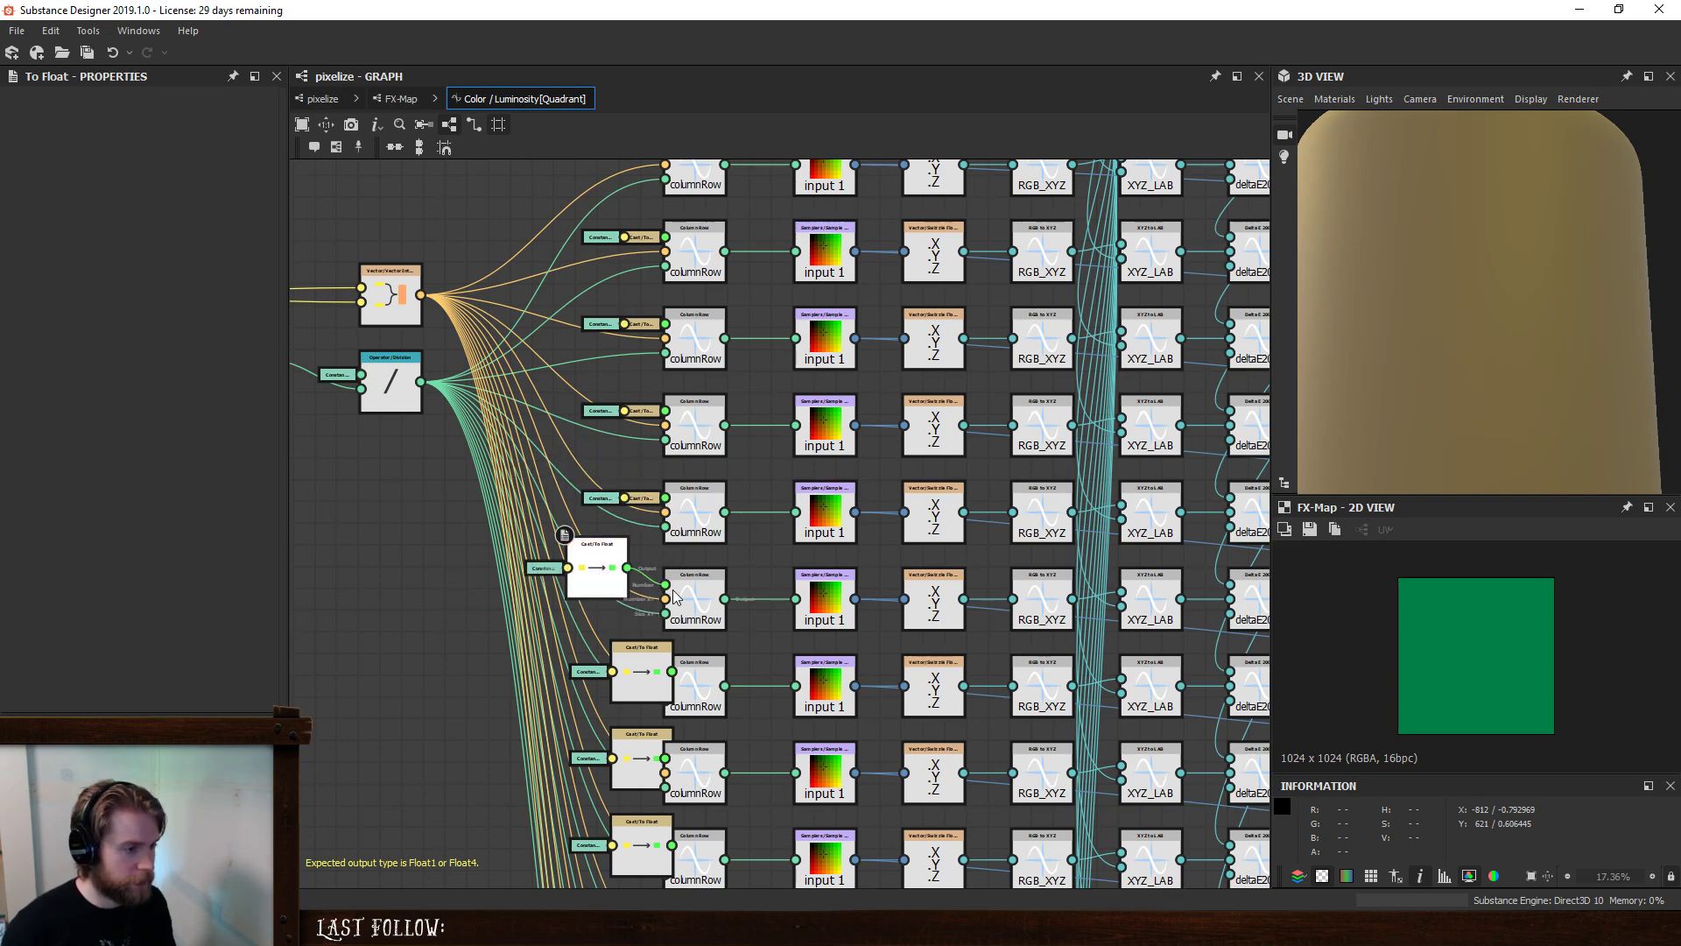
{"action": "key", "text": "d"}
- Dock the Cast/To Float nodes of the seventh and eighth rows onto their Column Row nodes
{"action": "middle_click_drag", "start_coordinate": [624, 668], "coordinate": [757, 480]}
{"action": "left_click_drag", "start_coordinate": [756, 481], "coordinate": [799, 485]}
{"action": "key", "text": "d"}
{"action": "left_click", "coordinate": [773, 584]}
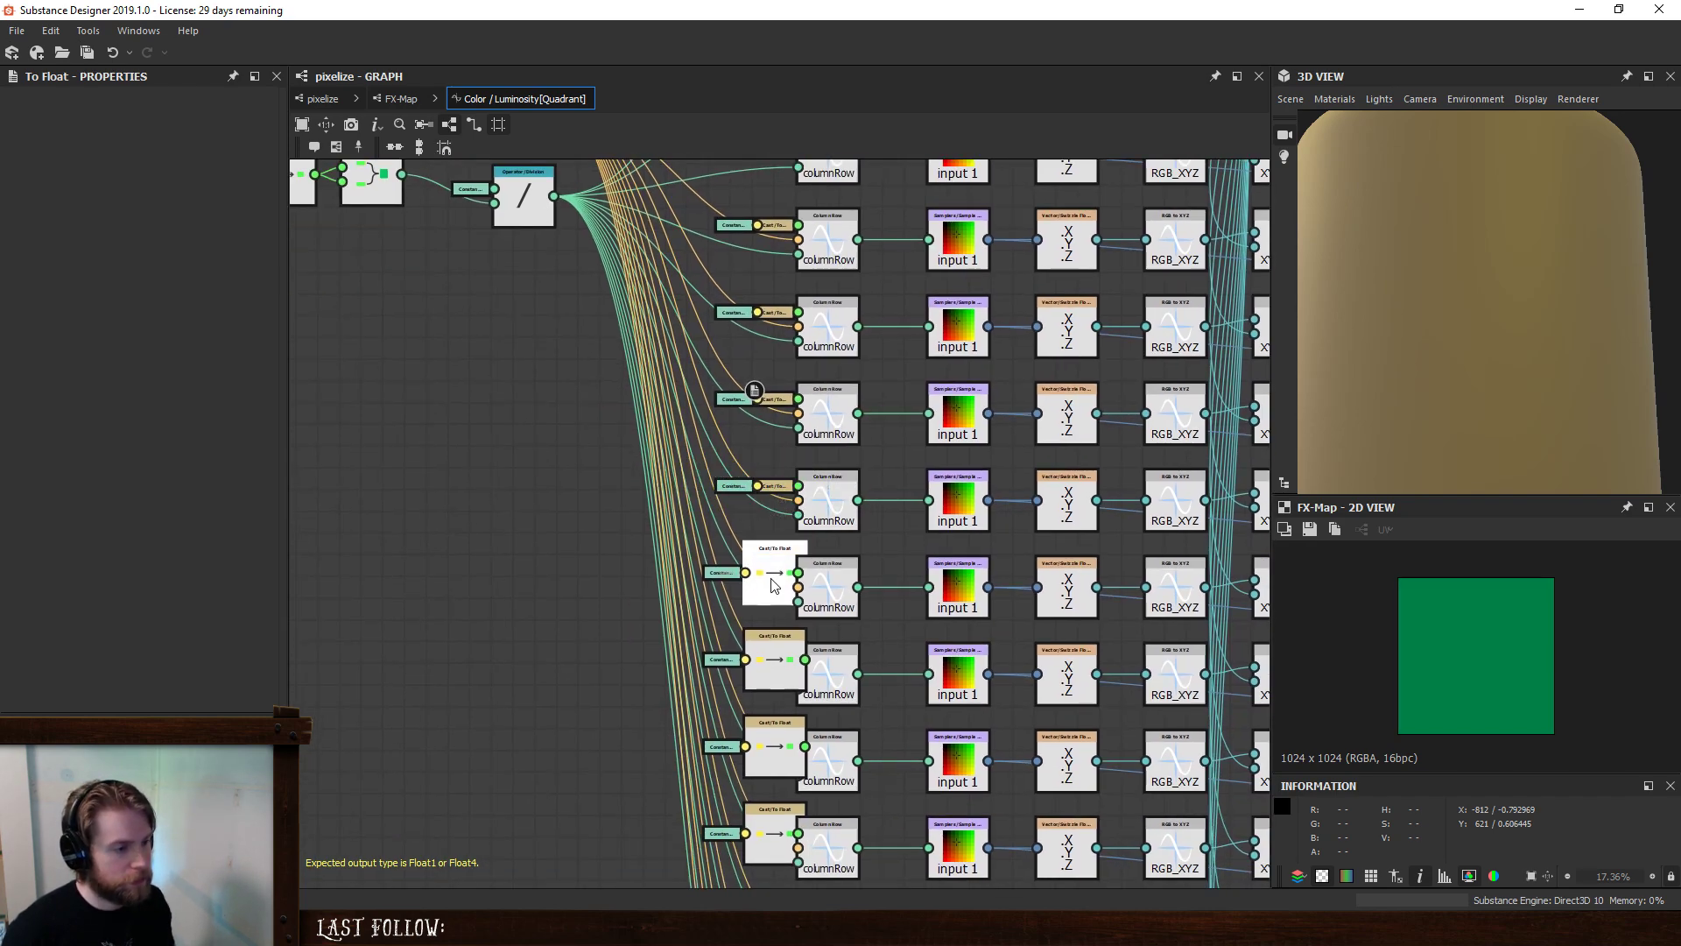
{"action": "key", "text": "f"}
{"action": "scroll", "coordinate": [764, 551], "scroll_direction": "down", "scroll_amount": 8}
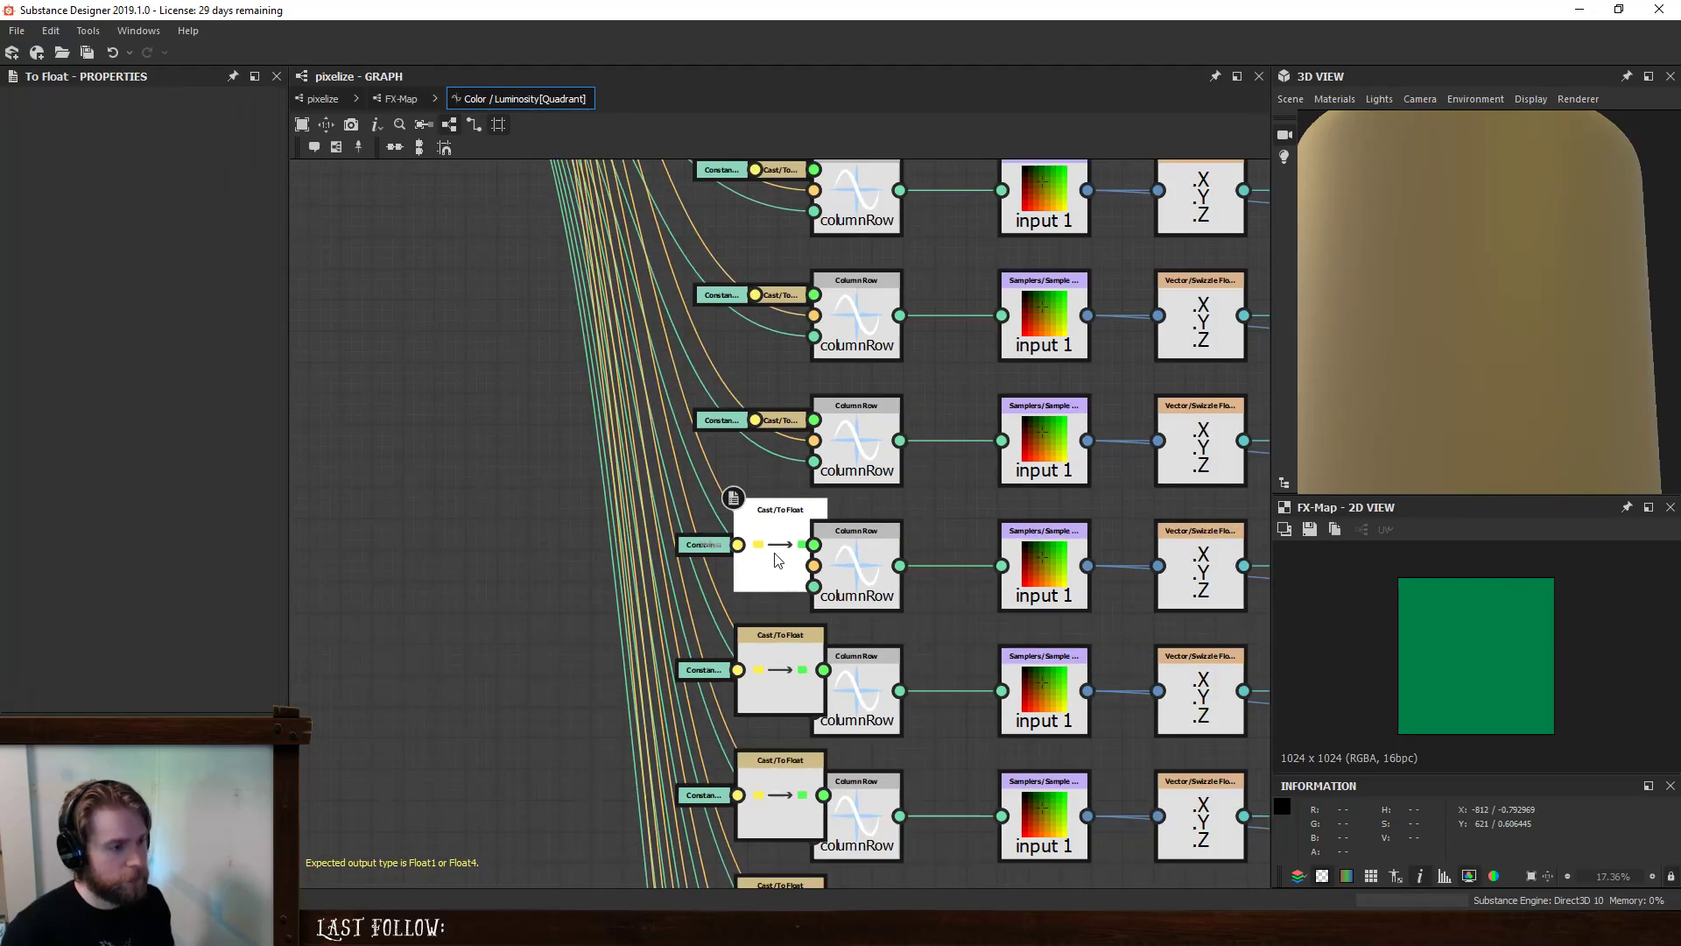
{"action": "left_click_drag", "start_coordinate": [765, 550], "coordinate": [642, 508]}
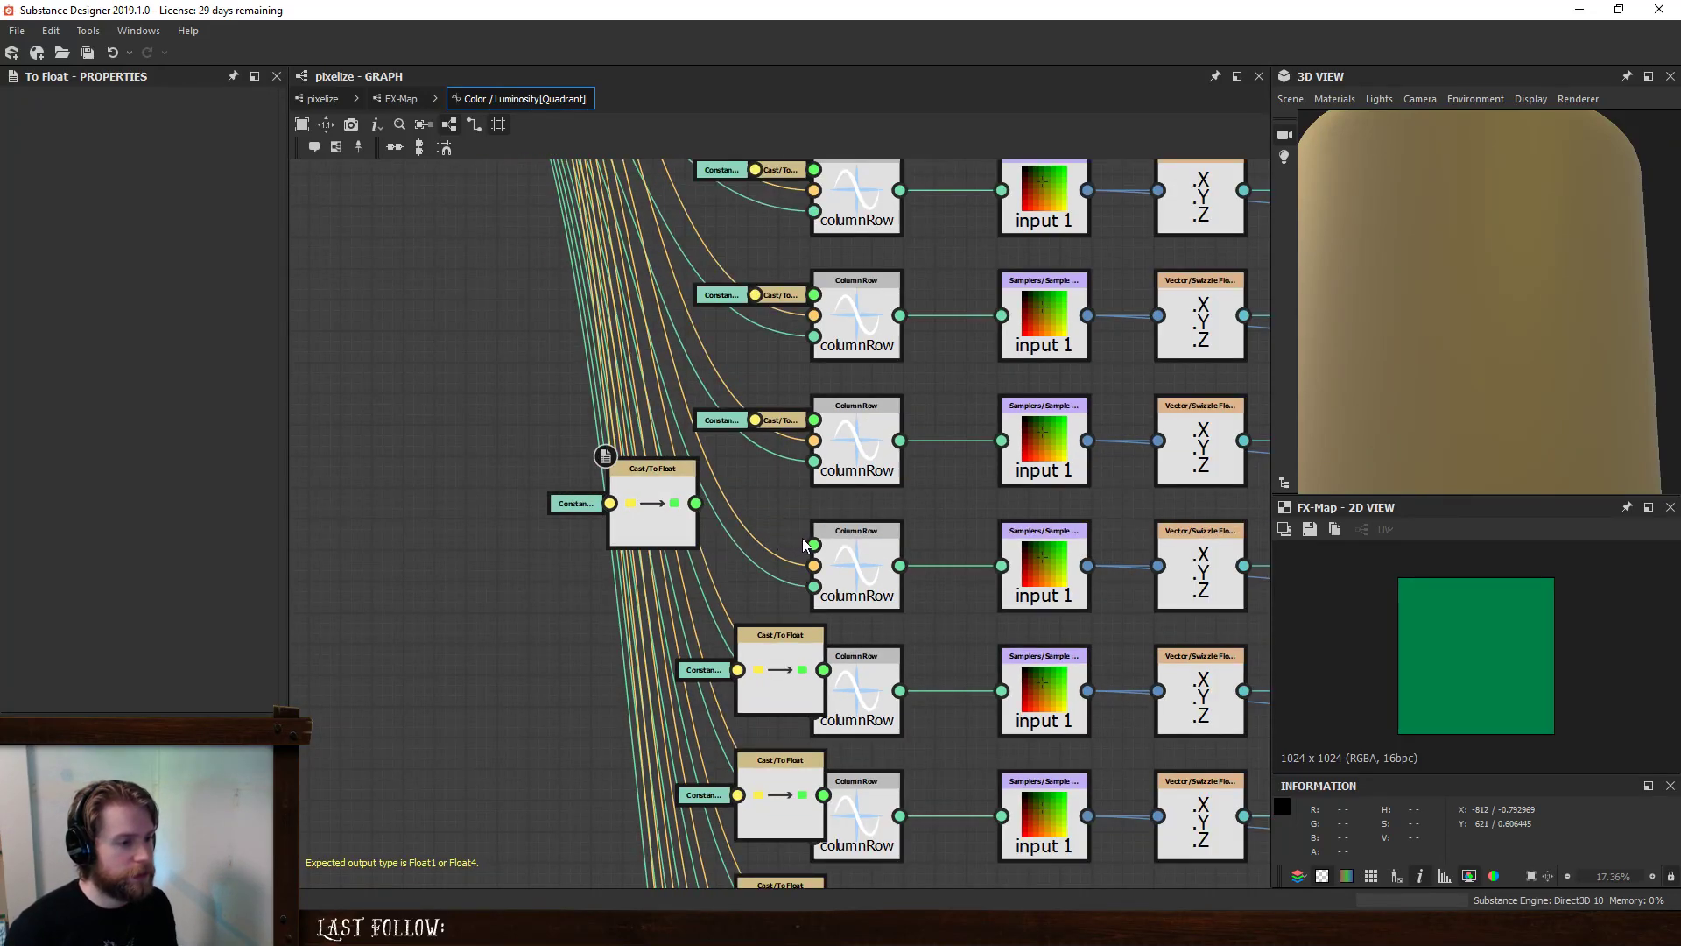
{"action": "left_click_drag", "start_coordinate": [804, 540], "coordinate": [697, 503]}
{"action": "key", "text": "d"}
- Dock the Cast/To Float nodes of the ninth and tenth rows onto their Column Row nodes
{"action": "left_click", "coordinate": [764, 649]}
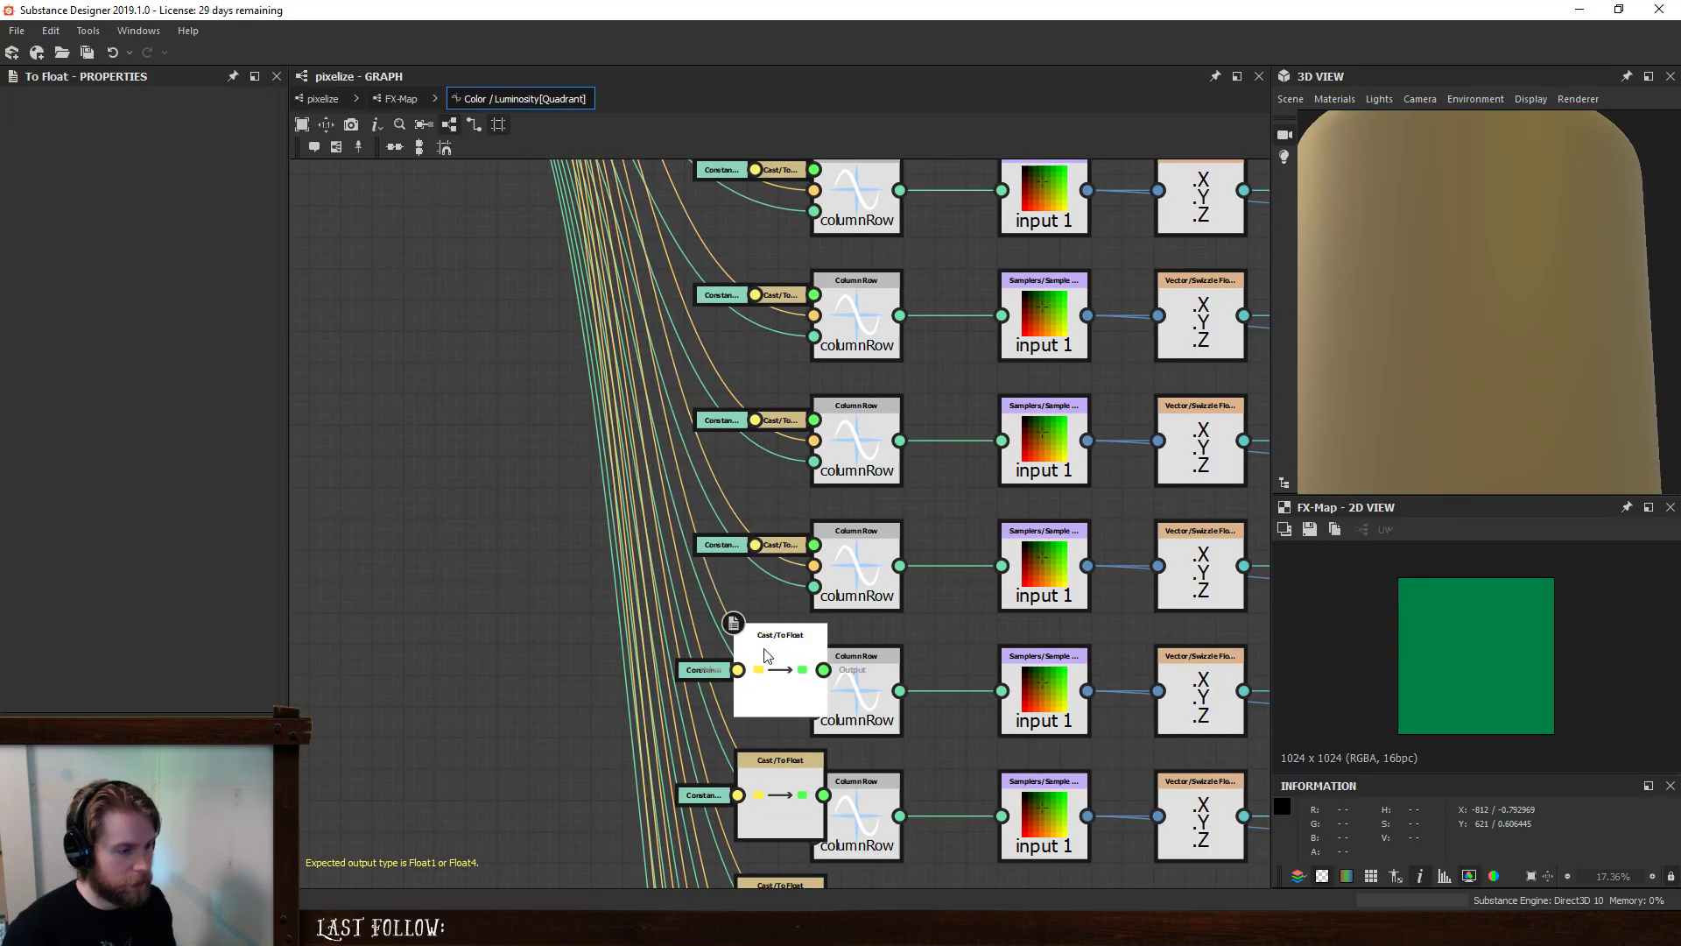
{"action": "left_click_drag", "start_coordinate": [764, 655], "coordinate": [716, 625]}
{"action": "left_click", "coordinate": [758, 658]}
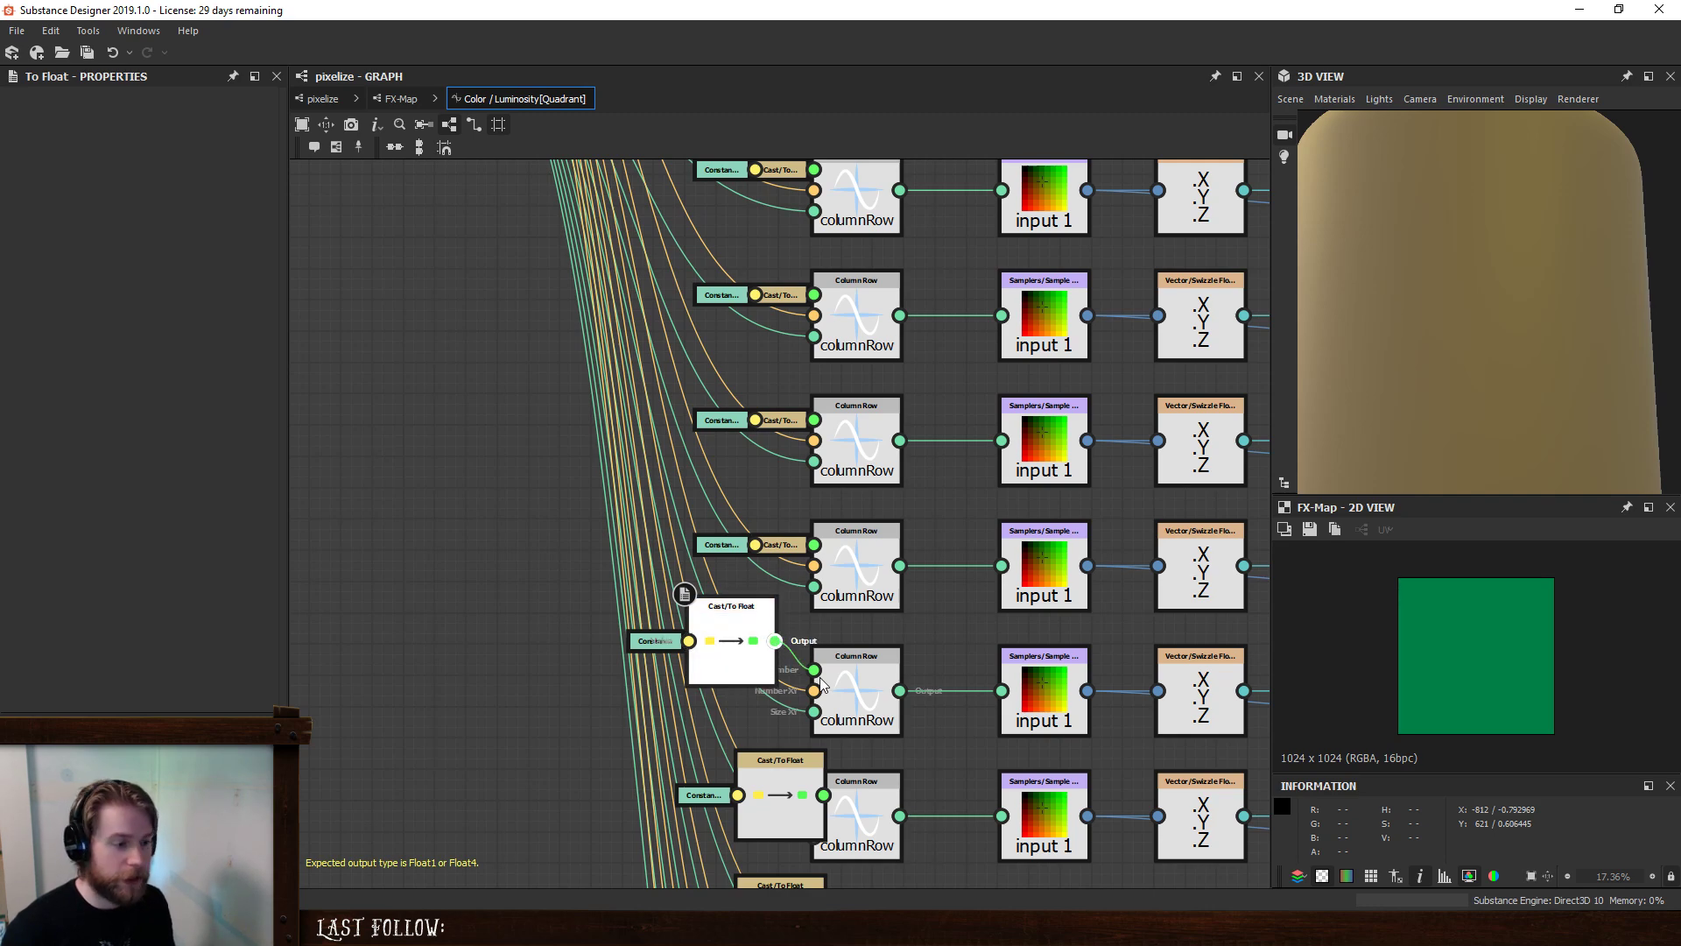
{"action": "key", "text": "d"}
{"action": "left_click", "coordinate": [785, 757]}
{"action": "left_click_drag", "start_coordinate": [787, 781], "coordinate": [707, 725]}
{"action": "middle_click_drag", "start_coordinate": [765, 607], "coordinate": [724, 488]}
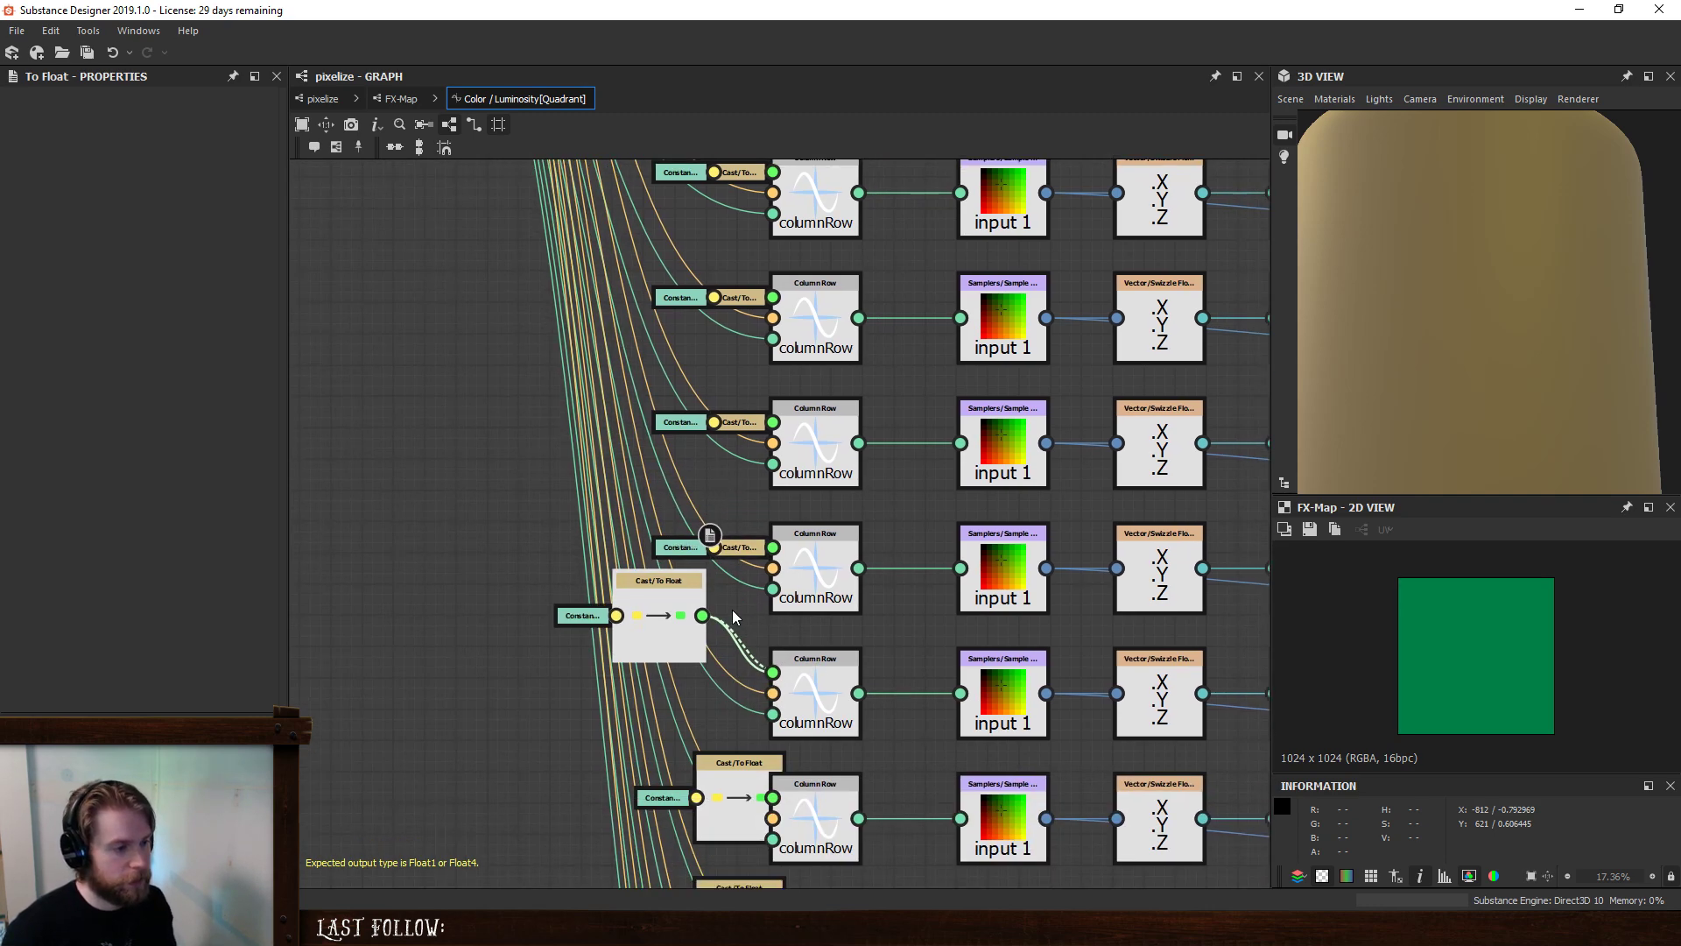
{"action": "key", "text": "d"}
- Dock the Cast/To Float nodes of the eleventh and twelfth rows onto their Column Row nodes
{"action": "middle_click_drag", "start_coordinate": [729, 773], "coordinate": [738, 477]}
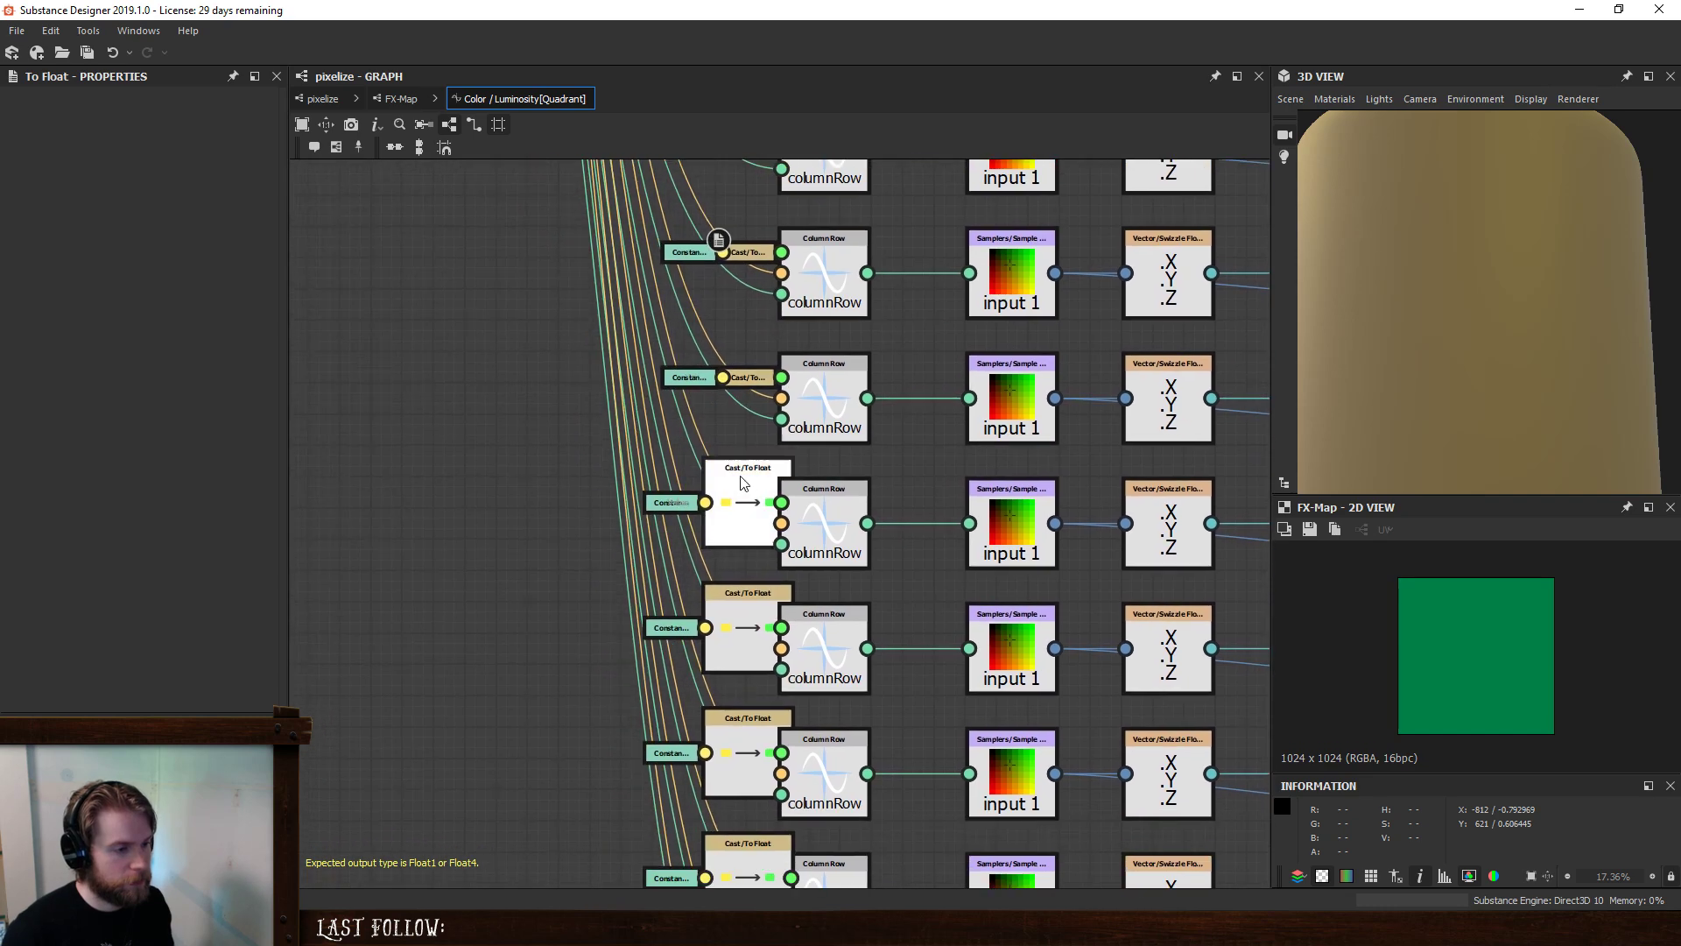
{"action": "left_click_drag", "start_coordinate": [738, 477], "coordinate": [595, 453]}
{"action": "left_click_drag", "start_coordinate": [752, 491], "coordinate": [759, 503]}
{"action": "key", "text": "Delete"}
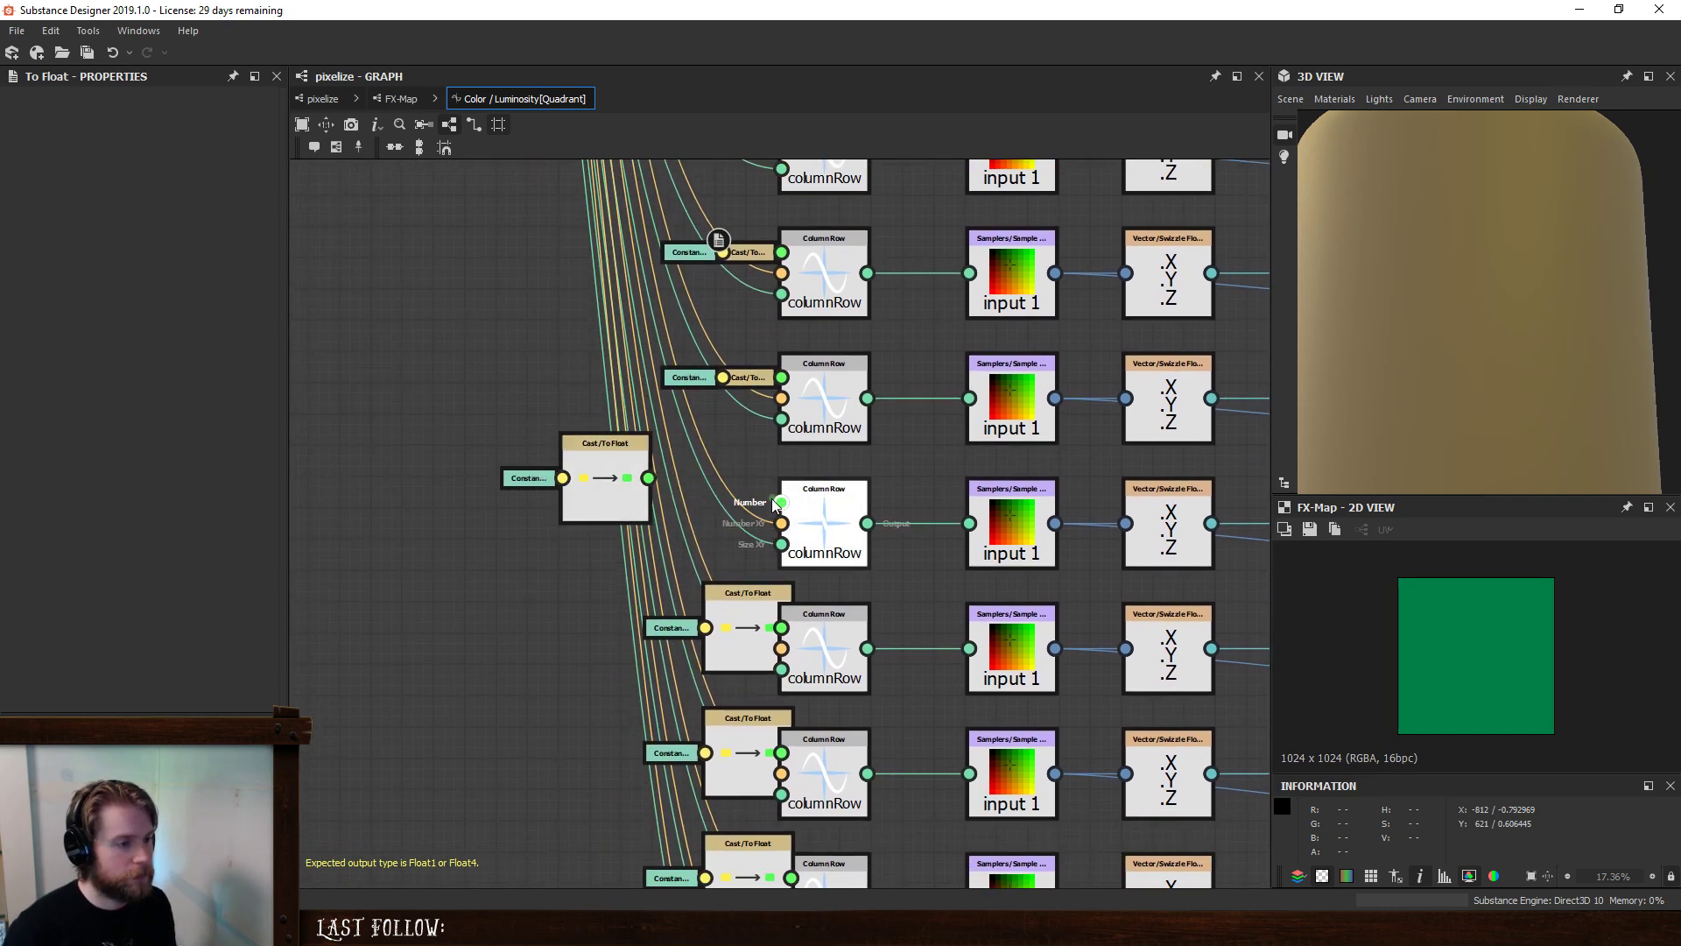
{"action": "left_click_drag", "start_coordinate": [657, 475], "coordinate": [781, 501]}
{"action": "mouse_move", "coordinate": [758, 614]}
{"action": "left_mouse_down"}
{"action": "mouse_move", "coordinate": [678, 573]}
{"action": "mouse_move", "coordinate": [781, 628]}
{"action": "left_mouse_up"}
{"action": "key", "text": "Delete"}
- Dock the Cast/To Float nodes of the thirteenth and fourteenth rows onto their Column Row nodes
{"action": "left_click_drag", "start_coordinate": [745, 751], "coordinate": [646, 709]}
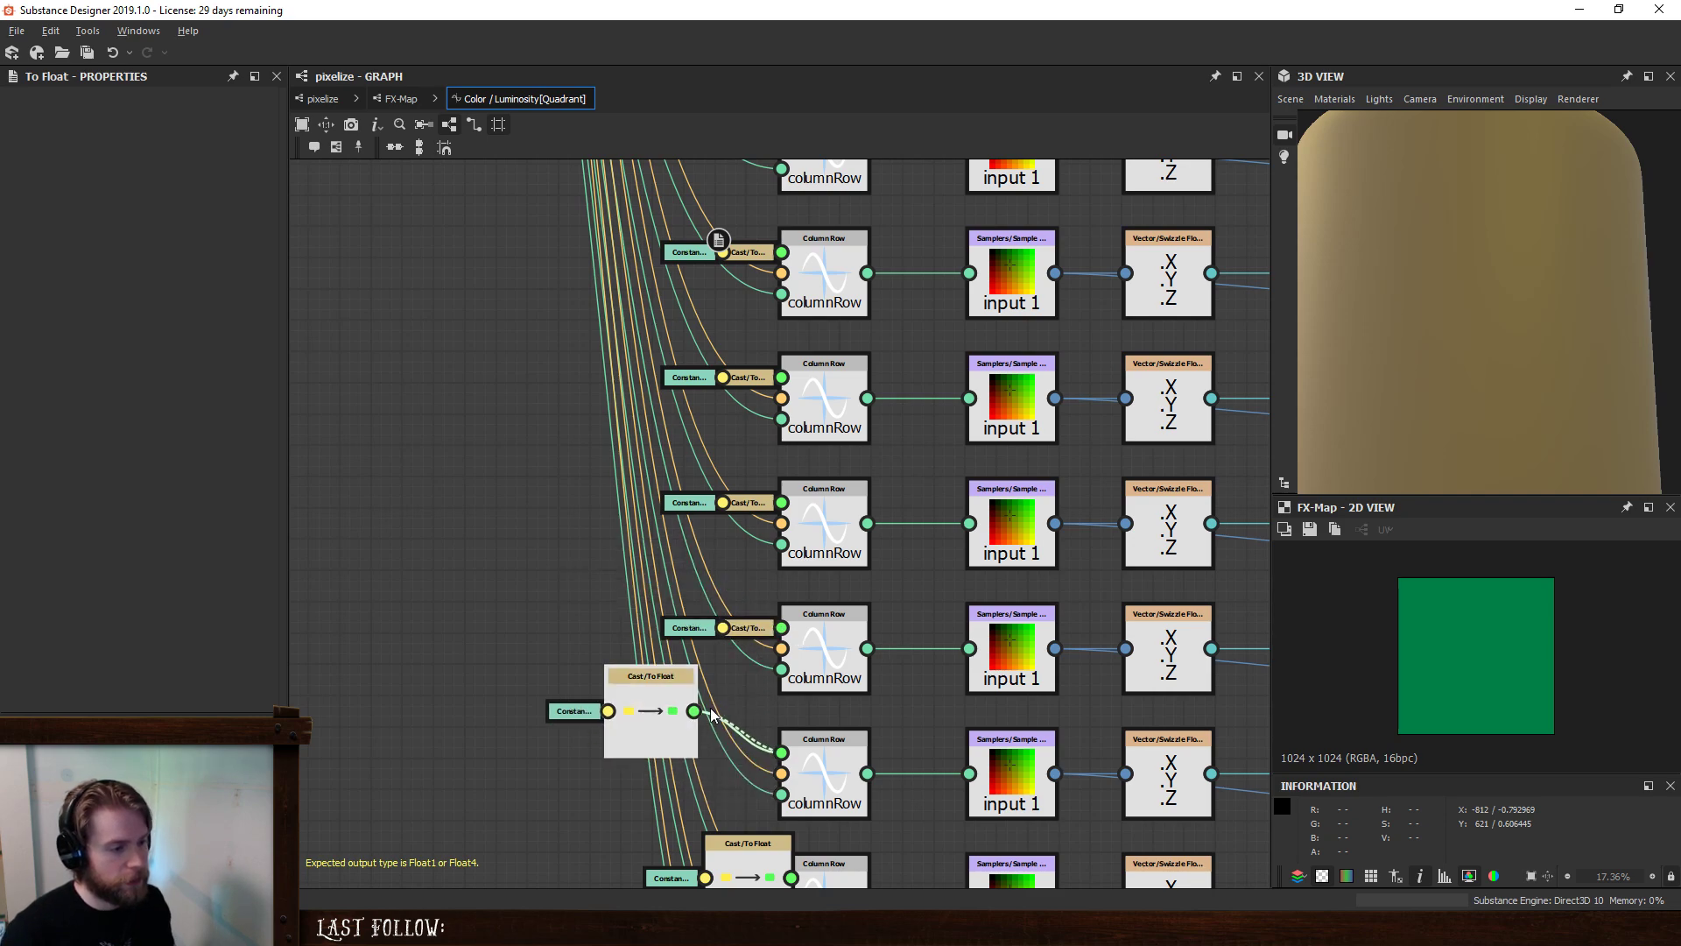
{"action": "middle_click_drag", "start_coordinate": [737, 717], "coordinate": [723, 561]}
{"action": "left_click_drag", "start_coordinate": [739, 560], "coordinate": [682, 554]}
{"action": "key", "text": "Delete"}
{"action": "mouse_move", "coordinate": [734, 726]}
{"action": "left_mouse_down"}
{"action": "mouse_move", "coordinate": [654, 700]}
{"action": "mouse_move", "coordinate": [765, 720]}
{"action": "left_mouse_up"}
{"action": "key", "text": "d"}
- Dock the Cast/To Float nodes of the last two rows onto their Column Row nodes
{"action": "middle_click_drag", "start_coordinate": [751, 663], "coordinate": [754, 353]}
{"action": "left_click_drag", "start_coordinate": [740, 518], "coordinate": [628, 506]}
{"action": "left_click_drag", "start_coordinate": [667, 525], "coordinate": [768, 537]}
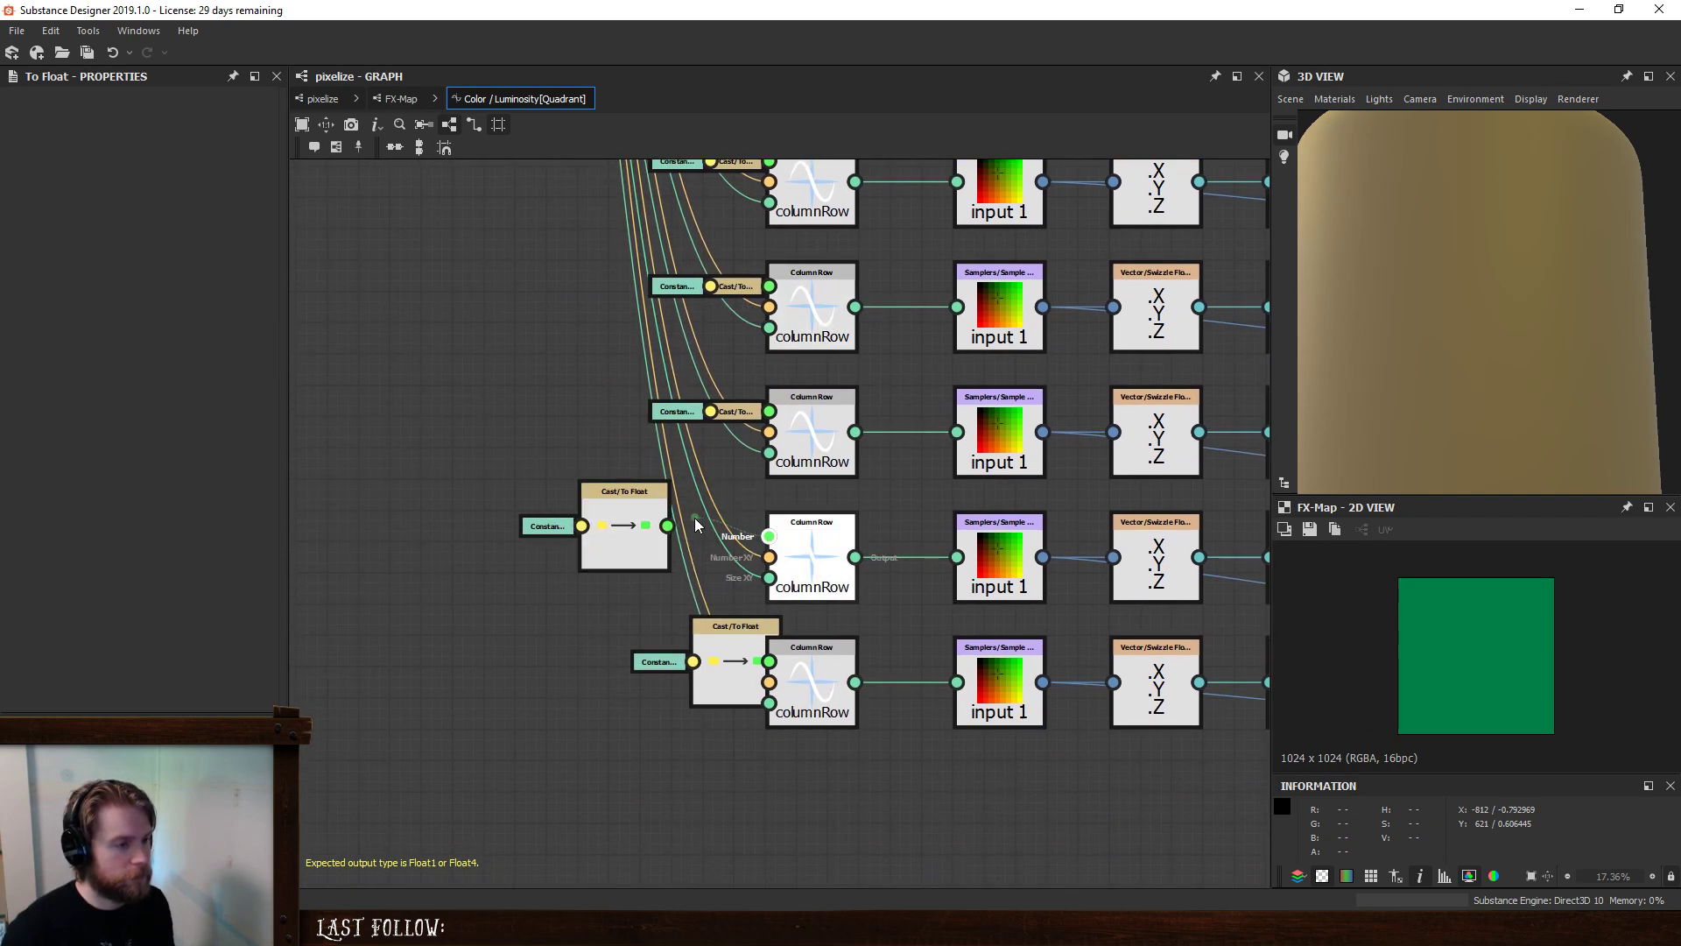
{"action": "key", "text": "d"}
{"action": "left_click", "coordinate": [657, 532]}
{"action": "left_click_drag", "start_coordinate": [729, 671], "coordinate": [664, 630]}
{"action": "left_click_drag", "start_coordinate": [715, 620], "coordinate": [768, 660]}
{"action": "key", "text": "d"}
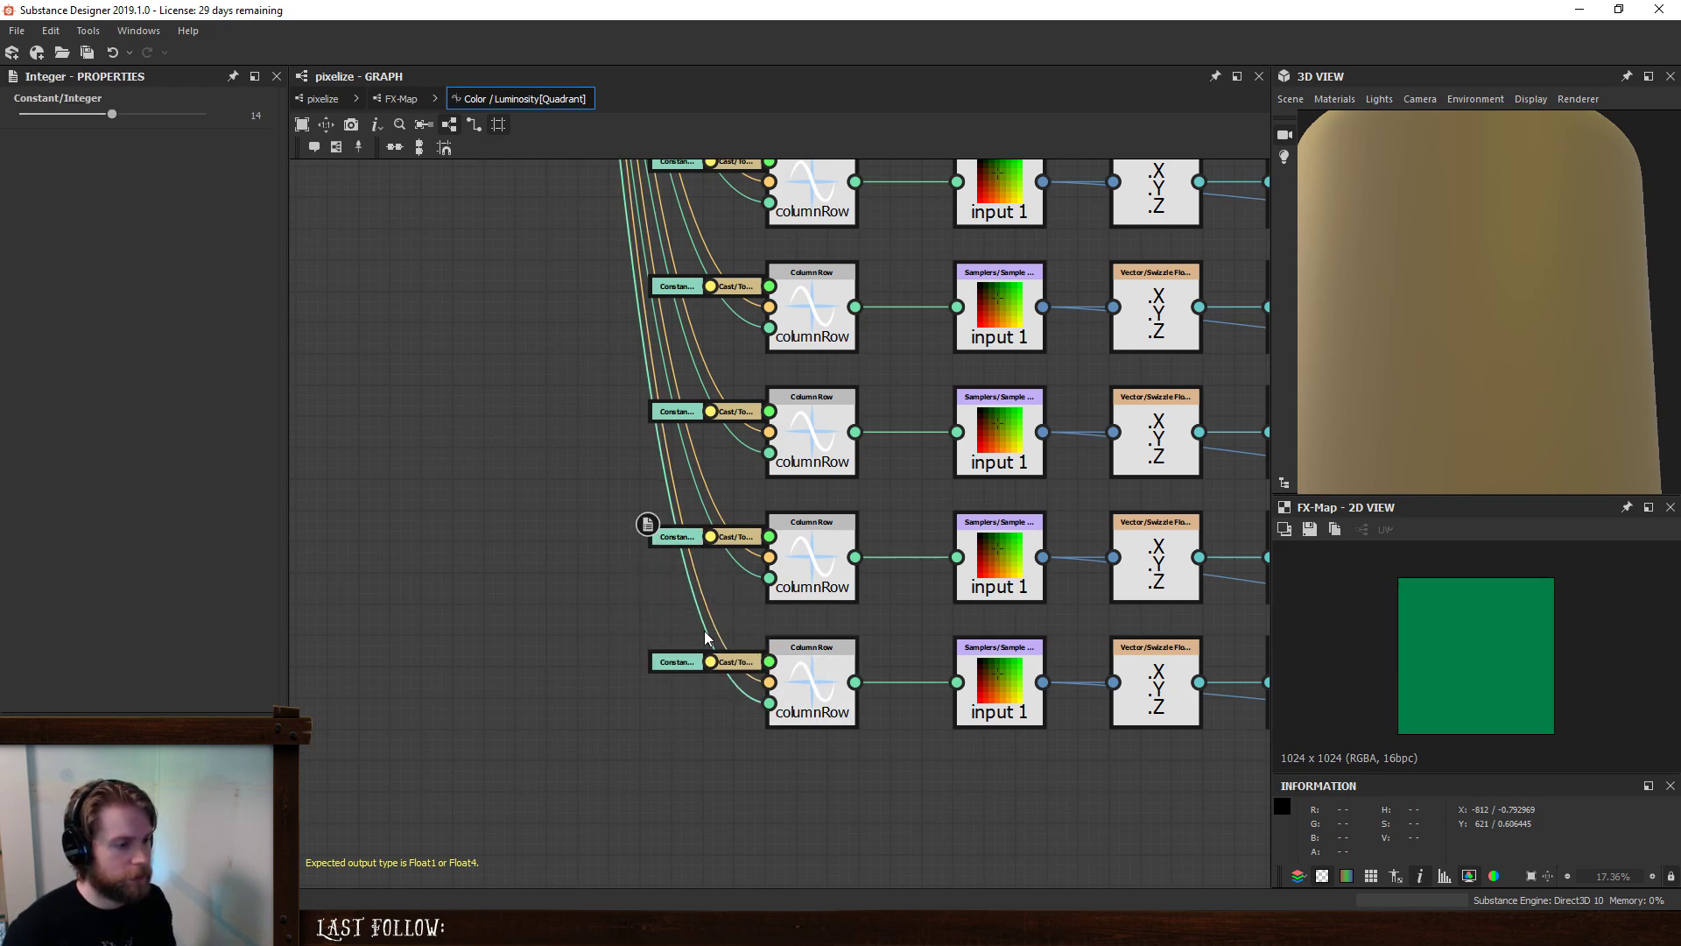
- Open the last row's Column Row function in context and connect its two offset Add nodes to the vector node's inputs
{"action": "left_click", "coordinate": [805, 692]}
{"action": "right_click", "coordinate": [806, 693]}
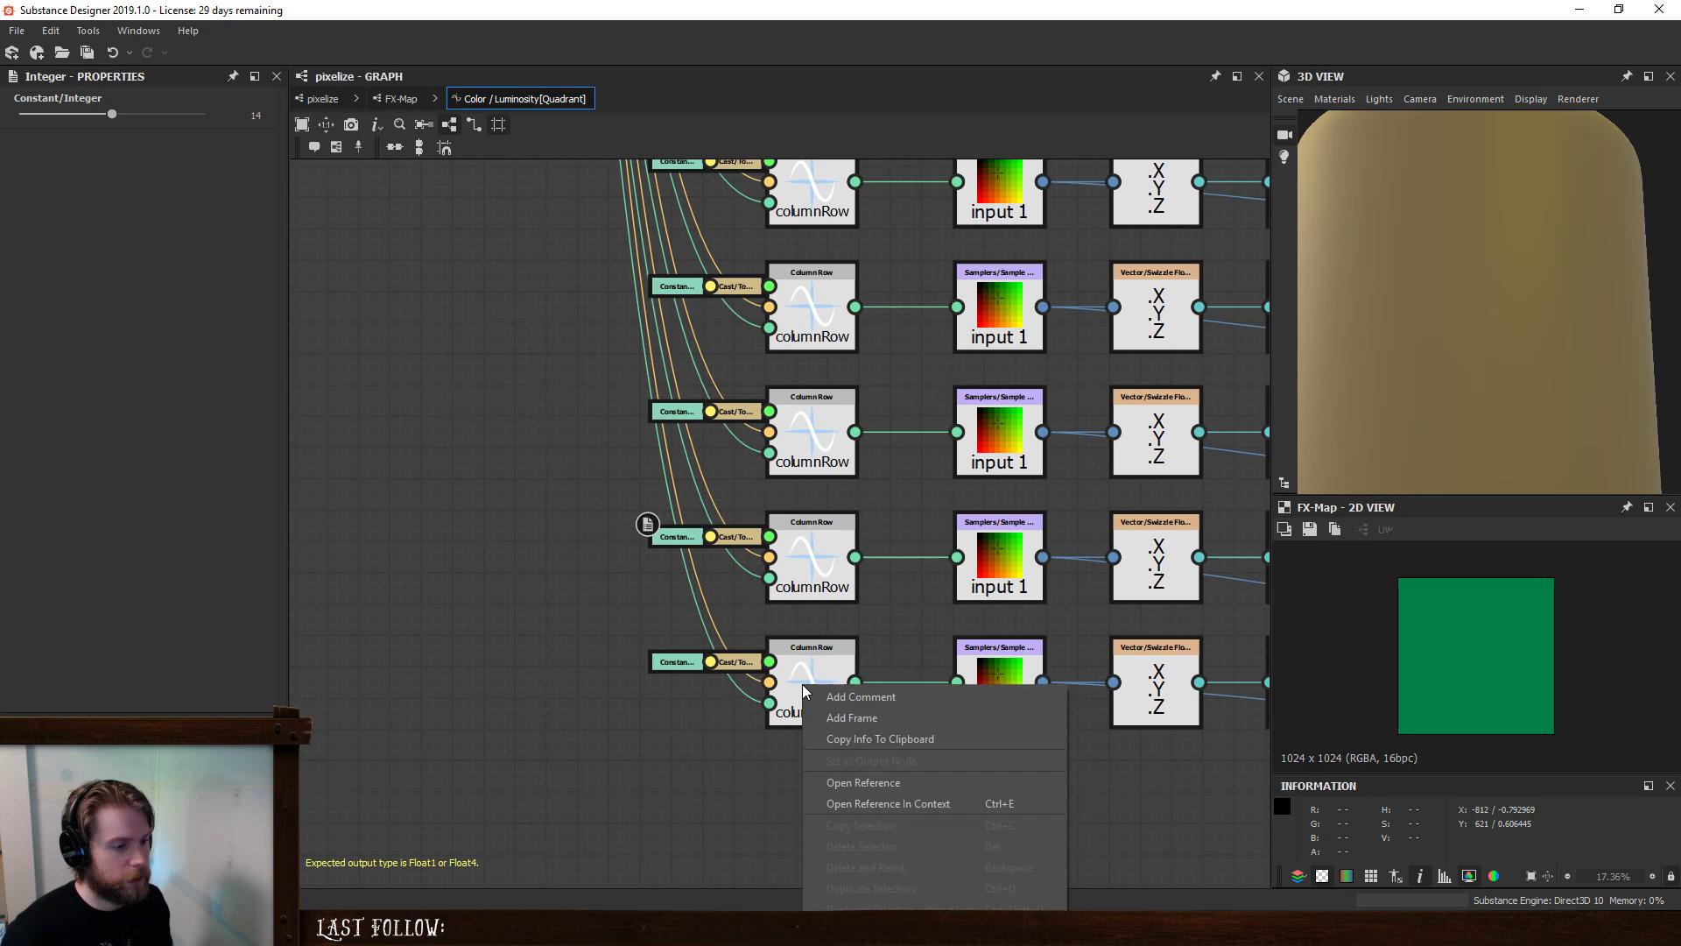
{"action": "left_click", "coordinate": [955, 801]}
{"action": "middle_click_drag", "start_coordinate": [947, 453], "coordinate": [831, 443]}
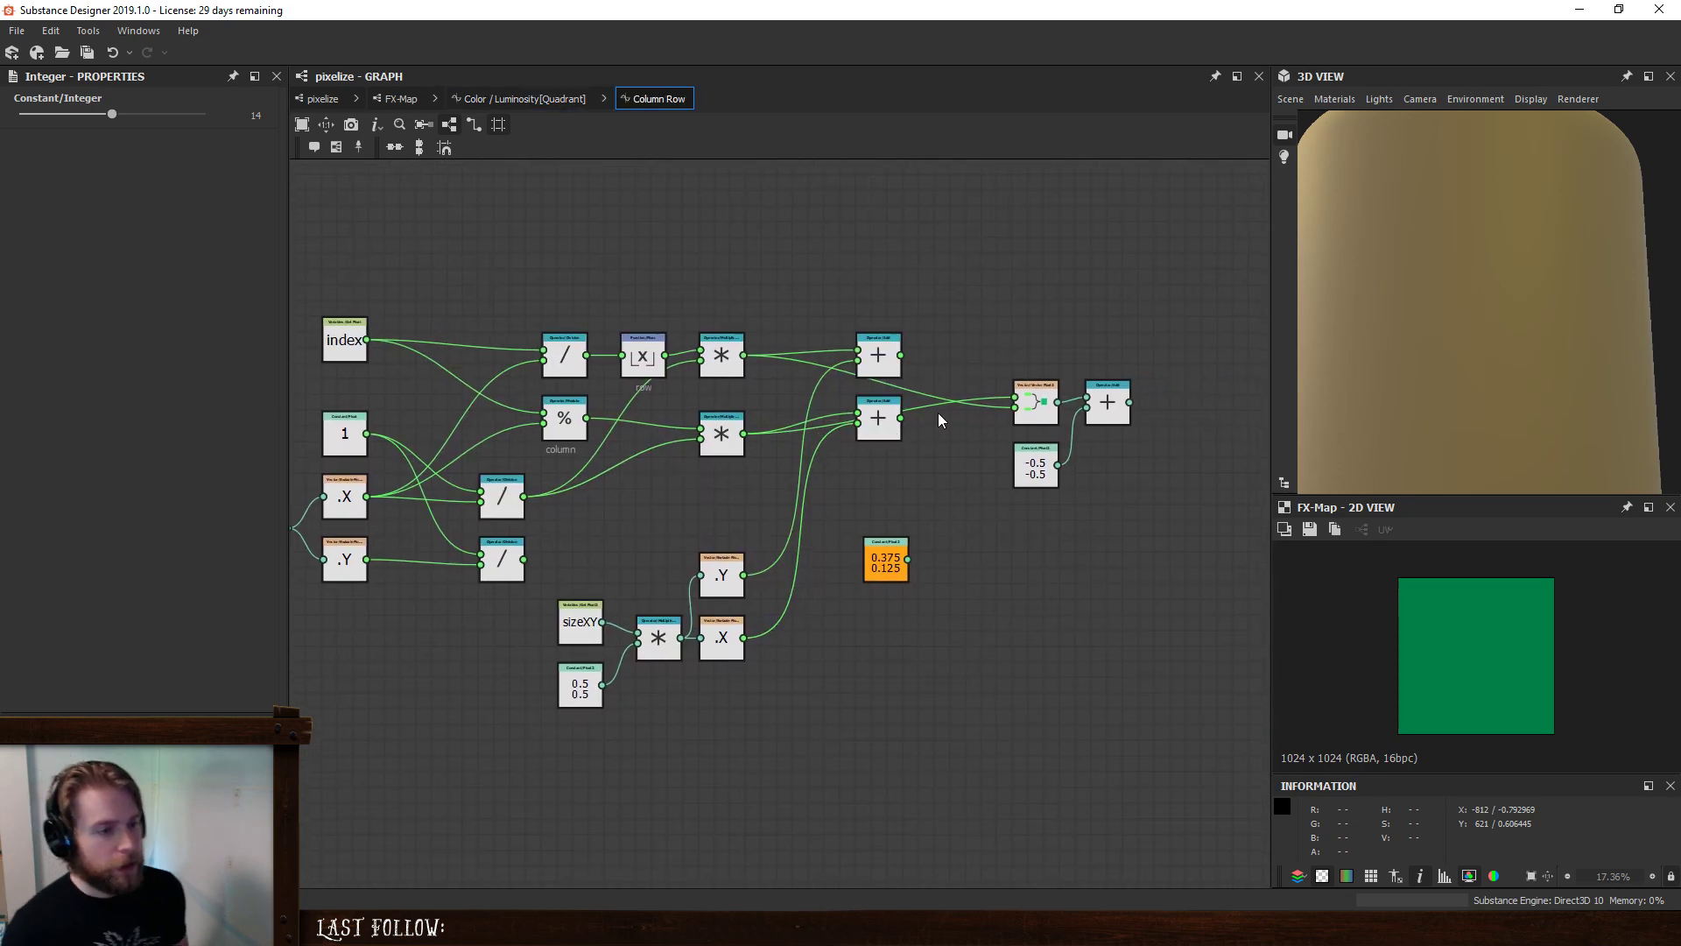
{"action": "left_click_drag", "start_coordinate": [901, 356], "coordinate": [1016, 399]}
{"action": "left_click_drag", "start_coordinate": [893, 429], "coordinate": [900, 419]}
- Set the final Add node as the Column Row output and delete the unused 0.375, 0.125 Float2 constant
{"action": "right_click", "coordinate": [1110, 401]}
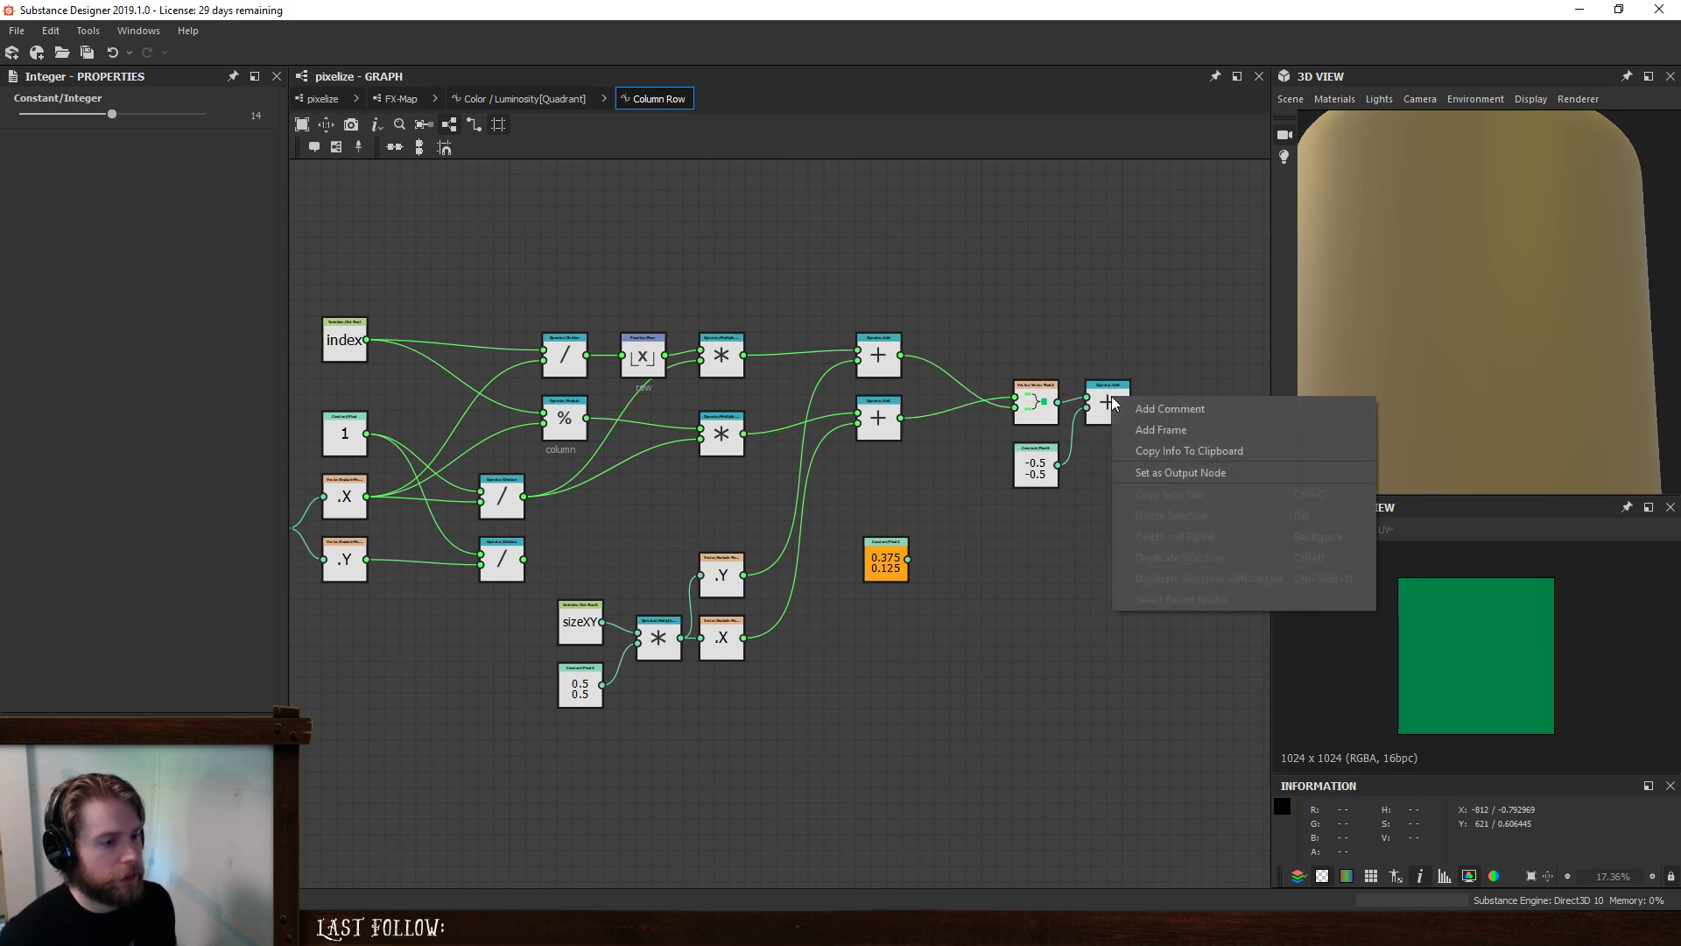
{"action": "left_click", "coordinate": [1164, 473]}
{"action": "left_click", "coordinate": [885, 561]}
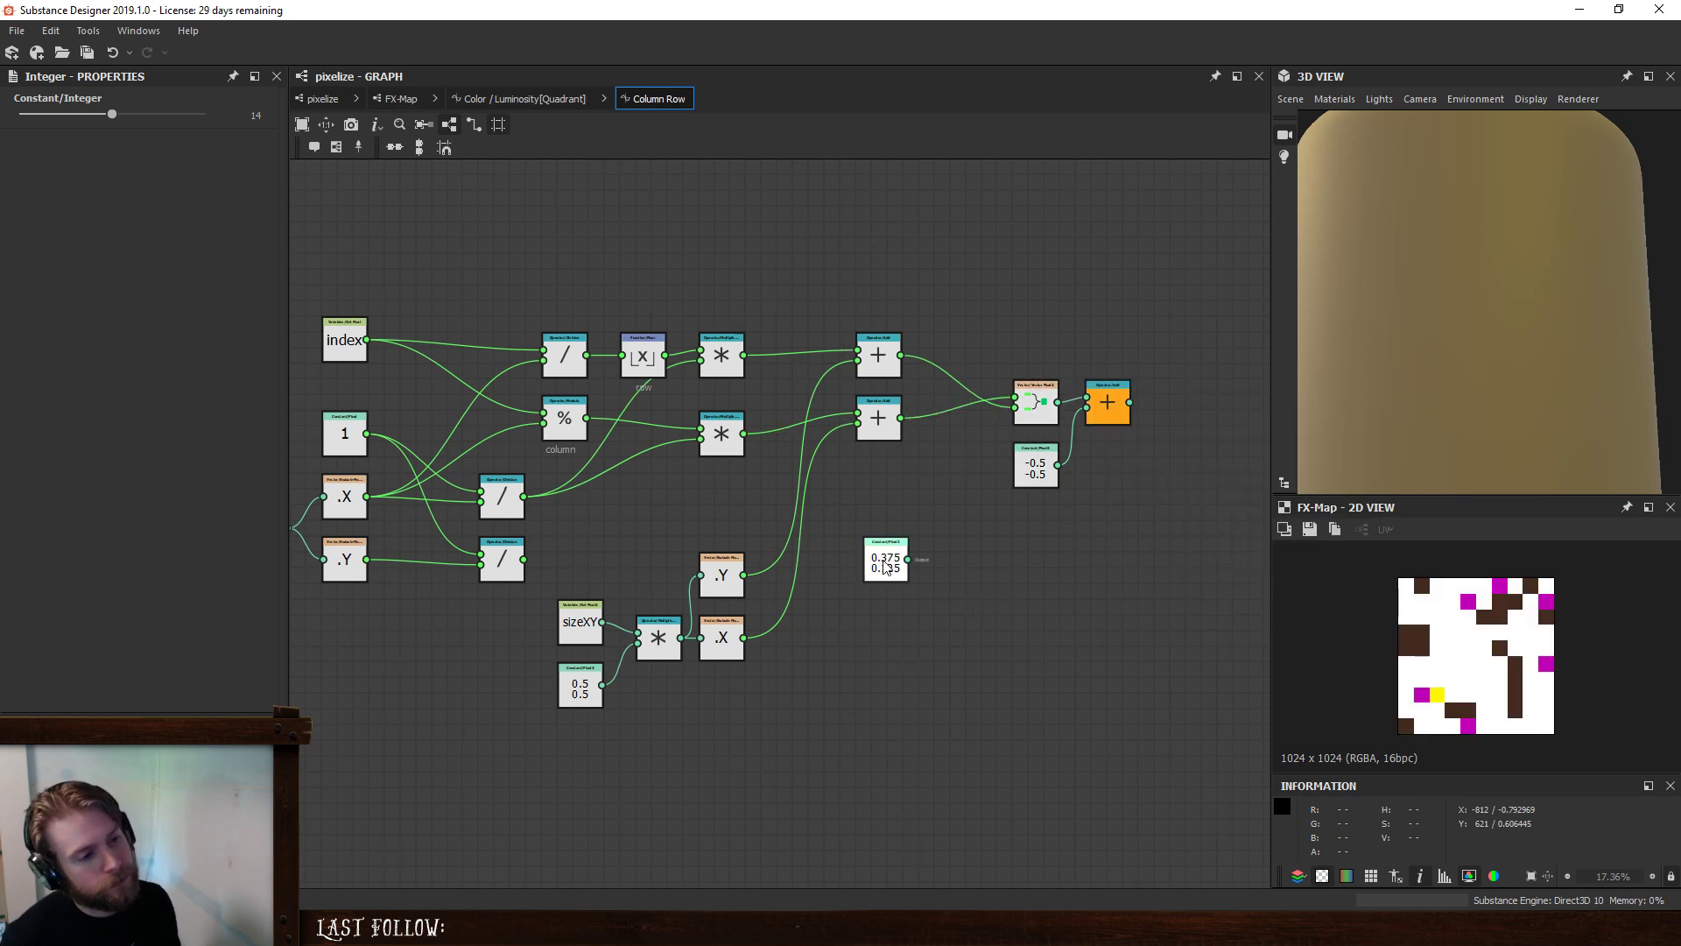
{"action": "key", "text": "Delete"}
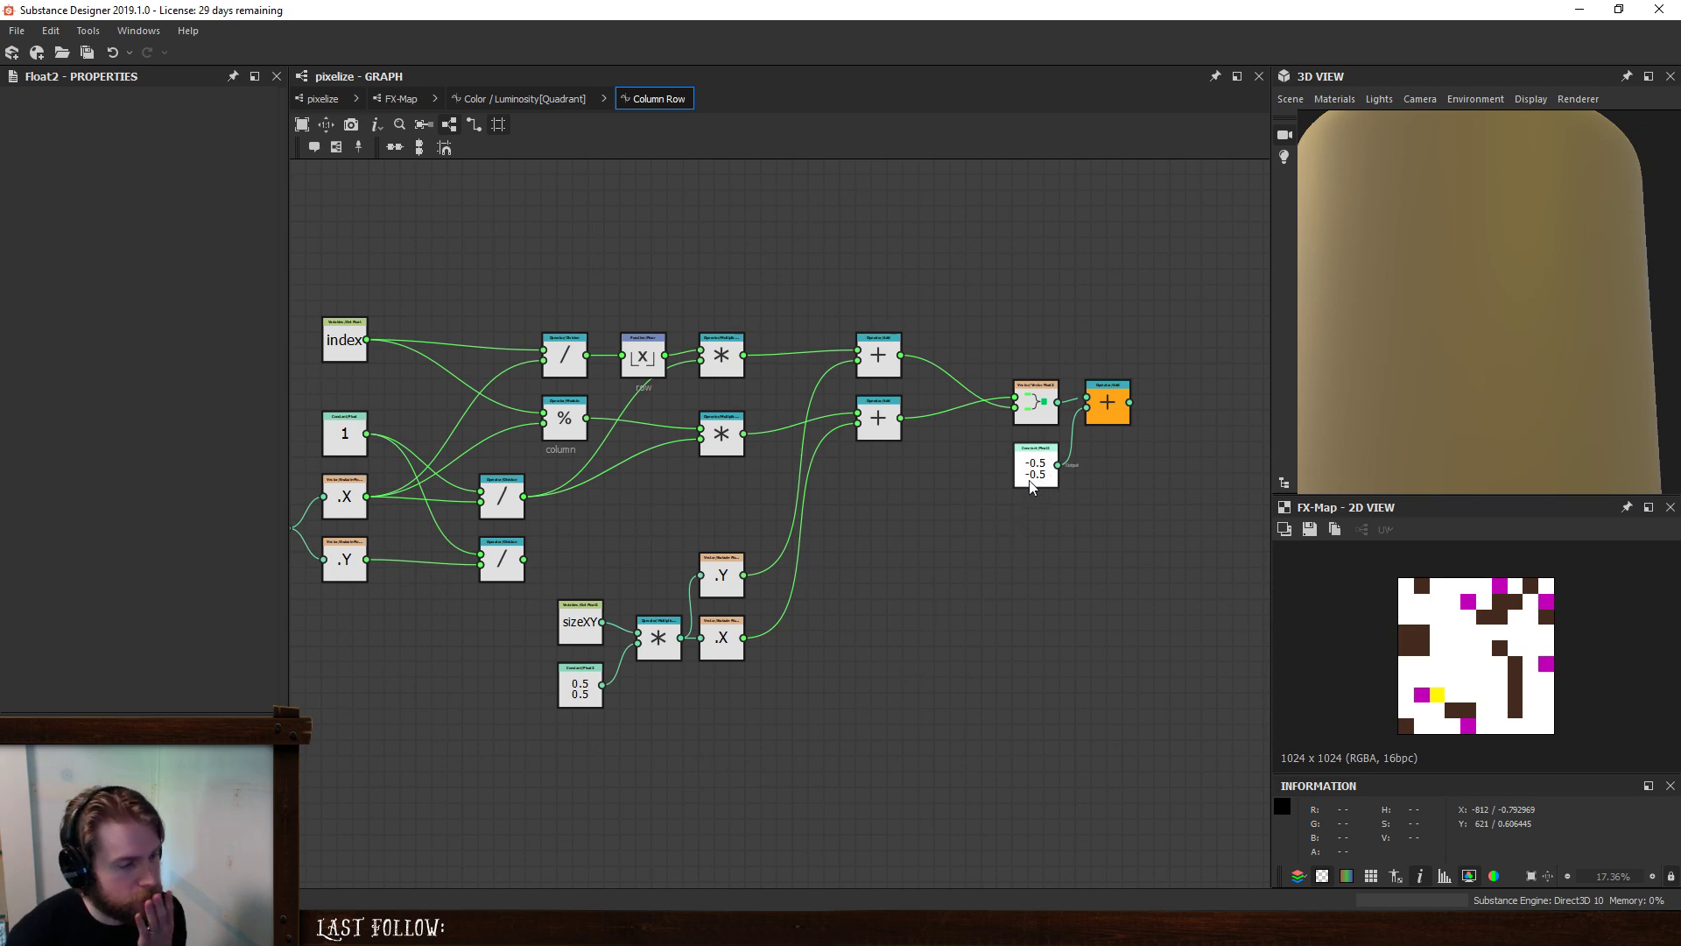
- Wire the Multiply nodes directly into the vector node, try that node as output, and restore the final Add node as output
{"action": "left_click_drag", "start_coordinate": [744, 354], "coordinate": [724, 429]}
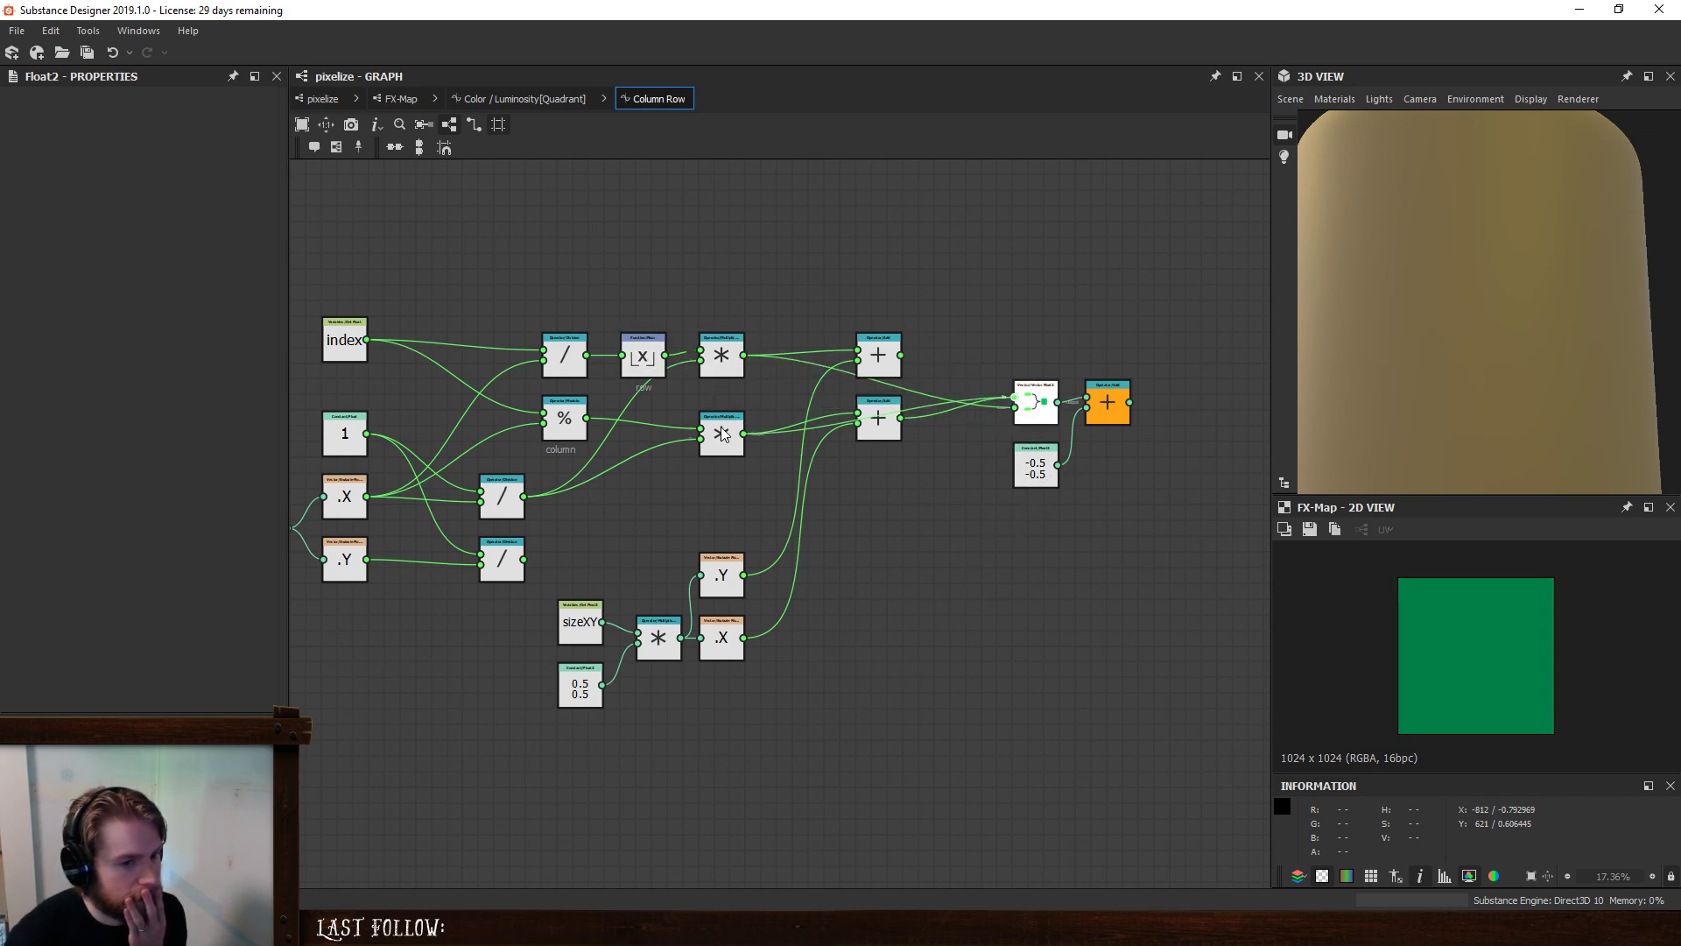
{"action": "right_click", "coordinate": [1037, 405]}
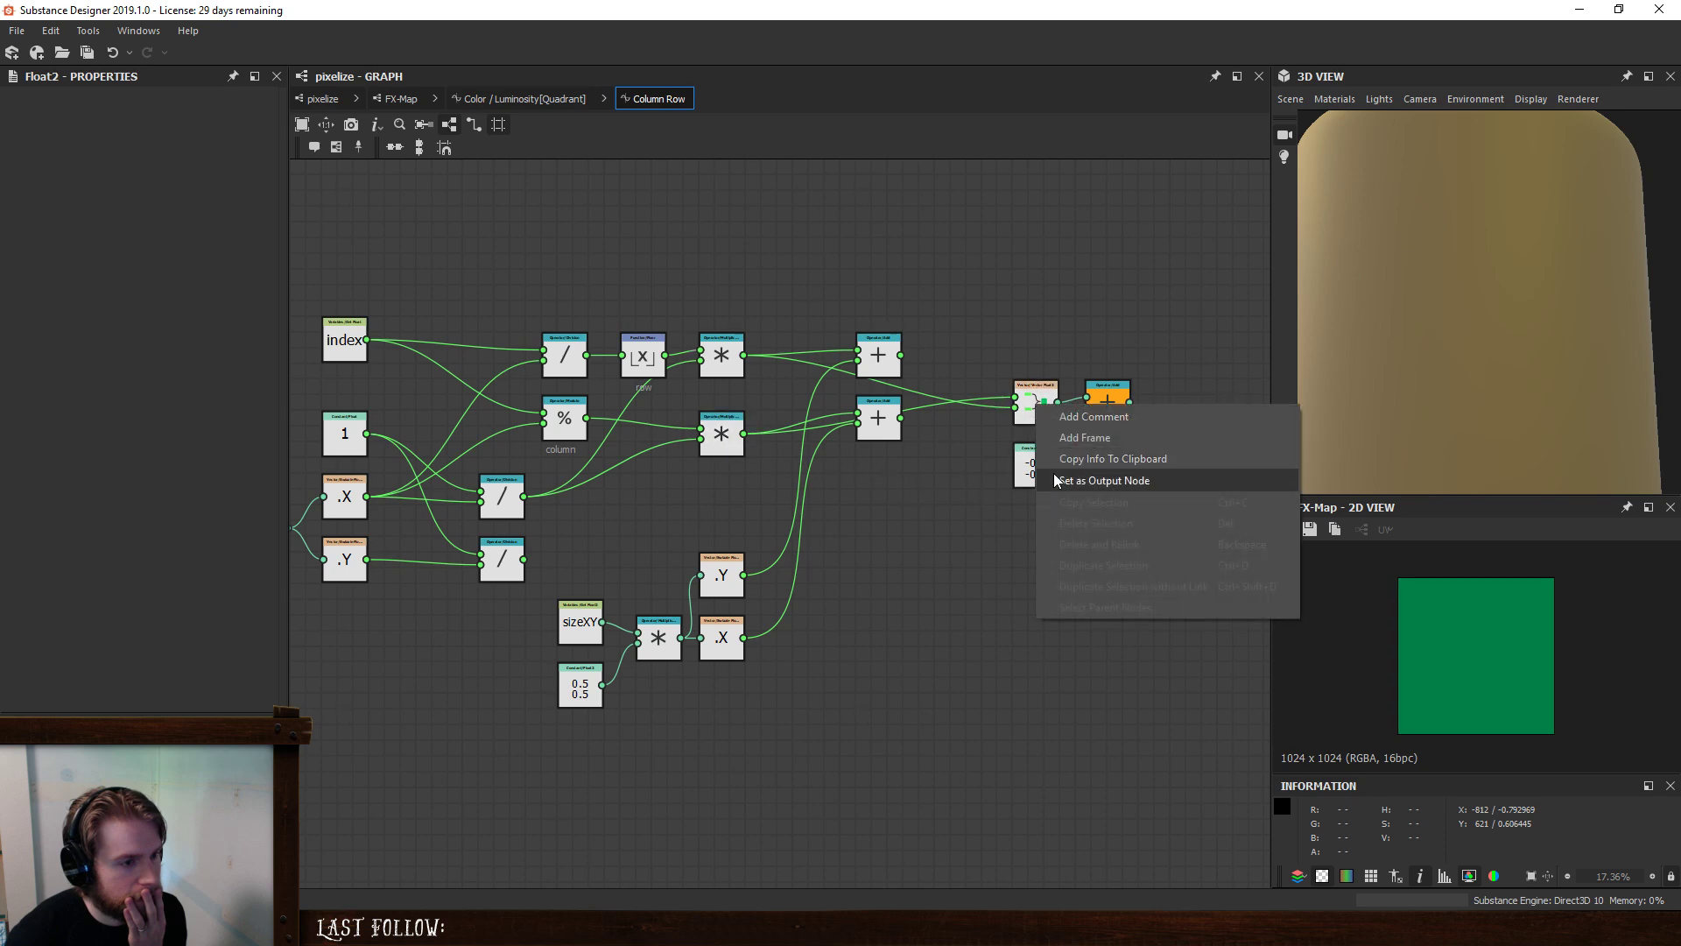
{"action": "left_click", "coordinate": [1057, 477]}
{"action": "right_click", "coordinate": [1104, 407]}
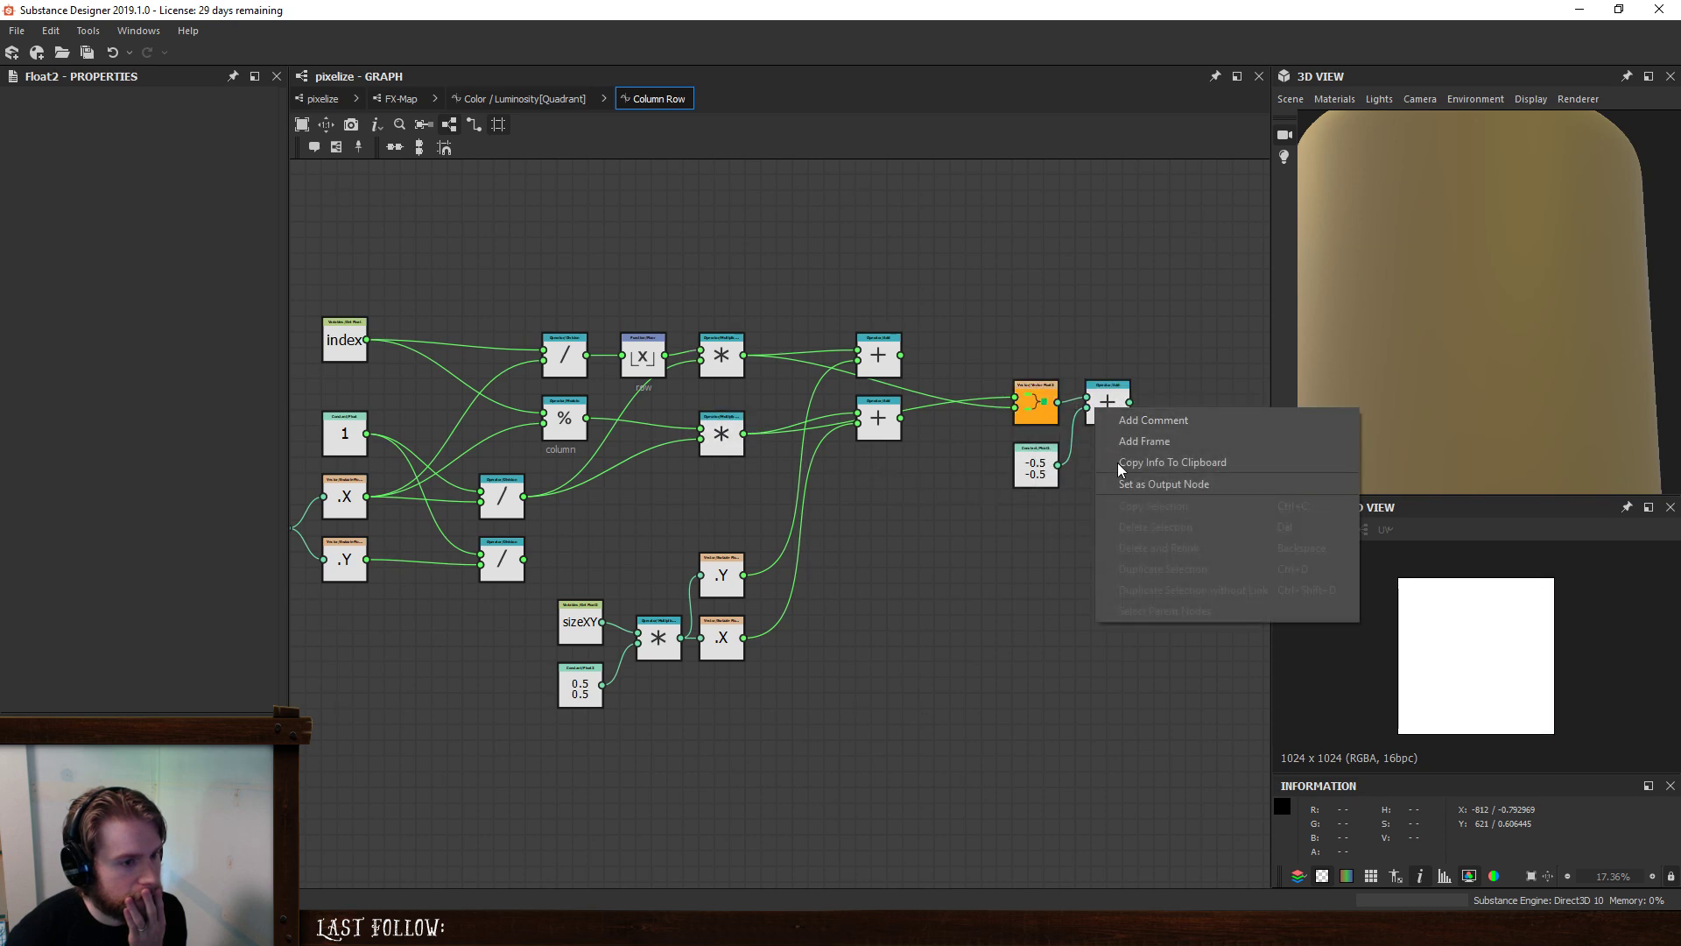
{"action": "left_click", "coordinate": [1127, 478]}
- Return to the pixelize graph to check the FX-Map's inputs and parameters, and reopen its inner graph
{"action": "left_click", "coordinate": [525, 98]}
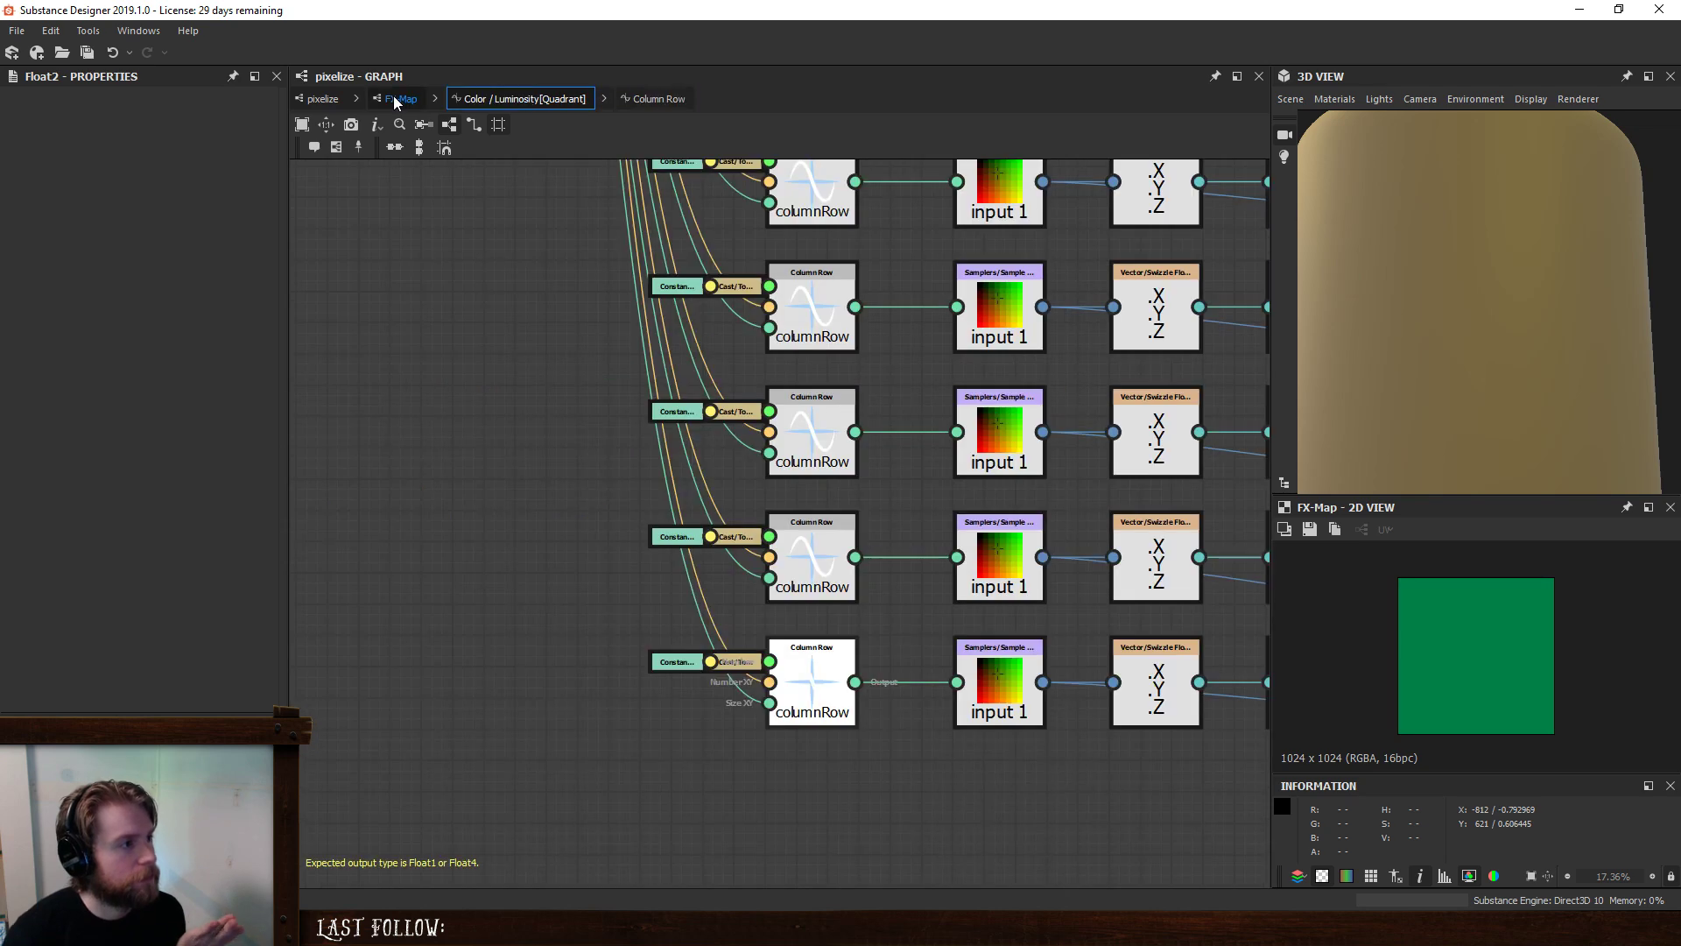
{"action": "left_click", "coordinate": [399, 98]}
{"action": "left_click", "coordinate": [322, 98]}
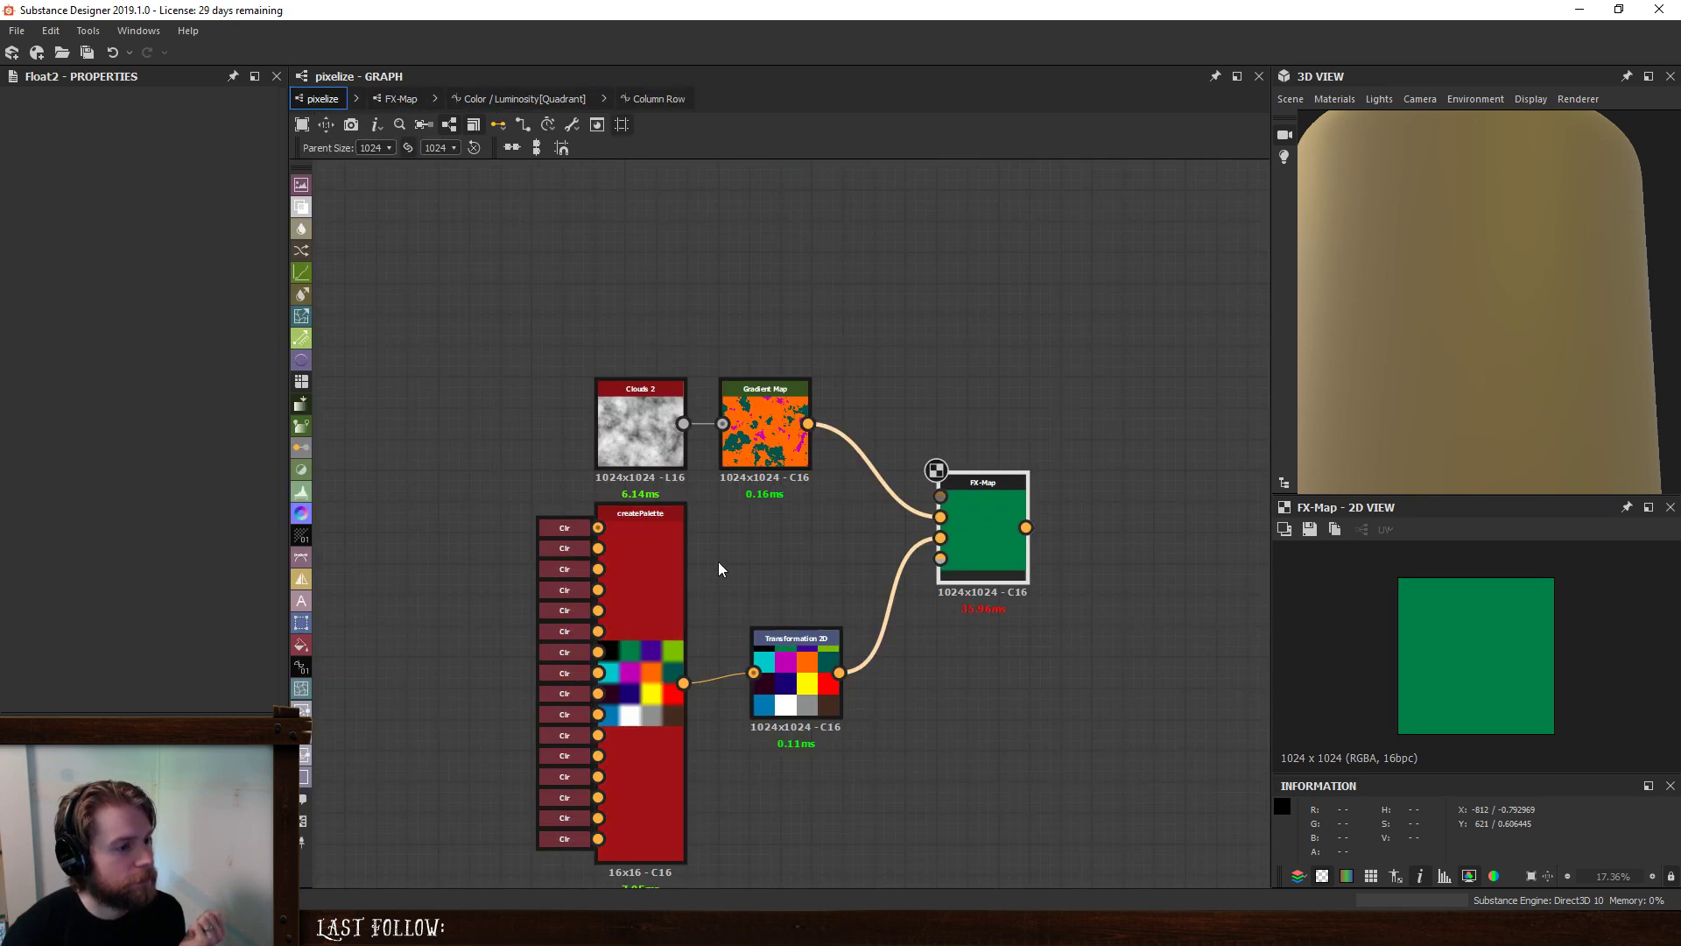
{"action": "left_click", "coordinate": [979, 522]}
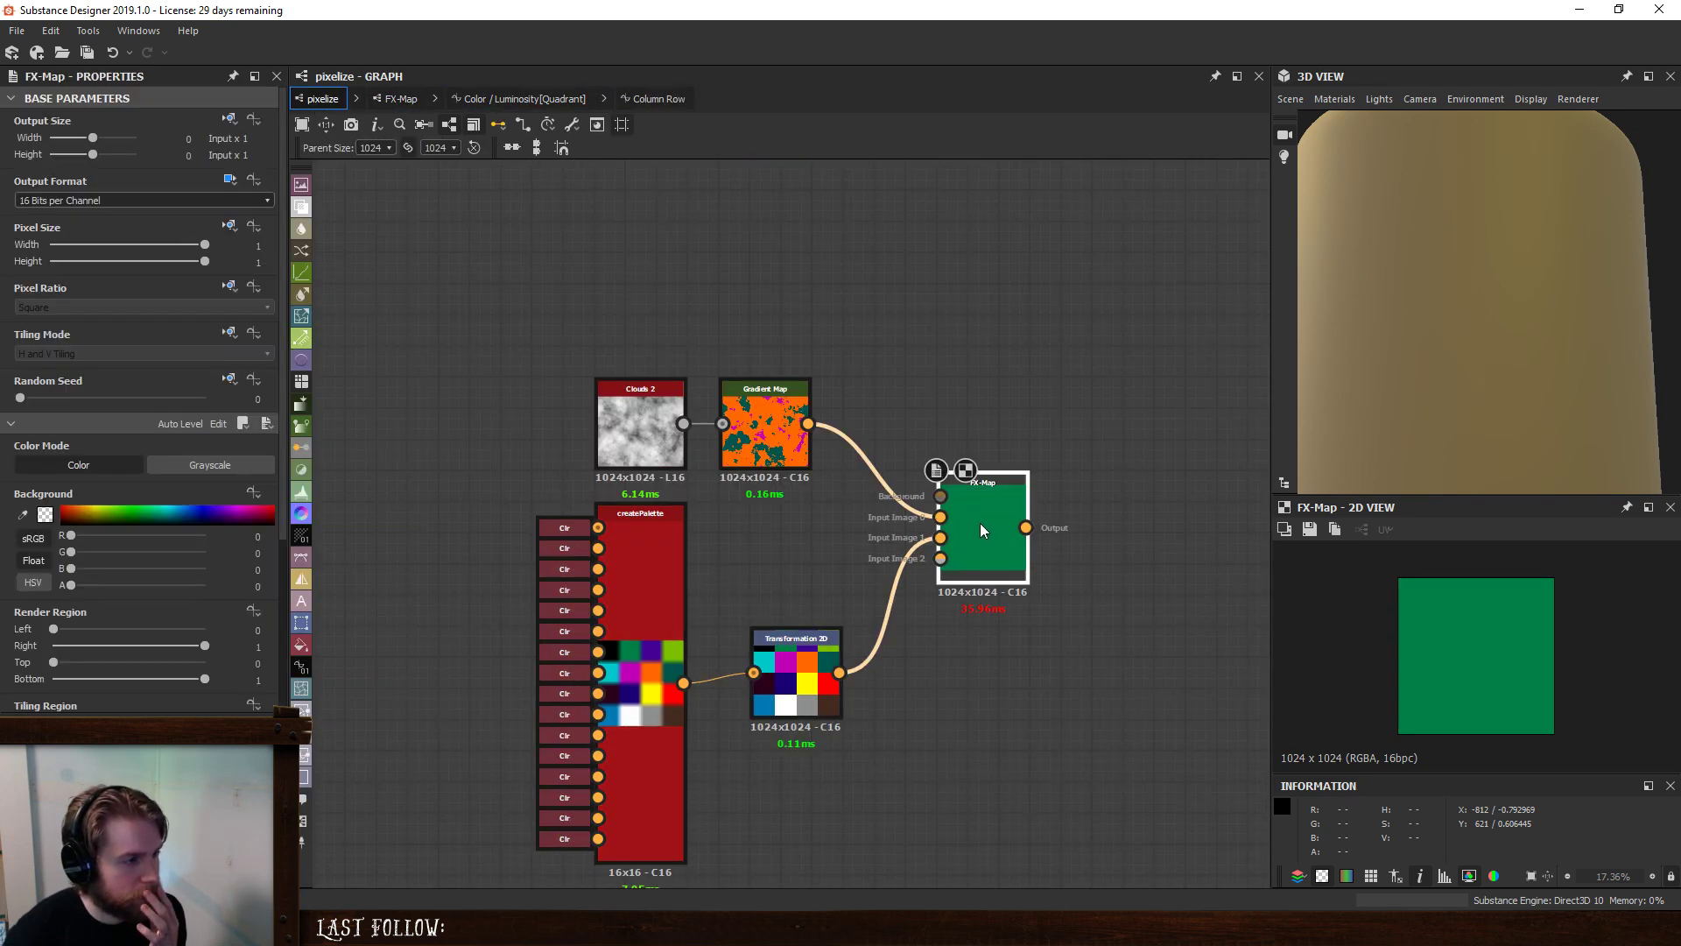
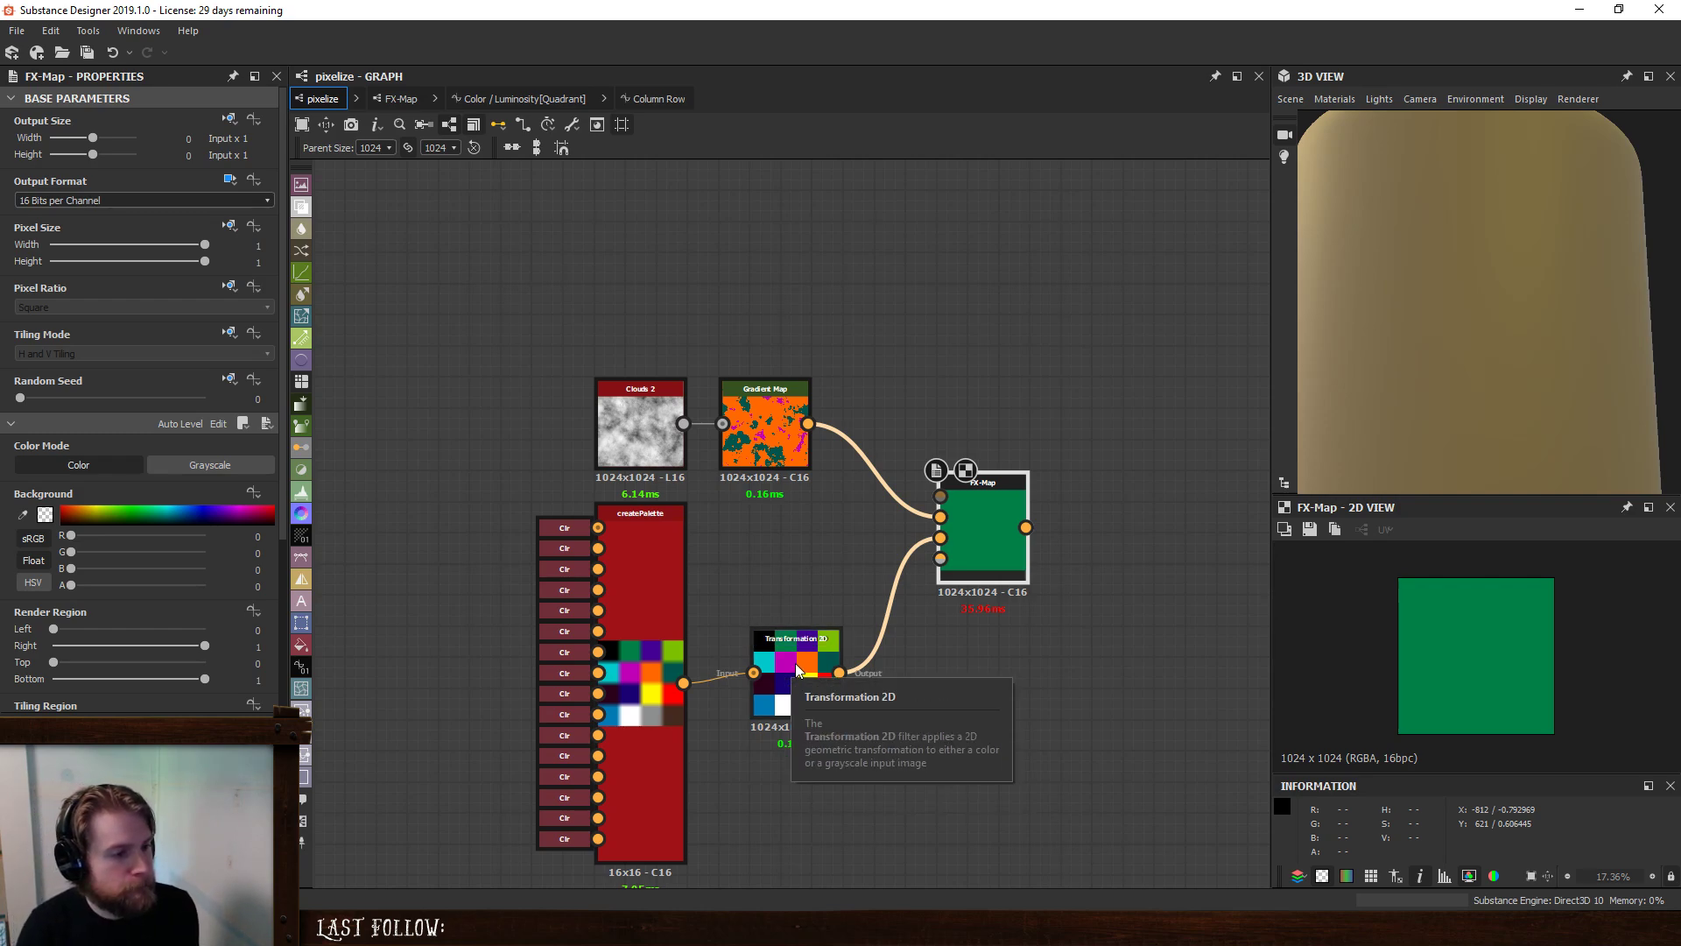
{"action": "left_click", "coordinate": [391, 99]}
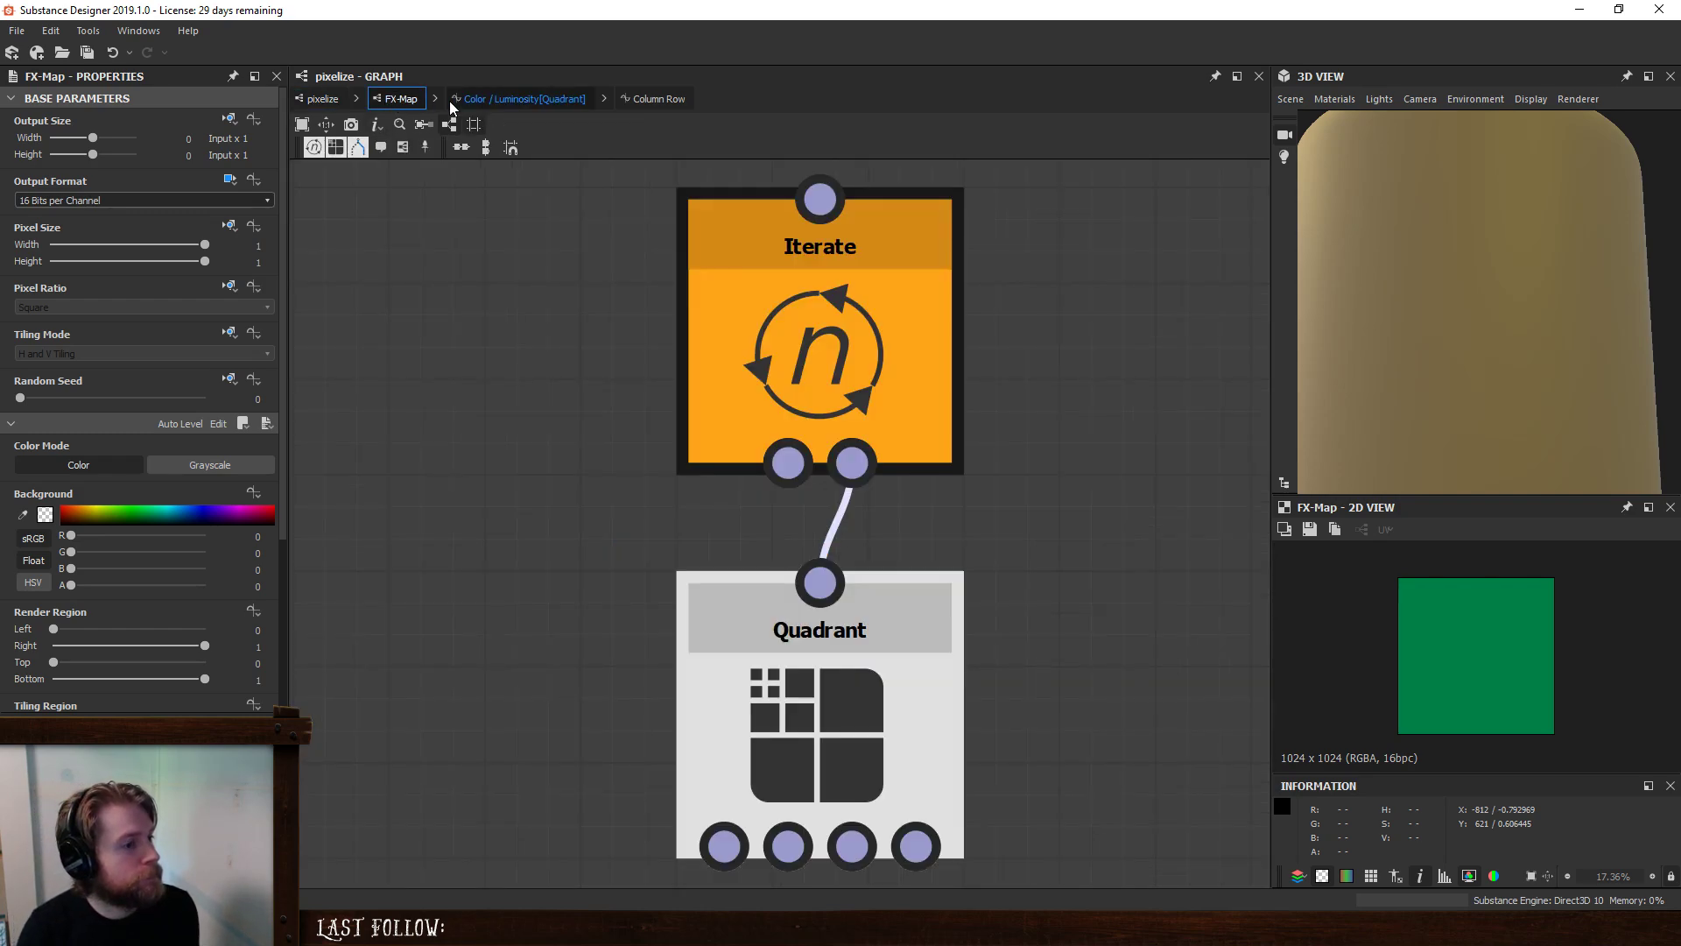
- Open the Quadrant's Color / Luminosity function and set the input 0 color sampler above the palette rows as the output node
{"action": "left_click", "coordinate": [711, 355]}
{"action": "left_click", "coordinate": [734, 680]}
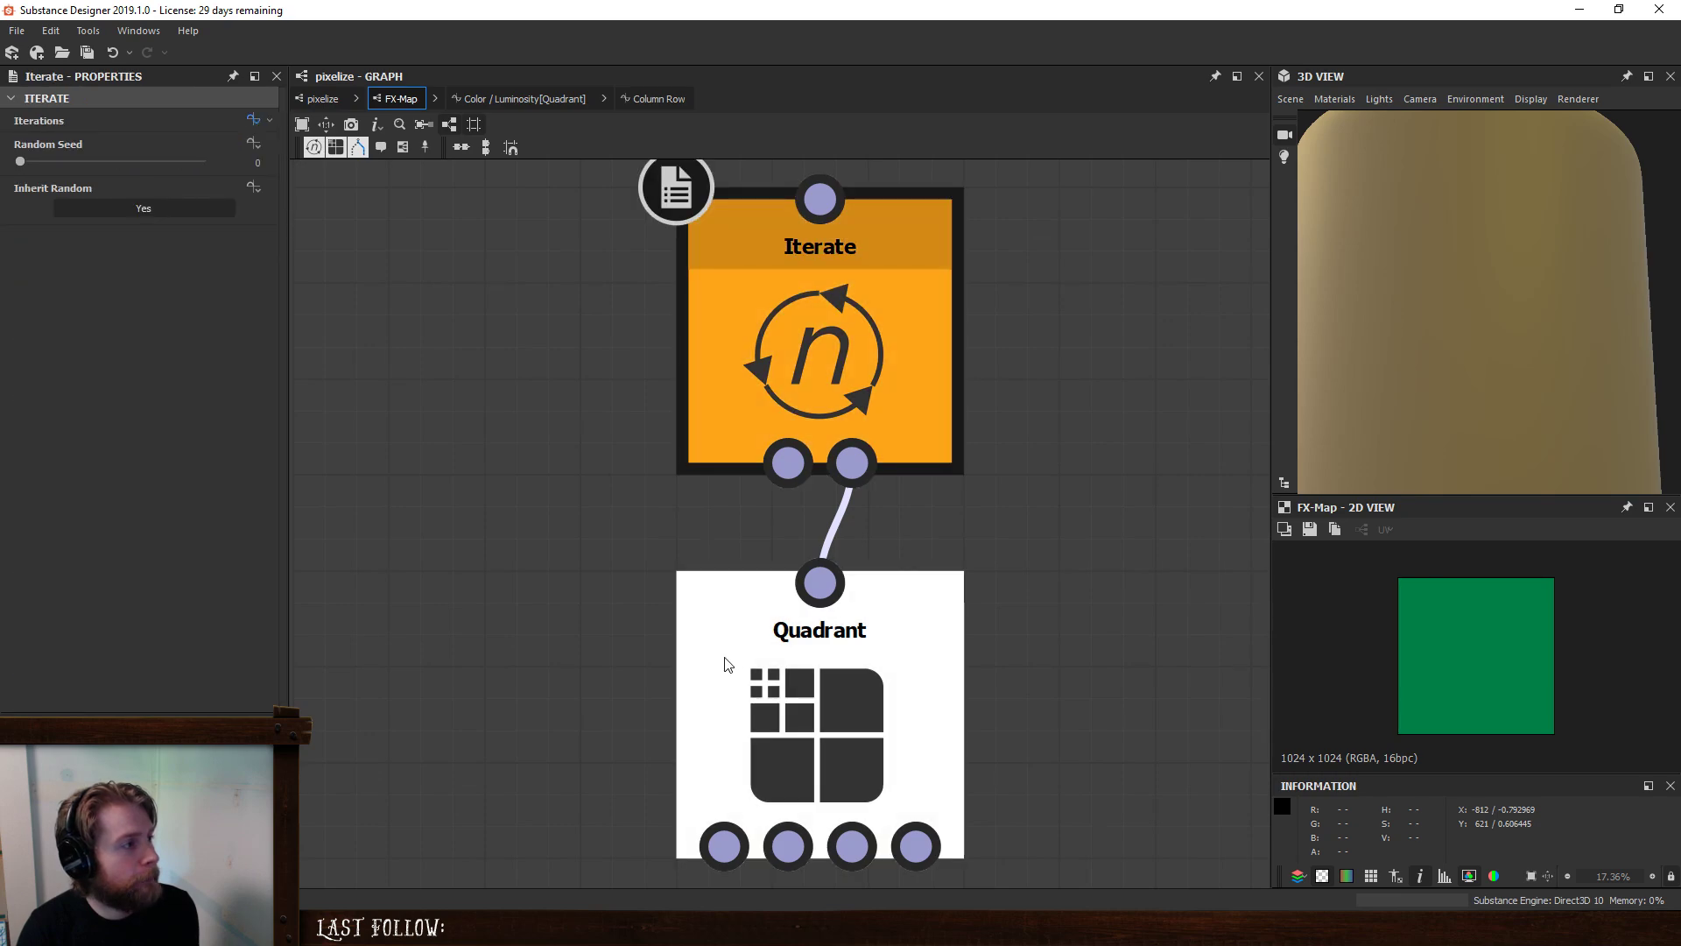
{"action": "left_click", "coordinate": [252, 120]}
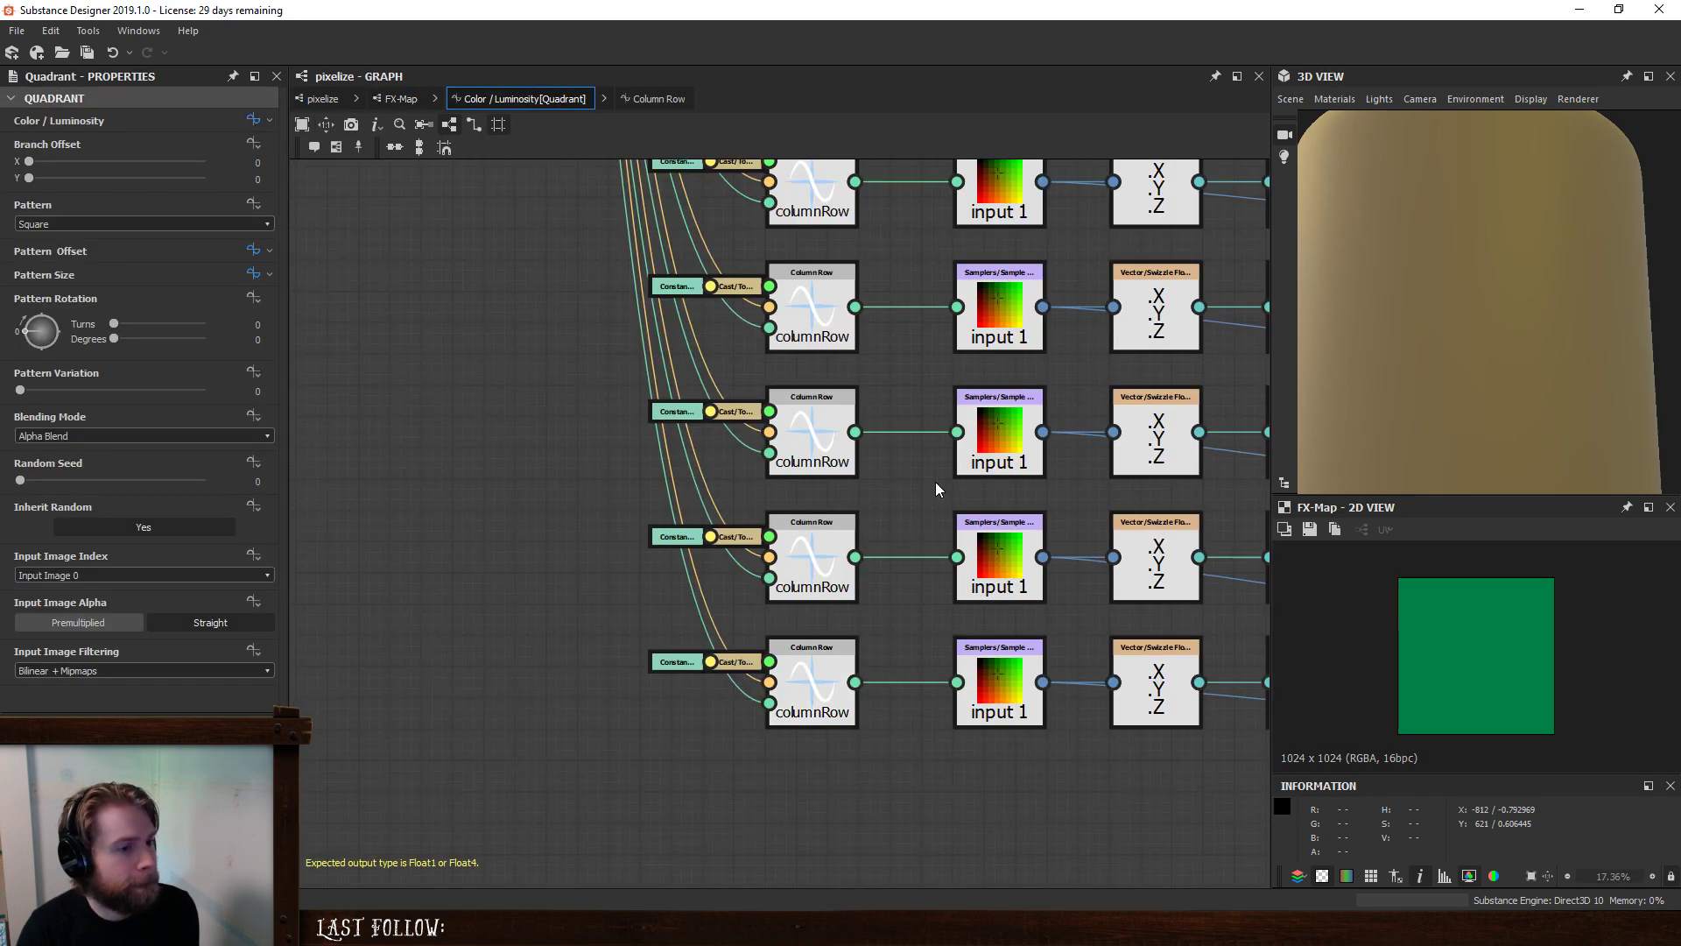
{"action": "scroll", "coordinate": [927, 375], "scroll_direction": "down", "scroll_amount": 6}
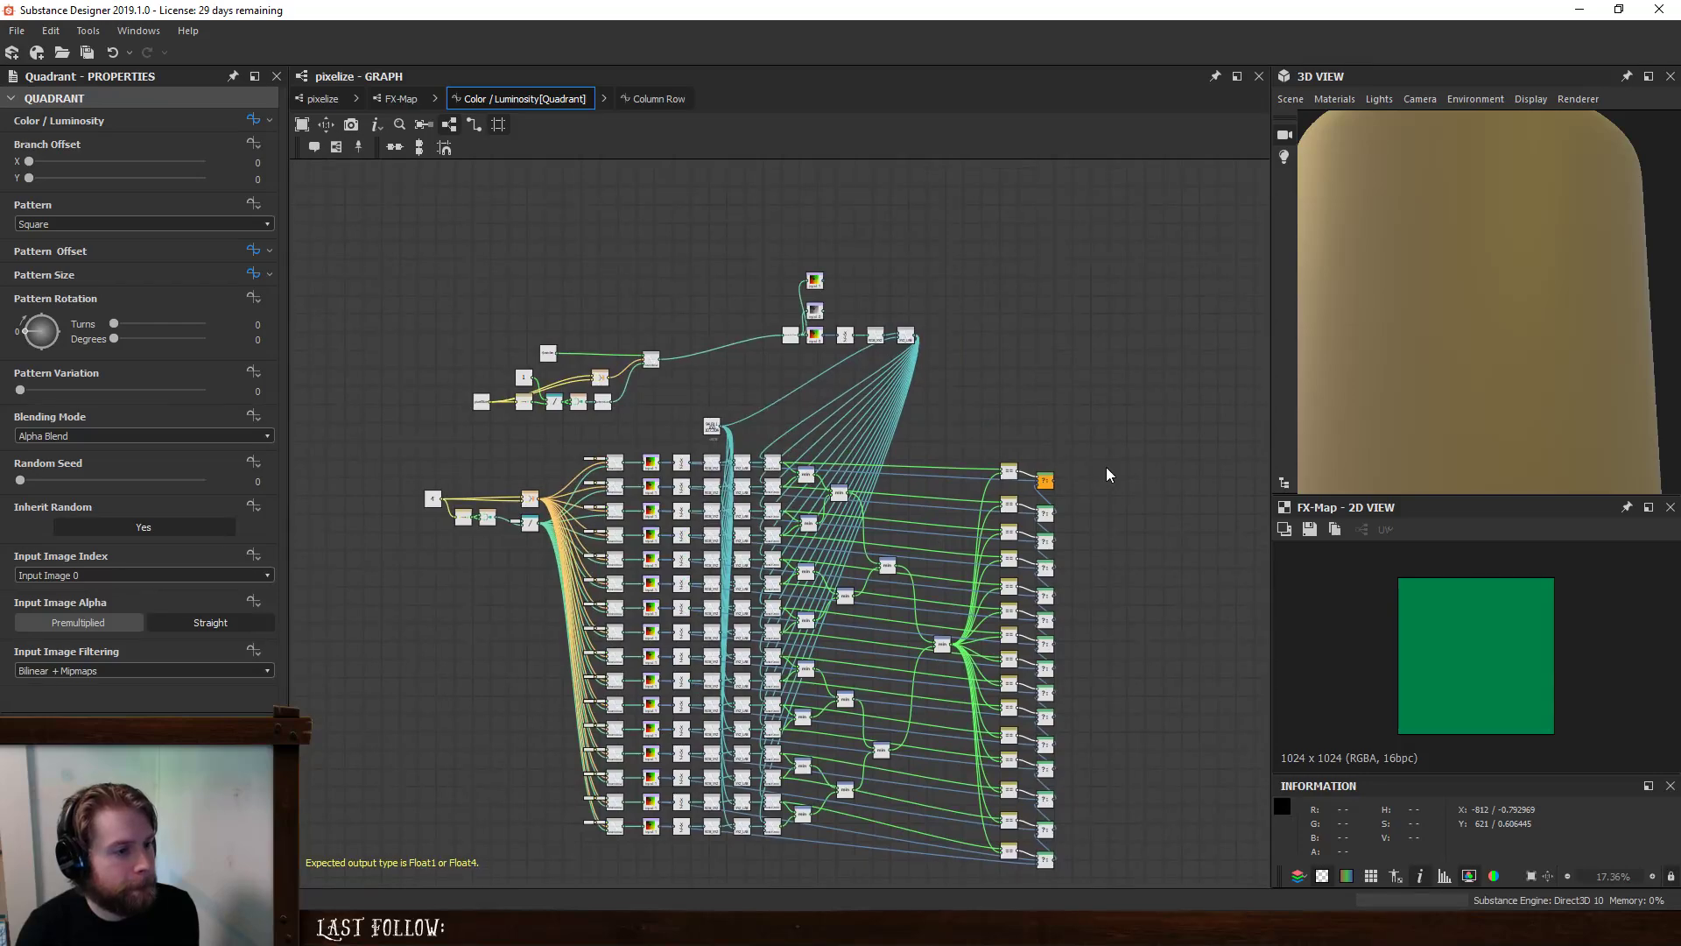
{"action": "scroll", "coordinate": [1103, 476], "scroll_direction": "up", "scroll_amount": 1}
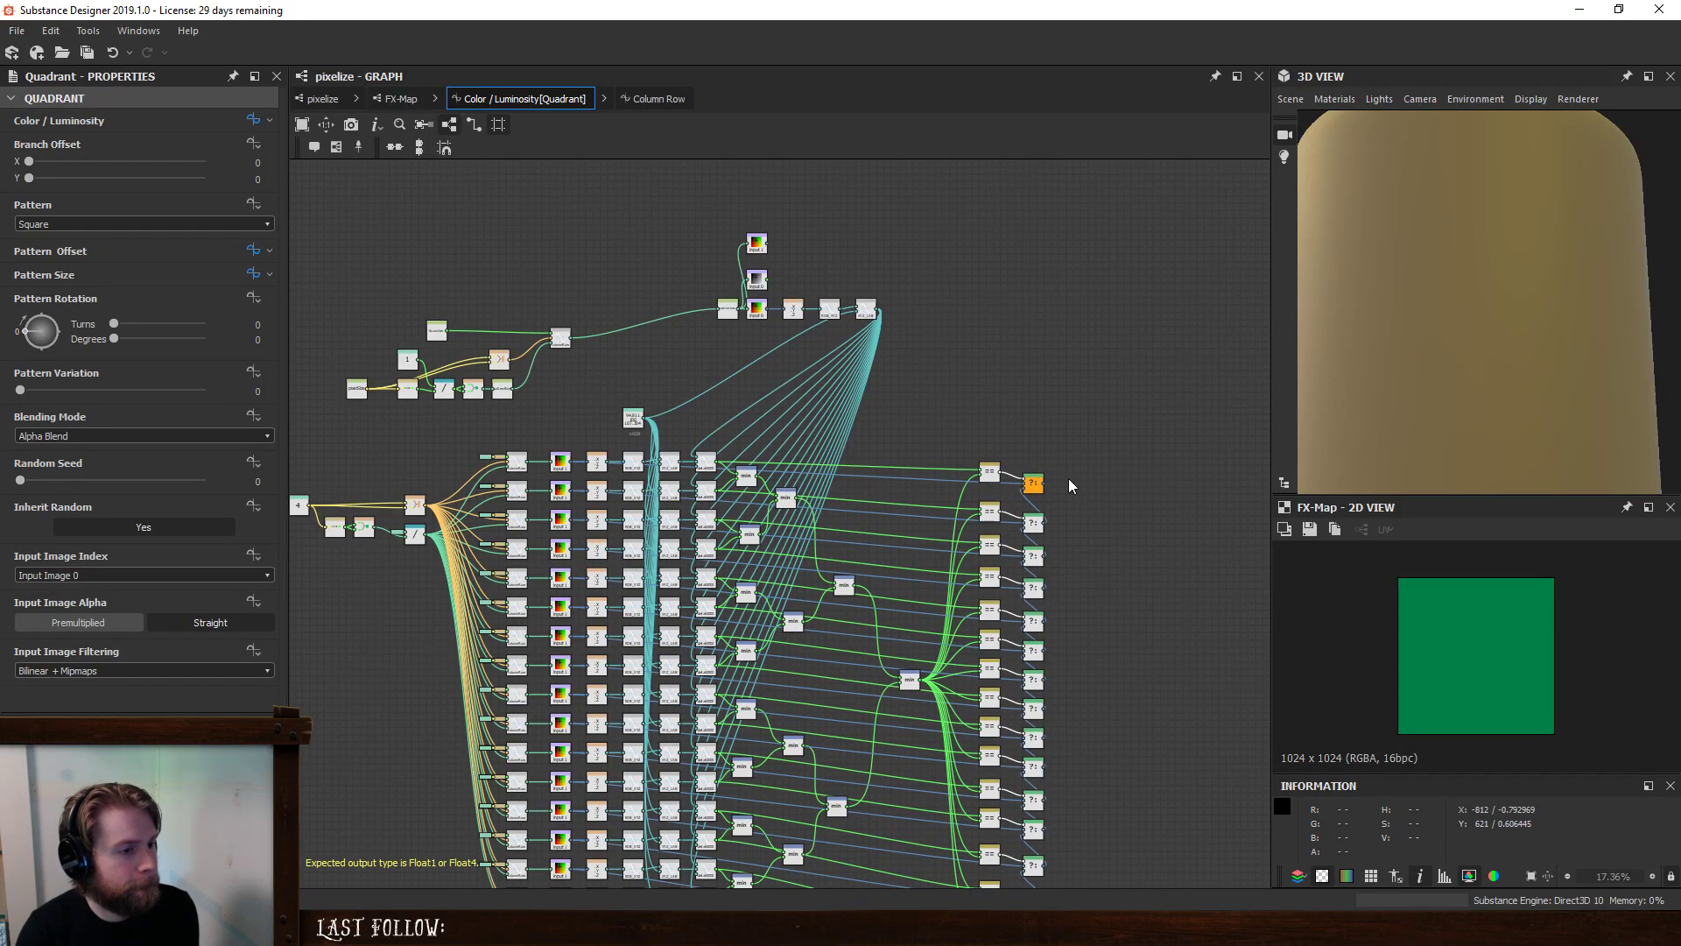
{"action": "scroll", "coordinate": [1066, 481], "scroll_direction": "up", "scroll_amount": 5}
{"action": "scroll", "coordinate": [751, 350], "scroll_direction": "down", "scroll_amount": 2}
{"action": "middle_click_drag", "start_coordinate": [844, 432], "coordinate": [1128, 583]}
{"action": "right_click", "coordinate": [692, 322]}
{"action": "left_click", "coordinate": [725, 394]}
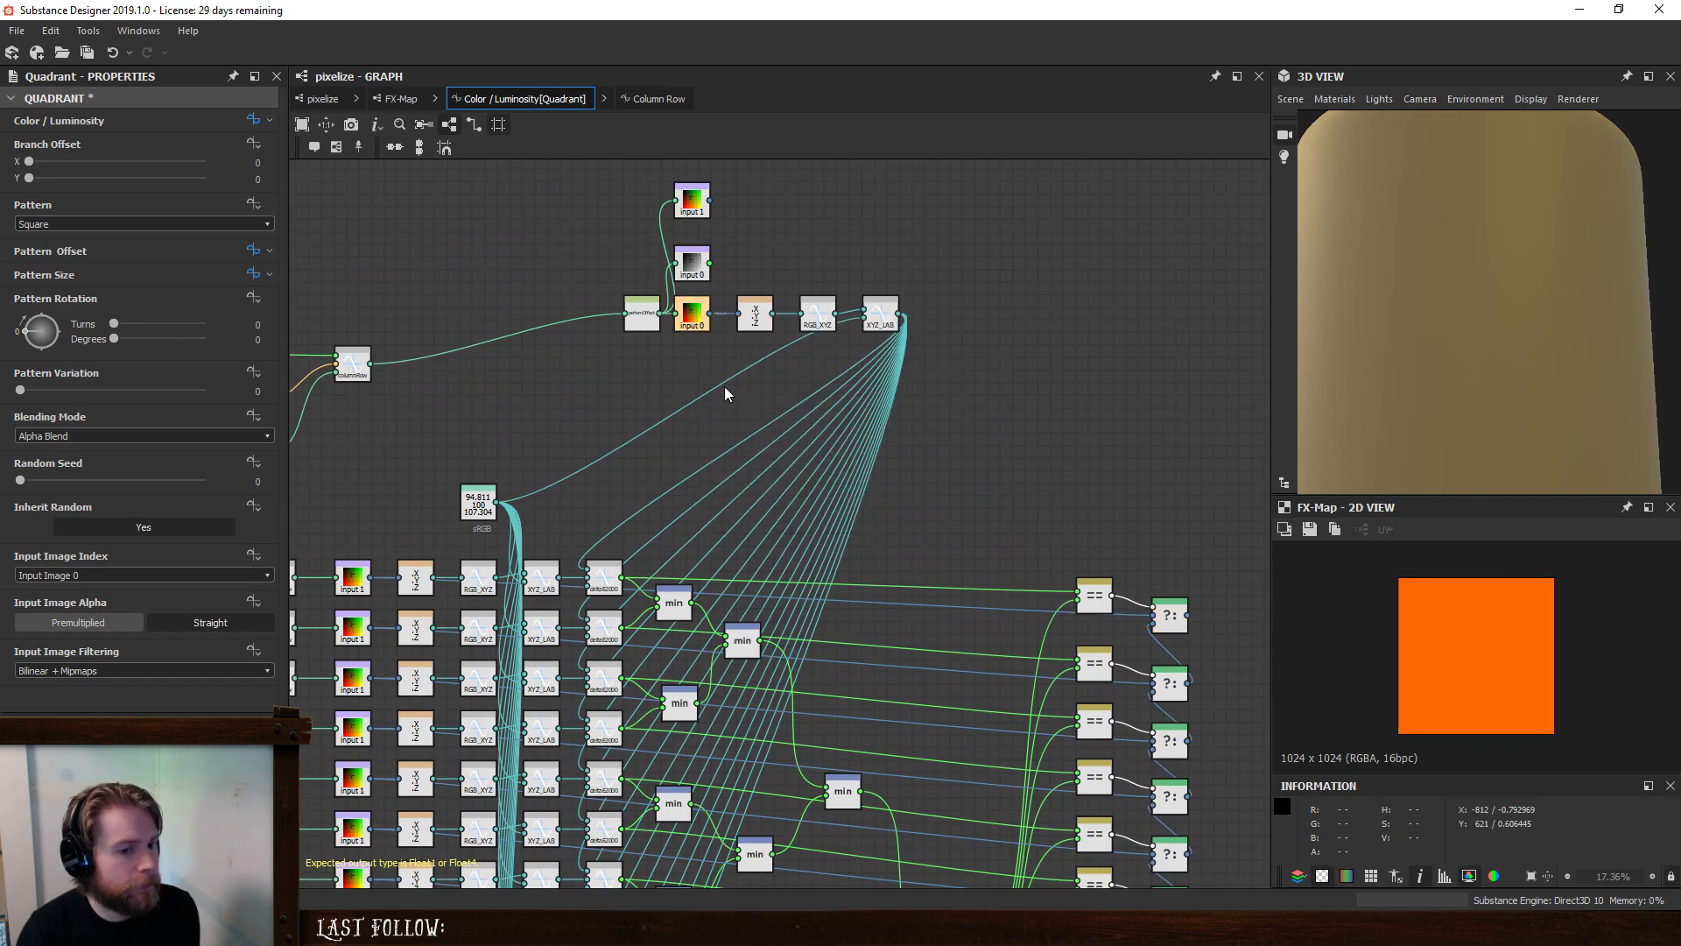
- Try the input 1 sampler above the palette rows as output, and restore the input 0 color sampler as output
{"action": "middle_click_drag", "start_coordinate": [515, 387], "coordinate": [843, 414]}
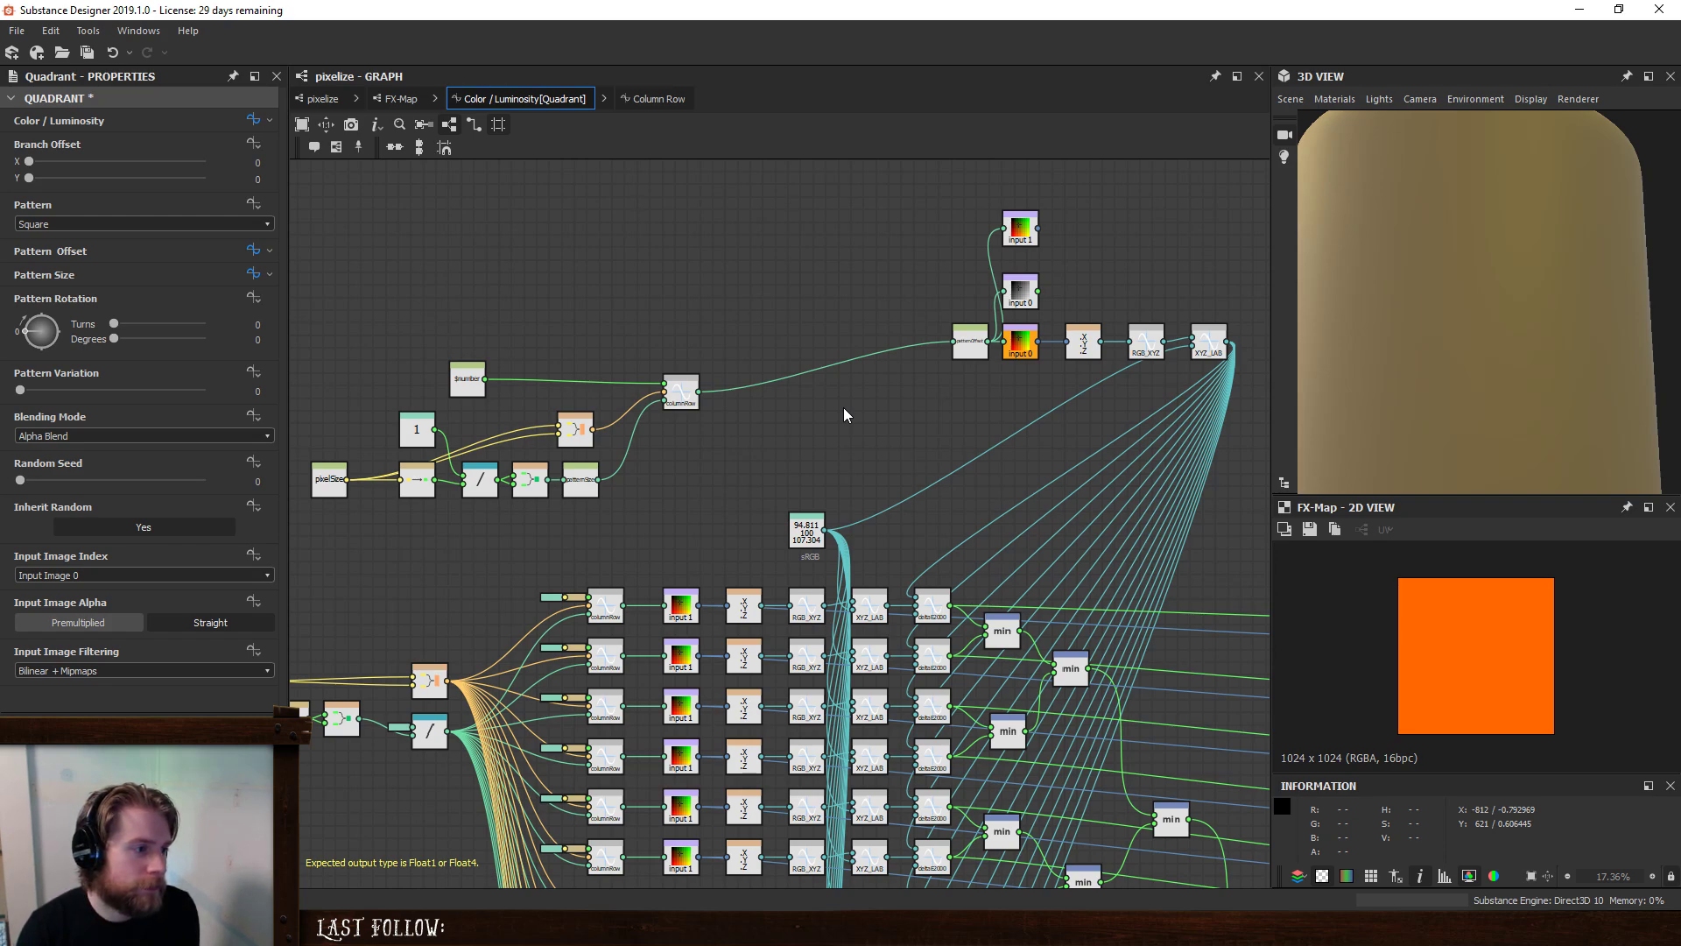
{"action": "right_click", "coordinate": [584, 487]}
{"action": "left_click", "coordinate": [843, 416]}
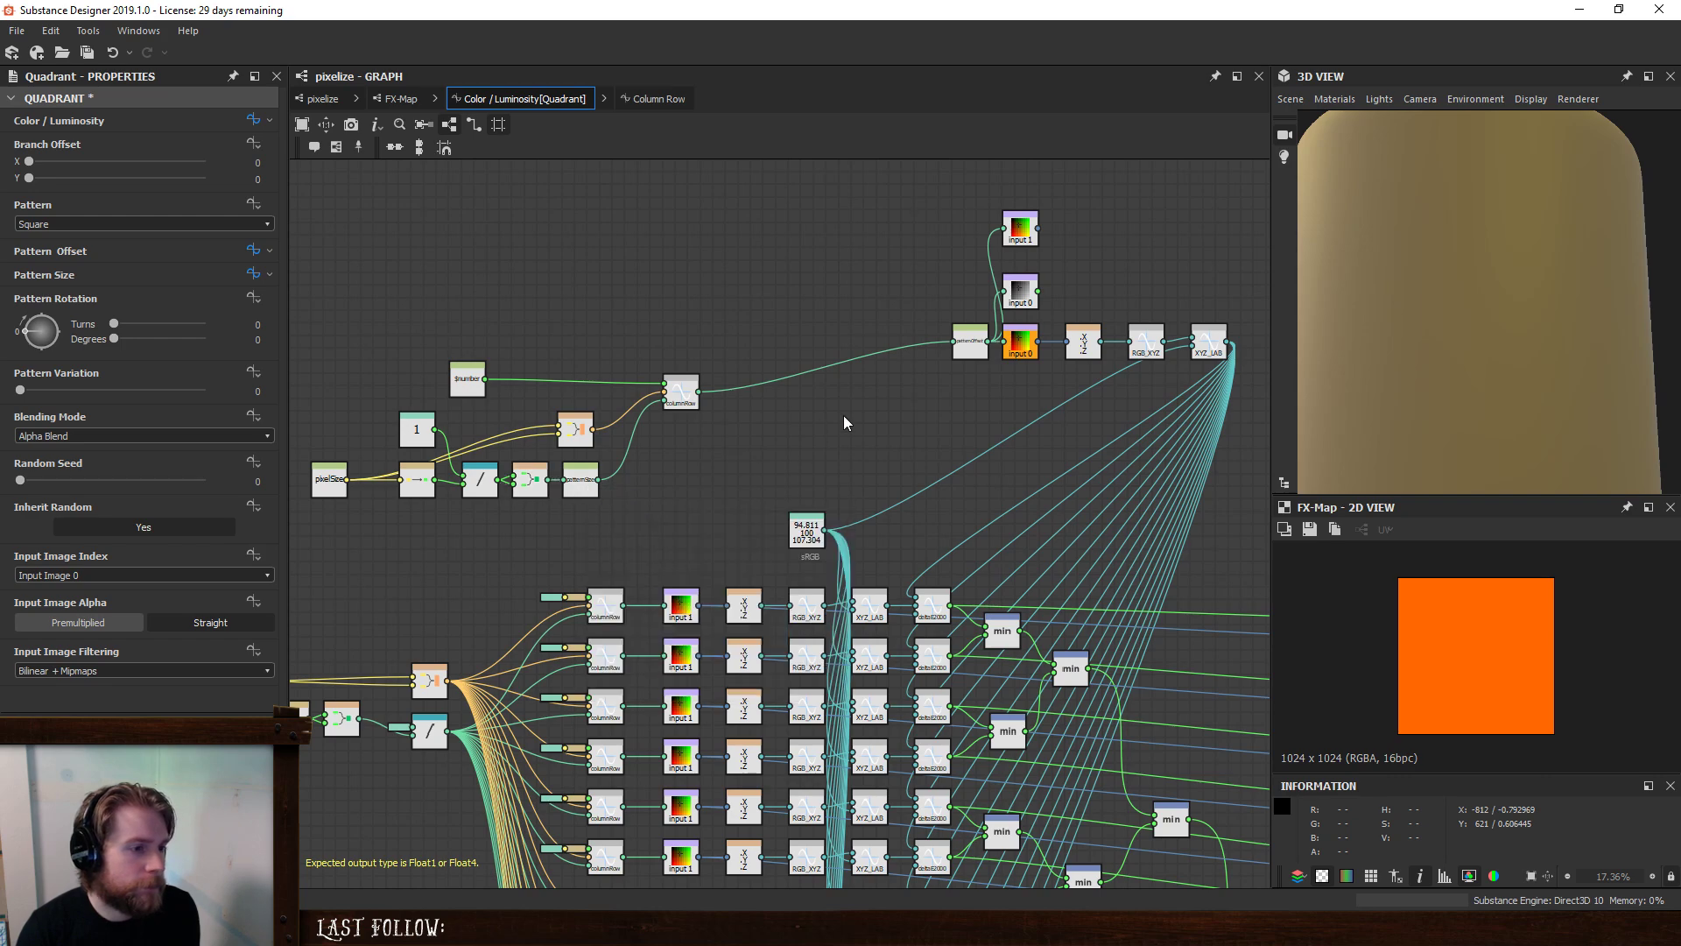
{"action": "right_click", "coordinate": [1026, 231]}
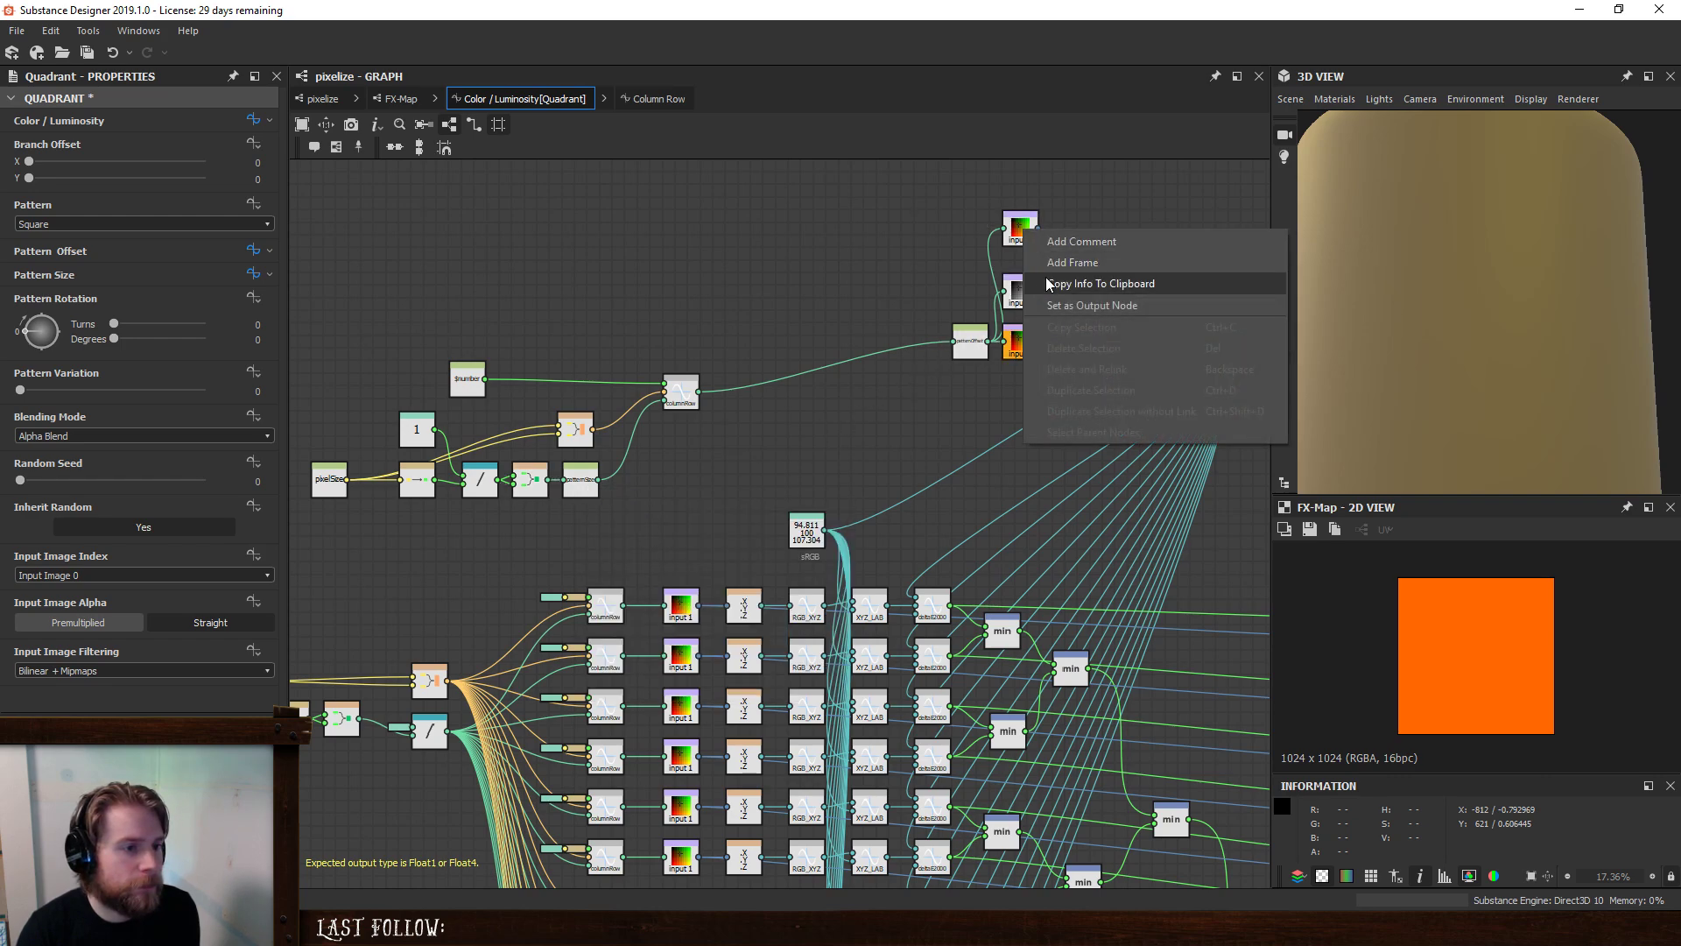
{"action": "left_click", "coordinate": [1092, 305]}
{"action": "right_click", "coordinate": [1083, 345]}
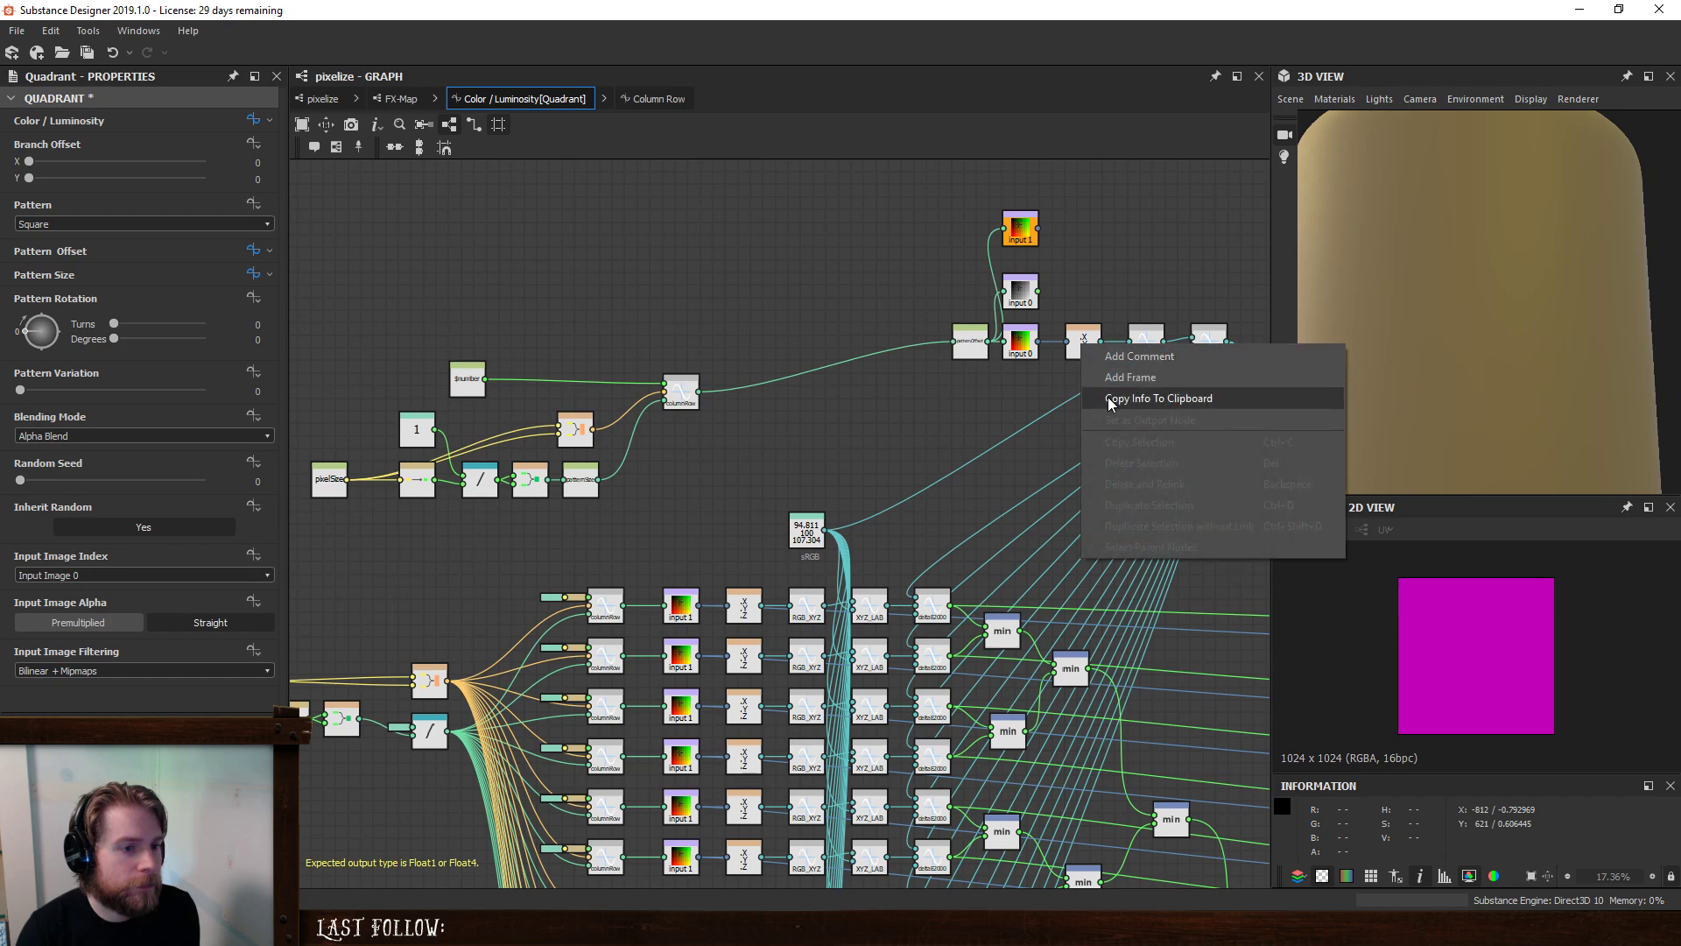
{"action": "right_click", "coordinate": [1031, 350]}
{"action": "left_click", "coordinate": [1073, 427]}
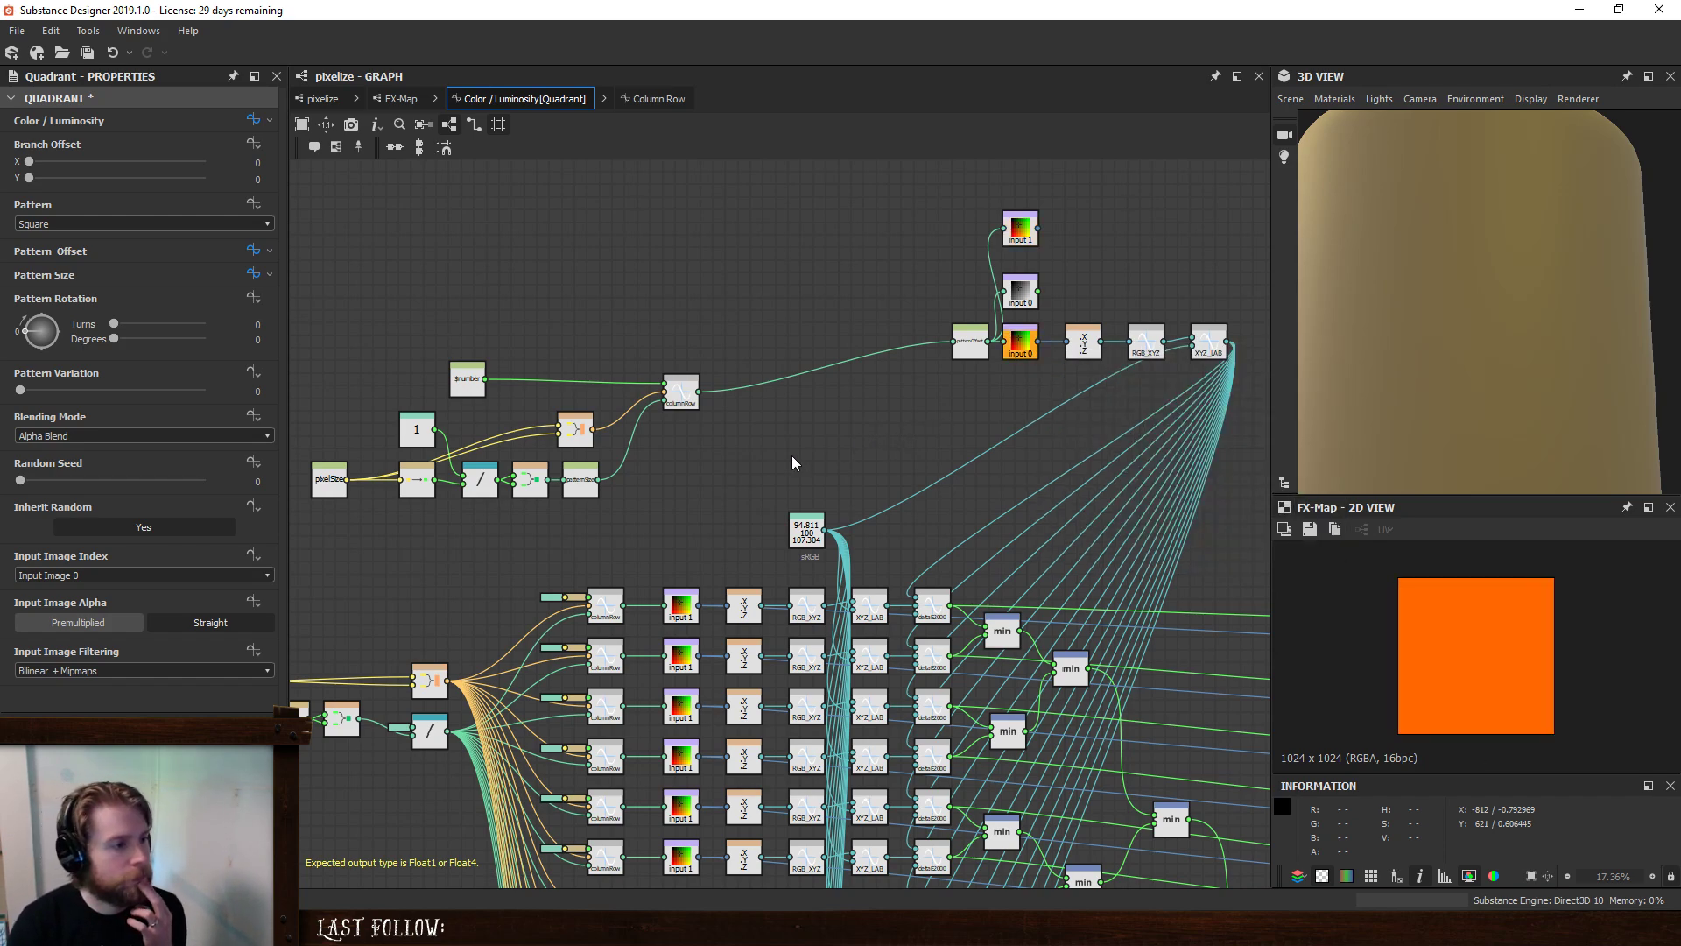
- Go to the Column Row function and reconnect the two offset Add nodes to the vector node's inputs
{"action": "middle_click_drag", "start_coordinate": [792, 456], "coordinate": [880, 443]}
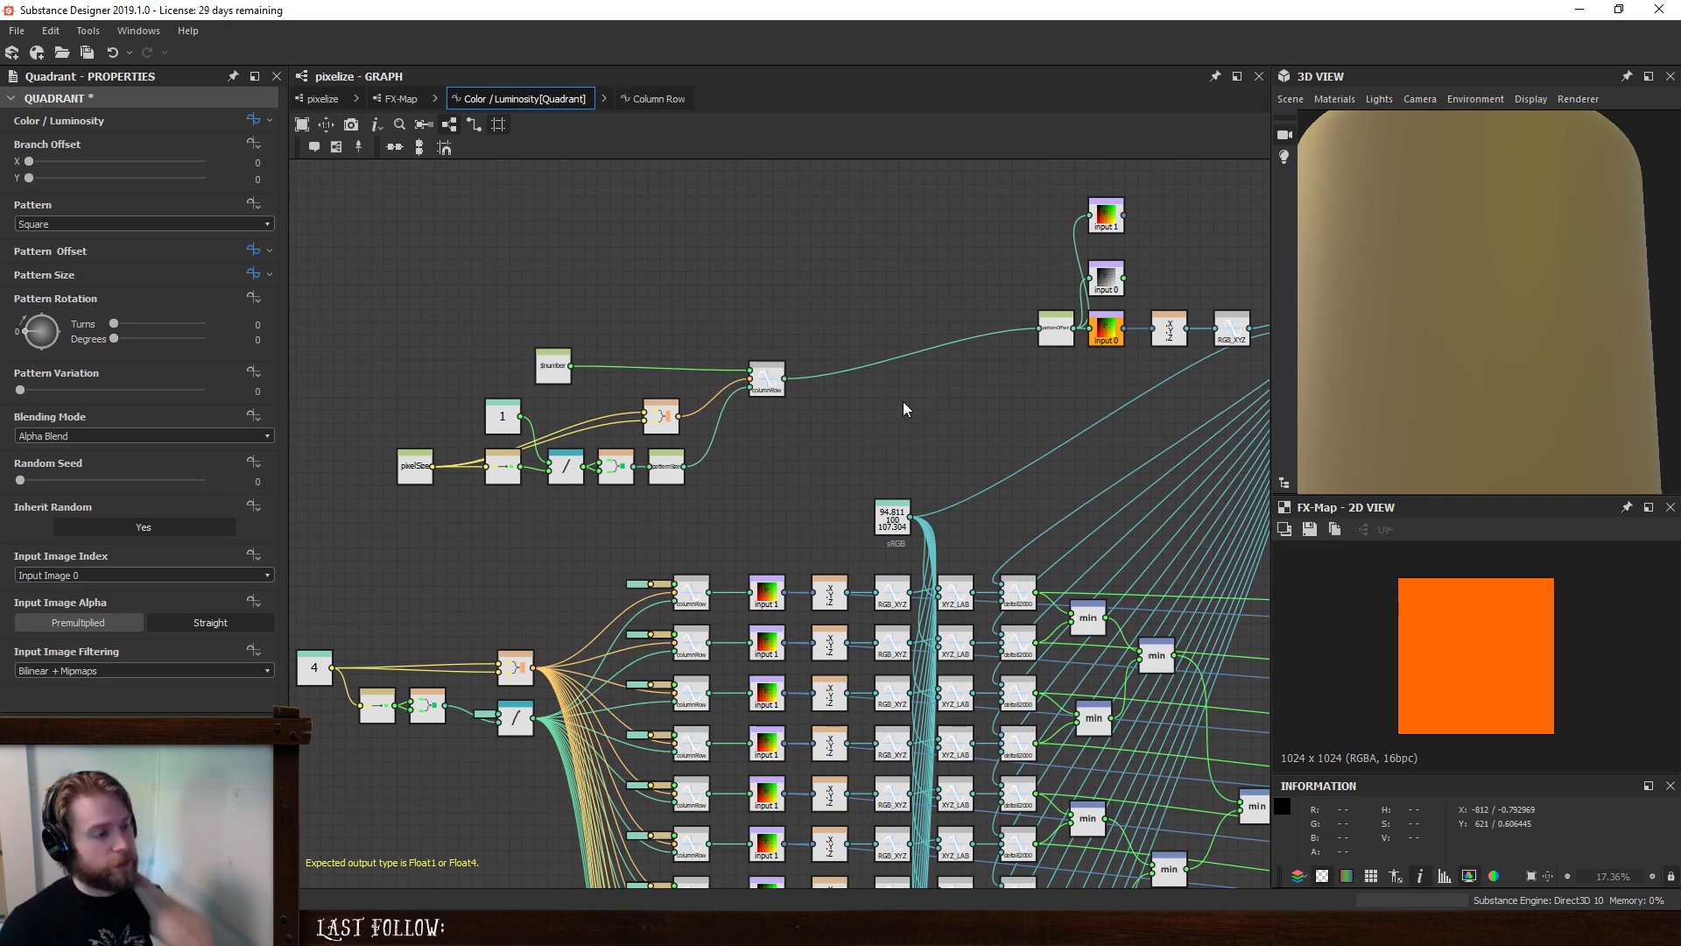
{"action": "left_click", "coordinate": [761, 394]}
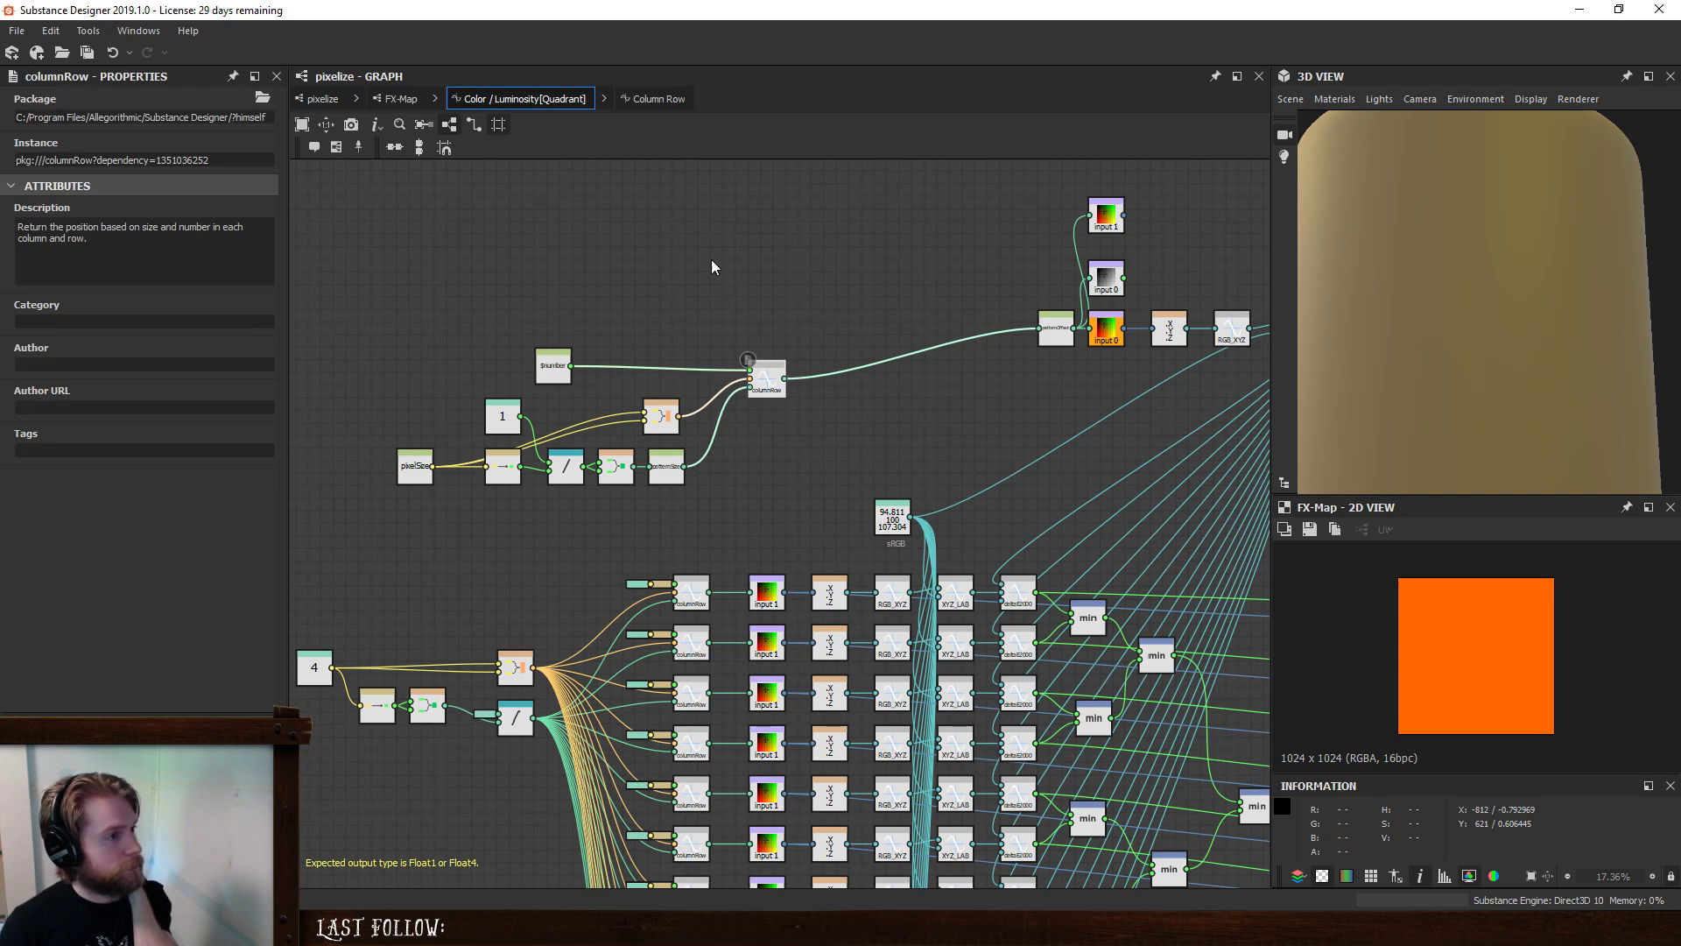
{"action": "left_click", "coordinate": [658, 99]}
{"action": "scroll", "coordinate": [742, 477], "scroll_direction": "down", "scroll_amount": 1}
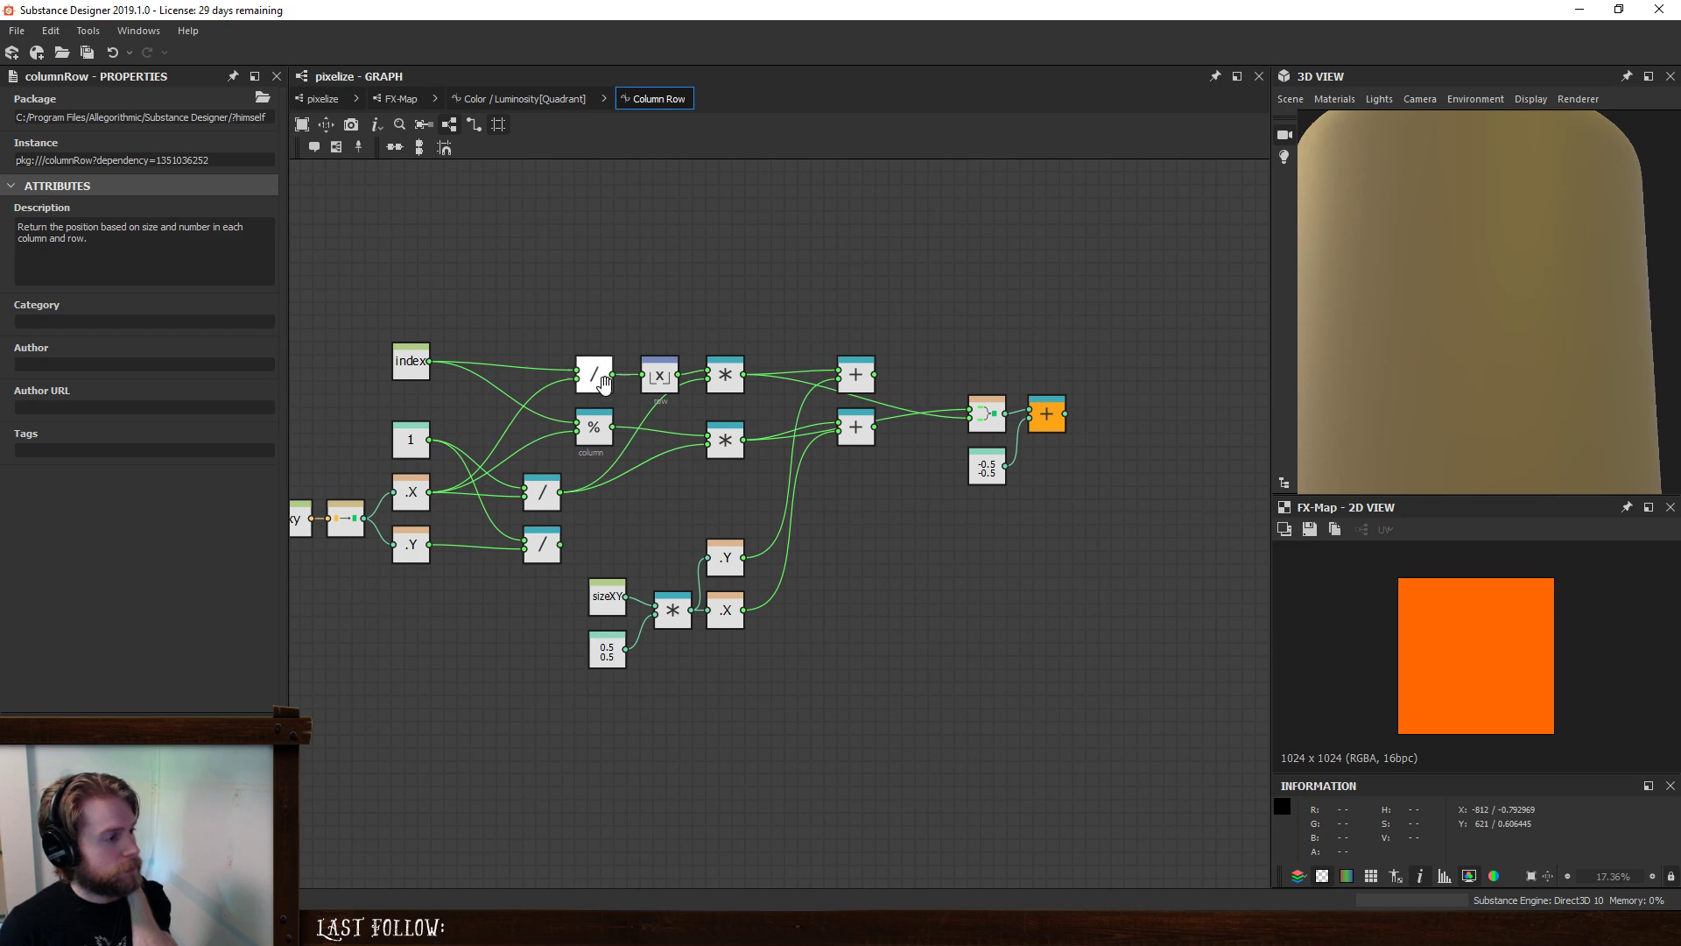
{"action": "middle_click_drag", "start_coordinate": [595, 377], "coordinate": [680, 393]}
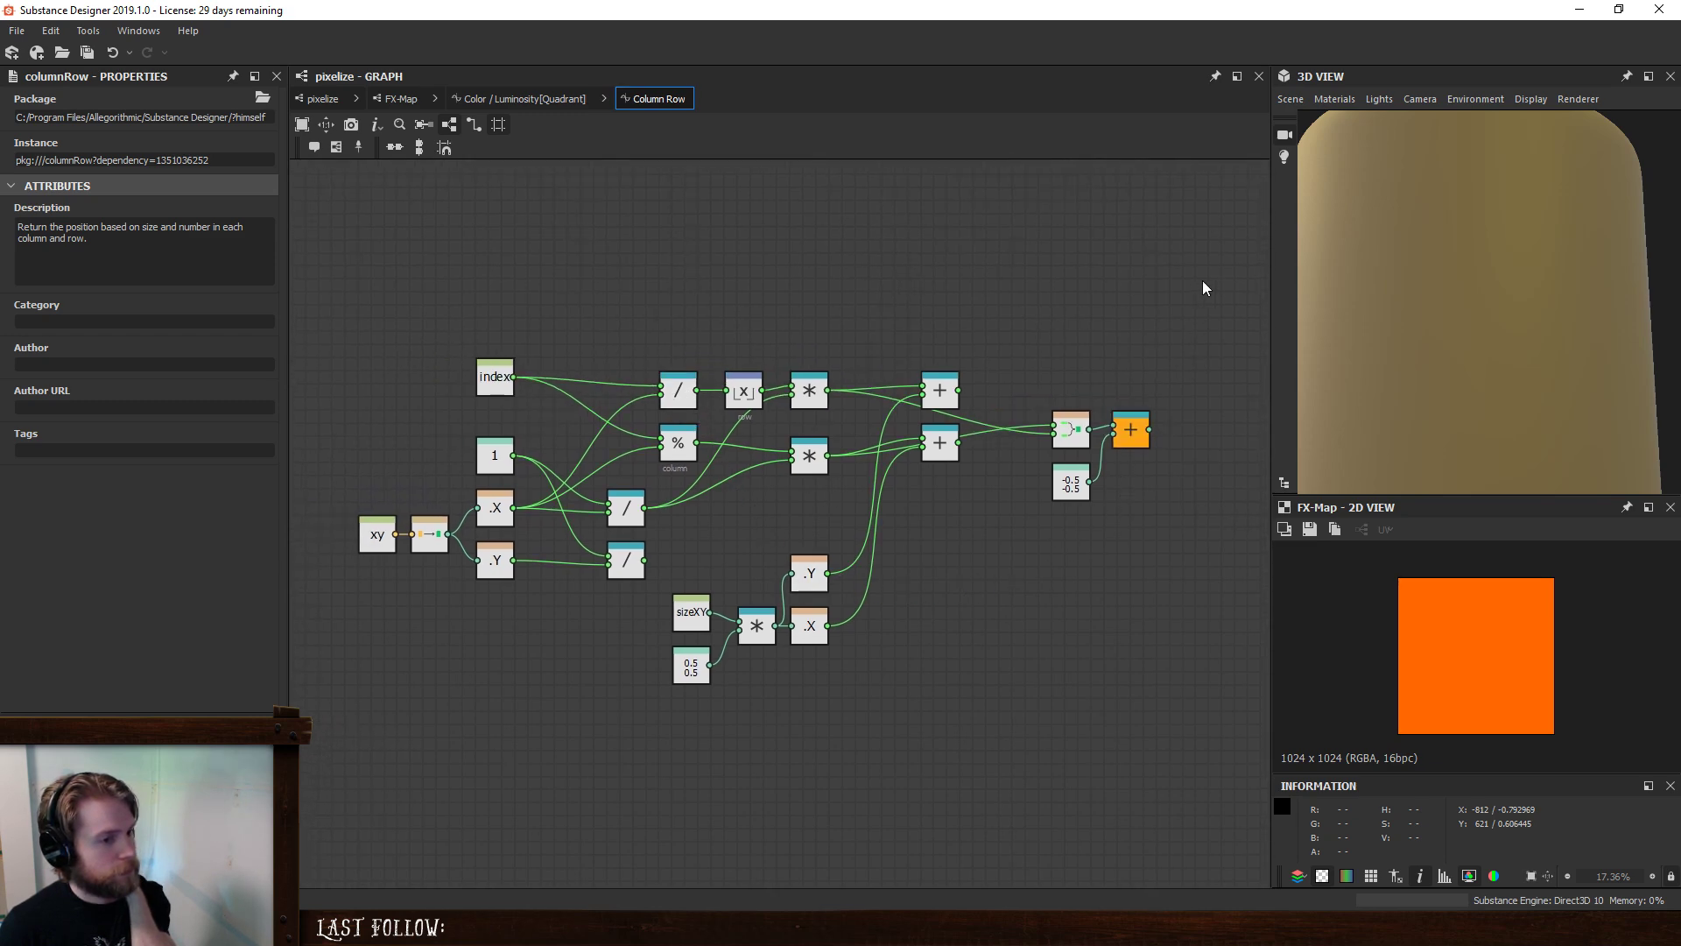
{"action": "left_click_drag", "start_coordinate": [959, 389], "coordinate": [1054, 429]}
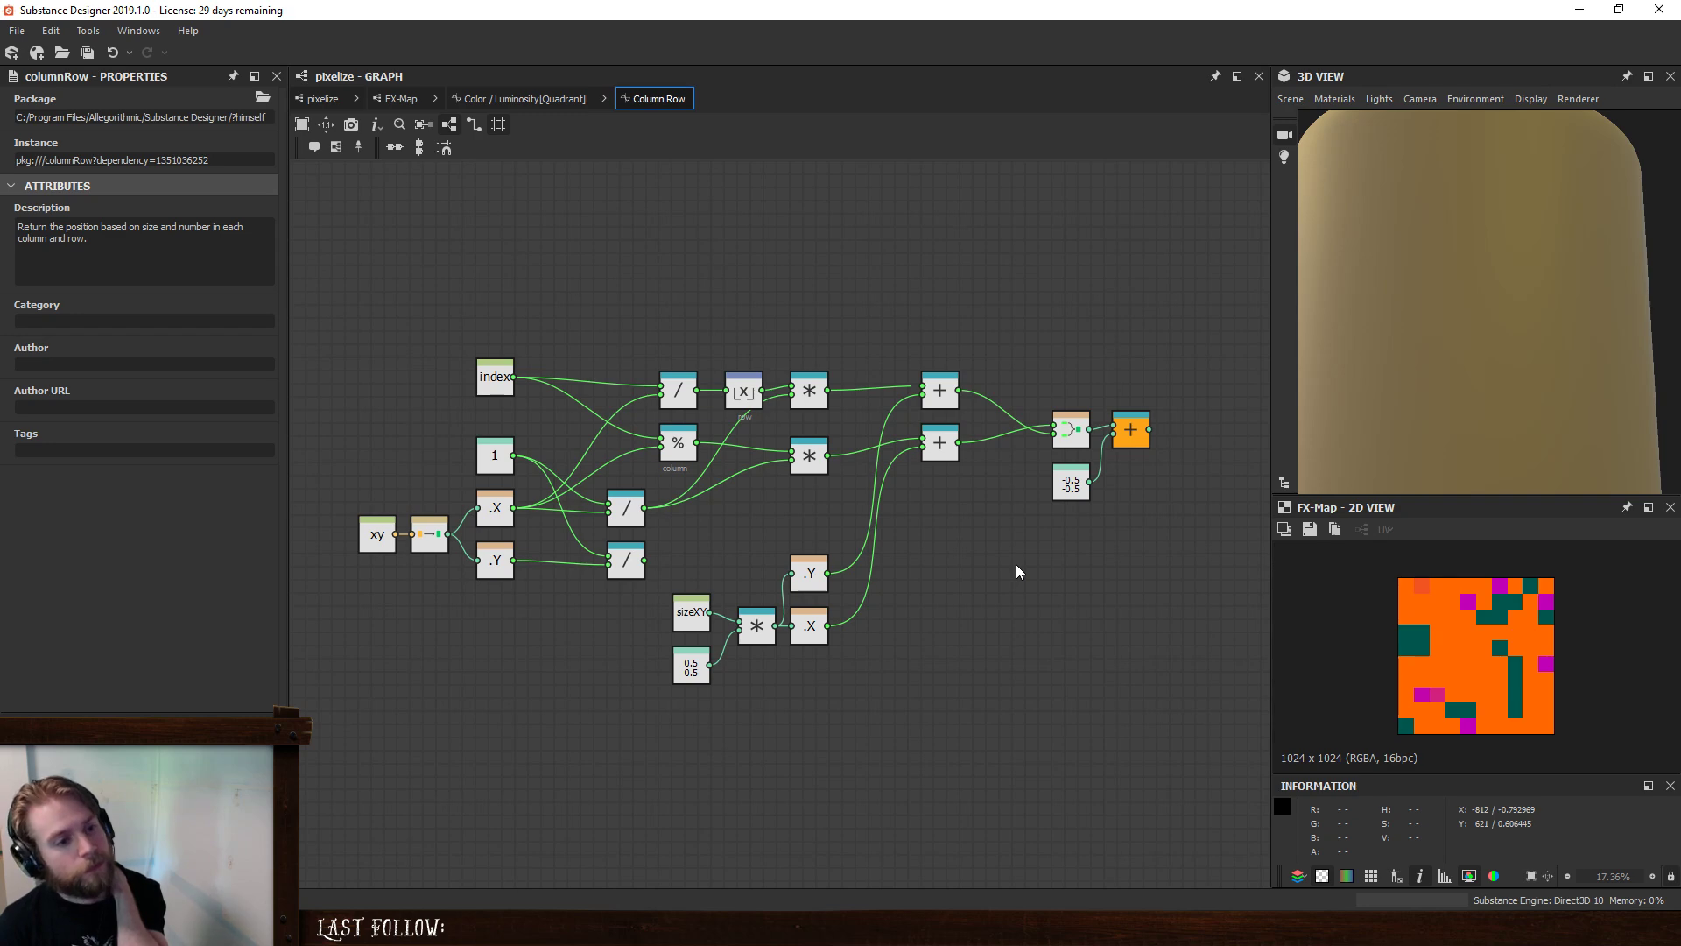
- Compare the vector node and the final Add node as Column Row output, and keep the vector node as output
{"action": "right_click", "coordinate": [1070, 429]}
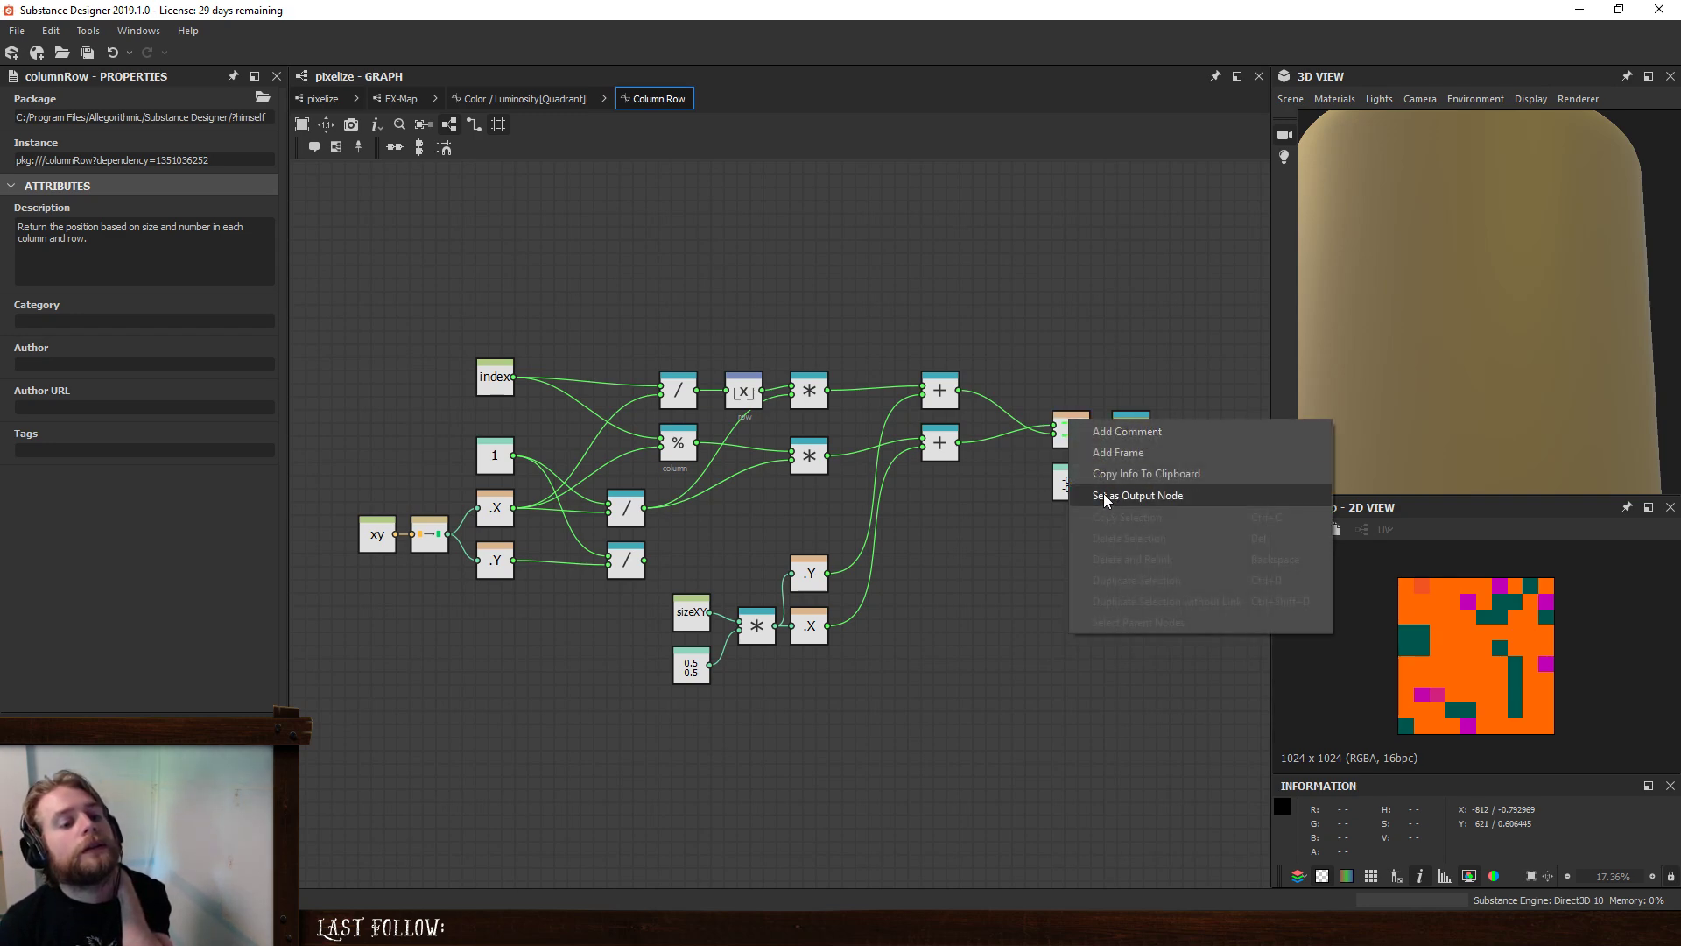
{"action": "left_click", "coordinate": [1104, 492]}
{"action": "right_click", "coordinate": [1130, 426]}
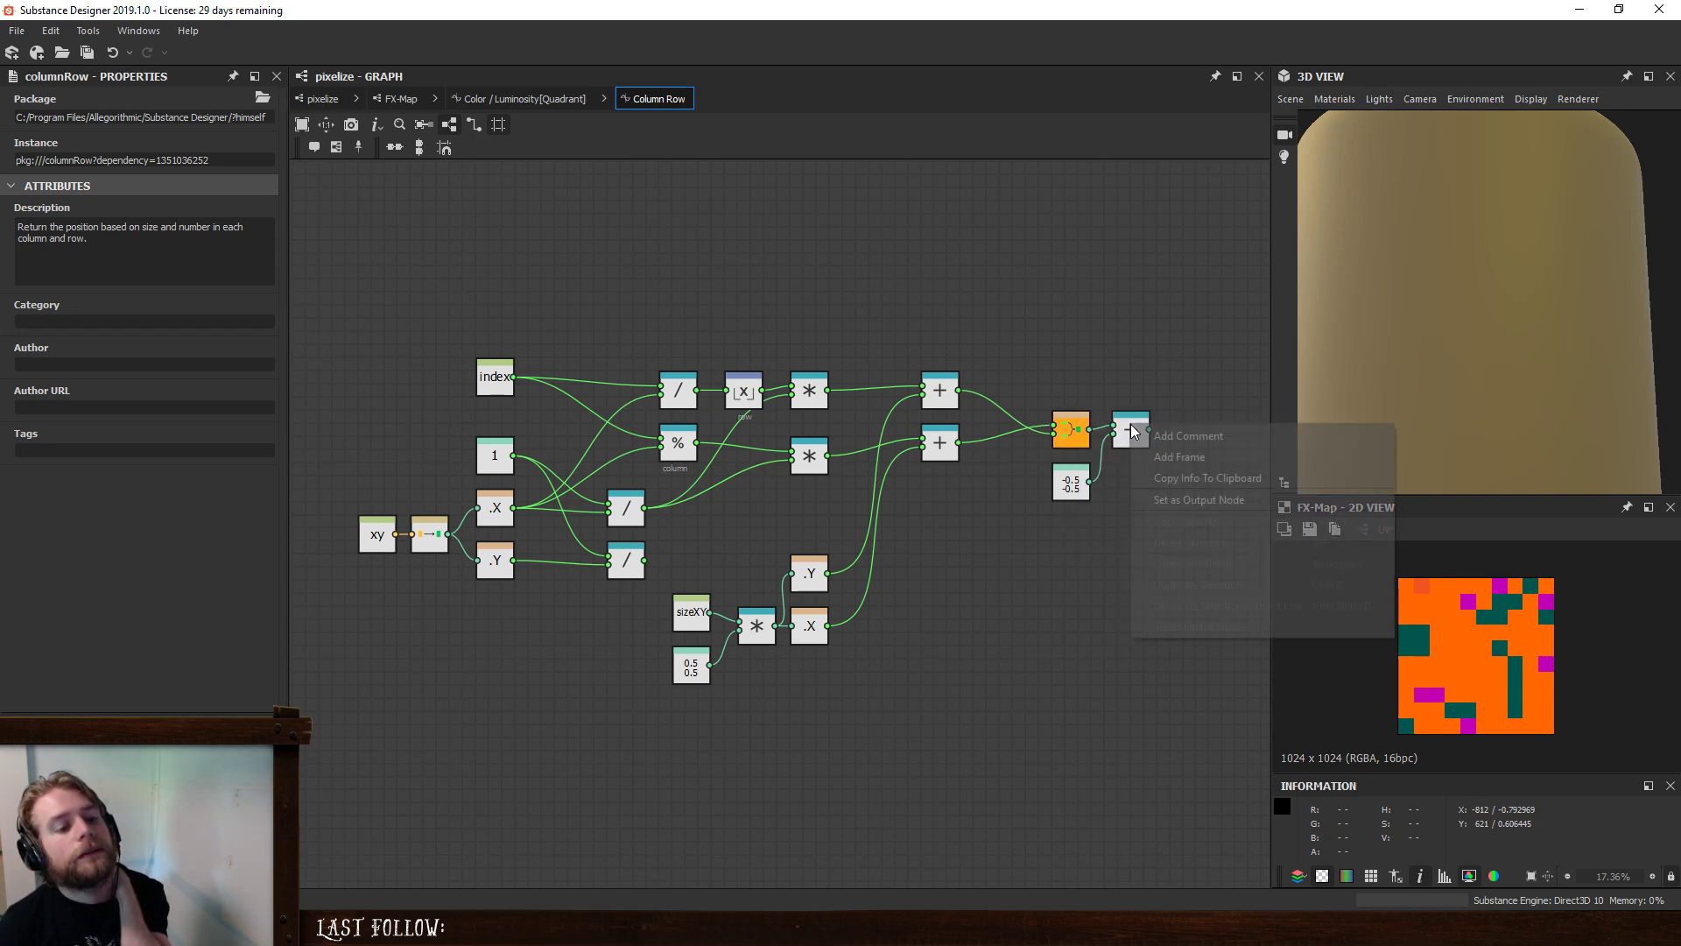
{"action": "left_click", "coordinate": [1152, 500]}
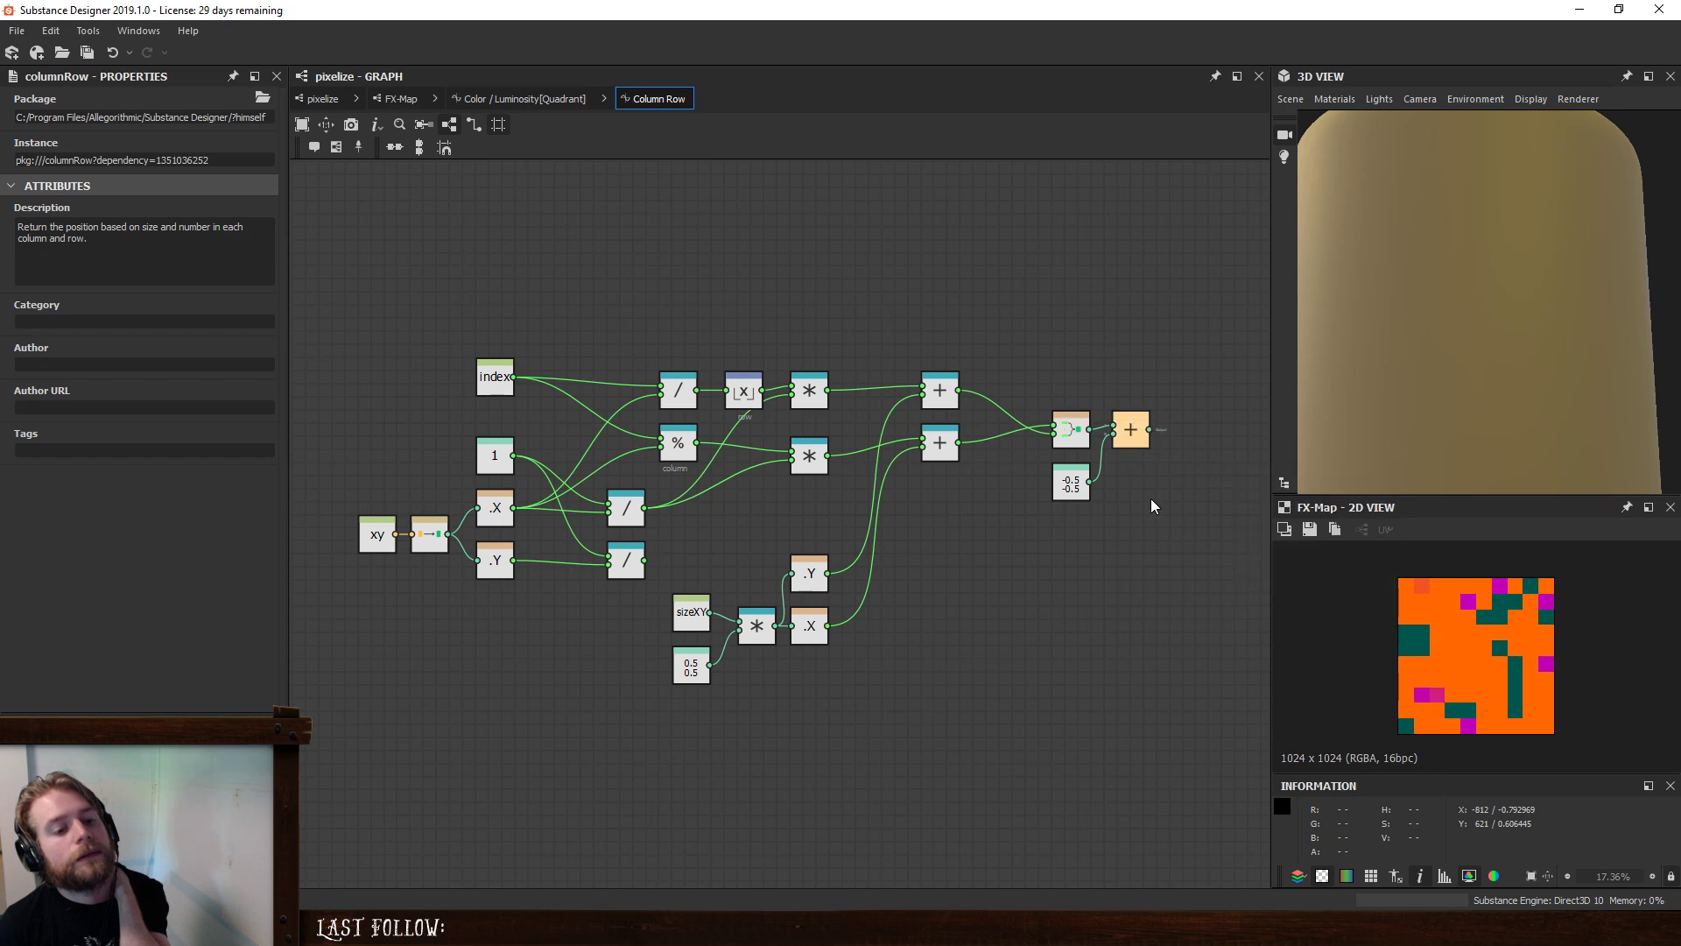
{"action": "right_click", "coordinate": [1071, 429]}
{"action": "left_click", "coordinate": [1102, 505]}
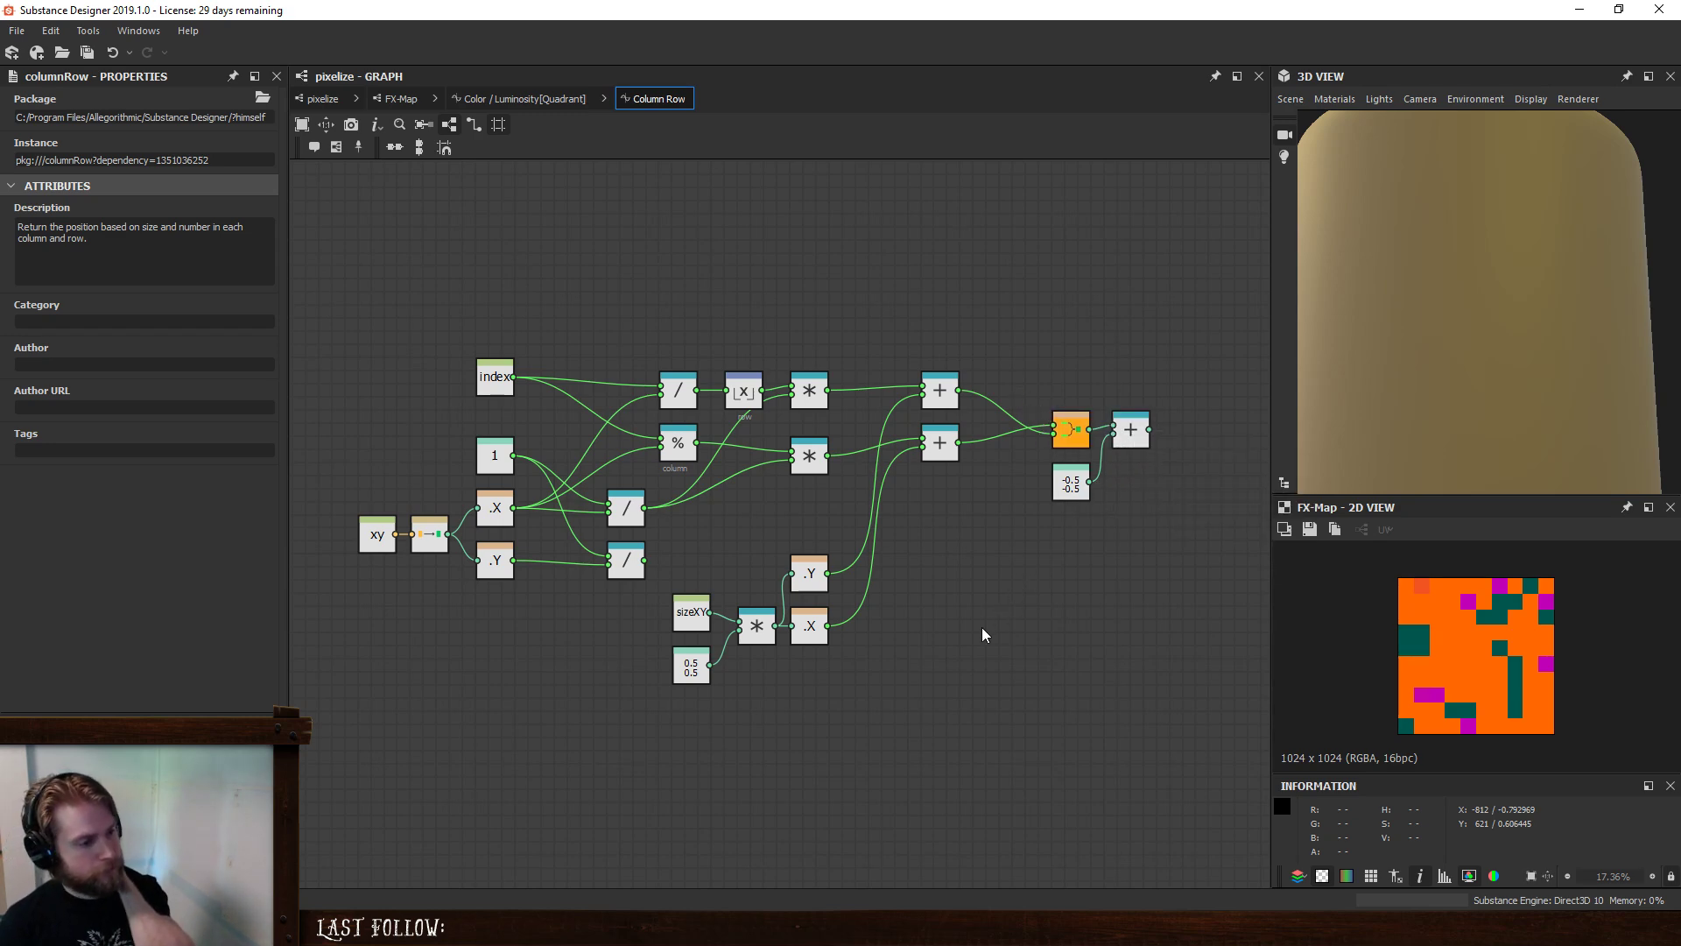
- Return to the Color / Luminosity function and set the first row's If-Else node as the output
{"action": "left_click", "coordinate": [512, 98]}
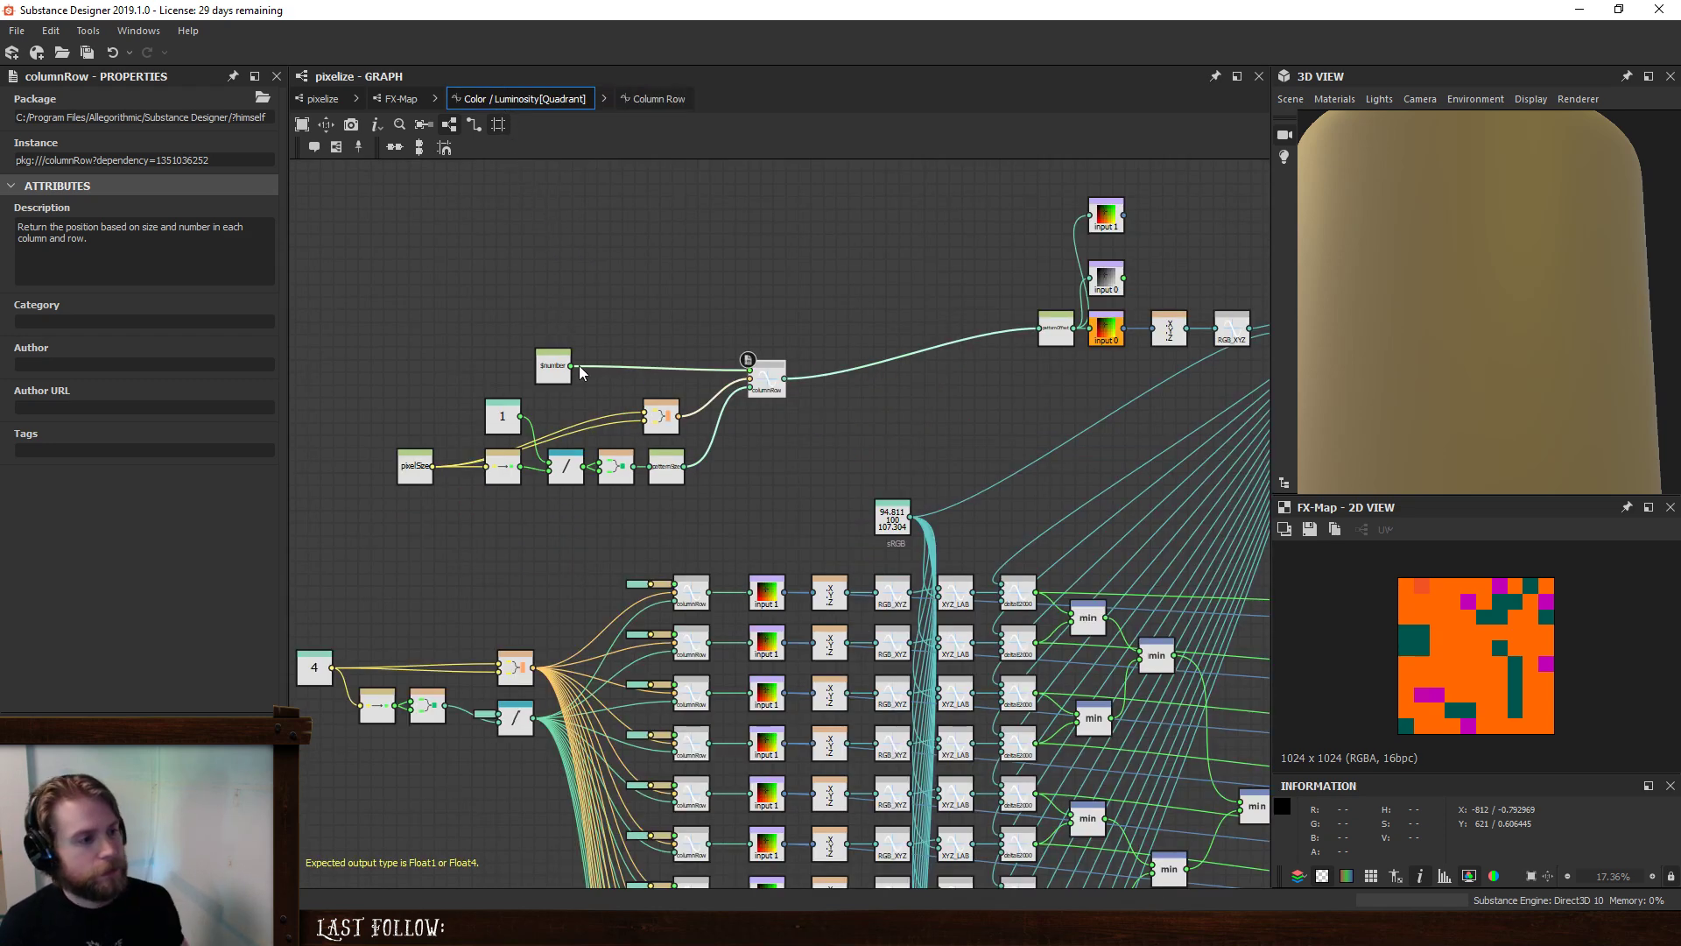
{"action": "middle_click_drag", "start_coordinate": [971, 407], "coordinate": [708, 281]}
{"action": "scroll", "coordinate": [905, 422], "scroll_direction": "down", "scroll_amount": 2}
{"action": "right_click", "coordinate": [1063, 455]}
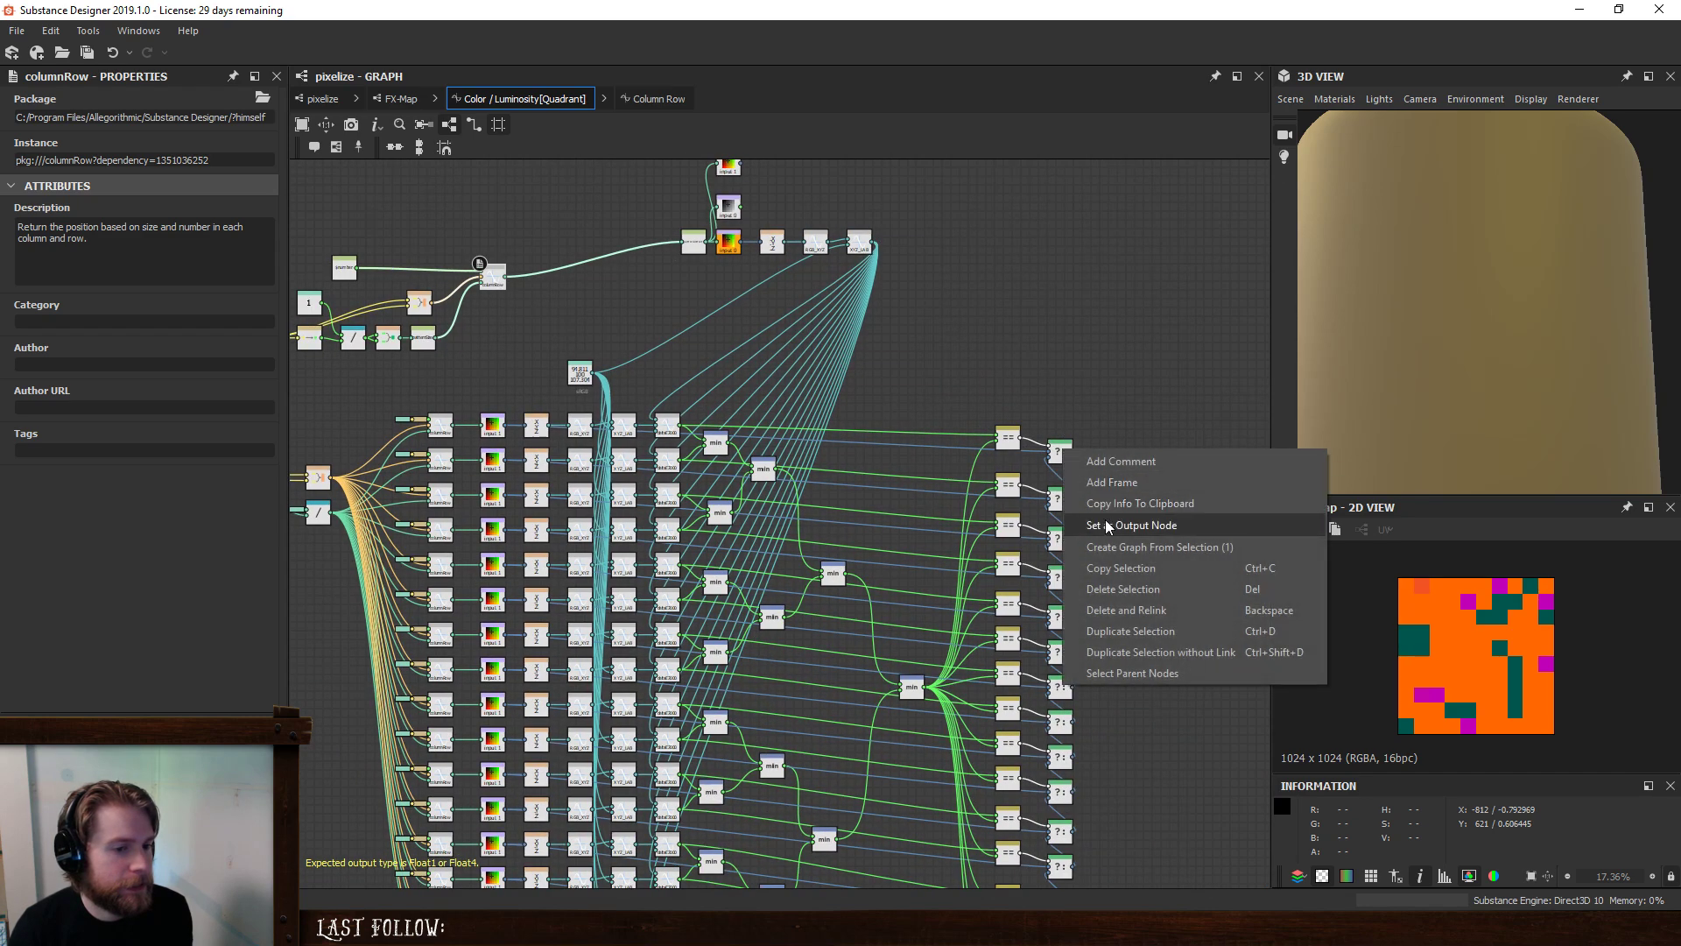
{"action": "left_click", "coordinate": [1106, 523]}
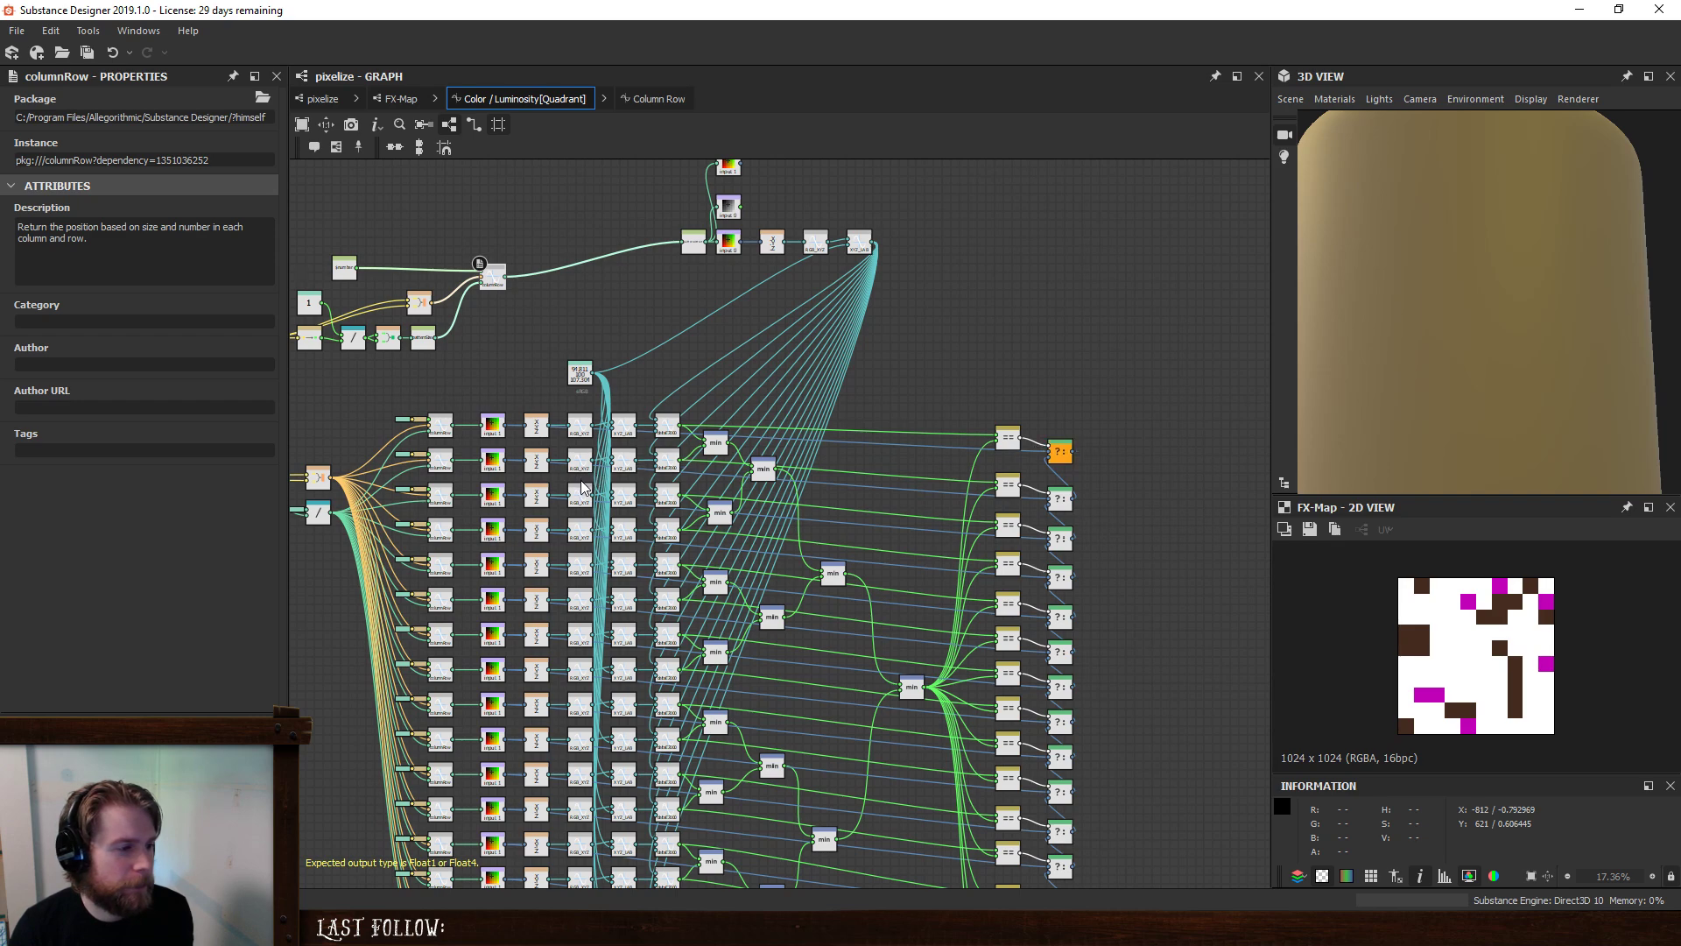
- Set each input 1 sampler from the first to the ninth palette row as output in turn to check its sampled color
{"action": "scroll", "coordinate": [583, 485], "scroll_direction": "up", "scroll_amount": 2}
{"action": "scroll", "coordinate": [580, 481], "scroll_direction": "down", "scroll_amount": 2}
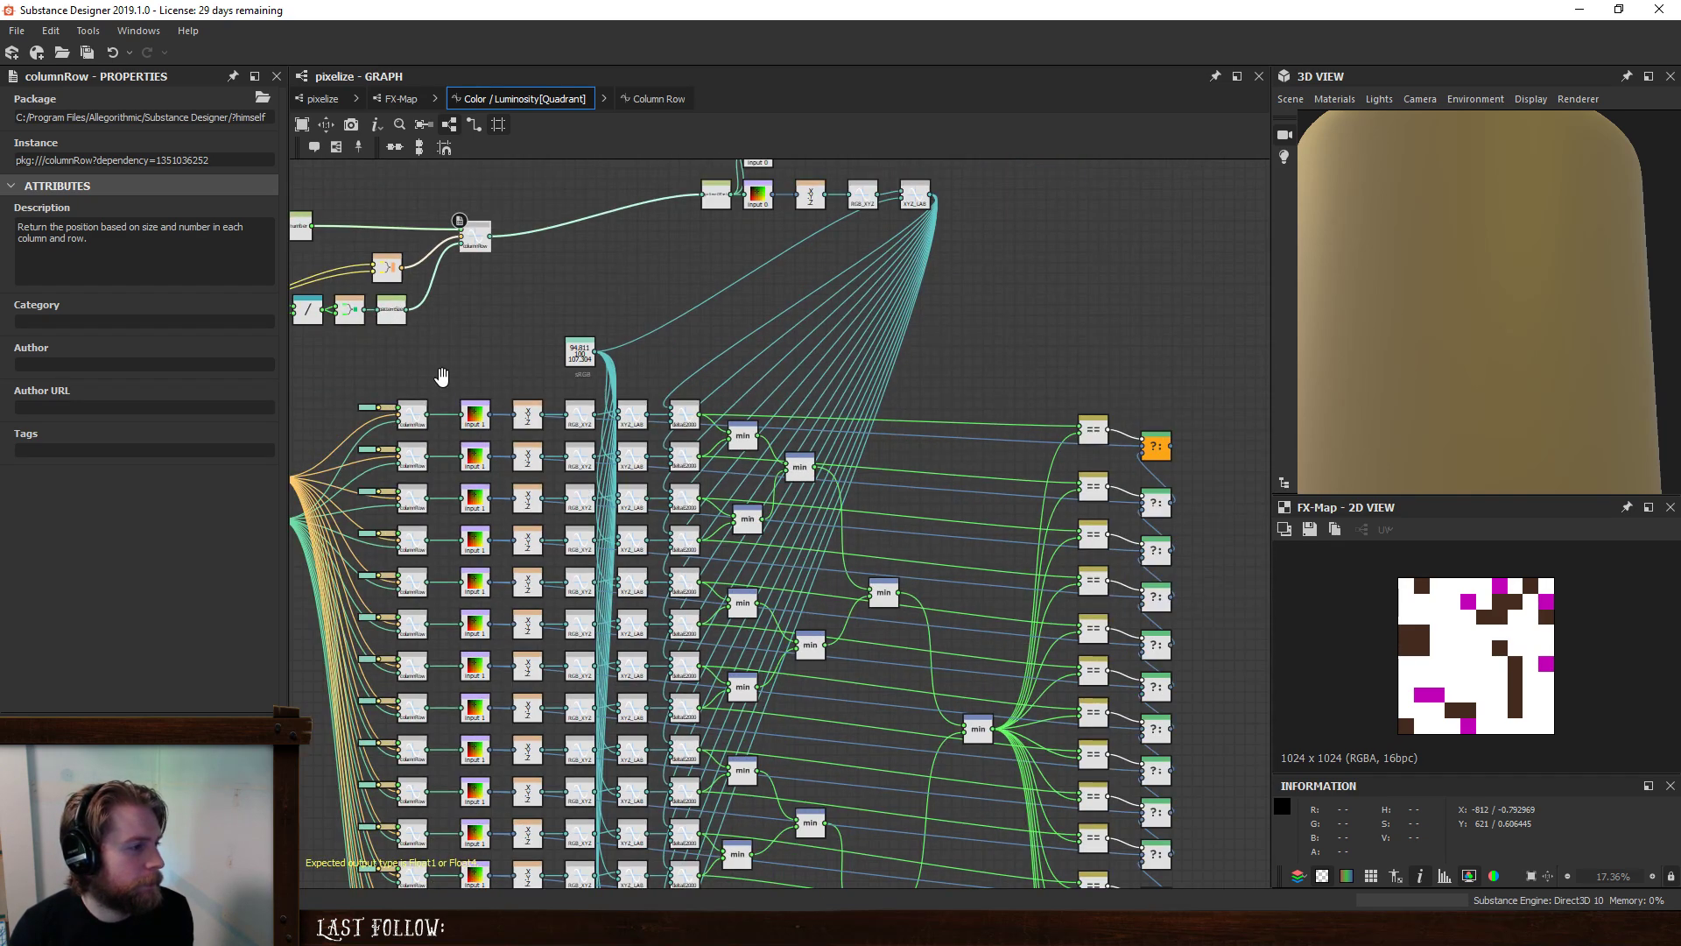
{"action": "middle_click_drag", "start_coordinate": [438, 374], "coordinate": [647, 327]}
{"action": "right_click", "coordinate": [668, 360]}
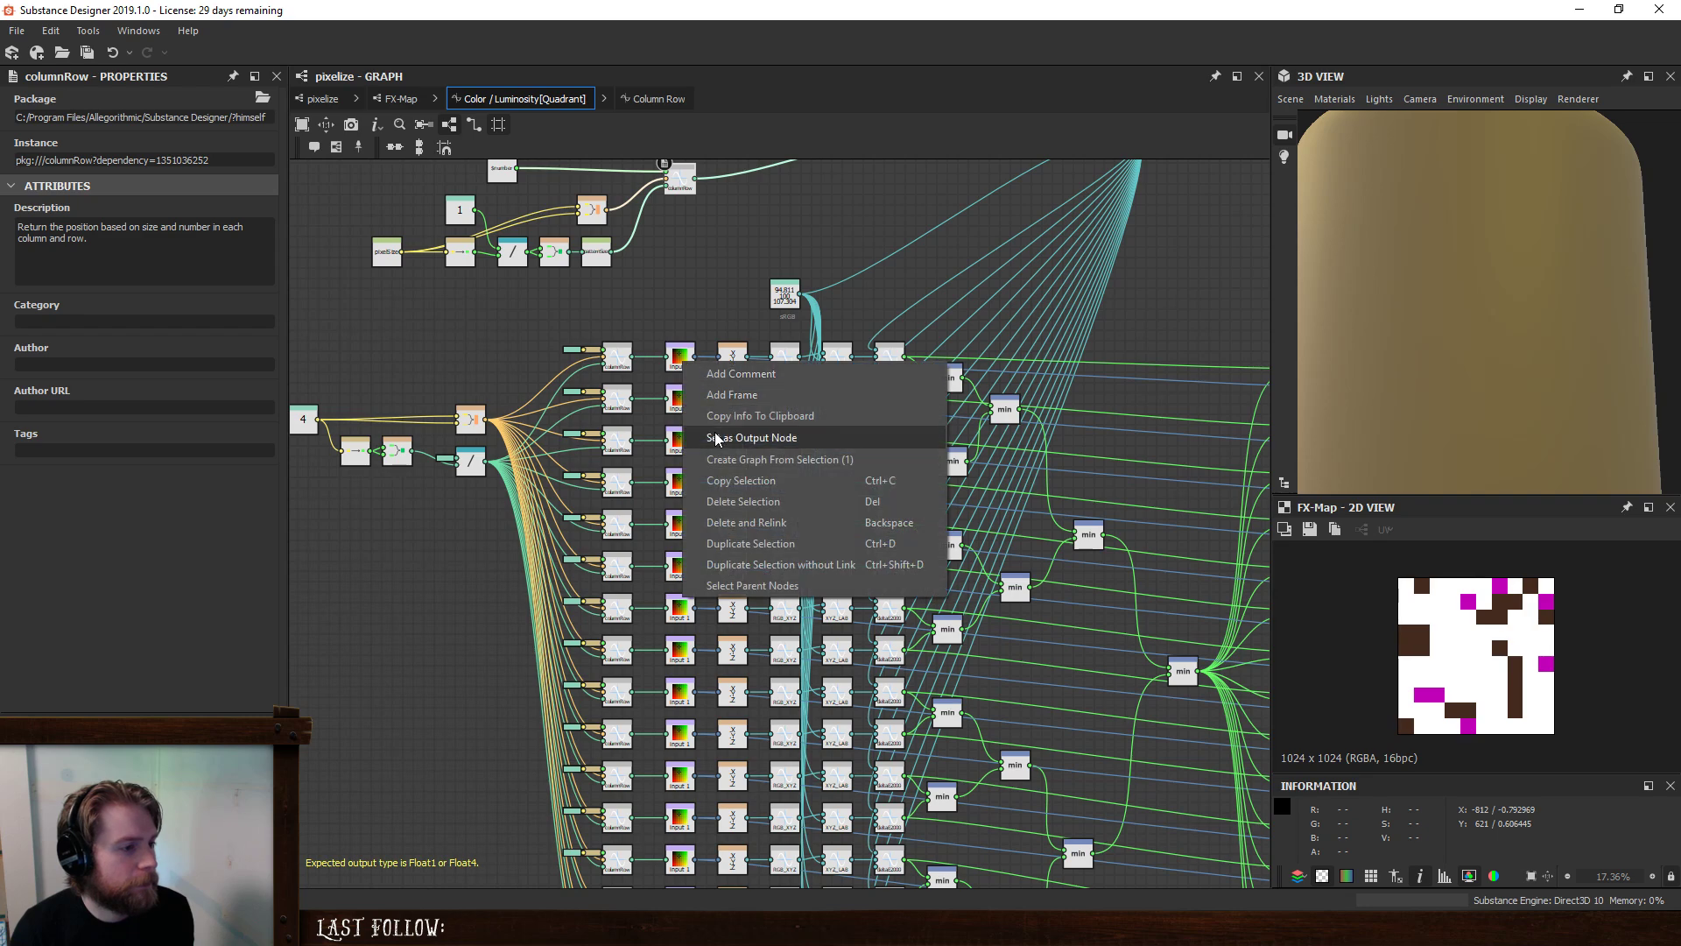
{"action": "left_click", "coordinate": [753, 432]}
{"action": "right_click", "coordinate": [676, 398]}
{"action": "left_click", "coordinate": [706, 469]}
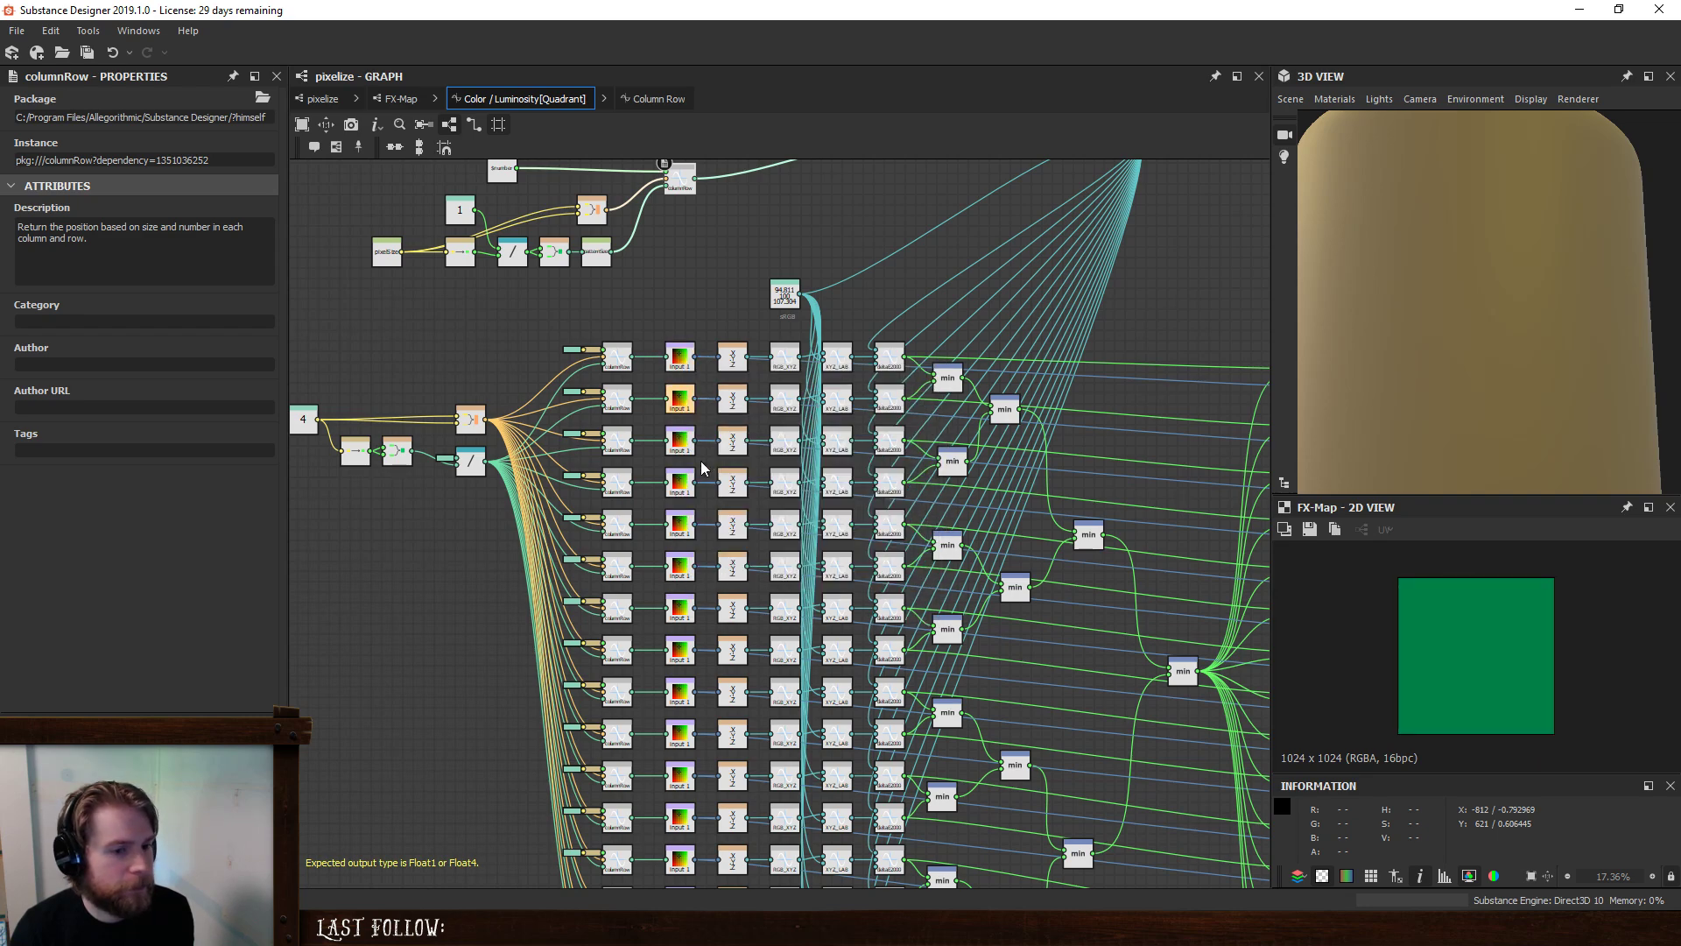
{"action": "right_click", "coordinate": [690, 450]}
{"action": "left_click", "coordinate": [712, 524]}
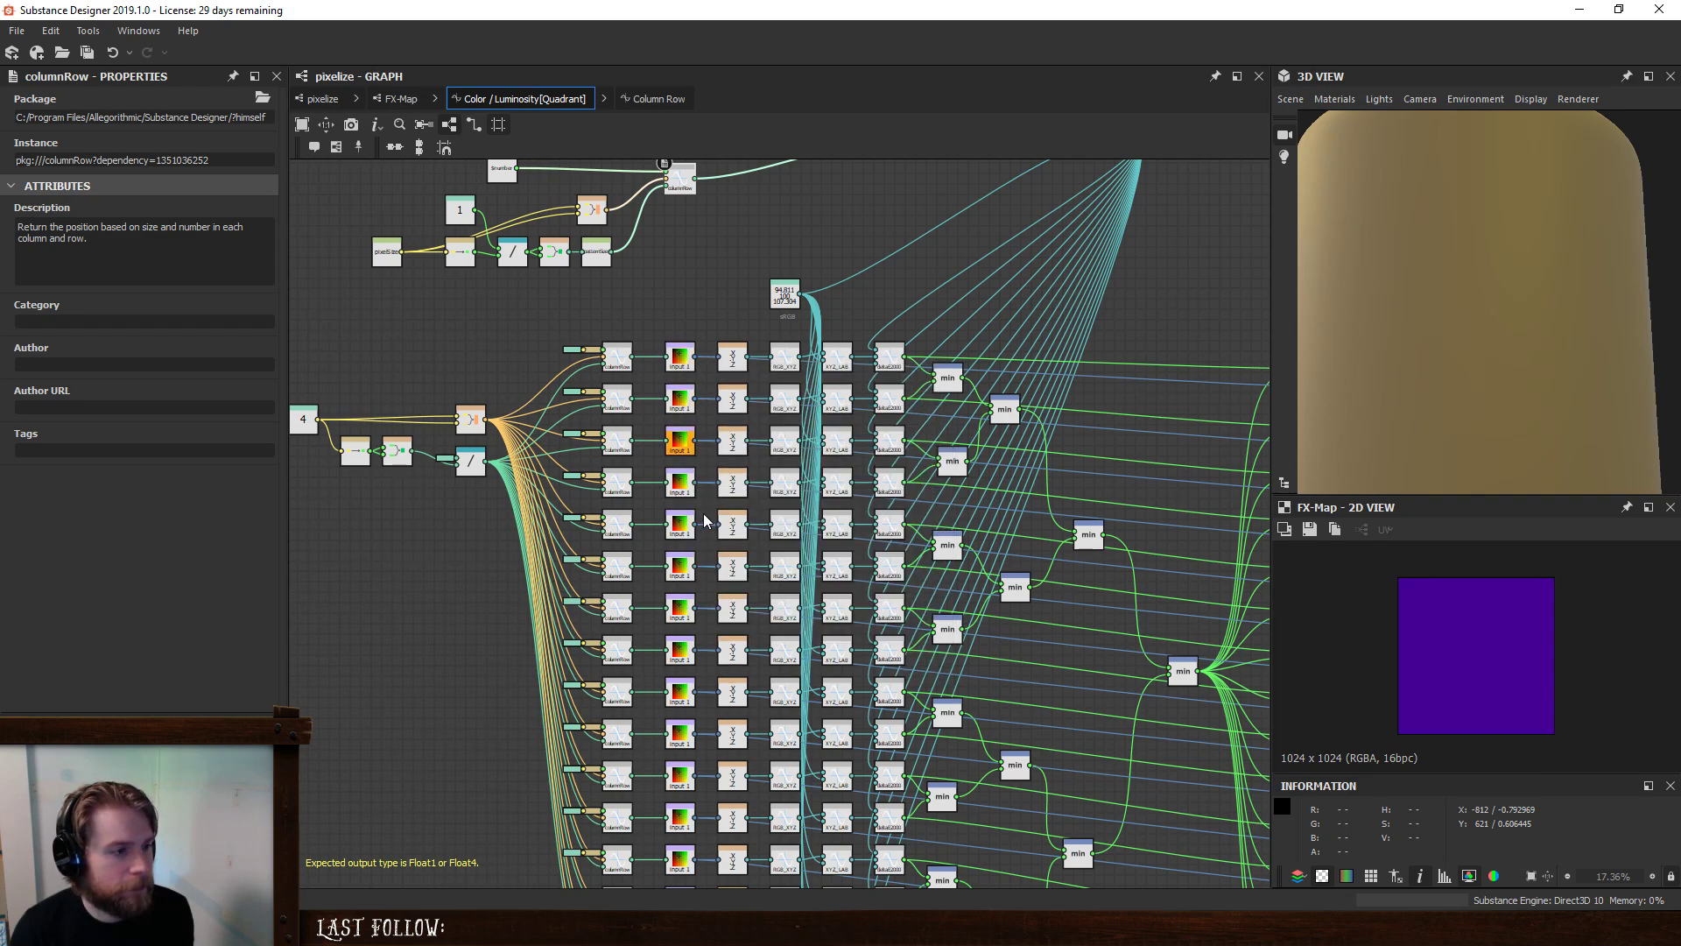
{"action": "right_click", "coordinate": [685, 489]}
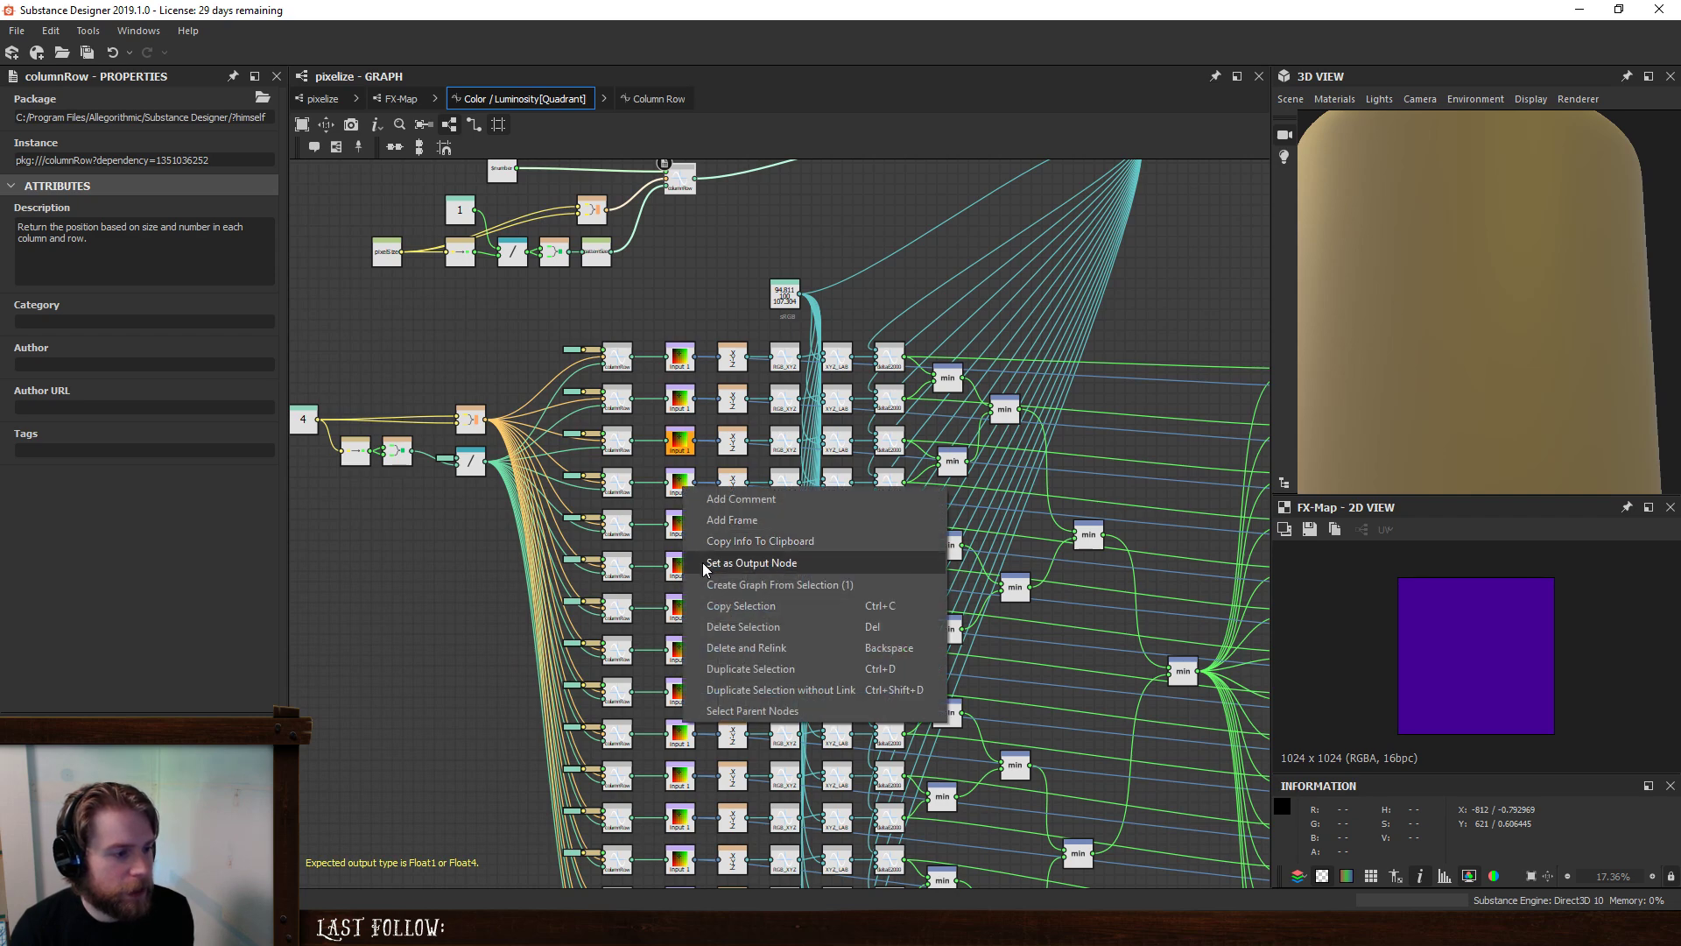
{"action": "left_click", "coordinate": [704, 568]}
{"action": "right_click", "coordinate": [682, 529]}
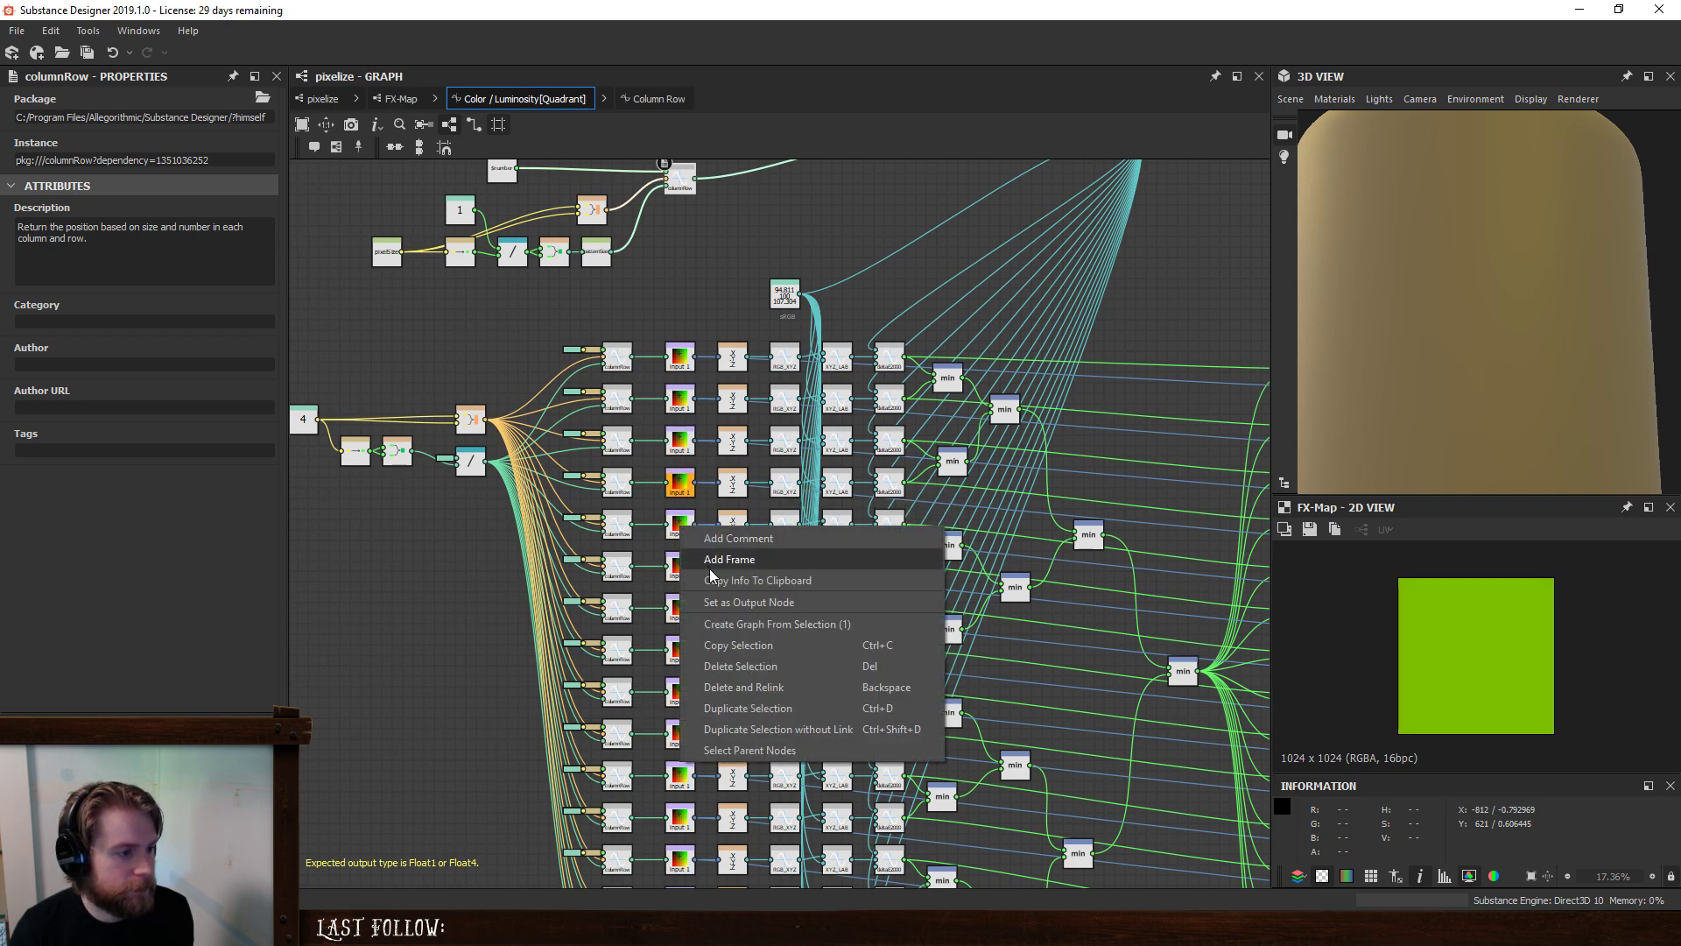
{"action": "left_click", "coordinate": [719, 601]}
{"action": "right_click", "coordinate": [682, 570]}
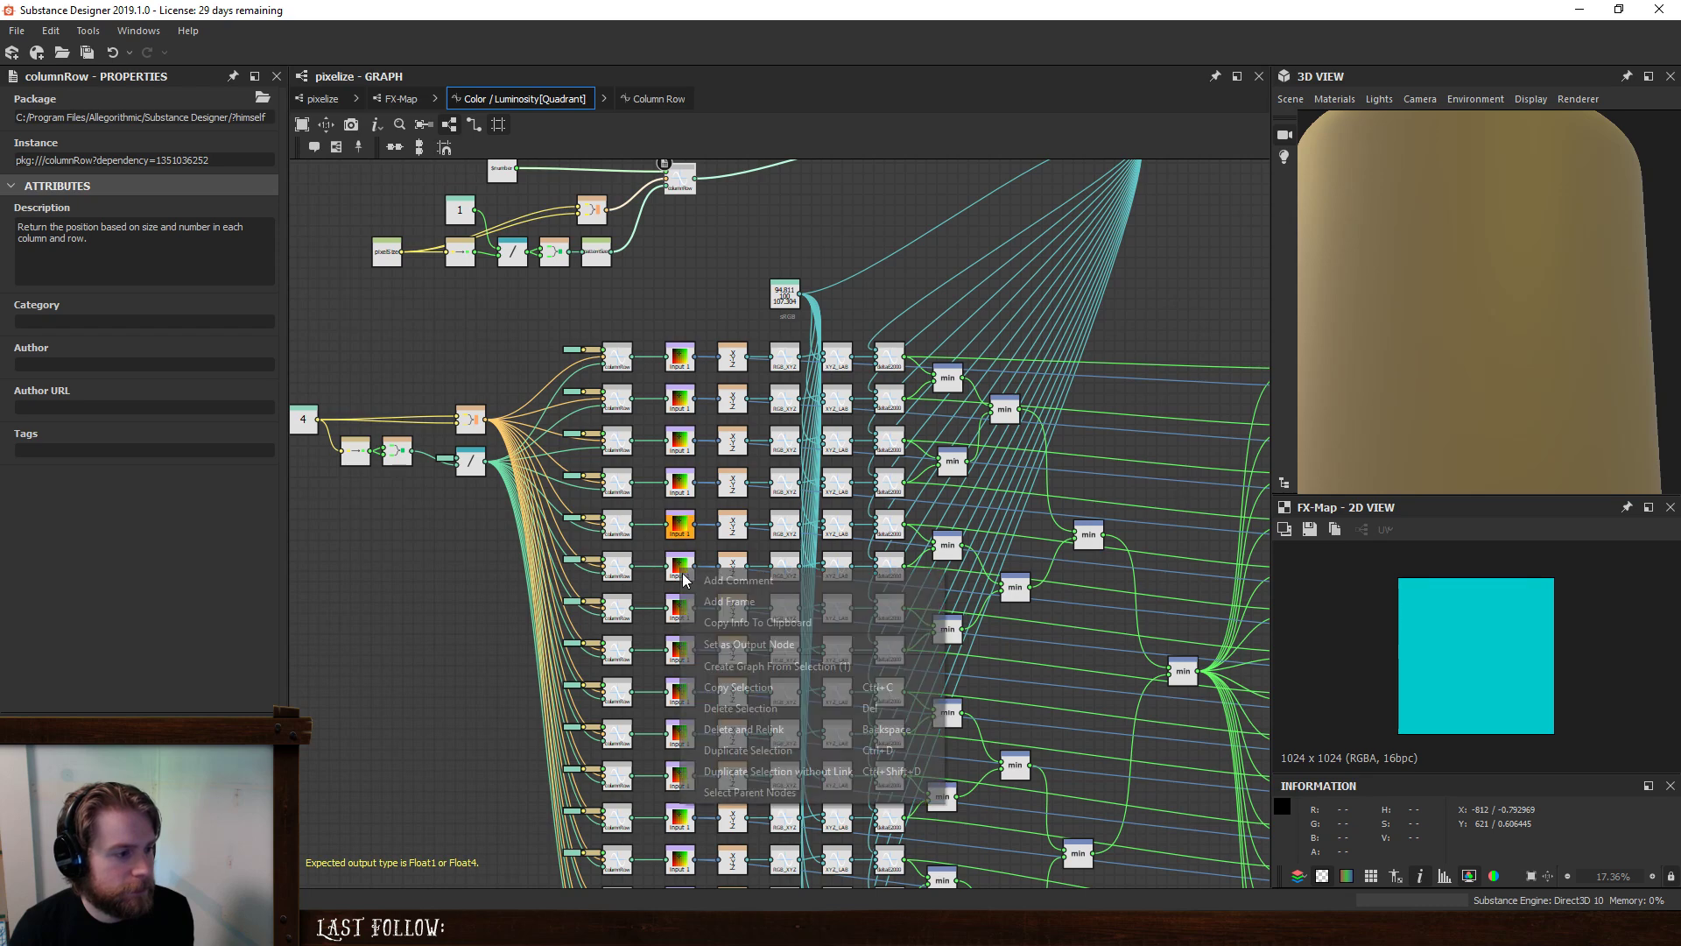
{"action": "left_click", "coordinate": [716, 644]}
{"action": "right_click", "coordinate": [683, 604]}
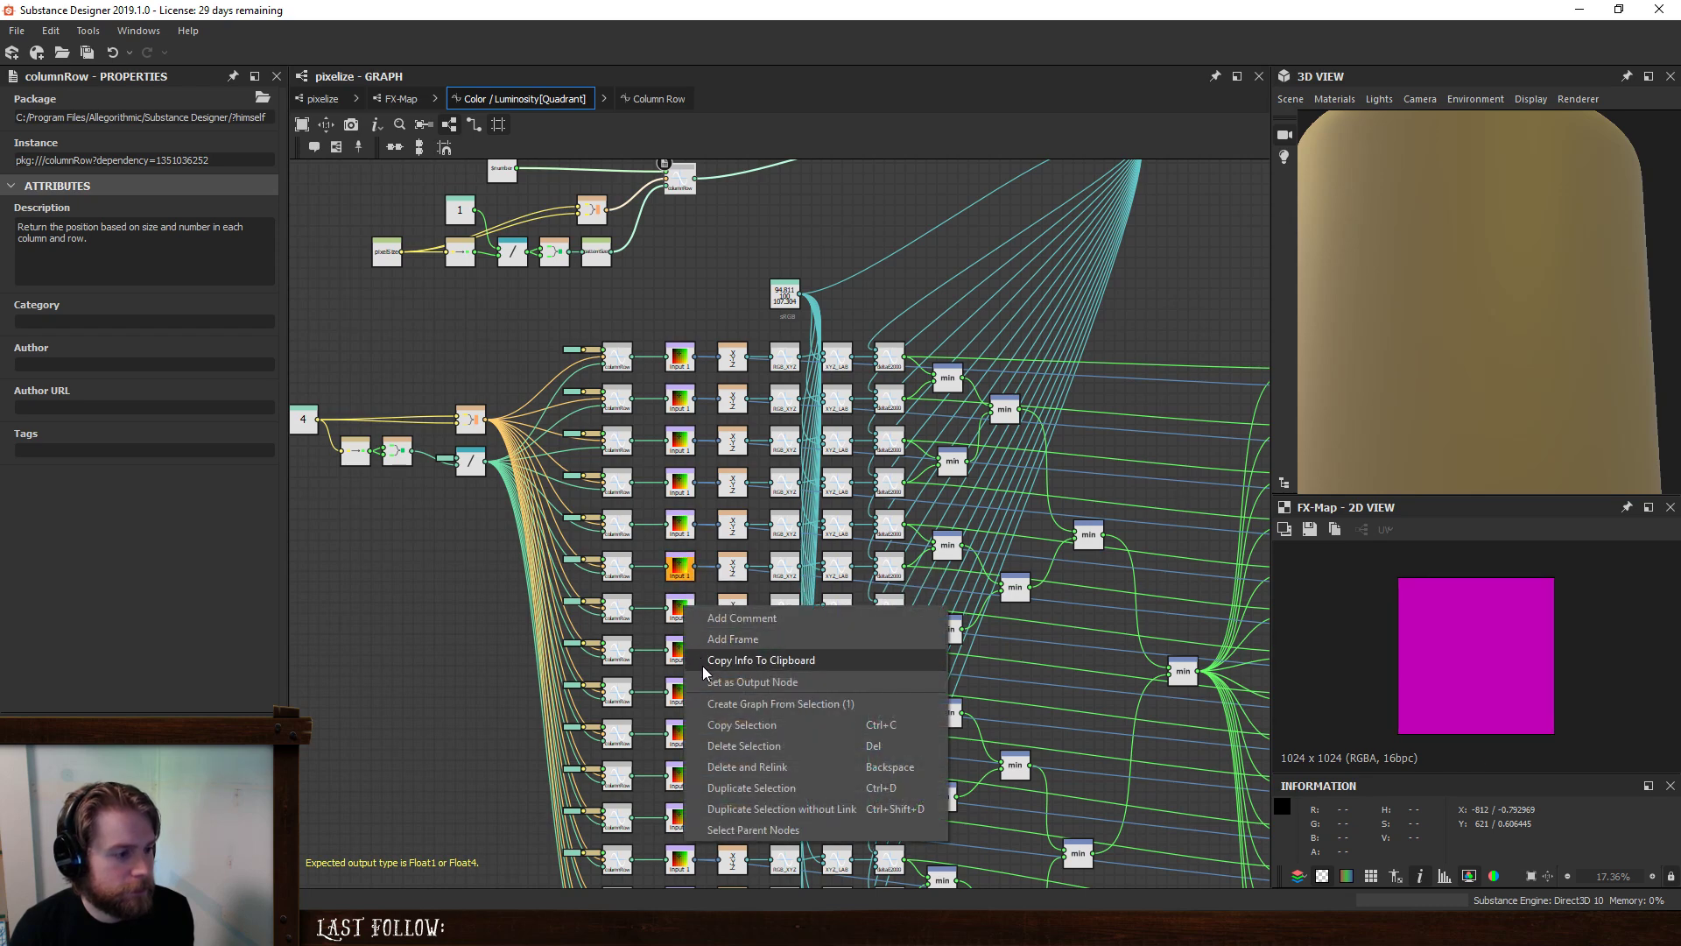
{"action": "left_click", "coordinate": [711, 679]}
{"action": "right_click", "coordinate": [680, 654]}
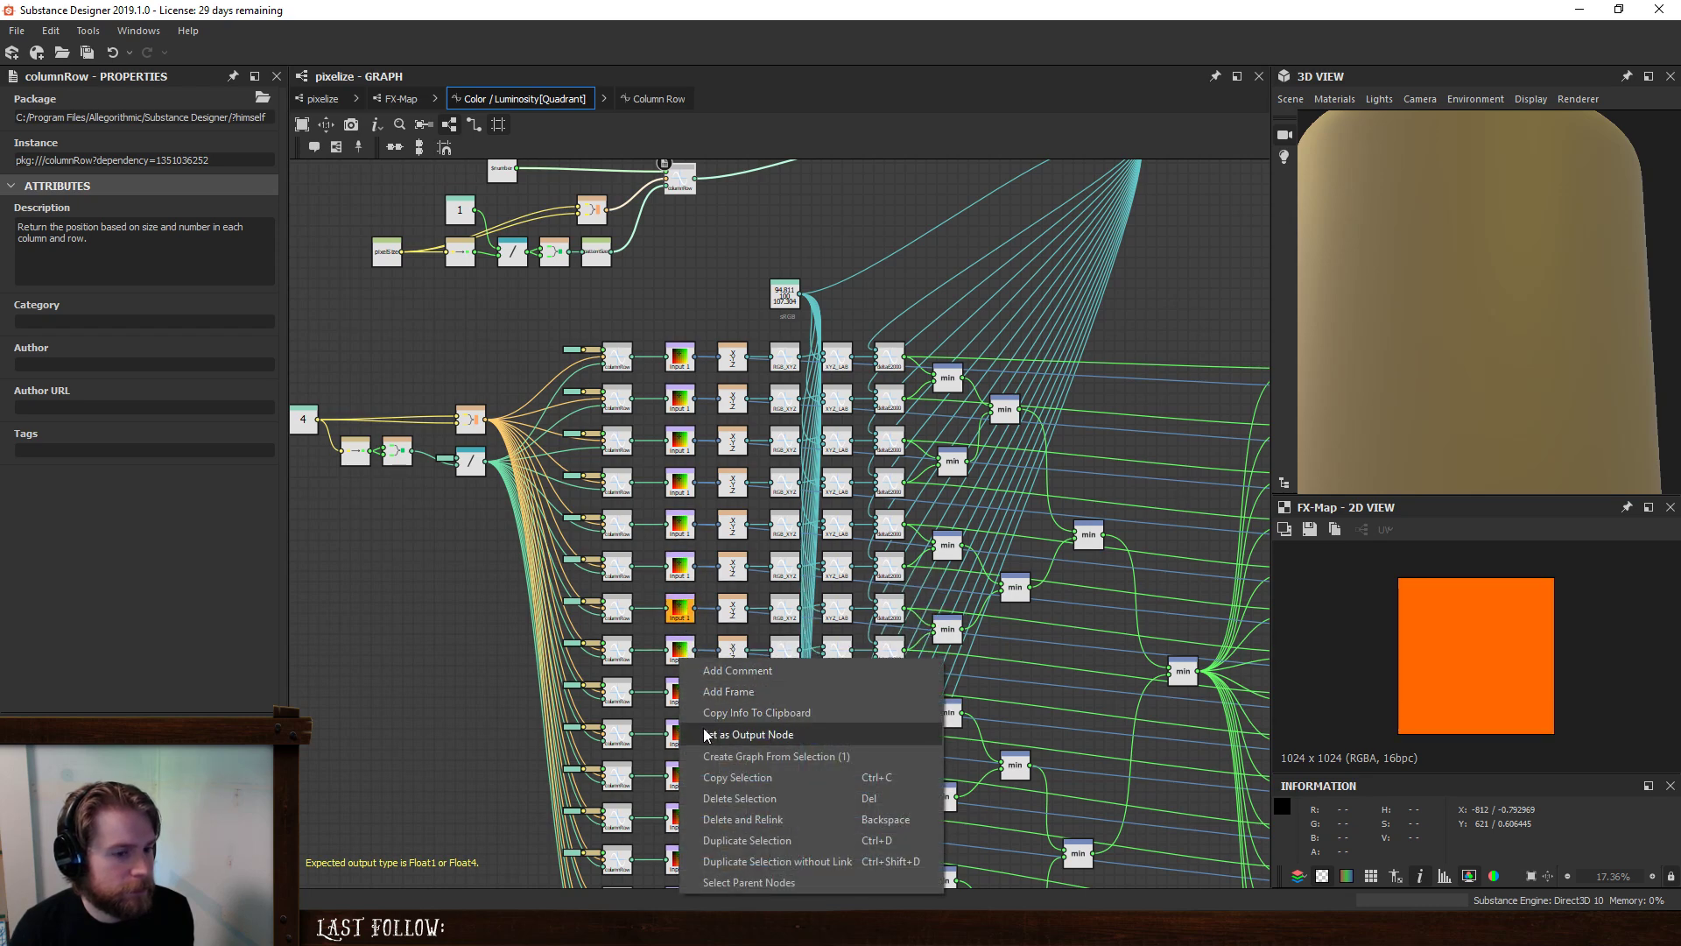
{"action": "left_click", "coordinate": [710, 731]}
{"action": "middle_click_drag", "start_coordinate": [737, 538], "coordinate": [732, 312]}
{"action": "right_click", "coordinate": [676, 448]}
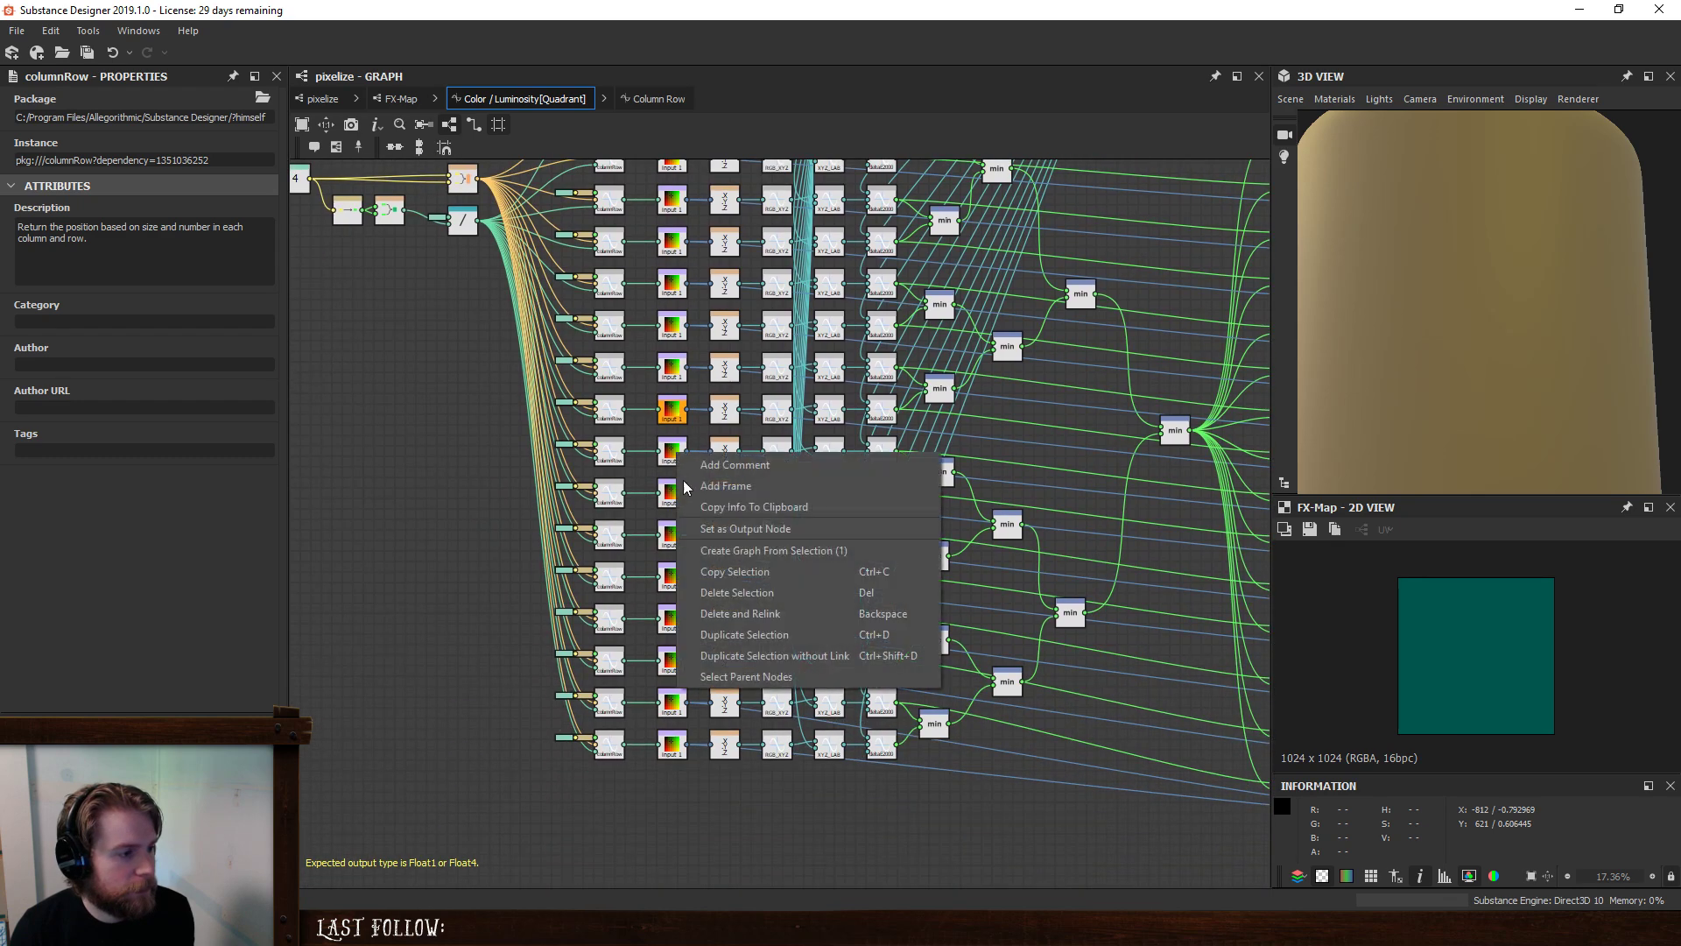
{"action": "left_click", "coordinate": [695, 529]}
- Return to the FX-Map and compare the Quadrant's Max and Alpha Blend blending modes, keeping Alpha Blend
{"action": "left_click", "coordinate": [398, 99]}
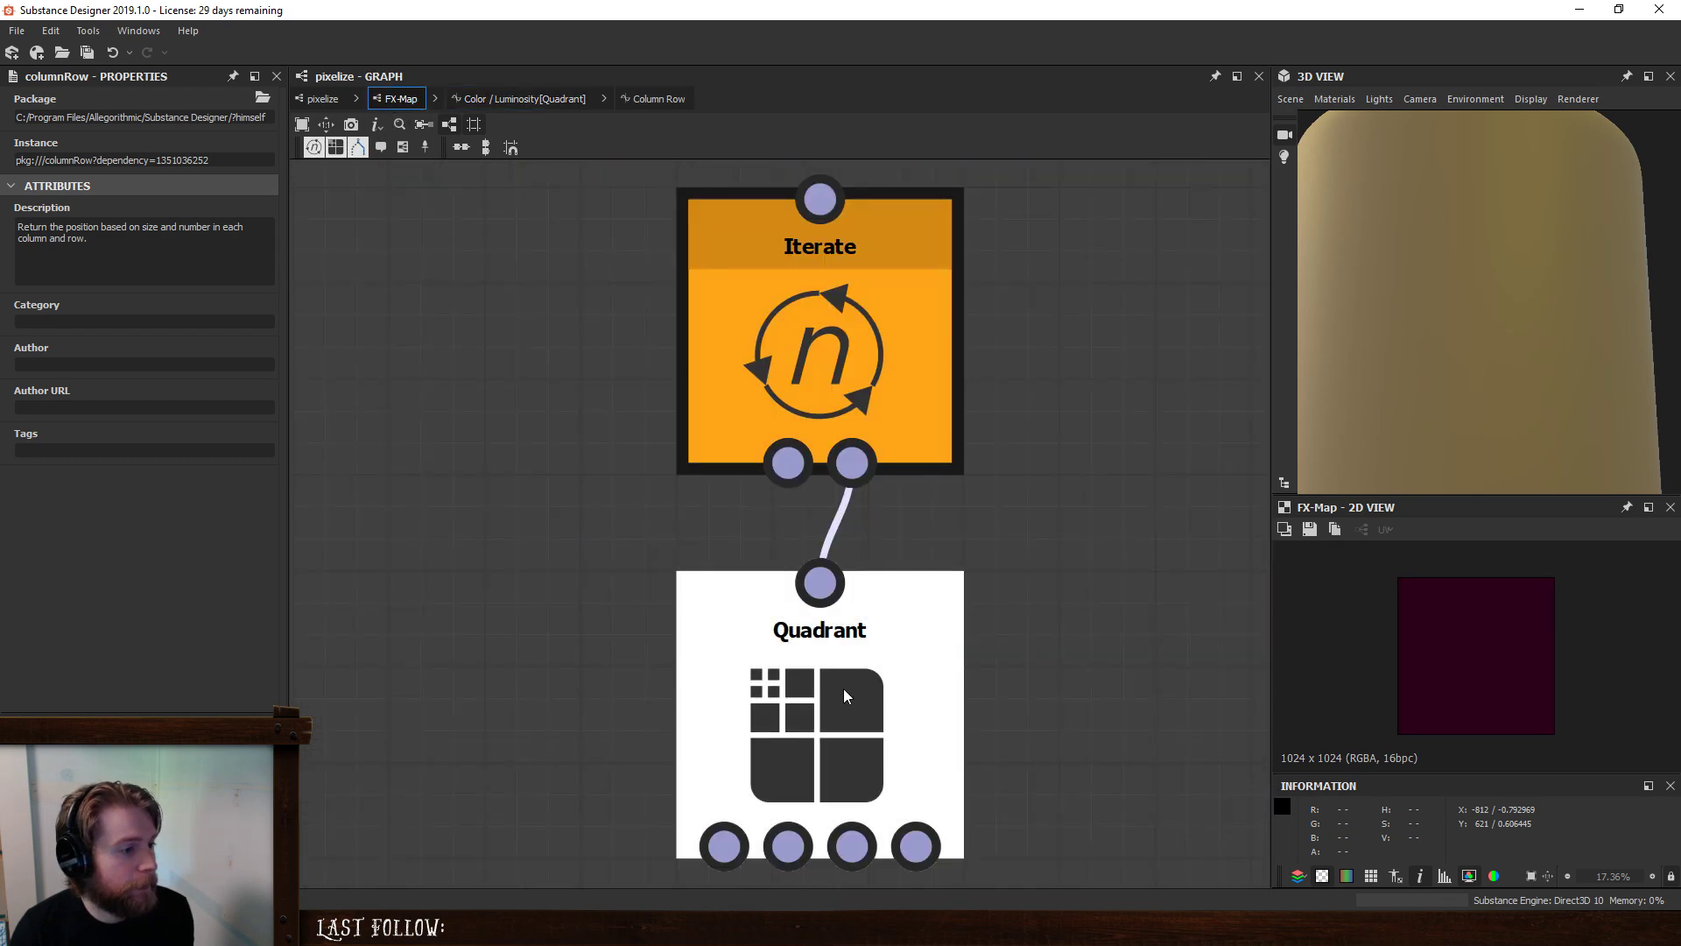
{"action": "left_click", "coordinate": [135, 436]}
{"action": "left_click", "coordinate": [108, 449]}
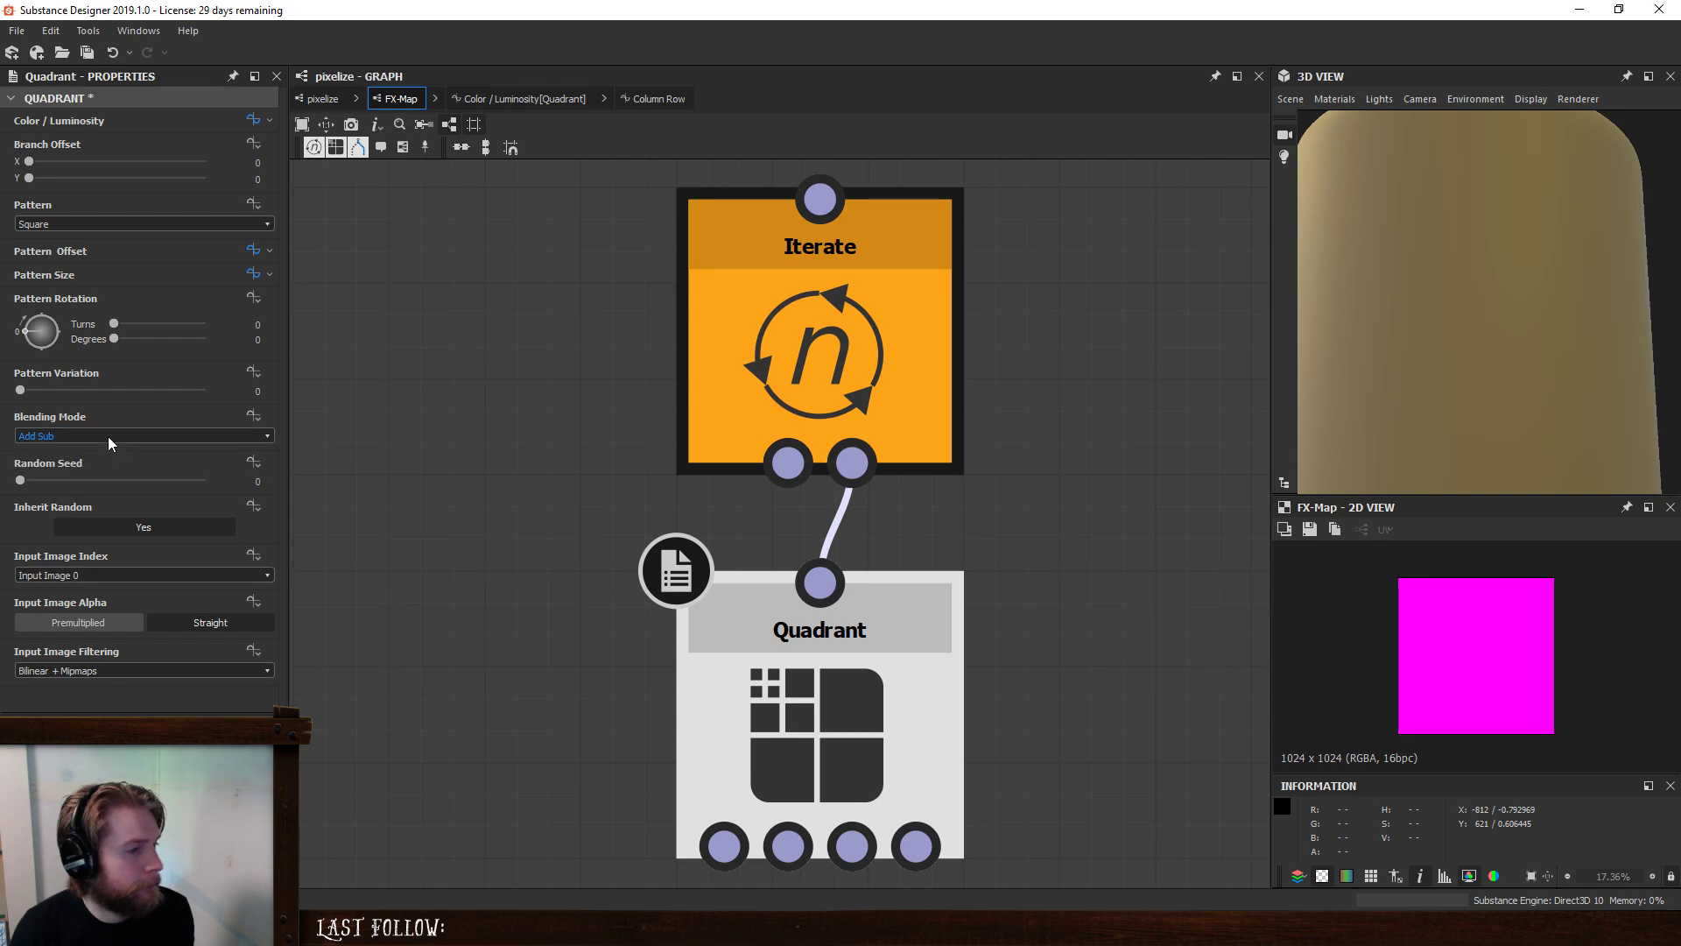
{"action": "left_click", "coordinate": [108, 436]}
{"action": "left_click", "coordinate": [91, 460]}
{"action": "left_click", "coordinate": [105, 435]}
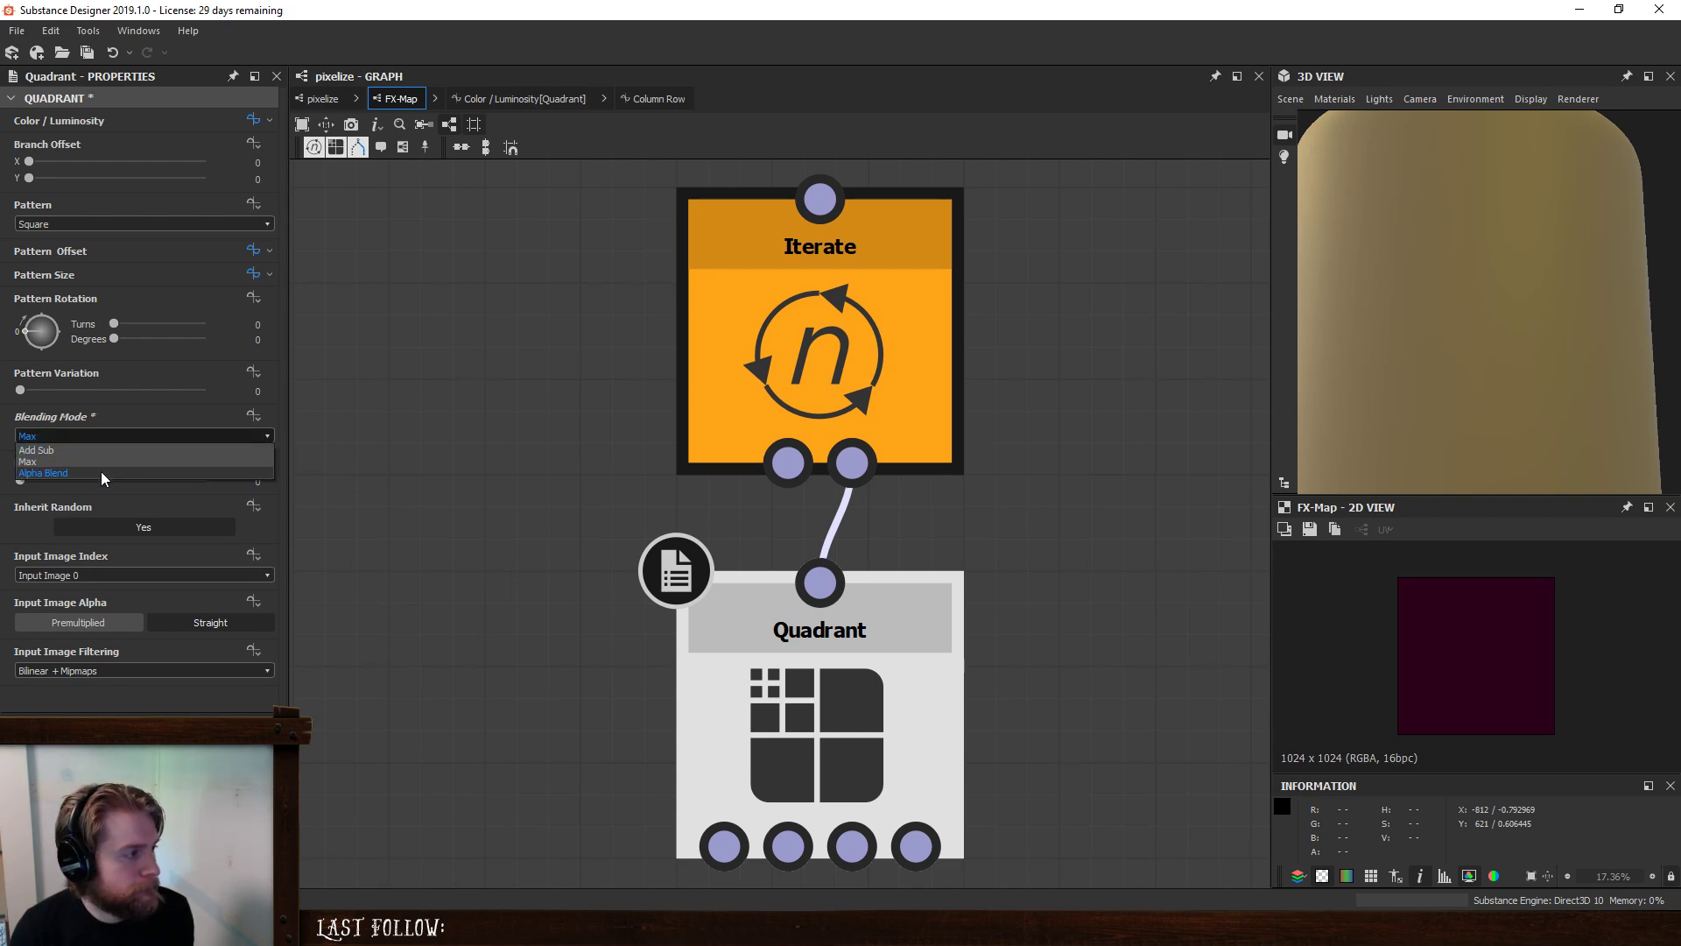
{"action": "left_click", "coordinate": [101, 472]}
{"action": "left_click", "coordinate": [139, 434]}
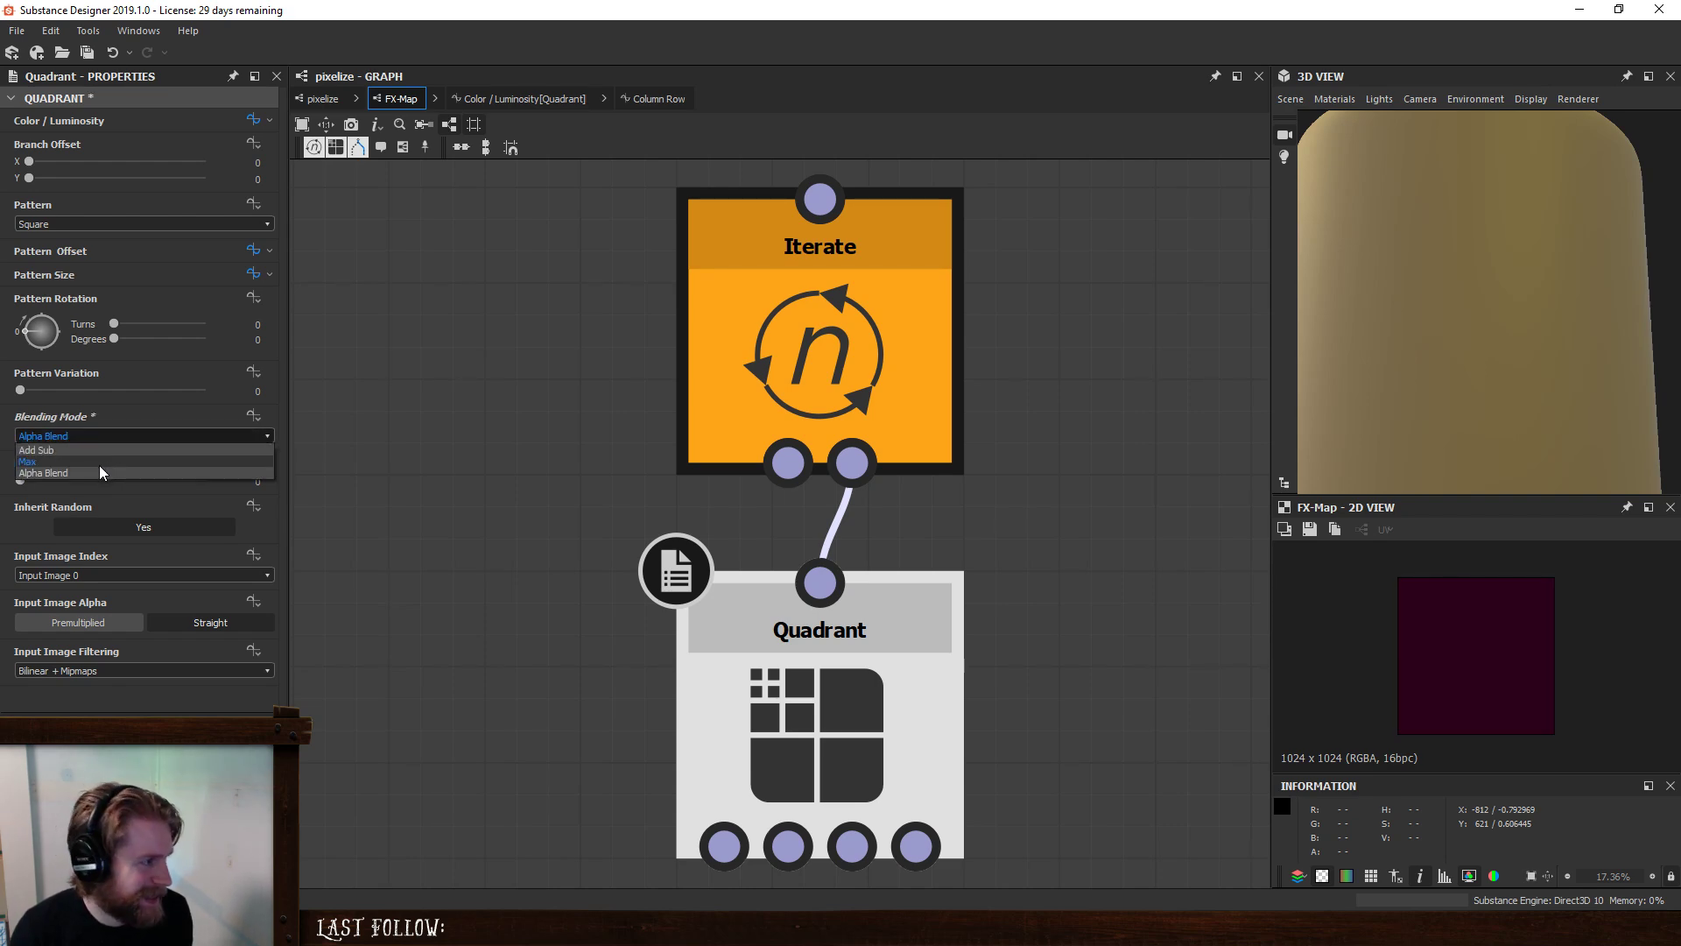
{"action": "left_click", "coordinate": [98, 462]}
{"action": "left_click", "coordinate": [95, 438]}
{"action": "left_click", "coordinate": [94, 438]}
{"action": "left_click", "coordinate": [95, 438]}
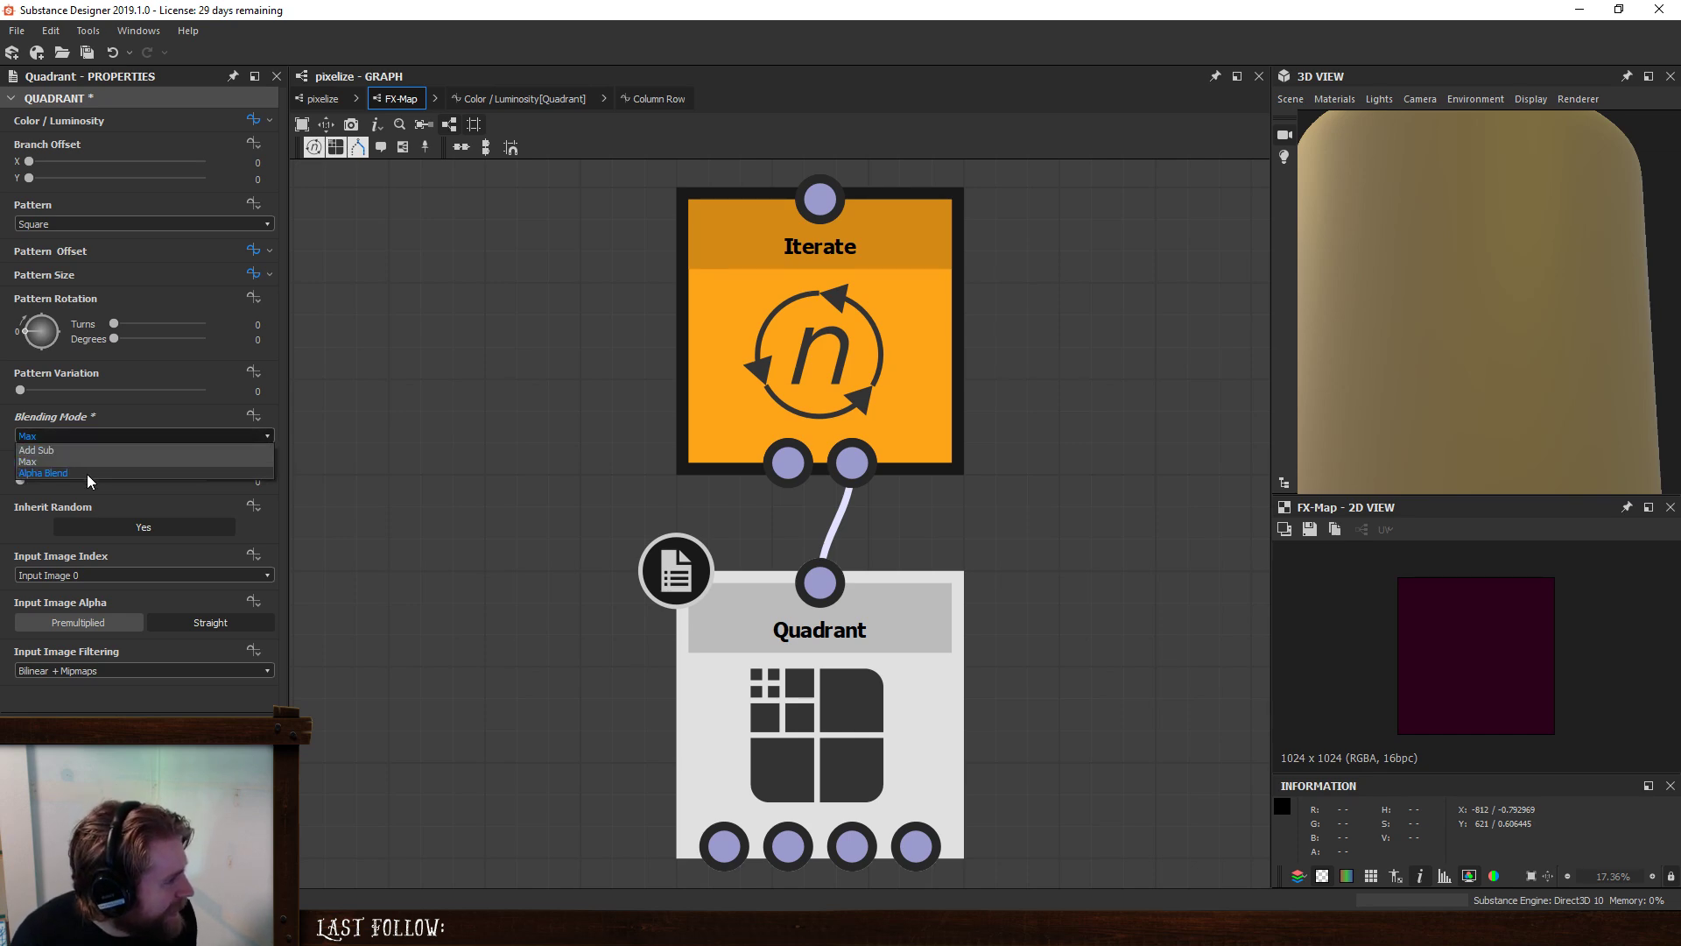
{"action": "left_click", "coordinate": [86, 473]}
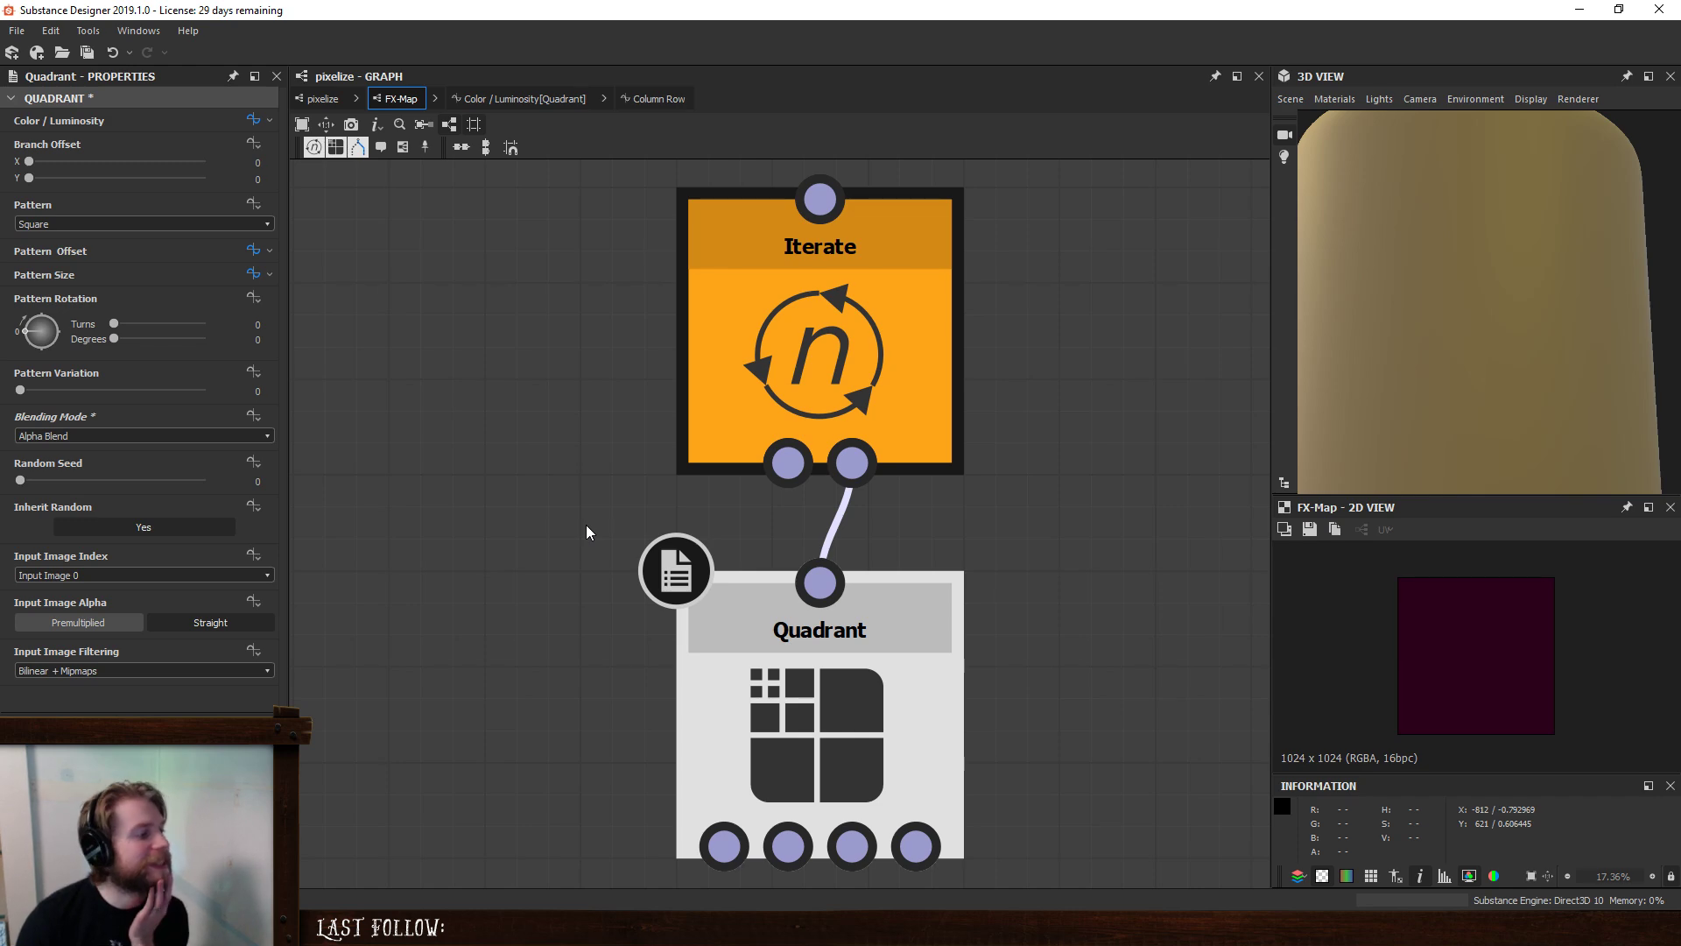
- Set the Quadrant's Input Image Alpha to Premultiplied and its Input Image Filtering to Nearest
{"action": "left_click", "coordinate": [76, 629]}
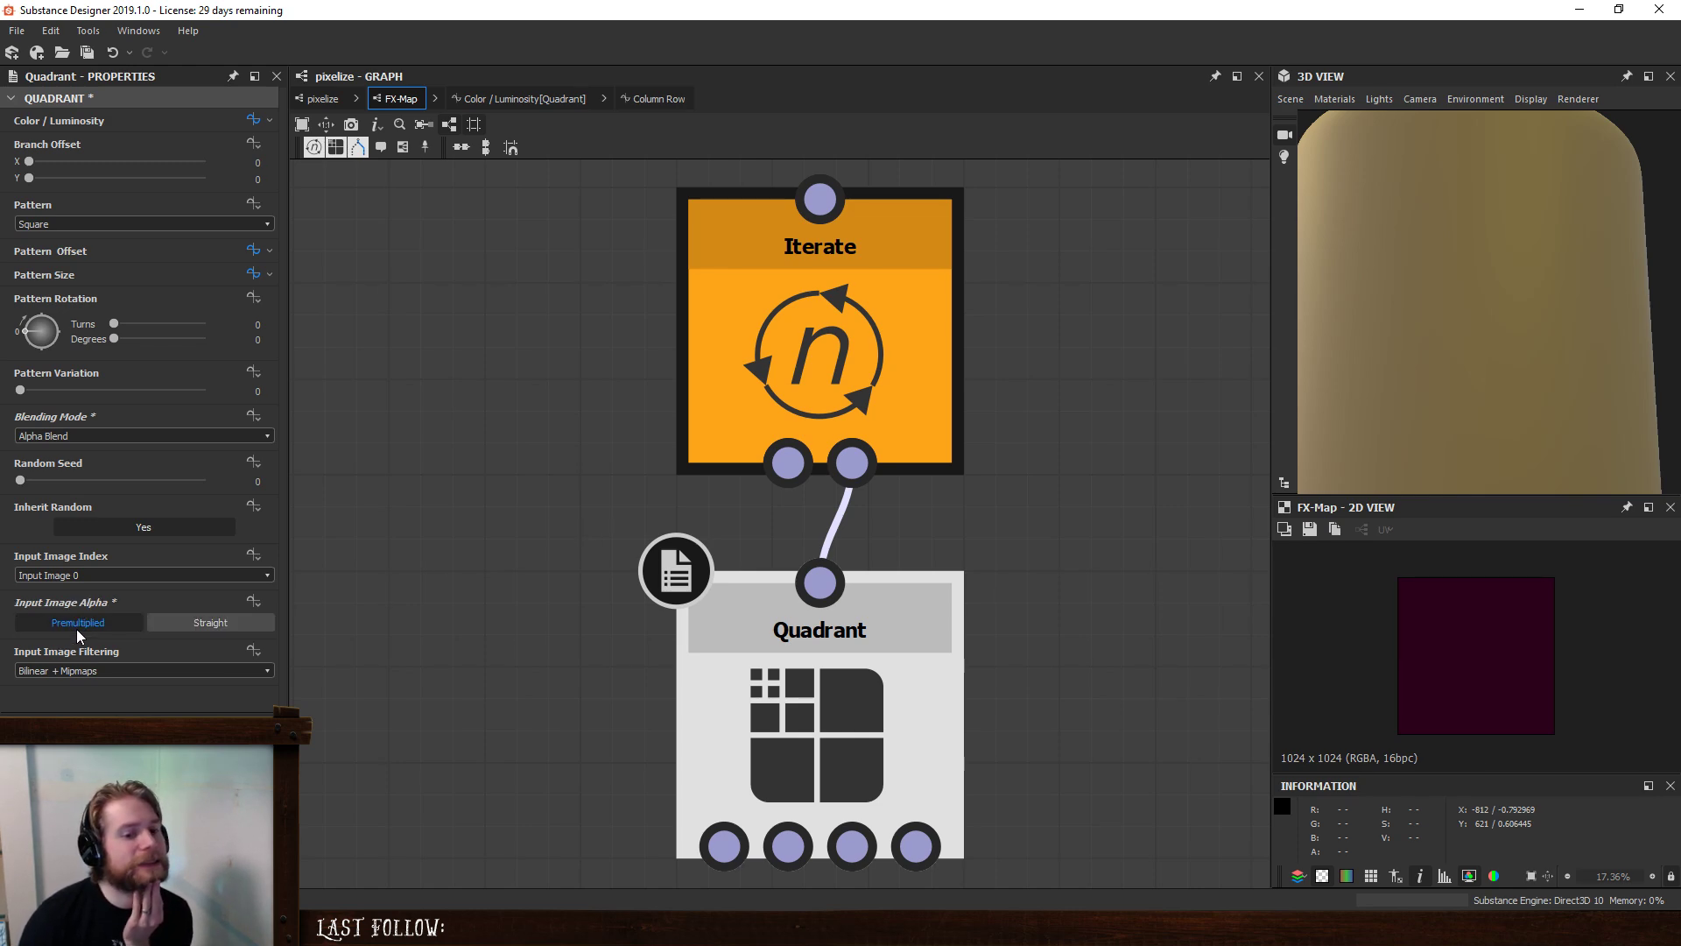
{"action": "left_click", "coordinate": [119, 670]}
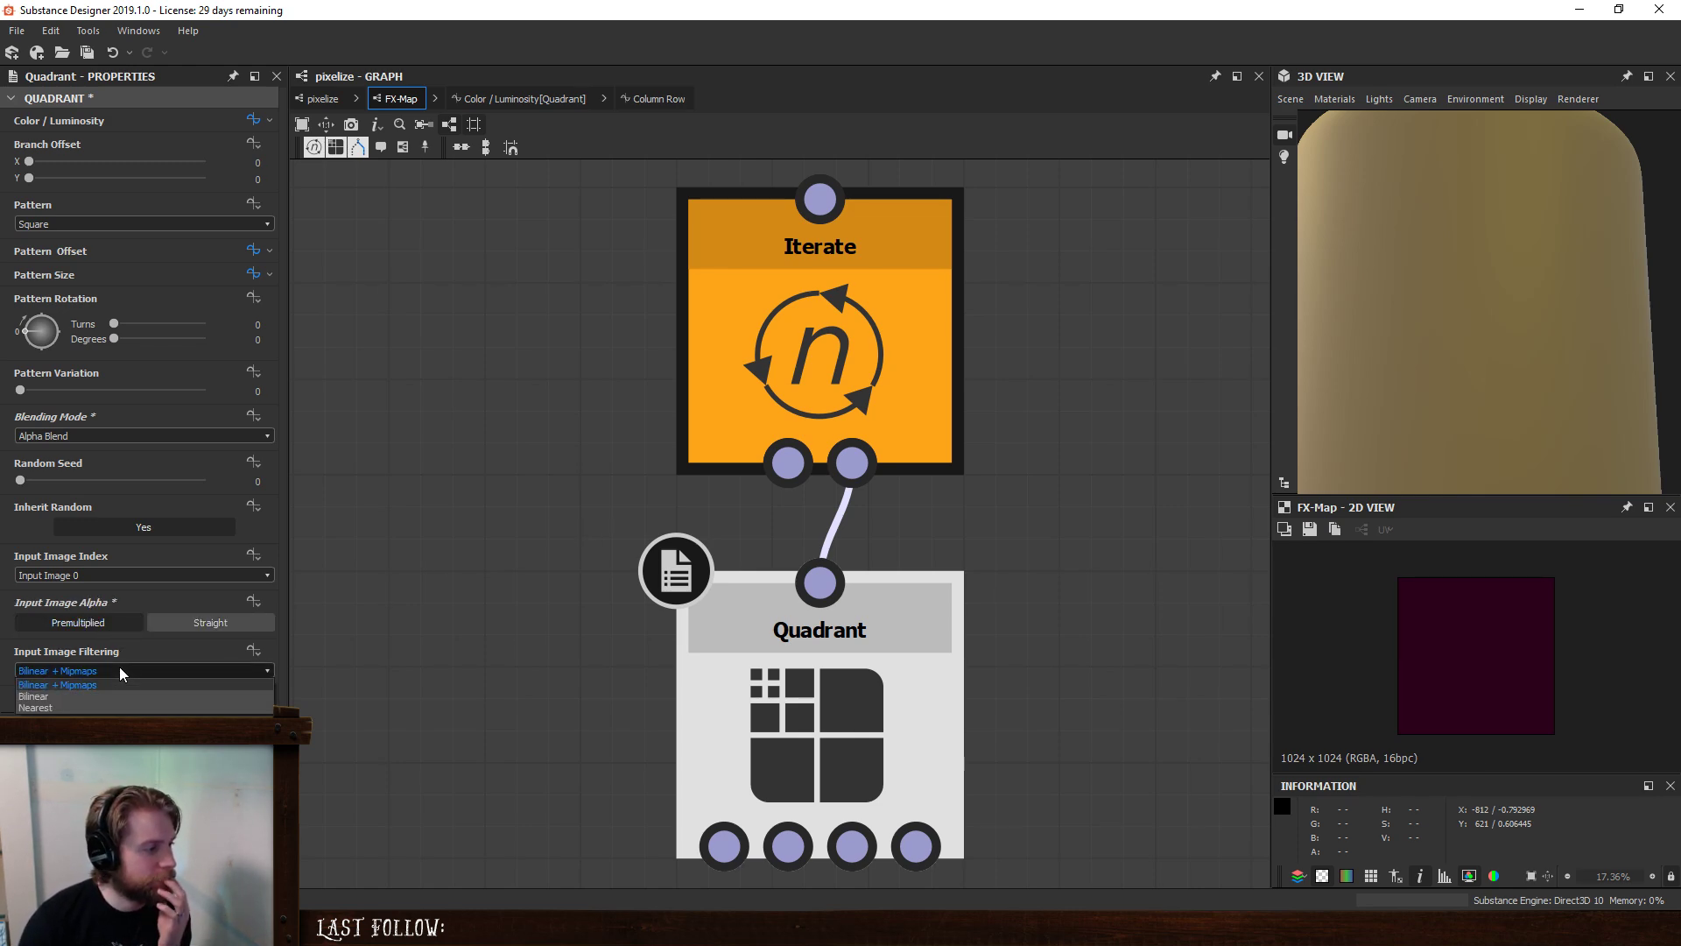
{"action": "left_click", "coordinate": [117, 708]}
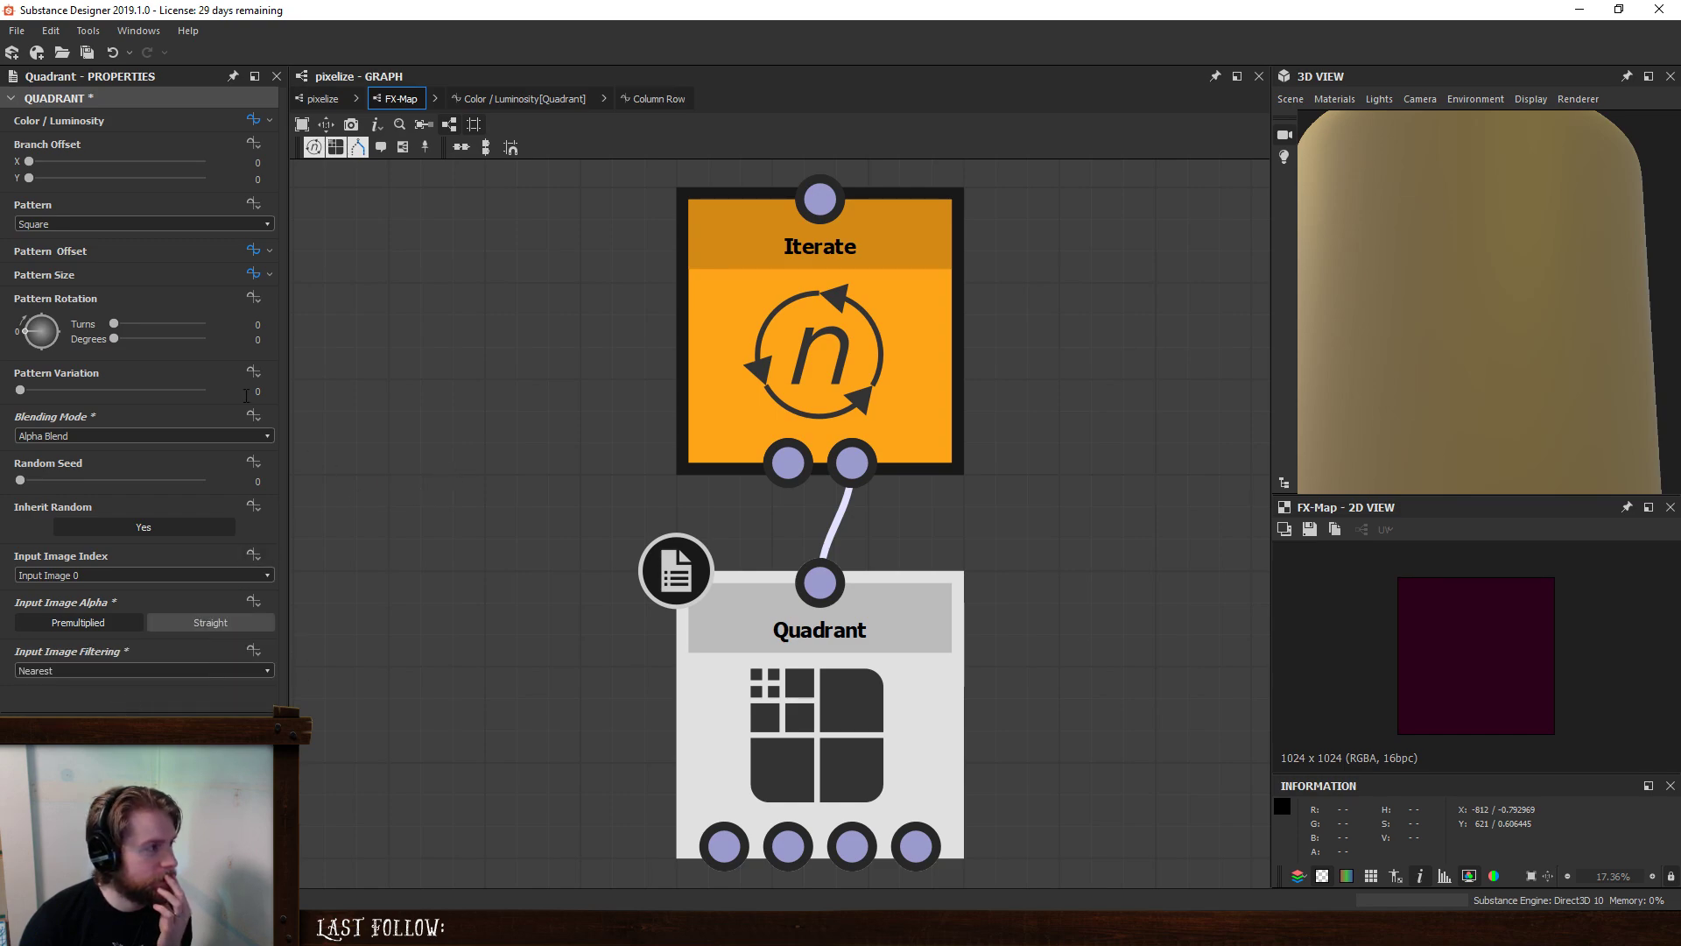
- Open the Quadrant's Color / Luminosity function and set the first row's If-Else node as output
{"action": "left_click", "coordinate": [253, 120]}
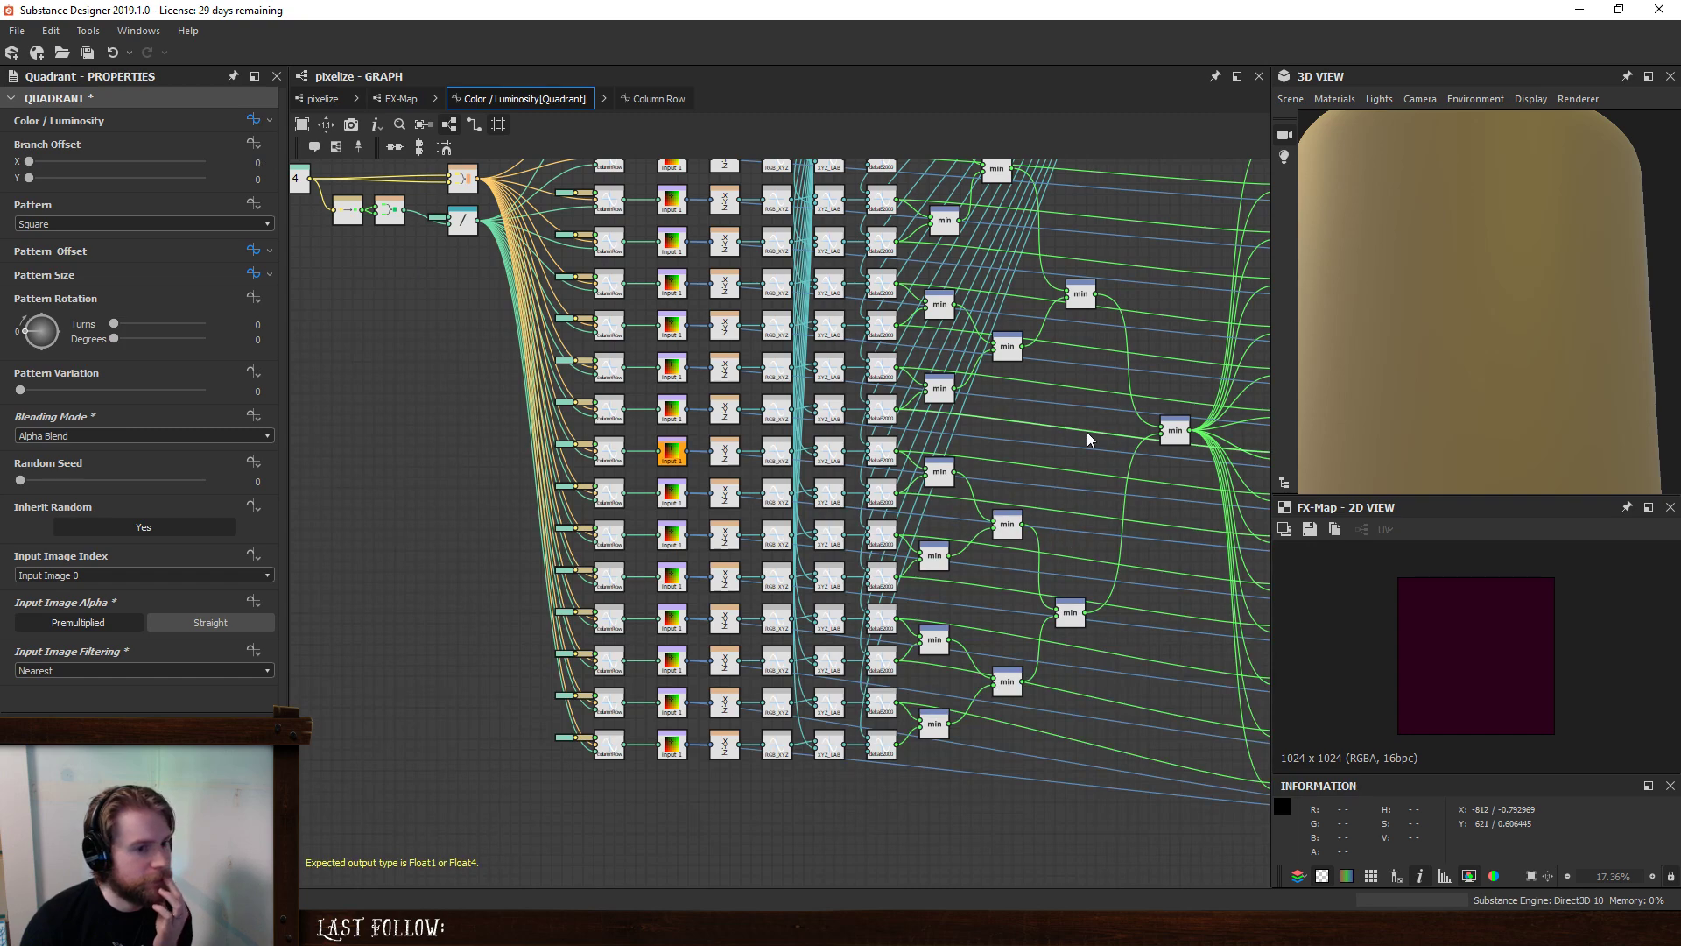
{"action": "middle_click_drag", "start_coordinate": [1086, 432], "coordinate": [836, 569]}
{"action": "scroll", "coordinate": [828, 700], "scroll_direction": "up", "scroll_amount": 1}
{"action": "right_click", "coordinate": [1158, 354]}
{"action": "left_click", "coordinate": [1212, 423]}
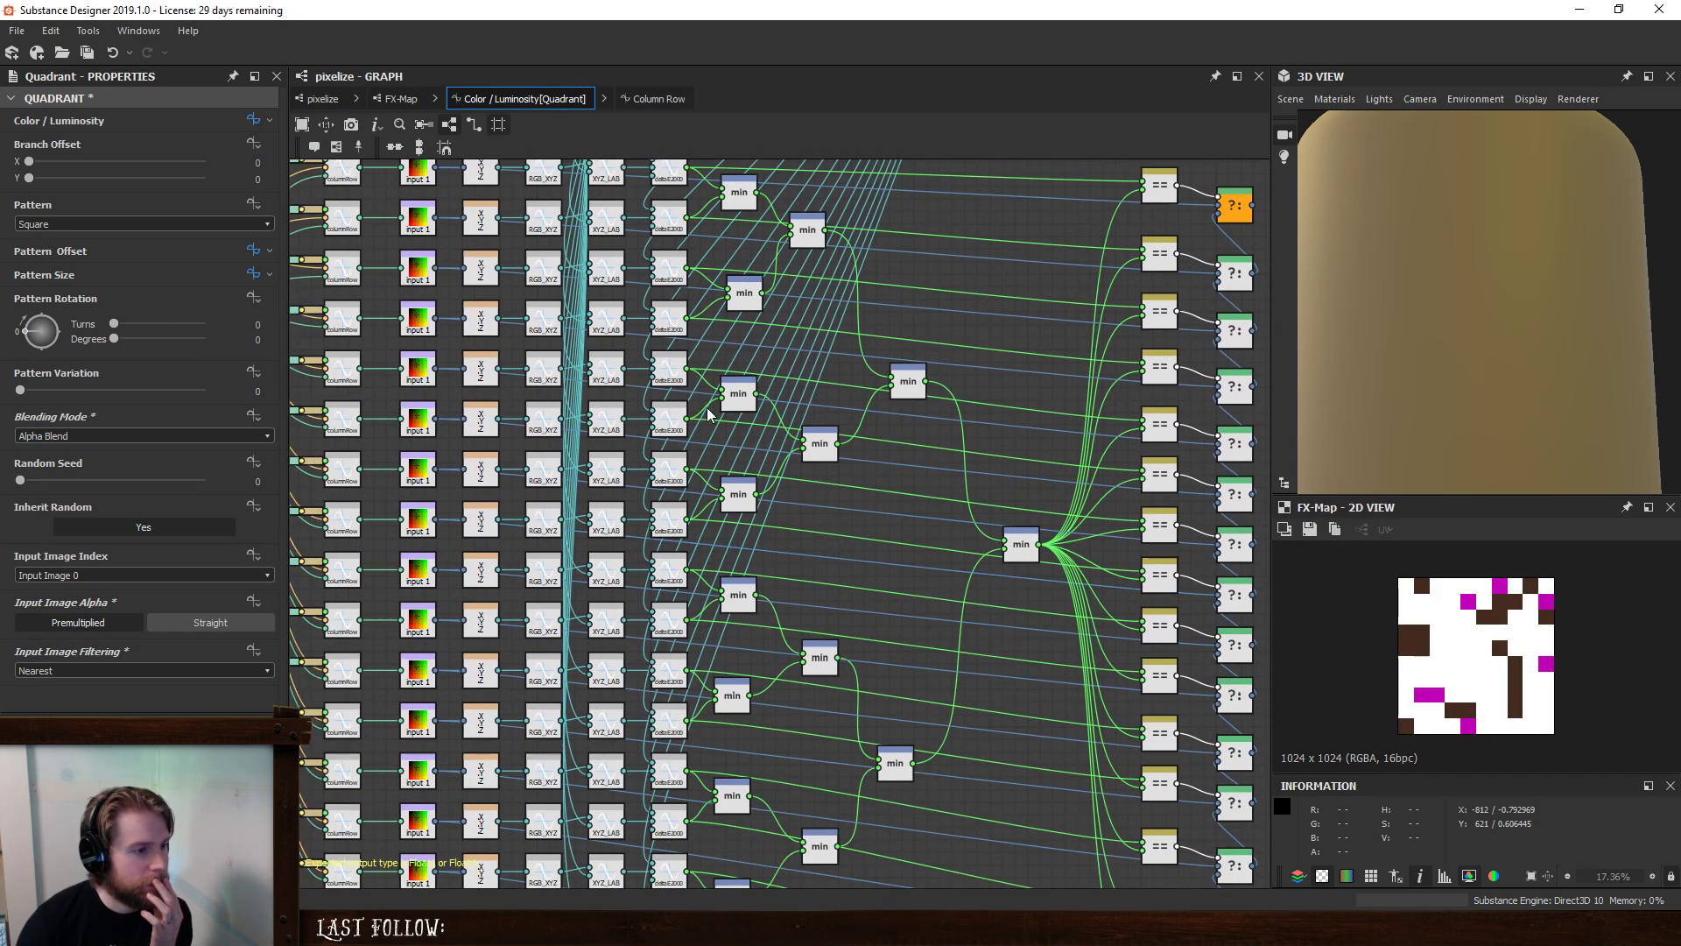
- Examine how the deltaE2000 nodes connect to the Minimum, Equal and If-Else nodes along the palette rows
{"action": "left_click", "coordinate": [665, 425]}
{"action": "left_click", "coordinate": [671, 368]}
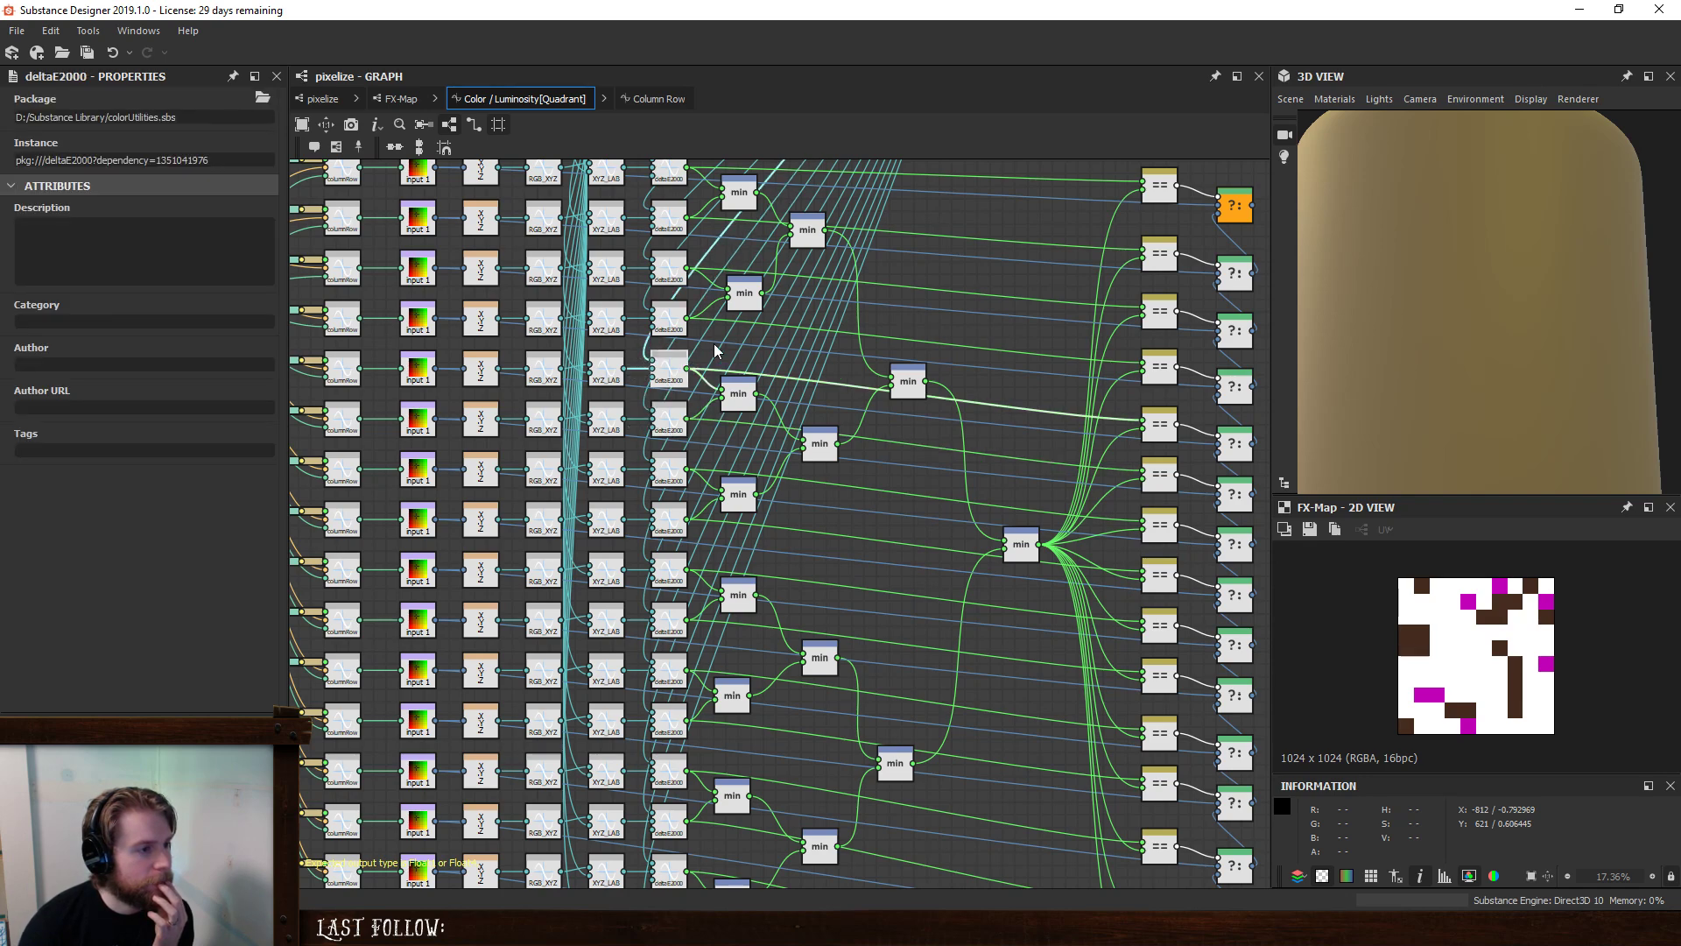
{"action": "middle_click_drag", "start_coordinate": [639, 357], "coordinate": [620, 514]}
{"action": "scroll", "coordinate": [621, 514], "scroll_direction": "up", "scroll_amount": 1}
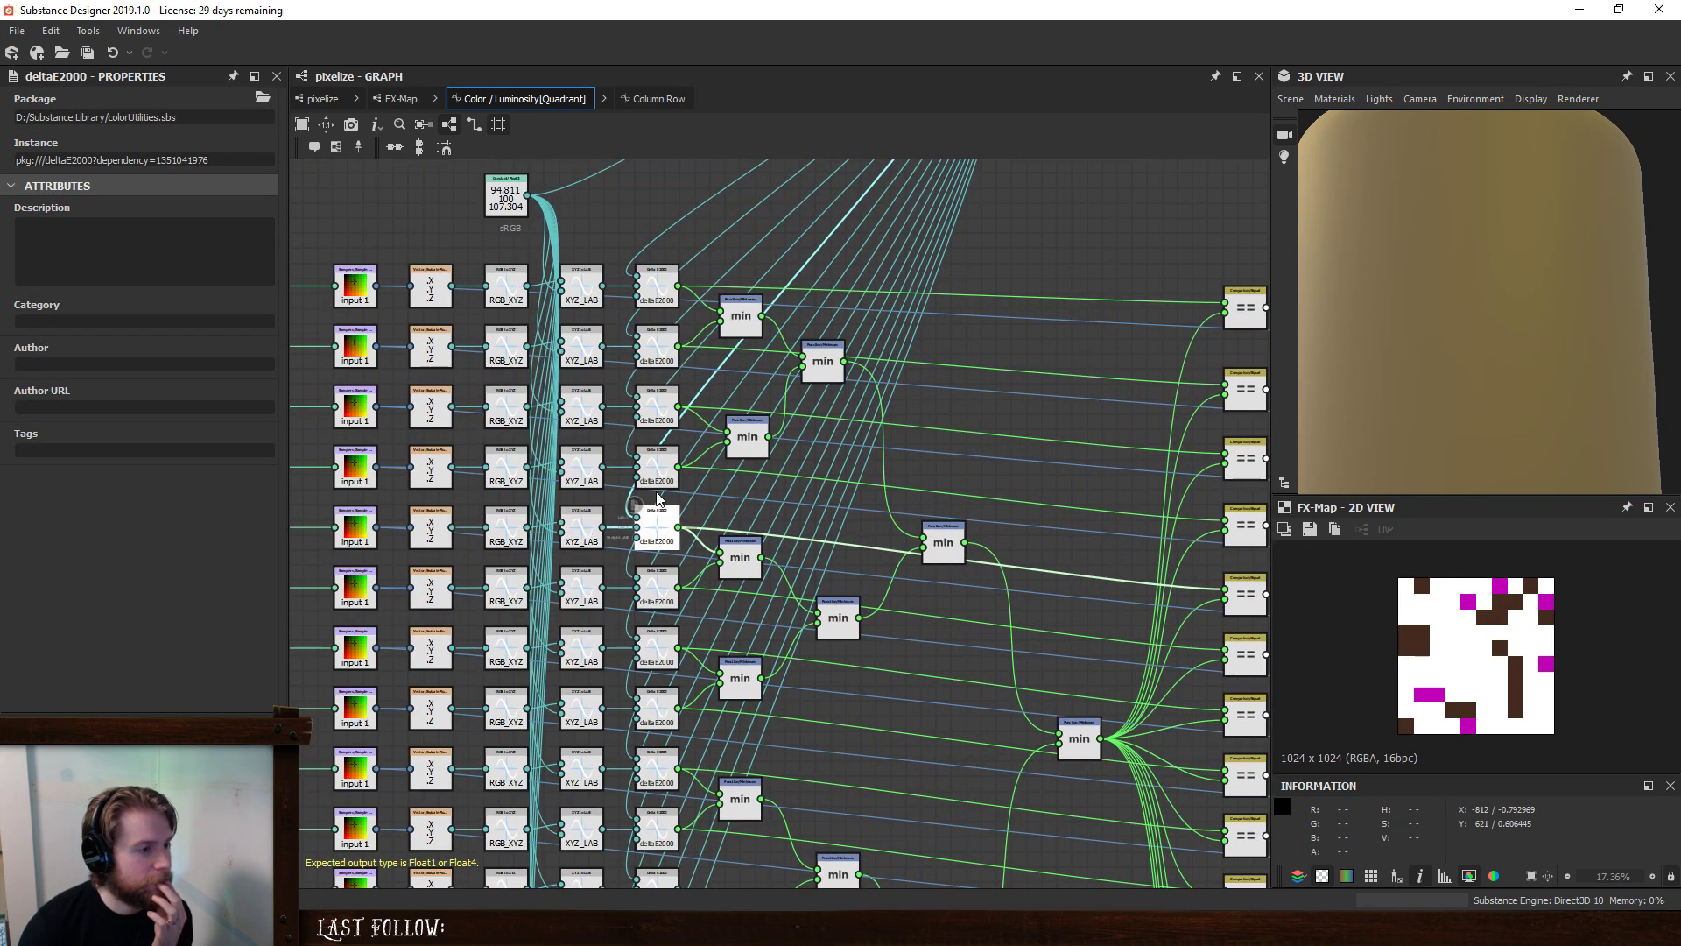
{"action": "left_click", "coordinate": [656, 416]}
{"action": "left_click", "coordinate": [658, 350]}
{"action": "left_click", "coordinate": [659, 291]}
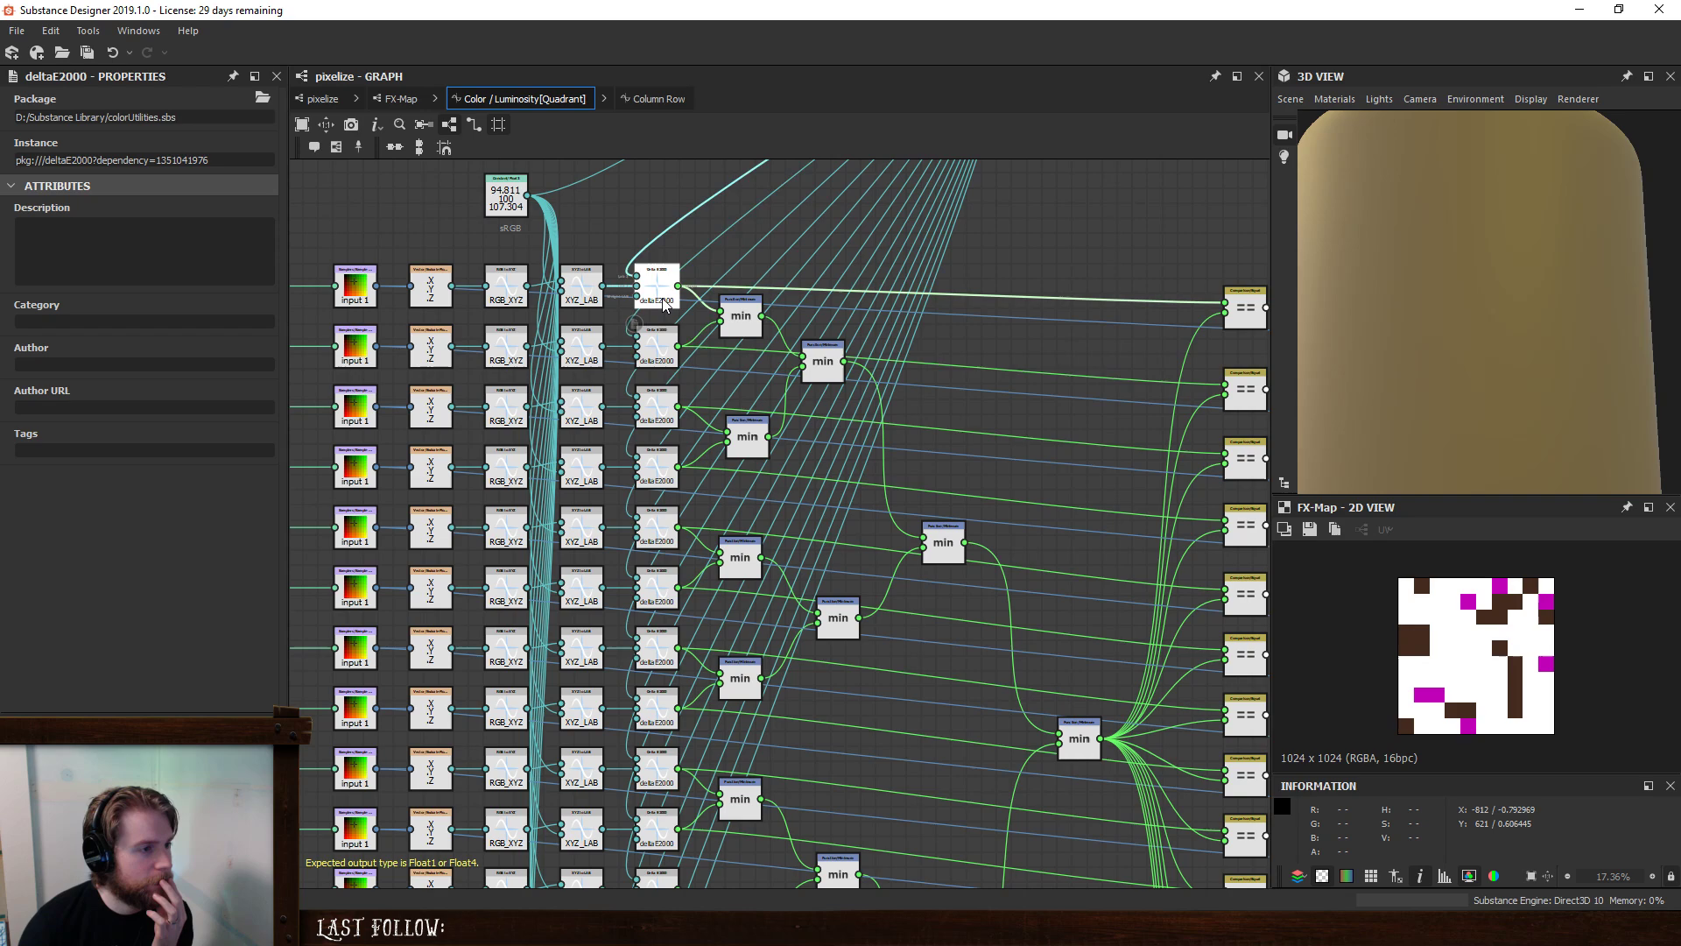
{"action": "middle_click_drag", "start_coordinate": [771, 588], "coordinate": [791, 322]}
{"action": "left_click", "coordinate": [762, 639]}
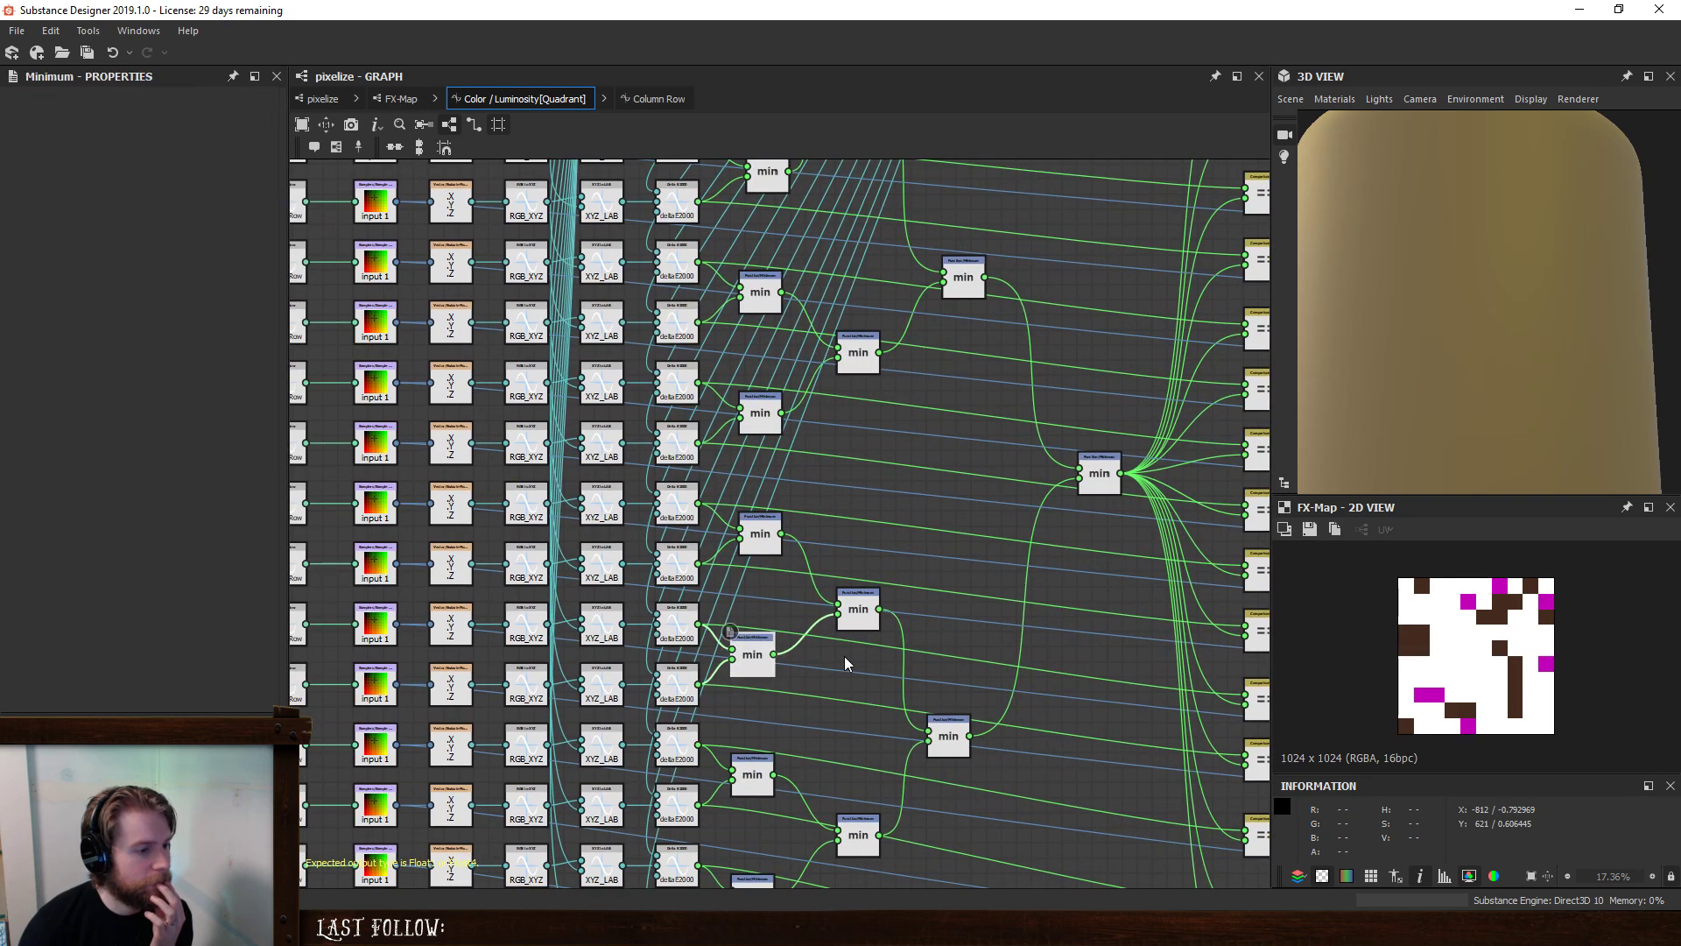
{"action": "middle_click_drag", "start_coordinate": [1065, 683], "coordinate": [987, 582]}
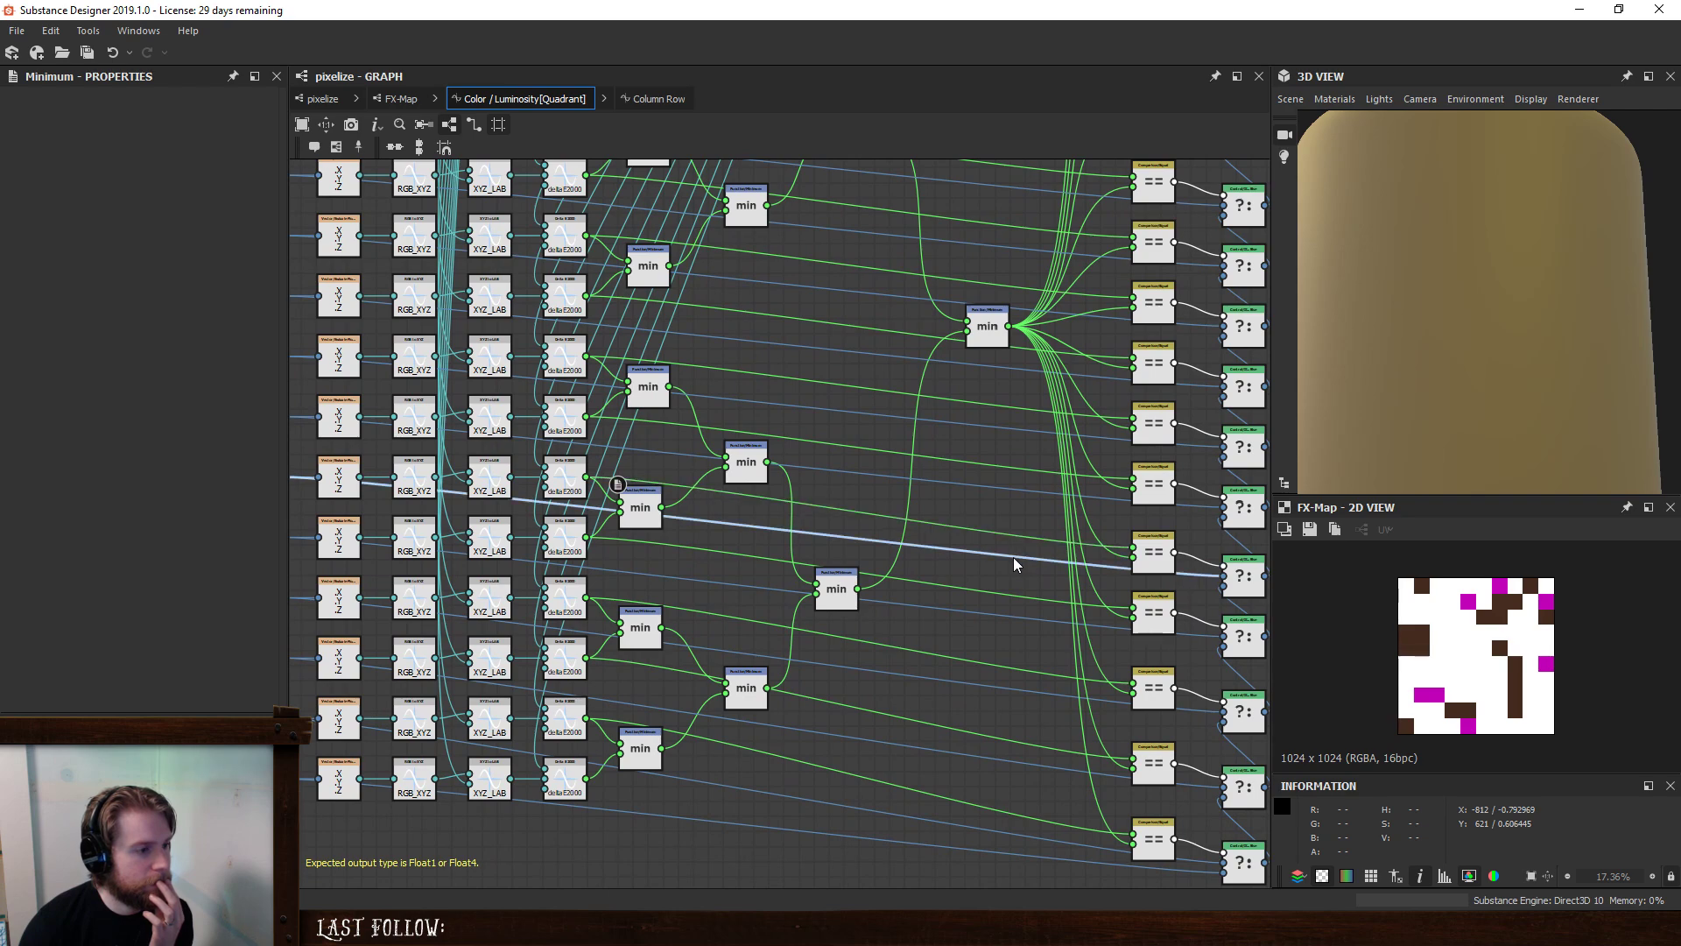
{"action": "left_click_drag", "start_coordinate": [1013, 525], "coordinate": [1014, 571]}
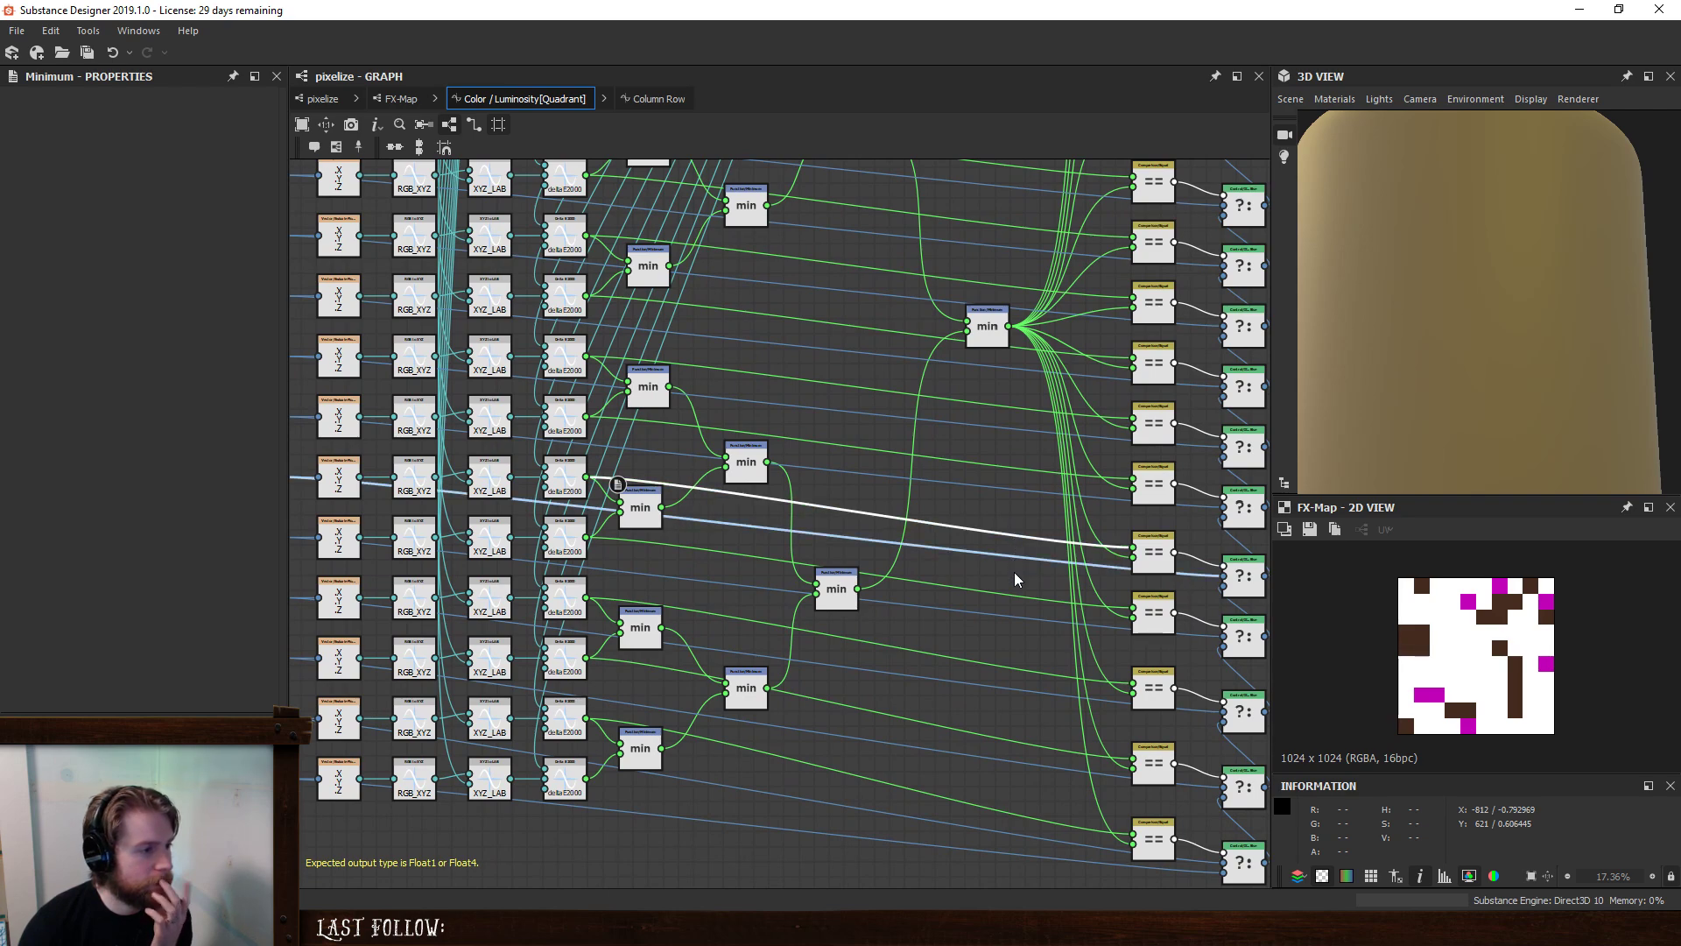
{"action": "key", "text": "Delete"}
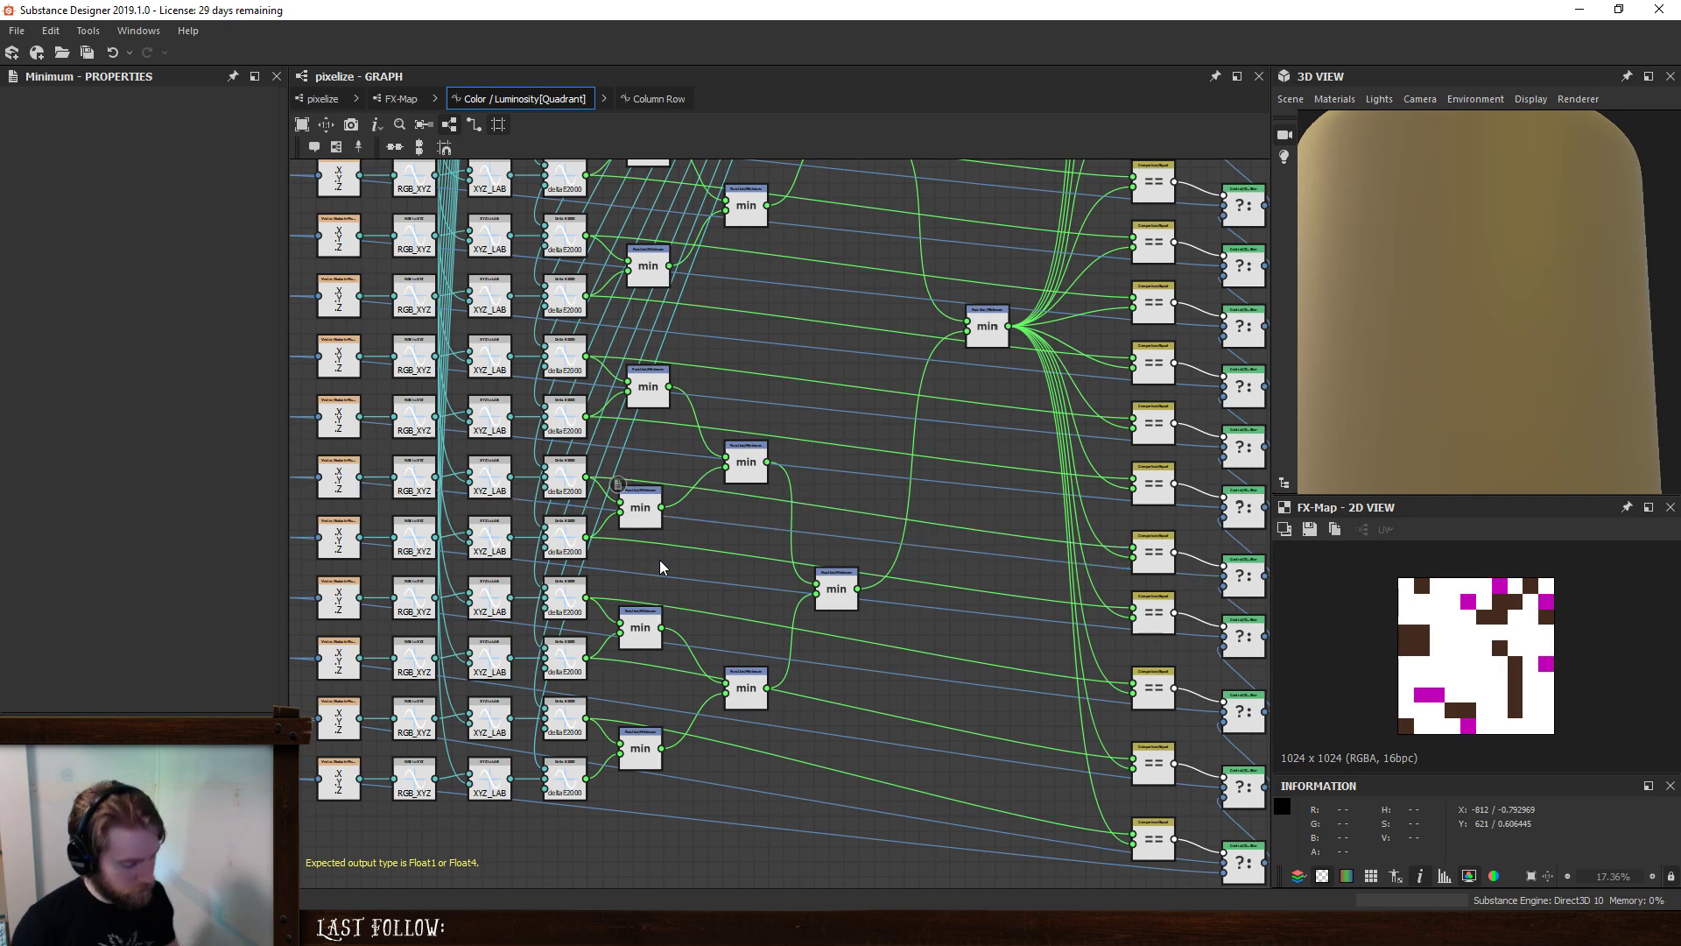
- Try adding a deltaE node beside a lower row's deltaE2000 node and wiring its LAB inputs
{"action": "key", "text": "space"}
{"action": "type", "text": "de"}
{"action": "left_click", "coordinate": [712, 433]}
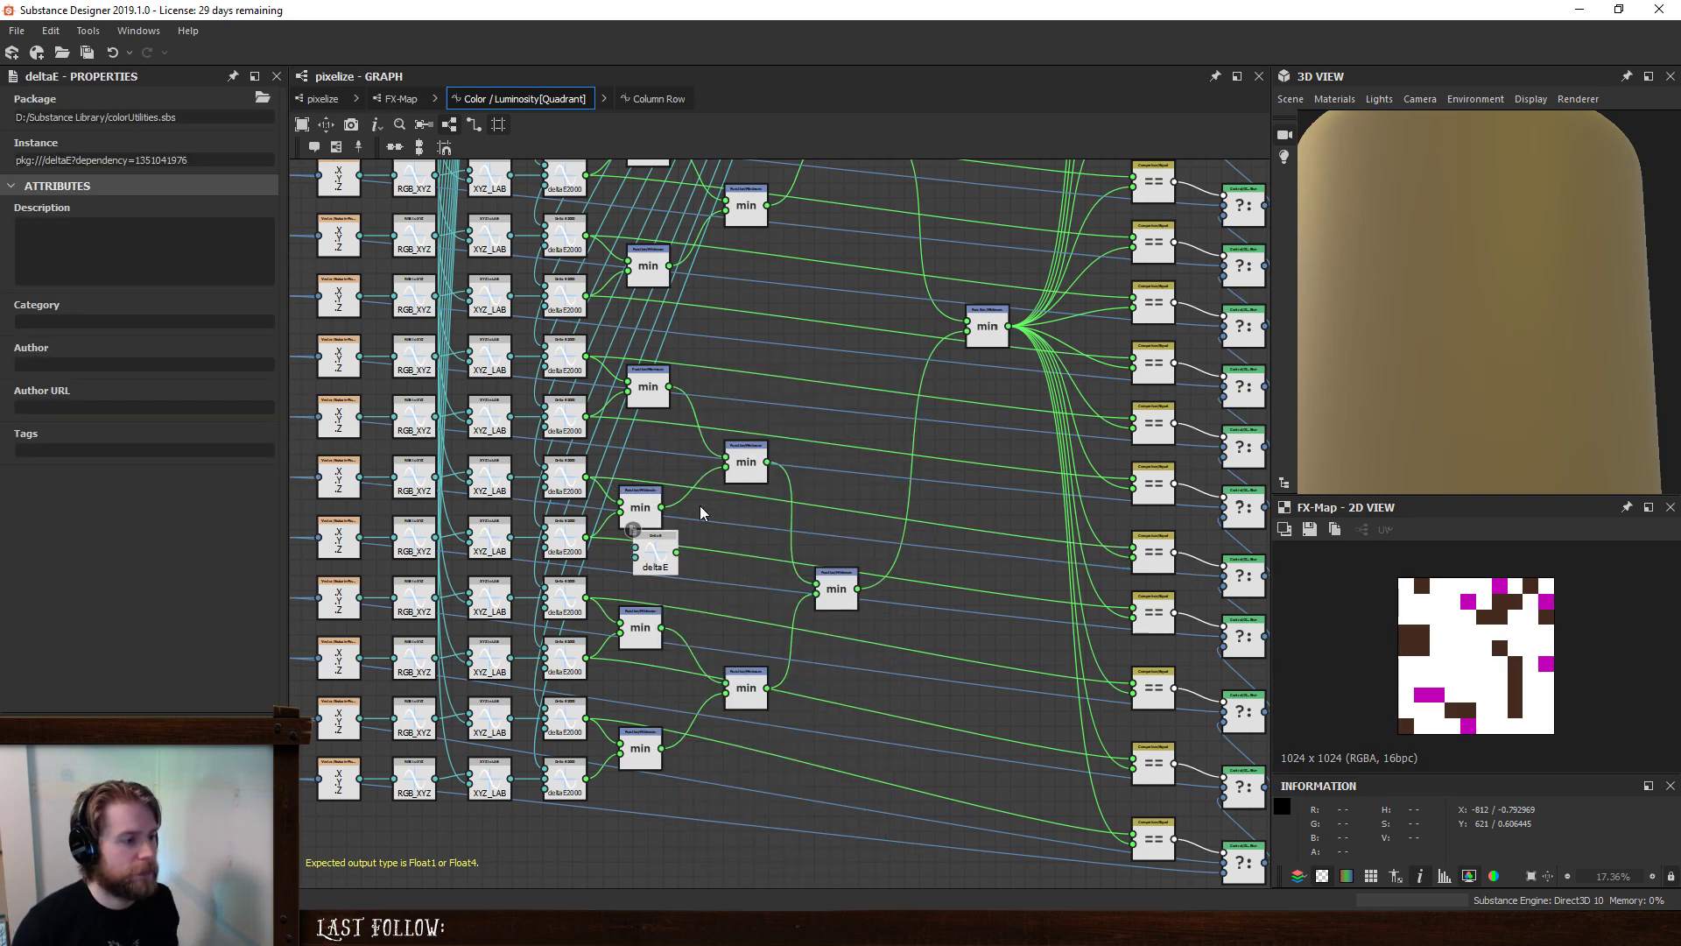
{"action": "scroll", "coordinate": [542, 522], "scroll_direction": "up", "scroll_amount": 3}
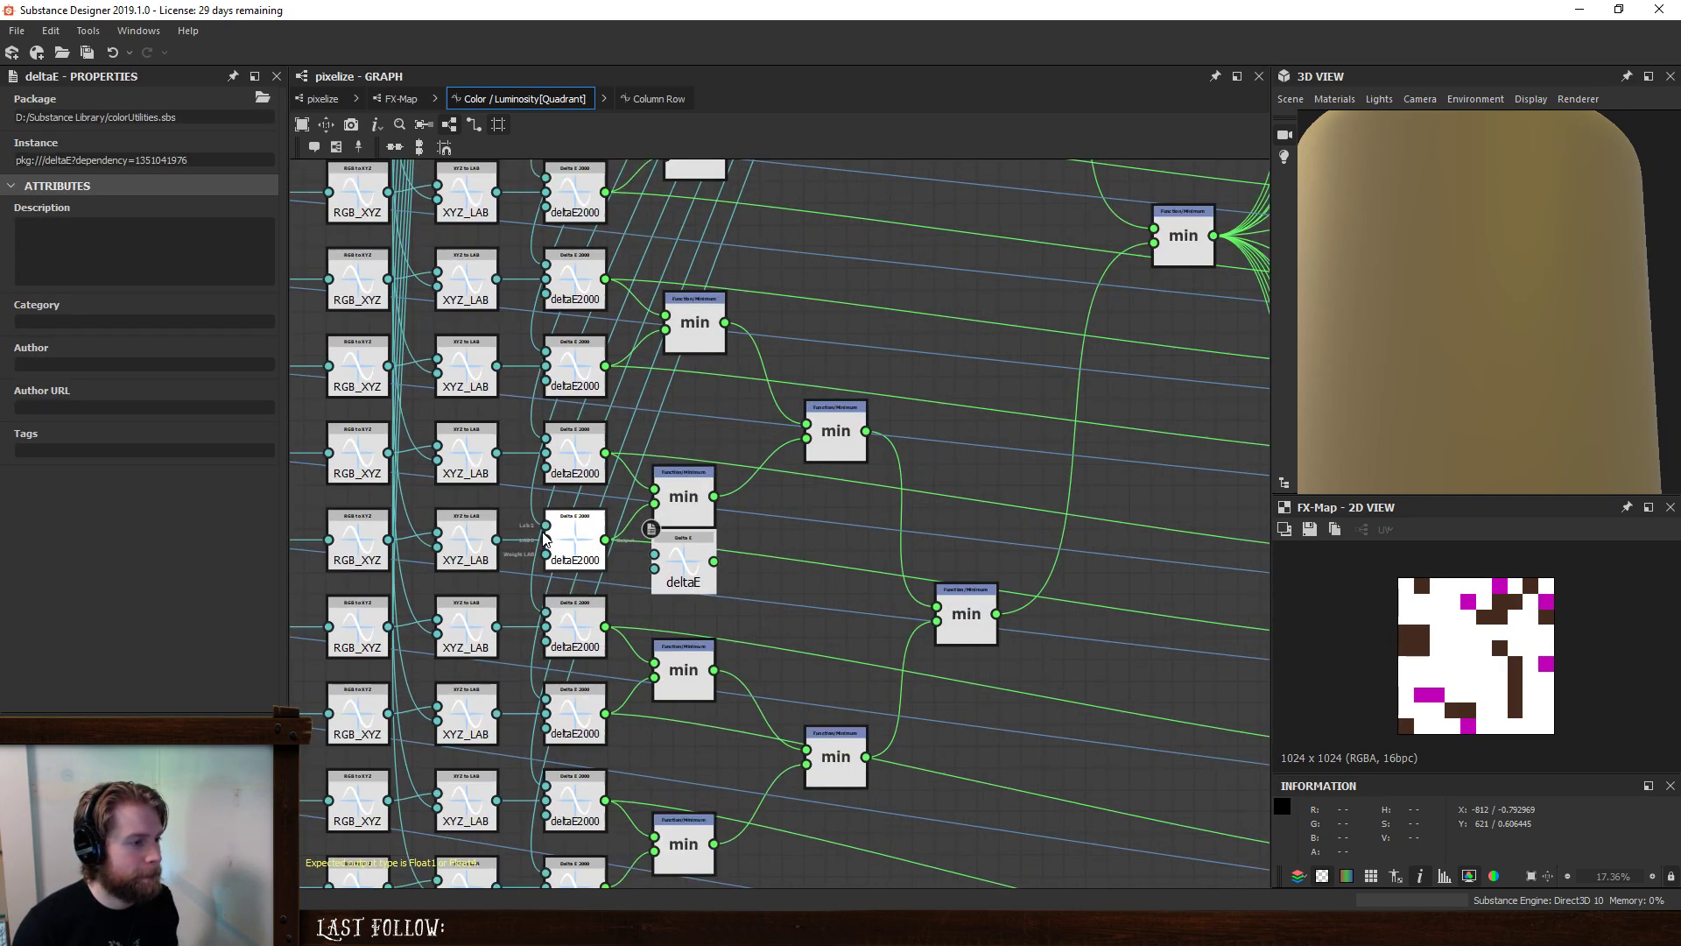
{"action": "left_click_drag", "start_coordinate": [543, 522], "coordinate": [451, 544], "text": "ctrl+shift"}
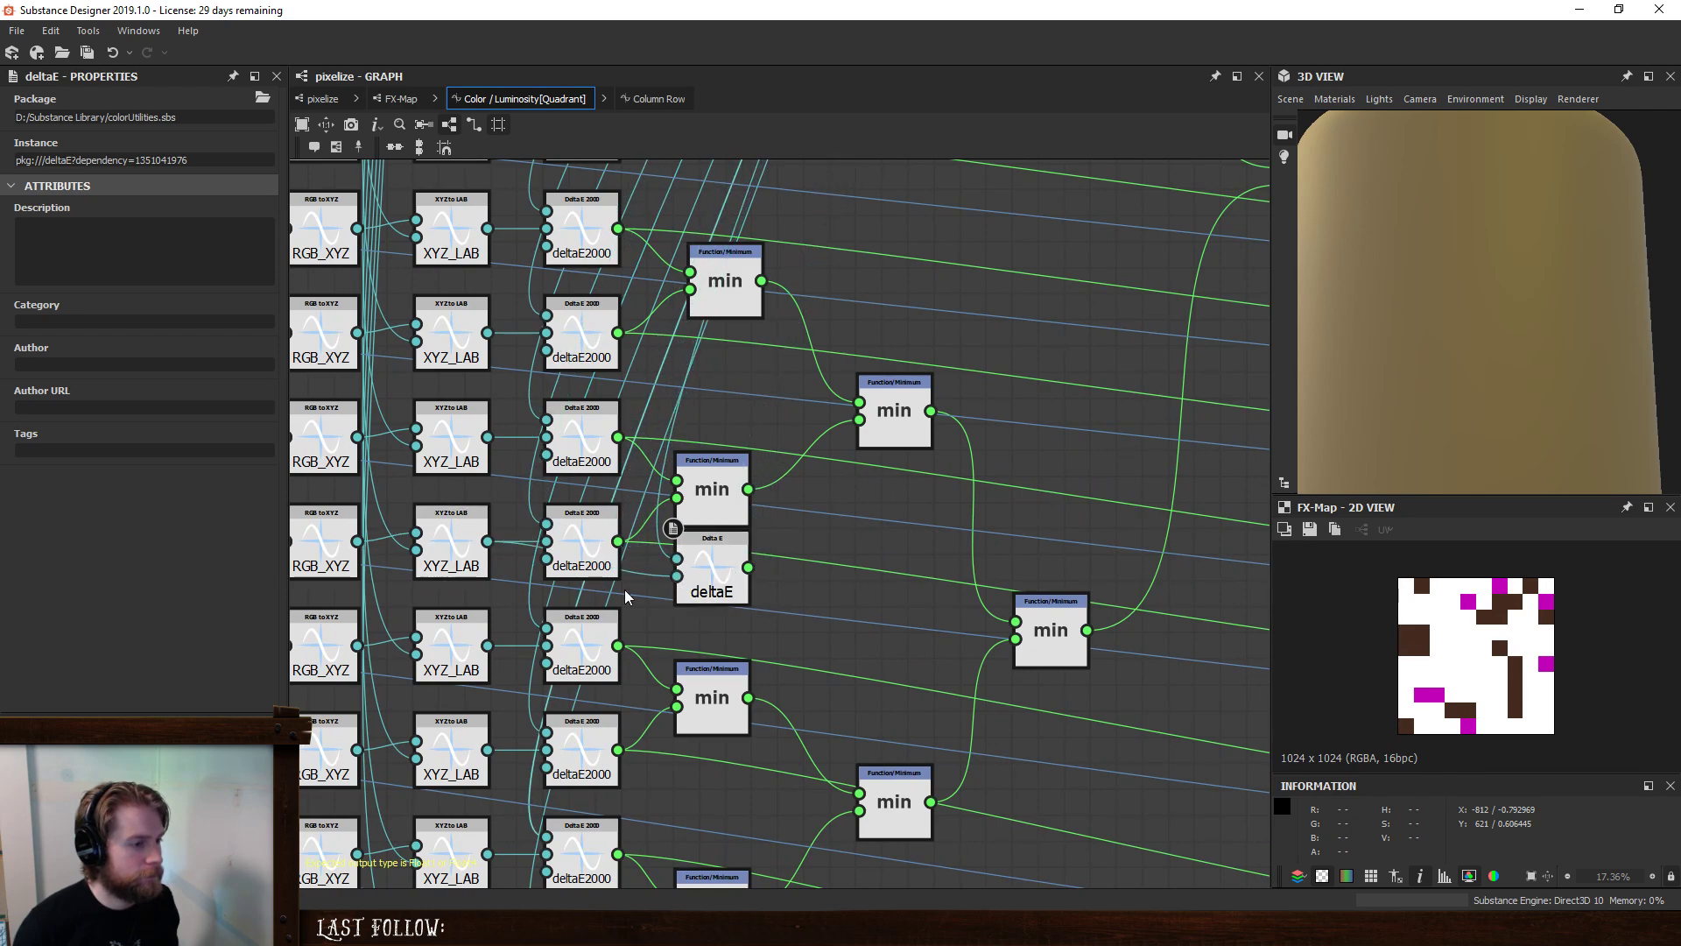
{"action": "key", "text": "ctrl+z"}
{"action": "key", "text": "ctrl+z"}
{"action": "left_click", "coordinate": [718, 569]}
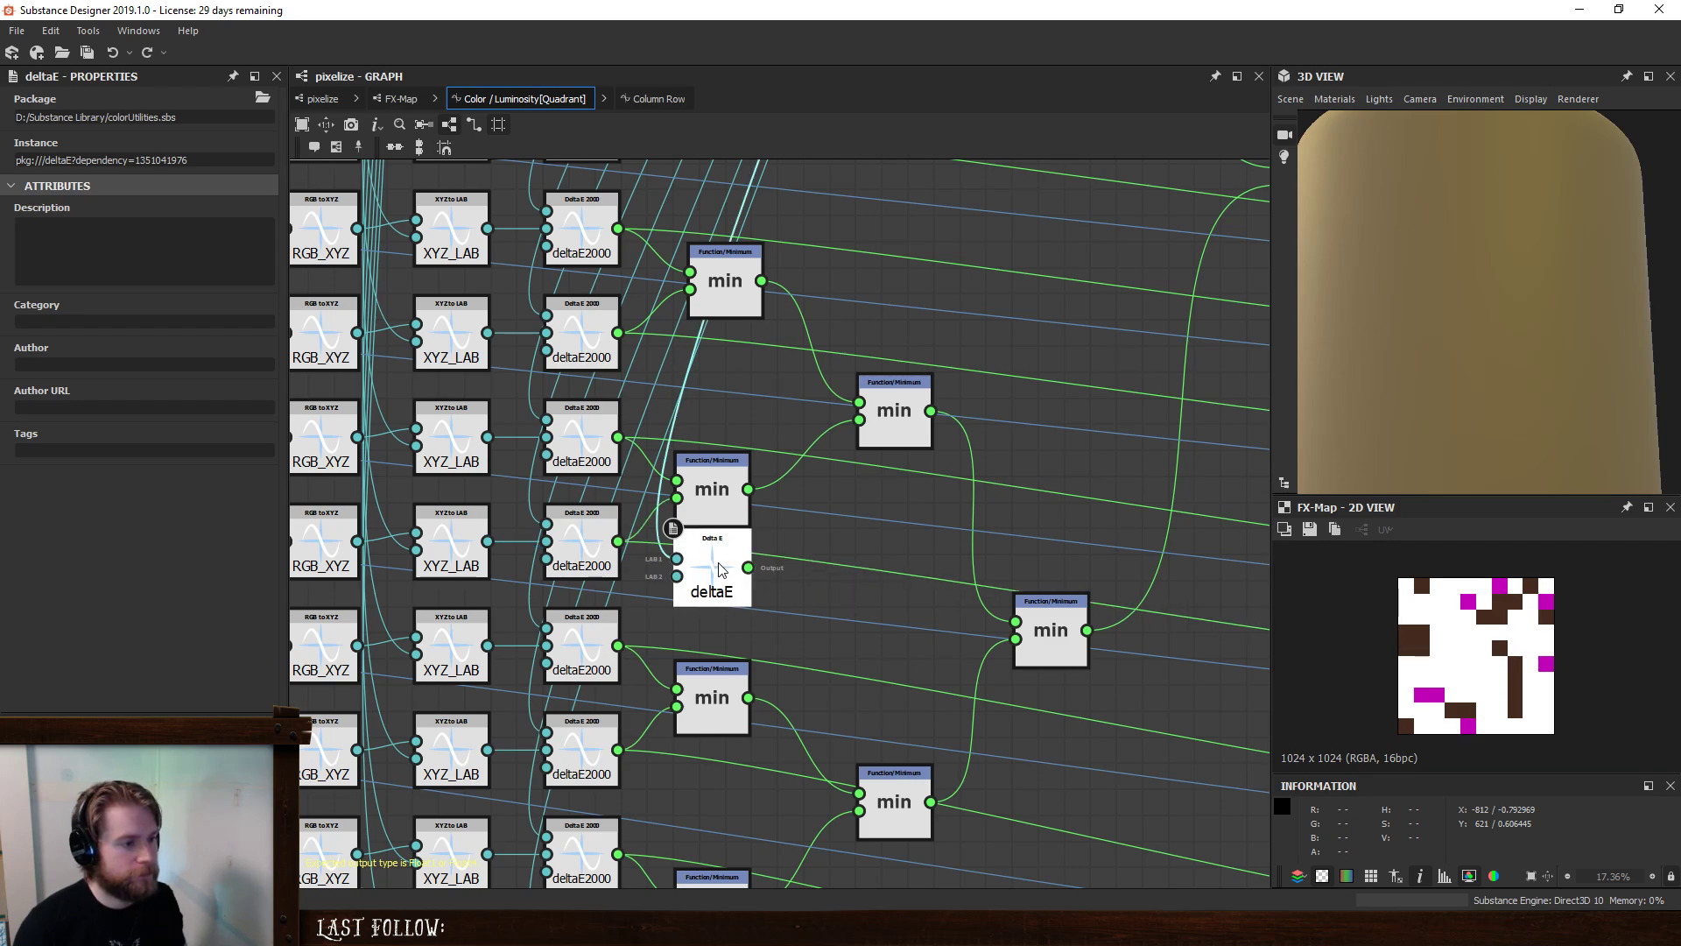
{"action": "key", "text": "Delete"}
{"action": "scroll", "coordinate": [739, 592], "scroll_direction": "down", "scroll_amount": 3}
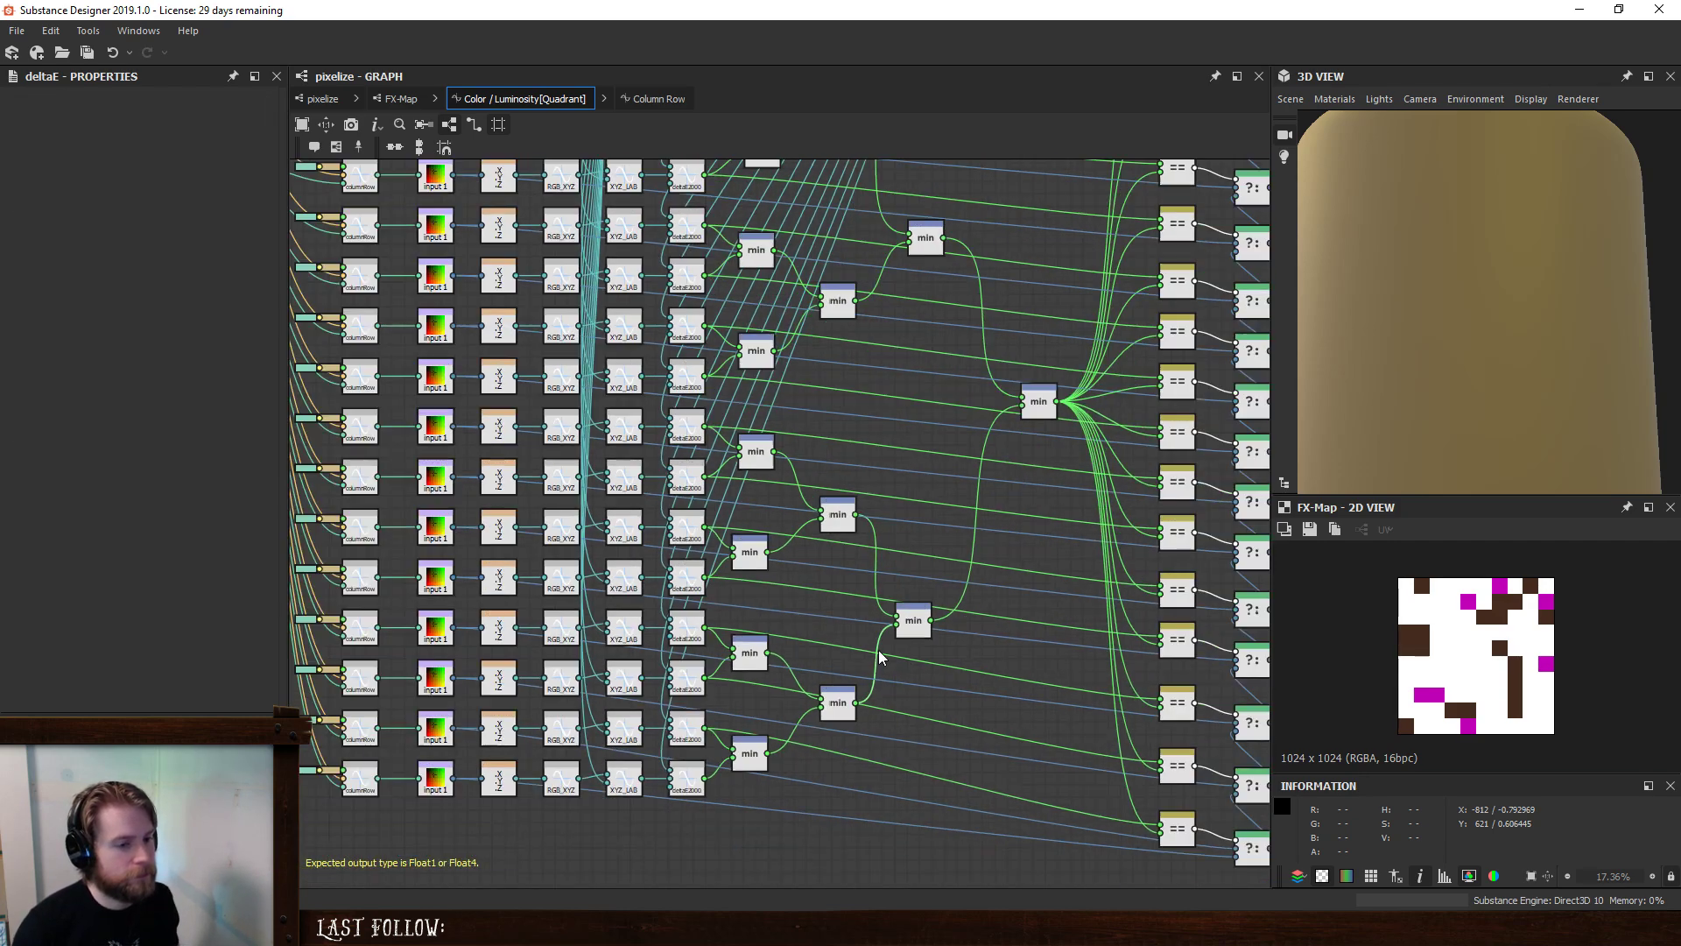
{"action": "scroll", "coordinate": [879, 657], "scroll_direction": "down", "scroll_amount": 2}
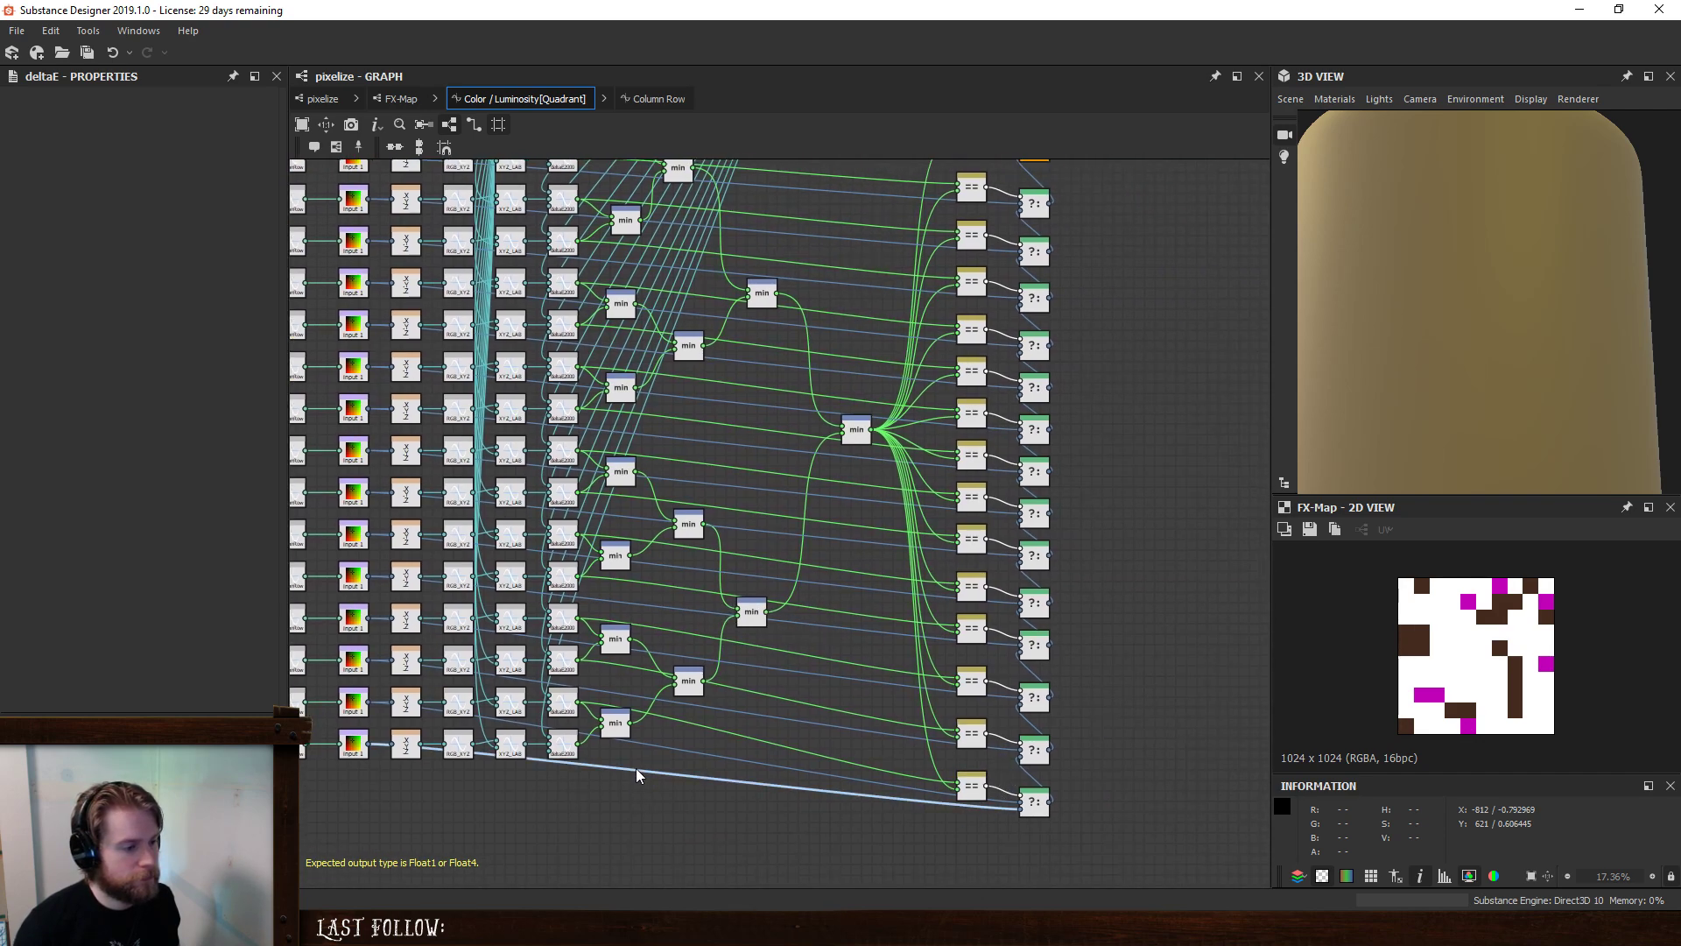
{"action": "key", "text": "ctrl+z"}
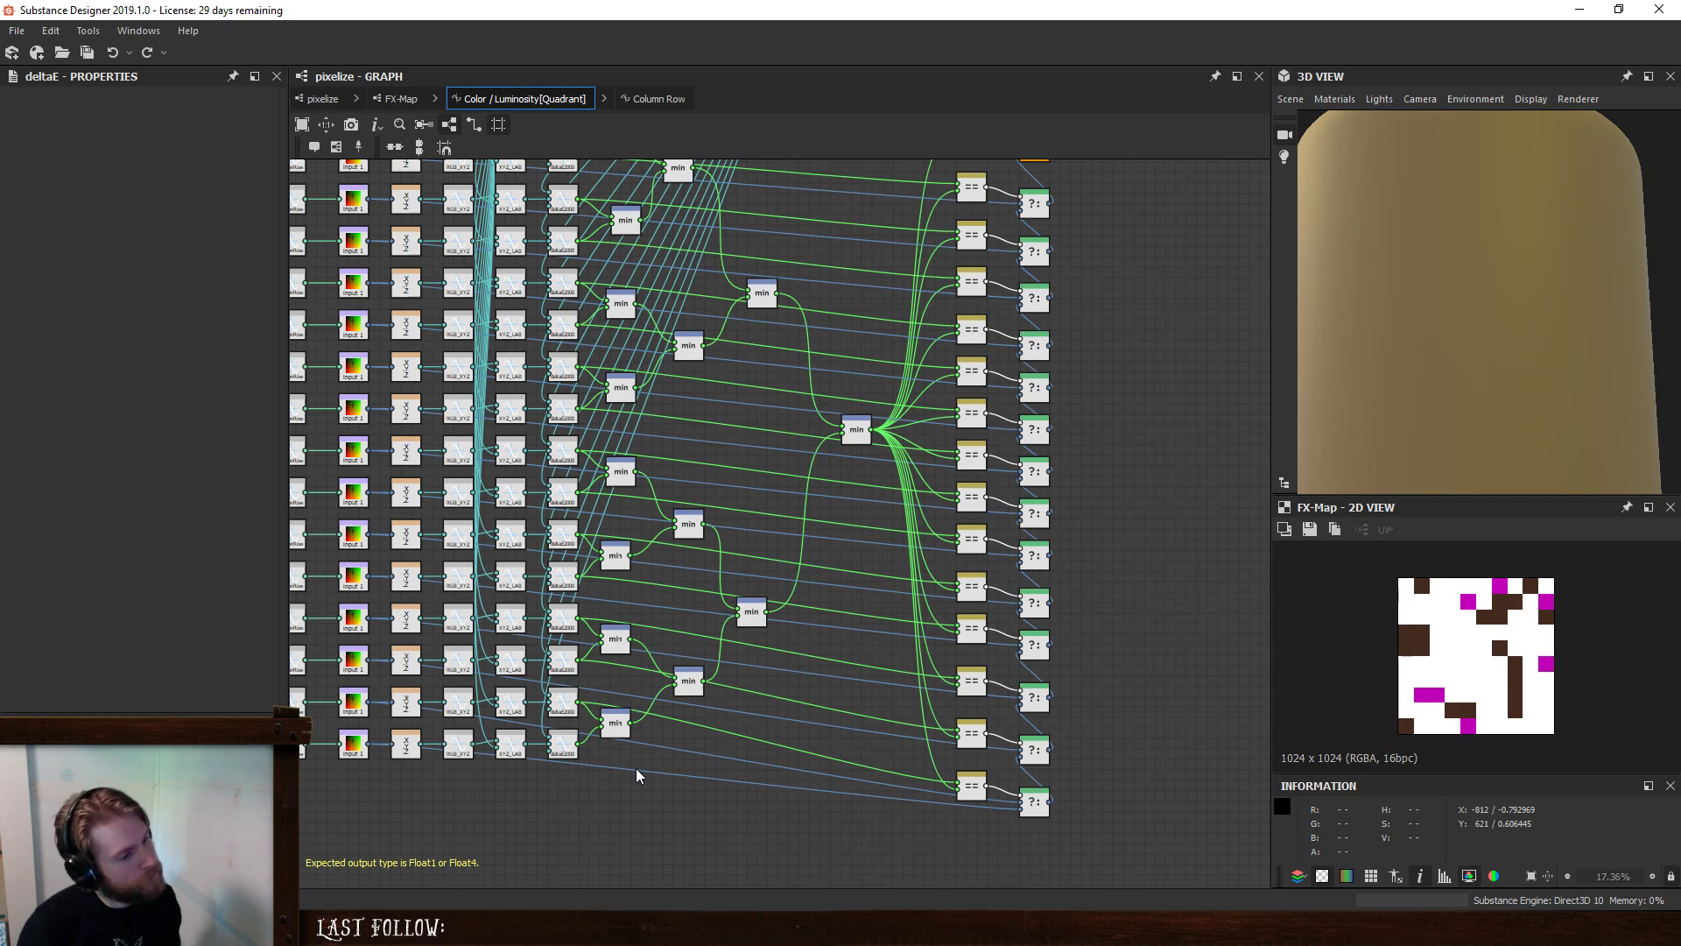
- Set several lower If-Else nodes as output in turn to compare the previews, ending with the second-to-last row's node
{"action": "left_click_drag", "start_coordinate": [642, 759], "coordinate": [643, 791]}
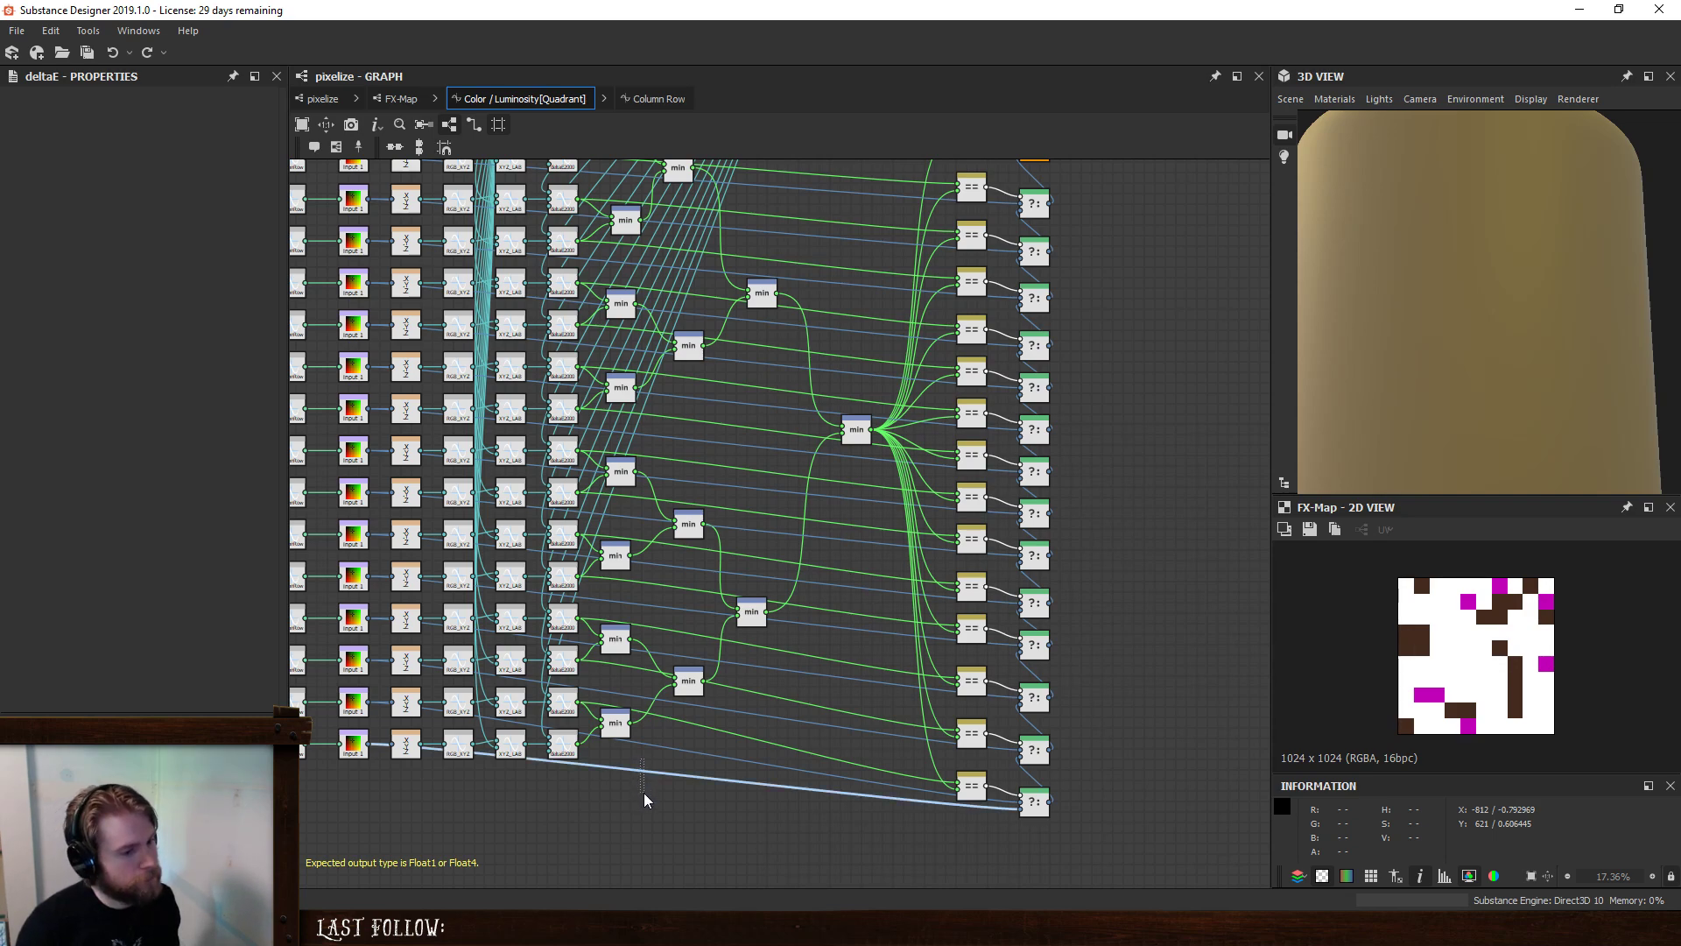
{"action": "left_click", "coordinate": [973, 786]}
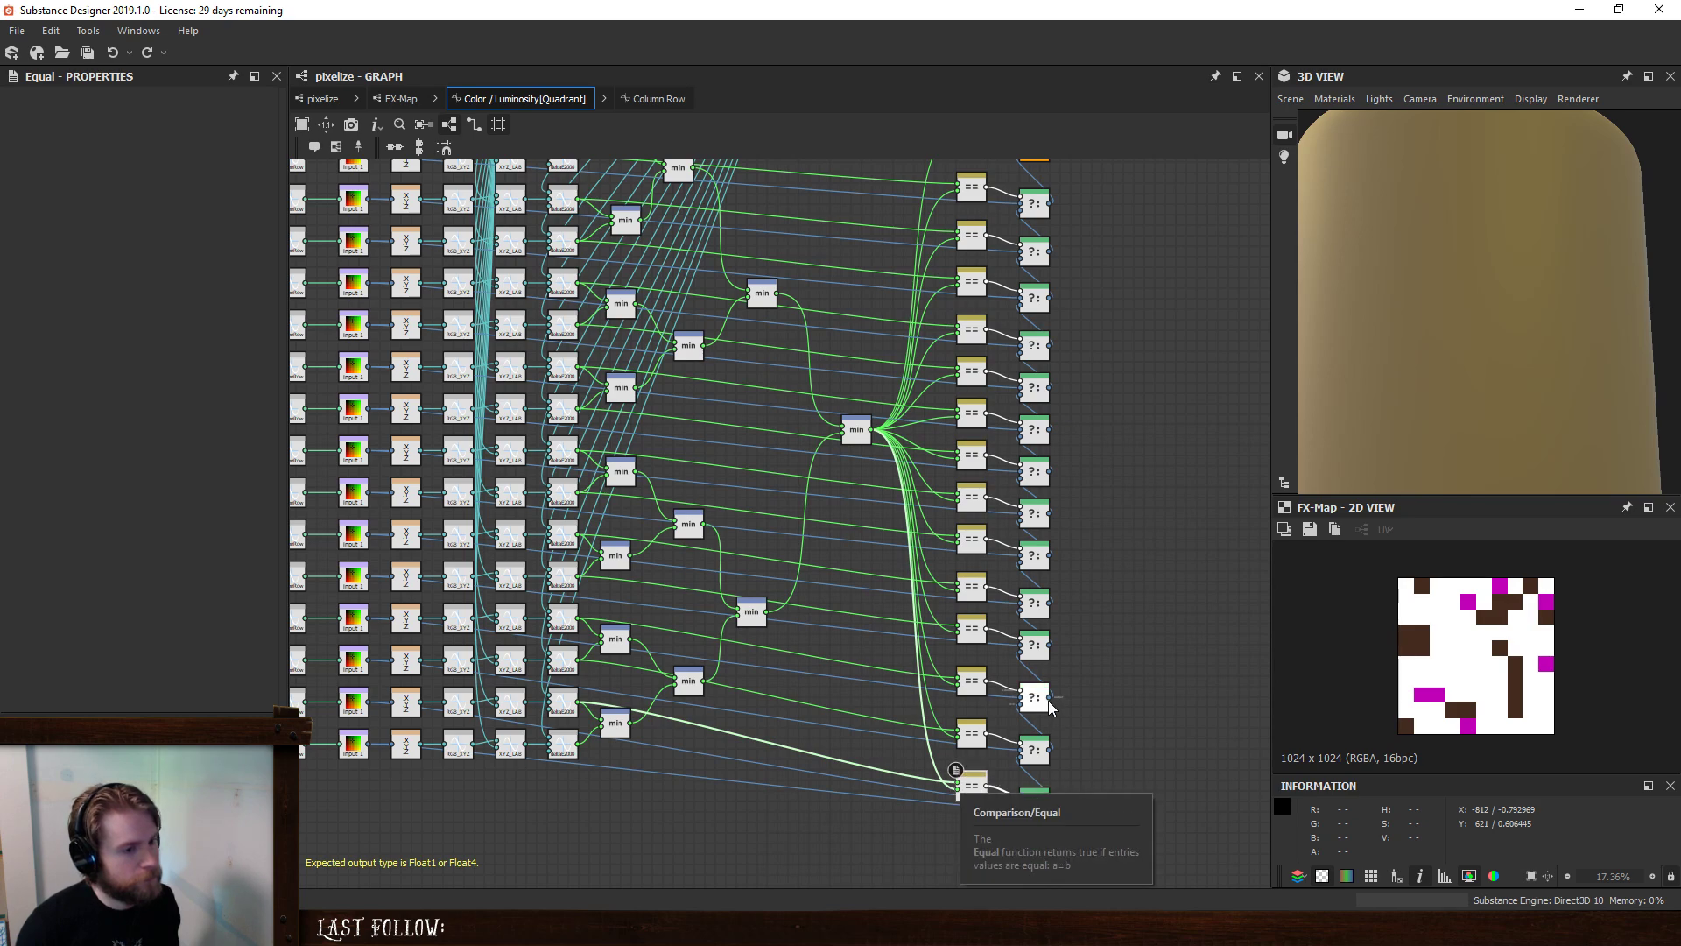
{"action": "middle_click_drag", "start_coordinate": [1021, 632], "coordinate": [1004, 306]}
{"action": "right_click", "coordinate": [974, 578]}
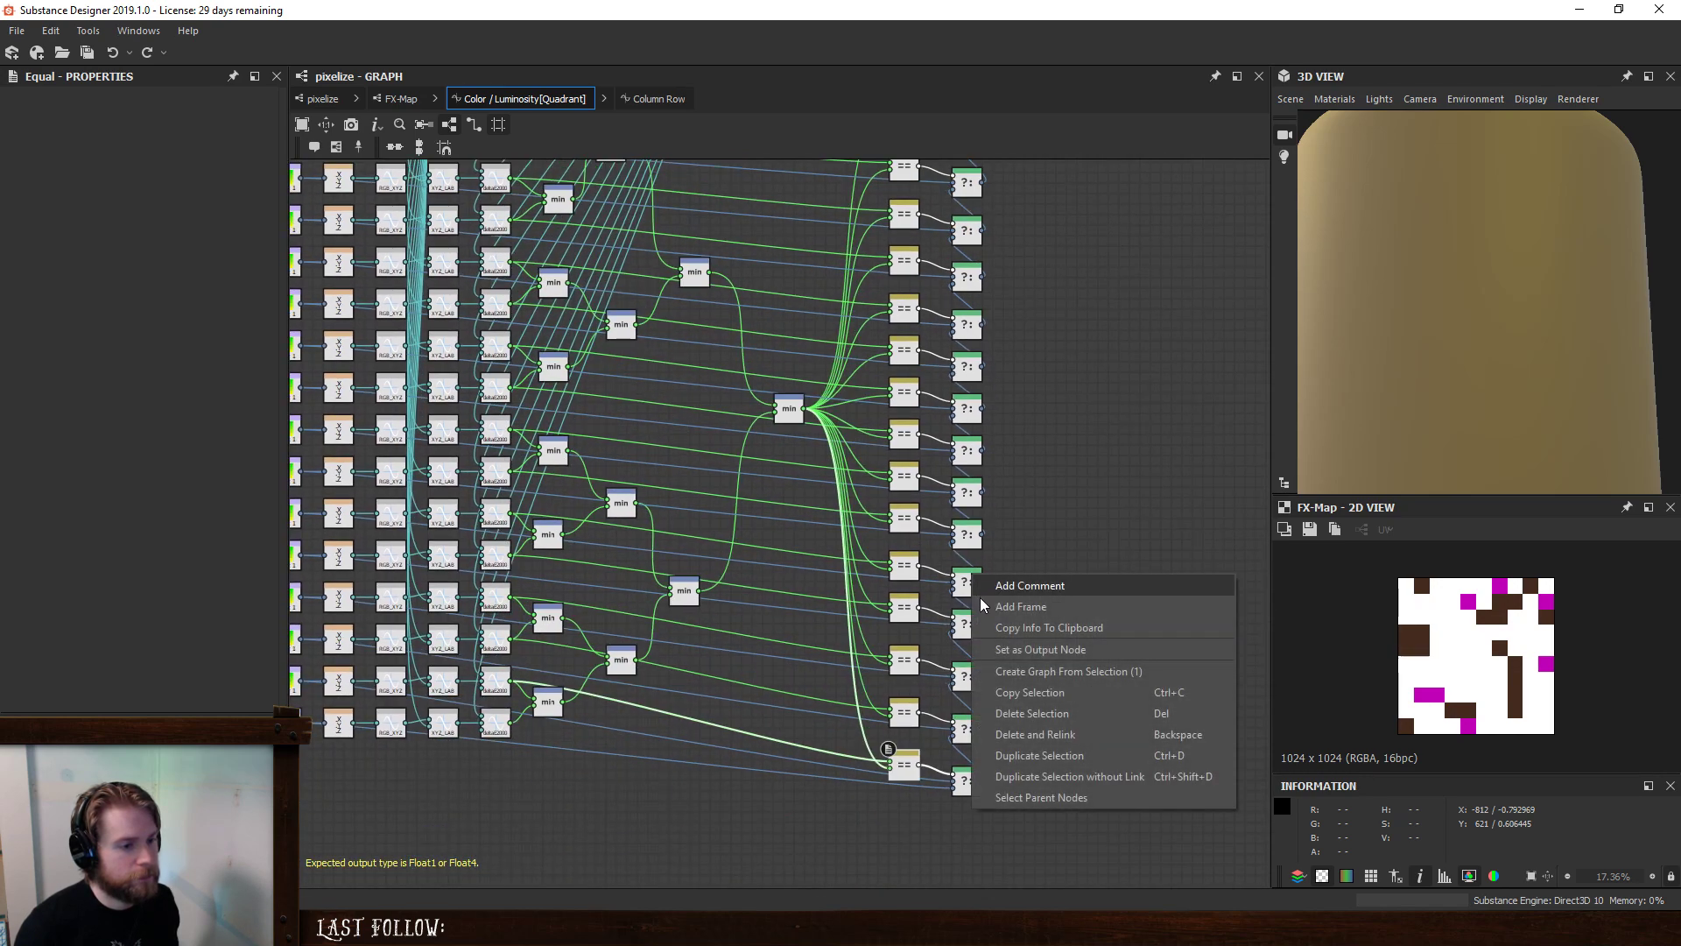
{"action": "left_click", "coordinate": [1004, 650]}
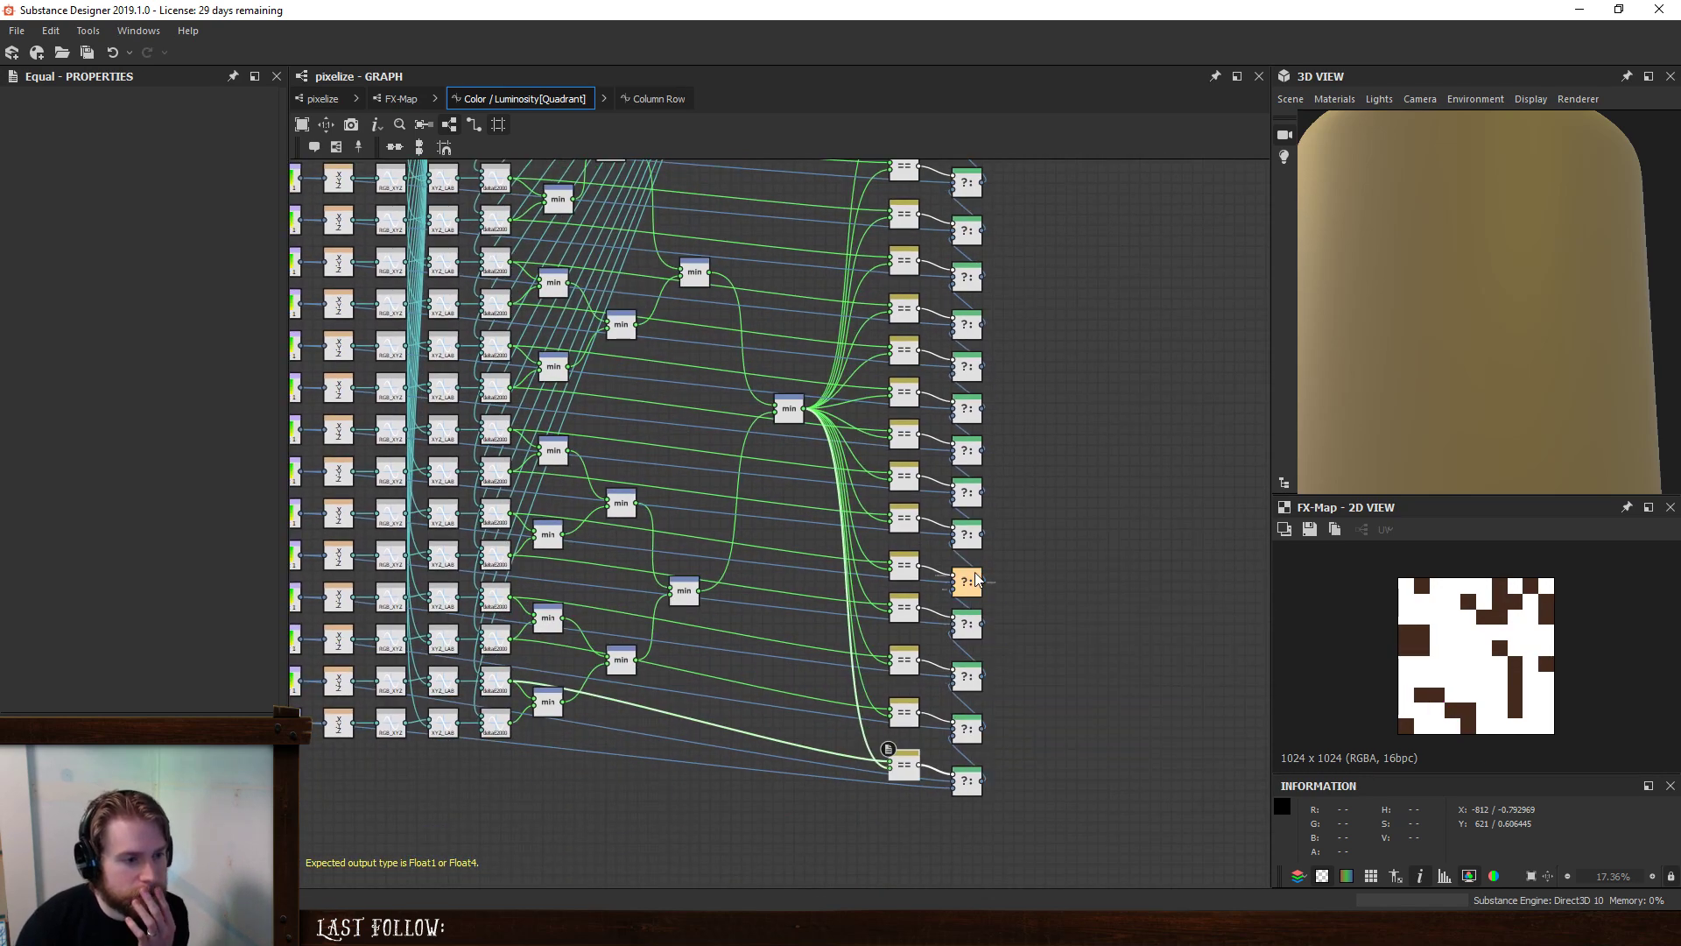
{"action": "right_click", "coordinate": [968, 536]}
{"action": "left_click", "coordinate": [1007, 613]}
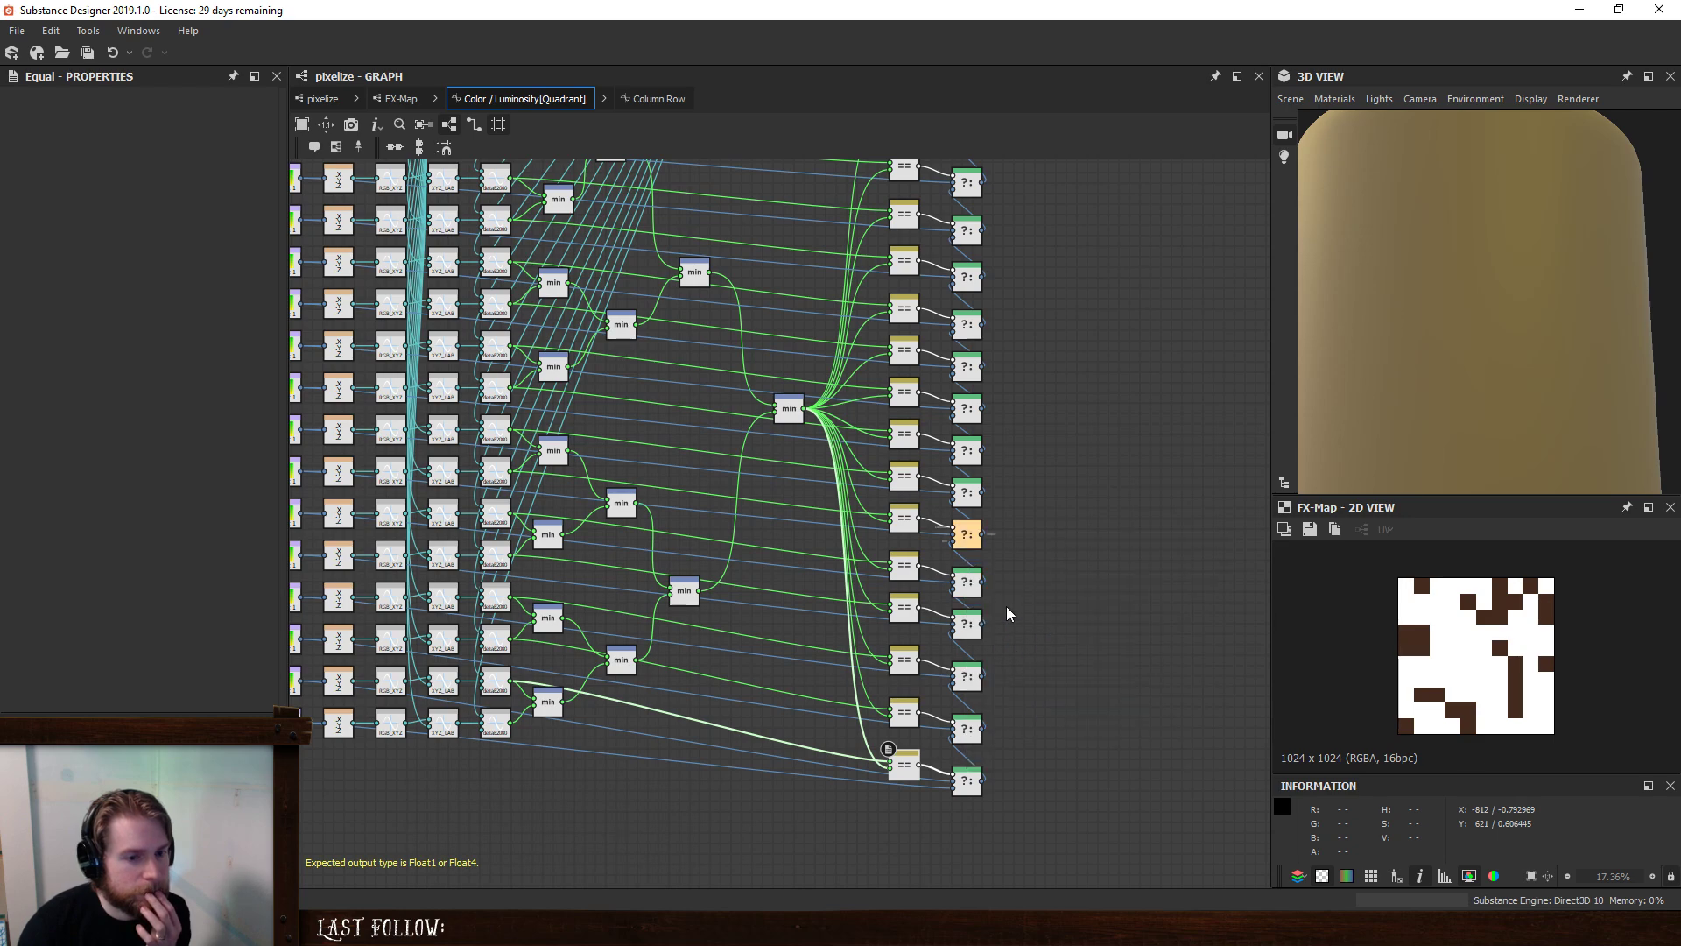
{"action": "right_click", "coordinate": [982, 732]}
{"action": "left_click", "coordinate": [1017, 563]}
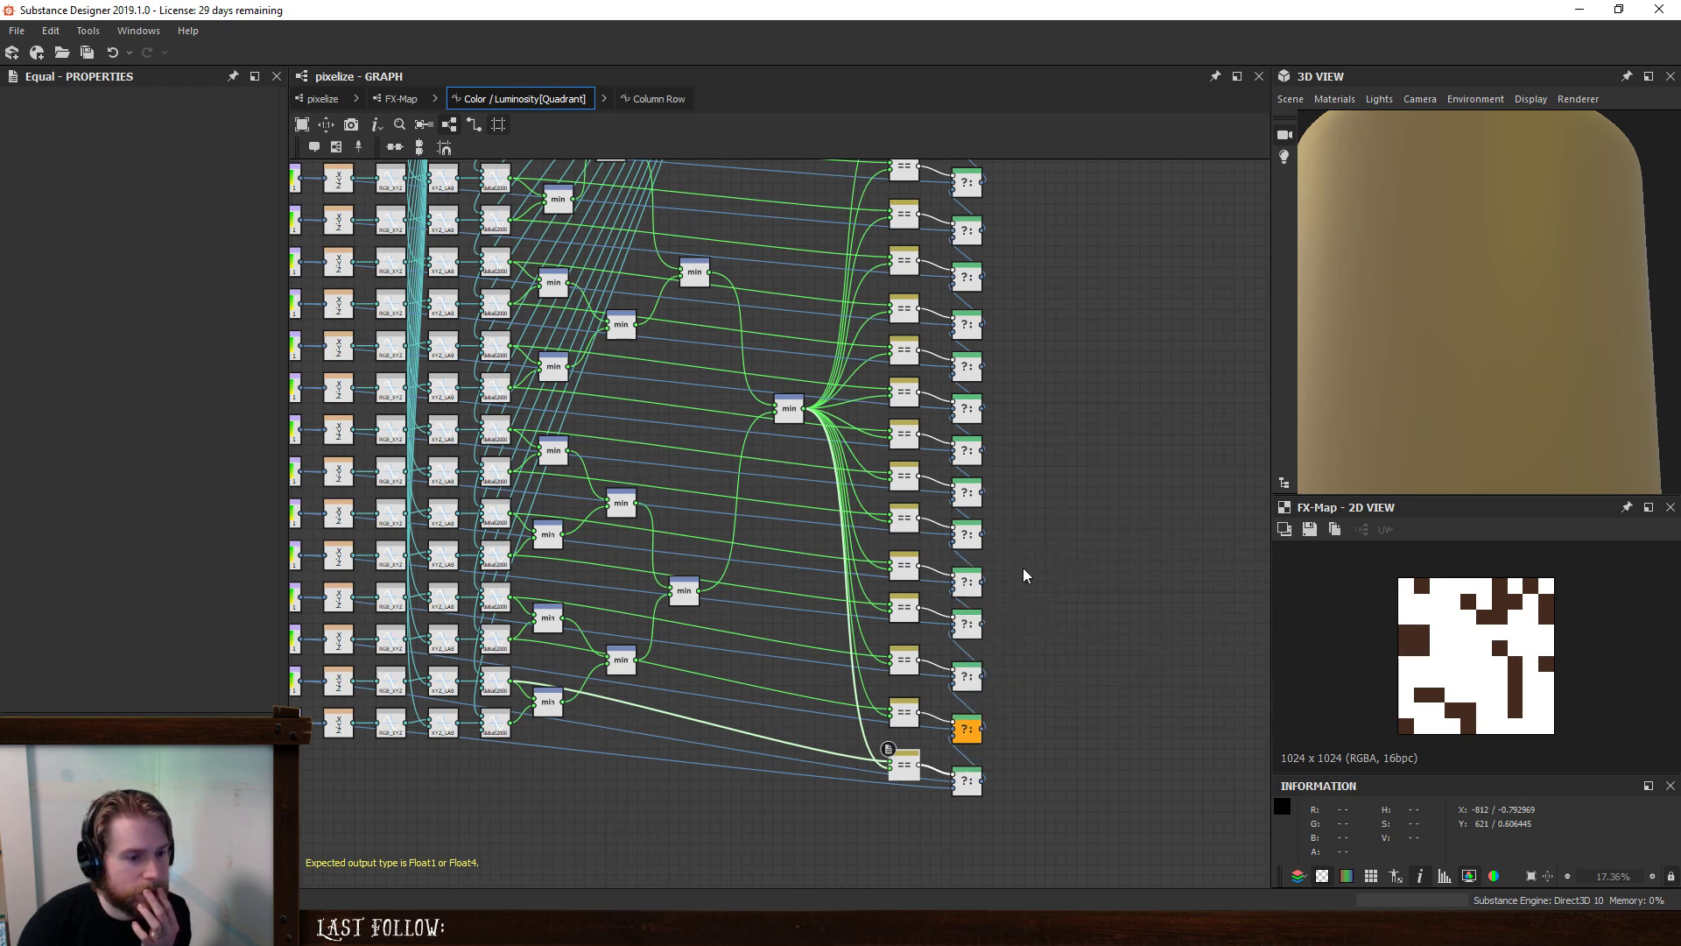
{"action": "left_click", "coordinate": [1044, 723]}
- Trace the connection from the fourth-to-last row's deltaE2000 node to its Equal node
{"action": "scroll", "coordinate": [569, 617], "scroll_direction": "up", "scroll_amount": 2}
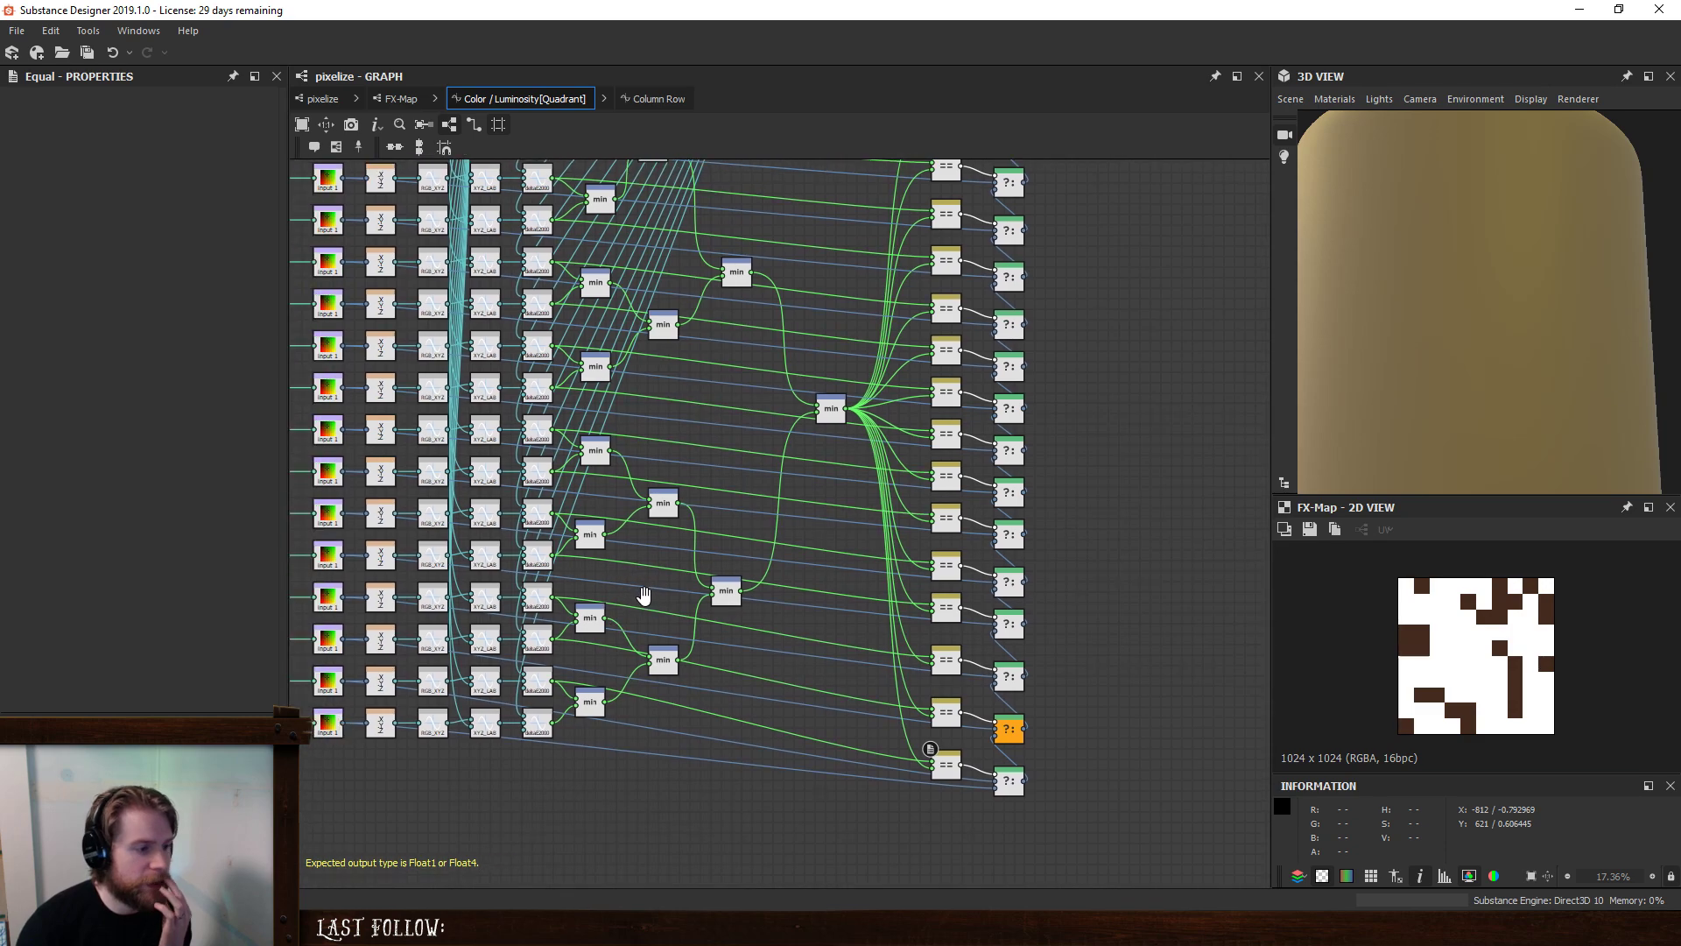
{"action": "scroll", "coordinate": [652, 639], "scroll_direction": "up", "scroll_amount": 2}
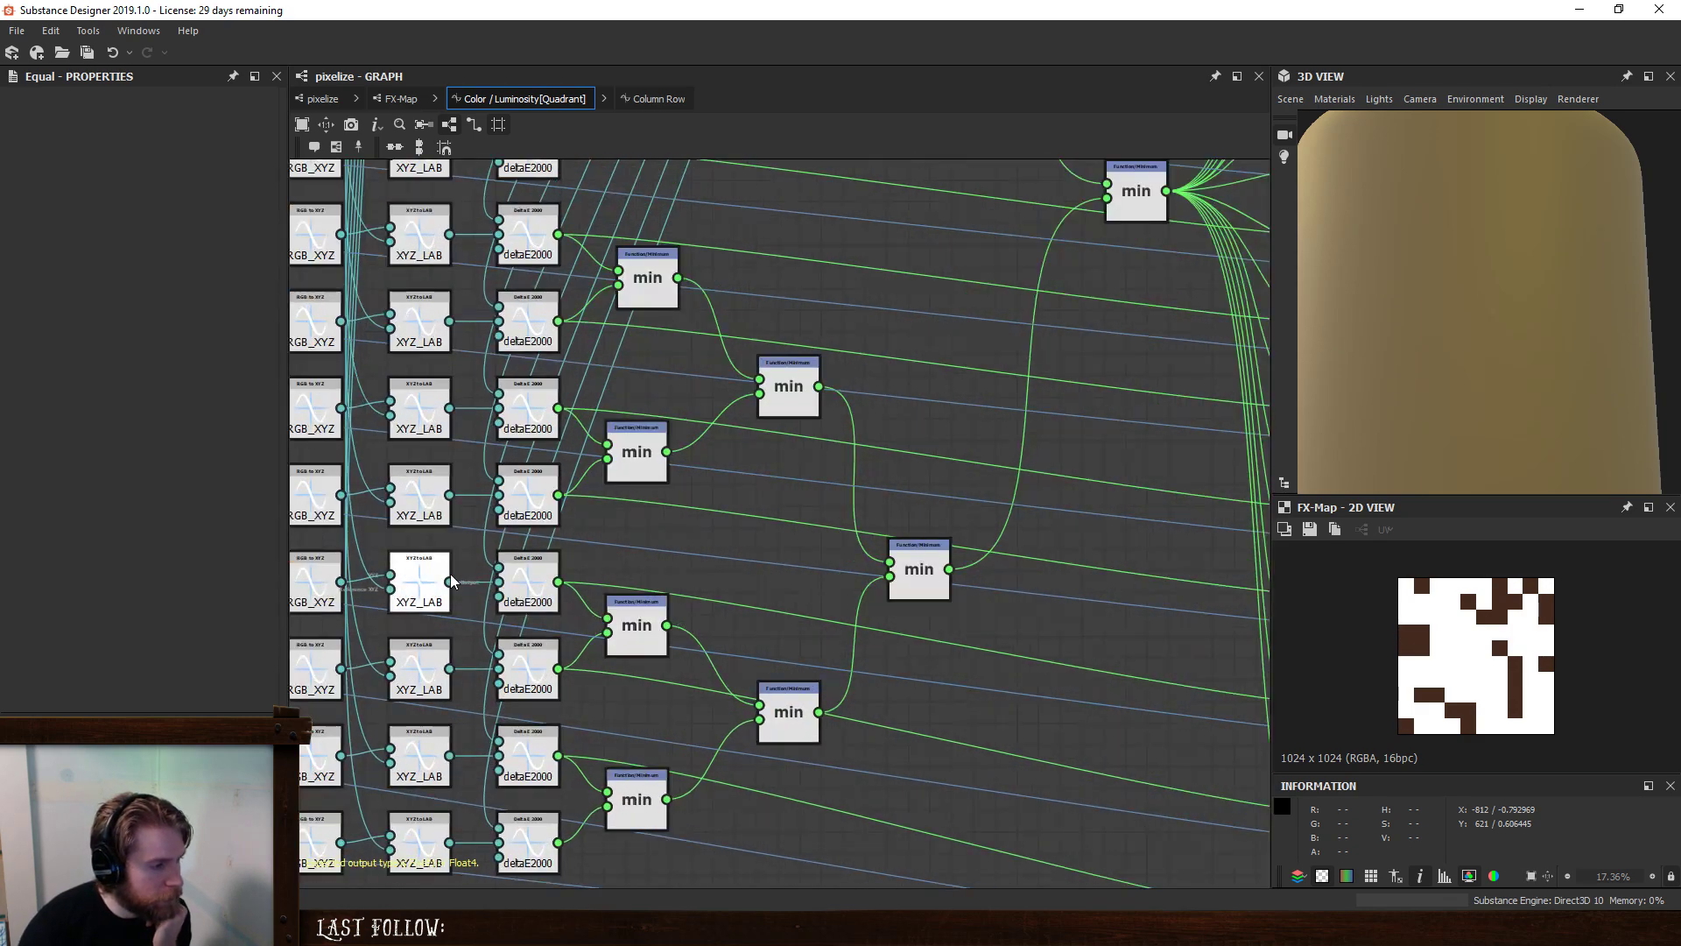
{"action": "left_click", "coordinate": [530, 584]}
{"action": "scroll", "coordinate": [533, 587], "scroll_direction": "down", "scroll_amount": 3}
{"action": "scroll", "coordinate": [532, 586], "scroll_direction": "down", "scroll_amount": 2}
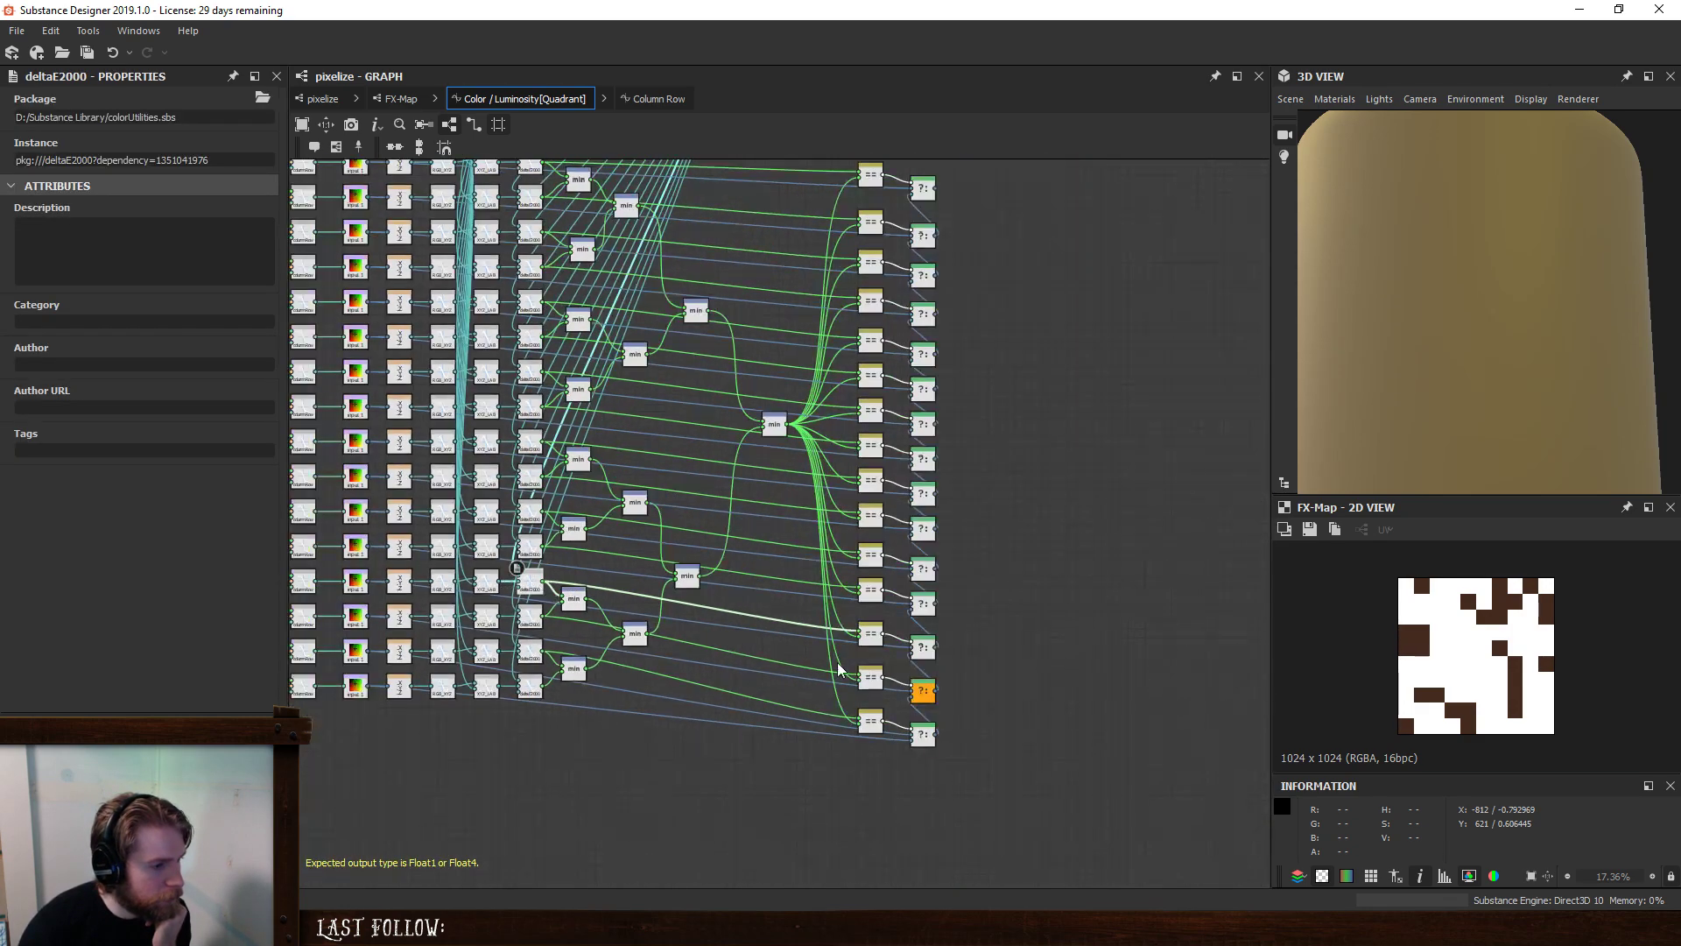
{"action": "left_click", "coordinate": [871, 635]}
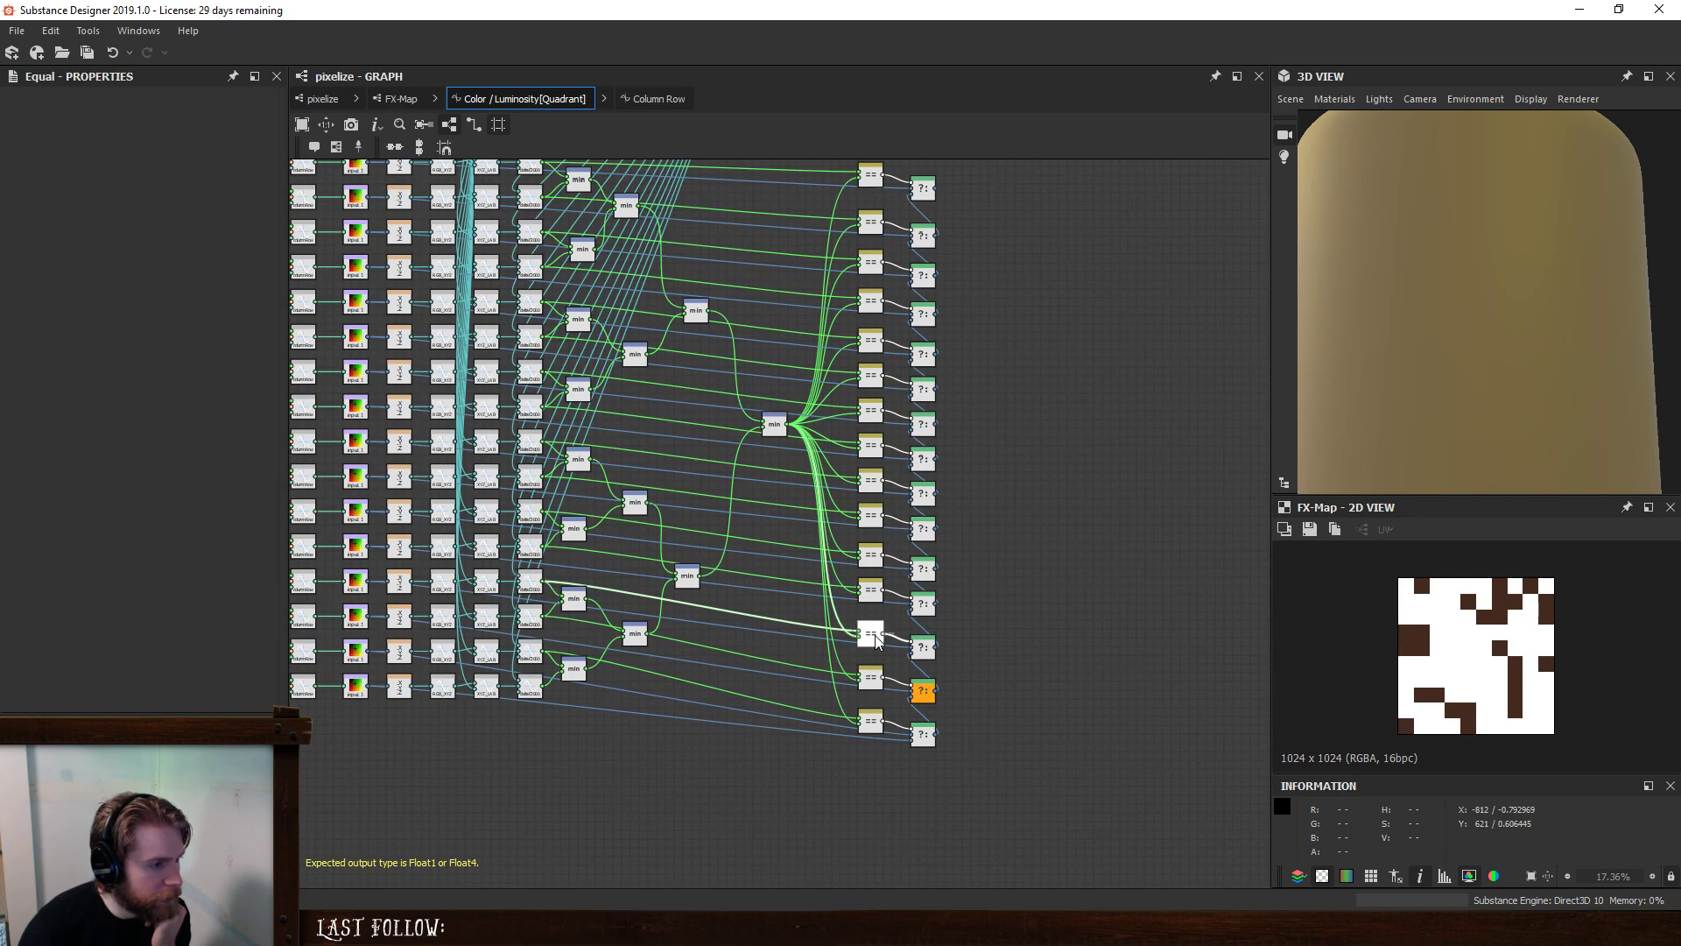
- Review the pixelize graph's palette, and set the top row's If-Else node as output in the Quadrant's color function
{"action": "left_click", "coordinate": [398, 99]}
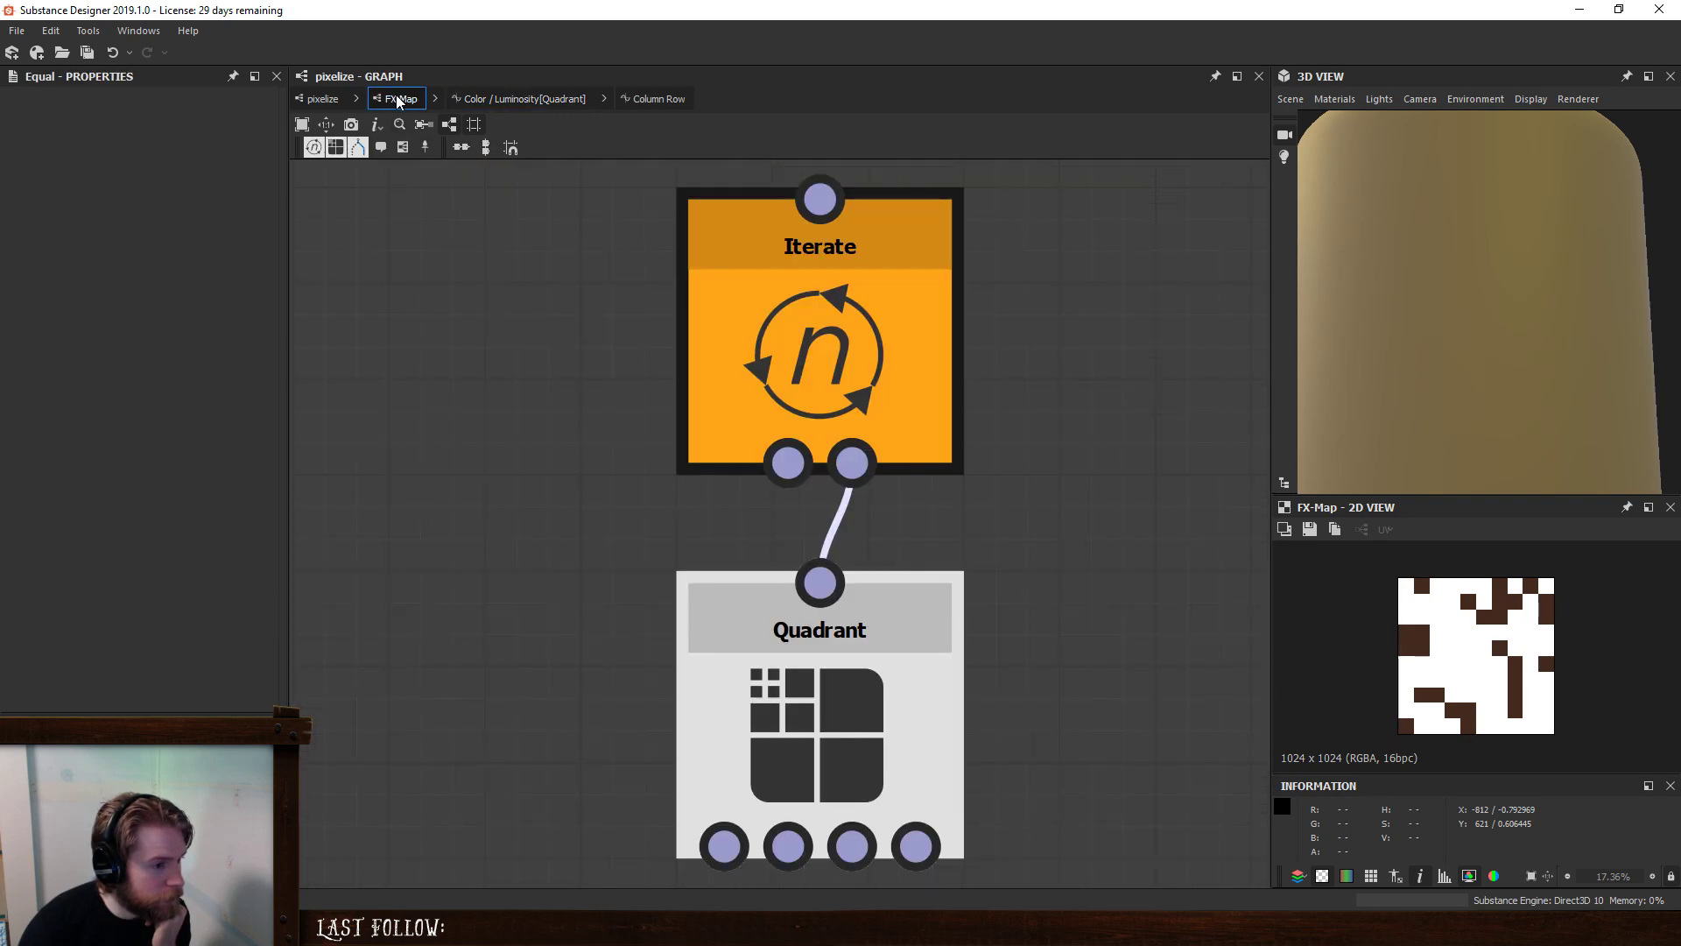
{"action": "left_click", "coordinate": [321, 99]}
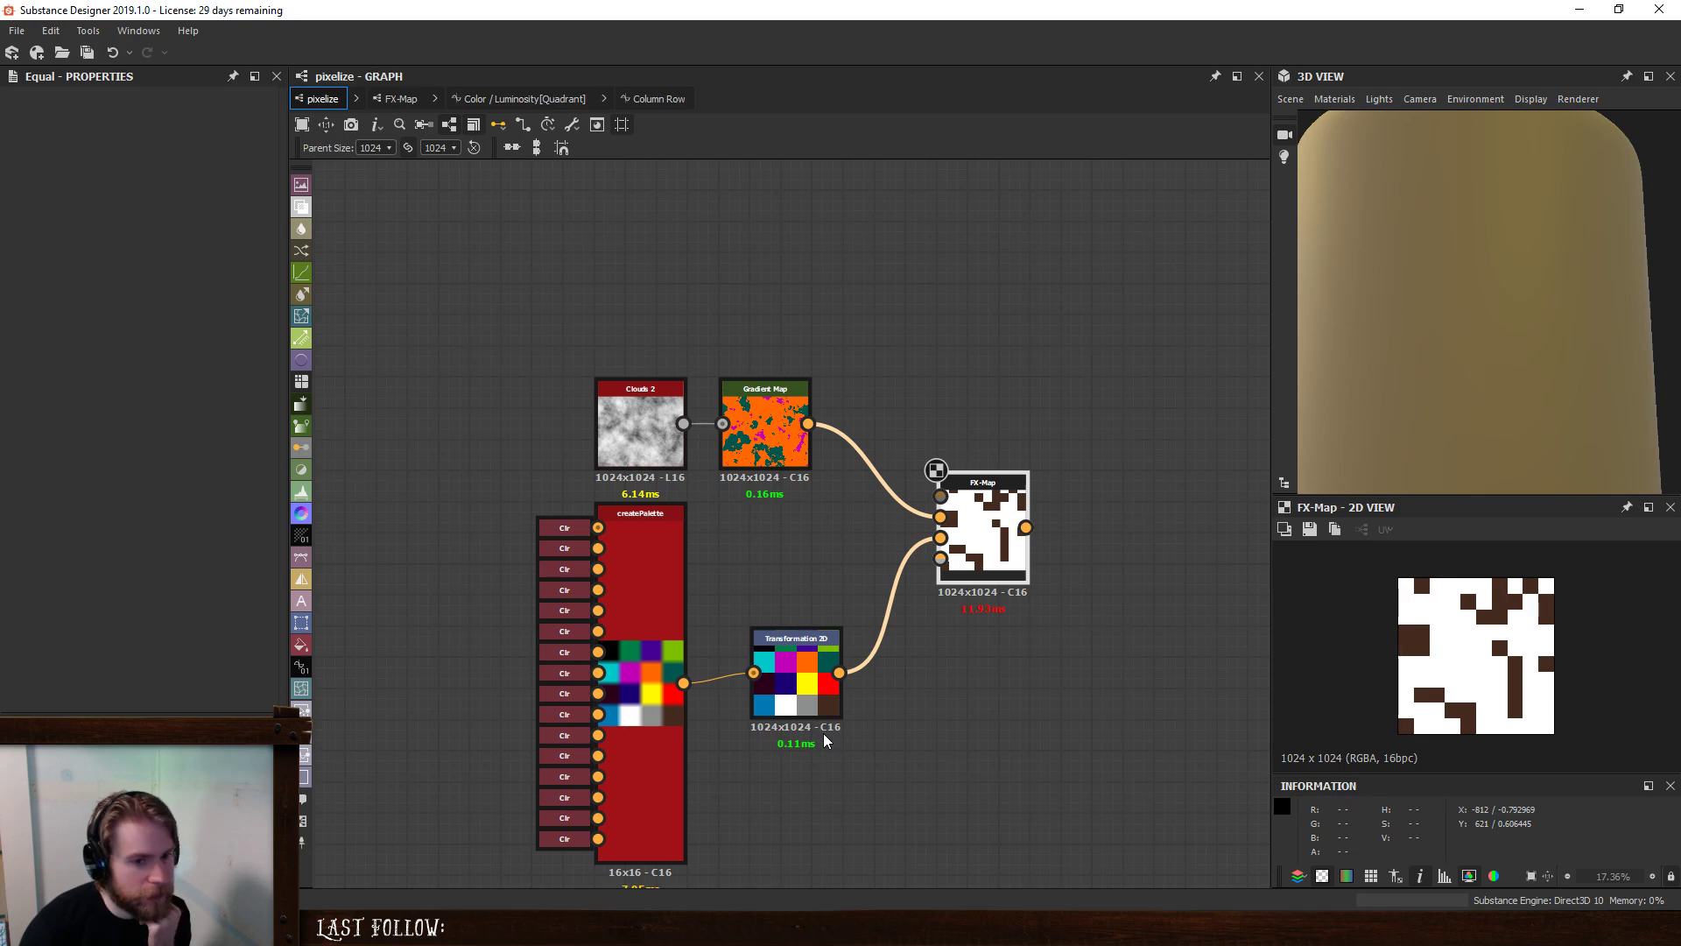
{"action": "left_click", "coordinate": [638, 95]}
{"action": "left_click", "coordinate": [539, 100]}
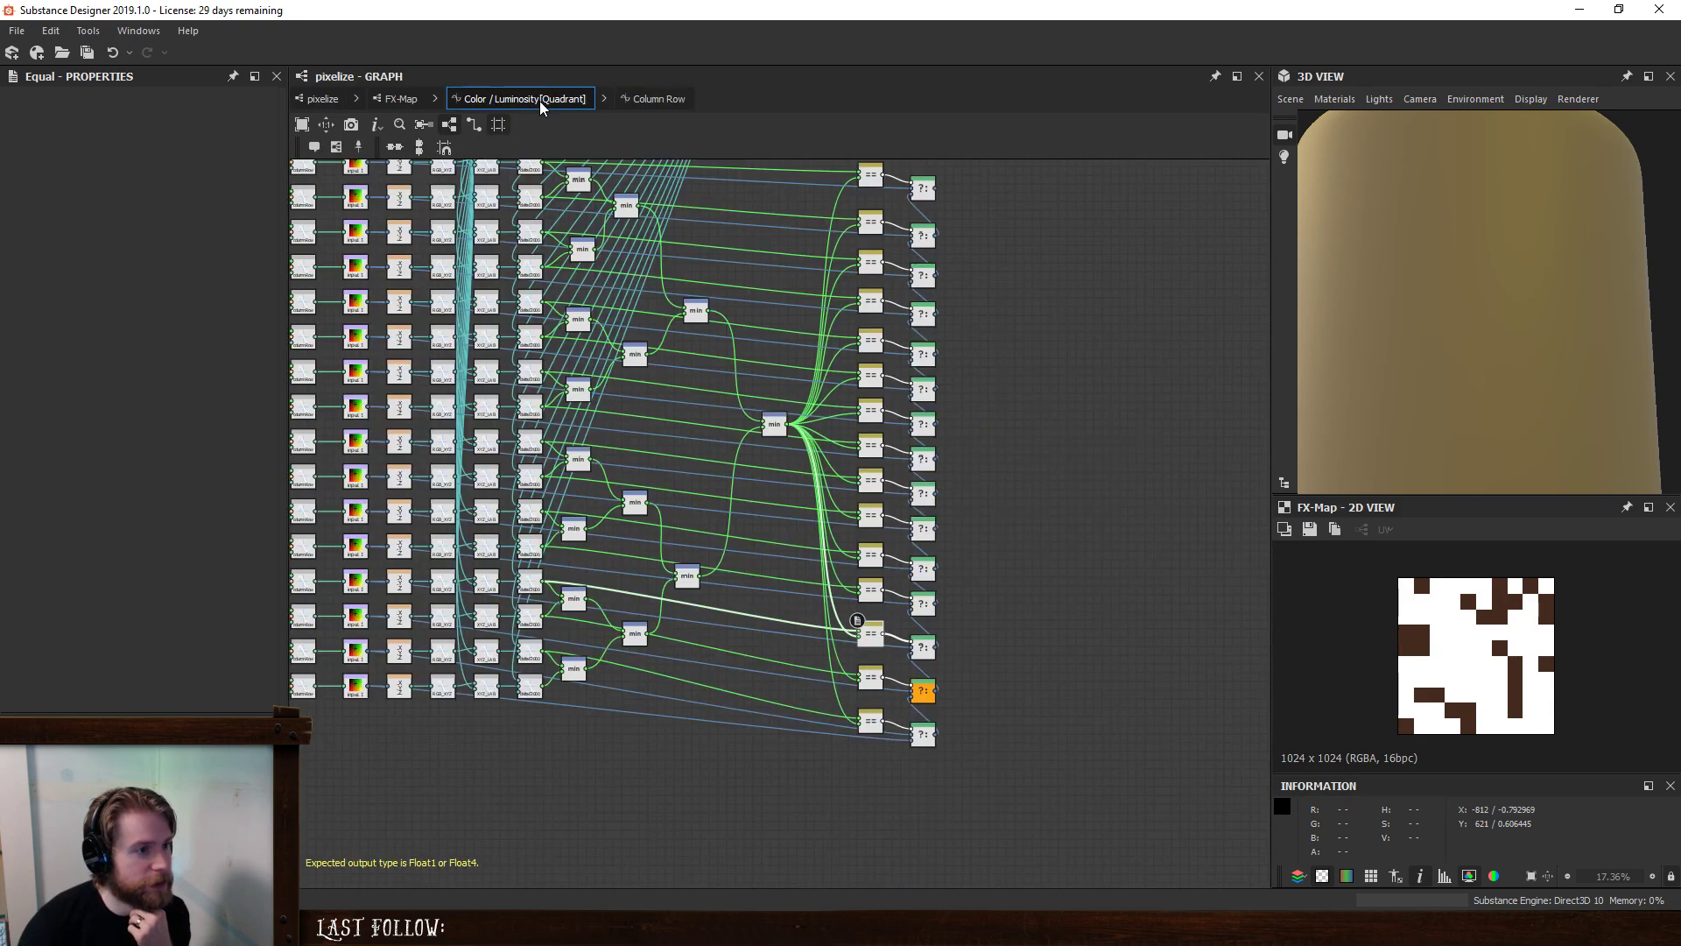
{"action": "scroll", "coordinate": [977, 419], "scroll_direction": "down", "scroll_amount": 1}
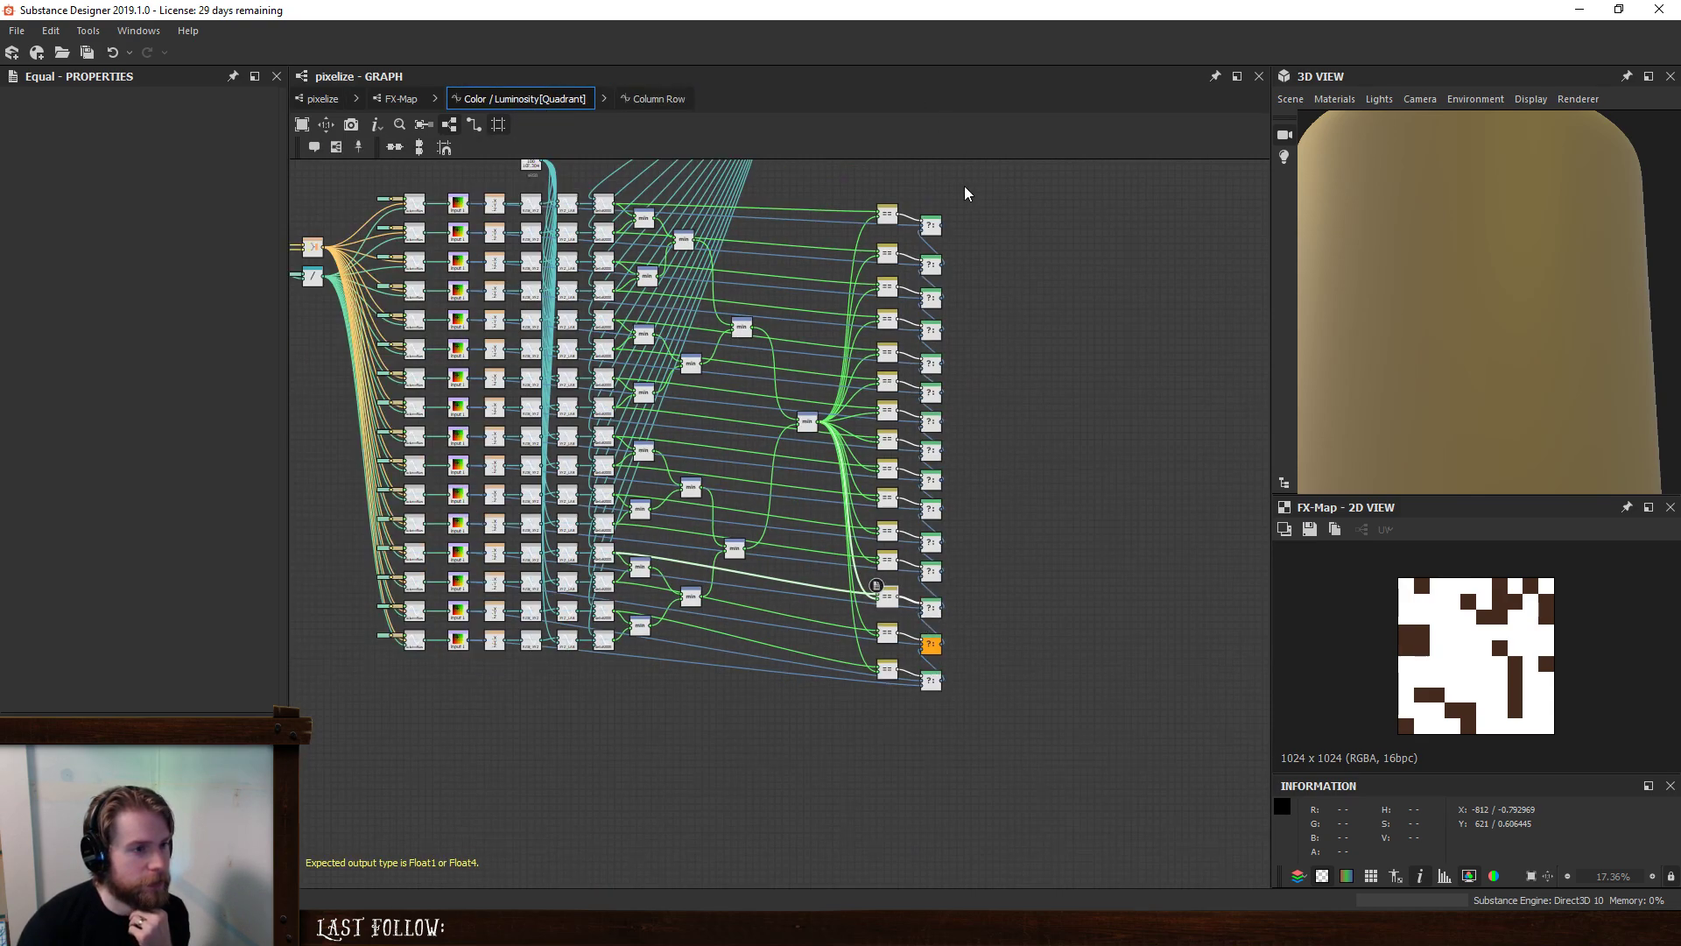
{"action": "right_click", "coordinate": [932, 227]}
{"action": "left_click", "coordinate": [972, 292]}
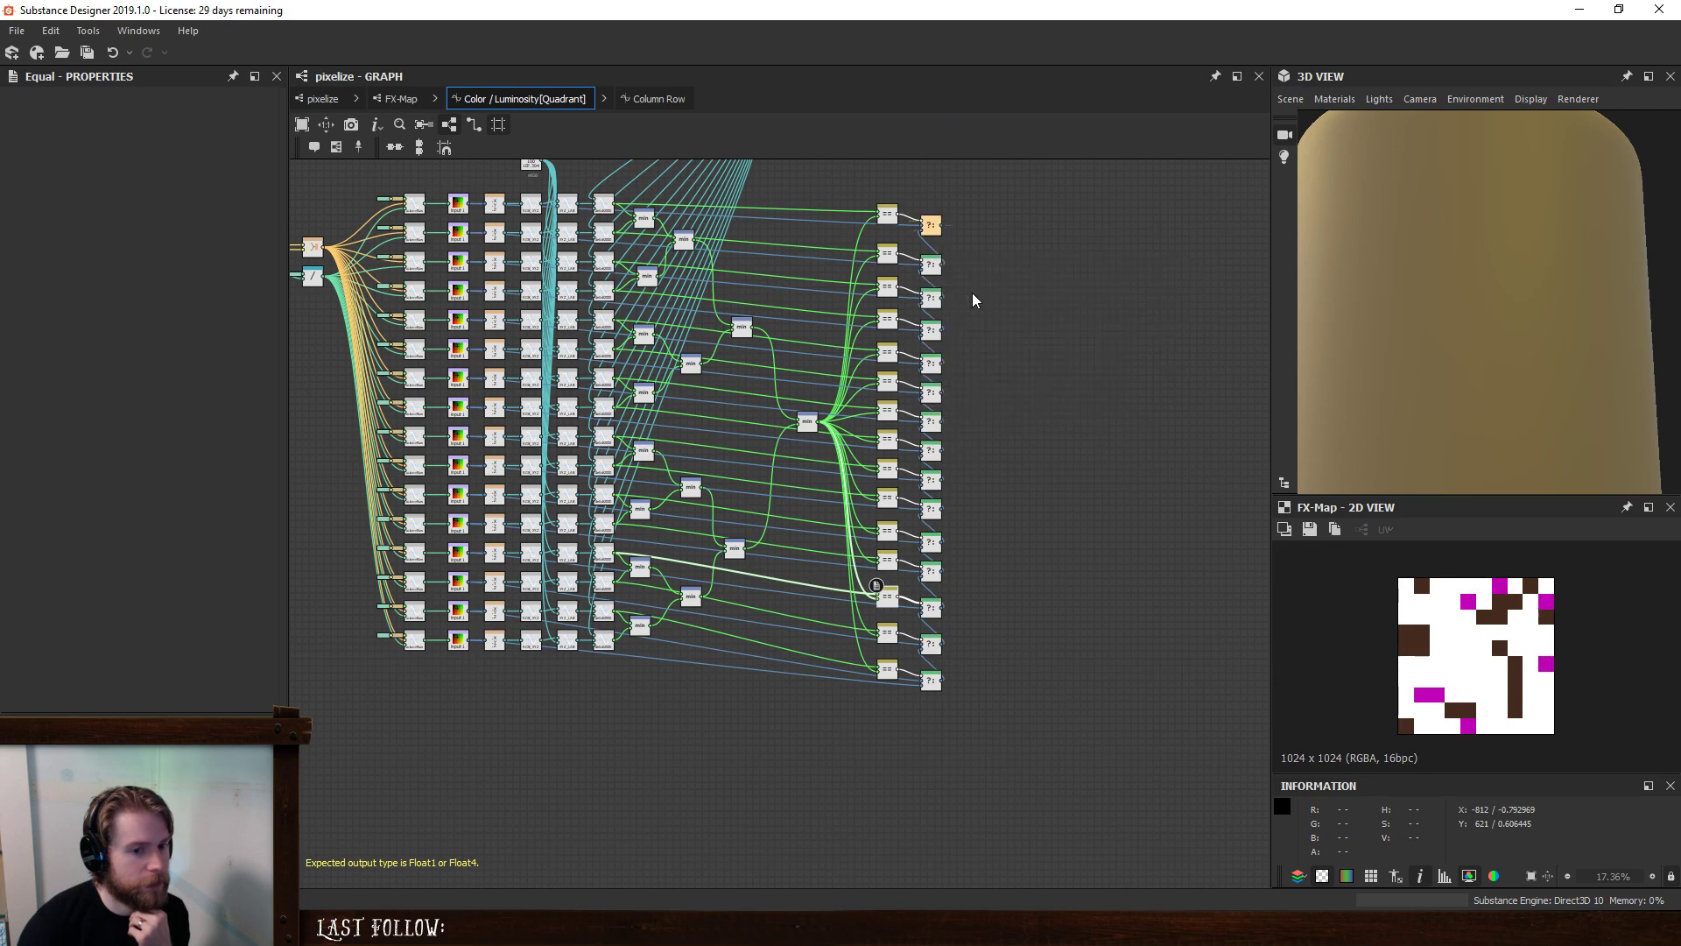
- Recheck the pixelize graph's inputs, and set the Input 0 color sampler above the palette rows as output to preview the sampled colors
{"action": "left_click", "coordinate": [395, 100]}
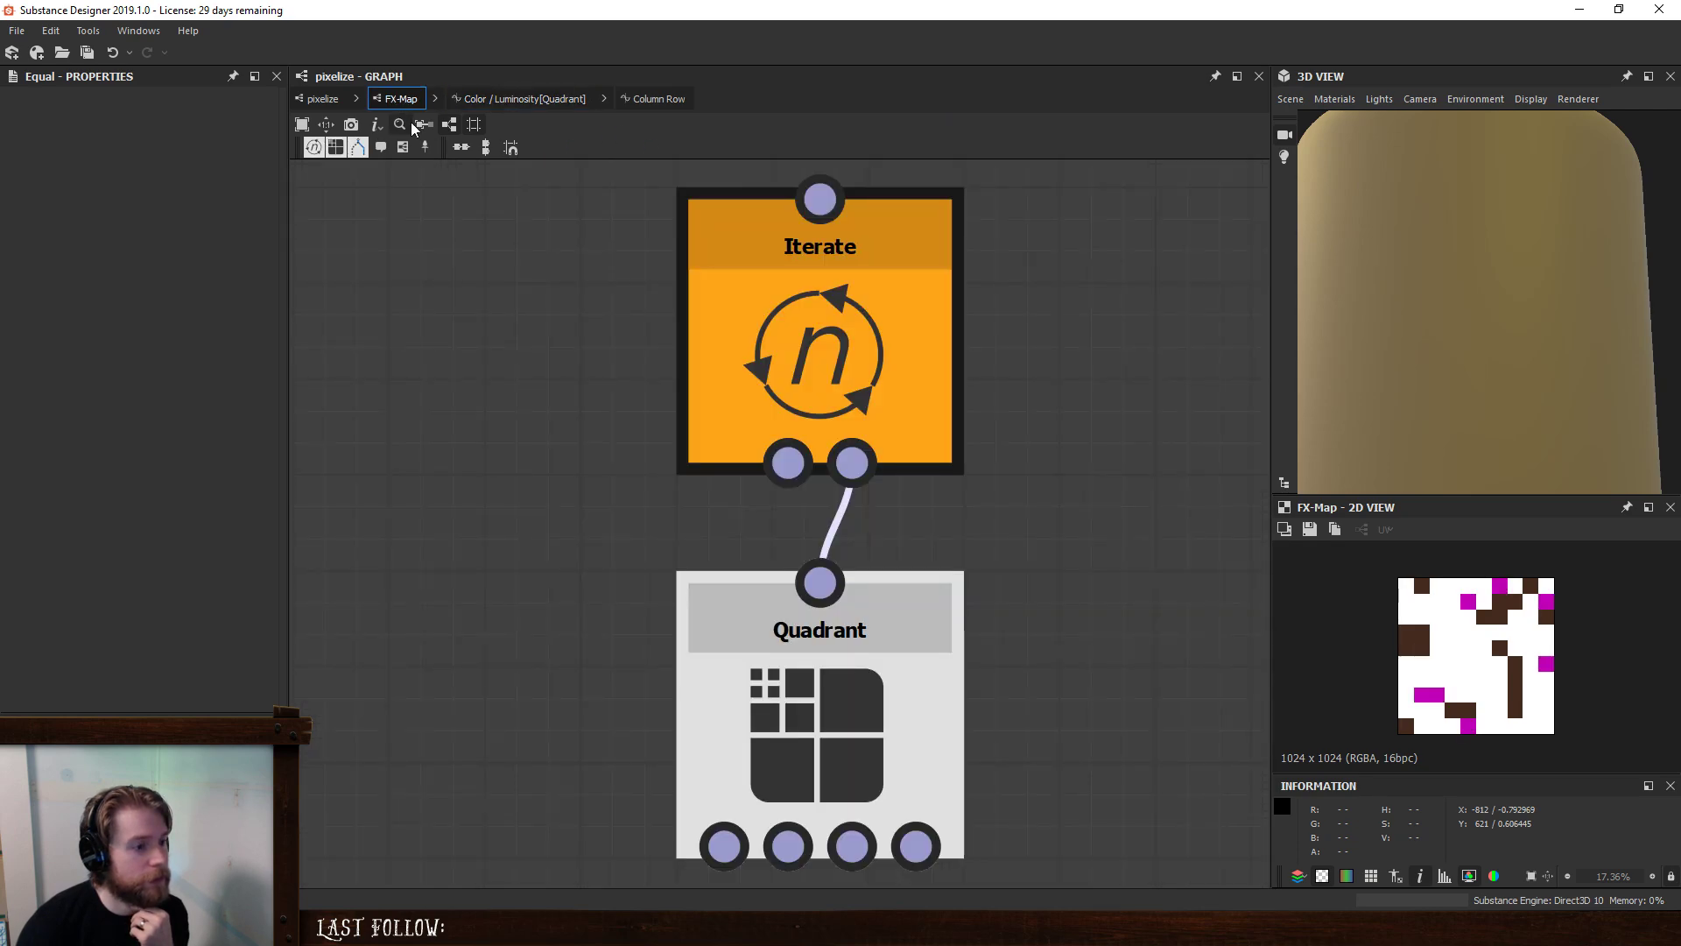
{"action": "left_click", "coordinate": [322, 99]}
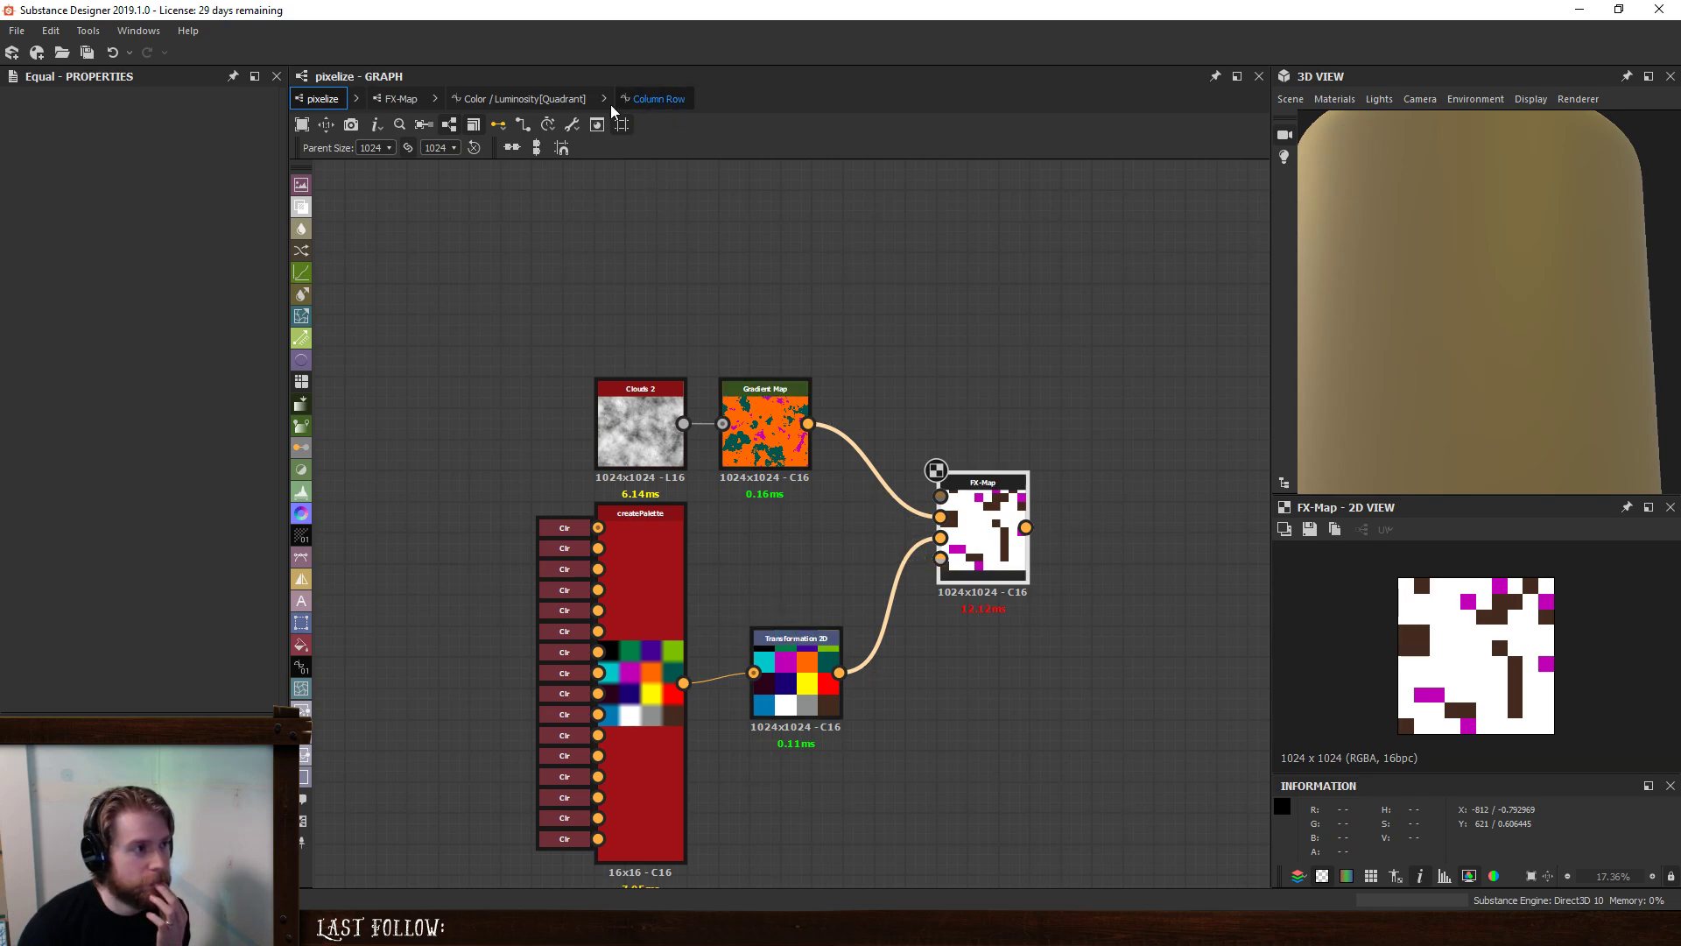
{"action": "left_click", "coordinate": [517, 99]}
{"action": "middle_click_drag", "start_coordinate": [978, 291], "coordinate": [958, 807]}
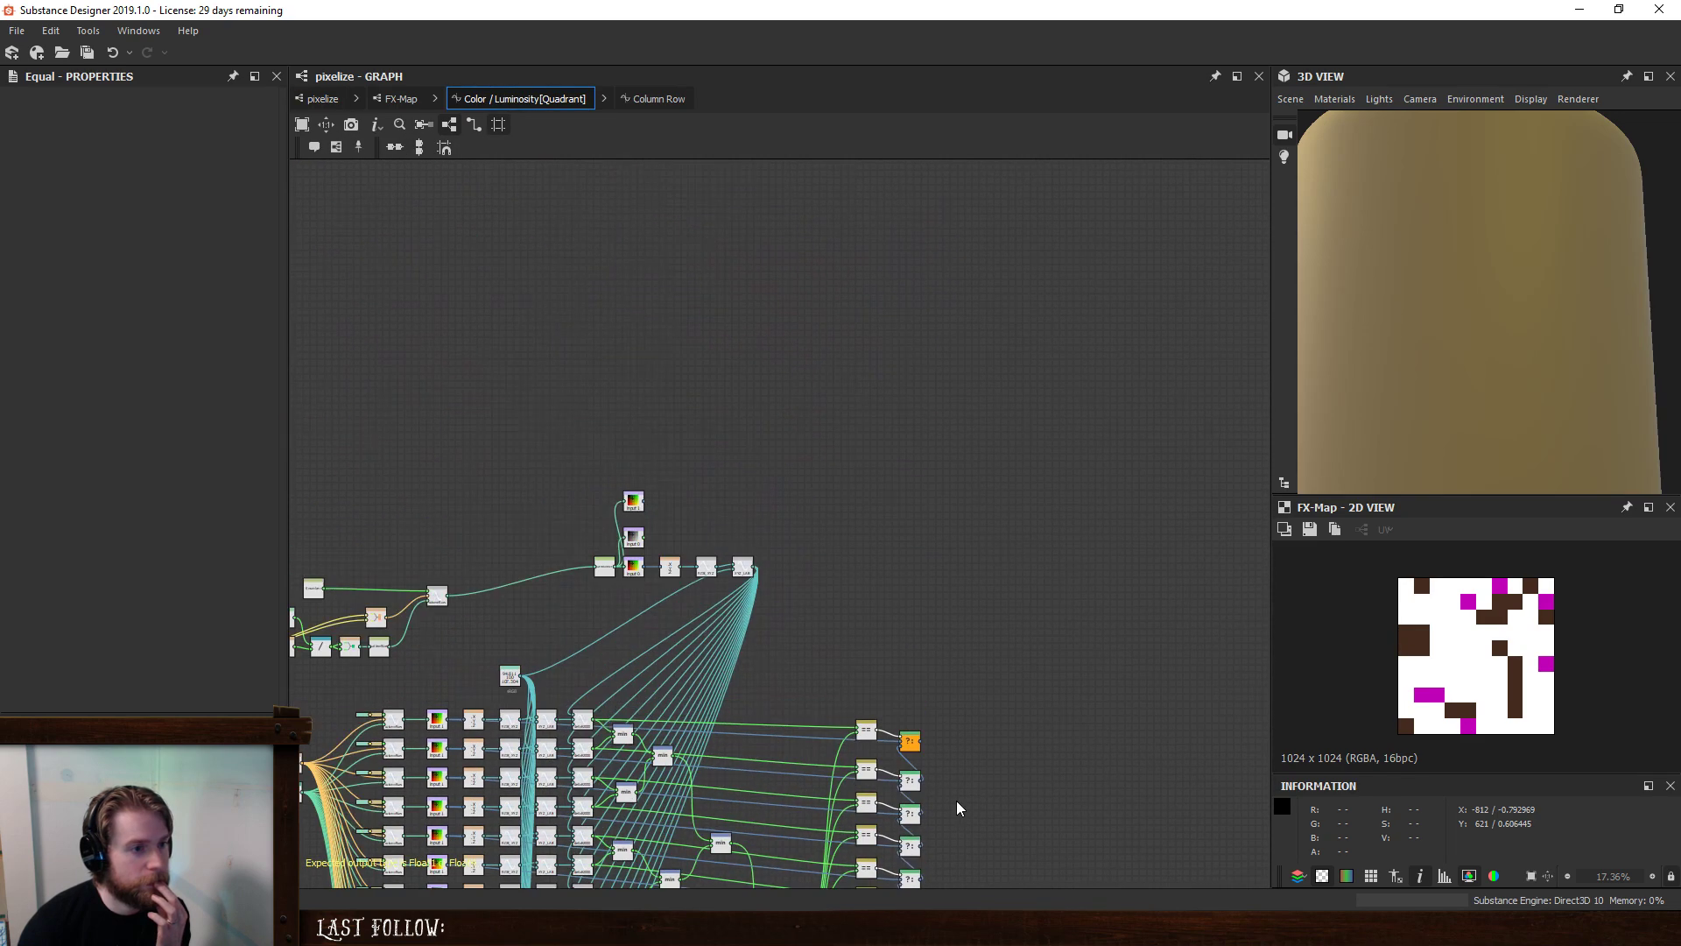
{"action": "right_click", "coordinate": [646, 569]}
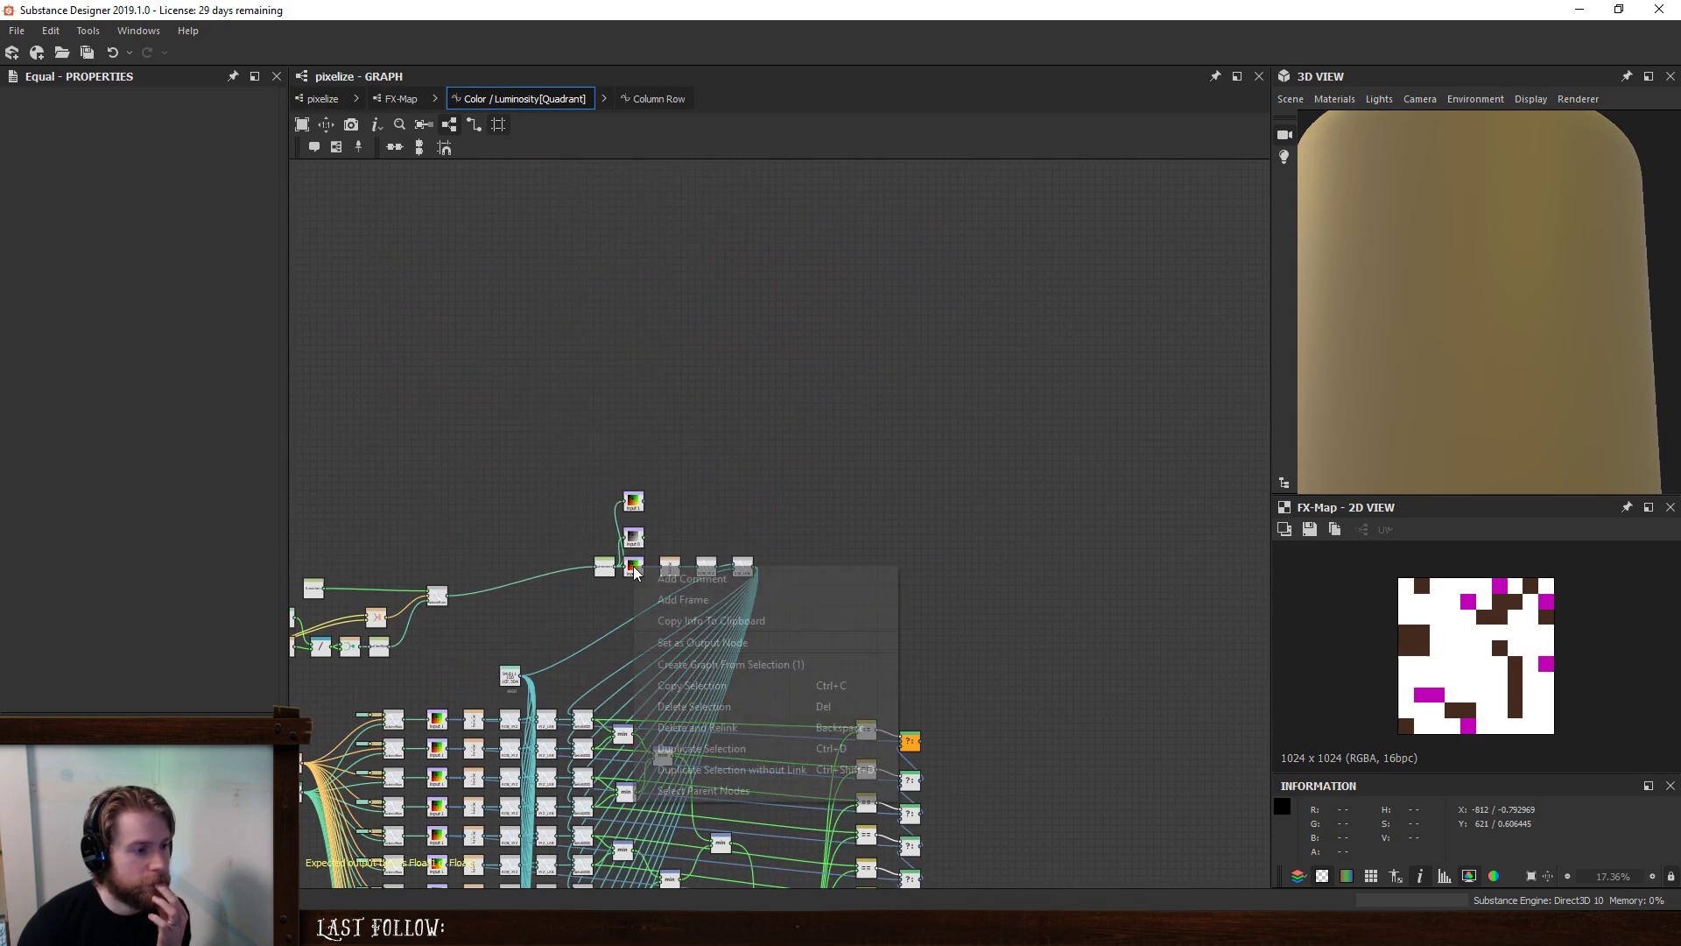
{"action": "left_click", "coordinate": [704, 639]}
{"action": "middle_click_drag", "start_coordinate": [1068, 594], "coordinate": [1096, 354]}
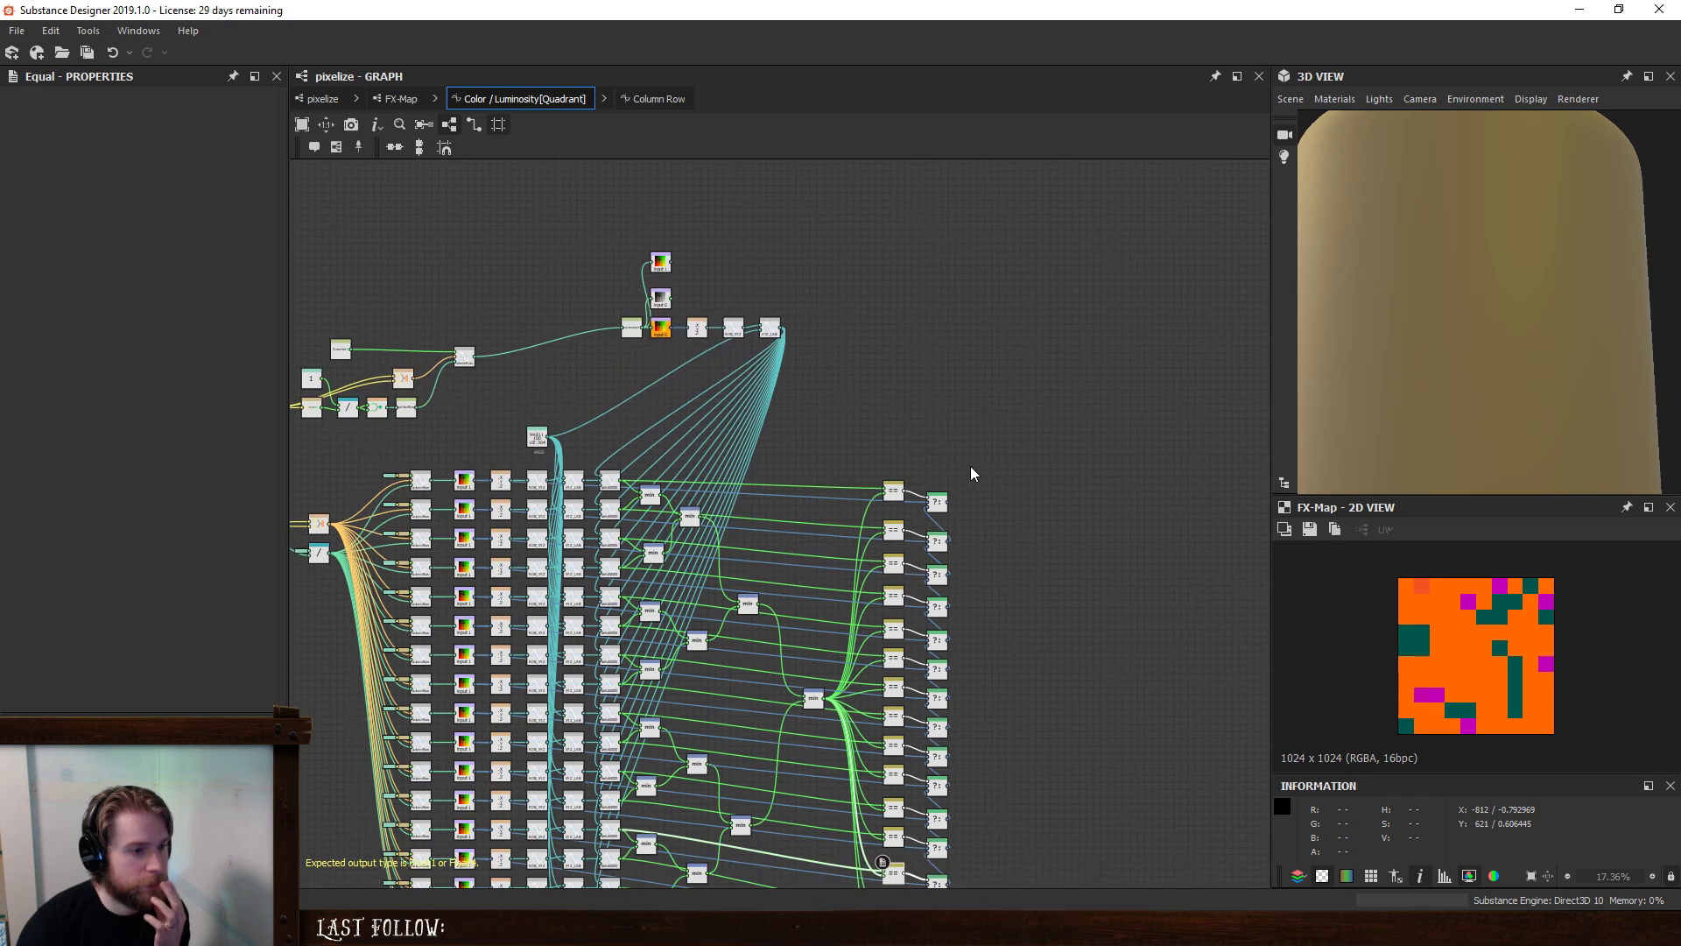
- Alternate the output between the top row's If-Else node and the Input 0 sampler to compare previews, ending on the If-Else node
{"action": "right_click", "coordinate": [939, 505]}
{"action": "left_click", "coordinate": [973, 579]}
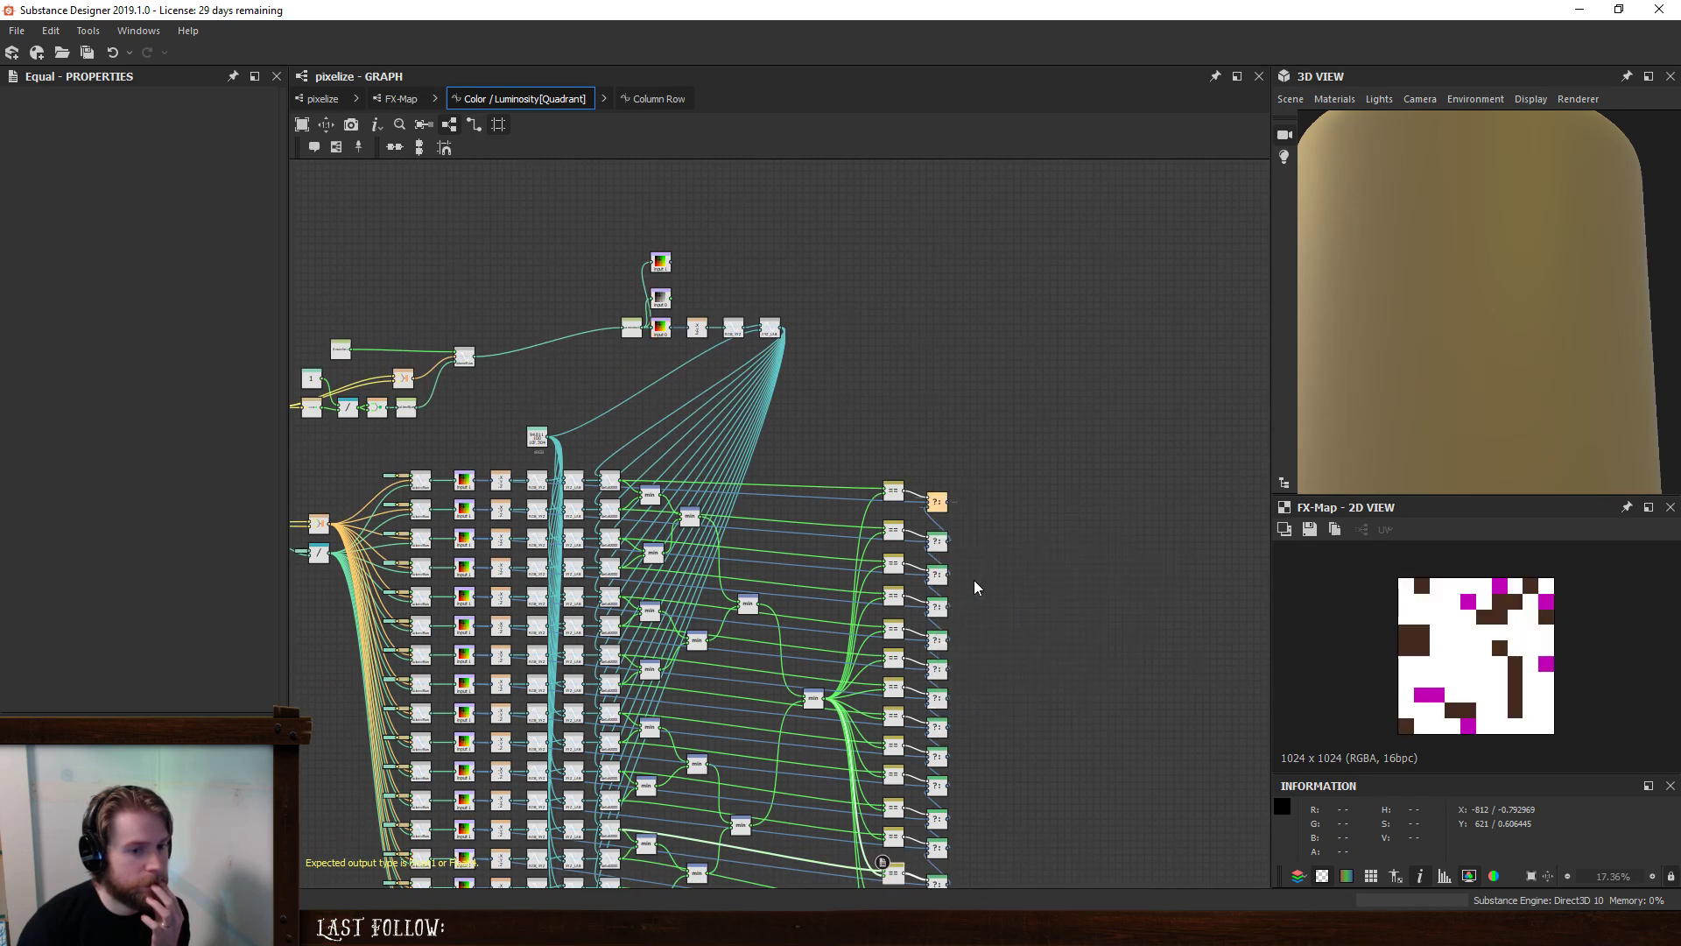
{"action": "right_click", "coordinate": [660, 337]}
{"action": "left_click", "coordinate": [700, 405]}
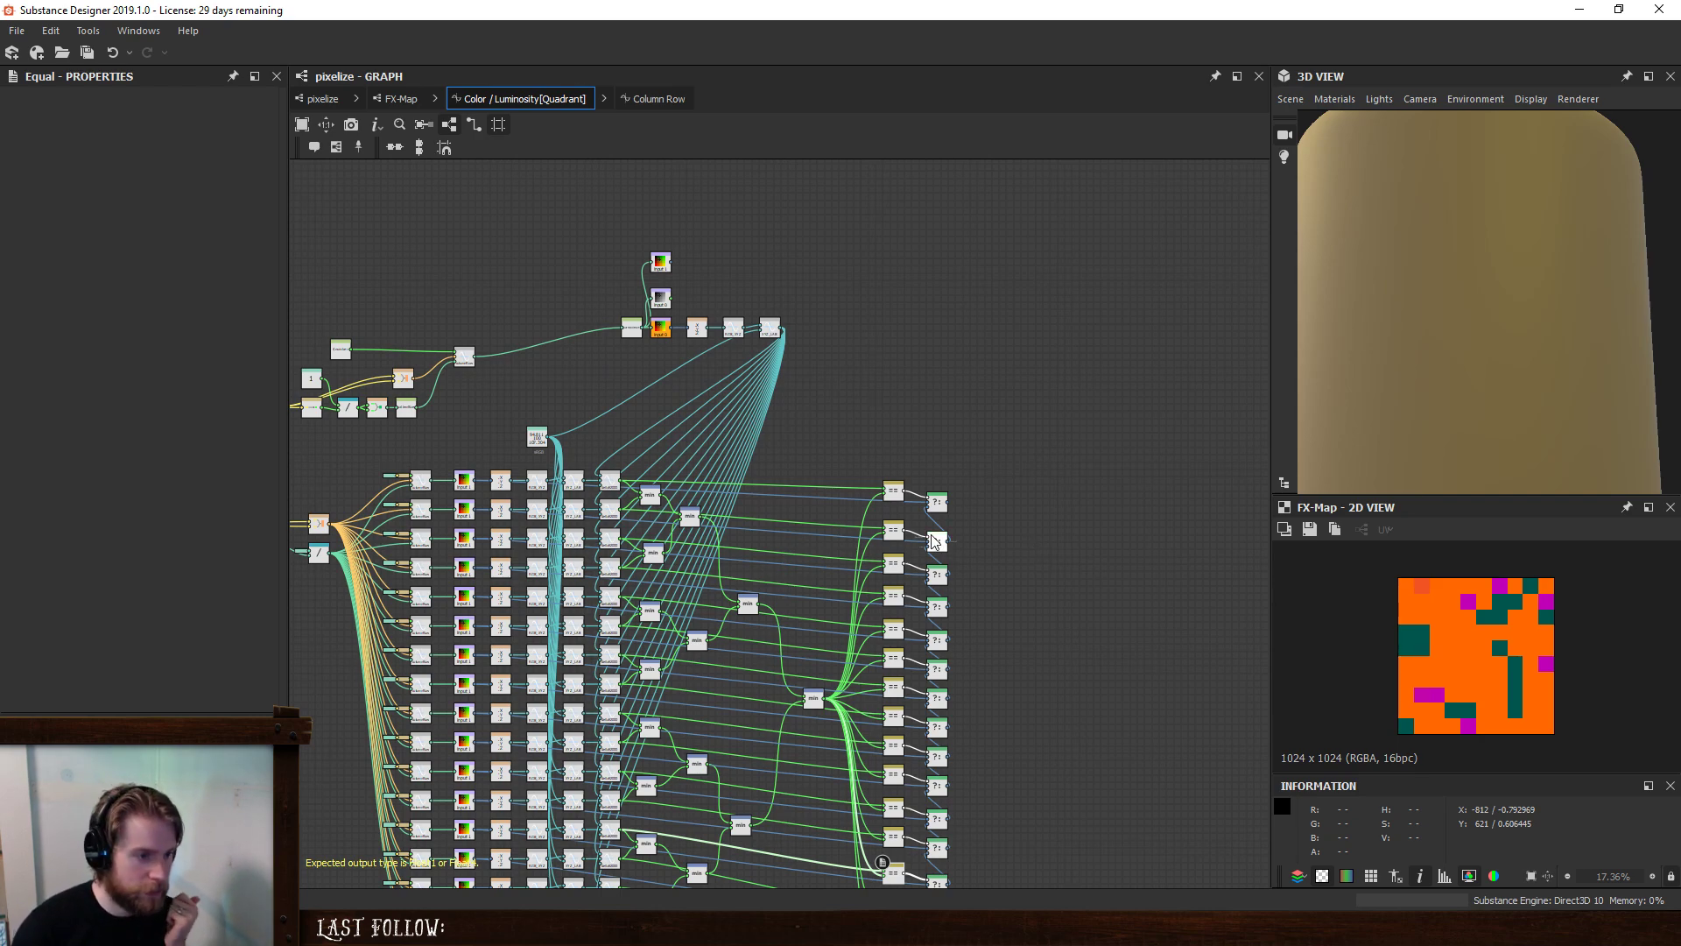
{"action": "right_click", "coordinate": [933, 502]}
{"action": "key", "text": "Escape"}
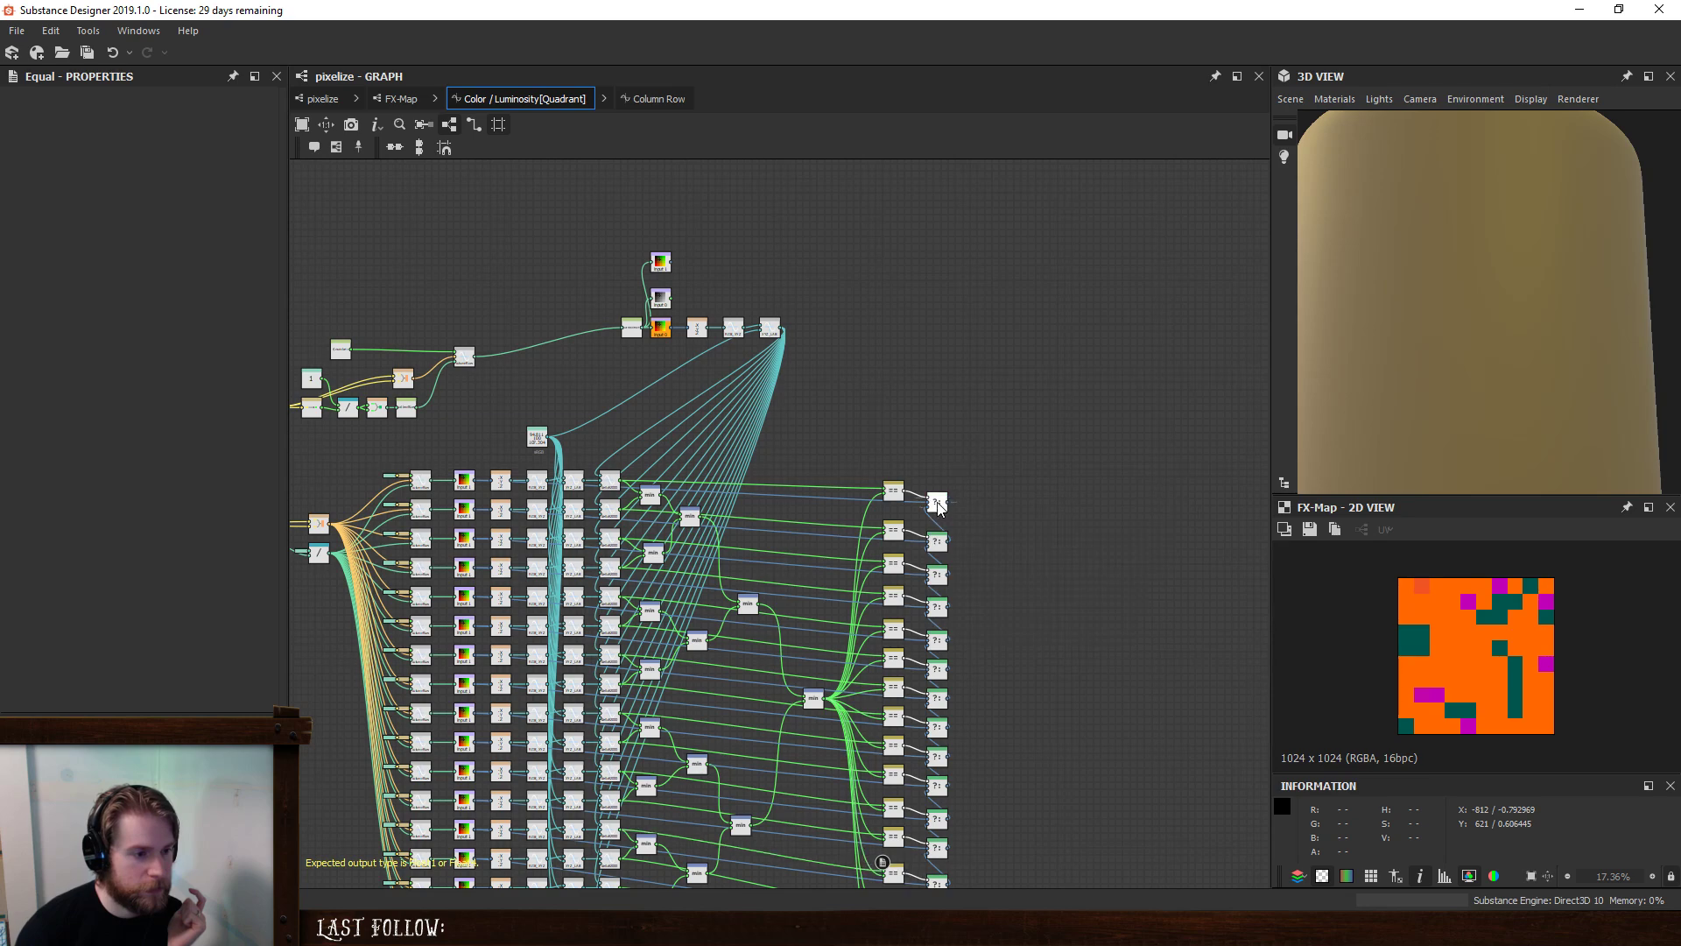
{"action": "right_click", "coordinate": [937, 501]}
{"action": "left_click", "coordinate": [984, 580]}
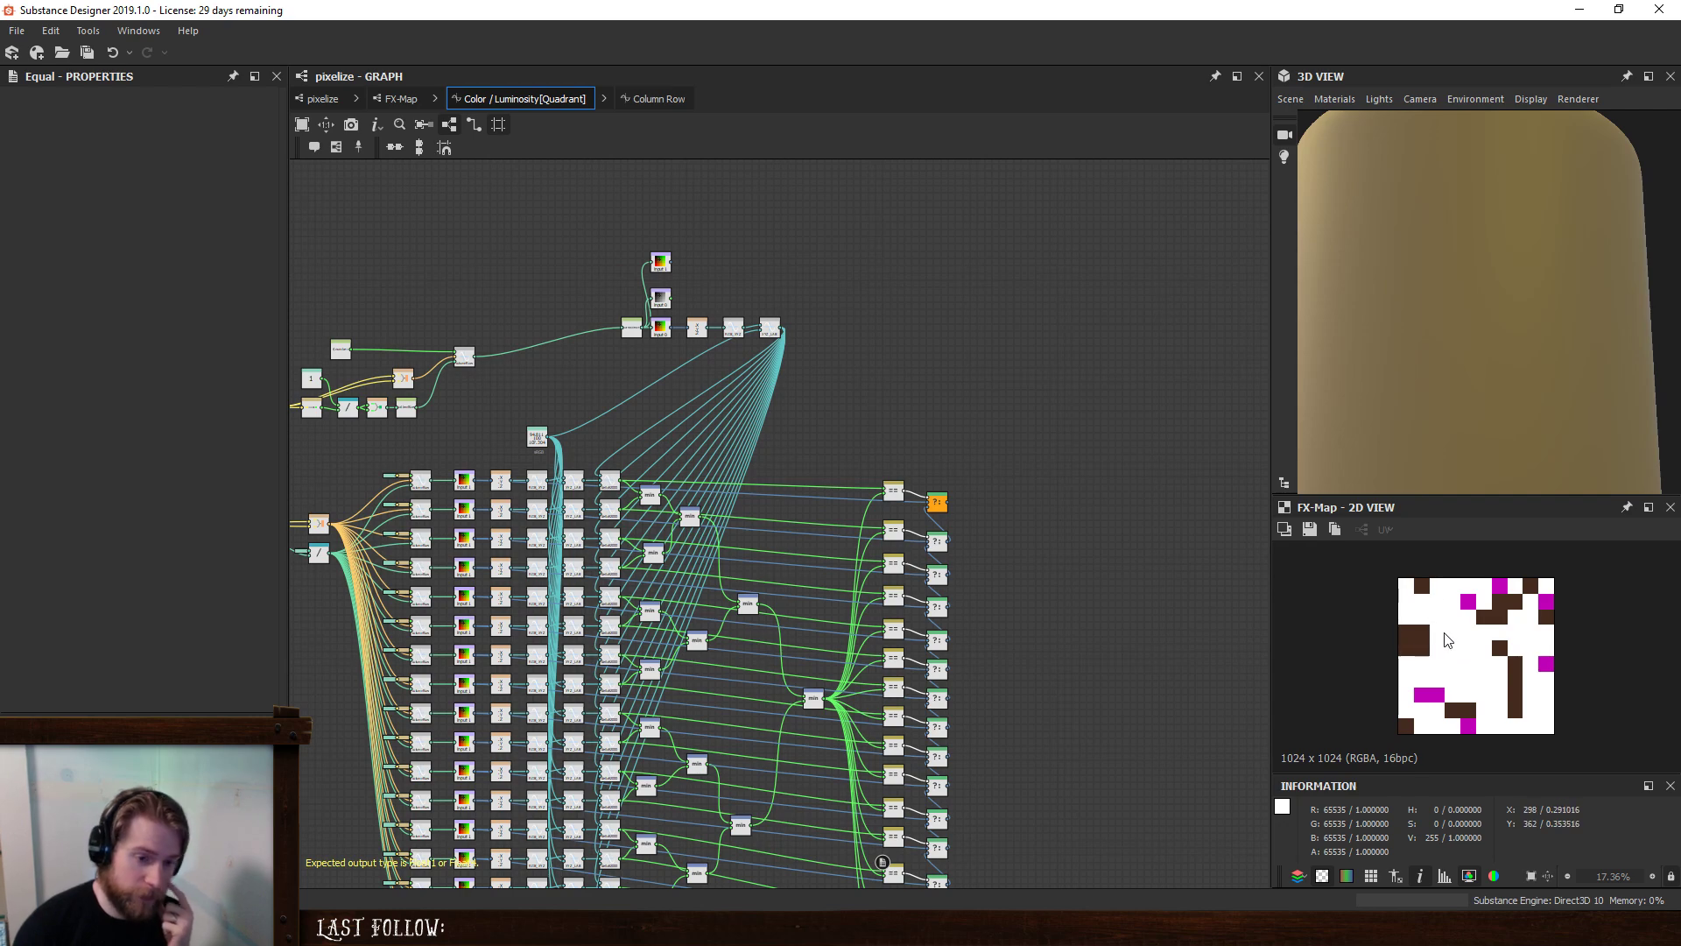
- Add a Delta E node just above the first palette row's deltaE2000 node
{"action": "scroll", "coordinate": [525, 505], "scroll_direction": "up", "scroll_amount": 5}
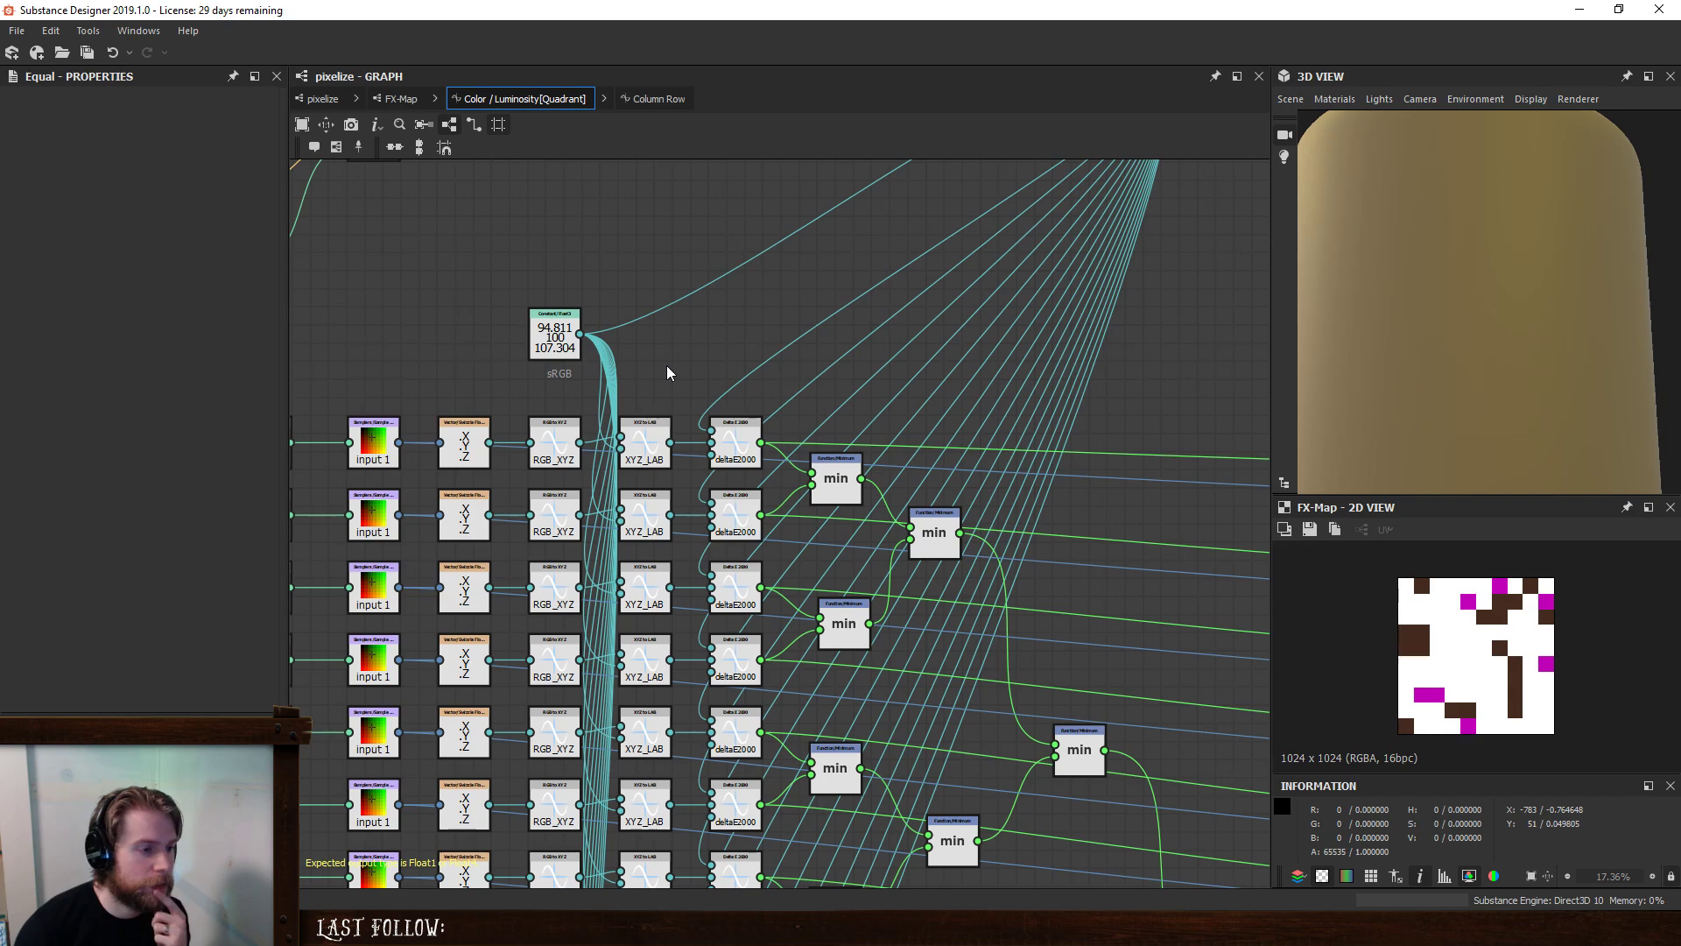
{"action": "key", "text": "space"}
{"action": "type", "text": "delta"}
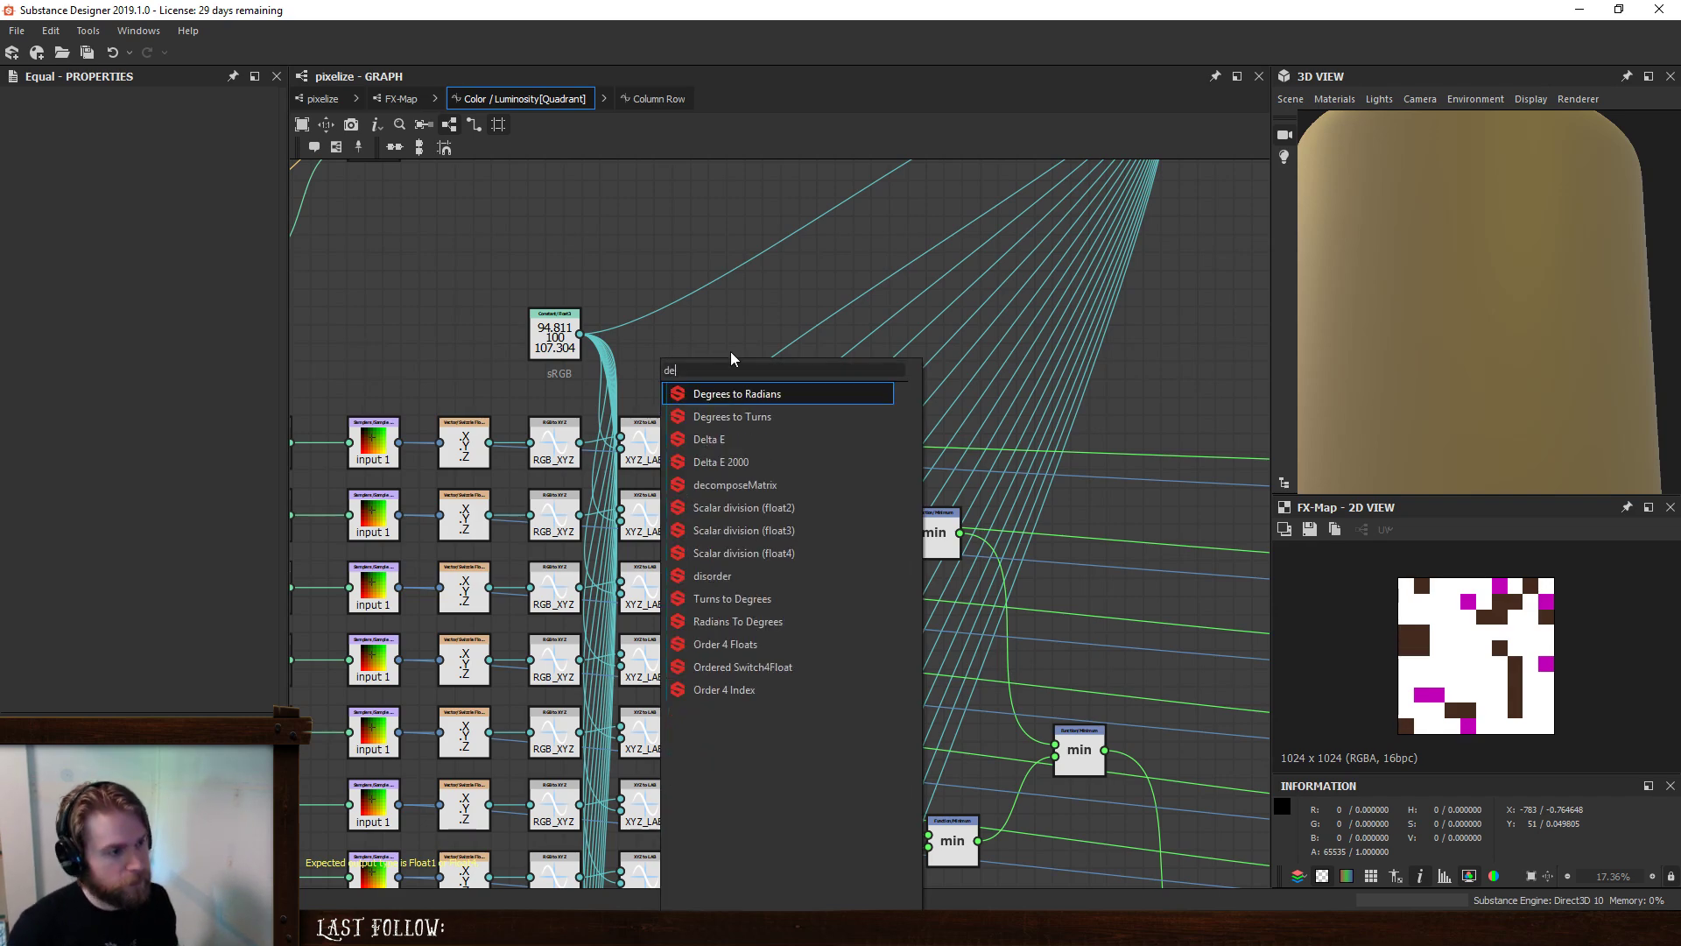
{"action": "left_click", "coordinate": [760, 437]}
{"action": "left_click_drag", "start_coordinate": [670, 377], "coordinate": [737, 379]}
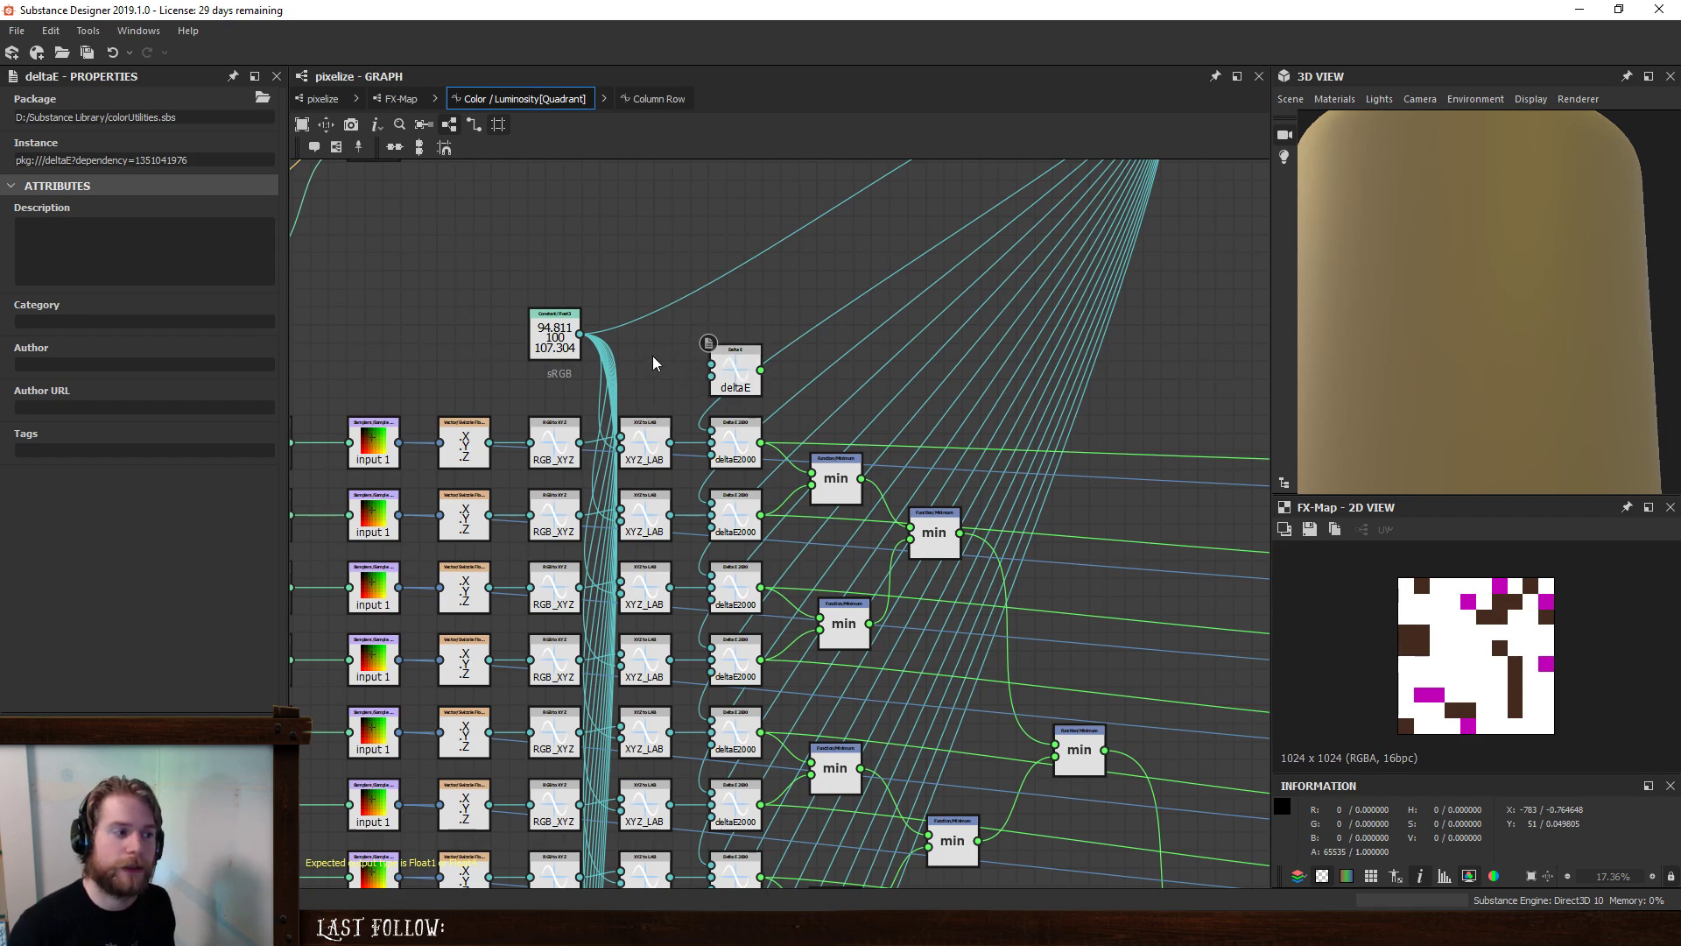
- Duplicate the sRGB Float3 constant, place the copy above the original, and set its three values to 100
{"action": "left_click", "coordinate": [556, 338]}
{"action": "double_click", "coordinate": [224, 115]}
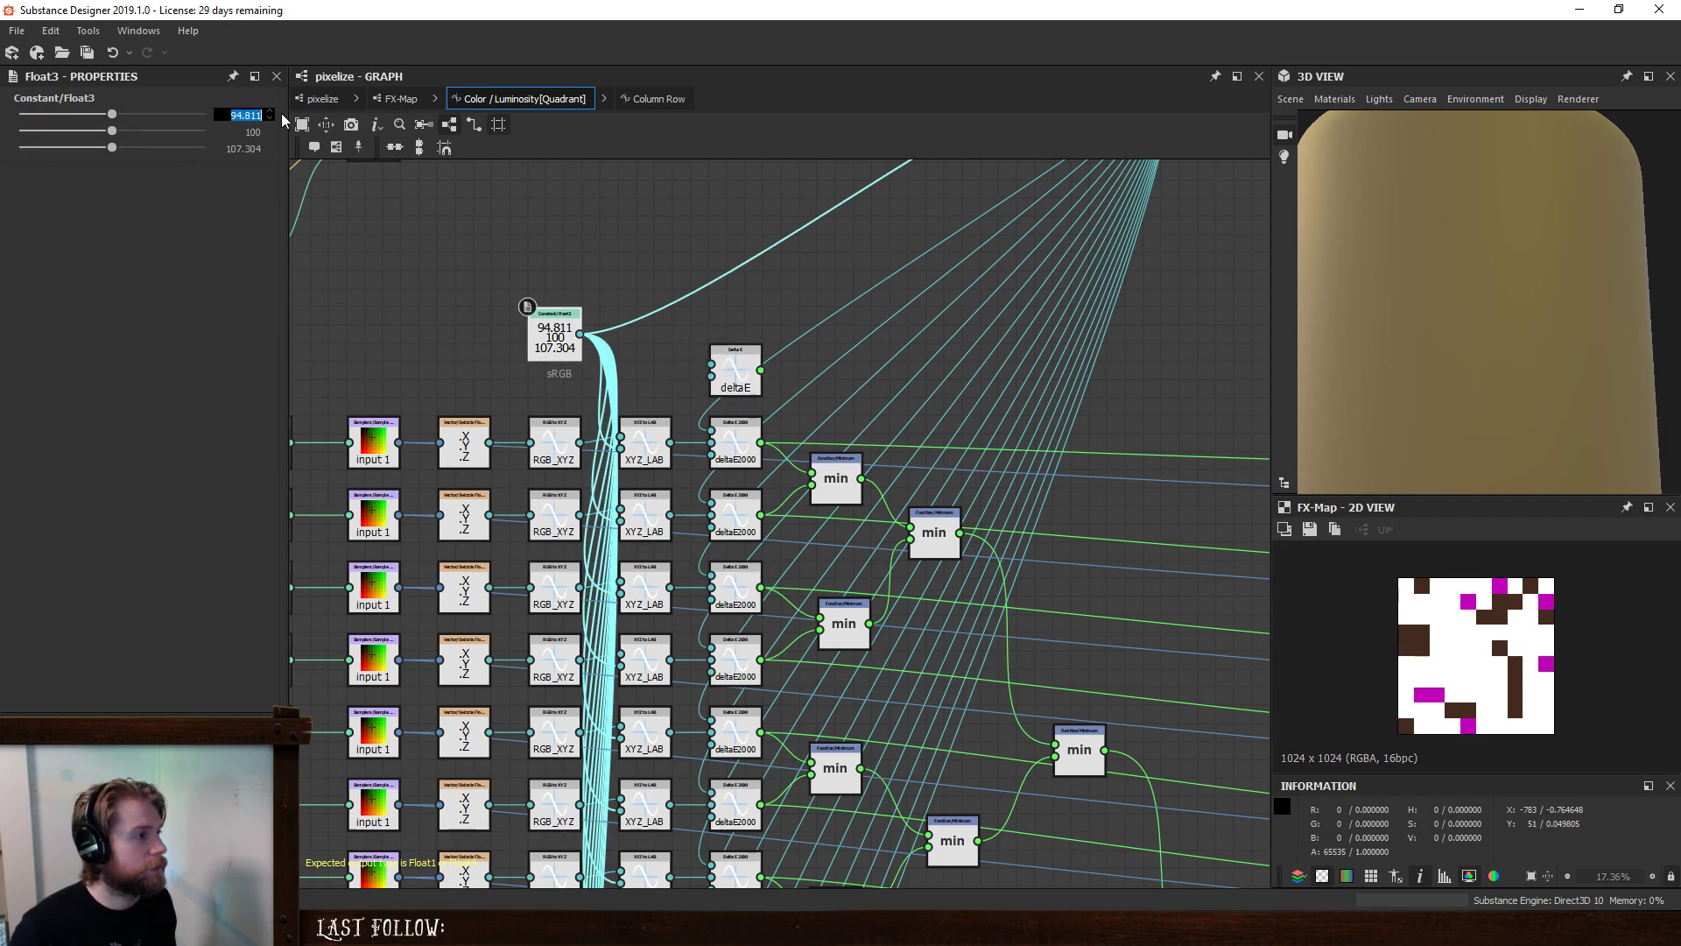
{"action": "key", "text": "ctrl+d"}
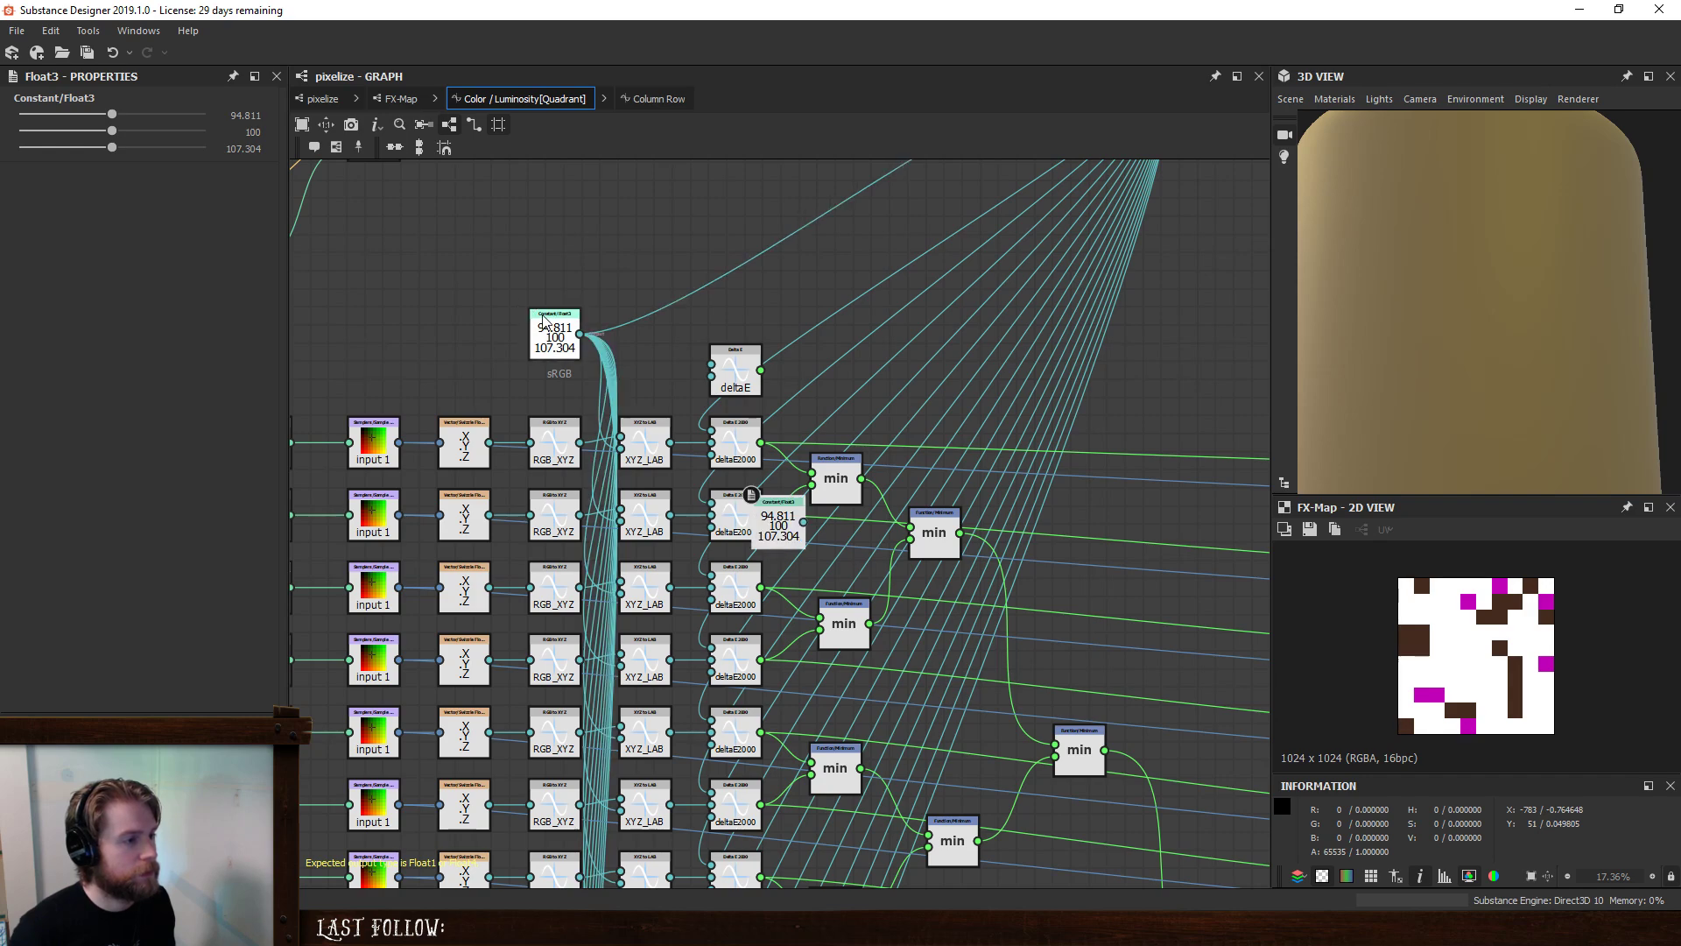
{"action": "left_click", "coordinate": [586, 269]}
{"action": "left_click_drag", "start_coordinate": [586, 269], "coordinate": [568, 270]}
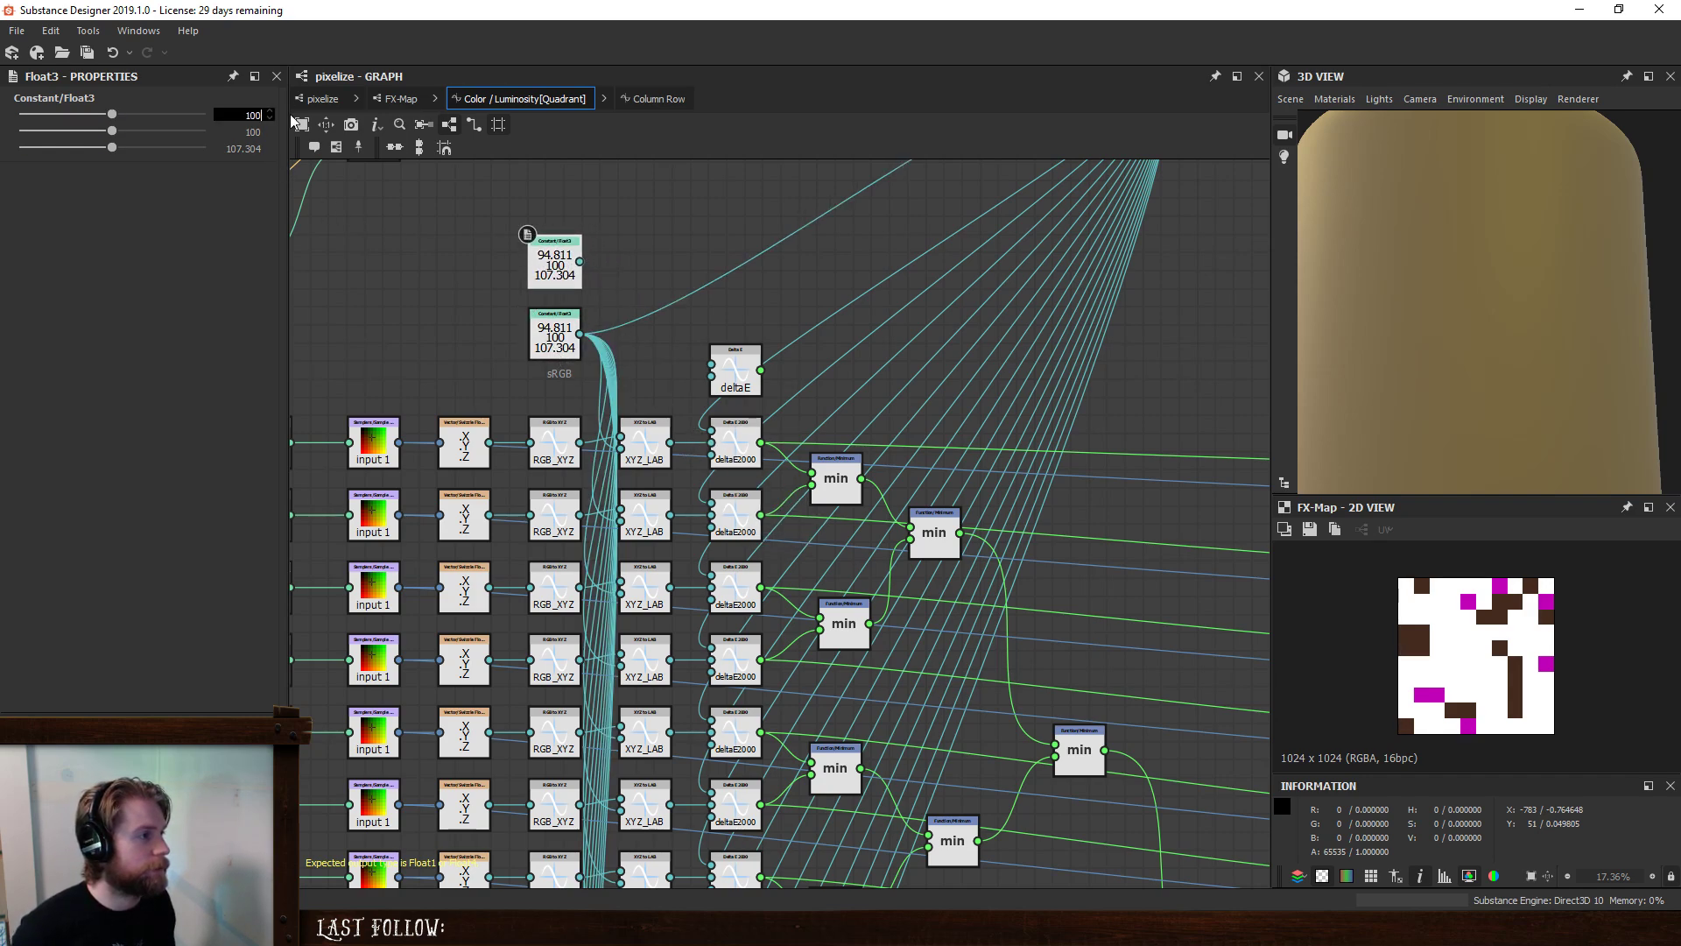
{"action": "type", "text": "100"}
{"action": "key", "text": "Tab"}
{"action": "type", "text": "100"}
{"action": "key", "text": "Return"}
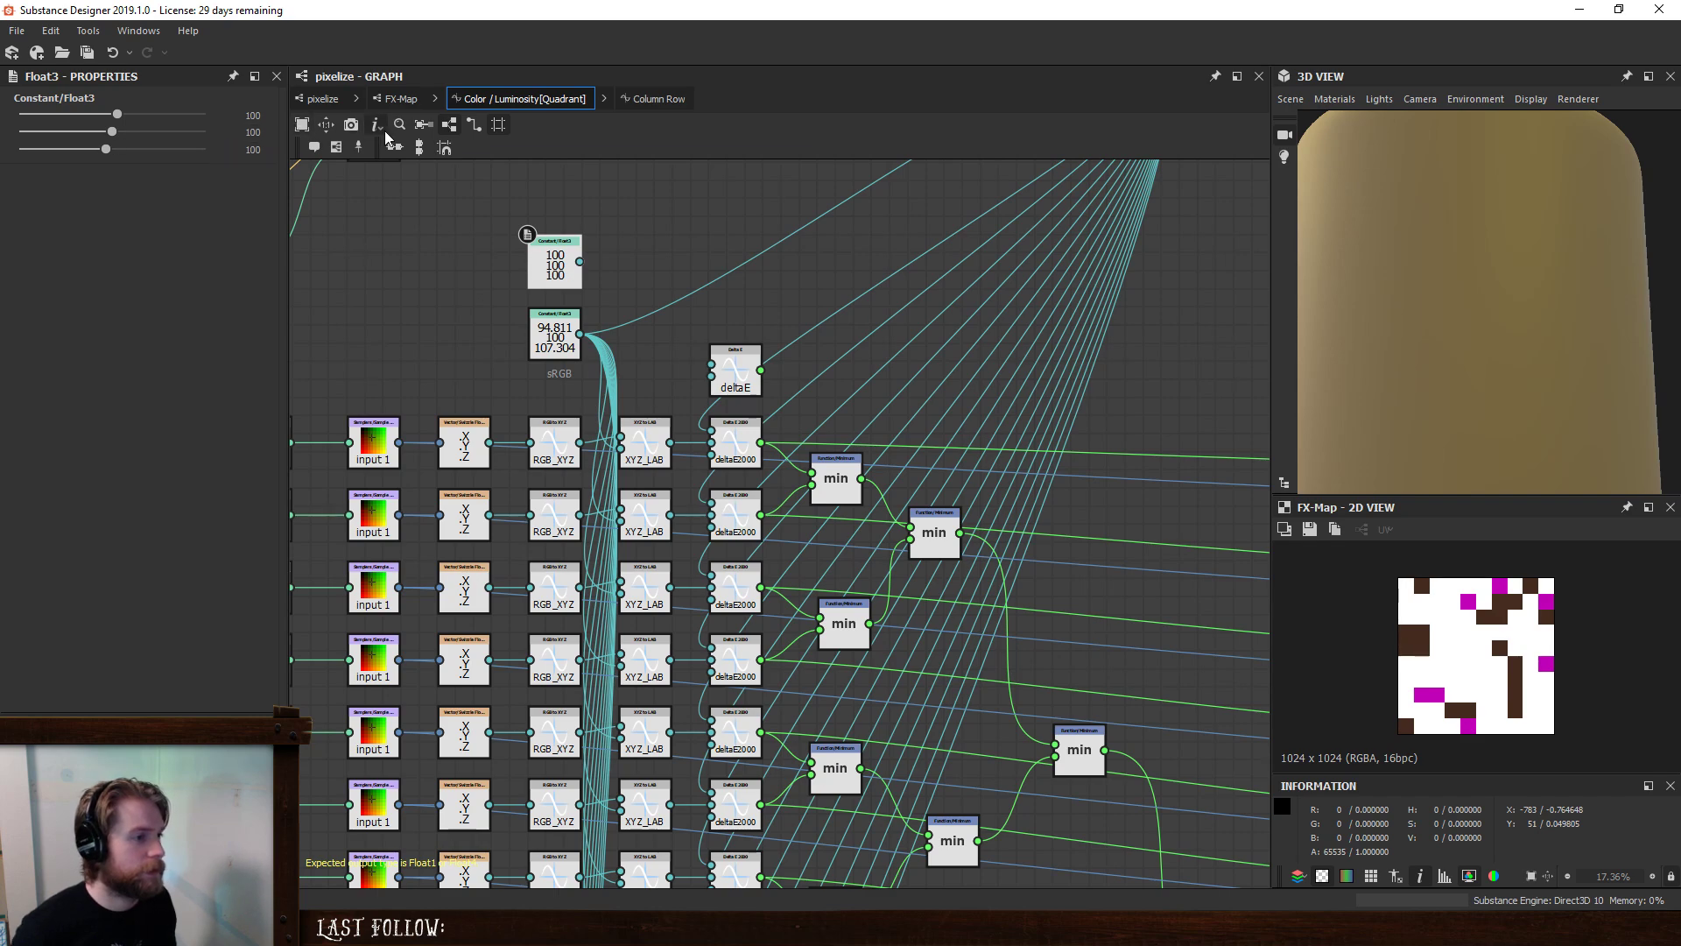
- Try moving all of the sRGB constant's connections to the 100, 100, 100 constant
{"action": "left_click_drag", "start_coordinate": [580, 334], "coordinate": [607, 277], "text": "shift"}
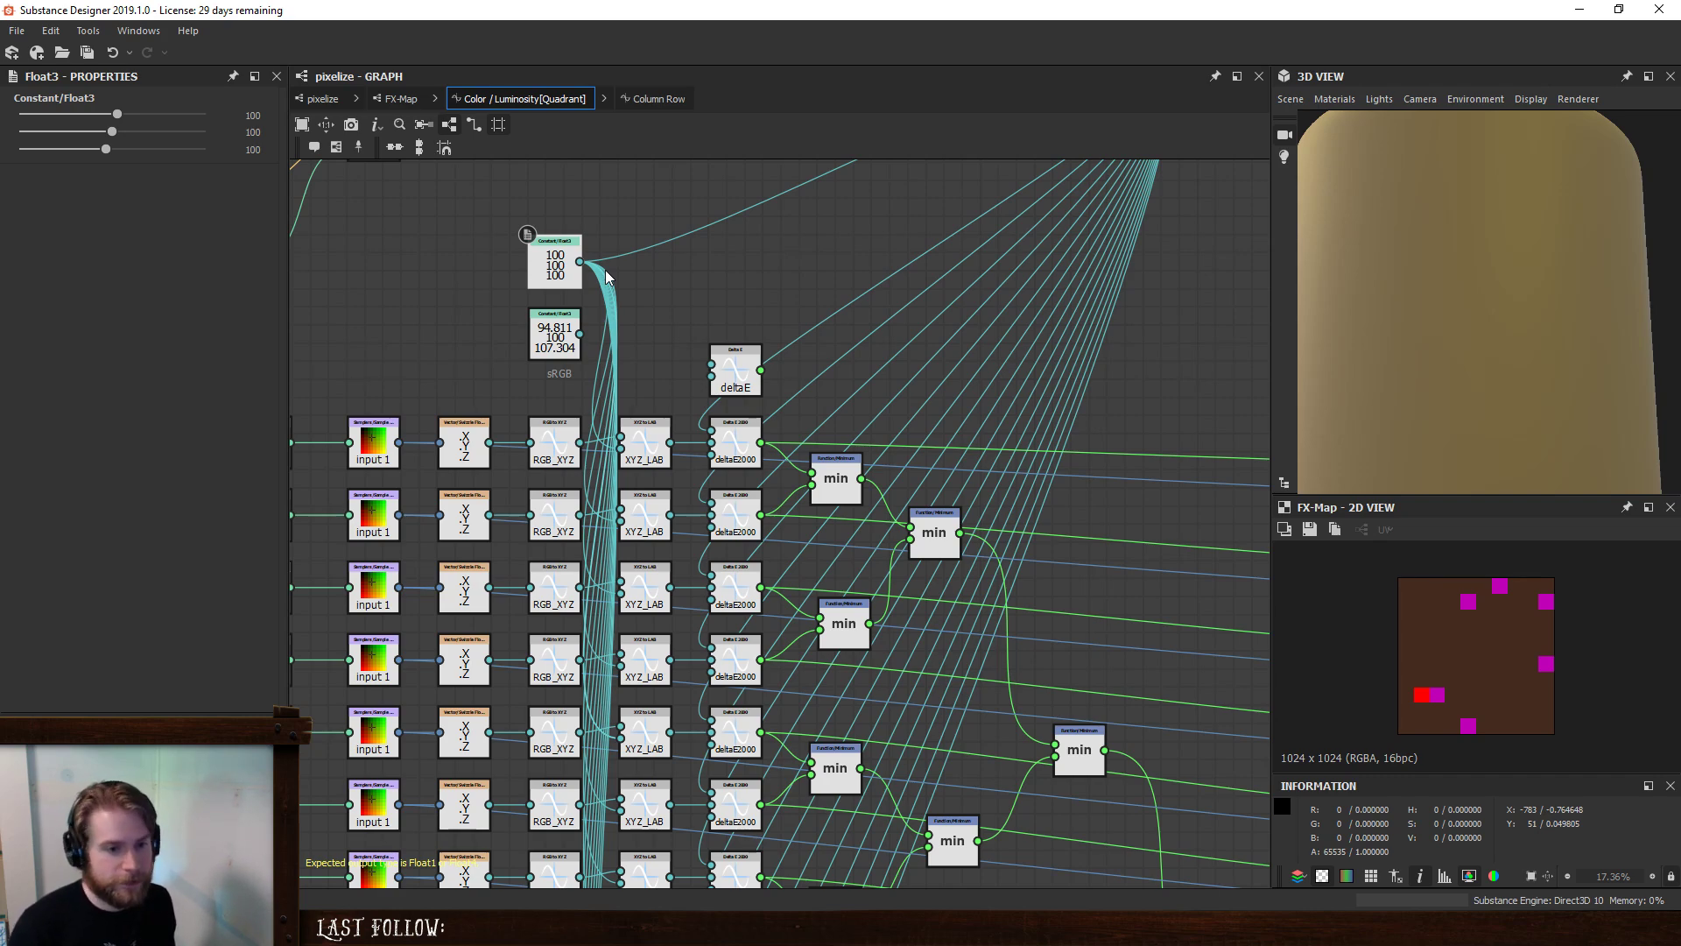
{"action": "key", "text": "ctrl+z"}
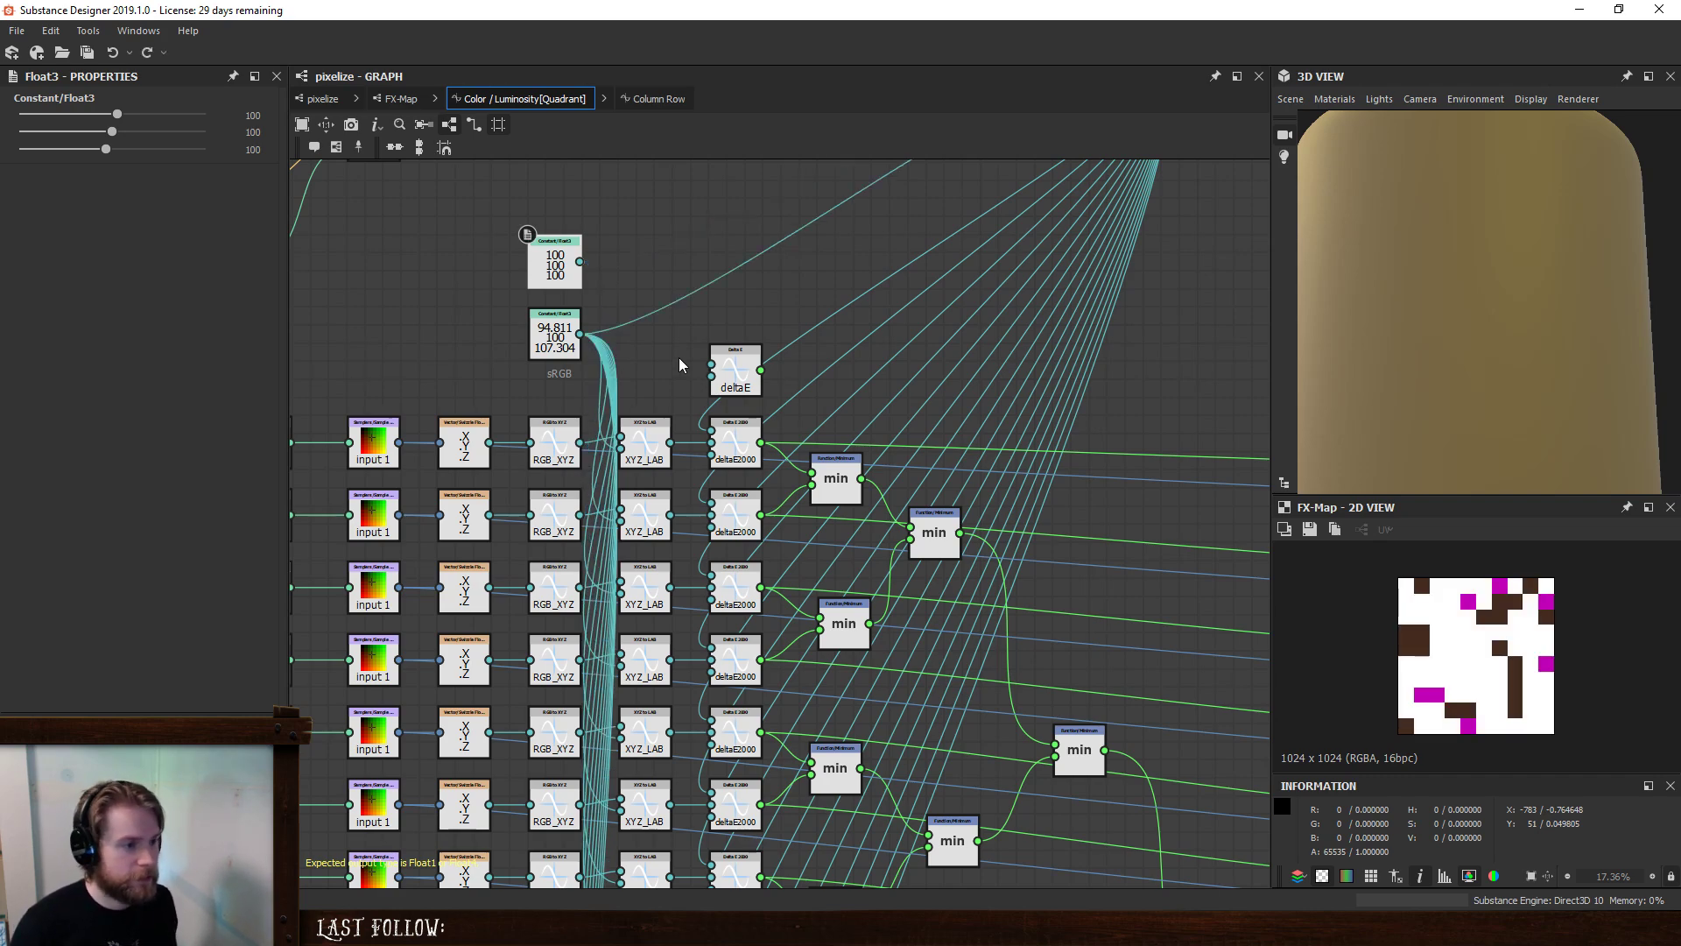
- Wire the LAB inputs of the new deltaE node and transfer the first row's deltaE2000 output connections to it
{"action": "left_click_drag", "start_coordinate": [733, 372], "coordinate": [675, 436]}
{"action": "left_click", "coordinate": [735, 438]}
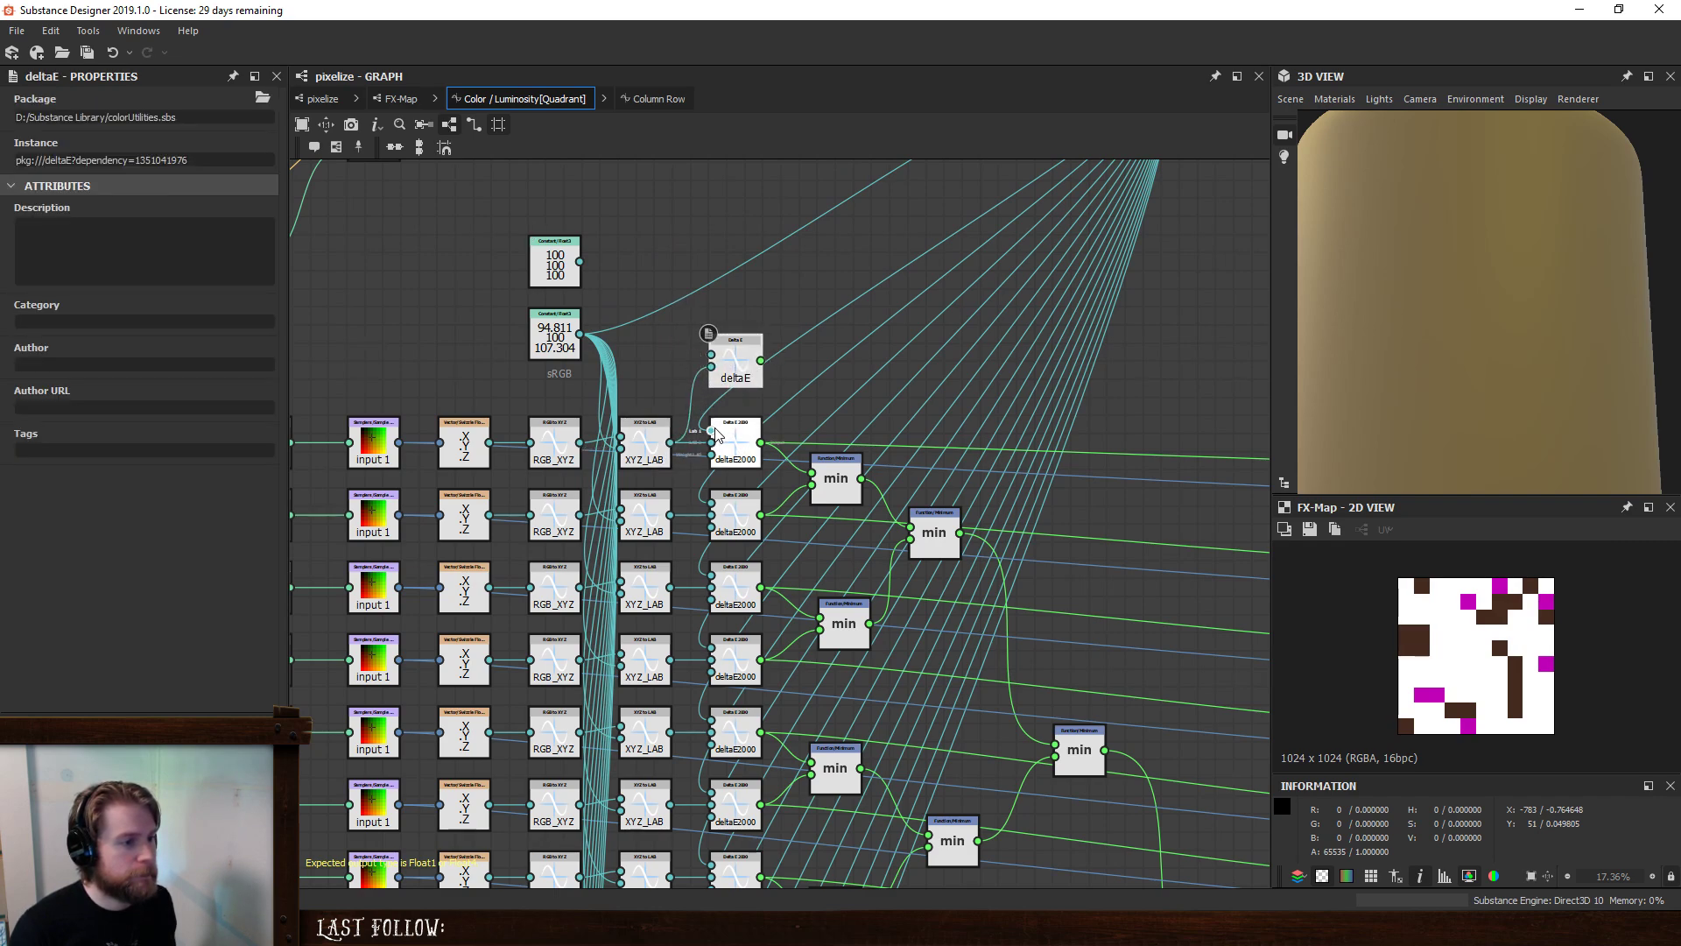
{"action": "left_click_drag", "start_coordinate": [761, 442], "coordinate": [761, 360], "text": "shift"}
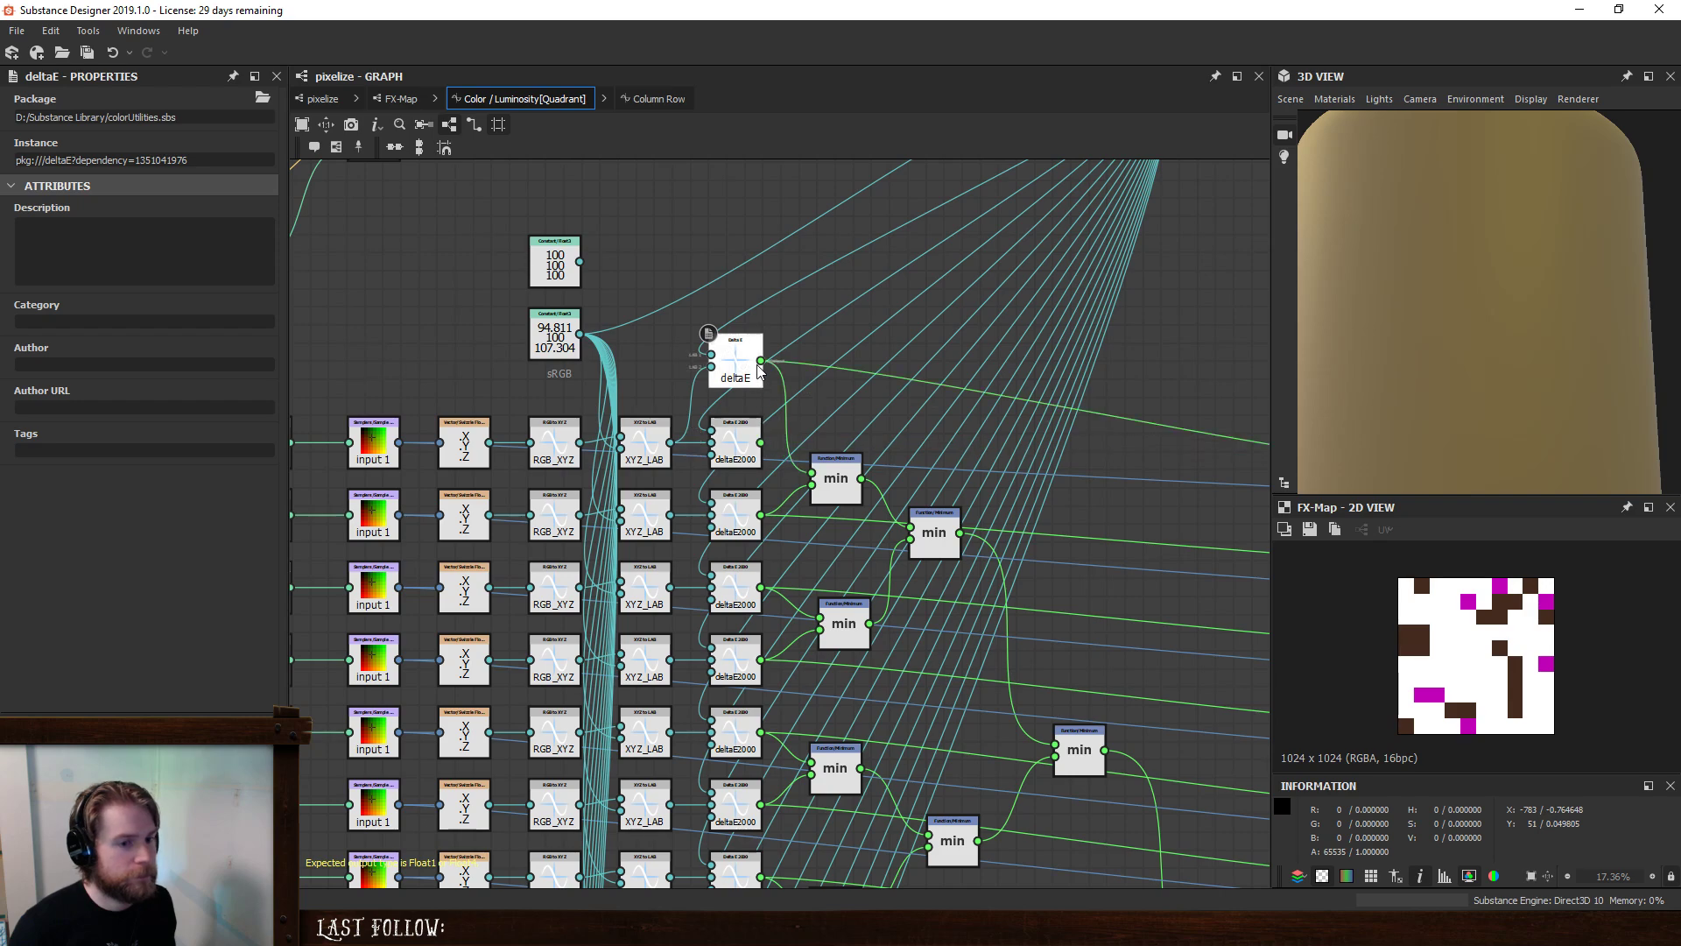
{"action": "left_click", "coordinate": [770, 400]}
- Duplicate the deltaE node with its input links and place the copy near the second palette row
{"action": "left_click", "coordinate": [742, 362]}
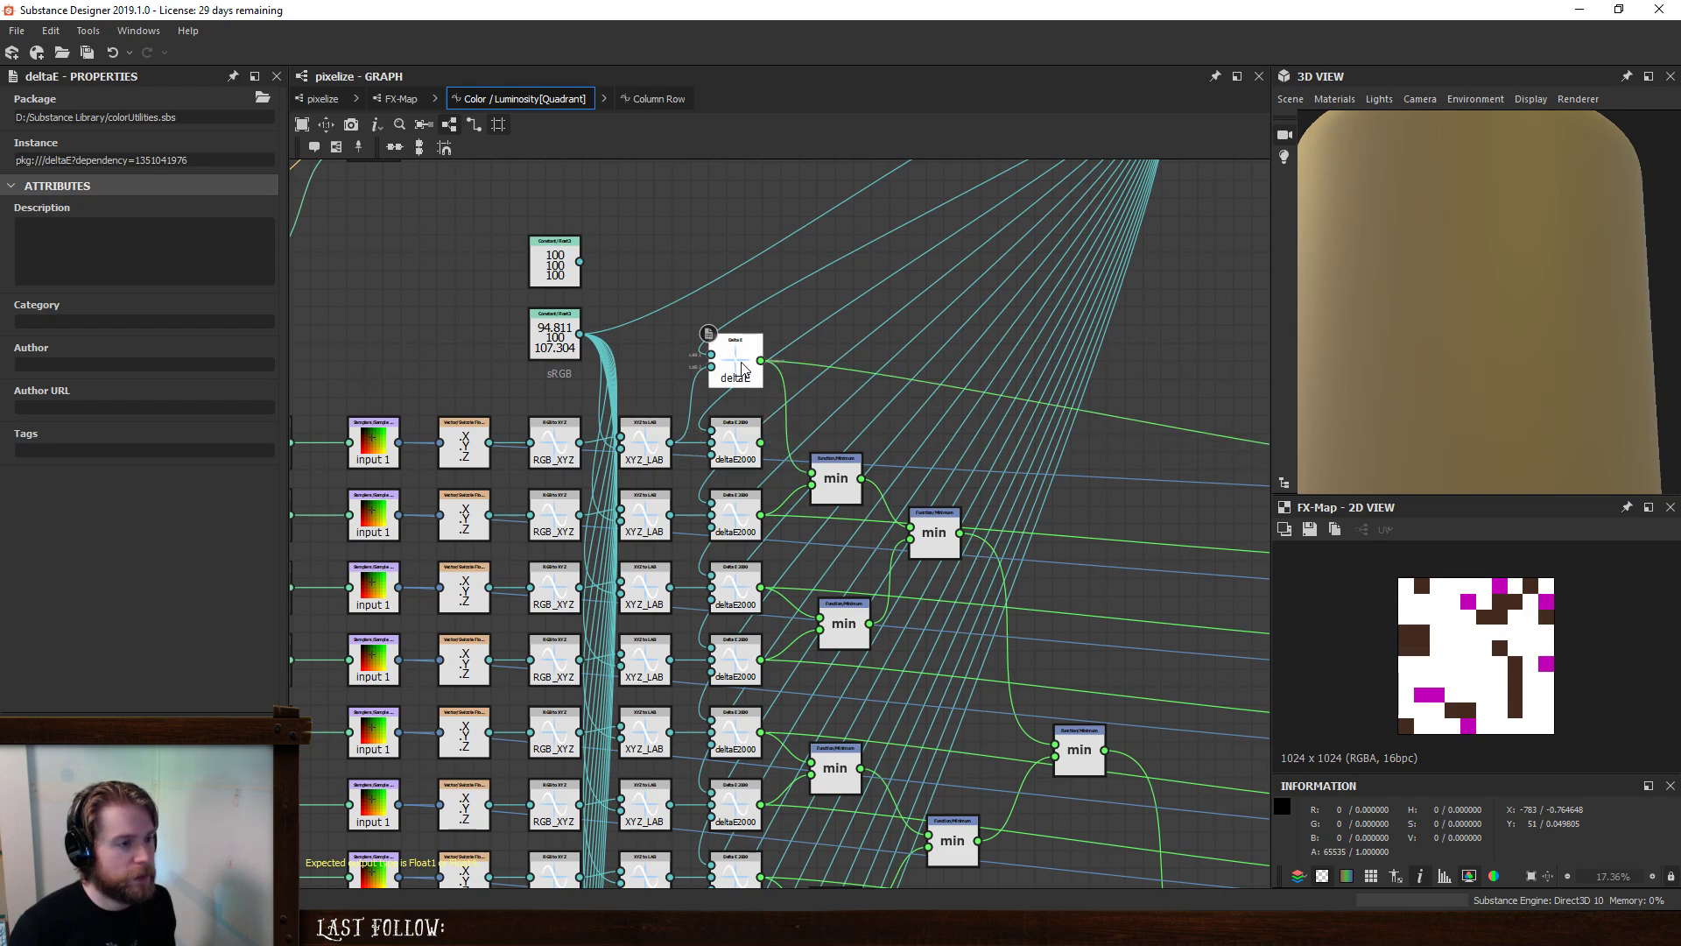
{"action": "key", "text": "ctrl+d"}
{"action": "left_click_drag", "start_coordinate": [789, 530], "coordinate": [828, 538]}
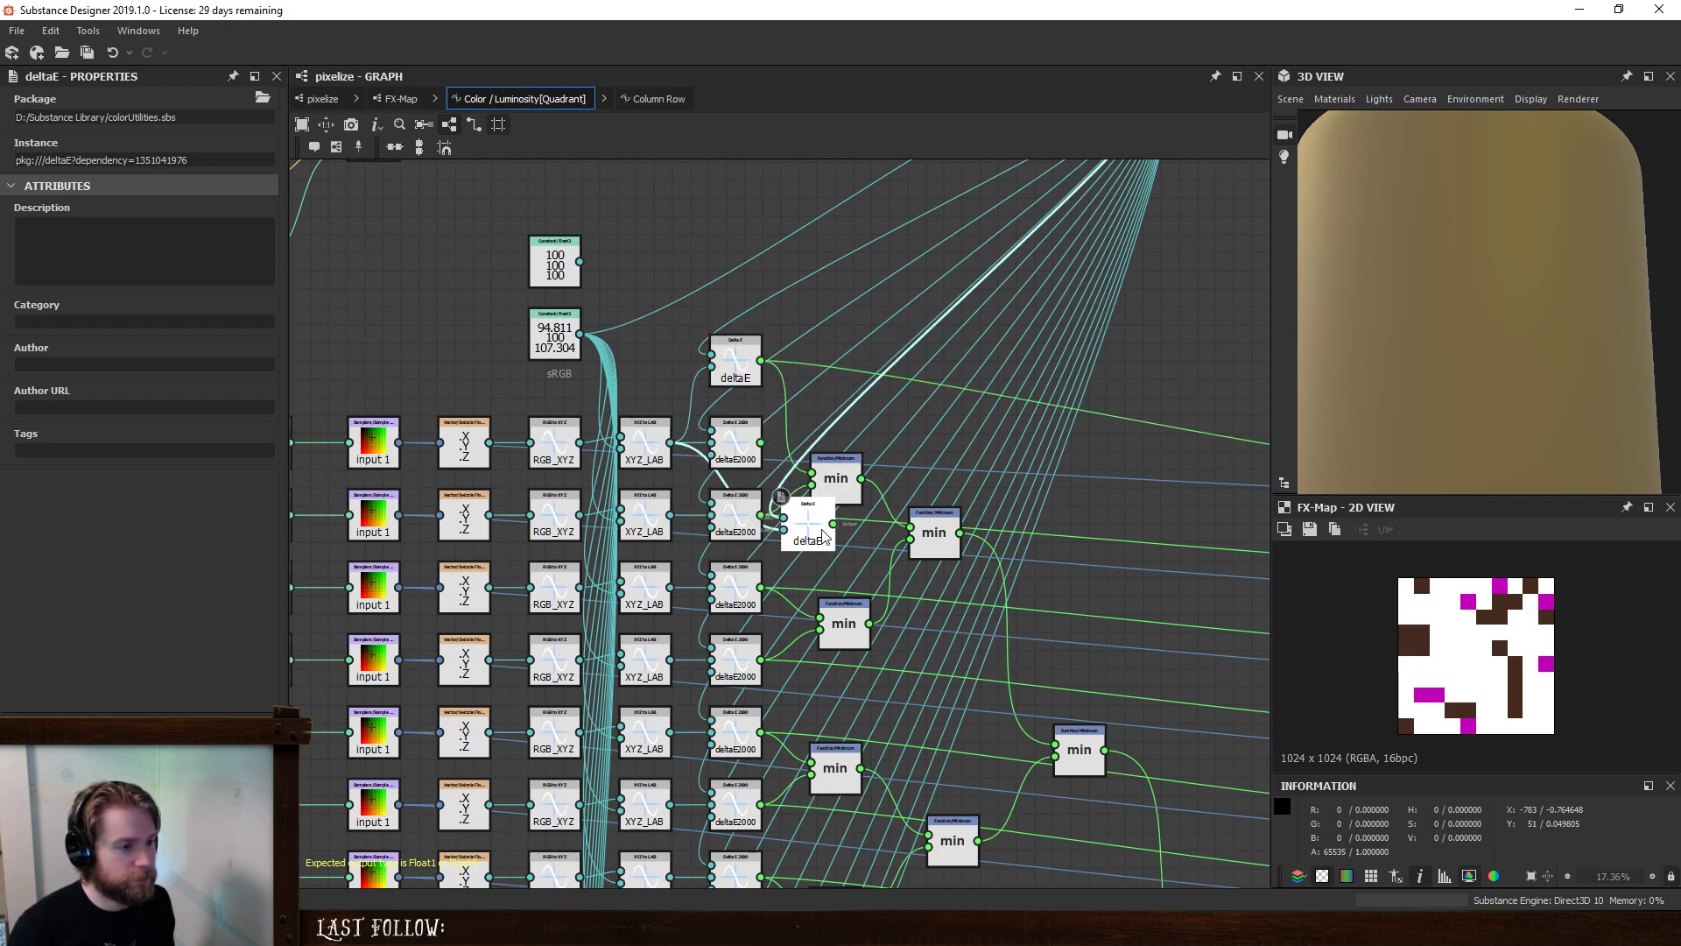
- Shift the Minimum nodes farther from the deltaE2000 column to make room for a column of deltaE nodes
{"action": "left_click_drag", "start_coordinate": [836, 468], "coordinate": [862, 469]}
{"action": "scroll", "coordinate": [1038, 600], "scroll_direction": "down", "scroll_amount": 5}
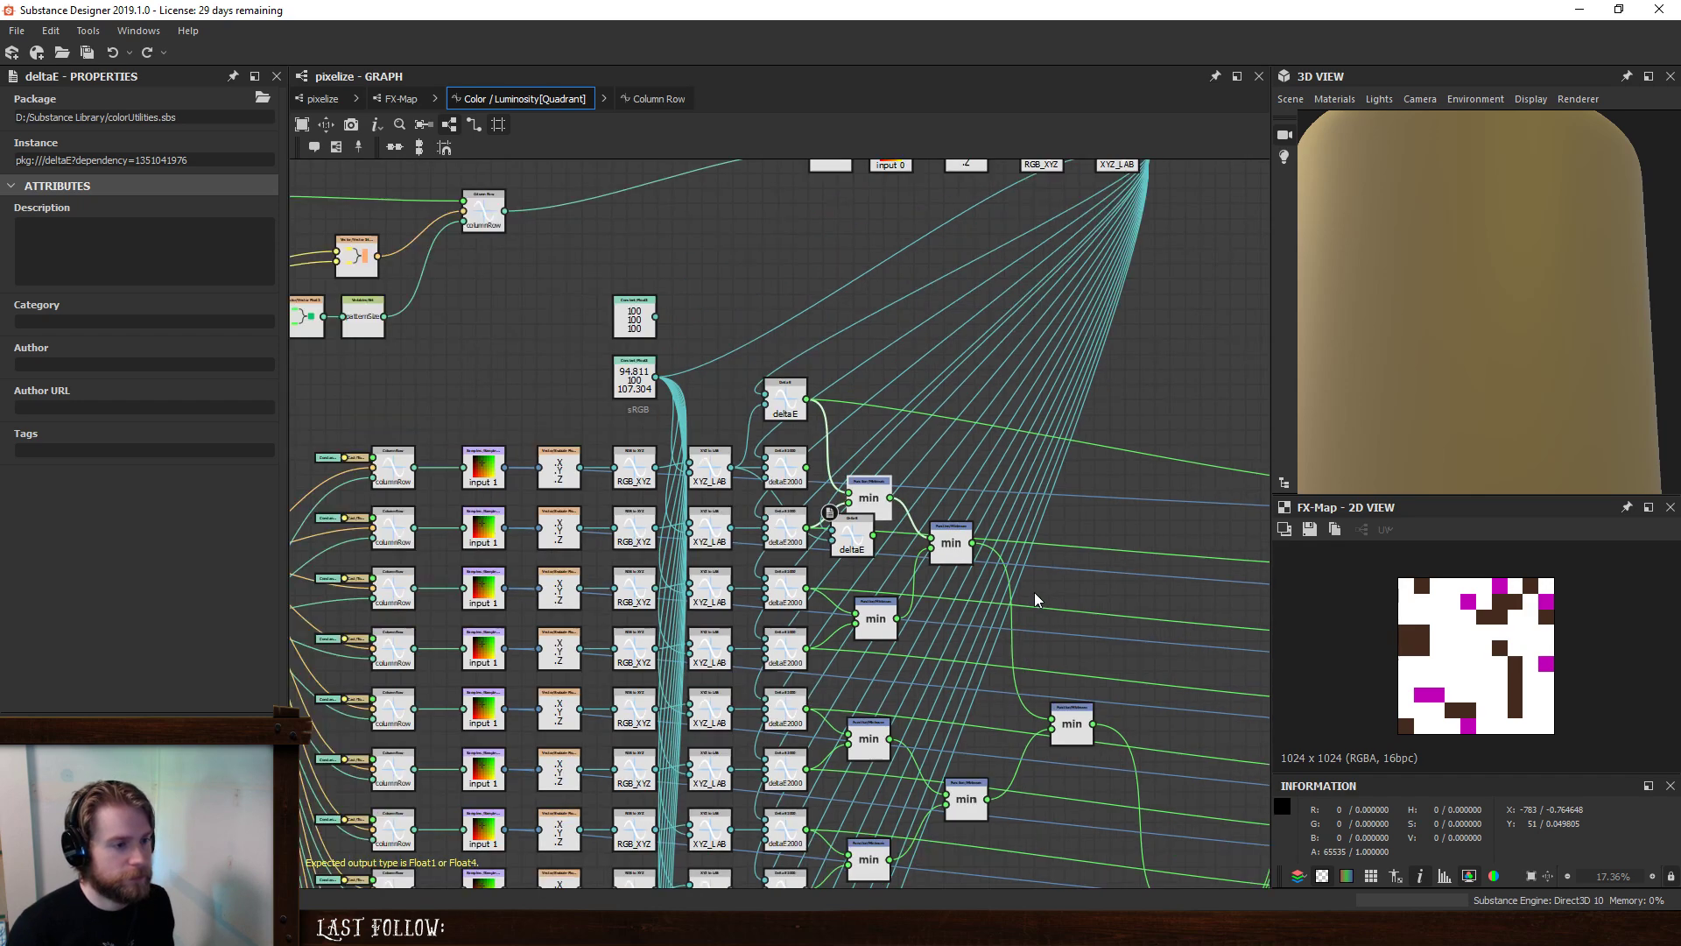
{"action": "key", "text": "ctrl+z"}
{"action": "left_click_drag", "start_coordinate": [832, 790], "coordinate": [755, 263]}
{"action": "middle_click_drag", "start_coordinate": [749, 311], "coordinate": [774, 506]}
{"action": "scroll", "coordinate": [774, 505], "scroll_direction": "up", "scroll_amount": 3}
- Align the two deltaE nodes beside the deltaE2000 nodes of the first and second palette rows
{"action": "left_click_drag", "start_coordinate": [767, 468], "coordinate": [714, 404]}
{"action": "key", "text": "ctrl+z"}
{"action": "scroll", "coordinate": [714, 404], "scroll_direction": "up", "scroll_amount": 2}
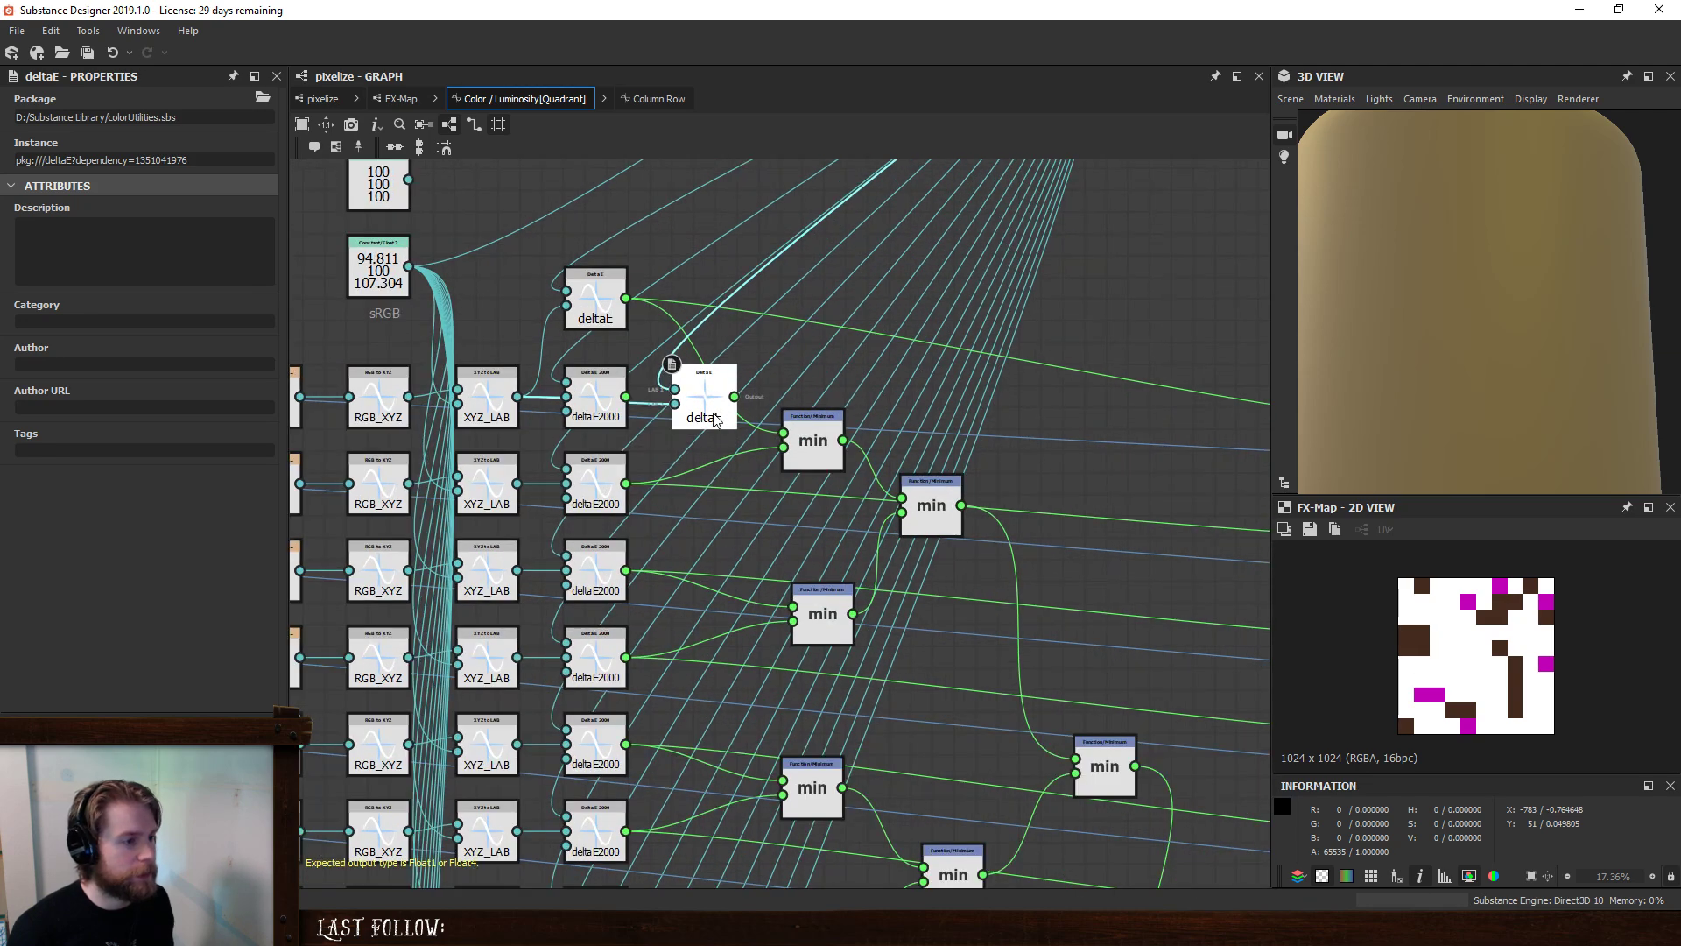
{"action": "middle_click_drag", "start_coordinate": [715, 419], "coordinate": [773, 478]}
{"action": "left_click_drag", "start_coordinate": [775, 484], "coordinate": [775, 571]}
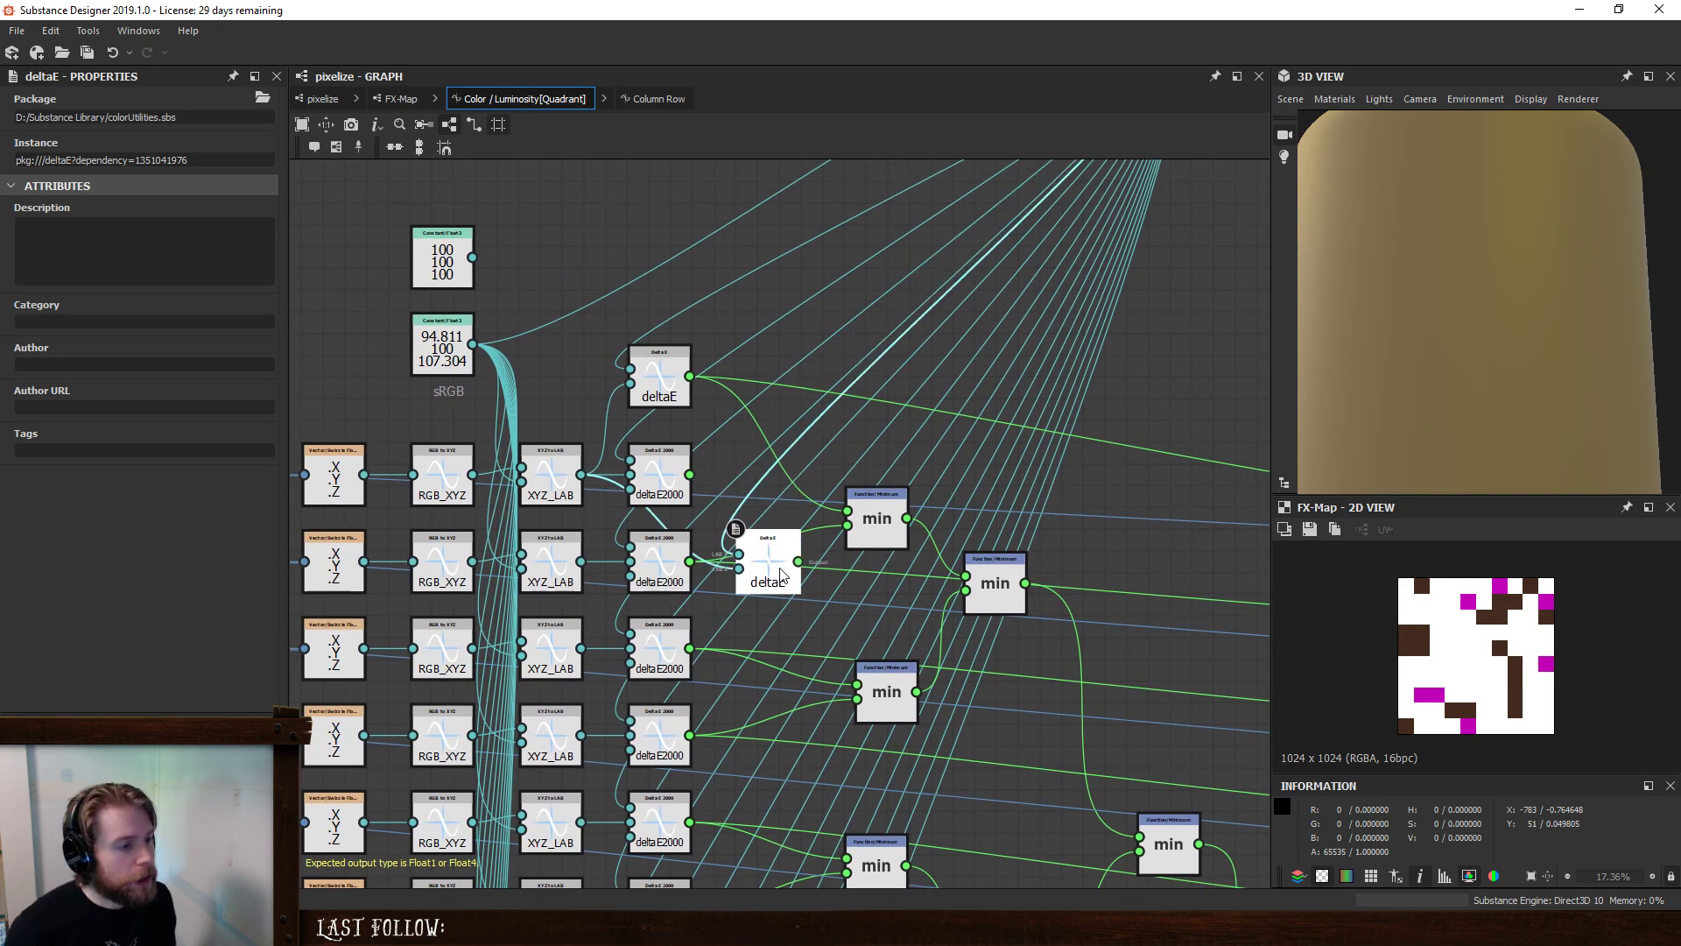
{"action": "left_click", "coordinate": [652, 363]}
{"action": "left_click_drag", "start_coordinate": [653, 364], "coordinate": [761, 460]}
{"action": "middle_click_drag", "start_coordinate": [799, 594], "coordinate": [809, 458]}
- Duplicate the deltaE node beside the third row's deltaE2000 node and feed it from that row's XYZ_LAB node
{"action": "left_click", "coordinate": [782, 425]}
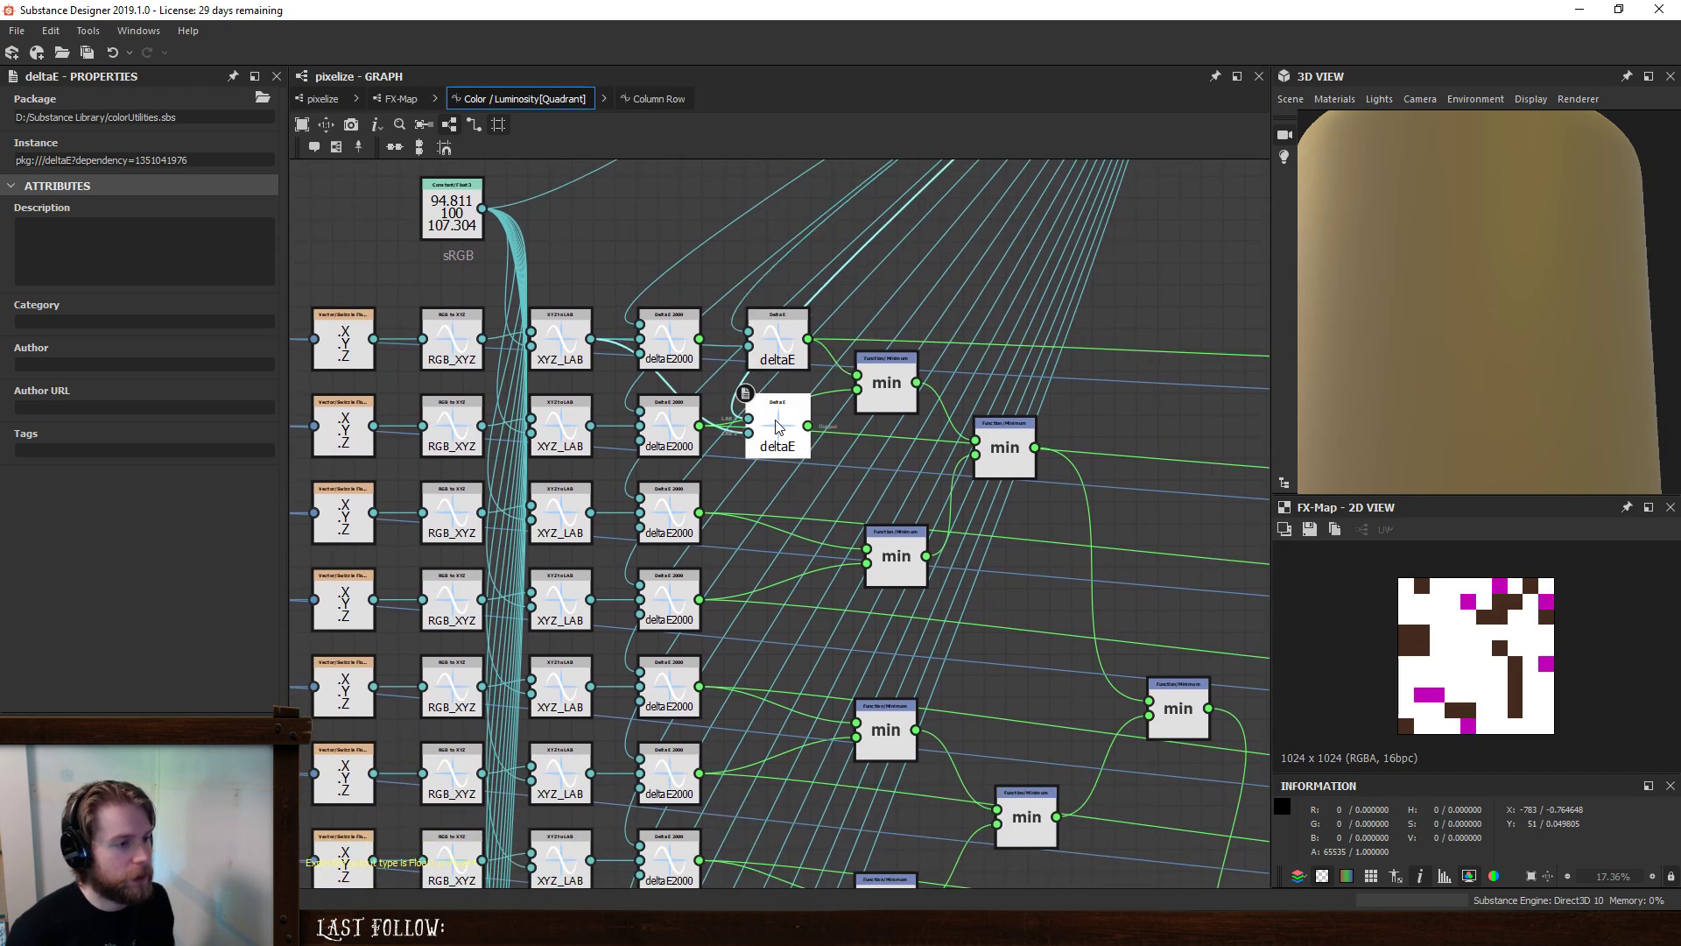
{"action": "key", "text": "ctrl+d"}
{"action": "left_click_drag", "start_coordinate": [785, 508], "coordinate": [747, 518]}
{"action": "left_click", "coordinate": [590, 532]}
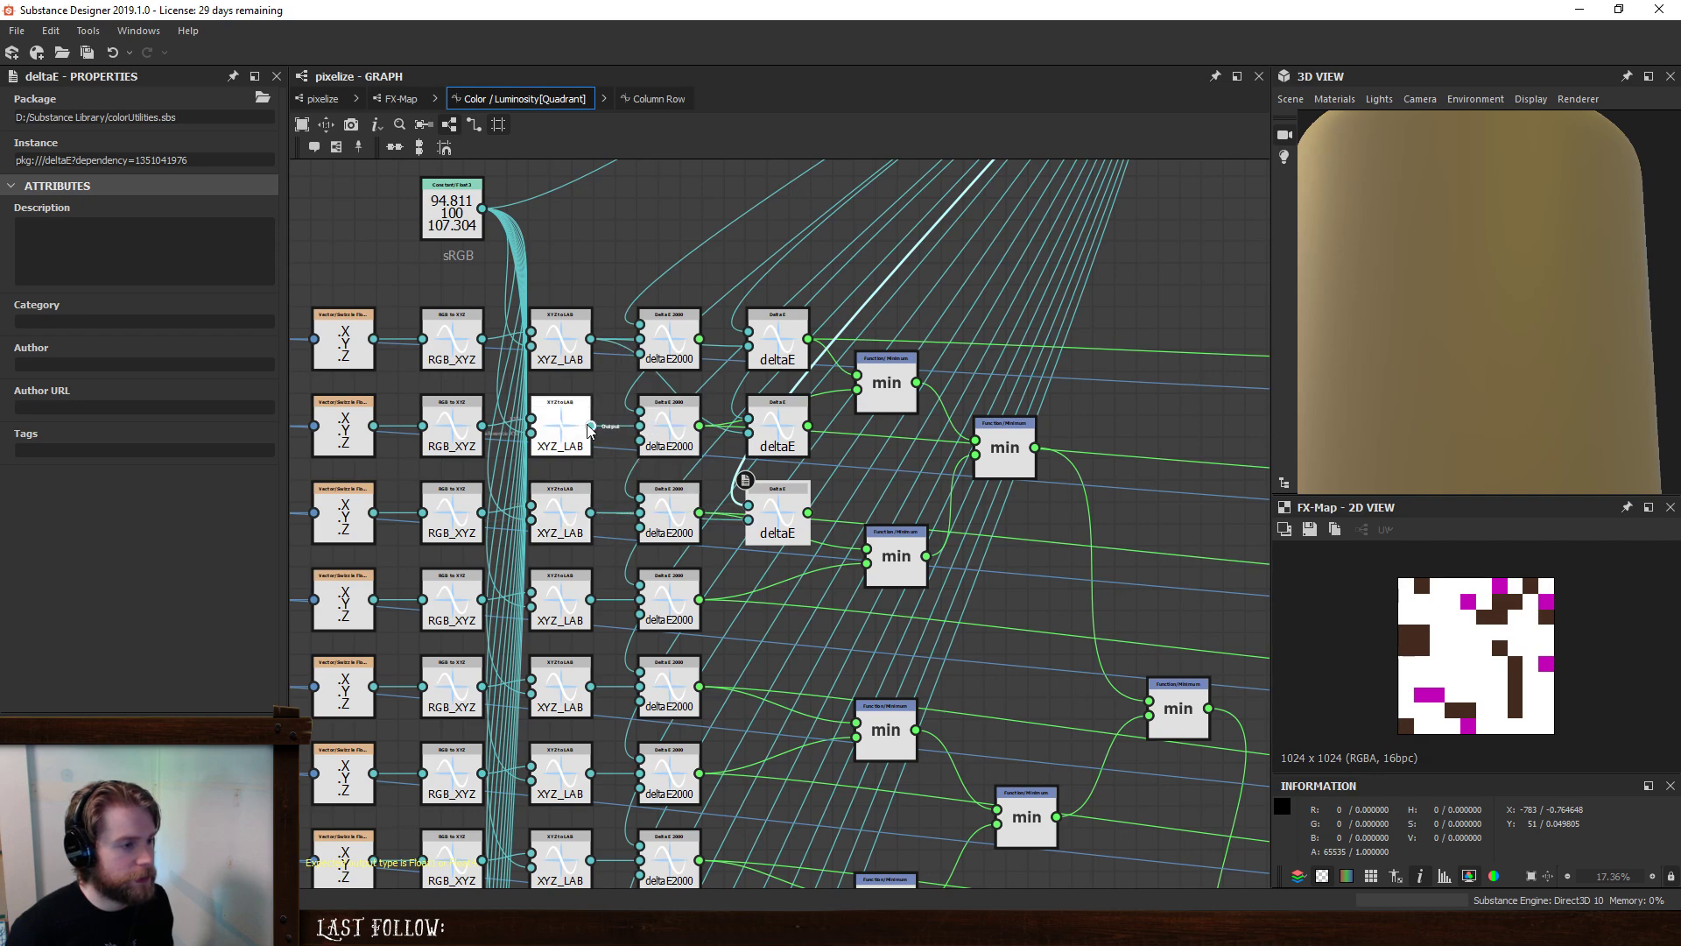
- Duplicate the deltaE node for the fourth and fifth palette rows, feeding each copy from its own row's XYZ_LAB node
{"action": "middle_click_drag", "start_coordinate": [791, 677], "coordinate": [785, 538]}
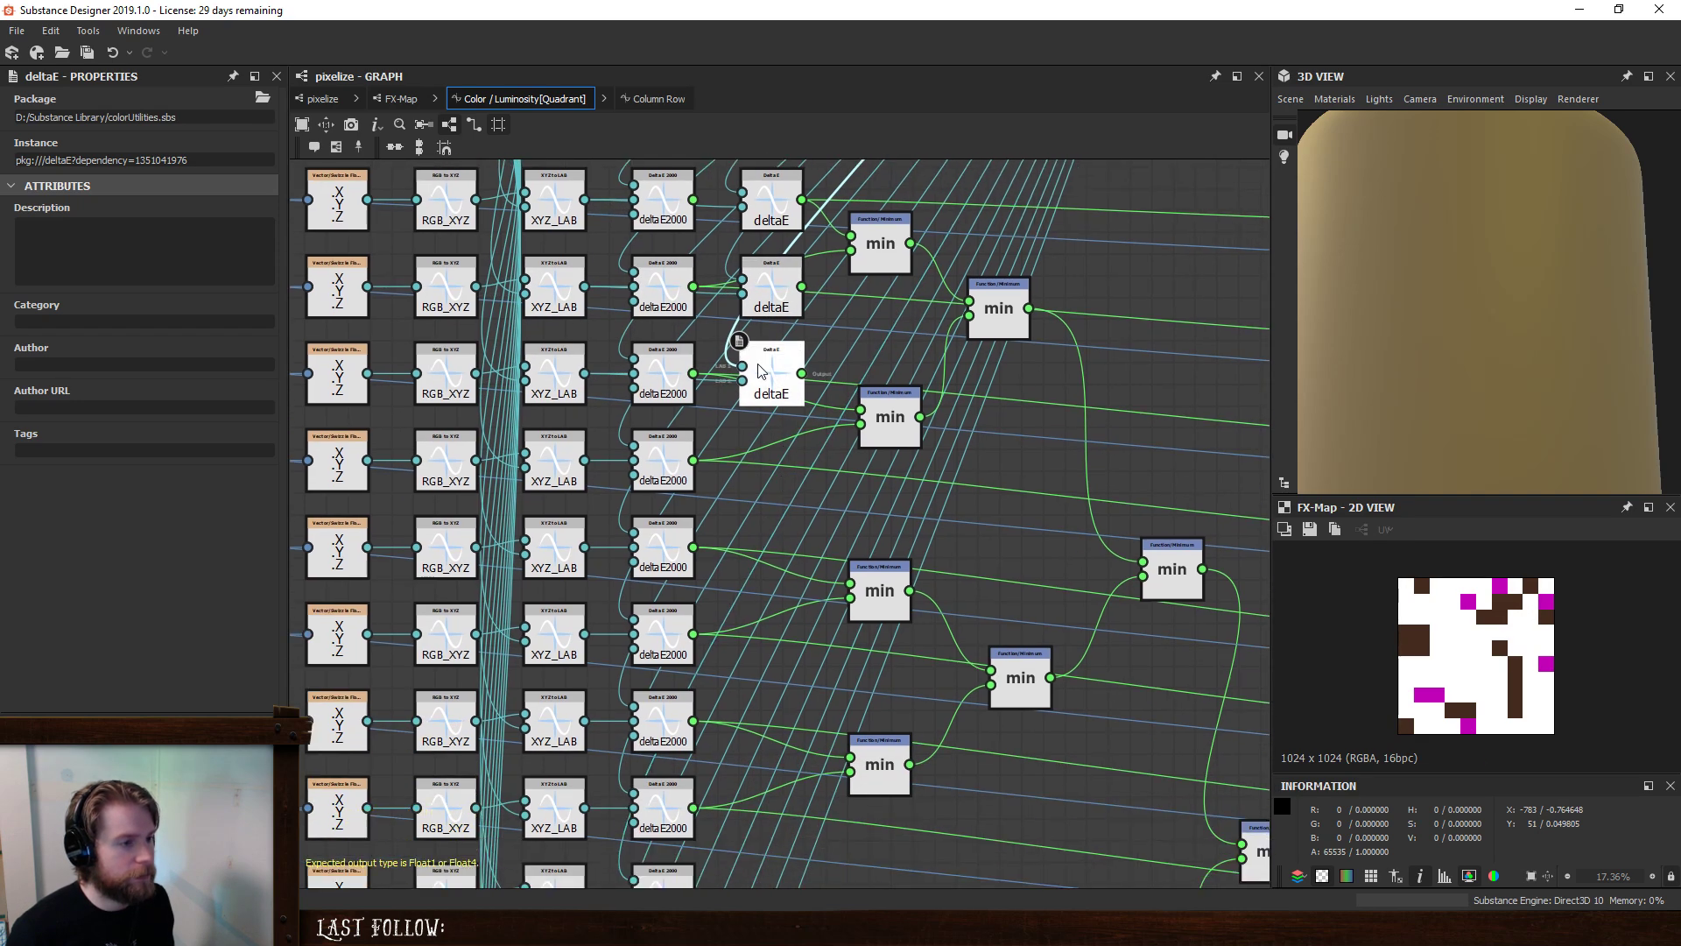
{"action": "key", "text": "ctrl+d"}
{"action": "left_click_drag", "start_coordinate": [777, 523], "coordinate": [742, 554]}
{"action": "key", "text": "ctrl+d"}
{"action": "left_click", "coordinate": [567, 562]}
{"action": "middle_click_drag", "start_coordinate": [841, 622], "coordinate": [838, 490]}
- Duplicate the deltaE node for the sixth and seventh palette rows, feeding each copy from its own row's XYZ_LAB node
{"action": "key", "text": "ctrl+d"}
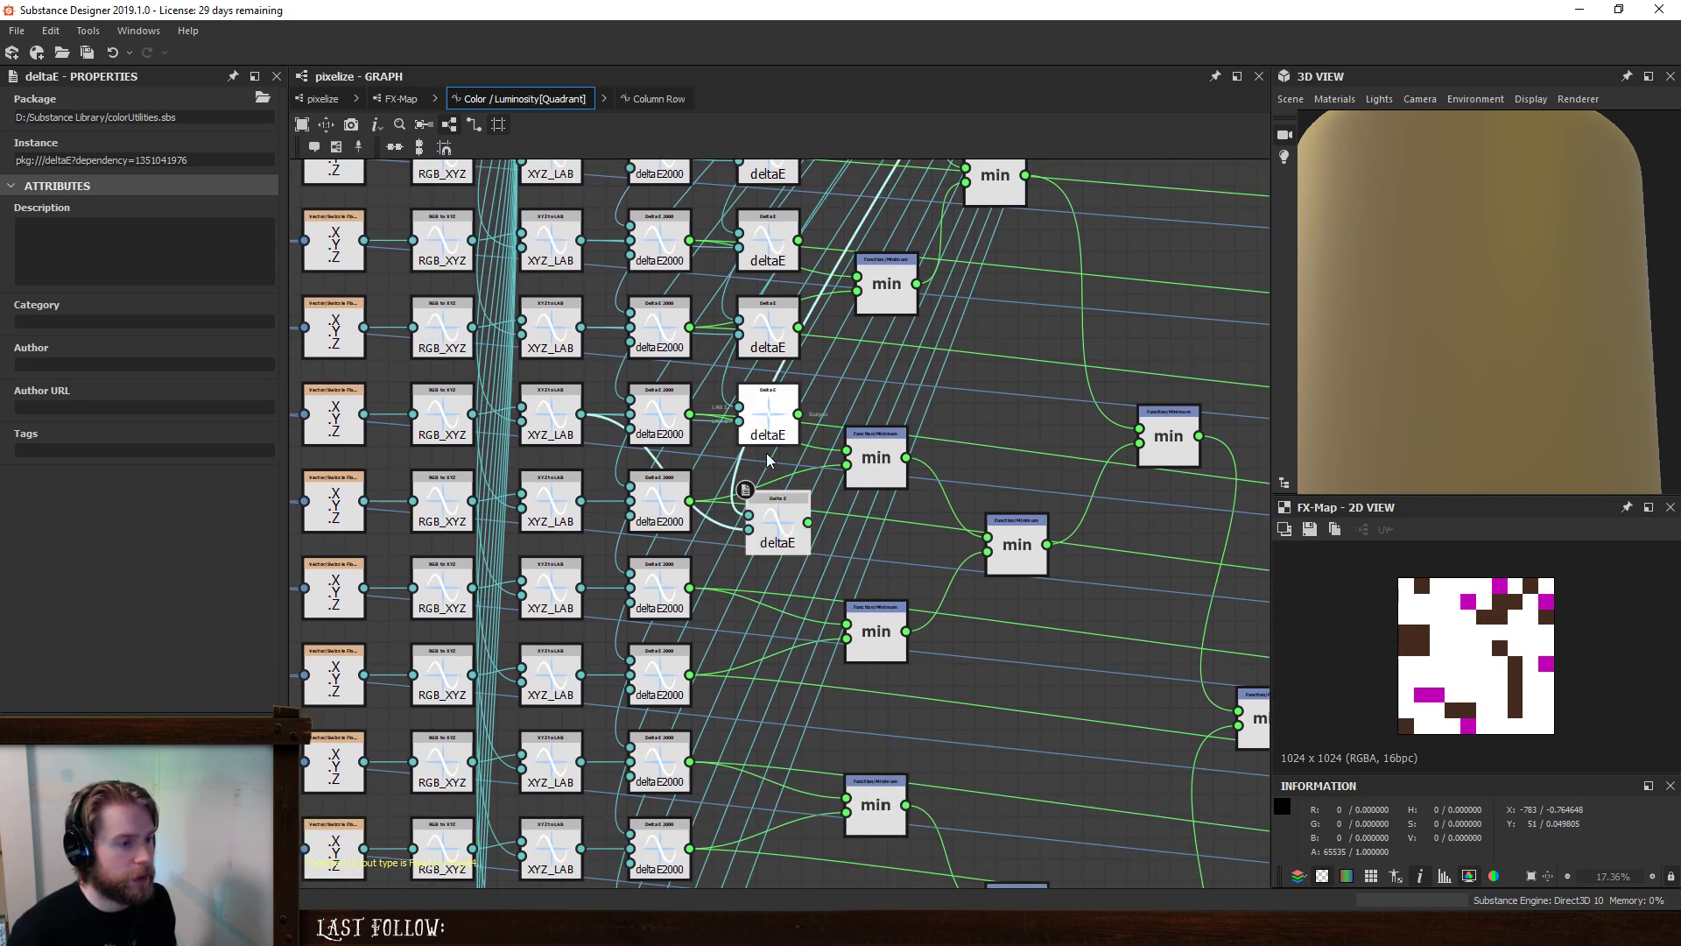
{"action": "left_click_drag", "start_coordinate": [776, 531], "coordinate": [766, 506]}
{"action": "left_click_drag", "start_coordinate": [581, 500], "coordinate": [768, 600]}
{"action": "key", "text": "ctrl+d"}
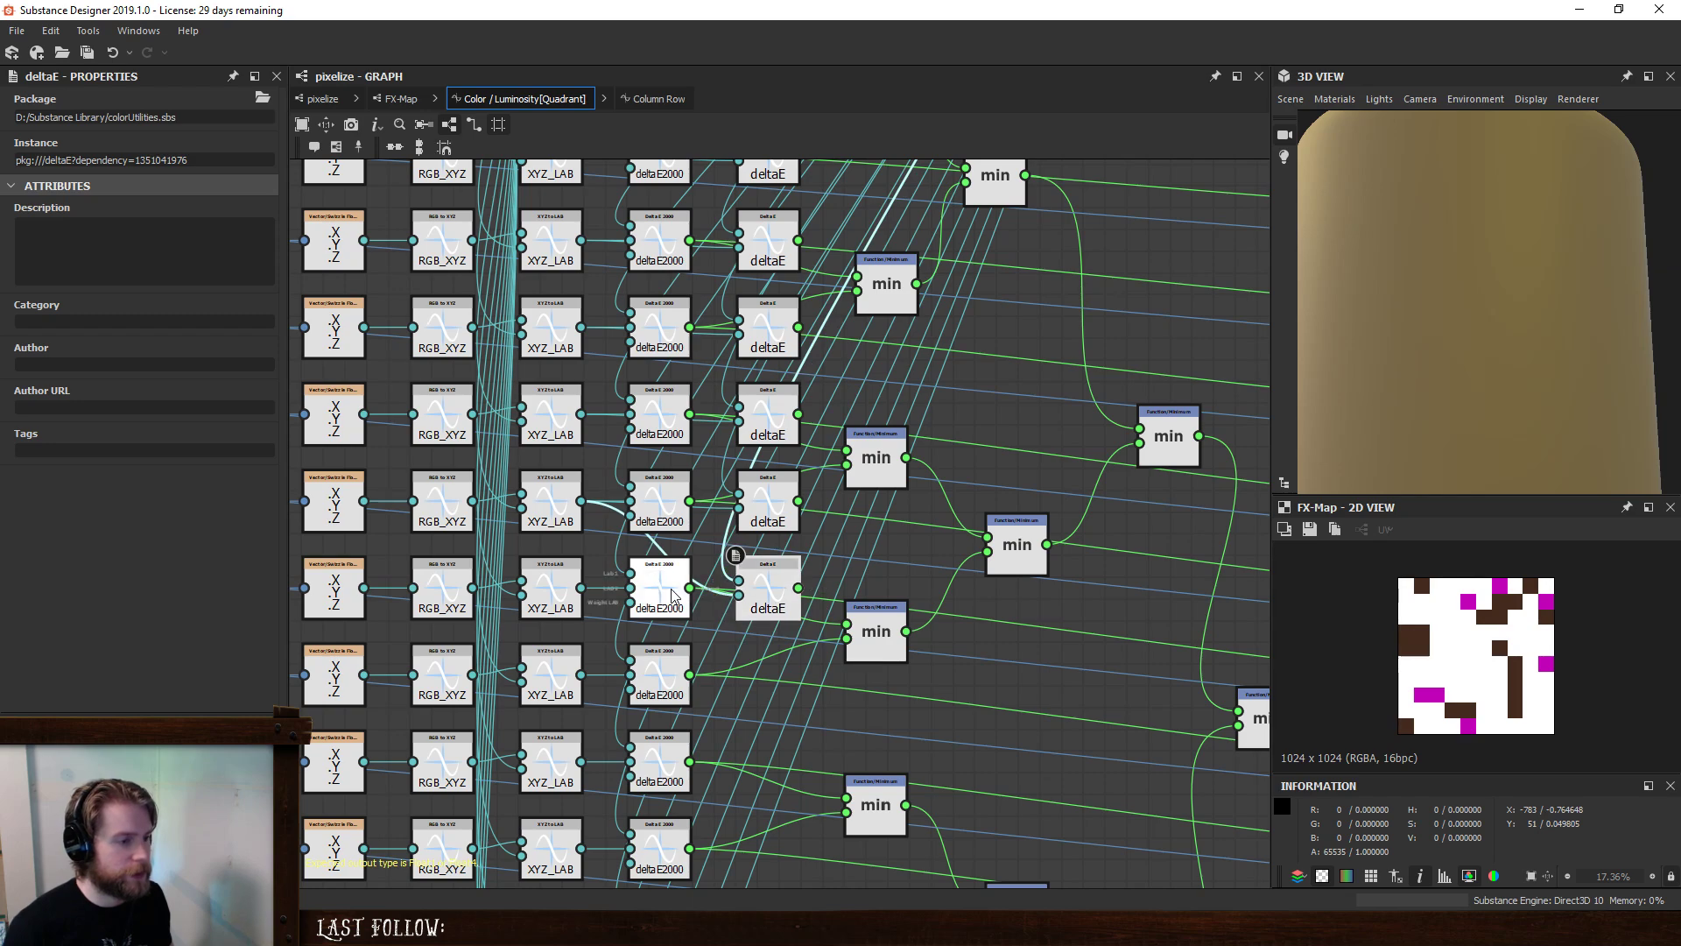
{"action": "left_click_drag", "start_coordinate": [581, 588], "coordinate": [743, 597]}
- Duplicate the deltaE node for the eighth, ninth and tenth palette rows, wiring each copy to its own row's XYZ_LAB node
{"action": "middle_click_drag", "start_coordinate": [816, 667], "coordinate": [822, 493]}
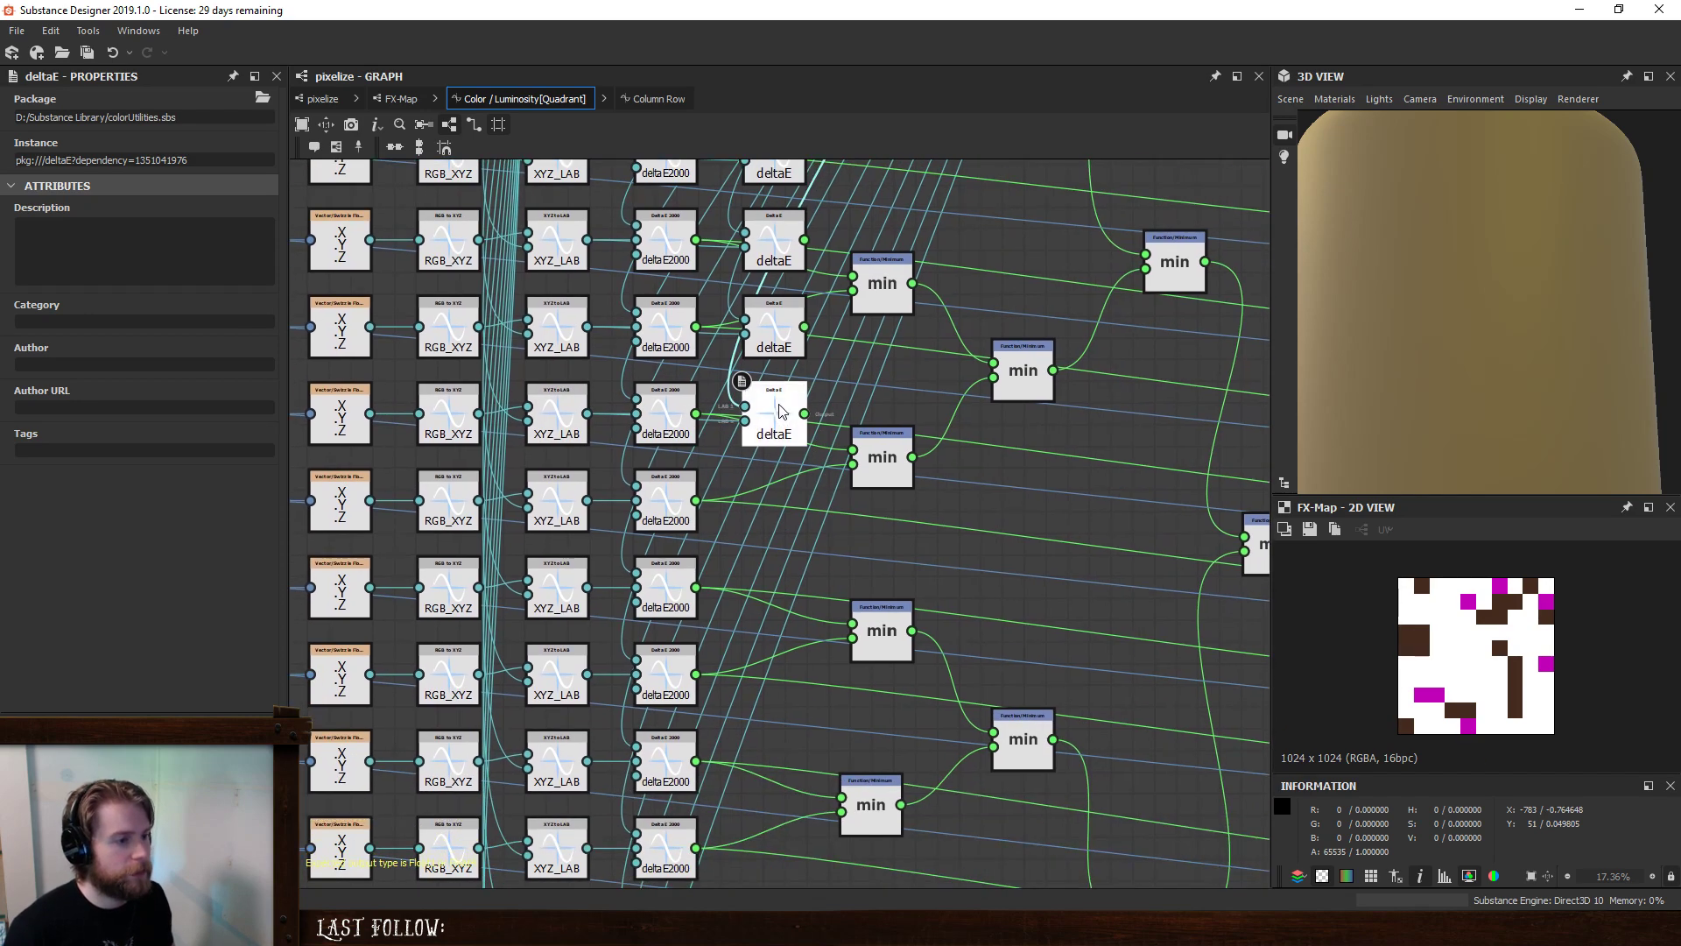
{"action": "key", "text": "ctrl+d"}
{"action": "left_click_drag", "start_coordinate": [771, 517], "coordinate": [778, 612]}
{"action": "key", "text": "ctrl+d"}
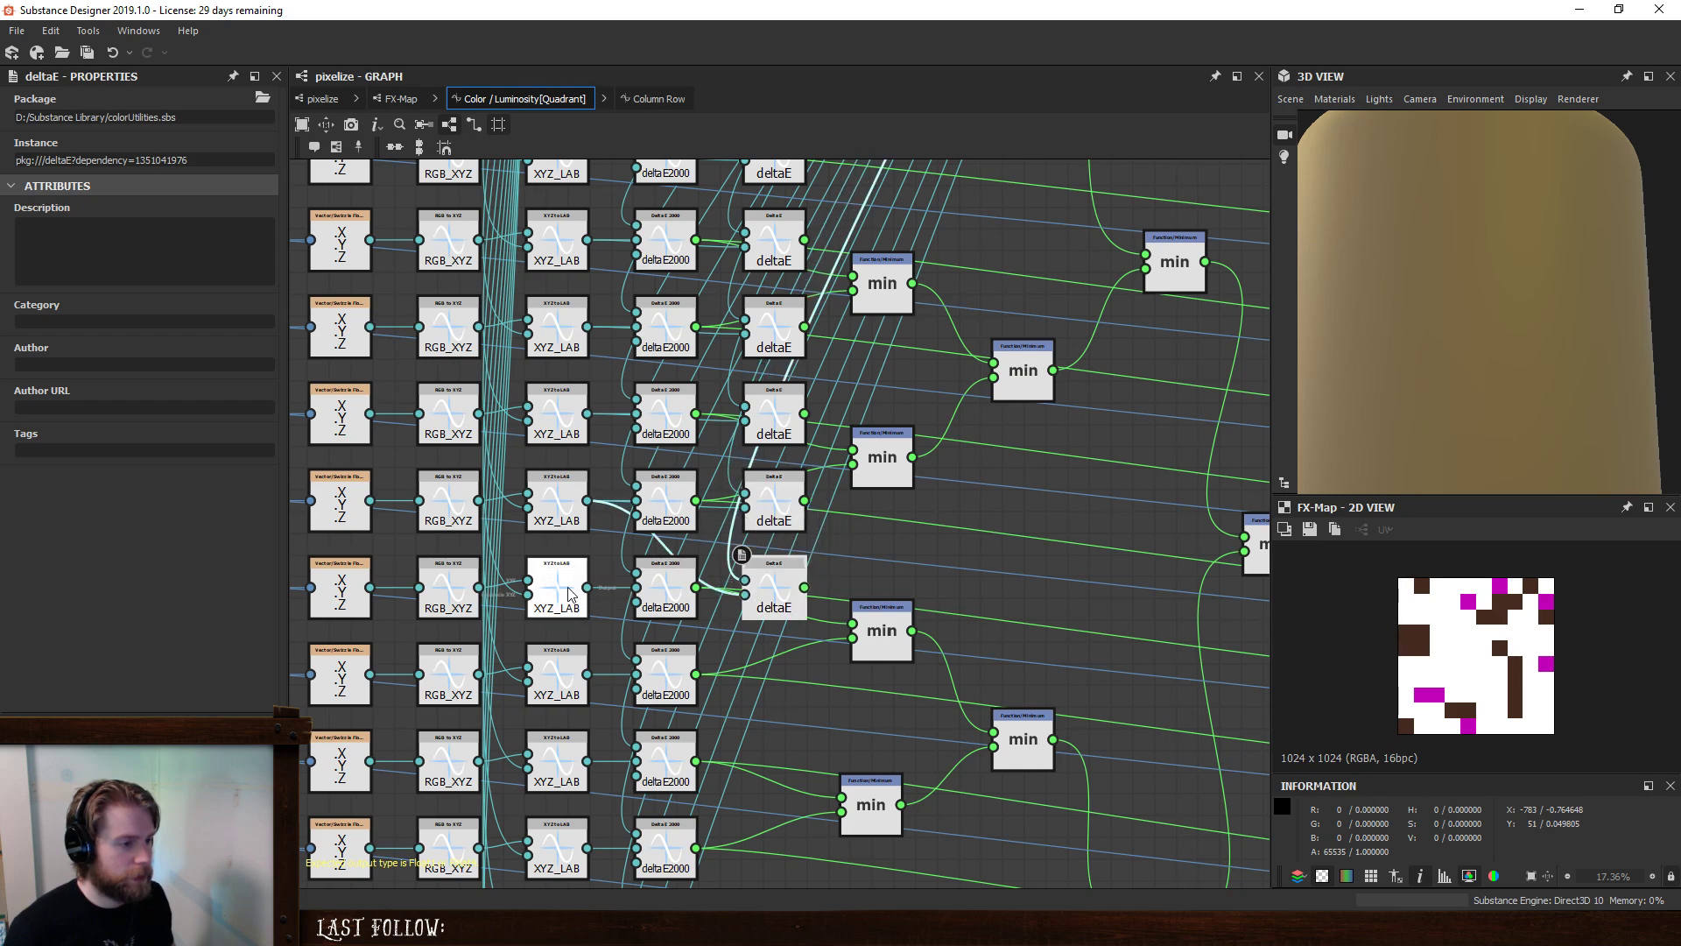
{"action": "left_click", "coordinate": [774, 595]}
{"action": "key", "text": "ctrl+d"}
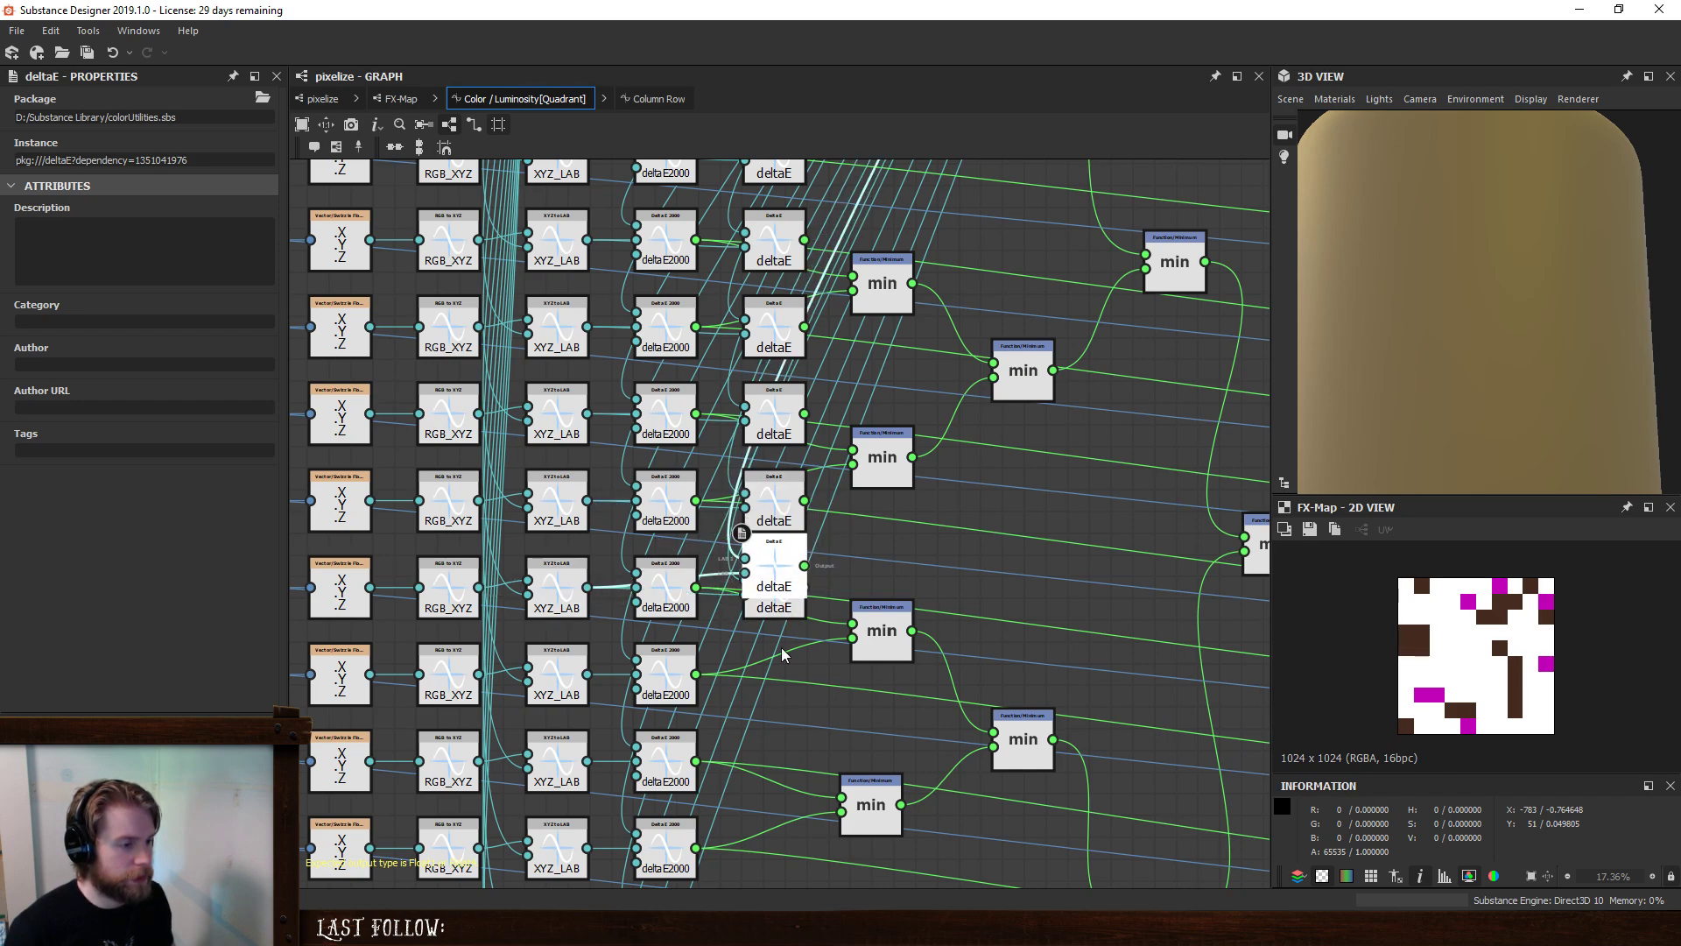
{"action": "left_click_drag", "start_coordinate": [777, 595], "coordinate": [757, 690]}
- Duplicate the deltaE node beside the eleventh and twelfth rows' deltaE2000 nodes, fed from those rows' XYZ_LAB nodes
{"action": "middle_click_drag", "start_coordinate": [828, 660], "coordinate": [976, 455]}
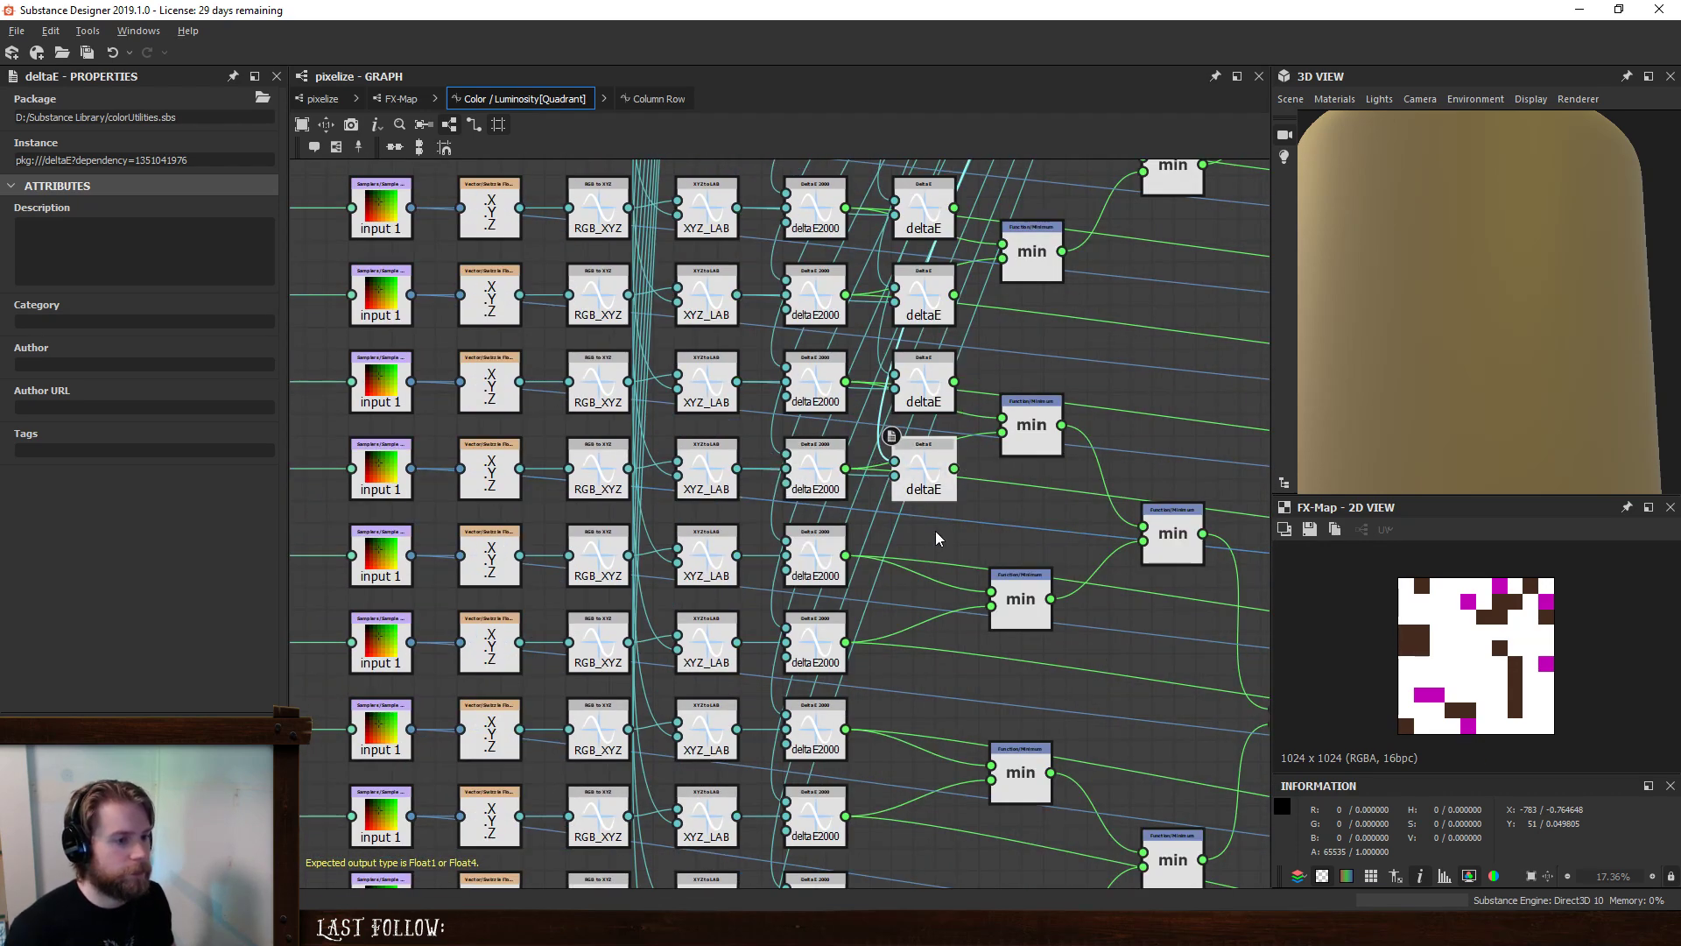
{"action": "middle_click_drag", "start_coordinate": [935, 531], "coordinate": [882, 456]}
{"action": "key", "text": "ctrl+d"}
{"action": "left_click_drag", "start_coordinate": [786, 511], "coordinate": [899, 497]}
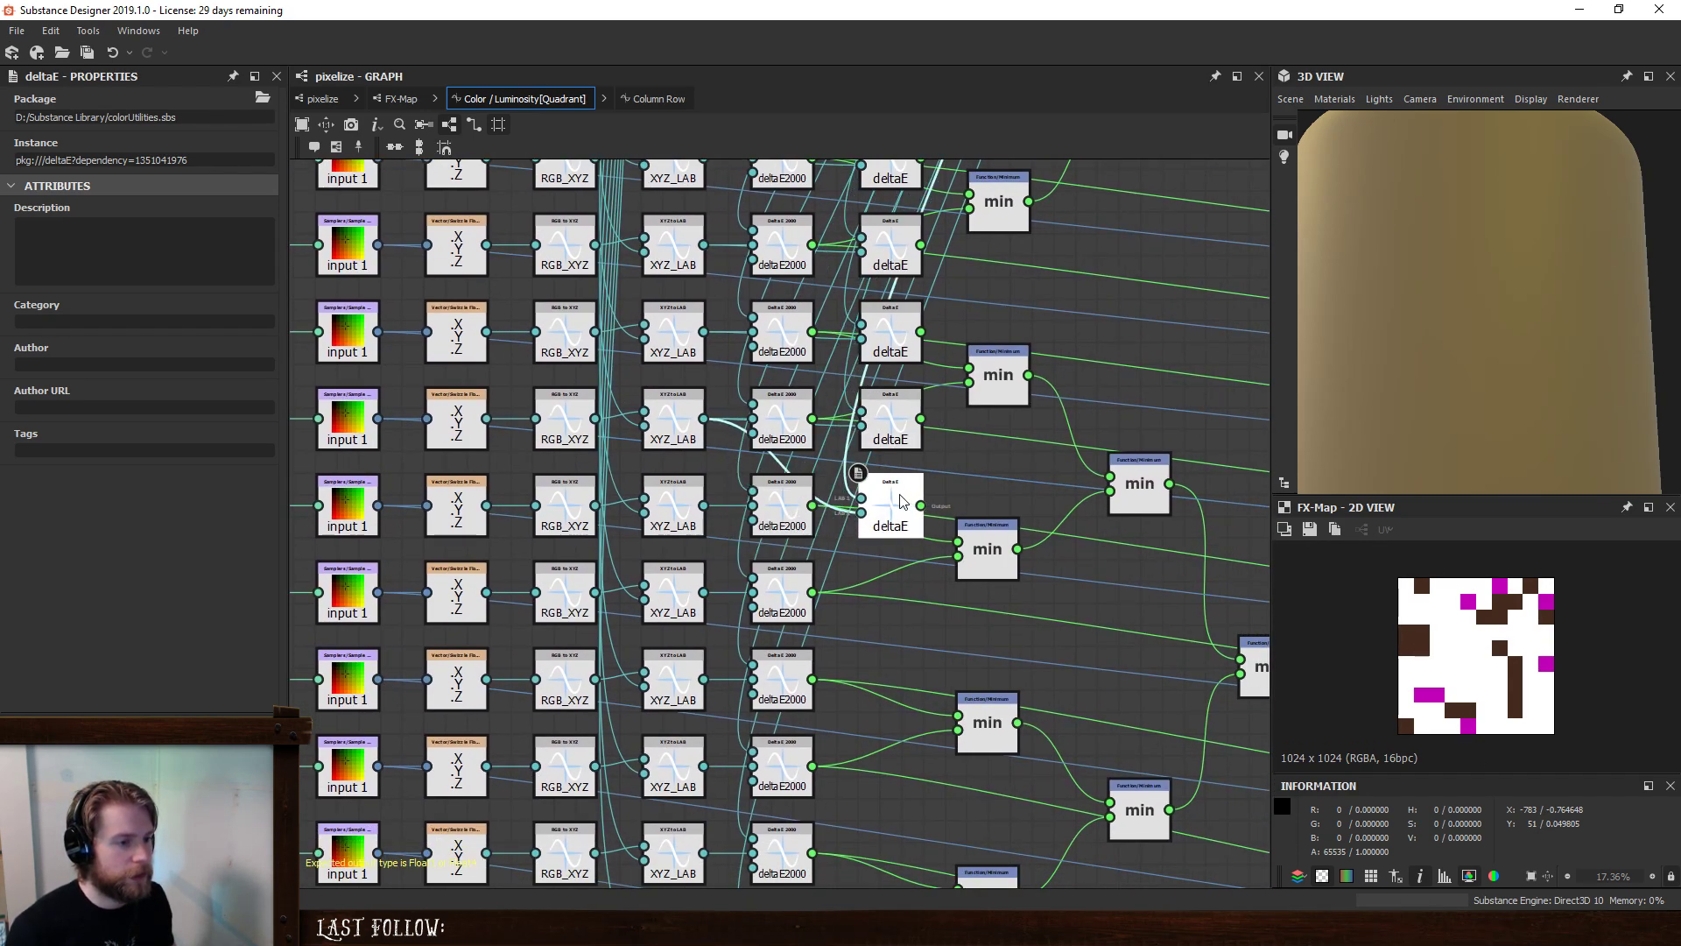
{"action": "left_click_drag", "start_coordinate": [704, 507], "coordinate": [891, 592]}
{"action": "key", "text": "ctrl+d"}
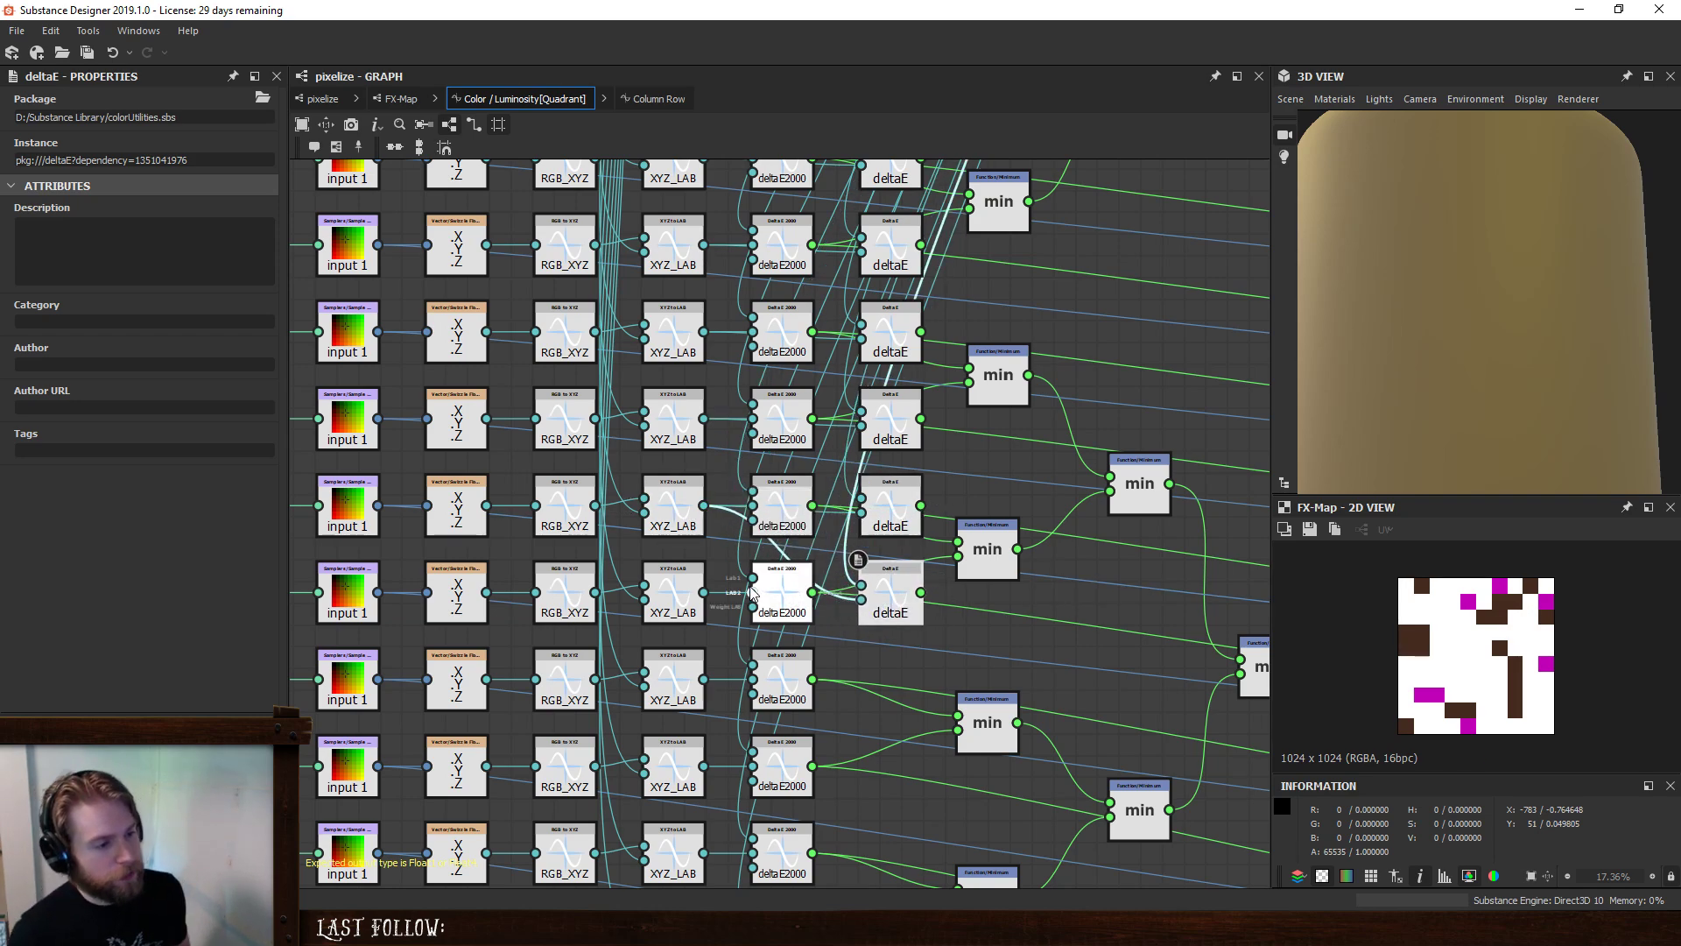
- Add deltaE copies for the thirteenth and fourteenth palette rows and feed each from its row's XYZ_LAB node
{"action": "middle_click_drag", "start_coordinate": [877, 616], "coordinate": [996, 495]}
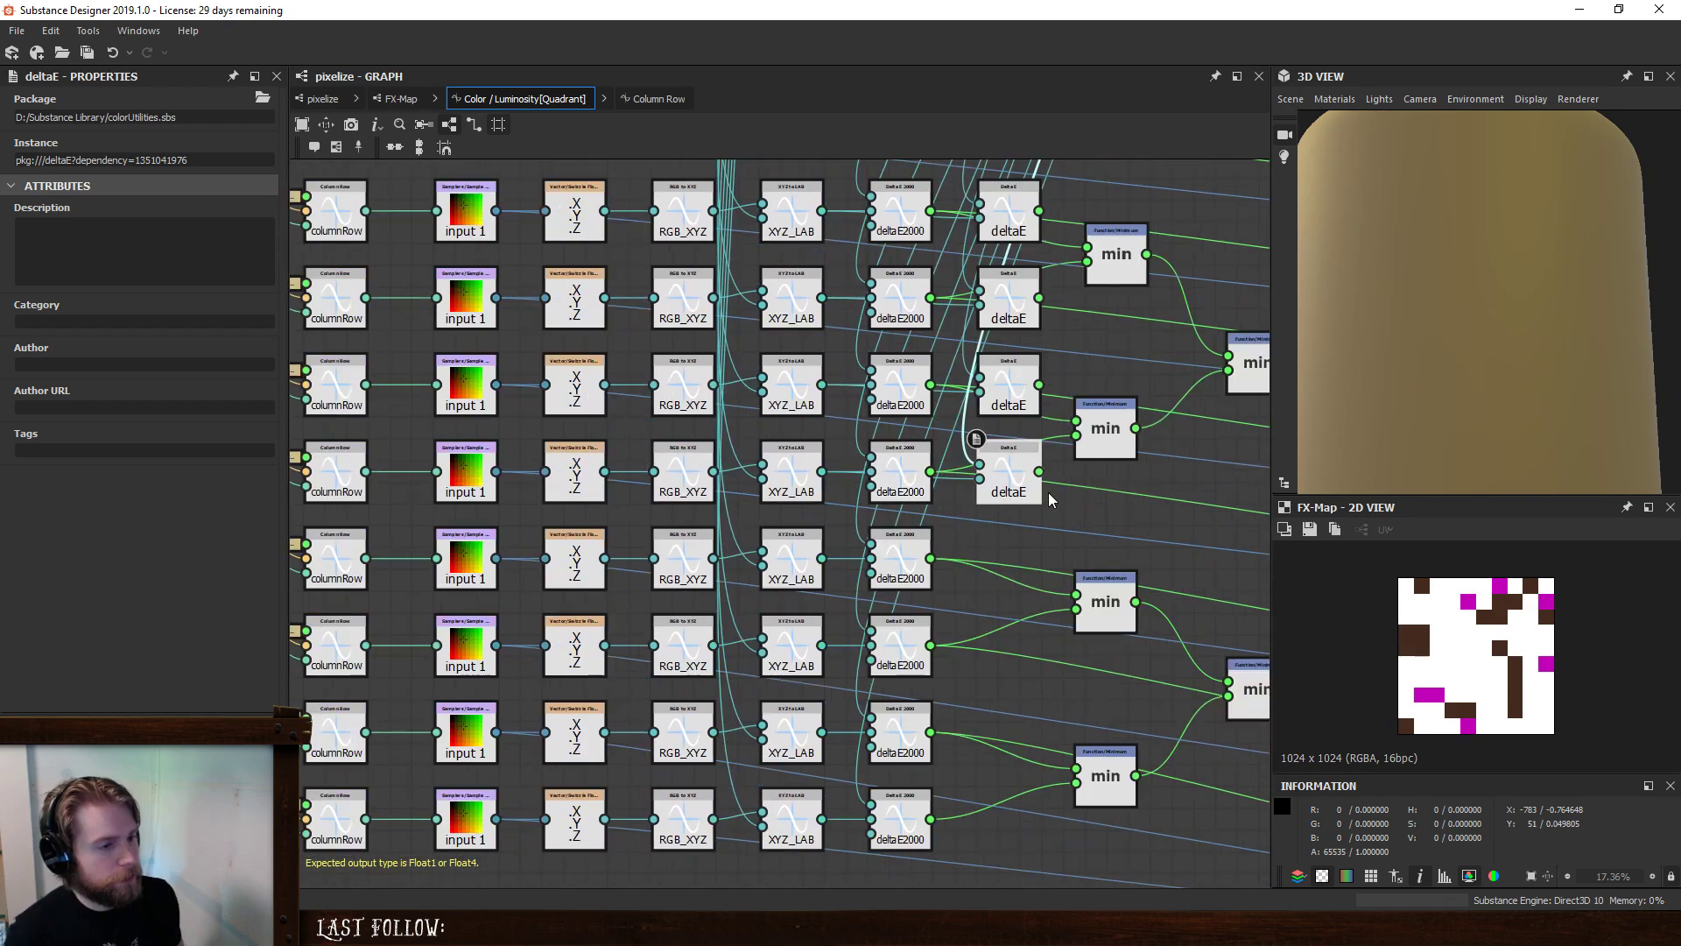
{"action": "key", "text": "ctrl+d"}
{"action": "left_click_drag", "start_coordinate": [779, 530], "coordinate": [1011, 569]}
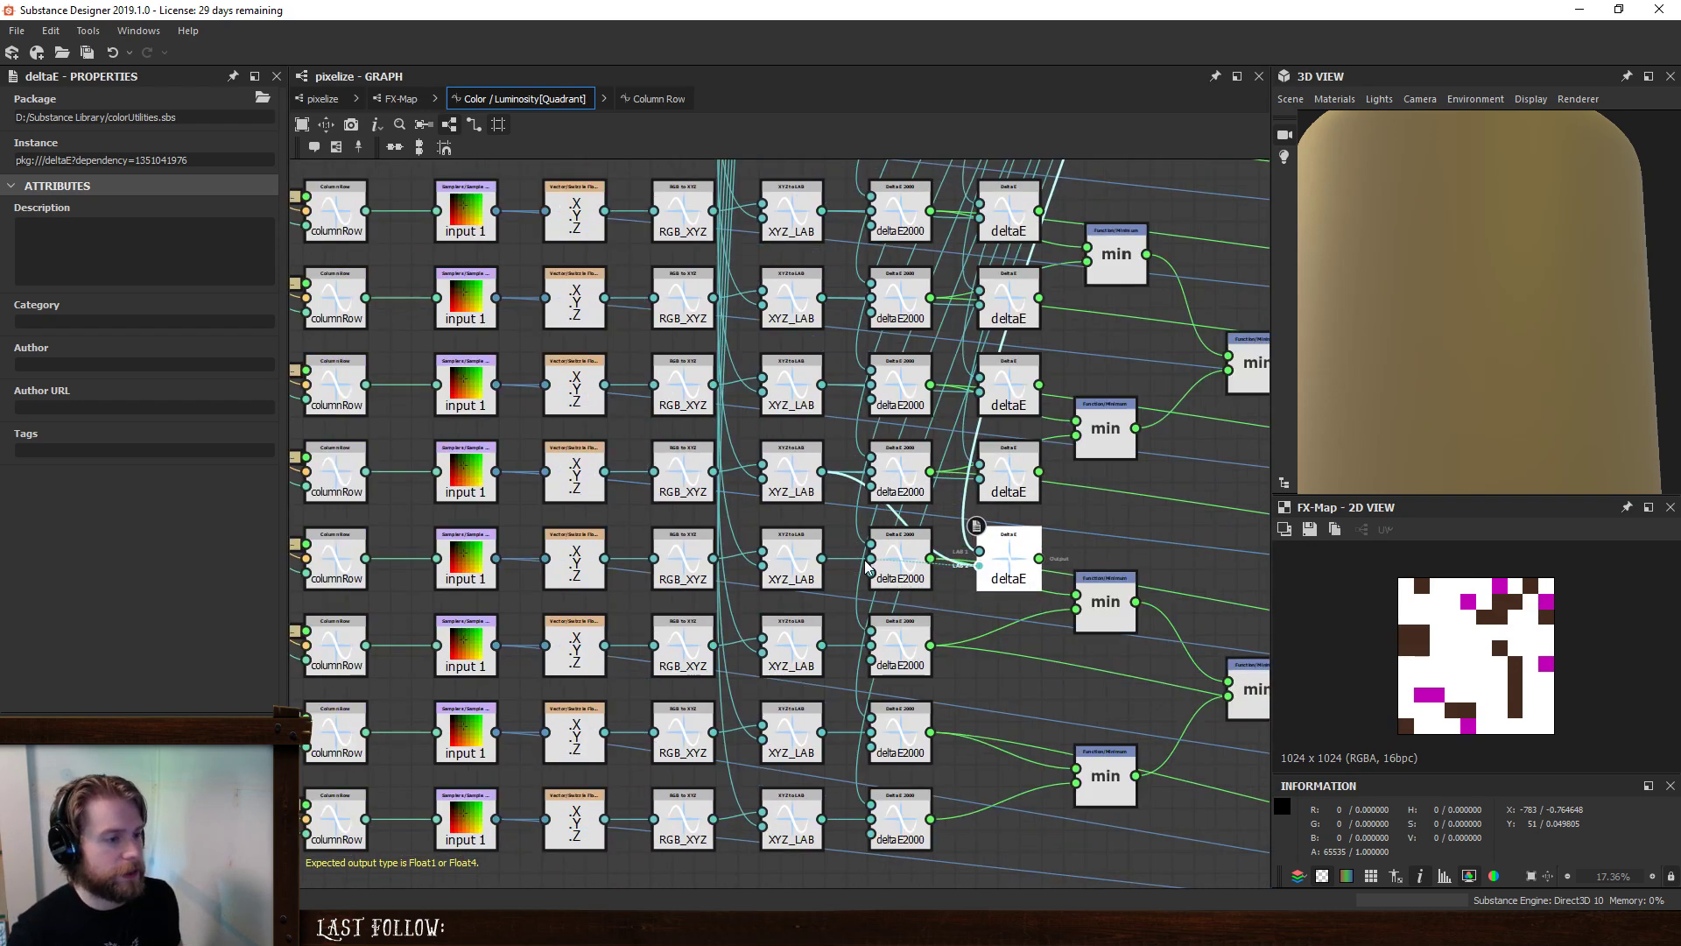
{"action": "middle_click_drag", "start_coordinate": [867, 567], "coordinate": [788, 504]}
{"action": "key", "text": "ctrl+d"}
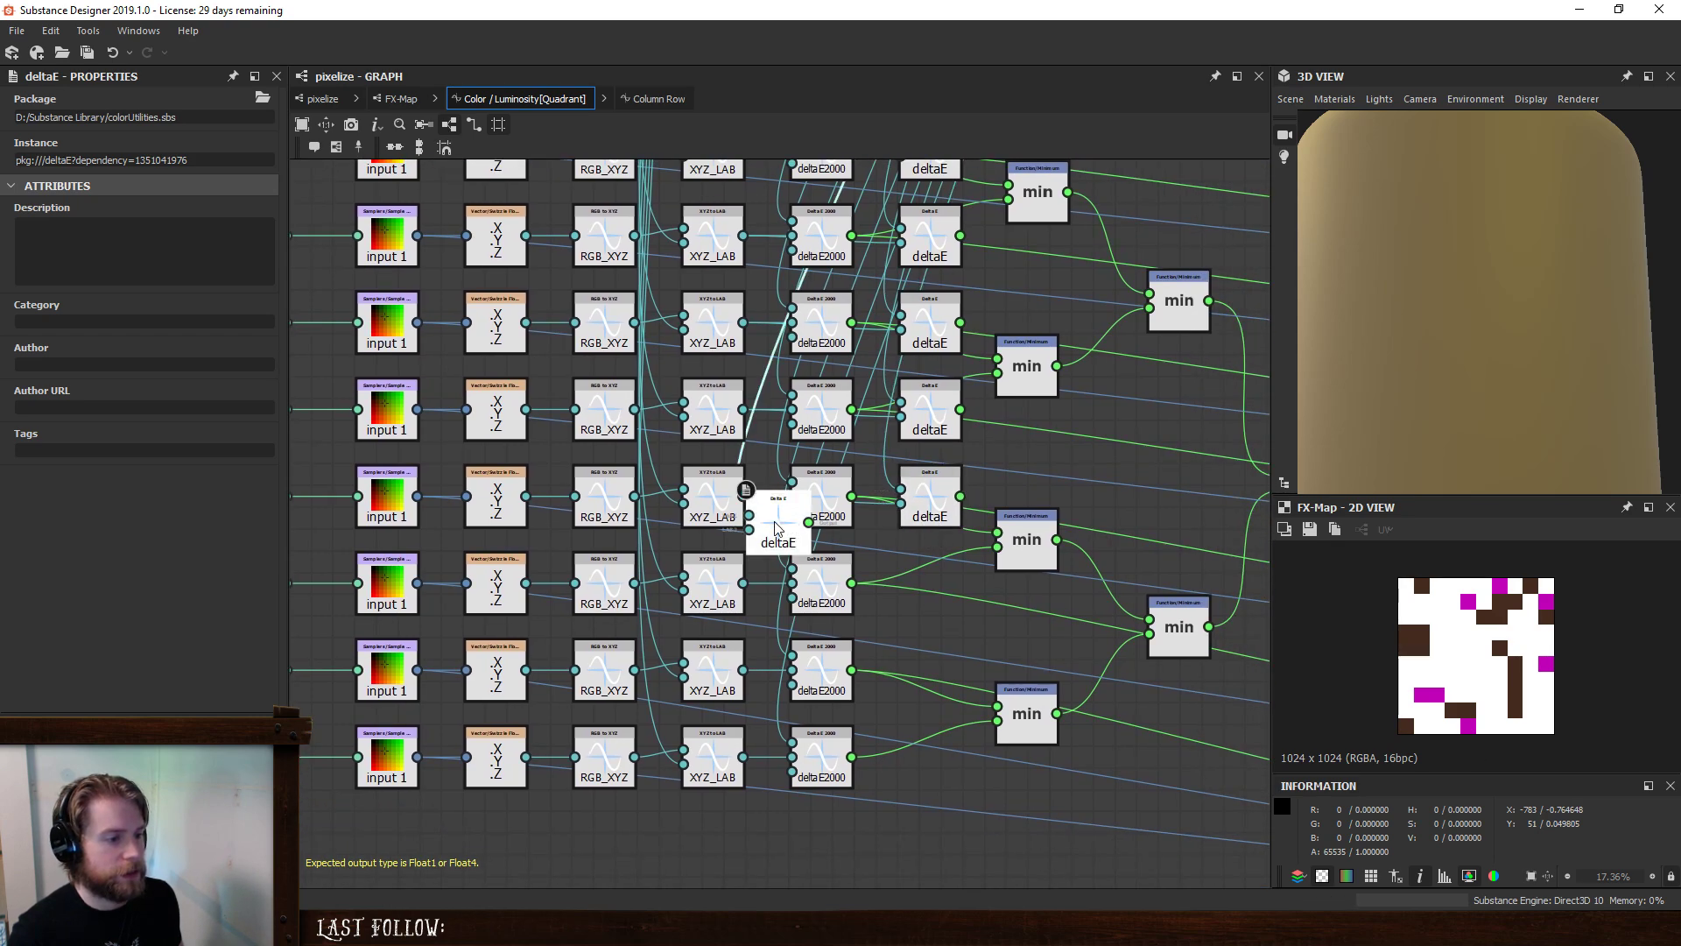
{"action": "left_click_drag", "start_coordinate": [774, 526], "coordinate": [926, 586]}
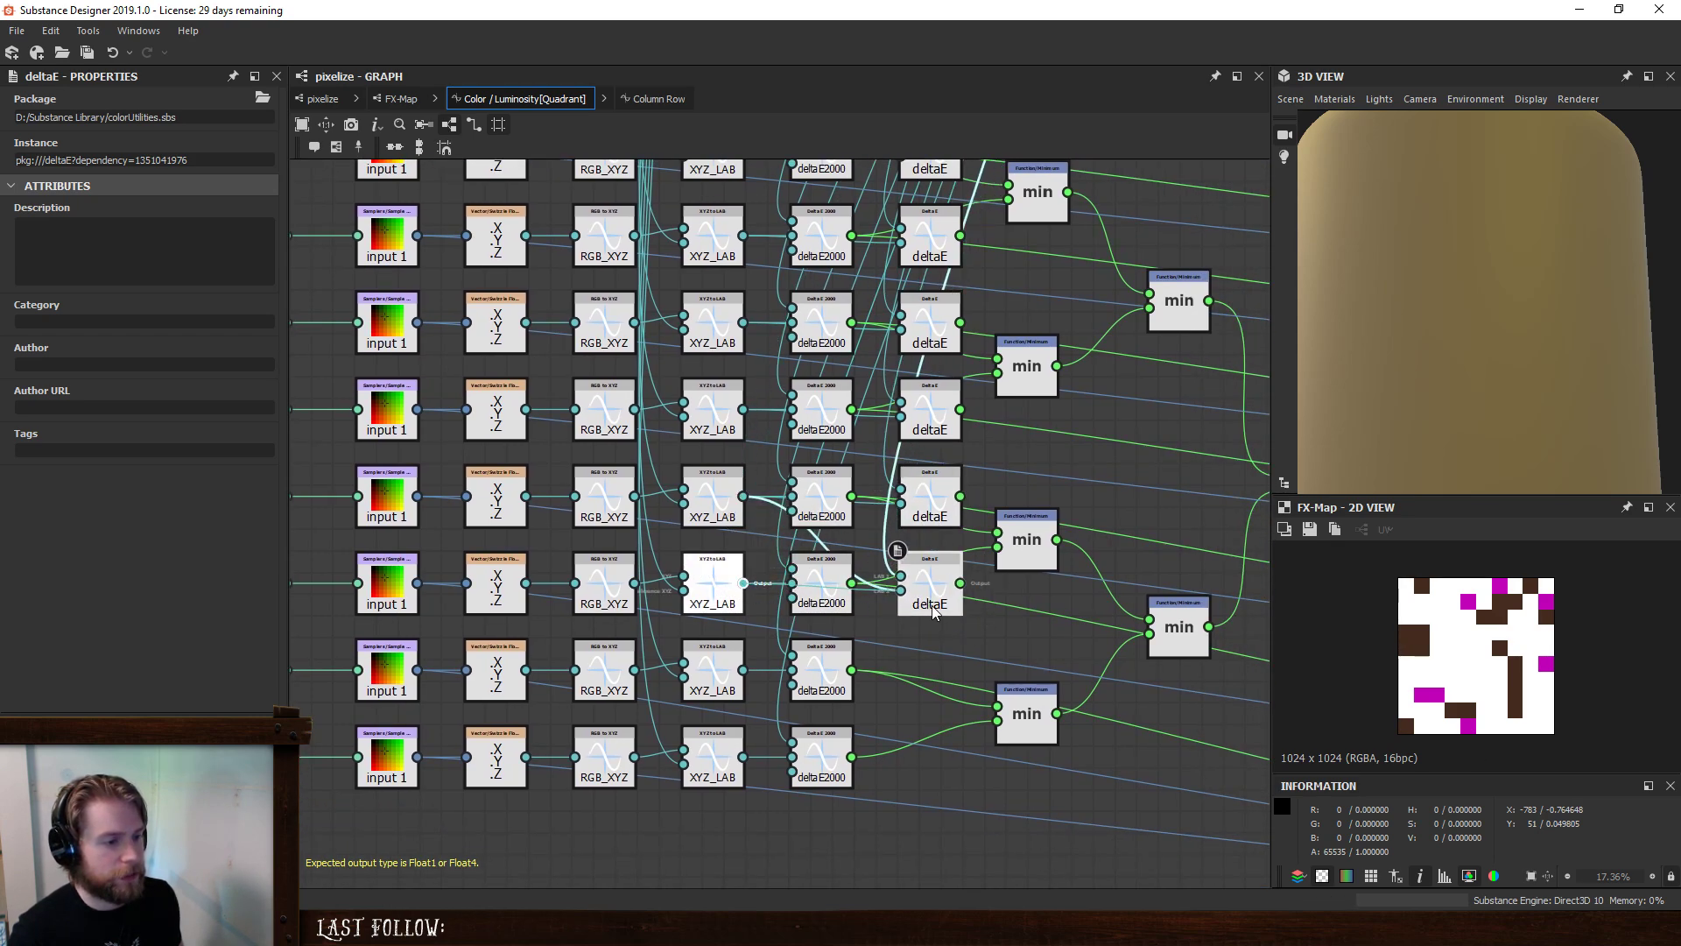
- Complete the deltaE column with copies for the fifteenth and sixteenth palette rows, each fed from its row's XYZ_LAB node
{"action": "left_click", "coordinate": [933, 611]}
{"action": "key", "text": "ctrl+d"}
{"action": "left_click_drag", "start_coordinate": [780, 525], "coordinate": [930, 668]}
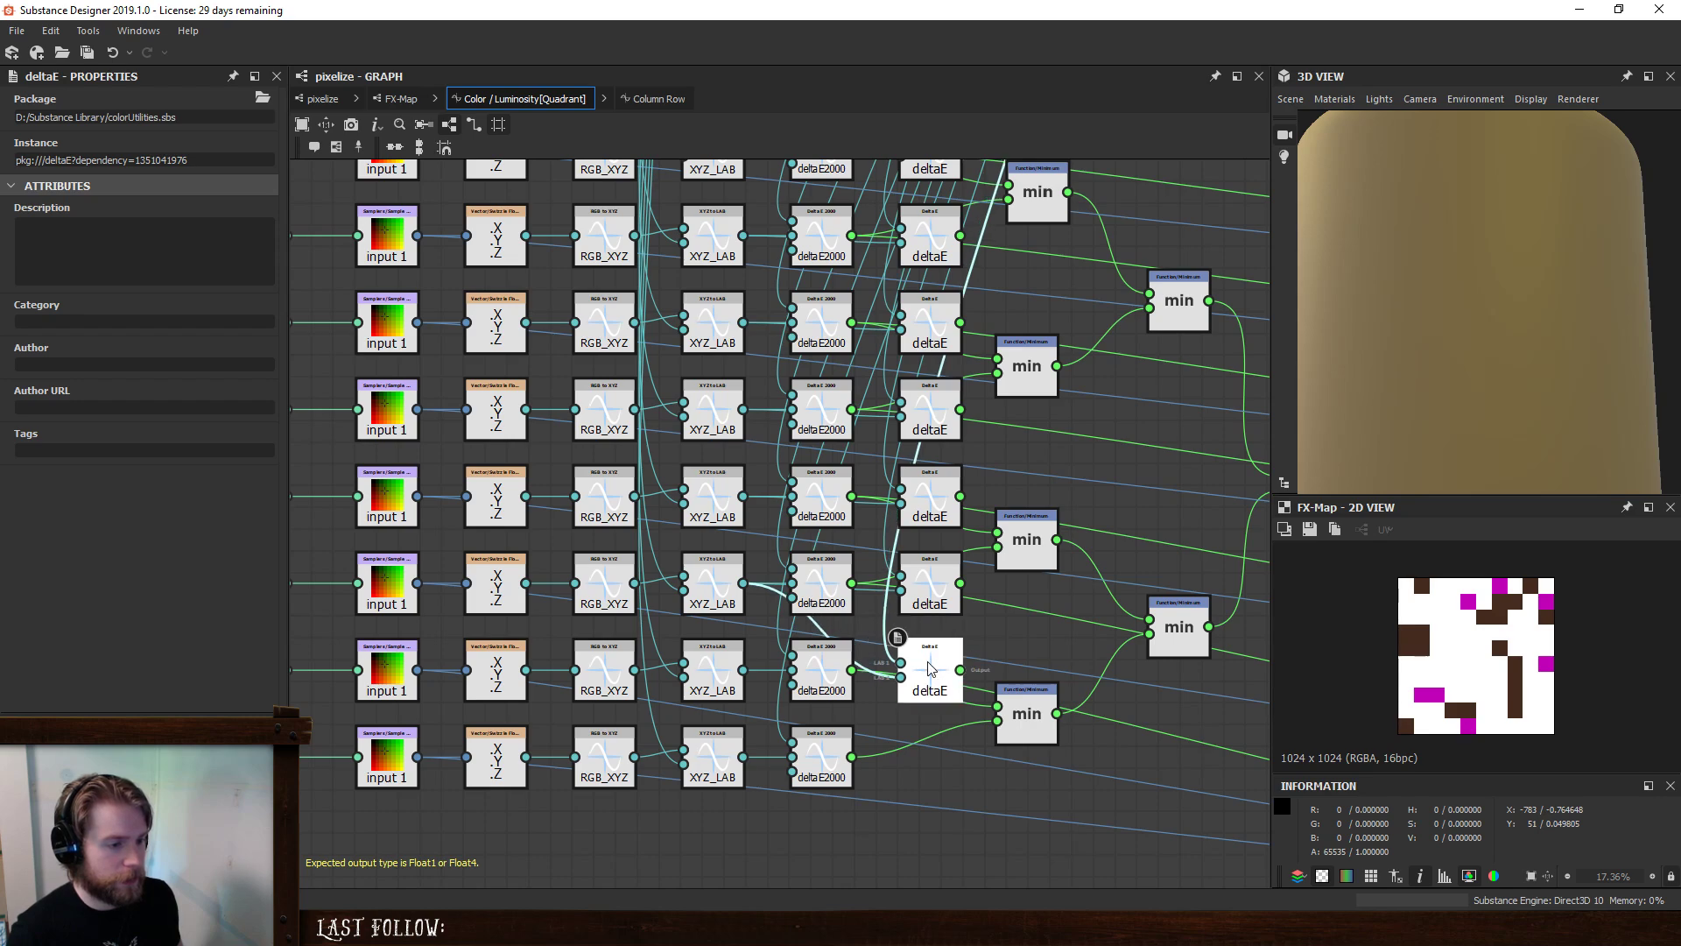
{"action": "left_click_drag", "start_coordinate": [744, 670], "coordinate": [917, 688]}
{"action": "left_click", "coordinate": [908, 699]}
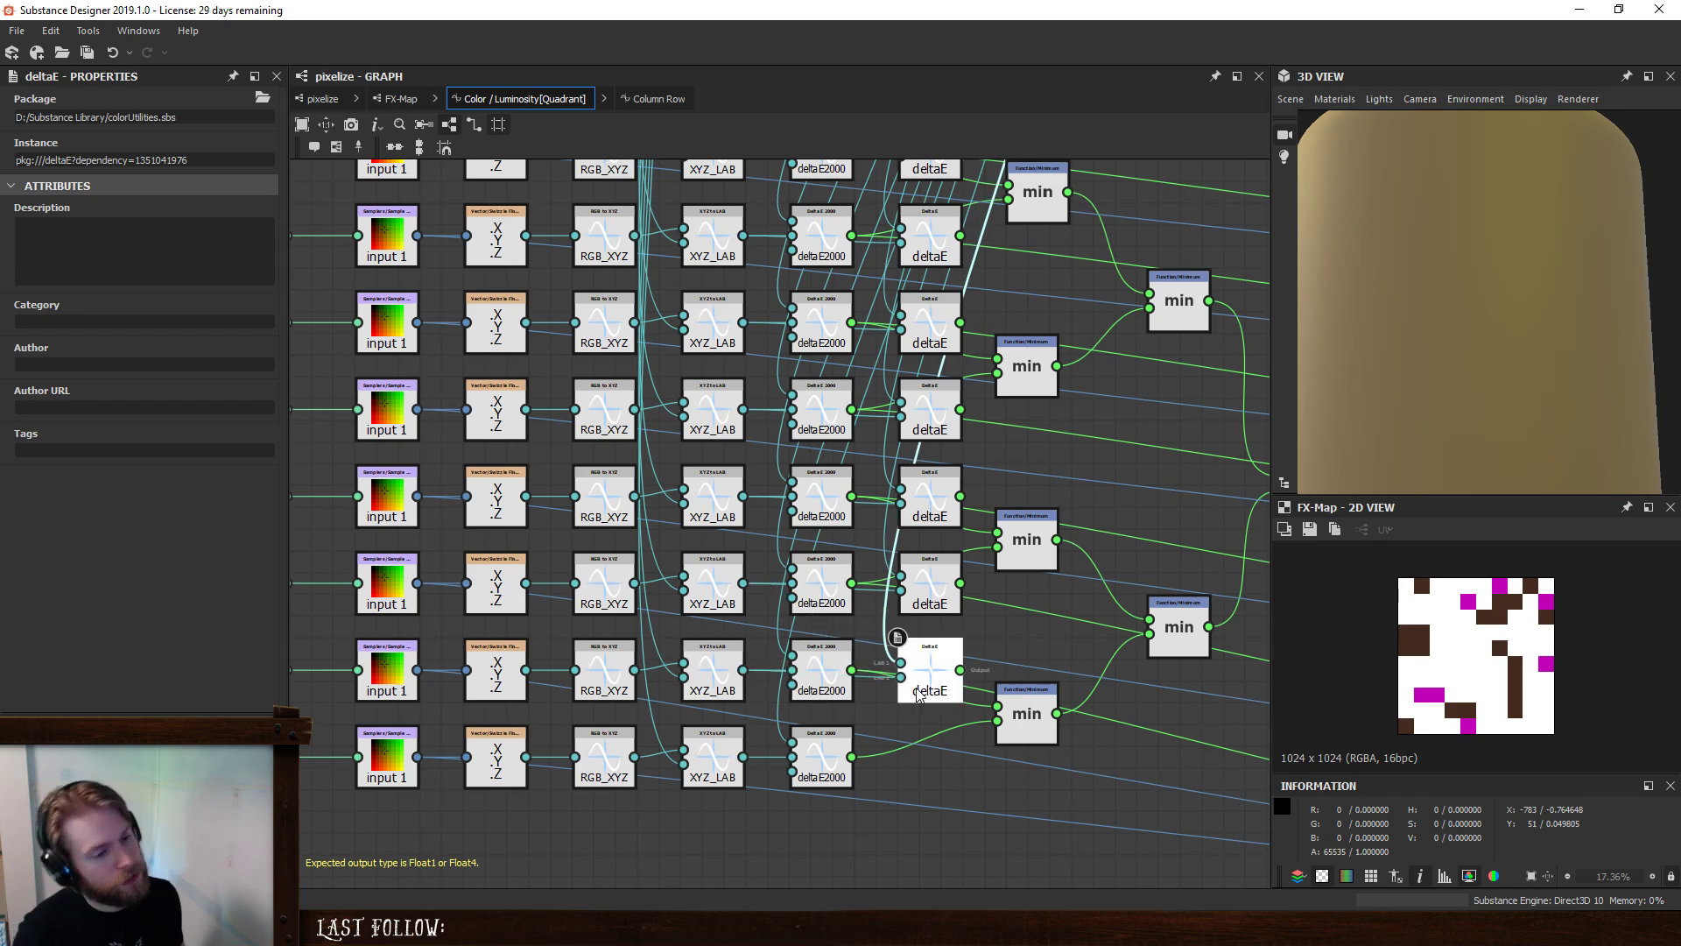
{"action": "key", "text": "ctrl+d"}
{"action": "left_click_drag", "start_coordinate": [793, 537], "coordinate": [947, 765]}
{"action": "left_click_drag", "start_coordinate": [744, 757], "coordinate": [902, 764]}
- Transfer the outgoing connections of the deltaE2000 nodes in rows sixteen up to twelve to the deltaE nodes beside them
{"action": "middle_click_drag", "start_coordinate": [880, 771], "coordinate": [760, 721]}
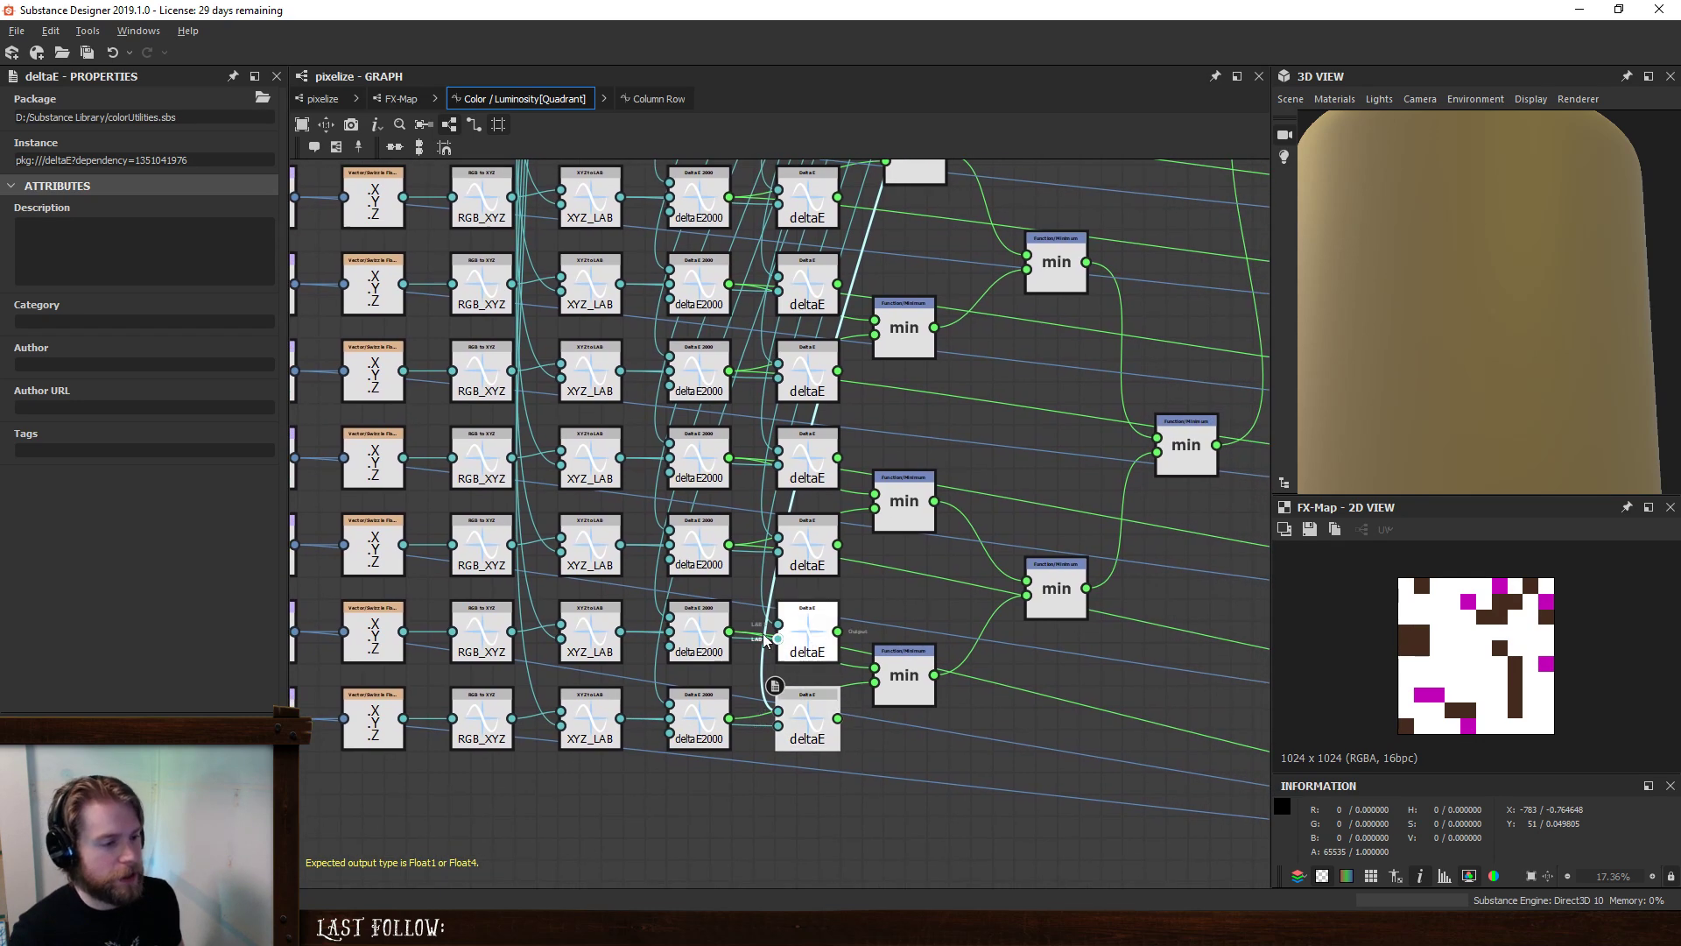
{"action": "left_click_drag", "start_coordinate": [837, 718], "coordinate": [875, 682]}
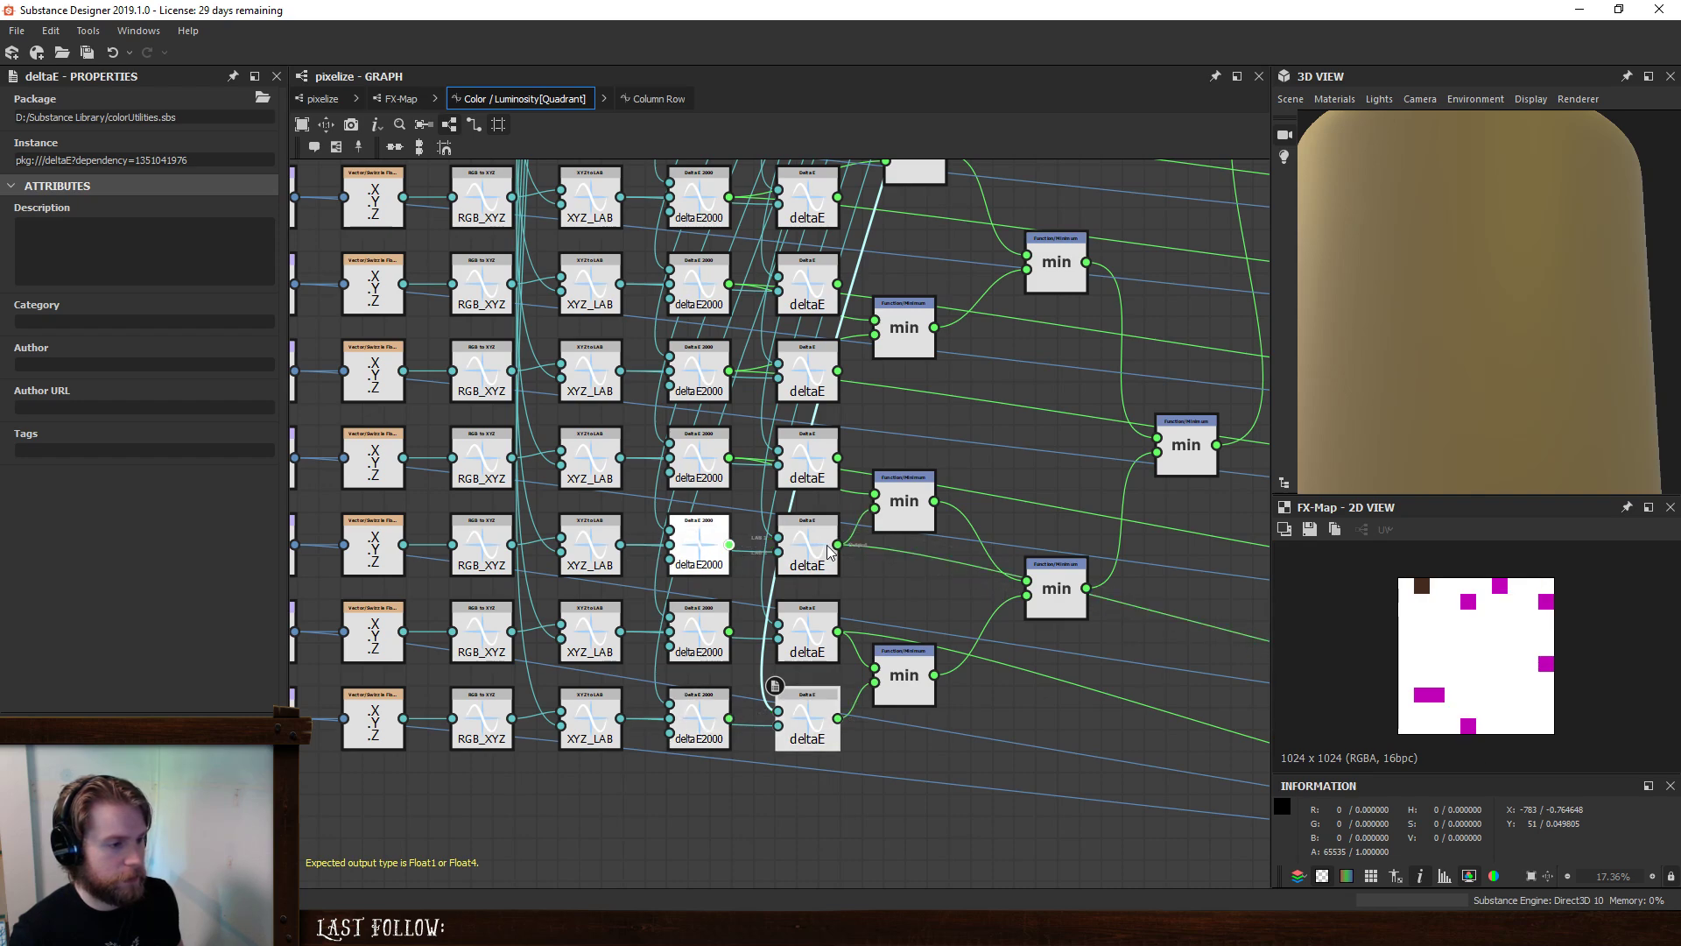
{"action": "middle_click_drag", "start_coordinate": [906, 503], "coordinate": [906, 587]}
{"action": "left_click_drag", "start_coordinate": [775, 546], "coordinate": [837, 542], "text": "shift"}
{"action": "middle_click_drag", "start_coordinate": [985, 504], "coordinate": [1113, 628]}
{"action": "left_click_drag", "start_coordinate": [858, 579], "coordinate": [965, 579], "text": "shift"}
- Transfer the outgoing connections of rows eleven up to seven from the deltaE2000 nodes to their deltaE nodes
{"action": "middle_click_drag", "start_coordinate": [1031, 532], "coordinate": [1145, 593]}
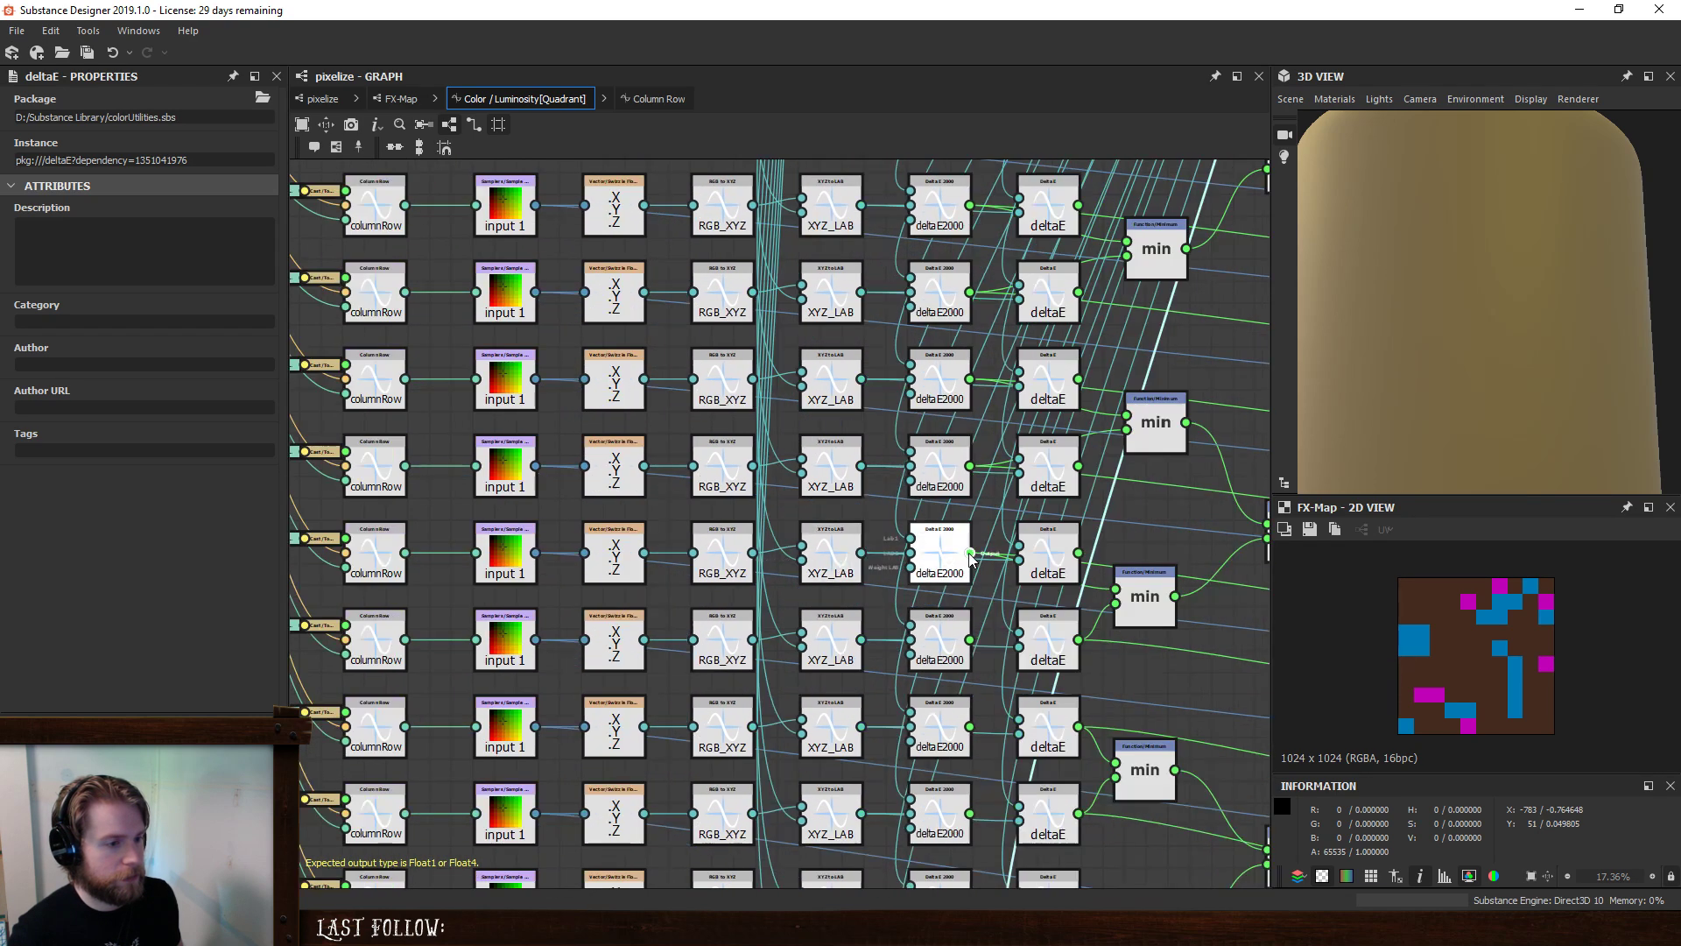
{"action": "left_click_drag", "start_coordinate": [969, 553], "coordinate": [1061, 551], "text": "shift"}
{"action": "middle_click_drag", "start_coordinate": [1148, 518], "coordinate": [1150, 617]}
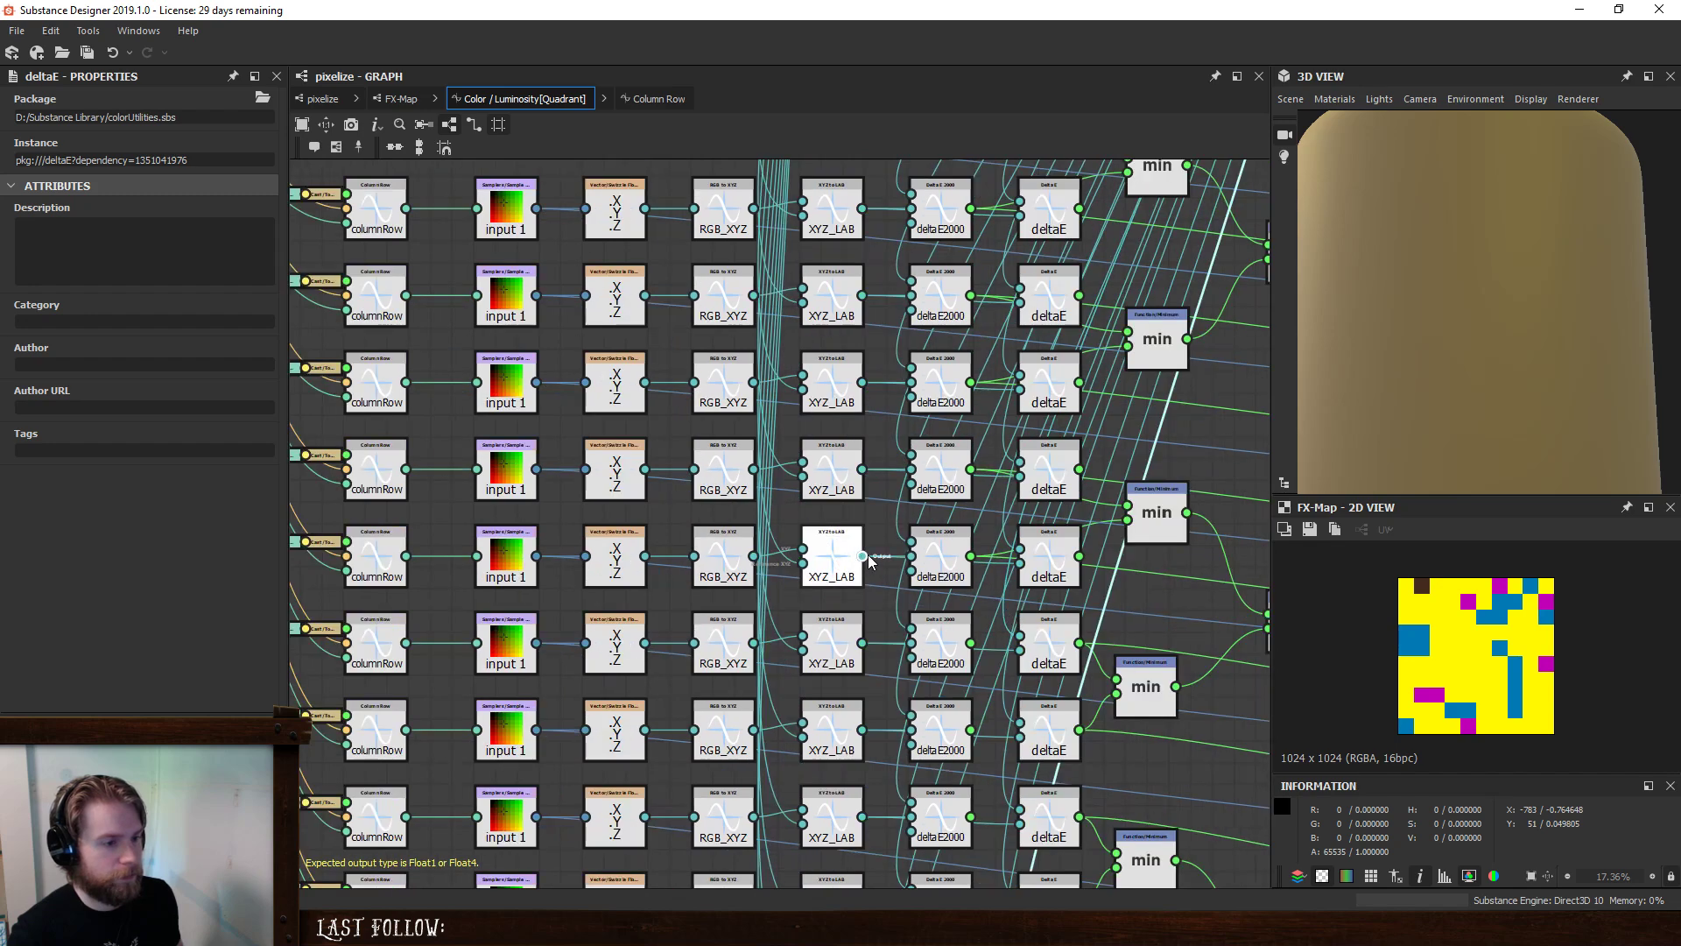
{"action": "left_click_drag", "start_coordinate": [971, 557], "coordinate": [1049, 551], "text": "shift"}
{"action": "middle_click_drag", "start_coordinate": [1131, 559], "coordinate": [1205, 606]}
{"action": "left_click_drag", "start_coordinate": [1044, 518], "coordinate": [1153, 518], "text": "shift"}
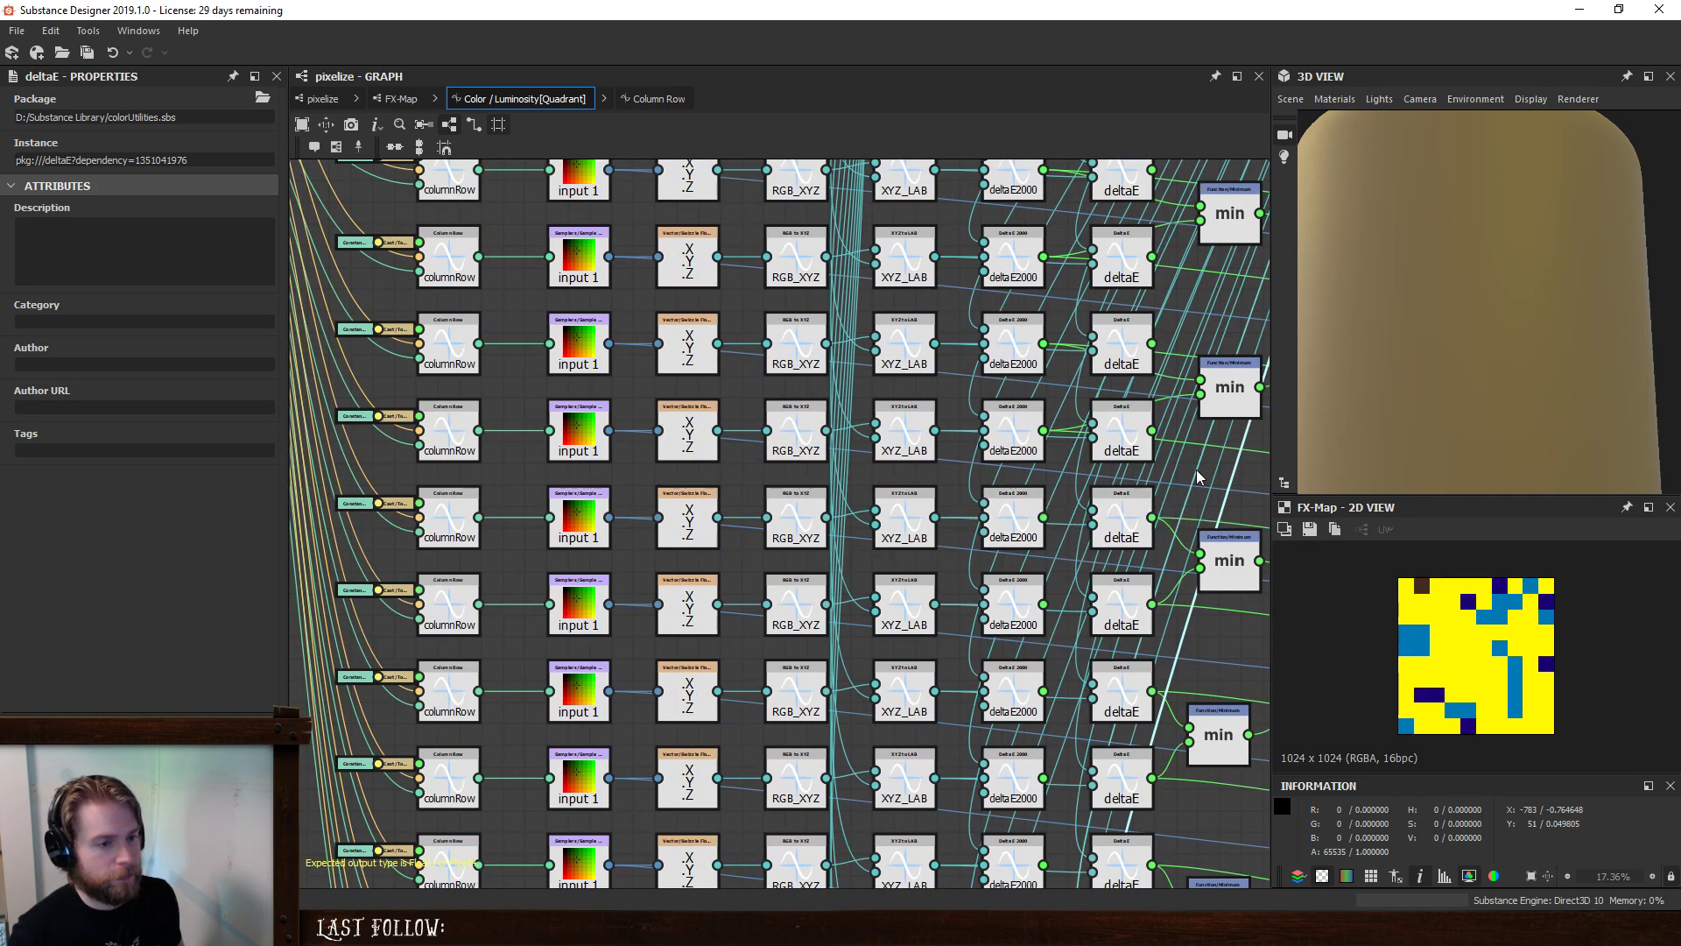
{"action": "left_click_drag", "start_coordinate": [1044, 431], "coordinate": [1159, 432], "text": "shift"}
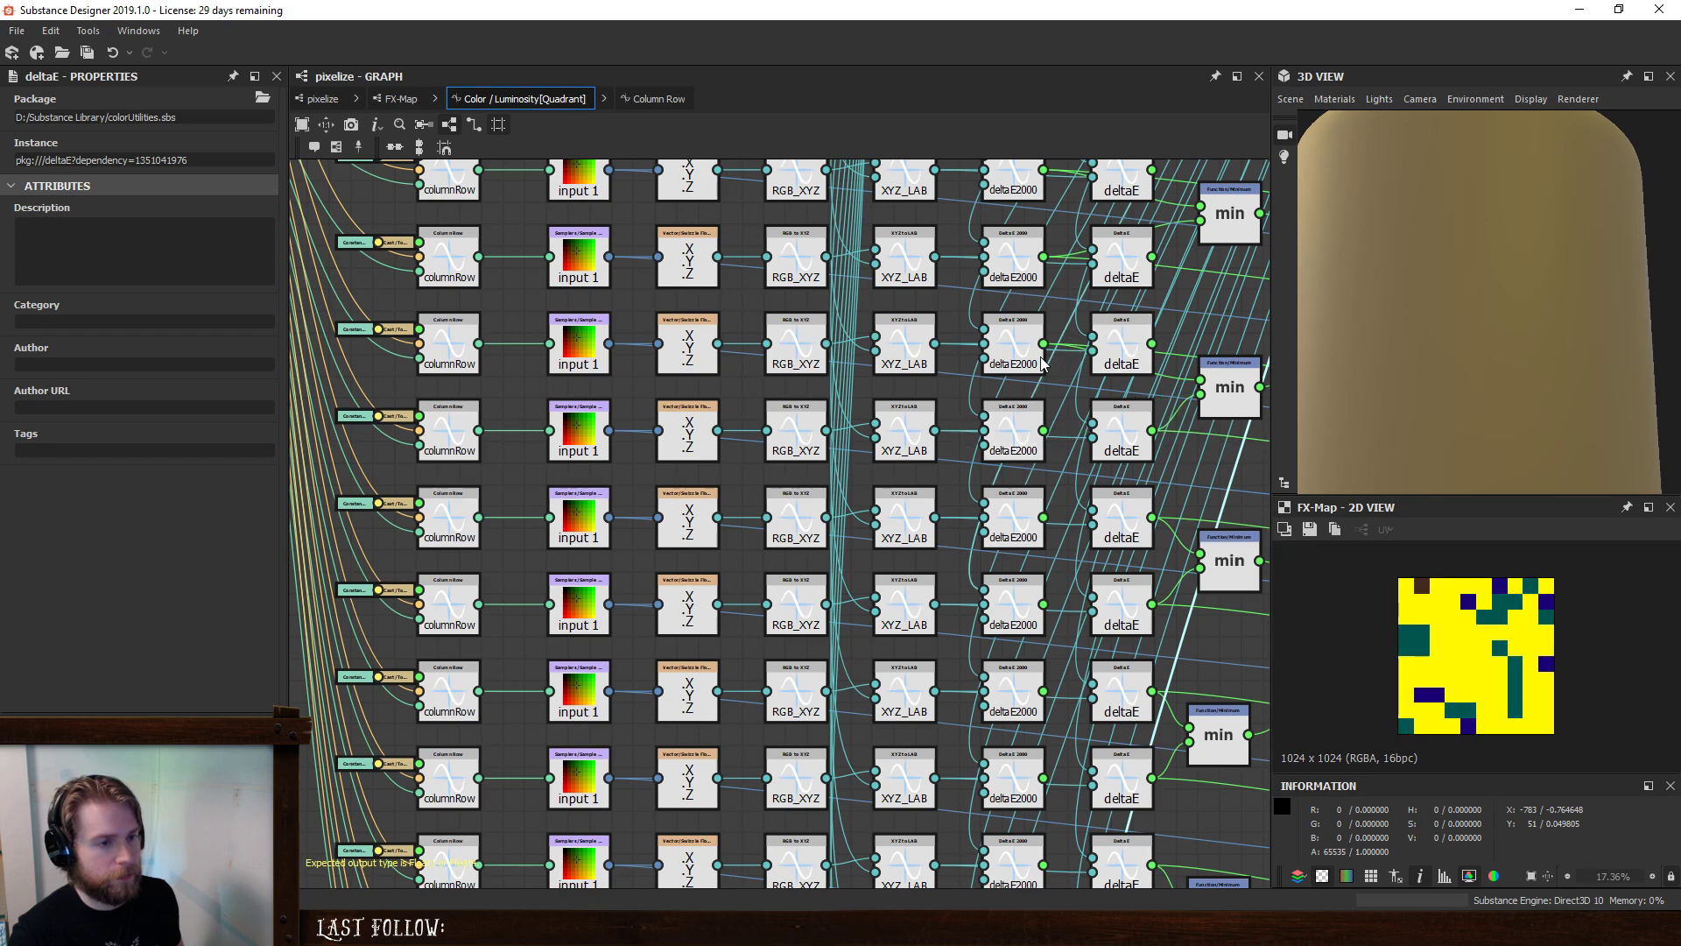
{"action": "left_click_drag", "start_coordinate": [1044, 343], "coordinate": [1153, 344], "text": "shift"}
- Transfer the outgoing connections of the remaining six rows, up to the first, from deltaE2000 to deltaE nodes
{"action": "middle_click_drag", "start_coordinate": [1217, 278], "coordinate": [1047, 328]}
{"action": "left_click_drag", "start_coordinate": [872, 481], "coordinate": [949, 475], "text": "shift"}
{"action": "left_click_drag", "start_coordinate": [874, 394], "coordinate": [957, 392], "text": "shift"}
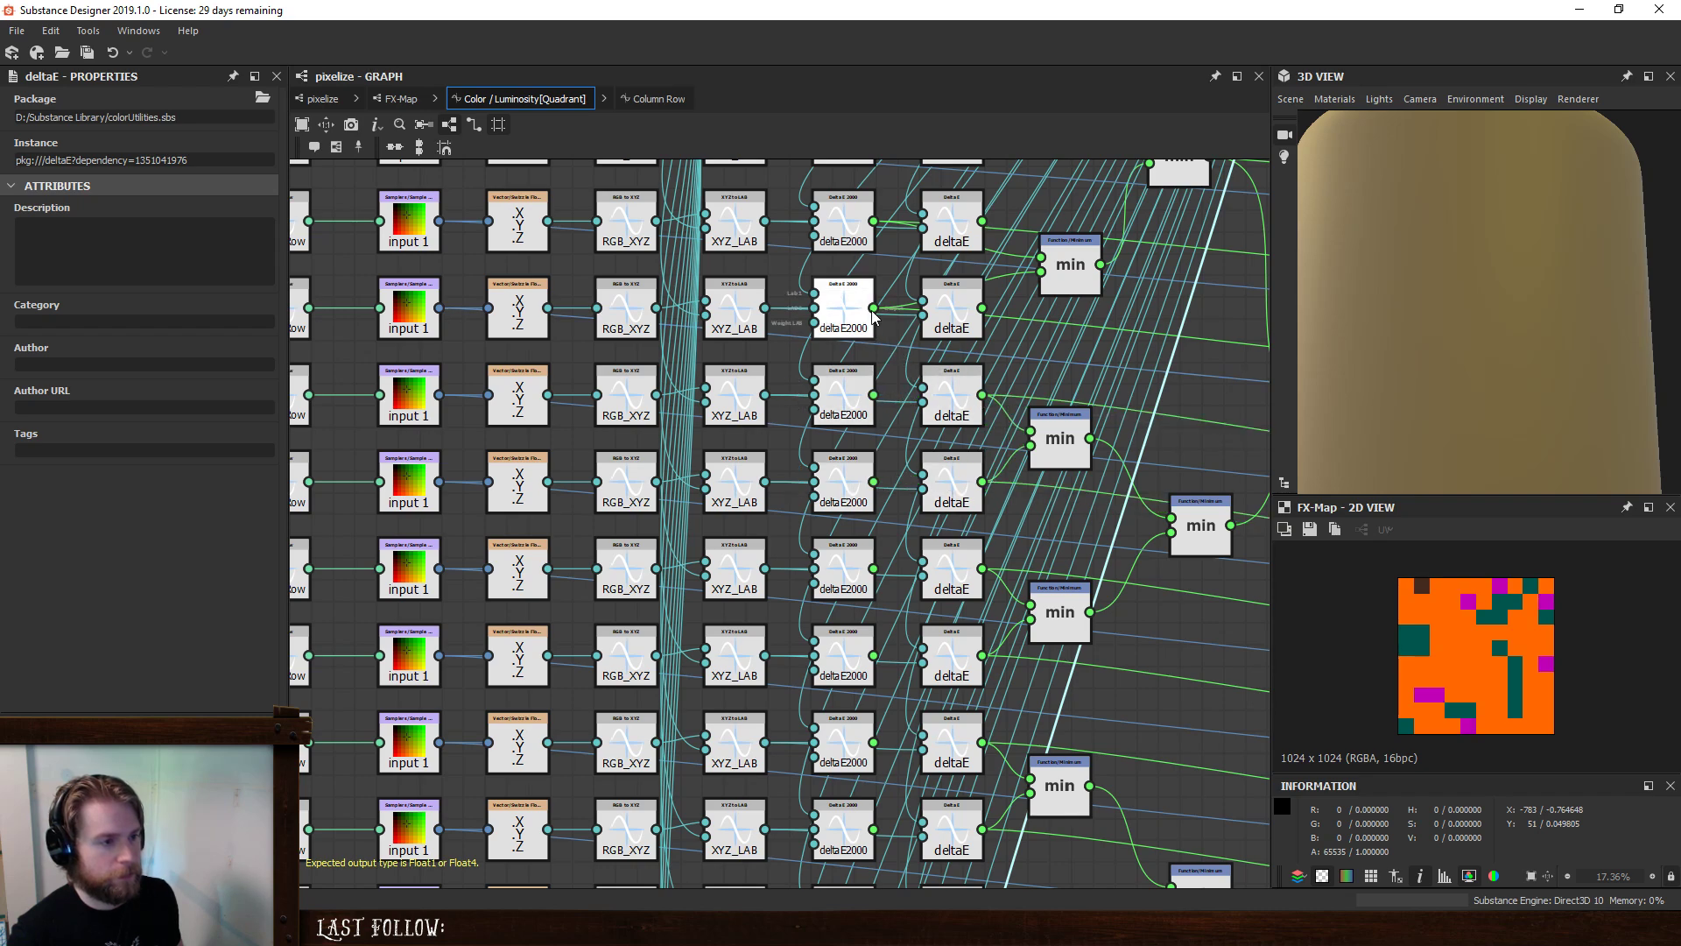
{"action": "middle_click_drag", "start_coordinate": [1032, 293], "coordinate": [994, 445]}
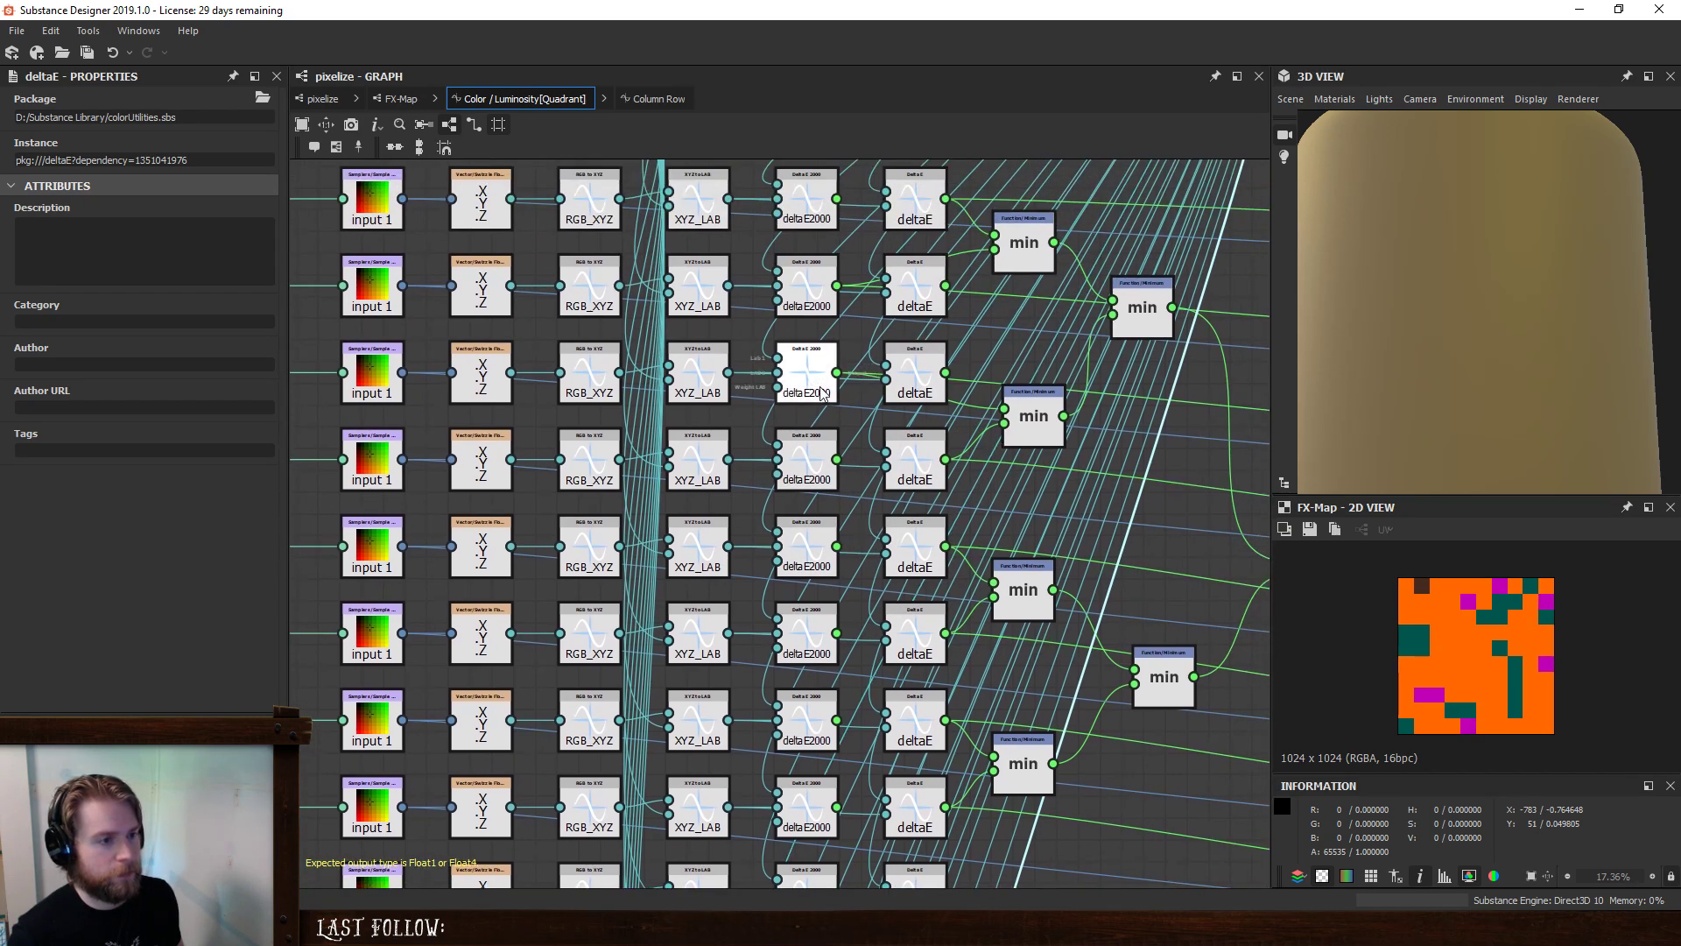
{"action": "middle_click_drag", "start_coordinate": [848, 292], "coordinate": [830, 425]}
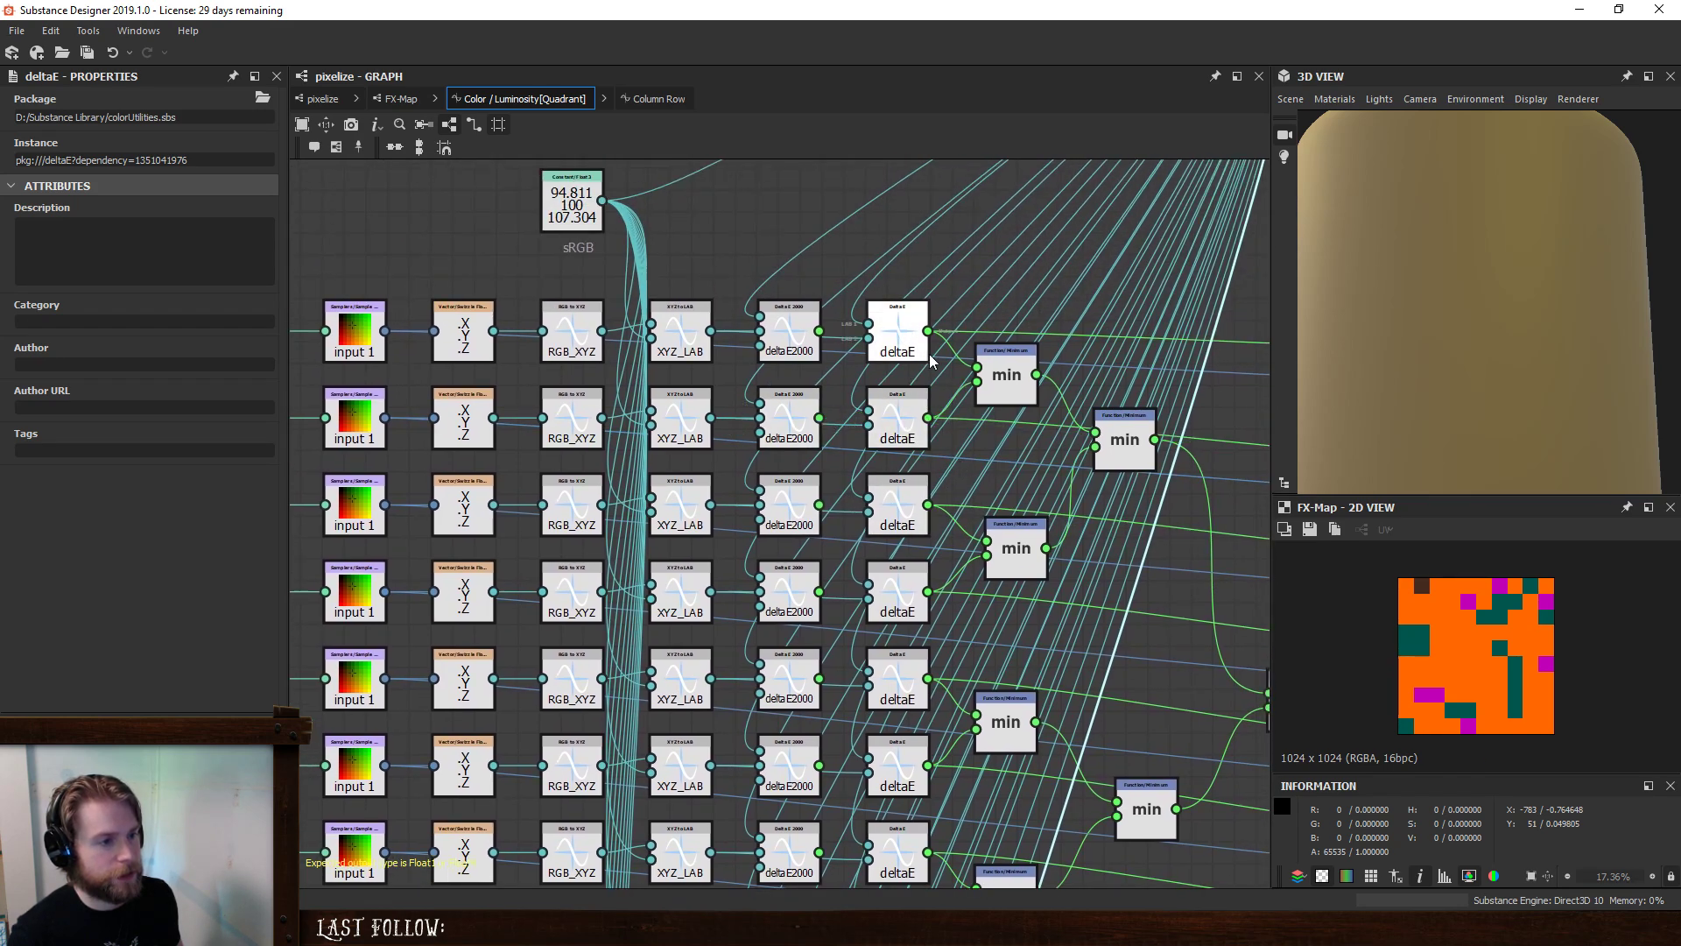
{"action": "scroll", "coordinate": [970, 499], "scroll_direction": "down", "scroll_amount": 2}
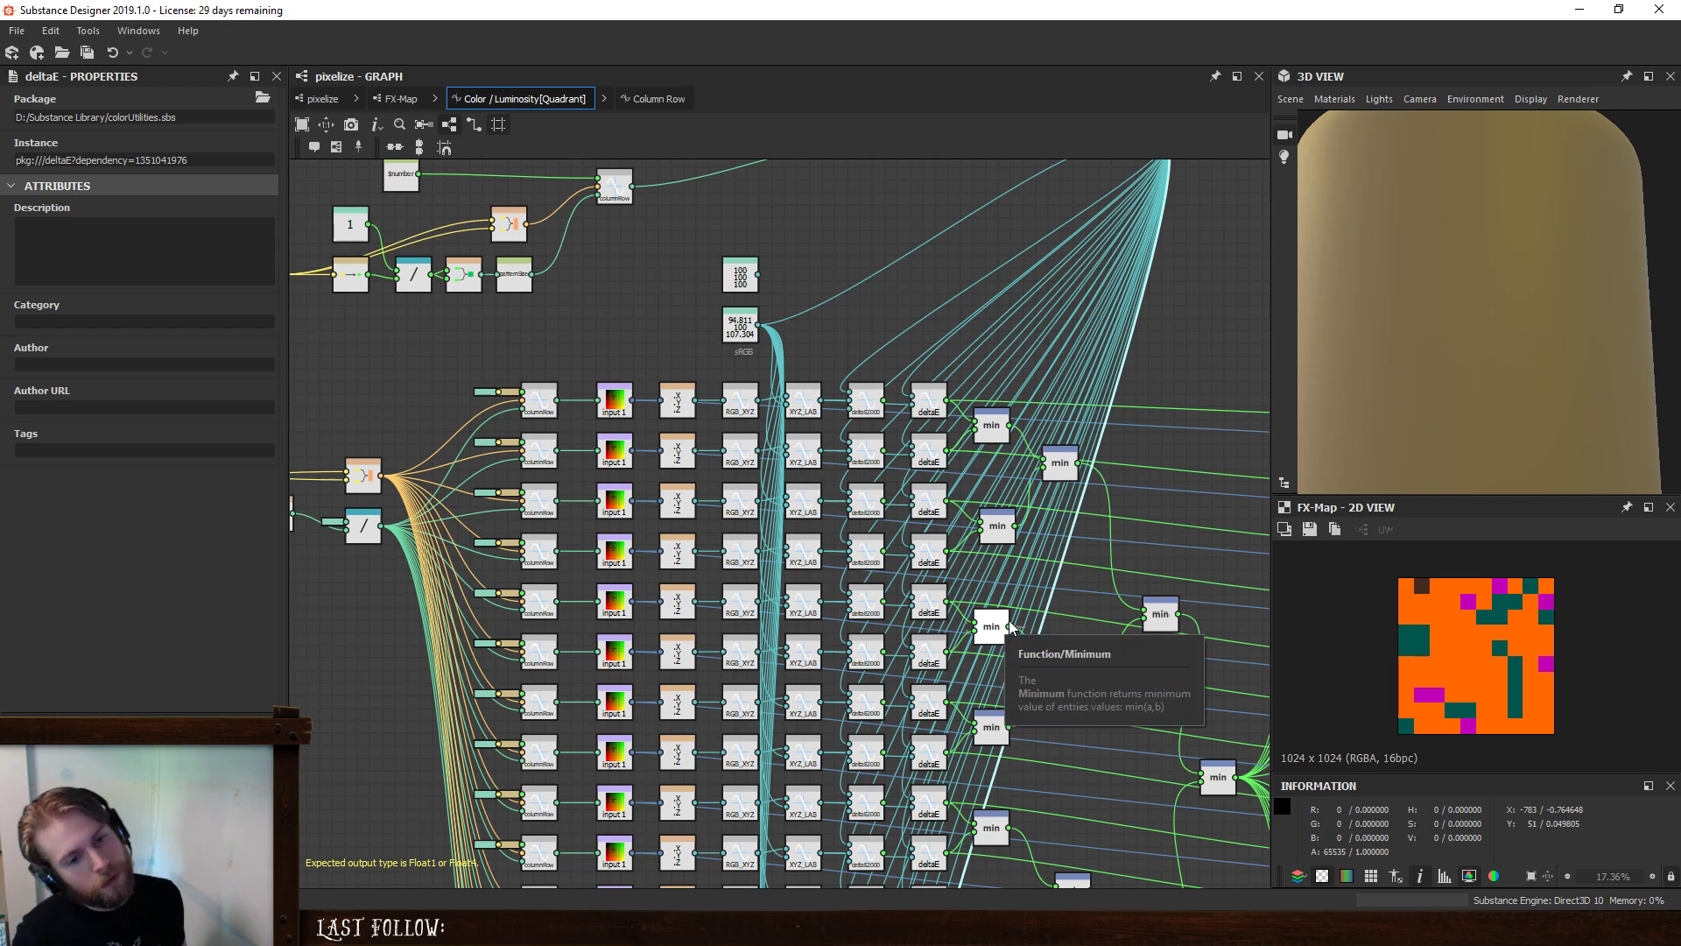
- Return to the pixelize graph and examine the Gradient Map's output colors up close in the 2D view
{"action": "left_click", "coordinate": [401, 98]}
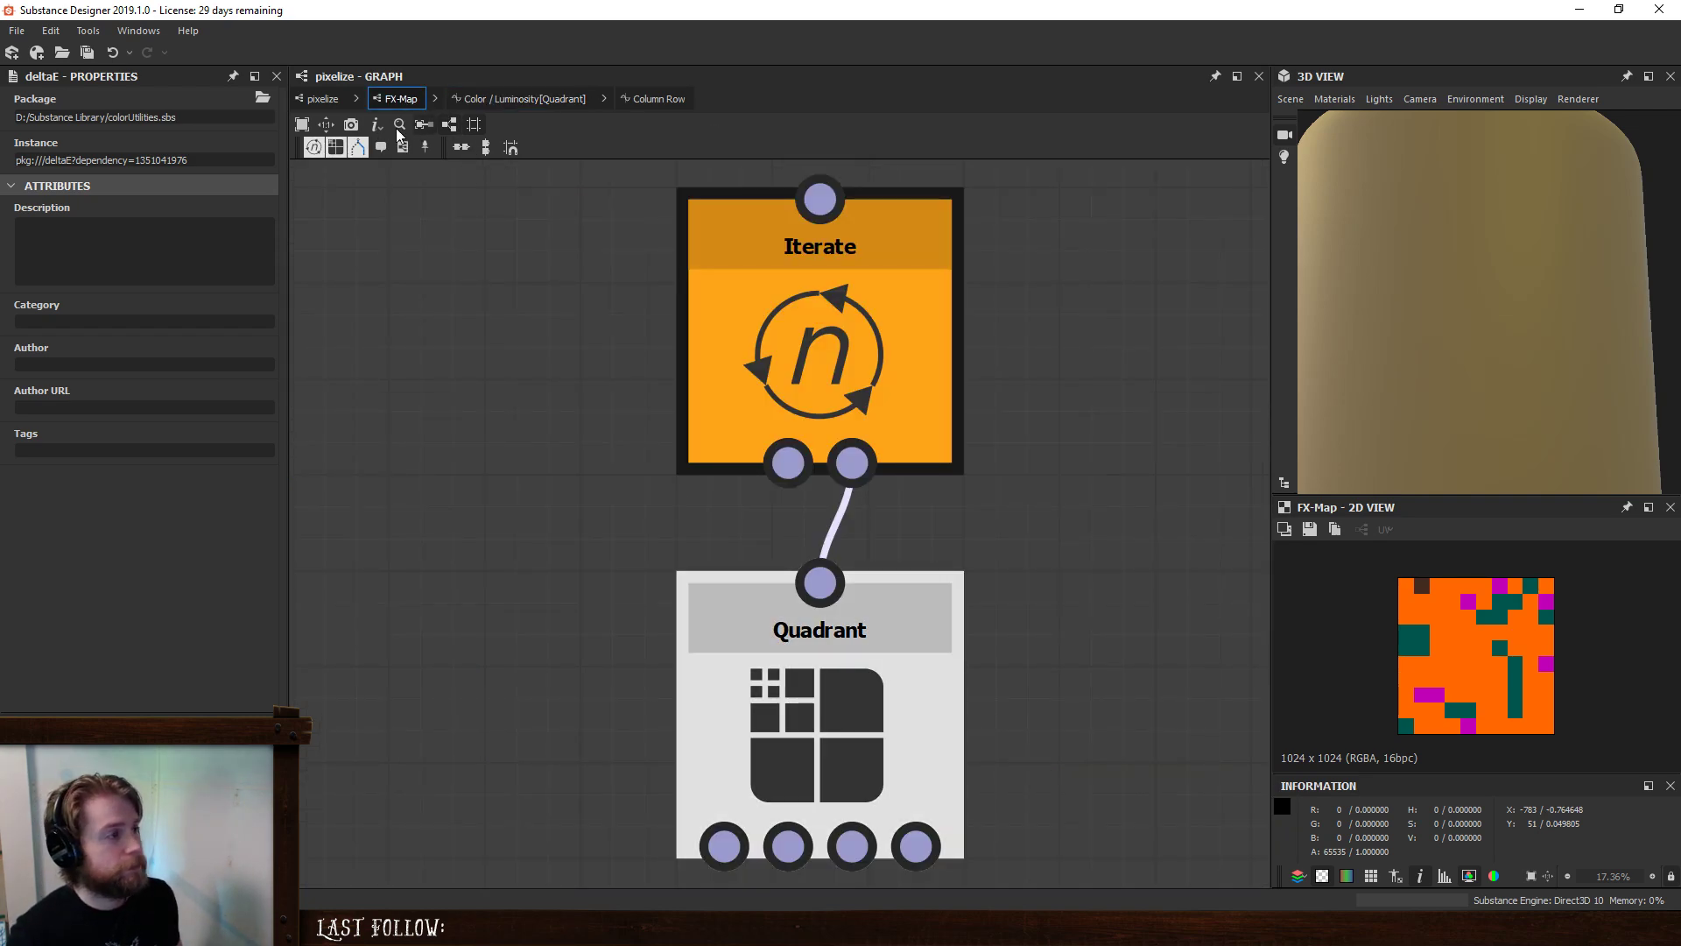
{"action": "left_click", "coordinate": [323, 98]}
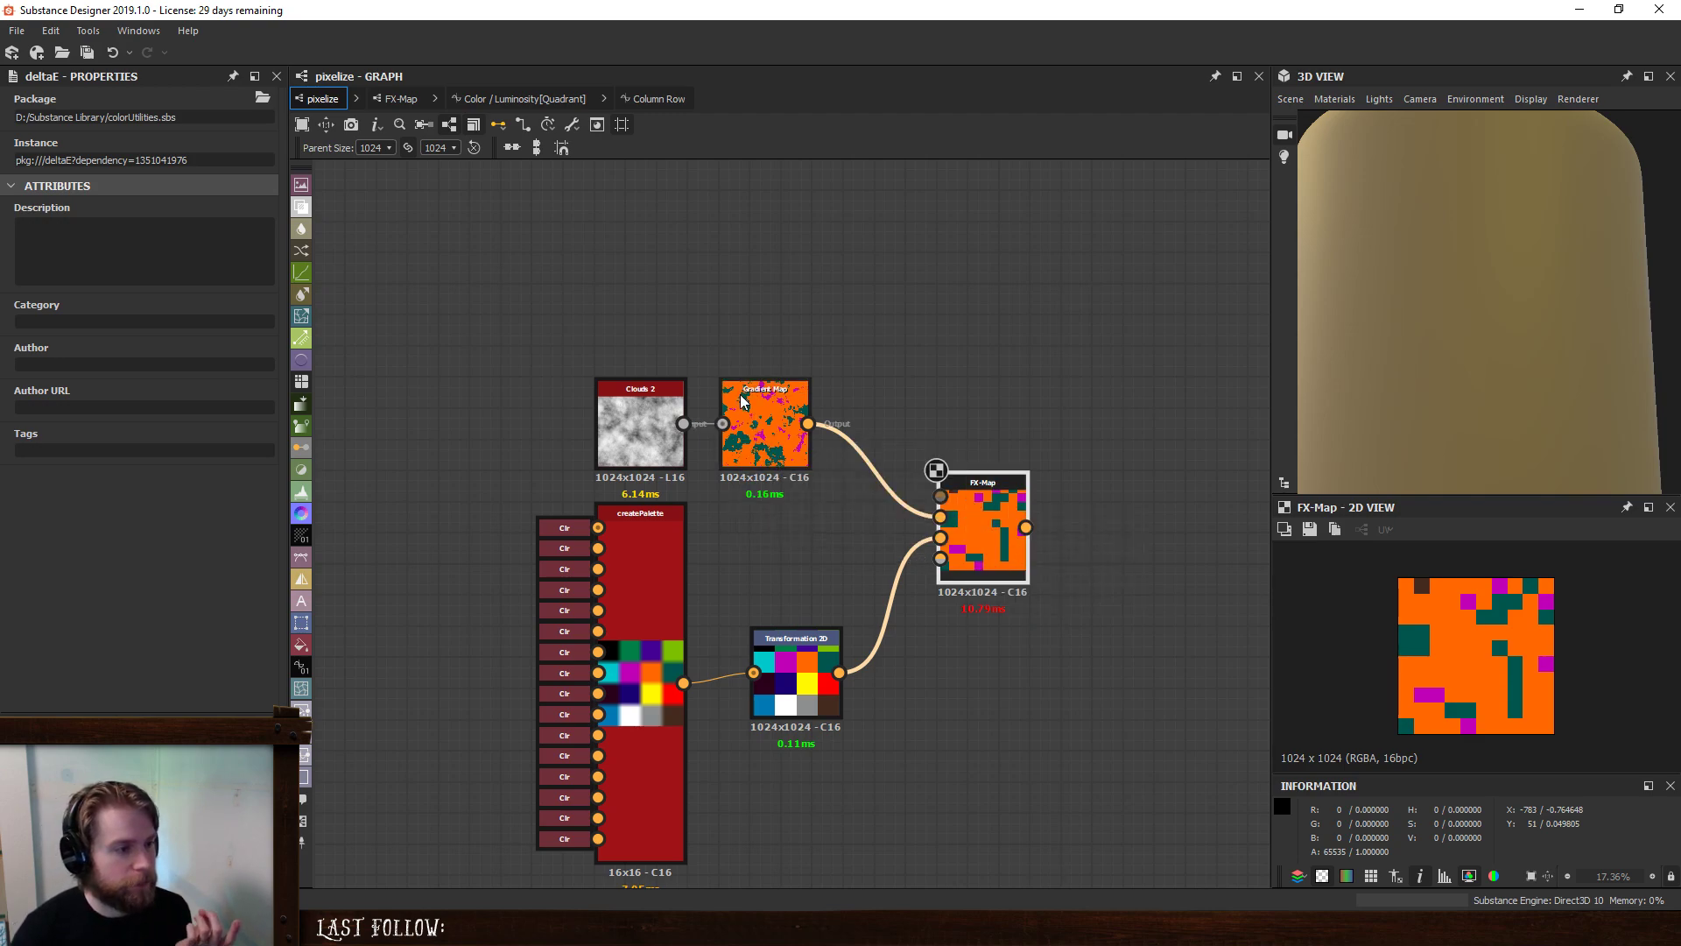
{"action": "double_click", "coordinate": [764, 429]}
{"action": "scroll", "coordinate": [1500, 574], "scroll_direction": "up", "scroll_amount": 6}
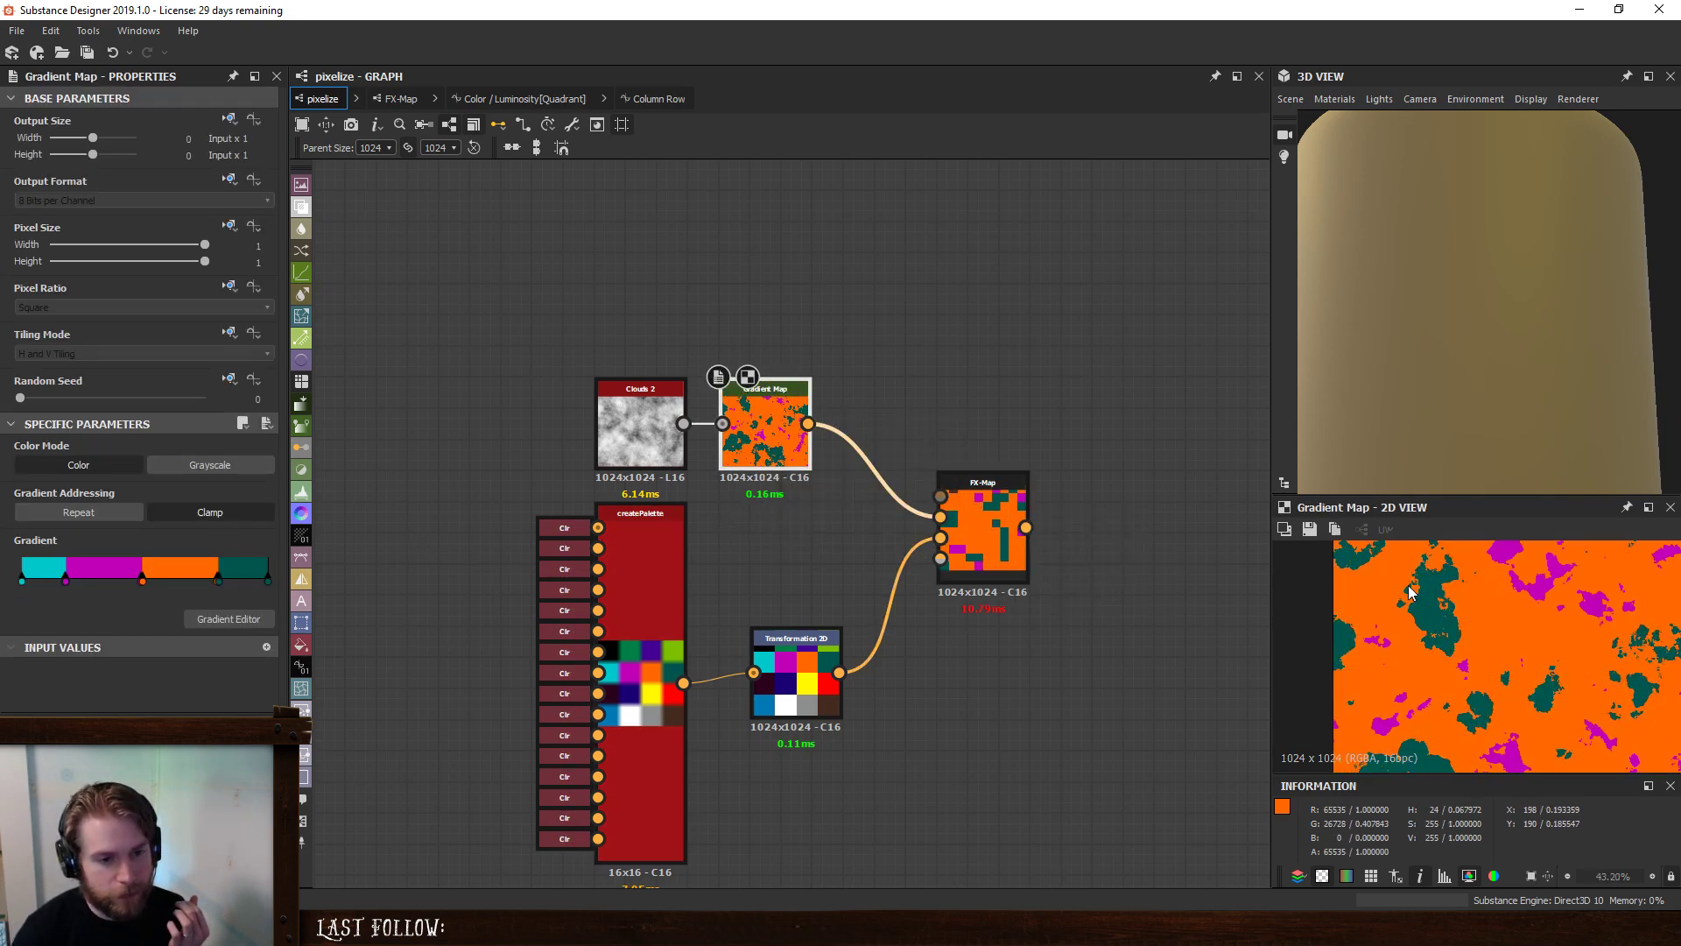
{"action": "middle_click_drag", "start_coordinate": [1453, 676], "coordinate": [1442, 634]}
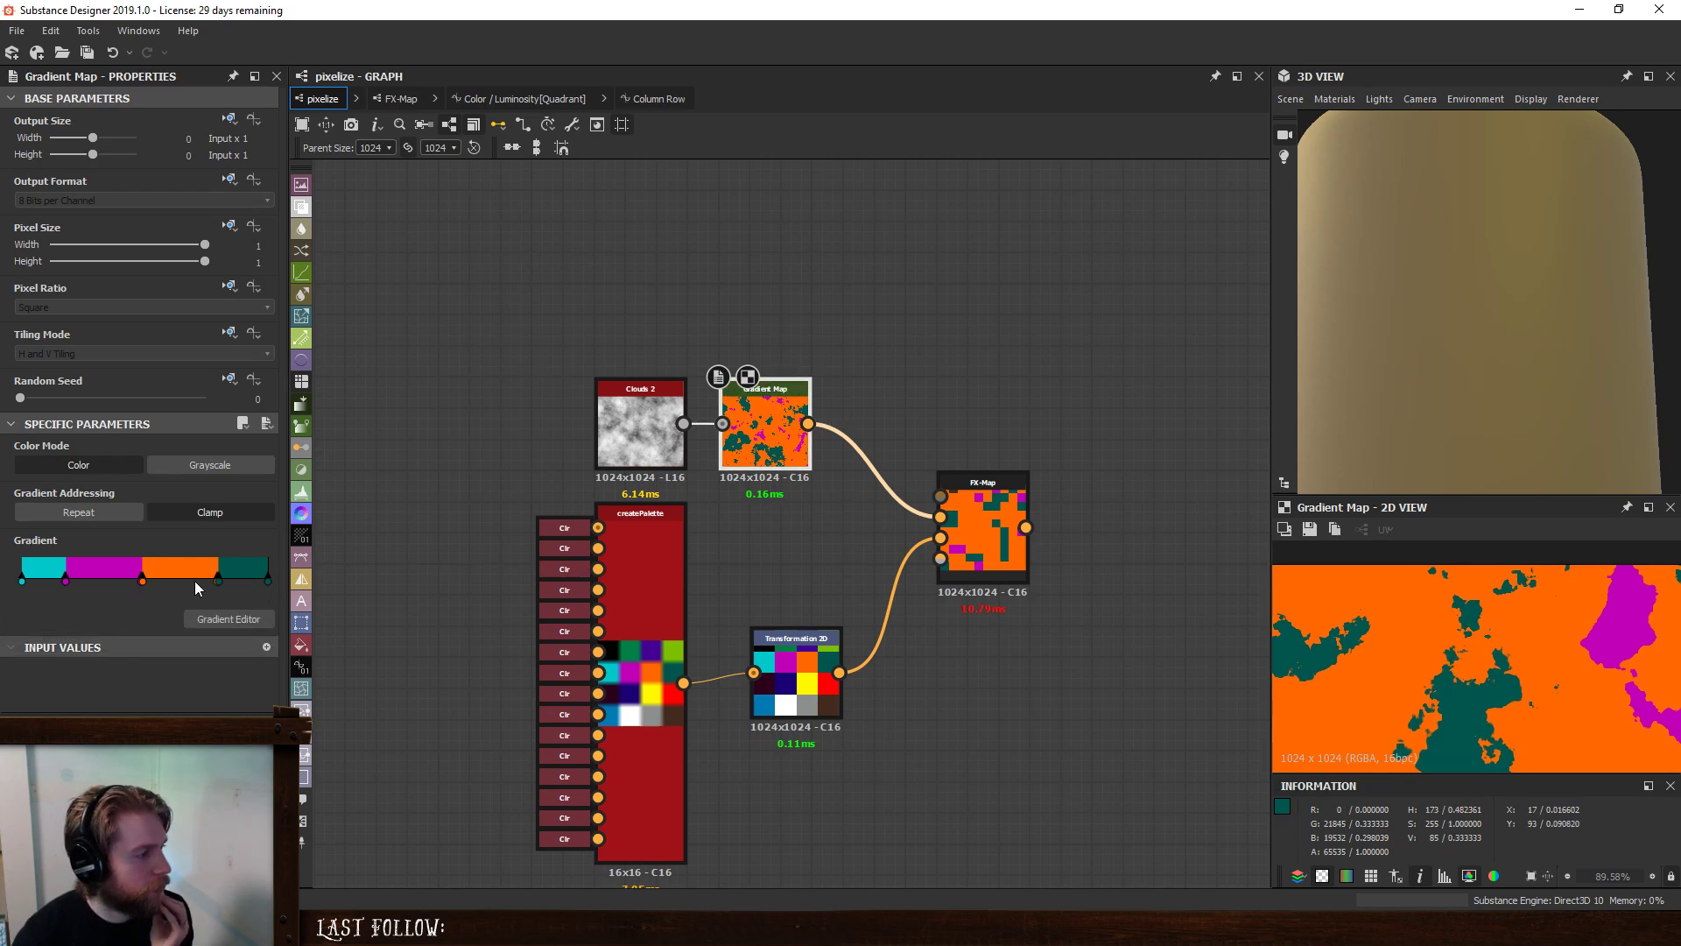
- Try a soft orange-to-dark-green transition in the Gradient Map and preview the resulting FX-Map output
{"action": "left_click_drag", "start_coordinate": [219, 580], "coordinate": [234, 579]}
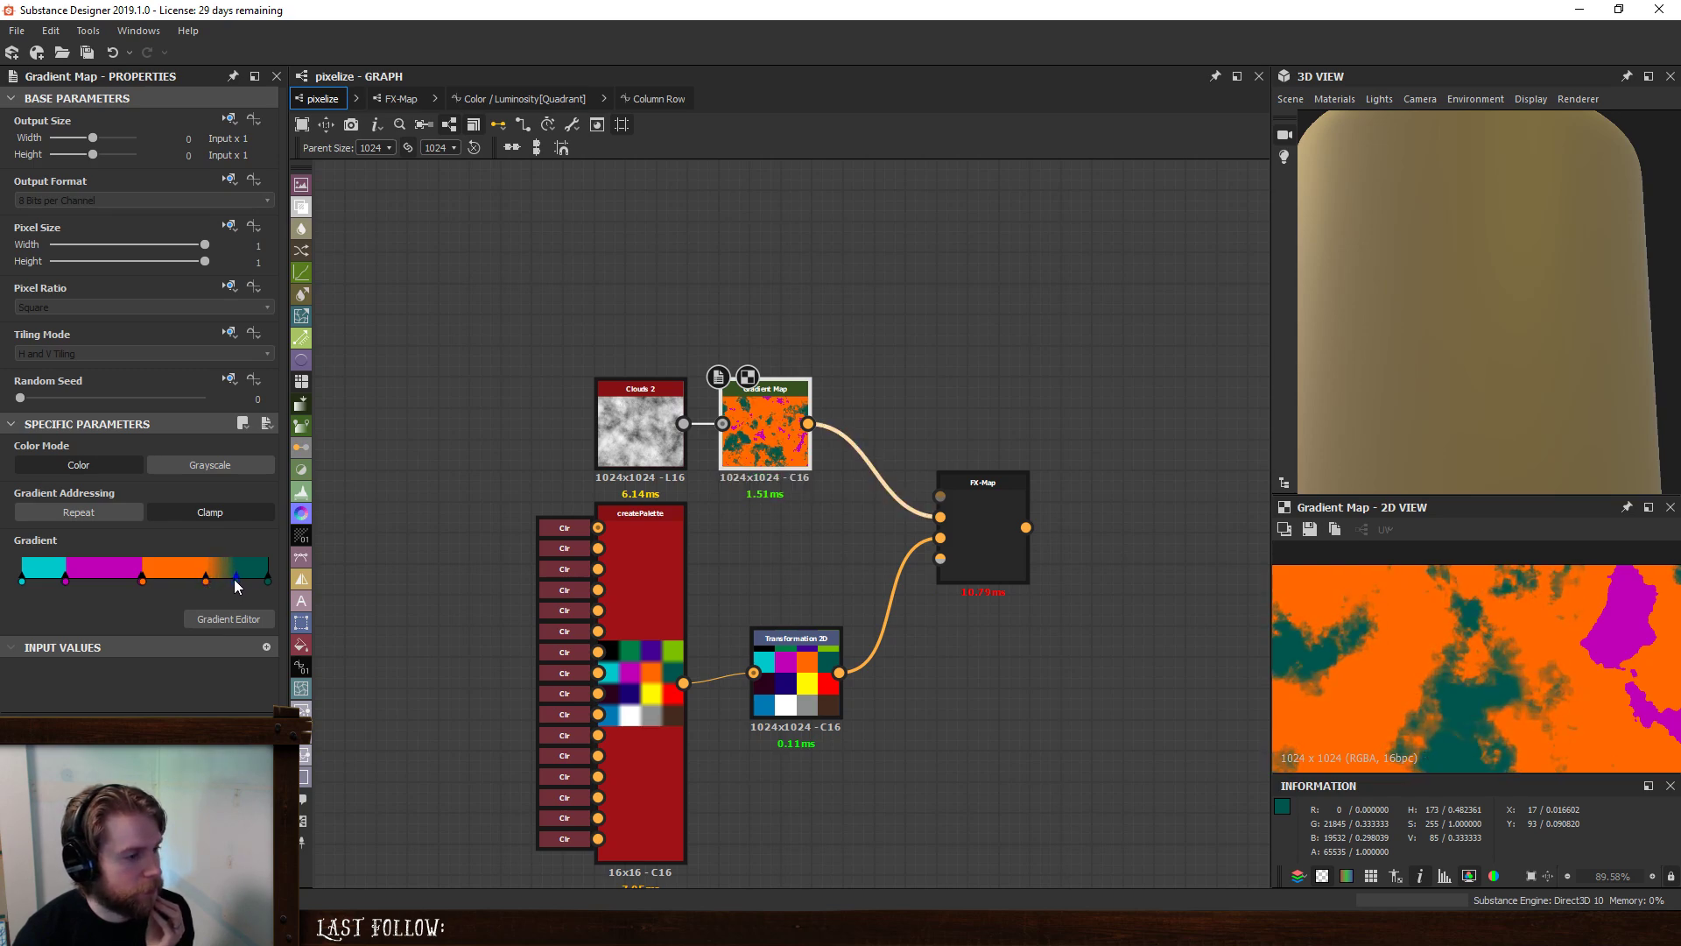
{"action": "double_click", "coordinate": [960, 513]}
{"action": "scroll", "coordinate": [1402, 646], "scroll_direction": "down", "scroll_amount": 6}
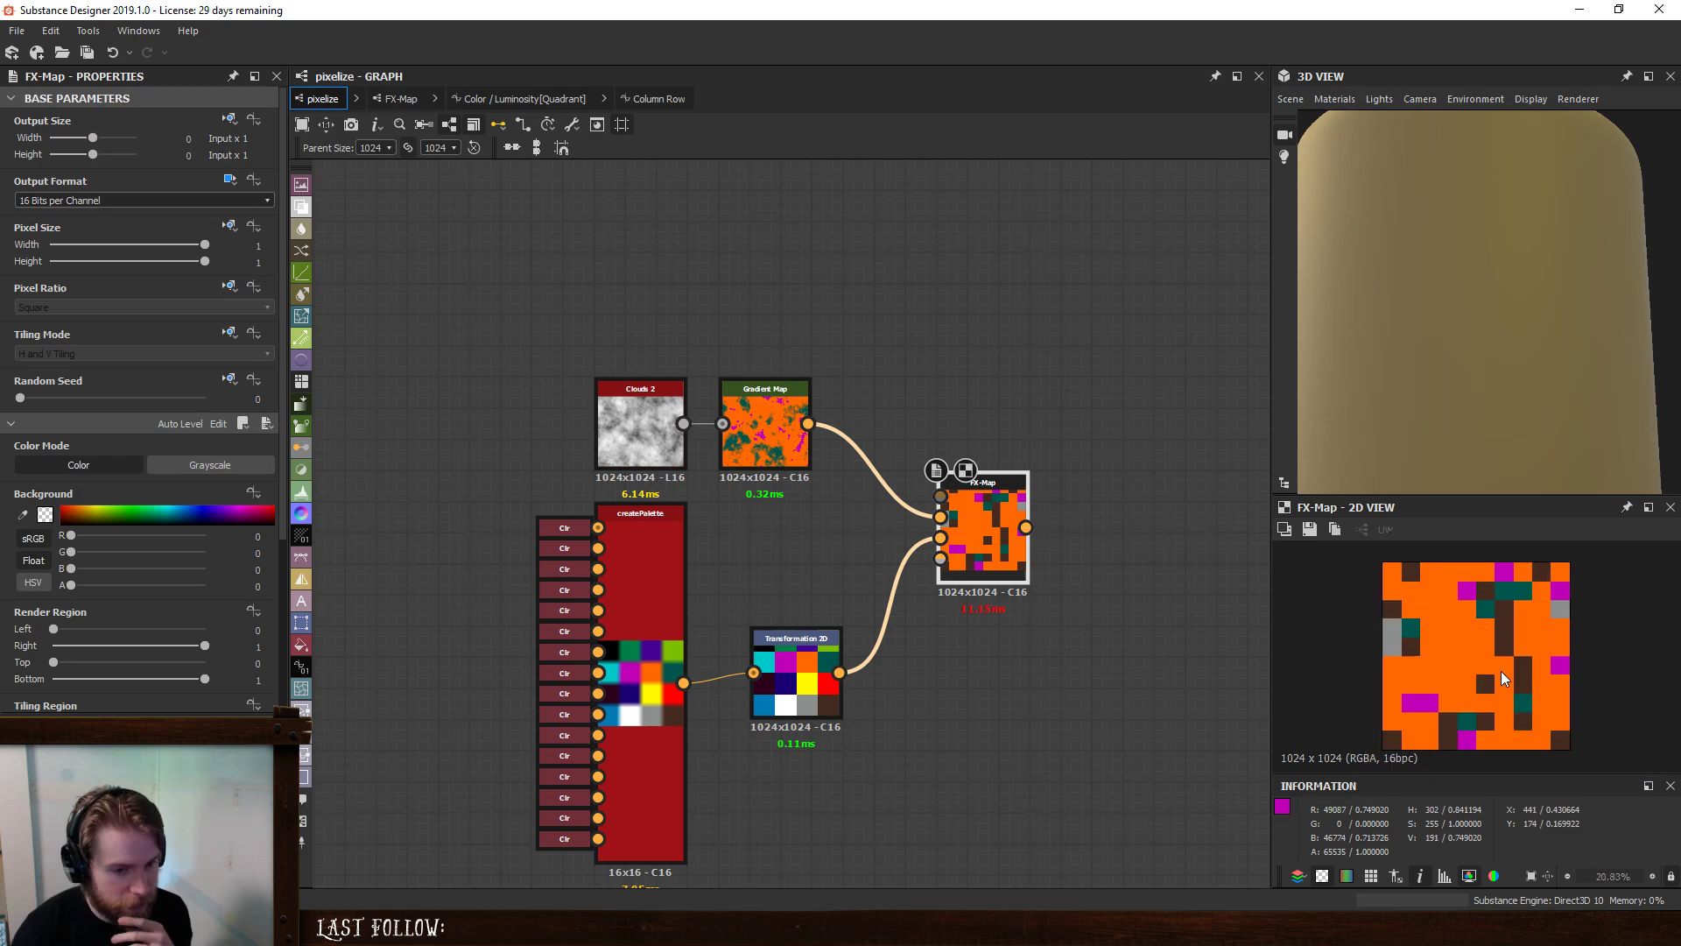
- Restore the hard edge between orange and dark green in the Gradient Map's gradient
{"action": "left_click", "coordinate": [727, 442]}
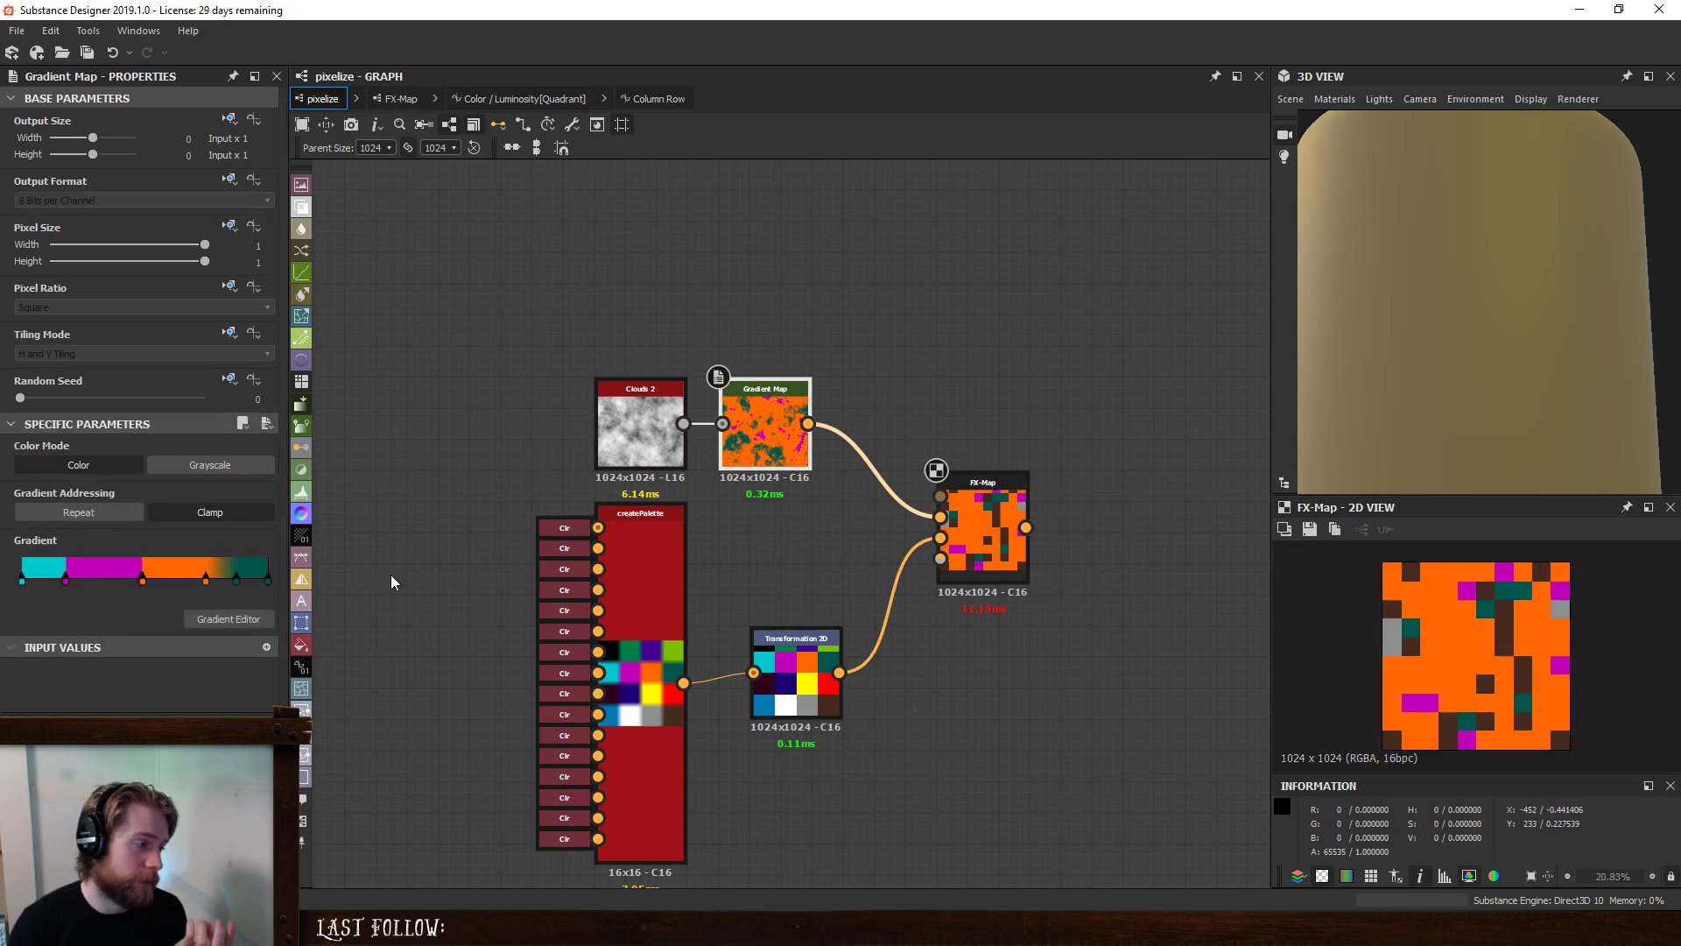
{"action": "left_click_drag", "start_coordinate": [204, 580], "coordinate": [225, 579]}
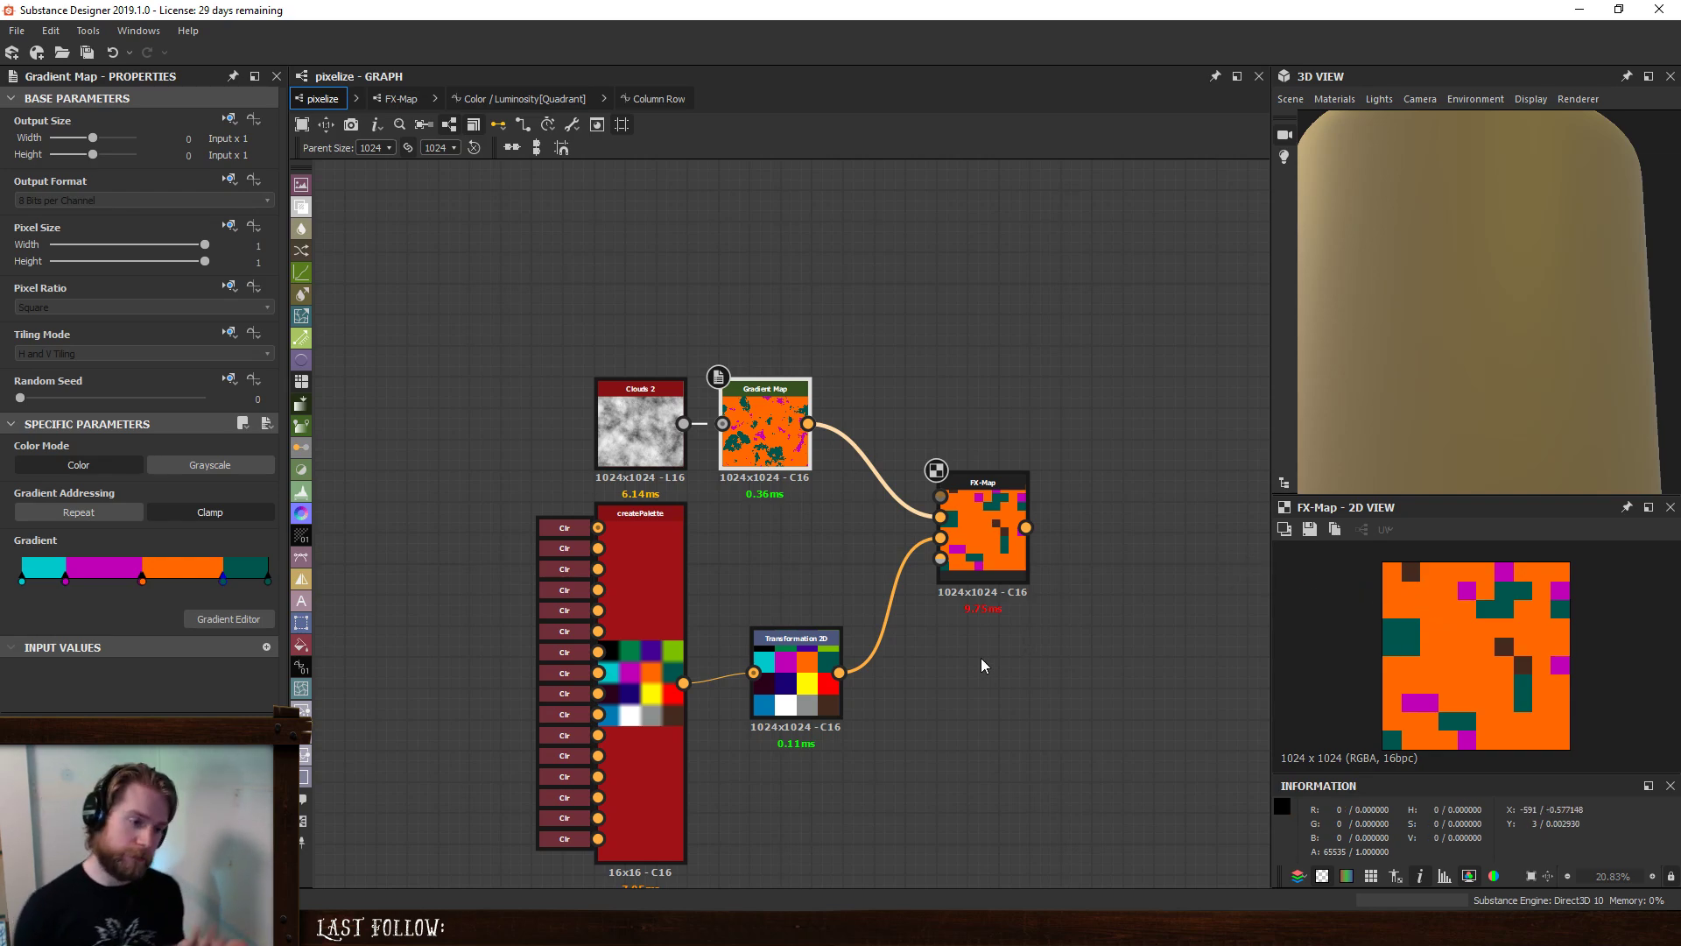
{"action": "left_click", "coordinate": [935, 753]}
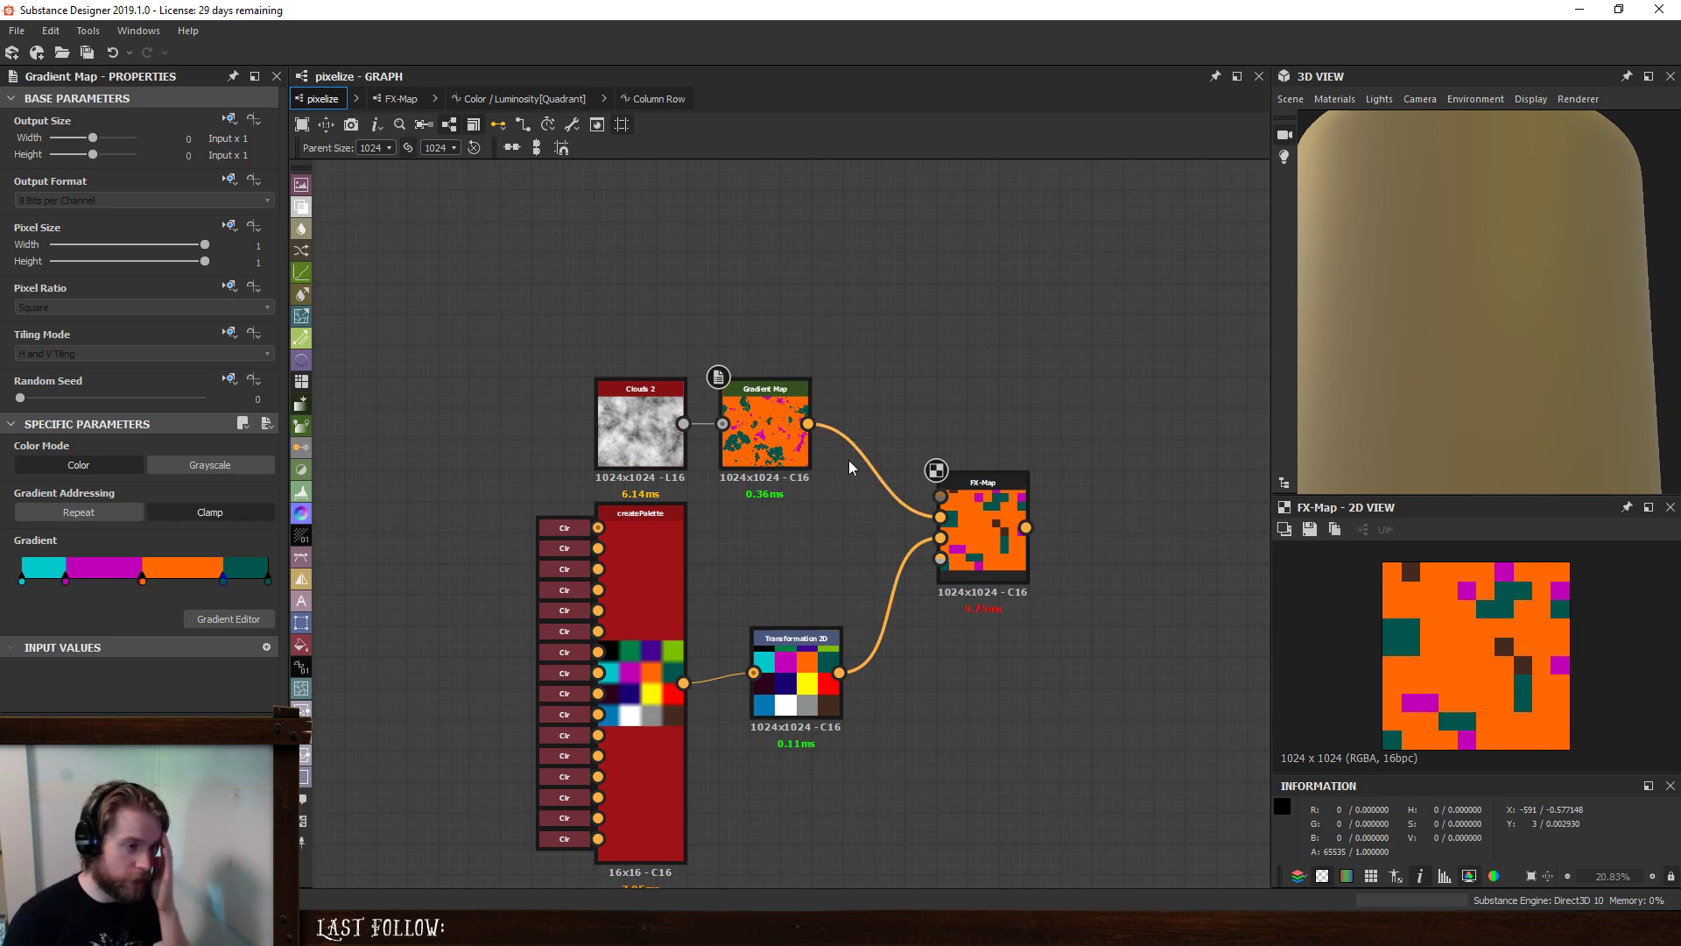
- Add an Input Color node to the pixelize graph above the Gradient Map's connection to the FX-Map
{"action": "key", "text": "space"}
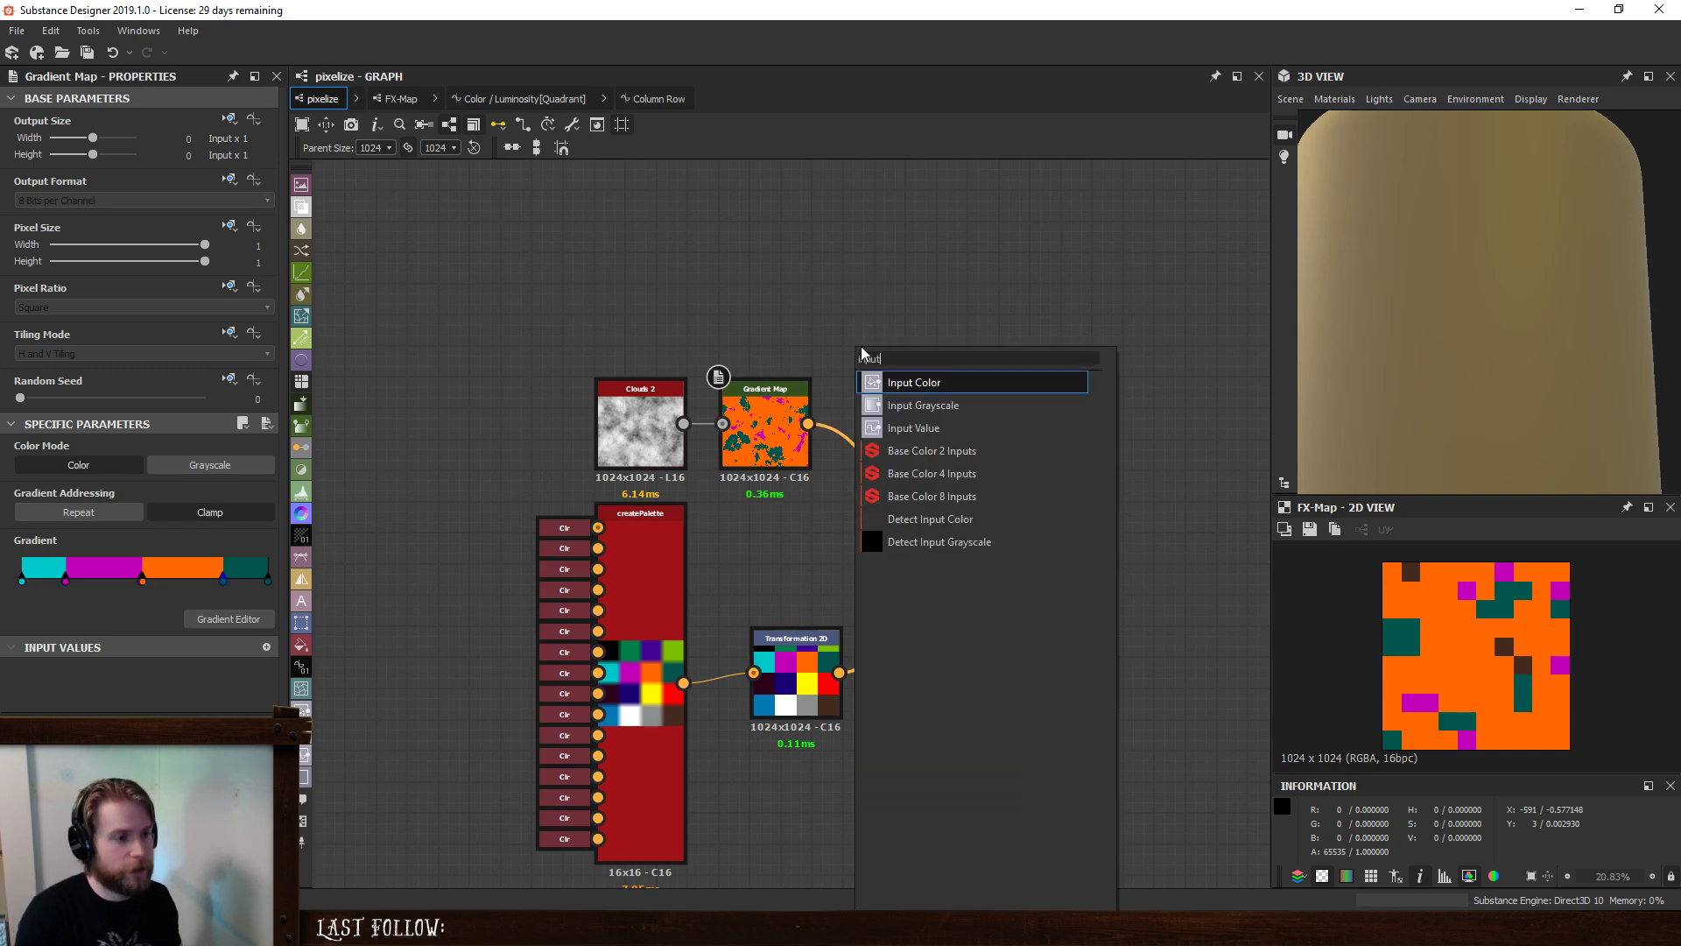
{"action": "type", "text": "input"}
{"action": "key", "text": "Down"}
{"action": "key", "text": "Up"}
{"action": "key", "text": "Return"}
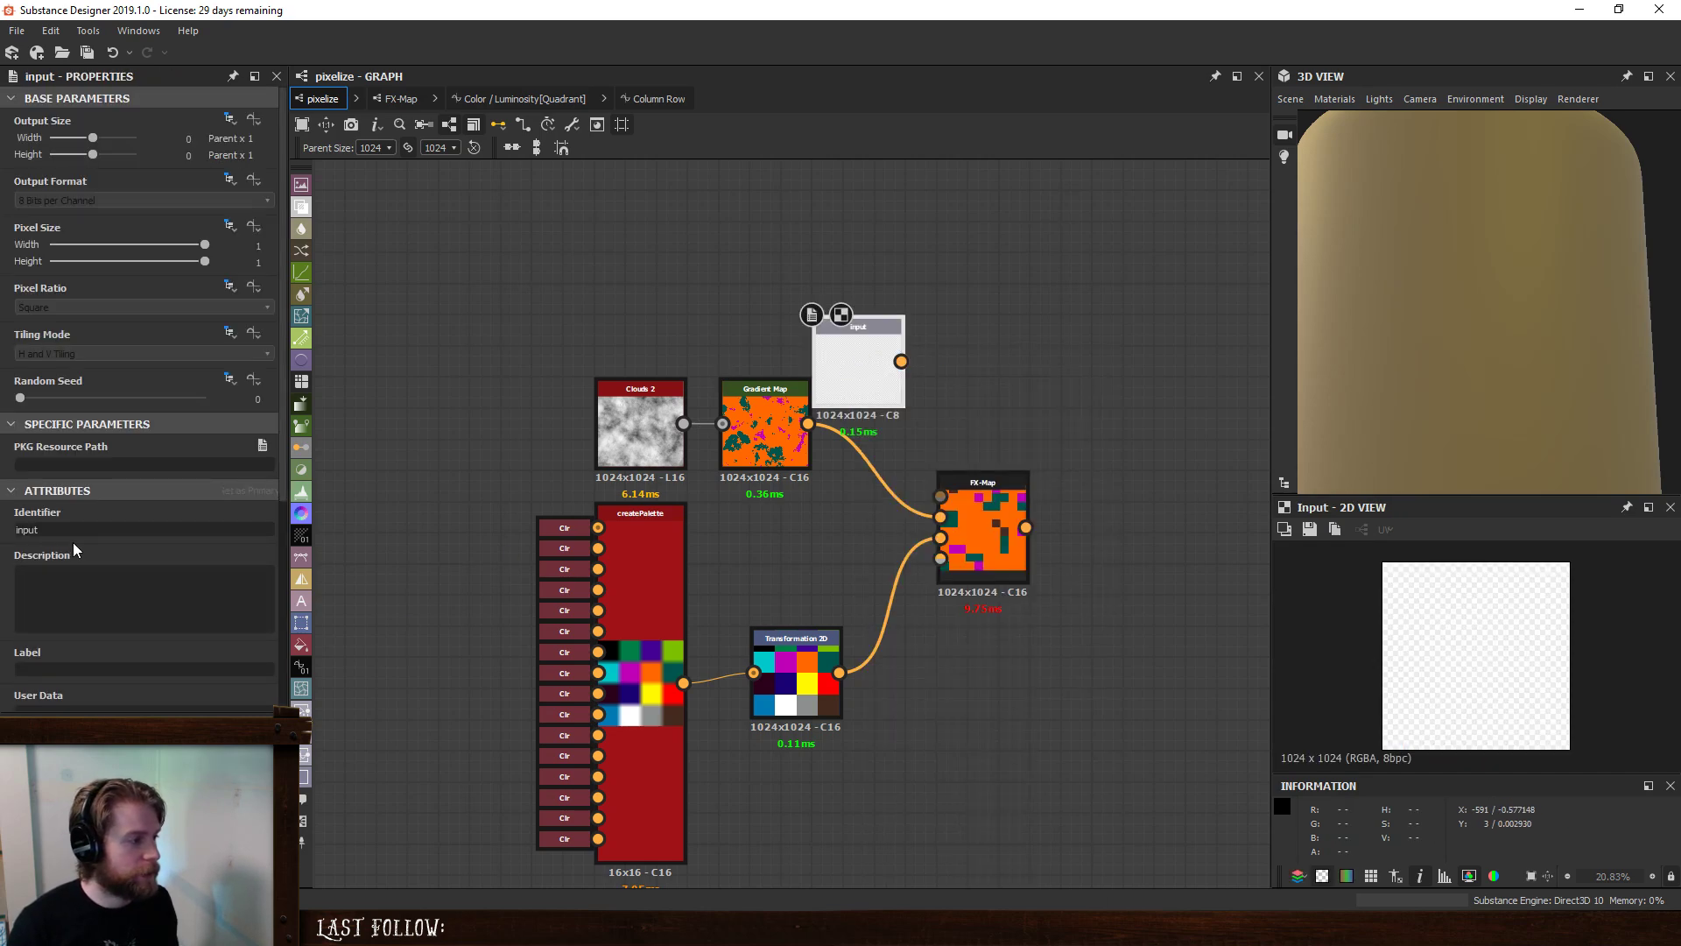
- Give the new color input the identifier "image" and the label "Image"
{"action": "double_click", "coordinate": [28, 529]}
{"action": "type", "text": "image"}
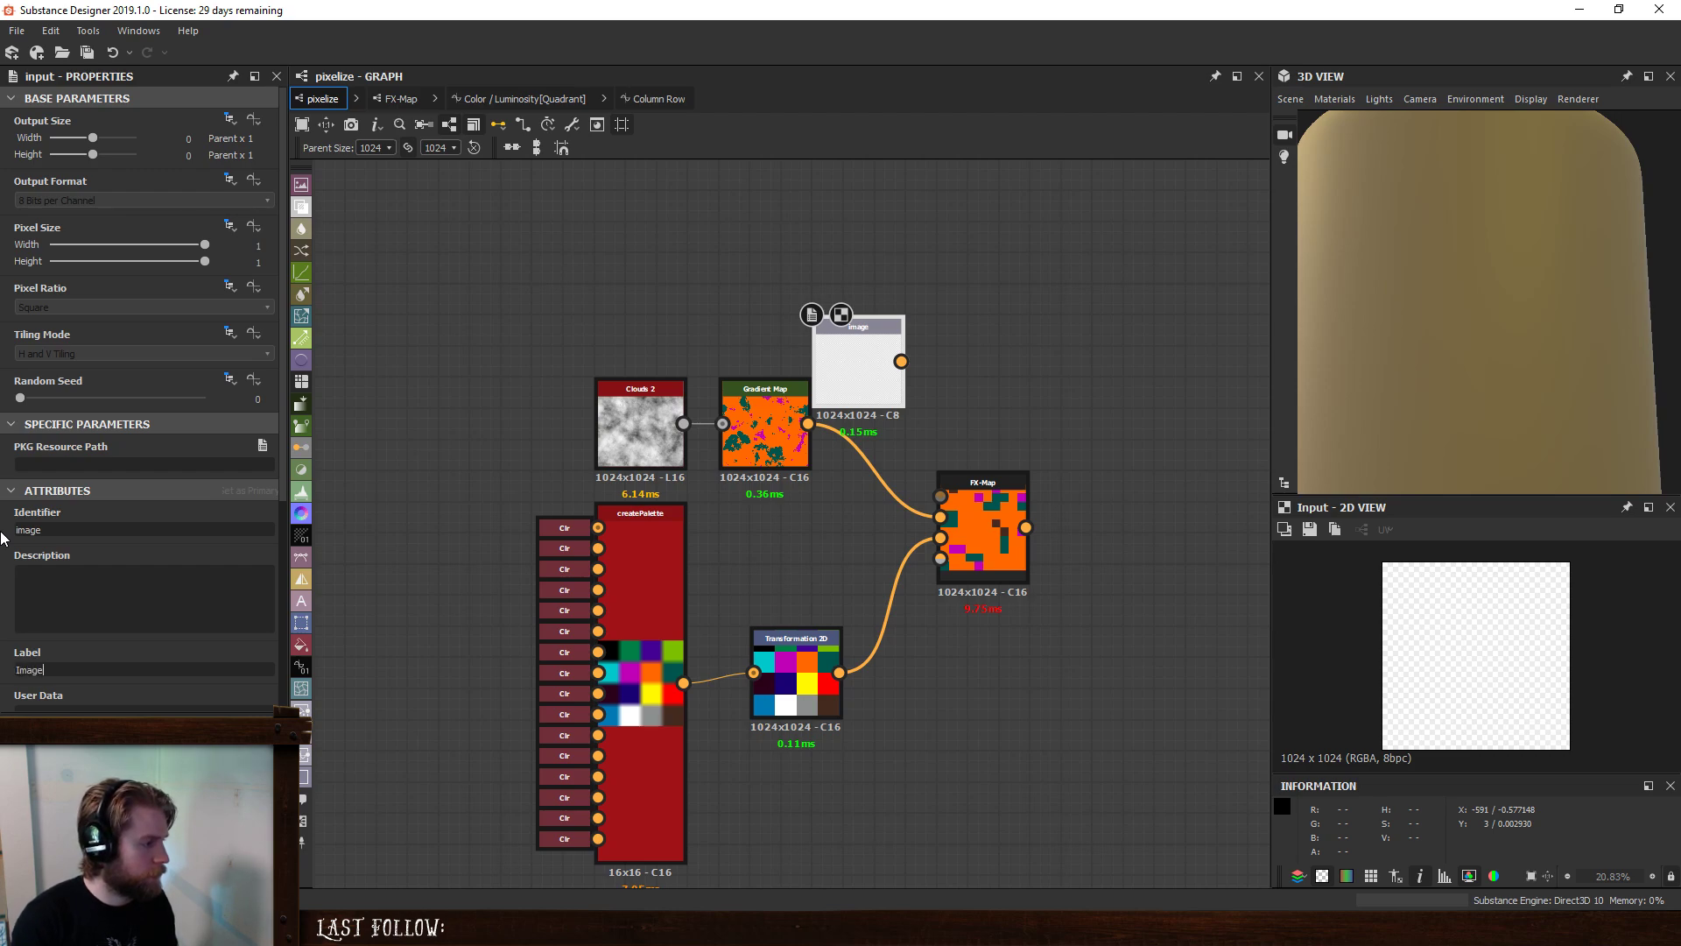
{"action": "scroll", "coordinate": [65, 632], "scroll_direction": "down", "scroll_amount": 2}
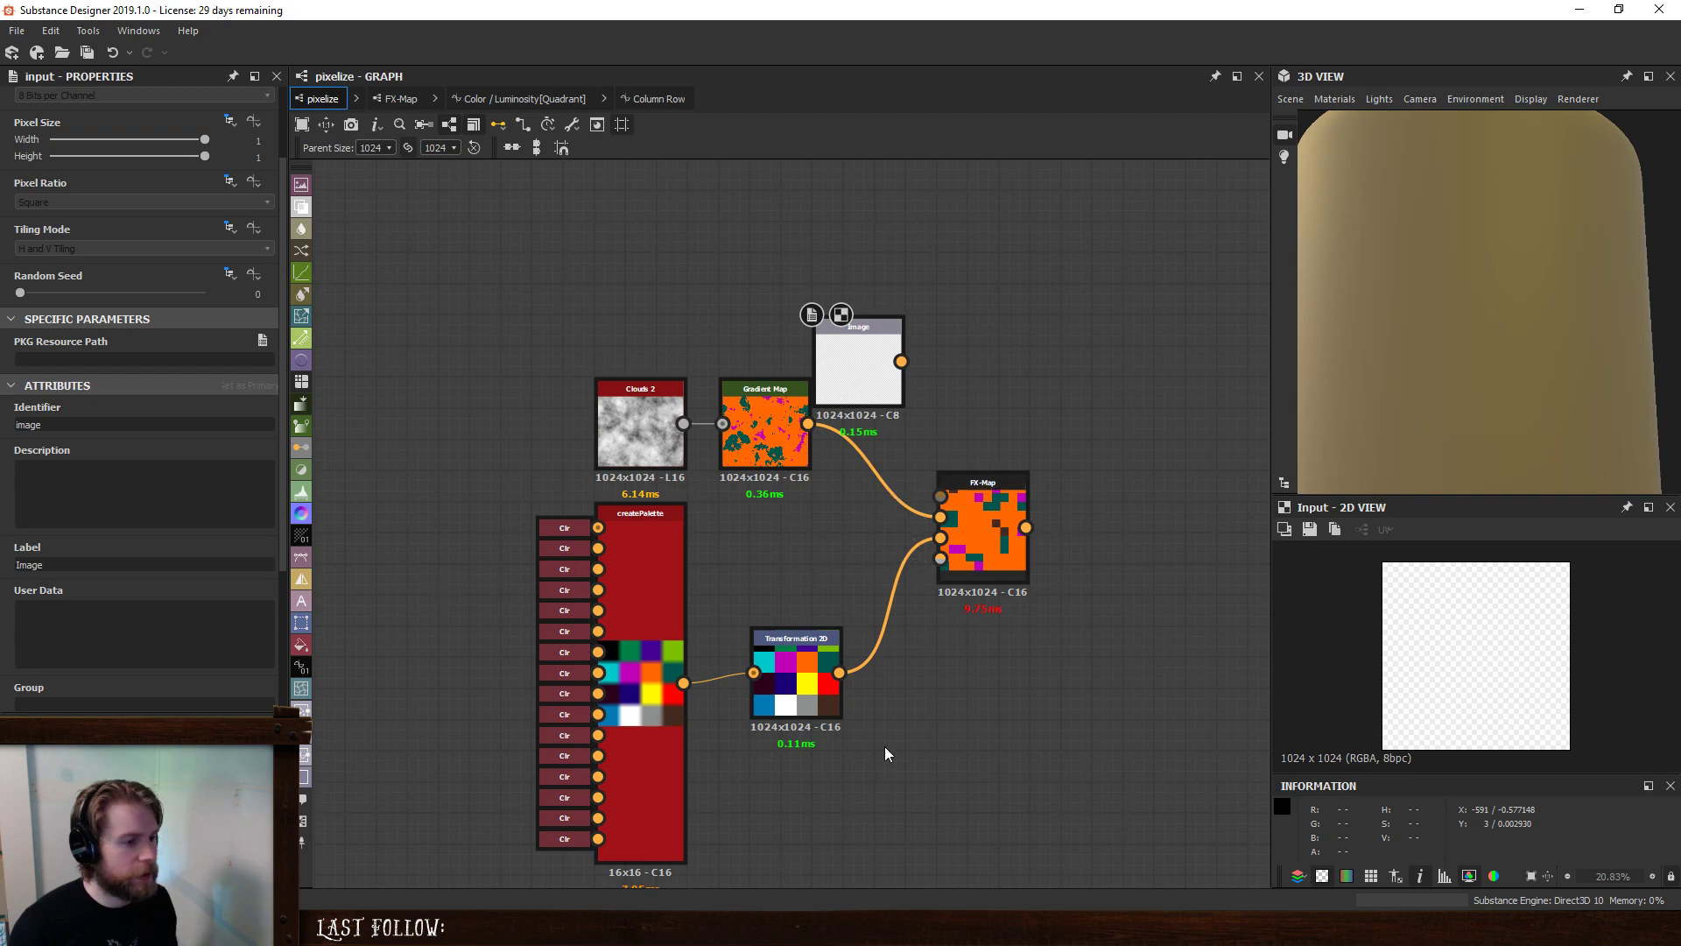
- Try feeding createPalette's output directly into the FX-Map's Input Image 1, bypassing the Transformation 2D, and preview the FX-Map
{"action": "key", "text": "space"}
{"action": "type", "text": "fx"}
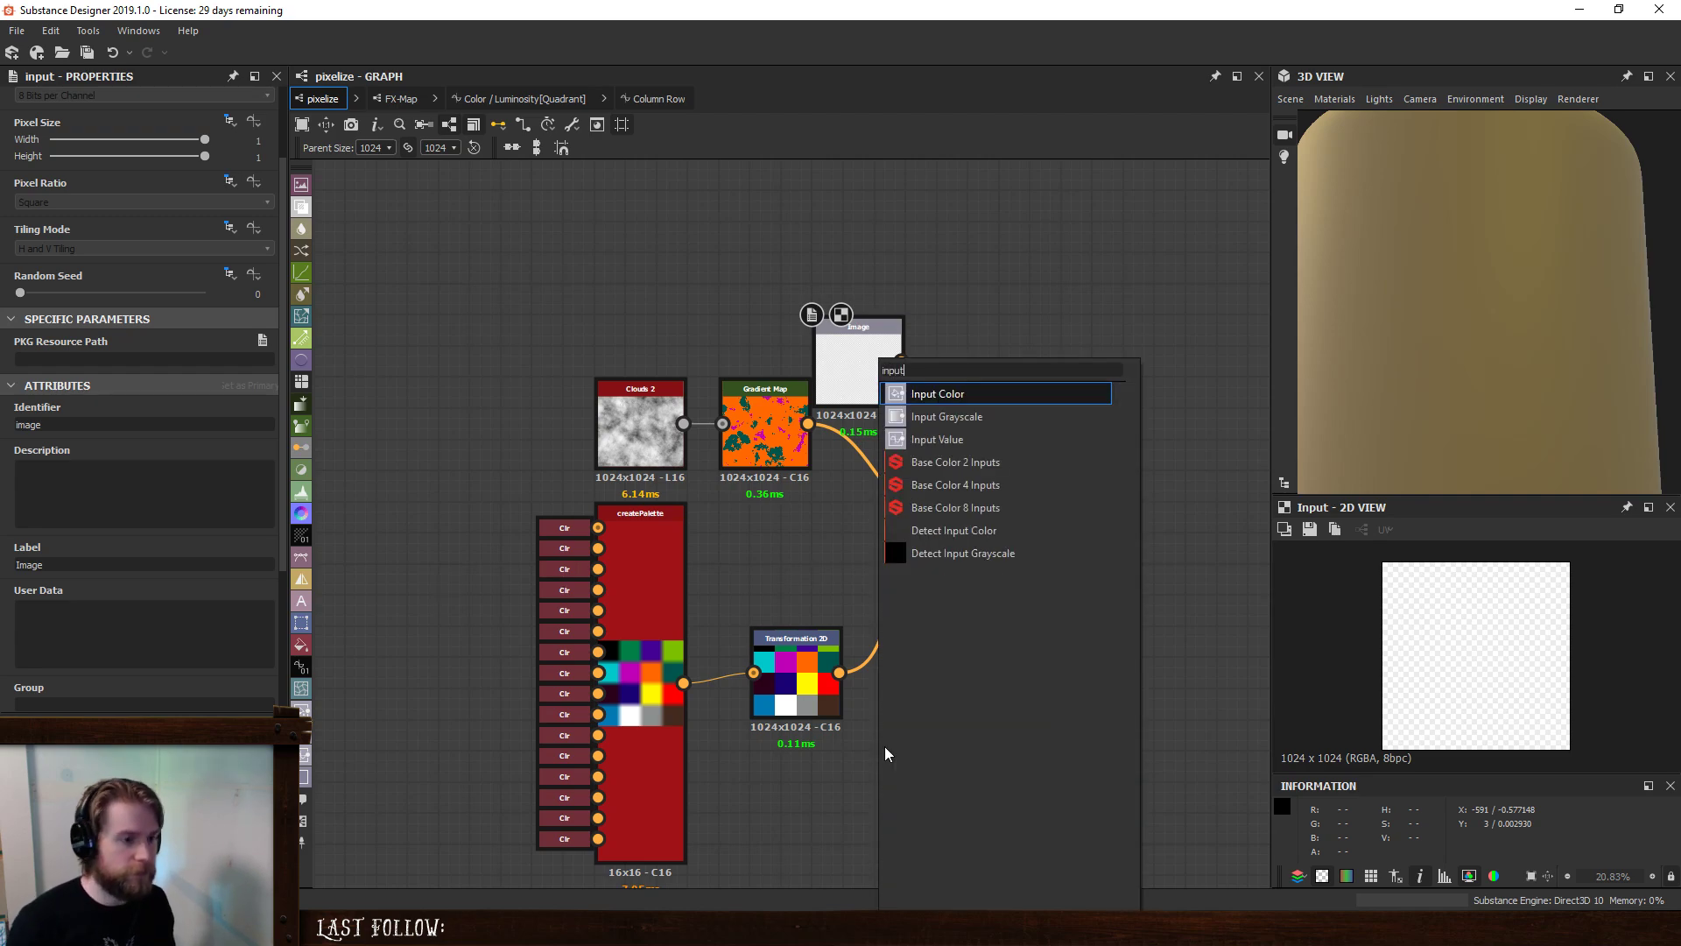
{"action": "key", "text": "Return"}
{"action": "left_click_drag", "start_coordinate": [940, 538], "coordinate": [683, 683]}
{"action": "double_click", "coordinate": [979, 532]}
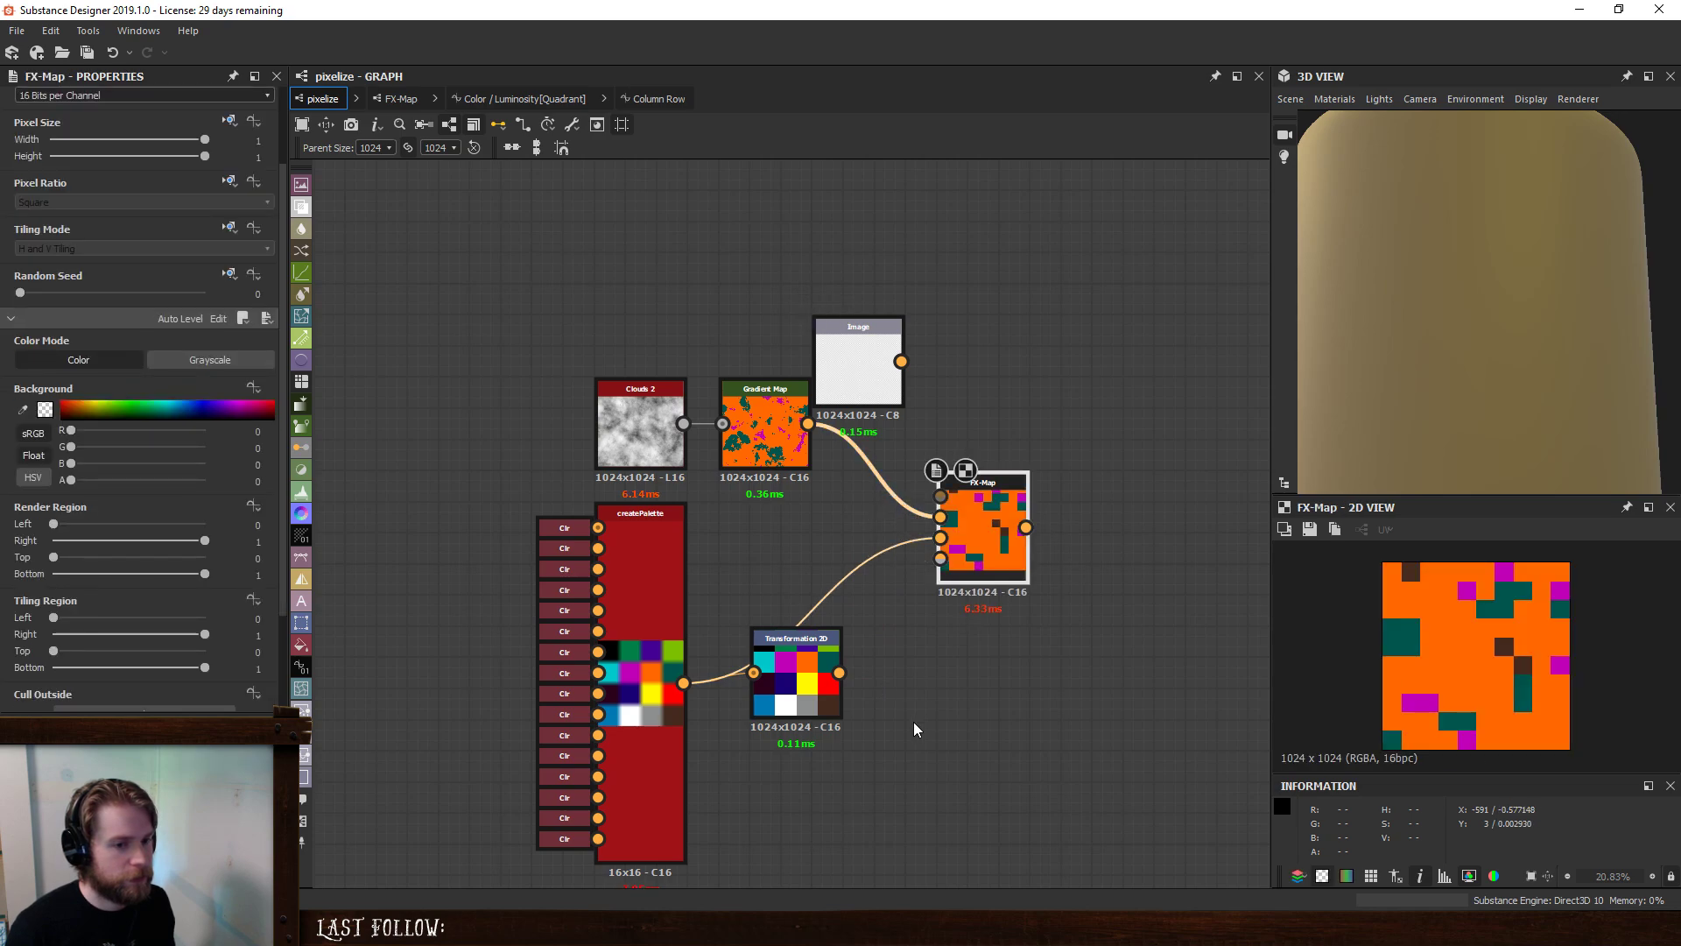
- Add an Input Color node feeding the FX-Map's Input Image 1, with the identifier "palette" and the label "Palette"
{"action": "key", "text": "space"}
{"action": "type", "text": "input"}
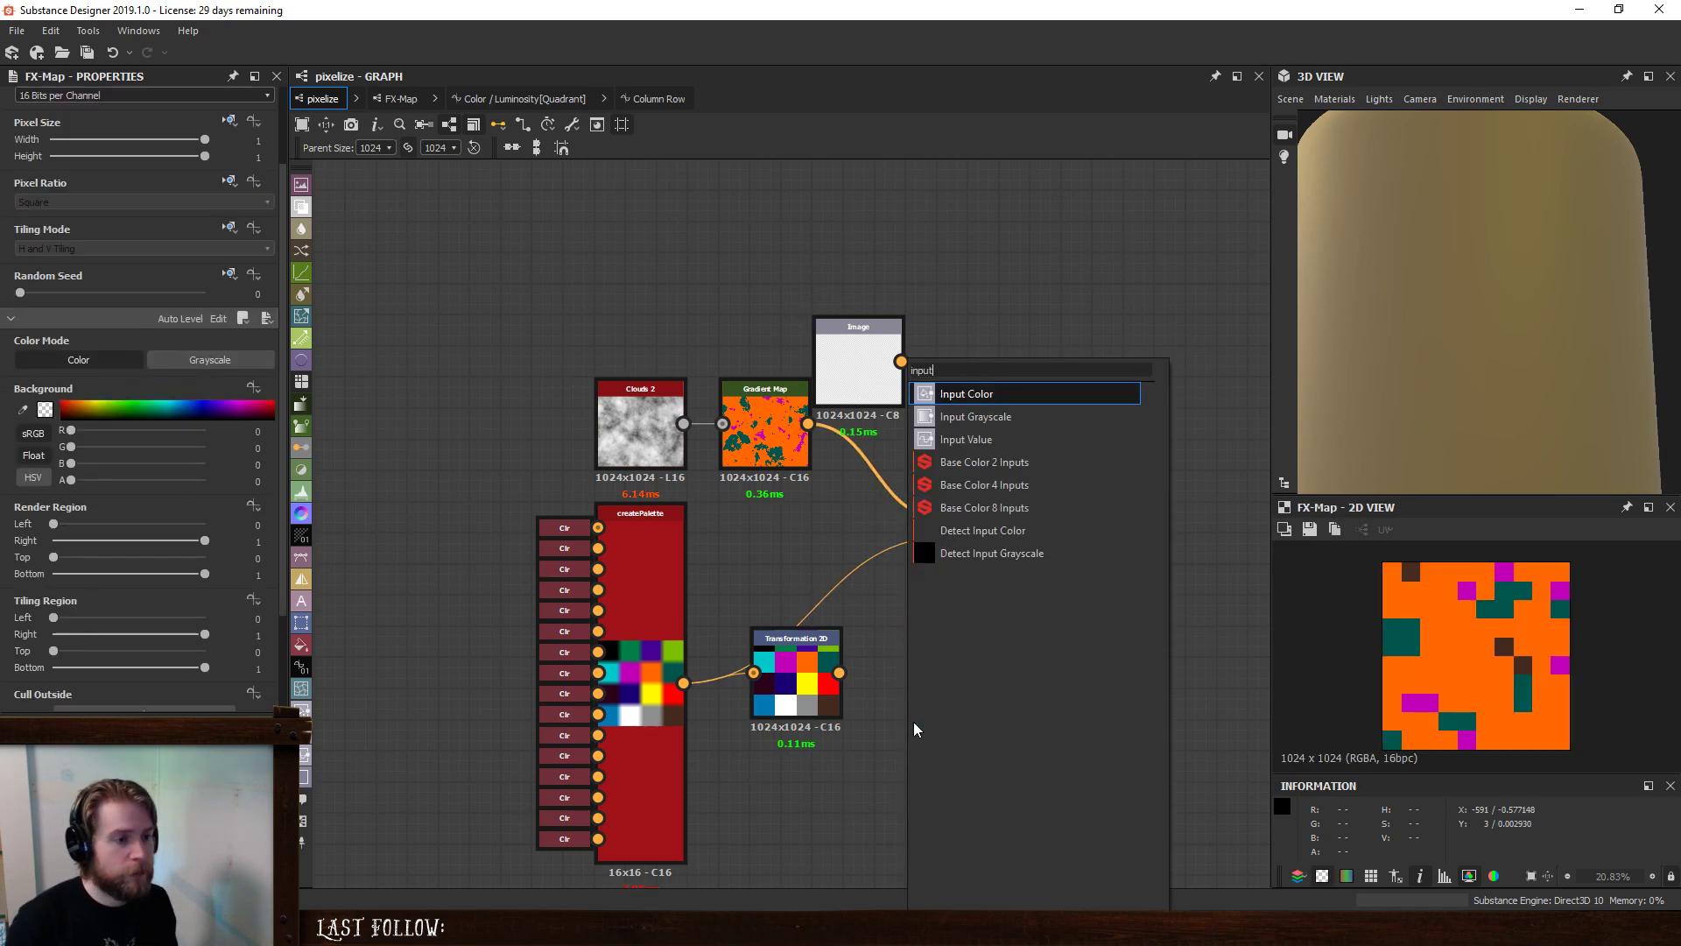
{"action": "key", "text": "Return"}
{"action": "mouse_move", "coordinate": [963, 735]}
{"action": "left_mouse_down"}
{"action": "mouse_move", "coordinate": [939, 538]}
{"action": "mouse_move", "coordinate": [911, 697]}
{"action": "left_mouse_up"}
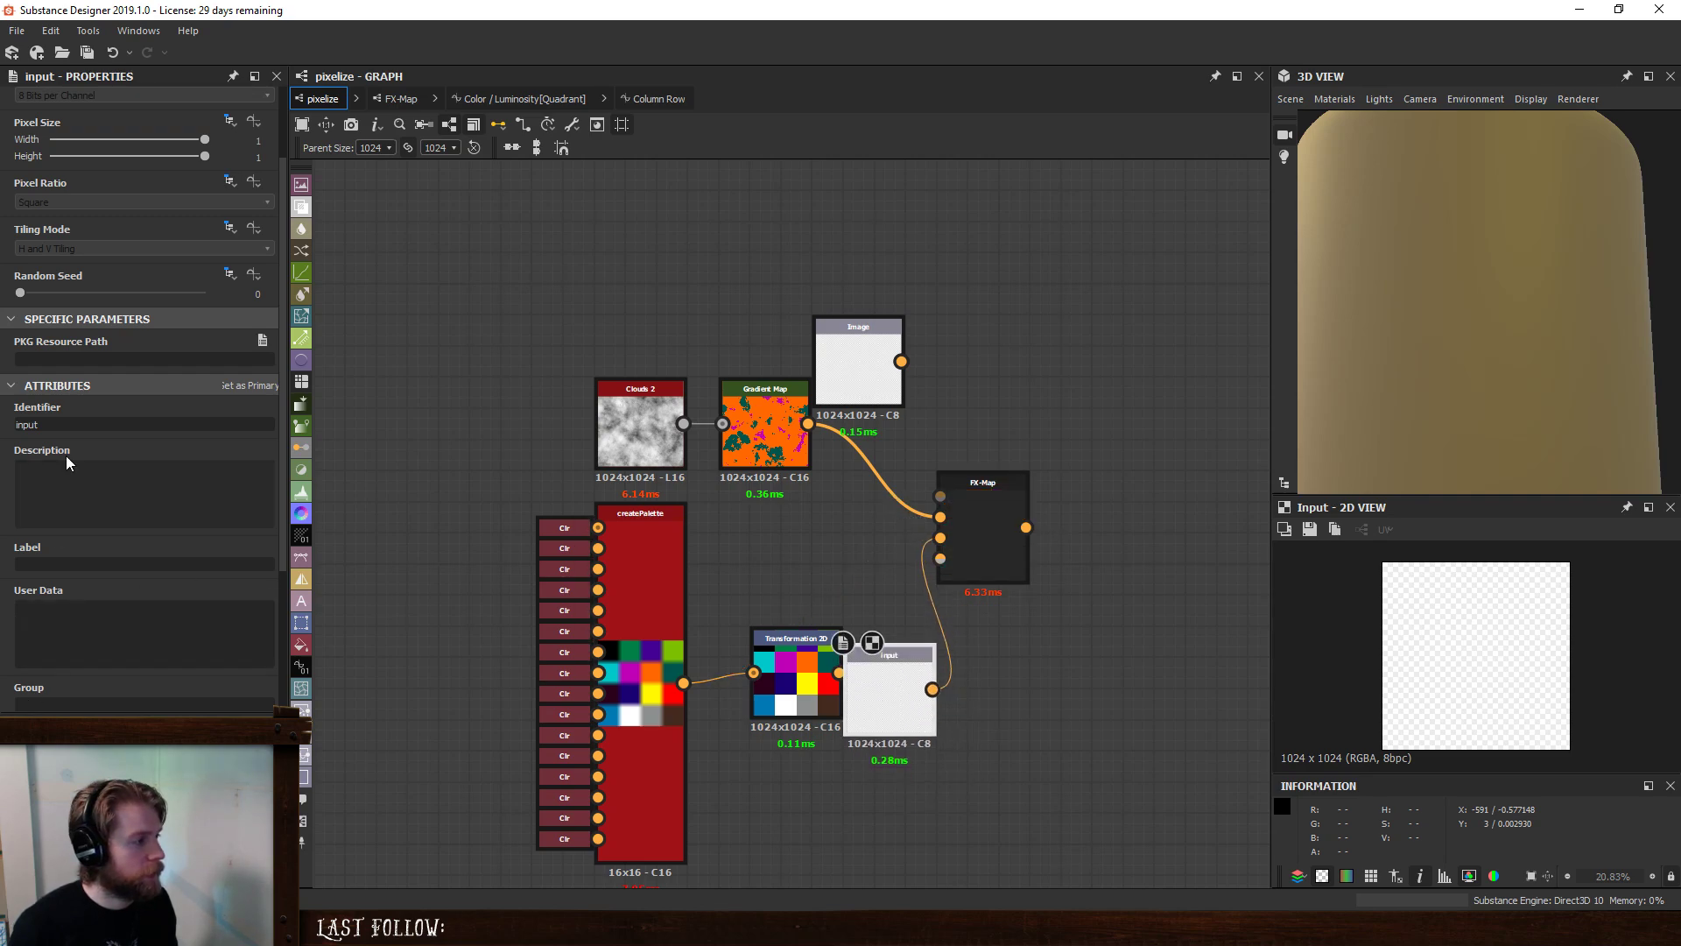
{"action": "double_click", "coordinate": [3, 426]}
{"action": "type", "text": "palette"}
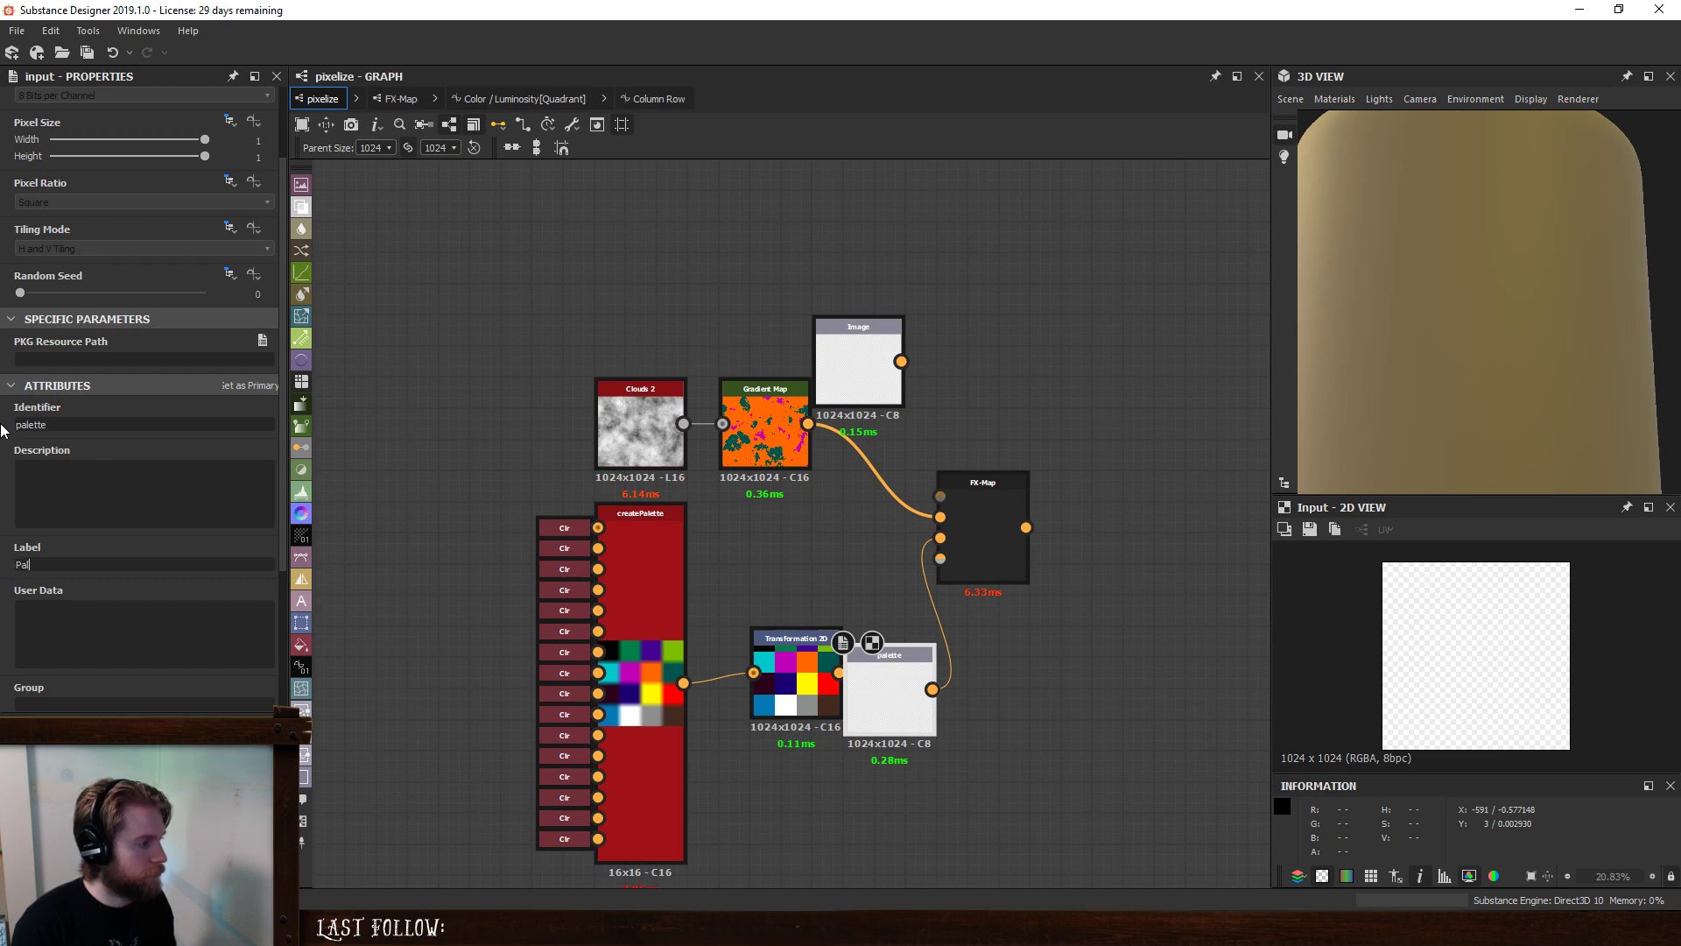
{"action": "type", "text": "Palette"}
- Connect the Image input to the FX-Map's Input Image 0 and stack the Image and Palette nodes beside the FX-Map
{"action": "left_click_drag", "start_coordinate": [778, 667], "coordinate": [671, 635]}
{"action": "left_click_drag", "start_coordinate": [861, 345], "coordinate": [940, 516]}
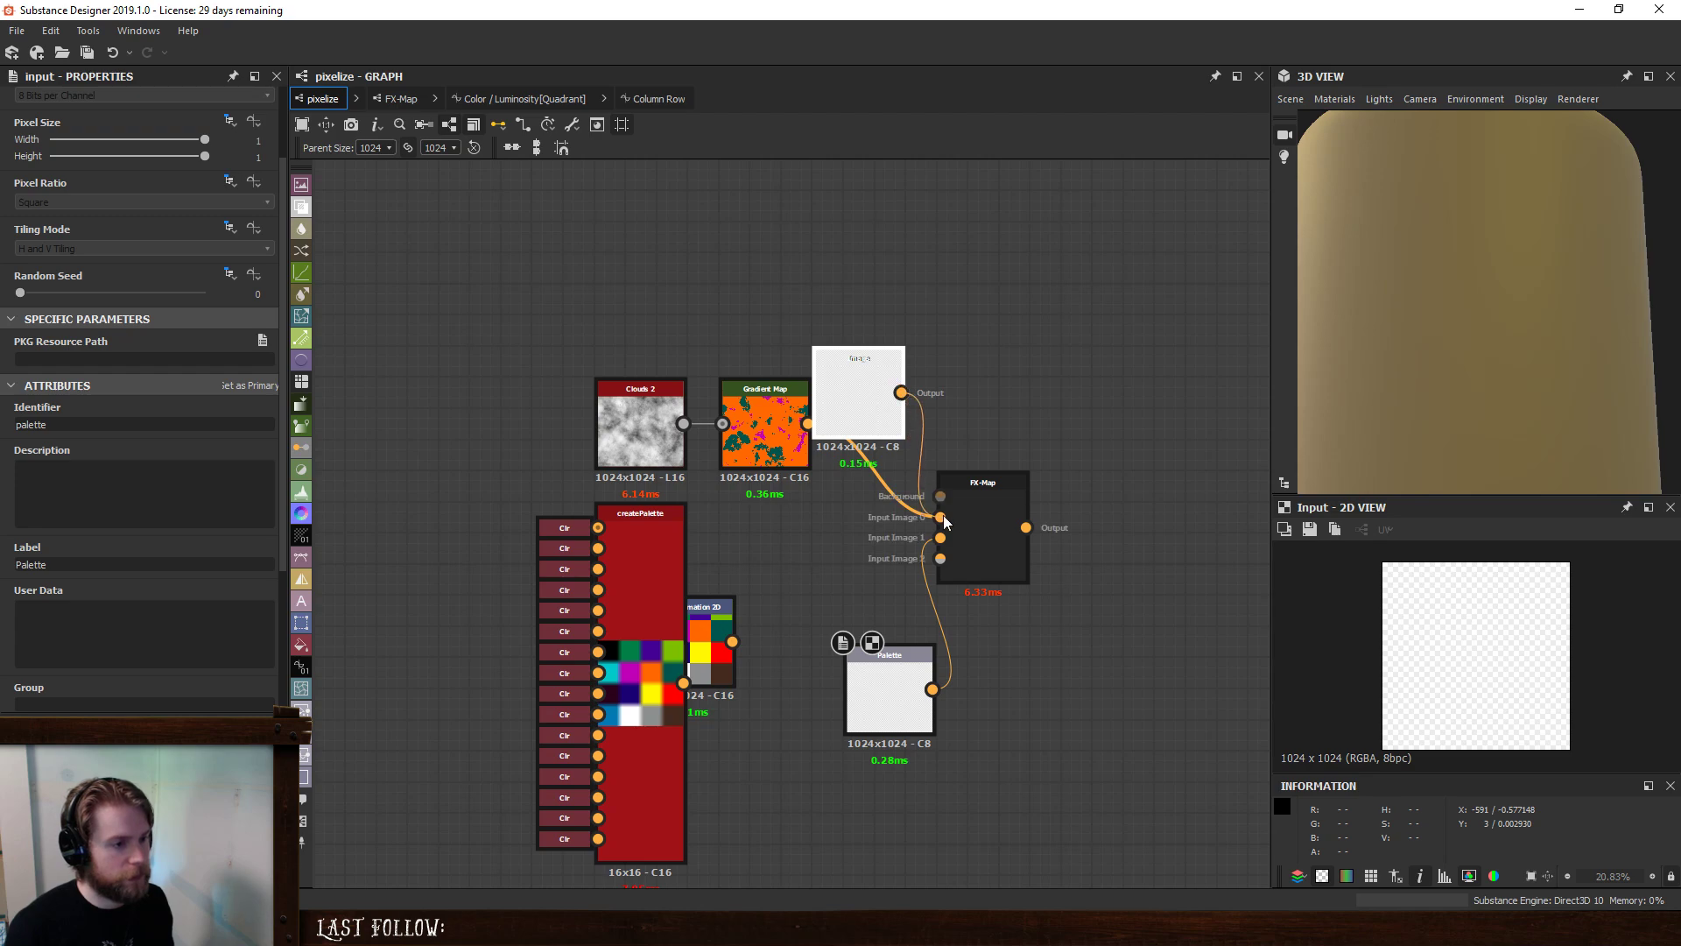
{"action": "left_click_drag", "start_coordinate": [910, 689], "coordinate": [880, 580]}
{"action": "left_click_drag", "start_coordinate": [873, 432], "coordinate": [862, 474]}
- Add an Output node connected to the FX-Map's result
{"action": "left_click", "coordinate": [984, 523]}
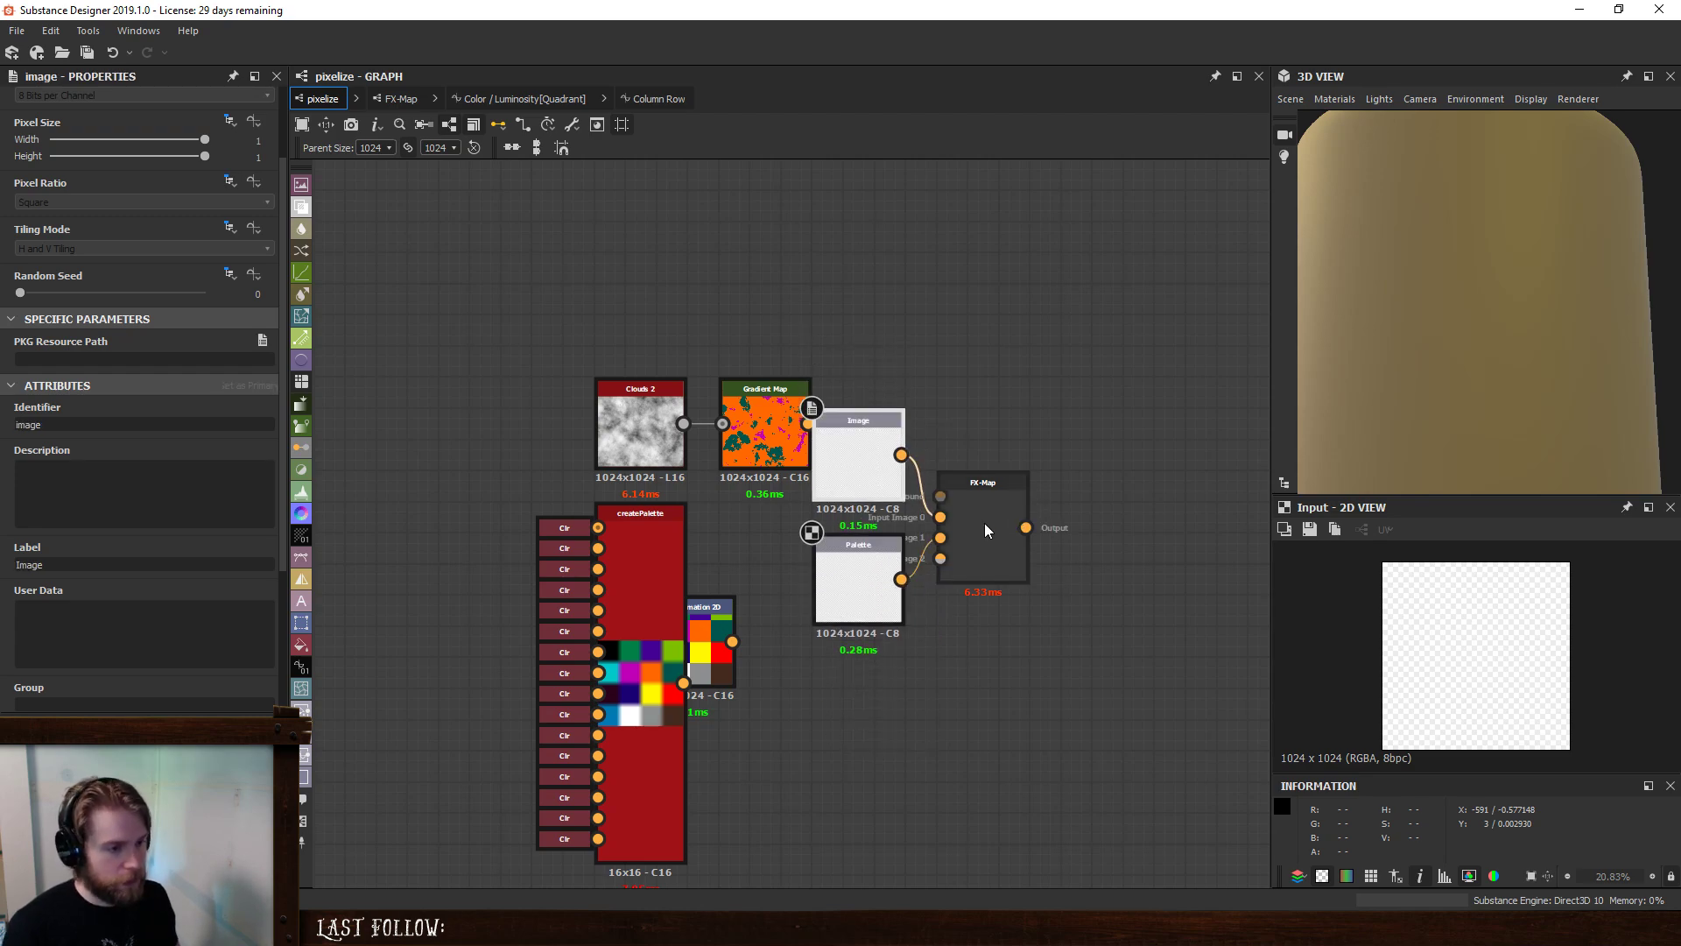
{"action": "key", "text": "space"}
{"action": "type", "text": "output"}
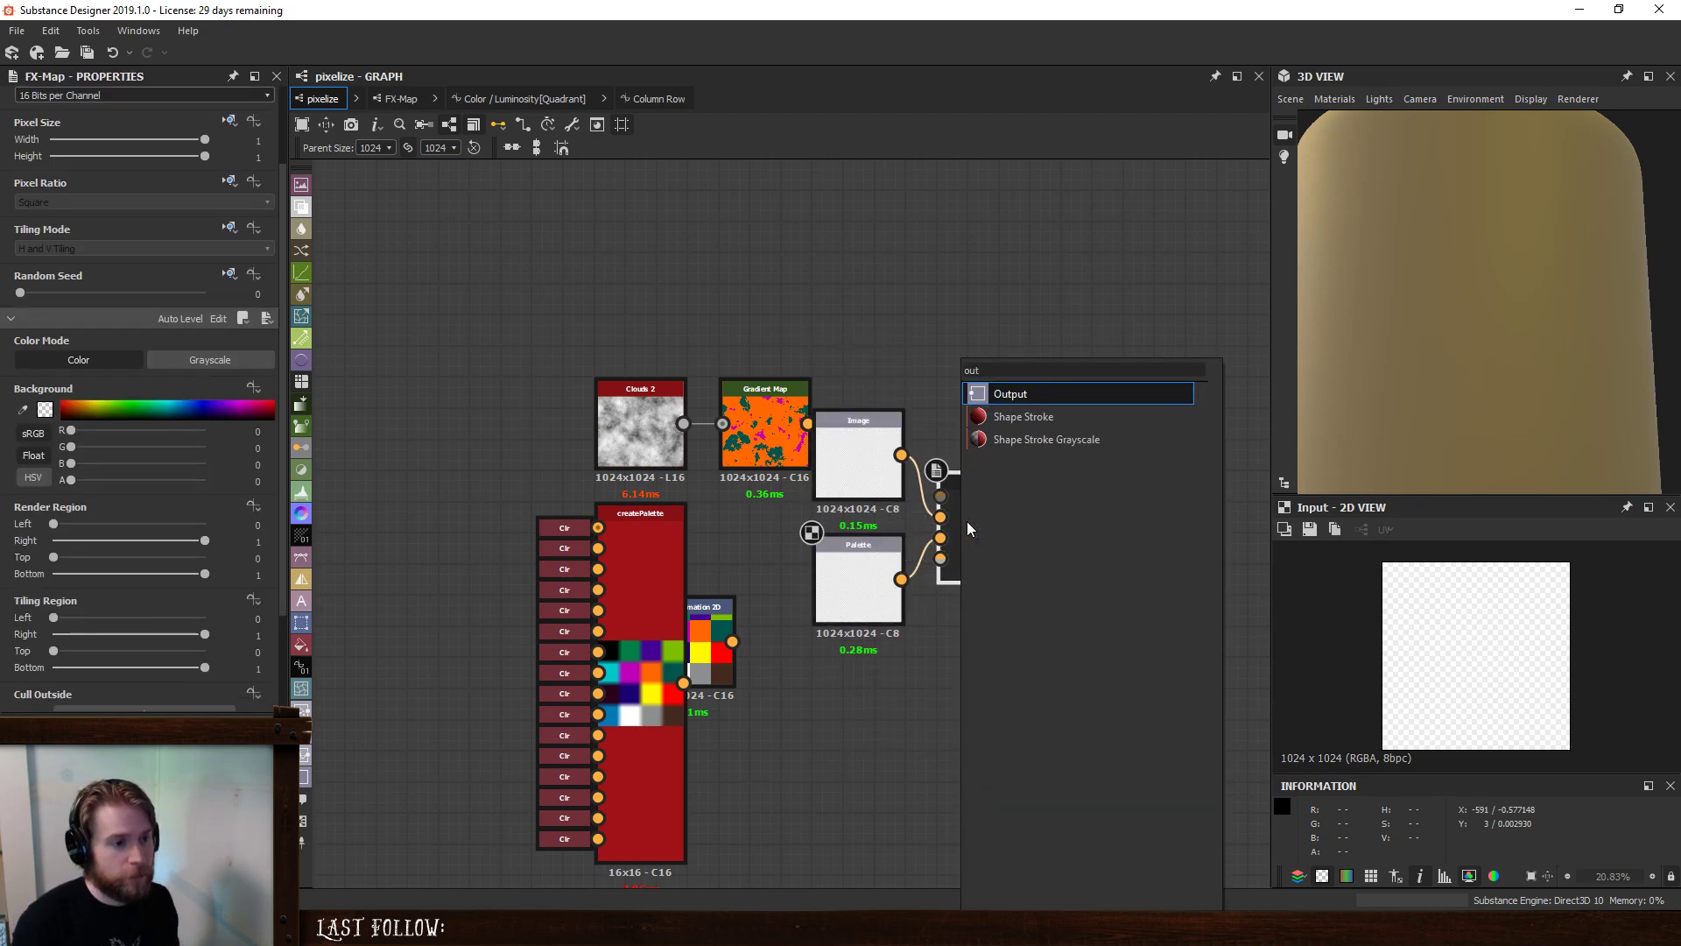
{"action": "key", "text": "Return"}
- Set the FX-Map's output format inheritance to Relative to Parent
{"action": "left_click", "coordinate": [967, 522]}
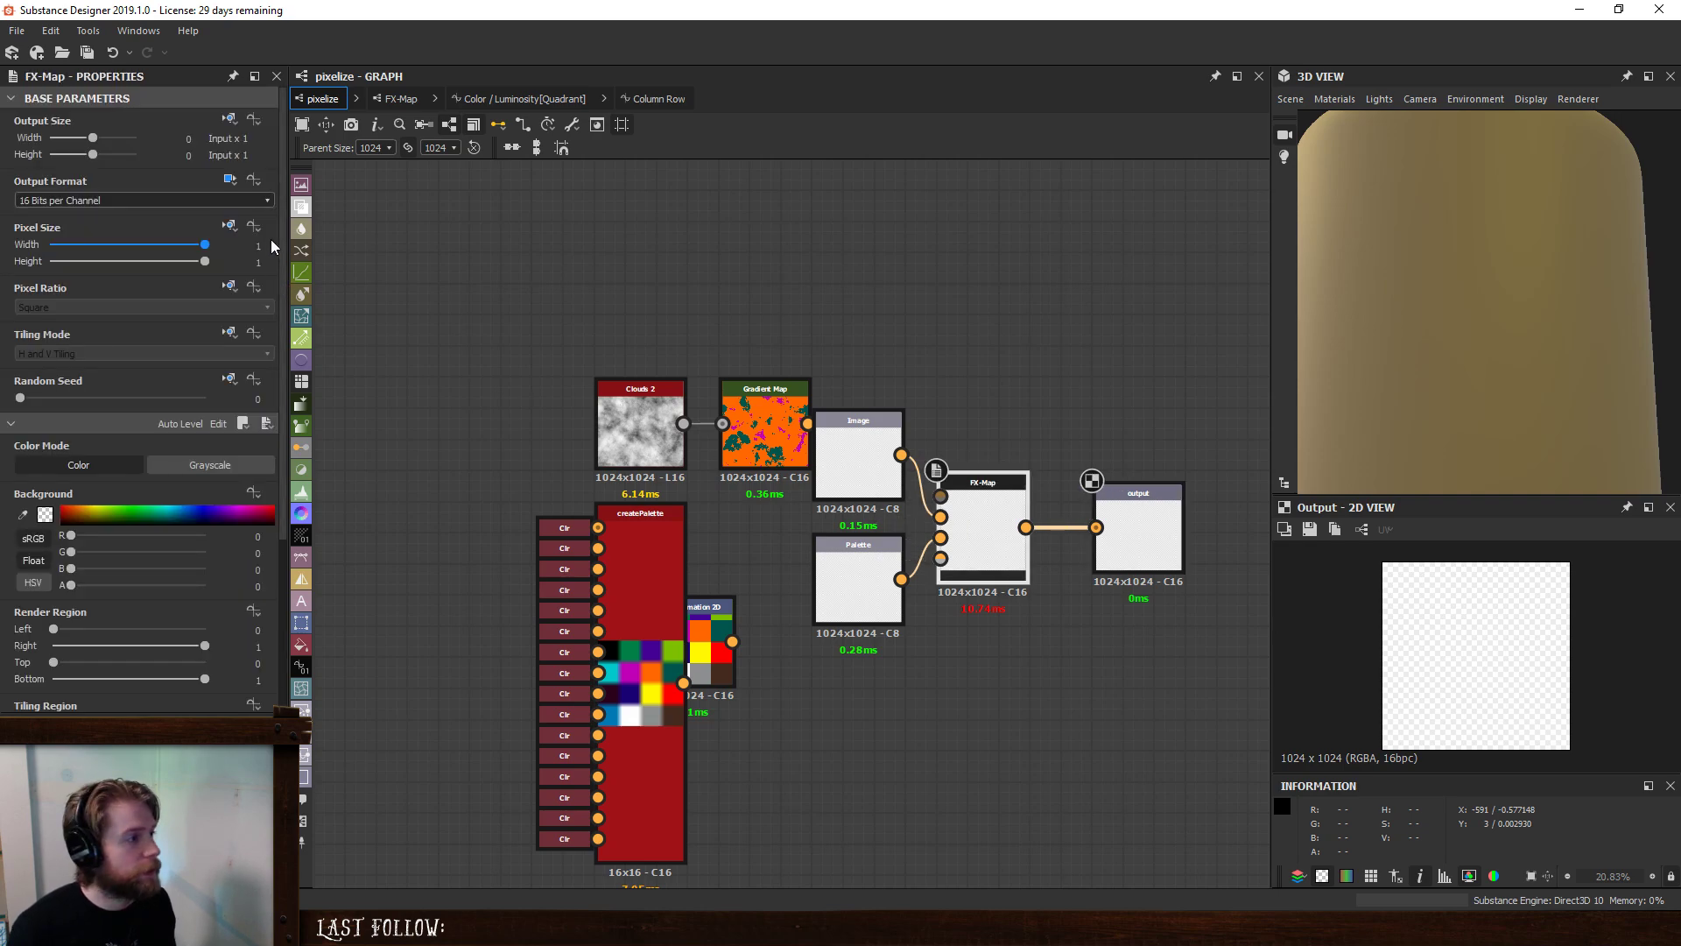
{"action": "left_click", "coordinate": [162, 201]}
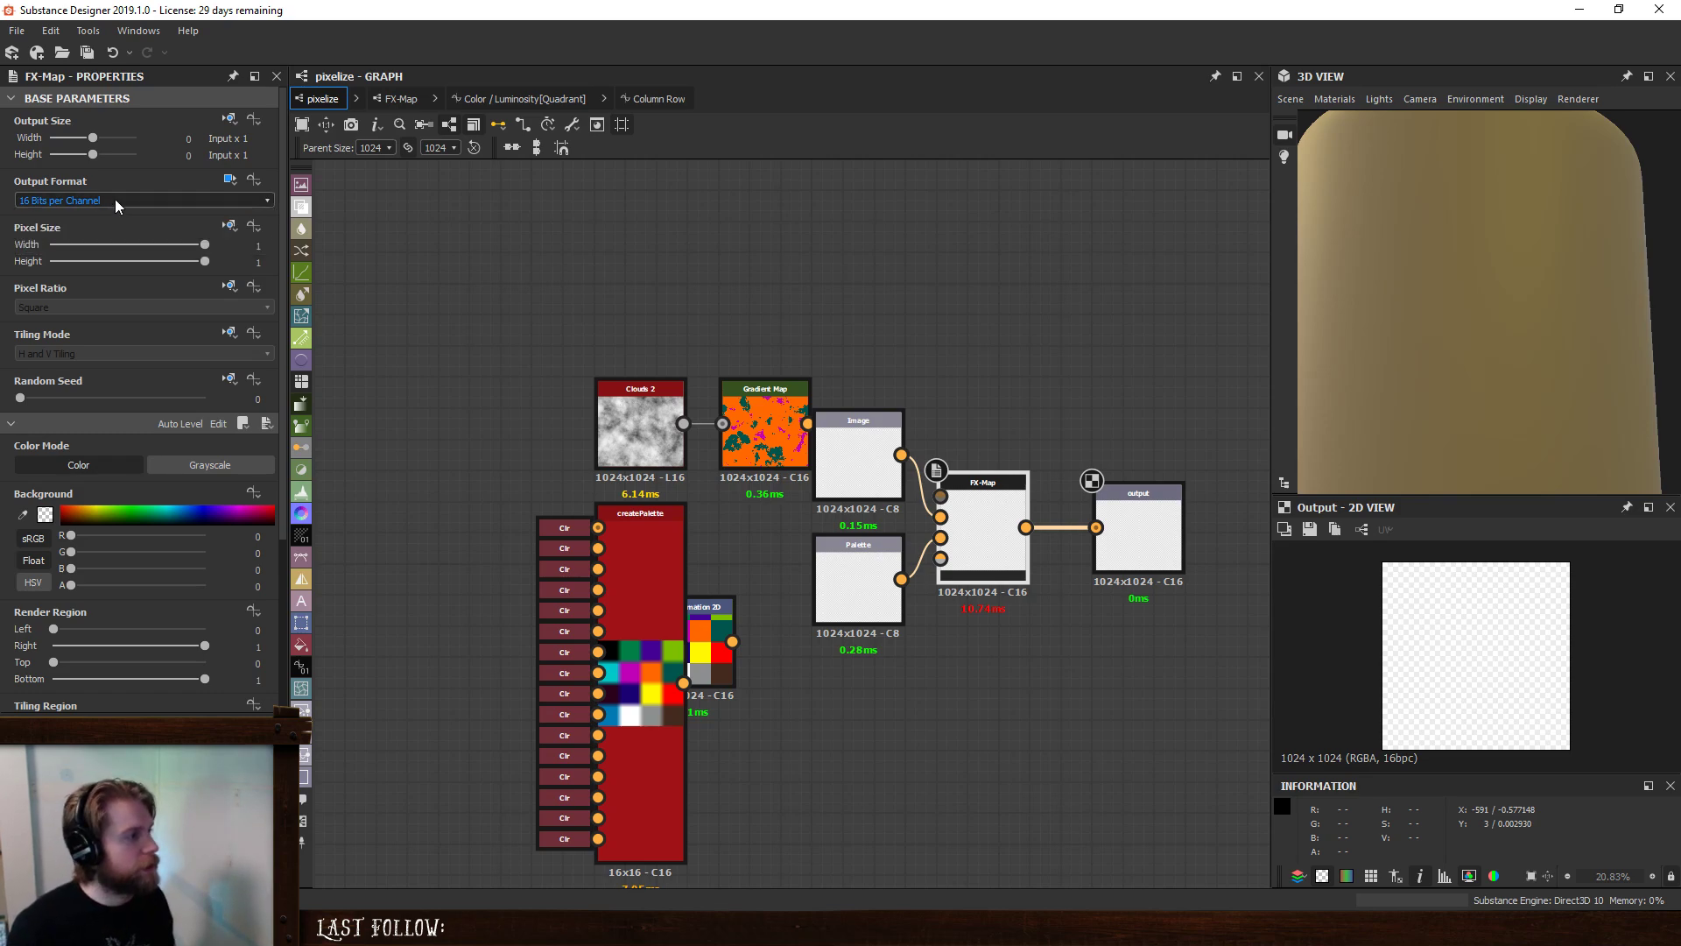
{"action": "left_click", "coordinate": [232, 179]}
{"action": "left_click", "coordinate": [231, 178]}
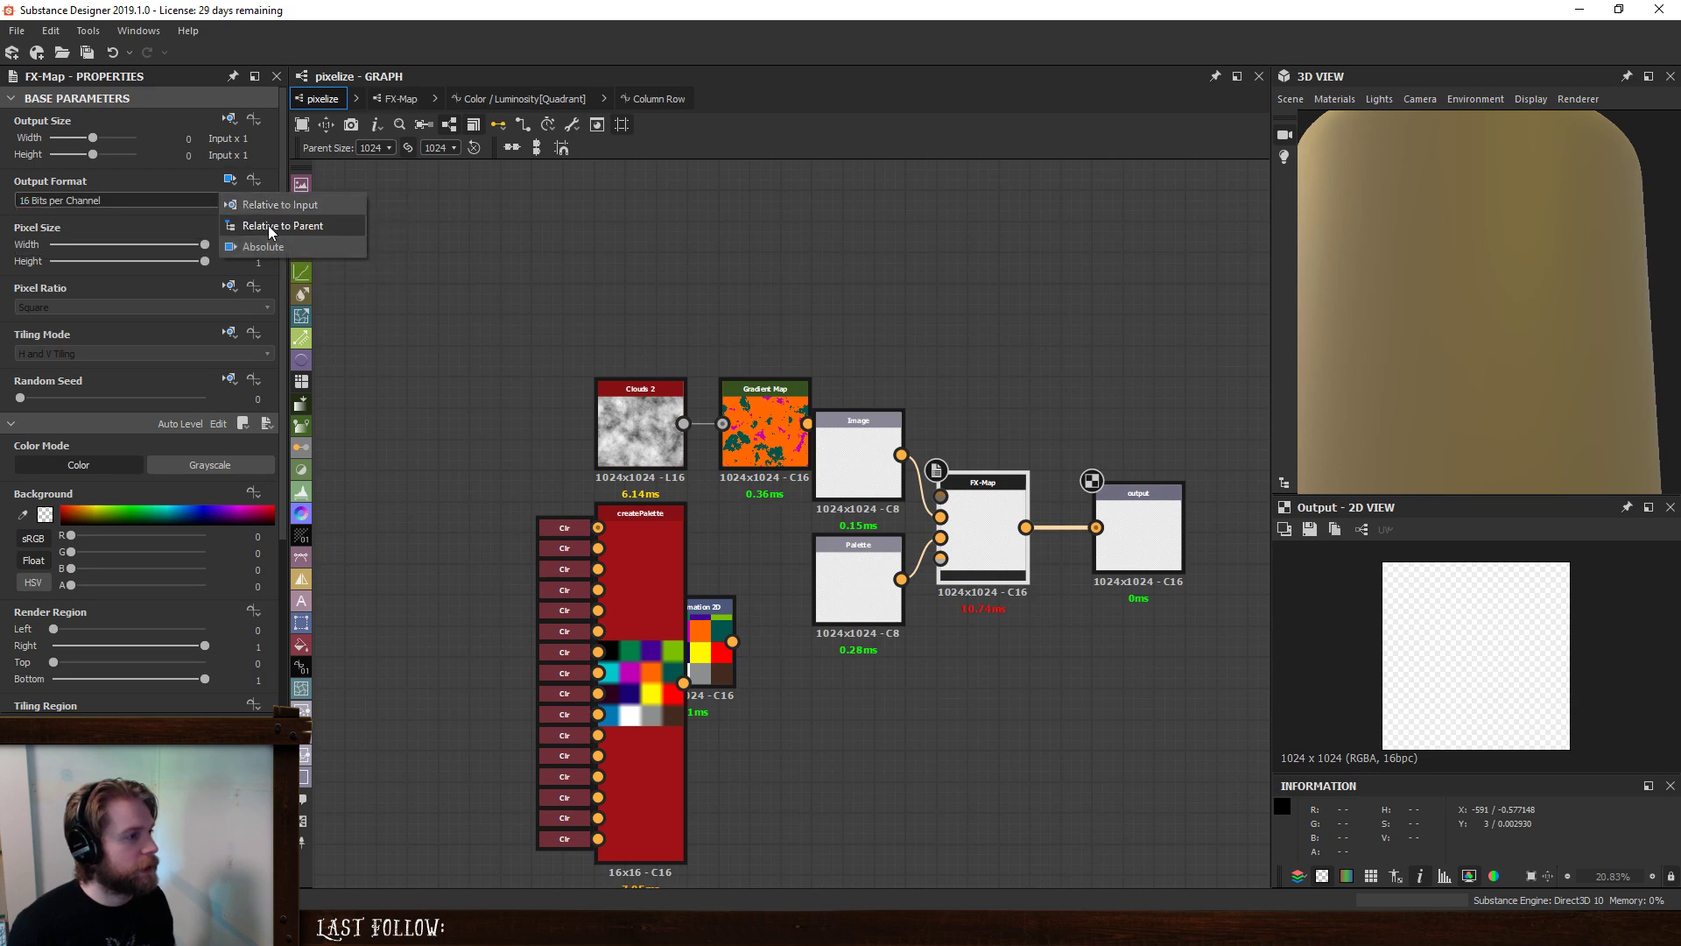
{"action": "left_click", "coordinate": [268, 224]}
- Delete the Clouds 2, Gradient Map, createPalette and Transformation 2D test nodes, and shift the FX-Map slightly toward the output node
{"action": "left_click", "coordinate": [853, 443]}
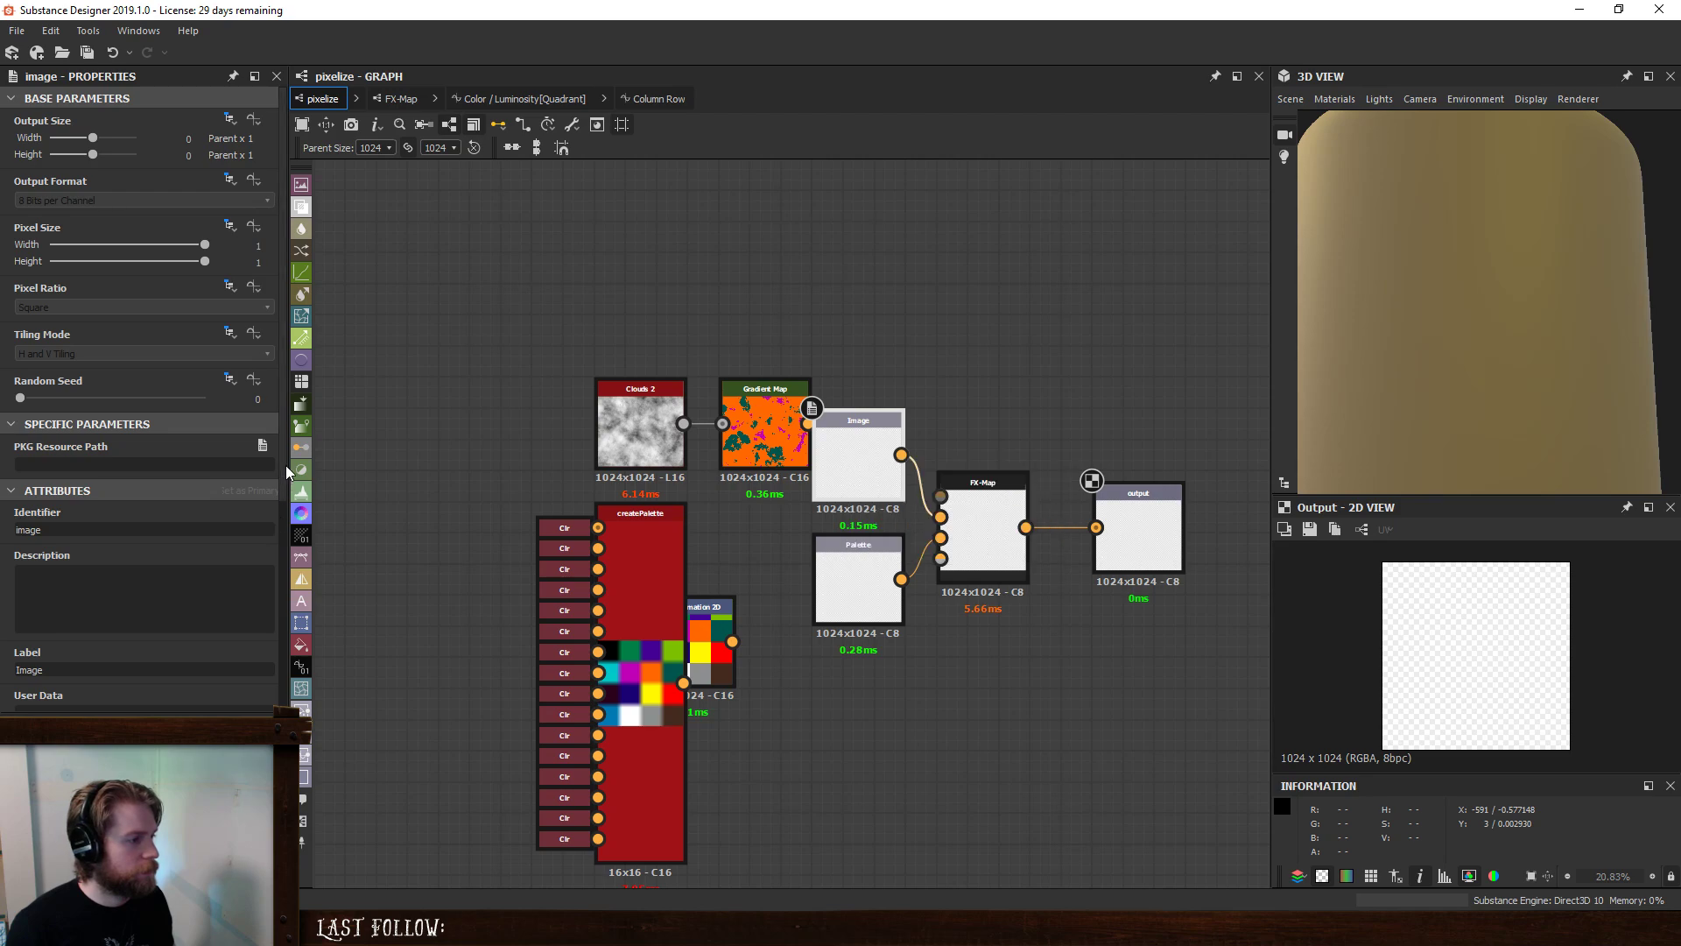
{"action": "left_click_drag", "start_coordinate": [285, 465], "coordinate": [289, 665]}
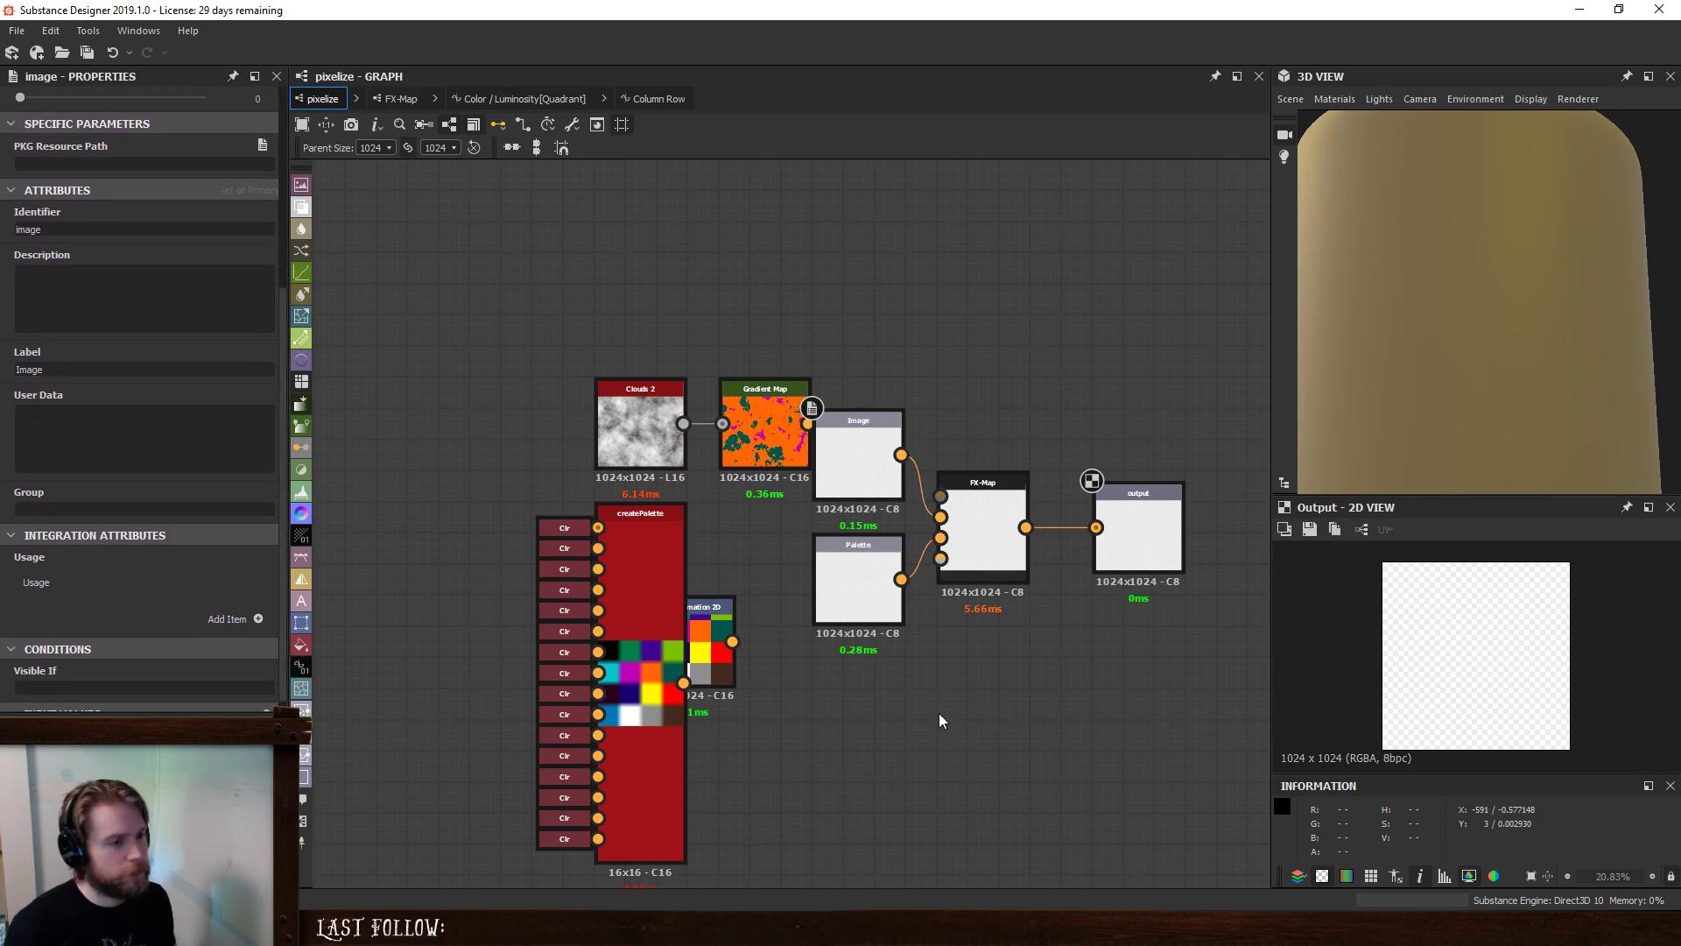
{"action": "left_click_drag", "start_coordinate": [453, 224], "coordinate": [775, 891]}
{"action": "key", "text": "Delete"}
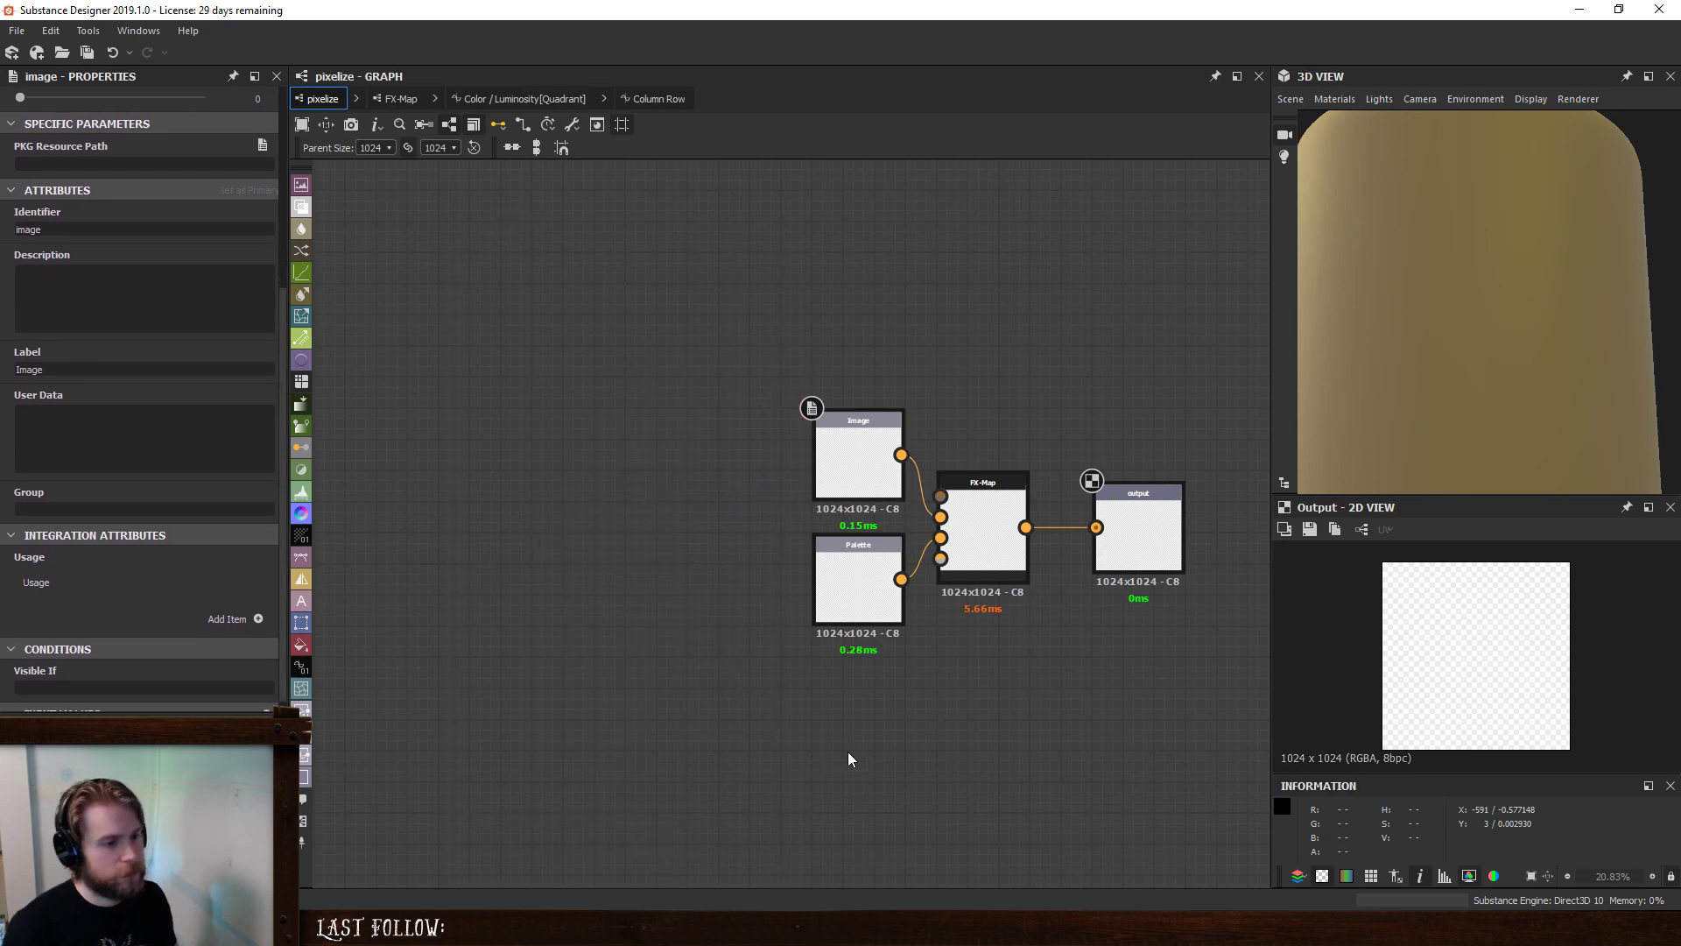
{"action": "left_click_drag", "start_coordinate": [1028, 484], "coordinate": [1059, 484]}
{"action": "left_click", "coordinate": [1153, 544]}
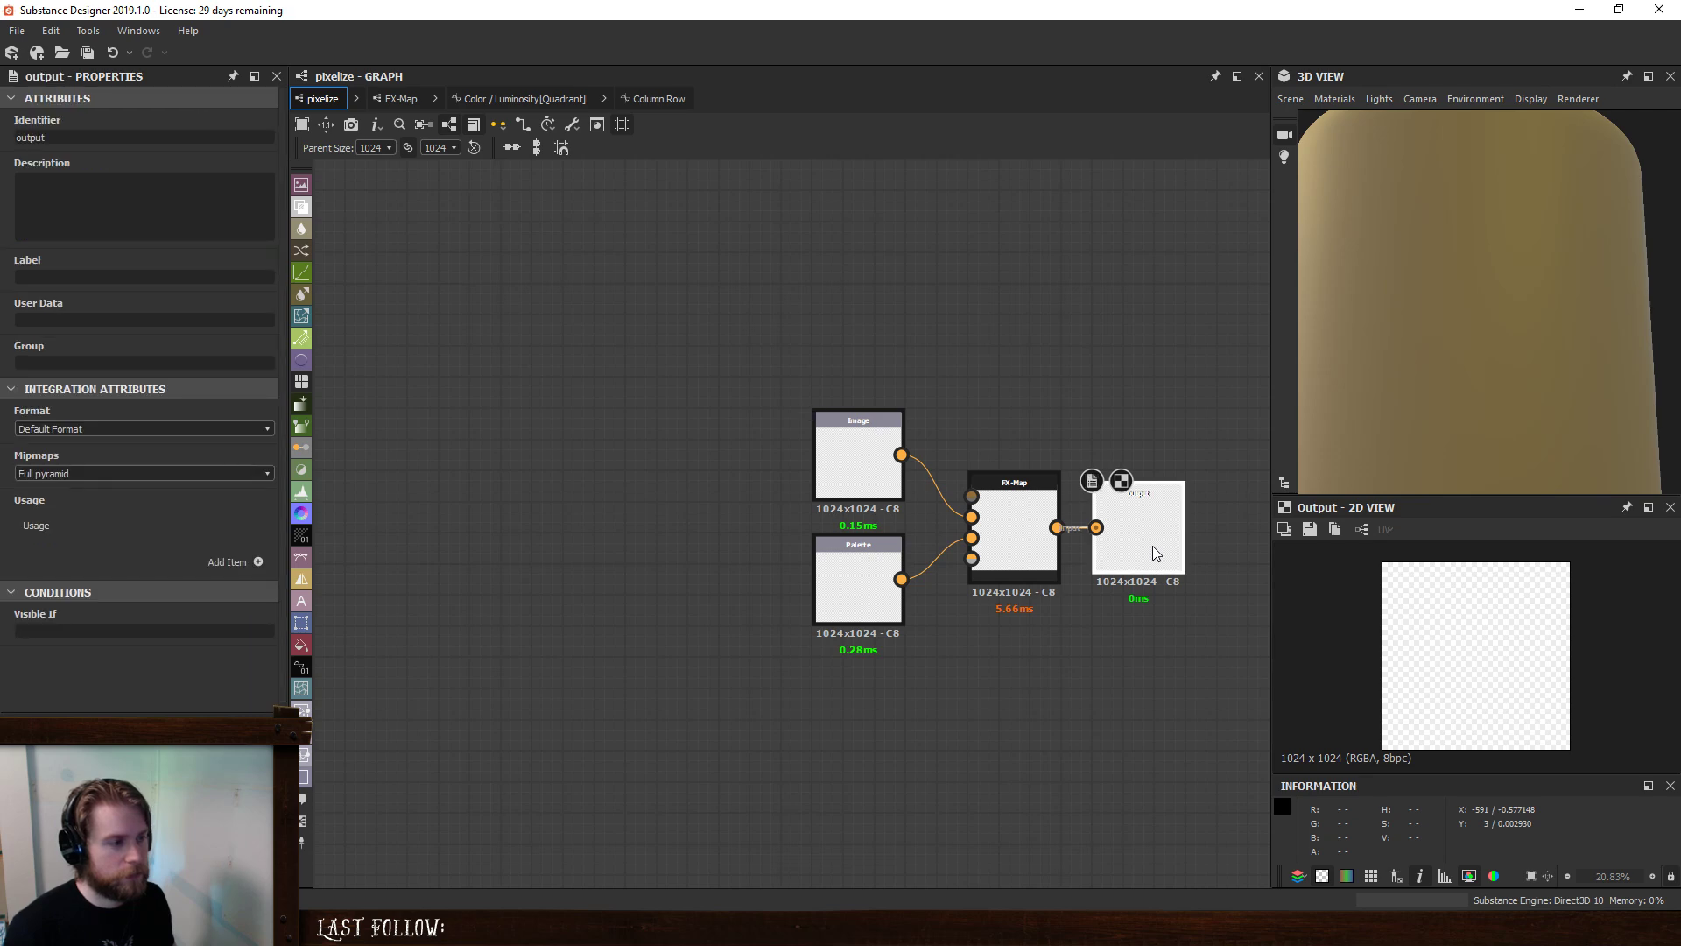
- Remove the old palettize graph from the package
{"action": "left_click", "coordinate": [510, 520]}
{"action": "middle_click_drag", "start_coordinate": [870, 455], "coordinate": [818, 469]}
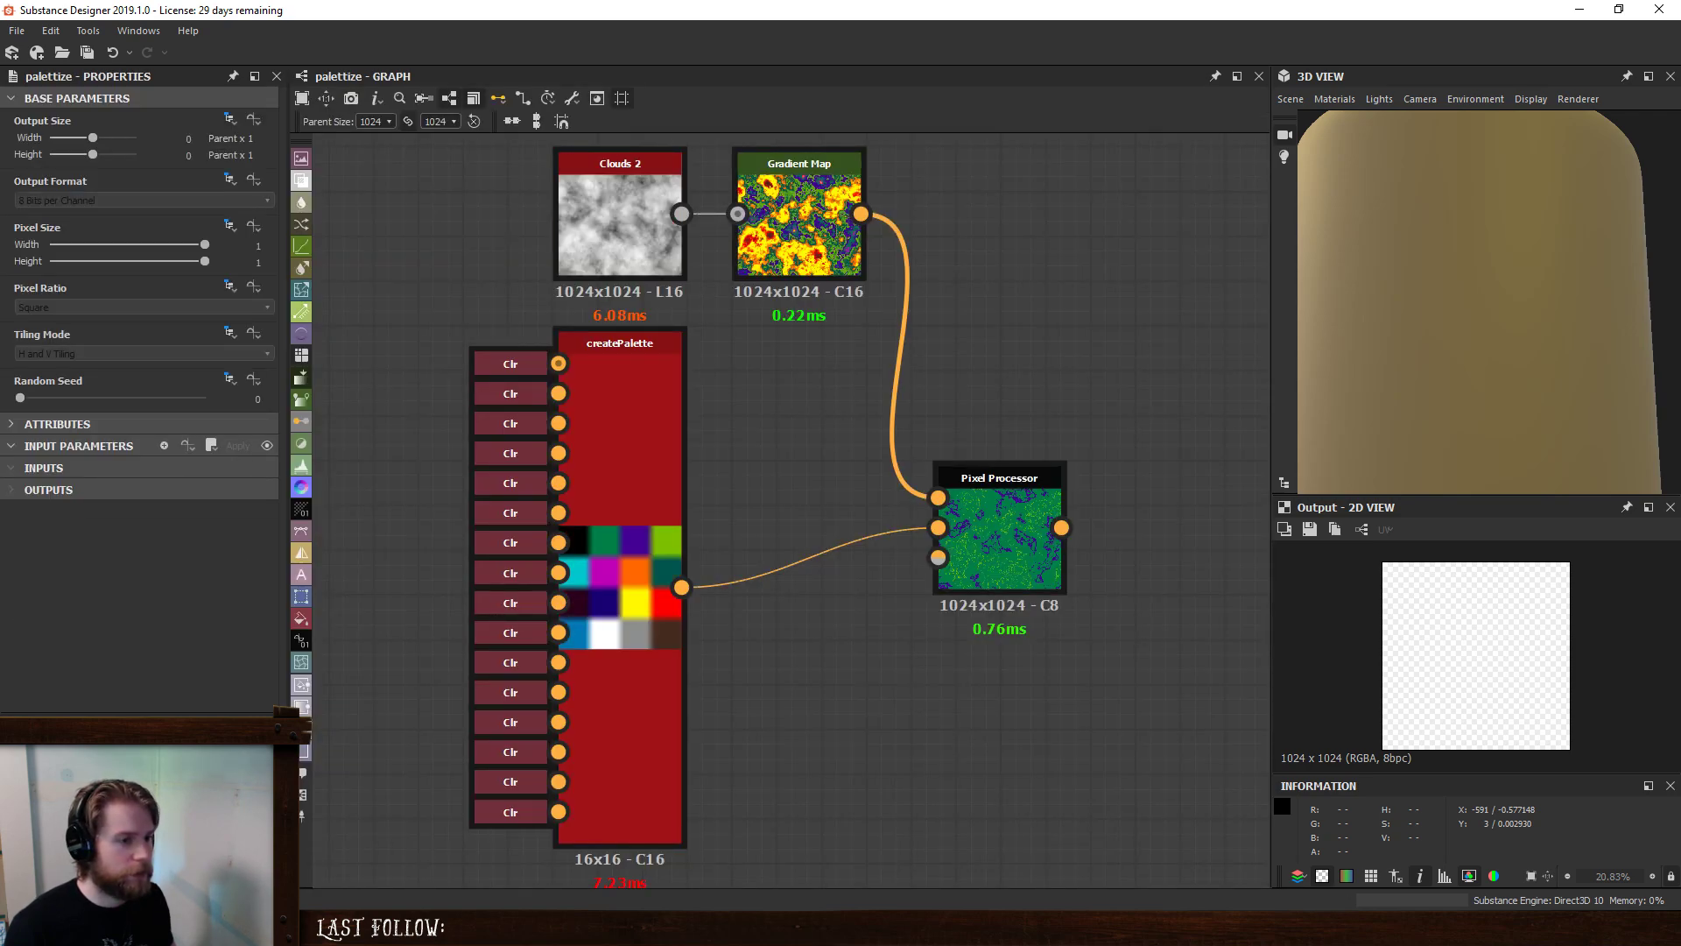
{"action": "right_click", "coordinate": [173, 816]}
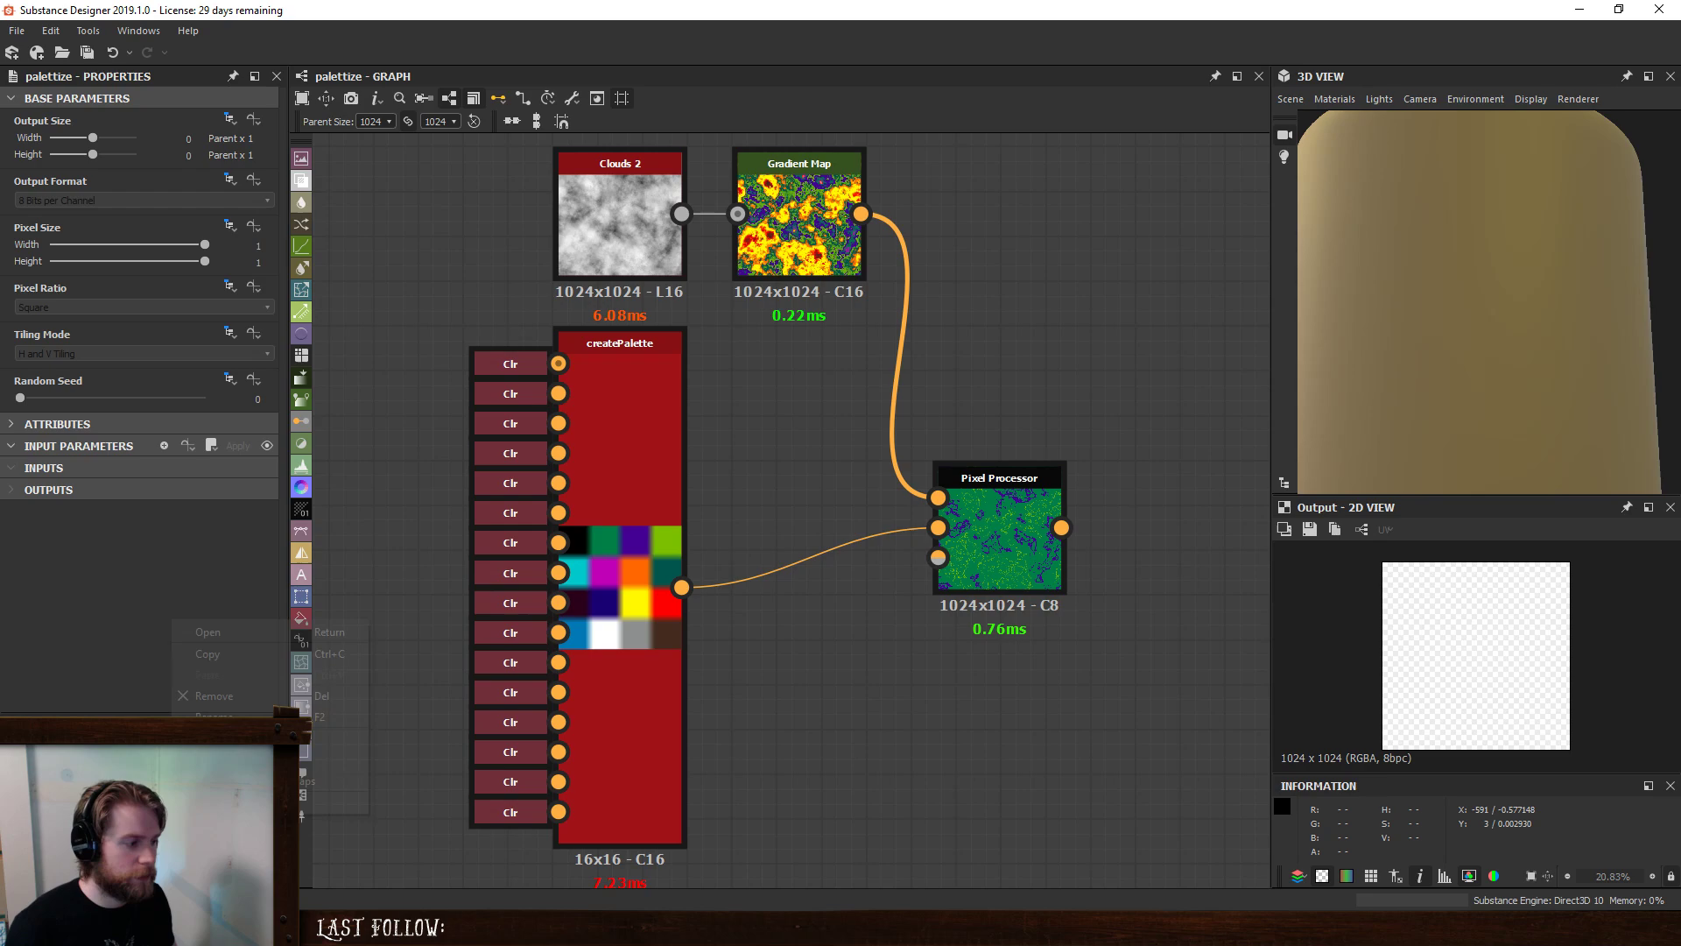
{"action": "left_click", "coordinate": [267, 699]}
{"action": "left_click", "coordinate": [816, 471]}
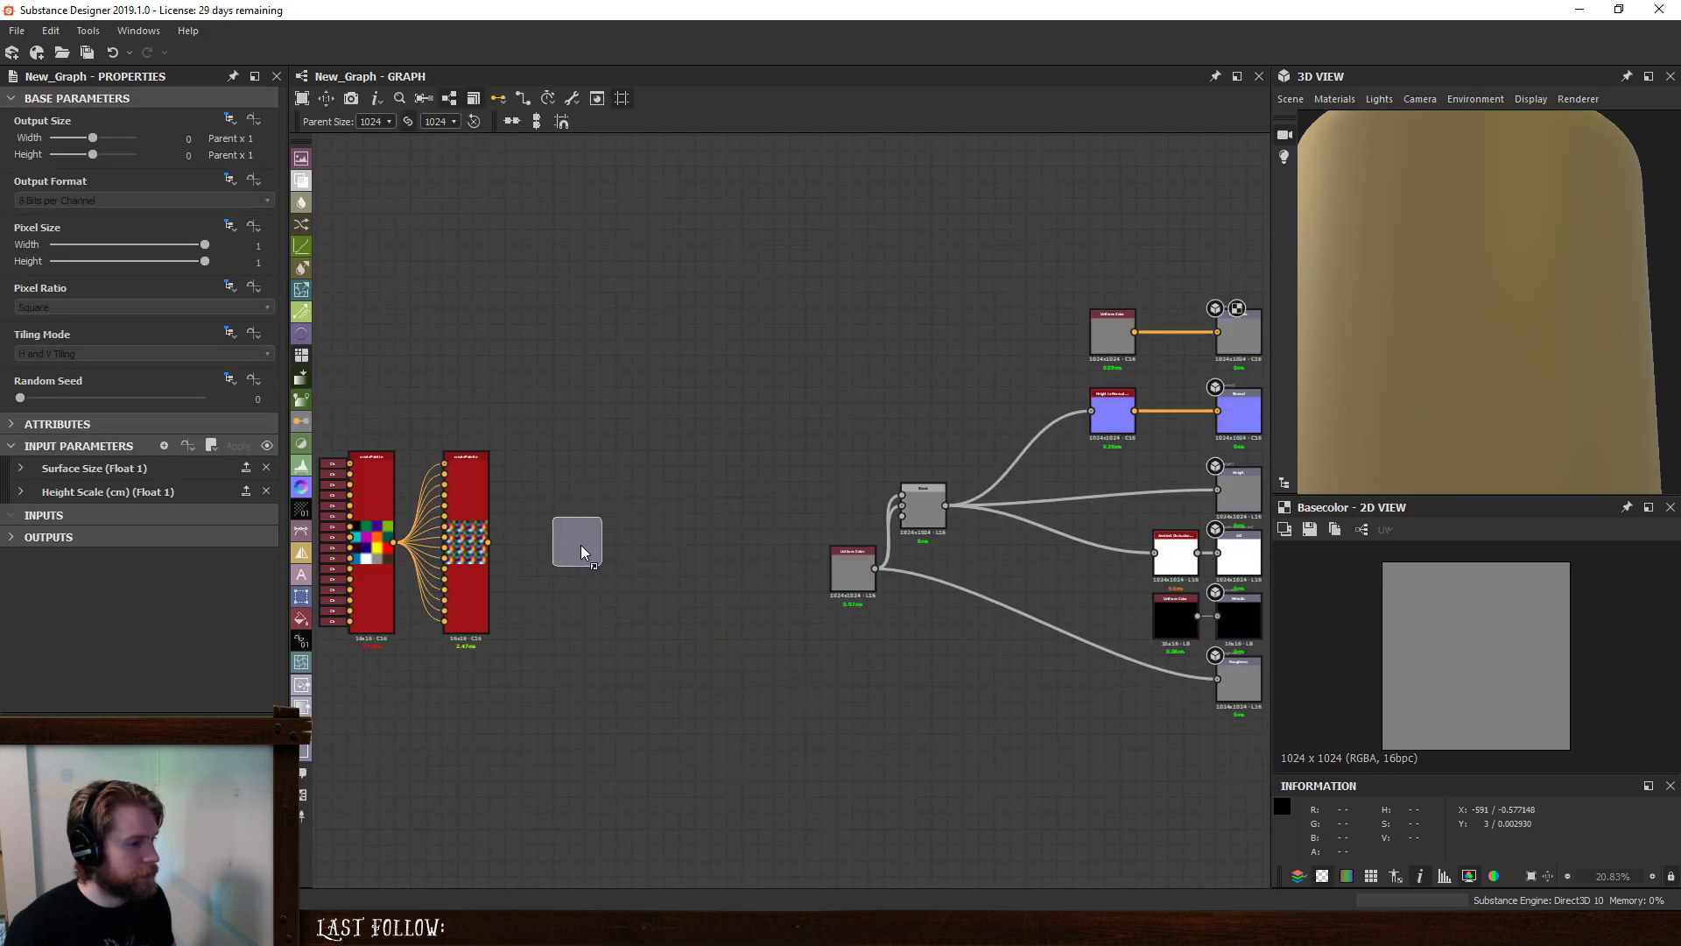
- Place a pixelize instance in New_Graph, connect the first createPalette to its Palette input, and move the second createPalette out of the way
{"action": "left_click_drag", "start_coordinate": [581, 545], "coordinate": [587, 549]}
{"action": "scroll", "coordinate": [587, 549], "scroll_direction": "up", "scroll_amount": 2}
{"action": "middle_click_drag", "start_coordinate": [548, 565], "coordinate": [738, 560]}
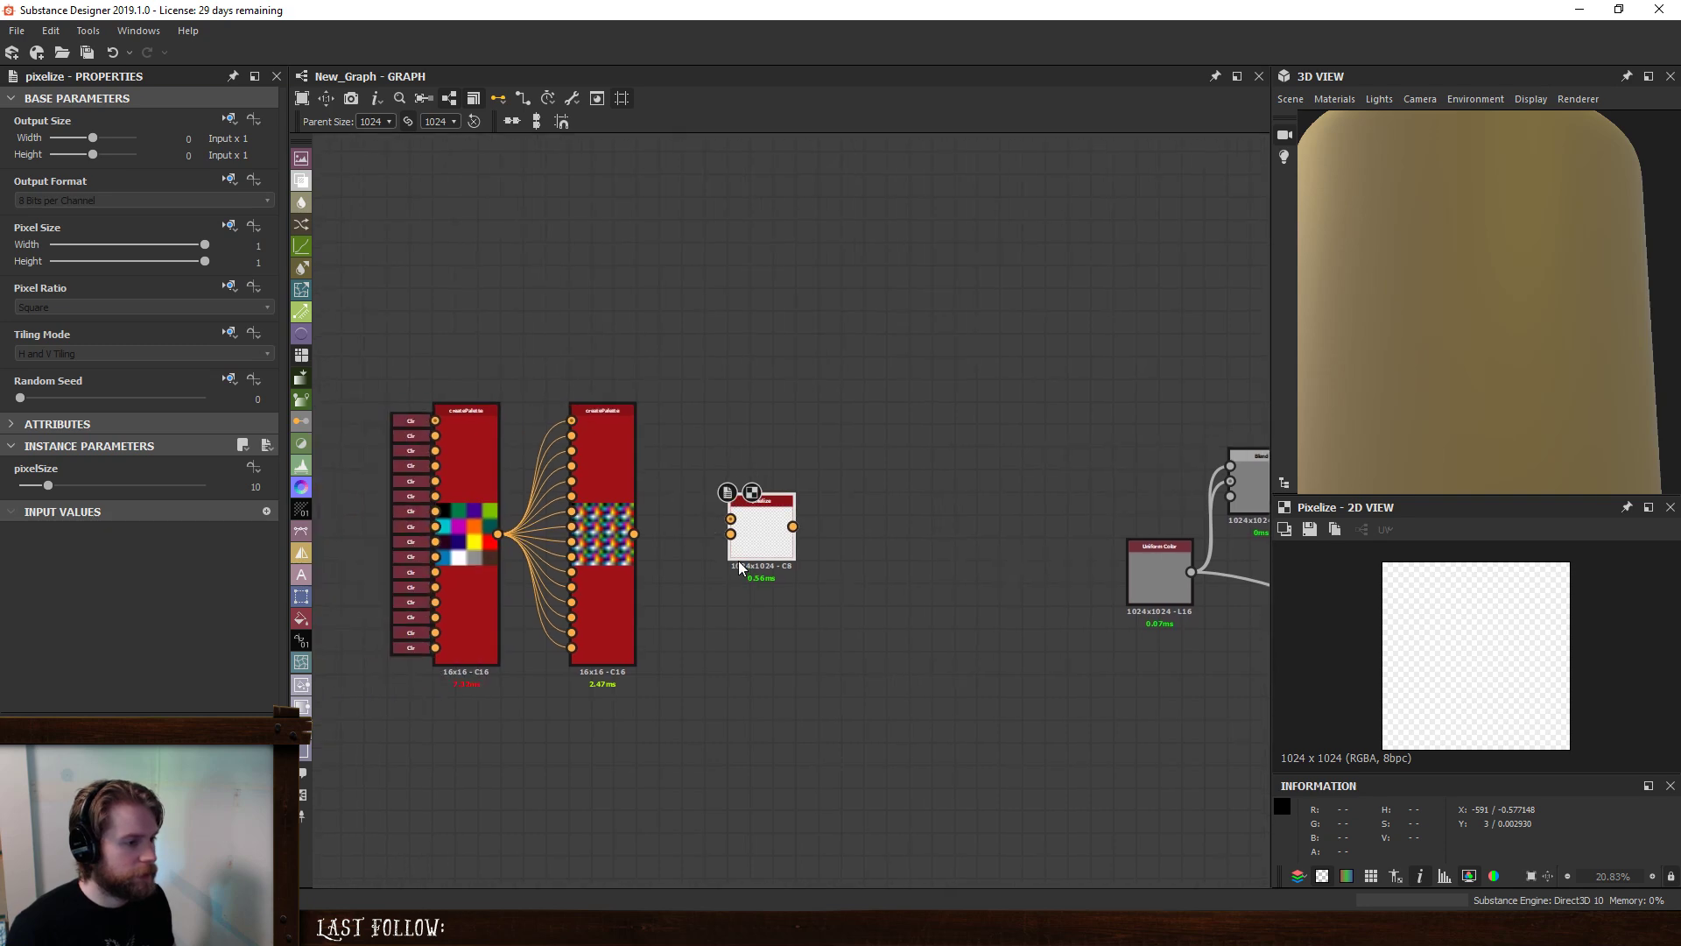
{"action": "left_click_drag", "start_coordinate": [443, 543], "coordinate": [497, 533]}
{"action": "left_click_drag", "start_coordinate": [761, 525], "coordinate": [944, 392]}
{"action": "left_click_drag", "start_coordinate": [604, 455], "coordinate": [777, 599]}
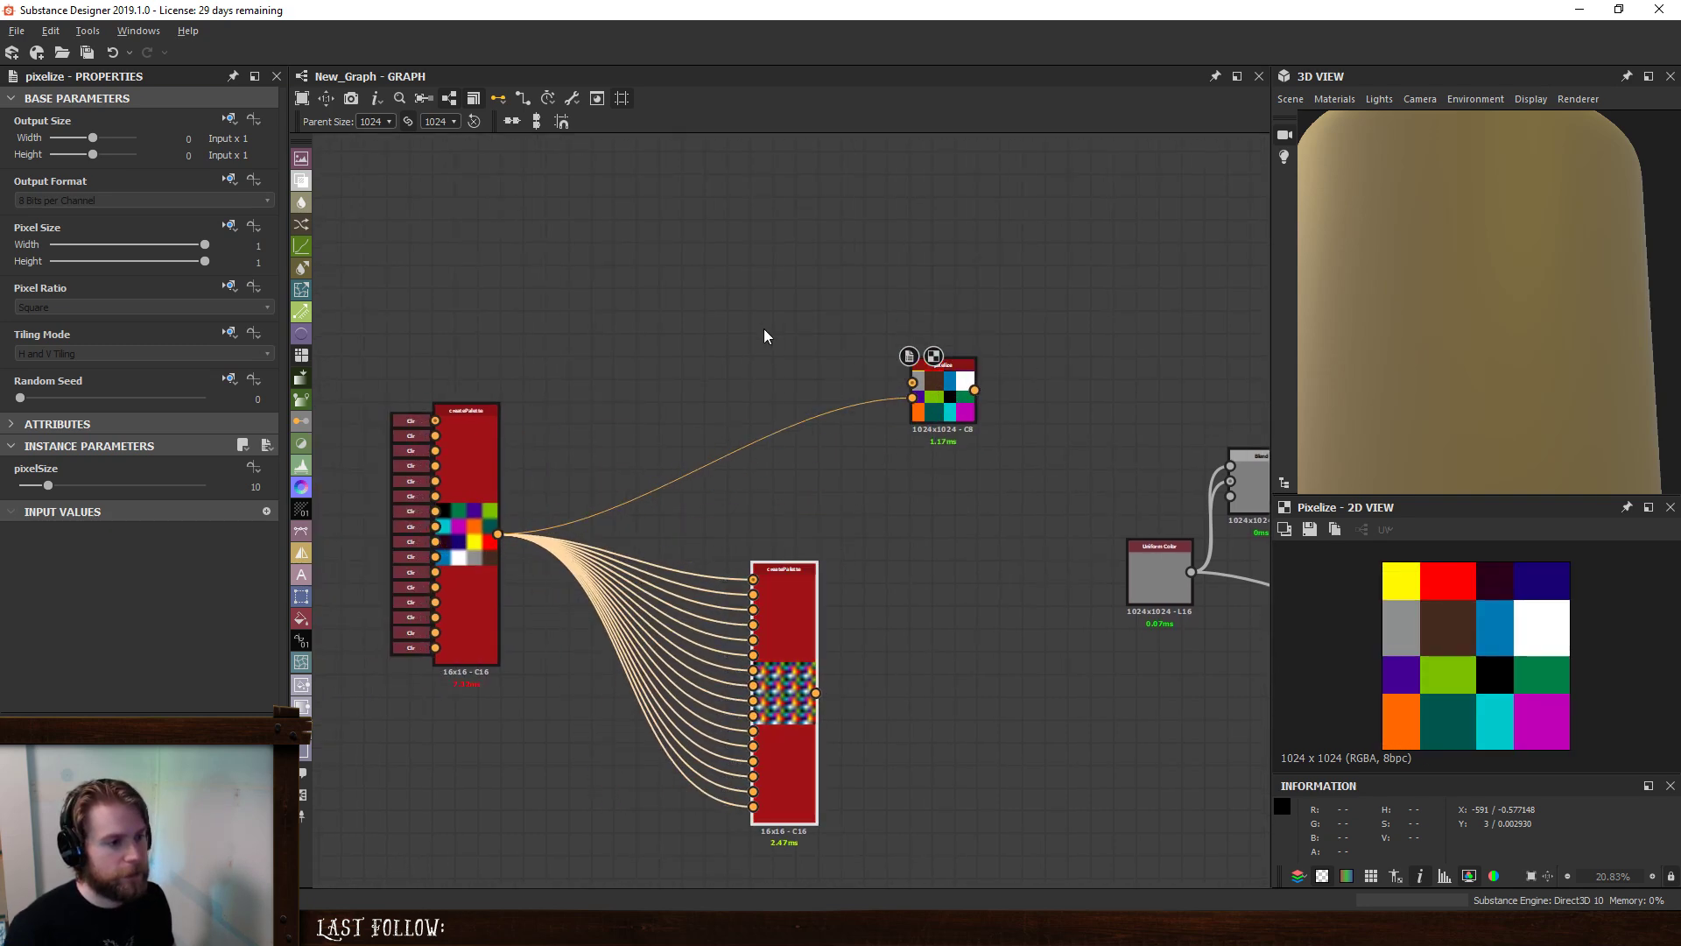
{"action": "middle_click_drag", "start_coordinate": [764, 332], "coordinate": [870, 439]}
{"action": "left_click", "coordinate": [677, 335]}
{"action": "key", "text": "space"}
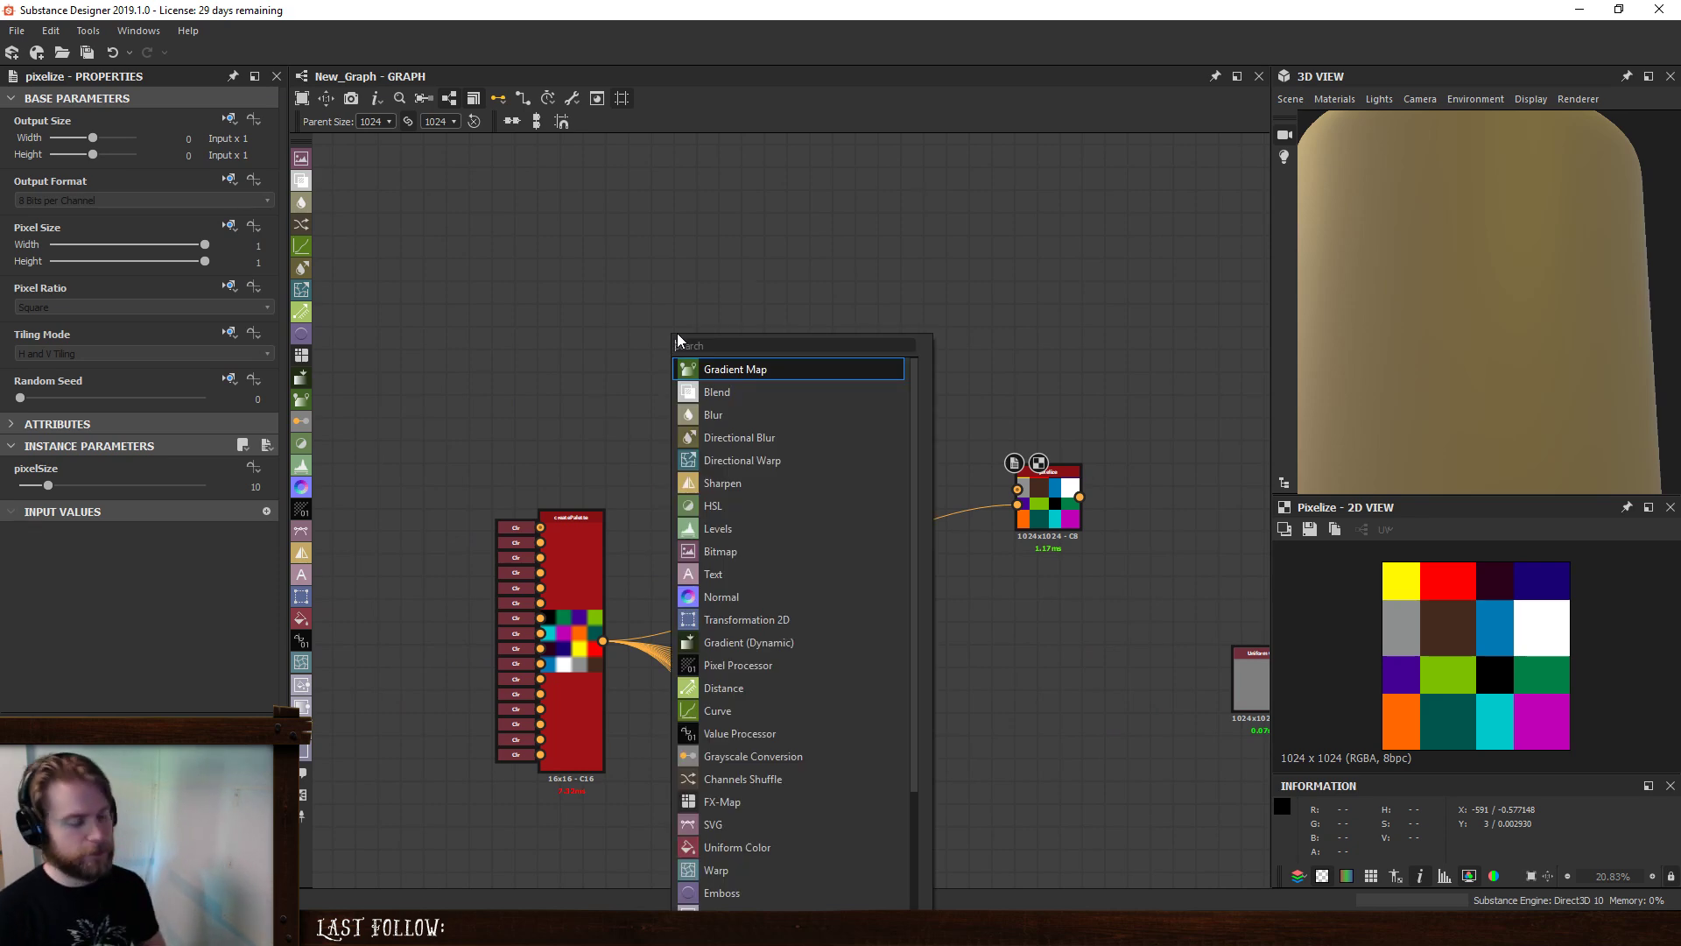
{"action": "type", "text": "gra"}
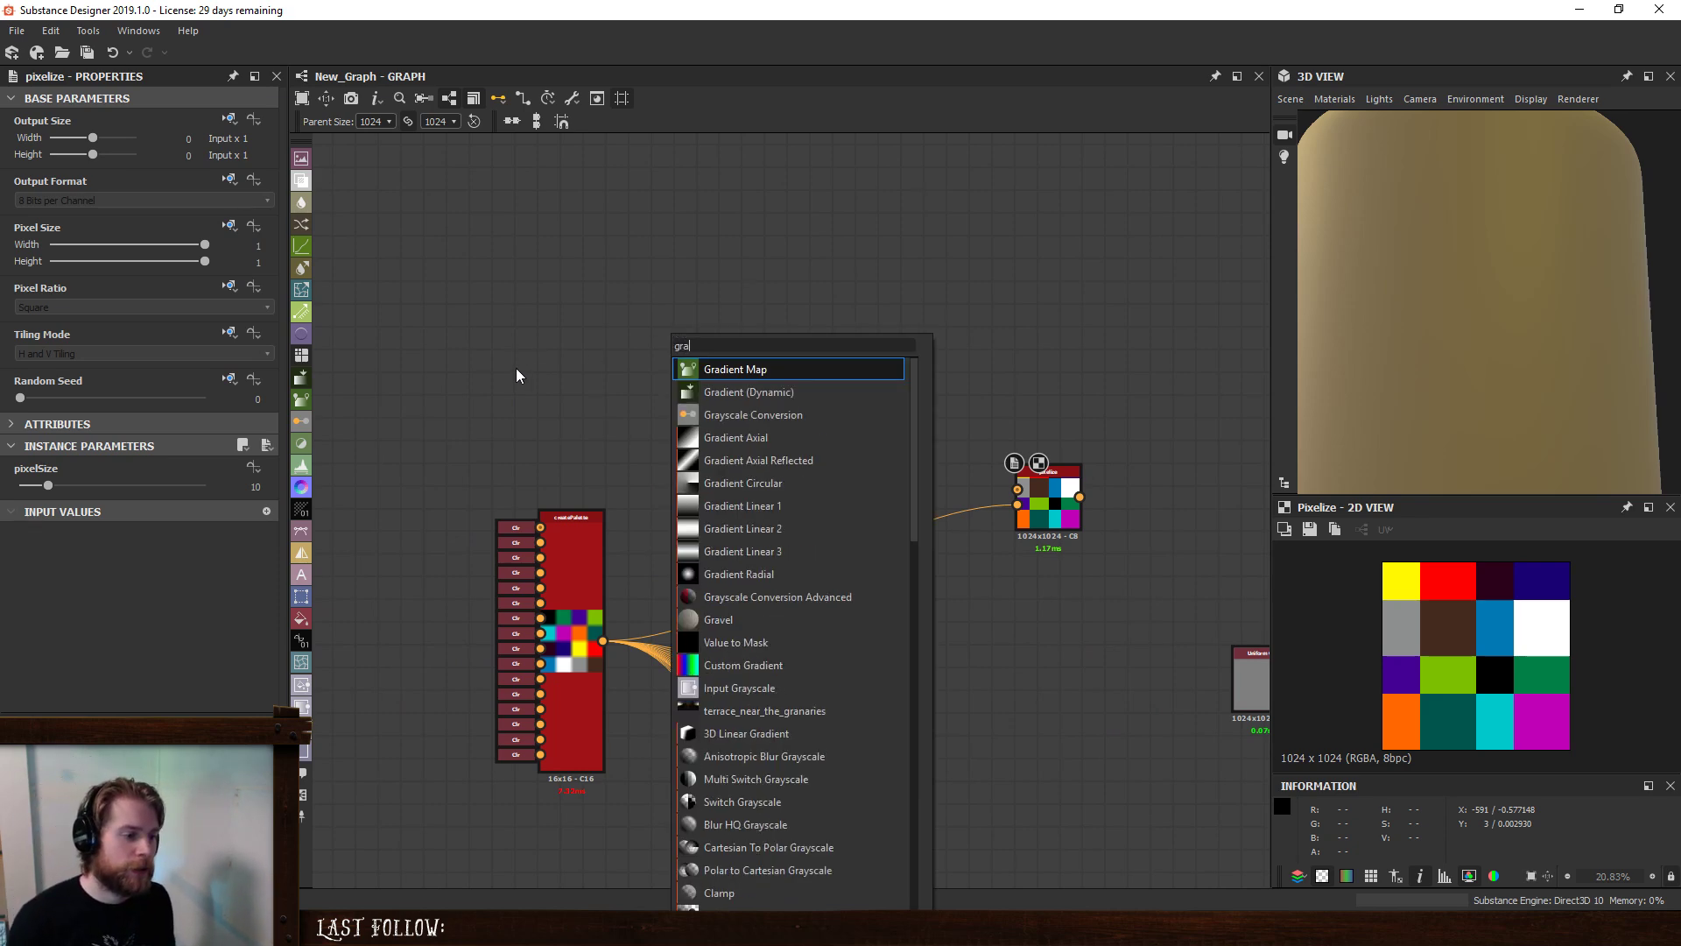
{"action": "left_click", "coordinate": [573, 315]}
{"action": "key", "text": "space"}
{"action": "left_click", "coordinate": [772, 260]}
{"action": "key", "text": "space"}
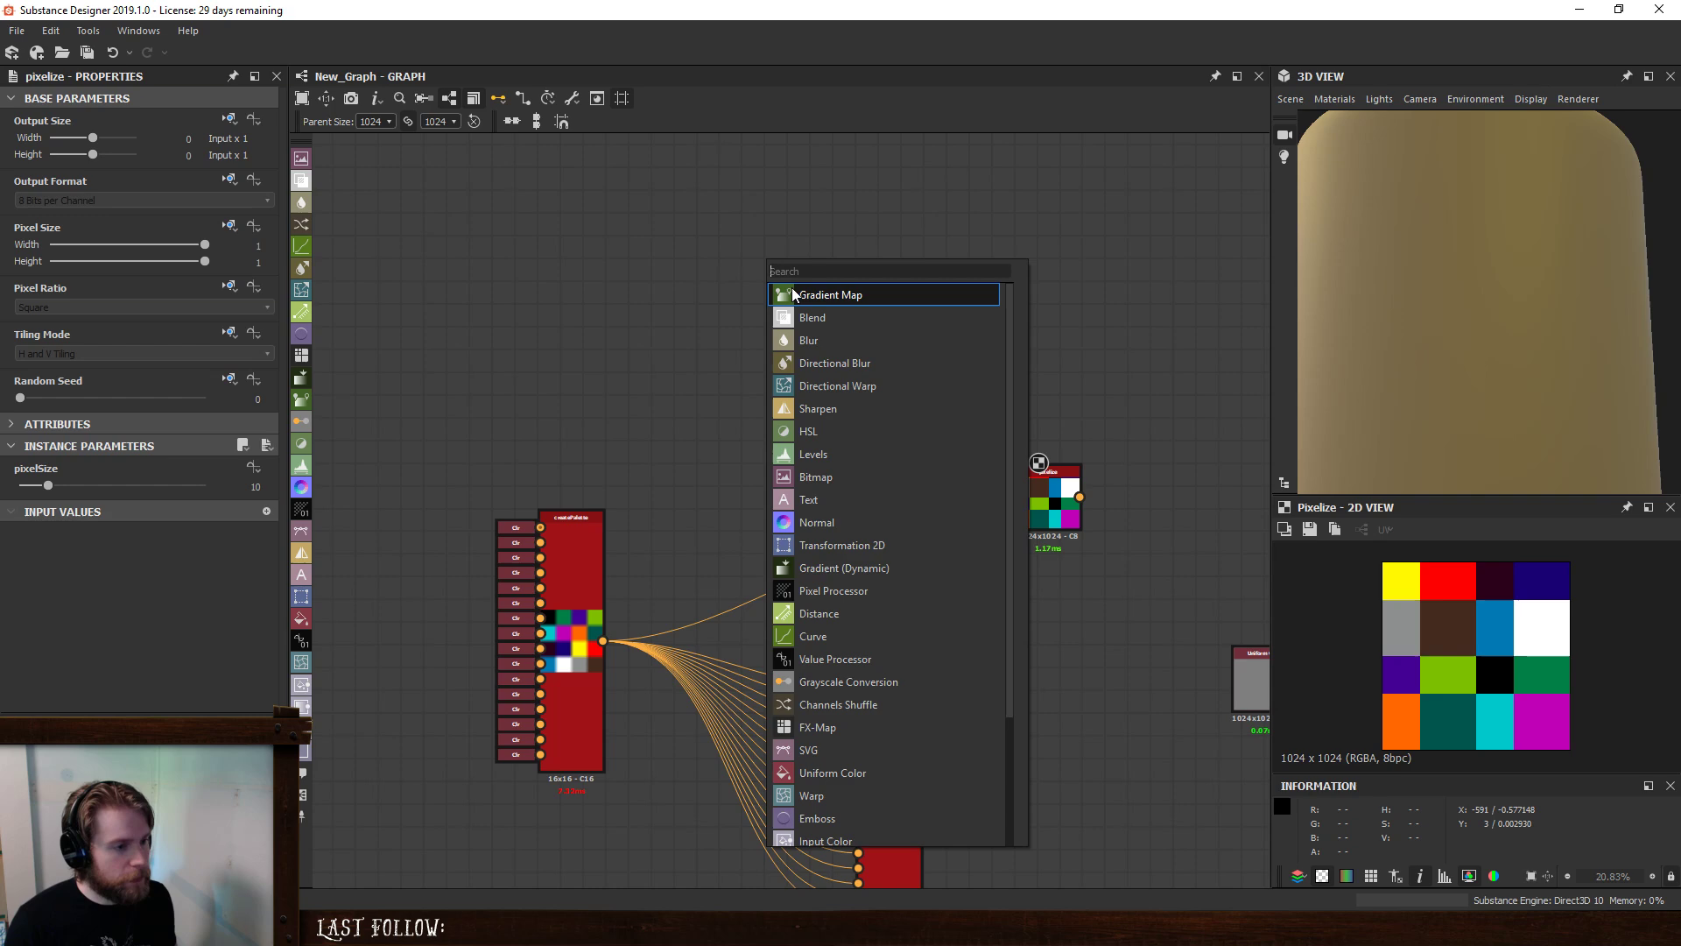
{"action": "left_click", "coordinate": [595, 335]}
- Add a Cliff Stylized Mossy node, feed its Base Color into pixelize's Image input, and preview the pixelize output
{"action": "key", "text": "space"}
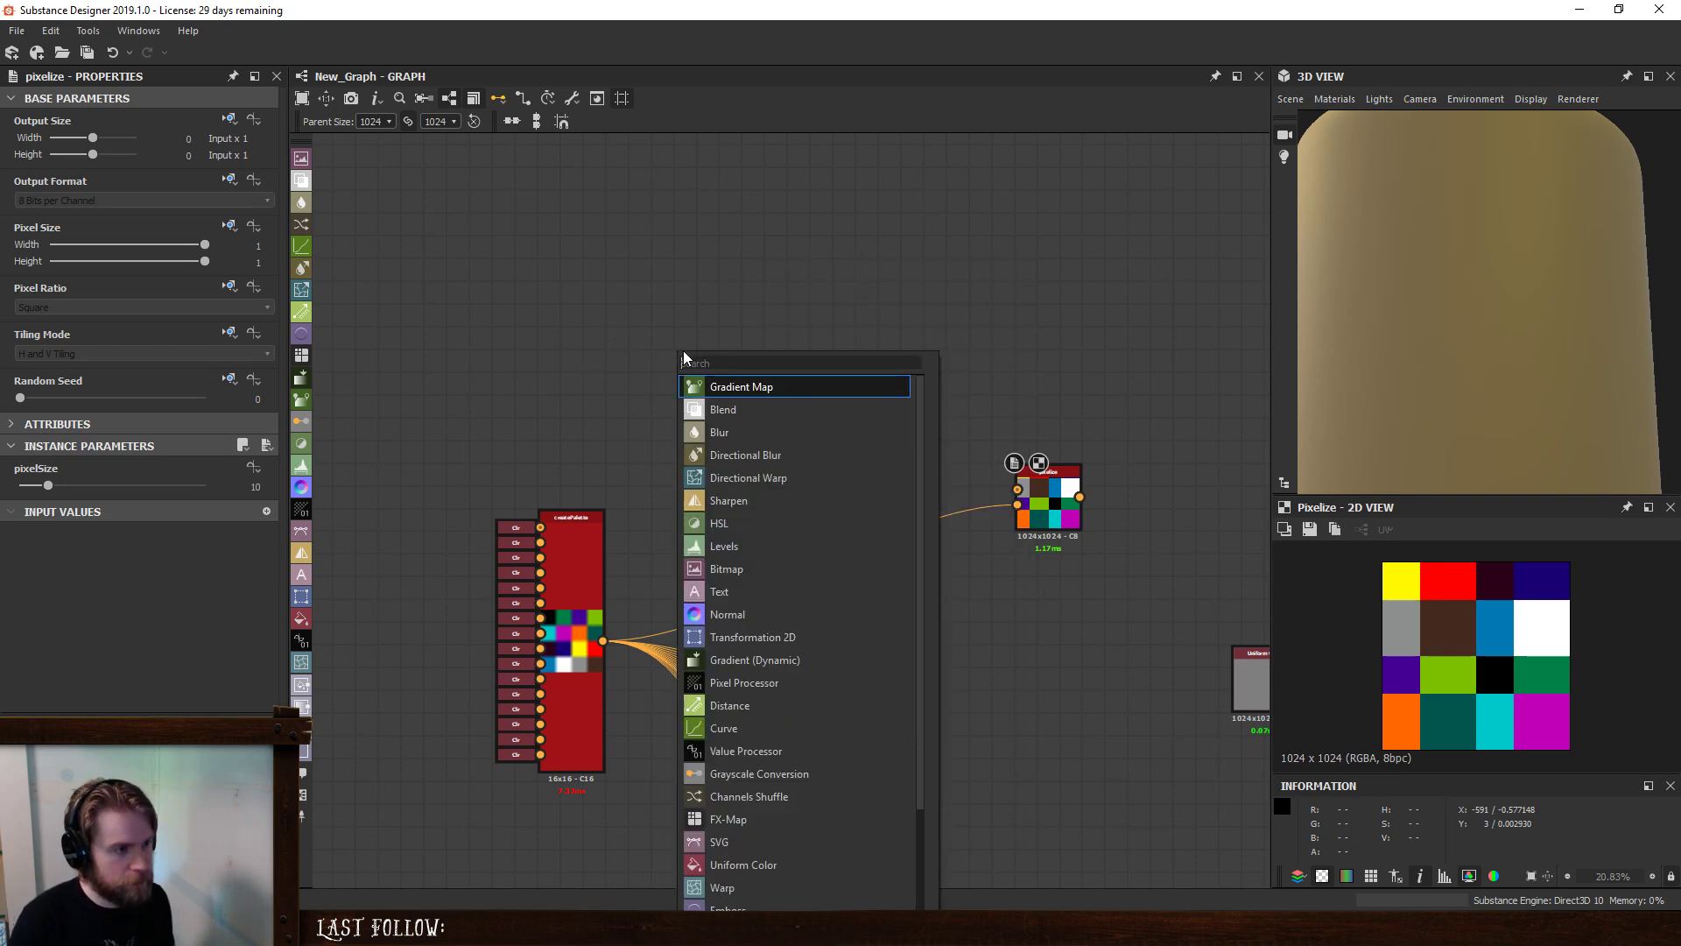
{"action": "type", "text": "clr"}
{"action": "key", "text": "Escape"}
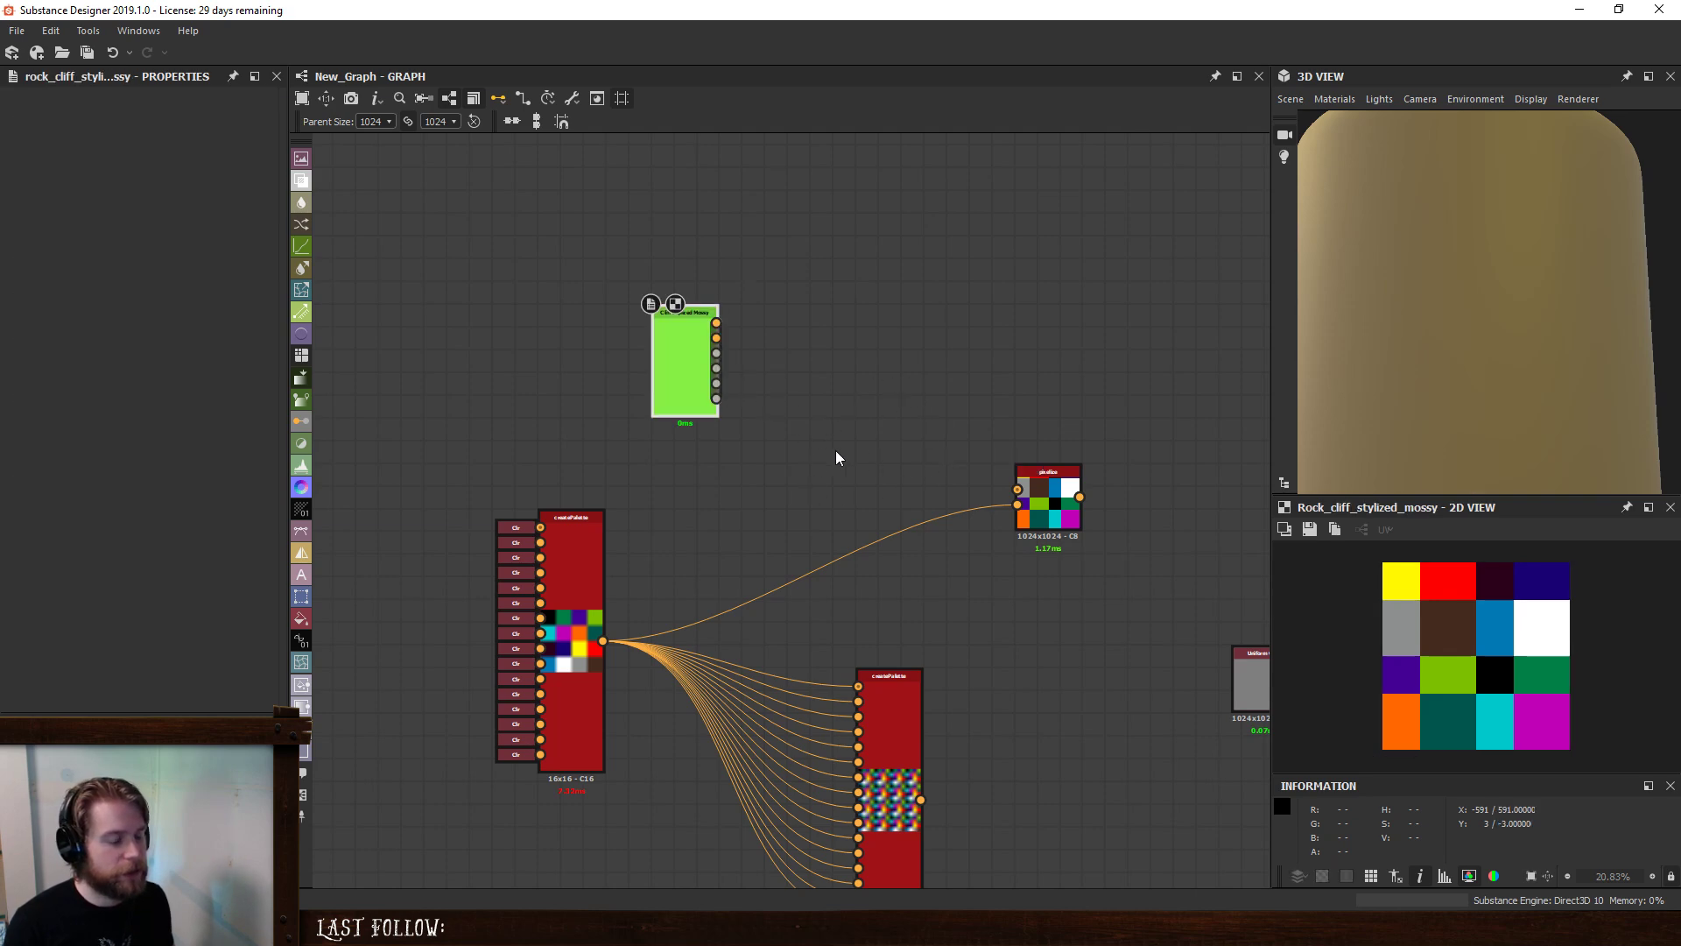
{"action": "left_click_drag", "start_coordinate": [691, 349], "coordinate": [1017, 489]}
{"action": "double_click", "coordinate": [1052, 484]}
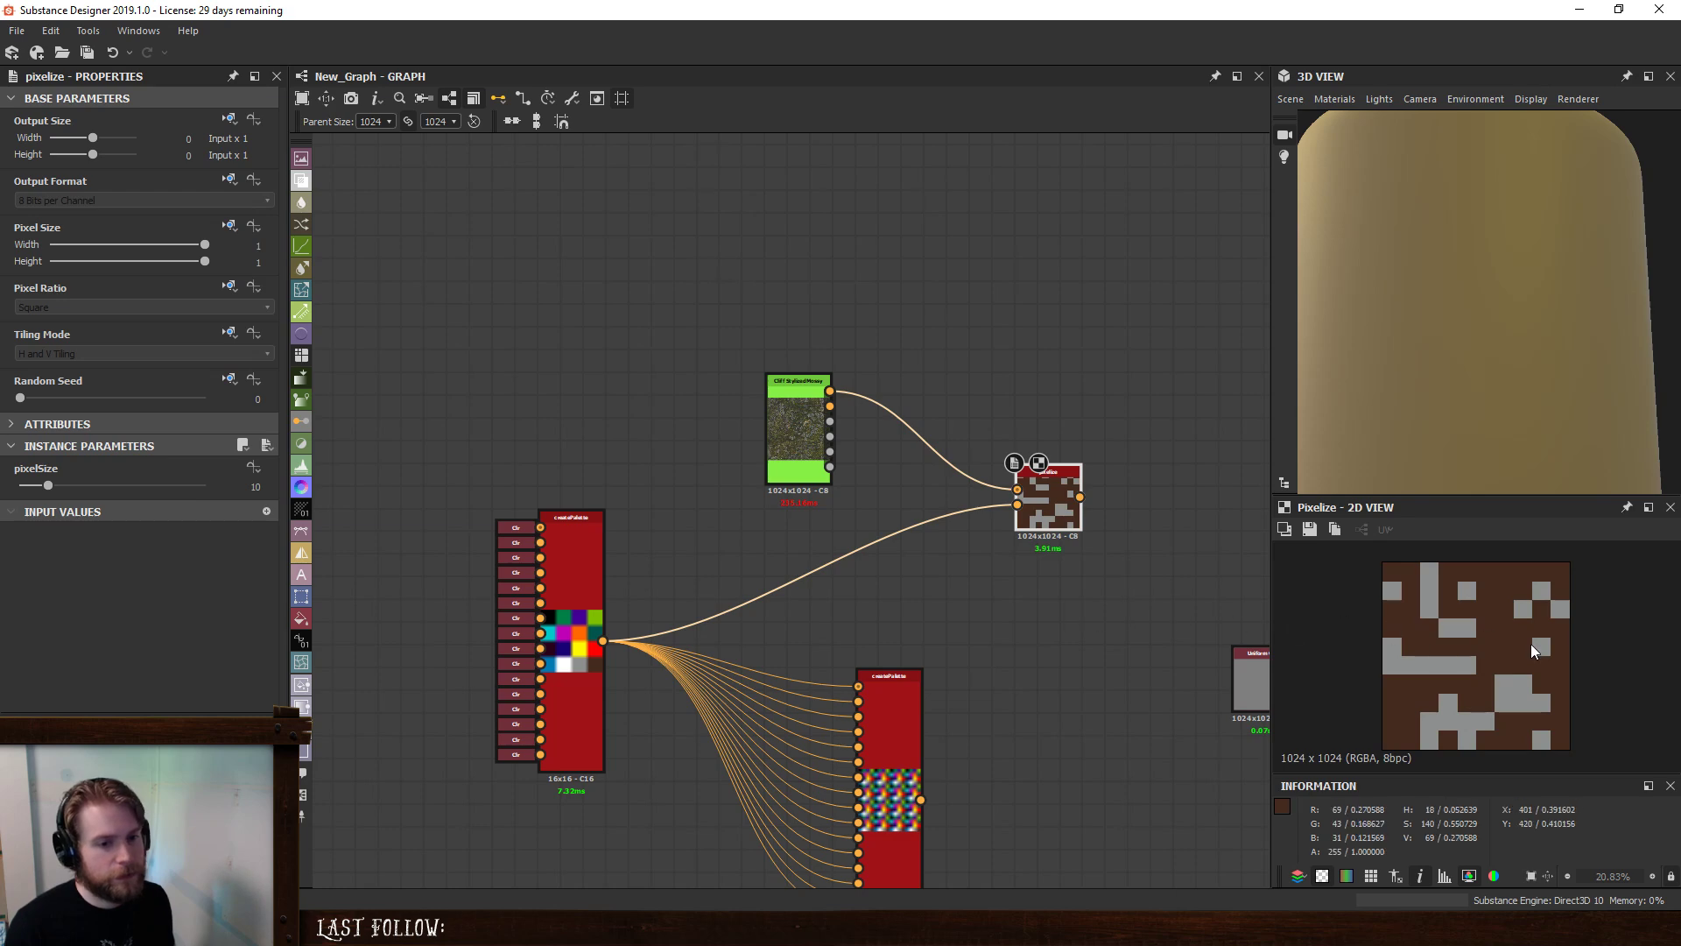
- Set the pixelize node's pixelSize to 64 and examine the pixelated rock up close in the 2D view
{"action": "scroll", "coordinate": [1551, 643], "scroll_direction": "up", "scroll_amount": 5}
{"action": "scroll", "coordinate": [1551, 643], "scroll_direction": "down", "scroll_amount": 5}
{"action": "mouse_move", "coordinate": [1104, 416]}
{"action": "middle_mouse_down"}
{"action": "mouse_move", "coordinate": [933, 454]}
{"action": "mouse_move", "coordinate": [1128, 433]}
{"action": "middle_mouse_up"}
{"action": "scroll", "coordinate": [1128, 433], "scroll_direction": "up", "scroll_amount": 2}
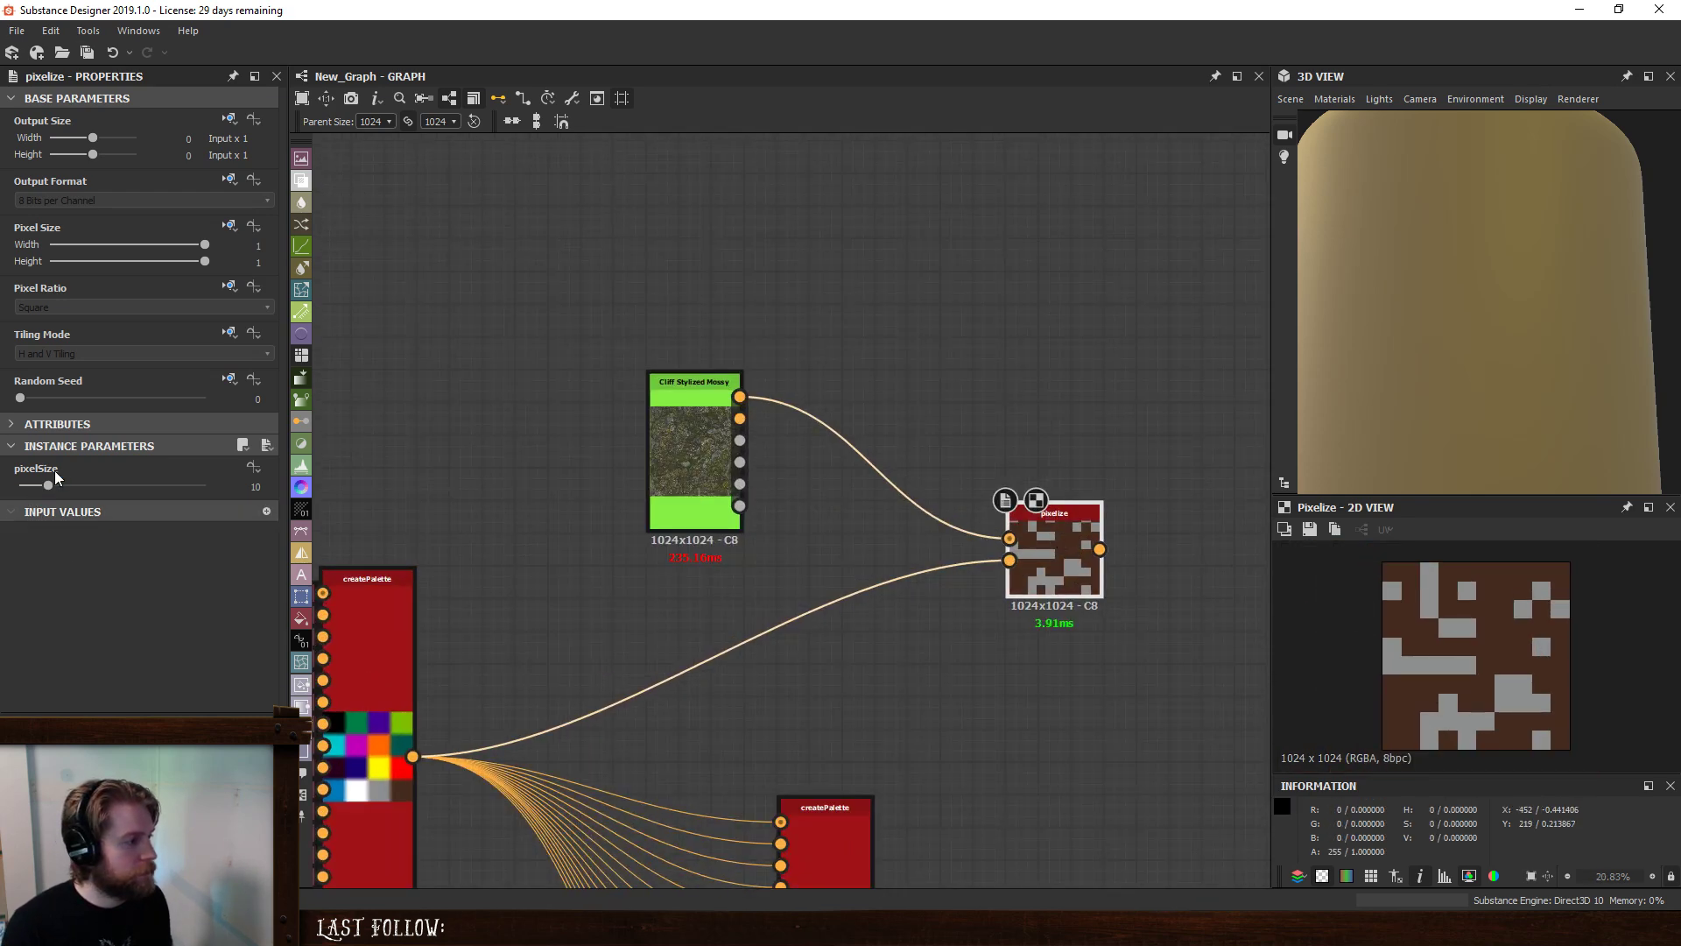
{"action": "left_click_drag", "start_coordinate": [49, 483], "coordinate": [224, 502]}
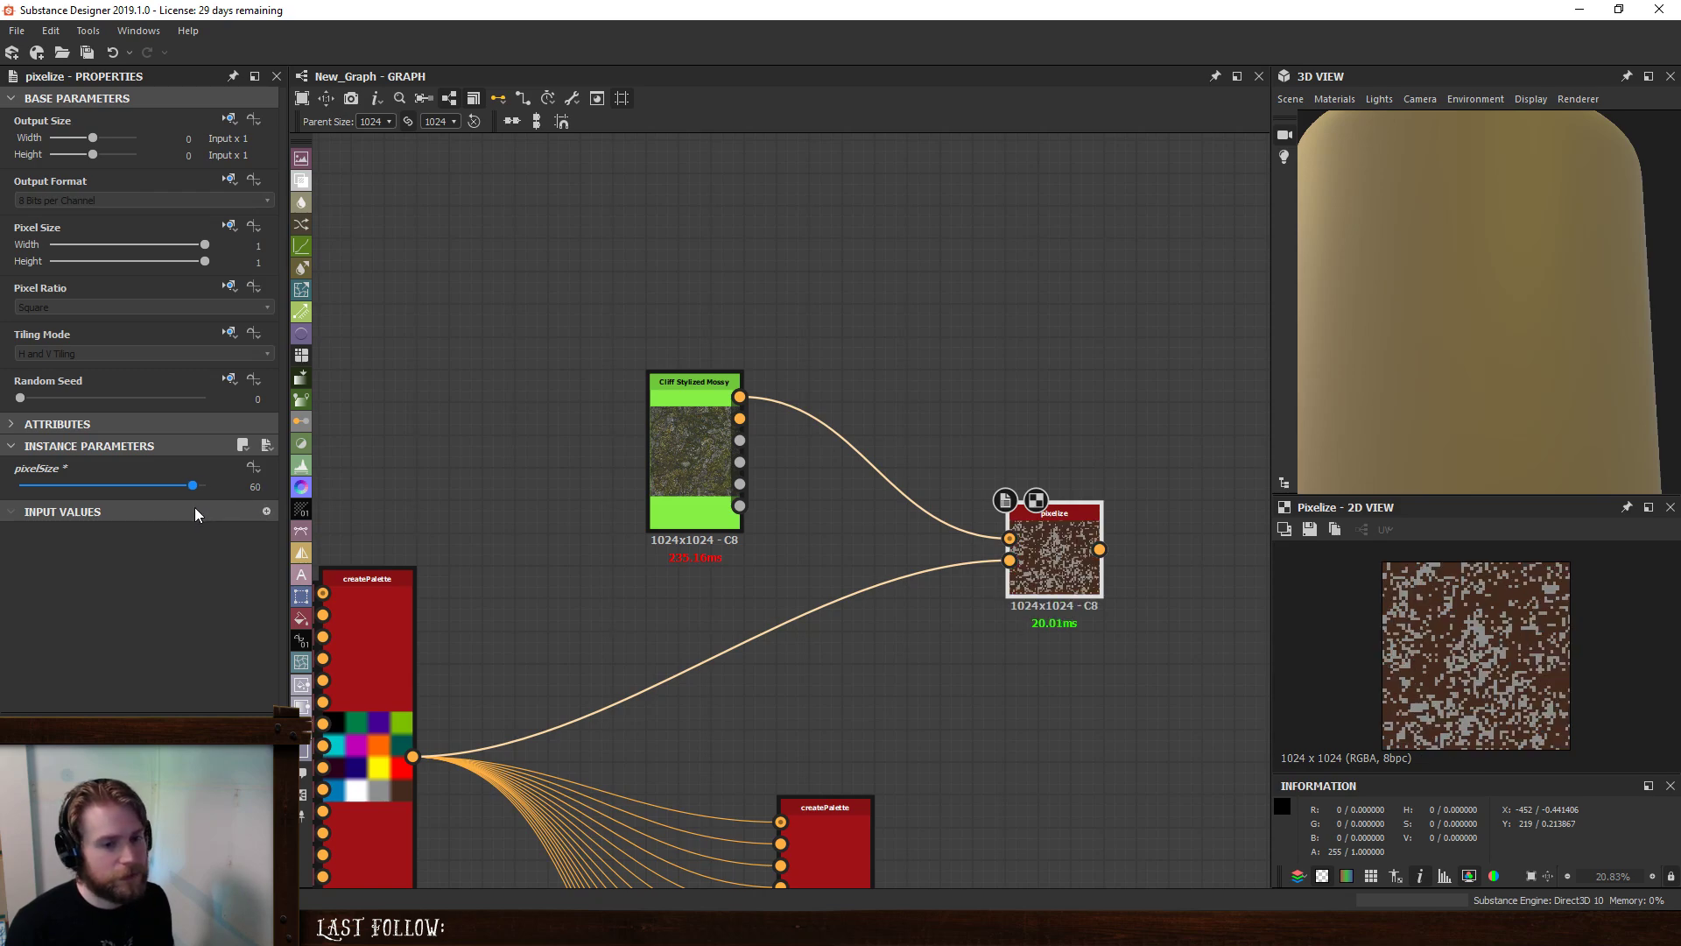
{"action": "scroll", "coordinate": [1503, 625], "scroll_direction": "up", "scroll_amount": 3}
{"action": "scroll", "coordinate": [1504, 625], "scroll_direction": "up", "scroll_amount": 1}
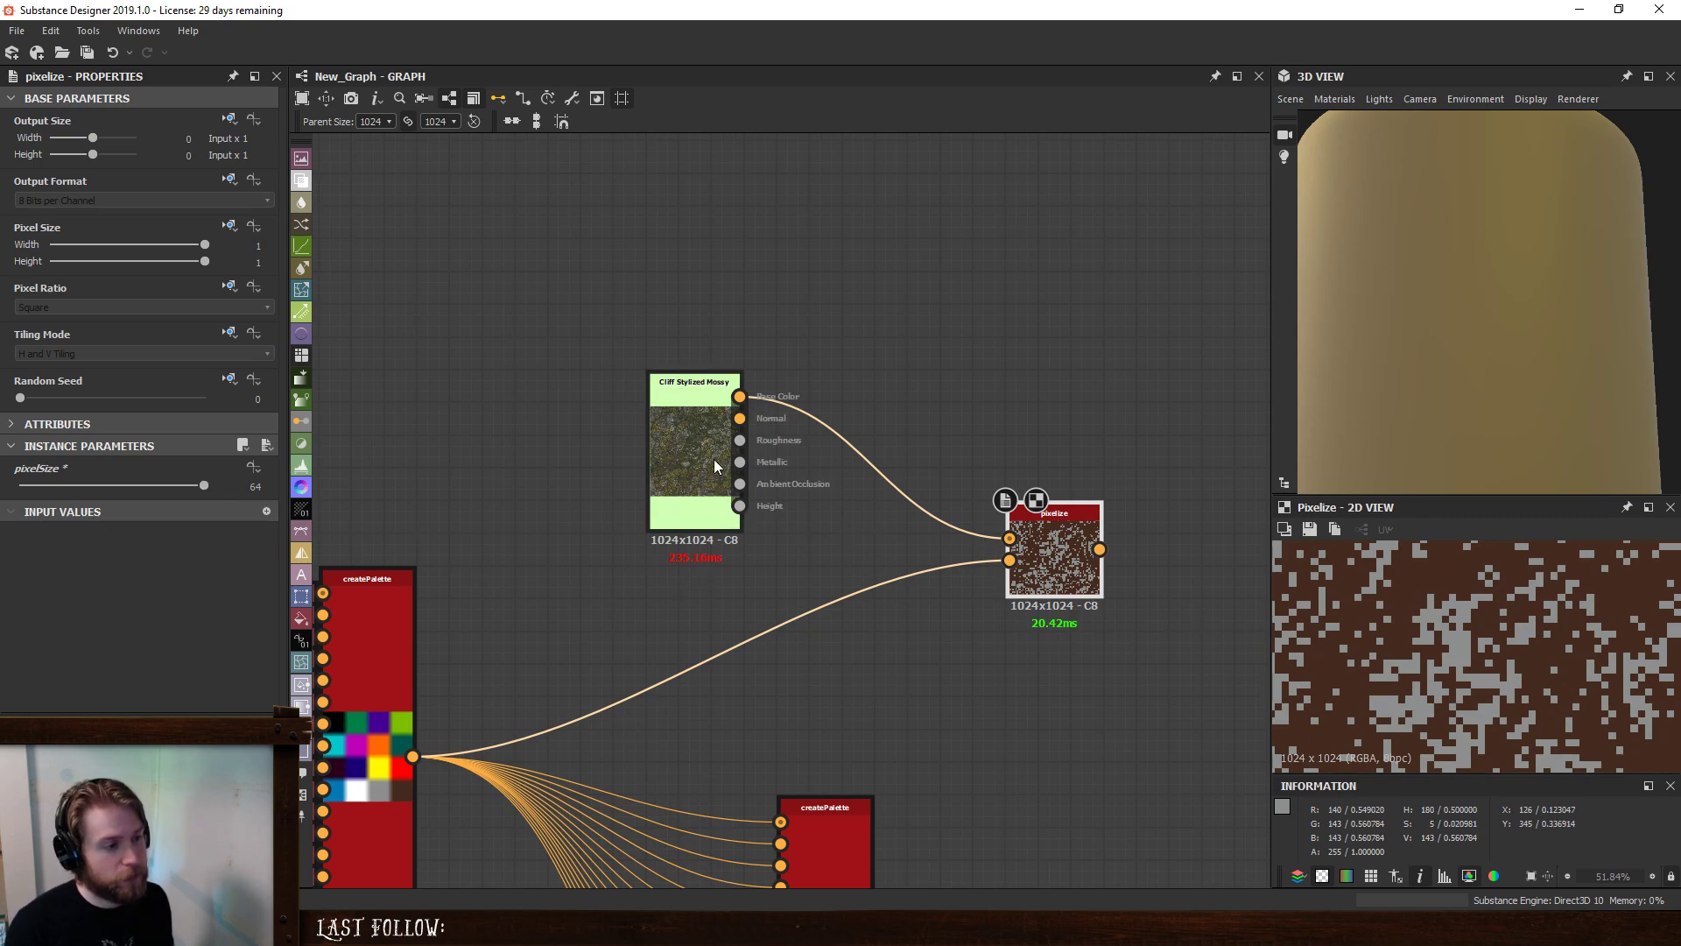
- Insert a Contrast/Luminosity node between Cliff Stylized Mossy and pixelize and set its contrast to 0.46
{"action": "left_click_drag", "start_coordinate": [712, 459], "coordinate": [569, 443]}
{"action": "key", "text": "space"}
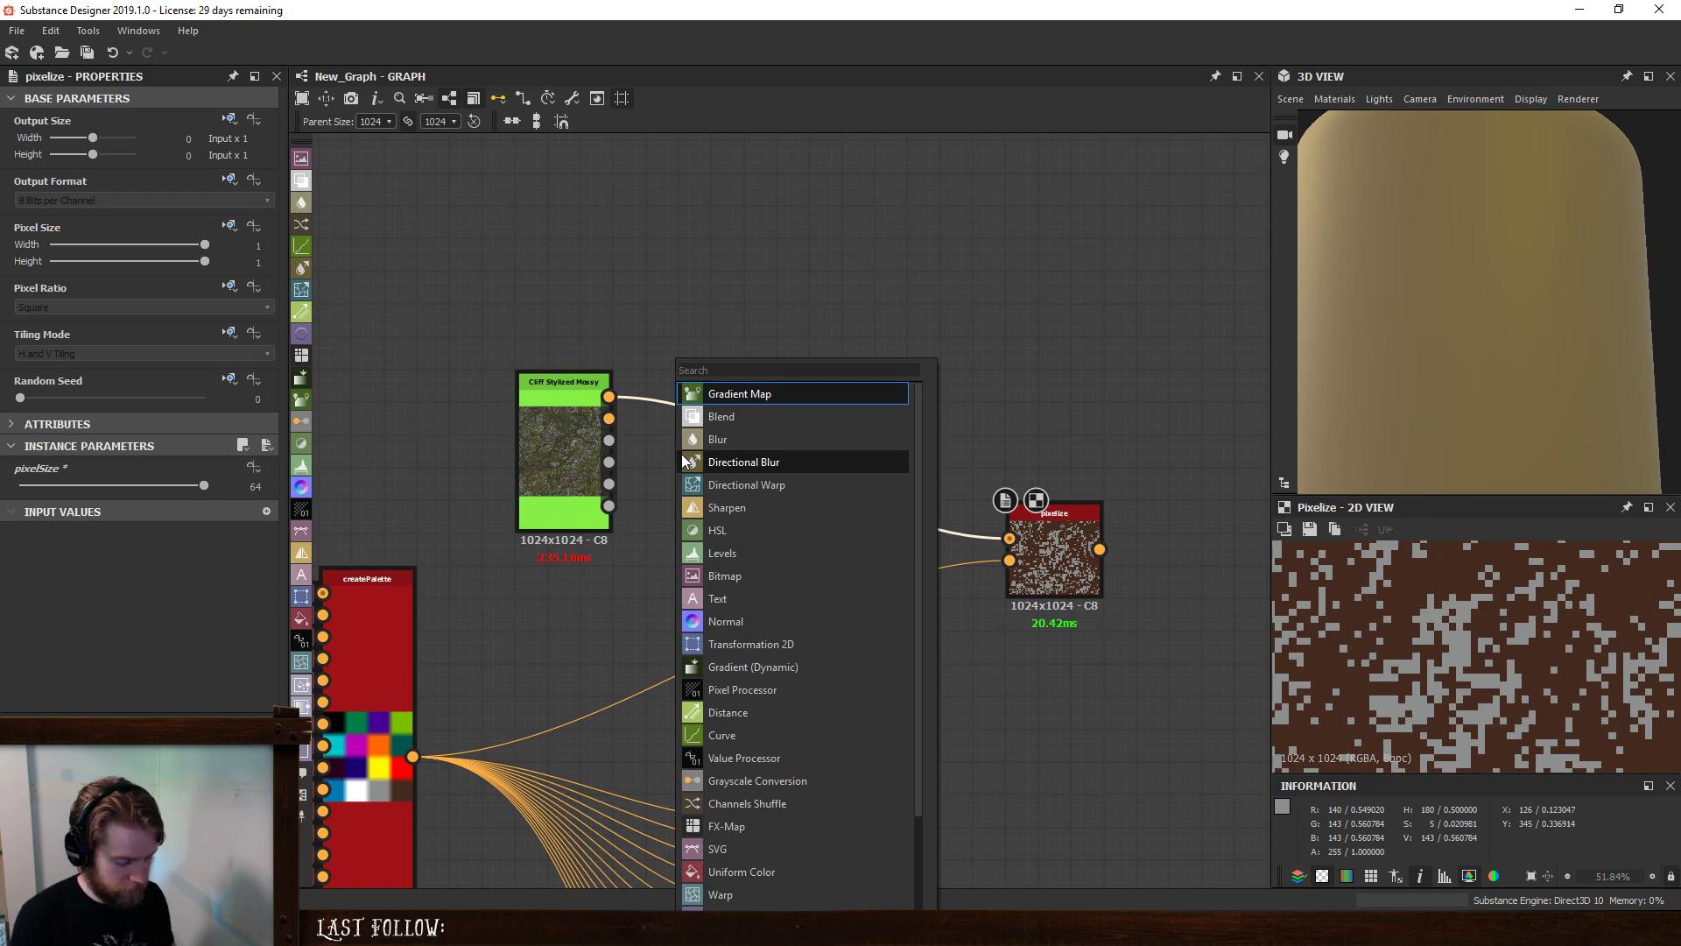
{"action": "type", "text": "con"}
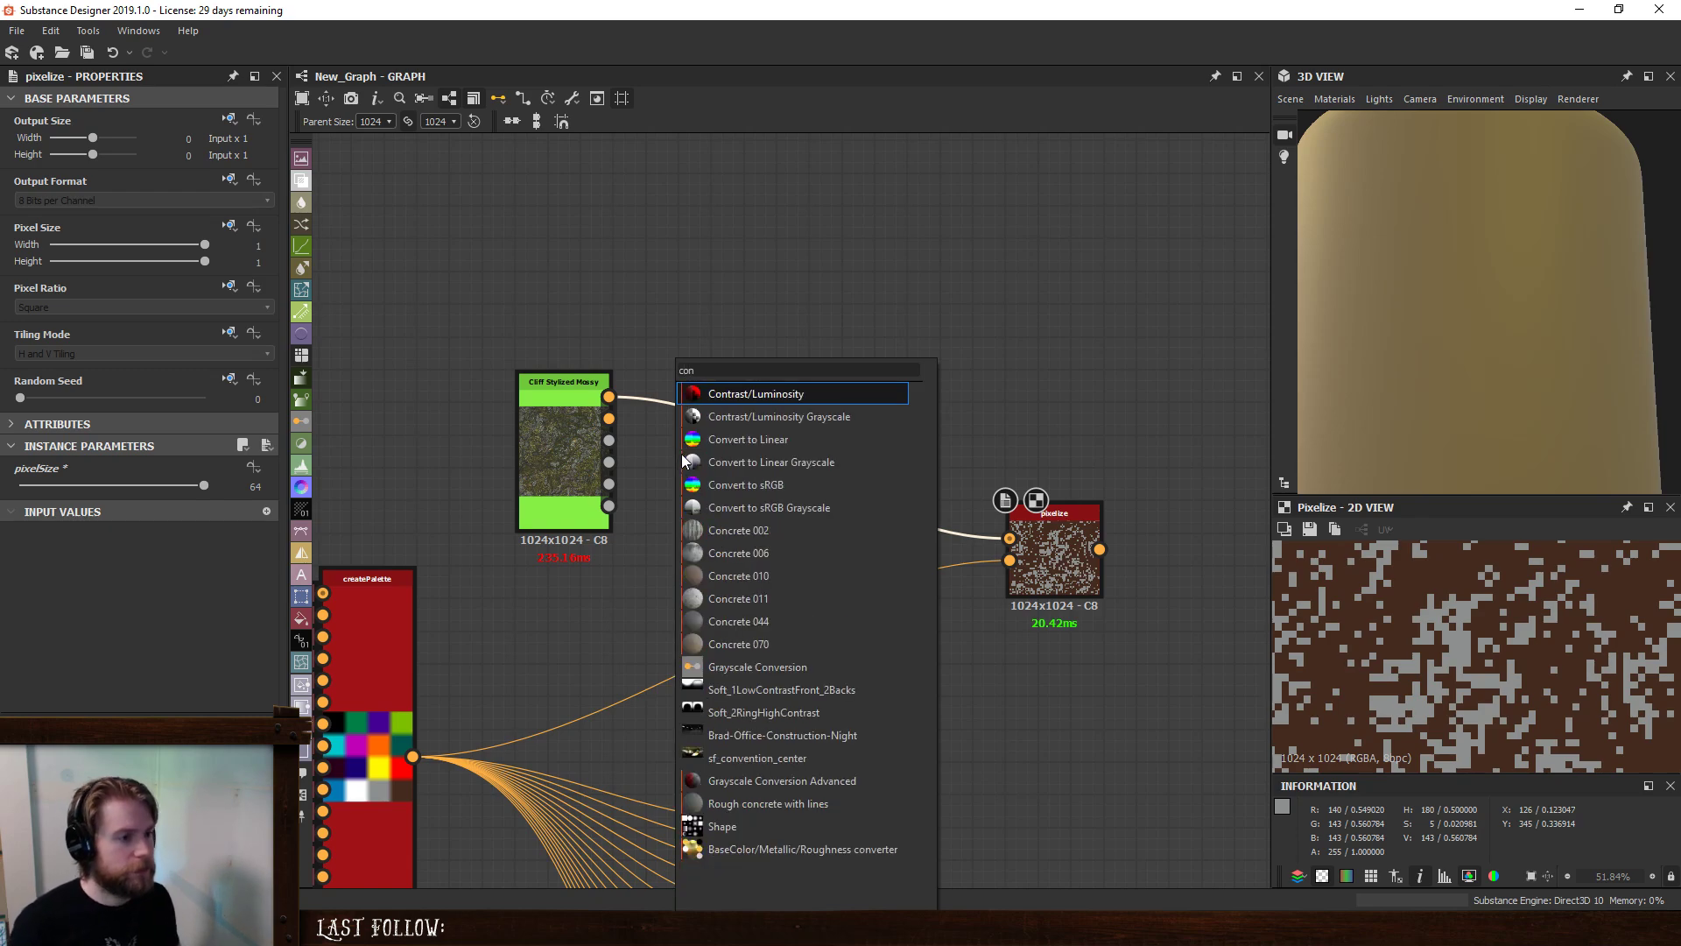
{"action": "left_click", "coordinate": [741, 396]}
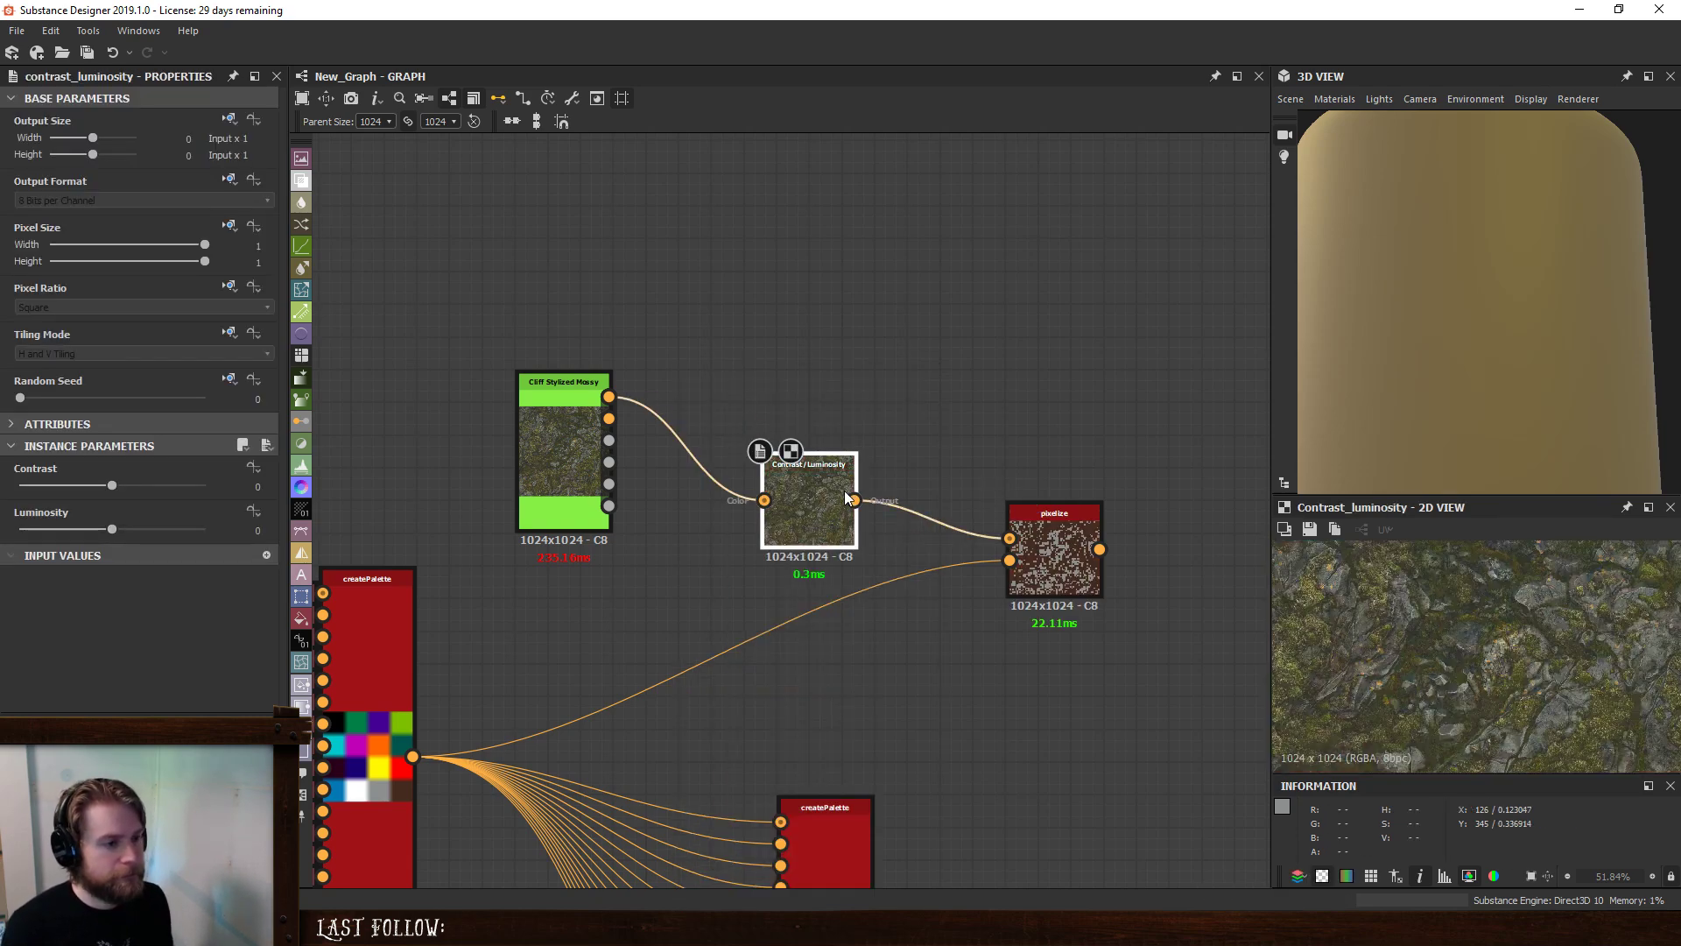
{"action": "left_click_drag", "start_coordinate": [116, 487], "coordinate": [154, 487]}
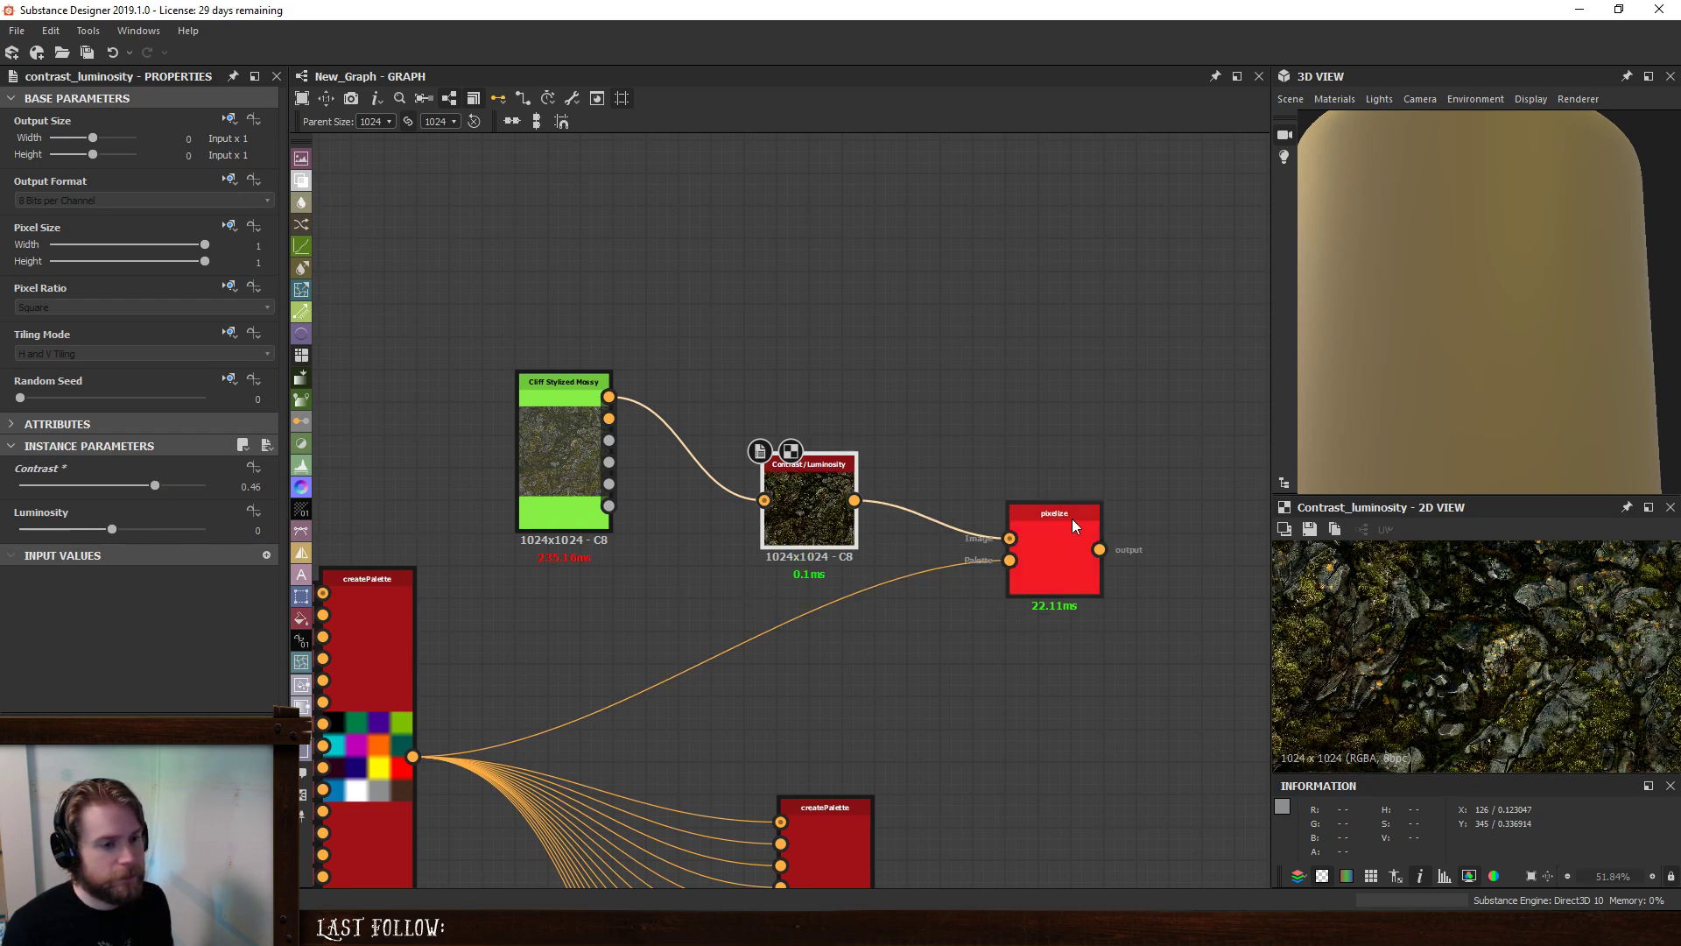
- Preview the pixelize output, then set the Contrast/Luminosity node's contrast to 0.28 and luminosity to -0.25, checking the whole pixelated image
{"action": "left_click", "coordinate": [1055, 560]}
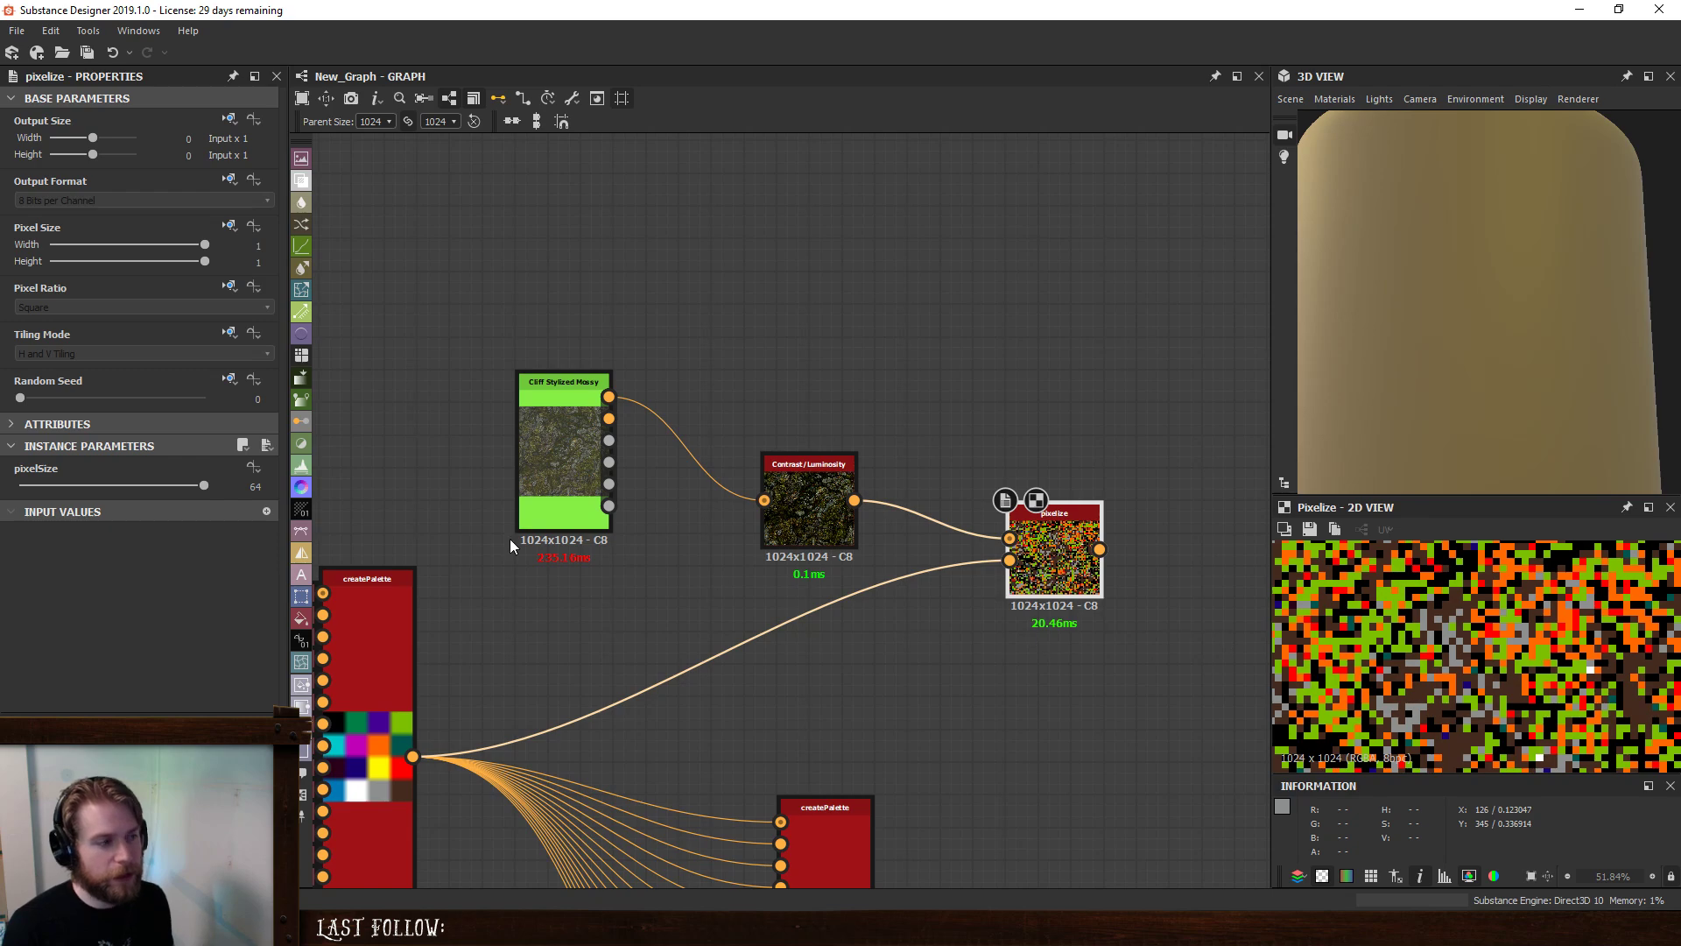
{"action": "left_click", "coordinate": [795, 515]}
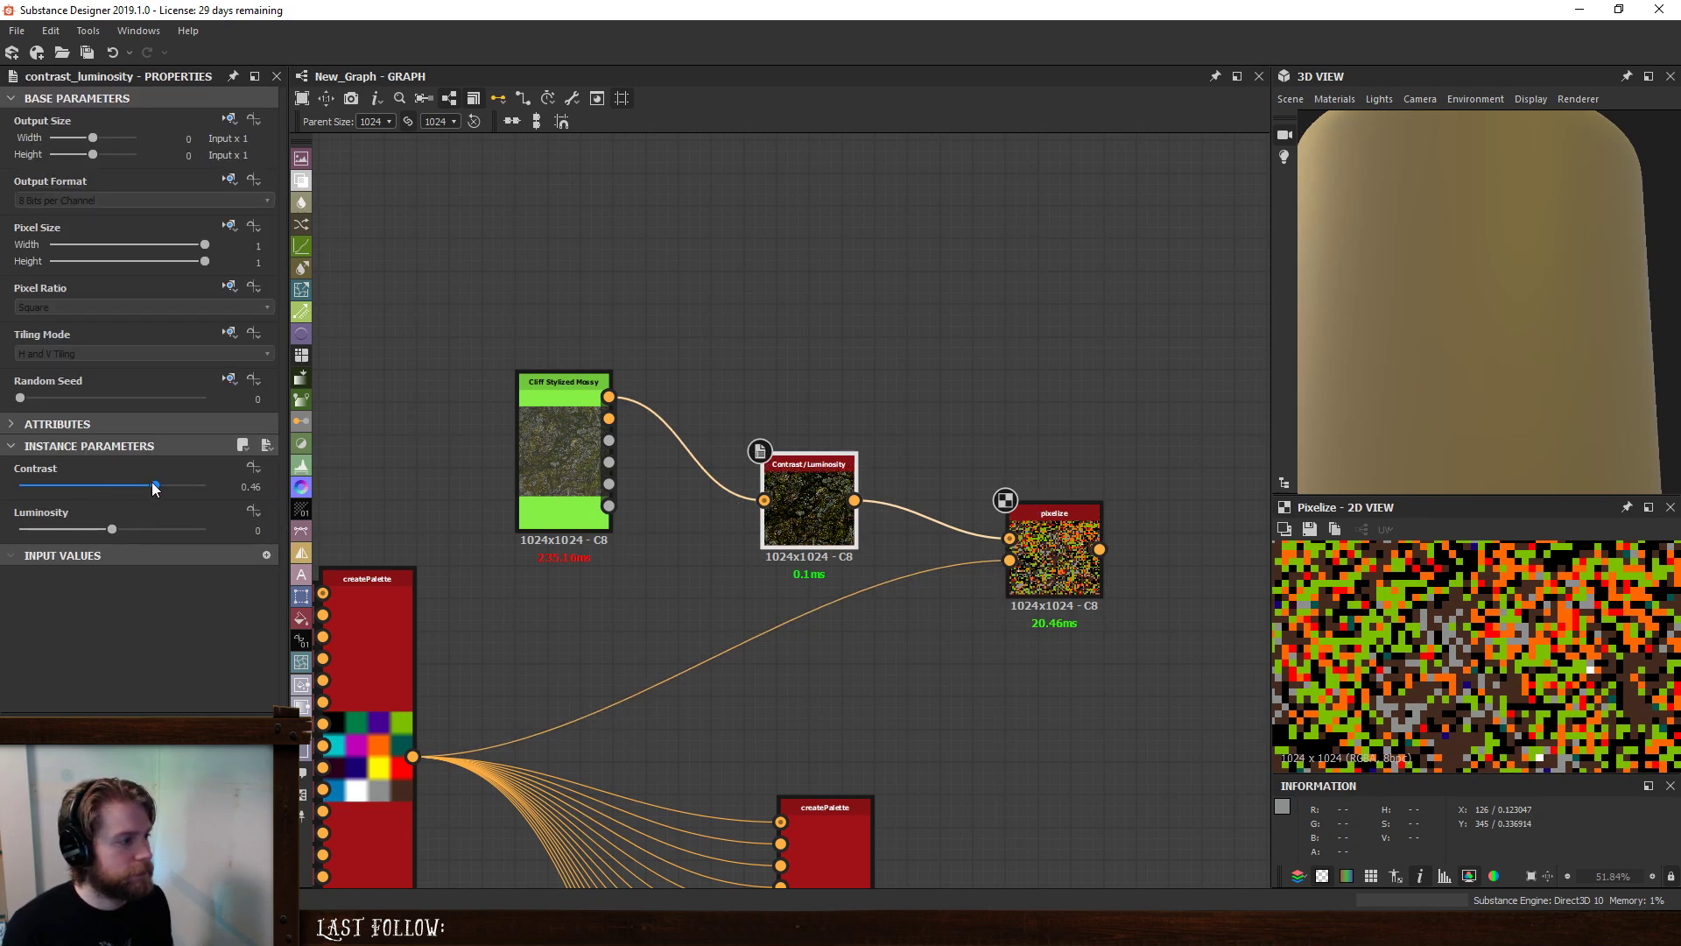
{"action": "left_click_drag", "start_coordinate": [153, 488], "coordinate": [92, 543]}
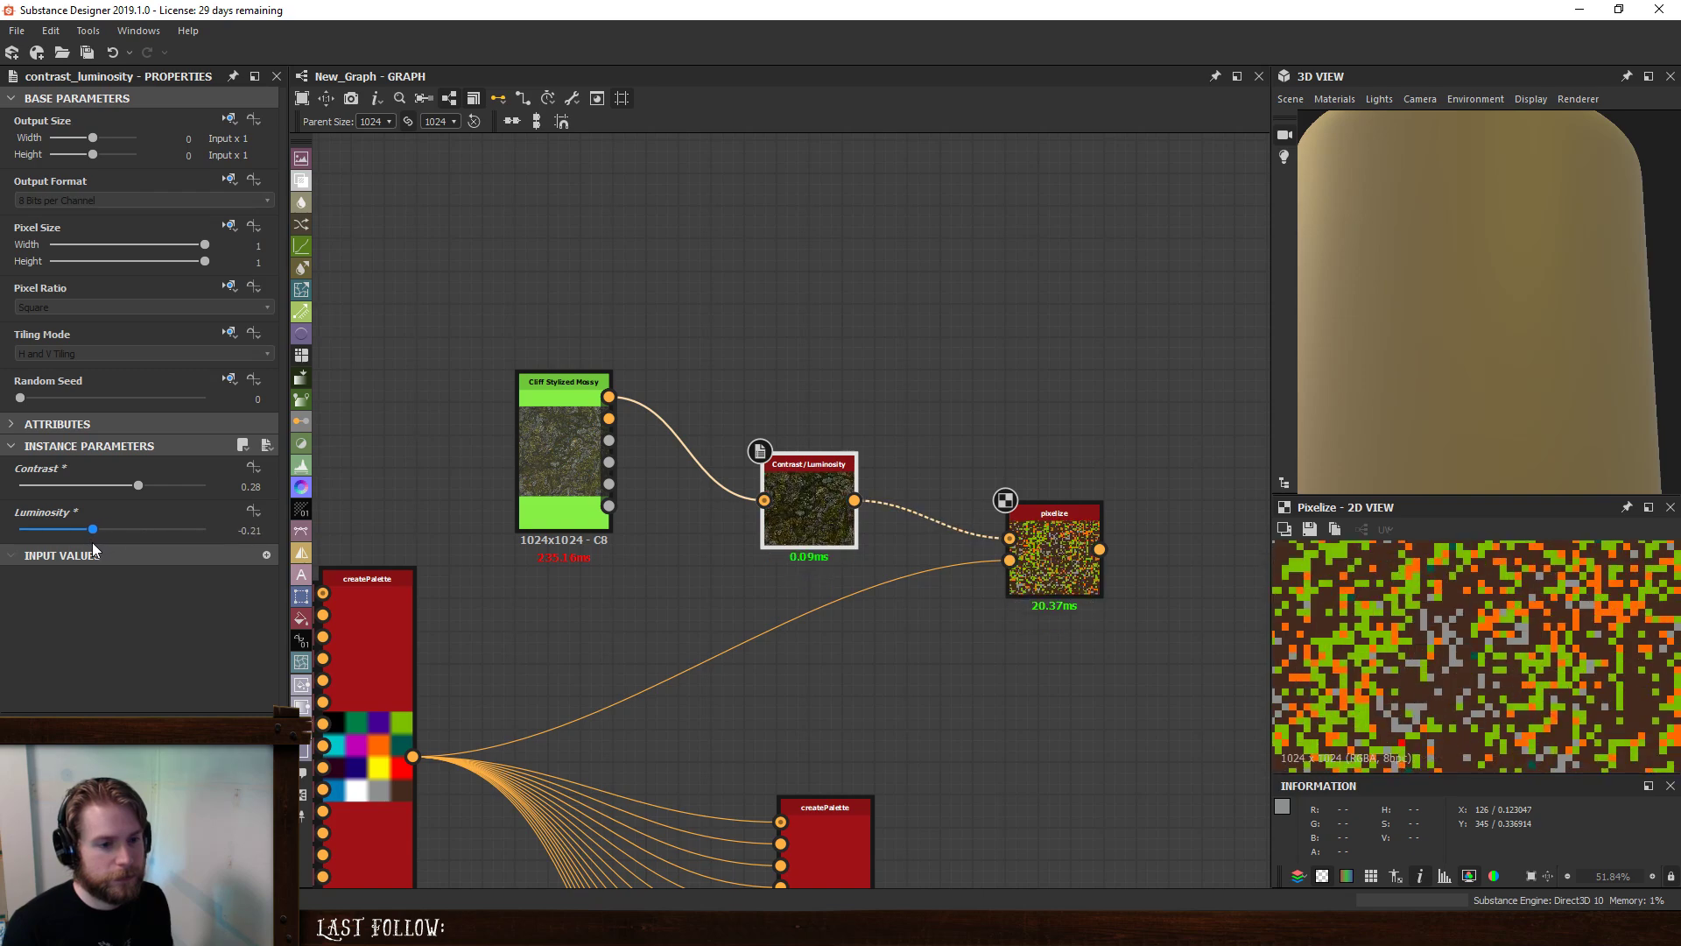
{"action": "scroll", "coordinate": [1471, 668], "scroll_direction": "down", "scroll_amount": 4}
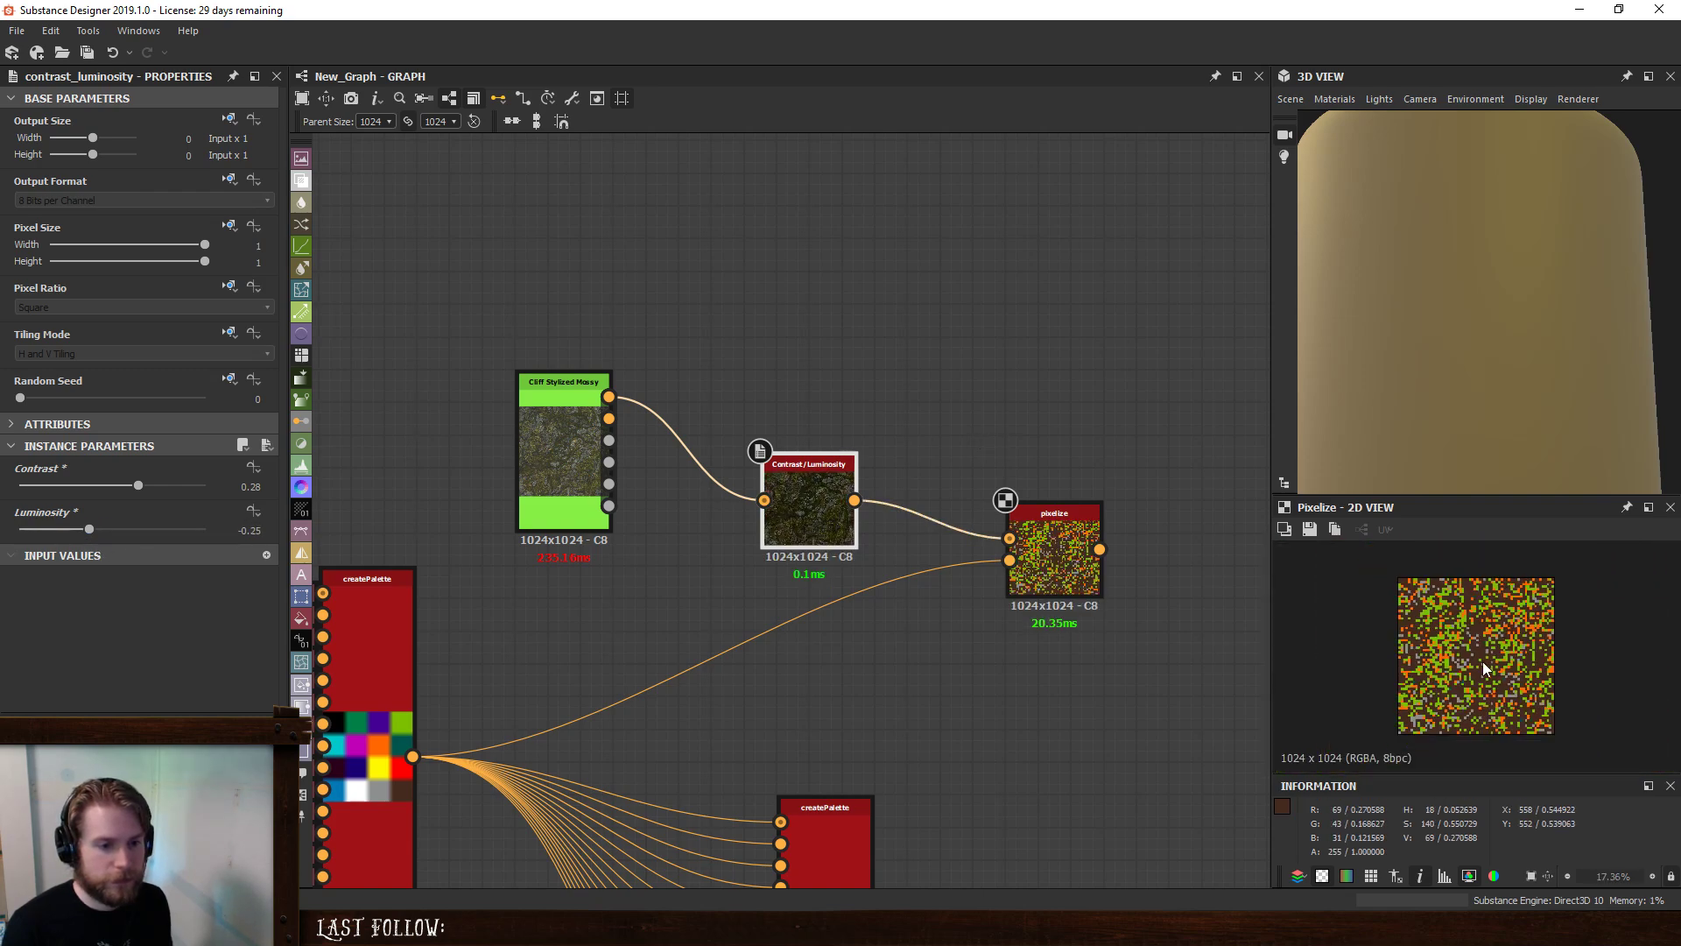
{"action": "scroll", "coordinate": [1479, 668], "scroll_direction": "up", "scroll_amount": 1}
{"action": "scroll", "coordinate": [1484, 668], "scroll_direction": "down", "scroll_amount": 1}
{"action": "scroll", "coordinate": [1484, 668], "scroll_direction": "down", "scroll_amount": 1}
- Replace the first three Uniform Color inputs of the first createPalette with picked greens, going from light to dark green
{"action": "middle_click_drag", "start_coordinate": [727, 701], "coordinate": [862, 612]}
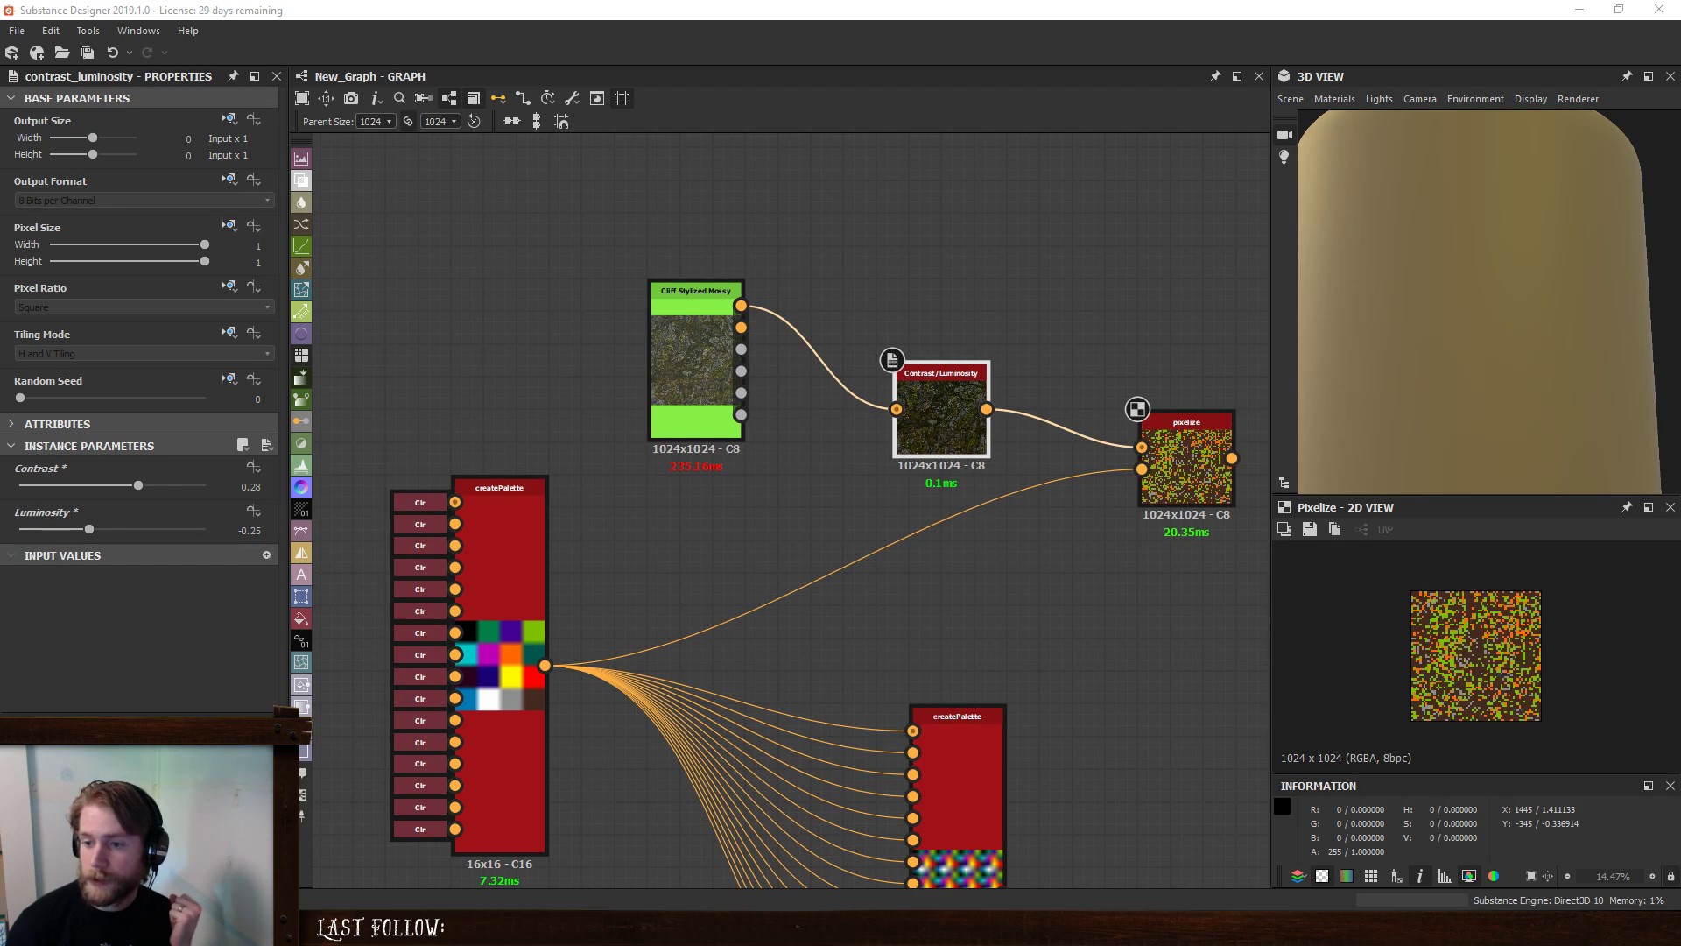
{"action": "left_click_drag", "start_coordinate": [1680, 94], "coordinate": [1680, 163]}
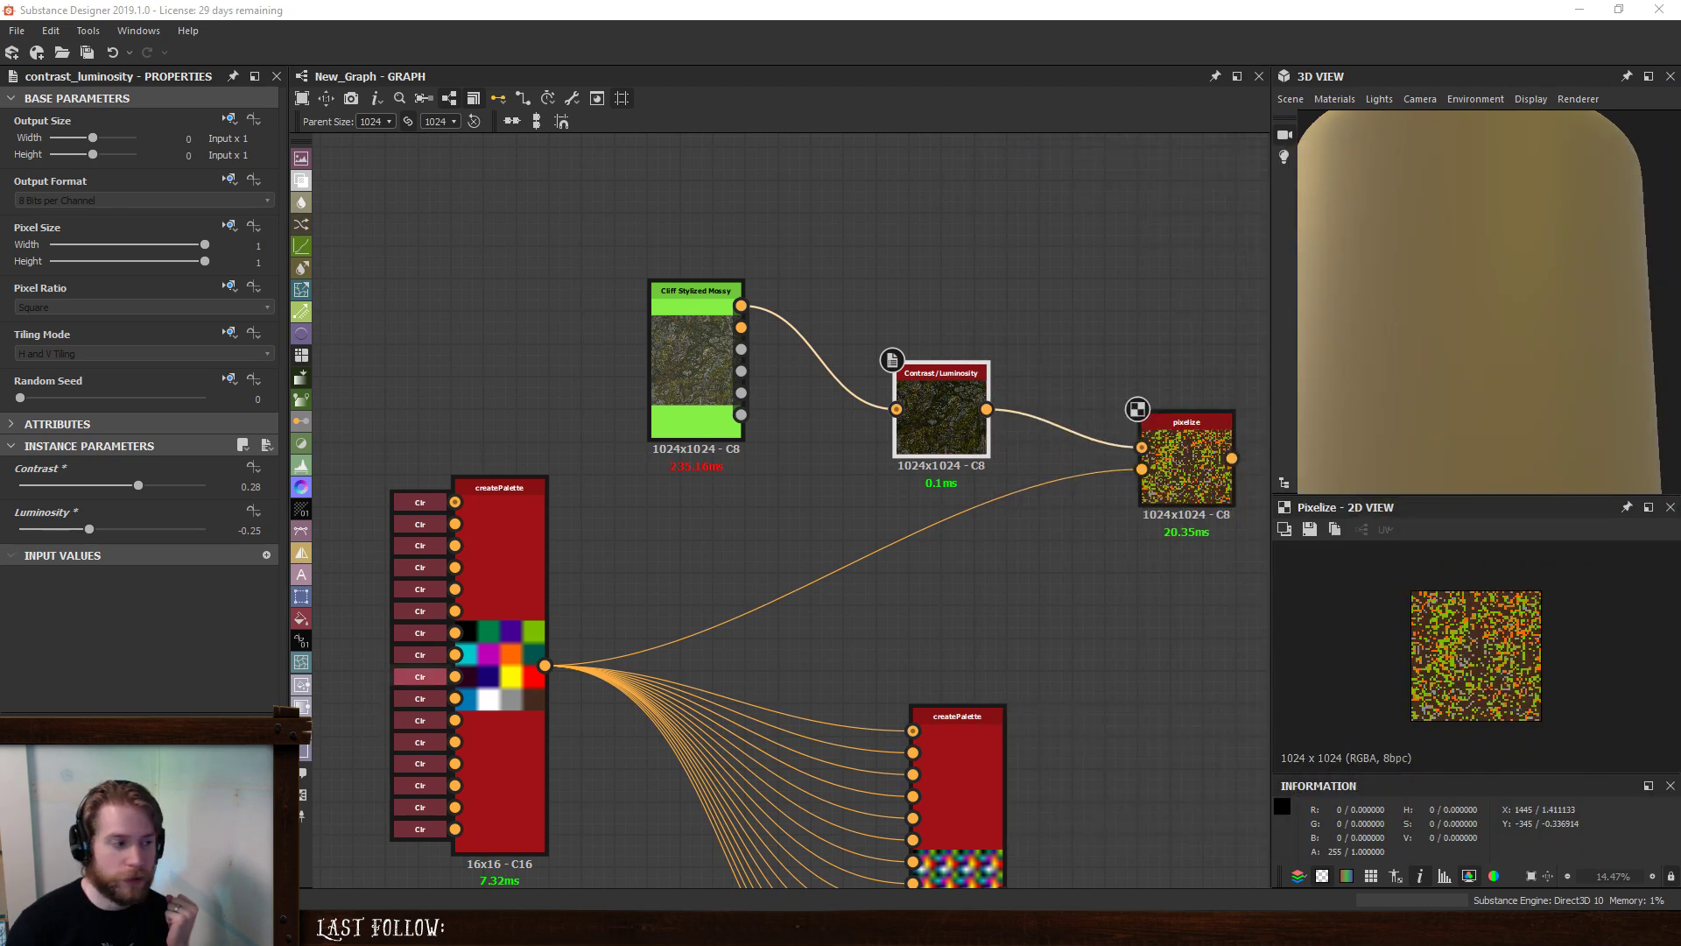
{"action": "middle_click_drag", "start_coordinate": [596, 565], "coordinate": [758, 469]}
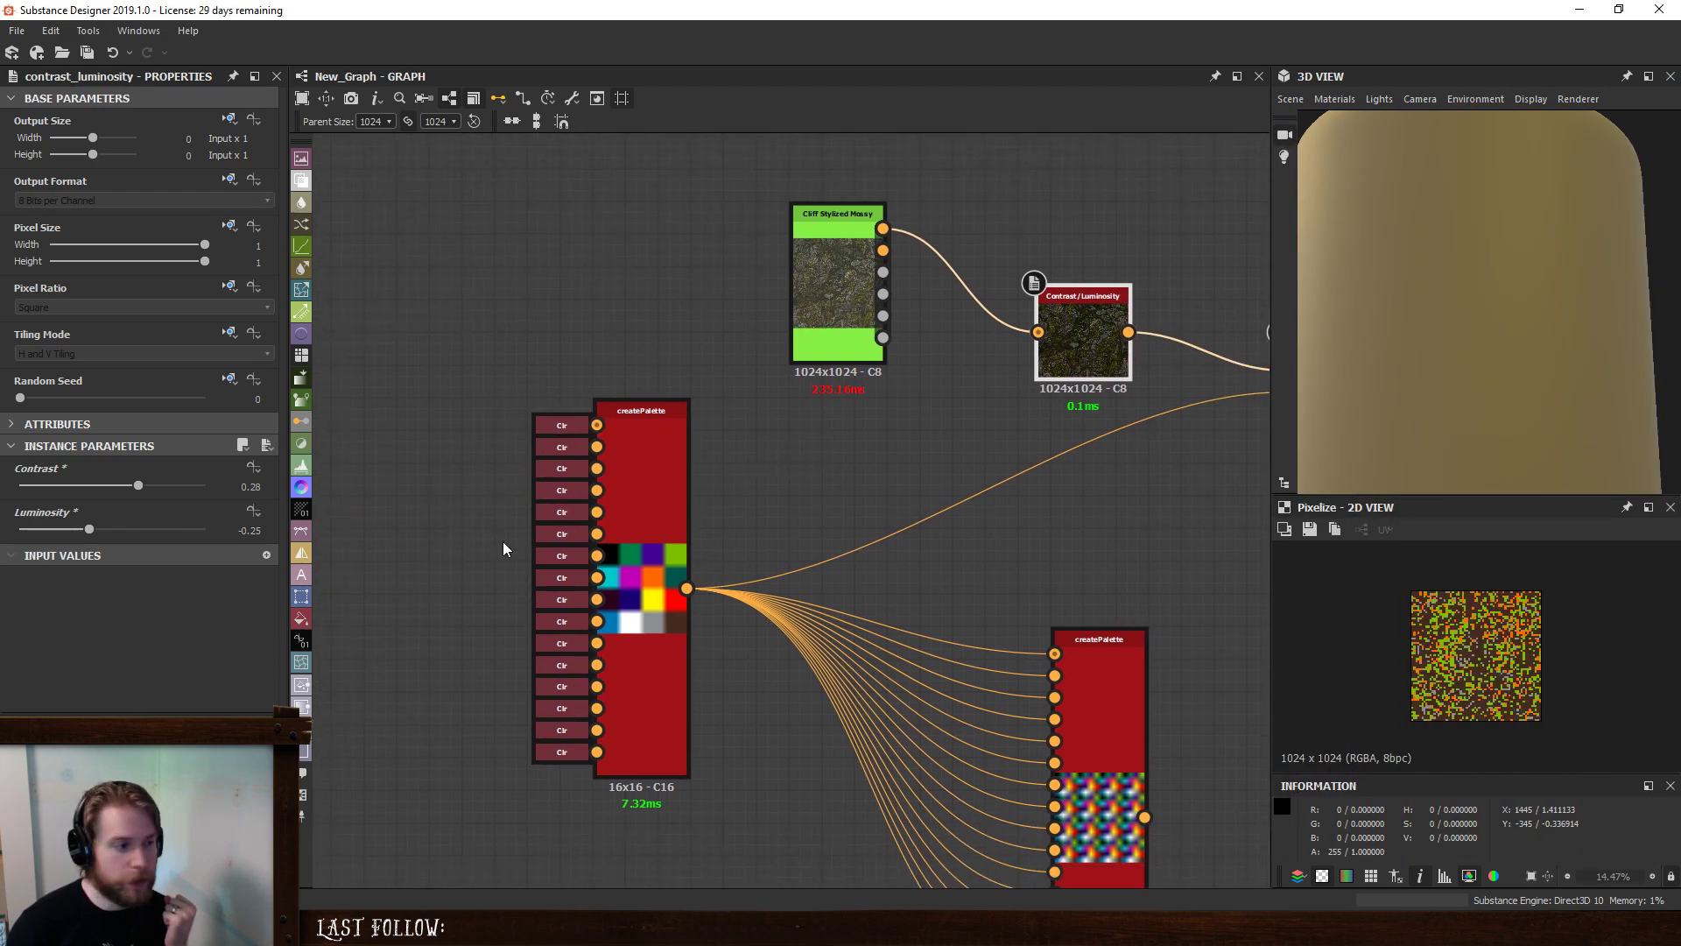
{"action": "left_click", "coordinate": [565, 423]}
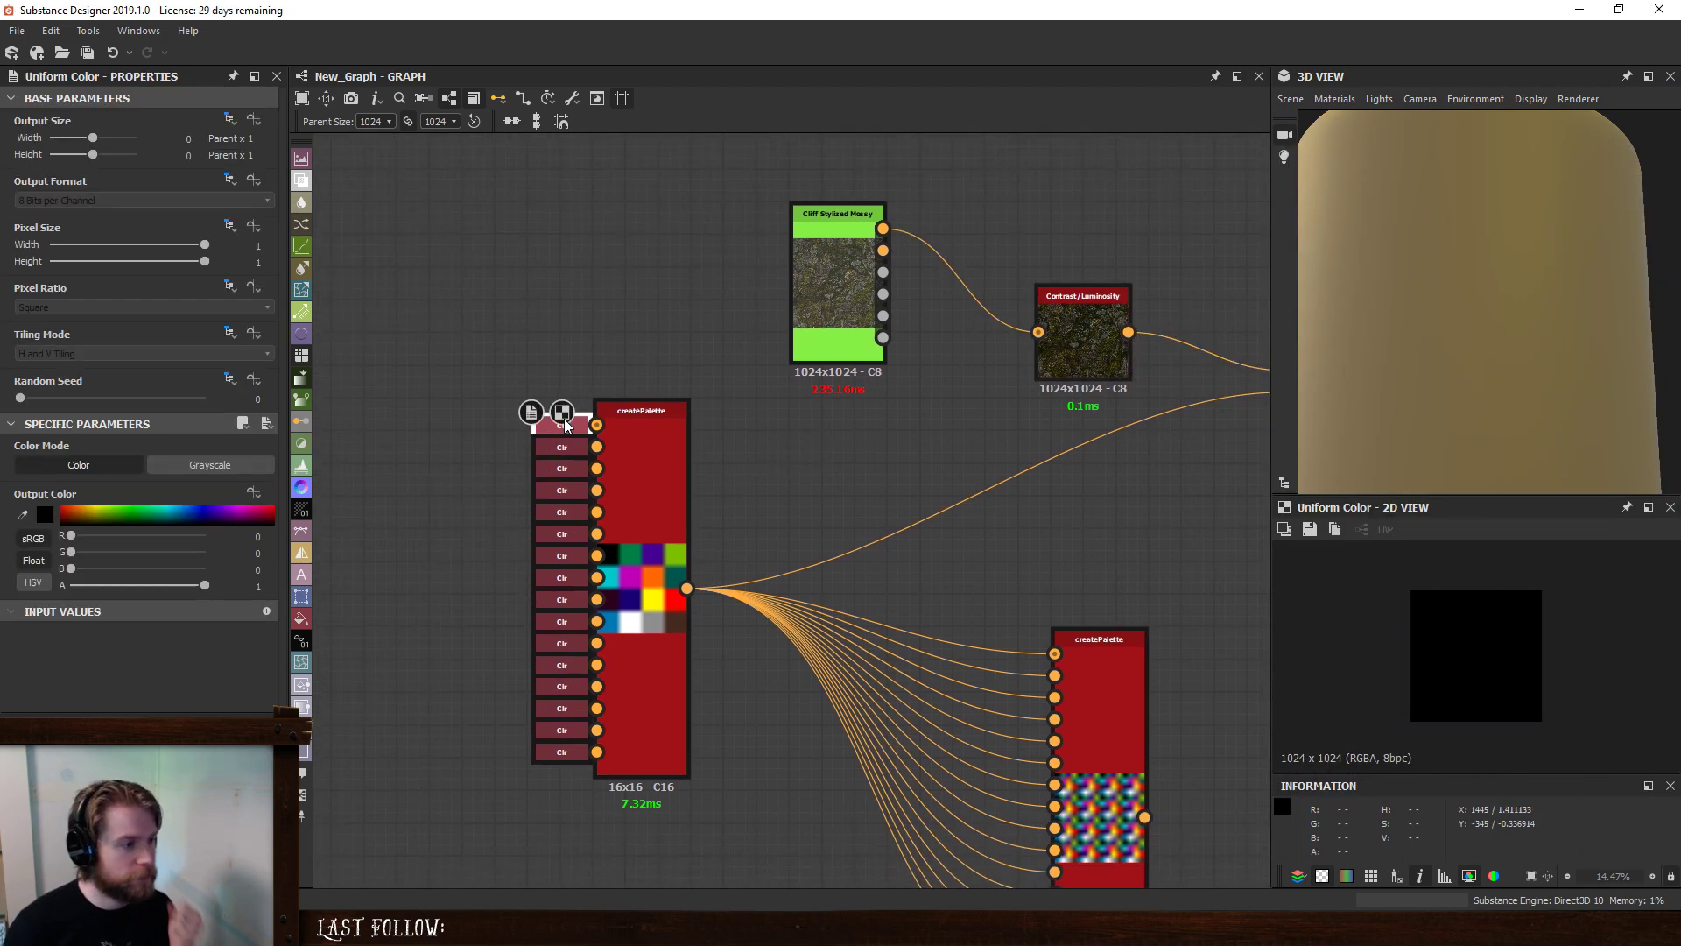
{"action": "left_click", "coordinate": [23, 514]}
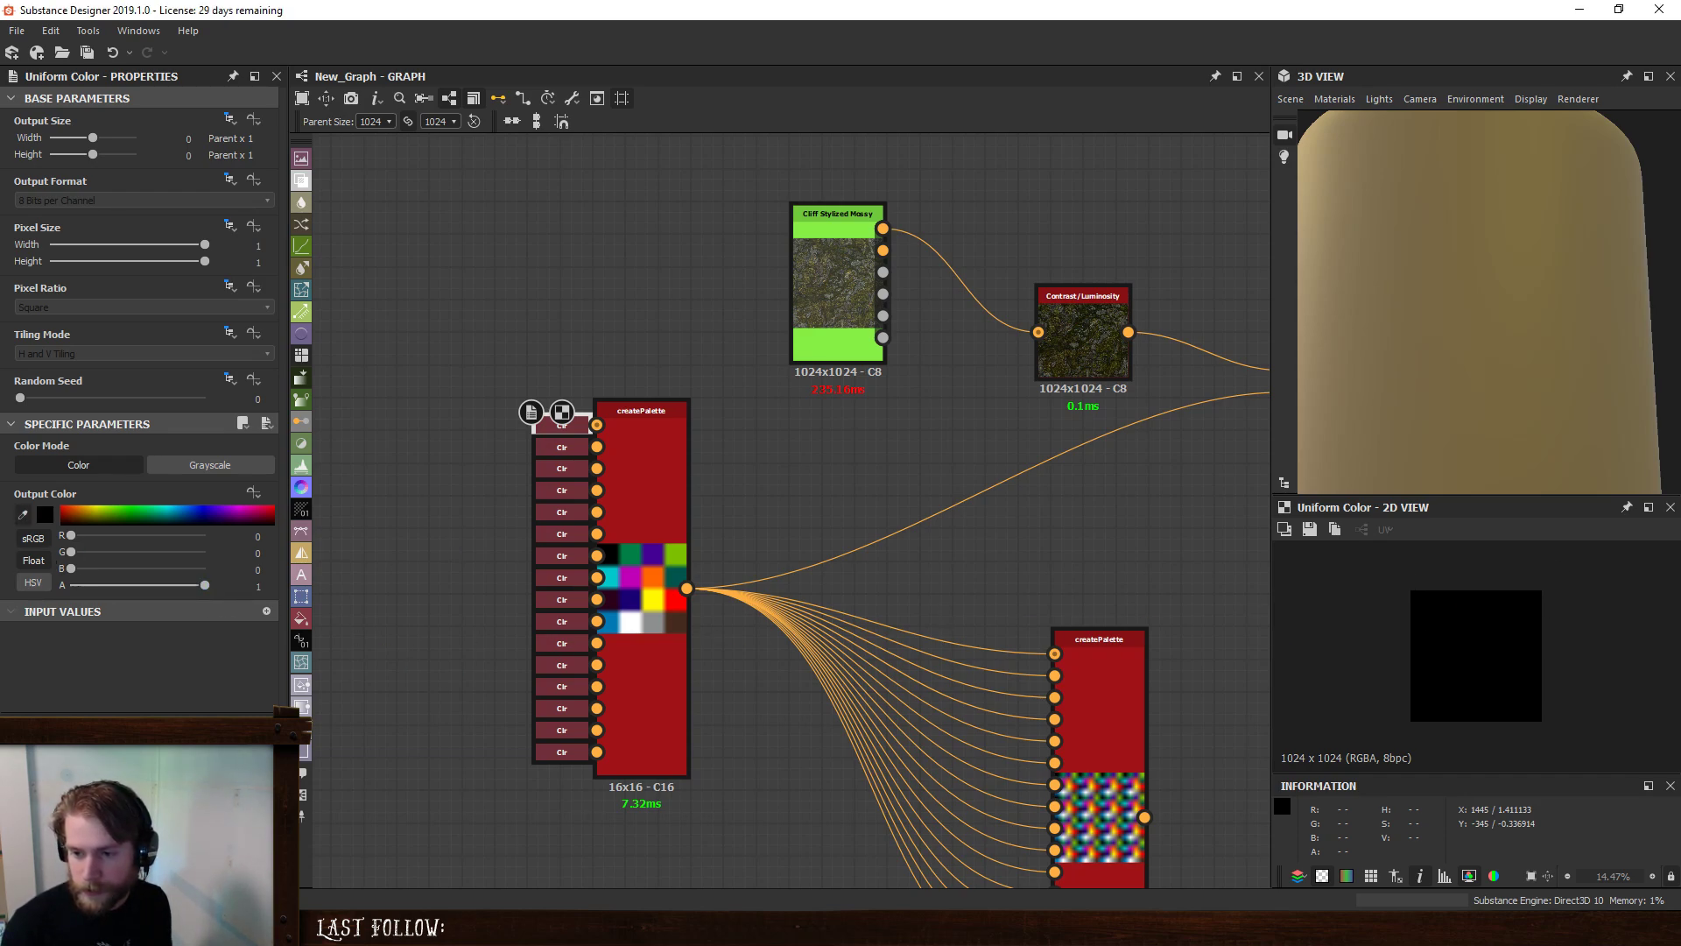
{"action": "left_click", "coordinate": [557, 448]}
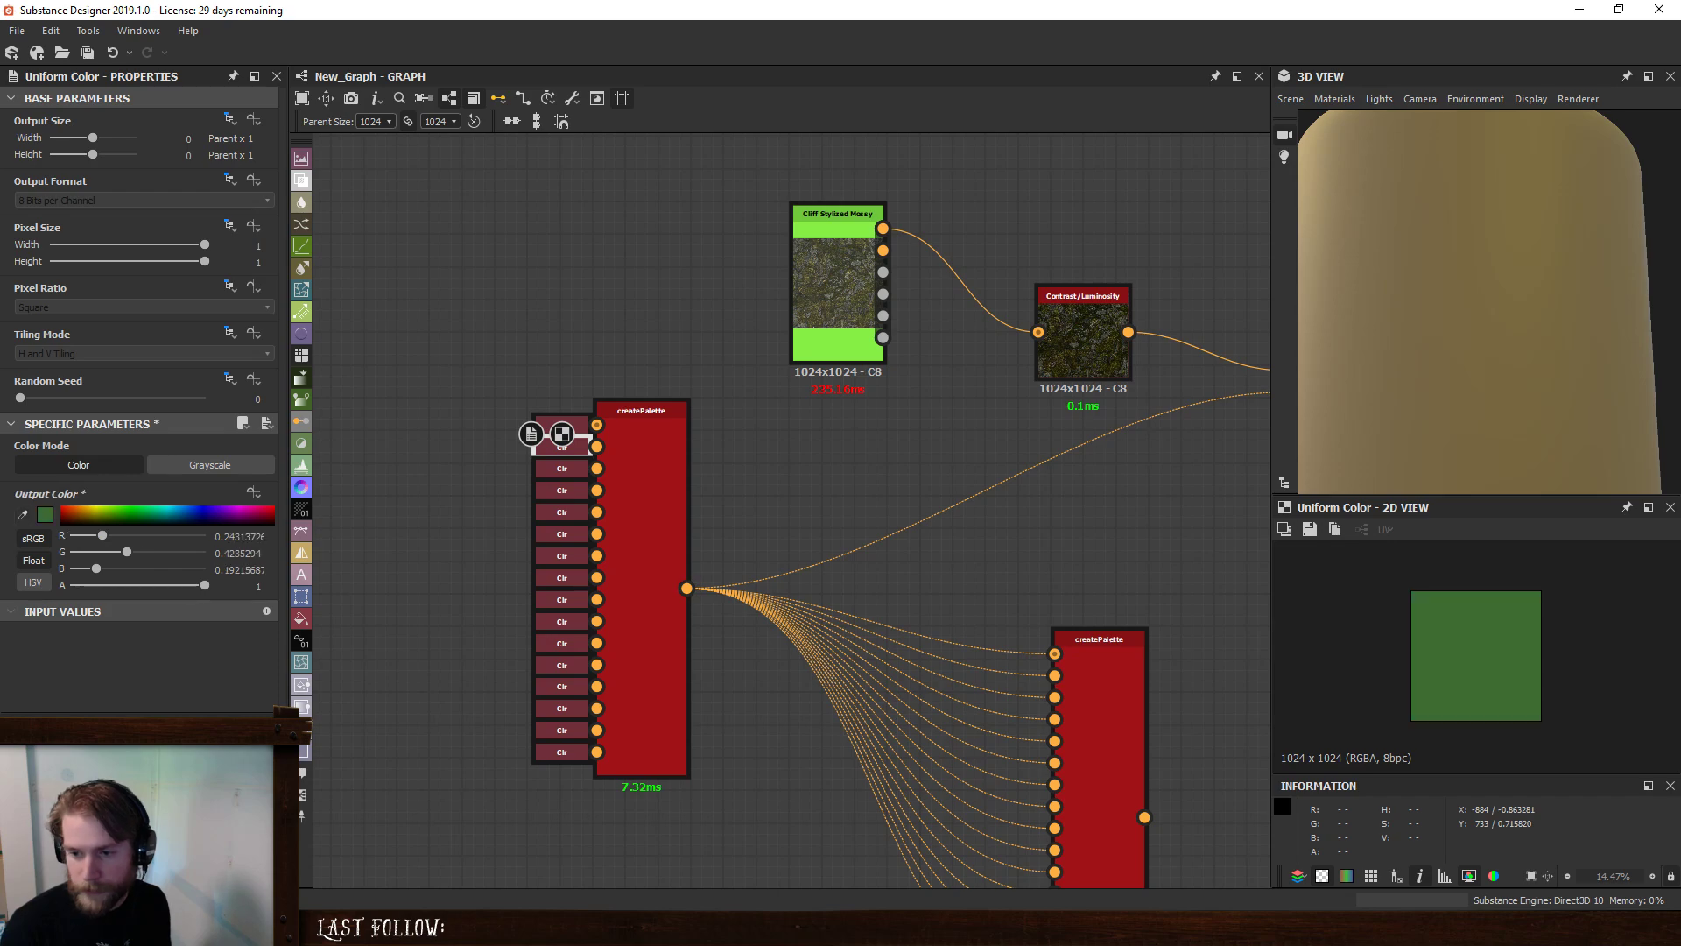
{"action": "left_click", "coordinate": [559, 468]}
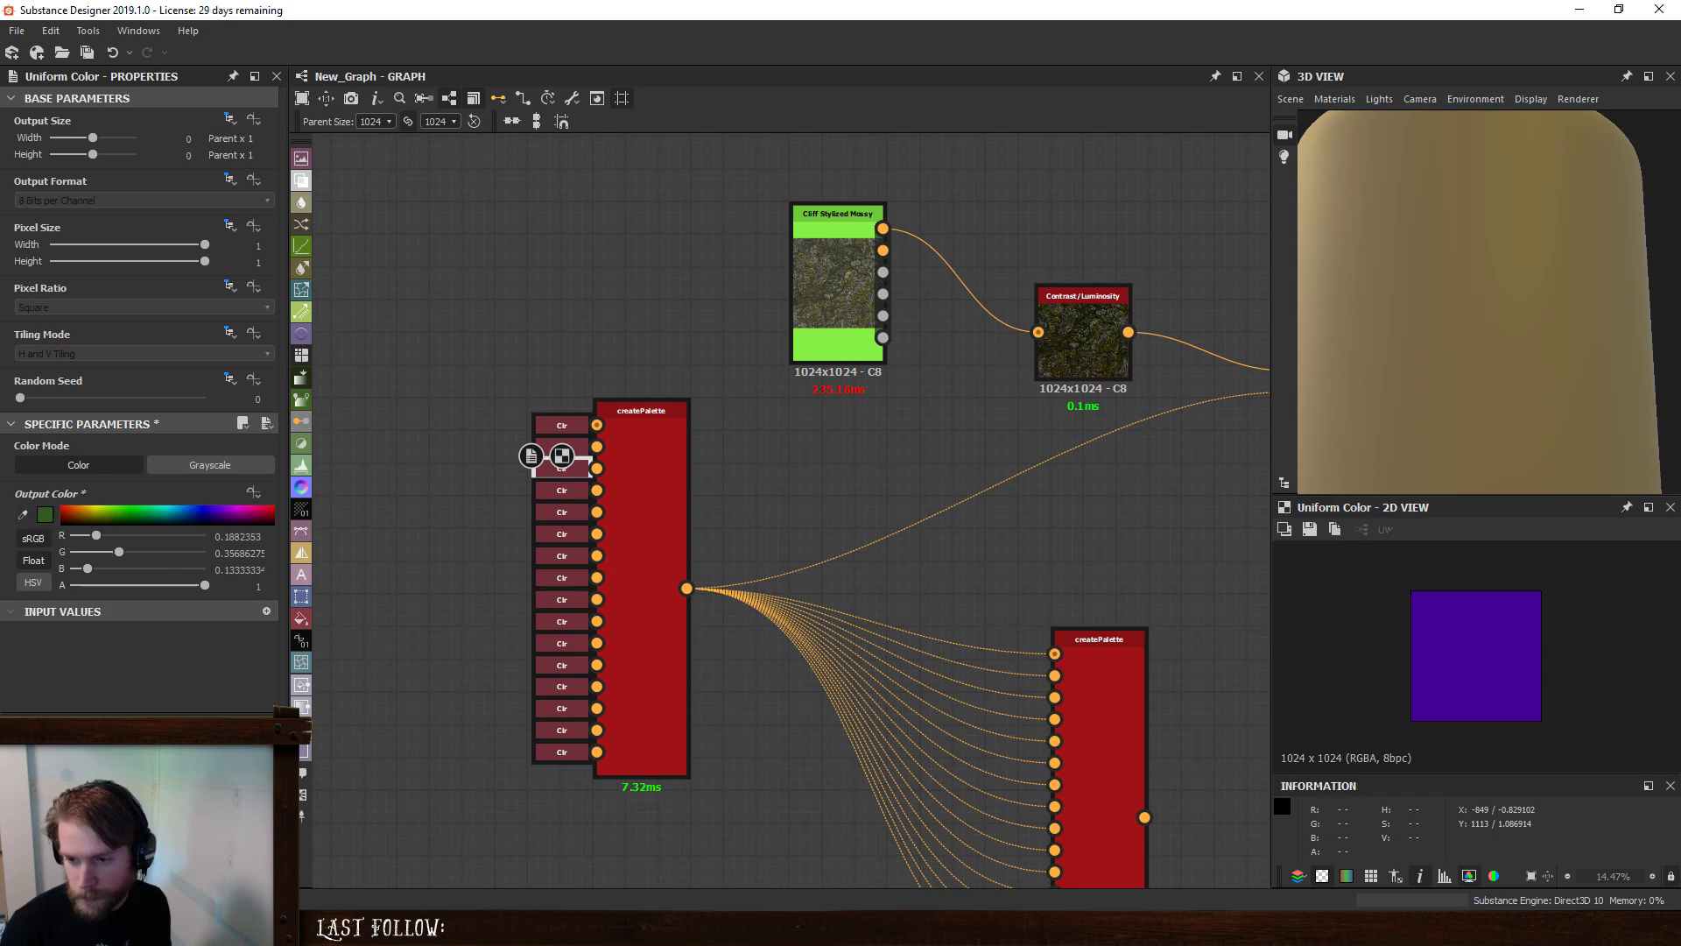
- Preview the first createPalette in the 2D view and replace its fourth colour with an even darker green
{"action": "left_click", "coordinate": [688, 473]}
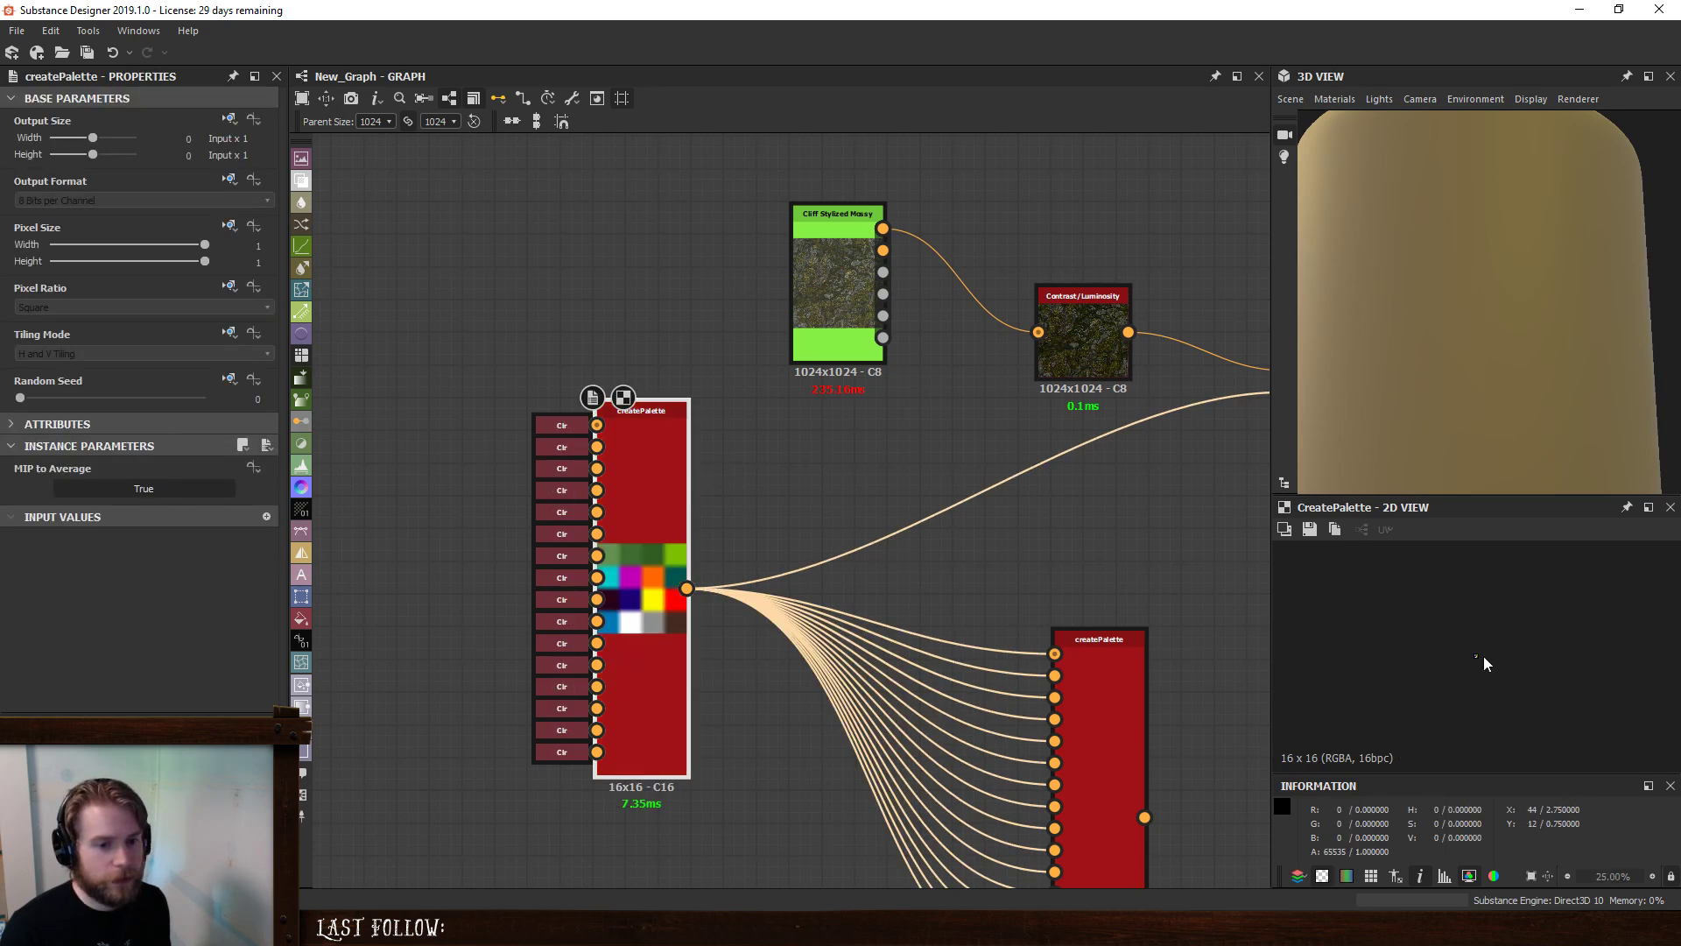
{"action": "key", "text": "f"}
{"action": "scroll", "coordinate": [1501, 659], "scroll_direction": "up", "scroll_amount": 1}
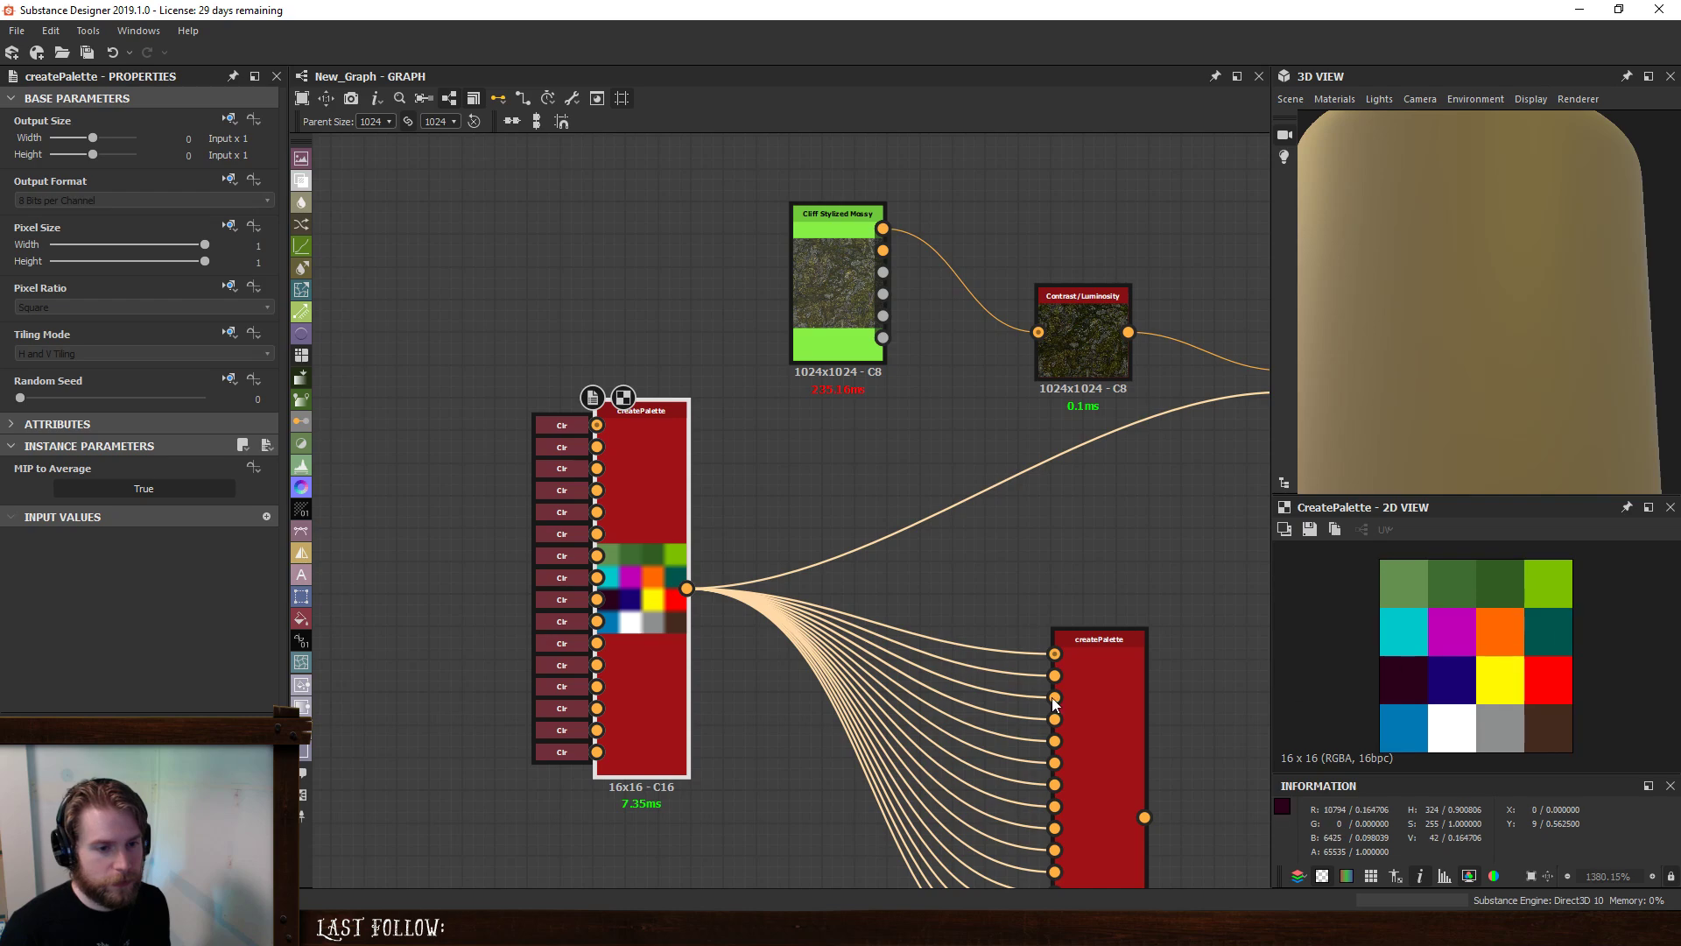
{"action": "left_click", "coordinate": [554, 492]}
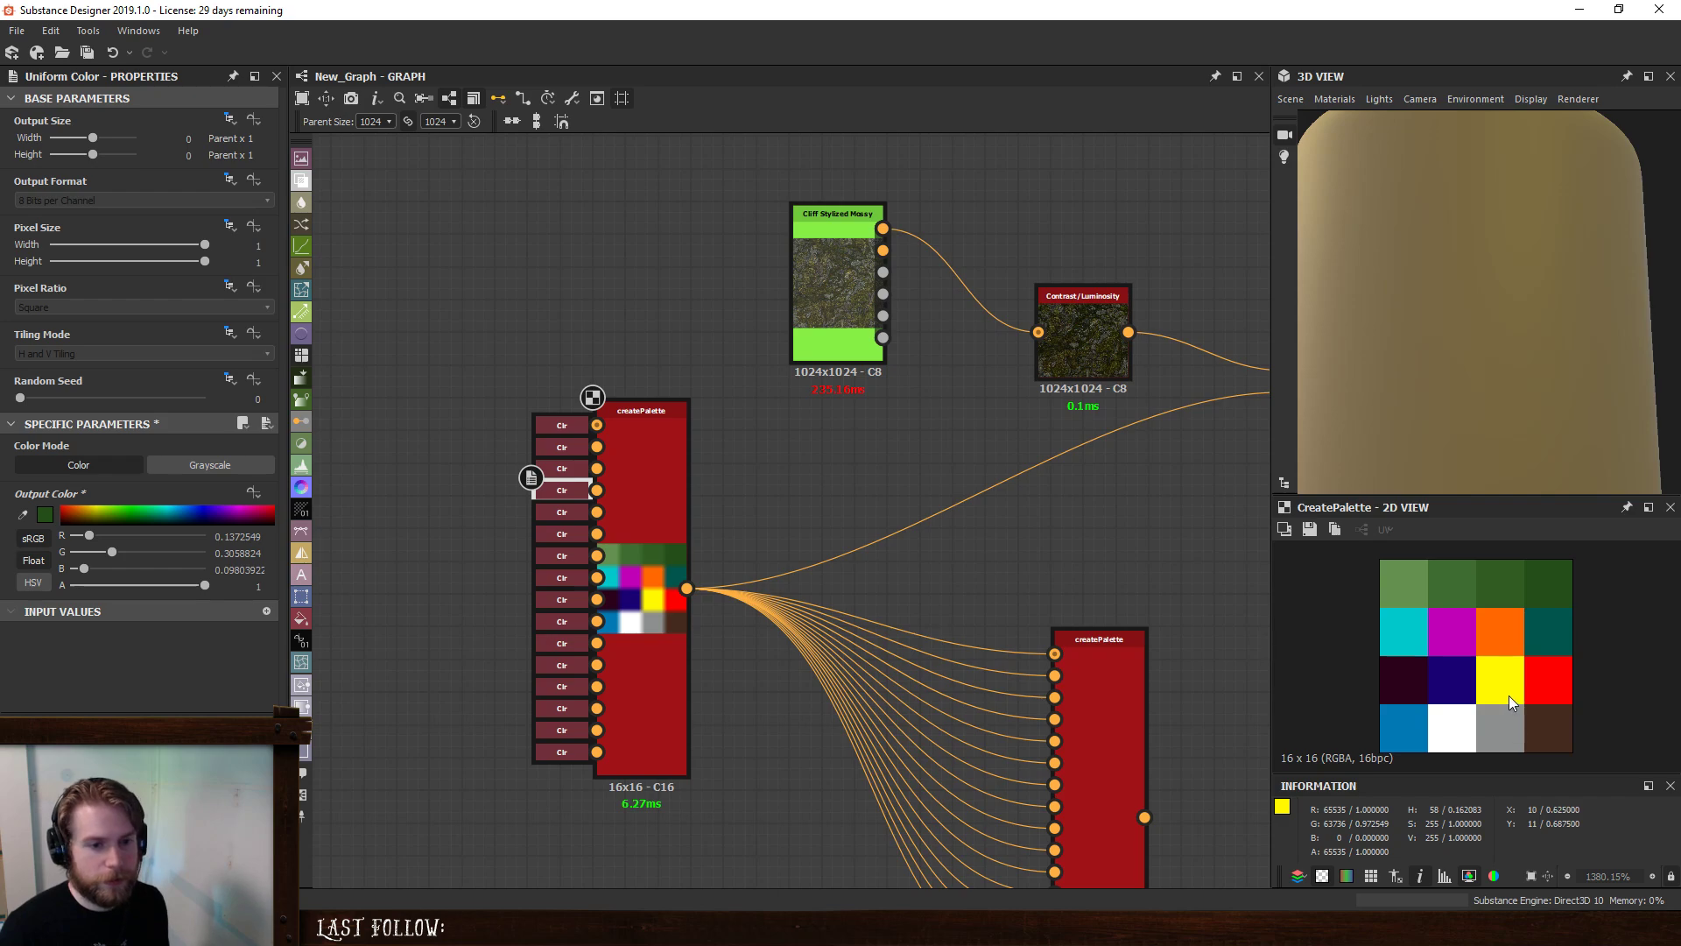
- Replace the fifth palette colour with a picked light brown and the sixth with a darker brown, about RGB 0.302, 0.231, 0.165
{"action": "left_click", "coordinate": [561, 513]}
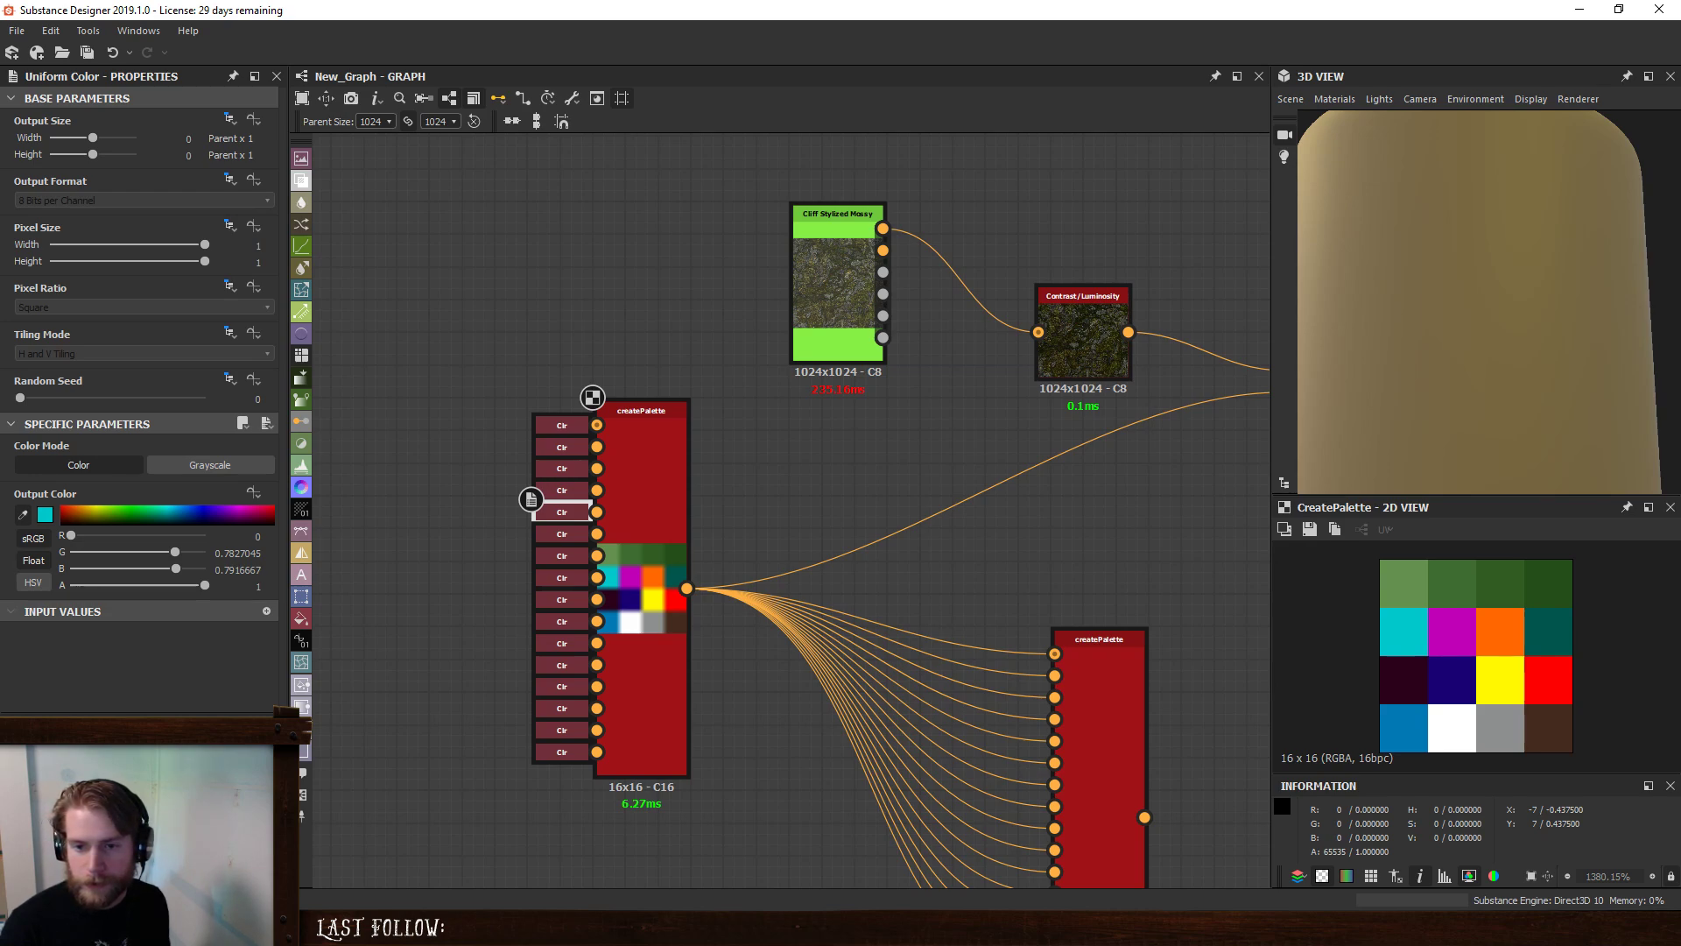
{"action": "left_click", "coordinate": [23, 514]}
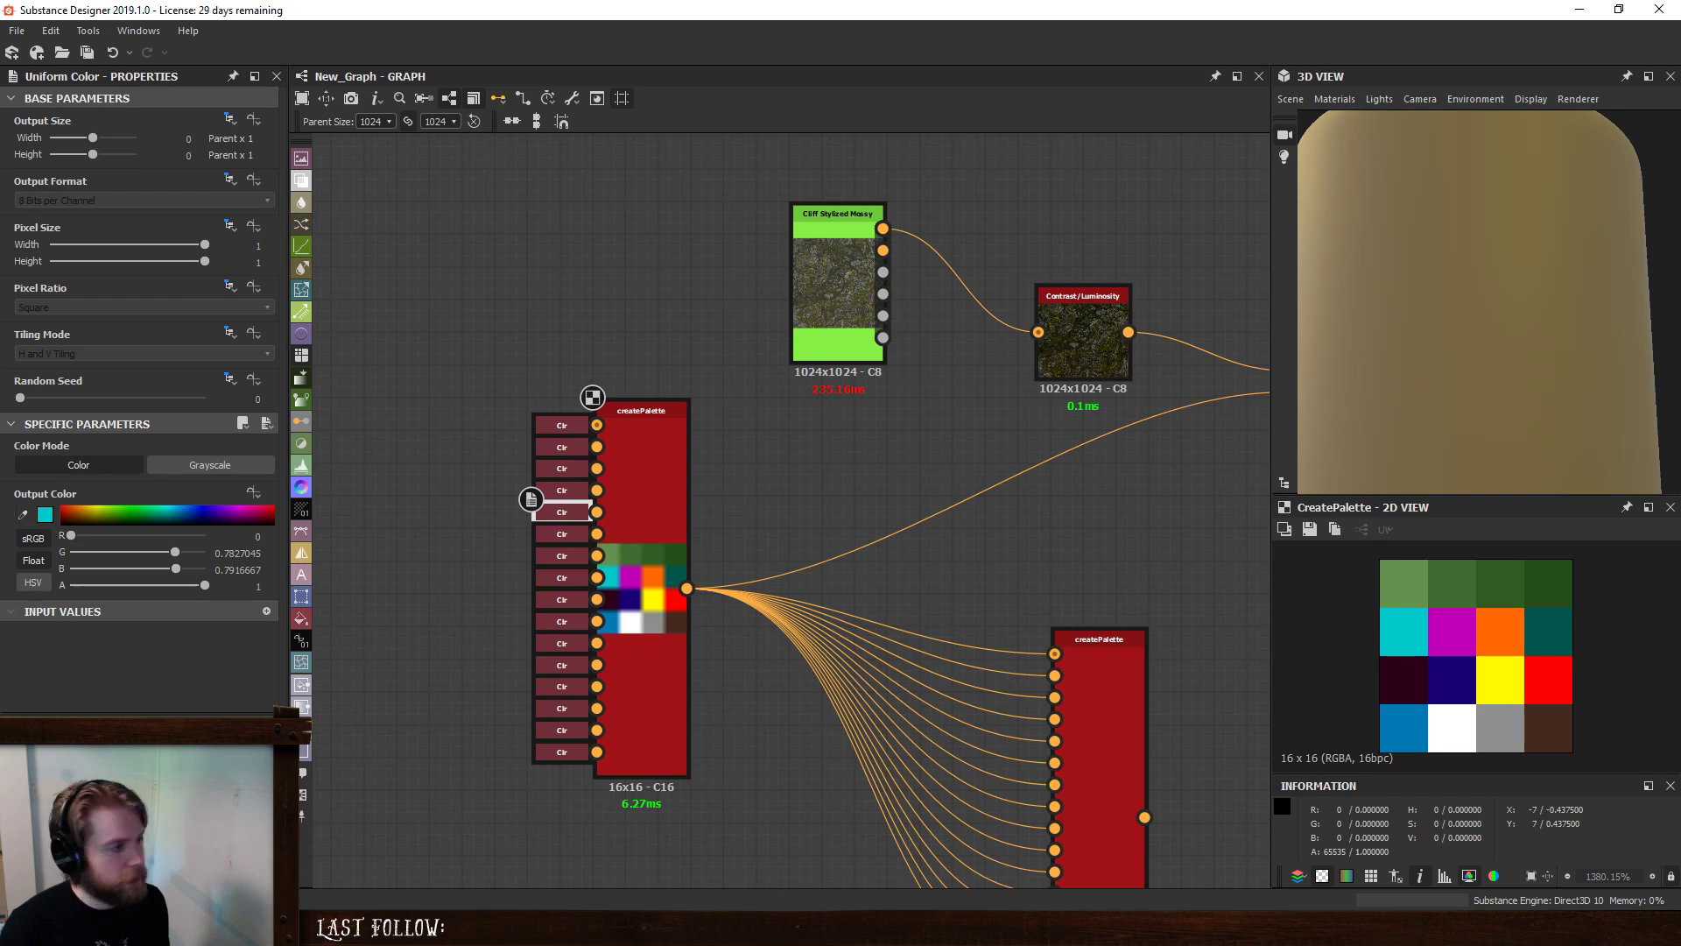
{"action": "left_click", "coordinate": [354, 531]}
{"action": "left_click", "coordinate": [561, 531]}
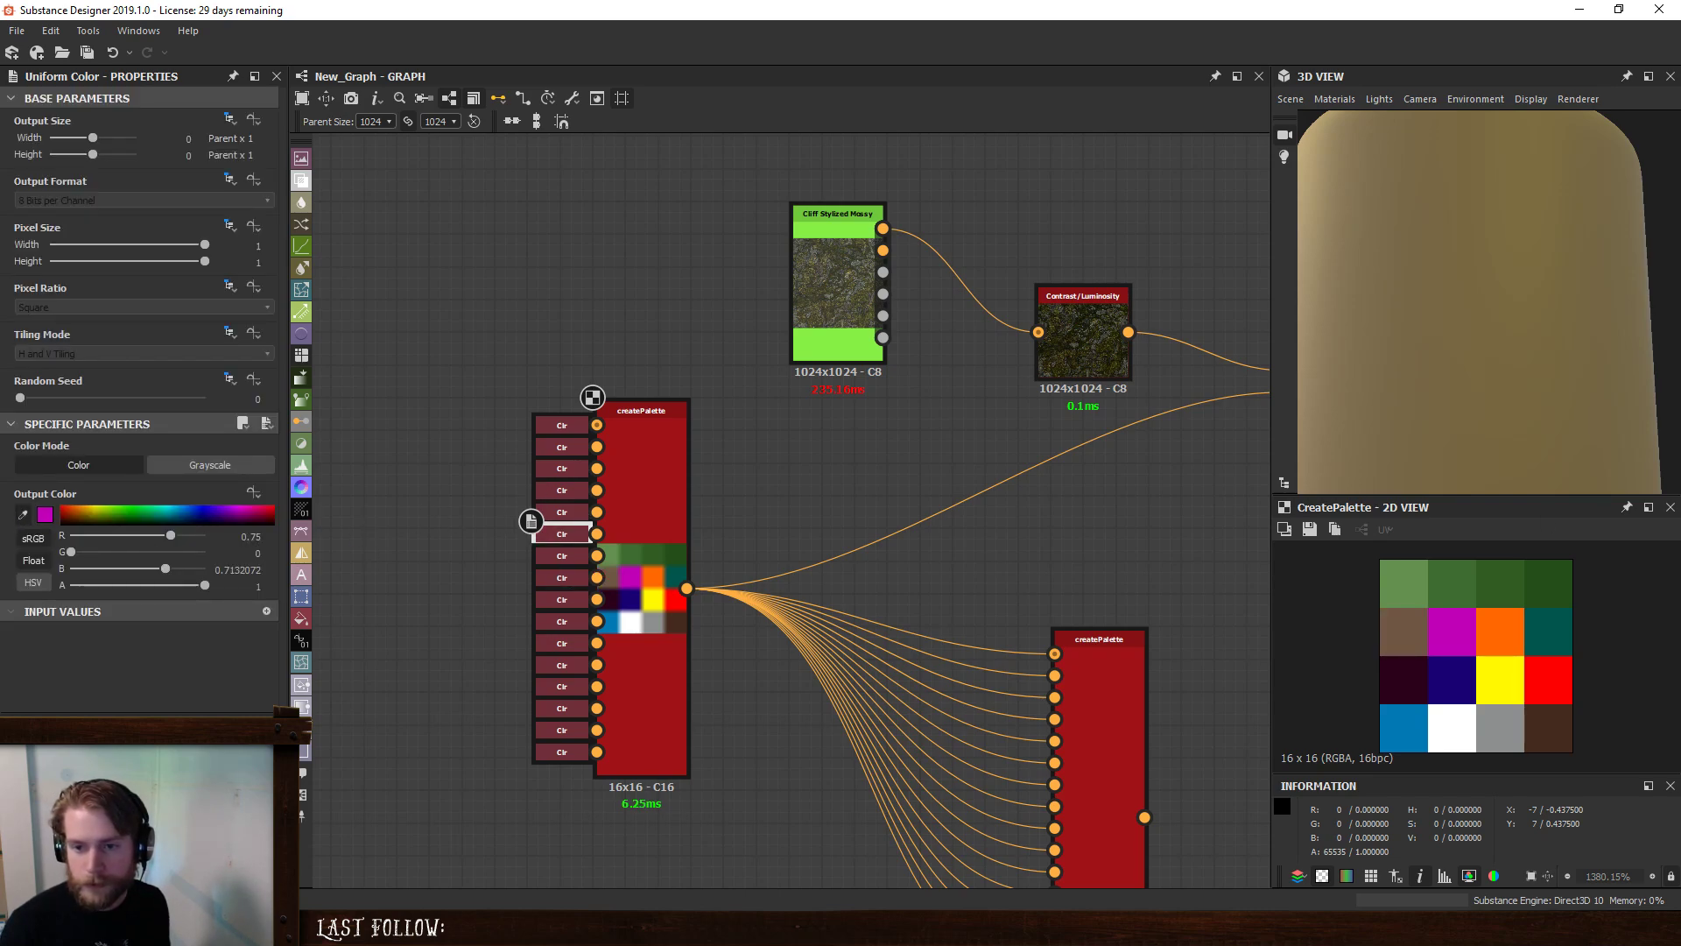
{"action": "left_click", "coordinate": [23, 514]}
{"action": "left_click", "coordinate": [289, 726]}
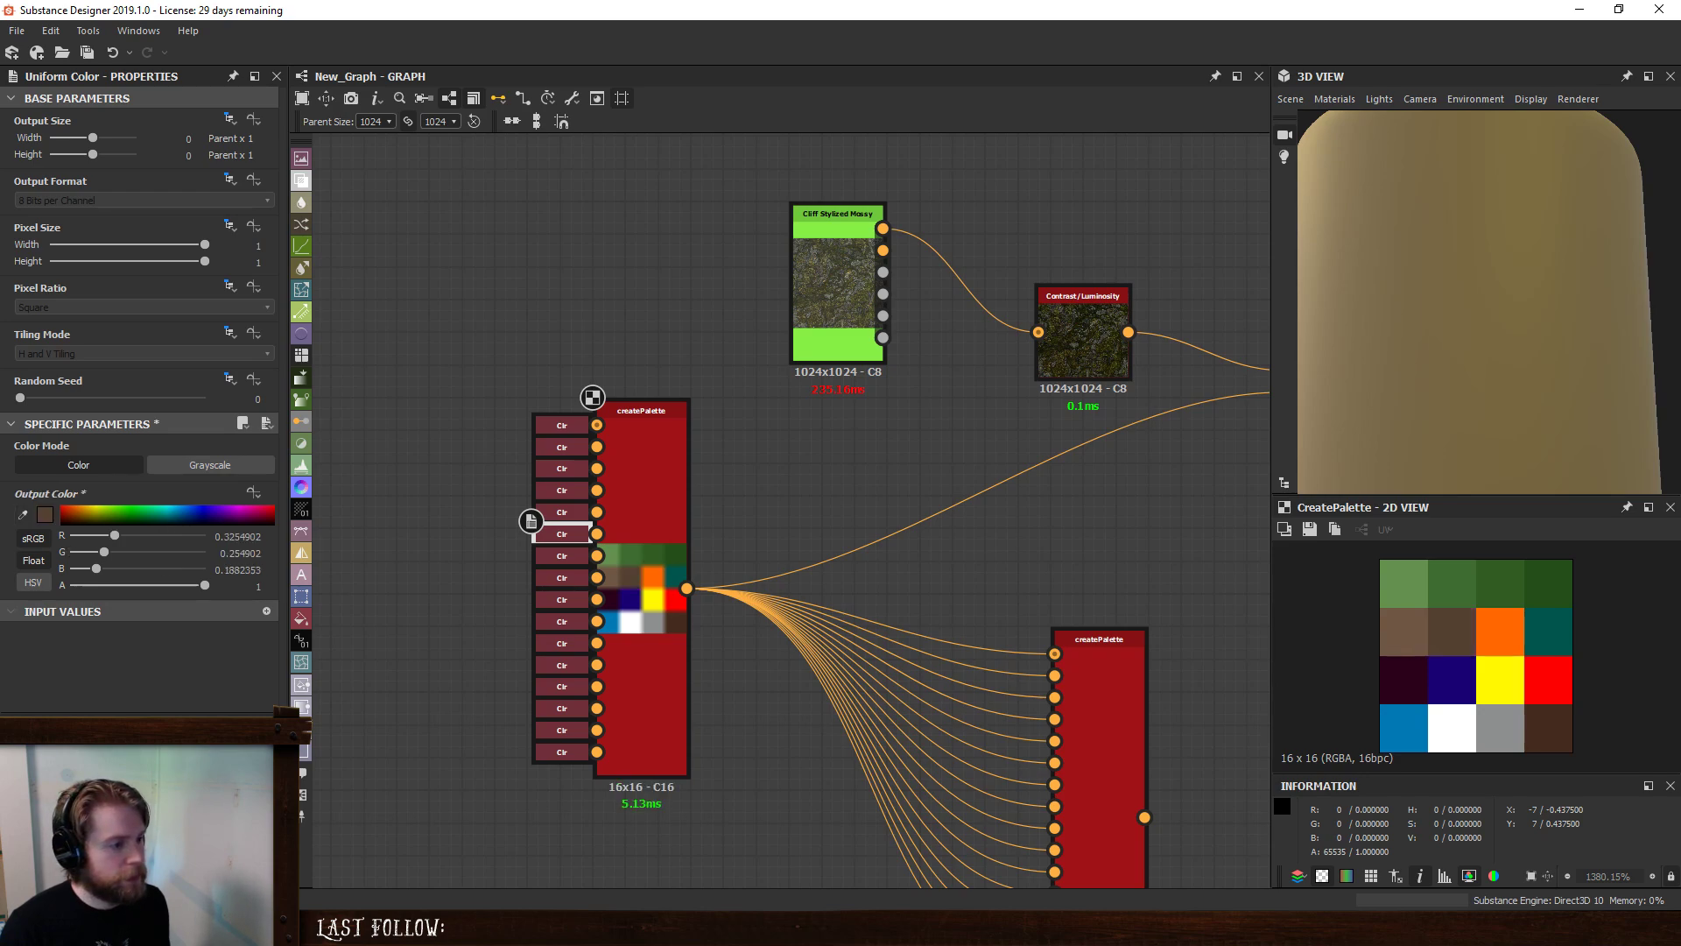
{"action": "left_click", "coordinate": [28, 514]}
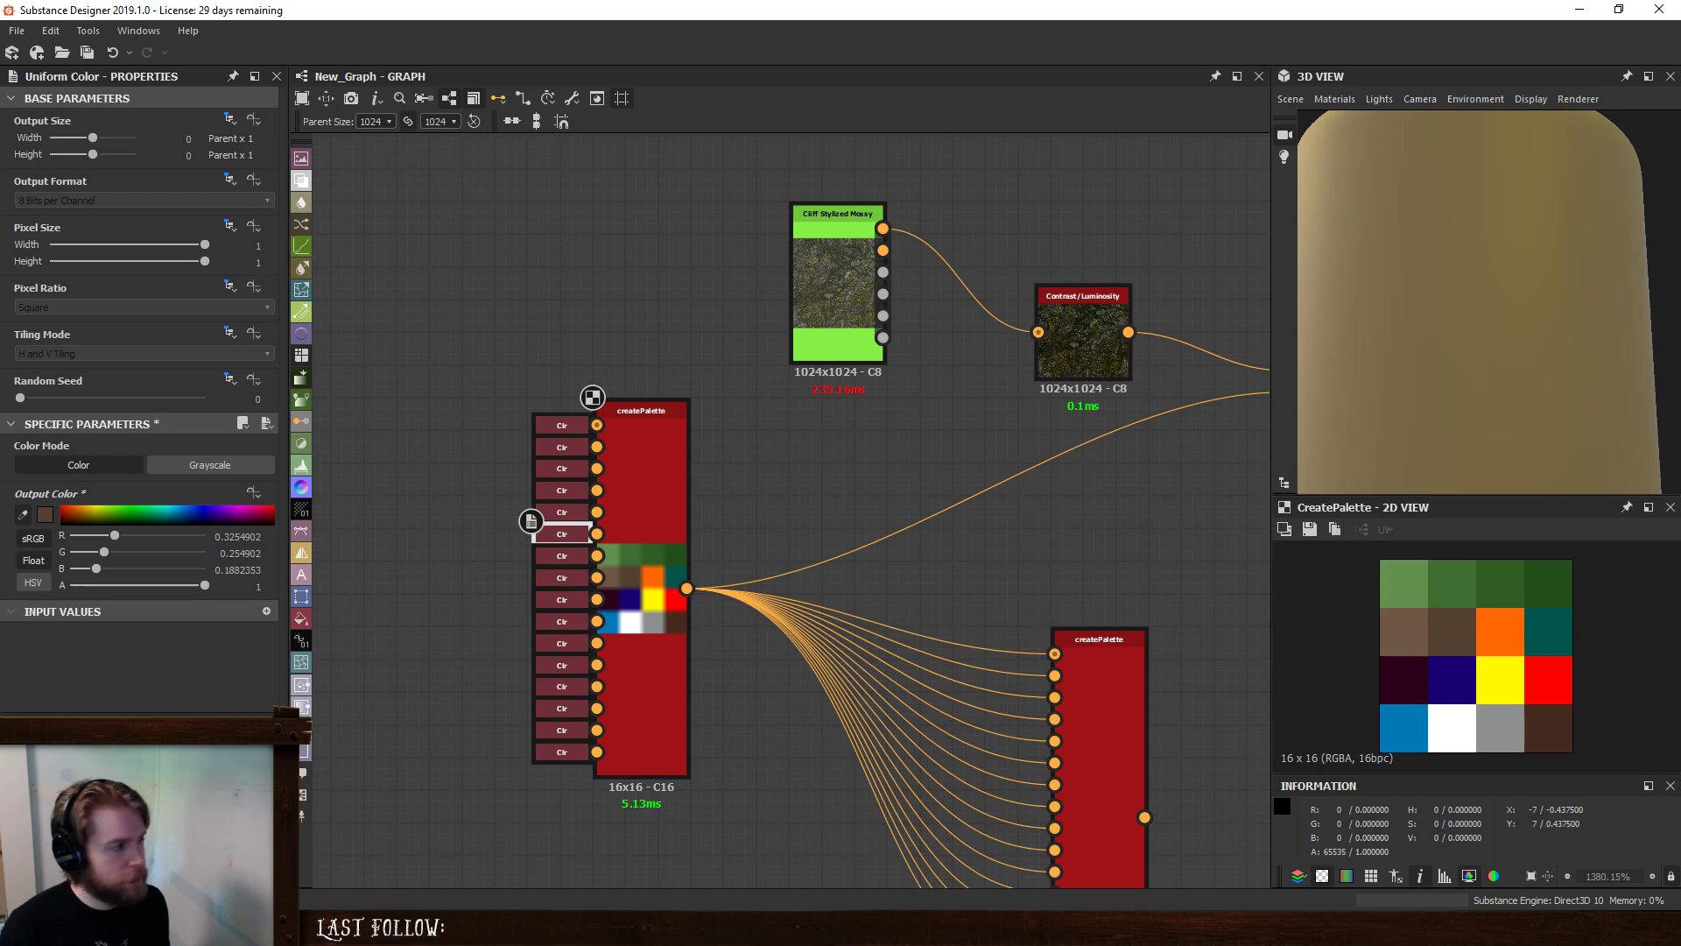
{"action": "left_click", "coordinate": [0, 561]}
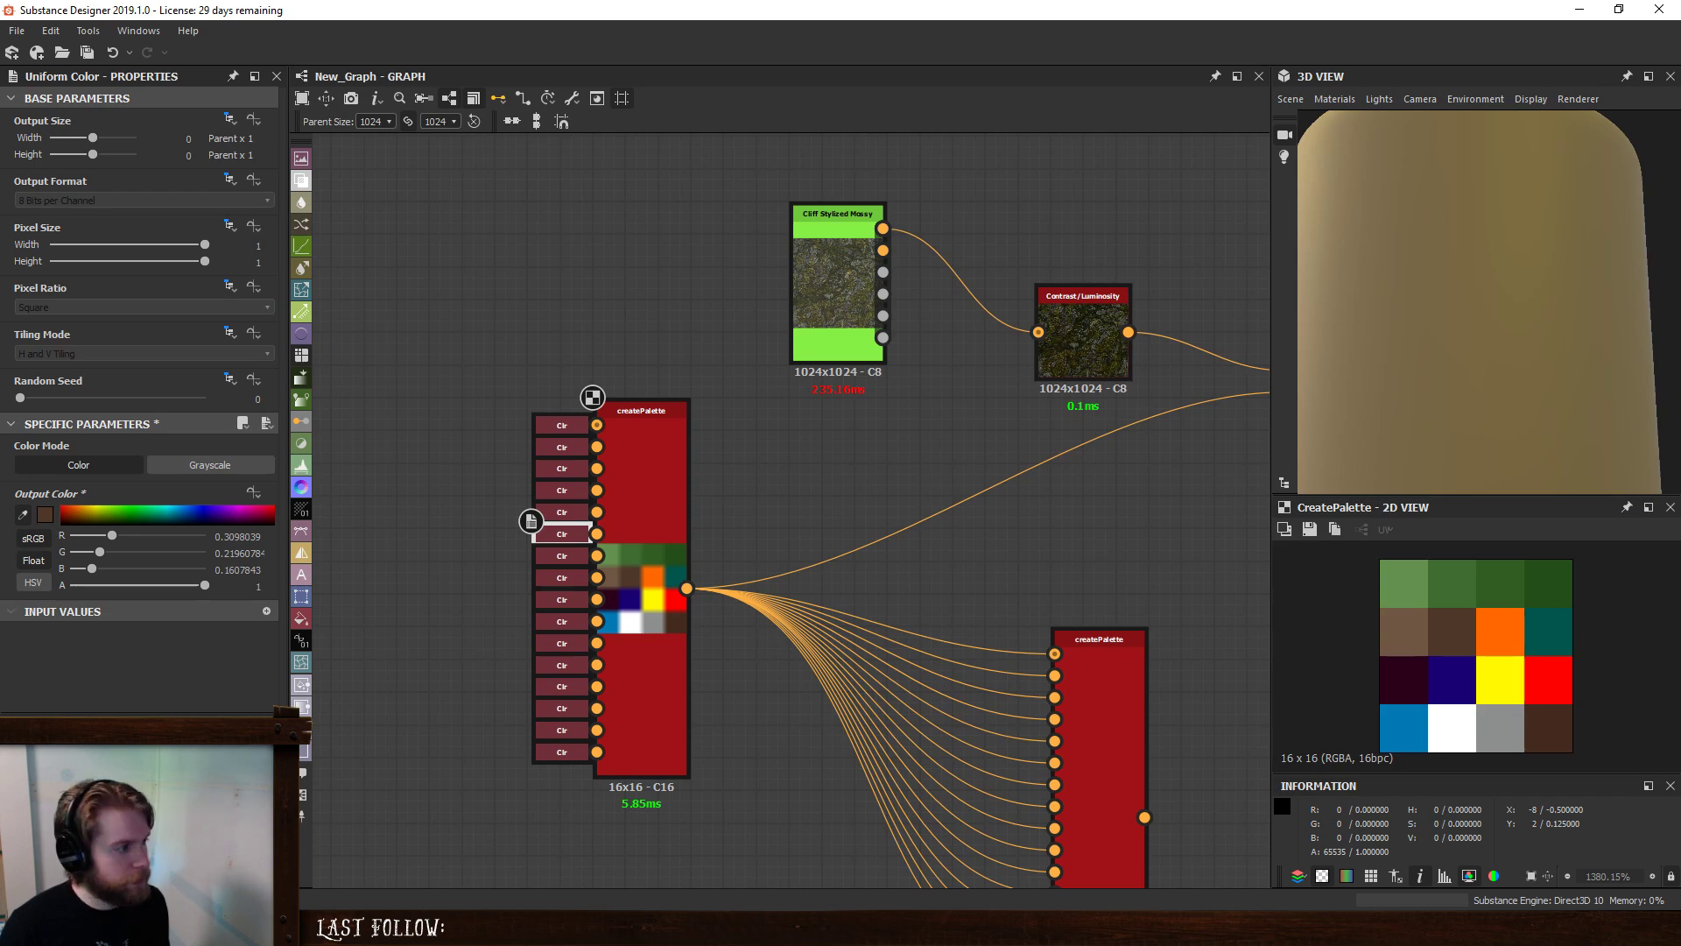
{"action": "left_click", "coordinate": [0, 560]}
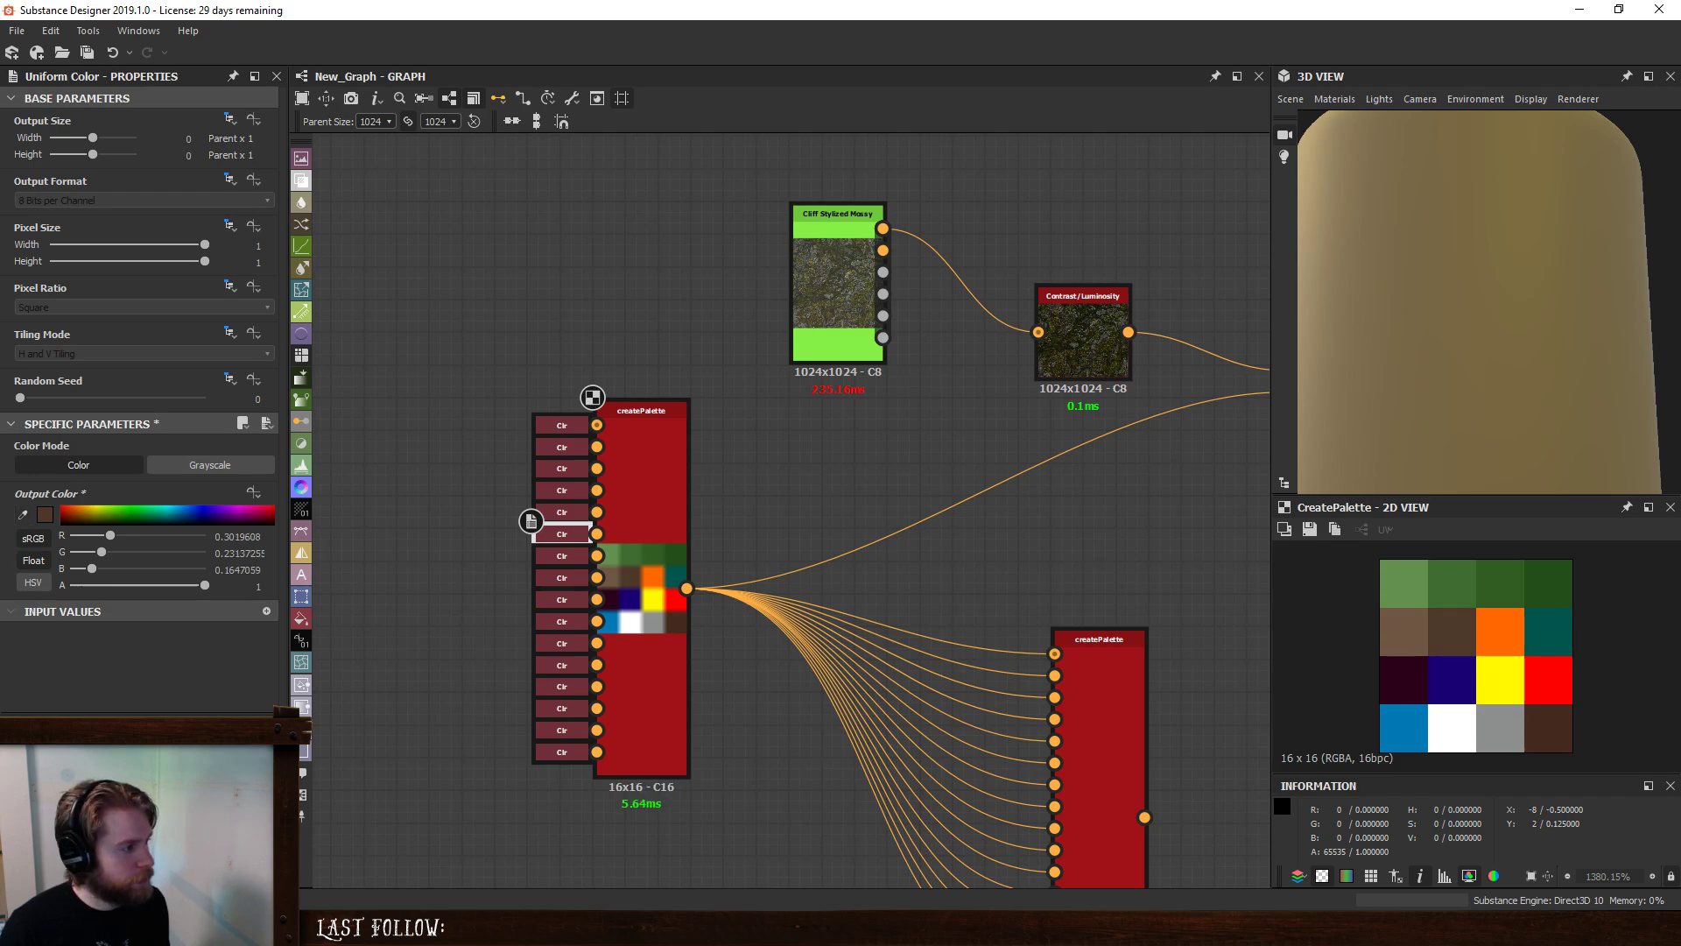
- Replace the seventh palette colour with a picked dark brown and the eighth with a very dark brown, about RGB 0.157, 0.102, 0.043
{"action": "left_click", "coordinate": [554, 554]}
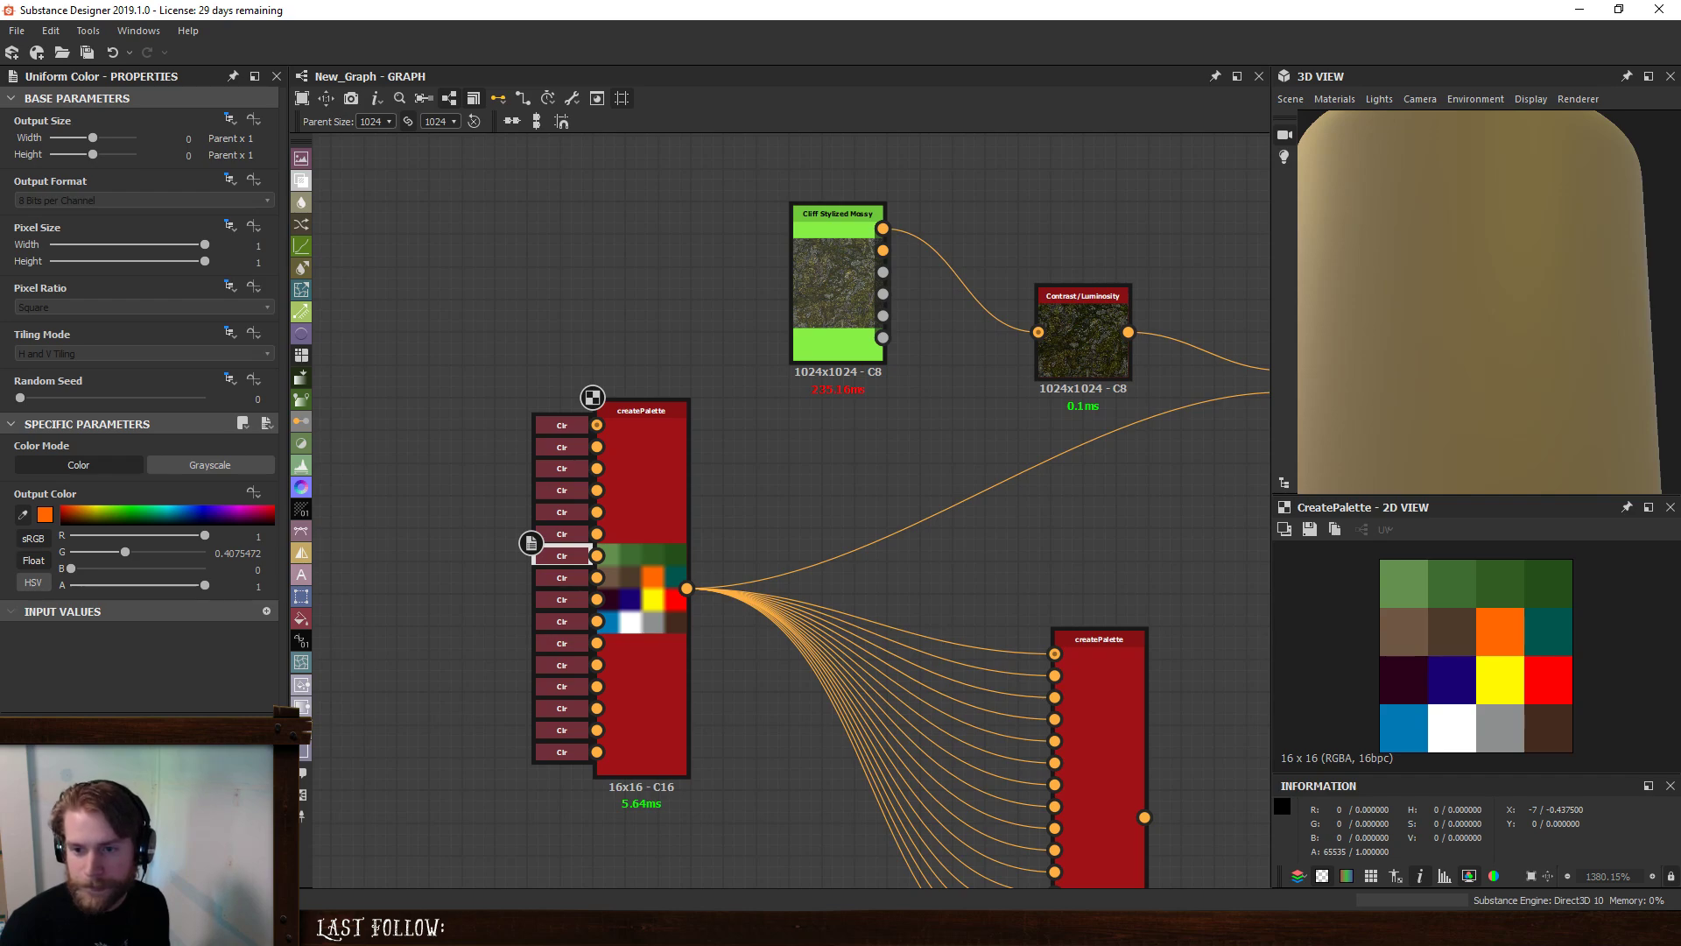
{"action": "left_click", "coordinate": [23, 514]}
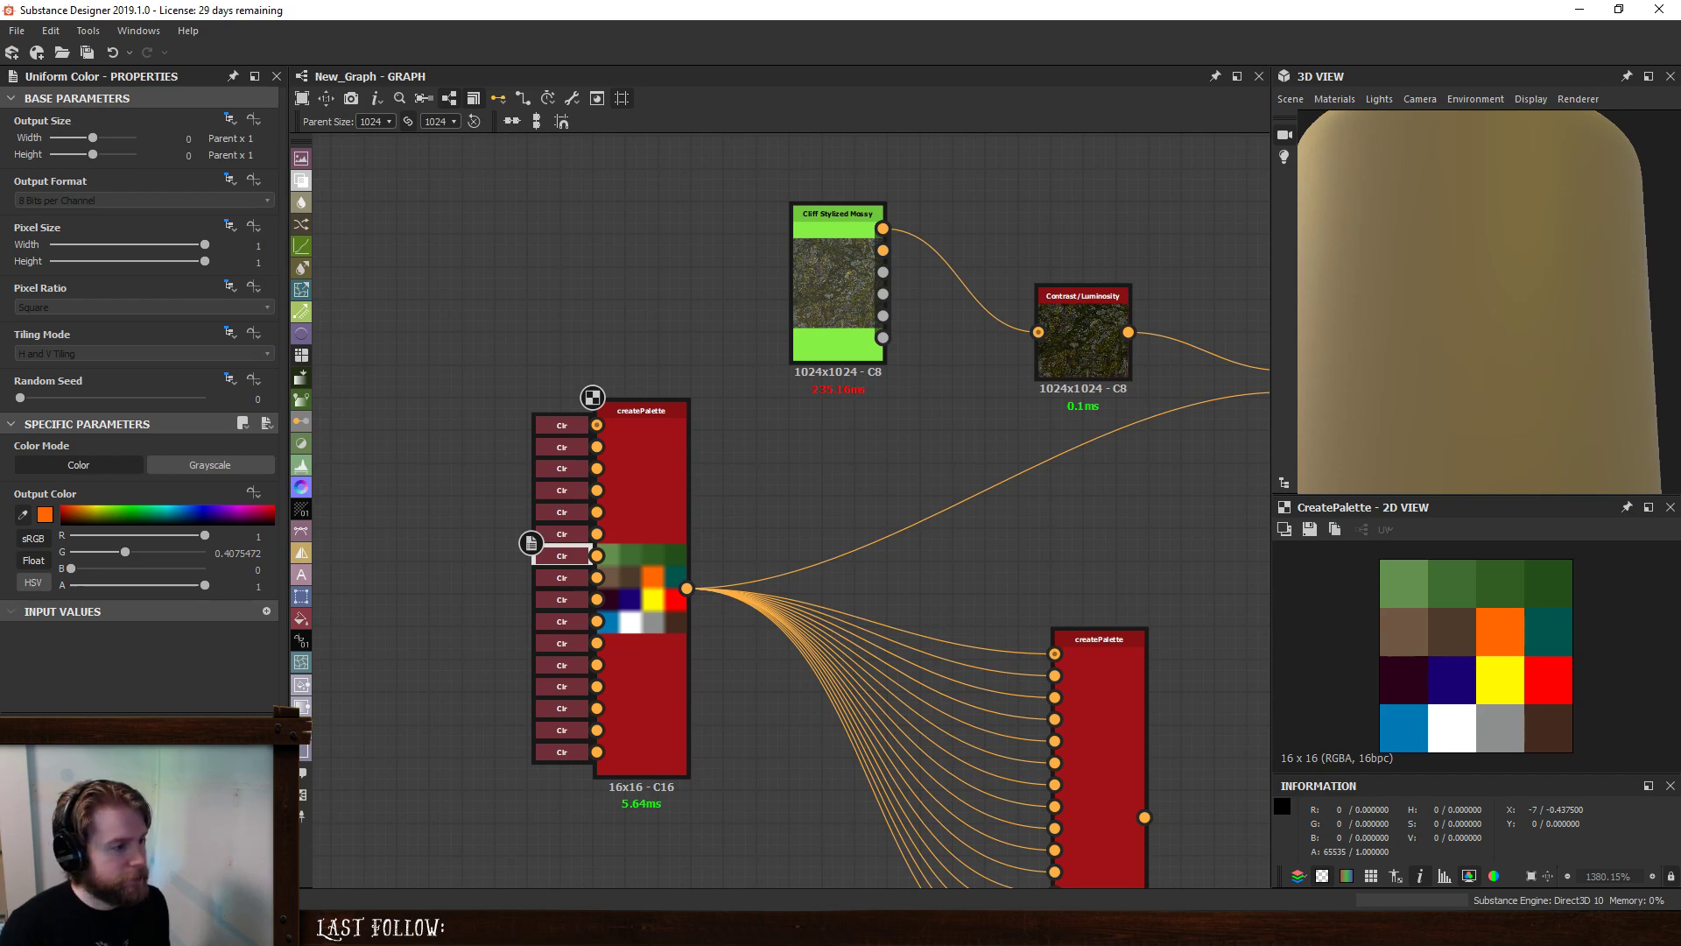
{"action": "left_click", "coordinate": [0, 561]}
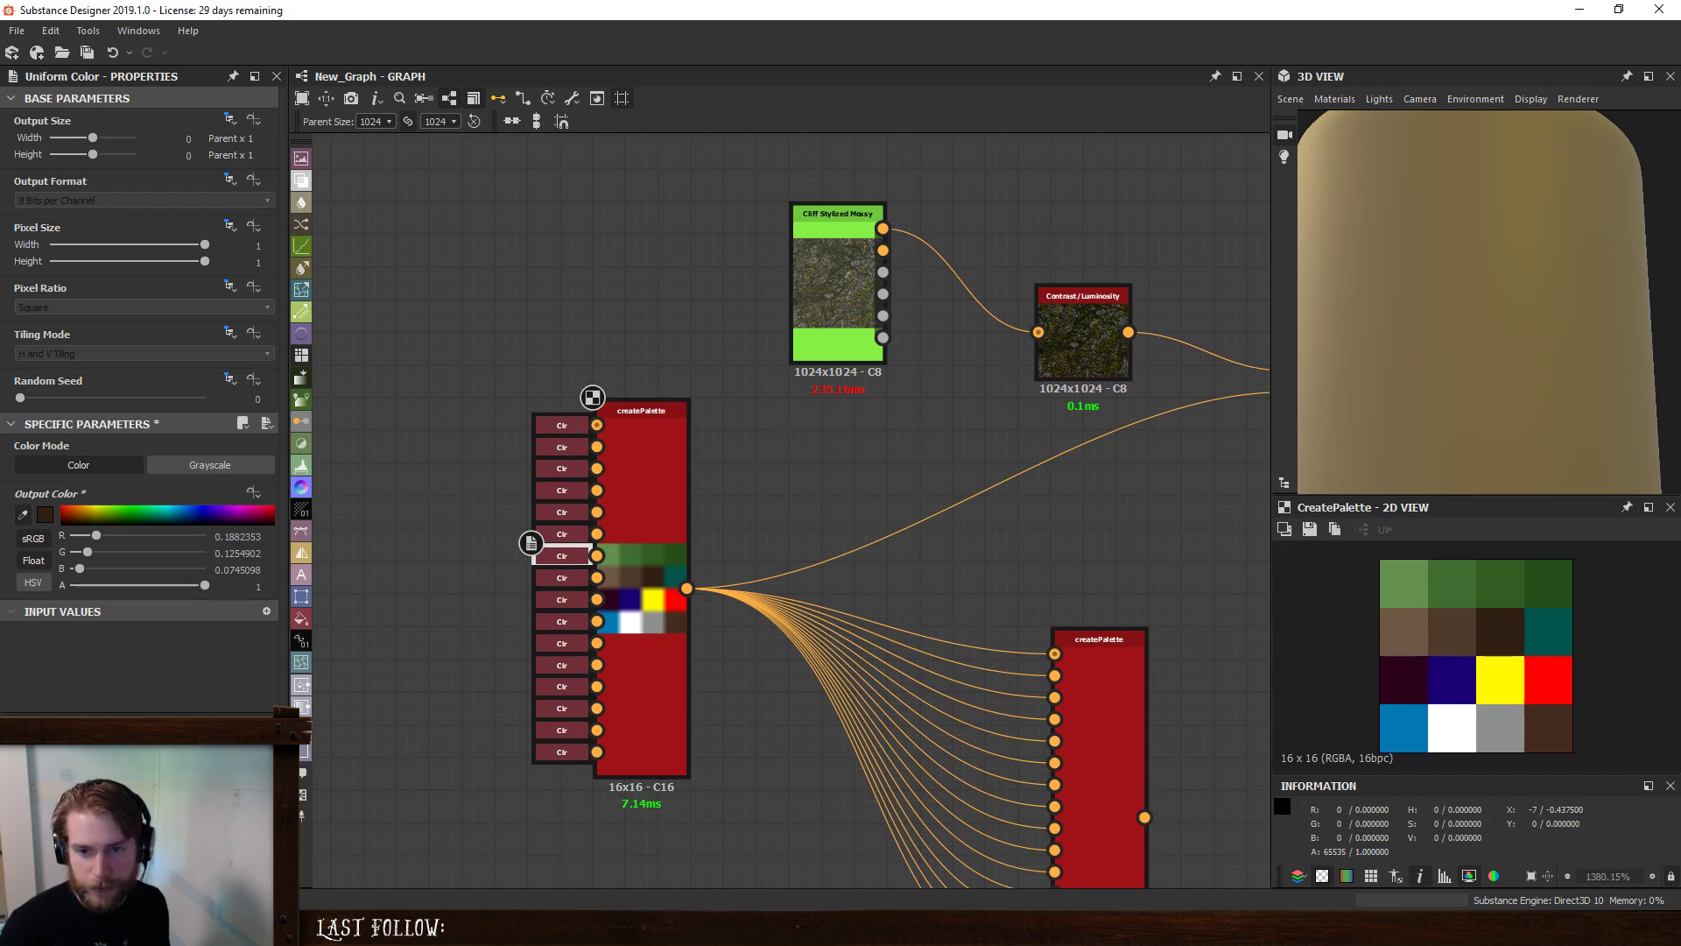
{"action": "left_click", "coordinate": [1680, 536]}
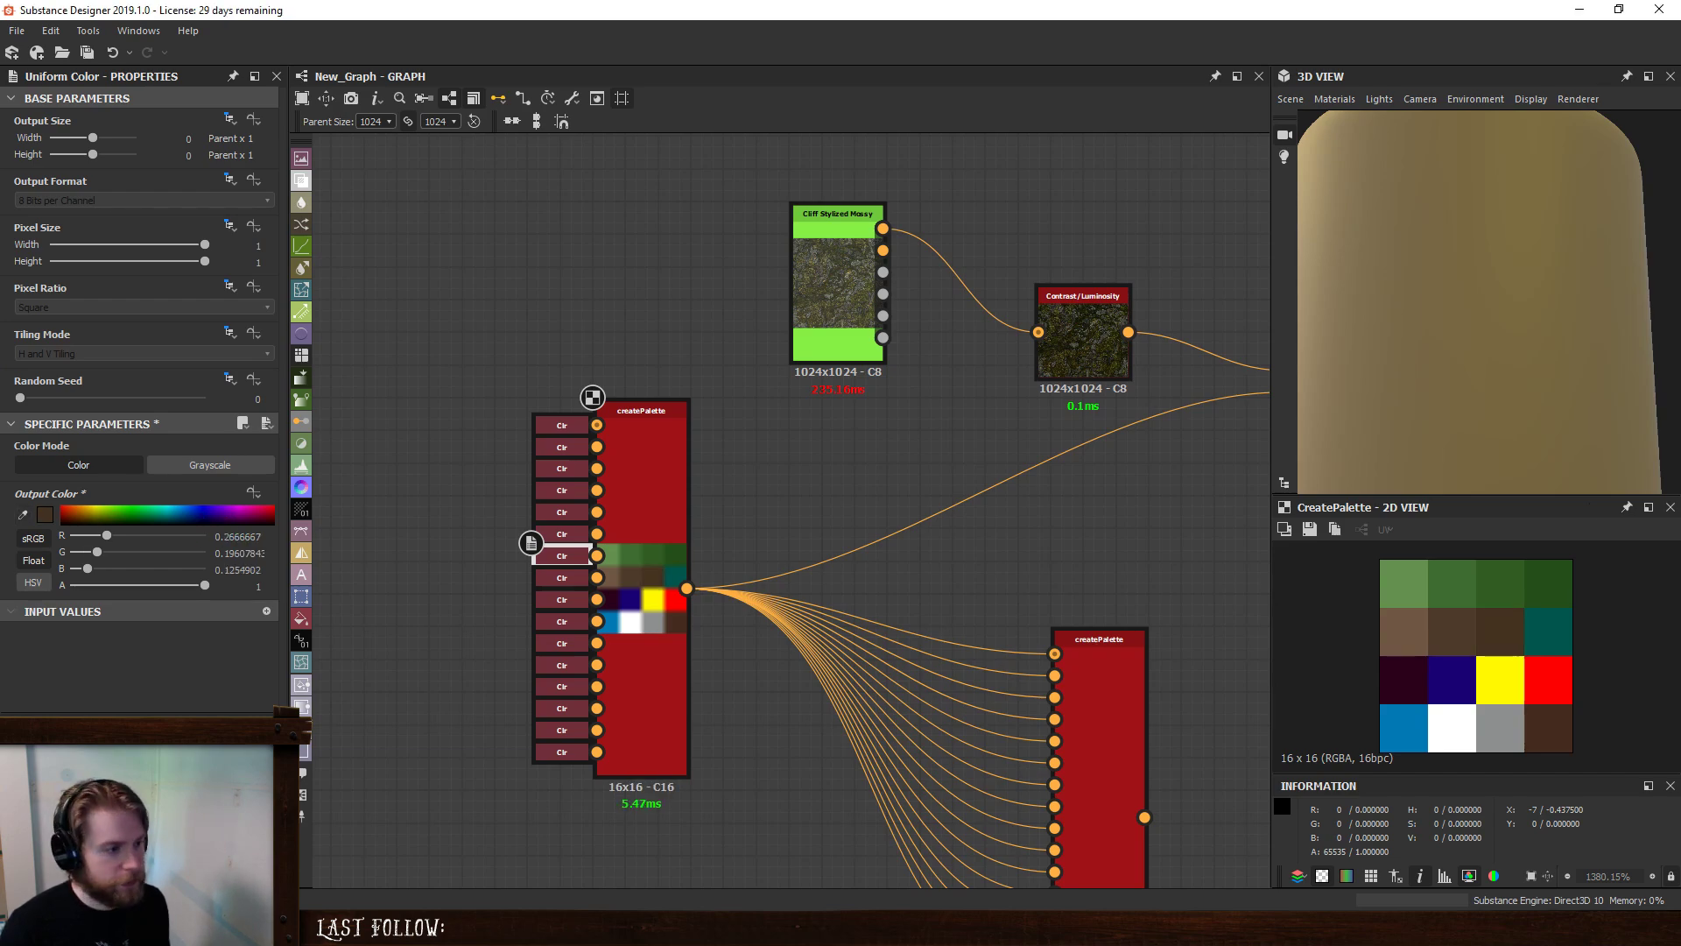
{"action": "left_click", "coordinate": [543, 577]}
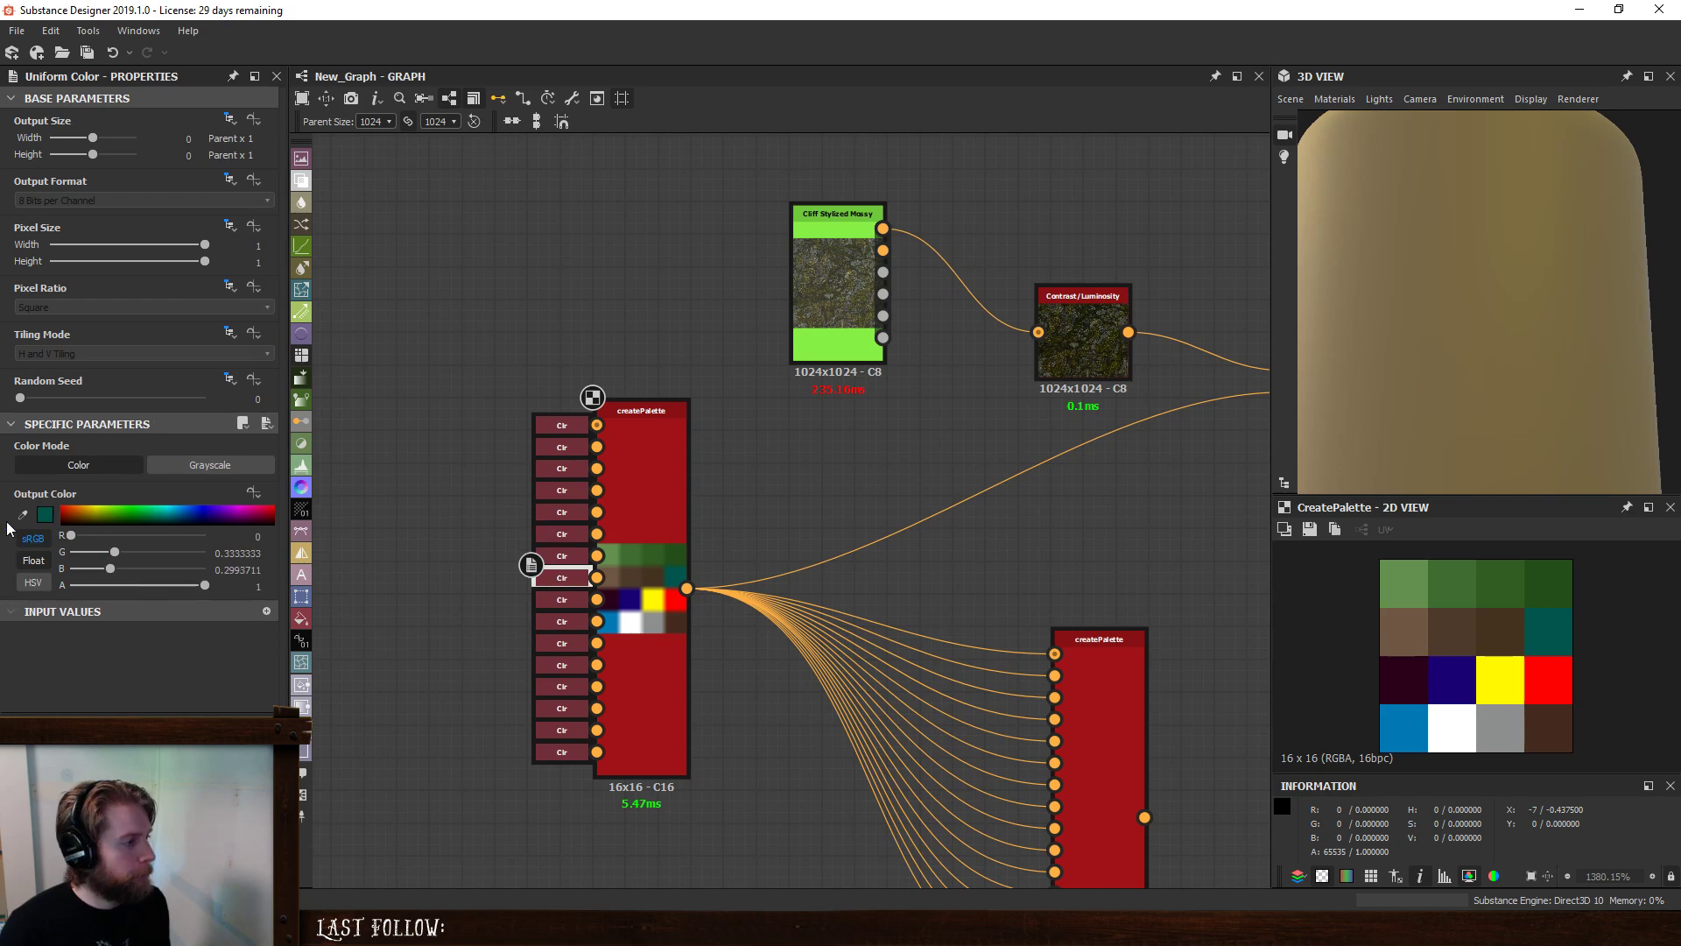
{"action": "left_click", "coordinate": [23, 514]}
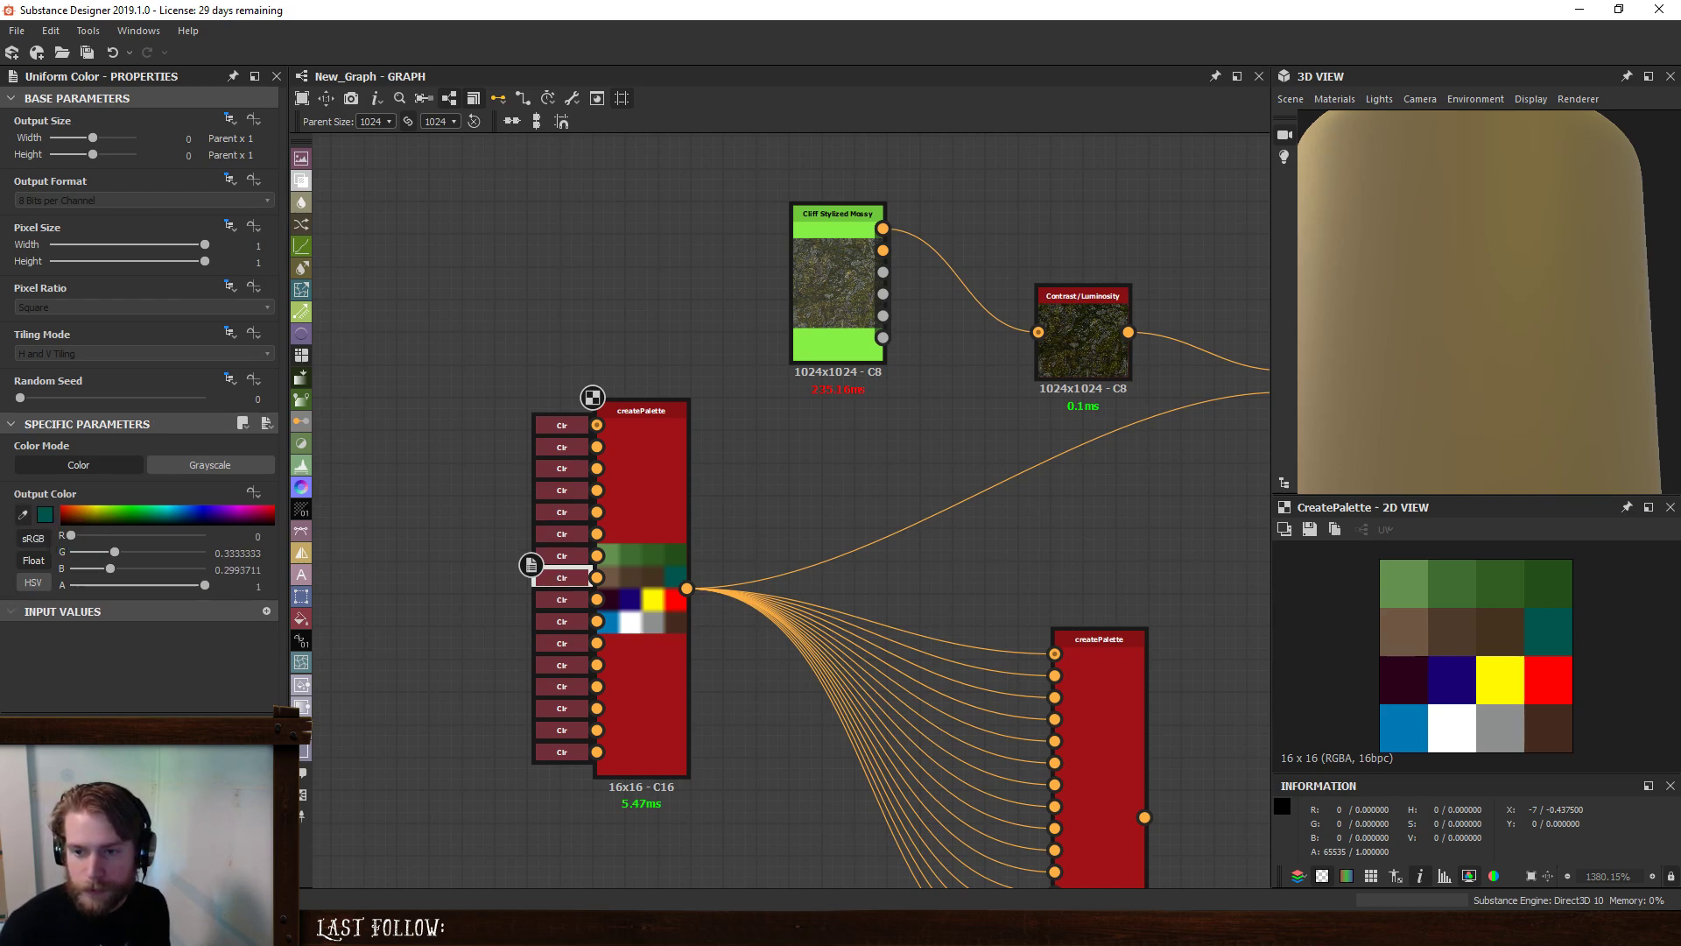
{"action": "left_click", "coordinate": [1680, 536]}
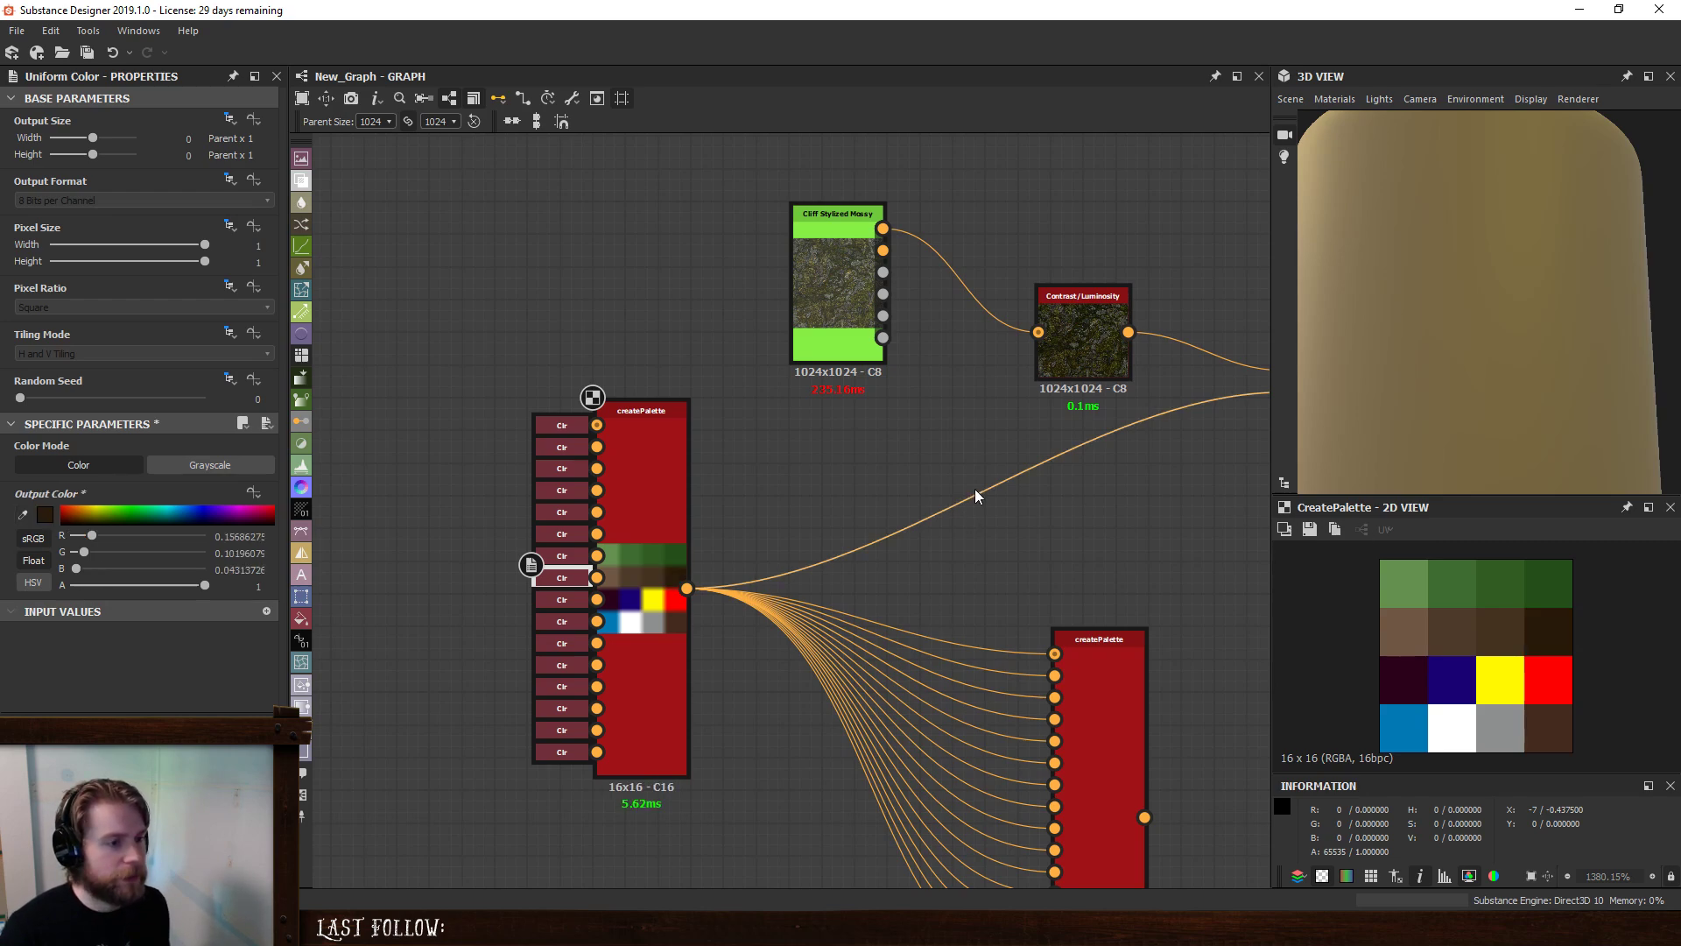
- Preview the pixelize node with the new greens and browns and examine the full image in the 2D view
{"action": "middle_click_drag", "start_coordinate": [1007, 517], "coordinate": [630, 474]}
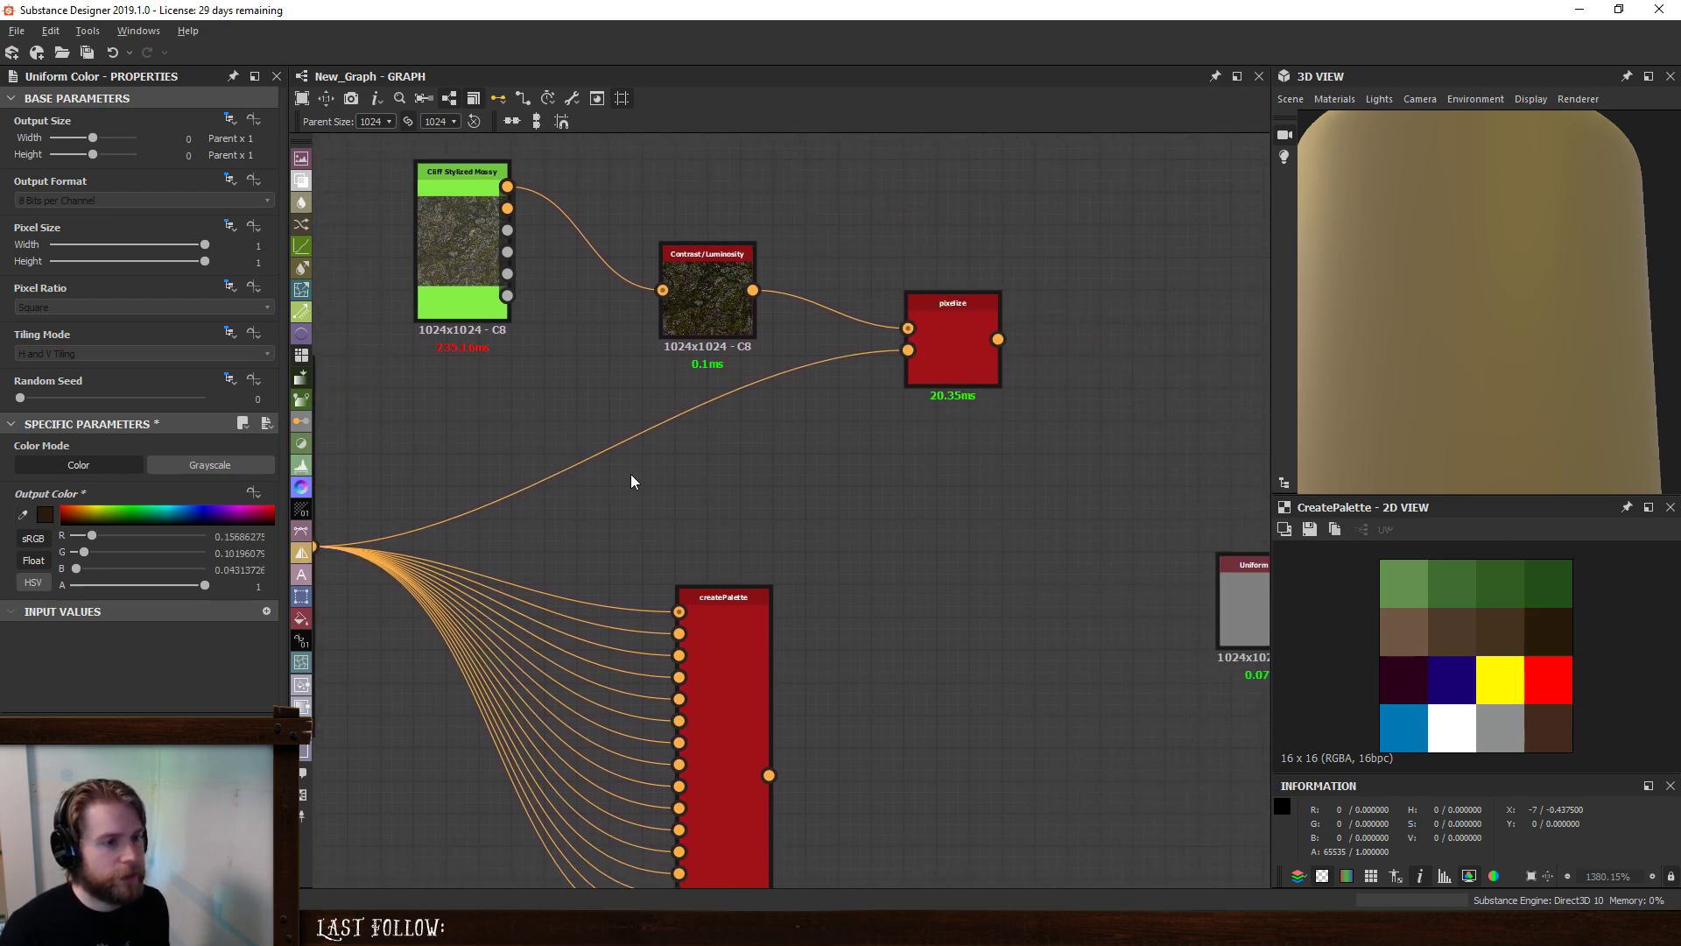
{"action": "double_click", "coordinate": [970, 335]}
{"action": "scroll", "coordinate": [1469, 620], "scroll_direction": "down", "scroll_amount": 15}
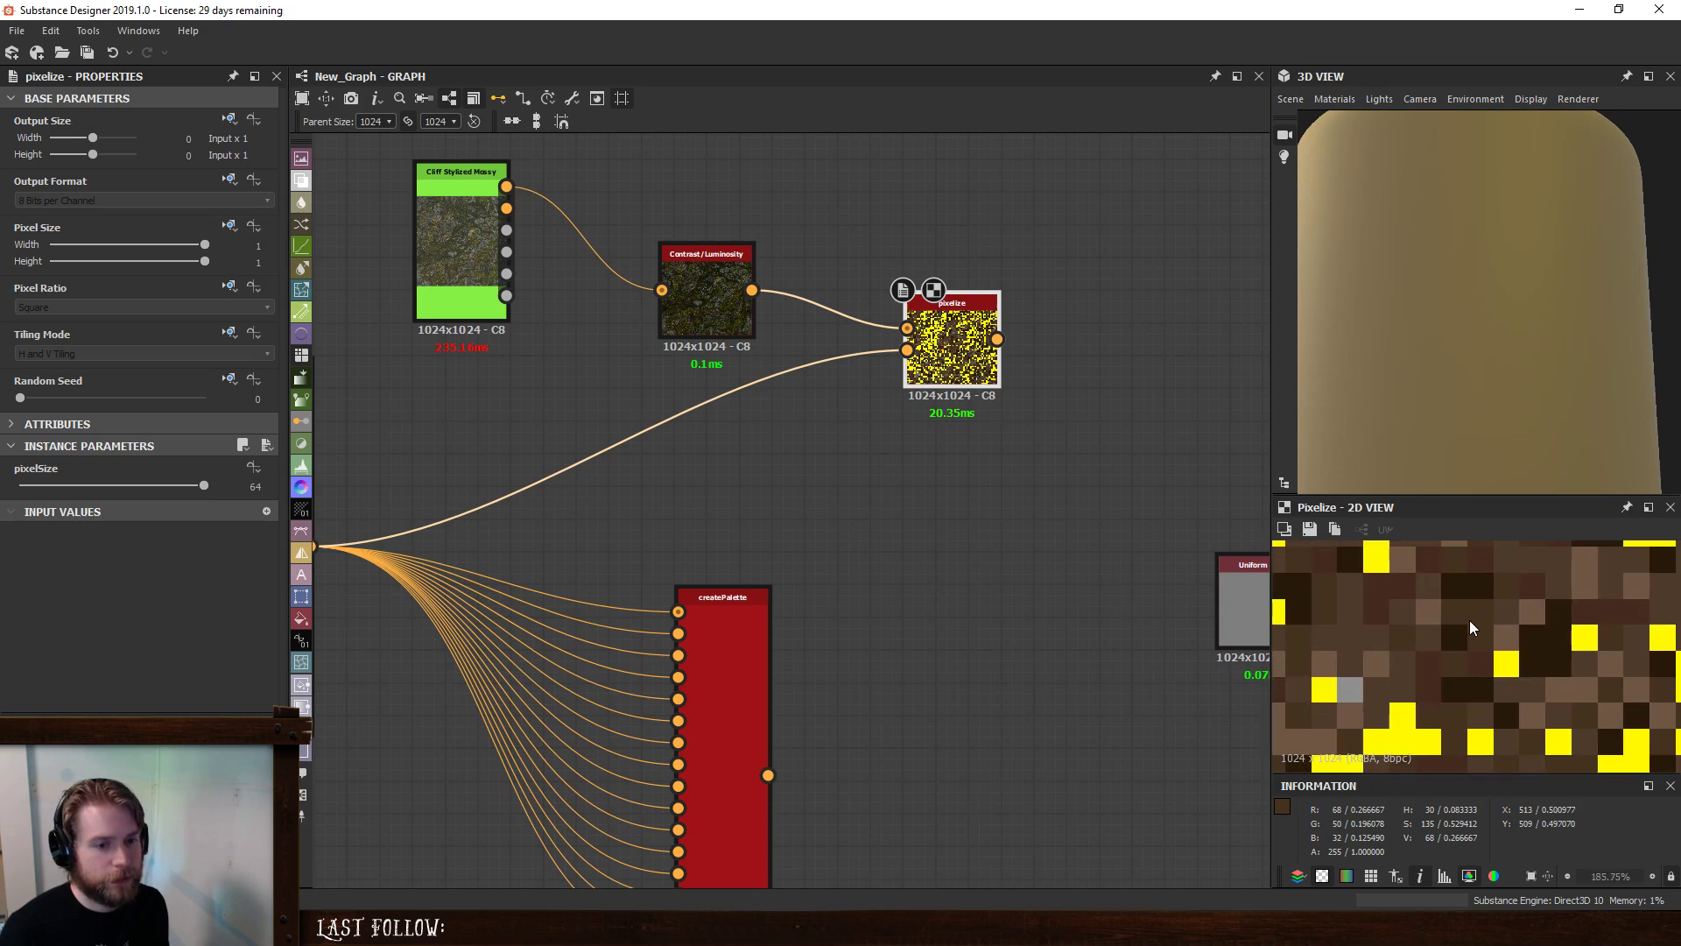
{"action": "scroll", "coordinate": [1470, 624], "scroll_direction": "down", "scroll_amount": 1}
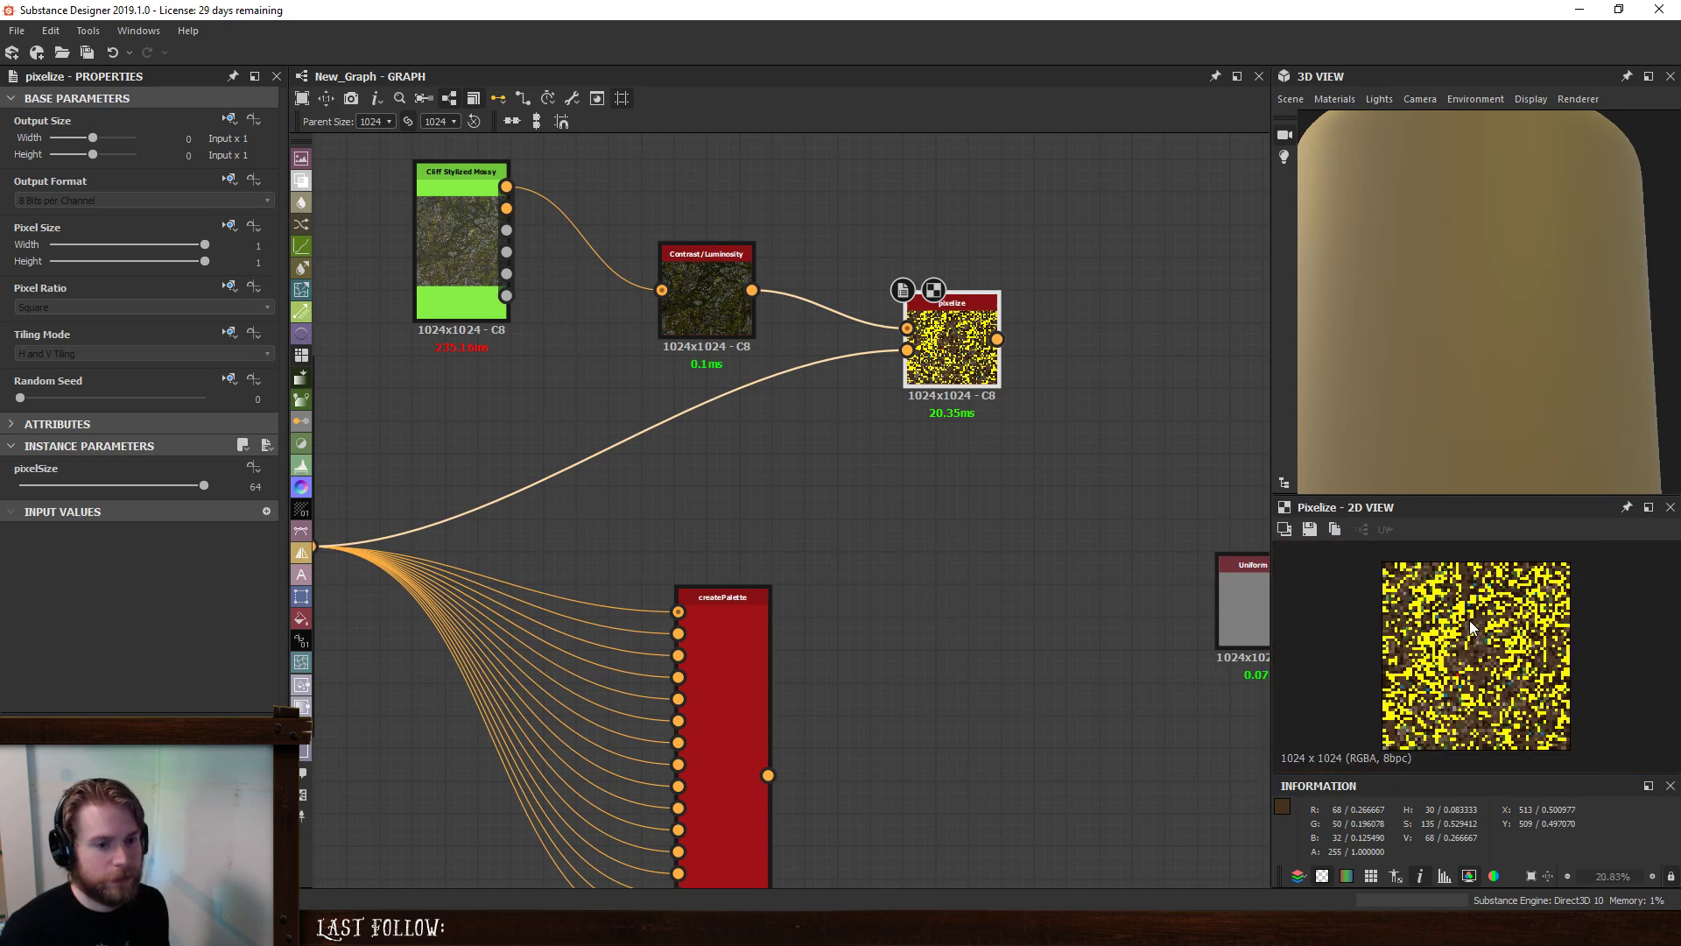
- Connect Cliff Stylized Mossy's Base Color directly to pixelize's Image input, bypassing Contrast/Luminosity, and move that node out of the way
{"action": "middle_click_drag", "start_coordinate": [858, 468], "coordinate": [939, 544]}
{"action": "left_click", "coordinate": [801, 361]}
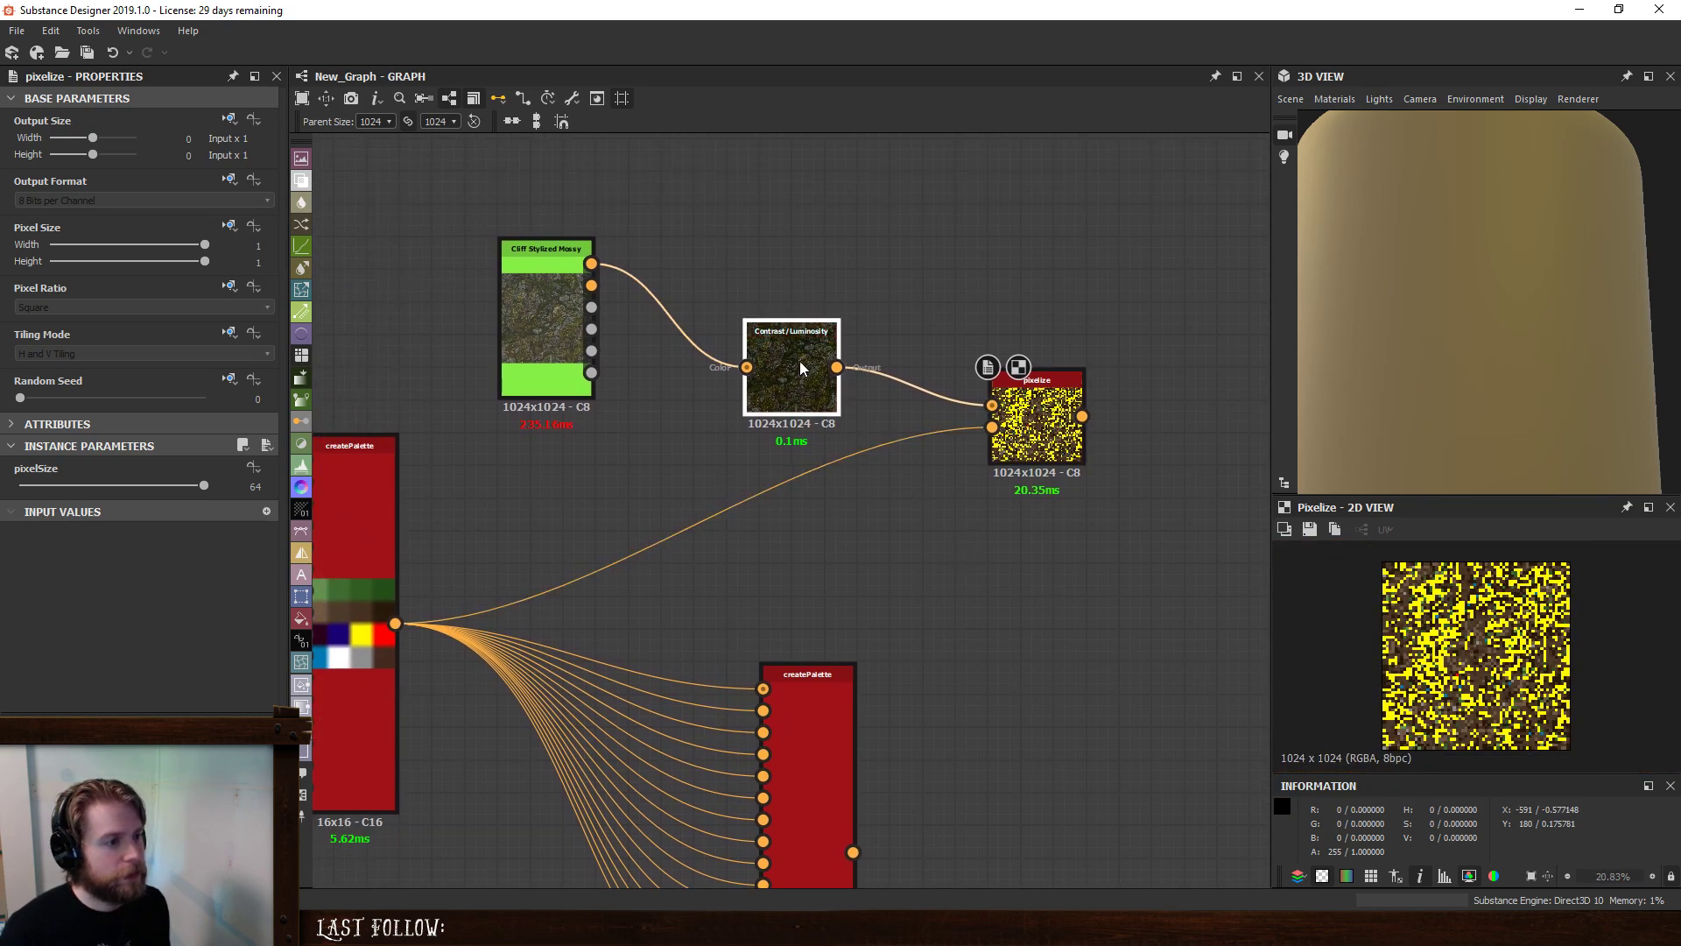
{"action": "left_click_drag", "start_coordinate": [591, 263], "coordinate": [991, 399]}
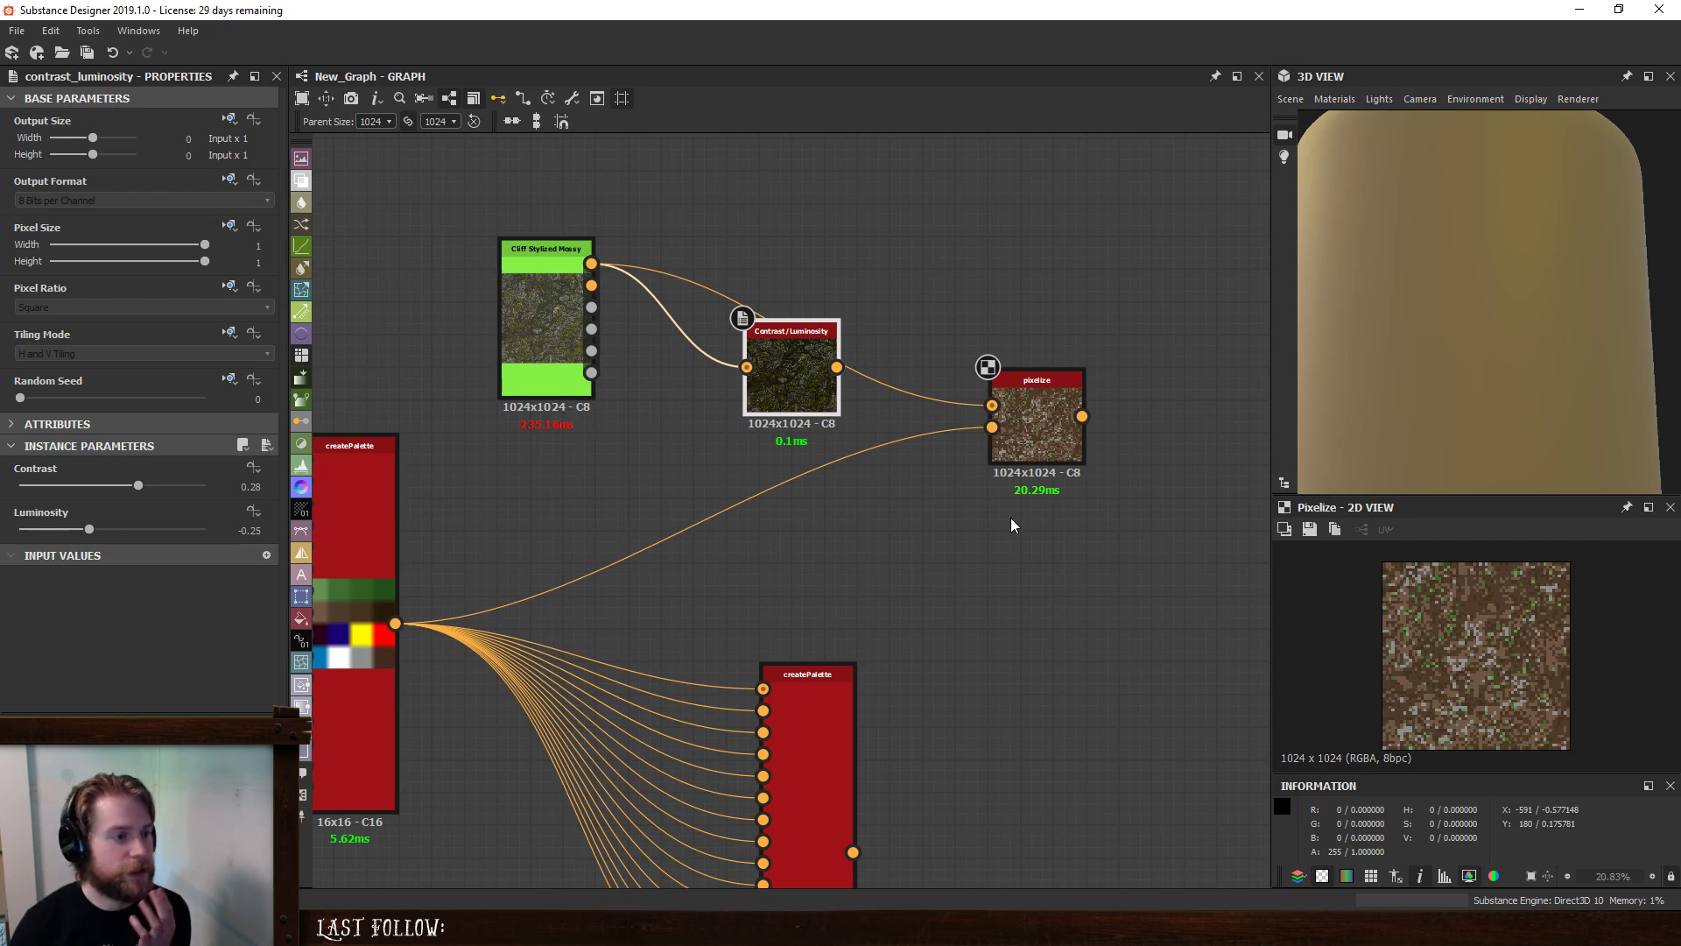
{"action": "left_click_drag", "start_coordinate": [808, 359], "coordinate": [794, 422]}
- Preview Cliff Stylized Mossy's Base Color output and examine the rock and moss colours up close
{"action": "left_click", "coordinate": [544, 324]}
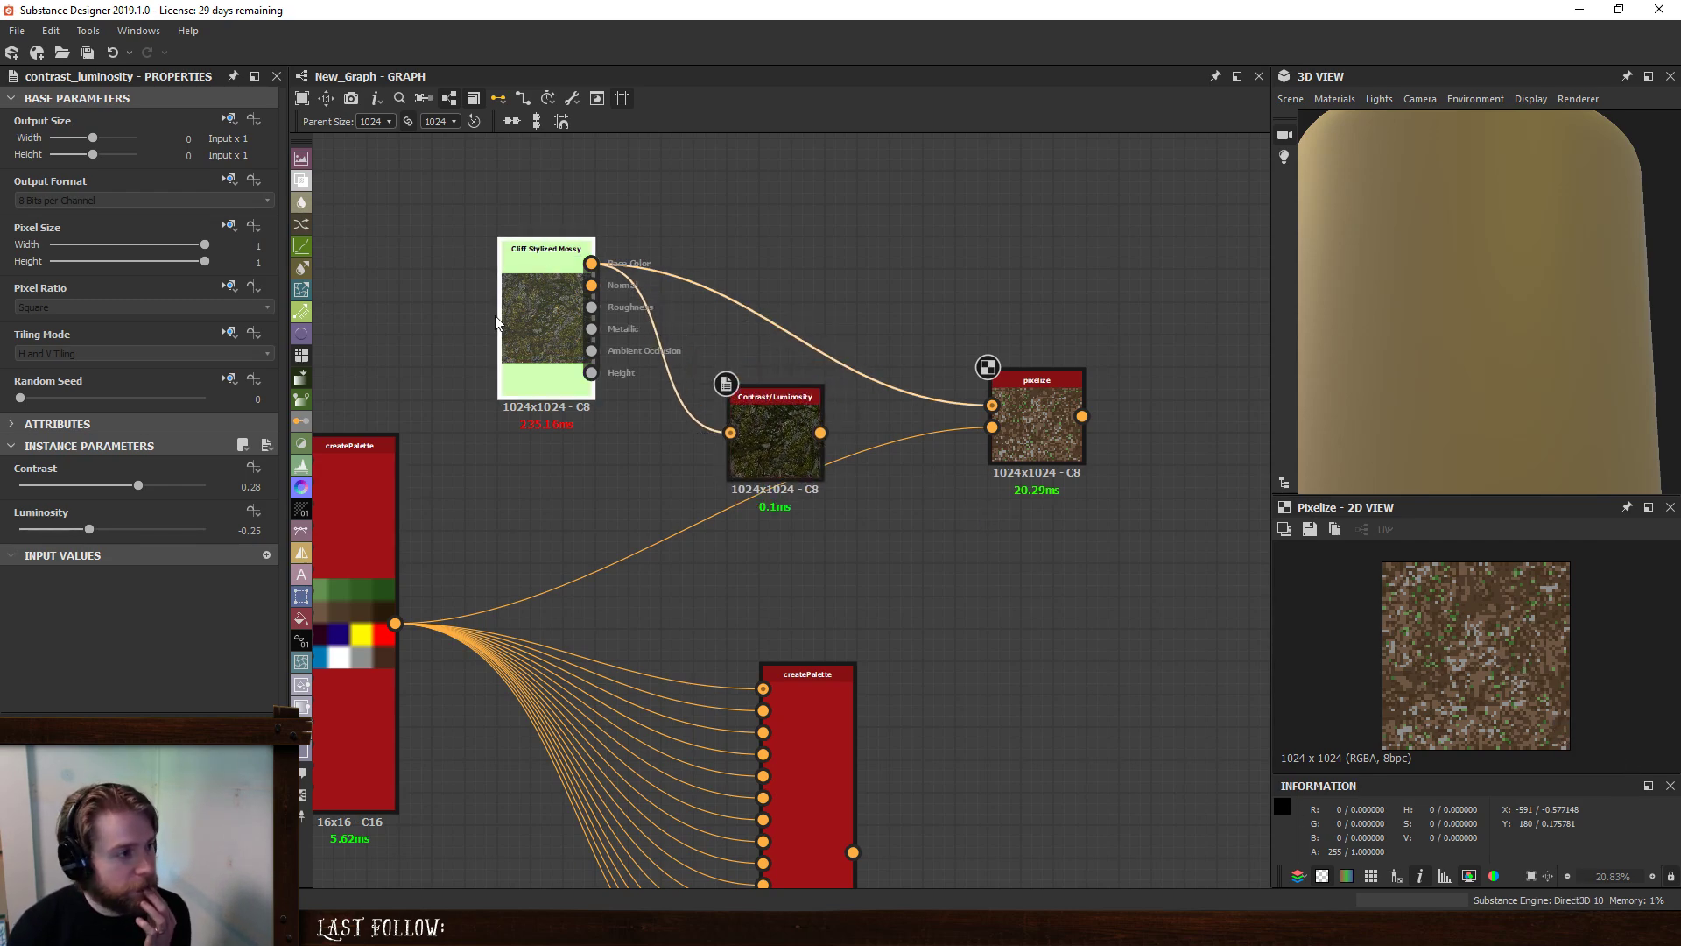
{"action": "left_click", "coordinate": [543, 294]}
{"action": "double_click", "coordinate": [591, 264]}
{"action": "scroll", "coordinate": [1488, 622], "scroll_direction": "up", "scroll_amount": 8}
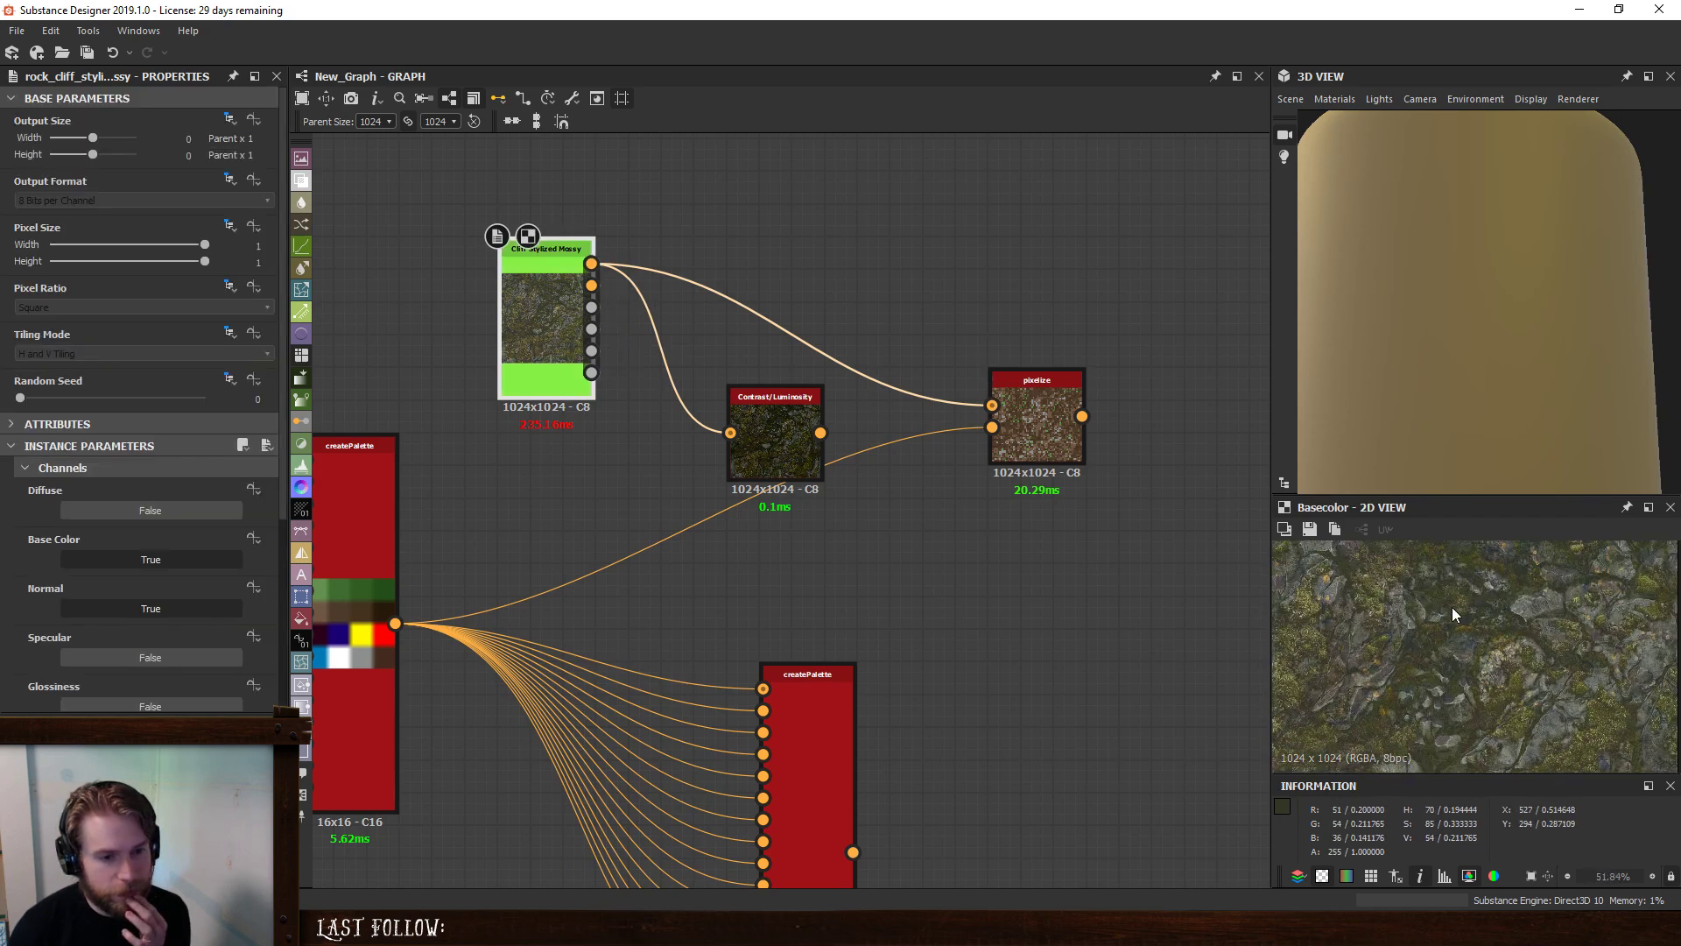
- Examine Cliff Stylized Mossy's rock colours up close, and preview the pixelize output in the 2D view to compare the whole image
{"action": "middle_click_drag", "start_coordinate": [1567, 606], "coordinate": [1511, 628]}
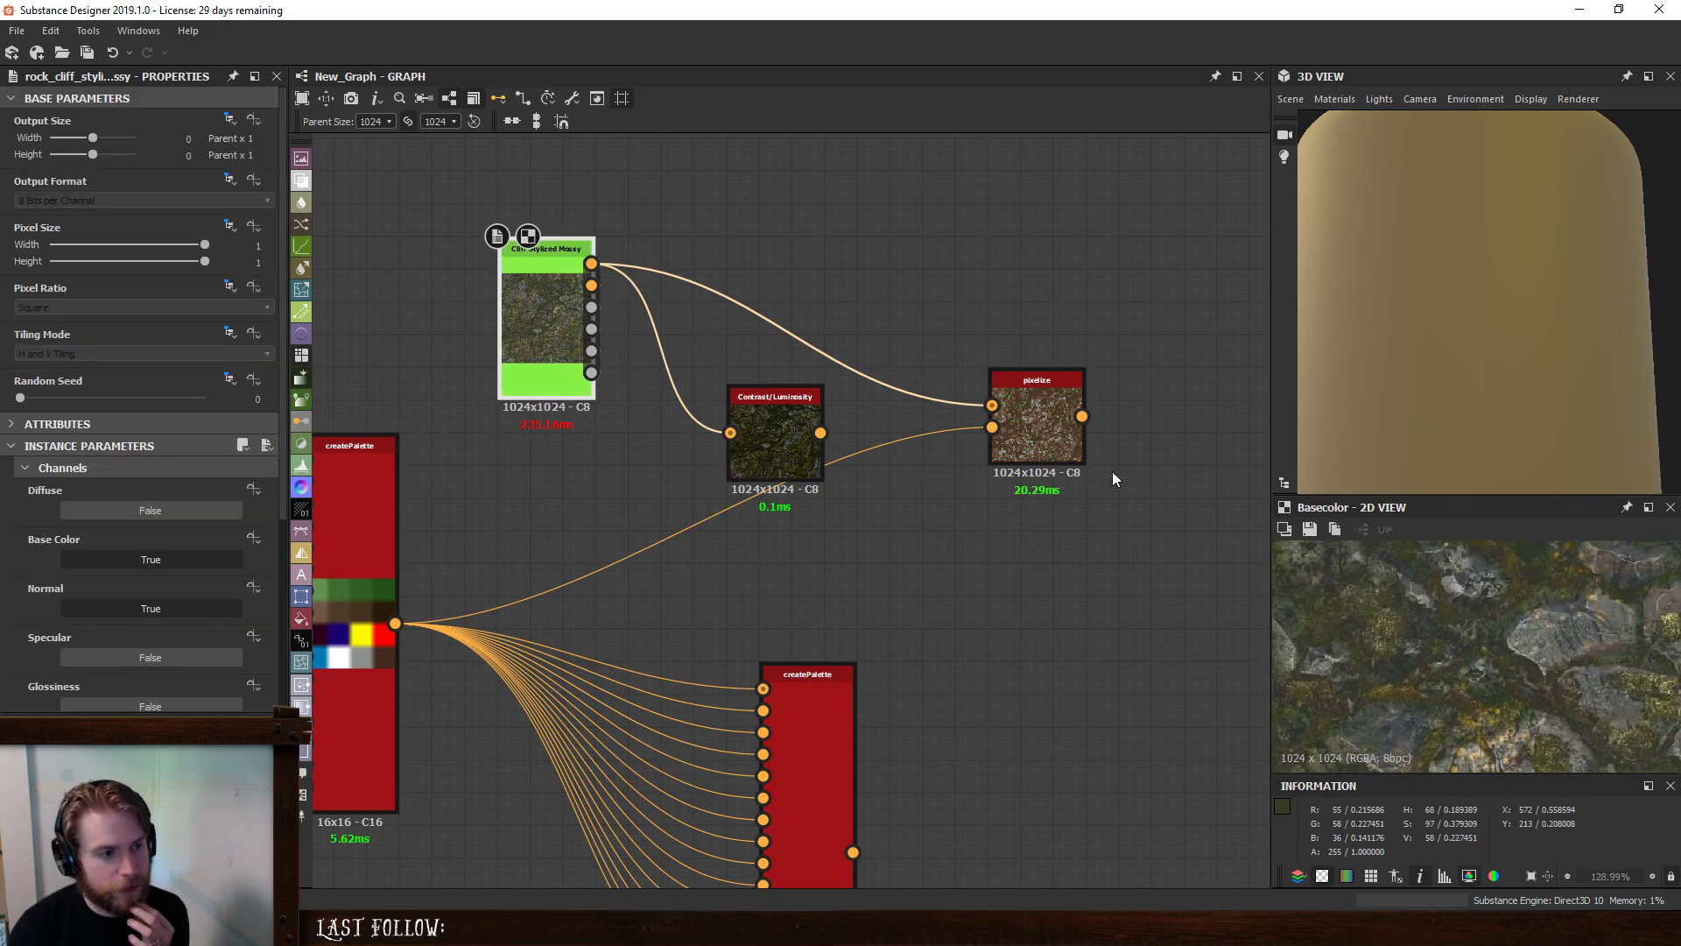
{"action": "double_click", "coordinate": [1026, 399]}
{"action": "scroll", "coordinate": [1436, 634], "scroll_direction": "down", "scroll_amount": 7}
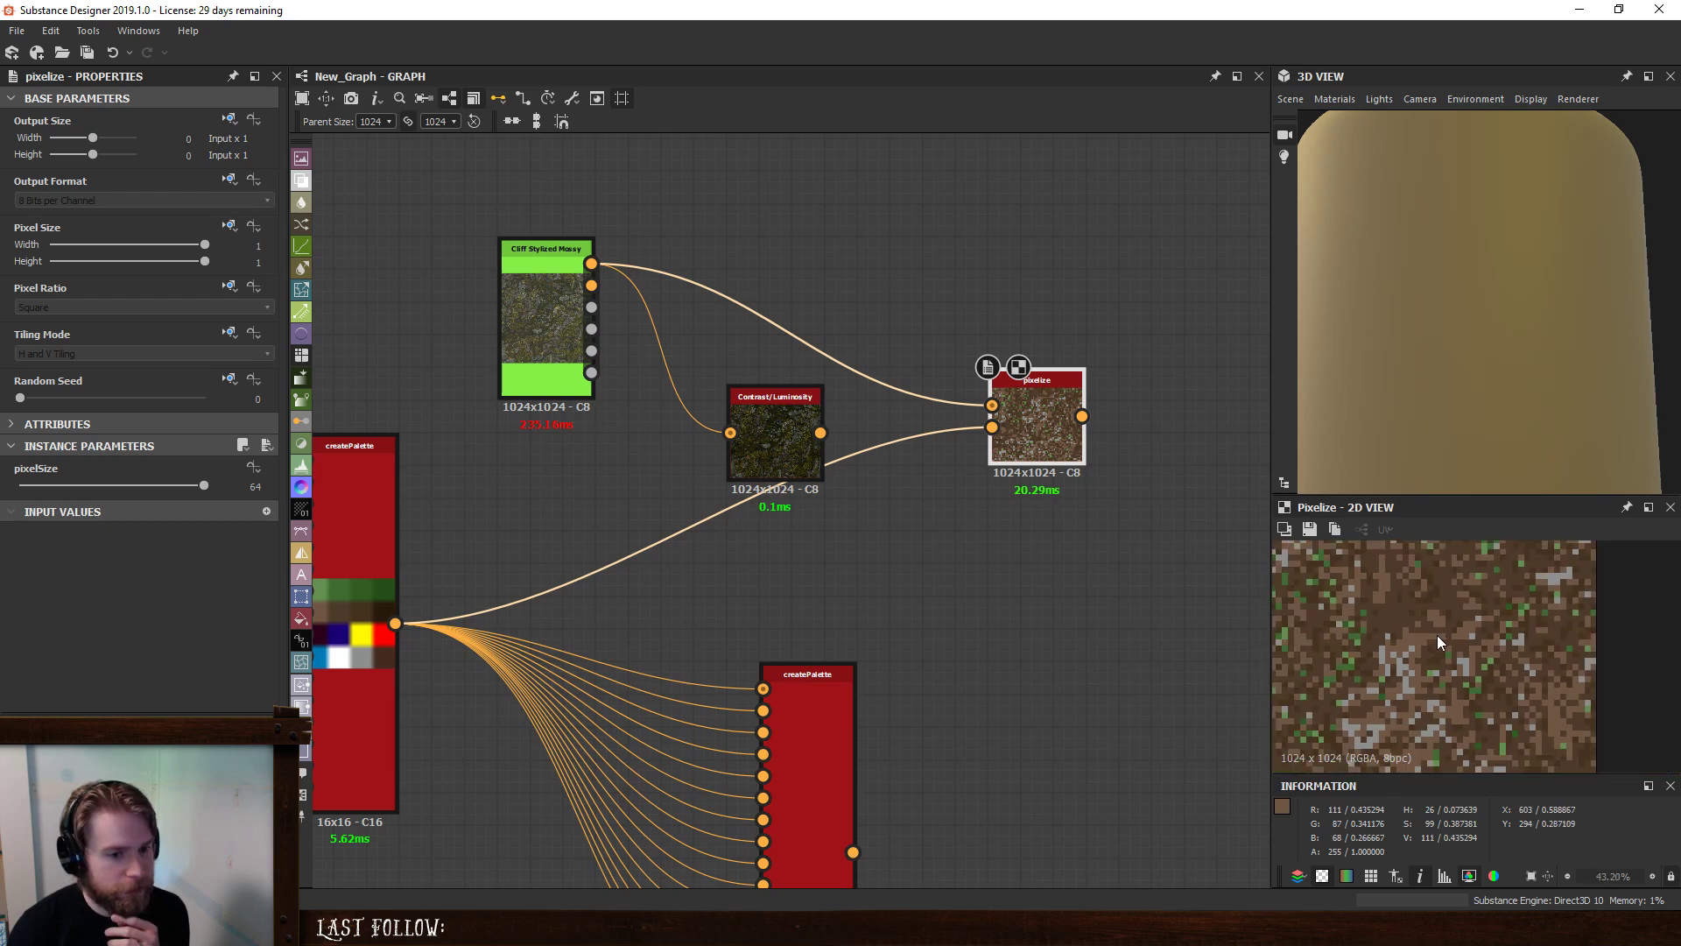
{"action": "middle_click_drag", "start_coordinate": [840, 563], "coordinate": [970, 514]}
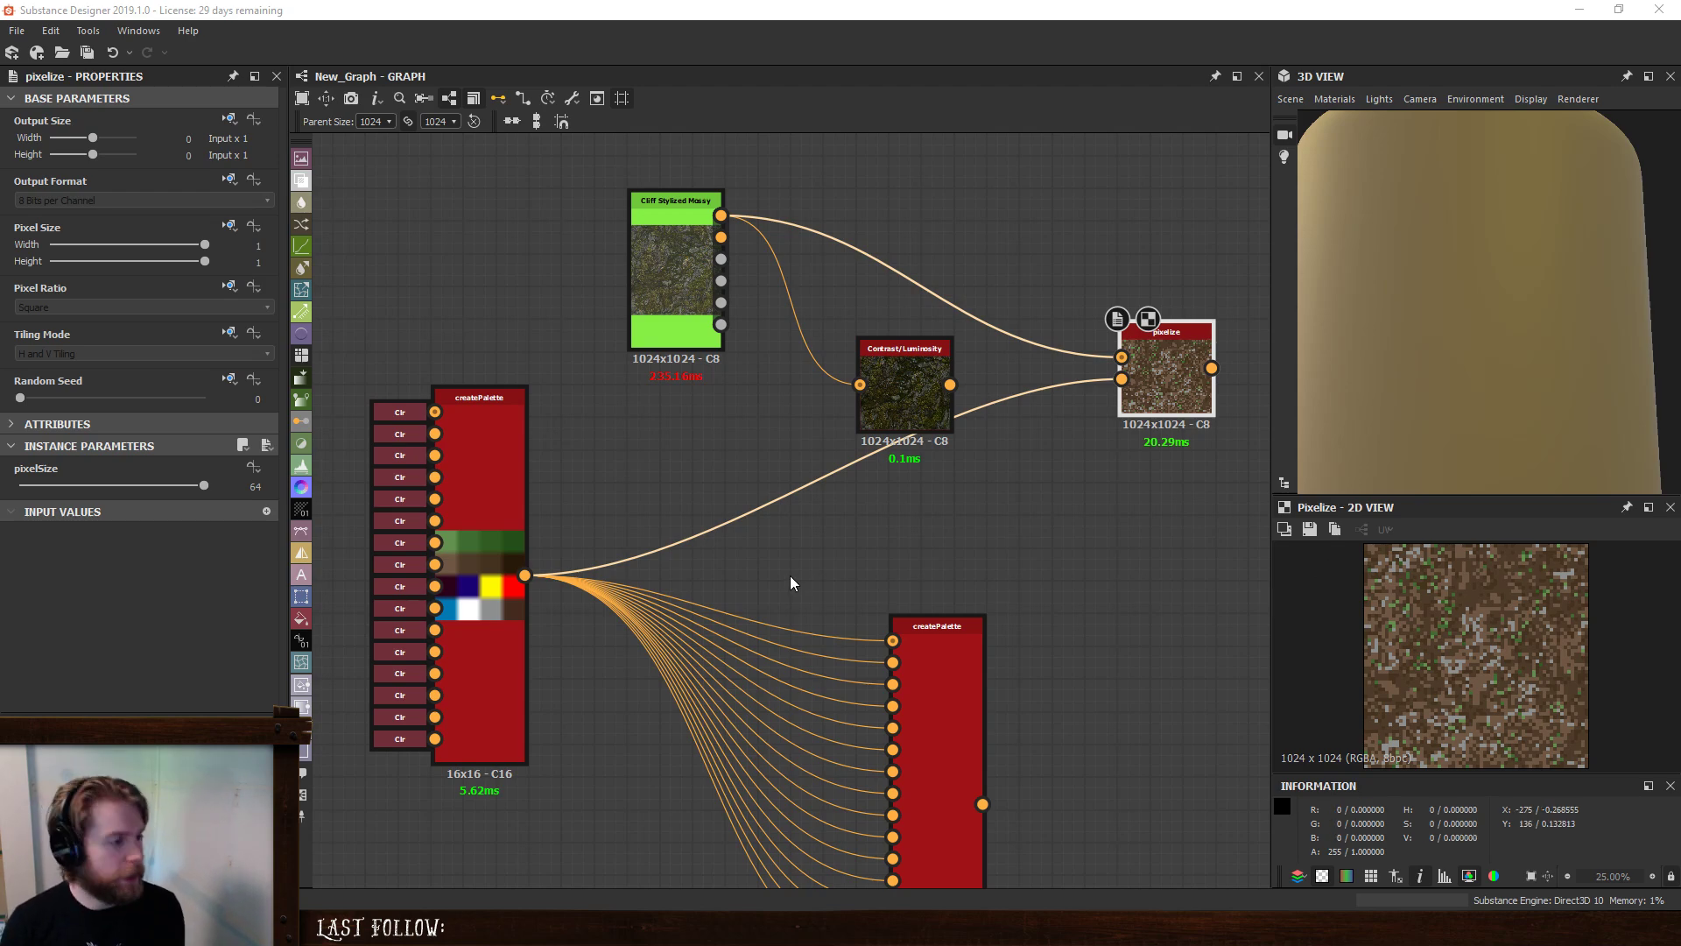
- Replace the ninth to twelfth palette colours with picked greys, from about RGB 0.482, 0.502, 0.525 down to 0.251, 0.275, 0.290
{"action": "left_click", "coordinate": [403, 564]}
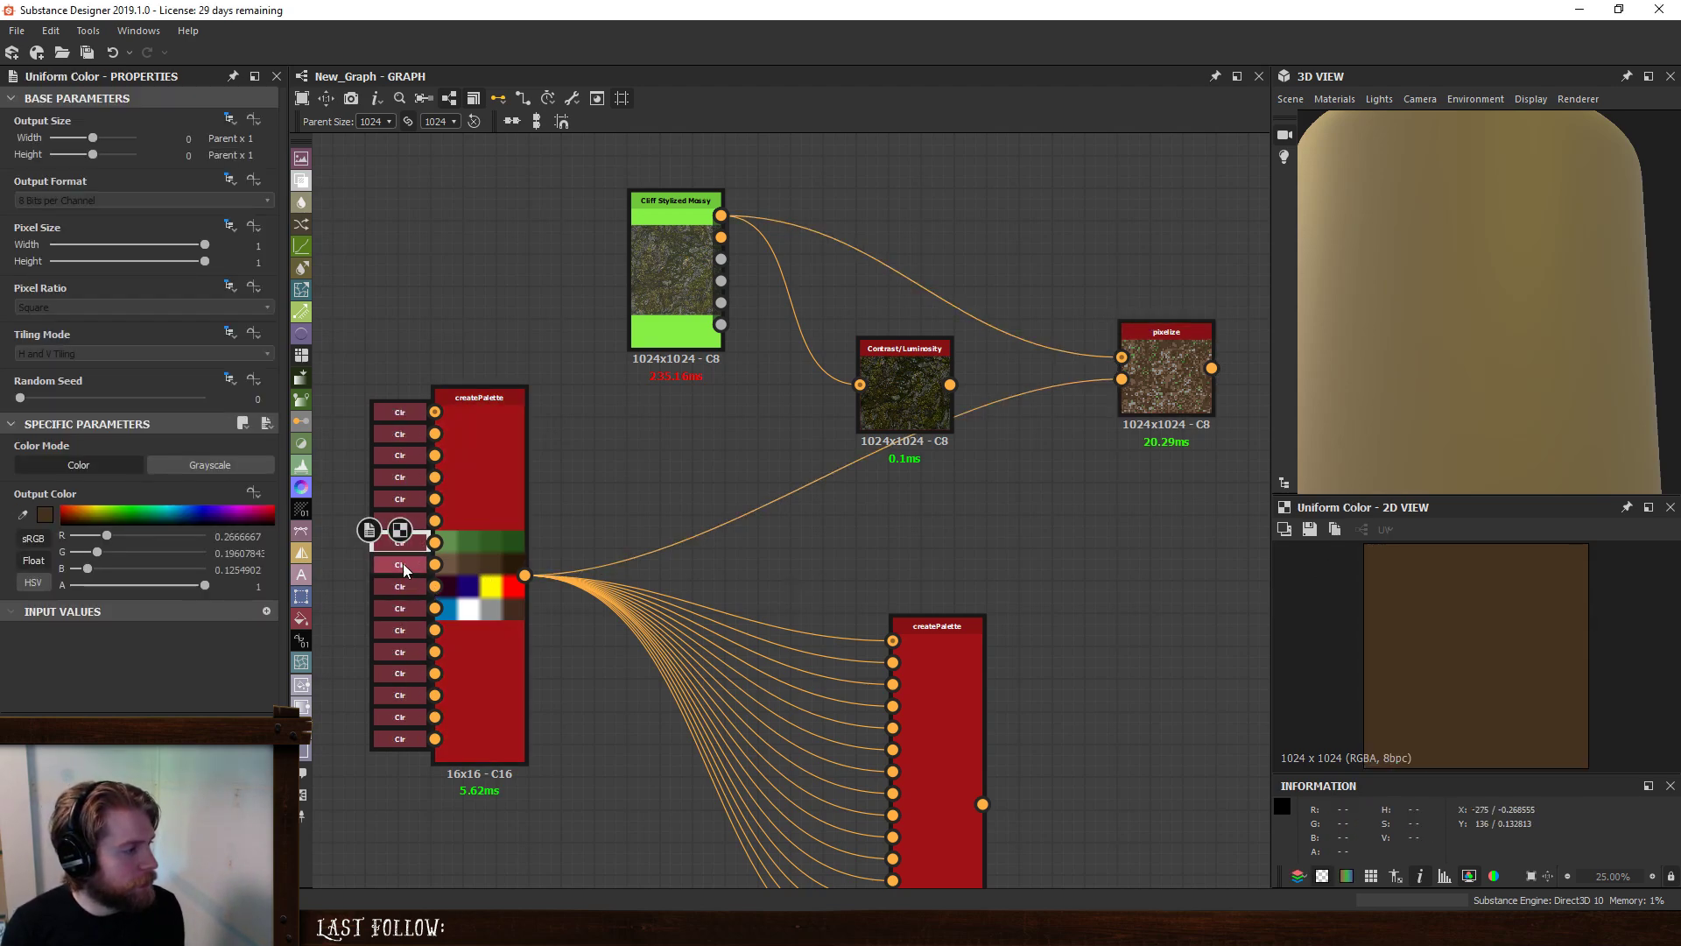
{"action": "left_click", "coordinate": [403, 587]}
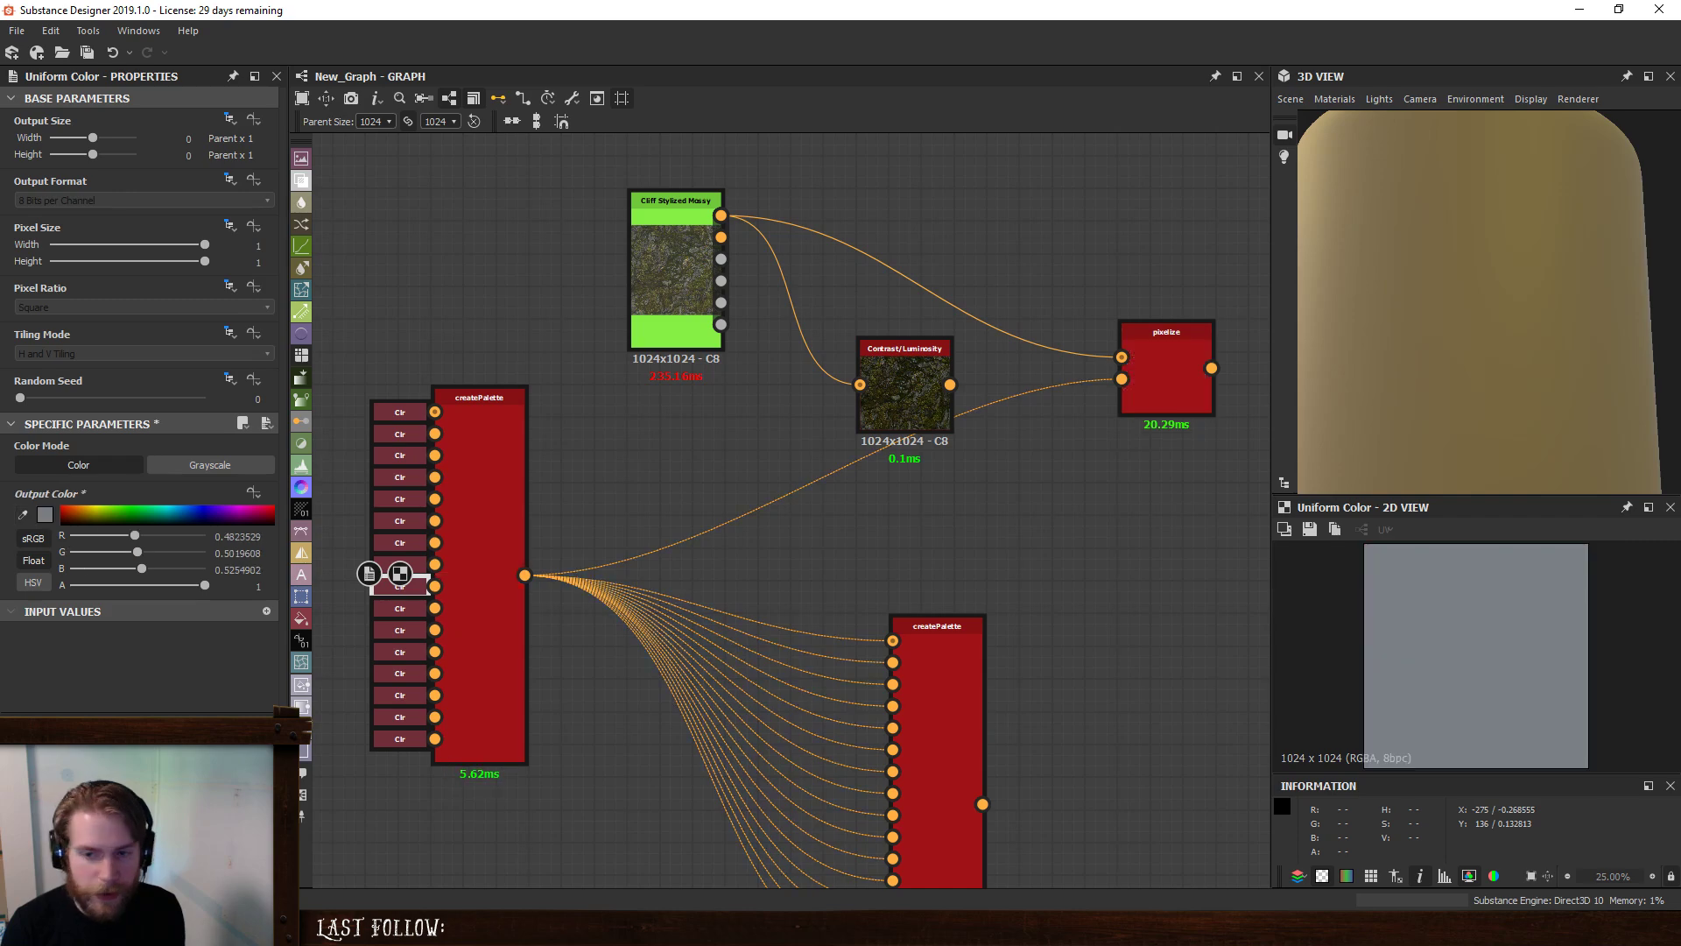
{"action": "left_click", "coordinate": [392, 611]}
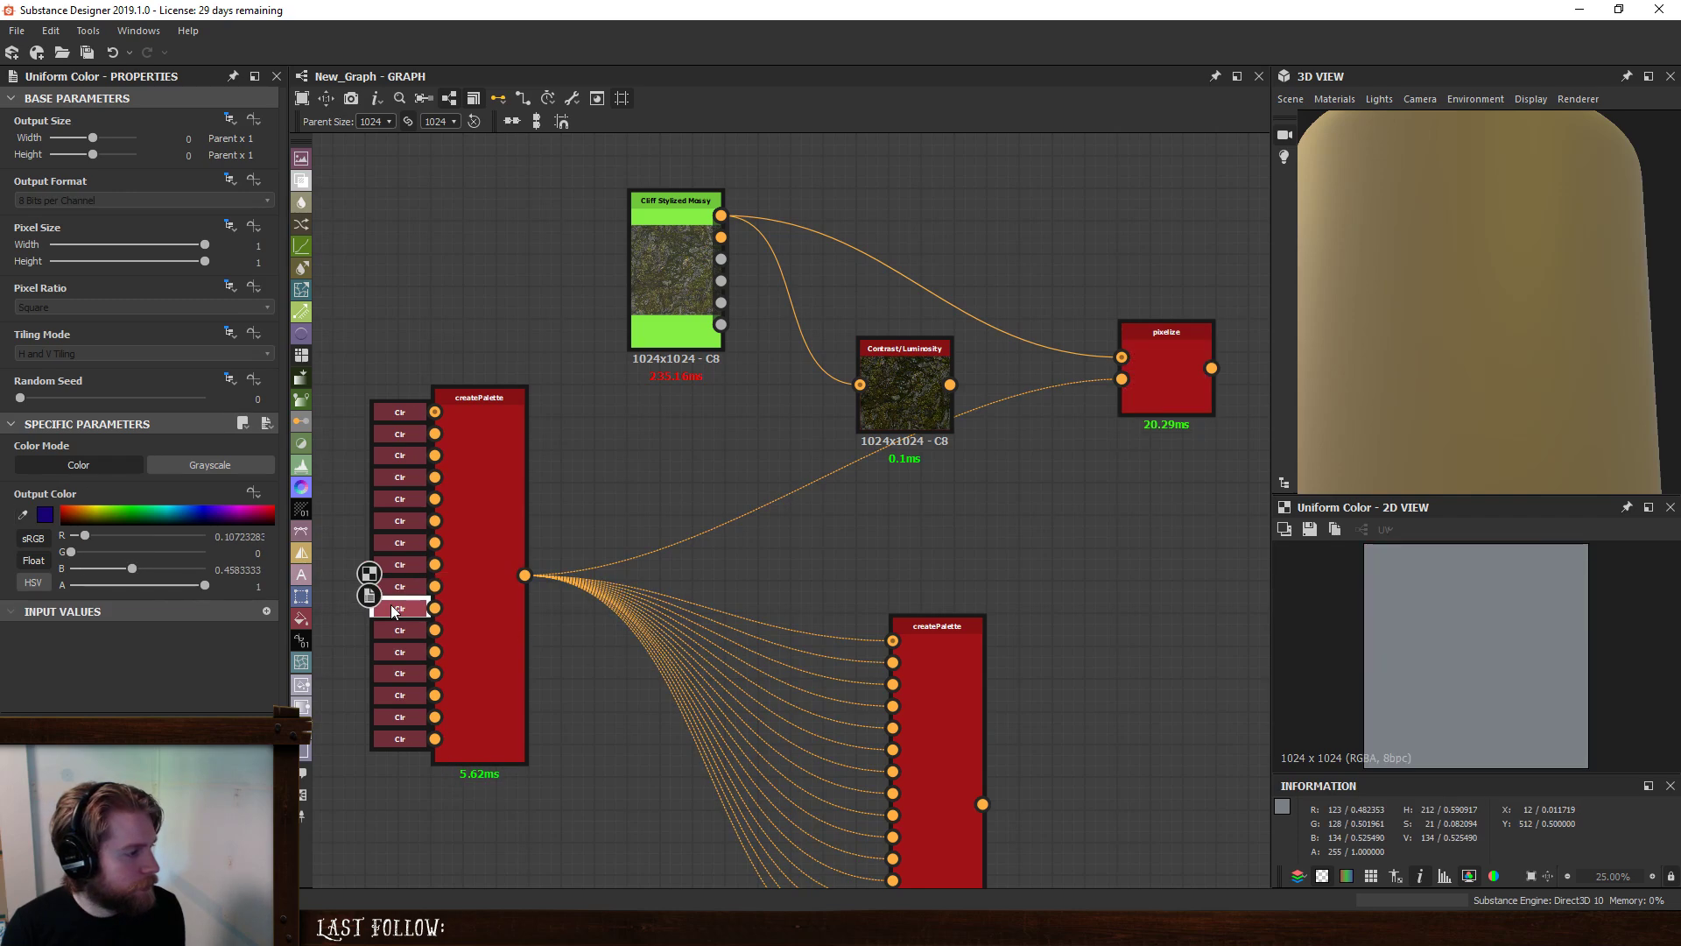
{"action": "left_click", "coordinate": [45, 515]}
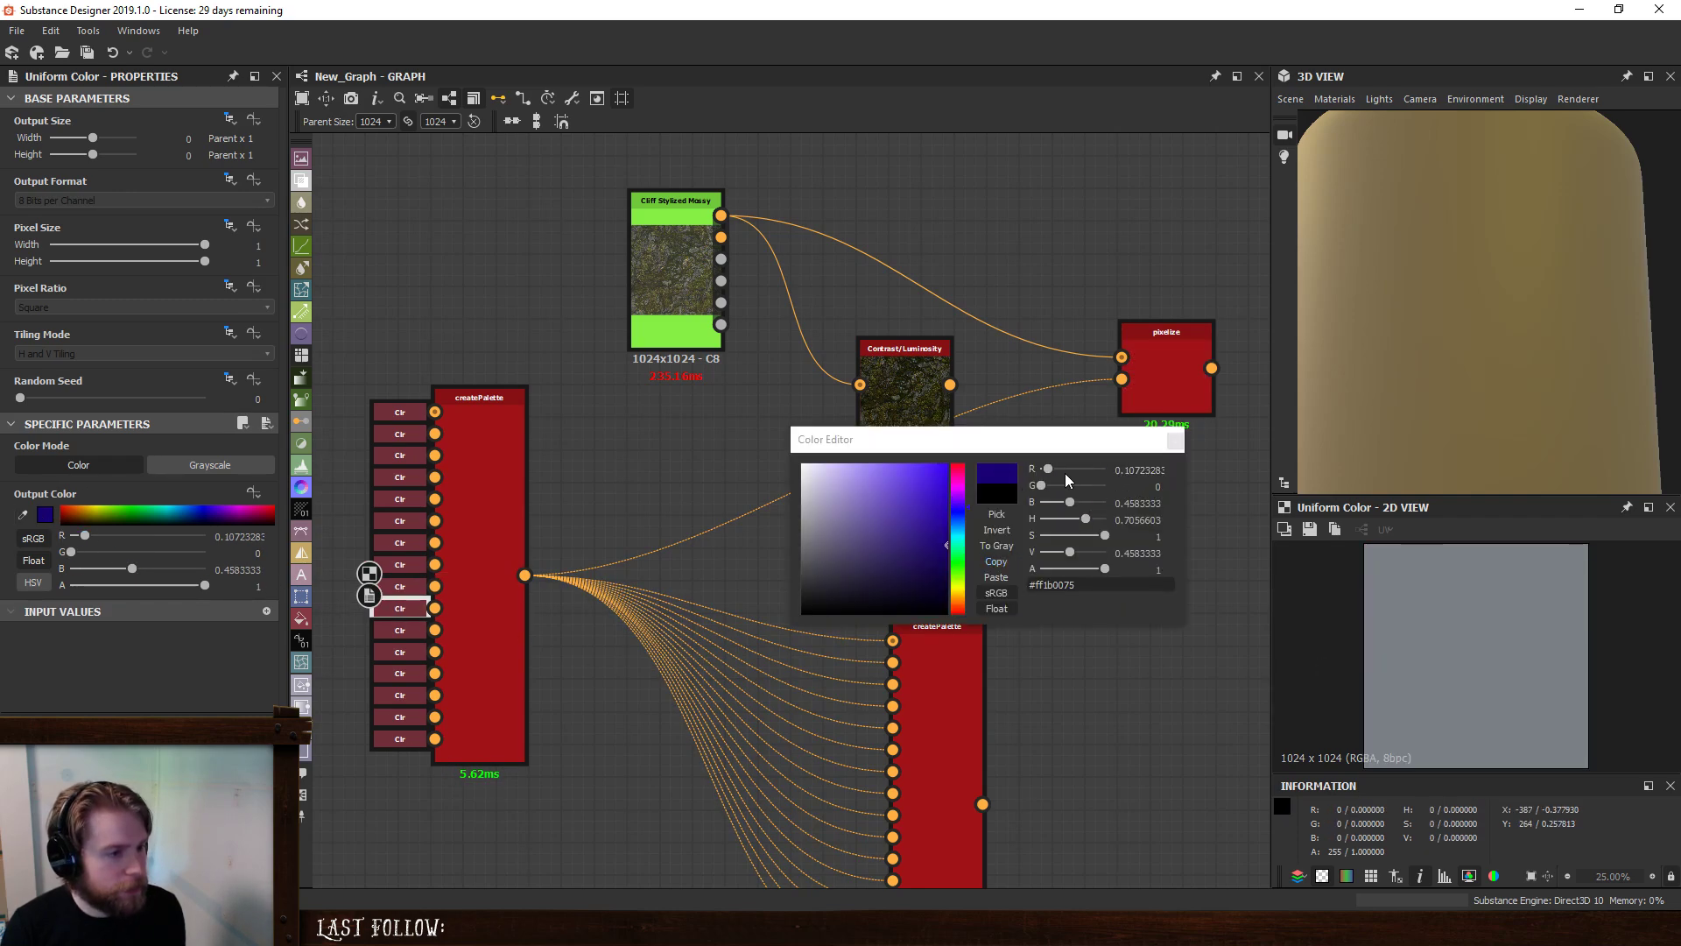
{"action": "left_click", "coordinate": [1159, 439]}
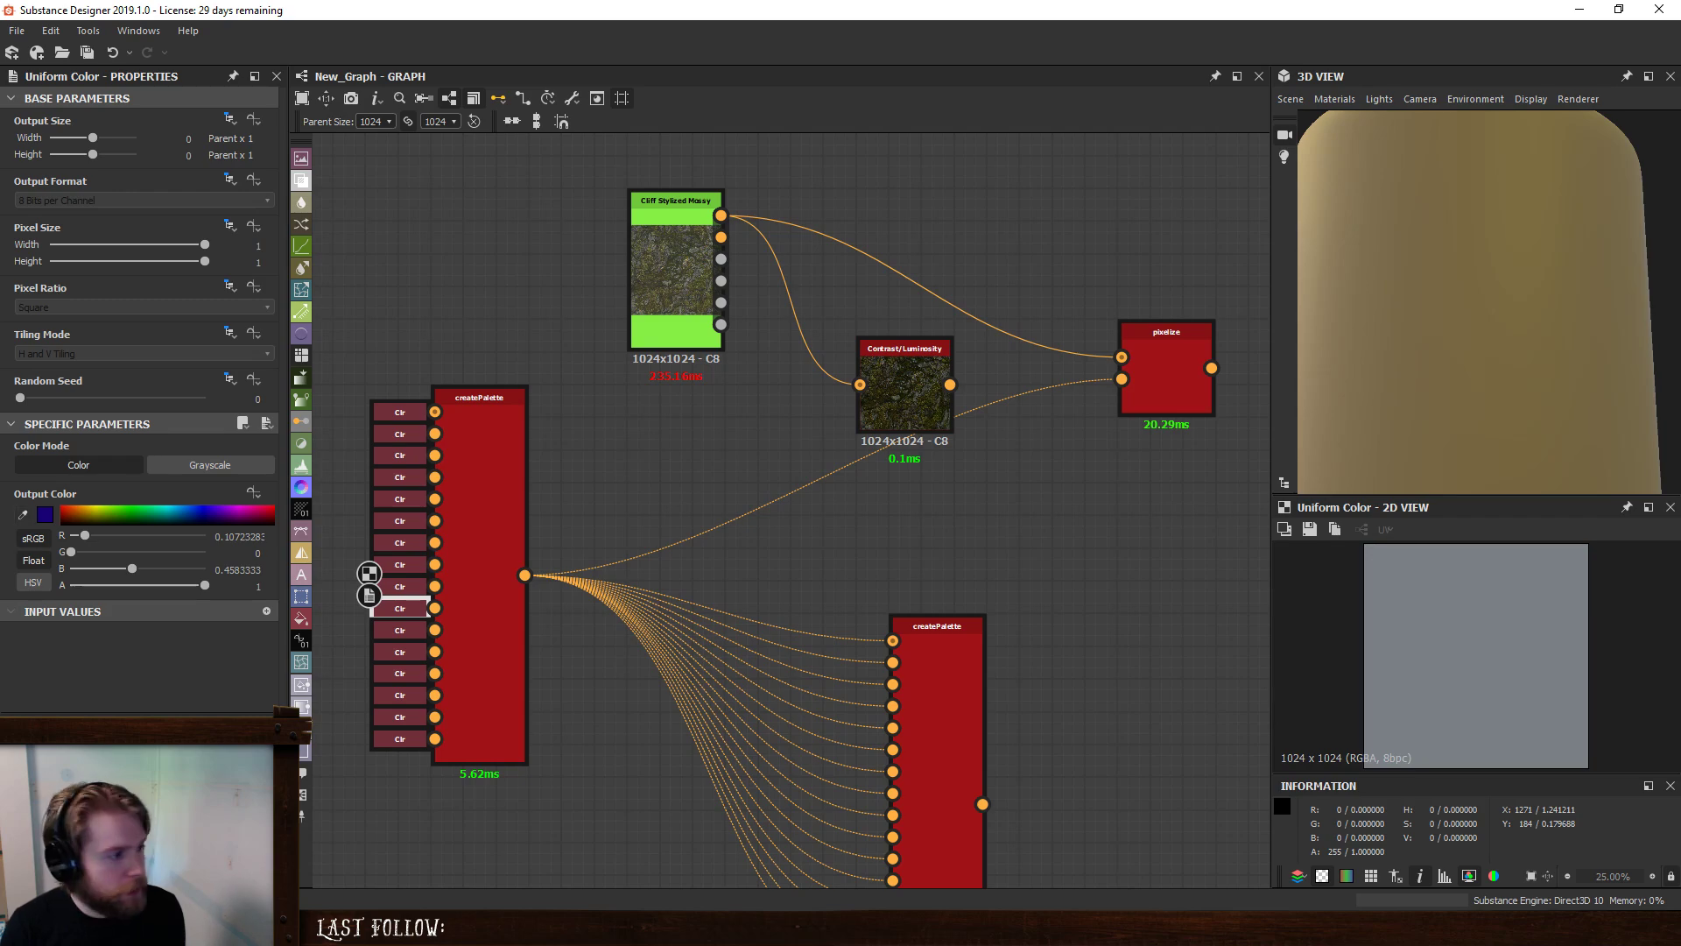
{"action": "double_click", "coordinate": [393, 632]}
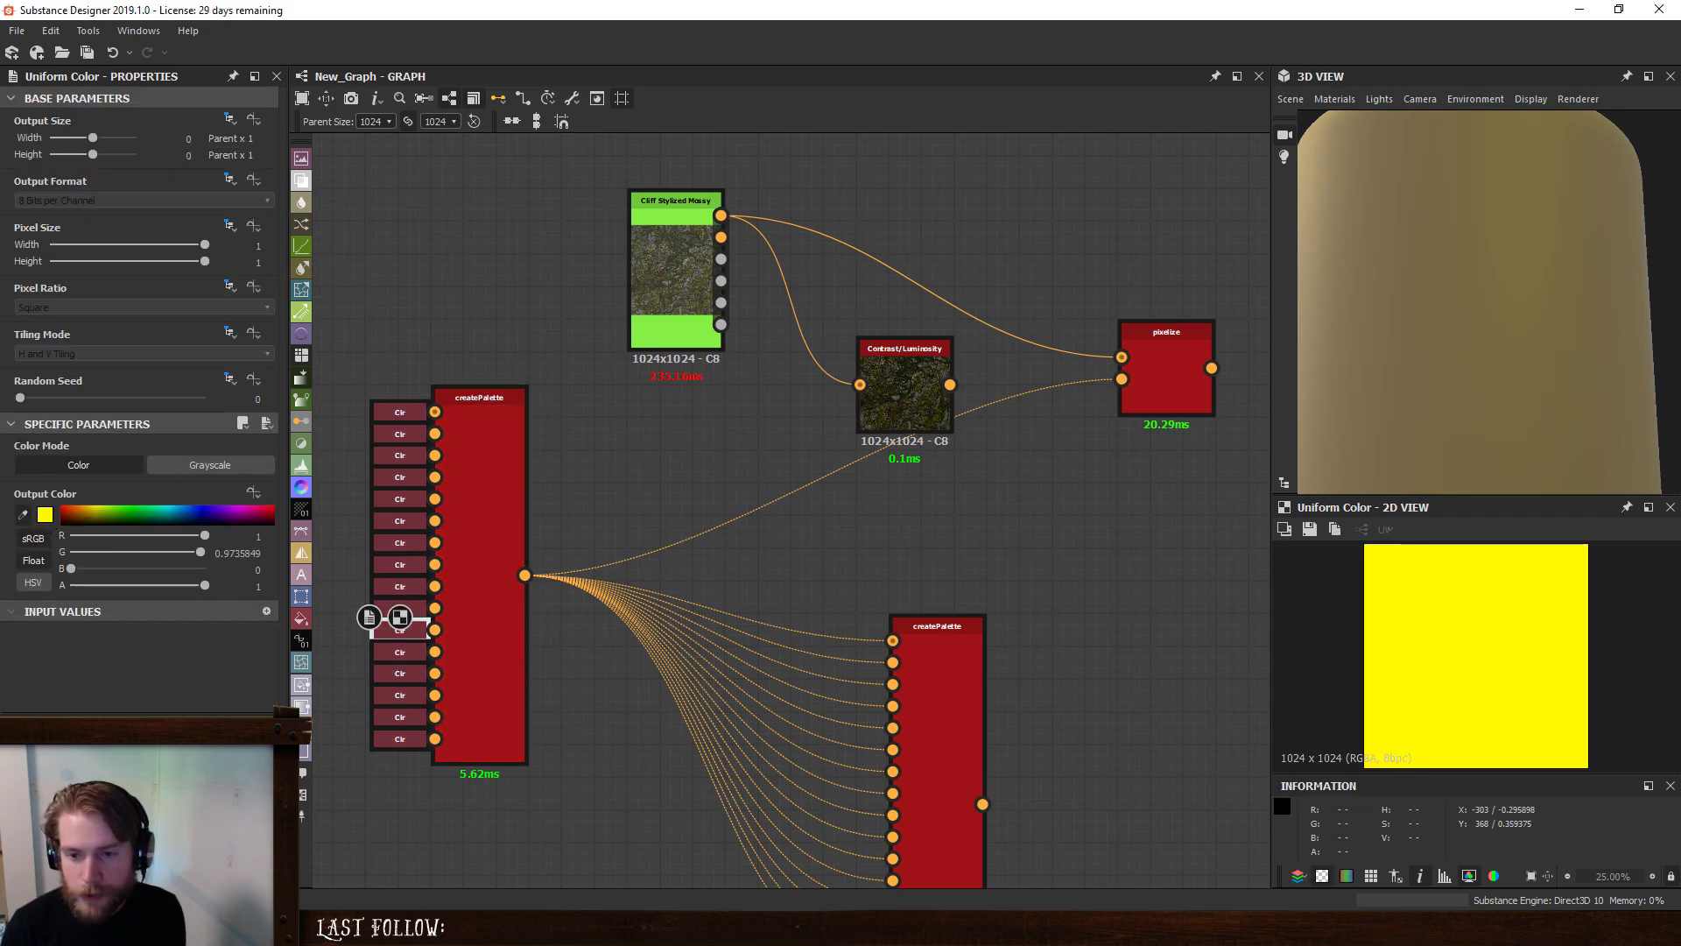
{"action": "double_click", "coordinate": [399, 652]}
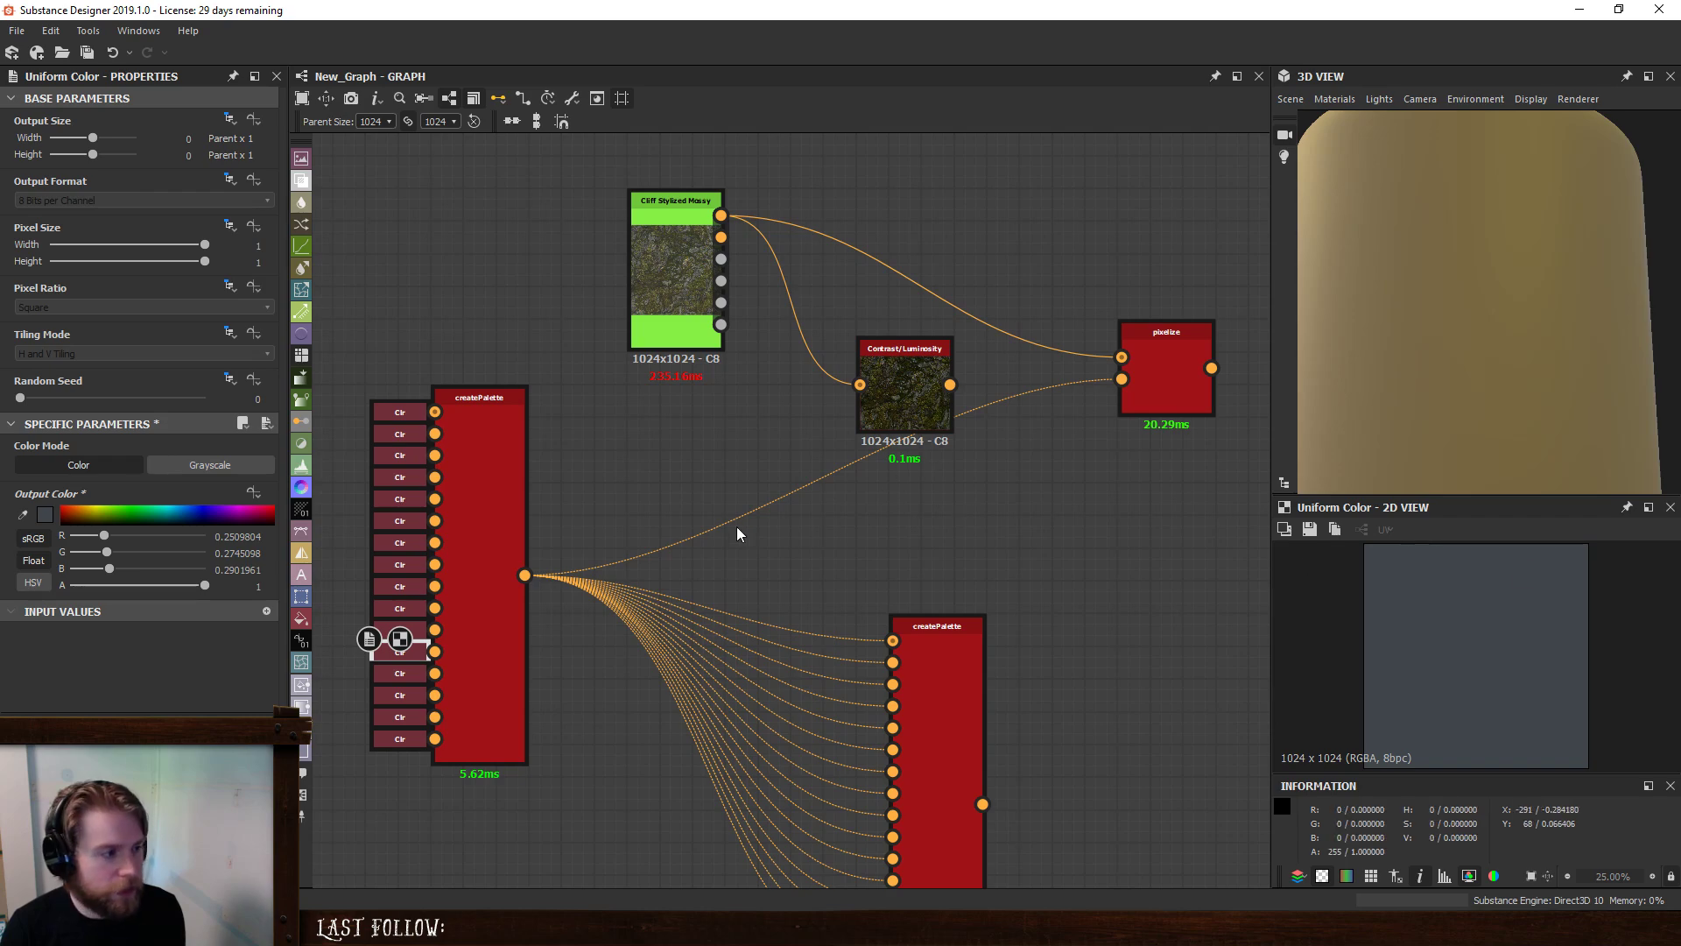
- Preview createPalette and then pixelize with the new greys, and examine the pixelated rock both close up and as a whole
{"action": "double_click", "coordinate": [504, 523]}
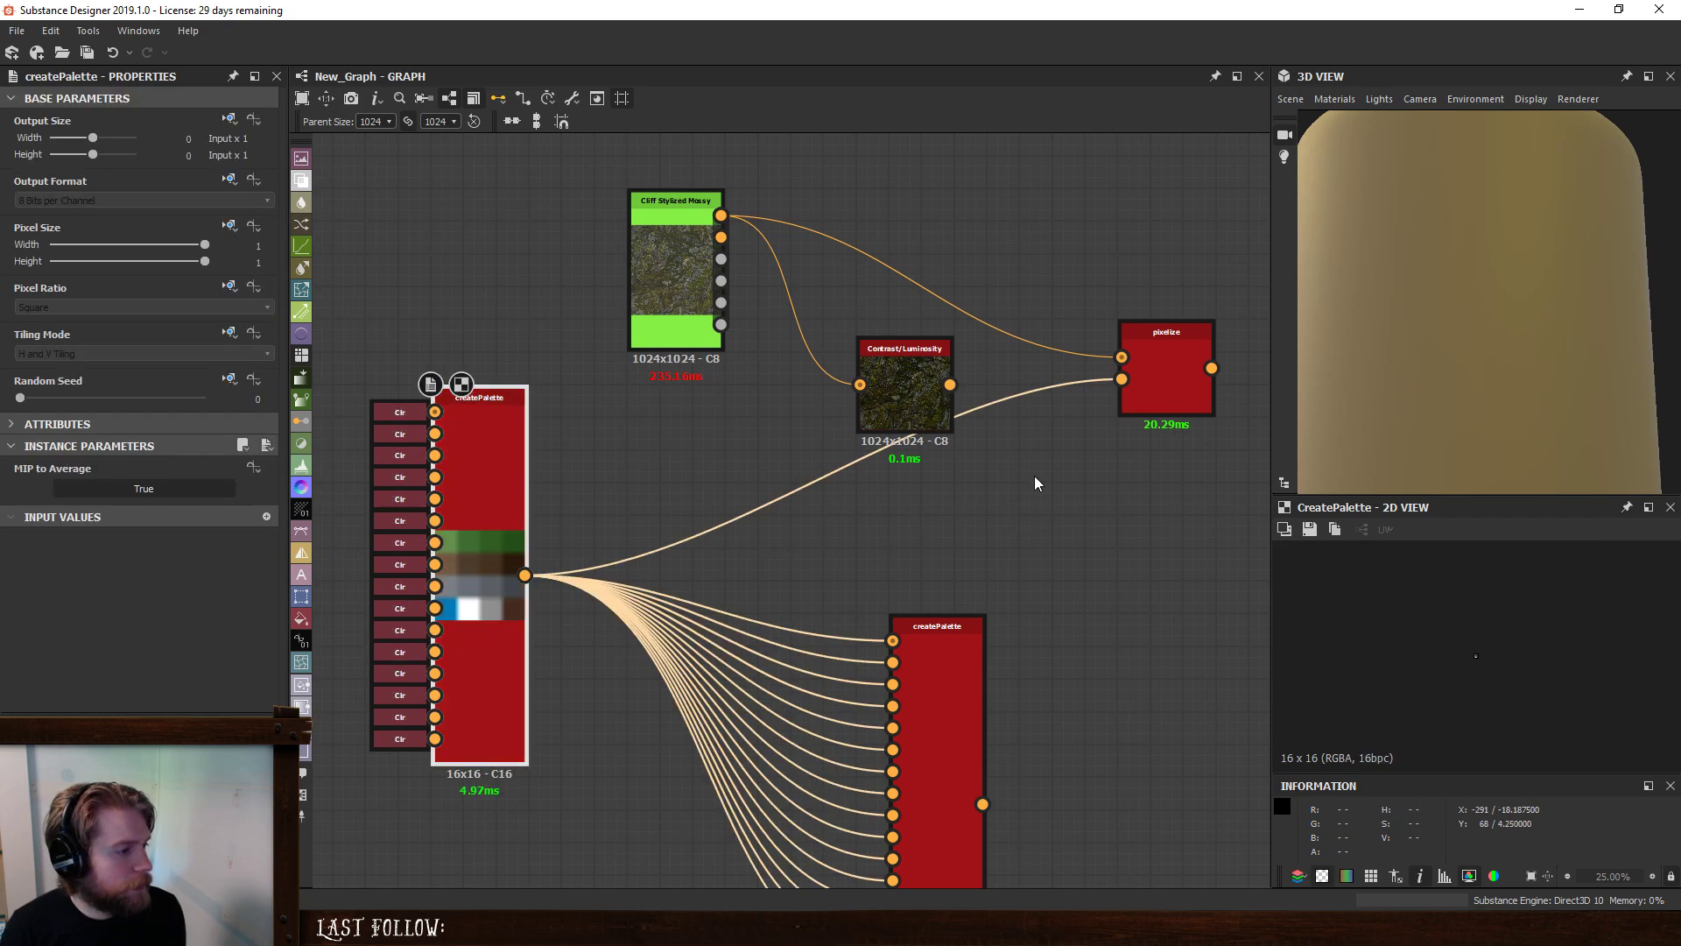
{"action": "double_click", "coordinate": [1165, 375]}
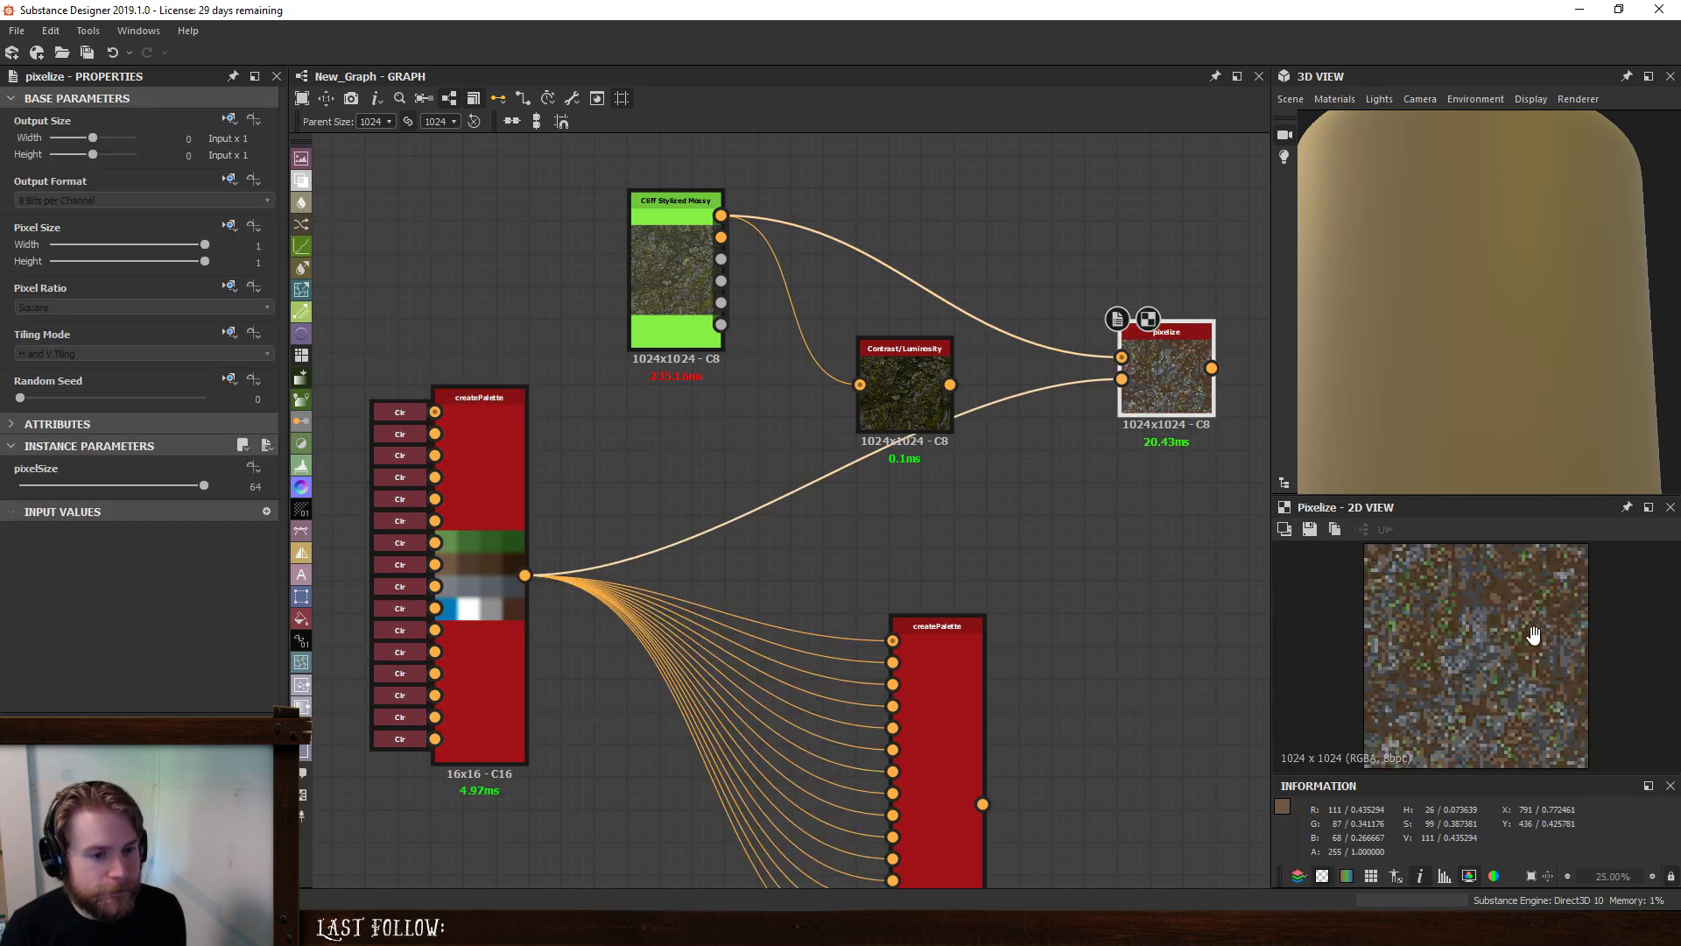
{"action": "scroll", "coordinate": [1514, 612], "scroll_direction": "up", "scroll_amount": 6}
{"action": "scroll", "coordinate": [1513, 613], "scroll_direction": "down", "scroll_amount": 7}
{"action": "scroll", "coordinate": [1514, 612], "scroll_direction": "up", "scroll_amount": 2}
{"action": "scroll", "coordinate": [1514, 613], "scroll_direction": "down", "scroll_amount": 2}
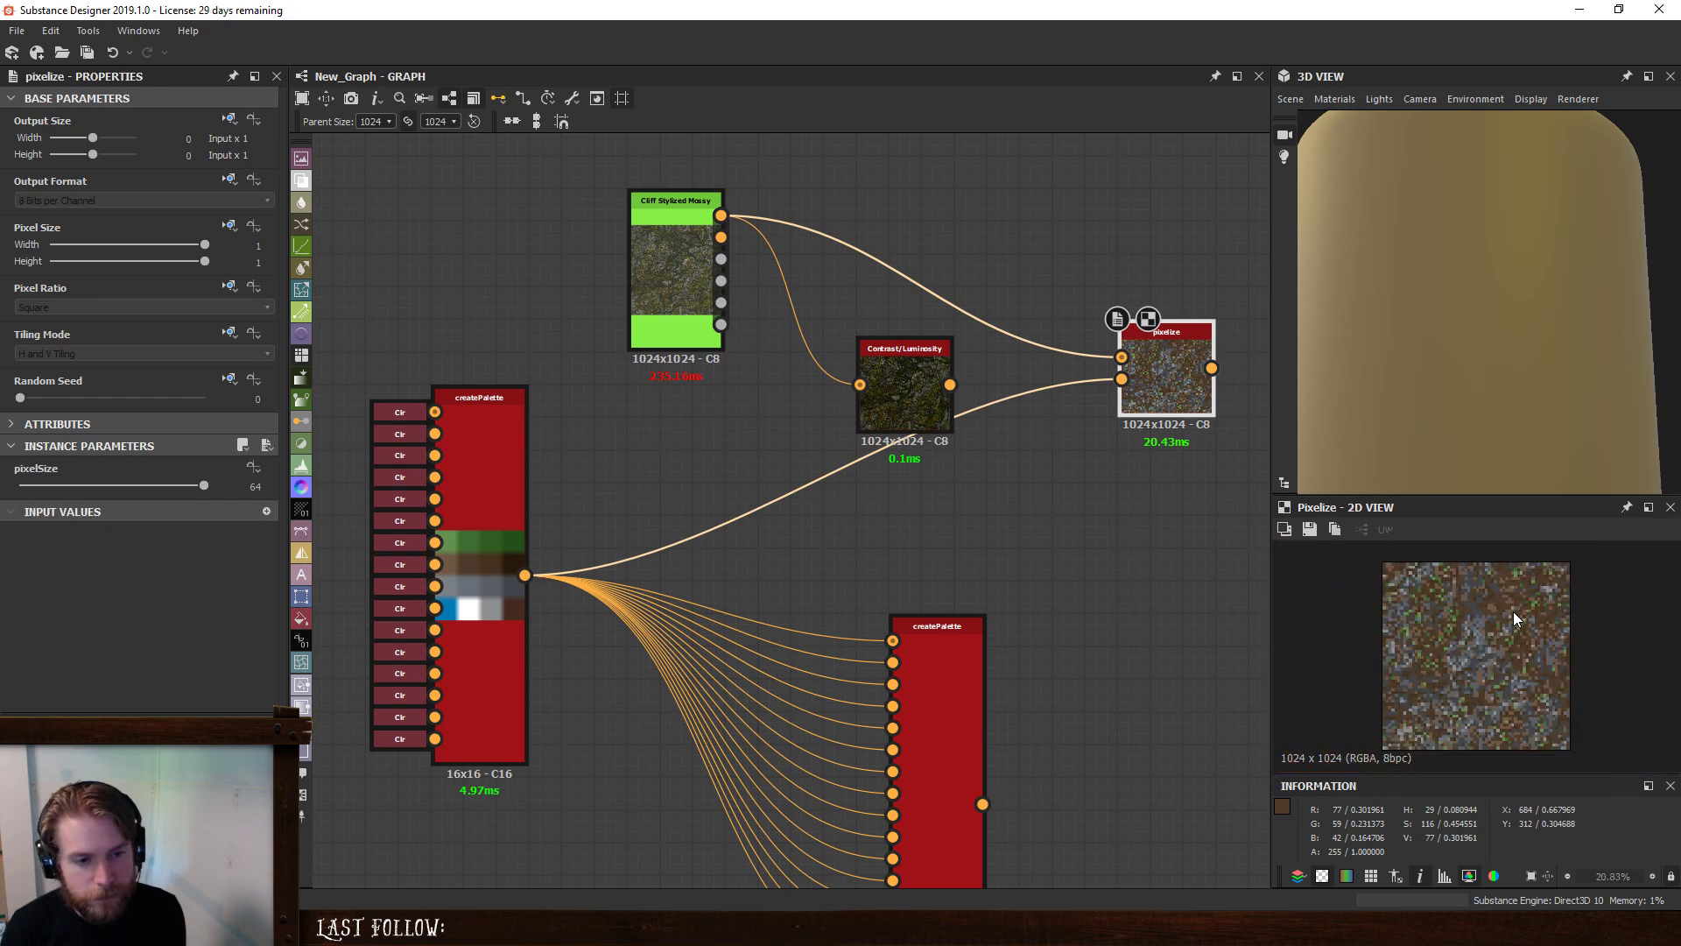
{"action": "scroll", "coordinate": [1513, 611], "scroll_direction": "up", "scroll_amount": 1}
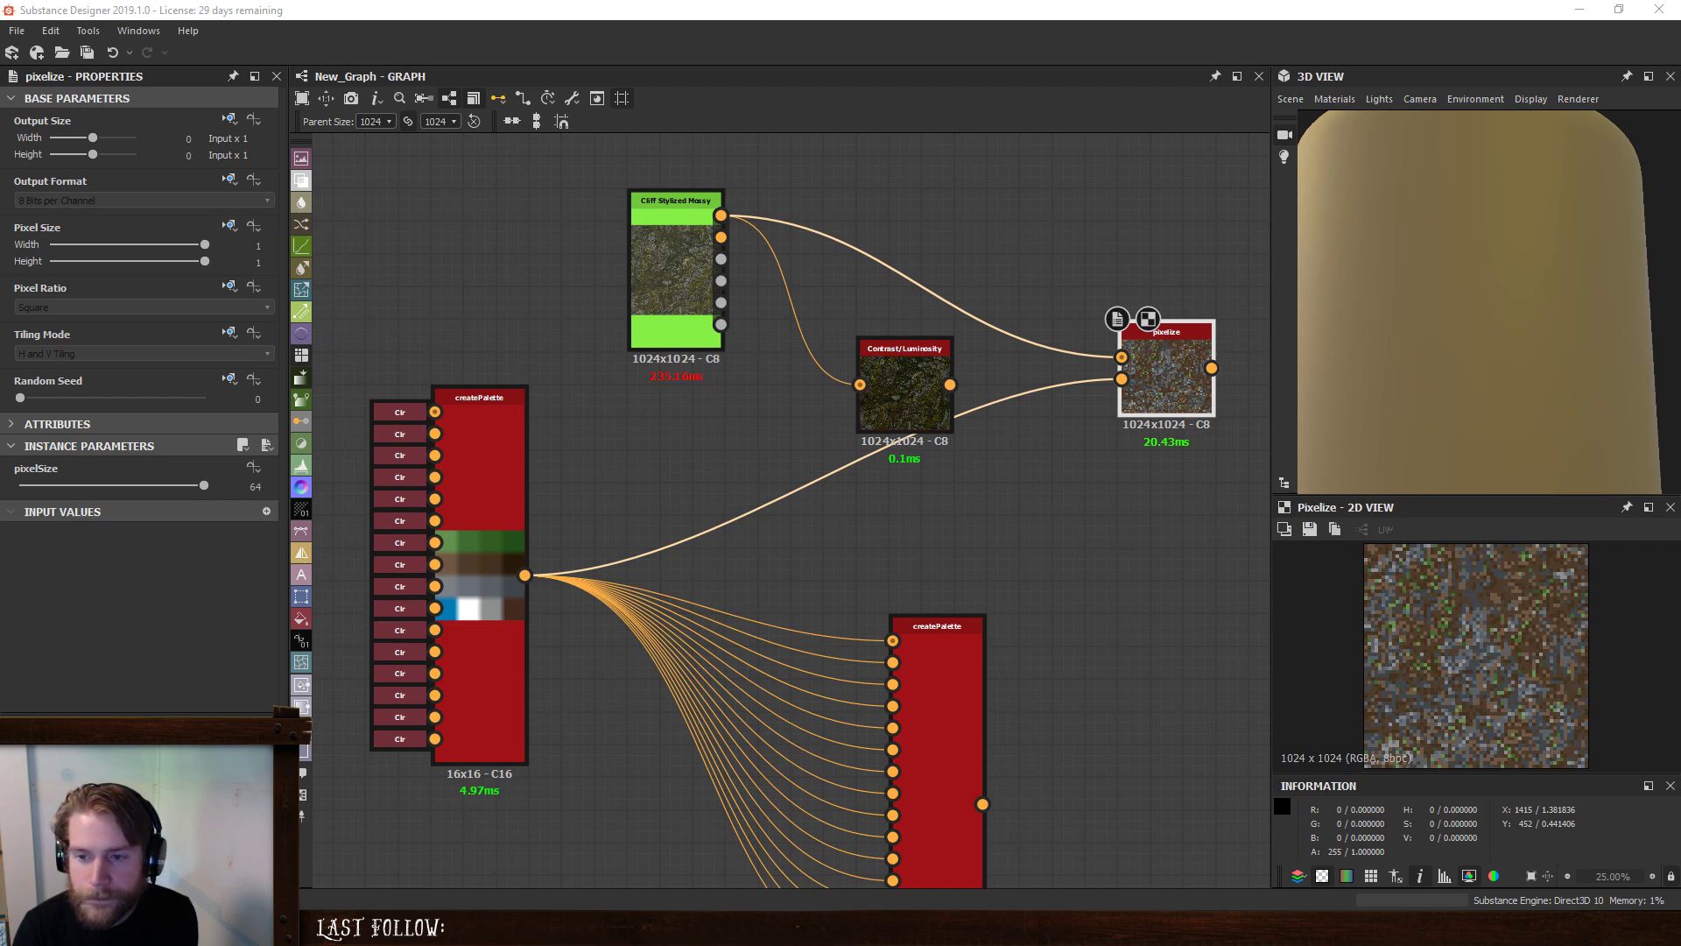
- Replace the last four palette colours with picked light blue (0.459, 0.694, 0.973), pale cyan (0.847, 0.965, 0.973), light grey and off-white
{"action": "left_click", "coordinate": [479, 627]}
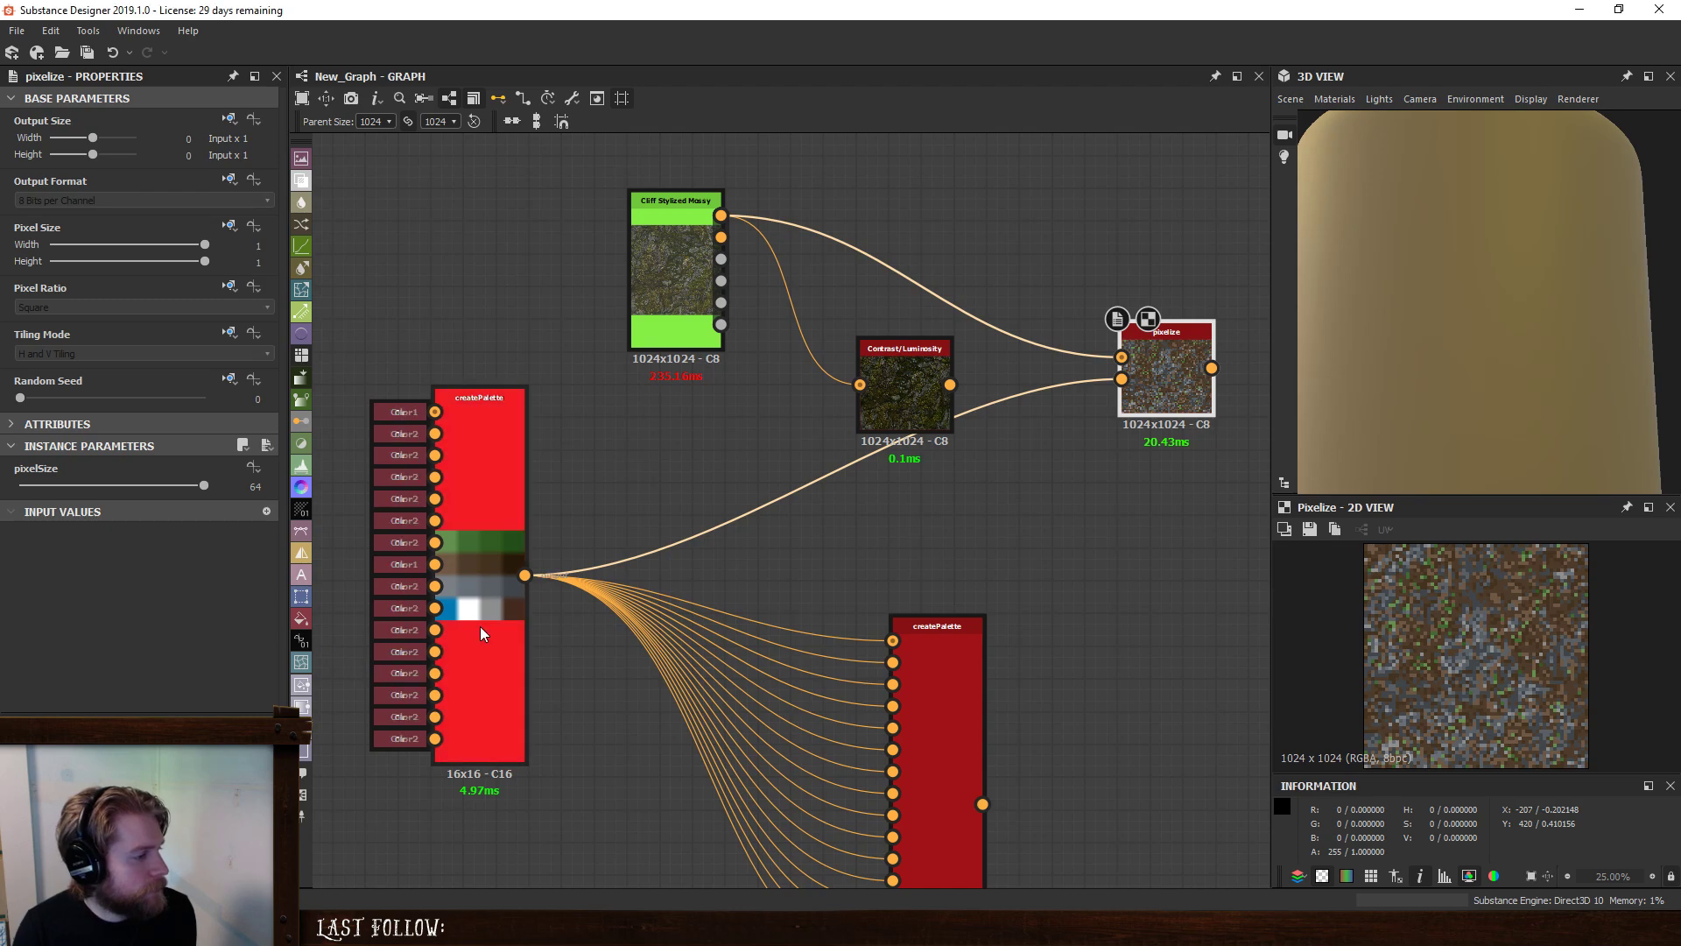
{"action": "left_click", "coordinate": [402, 676]}
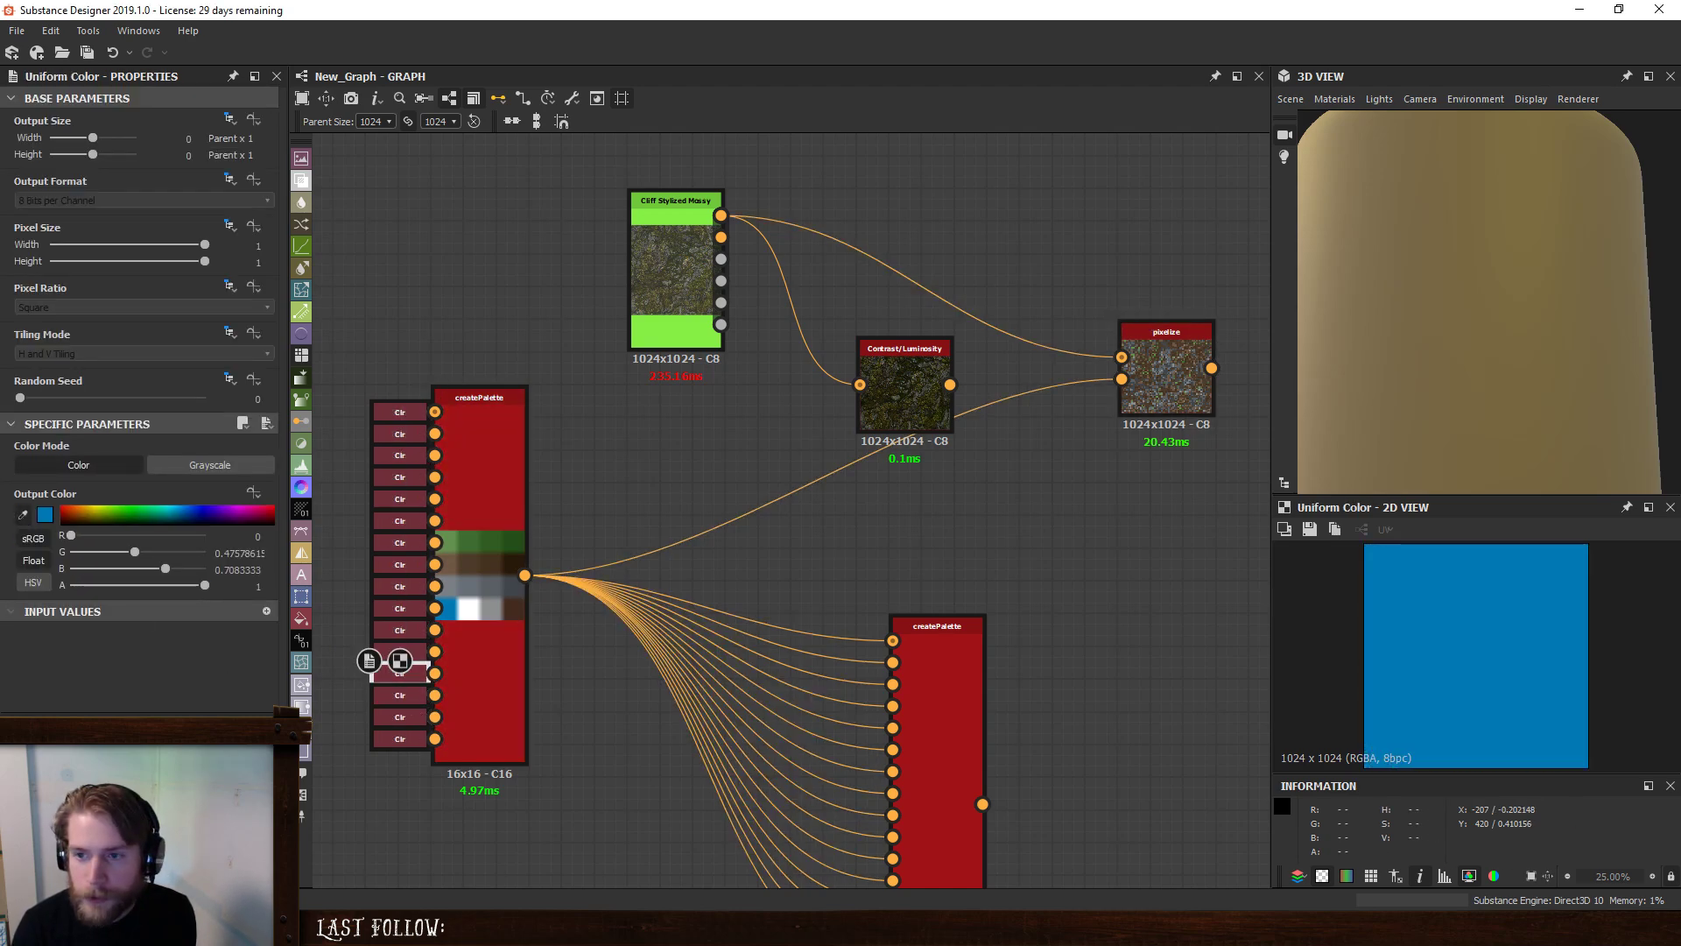
{"action": "left_click", "coordinate": [1680, 506]}
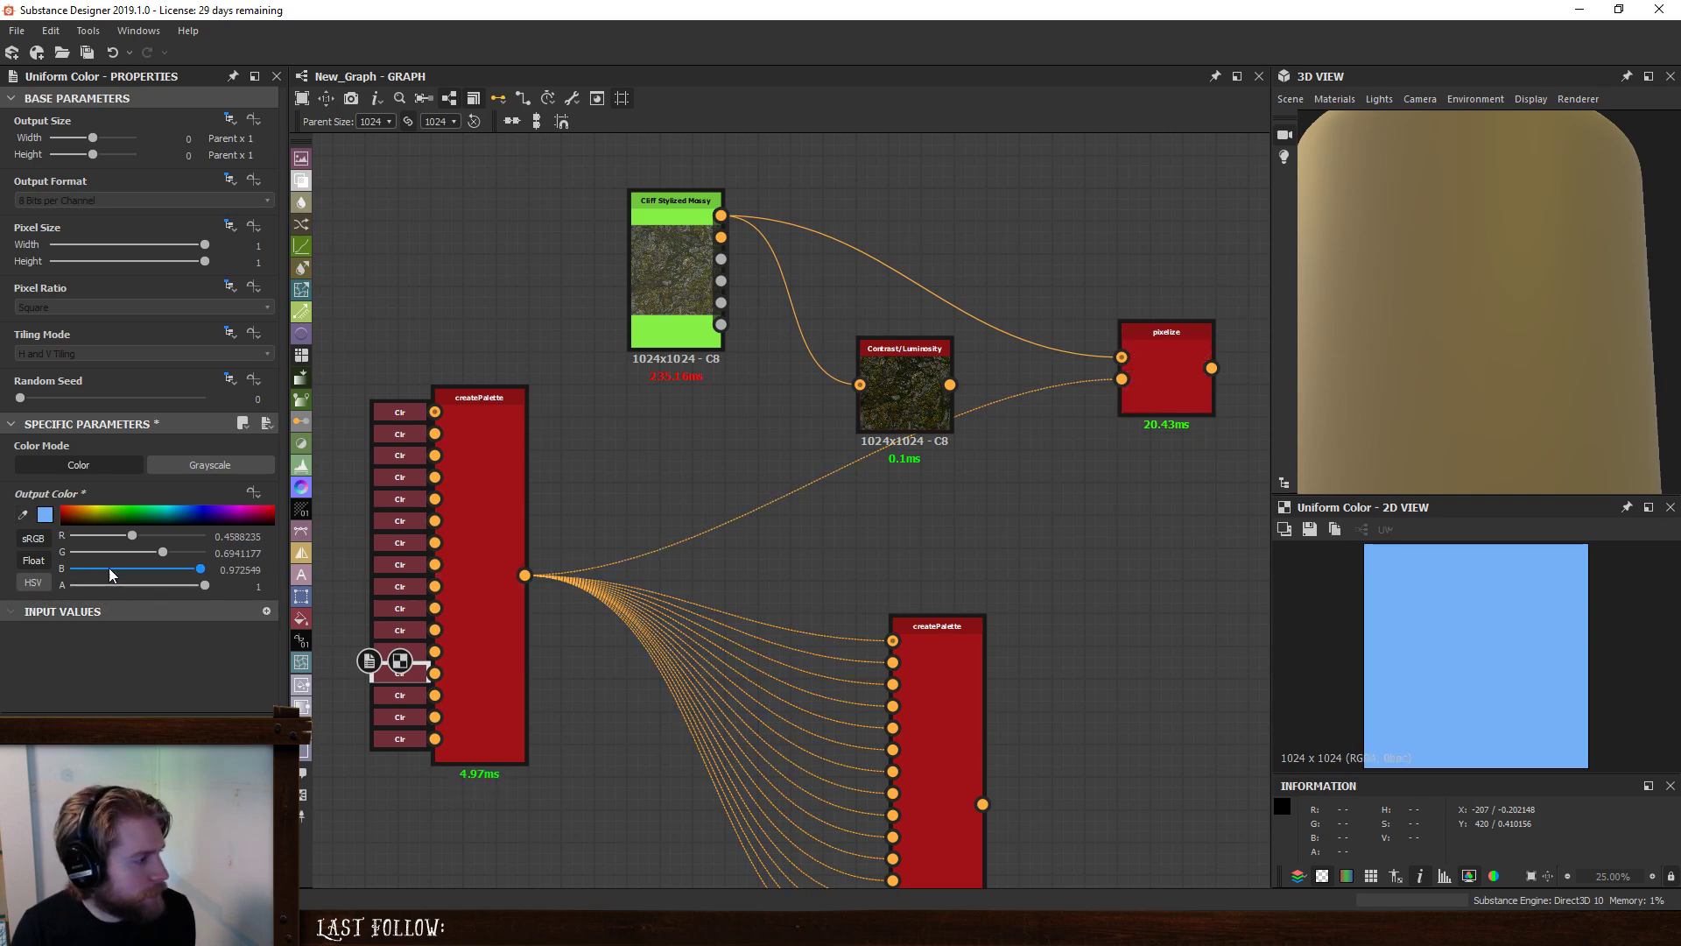
{"action": "left_click", "coordinate": [414, 697]}
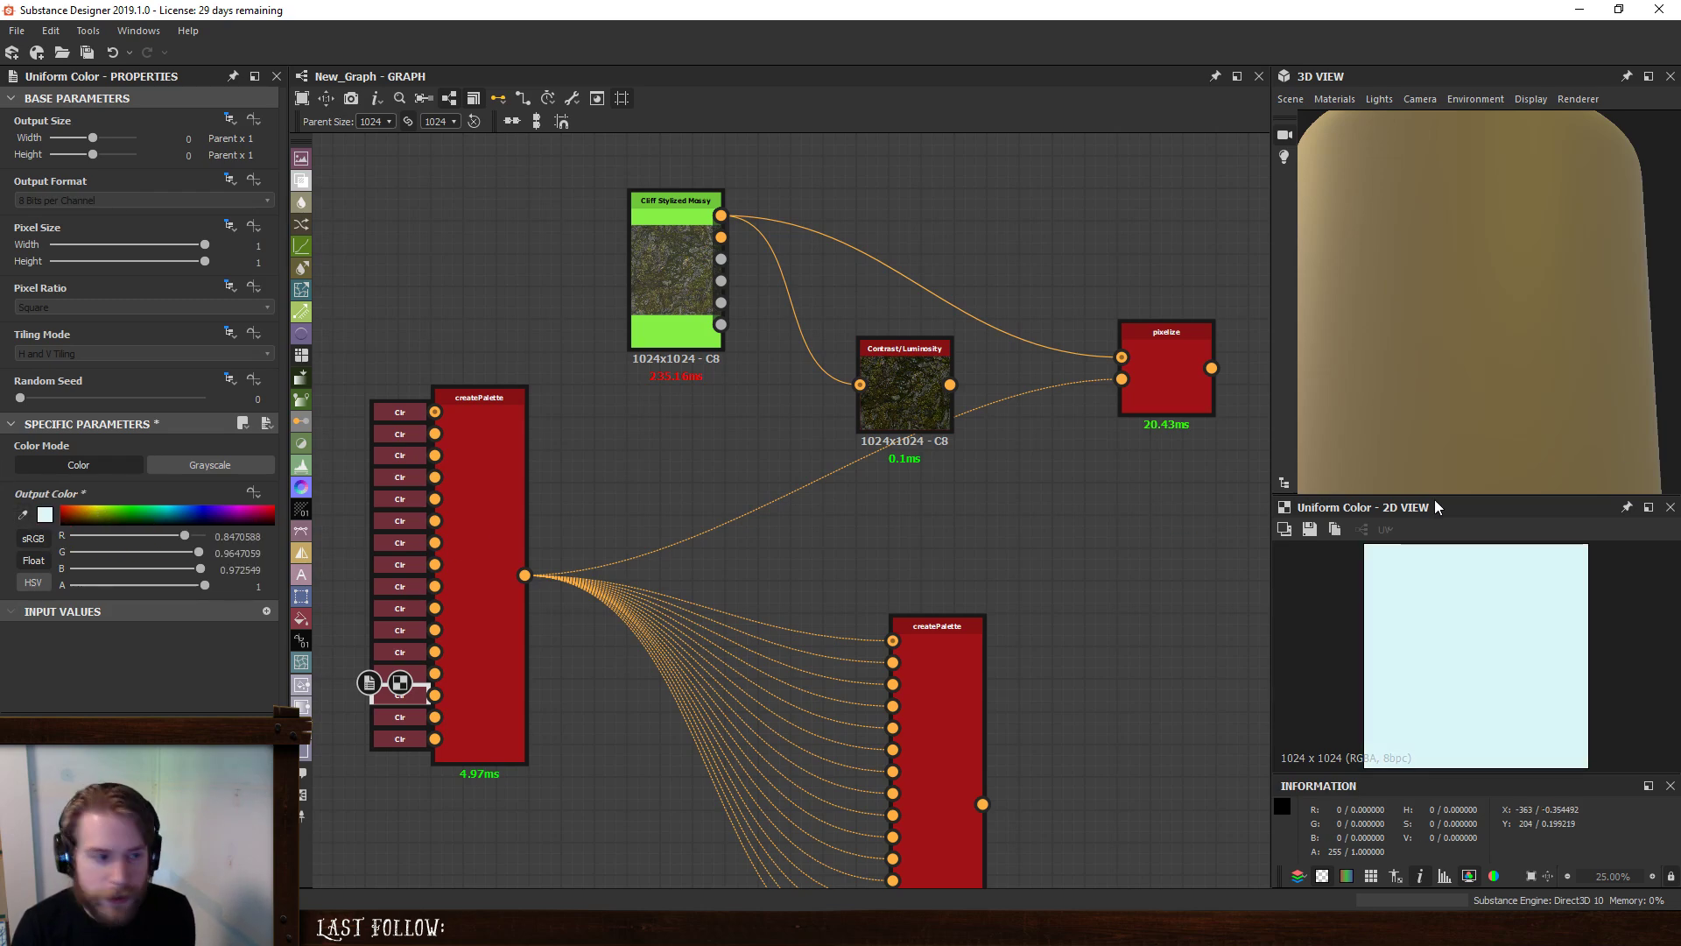
{"action": "double_click", "coordinate": [393, 725]}
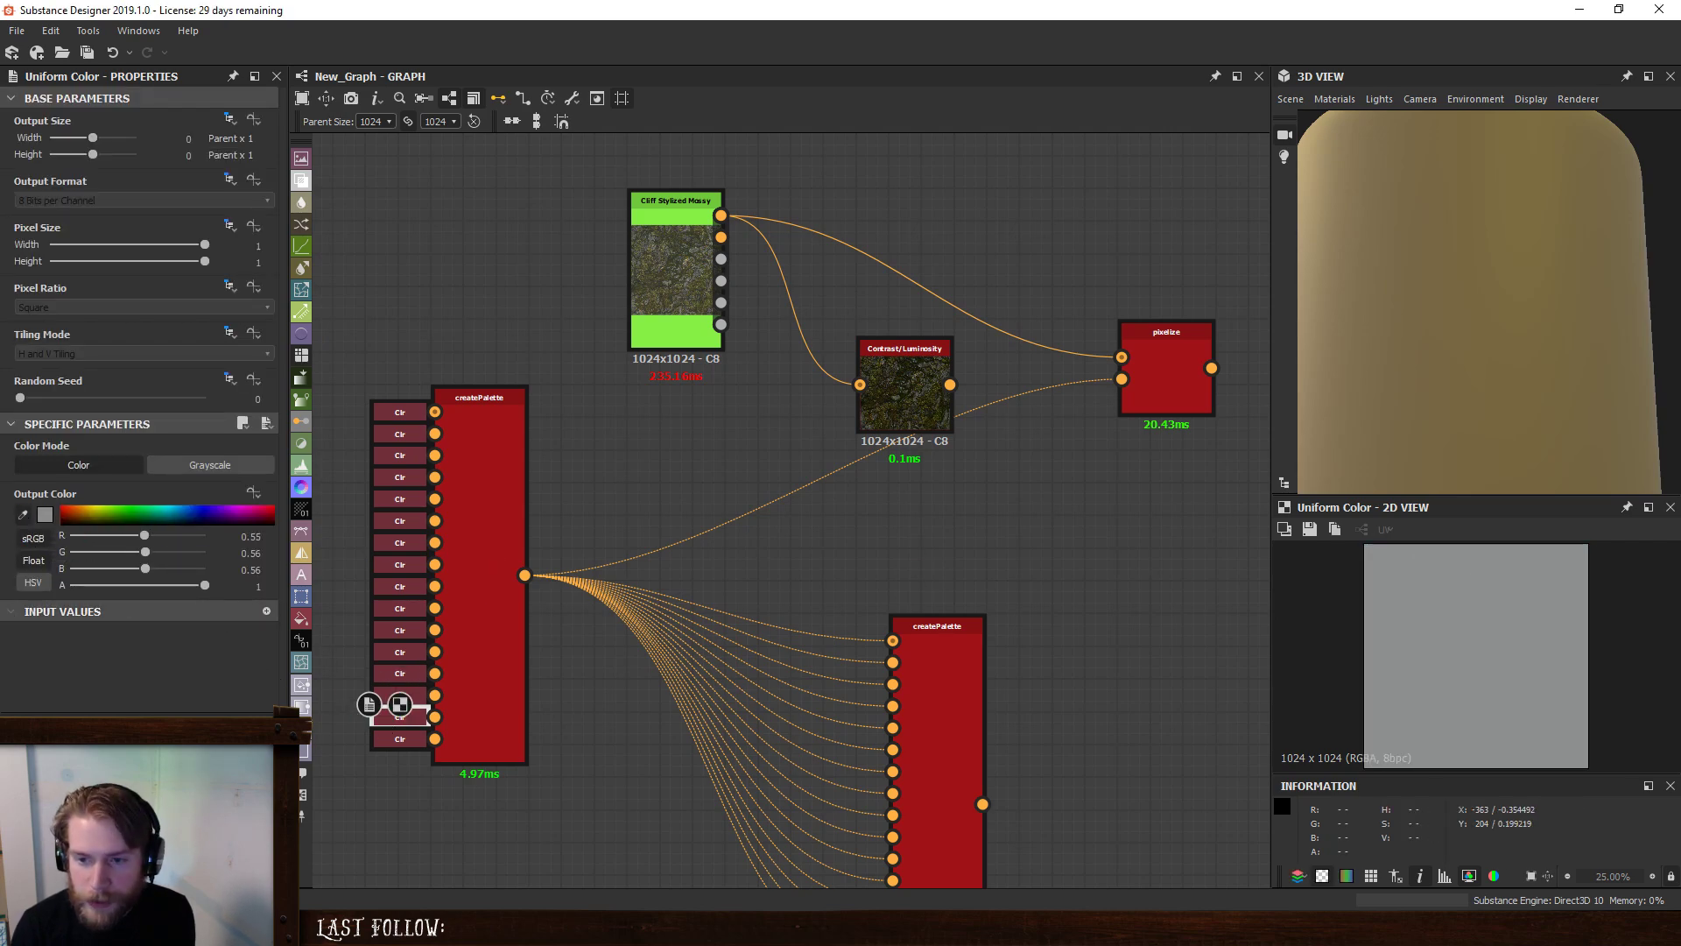
{"action": "left_click", "coordinate": [398, 740]}
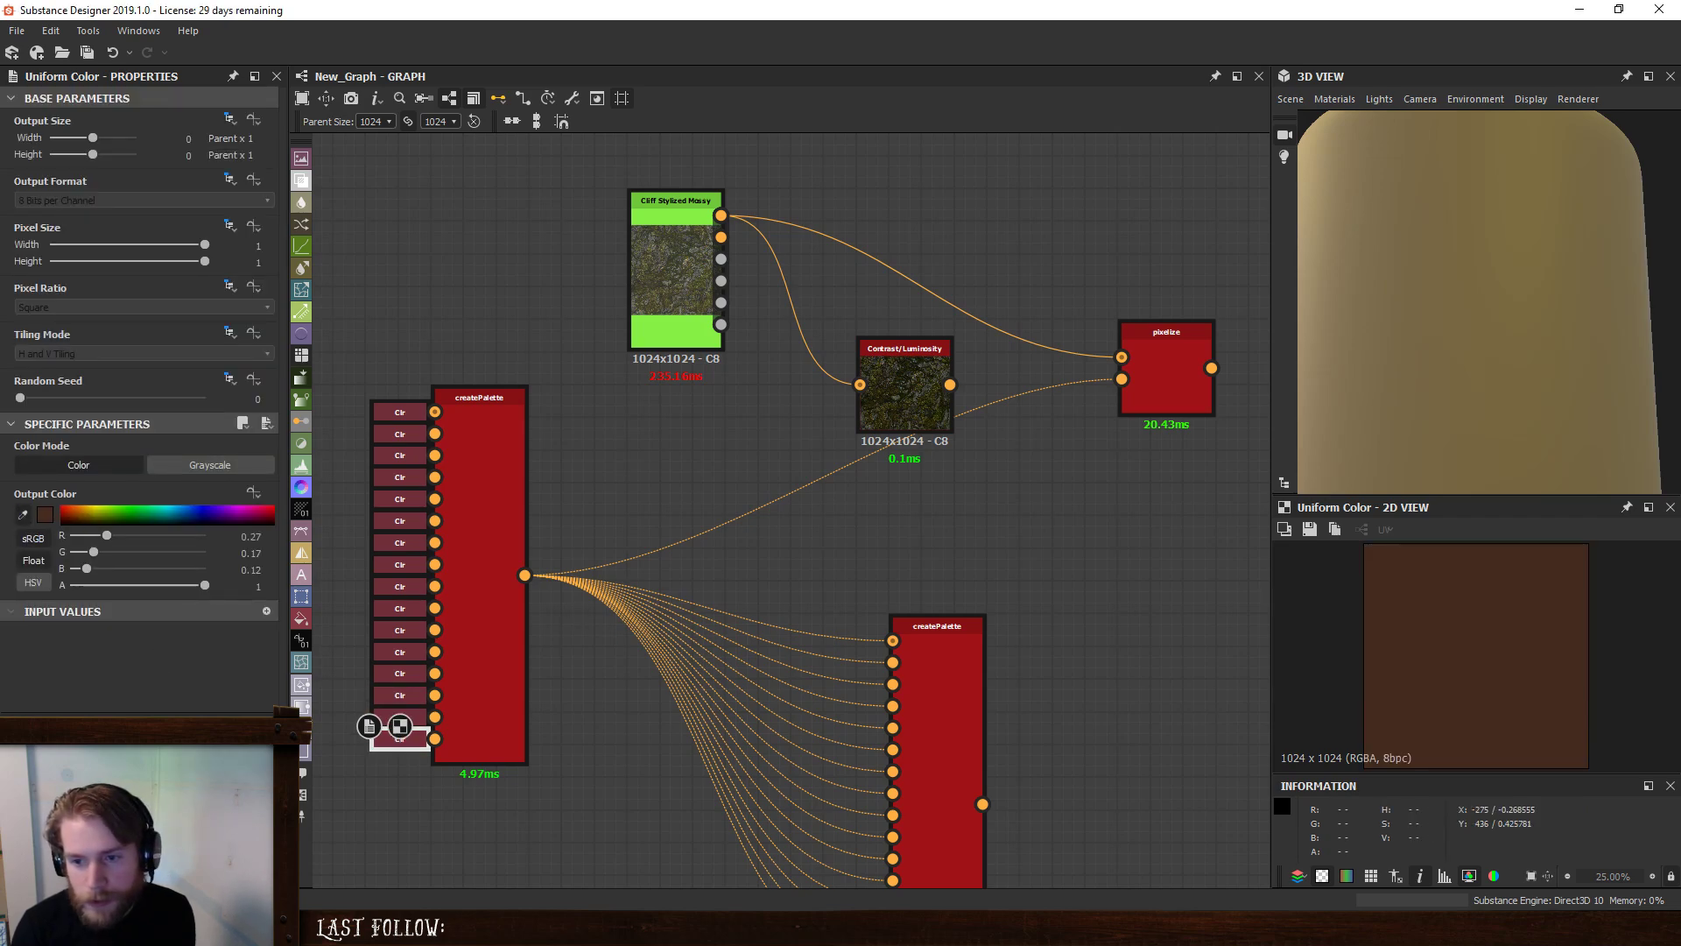
- Preview the complete 16-colour palette fitted to the 2D view, and check the pixelize output with the updated colours
{"action": "double_click", "coordinate": [485, 521]}
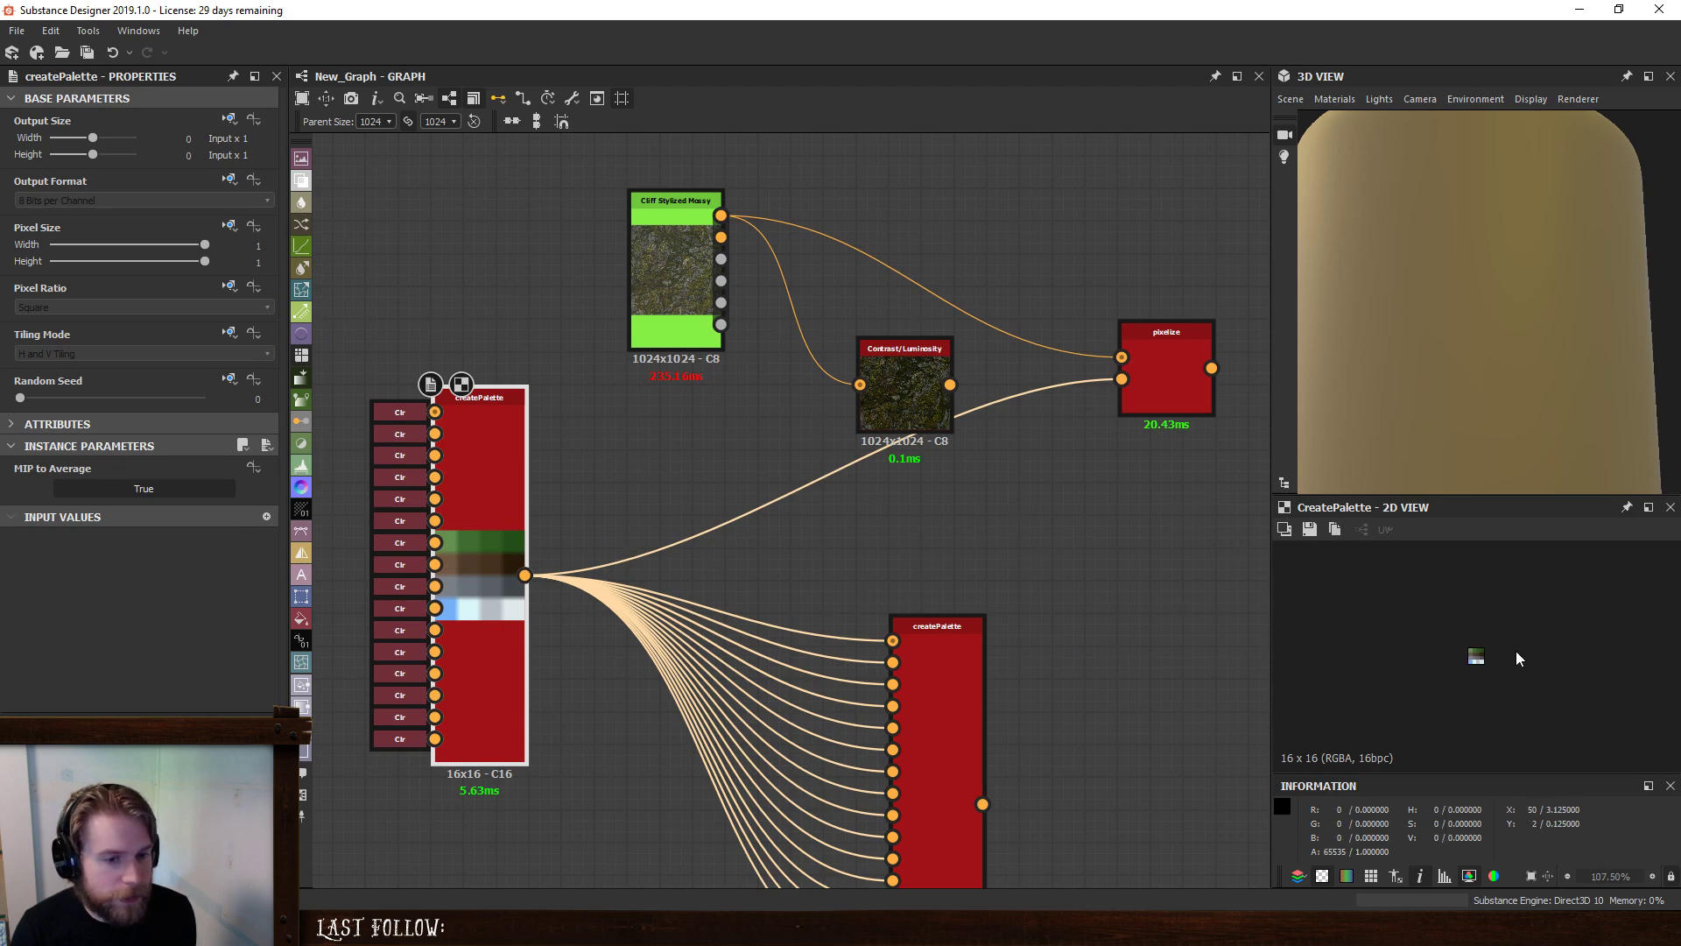
{"action": "key", "text": "f"}
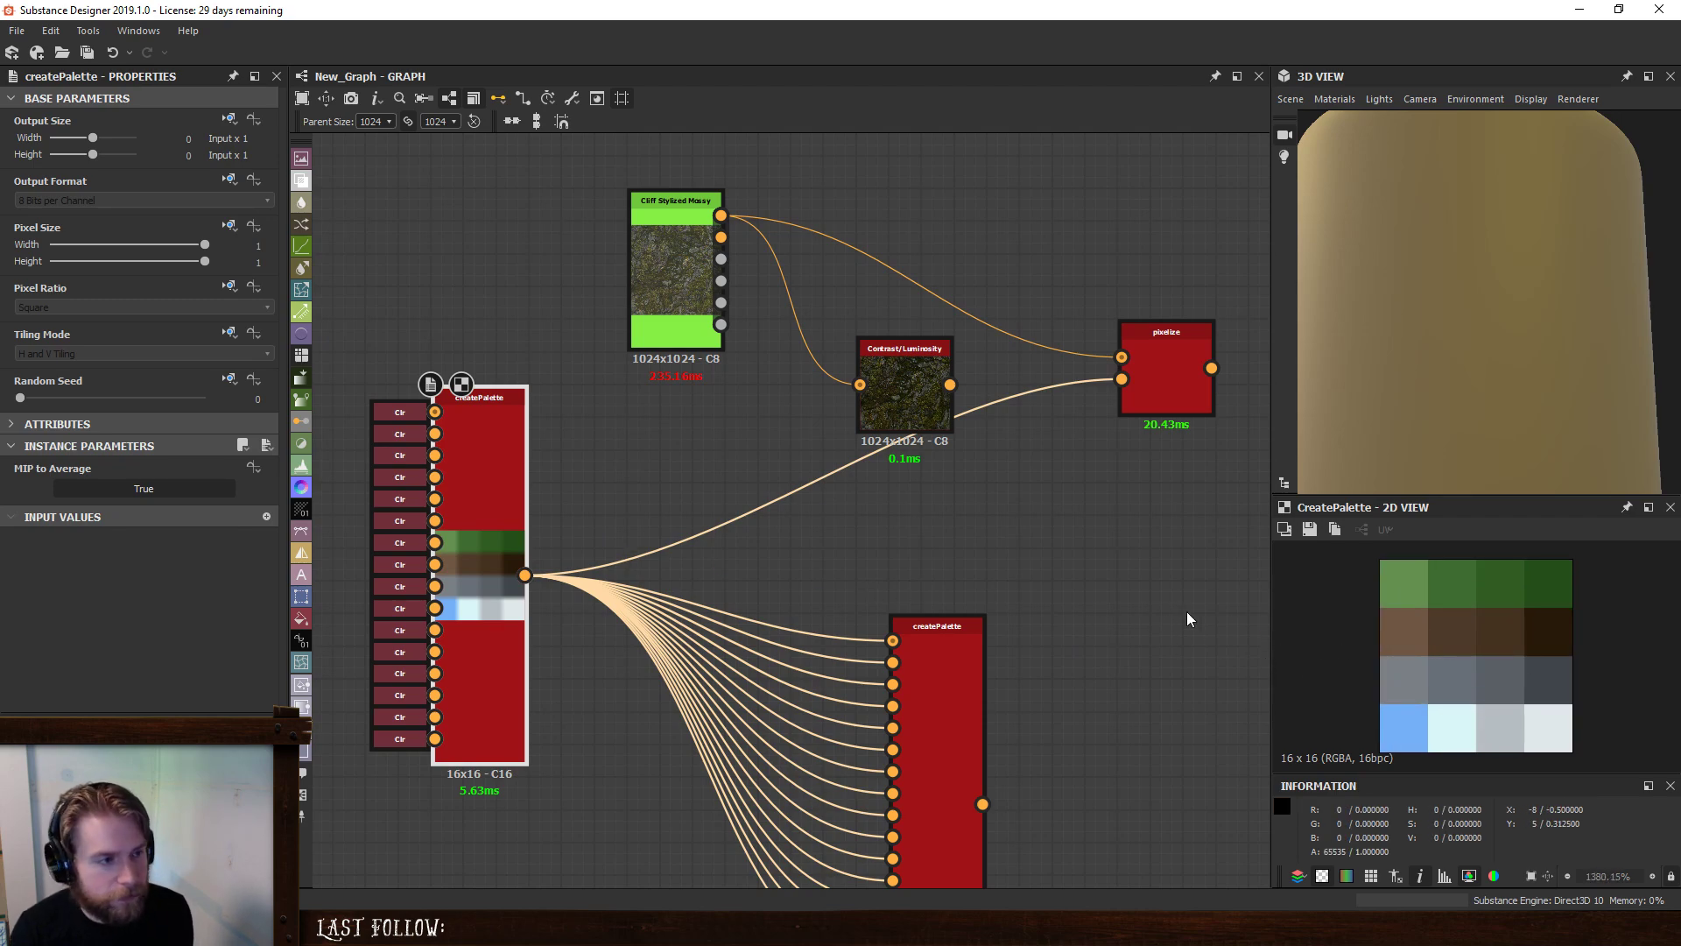
{"action": "double_click", "coordinate": [1167, 385]}
{"action": "key", "text": "f"}
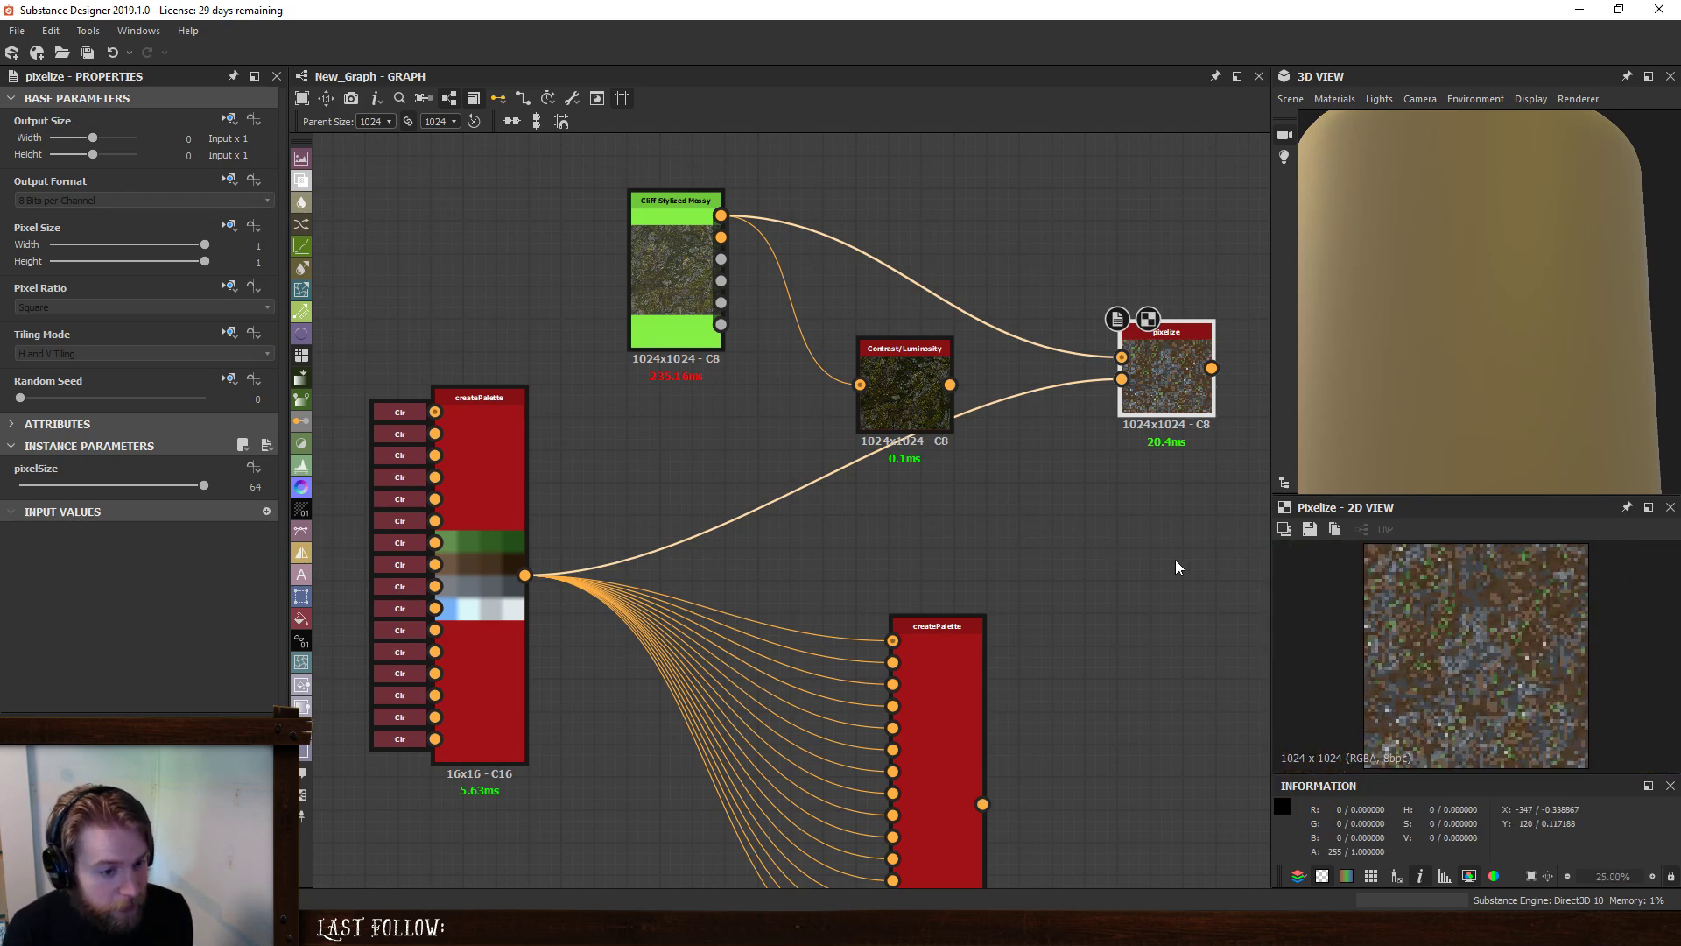
{"action": "scroll", "coordinate": [1407, 668], "scroll_direction": "down", "scroll_amount": 1}
{"action": "middle_click_drag", "start_coordinate": [1162, 555], "coordinate": [1039, 607]}
{"action": "scroll", "coordinate": [1039, 607], "scroll_direction": "up", "scroll_amount": 2}
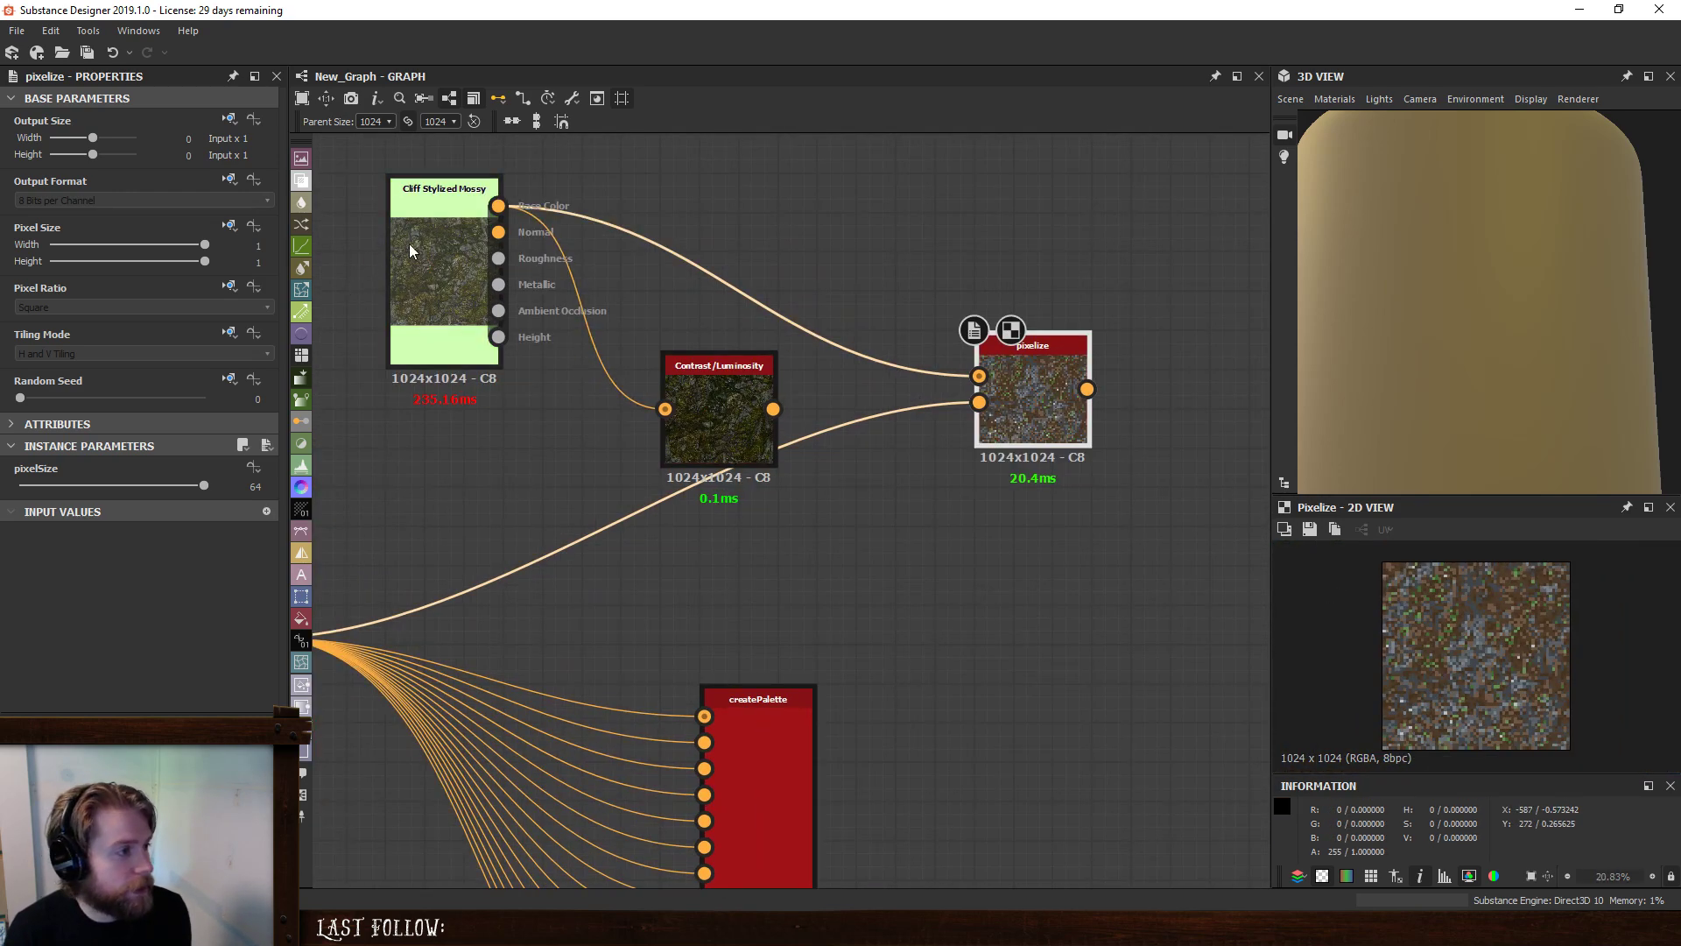
- Preview Cliff Stylized Mossy's Base Color output and inspect its moss and rock tones at different magnifications
{"action": "left_click", "coordinate": [440, 270]}
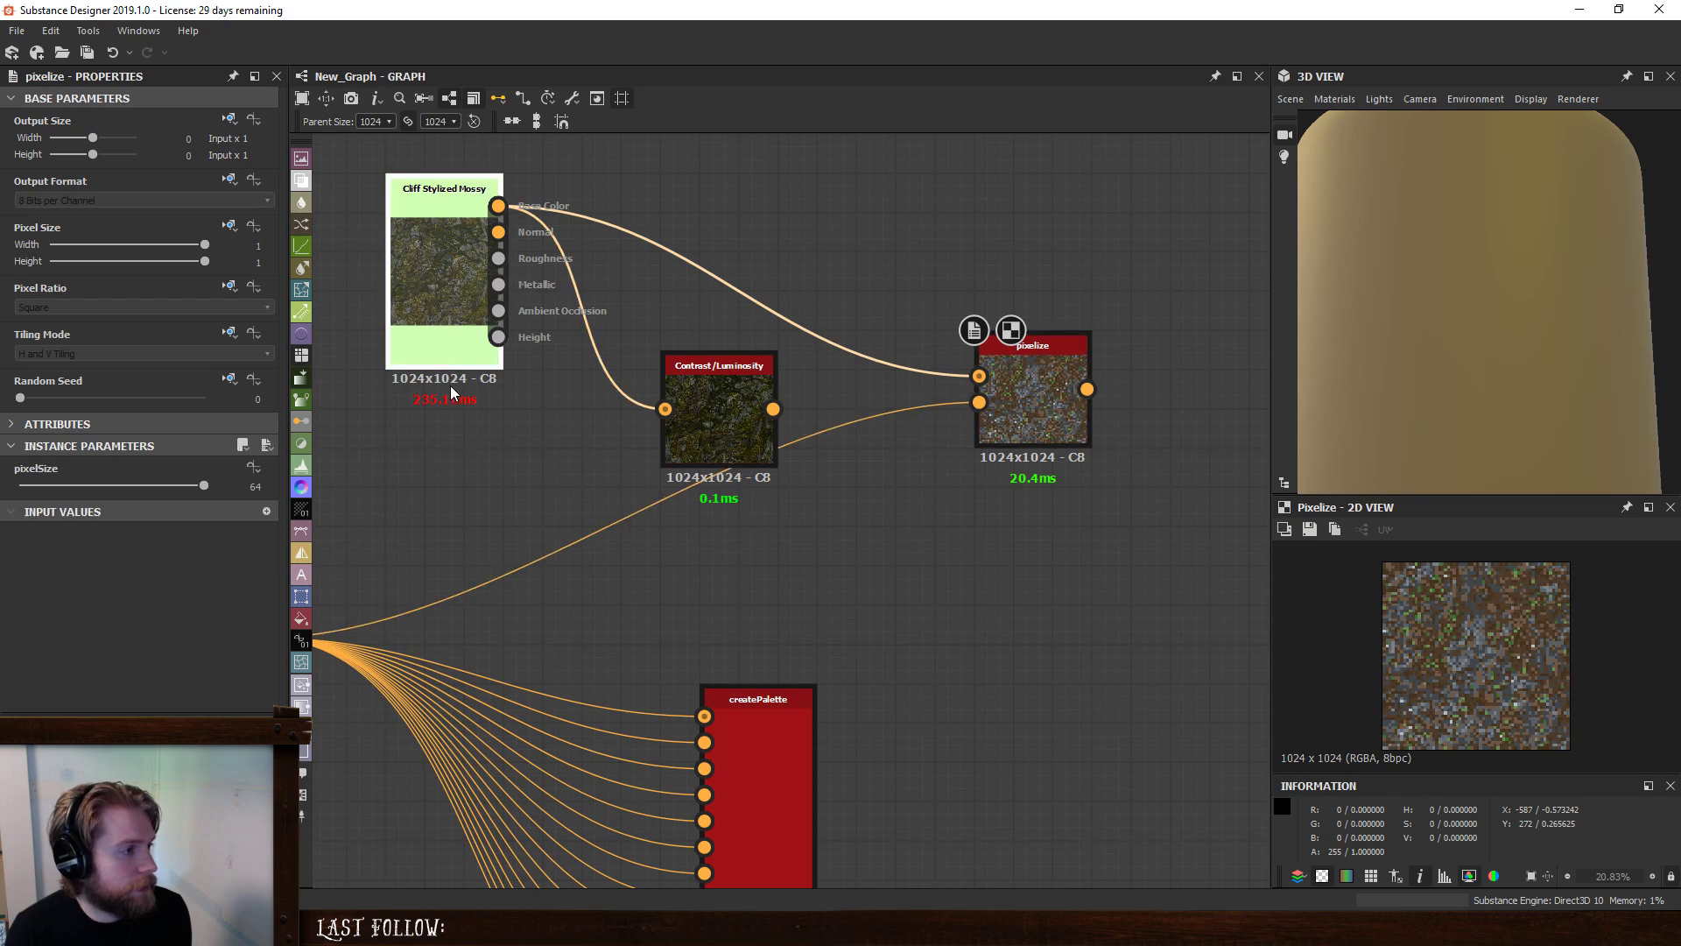
{"action": "double_click", "coordinate": [419, 245]}
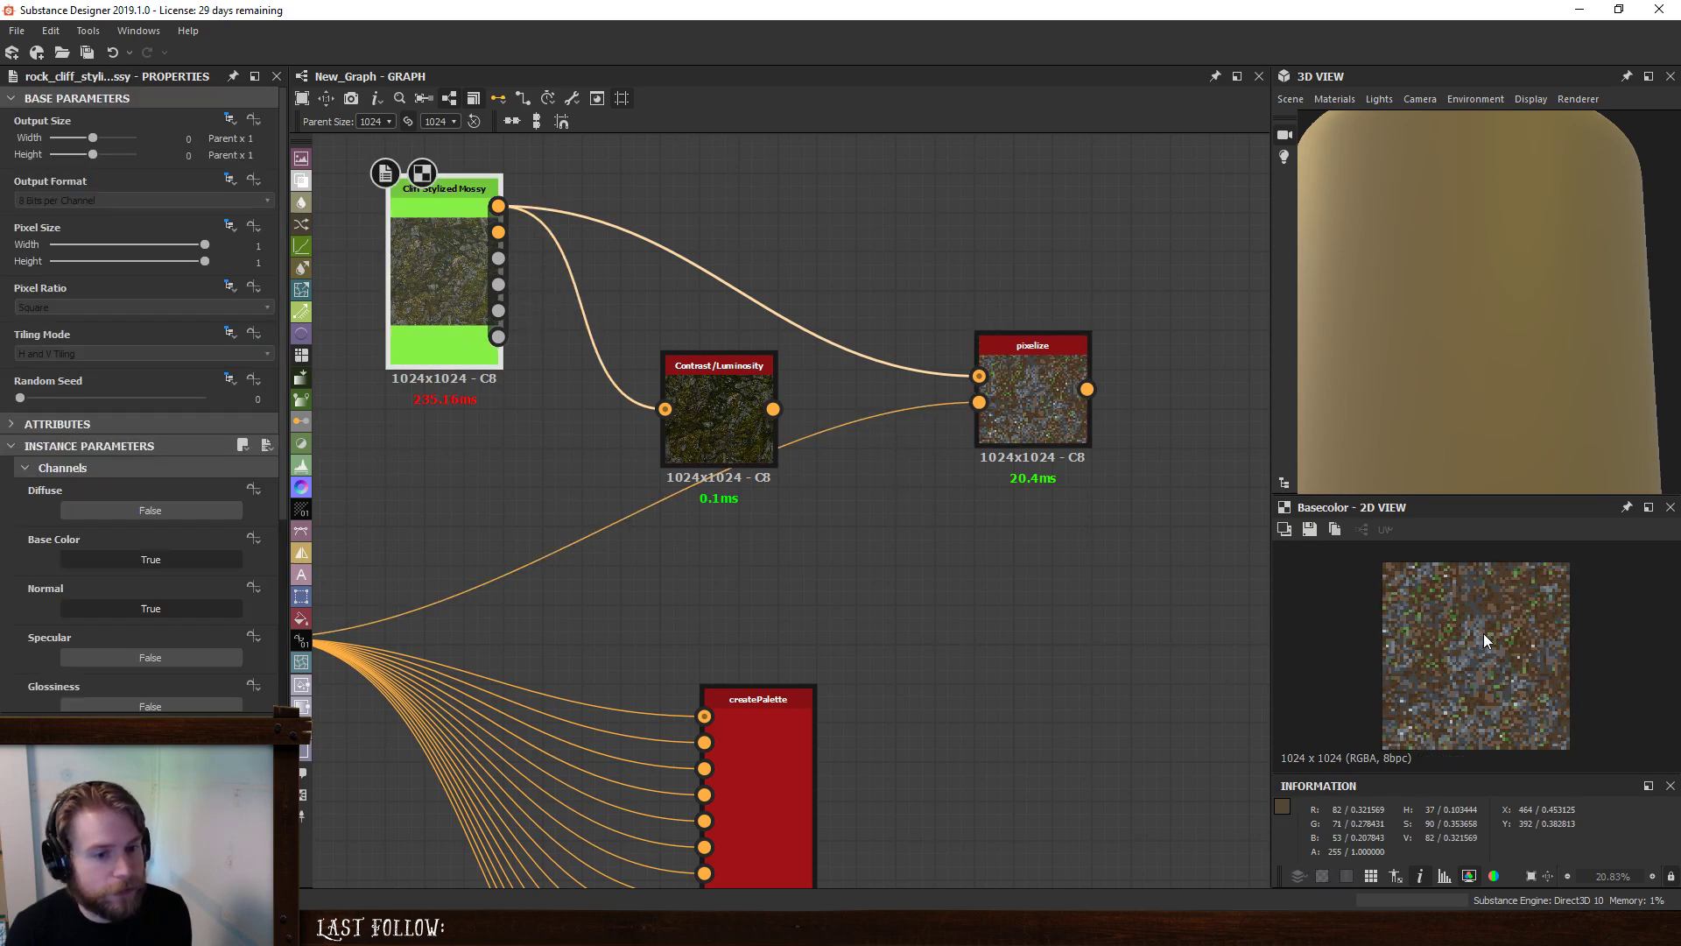
{"action": "scroll", "coordinate": [1483, 633], "scroll_direction": "up", "scroll_amount": 5}
{"action": "scroll", "coordinate": [1485, 632], "scroll_direction": "down", "scroll_amount": 5}
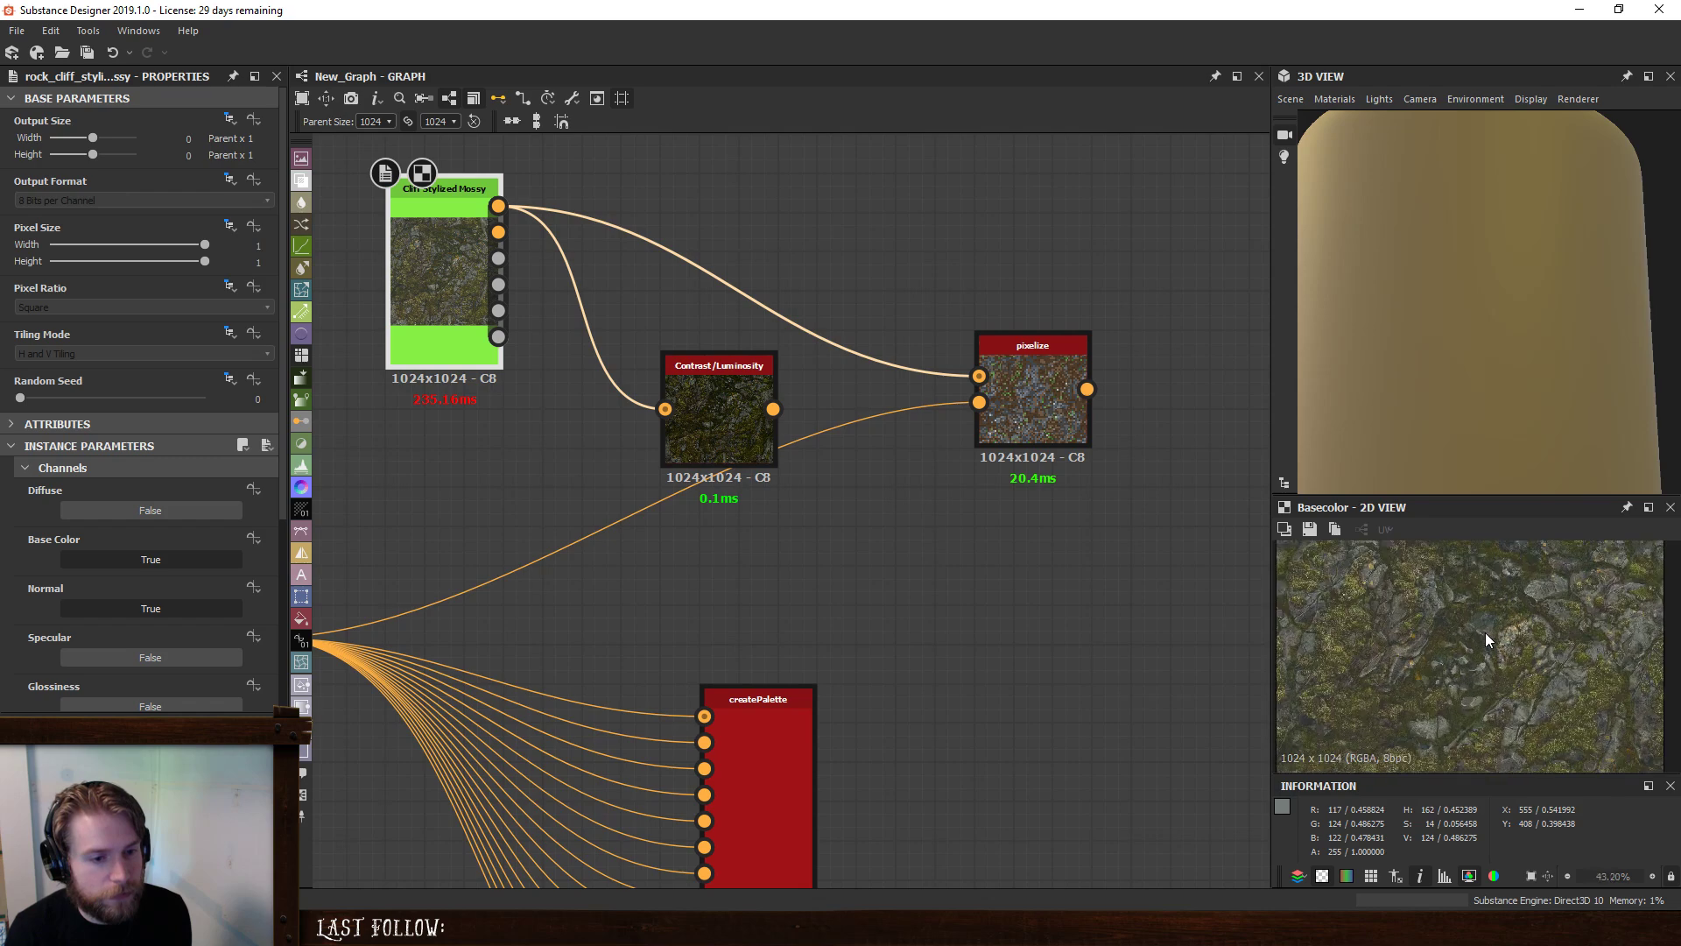
- Preview the Contrast/Luminosity node and lower its Contrast to -0.01
{"action": "left_click", "coordinate": [727, 431]}
{"action": "double_click", "coordinate": [727, 430]}
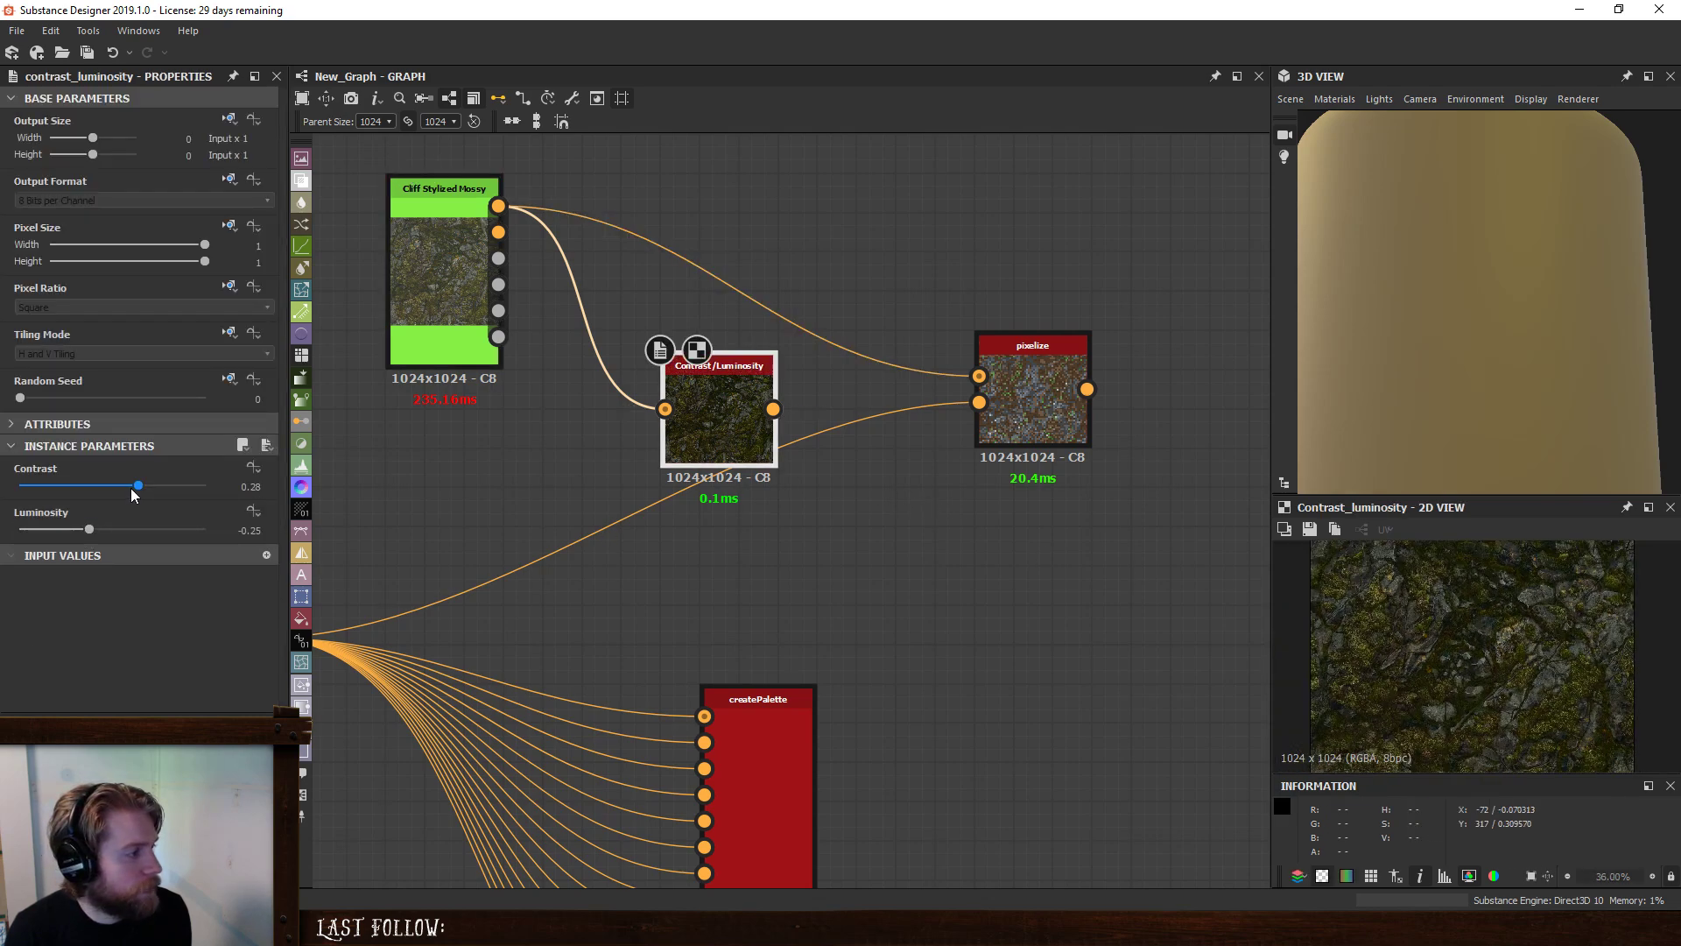
{"action": "left_click_drag", "start_coordinate": [129, 487], "coordinate": [114, 489]}
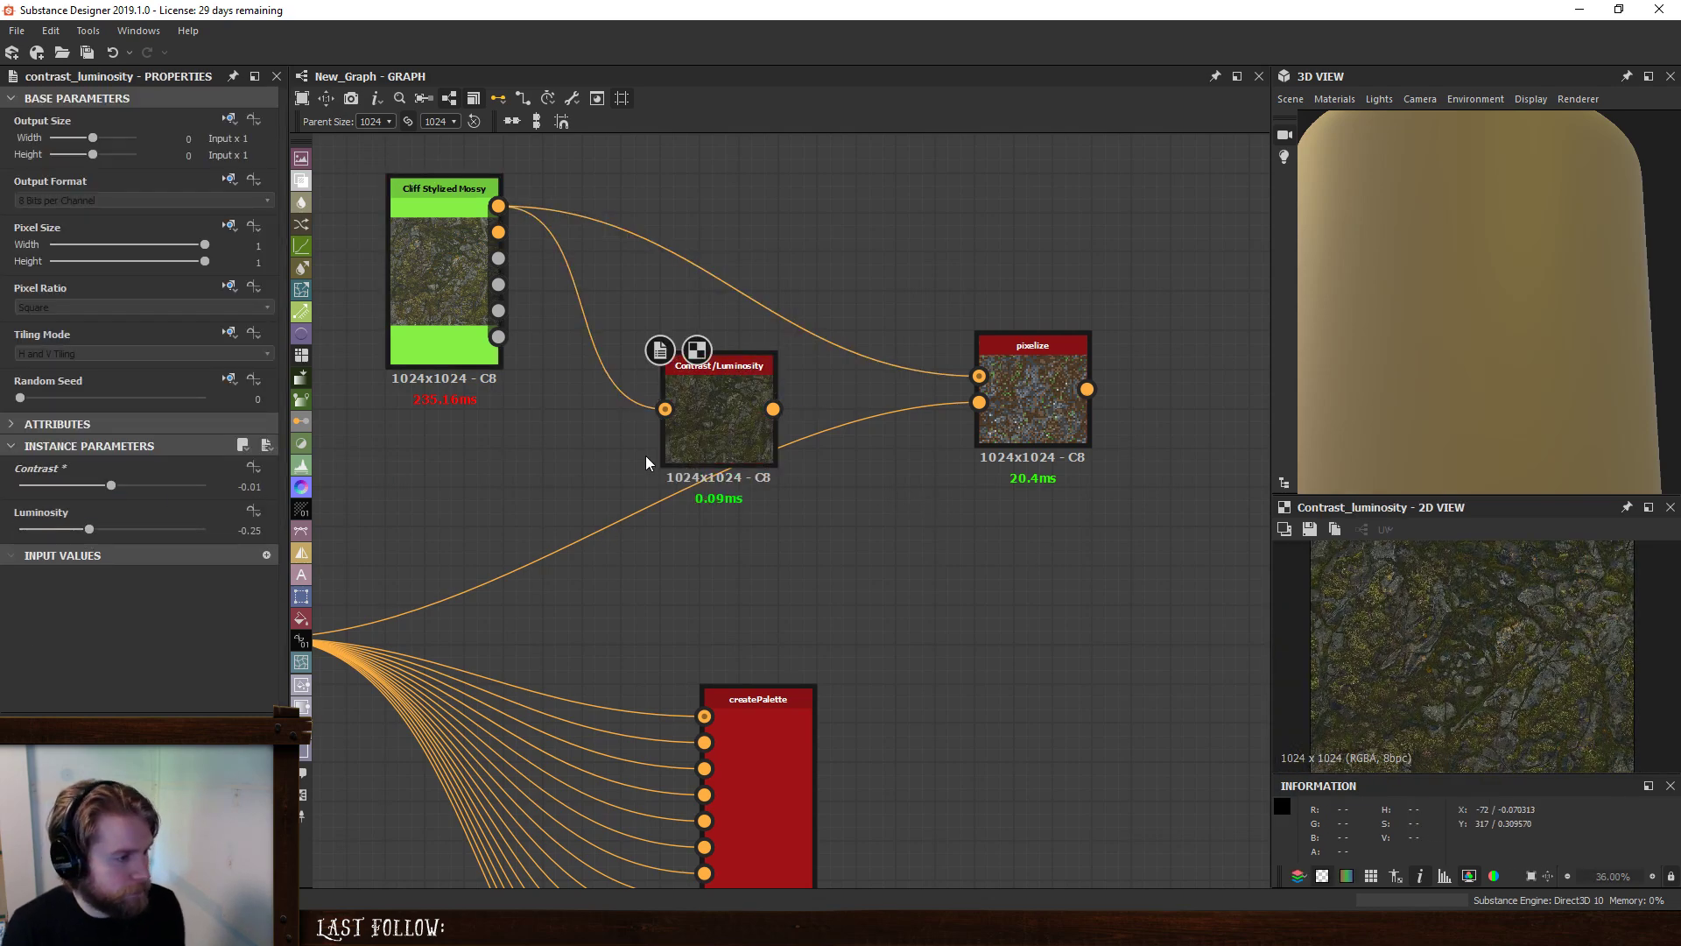
- Add a Curve node fed by Cliff Stylized Mossy's Base Color, connect it to pixelize's Image input, and preview pixelize
{"action": "key", "text": "space"}
{"action": "type", "text": "cu"}
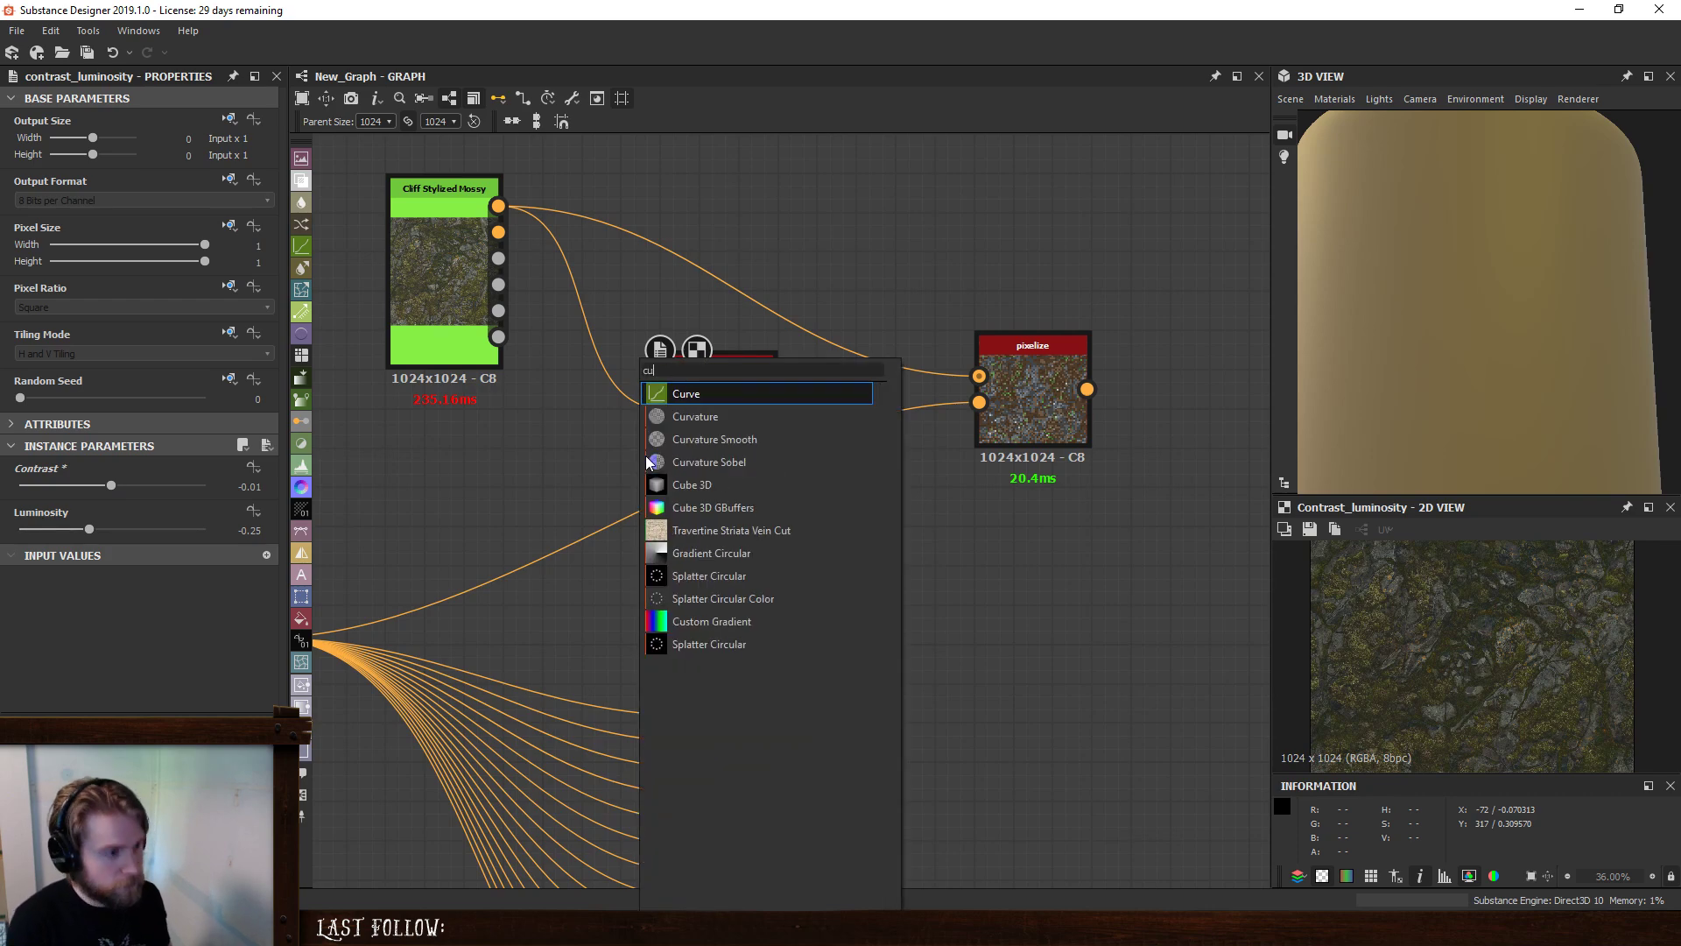
{"action": "left_click", "coordinate": [675, 401]}
{"action": "left_click_drag", "start_coordinate": [497, 205], "coordinate": [1014, 382]}
{"action": "left_click", "coordinate": [1014, 381]}
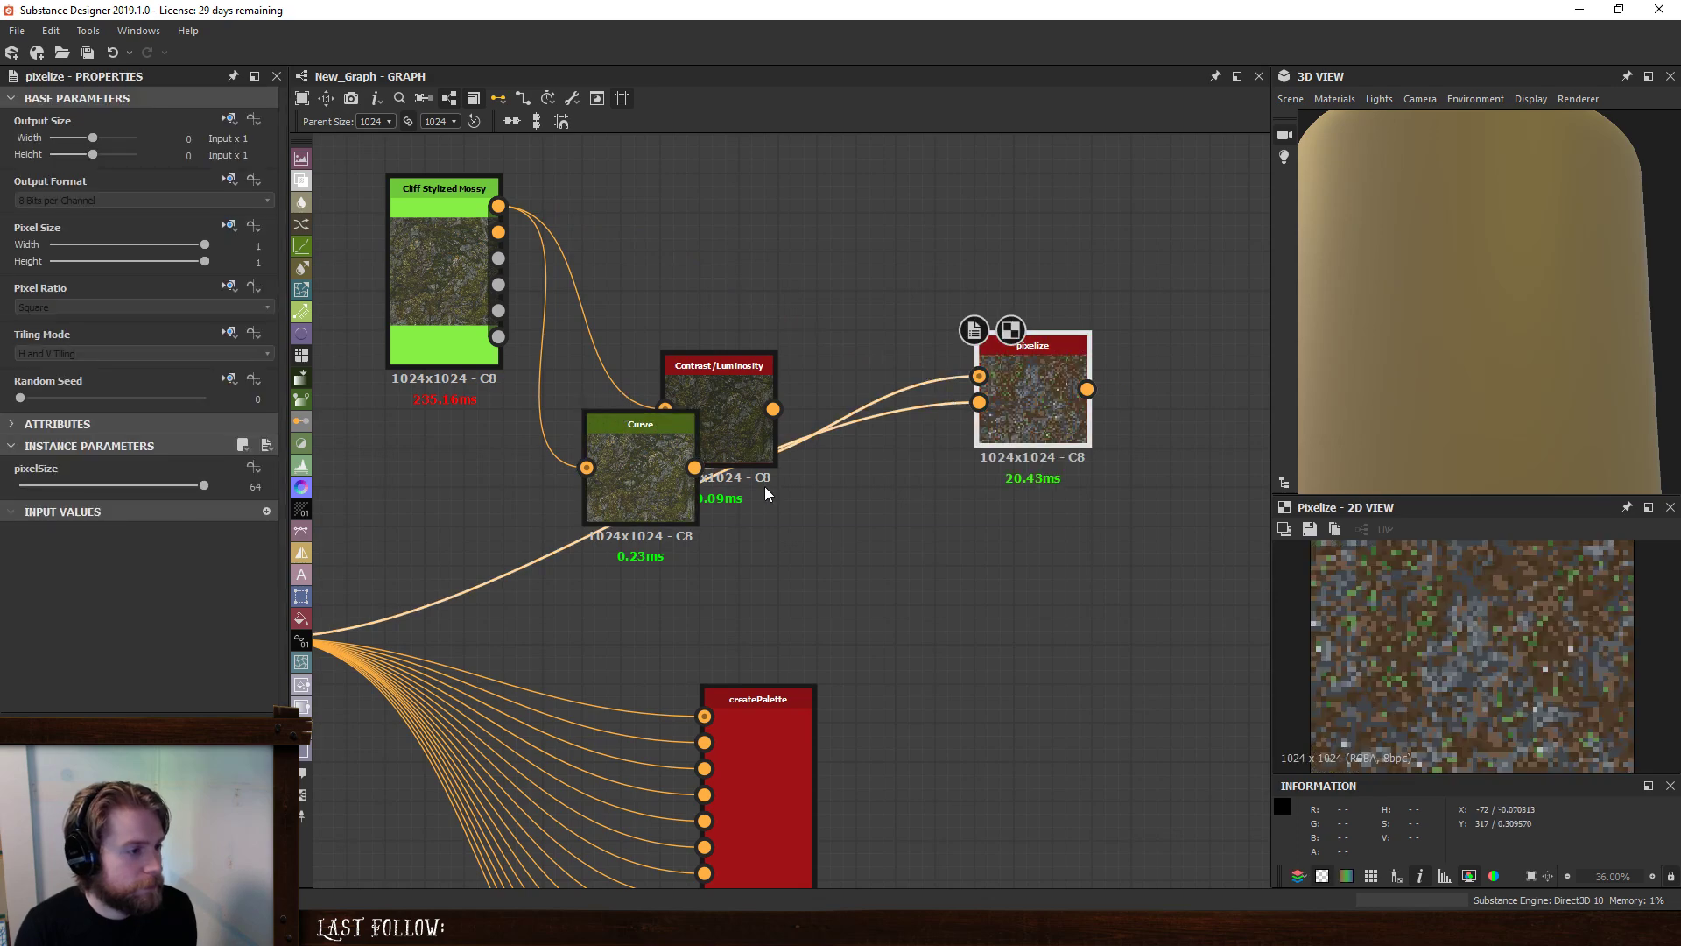
- Reshape the Curve node's Green channel with a raised point in the shadows and an upper point at about 0.73, 0.61
{"action": "left_click", "coordinate": [646, 450]}
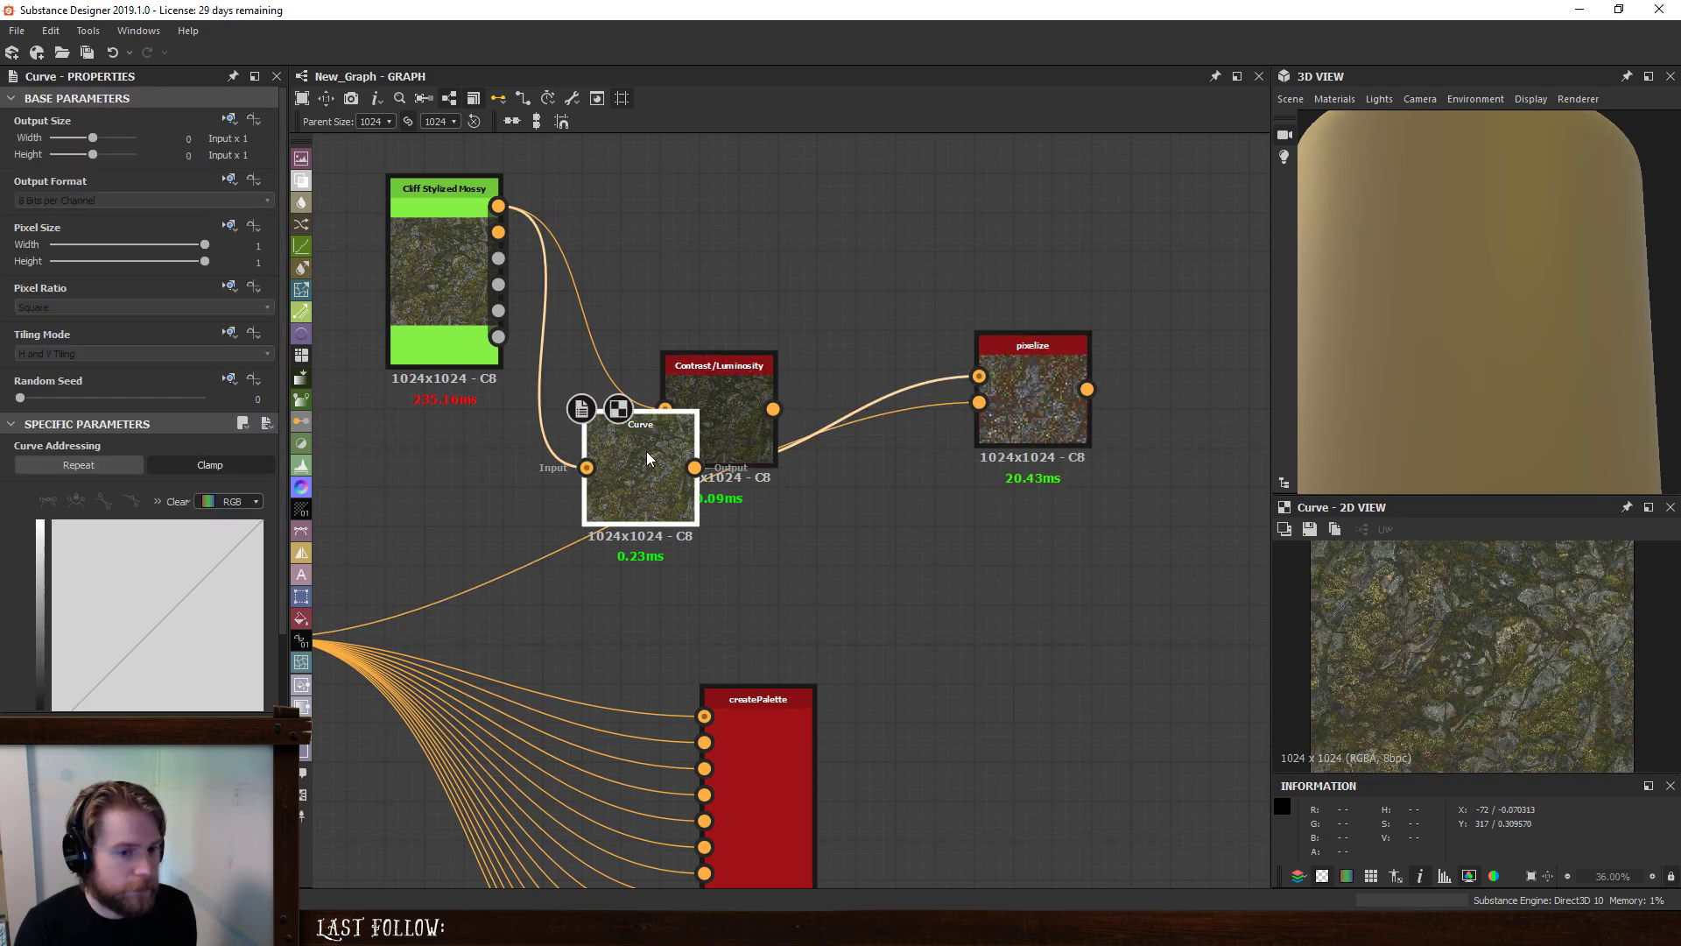
{"action": "left_click", "coordinate": [230, 502]}
{"action": "scroll", "coordinate": [187, 610], "scroll_direction": "down", "scroll_amount": 2}
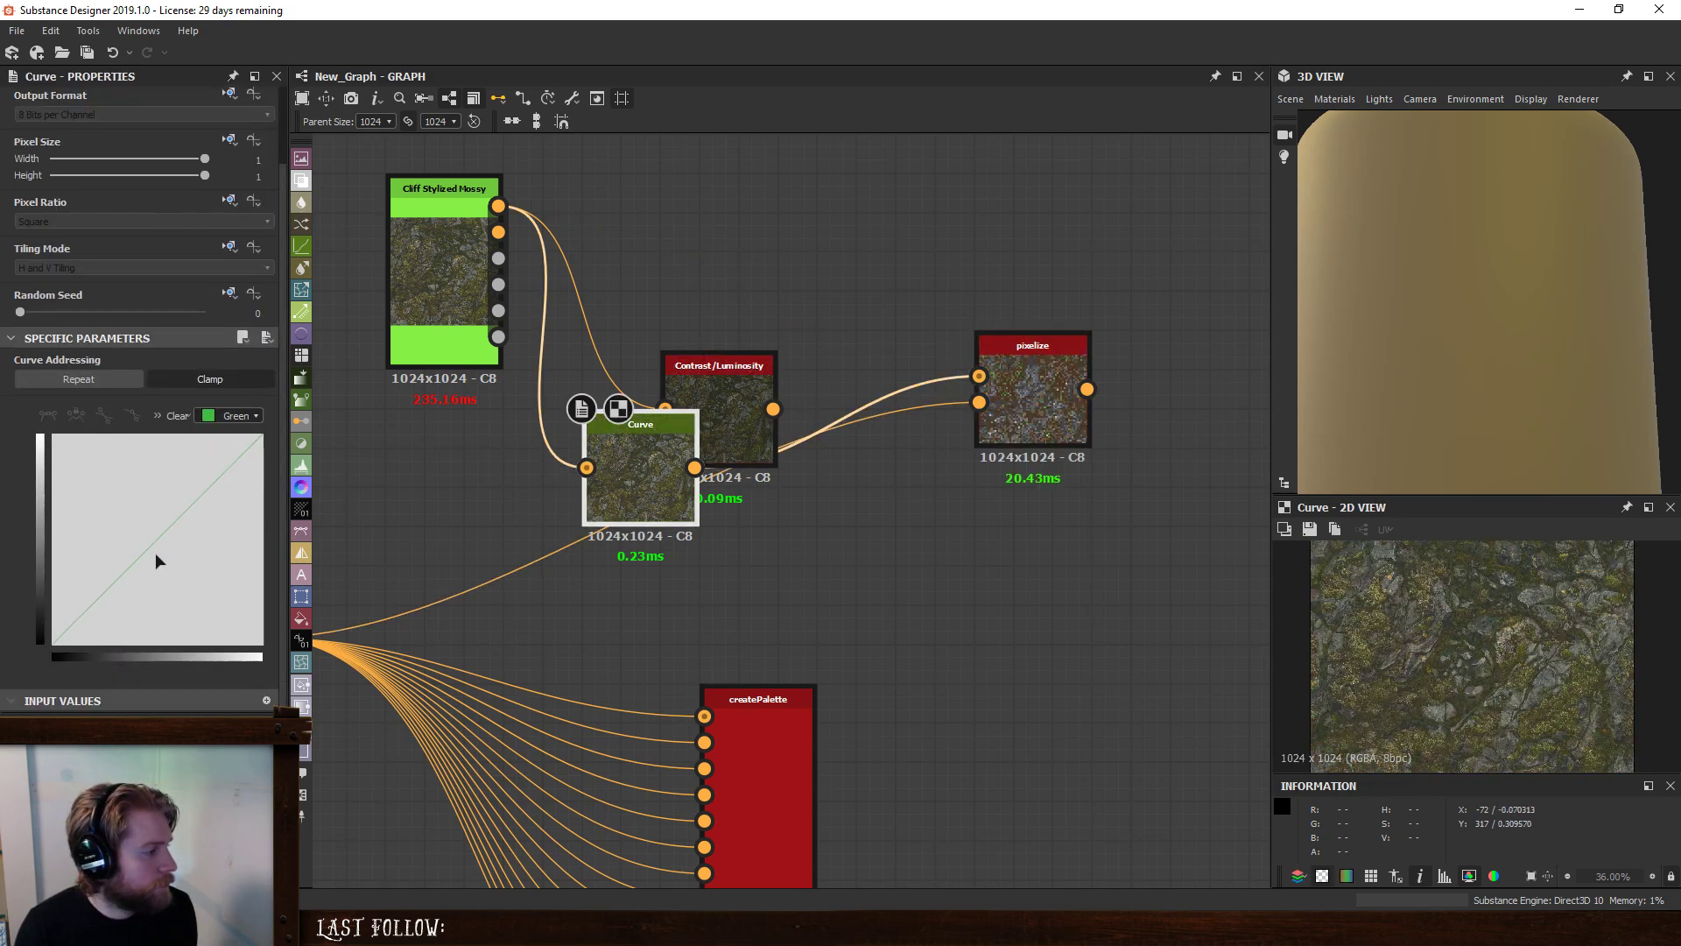
{"action": "left_click", "coordinate": [155, 553]}
{"action": "left_click_drag", "start_coordinate": [178, 552], "coordinate": [187, 484]}
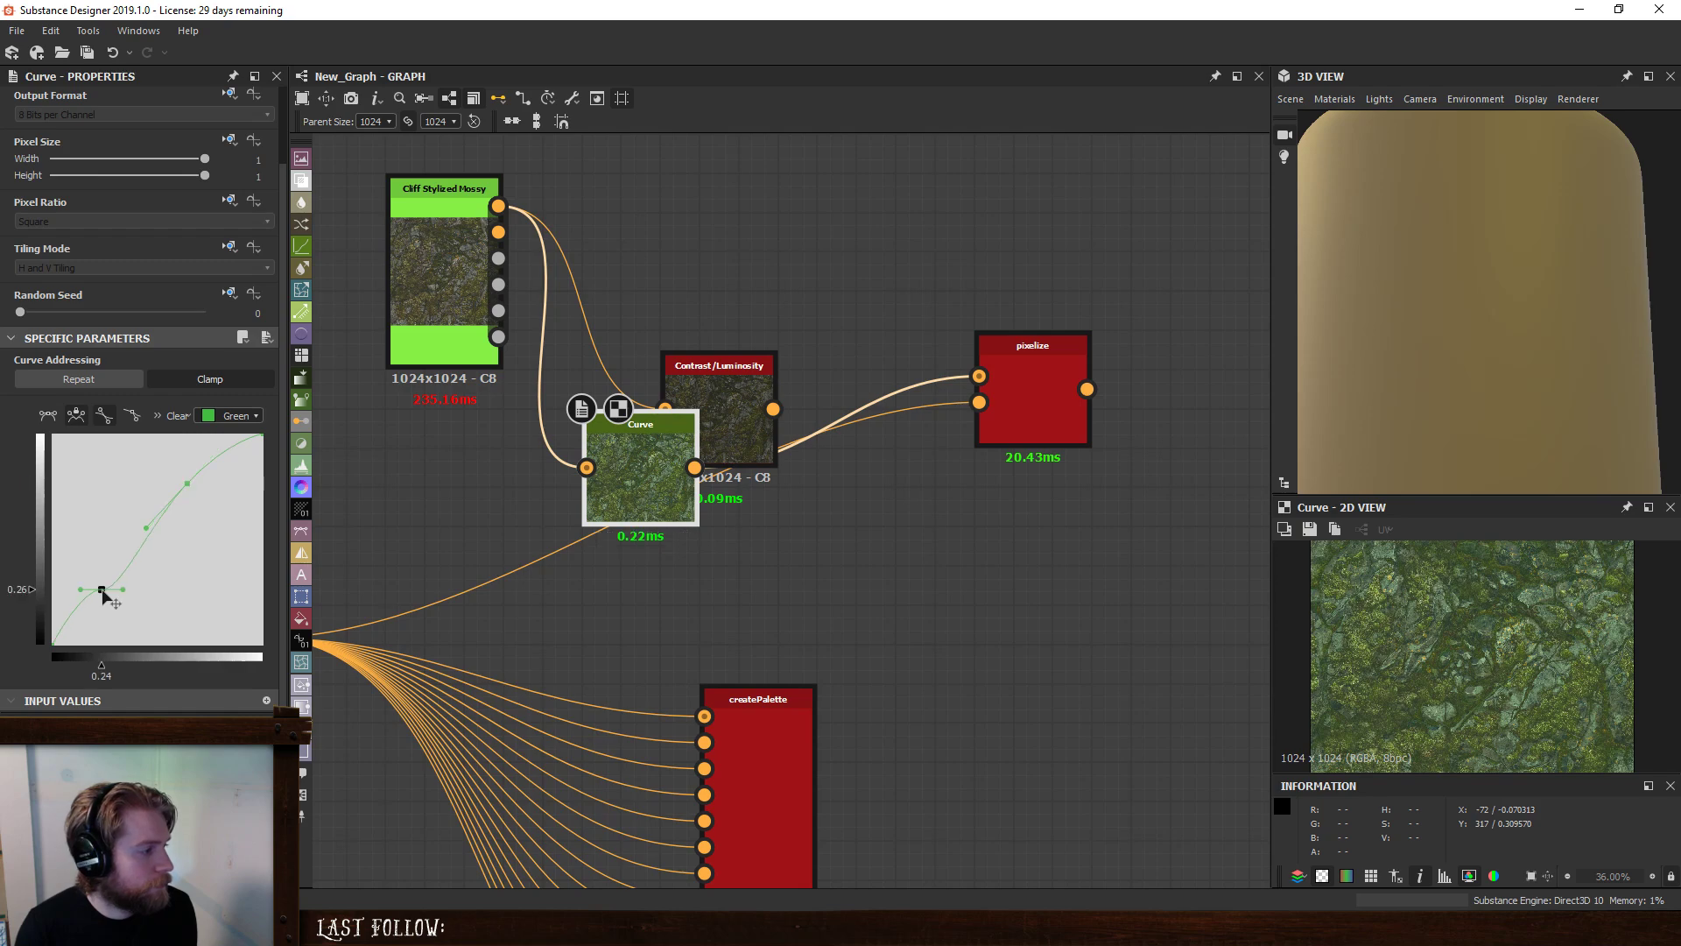
{"action": "left_click", "coordinate": [104, 601]}
{"action": "mouse_move", "coordinate": [104, 601]}
{"action": "left_mouse_down"}
{"action": "mouse_move", "coordinate": [128, 581]}
{"action": "mouse_move", "coordinate": [113, 611]}
{"action": "mouse_move", "coordinate": [88, 589]}
{"action": "left_mouse_up"}
{"action": "left_click_drag", "start_coordinate": [188, 483], "coordinate": [208, 525]}
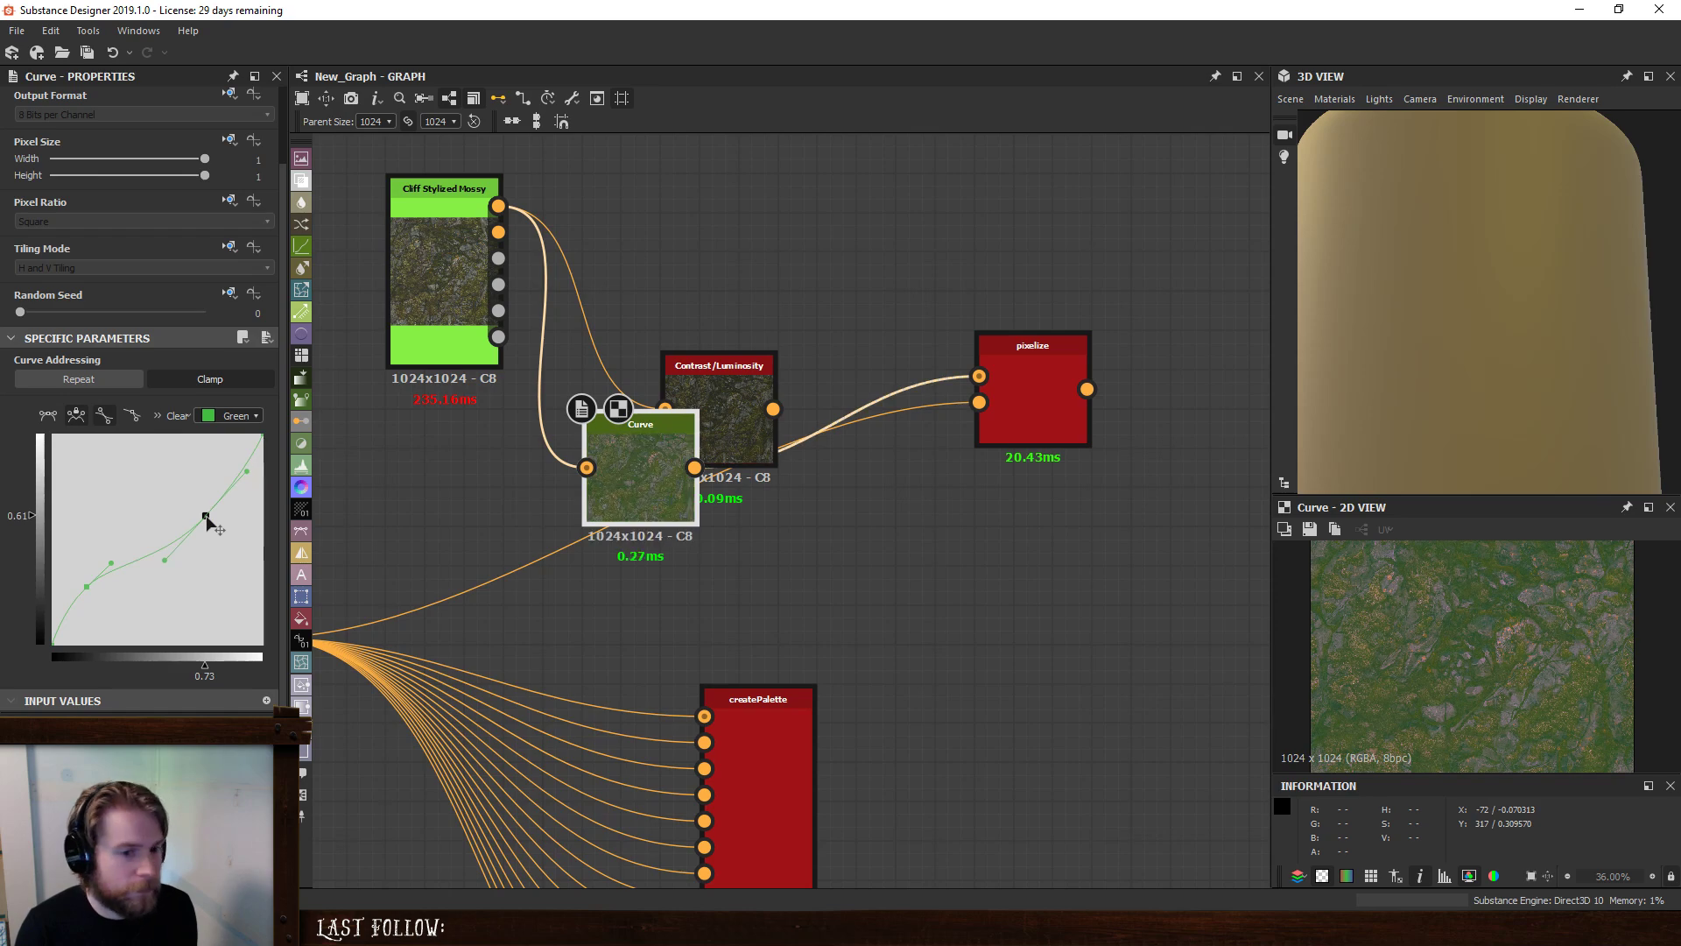
- Preview the pixelize node and stack the Contrast/Luminosity node above the Curve node between Cliff Stylized Mossy and pixelize
{"action": "double_click", "coordinate": [1029, 382]}
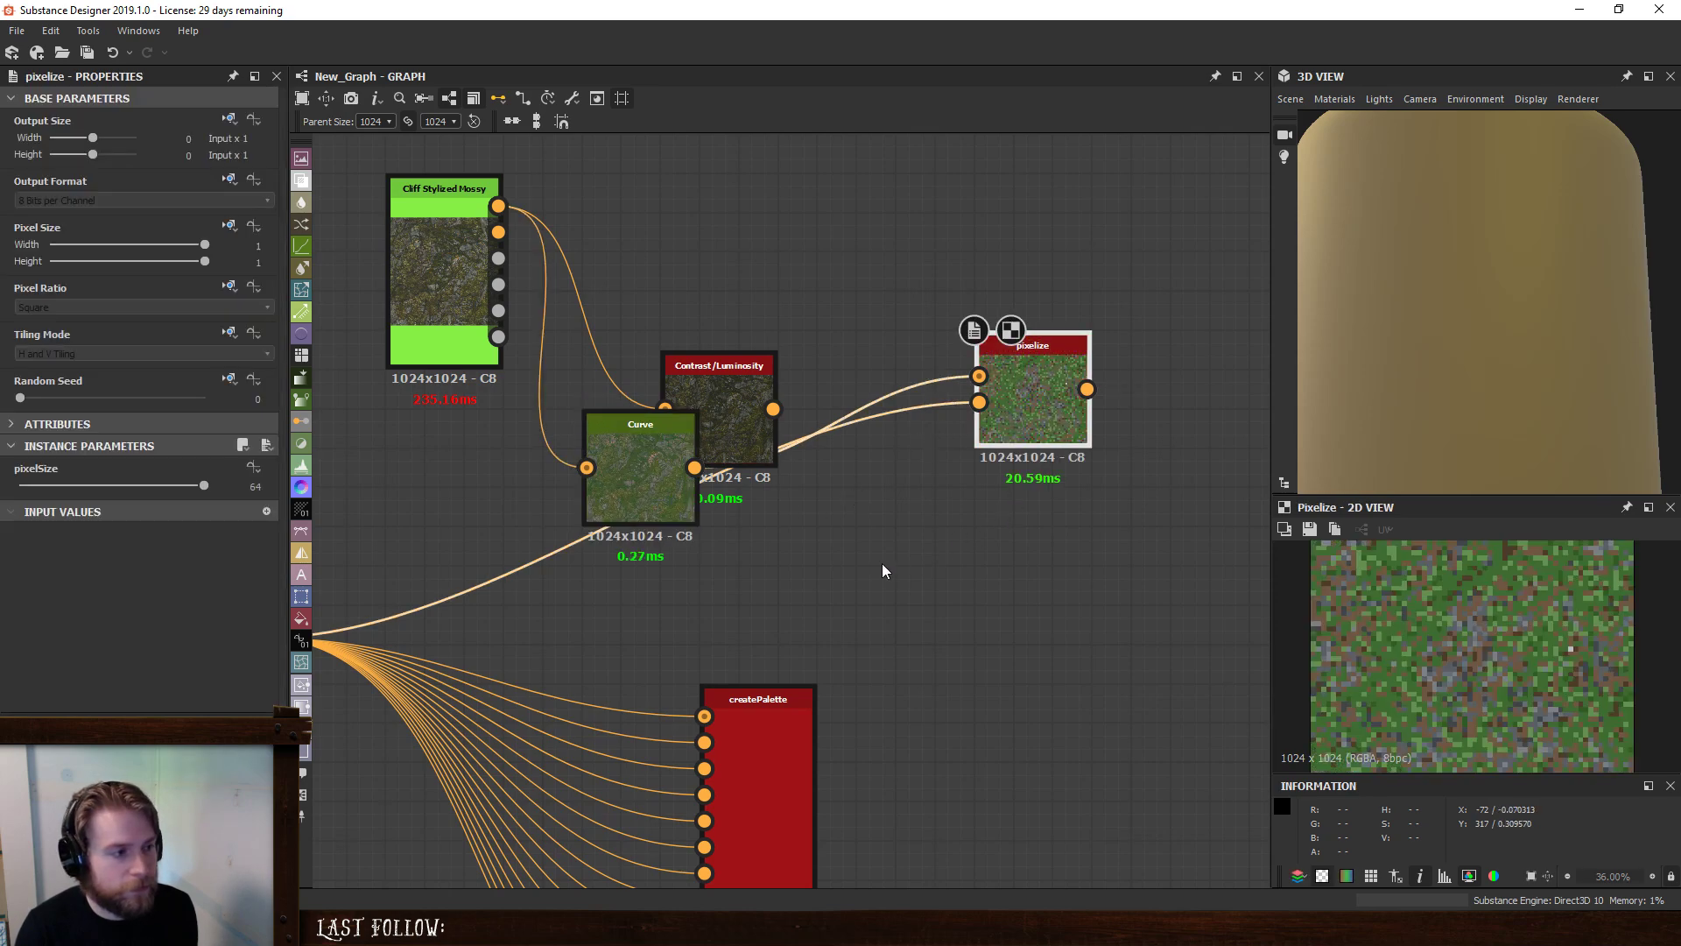
{"action": "left_click_drag", "start_coordinate": [723, 395], "coordinate": [724, 296]}
{"action": "left_click_drag", "start_coordinate": [633, 487], "coordinate": [712, 470]}
{"action": "left_click_drag", "start_coordinate": [728, 339], "coordinate": [729, 222]}
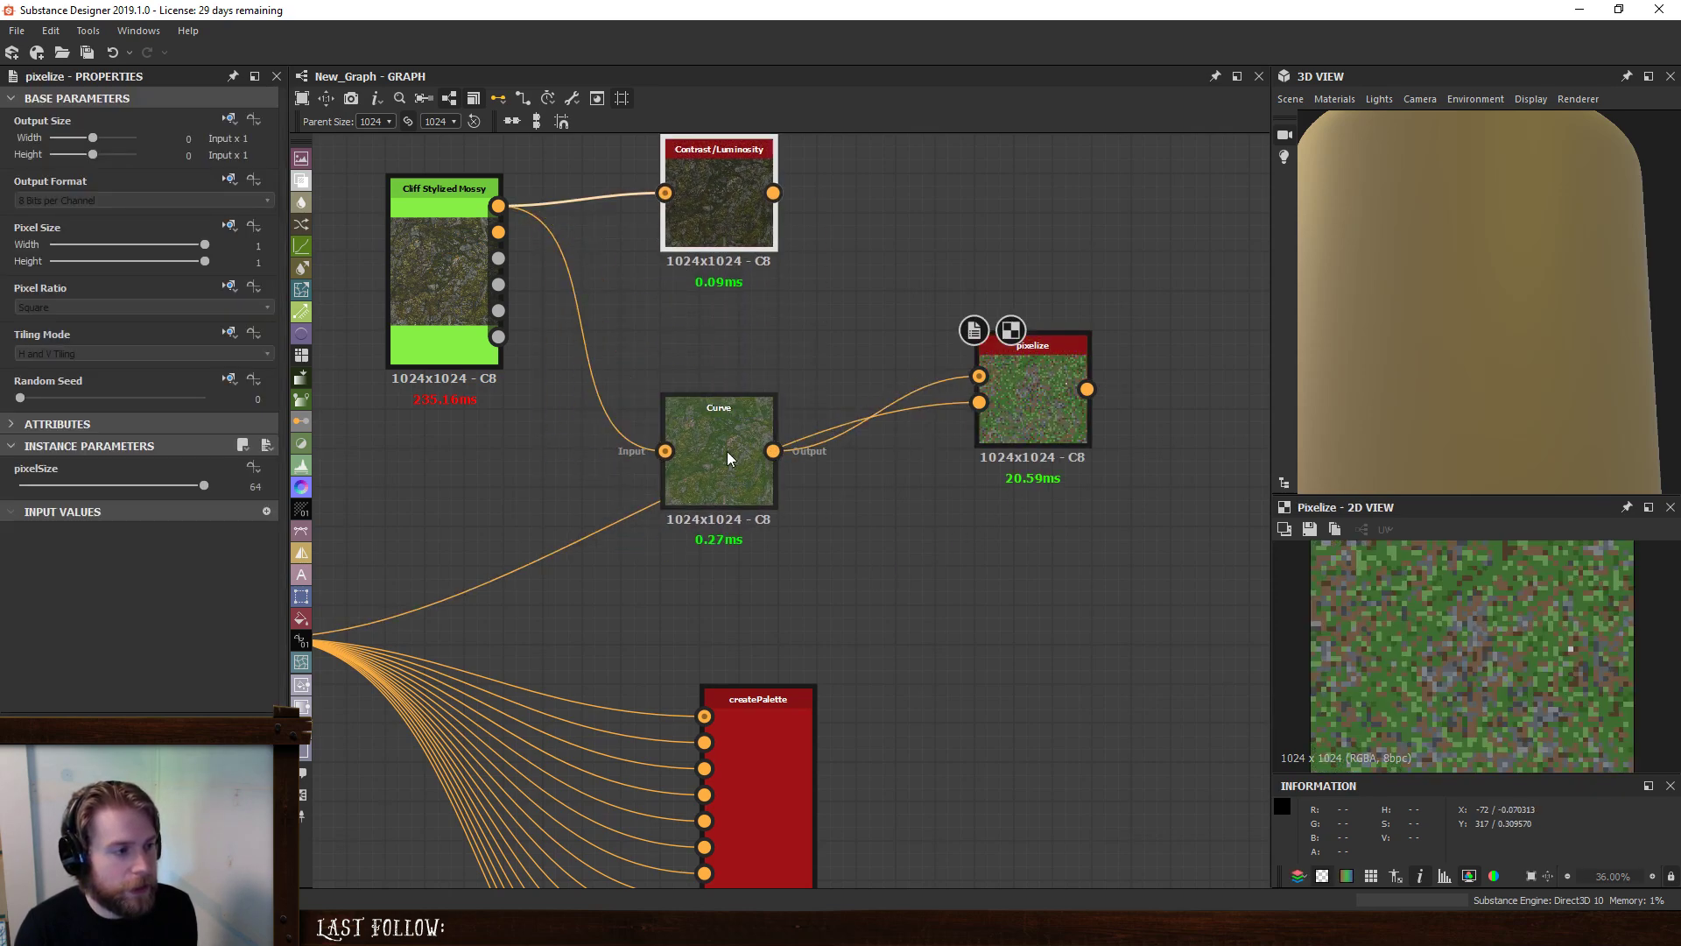
{"action": "left_click_drag", "start_coordinate": [727, 450], "coordinate": [721, 357]}
{"action": "left_click", "coordinate": [1084, 434]}
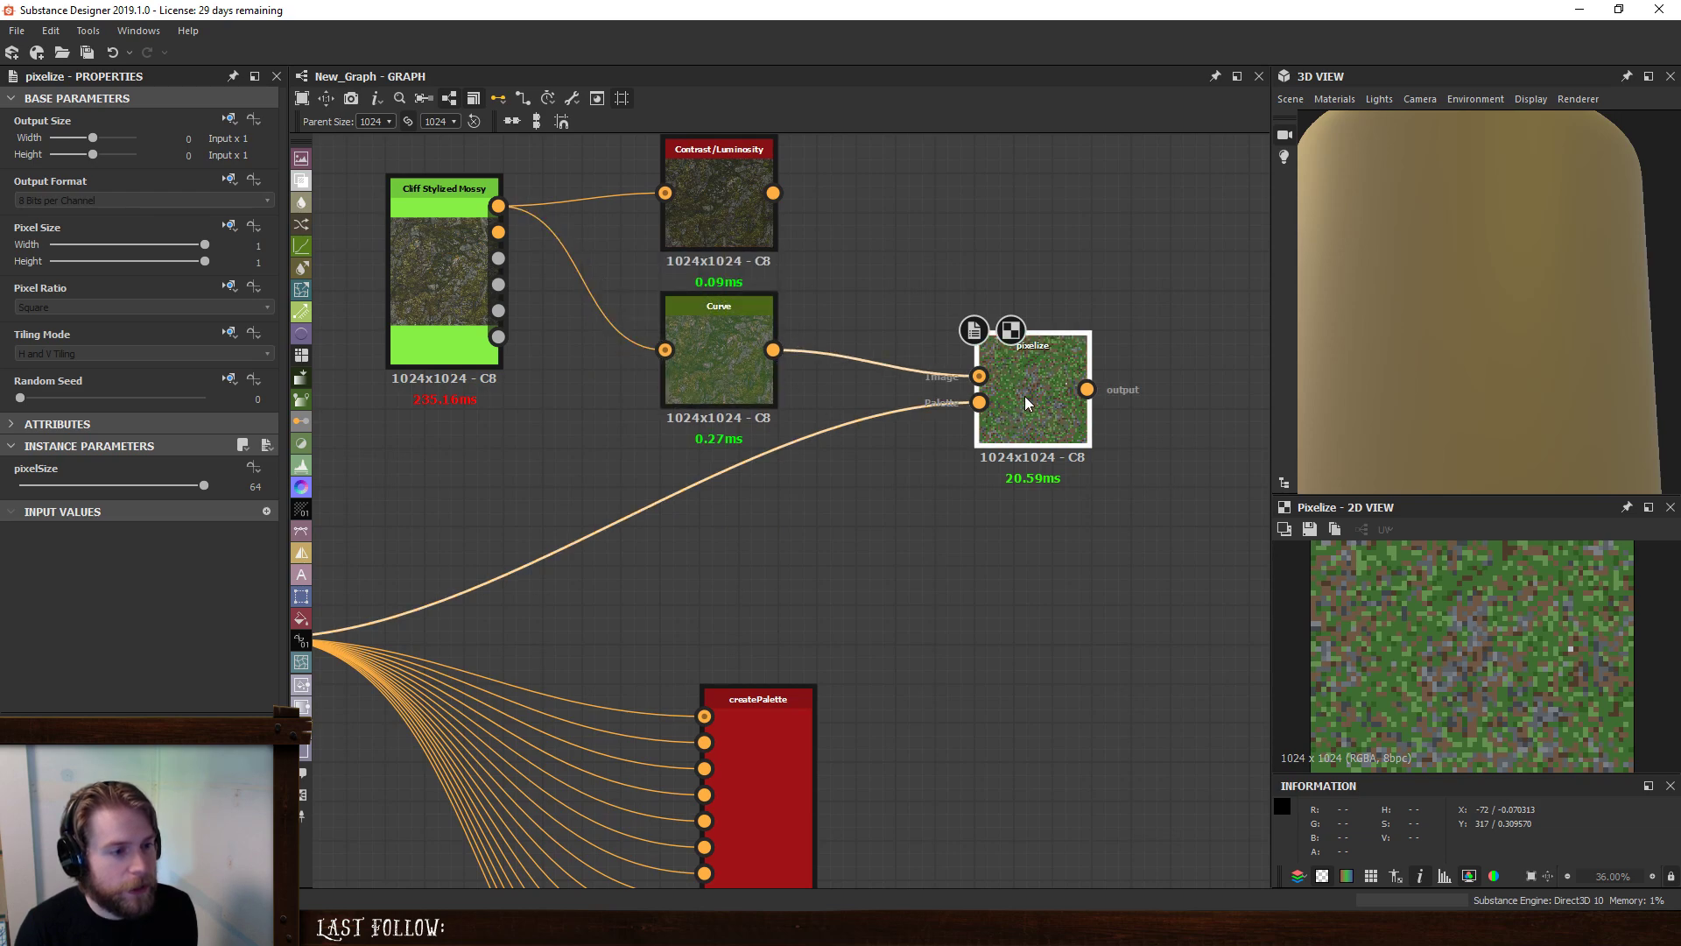
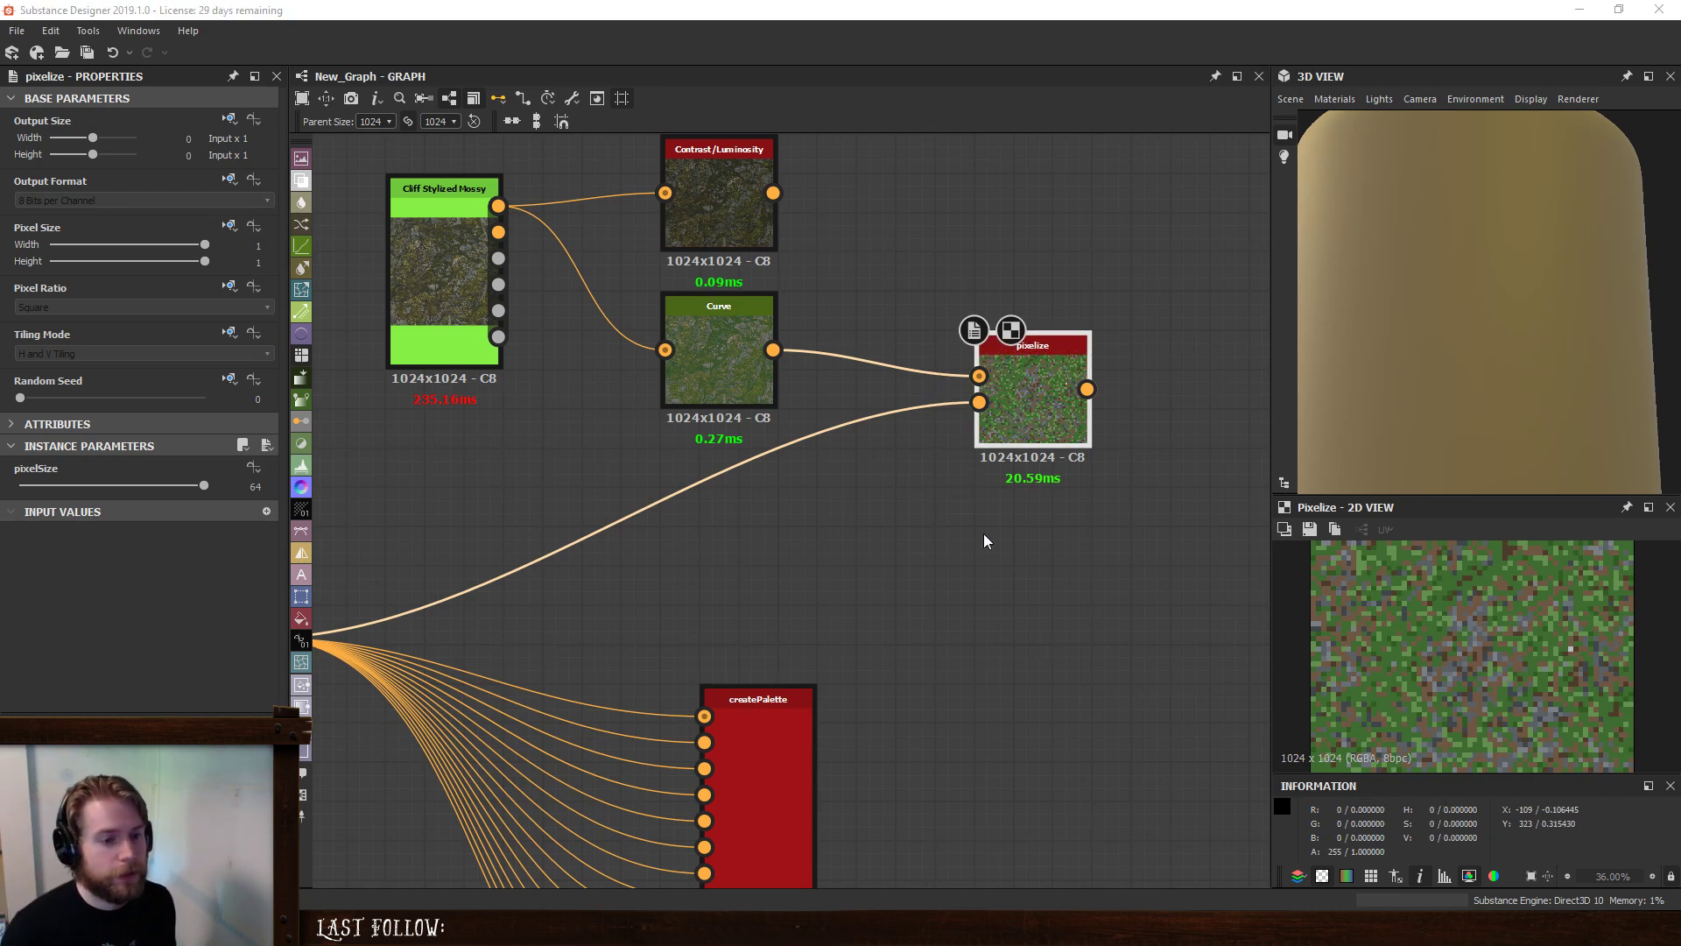
- Move the mossy cliff, Contrast/Luminosity and Curve nodes up, and reposition pixelize between the Curve node and the two createPalette nodes
{"action": "scroll", "coordinate": [979, 536], "scroll_direction": "down", "scroll_amount": 5}
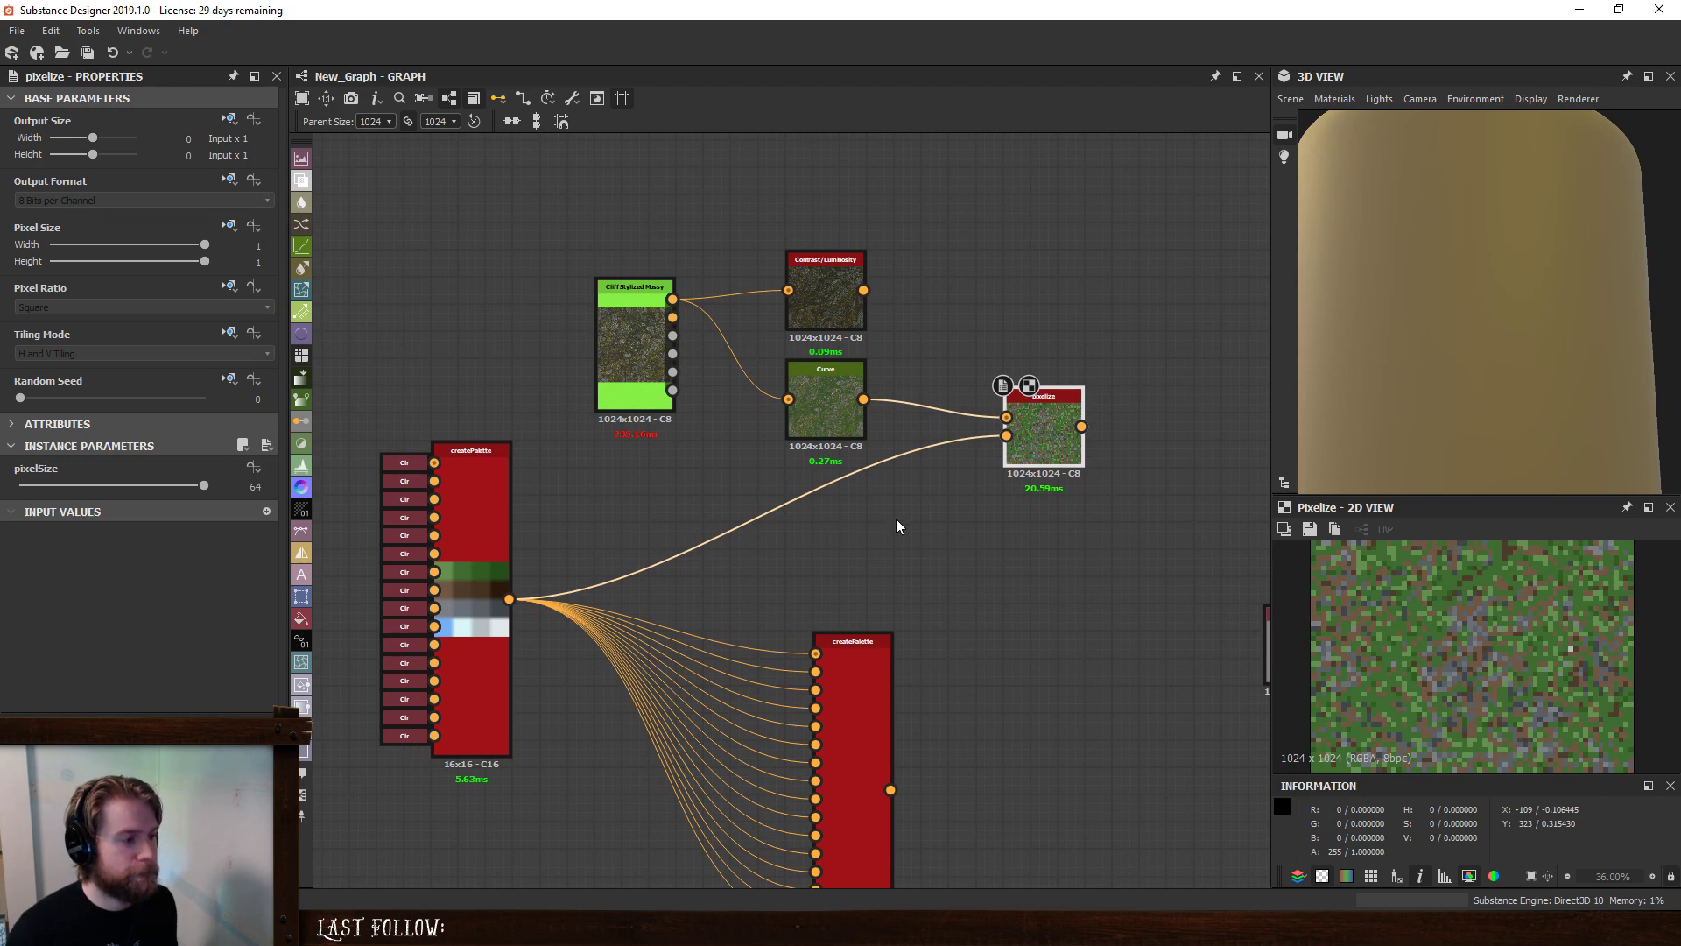
{"action": "left_click_drag", "start_coordinate": [564, 198], "coordinate": [747, 279]}
{"action": "scroll", "coordinate": [965, 333], "scroll_direction": "down", "scroll_amount": 1}
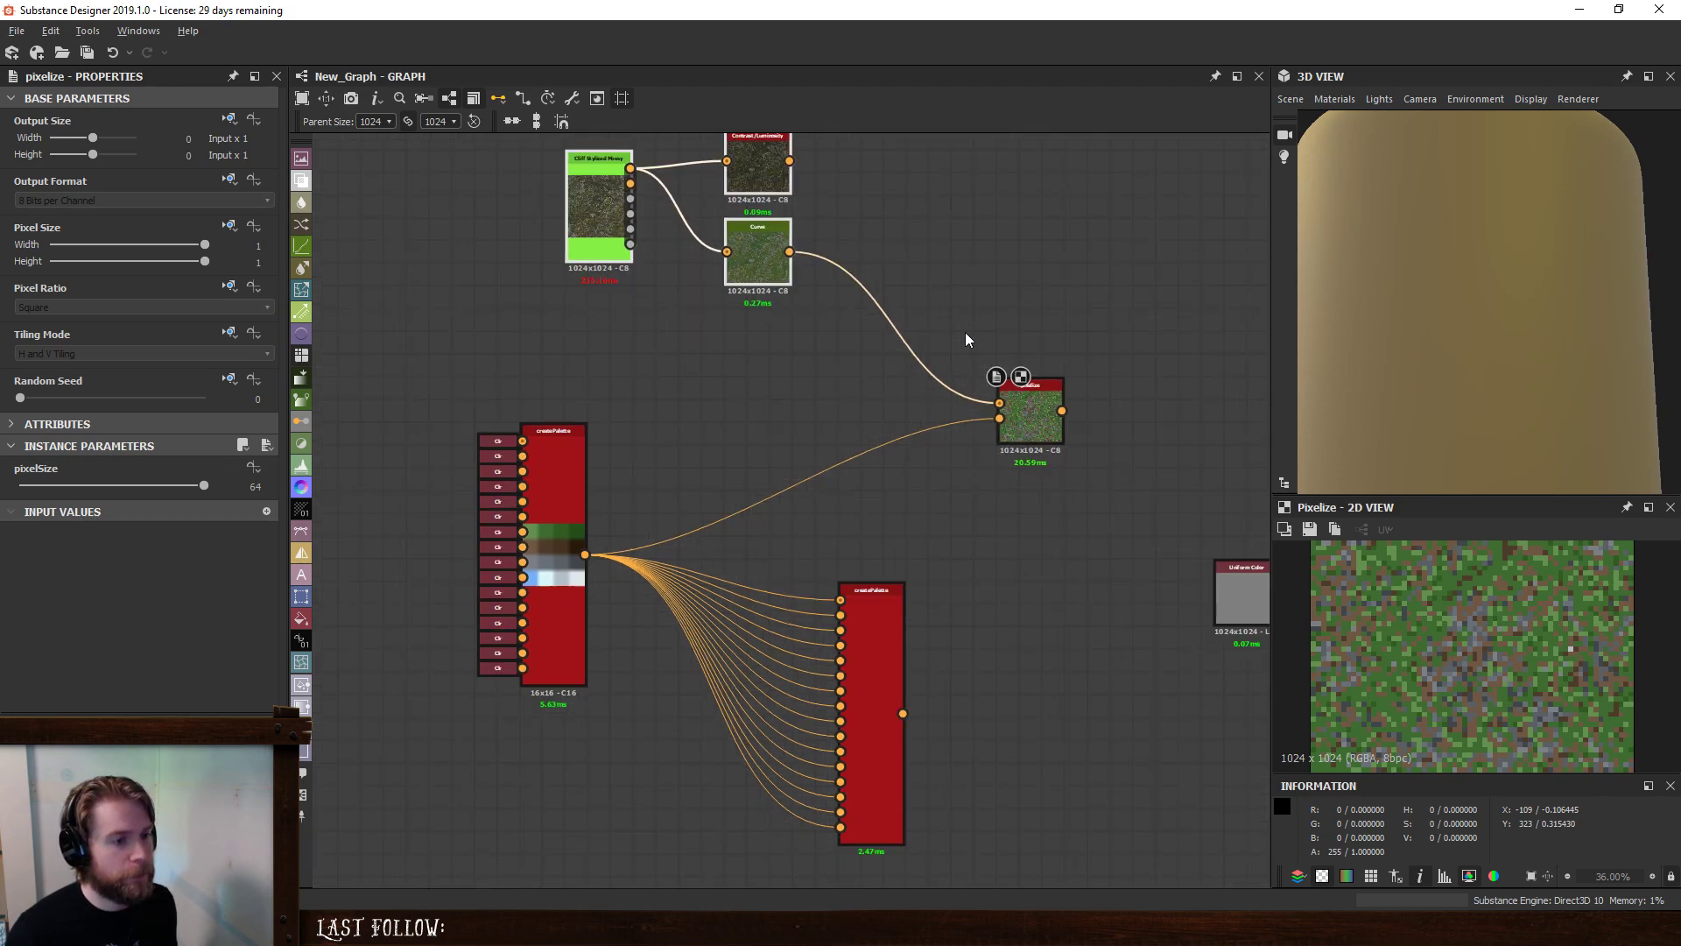
{"action": "middle_click_drag", "start_coordinate": [988, 428], "coordinate": [1038, 522]}
{"action": "left_click_drag", "start_coordinate": [1084, 522], "coordinate": [932, 596]}
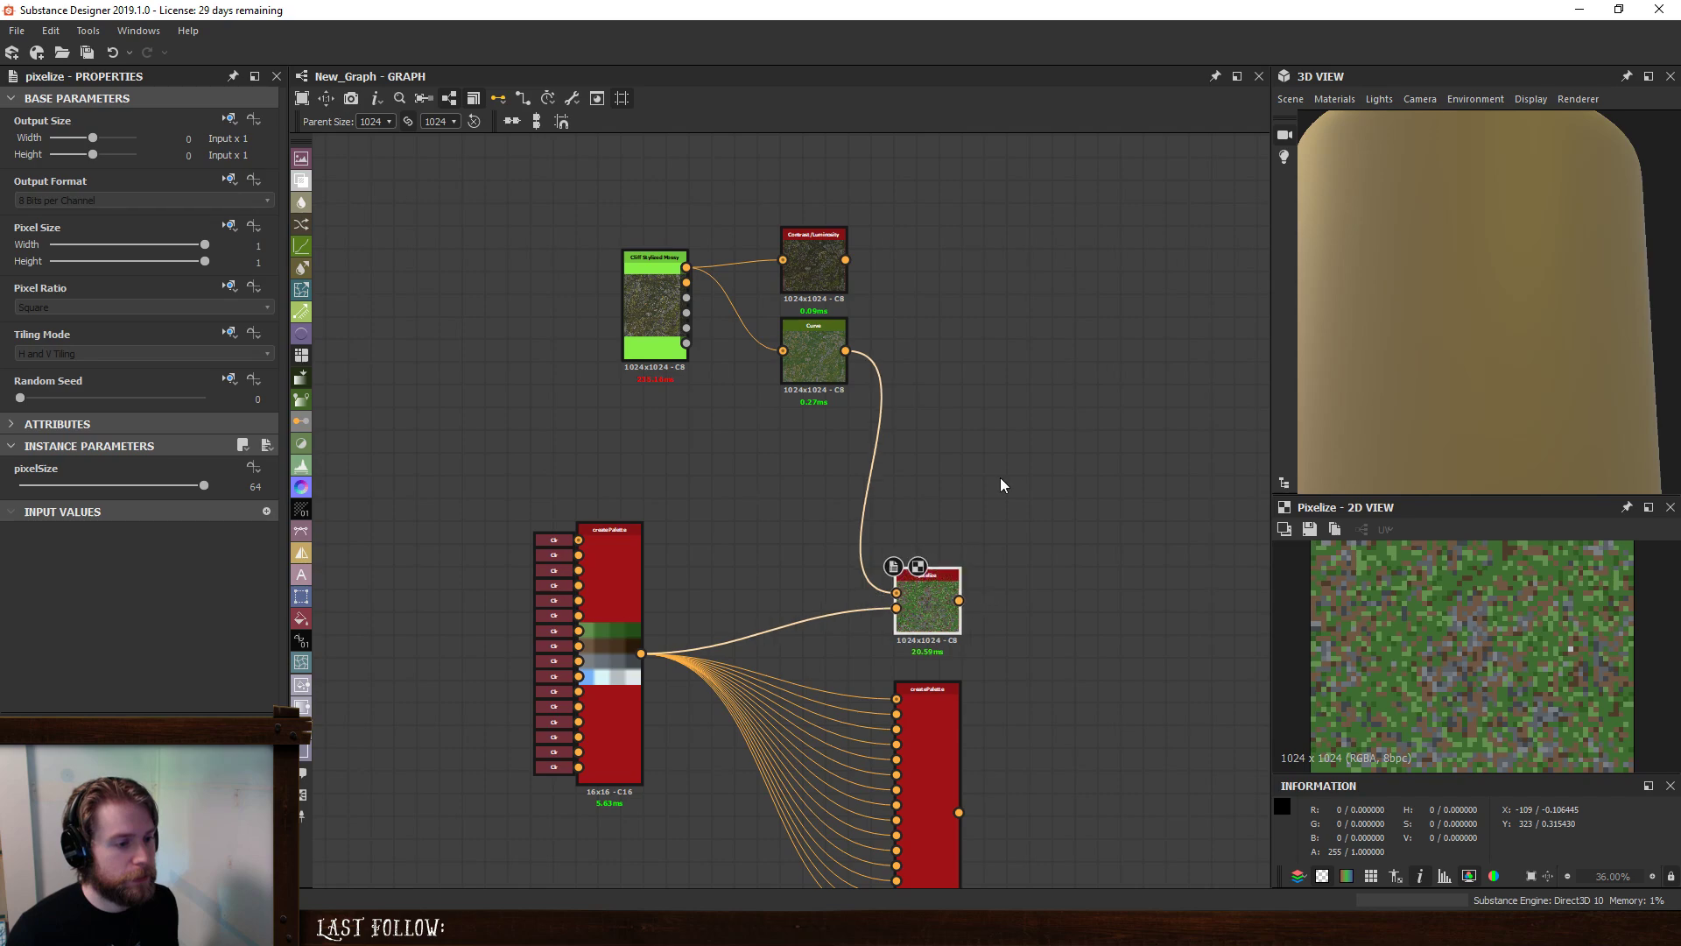
{"action": "middle_click_drag", "start_coordinate": [888, 428], "coordinate": [826, 432]}
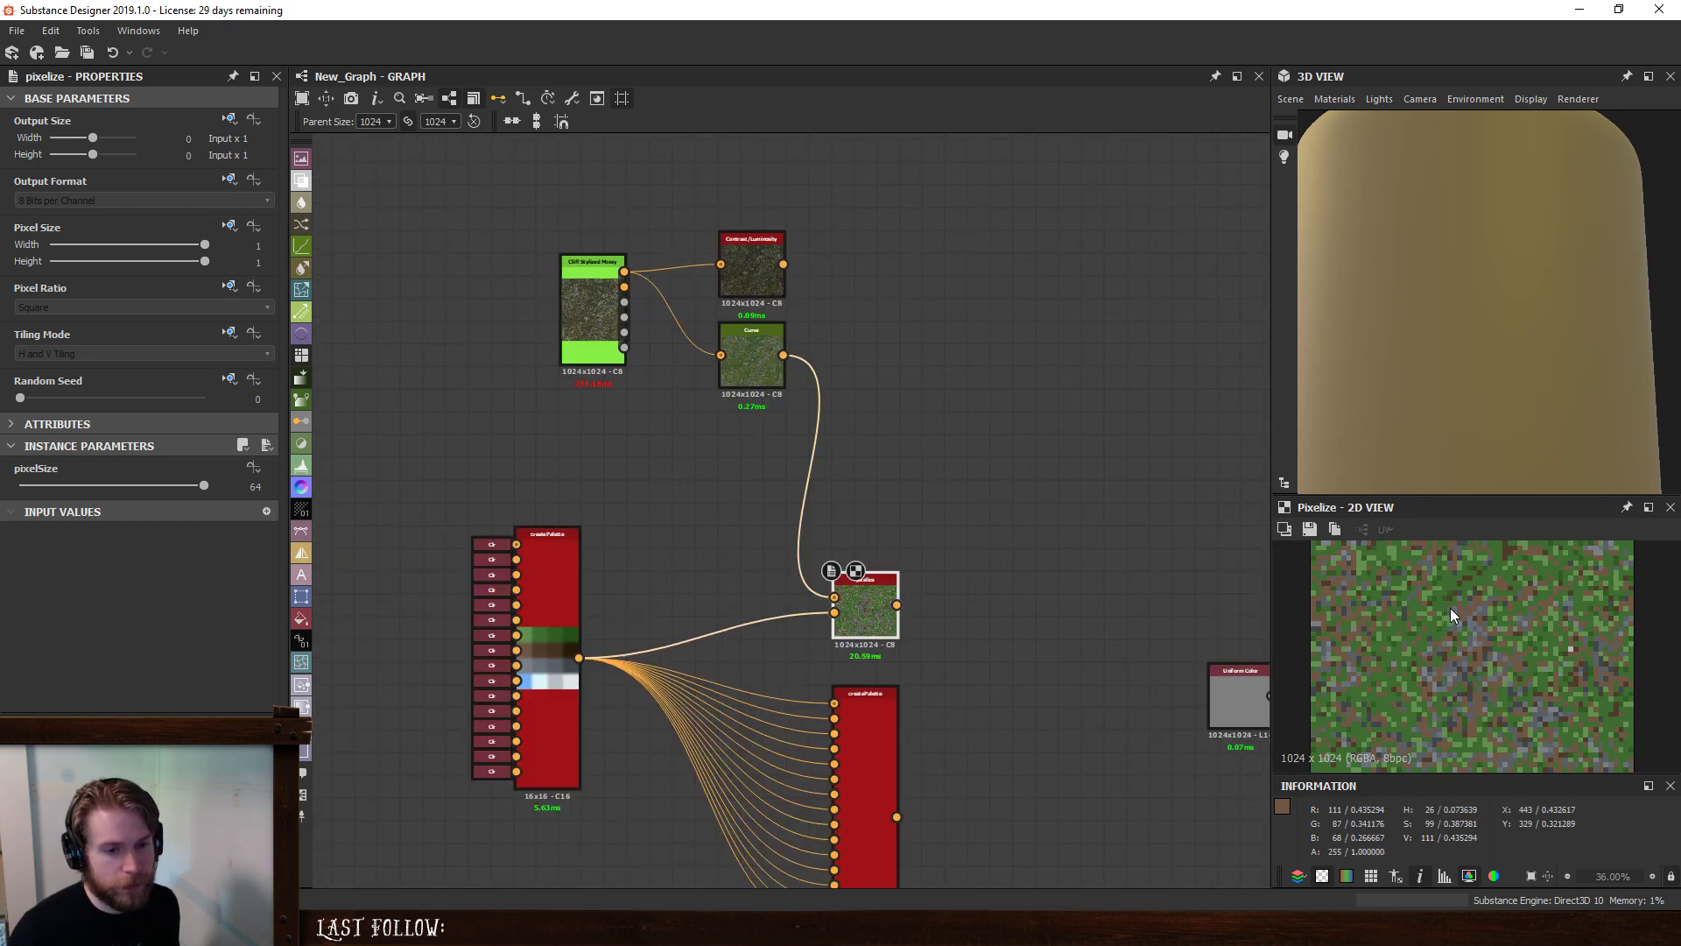
{"action": "scroll", "coordinate": [1450, 607], "scroll_direction": "up", "scroll_amount": 2}
{"action": "scroll", "coordinate": [1450, 607], "scroll_direction": "down", "scroll_amount": 4}
{"action": "left_click_drag", "start_coordinate": [872, 592], "coordinate": [963, 535]}
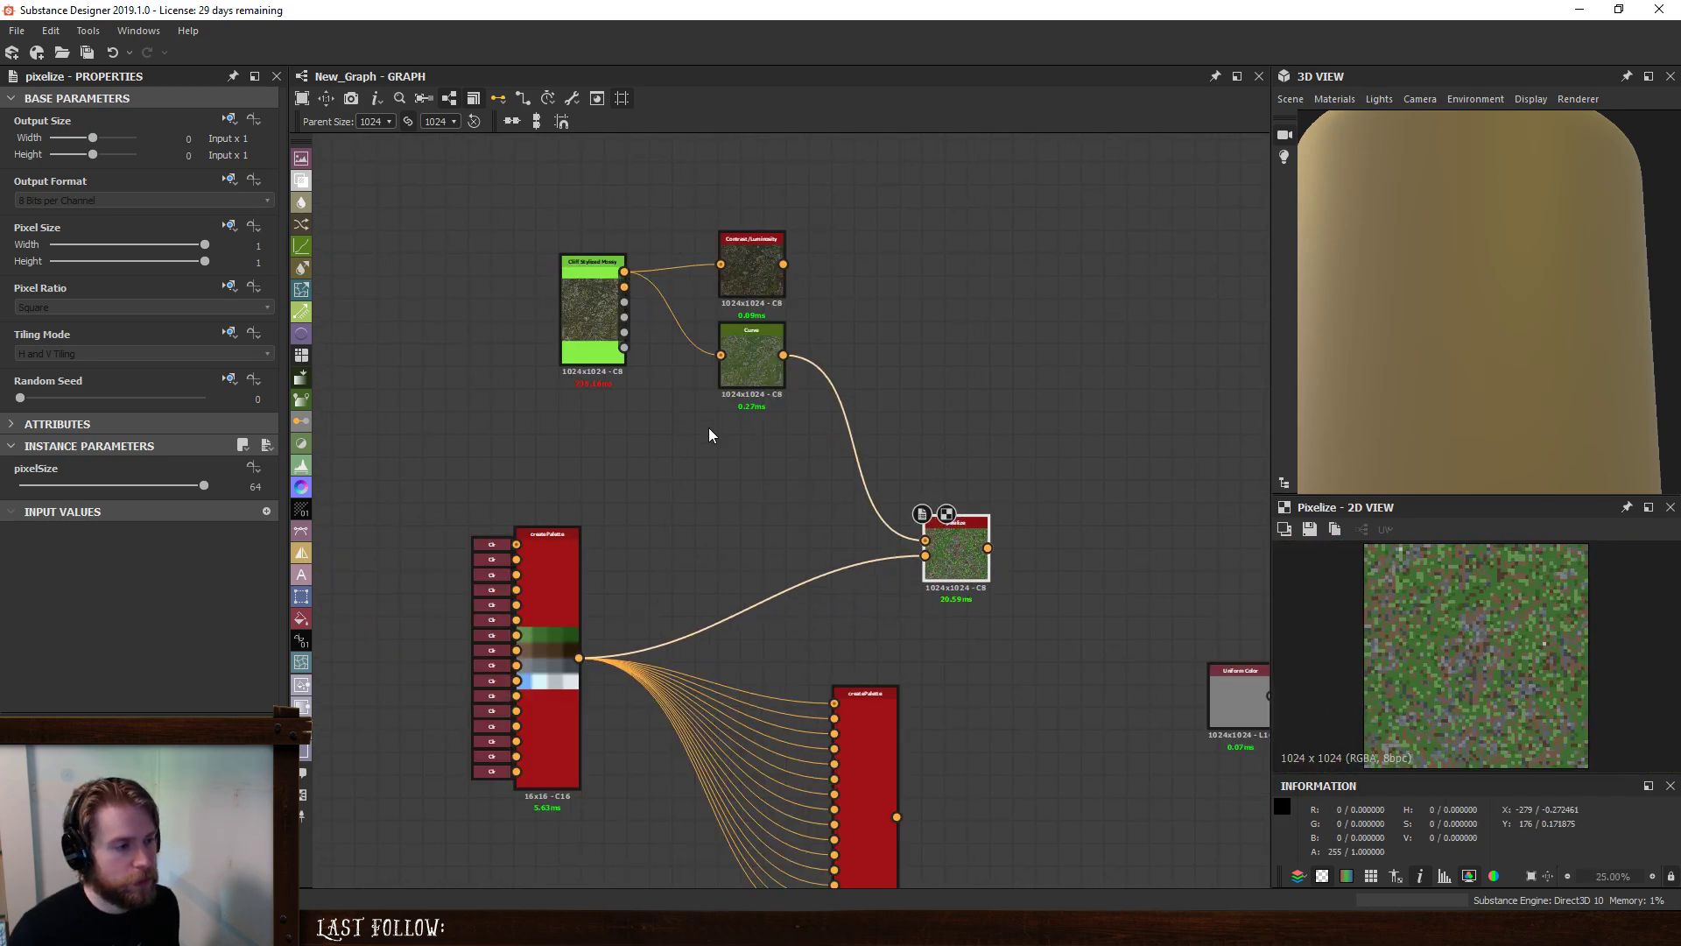
- Add a Perlin Noise node in the free space above the colour-fed createPalette node
{"action": "key", "text": "space"}
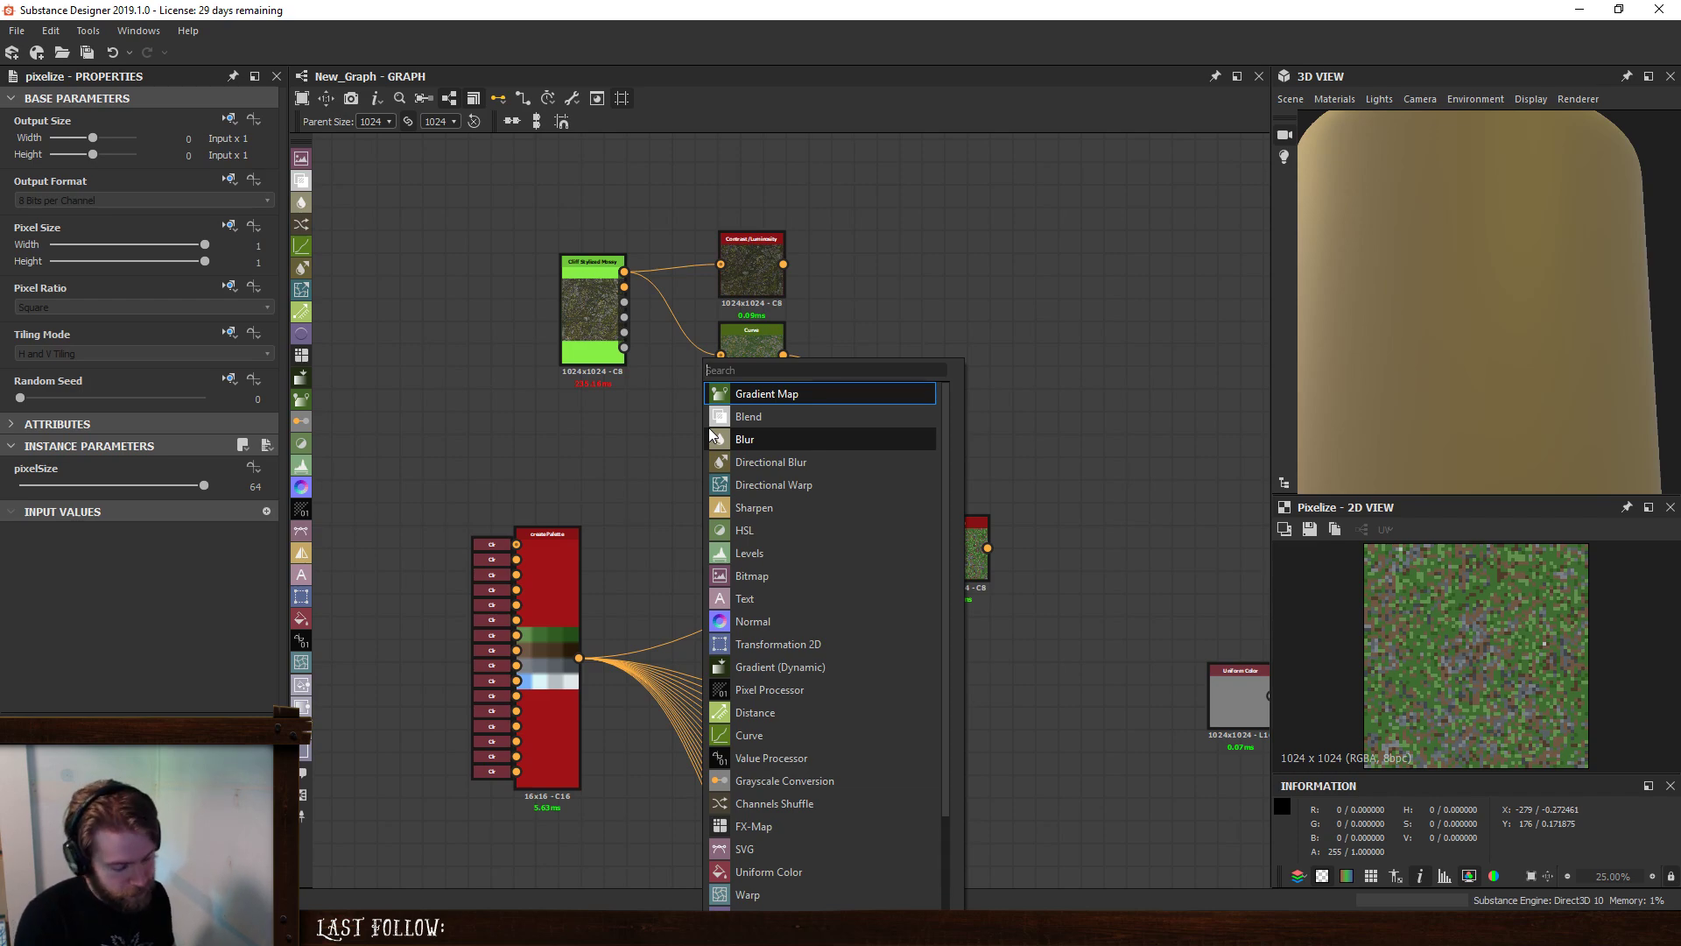
{"action": "type", "text": "perlin"}
{"action": "key", "text": "Return"}
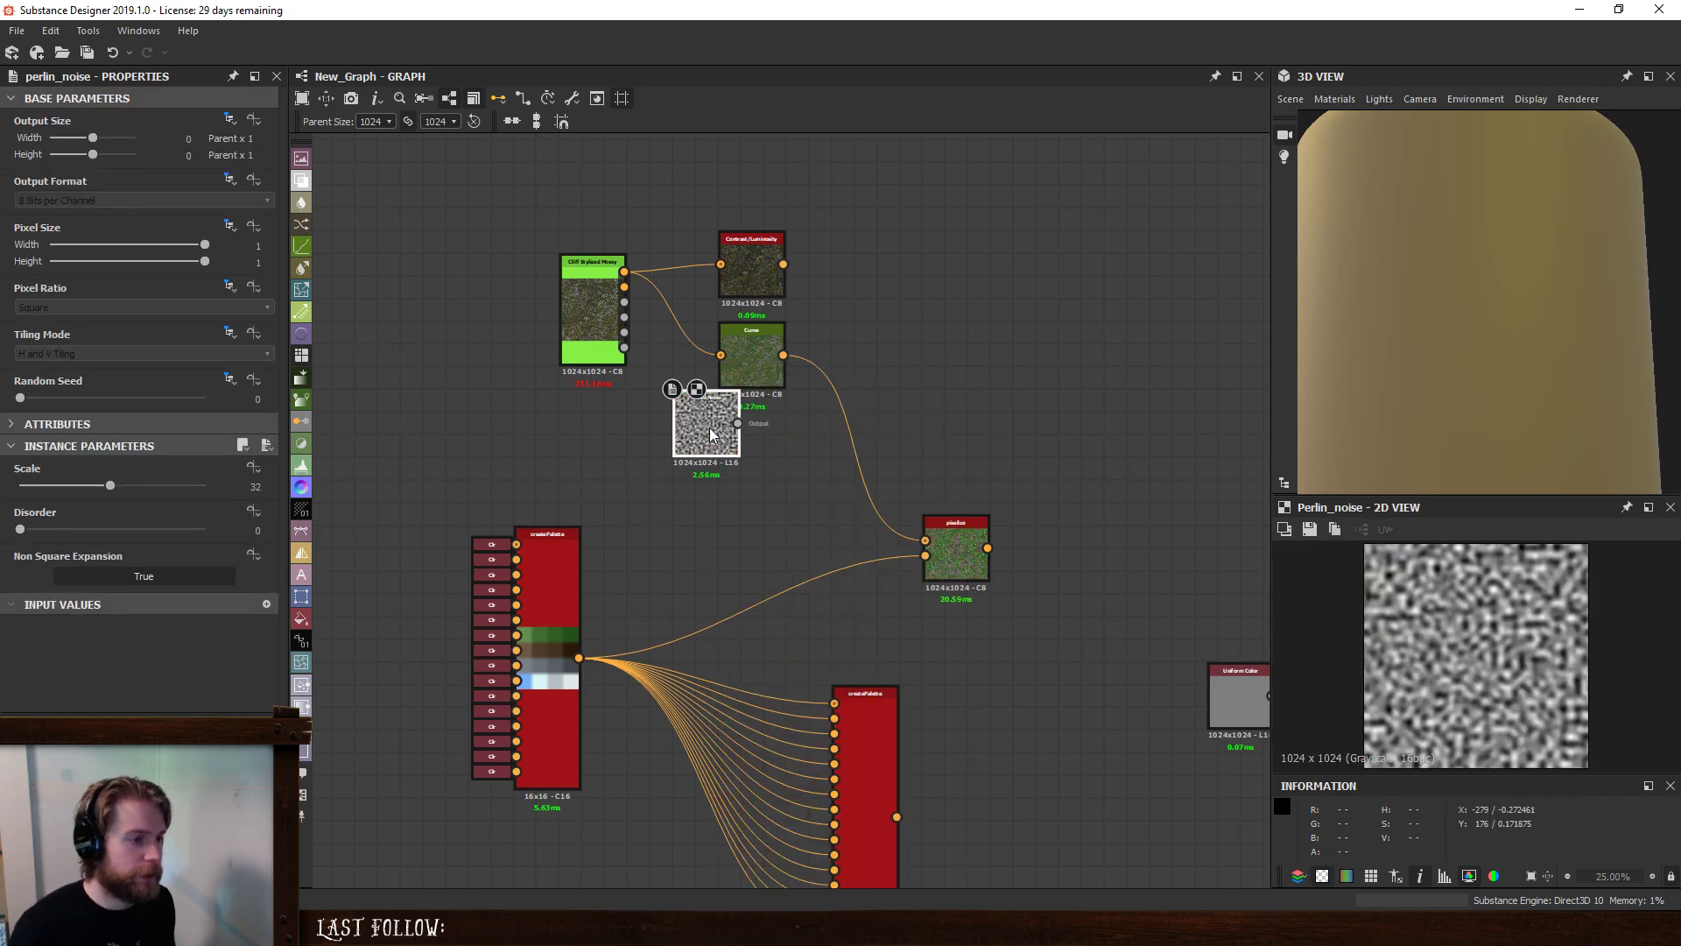
{"action": "left_click_drag", "start_coordinate": [709, 434], "coordinate": [628, 471]}
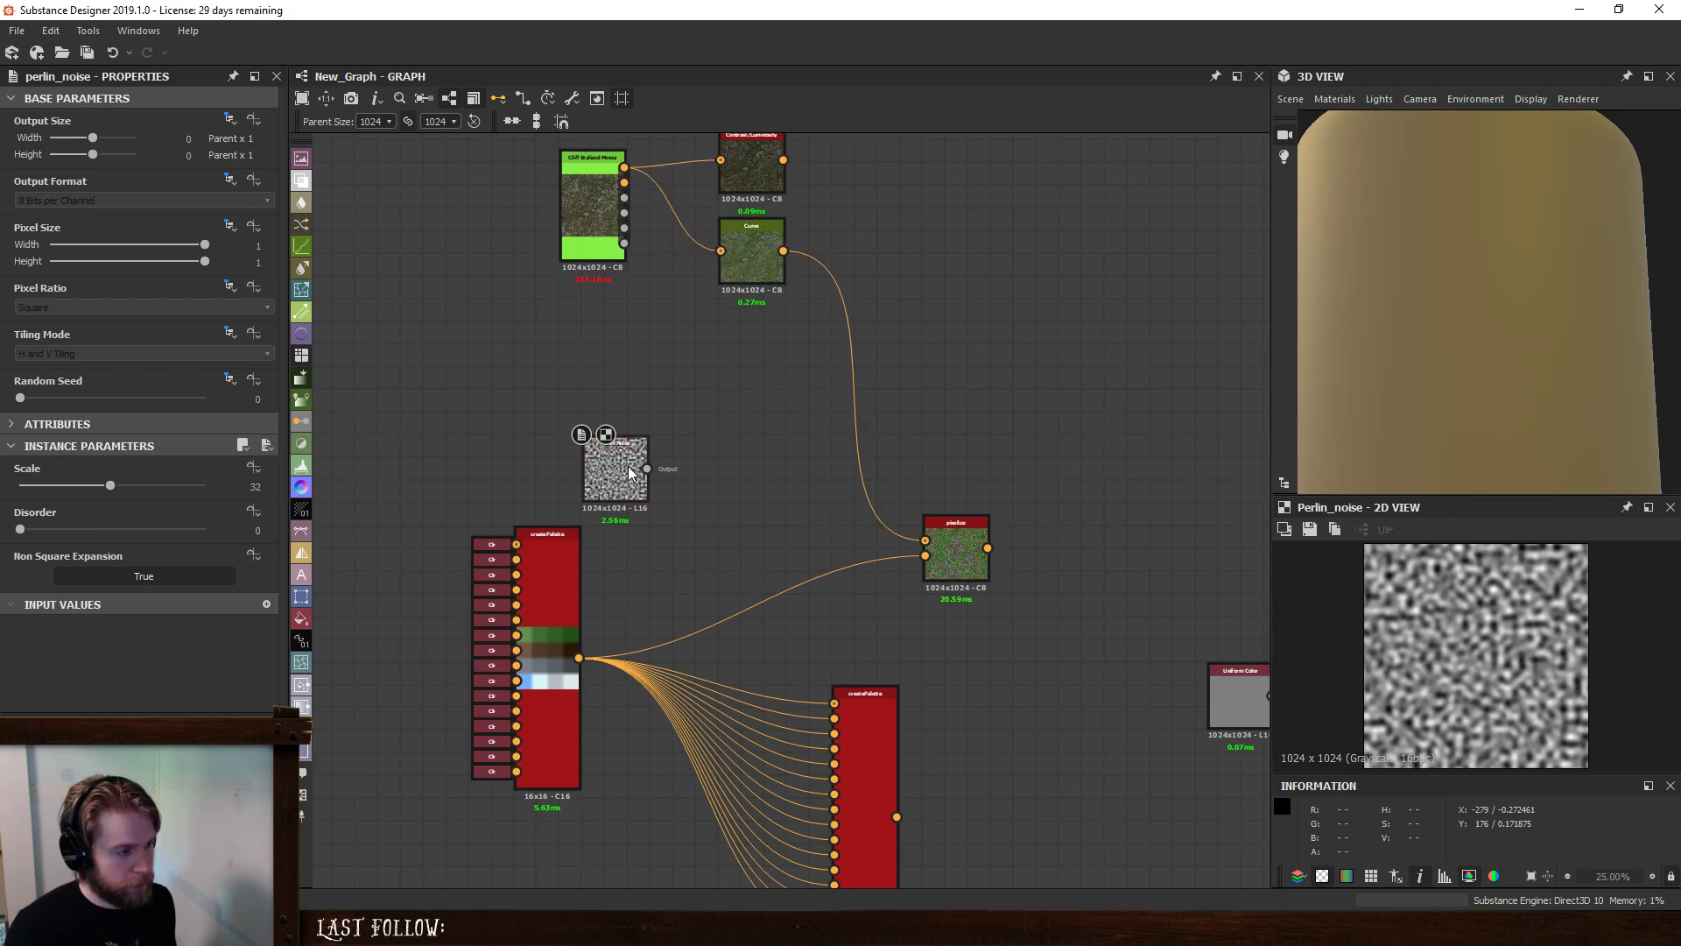
- Feed Perlin Noise into a new Gradient Map and pick a gradient of dark browns, blacks and whites for it
{"action": "key", "text": "space"}
{"action": "type", "text": "gradient"}
{"action": "key", "text": "Escape"}
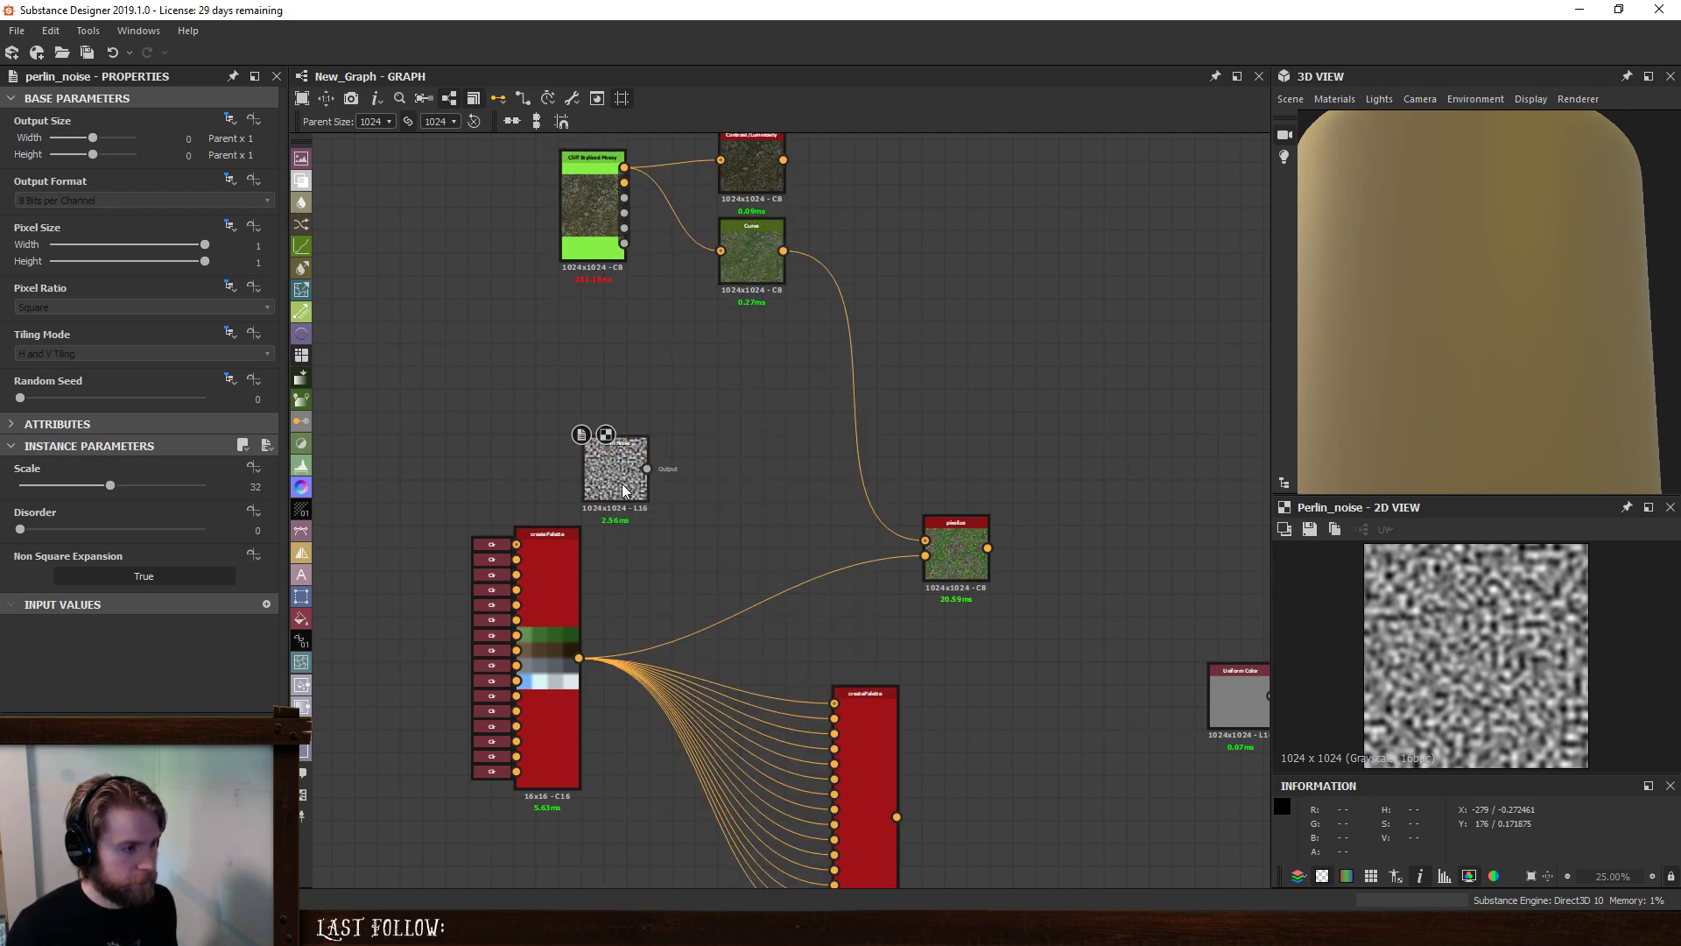
{"action": "scroll", "coordinate": [619, 488], "scroll_direction": "up", "scroll_amount": 3}
{"action": "middle_click_drag", "start_coordinate": [823, 480], "coordinate": [780, 502]}
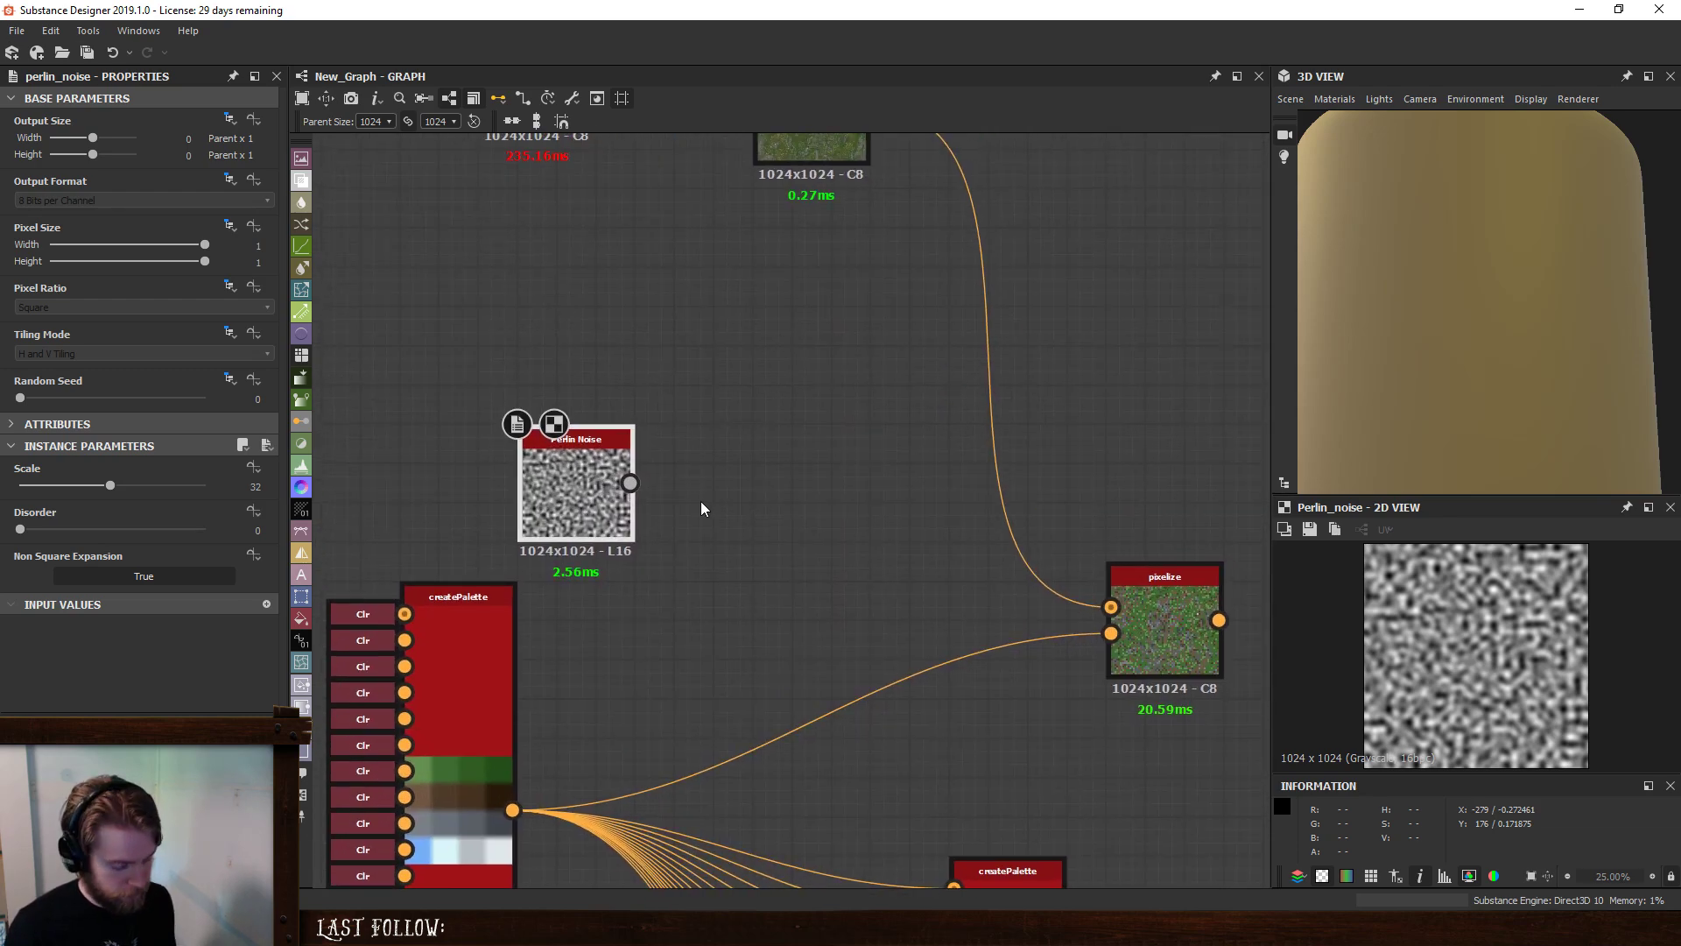
{"action": "key", "text": "space"}
{"action": "left_click", "coordinate": [770, 394]}
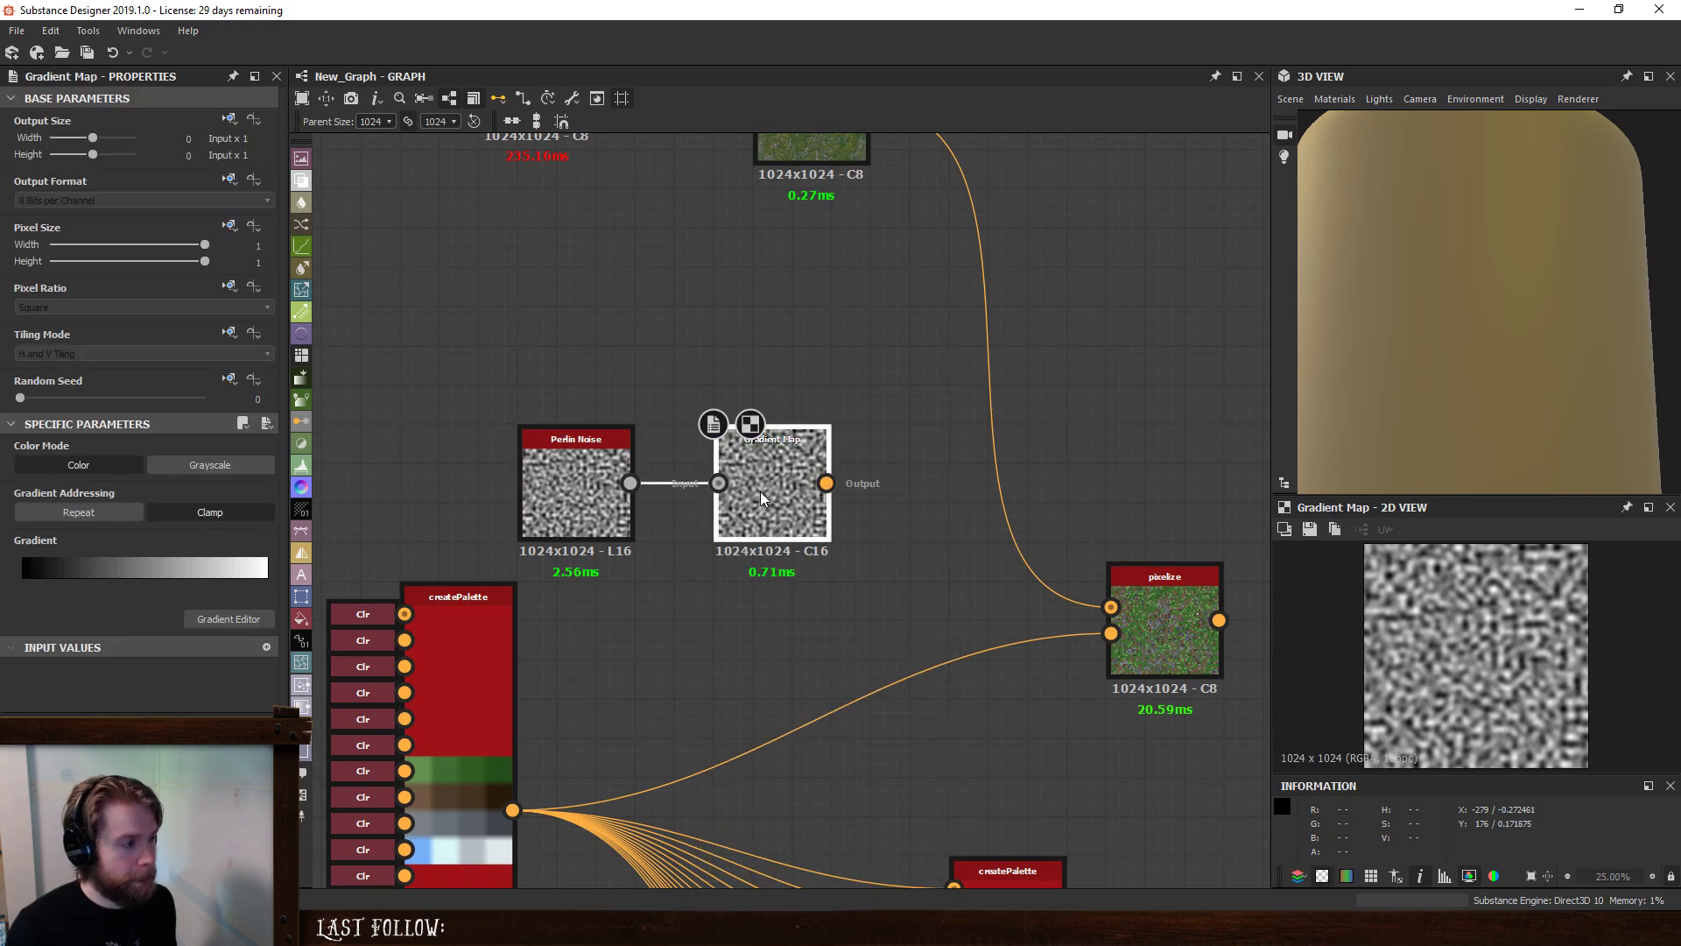
{"action": "left_click", "coordinate": [229, 618]}
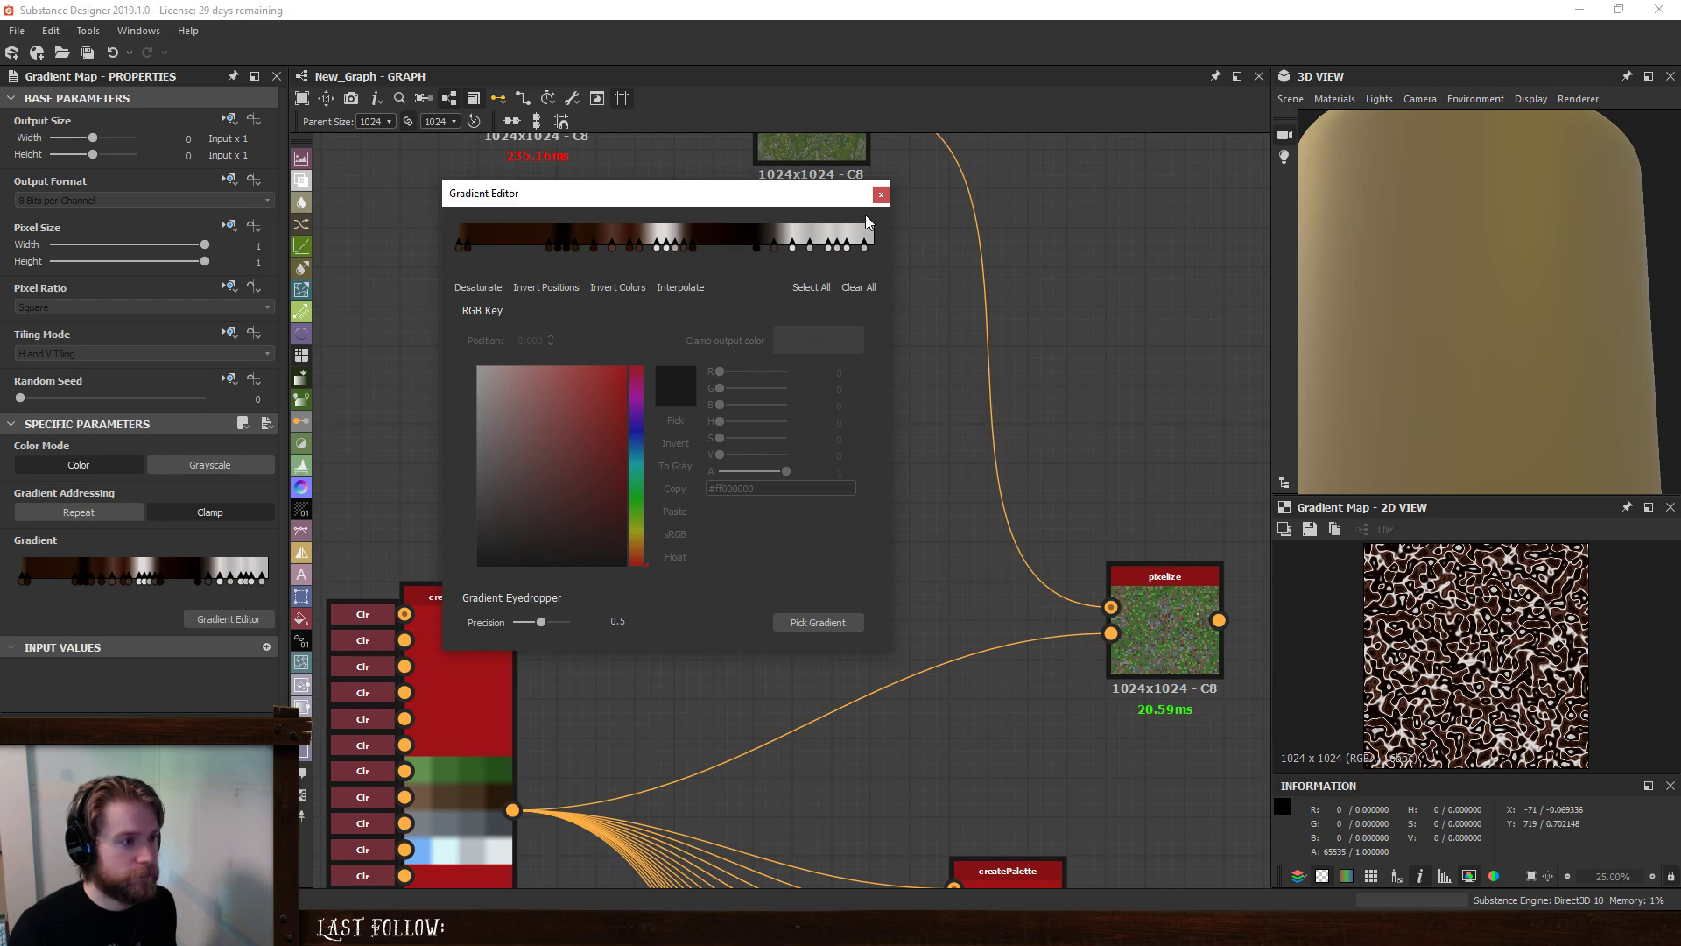
{"action": "left_click", "coordinate": [881, 195]}
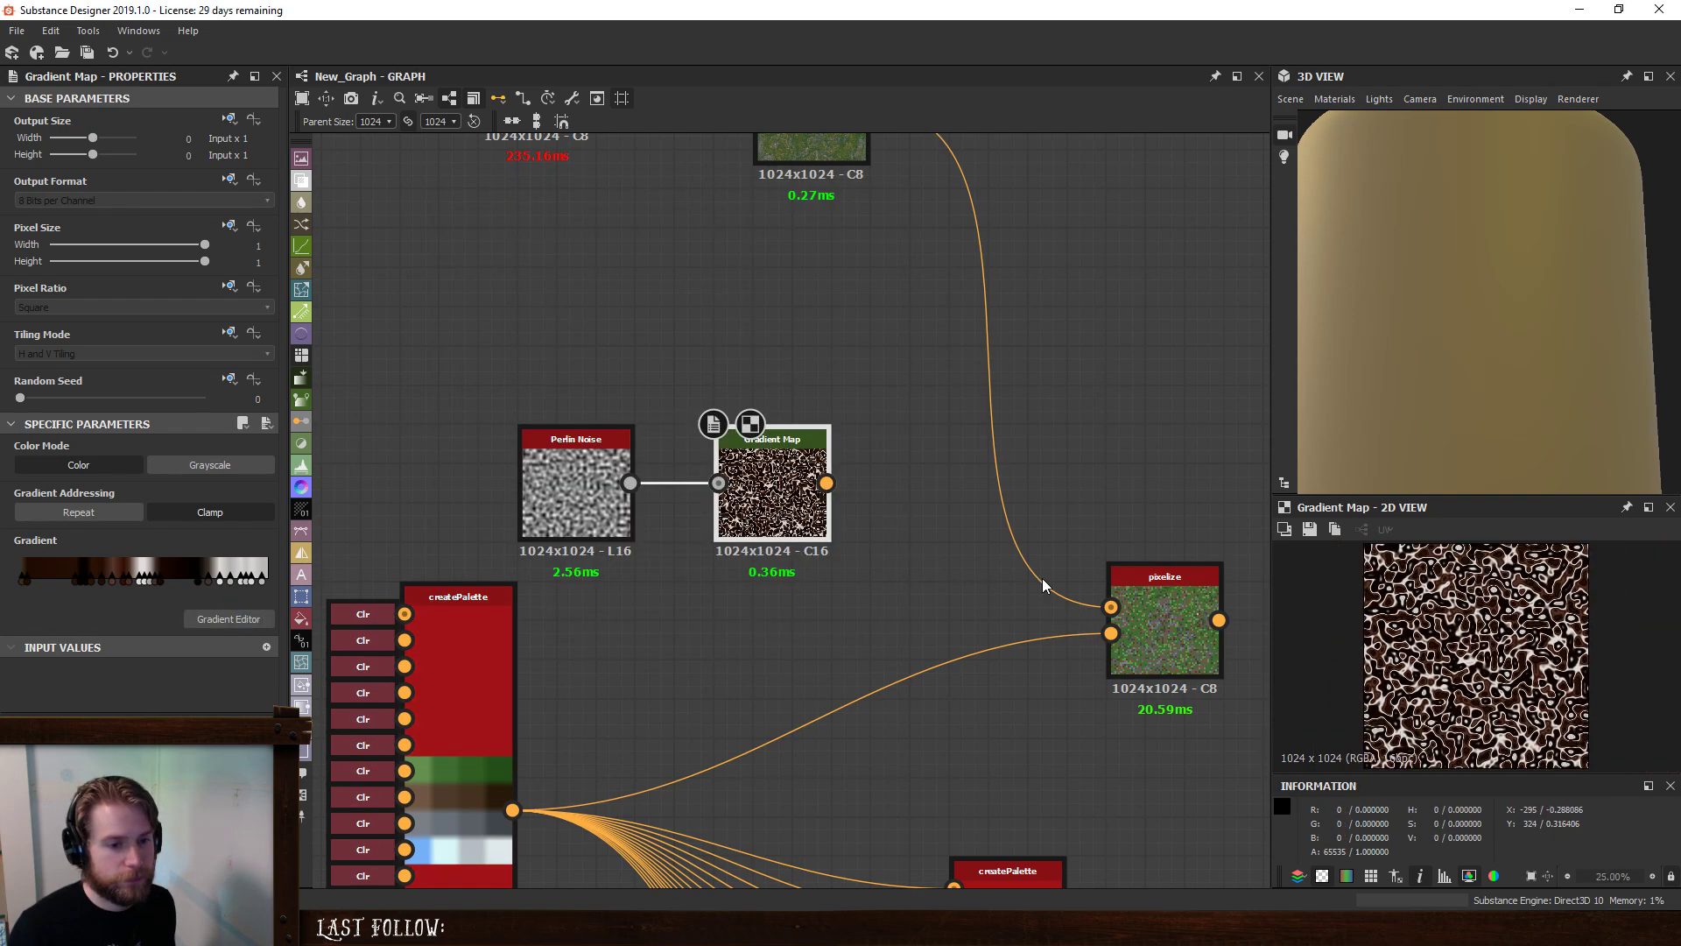
- Delete the Gradient Map and preview the Perlin Noise node
{"action": "key", "text": "Delete"}
{"action": "left_click", "coordinate": [549, 485]}
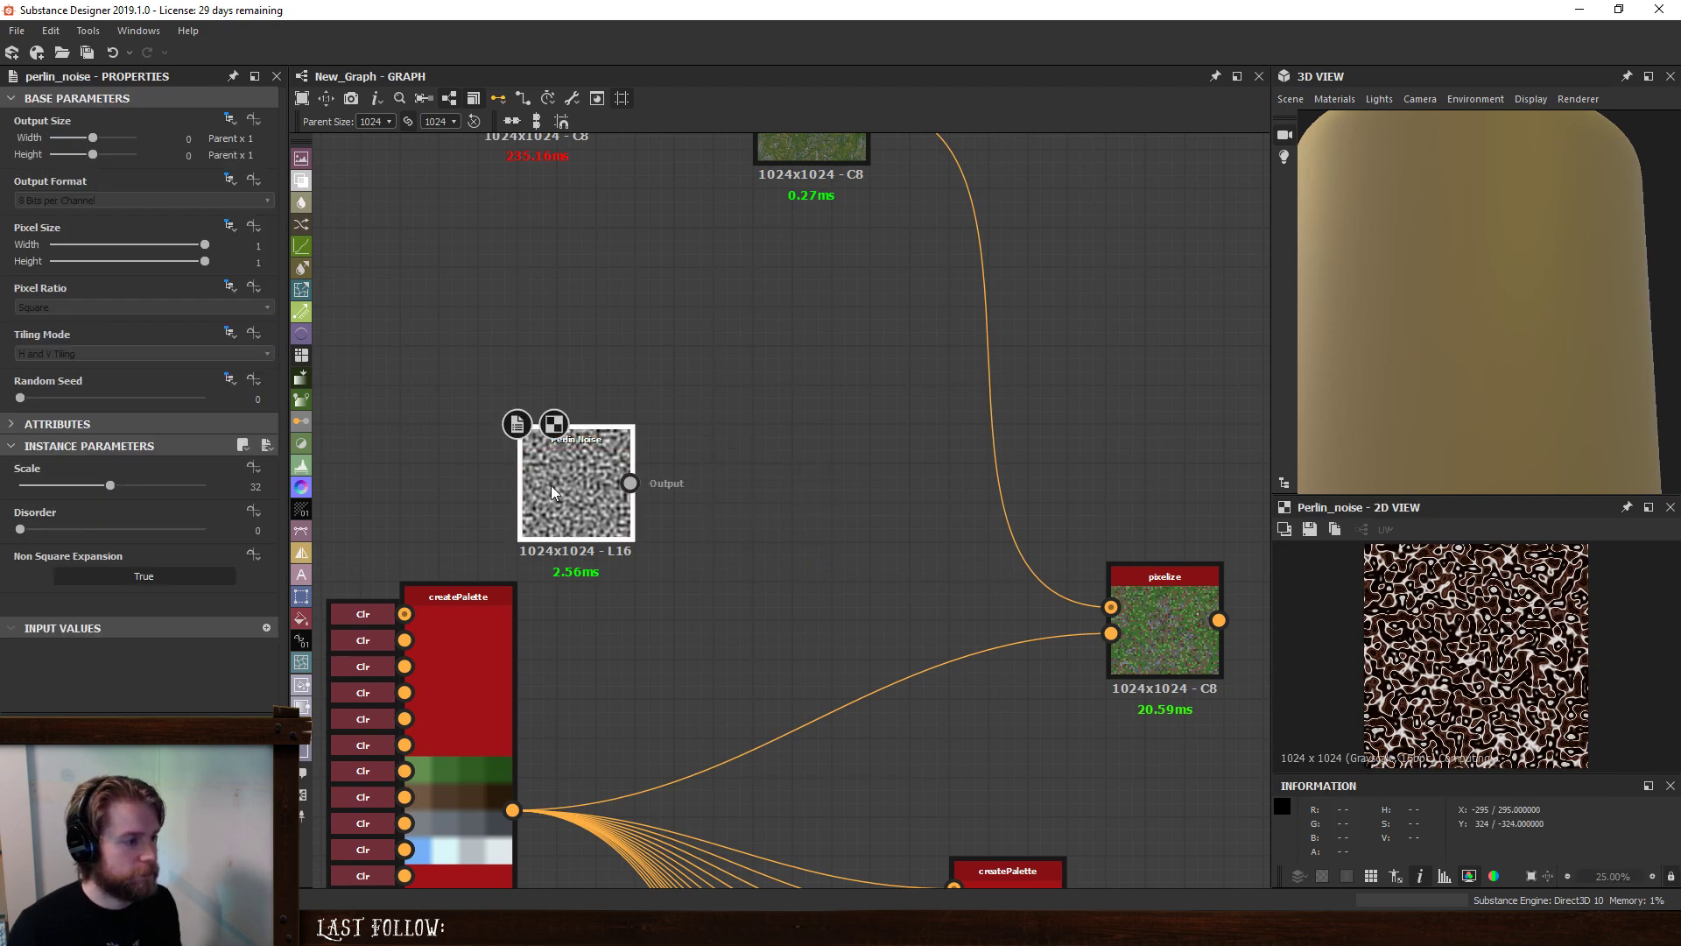
{"action": "left_click", "coordinate": [679, 391]}
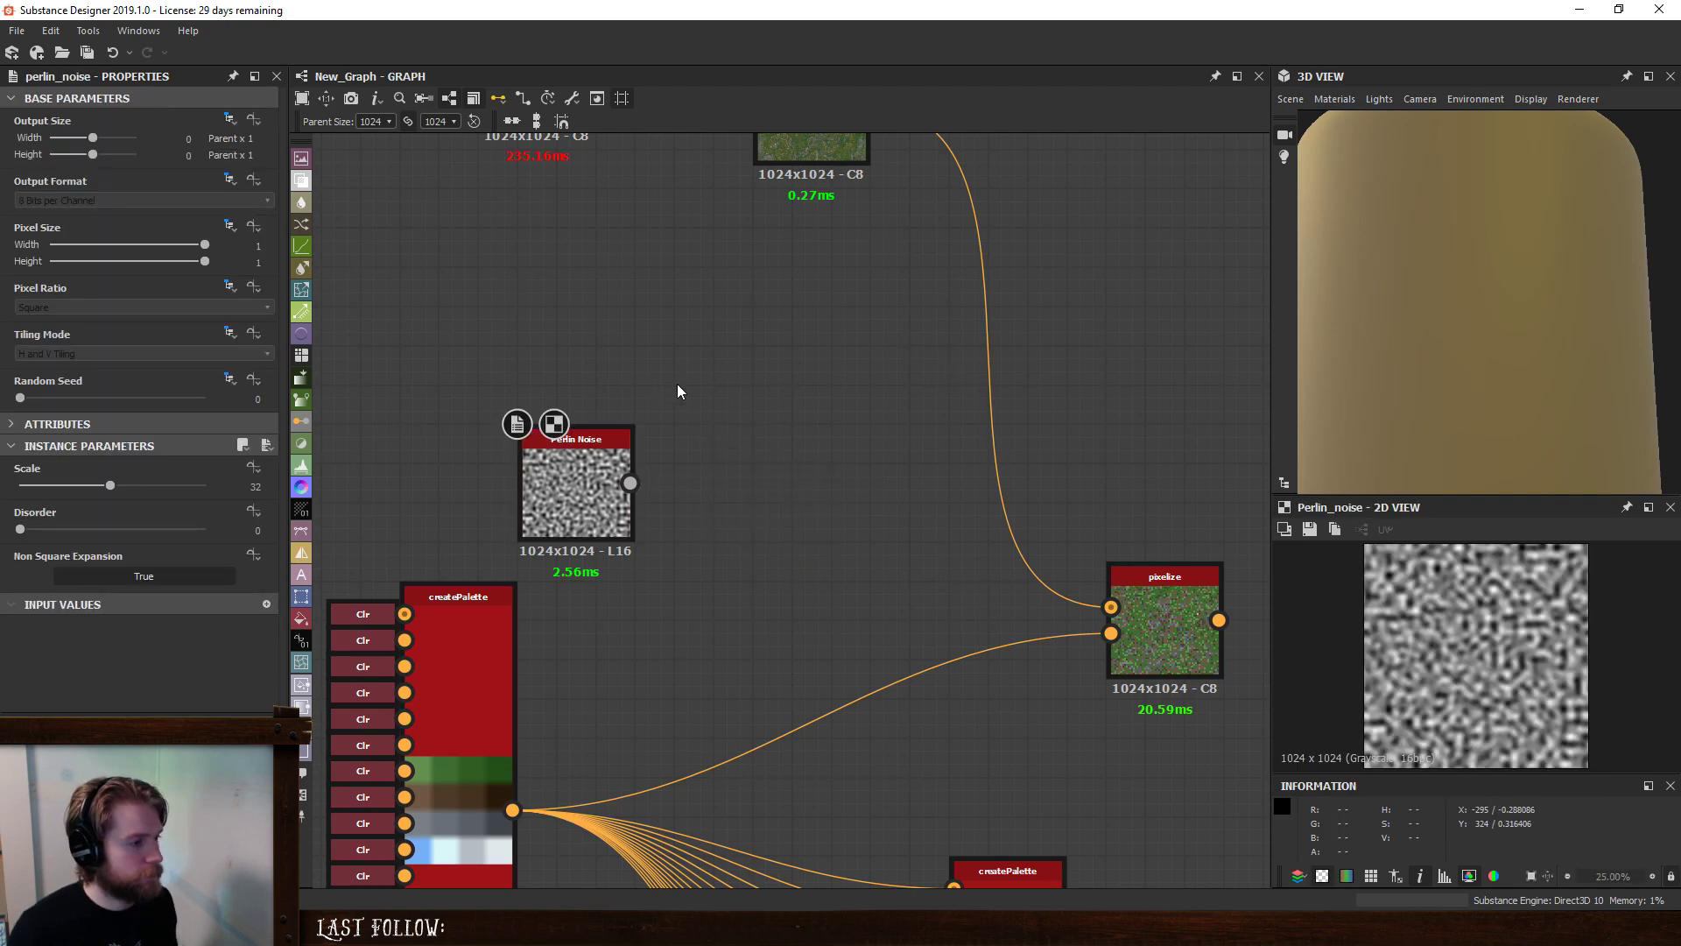
- Add the Large Bricks Dirty Moldy material, connect its Base Color to pixelize's Image input, and preview pixelize
{"action": "key", "text": "space"}
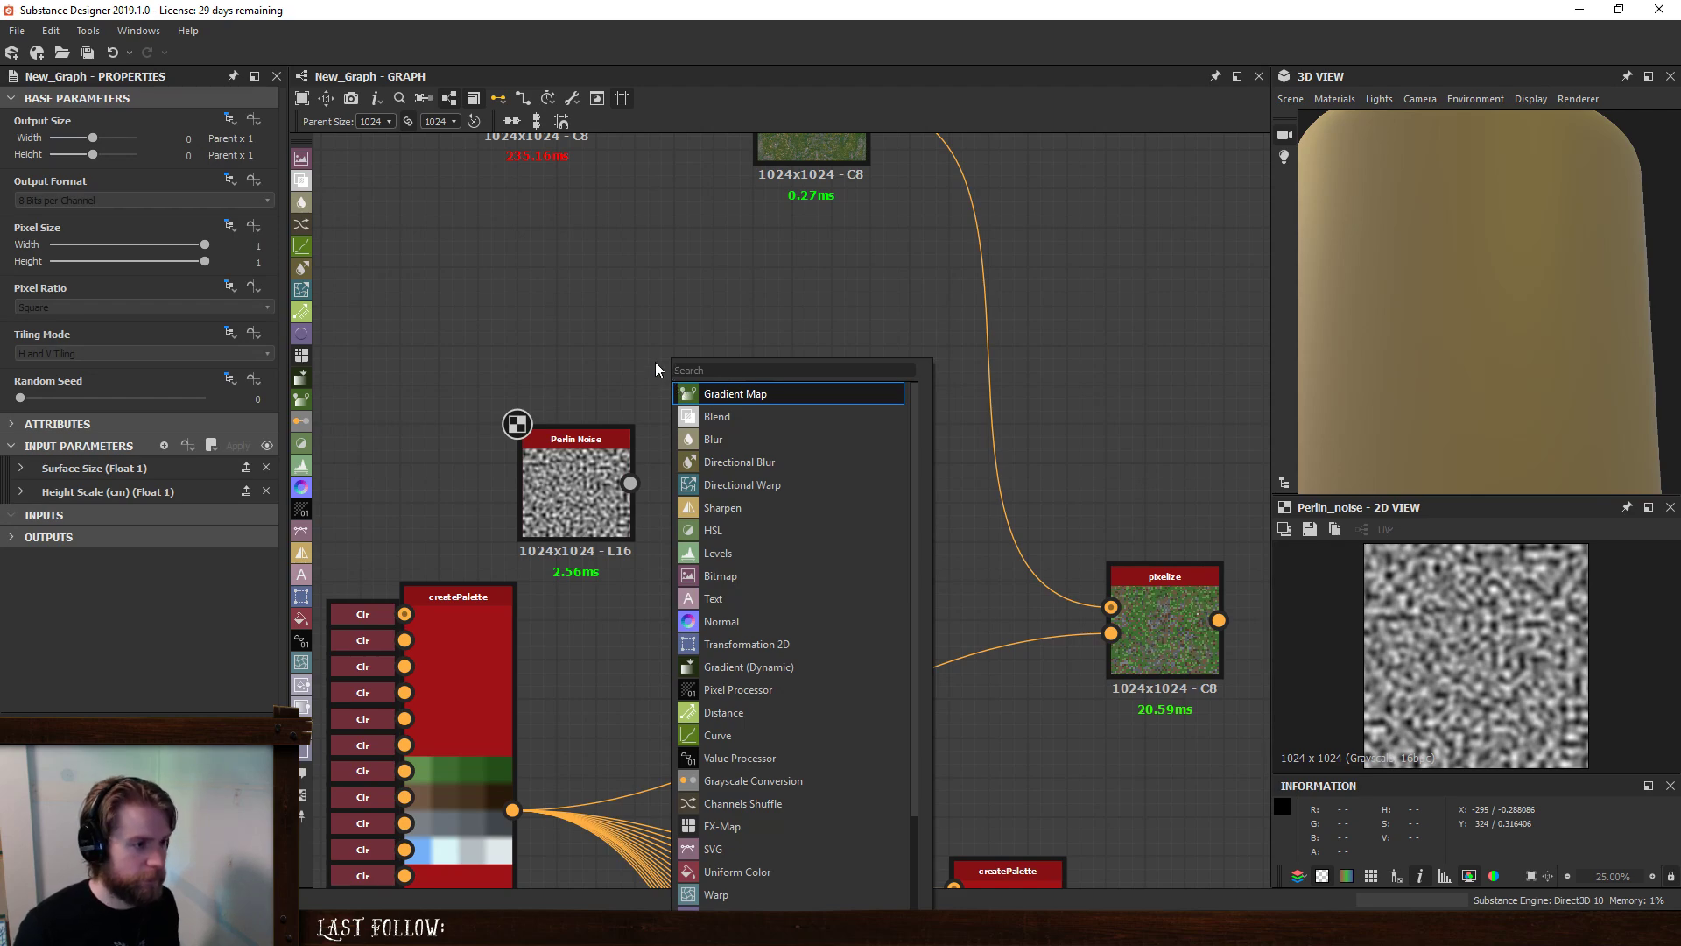
{"action": "type", "text": "dirt"}
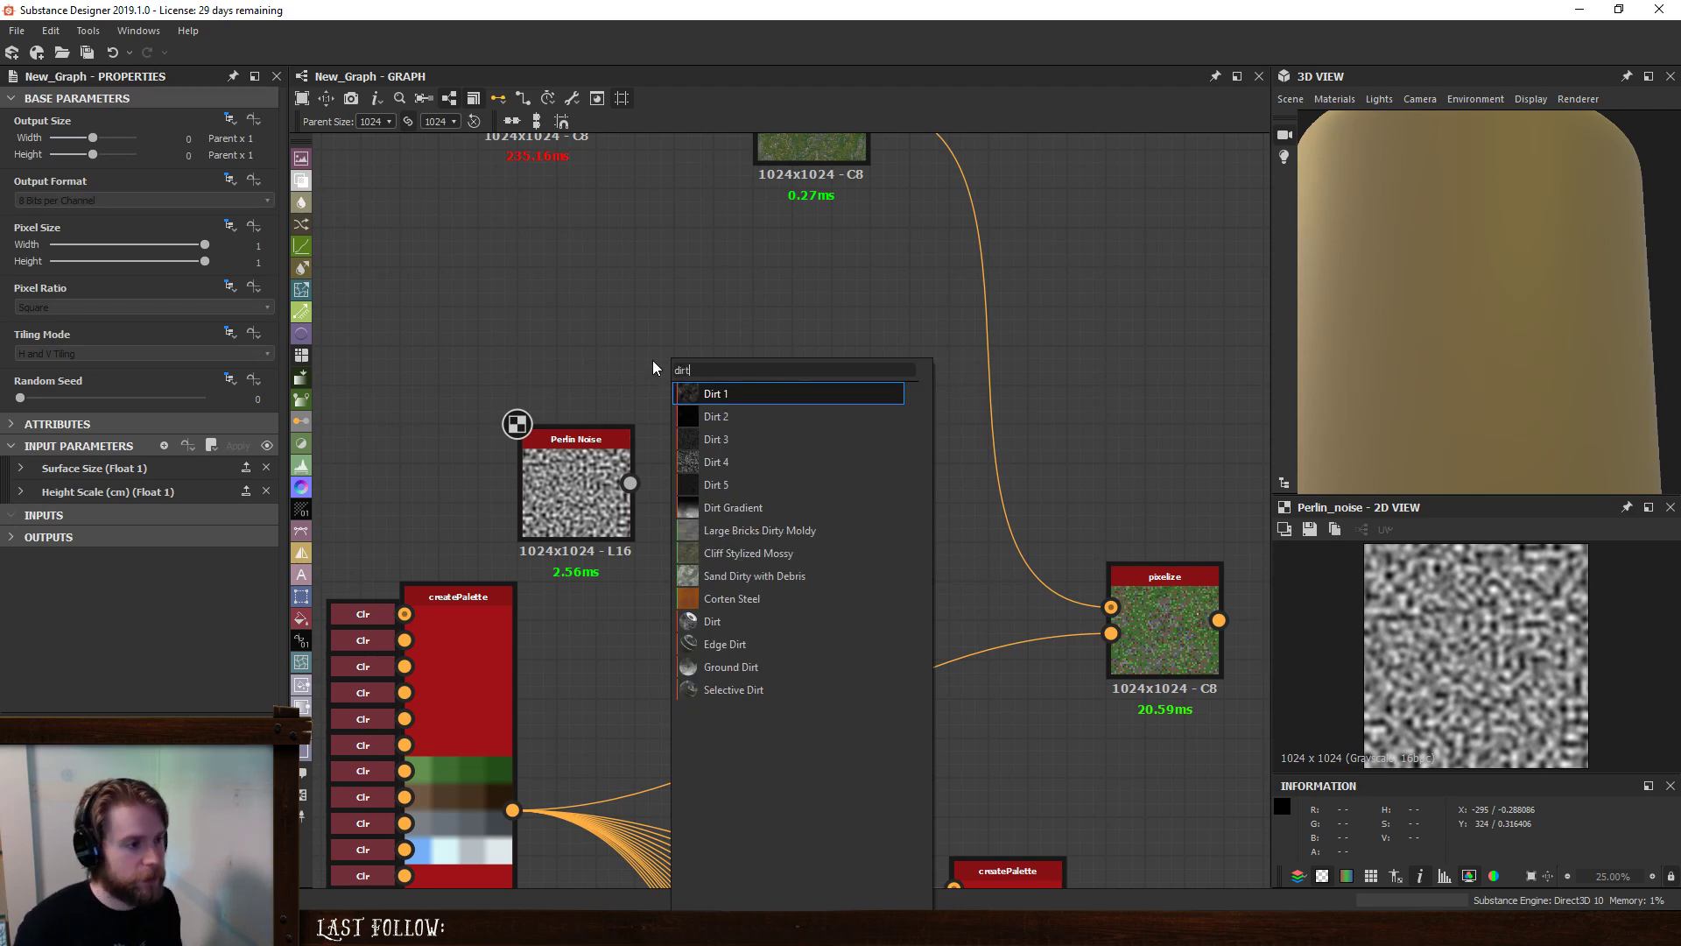
{"action": "left_click", "coordinate": [809, 531]}
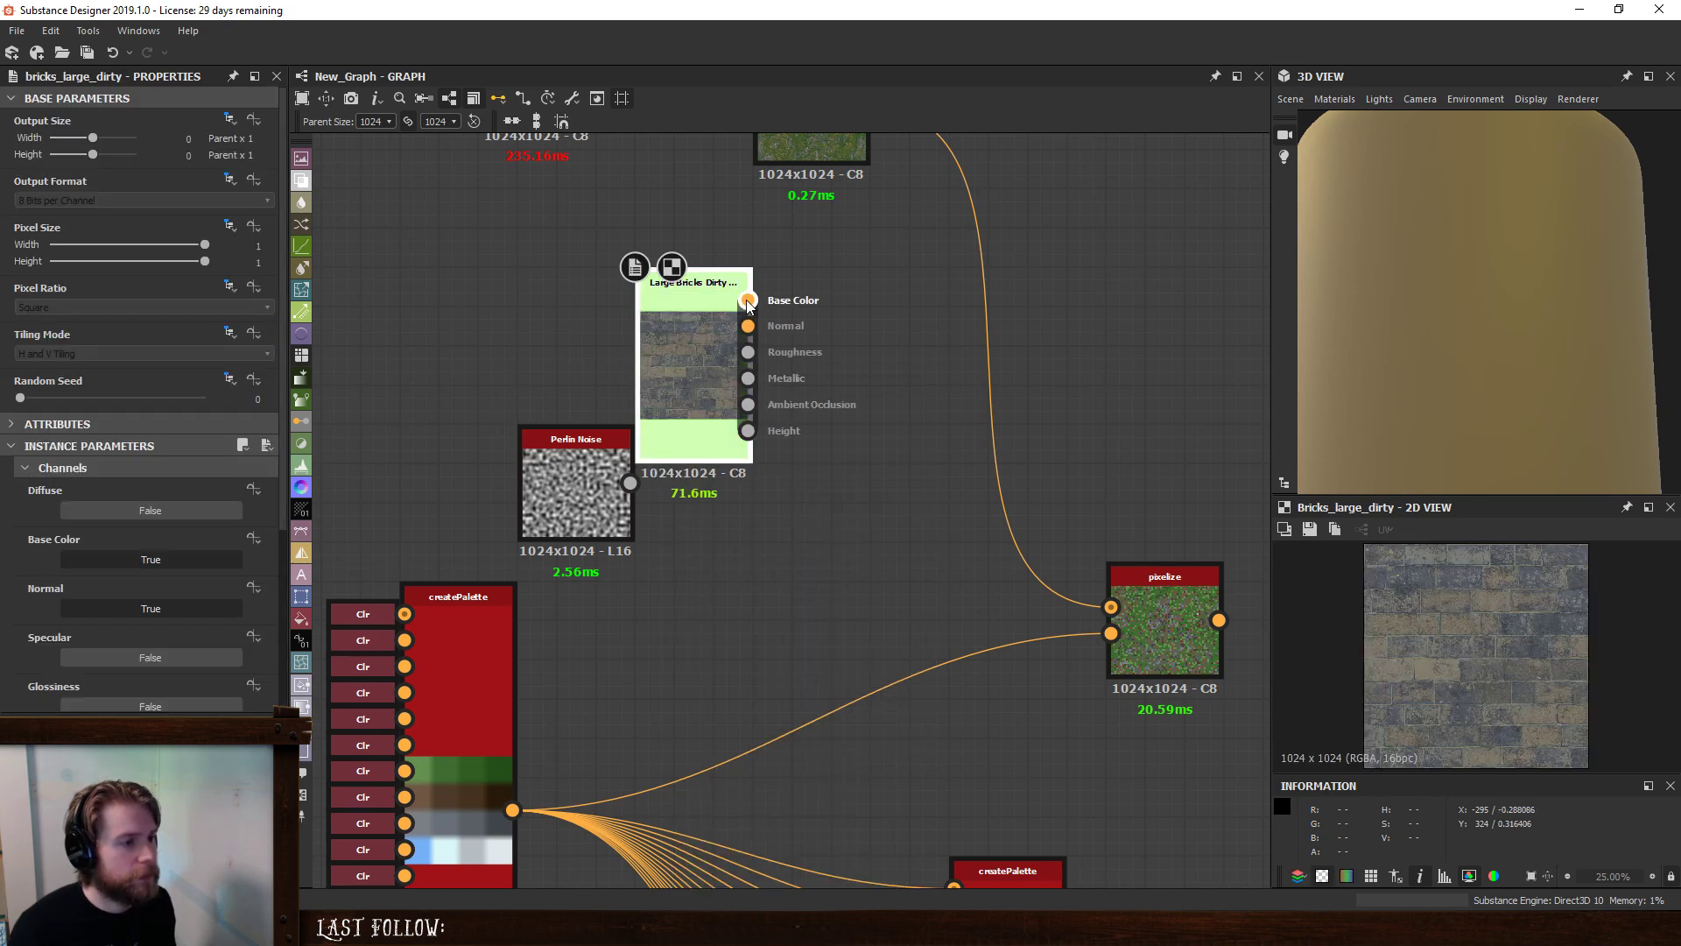
{"action": "left_click_drag", "start_coordinate": [747, 300], "coordinate": [1110, 606]}
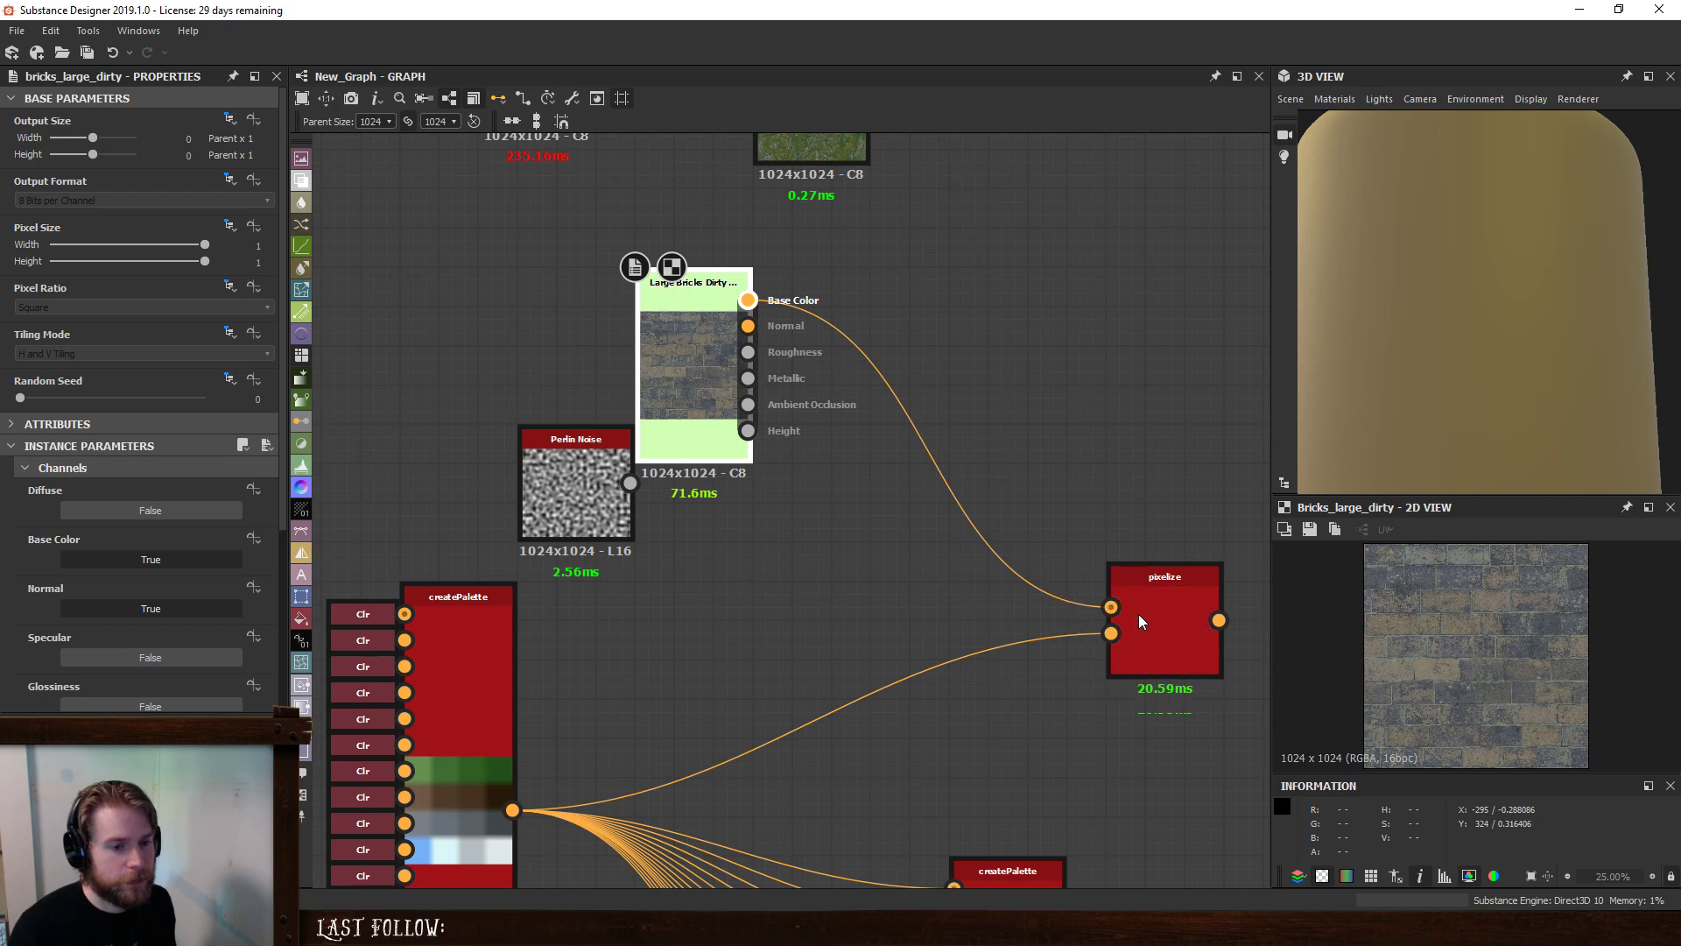
{"action": "double_click", "coordinate": [1138, 613]}
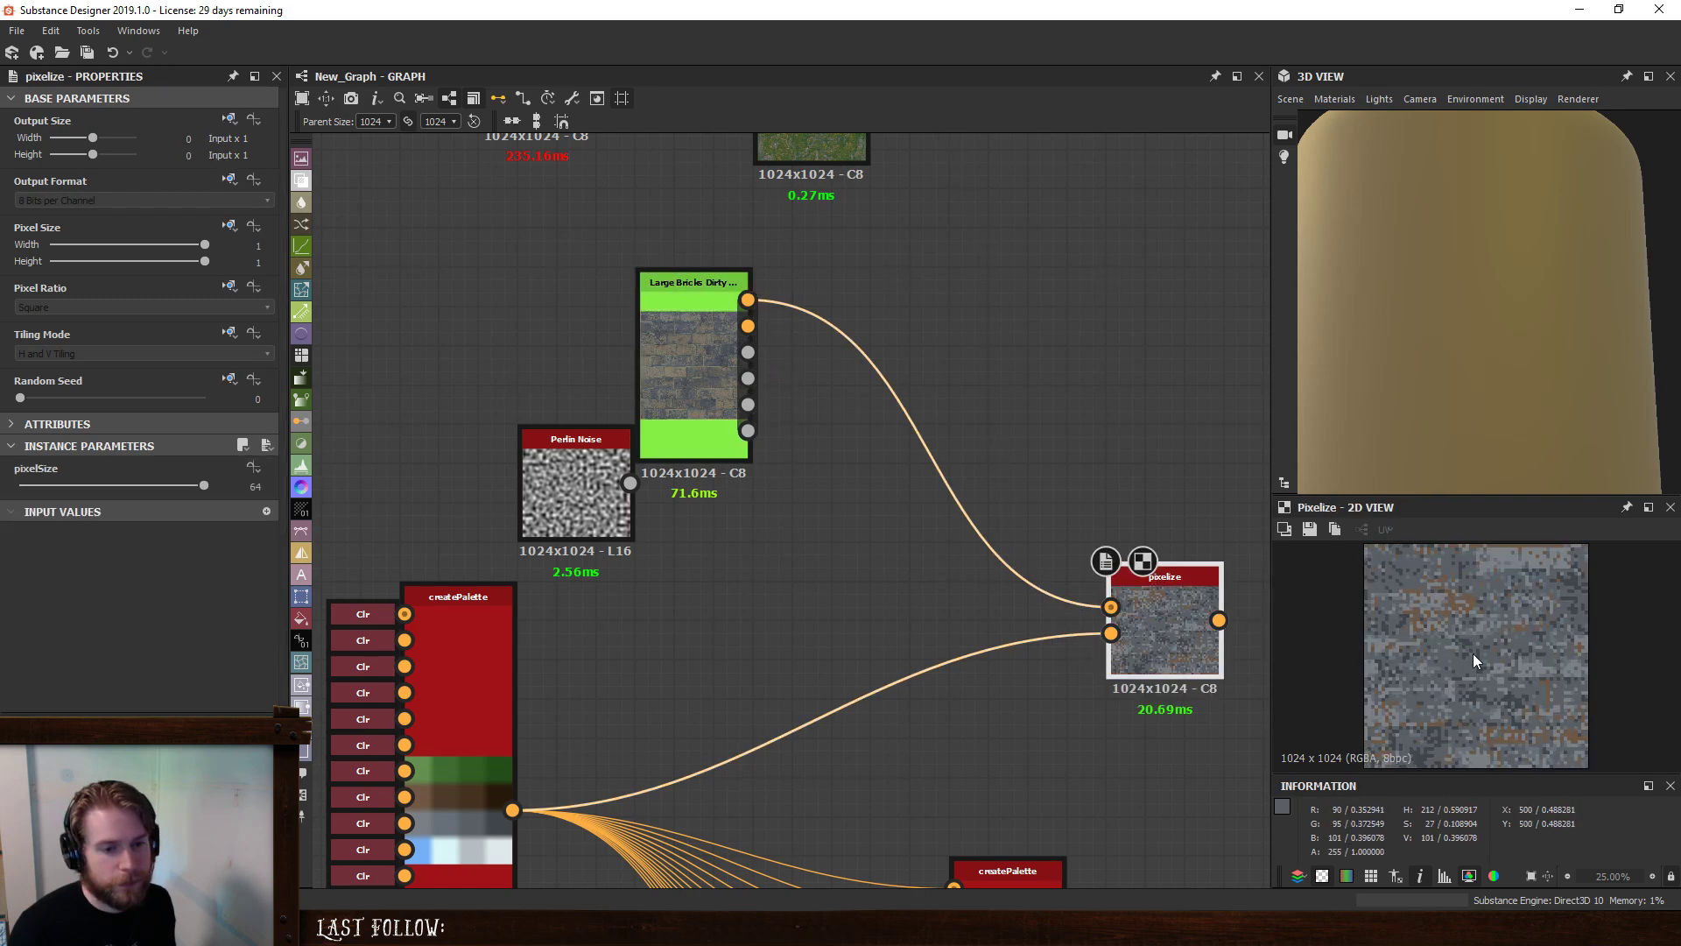
- Examine the pixelized result, then preview the Large Bricks Dirty node's Normal, Roughness and Metallic outputs
{"action": "scroll", "coordinate": [1473, 653], "scroll_direction": "up", "scroll_amount": 2}
{"action": "scroll", "coordinate": [1474, 659], "scroll_direction": "down", "scroll_amount": 4}
{"action": "scroll", "coordinate": [1475, 658], "scroll_direction": "up", "scroll_amount": 4}
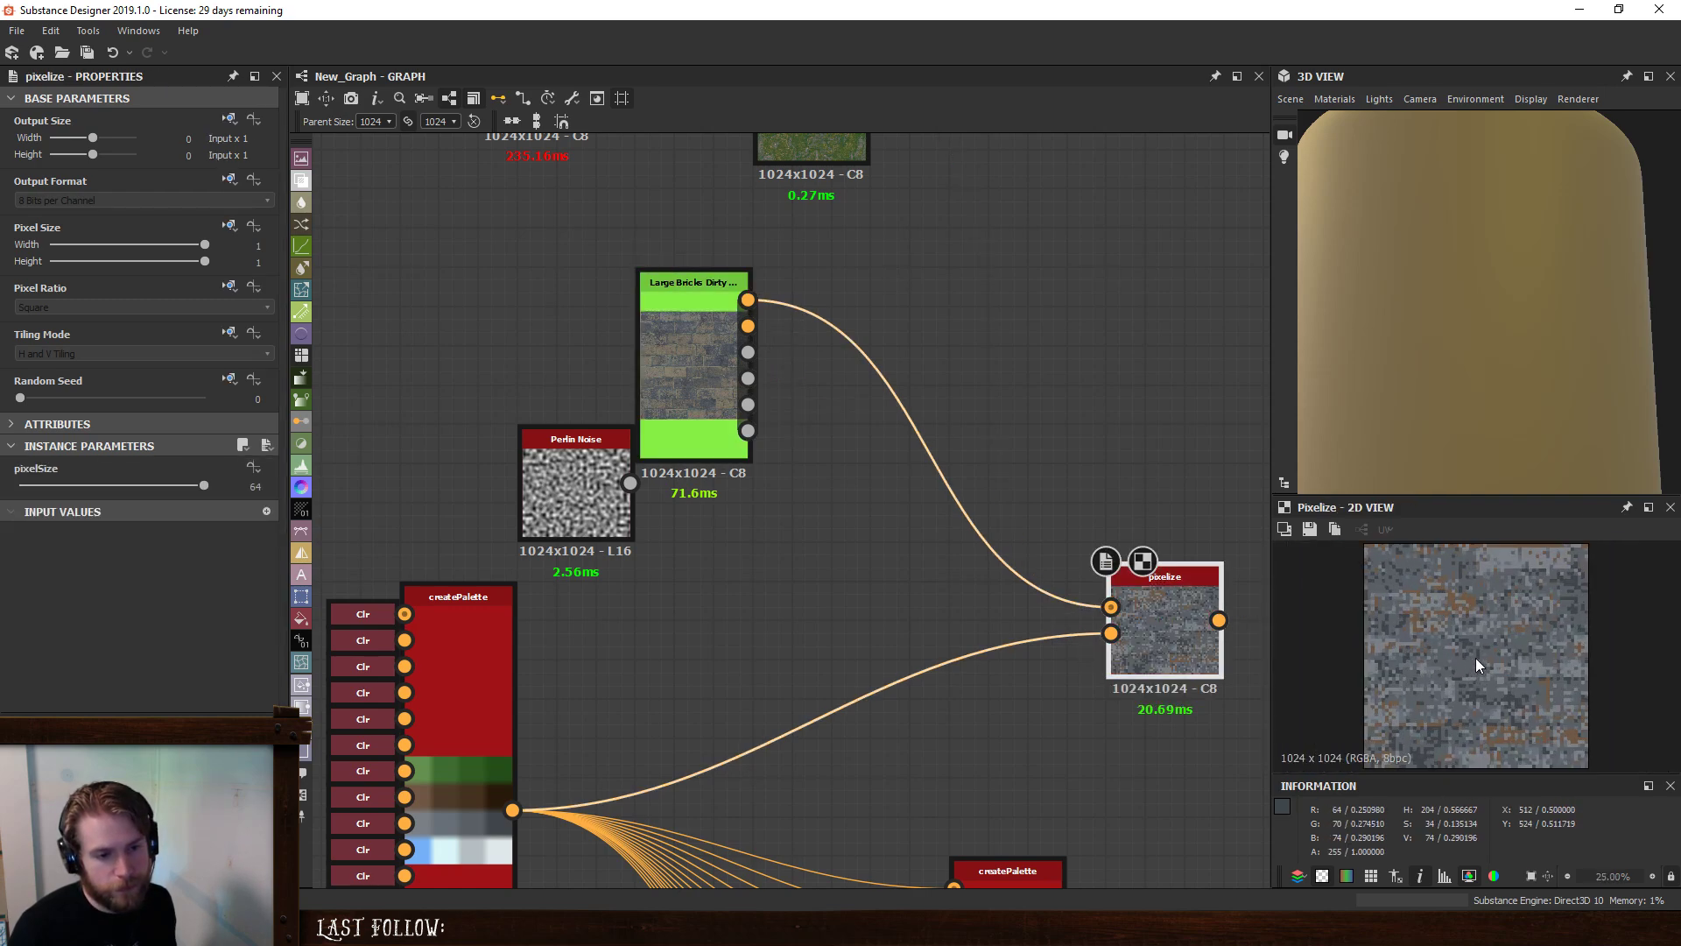
{"action": "double_click", "coordinate": [676, 355]}
{"action": "left_click", "coordinate": [753, 331]}
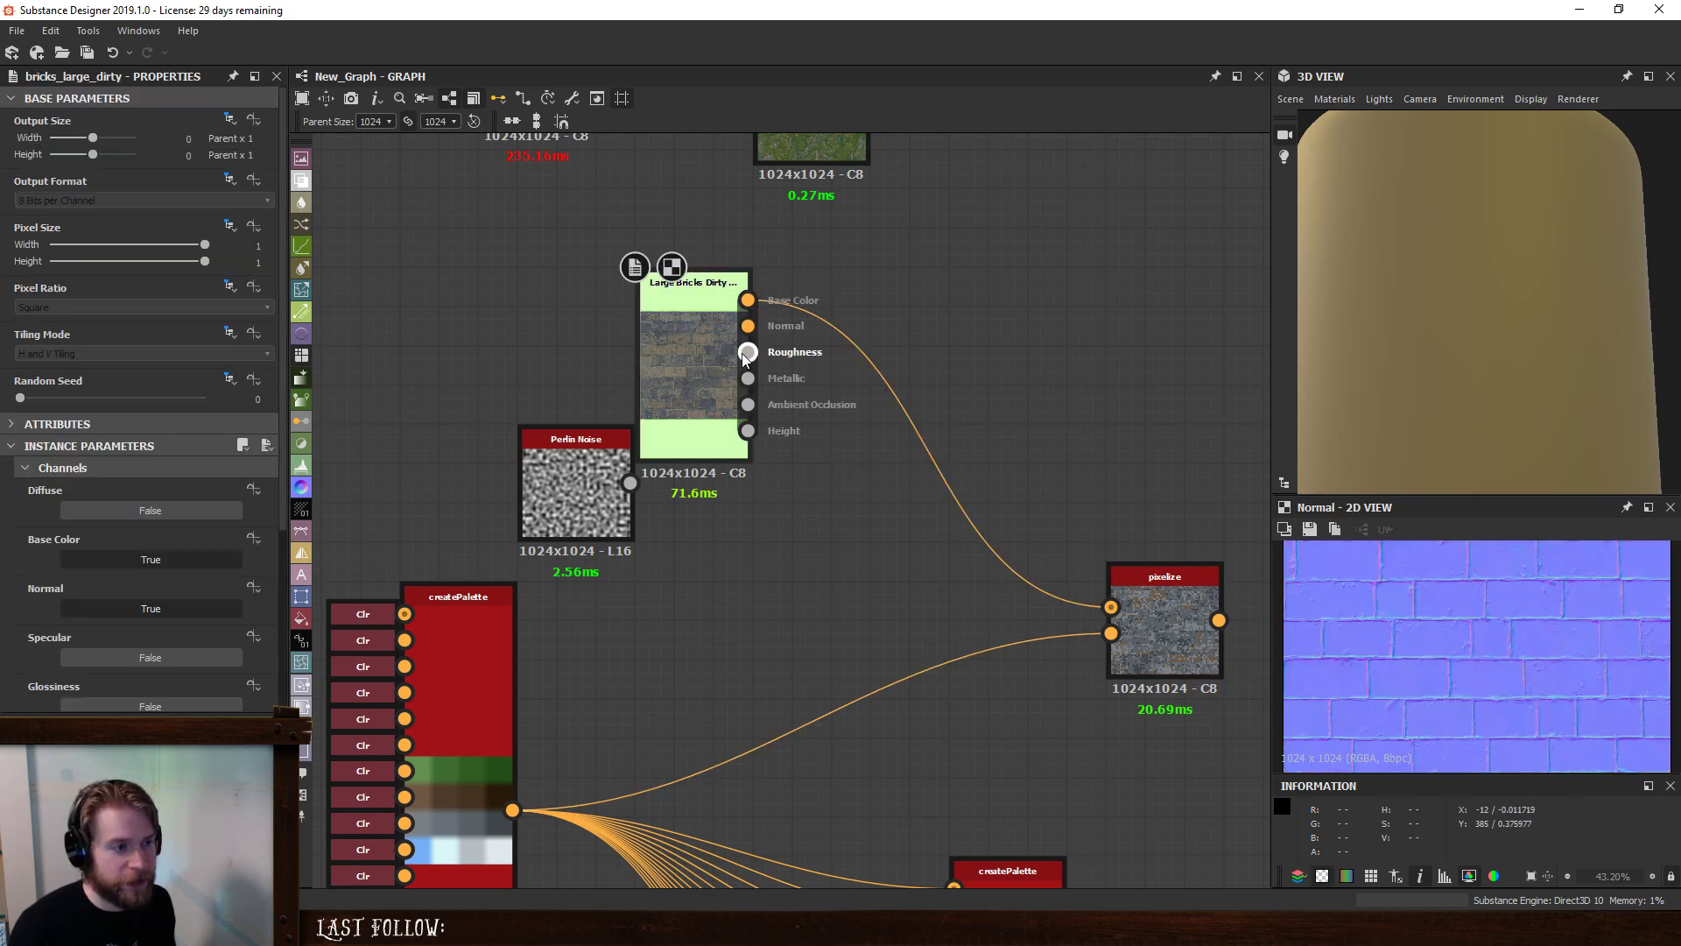
{"action": "left_click", "coordinate": [747, 353]}
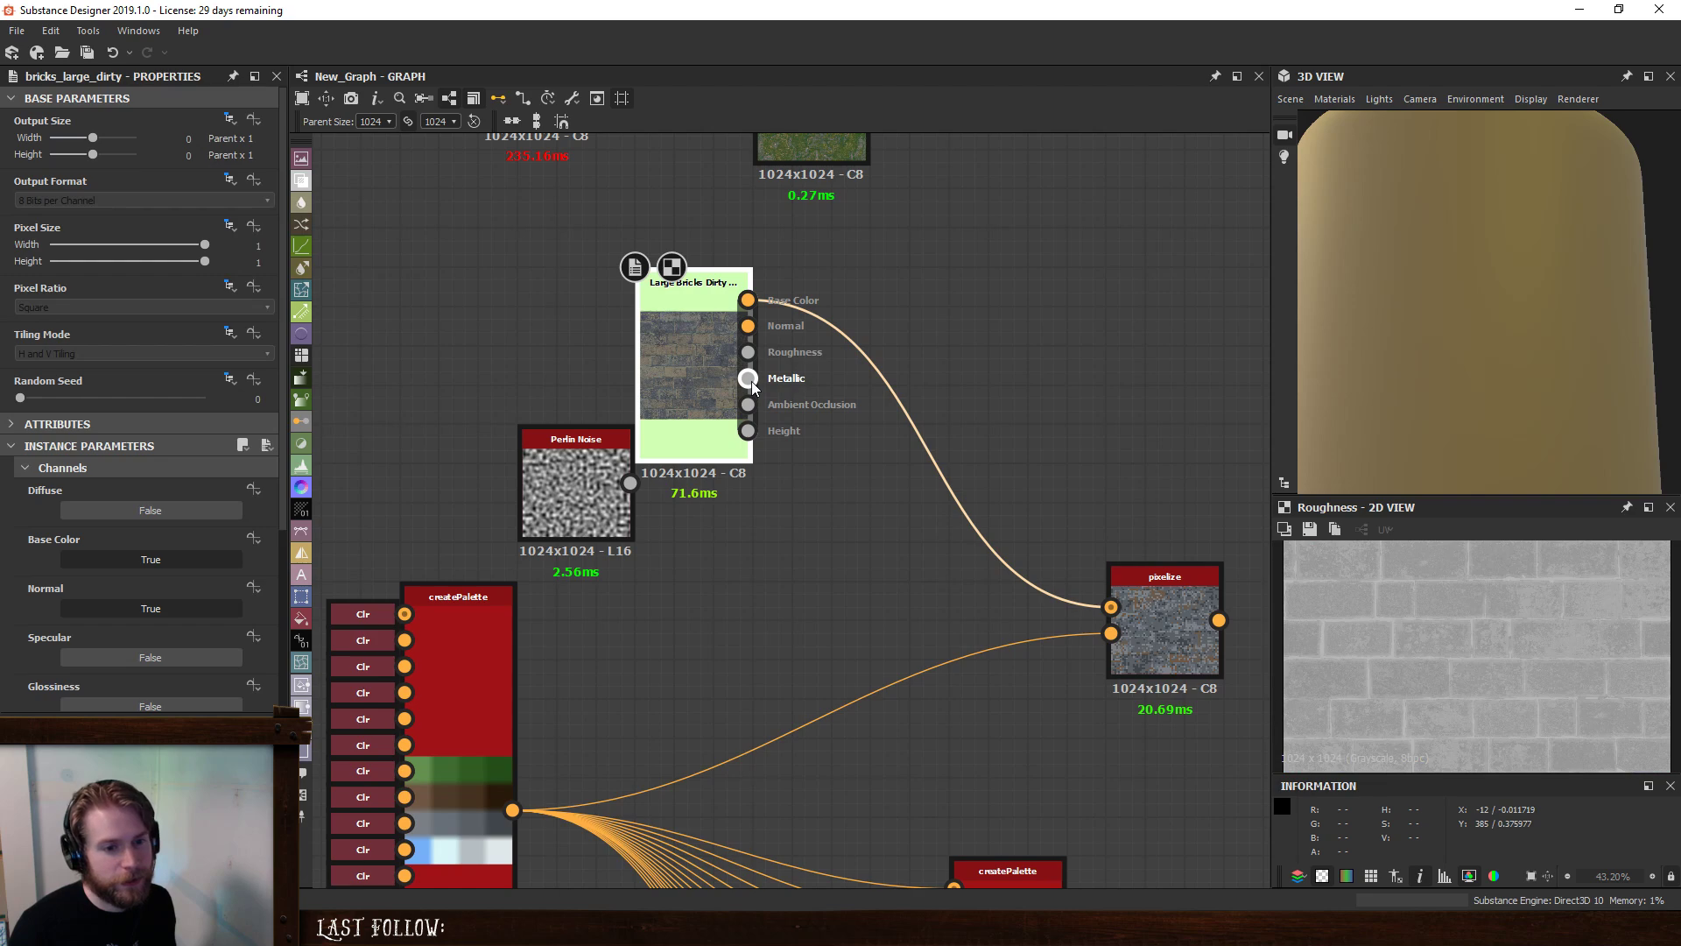
{"action": "left_click", "coordinate": [750, 380]}
{"action": "left_click", "coordinate": [748, 352]}
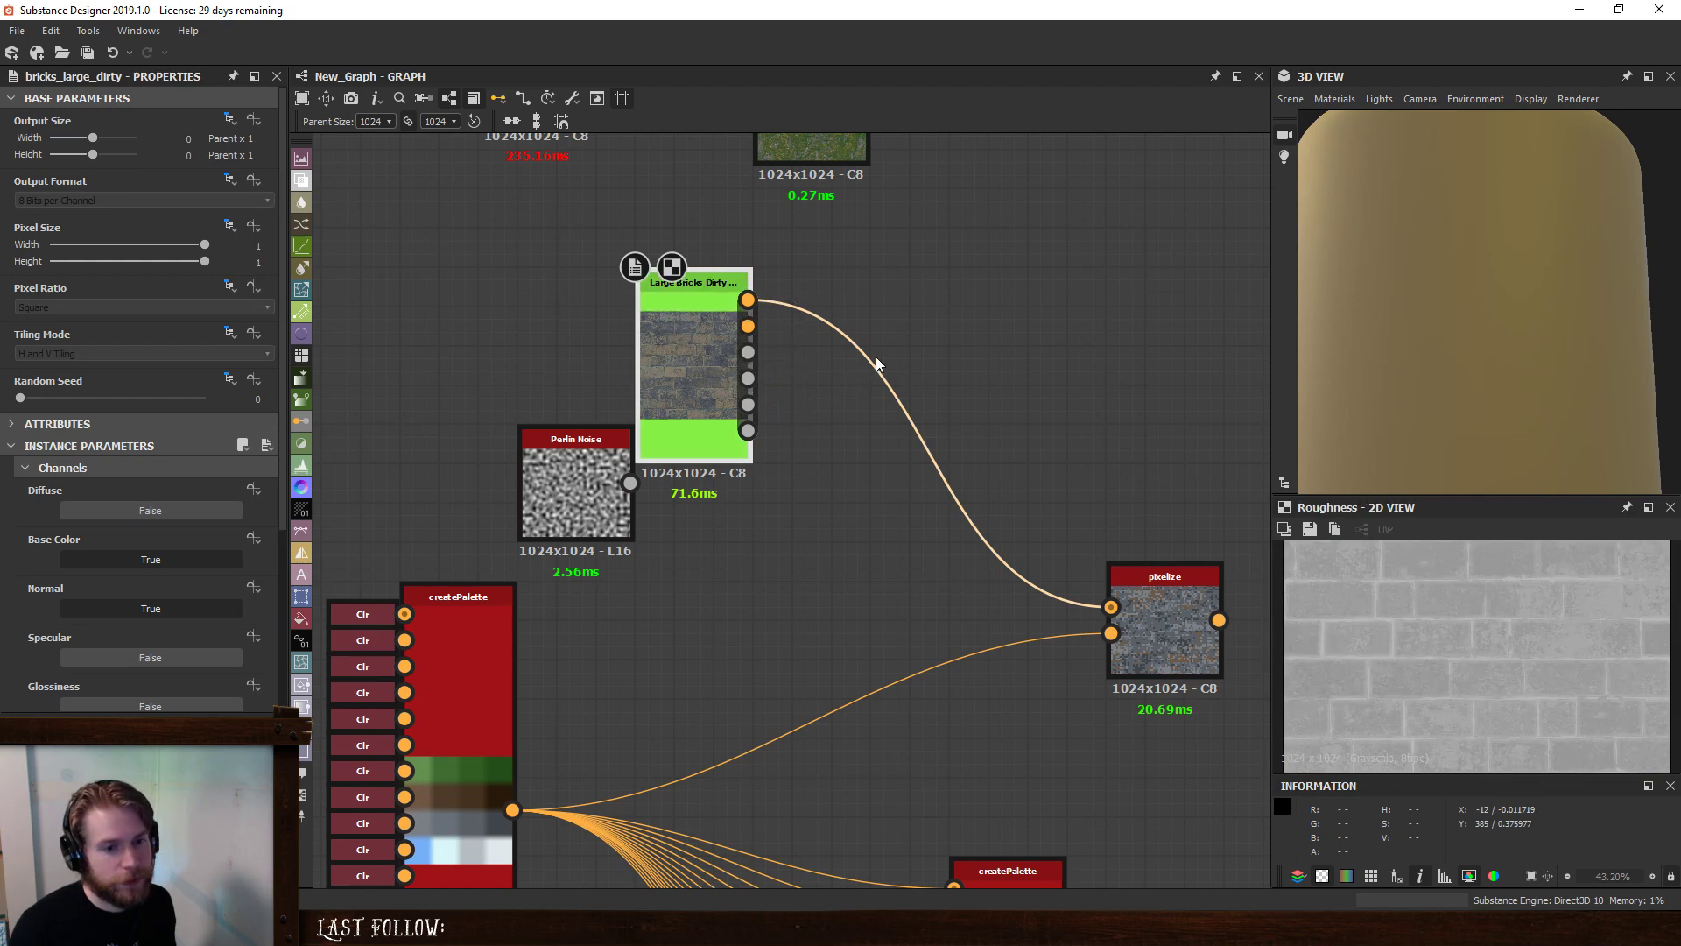
- Add a Blend node beside the Large Bricks Dirty node, leaving room between them
{"action": "key", "text": "space"}
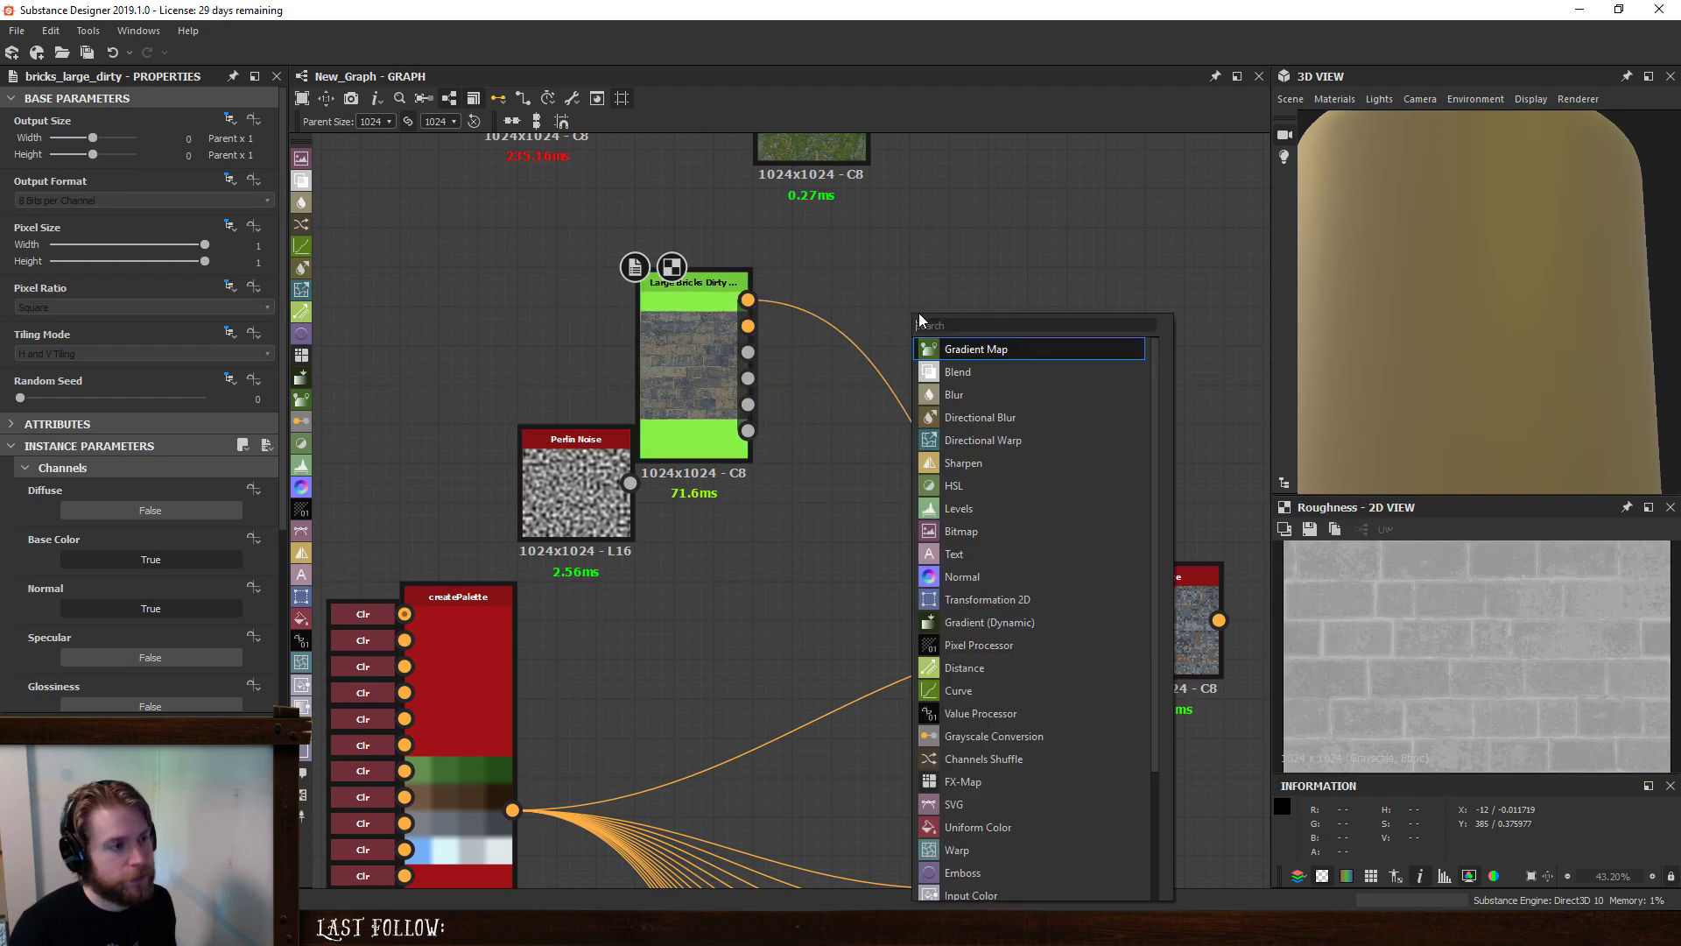
{"action": "left_click", "coordinate": [951, 373]}
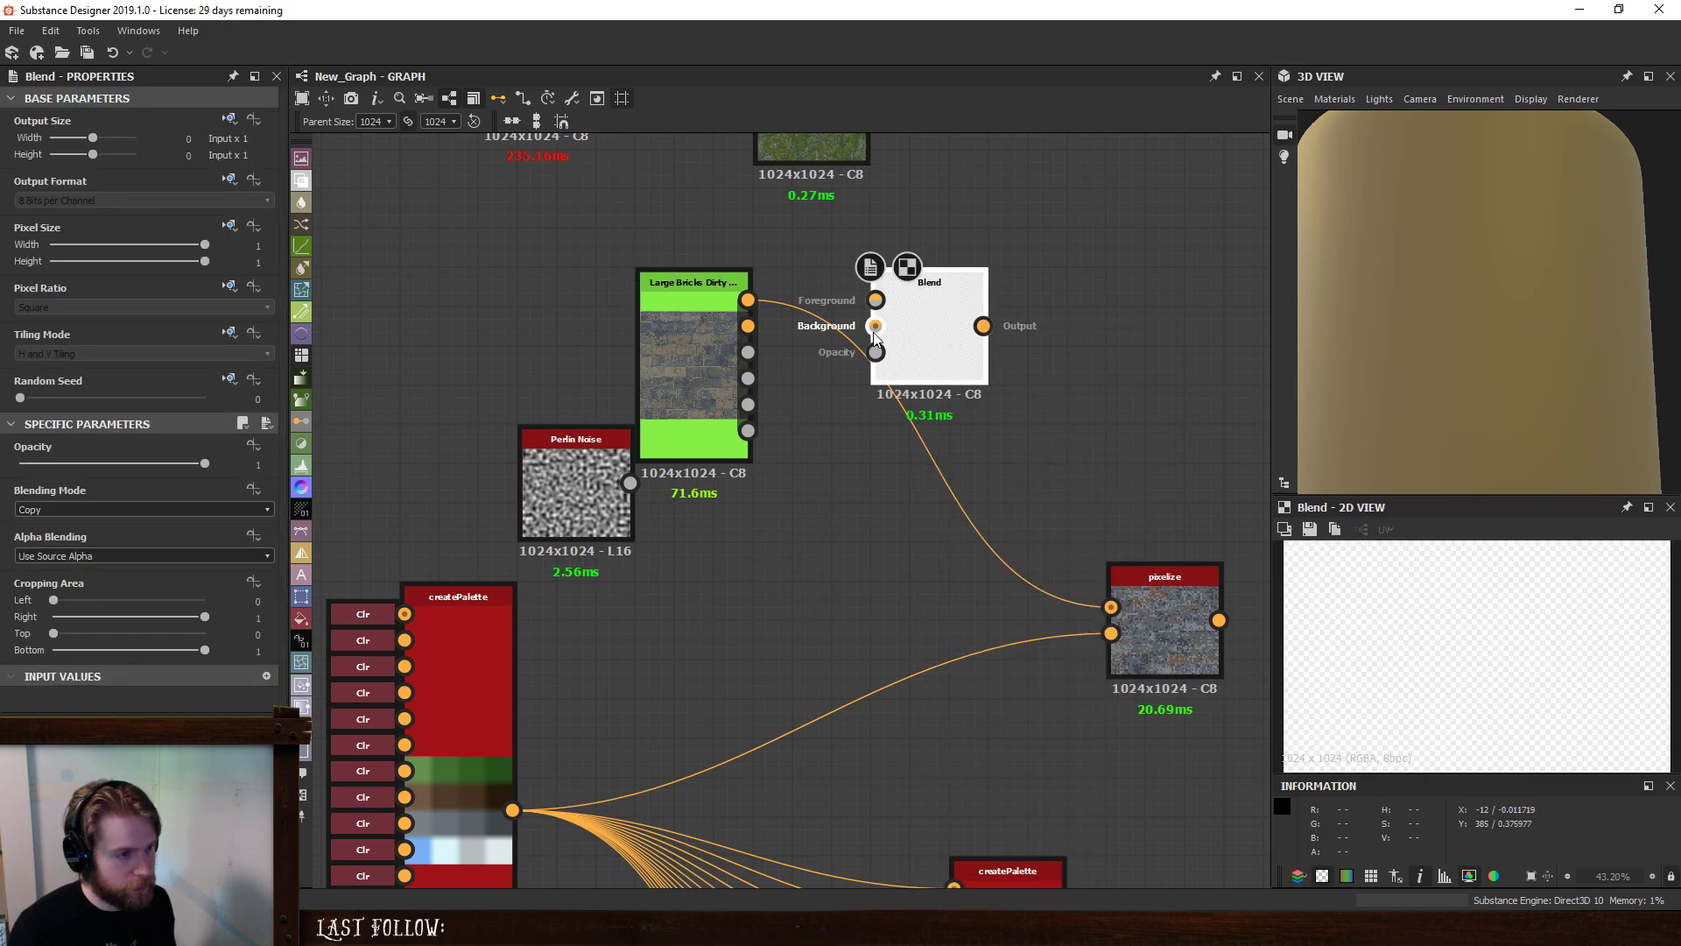
{"action": "left_click_drag", "start_coordinate": [854, 401], "coordinate": [951, 401]}
- Add a Gradient Map node and feed it the Large Bricks Dirty node's Roughness output
{"action": "key", "text": "space"}
{"action": "type", "text": "gradient"}
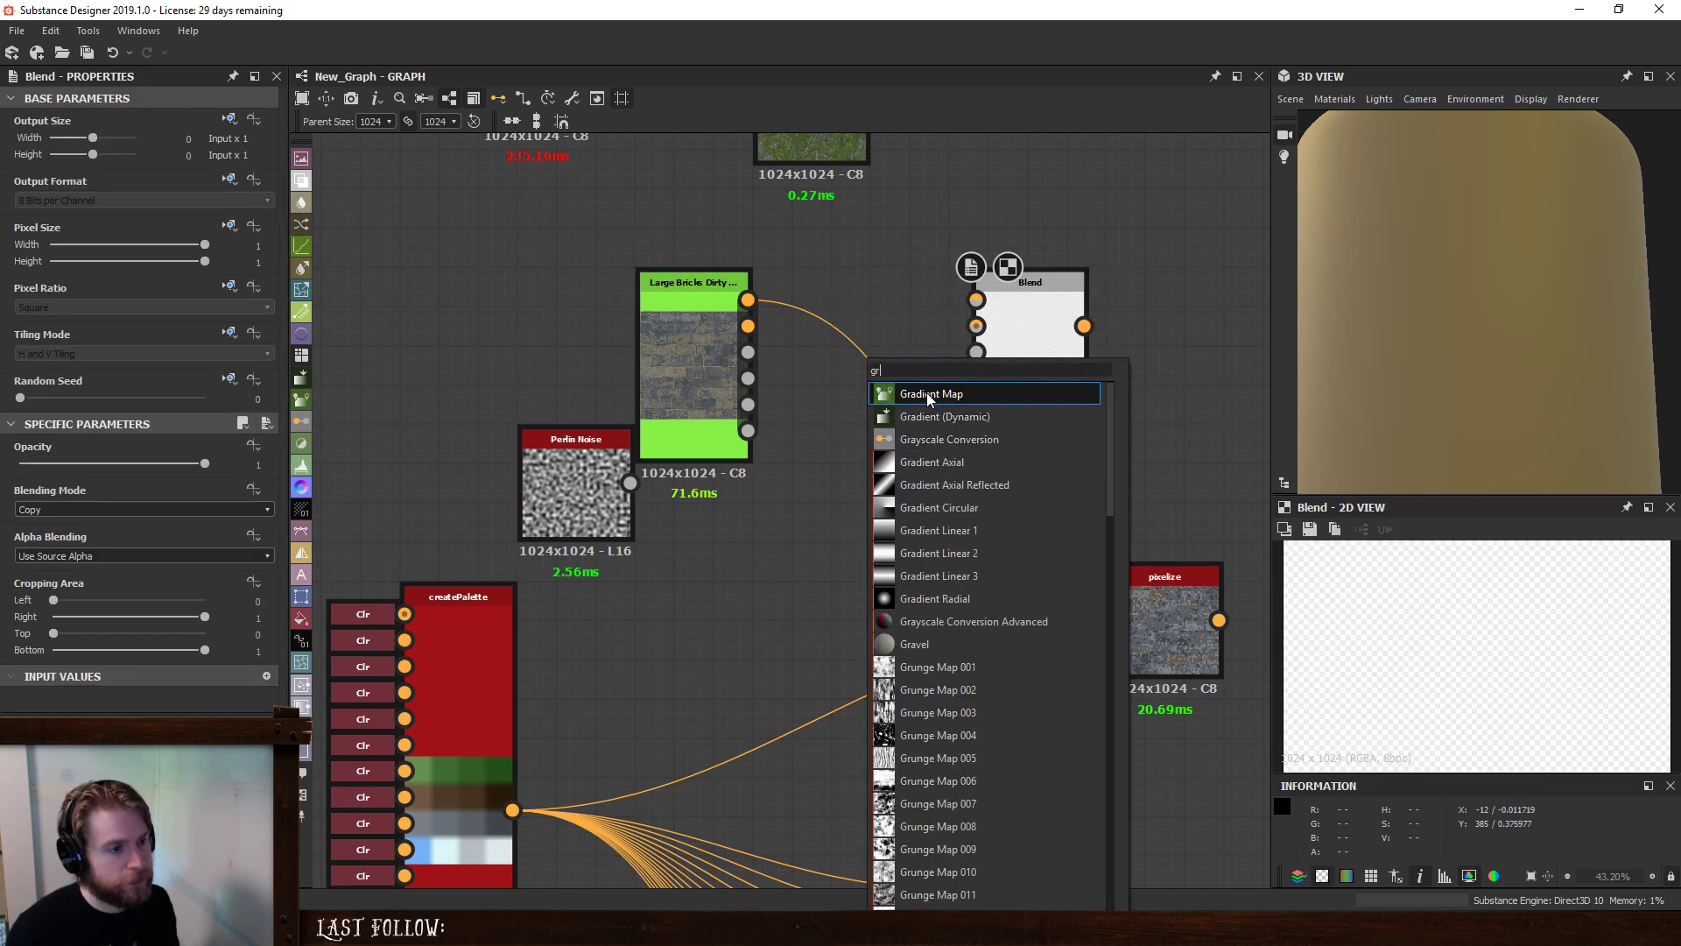
{"action": "left_click", "coordinate": [926, 392]}
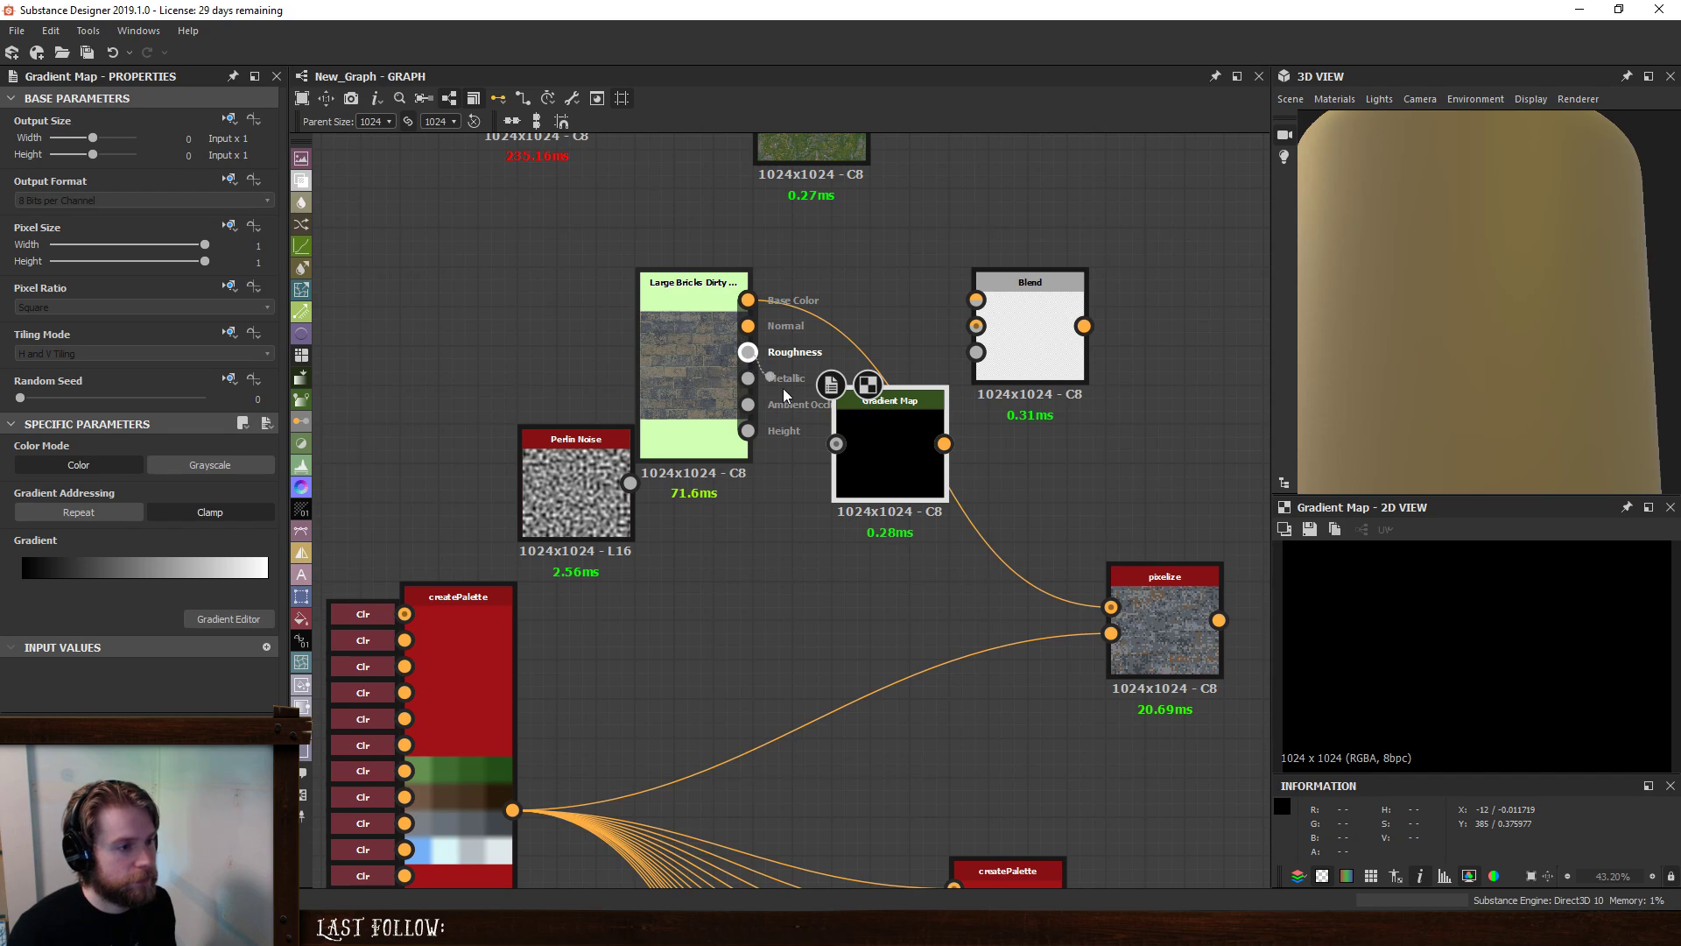
{"action": "left_click_drag", "start_coordinate": [784, 396], "coordinate": [836, 443]}
- Wire the Gradient Map into the Blend's Foreground and the bricks' Base Color into its Background, and preview the Blend
{"action": "left_click_drag", "start_coordinate": [902, 454], "coordinate": [977, 301]}
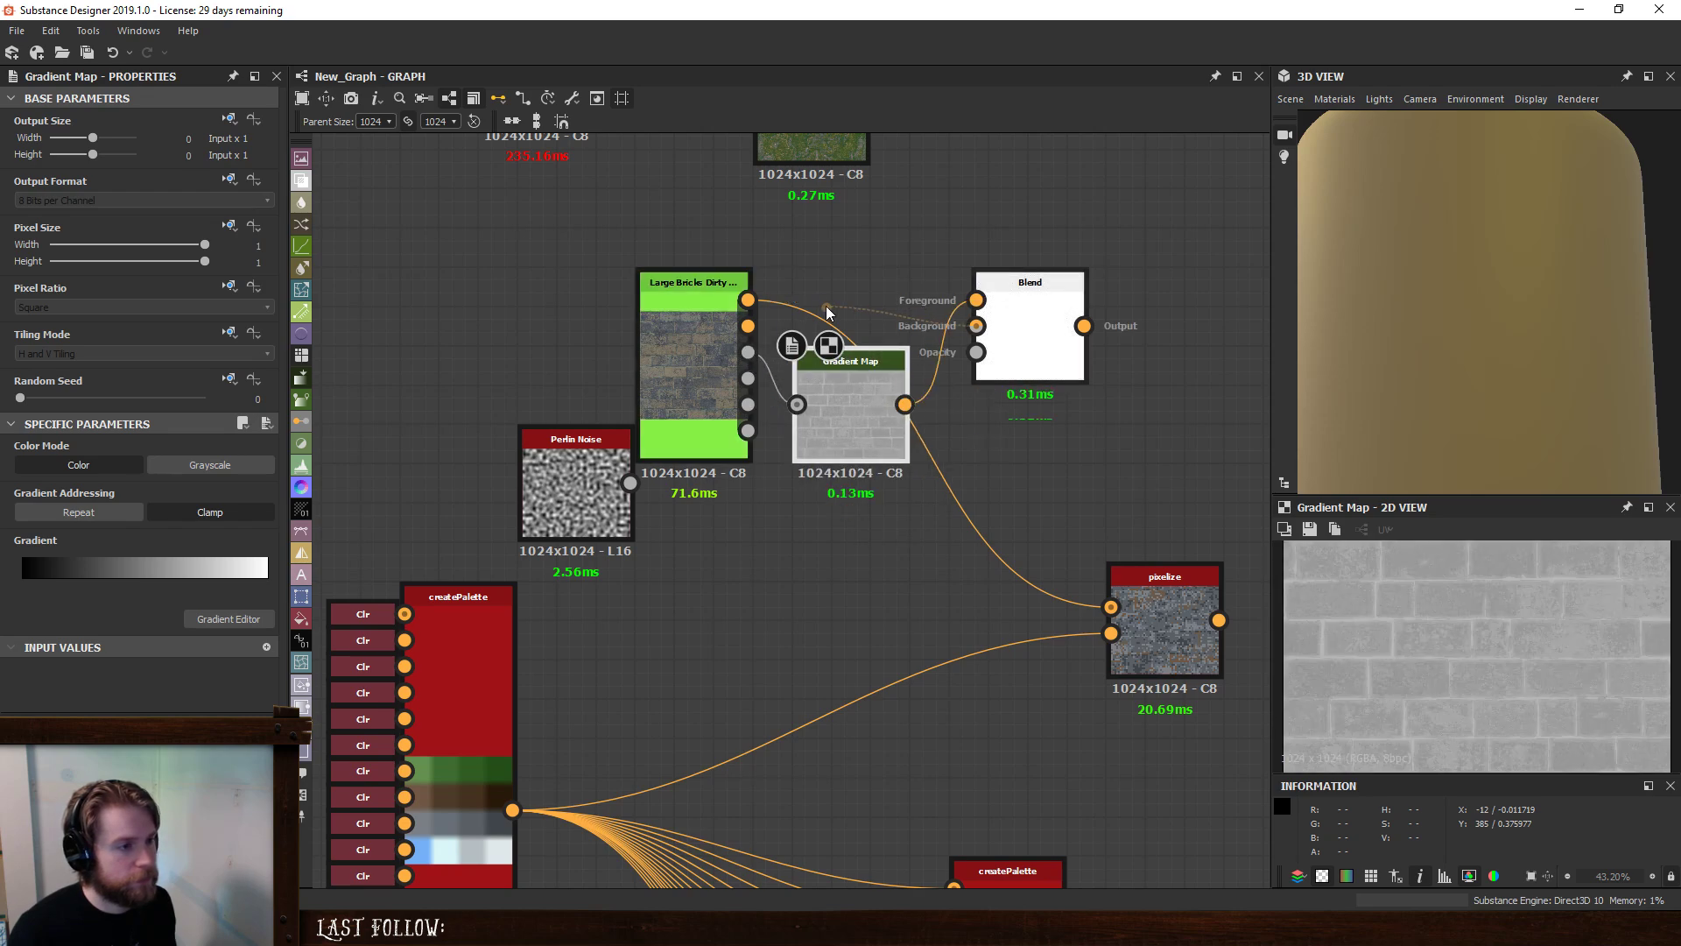
{"action": "left_click_drag", "start_coordinate": [748, 301], "coordinate": [981, 328]}
{"action": "double_click", "coordinate": [1002, 333]}
- Dock the Gradient Map node onto the Blend node's Foreground input
{"action": "left_click", "coordinate": [878, 402]}
{"action": "key", "text": "d"}
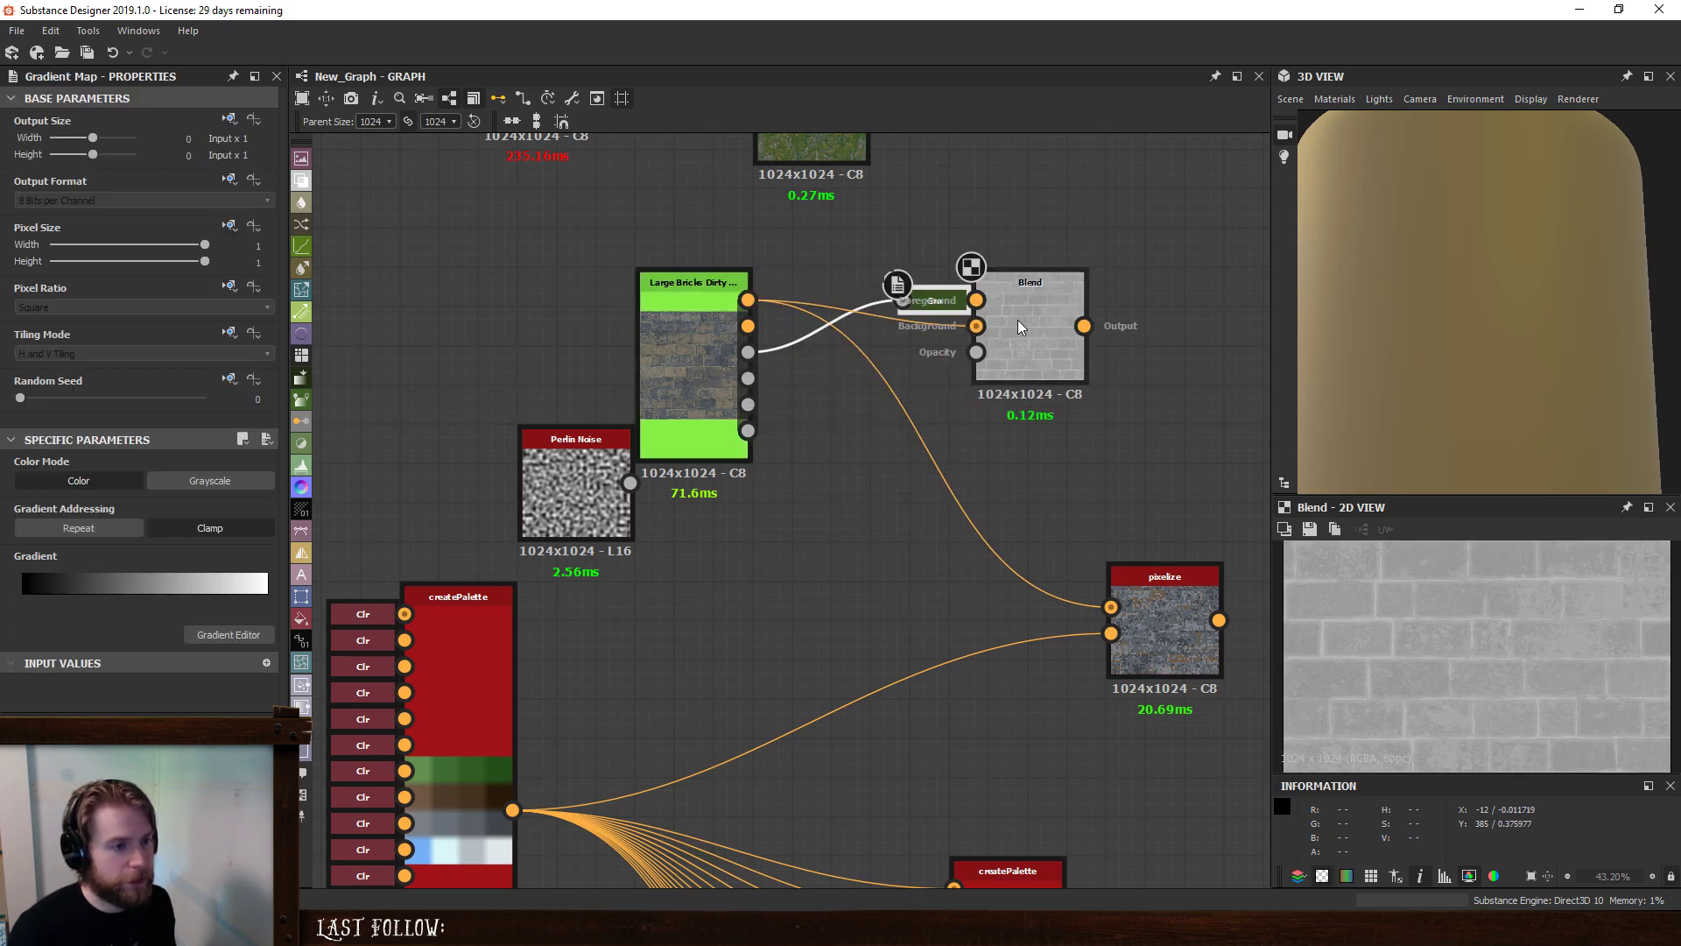
{"action": "left_click", "coordinate": [1022, 337]}
{"action": "middle_click_drag", "start_coordinate": [1006, 457], "coordinate": [1025, 534]}
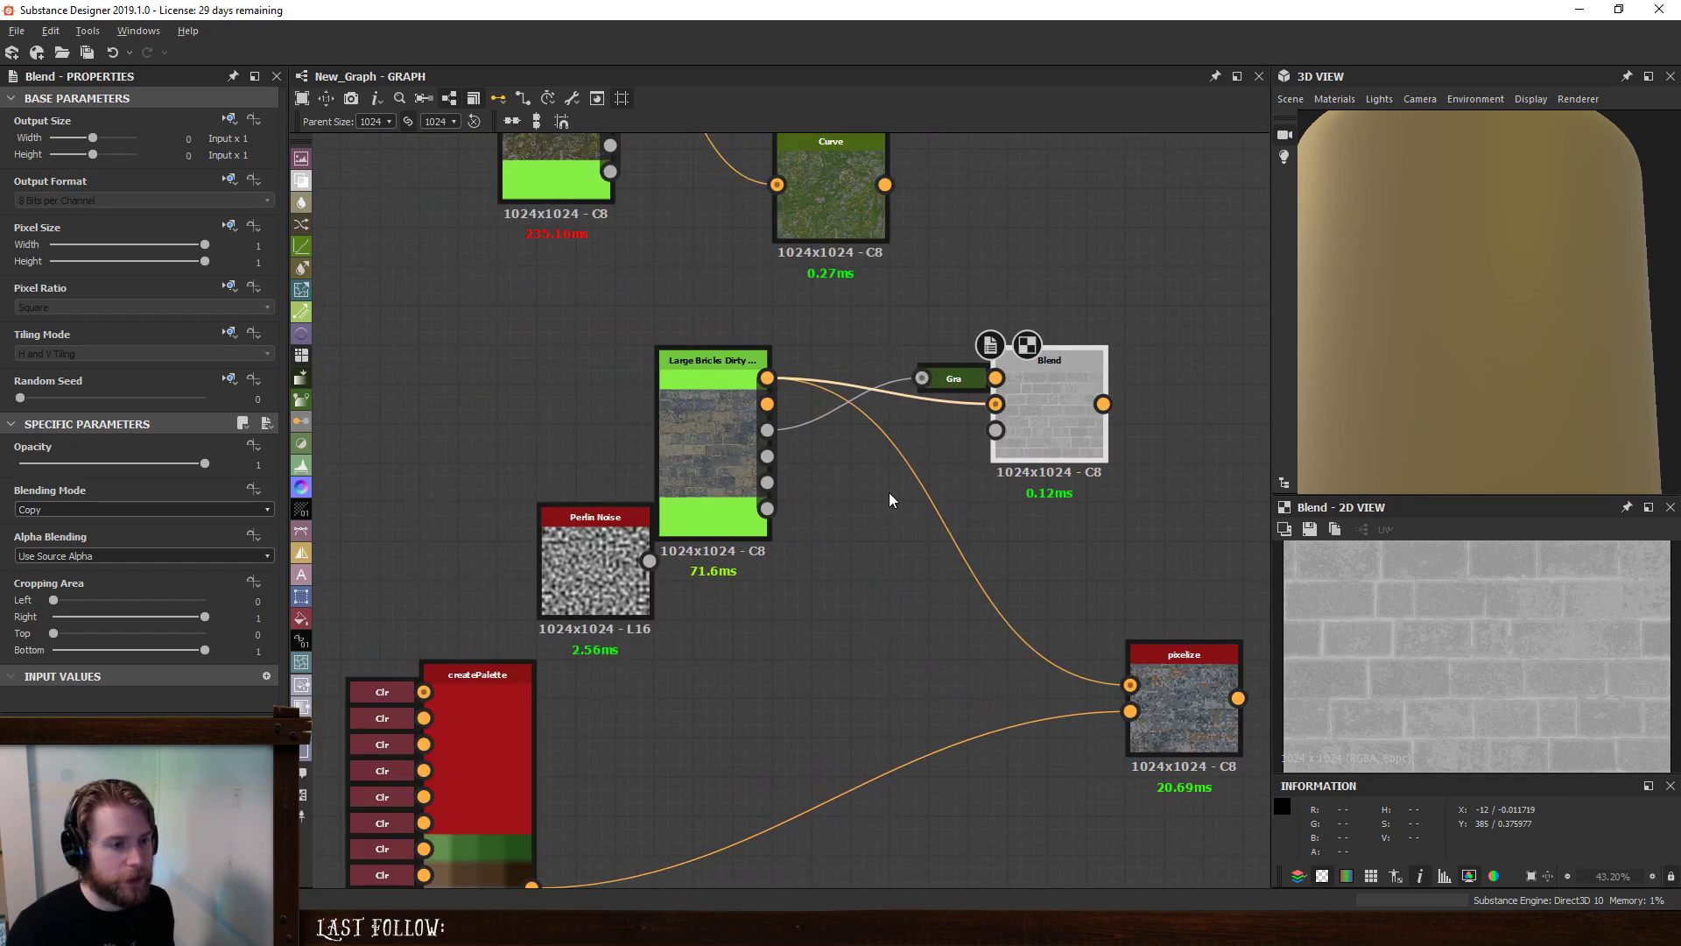
- Connect the Blend output to the pixelize node's Image input and preview the pixelized result
{"action": "left_click_drag", "start_coordinate": [1103, 403], "coordinate": [1154, 654]}
{"action": "middle_click_drag", "start_coordinate": [1230, 709], "coordinate": [1065, 669]}
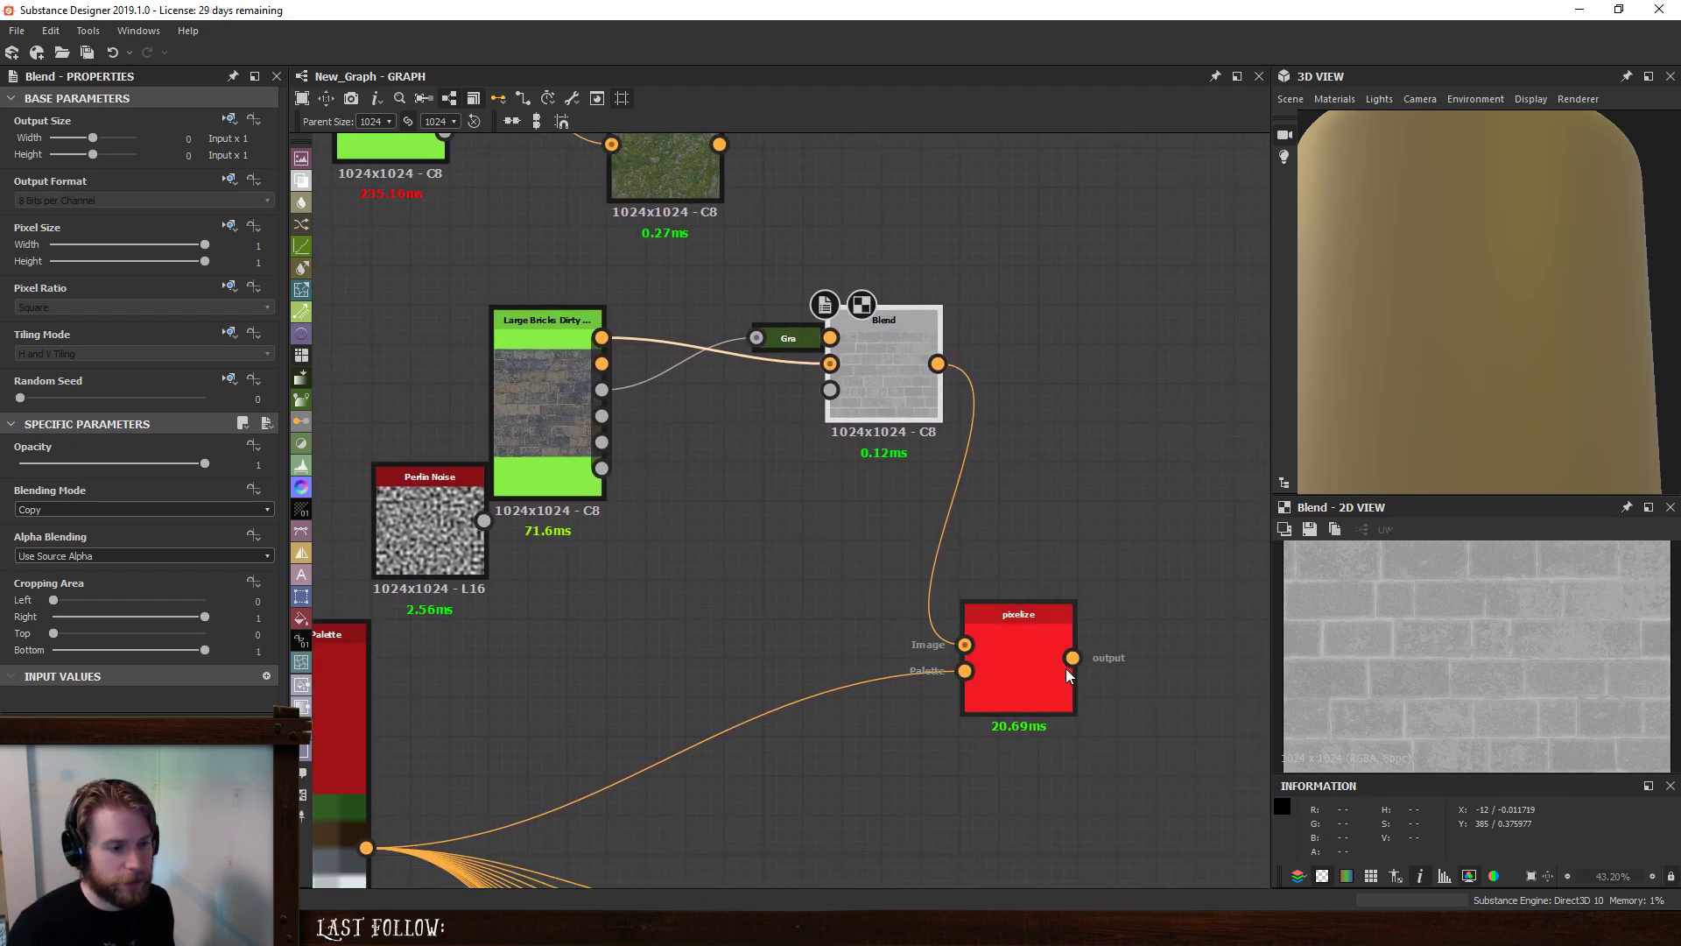
{"action": "double_click", "coordinate": [1015, 623]}
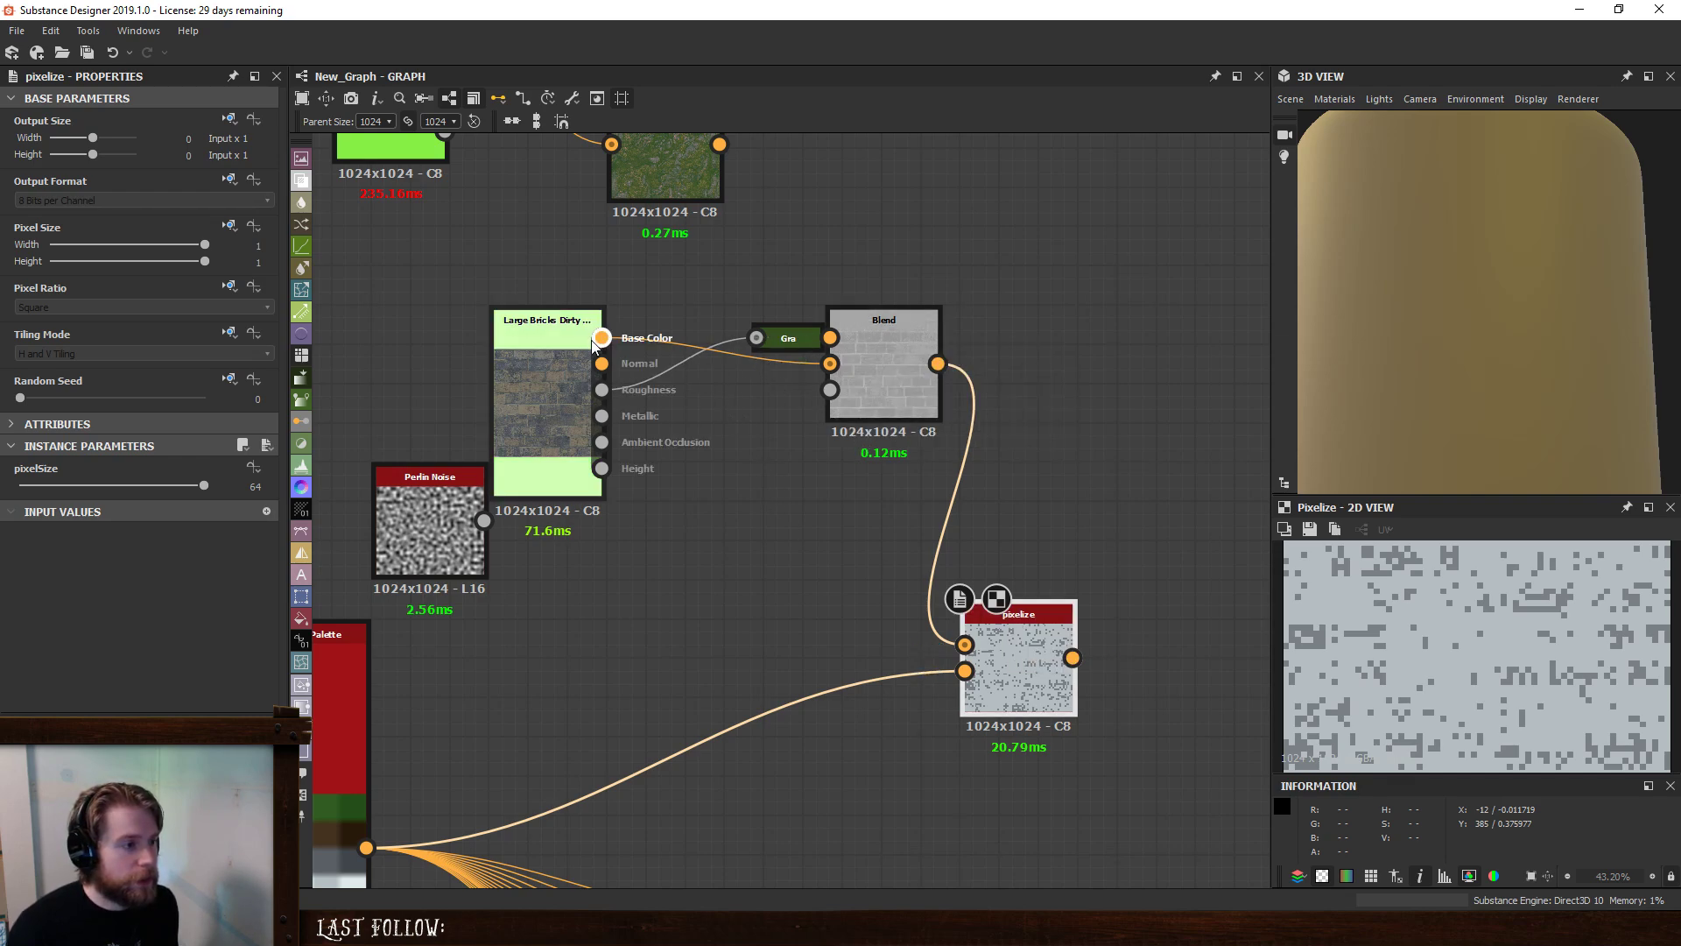
- Override the Large Bricks Dirty node's inherited output format with HDR Low Precision (16F) and recheck the downstream nodes
{"action": "left_click", "coordinate": [548, 357]}
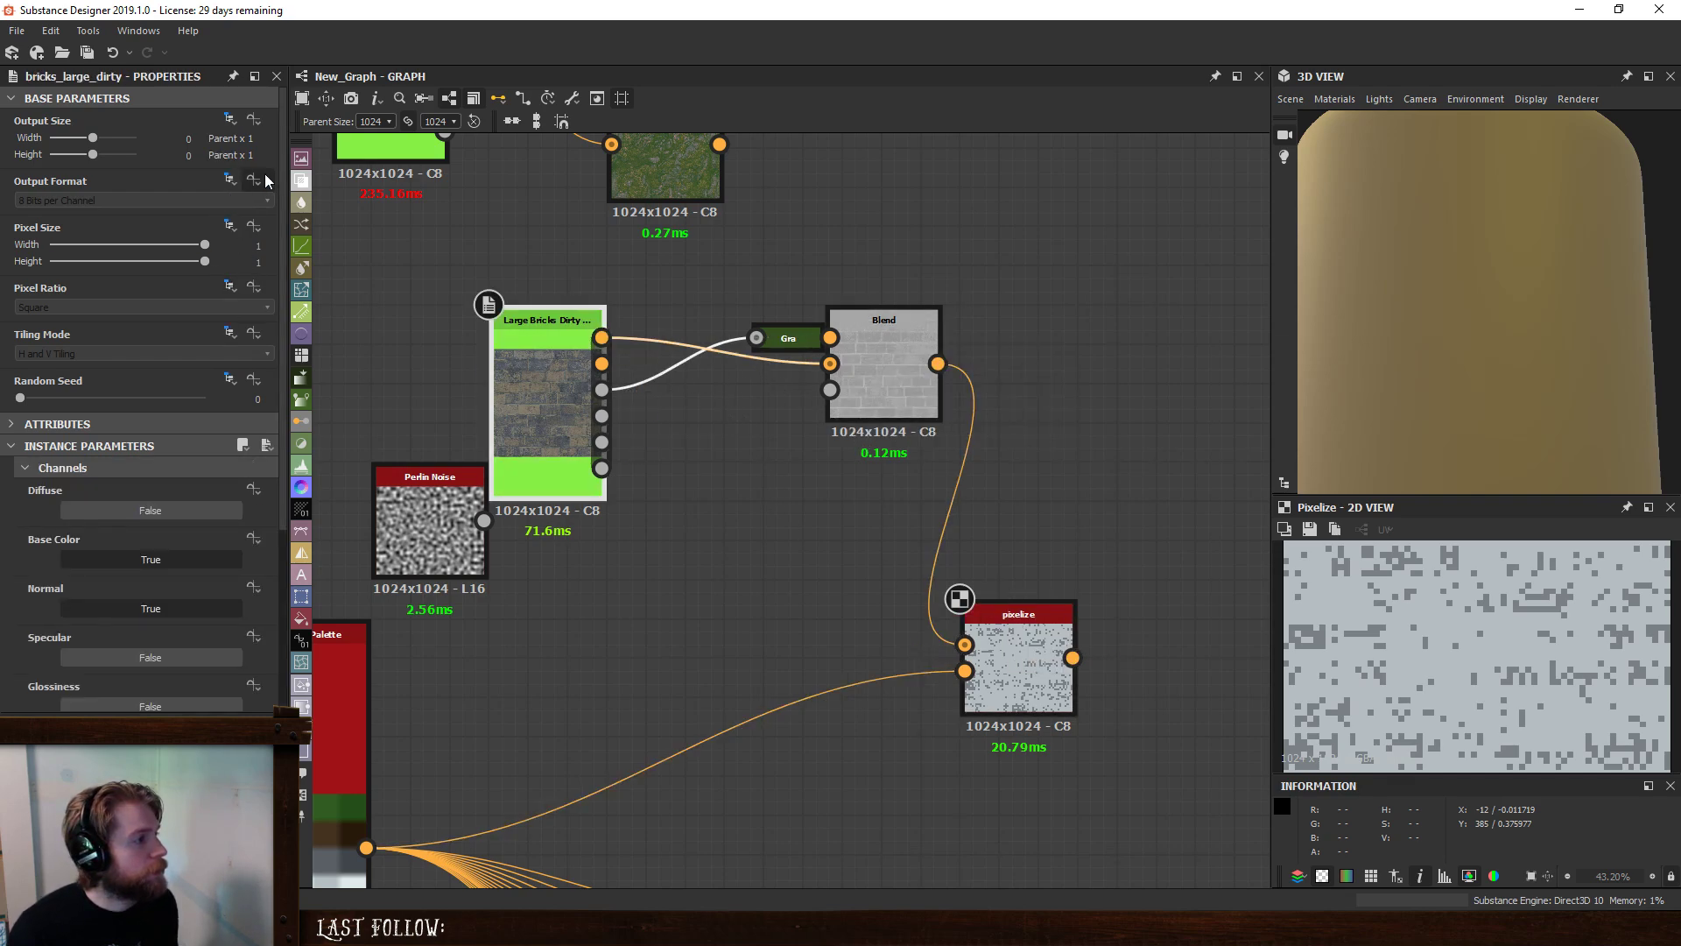
{"action": "left_click", "coordinate": [229, 178]}
{"action": "left_click", "coordinate": [245, 226]}
{"action": "left_click", "coordinate": [161, 199]}
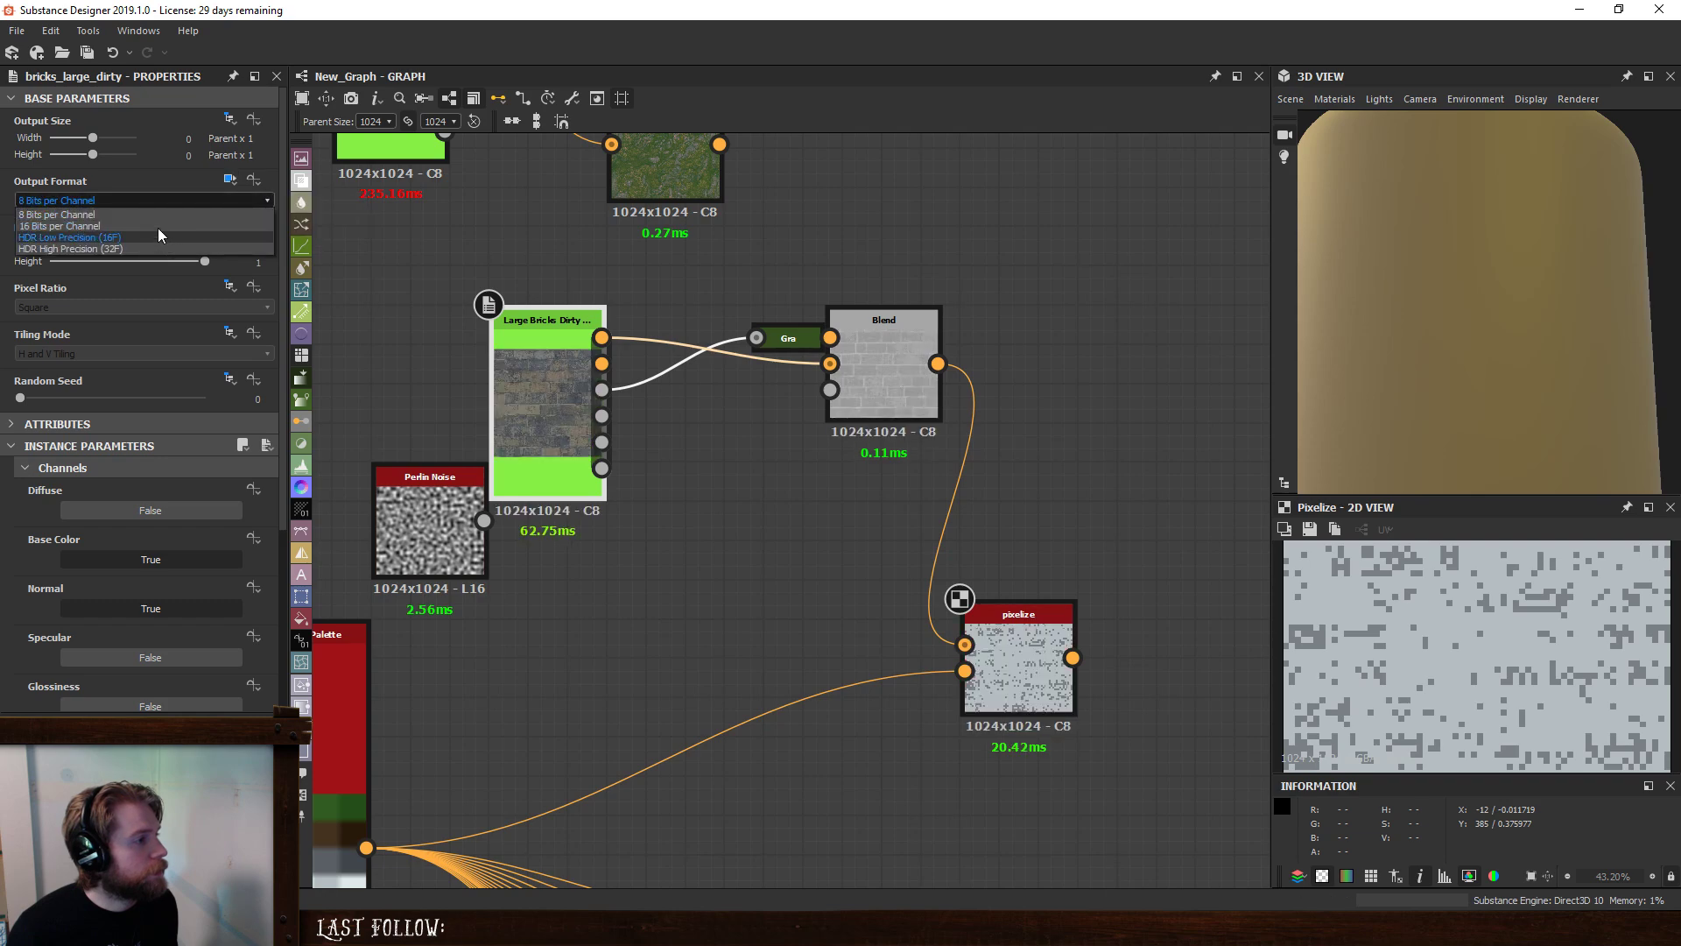
{"action": "left_click", "coordinate": [158, 233]}
{"action": "left_click", "coordinate": [907, 340]}
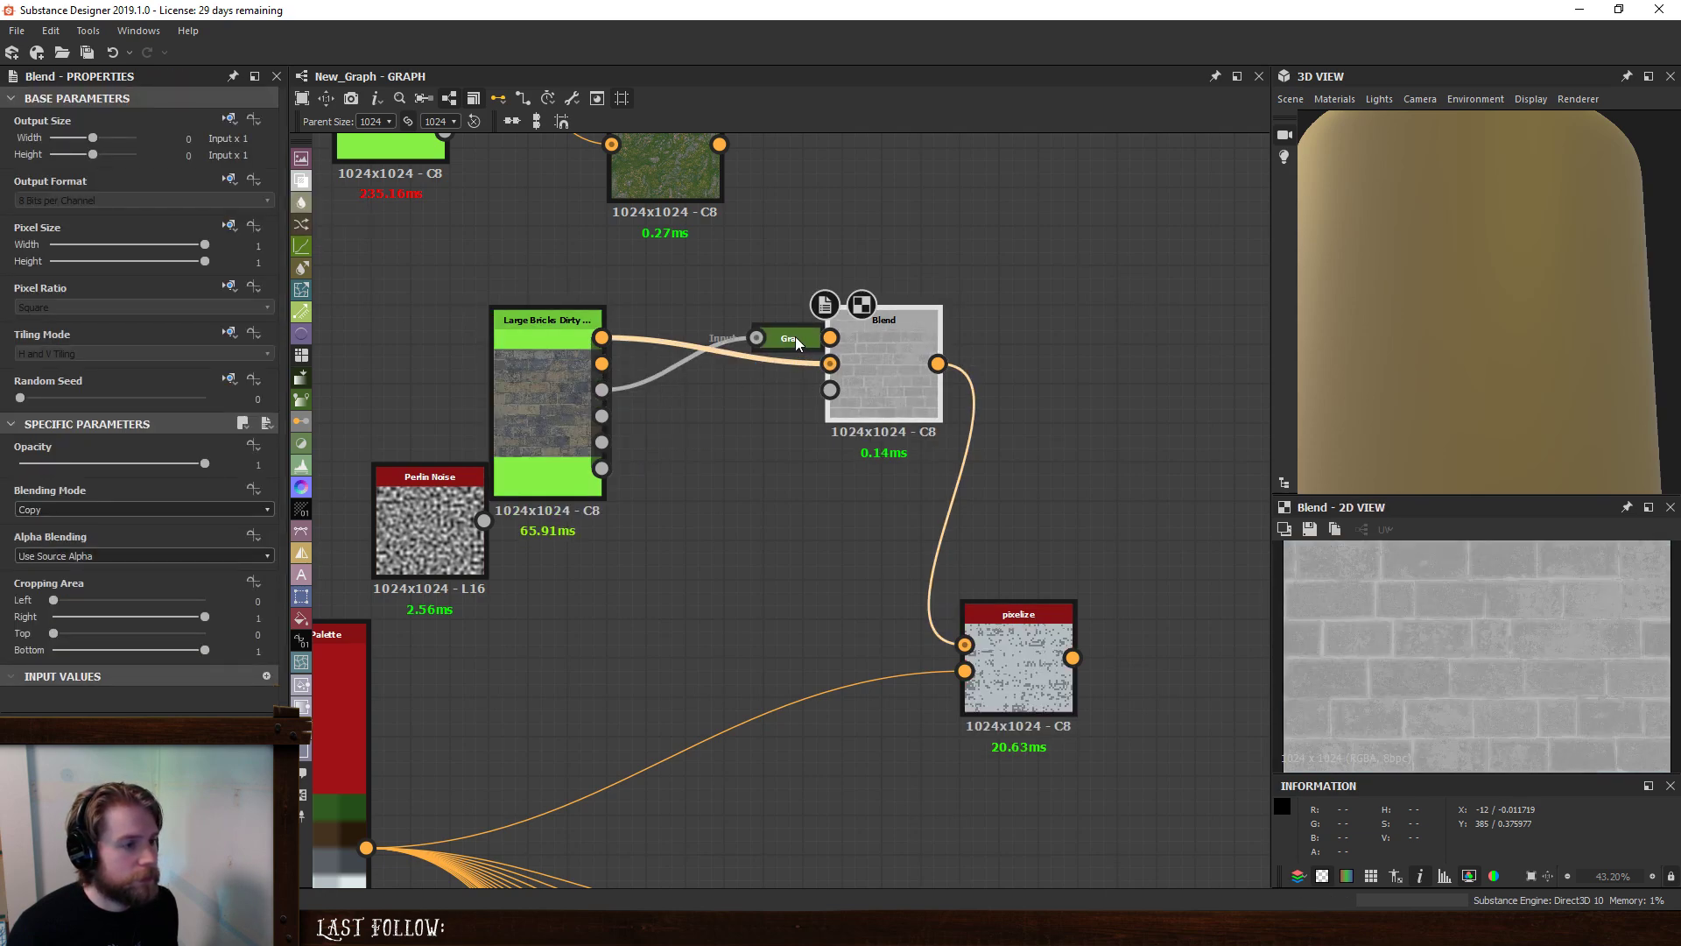
{"action": "left_click", "coordinate": [795, 336]}
{"action": "left_click", "coordinate": [879, 343]}
{"action": "left_click", "coordinate": [1007, 621]}
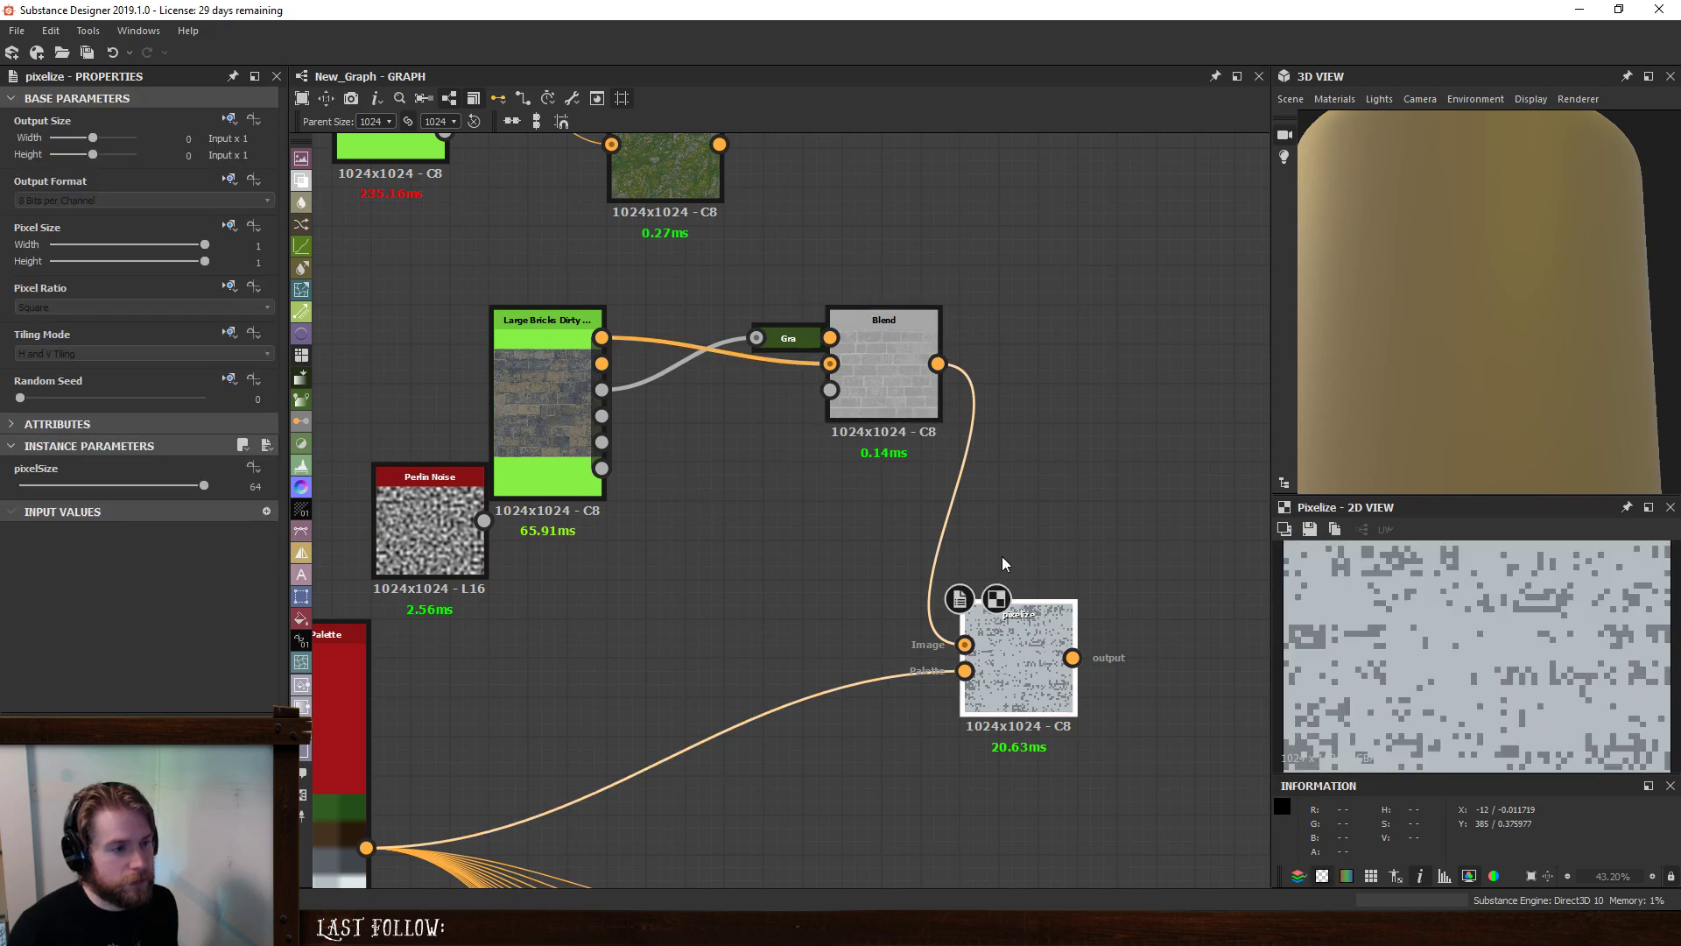
- Set the Blend node's blending mode to Subtract
{"action": "left_click", "coordinate": [884, 350]}
{"action": "left_click", "coordinate": [91, 509]}
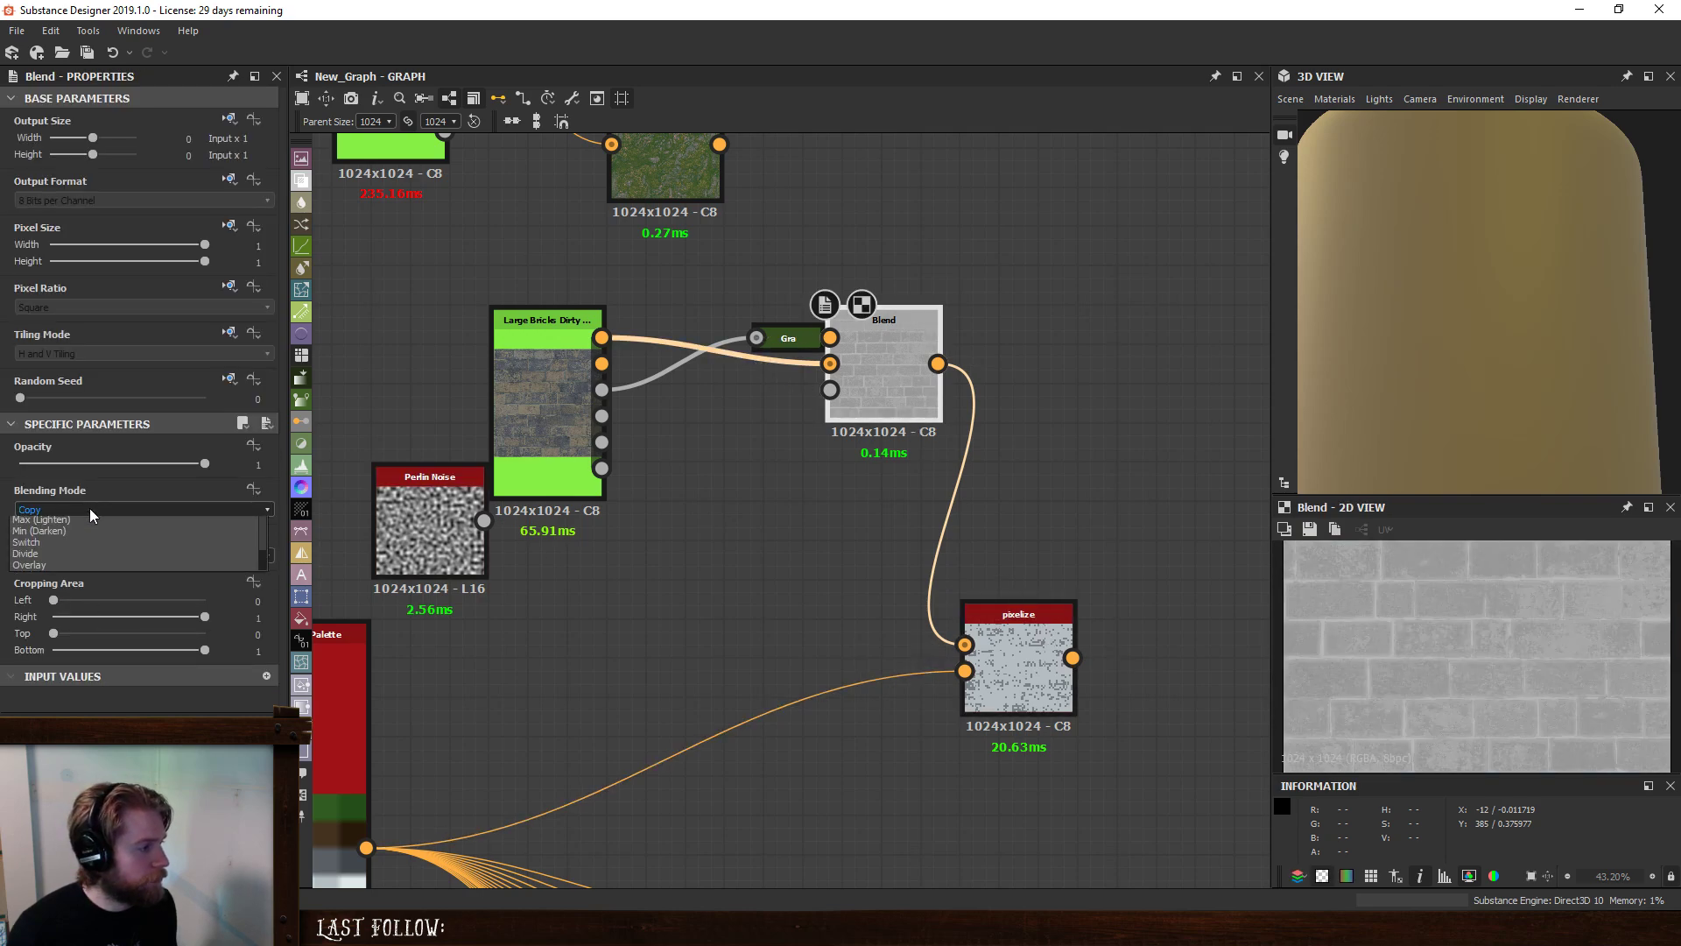
{"action": "left_click", "coordinate": [87, 546]}
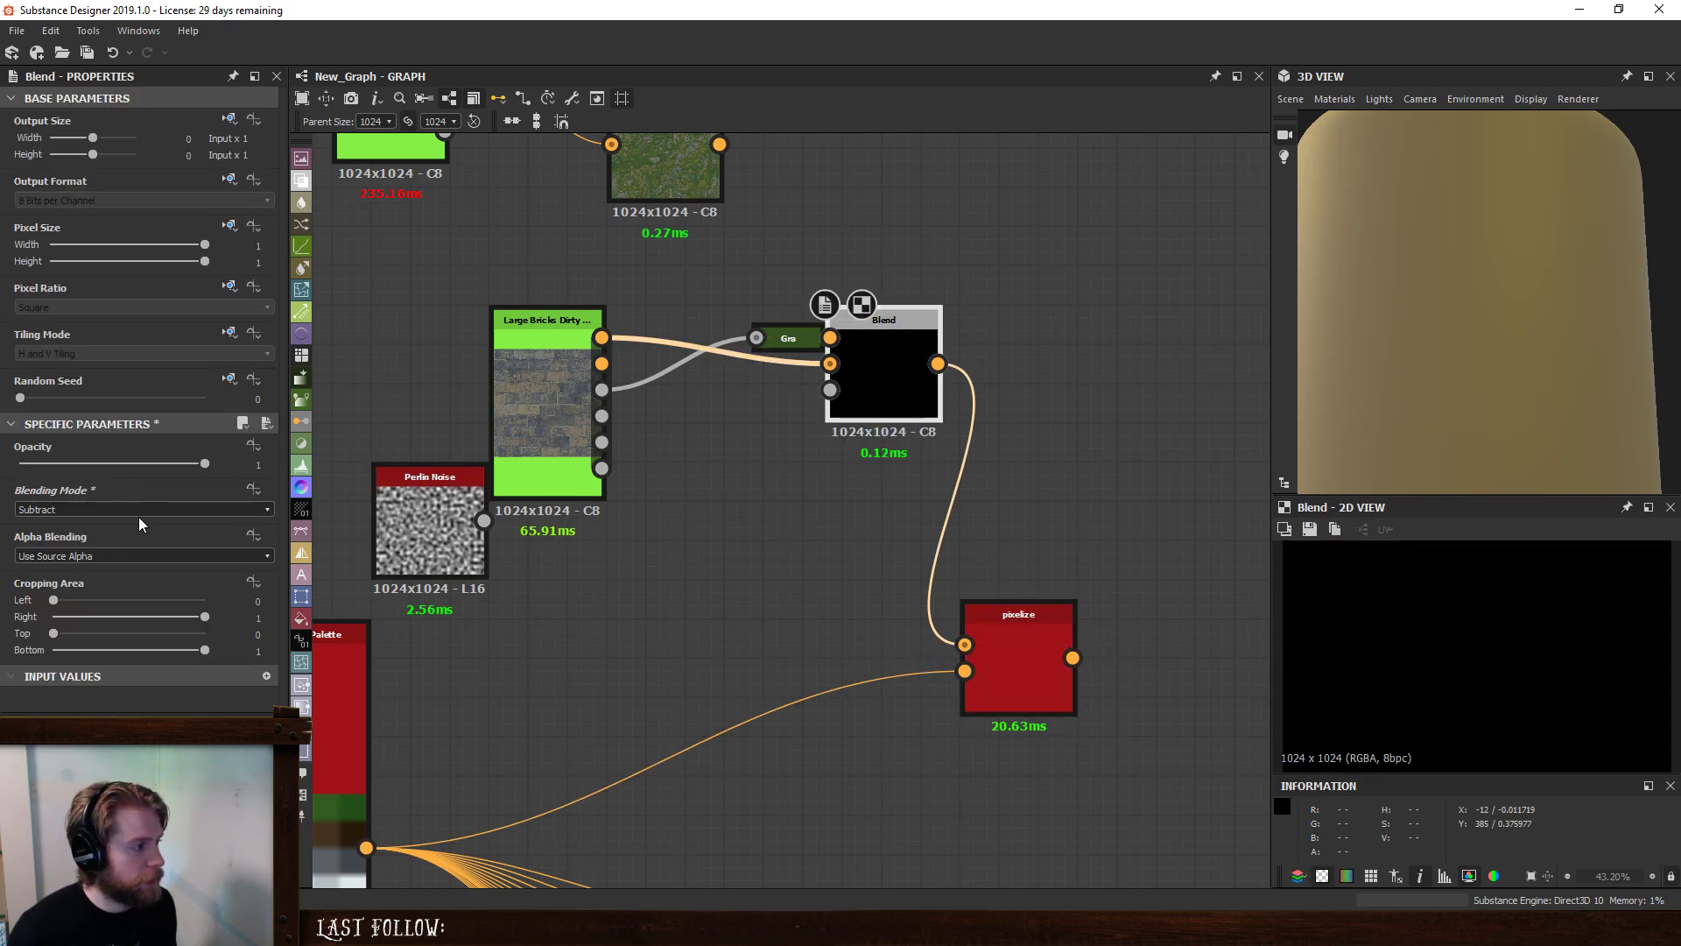
- Open the docked Gradient Map's Gradient Editor and delete the stray grey key at position 0.673
{"action": "left_click", "coordinate": [786, 337]}
{"action": "left_click", "coordinate": [188, 565]}
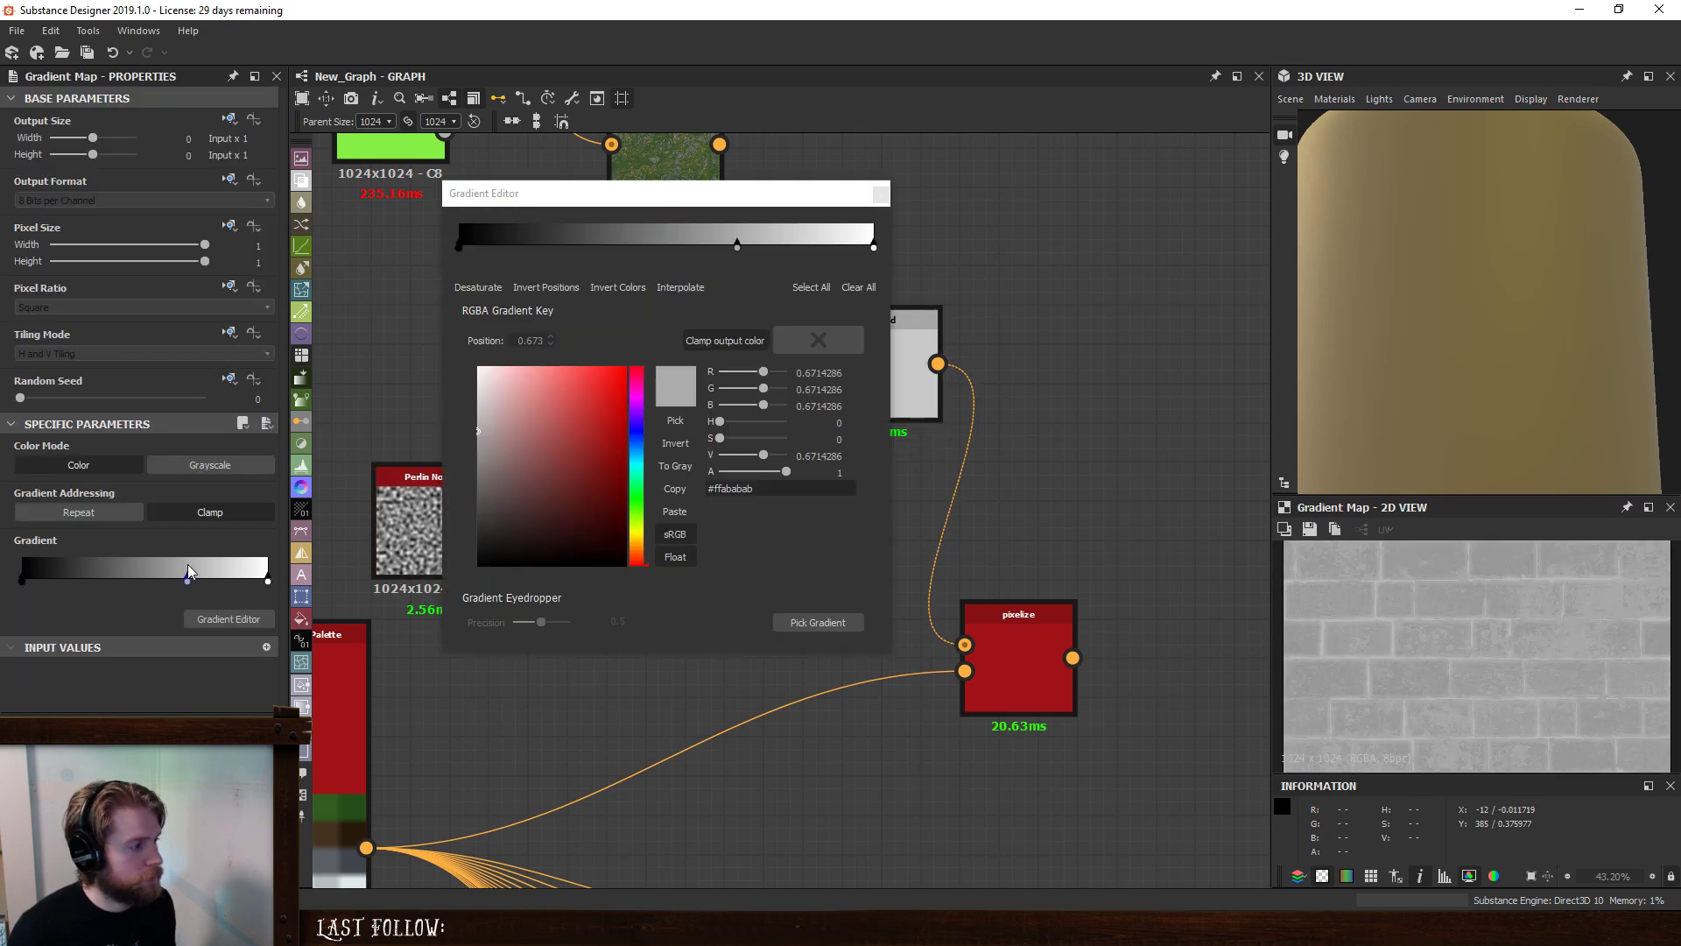
{"action": "left_click", "coordinate": [737, 248]}
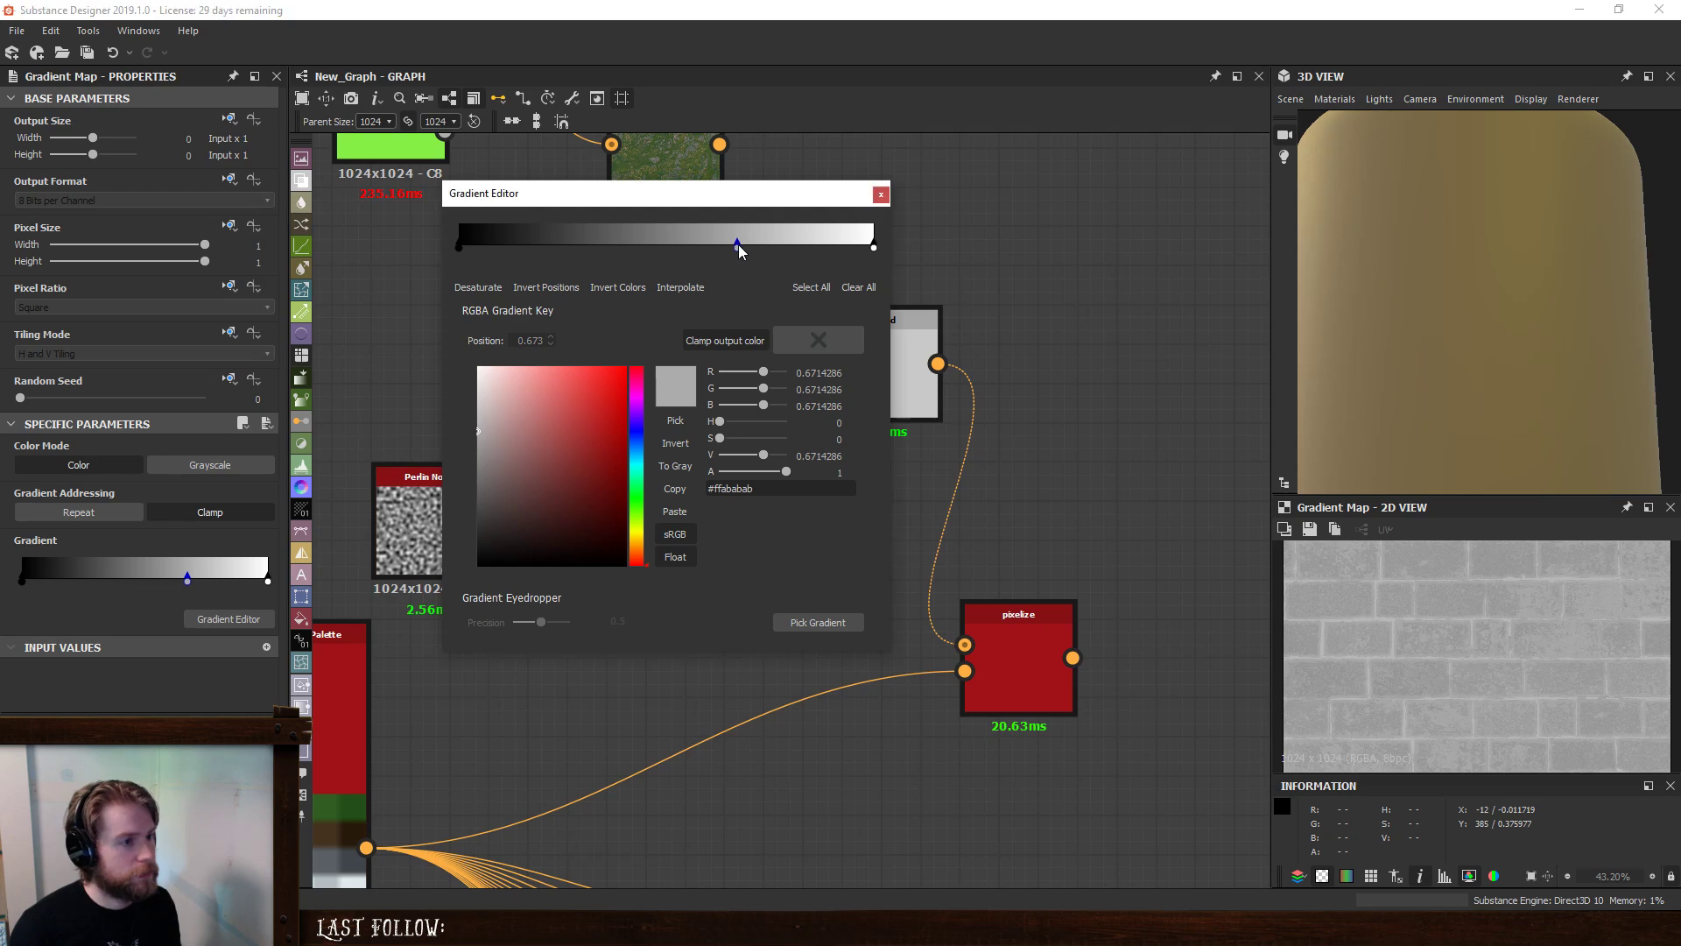
{"action": "key", "text": "Delete"}
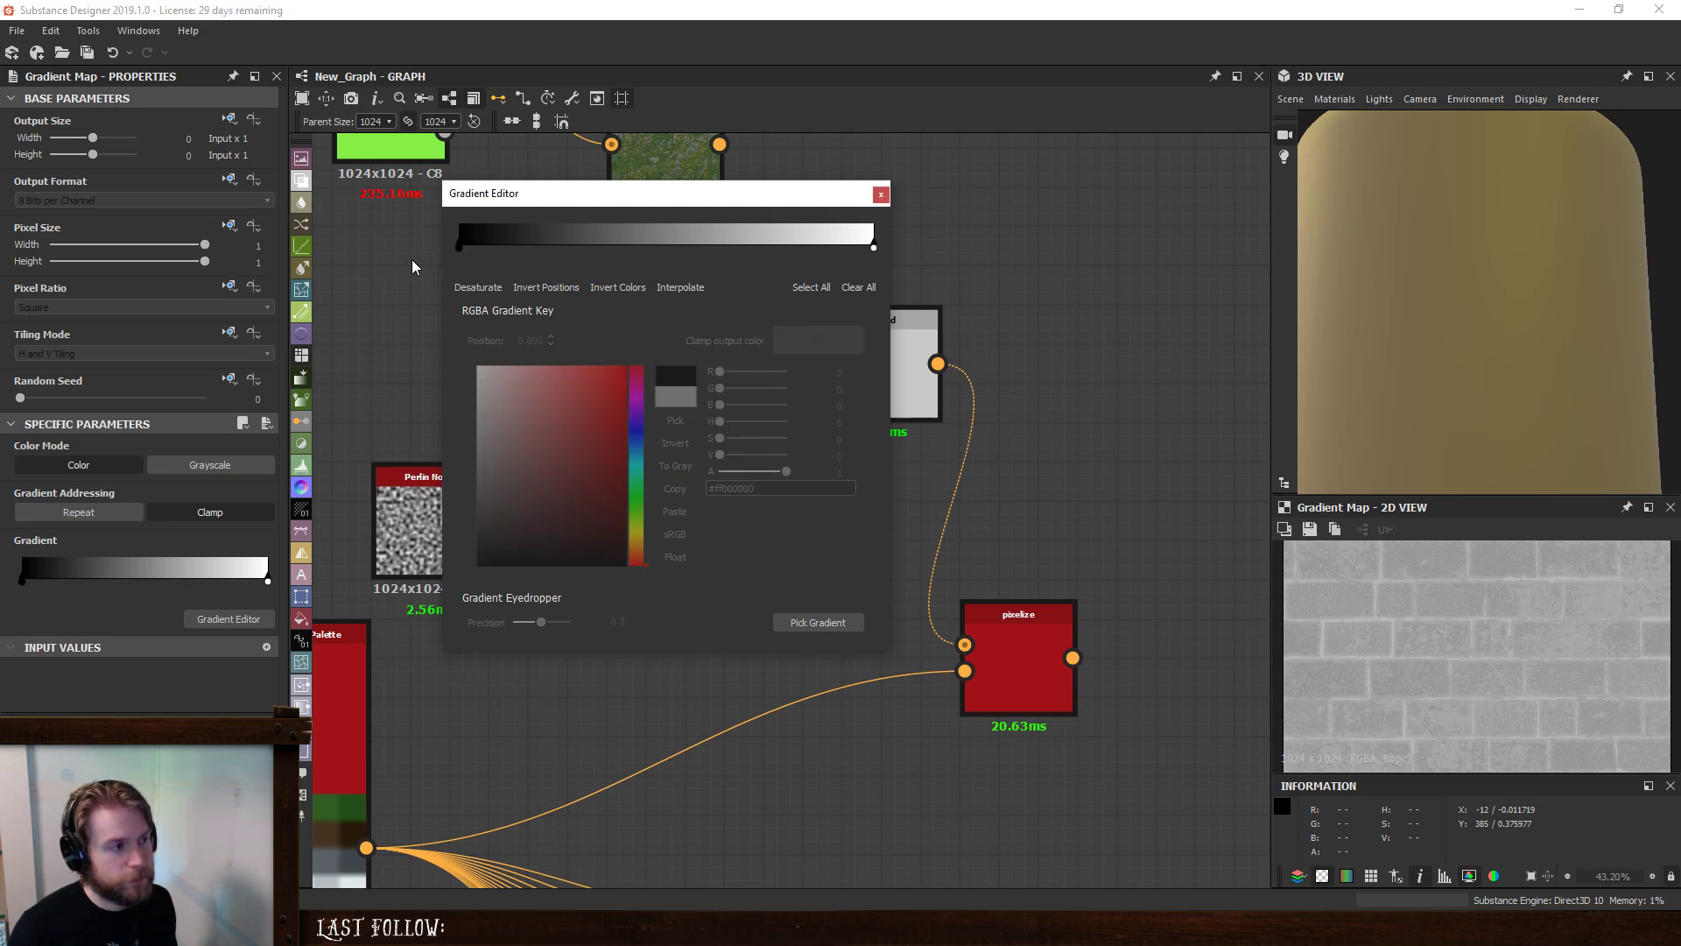
- Steepen the gradient by moving the black key past the middle and the white key to about two thirds; preview Blend and pixelize
{"action": "left_click_drag", "start_coordinate": [467, 253], "coordinate": [706, 260]}
{"action": "left_click_drag", "start_coordinate": [873, 248], "coordinate": [736, 250]}
{"action": "left_click", "coordinate": [881, 195]}
{"action": "double_click", "coordinate": [884, 386]}
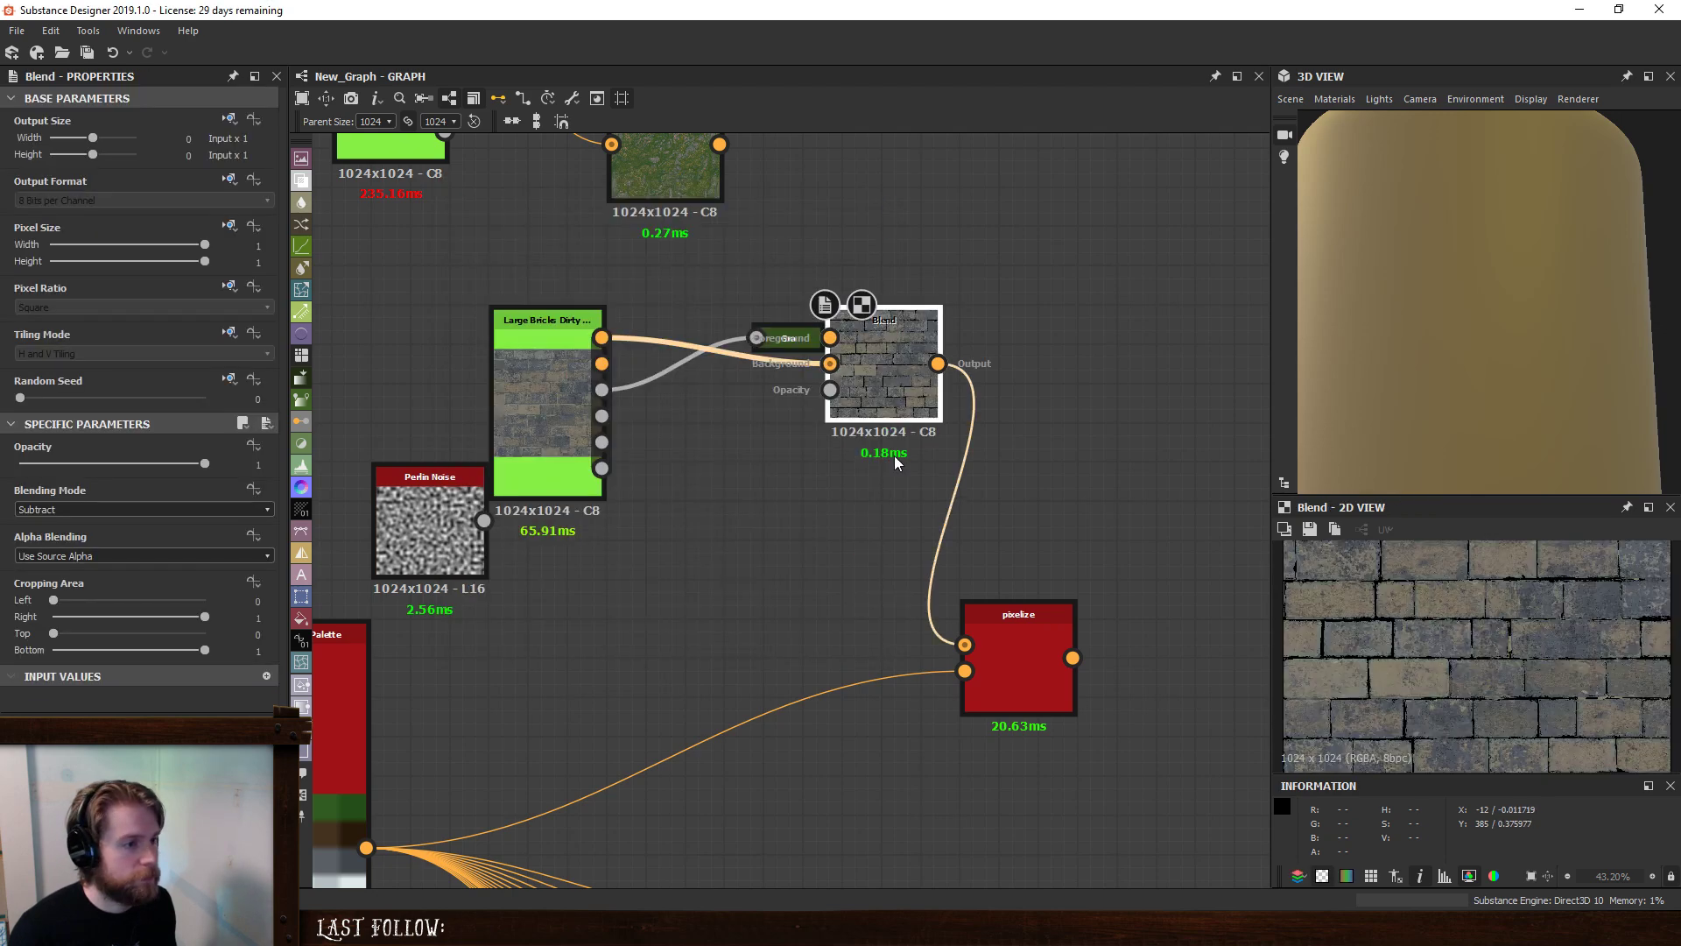
{"action": "double_click", "coordinate": [1003, 640]}
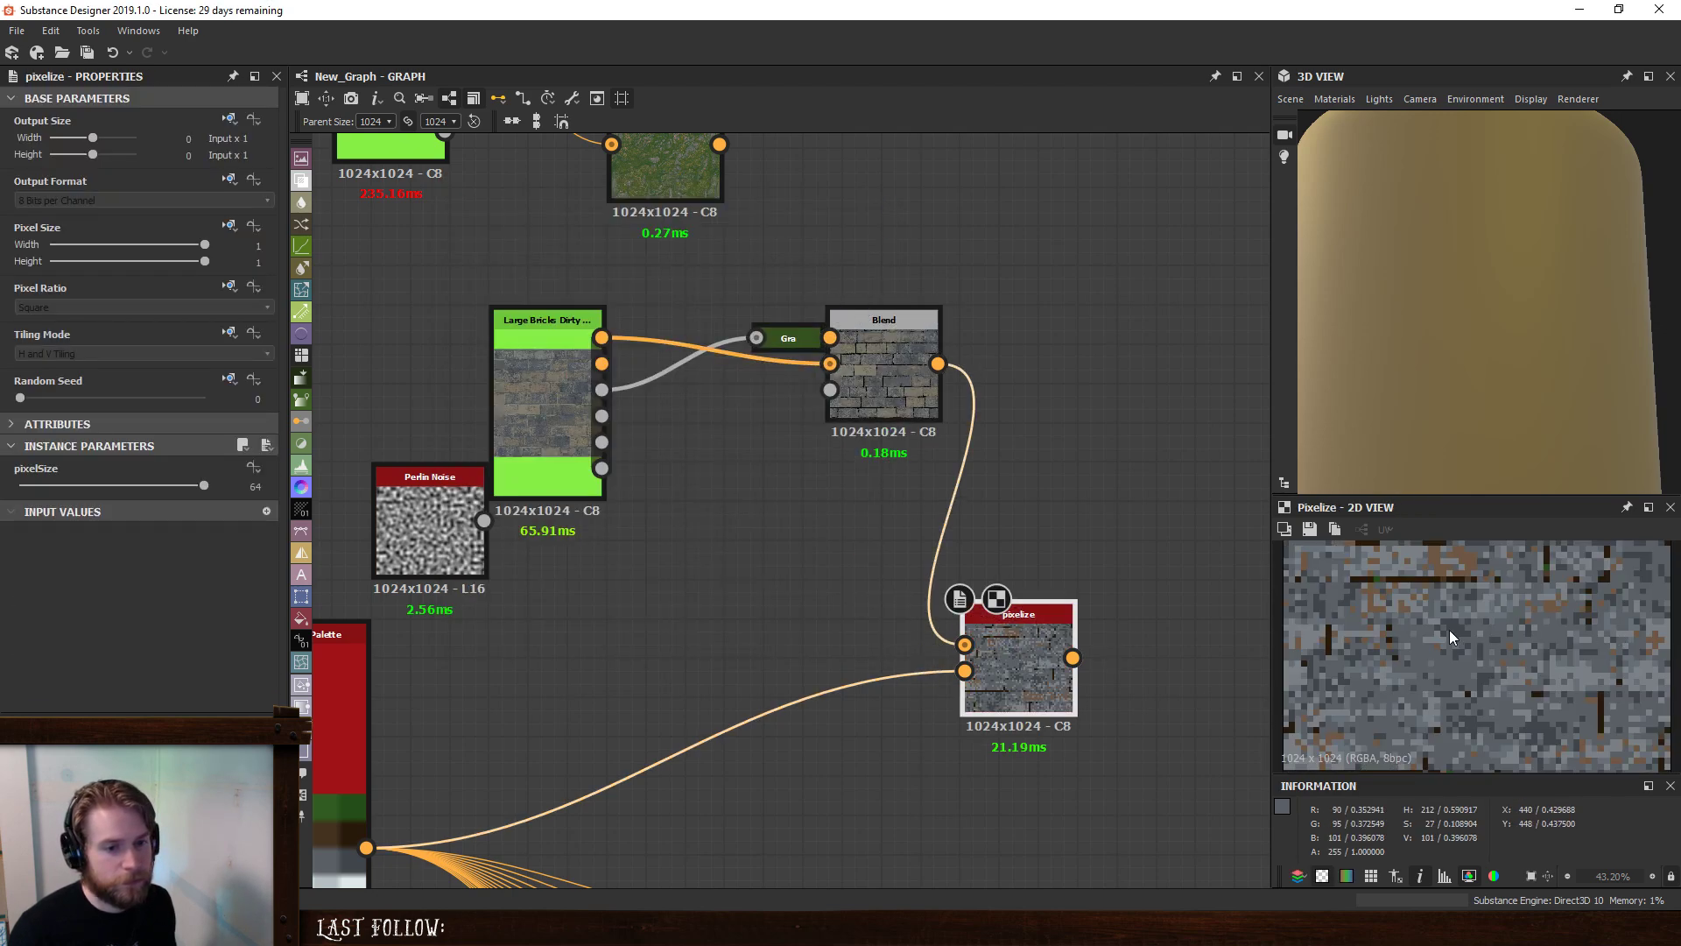
{"action": "scroll", "coordinate": [1451, 627], "scroll_direction": "down", "scroll_amount": 3}
{"action": "scroll", "coordinate": [1479, 621], "scroll_direction": "up", "scroll_amount": 2}
- Set the pixelize node's pixelSize to 128
{"action": "left_click", "coordinate": [255, 486]}
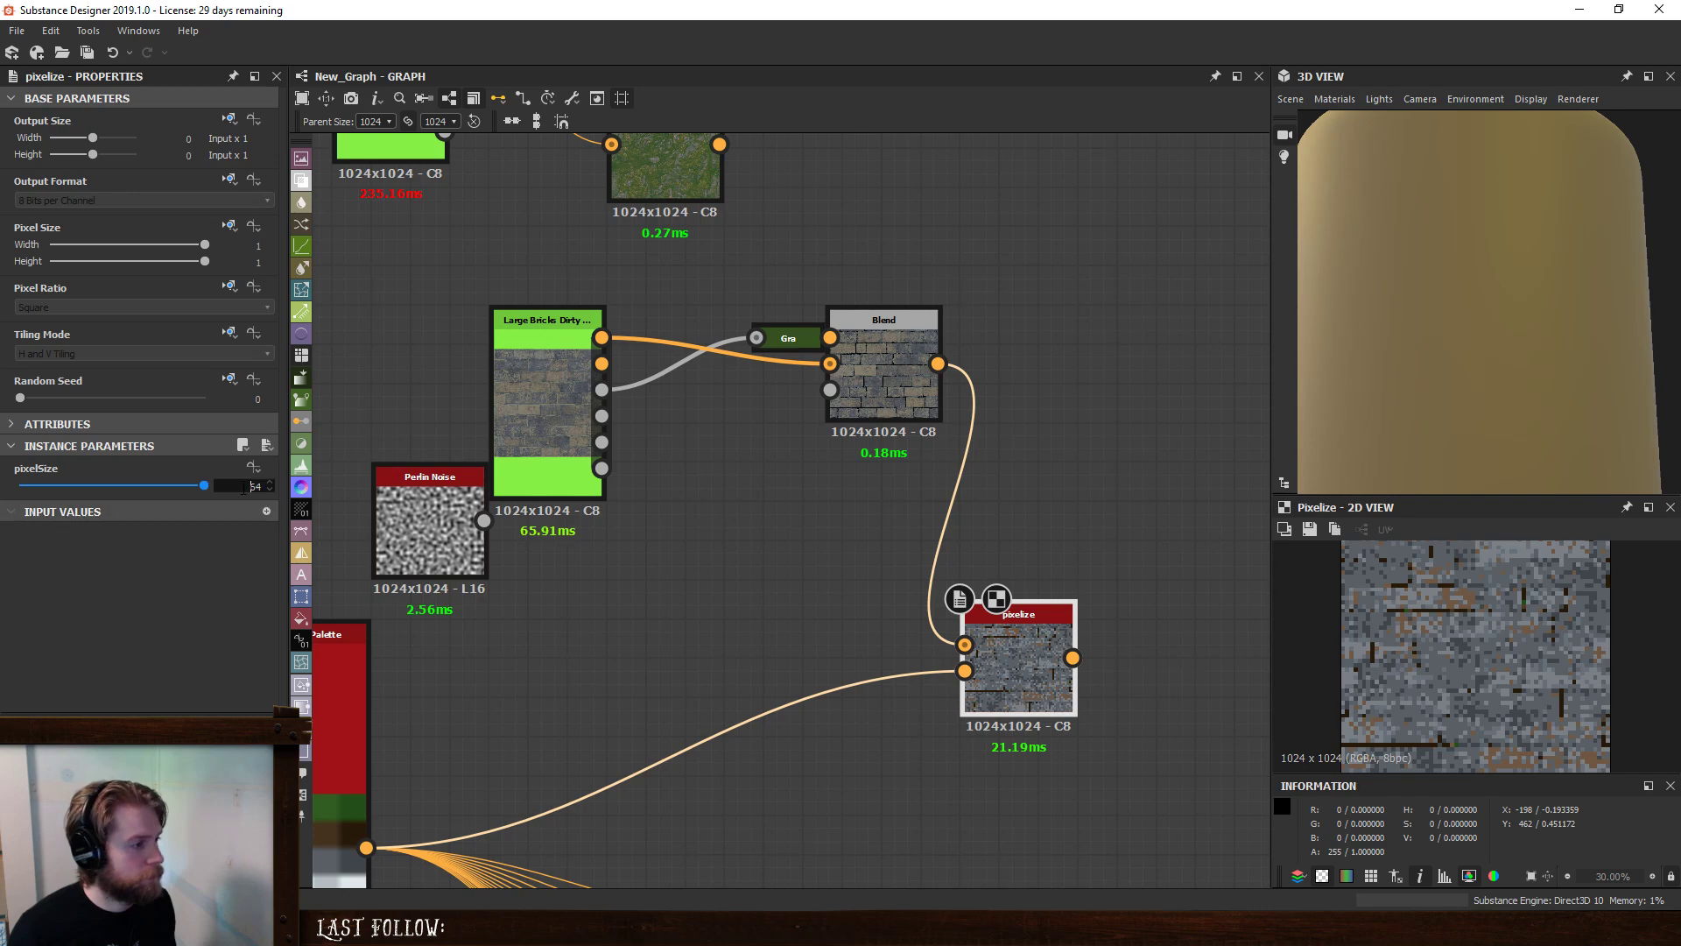
{"action": "type", "text": "128"}
{"action": "key", "text": "Return"}
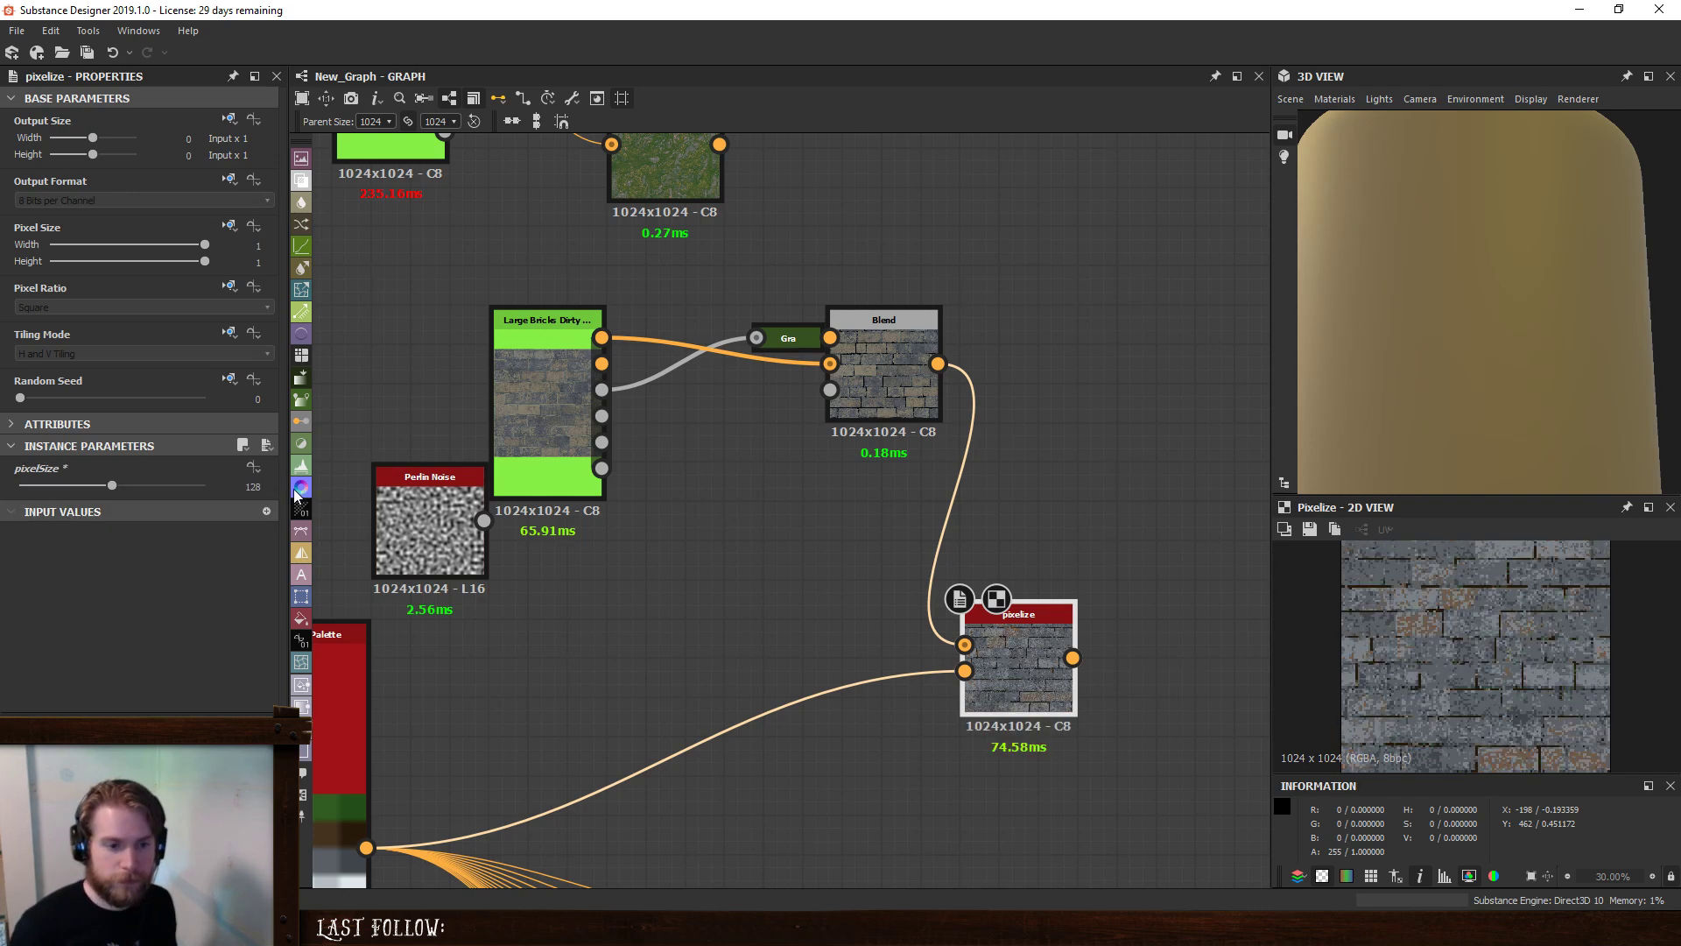
- Set the pixelize node's pixelSize to 256 and inspect the pixelized bricks up close
{"action": "scroll", "coordinate": [1573, 620], "scroll_direction": "up", "scroll_amount": 2}
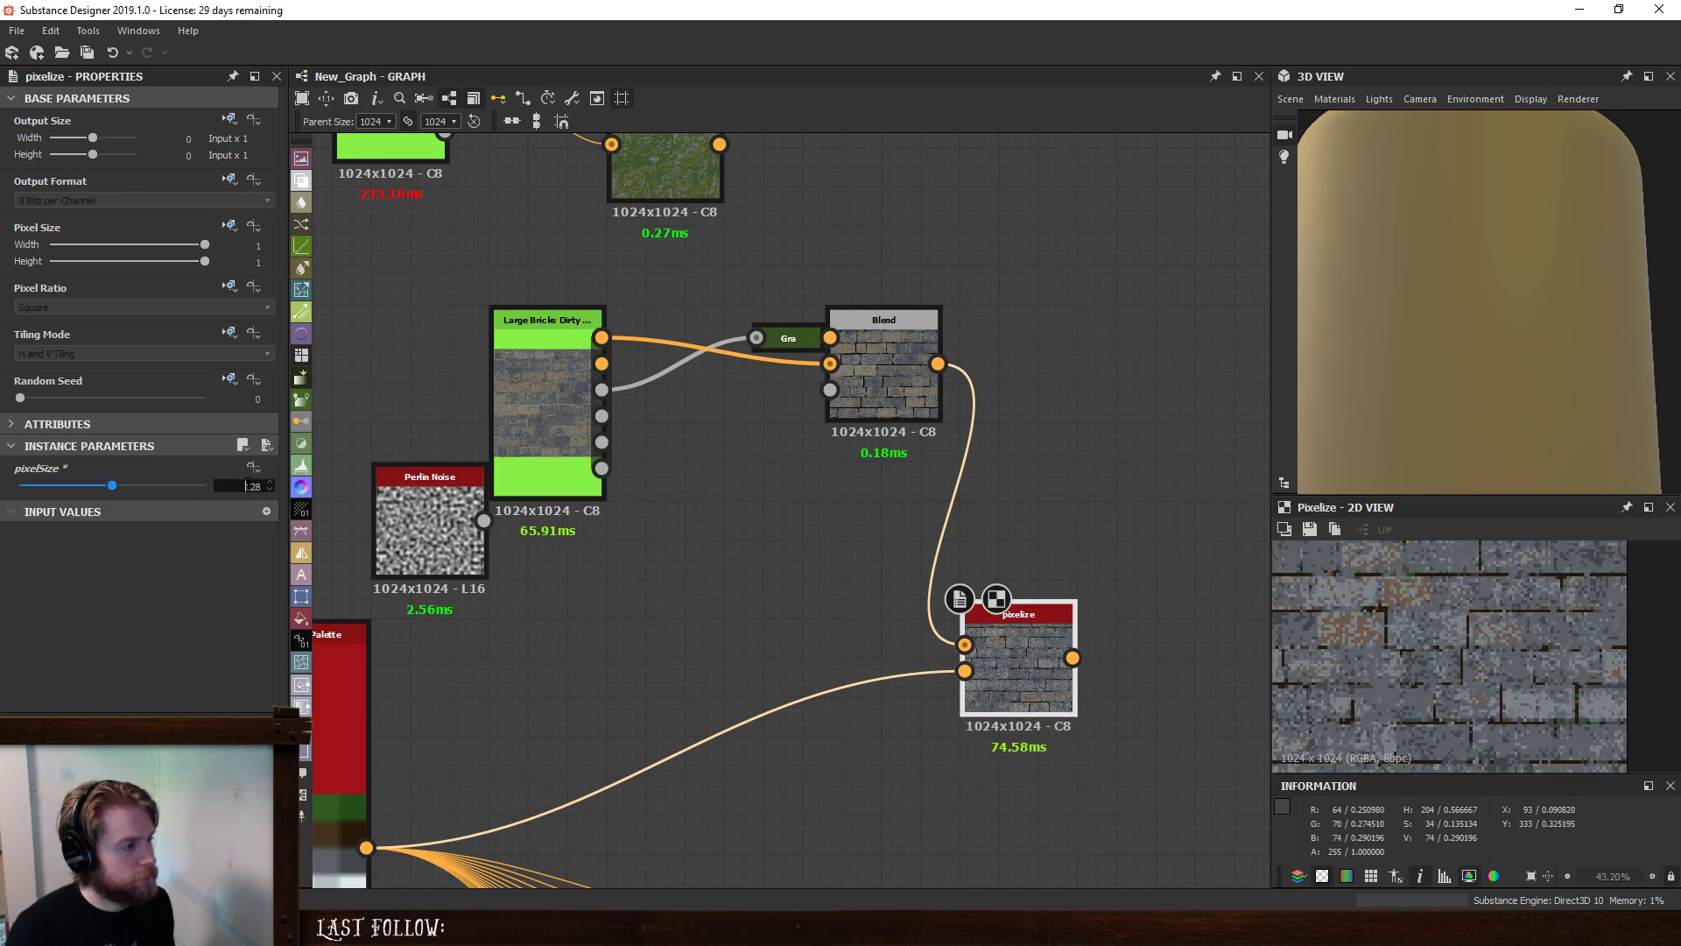
{"action": "key", "text": "Return"}
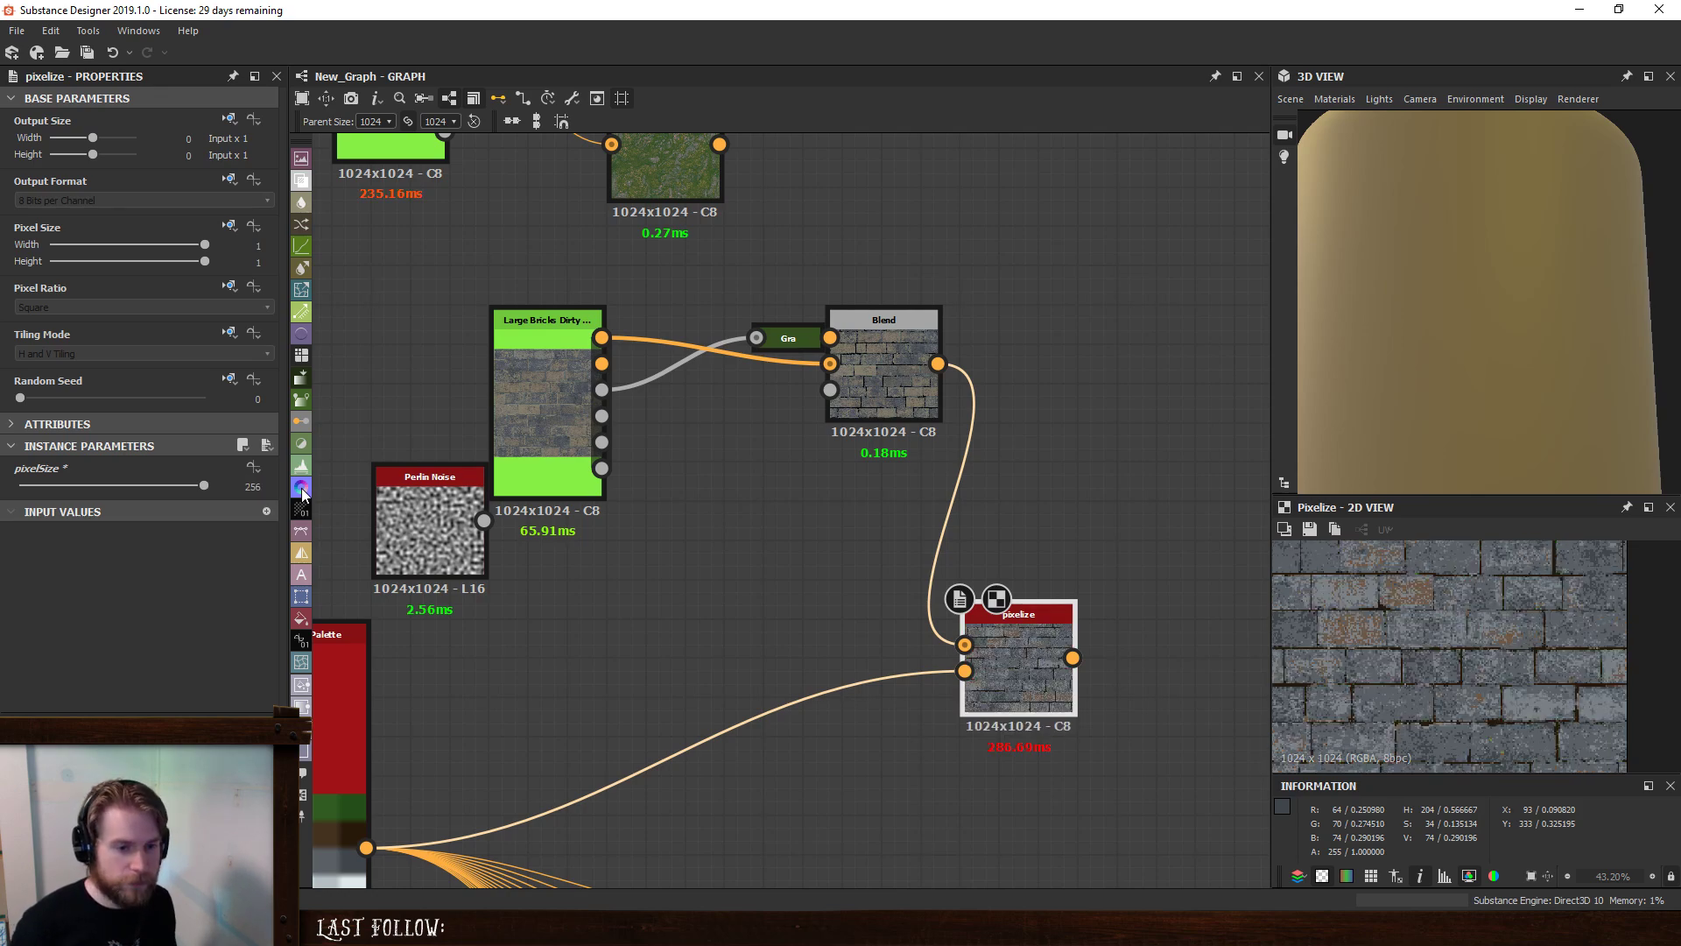
{"action": "scroll", "coordinate": [1505, 656], "scroll_direction": "down", "scroll_amount": 2}
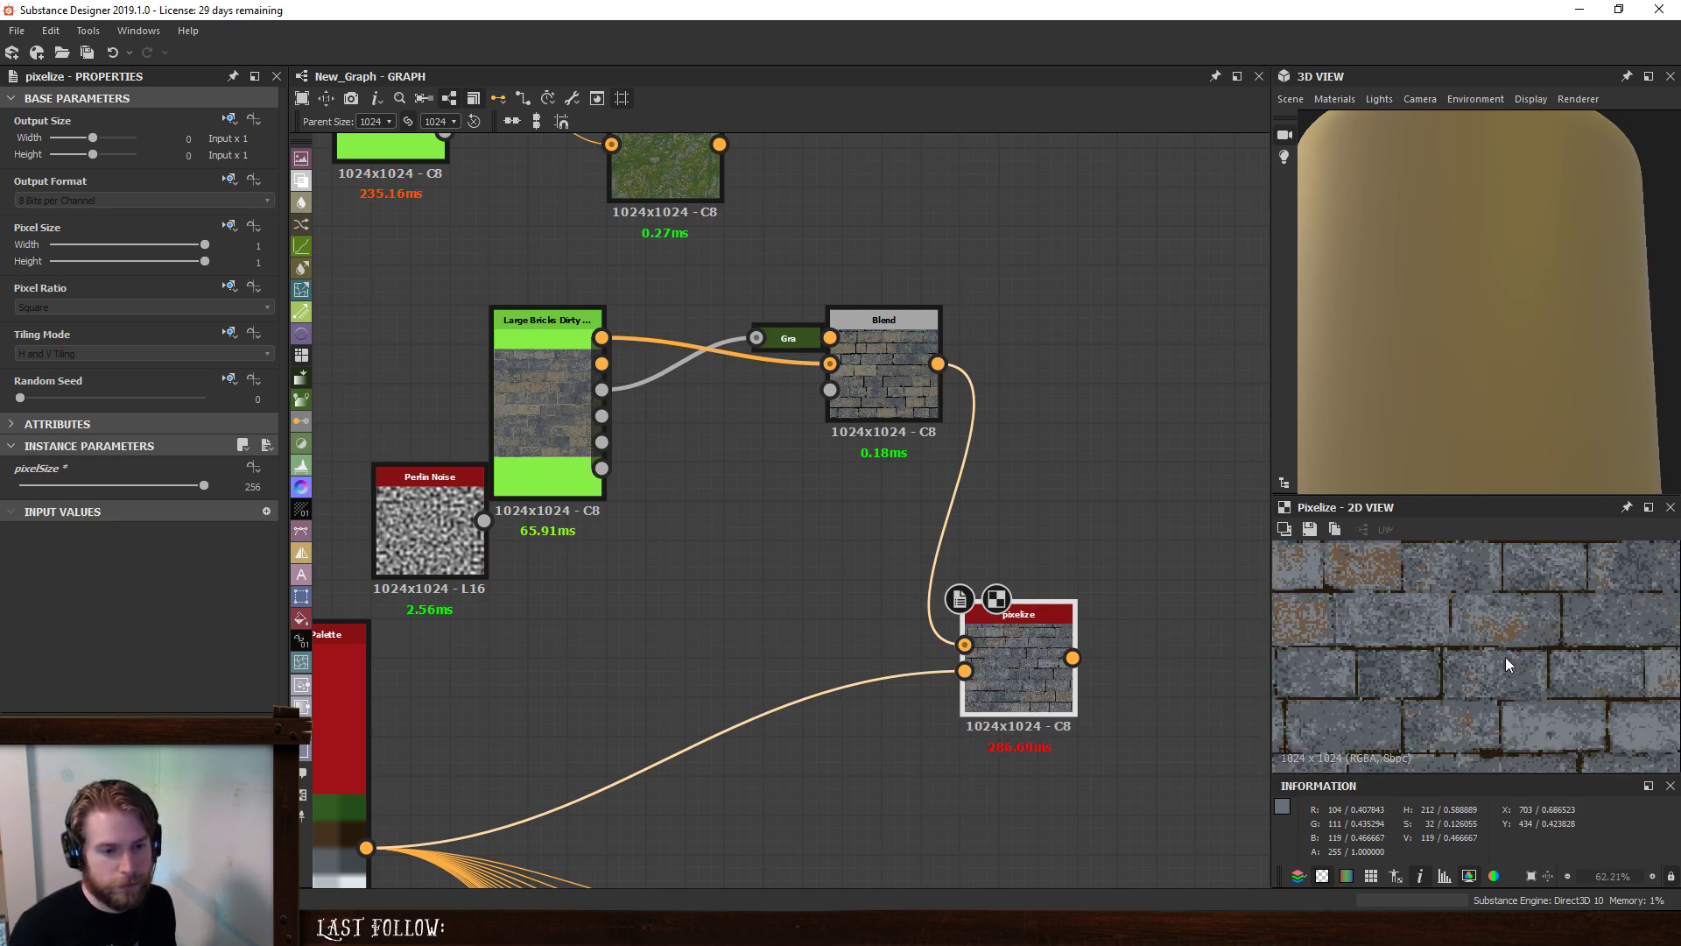
{"action": "scroll", "coordinate": [1478, 628], "scroll_direction": "up", "scroll_amount": 2}
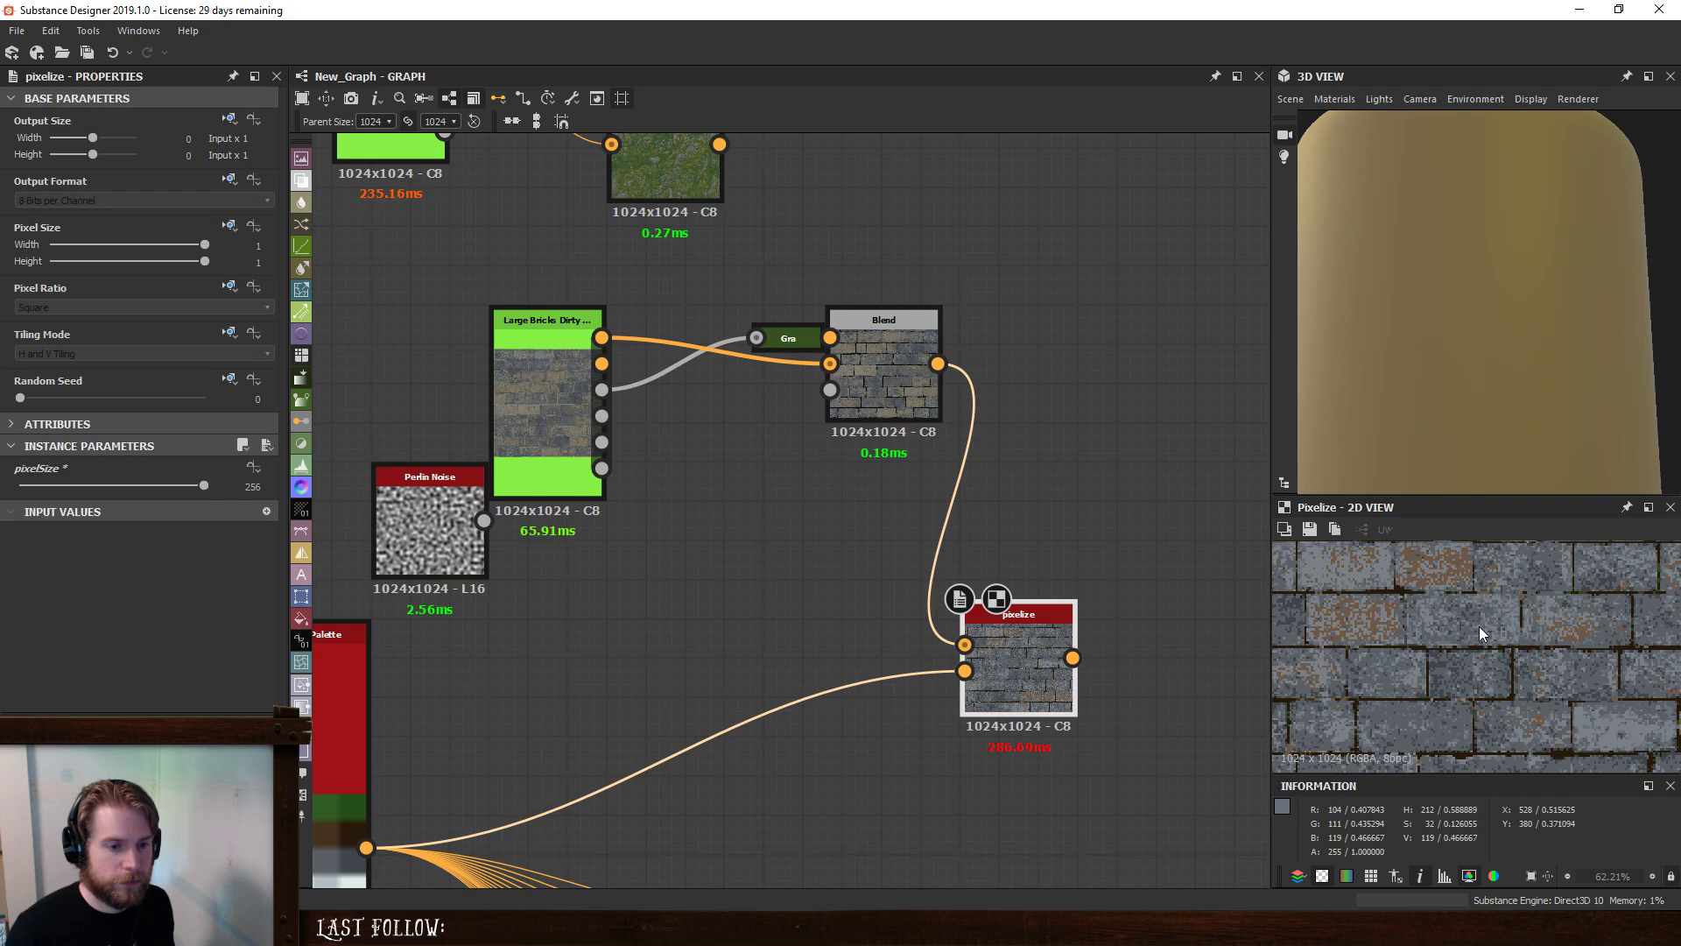
{"action": "scroll", "coordinate": [1479, 627], "scroll_direction": "down", "scroll_amount": 4}
{"action": "scroll", "coordinate": [1479, 627], "scroll_direction": "up", "scroll_amount": 6}
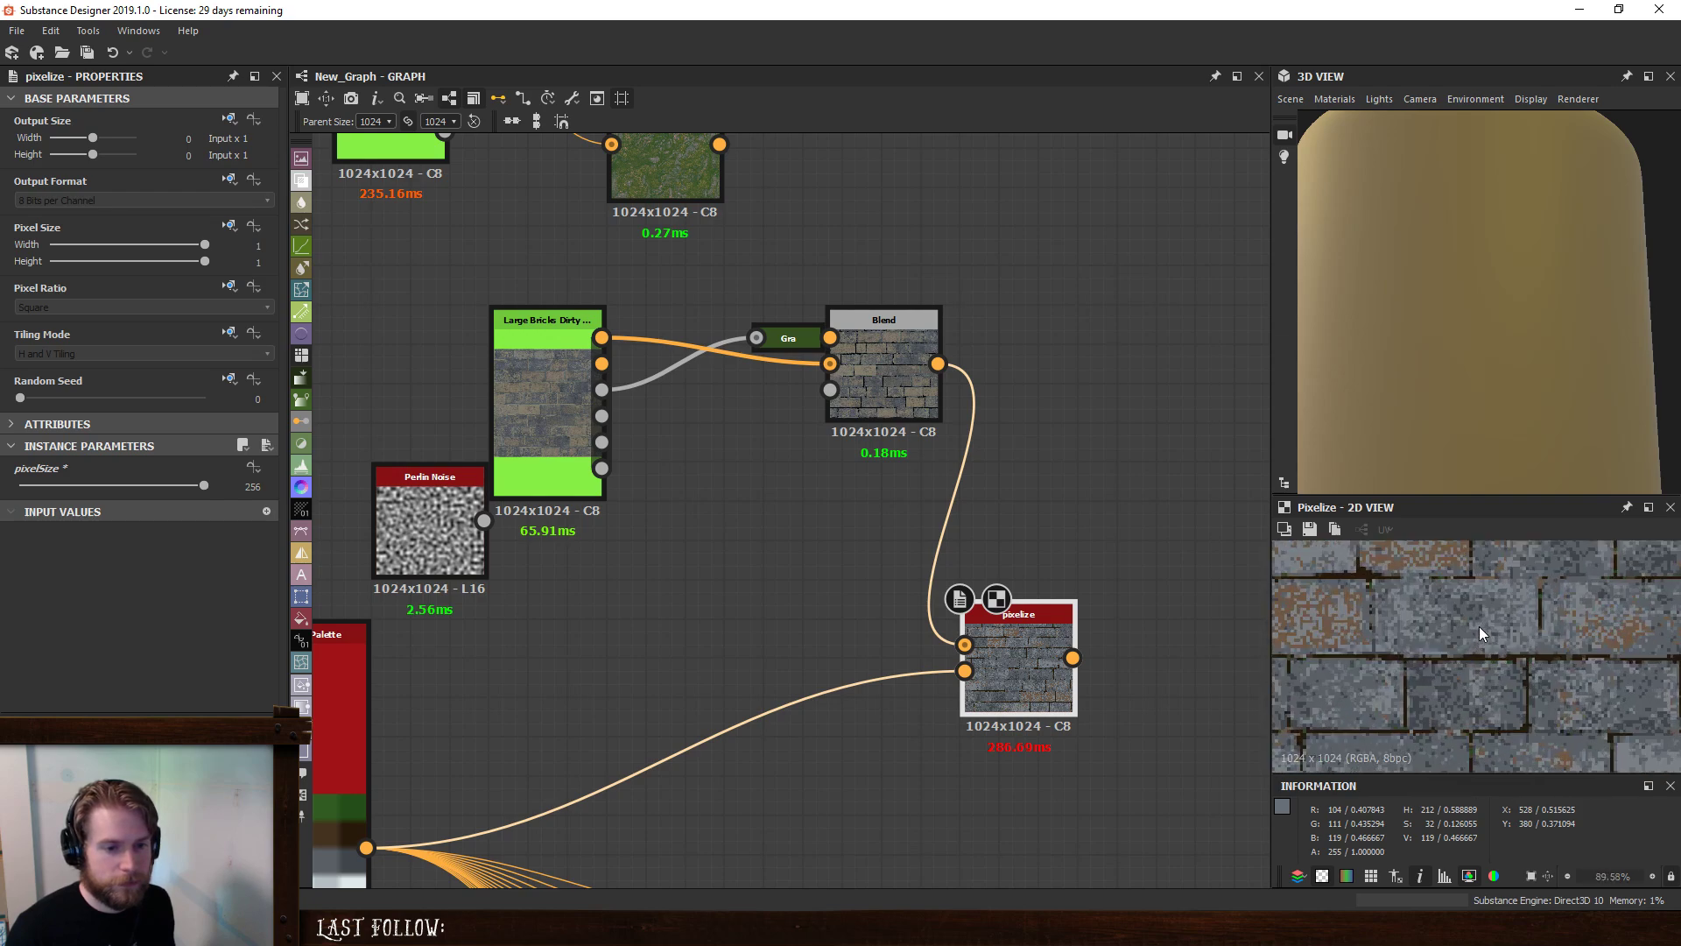
- Replace the pixelize node's Image input with the first output of the rocky ground material and inspect the pixelized texture
{"action": "middle_click_drag", "start_coordinate": [727, 180], "coordinate": [749, 445]}
{"action": "left_click_drag", "start_coordinate": [466, 266], "coordinate": [932, 842]}
{"action": "middle_click_drag", "start_coordinate": [910, 784], "coordinate": [896, 659]}
{"action": "left_click_drag", "start_coordinate": [975, 785], "coordinate": [453, 140]}
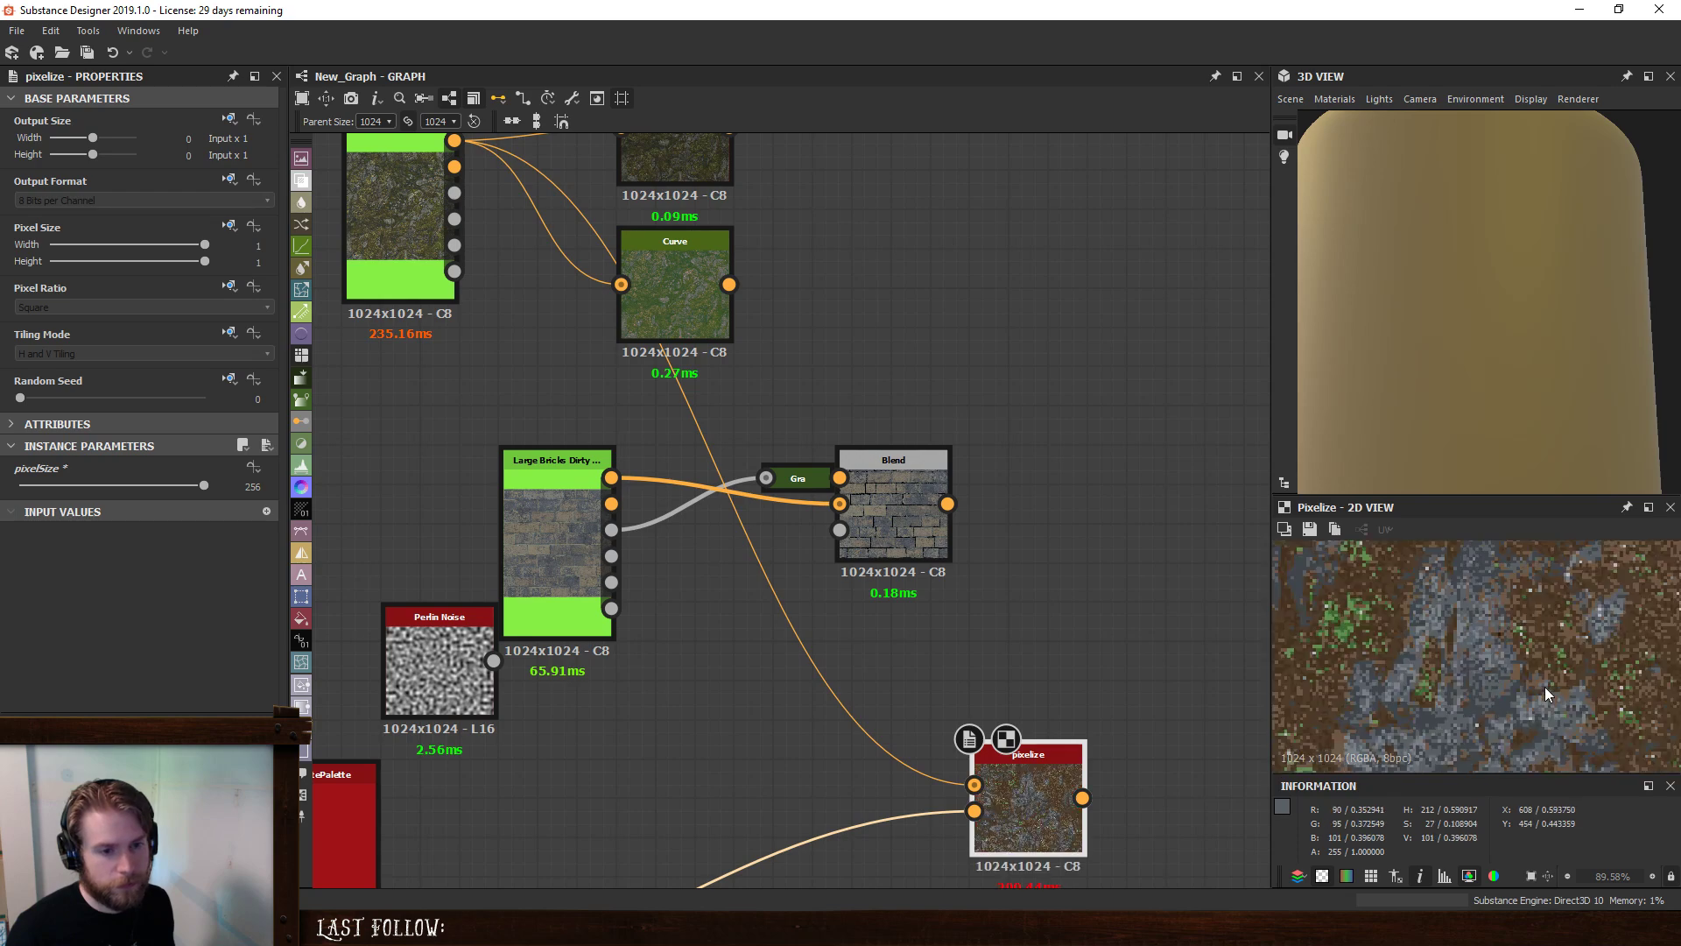
{"action": "scroll", "coordinate": [1530, 680], "scroll_direction": "down", "scroll_amount": 10}
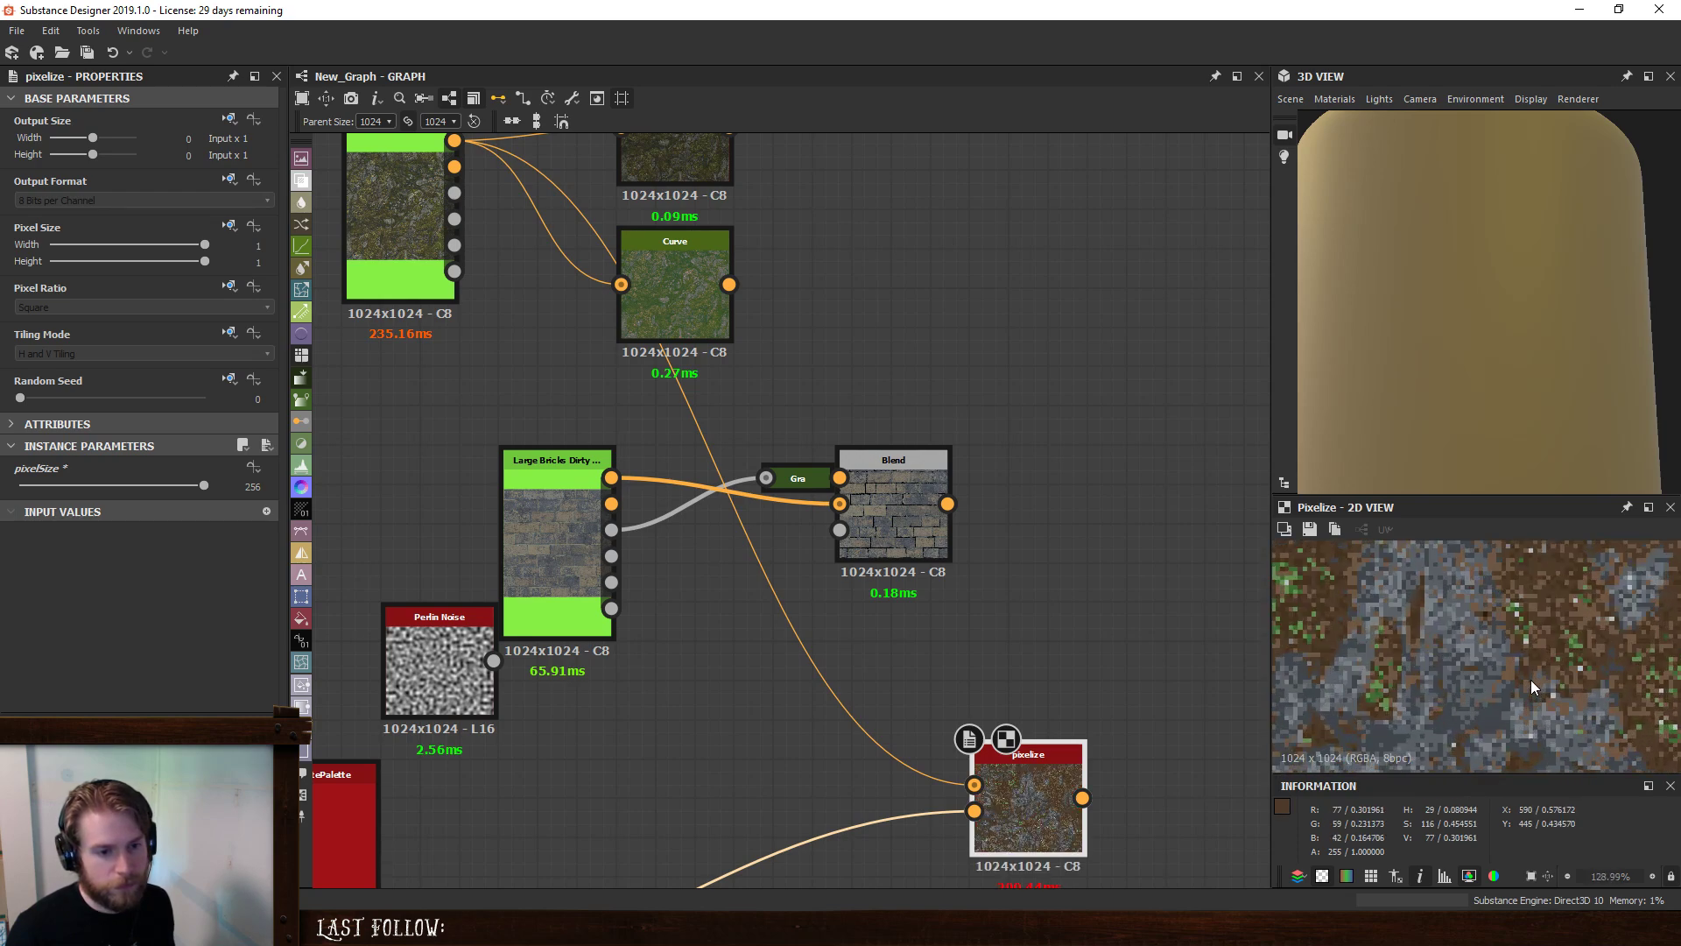
{"action": "scroll", "coordinate": [1453, 687], "scroll_direction": "up", "scroll_amount": 6}
{"action": "scroll", "coordinate": [1444, 681], "scroll_direction": "down", "scroll_amount": 5}
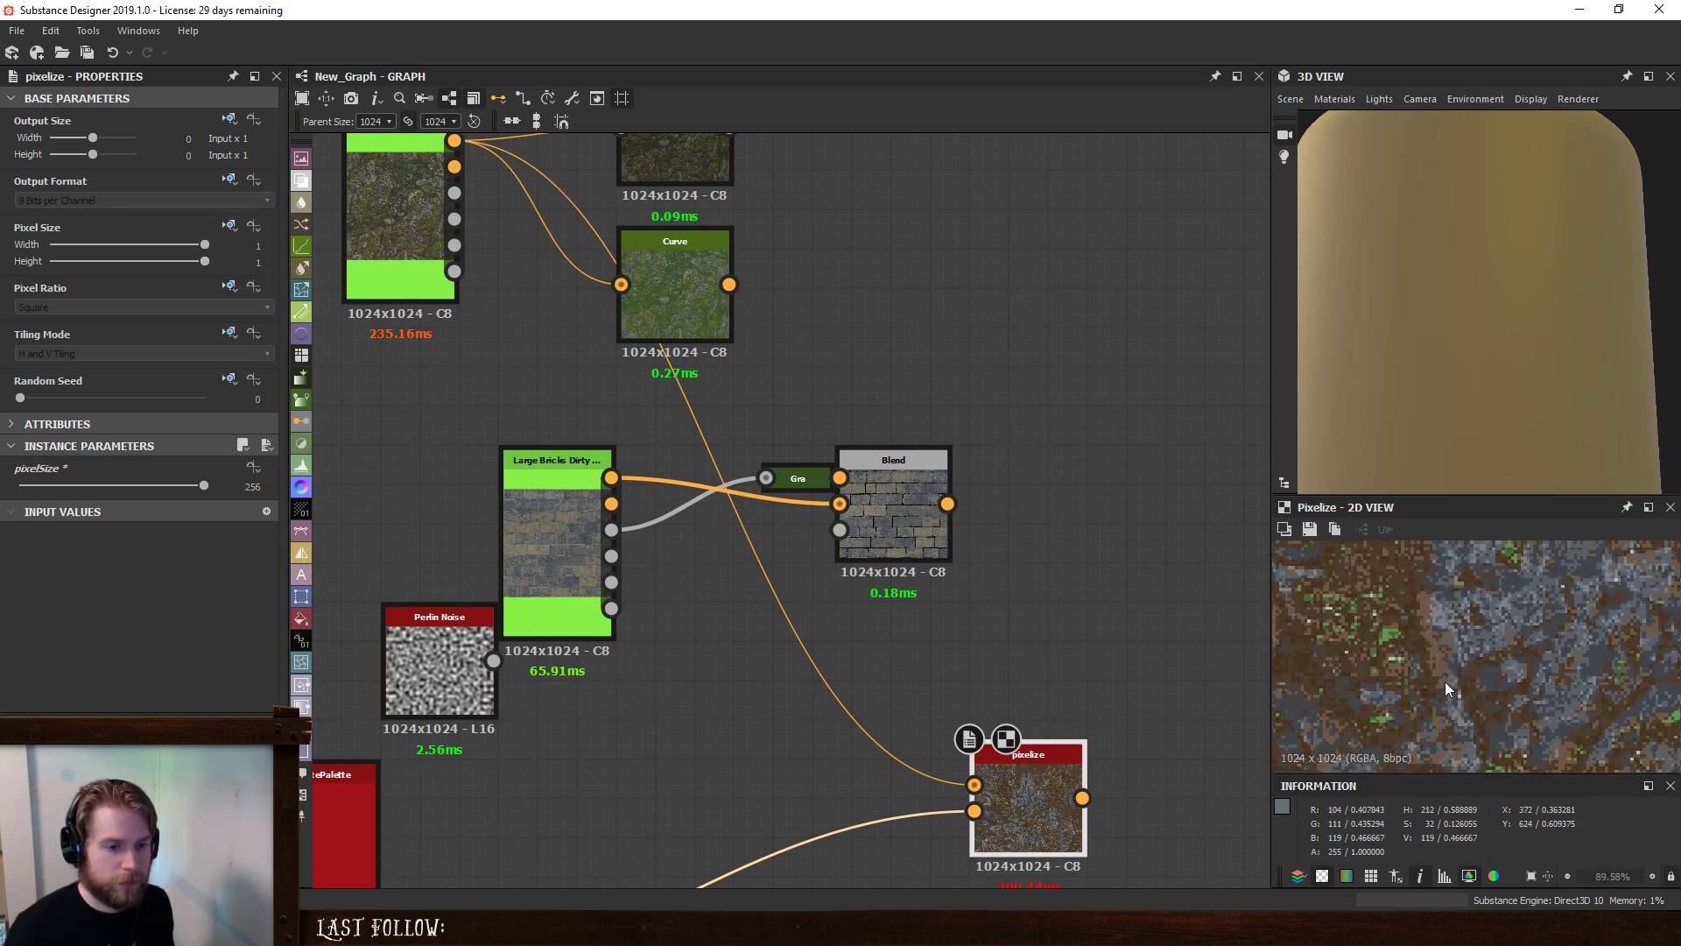
{"action": "scroll", "coordinate": [1520, 625], "scroll_direction": "up", "scroll_amount": 7}
{"action": "scroll", "coordinate": [1520, 625], "scroll_direction": "down", "scroll_amount": 8}
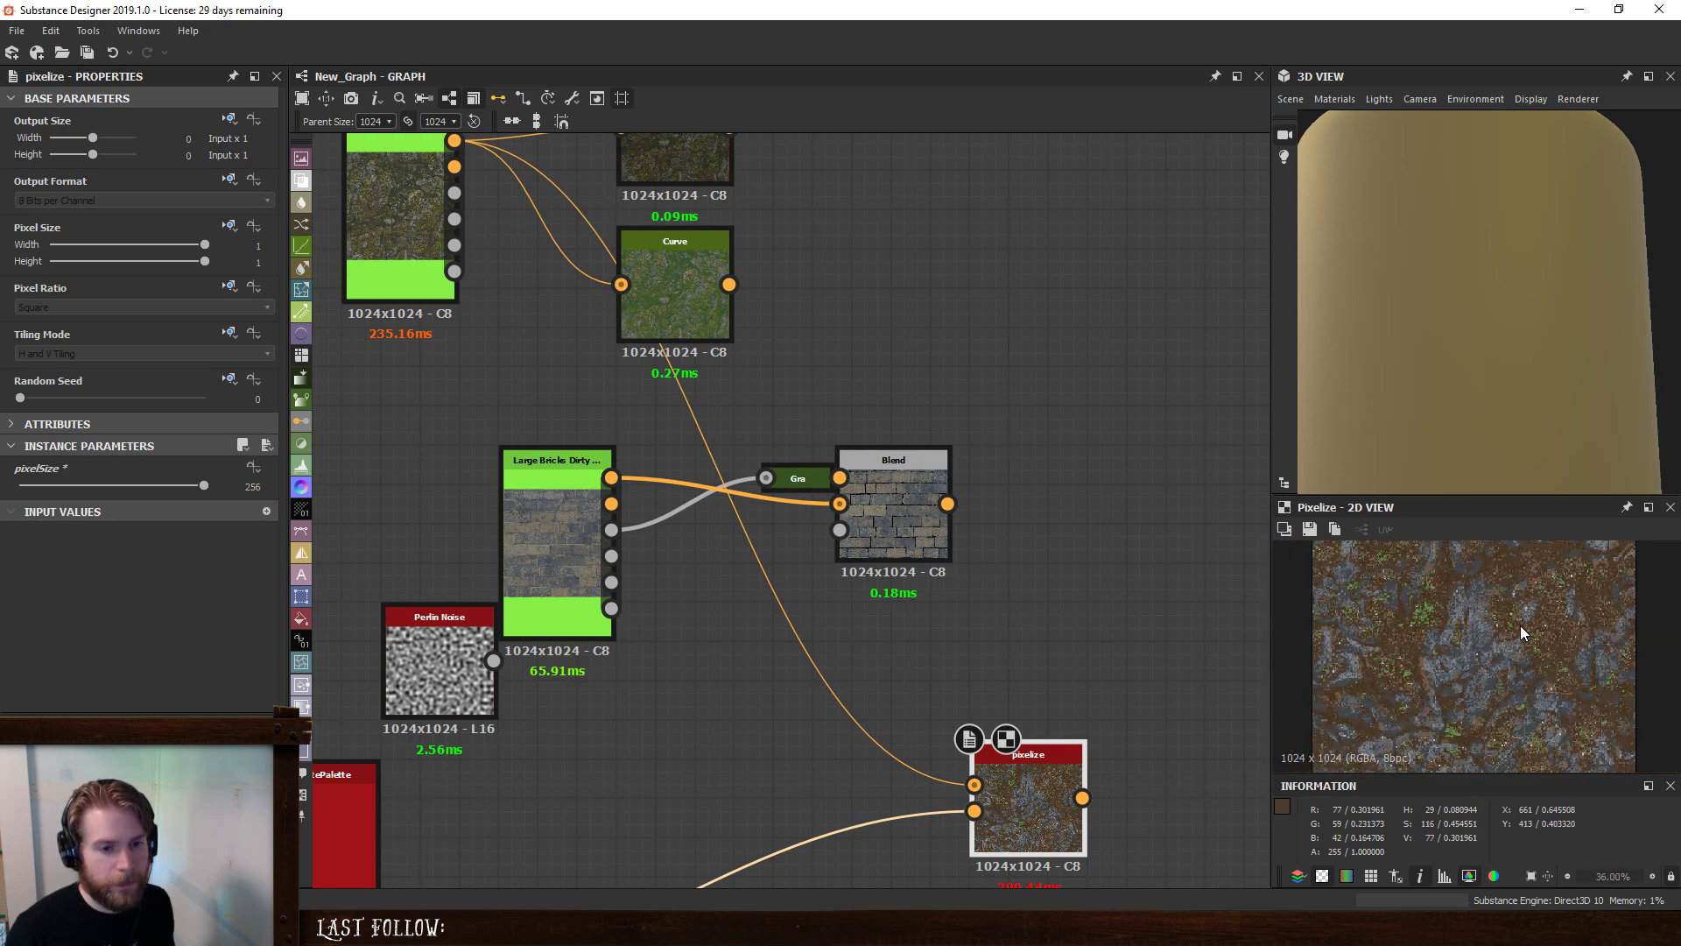
- Set the pixelize node's pixelSize to 512 and inspect the pixelized ground texture up close
{"action": "scroll", "coordinate": [1520, 625], "scroll_direction": "up", "scroll_amount": 3}
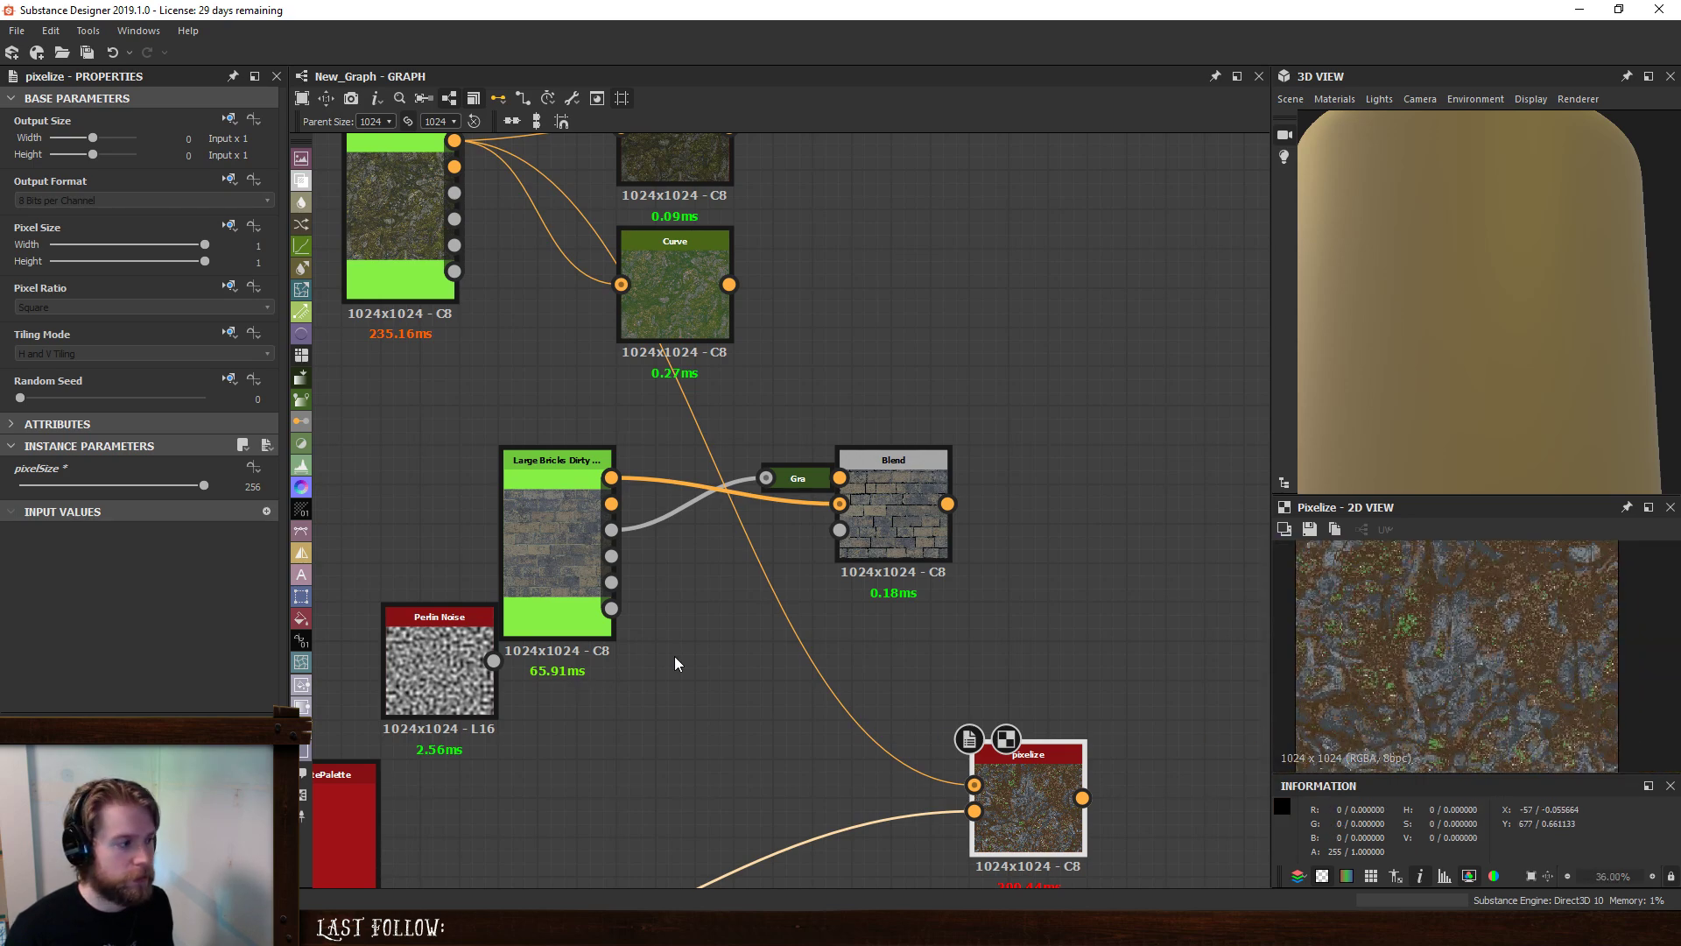
{"action": "left_click", "coordinate": [236, 482]}
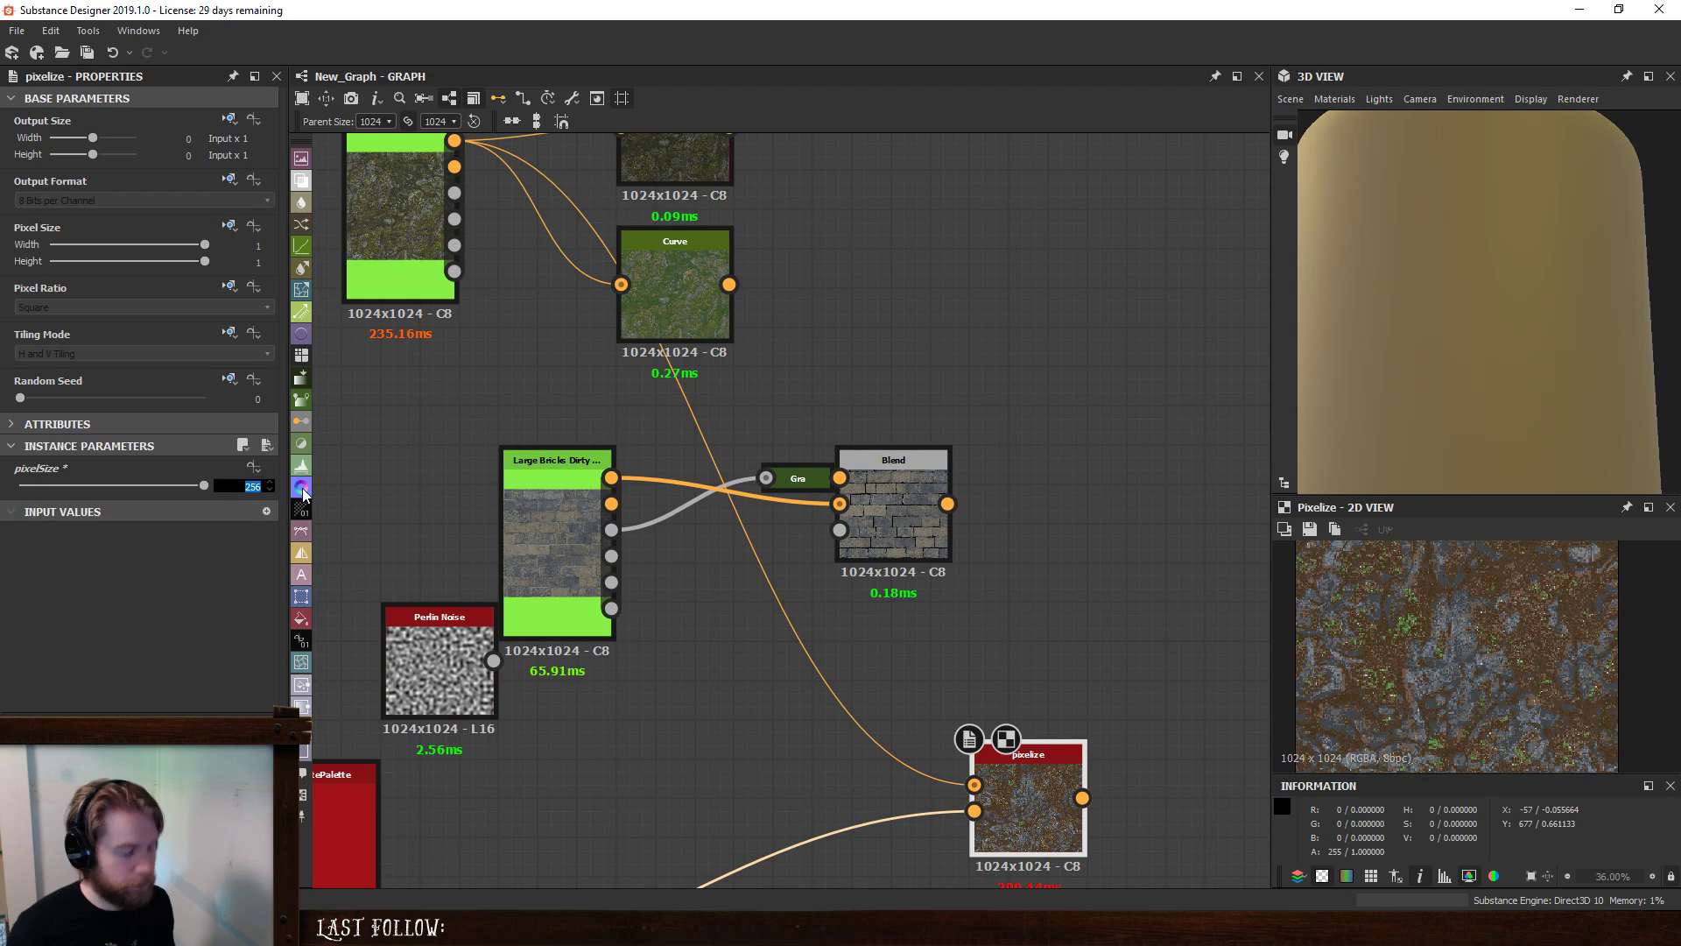
{"action": "type", "text": "512"}
{"action": "key", "text": "Return"}
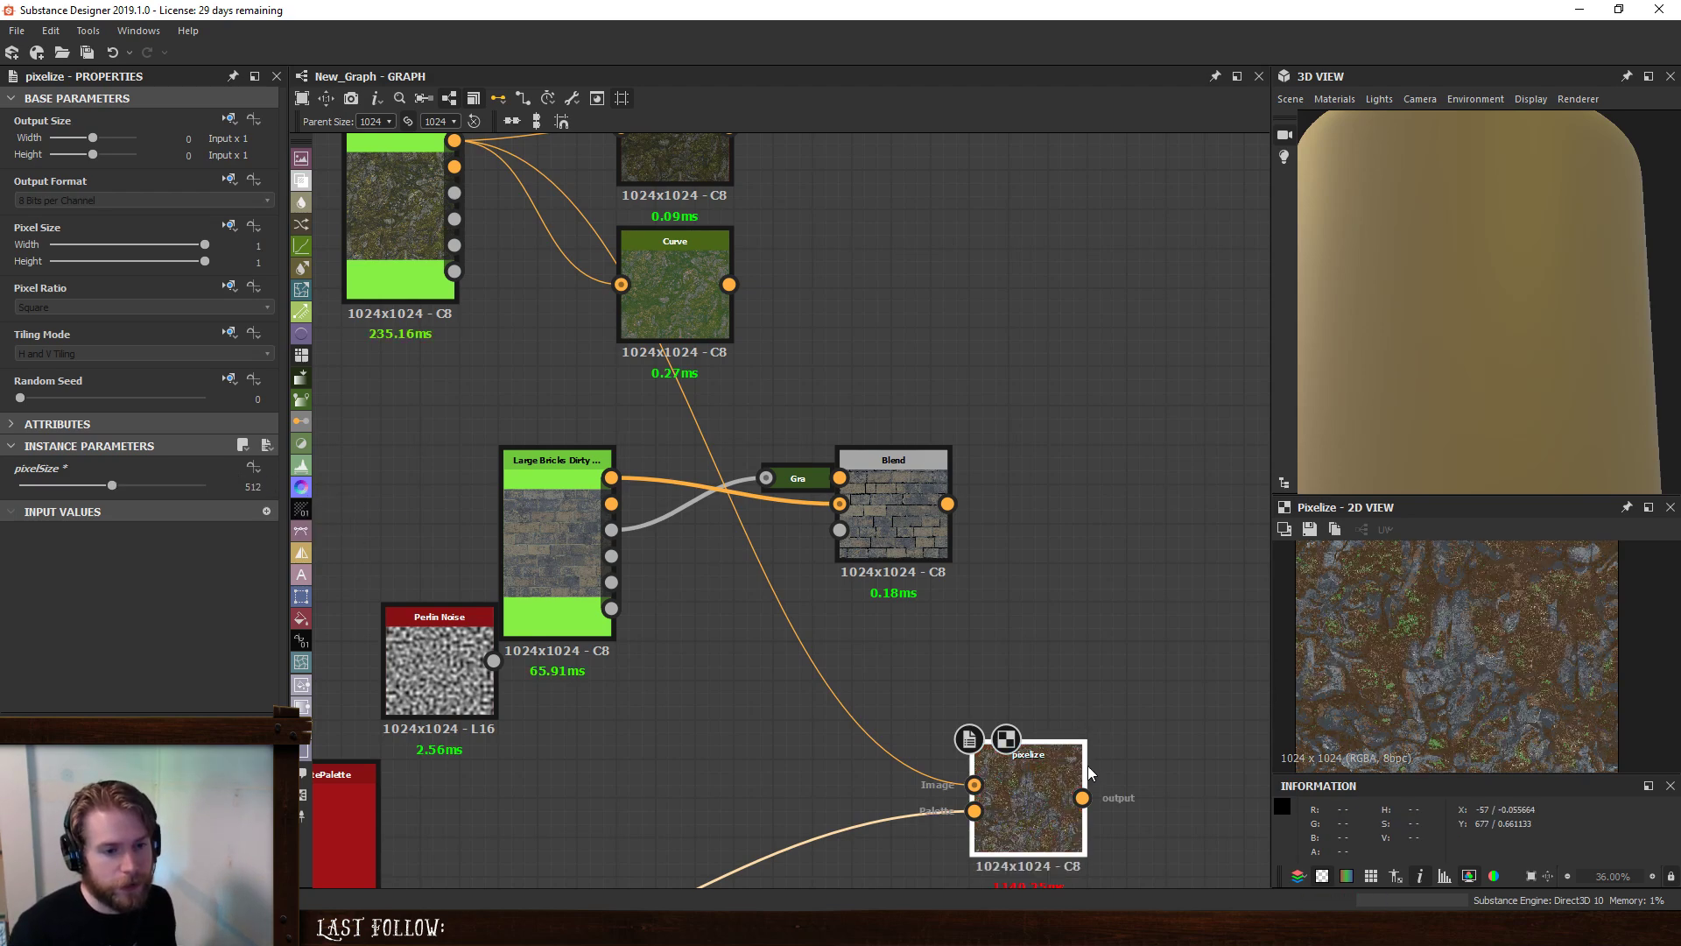
{"action": "scroll", "coordinate": [1534, 622], "scroll_direction": "up", "scroll_amount": 5}
{"action": "scroll", "coordinate": [1534, 621], "scroll_direction": "down", "scroll_amount": 6}
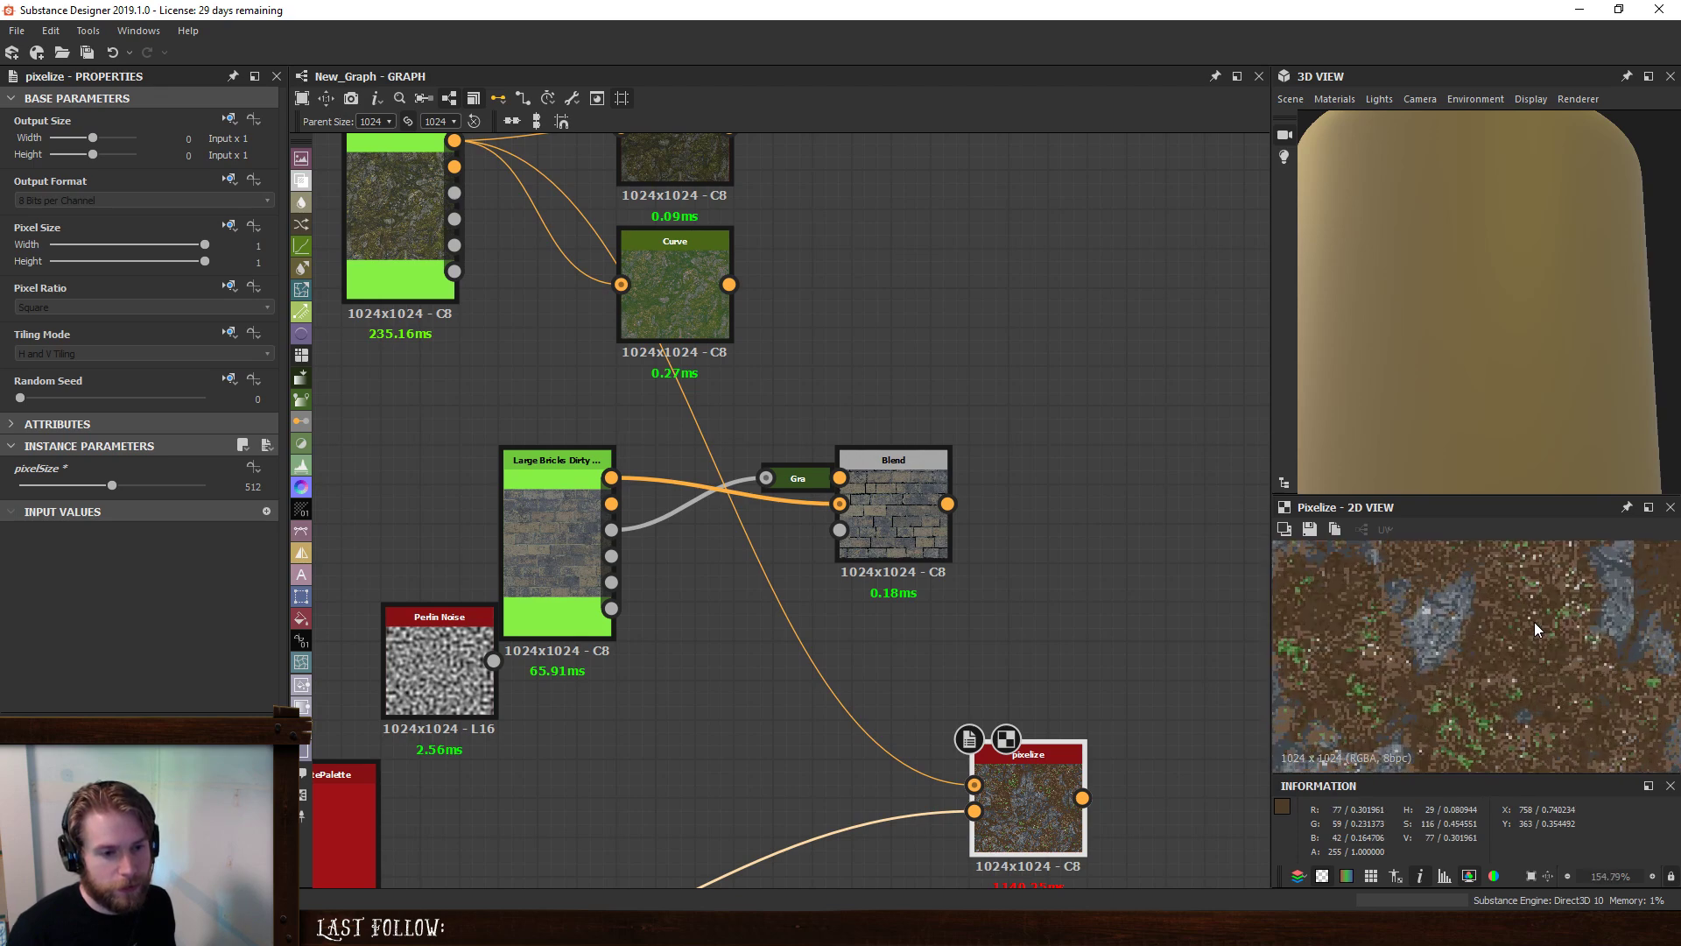
- Try a pixelSize of 1024 on the pixelize node, and return it to 512
{"action": "left_click", "coordinate": [236, 485]}
{"action": "key", "text": "Return"}
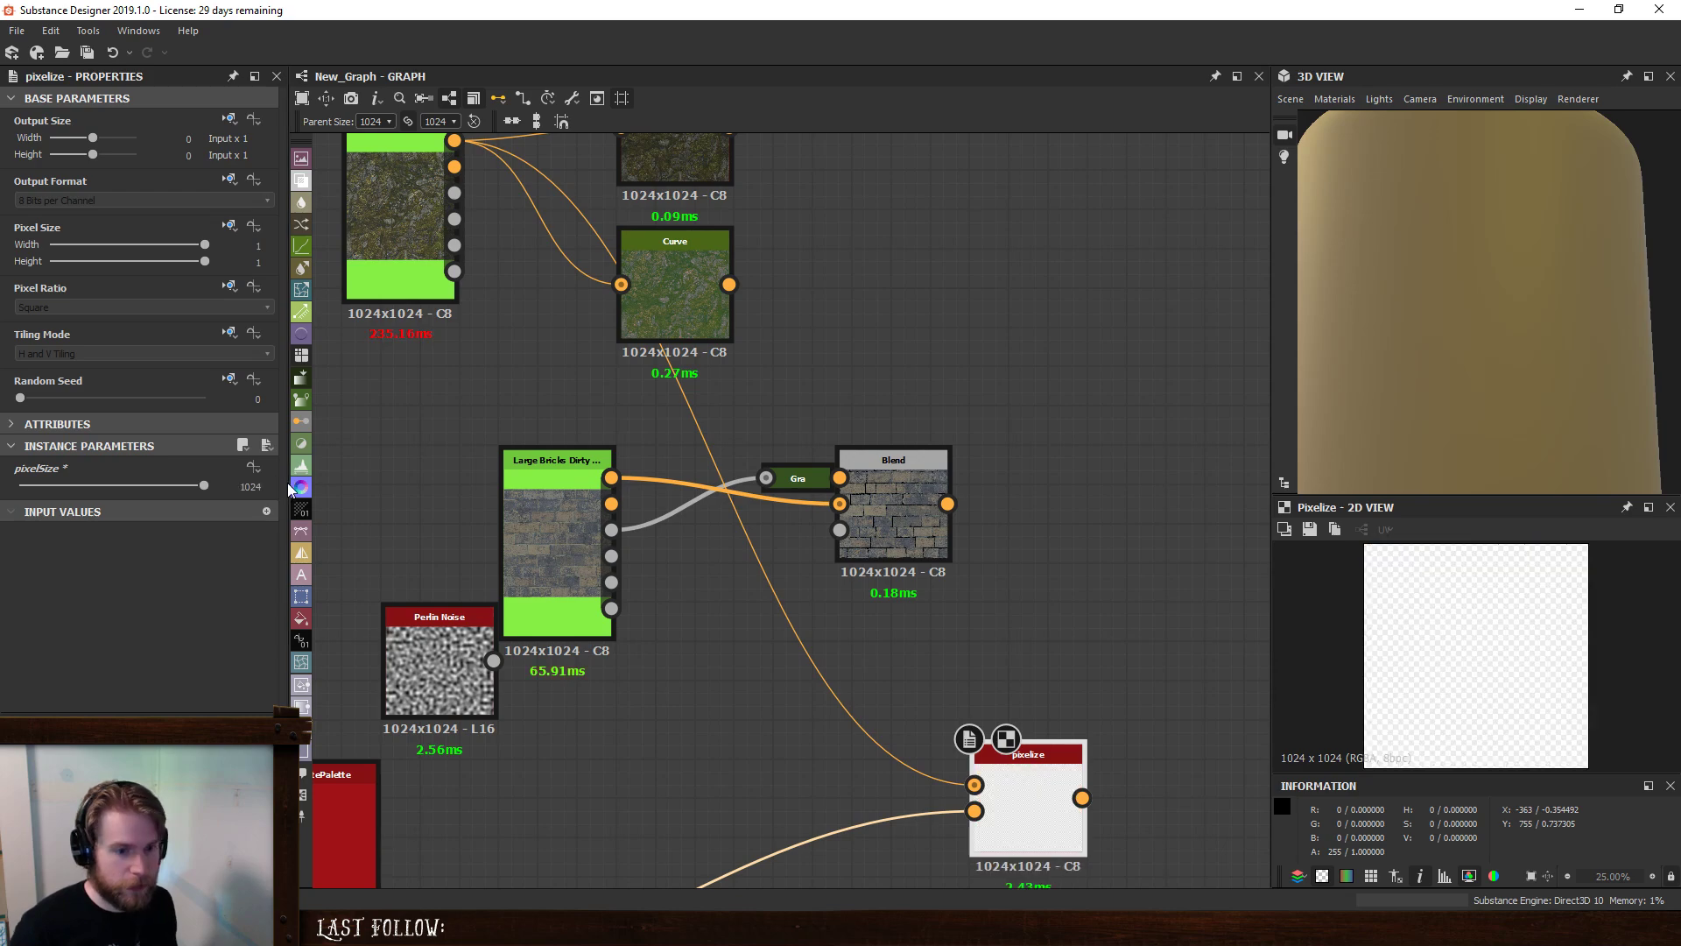
{"action": "left_click", "coordinate": [249, 486]}
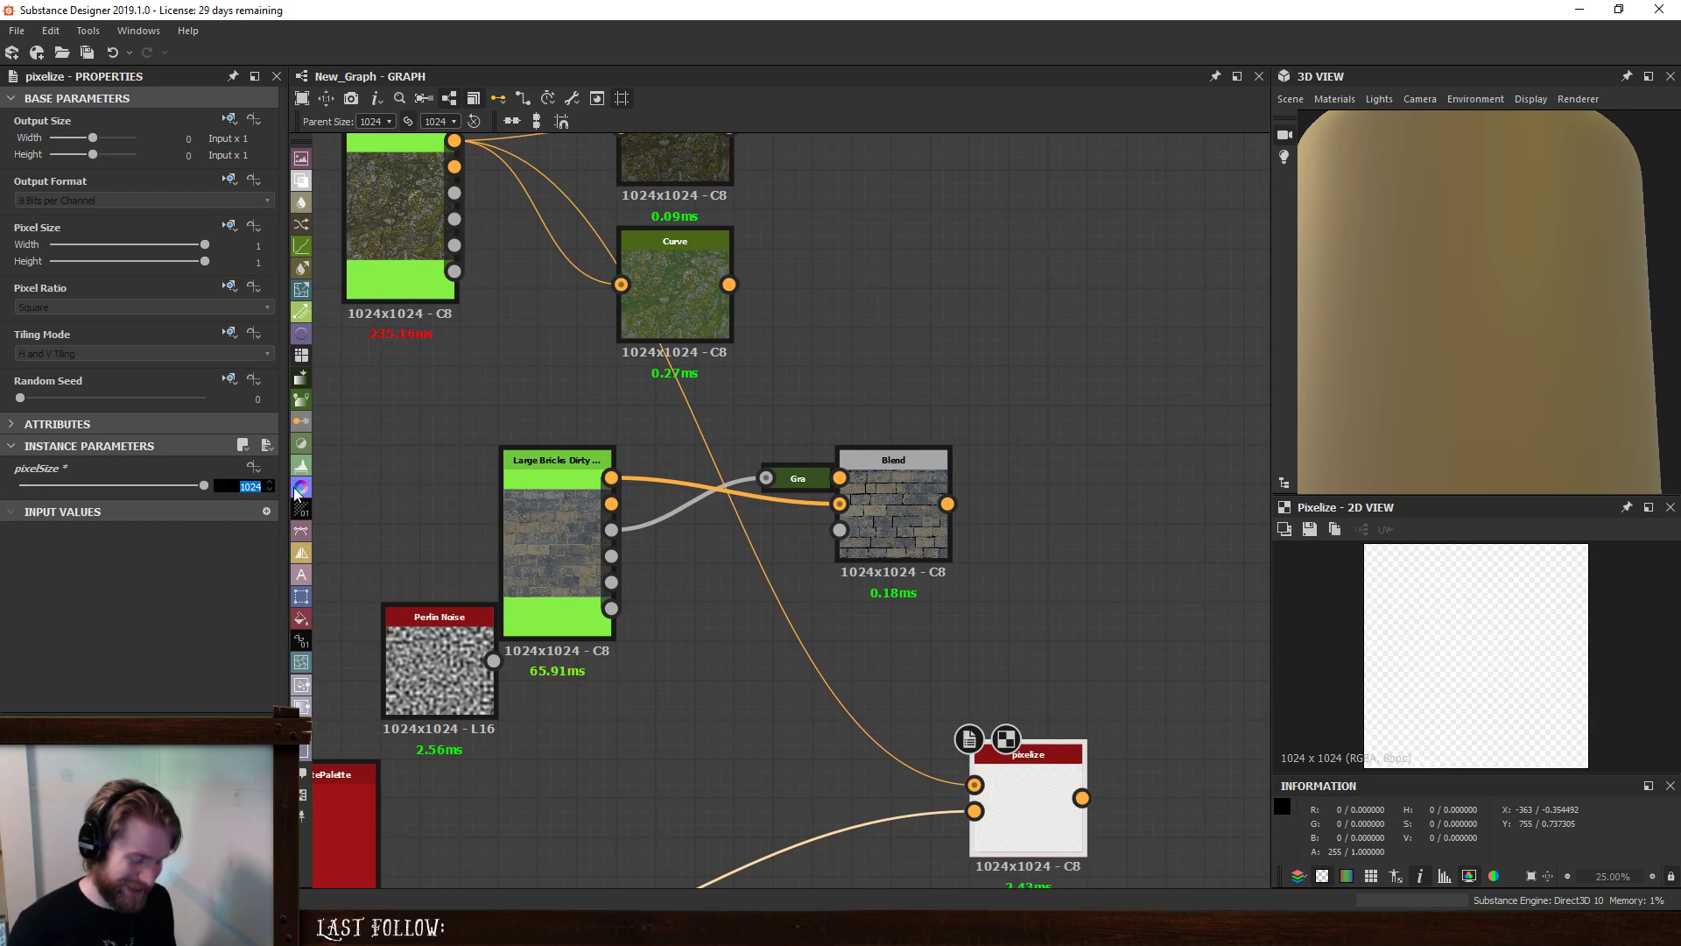
{"action": "type", "text": "512"}
{"action": "key", "text": "Return"}
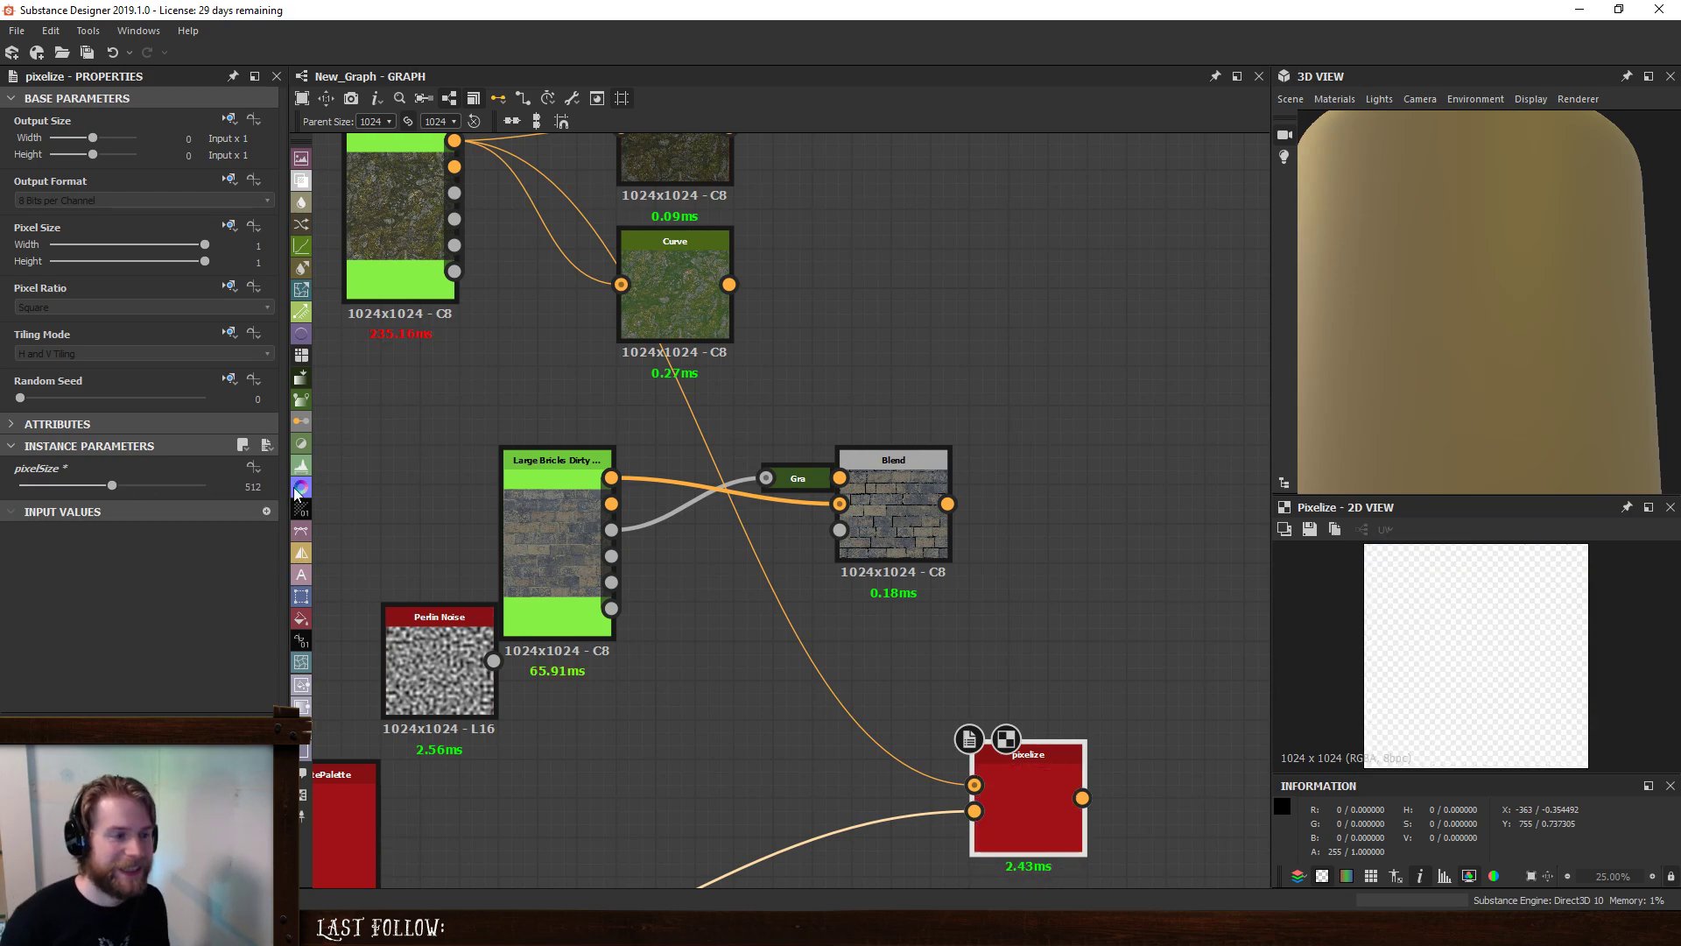
- Set the pixelize node's pixelSize to 256 and examine the ground texture close up
{"action": "middle_click_drag", "start_coordinate": [911, 650], "coordinate": [891, 545]}
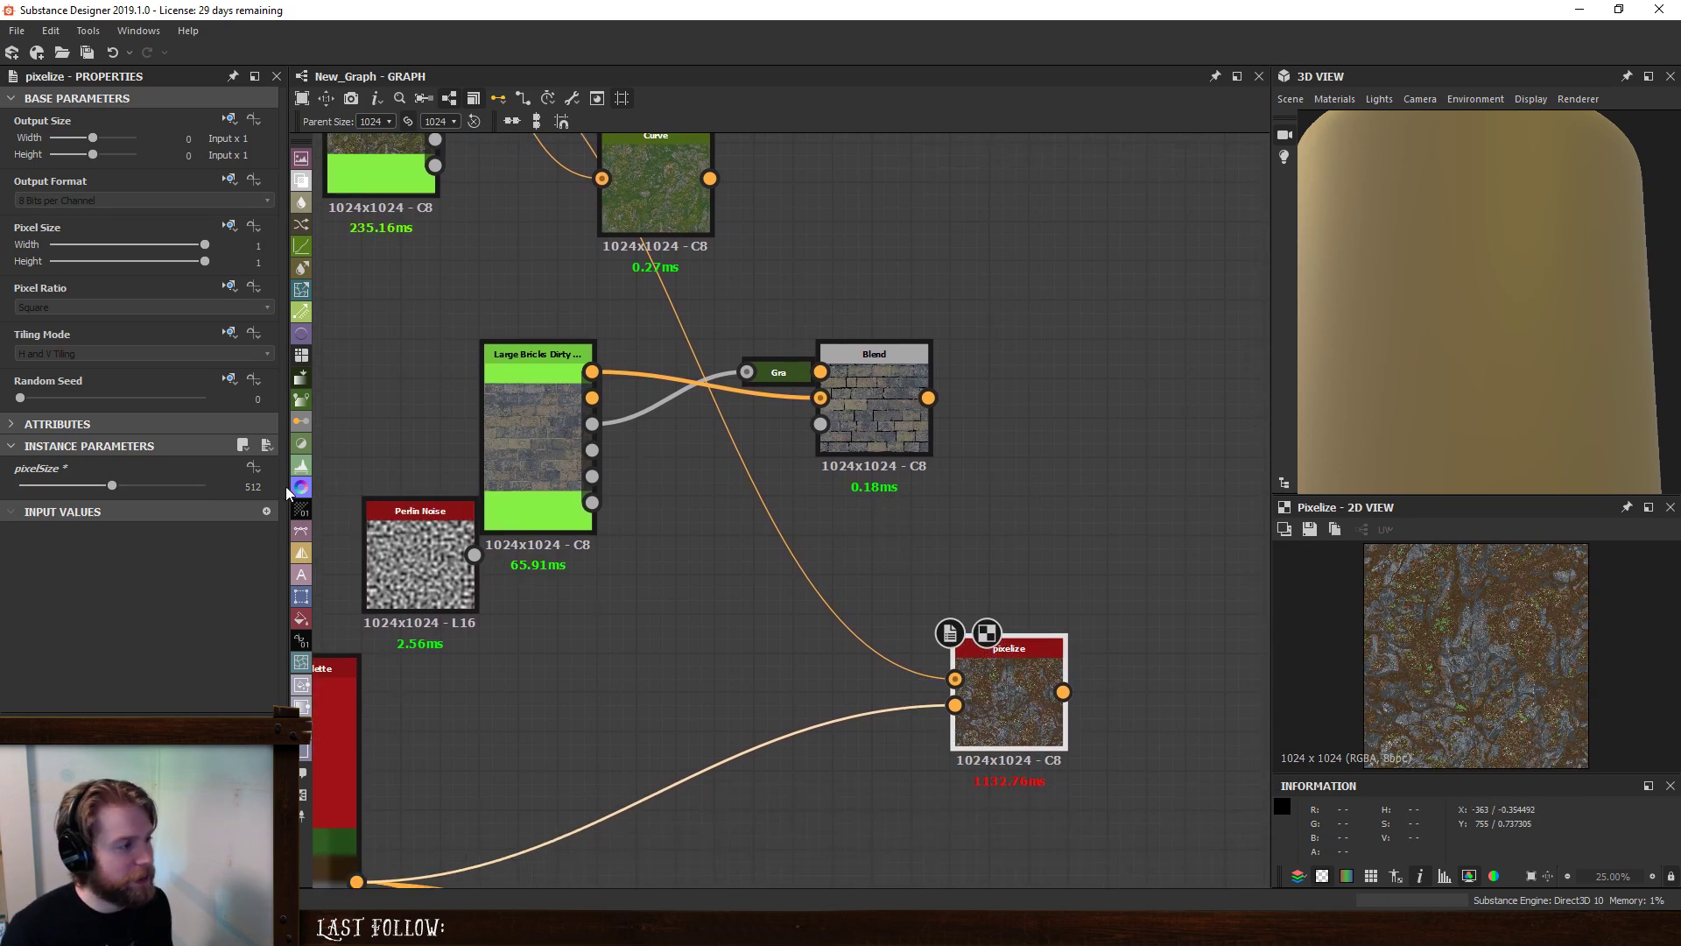
{"action": "left_click_drag", "start_coordinate": [237, 492], "coordinate": [329, 499]}
{"action": "type", "text": "256"}
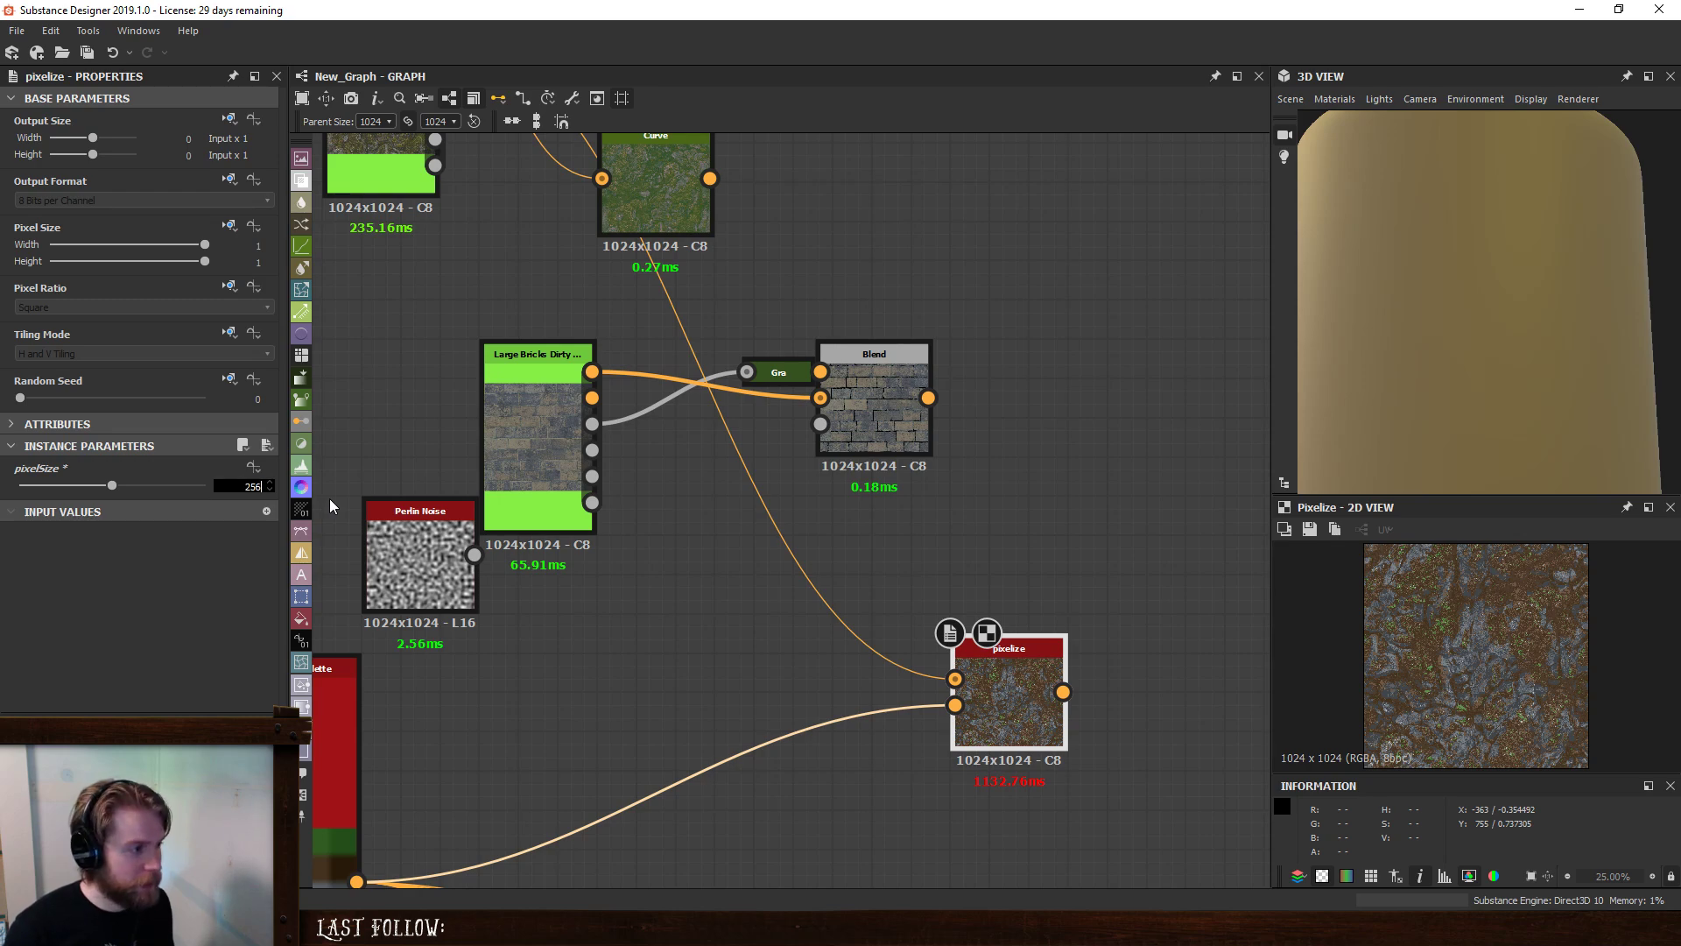
{"action": "key", "text": "Return"}
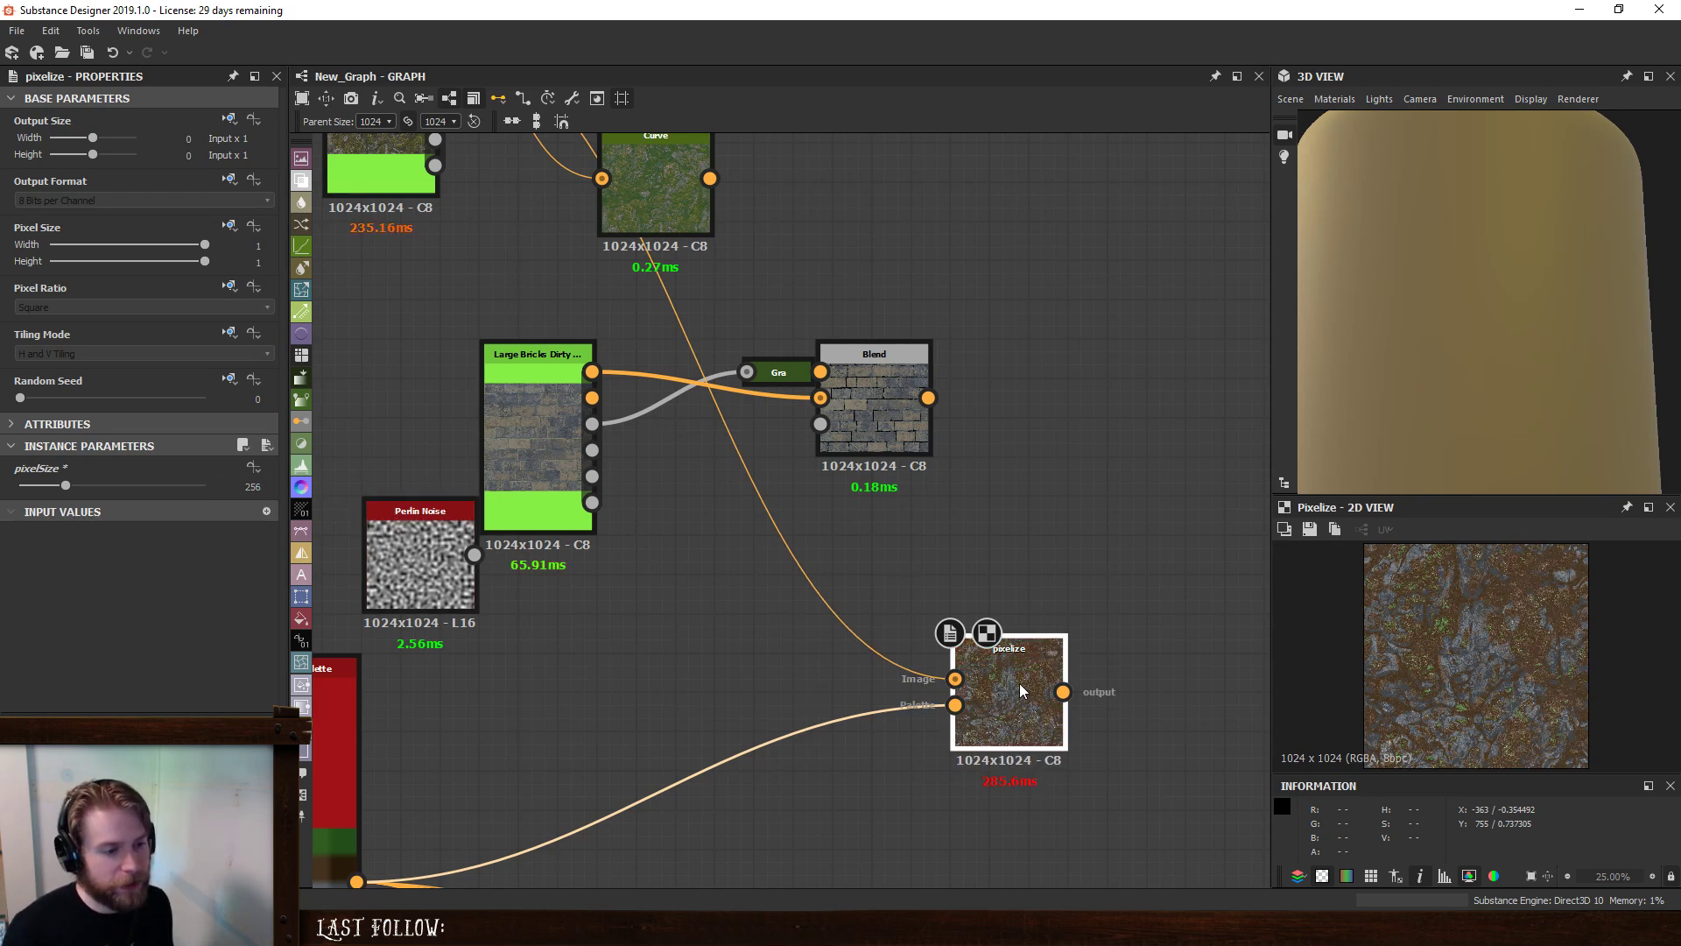
{"action": "scroll", "coordinate": [1478, 650], "scroll_direction": "up", "scroll_amount": 4}
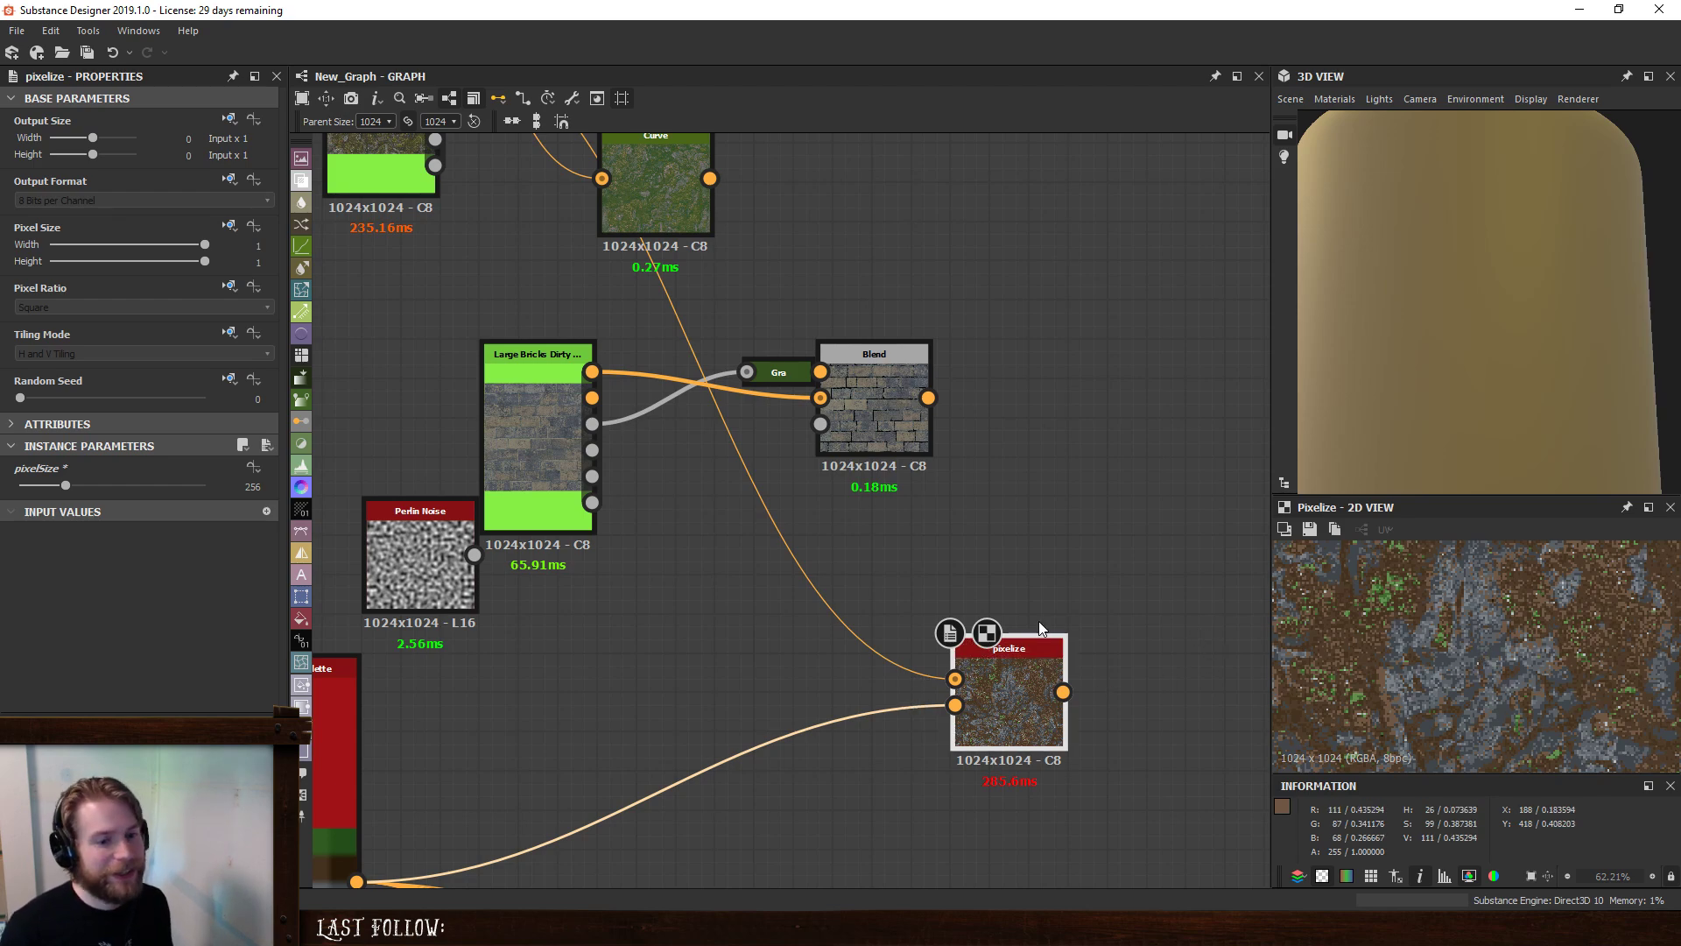
- Move the Large Bricks node up a little and add a Gradient Linear 1 node beside the Perlin Noise node
{"action": "scroll", "coordinate": [1085, 590], "scroll_direction": "down", "scroll_amount": 1}
{"action": "middle_click_drag", "start_coordinate": [1050, 553], "coordinate": [1025, 529]}
{"action": "scroll", "coordinate": [740, 714], "scroll_direction": "down", "scroll_amount": 1}
{"action": "middle_click_drag", "start_coordinate": [658, 638], "coordinate": [767, 532]}
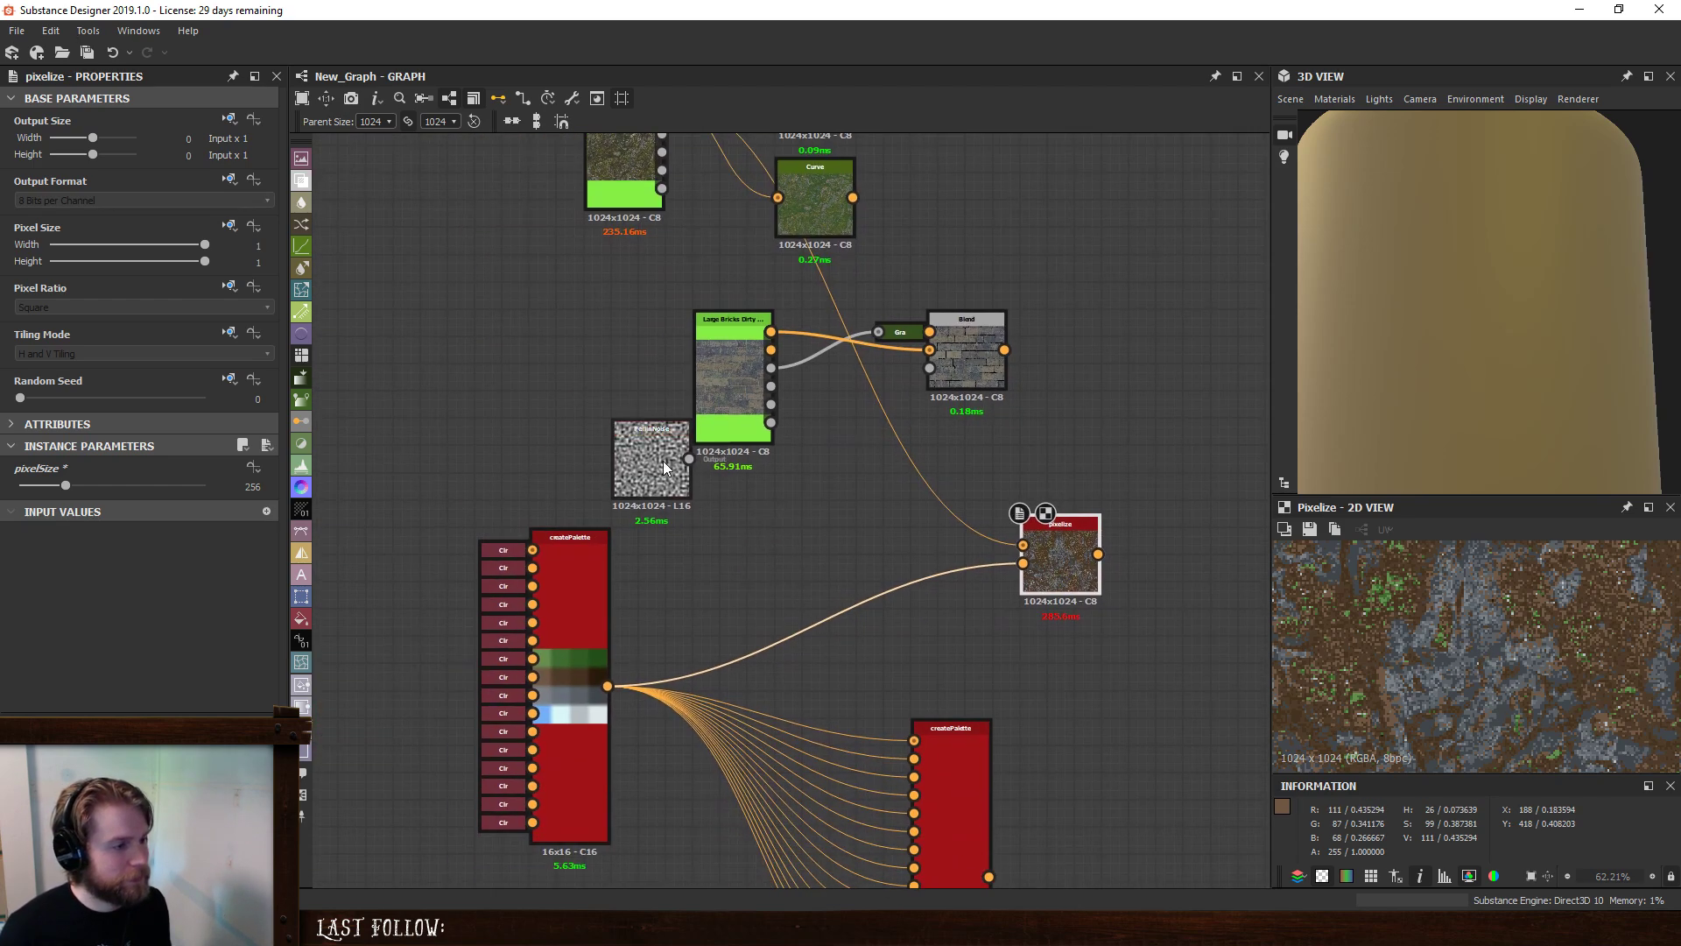
{"action": "left_click_drag", "start_coordinate": [728, 378], "coordinate": [700, 334]}
{"action": "middle_click_drag", "start_coordinate": [571, 353], "coordinate": [674, 600]}
{"action": "middle_click_drag", "start_coordinate": [748, 749], "coordinate": [635, 611]}
{"action": "left_click", "coordinate": [726, 618]}
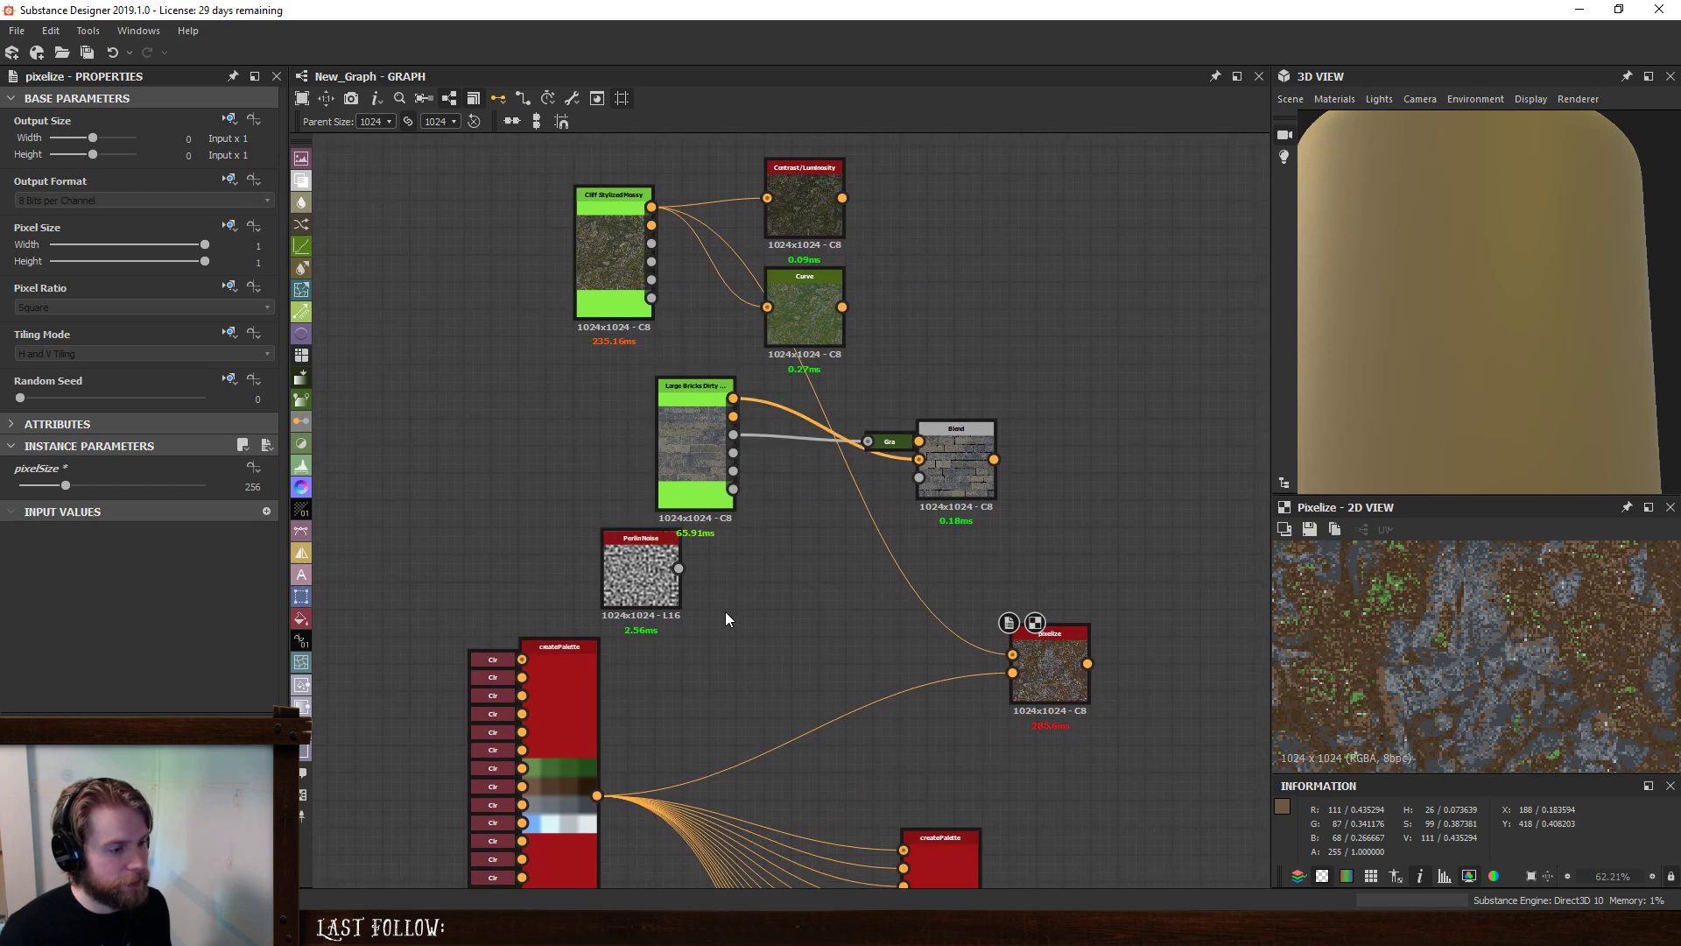
{"action": "key", "text": "space"}
{"action": "type", "text": "lin"}
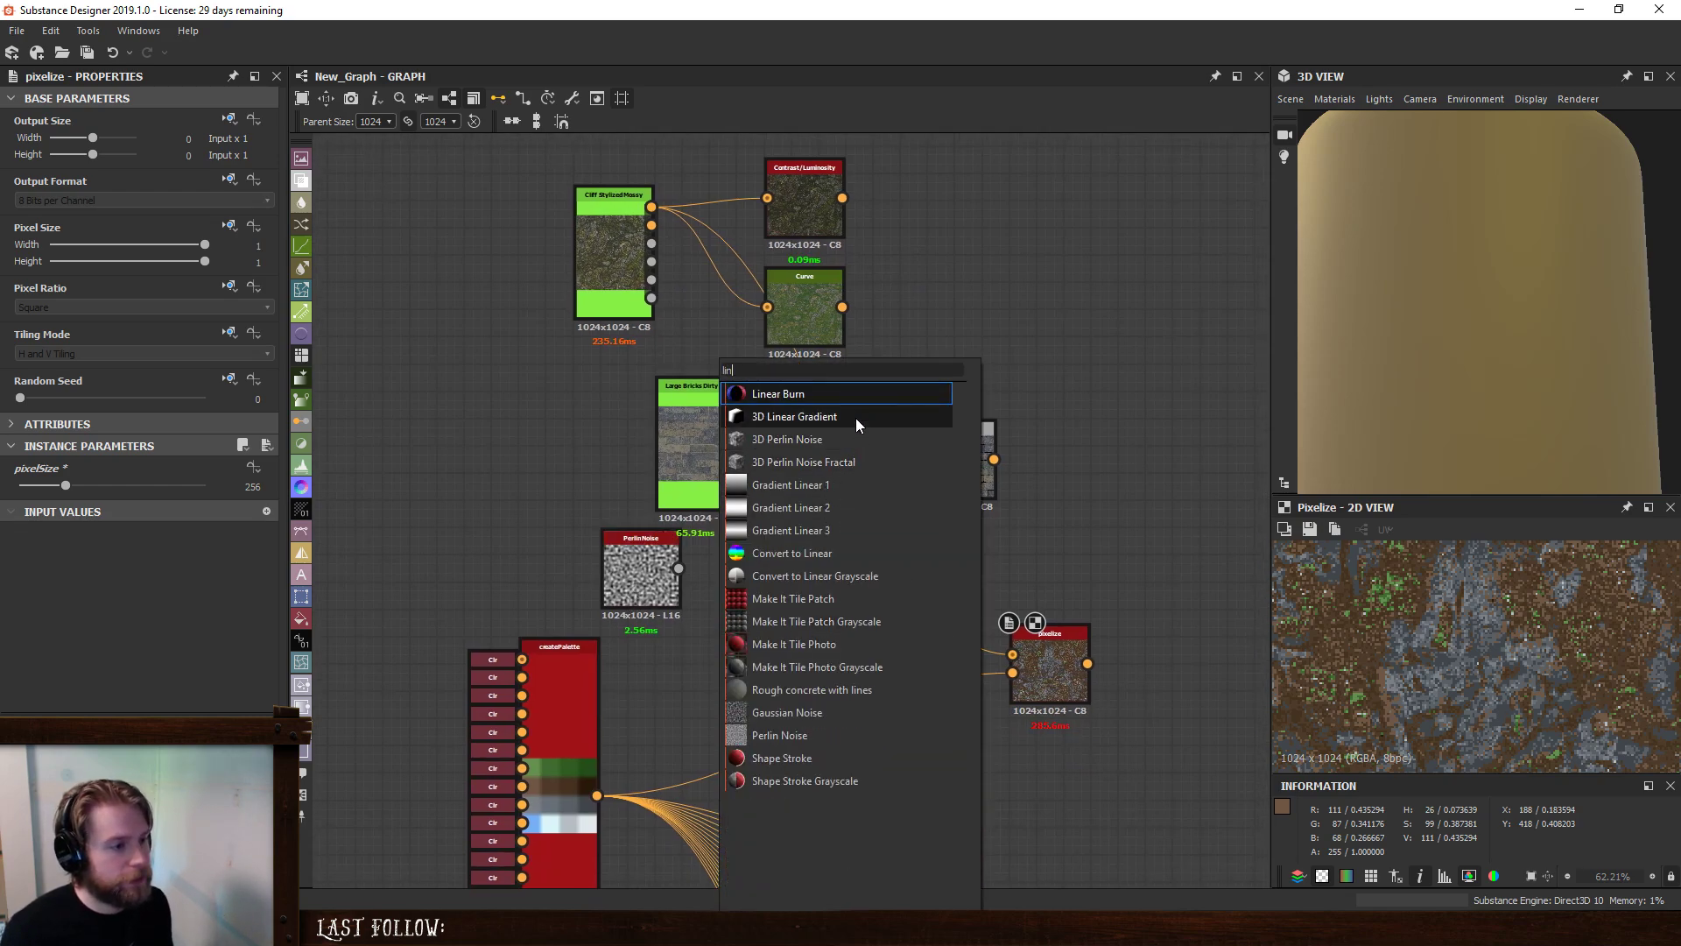
{"action": "left_click", "coordinate": [848, 484]}
- Add a Levels node after Gradient Linear 1 and raise its black input to just past the middle
{"action": "key", "text": "space"}
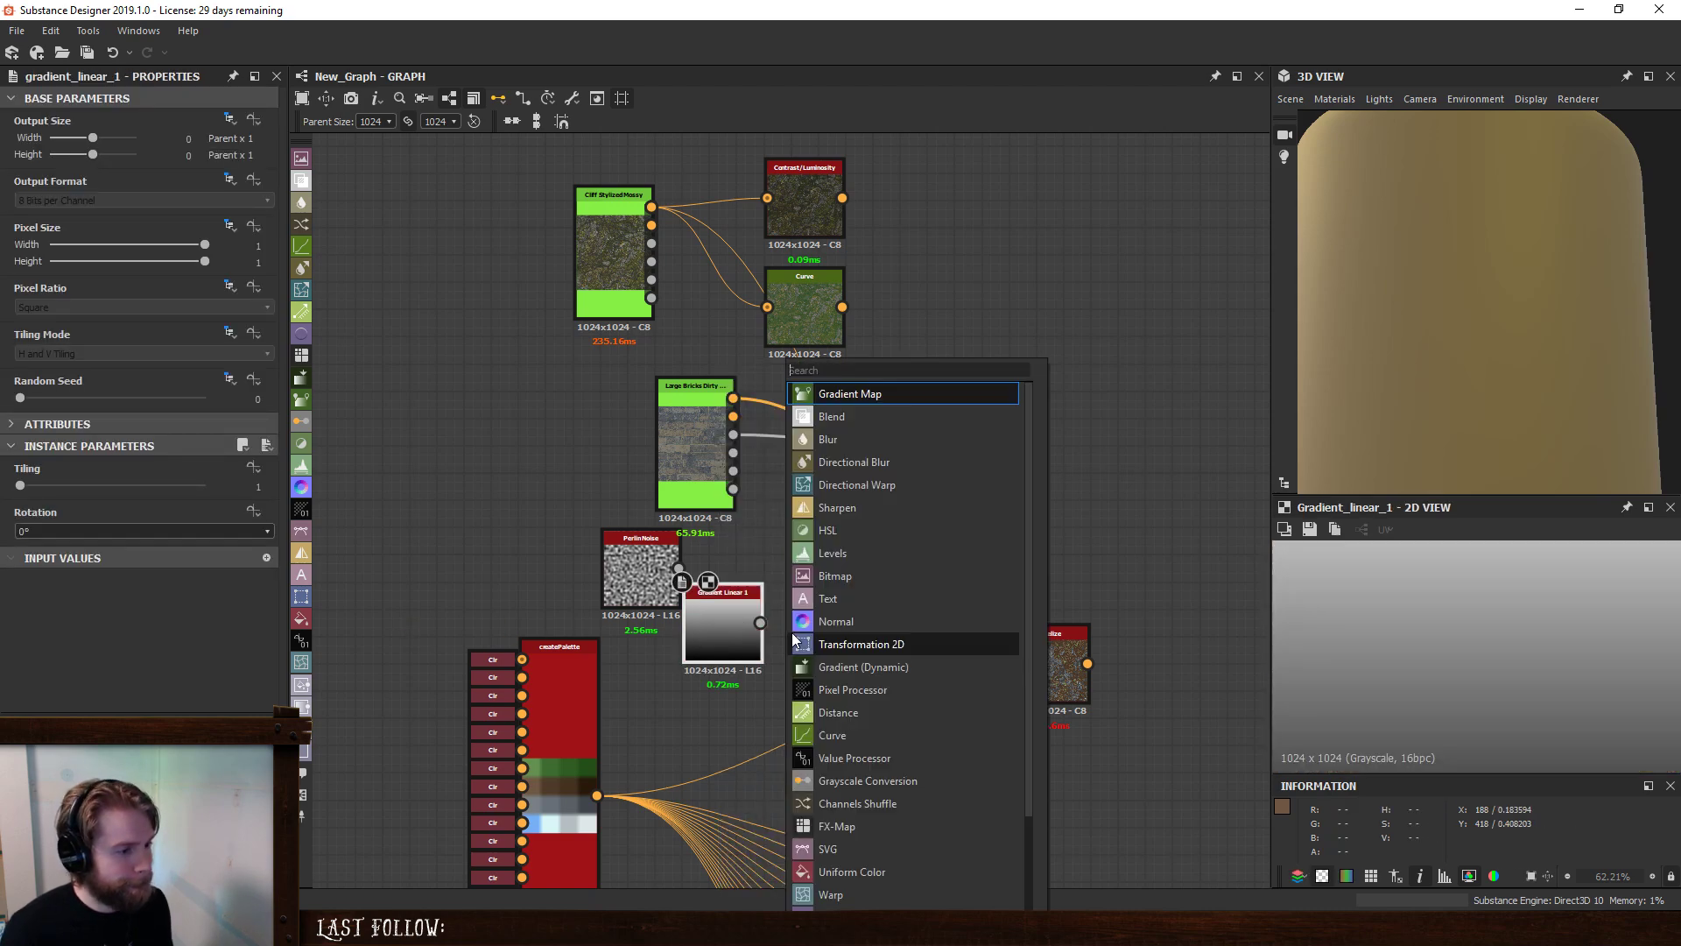
{"action": "left_click", "coordinate": [847, 546]}
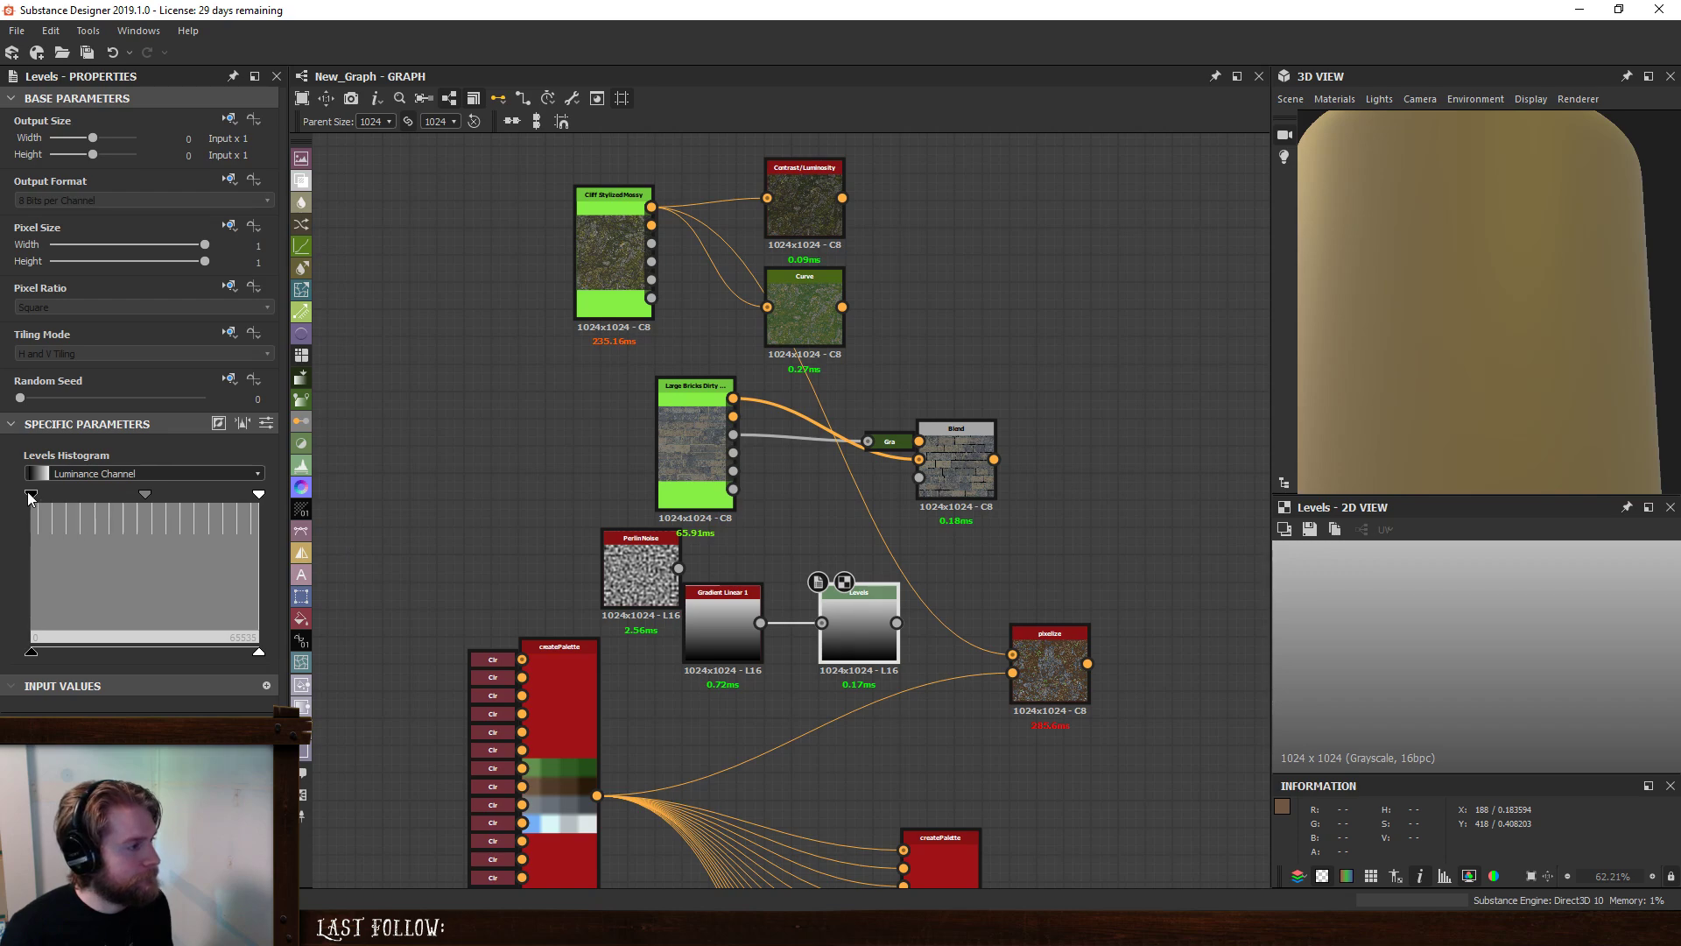
{"action": "left_click_drag", "start_coordinate": [31, 493], "coordinate": [159, 493]}
- Rearrange the Perlin Noise, Blend, Gradient Linear 1 and Levels nodes so the gradient and Levels sit side by side above the palette
{"action": "left_click_drag", "start_coordinate": [625, 563], "coordinate": [544, 454]}
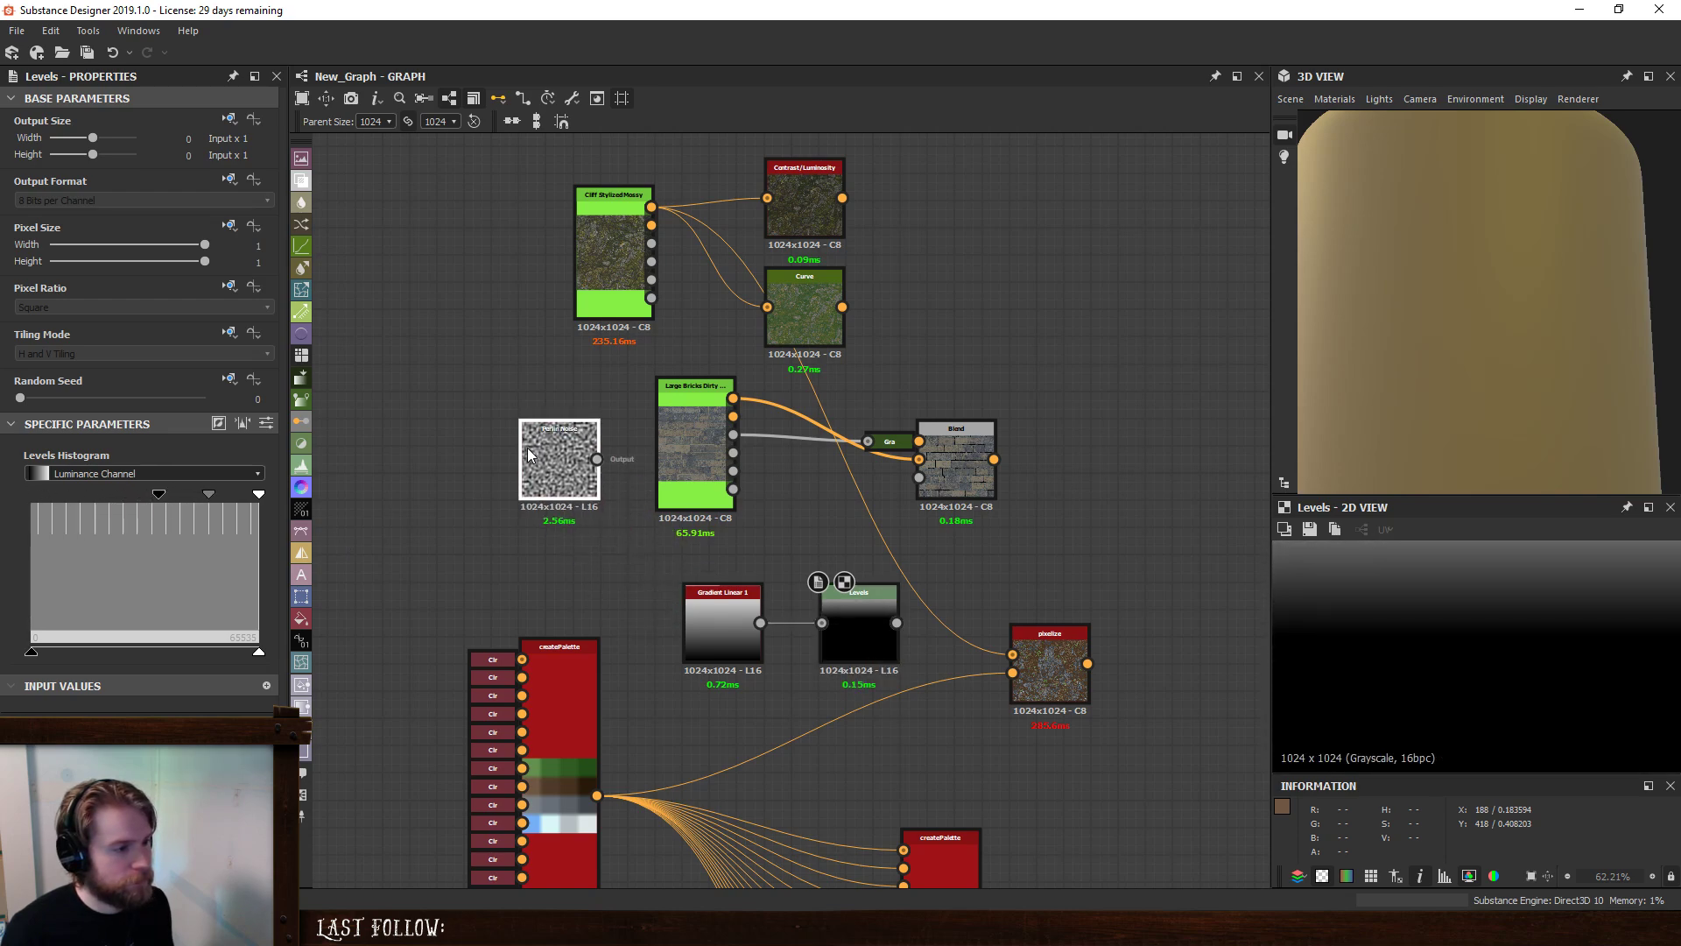
{"action": "left_click_drag", "start_coordinate": [966, 464], "coordinate": [1006, 410]}
{"action": "left_click_drag", "start_coordinate": [747, 613], "coordinate": [610, 561]}
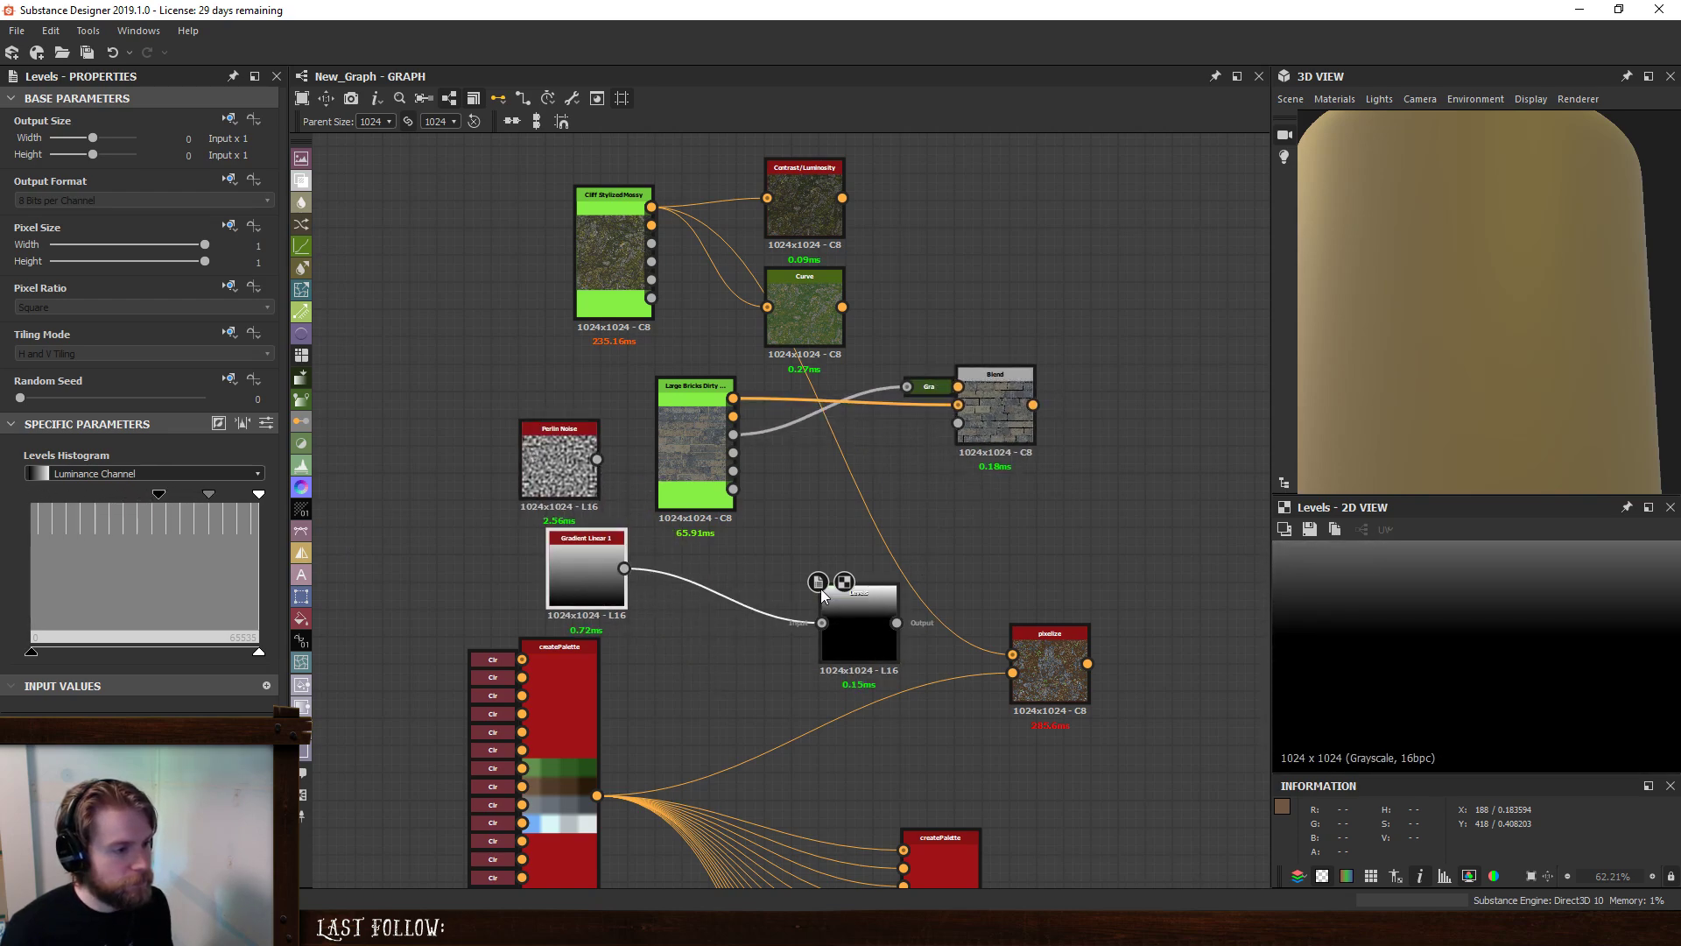
{"action": "left_click_drag", "start_coordinate": [871, 608], "coordinate": [708, 555]}
- Add a Directional Warp node after Levels and feed Perlin Noise into its Intensity Input
{"action": "key", "text": "space"}
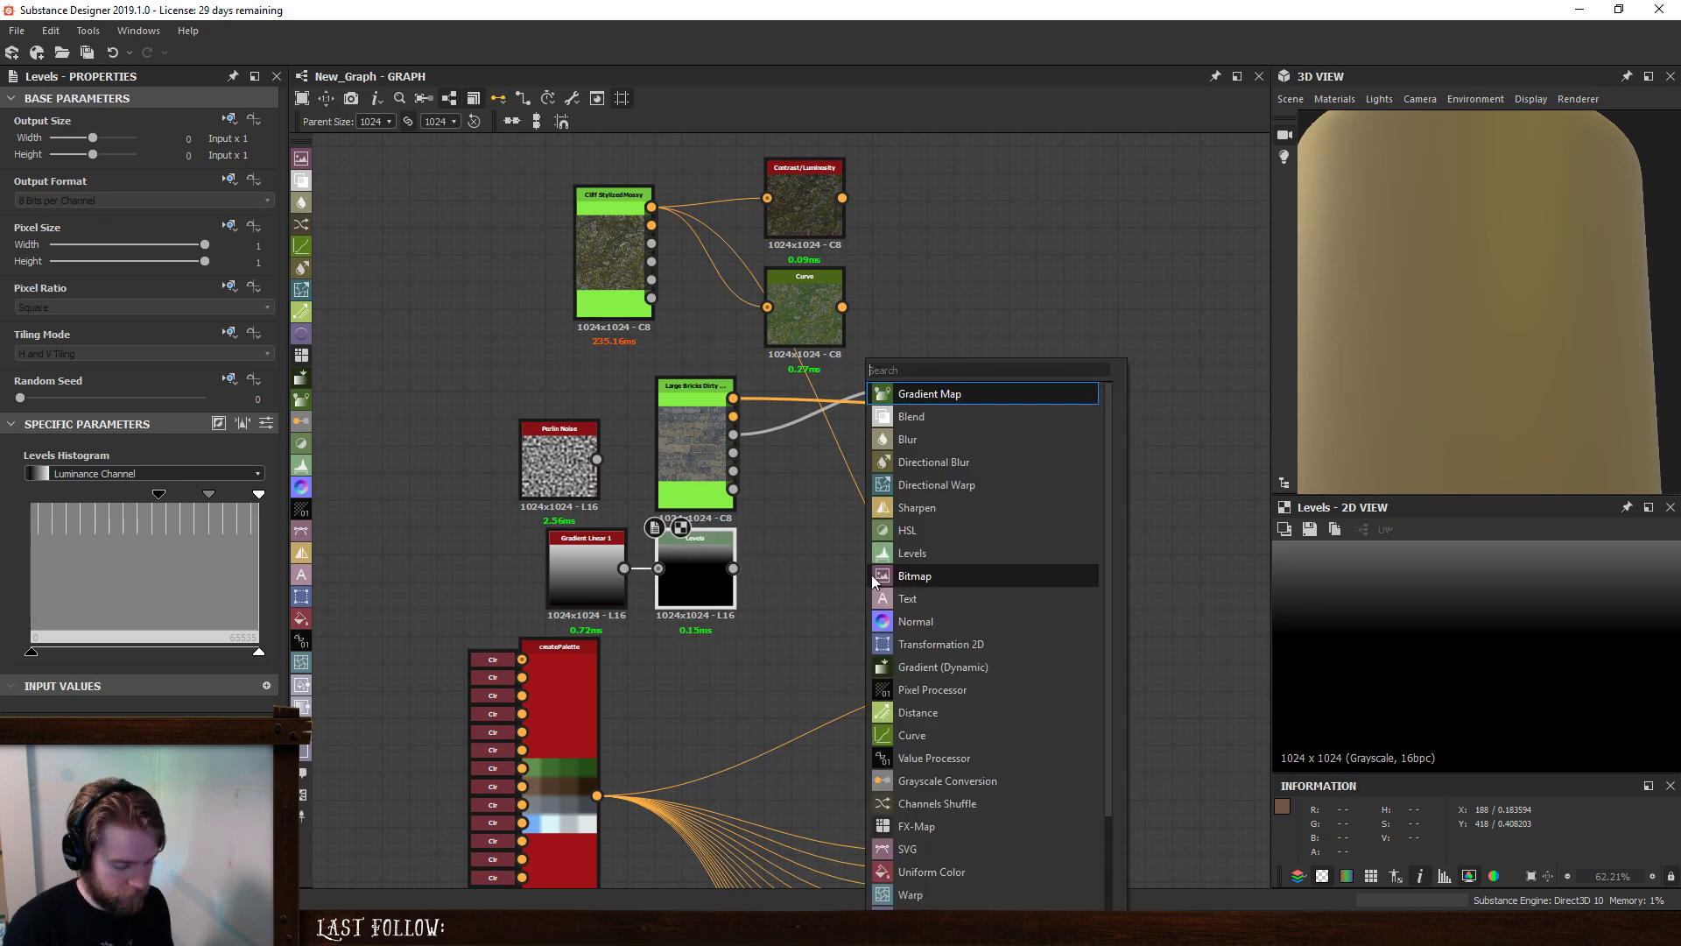
{"action": "type", "text": "dir"}
{"action": "key", "text": "Down"}
{"action": "key", "text": "Return"}
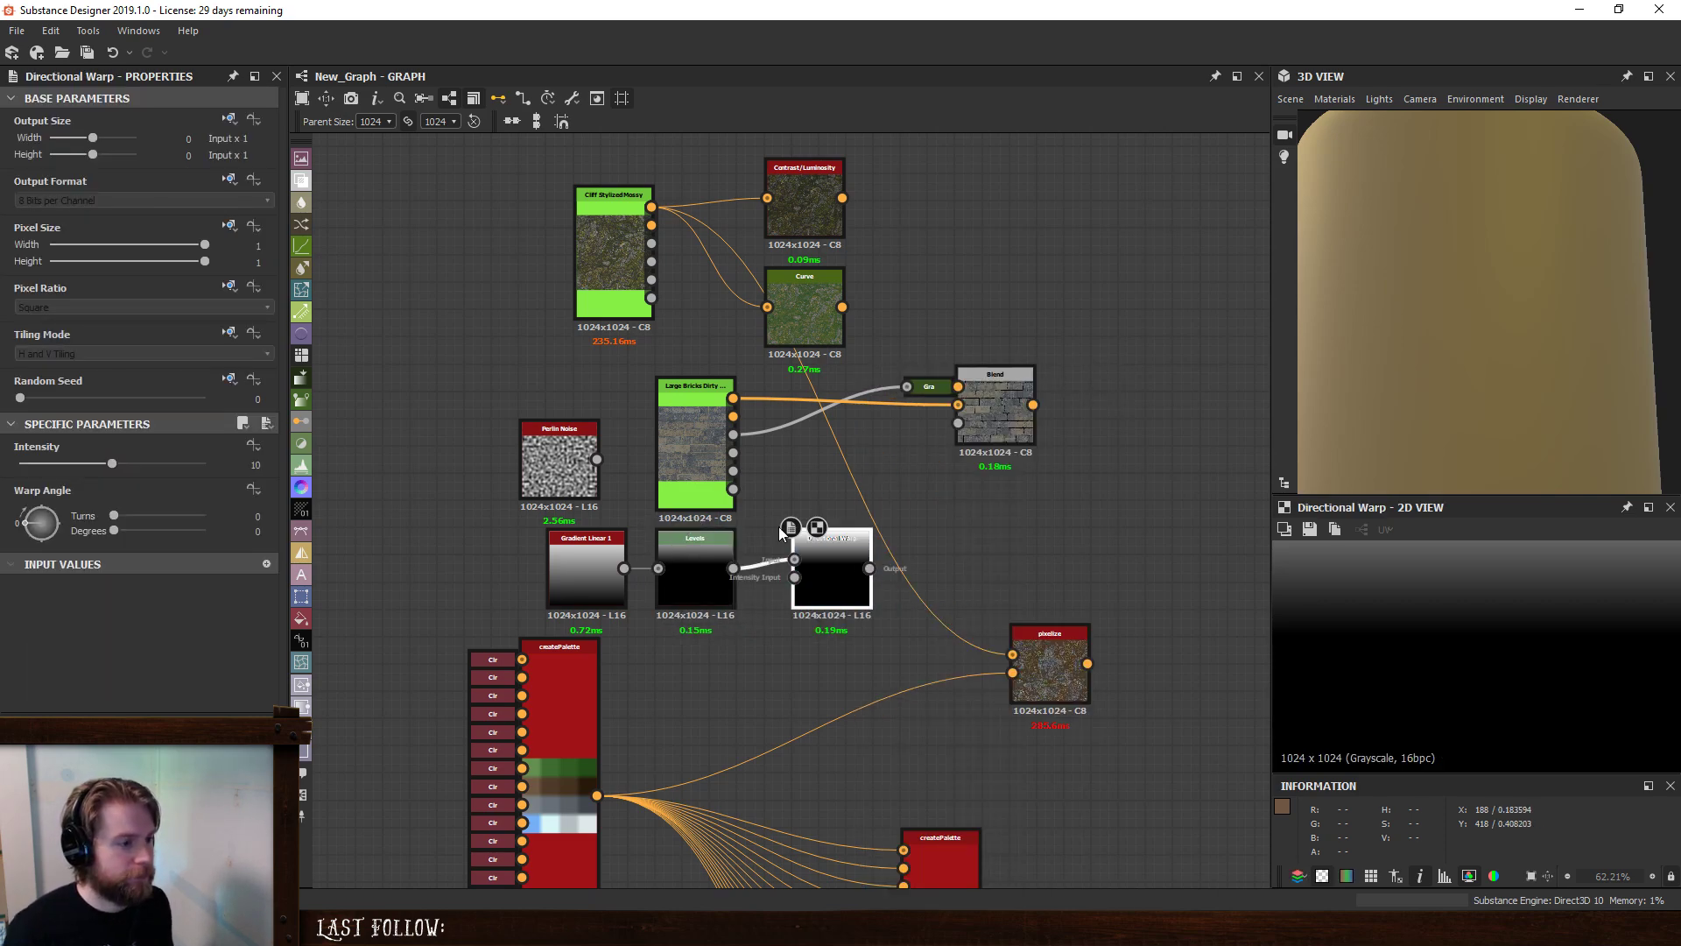
- Delete the cliff and large bricks material nodes together with their Contrast/Luminosity, Curve, gradient and Blend nodes
{"action": "left_click_drag", "start_coordinate": [696, 412], "coordinate": [697, 332]}
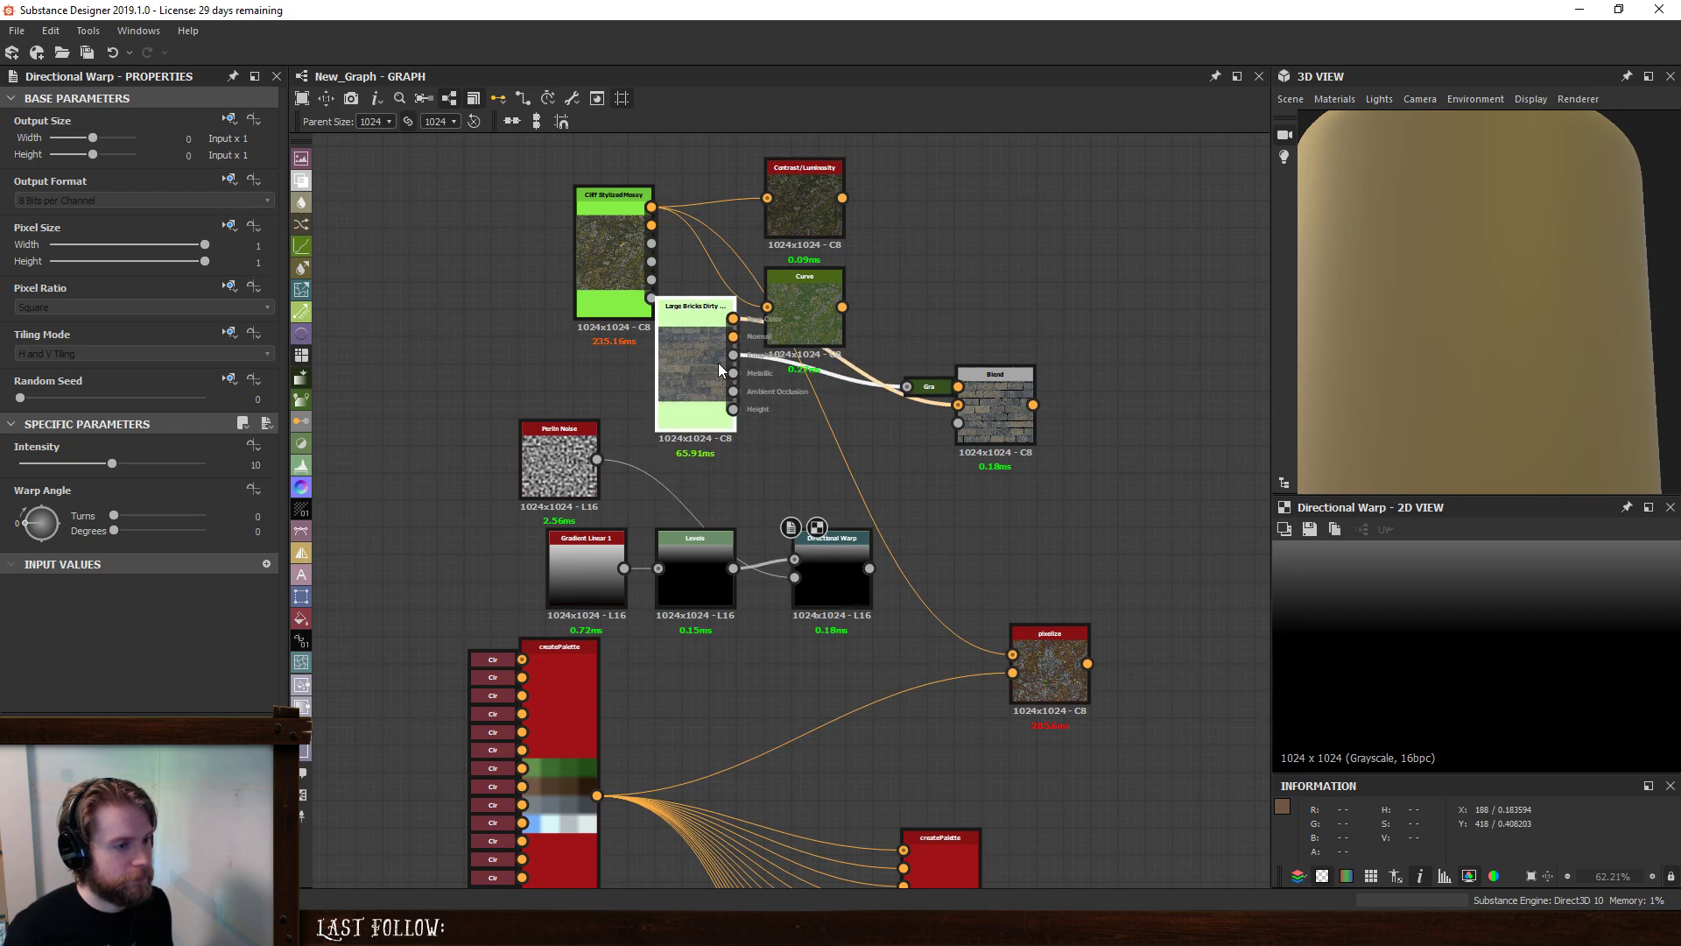
{"action": "middle_click_drag", "start_coordinate": [696, 332], "coordinate": [699, 459]}
{"action": "left_click_drag", "start_coordinate": [574, 247], "coordinate": [1040, 543]}
{"action": "key", "text": "Delete"}
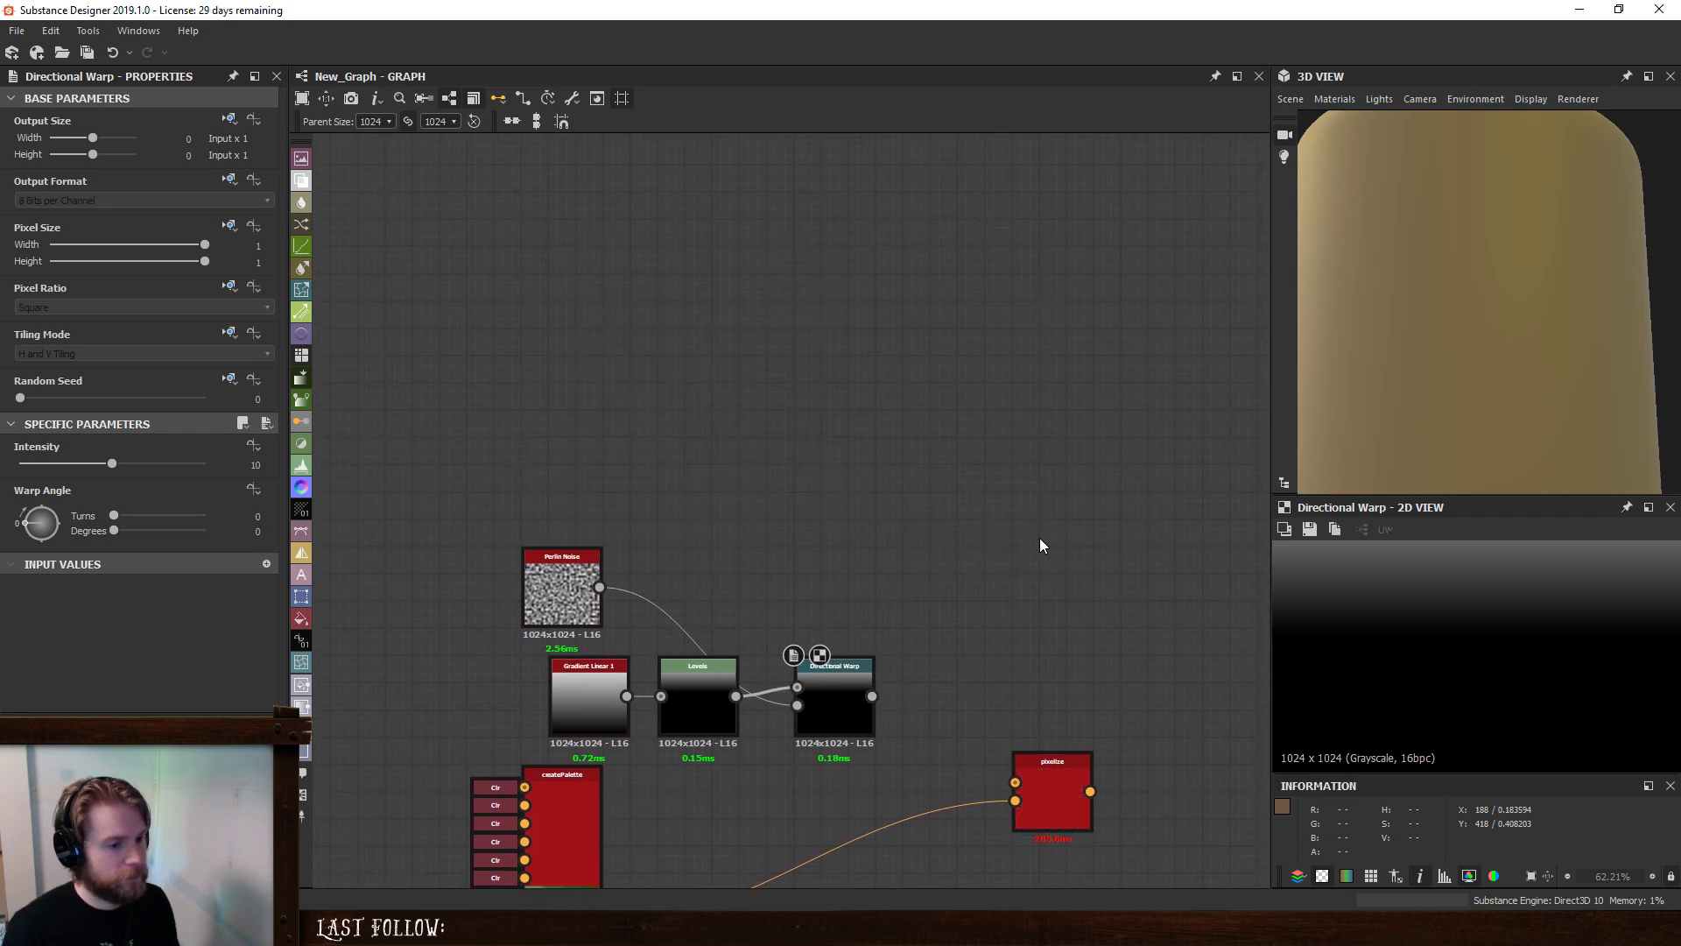
- Set the Directional Warp's warp angle to 270 degrees
{"action": "left_click", "coordinate": [838, 694]}
{"action": "double_click", "coordinate": [257, 530]}
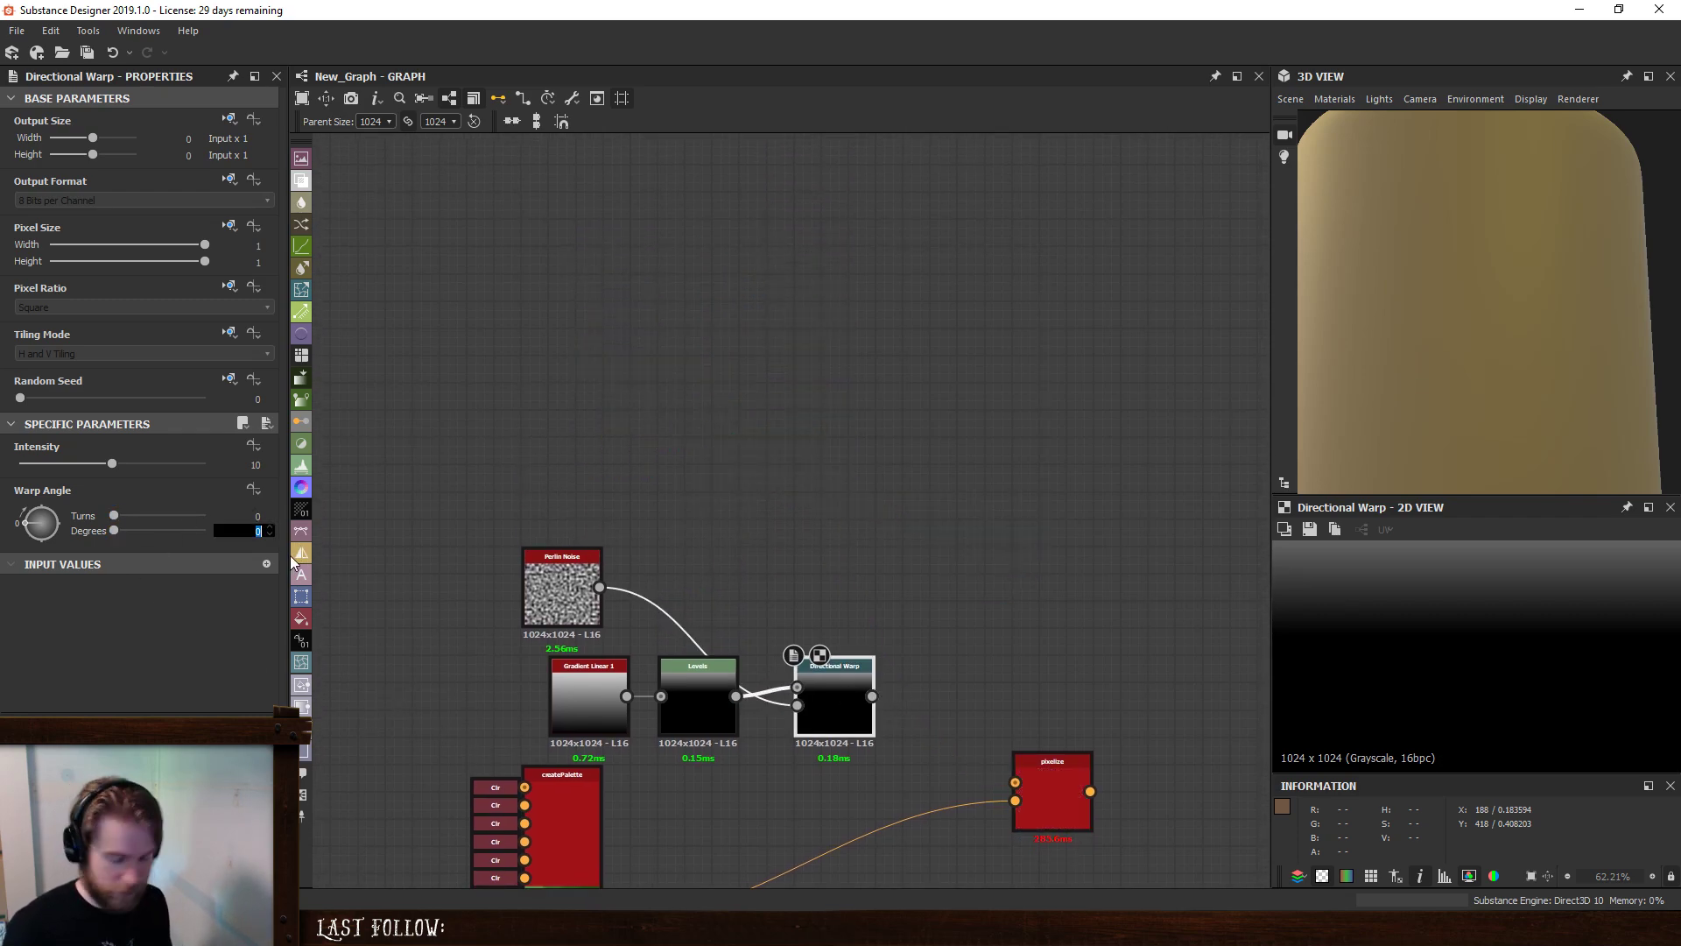
{"action": "type", "text": "270"}
{"action": "key", "text": "Return"}
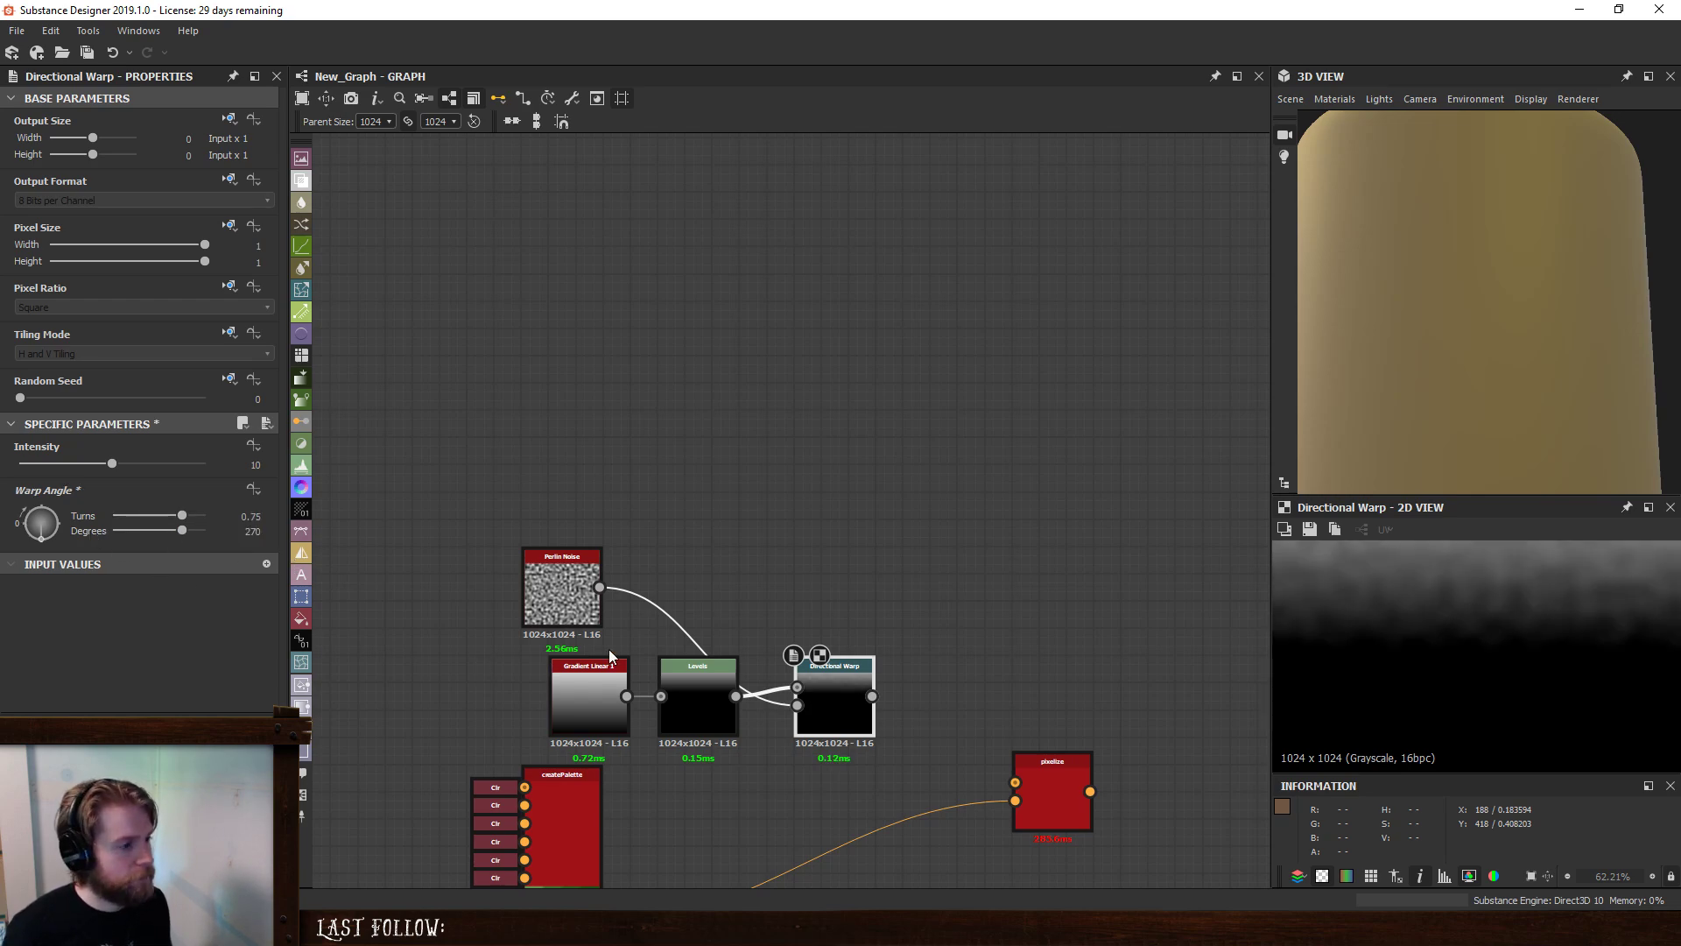
- Lower the Perlin Noise scale to 15 and view the whole warped gradient
{"action": "left_click", "coordinate": [564, 566]}
{"action": "left_click_drag", "start_coordinate": [110, 487], "coordinate": [60, 486]}
{"action": "scroll", "coordinate": [1631, 628], "scroll_direction": "down", "scroll_amount": 2}
{"action": "key", "text": "f"}
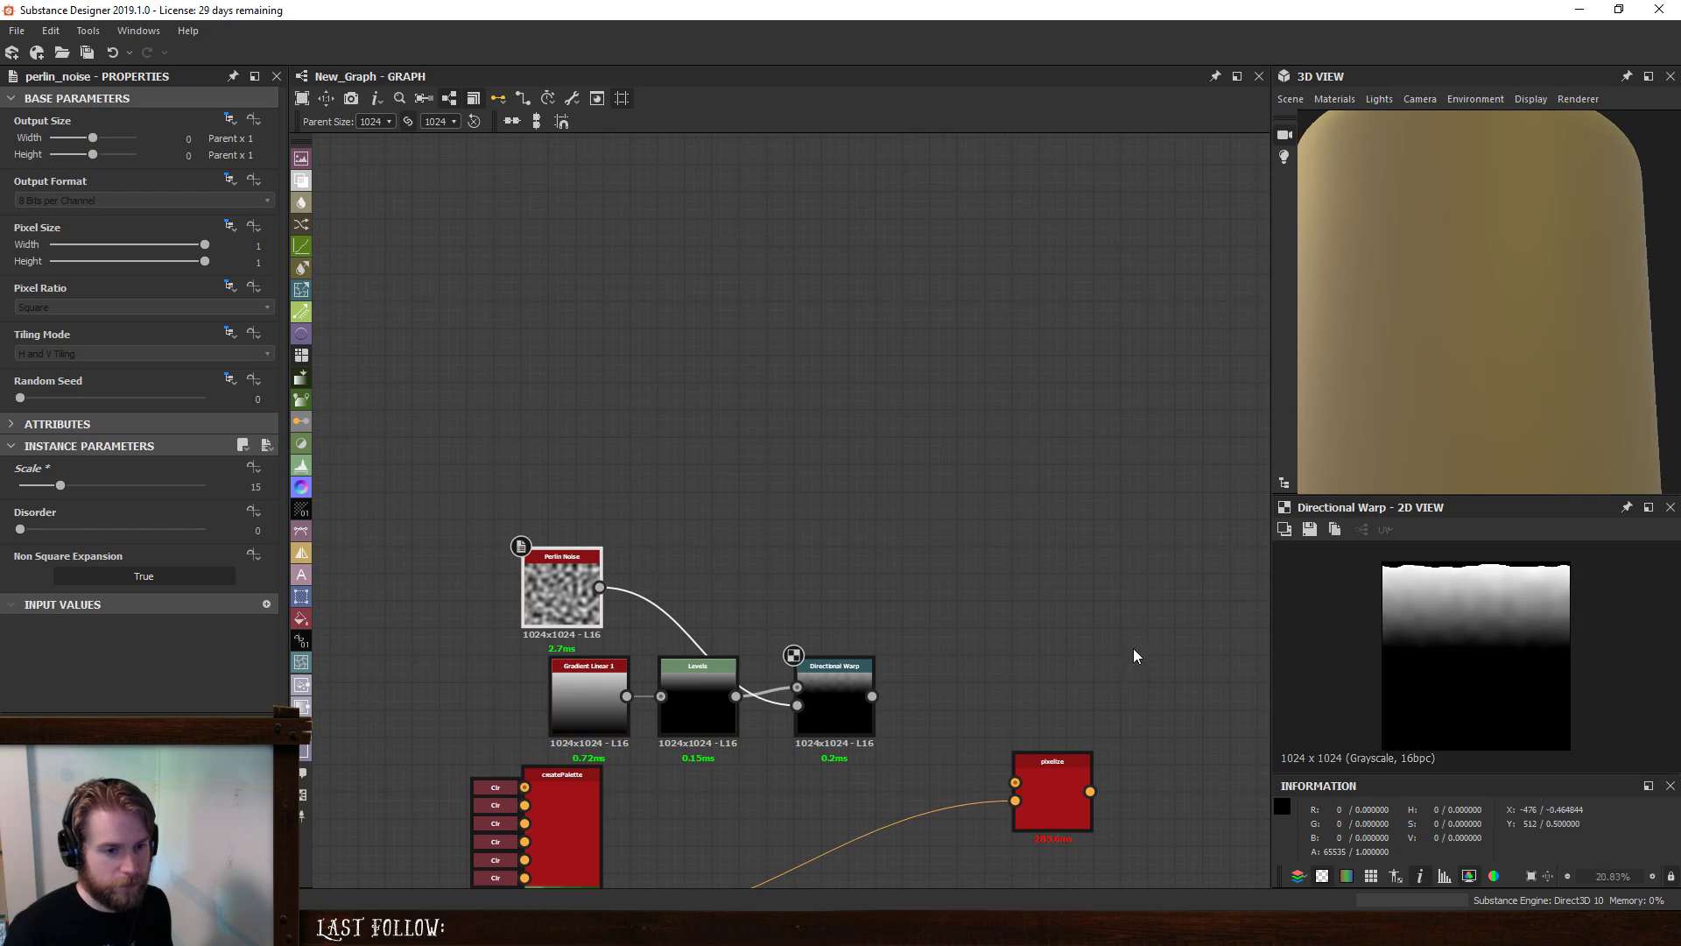
- Override the Directional Warp's tiling mode with Horizontal Tiling and set its intensity to 60
{"action": "left_click", "coordinate": [834, 678]}
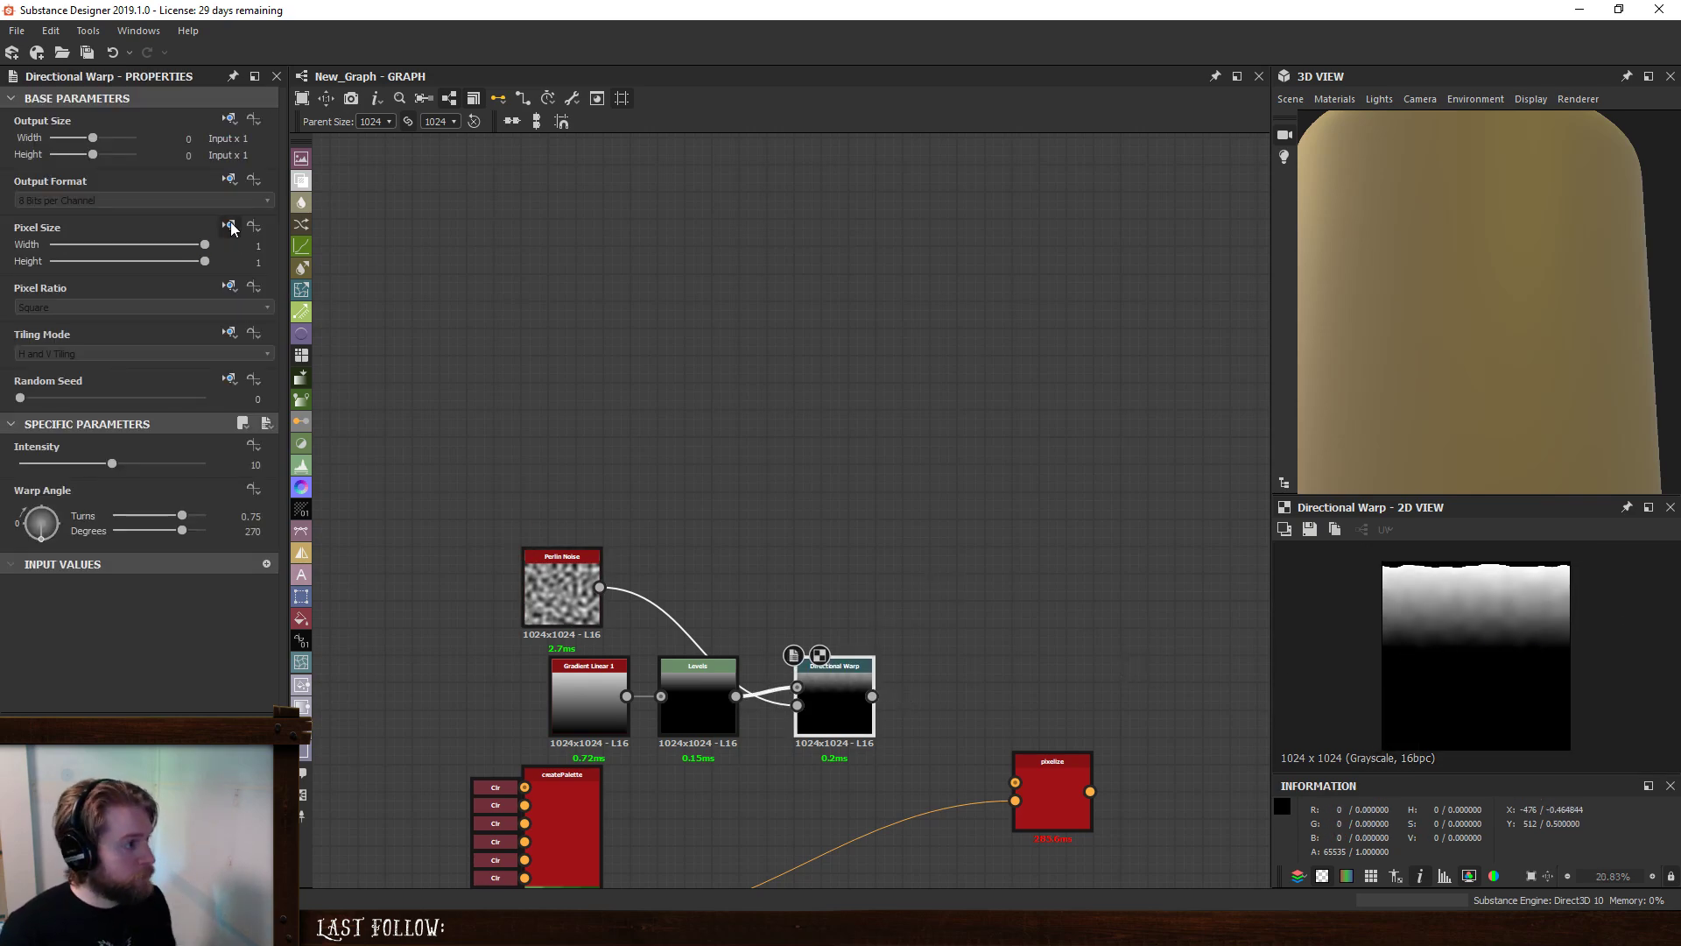
{"action": "left_click", "coordinate": [229, 332]}
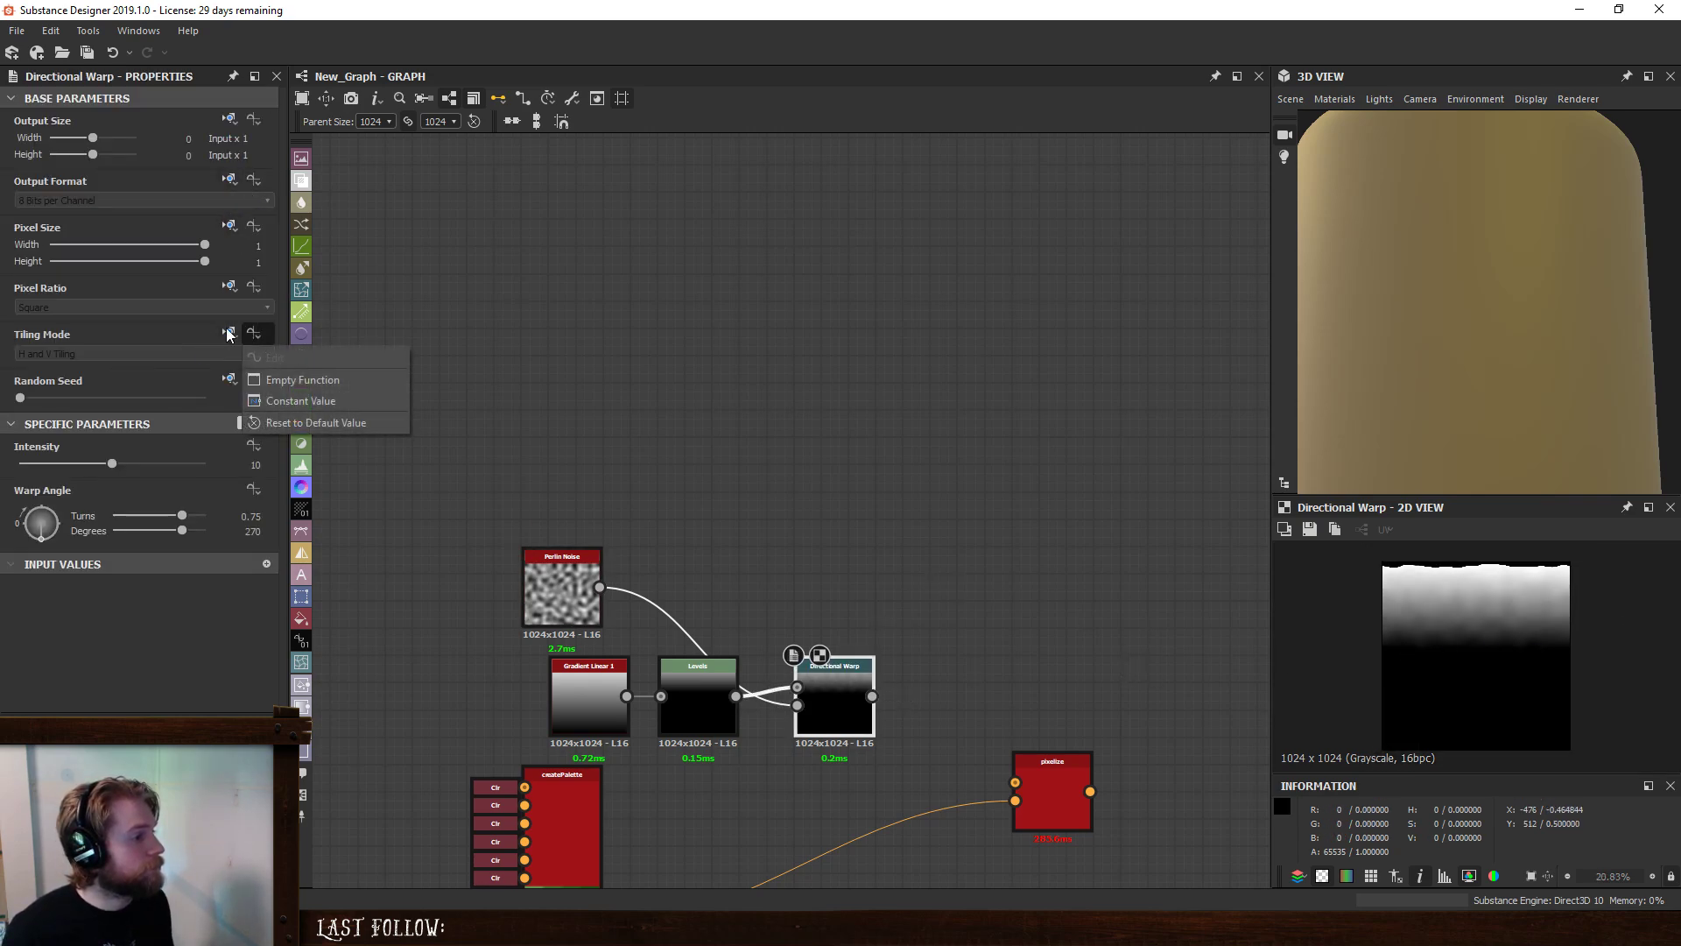
{"action": "left_click", "coordinate": [237, 400]}
{"action": "left_click", "coordinate": [188, 353]}
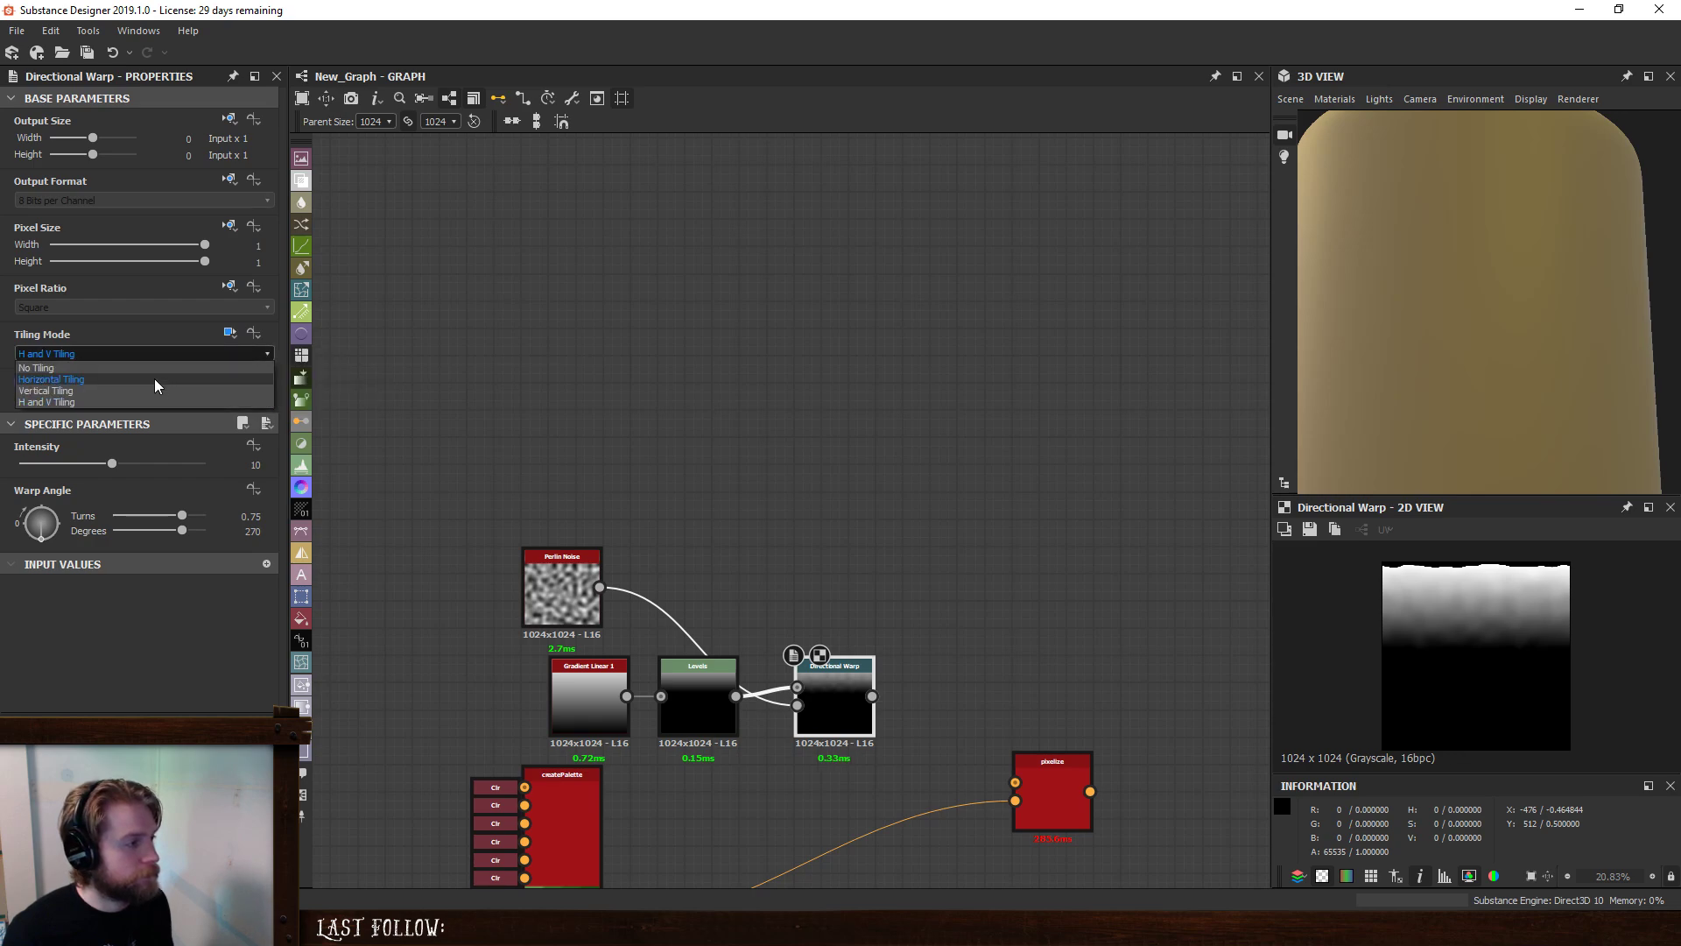
{"action": "left_click", "coordinate": [154, 378]}
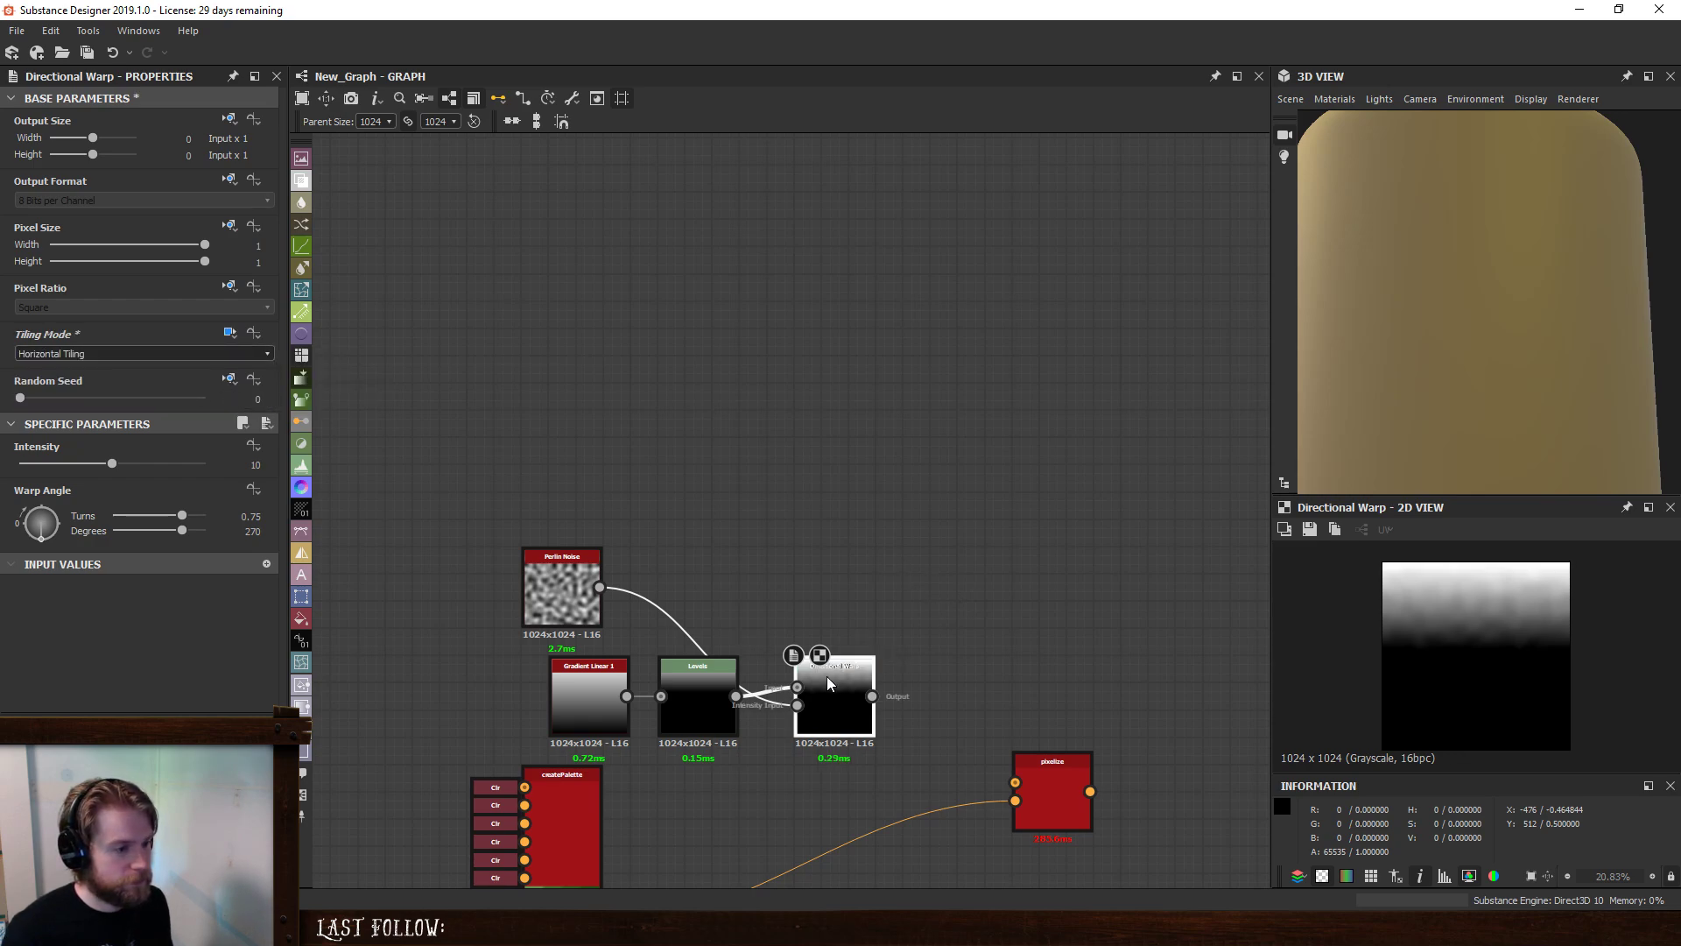
{"action": "double_click", "coordinate": [254, 464]}
{"action": "type", "text": "60"}
{"action": "key", "text": "Return"}
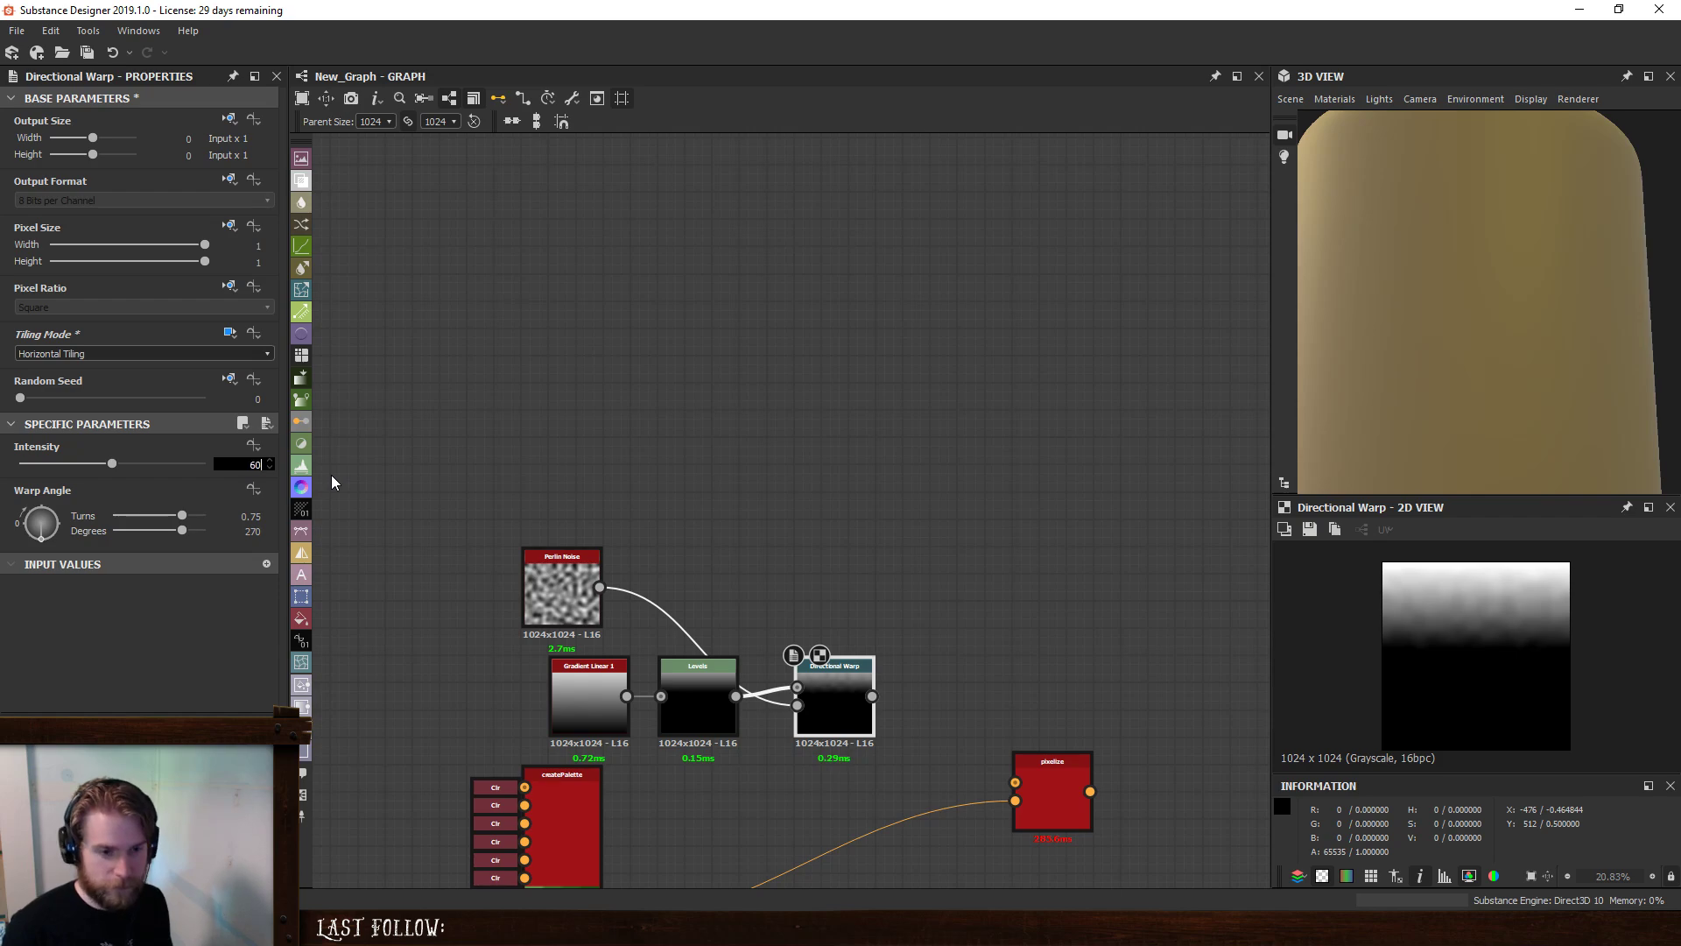
- Raise the Levels black input close to the white point, and rearrange the gradient chain with Perlin Noise below Levels
{"action": "left_click", "coordinate": [695, 692]}
{"action": "left_click_drag", "start_coordinate": [160, 493], "coordinate": [233, 503]}
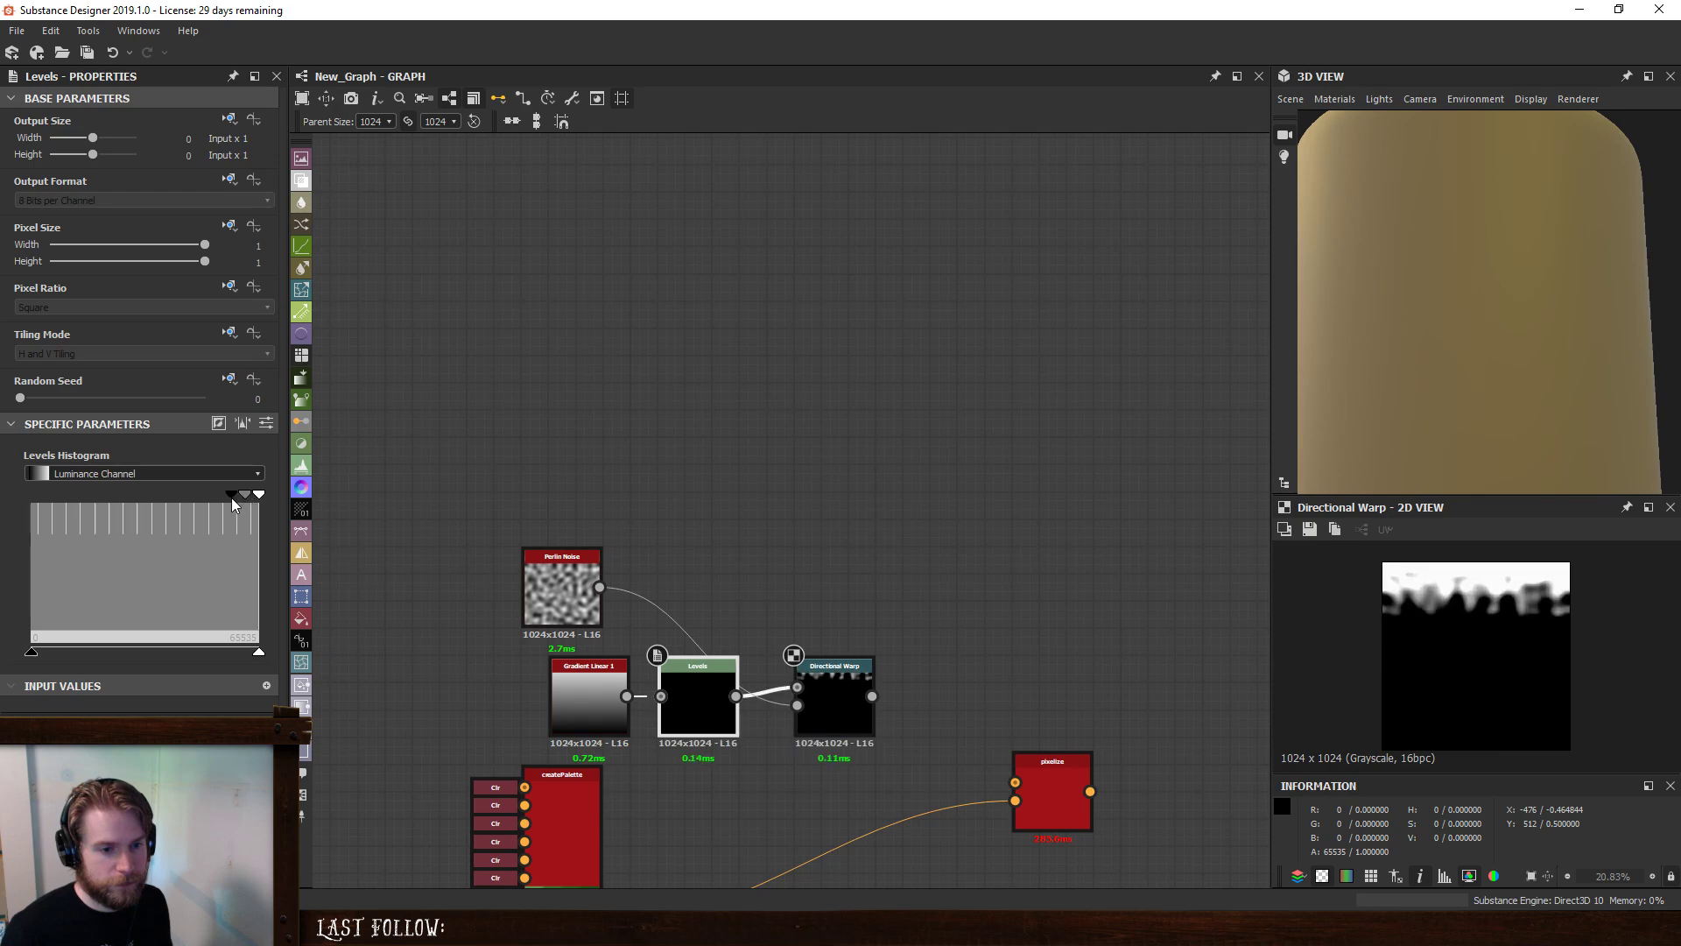
{"action": "middle_click_drag", "start_coordinate": [883, 550], "coordinate": [816, 517]}
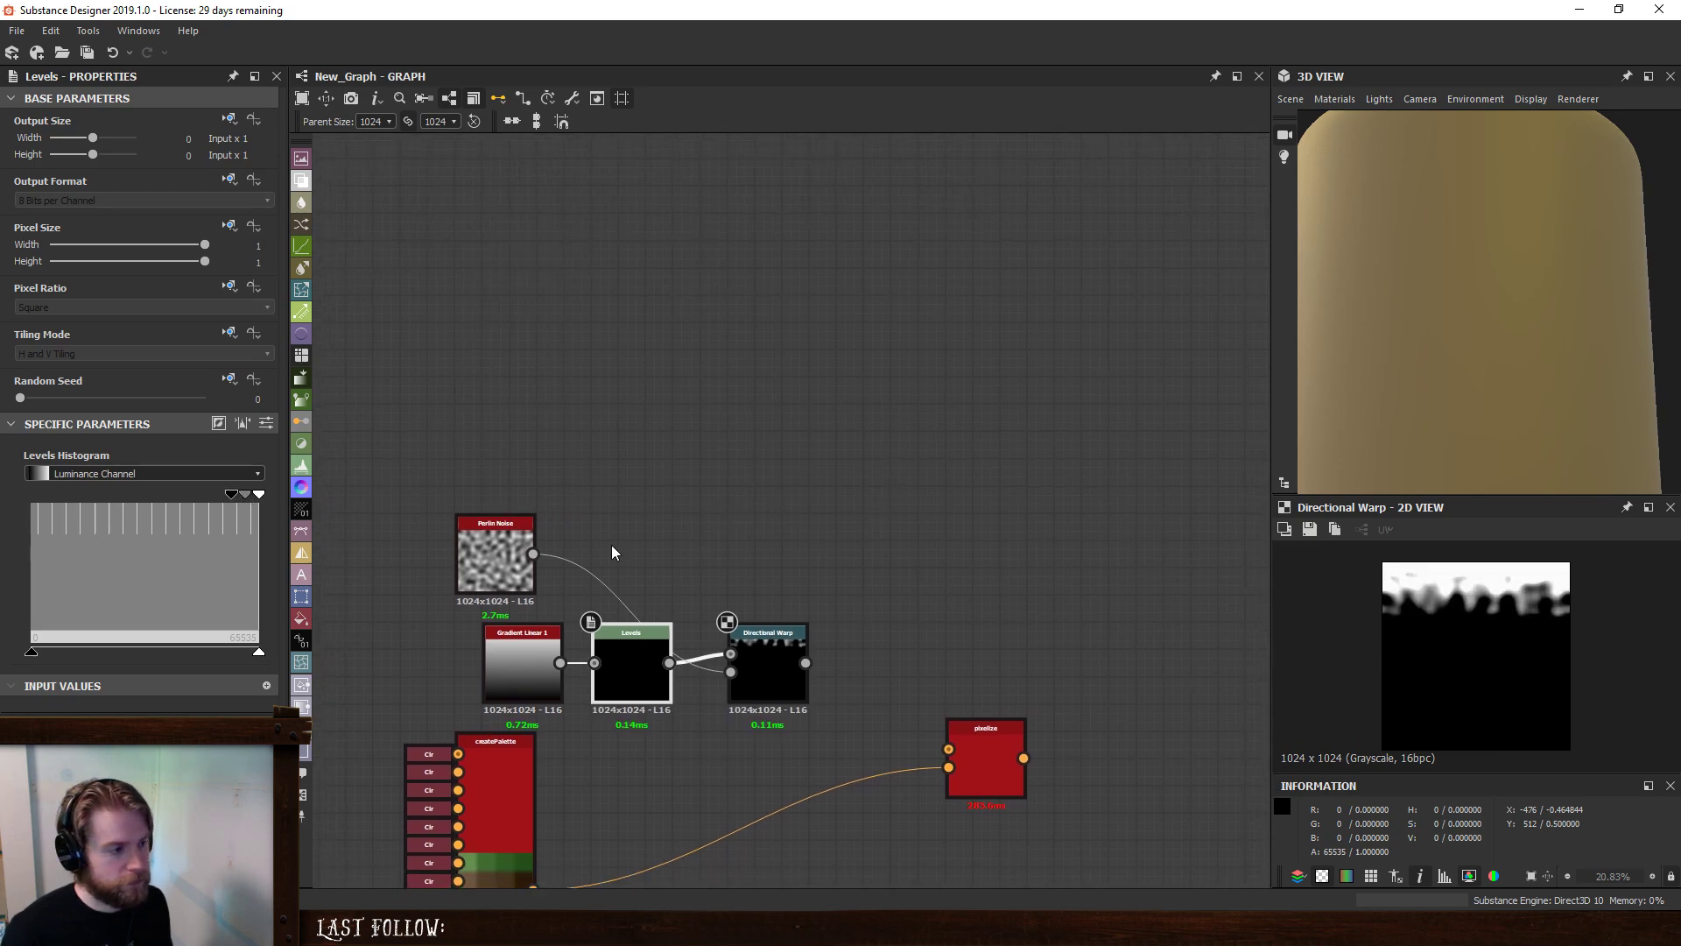
{"action": "left_click_drag", "start_coordinate": [522, 532], "coordinate": [659, 748]}
{"action": "left_click_drag", "start_coordinate": [493, 486], "coordinate": [714, 352]}
- Add a Dirt 2 node and place it directly below the Perlin Noise node
{"action": "key", "text": "space"}
{"action": "type", "text": "dirt"}
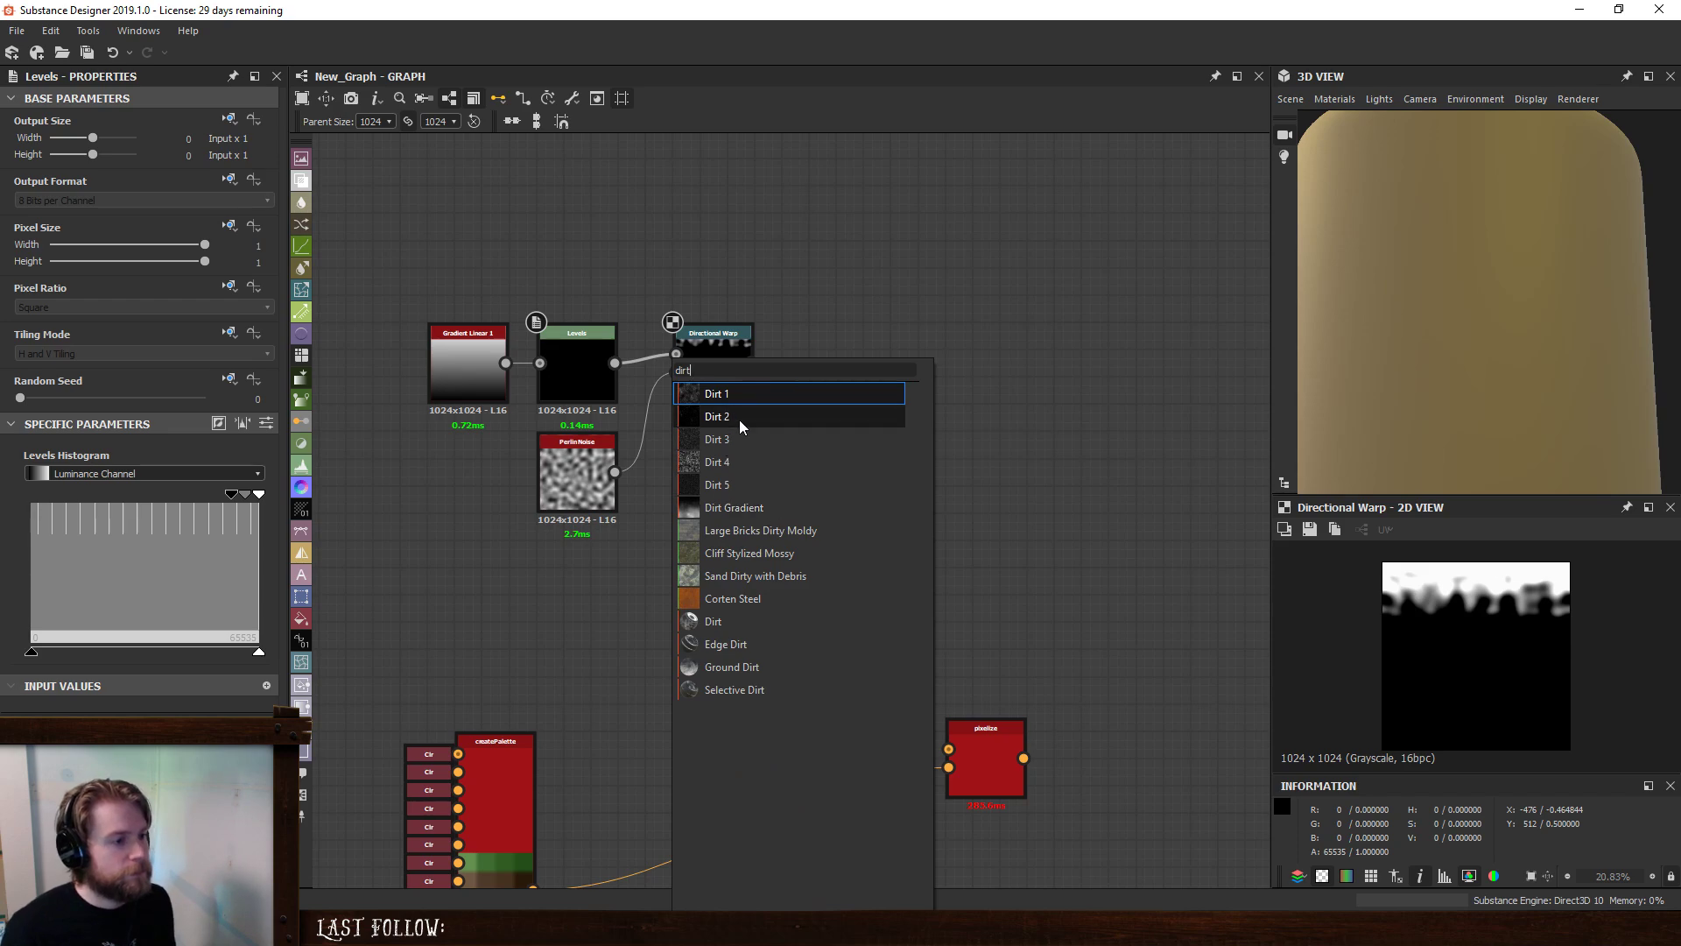
{"action": "left_click", "coordinate": [739, 419]}
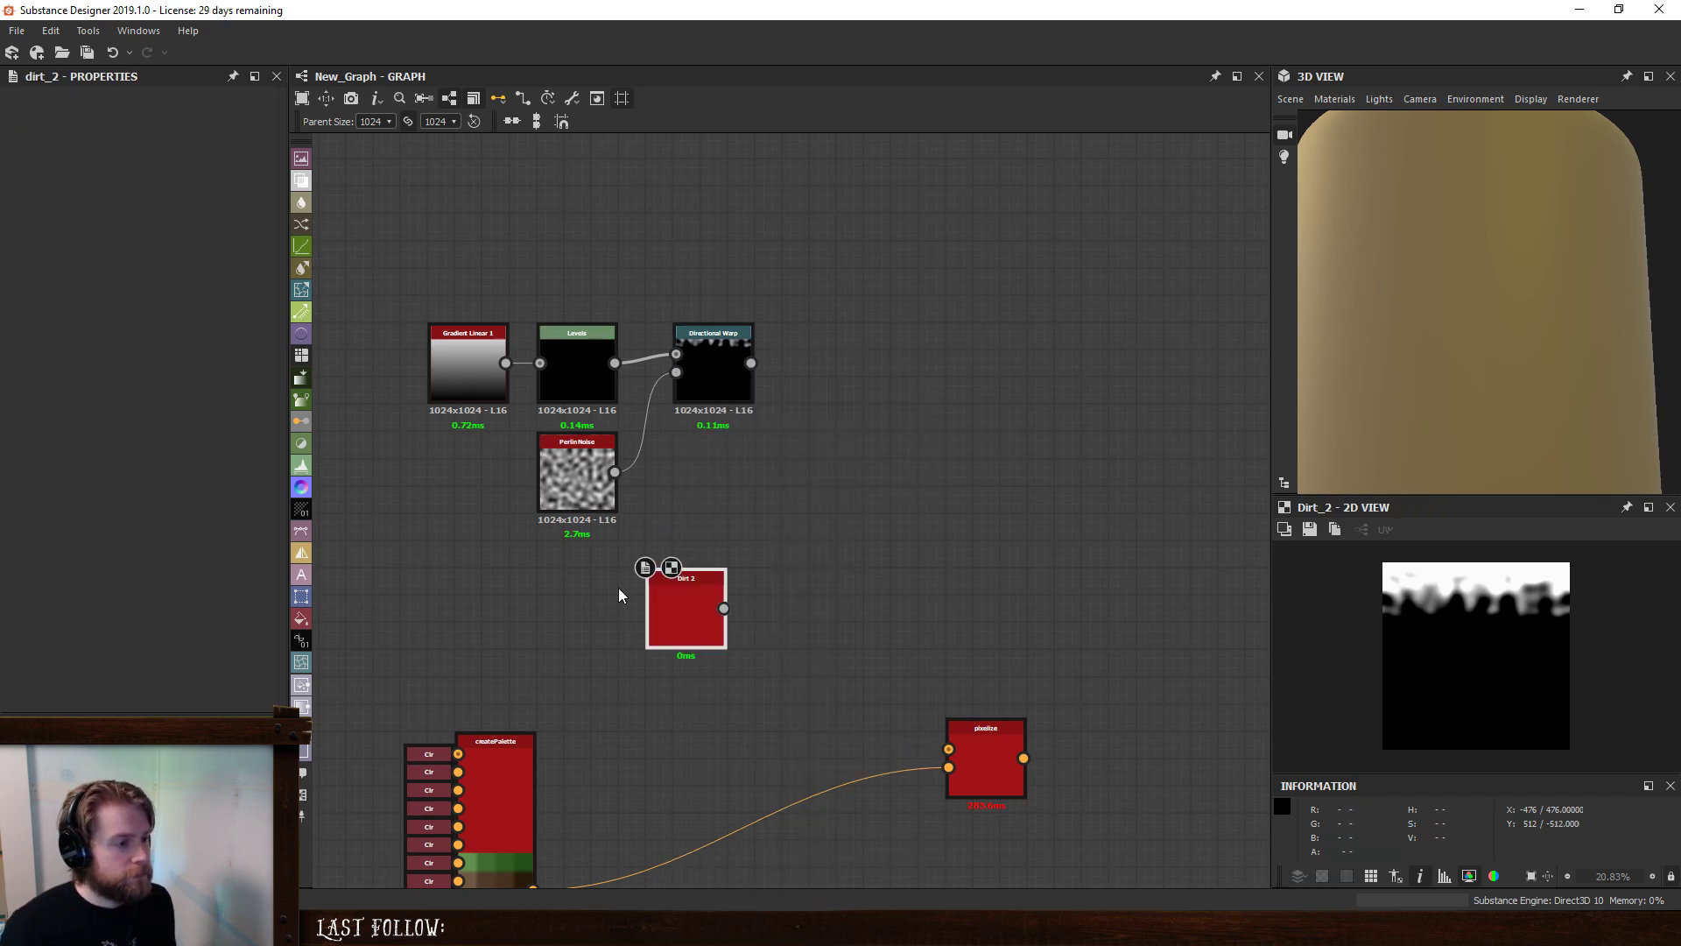
{"action": "left_click_drag", "start_coordinate": [676, 581], "coordinate": [569, 555]}
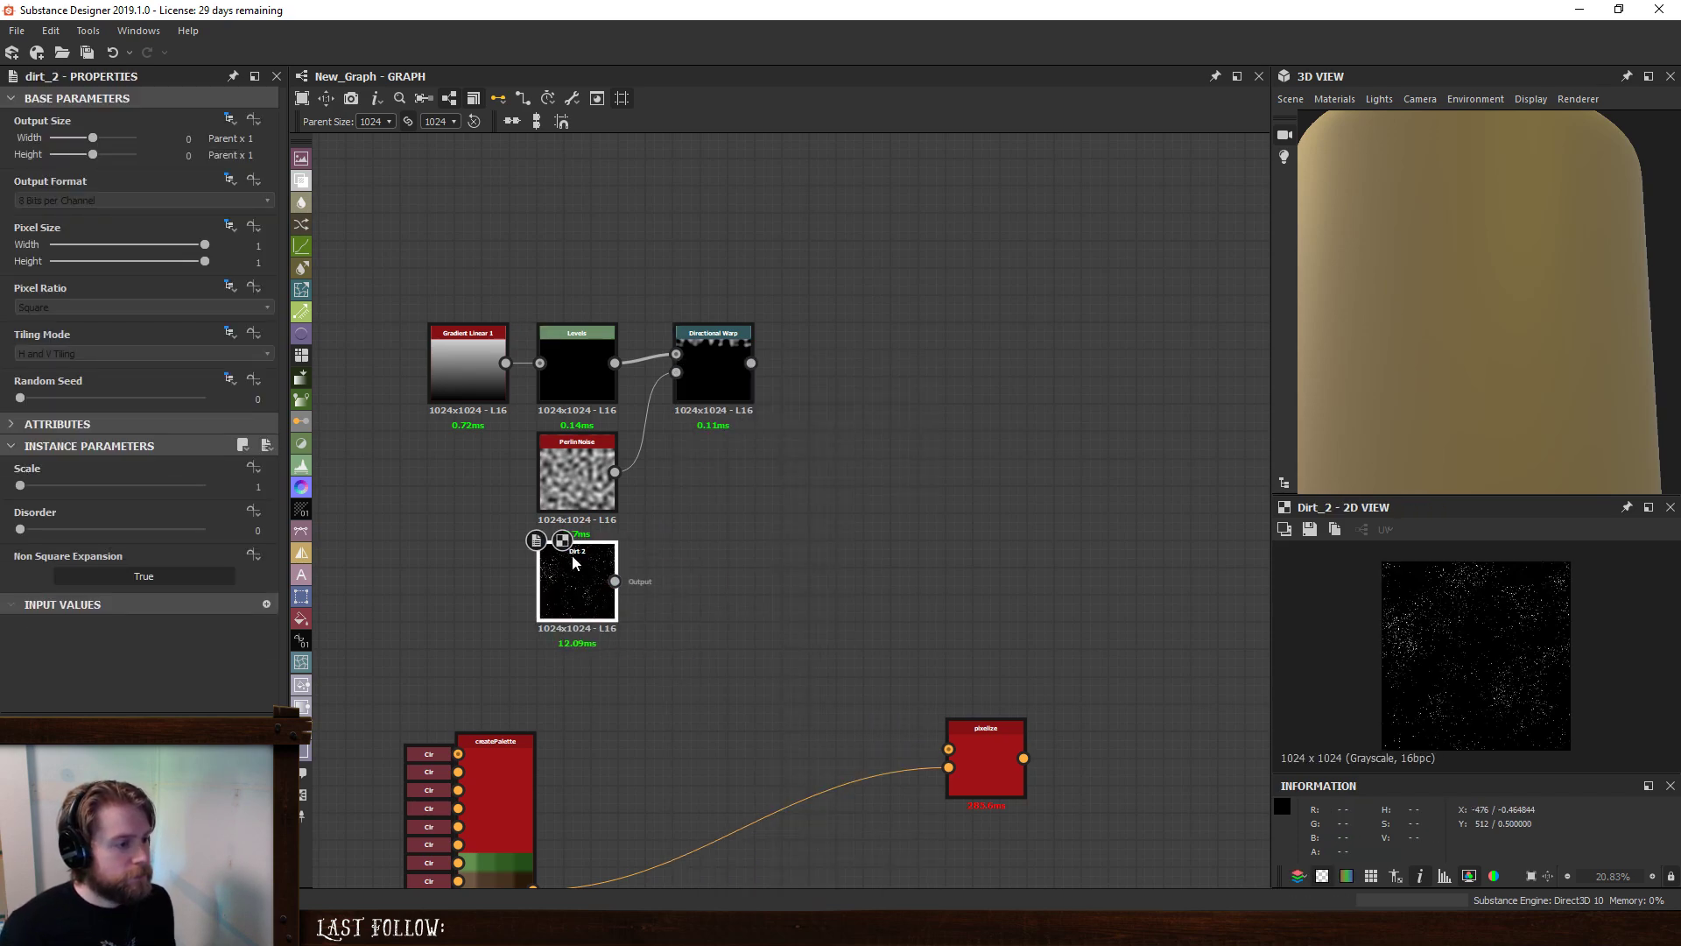
- Add a Uniform Color node above the Directional Warp node and set its output color to dark green, R 0.037, G 0.375, B 0
{"action": "left_click", "coordinate": [735, 389]}
{"action": "middle_click_drag", "start_coordinate": [838, 460], "coordinate": [805, 535]}
{"action": "left_click", "coordinate": [813, 451]}
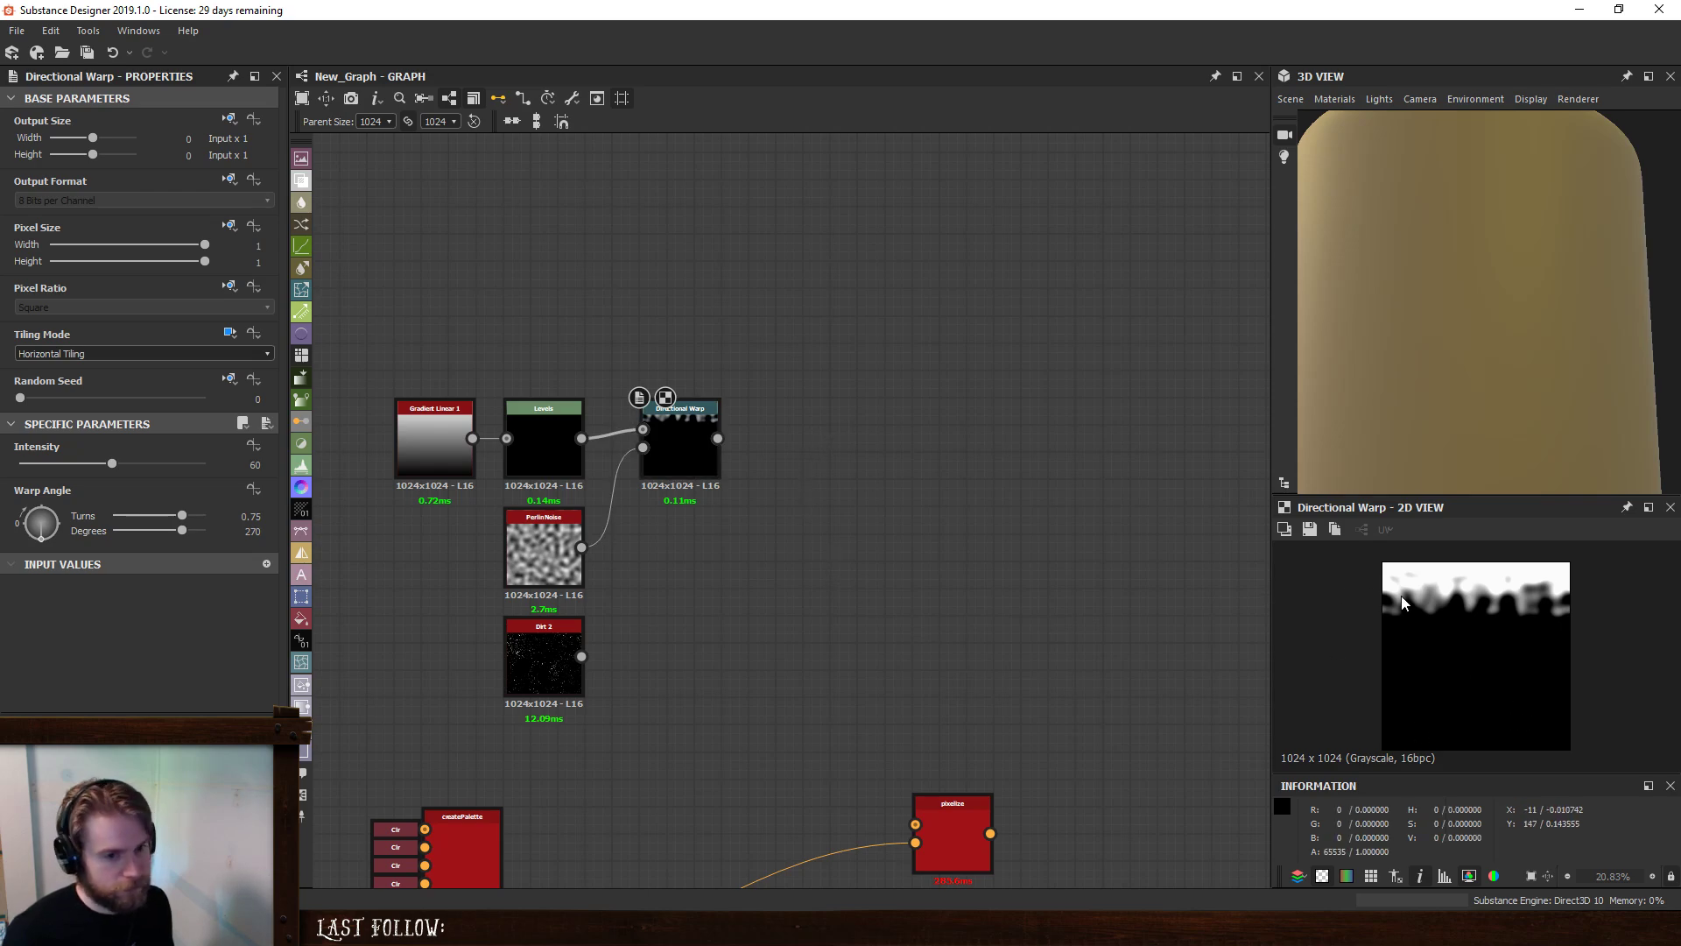
{"action": "key", "text": "space"}
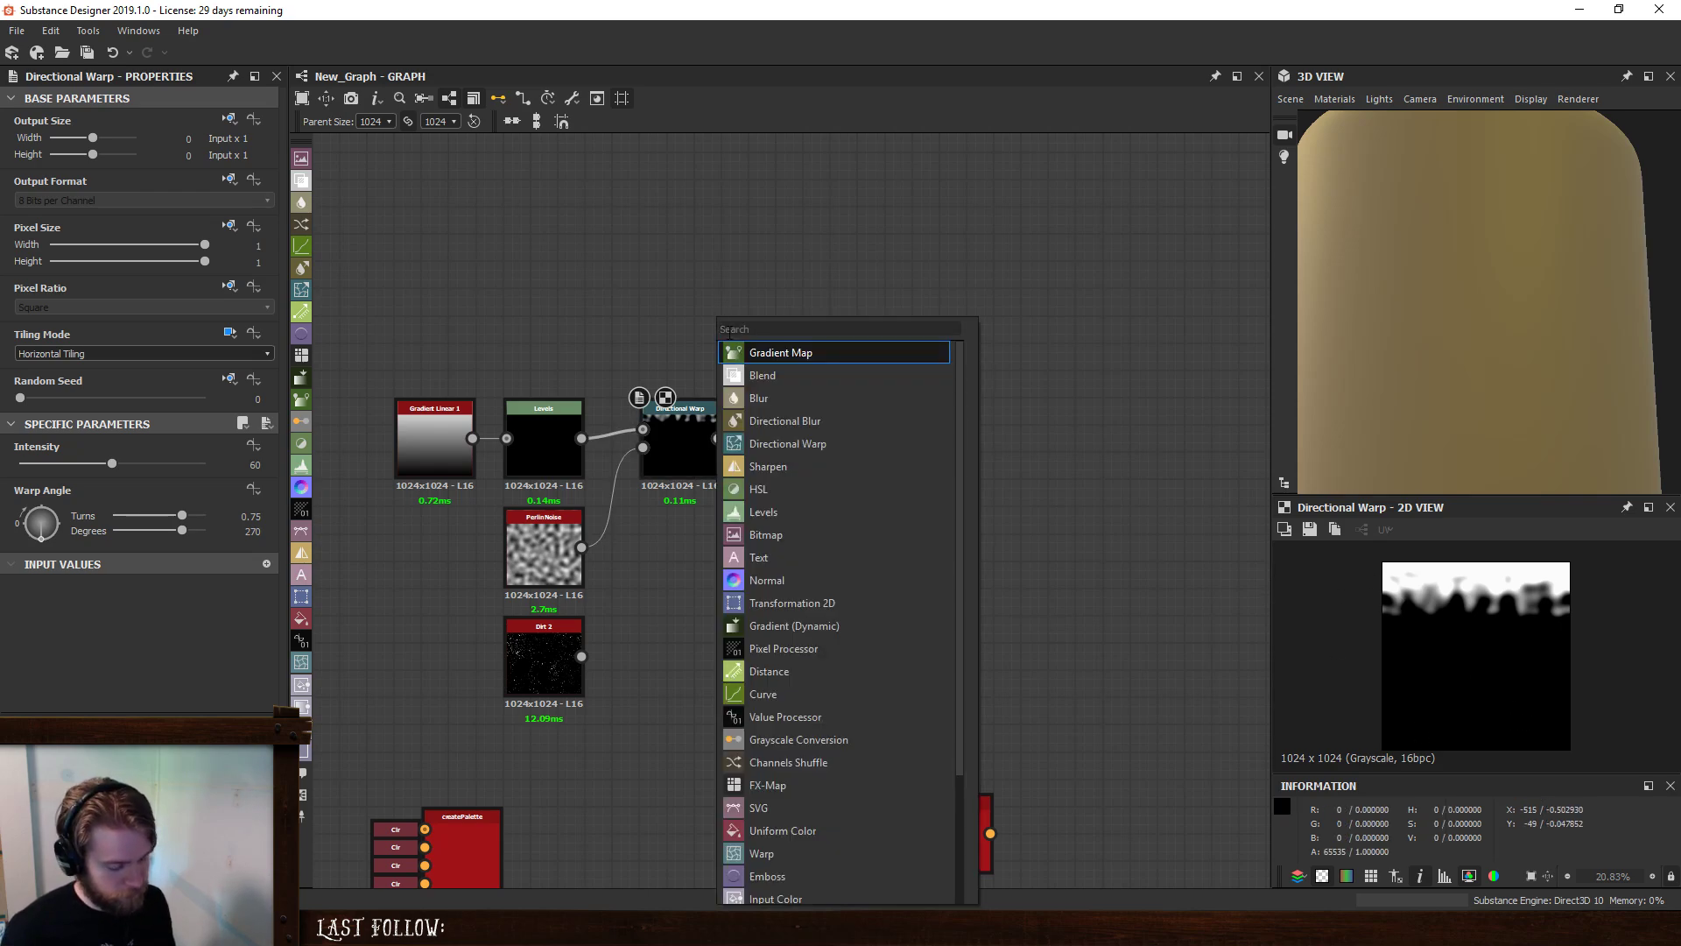
{"action": "type", "text": "c"}
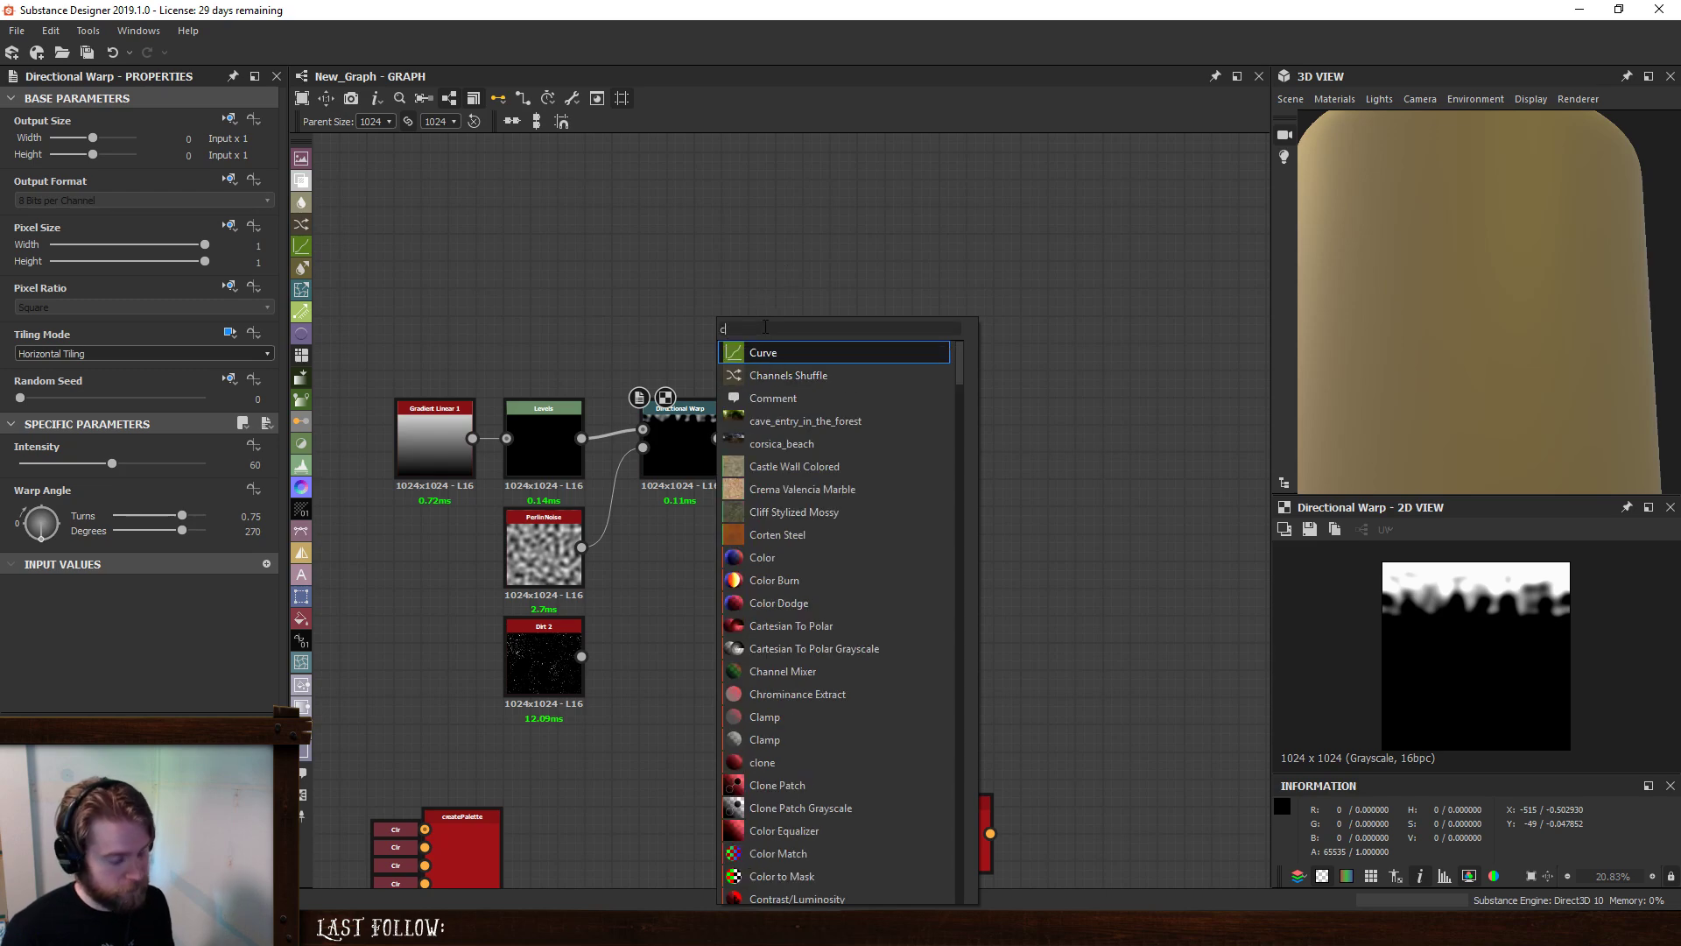
{"action": "left_click", "coordinate": [394, 379]}
{"action": "left_click", "coordinate": [306, 620]}
{"action": "left_click_drag", "start_coordinate": [766, 489], "coordinate": [705, 319]}
{"action": "left_click", "coordinate": [150, 520]}
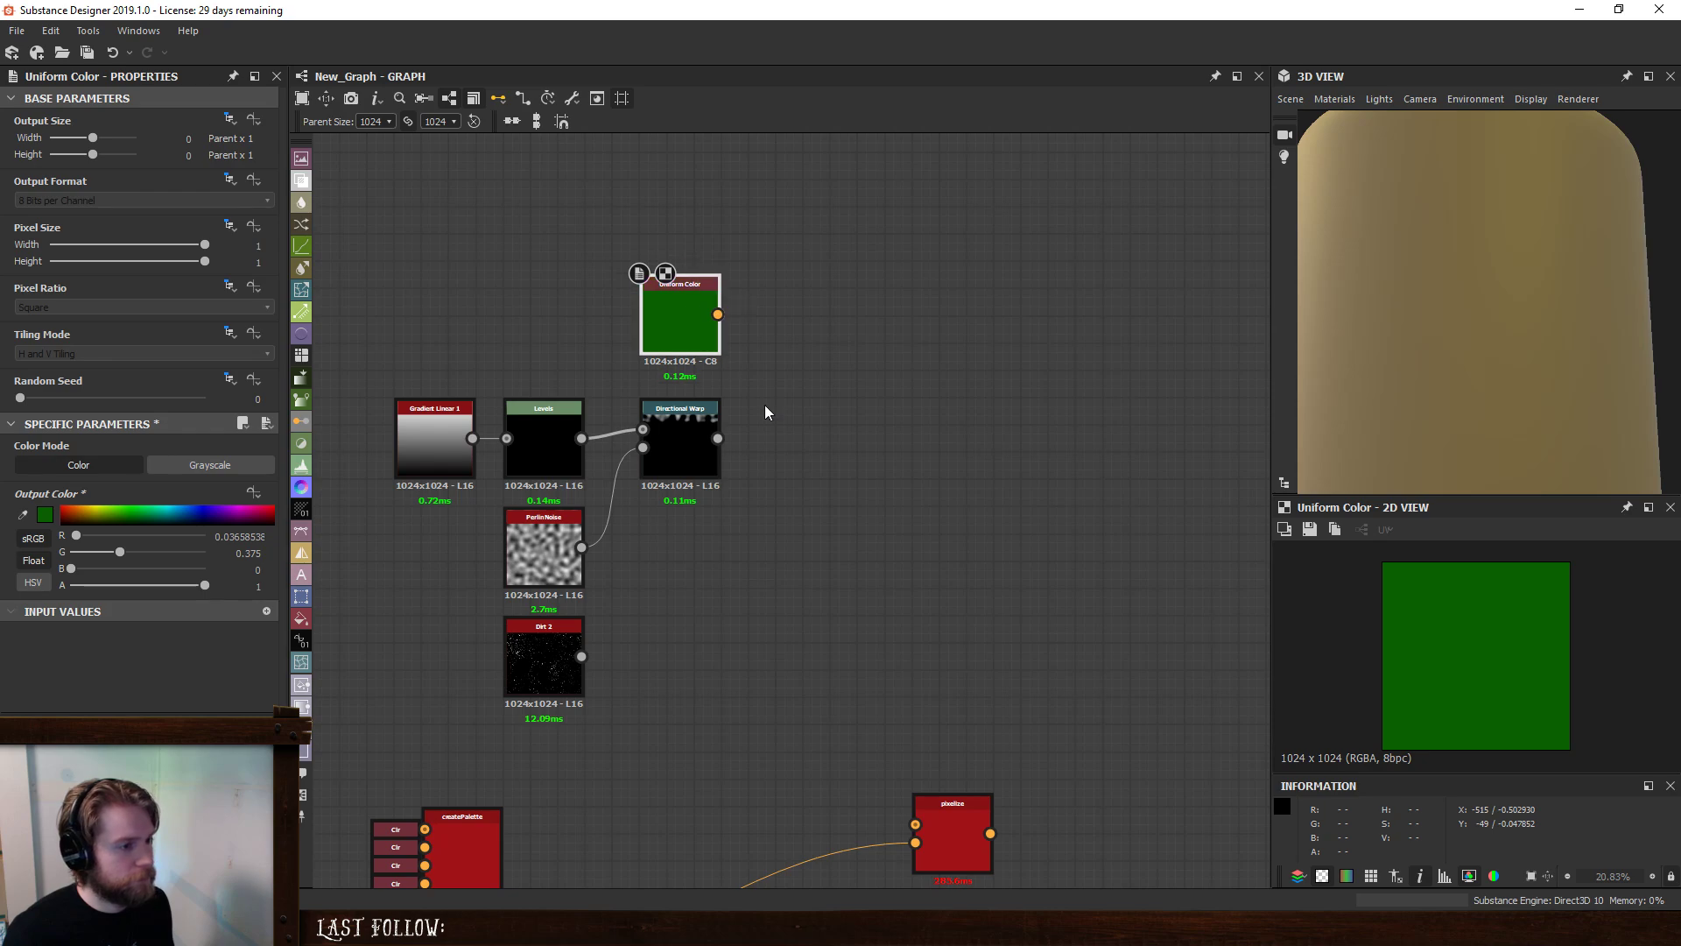
- Add a Gradient Map node fed by Dirt 2 and pick a dark brown gradient with the eyedropper precision at 0
{"action": "left_click", "coordinate": [770, 410]}
{"action": "key", "text": "space"}
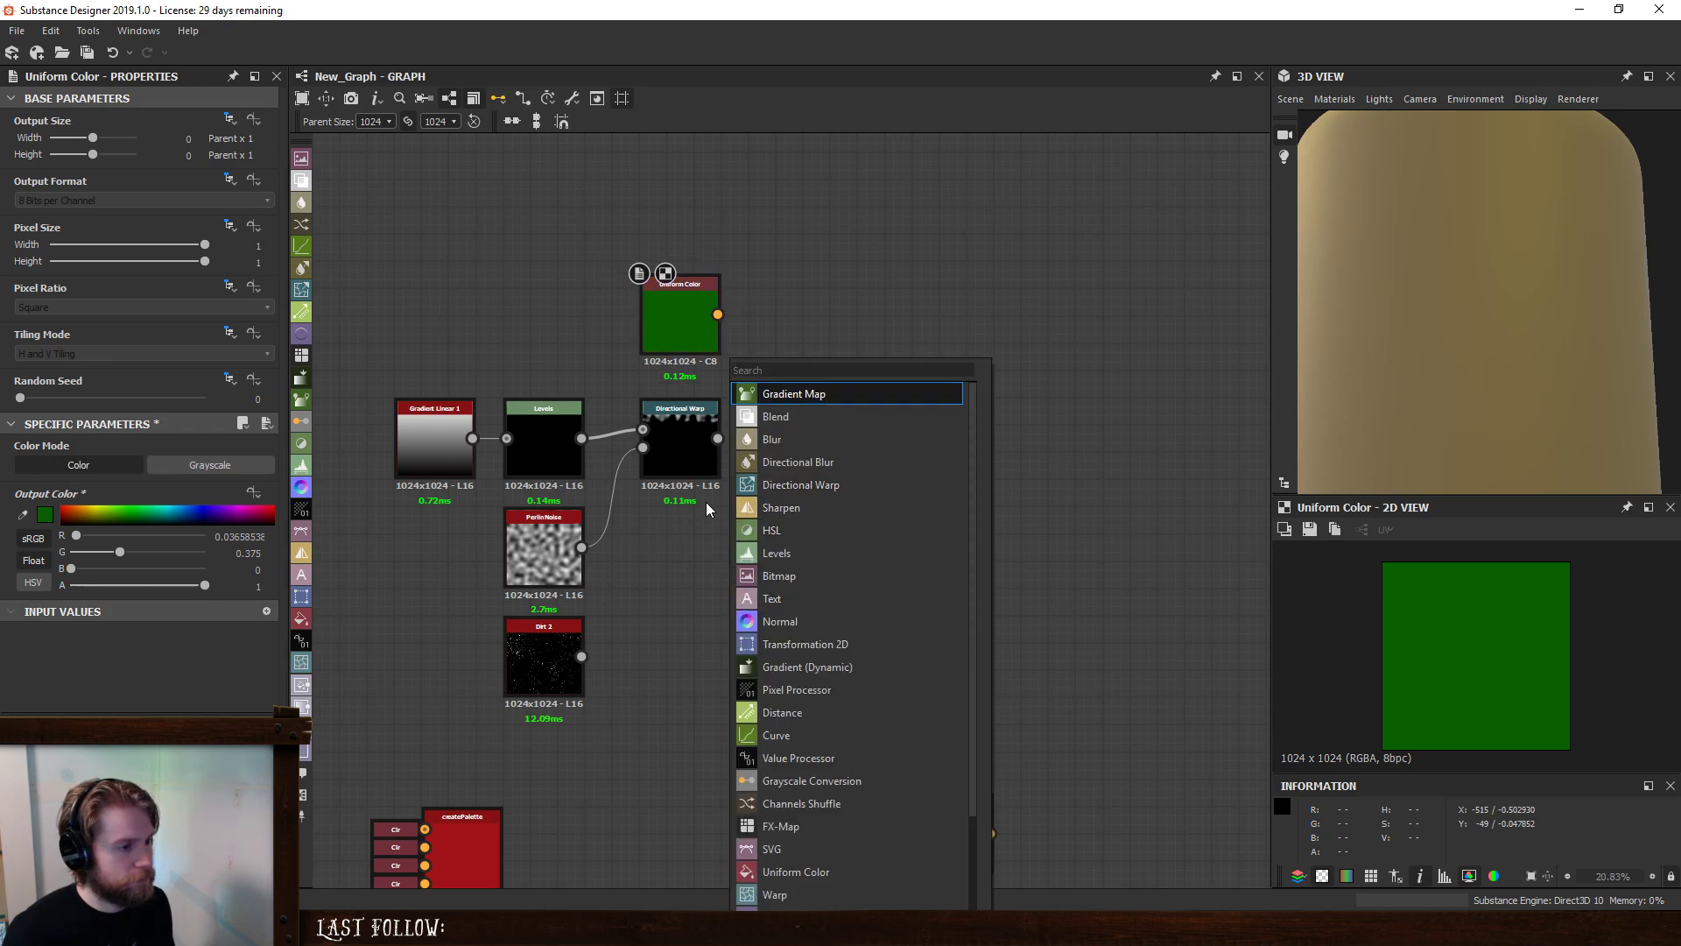
{"action": "left_click", "coordinate": [780, 391]}
{"action": "left_click_drag", "start_coordinate": [581, 656], "coordinate": [625, 665]}
{"action": "left_click", "coordinate": [220, 617]}
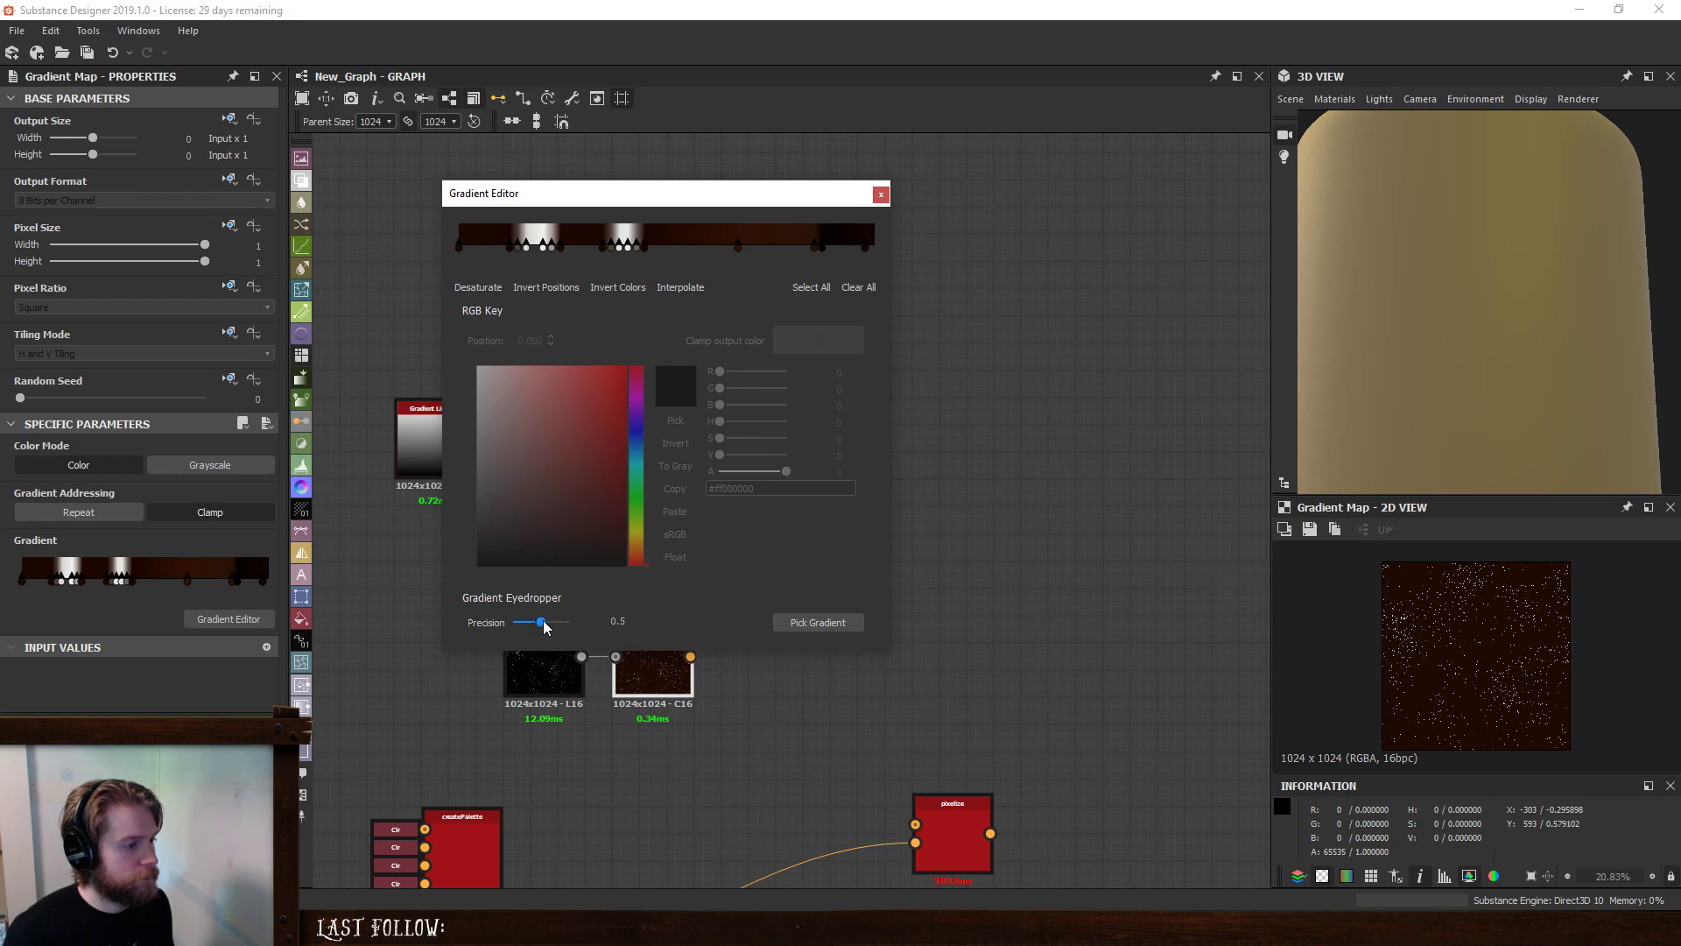
{"action": "left_click_drag", "start_coordinate": [543, 625], "coordinate": [506, 627]}
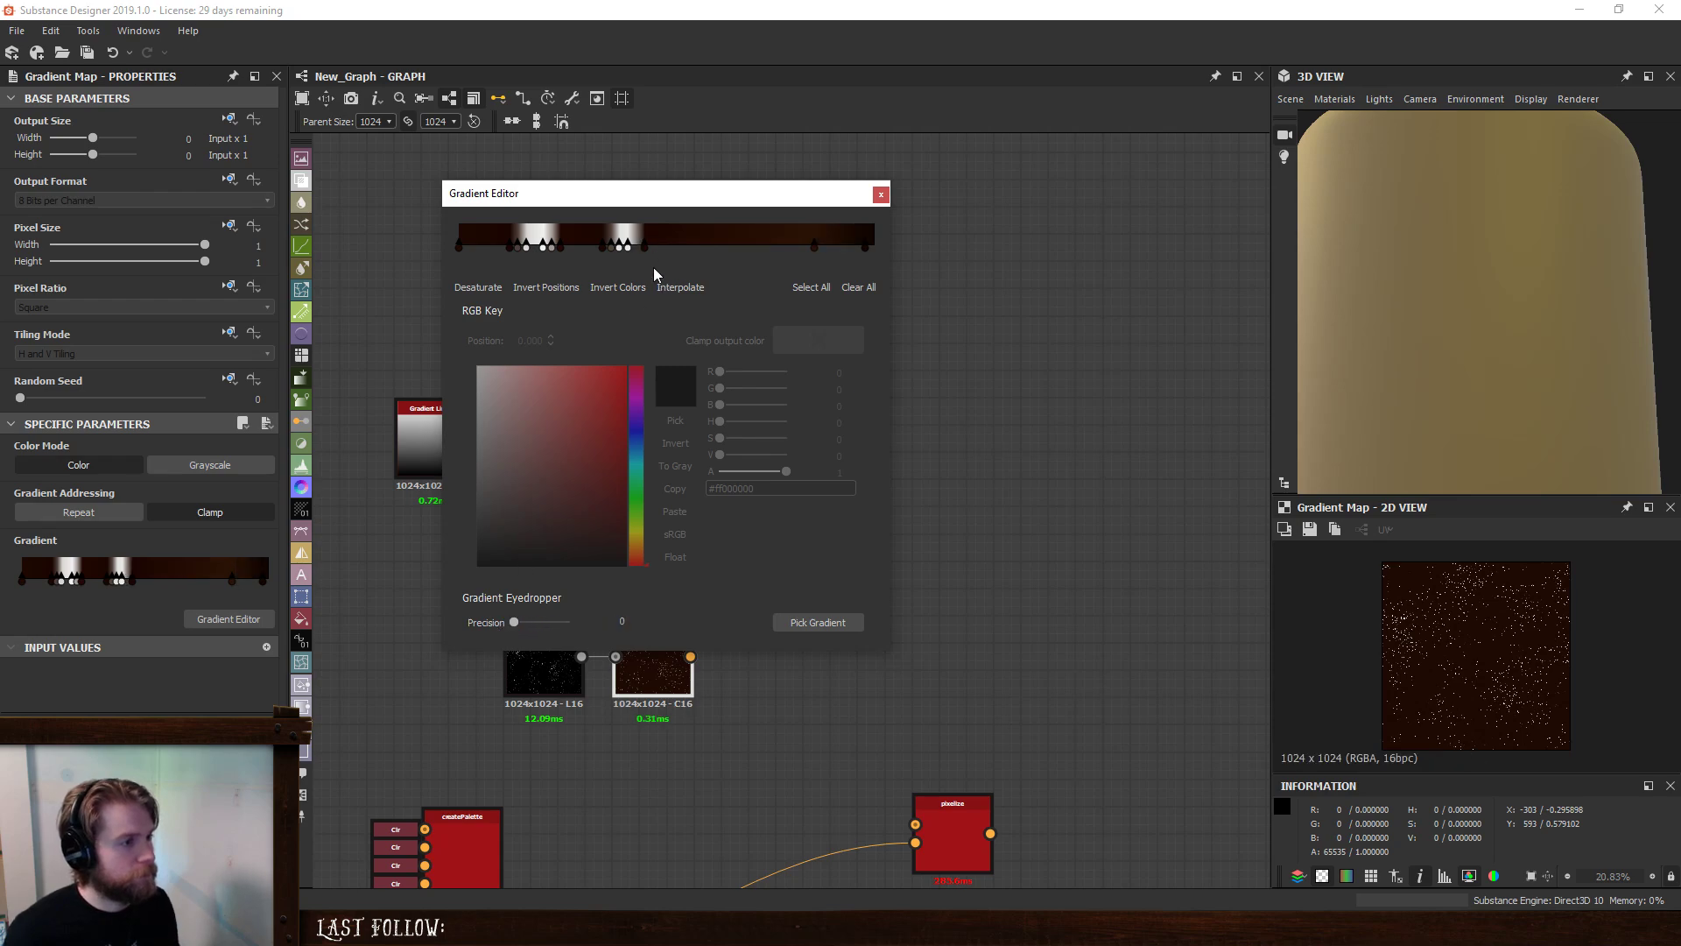
- Delete the light keys in the middle of the gradient, and recolor the end key #524541 and the brown key at position 0.842 #603b26
{"action": "left_click_drag", "start_coordinate": [510, 249], "coordinate": [650, 270]}
{"action": "key", "text": "Delete"}
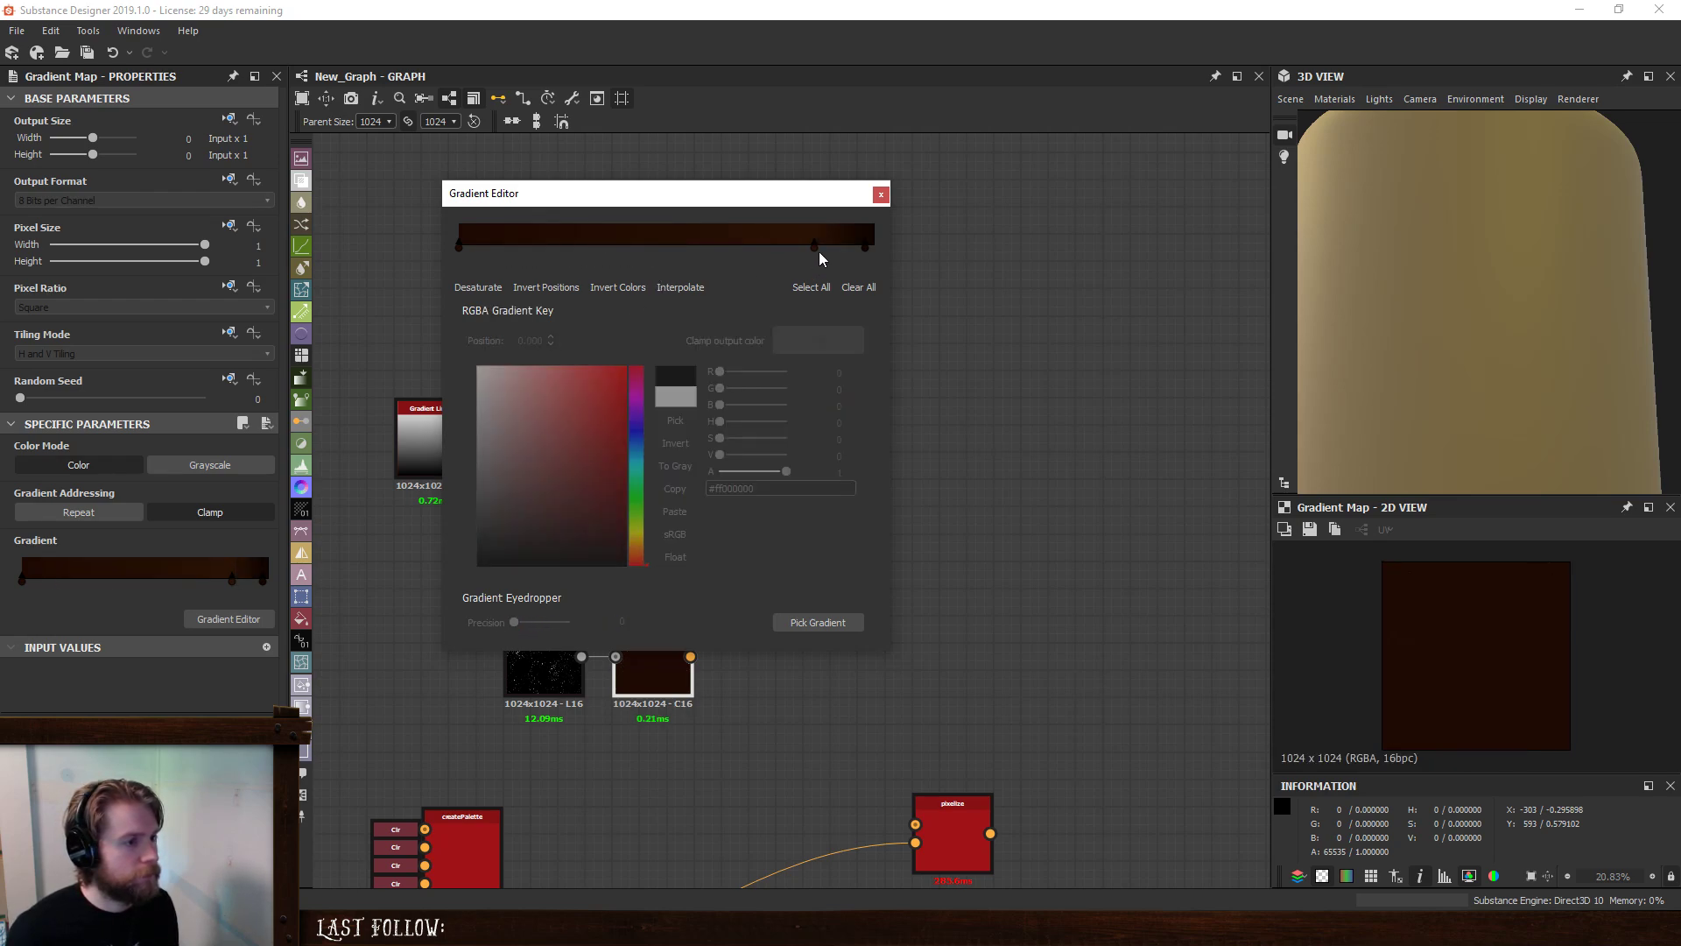
{"action": "left_click", "coordinate": [865, 246]}
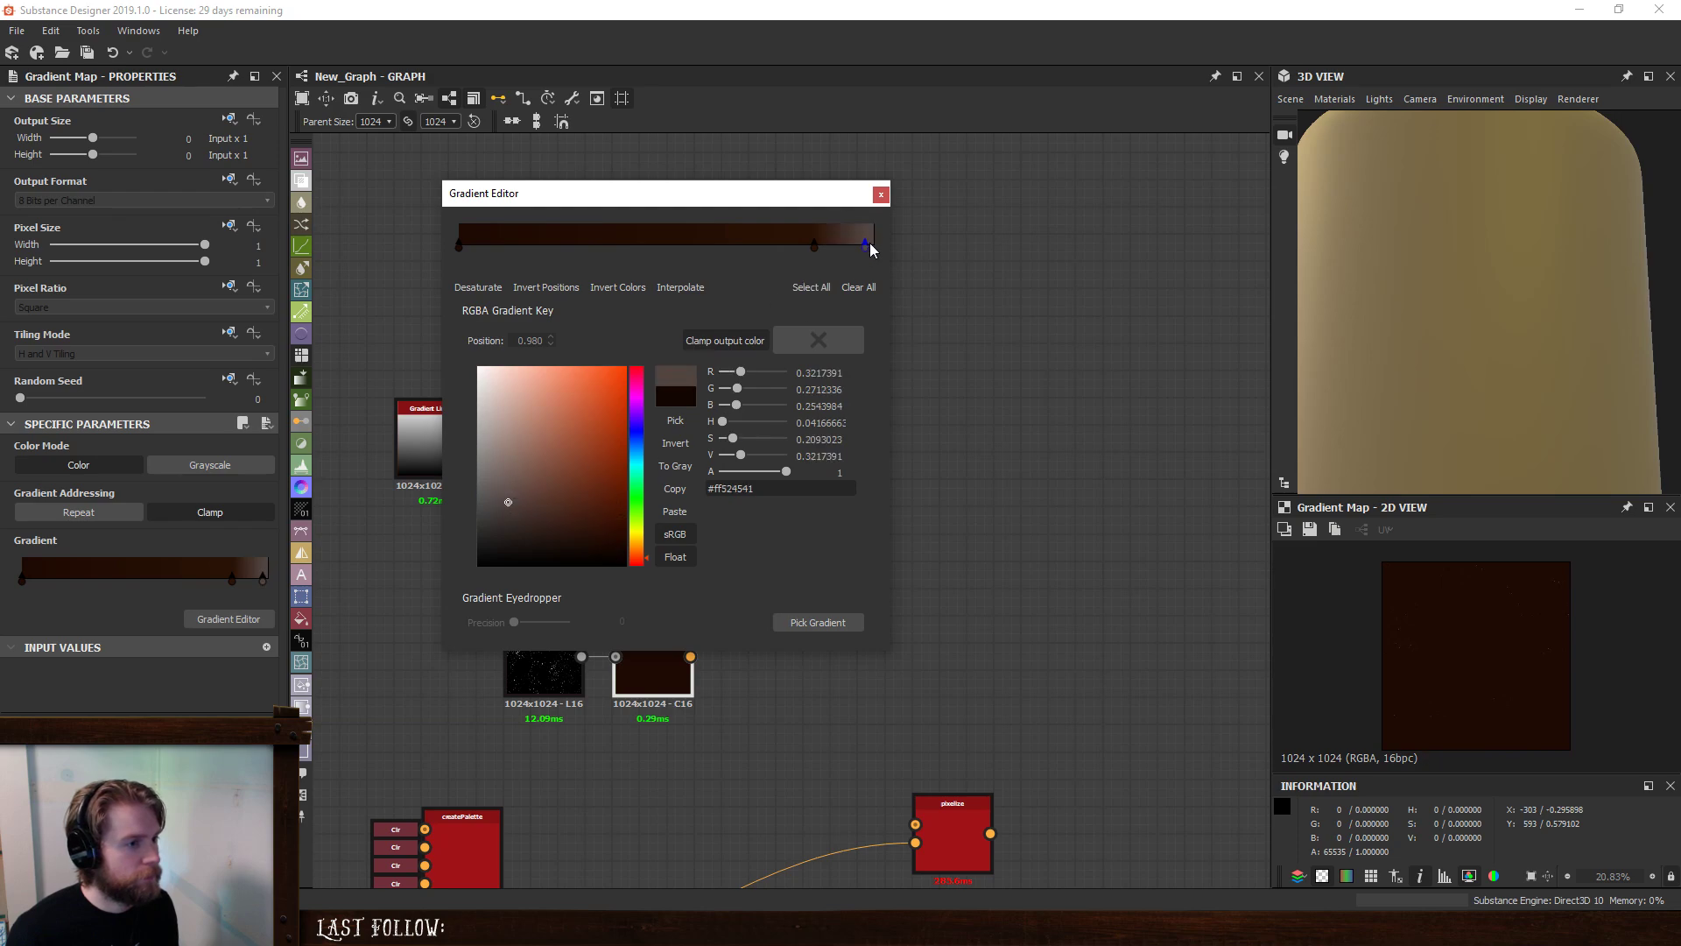
{"action": "left_click_drag", "start_coordinate": [814, 246], "coordinate": [808, 246]}
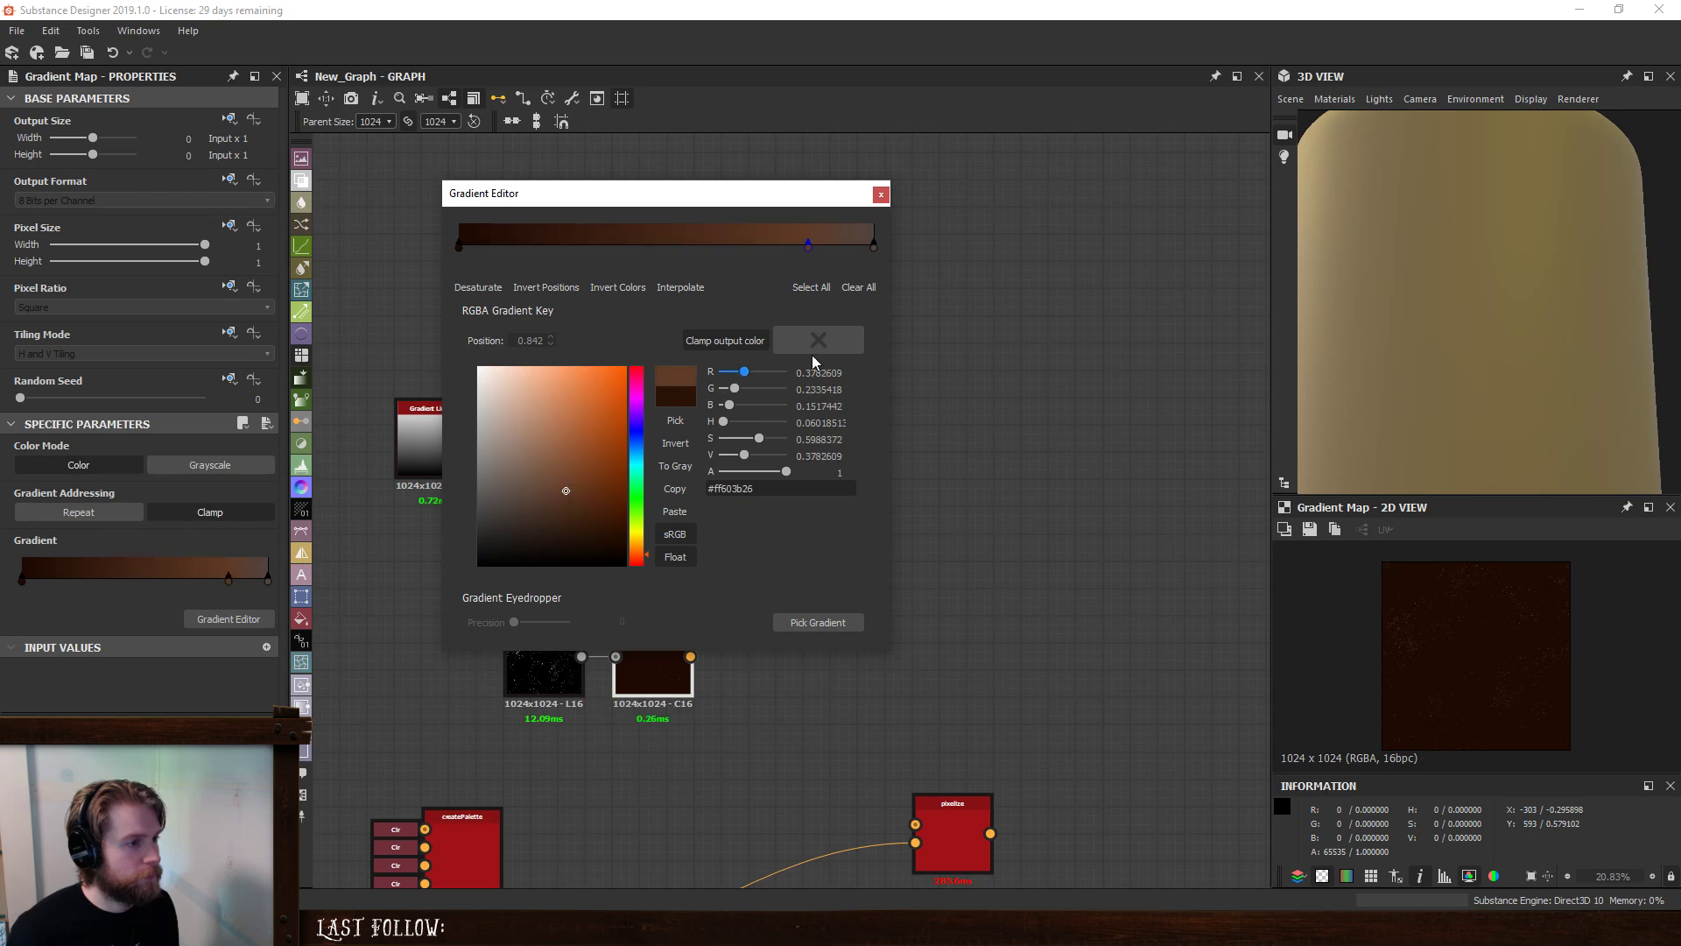
{"action": "left_click", "coordinate": [881, 194]}
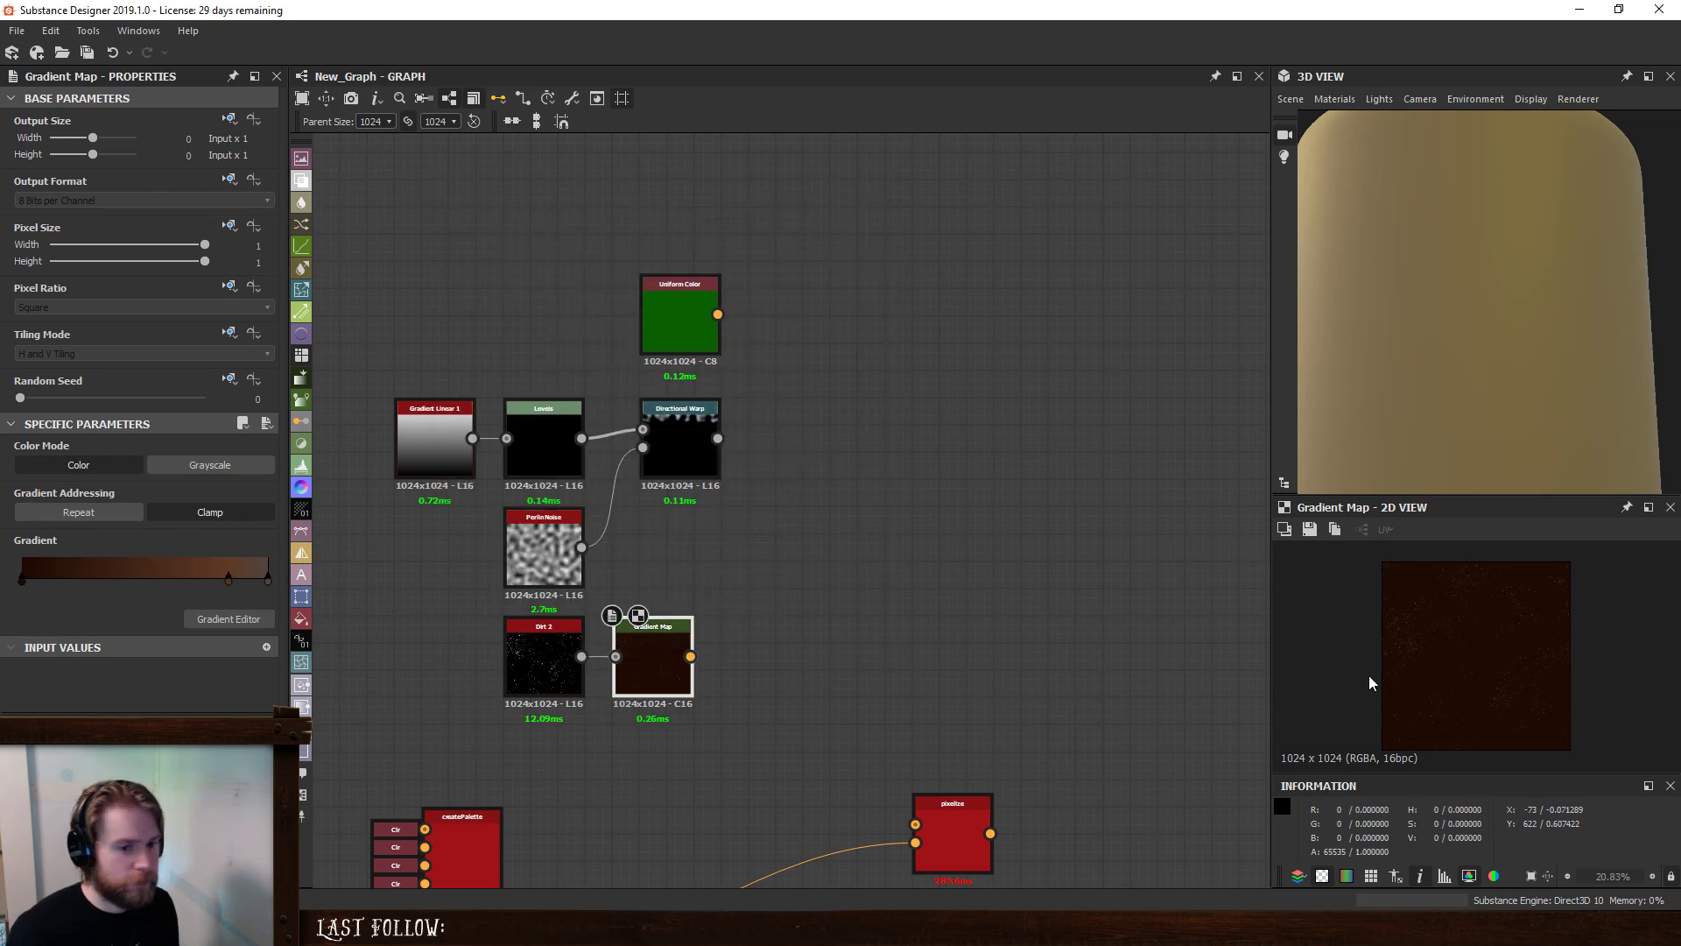
- Move the gradient's brown key to position 0.804 and its end key to 0.876, and lighten the end key to #8a7d79
{"action": "scroll", "coordinate": [1461, 655], "scroll_direction": "up", "scroll_amount": 5}
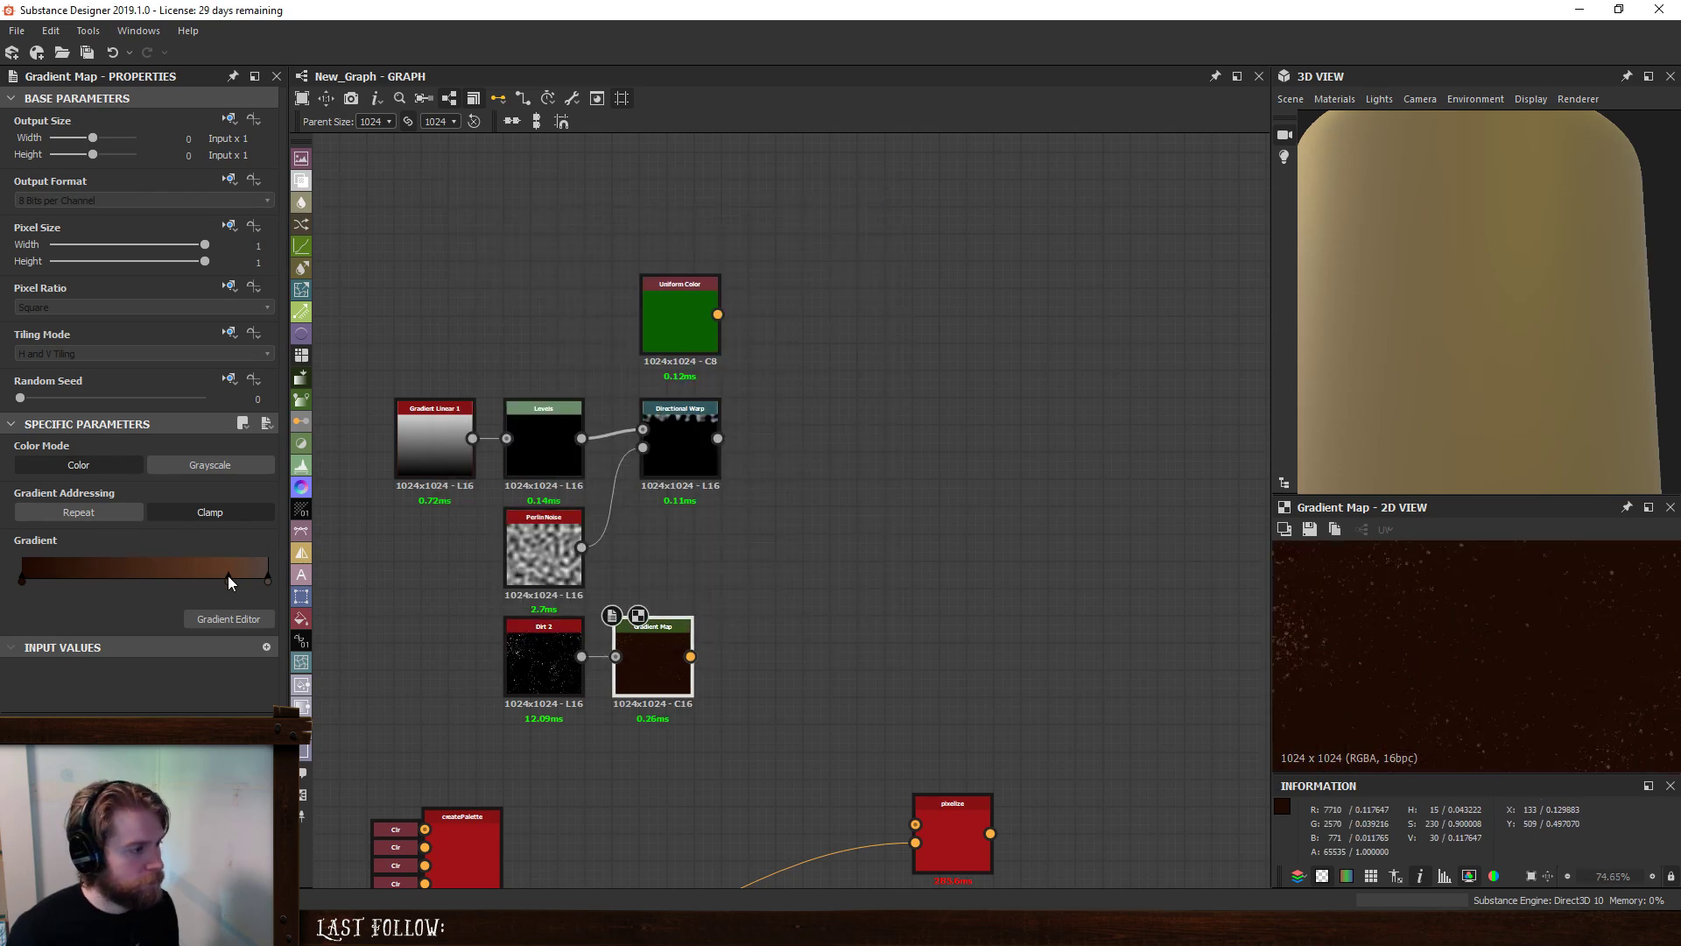
{"action": "double_click", "coordinate": [268, 579]}
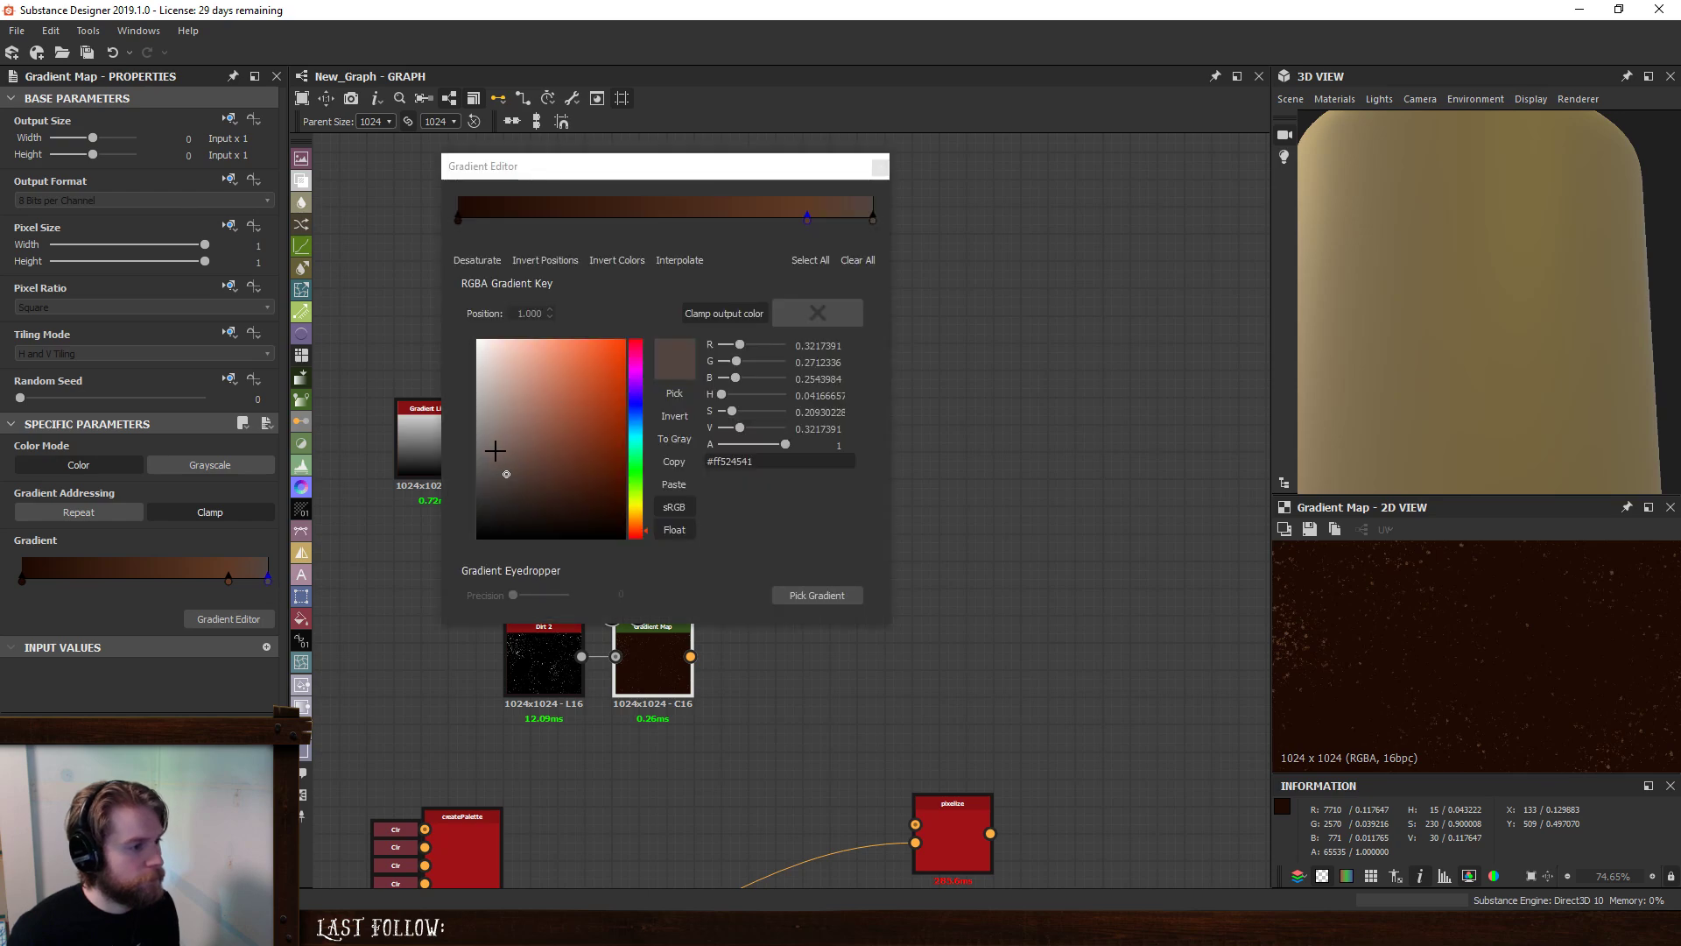
{"action": "left_click", "coordinate": [490, 472]}
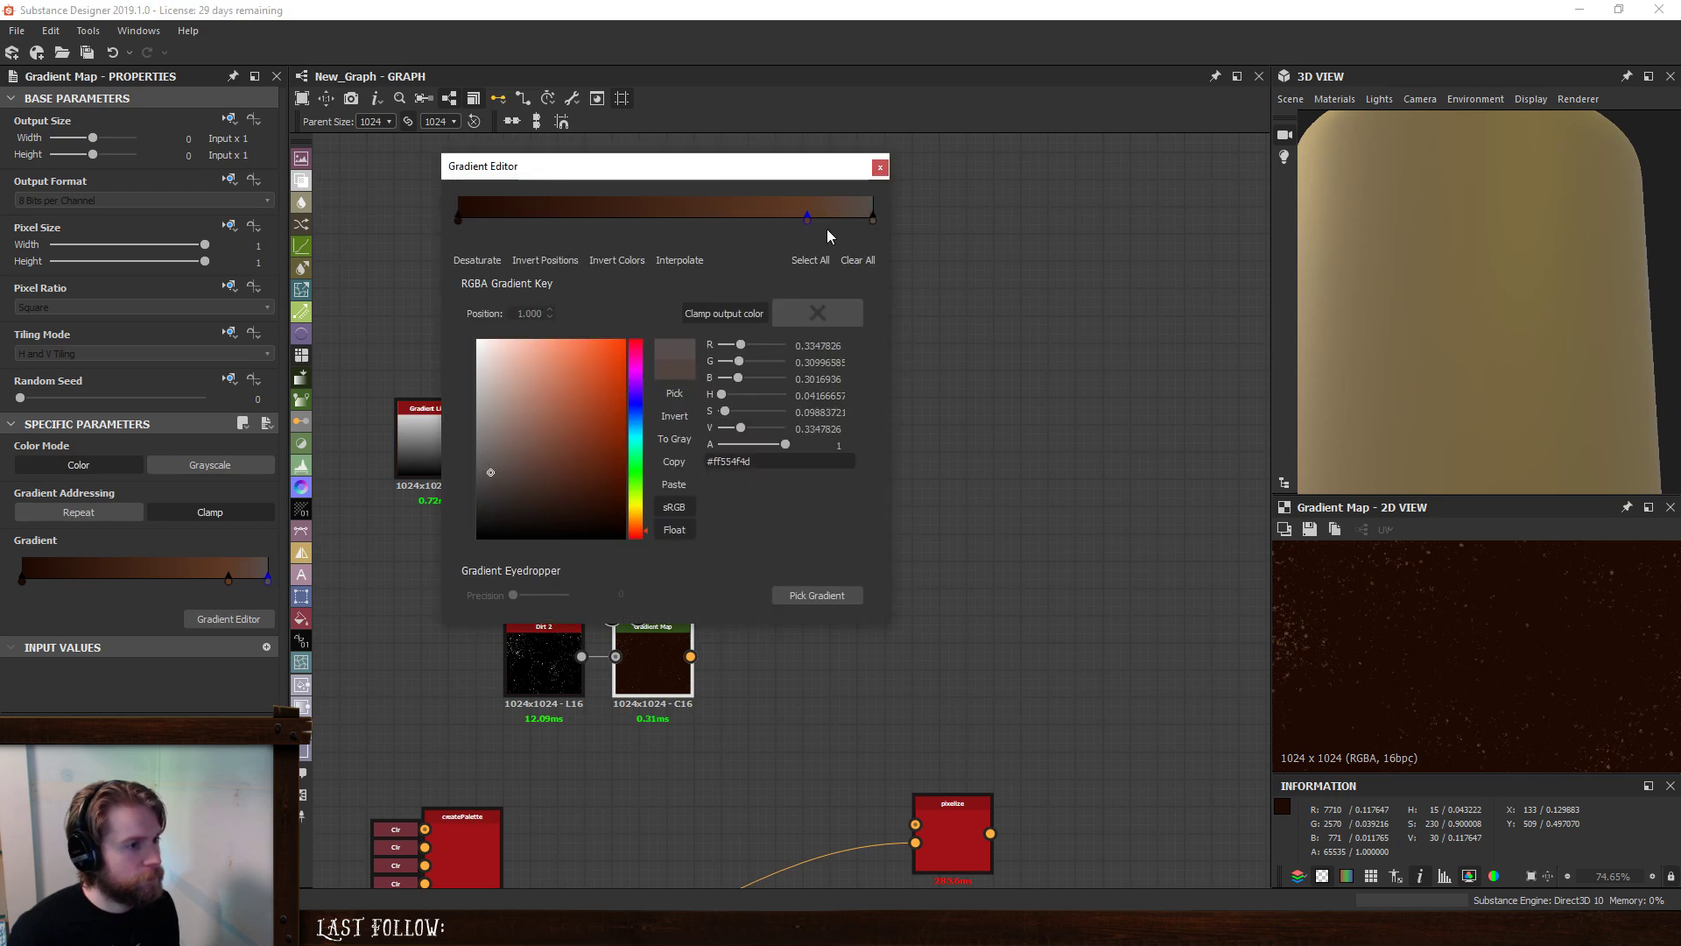
{"action": "left_click_drag", "start_coordinate": [875, 221], "coordinate": [792, 226]}
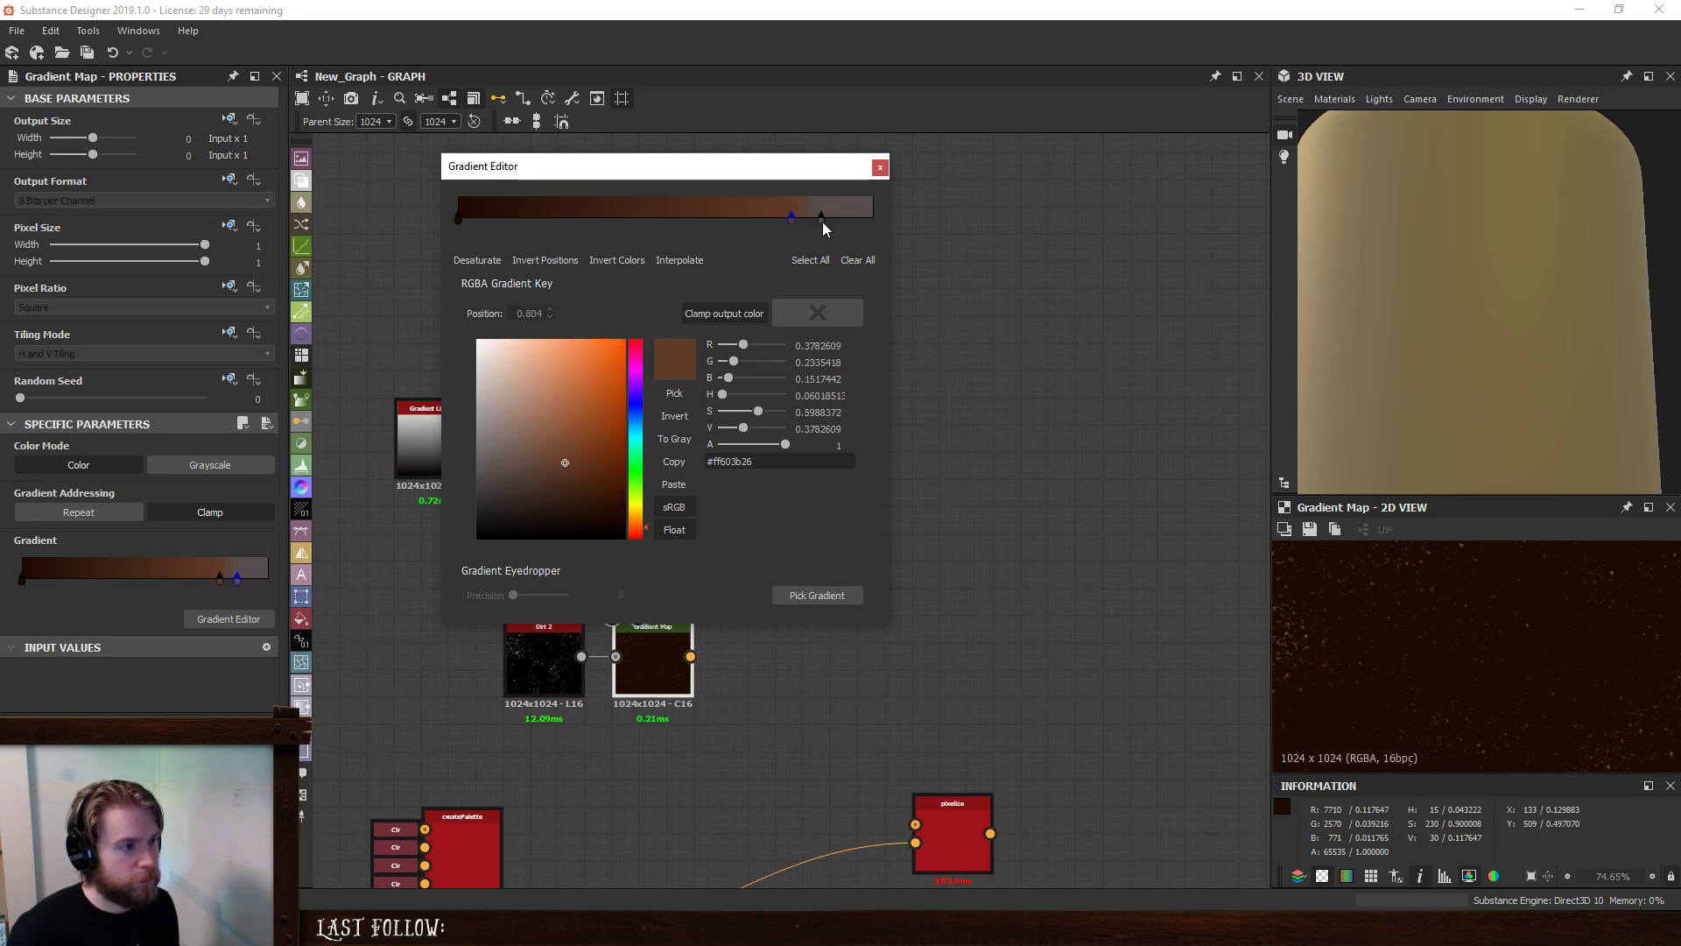
{"action": "left_click", "coordinate": [822, 222]}
{"action": "left_click", "coordinate": [492, 430]}
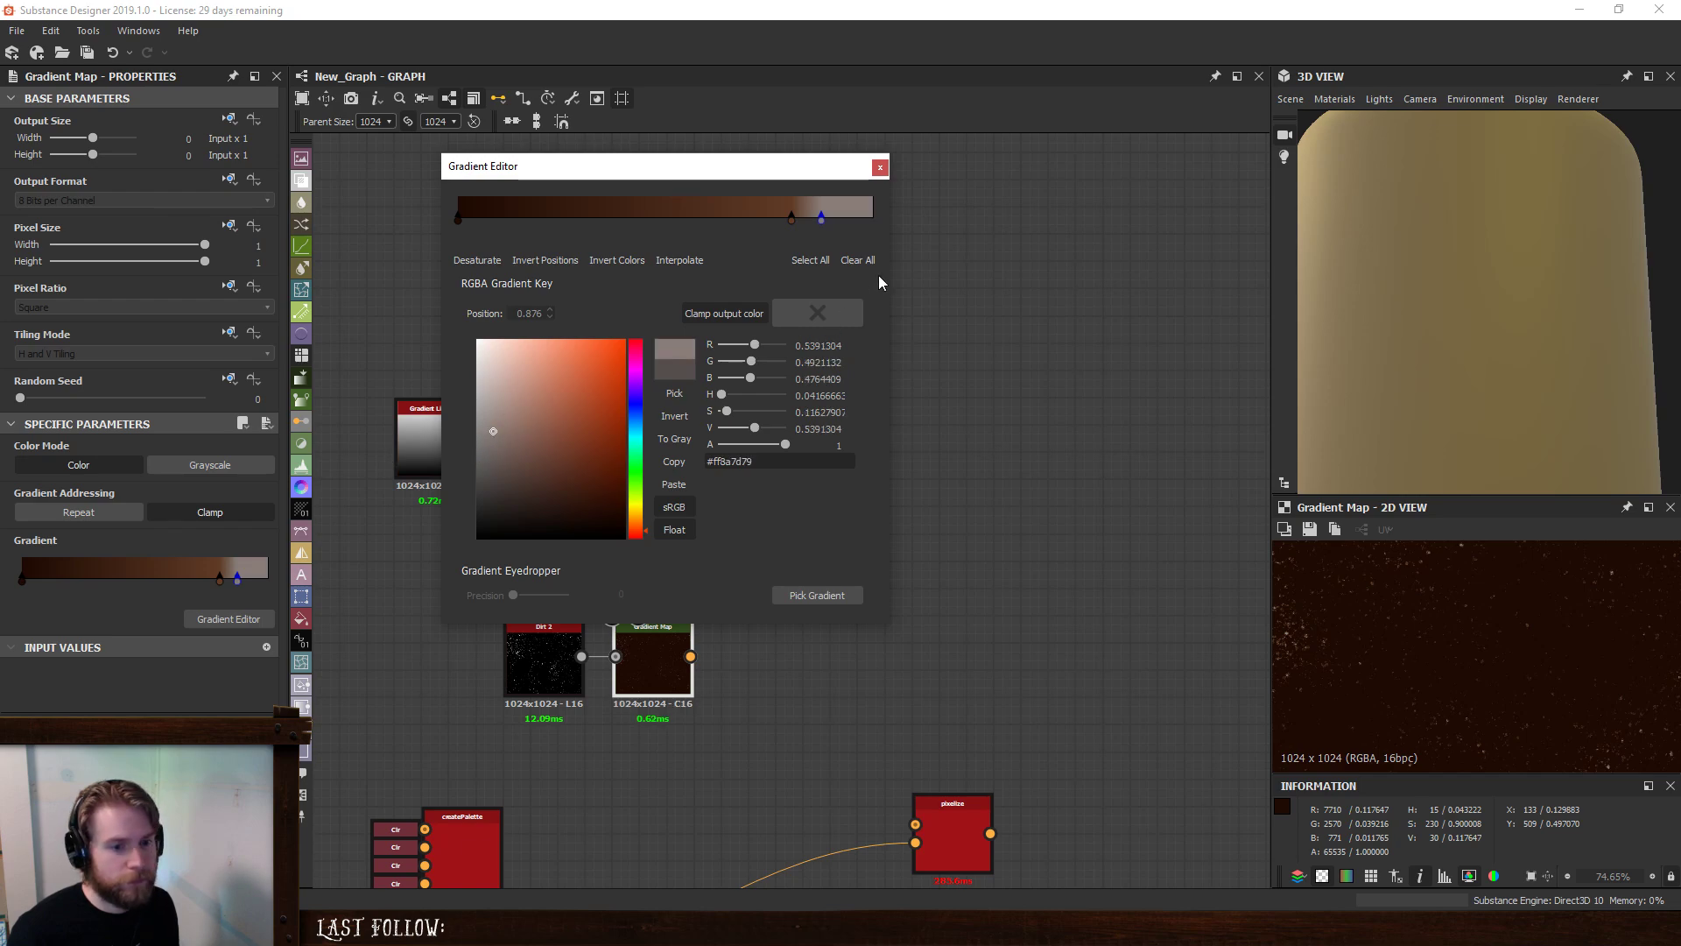
{"action": "left_click", "coordinate": [879, 167]}
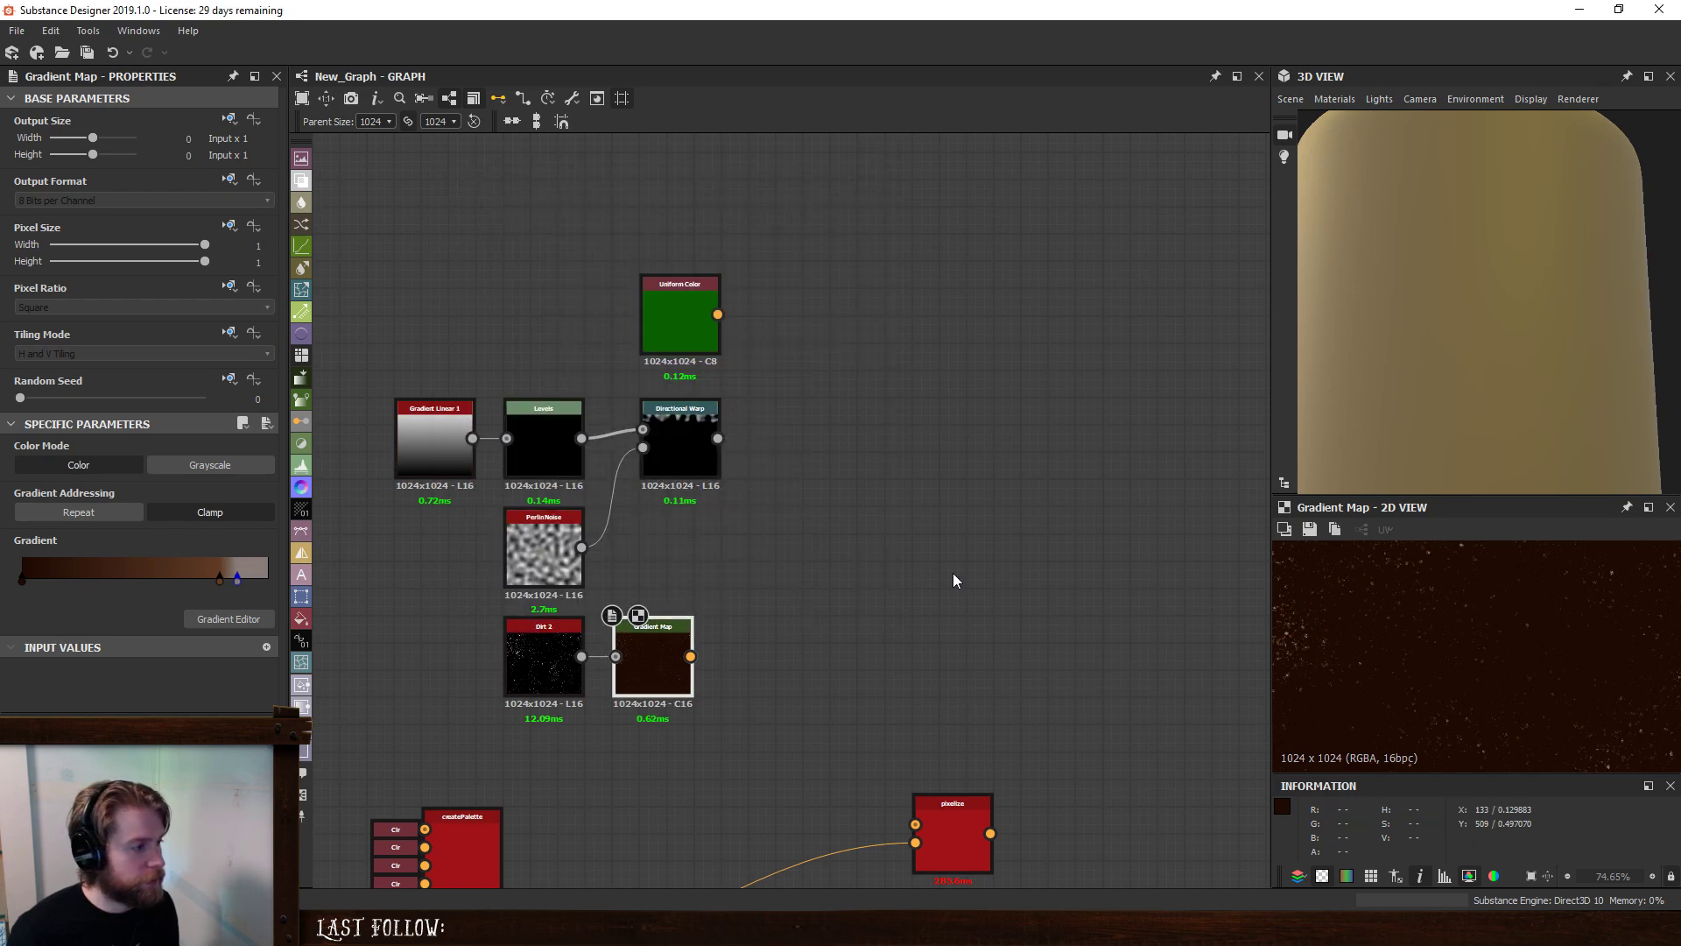
- Move the Levels black input slightly away from the white point while previewing the Directional Warp output
{"action": "scroll", "coordinate": [1463, 642], "scroll_direction": "down", "scroll_amount": 3}
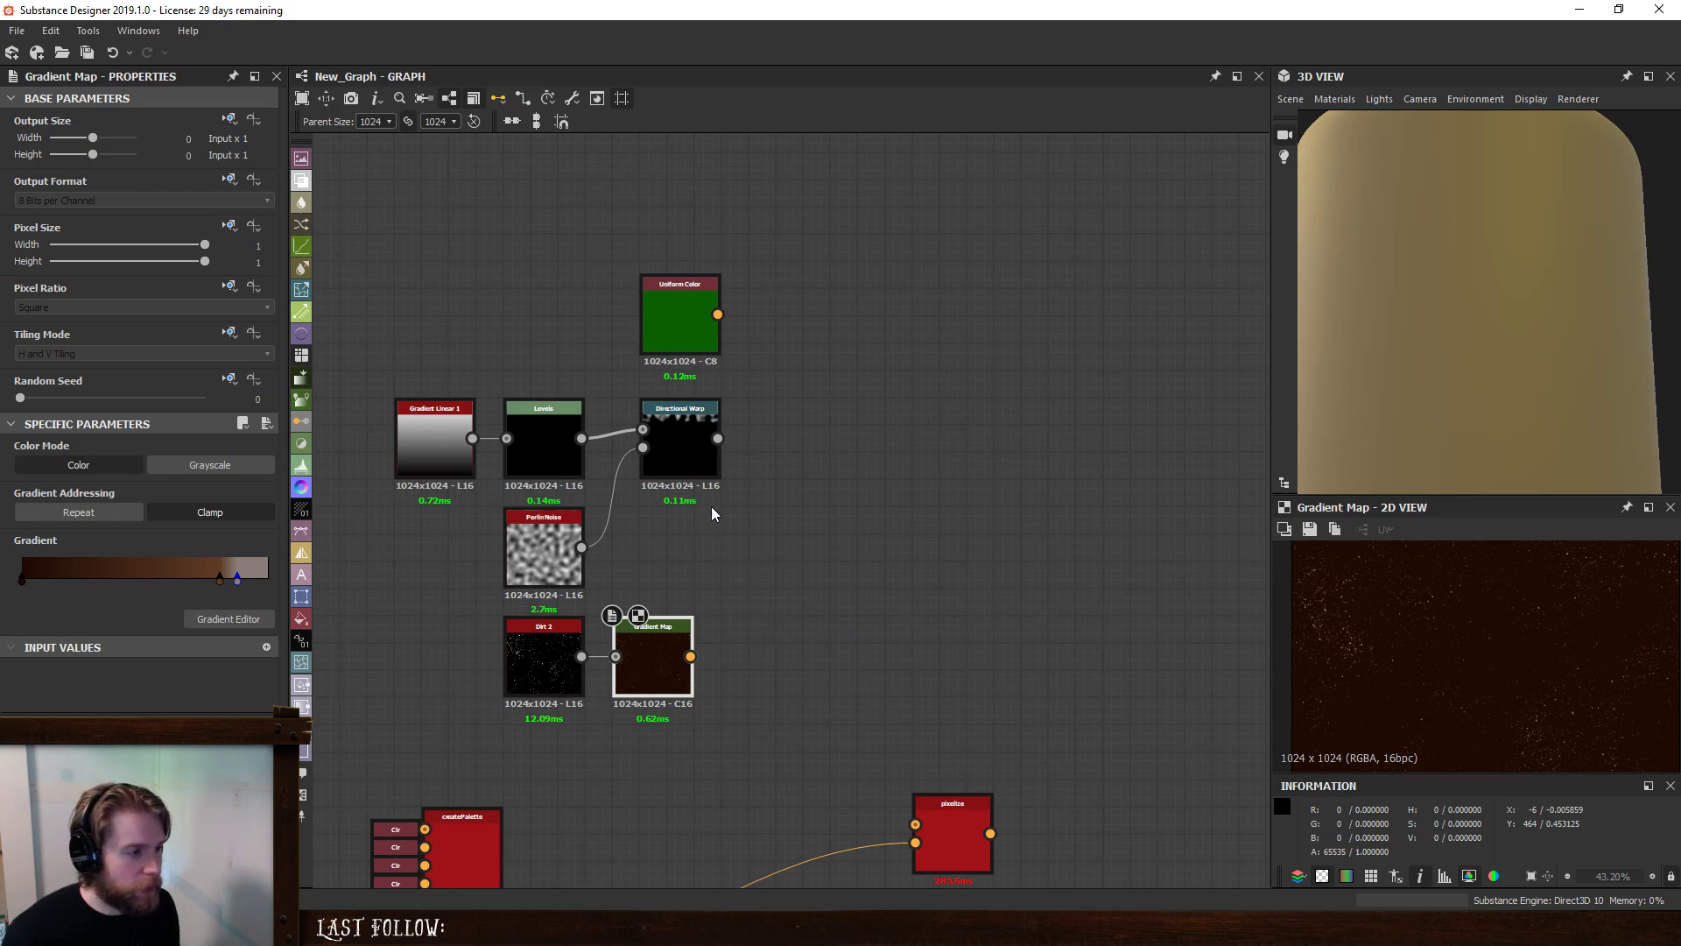
{"action": "double_click", "coordinate": [688, 428]}
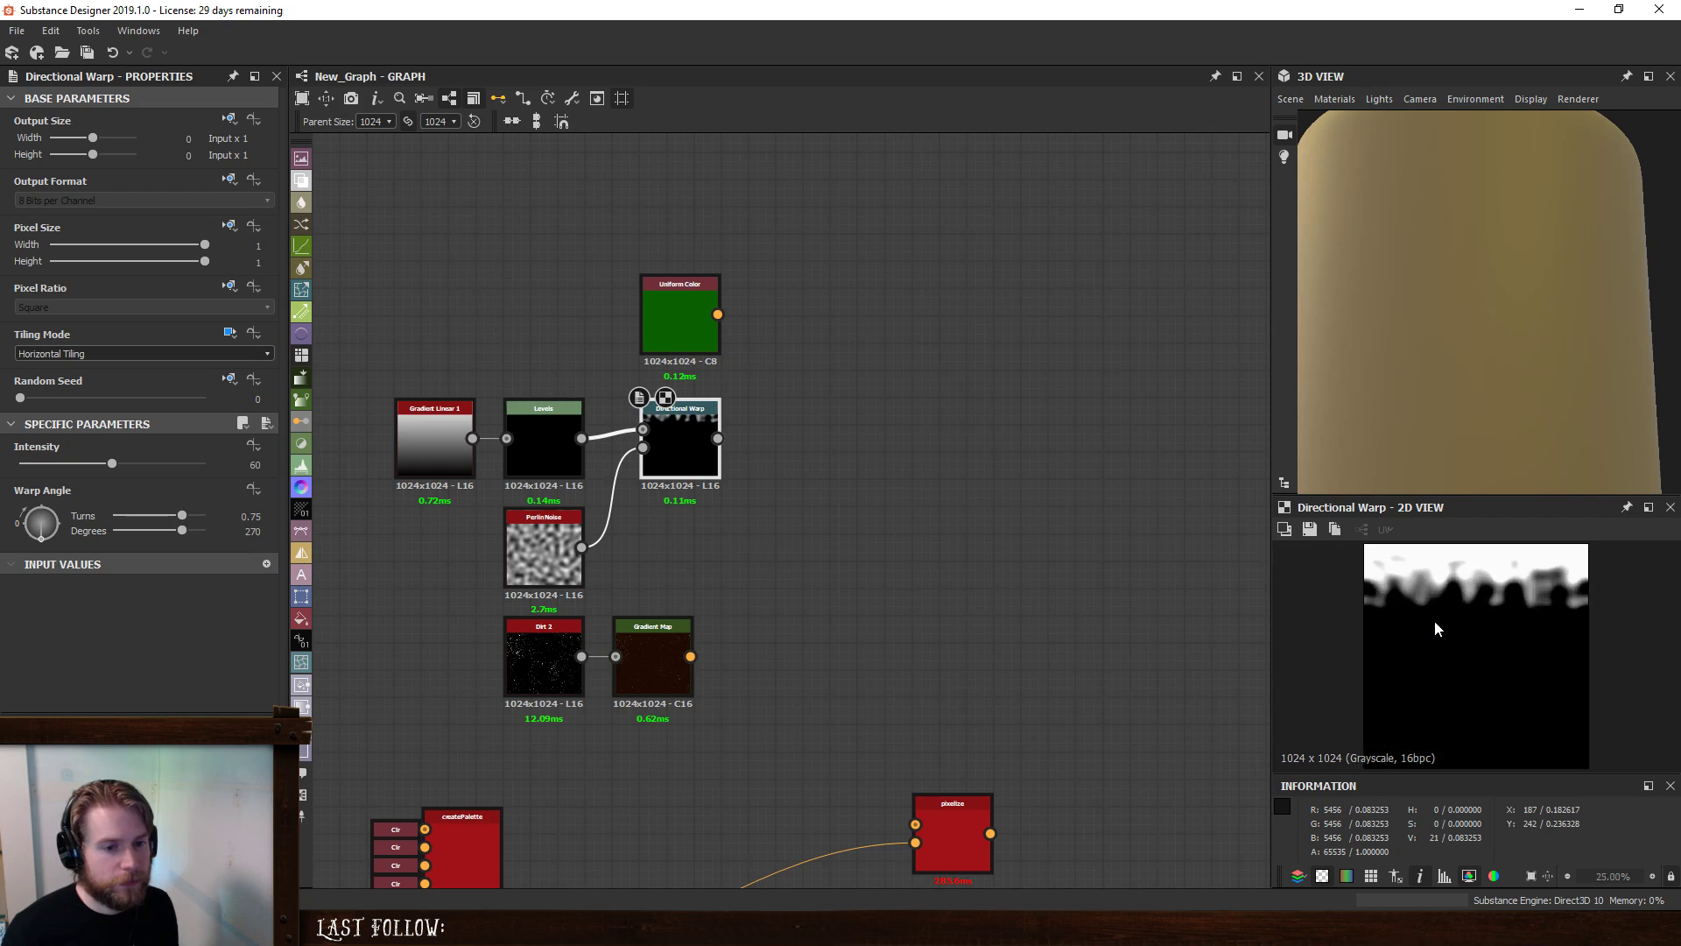
{"action": "left_click", "coordinate": [533, 438]}
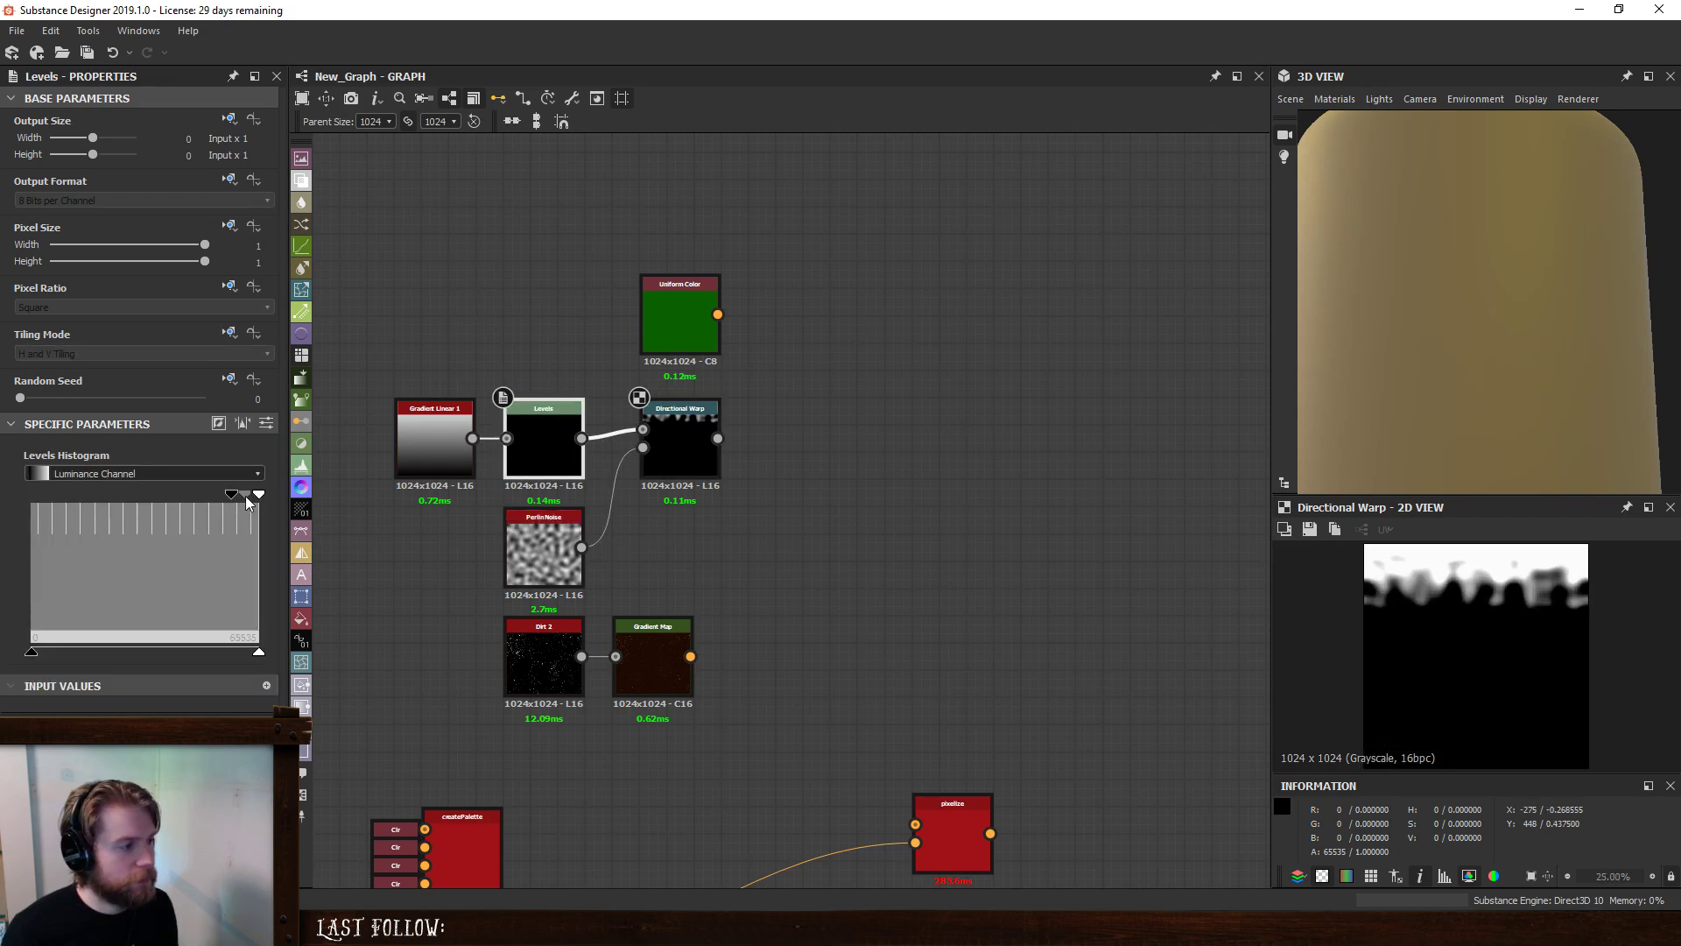
{"action": "left_click_drag", "start_coordinate": [246, 501], "coordinate": [212, 506]}
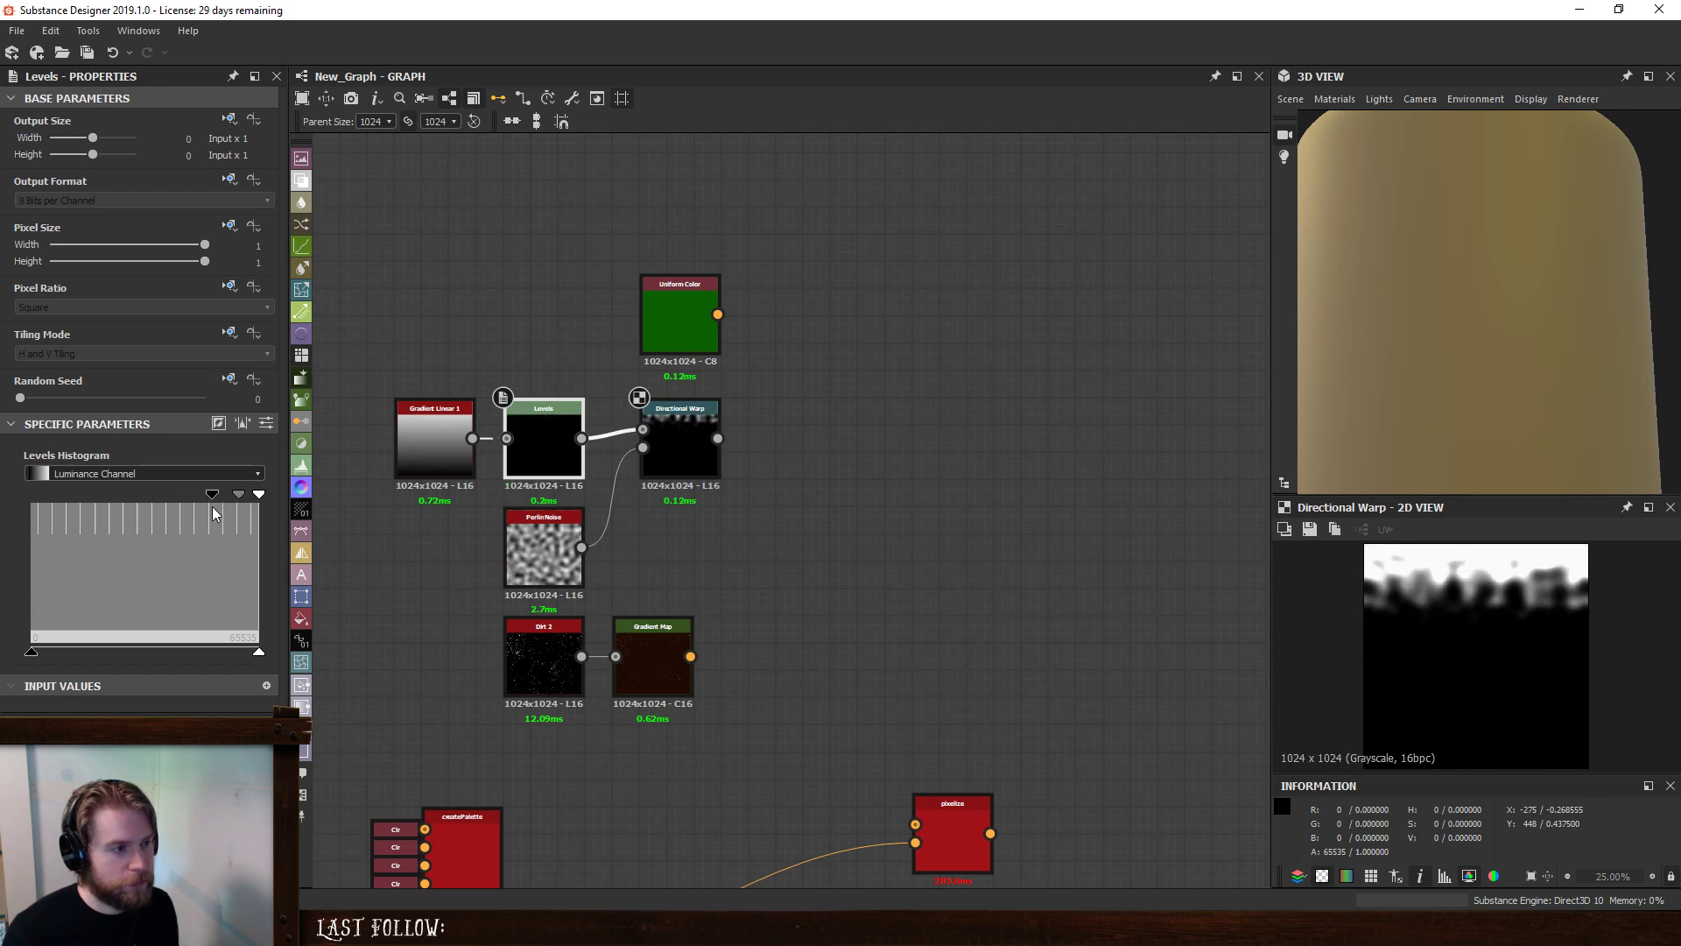
- Add a Blend node after Directional Warp with Perlin Noise as foreground, using Multiply mode at 0.48 opacity
{"action": "left_click", "coordinate": [680, 452]}
{"action": "key", "text": "space"}
{"action": "left_click", "coordinate": [792, 420]}
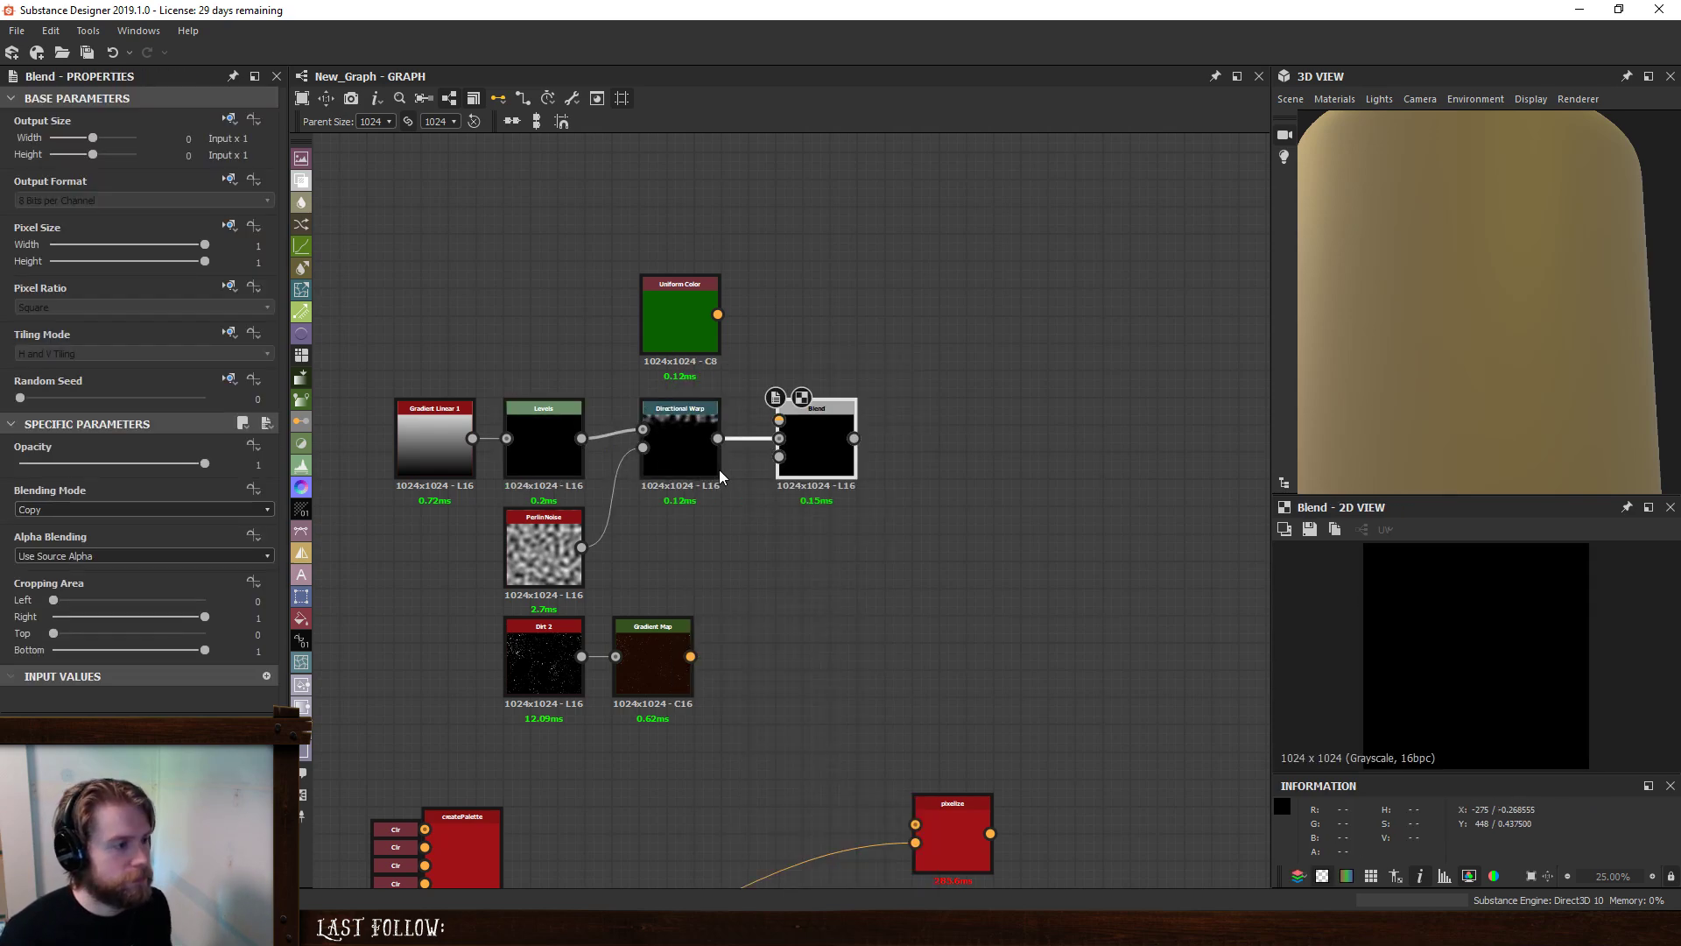
{"action": "left_click_drag", "start_coordinate": [581, 546], "coordinate": [778, 420]}
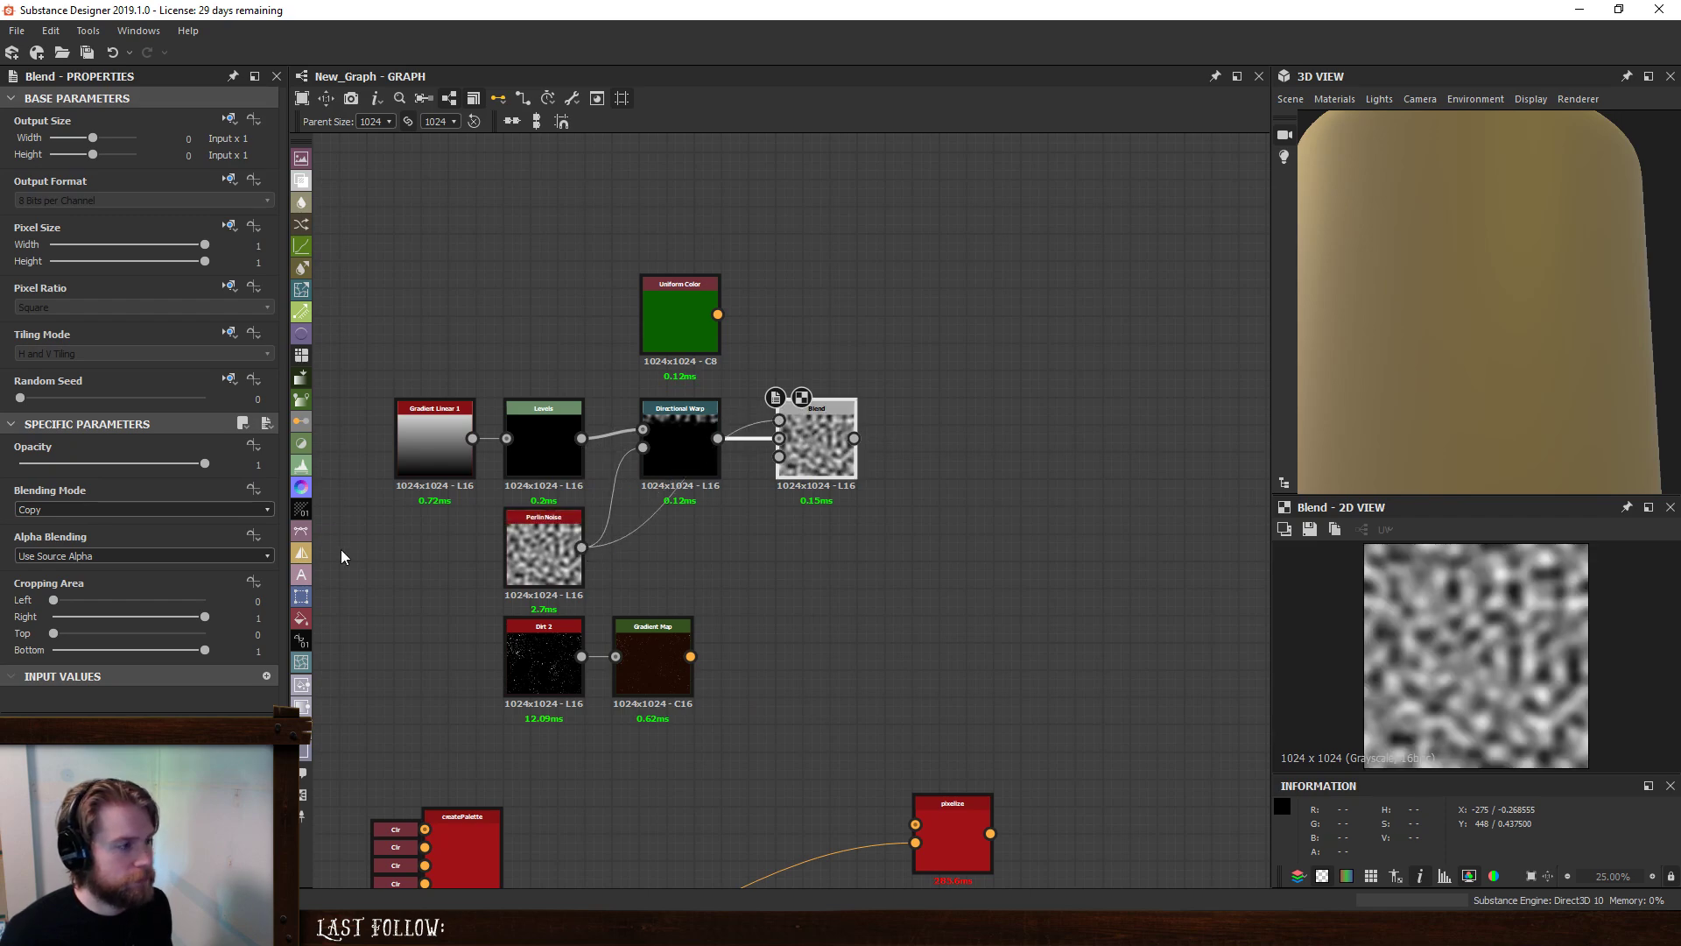
{"action": "left_click", "coordinate": [116, 510]}
{"action": "left_click", "coordinate": [101, 555]}
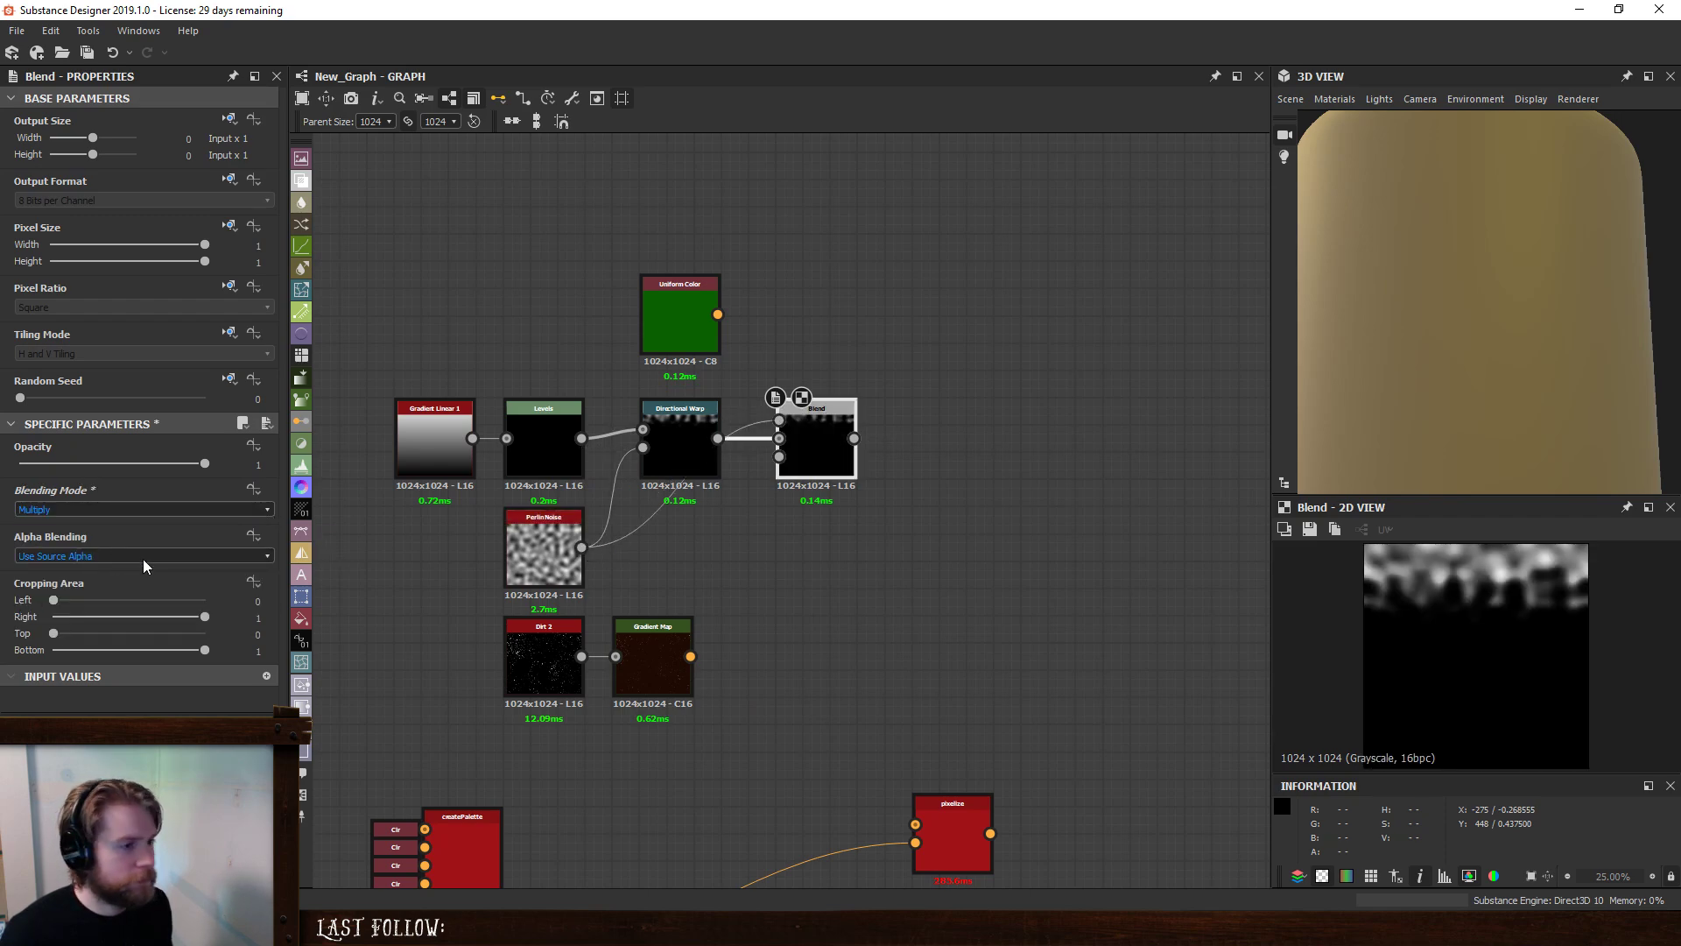
{"action": "left_click_drag", "start_coordinate": [204, 464], "coordinate": [109, 464]}
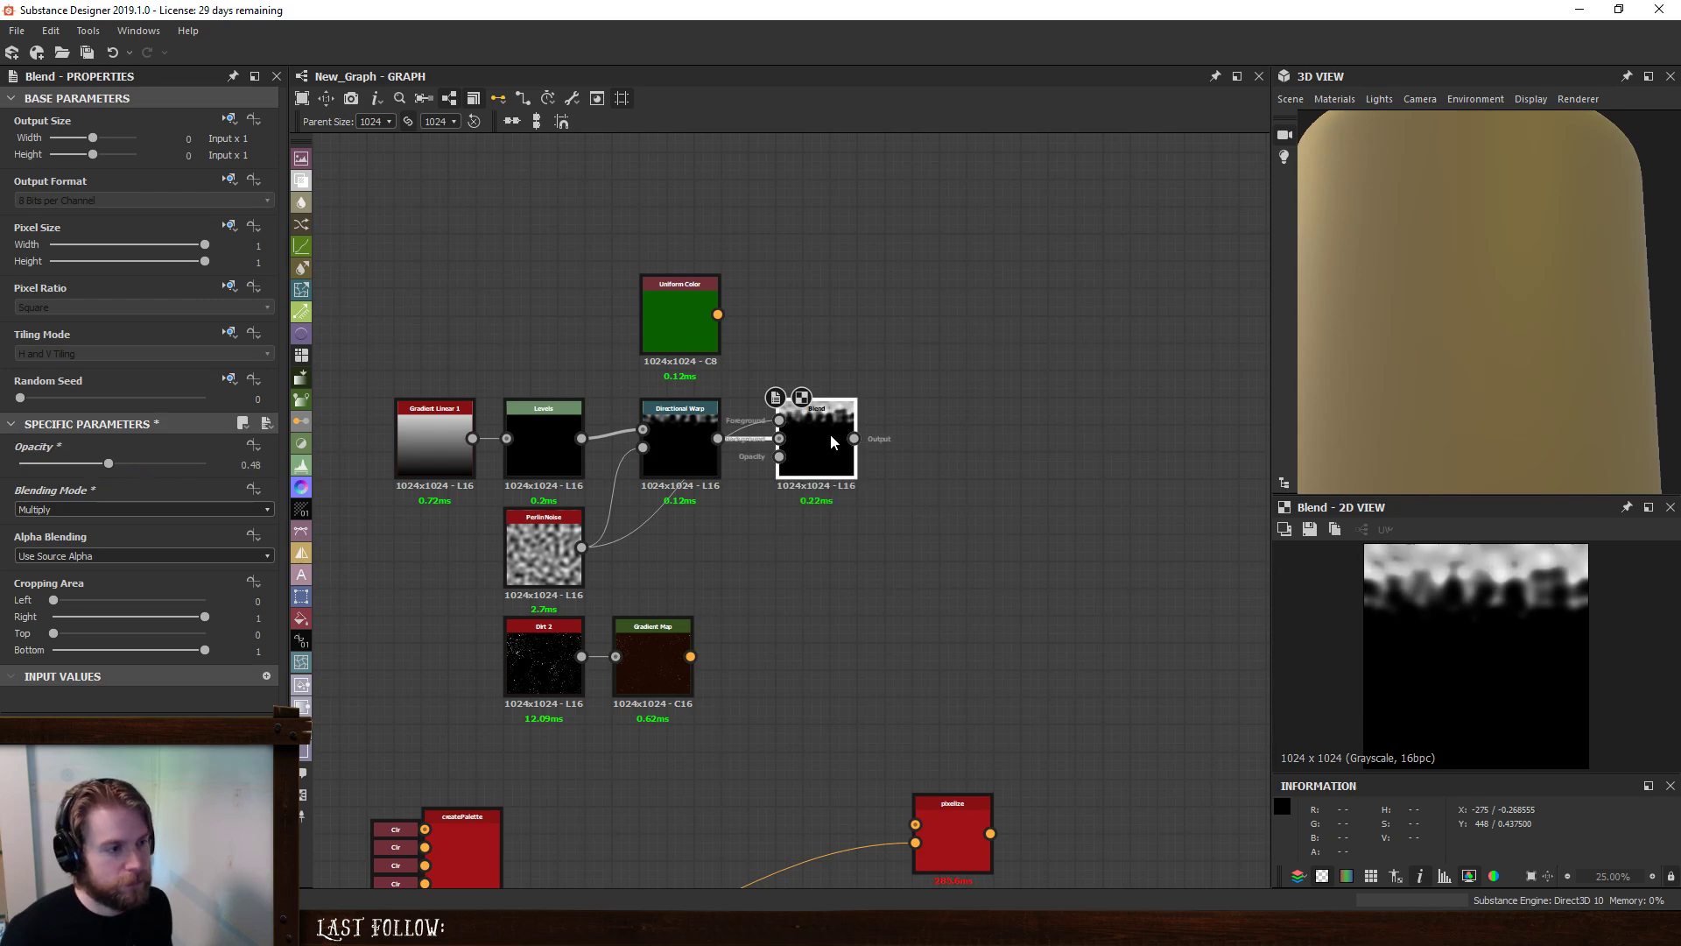
- Add a second Blend node with Uniform Color as foreground, Gradient Map as background and the first Blend as opacity mask
{"action": "key", "text": "space"}
{"action": "left_click", "coordinate": [991, 416]}
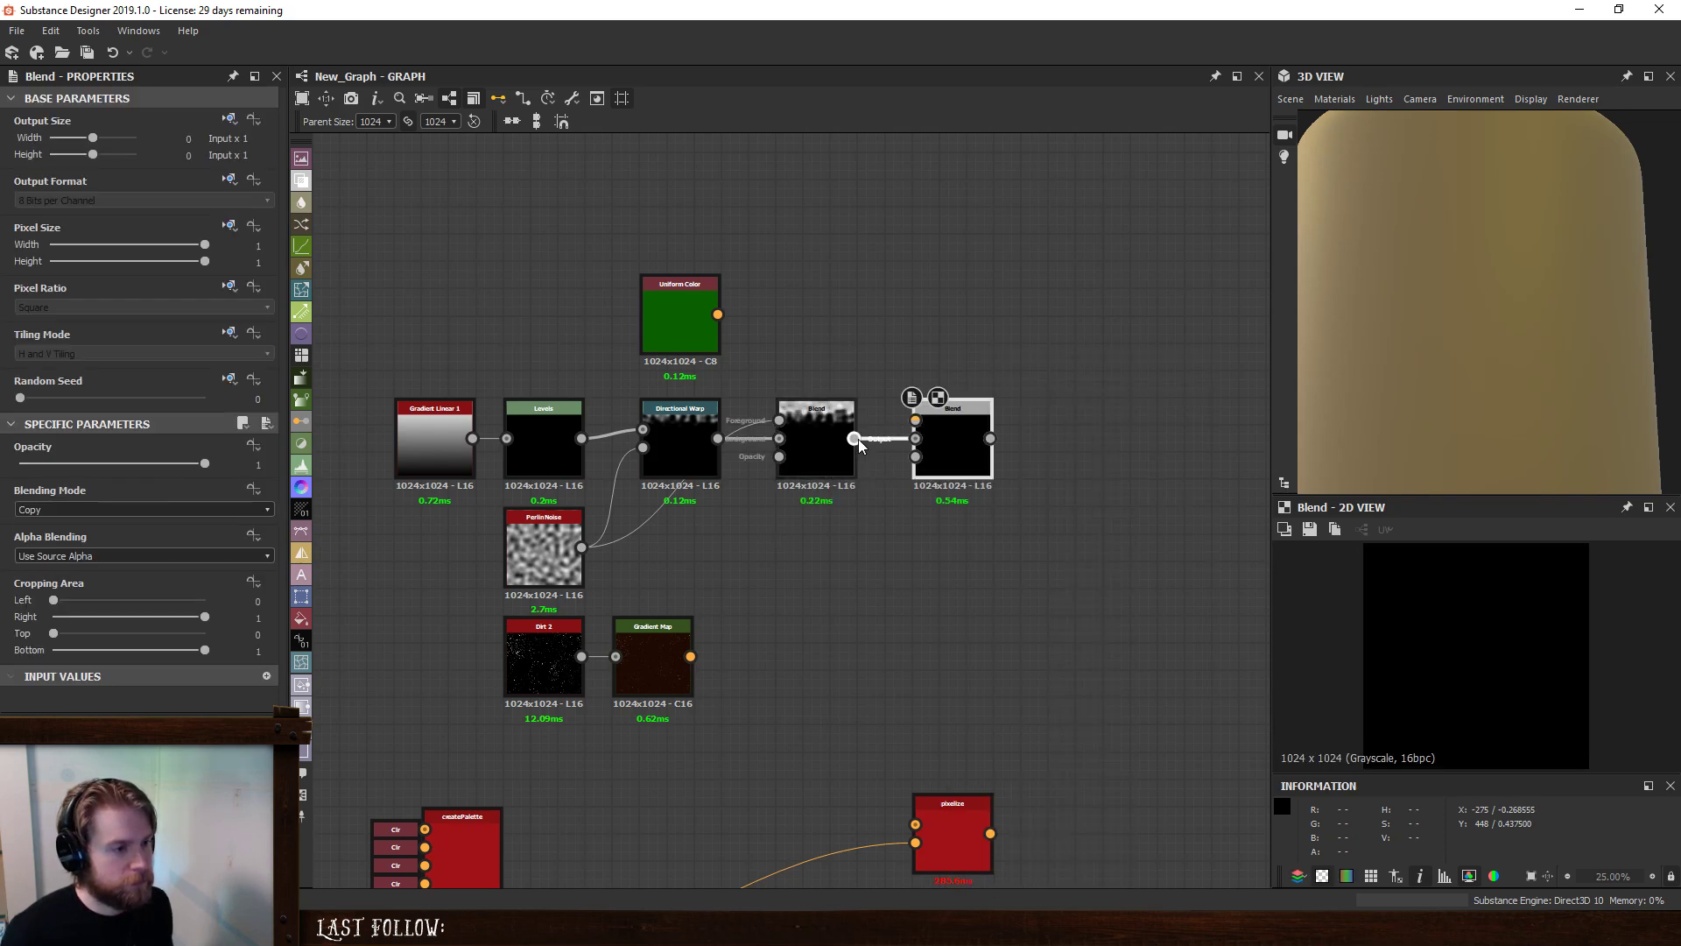
{"action": "left_click_drag", "start_coordinate": [855, 438], "coordinate": [690, 657]}
{"action": "left_click_drag", "start_coordinate": [915, 419], "coordinate": [821, 329]}
{"action": "left_click", "coordinate": [819, 329]}
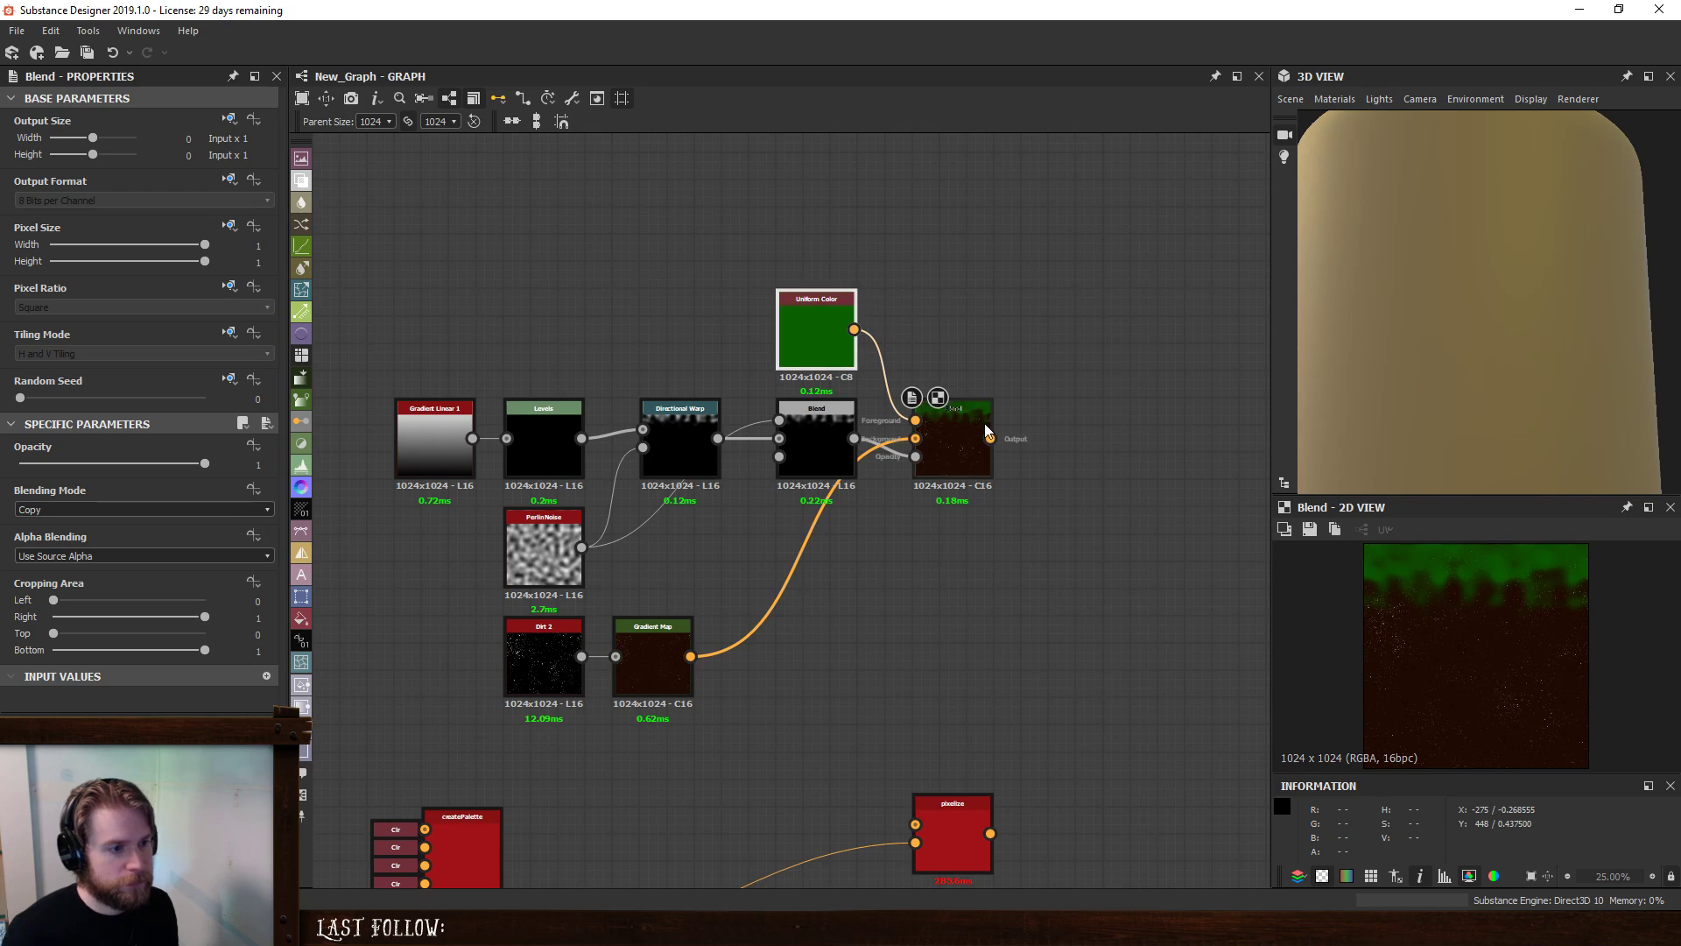
- Connect the final Blend output to the pixelize node's image input and view the pixelized result
{"action": "left_click_drag", "start_coordinate": [988, 439], "coordinate": [952, 827]}
{"action": "double_click", "coordinate": [952, 827]}
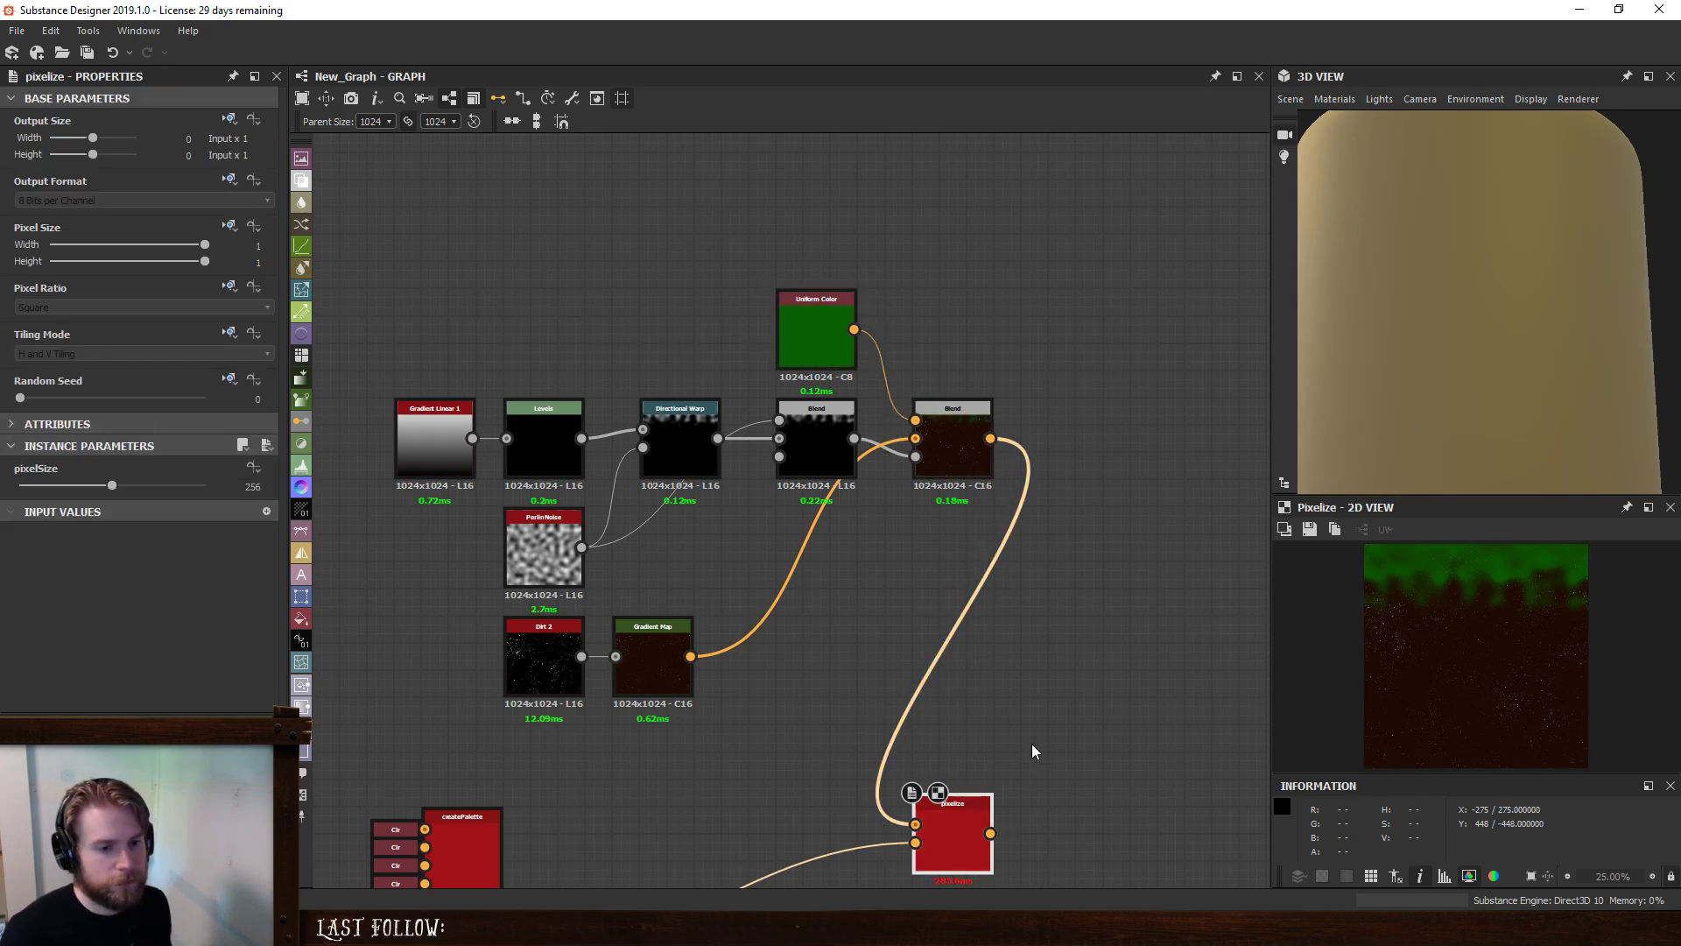
{"action": "scroll", "coordinate": [1458, 629], "scroll_direction": "down", "scroll_amount": 3}
{"action": "scroll", "coordinate": [1462, 629], "scroll_direction": "up", "scroll_amount": 2}
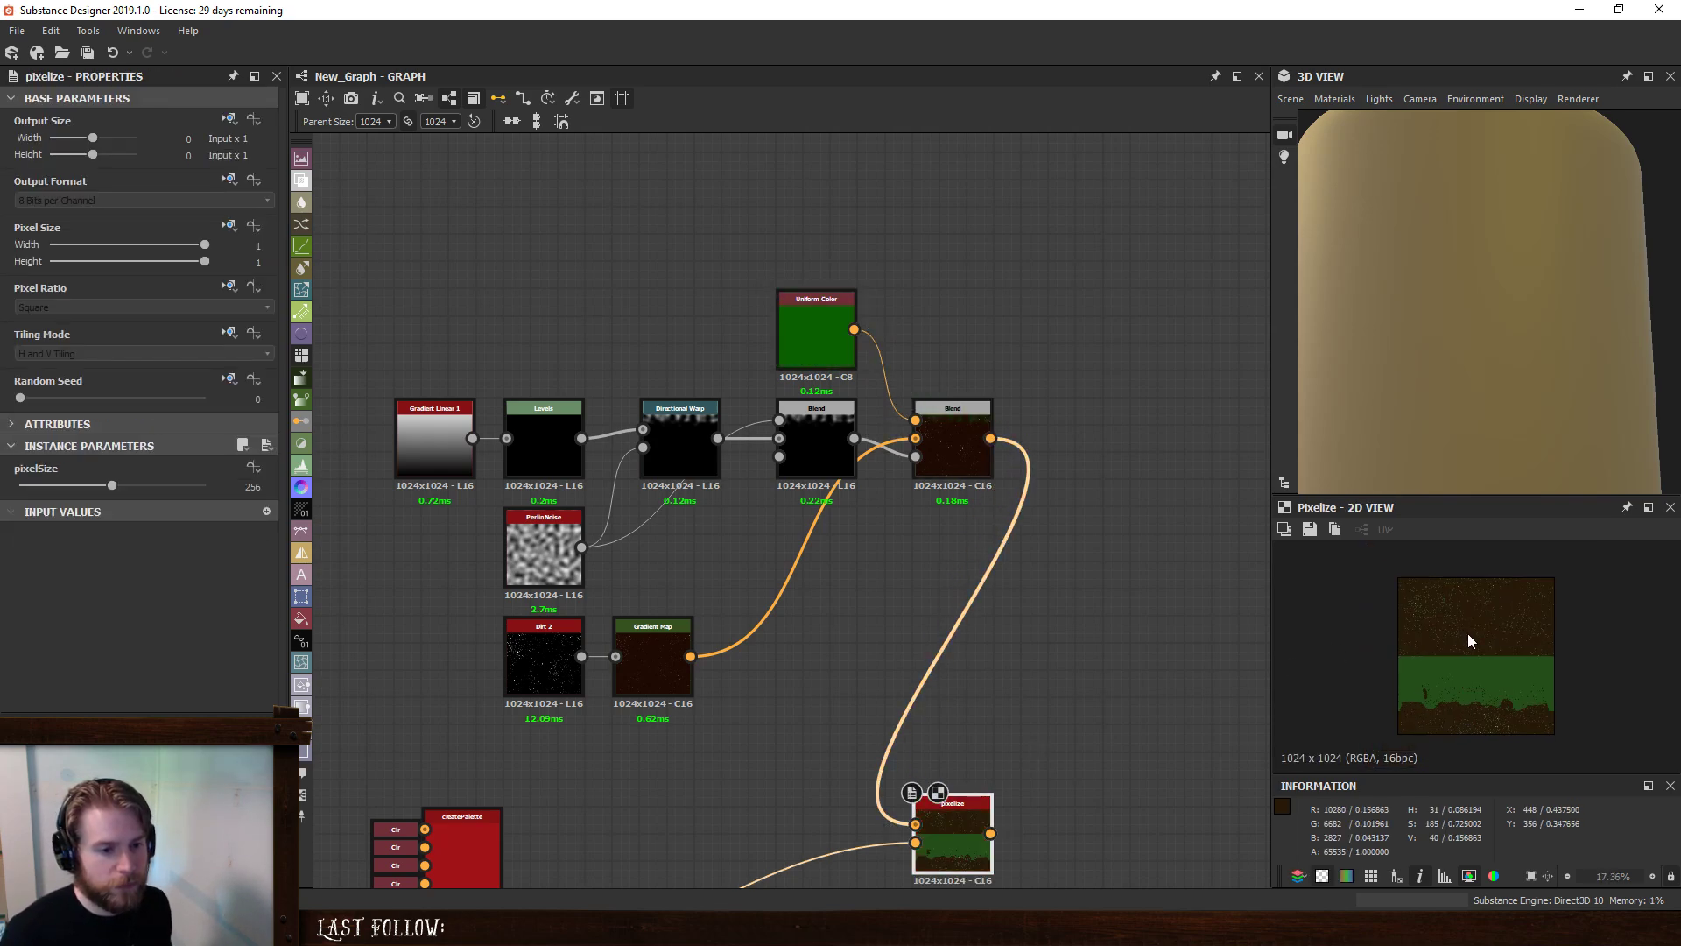
{"action": "middle_click_drag", "start_coordinate": [876, 744], "coordinate": [823, 532]}
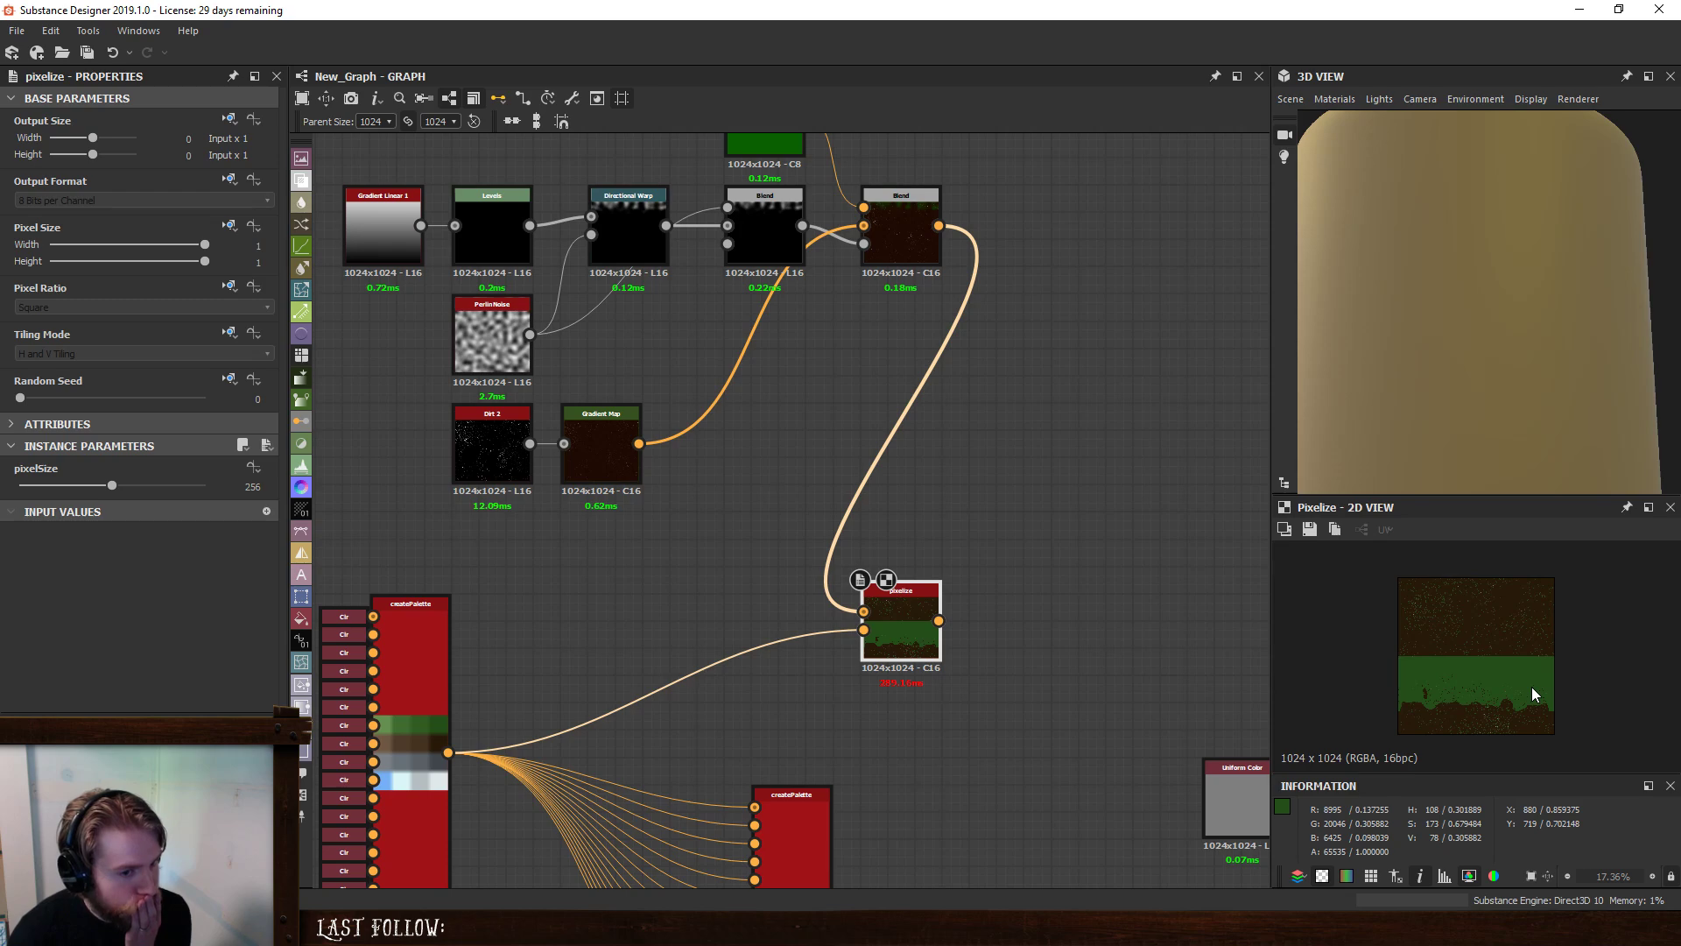
- Test the pixelize node with a pixelSize of 64, and reduce it to 32
{"action": "double_click", "coordinate": [253, 486]}
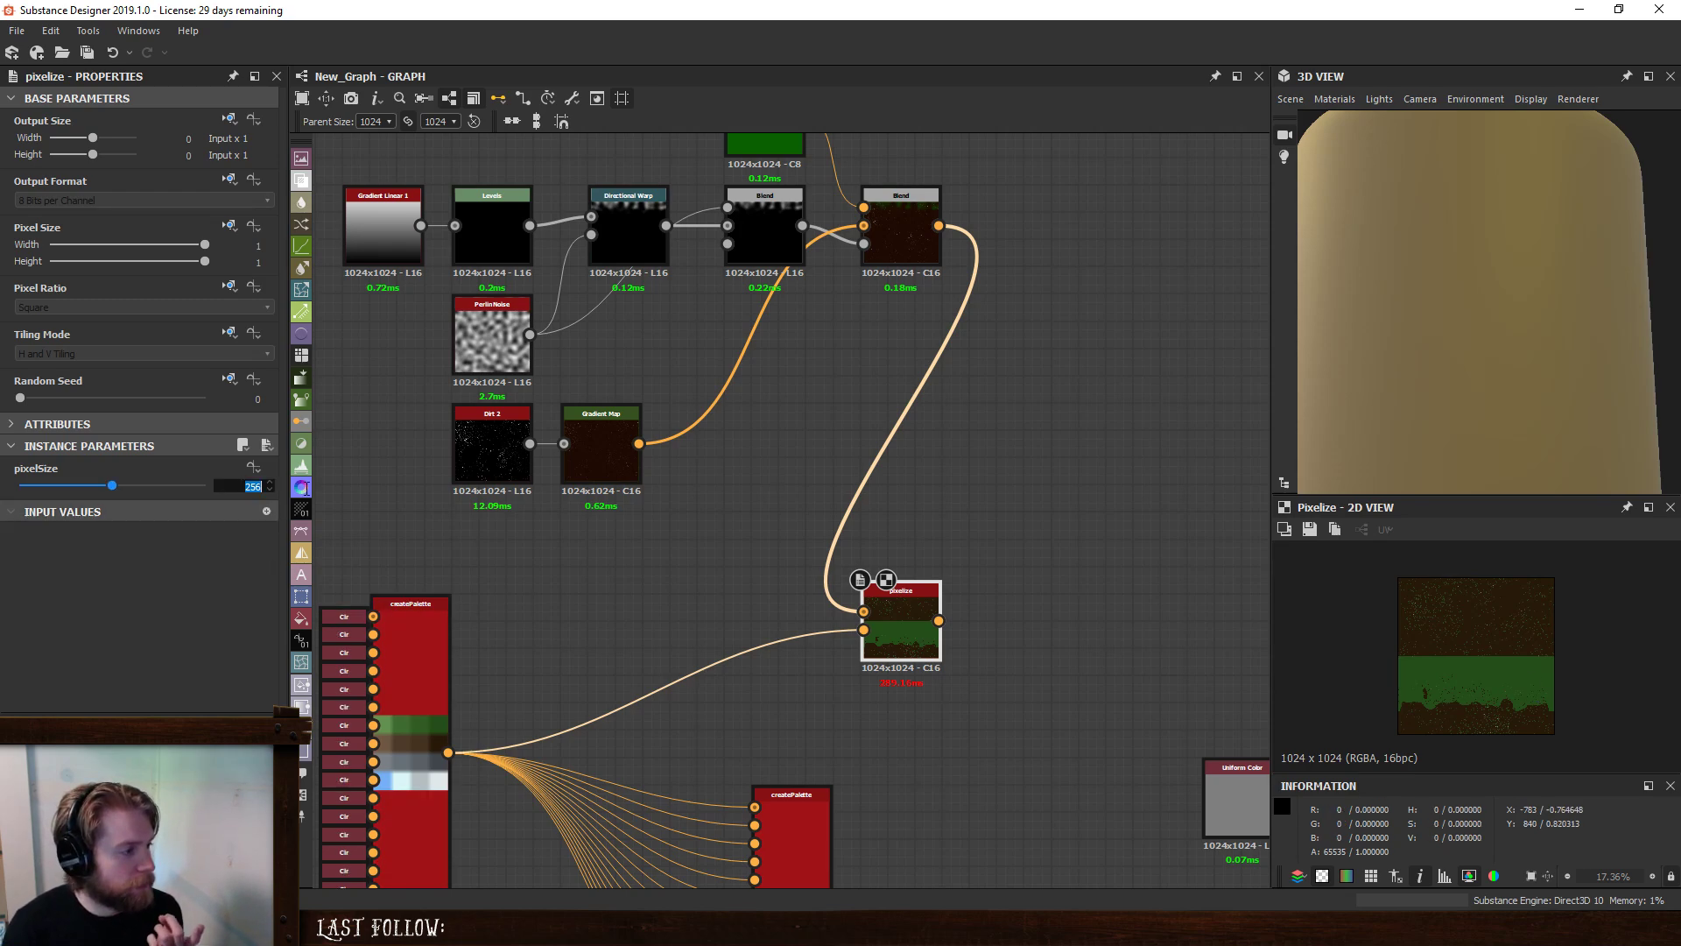
{"action": "type", "text": "64"}
{"action": "key", "text": "Return"}
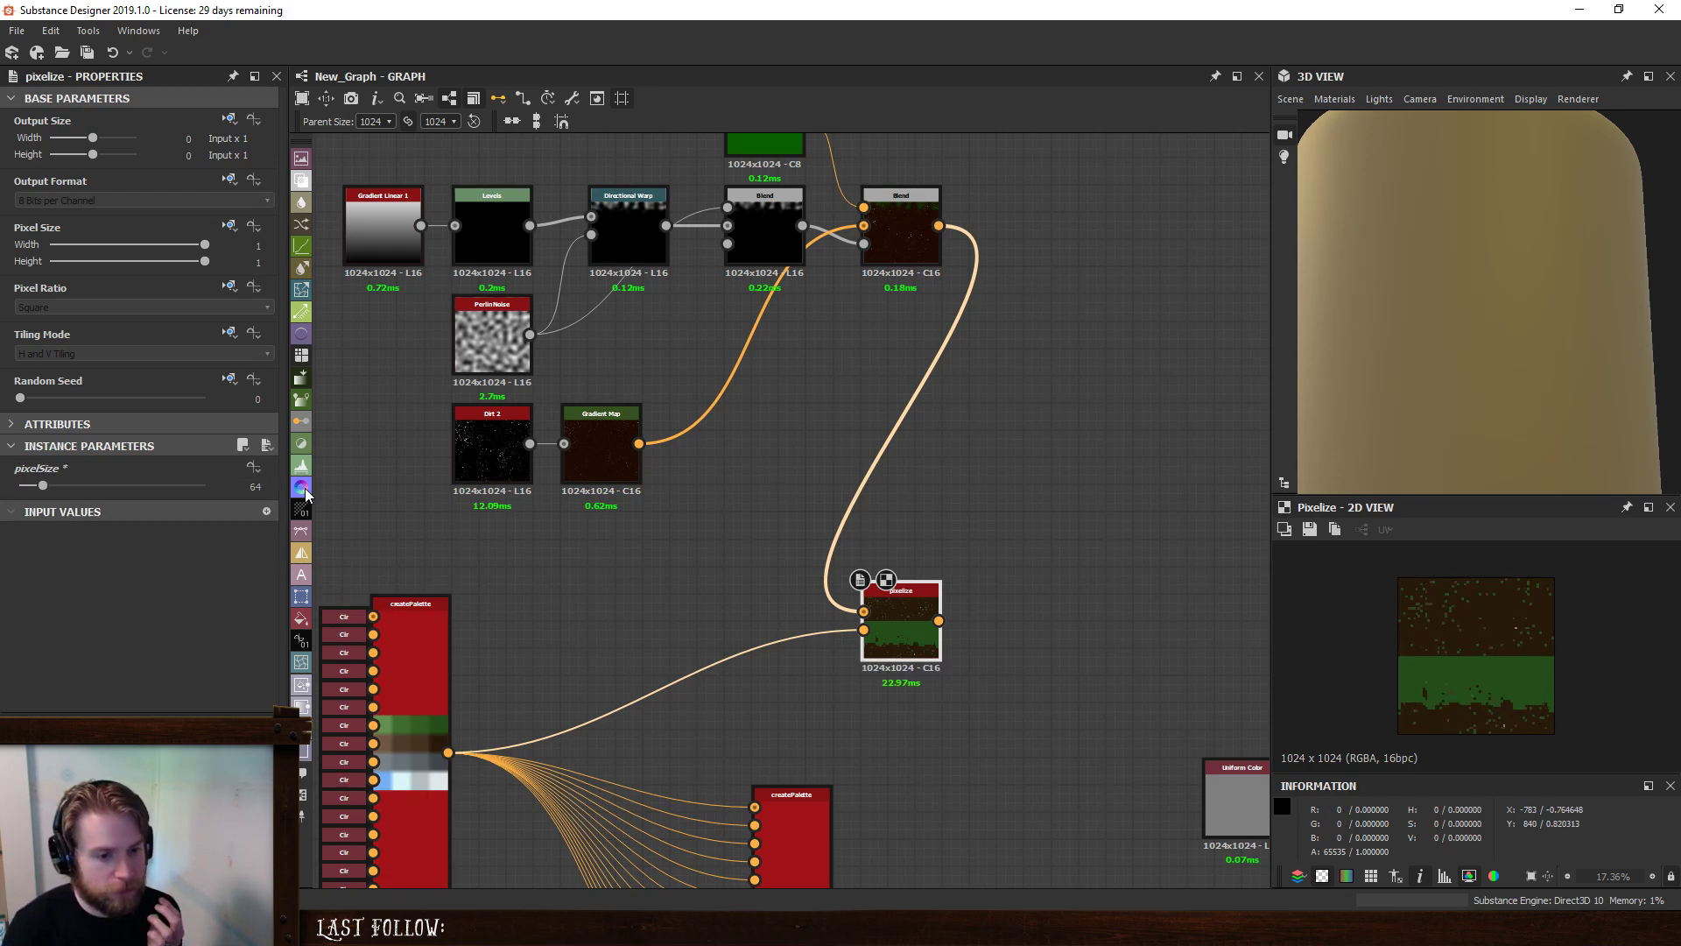
{"action": "double_click", "coordinate": [253, 486]}
{"action": "type", "text": "32"}
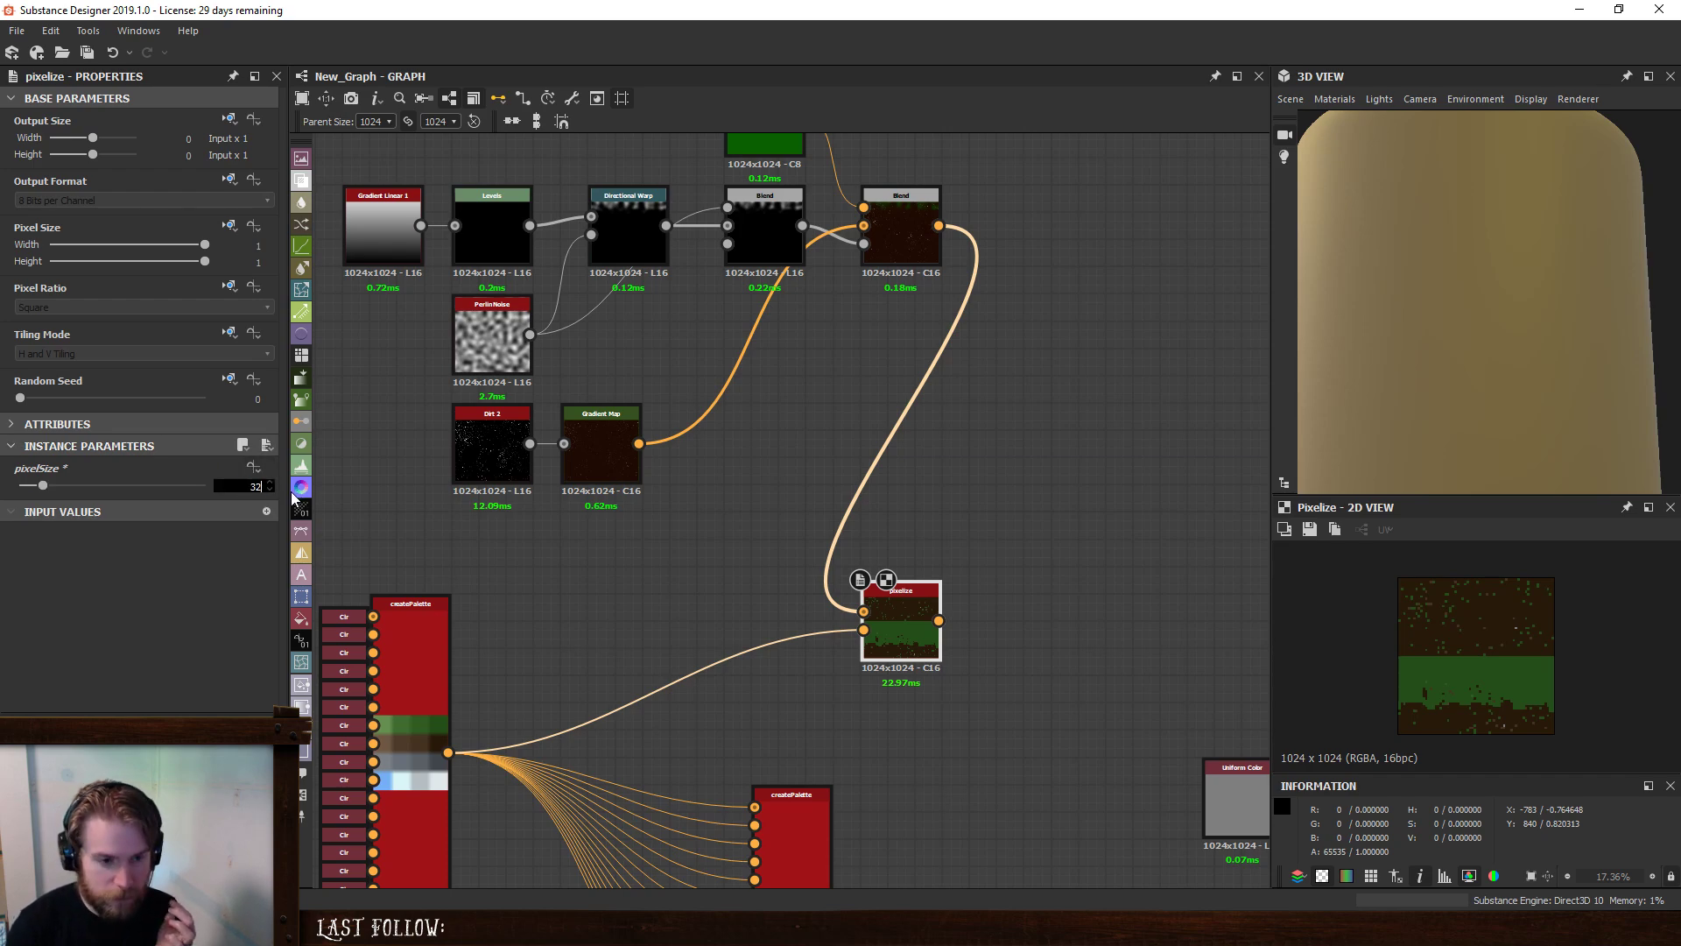
{"action": "key", "text": "Return"}
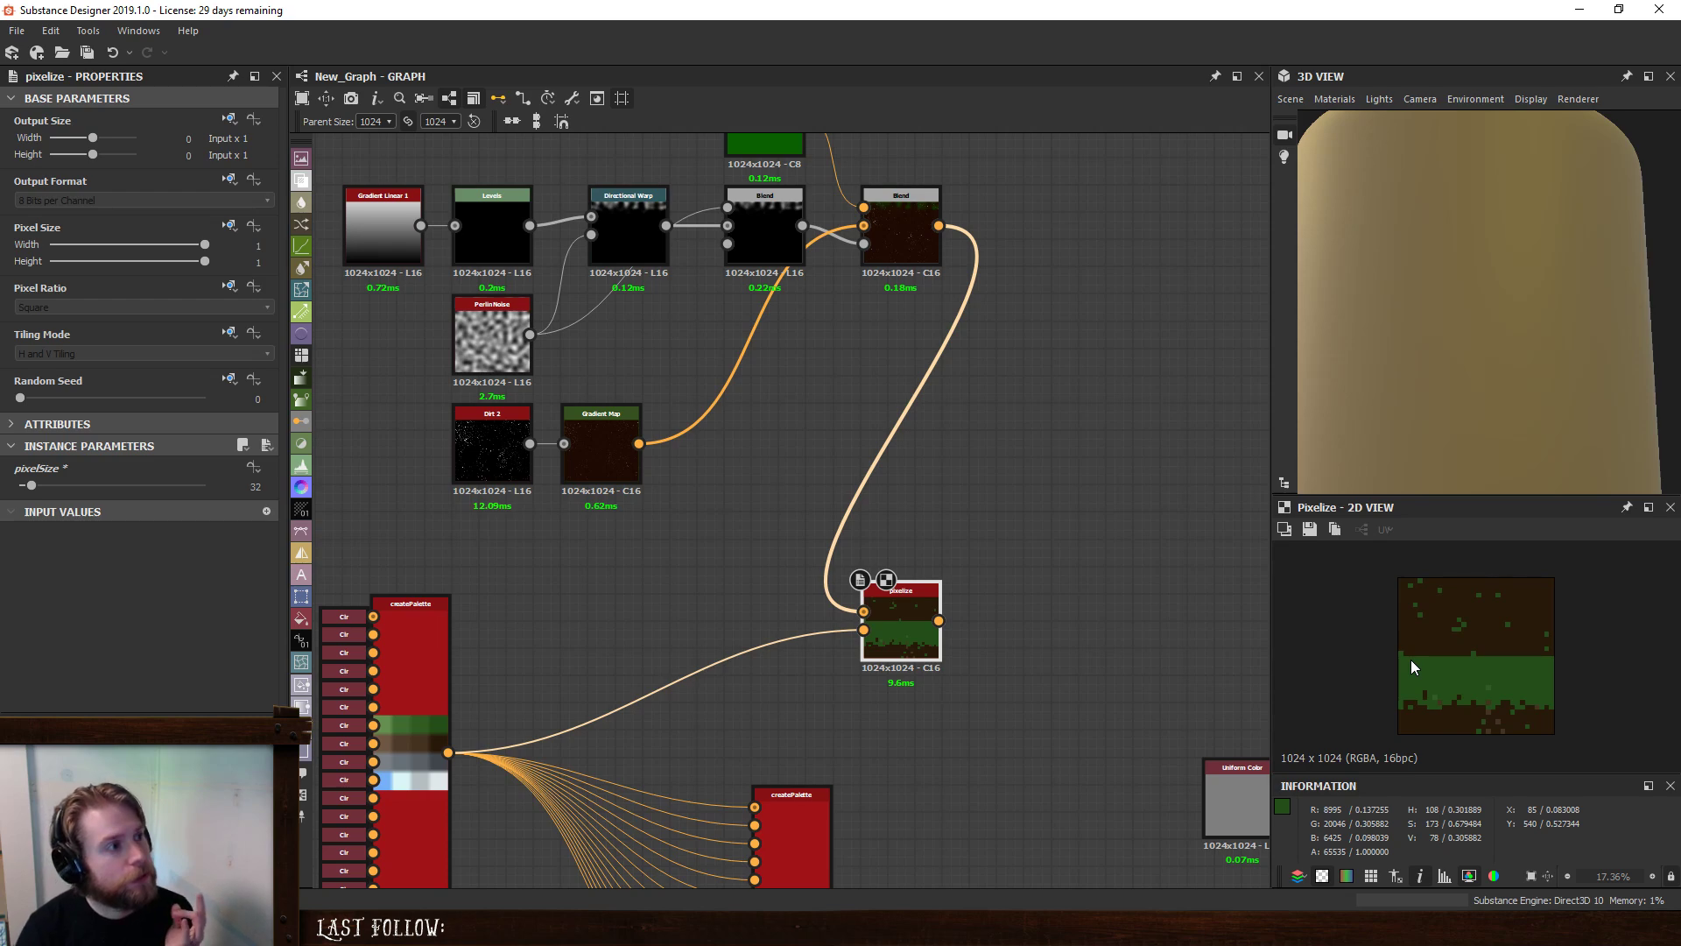
{"action": "left_click", "coordinate": [732, 586]}
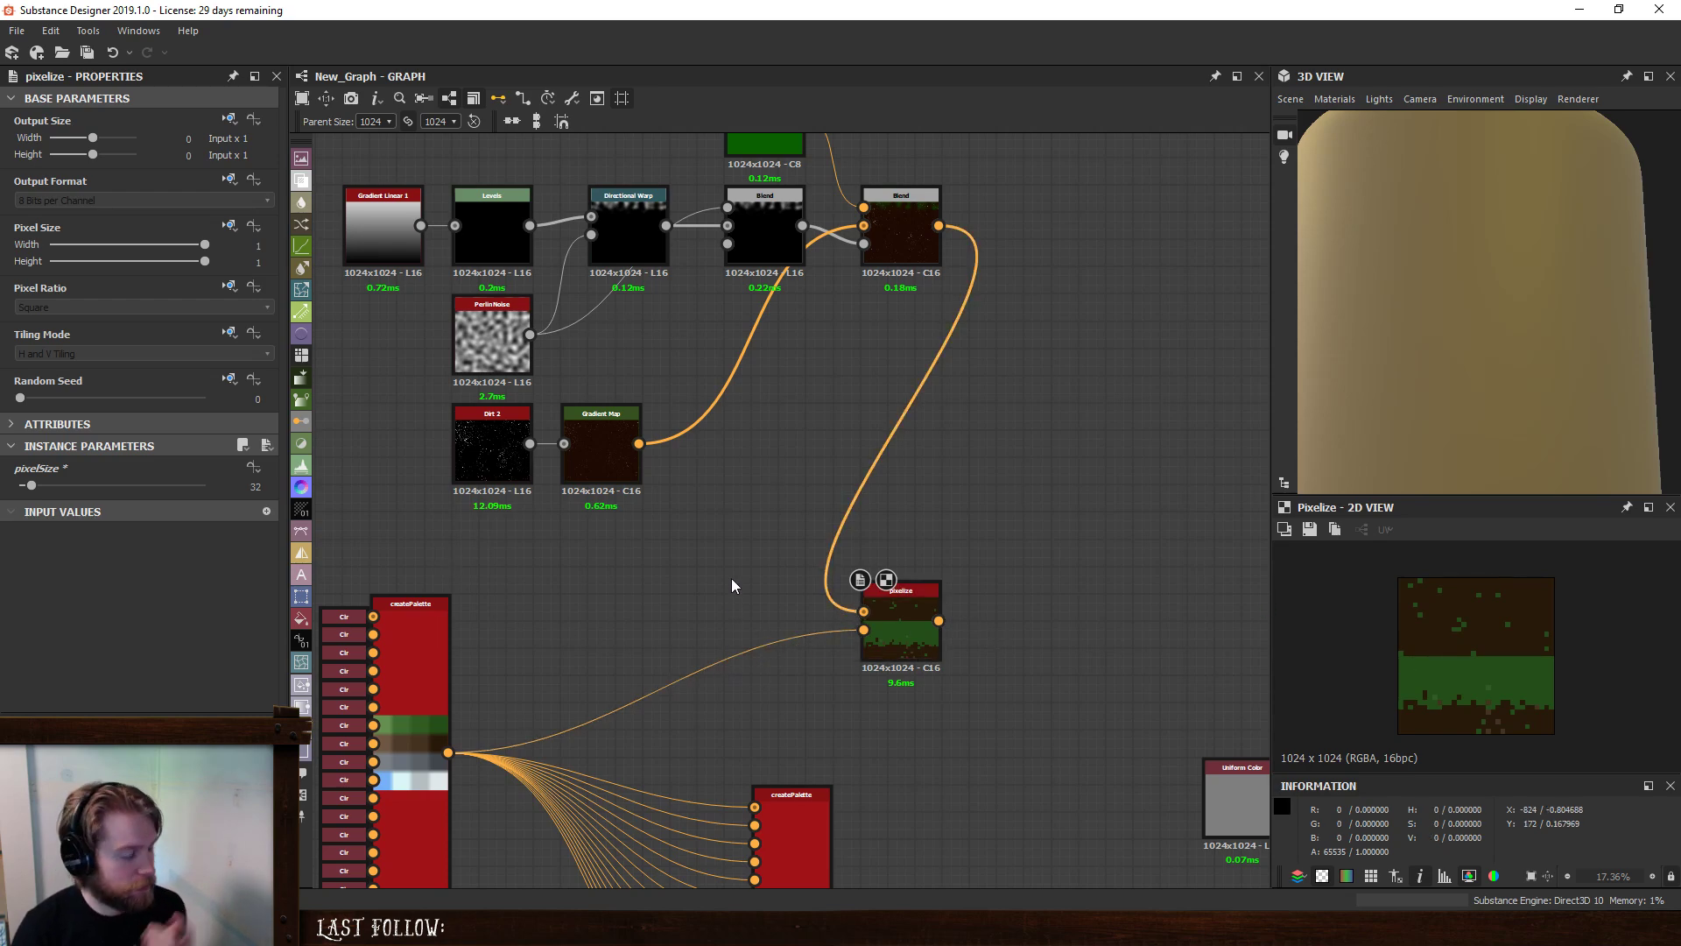
- Open the pixelize node's reference in context, enter its FX-Map, and open the Quadrant's Color / Luminosity function
{"action": "right_click", "coordinate": [907, 604]}
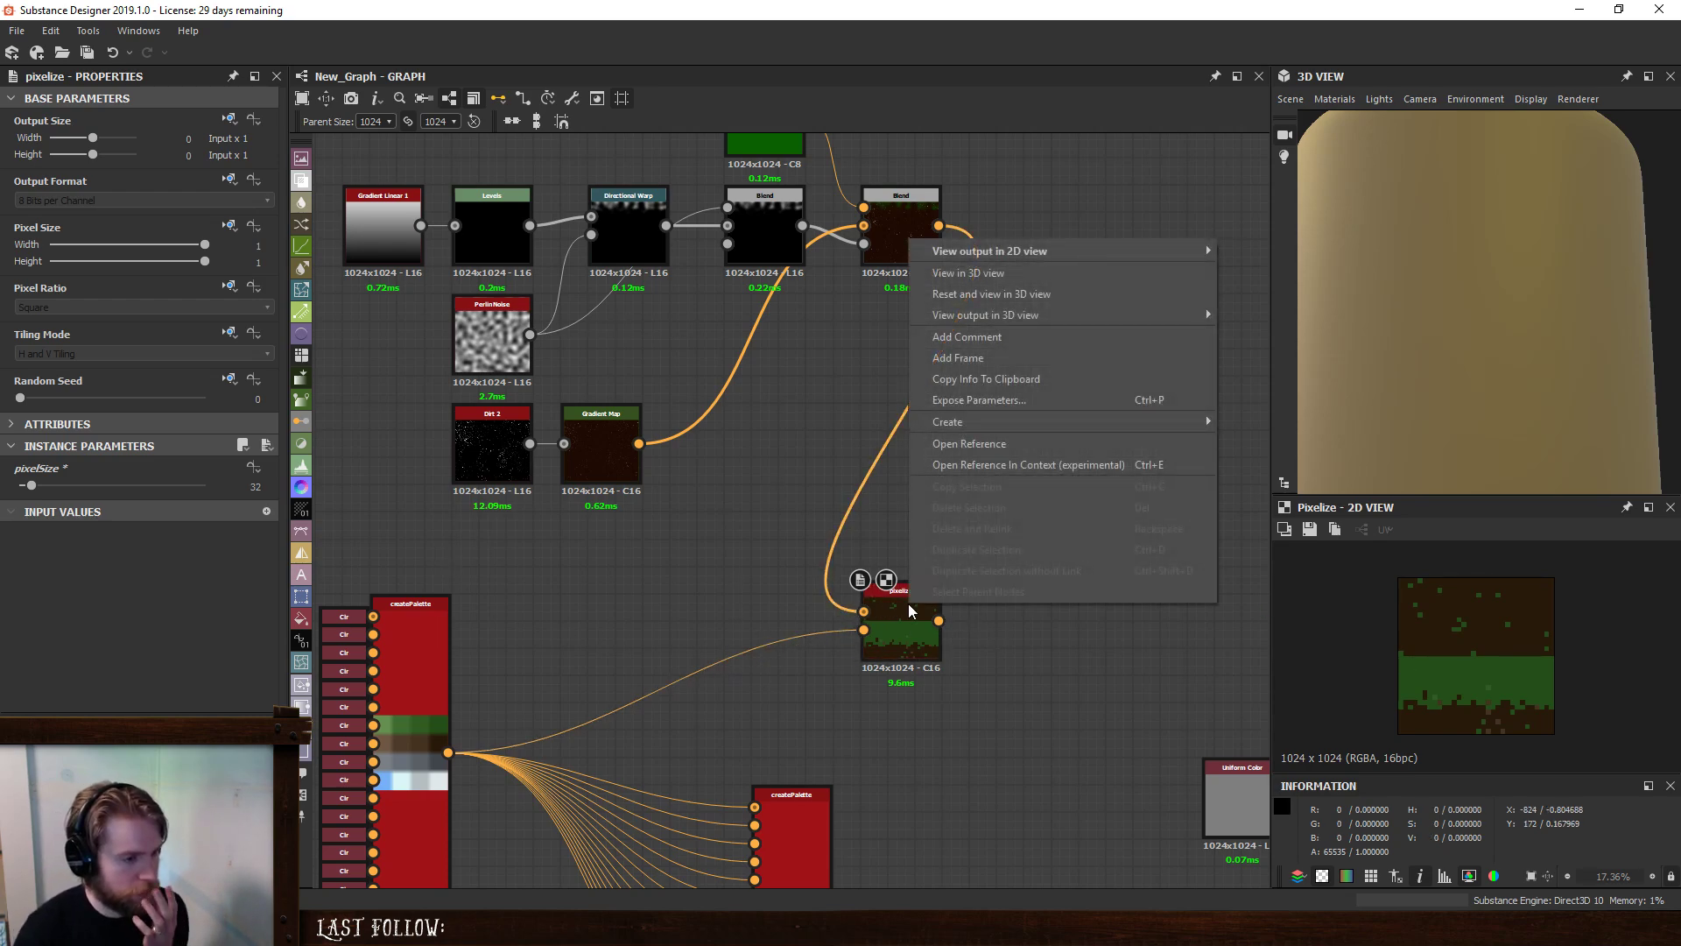
{"action": "left_click", "coordinate": [964, 462]}
{"action": "left_click", "coordinate": [779, 487]}
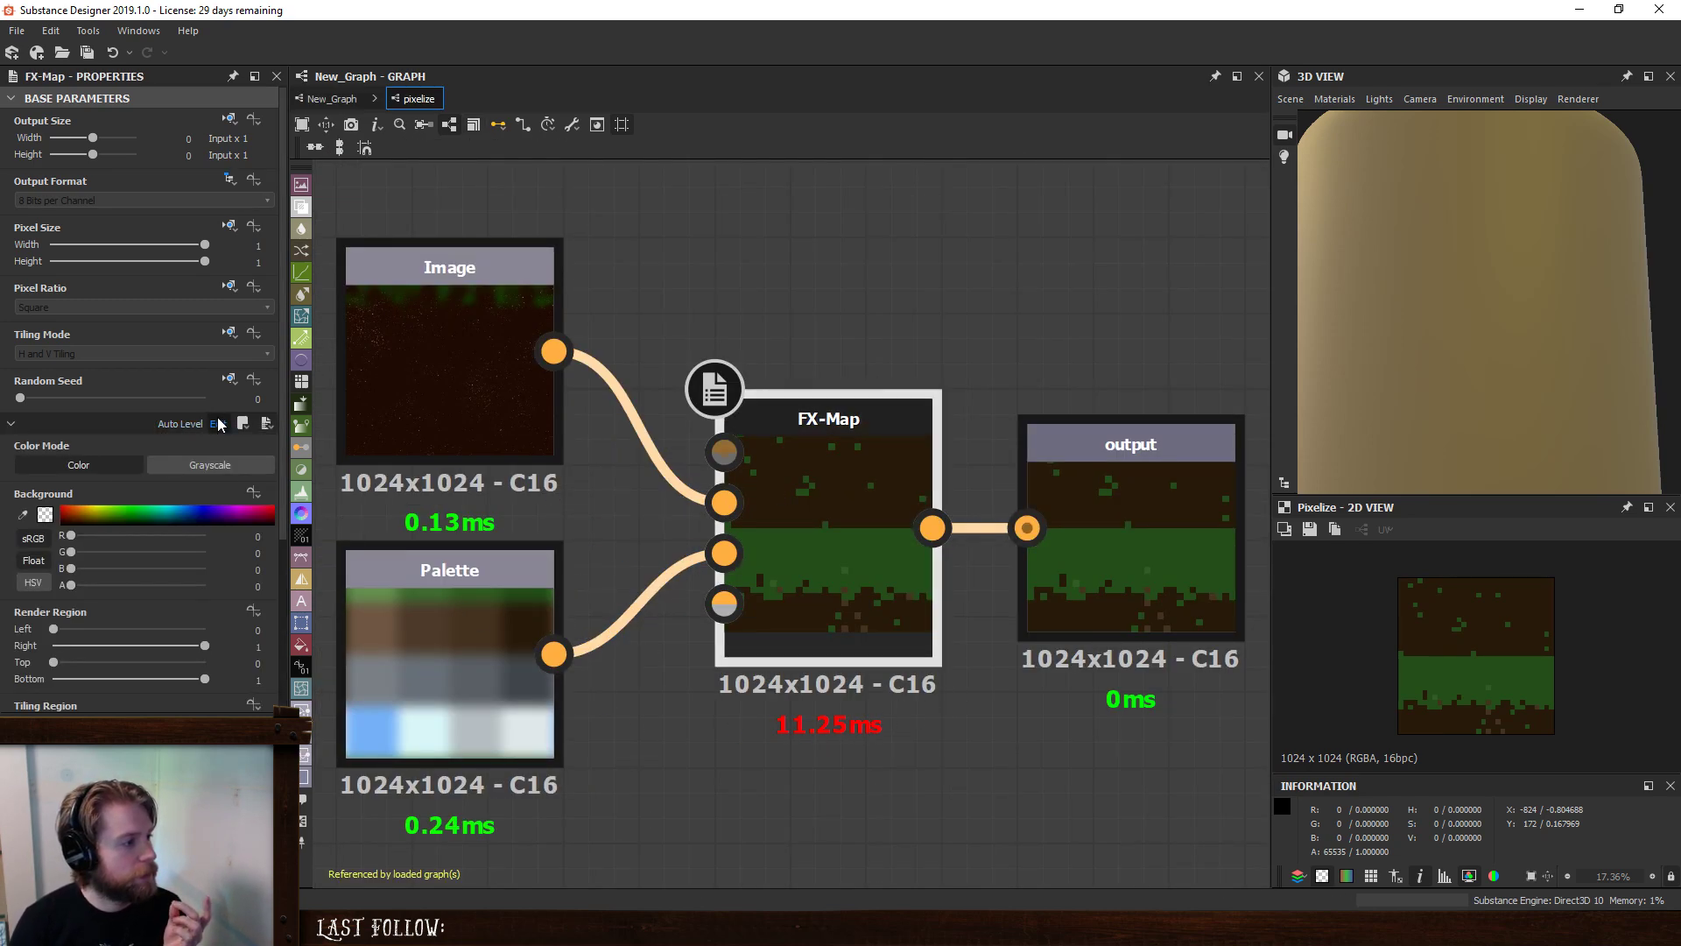
{"action": "double_click", "coordinate": [779, 604]}
{"action": "left_click", "coordinate": [824, 673]}
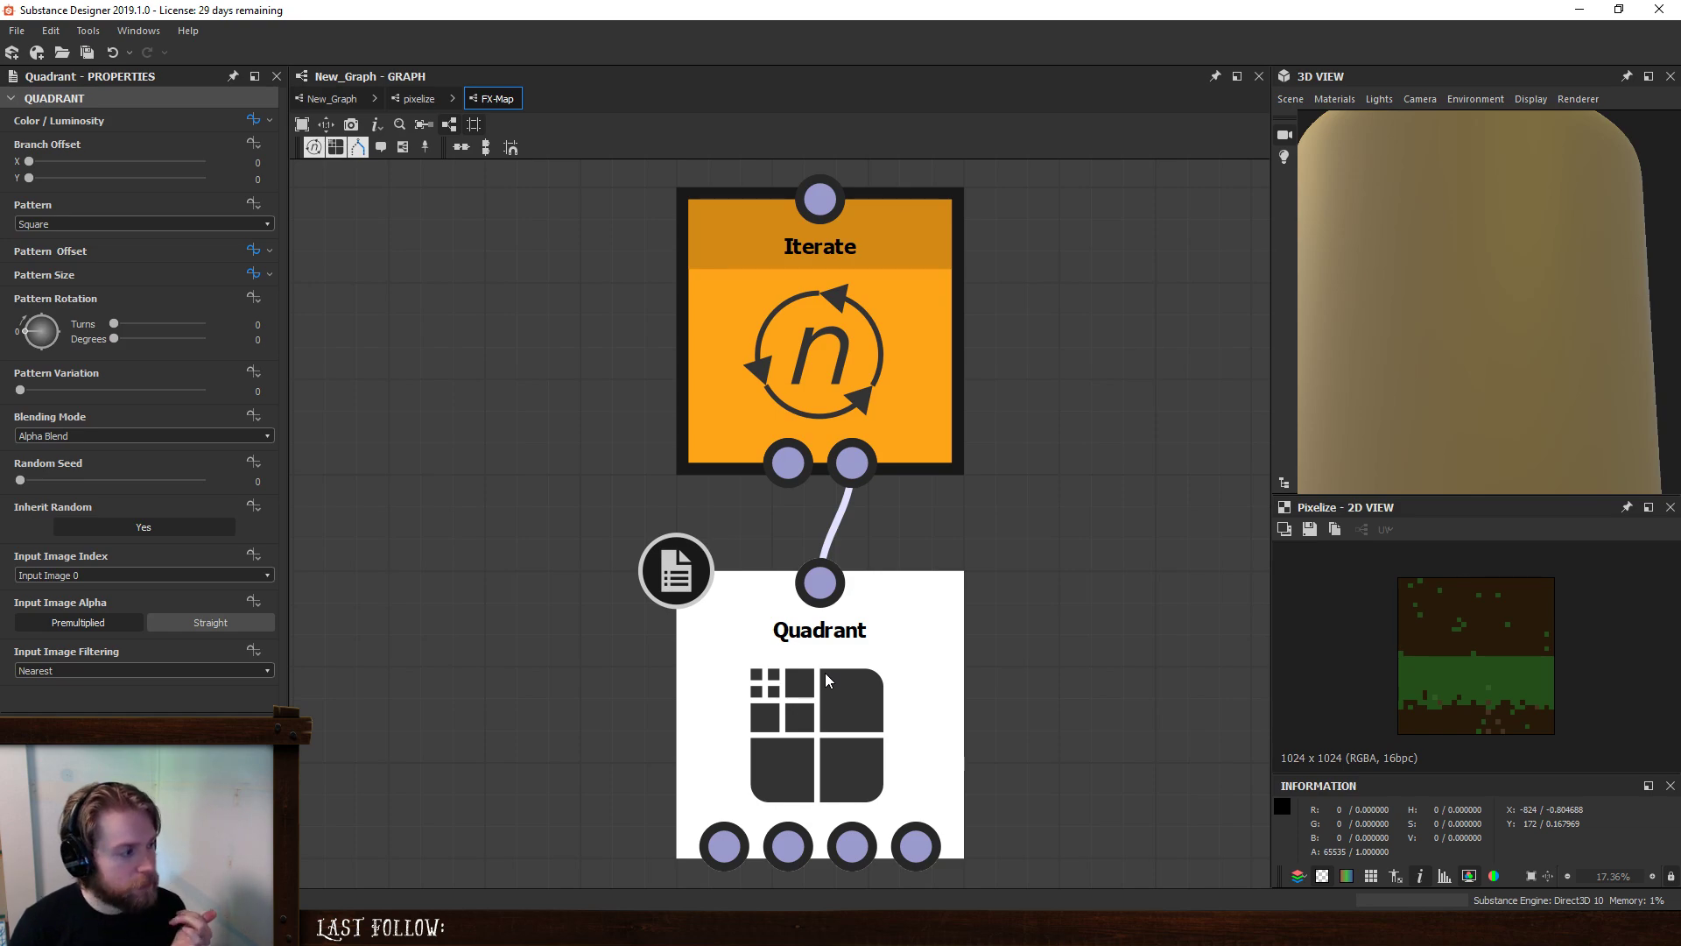
{"action": "left_click", "coordinate": [253, 120]}
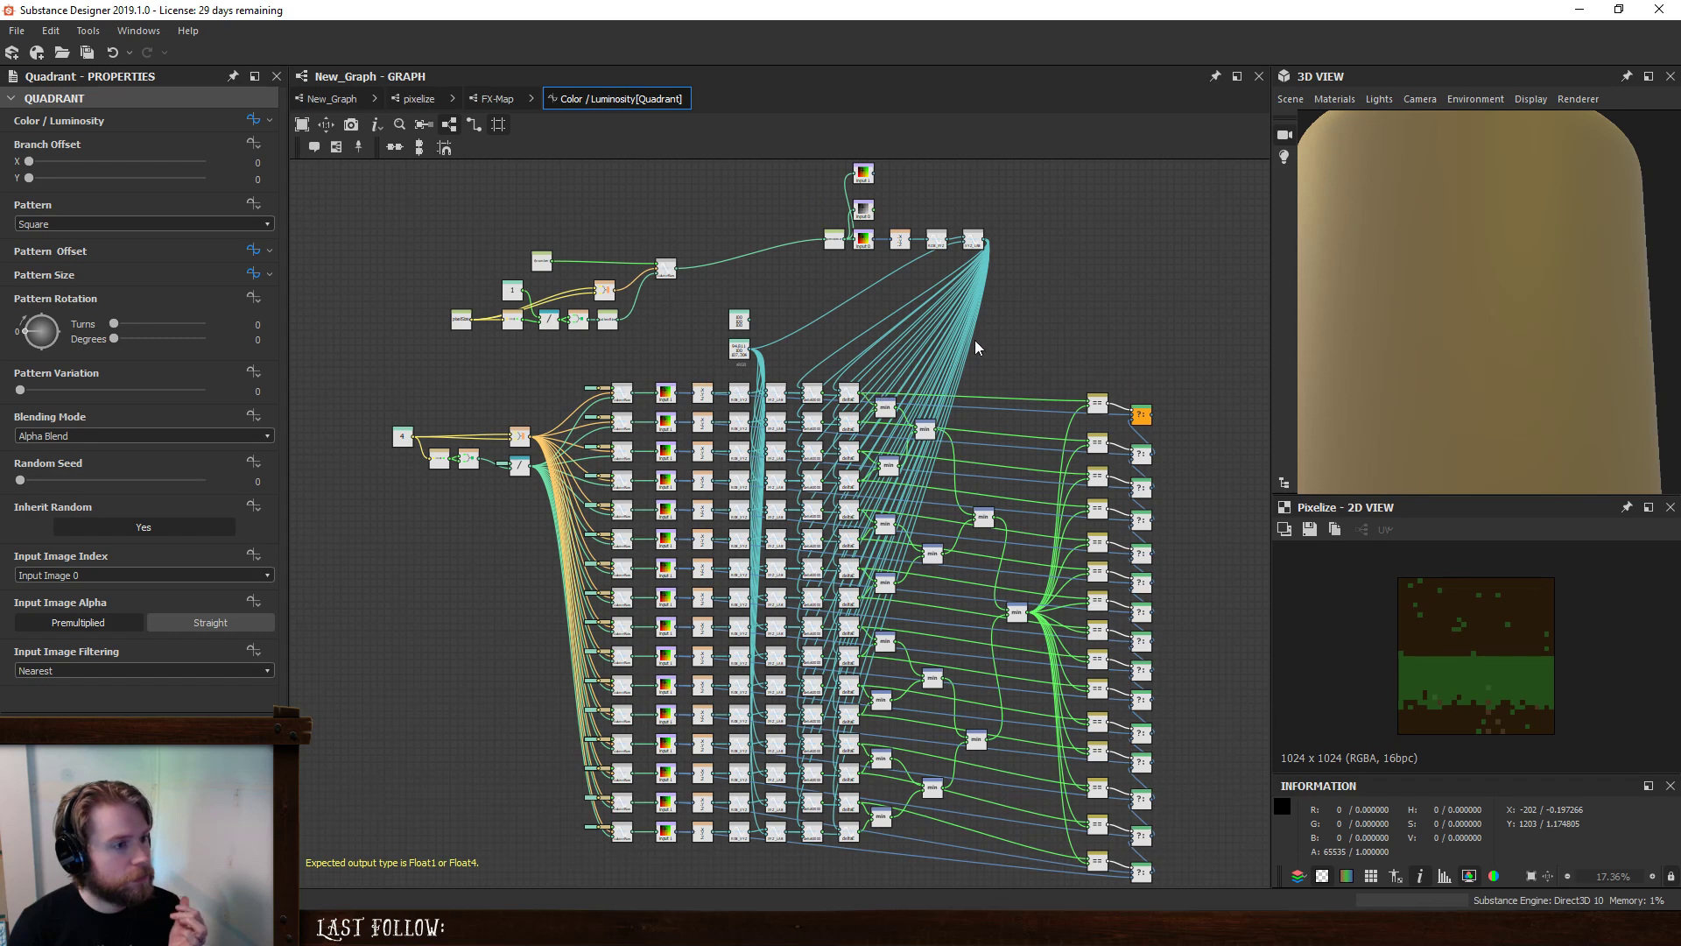
- Open the function behind the columnRow node that uses $number as its index
{"action": "scroll", "coordinate": [687, 294], "scroll_direction": "up", "scroll_amount": 3}
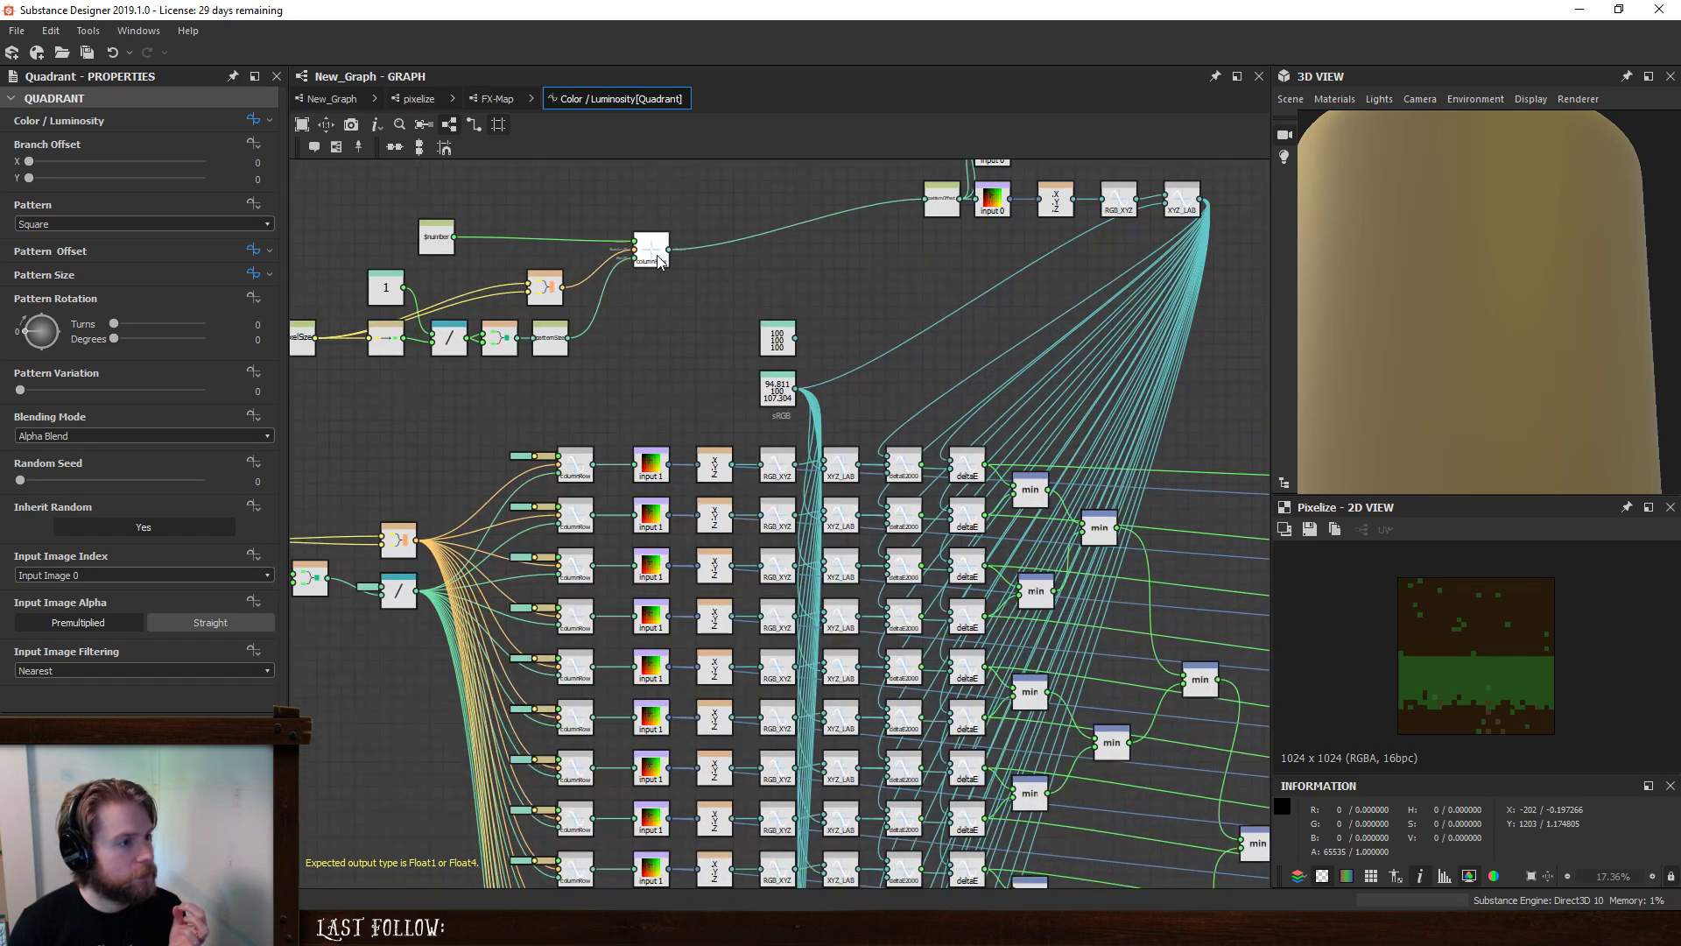
{"action": "right_click", "coordinate": [658, 255]}
{"action": "left_click", "coordinate": [729, 360]}
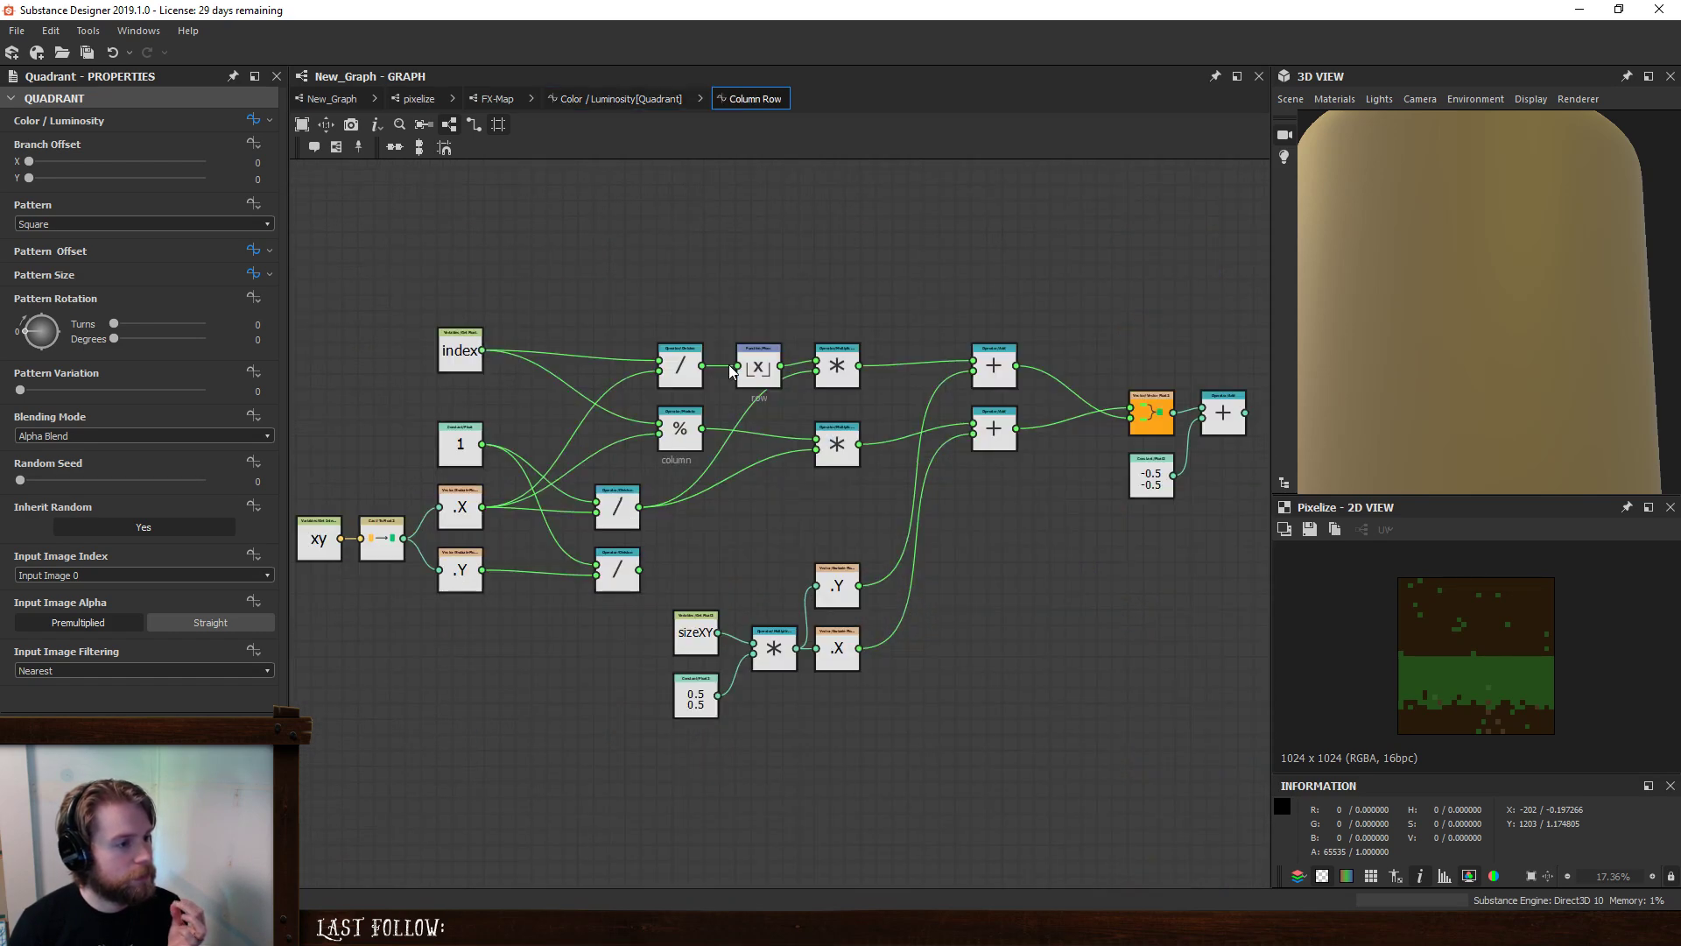
- Try the last Add node as the Column Row output, and make the vector node before it the output again
{"action": "right_click", "coordinate": [1222, 417]}
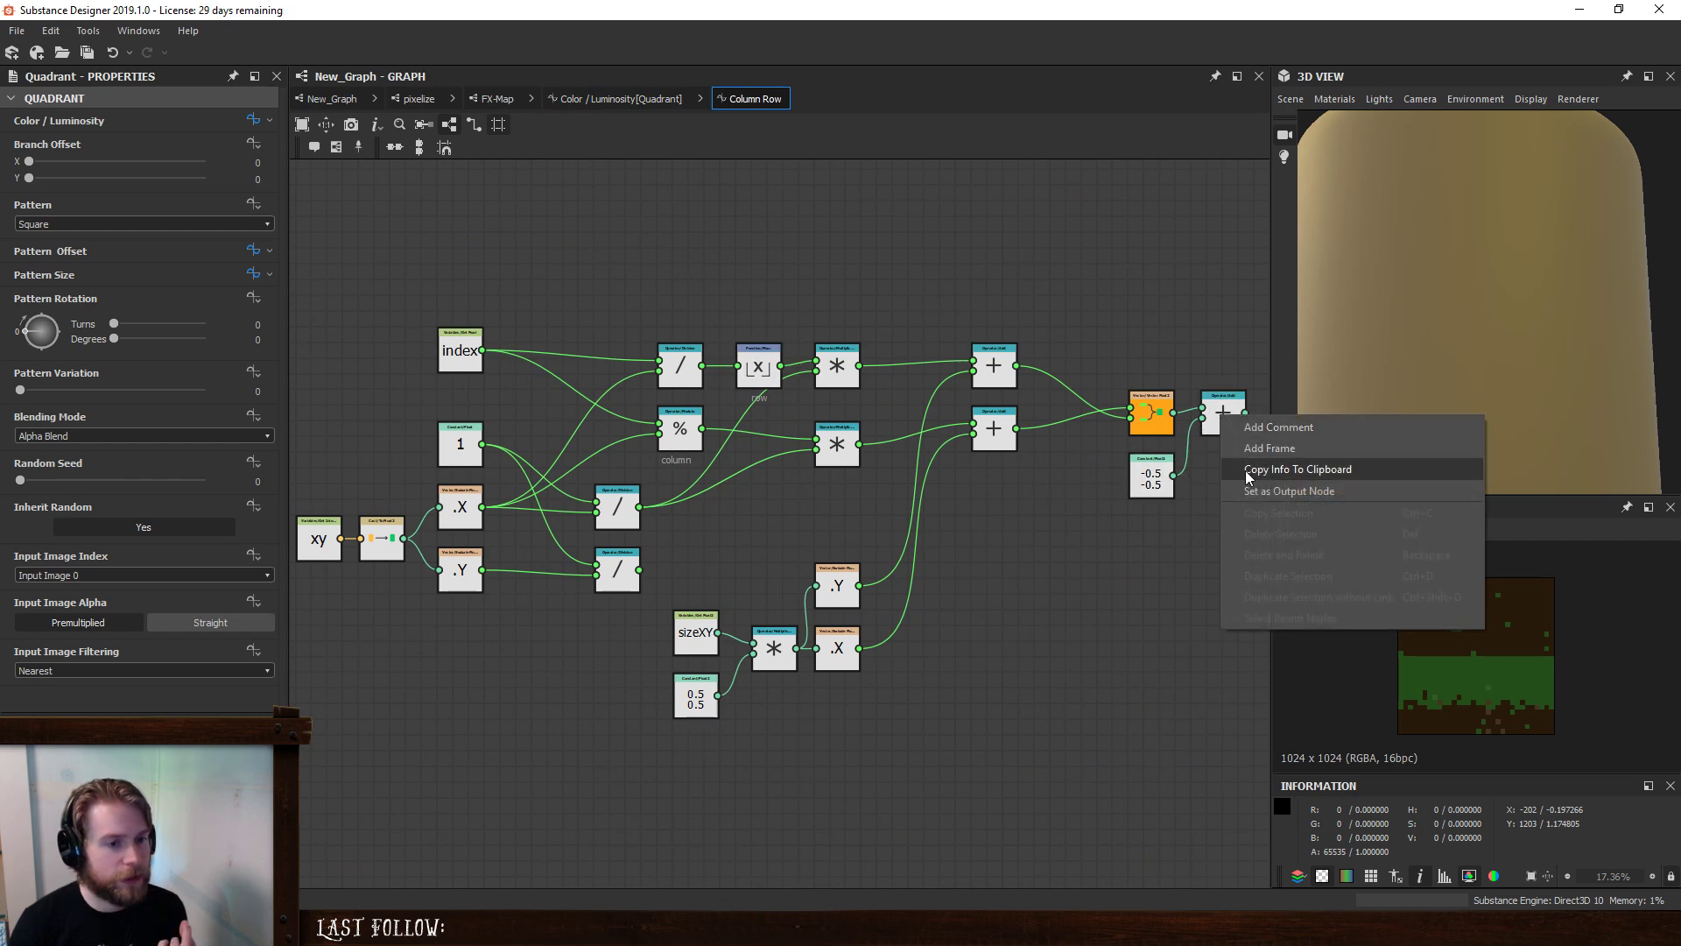
{"action": "left_click", "coordinate": [1250, 492]}
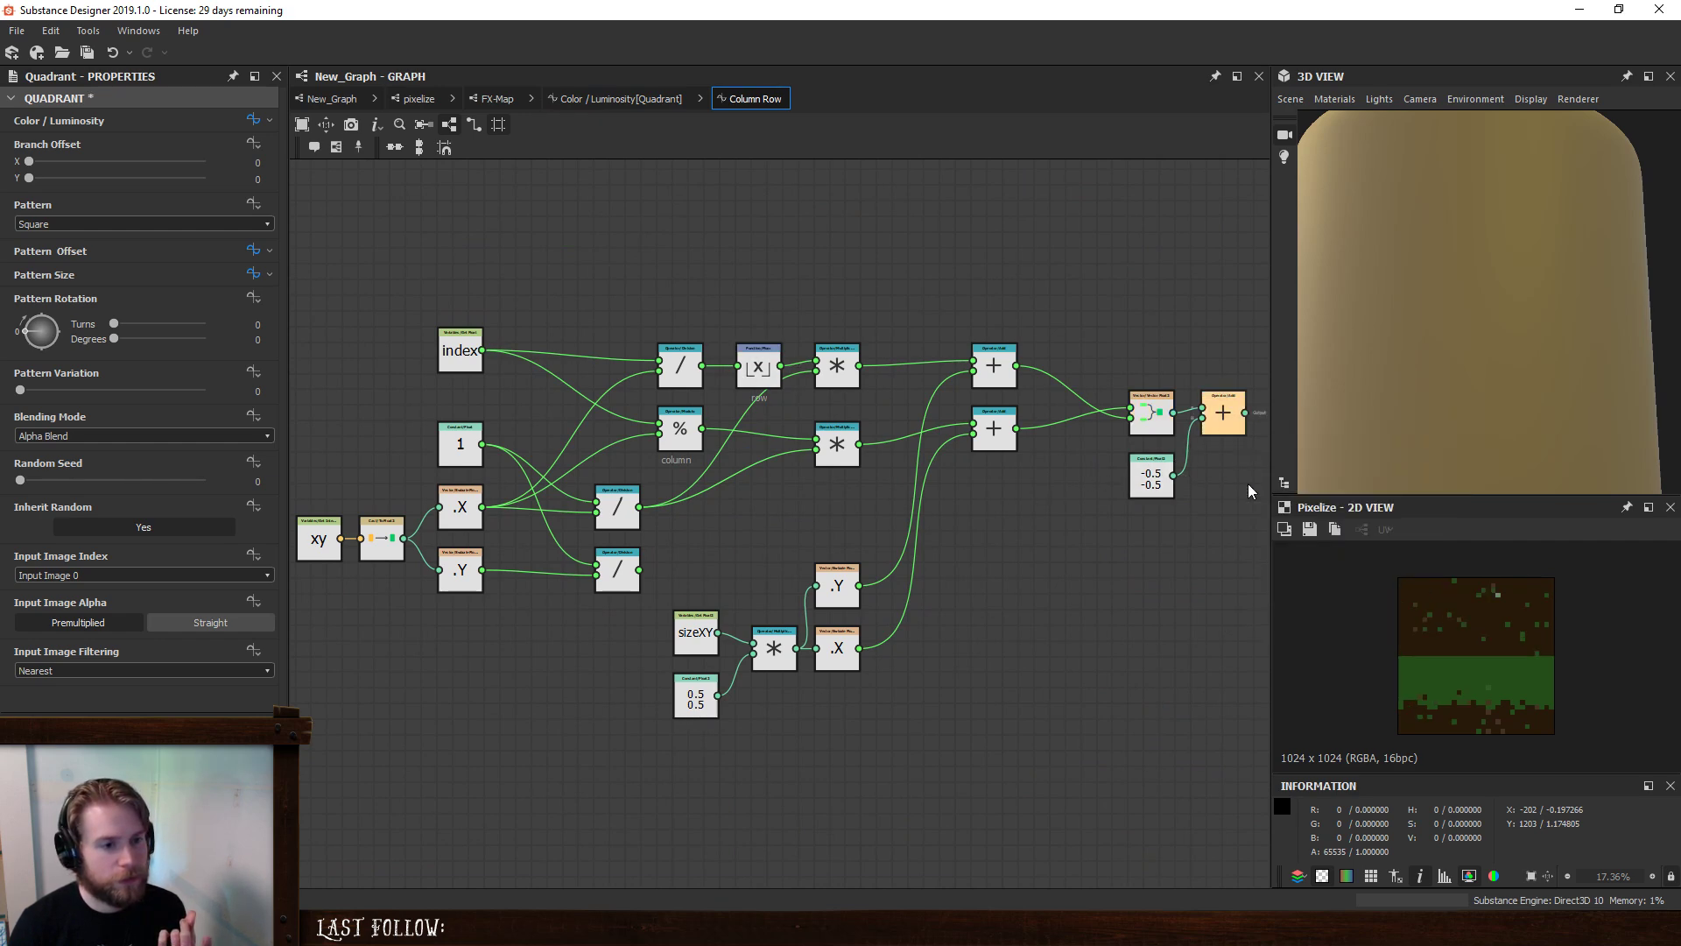
{"action": "right_click", "coordinate": [1158, 419]}
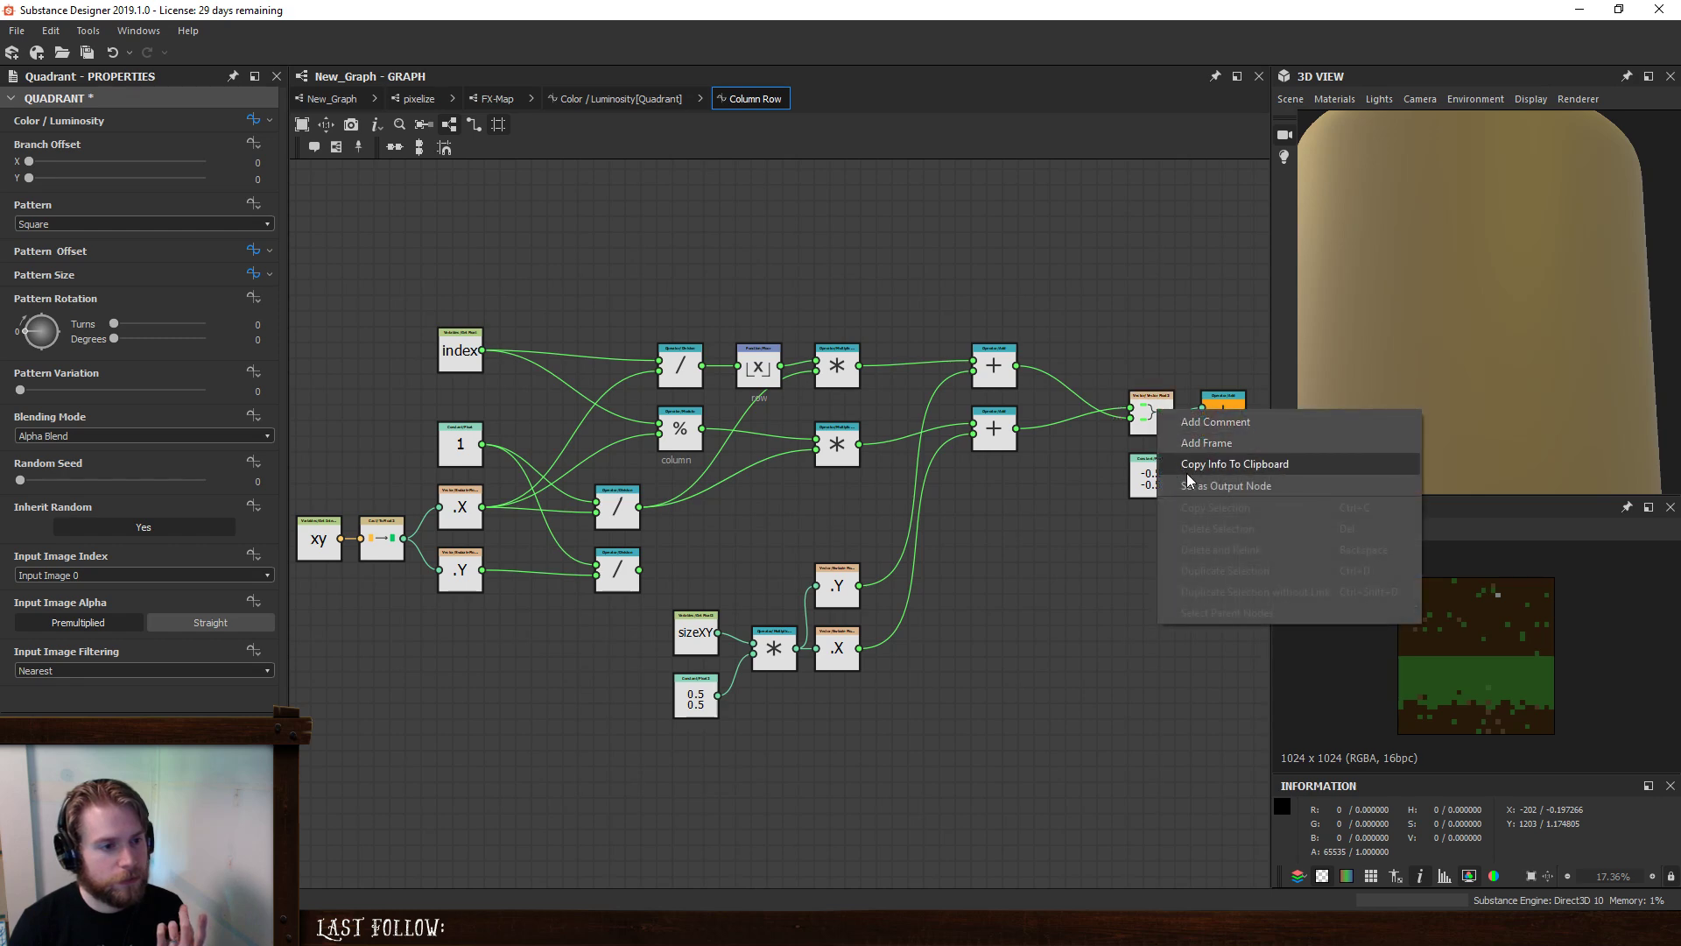
{"action": "left_click", "coordinate": [1190, 487]}
- Delete the last Add node and its -0.5, -0.5 Float2 constant from the Column Row function
{"action": "left_click_drag", "start_coordinate": [1199, 543], "coordinate": [1126, 420]}
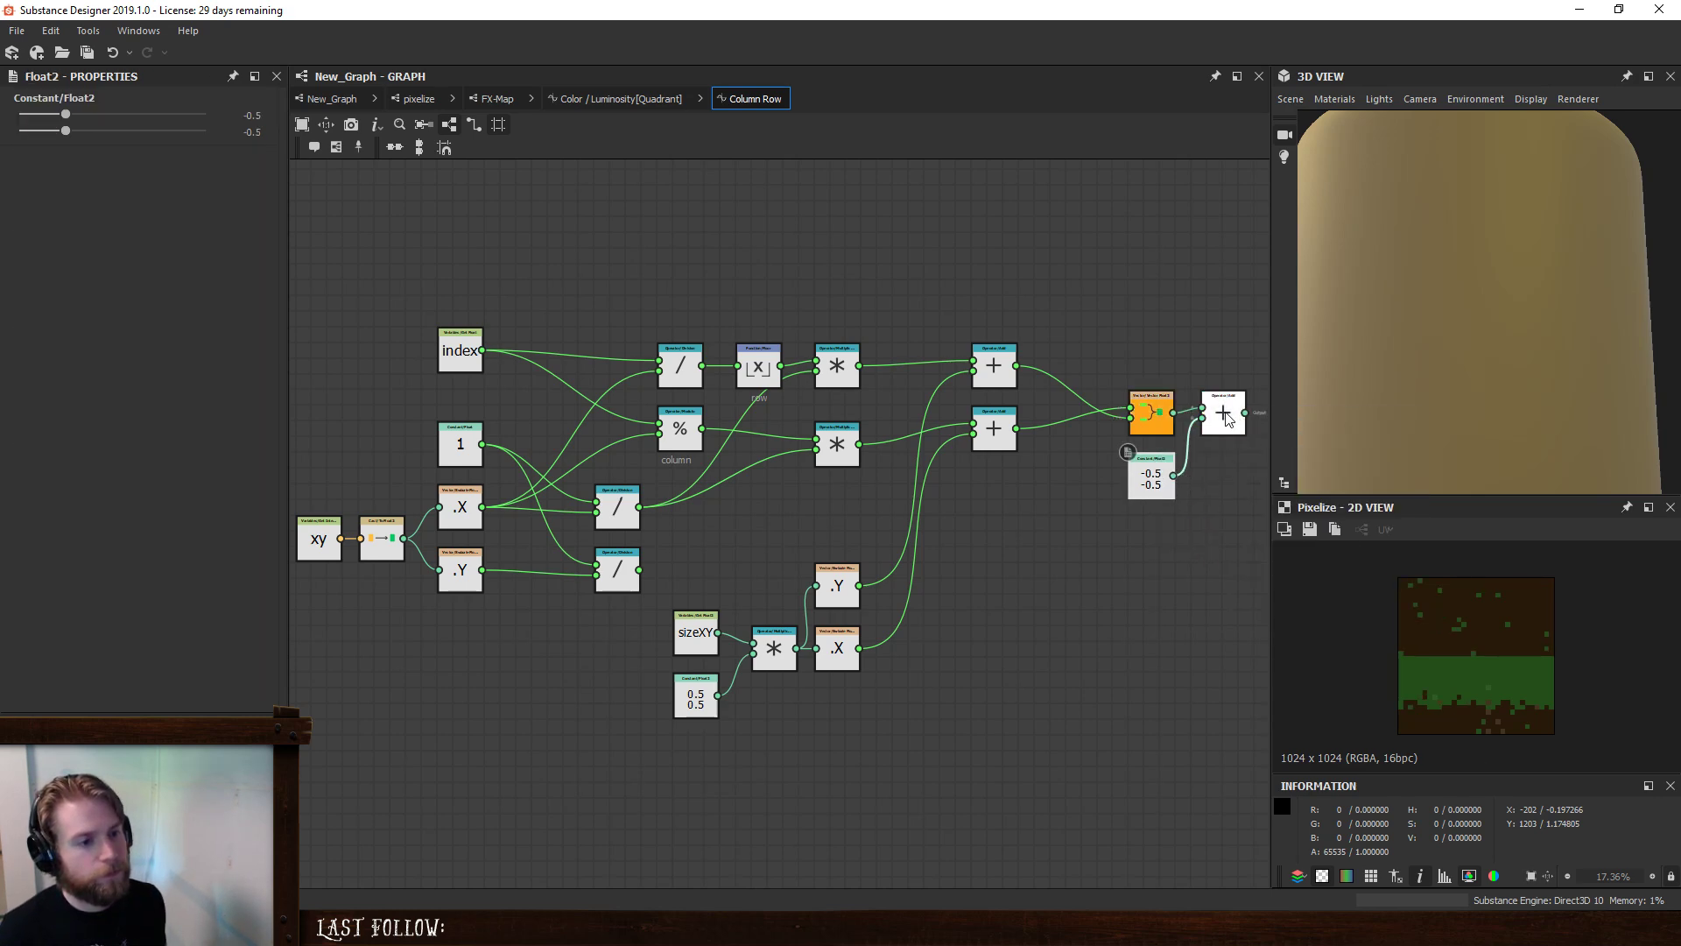
{"action": "left_click", "coordinate": [1219, 411]}
{"action": "key", "text": "Delete"}
{"action": "left_click", "coordinate": [1151, 477]}
{"action": "key", "text": "Delete"}
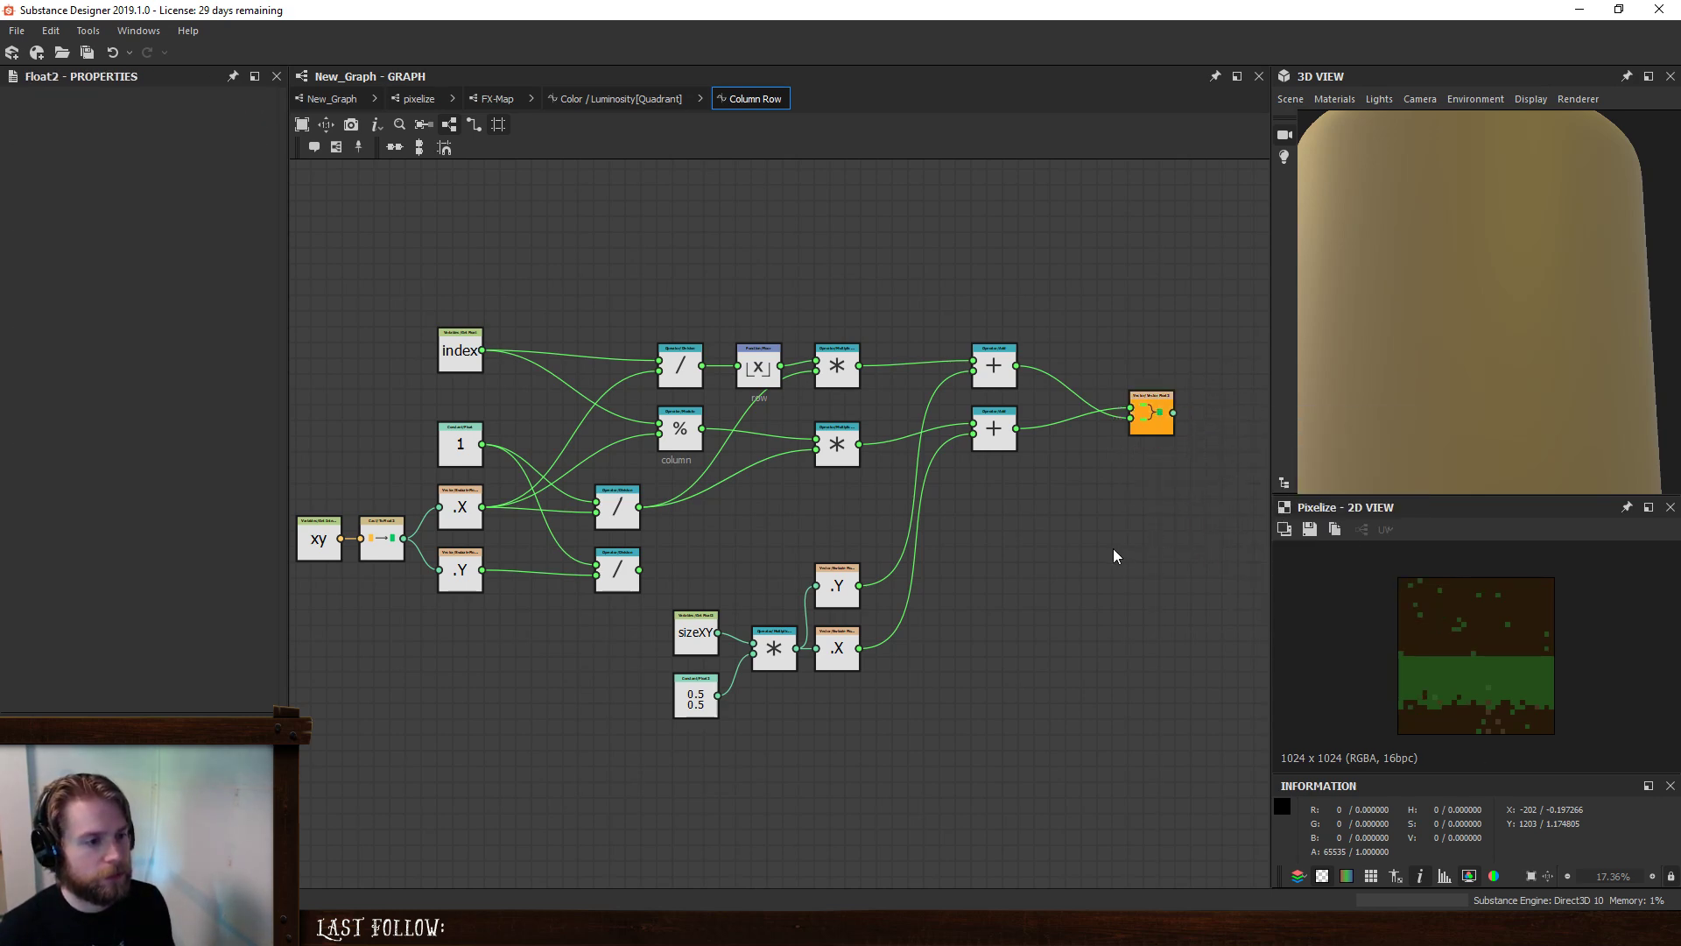
- Return to the Color / Luminosity function and insert an Add node after the columnRow node fed by $number
{"action": "left_click", "coordinate": [624, 98]}
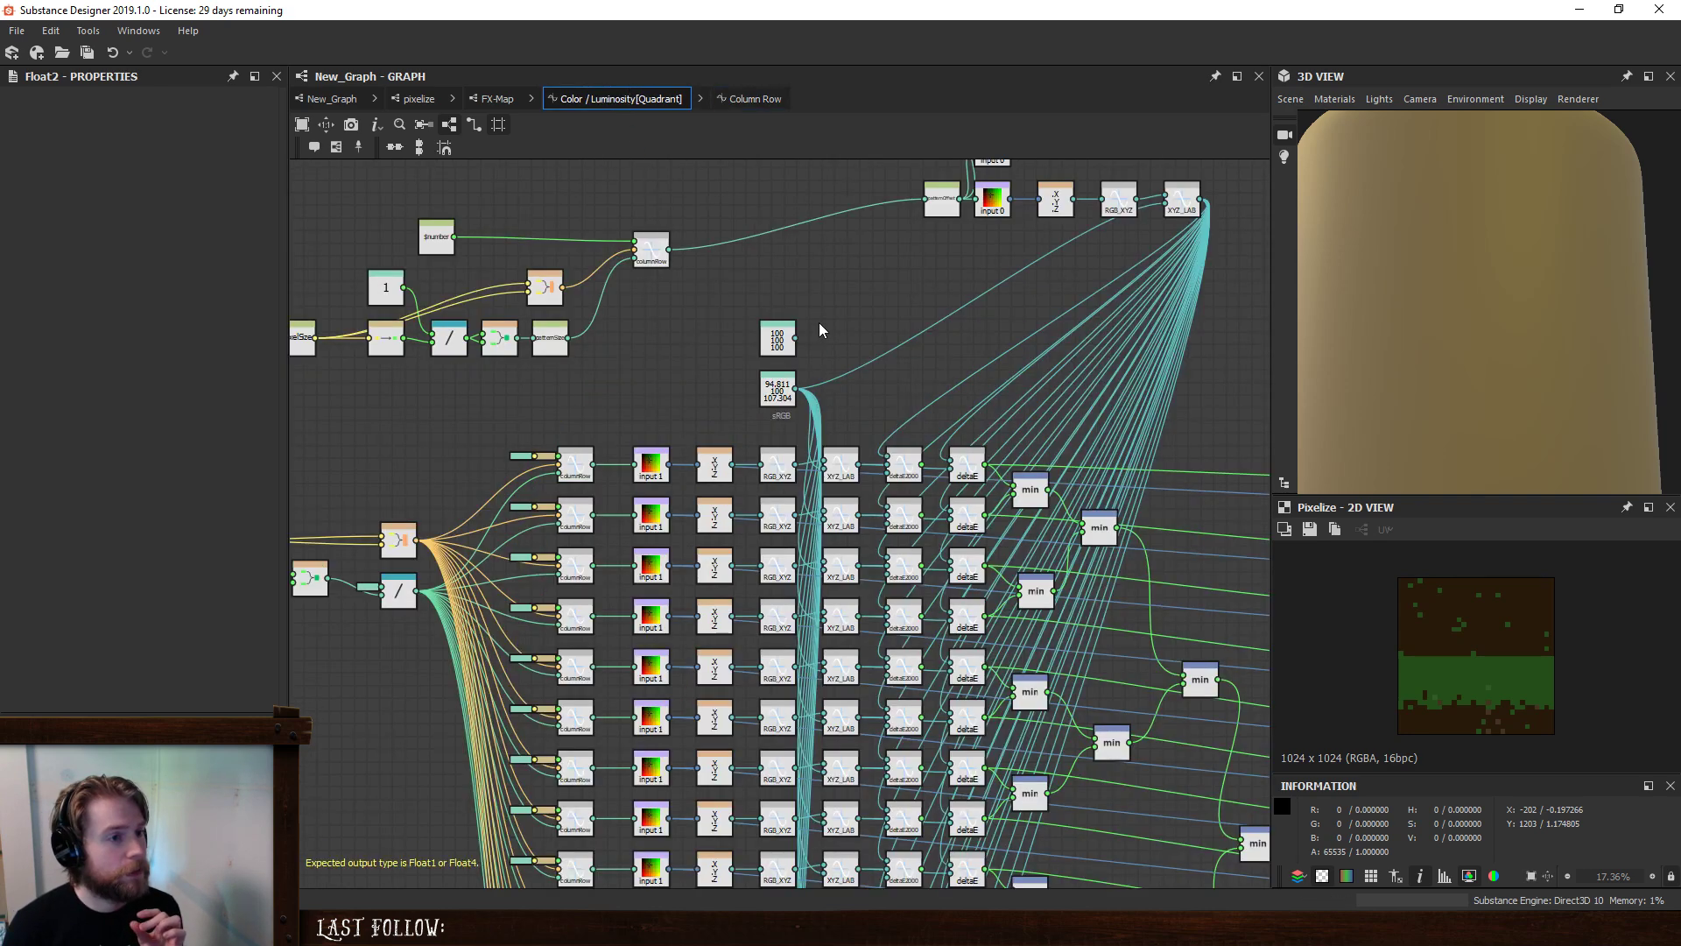
{"action": "middle_click_drag", "start_coordinate": [817, 322], "coordinate": [838, 474]}
{"action": "left_click", "coordinate": [658, 436]}
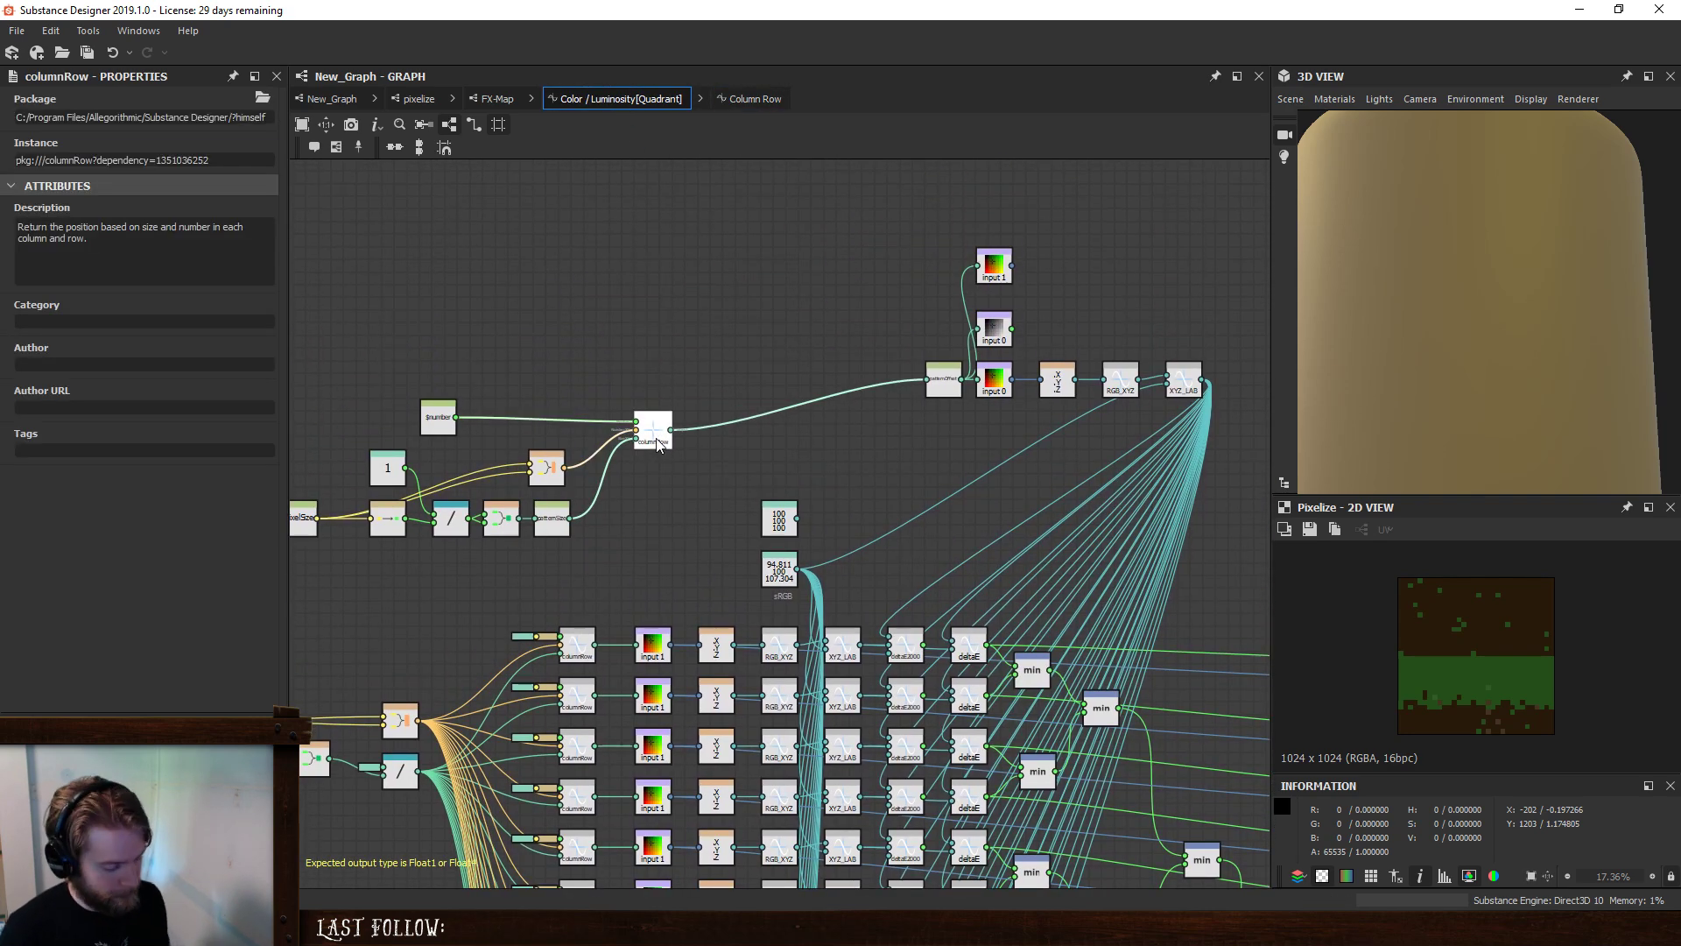
{"action": "key", "text": "space"}
{"action": "type", "text": "ad"}
{"action": "left_click", "coordinate": [698, 396]}
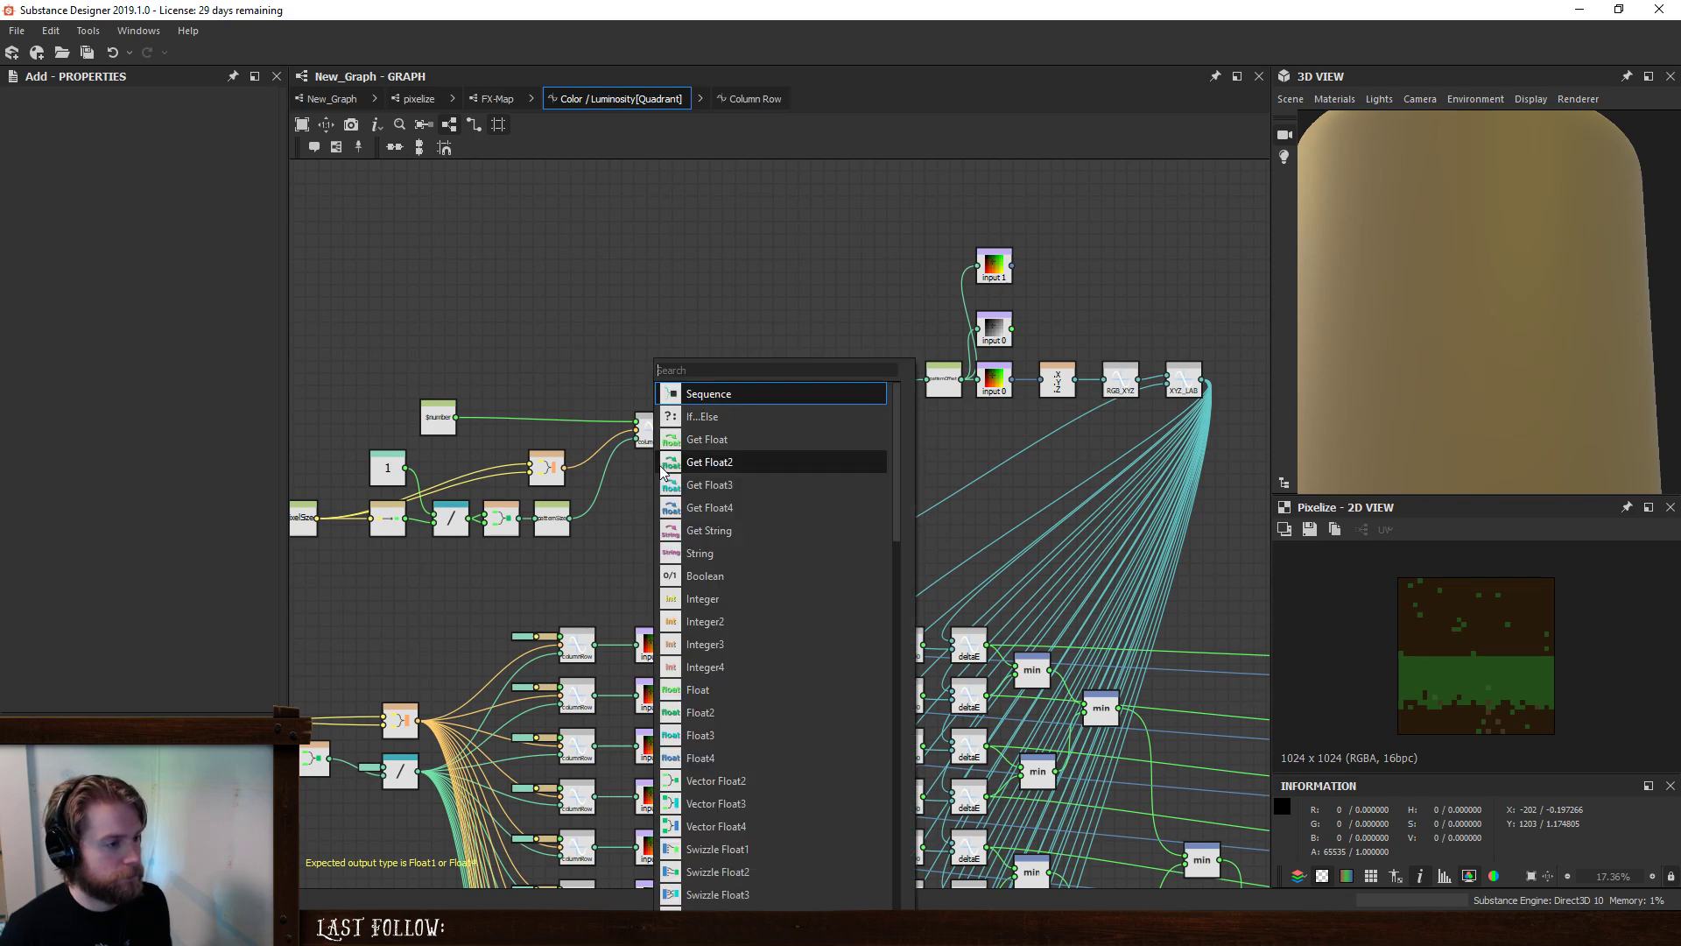
- Connect a Float2 constant to the new Add node's second input and set both values to 0.5
{"action": "key", "text": "space"}
{"action": "type", "text": "f"}
{"action": "left_click", "coordinate": [711, 419]}
{"action": "left_click_drag", "start_coordinate": [672, 480], "coordinate": [701, 436]}
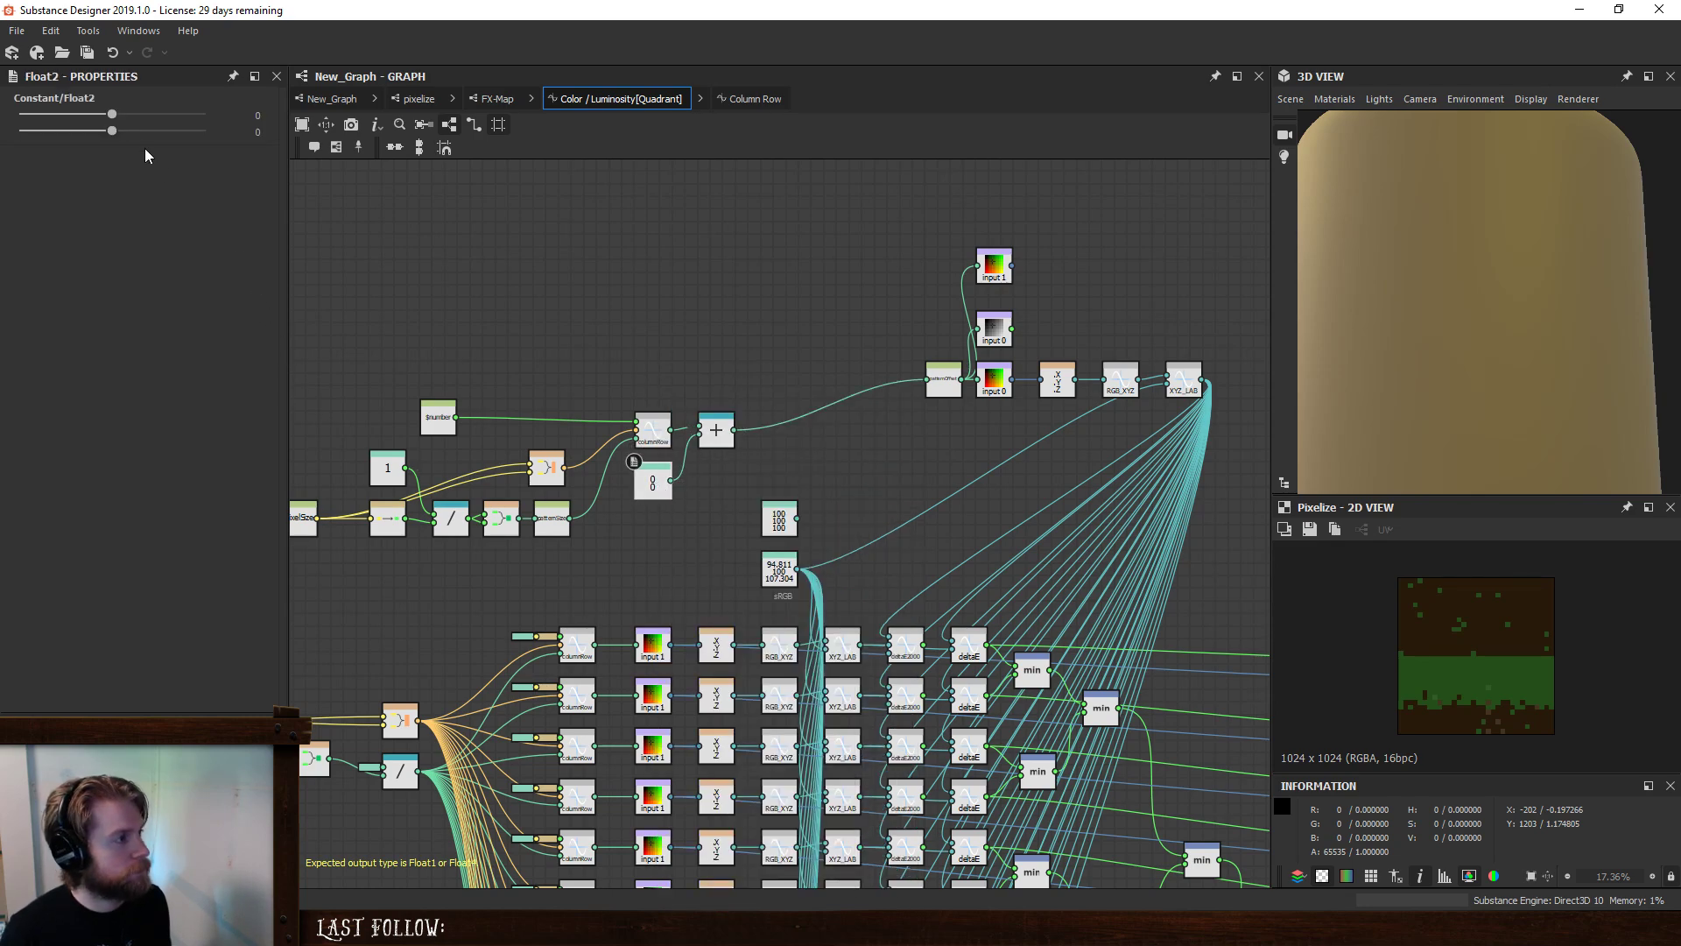
{"action": "left_click_drag", "start_coordinate": [118, 117], "coordinate": [165, 130]}
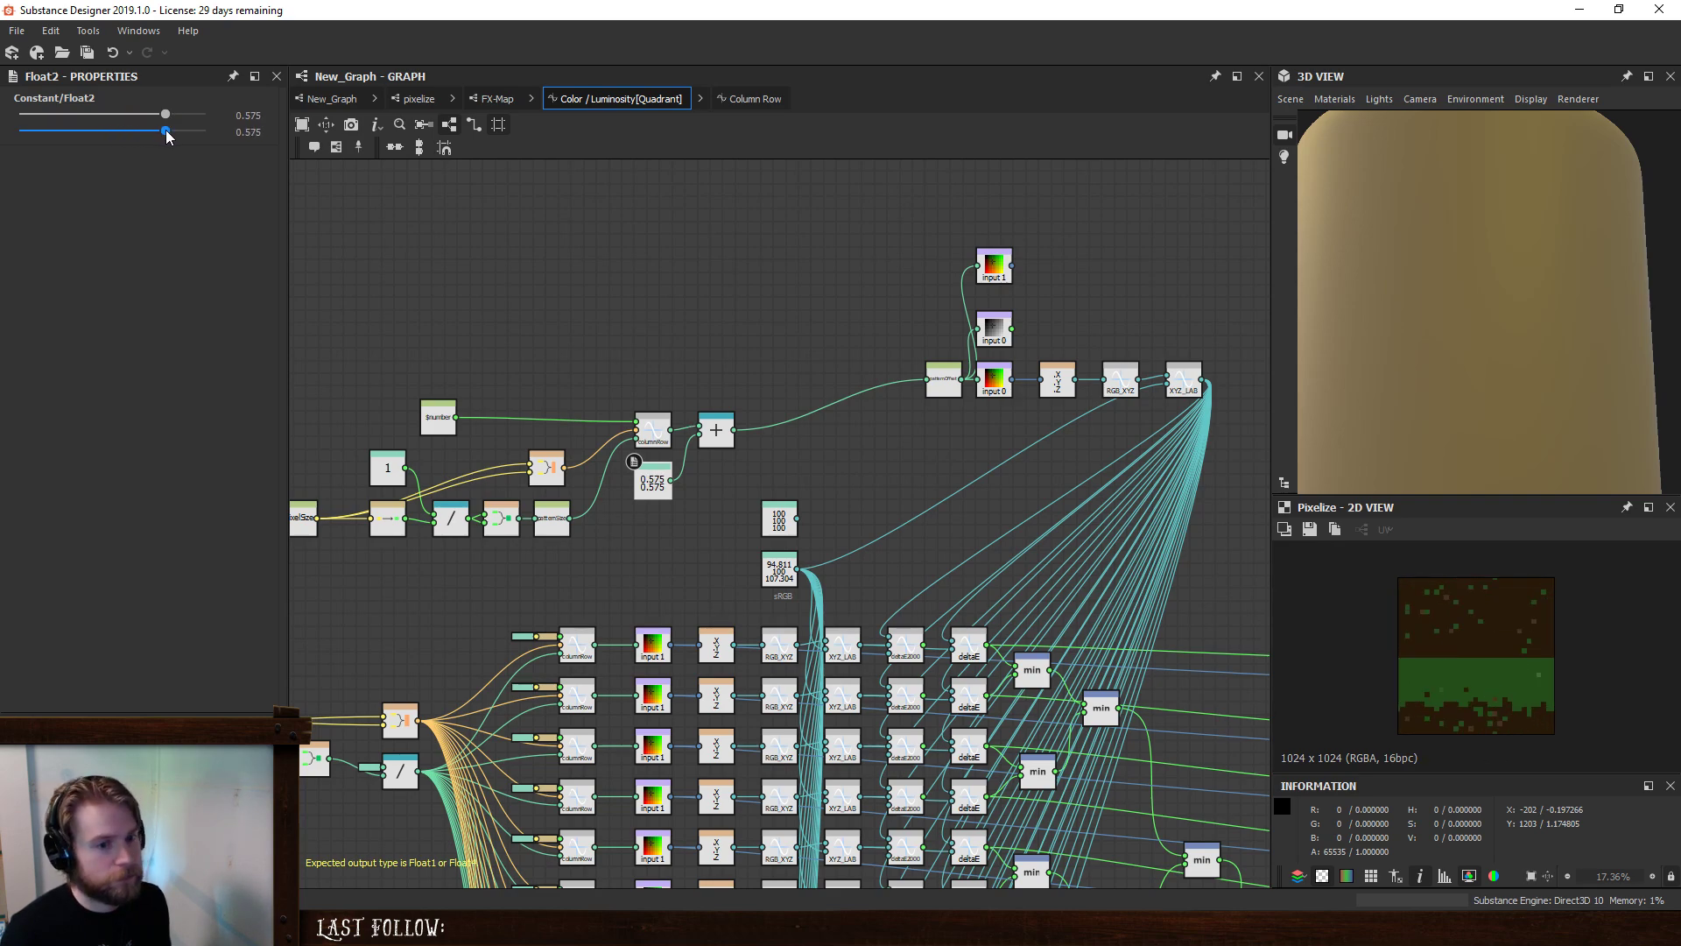
{"action": "left_click", "coordinate": [243, 115]}
{"action": "type", "text": ".5"}
{"action": "key", "text": "Tab"}
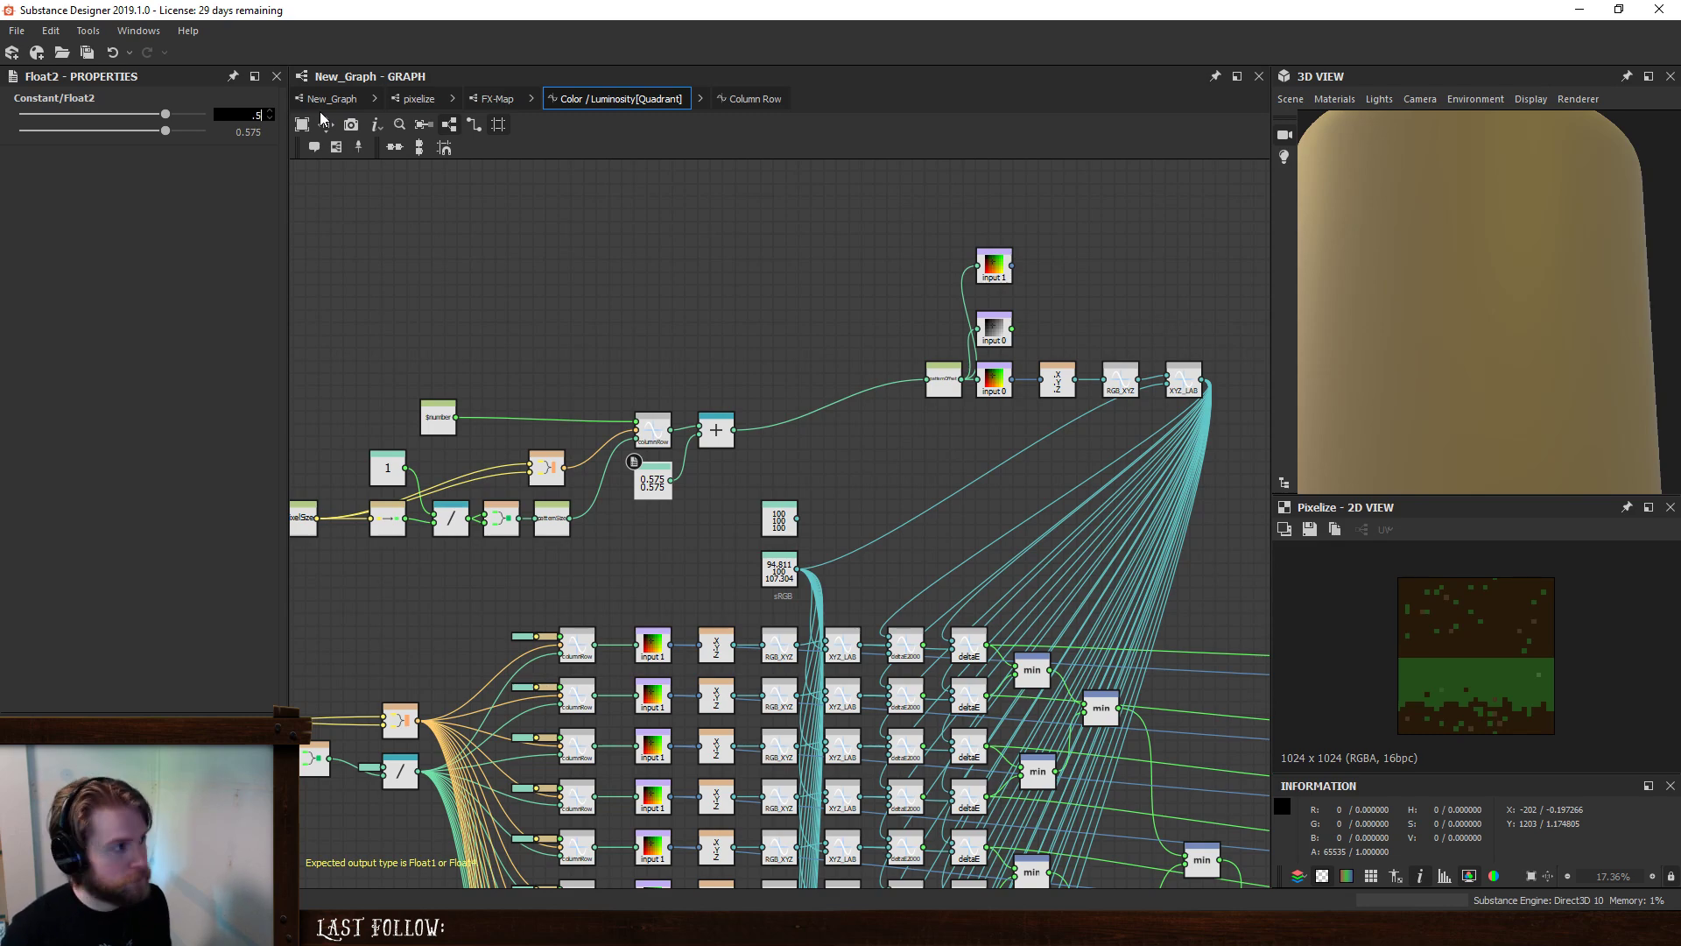
{"action": "type", "text": ".5"}
{"action": "key", "text": "Return"}
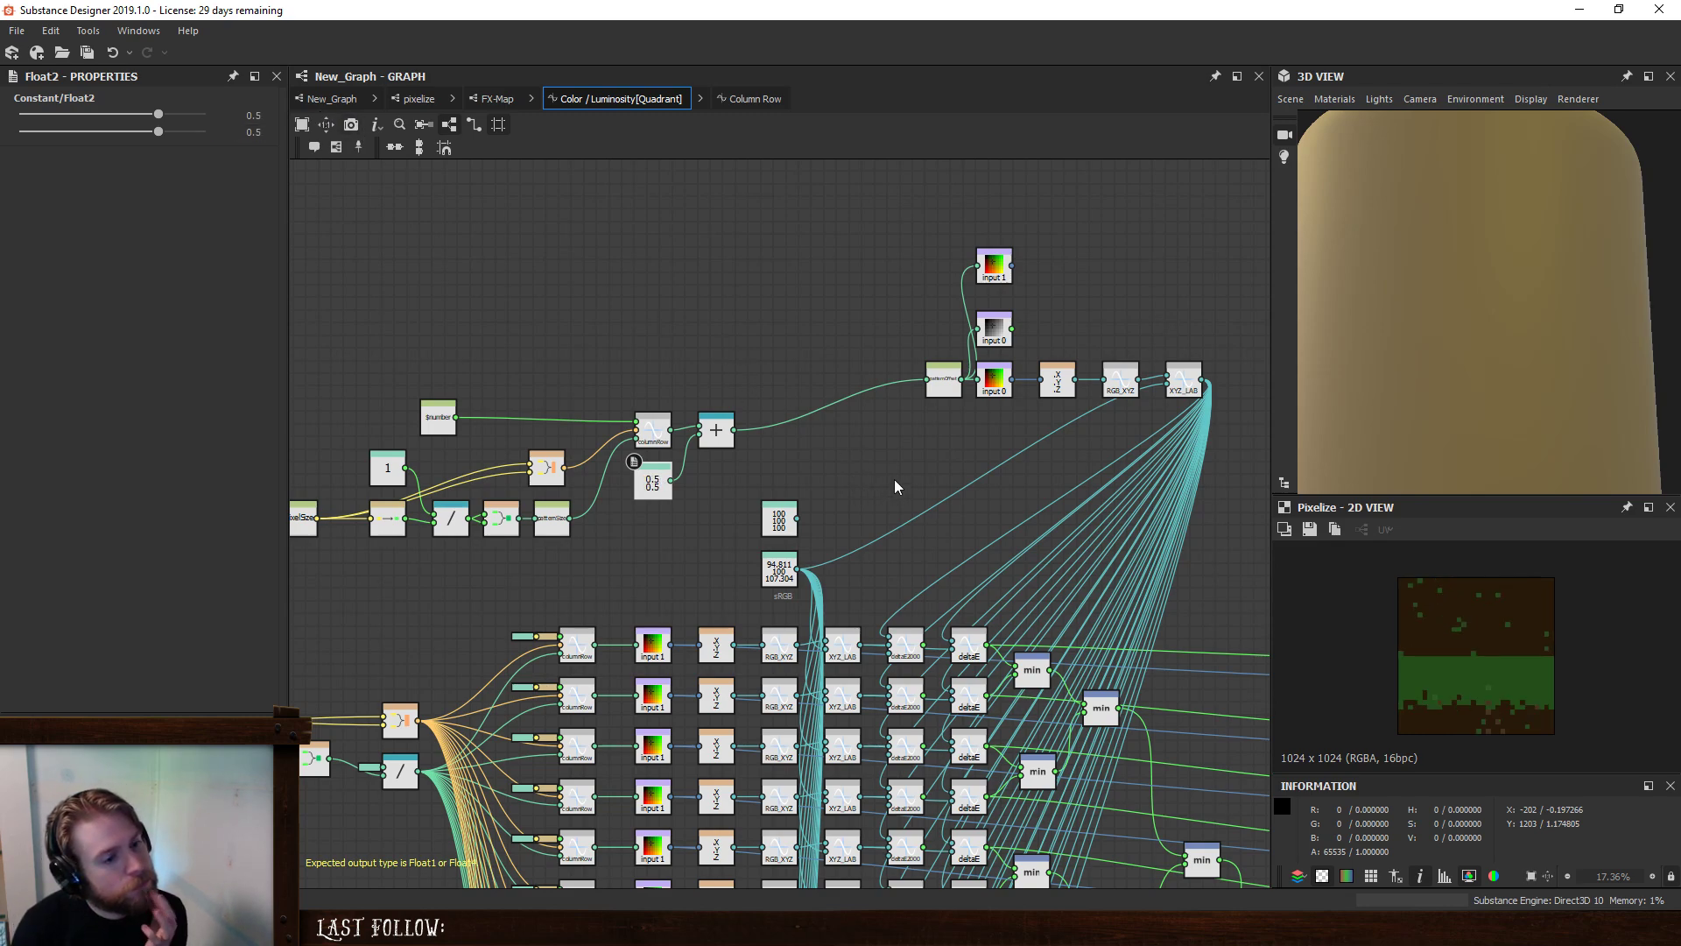
- Check the pixelized result in the main graph and undo the Float2 constant added in the Color / Luminosity function
{"action": "middle_click_drag", "start_coordinate": [839, 469], "coordinate": [690, 380]}
{"action": "scroll", "coordinate": [971, 617], "scroll_direction": "down", "scroll_amount": 2}
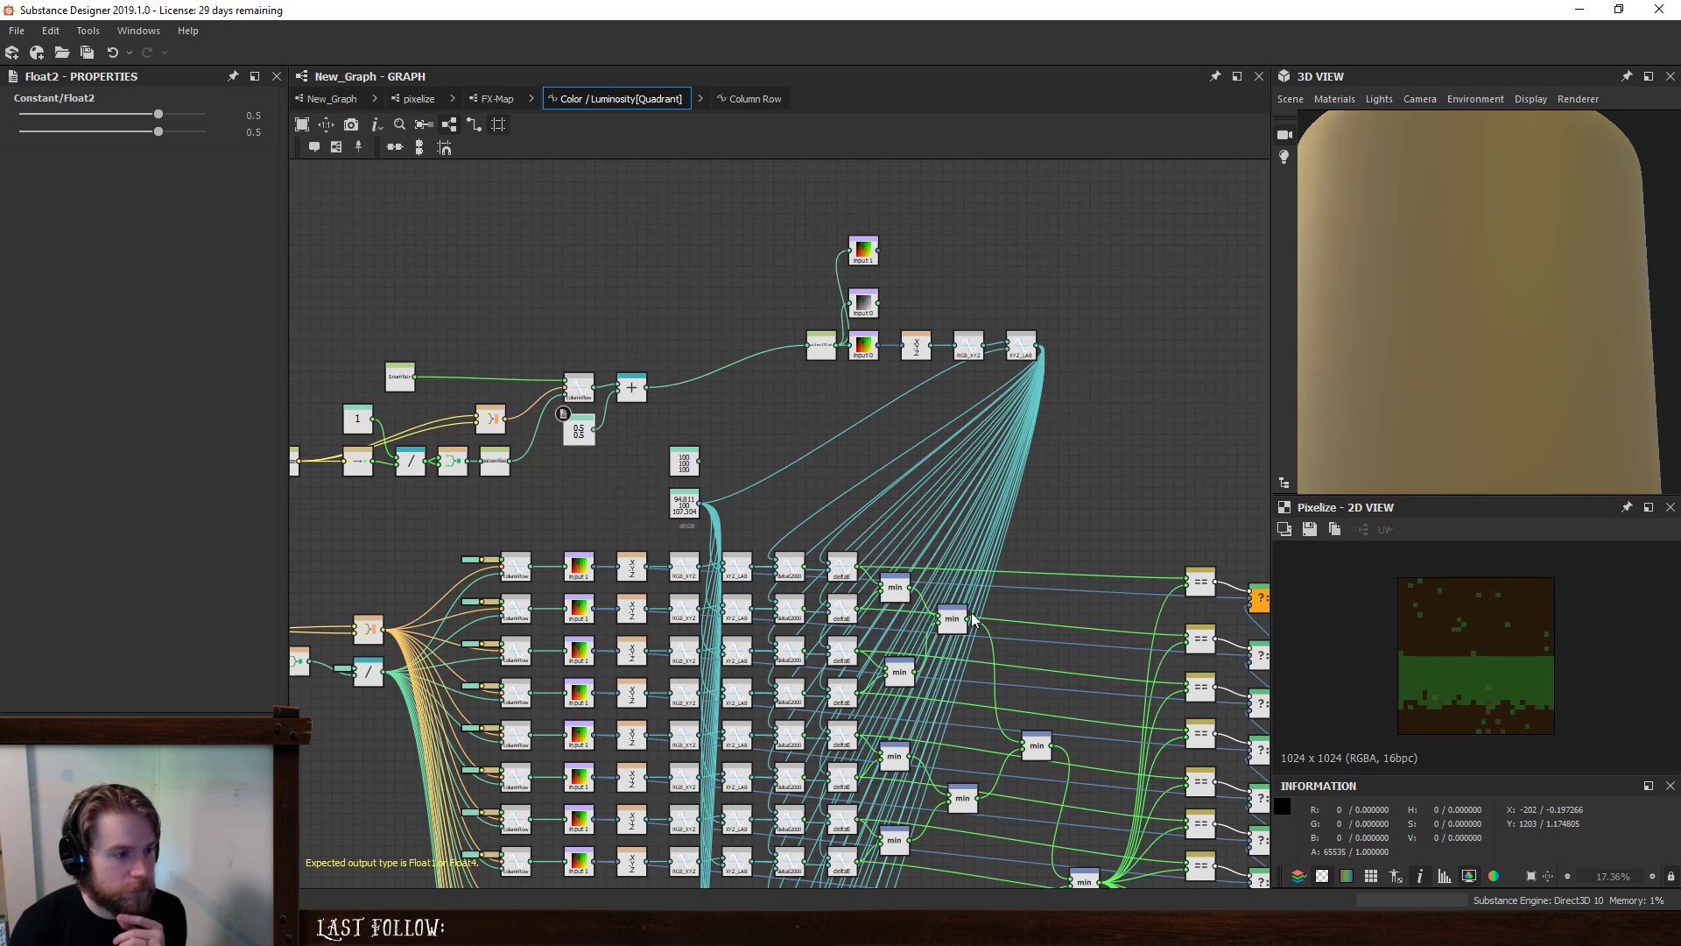
{"action": "middle_click_drag", "start_coordinate": [422, 514], "coordinate": [597, 488]}
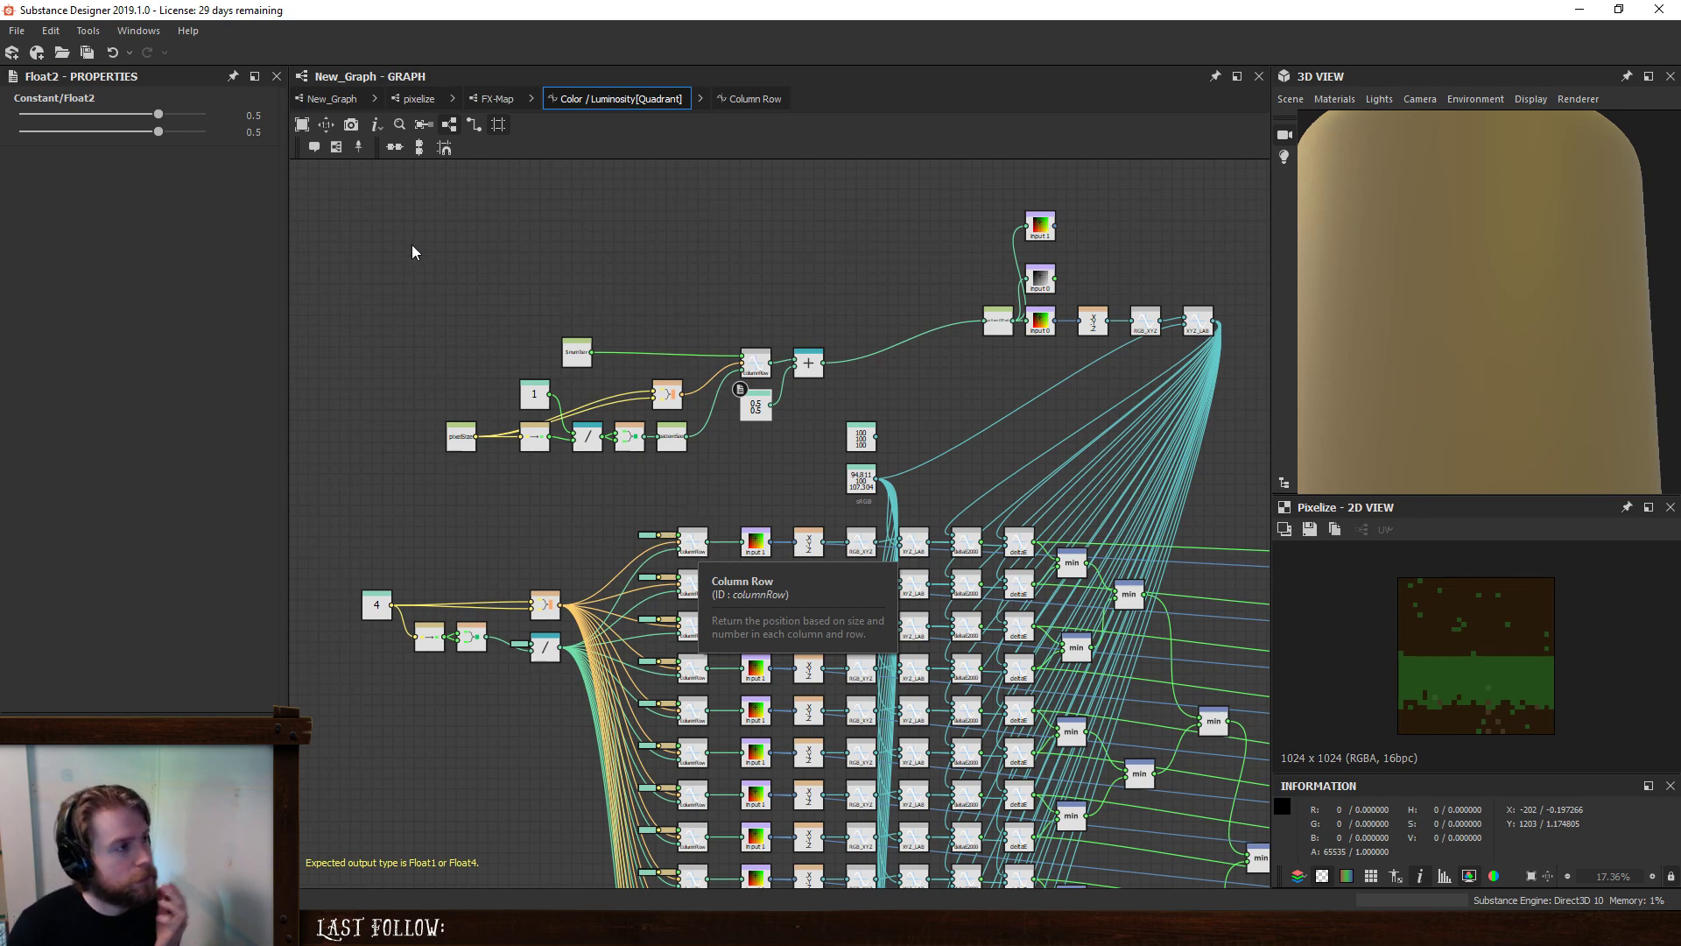
{"action": "left_click", "coordinate": [327, 102]}
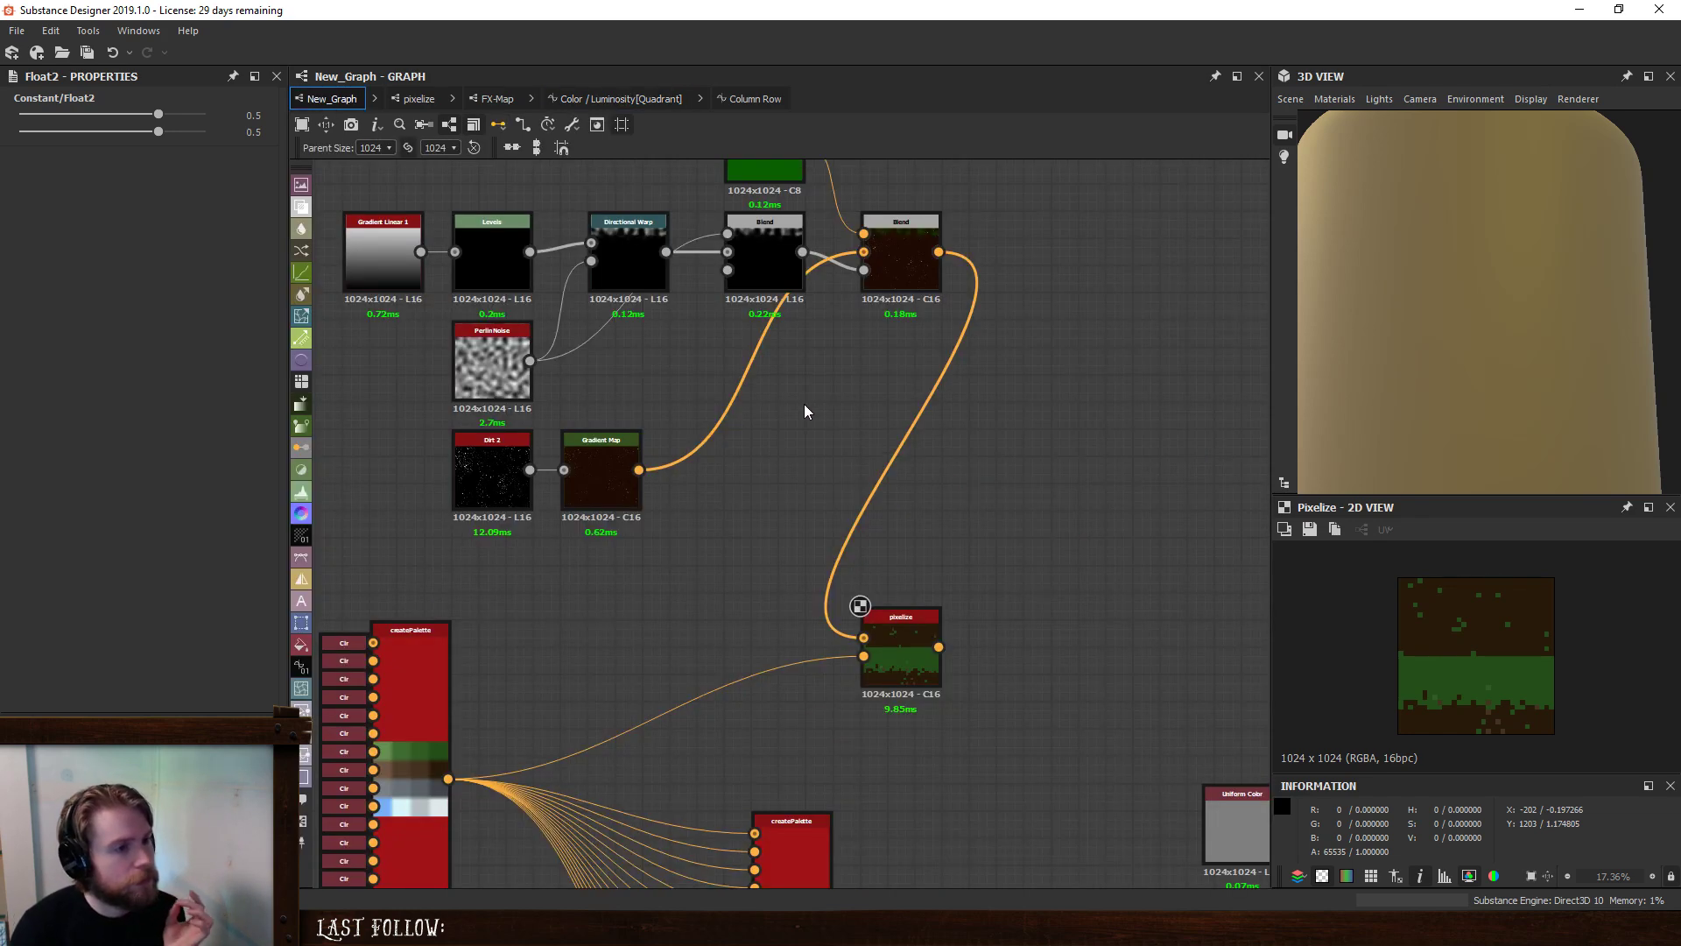
{"action": "middle_click_drag", "start_coordinate": [787, 343], "coordinate": [759, 435]}
{"action": "left_click", "coordinate": [755, 99]}
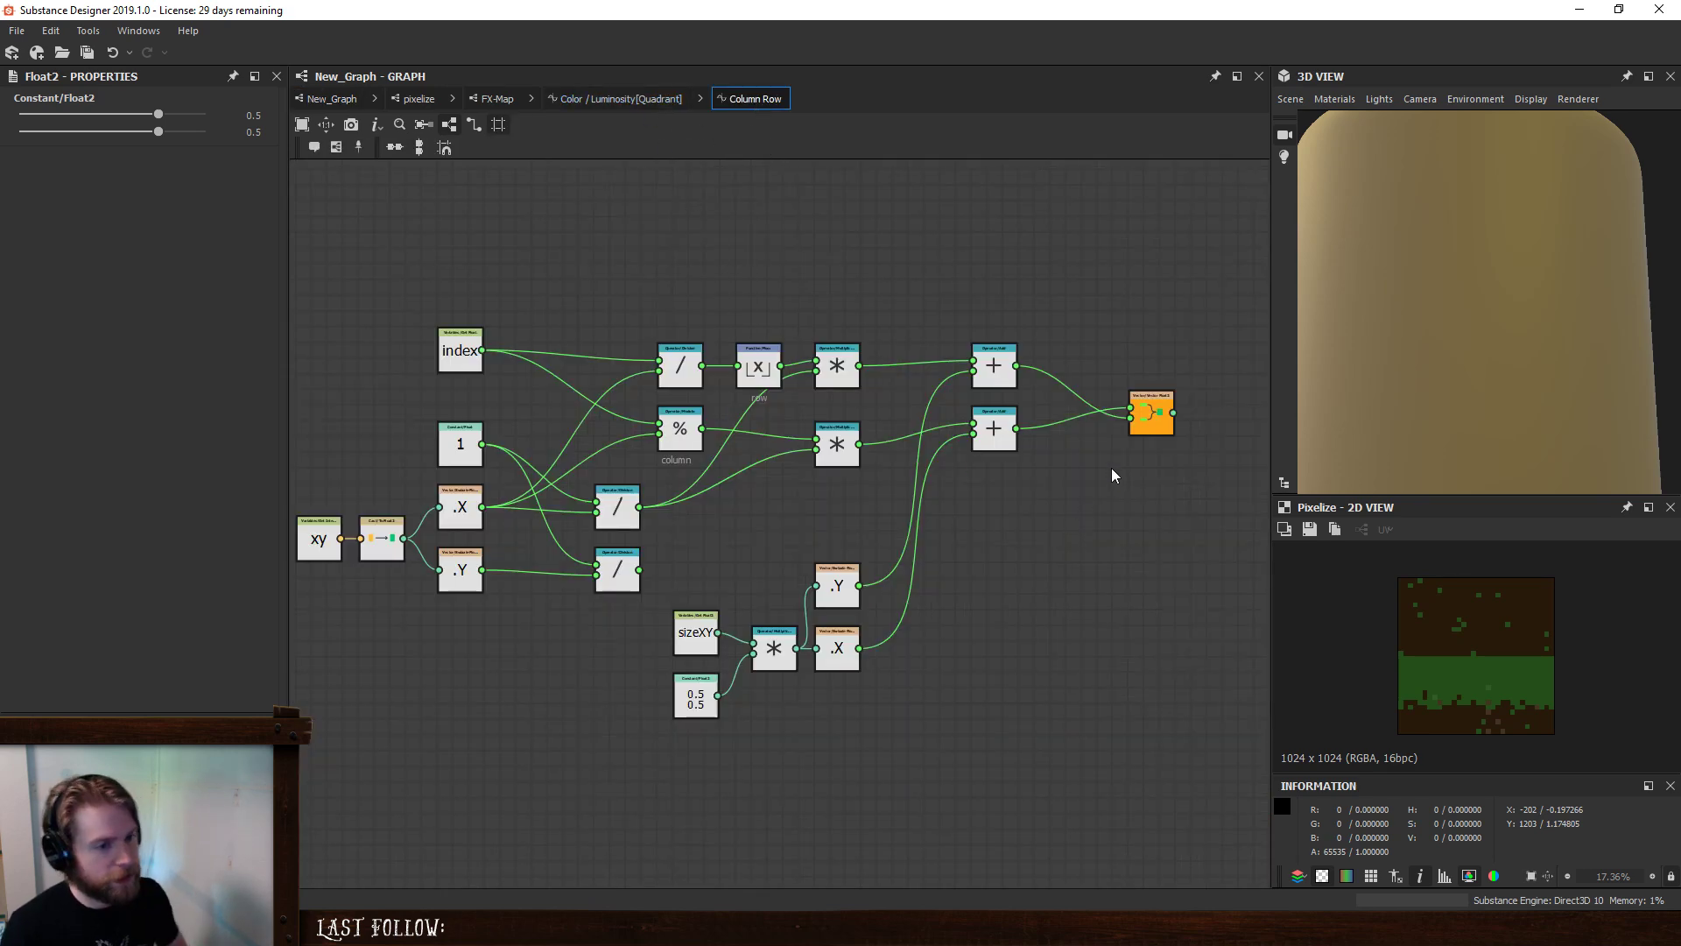
{"action": "key", "text": "ctrl+z"}
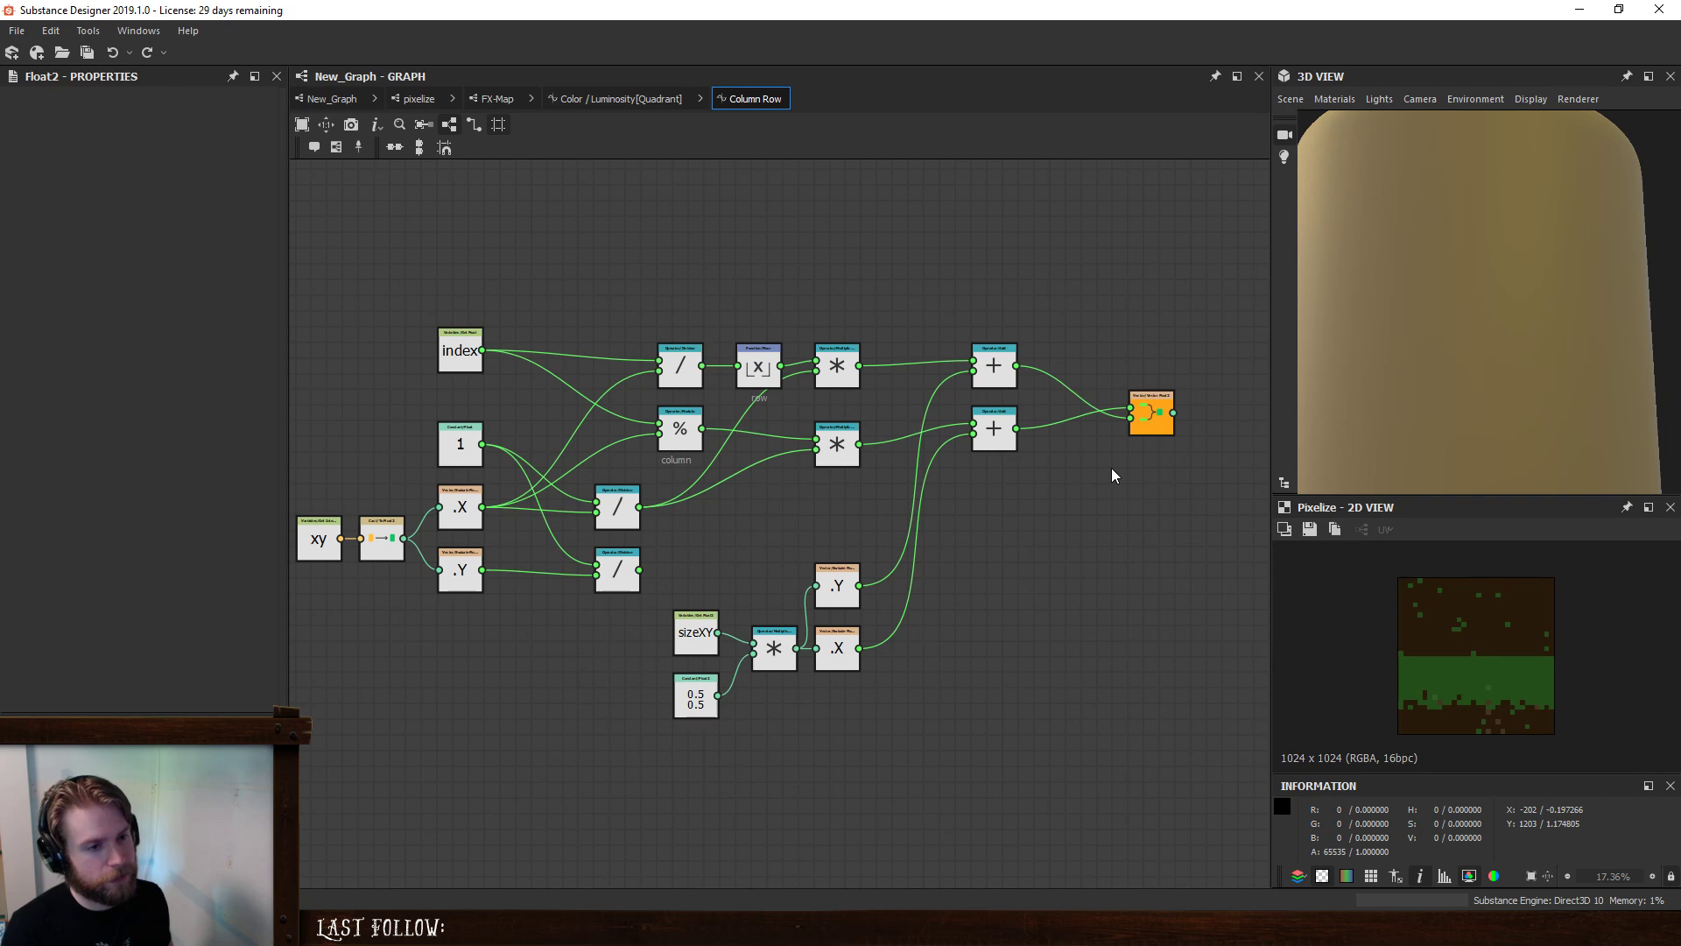
{"action": "left_click", "coordinate": [616, 99]}
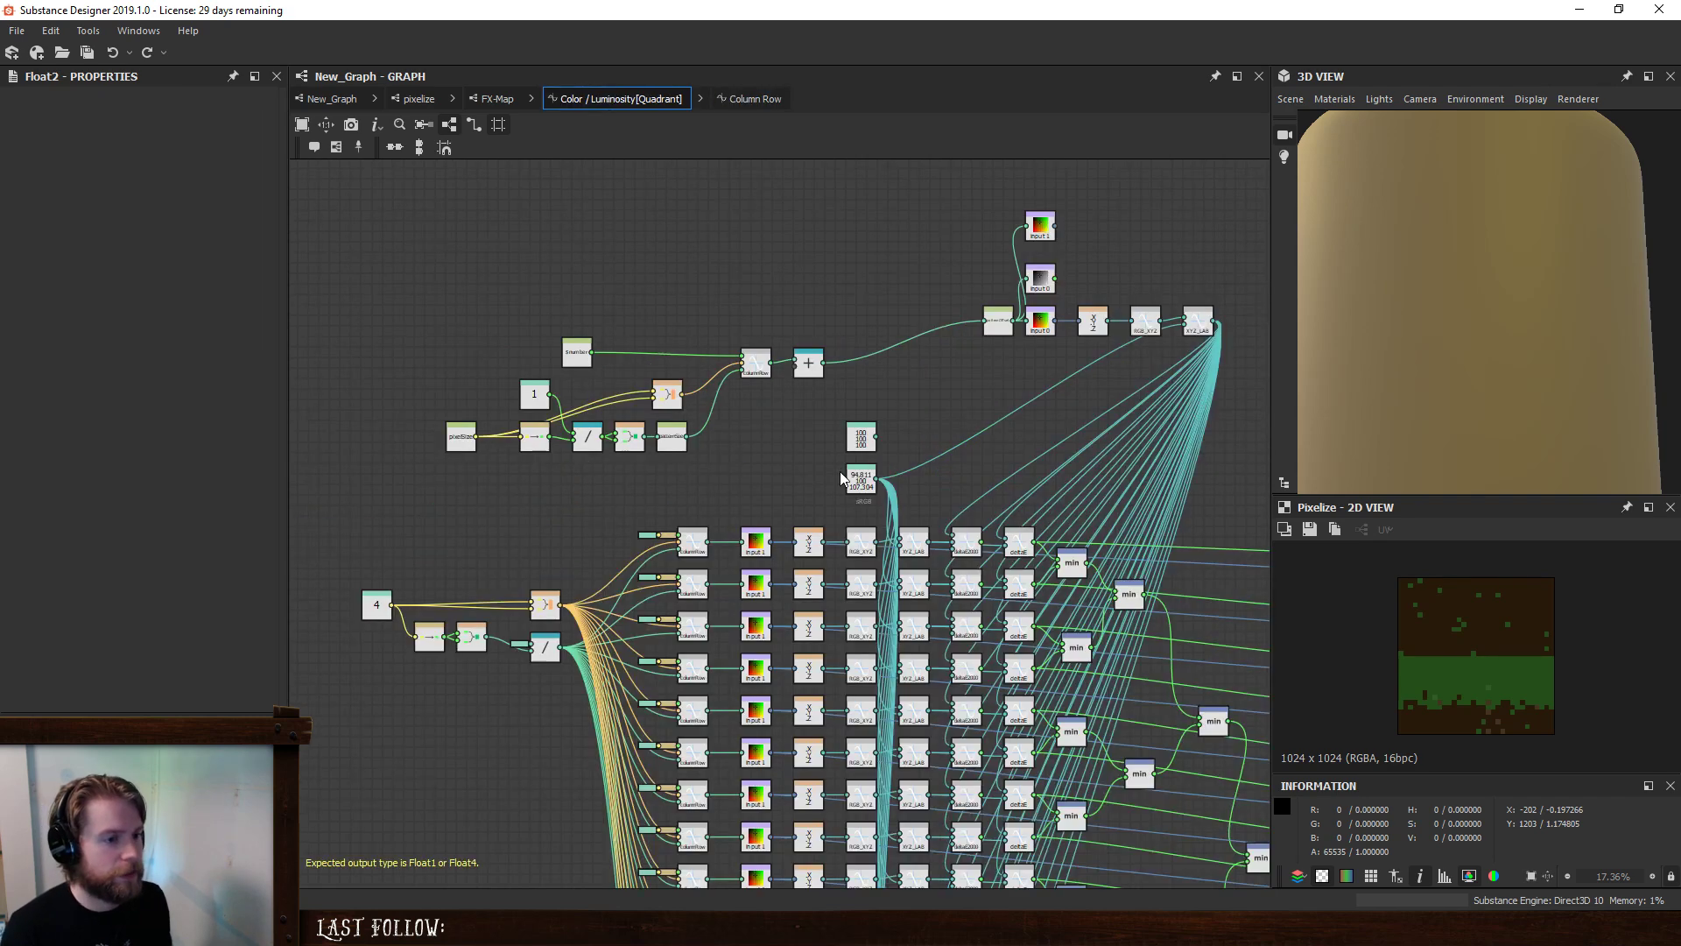
- Override the pixelize node's inherited tiling mode in the main graph and set it to H and V Tiling
{"action": "left_click", "coordinate": [347, 99]}
{"action": "left_click", "coordinate": [853, 711]}
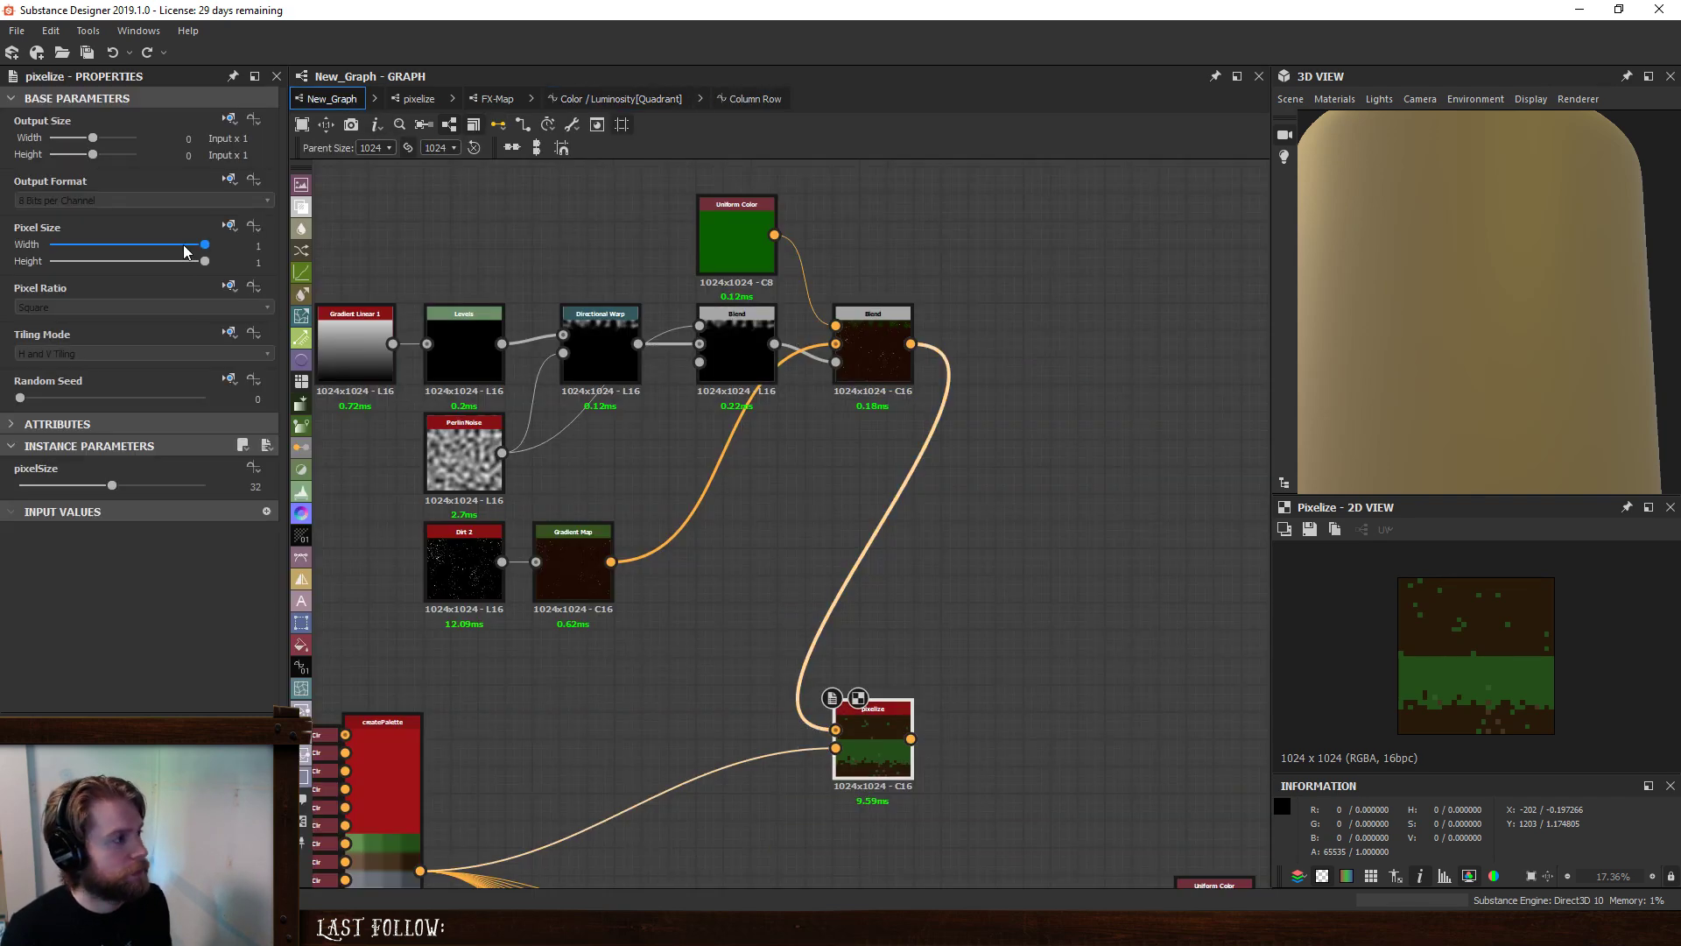
{"action": "left_click", "coordinate": [228, 334]}
{"action": "left_click", "coordinate": [235, 401]}
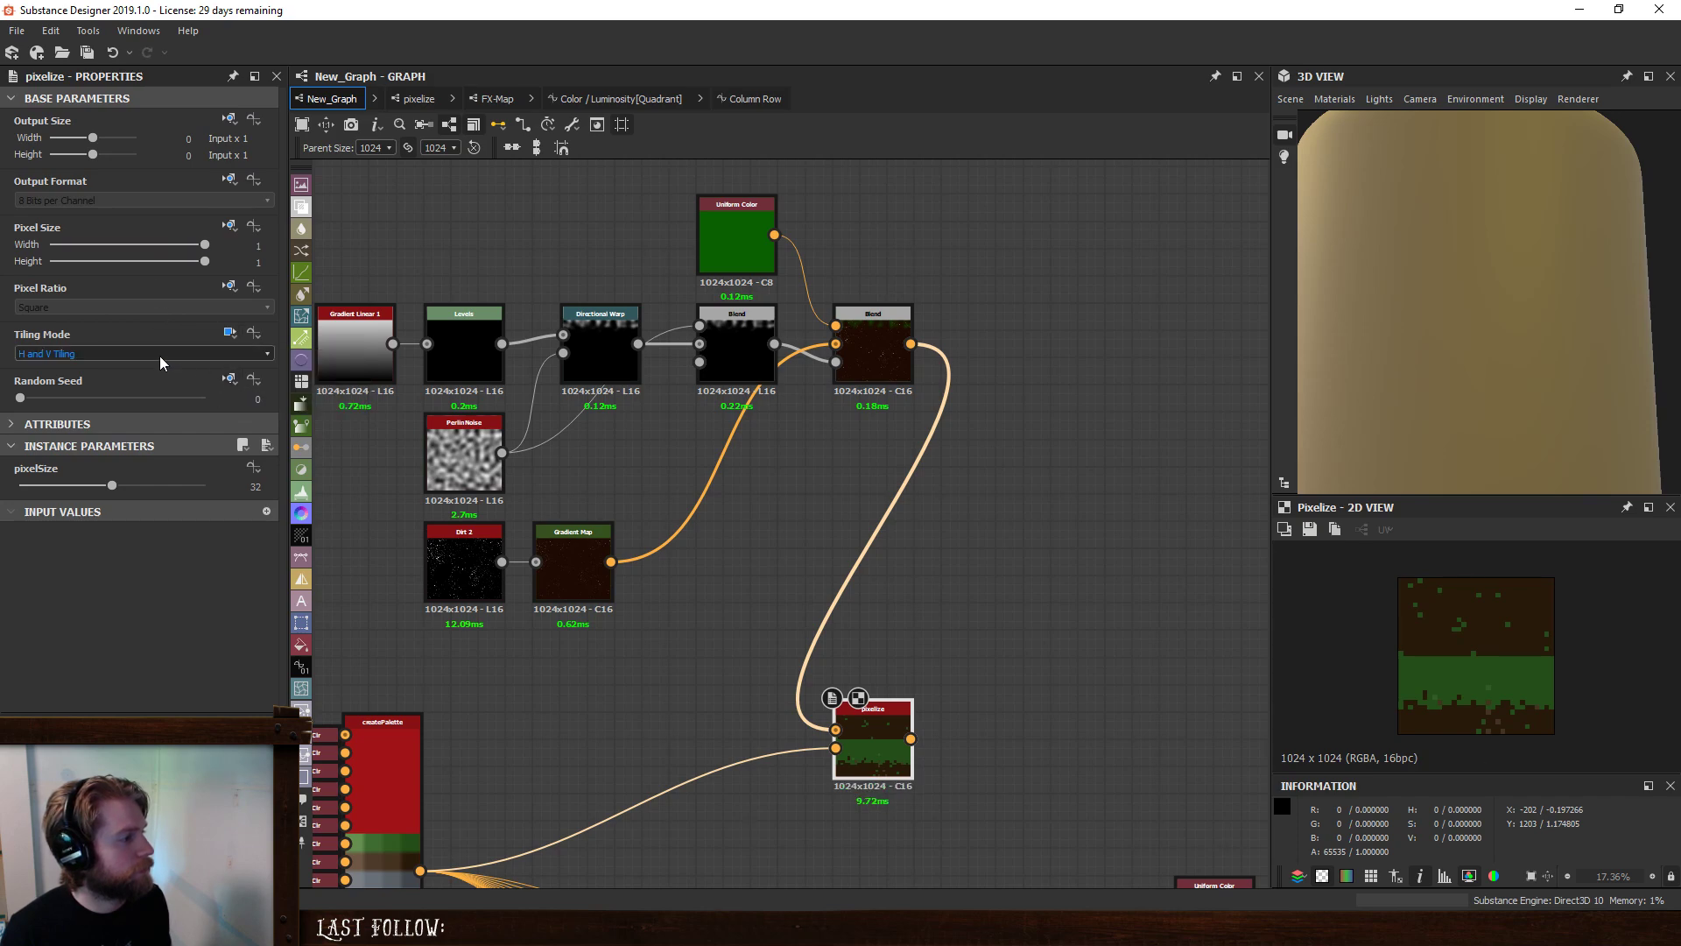
{"action": "left_click", "coordinate": [159, 356]}
{"action": "left_click", "coordinate": [116, 401]}
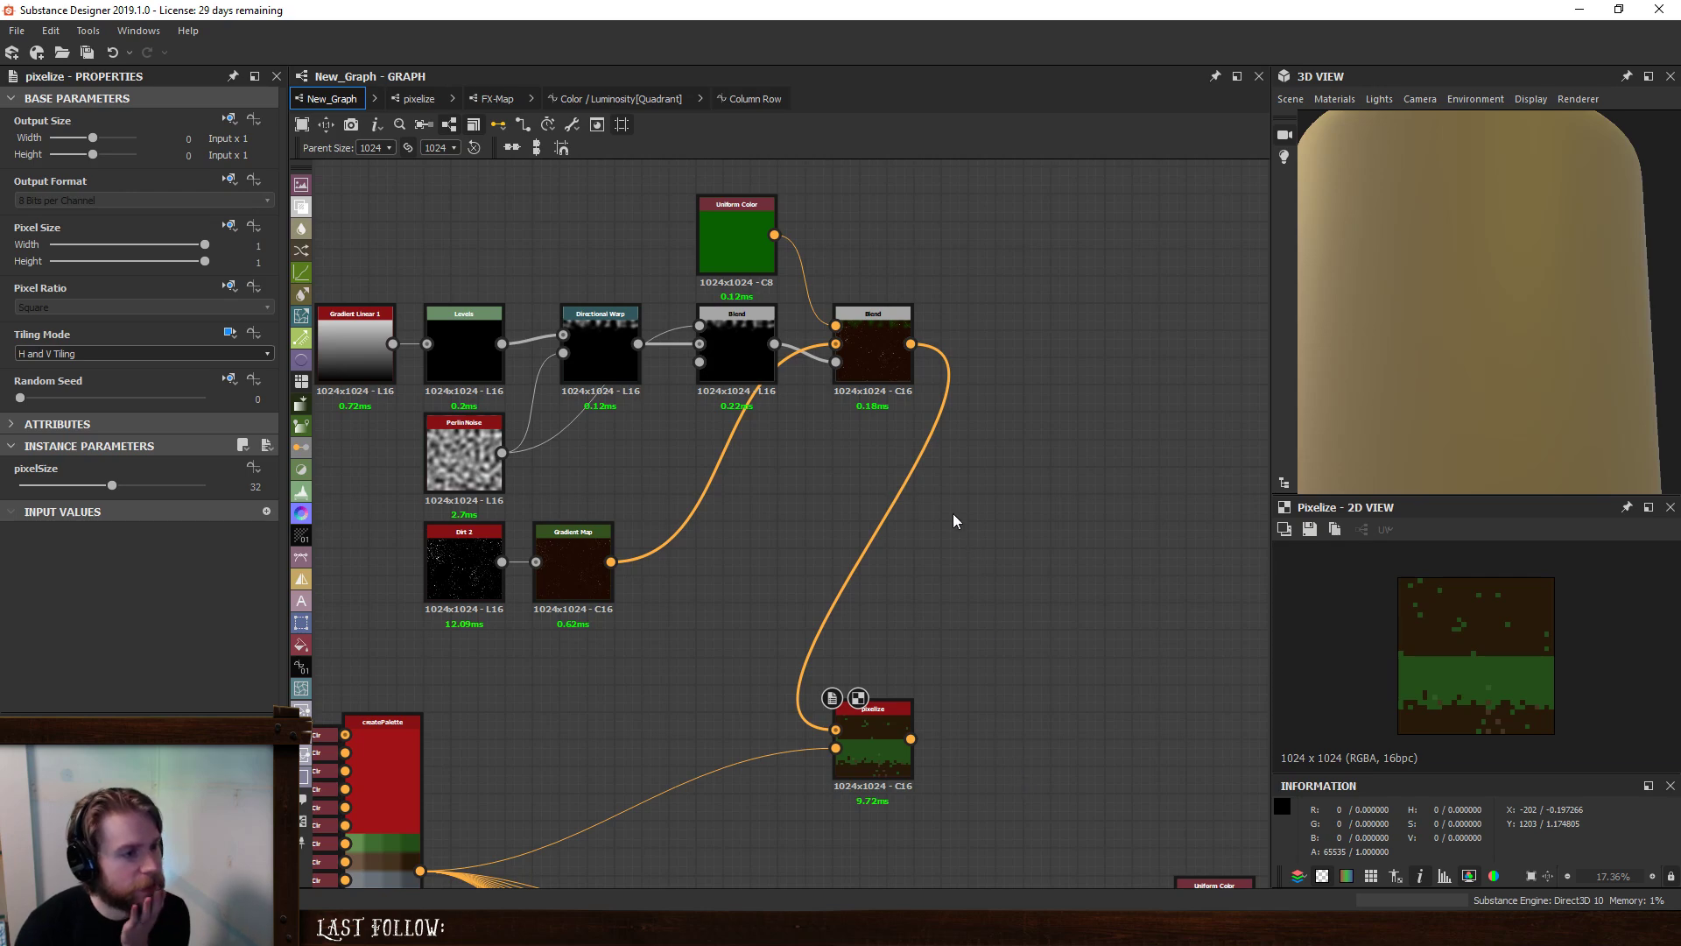
- Add a new Float2 constant in the Color / Luminosity function and connect it to the Add node's second input
{"action": "middle_click_drag", "start_coordinate": [981, 577], "coordinate": [970, 488]}
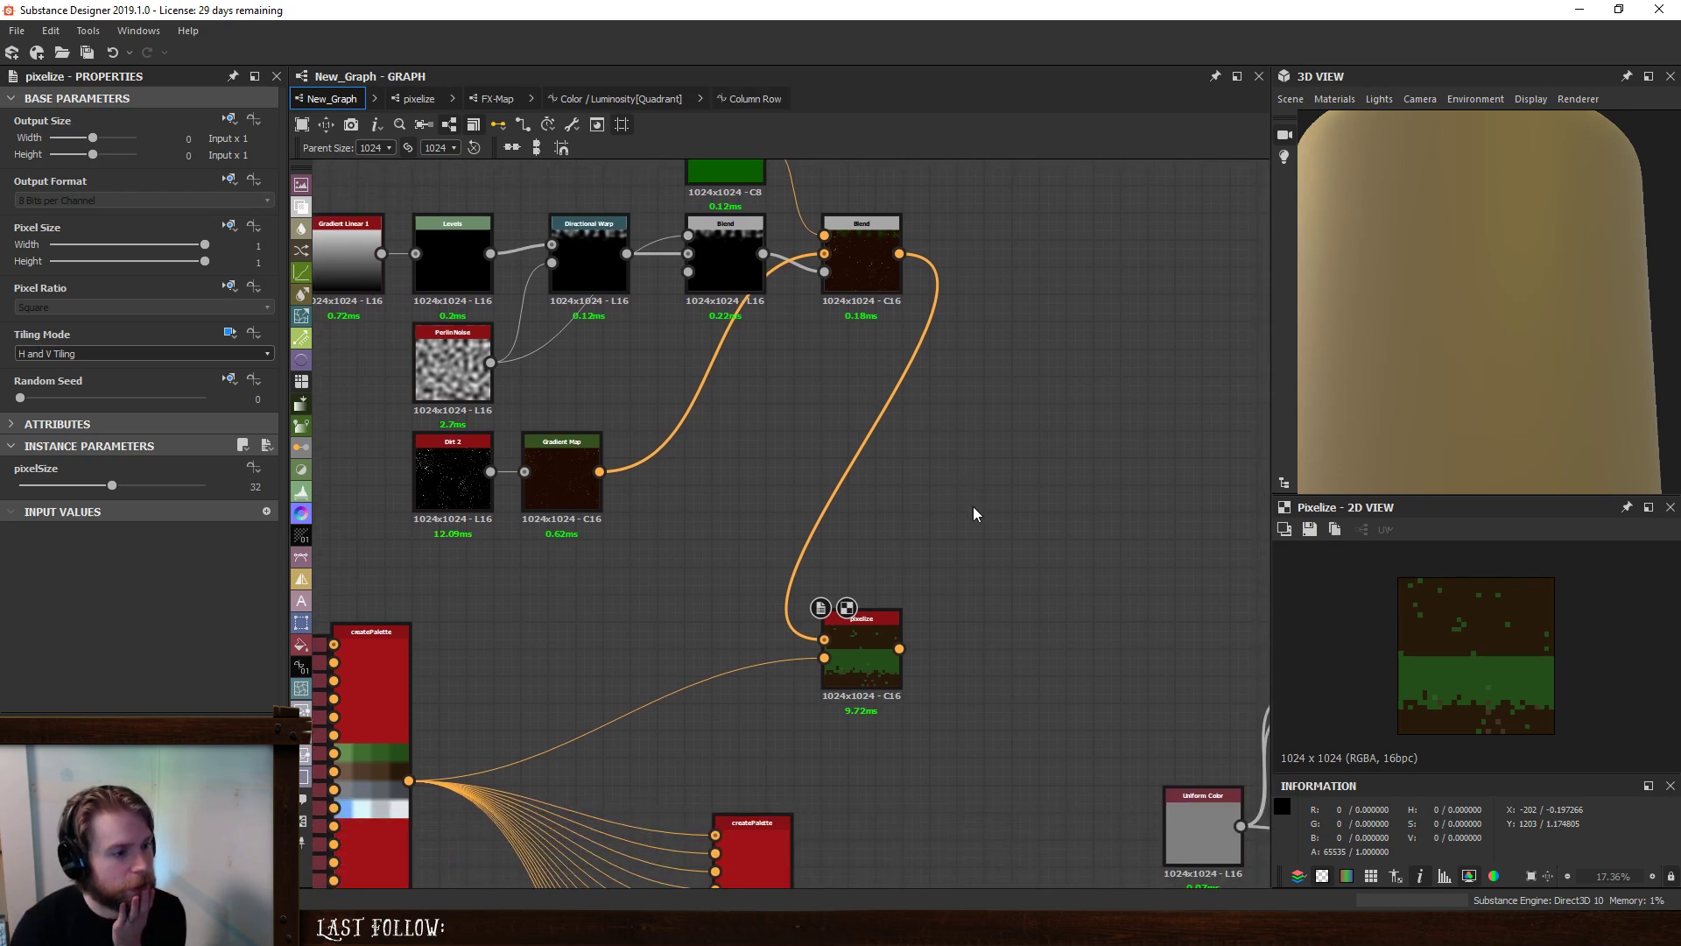
{"action": "left_click", "coordinate": [755, 99]}
{"action": "left_click", "coordinate": [627, 102]}
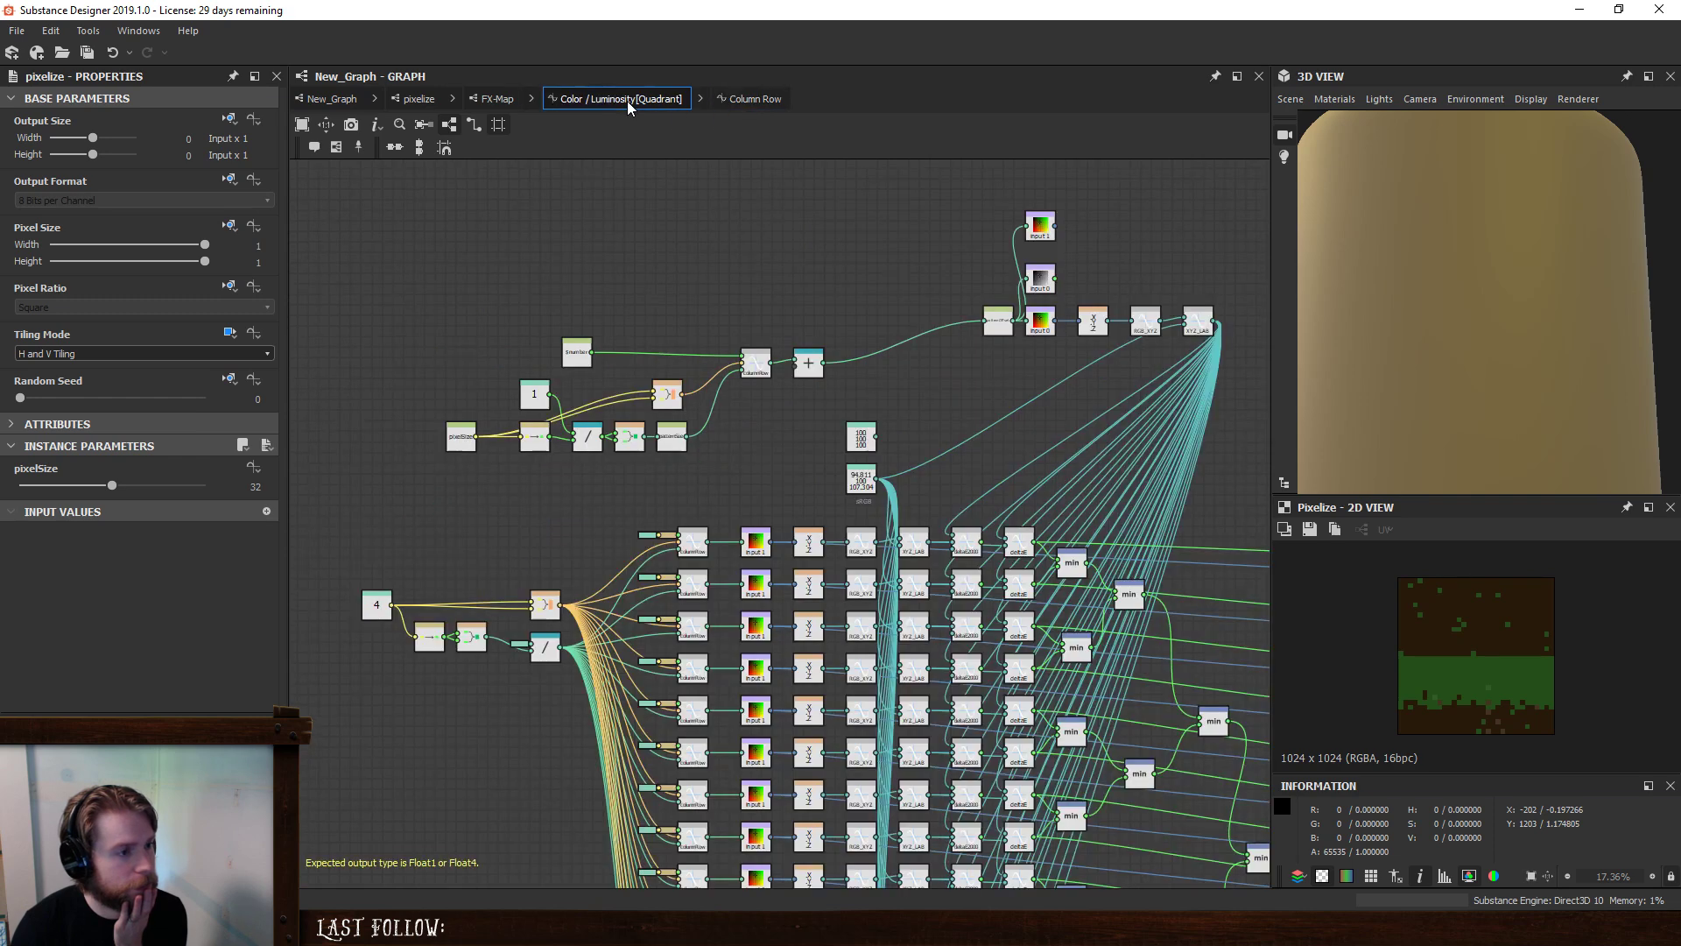
{"action": "right_click", "coordinate": [723, 412]}
{"action": "left_click", "coordinate": [809, 398]}
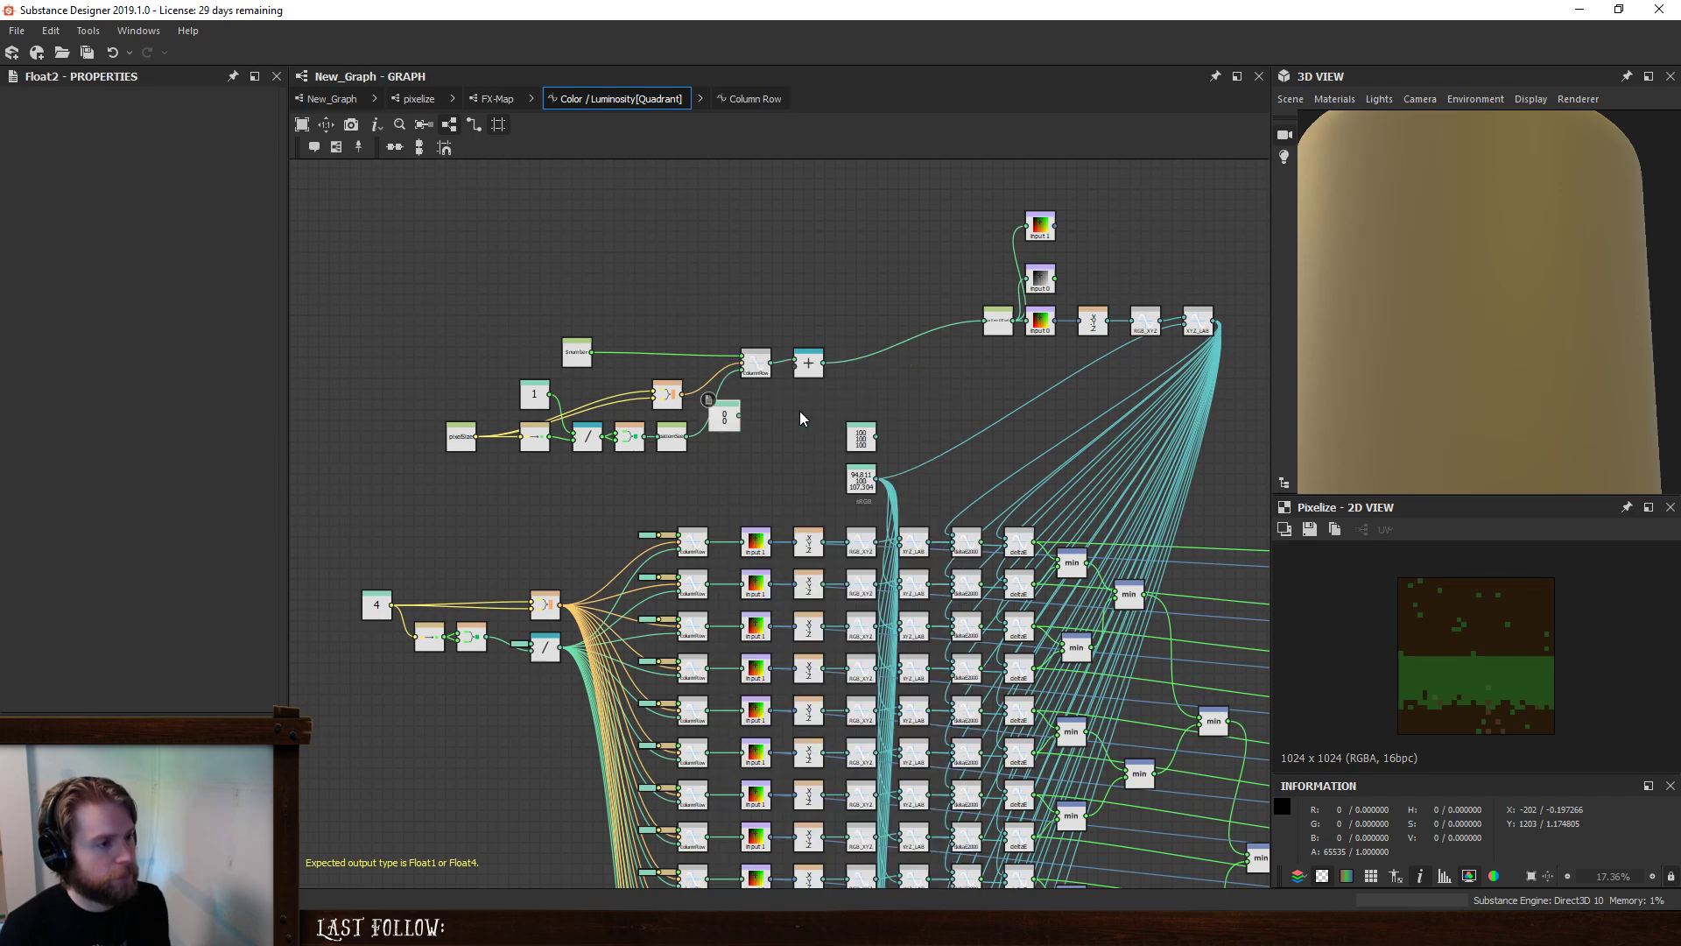
{"action": "left_click_drag", "start_coordinate": [758, 413], "coordinate": [769, 407]}
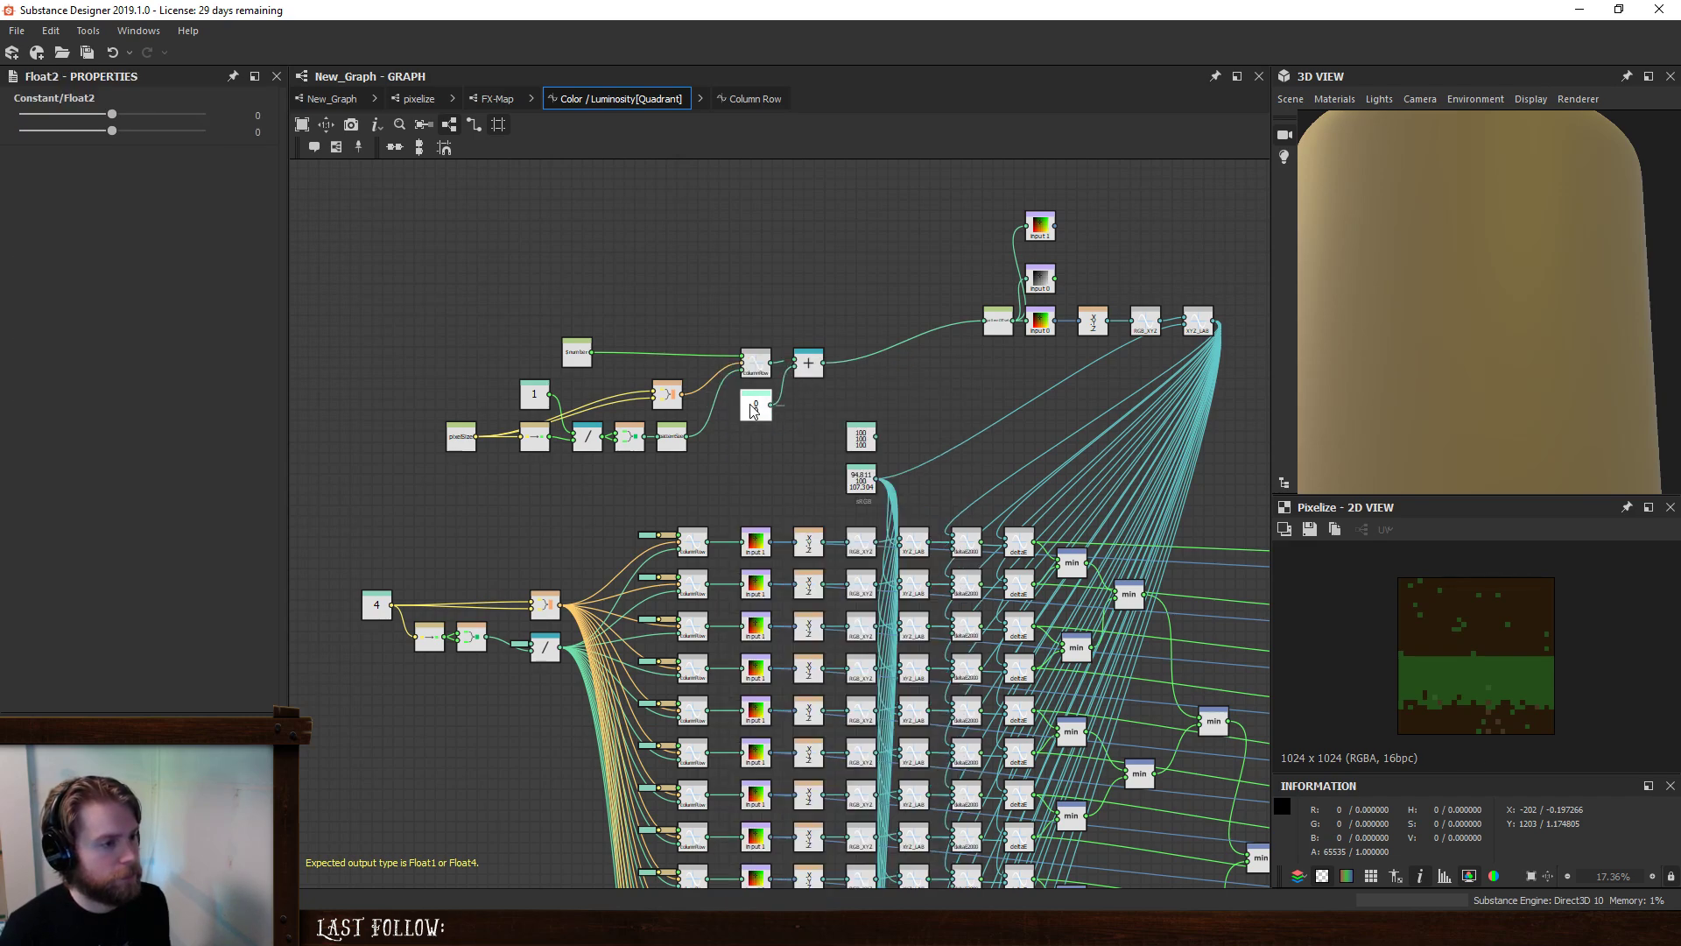
{"action": "left_click_drag", "start_coordinate": [121, 110], "coordinate": [186, 130]}
{"action": "key", "text": "ctrl+z"}
{"action": "key", "text": "ctrl+z"}
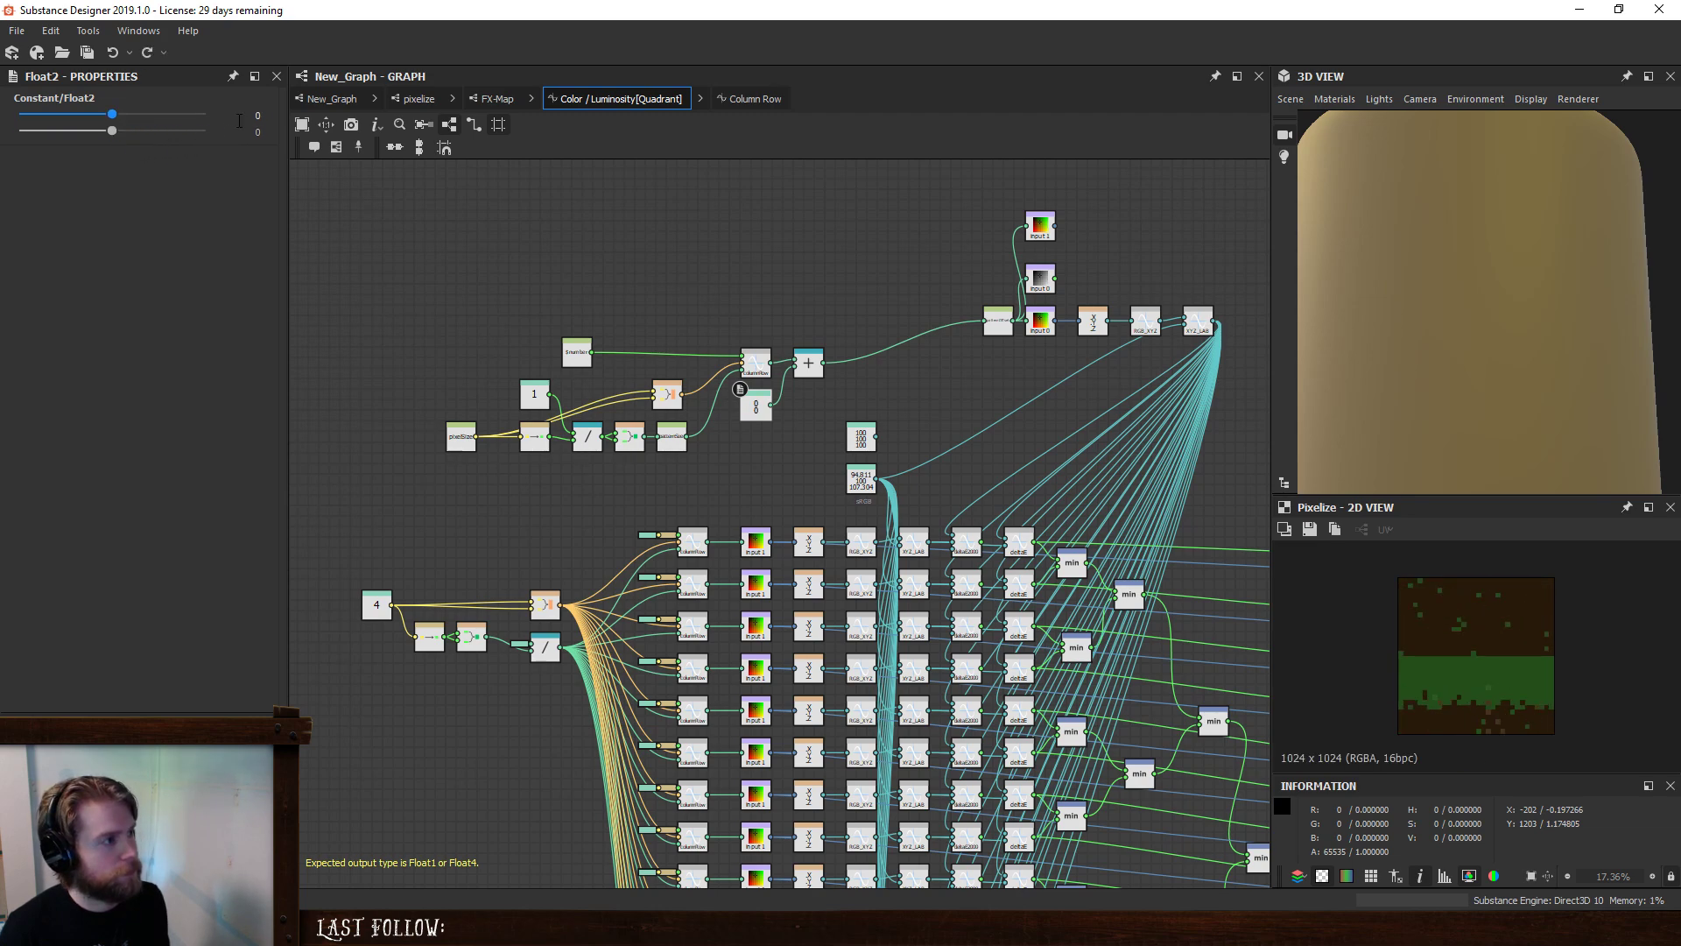
- Set both values of the Float2 constant feeding the Add node to -0.5
{"action": "left_click", "coordinate": [268, 116]}
{"action": "type", "text": "-0.5"}
{"action": "key", "text": "Tab"}
{"action": "type", "text": "-.5"}
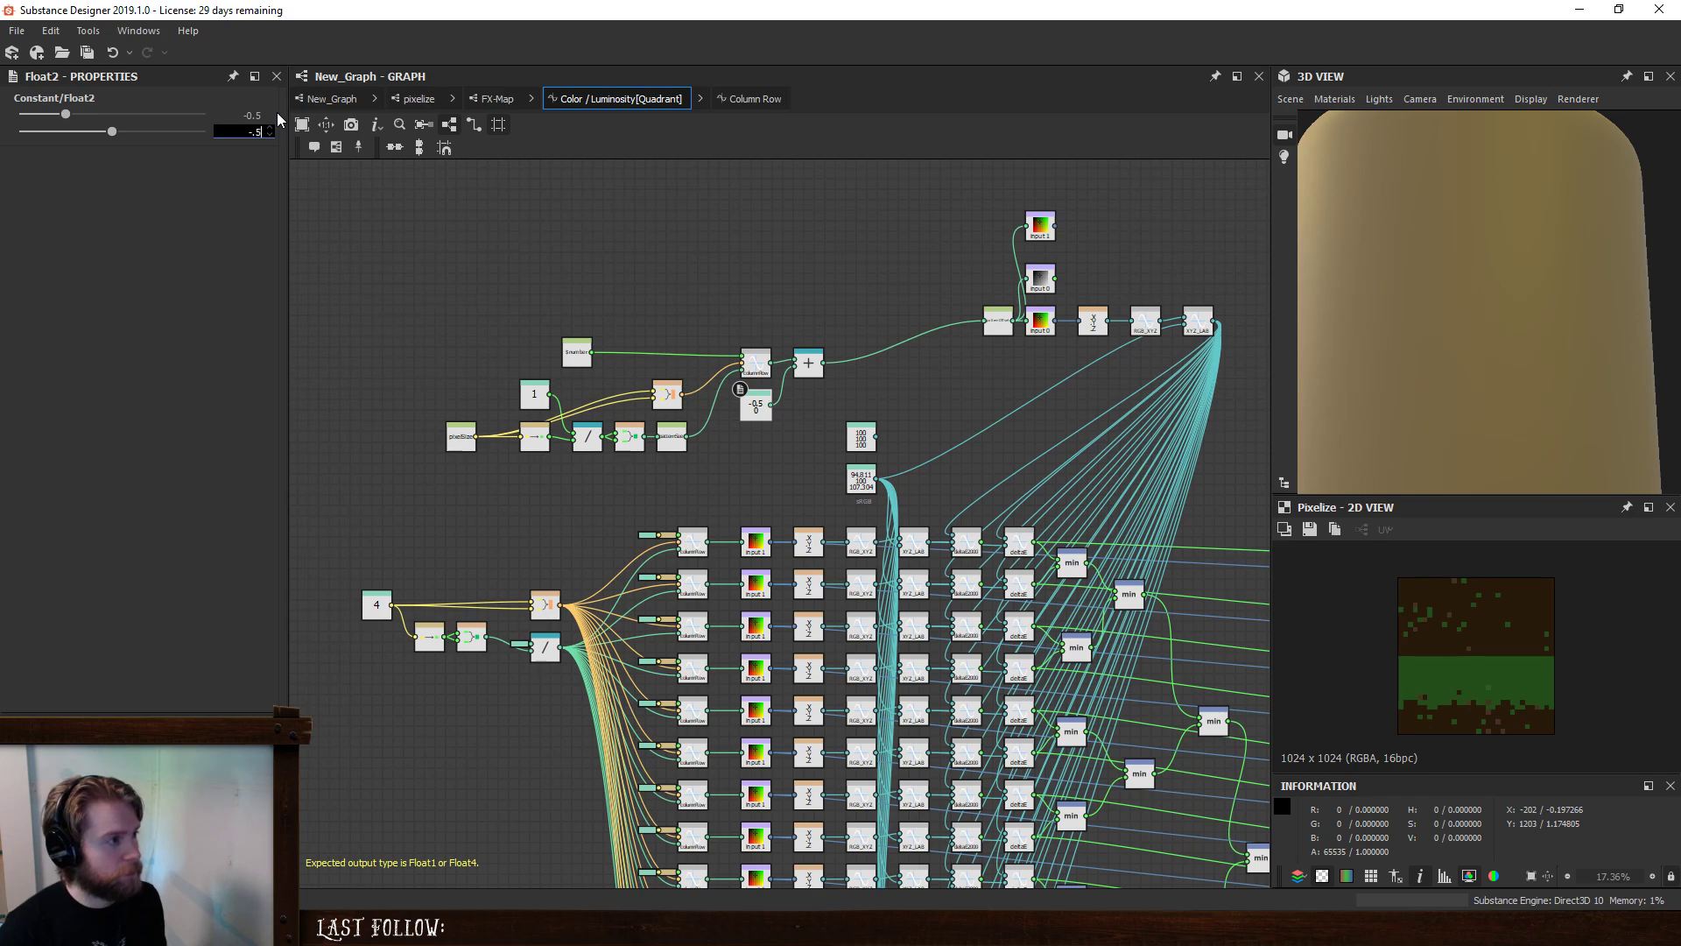
{"action": "key", "text": "Return"}
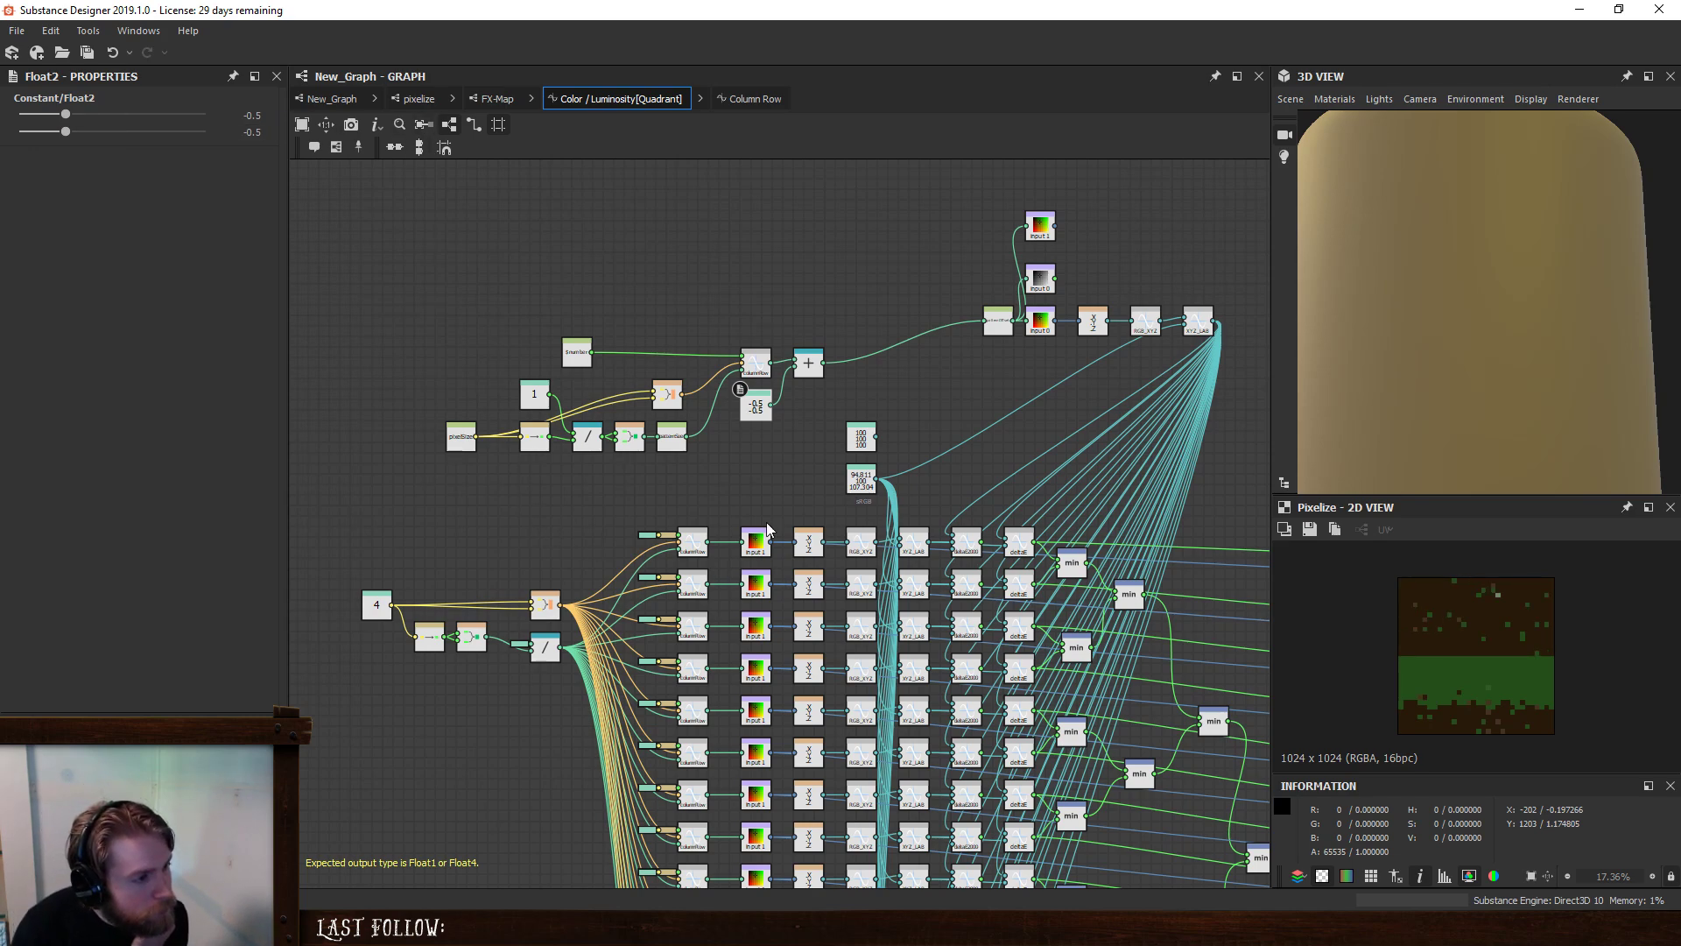
{"action": "scroll", "coordinate": [736, 448], "scroll_direction": "up", "scroll_amount": 3}
{"action": "scroll", "coordinate": [735, 451], "scroll_direction": "down", "scroll_amount": 5}
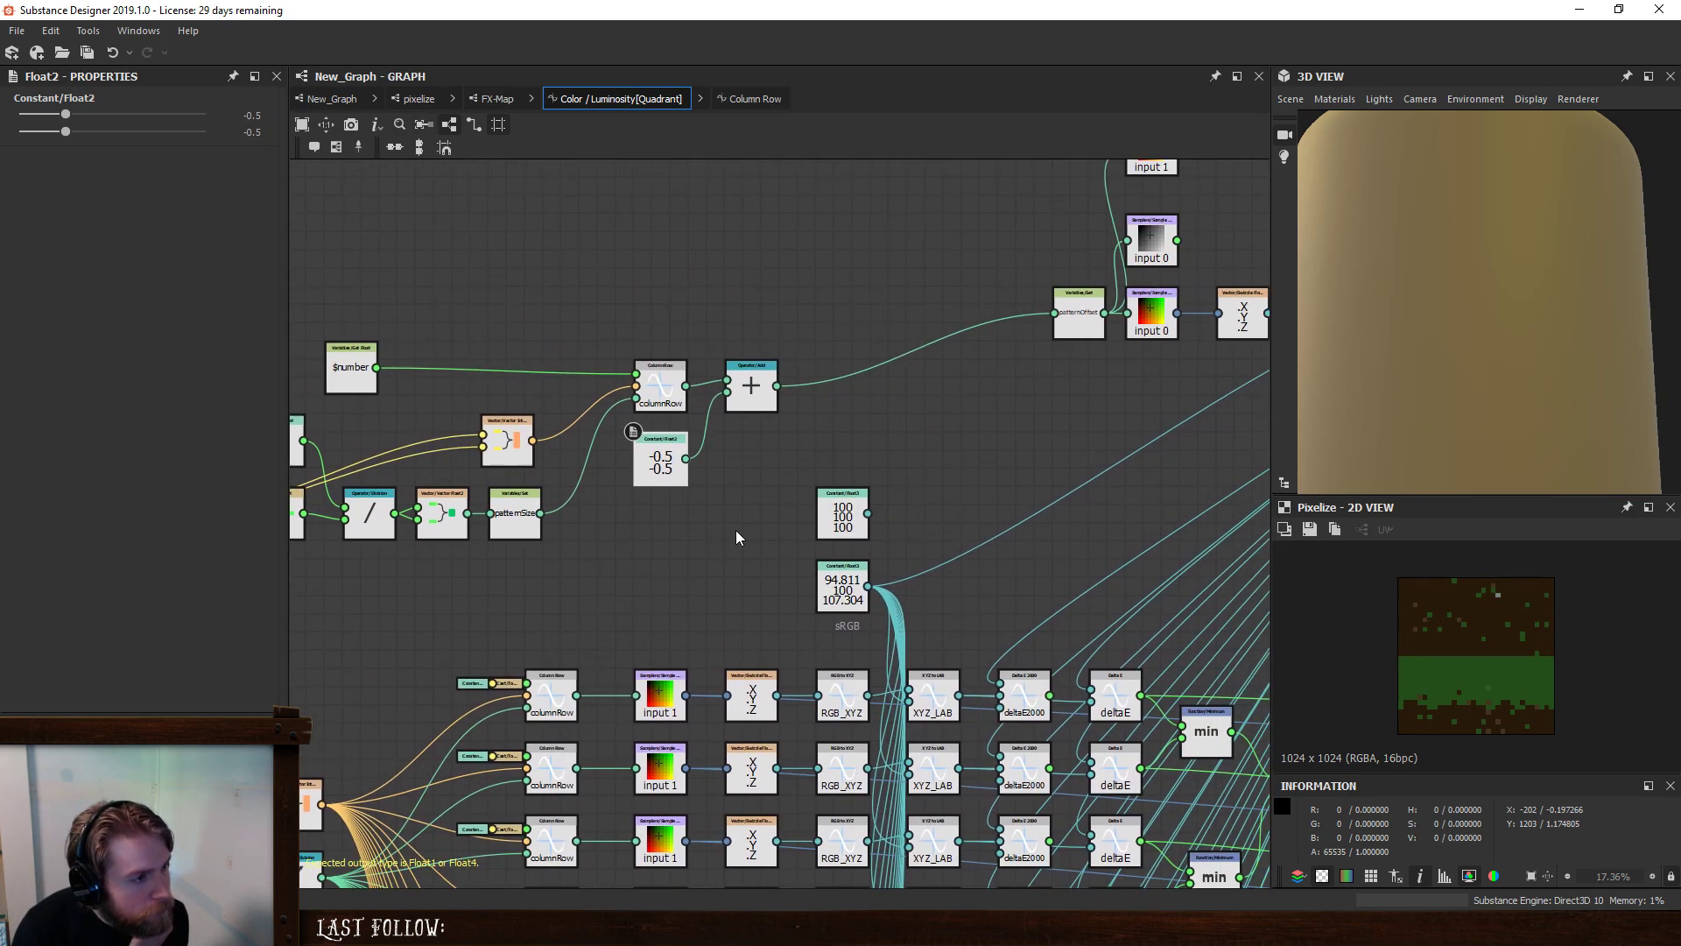
- Delete the two spare samplers above the input 0 color sampler and set that remaining sampler as the function output
{"action": "middle_click_drag", "start_coordinate": [919, 474], "coordinate": [822, 423]}
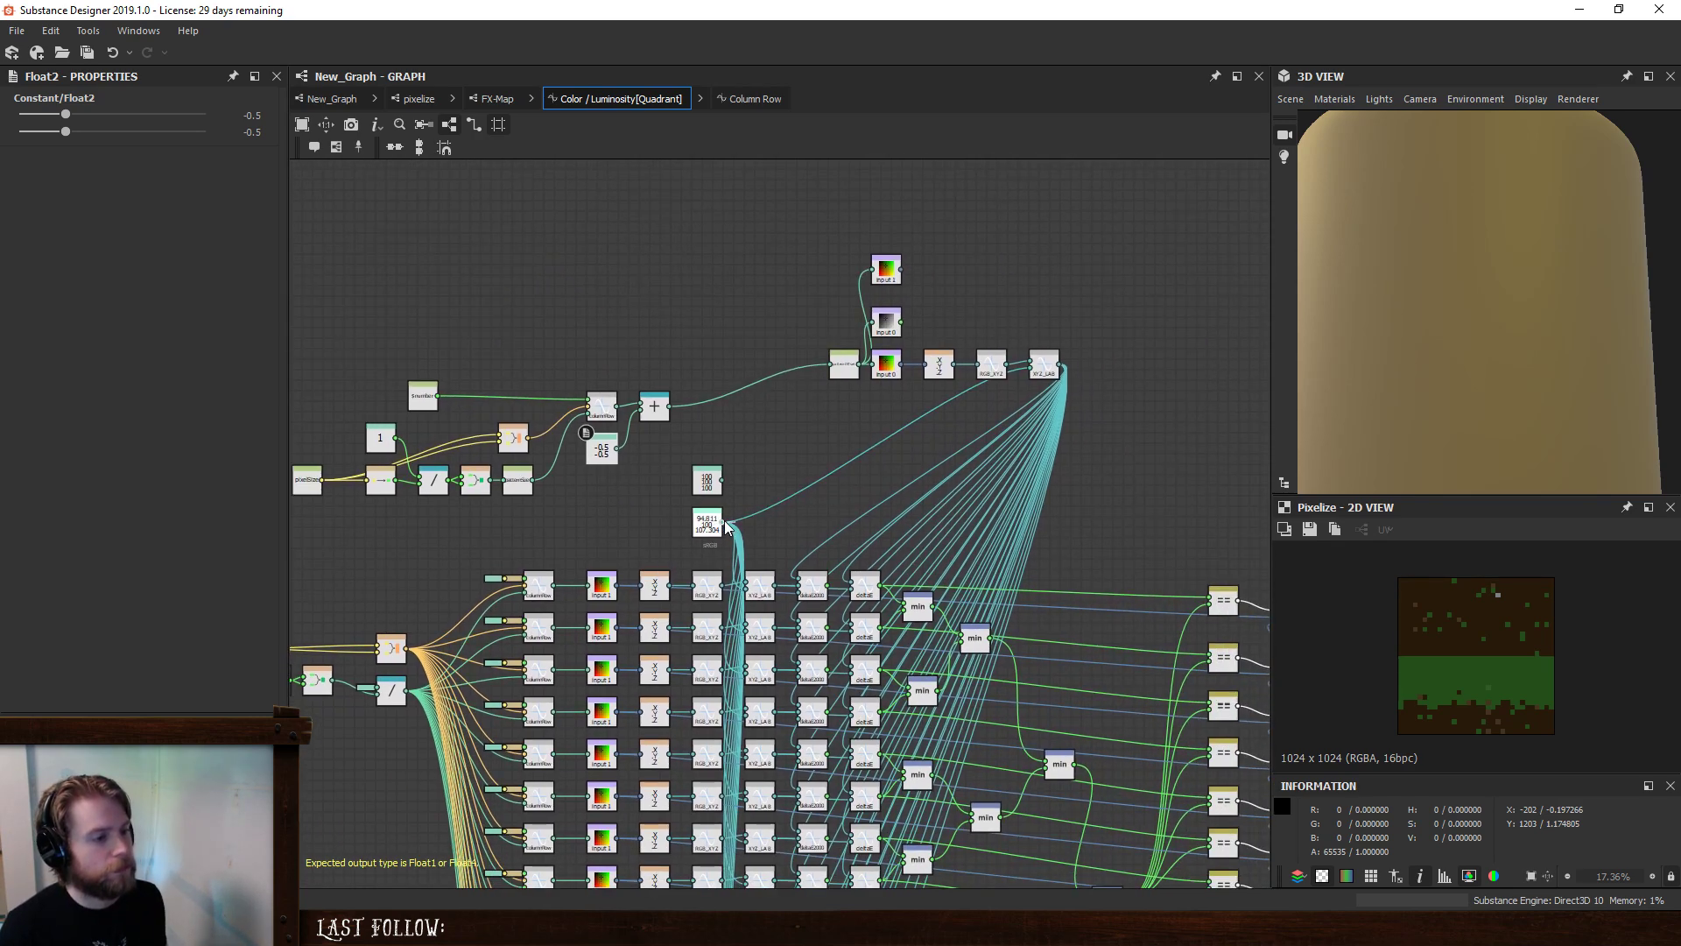
{"action": "left_click_drag", "start_coordinate": [725, 522], "coordinate": [723, 480], "text": "shift"}
{"action": "key", "text": "ctrl+z"}
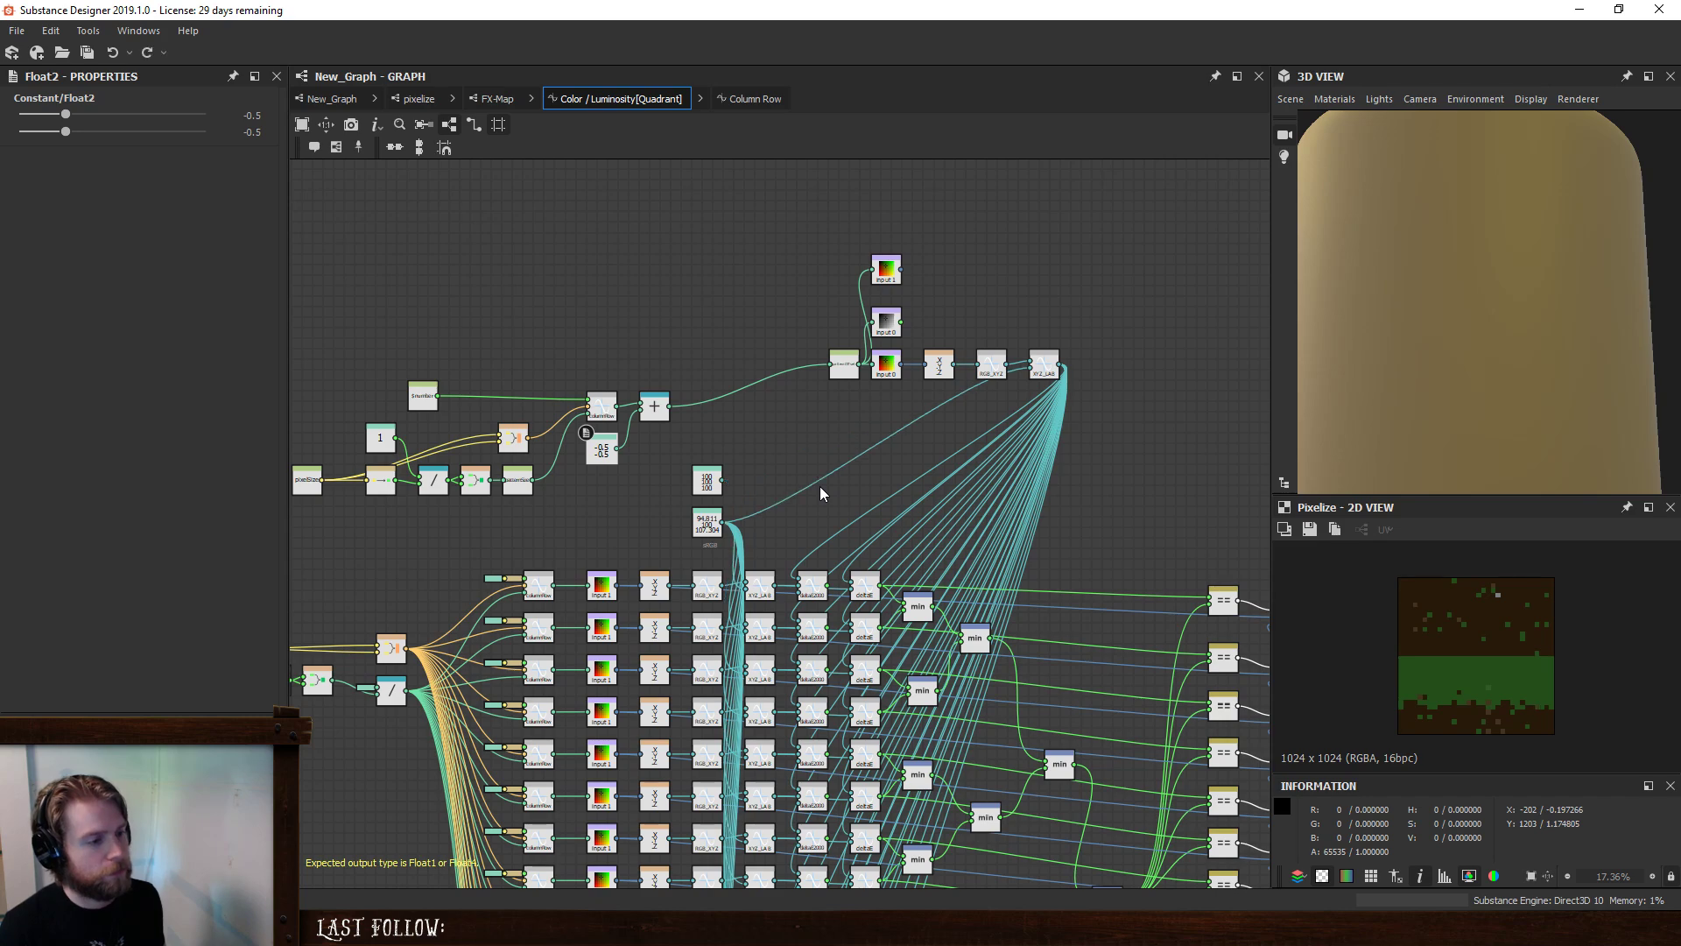
{"action": "scroll", "coordinate": [1096, 416], "scroll_direction": "up", "scroll_amount": 3}
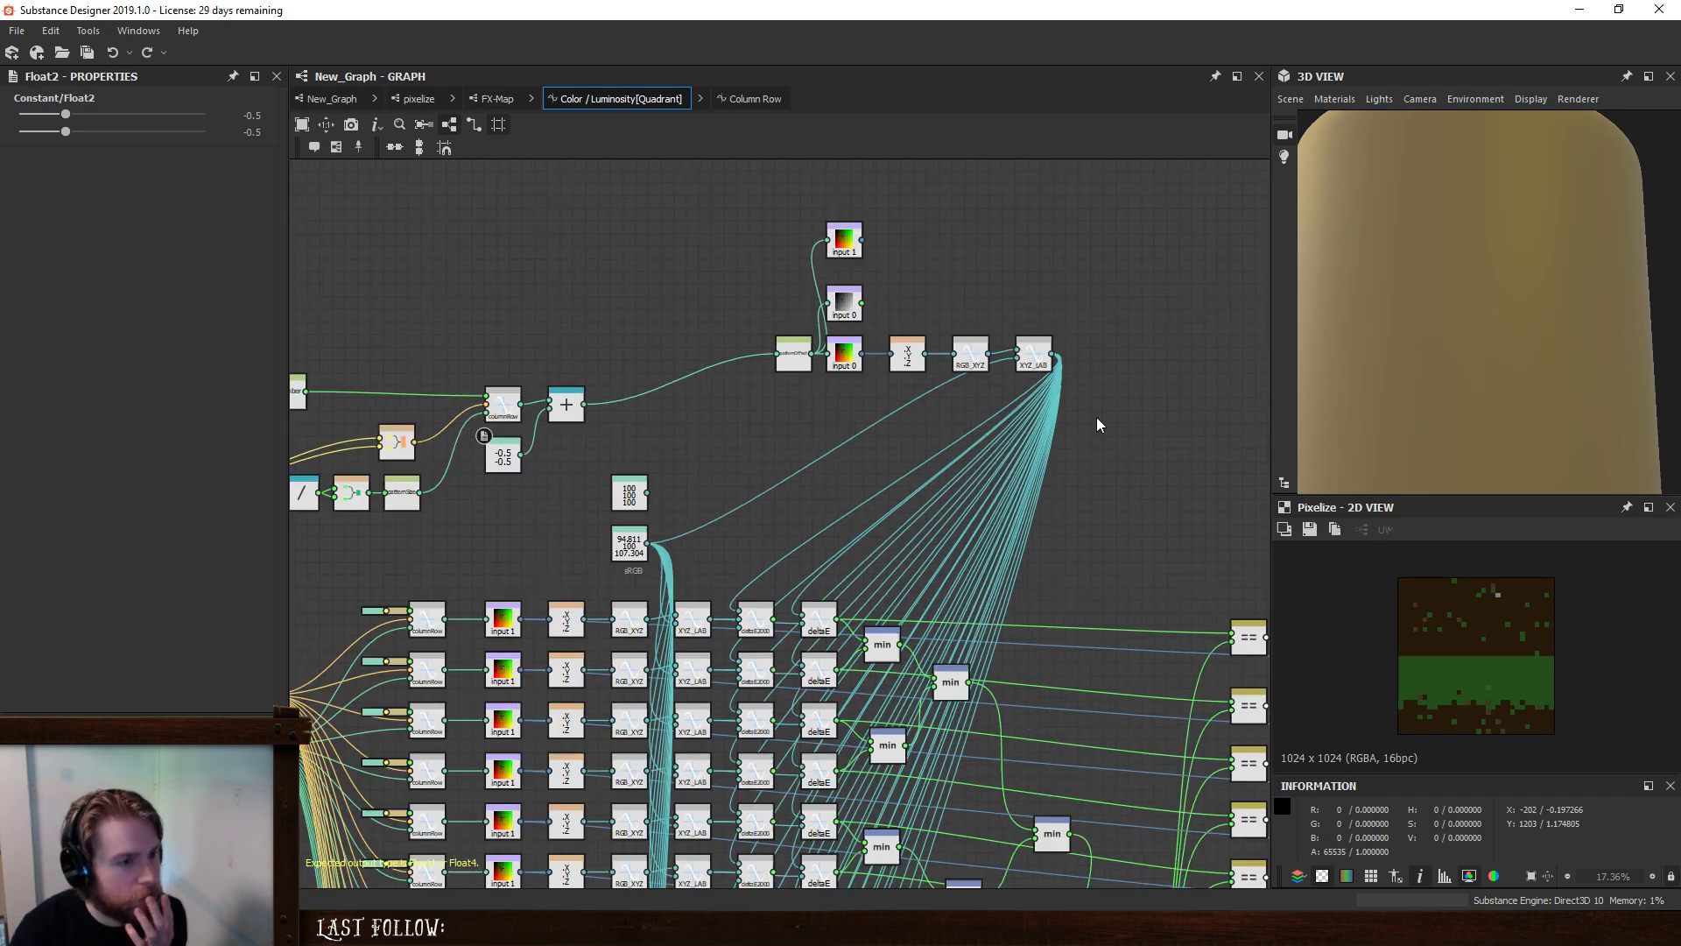
{"action": "scroll", "coordinate": [1096, 416], "scroll_direction": "down", "scroll_amount": 4}
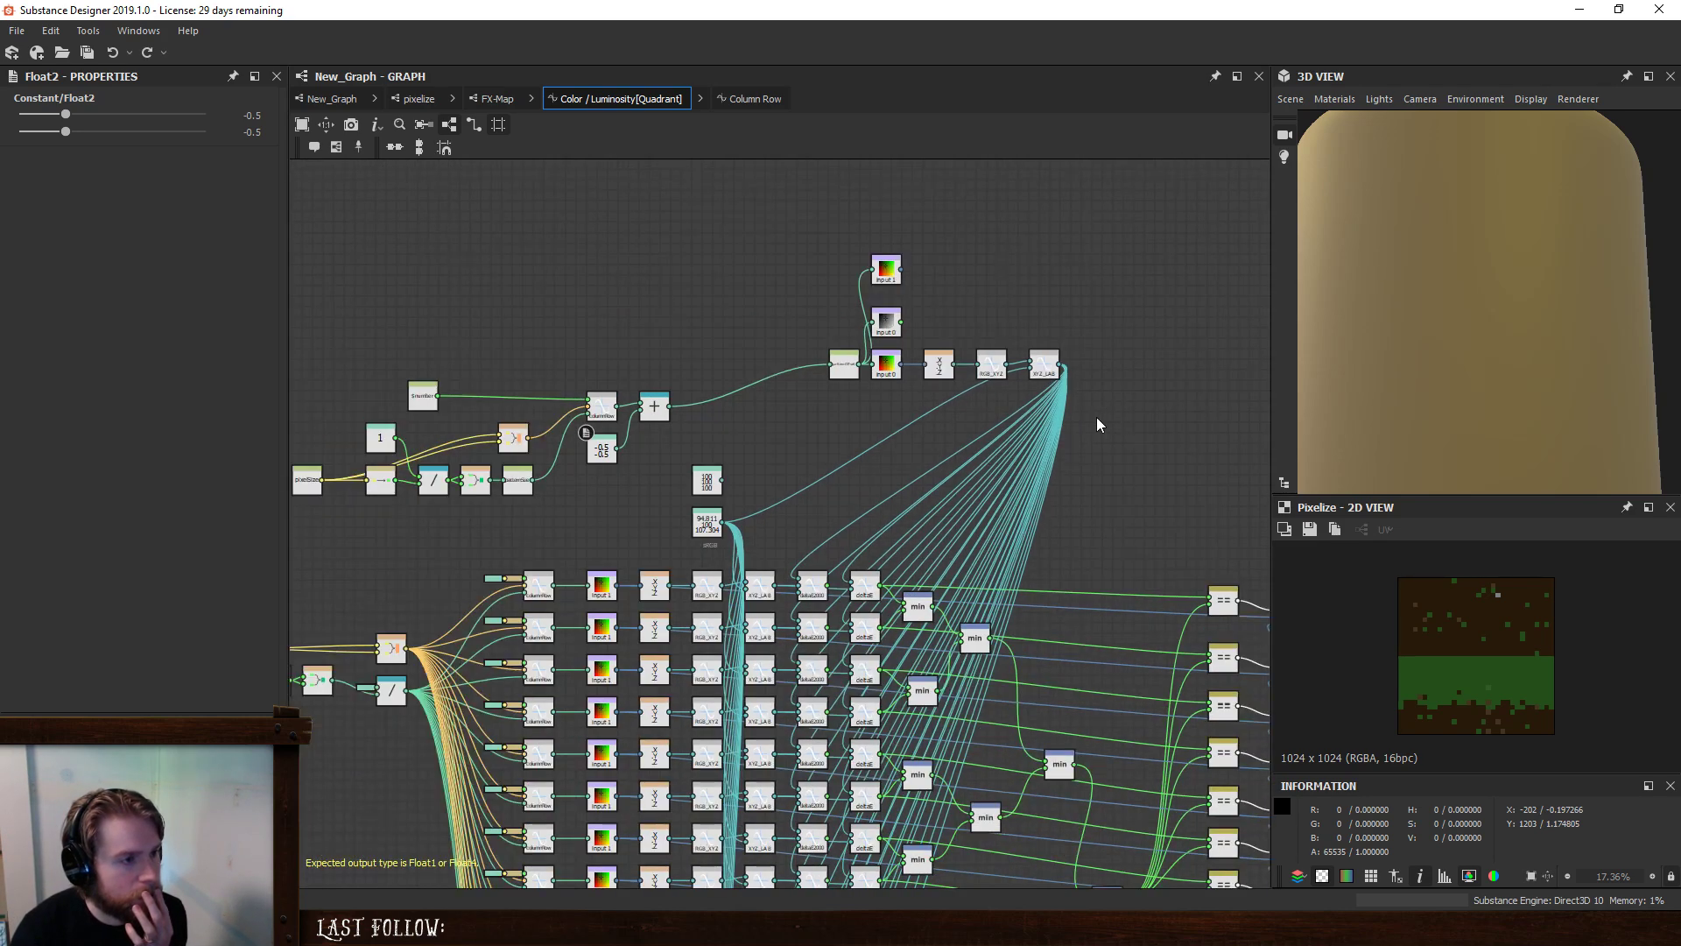
{"action": "key", "text": "Delete"}
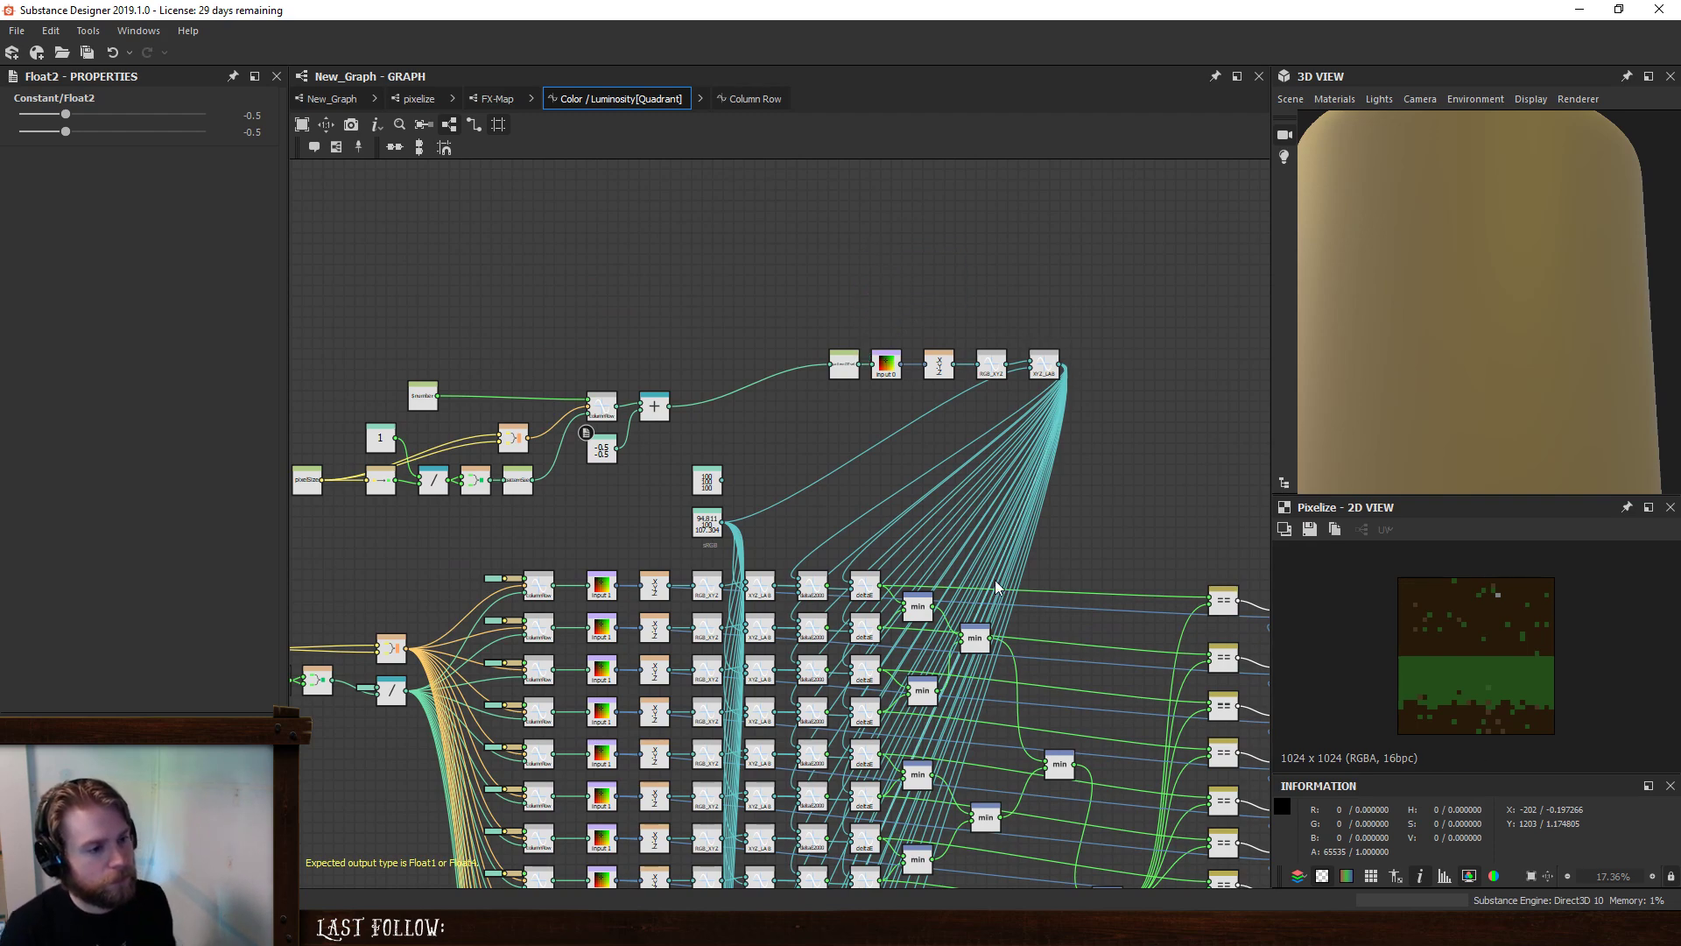
{"action": "right_click", "coordinate": [892, 363]}
{"action": "left_click", "coordinate": [933, 441]}
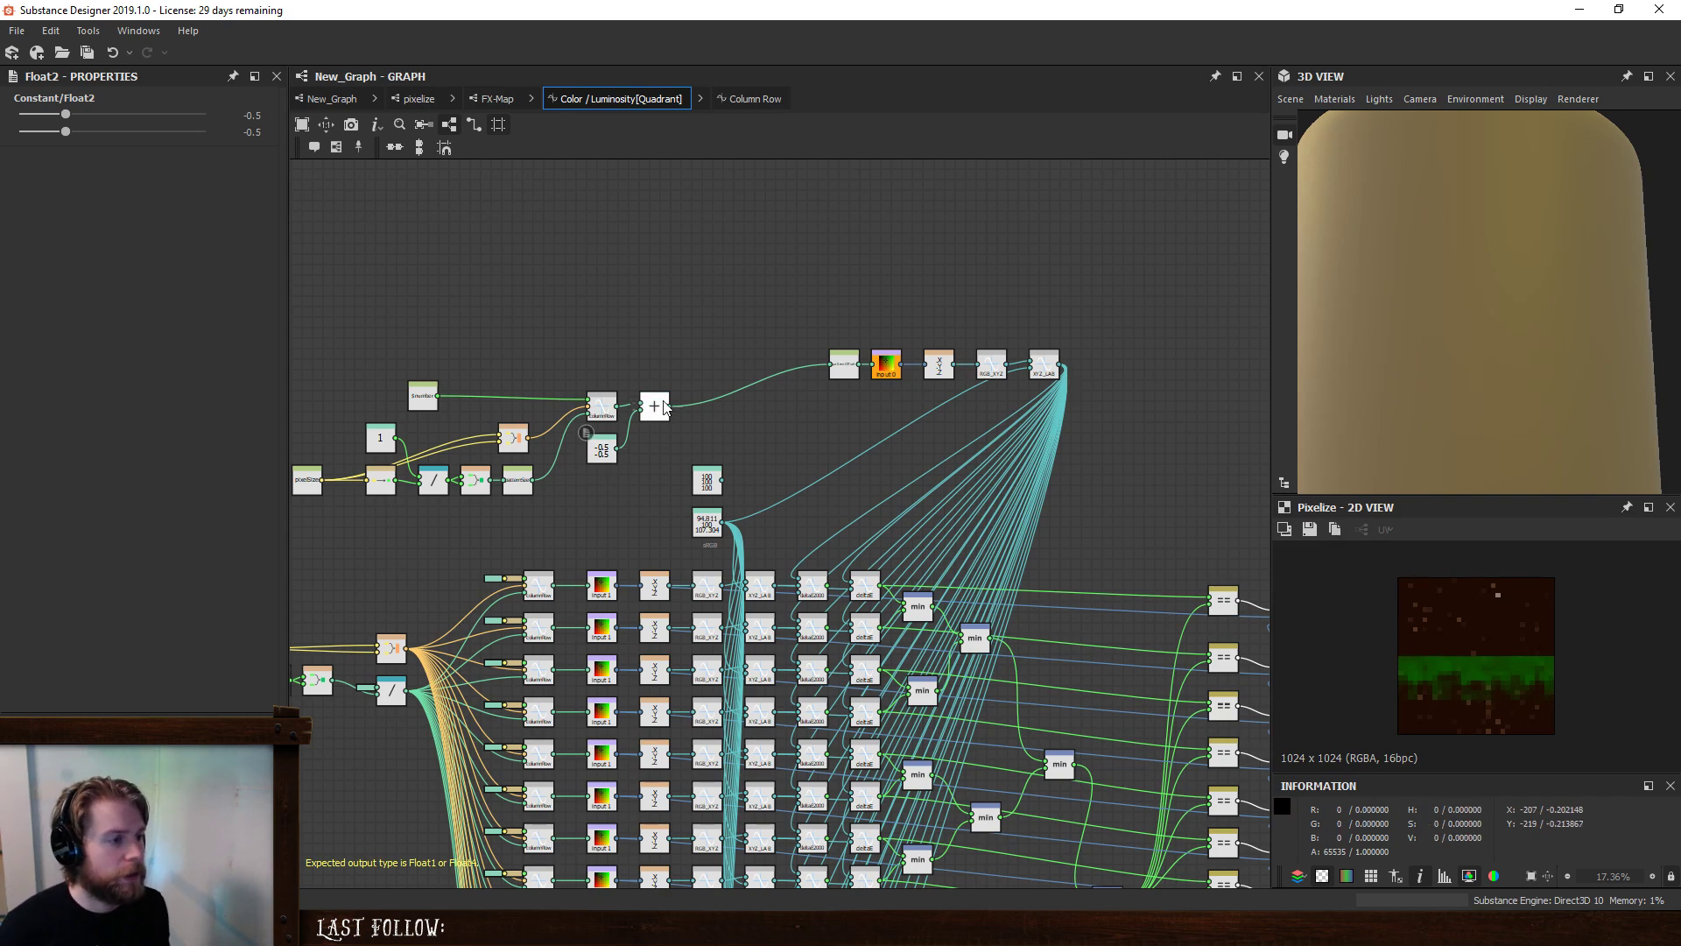
- Rewire columnRow directly into the patternOffset Set node, and insert the Add node with its -0.5 Float2 constant between patternOffset and the input 0 sampler
{"action": "left_click_drag", "start_coordinate": [668, 402], "coordinate": [615, 403]}
{"action": "key", "text": "ctrl+z"}
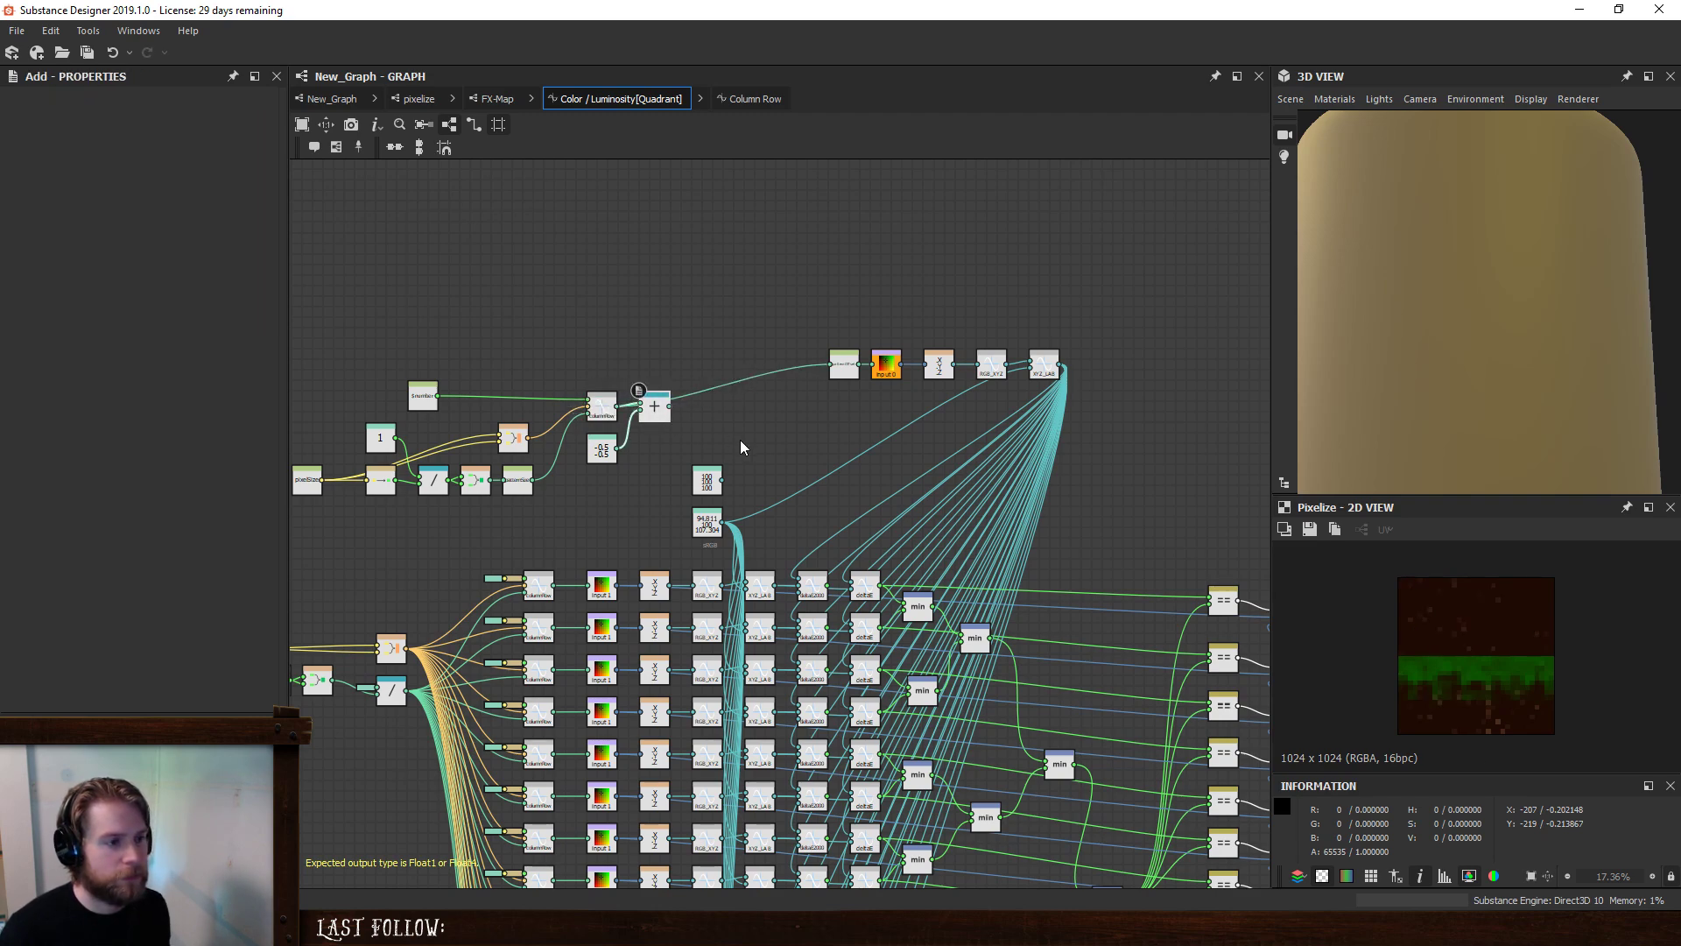
{"action": "key", "text": "ctrl+z"}
{"action": "left_click_drag", "start_coordinate": [839, 377], "coordinate": [776, 378]}
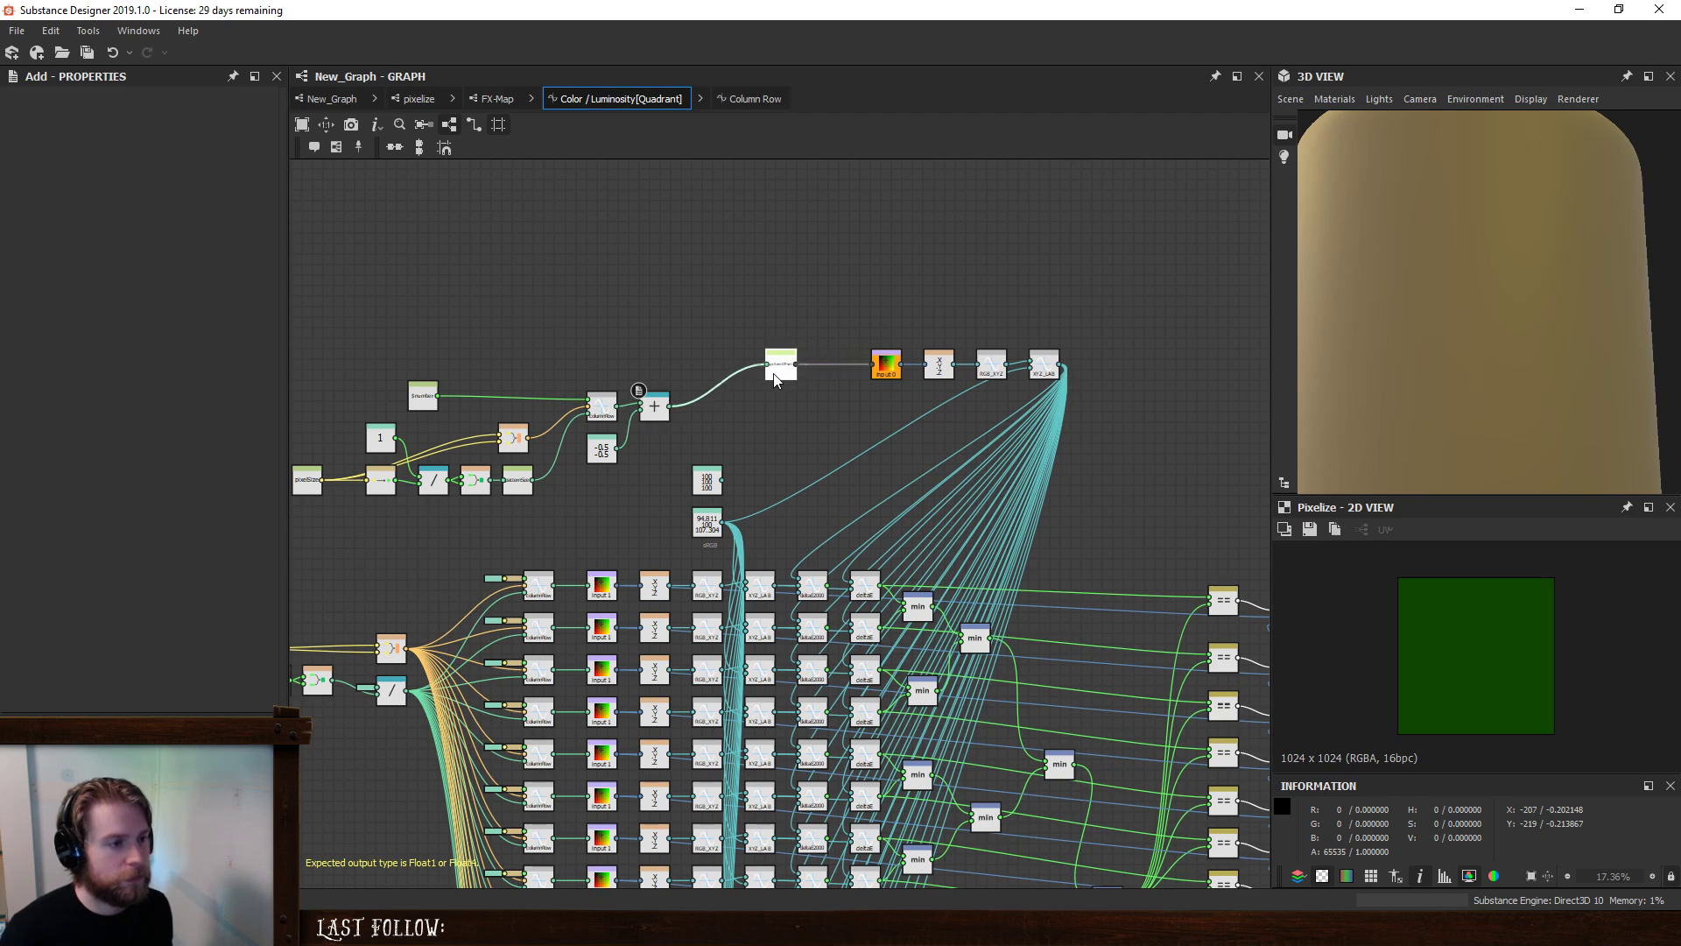
{"action": "scroll", "coordinate": [770, 380], "scroll_direction": "up", "scroll_amount": 3}
{"action": "left_click_drag", "start_coordinate": [514, 412], "coordinate": [722, 344]}
{"action": "left_click_drag", "start_coordinate": [592, 424], "coordinate": [816, 426]}
{"action": "left_click_drag", "start_coordinate": [470, 477], "coordinate": [735, 471]}
{"action": "left_click_drag", "start_coordinate": [796, 424], "coordinate": [791, 370]}
{"action": "left_click_drag", "start_coordinate": [841, 376], "coordinate": [955, 339]}
{"action": "left_click_drag", "start_coordinate": [815, 375], "coordinate": [852, 339]}
{"action": "left_click_drag", "start_coordinate": [732, 459], "coordinate": [714, 405]}
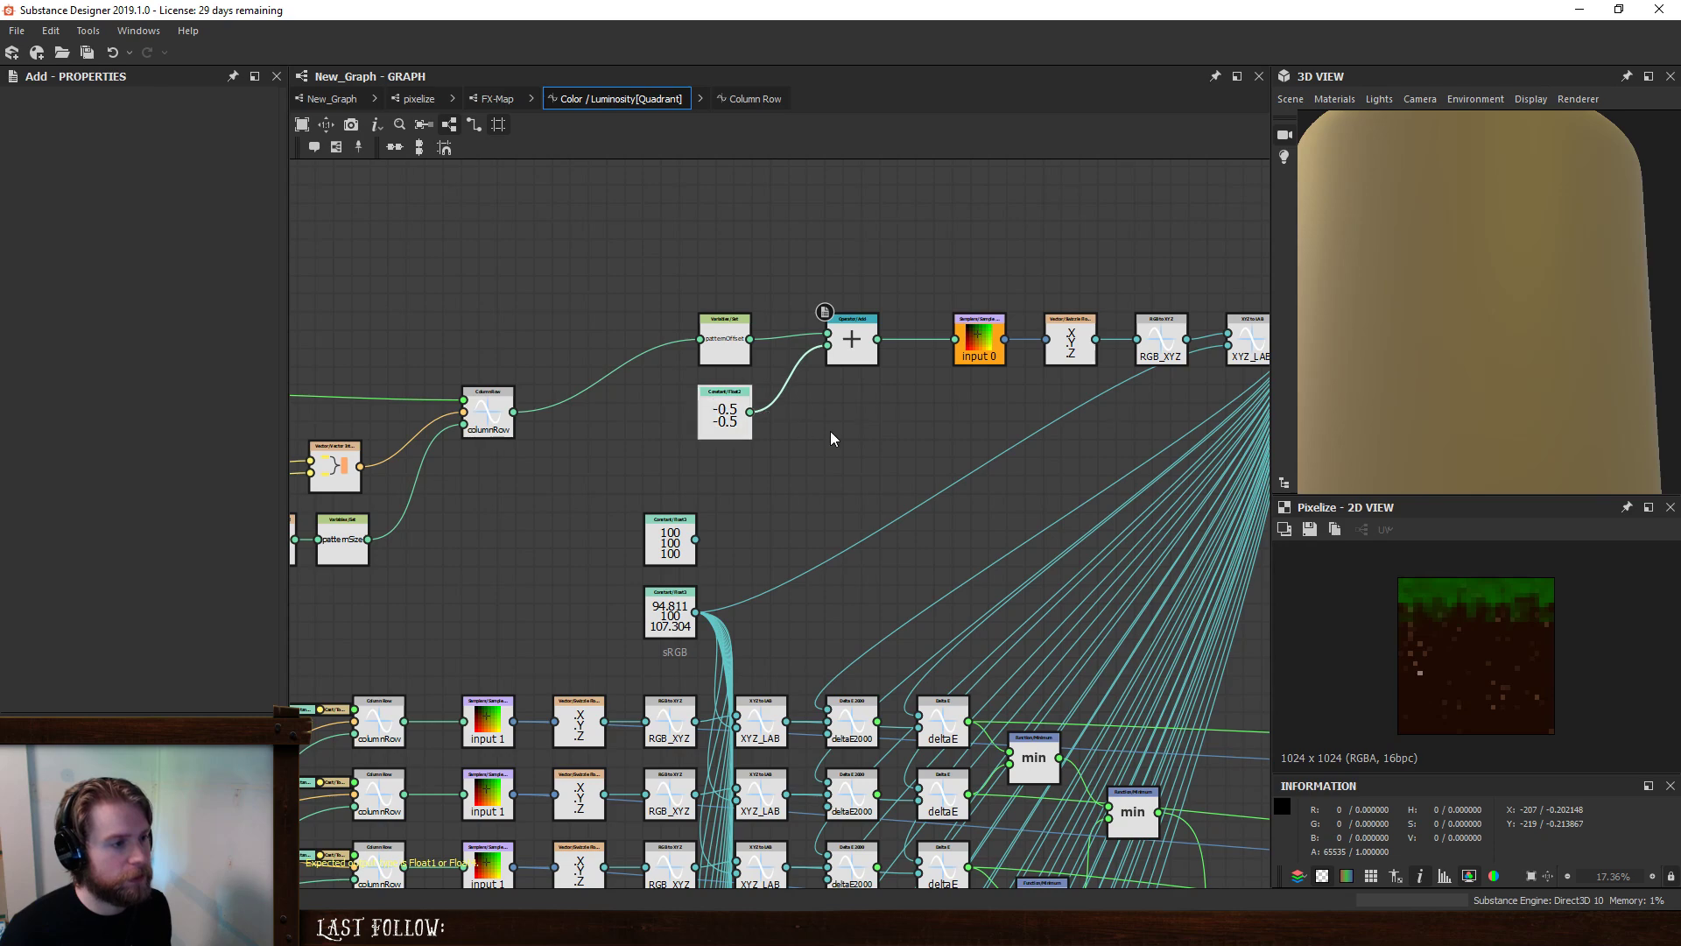
- Set the first conditional (?:) node at the end of the comparison chain as the function output again
{"action": "scroll", "coordinate": [859, 443], "scroll_direction": "down", "scroll_amount": 4}
{"action": "middle_click_drag", "start_coordinate": [873, 484], "coordinate": [939, 452]}
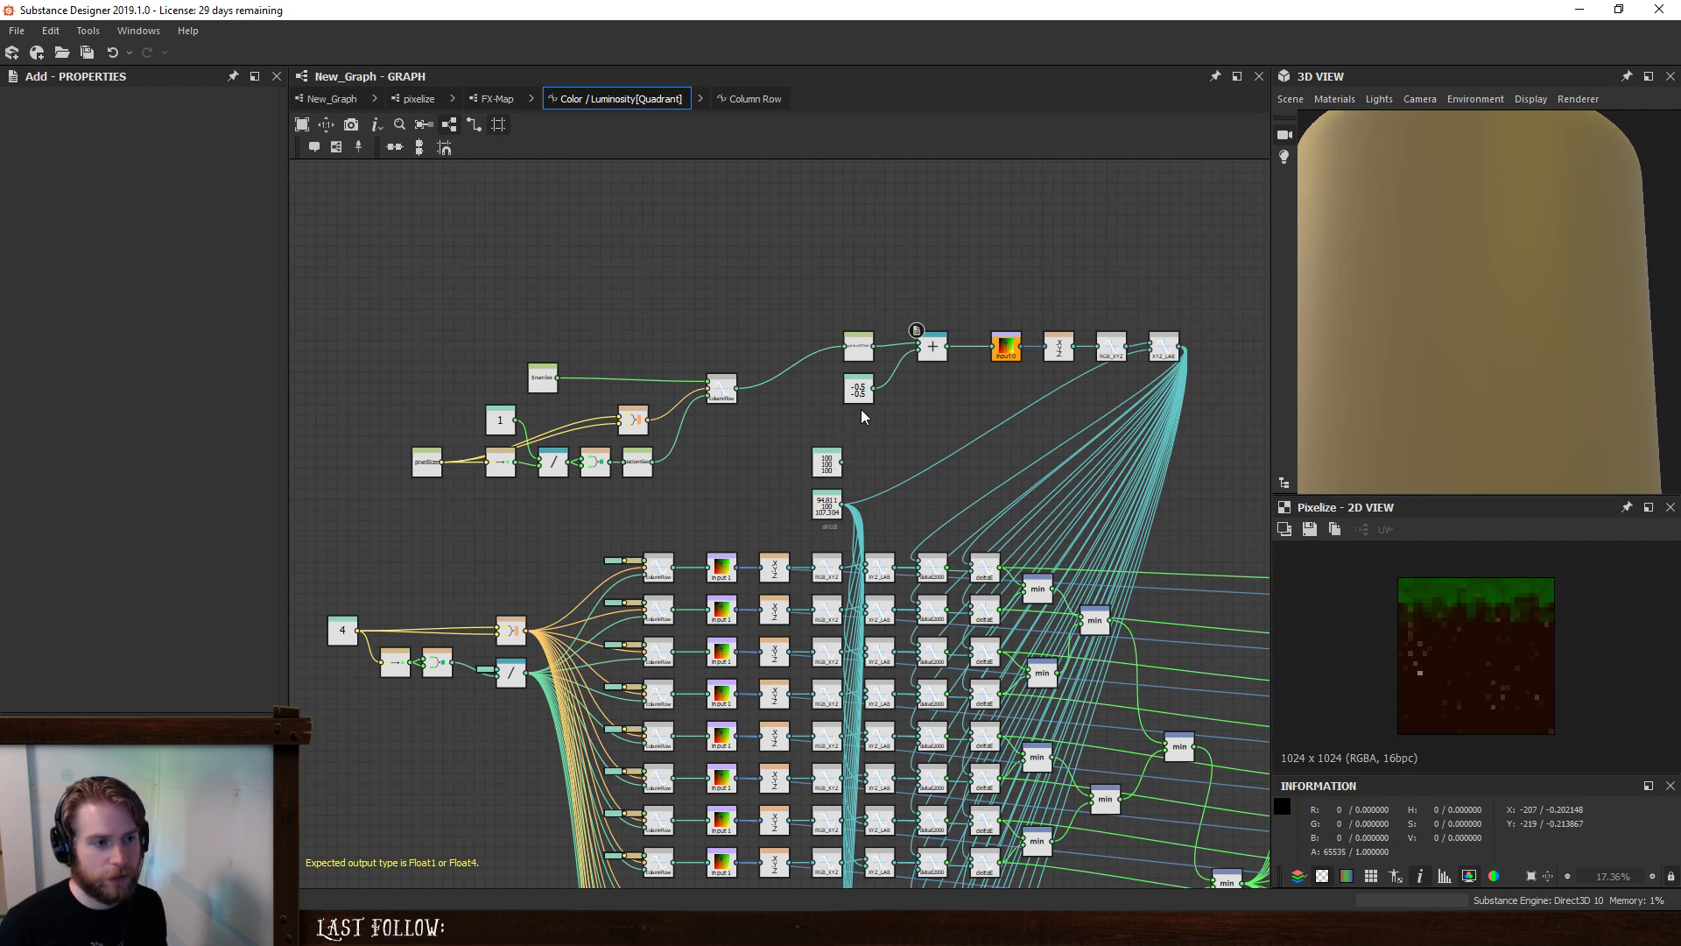
{"action": "middle_click_drag", "start_coordinate": [1189, 604], "coordinate": [984, 588]}
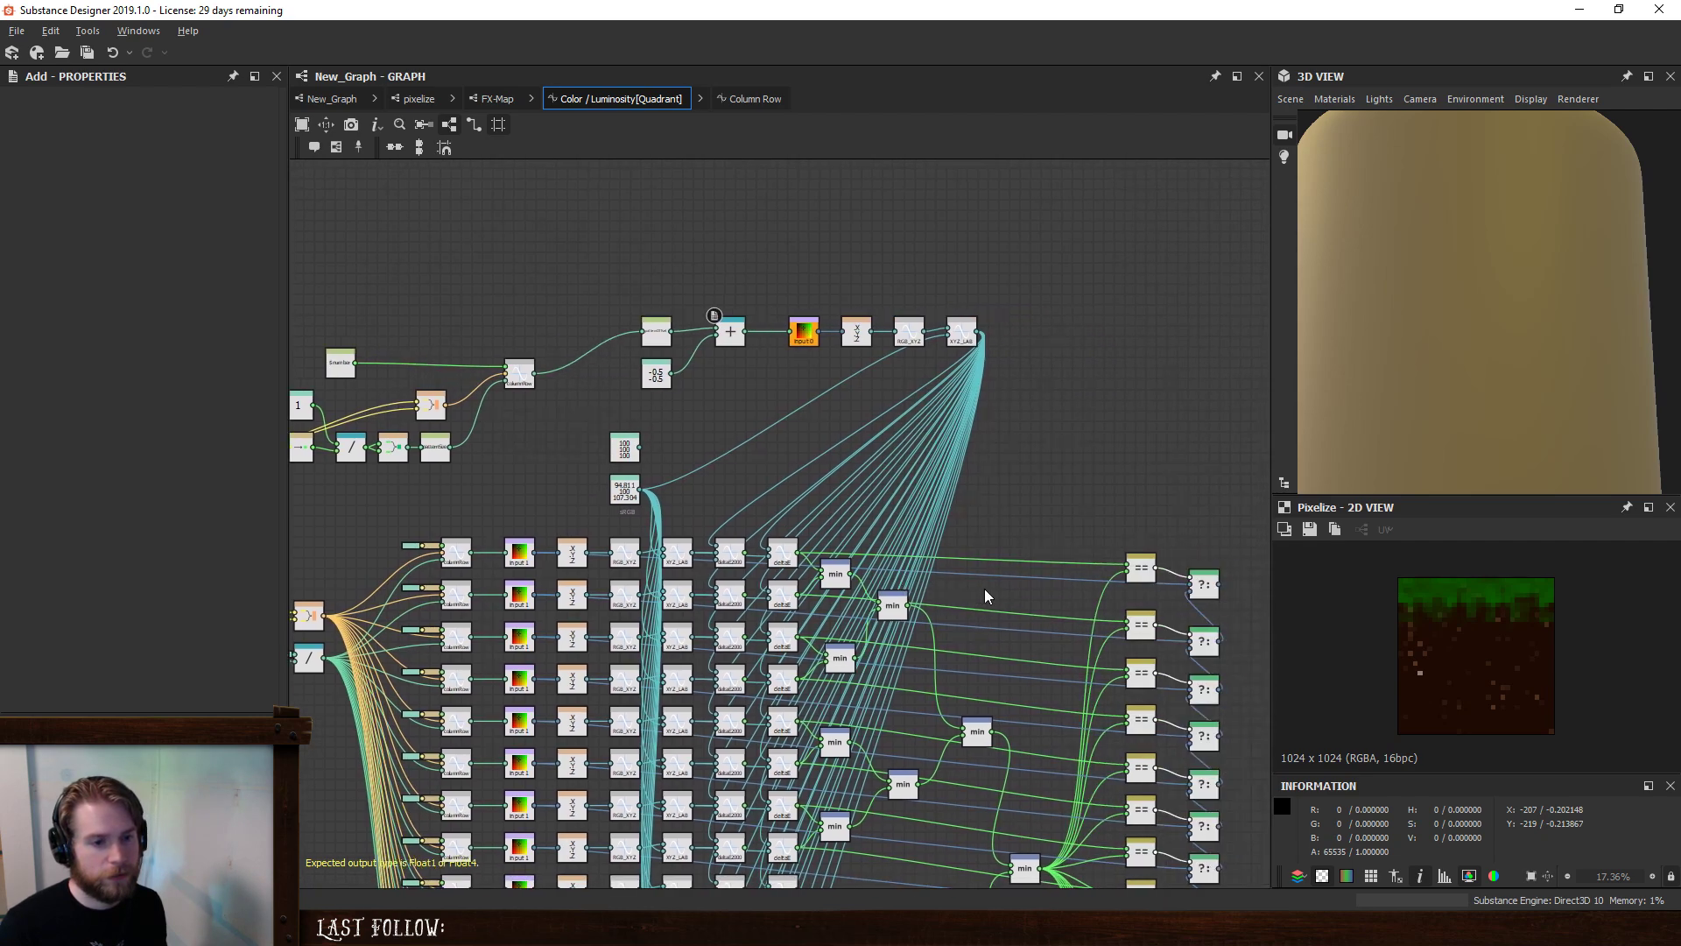
{"action": "right_click", "coordinate": [1202, 583]}
{"action": "left_click", "coordinate": [1237, 655]}
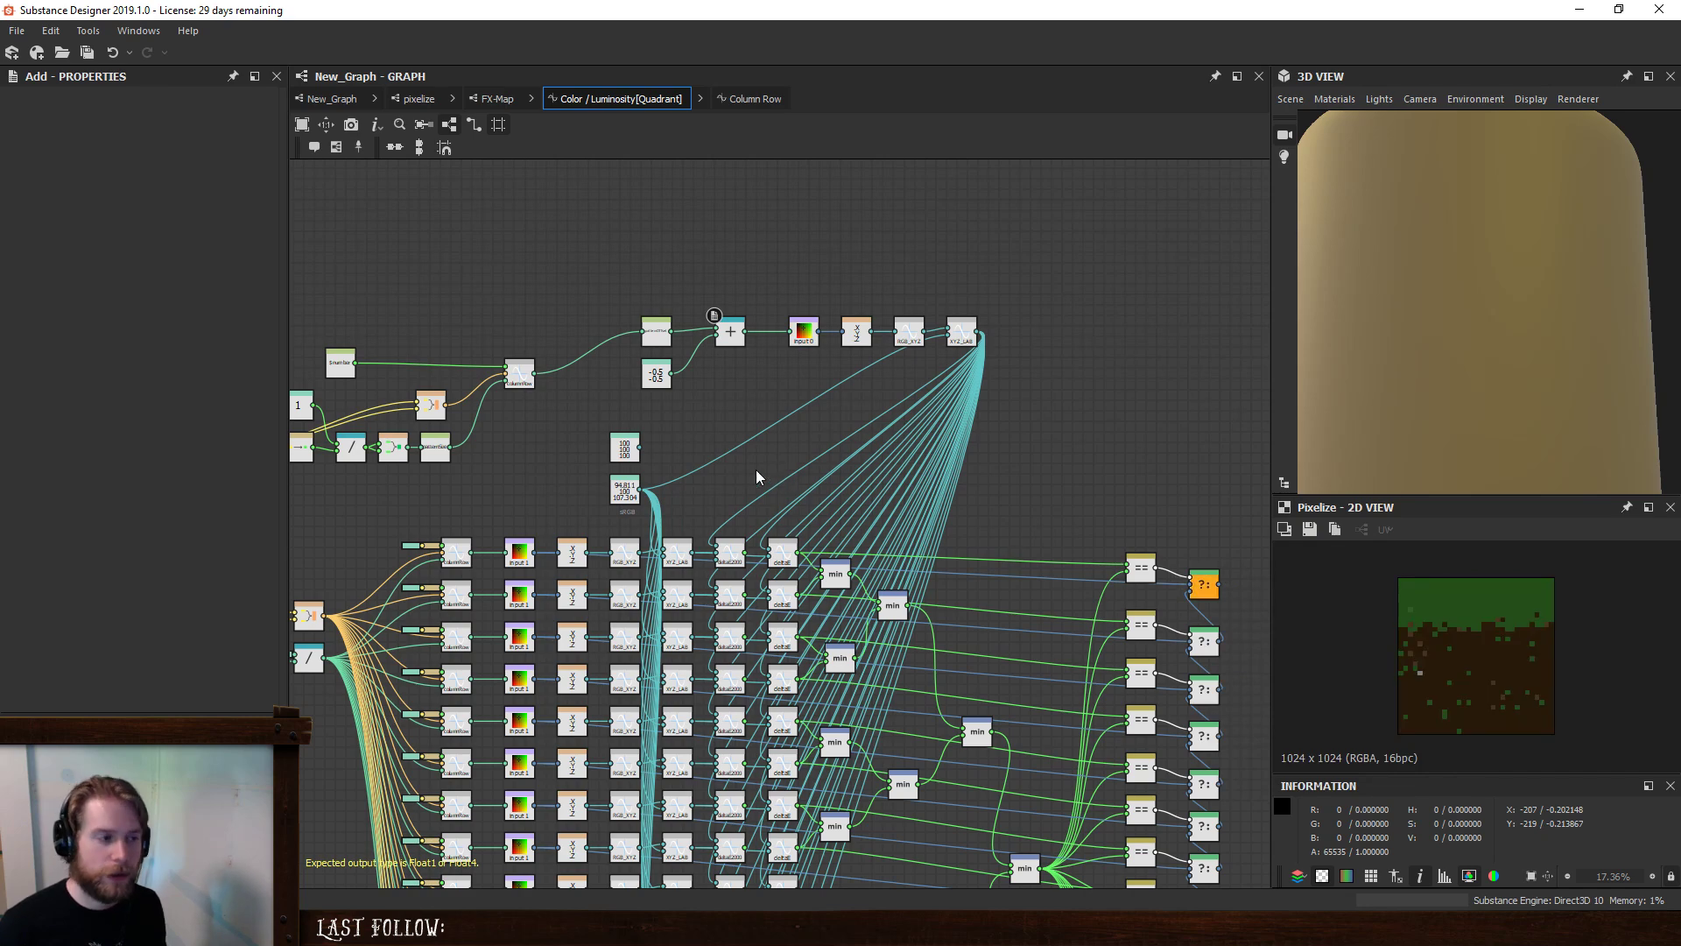
- Move columnRow and all its input nodes close to the patternOffset Set node
{"action": "middle_click_drag", "start_coordinate": [723, 419], "coordinate": [875, 491]}
{"action": "left_click_drag", "start_coordinate": [350, 368], "coordinate": [646, 545]}
{"action": "left_click_drag", "start_coordinate": [658, 443], "coordinate": [753, 401]}
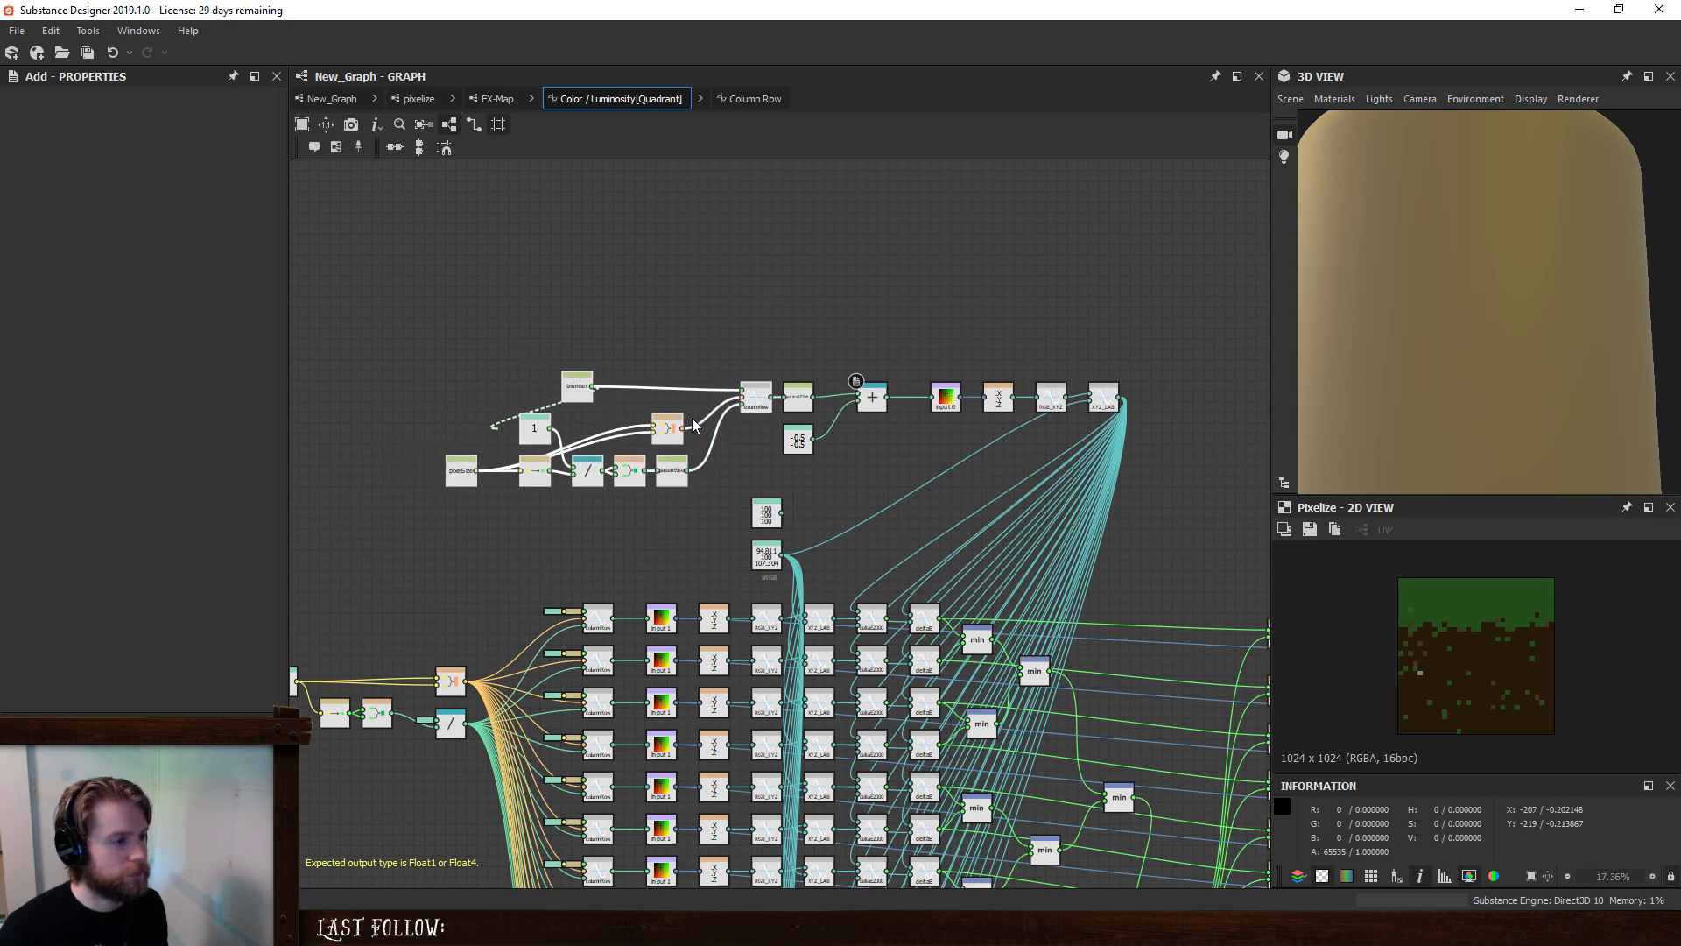
{"action": "left_click", "coordinate": [623, 364]}
- Line up the $number node and the vector node feeding columnRow above the patternSize Set node
{"action": "scroll", "coordinate": [624, 364], "scroll_direction": "up", "scroll_amount": 3}
{"action": "left_click_drag", "start_coordinate": [555, 419], "coordinate": [618, 370]}
{"action": "left_click_drag", "start_coordinate": [706, 389], "coordinate": [720, 409]}
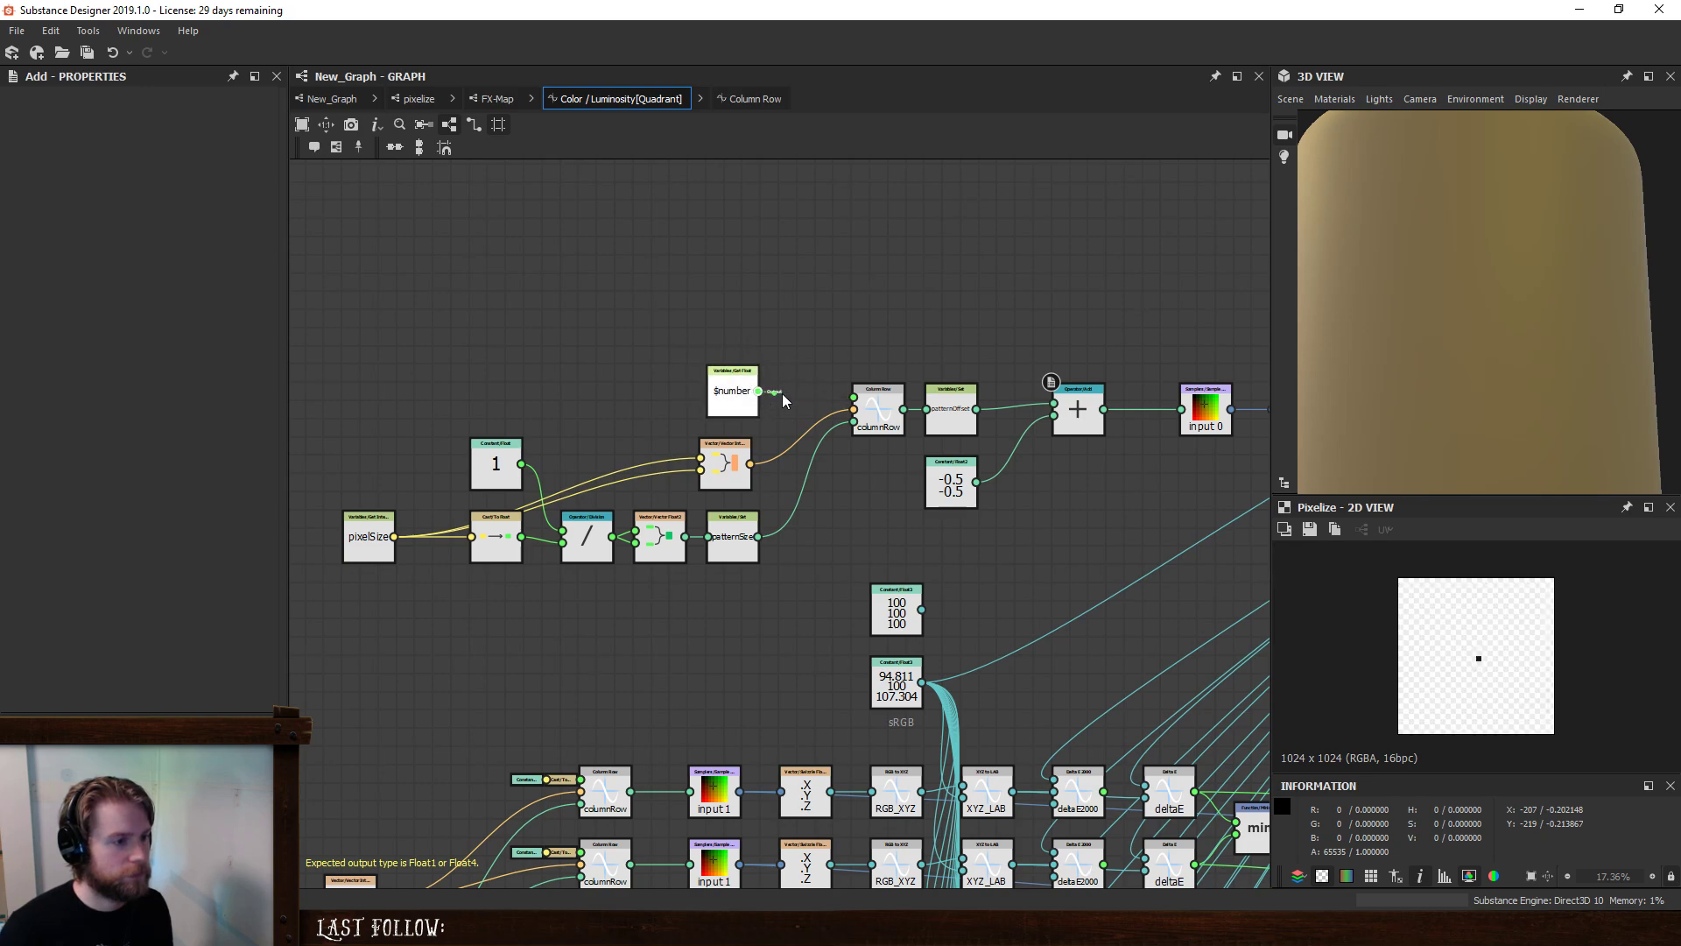
{"action": "left_click", "coordinate": [743, 395]}
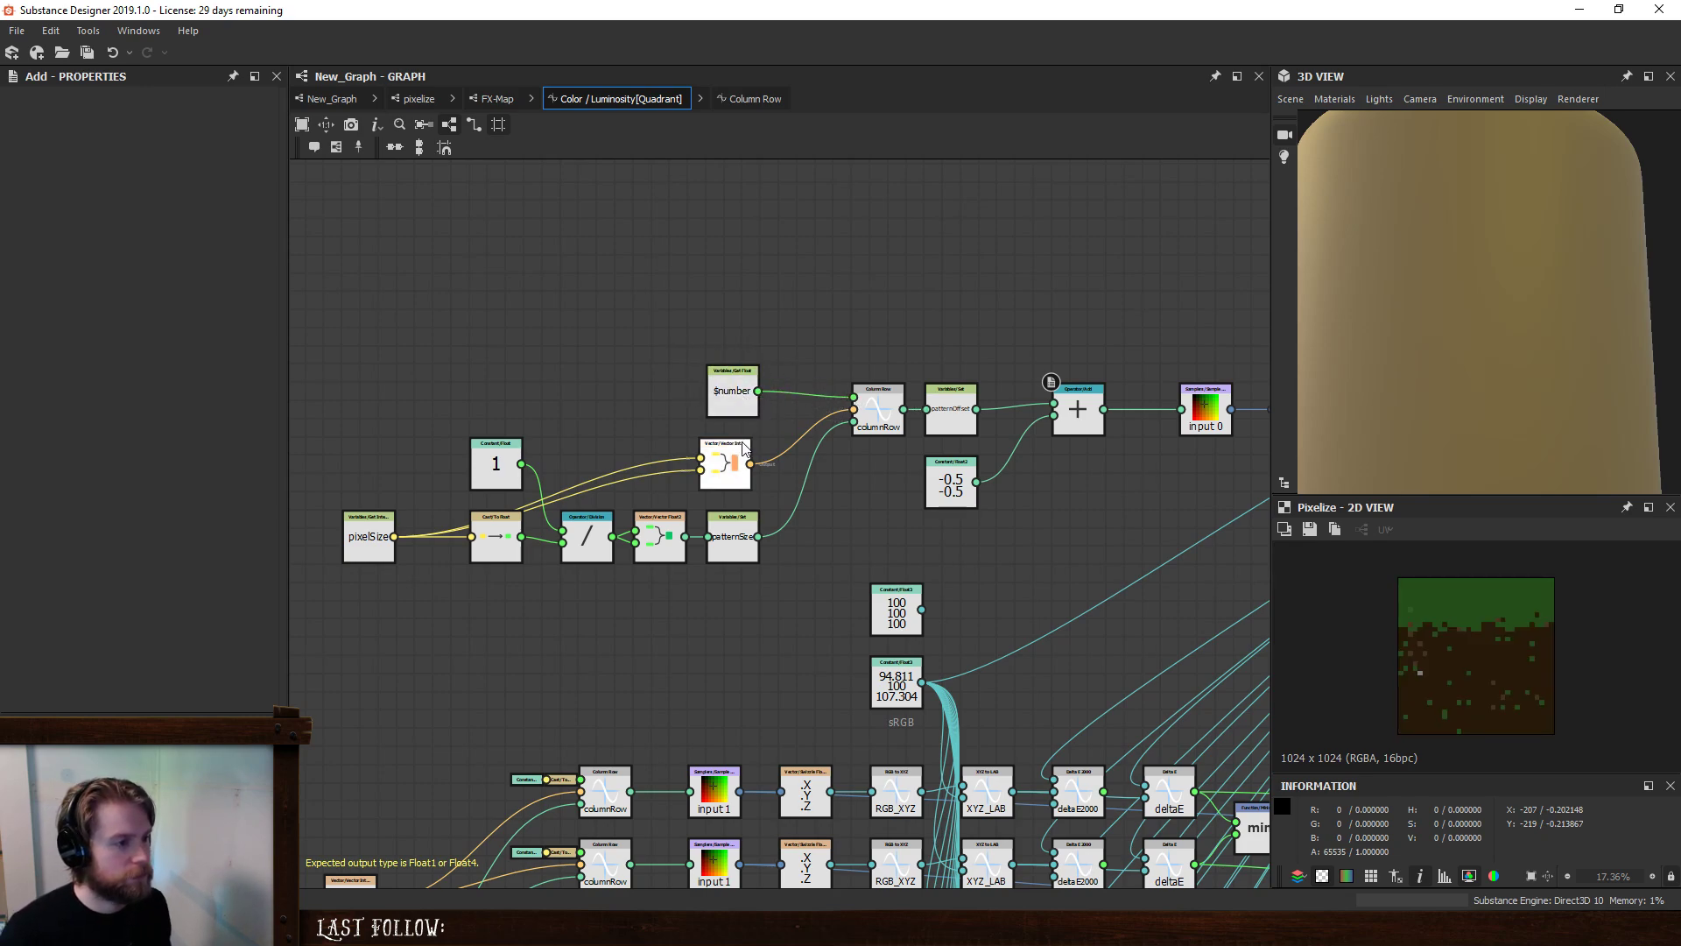
{"action": "left_click_drag", "start_coordinate": [341, 466], "coordinate": [662, 535]}
{"action": "left_click", "coordinate": [725, 536]}
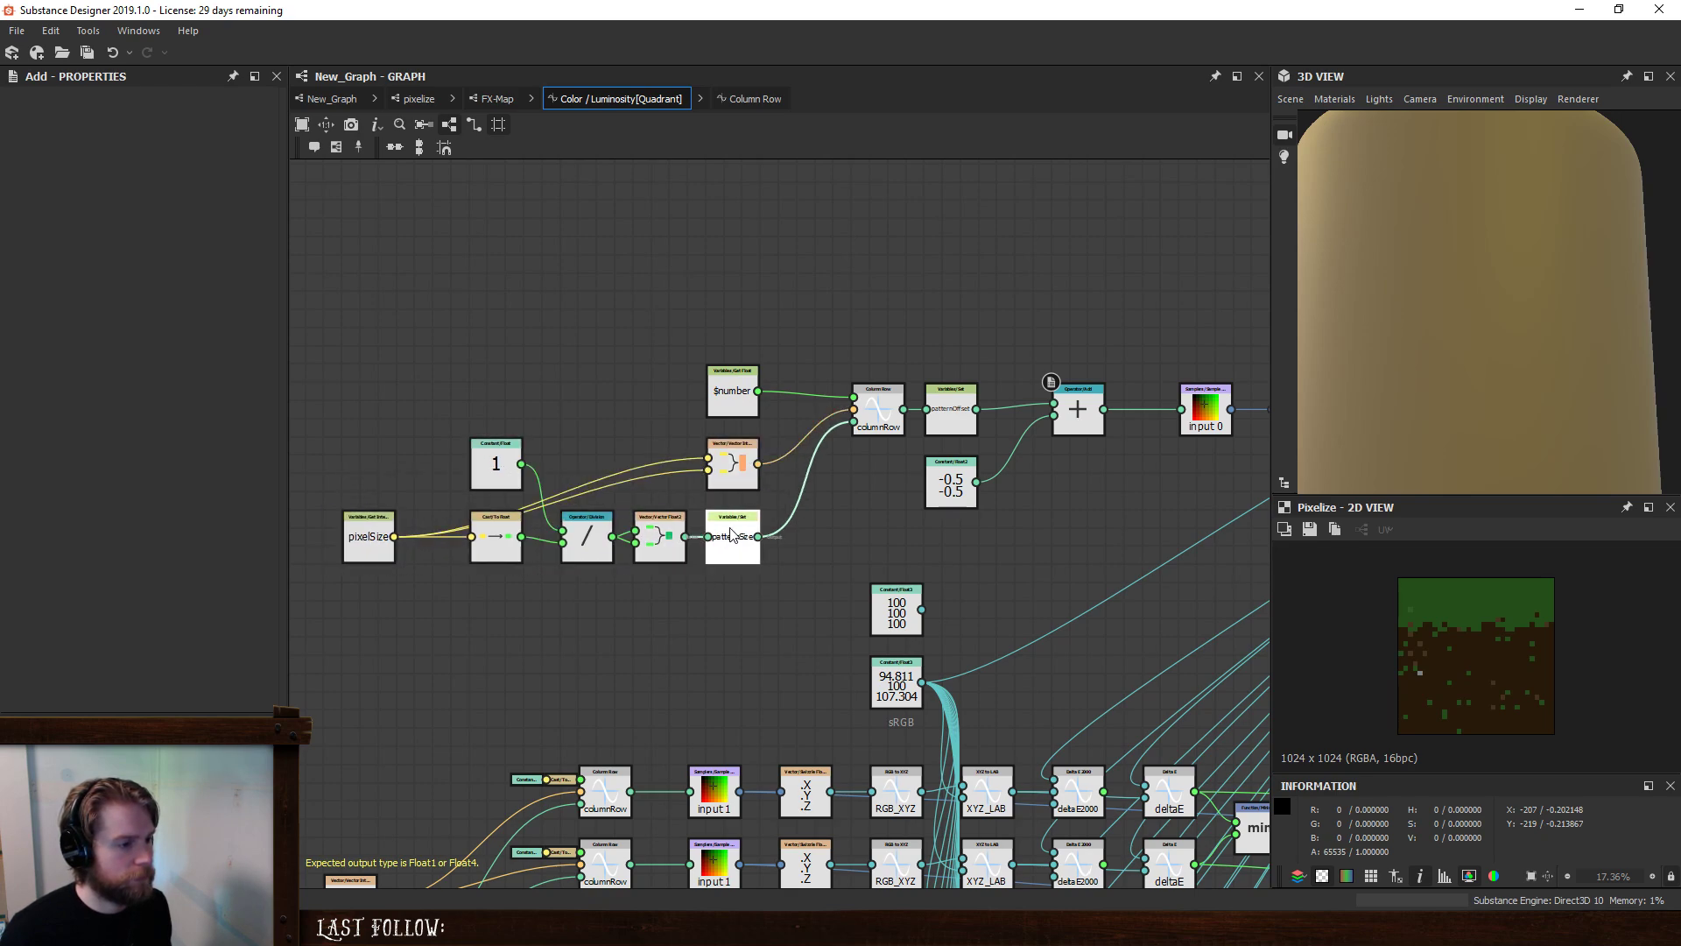
- Inspect the patternOffset Set node and open the Column Row function
{"action": "middle_click_drag", "start_coordinate": [1048, 497], "coordinate": [1102, 494]}
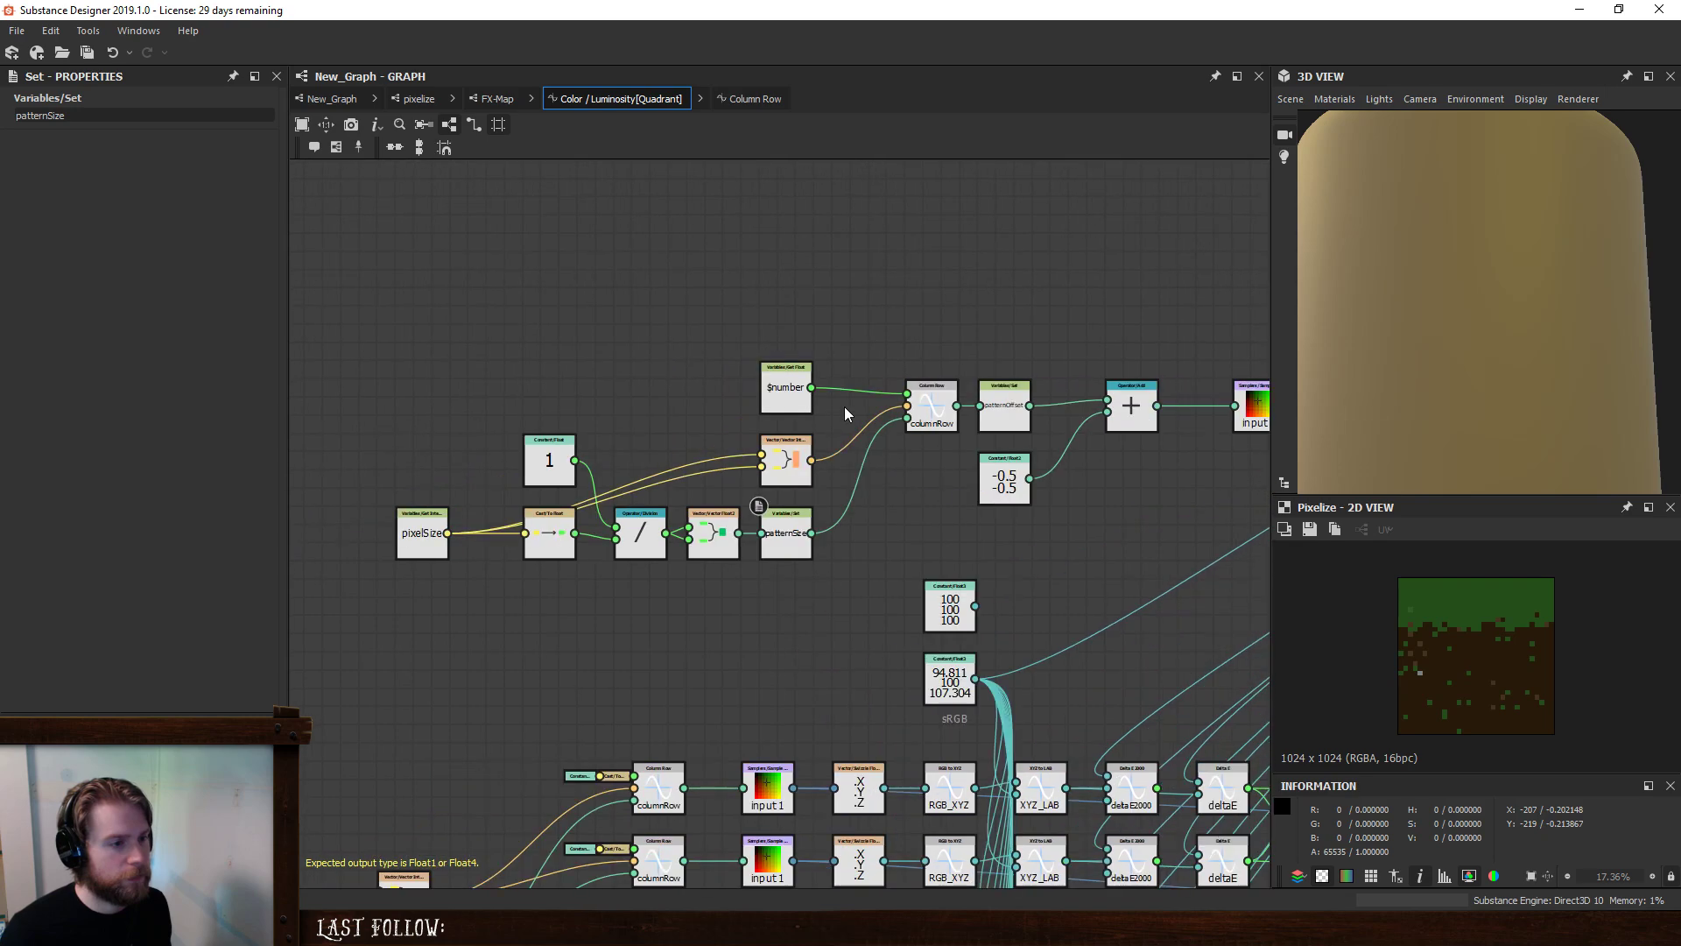
{"action": "mouse_move", "coordinate": [1004, 395]}
{"action": "left_mouse_down"}
{"action": "mouse_move", "coordinate": [1030, 387]}
{"action": "mouse_move", "coordinate": [1003, 393]}
{"action": "left_mouse_up"}
{"action": "left_click", "coordinate": [985, 356]}
{"action": "middle_click_drag", "start_coordinate": [985, 353], "coordinate": [944, 339]}
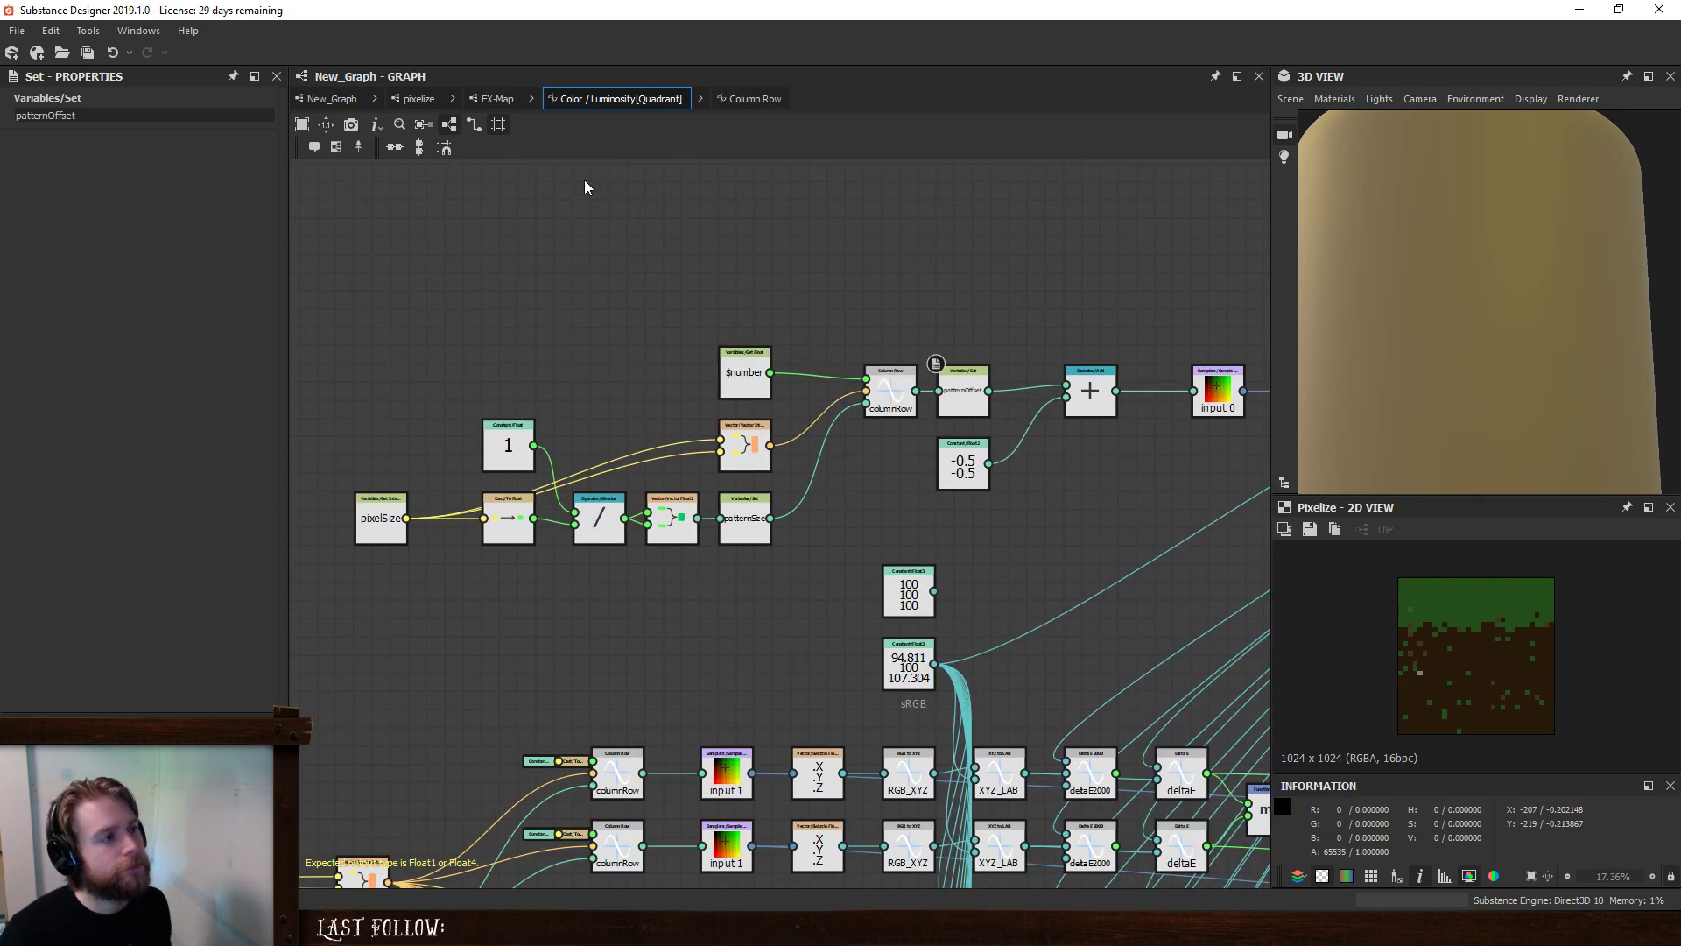
{"action": "left_click", "coordinate": [776, 99]}
{"action": "left_click", "coordinate": [1154, 422]}
{"action": "key", "text": "s"}
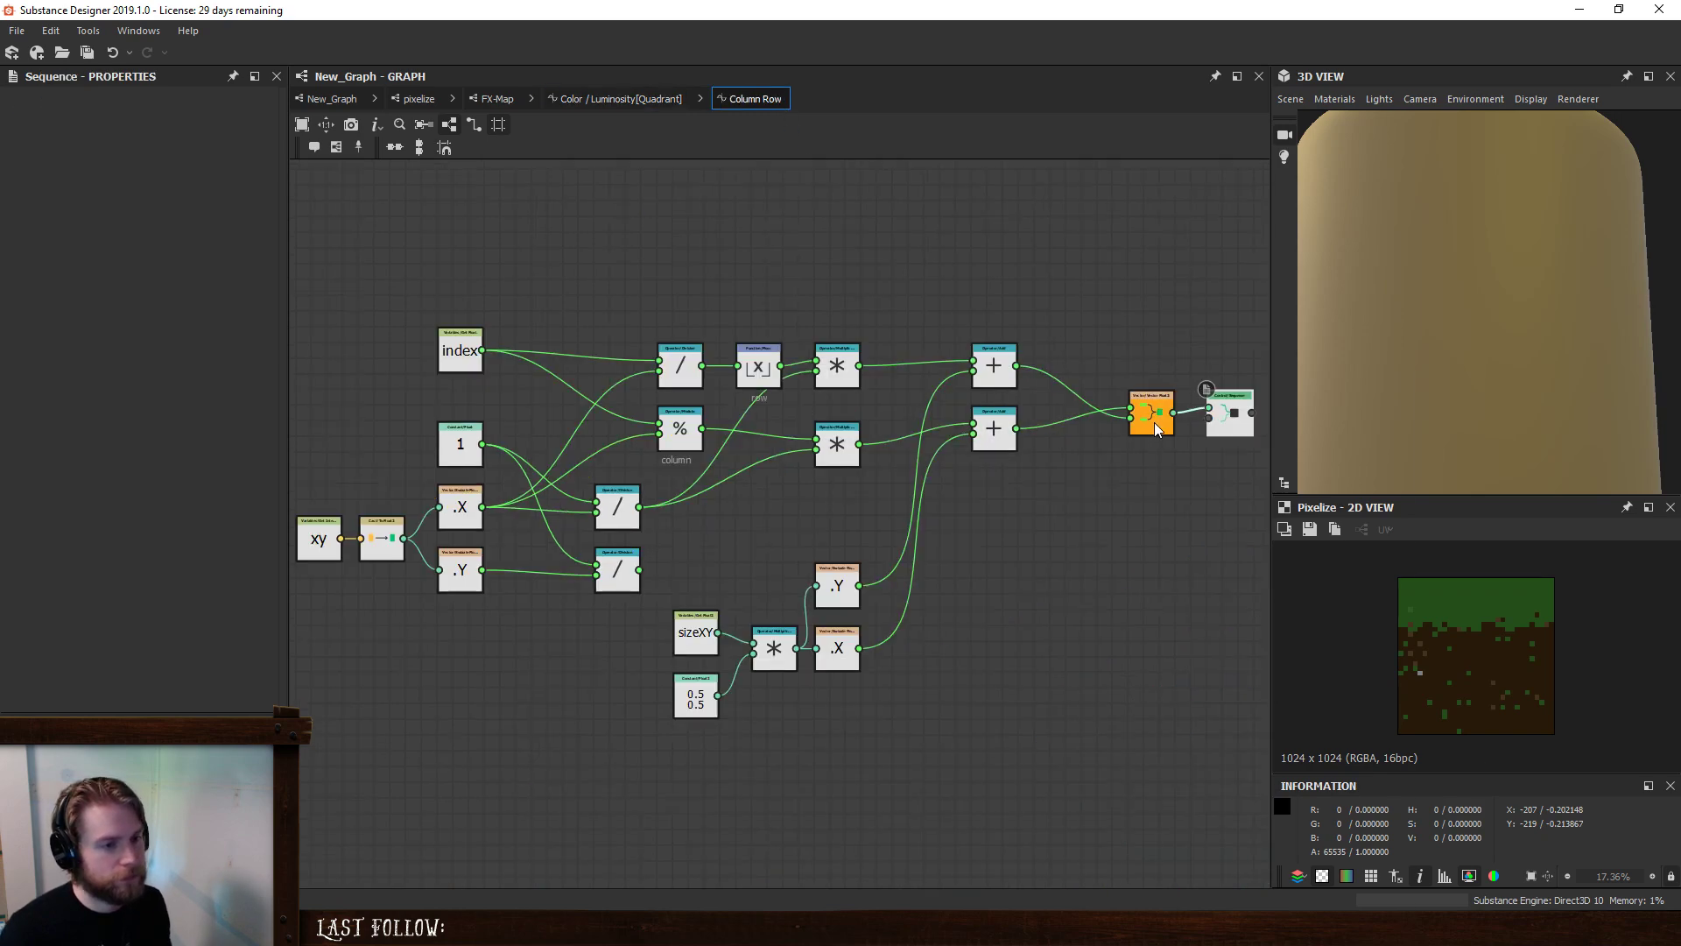
{"action": "left_click", "coordinate": [1211, 349]}
{"action": "middle_click_drag", "start_coordinate": [1169, 378], "coordinate": [847, 354]}
{"action": "left_click", "coordinate": [916, 395]}
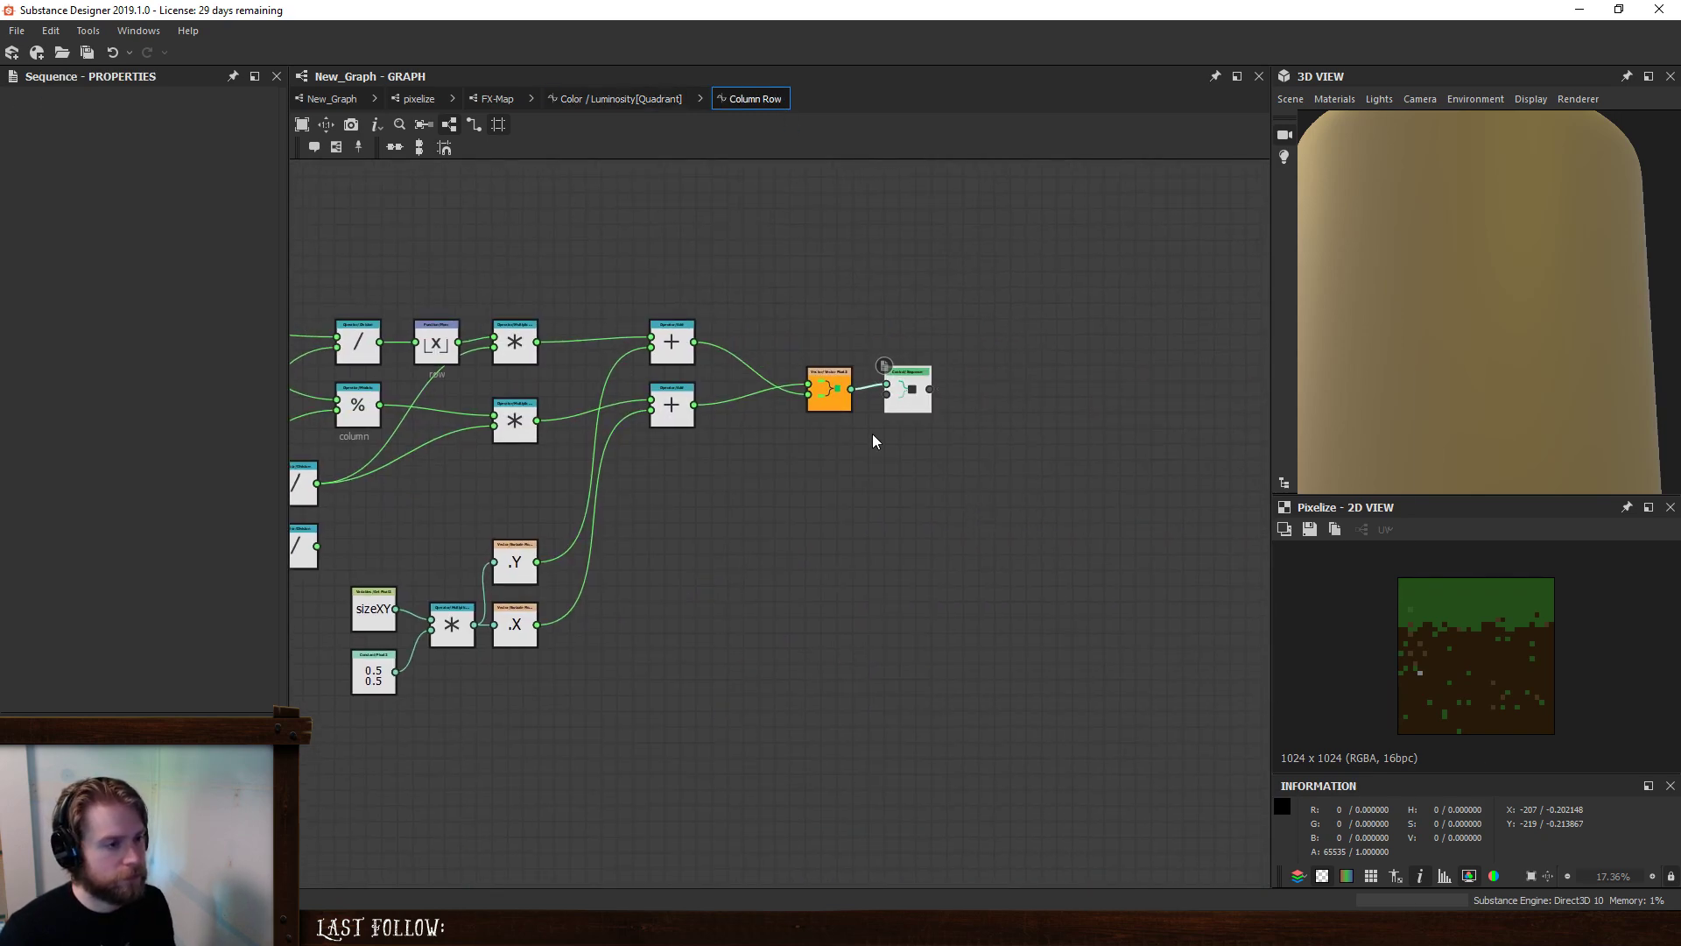
{"action": "key", "text": "Delete"}
- Insert an Add node after the Vector Float2 output node in Column Row and remove the stray Sequence node
{"action": "left_click", "coordinate": [845, 402]}
{"action": "key", "text": "space"}
{"action": "type", "text": "a"}
{"action": "left_click", "coordinate": [902, 401]}
{"action": "key", "text": "s"}
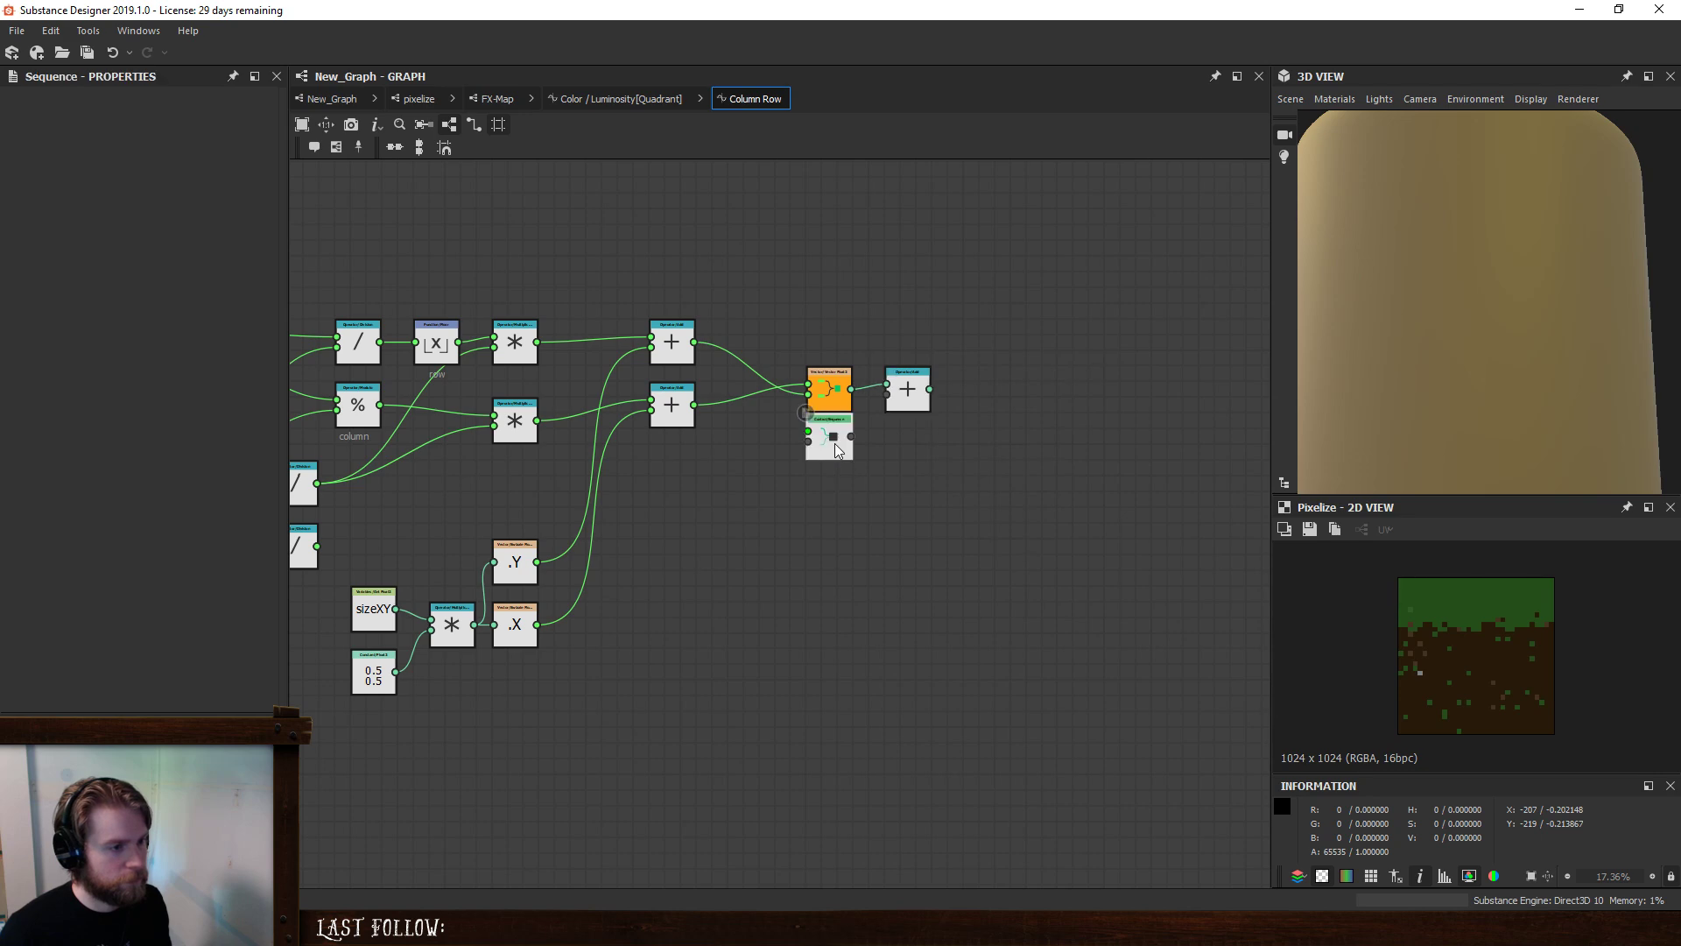
{"action": "key", "text": "f"}
{"action": "scroll", "coordinate": [950, 473], "scroll_direction": "down", "scroll_amount": 4}
{"action": "key", "text": "Delete"}
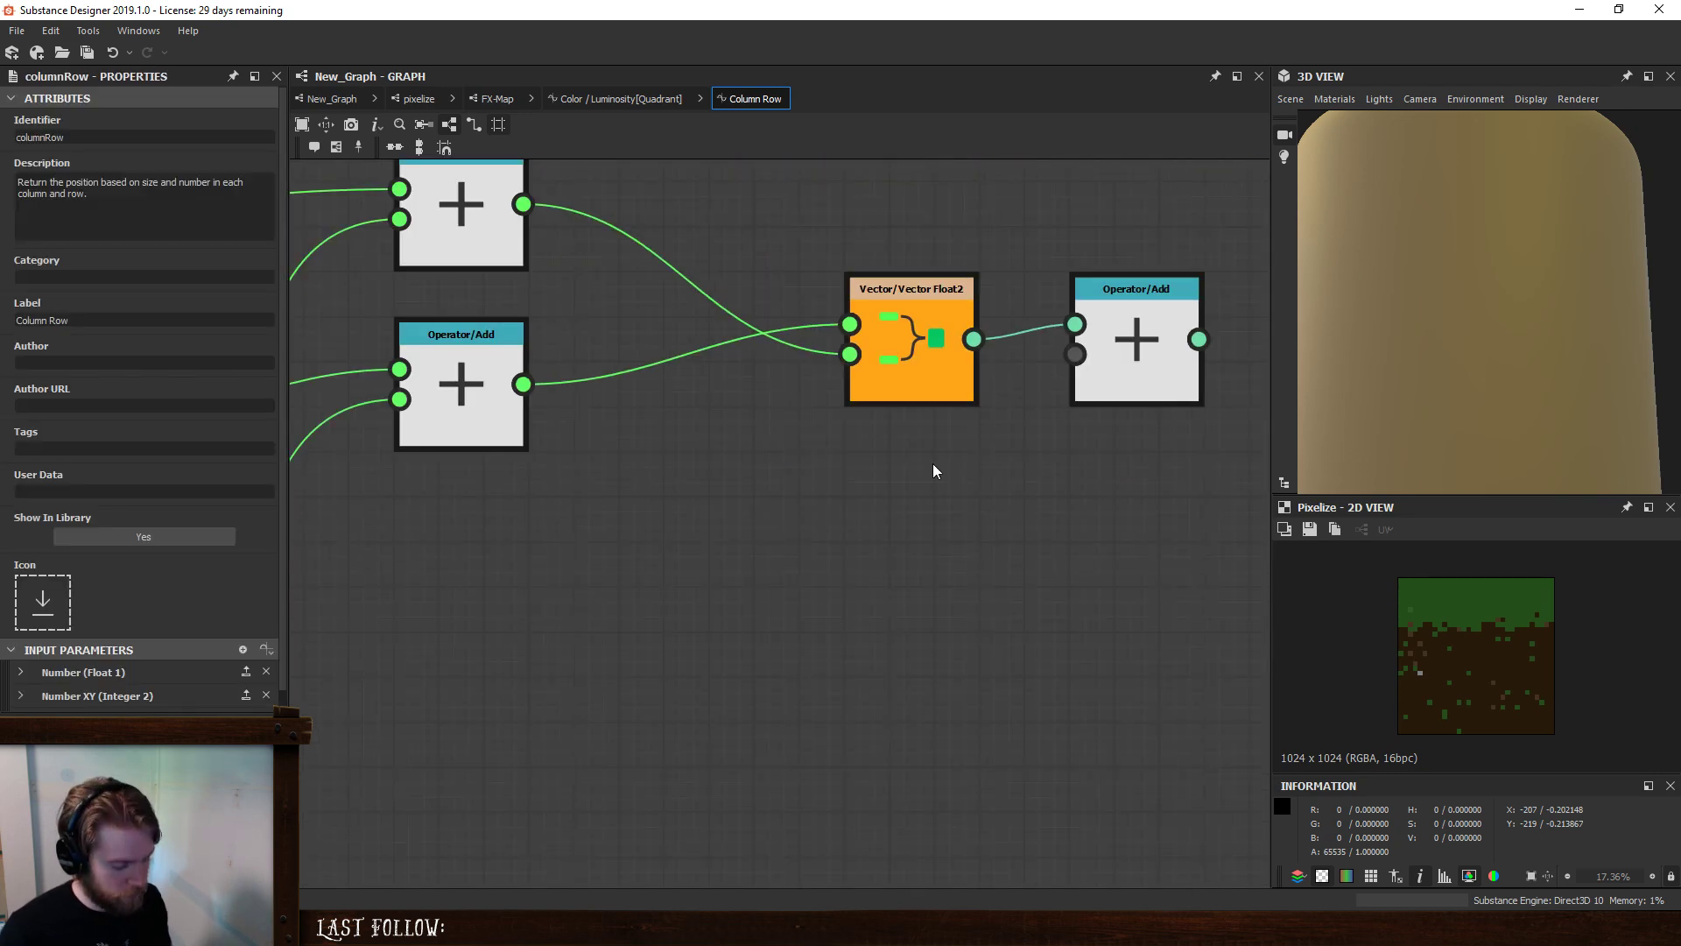
- Create a Float2 constant below the Vector Float2 node and set both its values to -0.5
{"action": "key", "text": "space"}
{"action": "type", "text": "f"}
{"action": "left_click", "coordinate": [980, 418]}
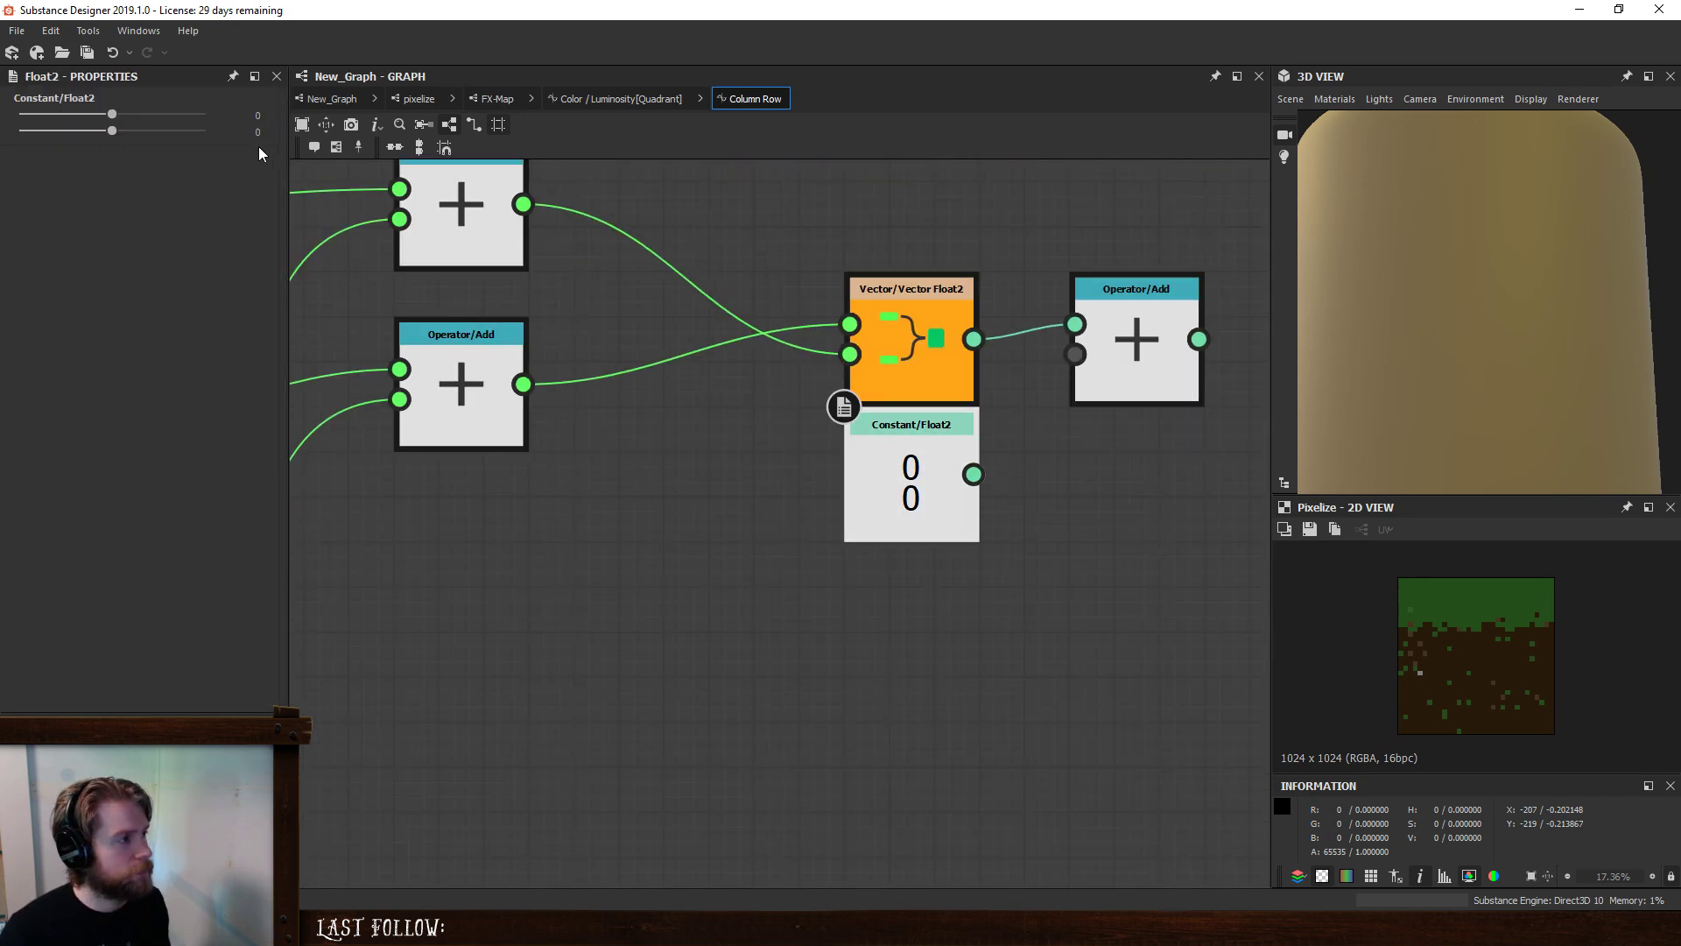
{"action": "type", "text": "-0.5"}
{"action": "key", "text": "Tab"}
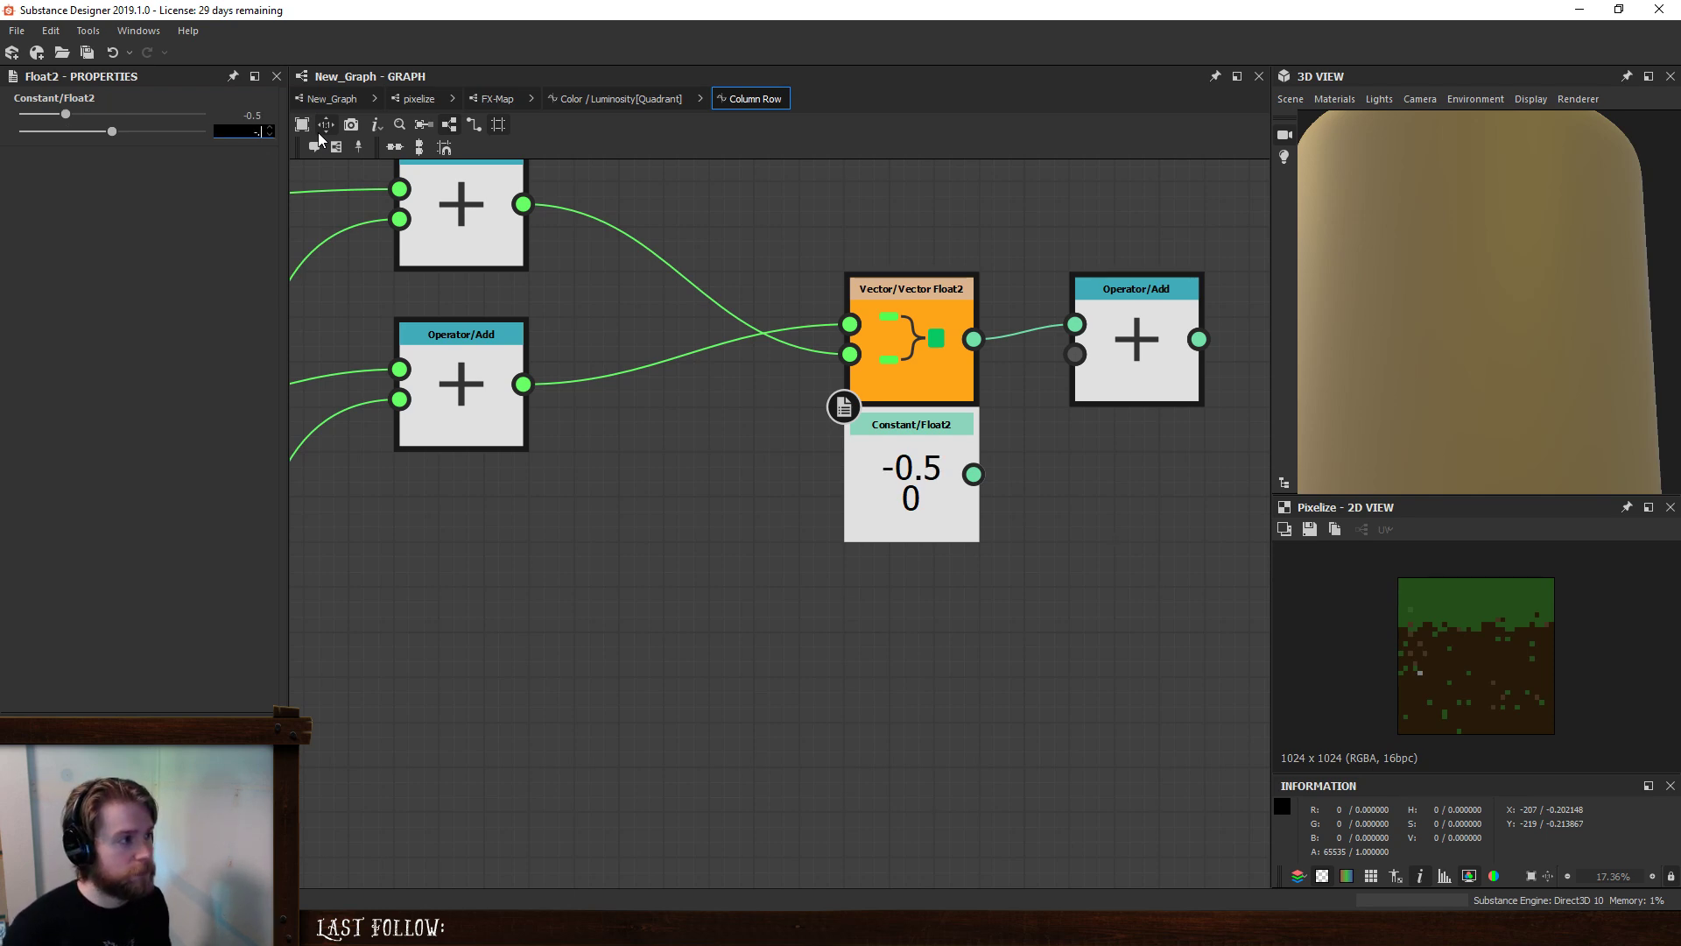
{"action": "type", "text": "-0.5"}
{"action": "key", "text": "Return"}
- Connect the -0.5 Float2 constant to the Add node's second input and make the Add node the Column Row output
{"action": "left_click_drag", "start_coordinate": [973, 473], "coordinate": [1075, 354]}
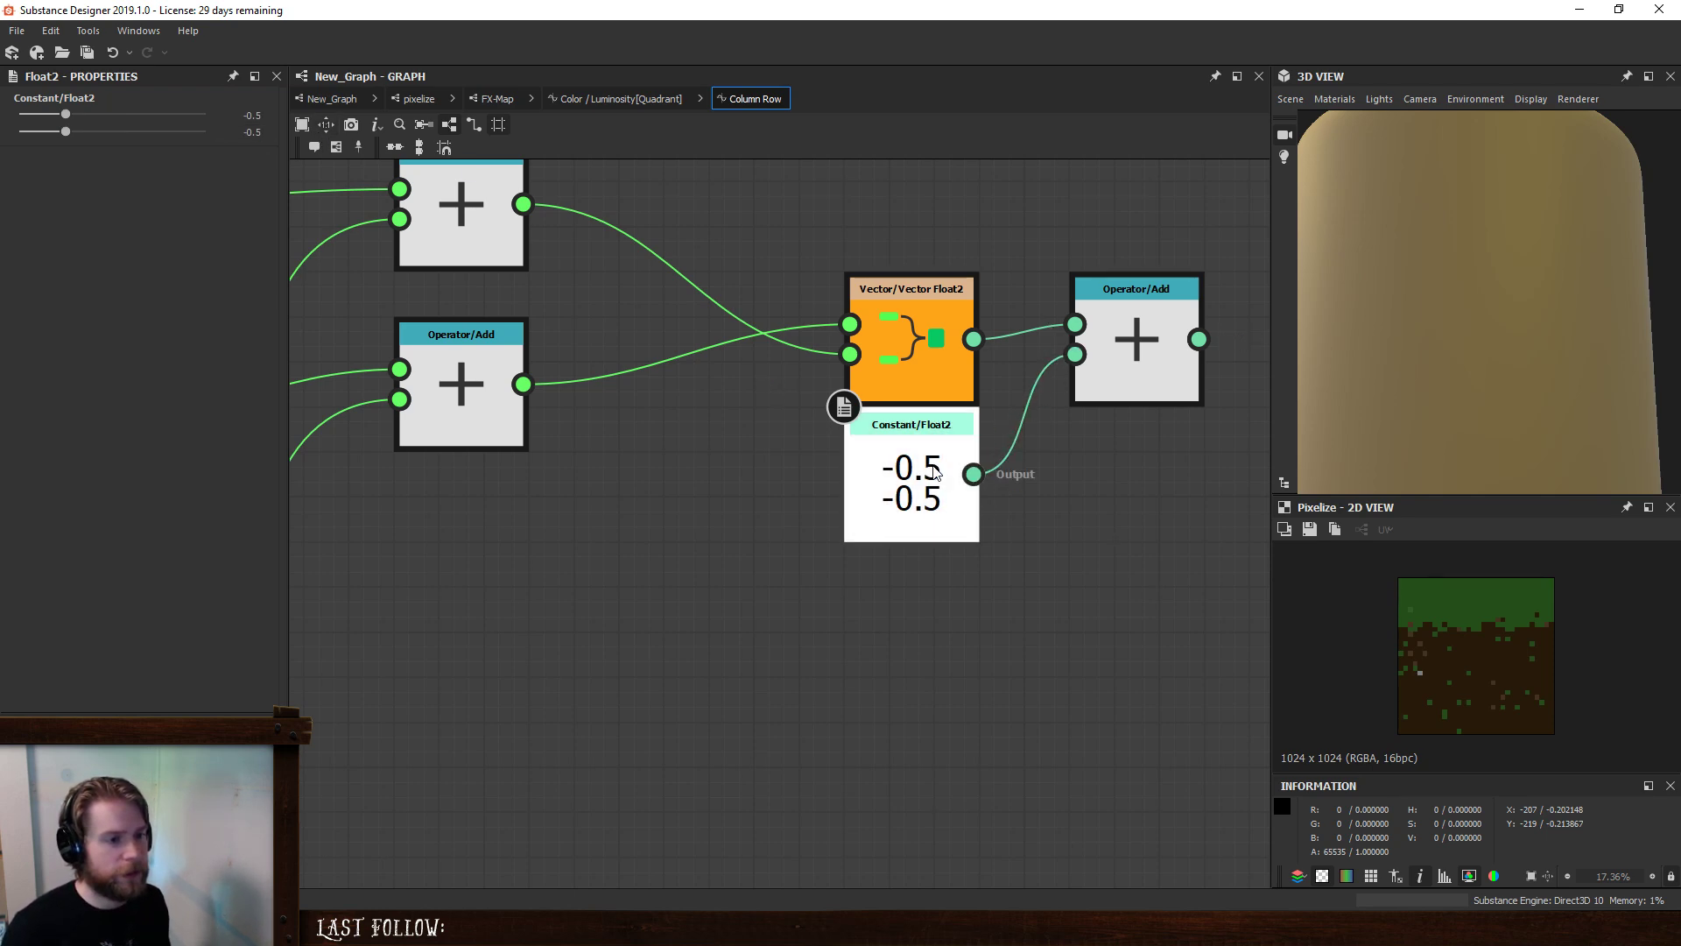
{"action": "left_click_drag", "start_coordinate": [902, 490], "coordinate": [902, 535]}
{"action": "right_click", "coordinate": [1151, 353]}
{"action": "left_click", "coordinate": [1196, 426]}
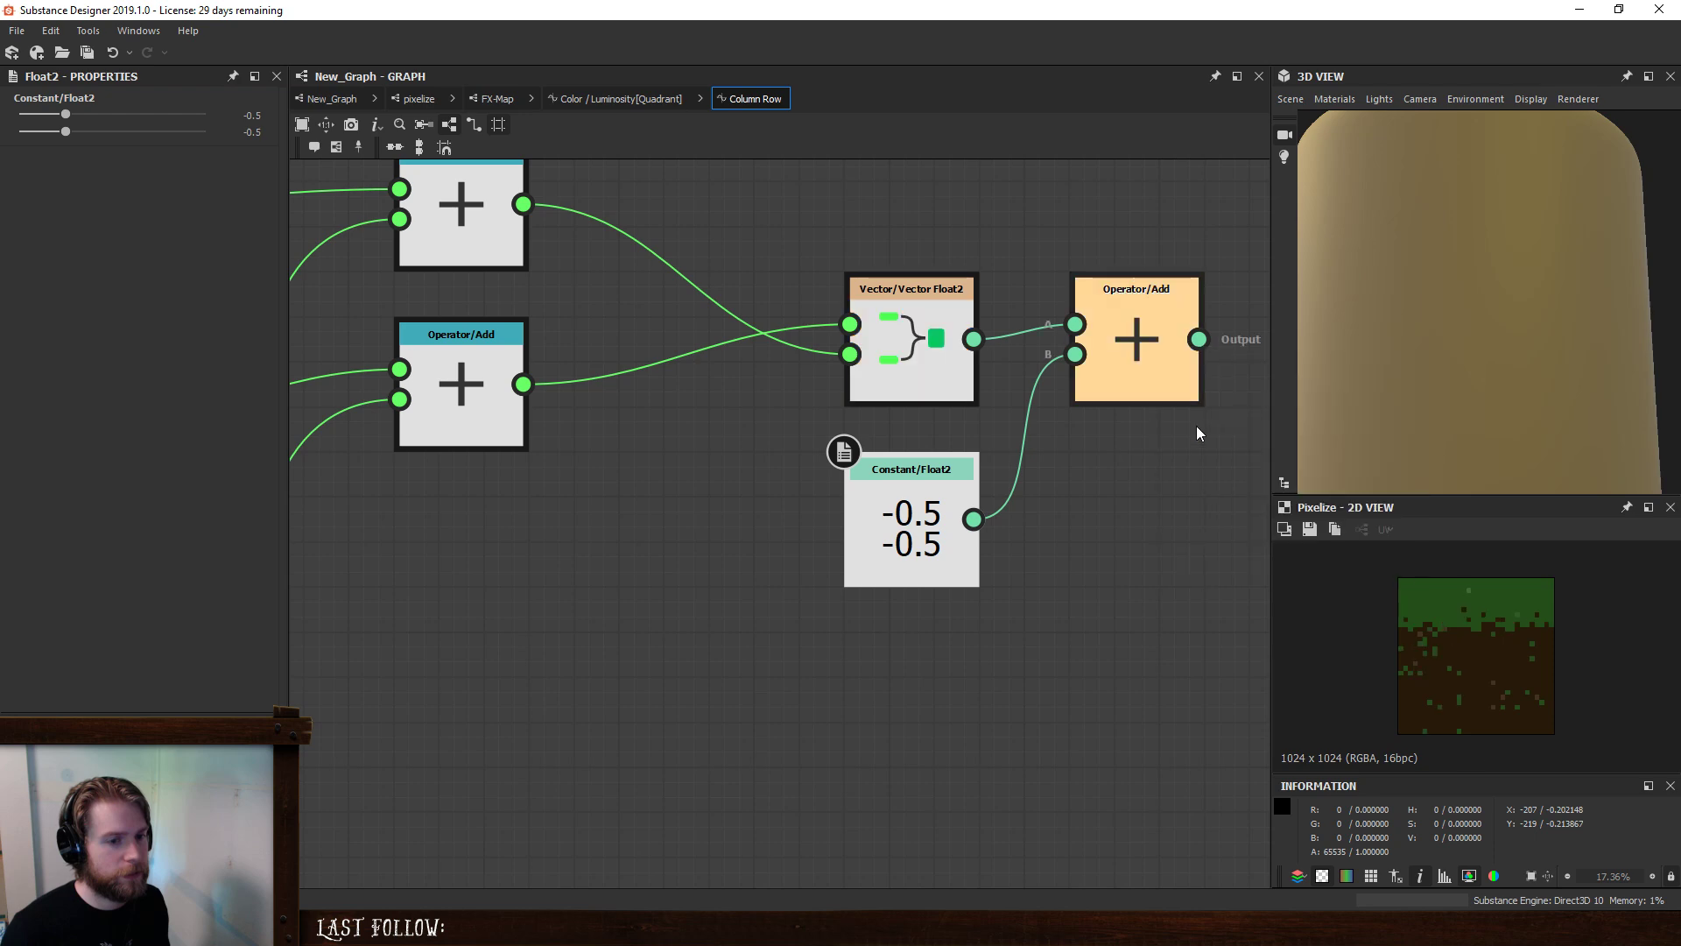
{"action": "middle_click_drag", "start_coordinate": [951, 268], "coordinate": [832, 365]}
- Try to bypass the Add node in the Color / Luminosity function by wiring patternOffset directly to the input 0 sampler
{"action": "left_click", "coordinate": [635, 101]}
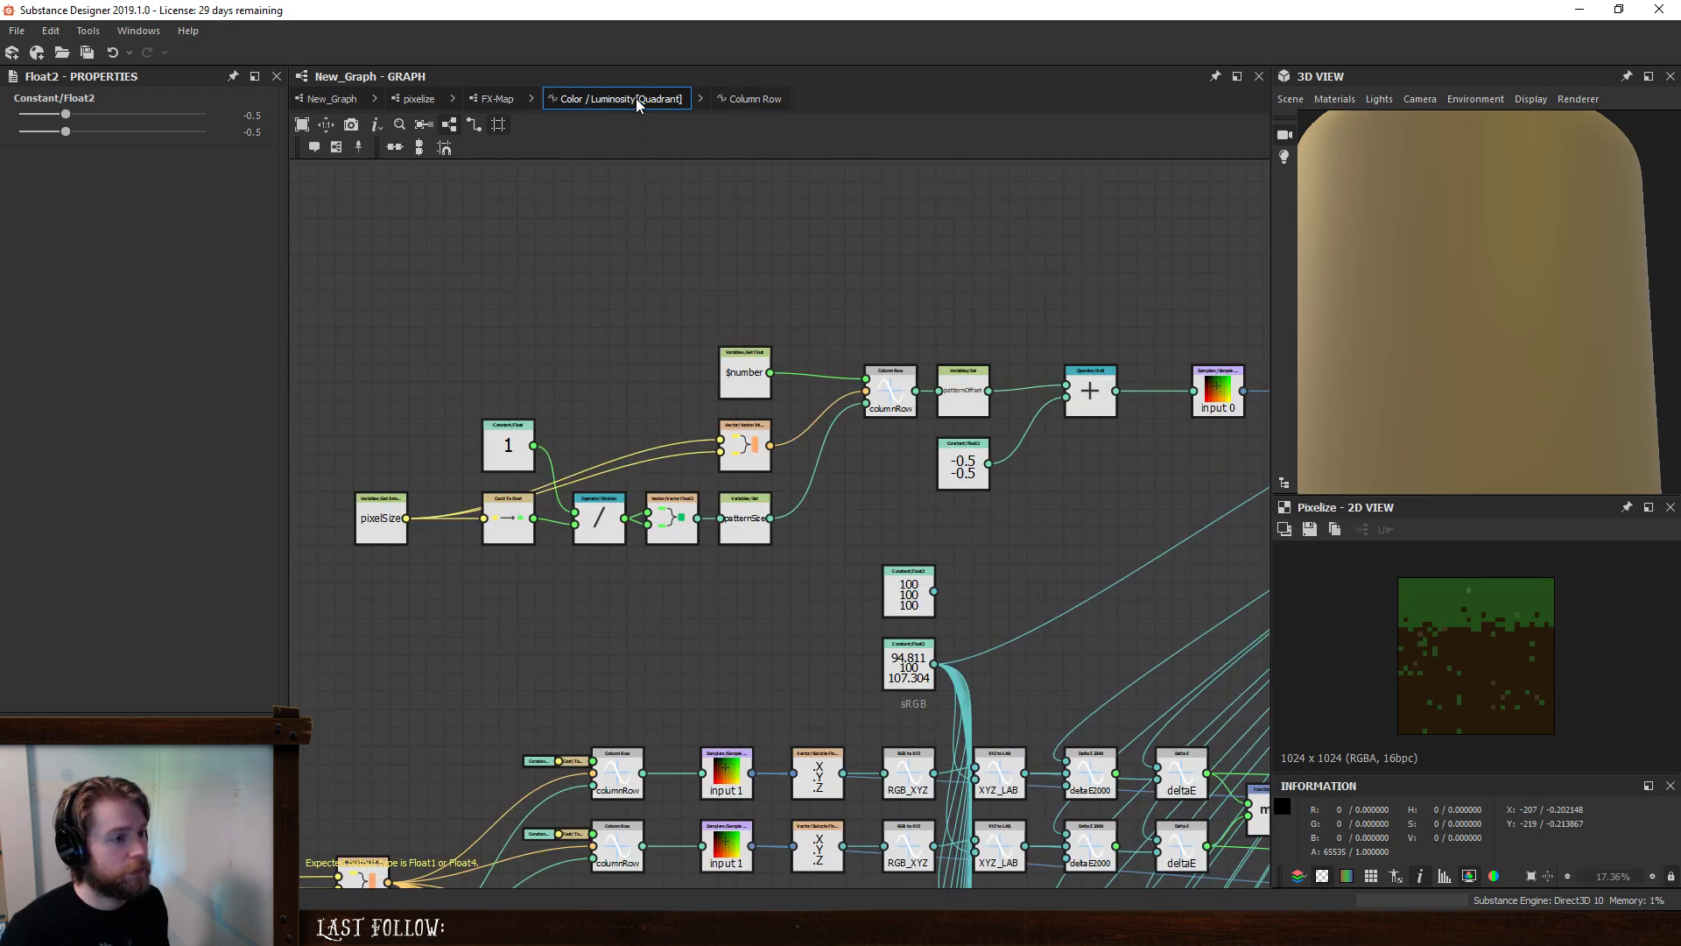
{"action": "left_click_drag", "start_coordinate": [963, 396], "coordinate": [1067, 386]}
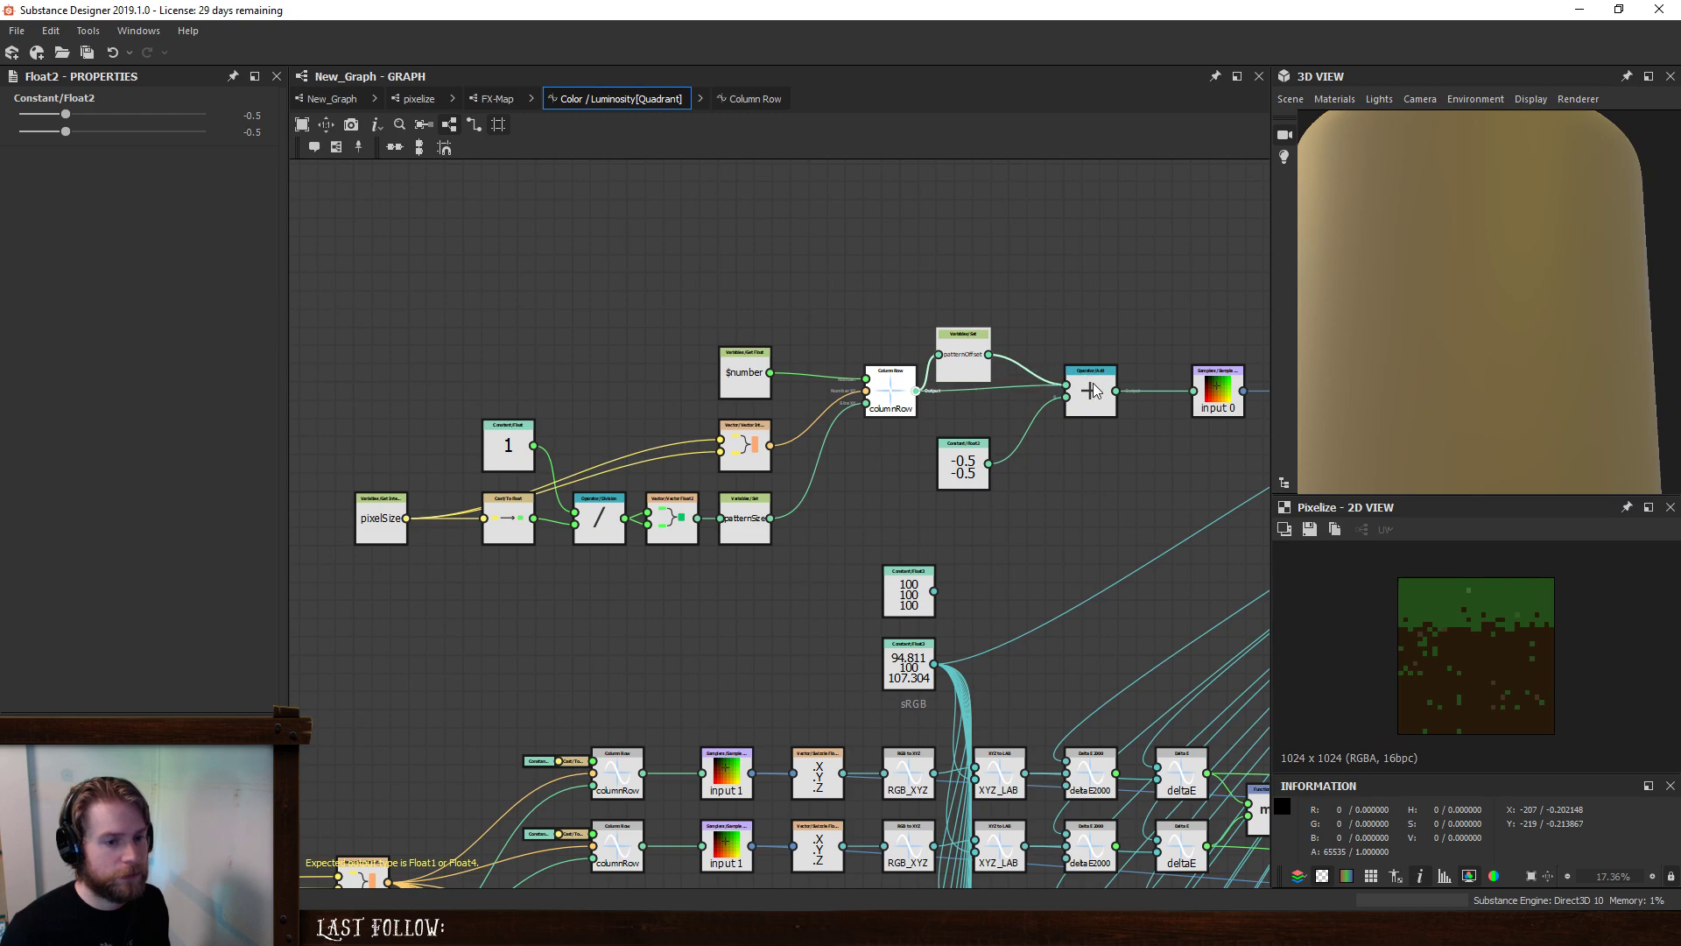
{"action": "left_click_drag", "start_coordinate": [986, 374], "coordinate": [1200, 391]}
{"action": "left_click", "coordinate": [1096, 457]}
{"action": "key", "text": "ctrl+z"}
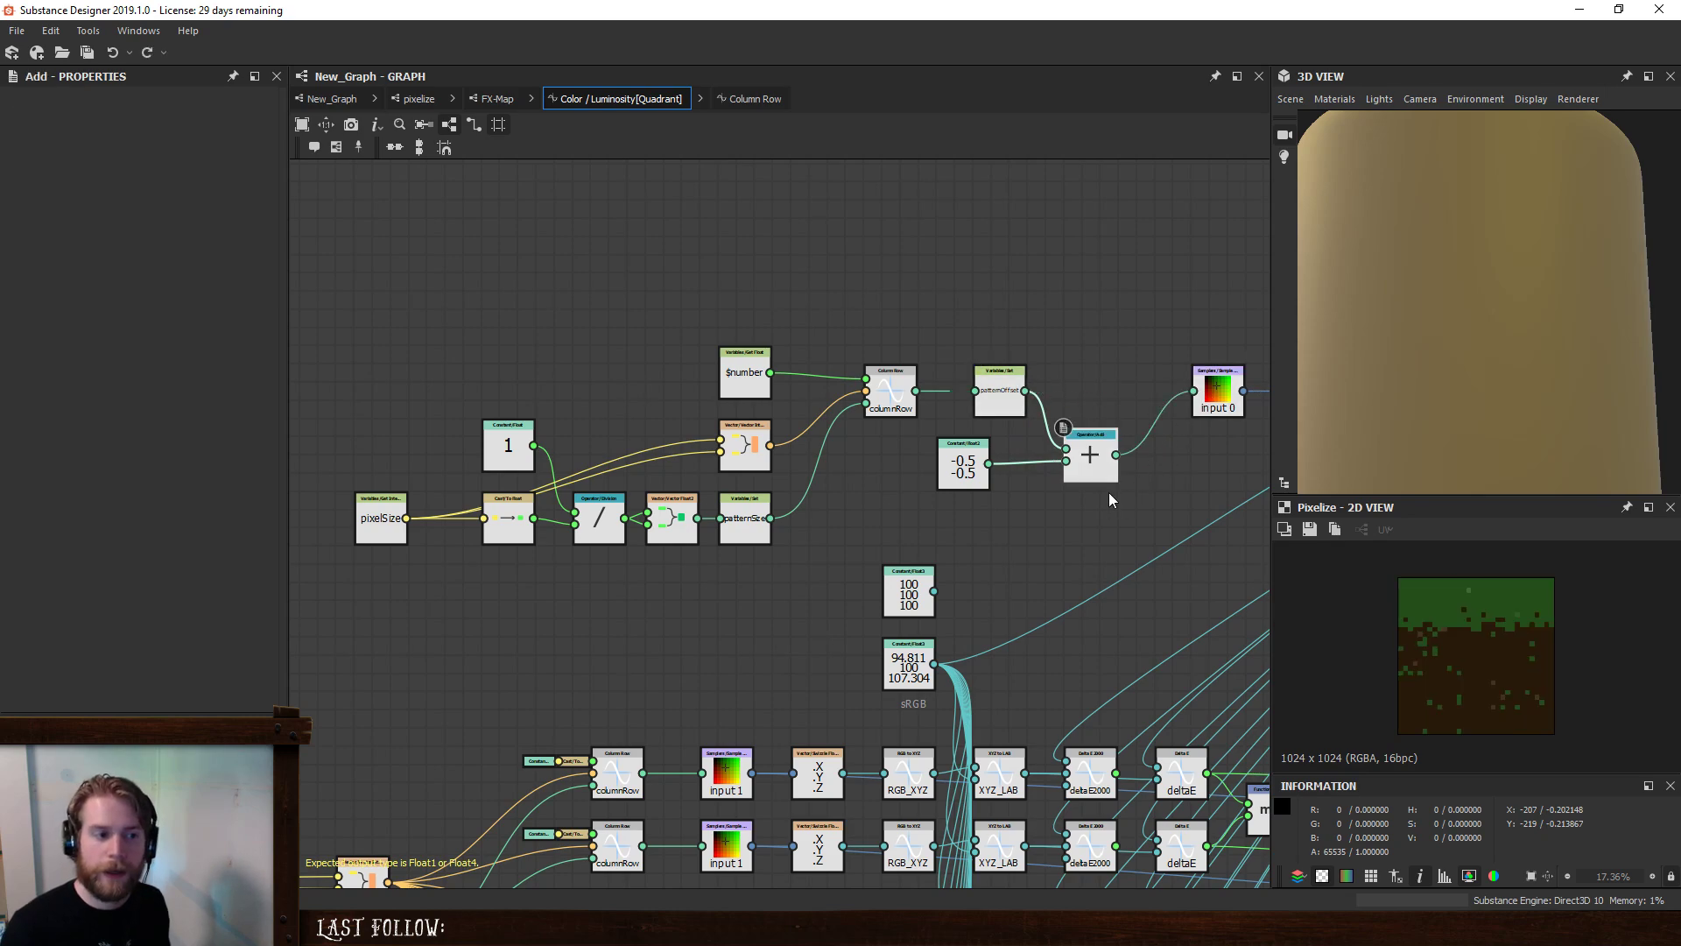
- Move the patternOffset Set node and the Add node back into line with columnRow
{"action": "middle_click_drag", "start_coordinate": [1026, 482], "coordinate": [873, 499]}
{"action": "left_click_drag", "start_coordinate": [855, 408], "coordinate": [819, 412]}
{"action": "left_click_drag", "start_coordinate": [937, 477], "coordinate": [937, 410]}
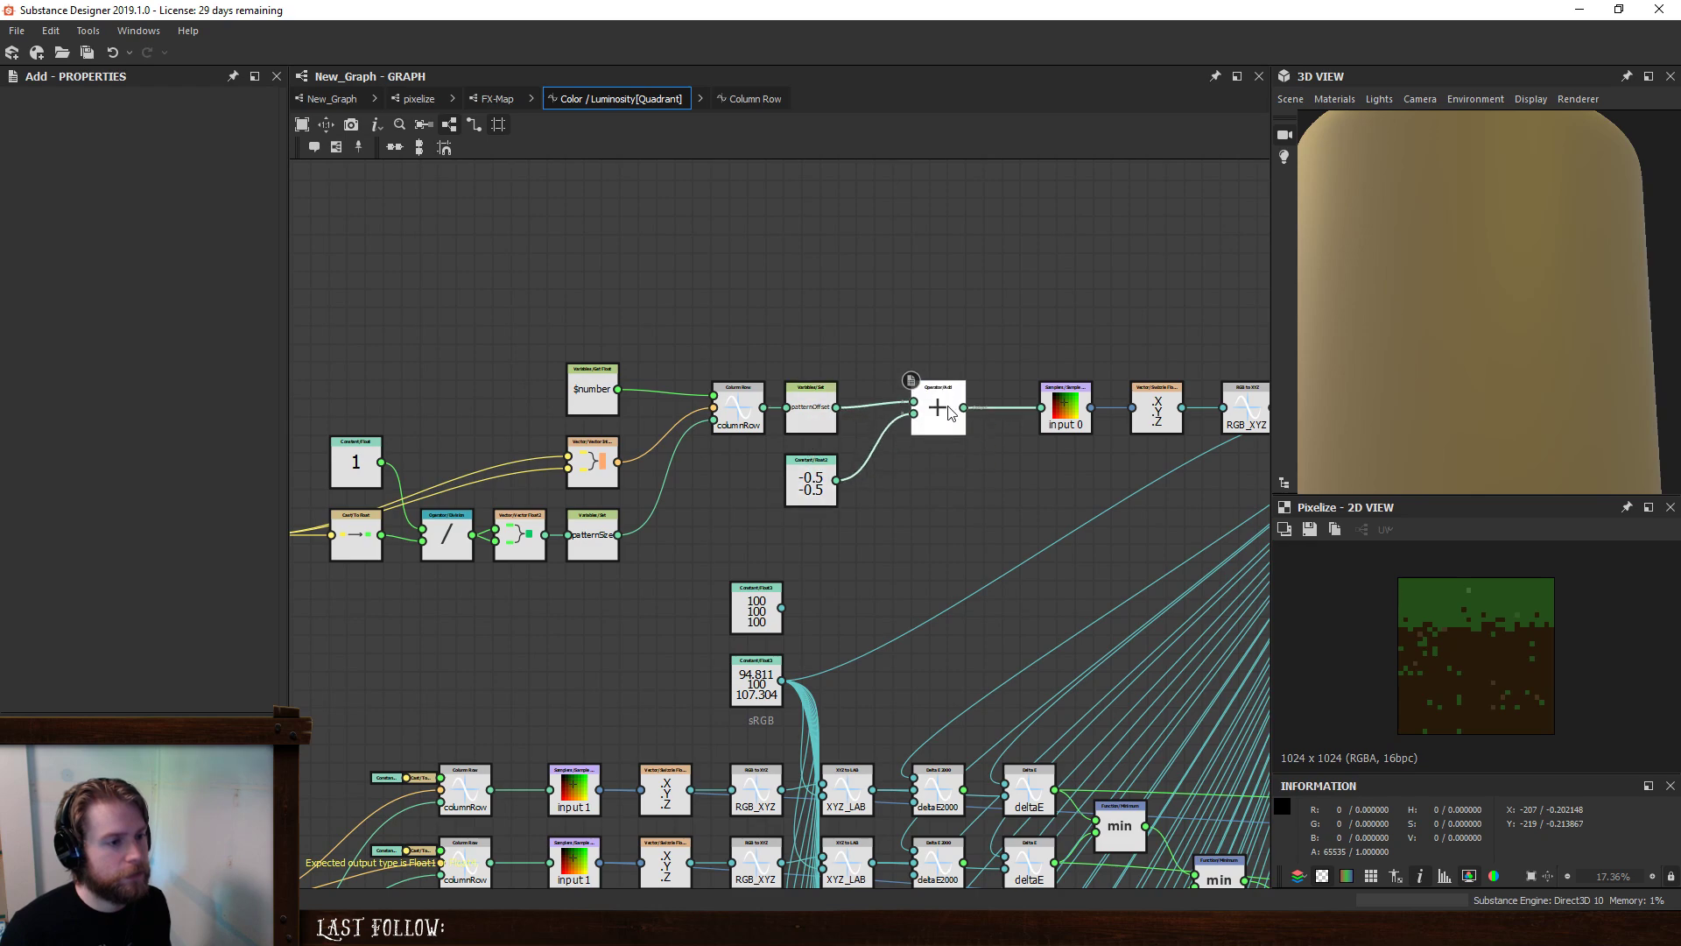
{"action": "left_click", "coordinate": [820, 490]}
{"action": "left_click", "coordinate": [979, 500]}
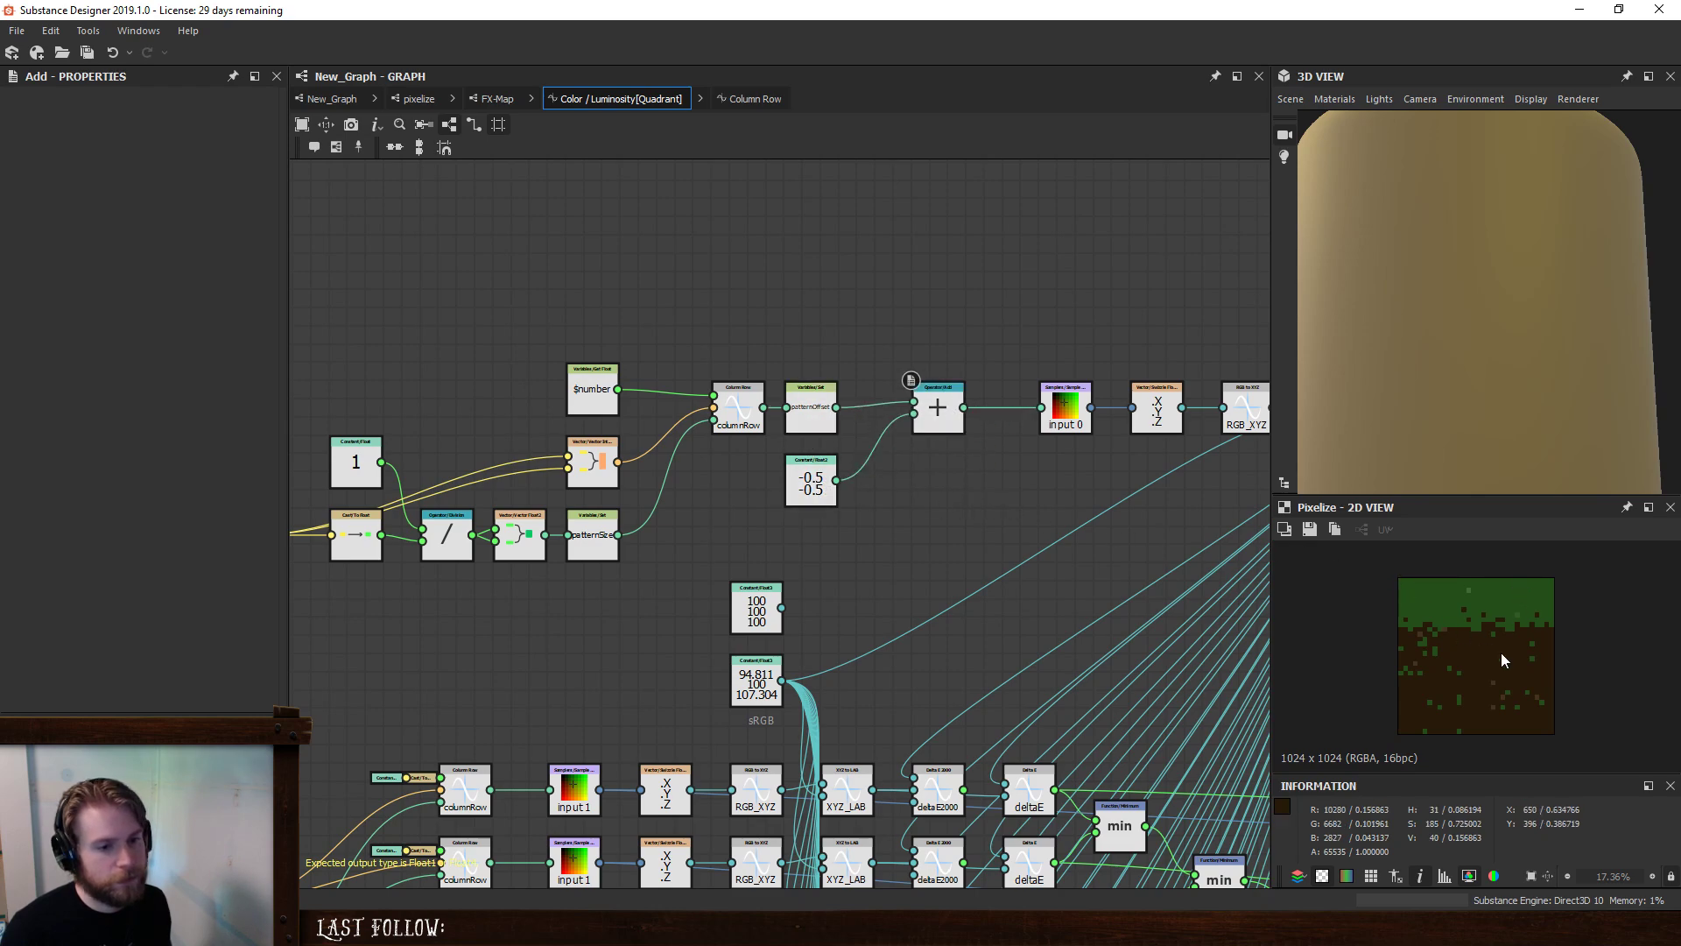
- Review the -0.5 shift at the end of Column Row and the input 0 sampler's settings in the Color / Luminosity function
{"action": "middle_click_drag", "start_coordinate": [1064, 431], "coordinate": [908, 426]}
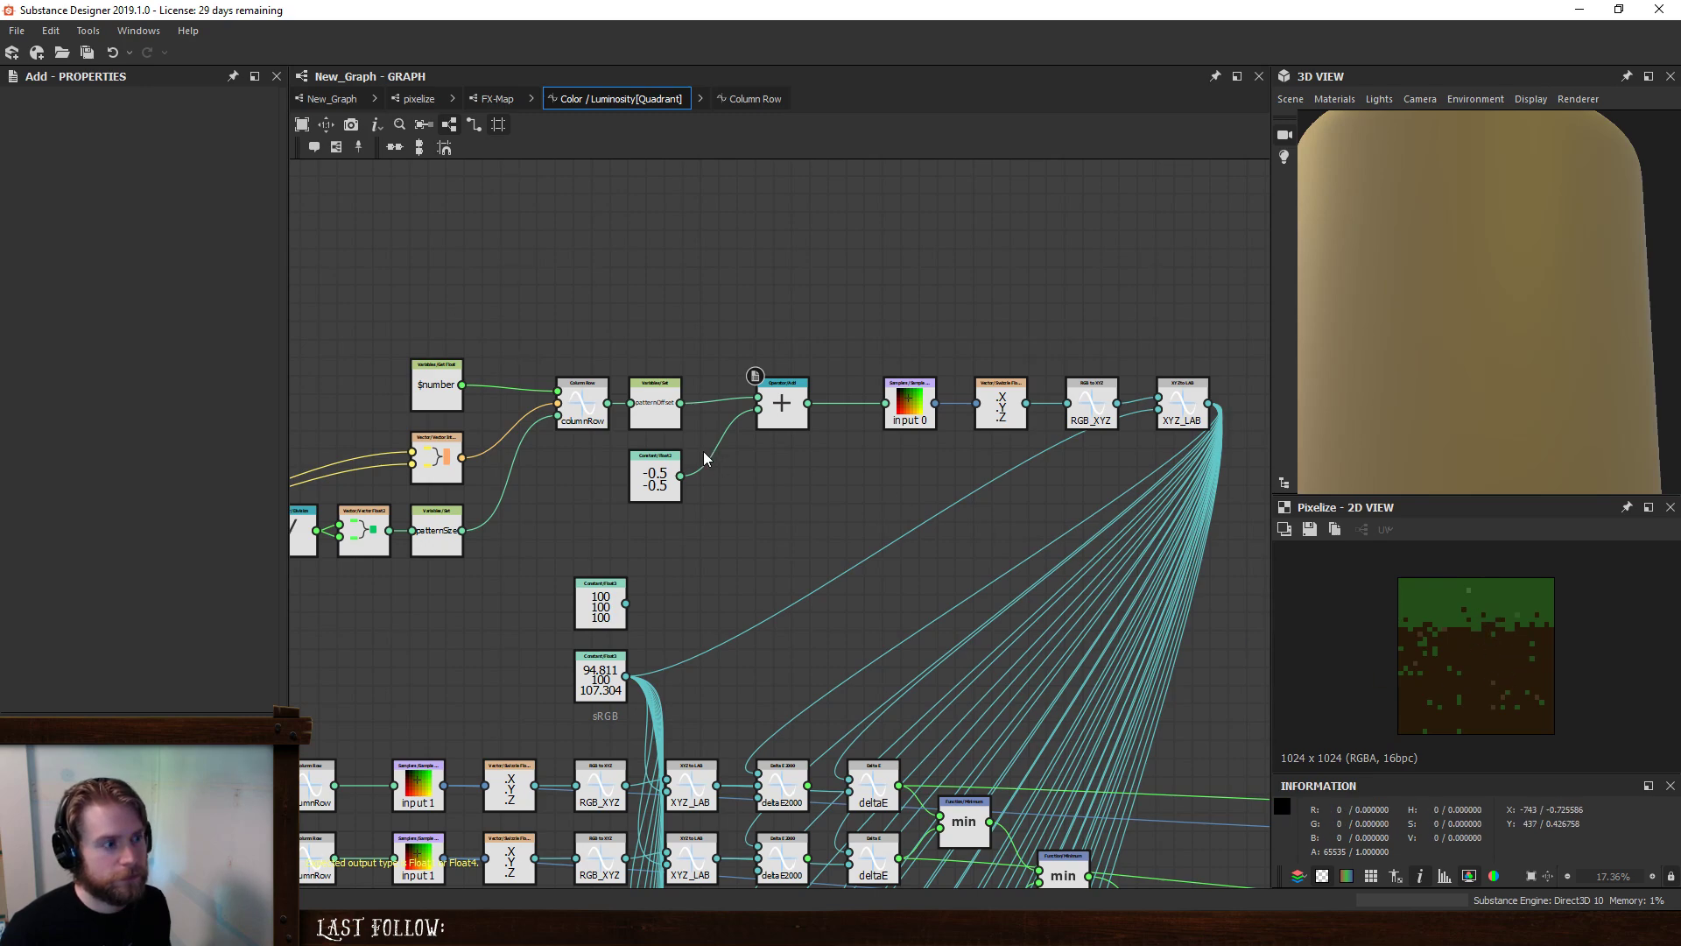
{"action": "left_click", "coordinate": [774, 98]}
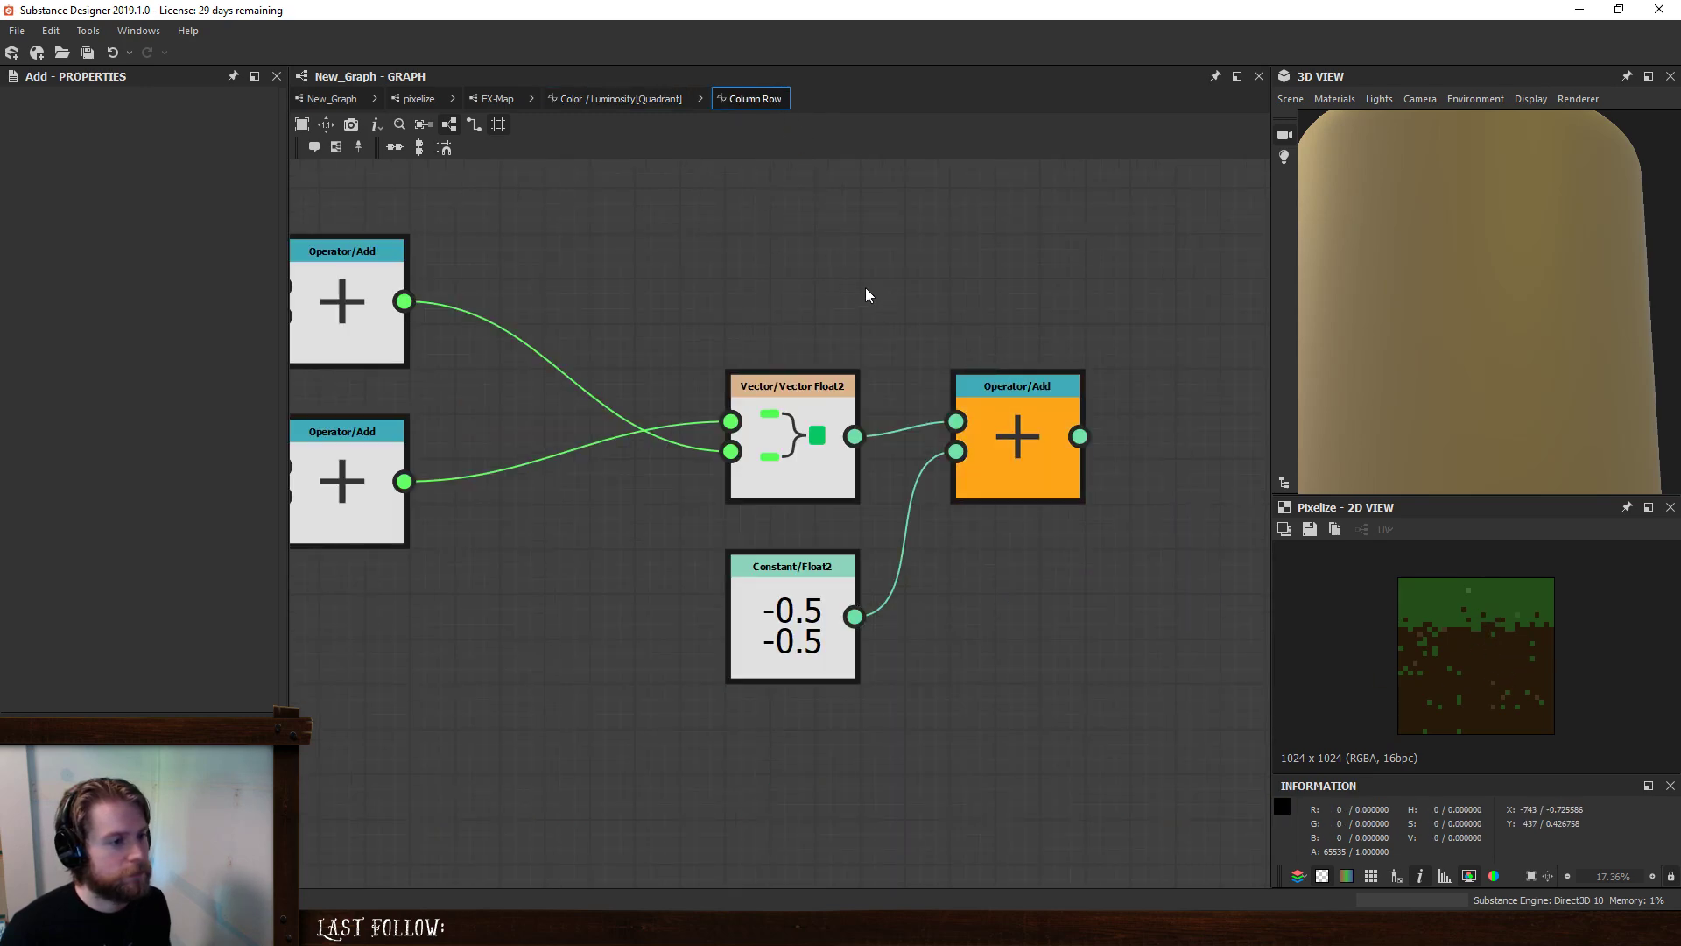
{"action": "scroll", "coordinate": [865, 287], "scroll_direction": "down", "scroll_amount": 3}
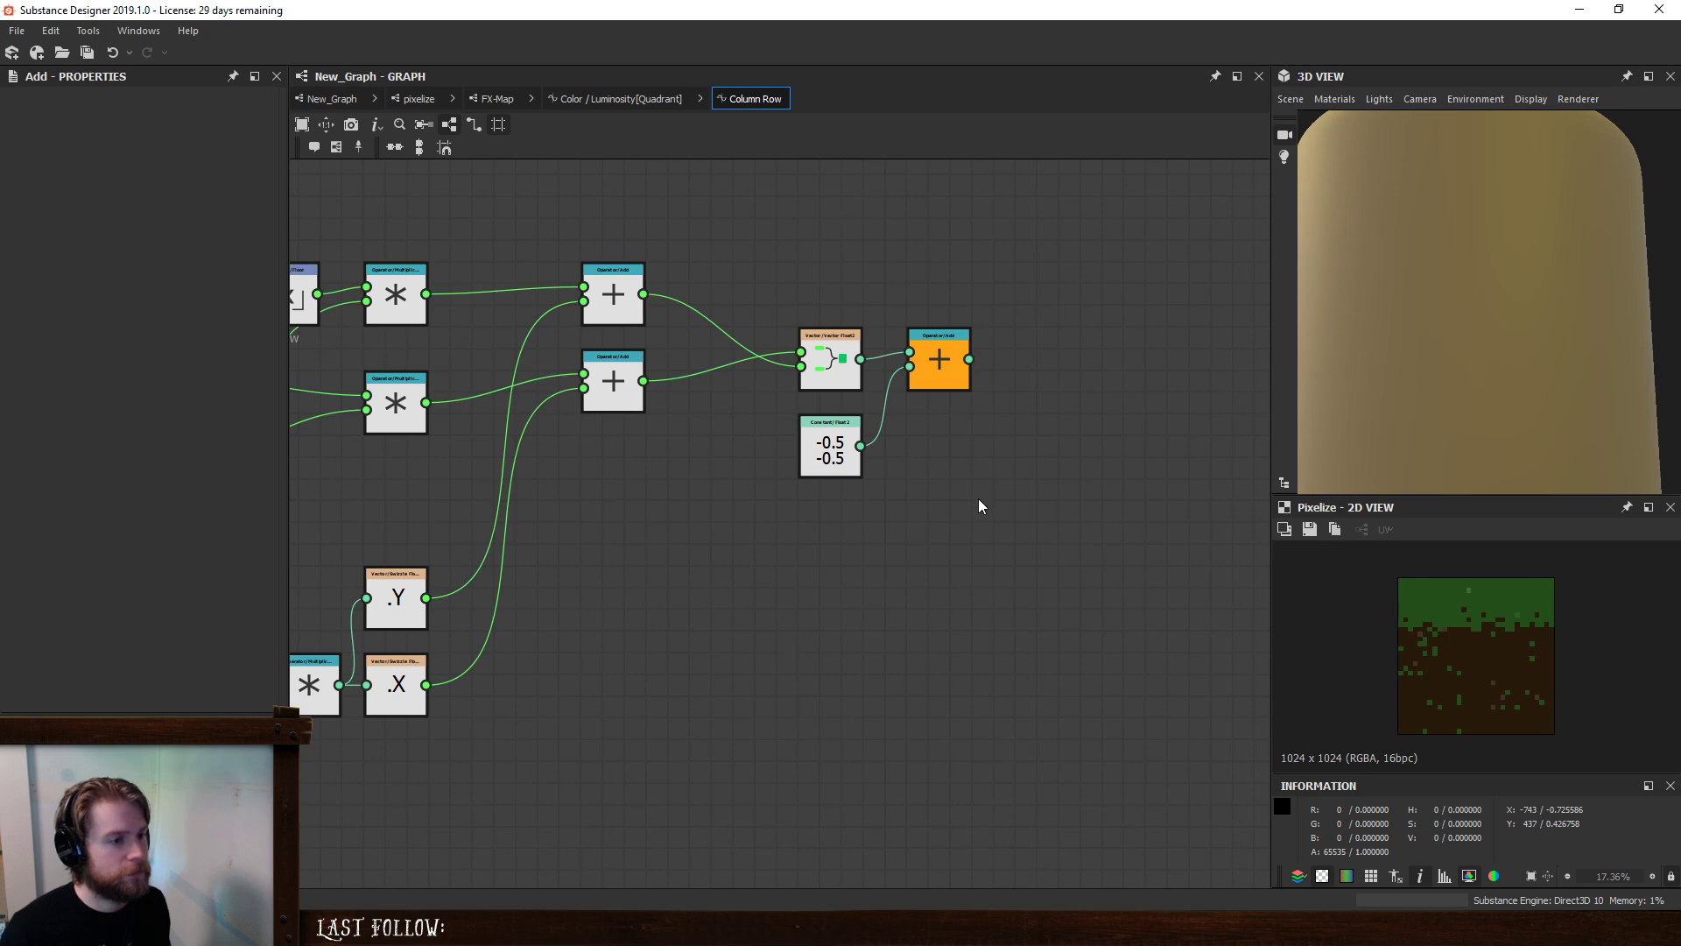
{"action": "left_click", "coordinate": [602, 98]}
{"action": "left_click", "coordinate": [910, 402]}
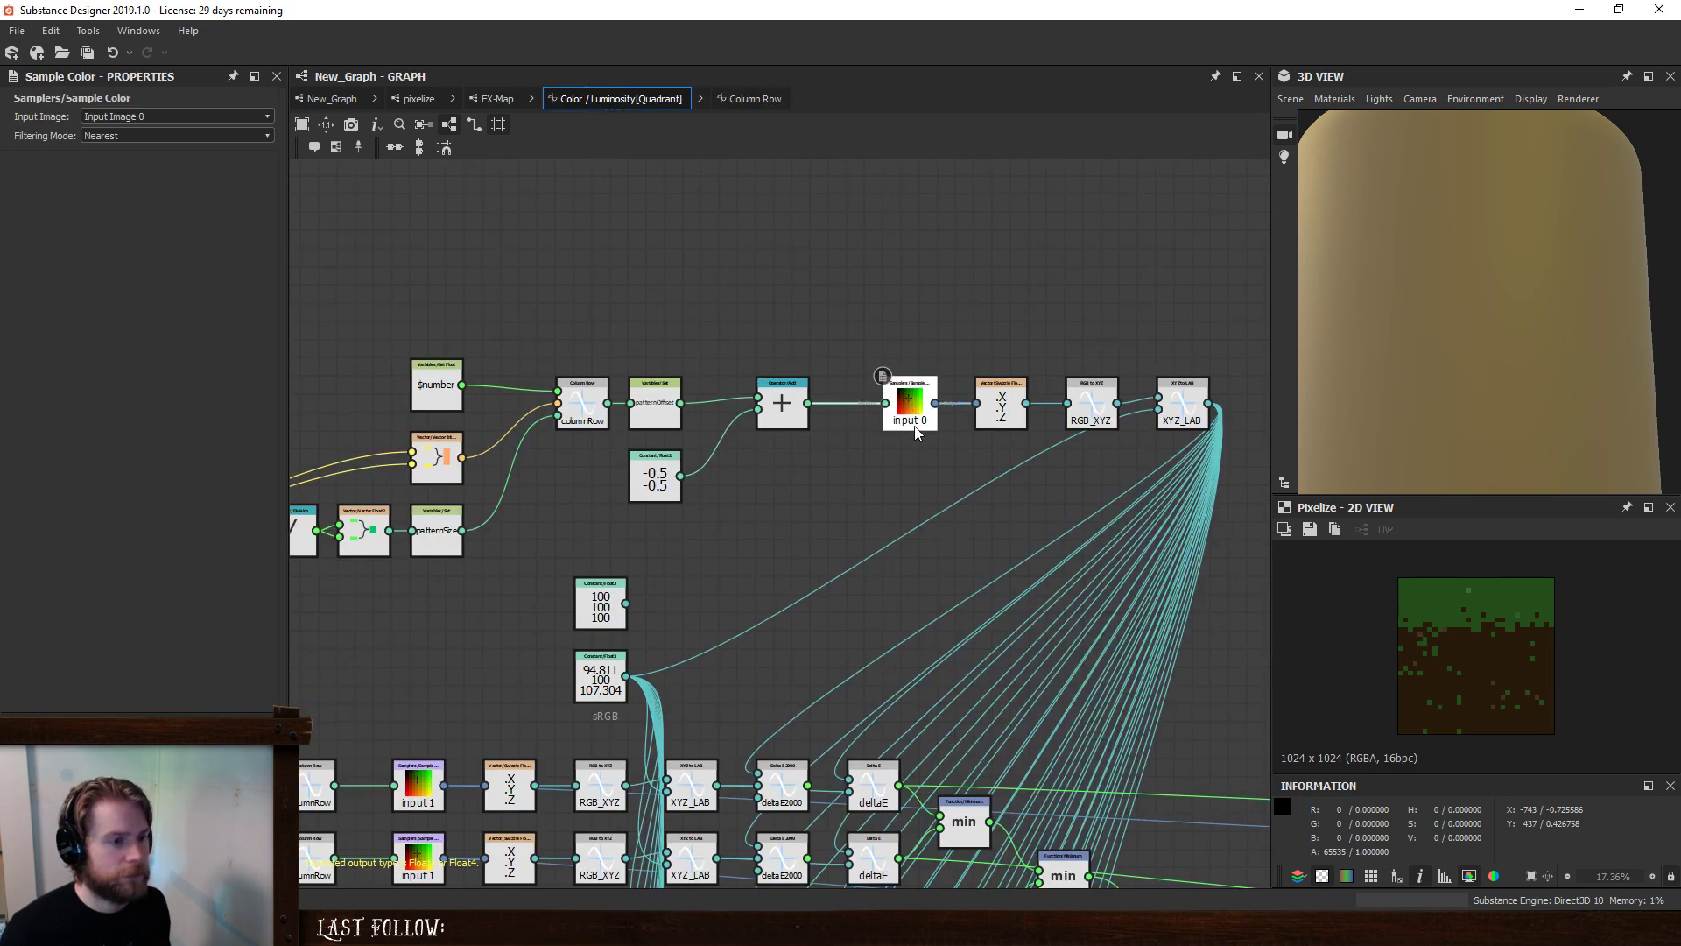
- Return to New_Graph and delete the green Uniform Color node that feeds the final Blend
{"action": "left_click", "coordinate": [338, 100]}
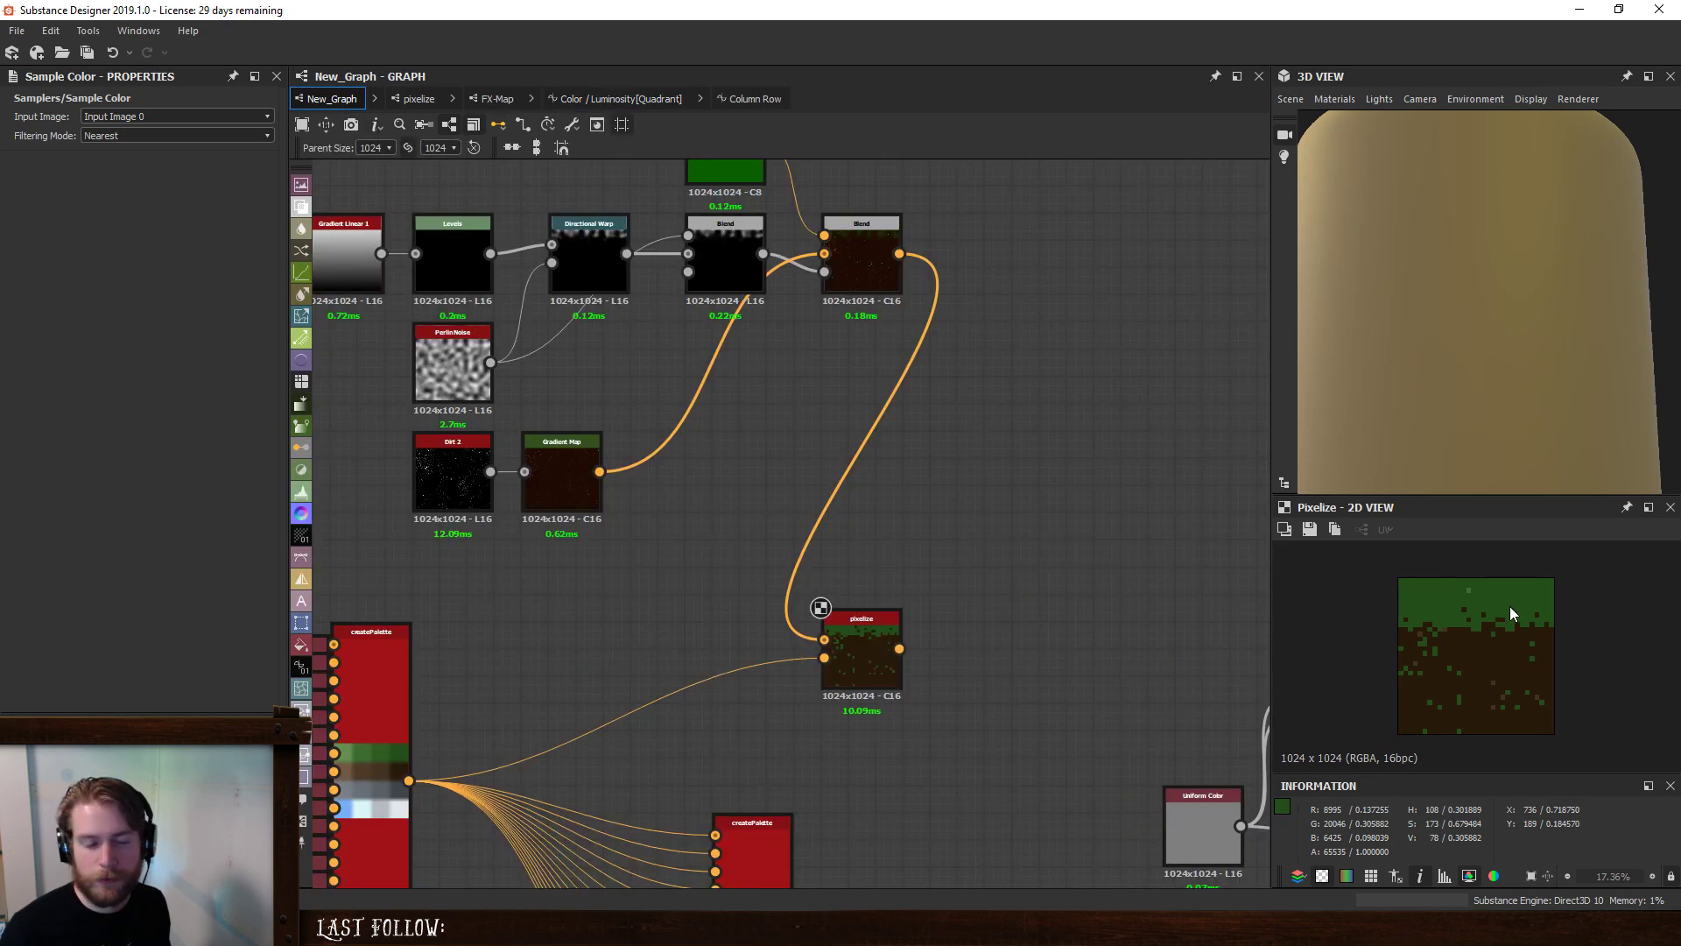
{"action": "middle_click_drag", "start_coordinate": [989, 407], "coordinate": [859, 512]}
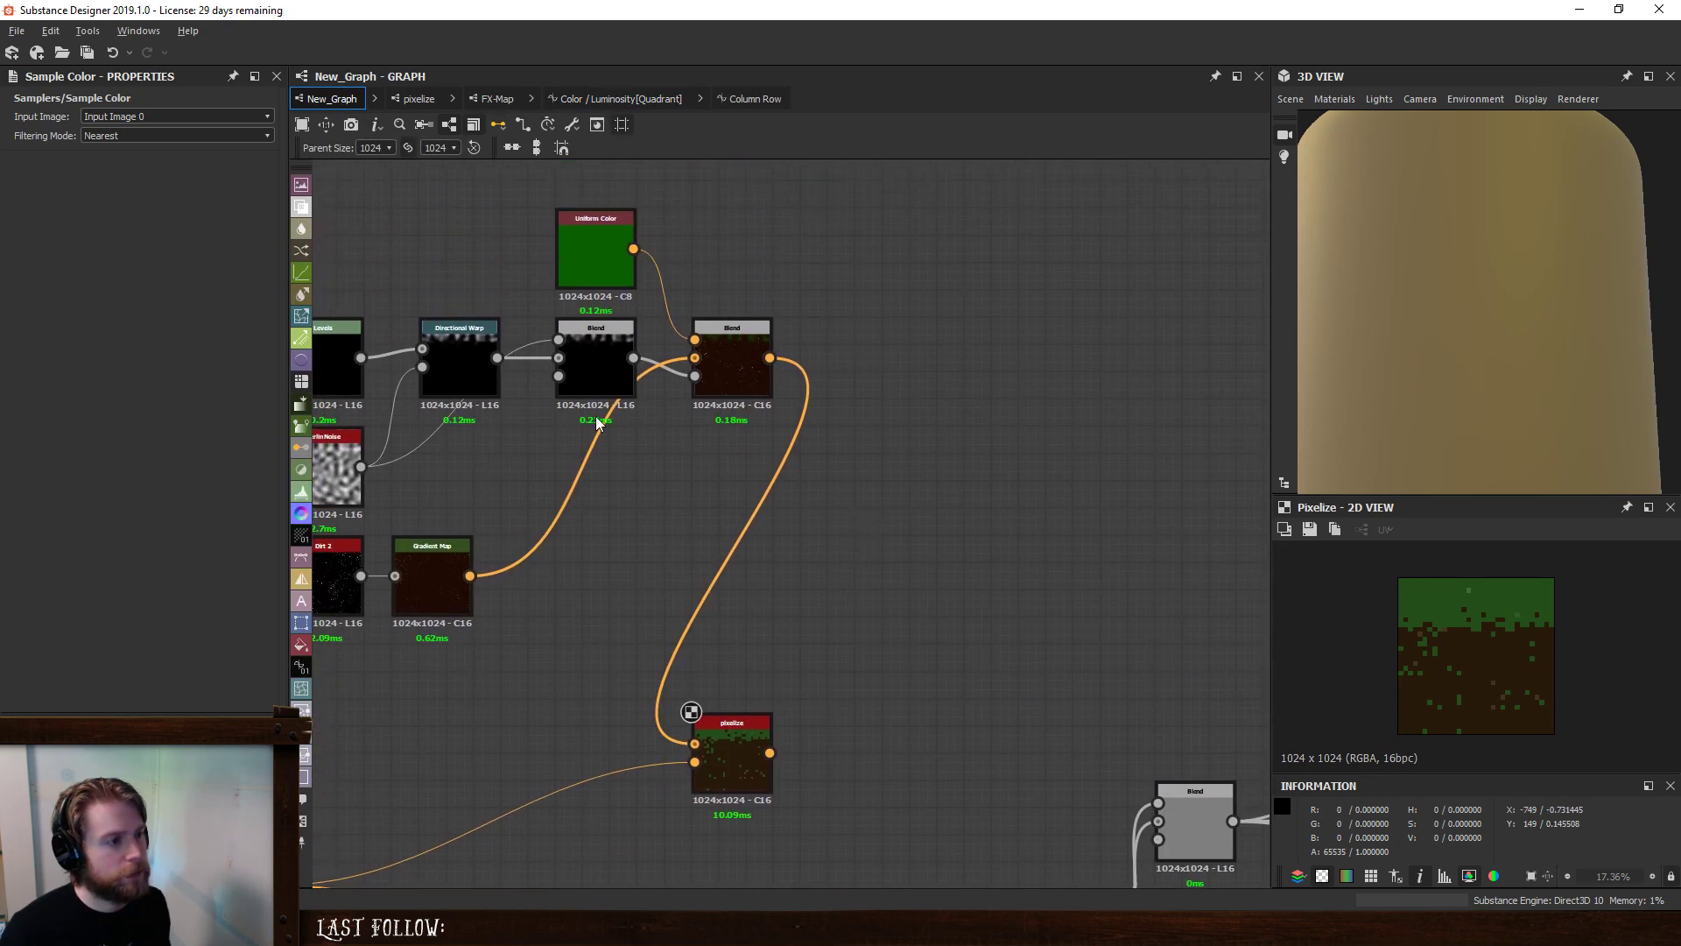
{"action": "left_click", "coordinate": [581, 335]}
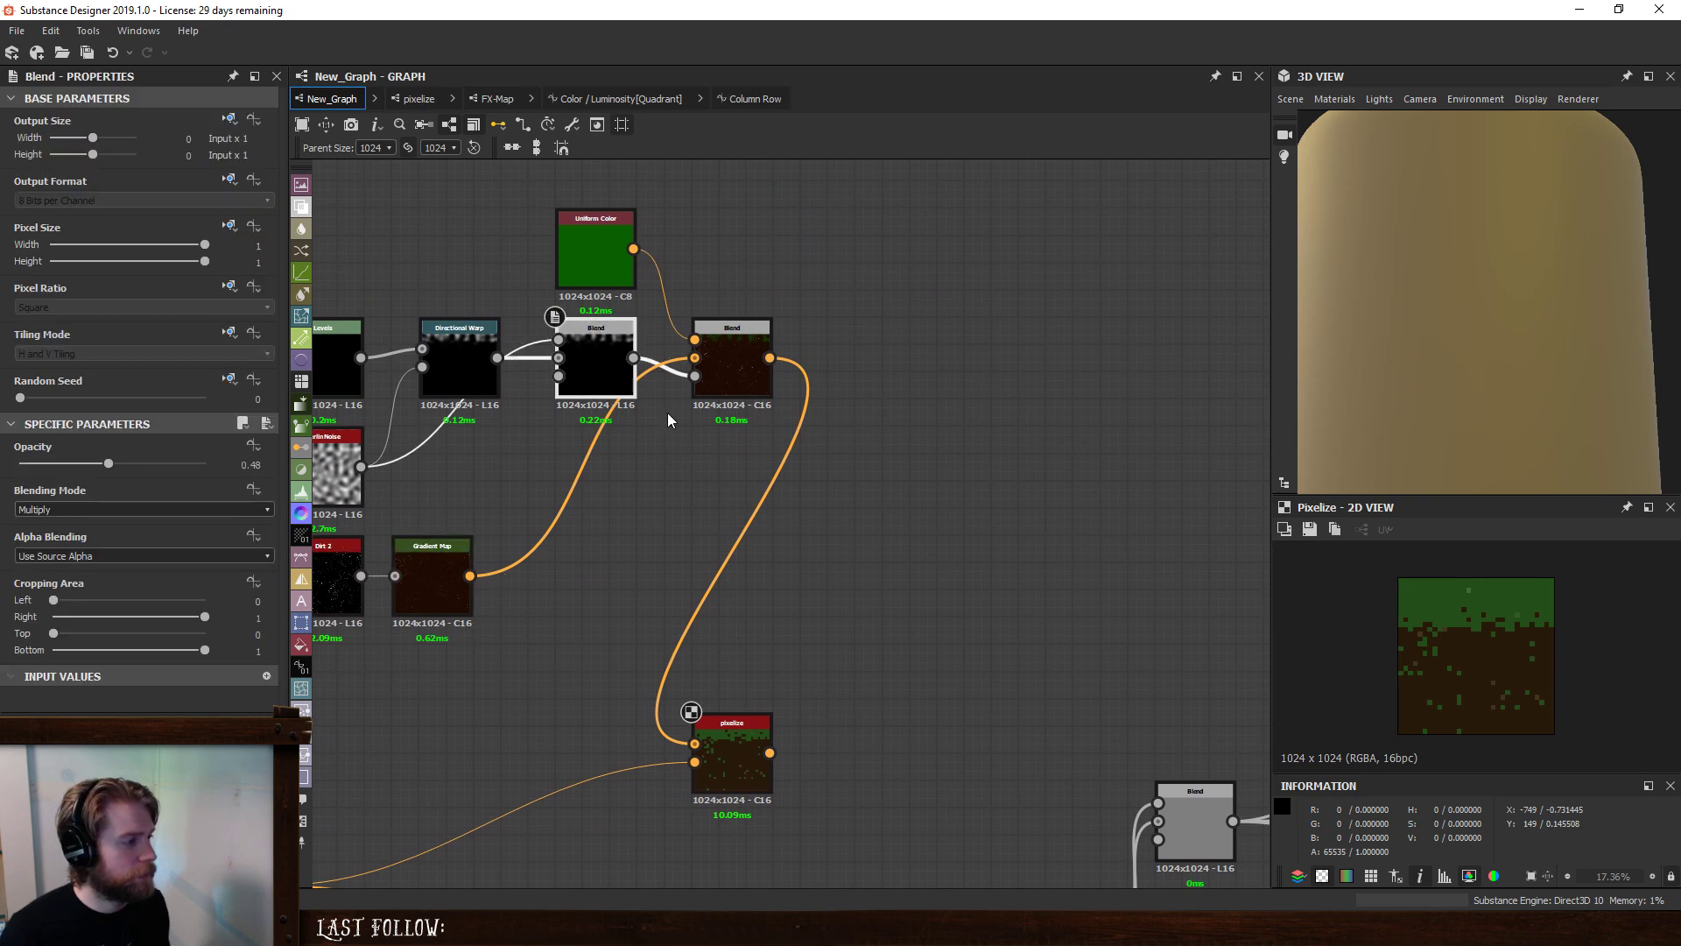
{"action": "double_click", "coordinate": [748, 350]}
{"action": "double_click", "coordinate": [591, 269]}
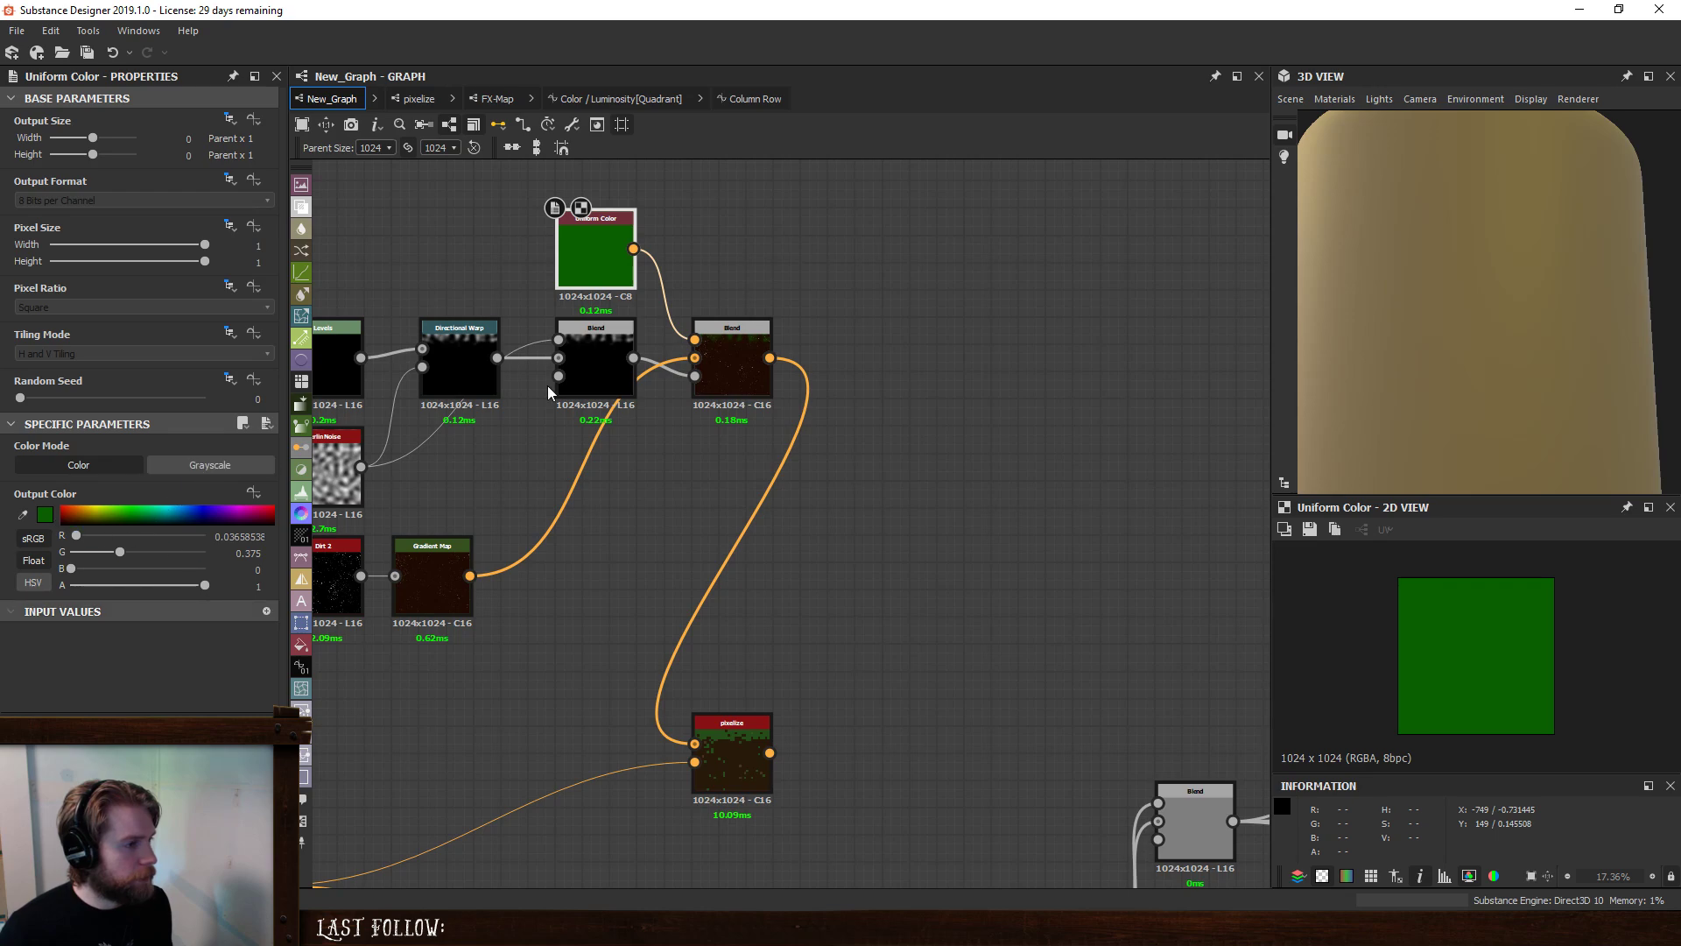
{"action": "middle_click_drag", "start_coordinate": [645, 326], "coordinate": [727, 501]}
{"action": "key", "text": "Delete"}
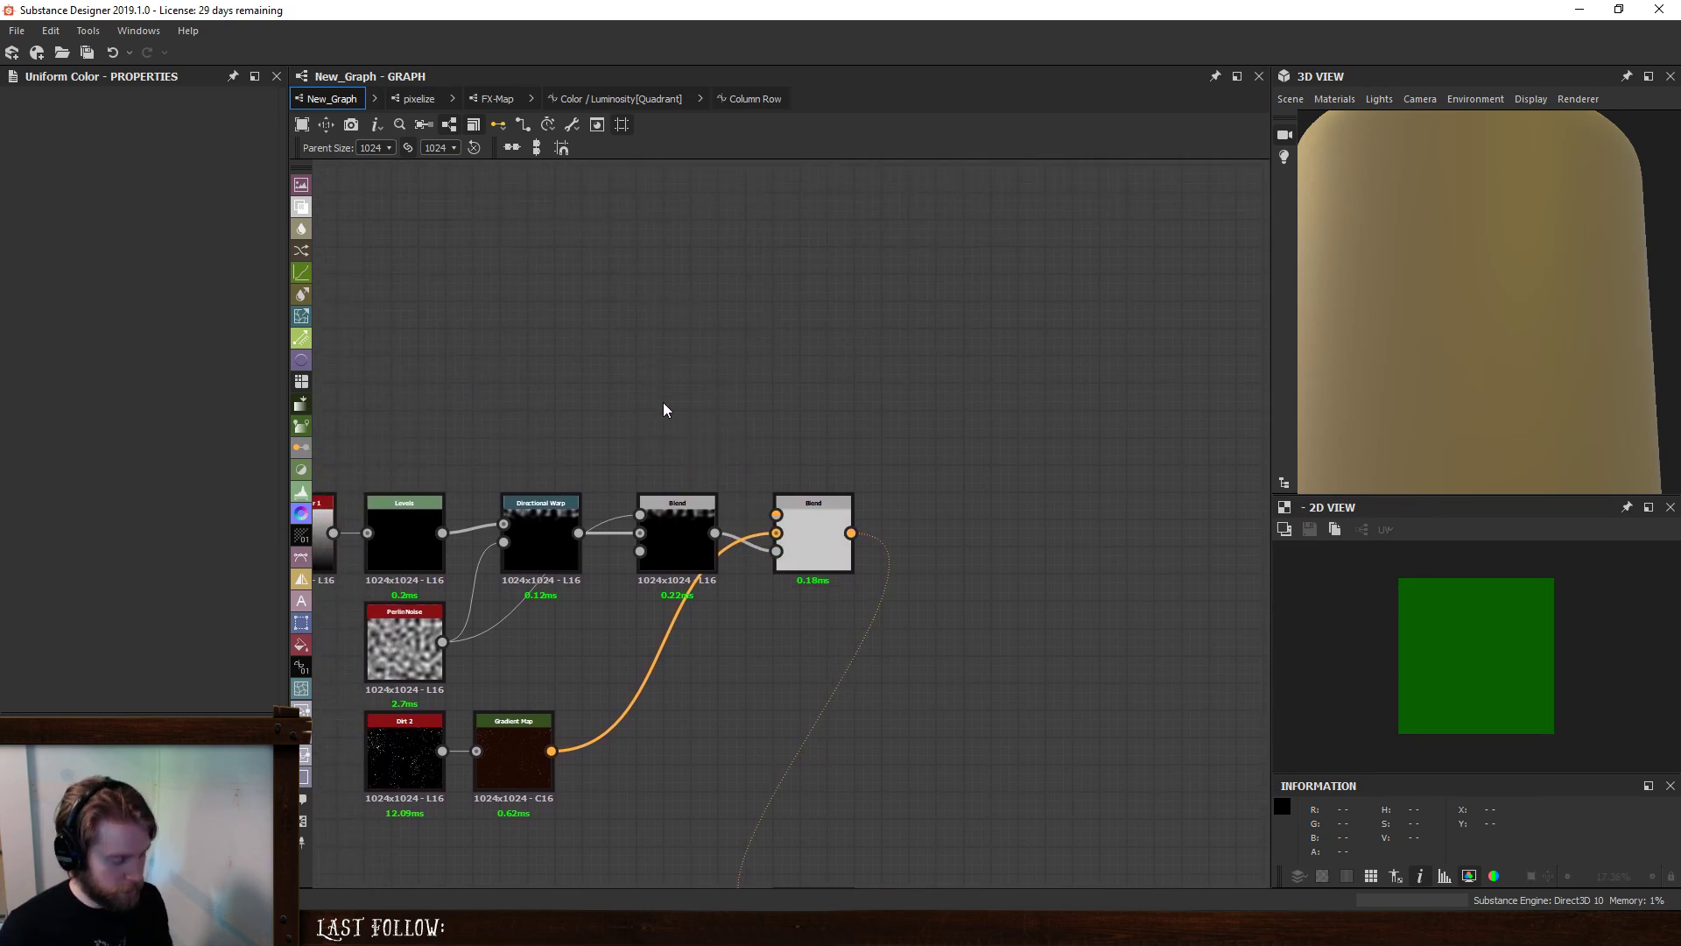
- Add a Gradient Map node above the Blend chain and feed it from the Directional Warp output
{"action": "key", "text": "space"}
{"action": "type", "text": "grad"}
{"action": "key", "text": "Return"}
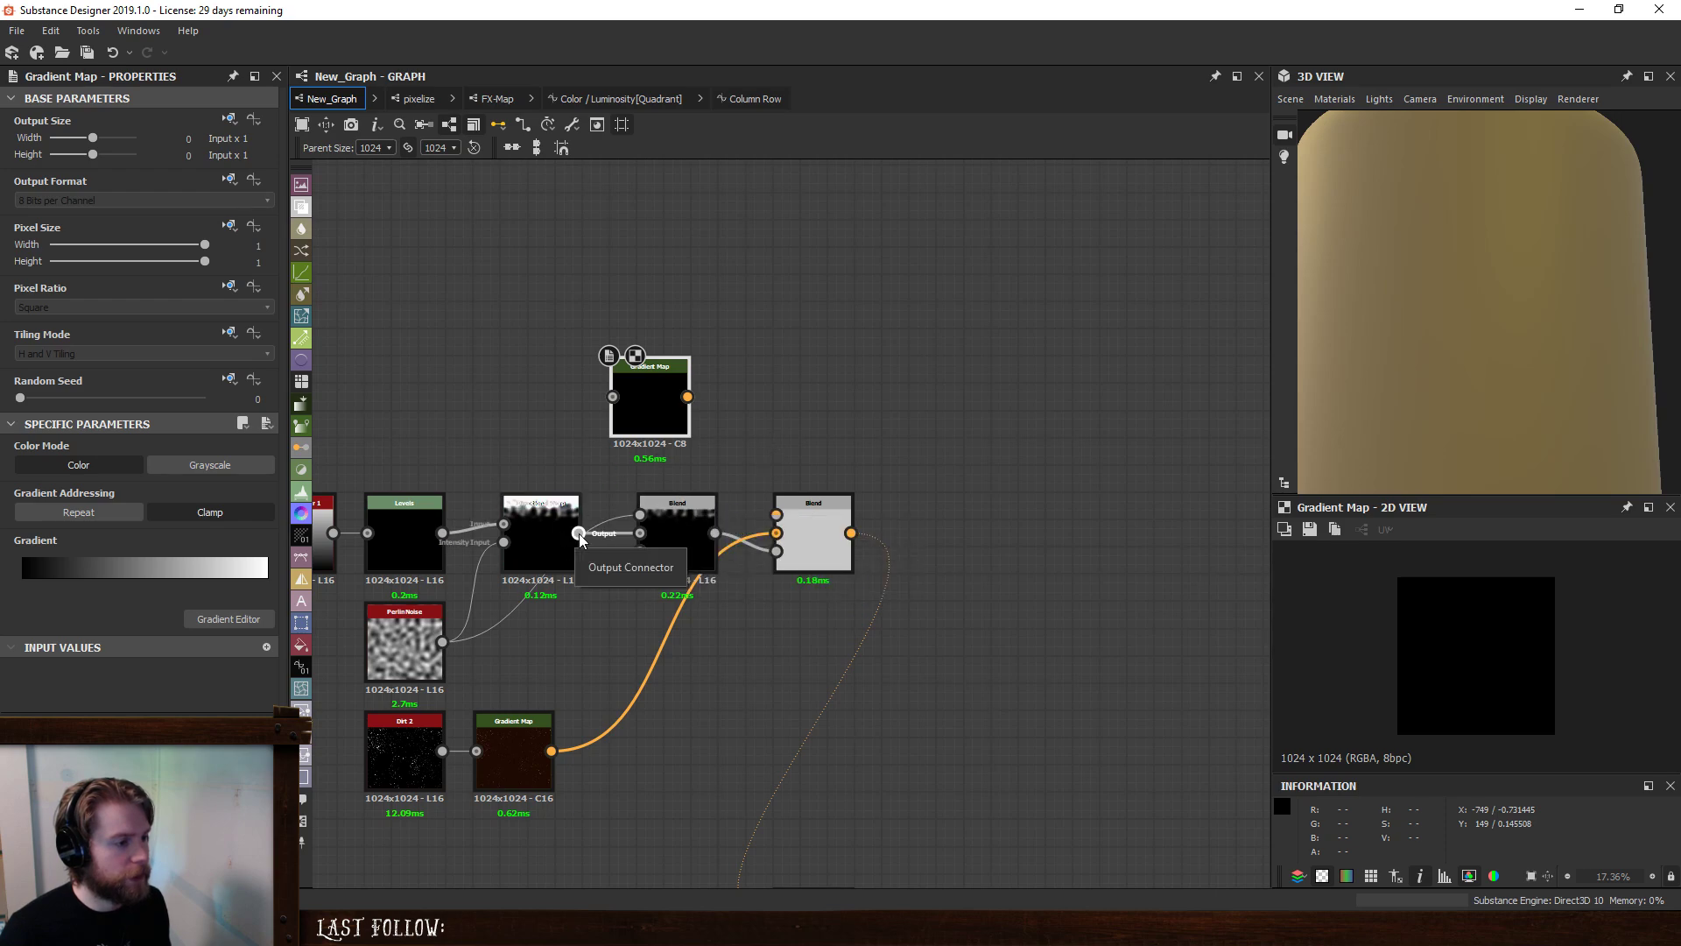
{"action": "left_click_drag", "start_coordinate": [578, 533], "coordinate": [643, 398]}
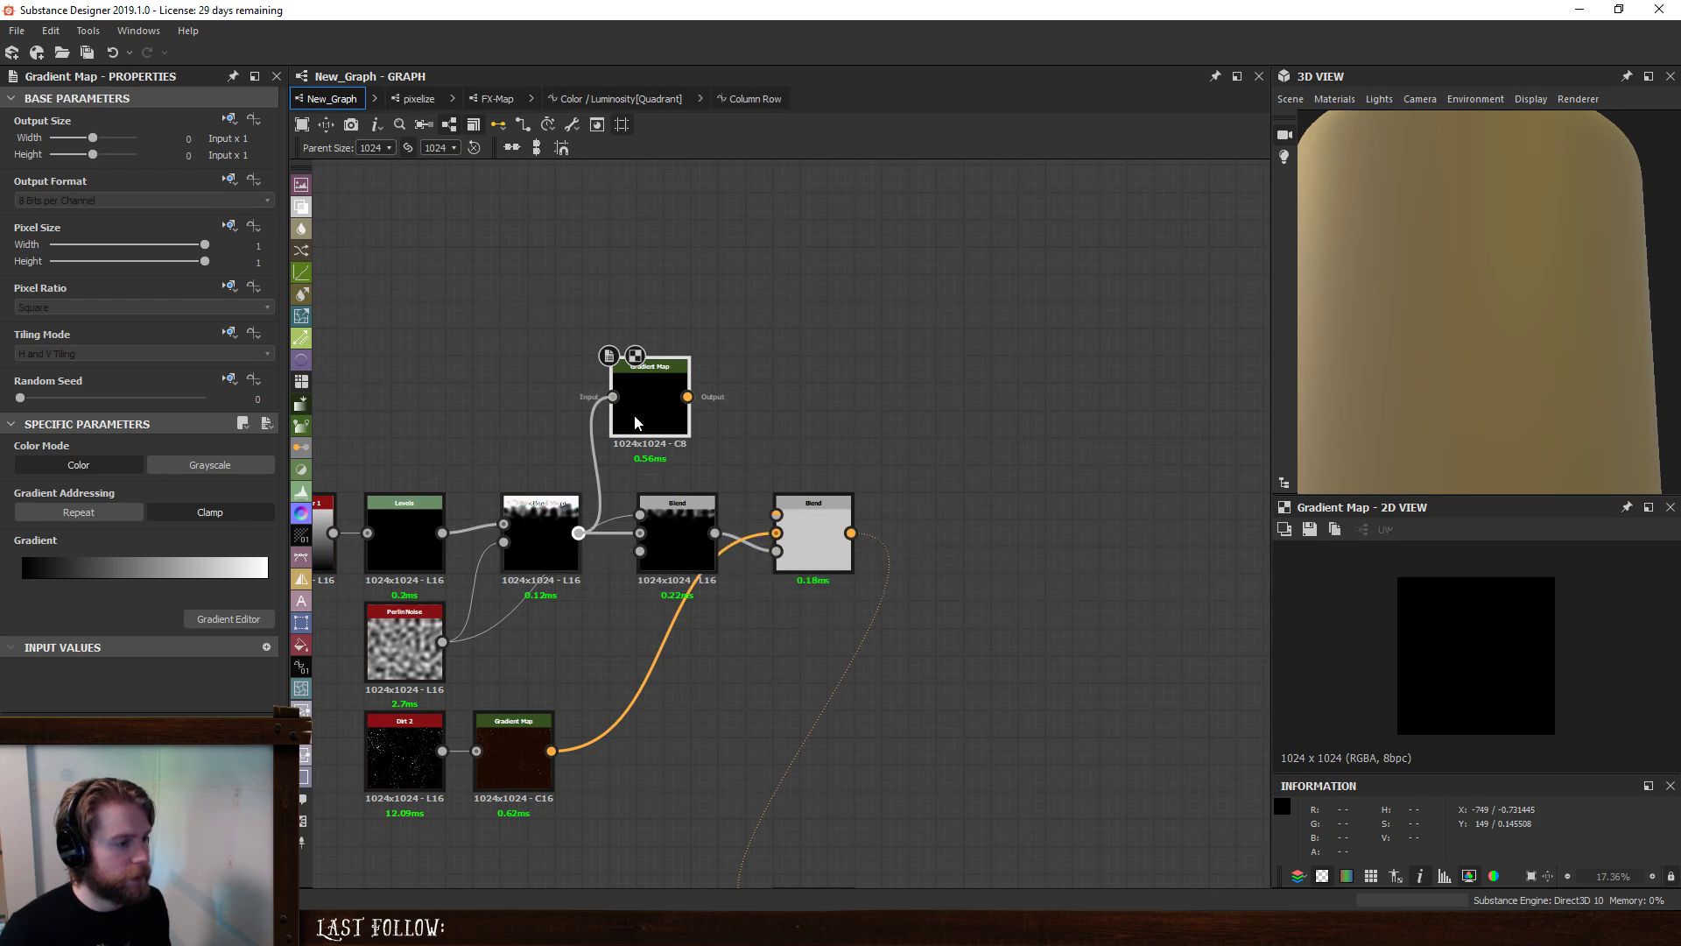
- Fill the new Gradient Map with a many-key green gradient using the gradient eyedropper
{"action": "left_click", "coordinate": [251, 622]}
{"action": "key", "text": "ctrl+v"}
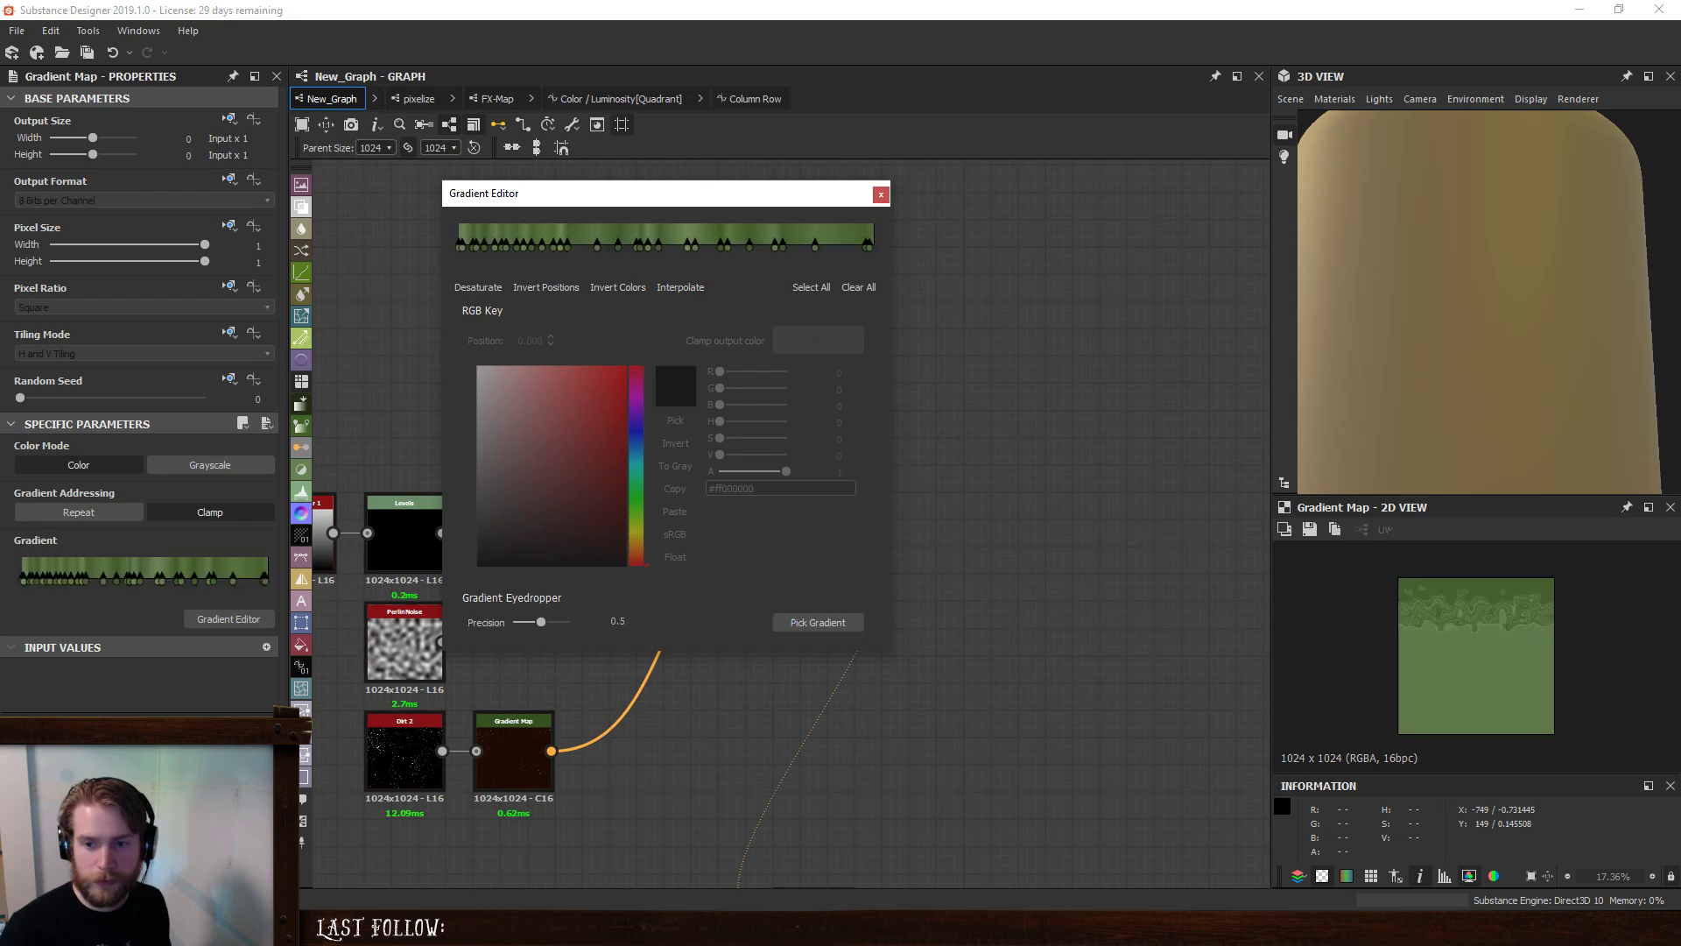
{"action": "left_click", "coordinate": [881, 193]}
- Connect the green Gradient Map to the final Blend's foreground input and preview the blended dirt-and-grass texture
{"action": "left_click_drag", "start_coordinate": [687, 396], "coordinate": [804, 508]}
{"action": "double_click", "coordinate": [828, 543]}
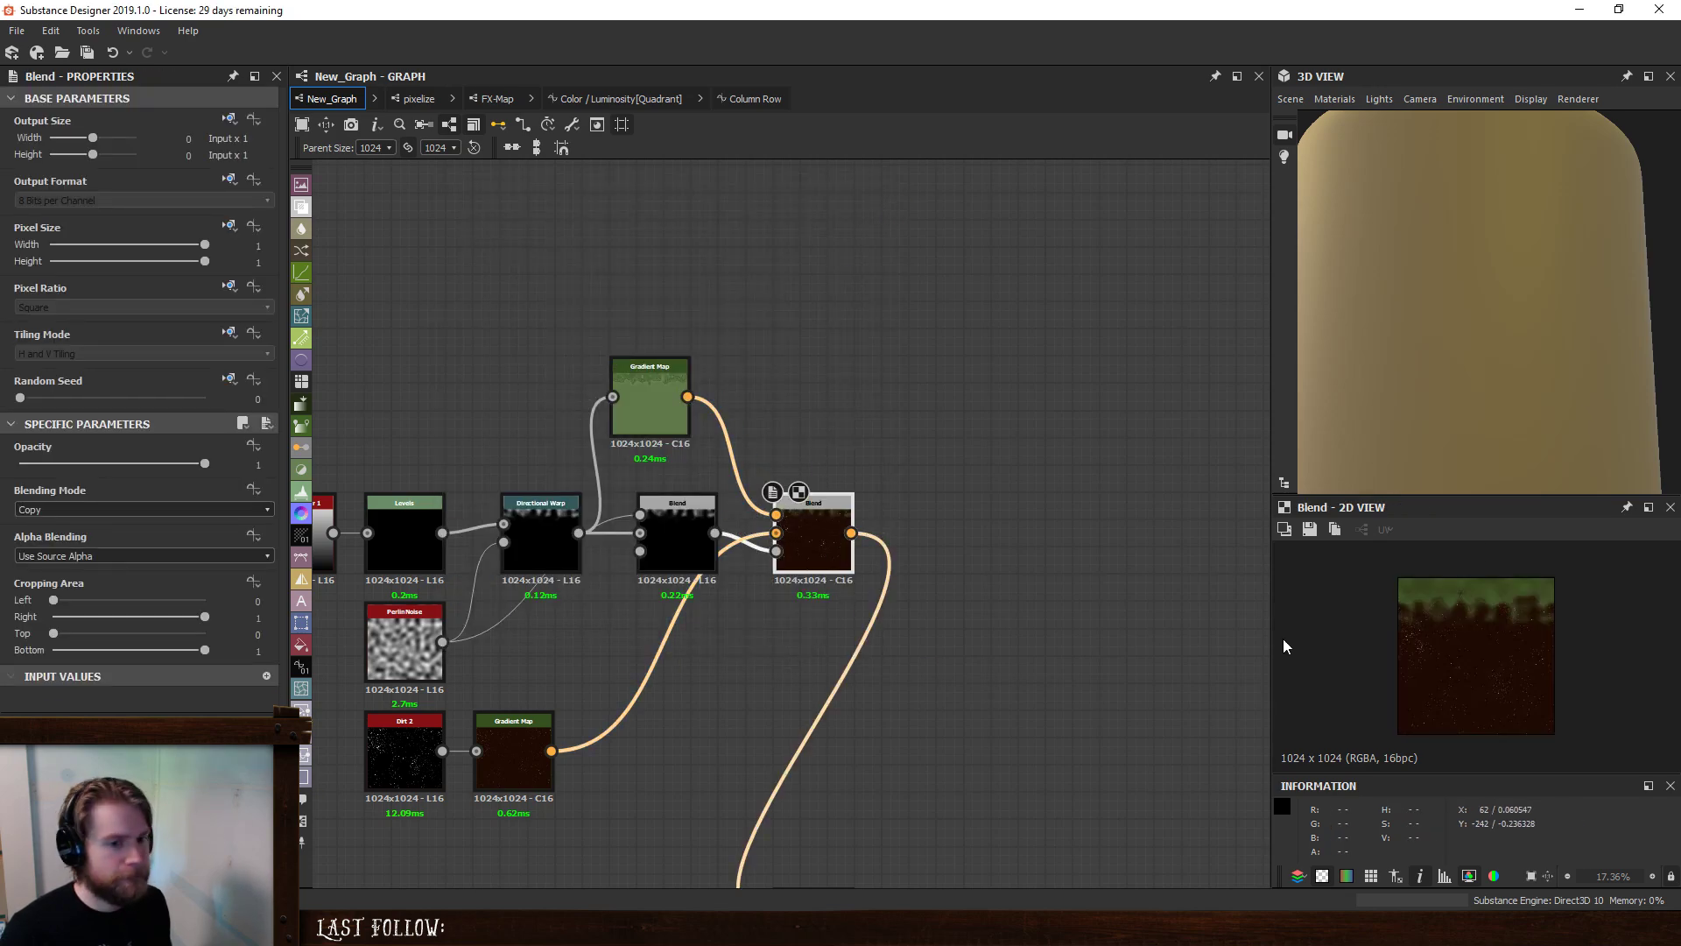
{"action": "middle_click_drag", "start_coordinate": [947, 717], "coordinate": [945, 345]}
{"action": "double_click", "coordinate": [822, 544]}
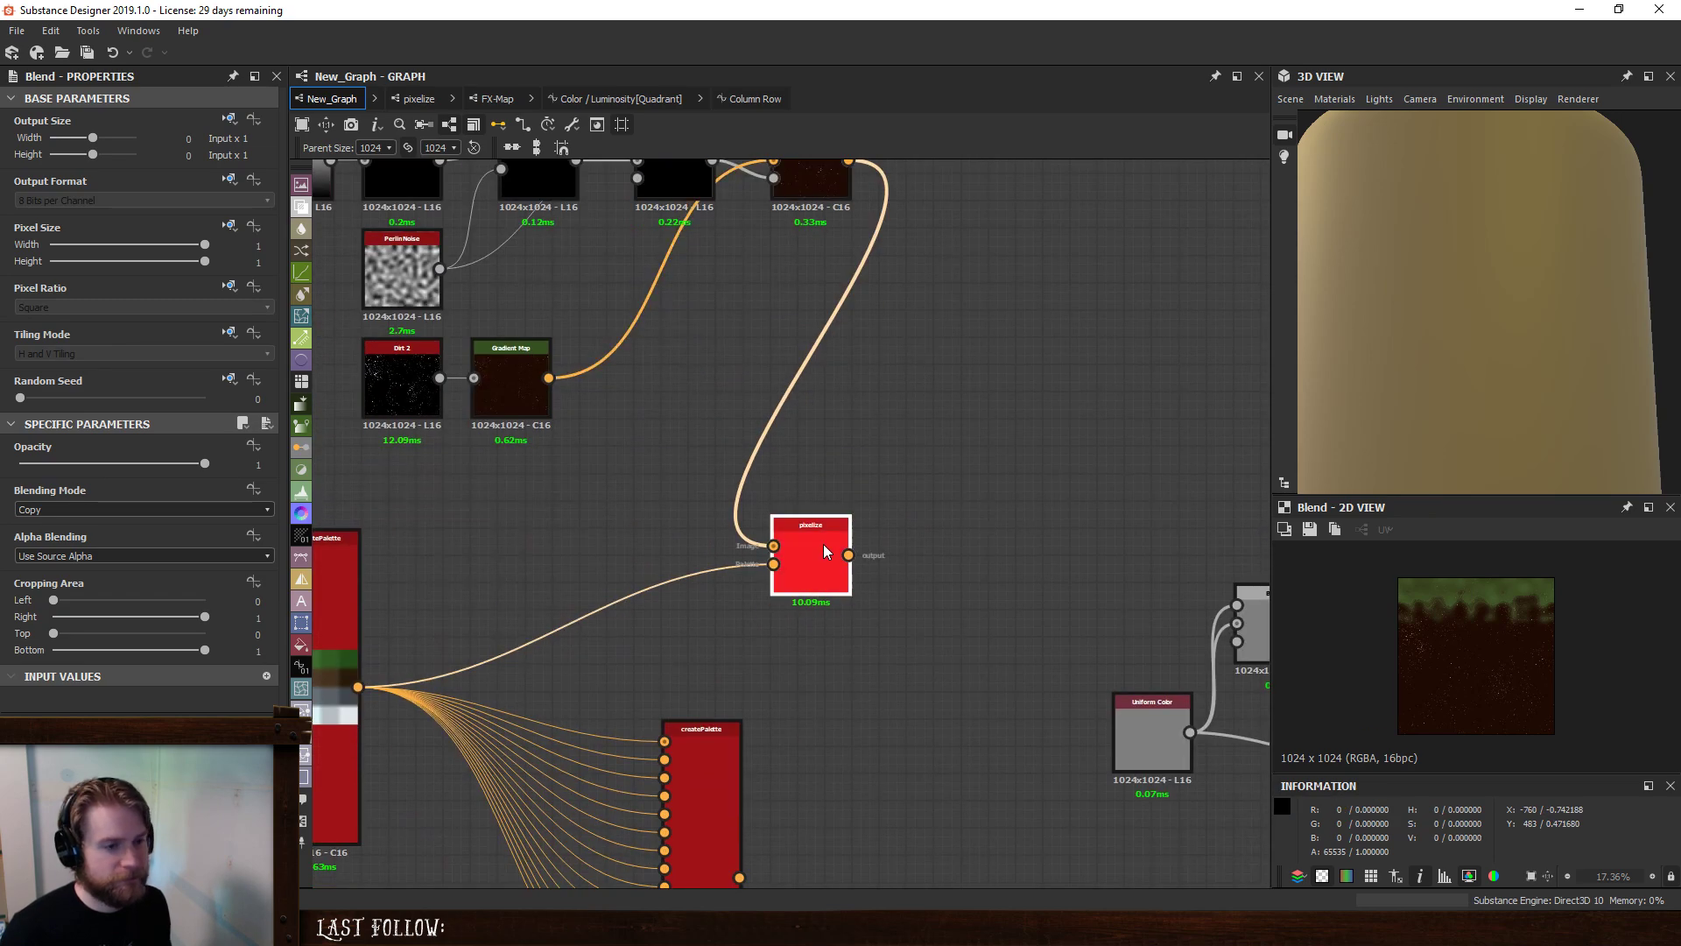
{"action": "scroll", "coordinate": [1485, 591], "scroll_direction": "up", "scroll_amount": 2}
{"action": "middle_click_drag", "start_coordinate": [740, 359], "coordinate": [764, 503]}
{"action": "double_click", "coordinate": [823, 280]}
{"action": "scroll", "coordinate": [1467, 593], "scroll_direction": "up", "scroll_amount": 2}
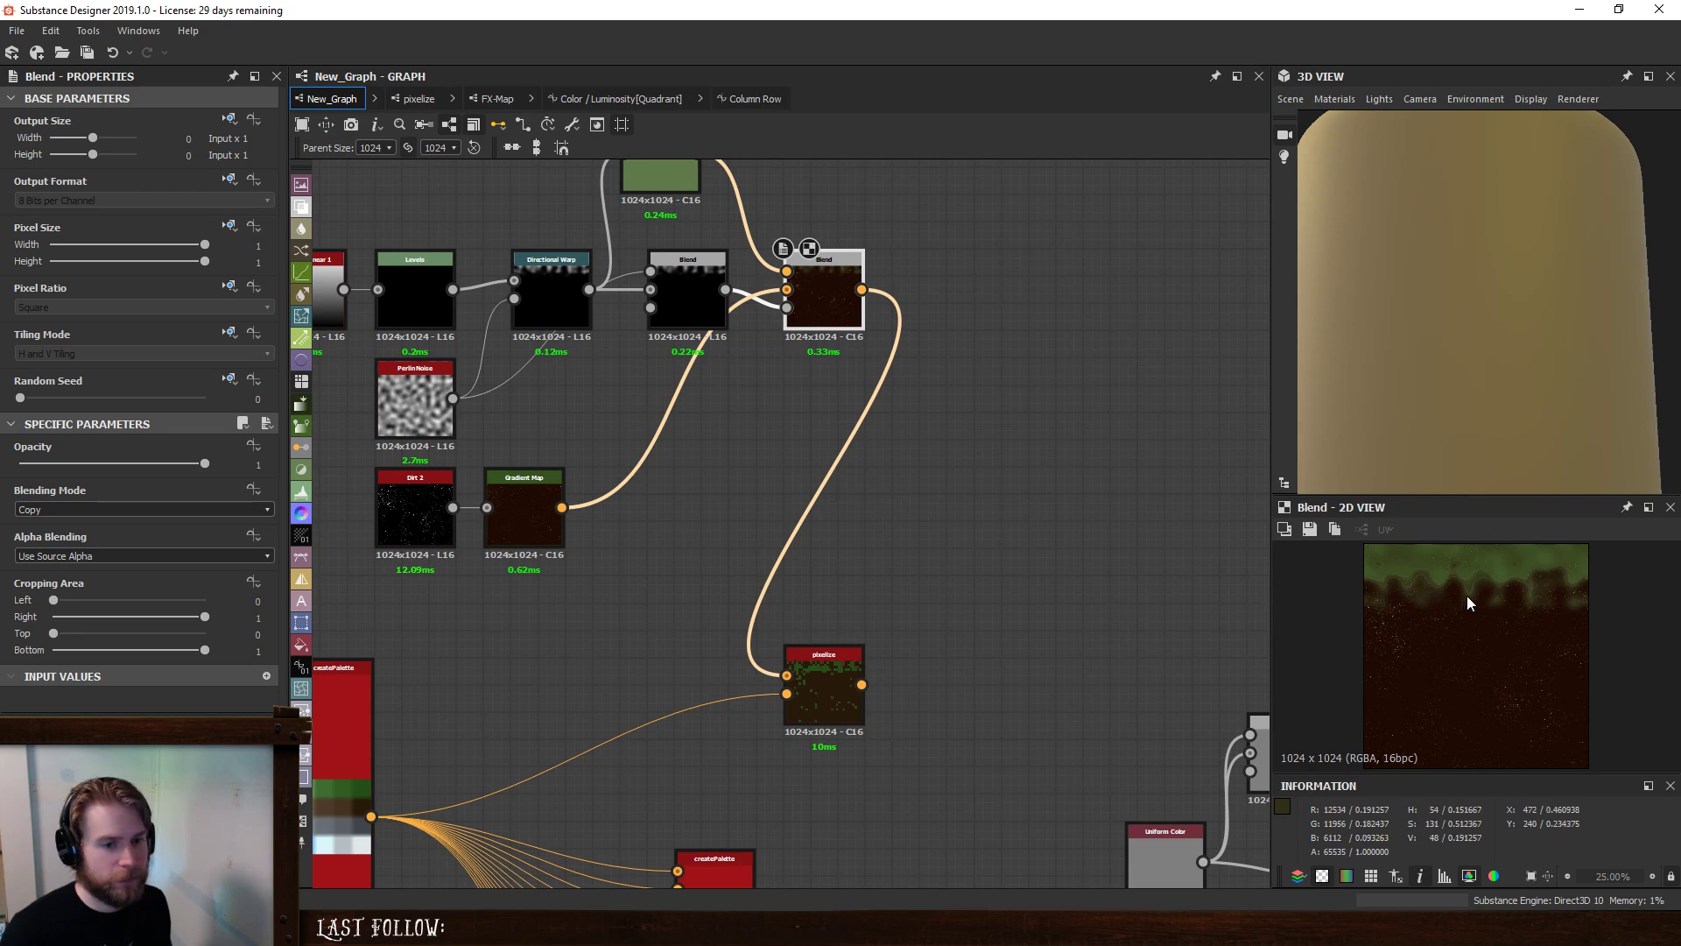
- Replace the grass Gradient Map's gradient with a freshly picked green one of four keys
{"action": "middle_click_drag", "start_coordinate": [1032, 430], "coordinate": [1047, 551]}
{"action": "left_click", "coordinate": [661, 267]}
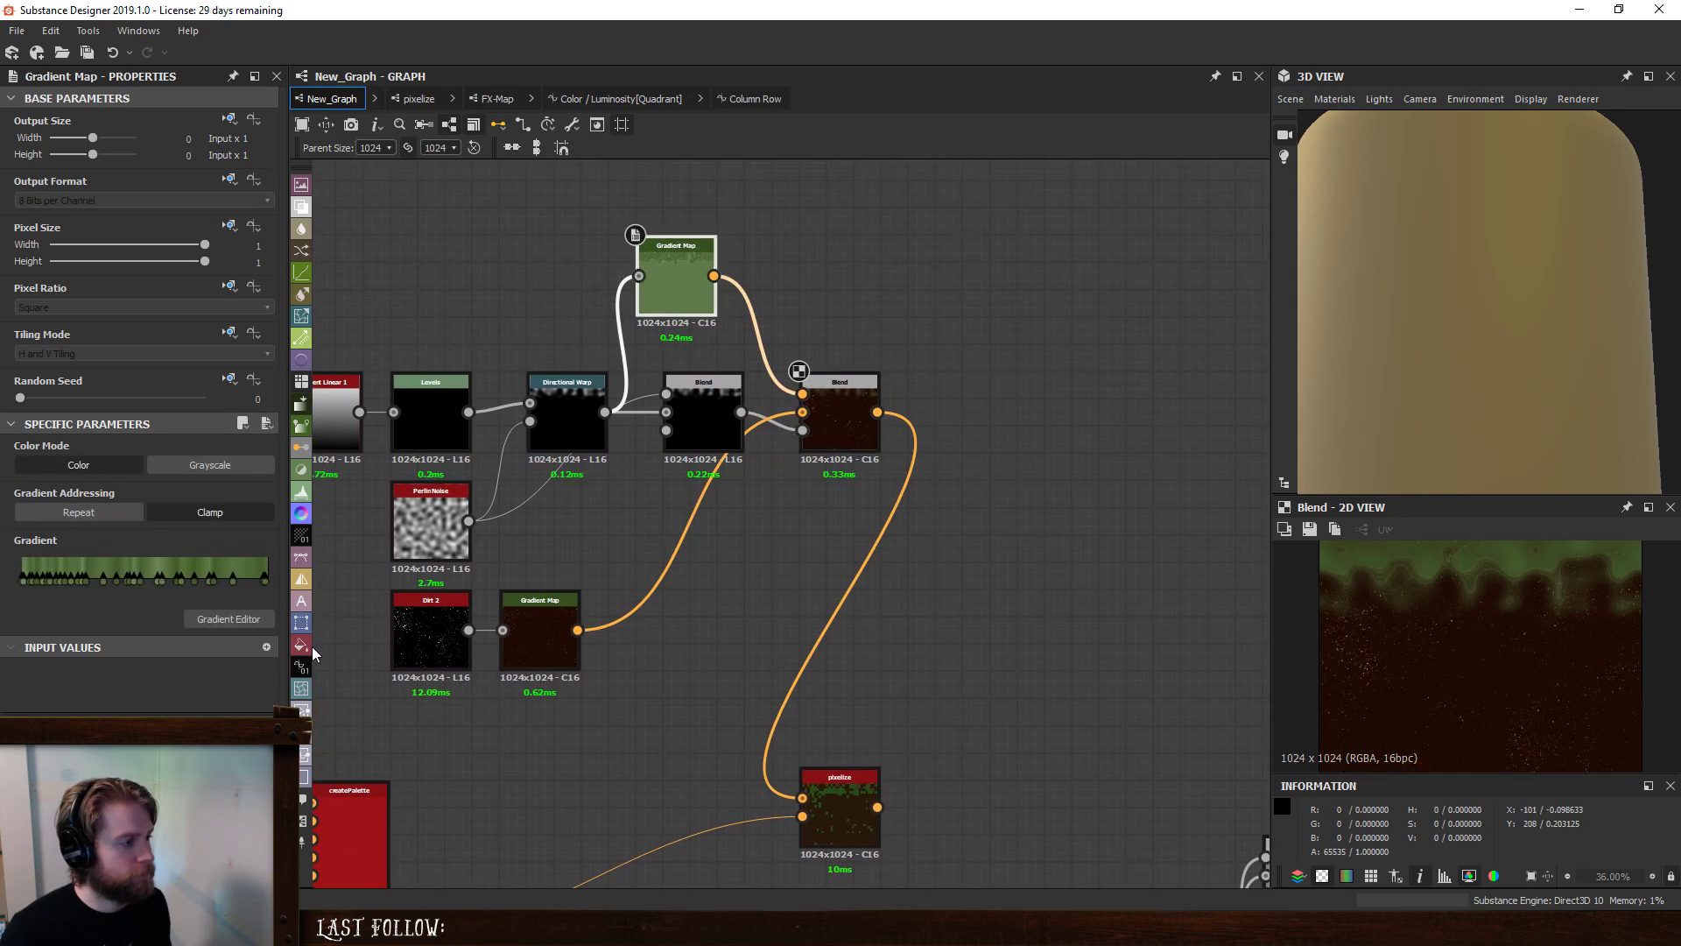
{"action": "left_click", "coordinate": [228, 618]}
{"action": "left_click", "coordinate": [856, 624]}
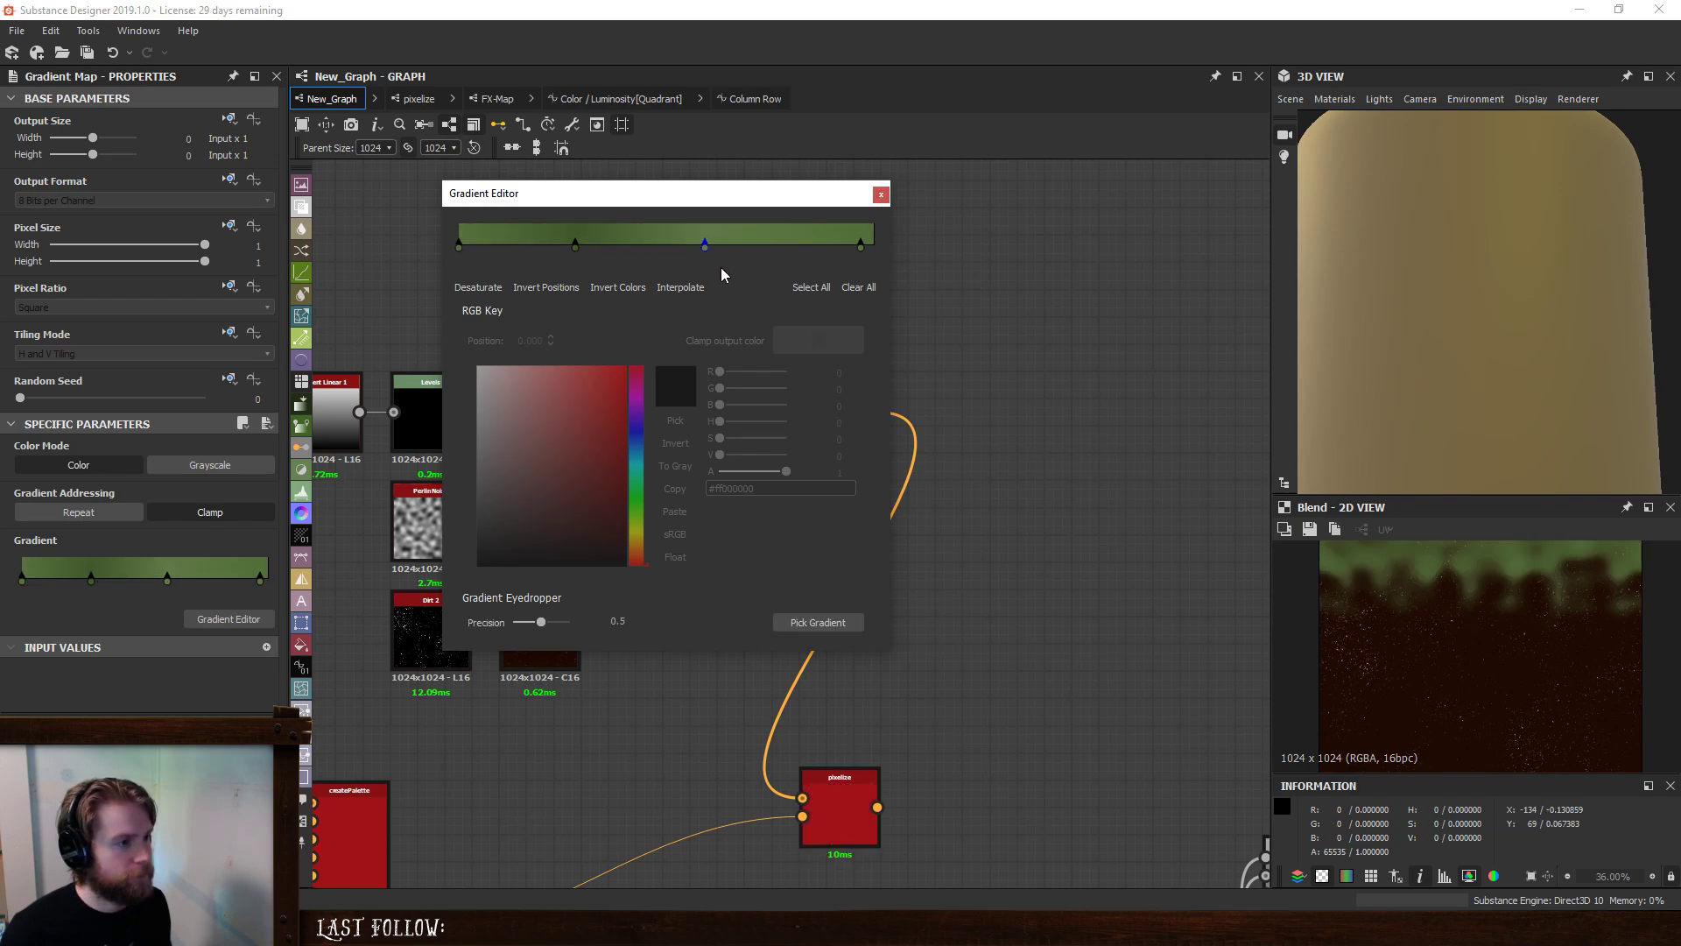
- Recolour three grass gradient keys: value 0.7 at 0.594, saturation 0.61 and value 0.53 at 0, and value 0.19 at 0.281
{"action": "left_click", "coordinate": [707, 248]}
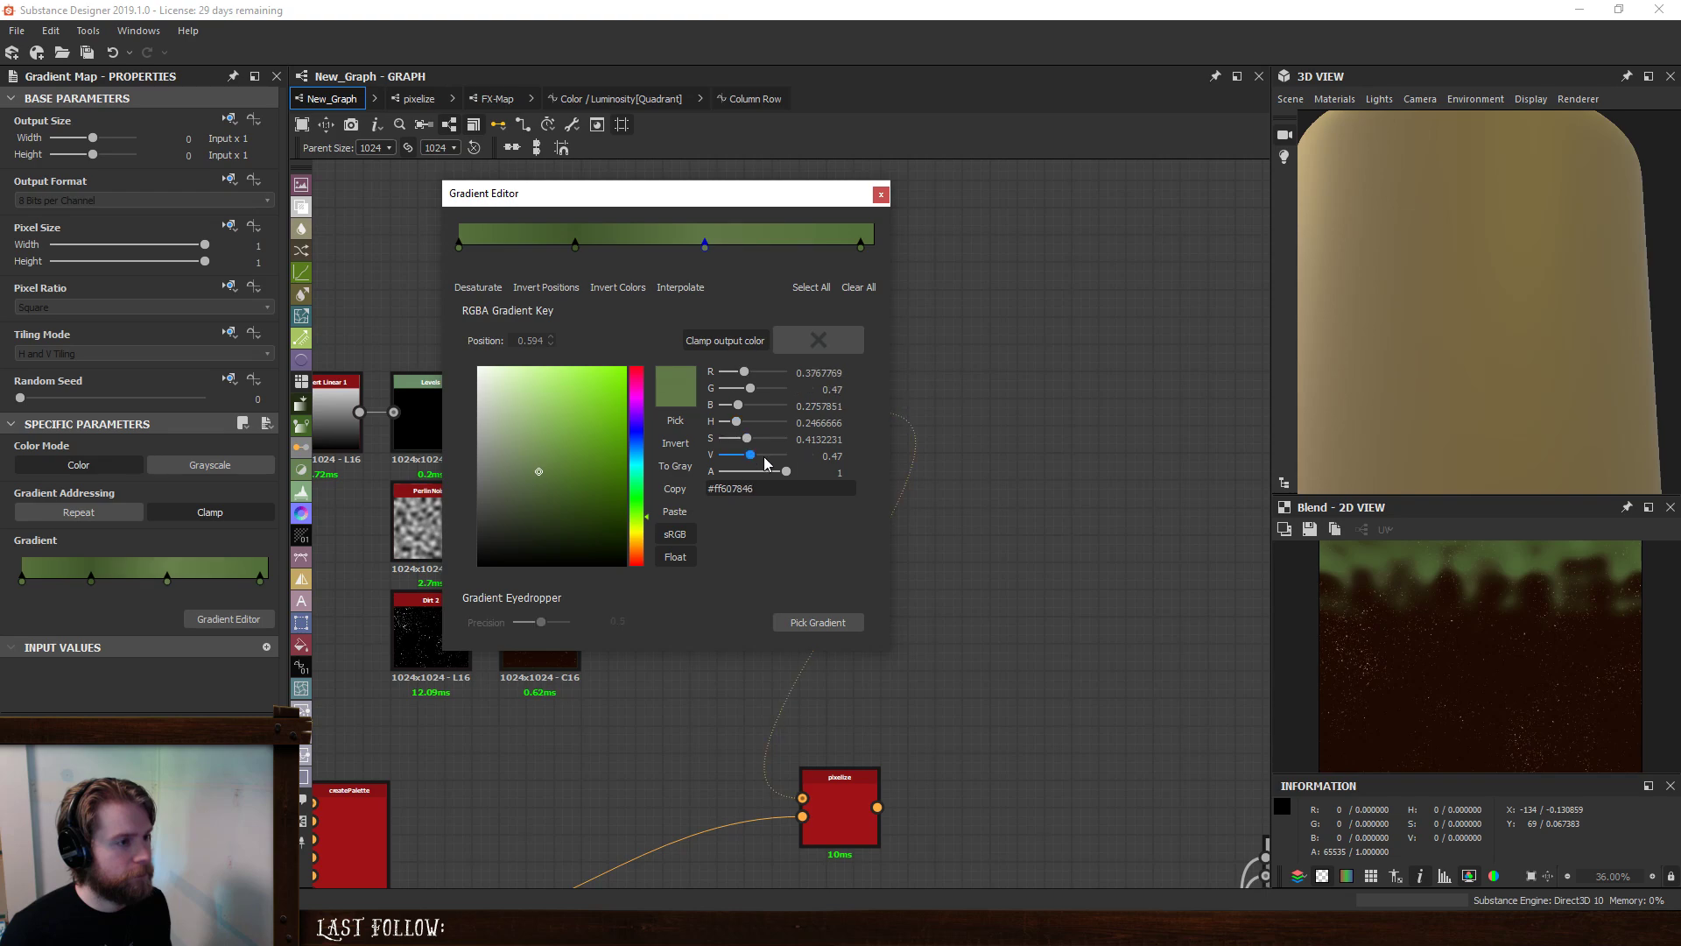
{"action": "left_click", "coordinate": [459, 247]}
{"action": "mouse_move", "coordinate": [758, 455]}
{"action": "left_mouse_down"}
{"action": "mouse_move", "coordinate": [797, 465]}
{"action": "mouse_move", "coordinate": [748, 471]}
{"action": "mouse_move", "coordinate": [783, 472]}
{"action": "mouse_move", "coordinate": [758, 475]}
{"action": "mouse_move", "coordinate": [762, 448]}
{"action": "left_mouse_up"}
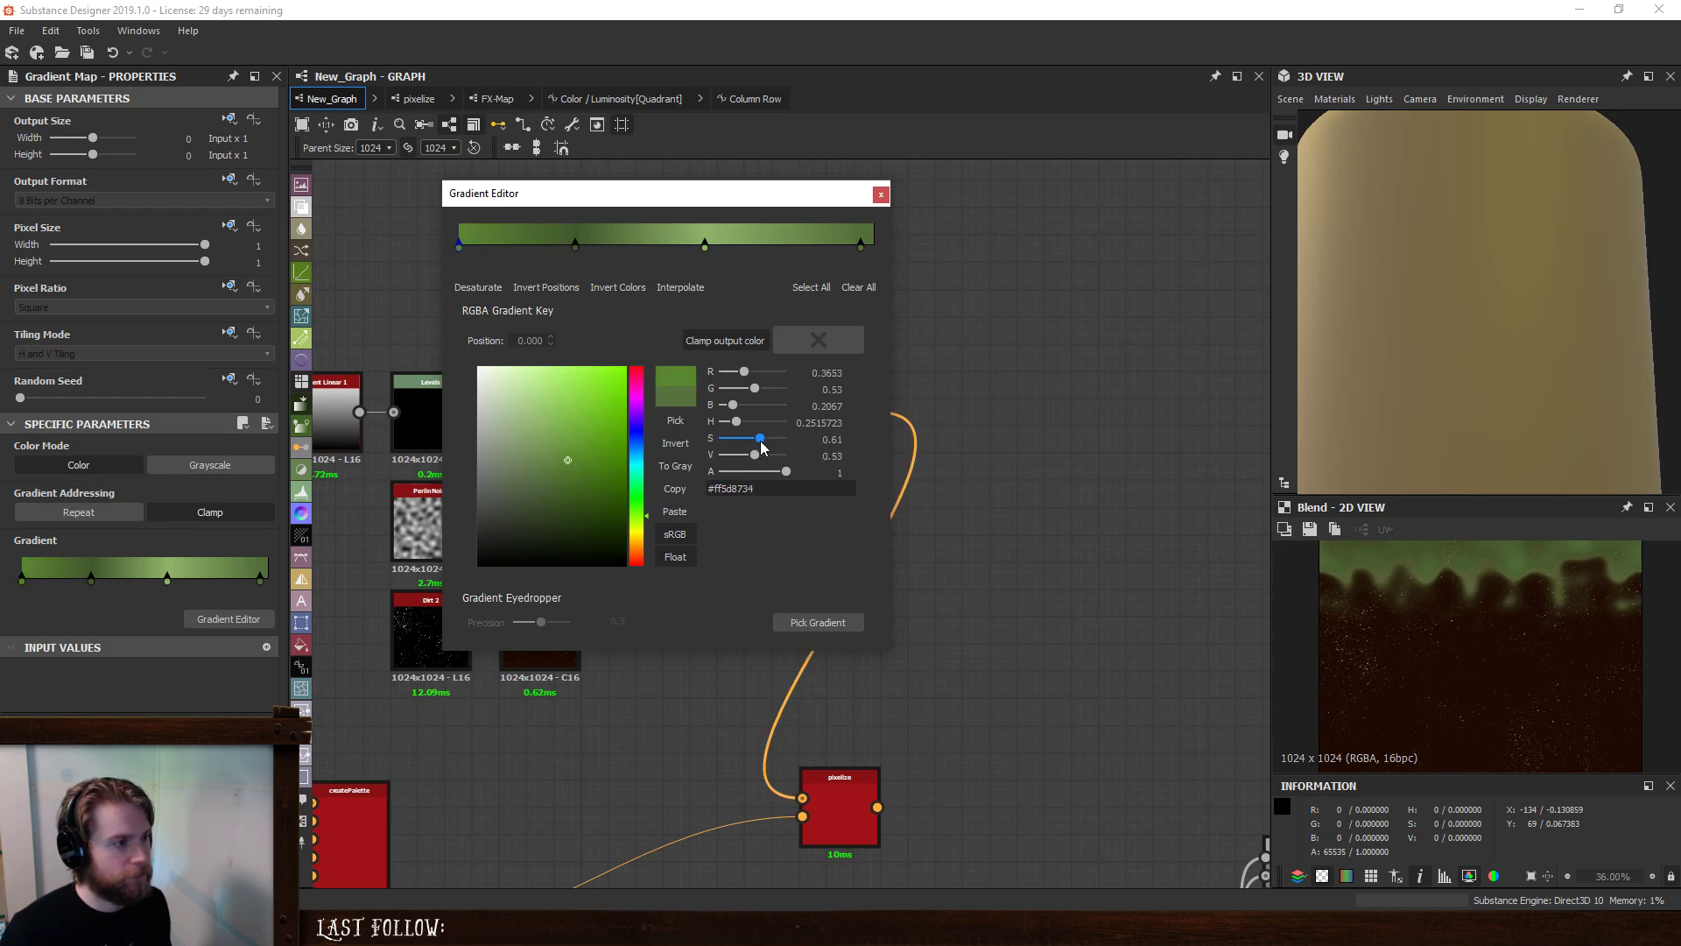
{"action": "left_click", "coordinate": [575, 244]}
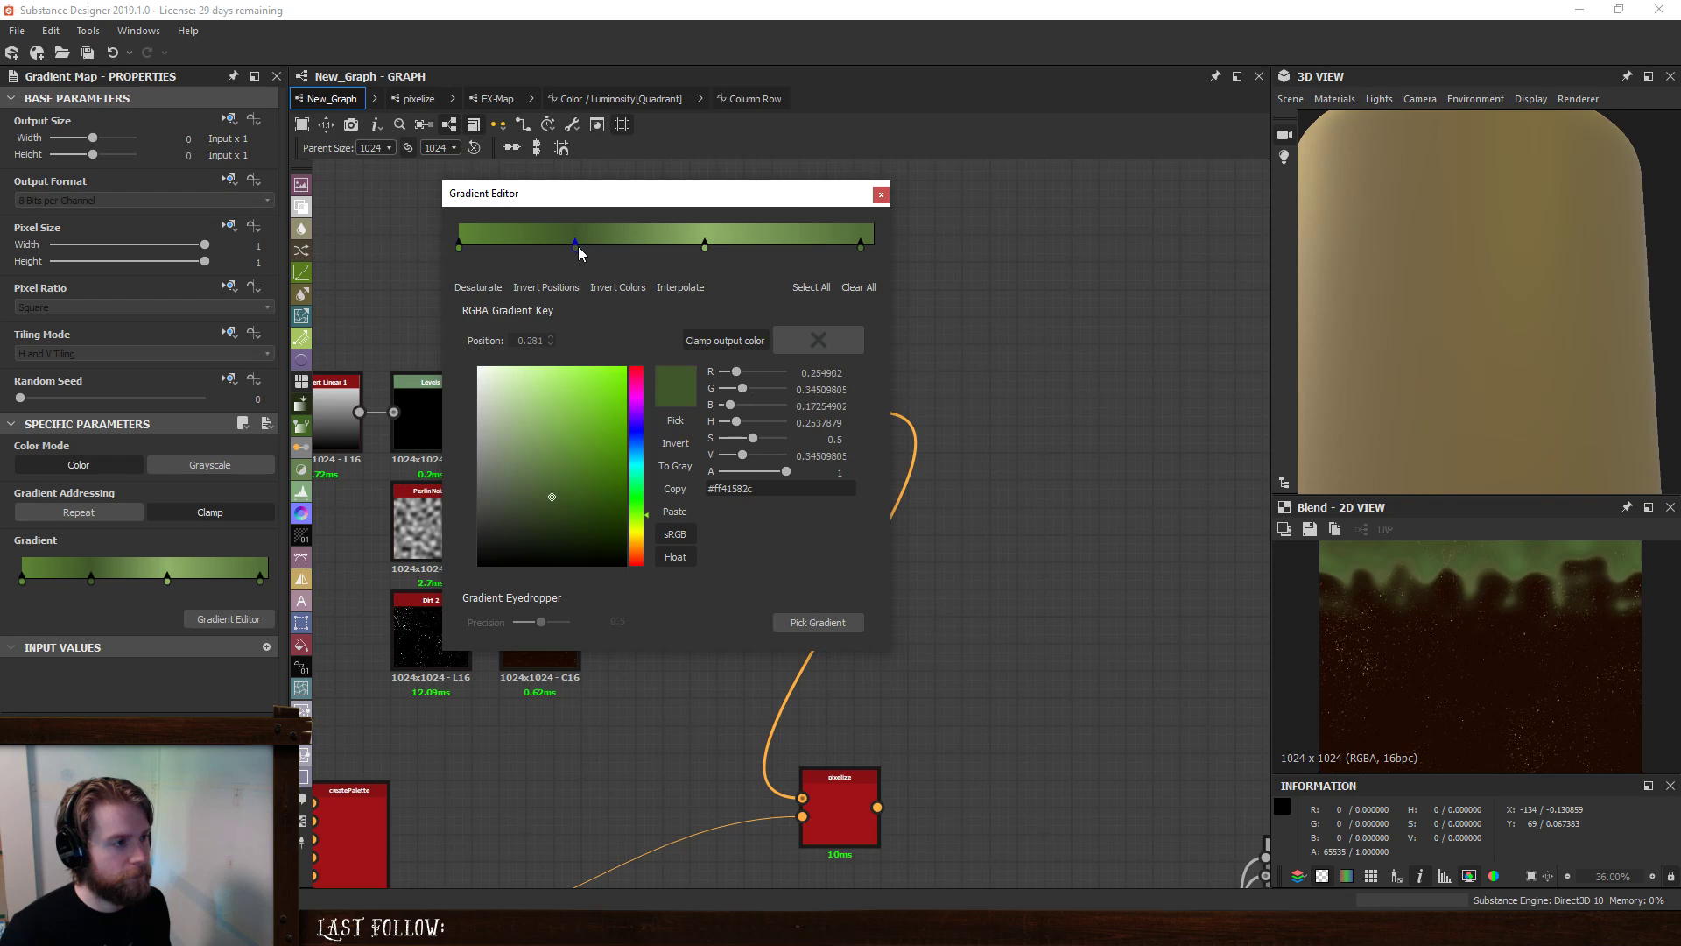
{"action": "left_click_drag", "start_coordinate": [754, 455], "coordinate": [732, 456]}
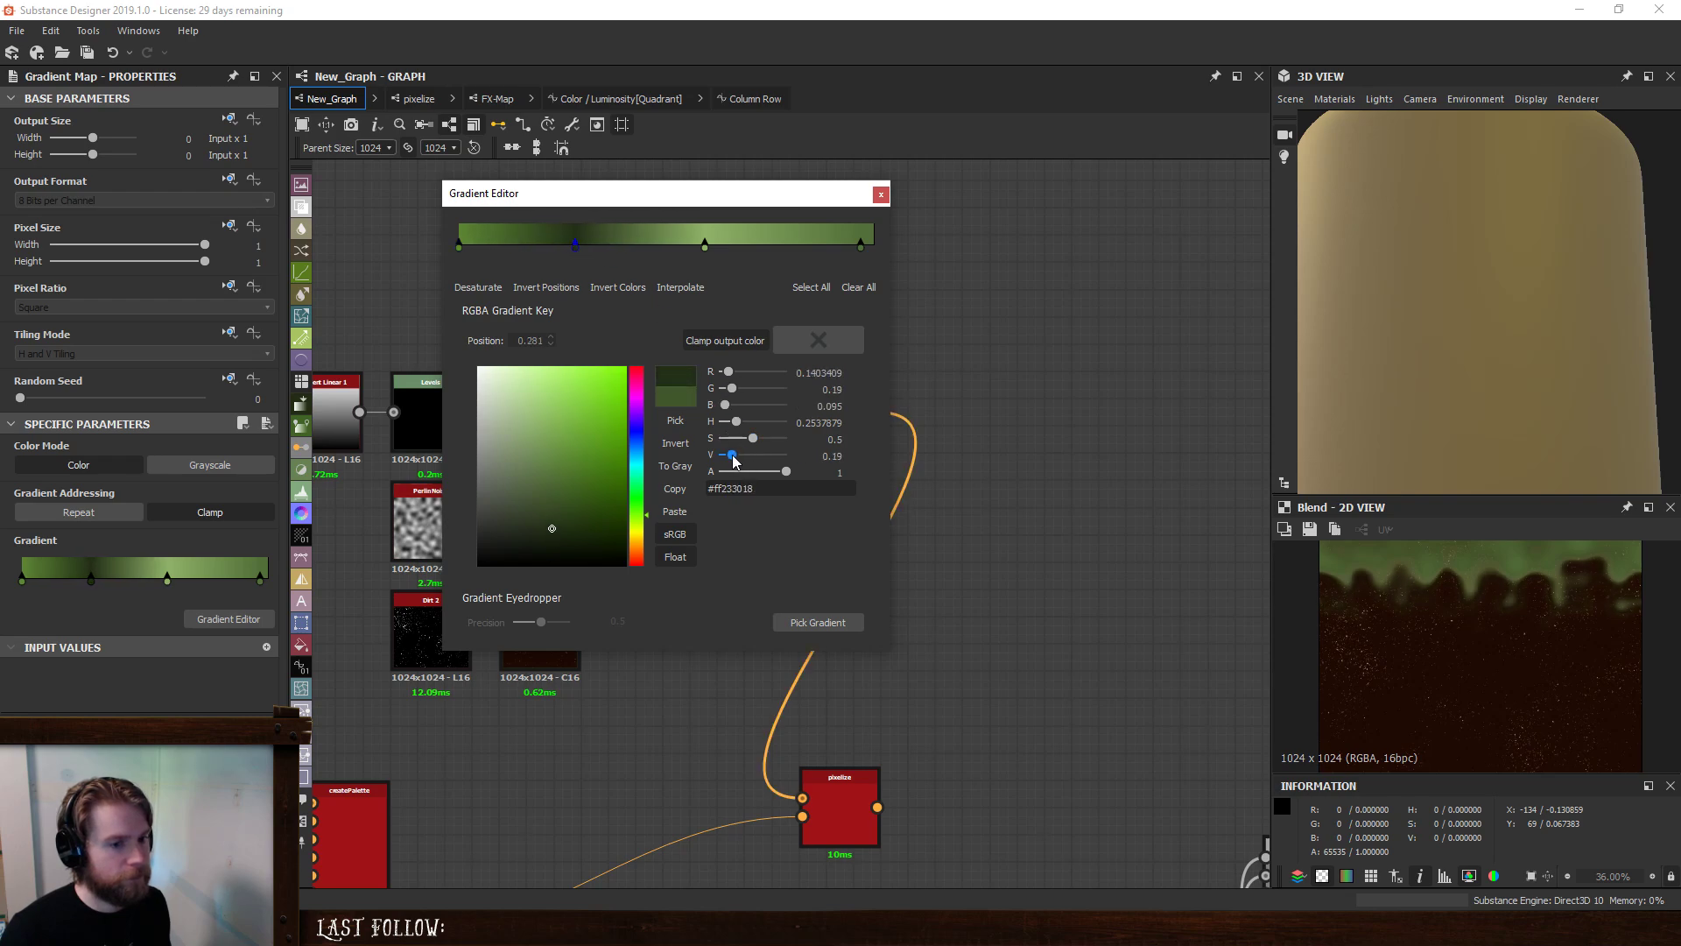
- Reposition the grass gradient keys: light green at 1.000, mid green at 0.751 and dark green at 0.452
{"action": "left_click_drag", "start_coordinate": [706, 245], "coordinate": [974, 254]}
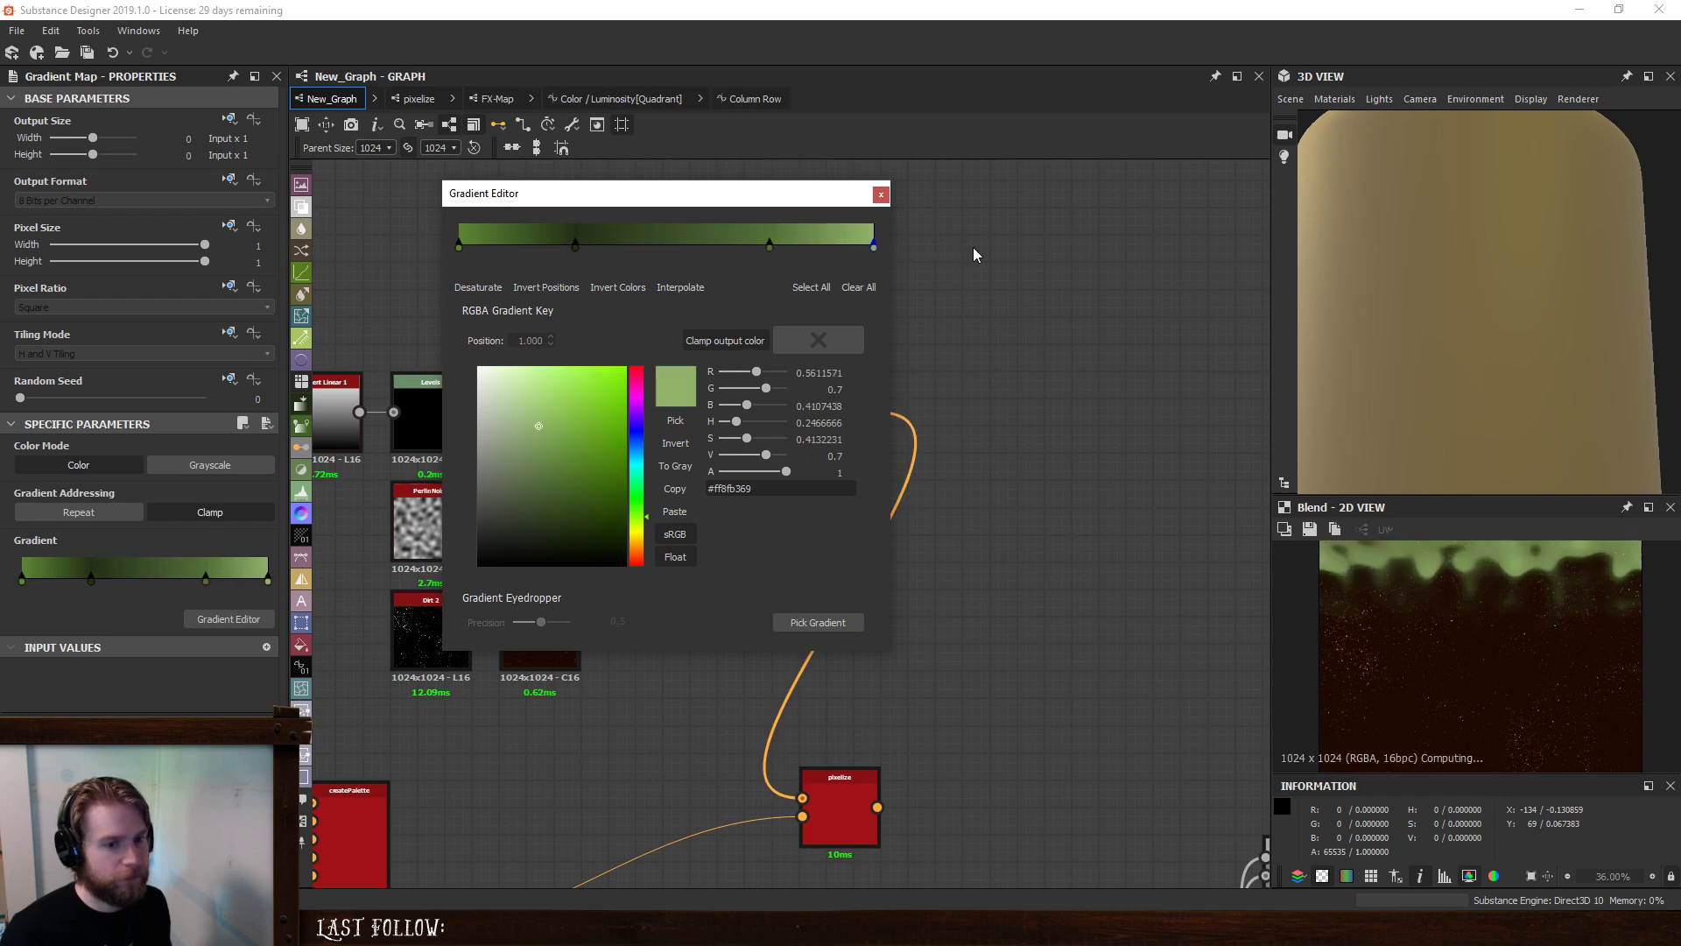
{"action": "mouse_move", "coordinate": [767, 247]}
{"action": "left_mouse_down"}
{"action": "mouse_move", "coordinate": [933, 254]}
{"action": "mouse_move", "coordinate": [771, 249]}
{"action": "left_mouse_up"}
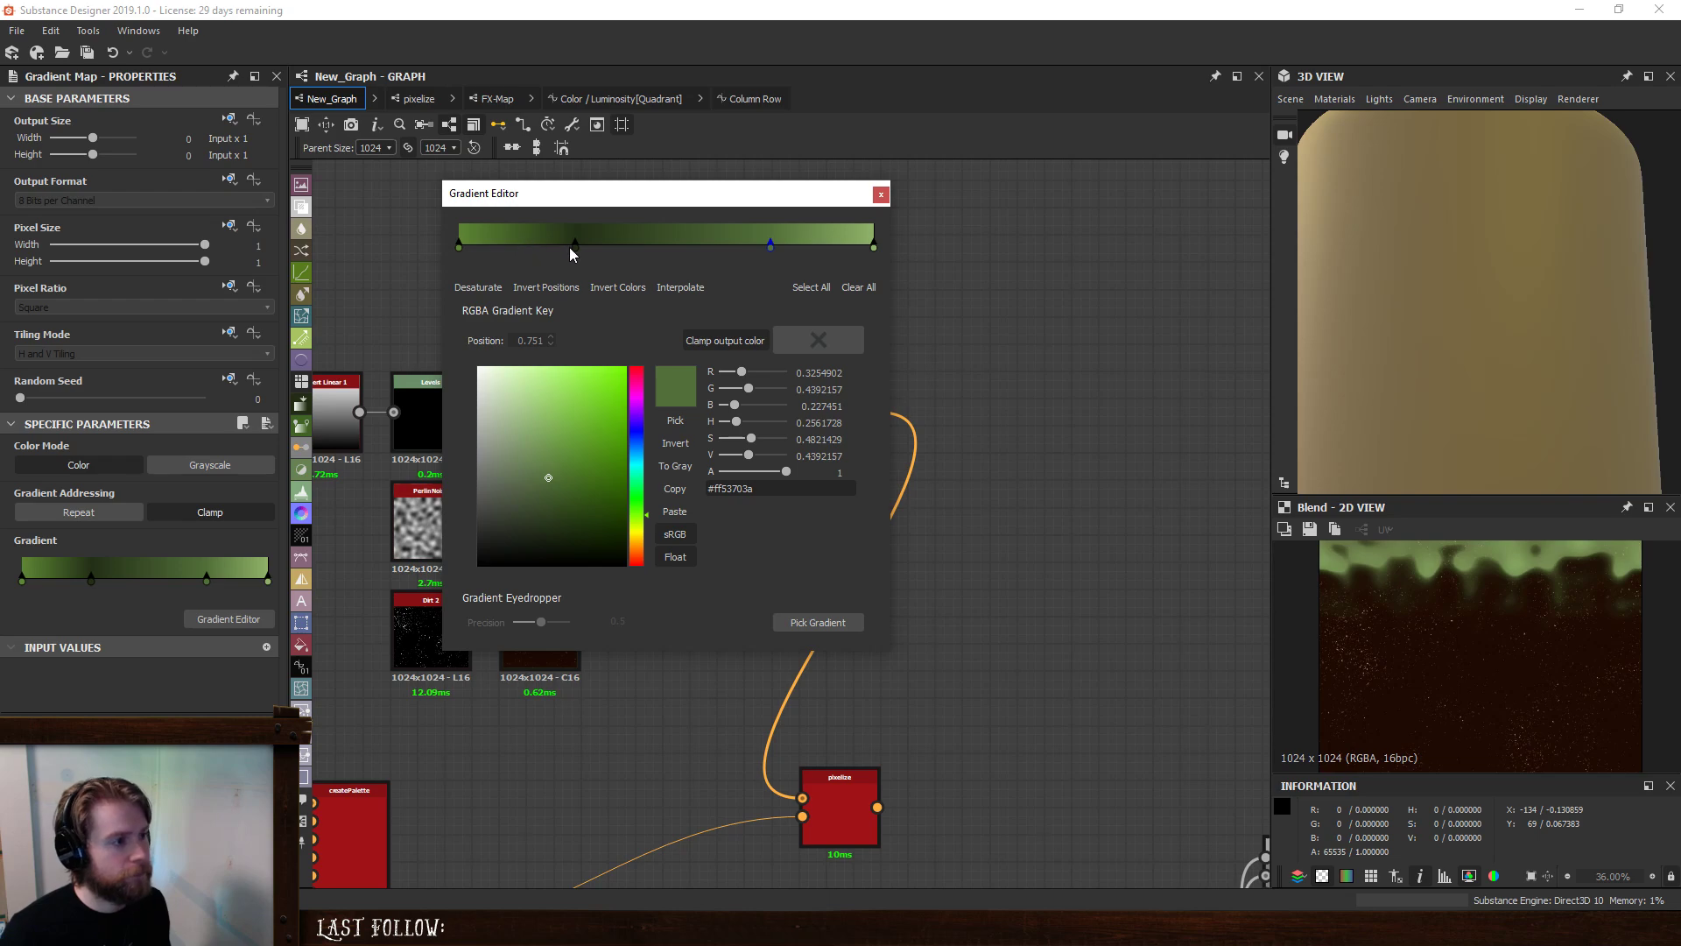
{"action": "left_click_drag", "start_coordinate": [570, 248], "coordinate": [648, 269]}
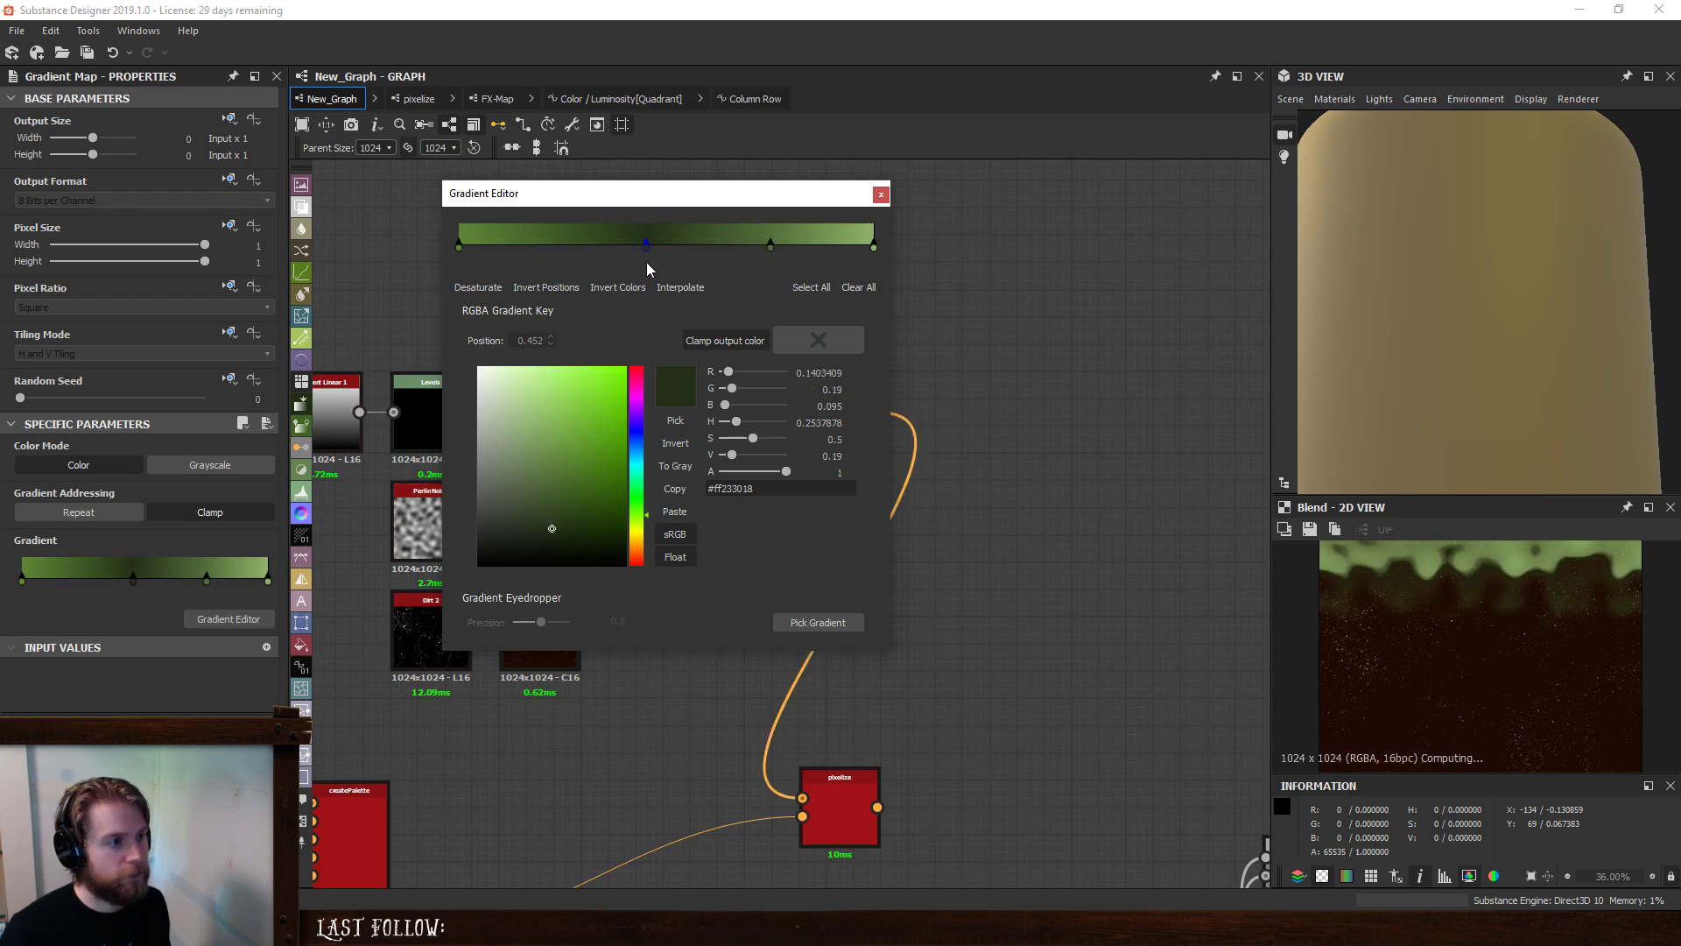
{"action": "left_click", "coordinate": [881, 194]}
- Rewire the green Gradient Map's input to the output of the Multiply Blend
{"action": "middle_click_drag", "start_coordinate": [687, 431], "coordinate": [737, 495]}
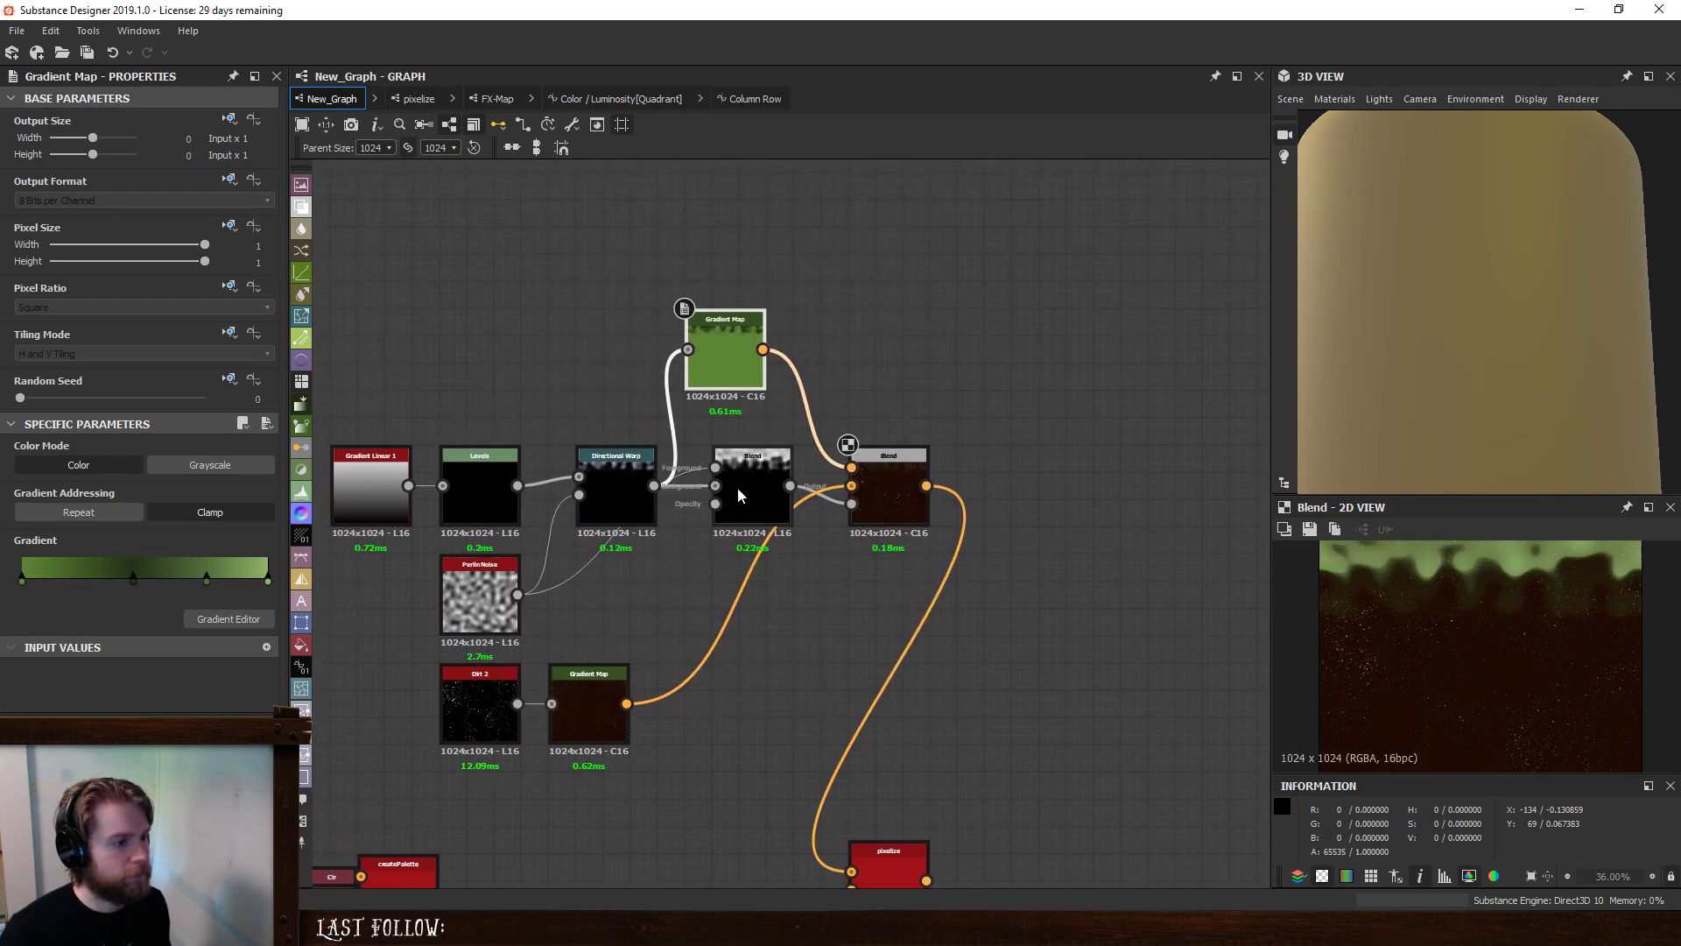
{"action": "double_click", "coordinate": [750, 489]}
{"action": "left_click_drag", "start_coordinate": [789, 486], "coordinate": [777, 343]}
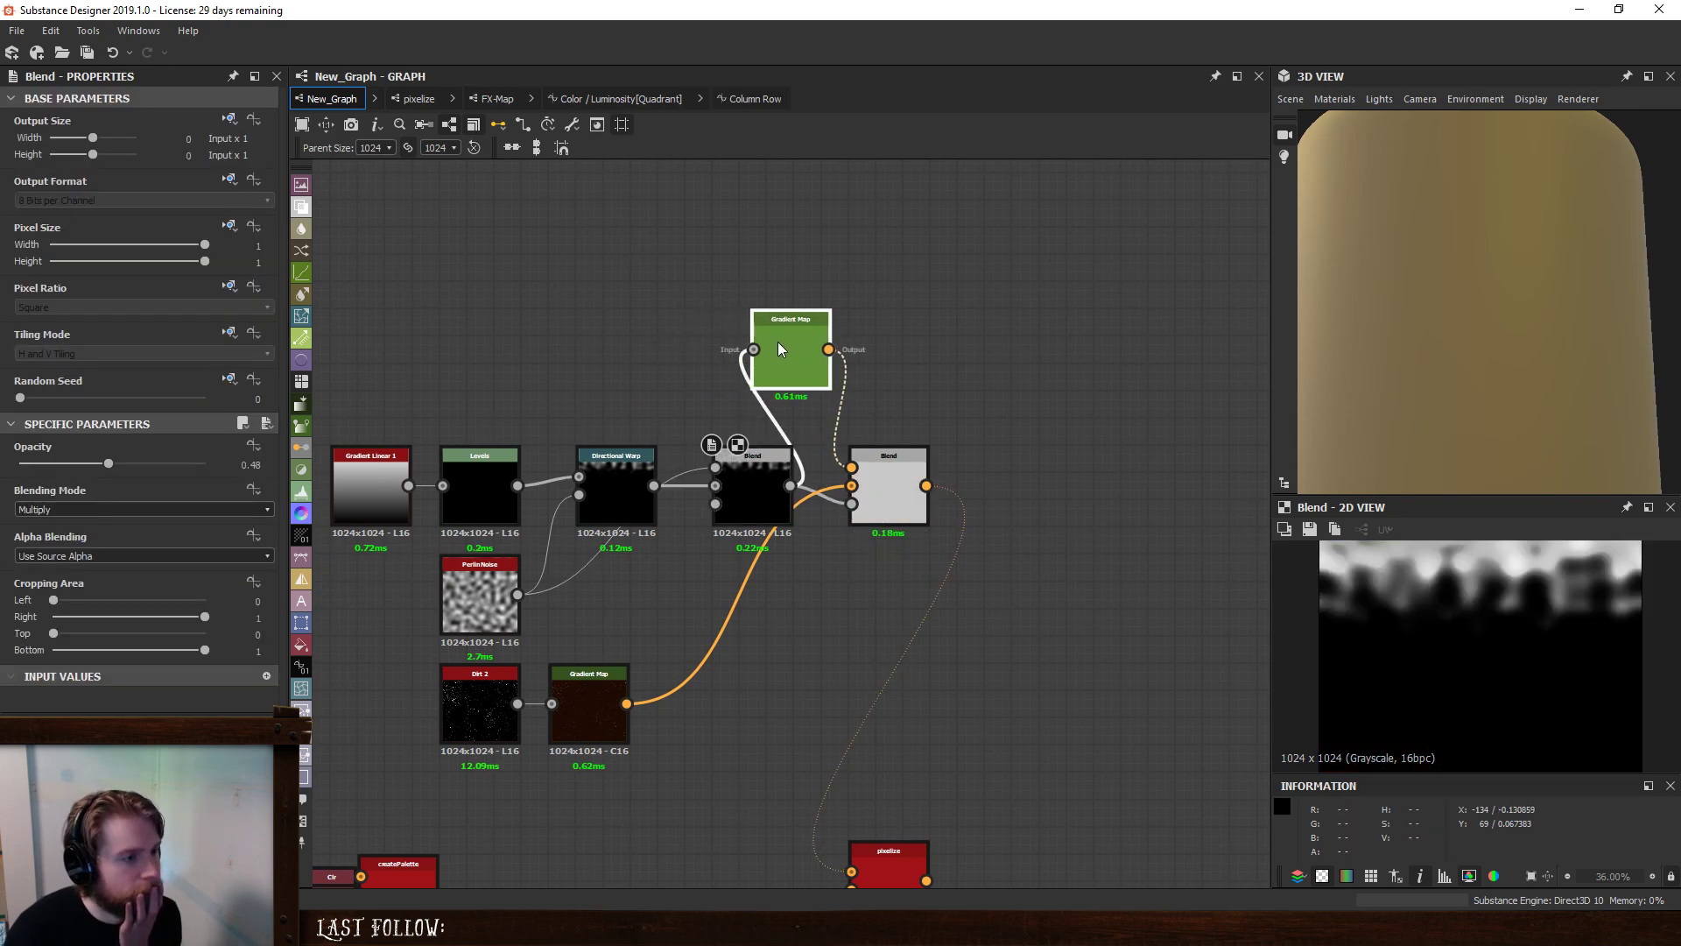
{"action": "double_click", "coordinate": [777, 349]}
- Space out the final Blend and the green Gradient Map, and preview the pixelize node's output
{"action": "left_click_drag", "start_coordinate": [898, 506], "coordinate": [965, 506]}
{"action": "double_click", "coordinate": [970, 502]}
{"action": "left_click_drag", "start_coordinate": [784, 343], "coordinate": [827, 395]}
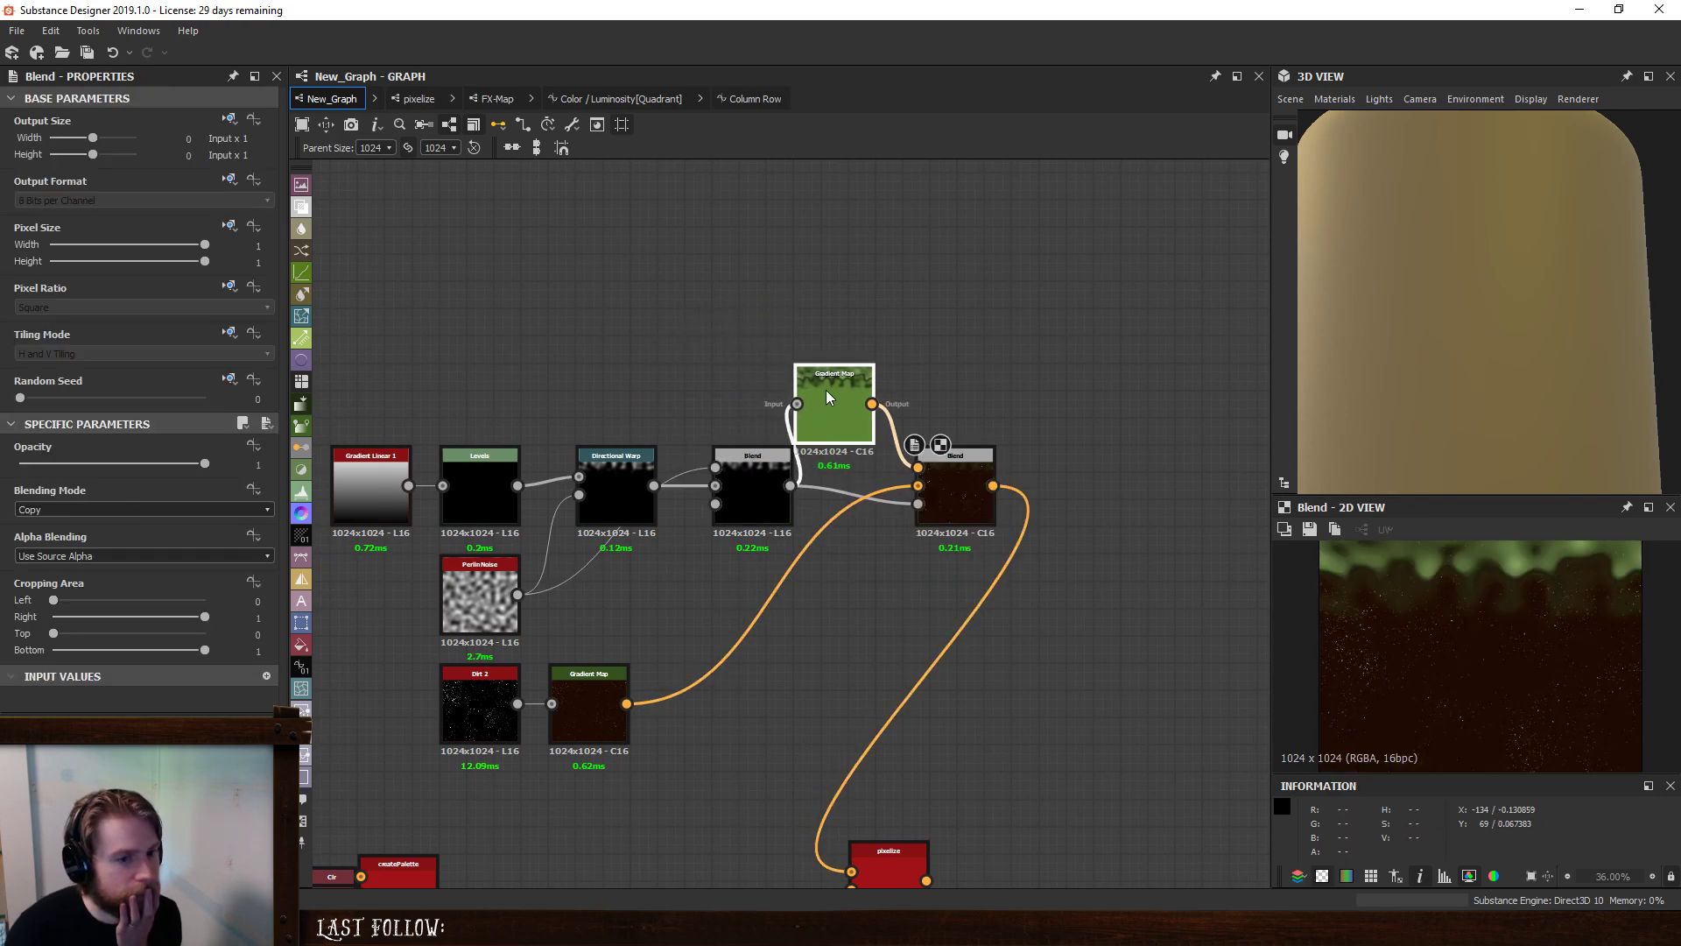
{"action": "double_click", "coordinate": [914, 855]}
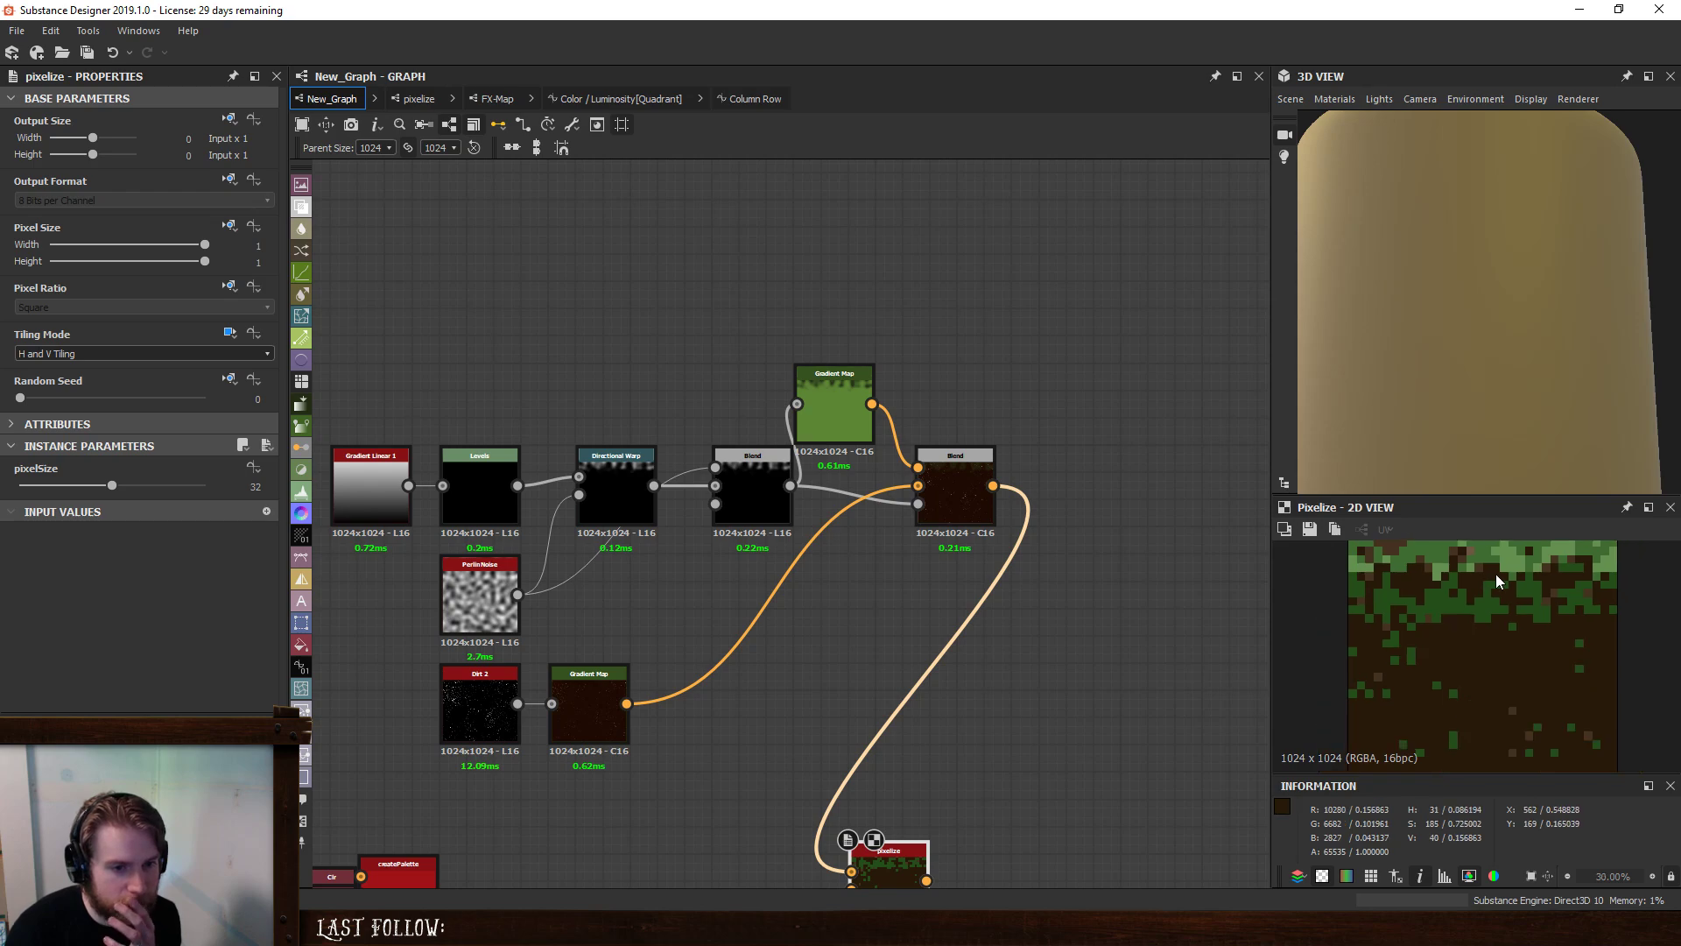
{"action": "scroll", "coordinate": [1495, 574], "scroll_direction": "up", "scroll_amount": 2}
{"action": "middle_click_drag", "start_coordinate": [1029, 867], "coordinate": [1015, 606]}
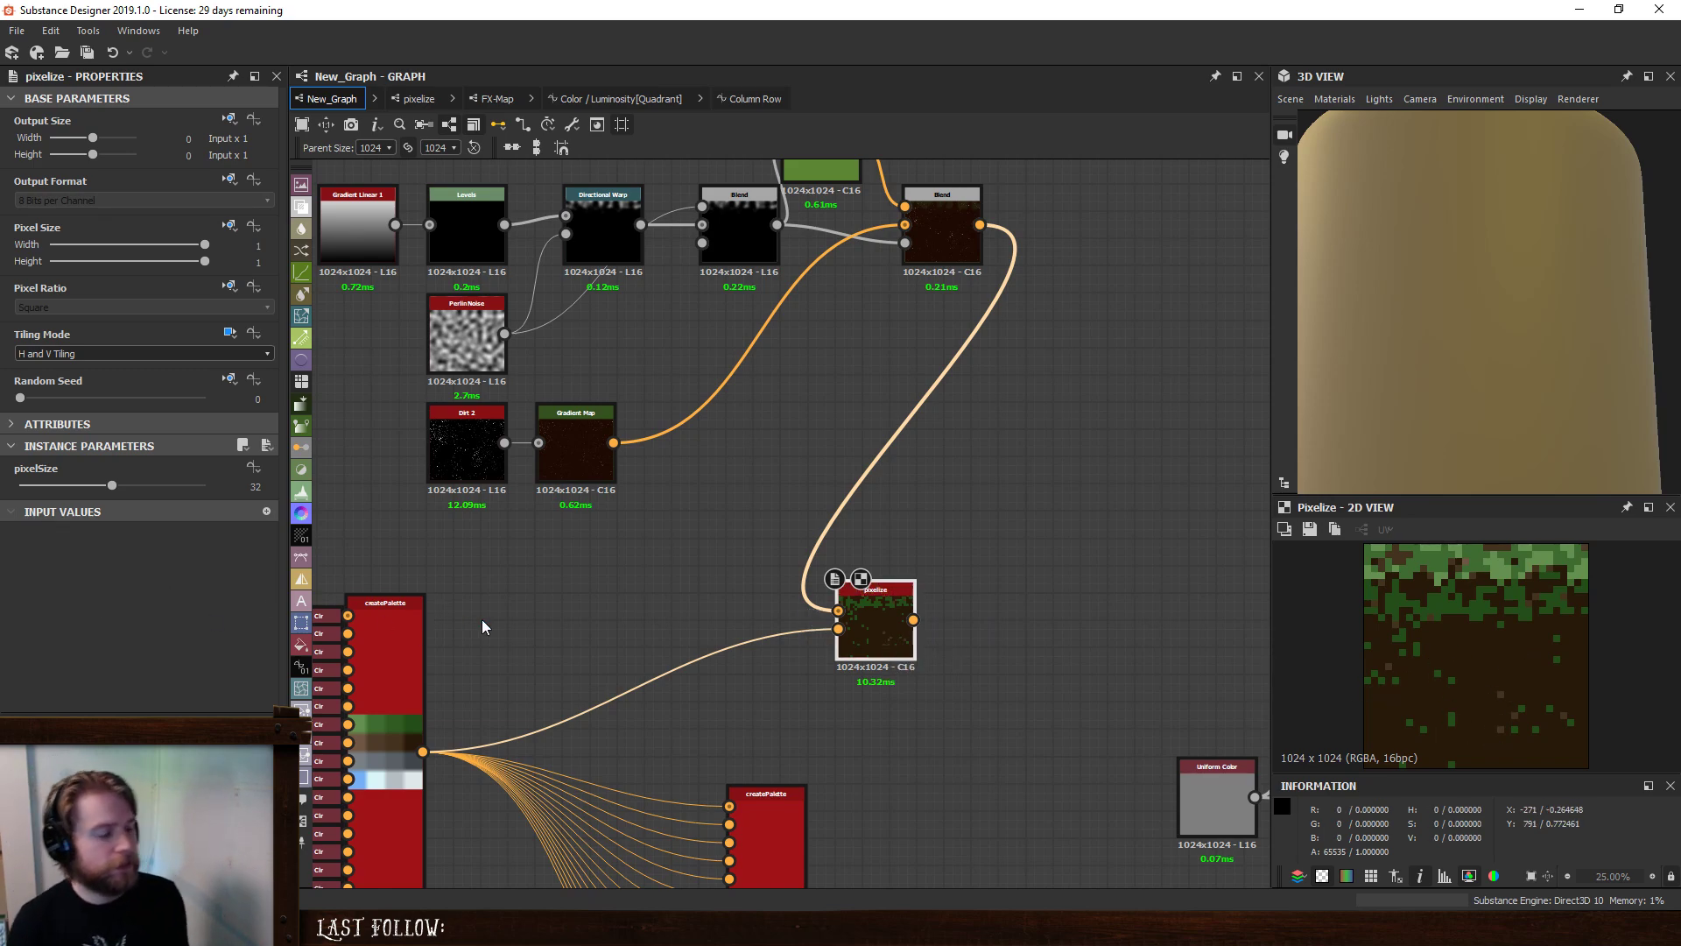
- Lighten the dirt Gradient Map's grey stone key to #ffb8aba6, remove the brown key before it, and preview the pixelize output
{"action": "left_click", "coordinate": [590, 468]}
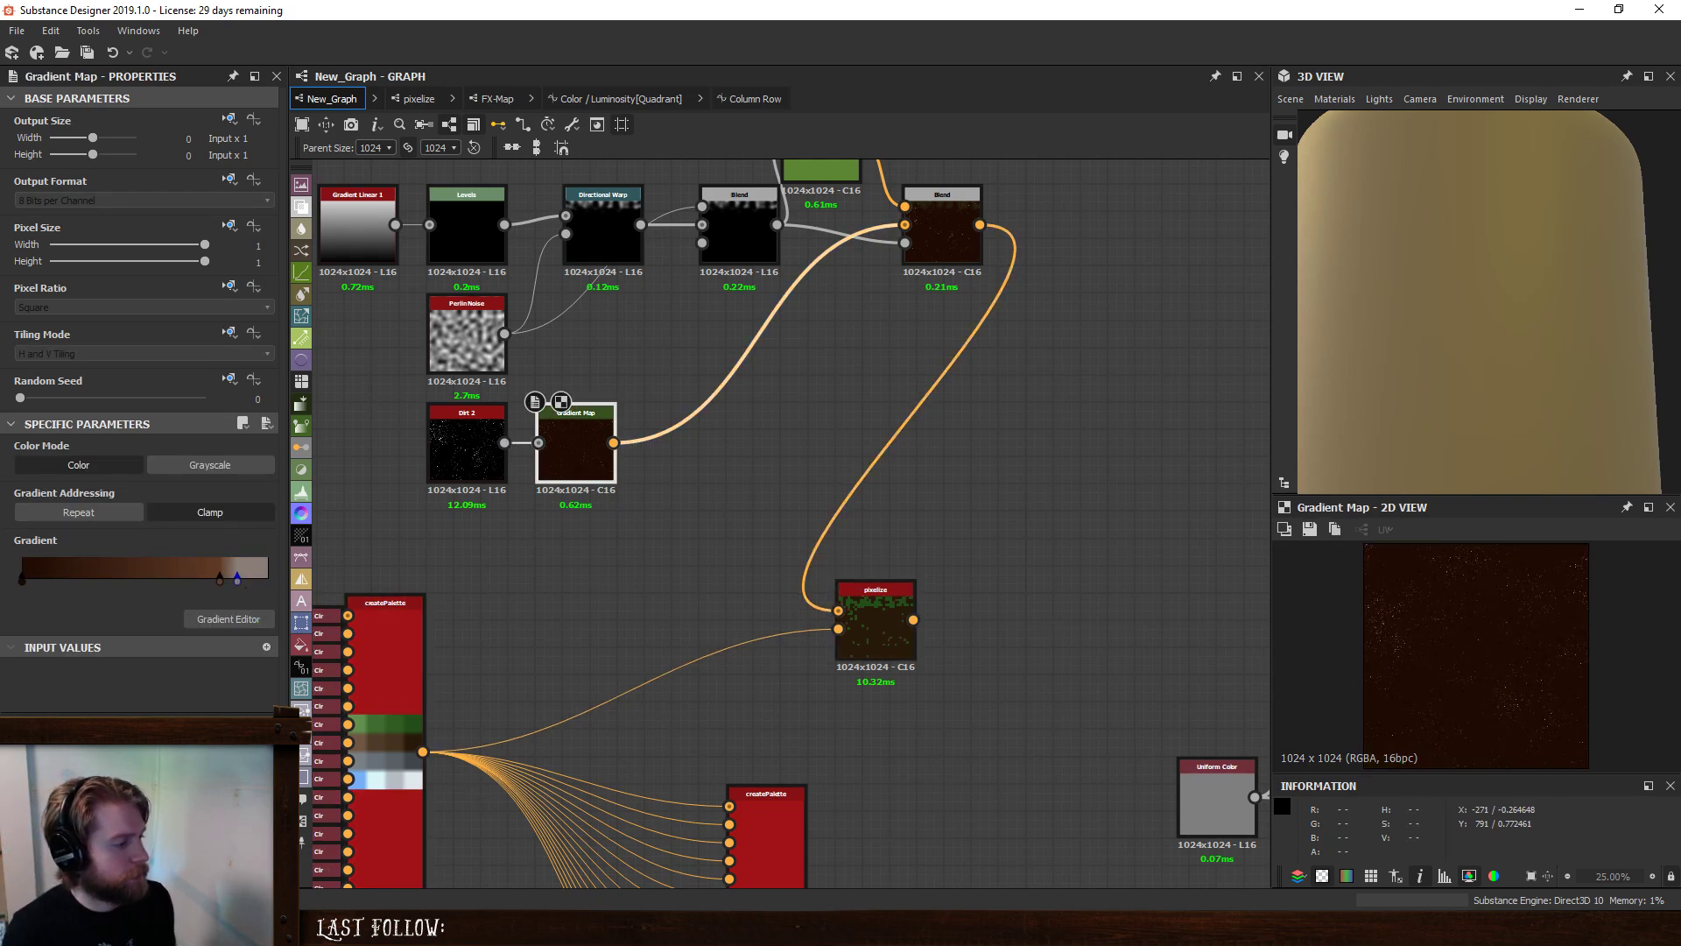
{"action": "double_click", "coordinate": [239, 579]}
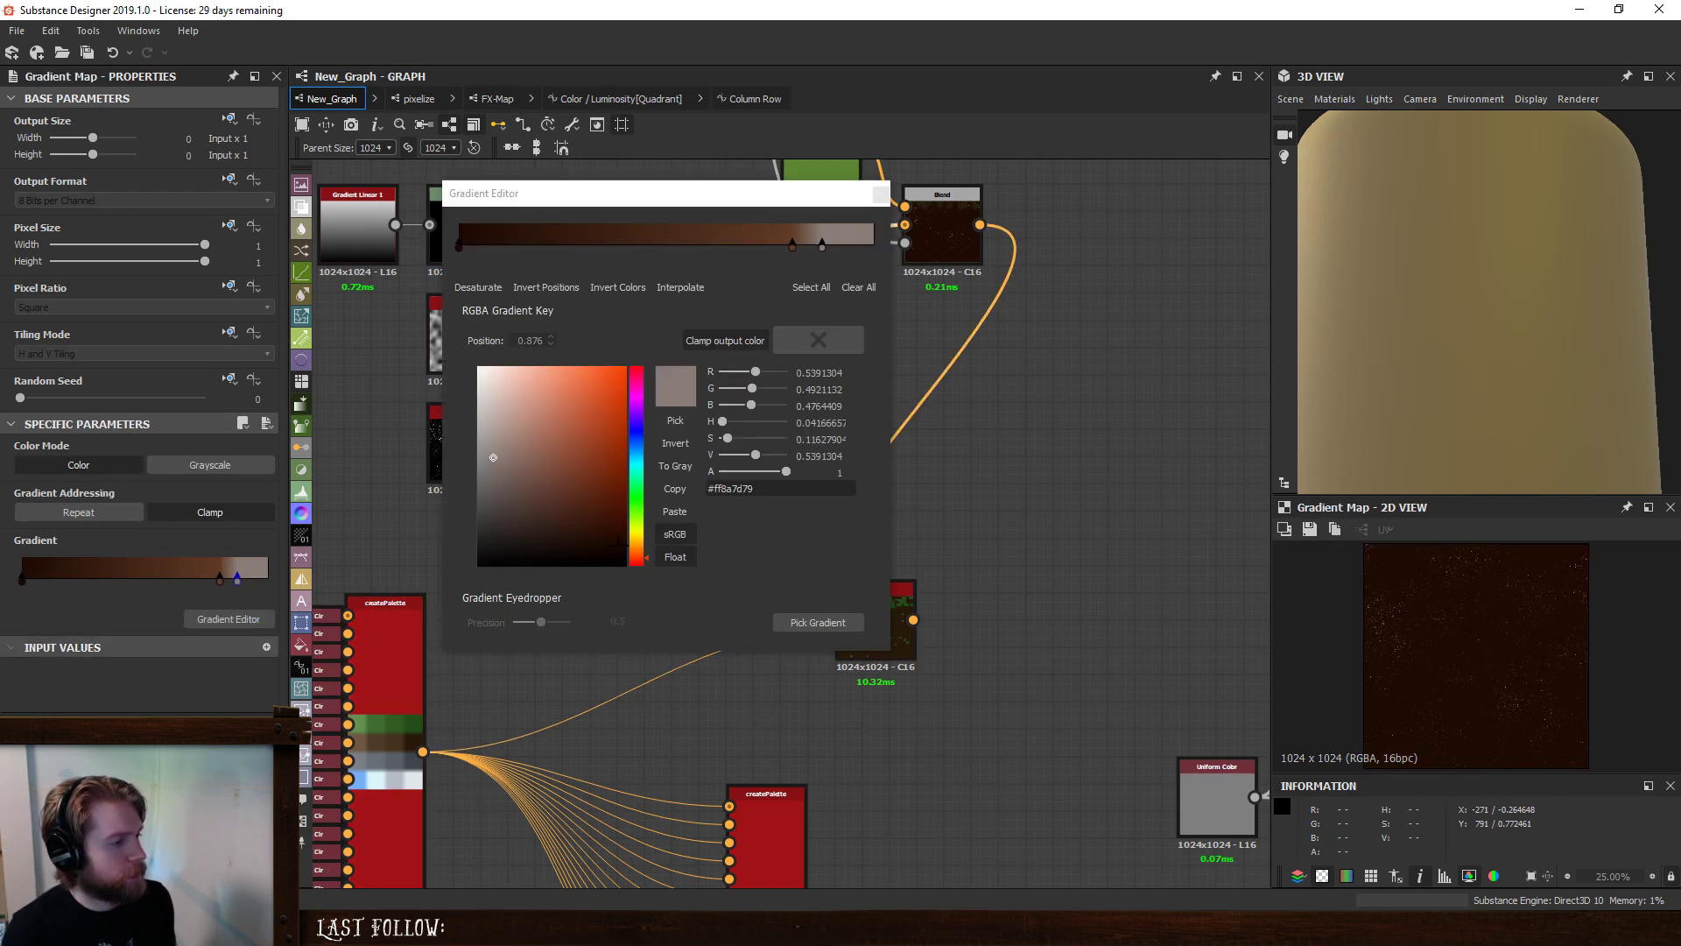
{"action": "left_click", "coordinate": [490, 421]}
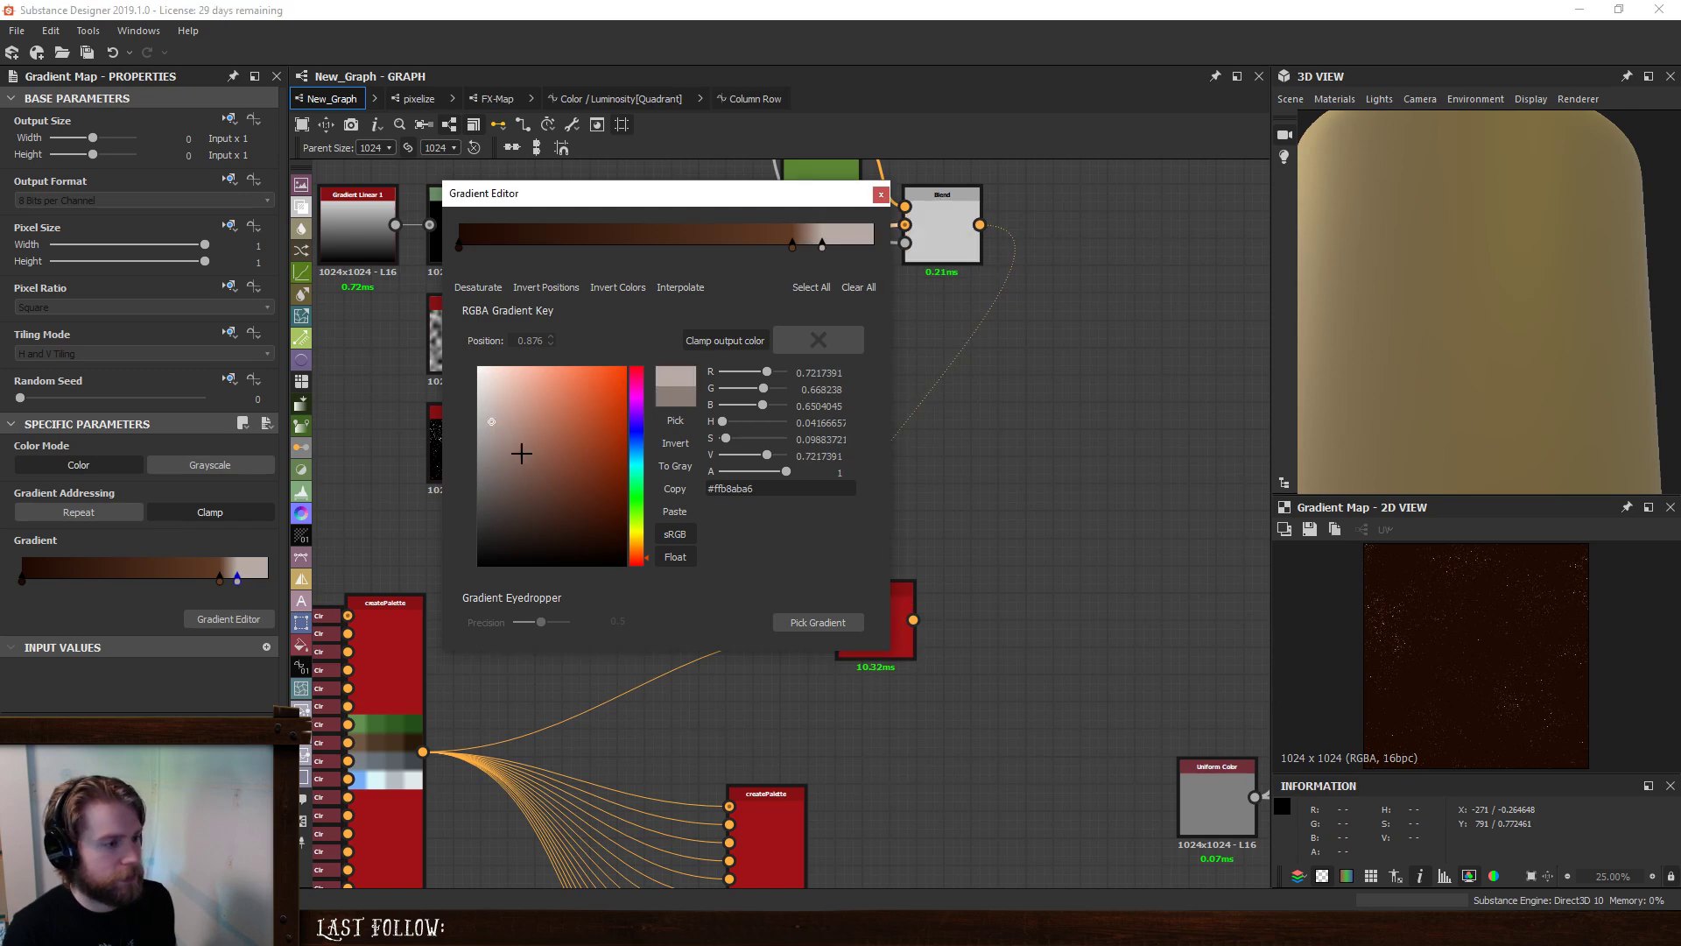
{"action": "left_click_drag", "start_coordinate": [783, 250], "coordinate": [509, 368]}
{"action": "key", "text": "Delete"}
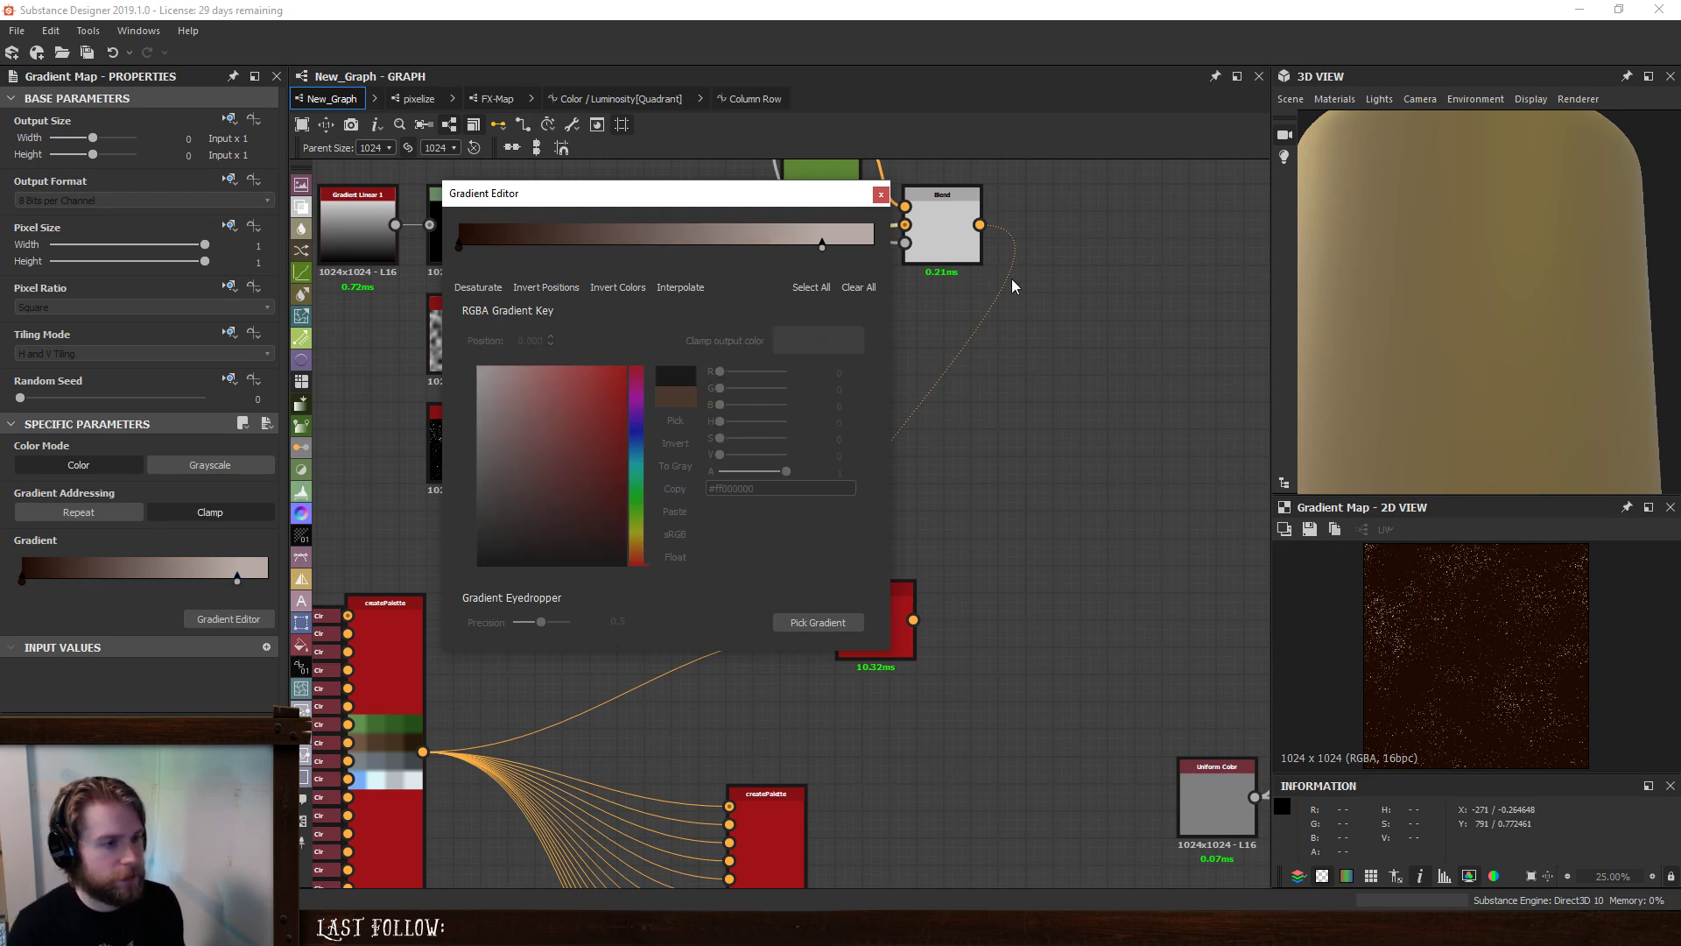
{"action": "left_click", "coordinate": [881, 194]}
{"action": "double_click", "coordinate": [893, 628]}
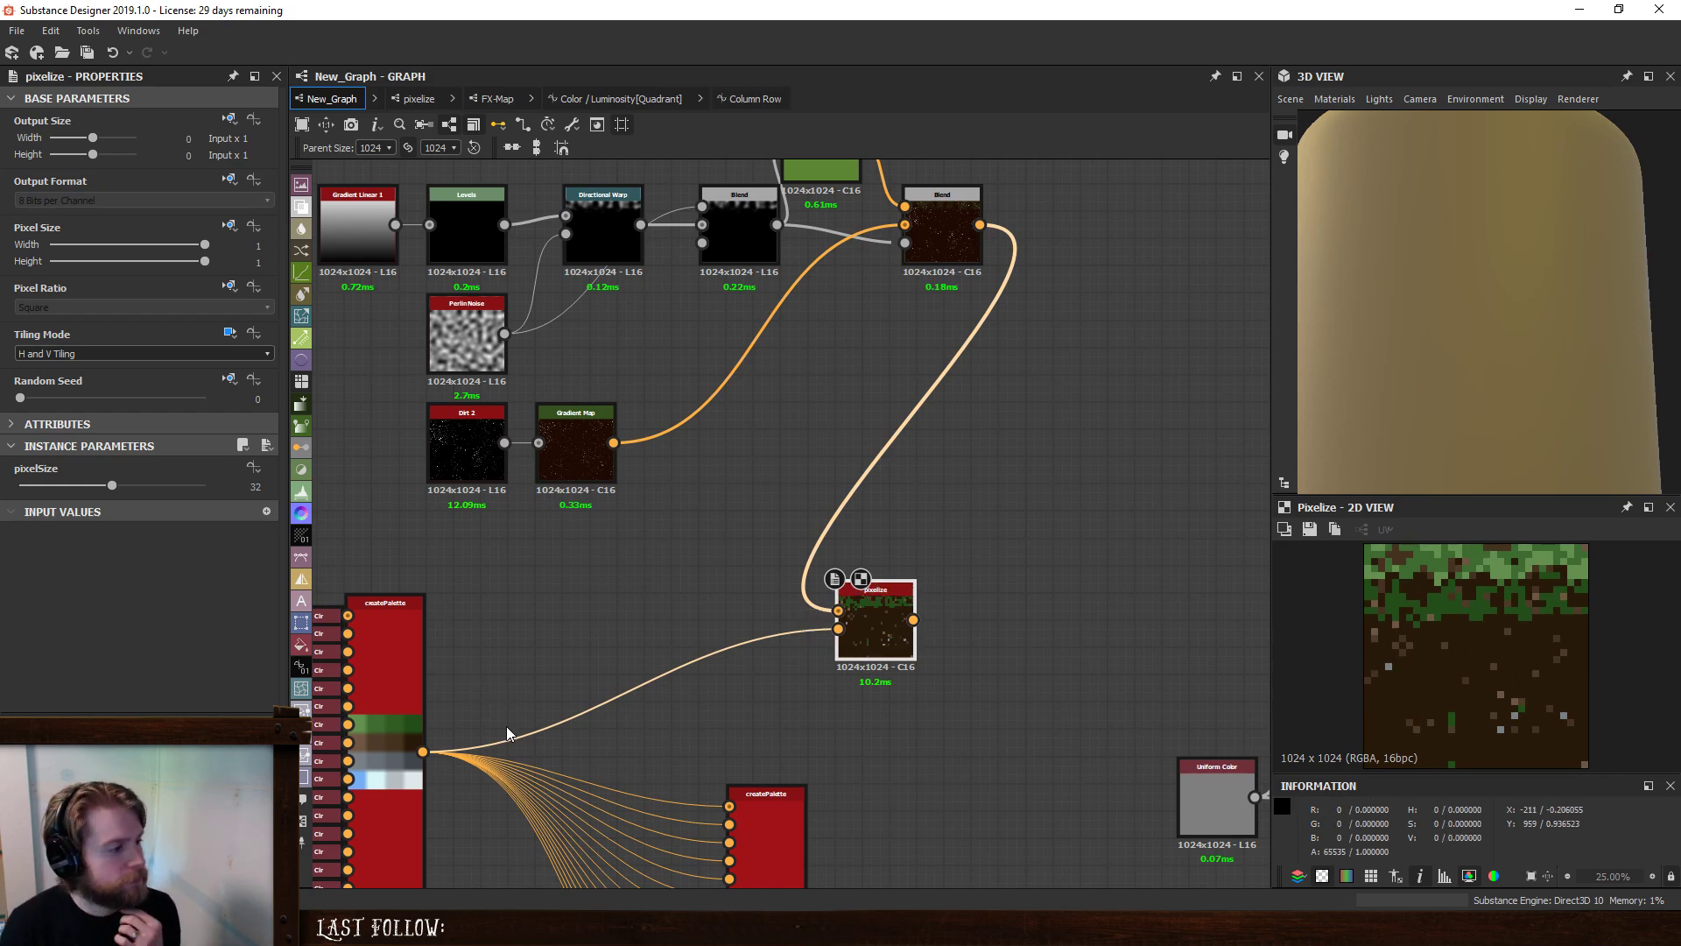
- Try moving the dirt gradient's light stone key to about a quarter of the gradient and preview the pixelize output
{"action": "double_click", "coordinate": [600, 429]}
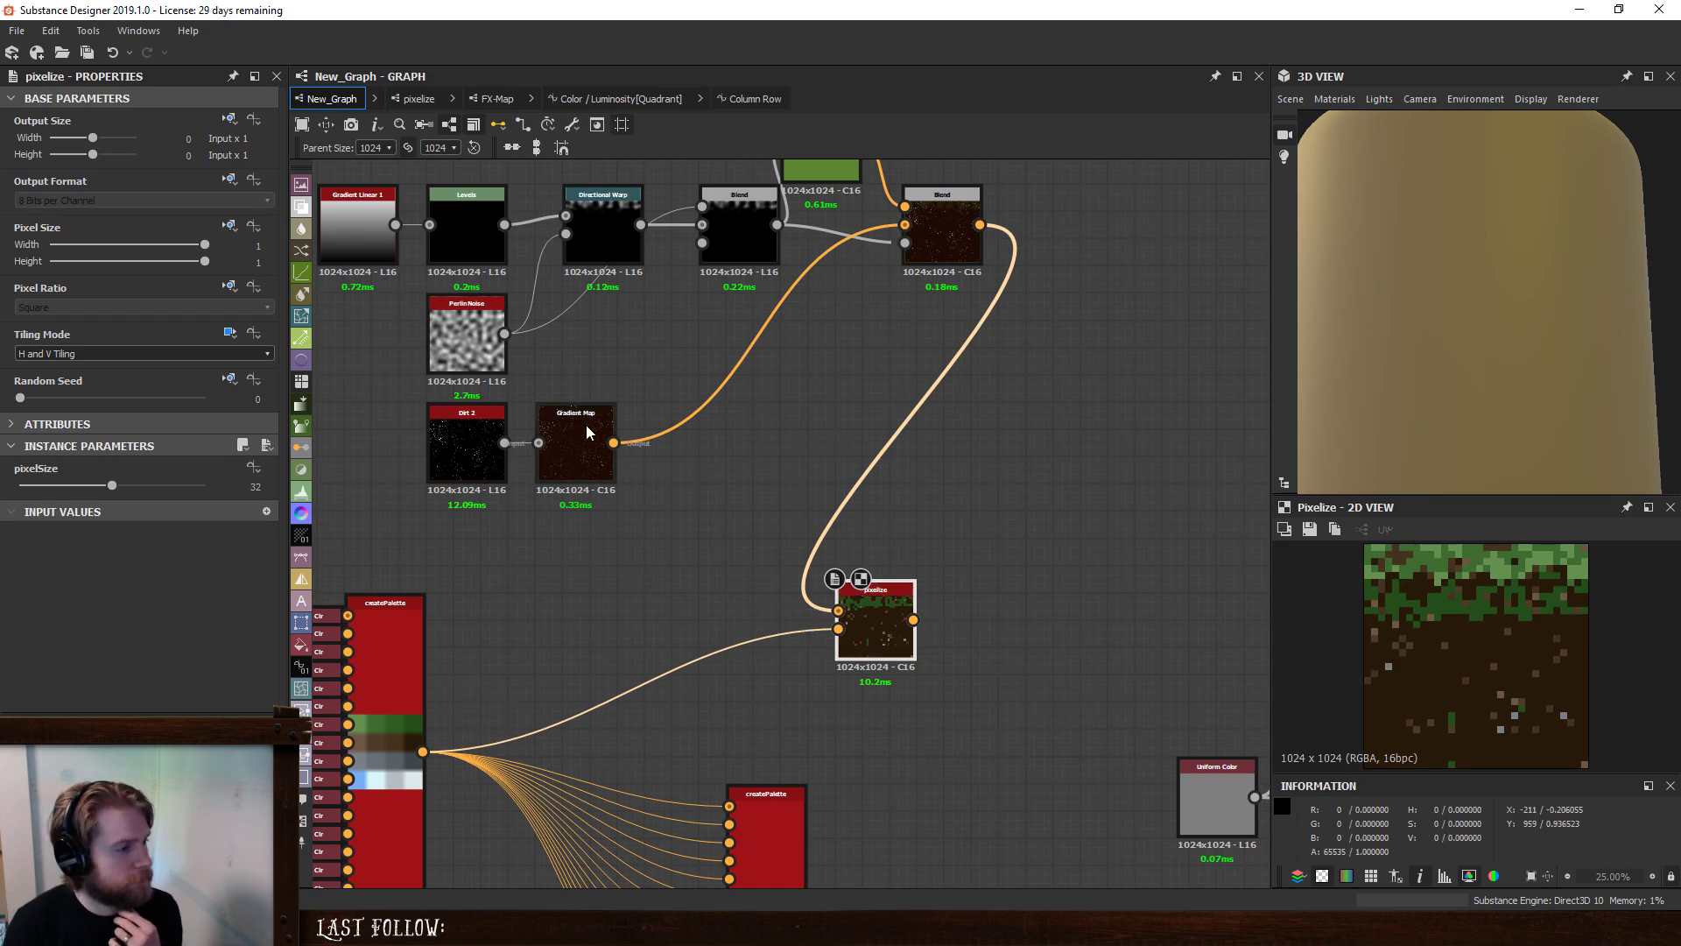
{"action": "left_click_drag", "start_coordinate": [233, 582], "coordinate": [58, 583]}
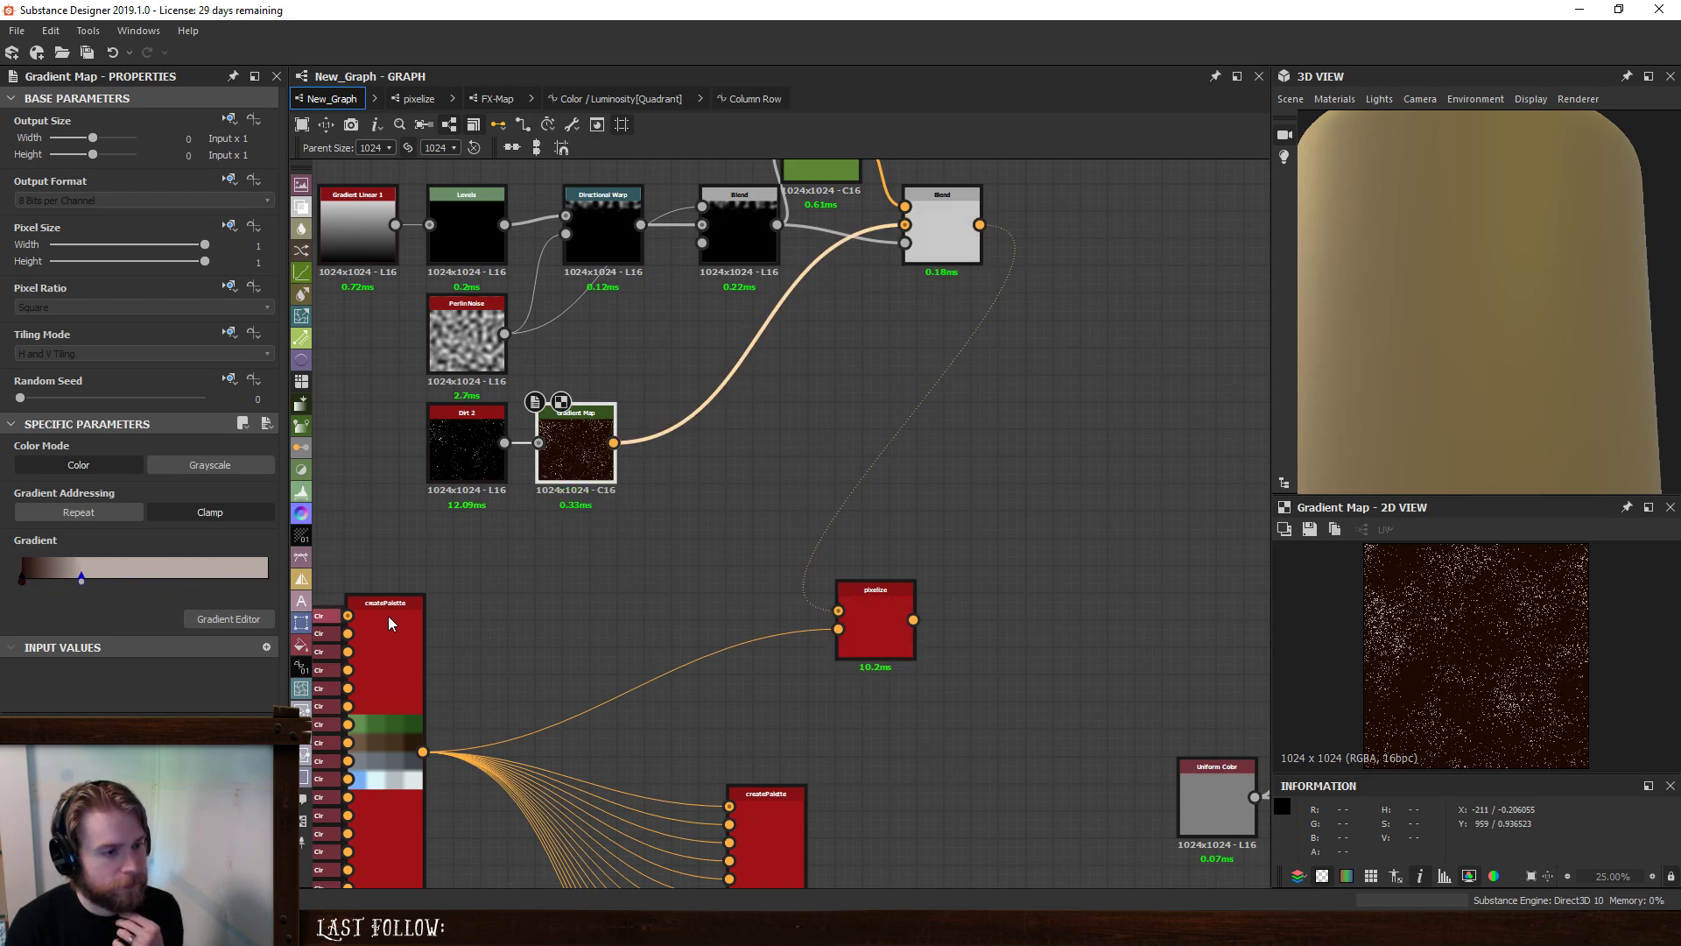
{"action": "double_click", "coordinate": [890, 612]}
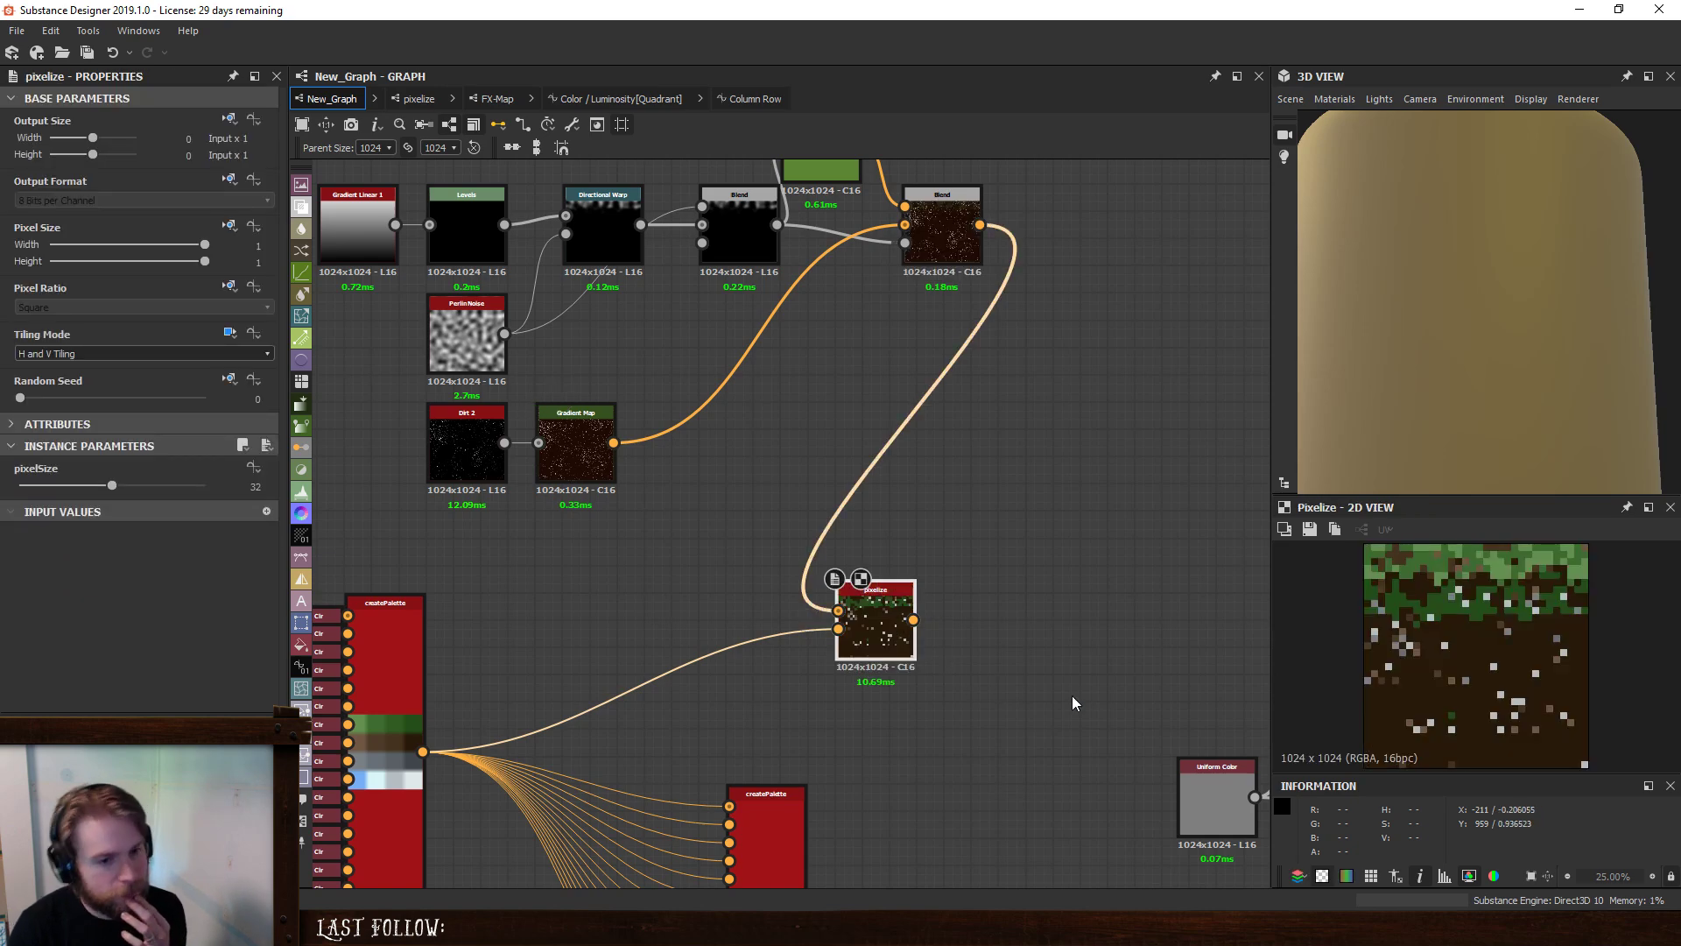
- Move the dirt gradient's light stone key back near the bright end of the gradient
{"action": "left_click", "coordinate": [581, 452]}
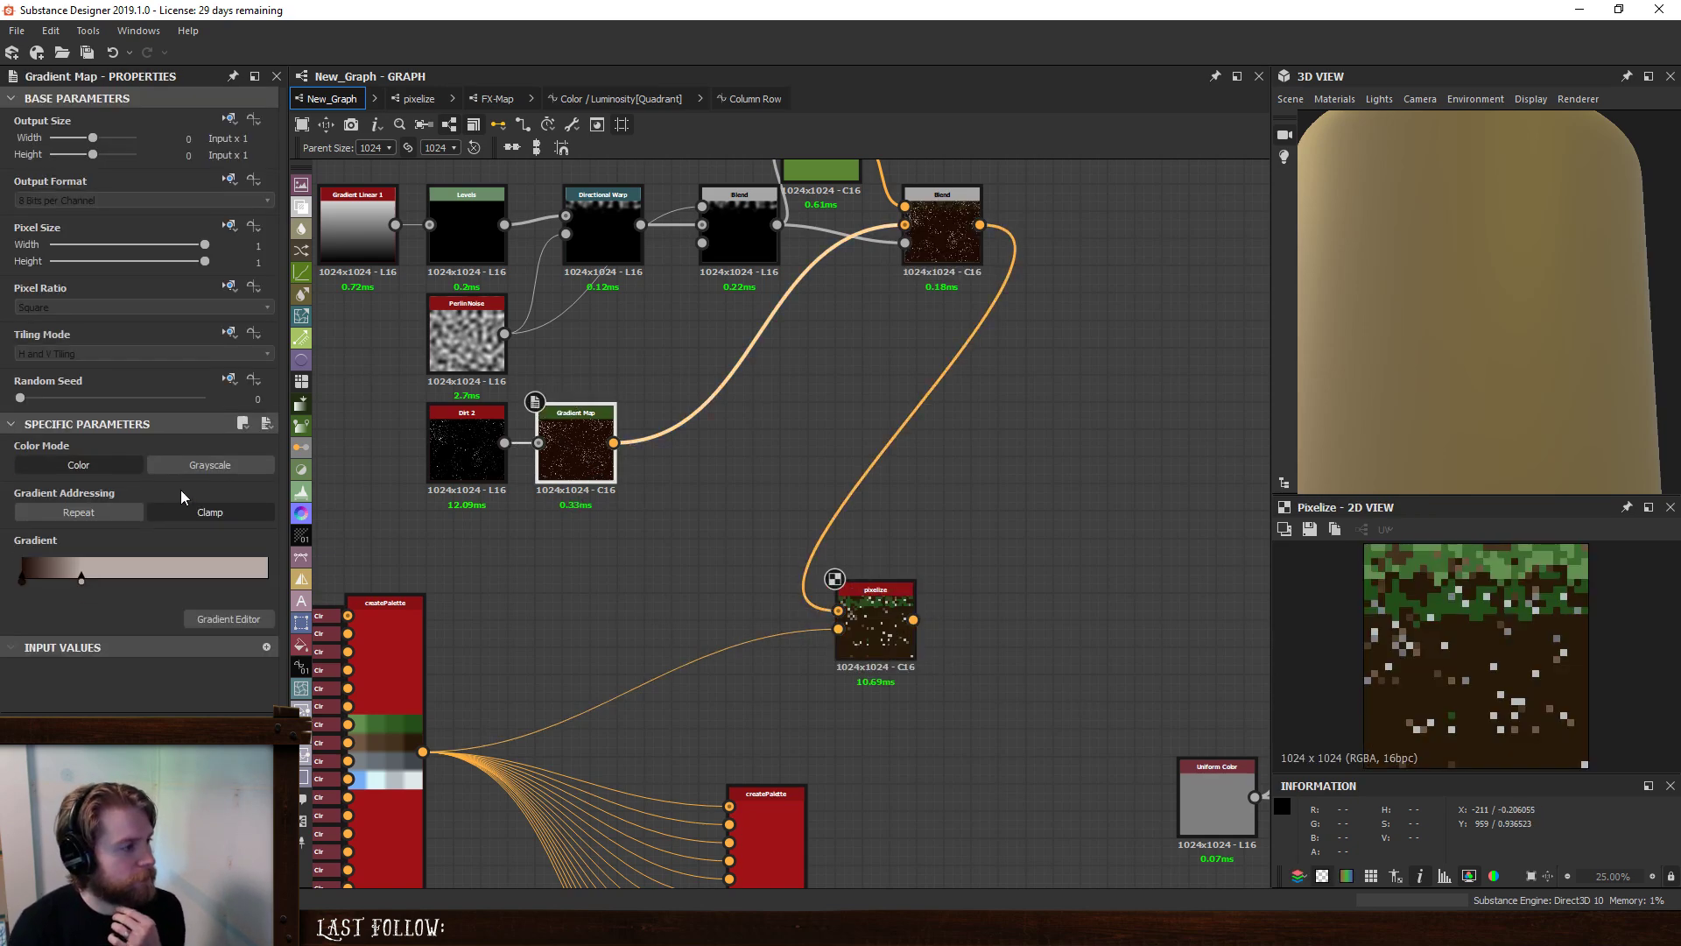
{"action": "left_click_drag", "start_coordinate": [113, 580], "coordinate": [244, 594]}
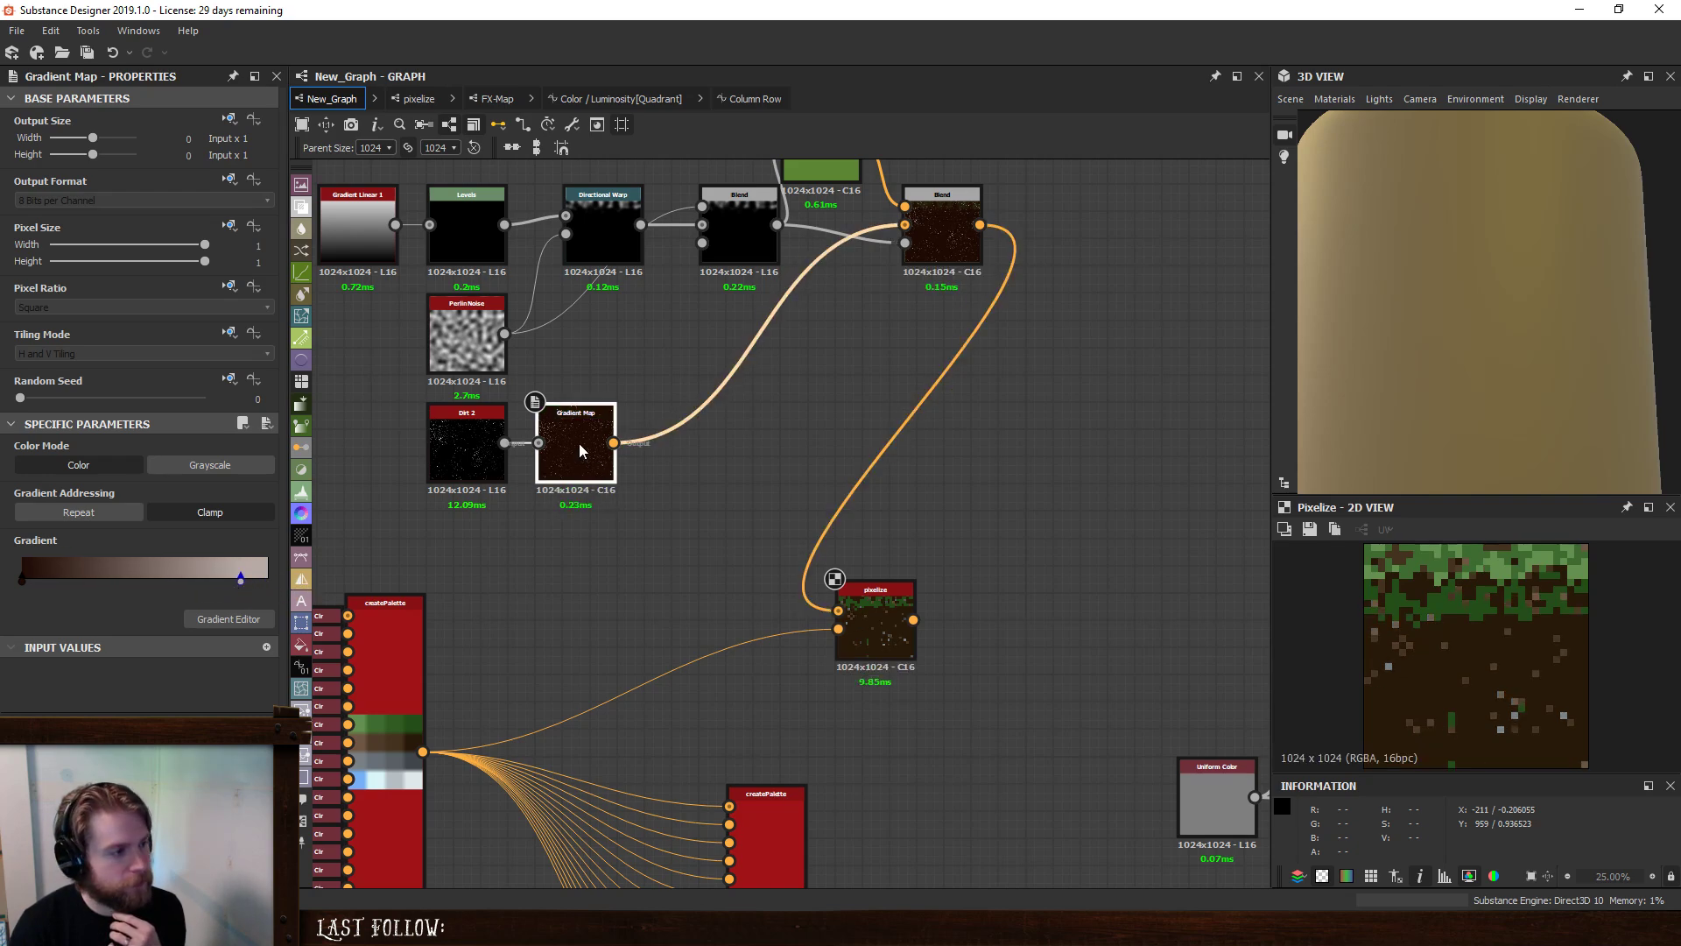
- Insert a Blend node between Dirt 2 and its Gradient Map, and add a Clouds 2 node to the graph
{"action": "left_click_drag", "start_coordinate": [590, 449], "coordinate": [671, 449]}
{"action": "left_click", "coordinate": [461, 443]}
{"action": "key", "text": "space"}
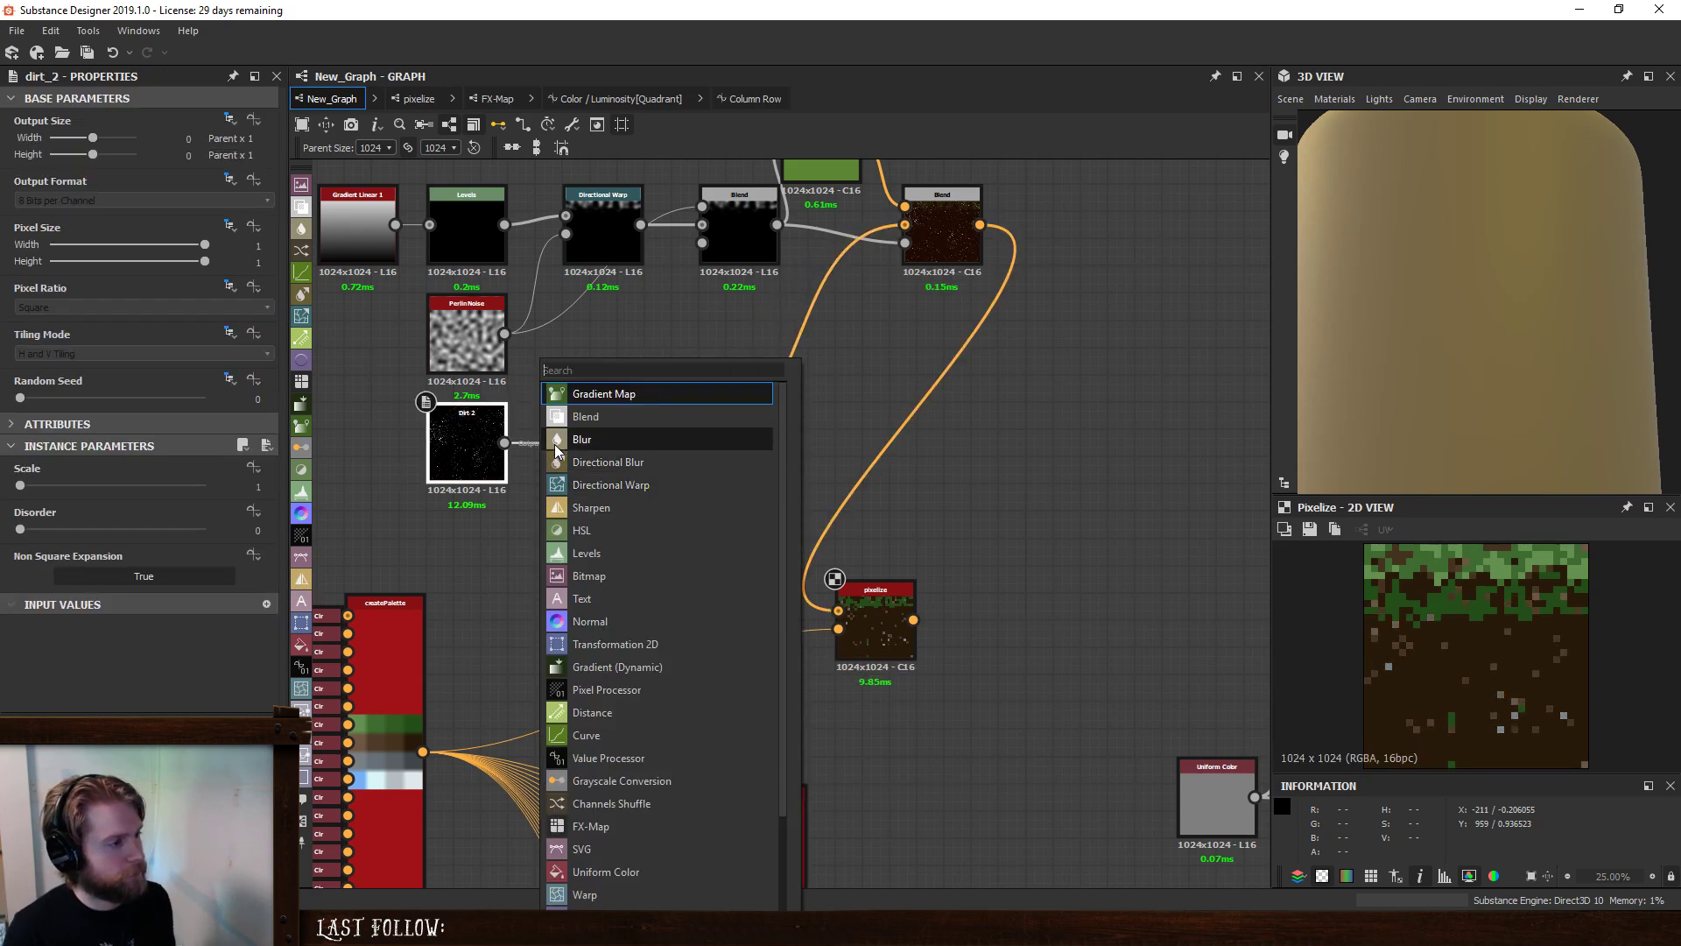
{"action": "left_click", "coordinate": [574, 418]}
{"action": "key", "text": "space"}
{"action": "type", "text": "c"}
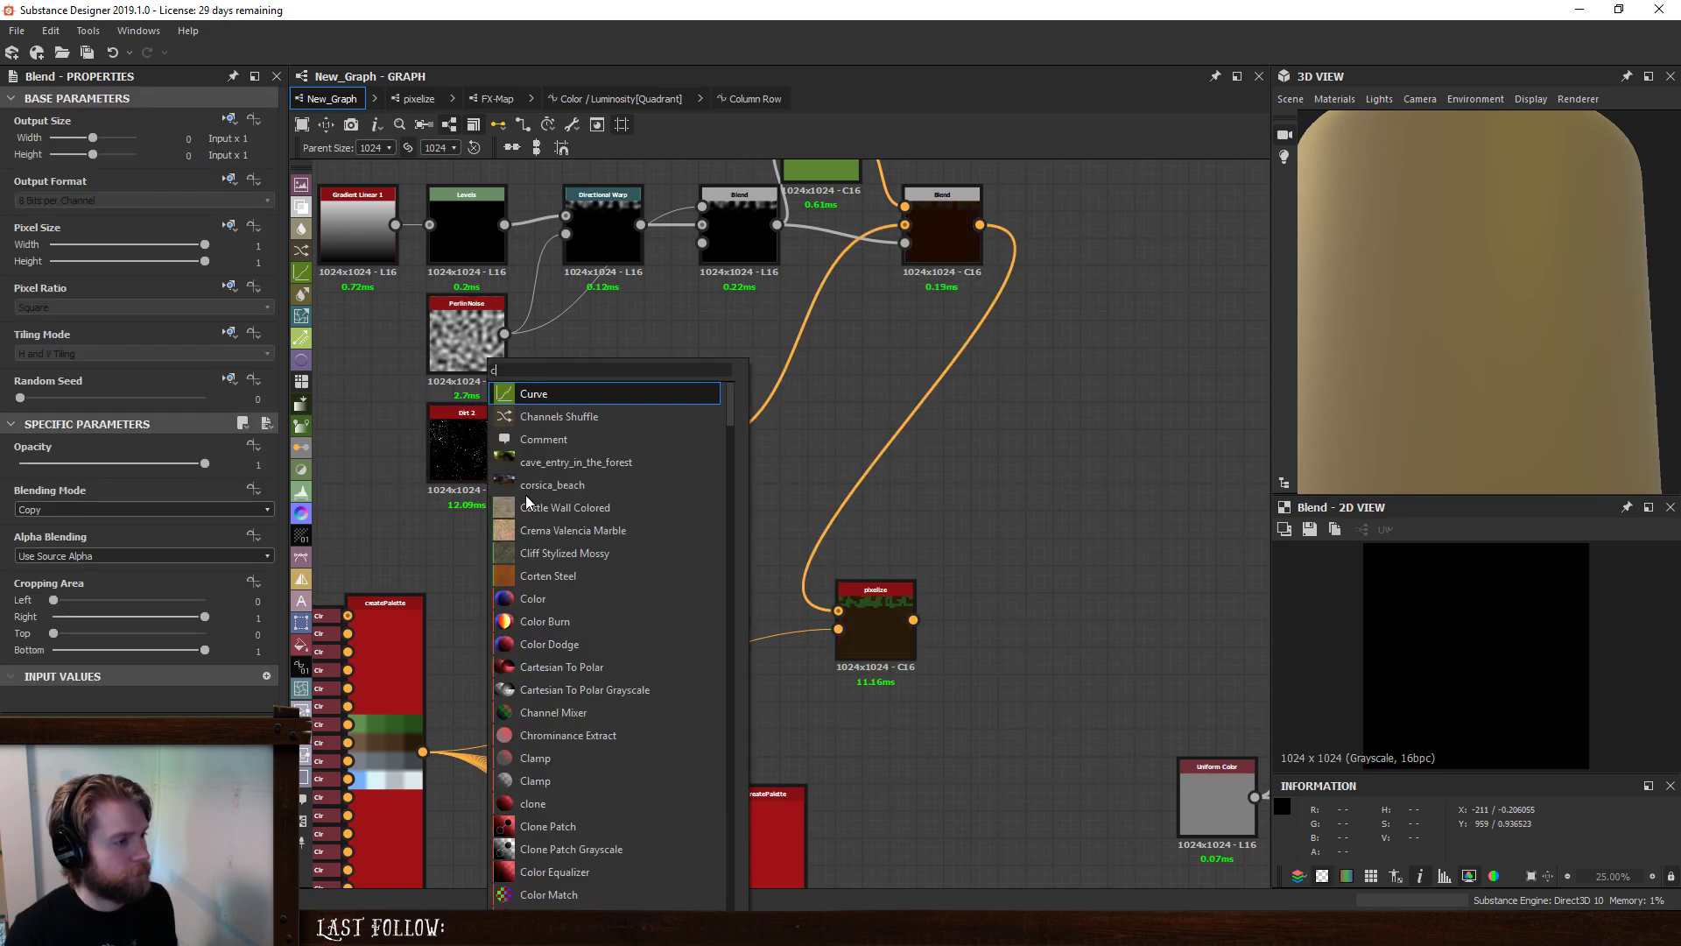
{"action": "type", "text": "loud"}
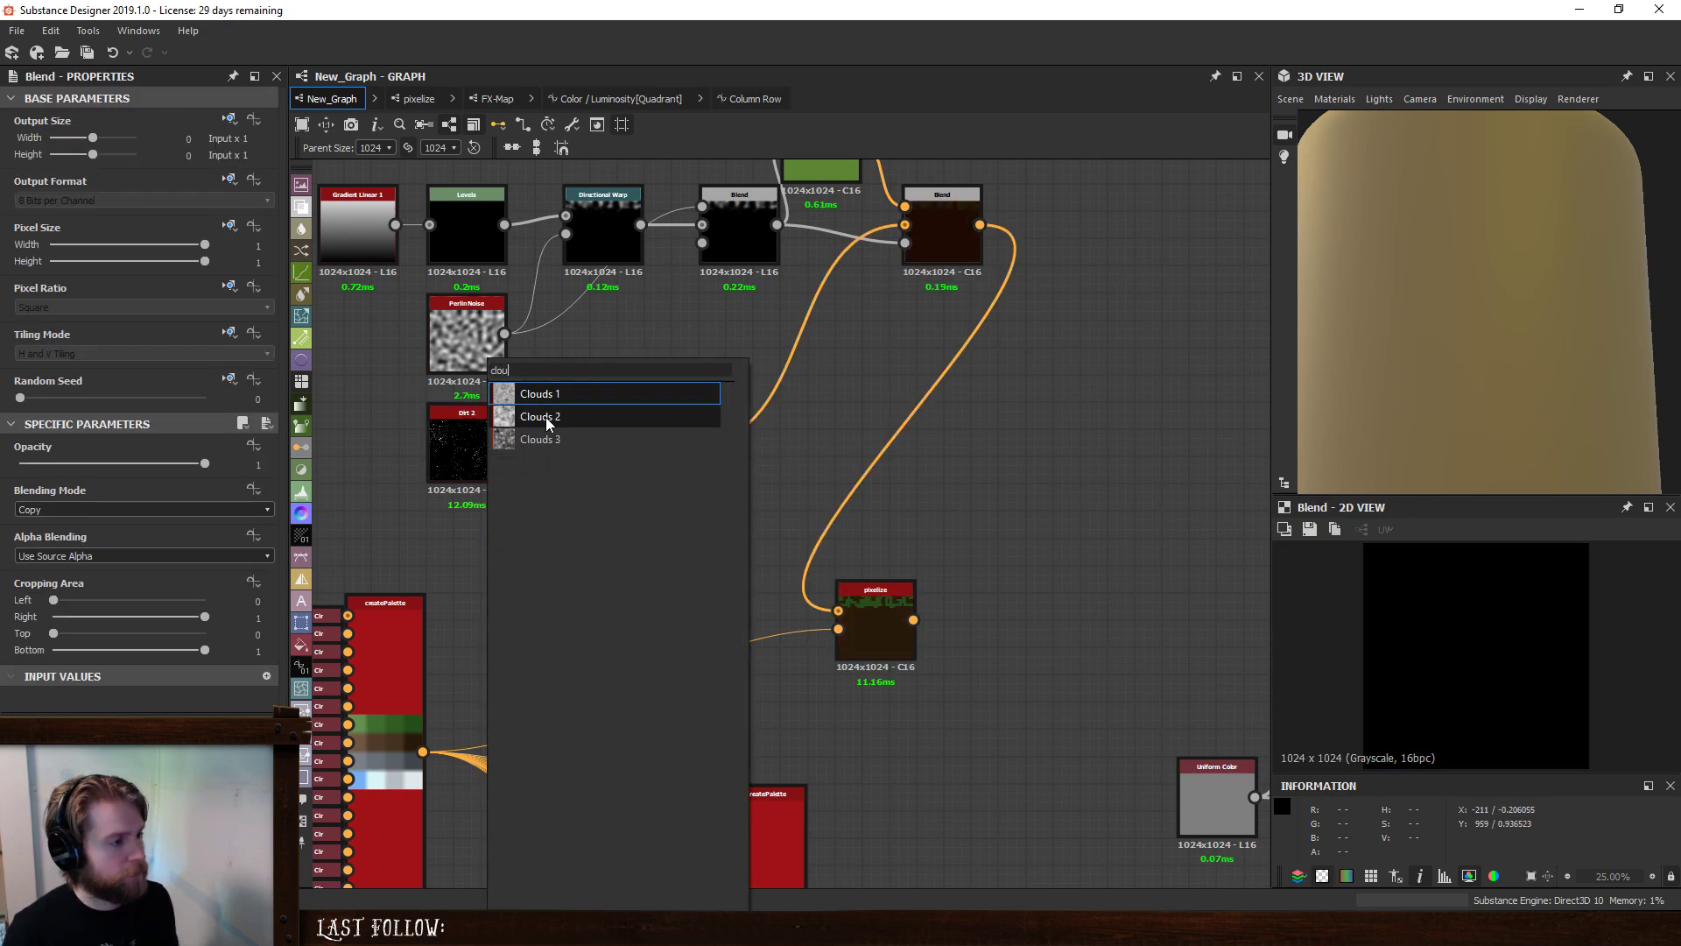
{"action": "left_click", "coordinate": [543, 420]}
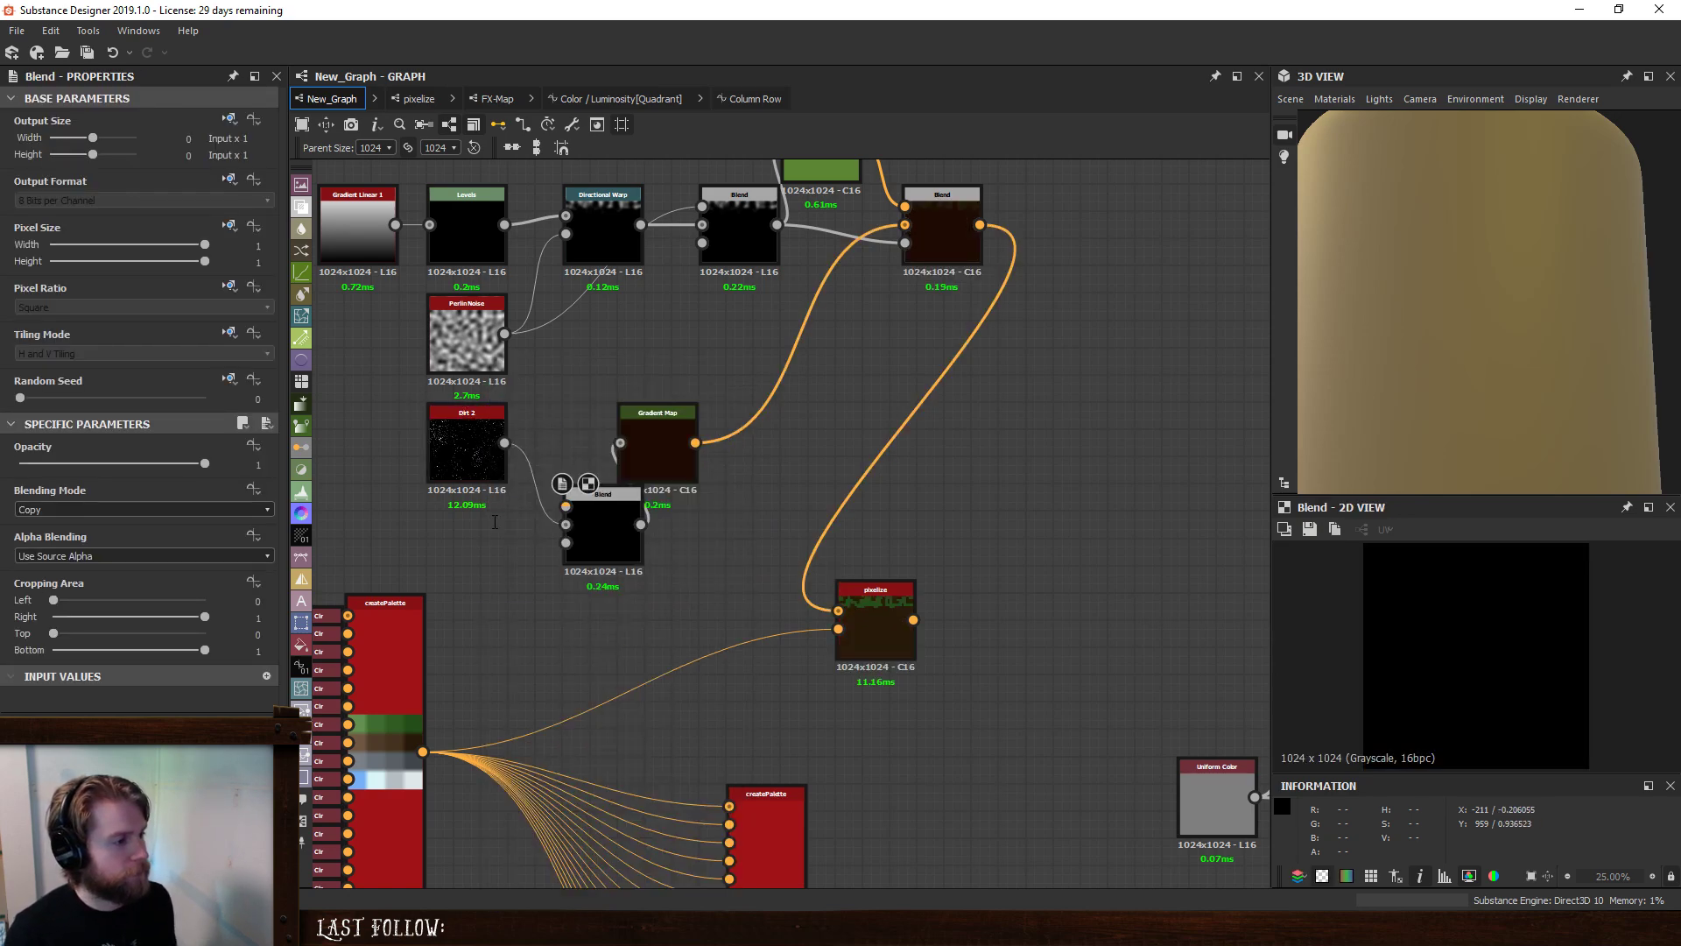
- Wire Dirt 2 as foreground and Clouds 2 as background of the new Blend, and set its blending mode to Subtract
{"action": "left_click_drag", "start_coordinate": [562, 513], "coordinate": [558, 466]}
{"action": "left_click", "coordinate": [584, 518]}
{"action": "key", "text": "x"}
{"action": "left_click_drag", "start_coordinate": [655, 440], "coordinate": [709, 435]}
{"action": "left_click", "coordinate": [580, 475]}
{"action": "left_click_drag", "start_coordinate": [580, 475], "coordinate": [591, 448]}
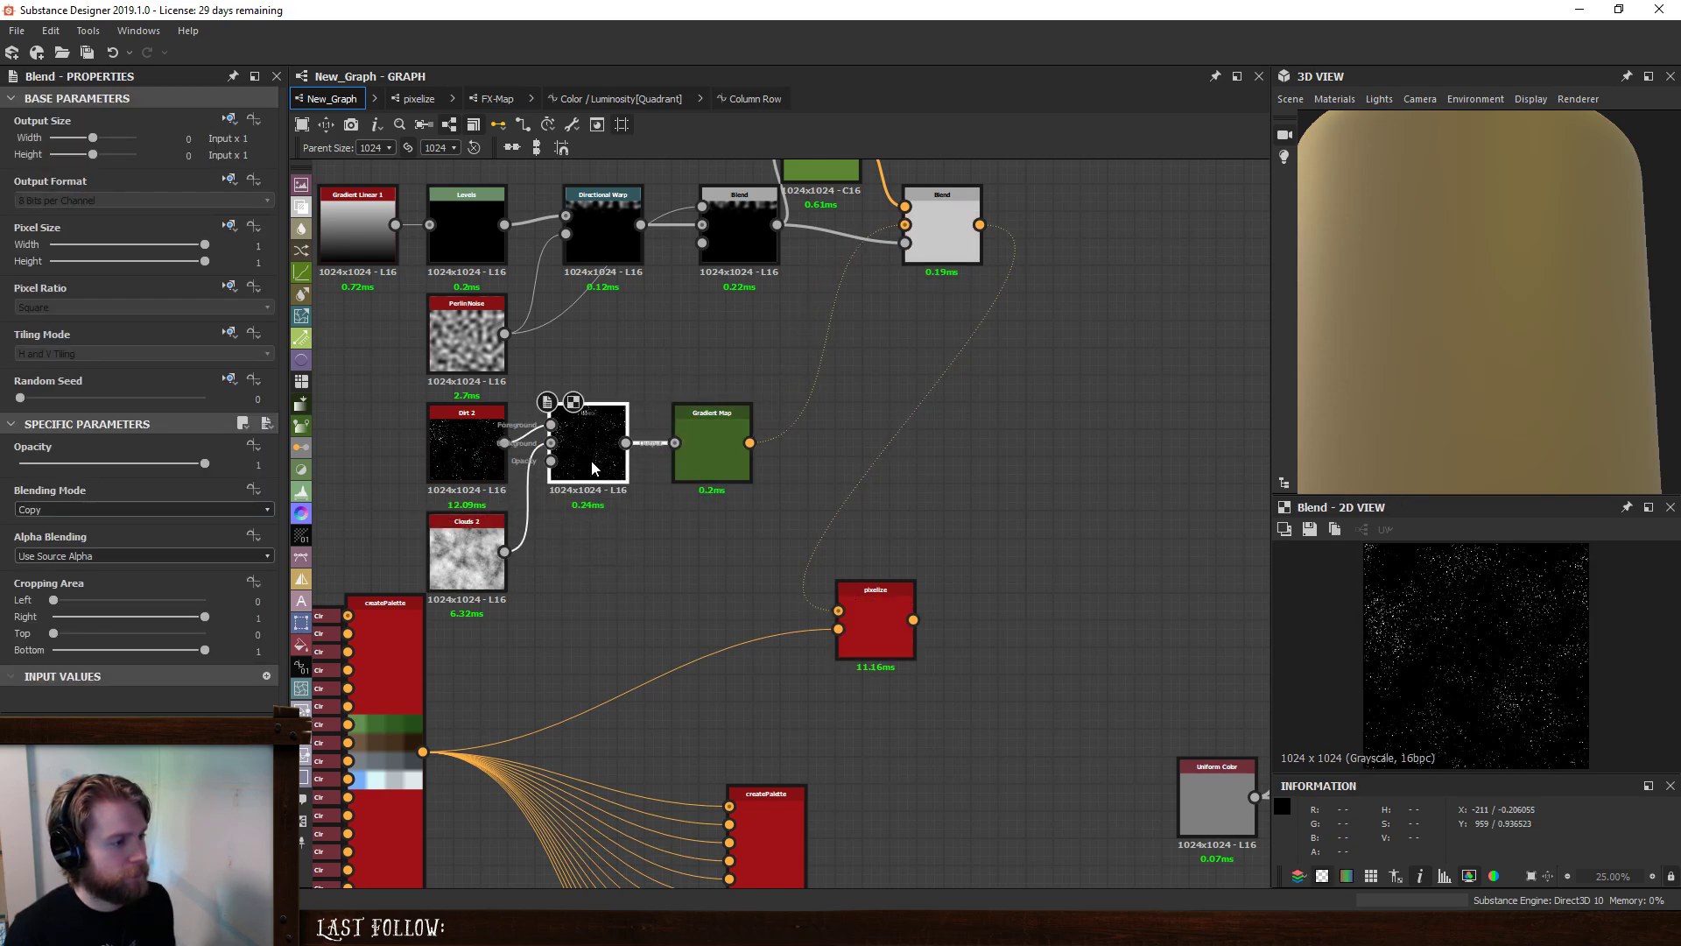
{"action": "left_click", "coordinate": [145, 510]}
{"action": "left_click", "coordinate": [110, 550]}
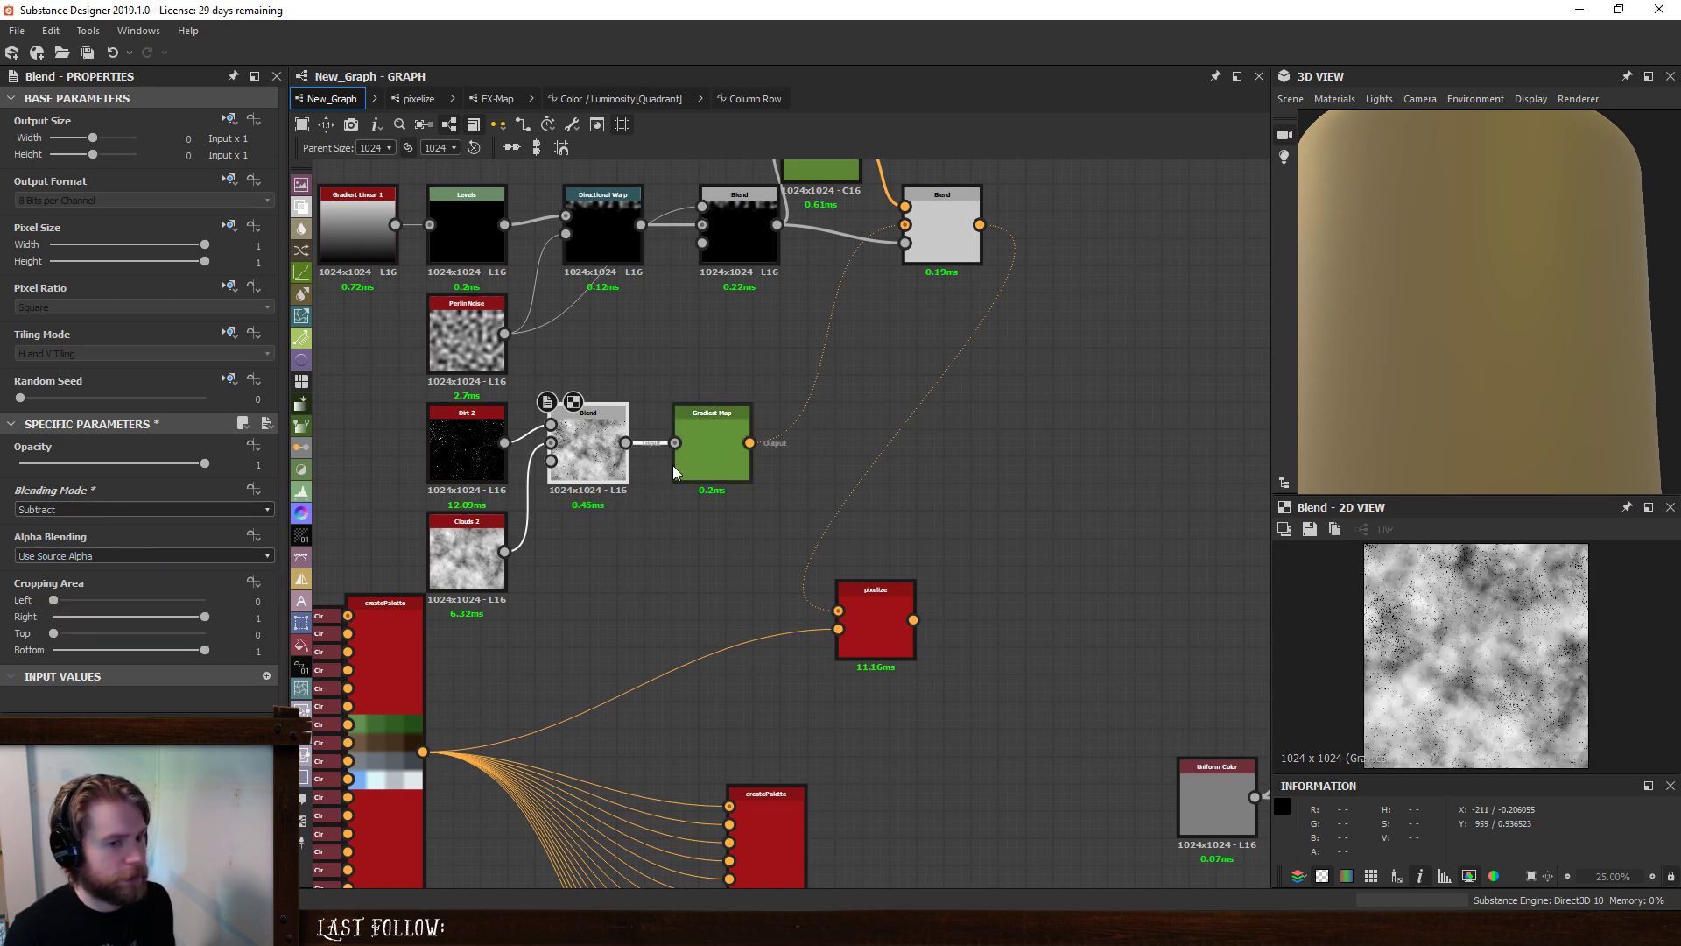
- Reverse the dirt gradient by moving the light stone key to its start and the dark brown key to about a quarter
{"action": "left_click", "coordinate": [690, 444]}
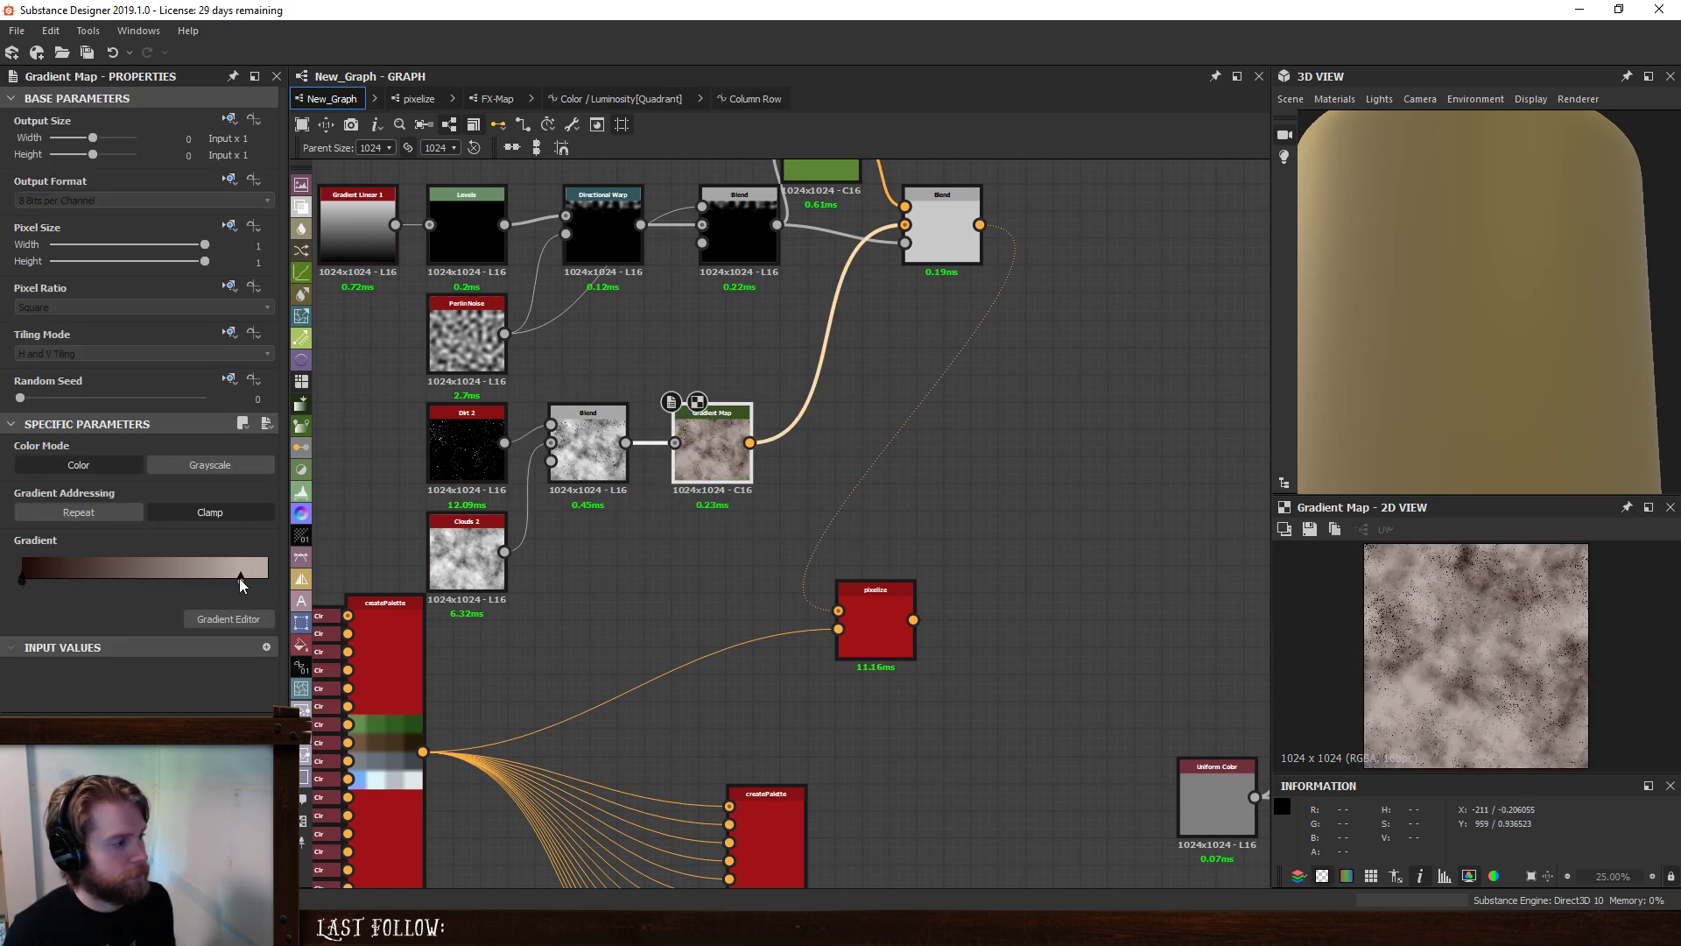
{"action": "left_click_drag", "start_coordinate": [242, 579], "coordinate": [268, 580]}
{"action": "mouse_move", "coordinate": [23, 579]}
{"action": "left_mouse_down"}
{"action": "mouse_move", "coordinate": [182, 575]}
{"action": "mouse_move", "coordinate": [22, 580]}
{"action": "left_mouse_up"}
{"action": "left_click_drag", "start_coordinate": [179, 581], "coordinate": [80, 591]}
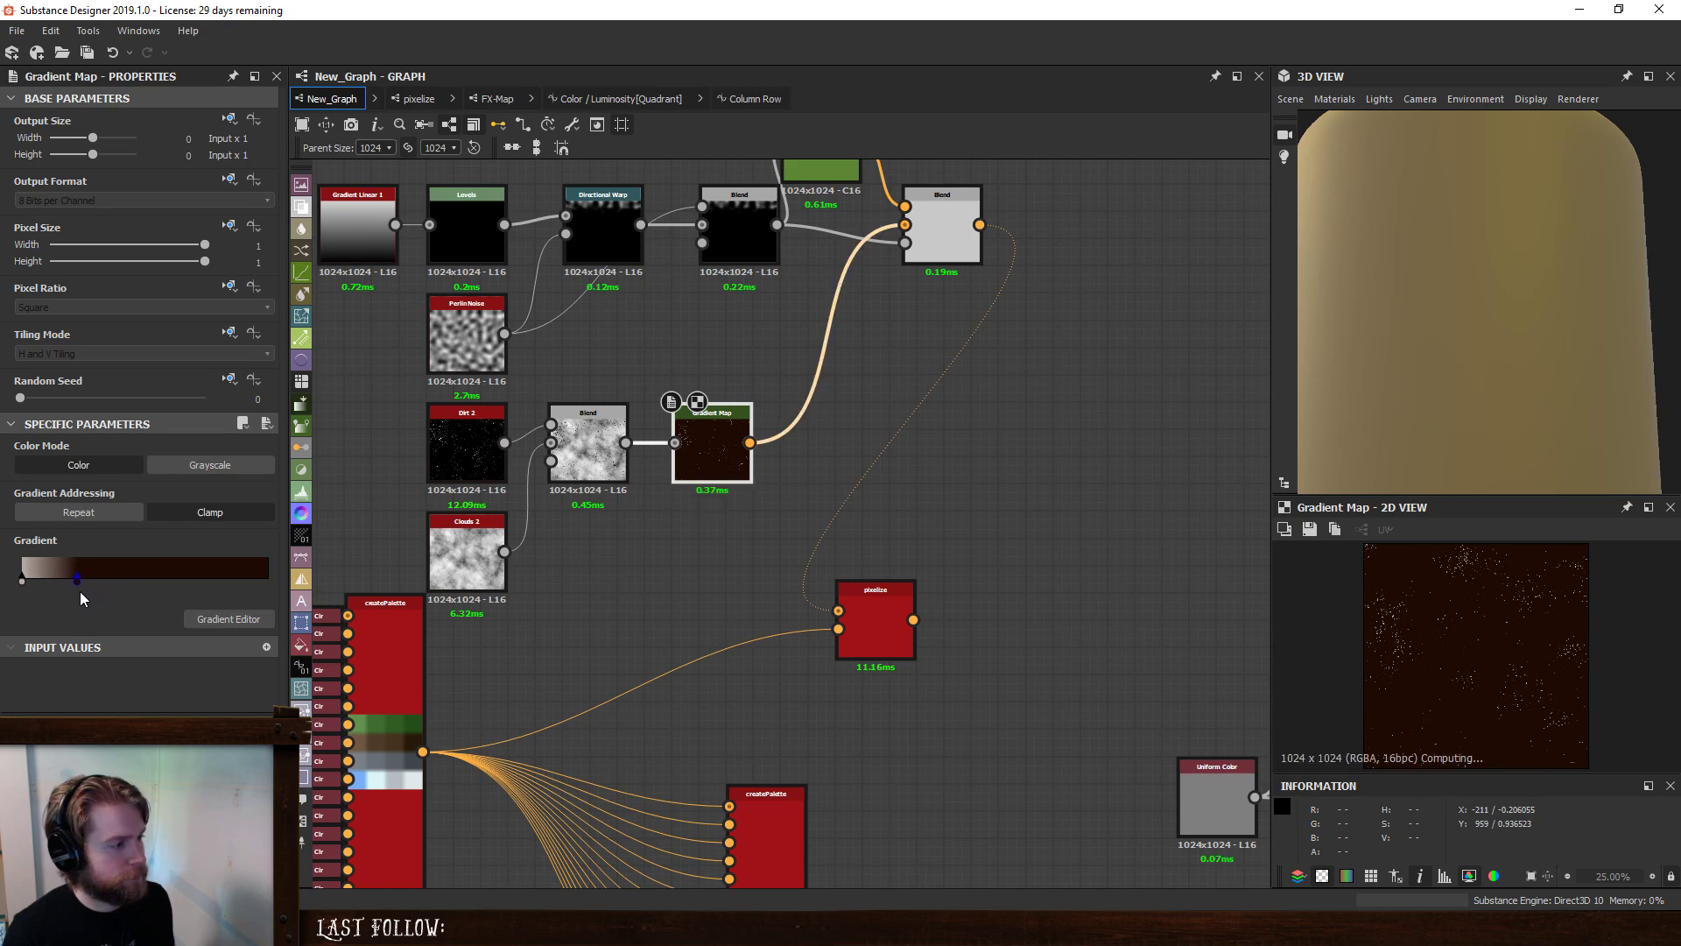
- Add a key at the far end of the dirt gradient and brighten it to a reddish brown
{"action": "double_click", "coordinate": [228, 567]}
{"action": "left_click_drag", "start_coordinate": [229, 579], "coordinate": [270, 581]}
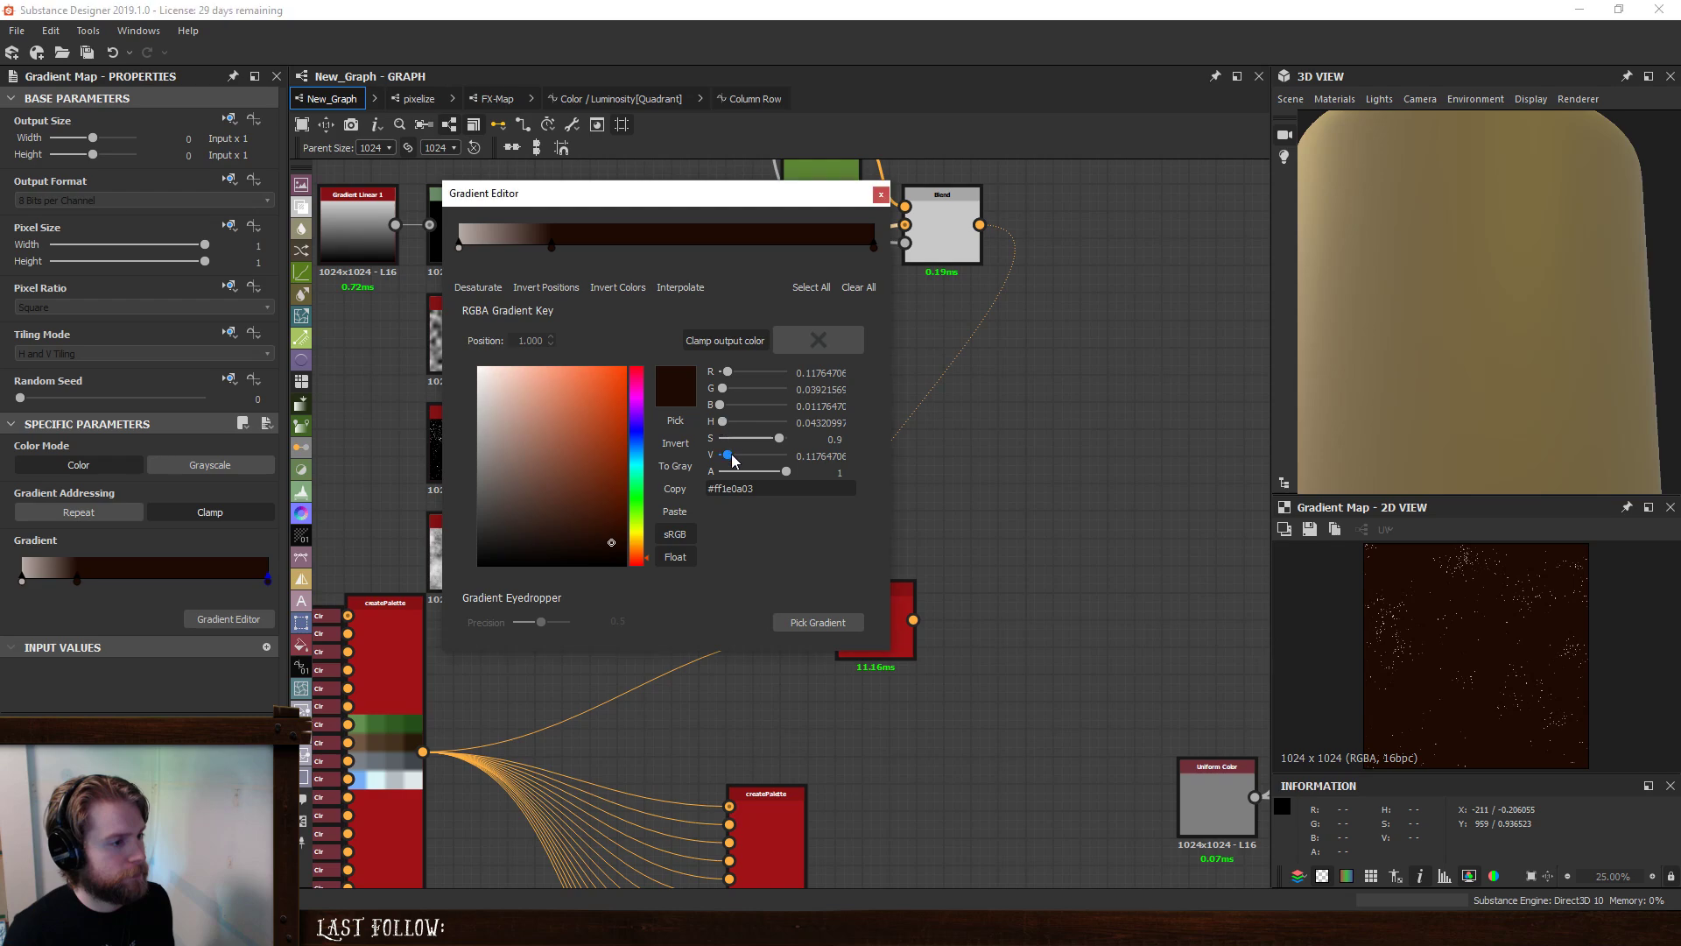
{"action": "left_click_drag", "start_coordinate": [727, 455], "coordinate": [767, 439]}
{"action": "left_click", "coordinate": [881, 194]}
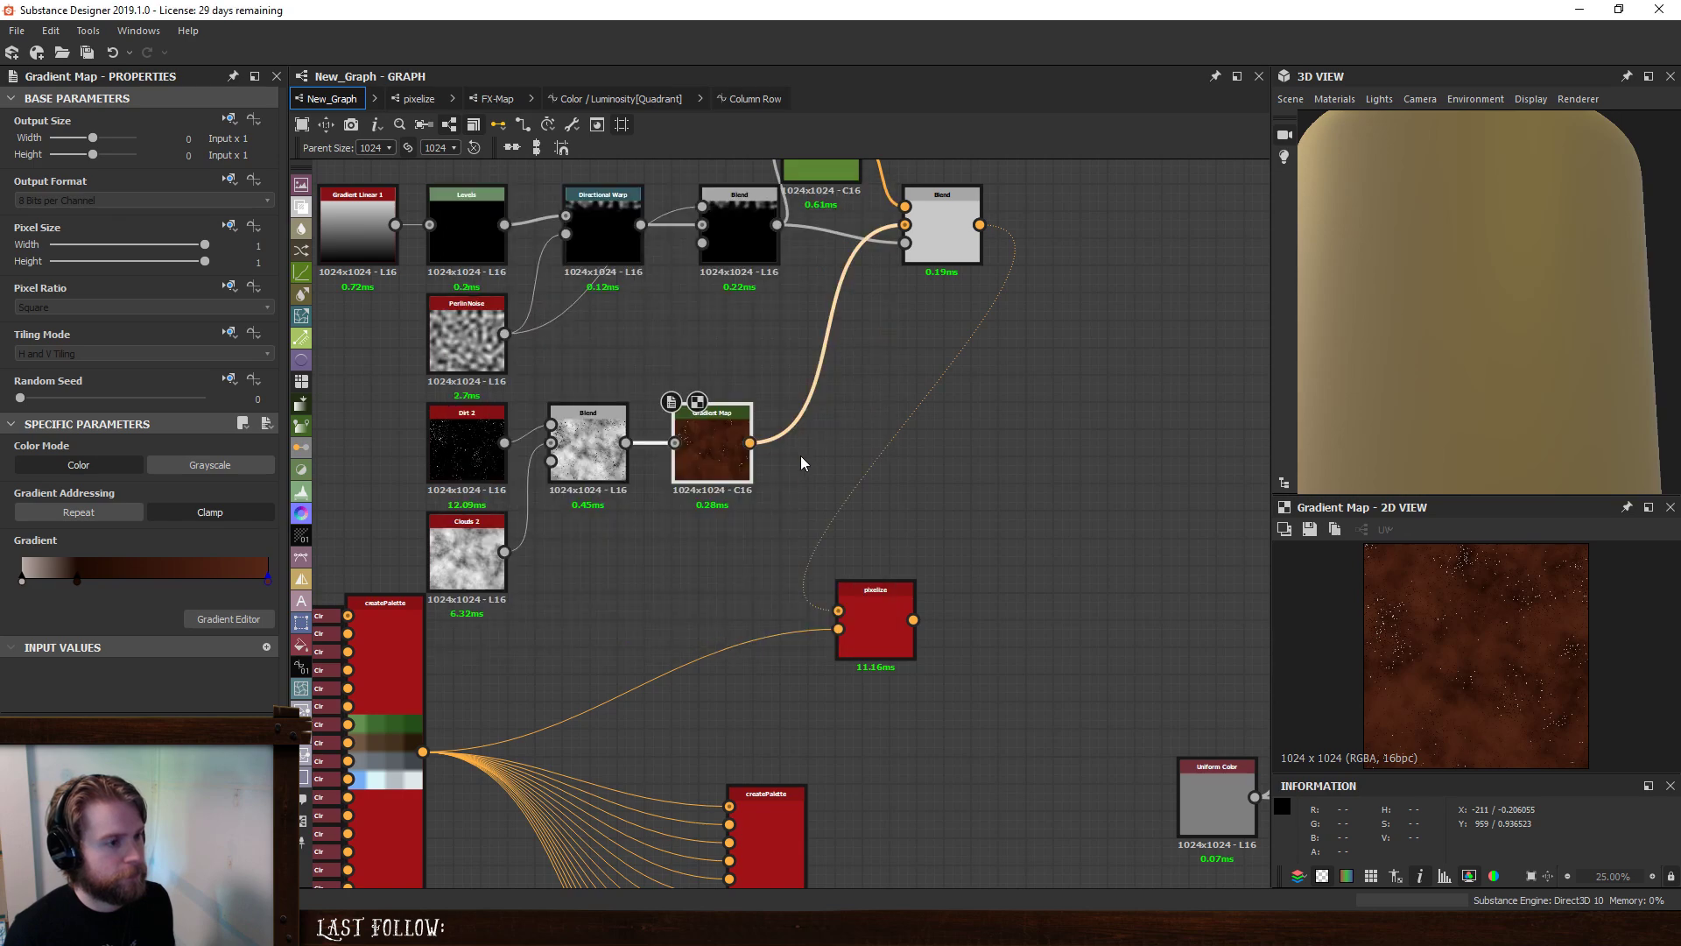
- Preview the pixelize node's output with the cloud-varied dirt
{"action": "left_click", "coordinate": [856, 609]}
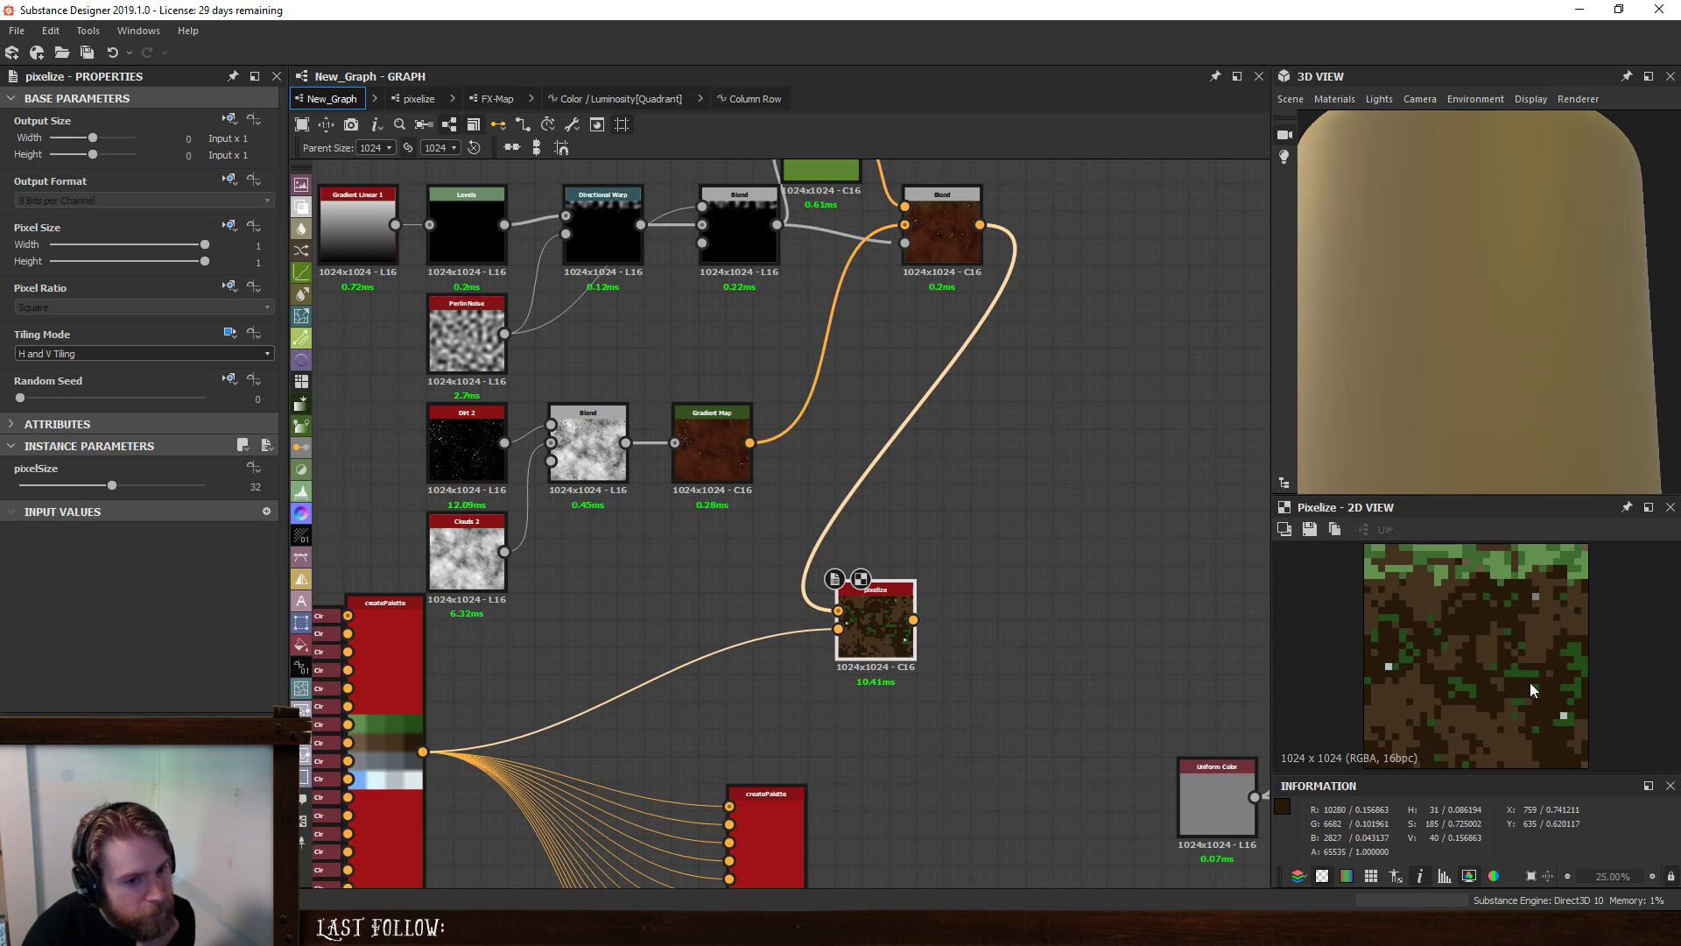
{"action": "scroll", "coordinate": [1530, 681], "scroll_direction": "down", "scroll_amount": 1}
{"action": "scroll", "coordinate": [1530, 682], "scroll_direction": "up", "scroll_amount": 1}
{"action": "scroll", "coordinate": [1530, 681], "scroll_direction": "down", "scroll_amount": 1}
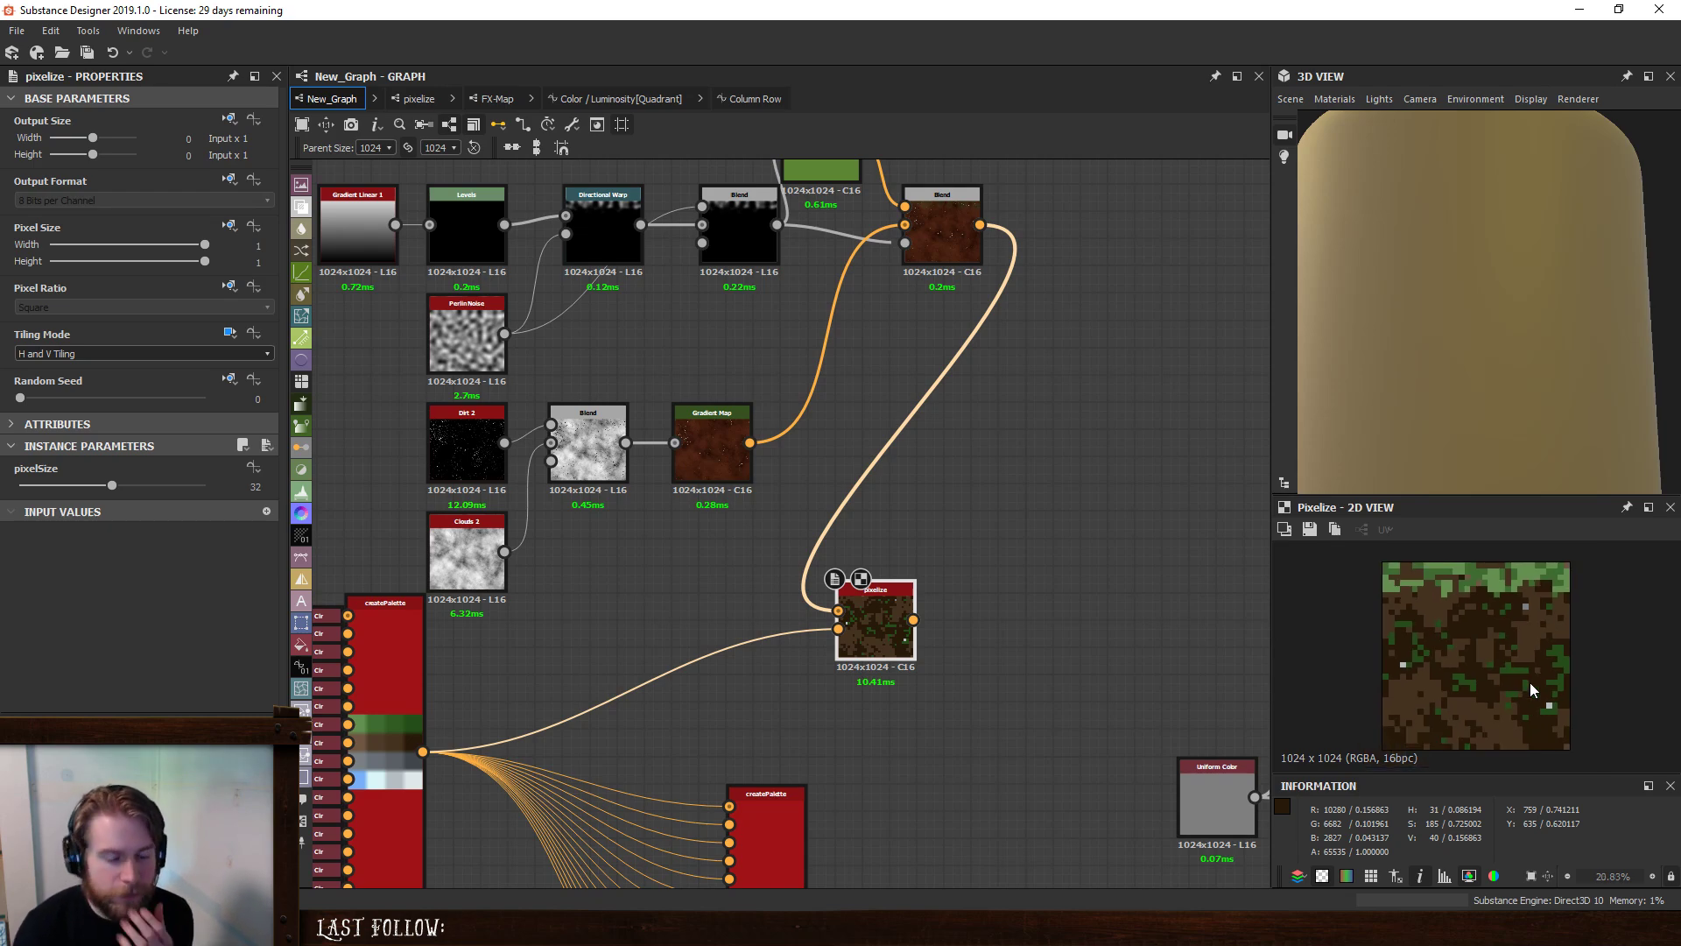
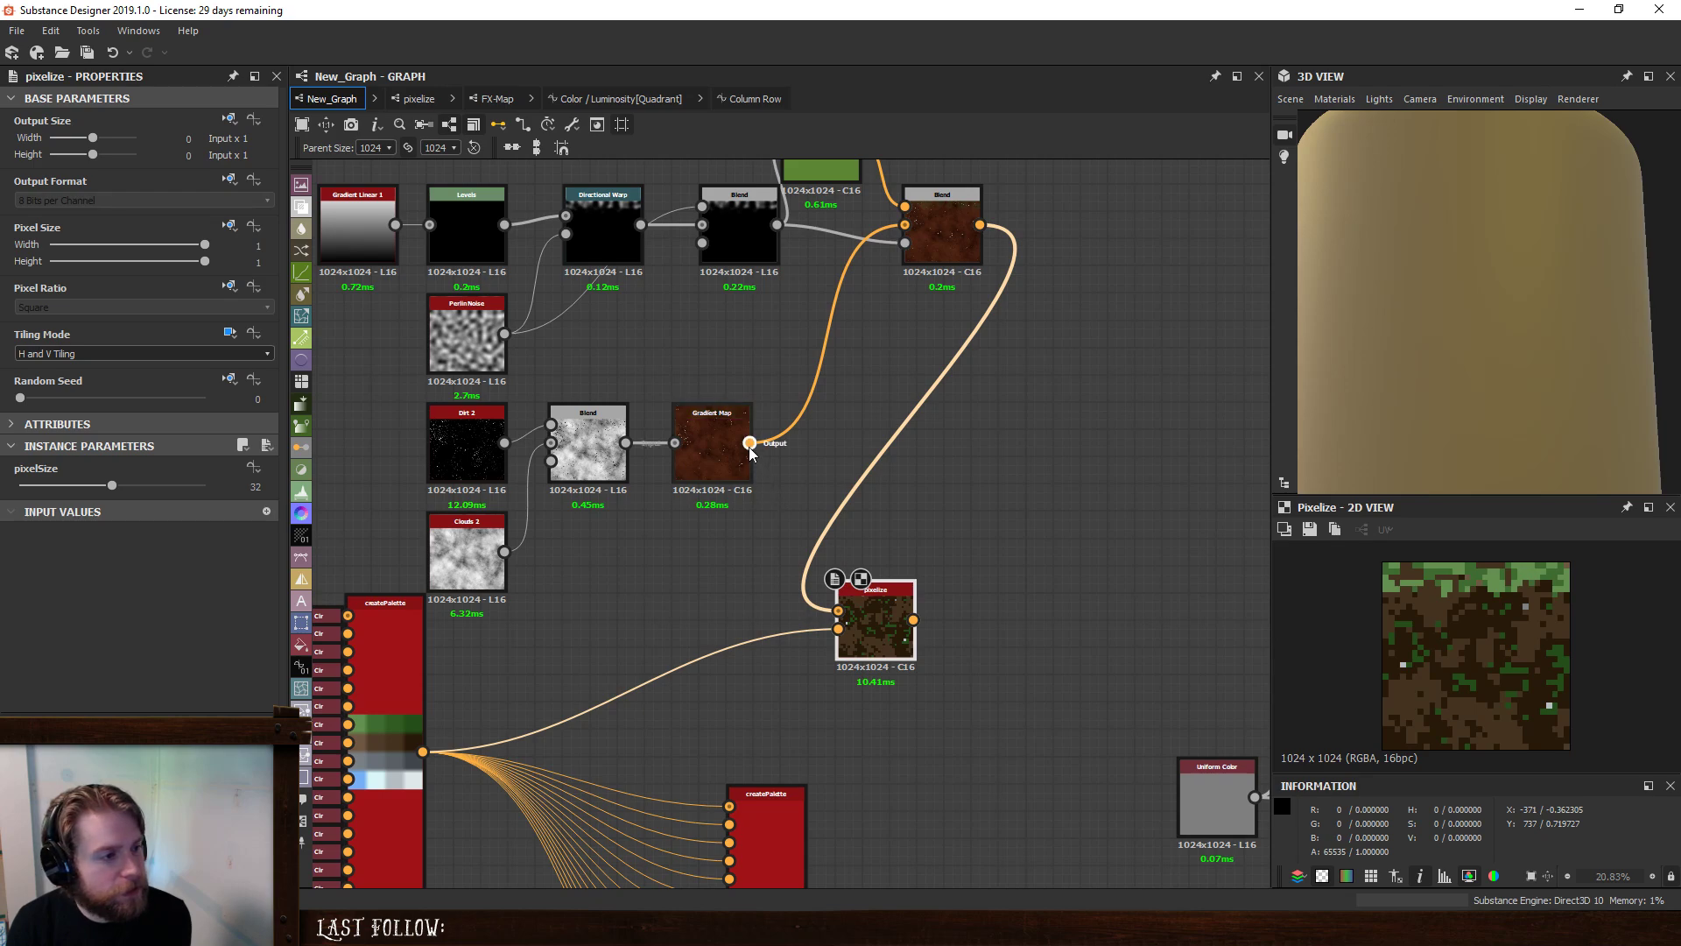
- Connect the dirt Gradient Map directly to the pixelize node's image input and check the result
{"action": "left_click_drag", "start_coordinate": [749, 442], "coordinate": [875, 605]}
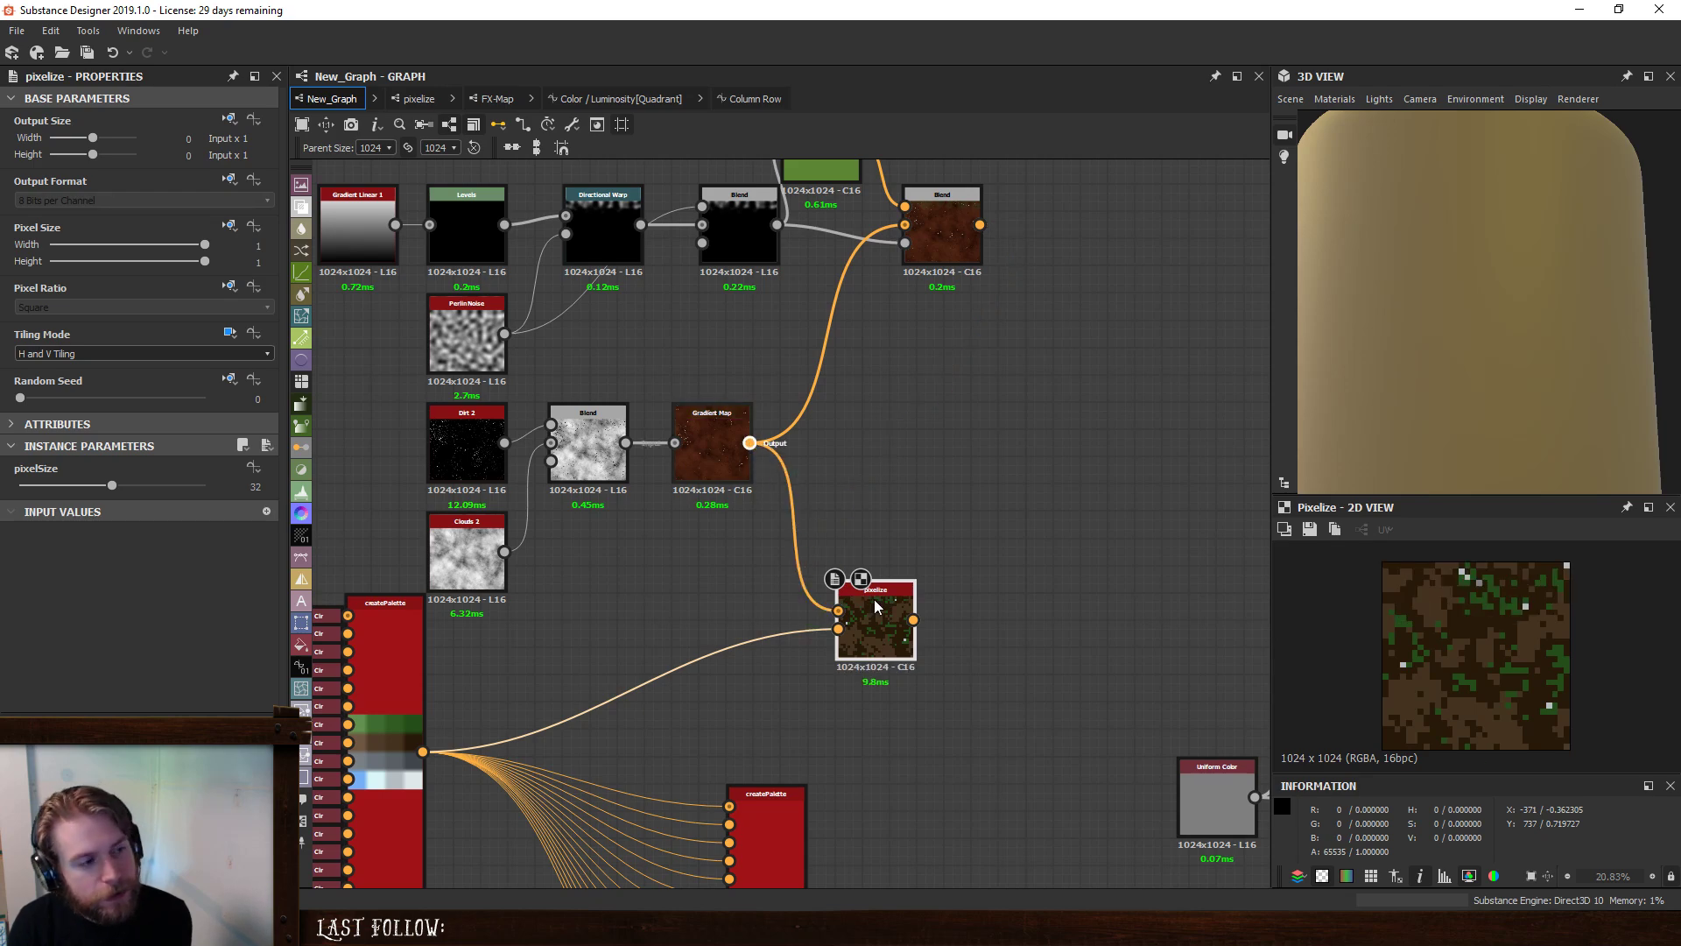
{"action": "left_click", "coordinate": [707, 449]}
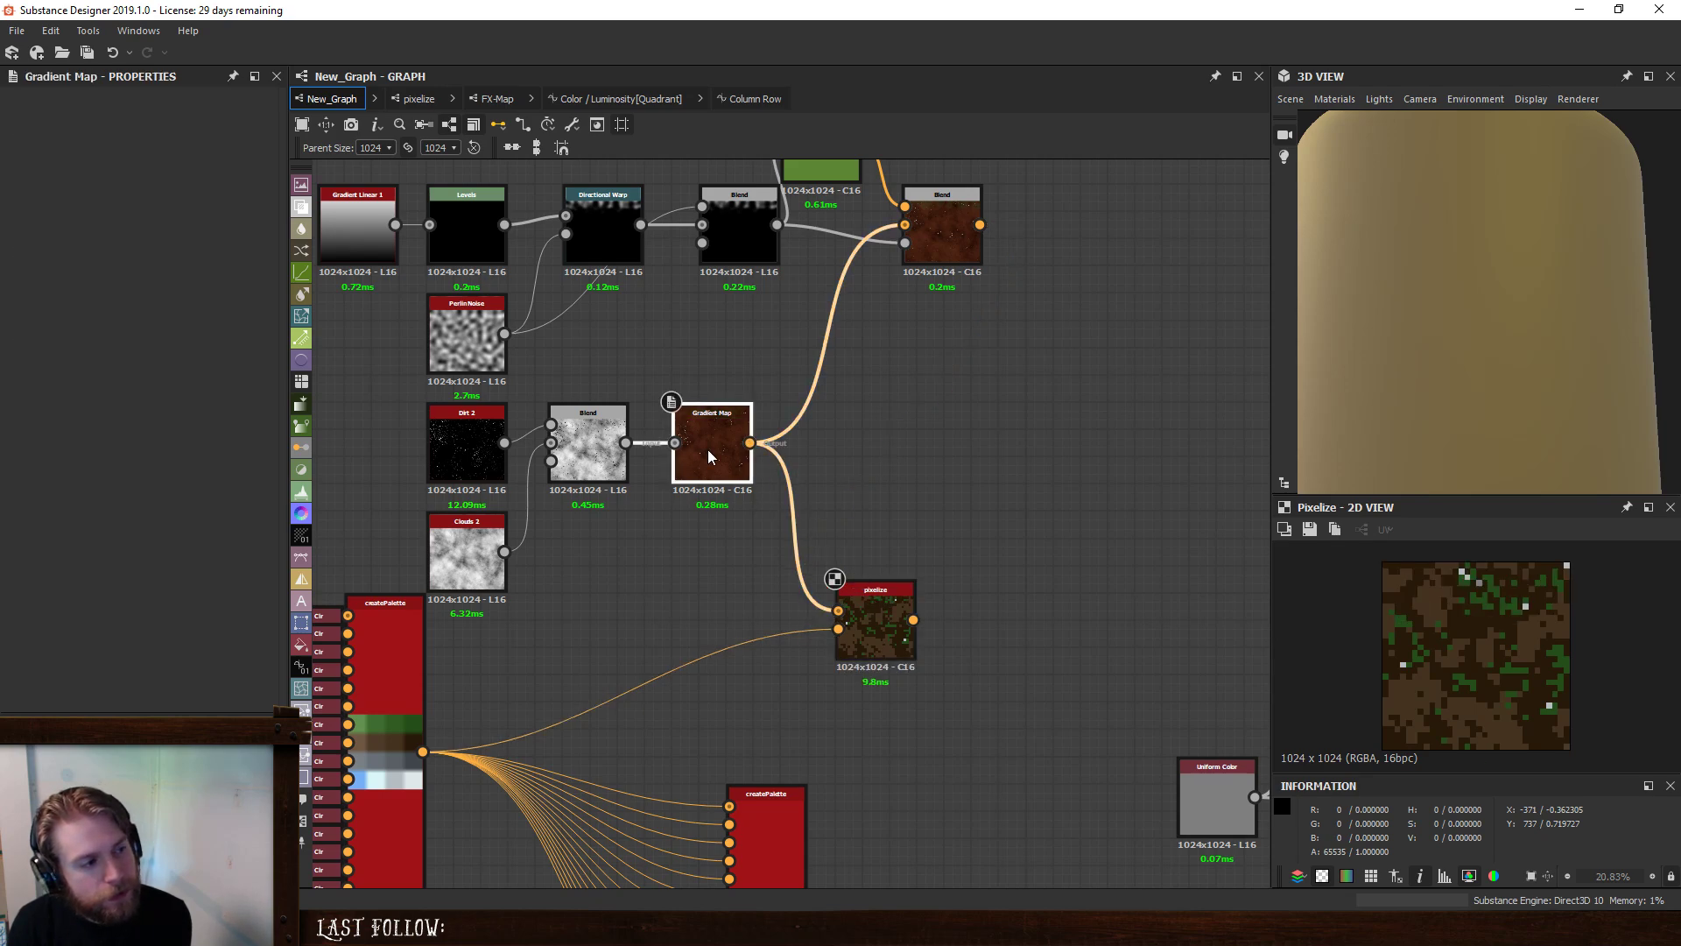
{"action": "left_click", "coordinate": [884, 622]}
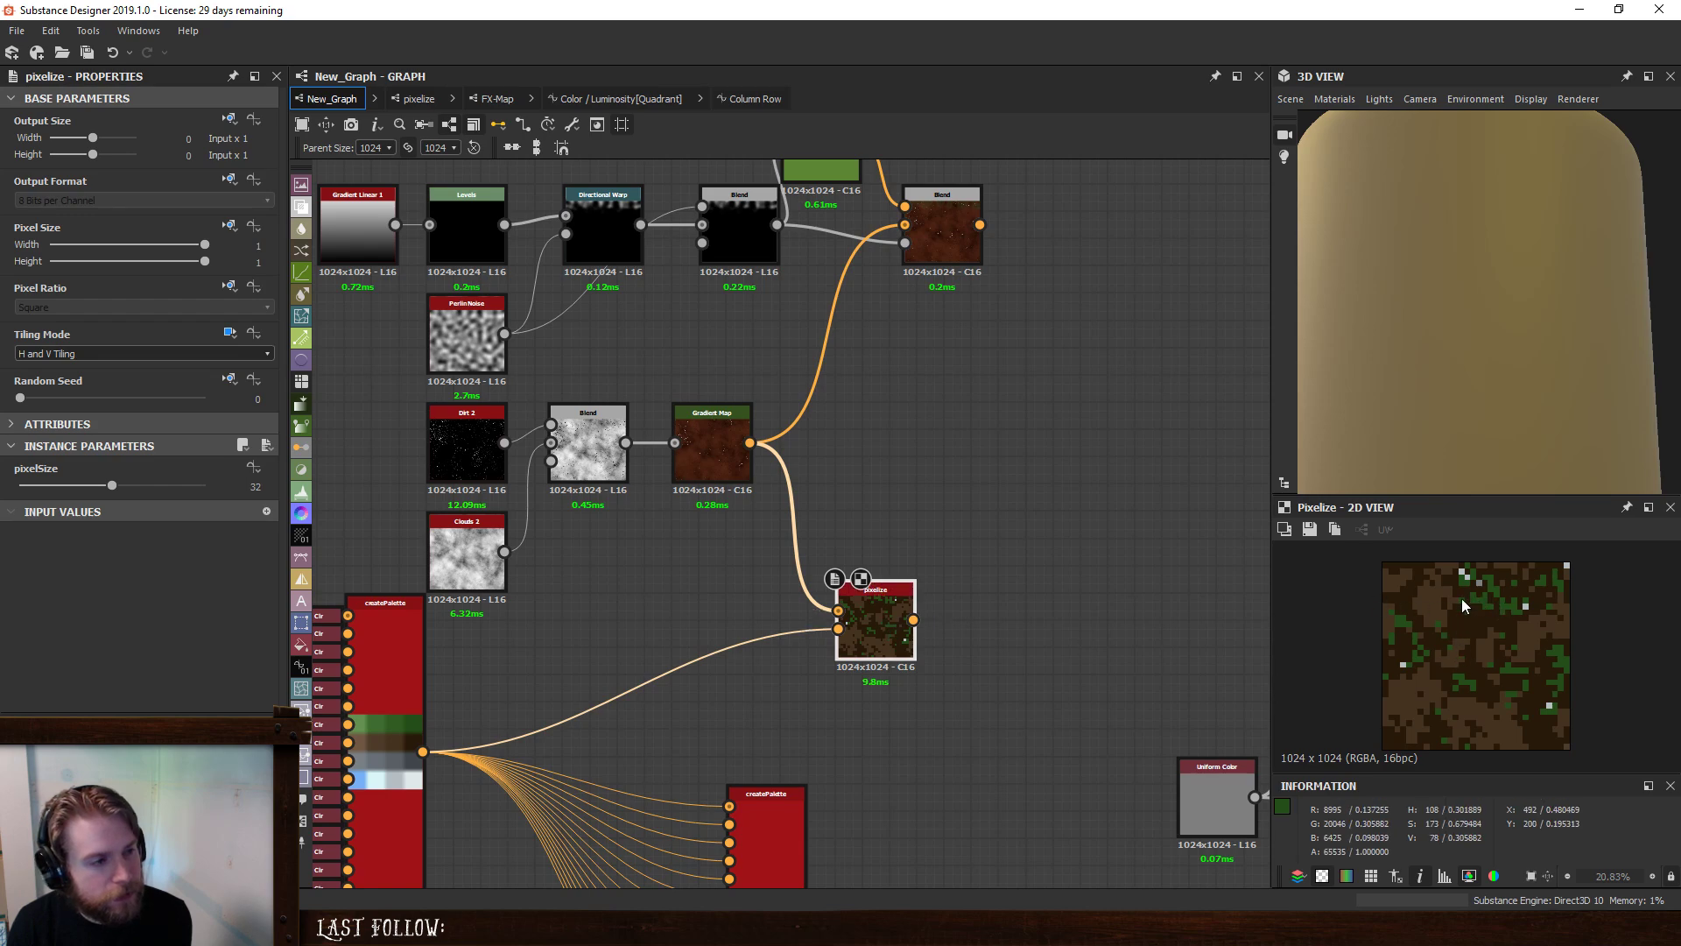
- Compare the stone specks in the dirt Gradient Map with the pixelize output up close
{"action": "left_click", "coordinate": [722, 448]}
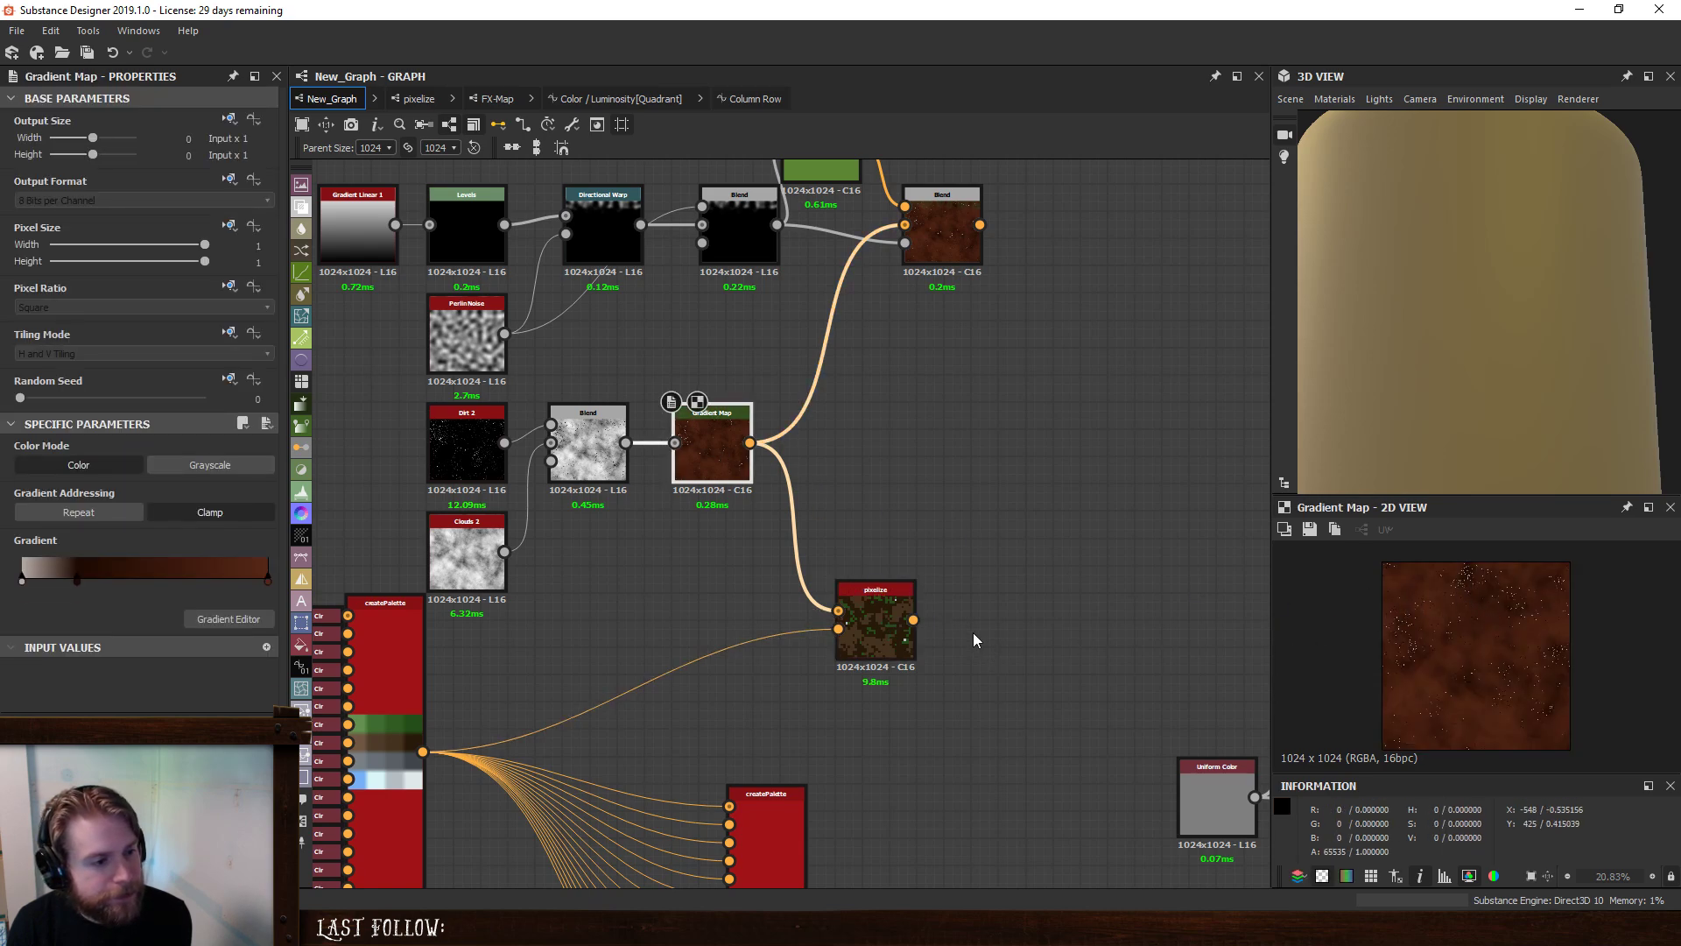
{"action": "scroll", "coordinate": [1466, 571], "scroll_direction": "up", "scroll_amount": 1}
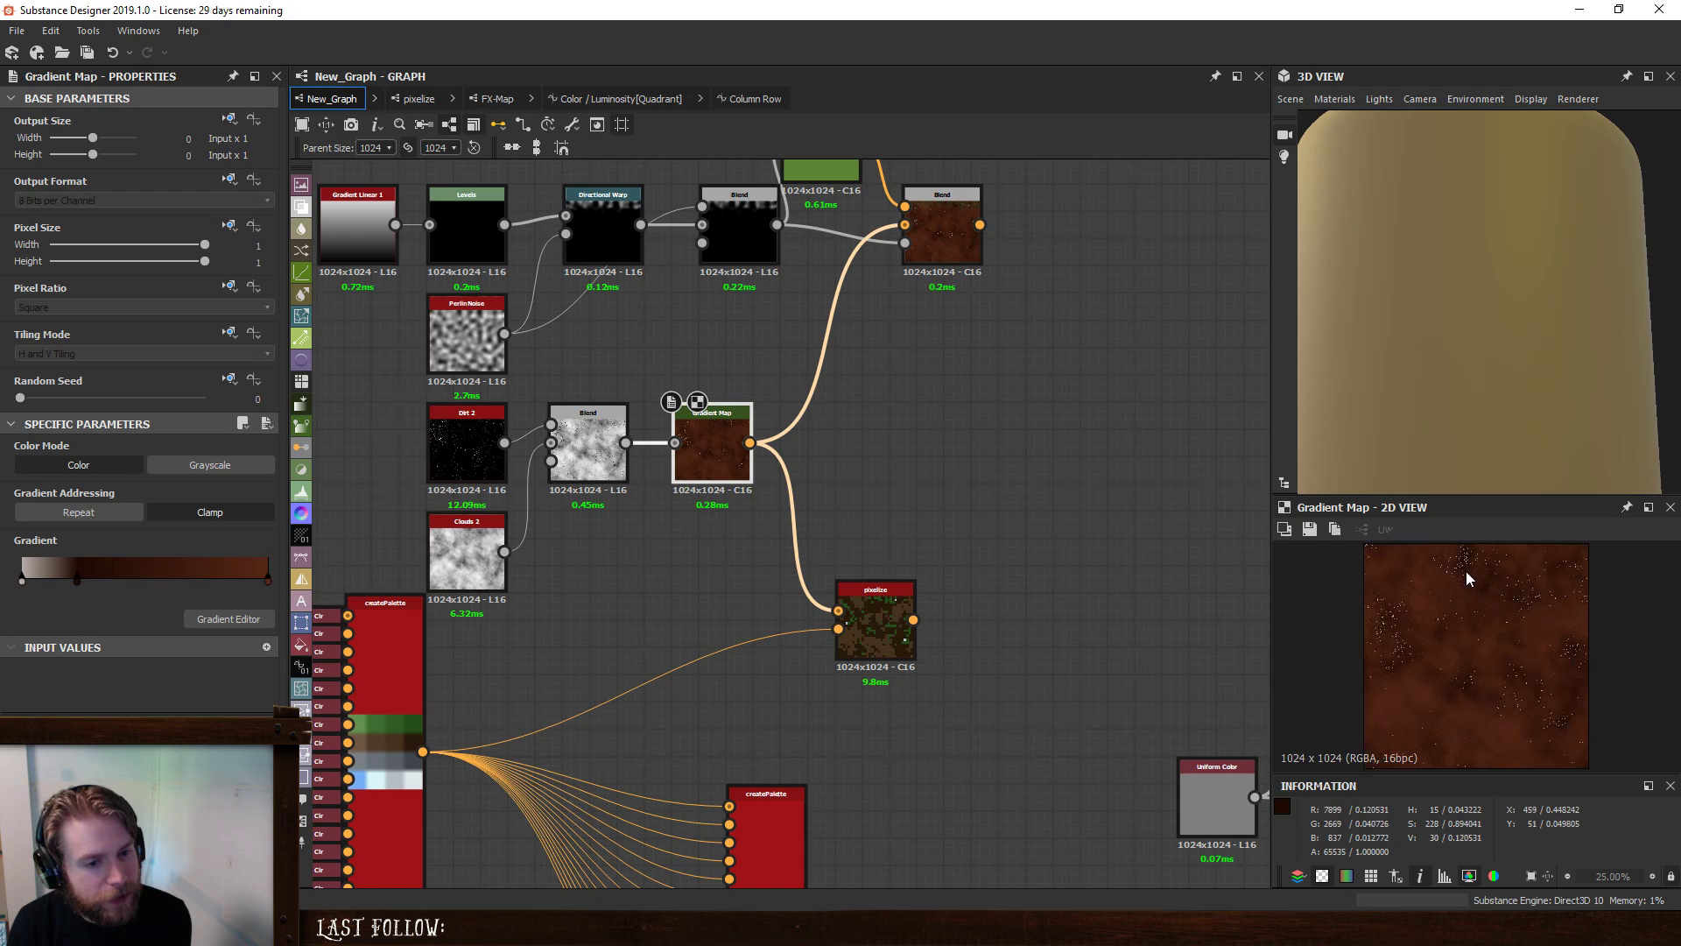
{"action": "scroll", "coordinate": [1466, 571], "scroll_direction": "up", "scroll_amount": 5}
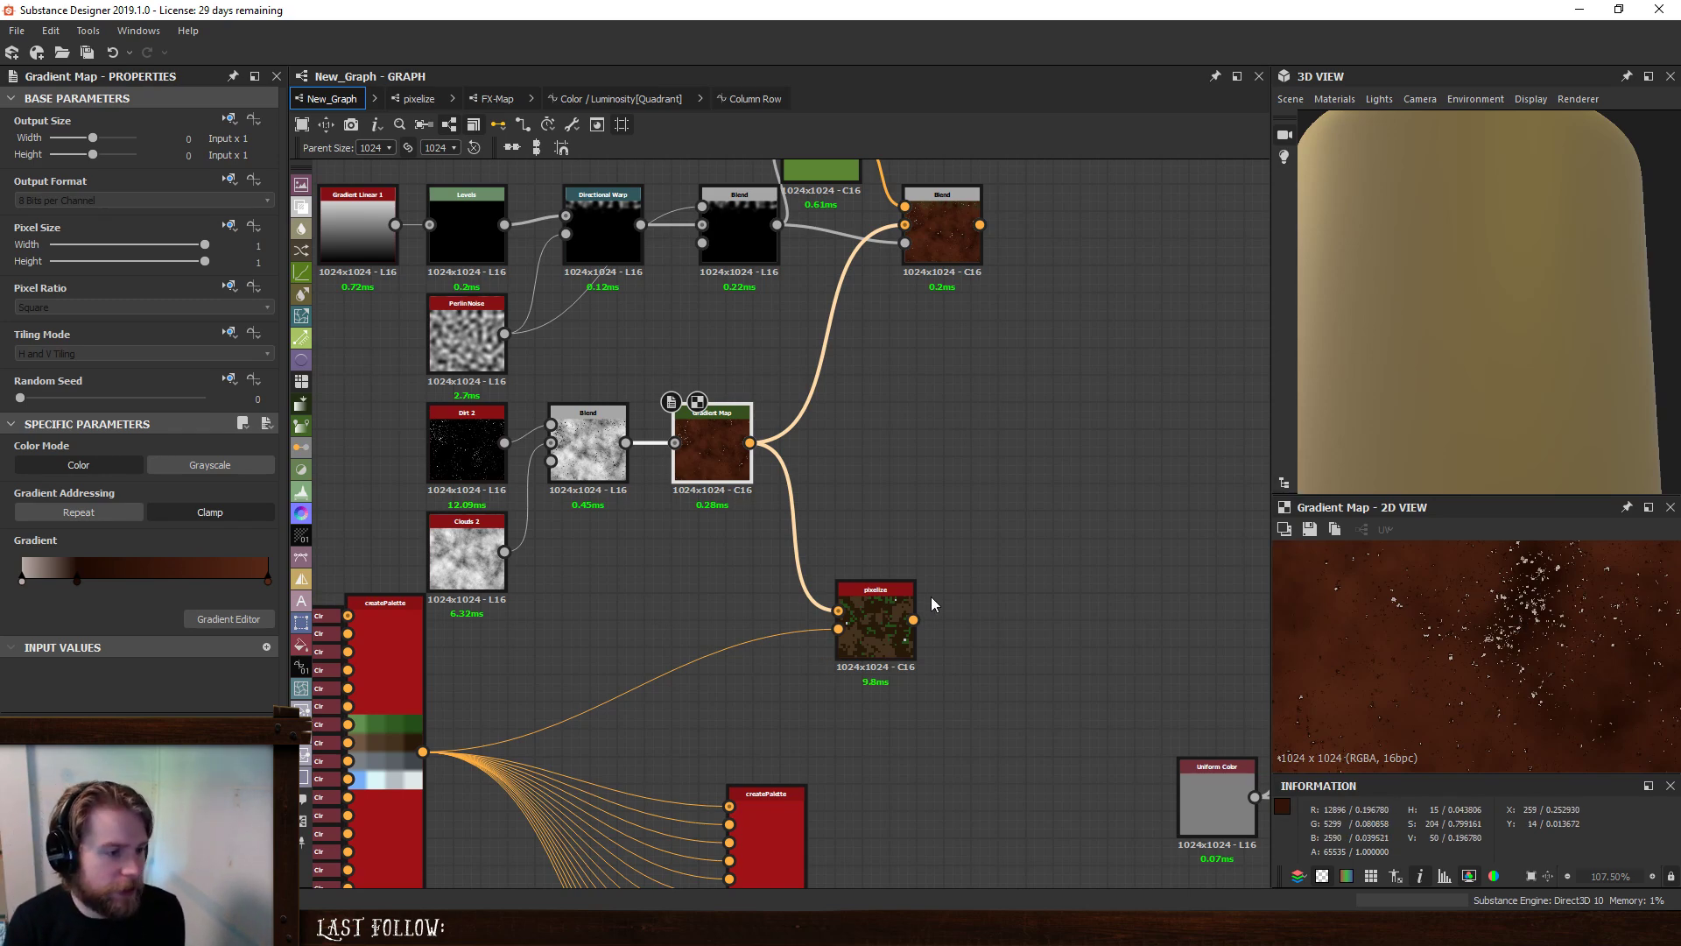
{"action": "double_click", "coordinate": [873, 599]}
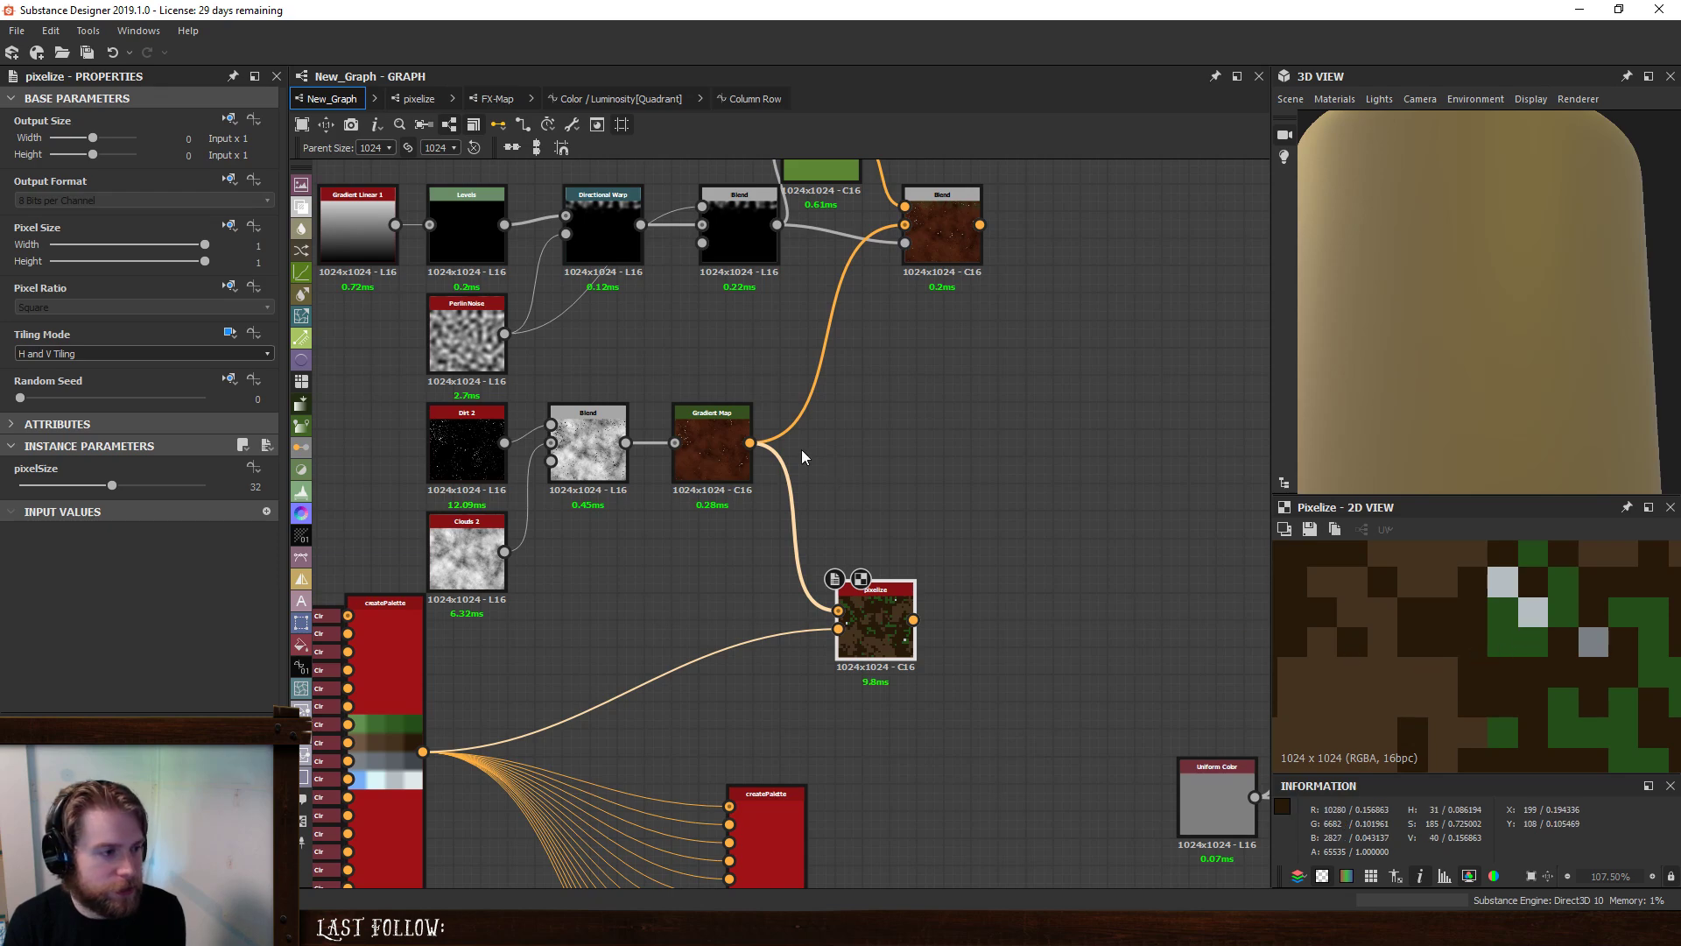
{"action": "double_click", "coordinate": [711, 438]}
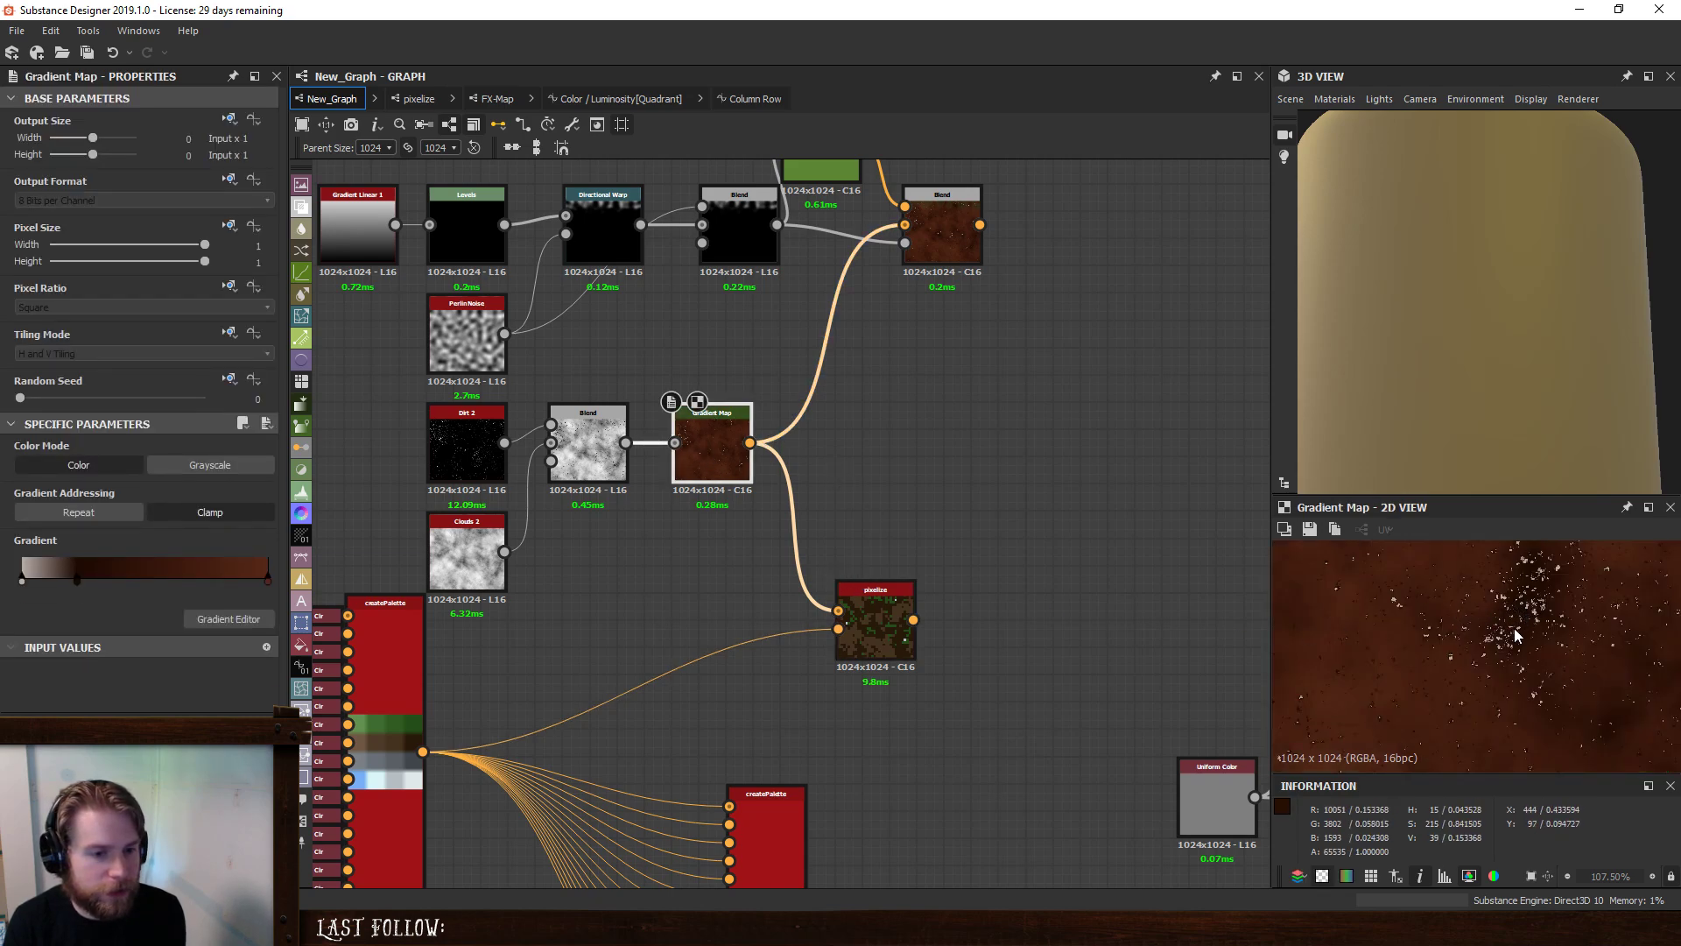
{"action": "double_click", "coordinate": [865, 600]}
{"action": "double_click", "coordinate": [722, 462]}
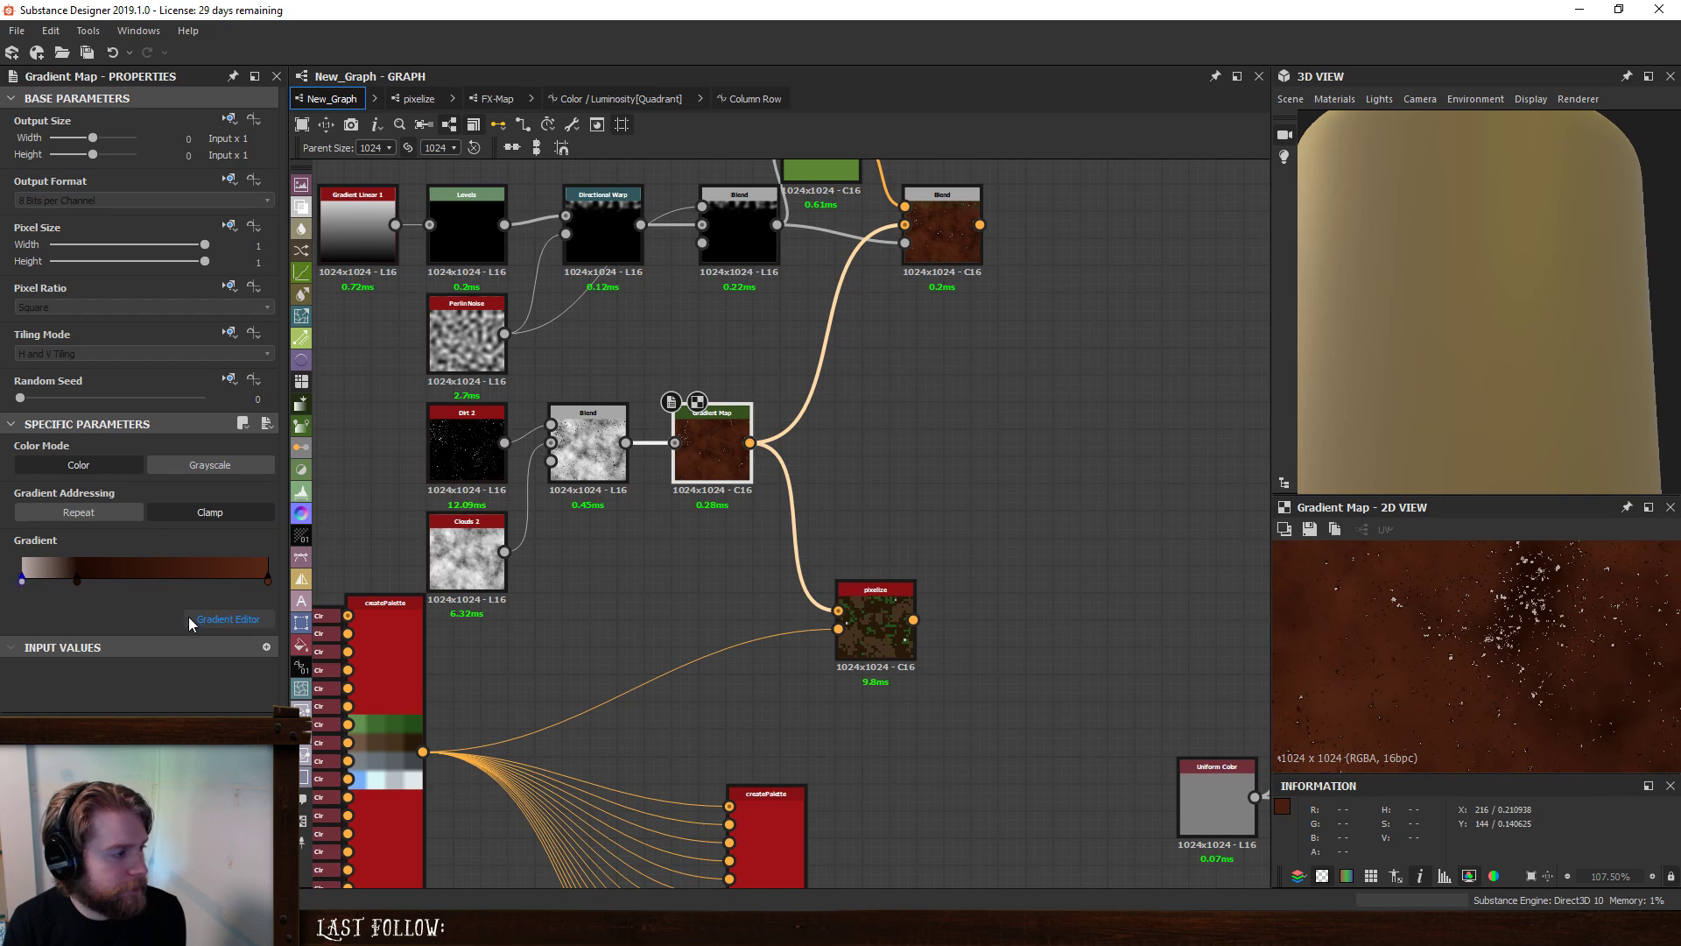
- Recolour the dirt gradient's stone key with the palette's dark grey #ff40464a and move it to position 0.207
{"action": "left_click", "coordinate": [228, 618]}
{"action": "left_click", "coordinate": [459, 247]}
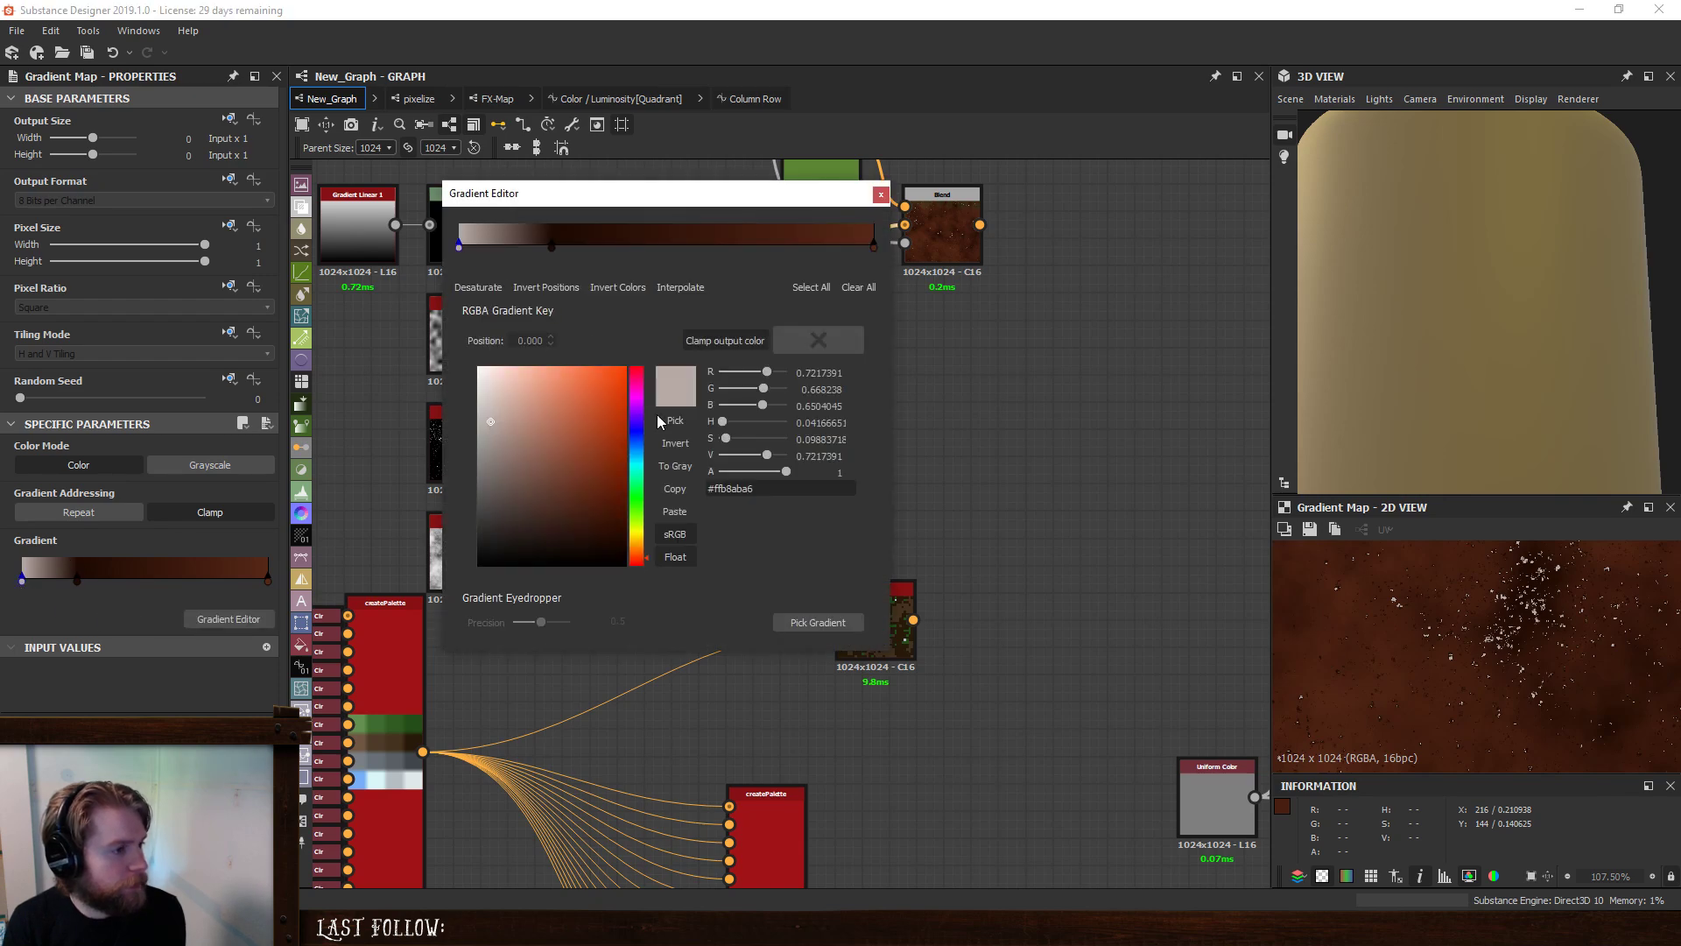
{"action": "left_click", "coordinate": [694, 422]}
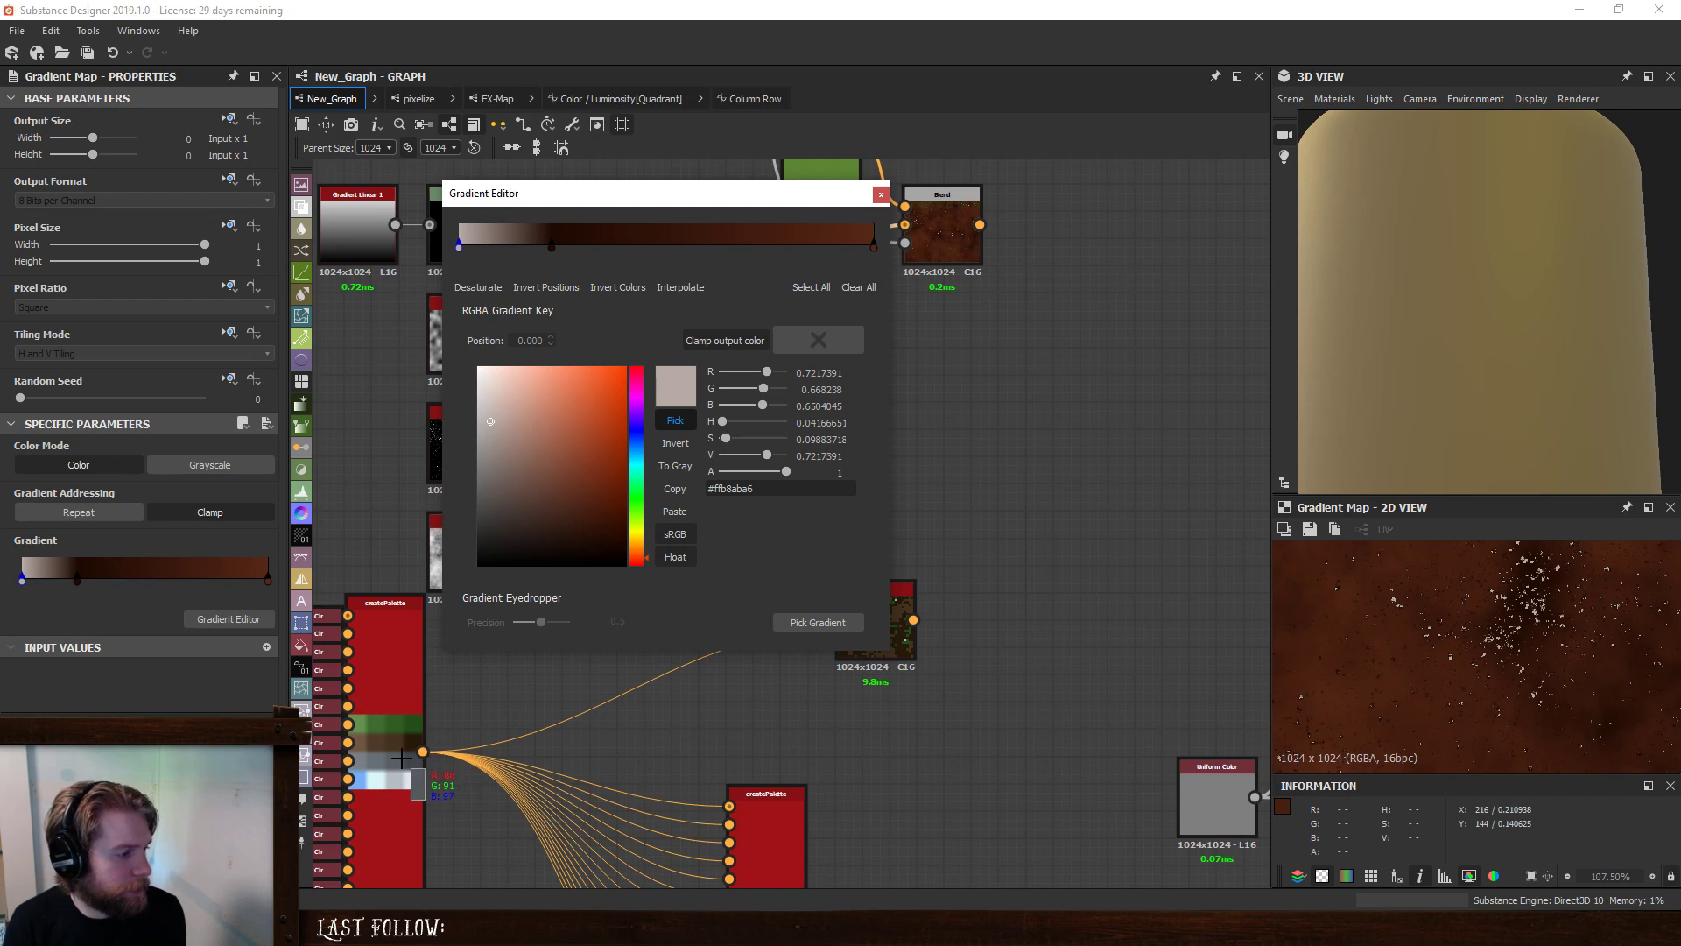
{"action": "left_click", "coordinate": [412, 760]}
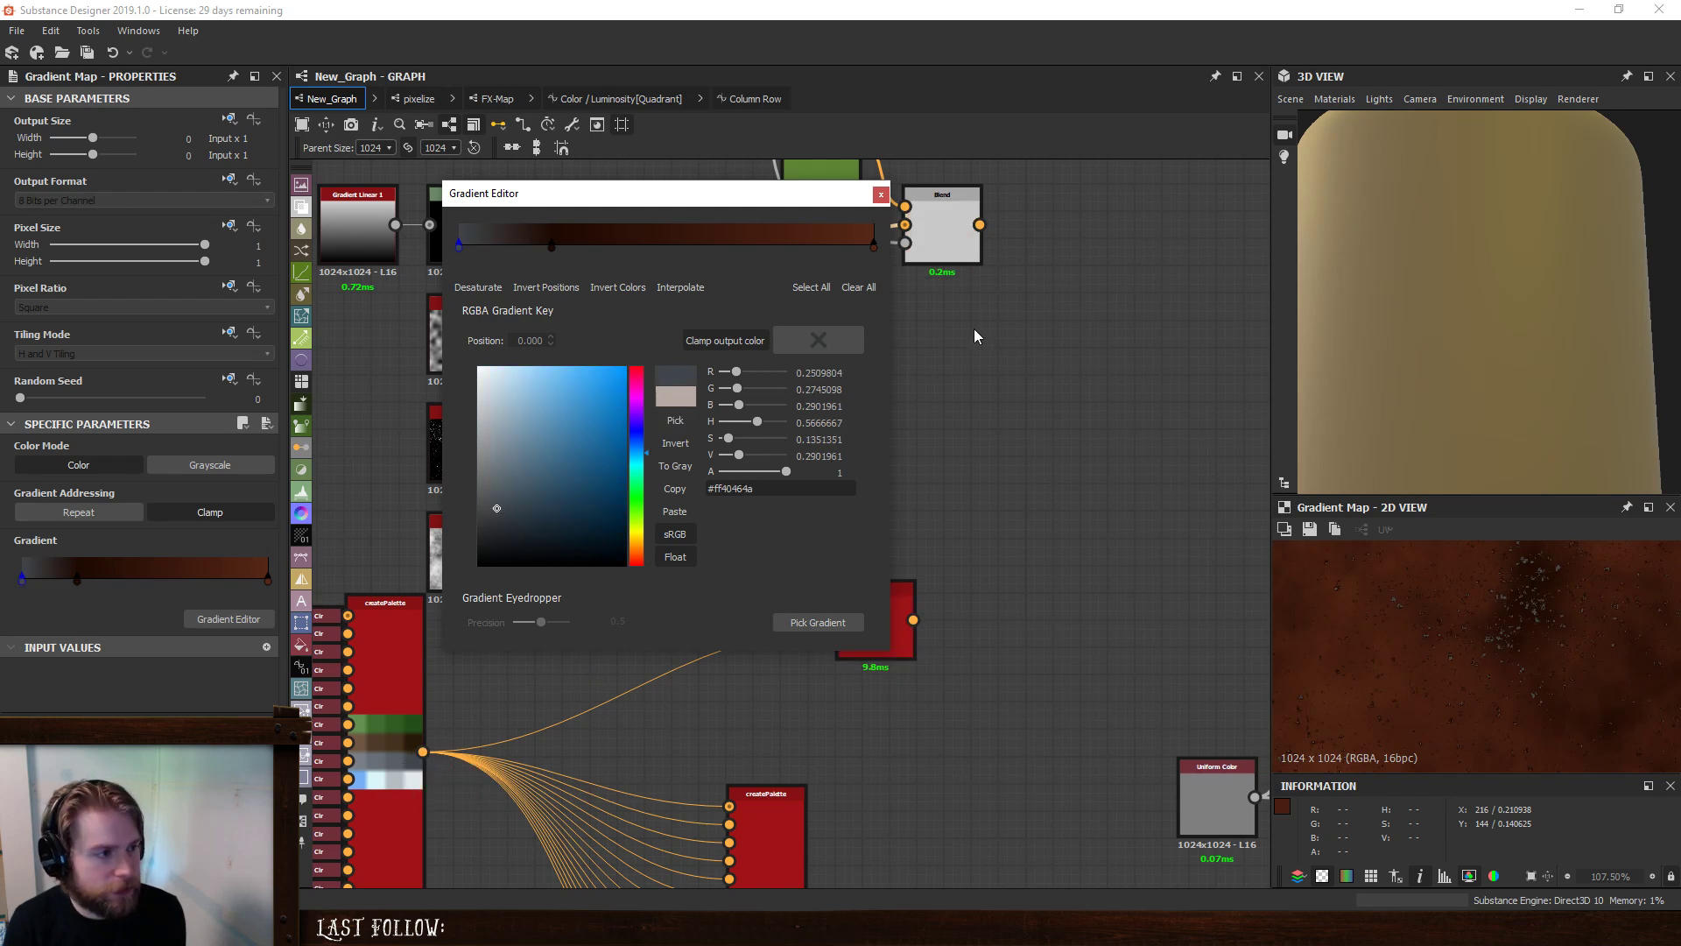
{"action": "left_click_drag", "start_coordinate": [462, 253], "coordinate": [546, 261]}
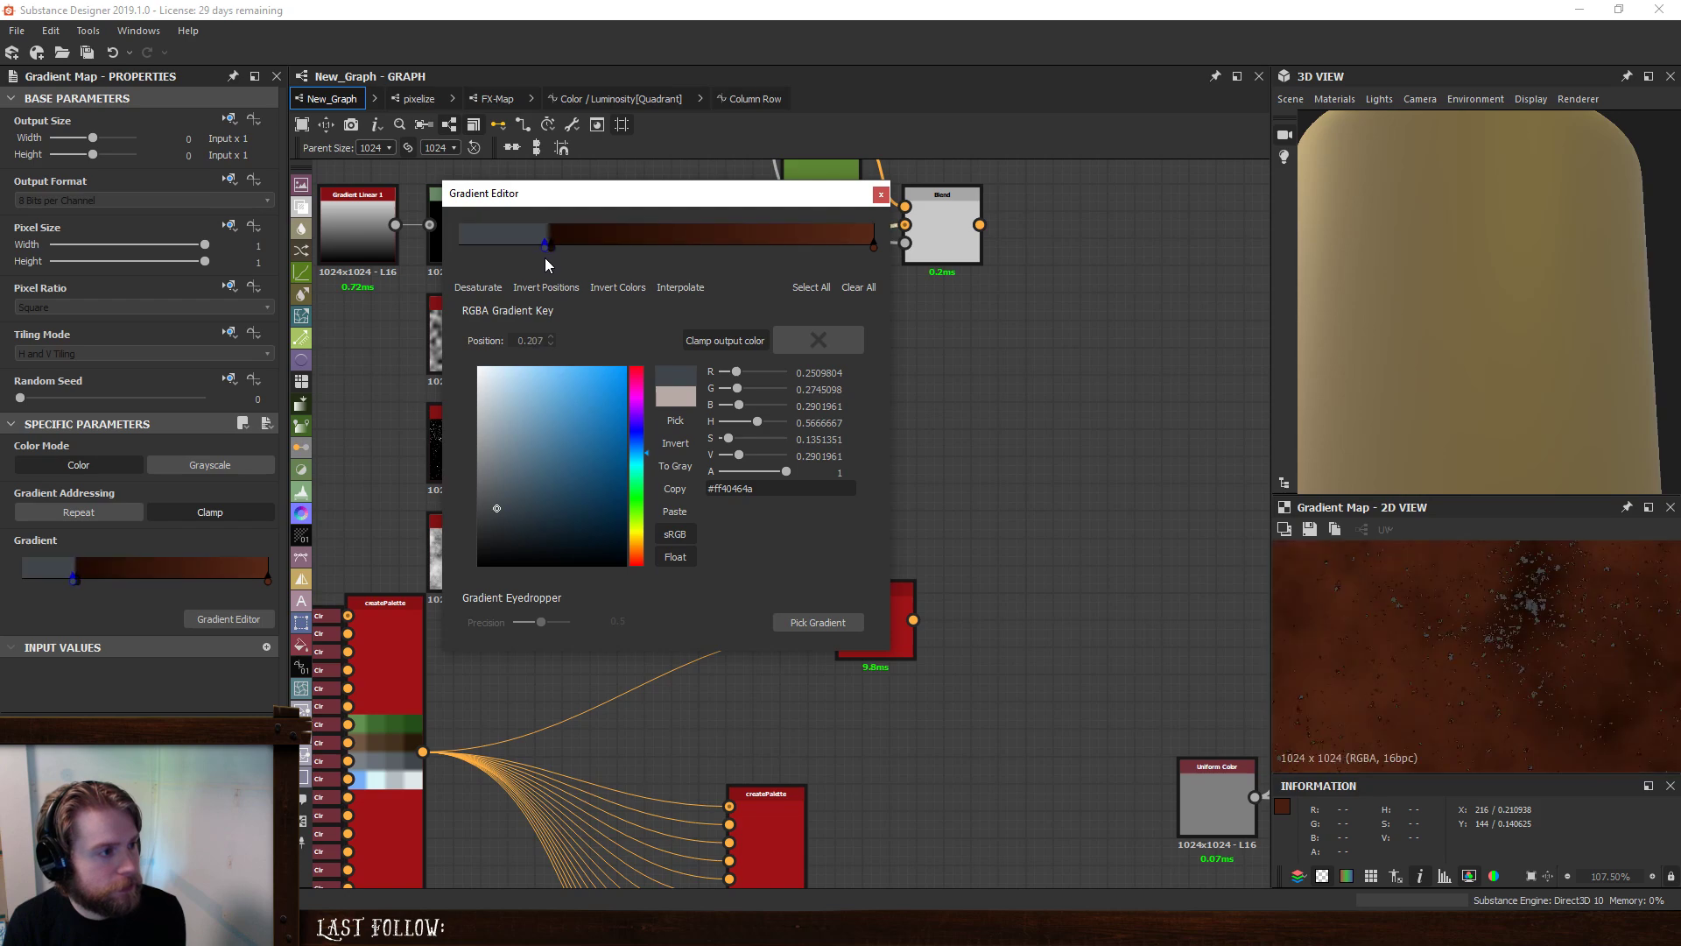
{"action": "left_click", "coordinate": [882, 196]}
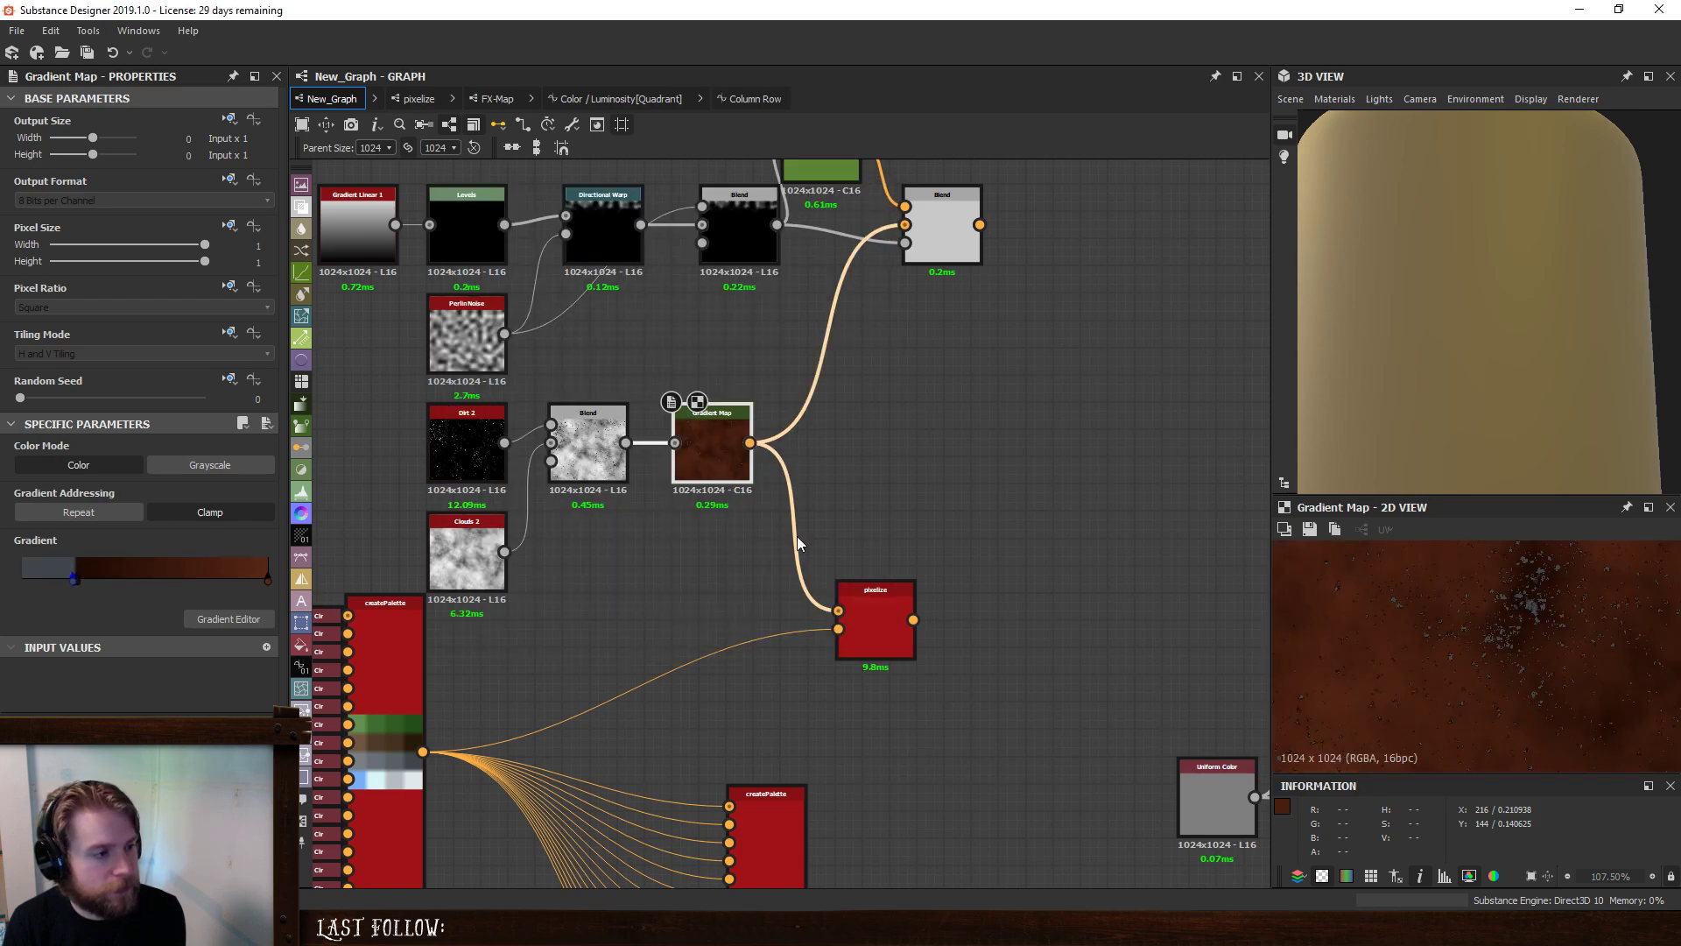
- Preview the pixelize node's output with the dark grey stone key
{"action": "double_click", "coordinate": [900, 626]}
{"action": "scroll", "coordinate": [1453, 625], "scroll_direction": "down", "scroll_amount": 3}
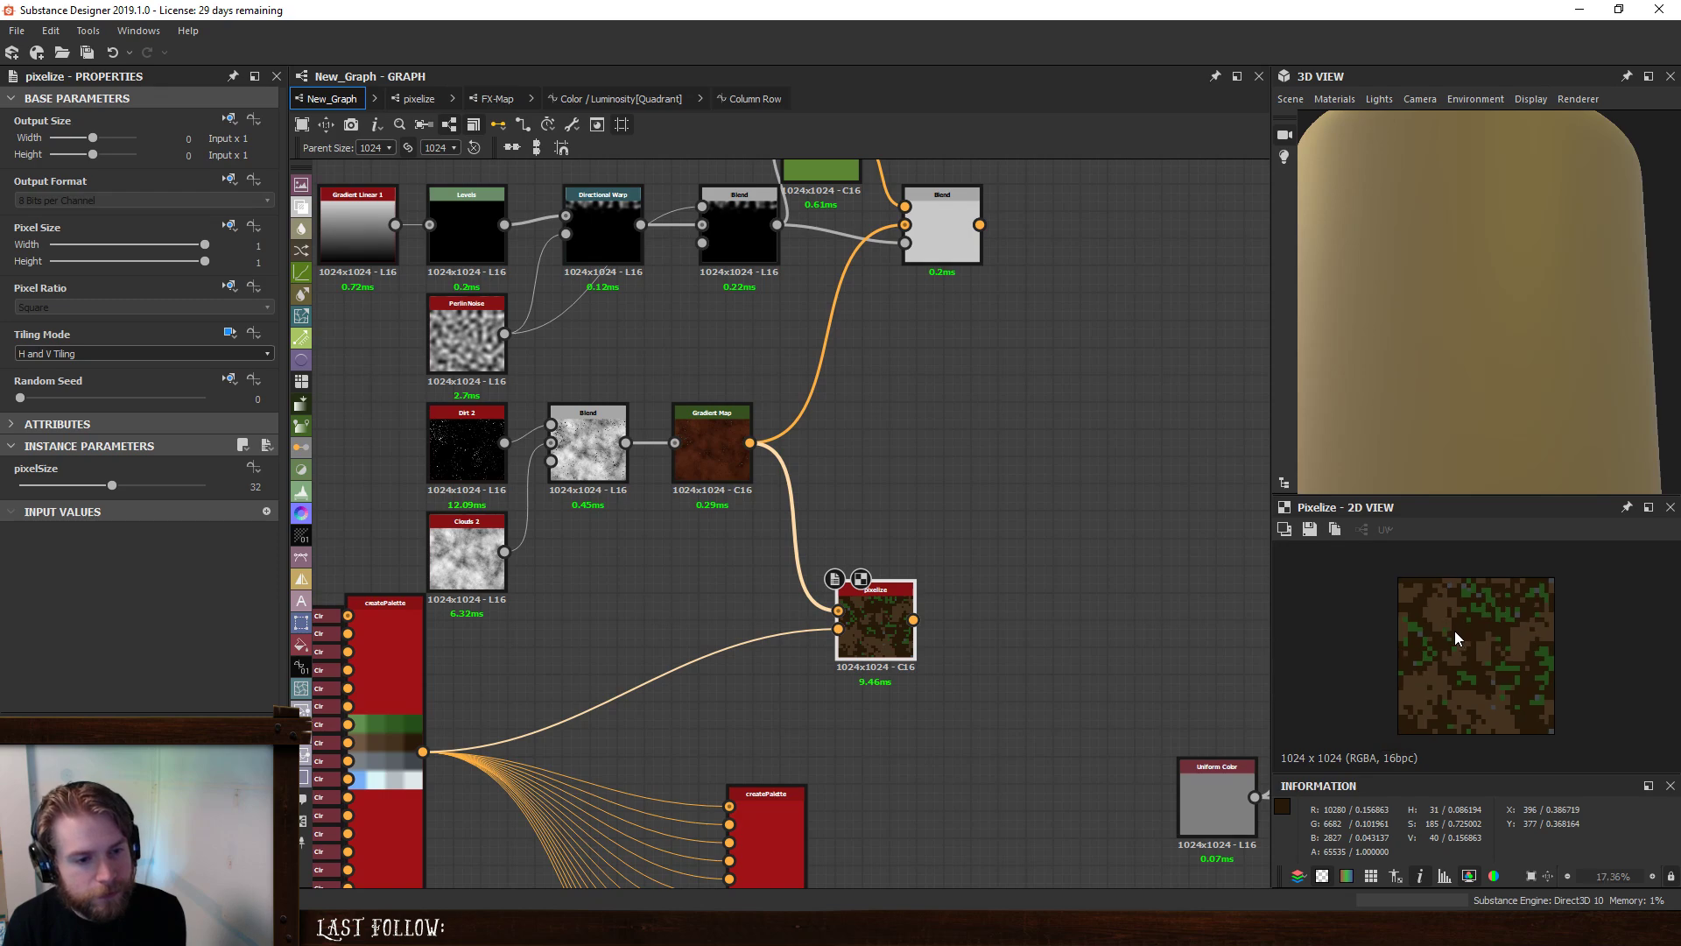
{"action": "scroll", "coordinate": [1453, 630], "scroll_direction": "up", "scroll_amount": 2}
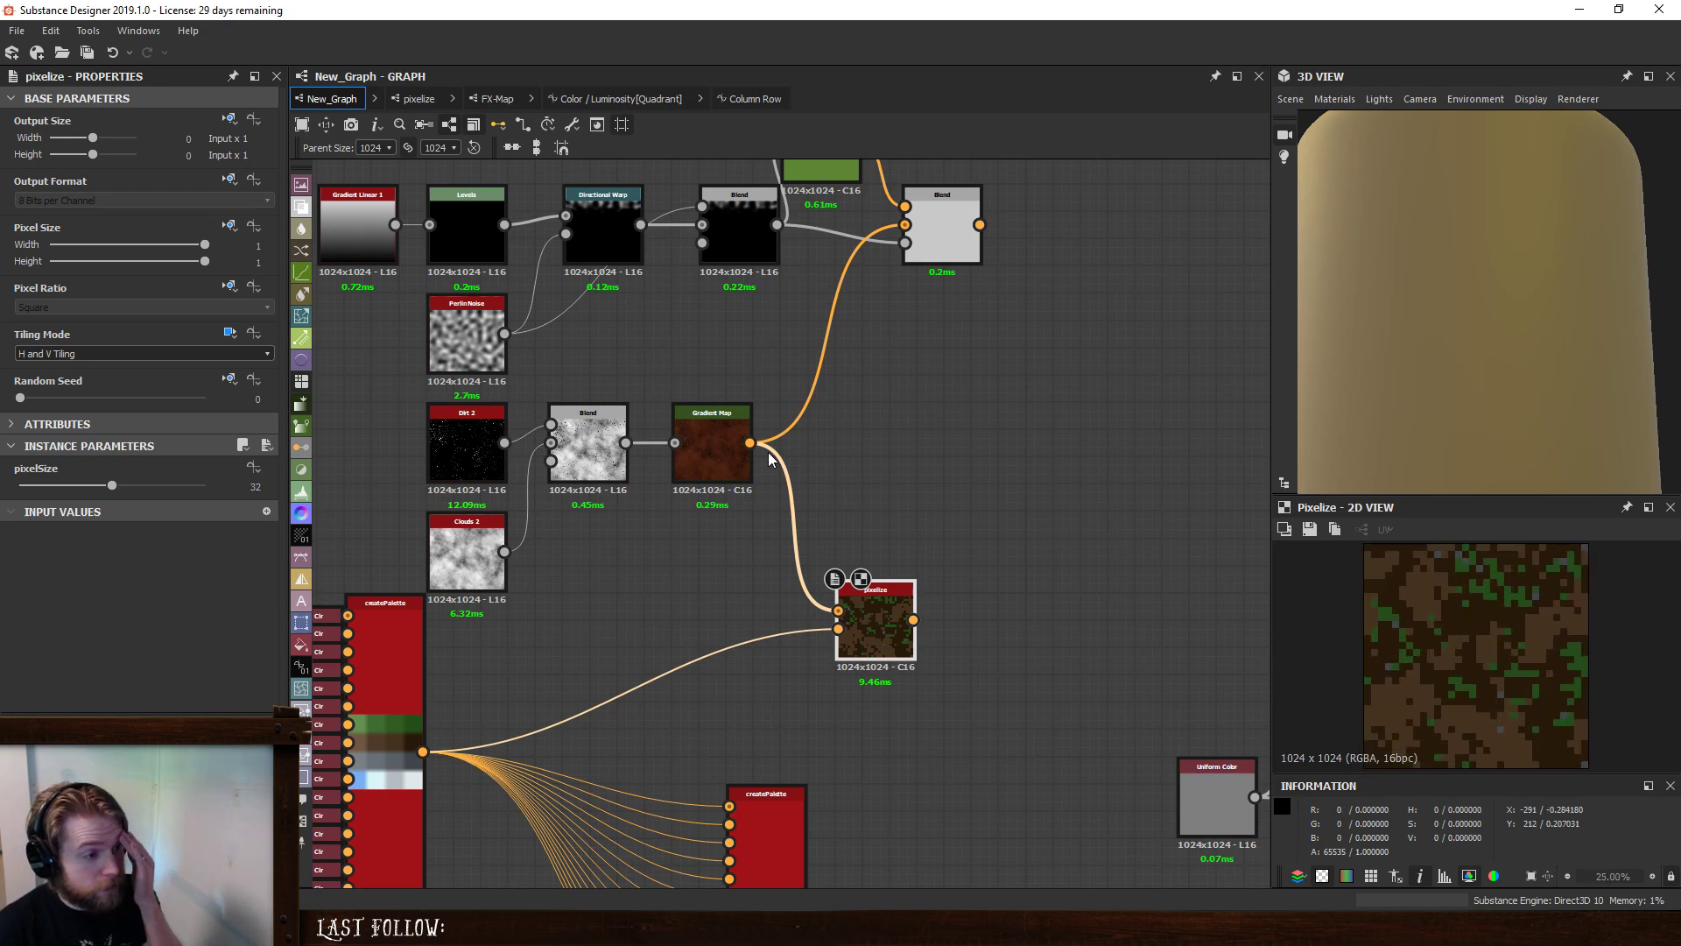
- Add a key at position 0.591 of the dirt gradient and darken it to near-black #ff0c0101
{"action": "left_click", "coordinate": [712, 451]}
{"action": "left_click_drag", "start_coordinate": [267, 579], "coordinate": [333, 592]}
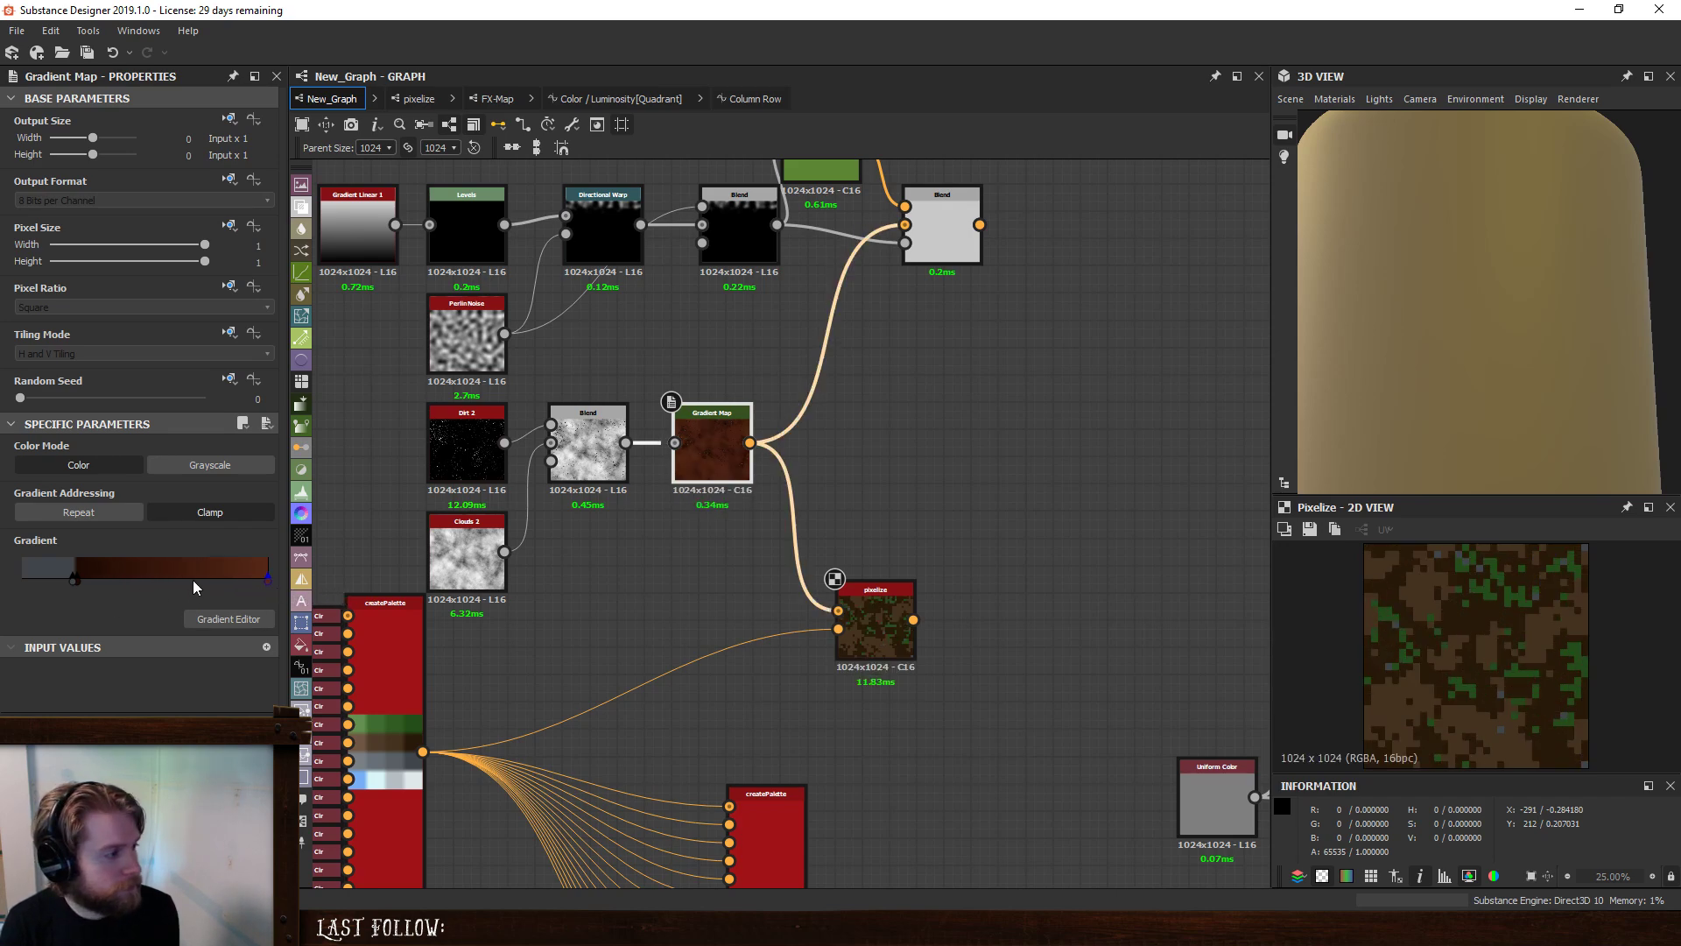
{"action": "double_click", "coordinate": [169, 577]}
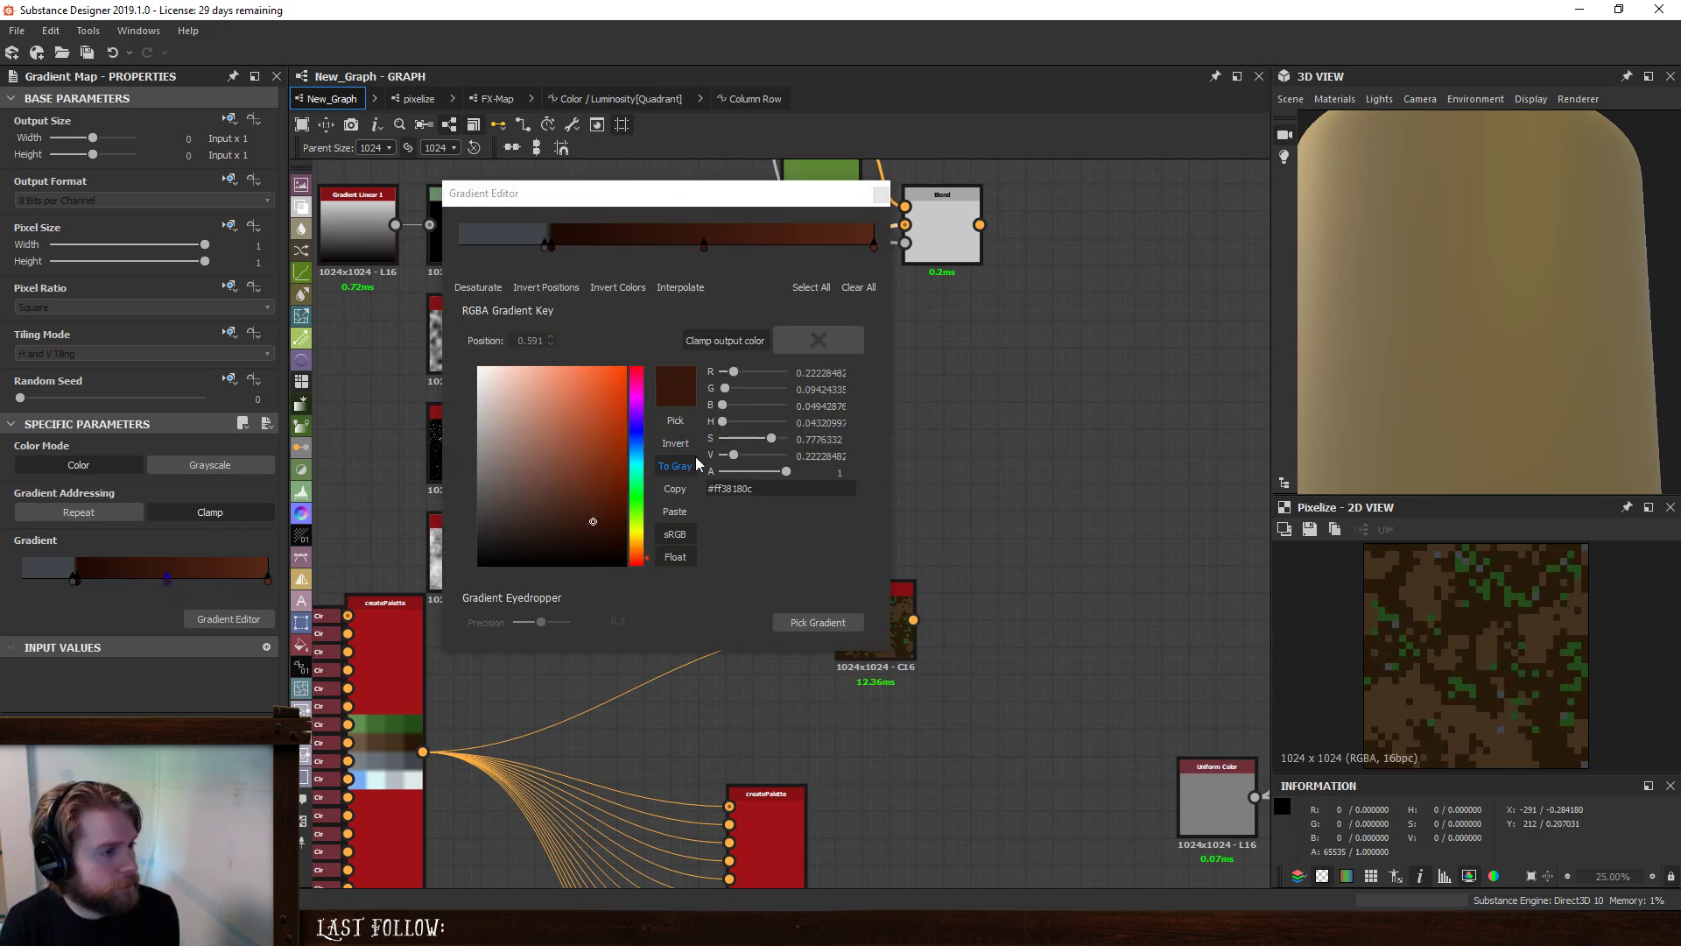
{"action": "mouse_move", "coordinate": [734, 455]}
{"action": "left_mouse_down"}
{"action": "mouse_move", "coordinate": [755, 457]}
{"action": "mouse_move", "coordinate": [731, 461]}
{"action": "mouse_move", "coordinate": [733, 429]}
{"action": "mouse_move", "coordinate": [715, 431]}
{"action": "mouse_move", "coordinate": [724, 460]}
{"action": "left_mouse_up"}
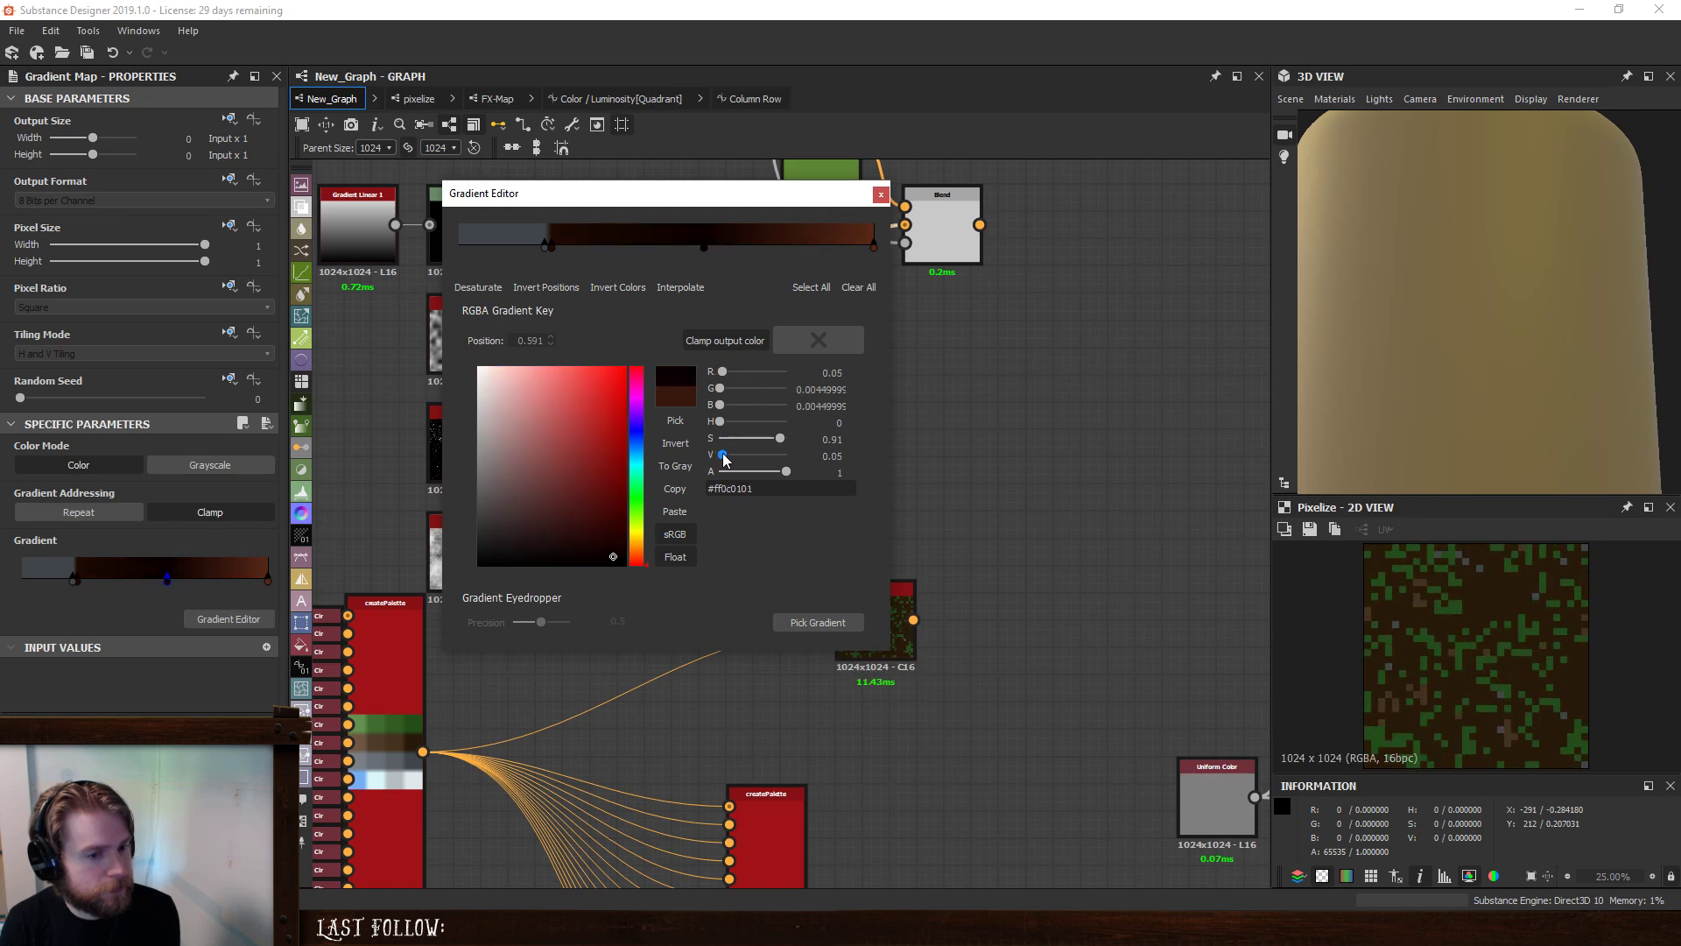
{"action": "left_click", "coordinate": [880, 196]}
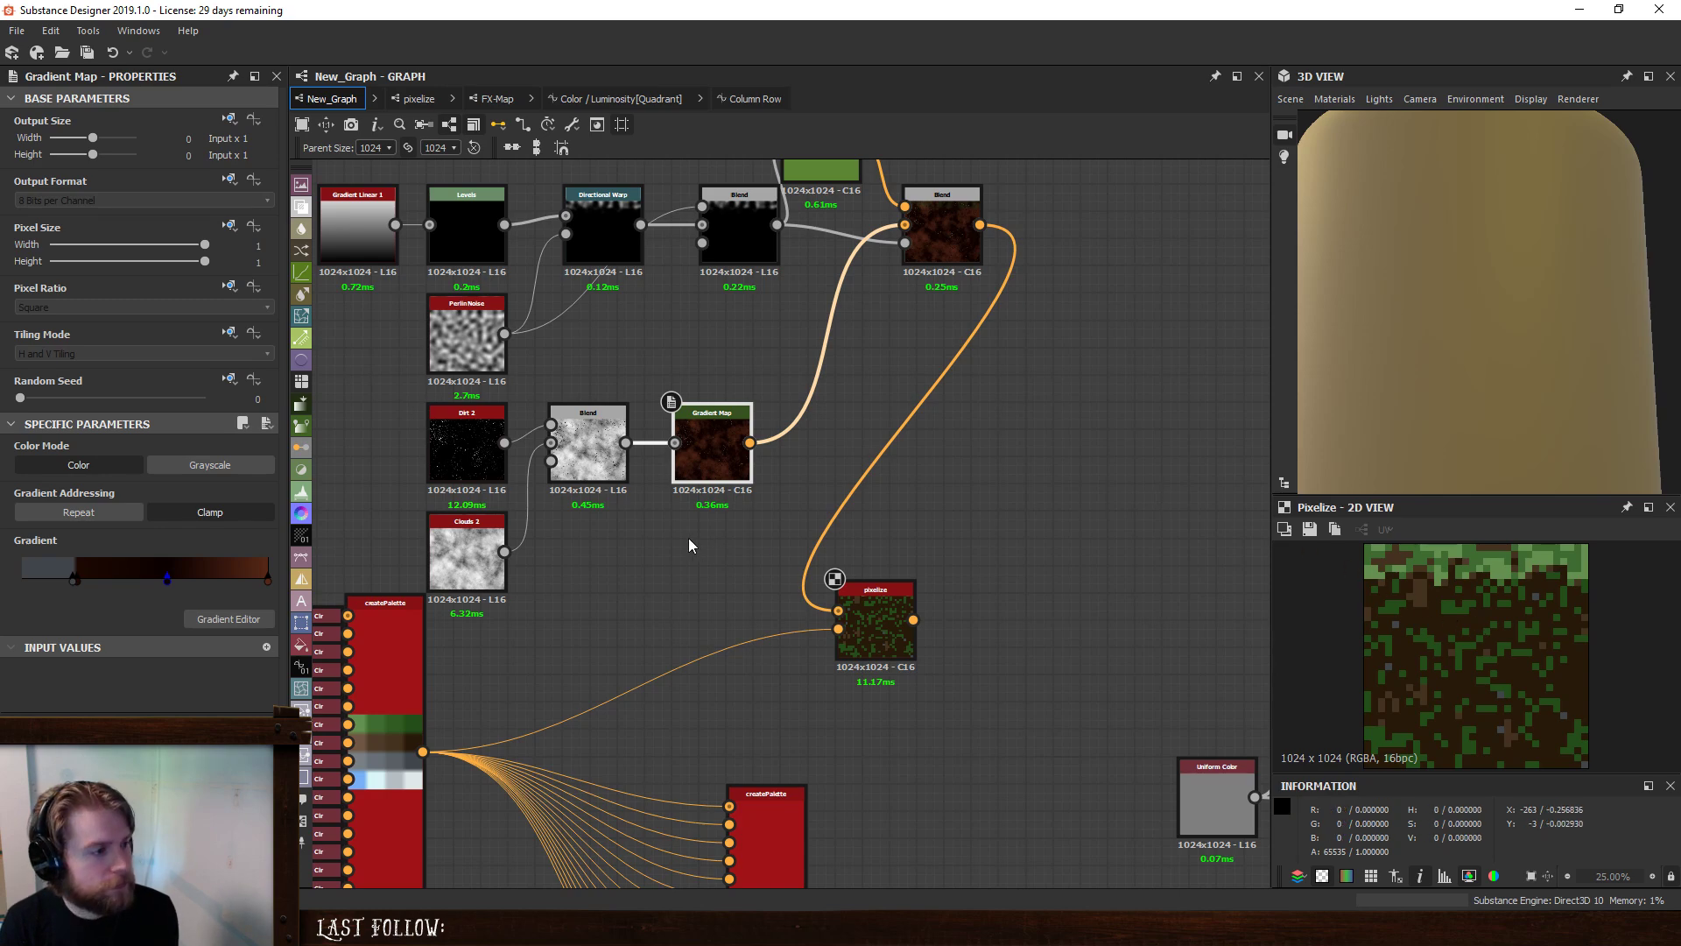
- Preview the dirt Gradient Map and shift its near-black key slightly towards the stone key, to about the middle of the gradient
{"action": "left_click", "coordinate": [642, 507]}
{"action": "double_click", "coordinate": [705, 440]}
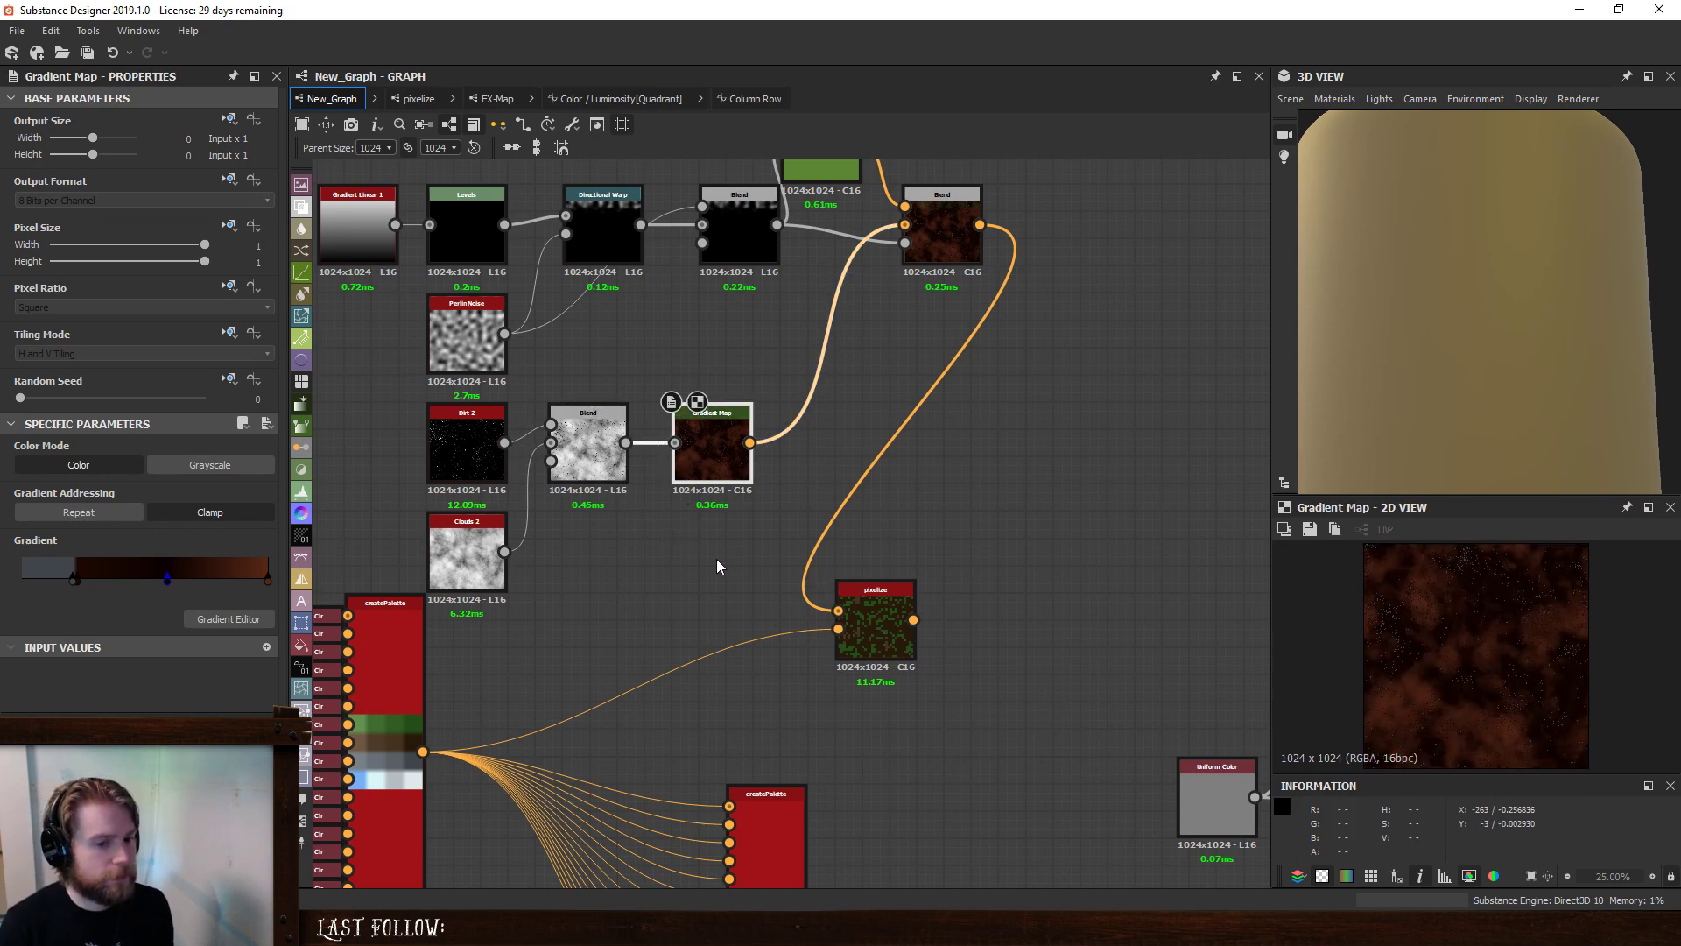
{"action": "left_click_drag", "start_coordinate": [163, 580], "coordinate": [85, 587]}
{"action": "left_click", "coordinate": [135, 580]}
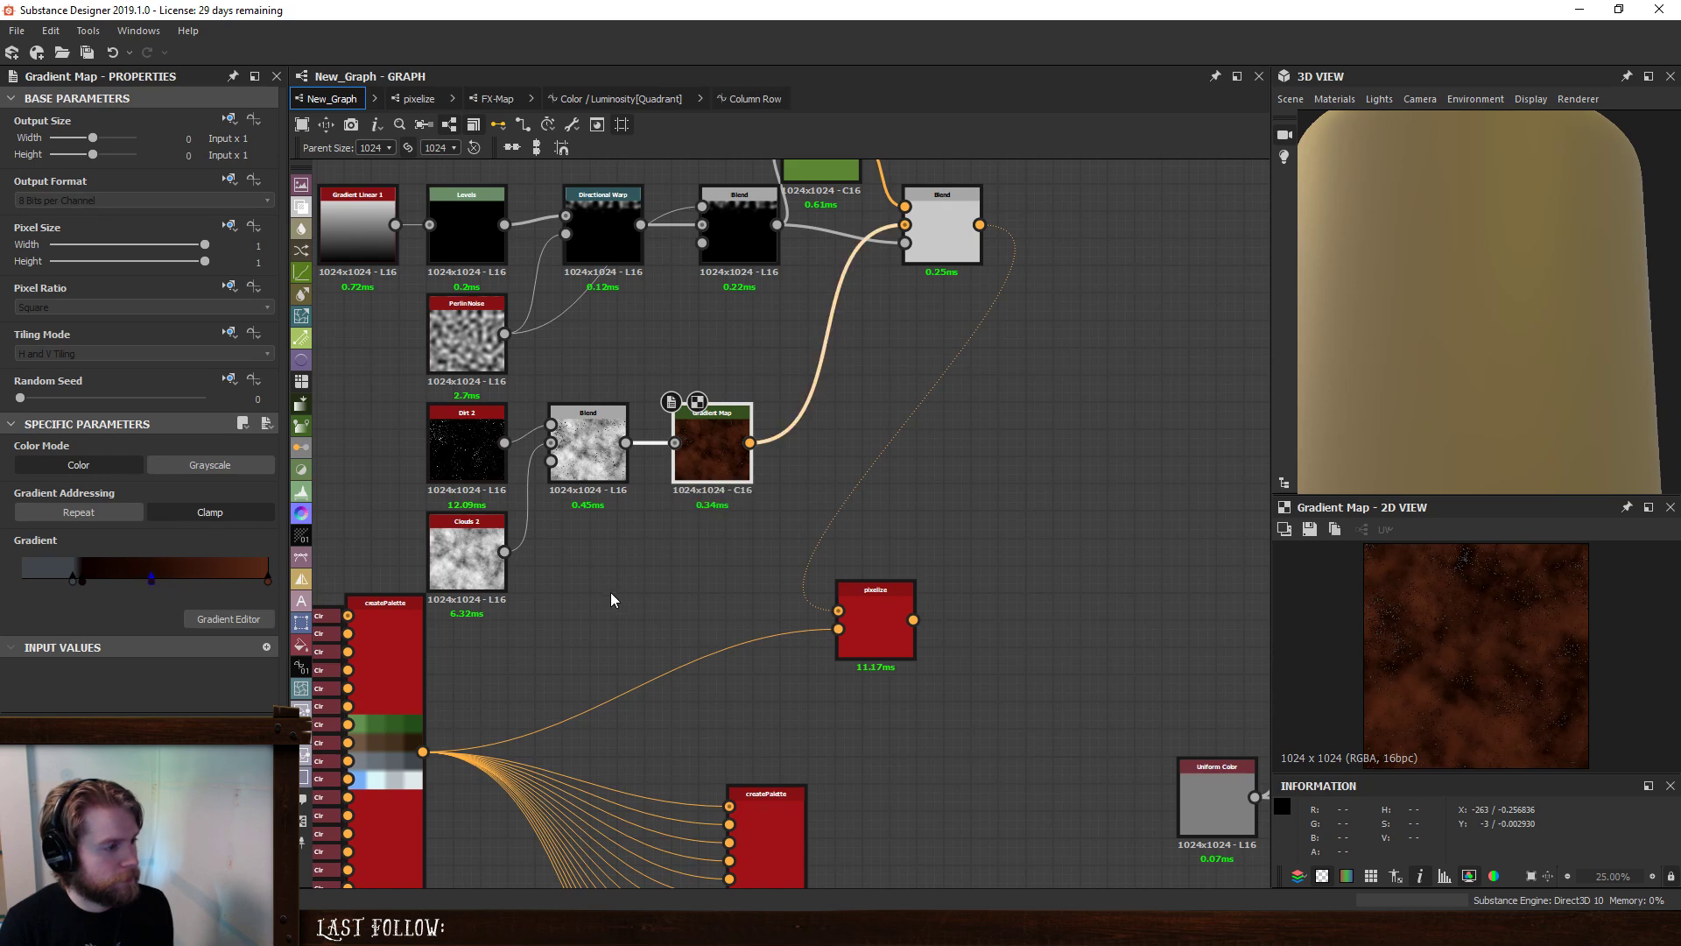
- Replace the Clouds 2 node with a Clouds 3 node in the dirt Blend and preview the dirt Gradient Map
{"action": "key", "text": "space"}
{"action": "type", "text": "cl"}
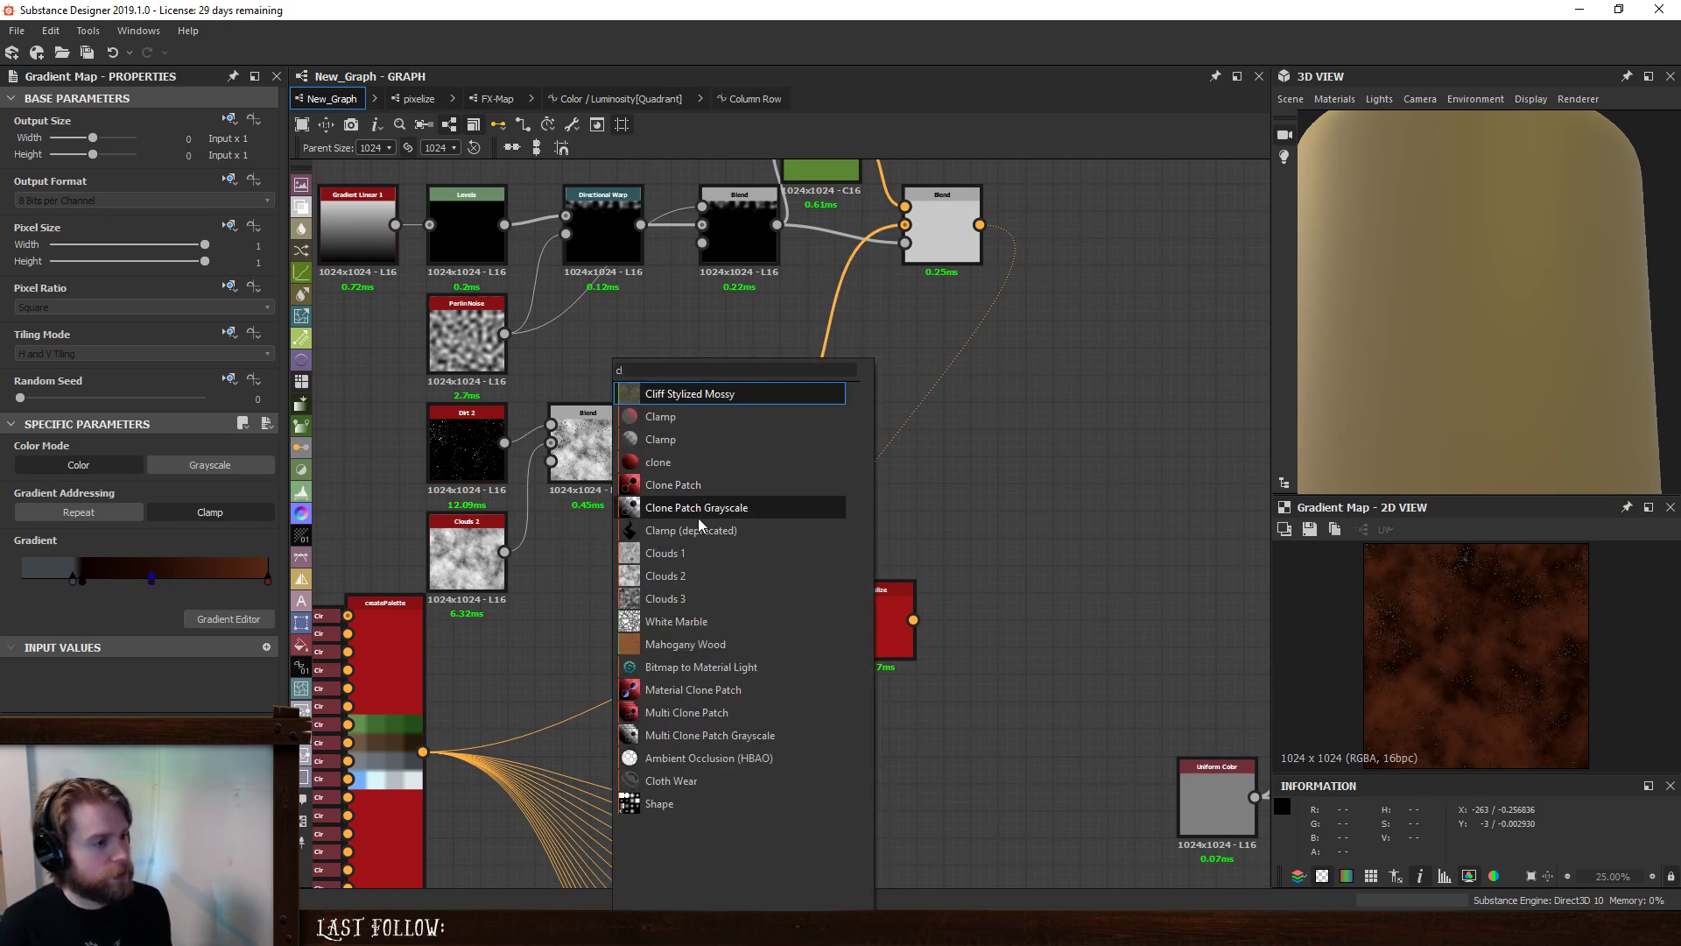
{"action": "left_click", "coordinate": [696, 599]}
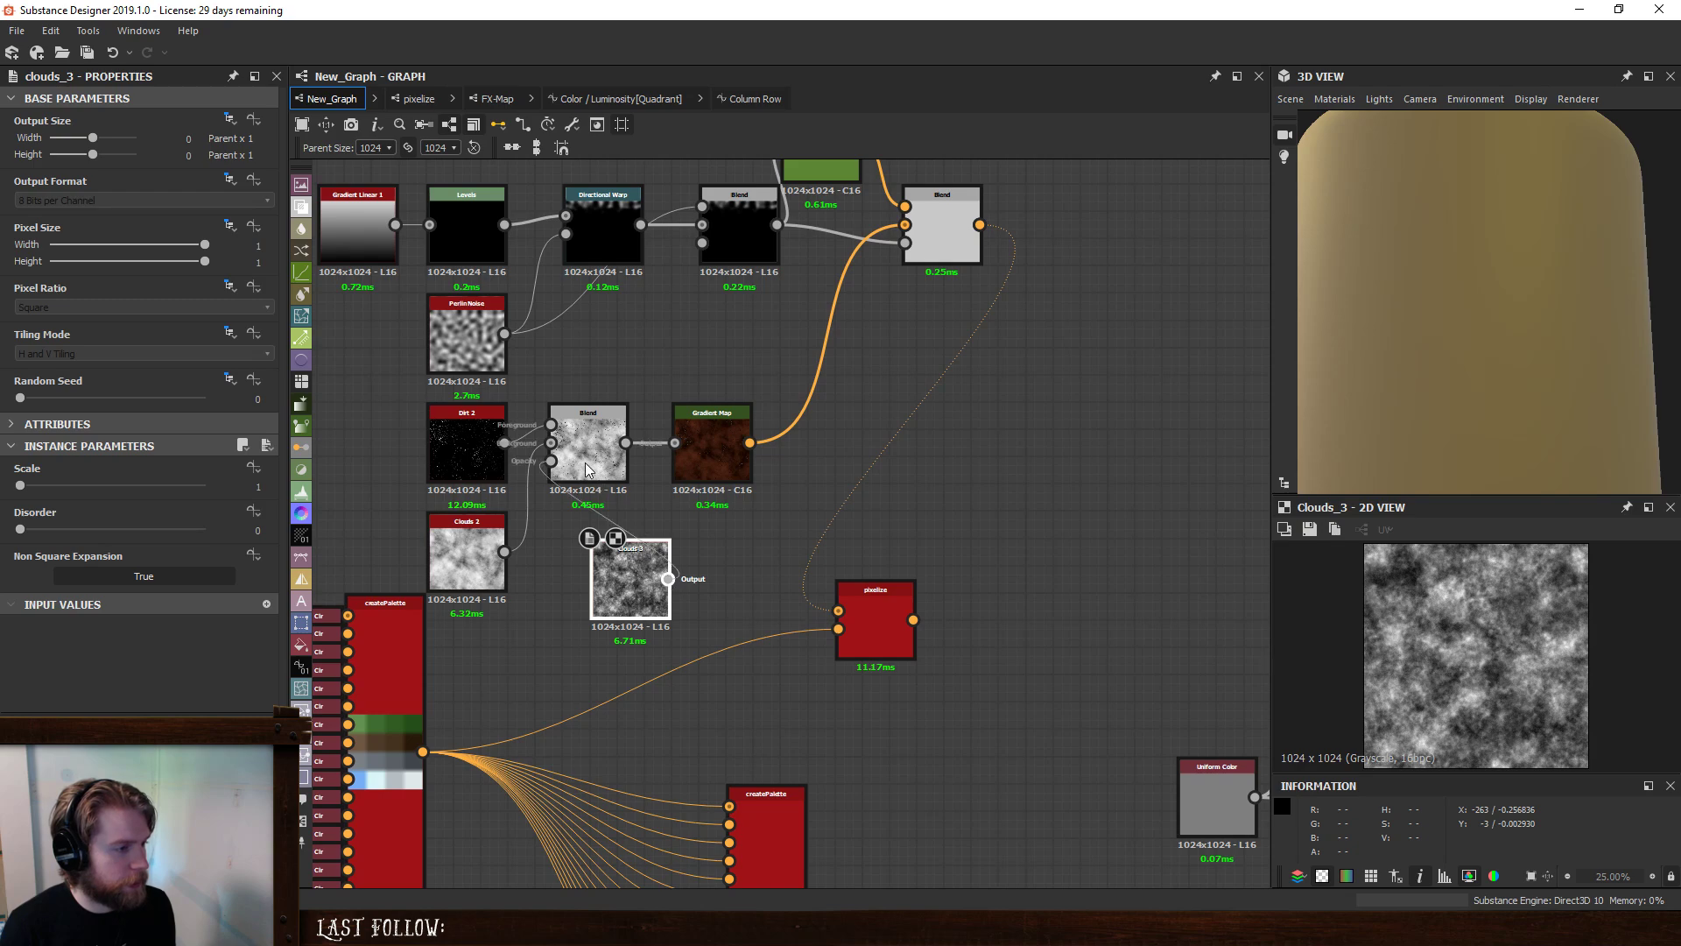
{"action": "left_click_drag", "start_coordinate": [584, 462], "coordinate": [552, 444]}
{"action": "left_click", "coordinate": [441, 568]}
{"action": "key", "text": "Delete"}
{"action": "left_click_drag", "start_coordinate": [624, 565], "coordinate": [460, 538]}
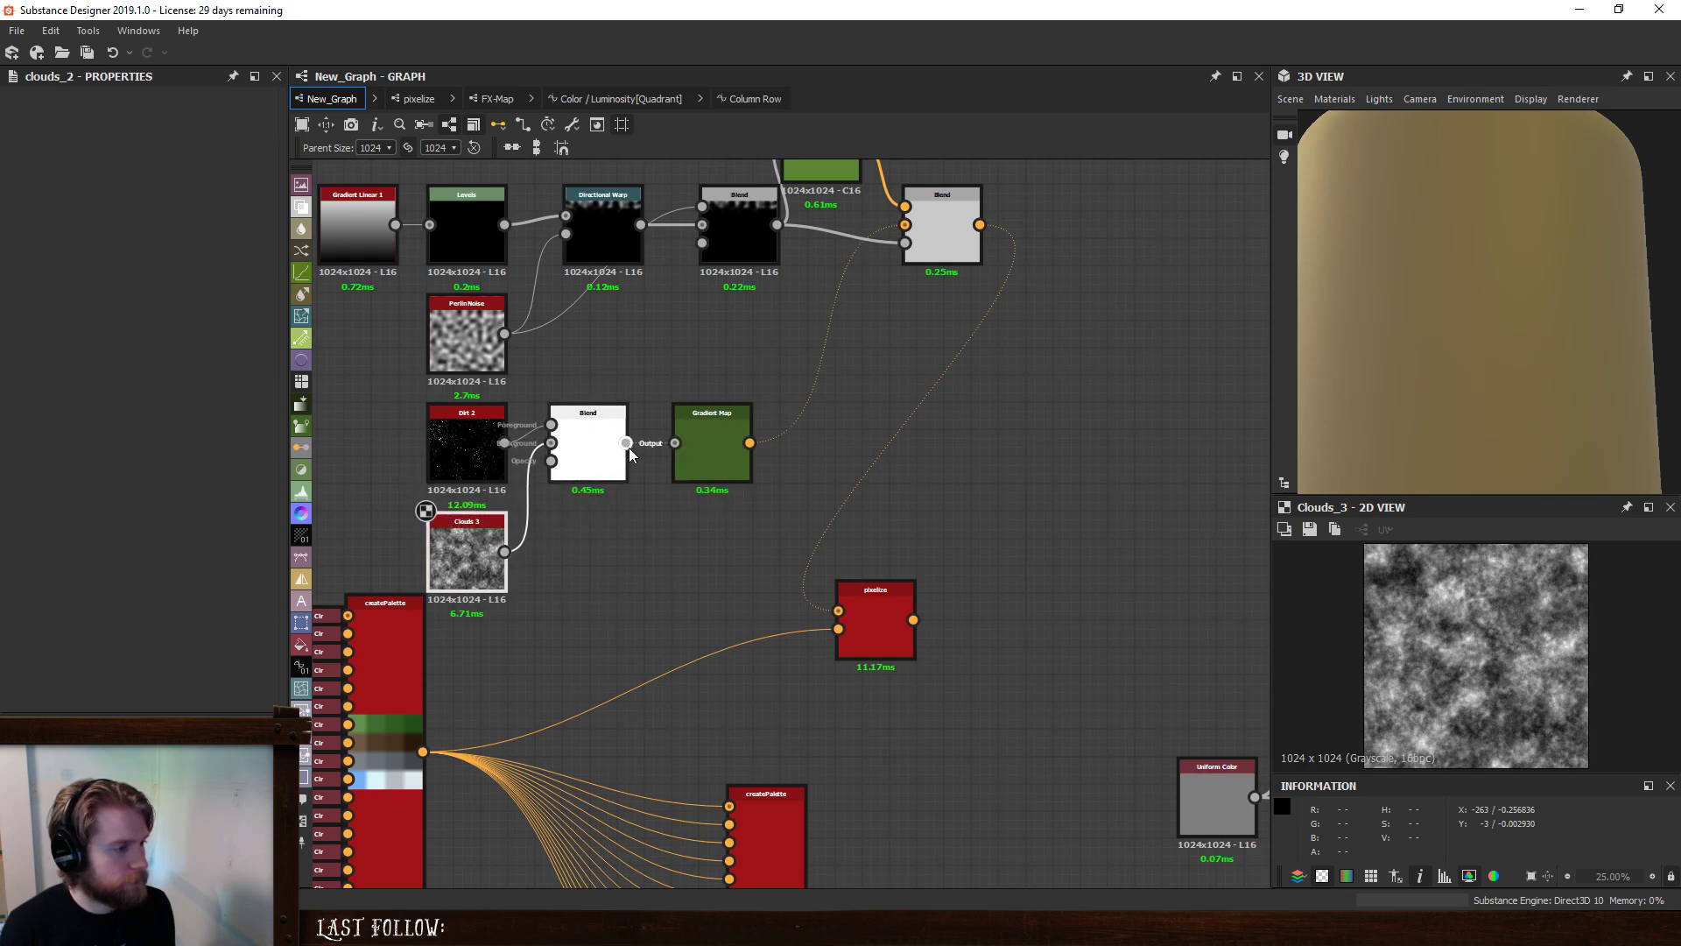
{"action": "left_click_drag", "start_coordinate": [625, 442], "coordinate": [674, 442]}
{"action": "left_click", "coordinate": [721, 441]}
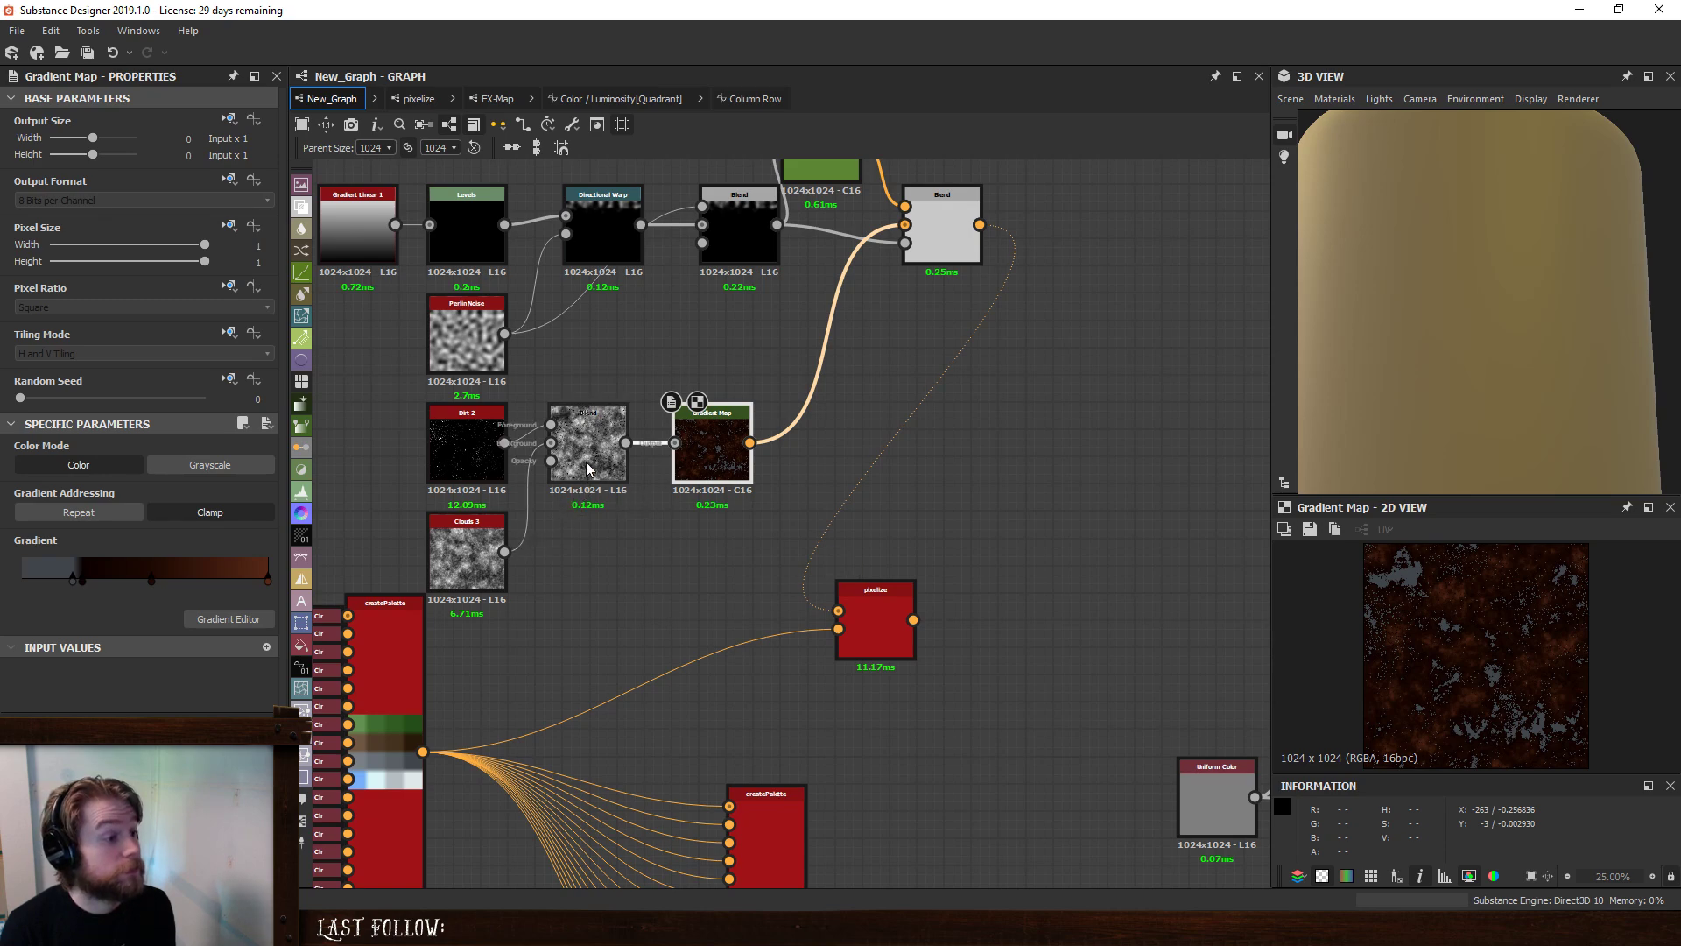
- Insert a Levels node after Clouds 3, raise its output black to nearly mid-grey, slightly lower its output white, and preview the pixelize result
{"action": "left_click", "coordinate": [464, 552]}
{"action": "key", "text": "space"}
{"action": "type", "text": "l"}
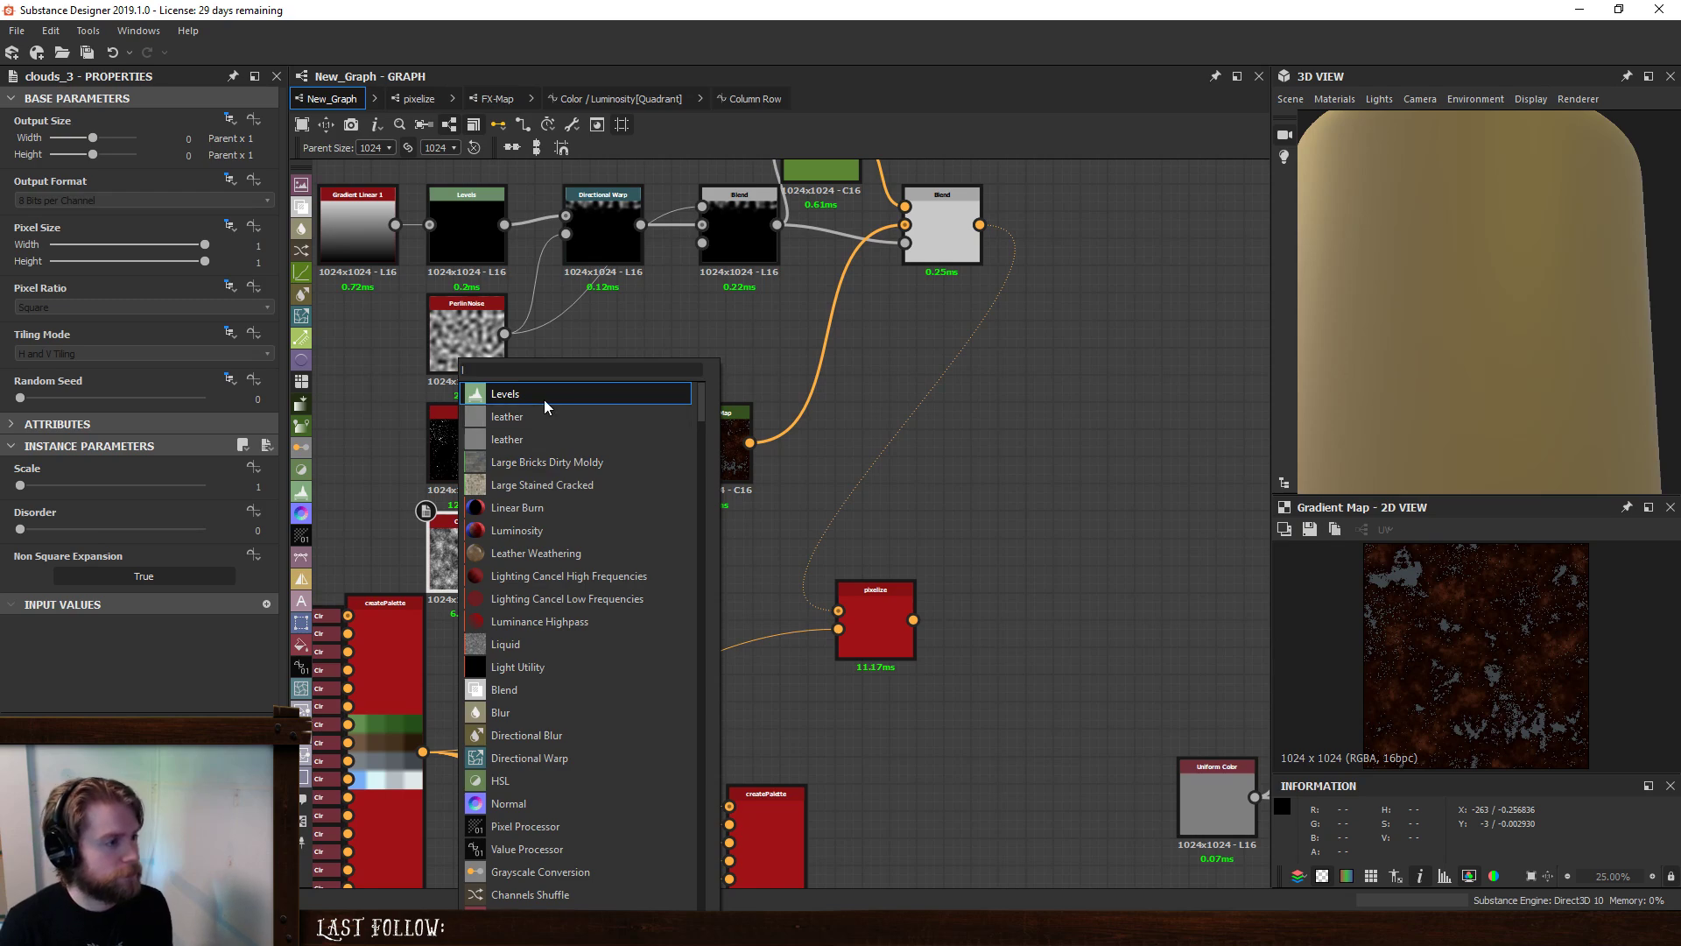
{"action": "left_click", "coordinate": [544, 398]}
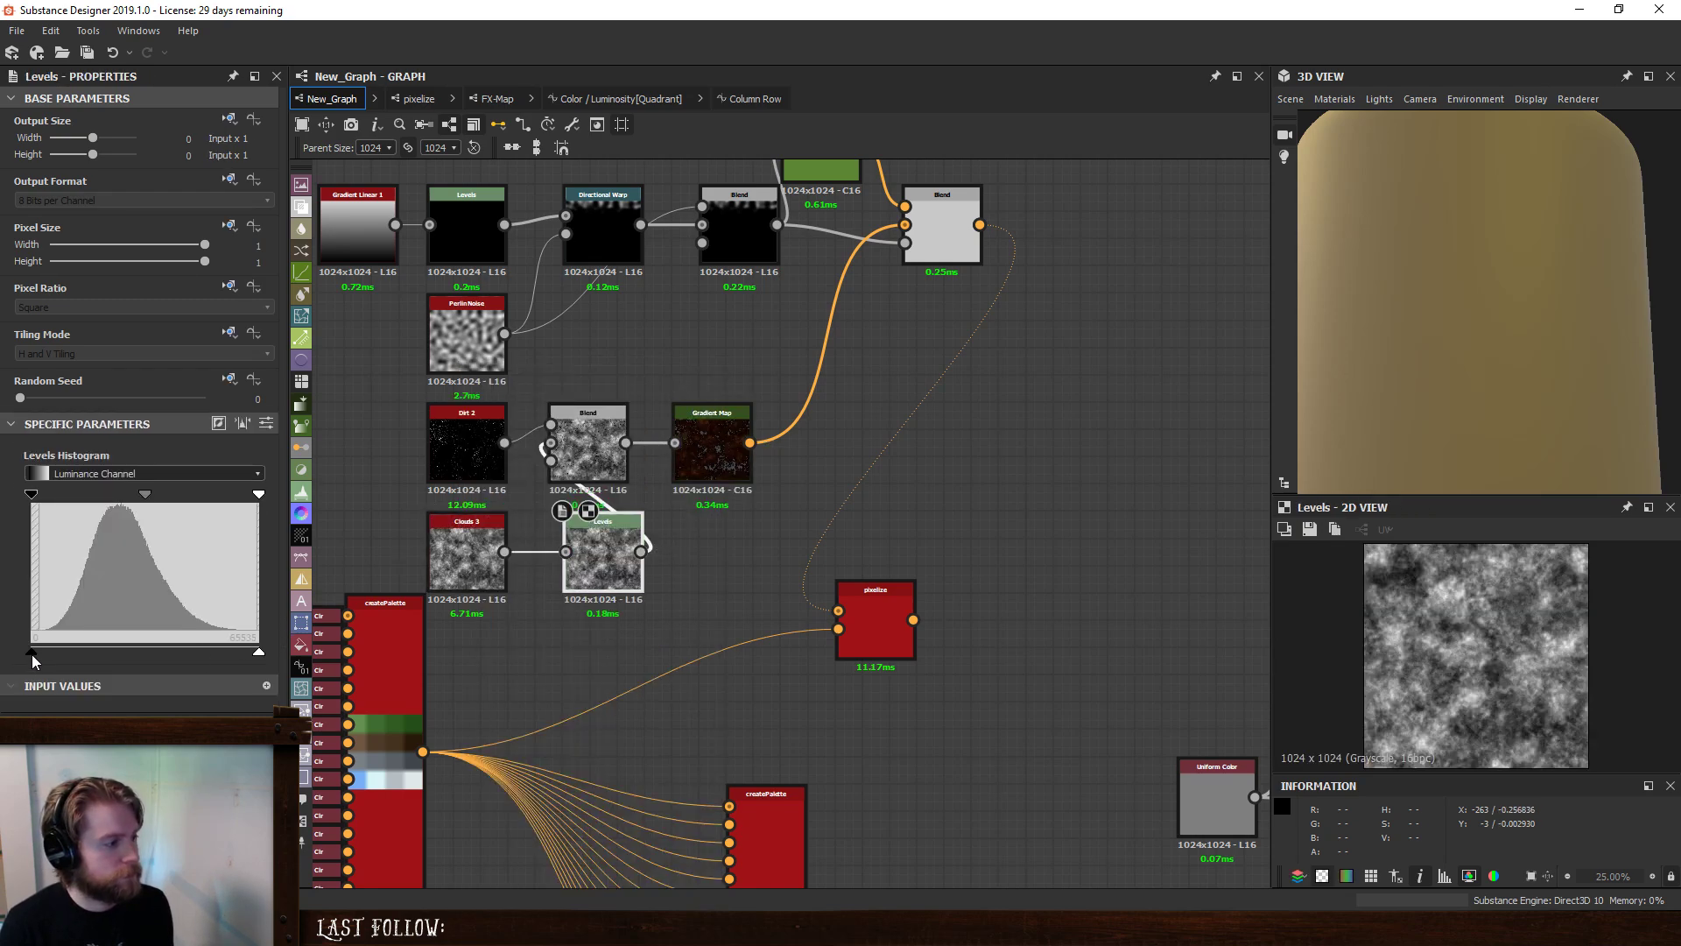
{"action": "left_click_drag", "start_coordinate": [32, 654], "coordinate": [137, 655]}
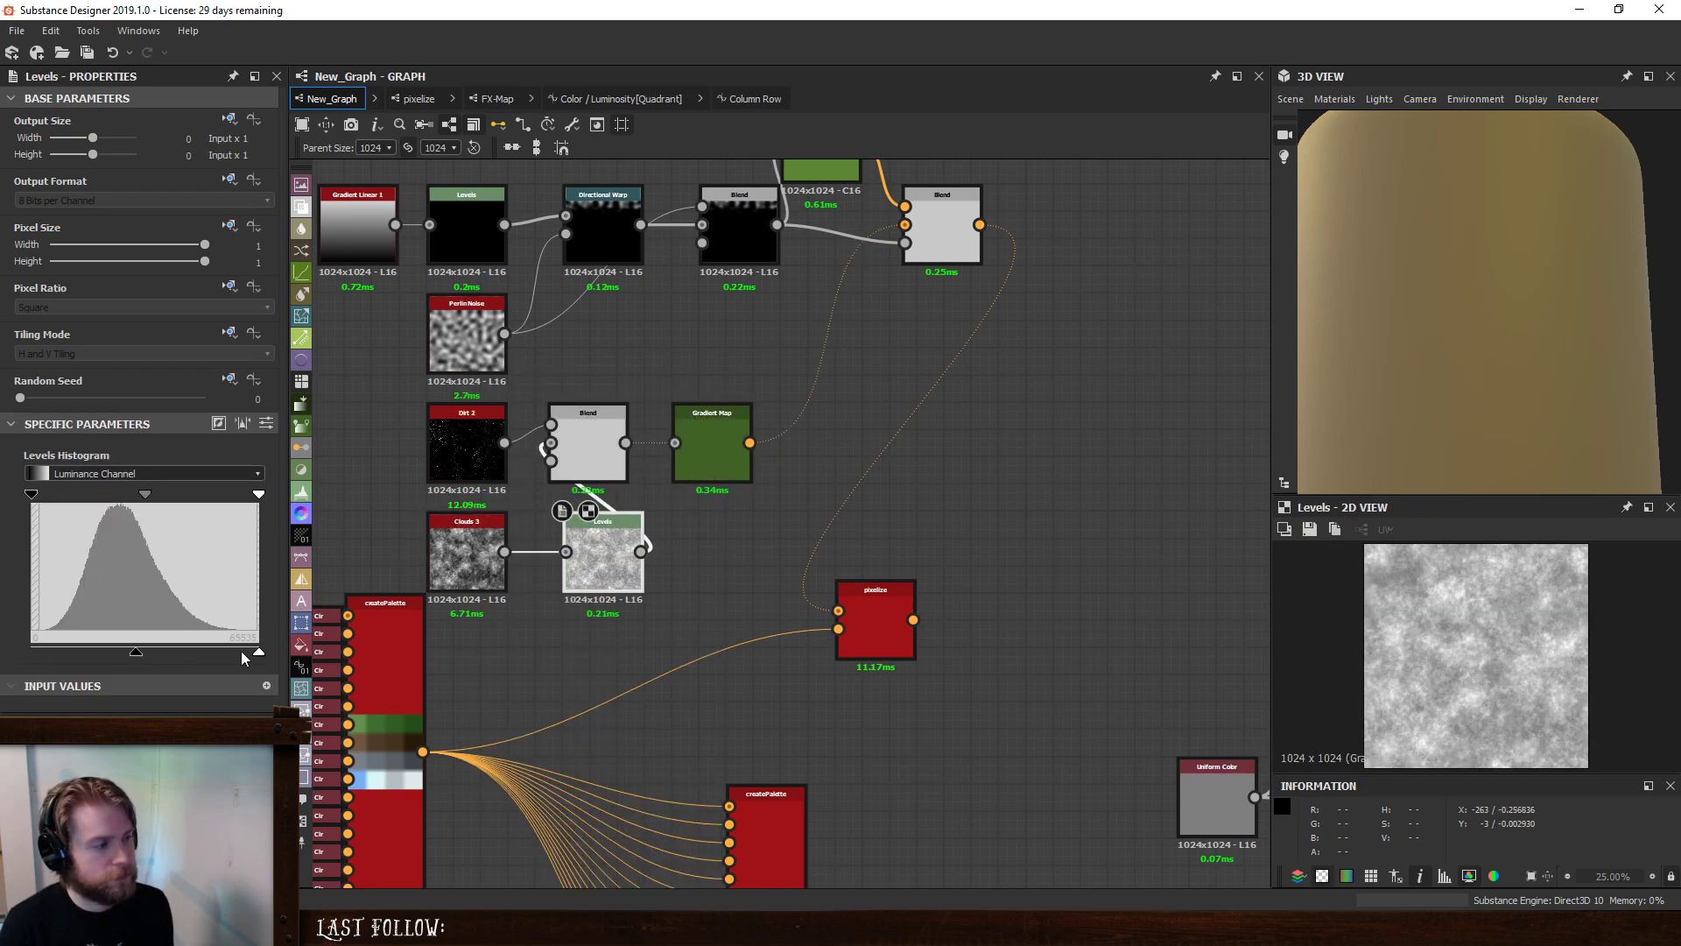
{"action": "left_click", "coordinate": [591, 451]}
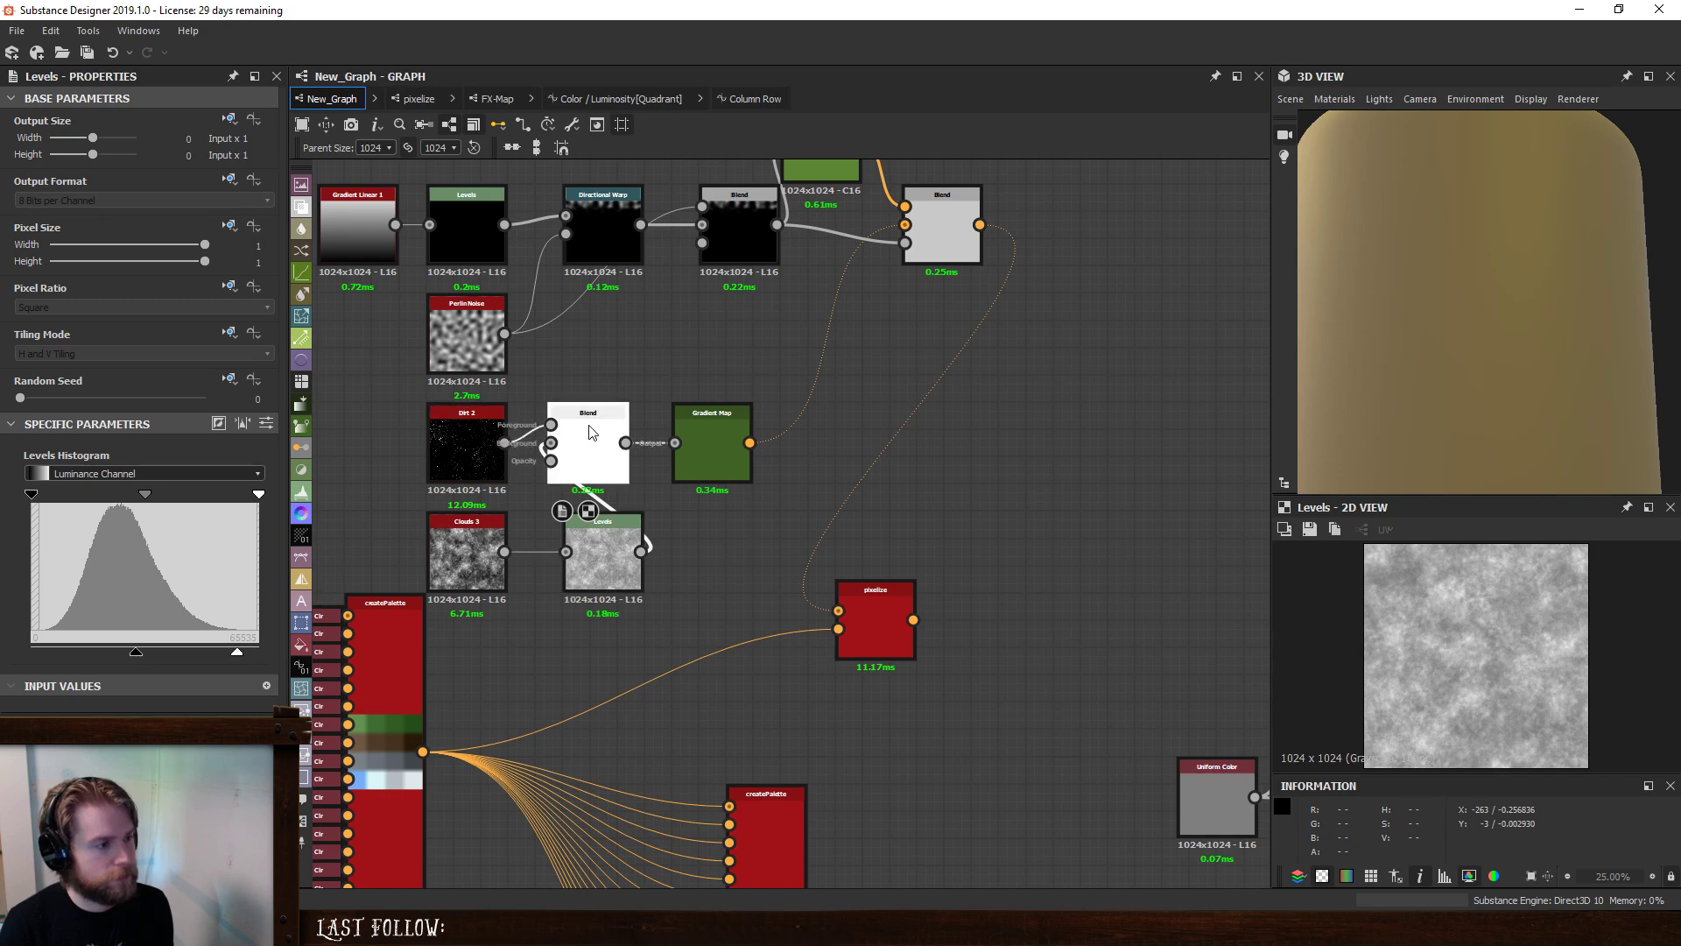
{"action": "left_click", "coordinate": [723, 429]}
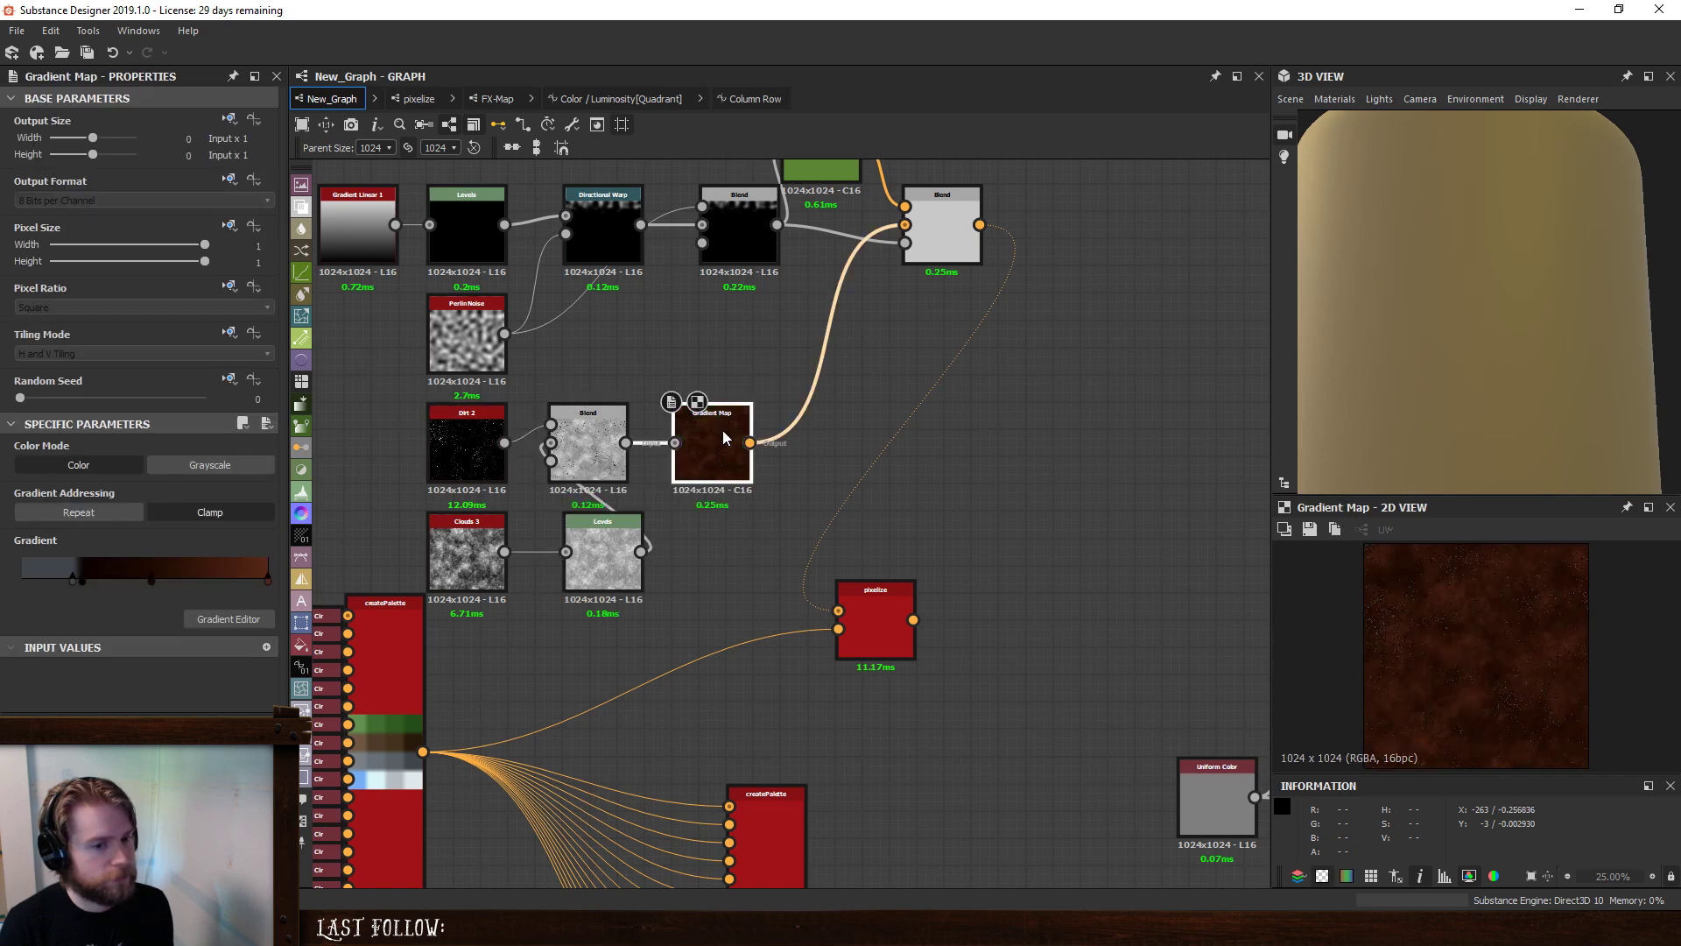
{"action": "left_click", "coordinate": [874, 618]}
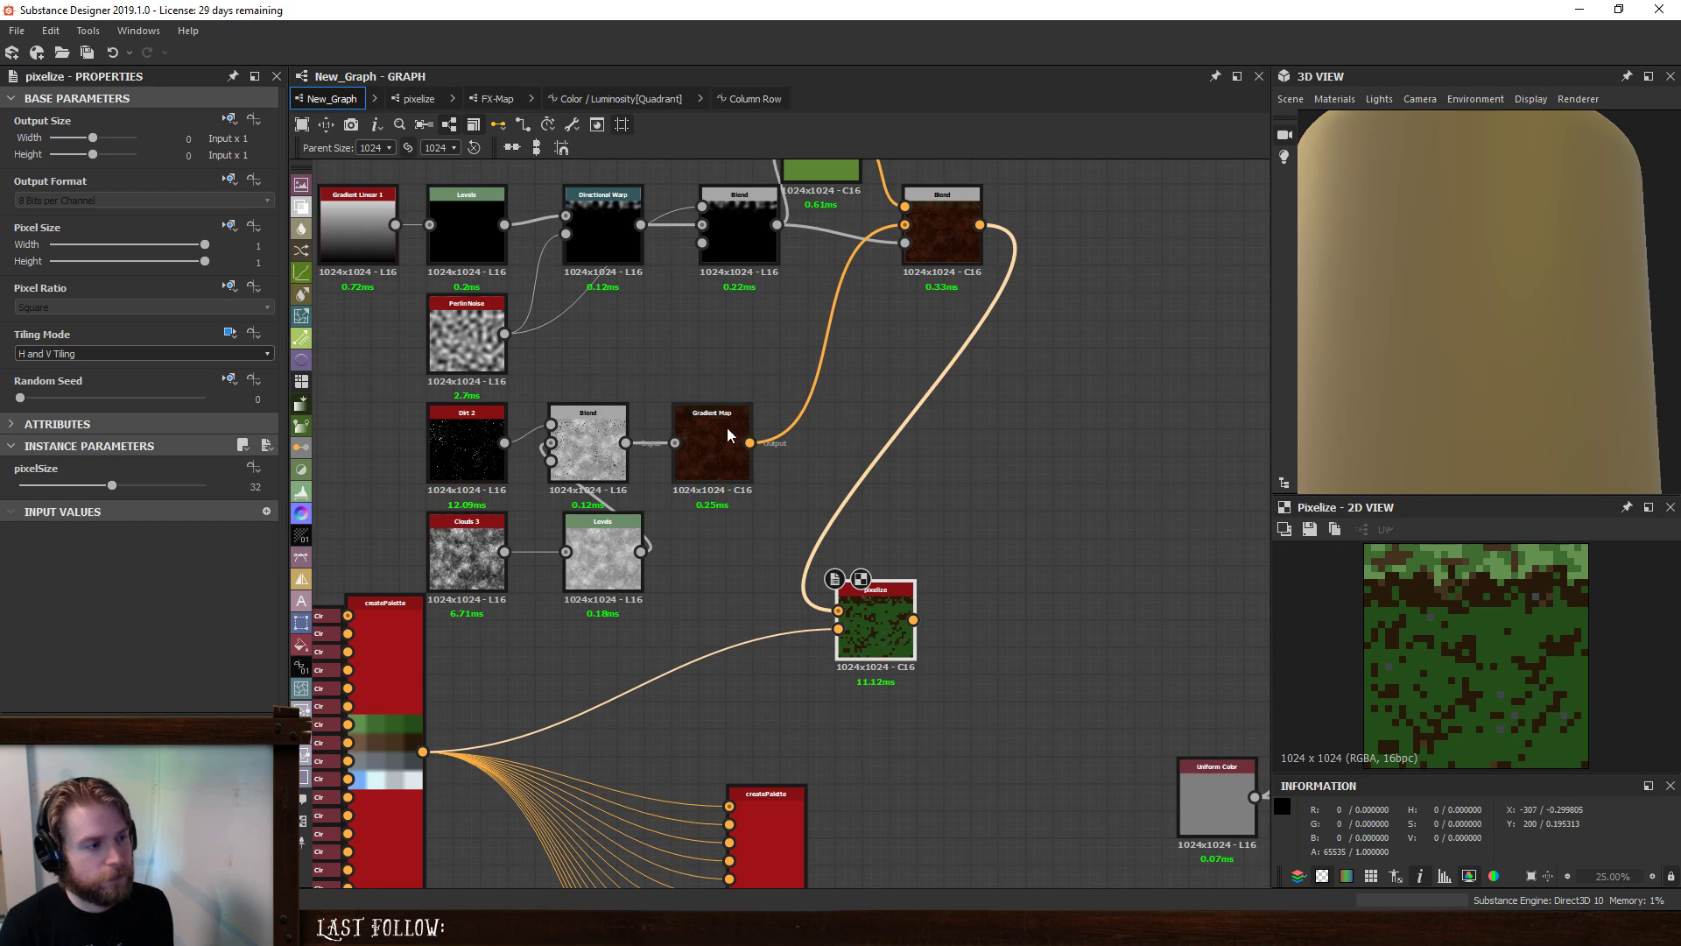
- Space out the dirt chain by moving its Blend and Gradient Map nodes away from the Levels node
{"action": "left_click_drag", "start_coordinate": [728, 428], "coordinate": [769, 429]}
{"action": "left_click_drag", "start_coordinate": [588, 426], "coordinate": [779, 432]}
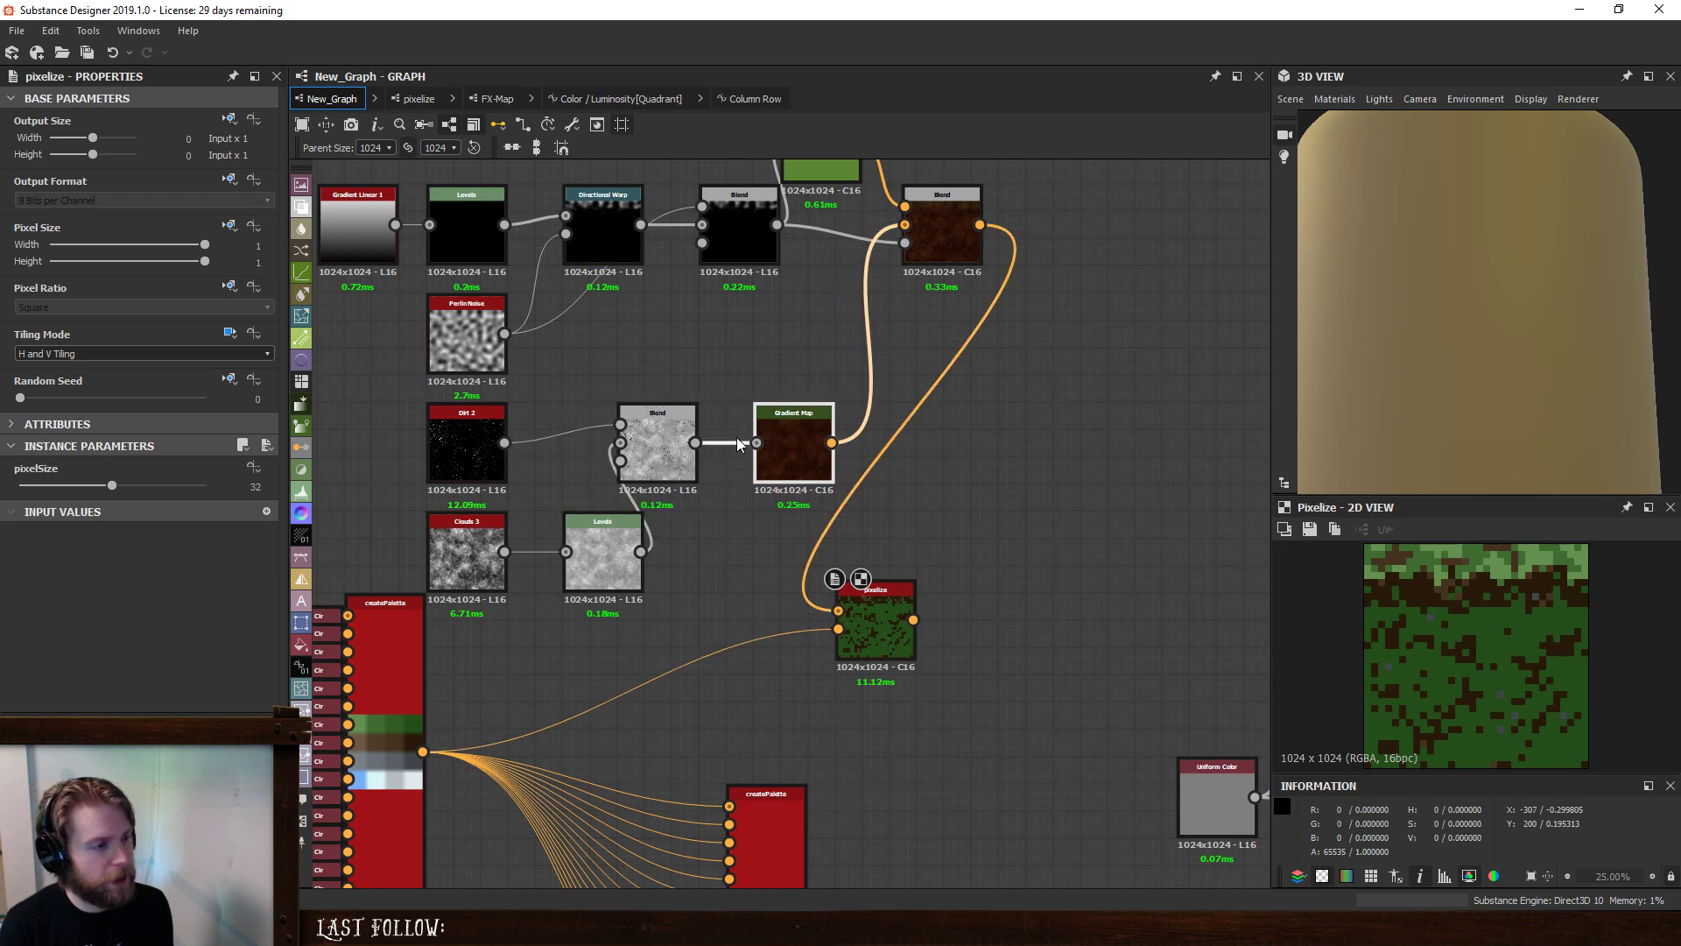
{"action": "left_click_drag", "start_coordinate": [658, 434], "coordinate": [700, 434]}
- Recolour the dirt gradient's key at position 0.246 to dark reddish brown #ff4a1919
{"action": "left_click", "coordinate": [794, 438]}
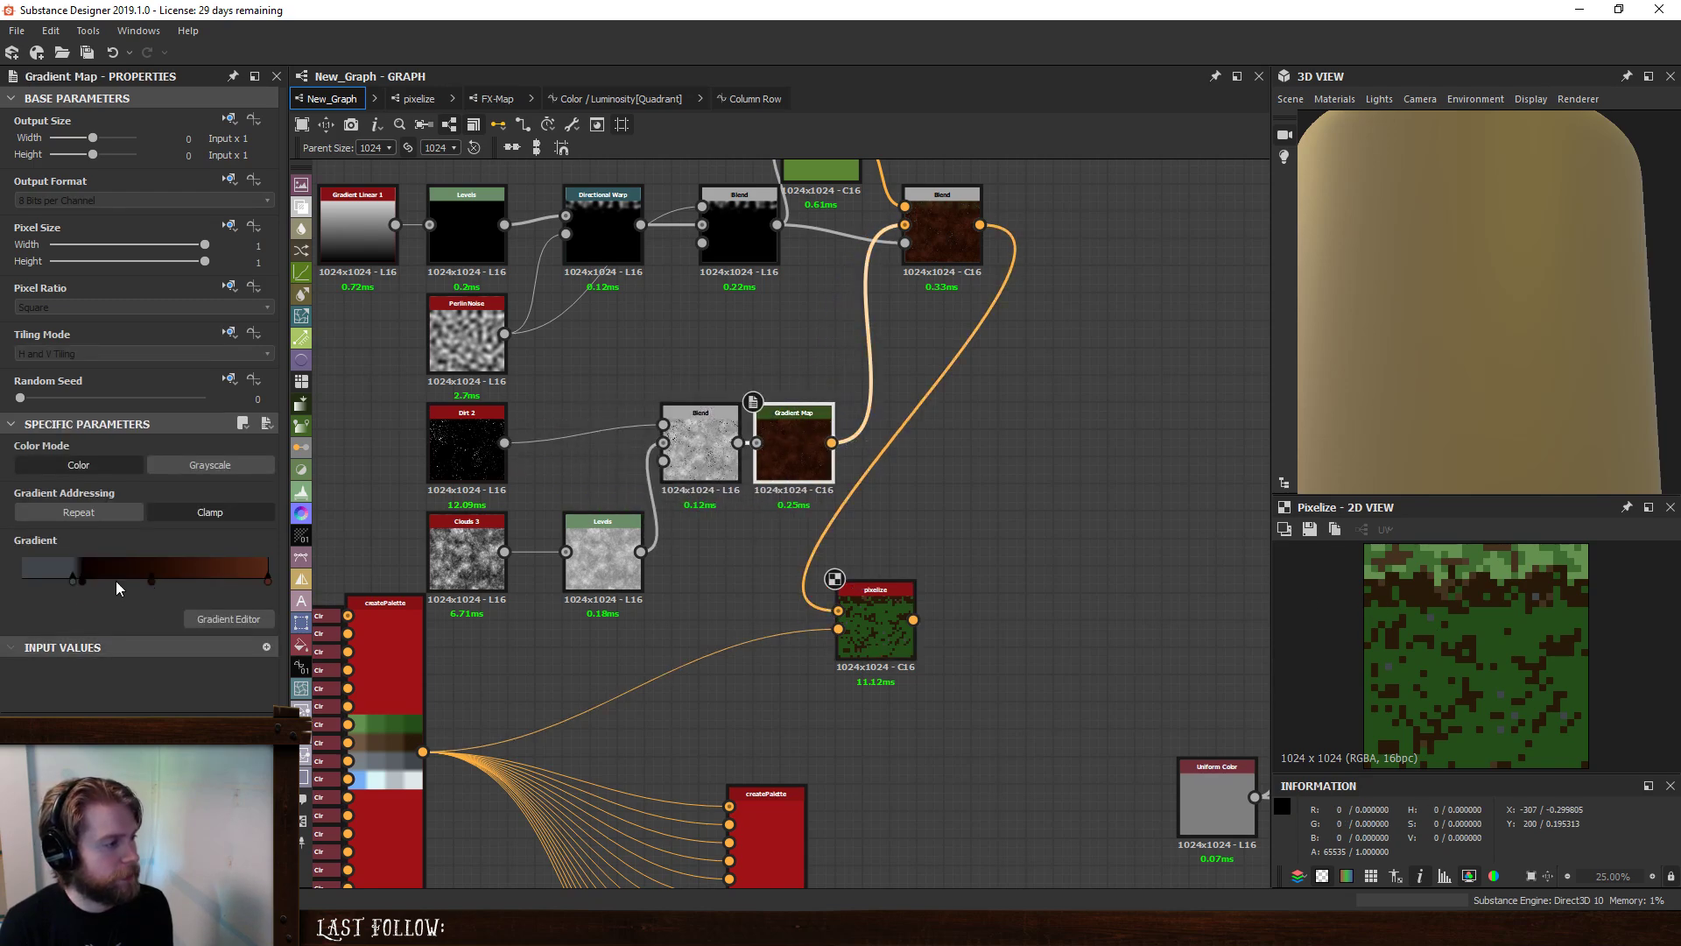
{"action": "double_click", "coordinate": [81, 576]}
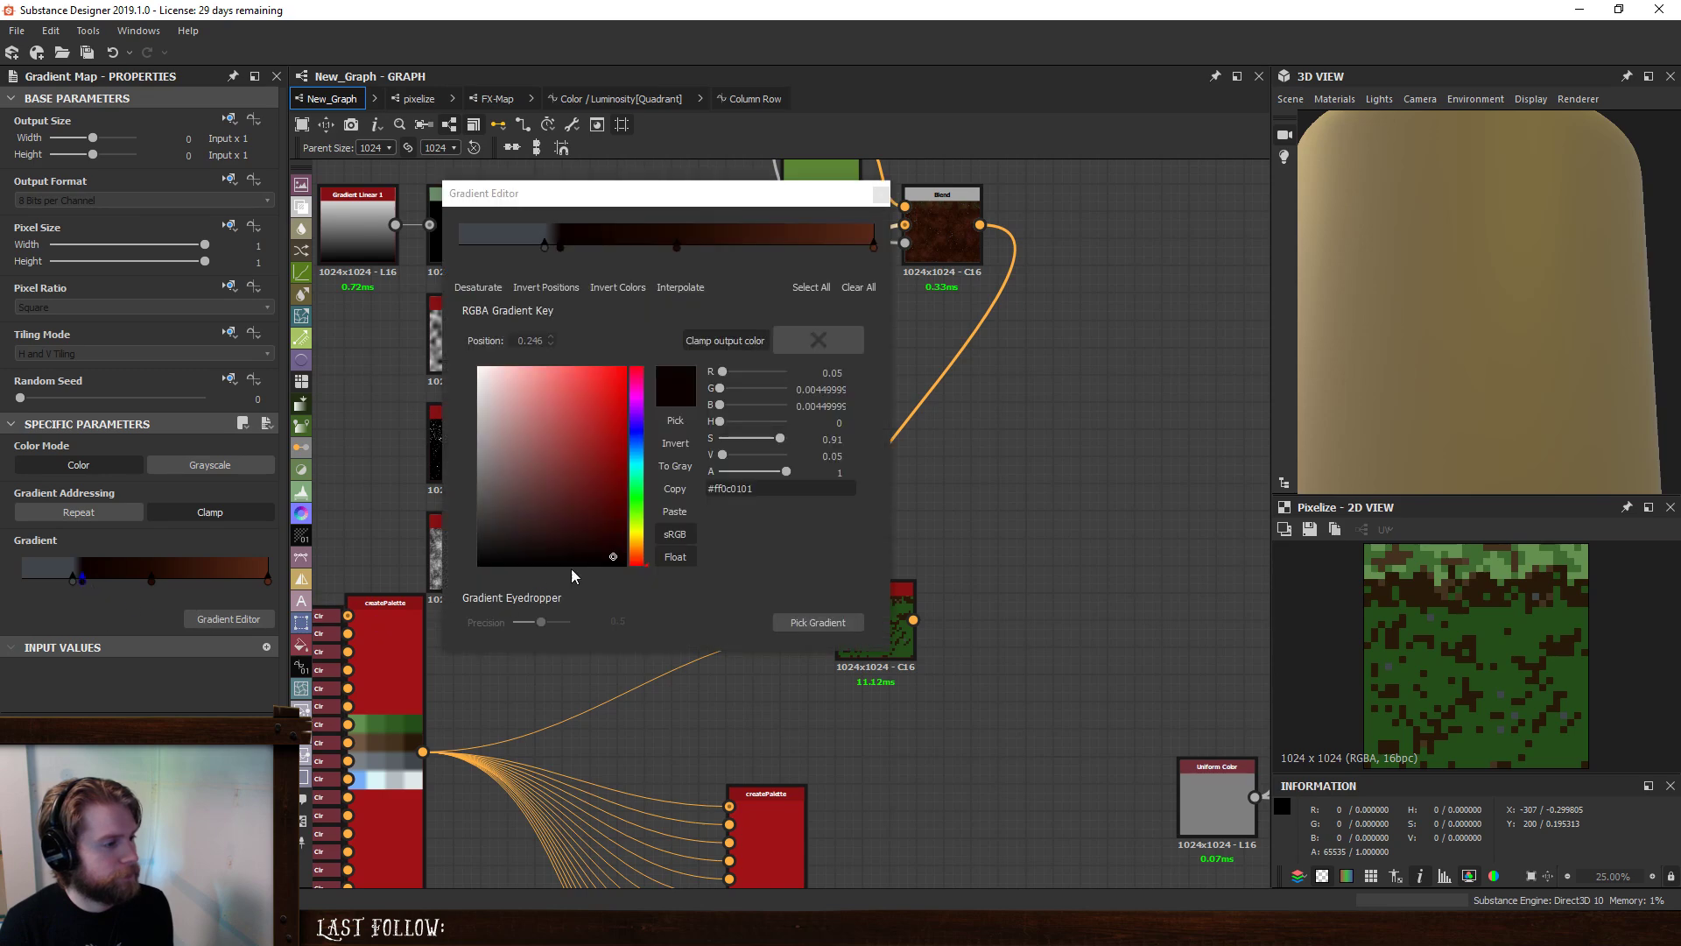
{"action": "left_click_drag", "start_coordinate": [723, 456], "coordinate": [823, 468]}
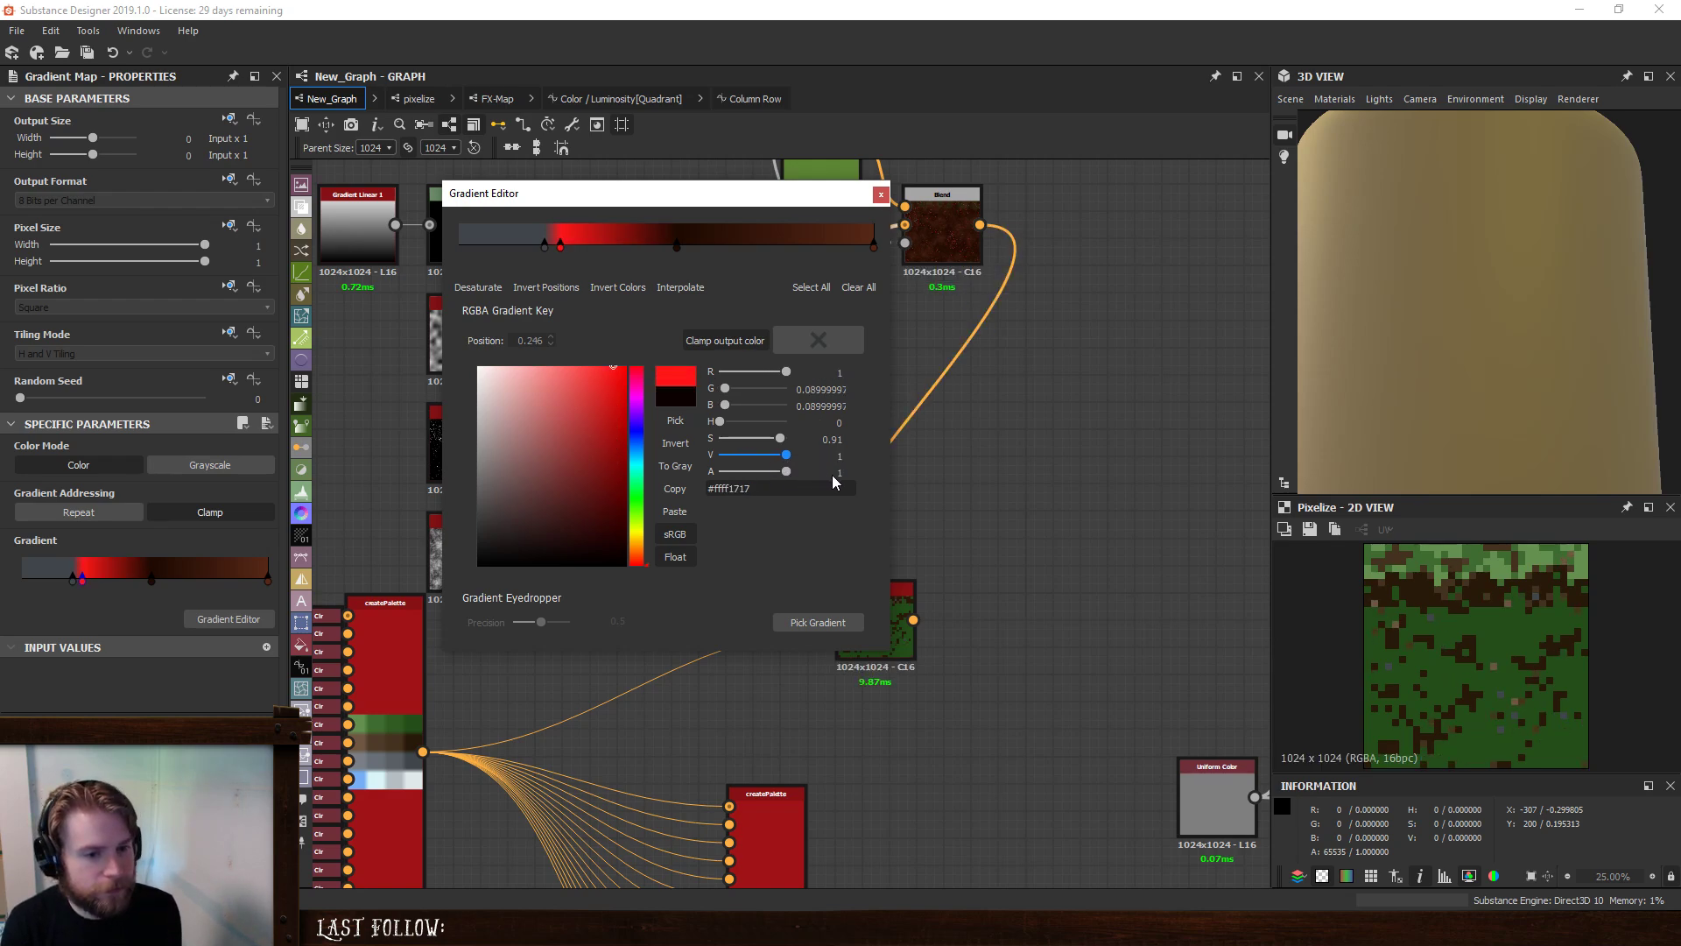
{"action": "left_click_drag", "start_coordinate": [786, 455], "coordinate": [739, 457]}
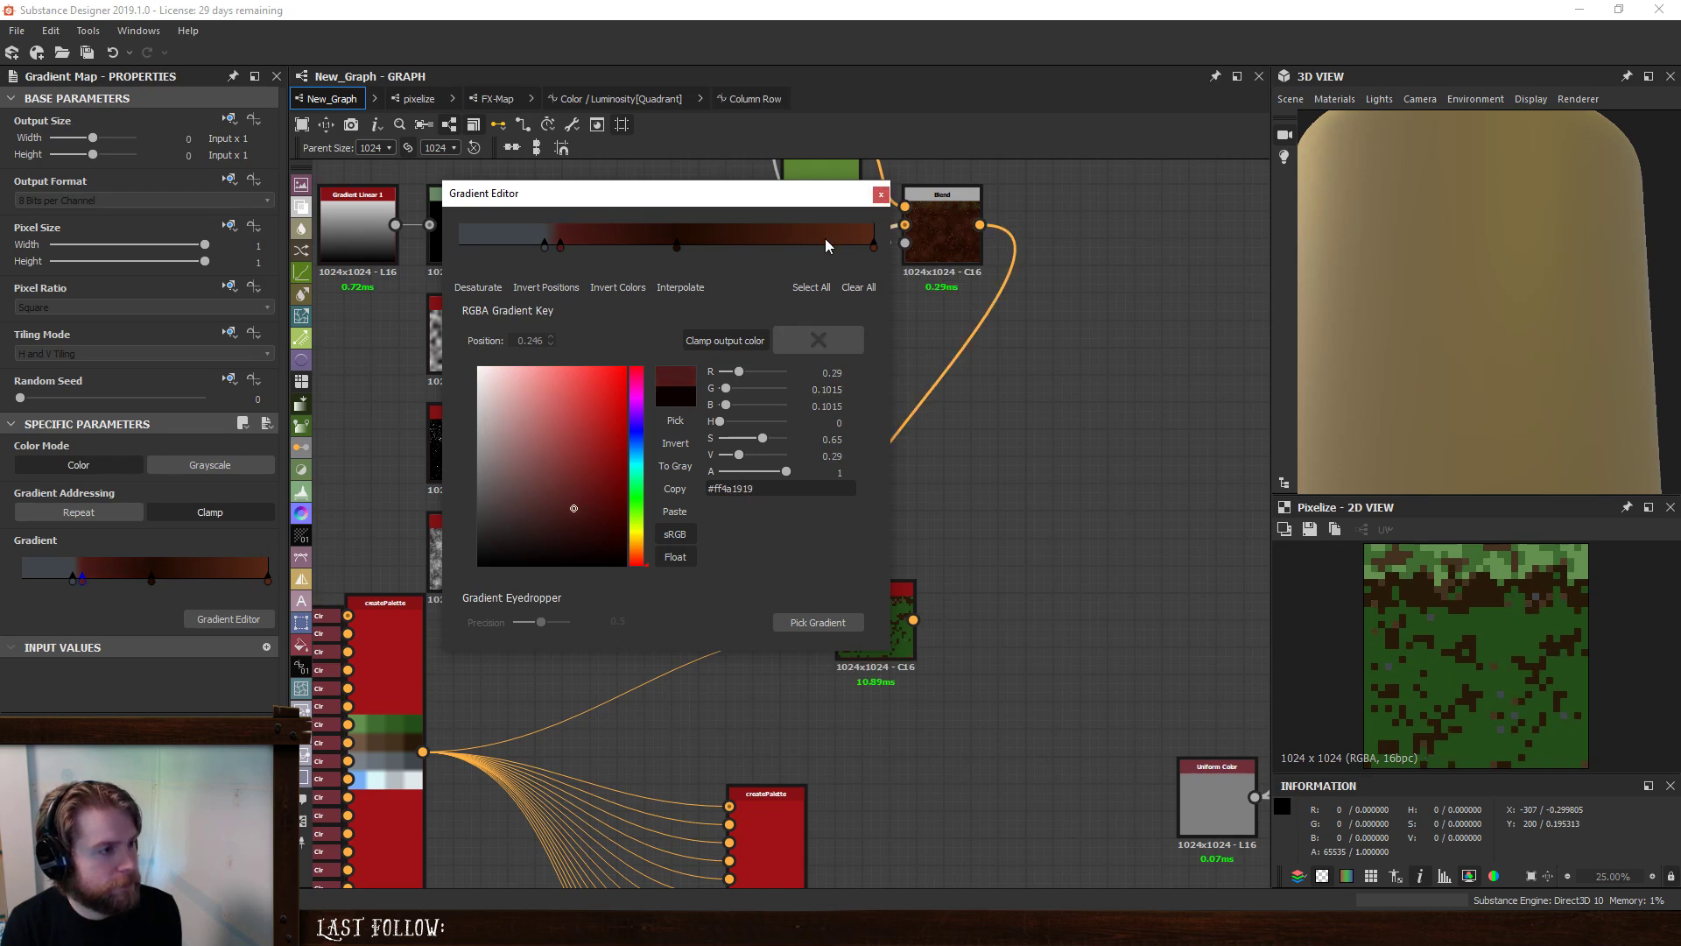
- Recolour the dirt gradient's key at position 0.527 to ochre brown #ff735528
{"action": "left_click", "coordinate": [874, 247]}
{"action": "left_click", "coordinate": [678, 247]}
{"action": "mouse_move", "coordinate": [728, 454]}
{"action": "left_mouse_down"}
{"action": "mouse_move", "coordinate": [750, 465]}
{"action": "mouse_move", "coordinate": [762, 439]}
{"action": "mouse_move", "coordinate": [730, 426]}
{"action": "mouse_move", "coordinate": [727, 440]}
{"action": "left_mouse_up"}
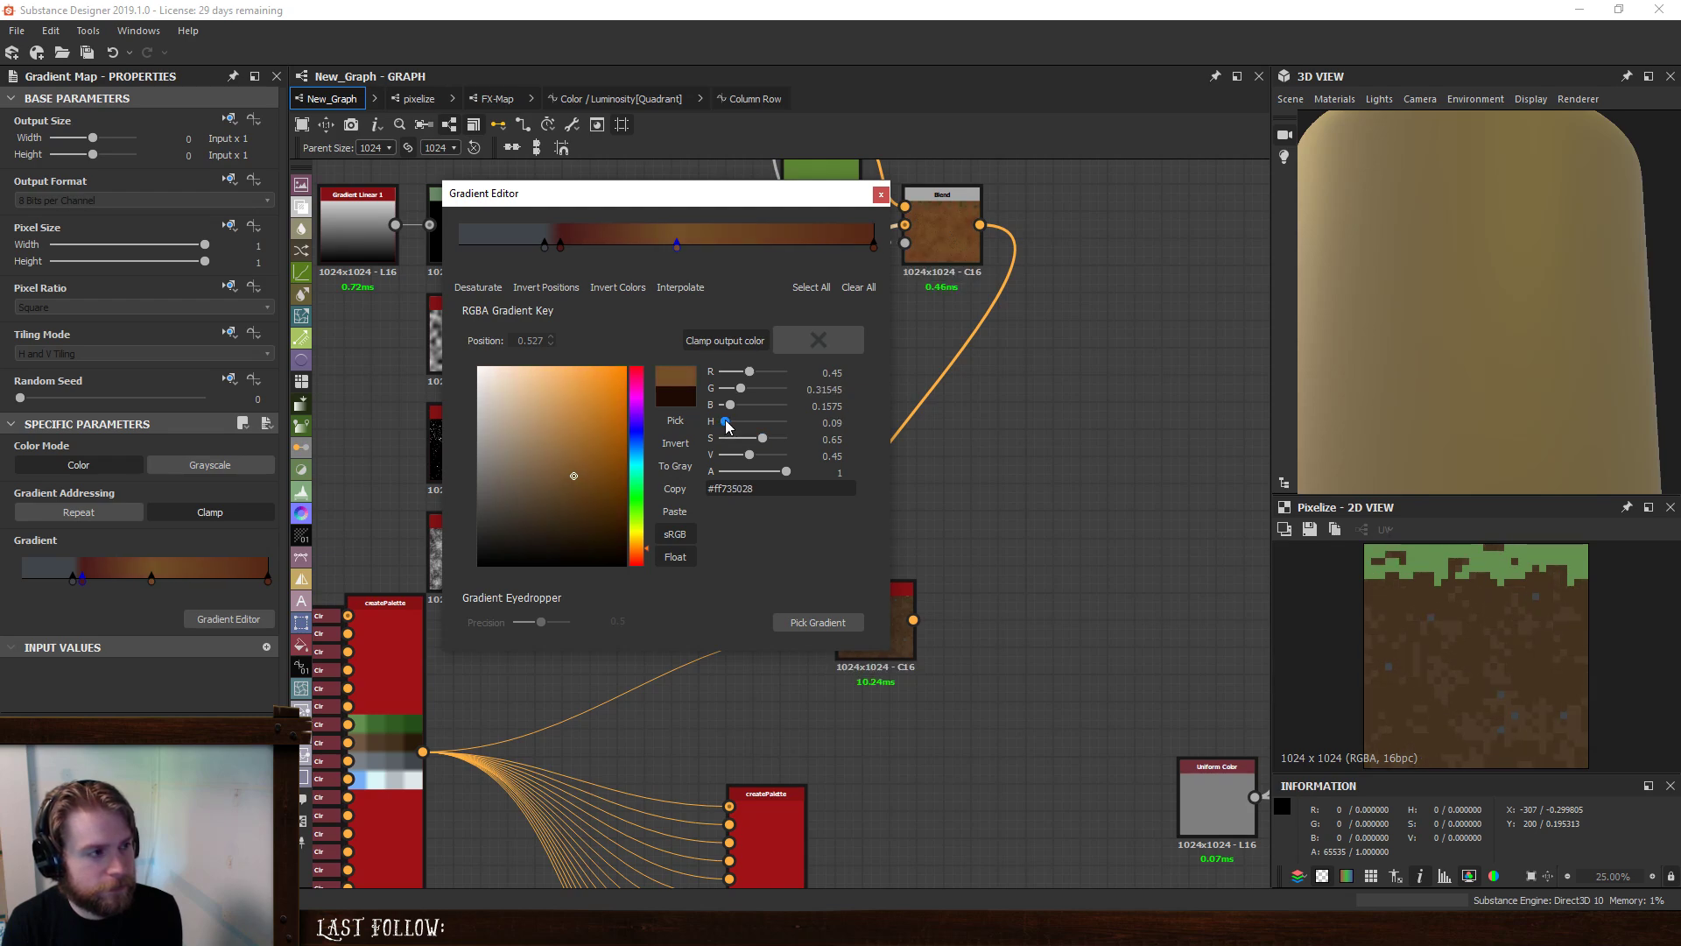
{"action": "left_click_drag", "start_coordinate": [726, 426], "coordinate": [728, 427]}
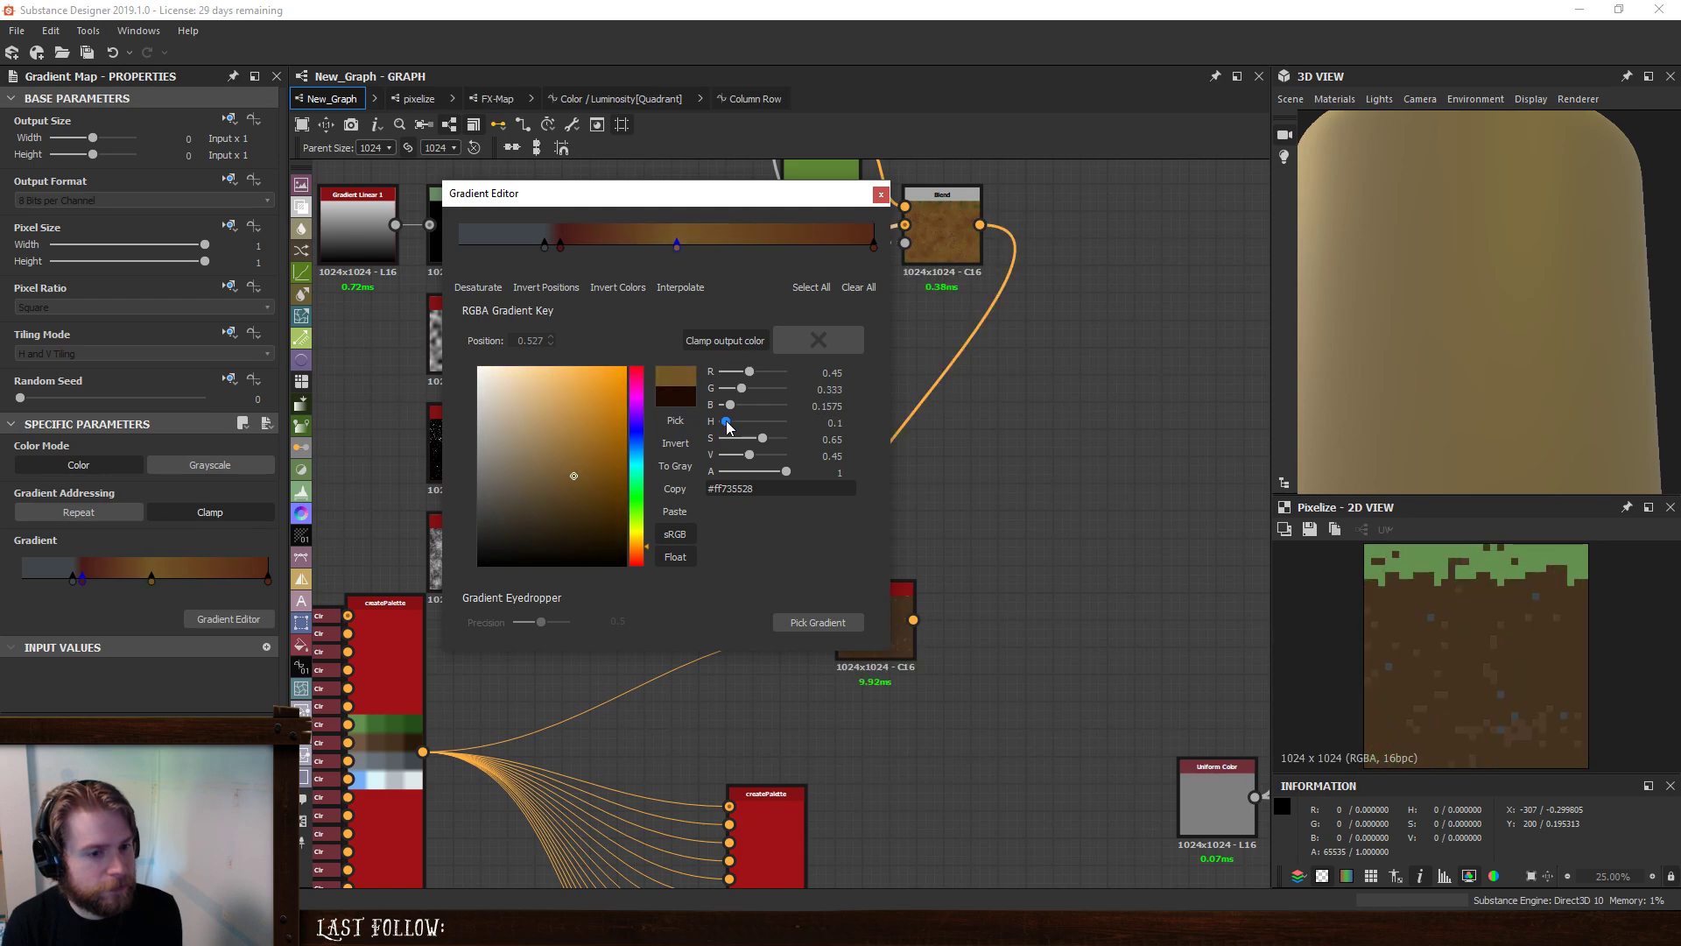
{"action": "scroll", "coordinate": [1389, 581], "scroll_direction": "down", "scroll_amount": 1}
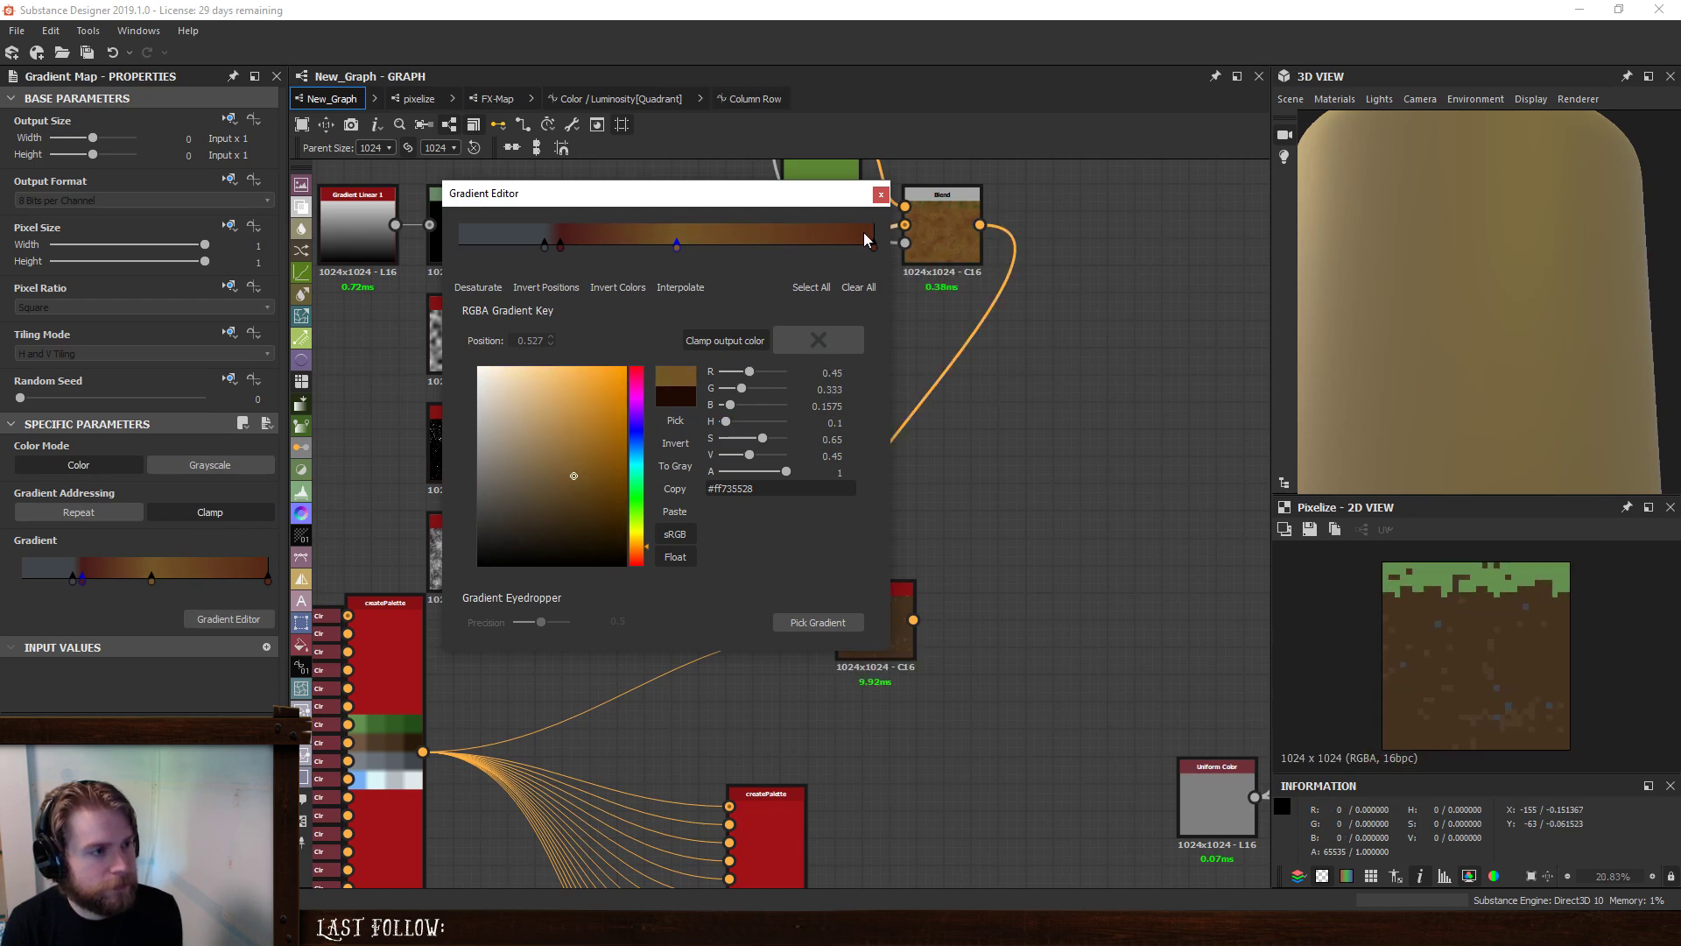
{"action": "left_click", "coordinate": [880, 197]}
- Compare the final dirt-and-grass Blend with the pixelize node's output
{"action": "middle_click_drag", "start_coordinate": [948, 192], "coordinate": [948, 298]}
{"action": "left_click", "coordinate": [949, 298]}
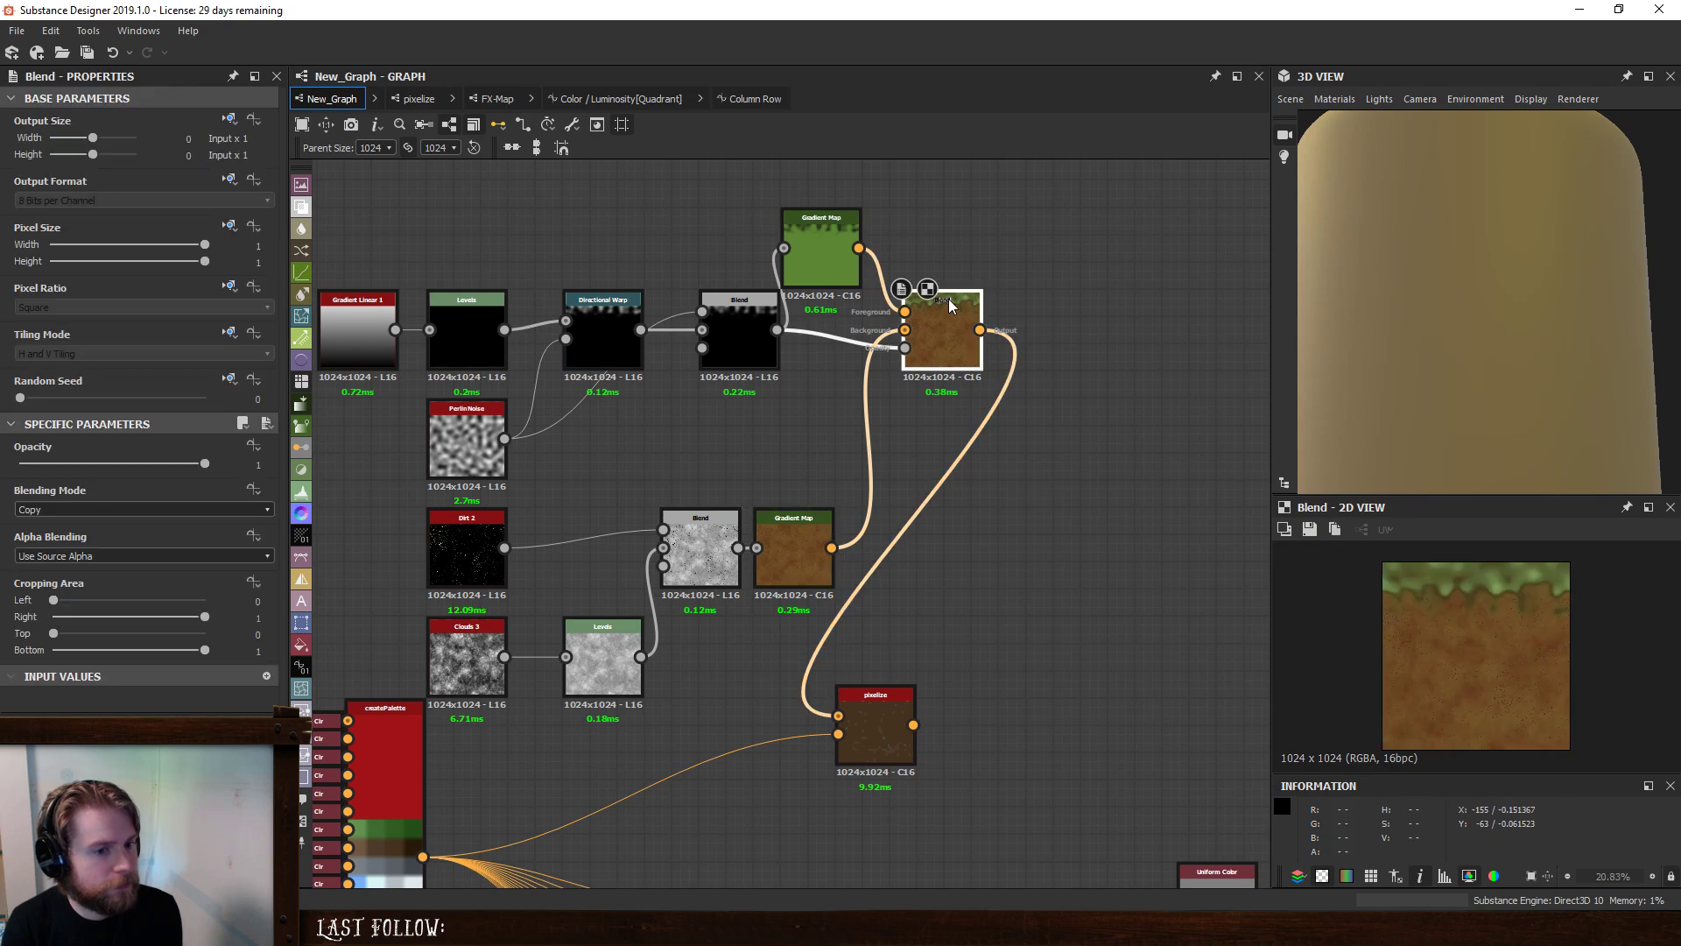
{"action": "left_click", "coordinate": [884, 702]}
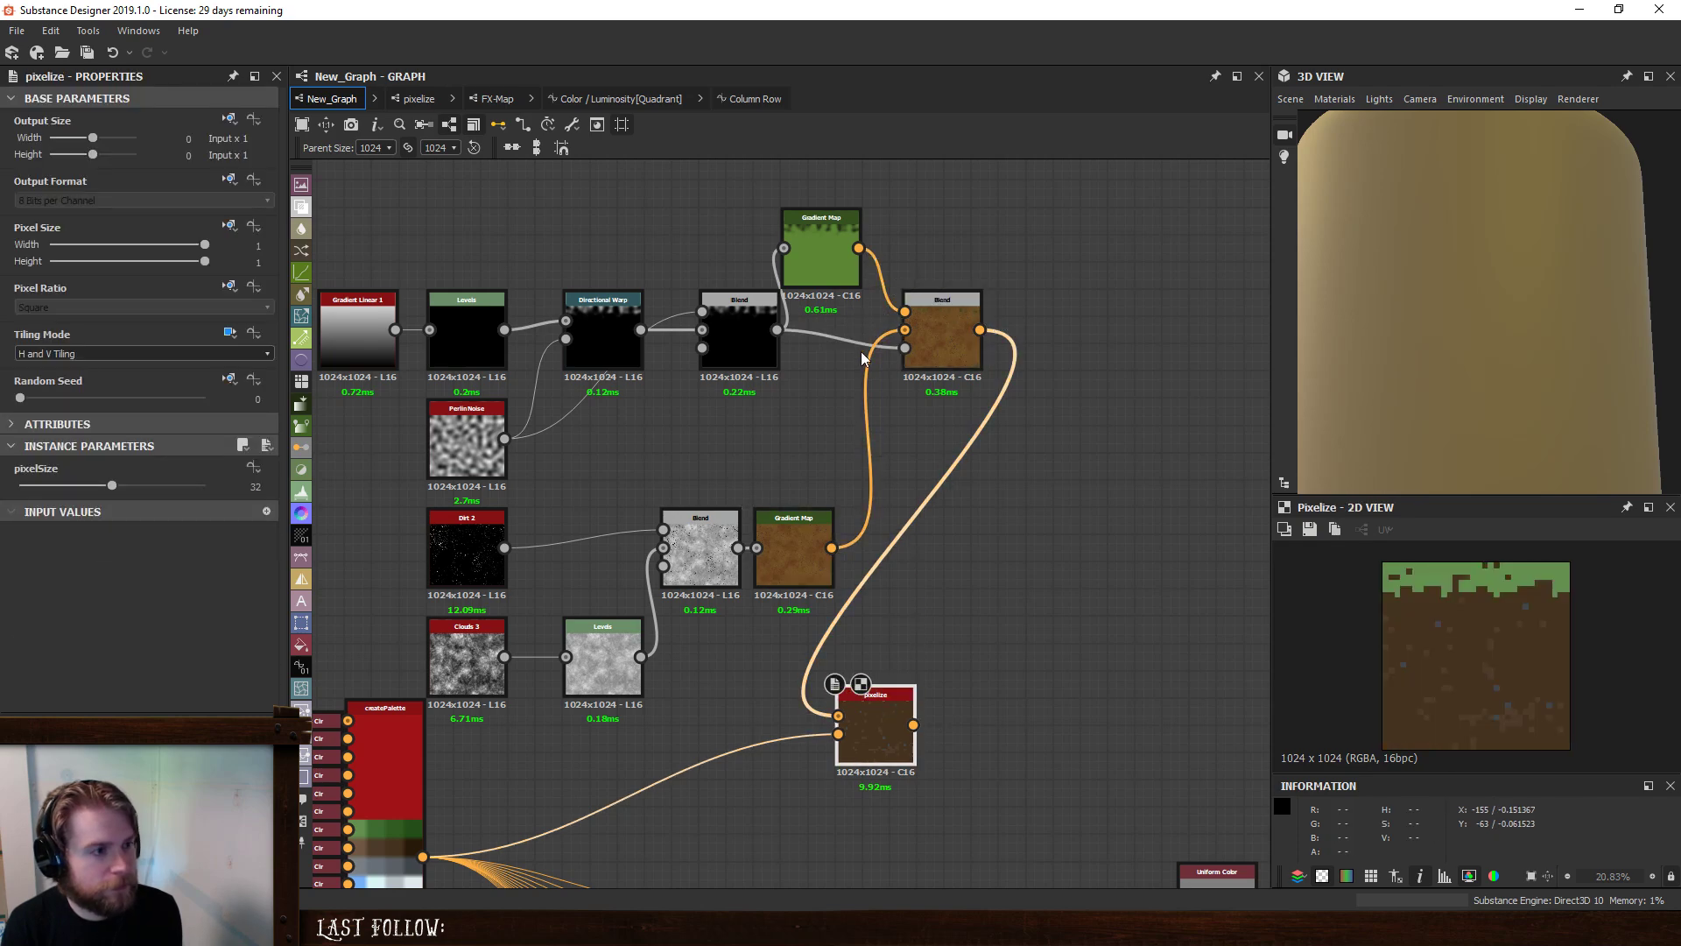
{"action": "left_click", "coordinate": [833, 252]}
{"action": "left_click", "coordinate": [932, 337]}
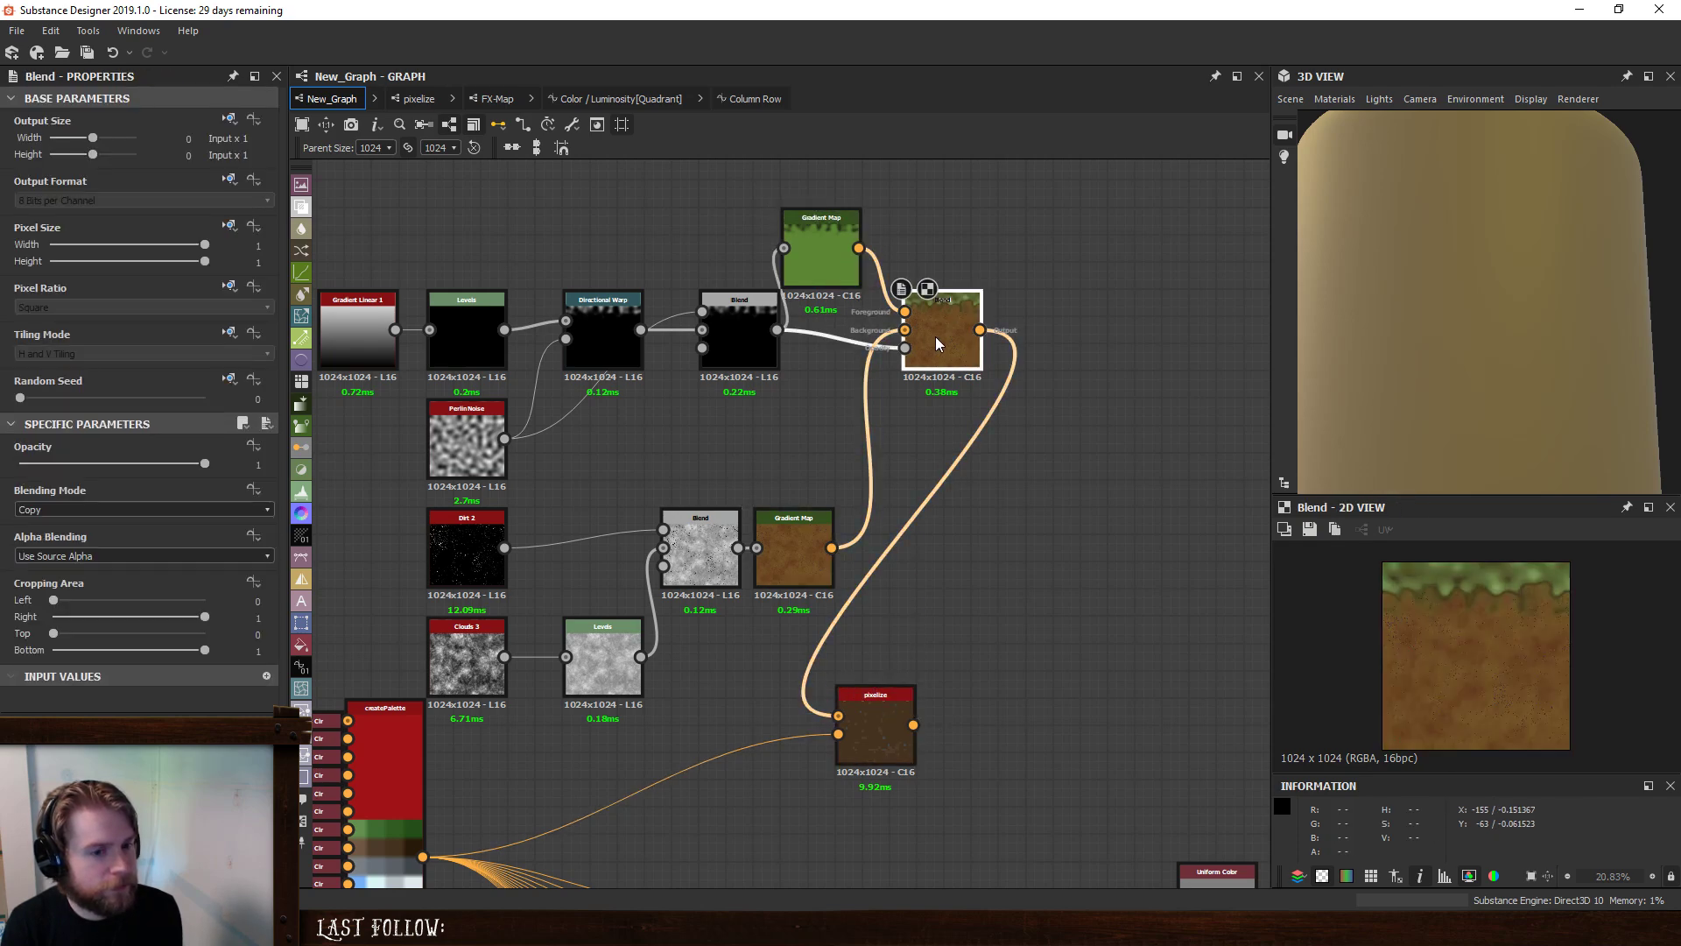
{"action": "double_click", "coordinate": [877, 728]}
- Darken the grass gradient's key at position 0.751 to a deep saturated green and set its end key to #ff87b357
{"action": "left_click", "coordinate": [814, 258]}
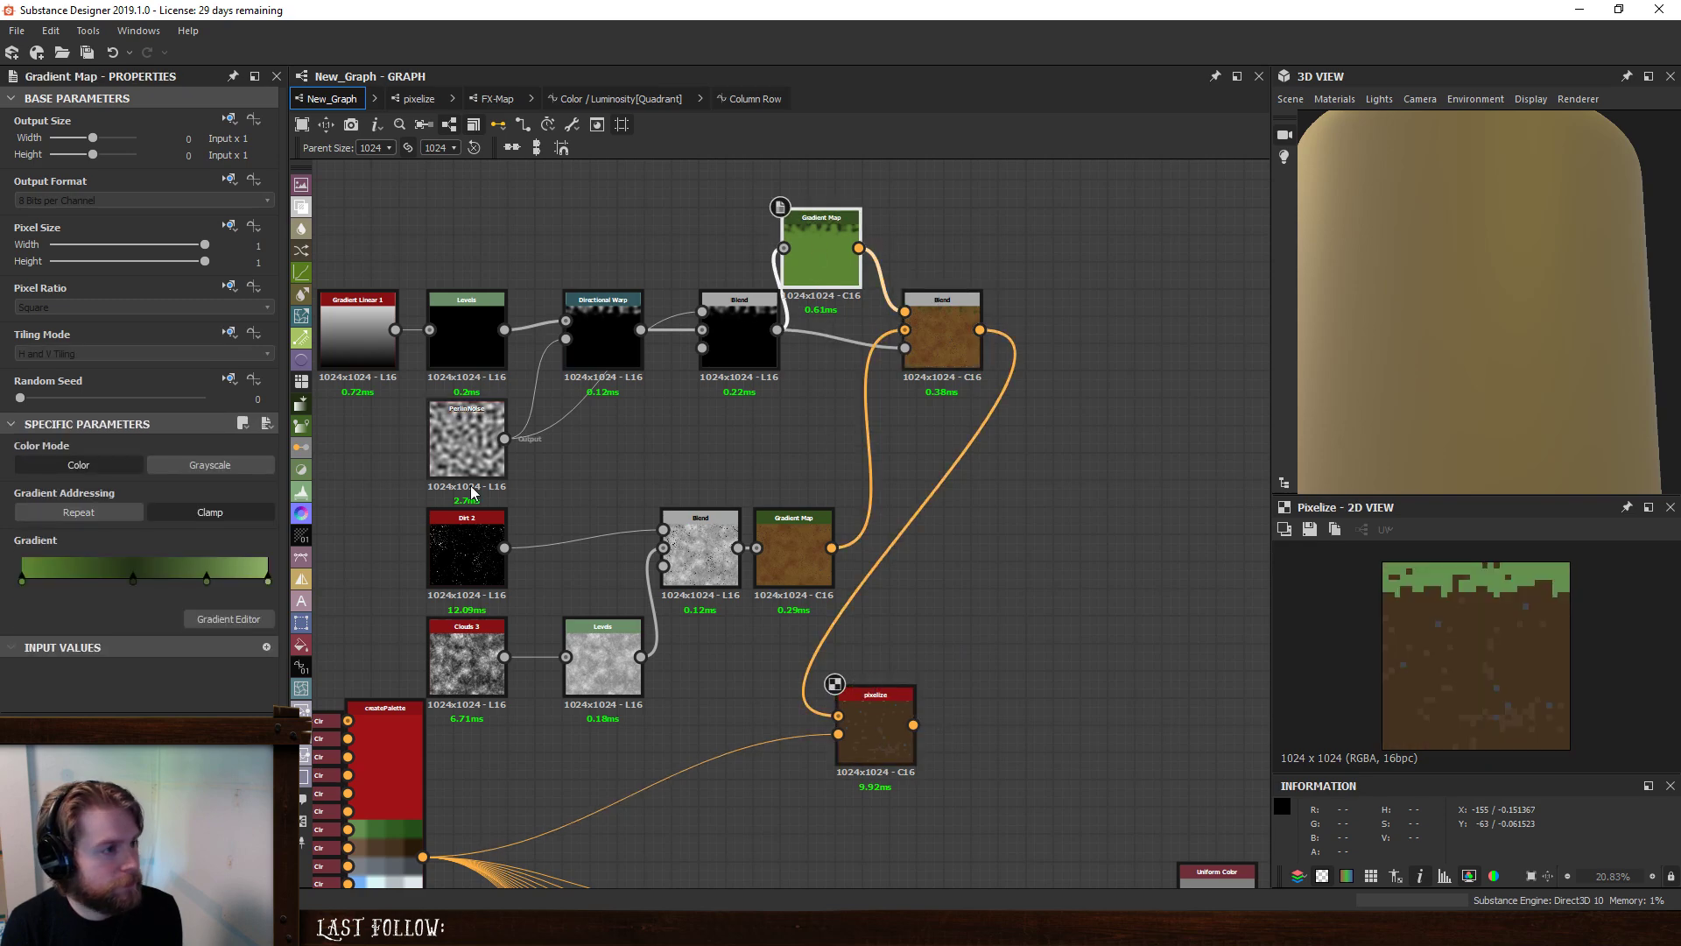
{"action": "double_click", "coordinate": [206, 580]}
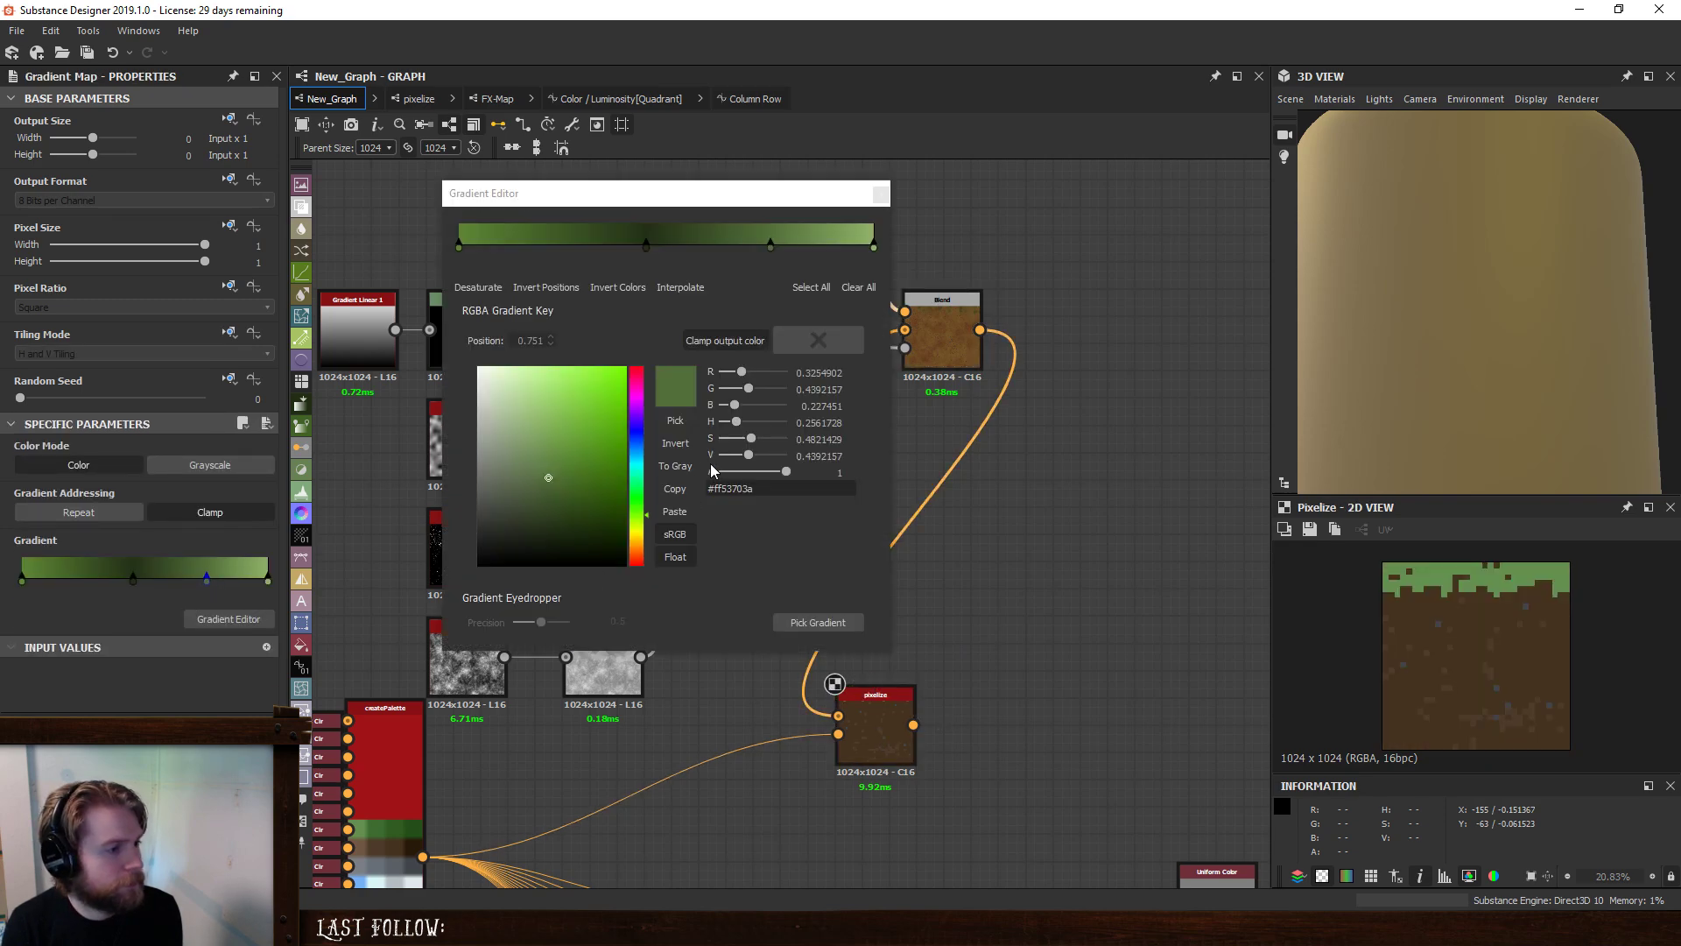
{"action": "mouse_move", "coordinate": [745, 461]}
{"action": "left_mouse_down"}
{"action": "mouse_move", "coordinate": [778, 457]}
{"action": "mouse_move", "coordinate": [726, 471]}
{"action": "mouse_move", "coordinate": [740, 443]}
{"action": "mouse_move", "coordinate": [837, 440]}
{"action": "mouse_move", "coordinate": [753, 439]}
{"action": "left_mouse_up"}
{"action": "left_click", "coordinate": [874, 247]}
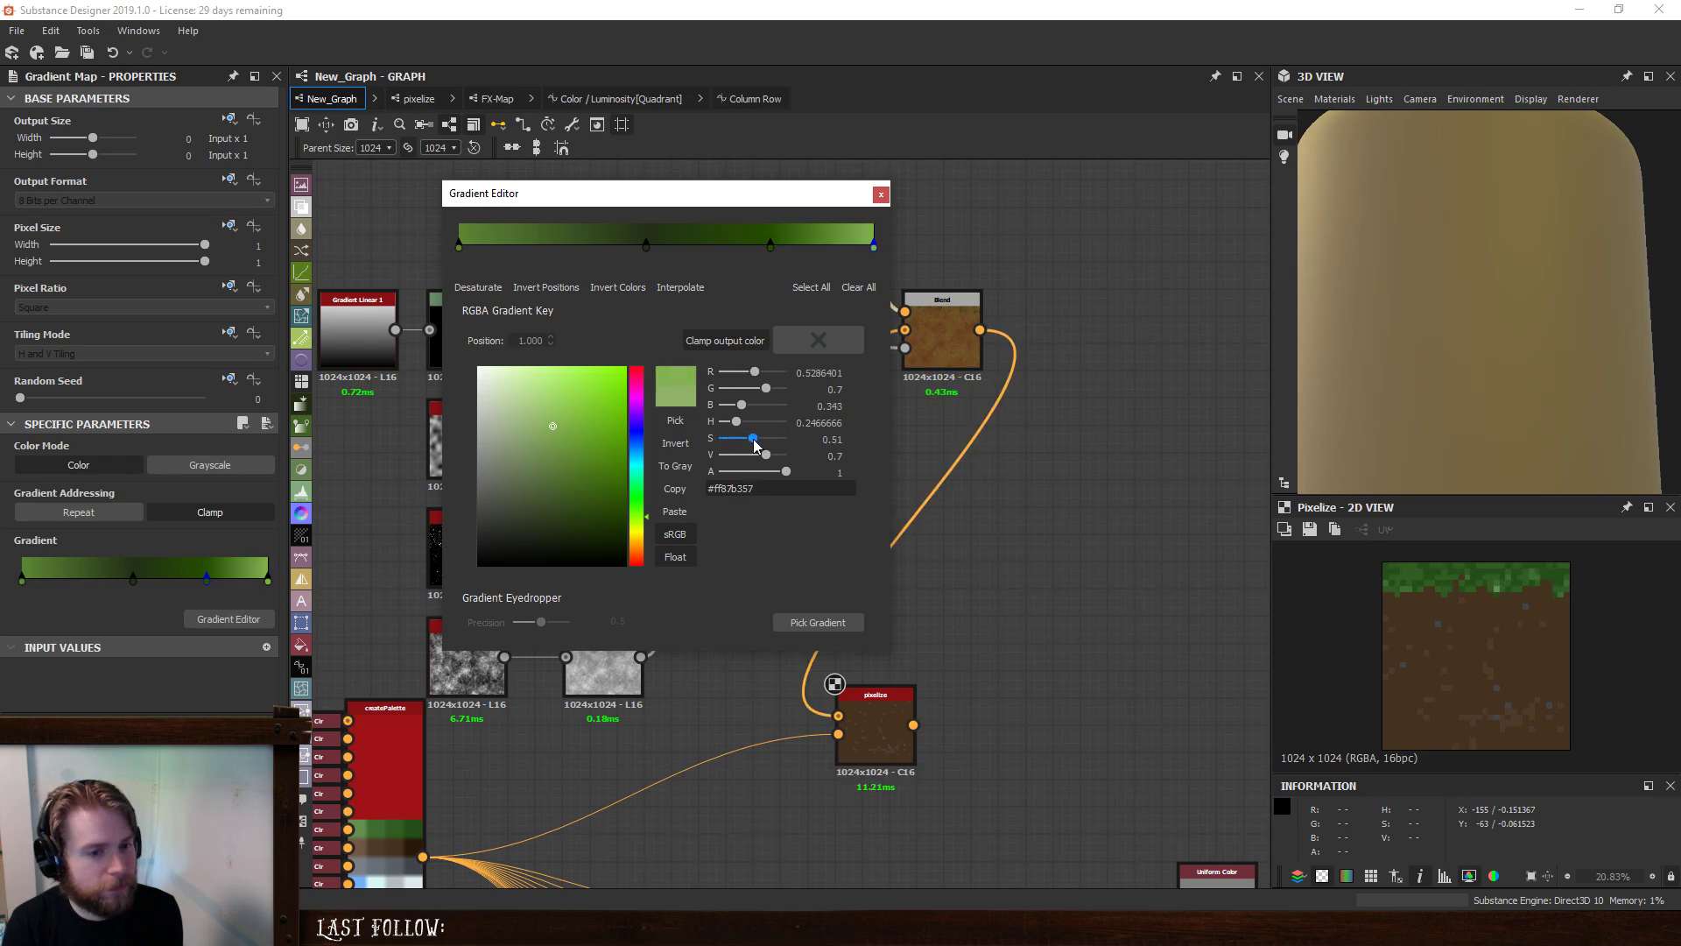
{"action": "left_click", "coordinate": [880, 196]}
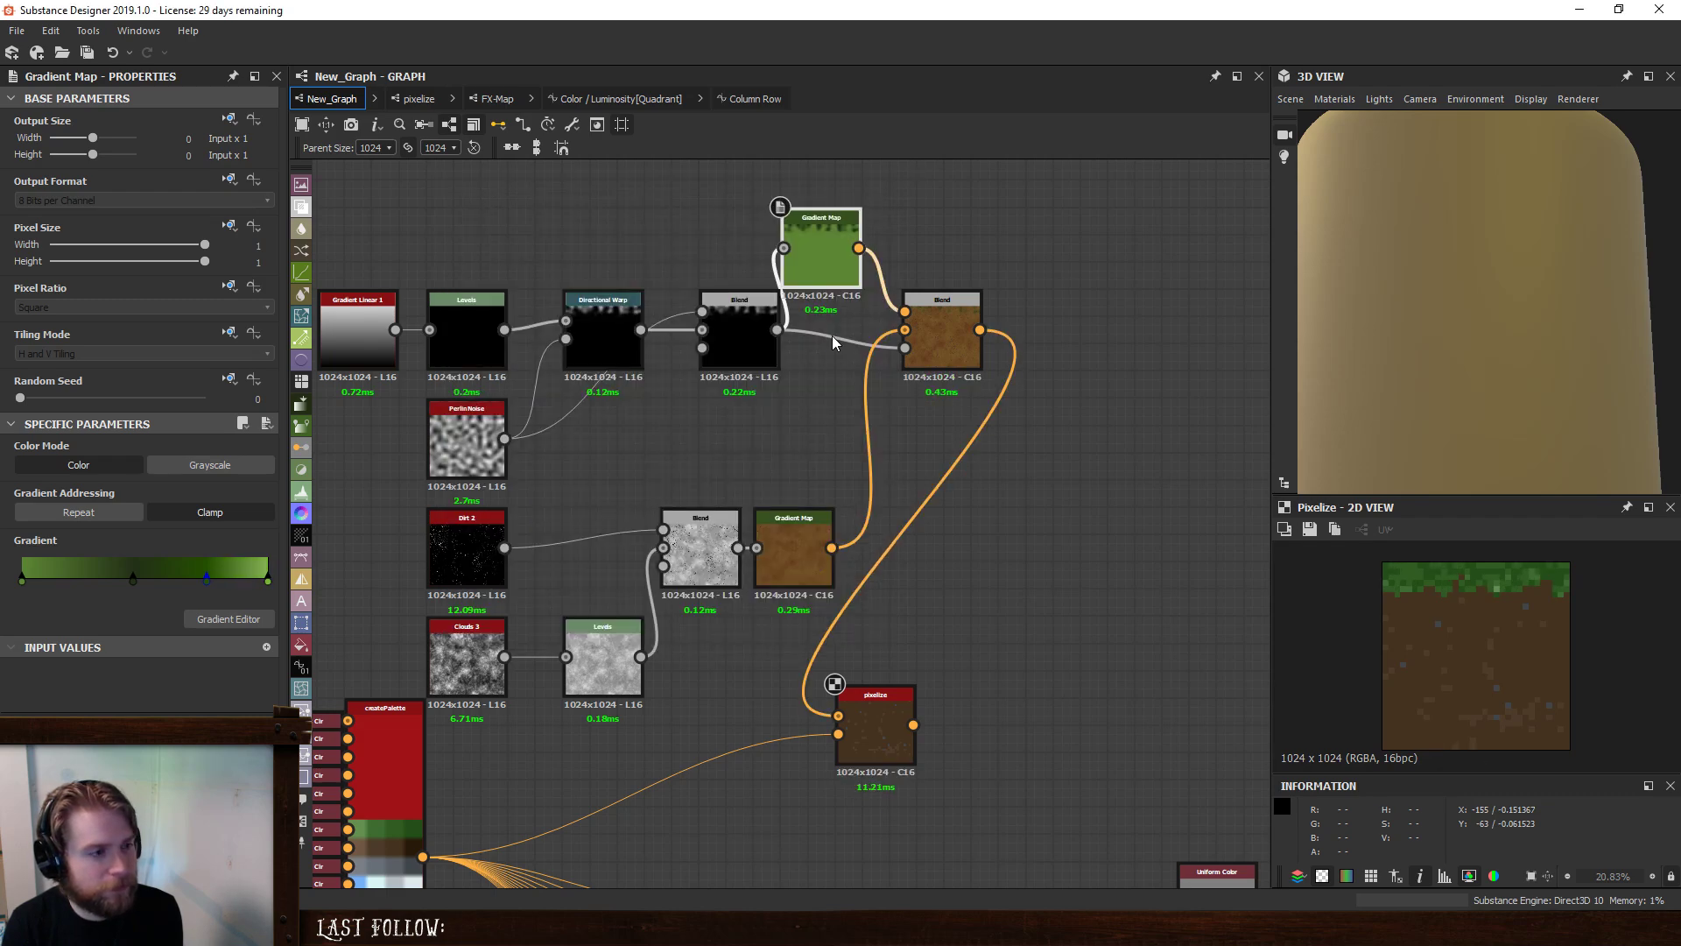
- Lower the input black point and slightly lower the input white point of the grass mask's Levels to deepen the grass band
{"action": "left_click", "coordinate": [465, 343]}
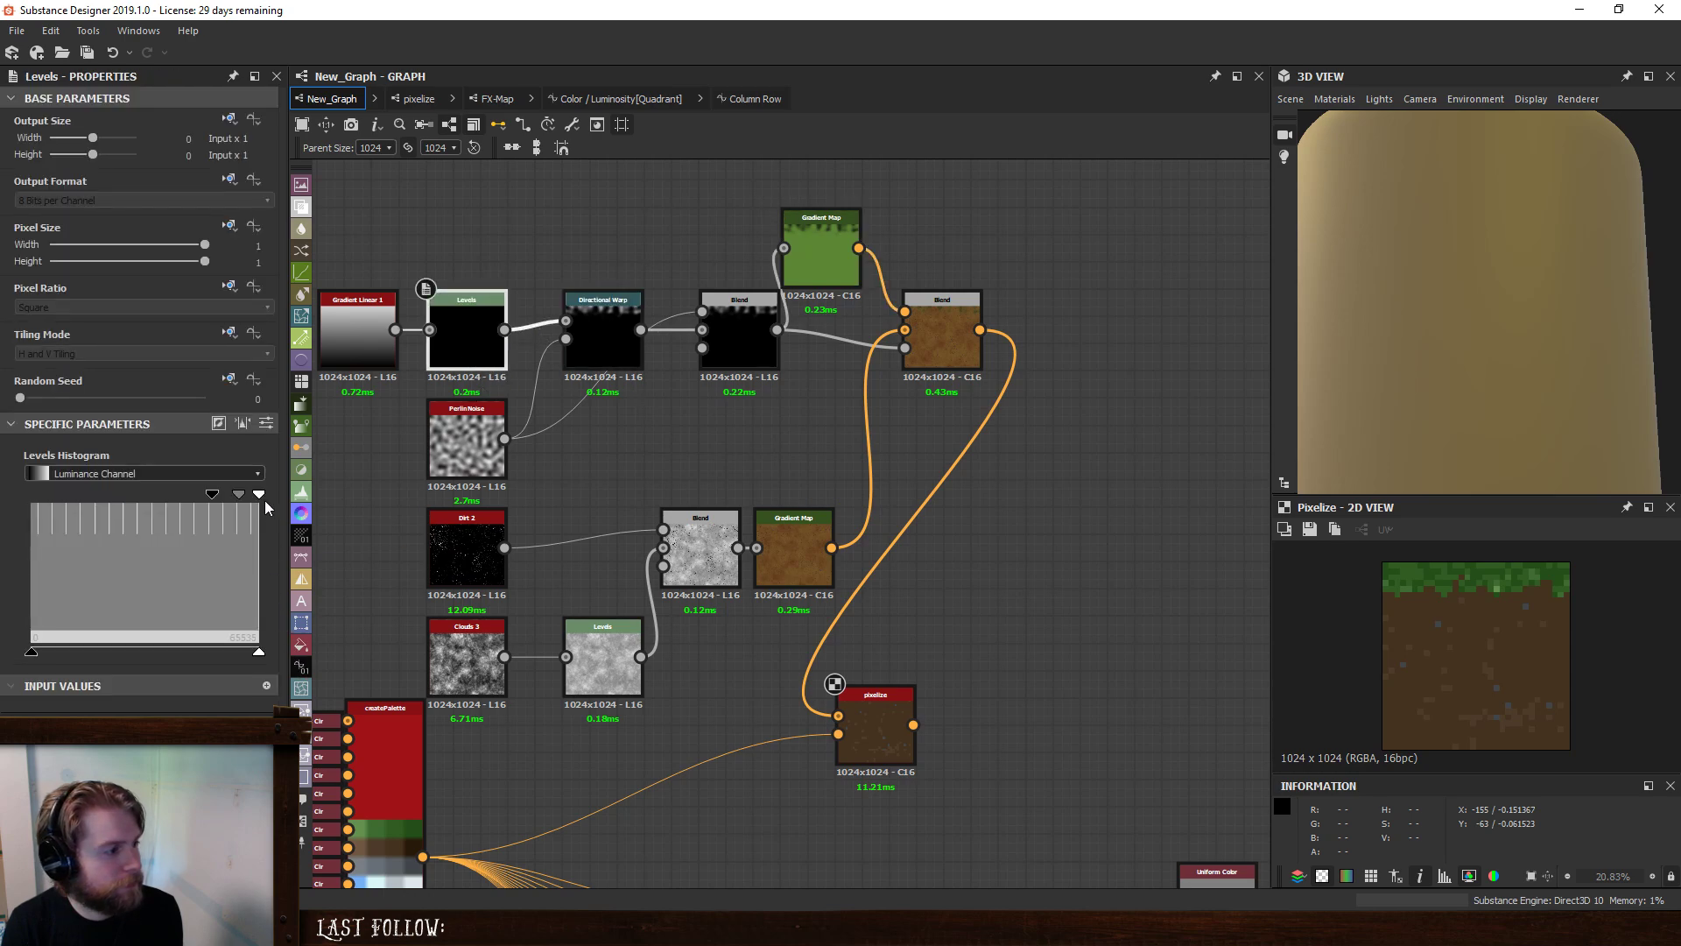
{"action": "left_click_drag", "start_coordinate": [259, 494], "coordinate": [174, 497]}
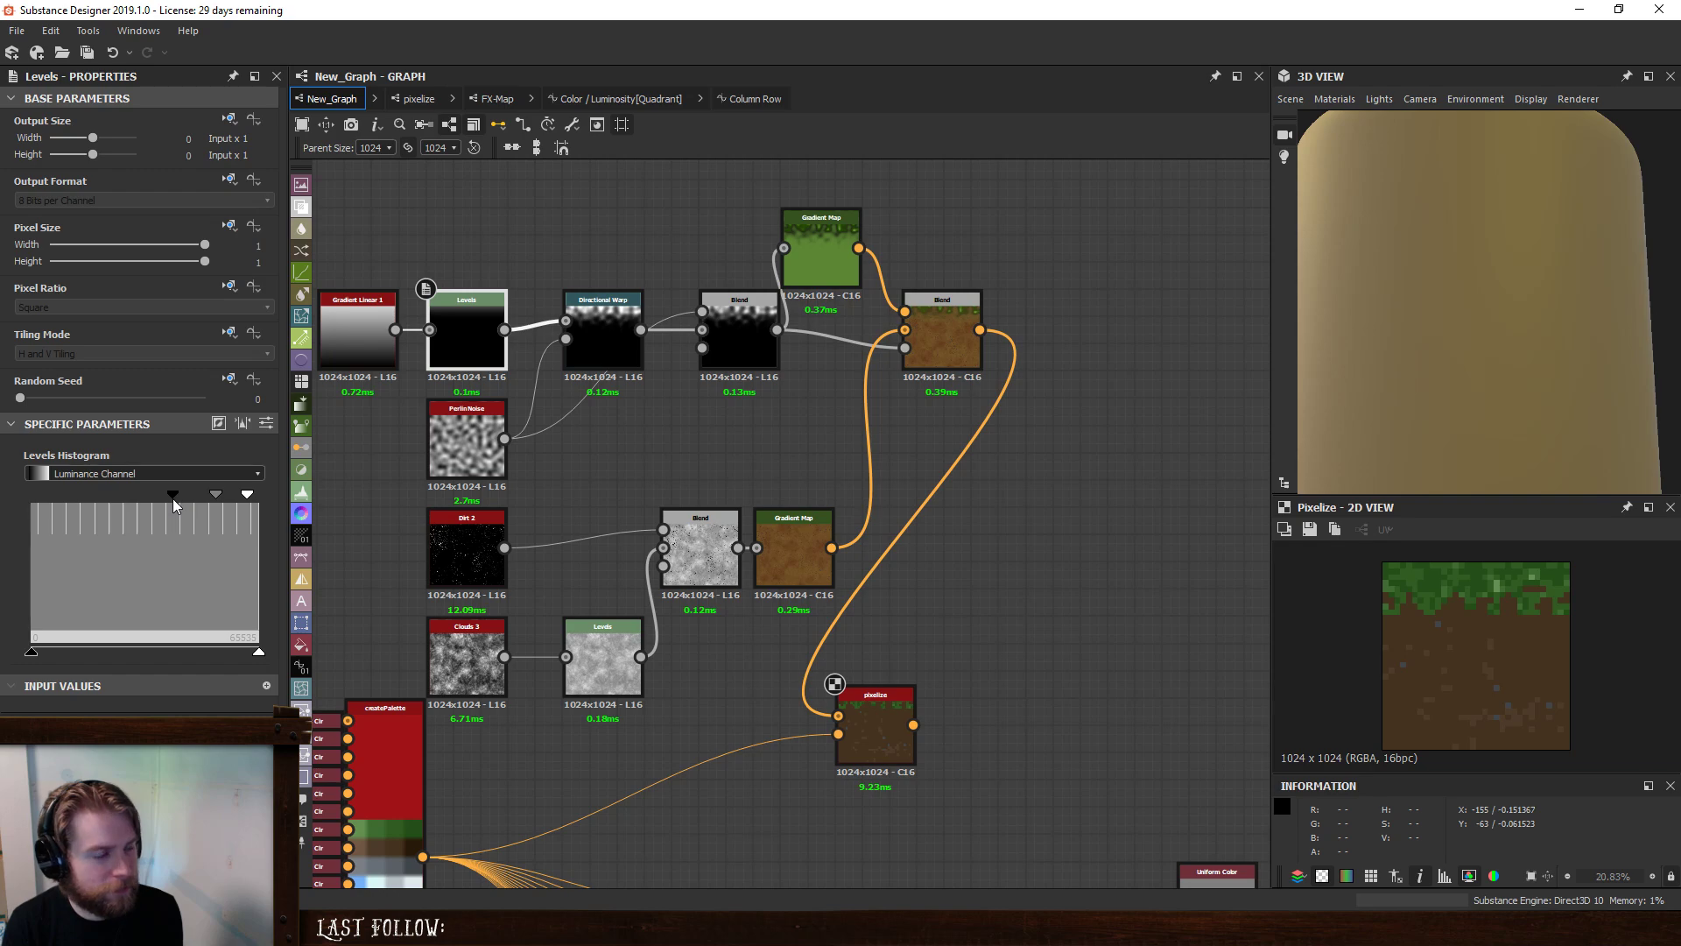
{"action": "mouse_move", "coordinate": [249, 496]}
{"action": "left_mouse_down"}
{"action": "mouse_move", "coordinate": [213, 497]}
{"action": "mouse_move", "coordinate": [256, 512]}
{"action": "left_mouse_up"}
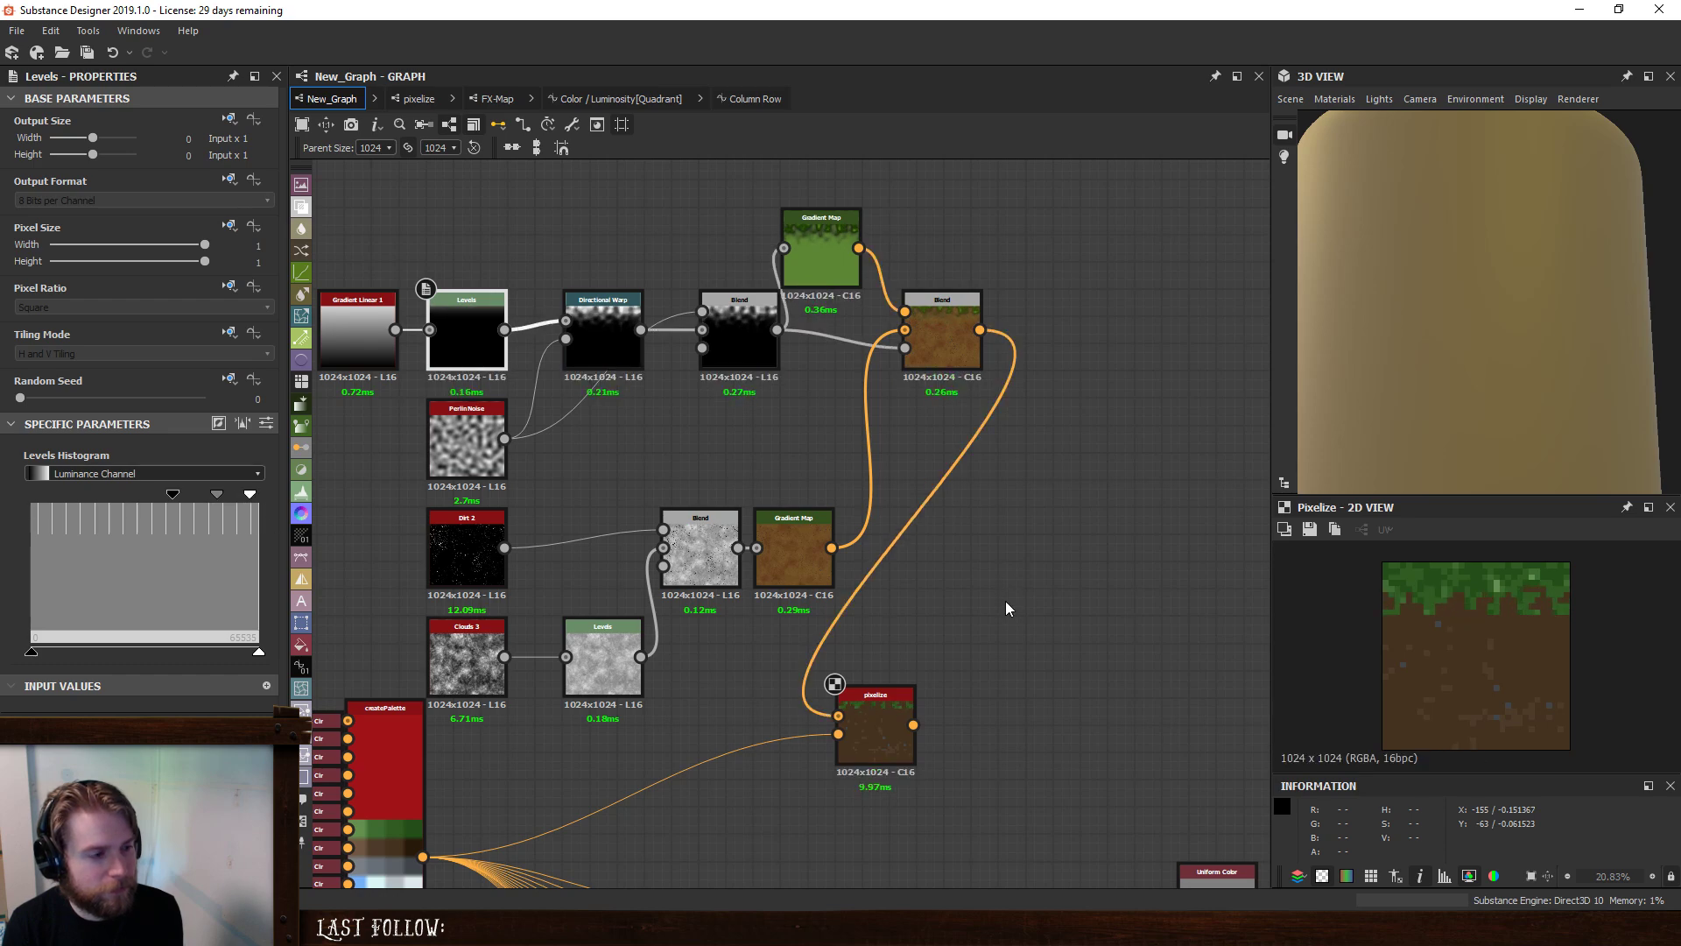
- Move the pixelize node clear of the dirt chain and preview the dirt-and-grass Blend
{"action": "left_click_drag", "start_coordinate": [881, 705], "coordinate": [990, 720]}
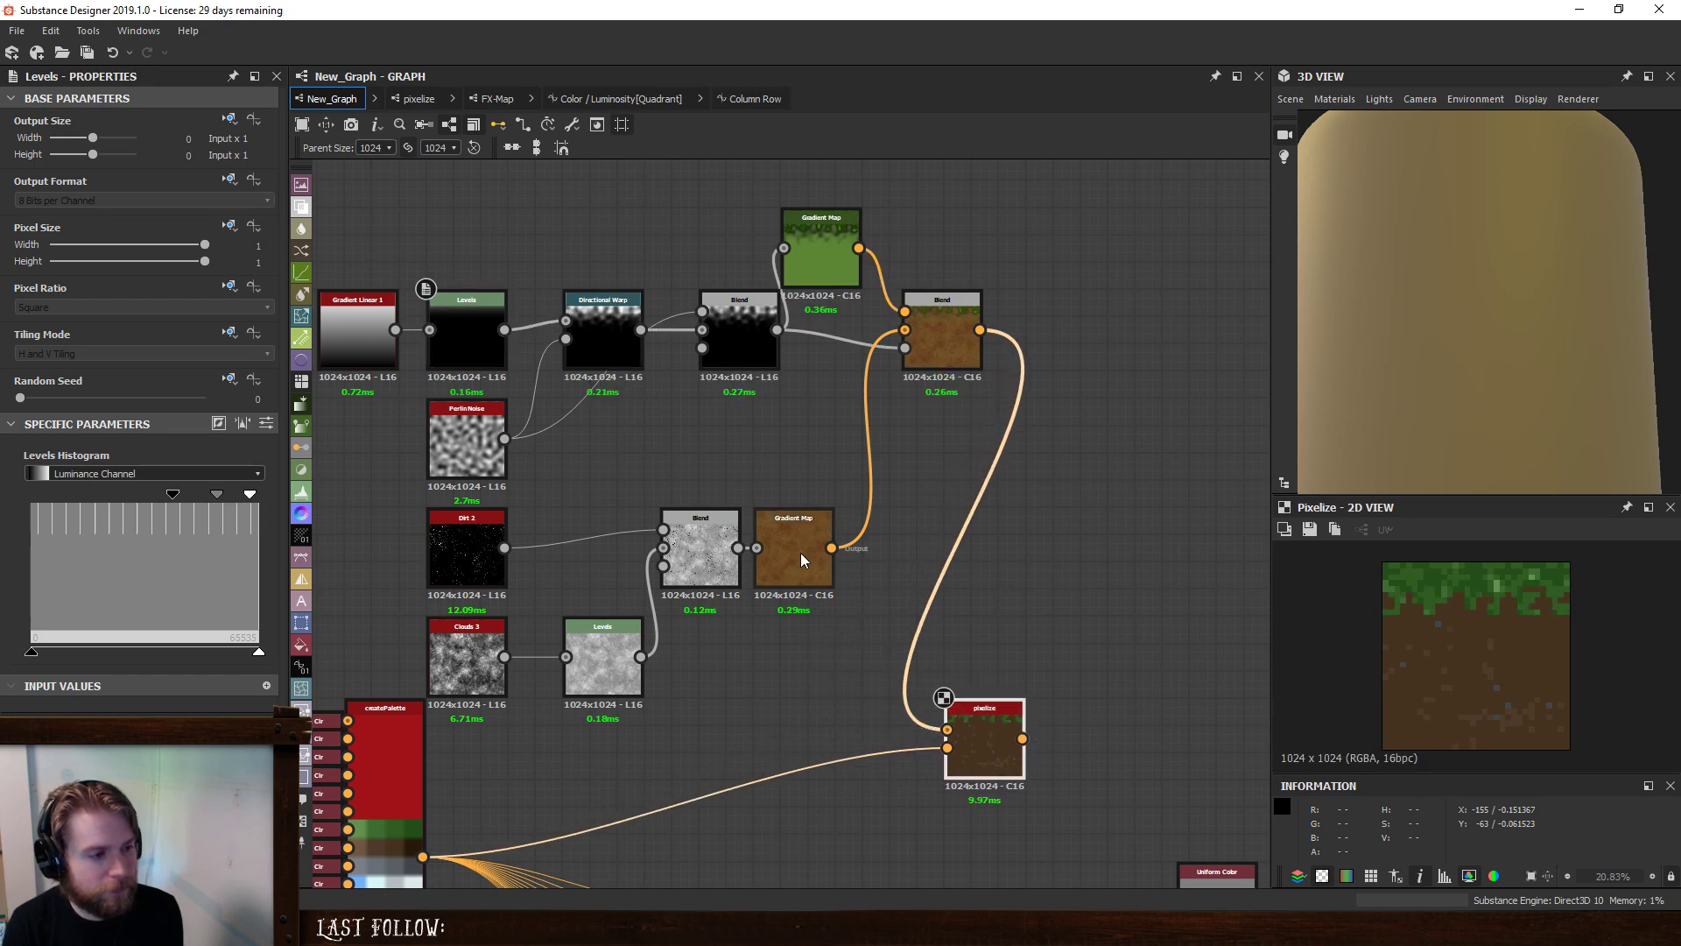
{"action": "left_click", "coordinate": [800, 553]}
{"action": "double_click", "coordinate": [942, 365]}
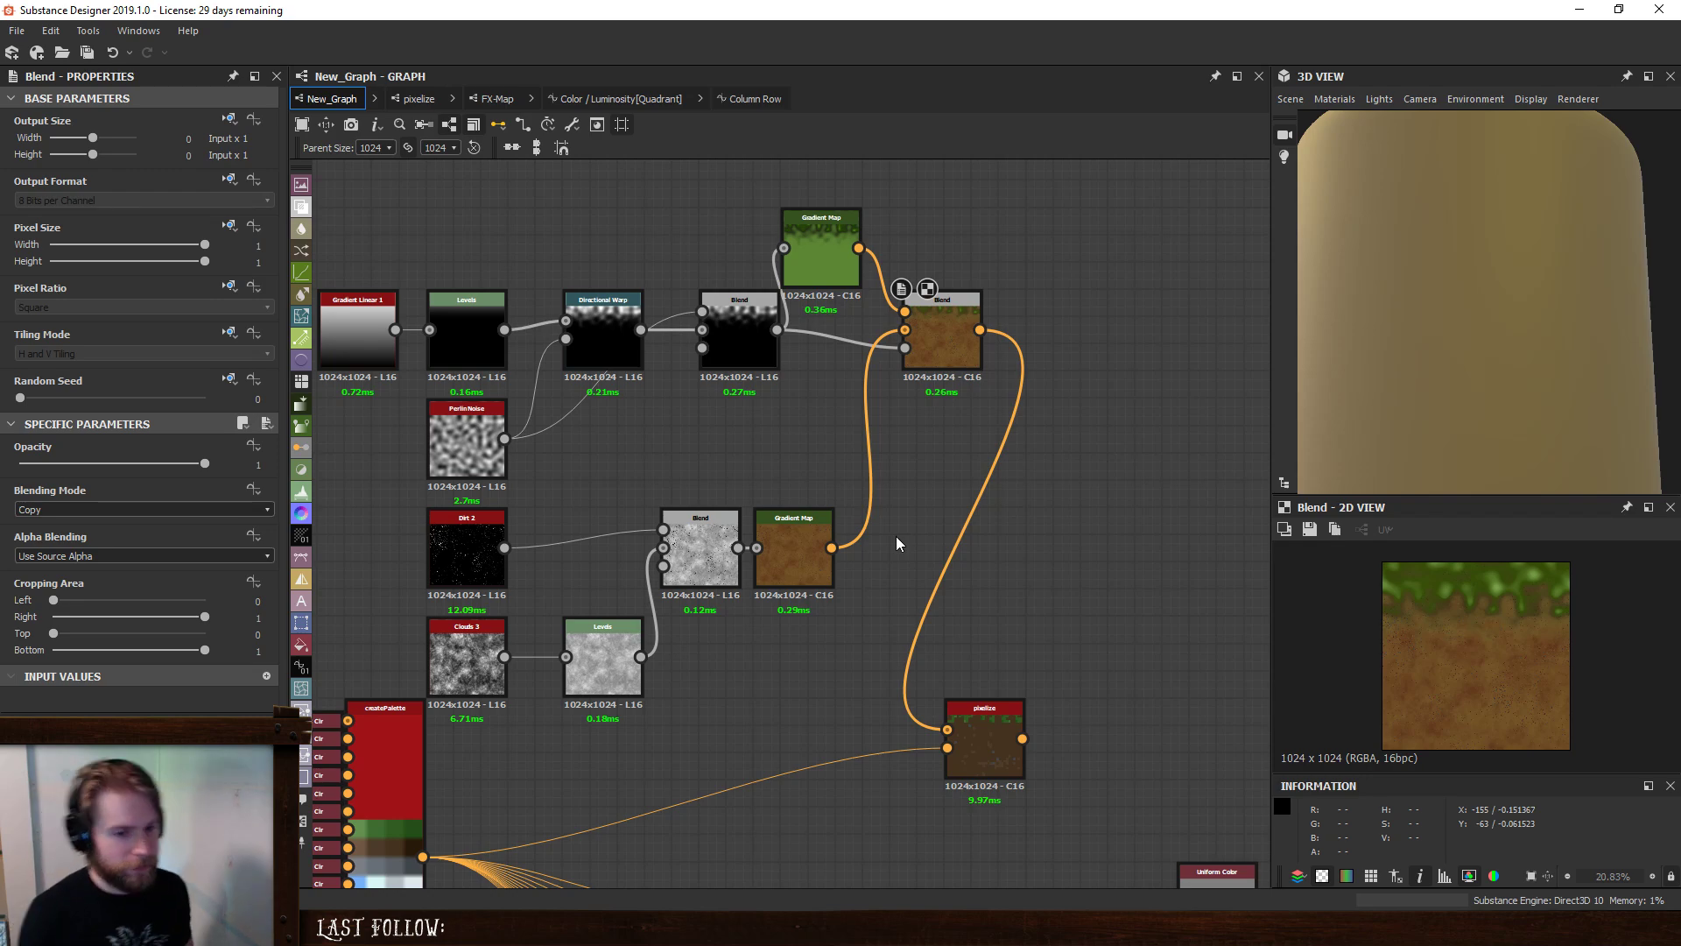
{"action": "key", "text": "space"}
{"action": "type", "text": "drop"}
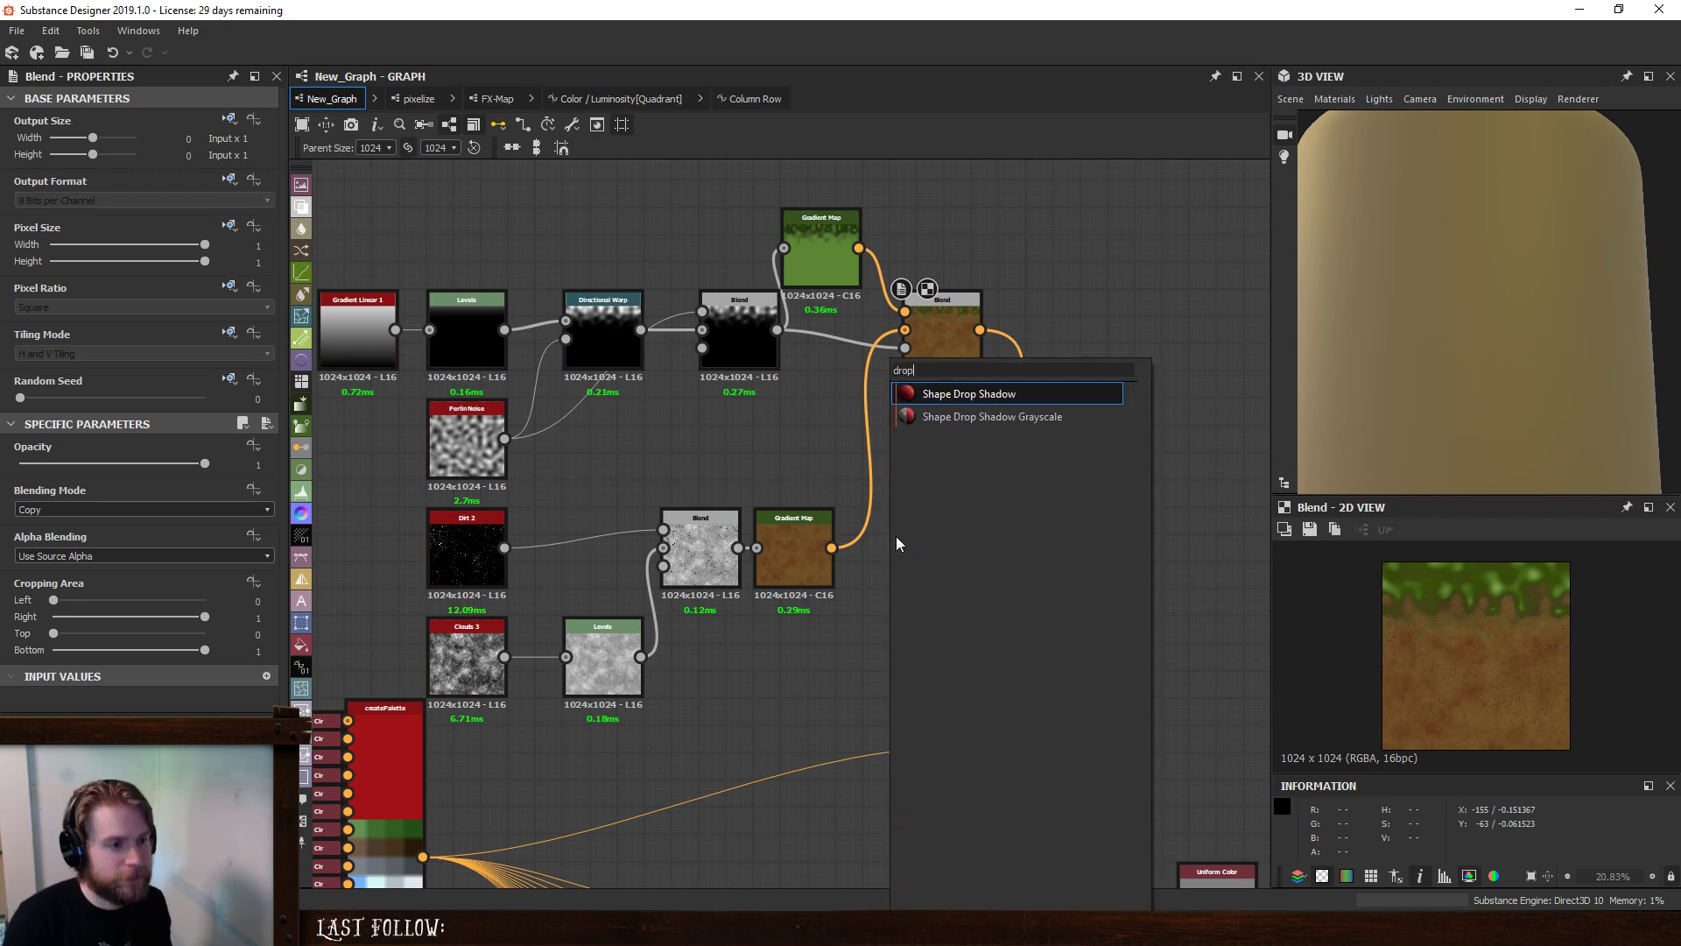
{"action": "key", "text": "Return"}
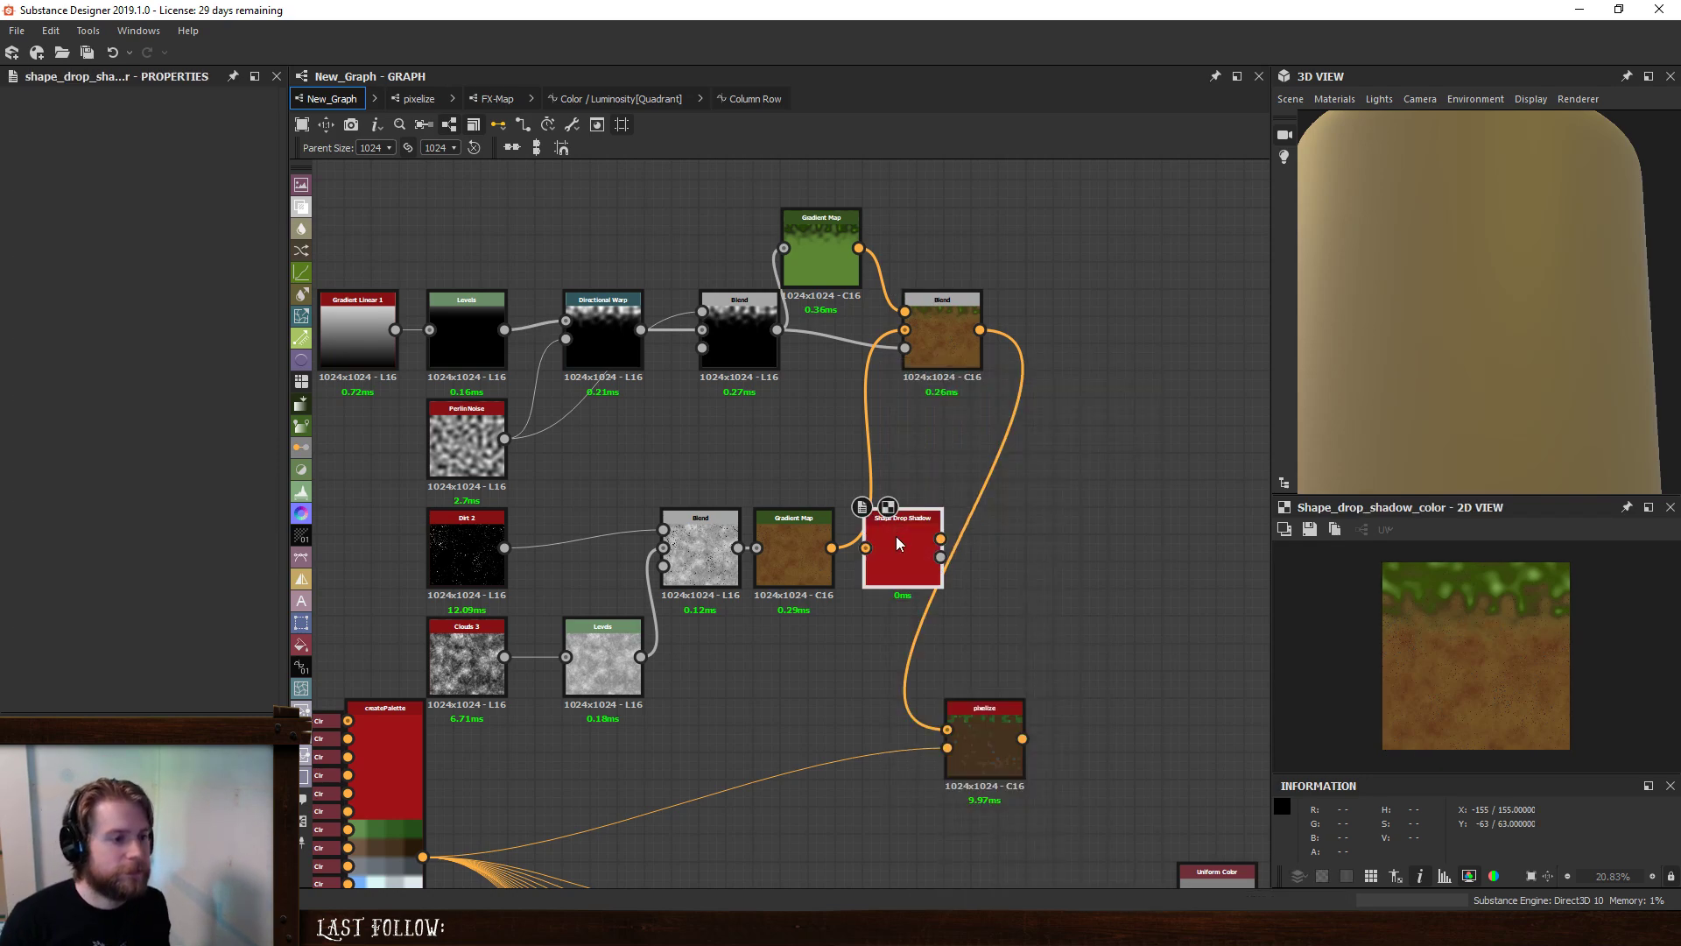
{"action": "key", "text": "Delete"}
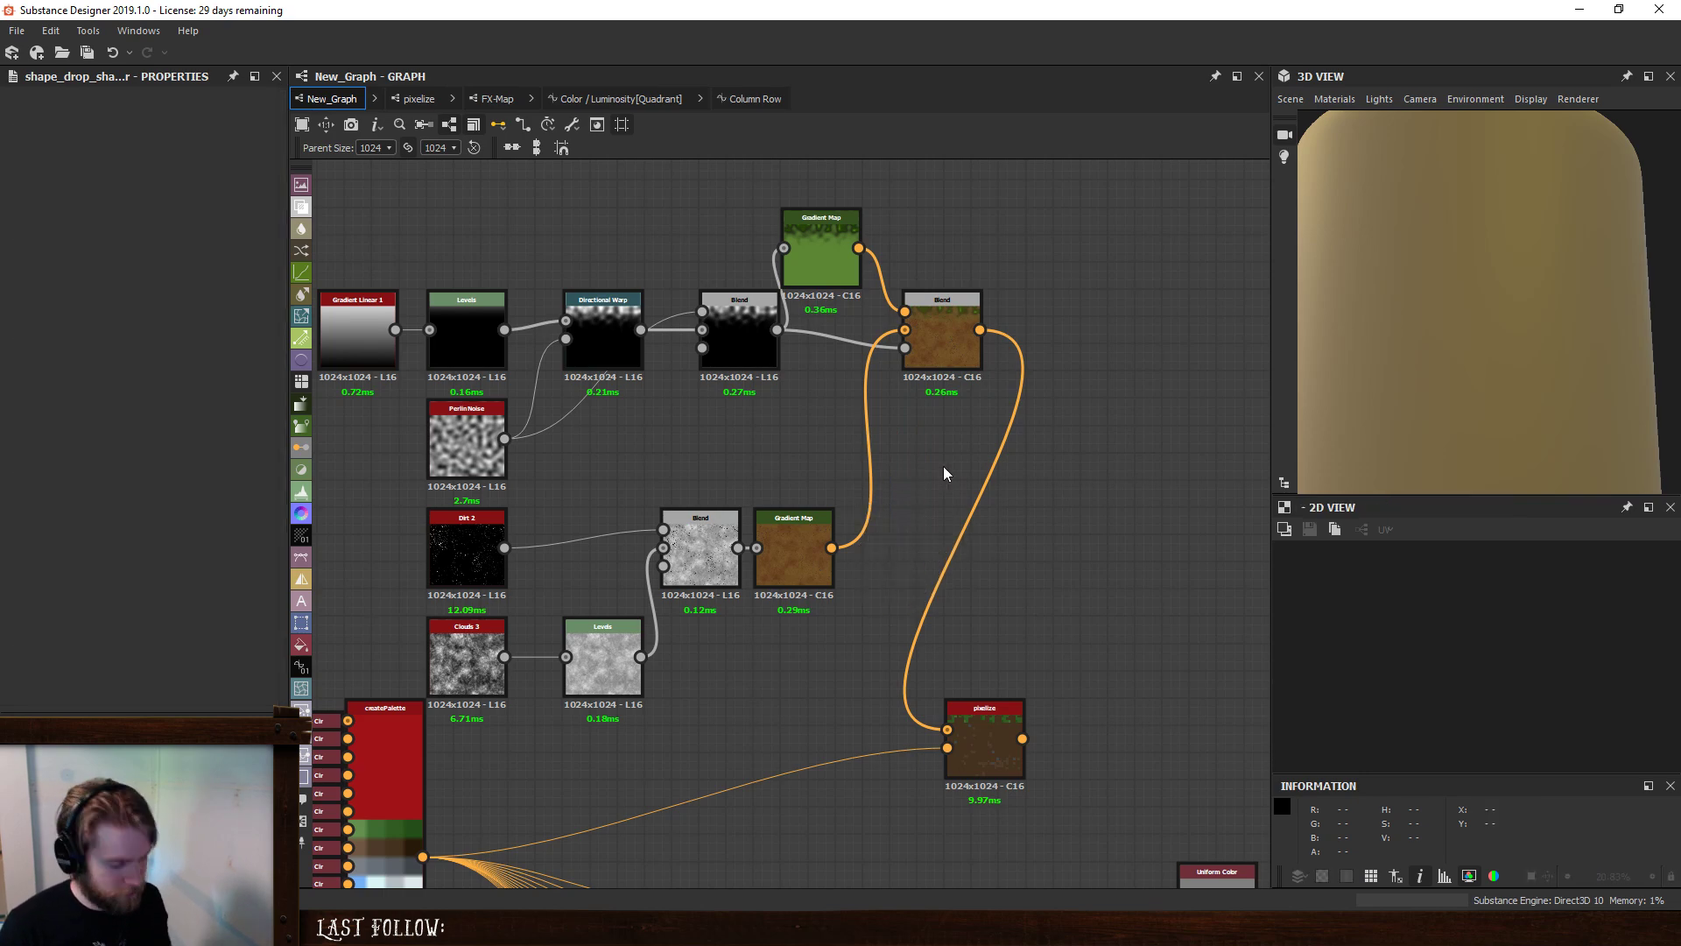
- Add a Shape Drop Shadow Grayscale node below the final Blend and feed it the grass mask Blend's output
{"action": "key", "text": "space"}
{"action": "type", "text": "shad"}
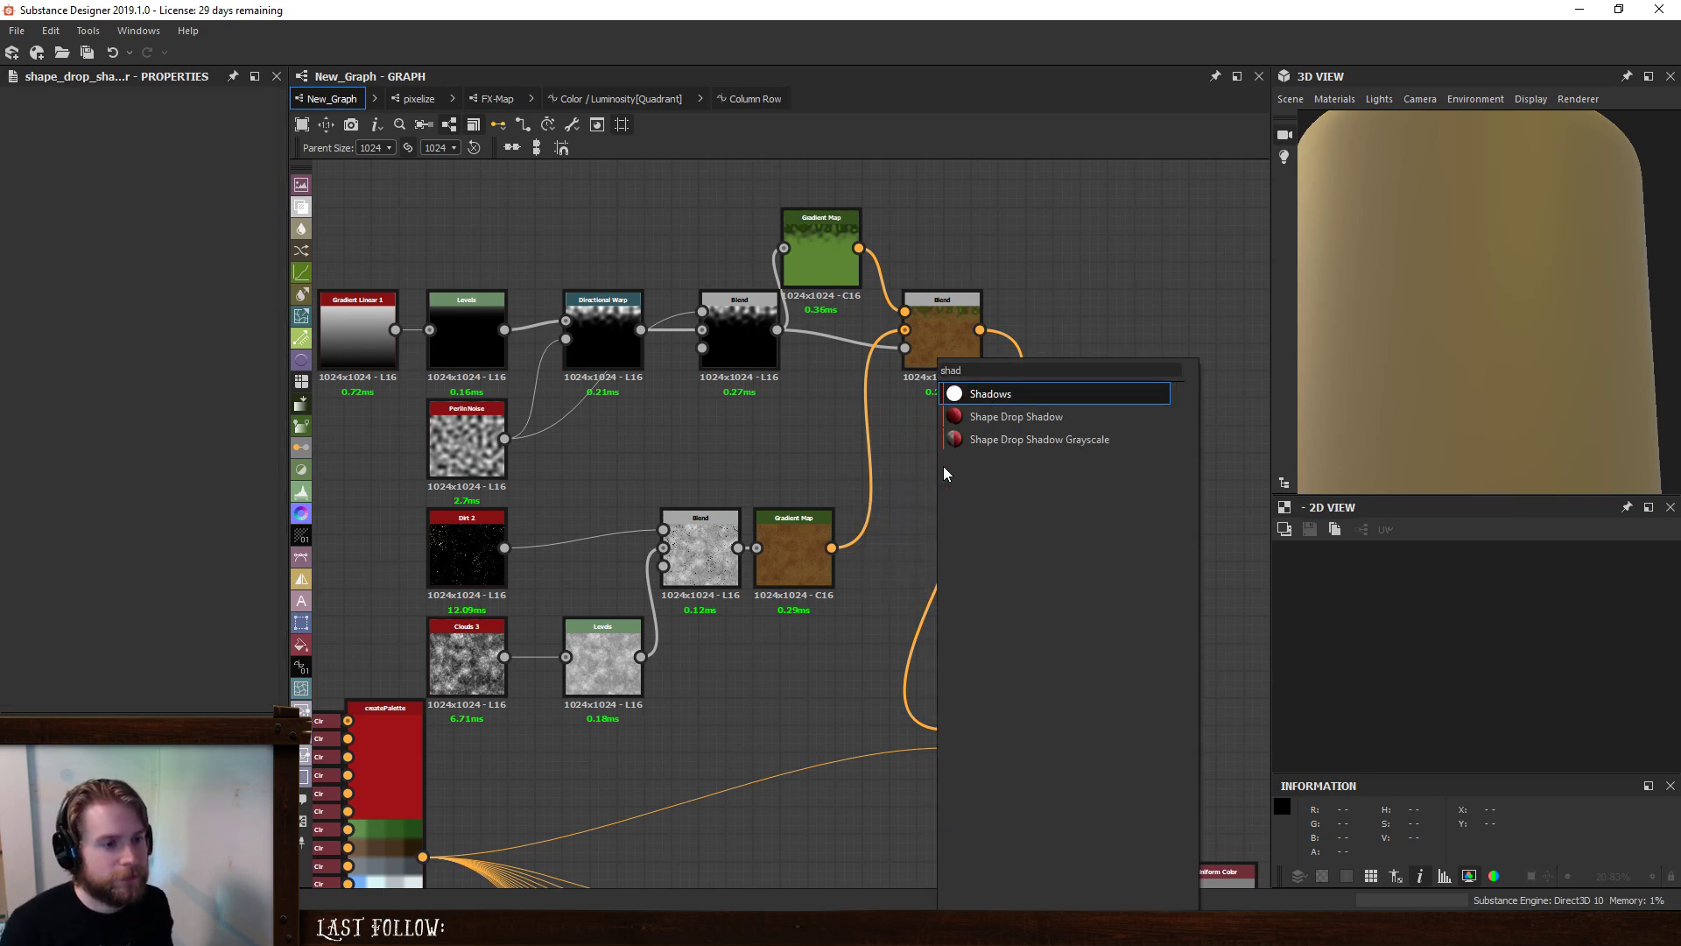
{"action": "left_click", "coordinate": [996, 437]}
{"action": "left_click_drag", "start_coordinate": [777, 331], "coordinate": [903, 492]}
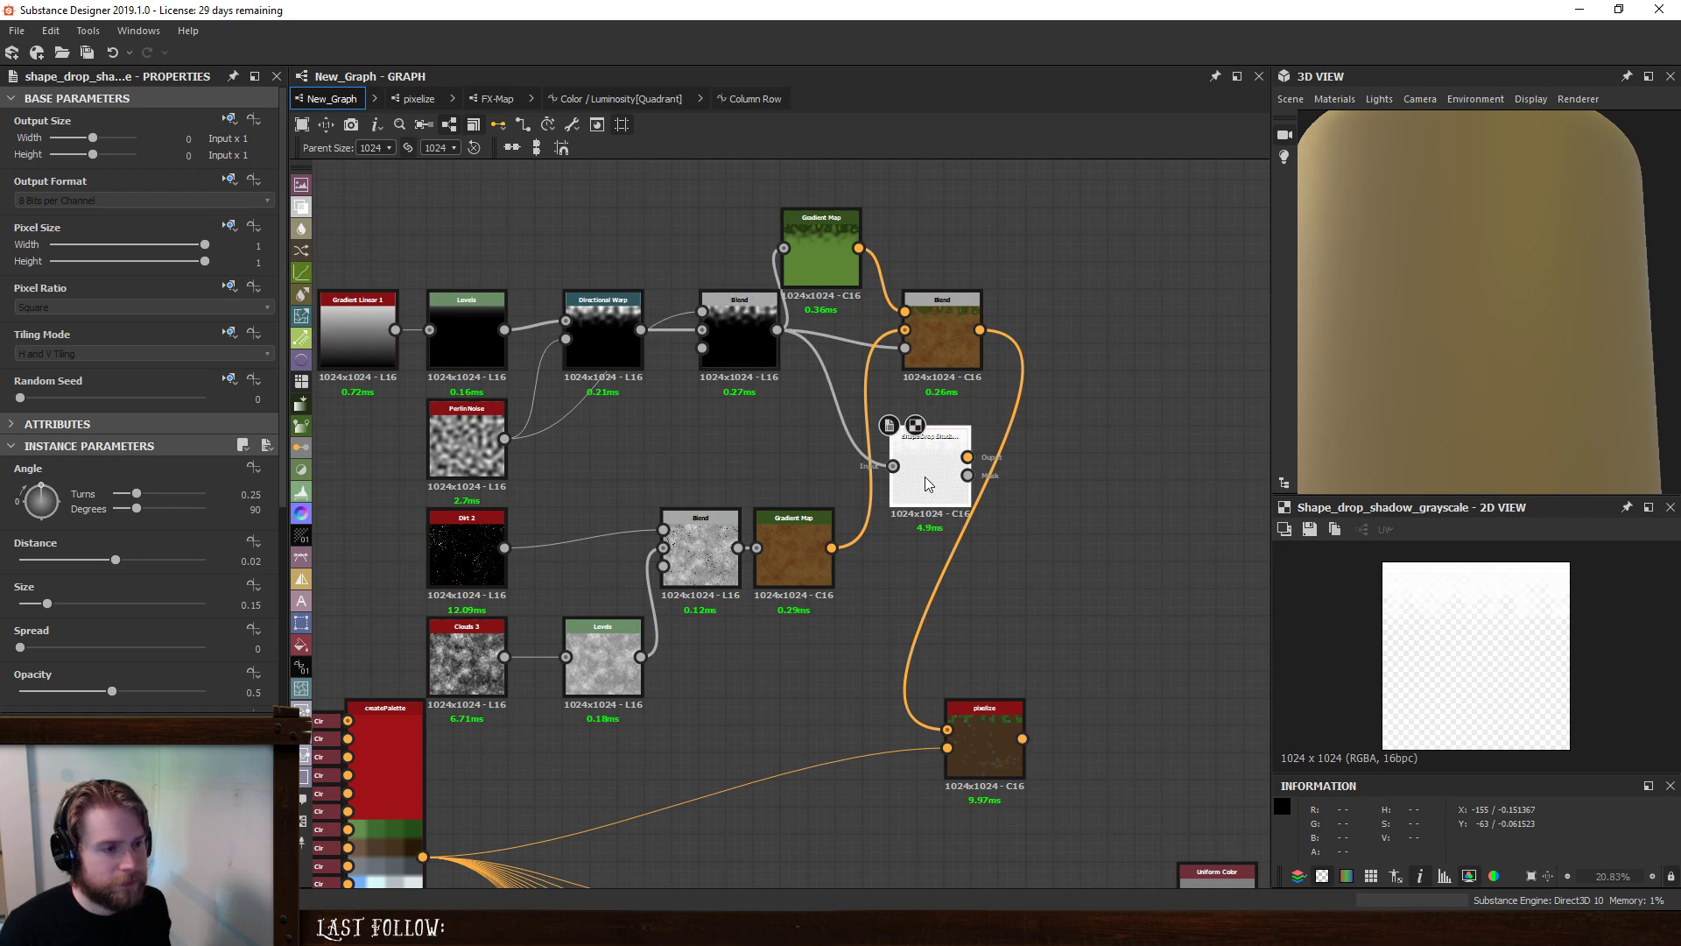
- Preview the drop shadow's Mask output and try Size 0.47, Spread 0.42, Opacity 0.35 and Distance -0.01
{"action": "left_click", "coordinate": [967, 480]}
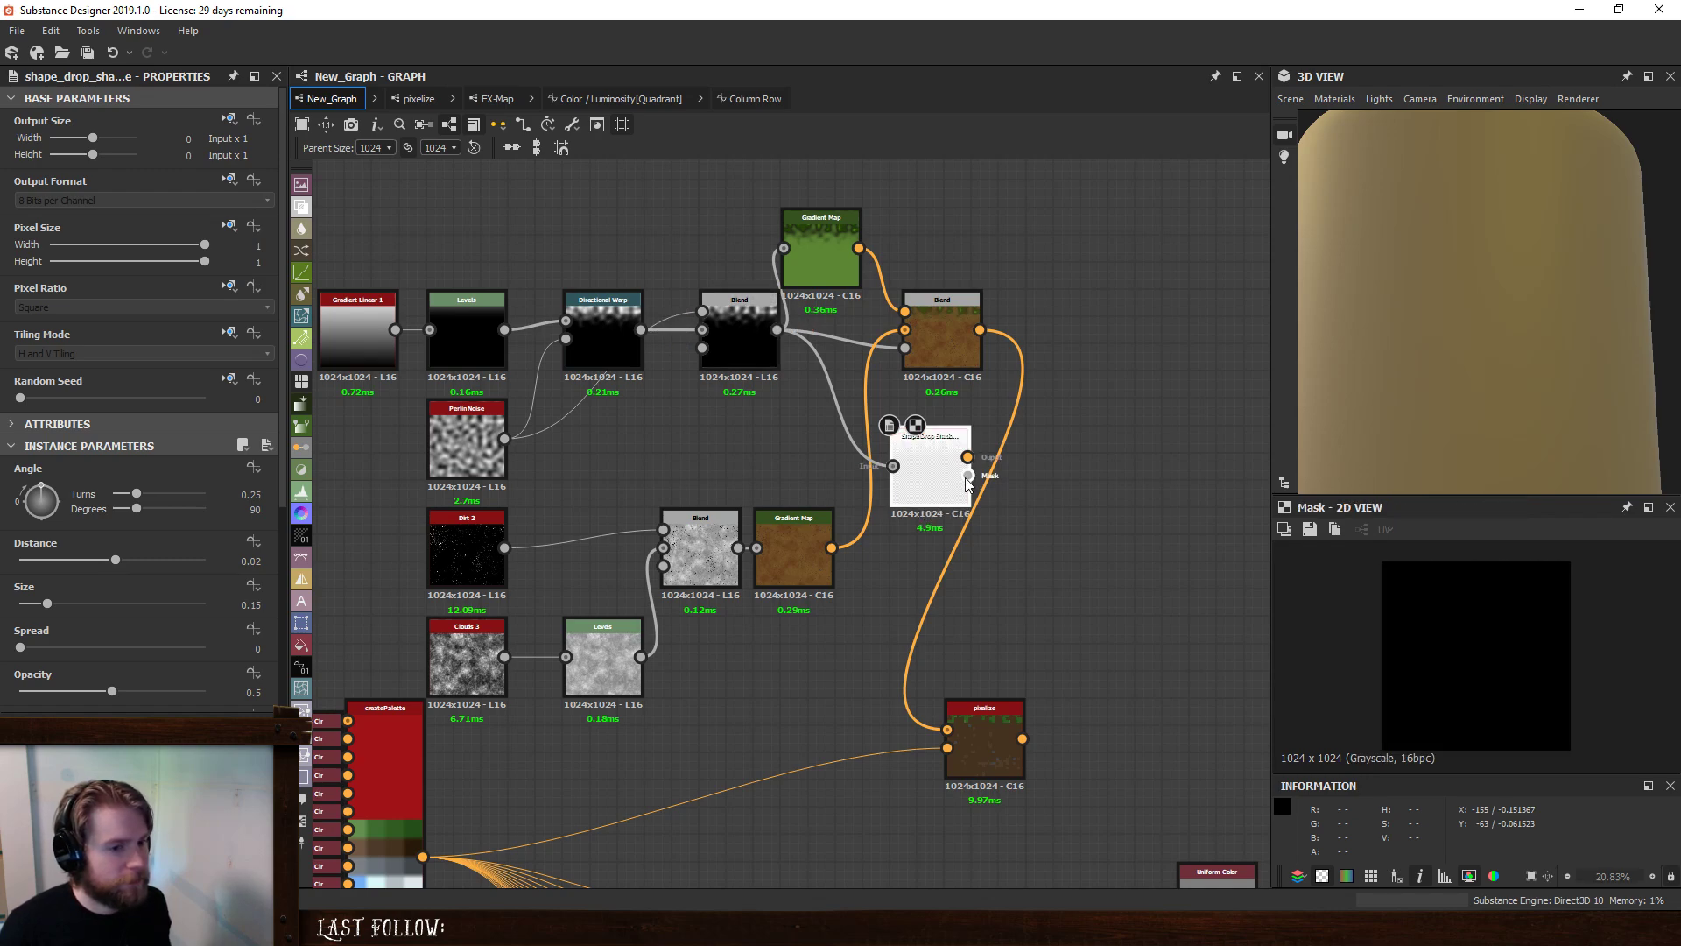
{"action": "left_click", "coordinate": [967, 457]}
{"action": "left_click", "coordinate": [967, 476]}
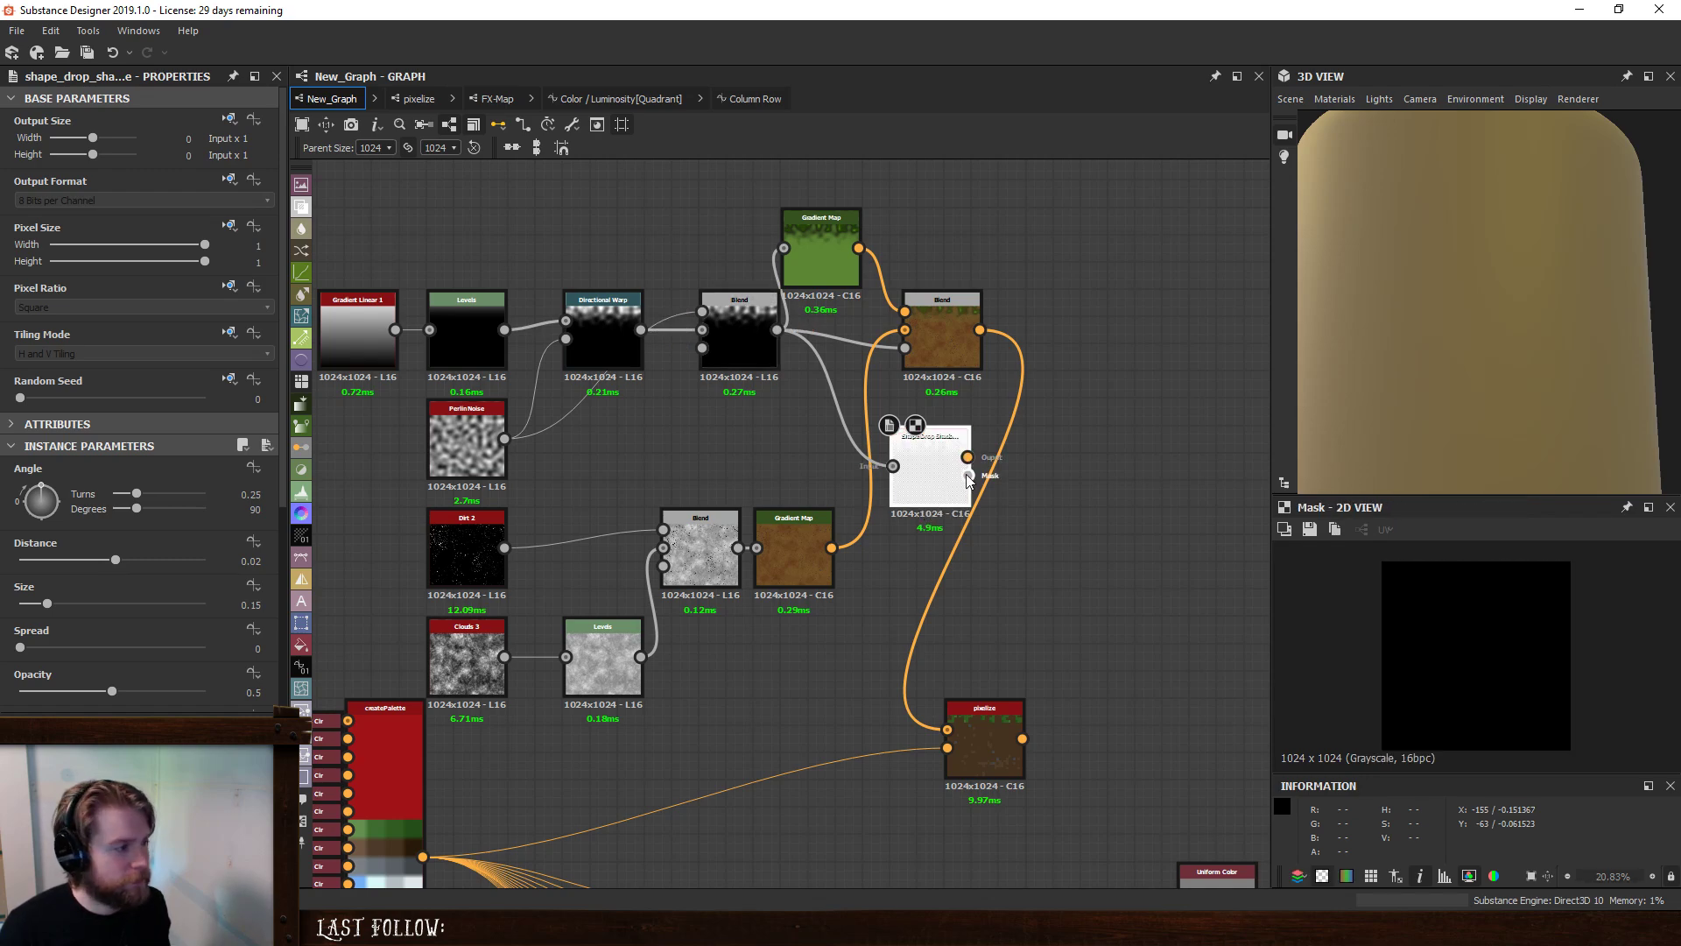
{"action": "left_click_drag", "start_coordinate": [46, 603], "coordinate": [1, 610]}
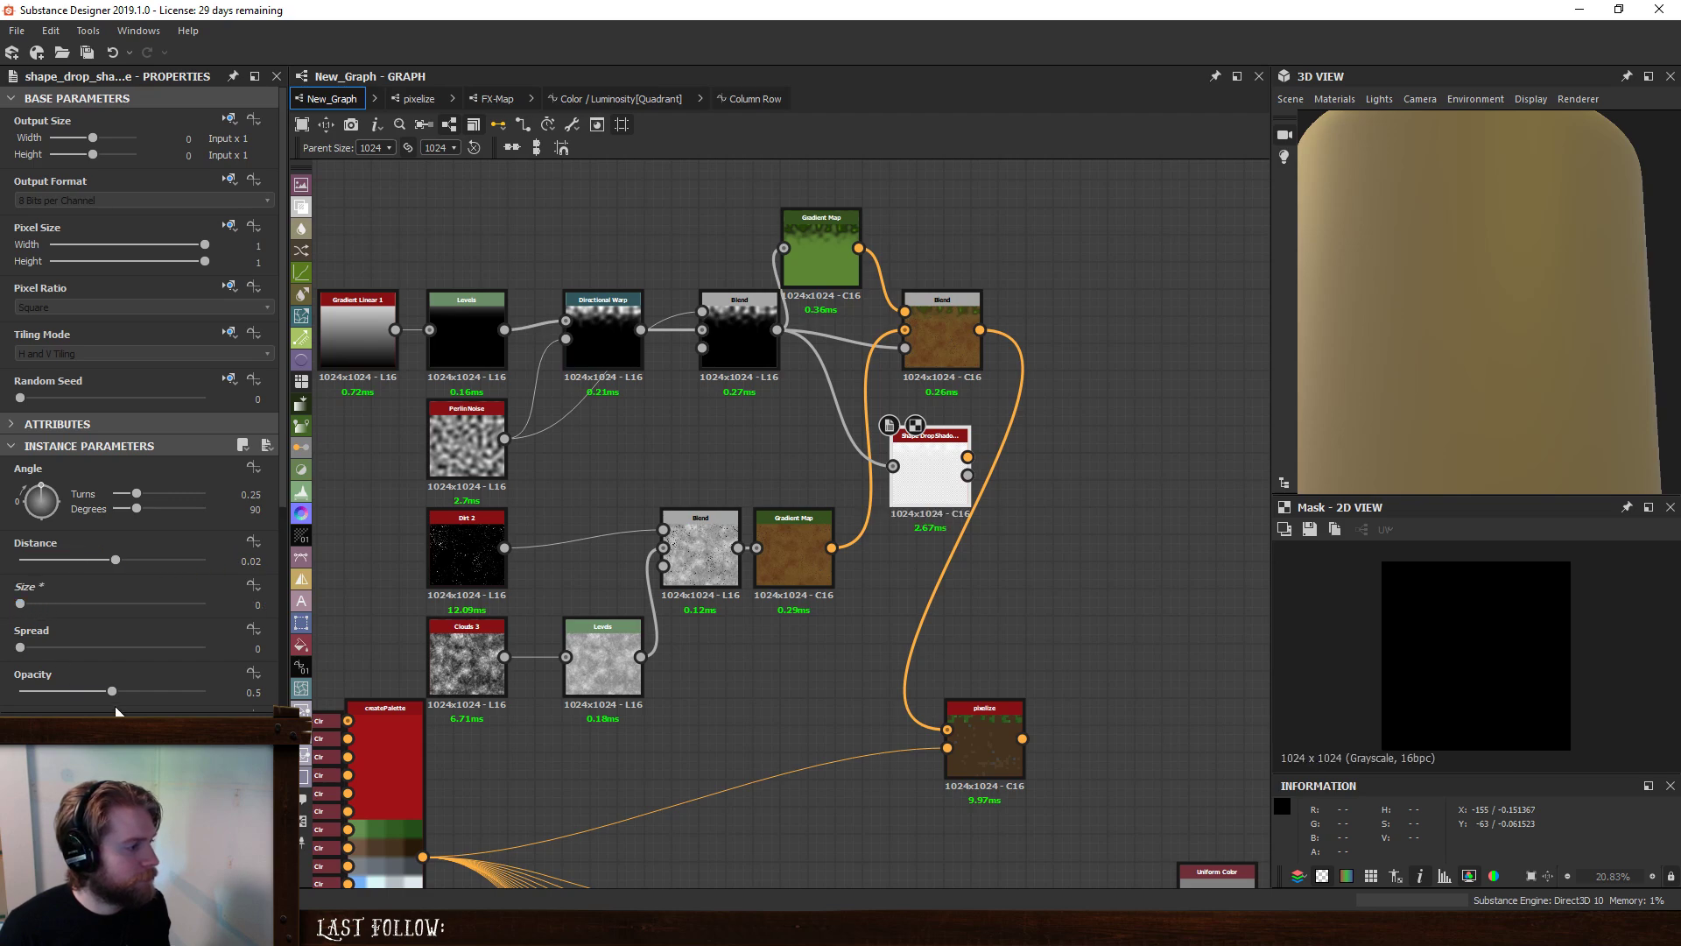
{"action": "left_click_drag", "start_coordinate": [112, 692], "coordinate": [97, 648]}
{"action": "left_click_drag", "start_coordinate": [20, 603], "coordinate": [110, 561]}
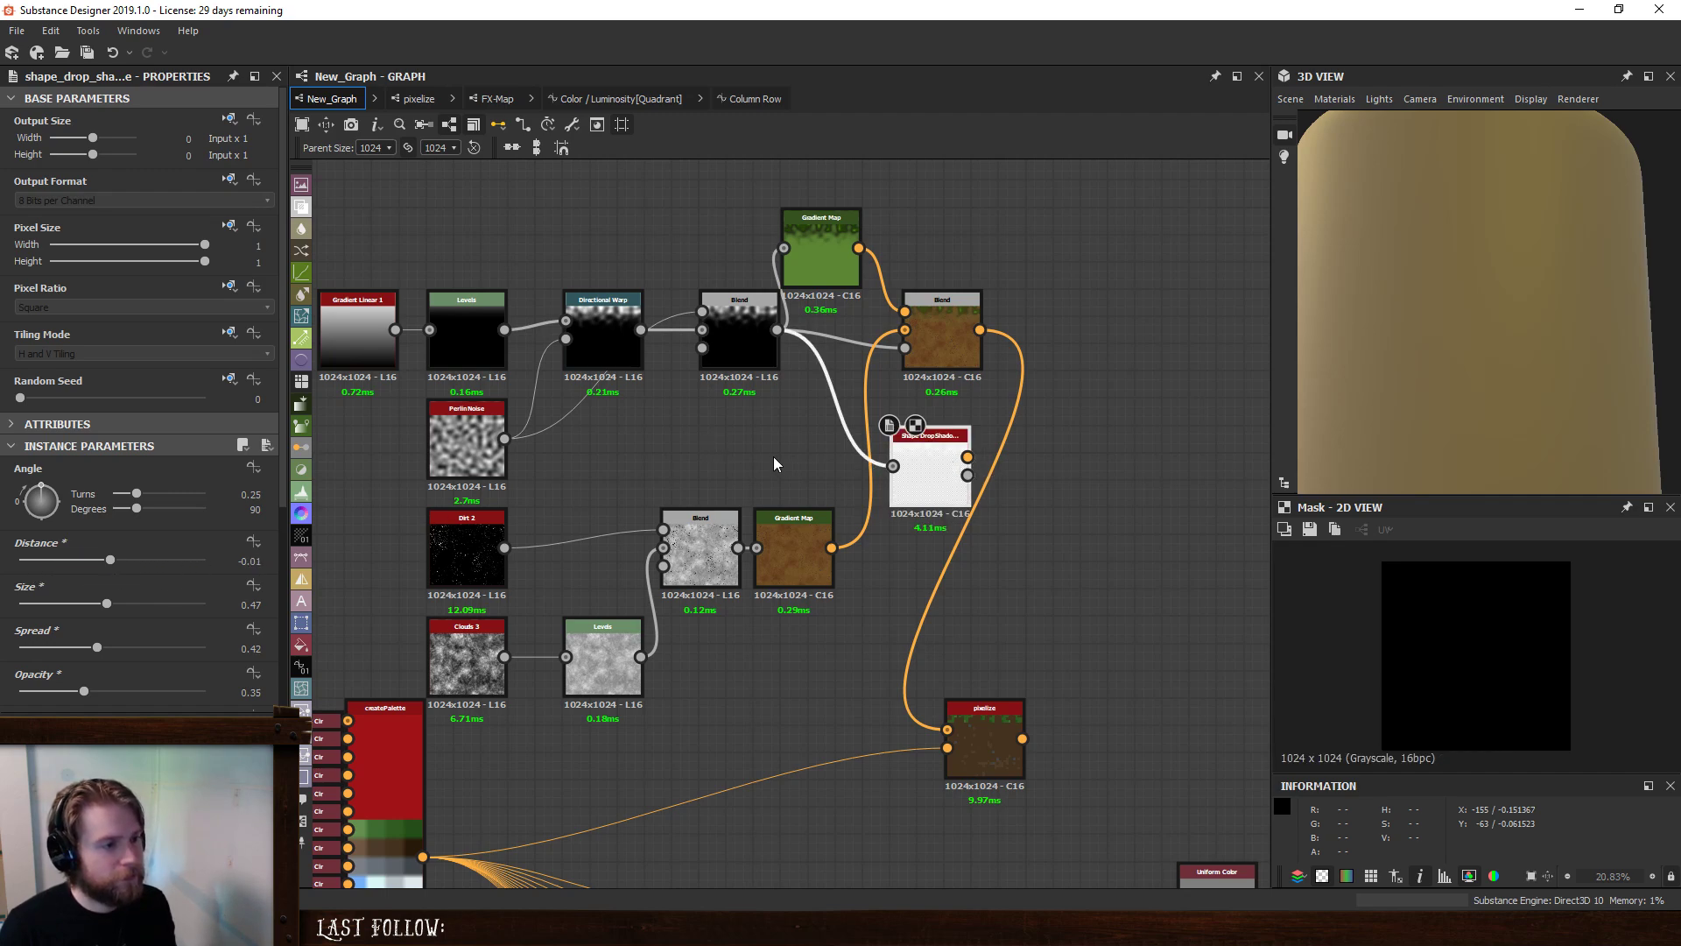
- Replace the Shape Drop Shadow Grayscale node with a Shadows node fed by the grass mask Blend
{"action": "key", "text": "Delete"}
{"action": "key", "text": "space"}
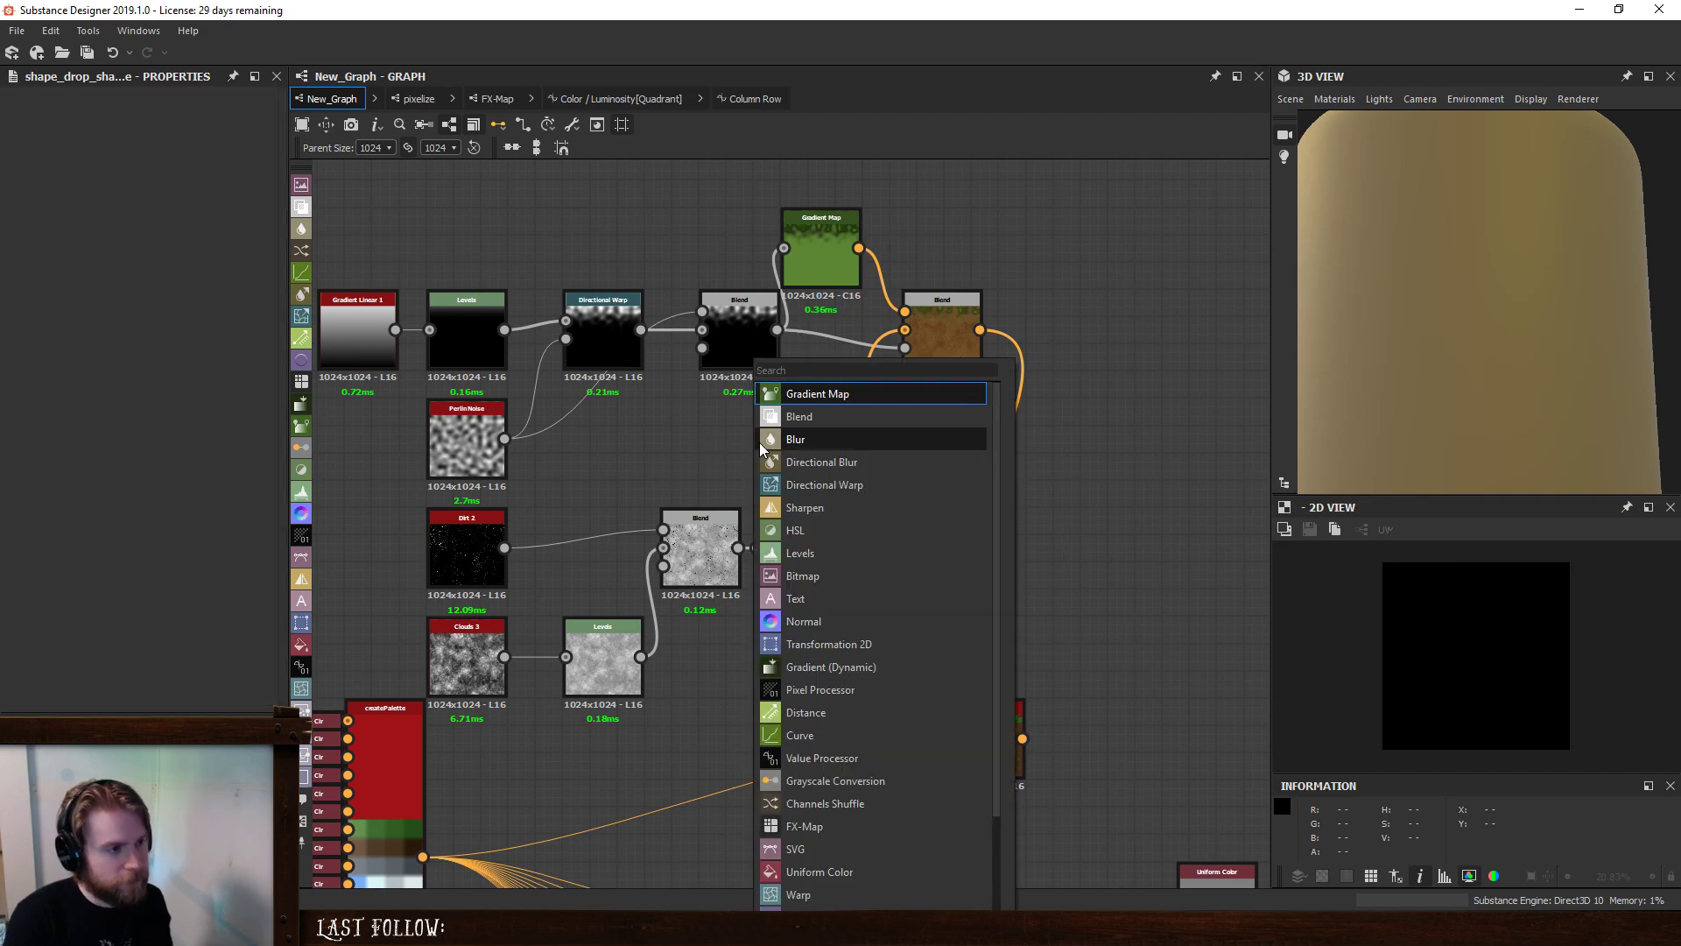
{"action": "type", "text": "sha"}
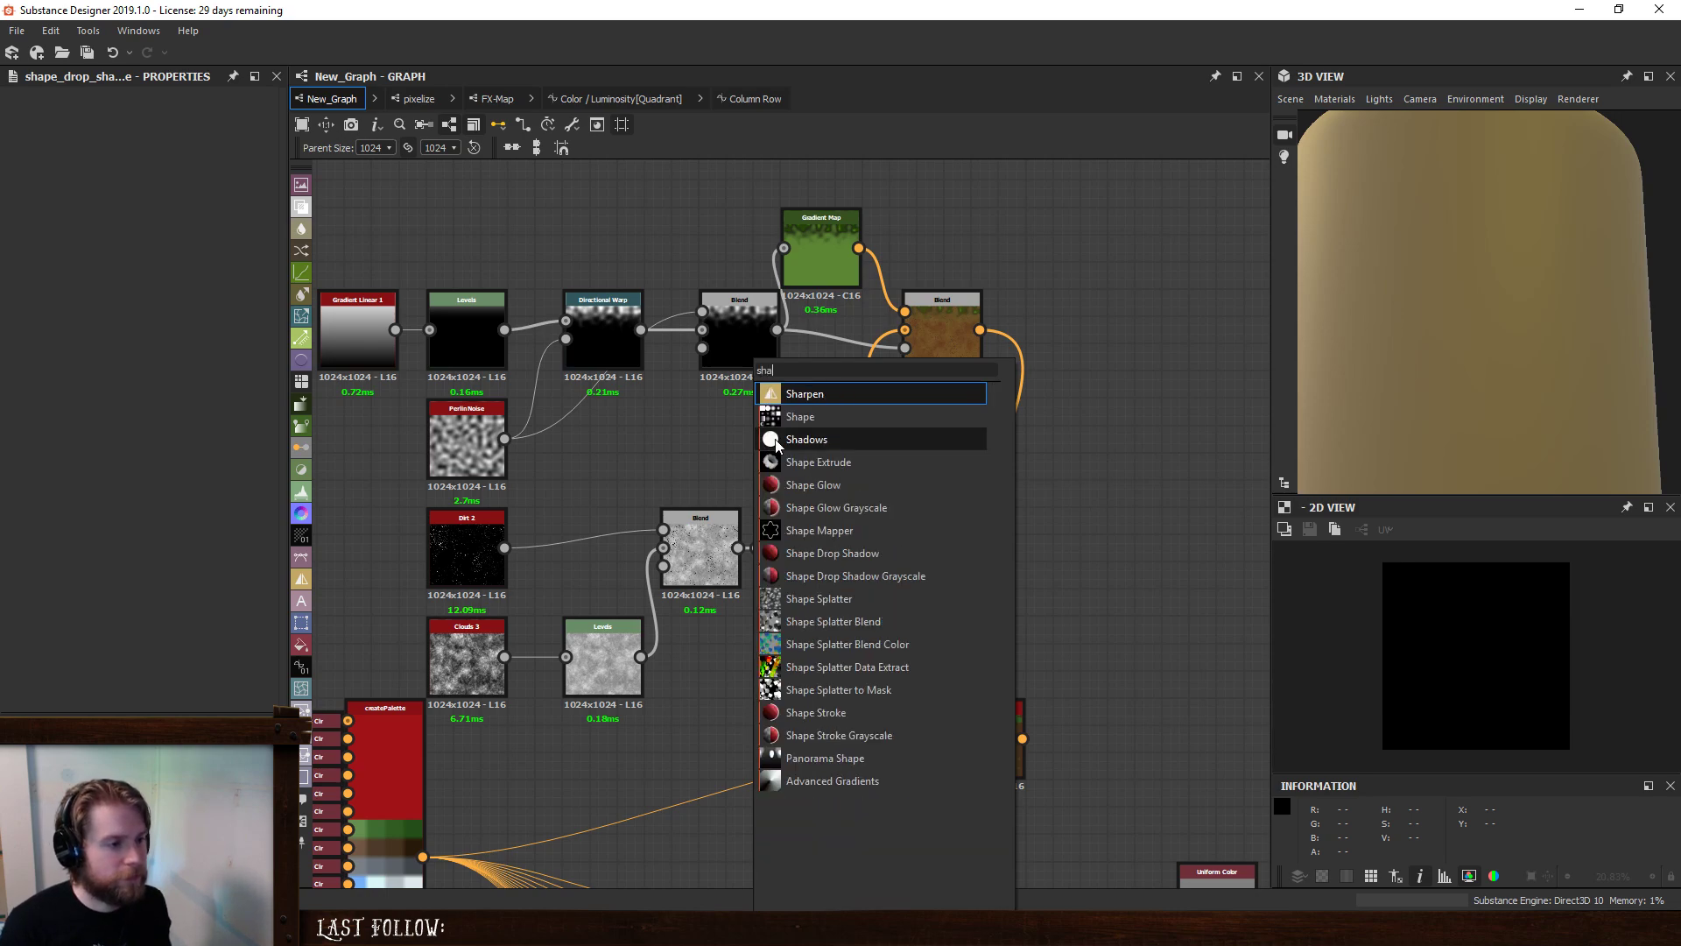
{"action": "left_click", "coordinate": [776, 440]}
{"action": "left_click_drag", "start_coordinate": [778, 330], "coordinate": [730, 438]}
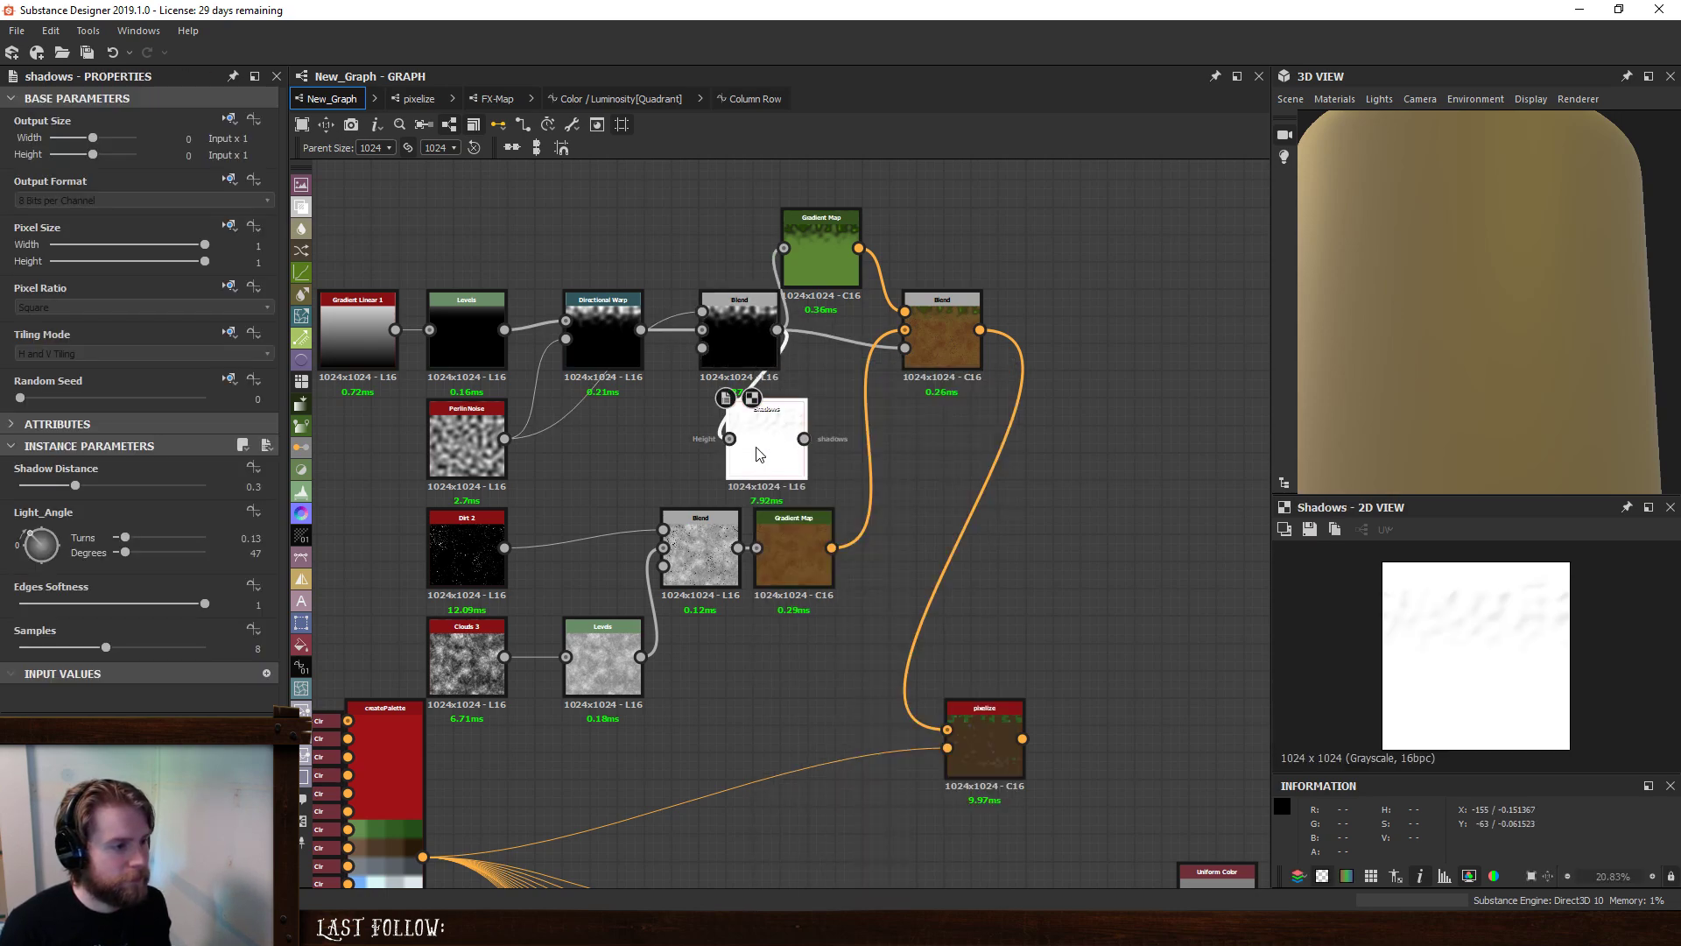
- Set the Shadows node's light angle to 90 degrees, Samples to 16 and Shadow Distance to 1
{"action": "left_click", "coordinate": [234, 552]}
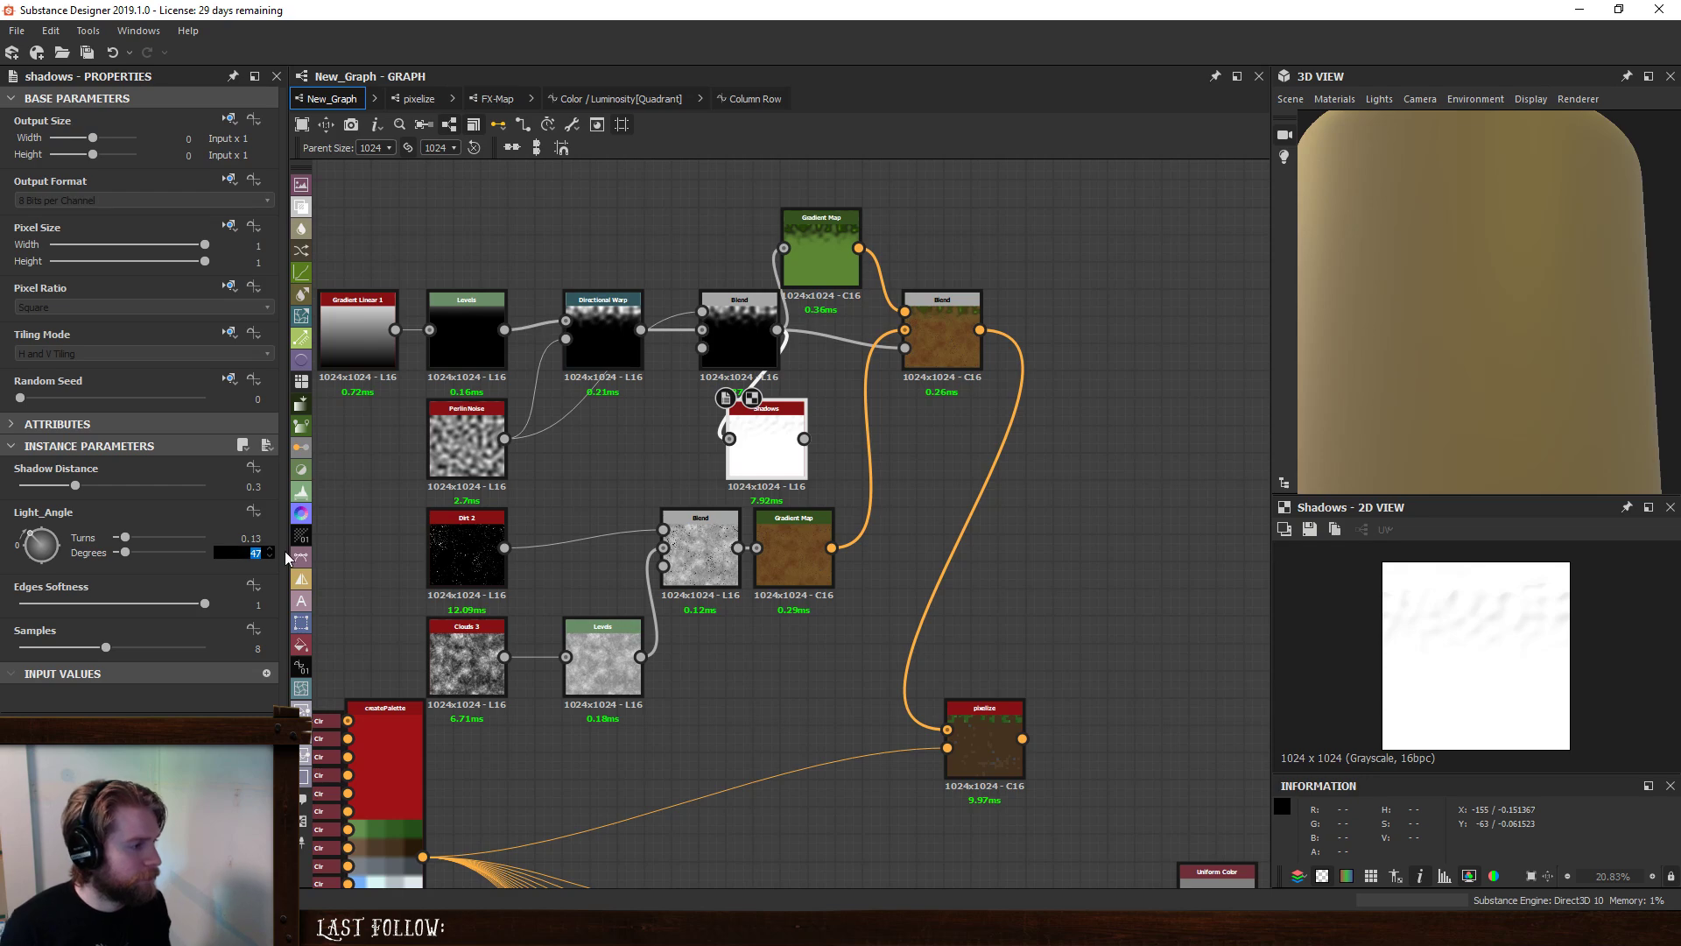
{"action": "type", "text": "90"}
{"action": "key", "text": "Return"}
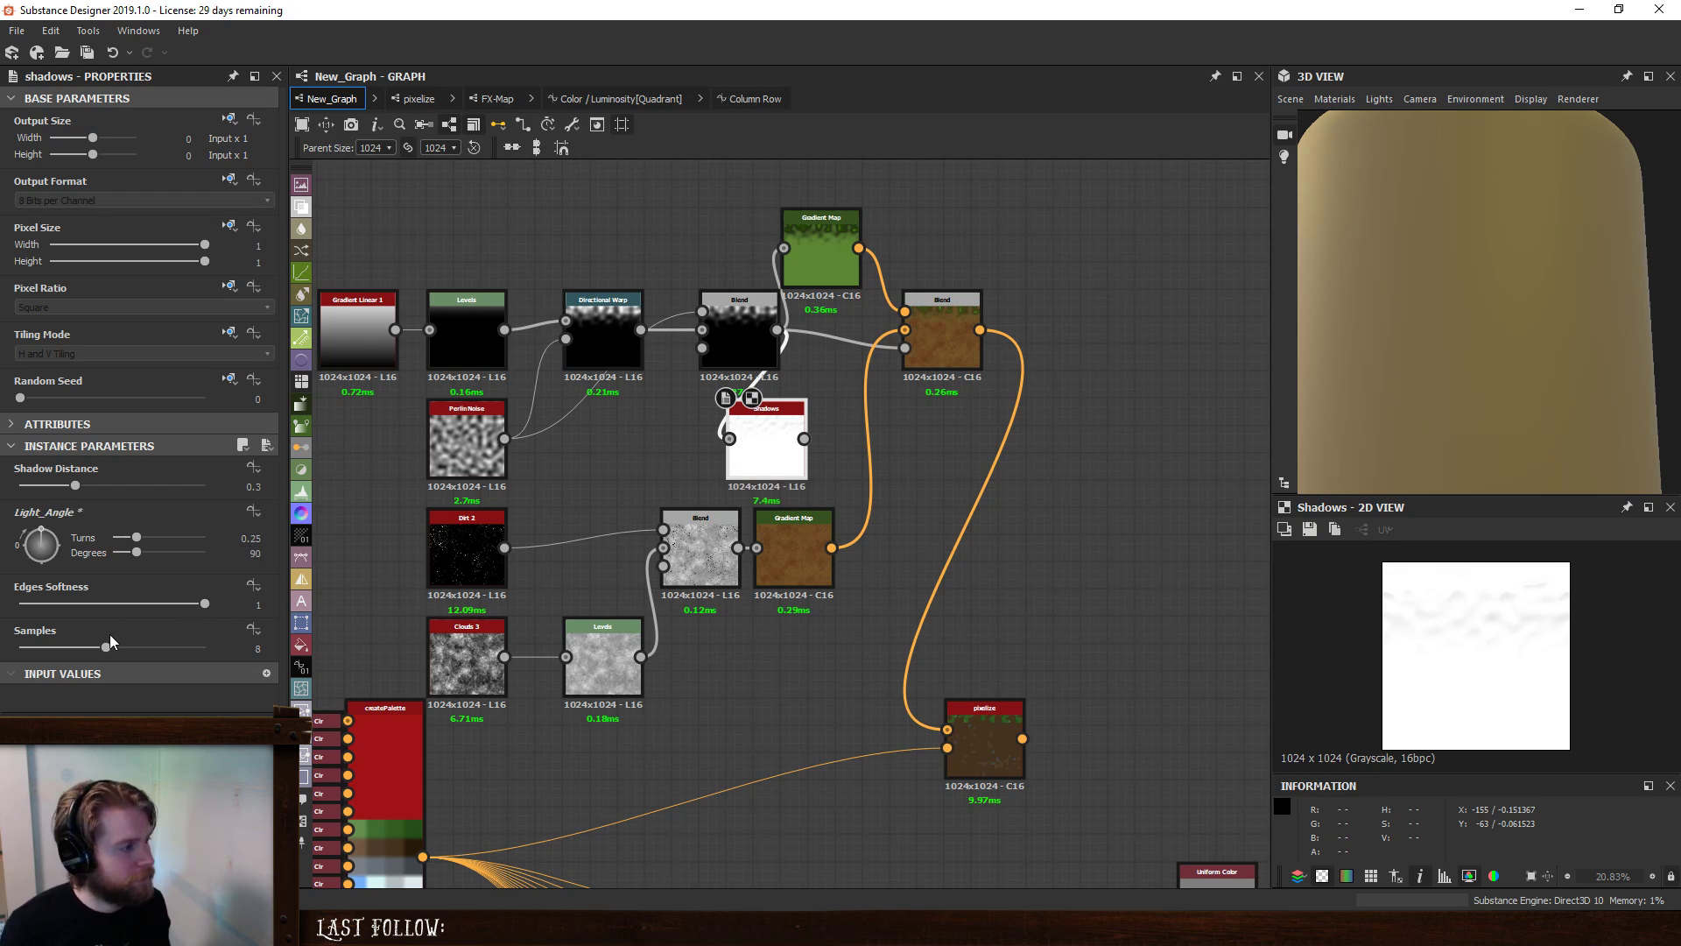
{"action": "left_click_drag", "start_coordinate": [109, 647], "coordinate": [271, 605]}
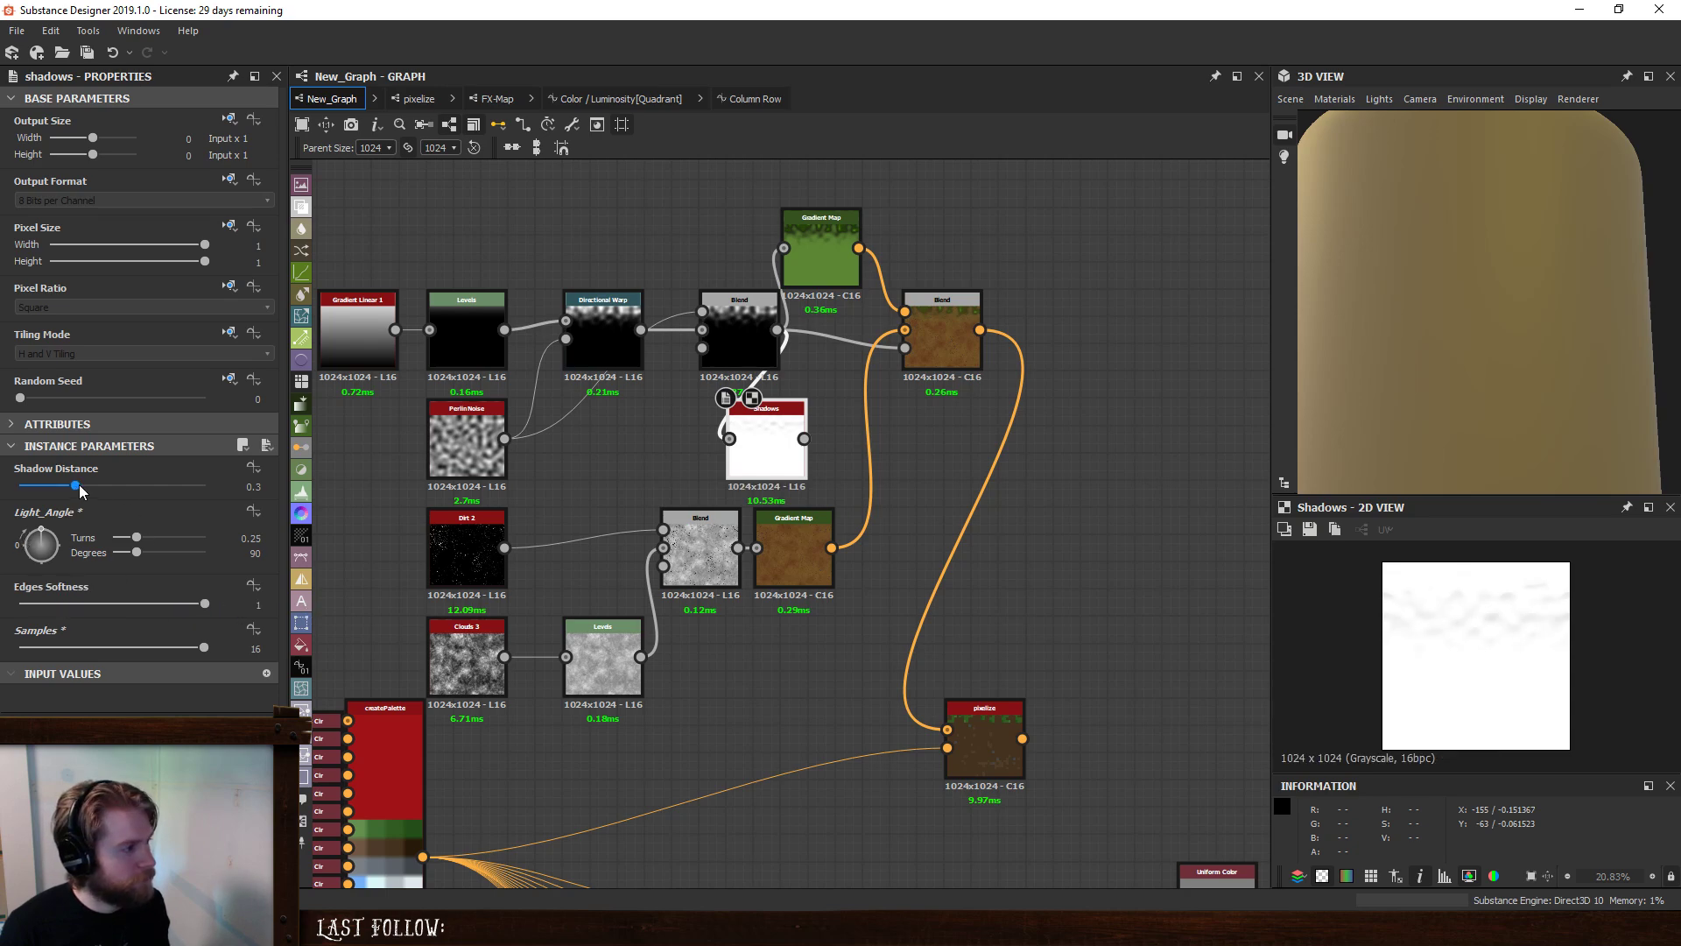
{"action": "left_click_drag", "start_coordinate": [77, 485], "coordinate": [211, 493]}
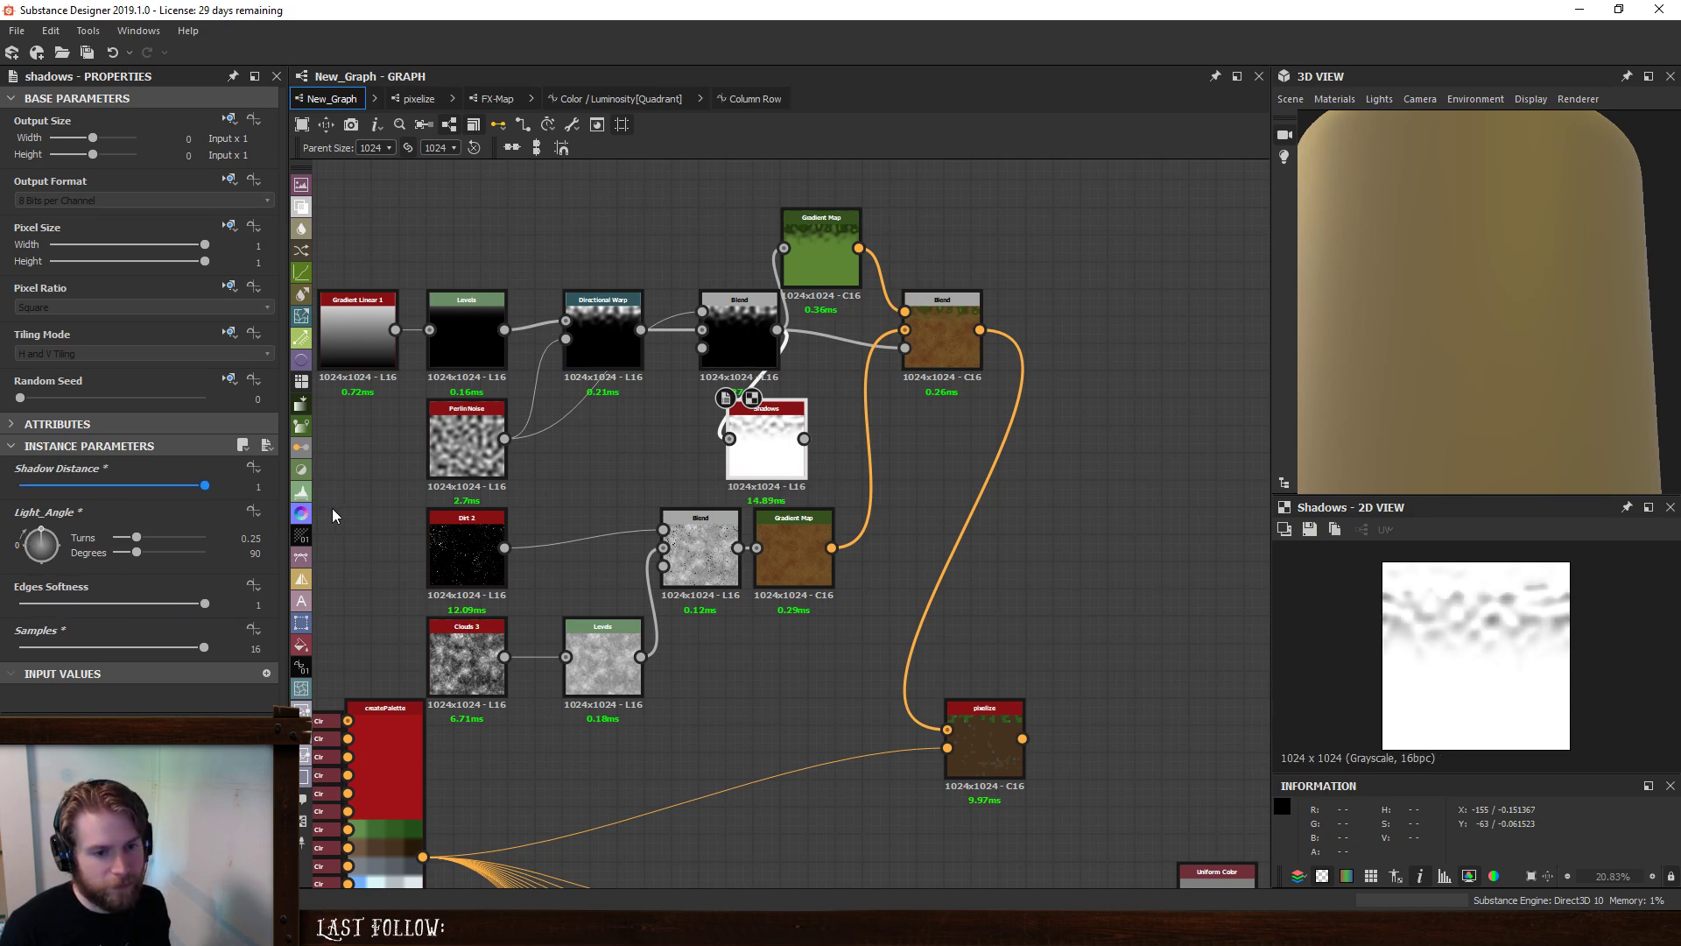
- Insert a Blend node between the dirt Gradient Map and the final dirt-and-grass Blend
{"action": "scroll", "coordinate": [700, 532], "scroll_direction": "up", "scroll_amount": 3}
{"action": "left_click", "coordinate": [835, 541]}
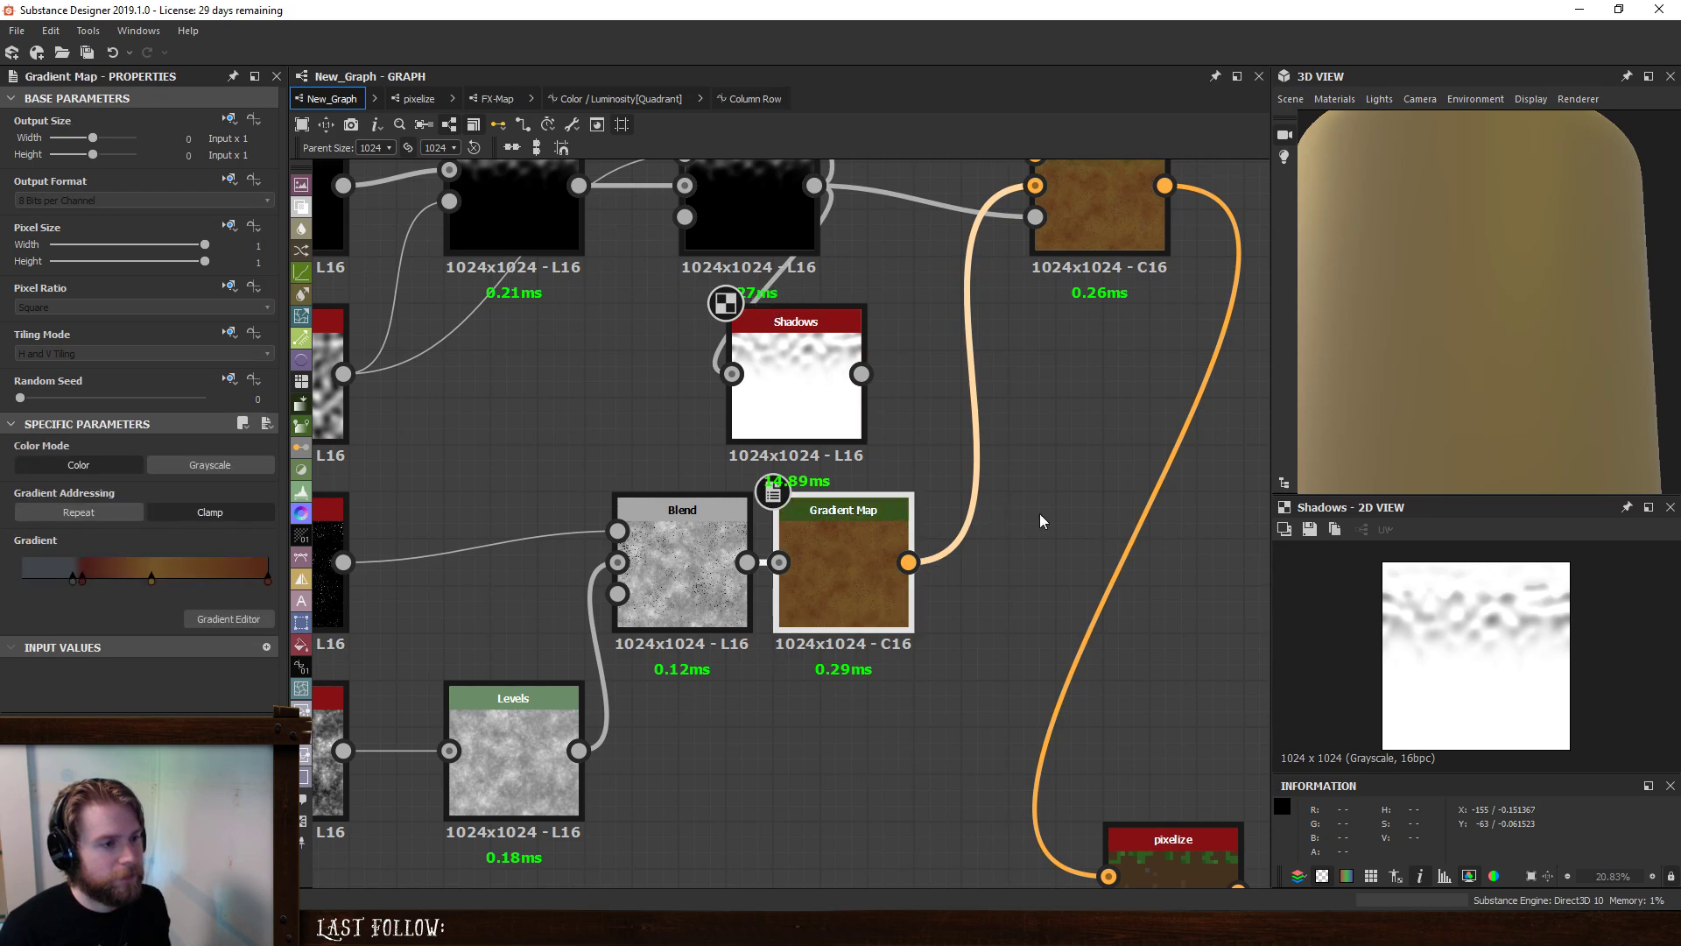
{"action": "key", "text": "space"}
{"action": "left_click", "coordinate": [1103, 418]}
{"action": "middle_click_drag", "start_coordinate": [1086, 431], "coordinate": [1062, 477]}
{"action": "left_click_drag", "start_coordinate": [797, 429], "coordinate": [858, 465]}
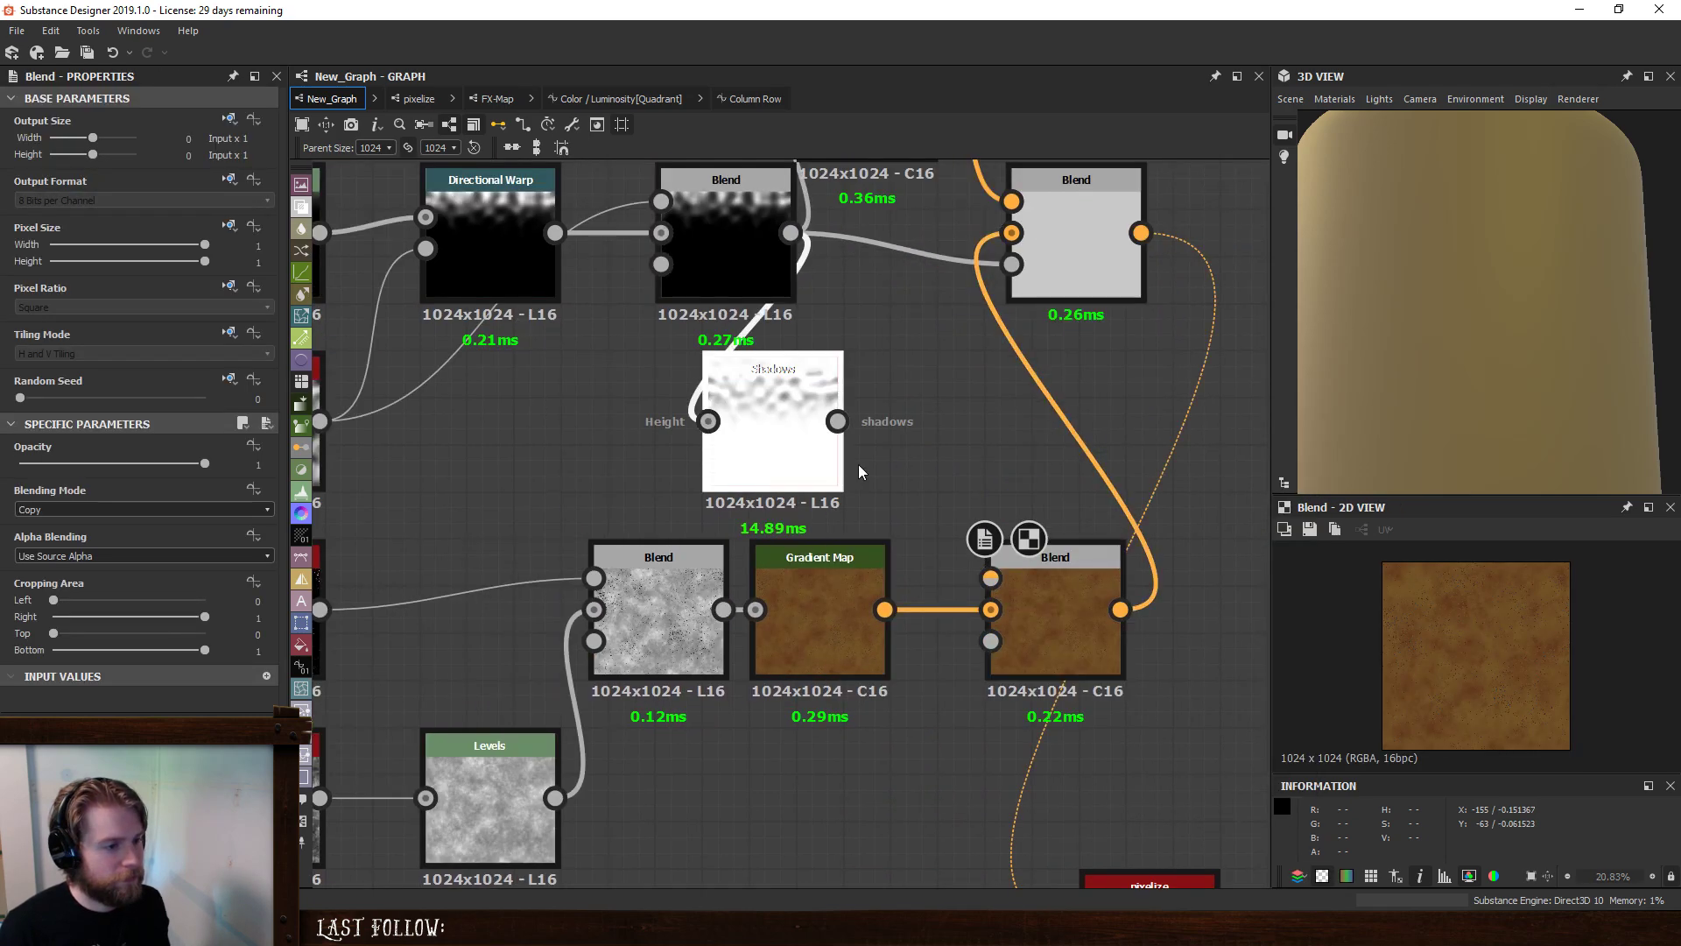
- Add an HSL node fed by the dirt Gradient Map, connect it to the new Blend's foreground and dock it there
{"action": "left_click", "coordinate": [895, 459]}
{"action": "key", "text": "space"}
{"action": "type", "text": "hsl"}
{"action": "left_click", "coordinate": [952, 393]}
{"action": "left_click_drag", "start_coordinate": [885, 608], "coordinate": [849, 469]}
{"action": "left_click_drag", "start_coordinate": [978, 468], "coordinate": [990, 578]}
{"action": "key", "text": "d"}
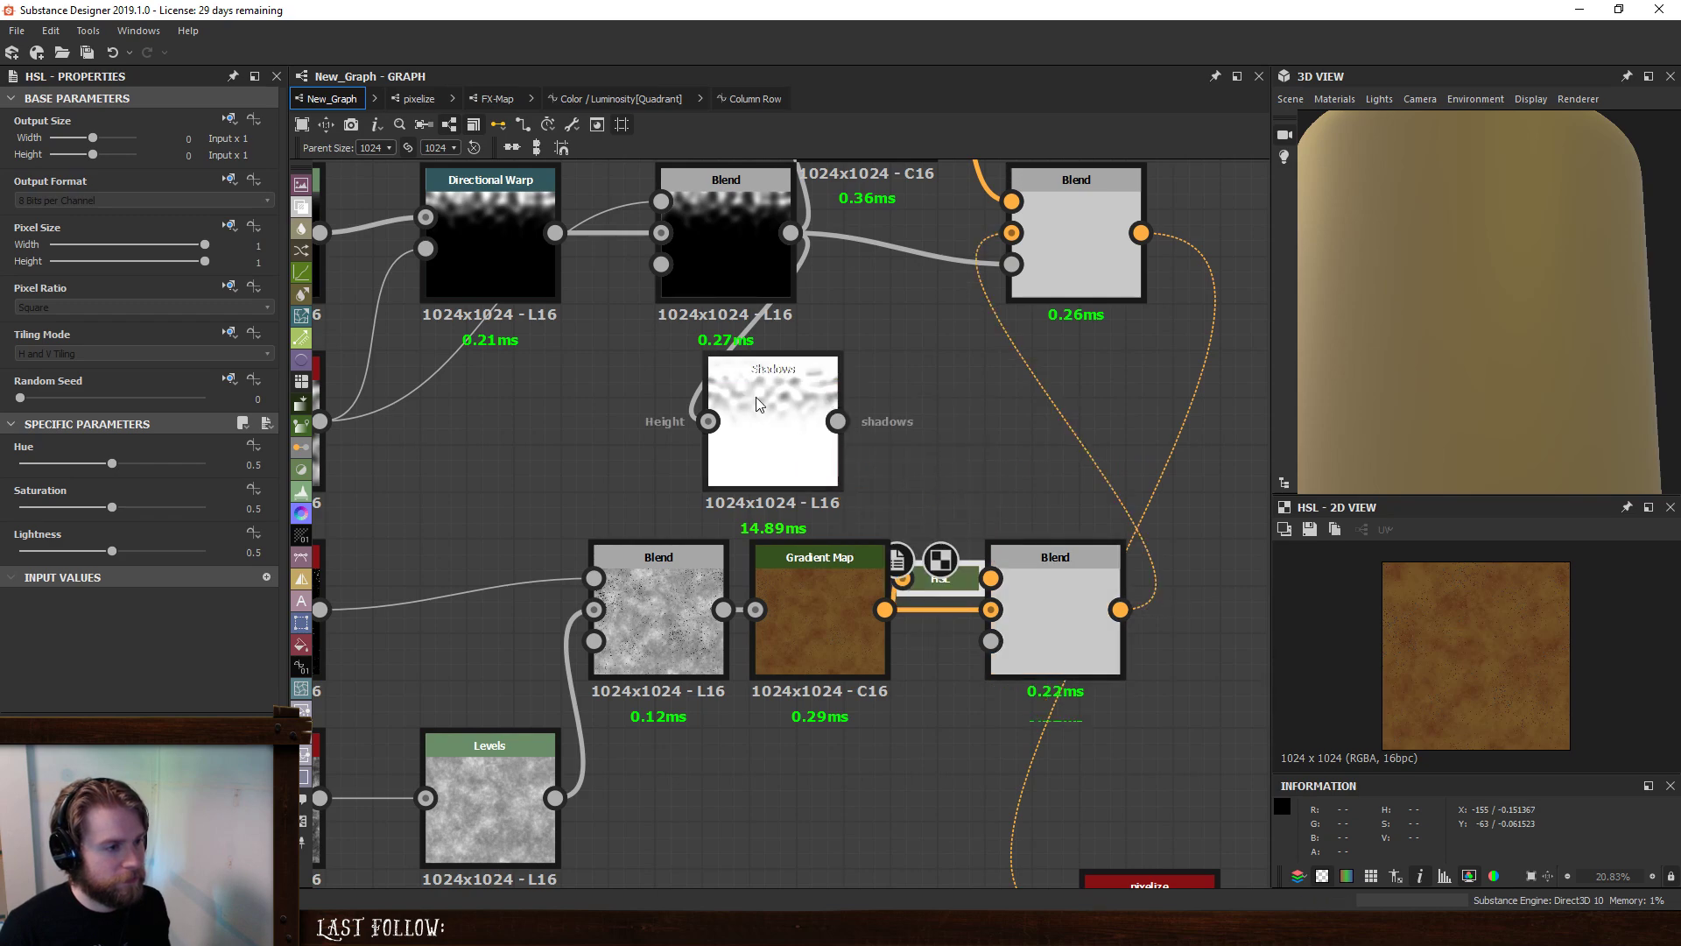
- Add an Invert Grayscale node to the Shadows node's output
{"action": "left_click", "coordinate": [843, 423]}
{"action": "middle_click_drag", "start_coordinate": [959, 421], "coordinate": [869, 471]}
{"action": "key", "text": "space"}
{"action": "type", "text": "inv"}
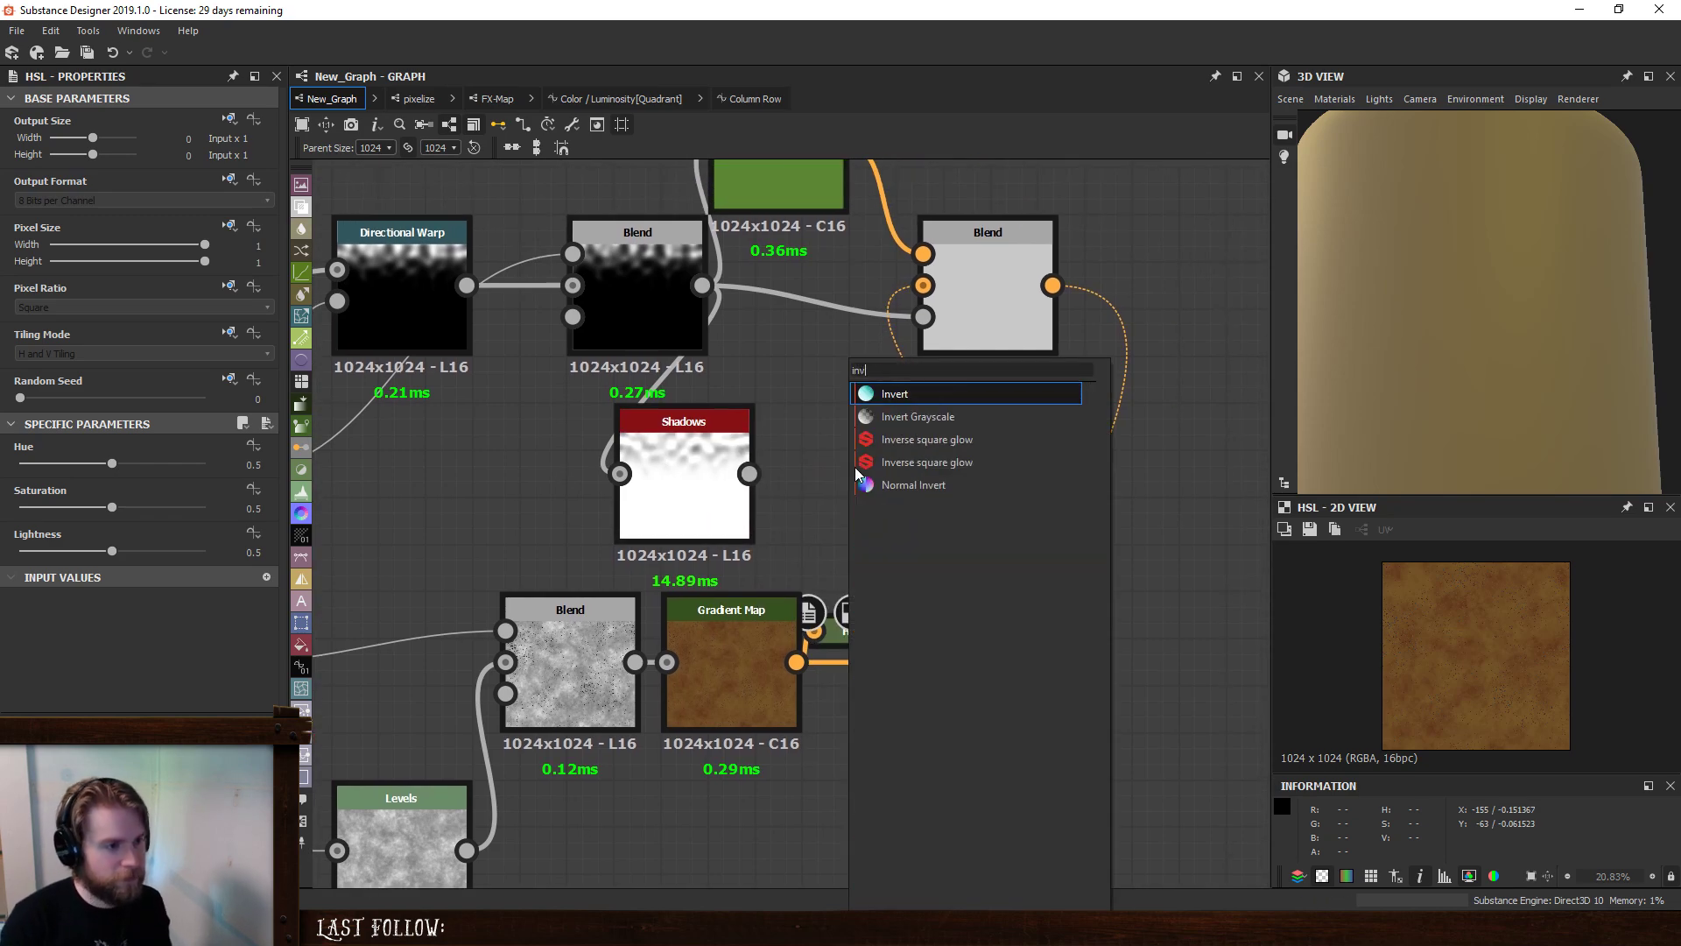
{"action": "key", "text": "Down"}
{"action": "key", "text": "Return"}
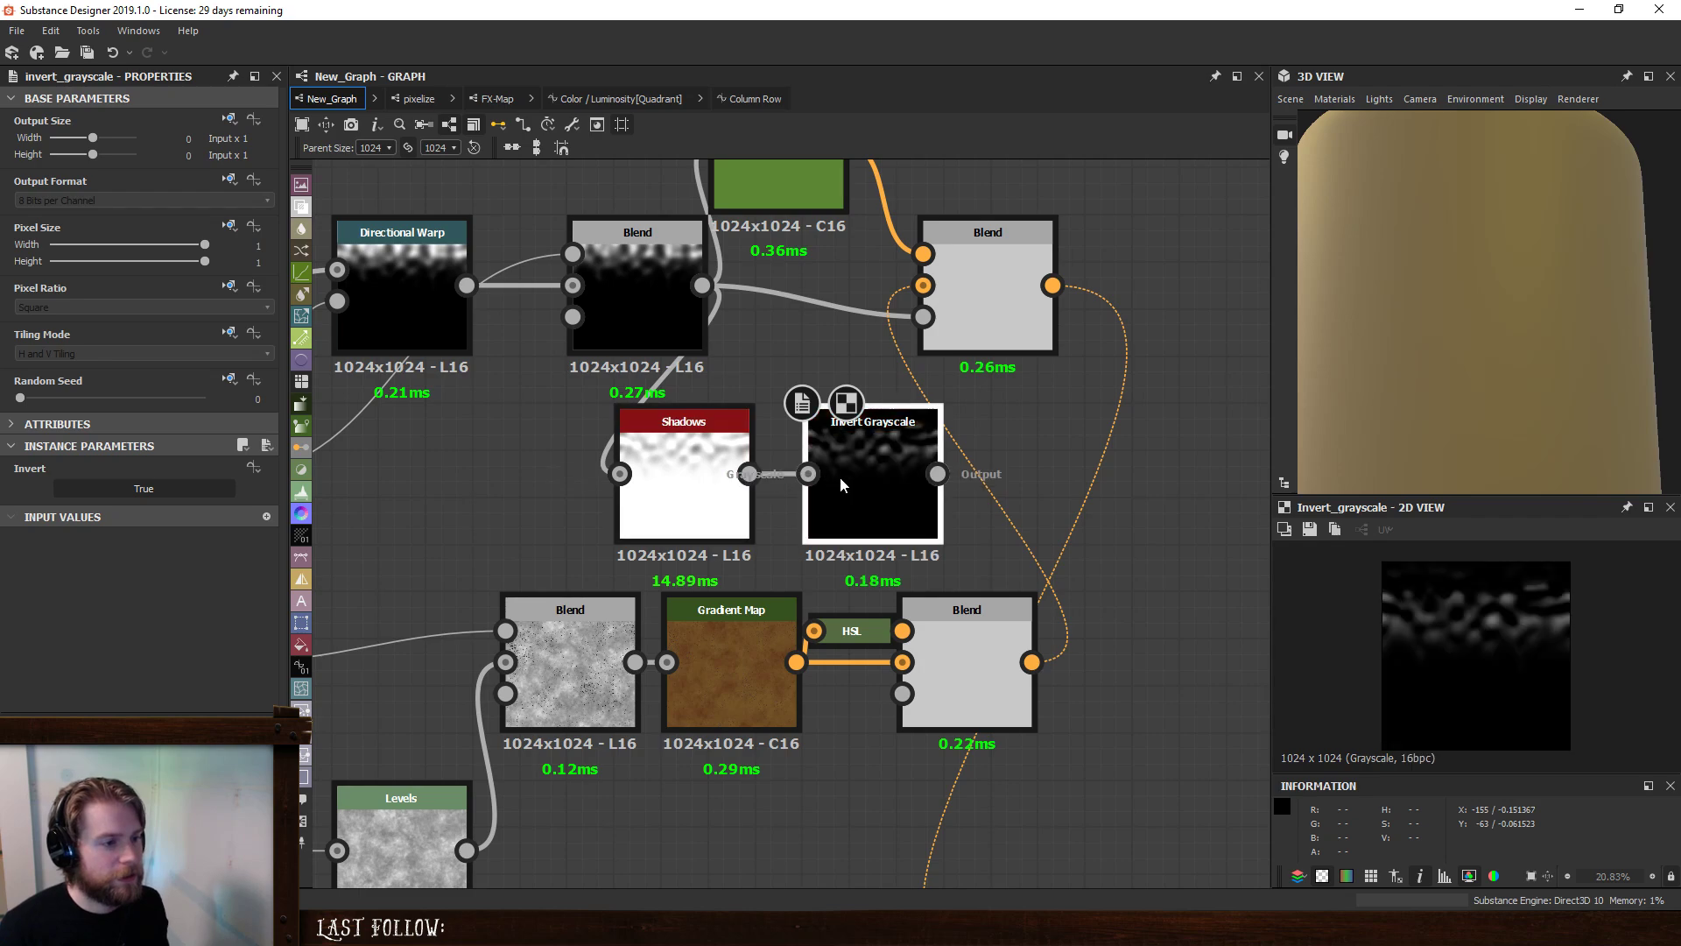
- Connect the inverted shadows to the dirt Blend's opacity input and dock the Invert Grayscale node there
{"action": "middle_click_drag", "start_coordinate": [838, 476], "coordinate": [862, 511]}
{"action": "left_click_drag", "start_coordinate": [960, 507], "coordinate": [925, 727]}
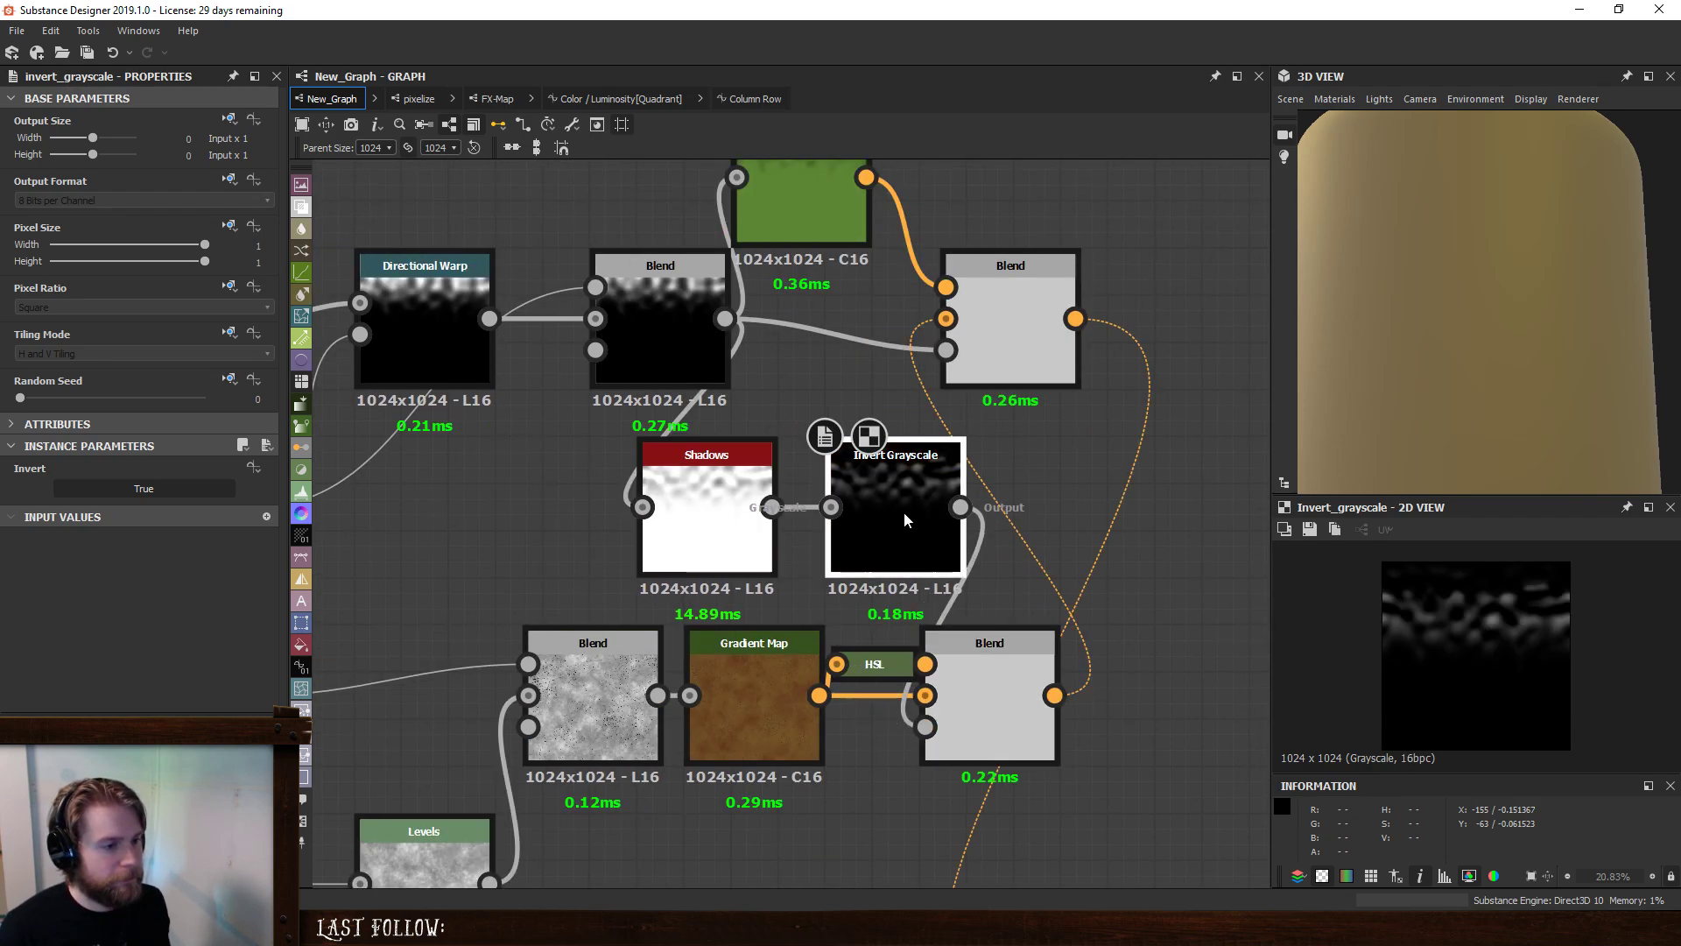
{"action": "left_click_drag", "start_coordinate": [903, 520], "coordinate": [864, 721]}
{"action": "left_click", "coordinate": [989, 709]}
- Preview the dirt-and-grass Blend and the pixelize result, and move the pixelize node farther from the dirt chain
{"action": "left_click", "coordinate": [1011, 342]}
{"action": "middle_click_drag", "start_coordinate": [1130, 613], "coordinate": [846, 613]}
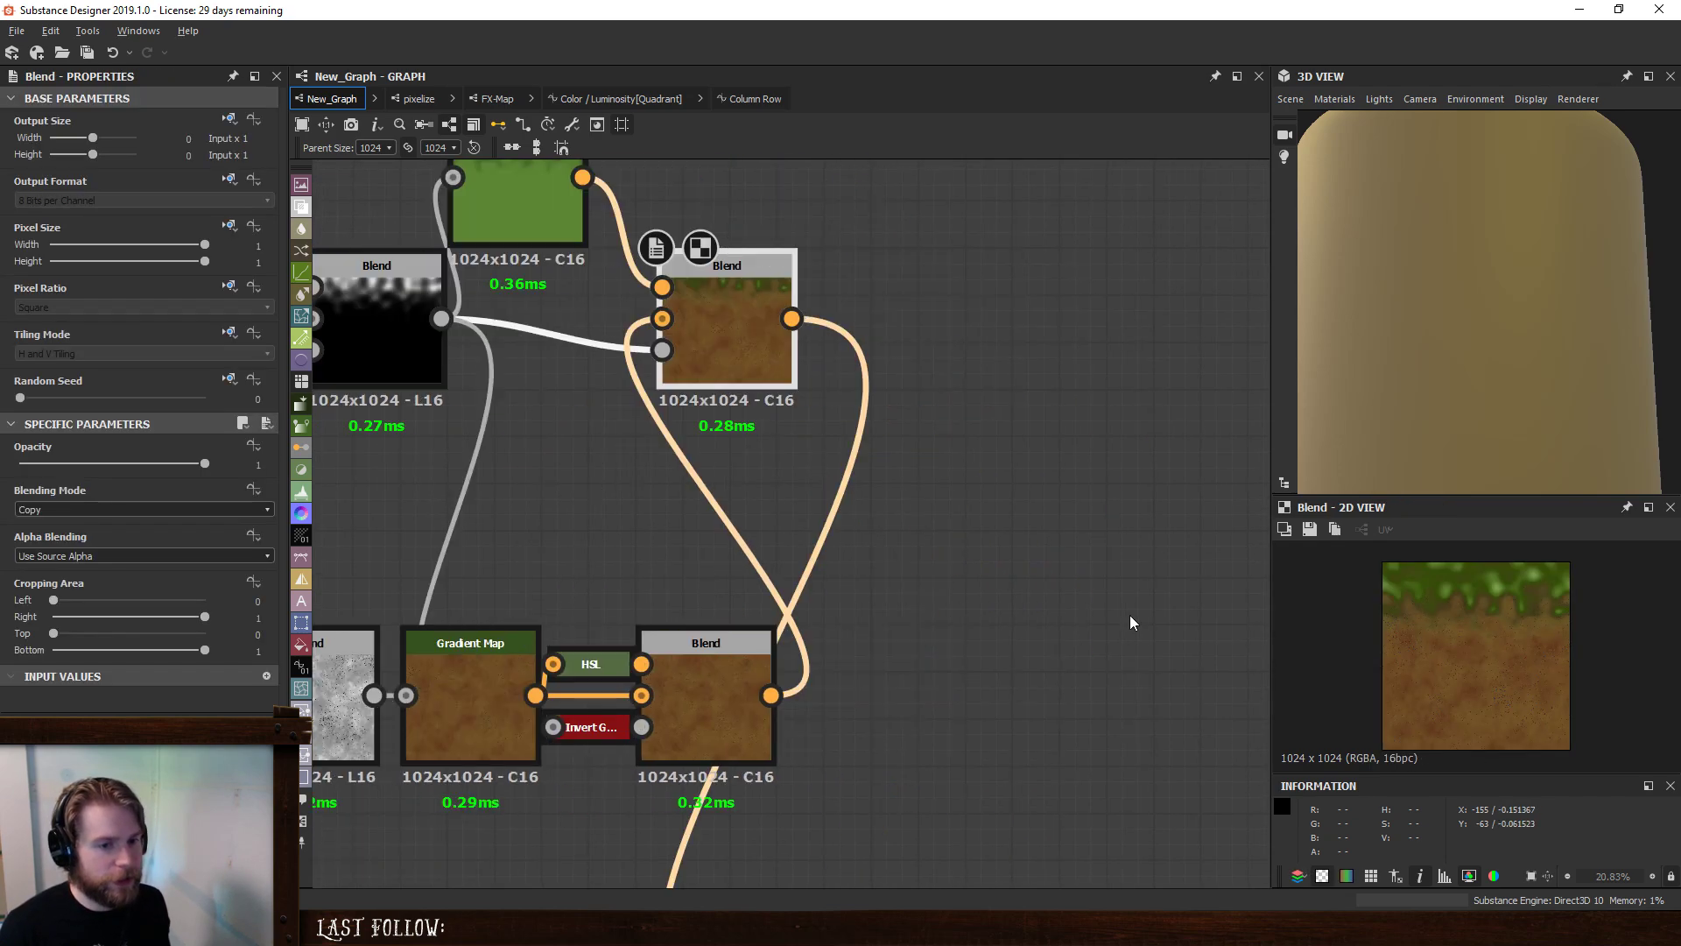
{"action": "scroll", "coordinate": [882, 469], "scroll_direction": "down", "scroll_amount": 1}
{"action": "scroll", "coordinate": [874, 770], "scroll_direction": "down", "scroll_amount": 3}
{"action": "left_click", "coordinate": [830, 767]}
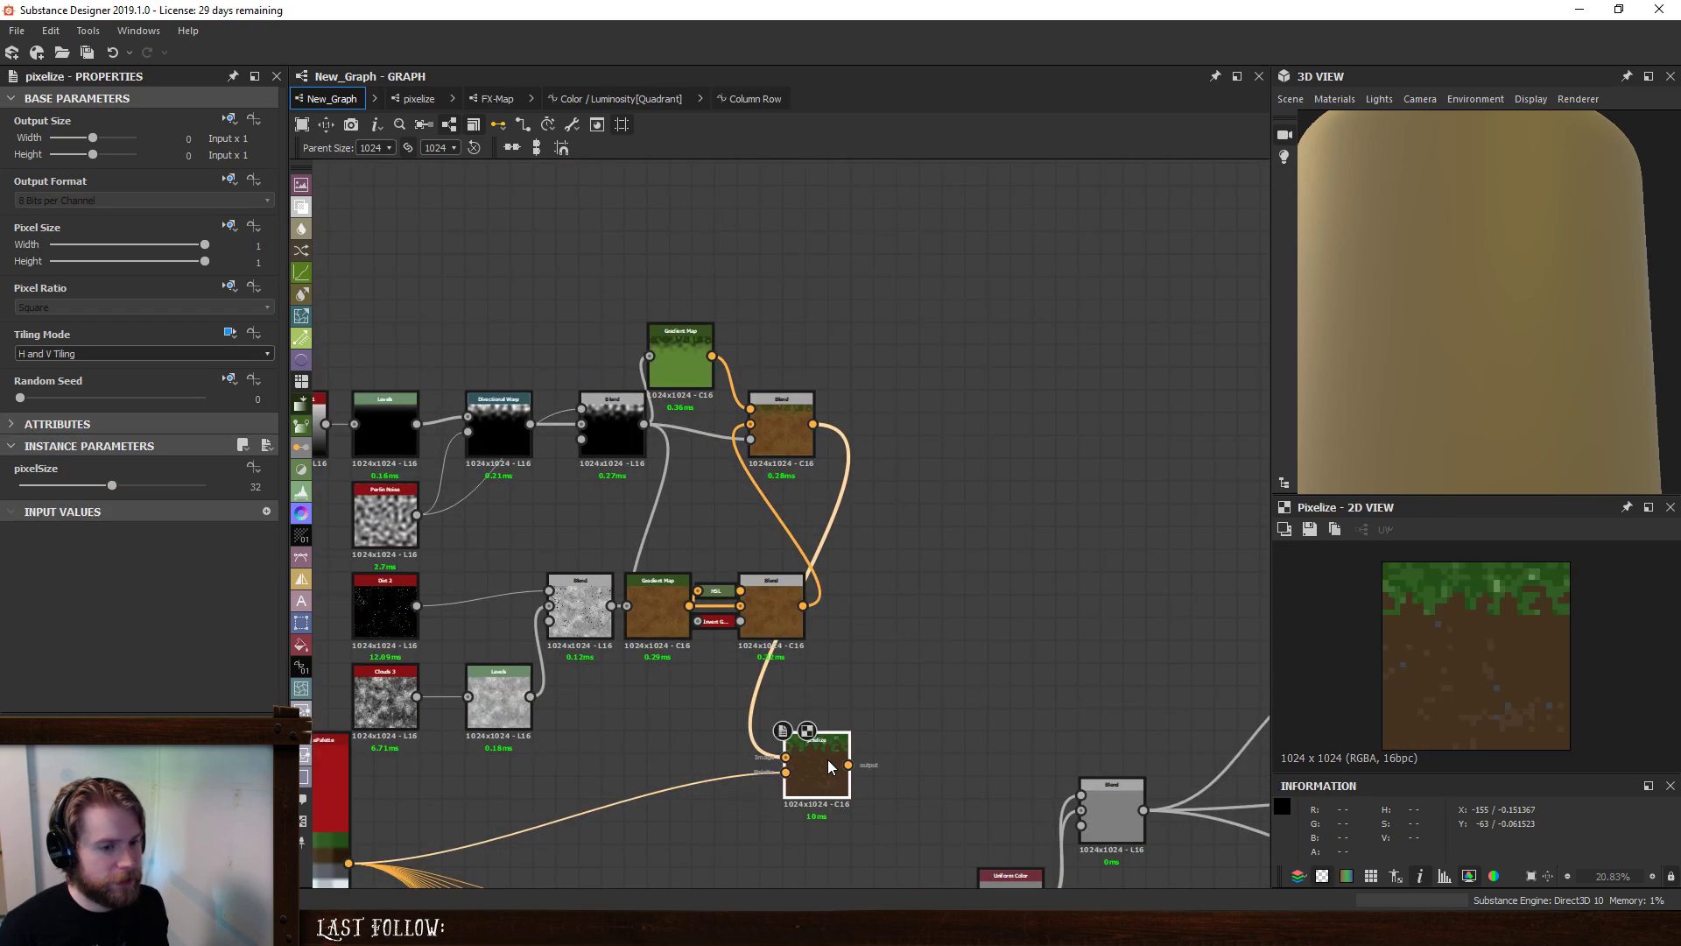
{"action": "left_click_drag", "start_coordinate": [830, 767], "coordinate": [946, 767]}
- Set the HSL node's saturation to 0.37 and lightness to 0.3, trying and undoing a lightness of 1
{"action": "scroll", "coordinate": [872, 569], "scroll_direction": "up", "scroll_amount": 2}
{"action": "left_click", "coordinate": [697, 601]}
{"action": "left_click", "coordinate": [649, 602]}
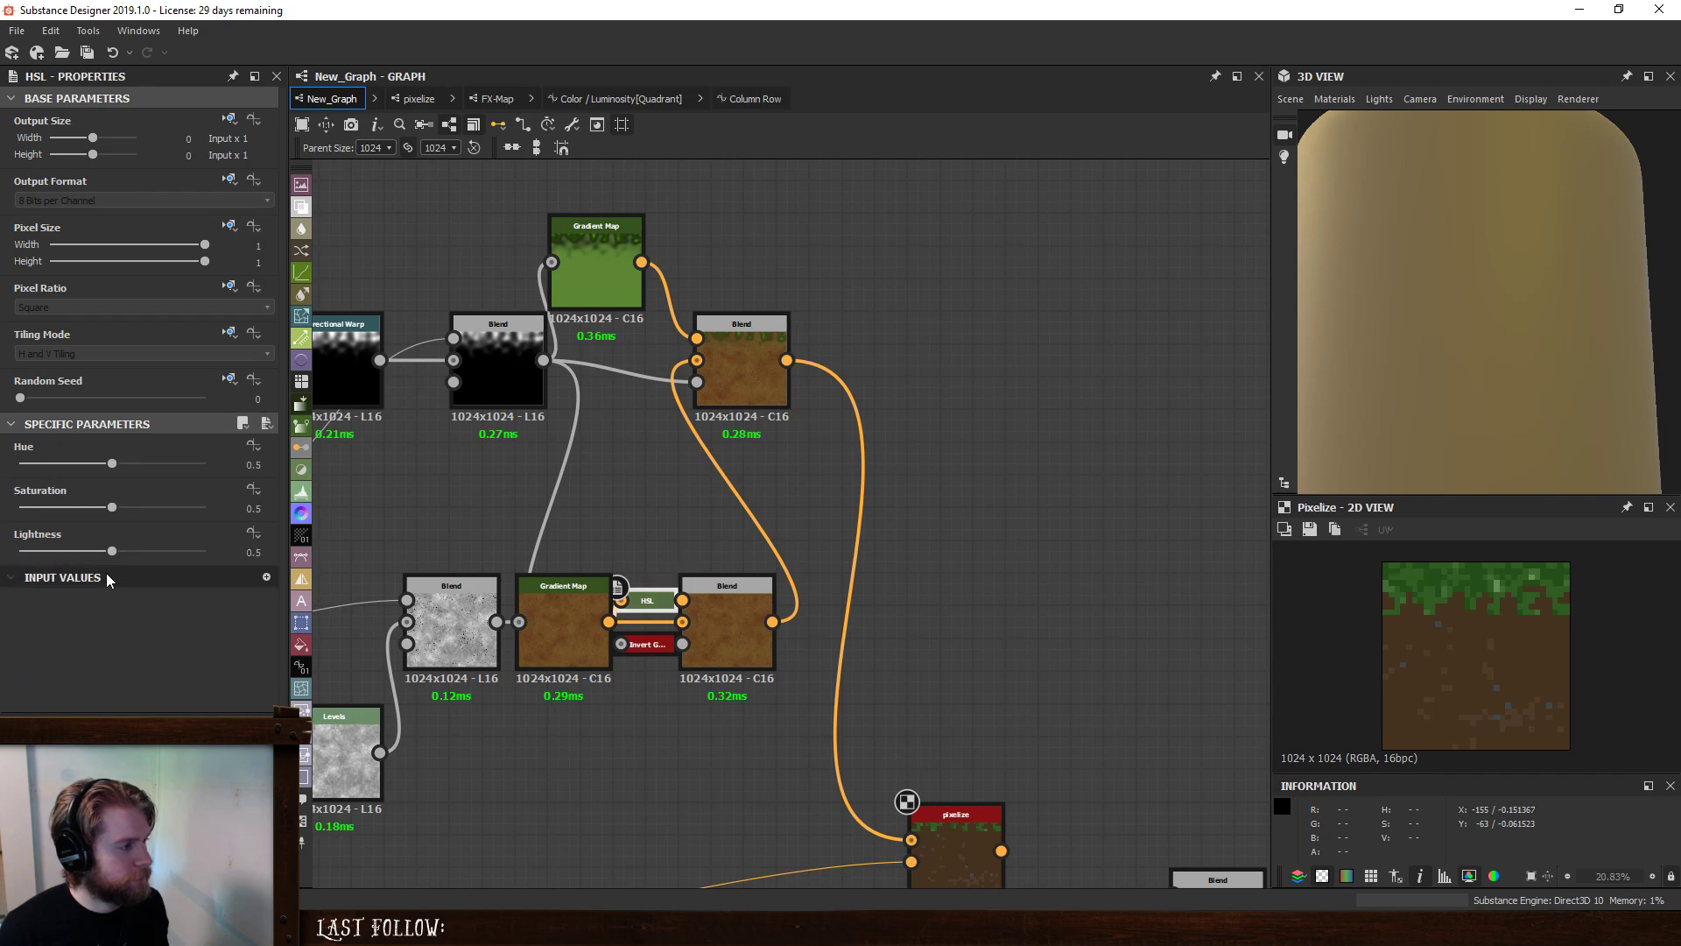
{"action": "left_click_drag", "start_coordinate": [111, 552], "coordinate": [87, 518]}
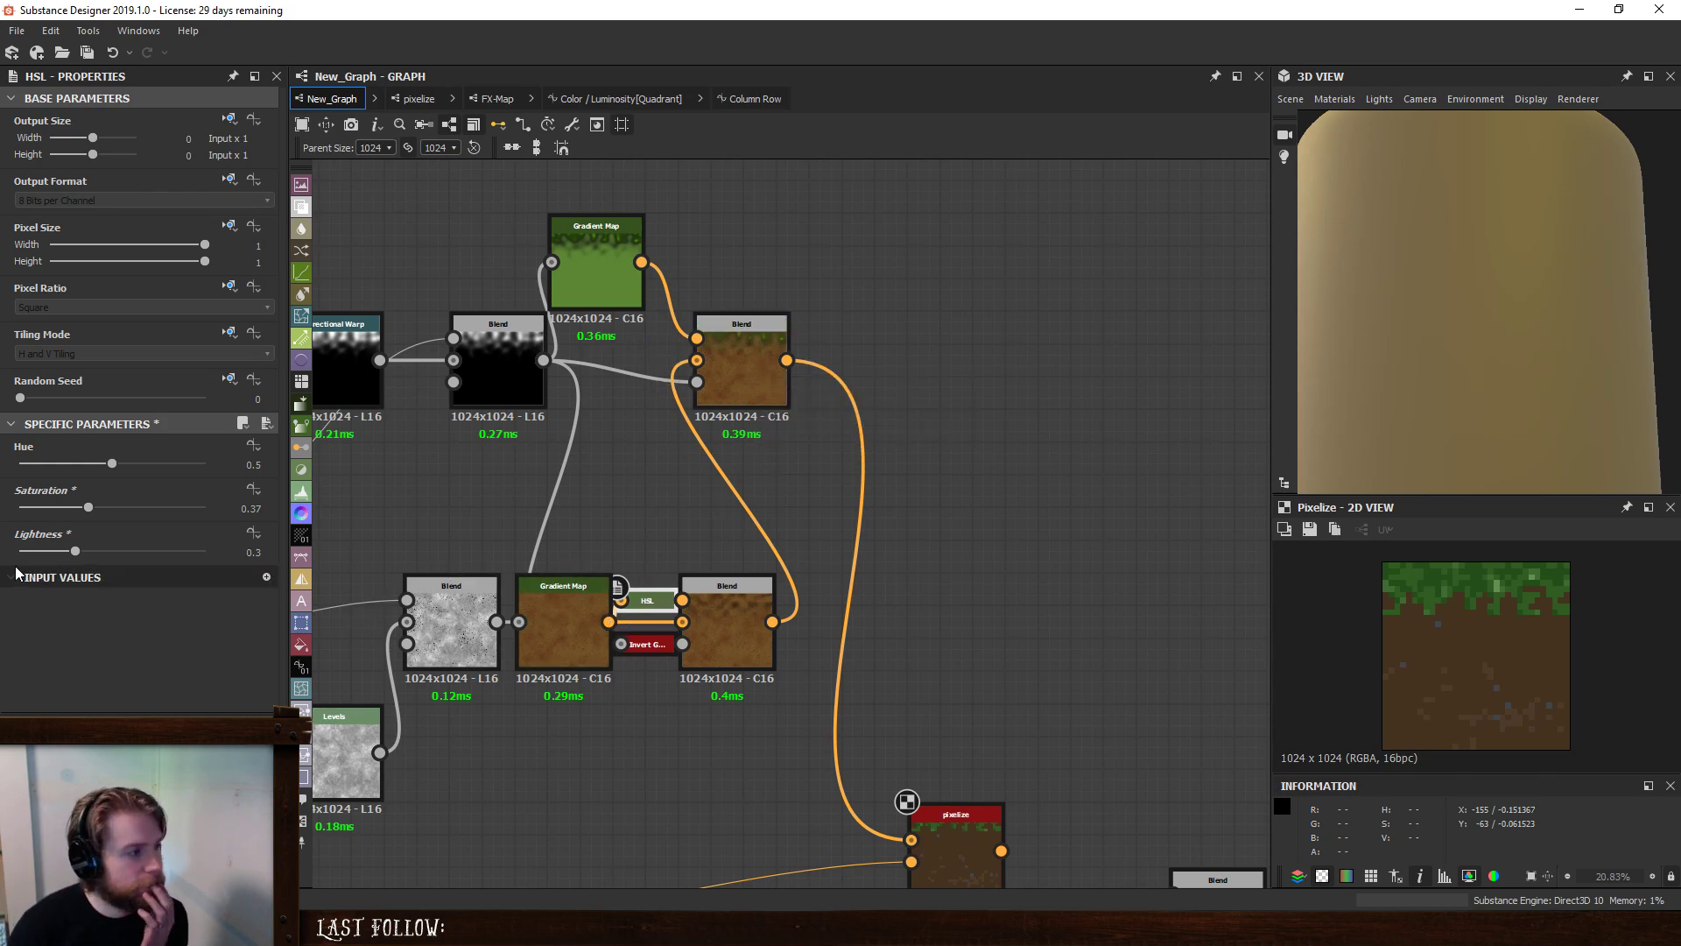
{"action": "left_click_drag", "start_coordinate": [75, 551], "coordinate": [243, 565]}
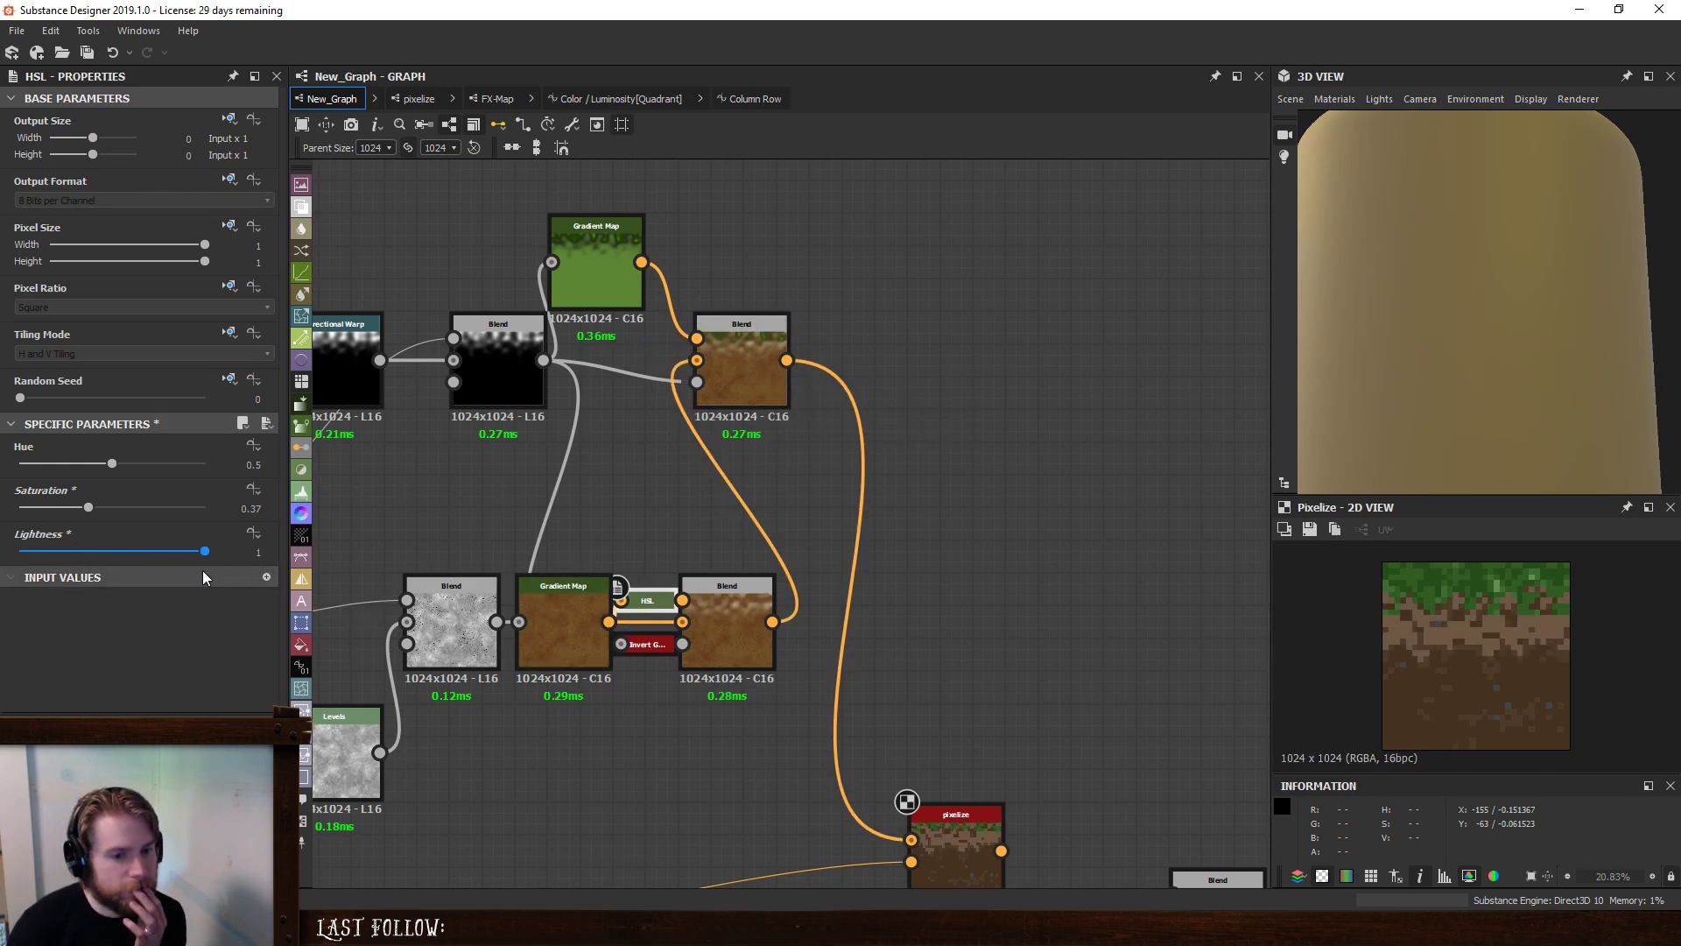
{"action": "key", "text": "ctrl+z"}
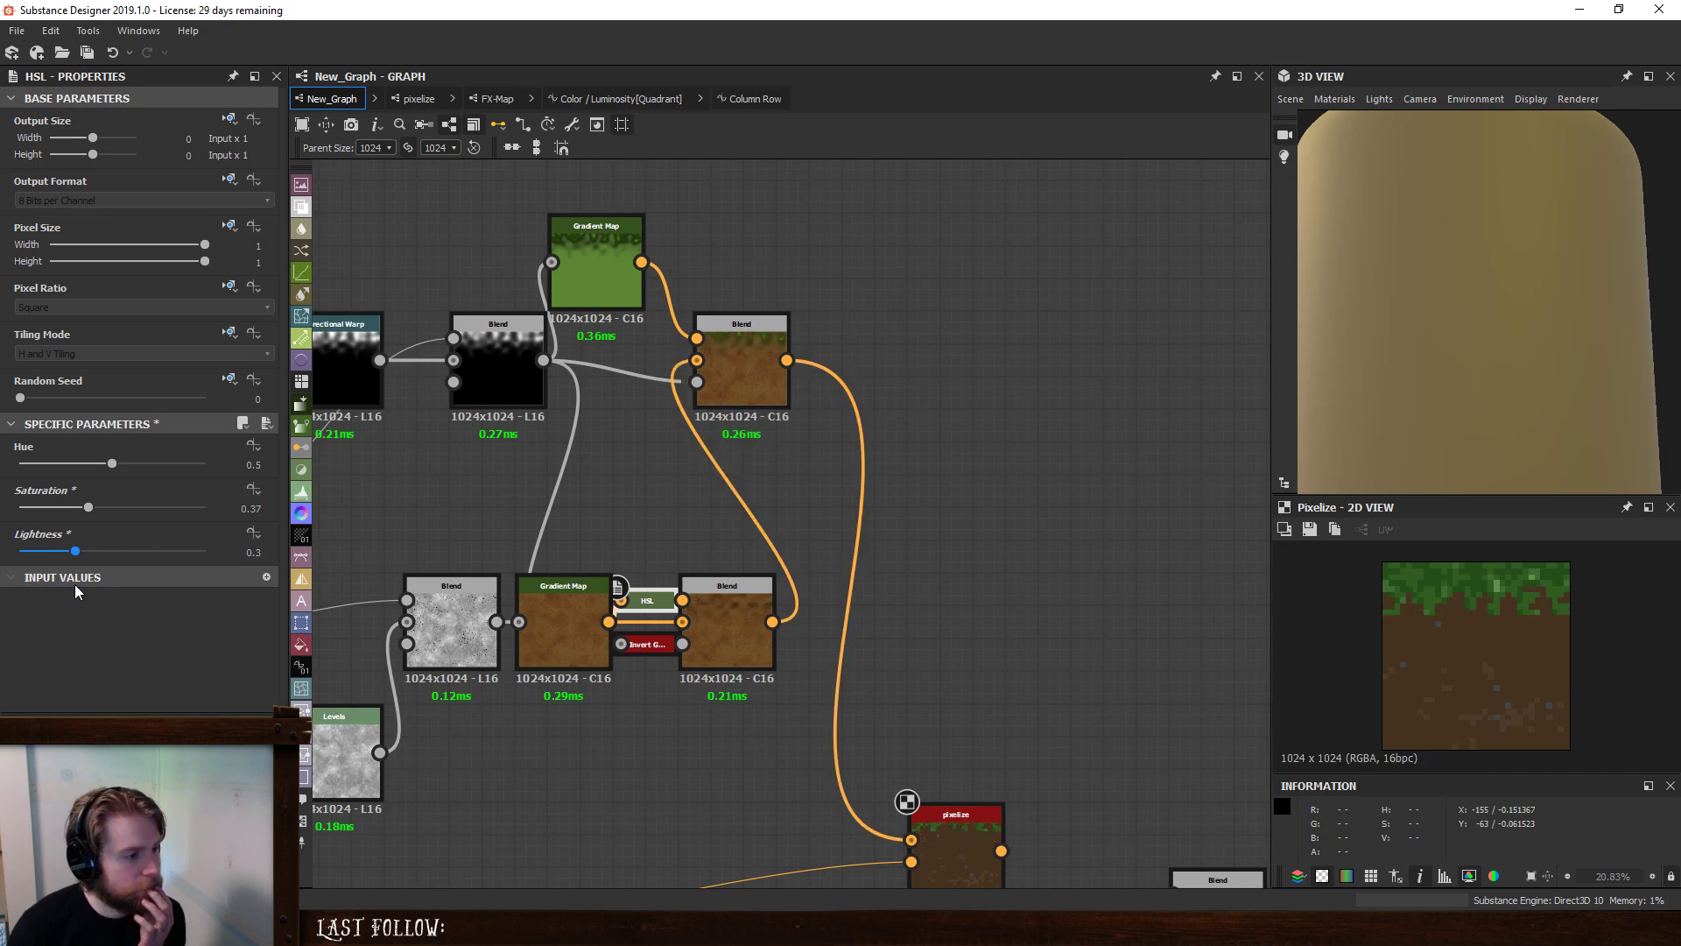
- Swap the dirt Blend's foreground and background so HSL feeds the background, and set HSL saturation to 0.39 and lightness to 0.46
{"action": "left_click_drag", "start_coordinate": [641, 601], "coordinate": [657, 537]}
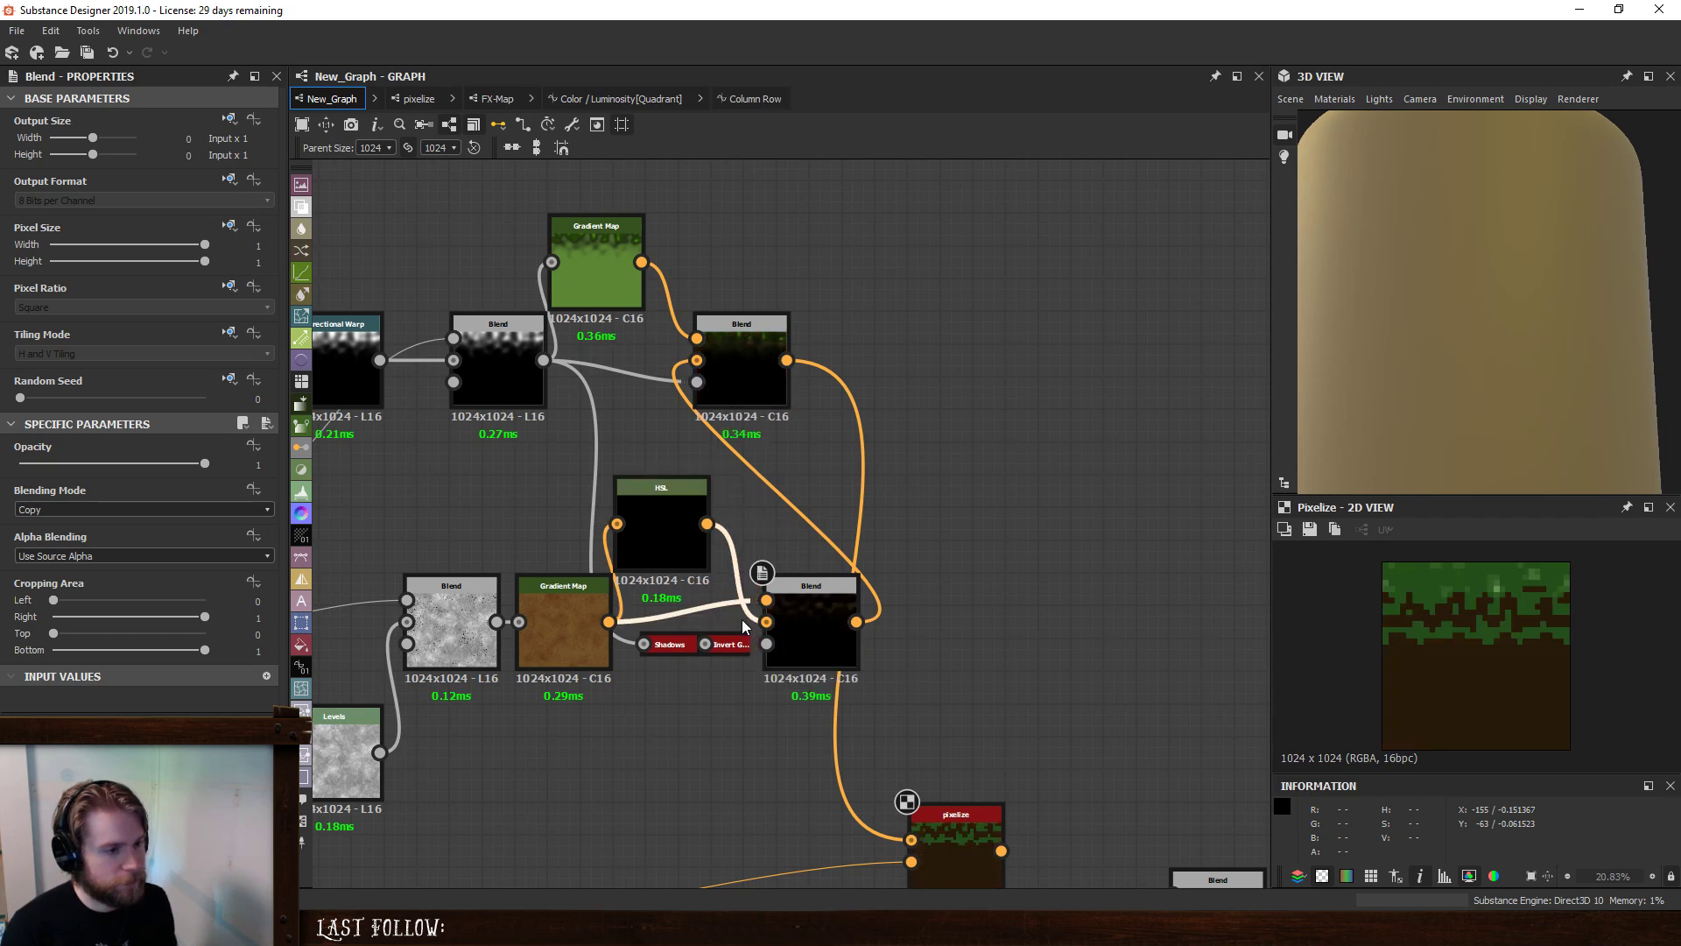
{"action": "left_click_drag", "start_coordinate": [661, 525], "coordinate": [693, 613]}
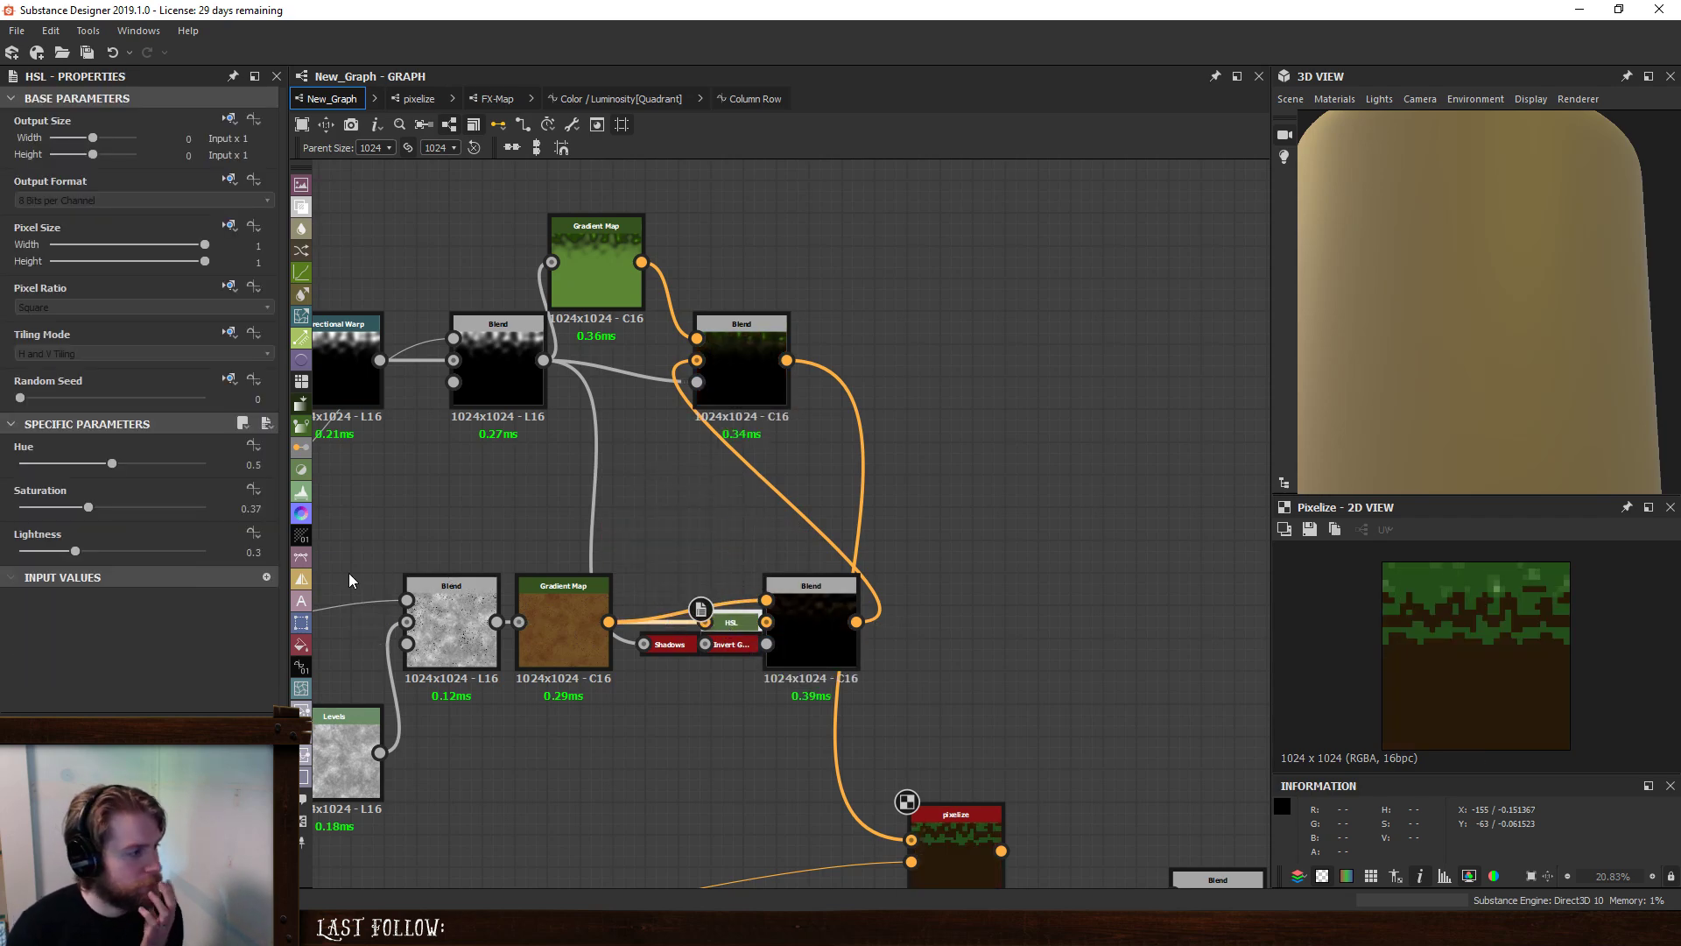
{"action": "mouse_move", "coordinate": [75, 556]}
{"action": "left_mouse_down"}
{"action": "mouse_move", "coordinate": [110, 561]}
{"action": "mouse_move", "coordinate": [91, 532]}
{"action": "left_mouse_up"}
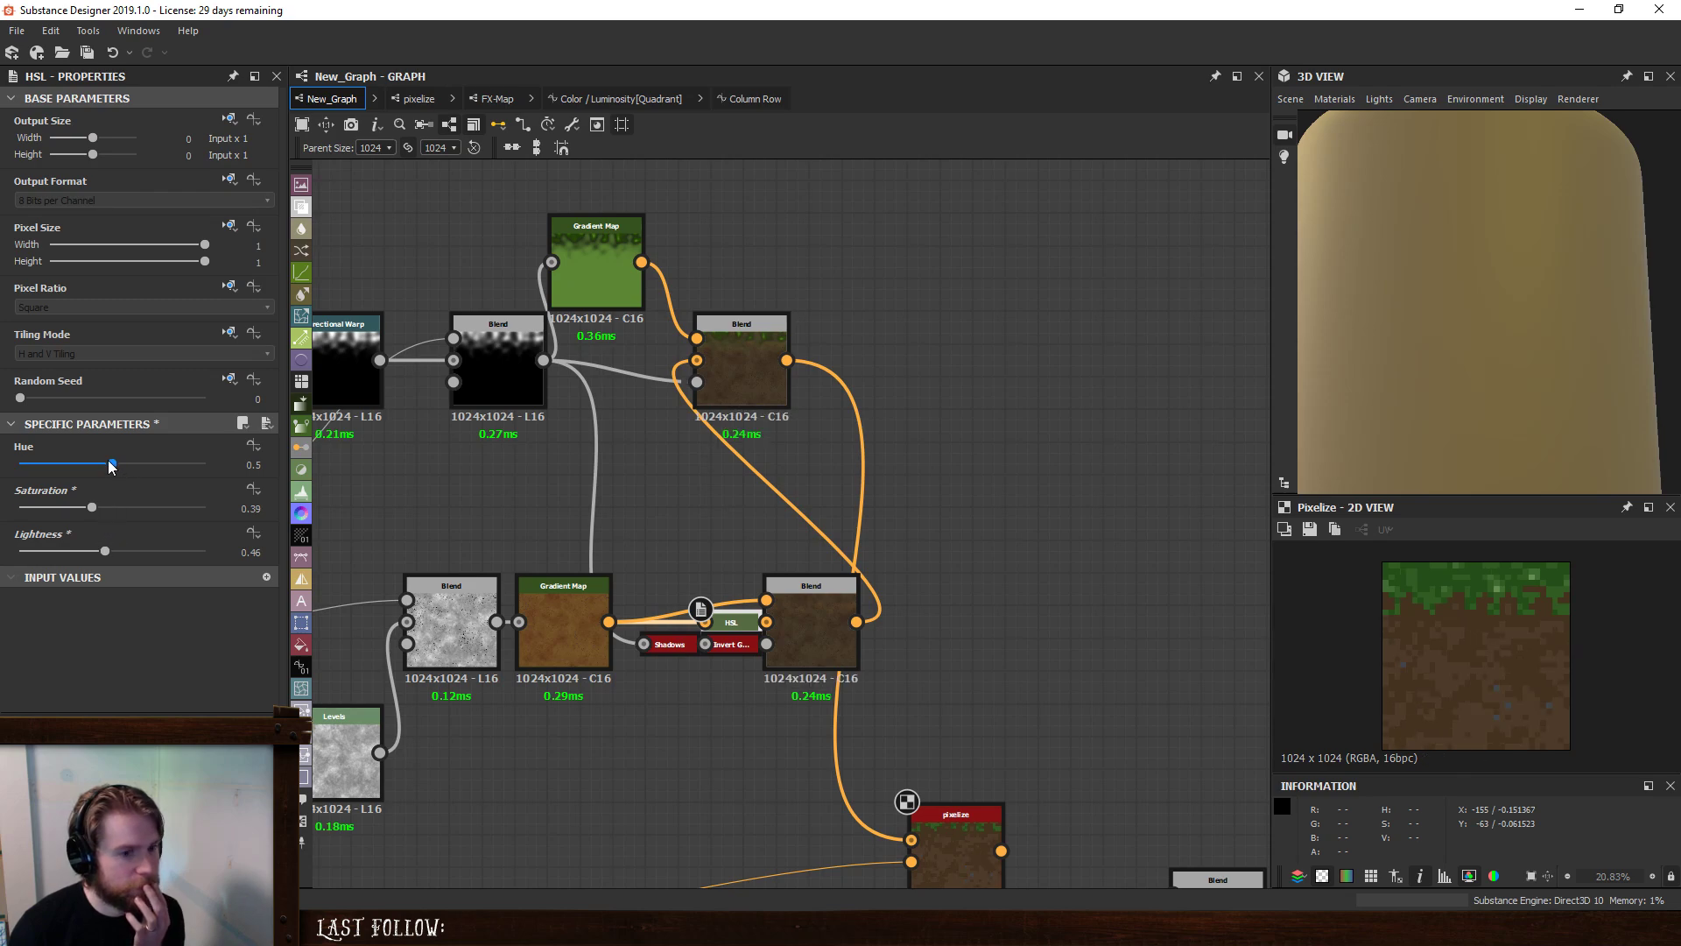
{"action": "left_click_drag", "start_coordinate": [111, 463], "coordinate": [112, 514]}
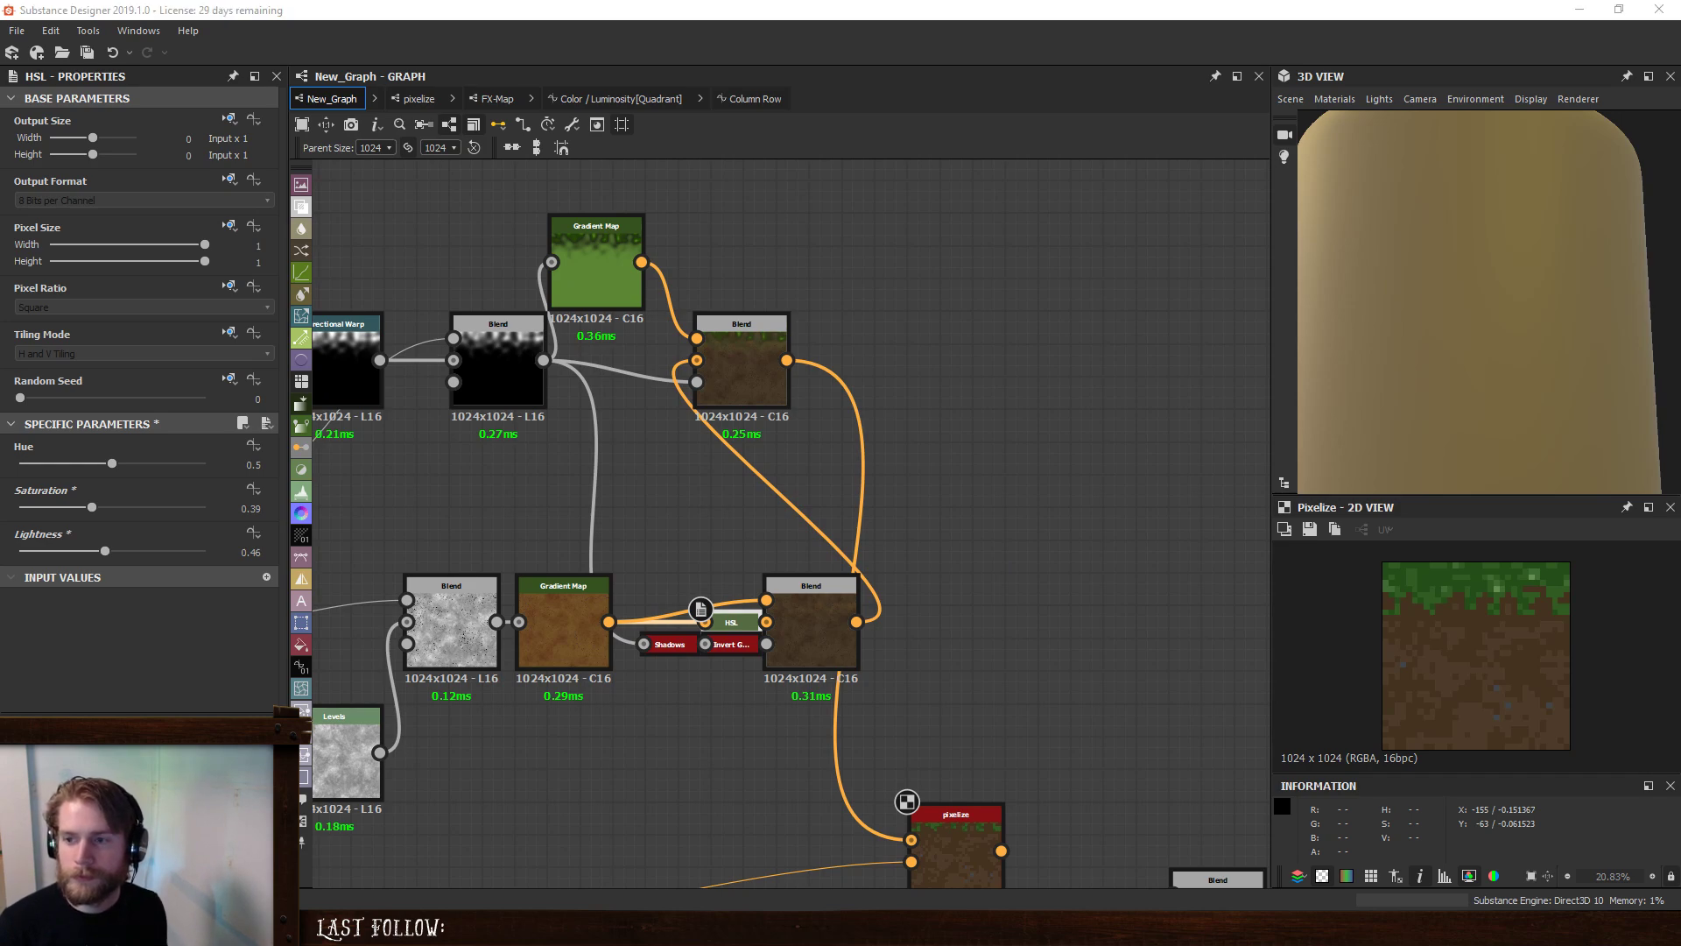
- Switch to the browser's Minecraft reference screenshots and compare their dirt and grass blocks with the pixelized texture preview
{"action": "mouse_move", "coordinate": [1680, 229]}
{"action": "left_mouse_down"}
{"action": "mouse_move", "coordinate": [1605, 236]}
{"action": "mouse_move", "coordinate": [1670, 215]}
{"action": "left_mouse_up"}
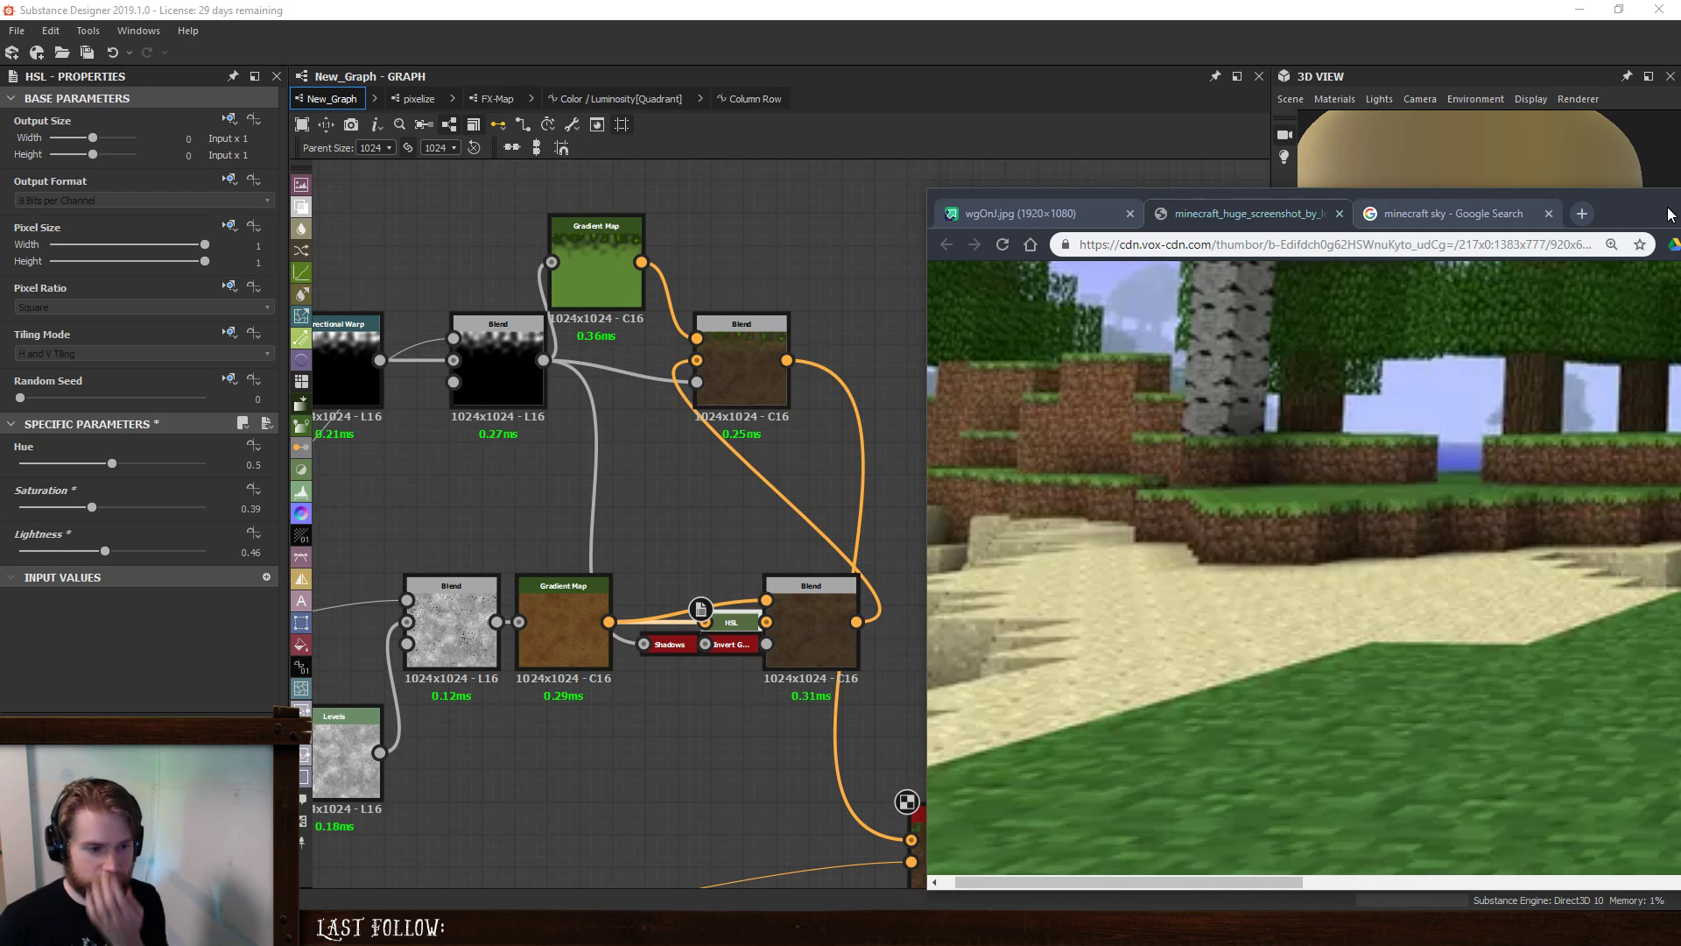
{"action": "left_click_drag", "start_coordinate": [1670, 214], "coordinate": [1671, 213]}
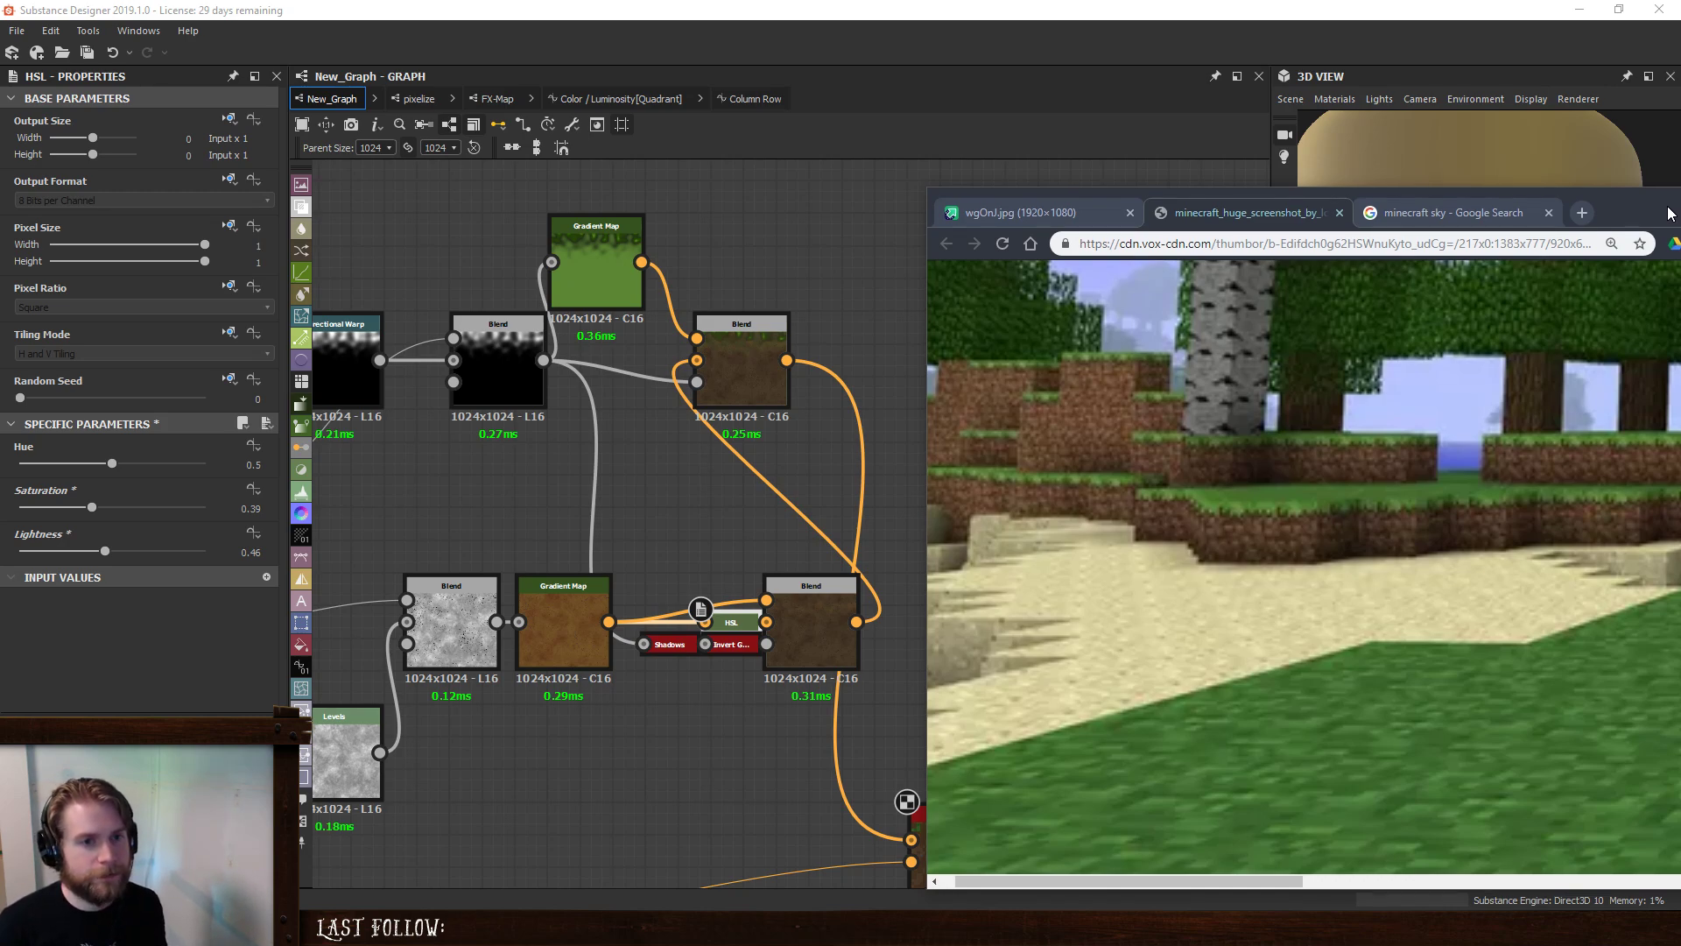
{"action": "left_click", "coordinate": [1008, 219]}
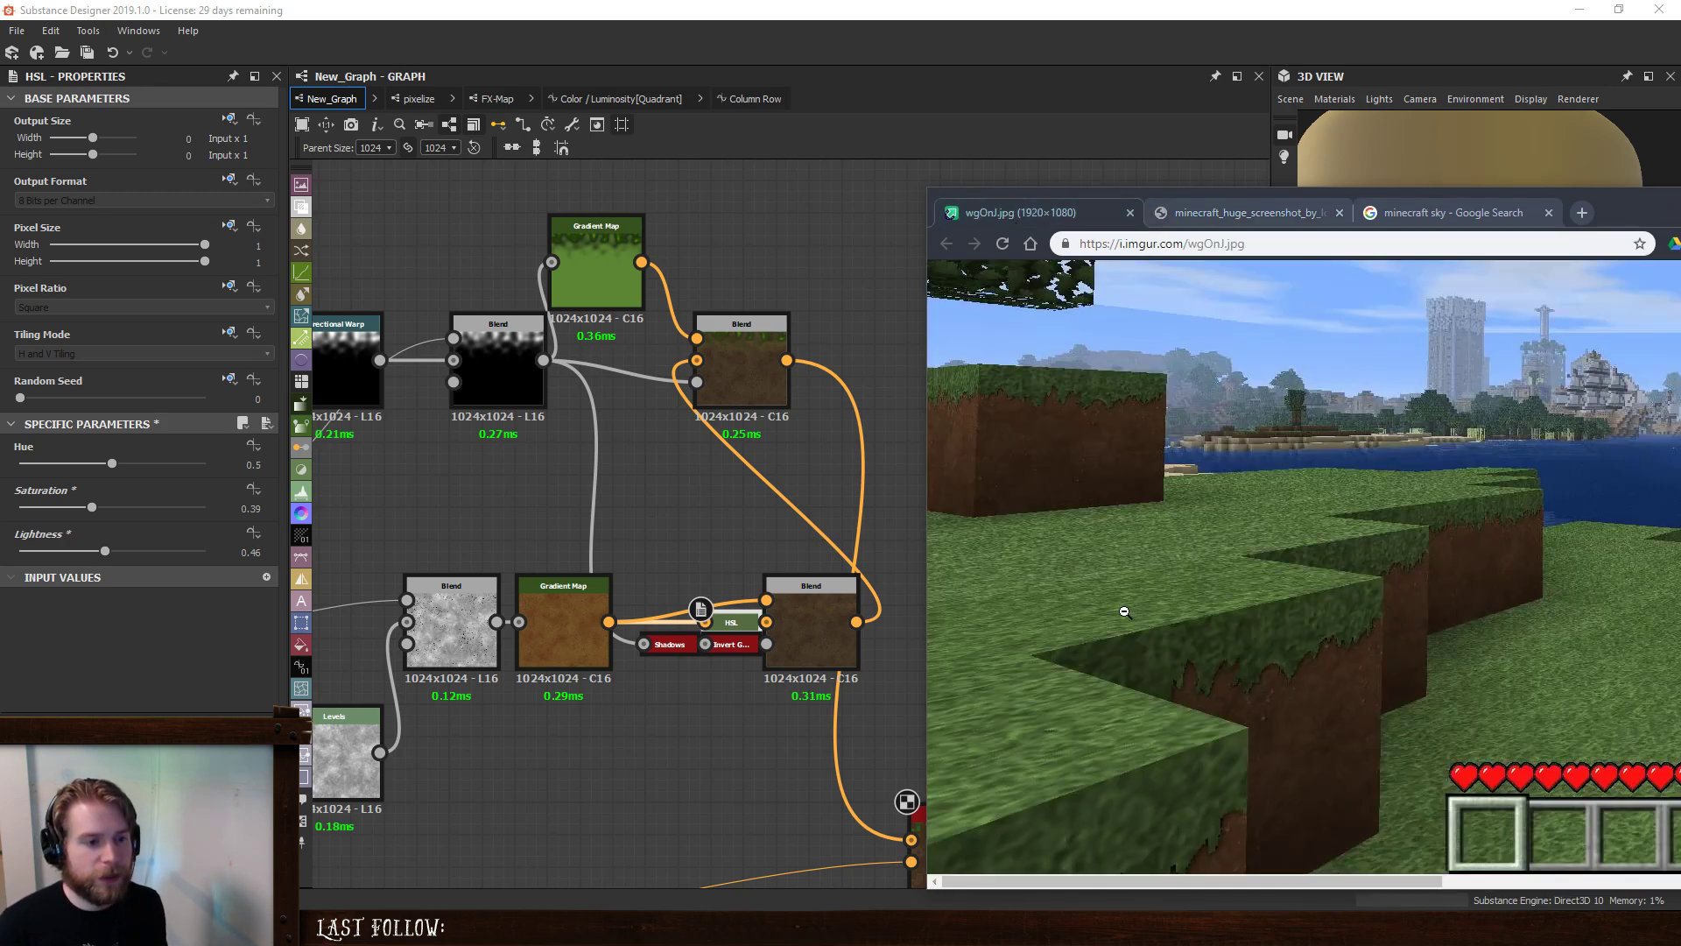
{"action": "left_click", "coordinate": [1255, 217]}
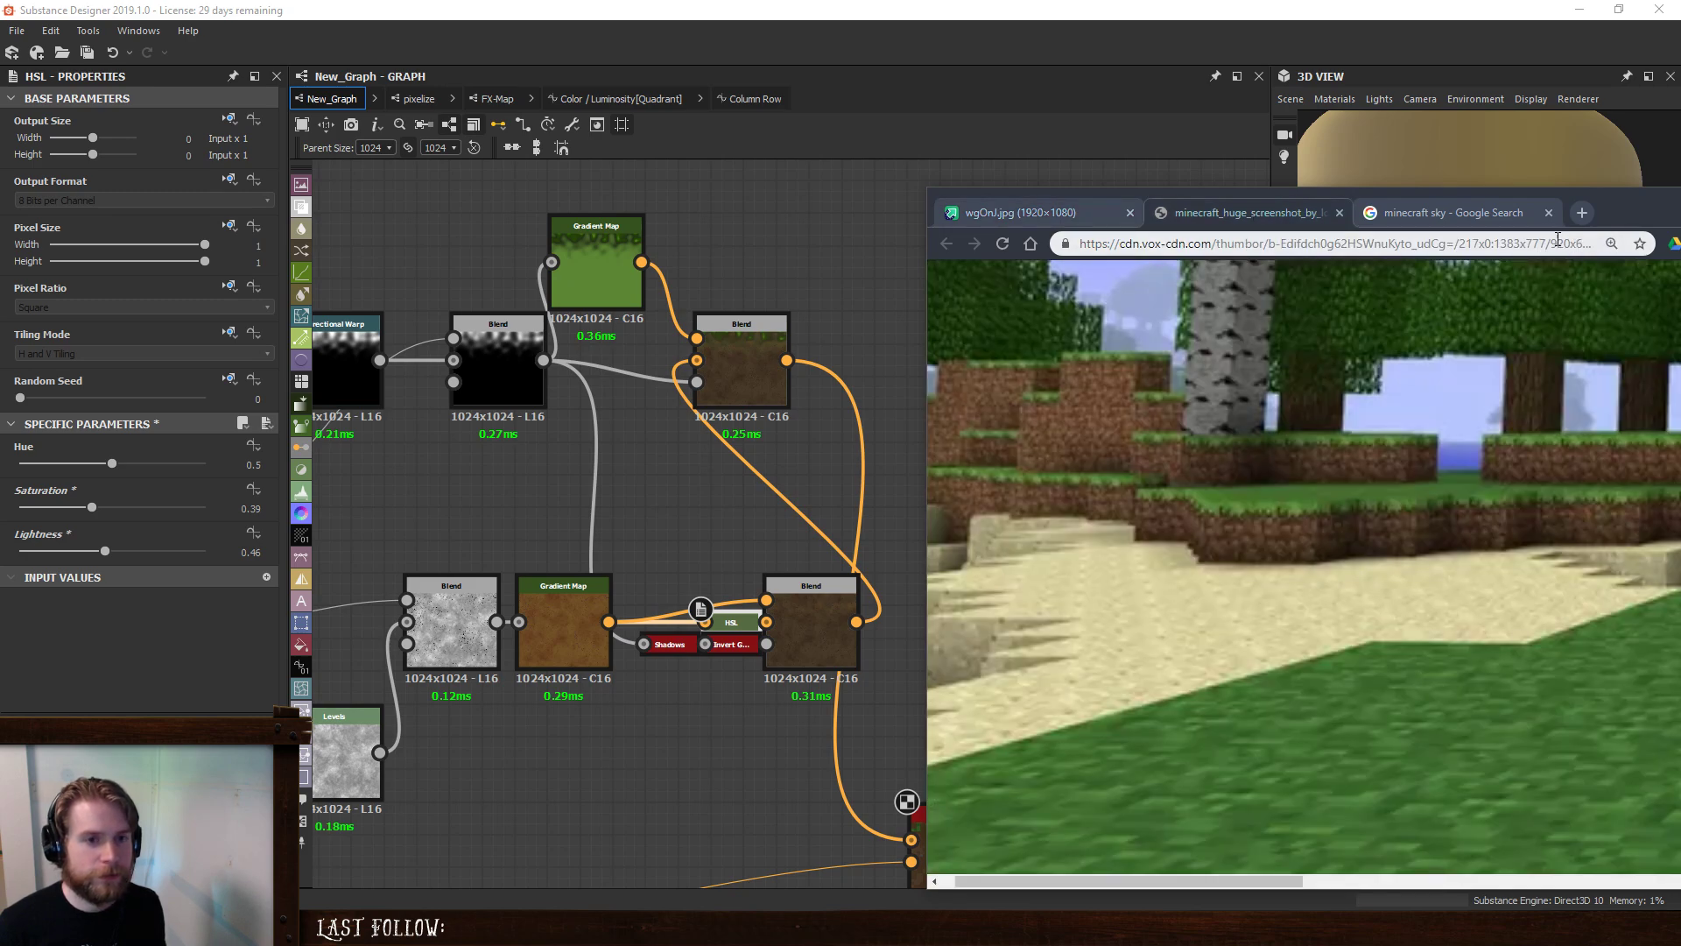
{"action": "left_click_drag", "start_coordinate": [1620, 215], "coordinate": [1680, 215]}
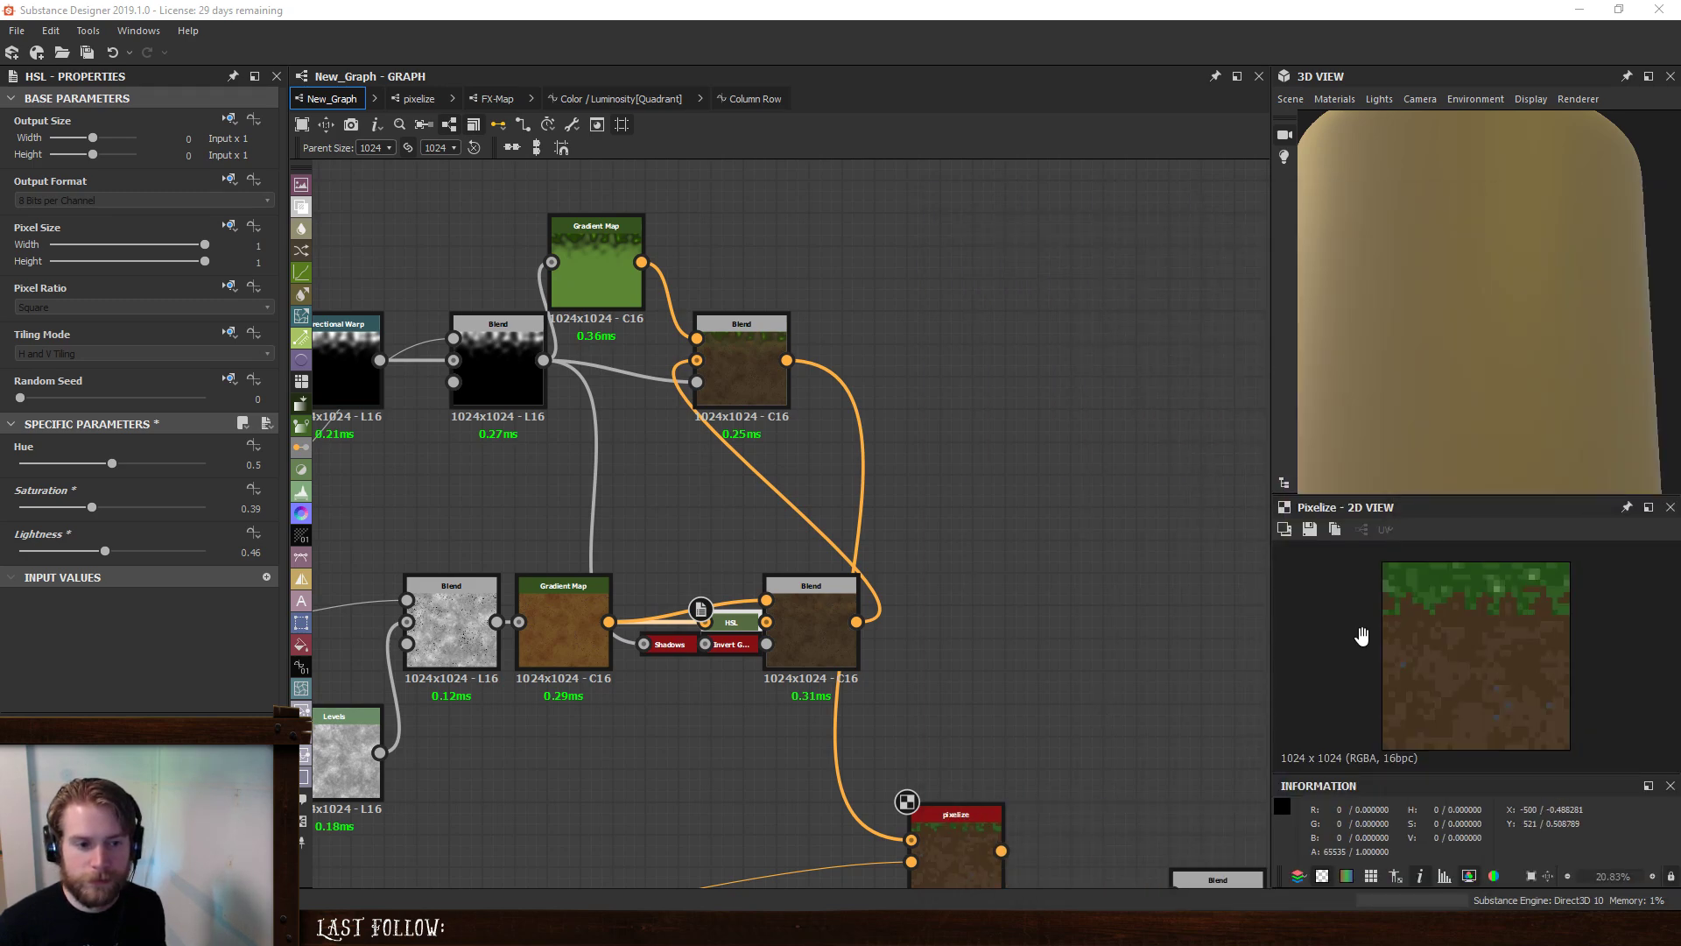
{"action": "scroll", "coordinate": [1510, 613], "scroll_direction": "down", "scroll_amount": 1}
{"action": "scroll", "coordinate": [1511, 613], "scroll_direction": "up", "scroll_amount": 2}
{"action": "scroll", "coordinate": [1520, 632], "scroll_direction": "down", "scroll_amount": 1}
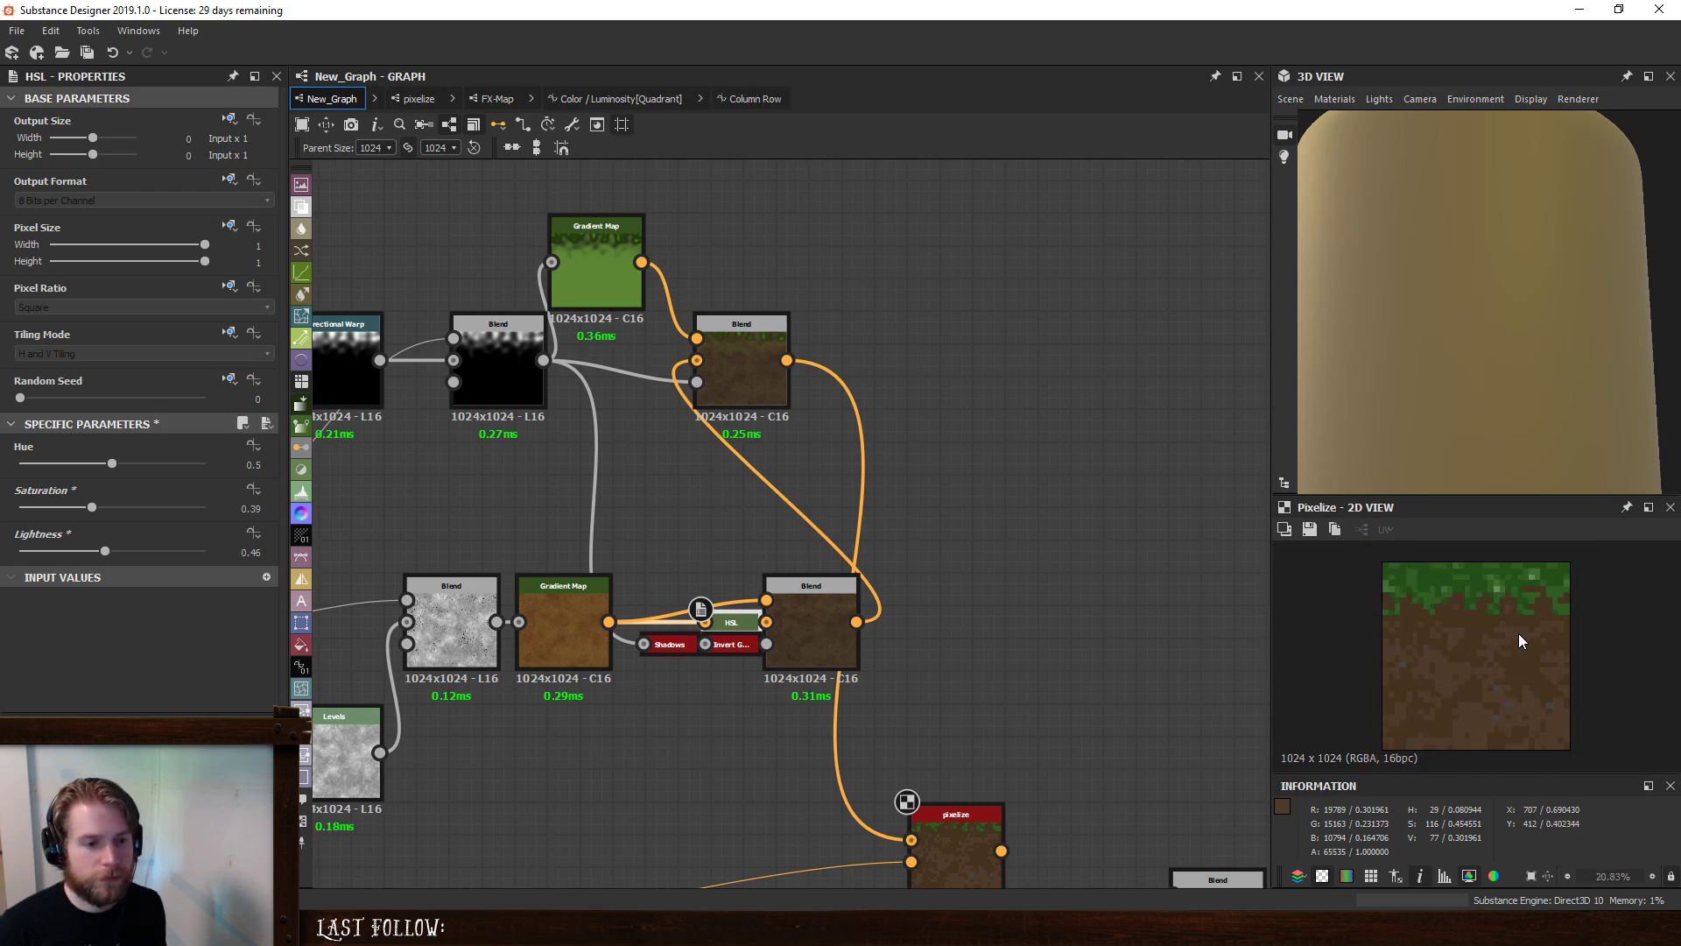
- Move the final dirt-and-grass Blend away from the dirt chain, reposition the pixelize node near the Uniform Color node and select it
{"action": "scroll", "coordinate": [1519, 633], "scroll_direction": "down", "scroll_amount": 1}
{"action": "scroll", "coordinate": [1133, 630], "scroll_direction": "down", "scroll_amount": 1}
{"action": "middle_click_drag", "start_coordinate": [1111, 596], "coordinate": [1234, 598]}
{"action": "left_click_drag", "start_coordinate": [917, 431], "coordinate": [1084, 423]}
{"action": "left_click_drag", "start_coordinate": [1127, 809], "coordinate": [1154, 834]}
{"action": "scroll", "coordinate": [1148, 775], "scroll_direction": "down", "scroll_amount": 3}
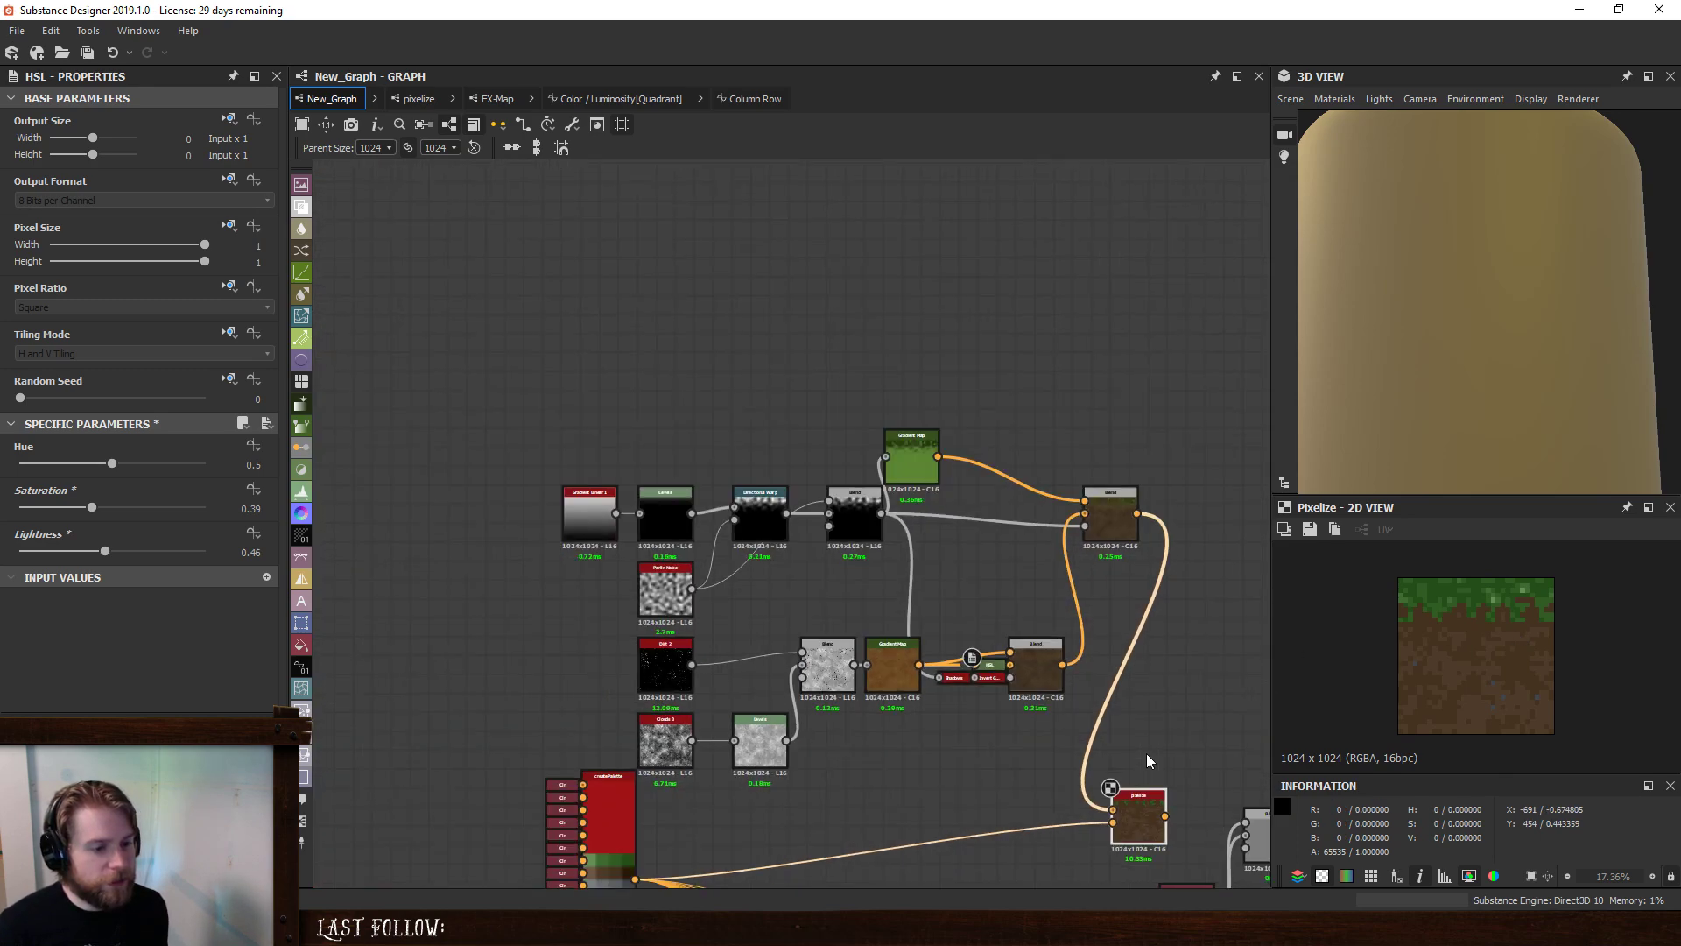
{"action": "middle_click_drag", "start_coordinate": [1120, 734], "coordinate": [942, 563]}
{"action": "scroll", "coordinate": [961, 613], "scroll_direction": "up", "scroll_amount": 3}
{"action": "left_click_drag", "start_coordinate": [956, 655], "coordinate": [995, 678]}
{"action": "left_click", "coordinate": [995, 678]}
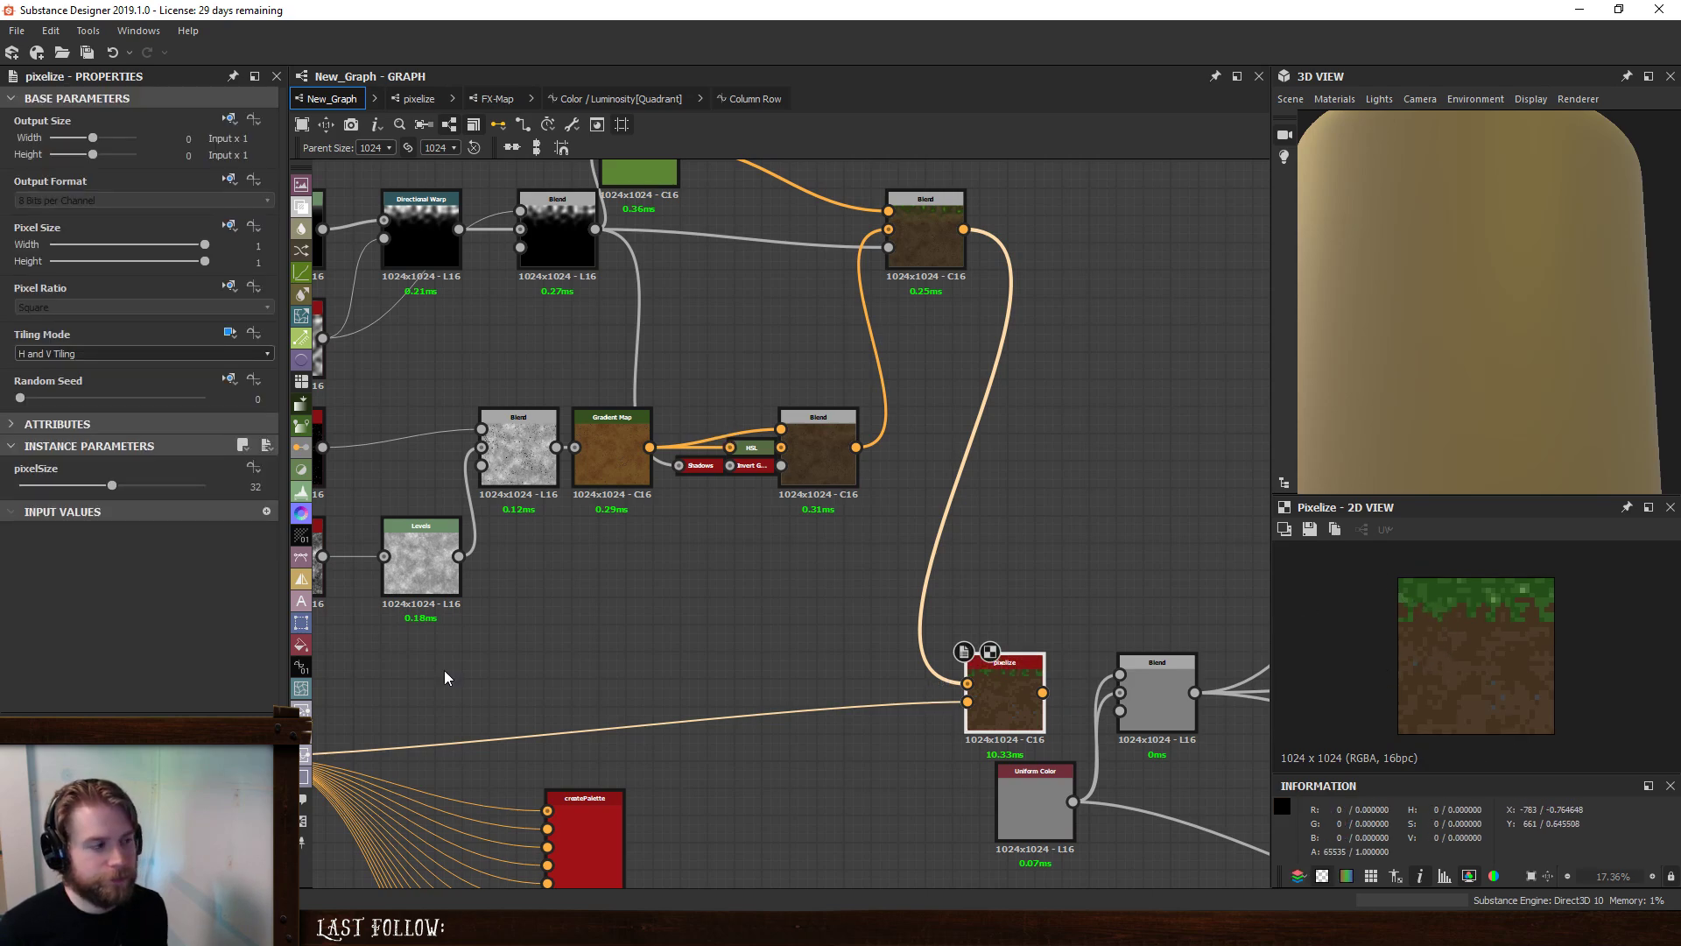
- Lower the pixelize node's pixelSize to 16 to try coarser pixels
{"action": "left_click_drag", "start_coordinate": [112, 486], "coordinate": [54, 490]}
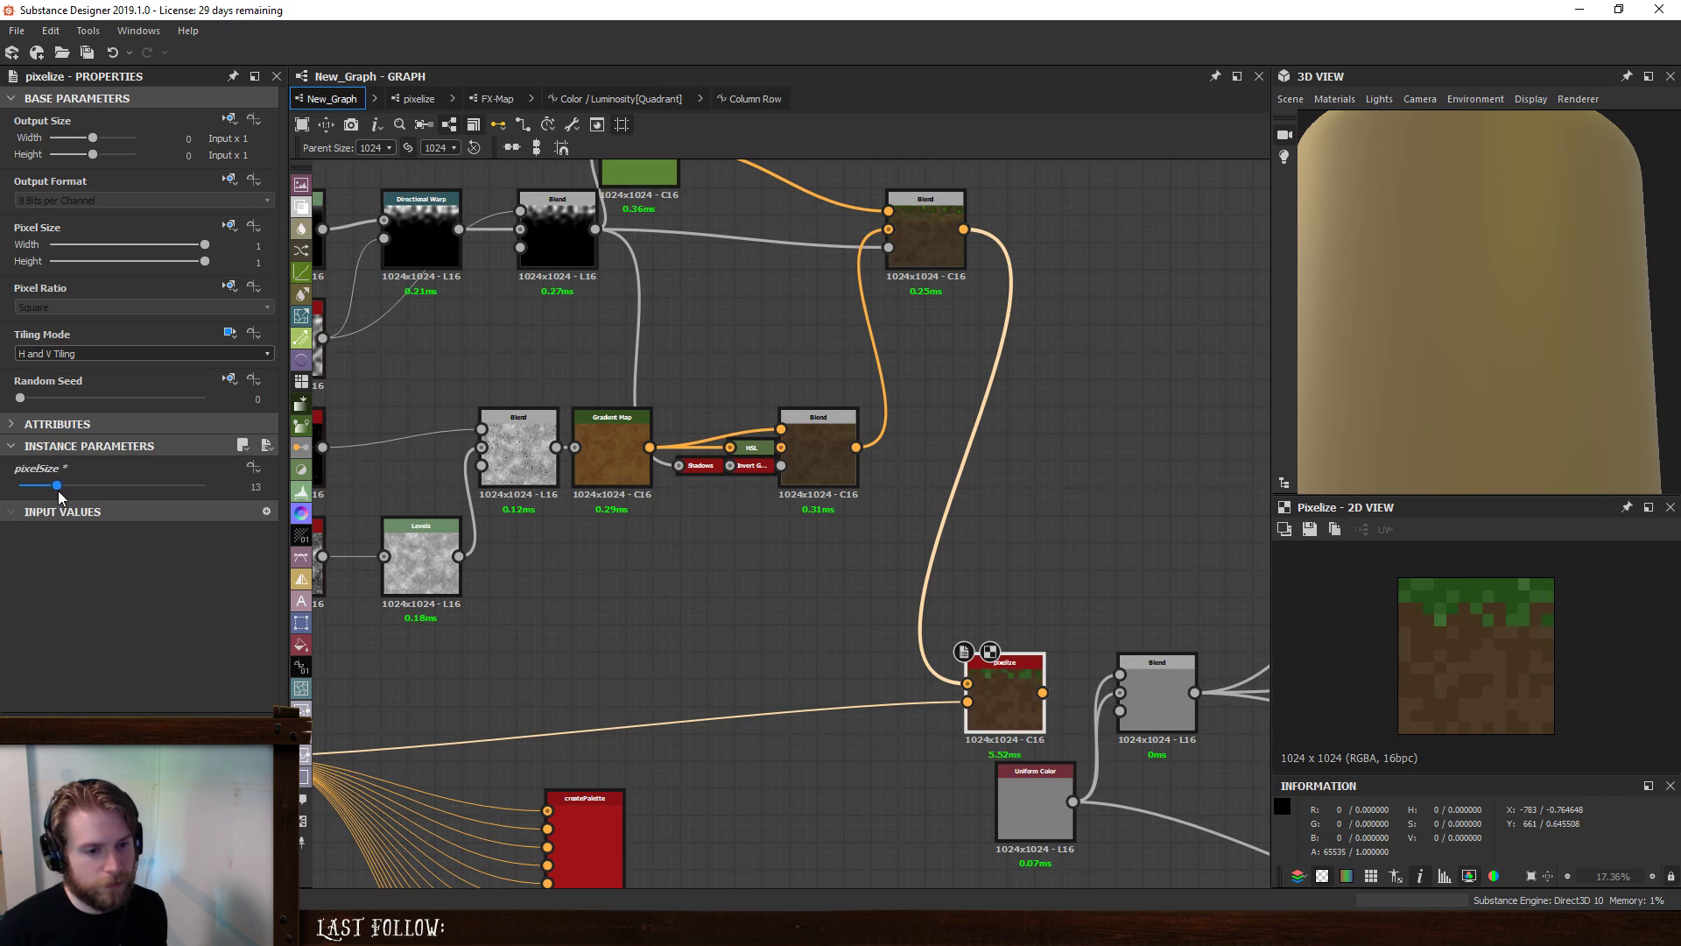
{"action": "double_click", "coordinate": [255, 486]}
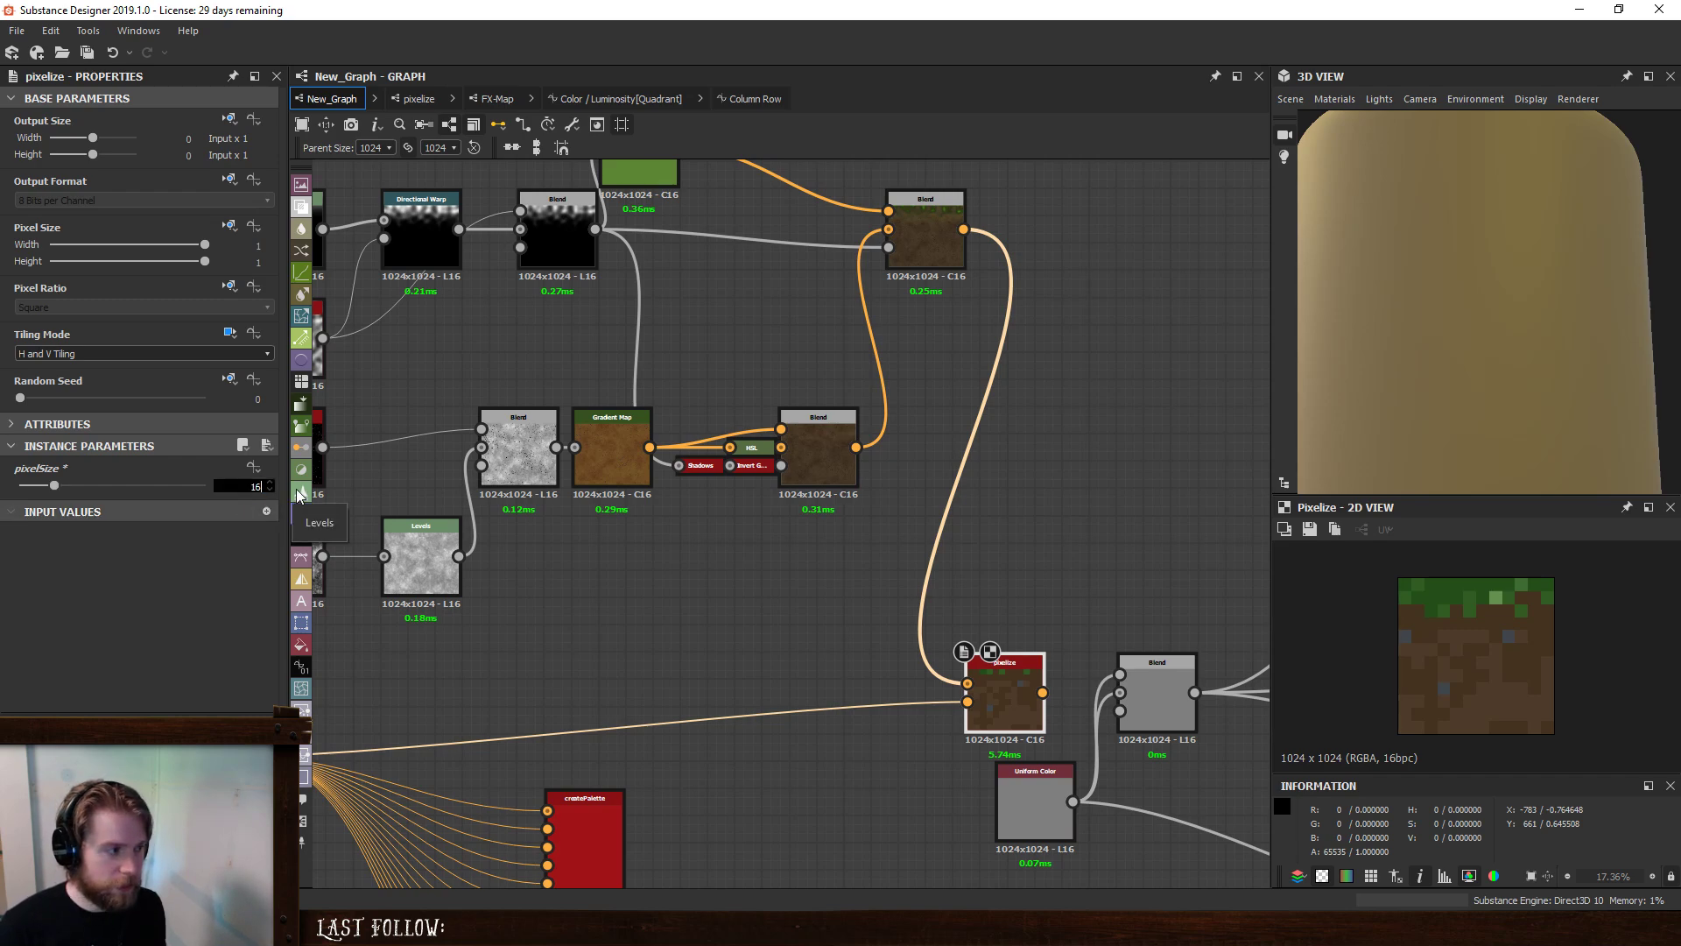
{"action": "type", "text": "16"}
{"action": "key", "text": "Return"}
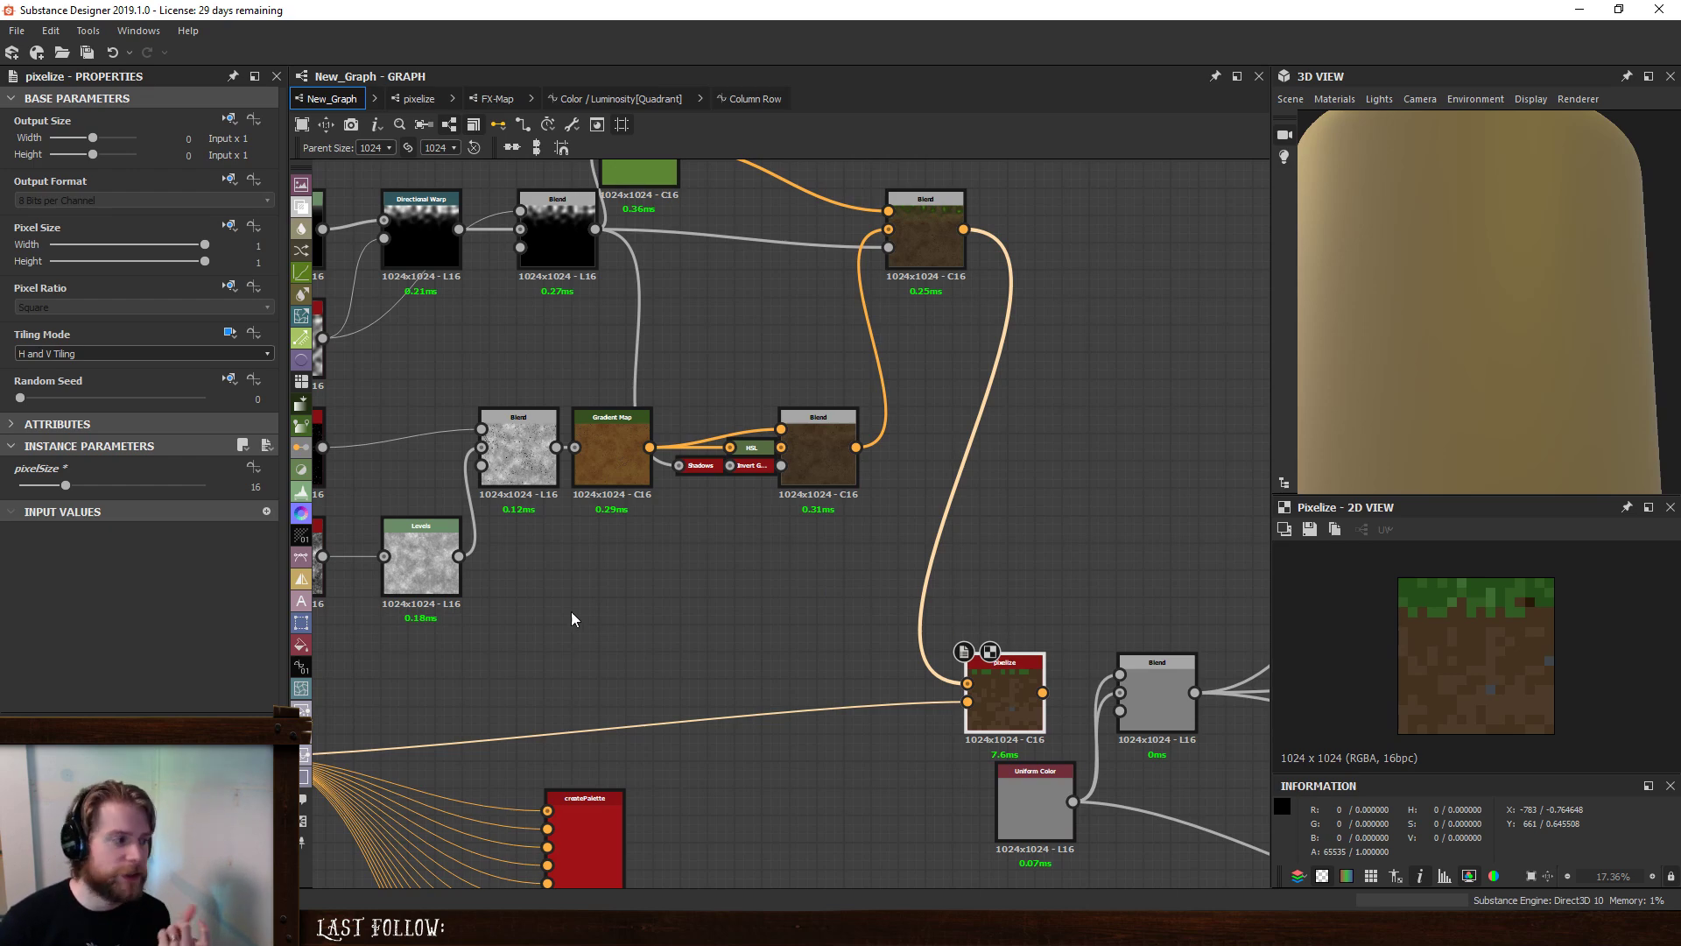
{"action": "left_click", "coordinate": [246, 487]}
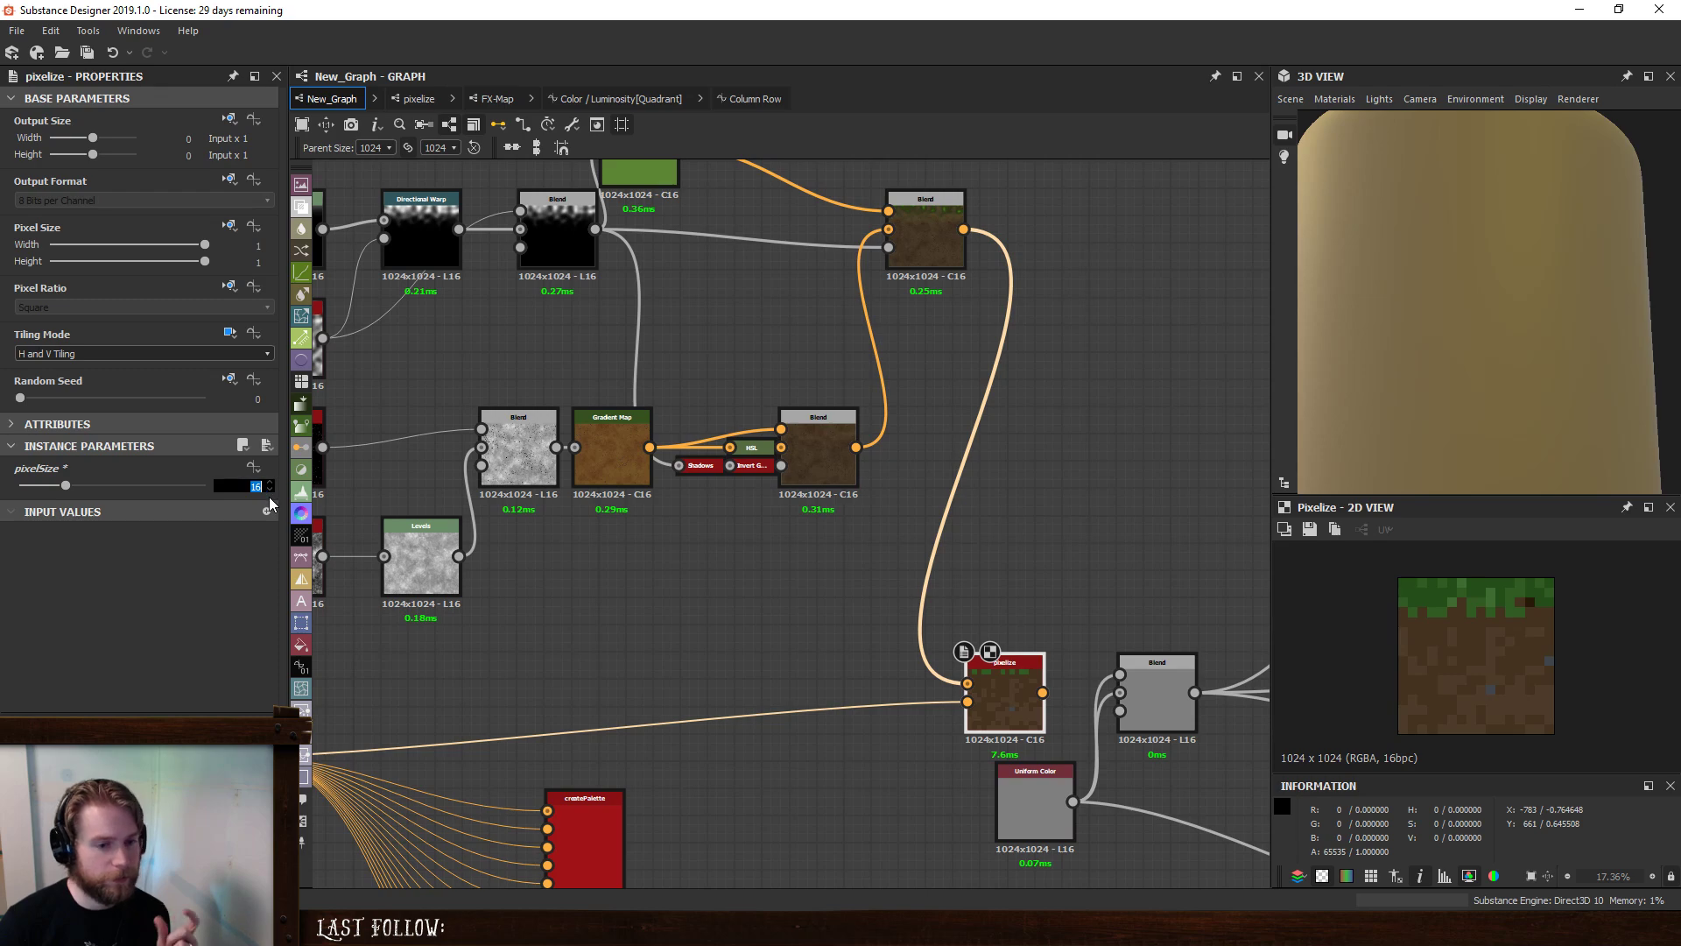
- Preview the final dirt-and-grass Blend and inspect its dirt and grass edge up close
{"action": "double_click", "coordinate": [931, 218]}
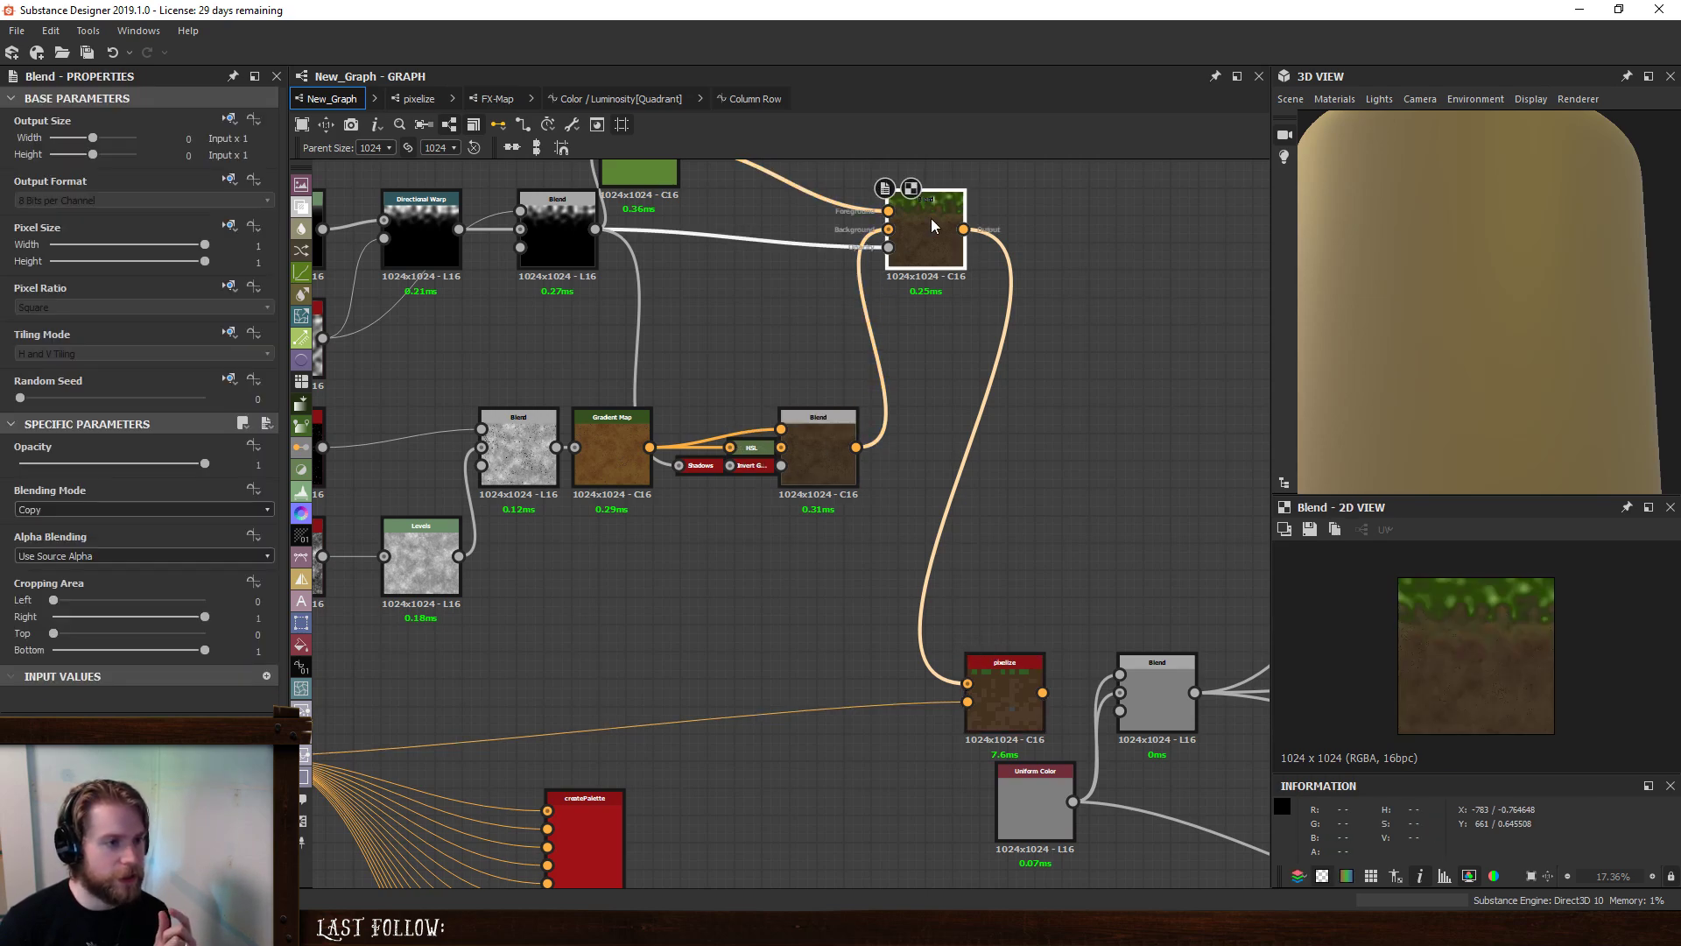
{"action": "scroll", "coordinate": [1472, 646], "scroll_direction": "up", "scroll_amount": 5}
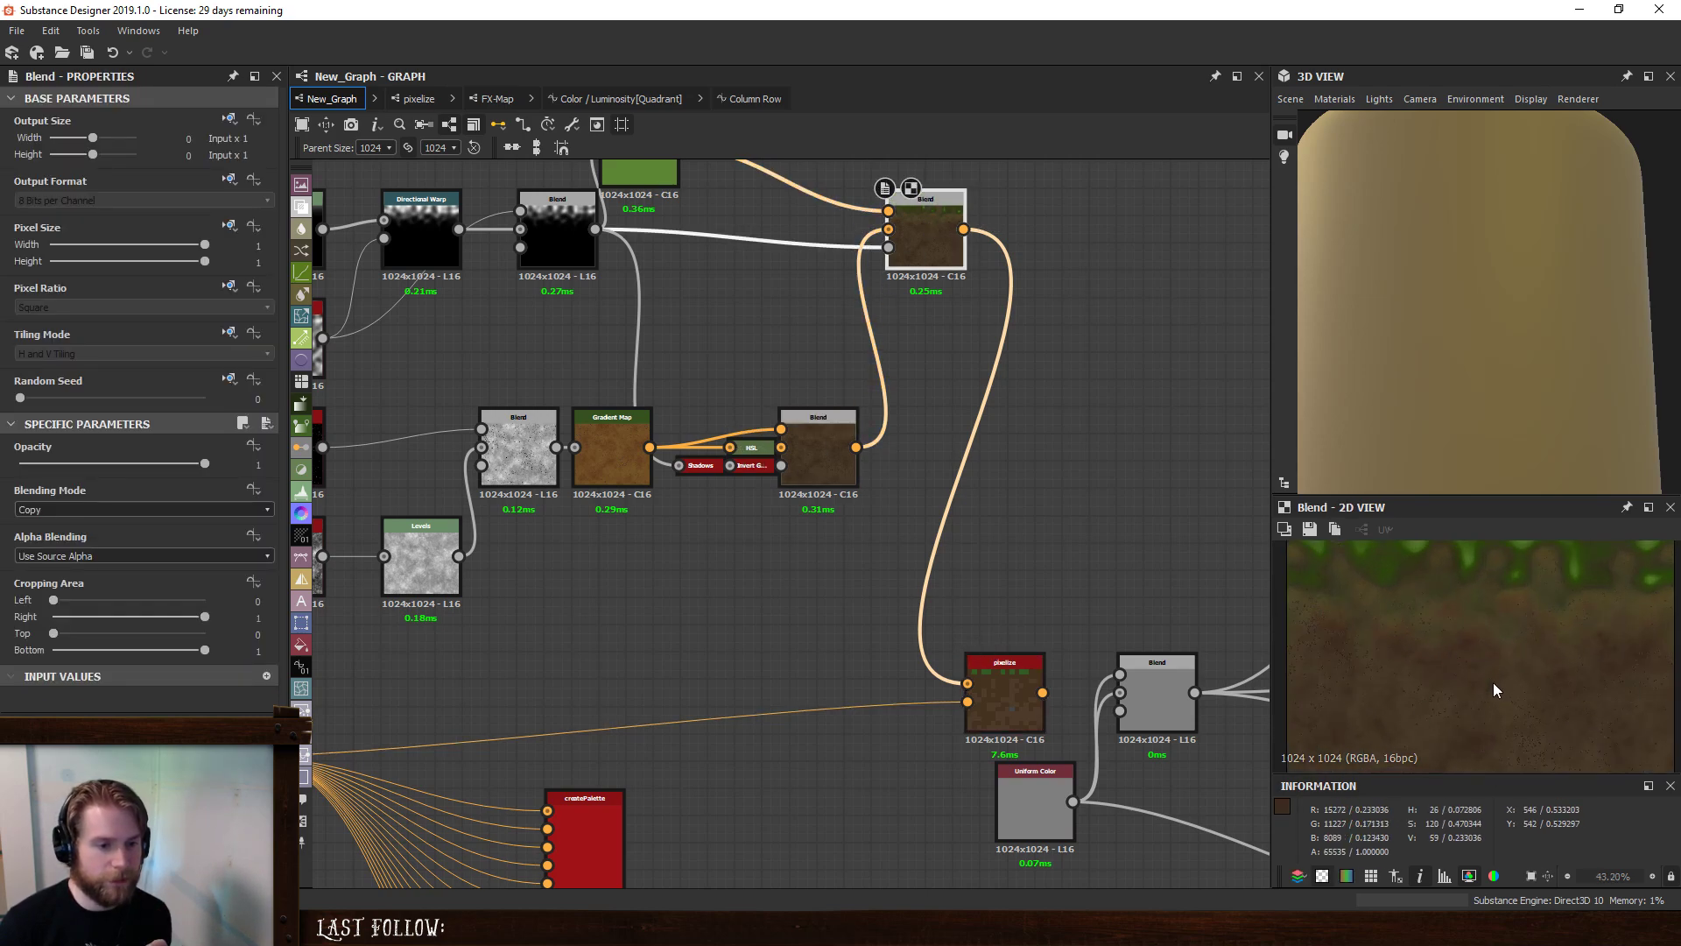
{"action": "scroll", "coordinate": [1493, 680], "scroll_direction": "up", "scroll_amount": 5}
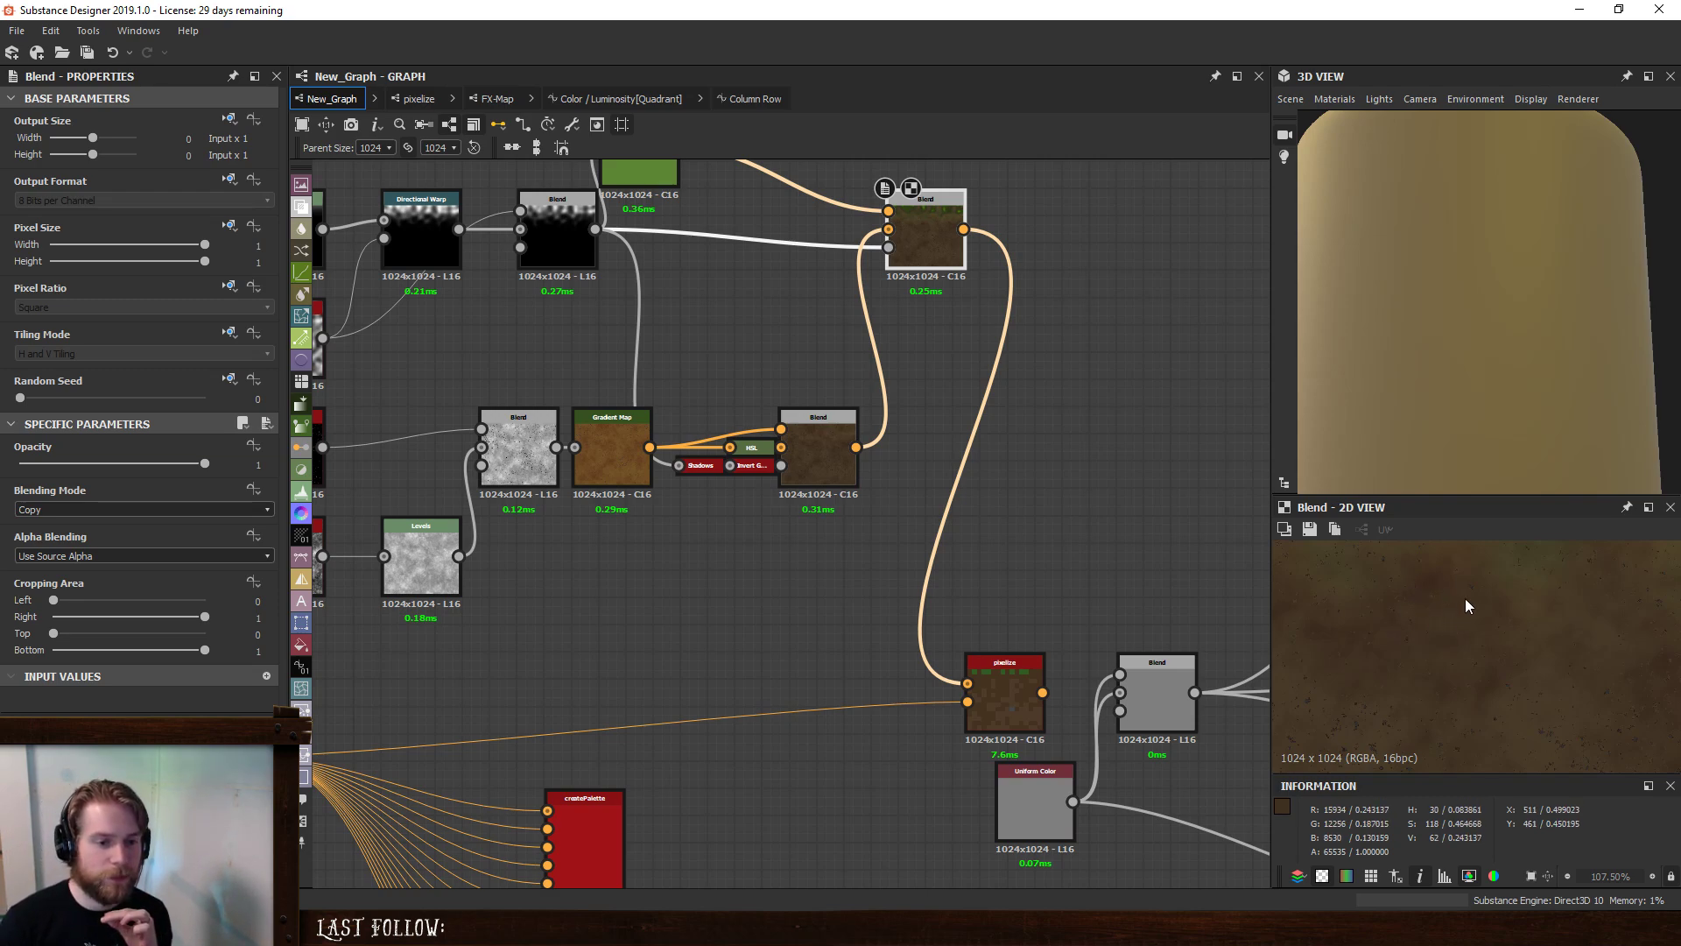
{"action": "scroll", "coordinate": [1453, 604], "scroll_direction": "down", "scroll_amount": 2}
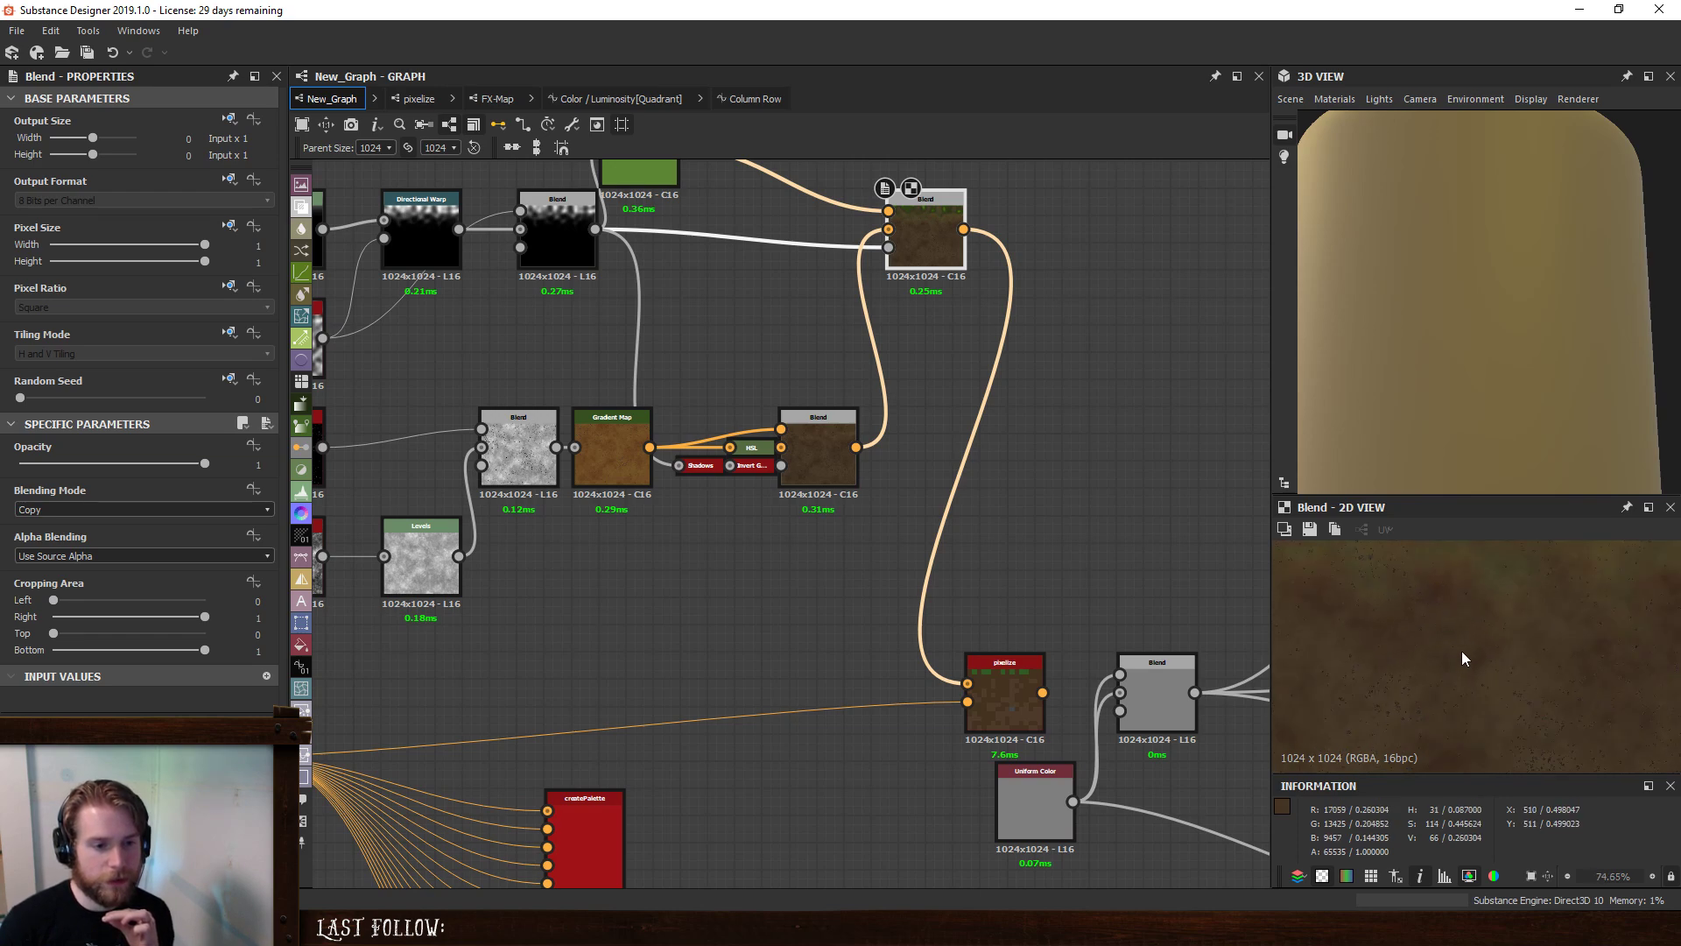
{"action": "scroll", "coordinate": [1462, 658], "scroll_direction": "down", "scroll_amount": 1}
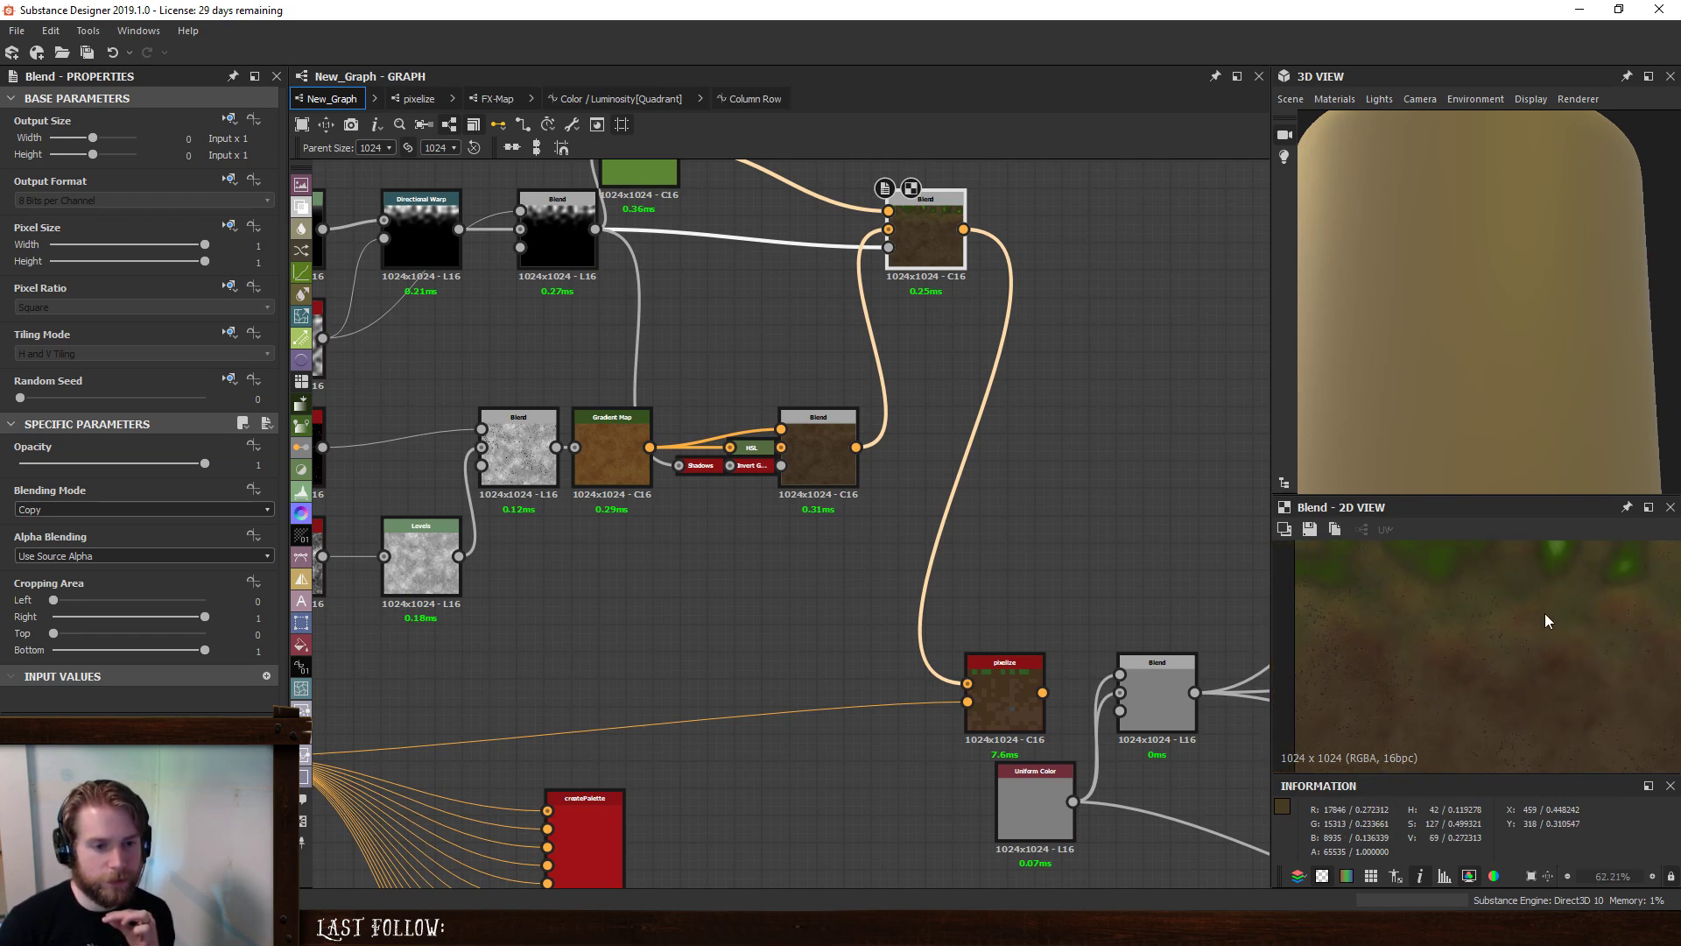
- Nudge the pixelize node slightly upward, set its pixelSize to 26 and preview its whole output
{"action": "left_click_drag", "start_coordinate": [1020, 683], "coordinate": [1009, 656]}
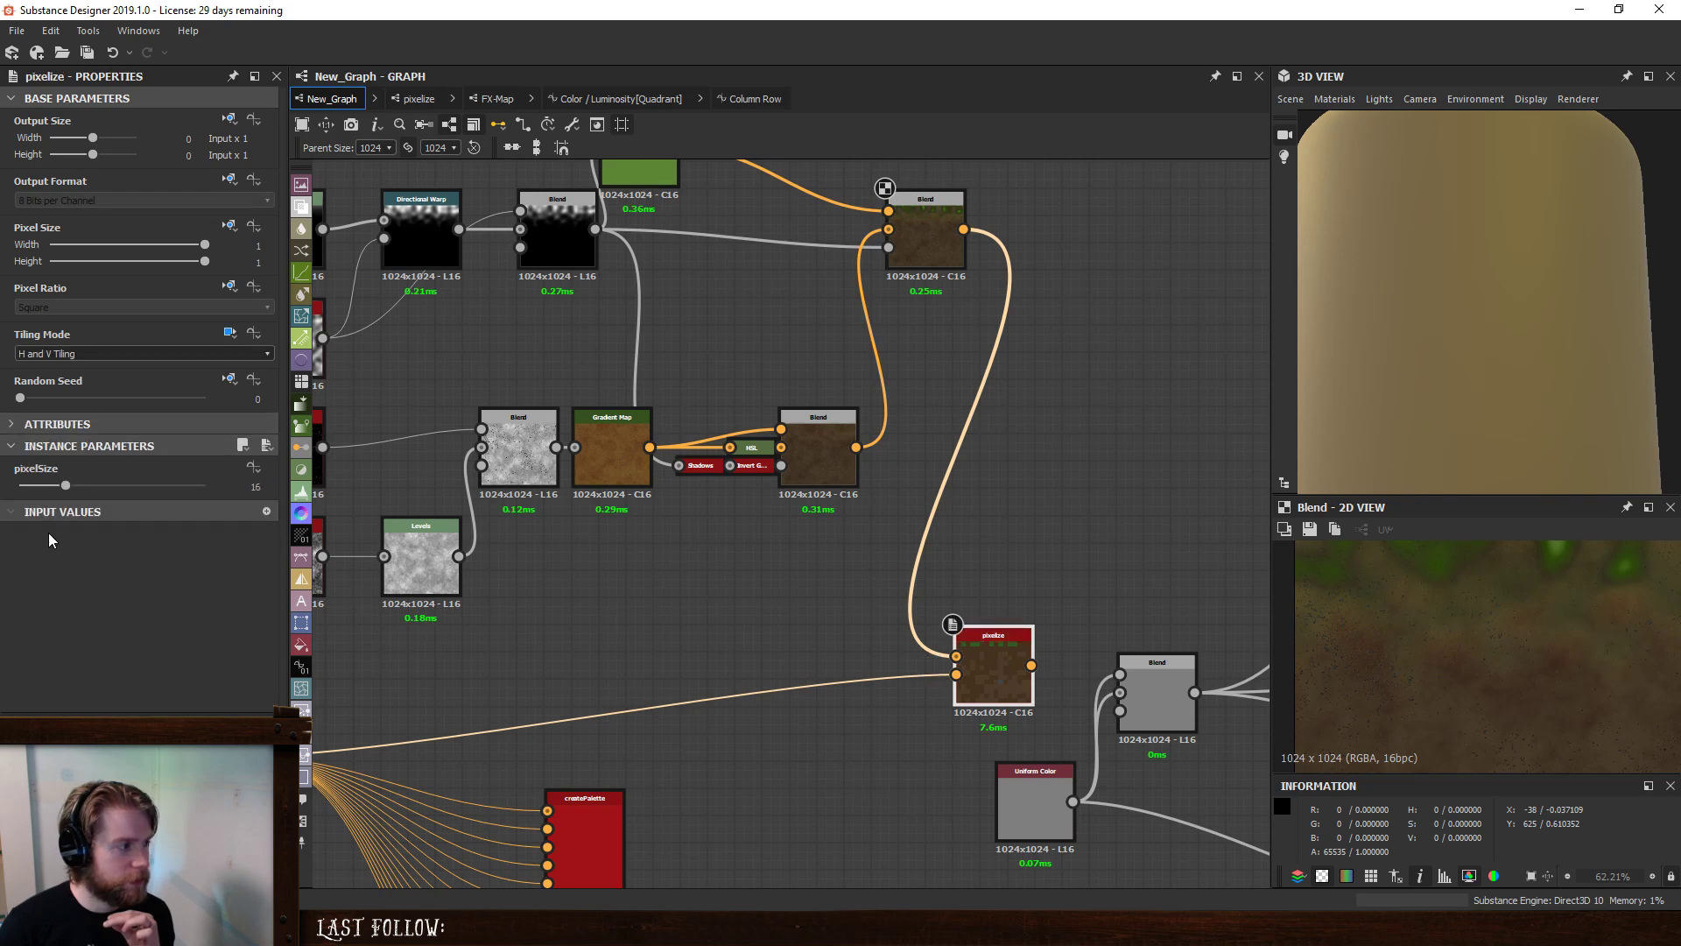
{"action": "left_click_drag", "start_coordinate": [57, 485], "coordinate": [77, 485]}
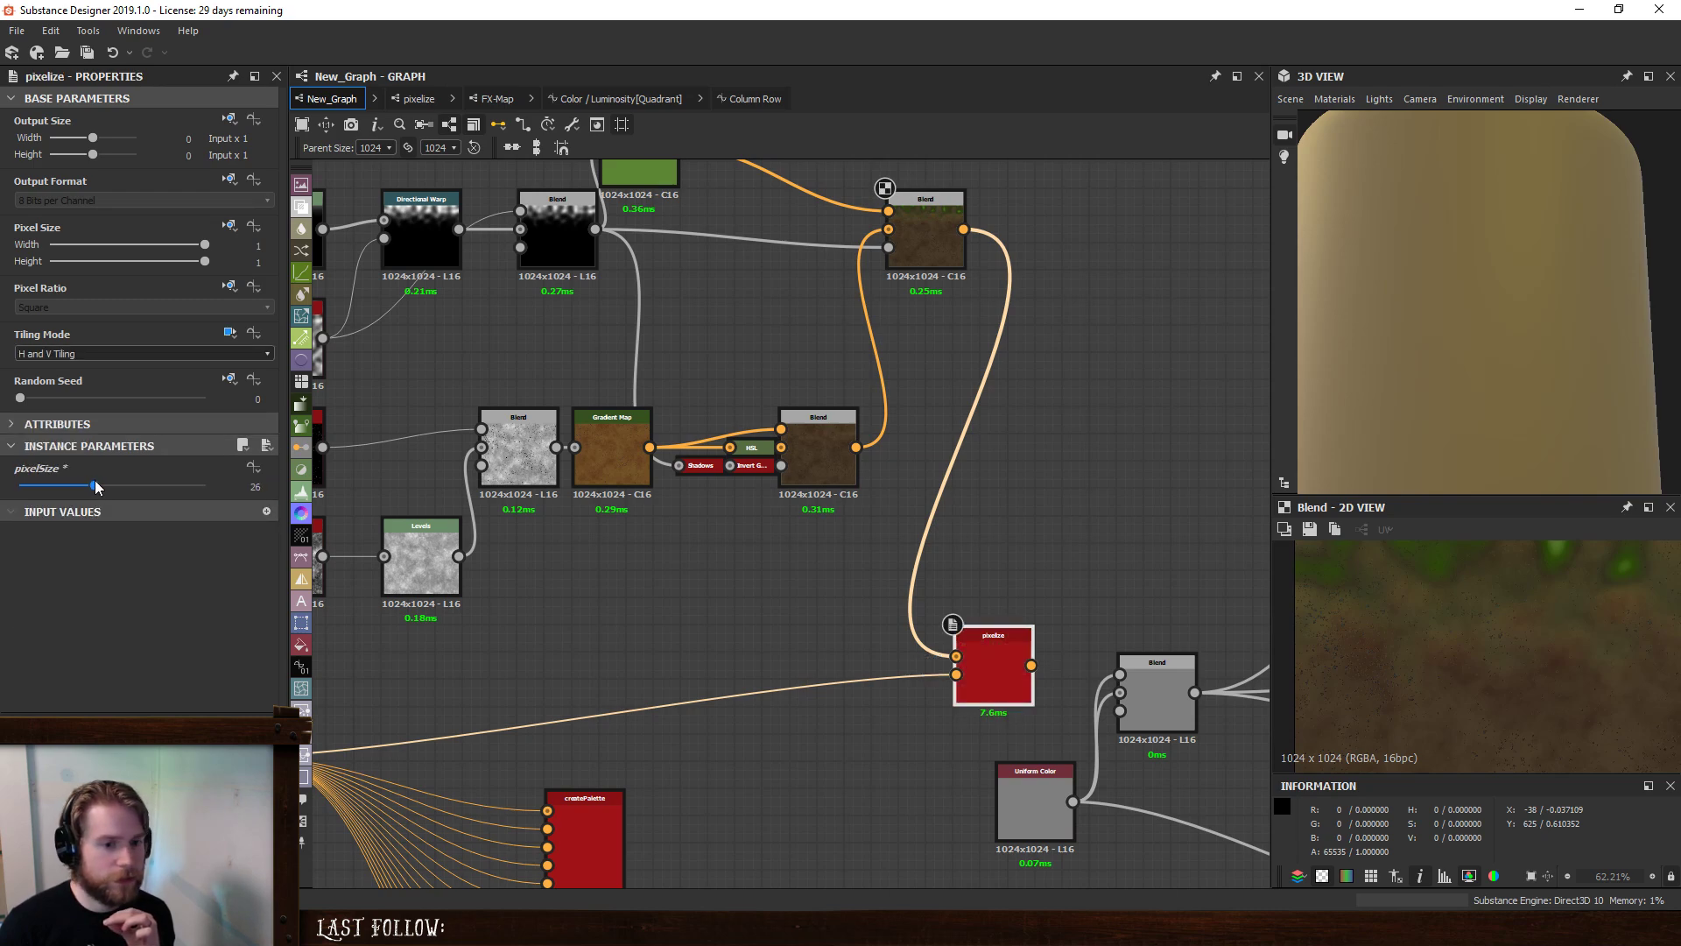
{"action": "double_click", "coordinate": [996, 654]}
{"action": "scroll", "coordinate": [1531, 632], "scroll_direction": "down", "scroll_amount": 5}
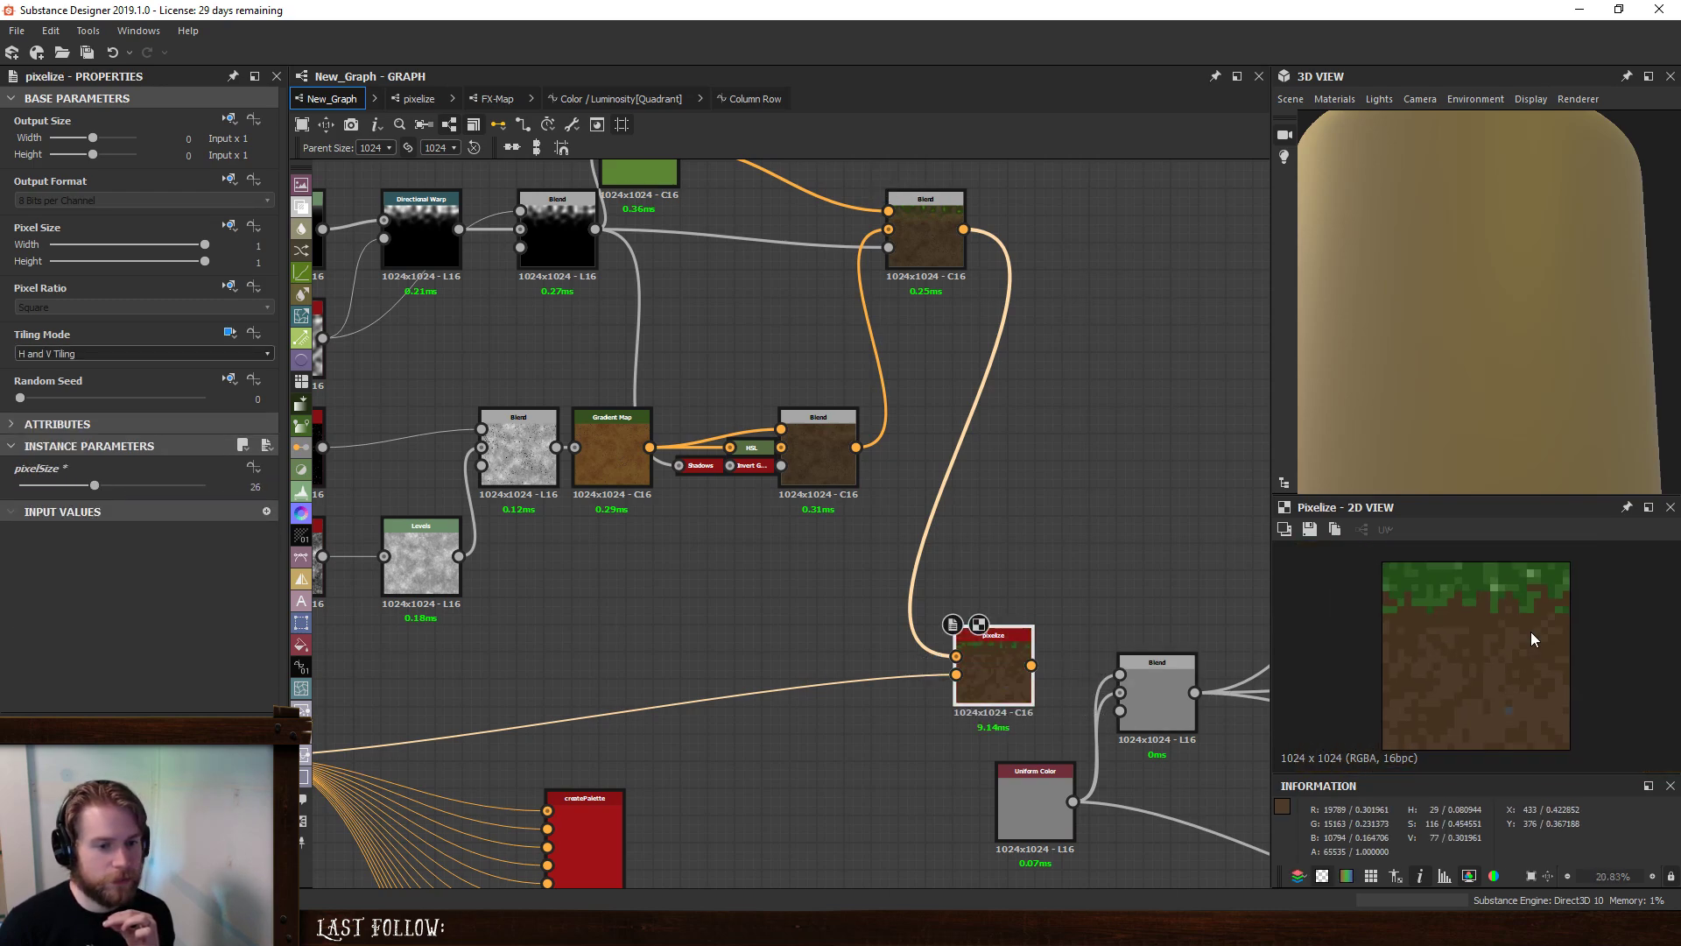
- Compare the previews of the dirt Blend and the final dirt-and-grass Blend with the pixelized output
{"action": "double_click", "coordinate": [810, 461]}
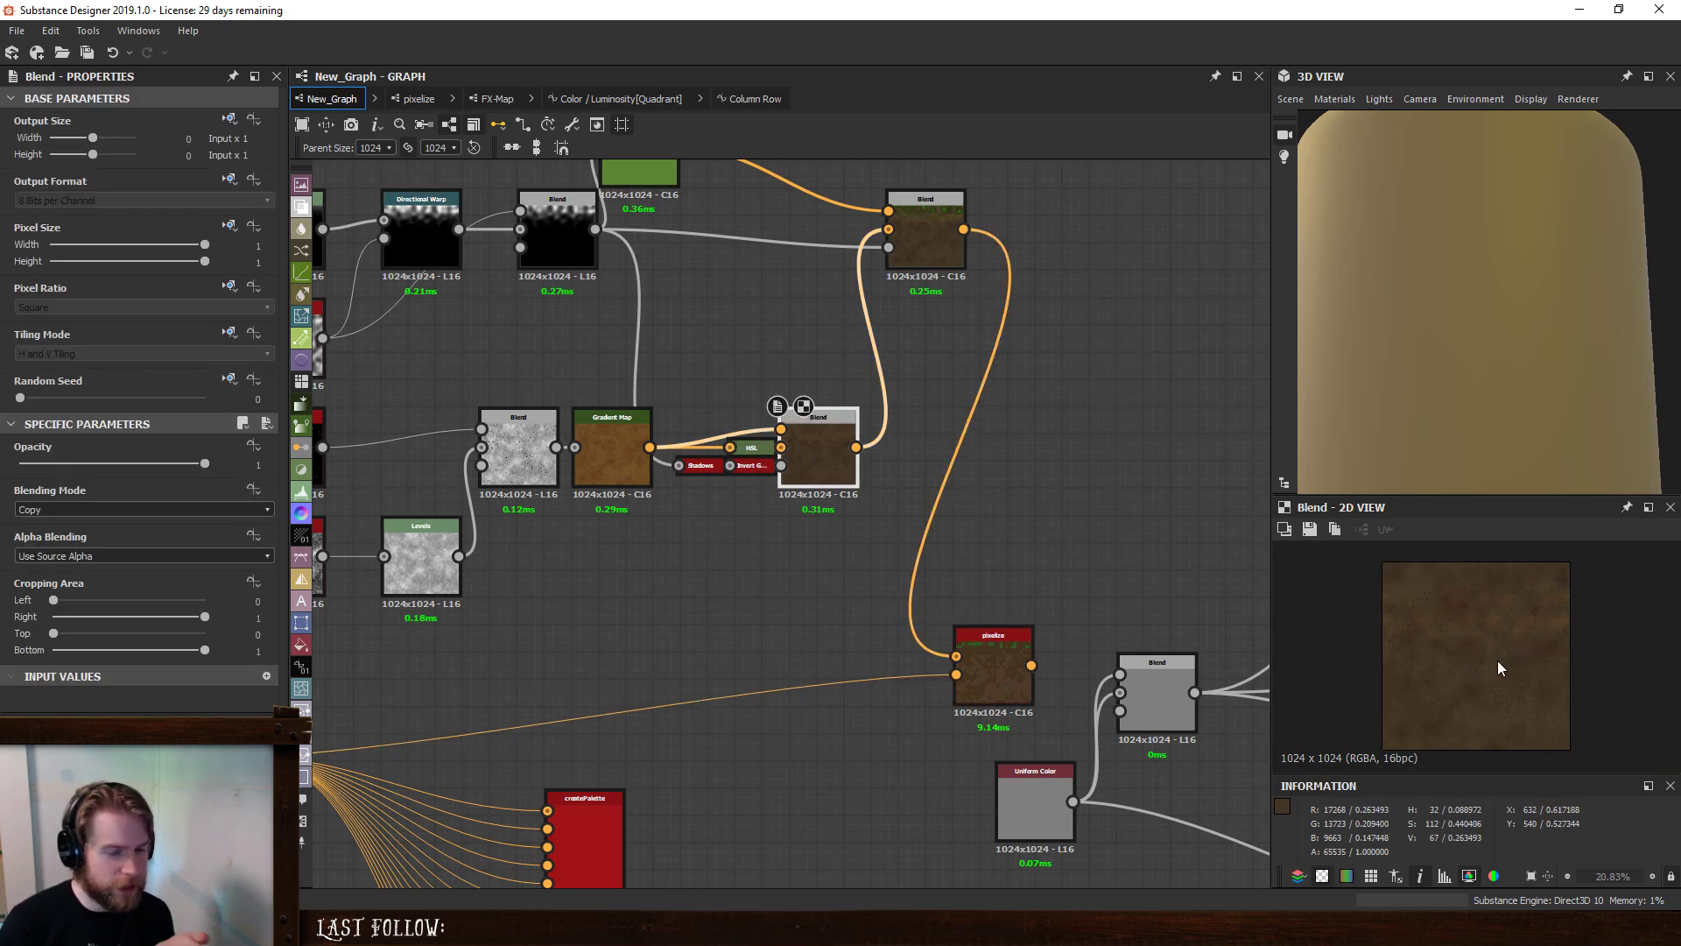
{"action": "double_click", "coordinate": [998, 664]}
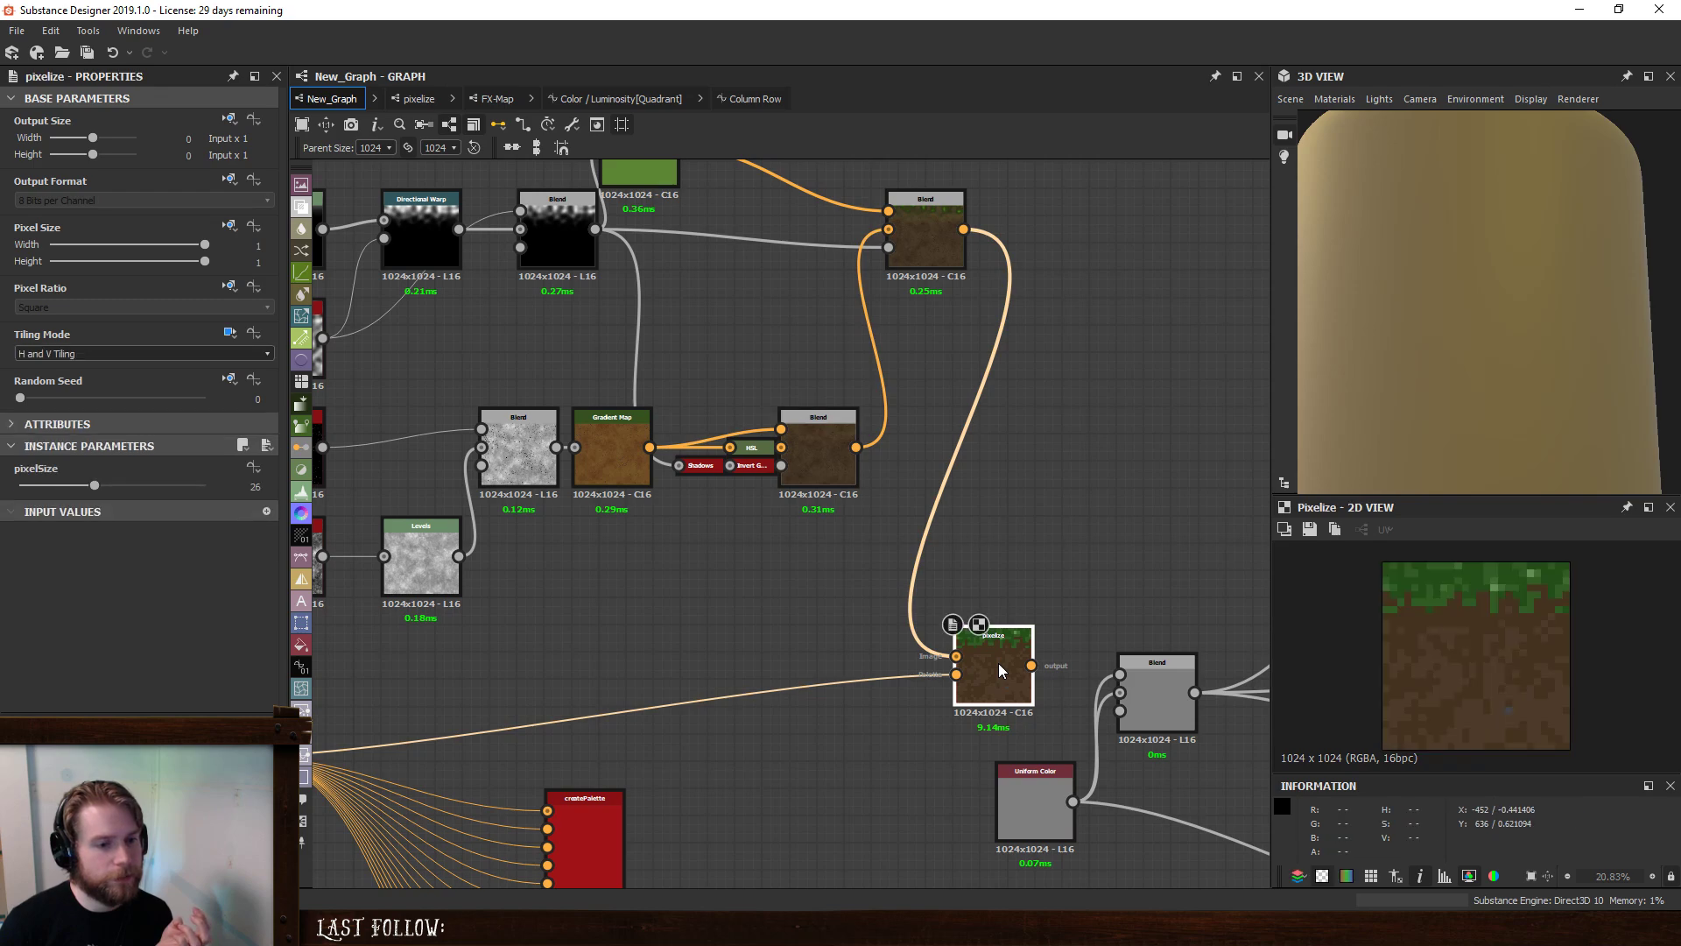
{"action": "double_click", "coordinate": [839, 465]}
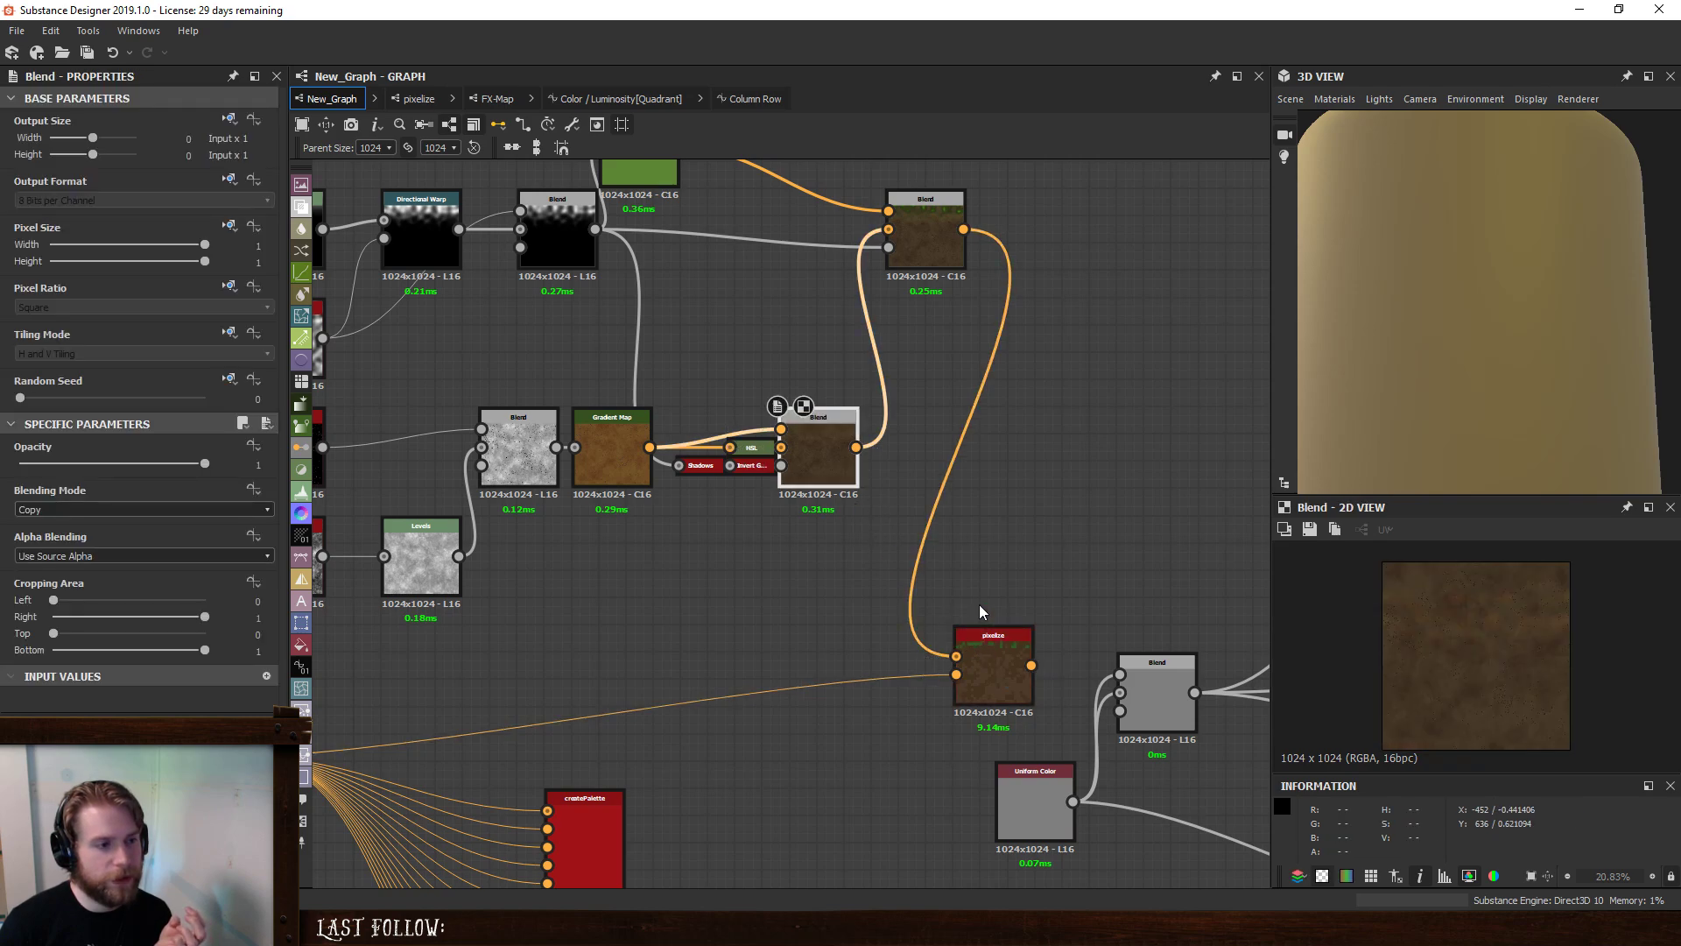
{"action": "double_click", "coordinate": [936, 248]}
{"action": "left_click", "coordinate": [981, 683]}
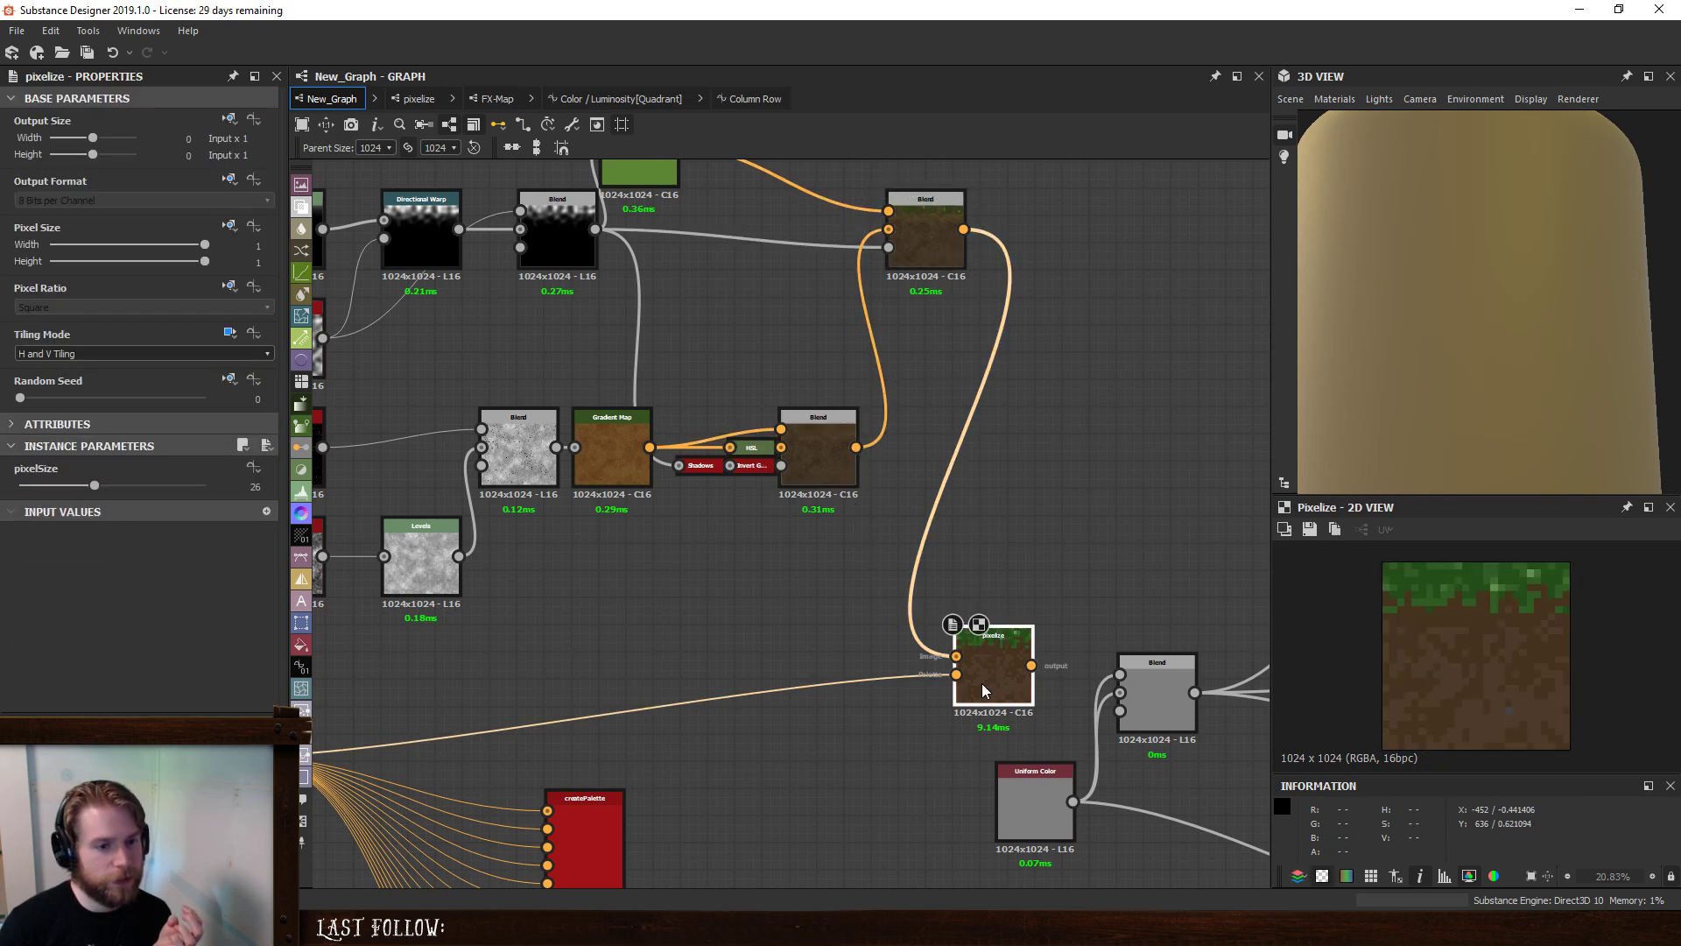
{"action": "left_click", "coordinate": [926, 210]}
{"action": "left_click", "coordinate": [998, 630]}
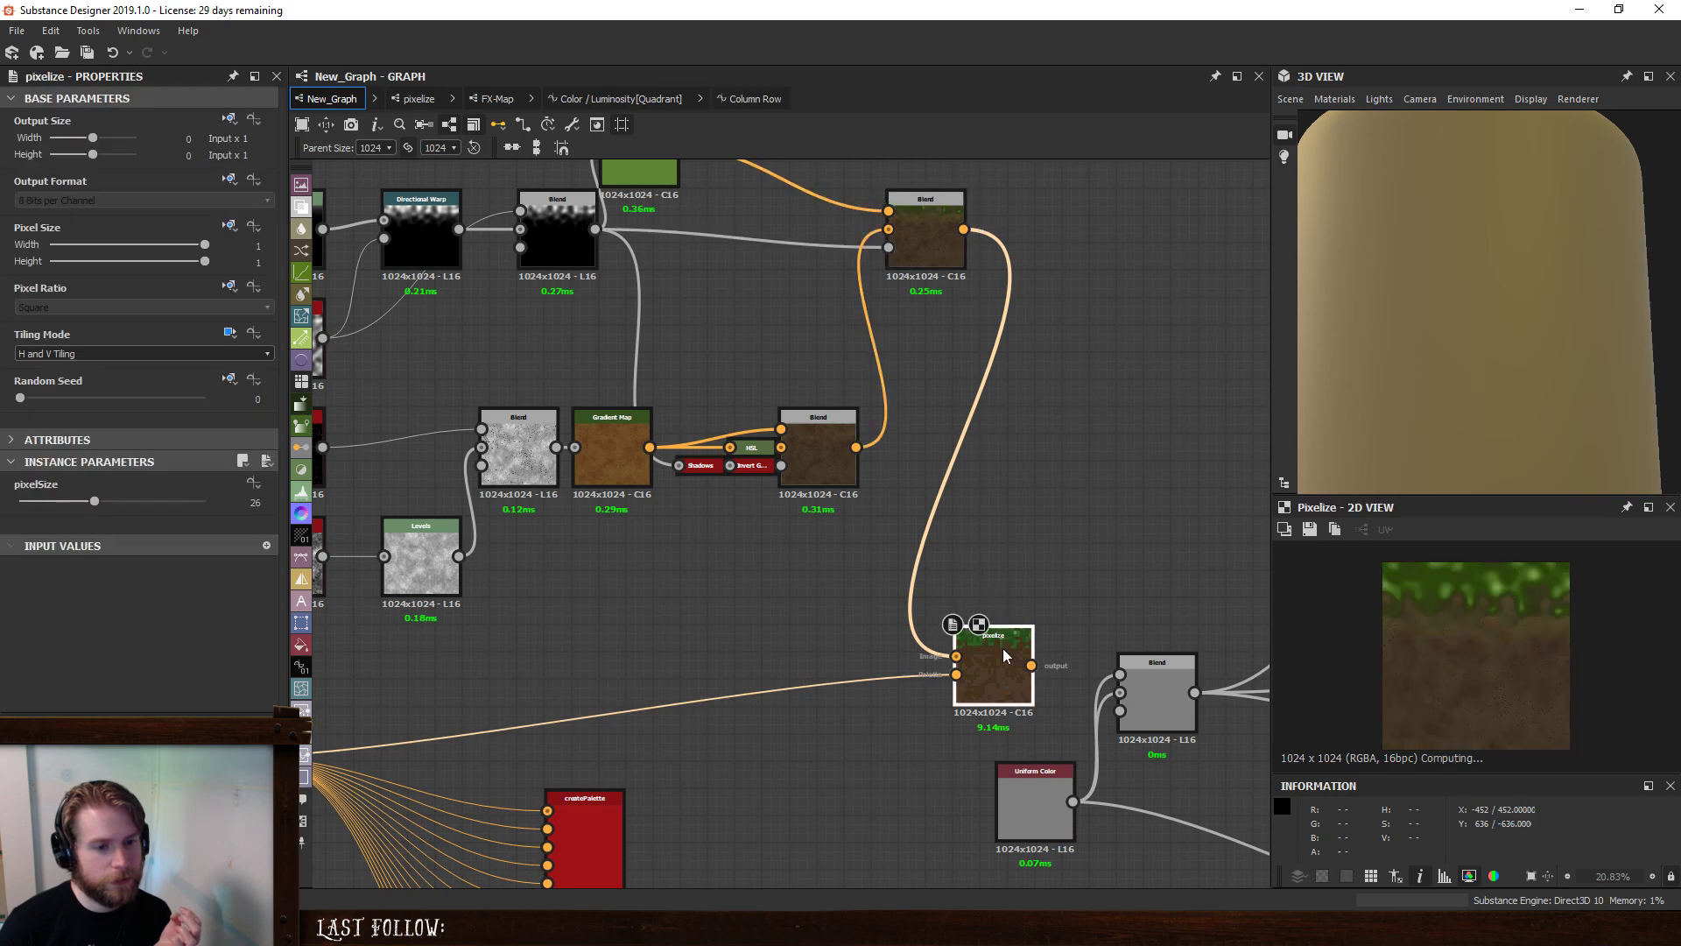
{"action": "left_click", "coordinate": [932, 239]}
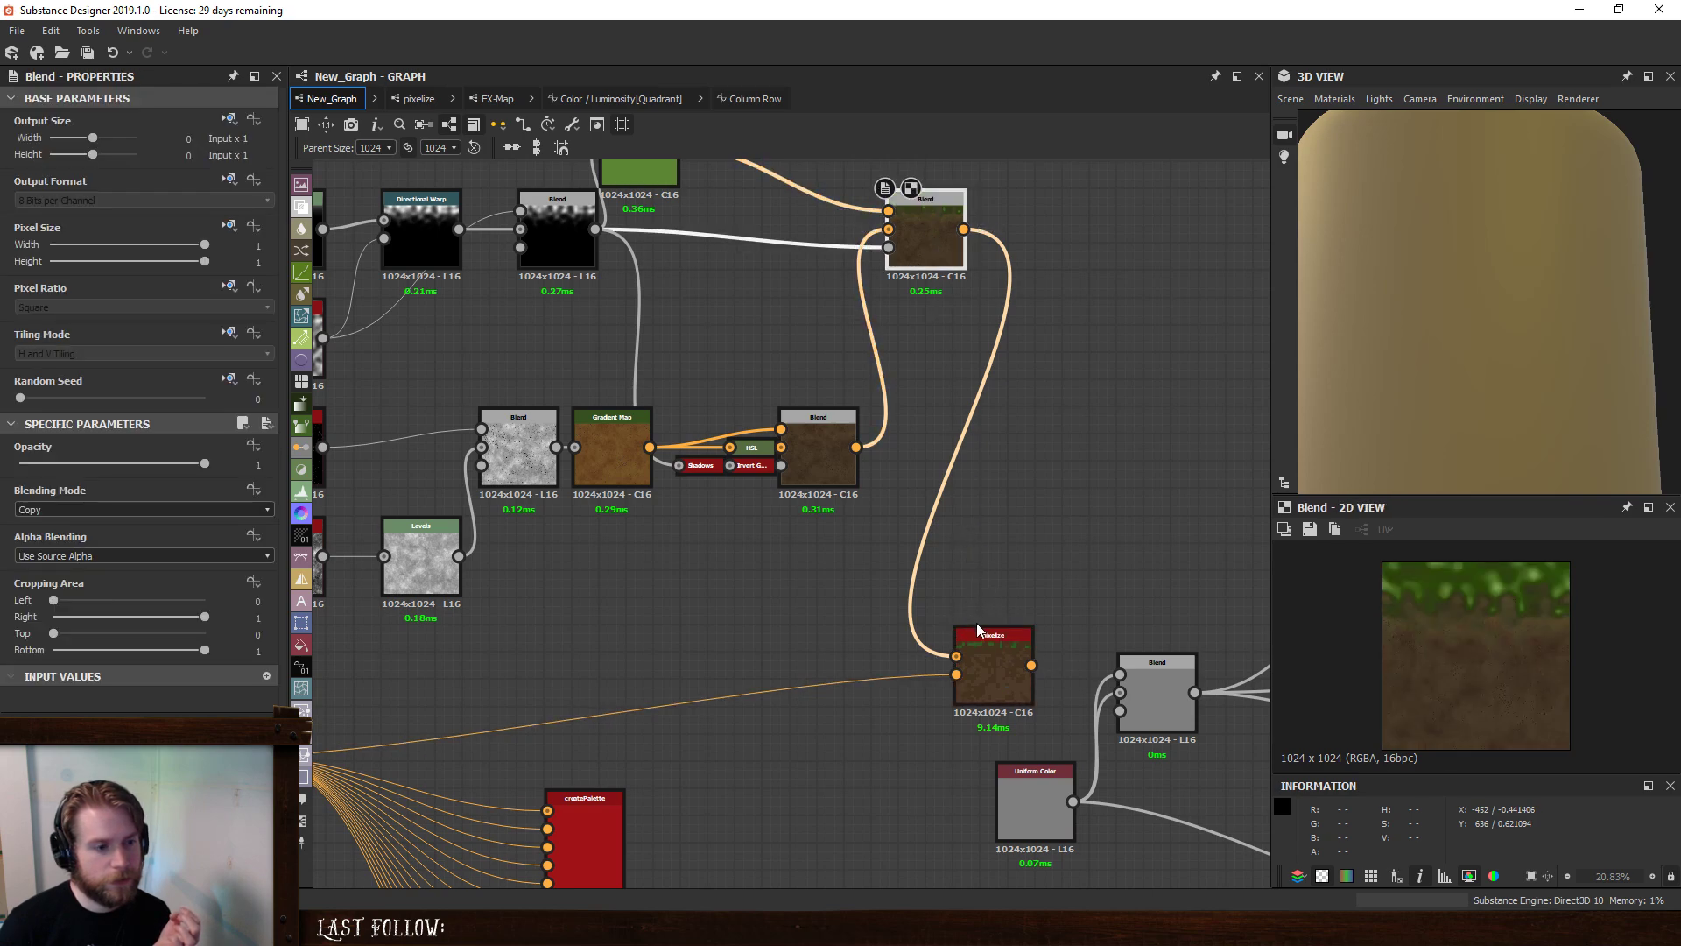
- Set the pixelize node's pixelSize to 32
{"action": "double_click", "coordinate": [989, 641]}
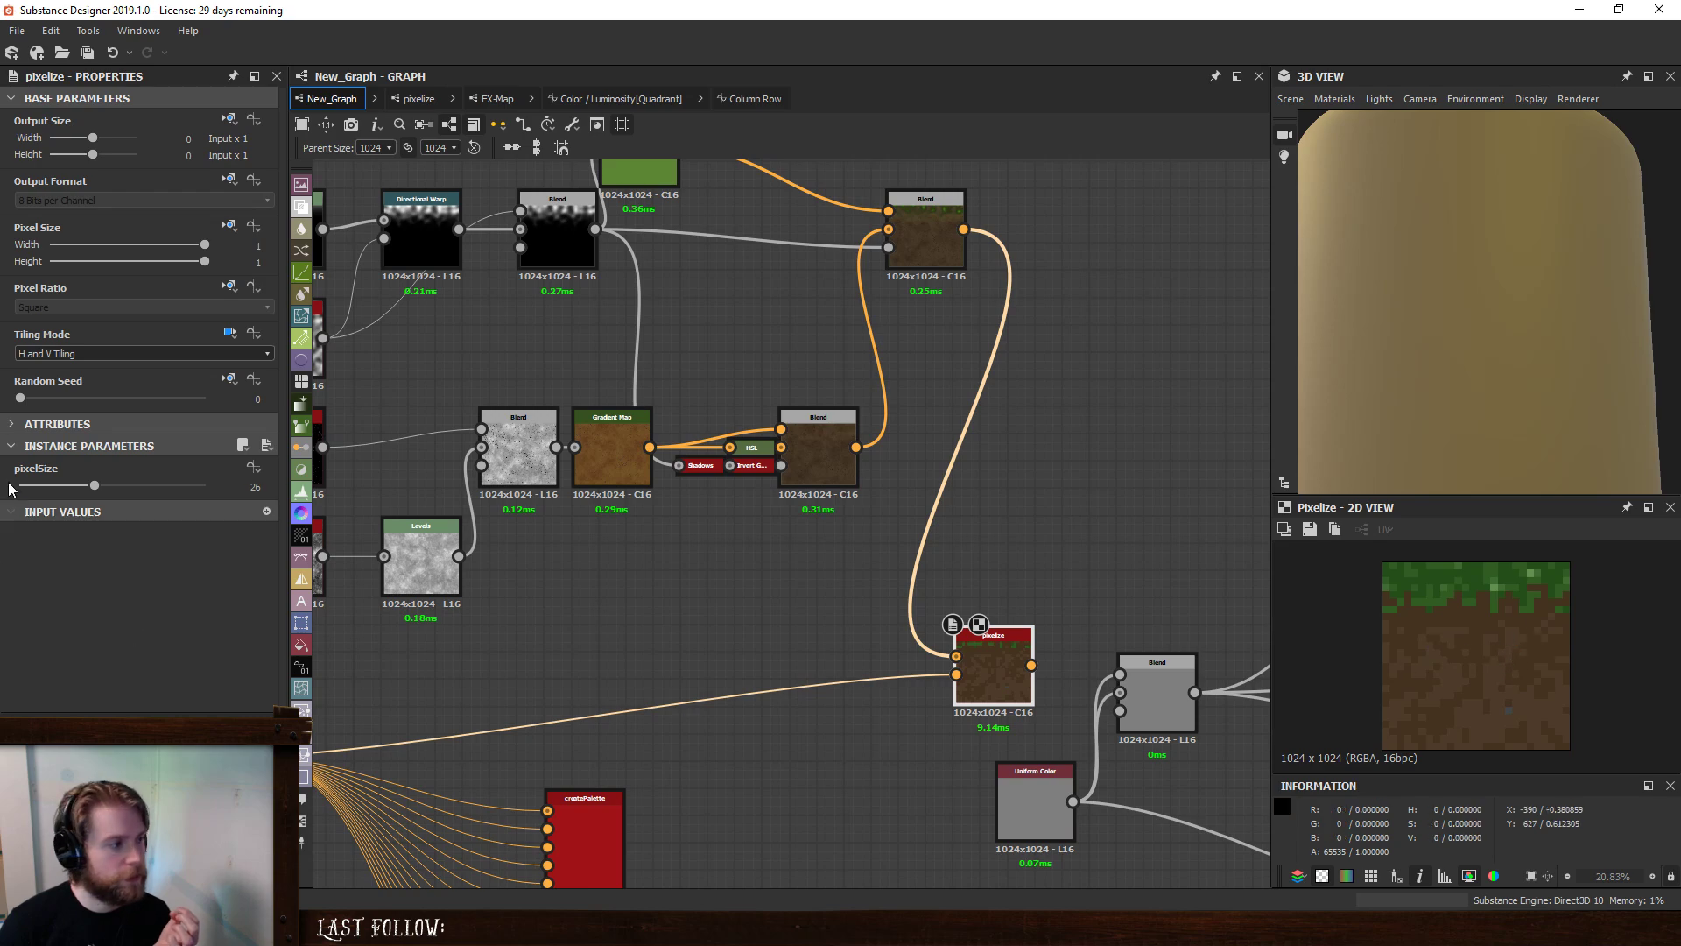
{"action": "left_click", "coordinate": [249, 487]}
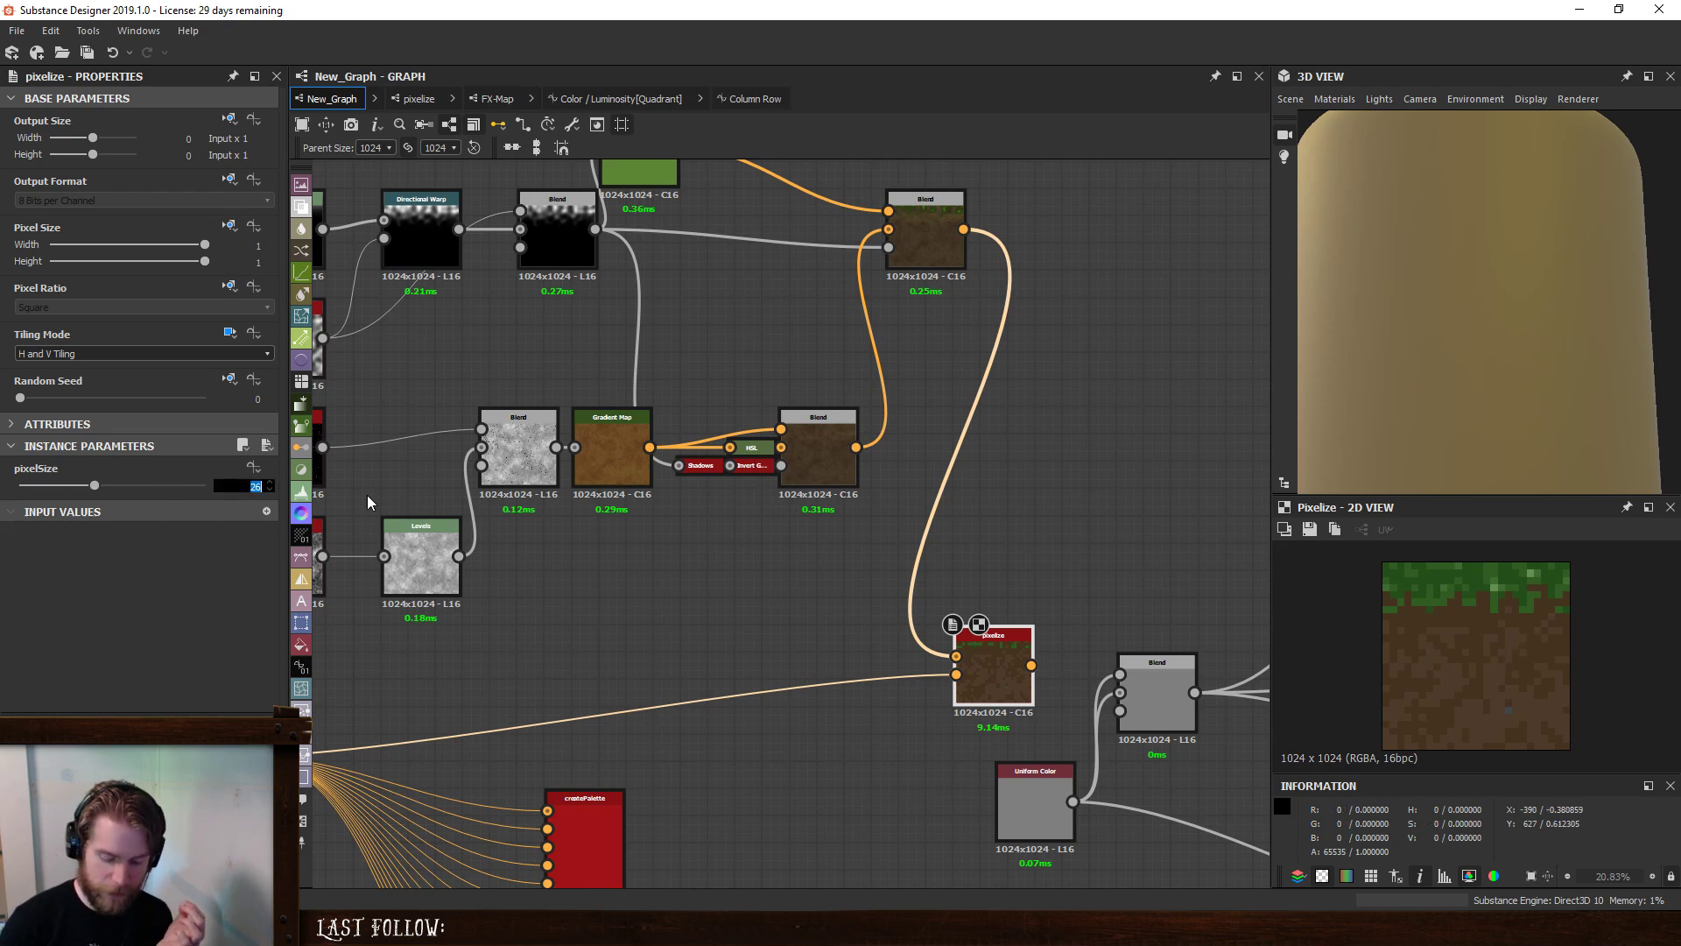
{"action": "type", "text": "32"}
{"action": "key", "text": "Return"}
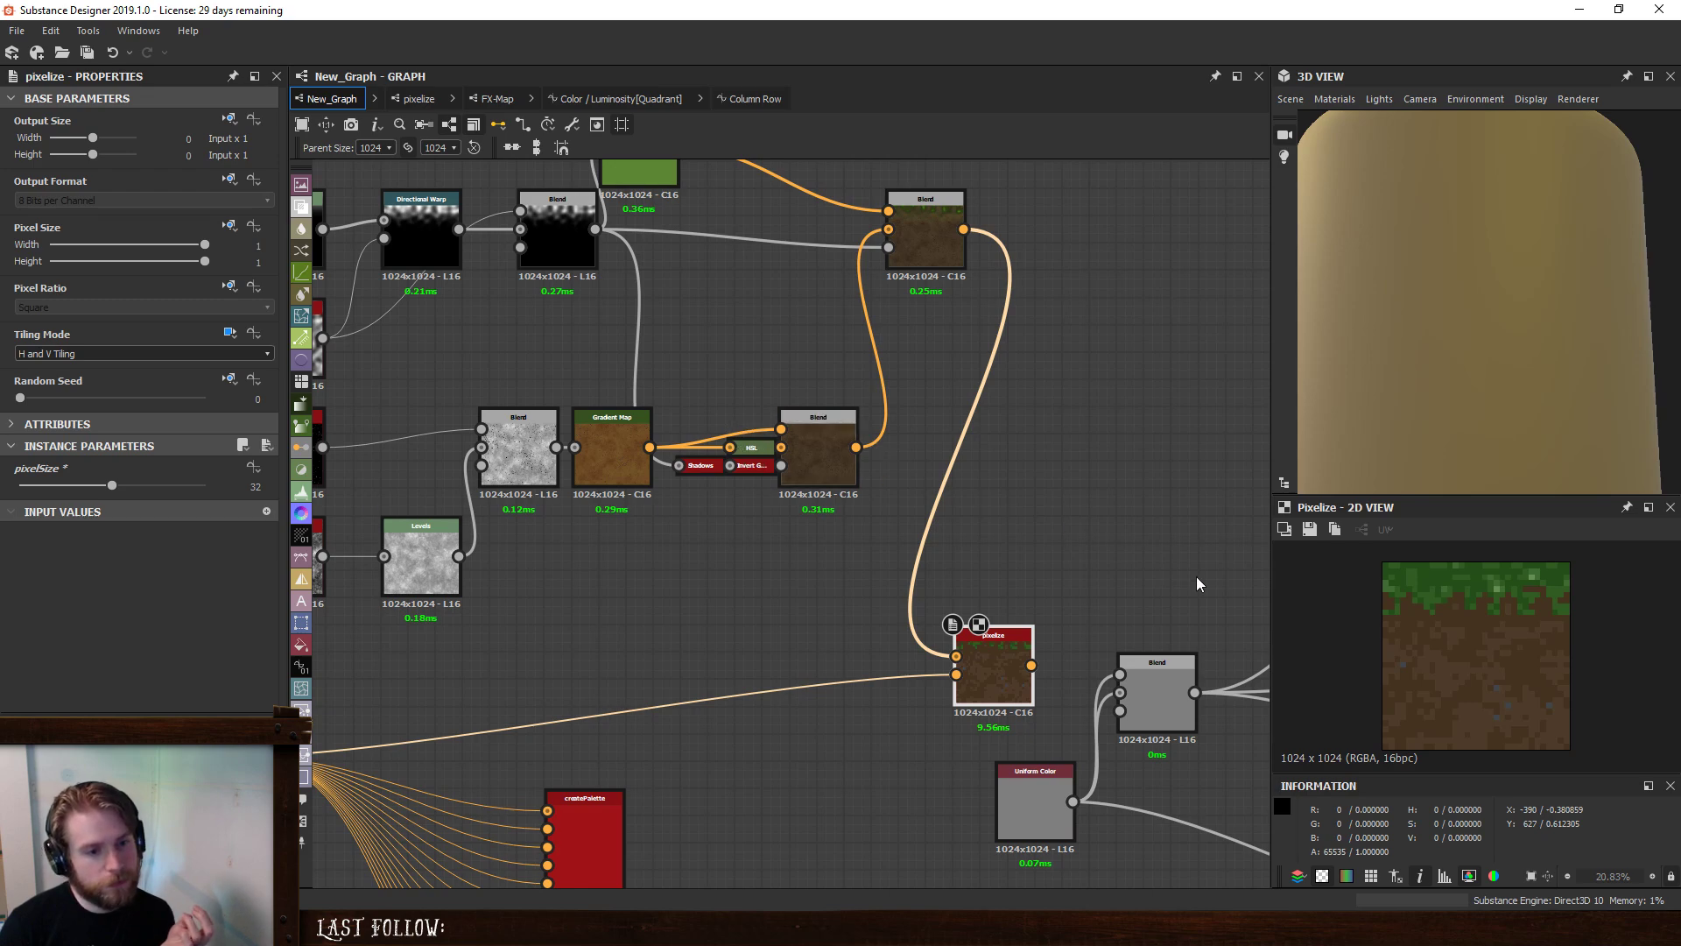
- Inspect the dirt Blend up close and compare its details with the pixelize node's output
{"action": "double_click", "coordinate": [846, 466]}
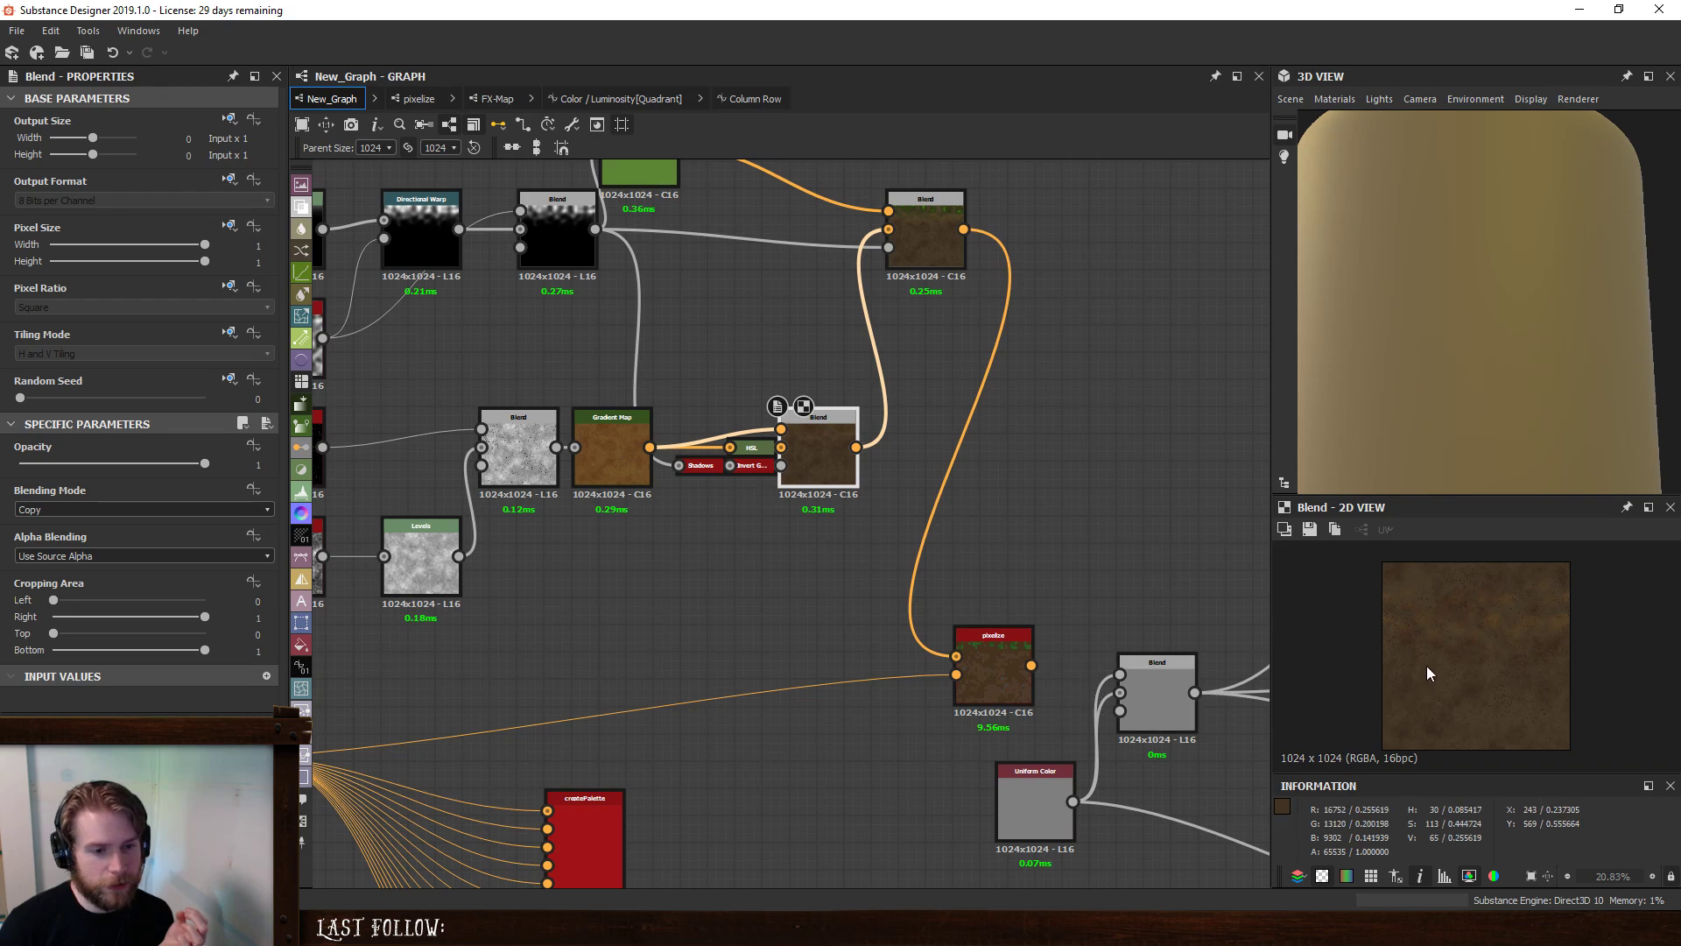
{"action": "scroll", "coordinate": [1426, 666], "scroll_direction": "up", "scroll_amount": 5}
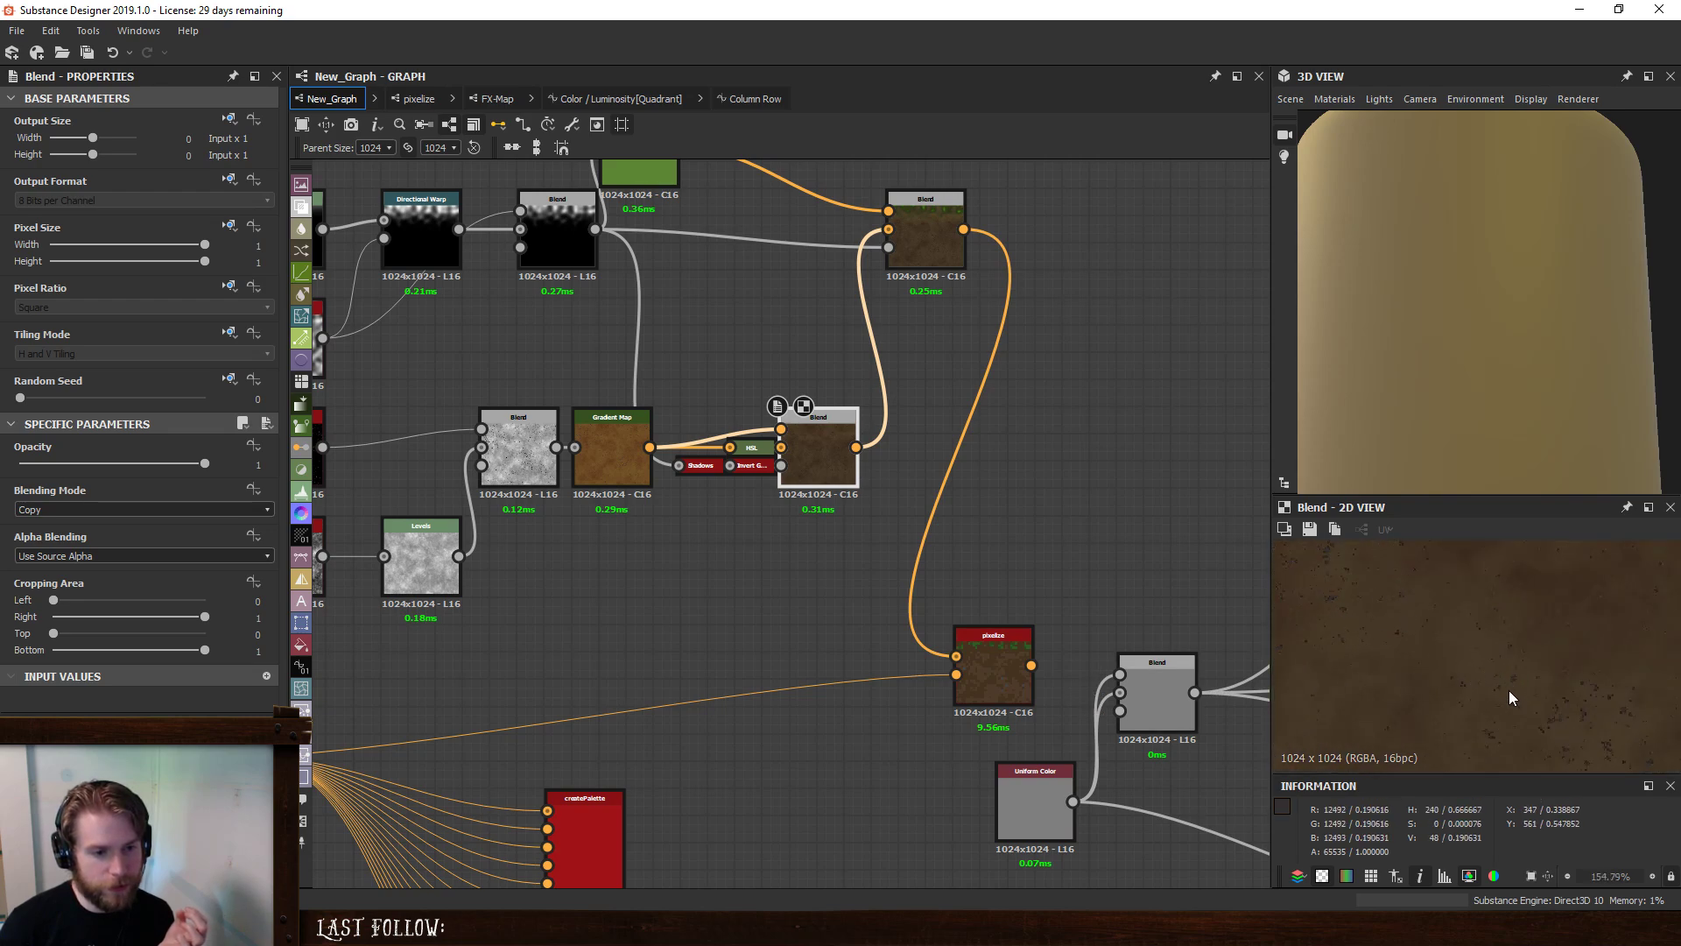
{"action": "double_click", "coordinate": [979, 655]}
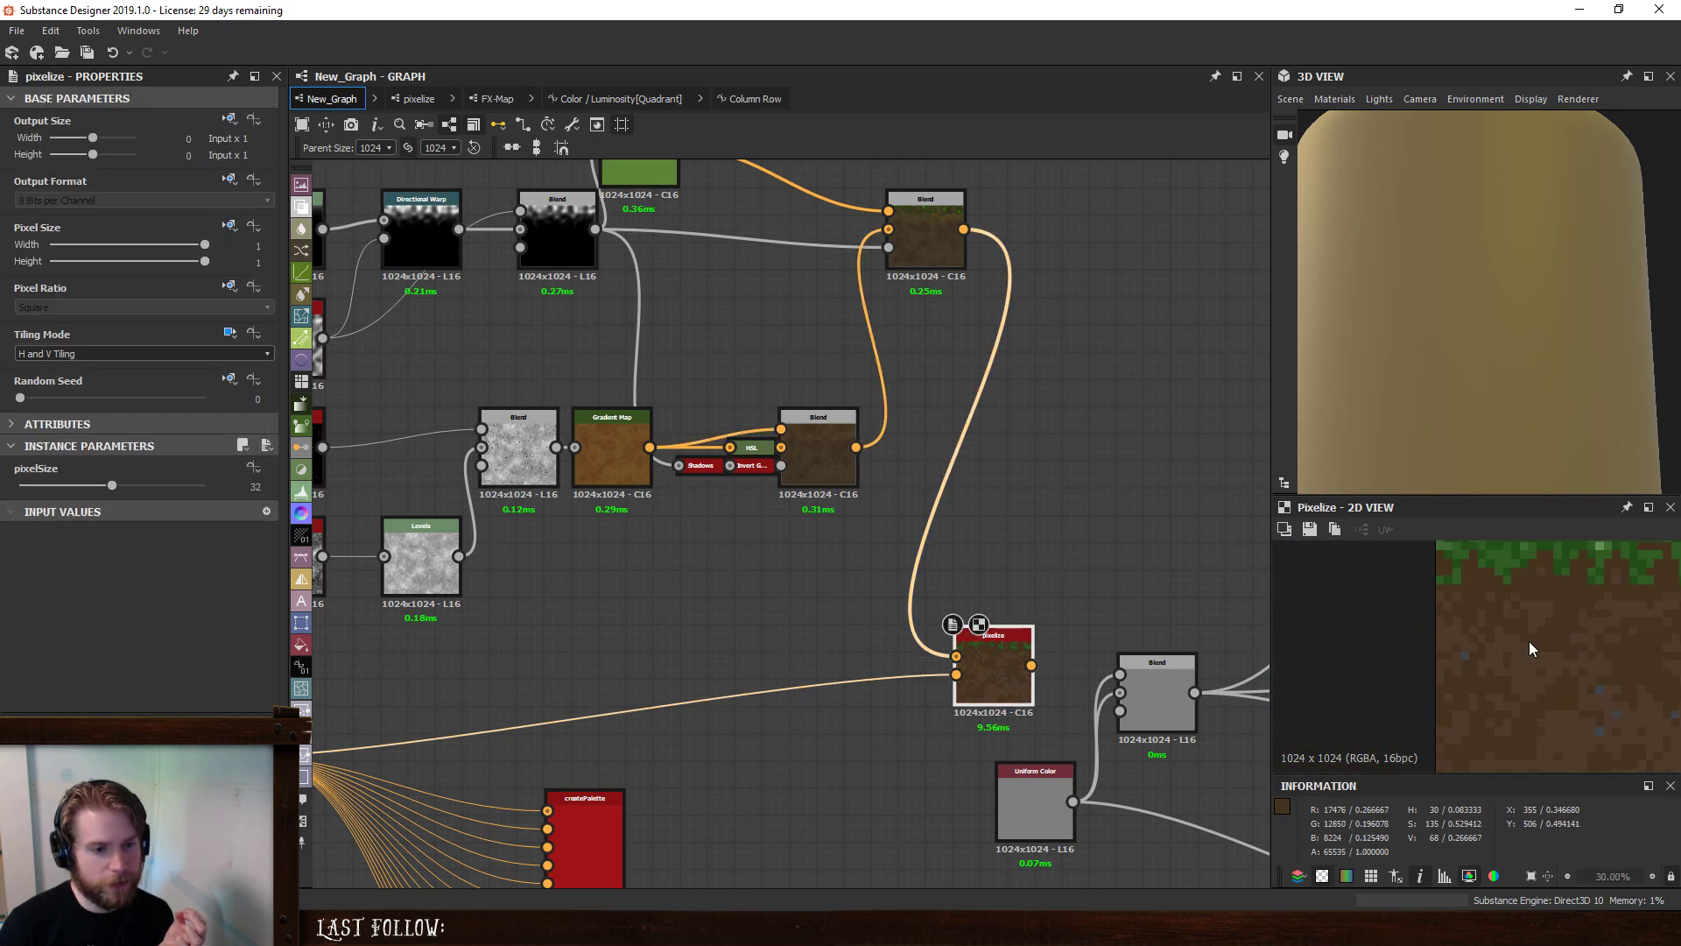
{"action": "scroll", "coordinate": [1532, 635], "scroll_direction": "down", "scroll_amount": 2}
{"action": "scroll", "coordinate": [1501, 671], "scroll_direction": "up", "scroll_amount": 3}
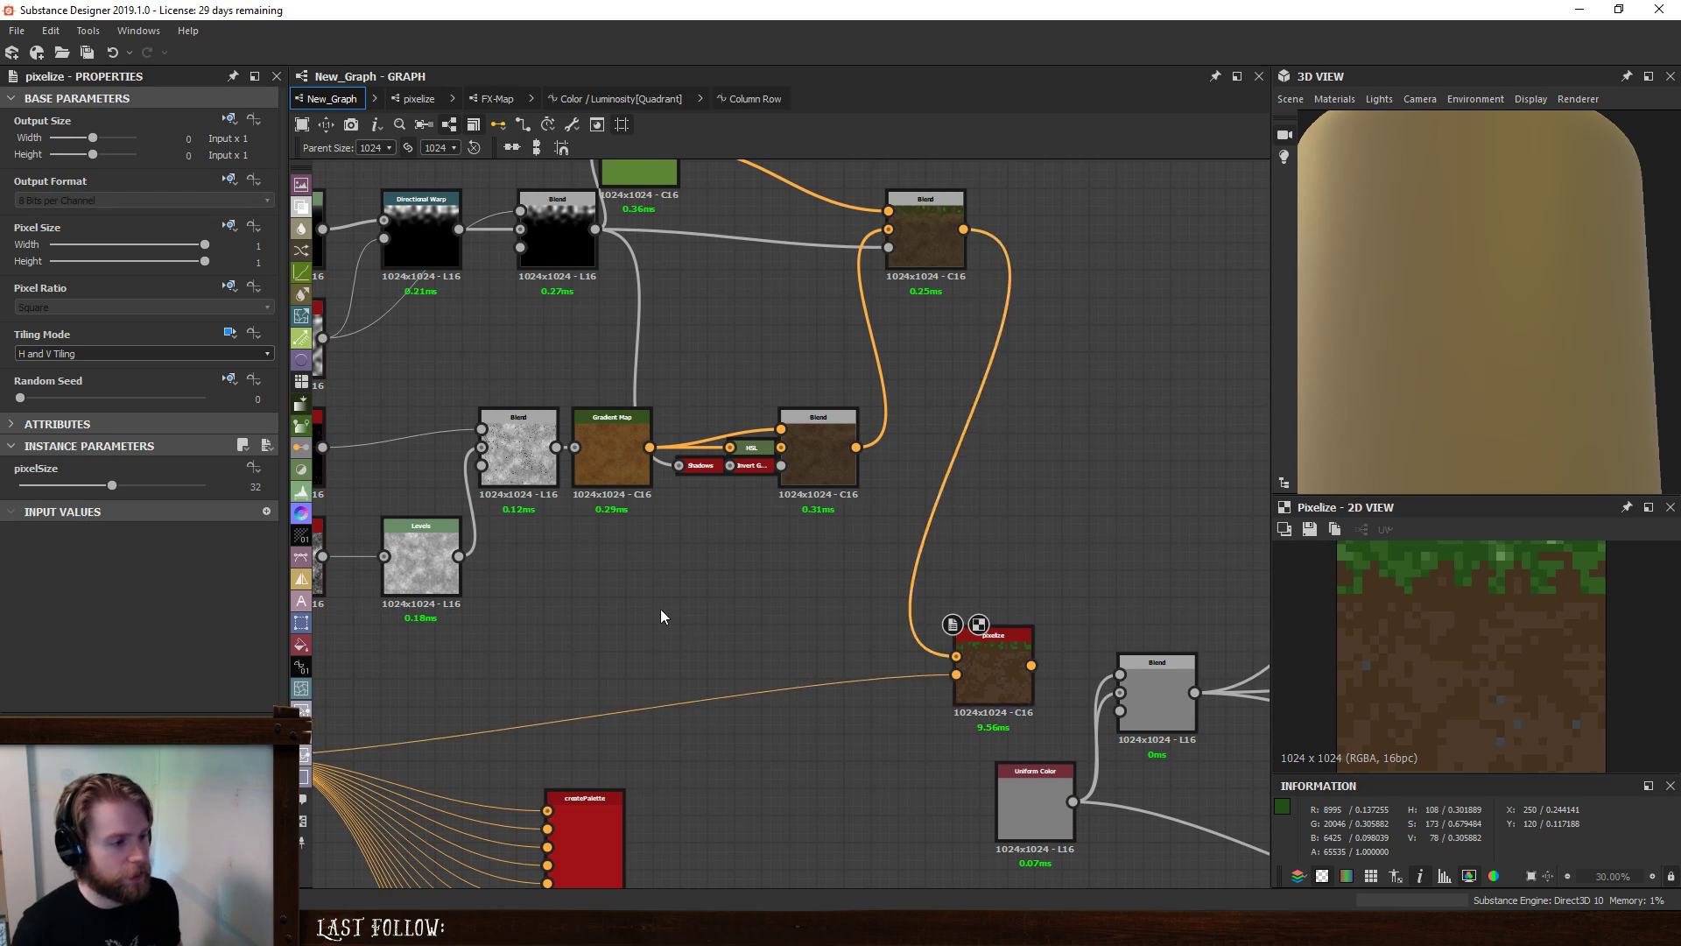
- Add a Curvature Sobel node in the empty space below the dirt chain
{"action": "key", "text": "space"}
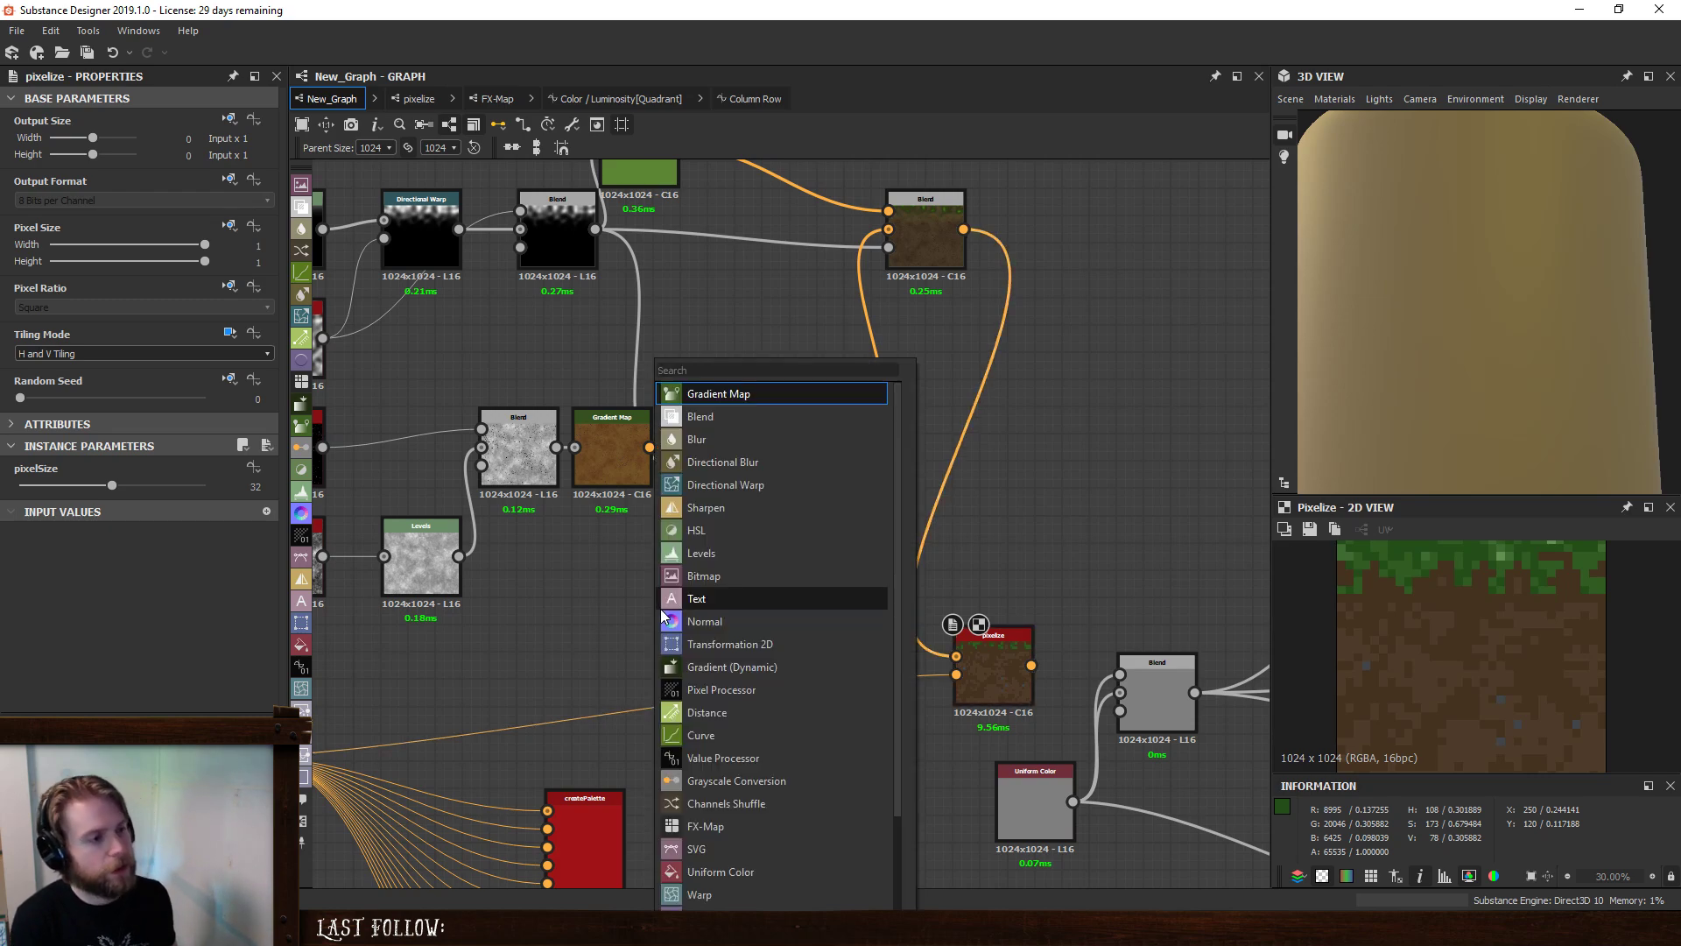
{"action": "type", "text": "cur"}
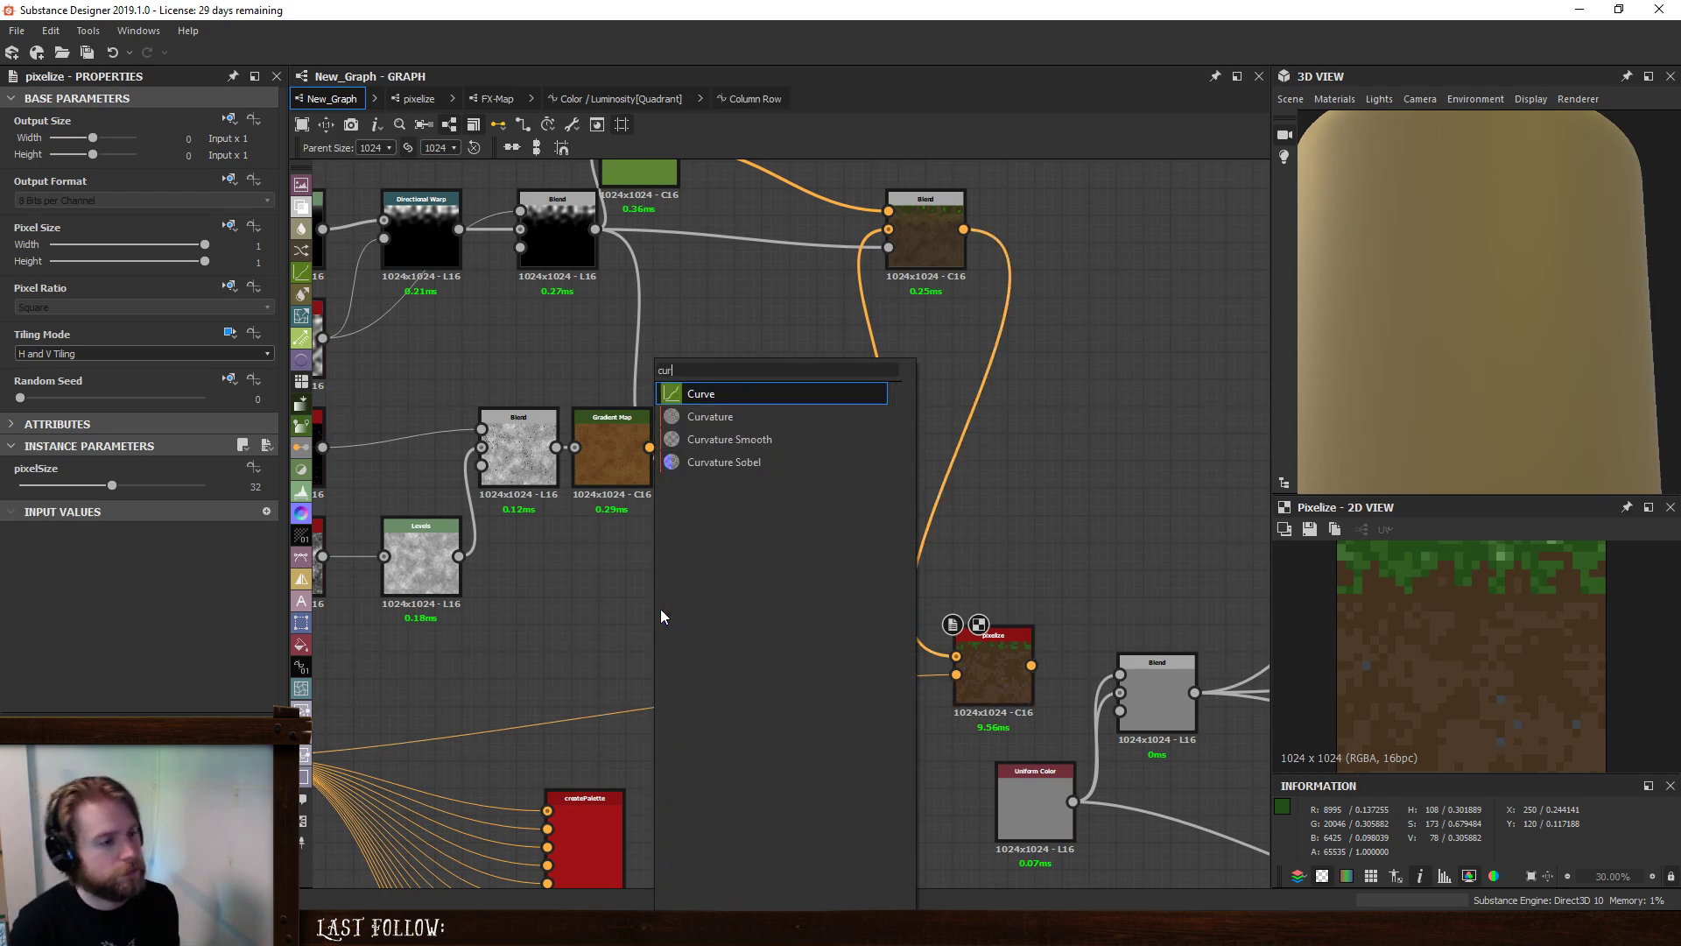
{"action": "key", "text": "Down"}
{"action": "key", "text": "Down"}
{"action": "key", "text": "Down"}
{"action": "key", "text": "Return"}
- Open the Curvature Sobel node's reference graph, loading the package that contains it
{"action": "right_click", "coordinate": [660, 607]}
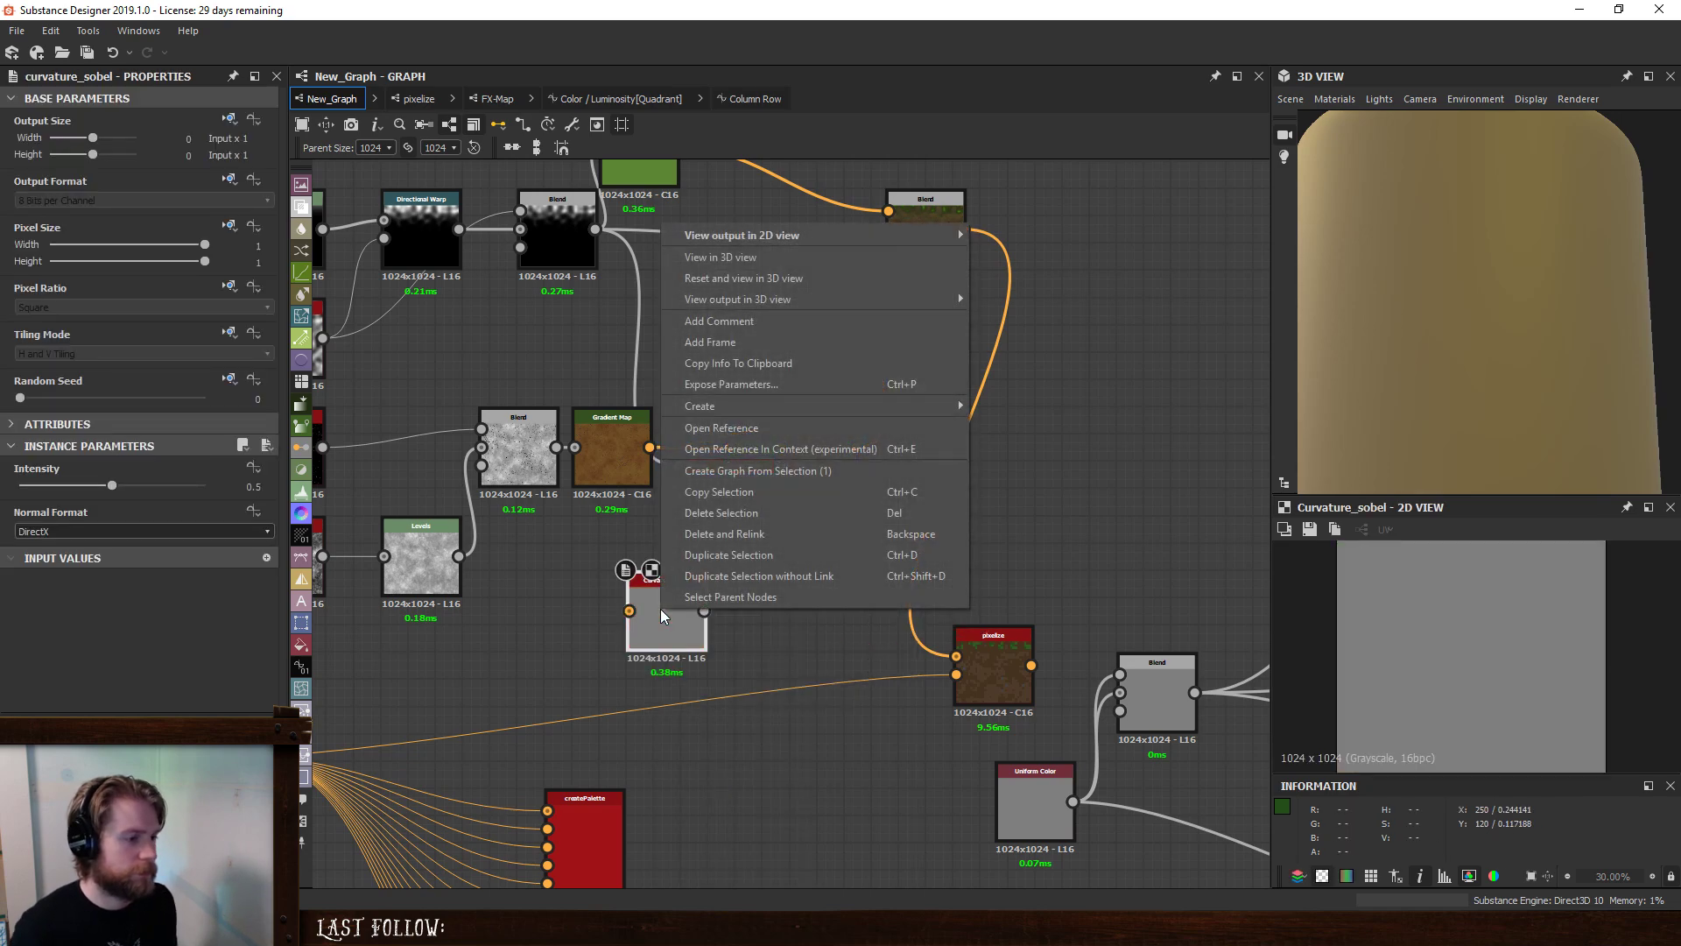
{"action": "left_click", "coordinate": [760, 428]}
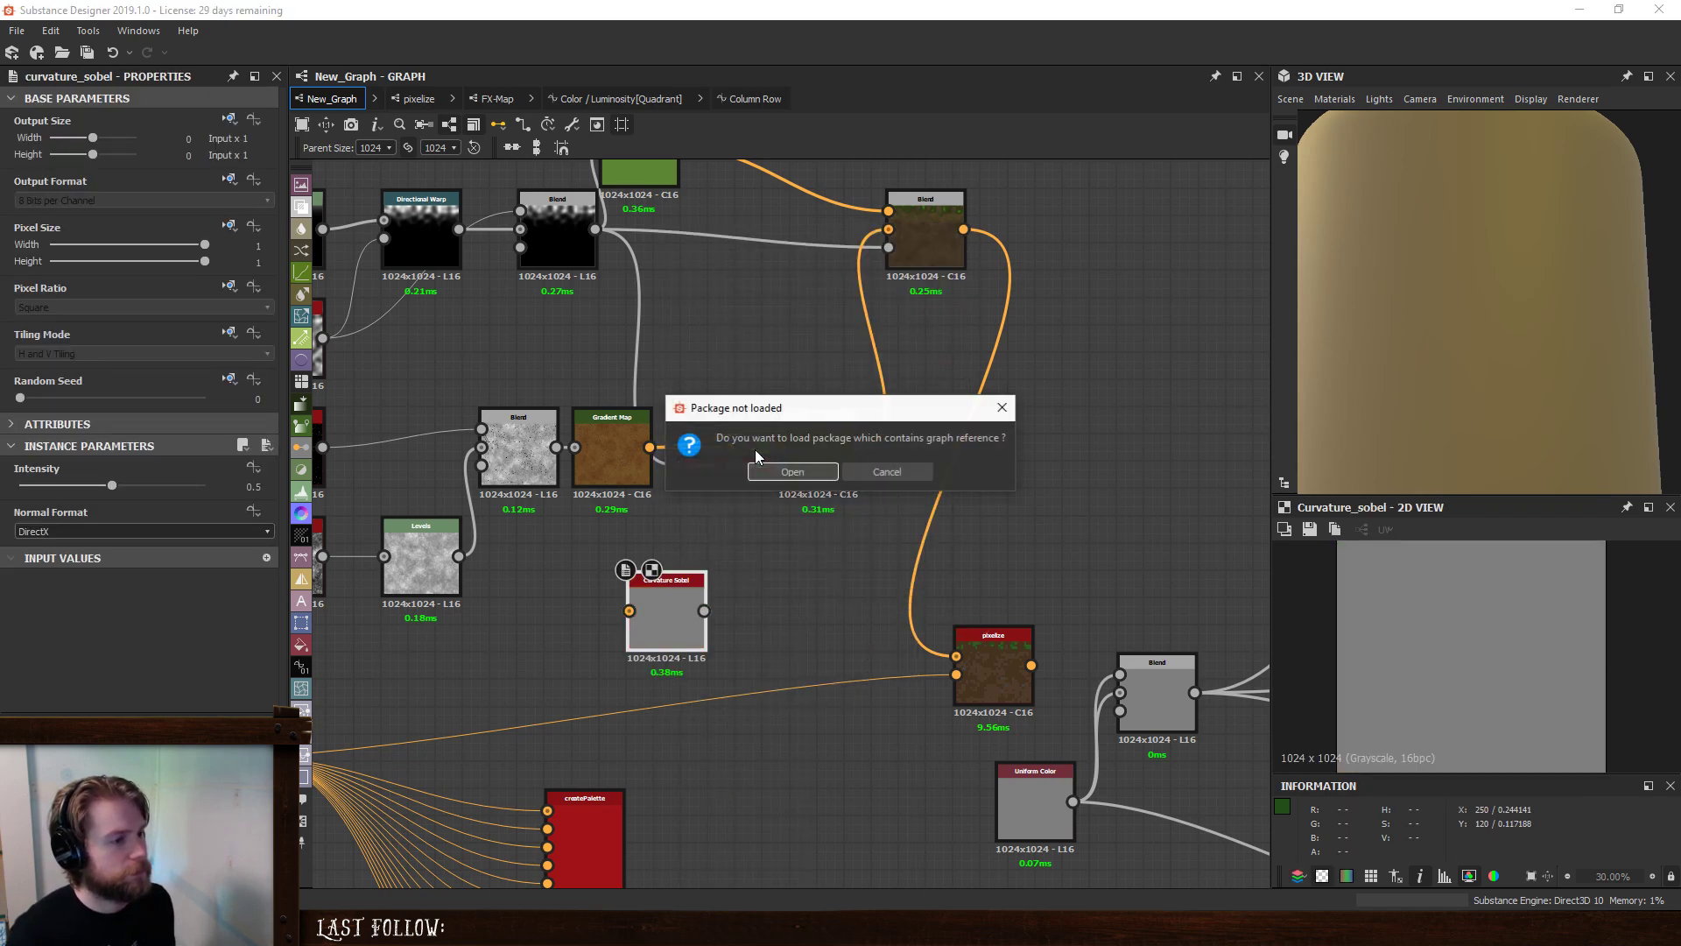
{"action": "left_click", "coordinate": [784, 472]}
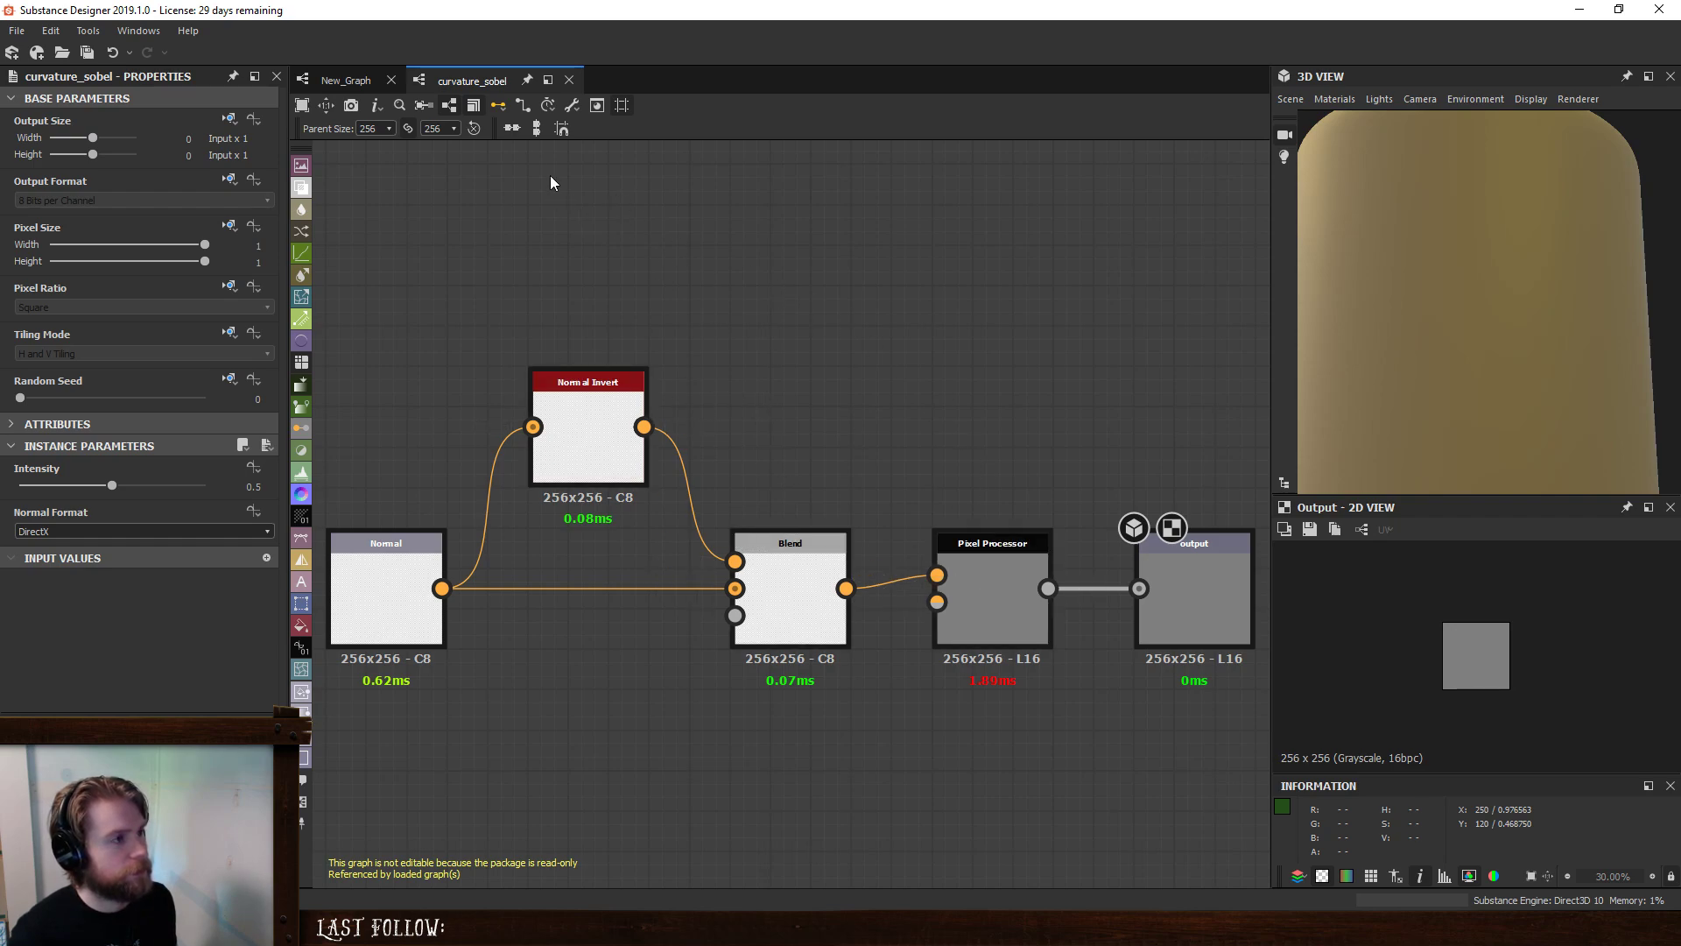
{"action": "left_click", "coordinate": [343, 80]}
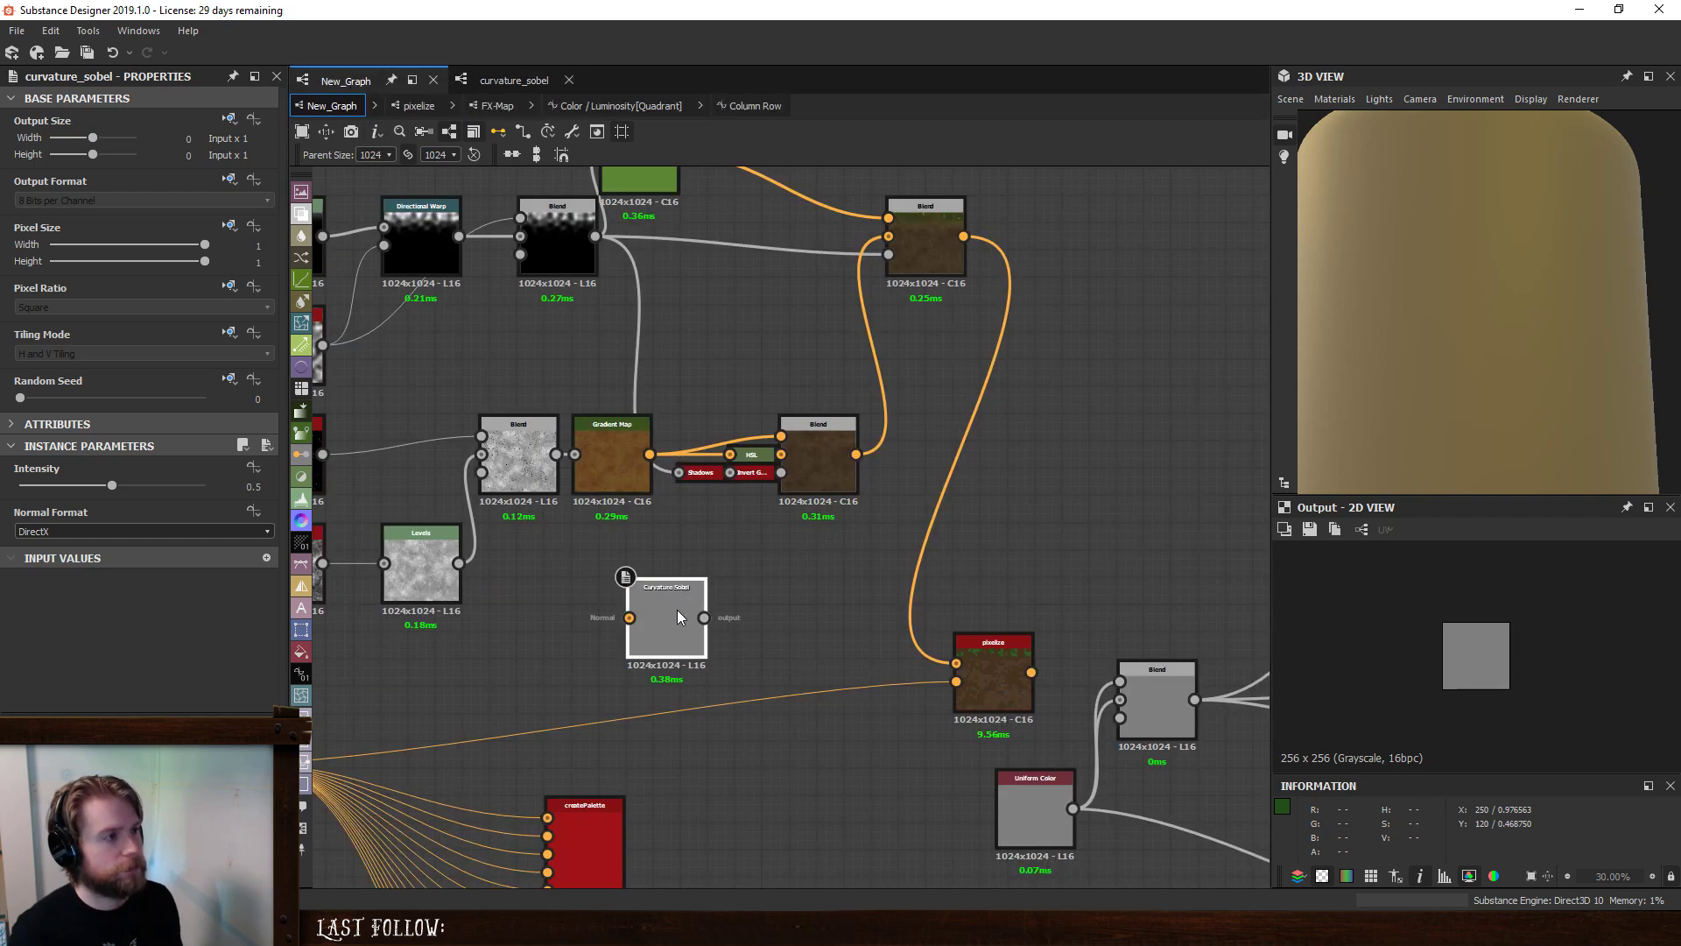
{"action": "left_click", "coordinate": [503, 79]}
- Open the per-pixel function of the curvature_sobel graph's Pixel Processor and examine its Sobel Filter section
{"action": "left_click", "coordinate": [1023, 586]}
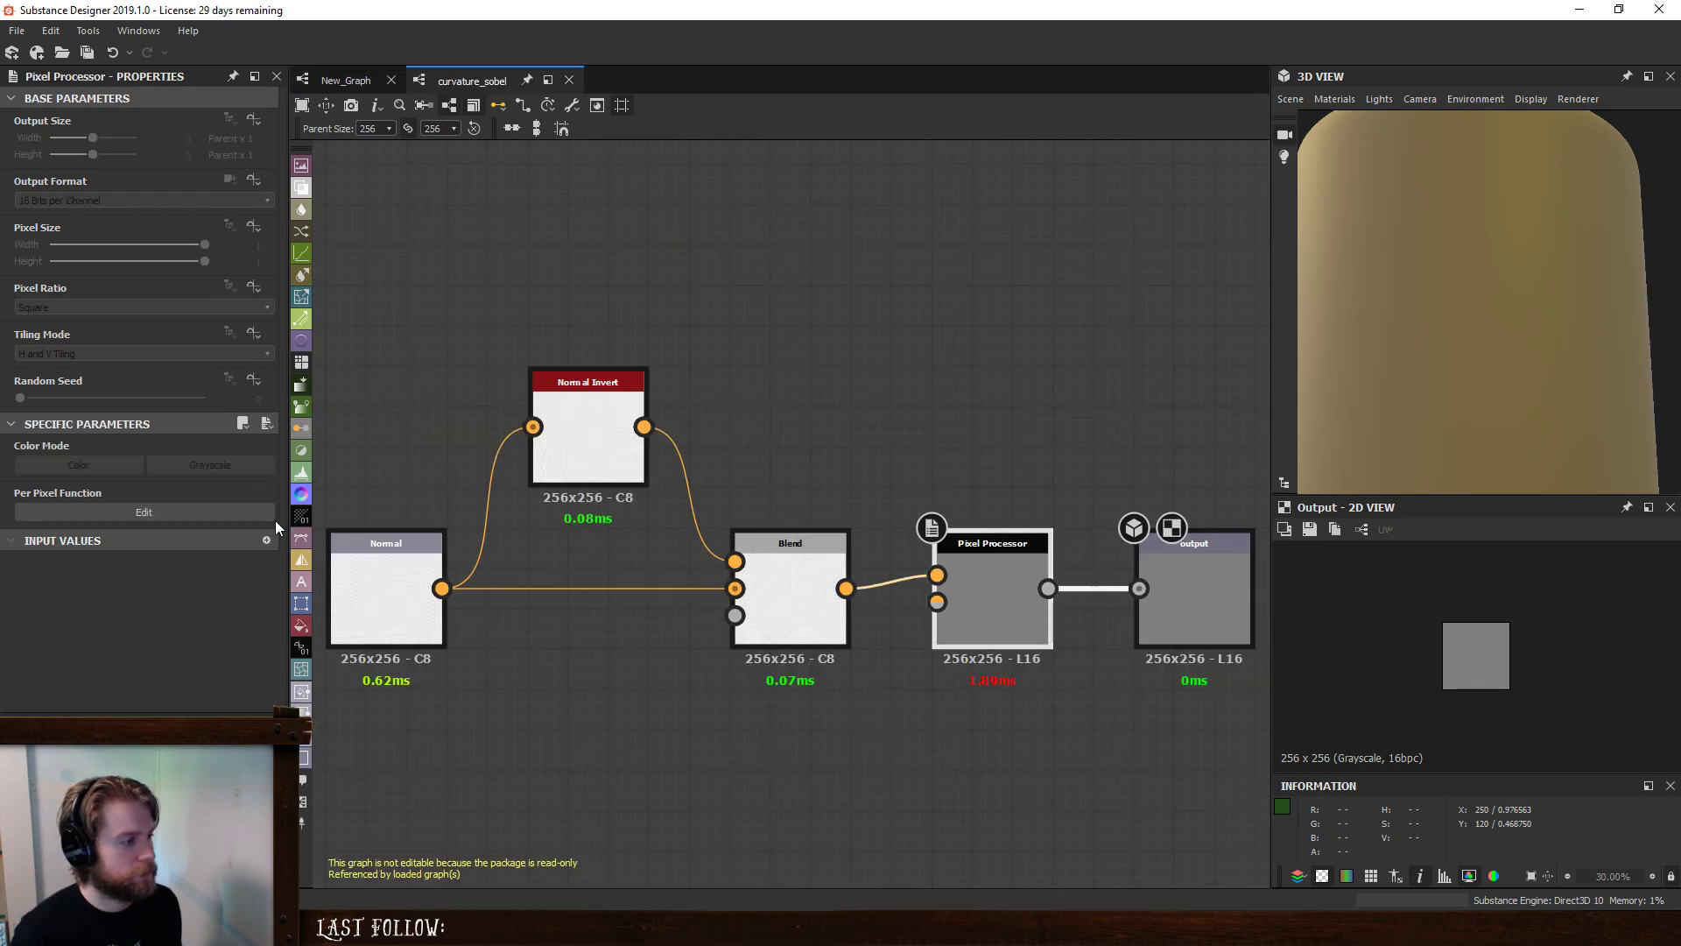
{"action": "left_click", "coordinate": [201, 512]}
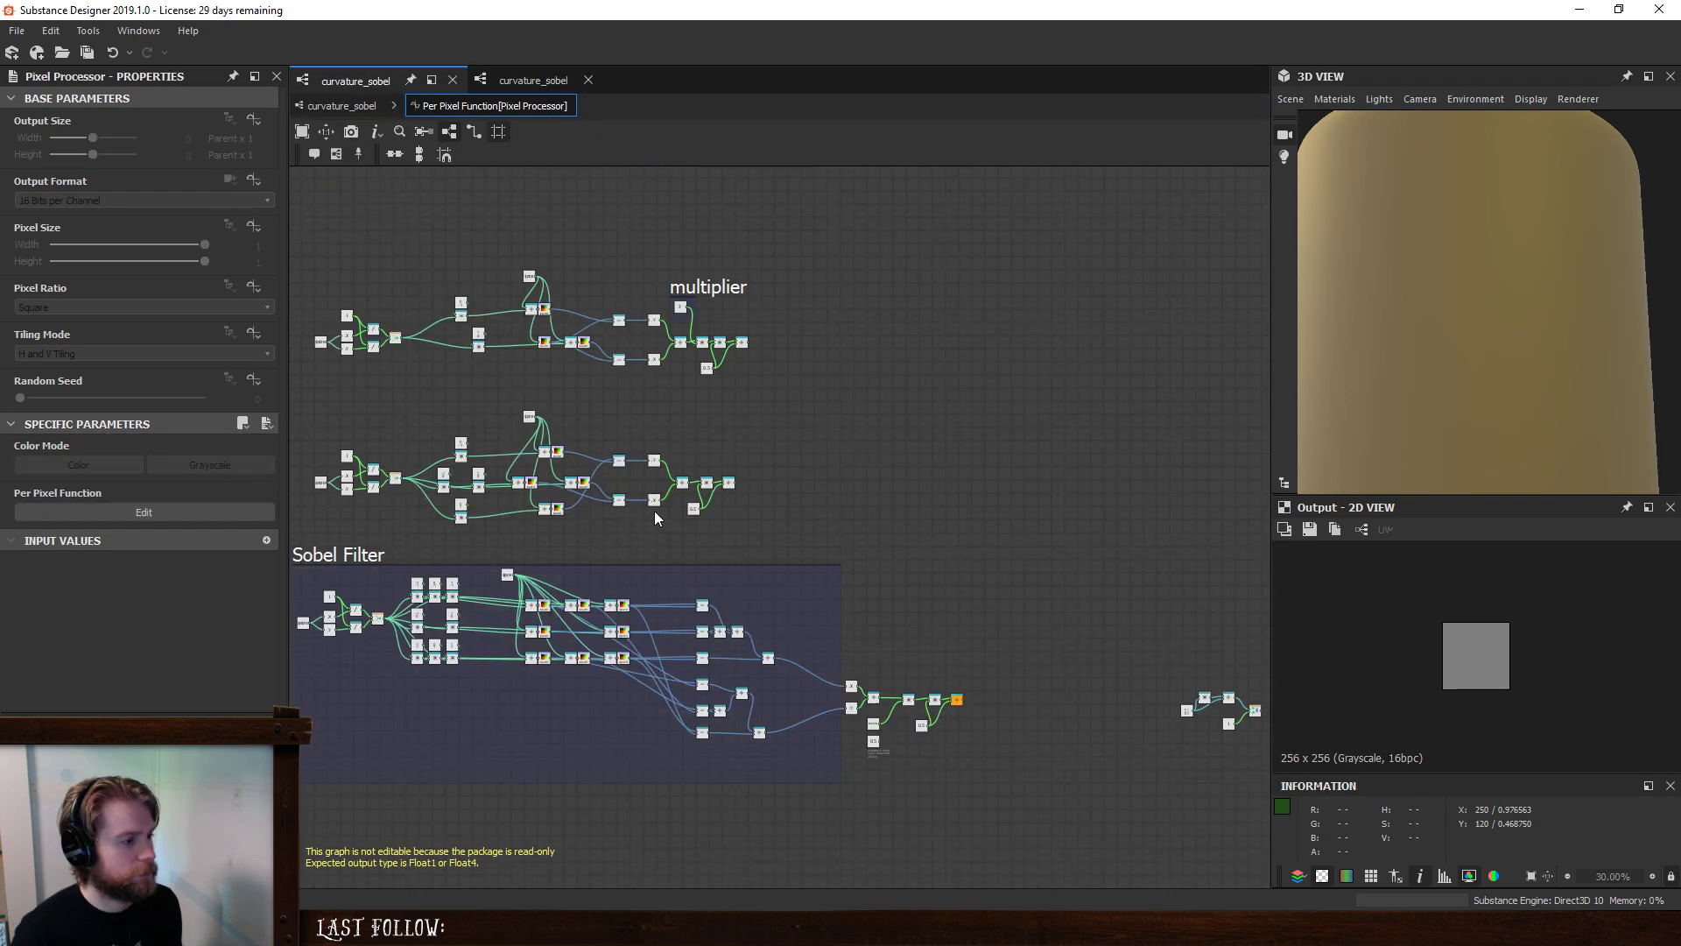
{"action": "scroll", "coordinate": [418, 670], "scroll_direction": "up", "scroll_amount": 4}
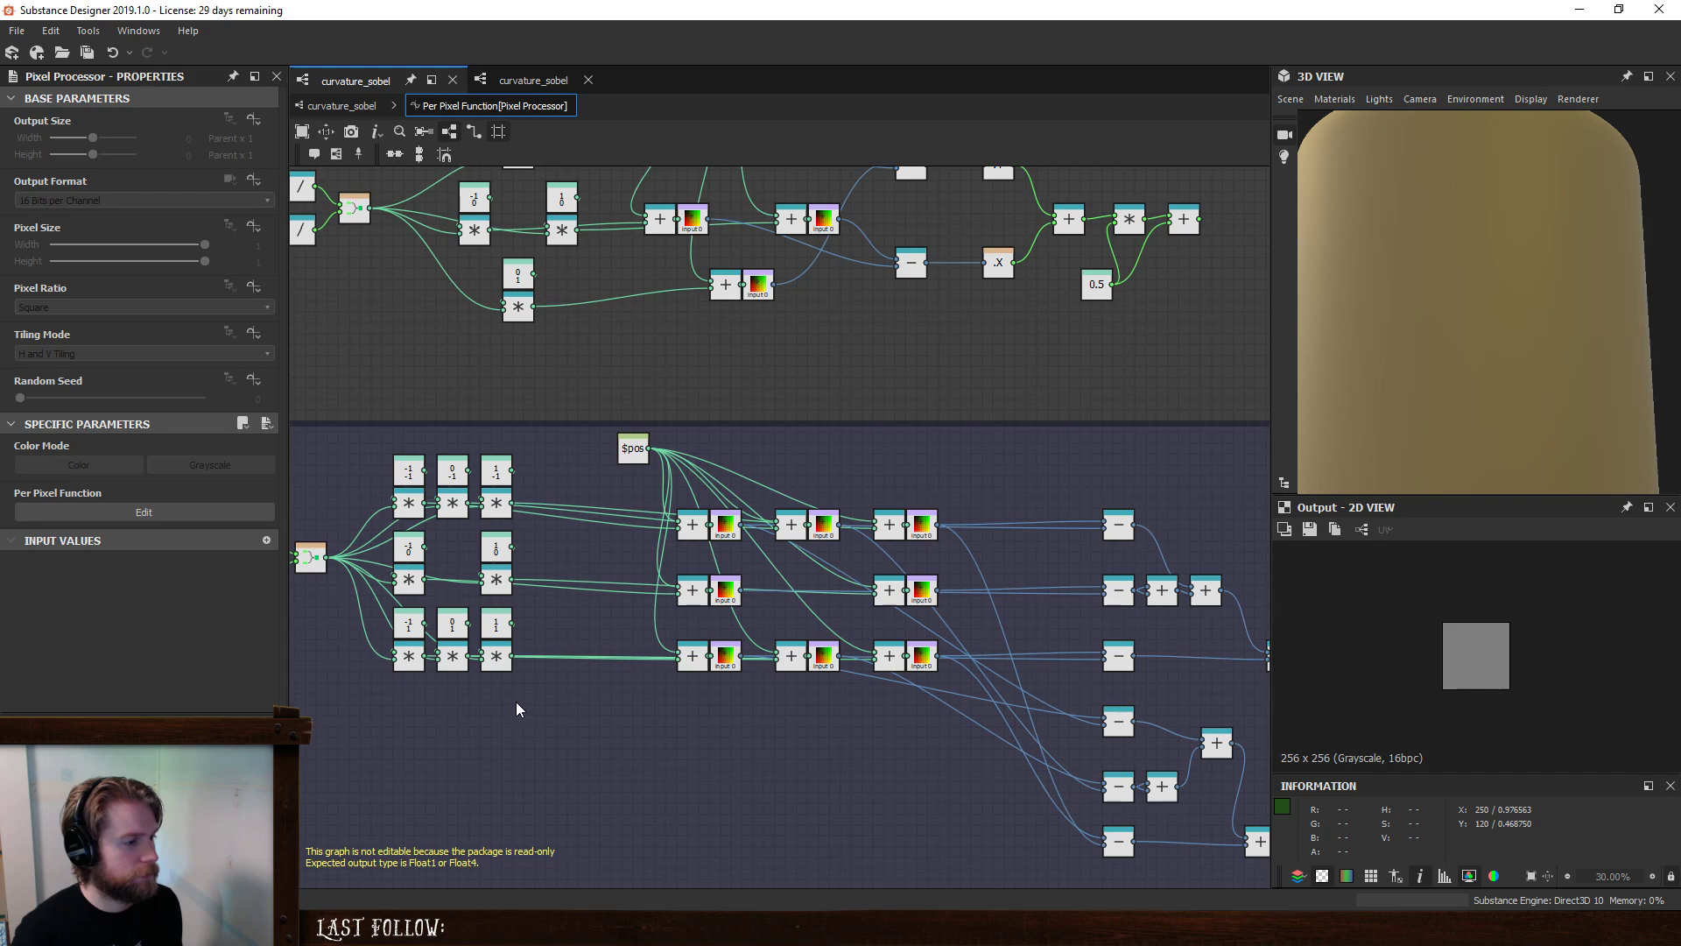
{"action": "middle_click_drag", "start_coordinate": [516, 701], "coordinate": [788, 758]}
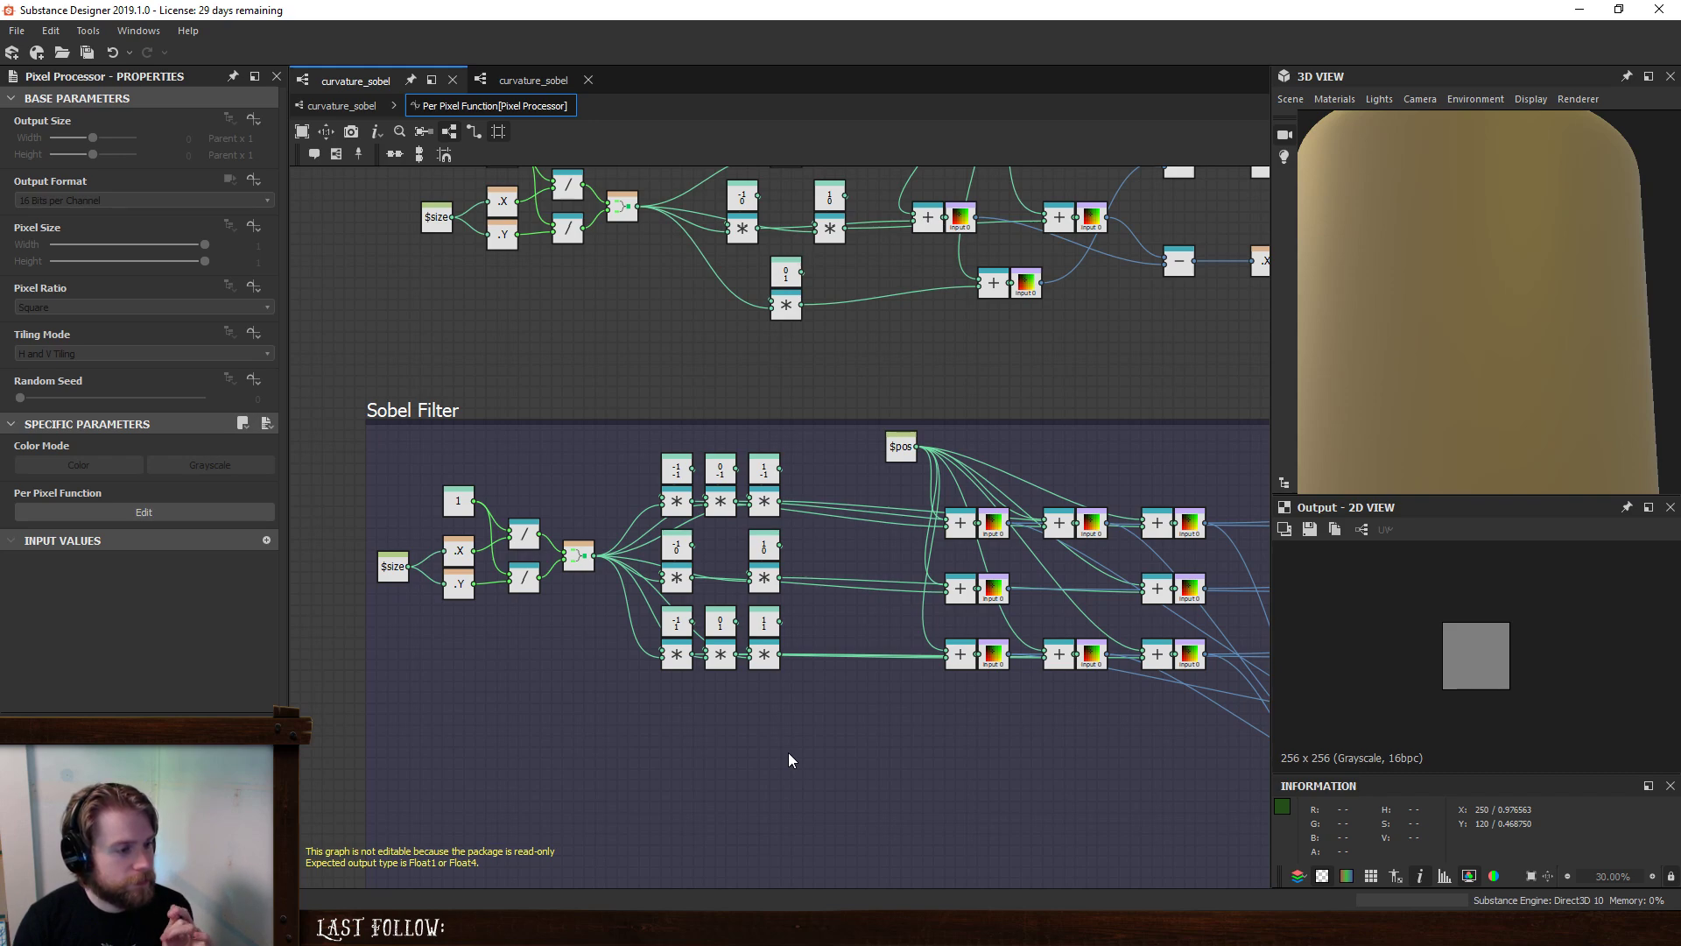
- Leave the per-pixel function and close the curvature_sobel graph to return to New_Graph
{"action": "left_click", "coordinate": [340, 106]}
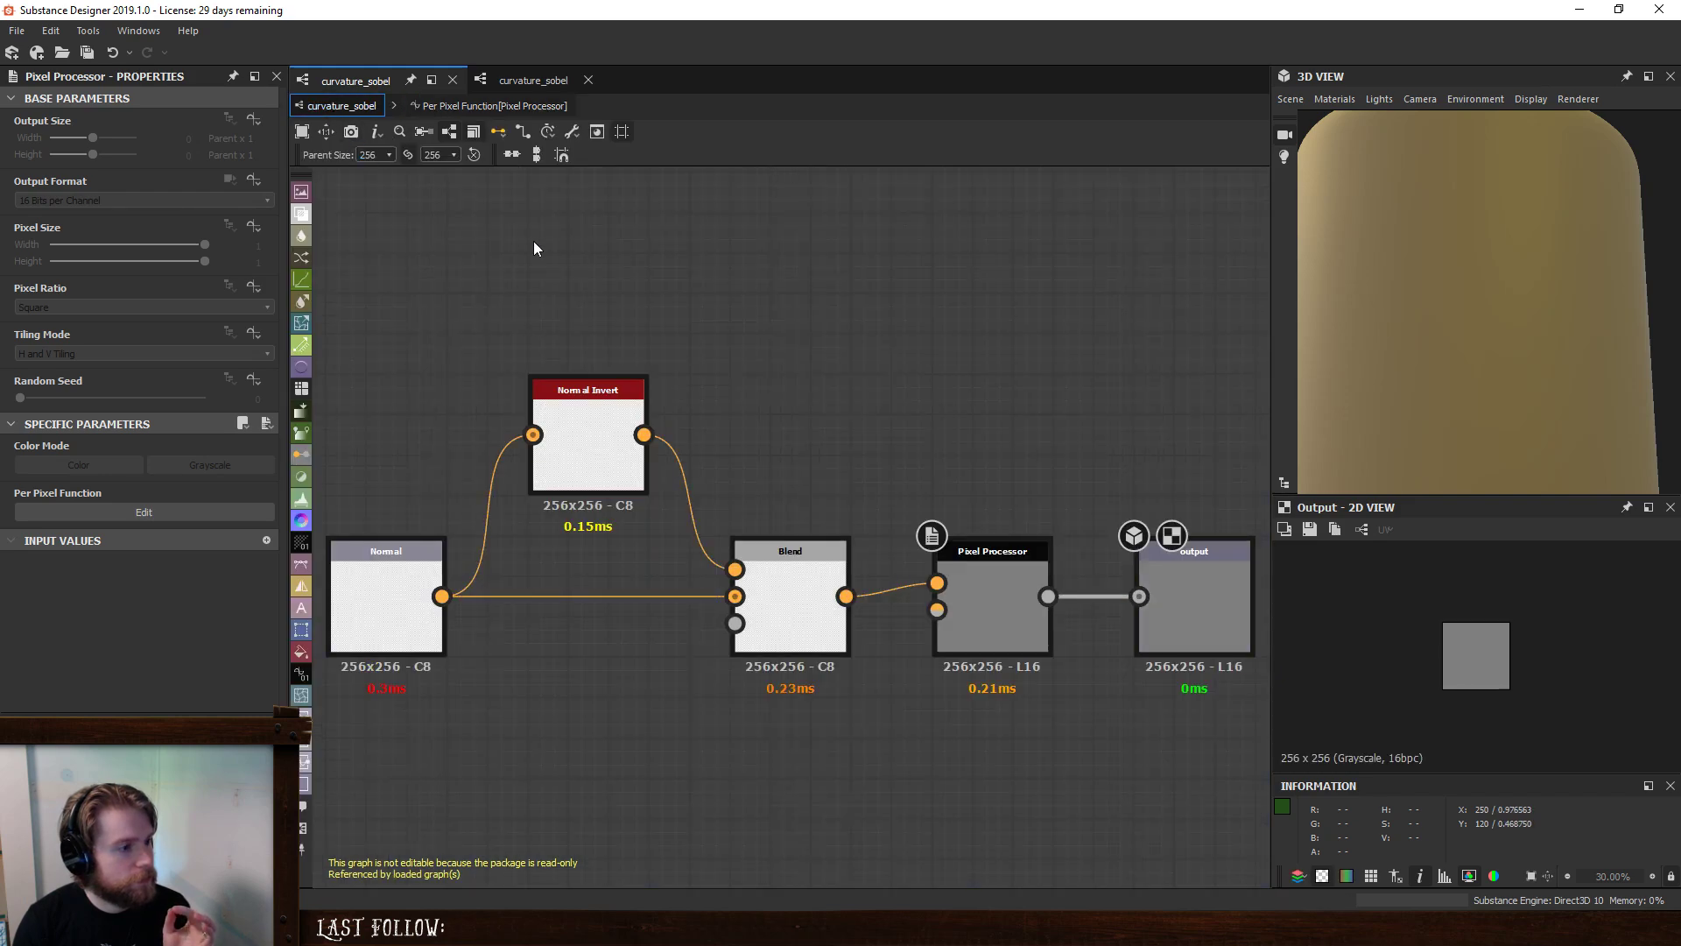
{"action": "left_click", "coordinate": [453, 80]}
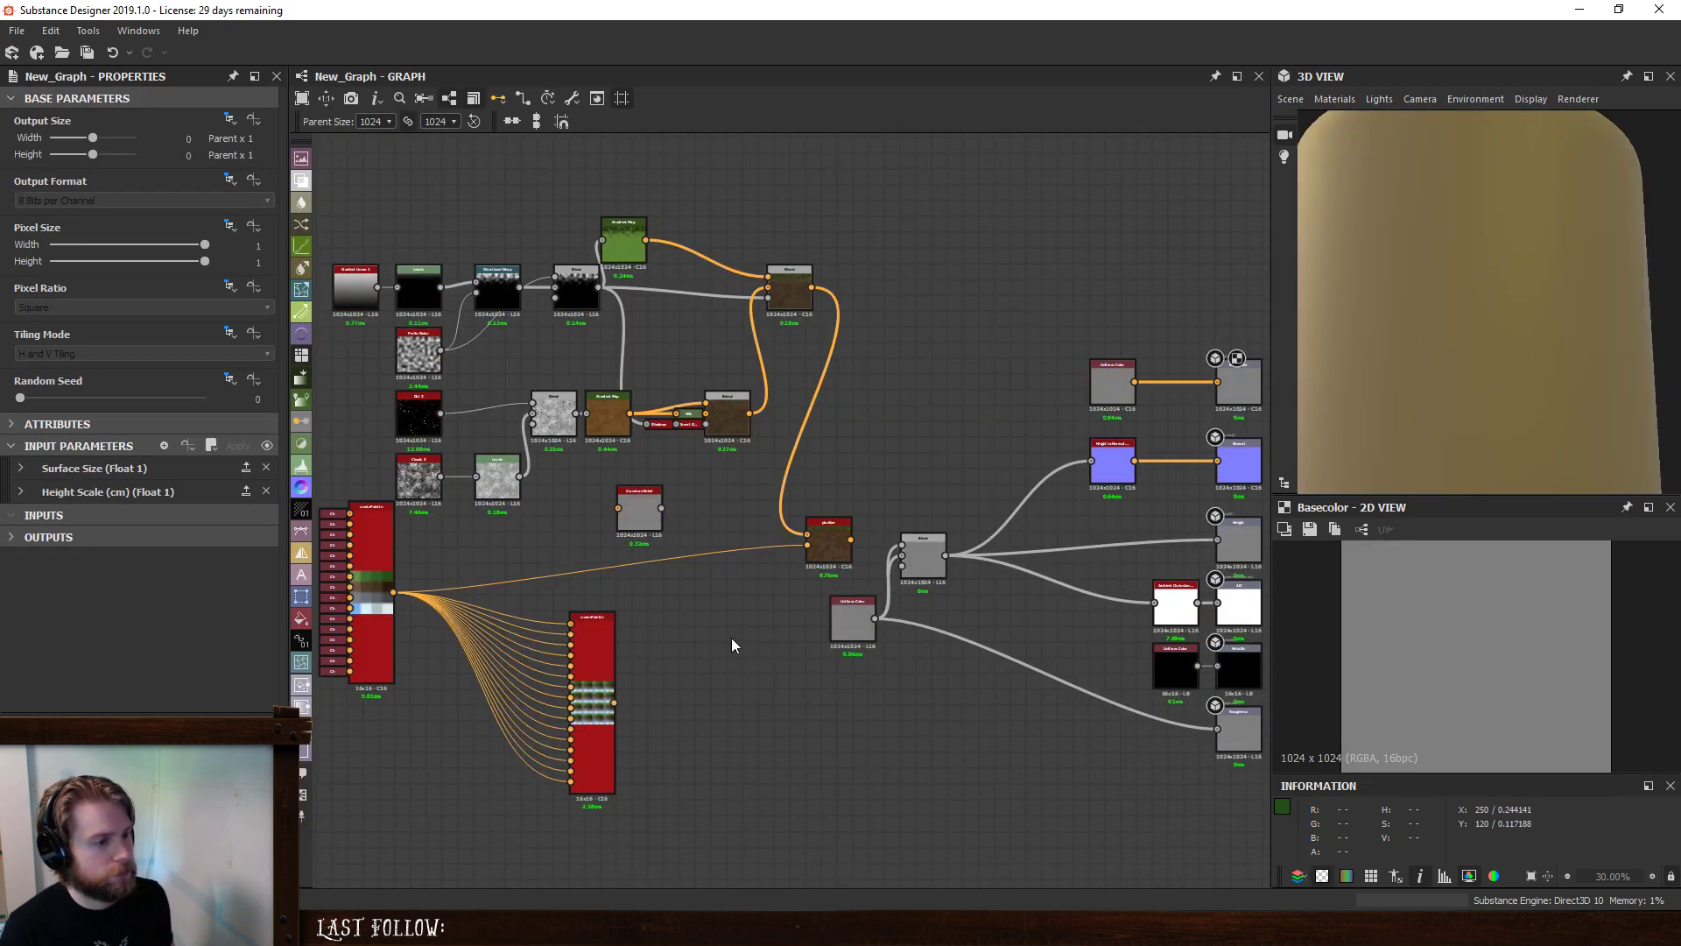
- Lower the input black point of the Levels node in the grass mask chain to about mid-histogram, and preview the pixelize node's output
{"action": "double_click", "coordinate": [812, 549]}
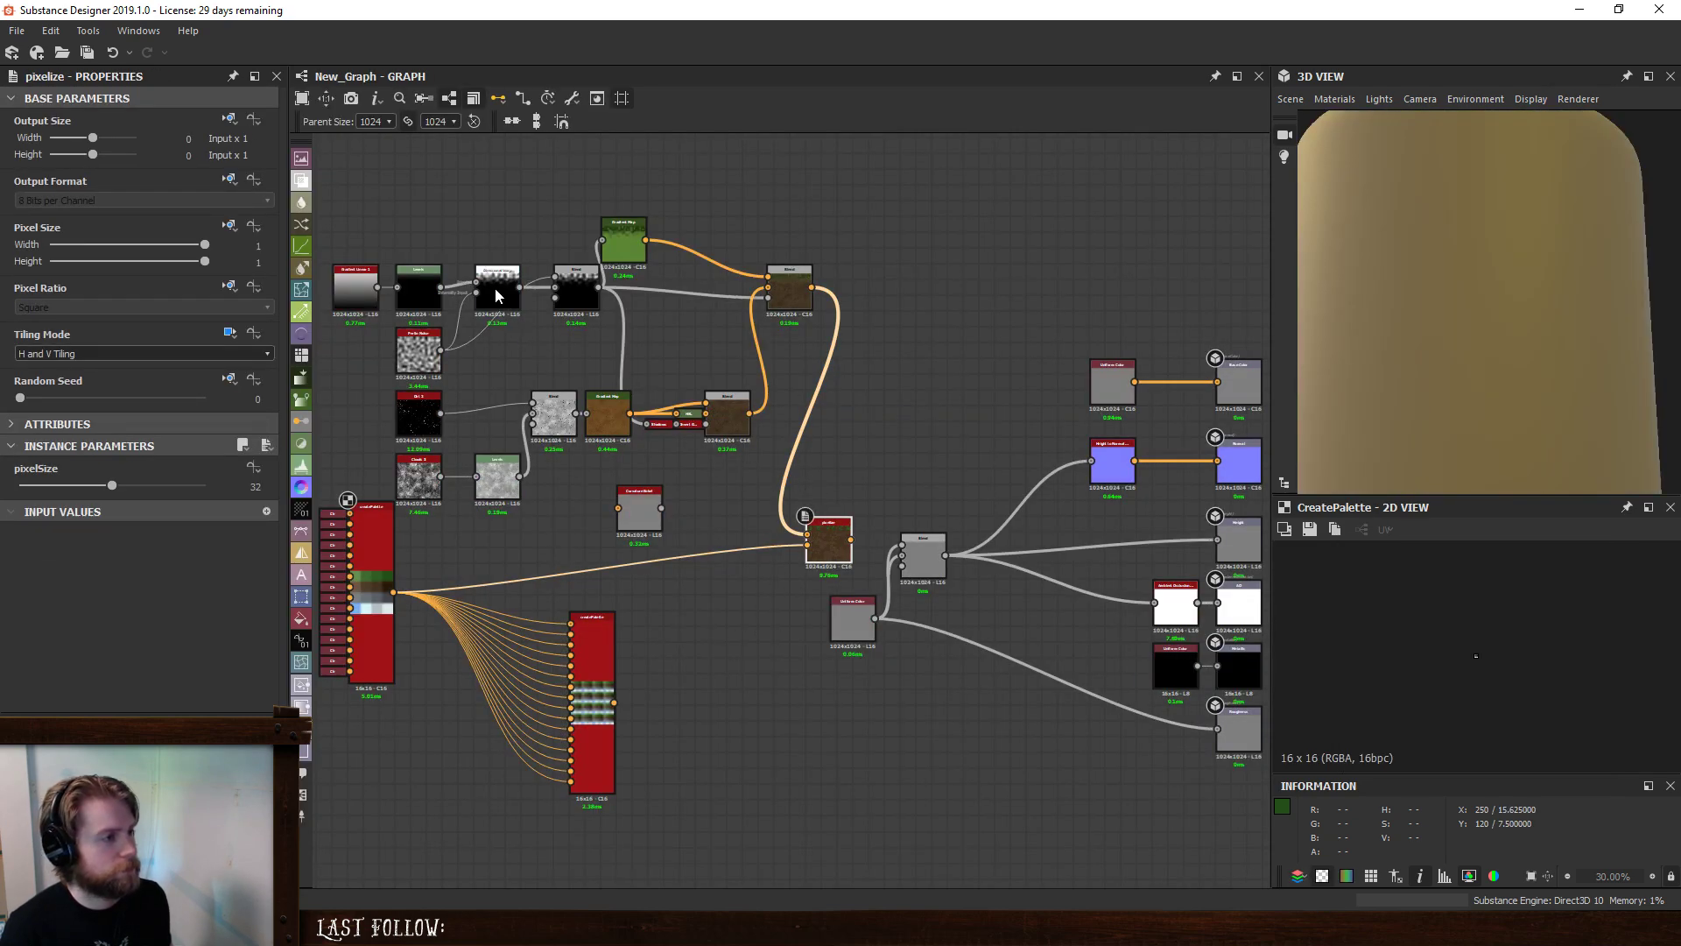
{"action": "double_click", "coordinate": [419, 289]}
{"action": "left_click_drag", "start_coordinate": [250, 494], "coordinate": [141, 494]}
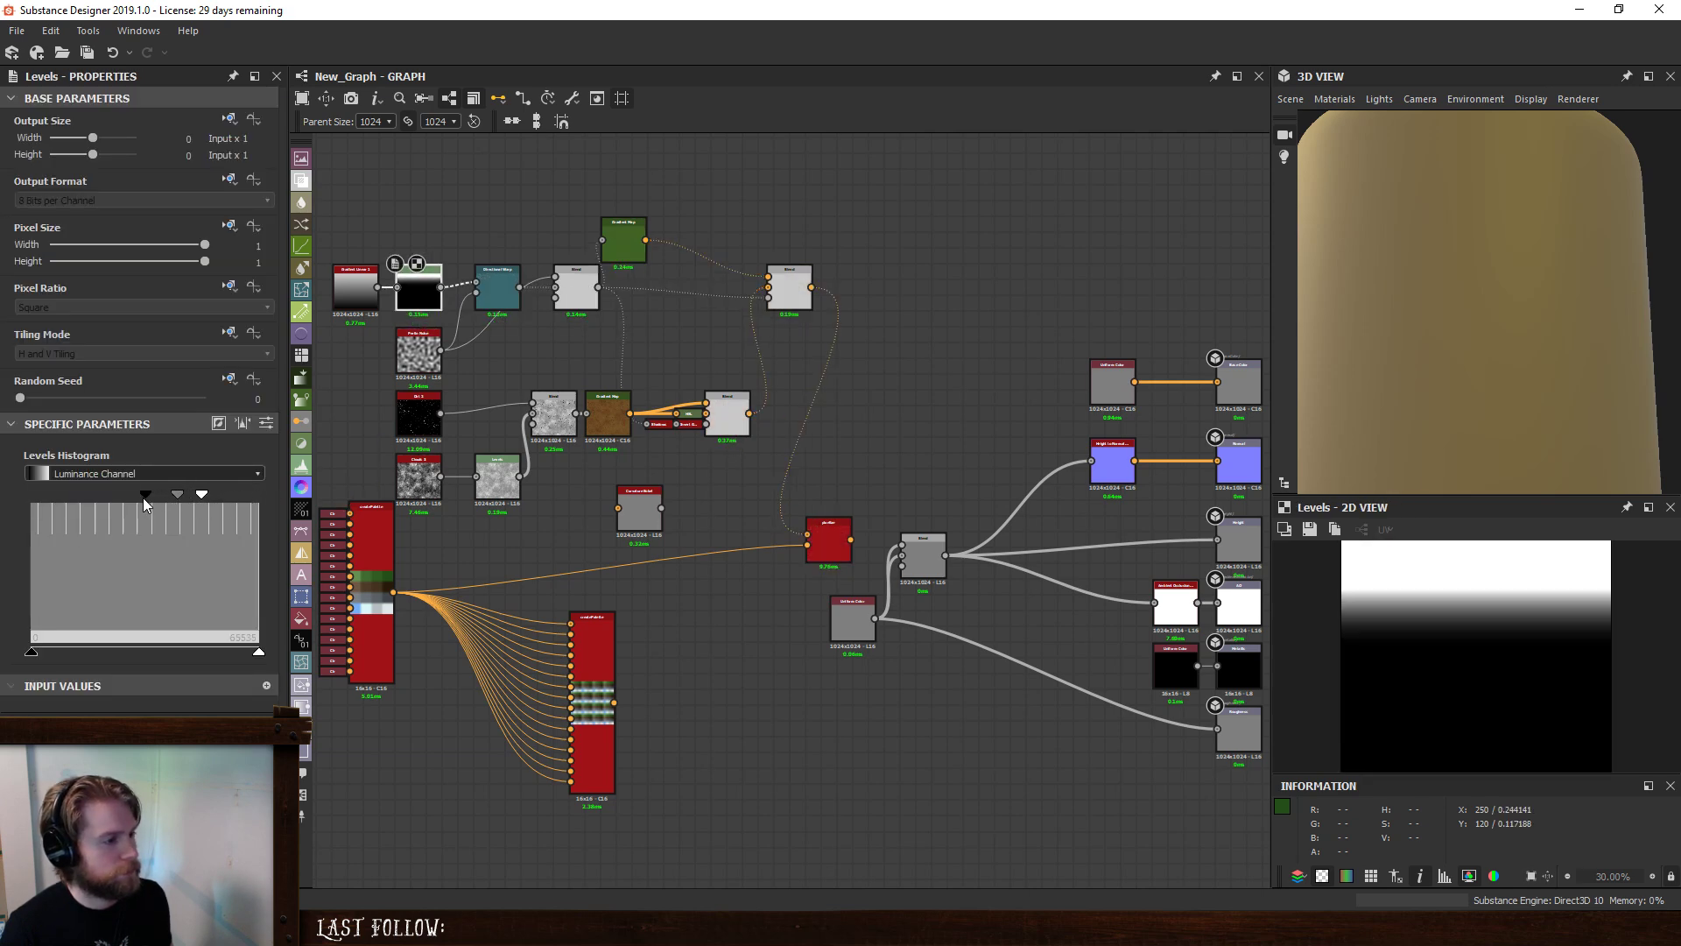
{"action": "double_click", "coordinate": [820, 521]}
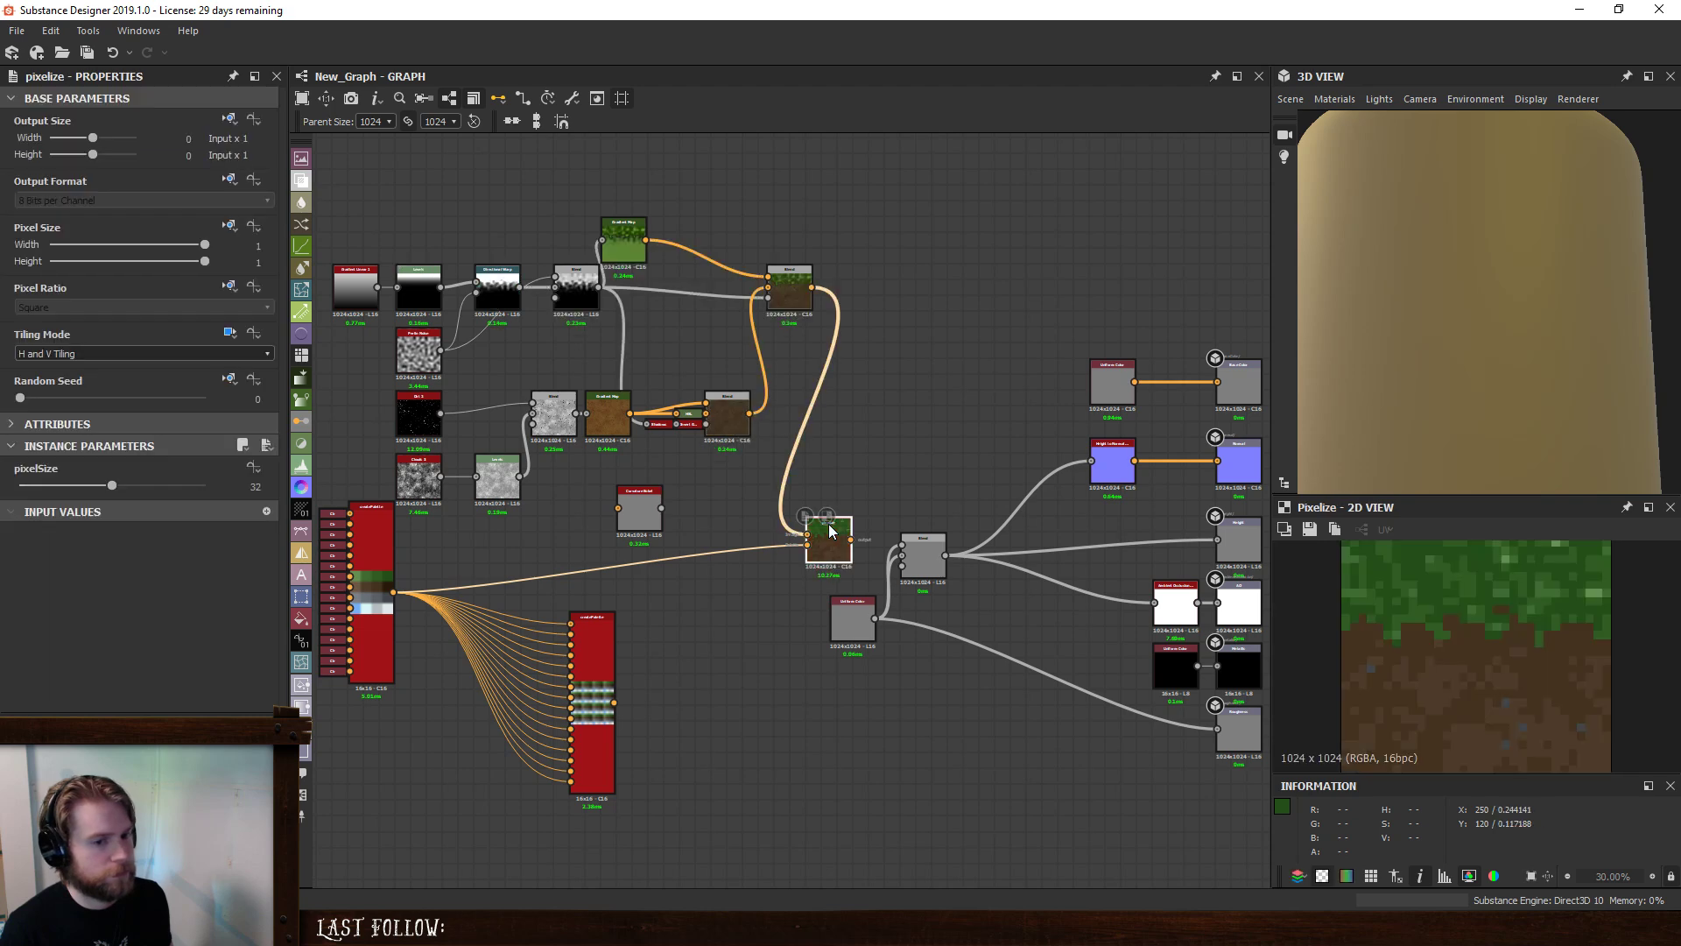
{"action": "scroll", "coordinate": [1551, 649], "scroll_direction": "up", "scroll_amount": 1}
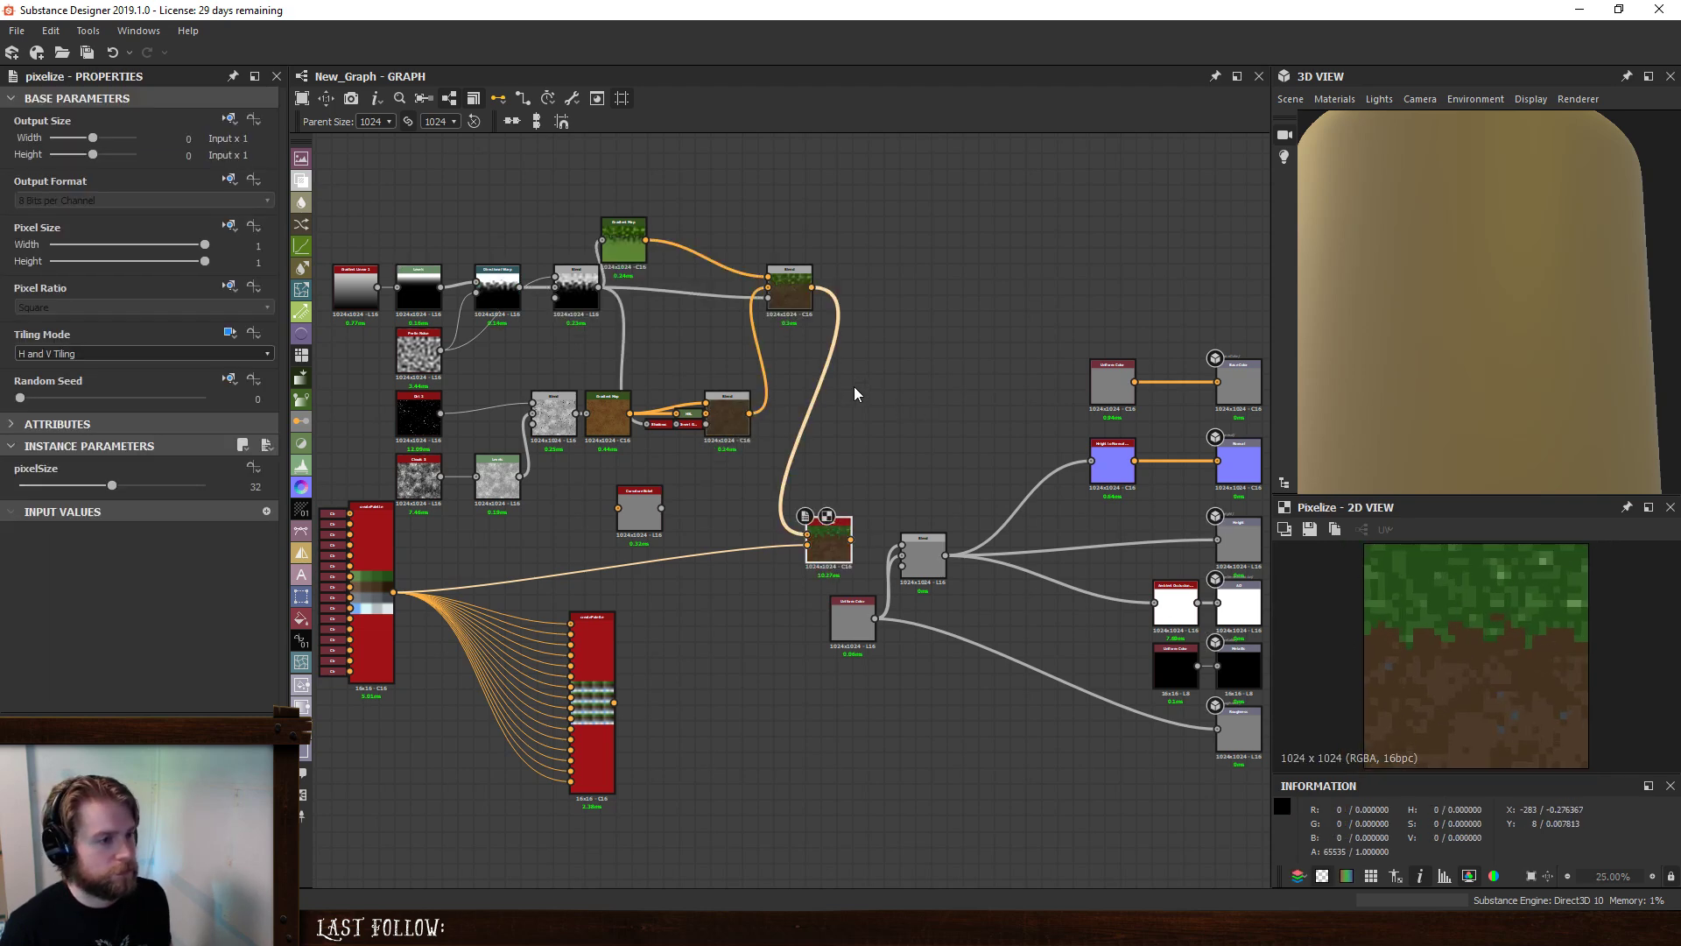
{"action": "left_click", "coordinate": [893, 400]}
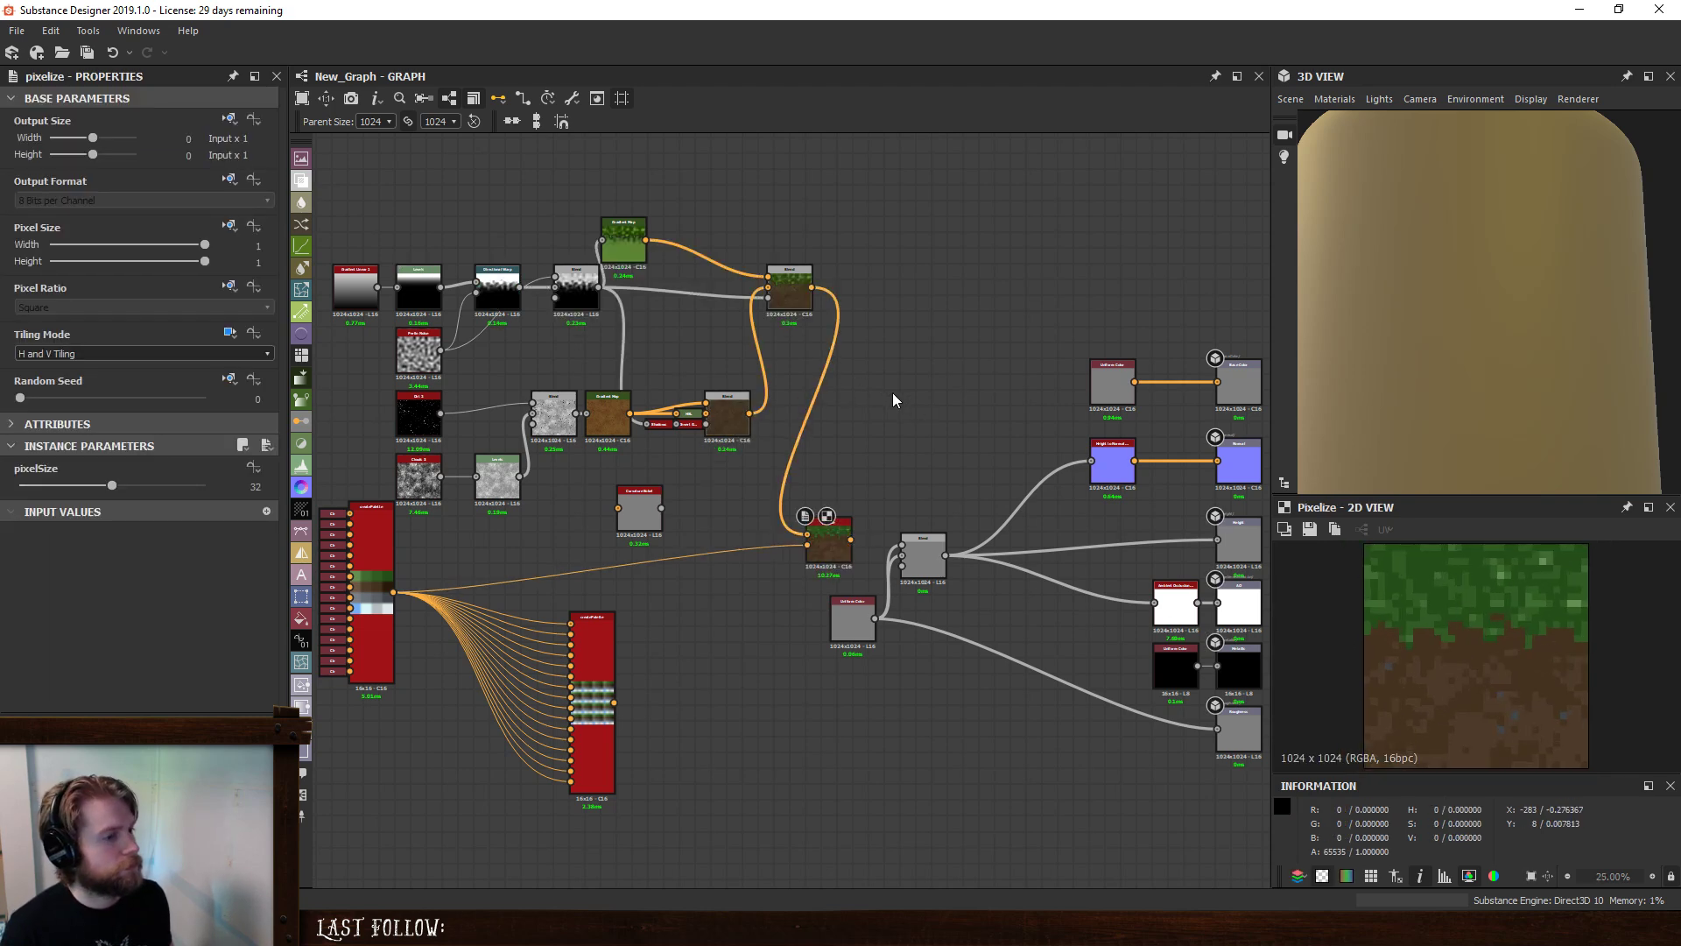
- Add a Normal Sobel node beside the Curvature Sobel node
{"action": "left_click", "coordinate": [688, 506]}
{"action": "key", "text": "space"}
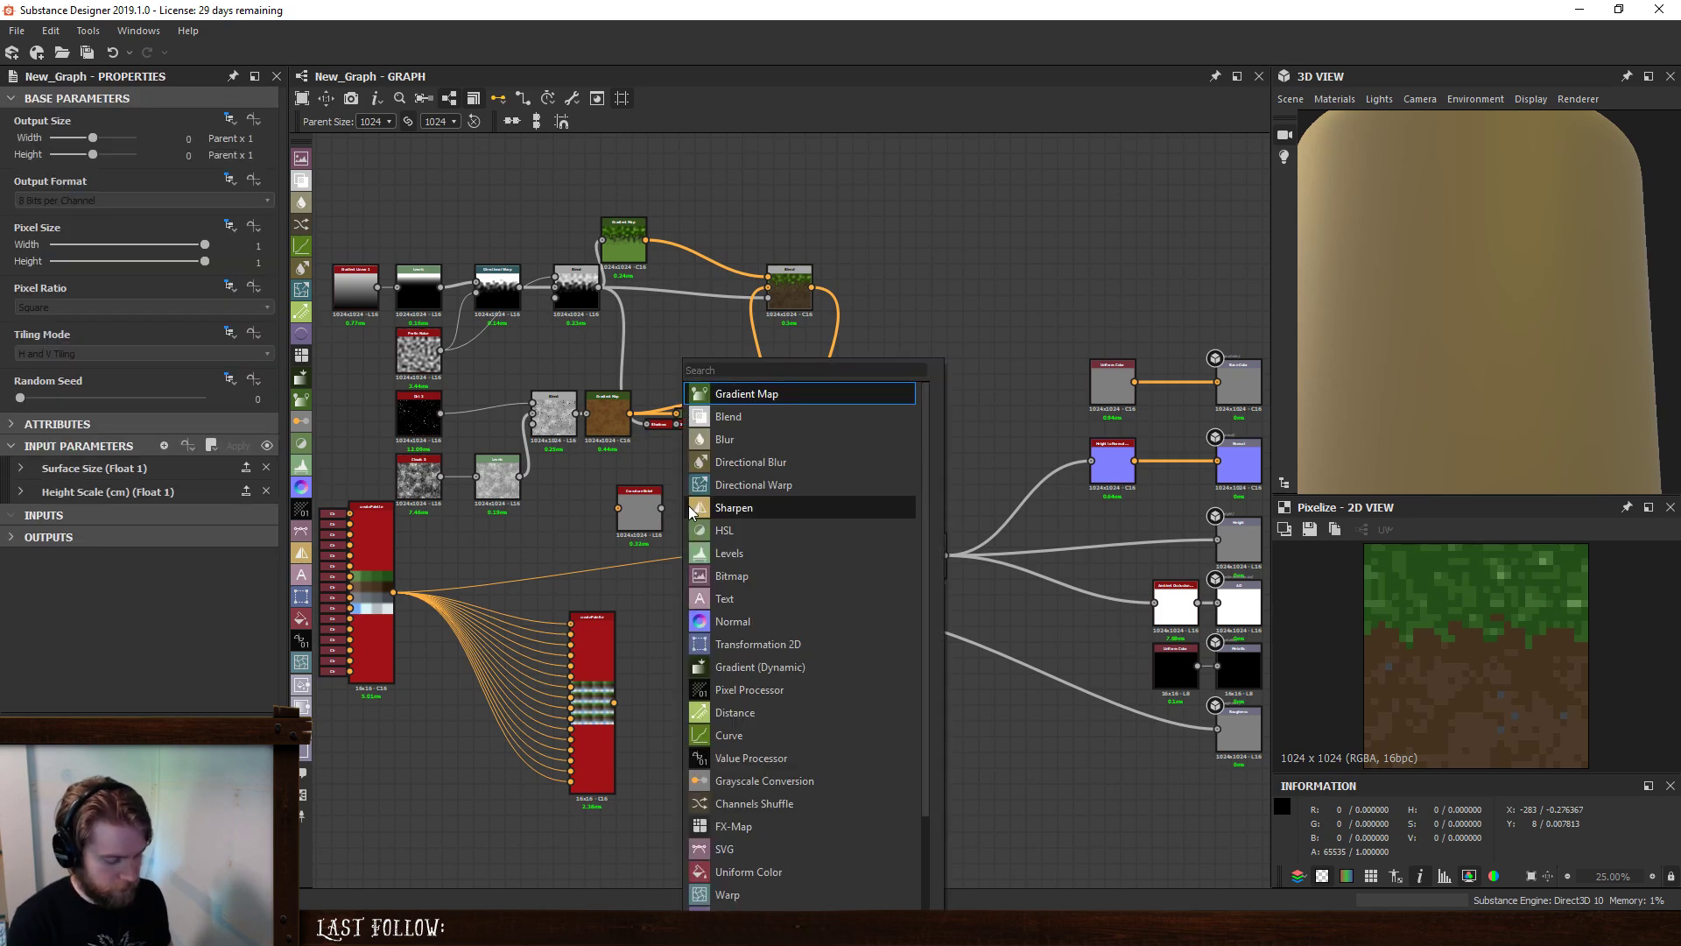
{"action": "type", "text": "normal s"}
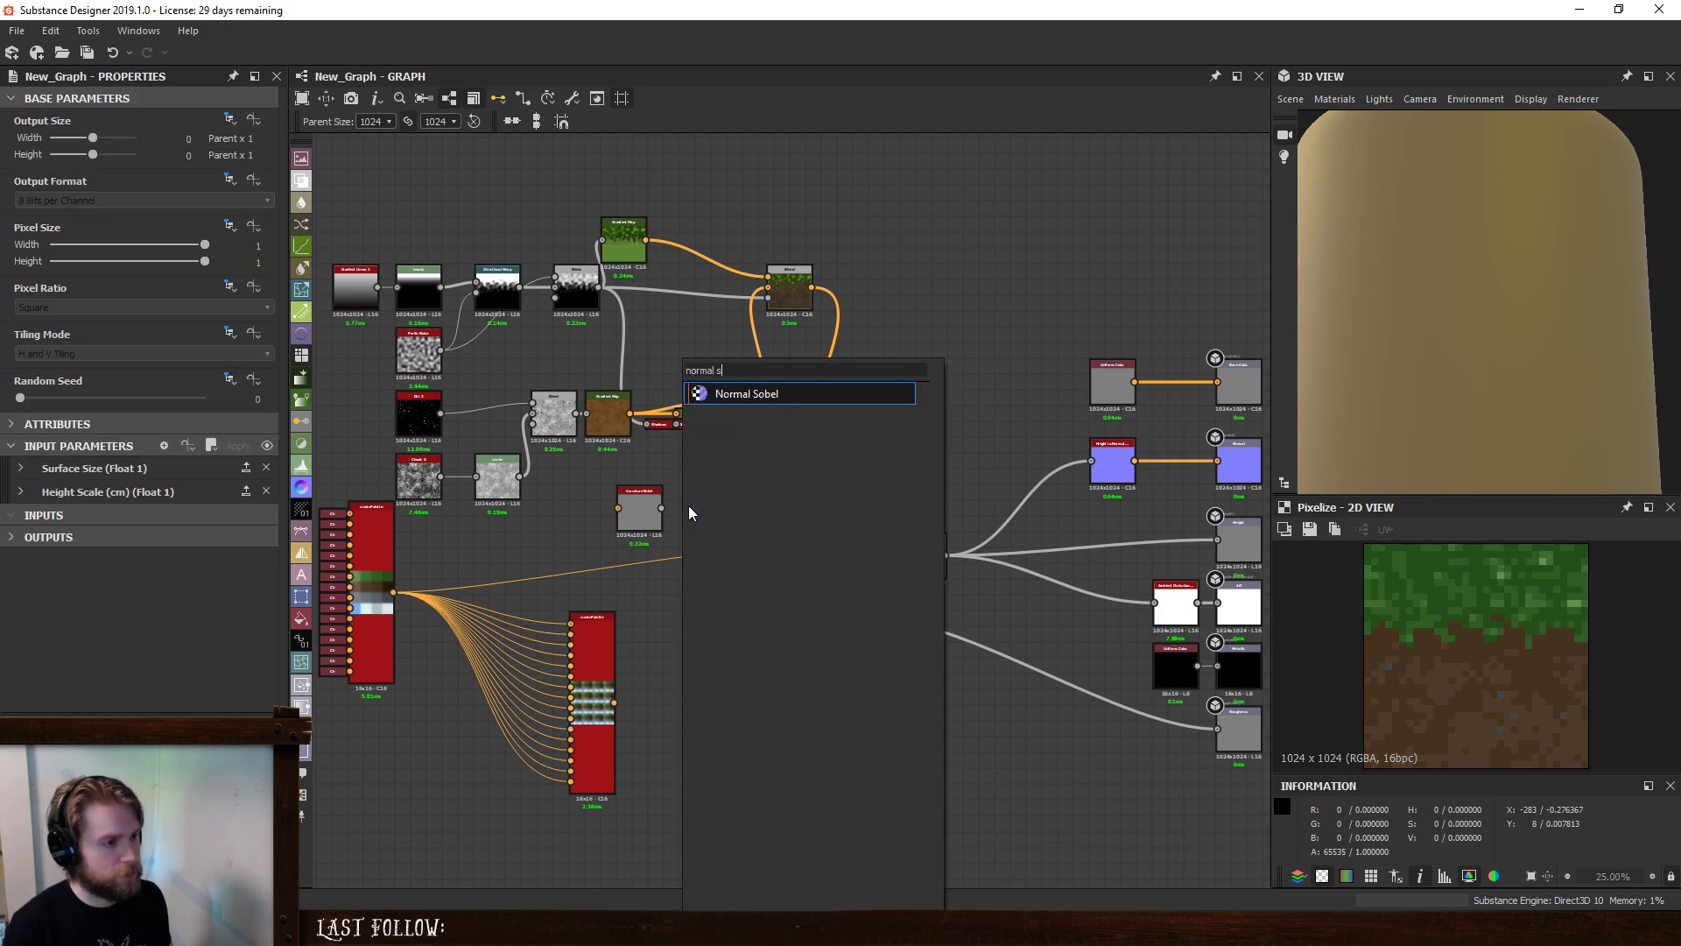
{"action": "key", "text": "Return"}
- Open the Normal Sobel node's reference graph, loading the package that contains it
{"action": "right_click", "coordinate": [690, 506]}
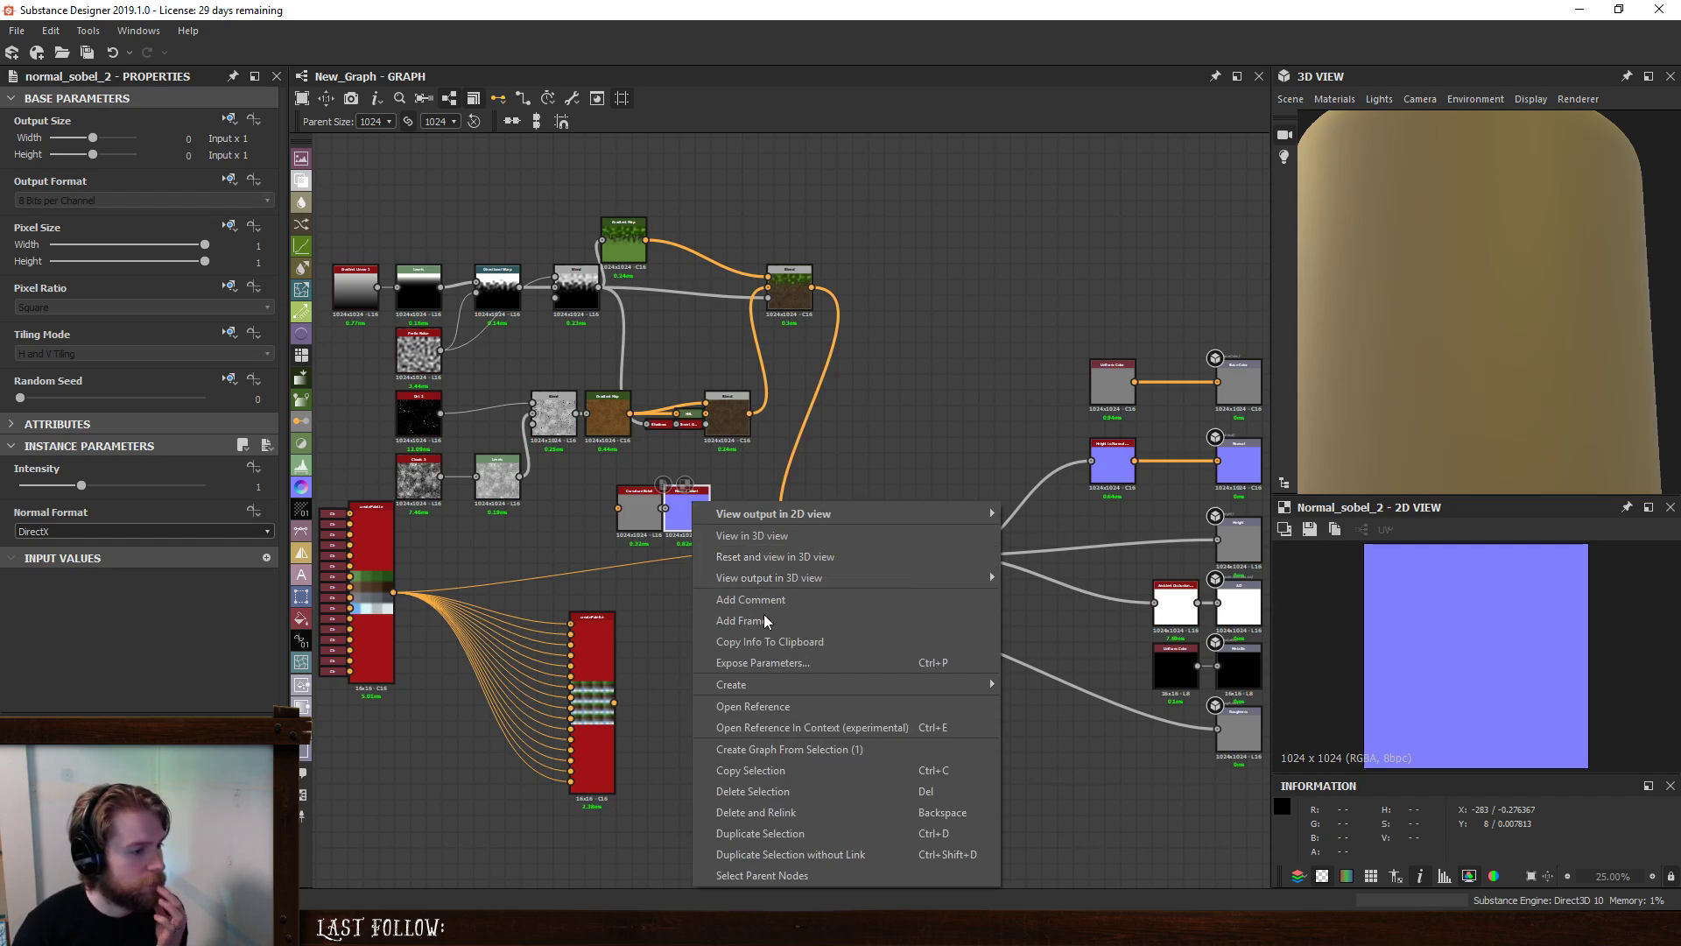
{"action": "left_click", "coordinate": [779, 711]}
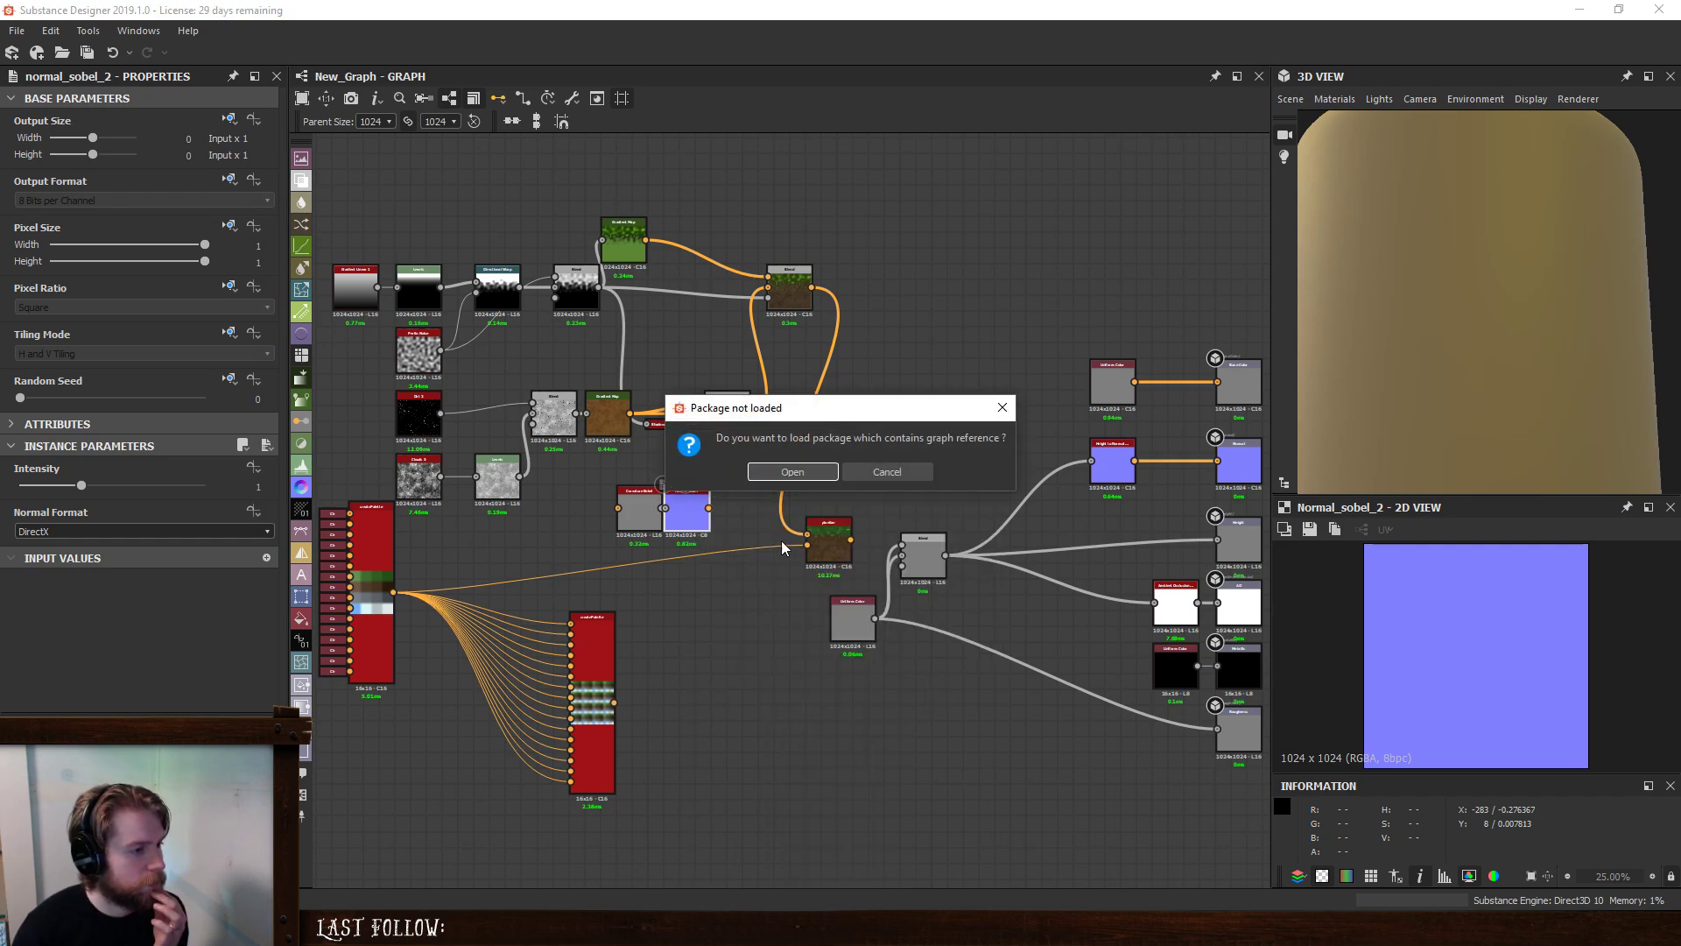
{"action": "left_click", "coordinate": [793, 471]}
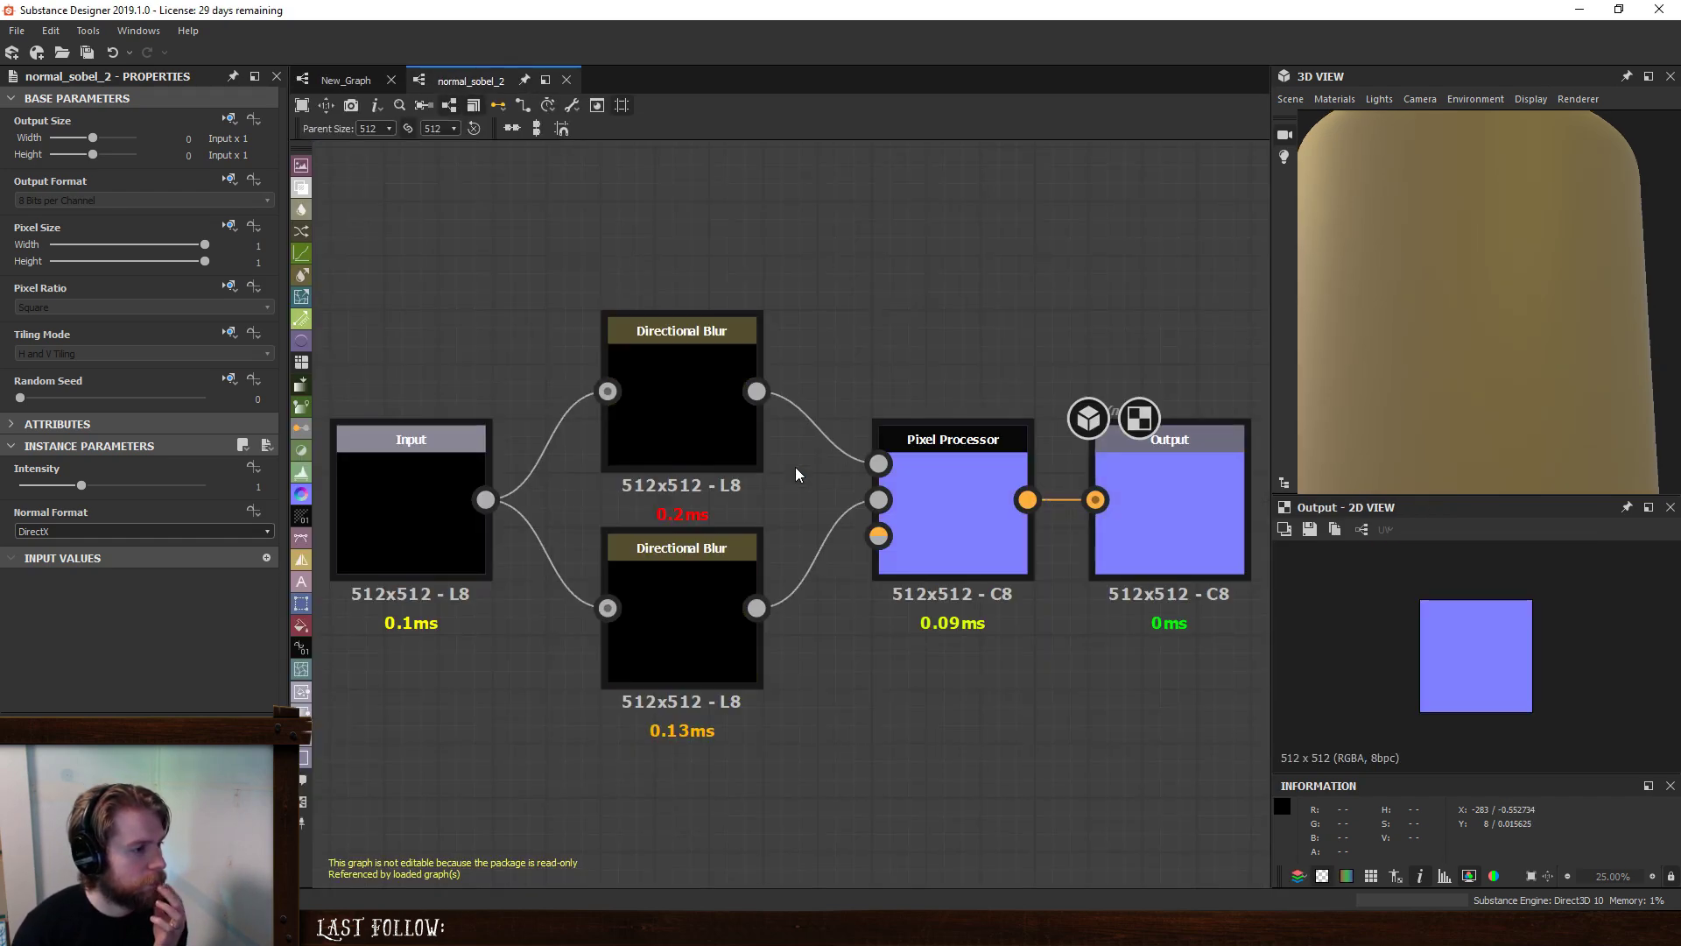
- Inspect the intensity function of the upper Directional Blur and return to the normal_sobel_2 graph
{"action": "left_click", "coordinate": [638, 350]}
{"action": "left_click", "coordinate": [252, 448]}
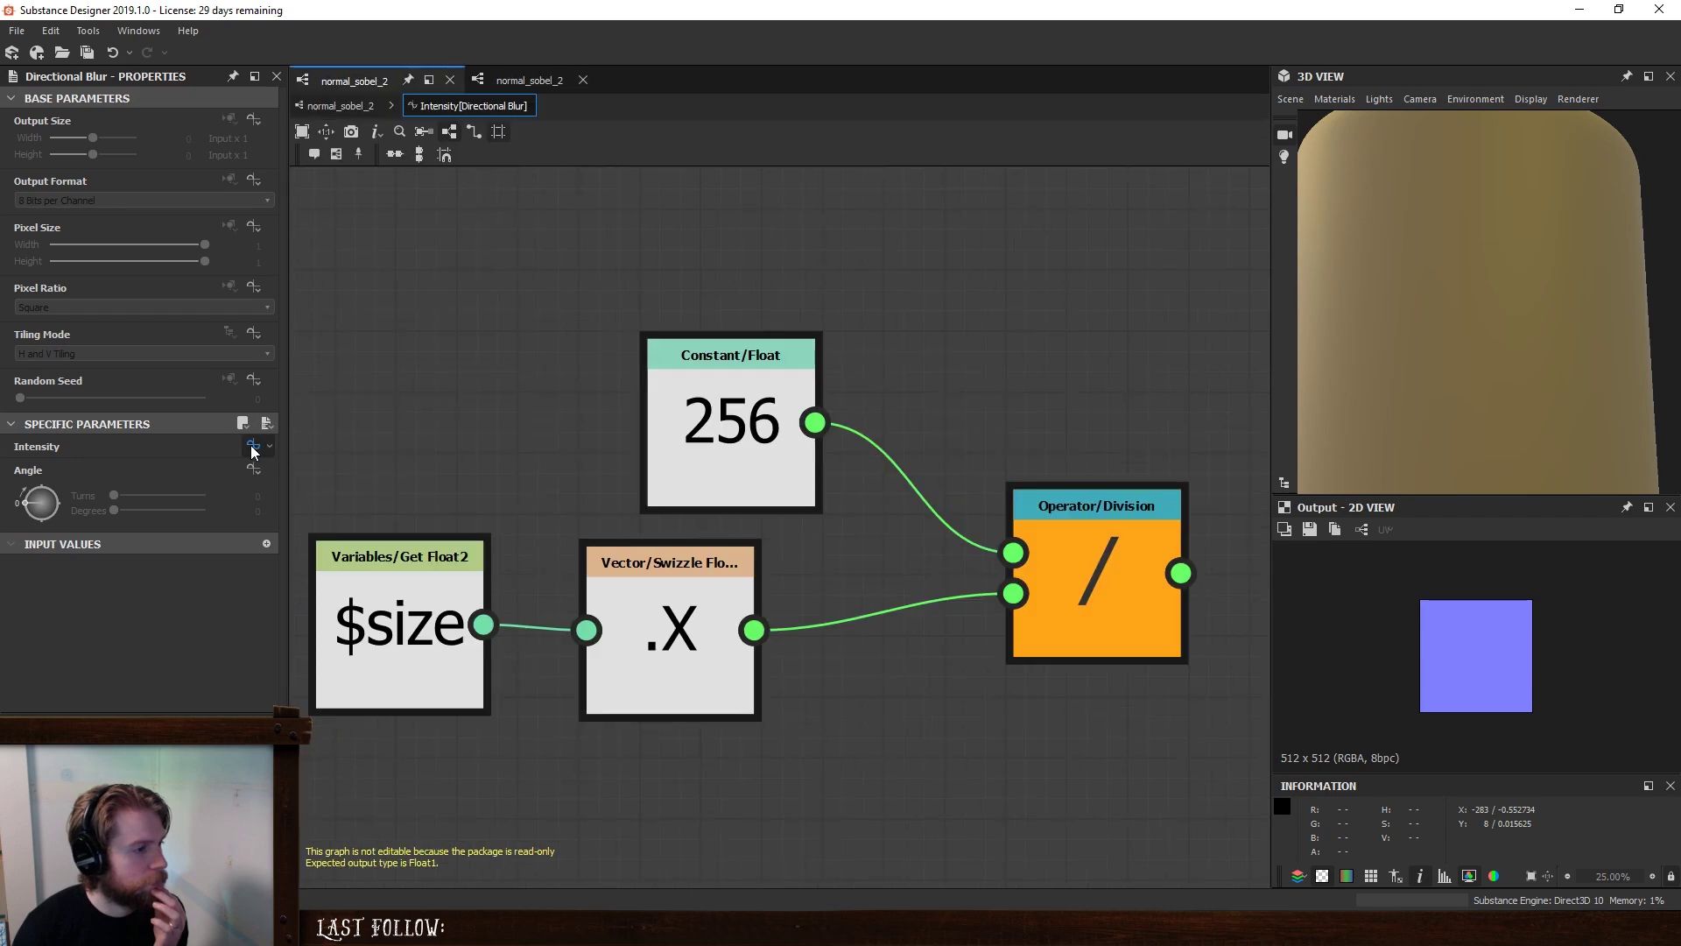
{"action": "left_click", "coordinate": [338, 106]}
- Open the per-pixel function of the normal_sobel_2 graph's Pixel Processor and examine its sampling and subtraction nodes
{"action": "left_click", "coordinate": [970, 513]}
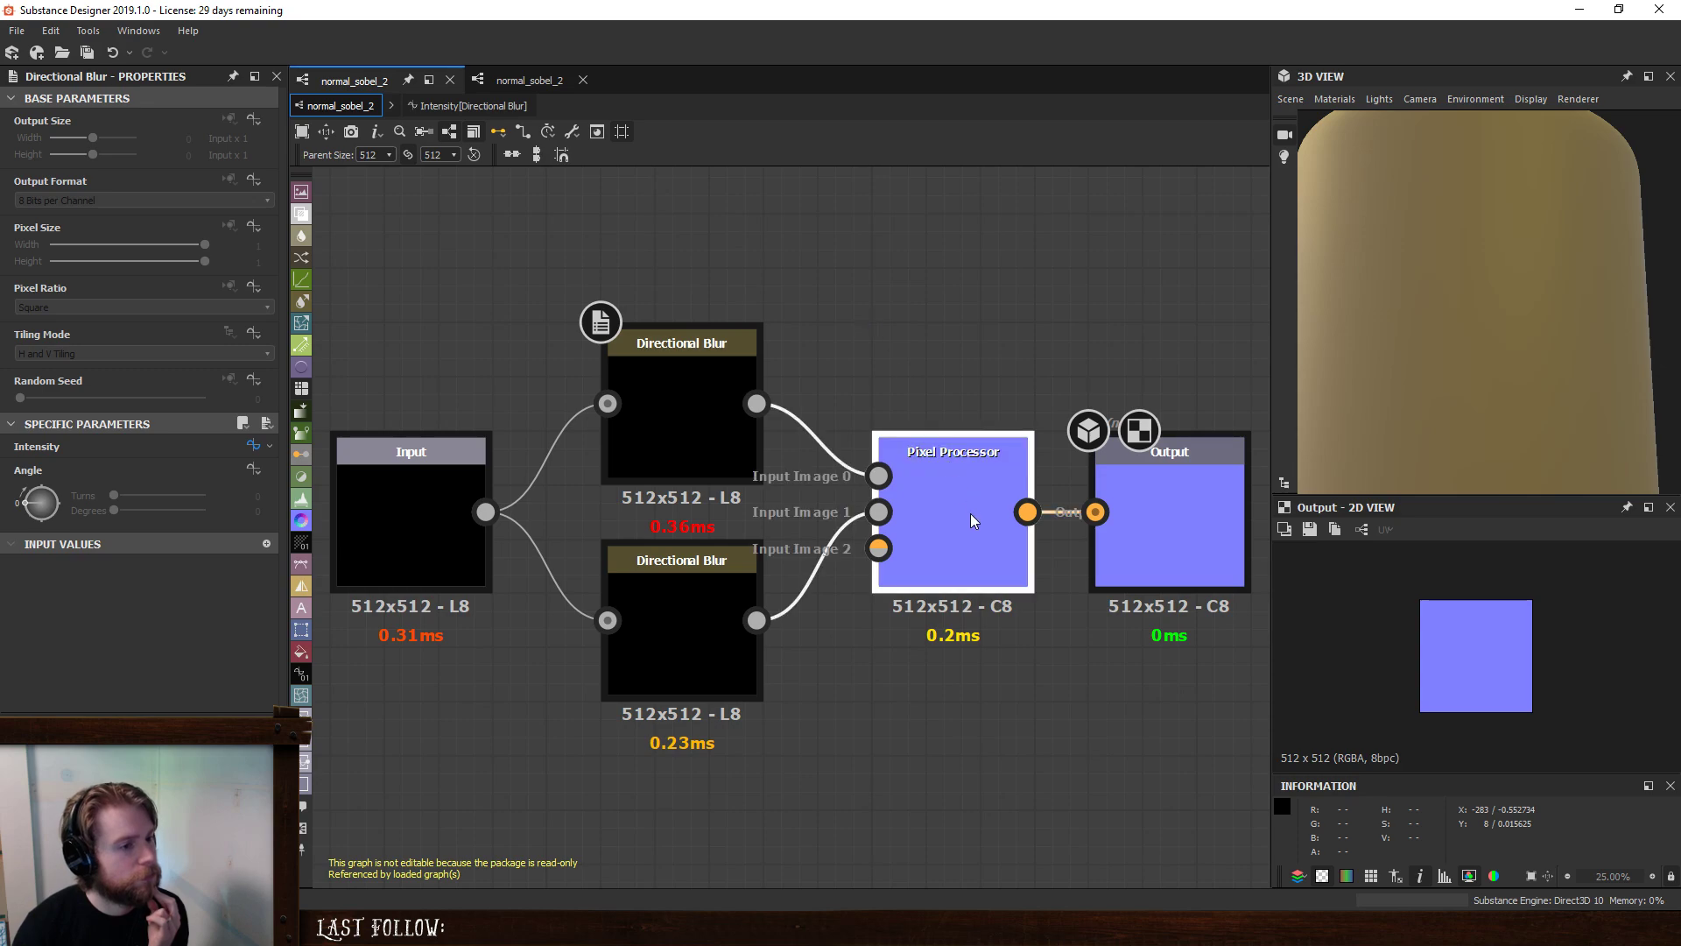
{"action": "left_click", "coordinate": [144, 475]}
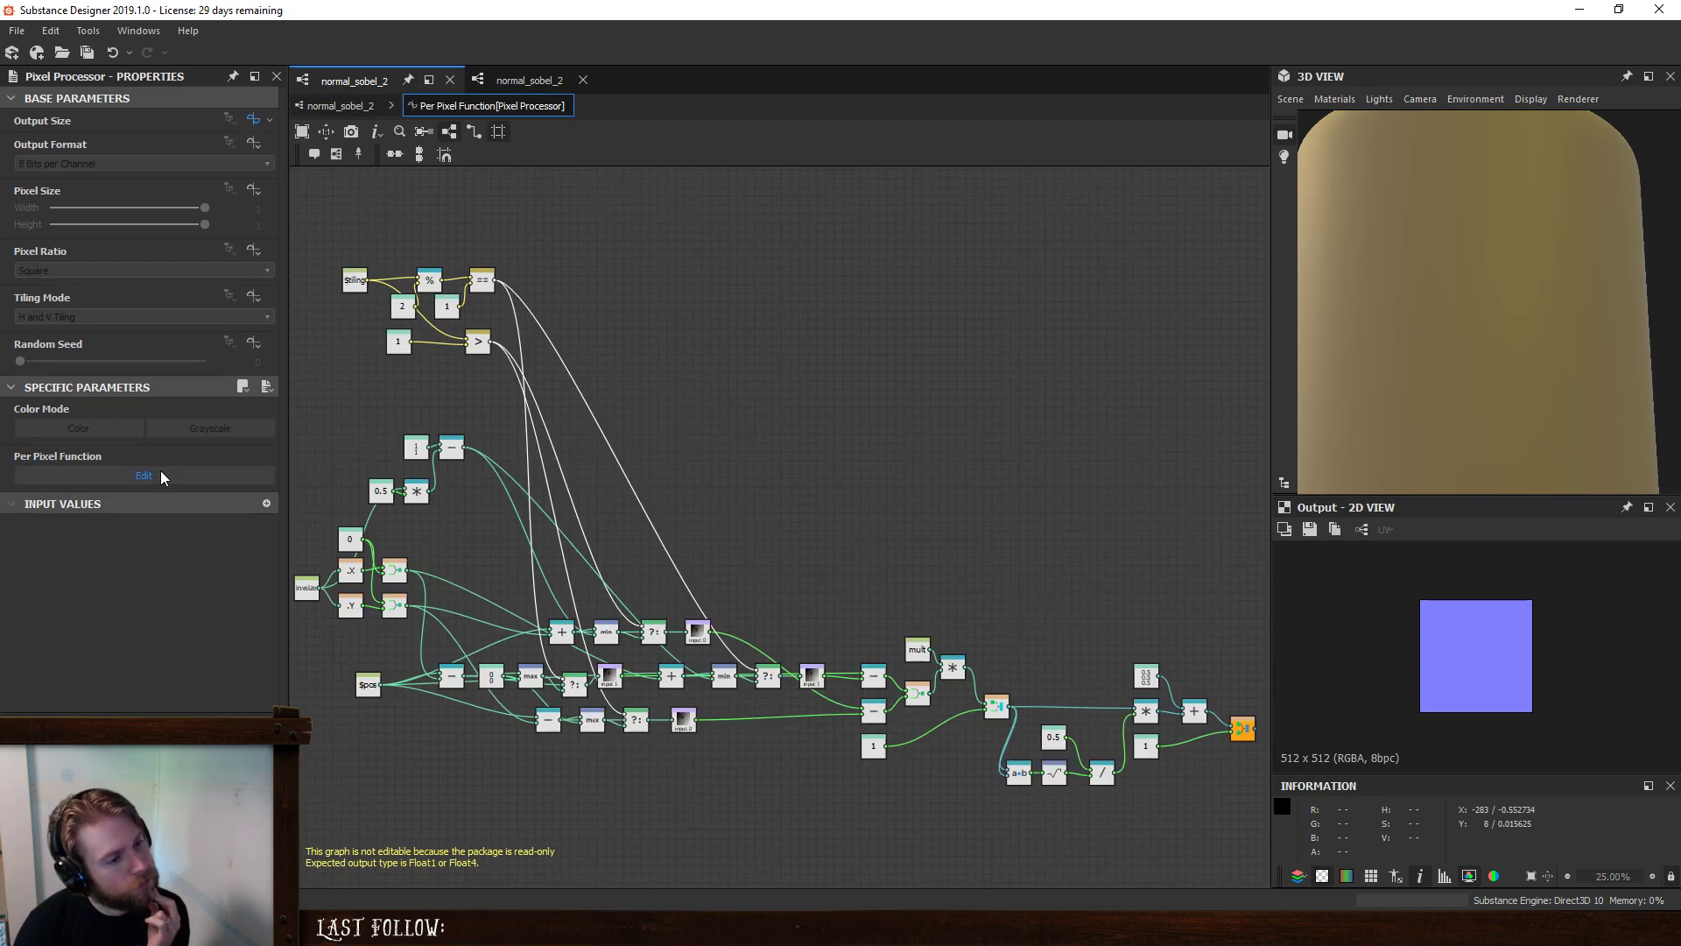
{"action": "scroll", "coordinate": [681, 765], "scroll_direction": "up", "scroll_amount": 3}
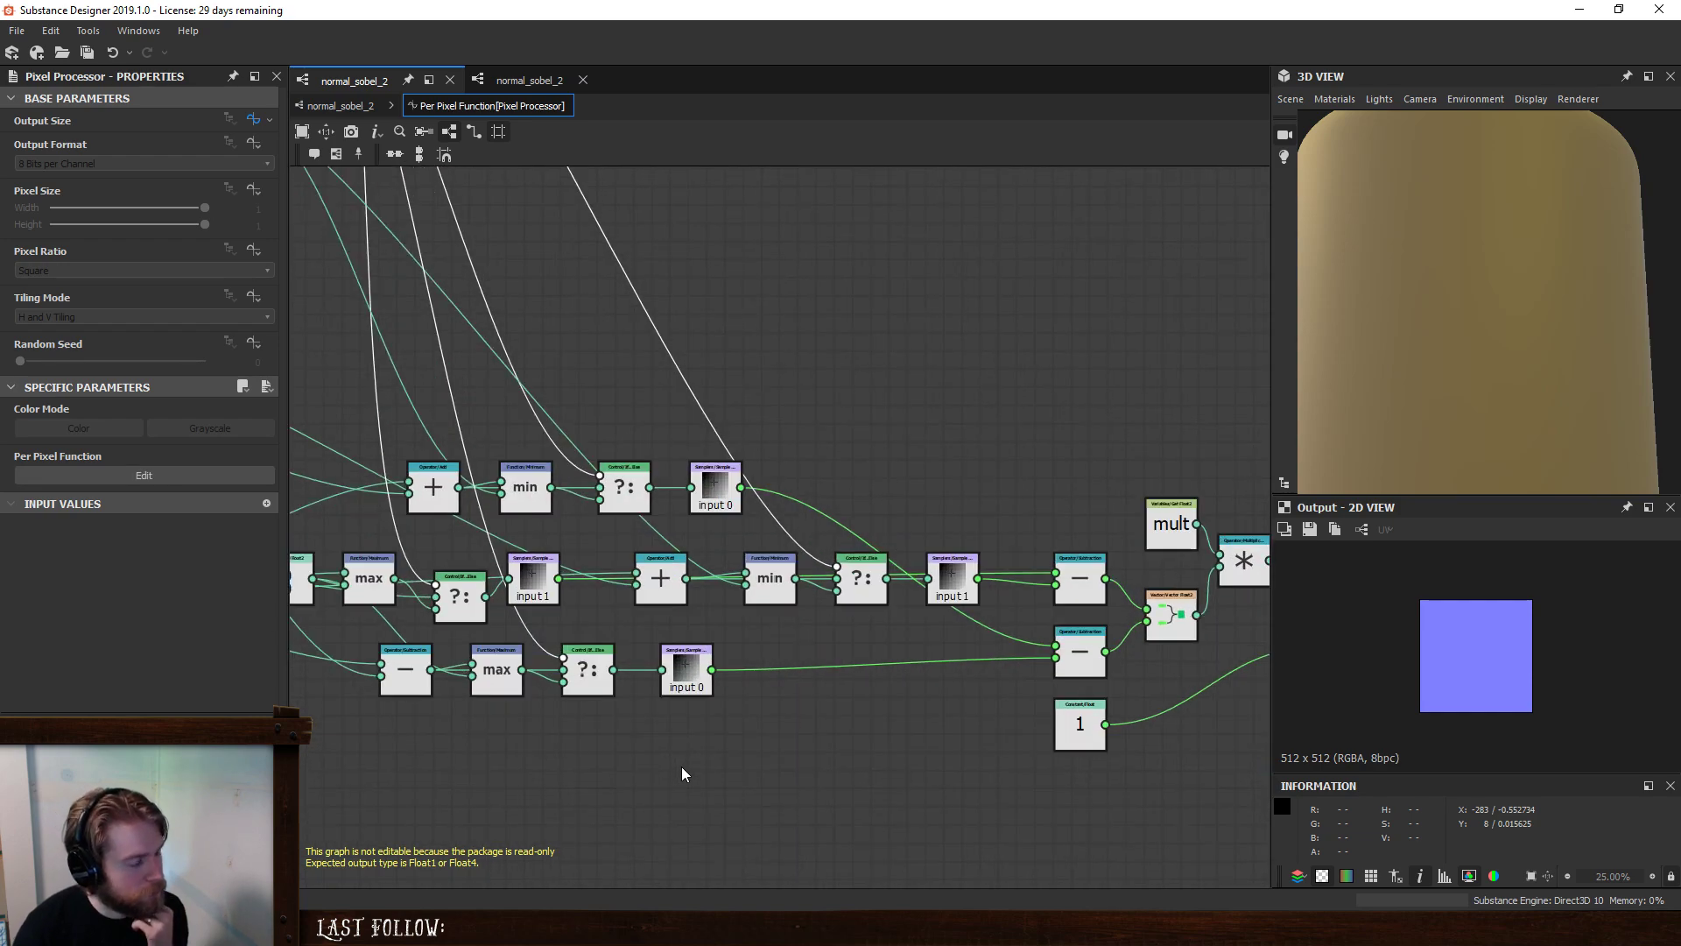
{"action": "scroll", "coordinate": [682, 766], "scroll_direction": "down", "scroll_amount": 3}
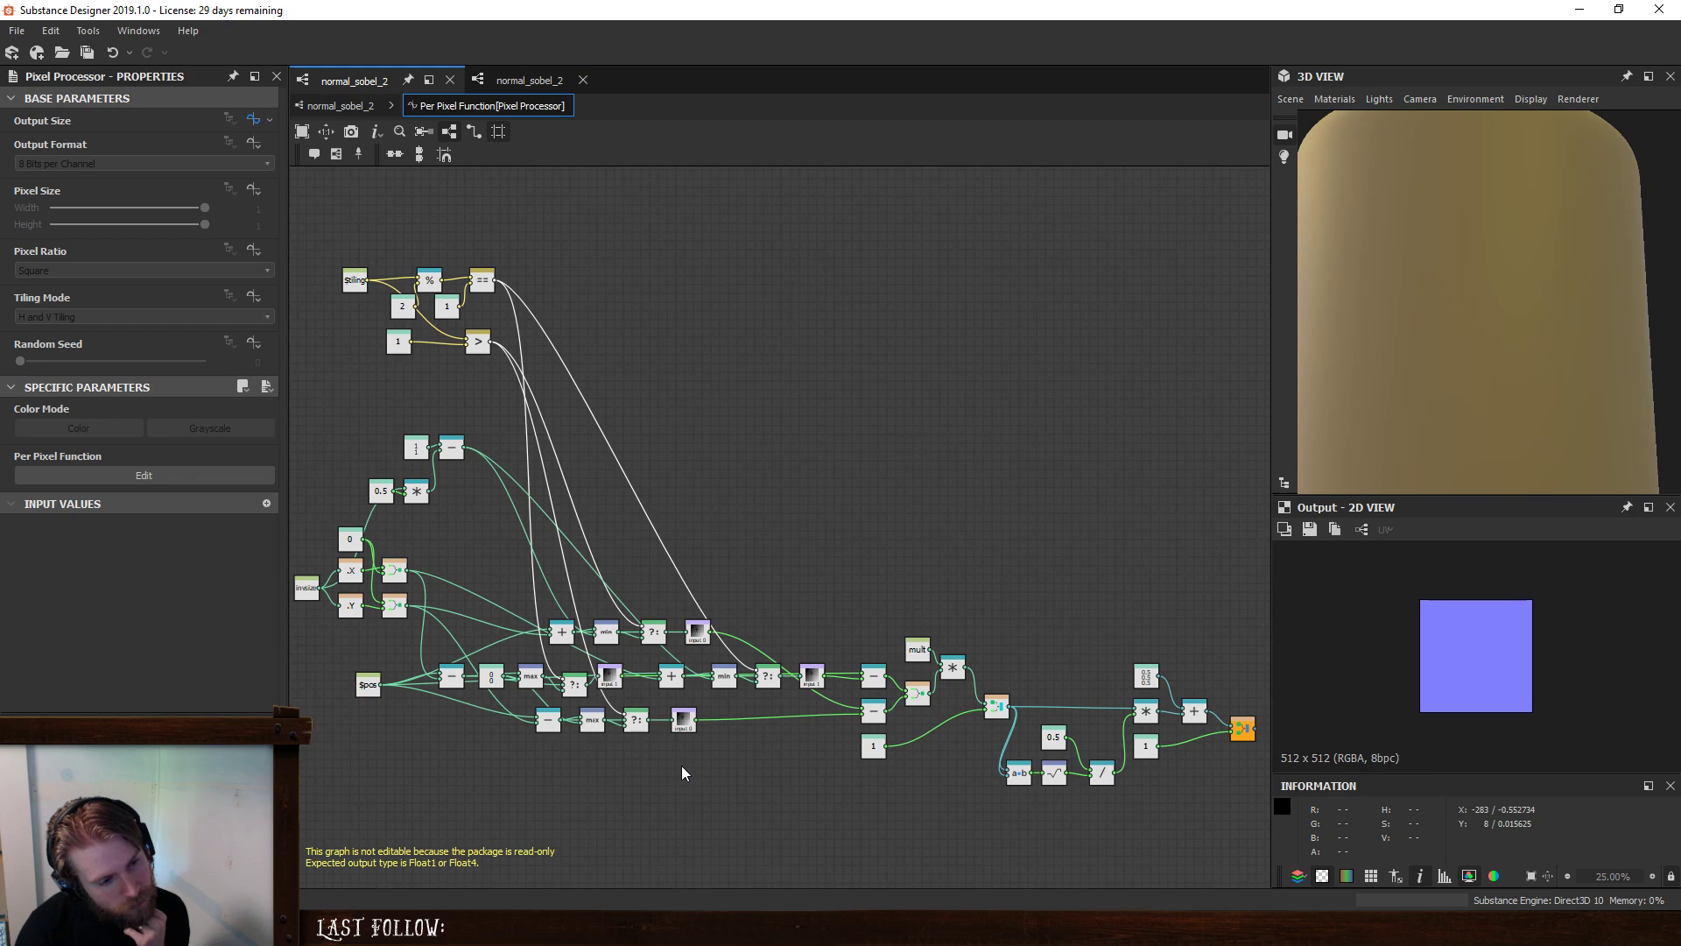
- Examine the Pixel Processor's per-pixel function, tracing the sampler, If...Else and Subtraction nodes through to the output
{"action": "scroll", "coordinate": [681, 765], "scroll_direction": "up", "scroll_amount": 3}
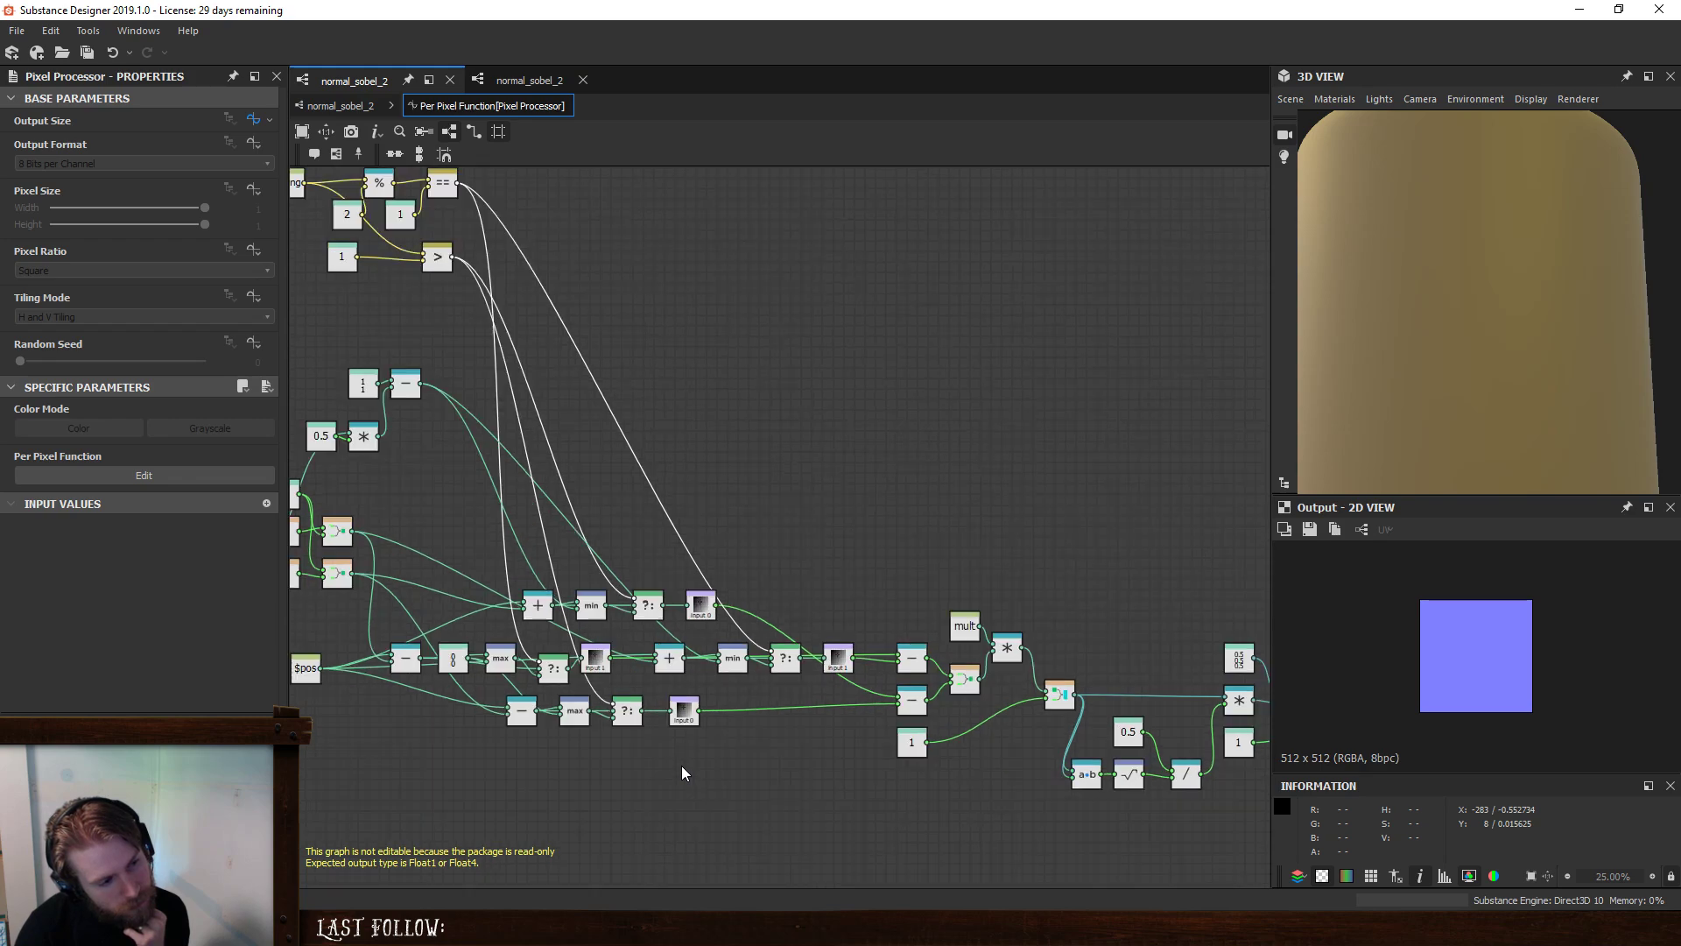
{"action": "middle_click_drag", "start_coordinate": [529, 417], "coordinate": [880, 605]}
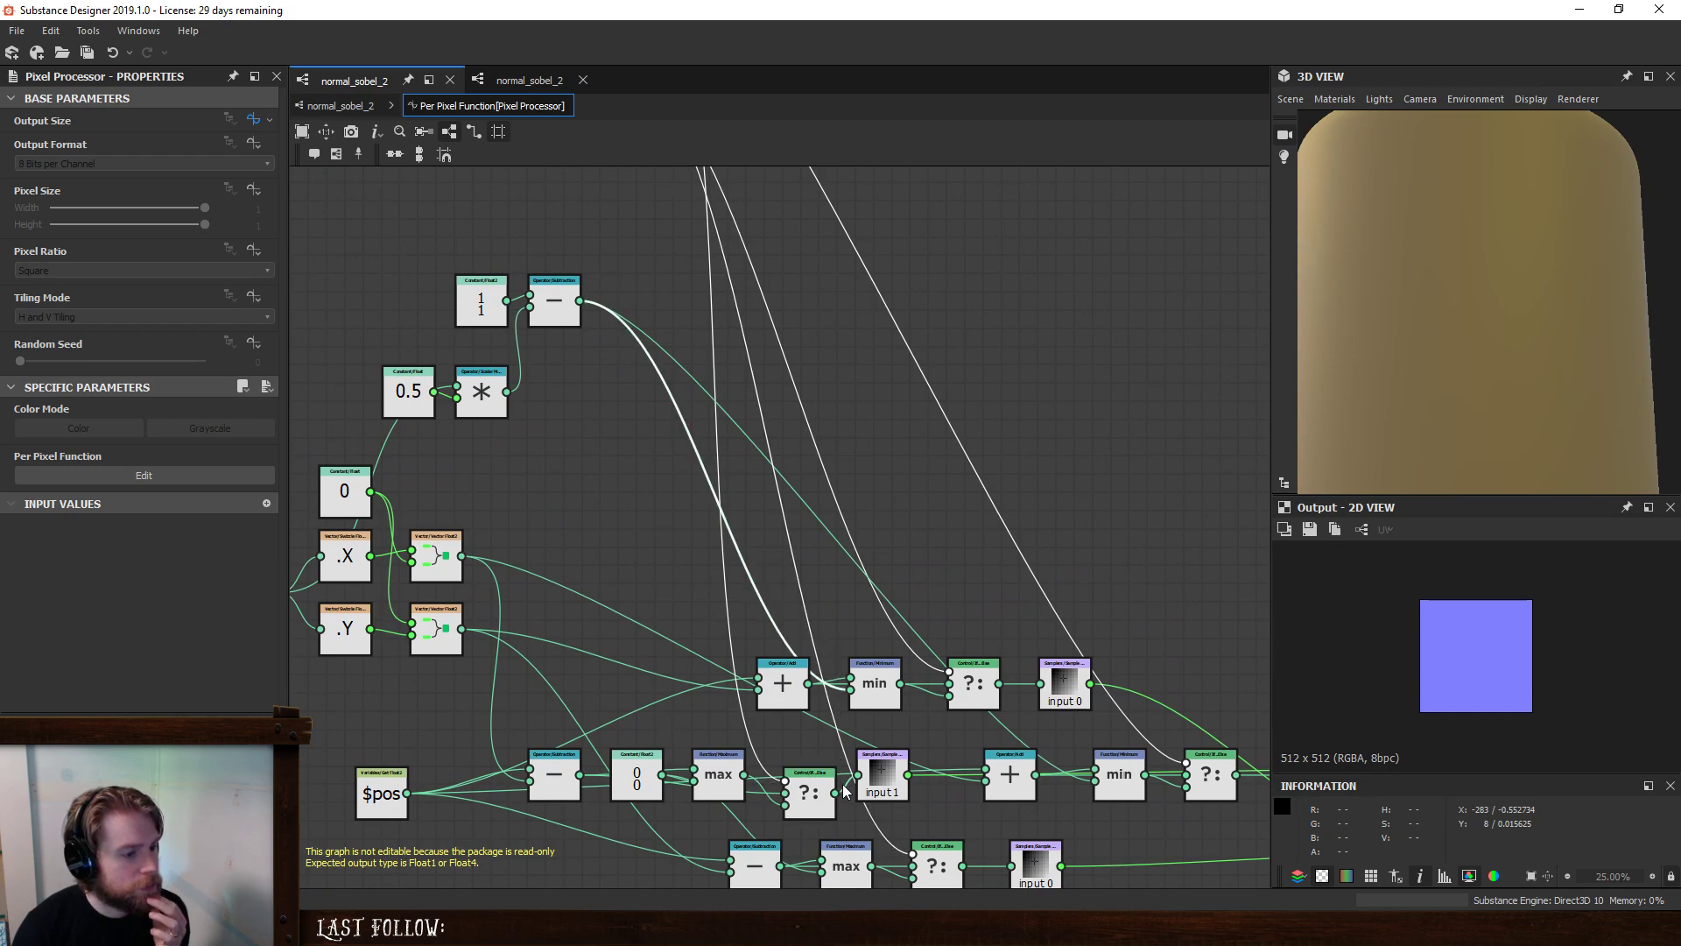
{"action": "middle_click_drag", "start_coordinate": [617, 486], "coordinate": [564, 370]}
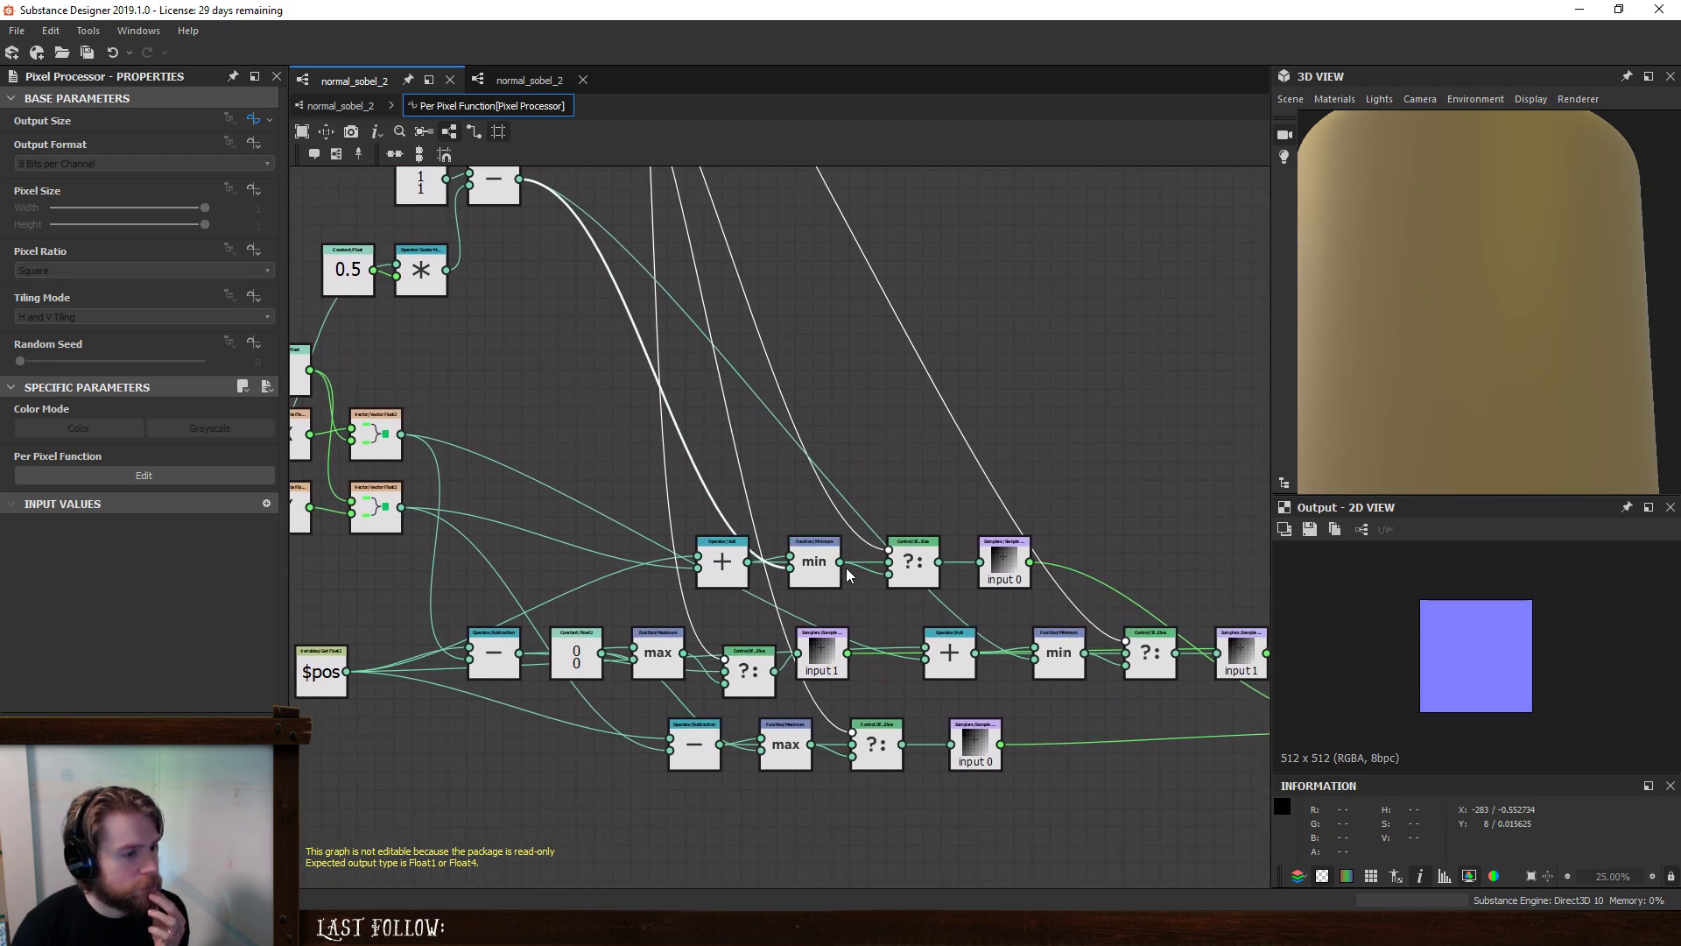
{"action": "left_click", "coordinate": [1002, 569]}
{"action": "left_click", "coordinate": [913, 568]}
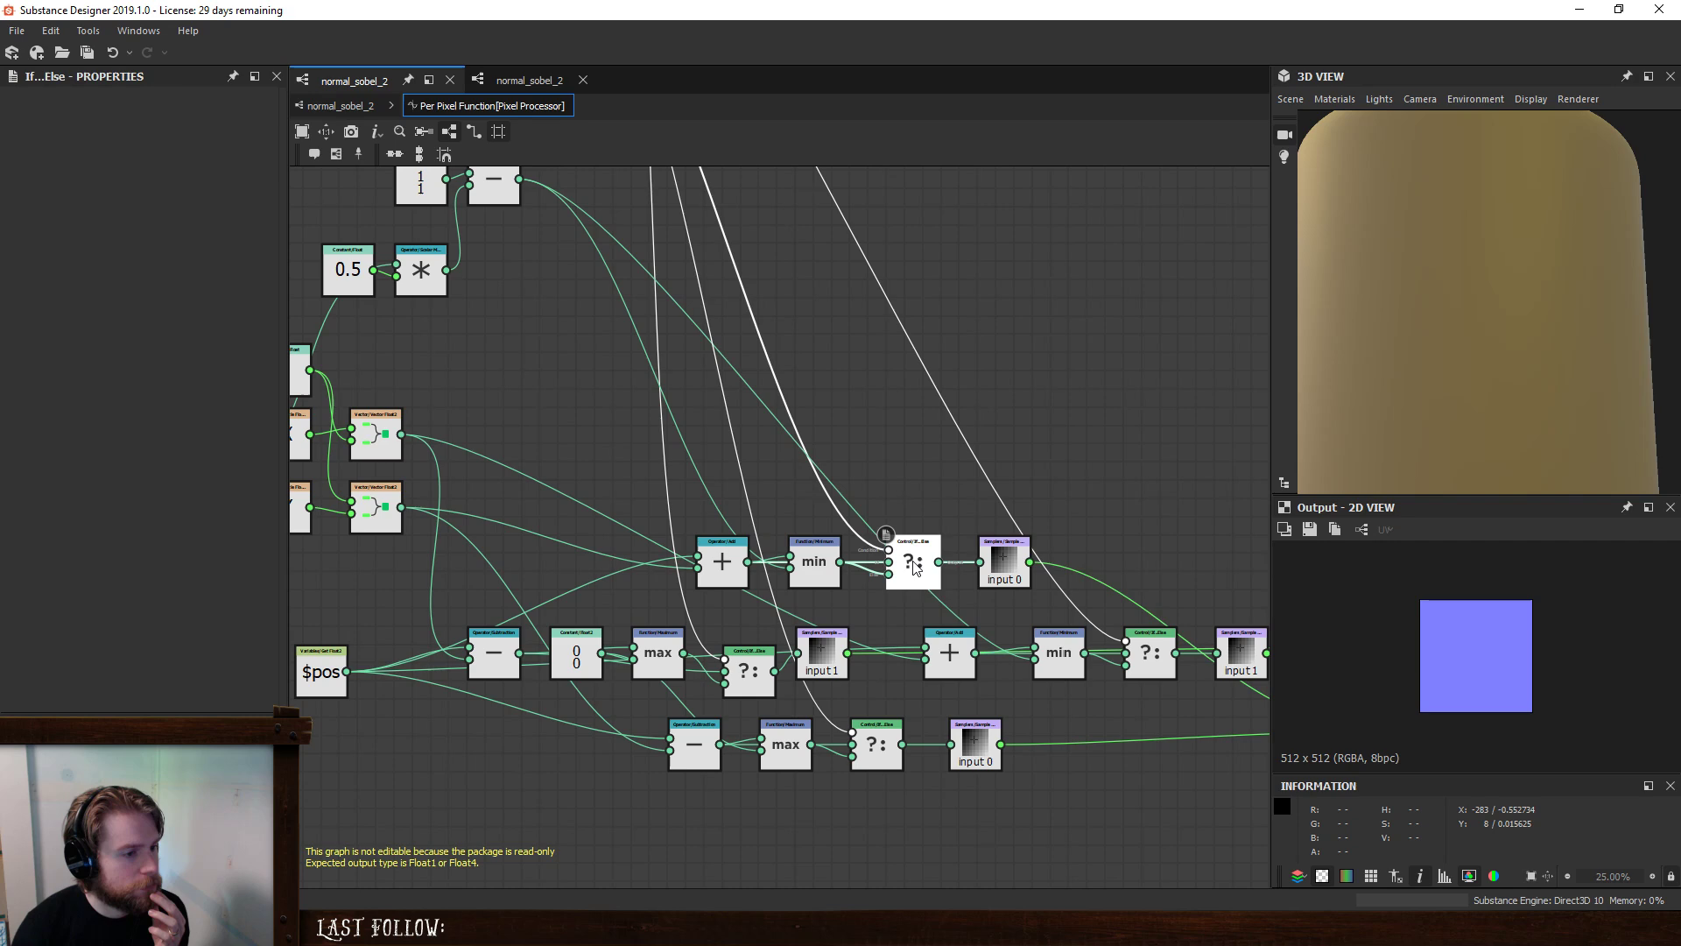
{"action": "left_click", "coordinate": [997, 574]}
{"action": "middle_click_drag", "start_coordinate": [1133, 529], "coordinate": [837, 422]}
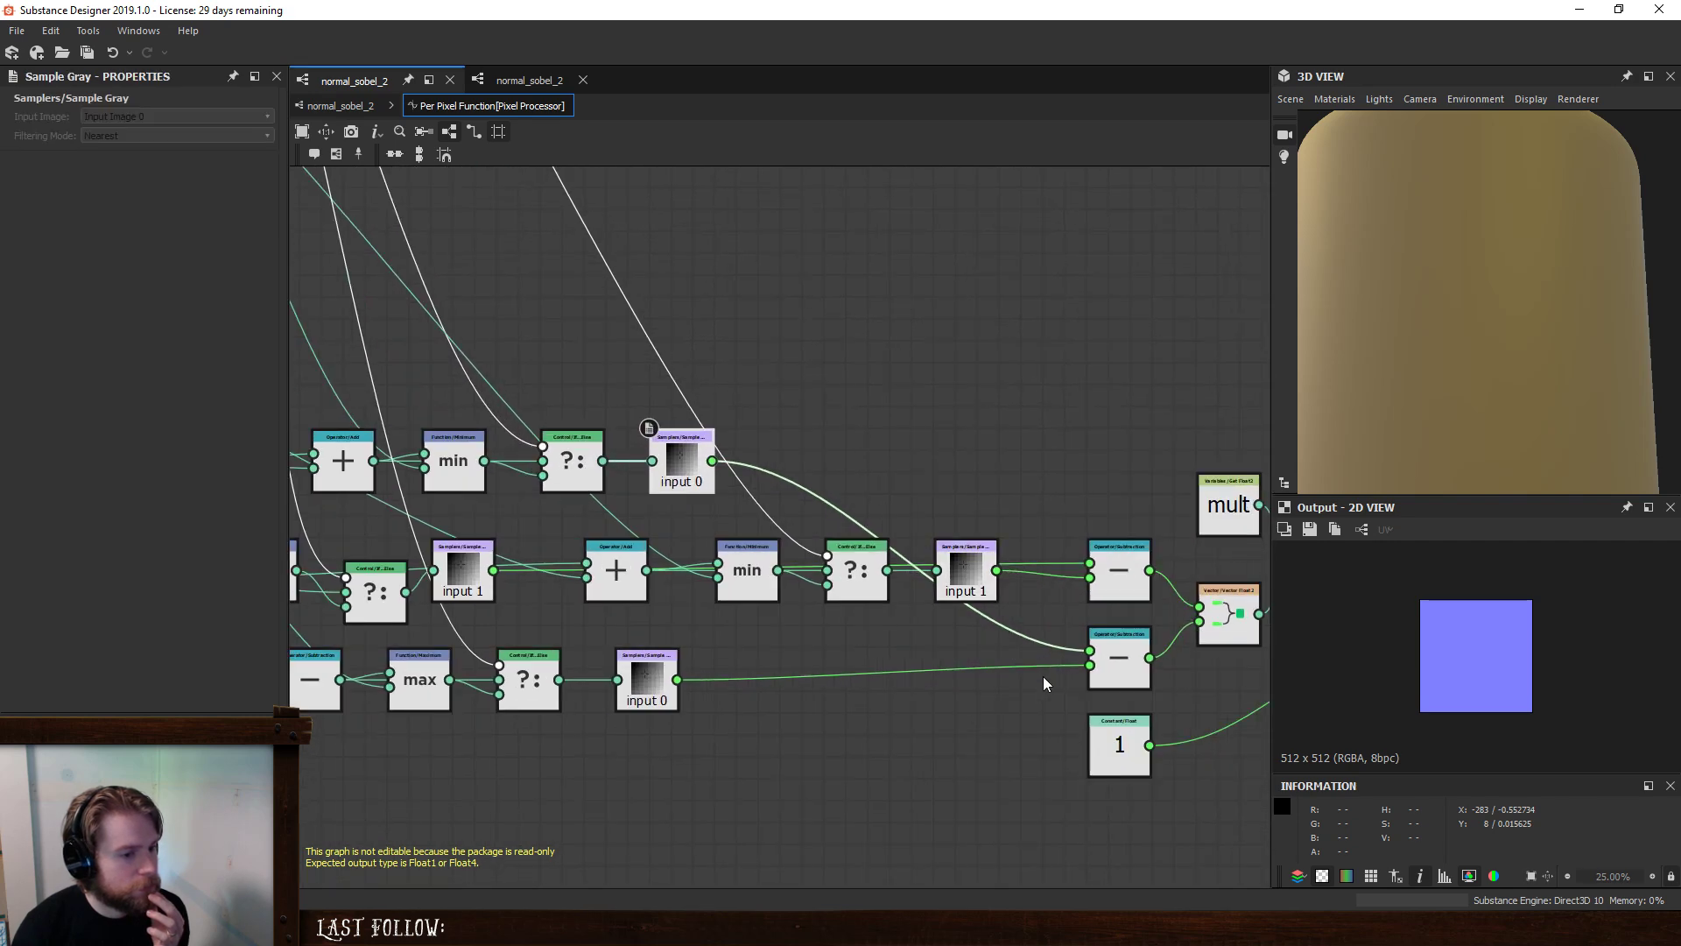
{"action": "scroll", "coordinate": [1043, 676], "scroll_direction": "down", "scroll_amount": 1}
{"action": "middle_click_drag", "start_coordinate": [1032, 686], "coordinate": [905, 701]}
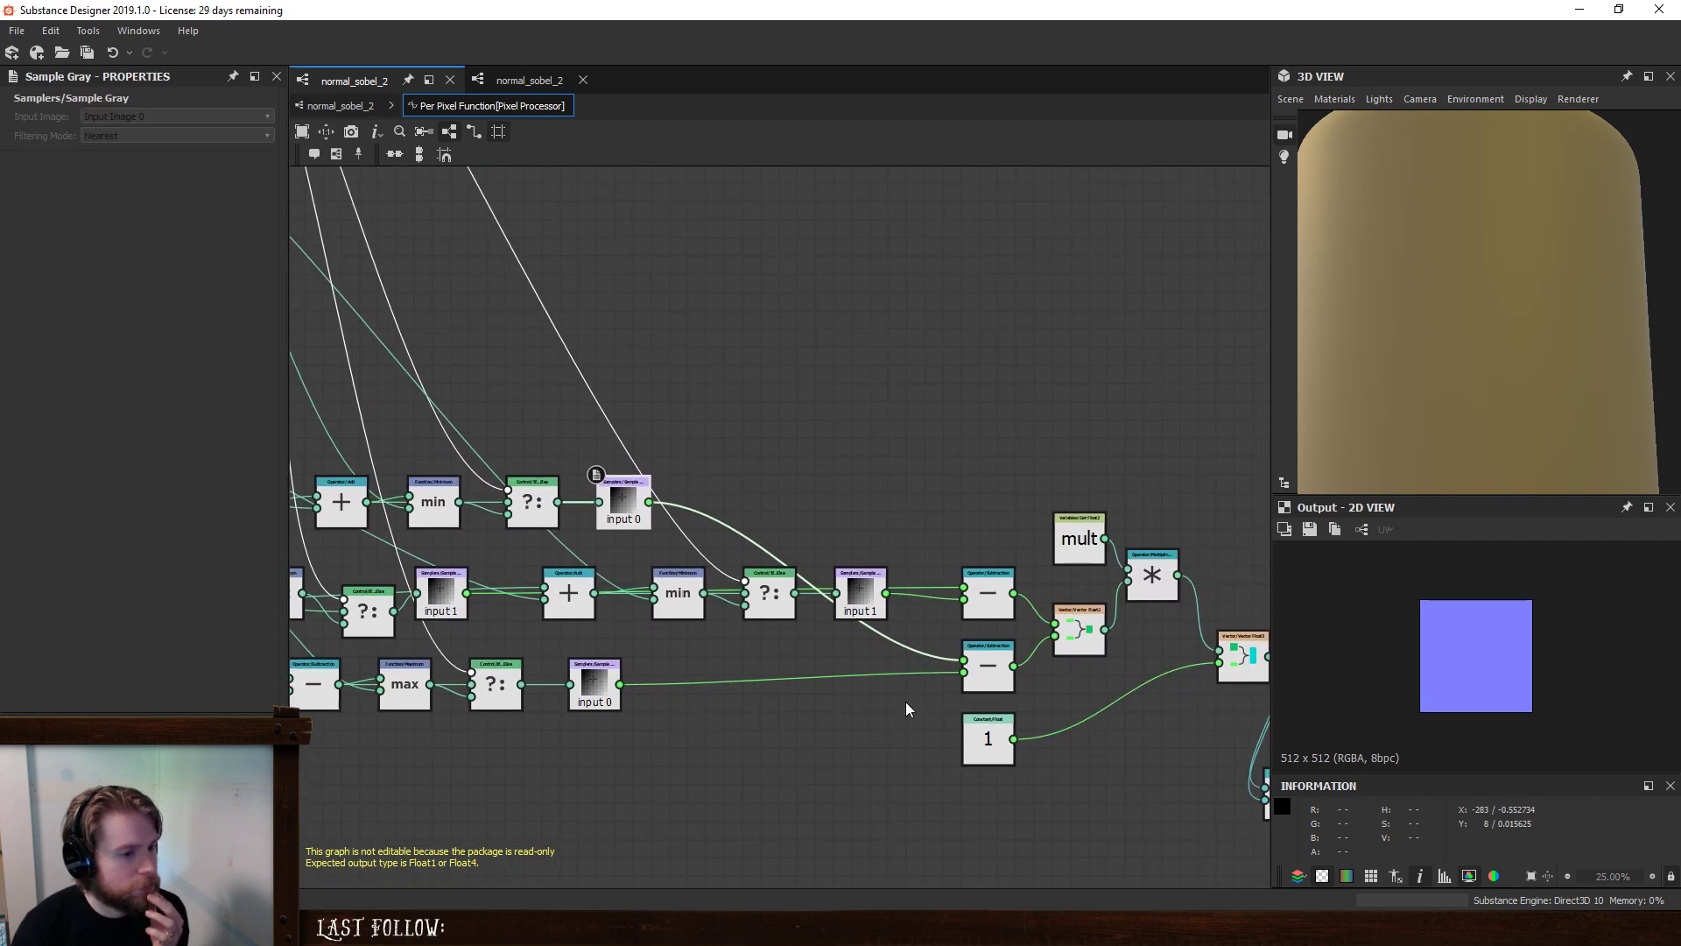
{"action": "left_click", "coordinate": [862, 614]}
{"action": "left_click", "coordinate": [988, 593]}
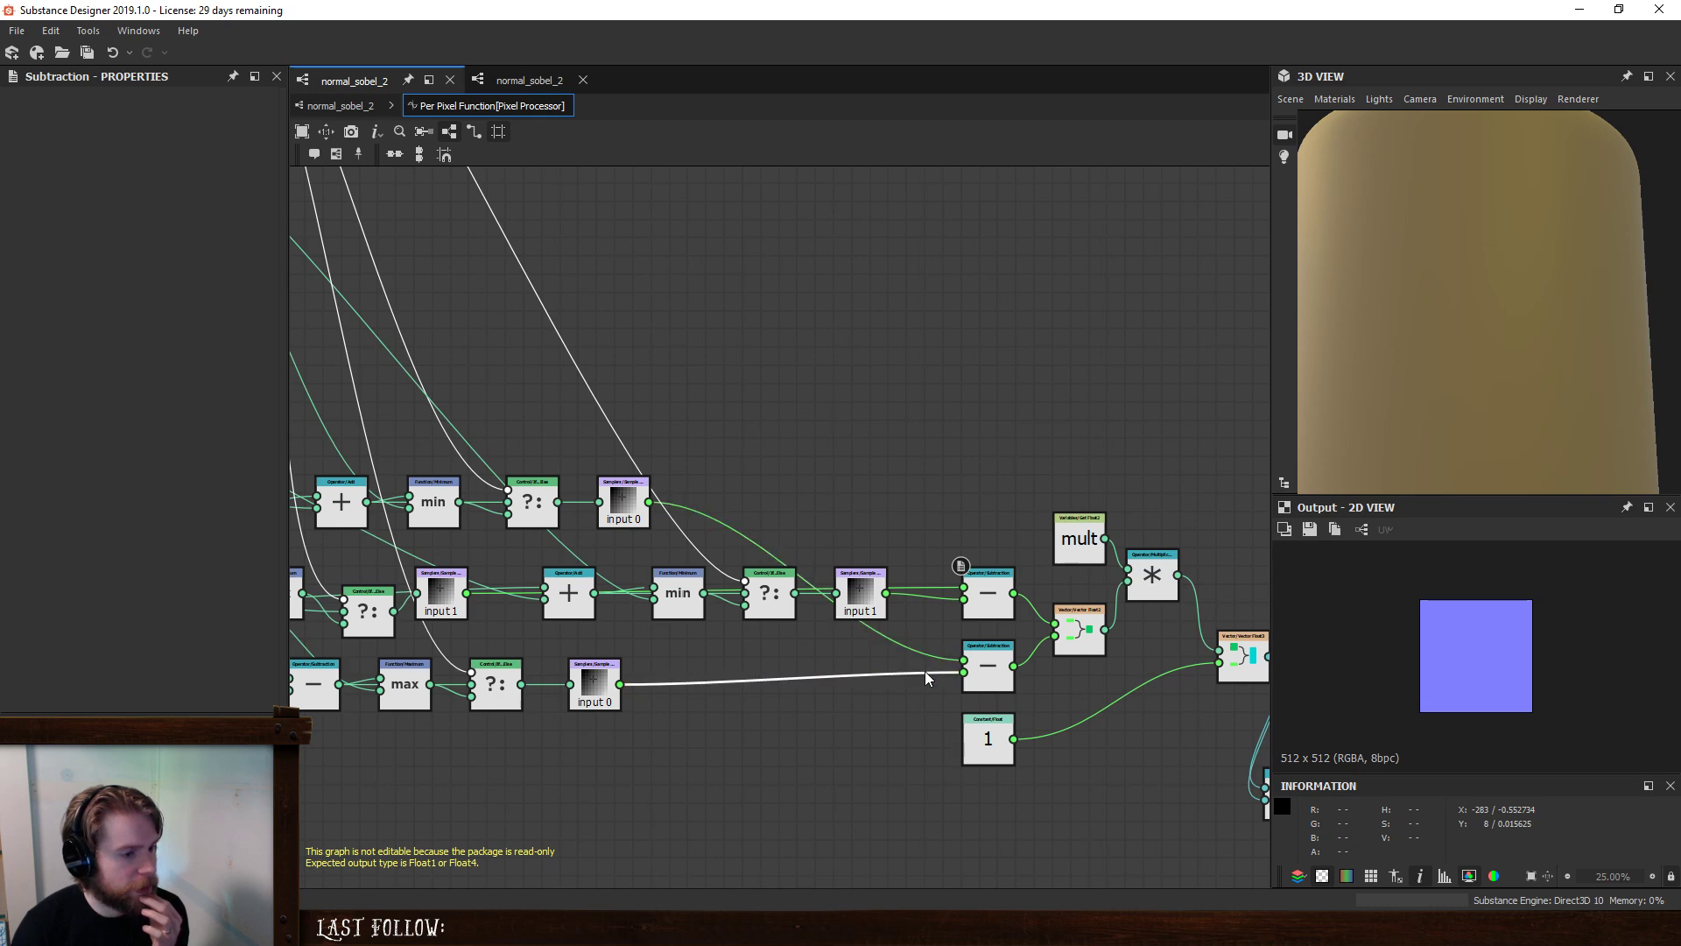
{"action": "middle_click_drag", "start_coordinate": [1103, 653], "coordinate": [938, 628]}
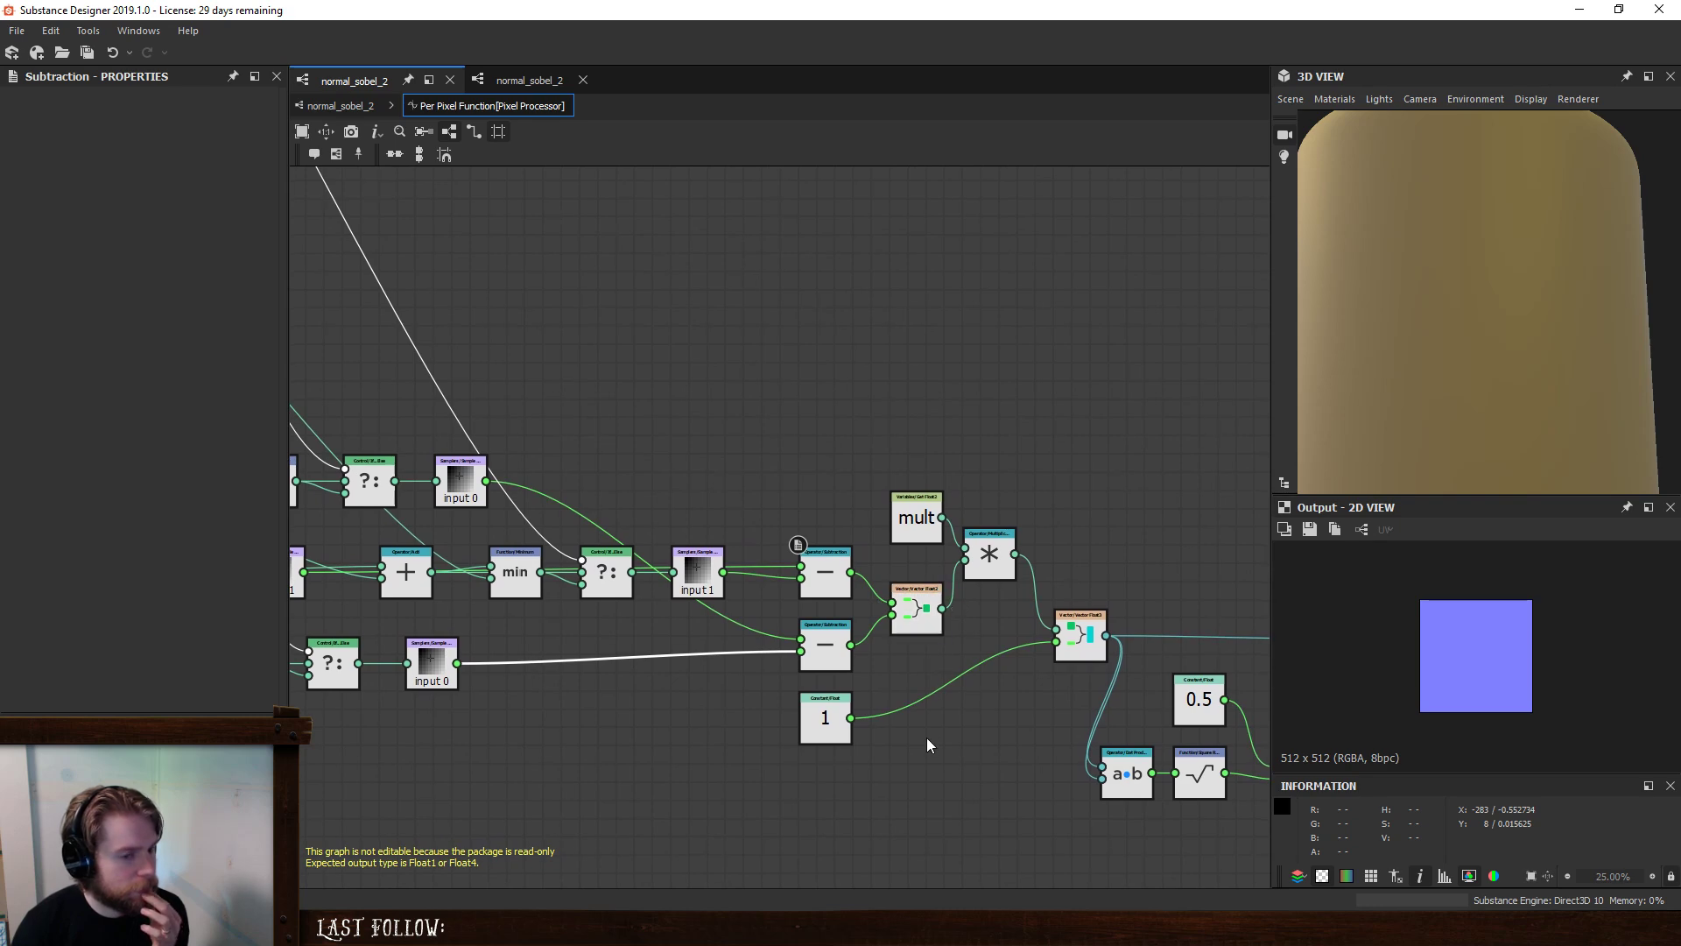
{"action": "scroll", "coordinate": [558, 644], "scroll_direction": "down", "scroll_amount": 5}
{"action": "middle_click_drag", "start_coordinate": [563, 469], "coordinate": [956, 580]}
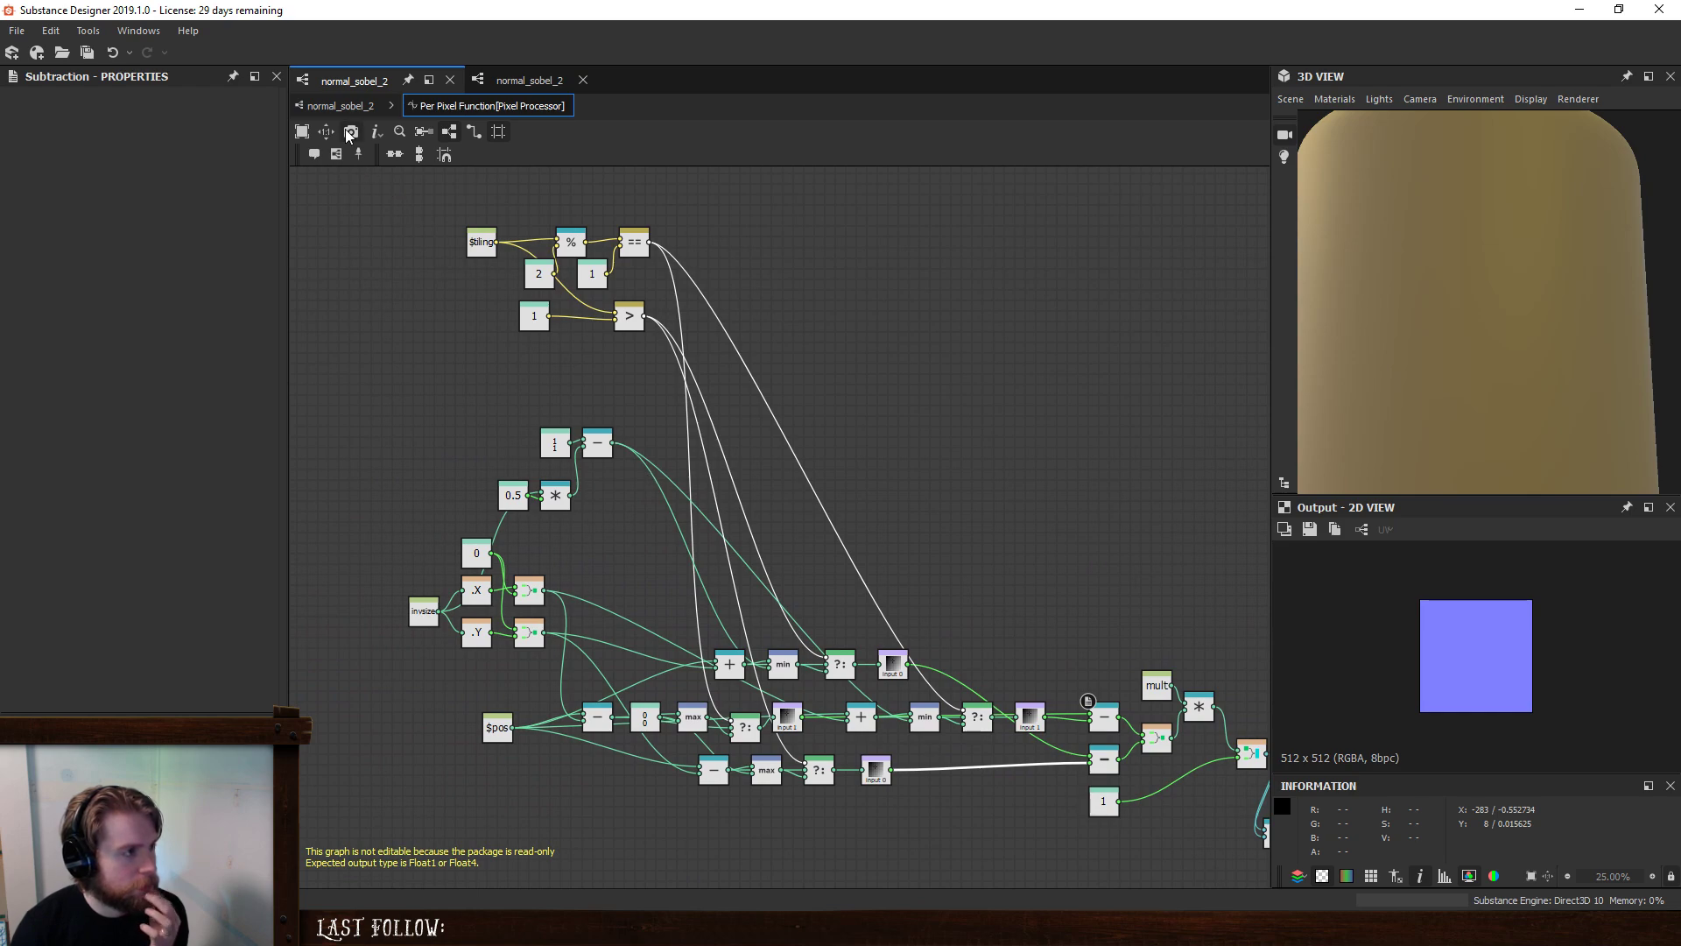
- Return to the normal_sobel_2 graph and inspect the intensity function of the upper Directional Blur
{"action": "left_click", "coordinate": [340, 105]}
{"action": "left_click", "coordinate": [639, 349]}
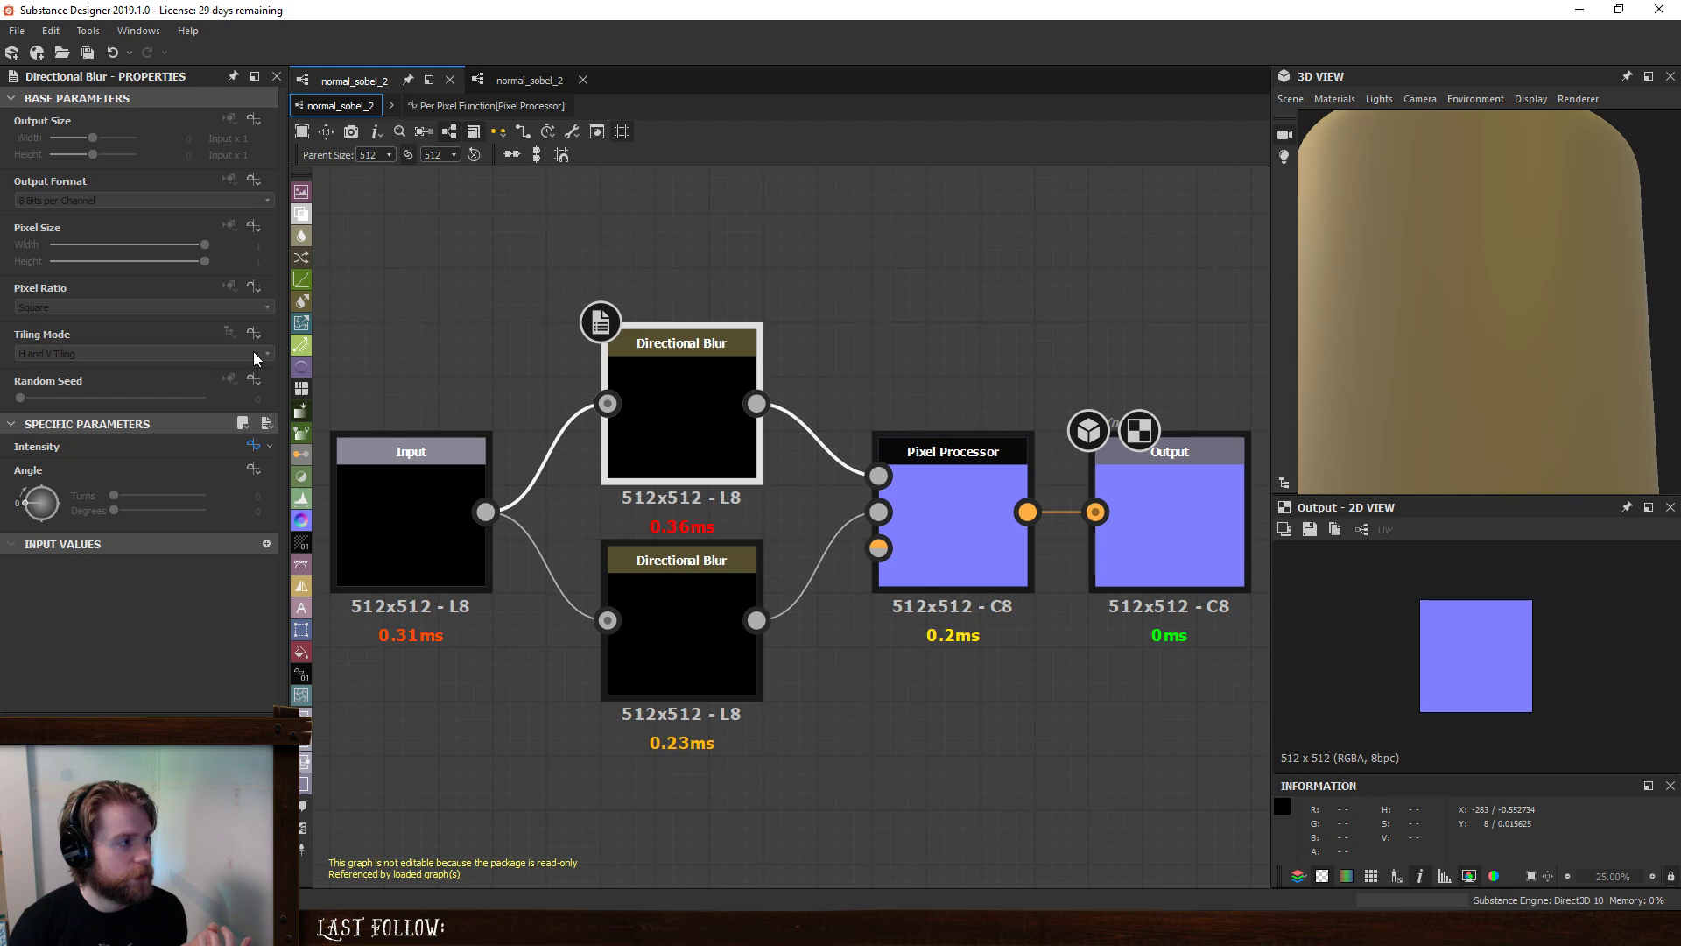
{"action": "left_click", "coordinate": [253, 445]}
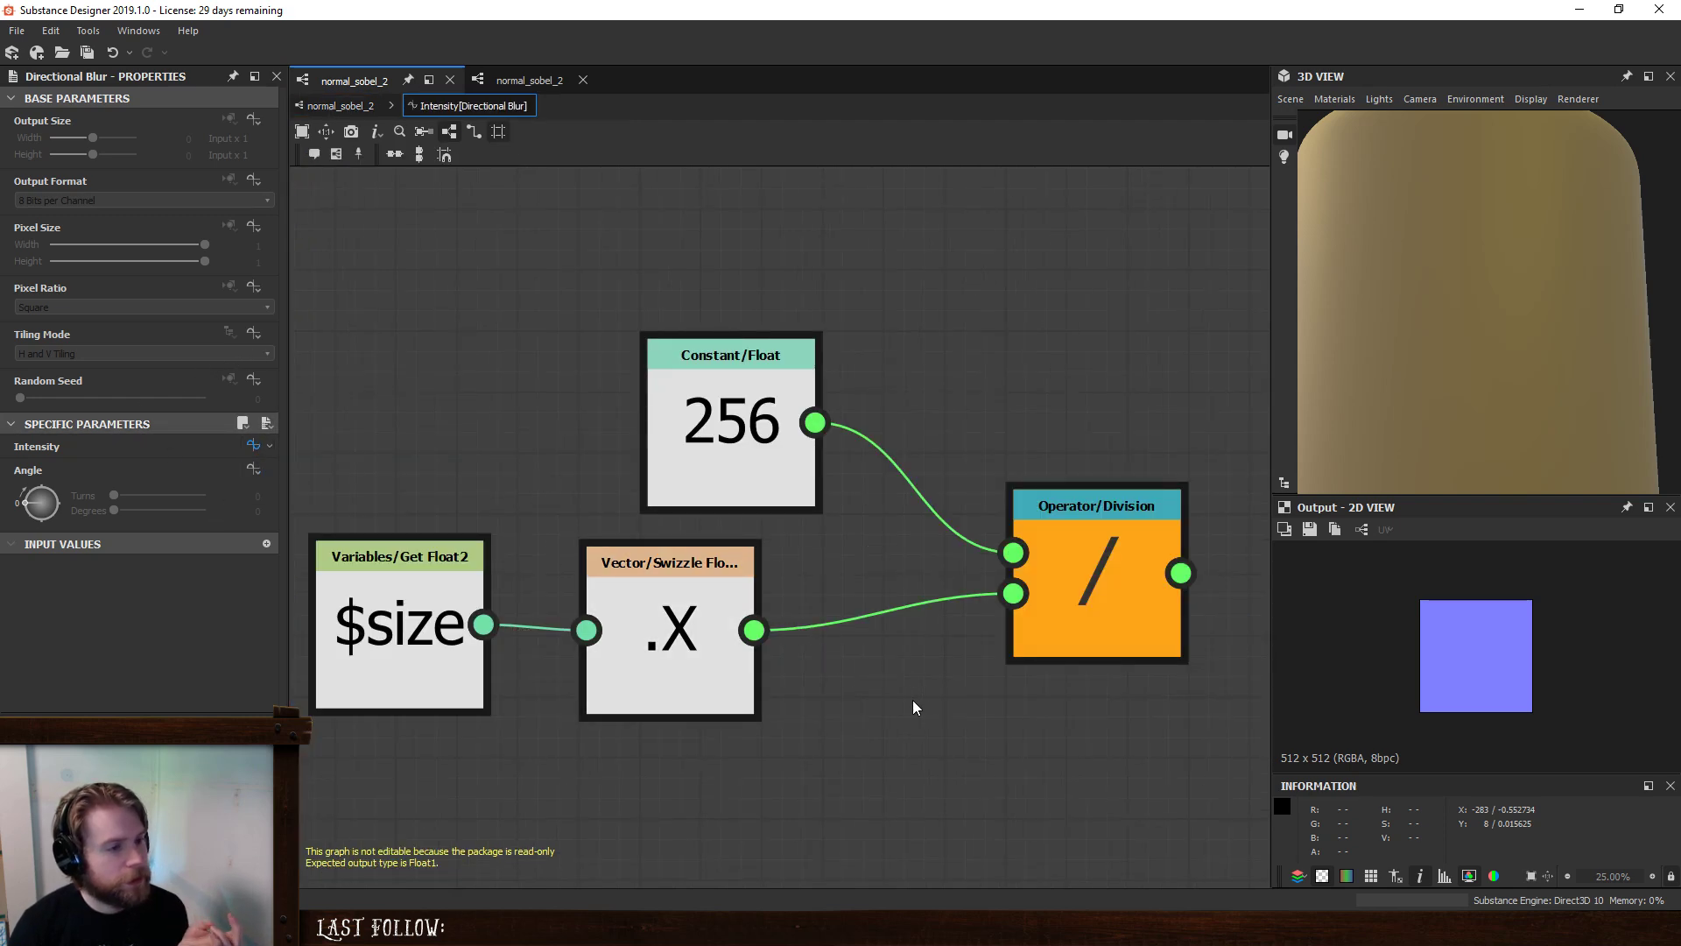
{"action": "scroll", "coordinate": [913, 706], "scroll_direction": "down", "scroll_amount": 2}
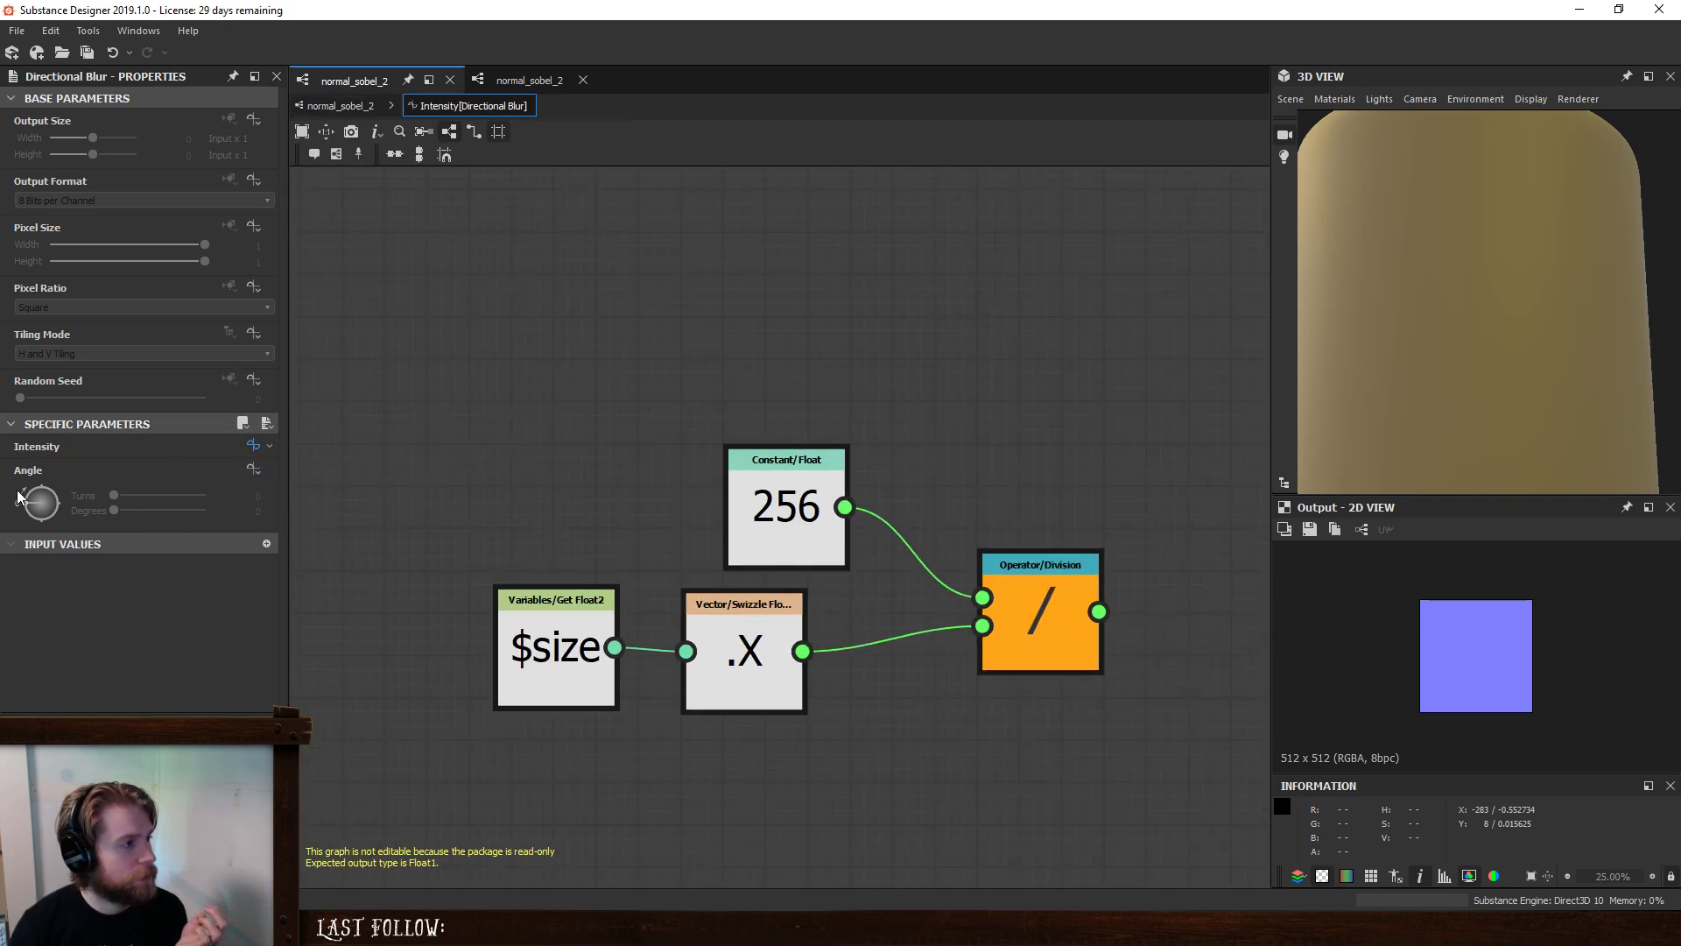
- Copy all nodes of the lower Directional Blur's intensity function and switch to the pixelize graph
{"action": "left_click", "coordinate": [334, 105]}
{"action": "left_click", "coordinate": [630, 604]}
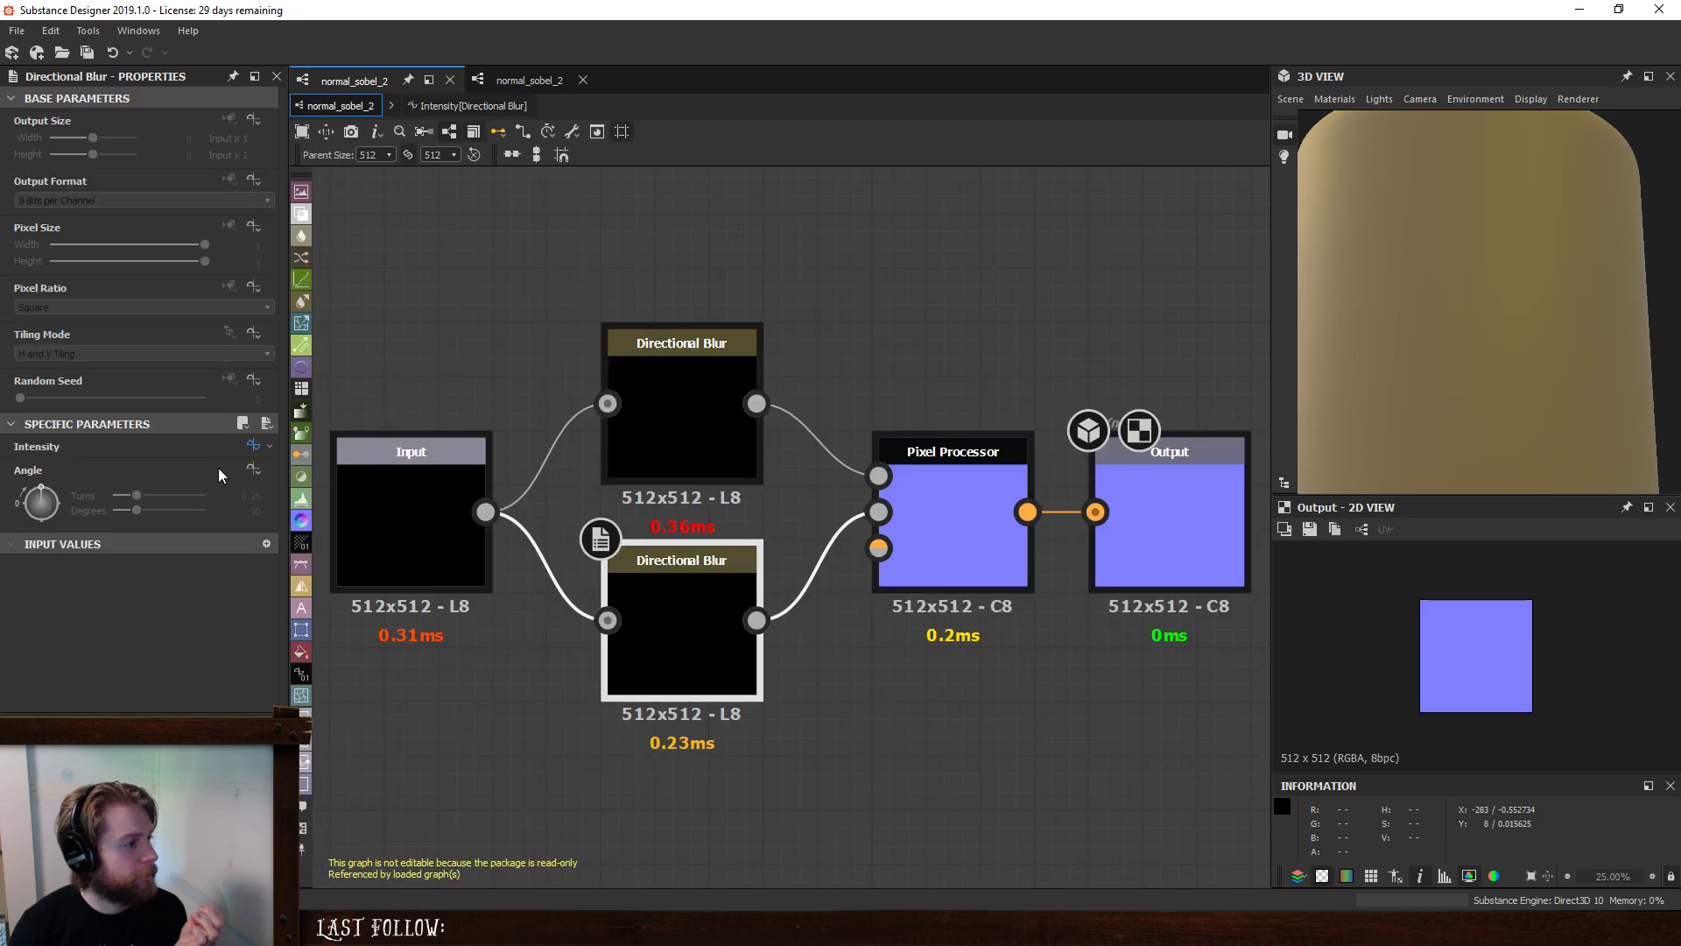
{"action": "left_click", "coordinate": [251, 447]}
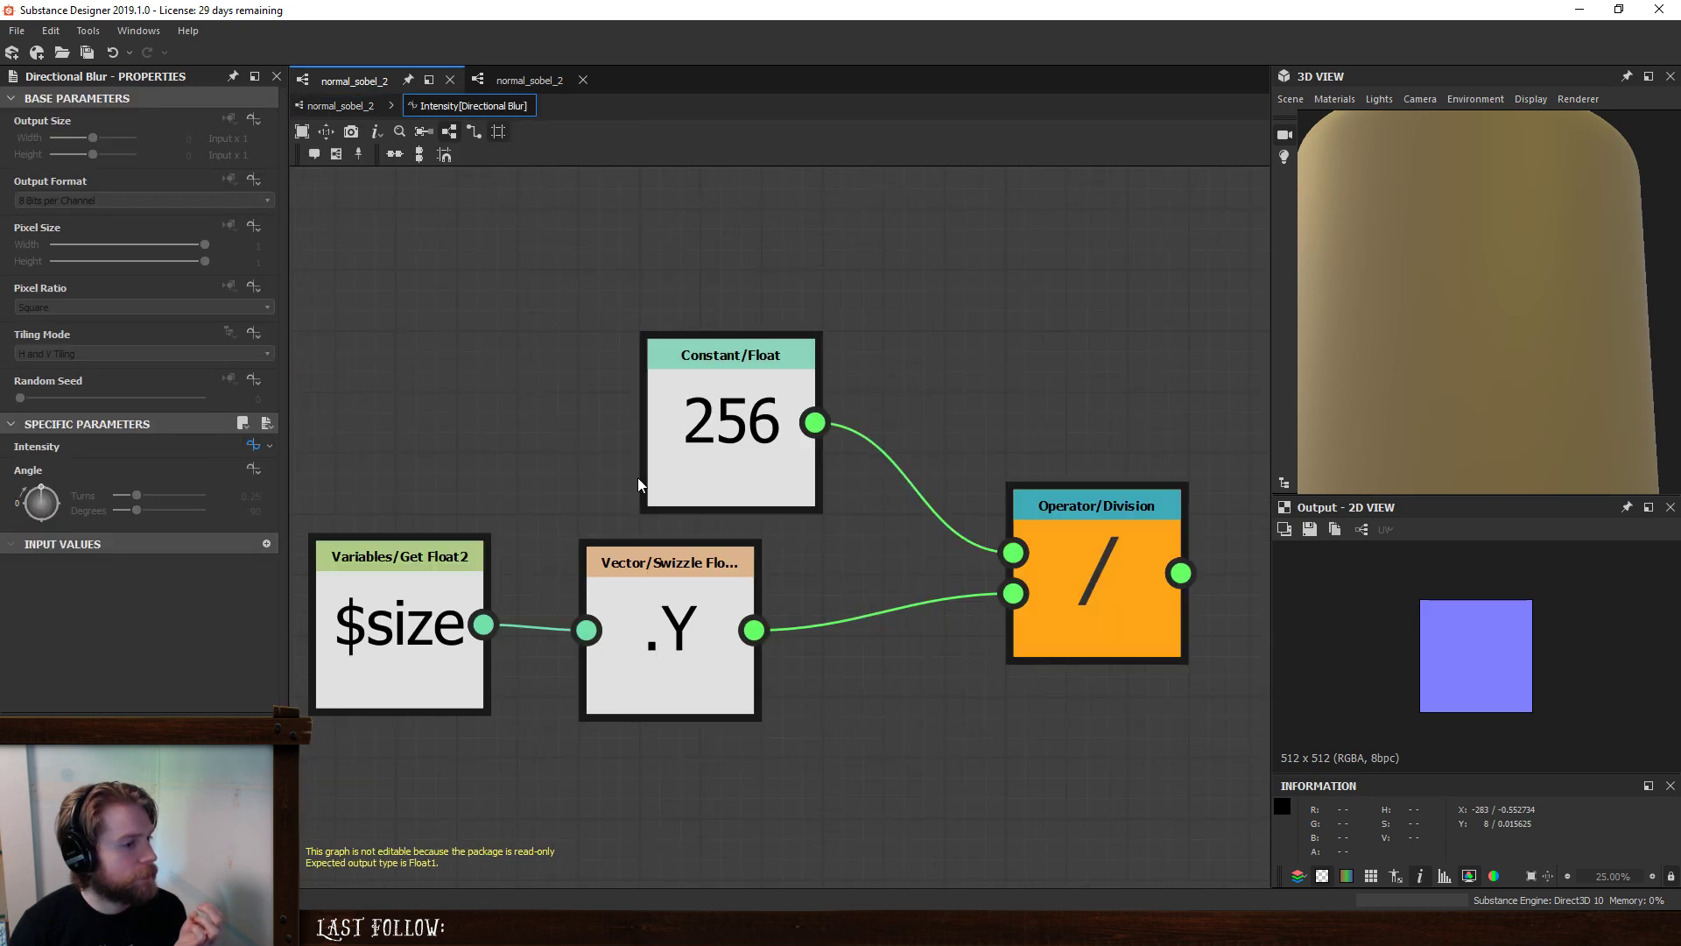
{"action": "left_click_drag", "start_coordinate": [439, 319], "coordinate": [1150, 764]}
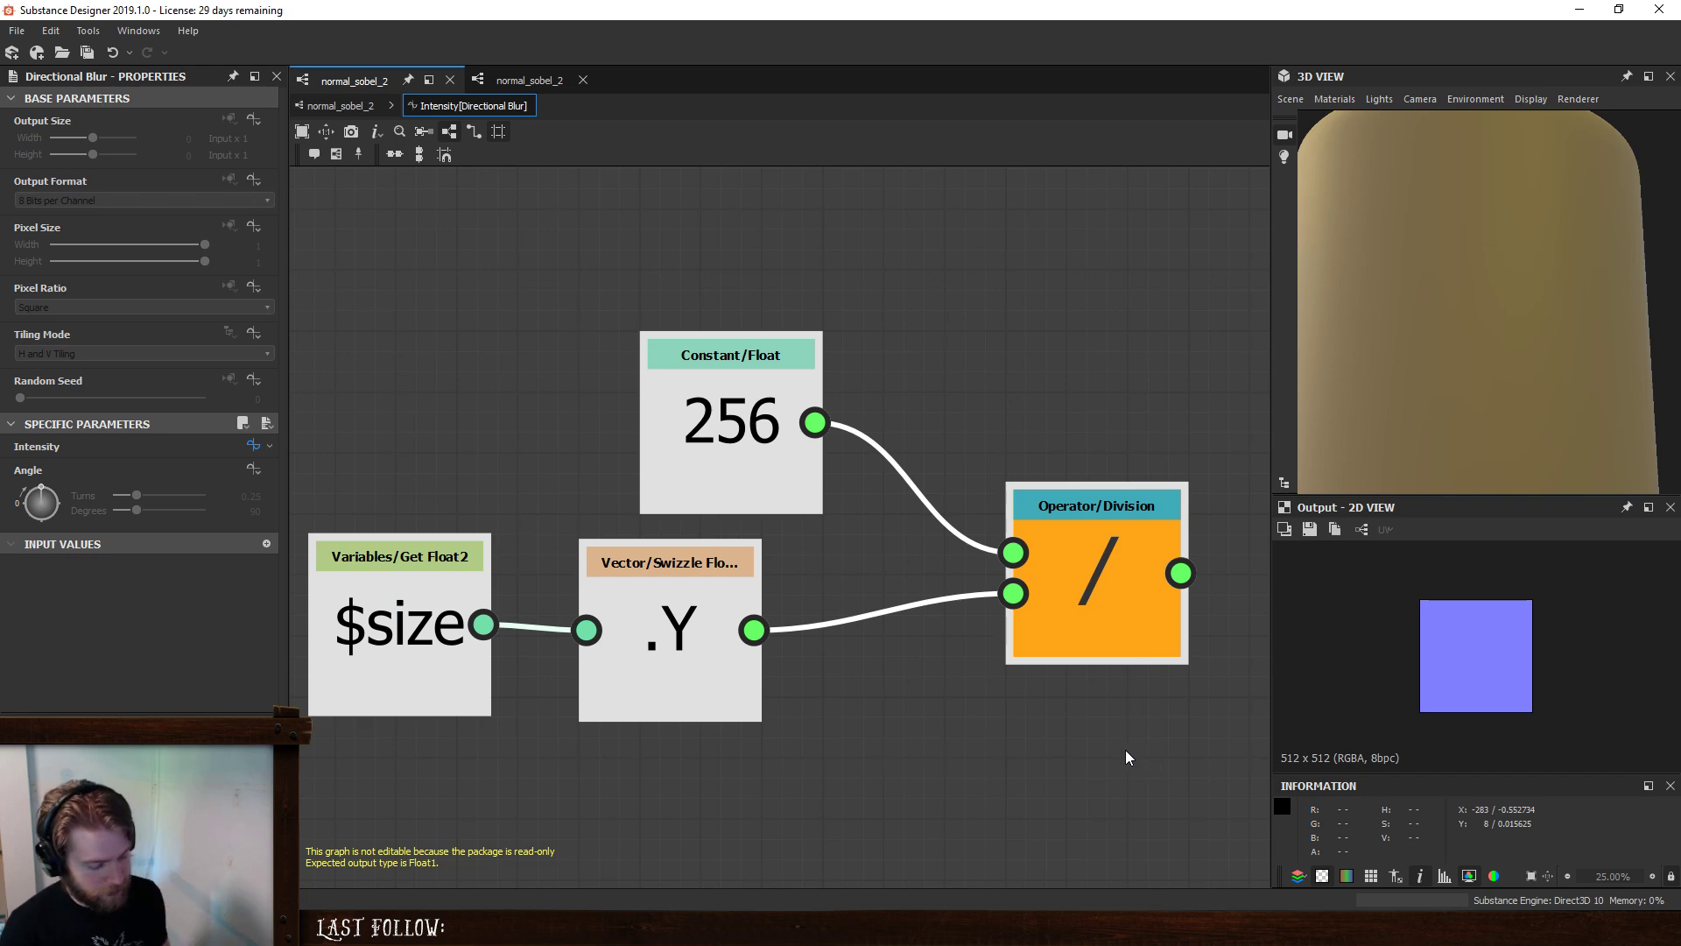
{"action": "left_click", "coordinate": [520, 80]}
{"action": "left_click", "coordinate": [353, 81]}
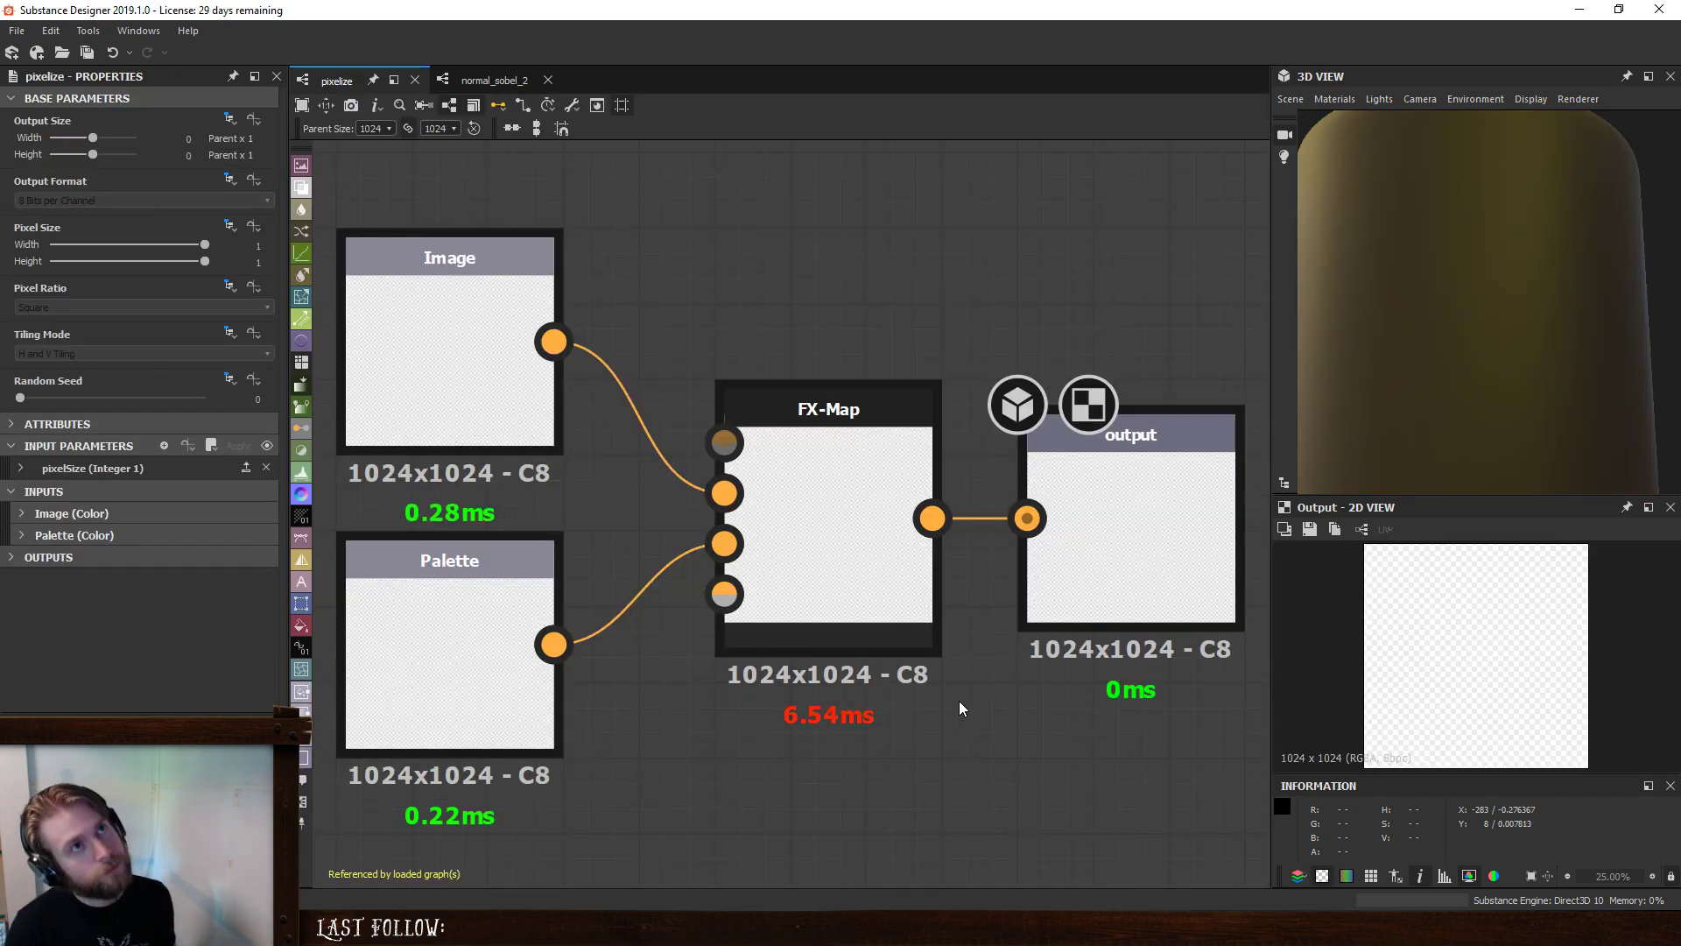
- Inspect the Color / Luminosity function of the Quadrant inside the FX-Map and return to the pixelize graph
{"action": "left_click", "coordinate": [930, 634]}
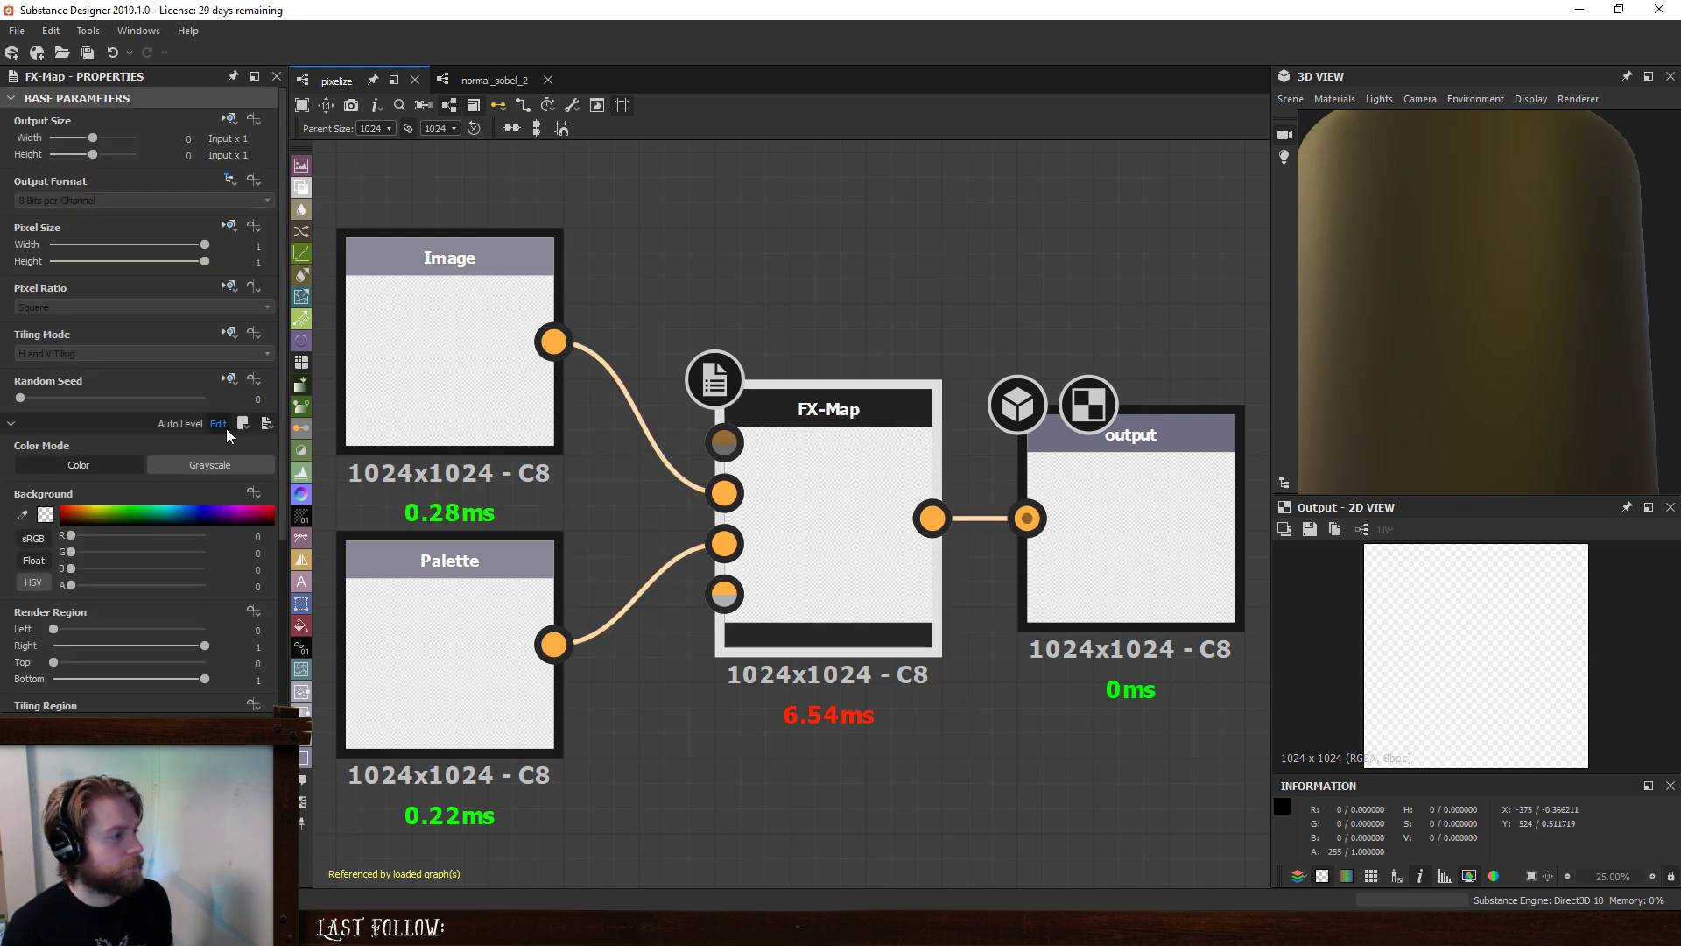
{"action": "double_click", "coordinate": [921, 480]}
{"action": "left_click", "coordinate": [867, 695]}
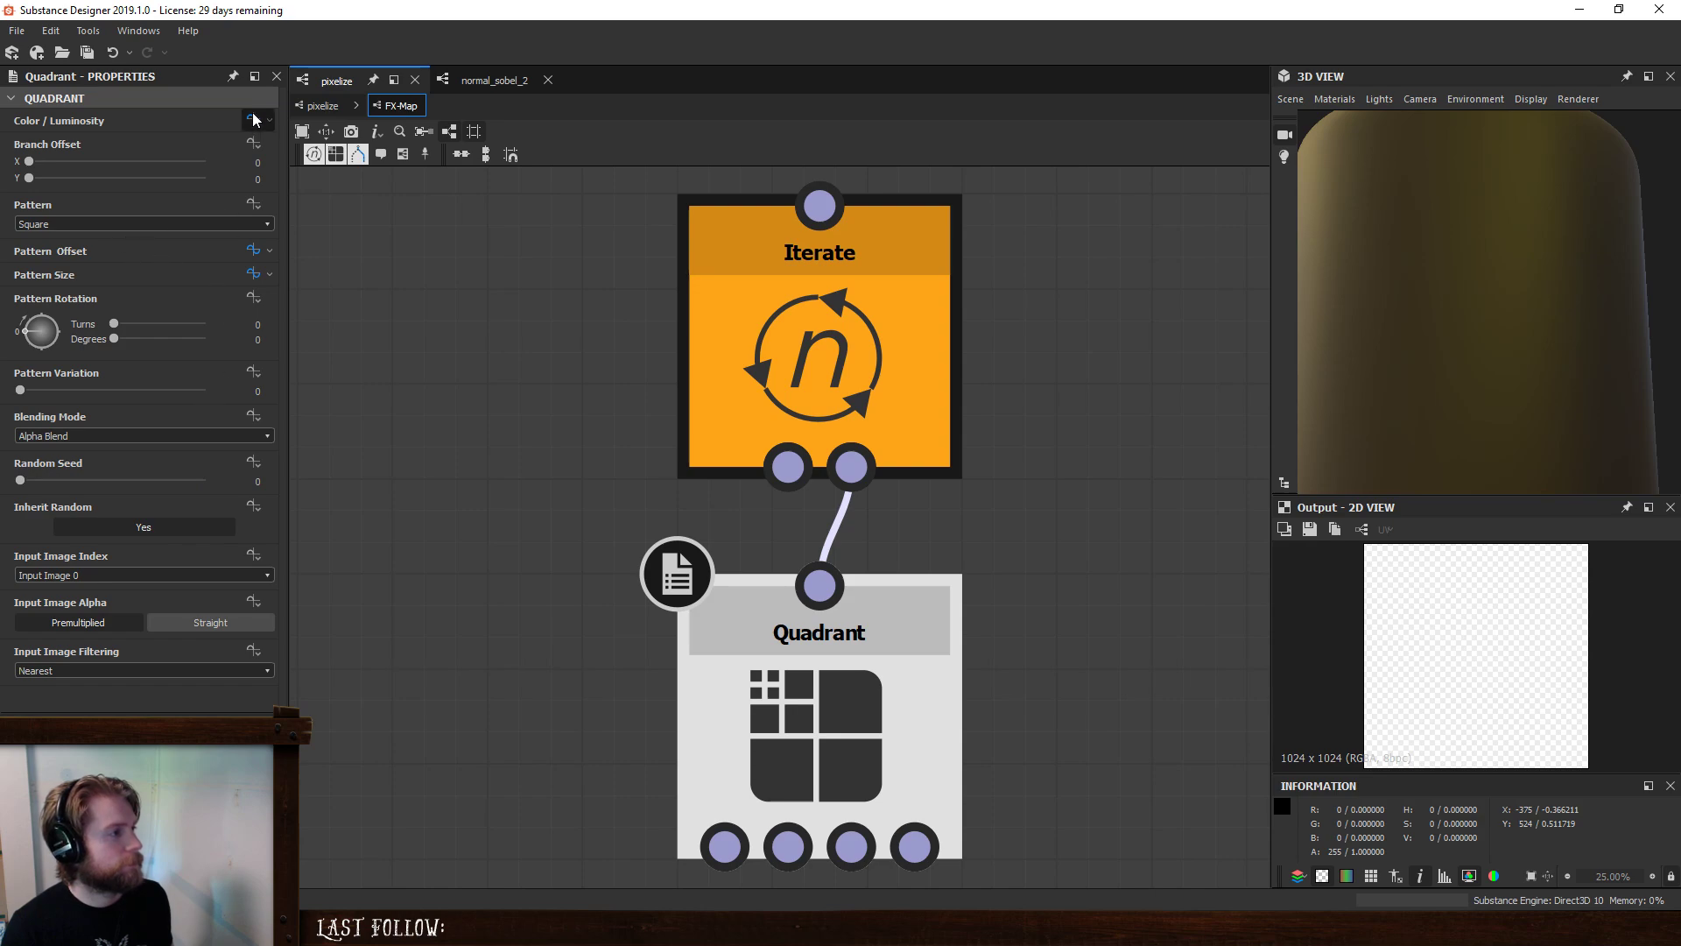
{"action": "middle_click_drag", "start_coordinate": [932, 237], "coordinate": [907, 585]}
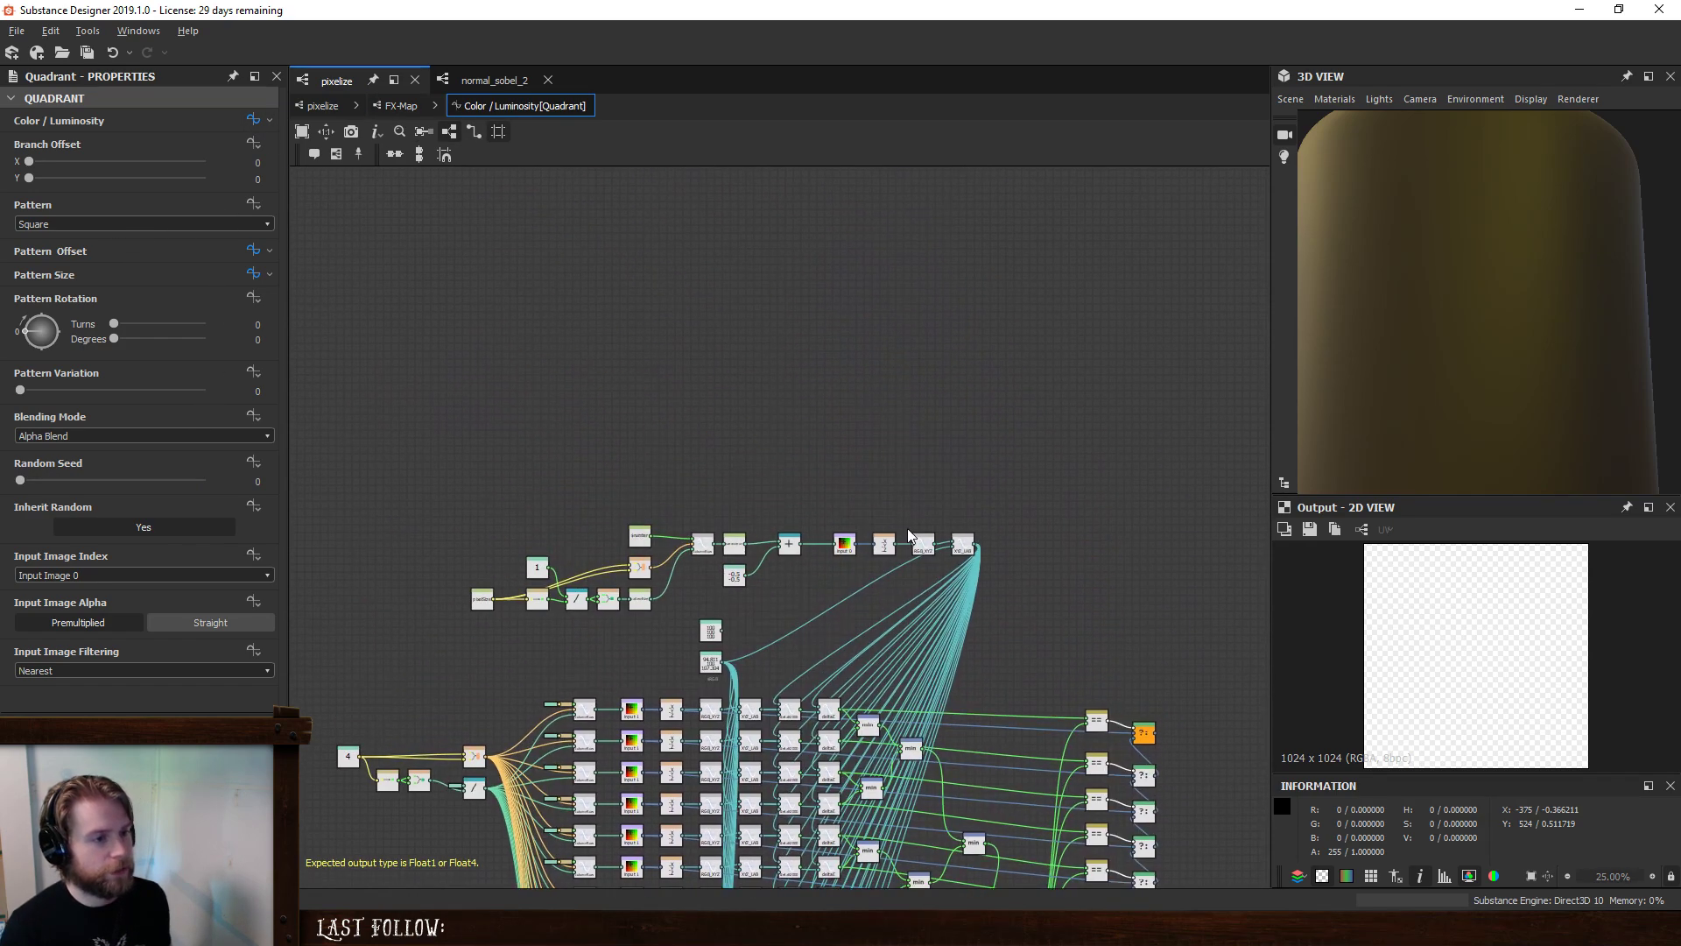
{"action": "scroll", "coordinate": [884, 526], "scroll_direction": "up", "scroll_amount": 4}
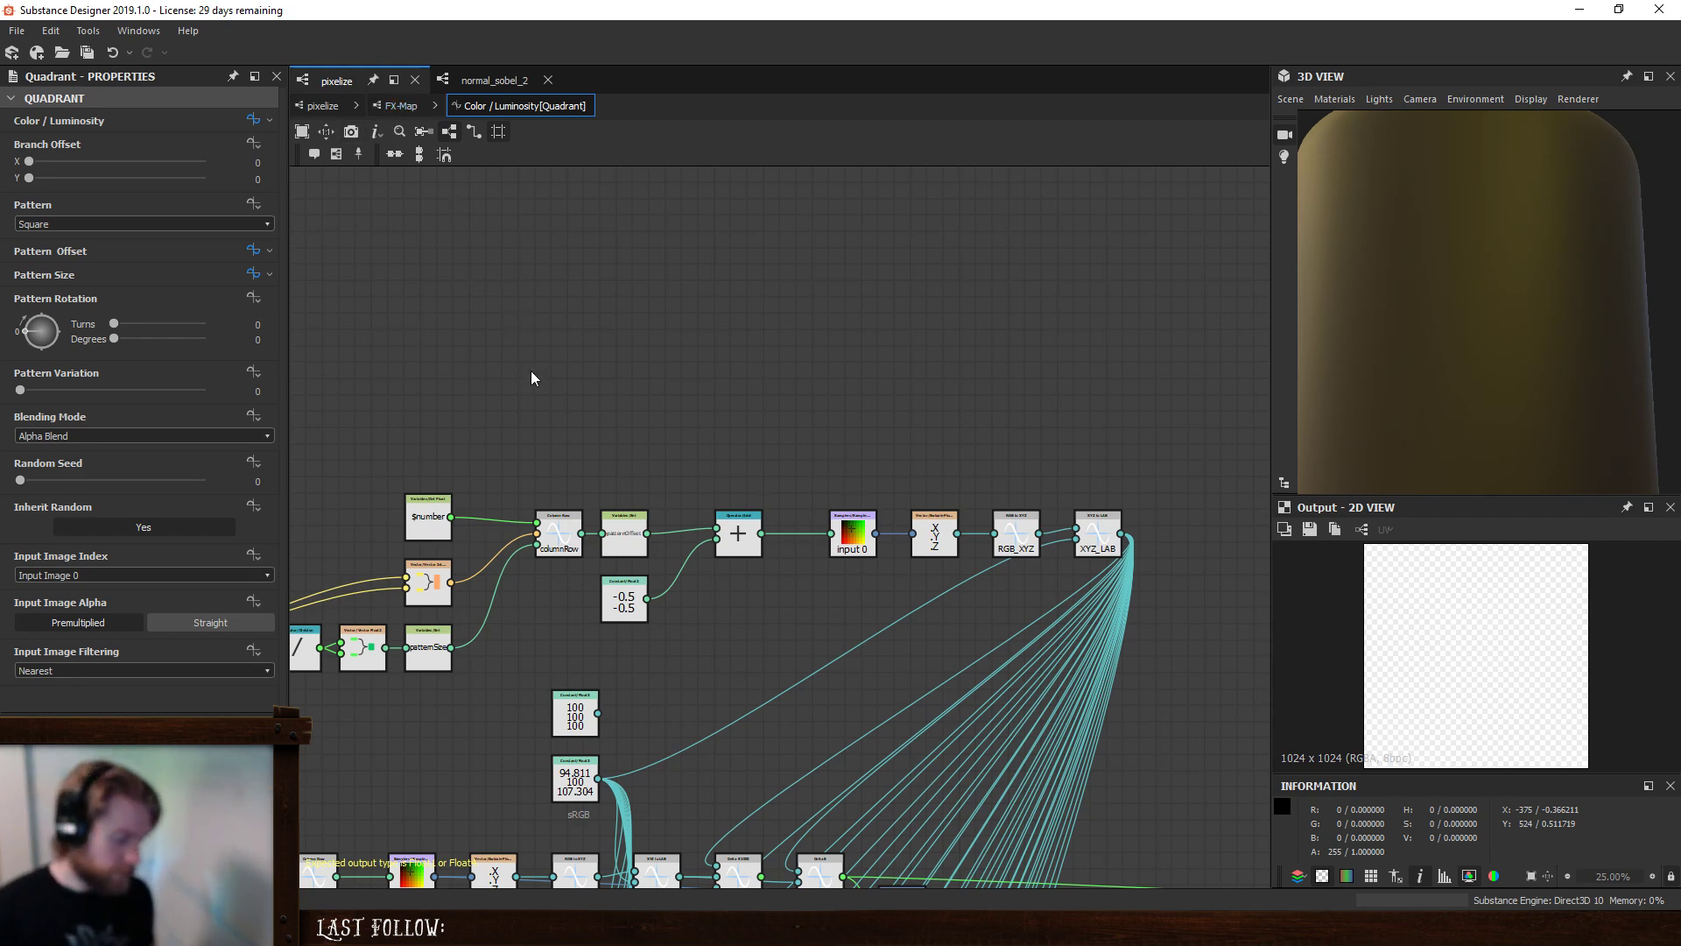
{"action": "left_click", "coordinate": [421, 131]}
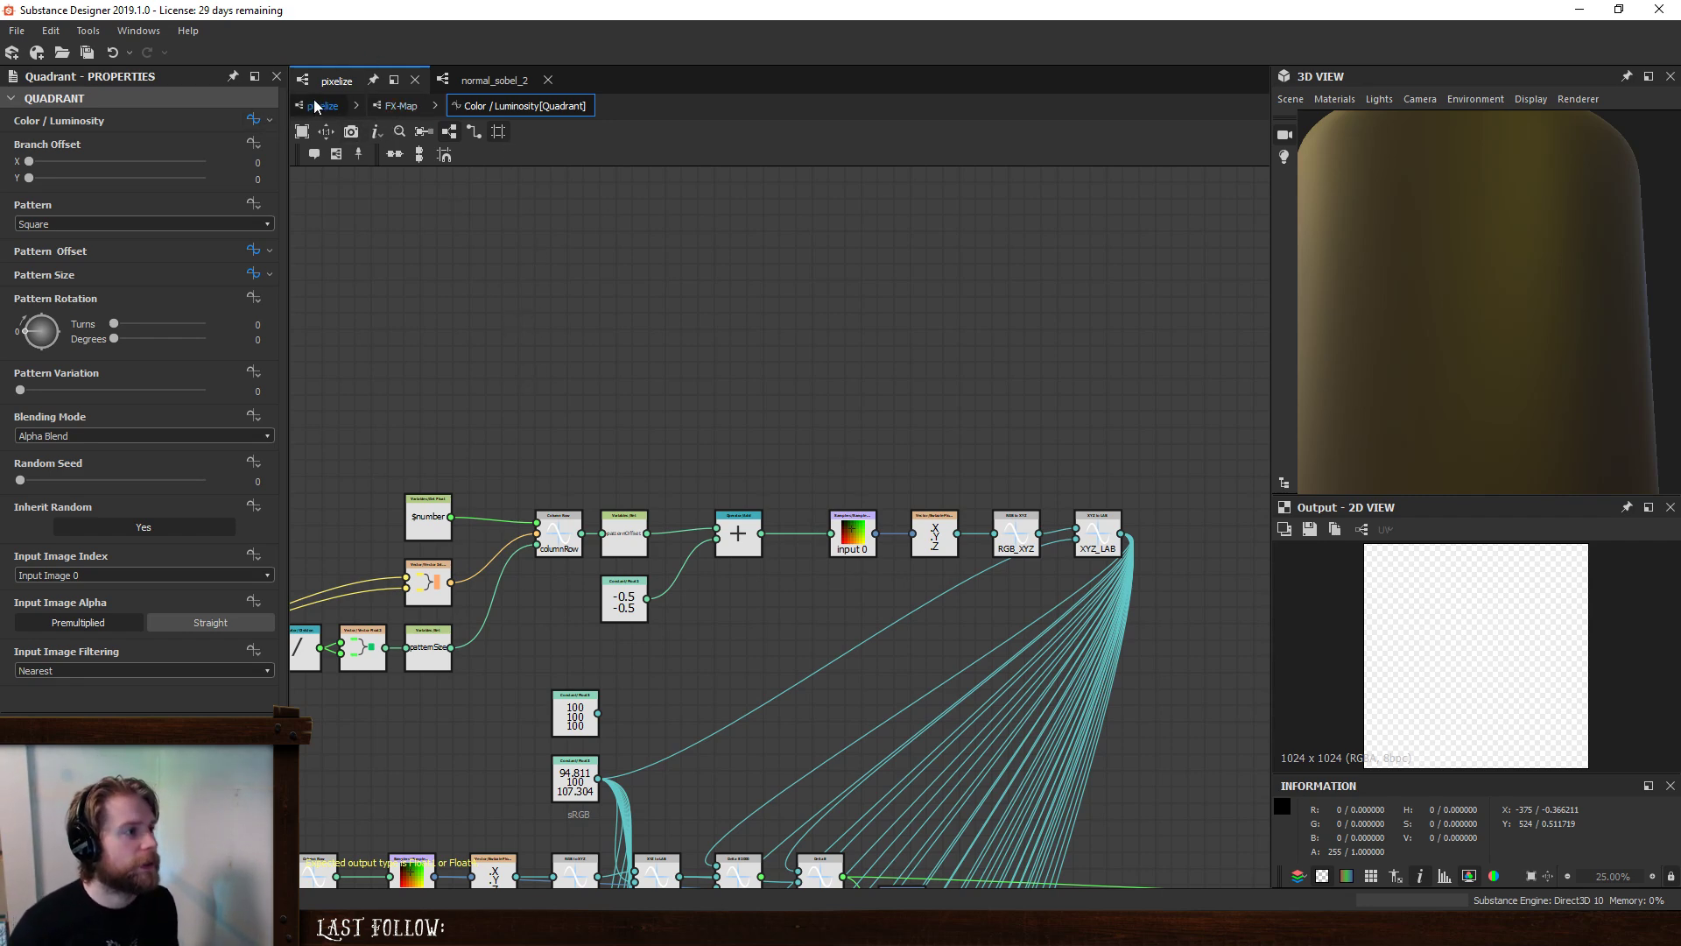
- Add a Directional Blur node in the empty space above the Image node
{"action": "scroll", "coordinate": [813, 373], "scroll_direction": "down", "scroll_amount": 3}
{"action": "middle_click_drag", "start_coordinate": [773, 605], "coordinate": [773, 694]}
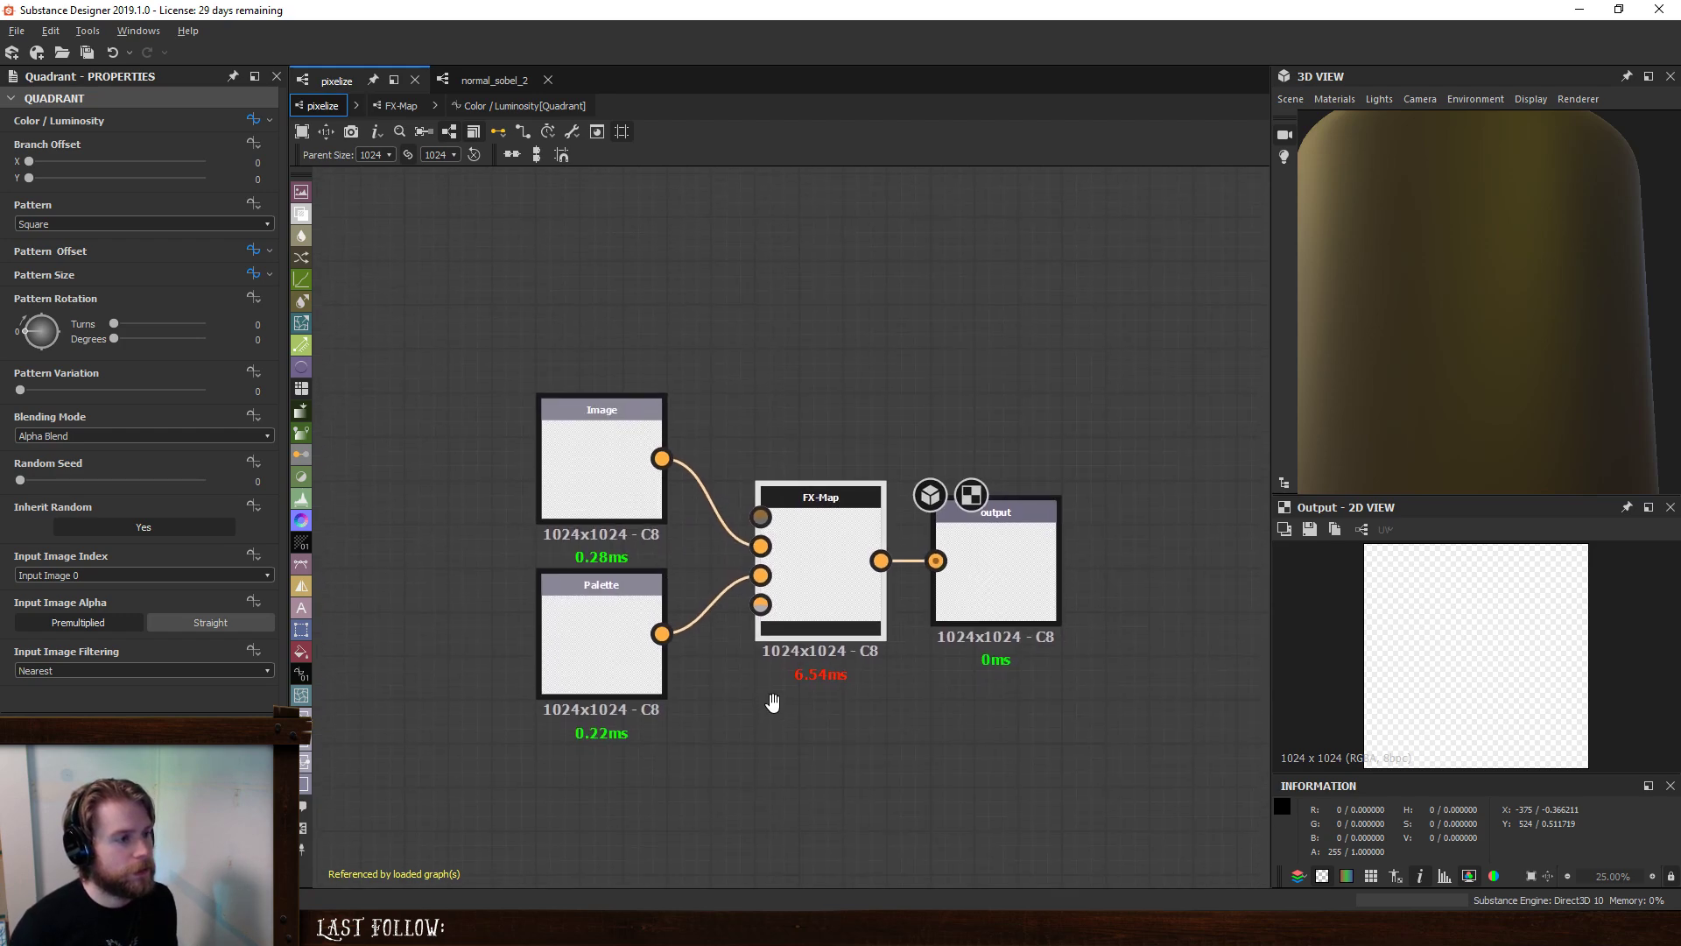
{"action": "middle_click_drag", "start_coordinate": [791, 293], "coordinate": [849, 358]}
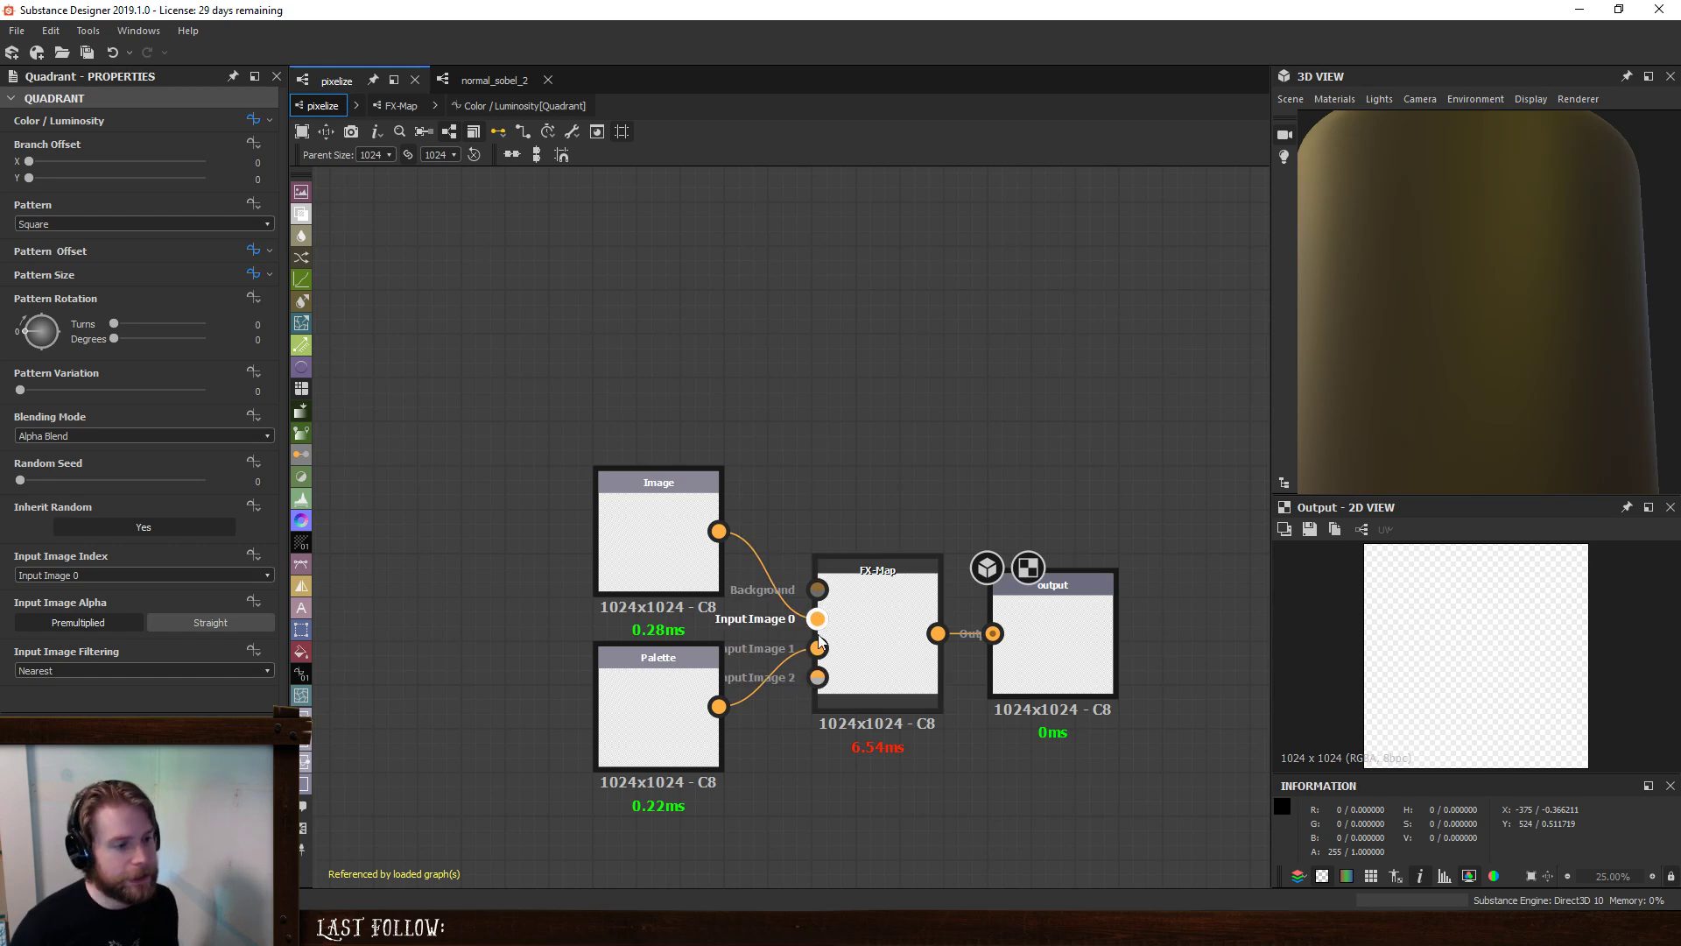
{"action": "scroll", "coordinate": [816, 417], "scroll_direction": "down", "scroll_amount": 1}
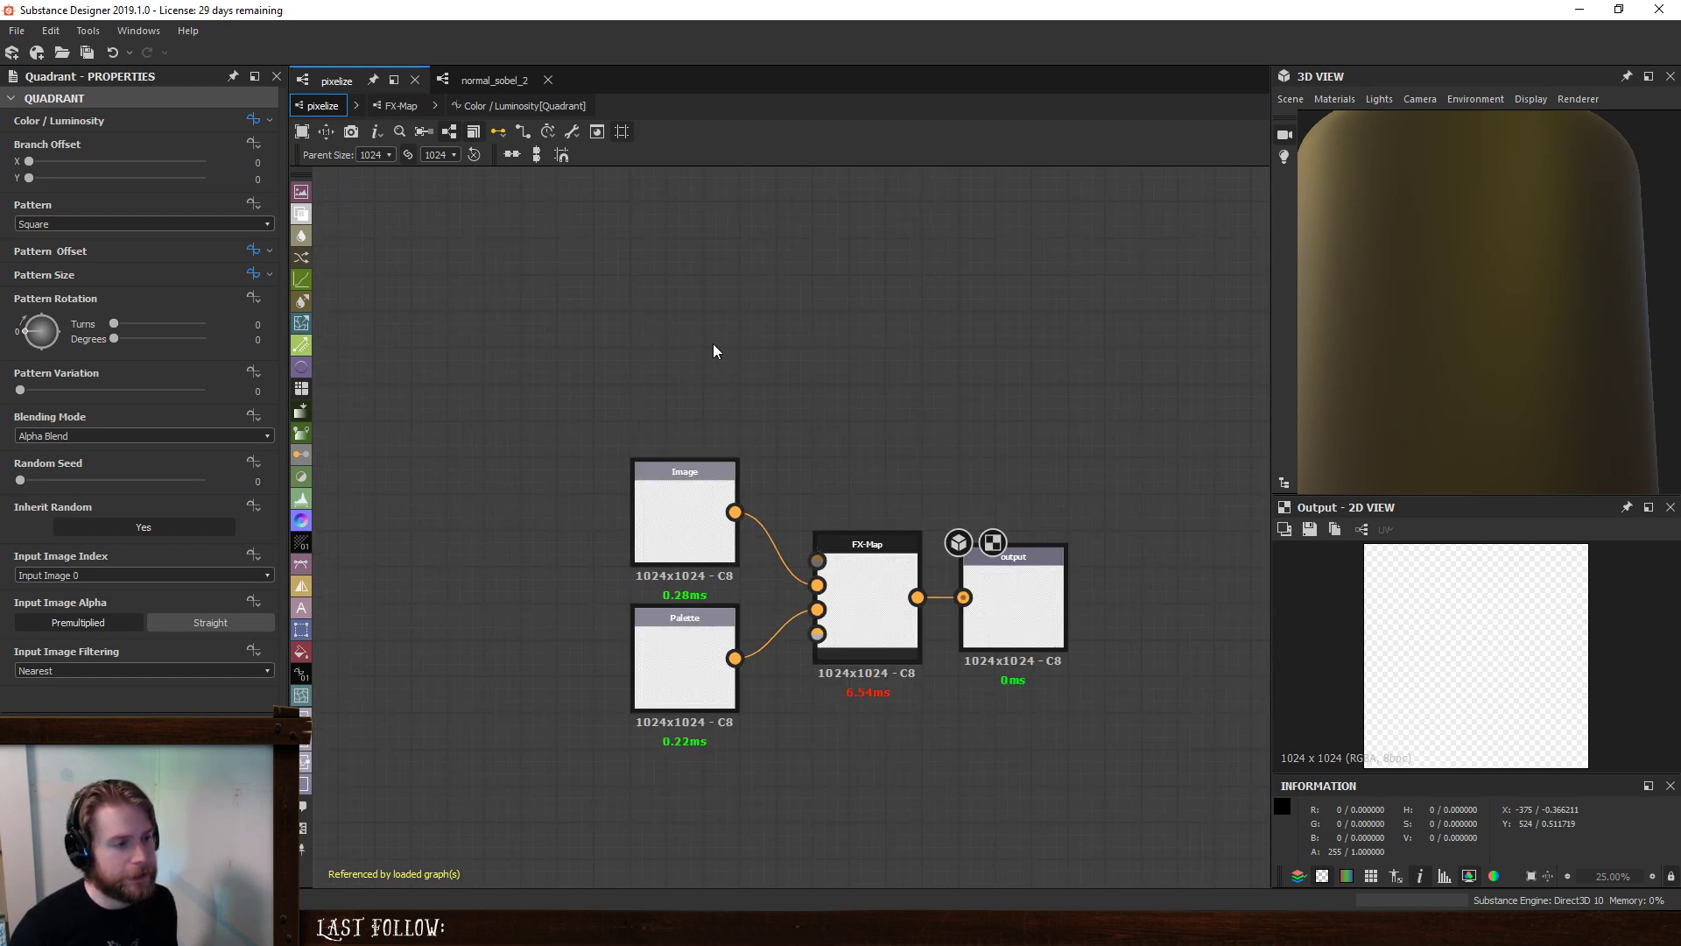
{"action": "key", "text": "space"}
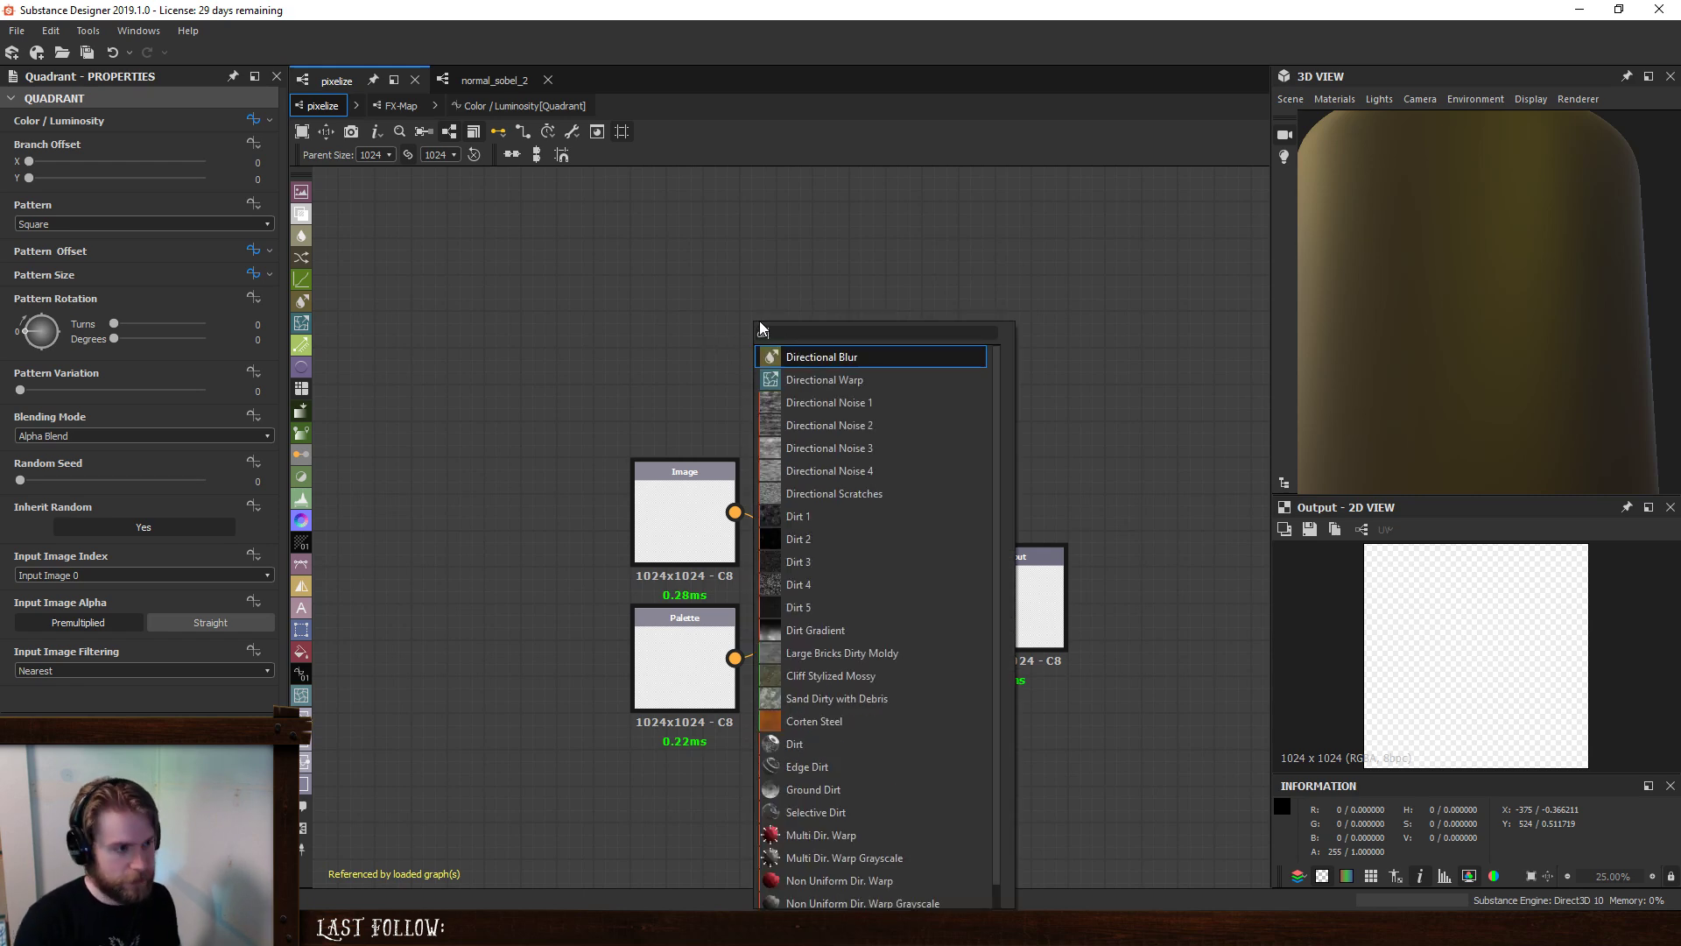
{"action": "key", "text": "Escape"}
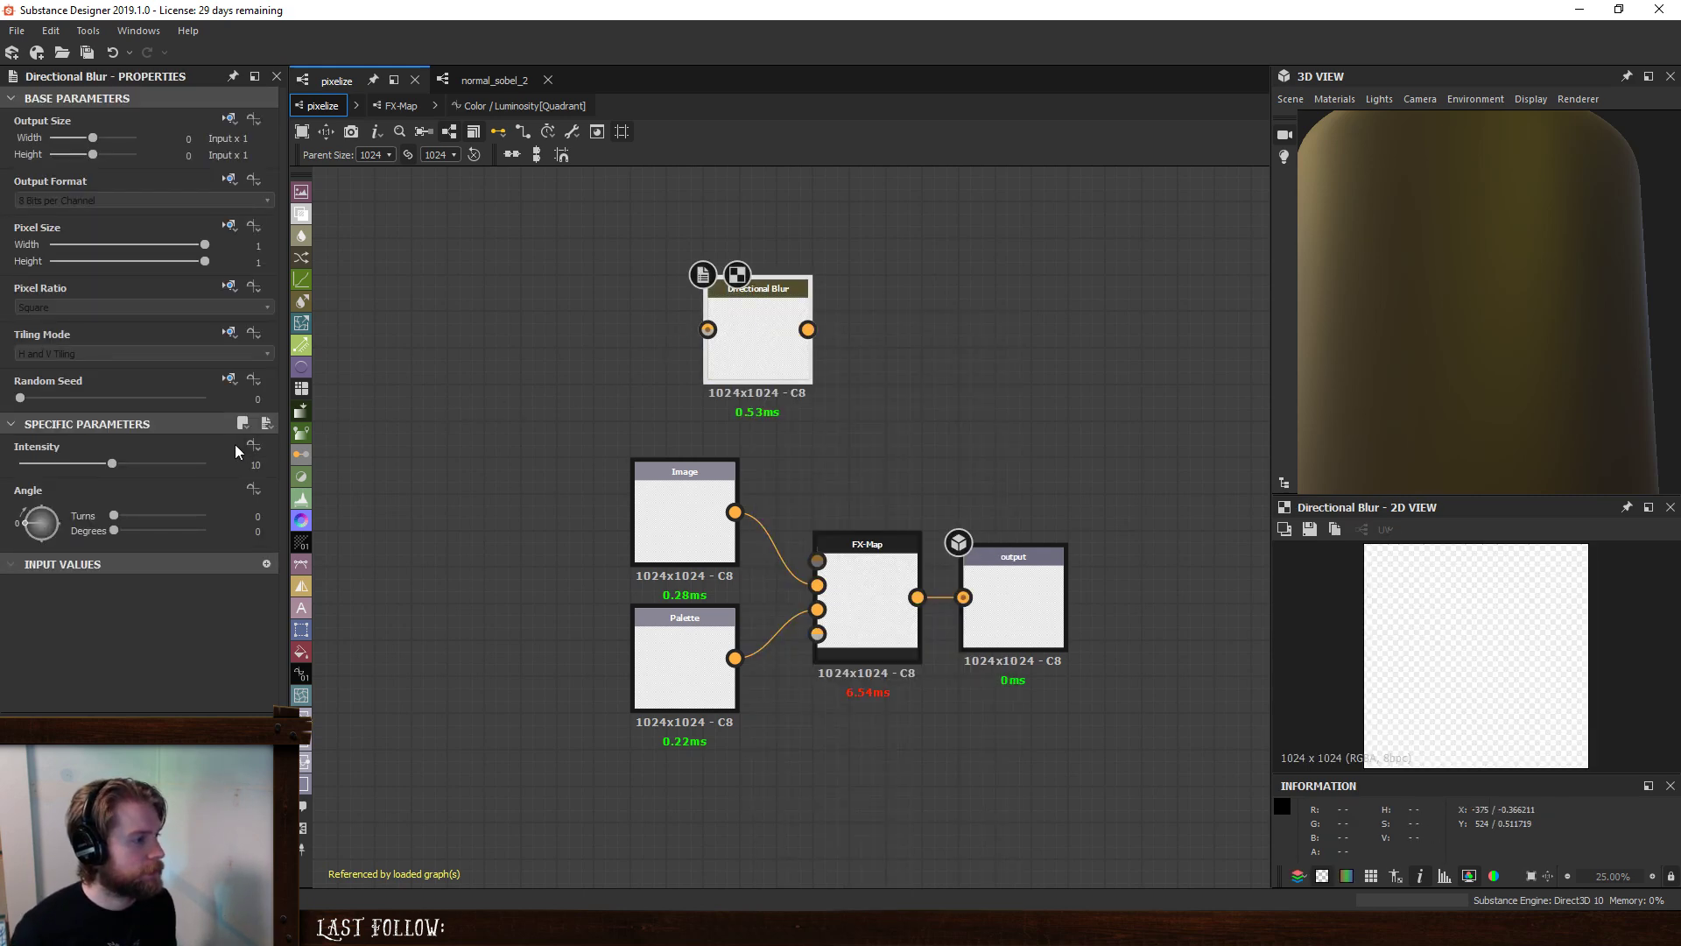
- Create an empty function for the Directional Blur's Intensity and paste the copied 256 divided by $size.Y nodes into it
{"action": "left_click", "coordinate": [252, 448]}
{"action": "left_click", "coordinate": [298, 515]}
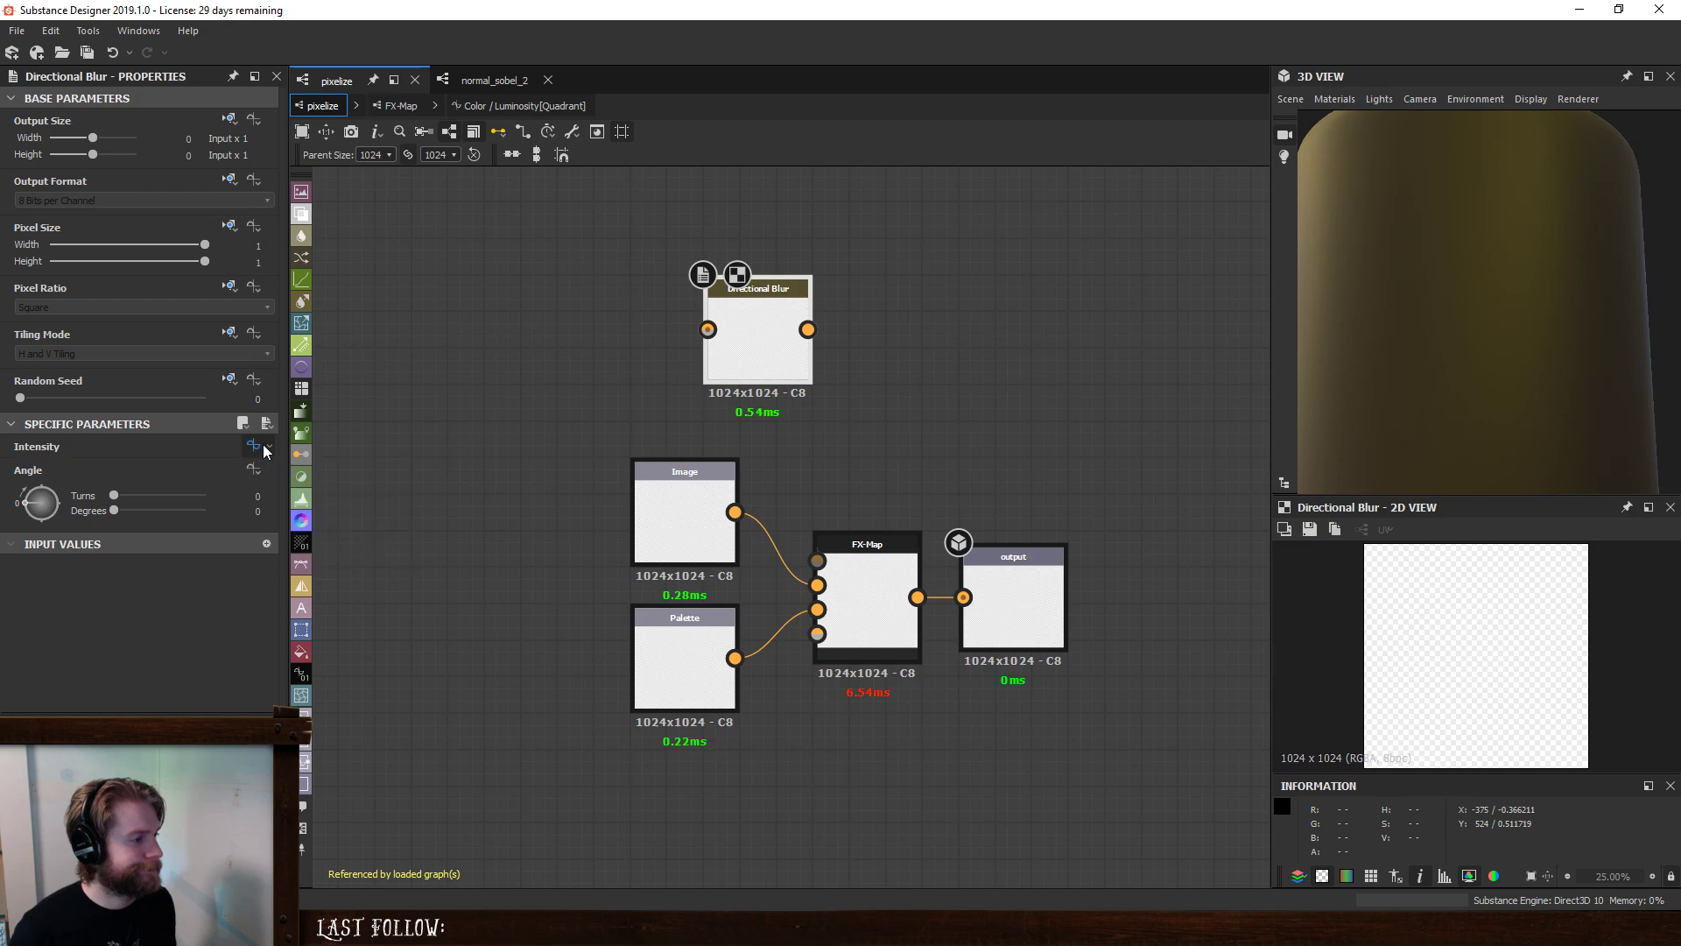
{"action": "left_click", "coordinate": [247, 445]}
{"action": "key", "text": "ctrl+v"}
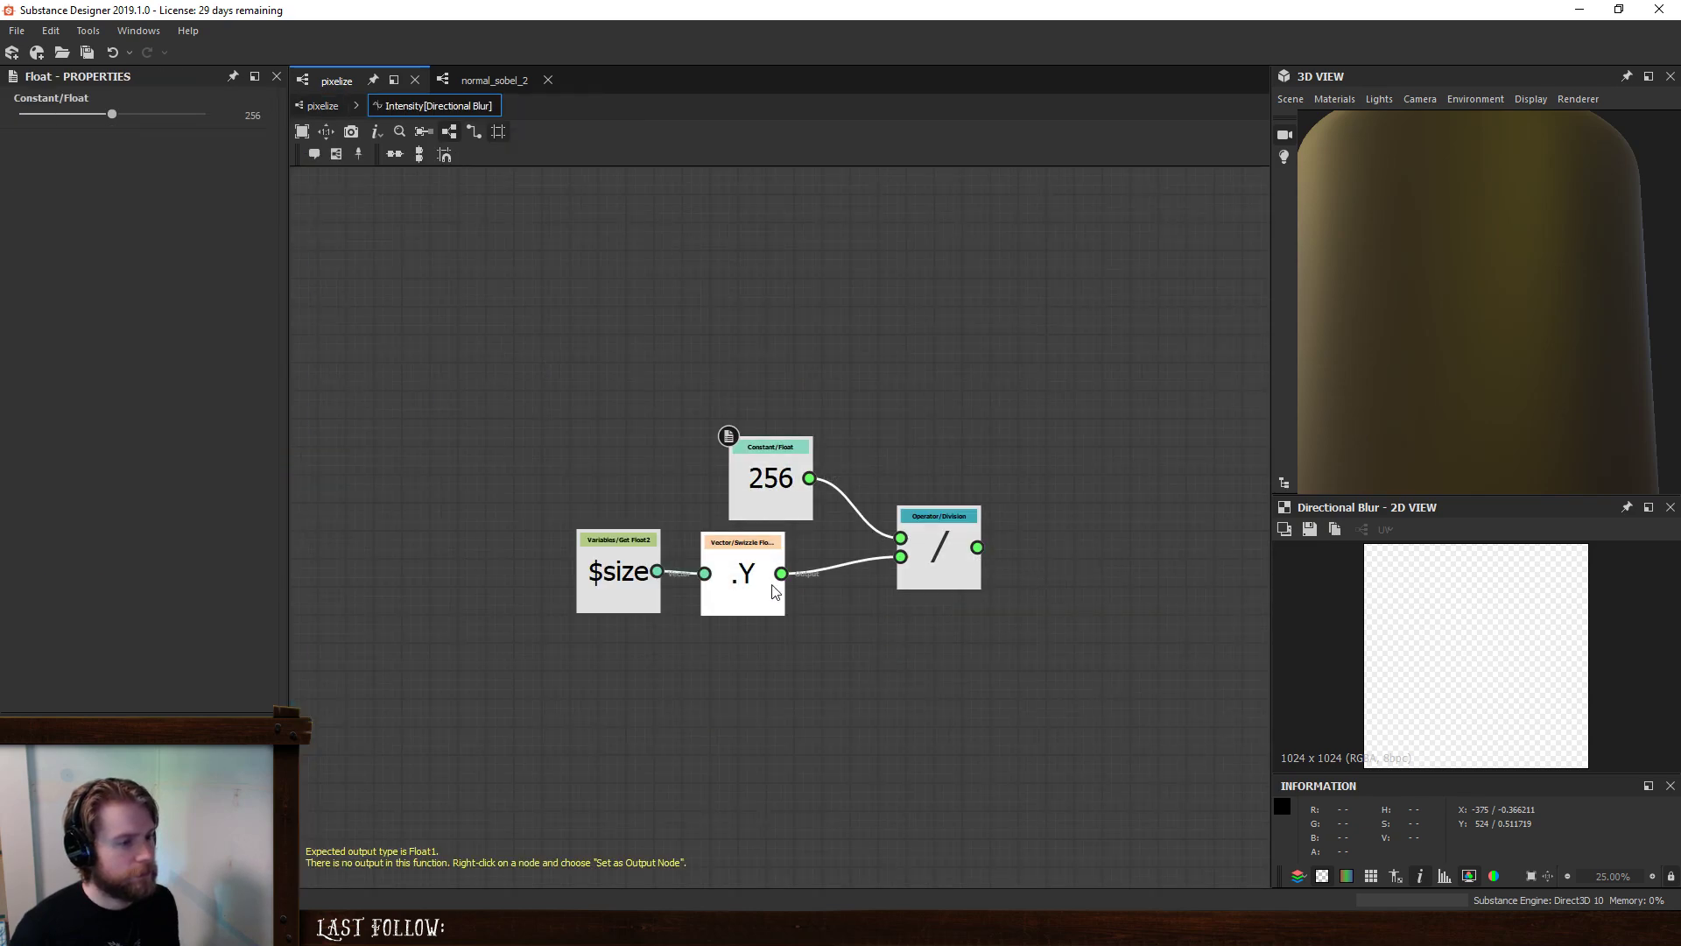
- Tidy the function layout by shifting the $size and .Y nodes and placing the 256 constant directly above .Y
{"action": "left_click", "coordinate": [450, 563]}
{"action": "left_click_drag", "start_coordinate": [460, 566], "coordinate": [744, 640]}
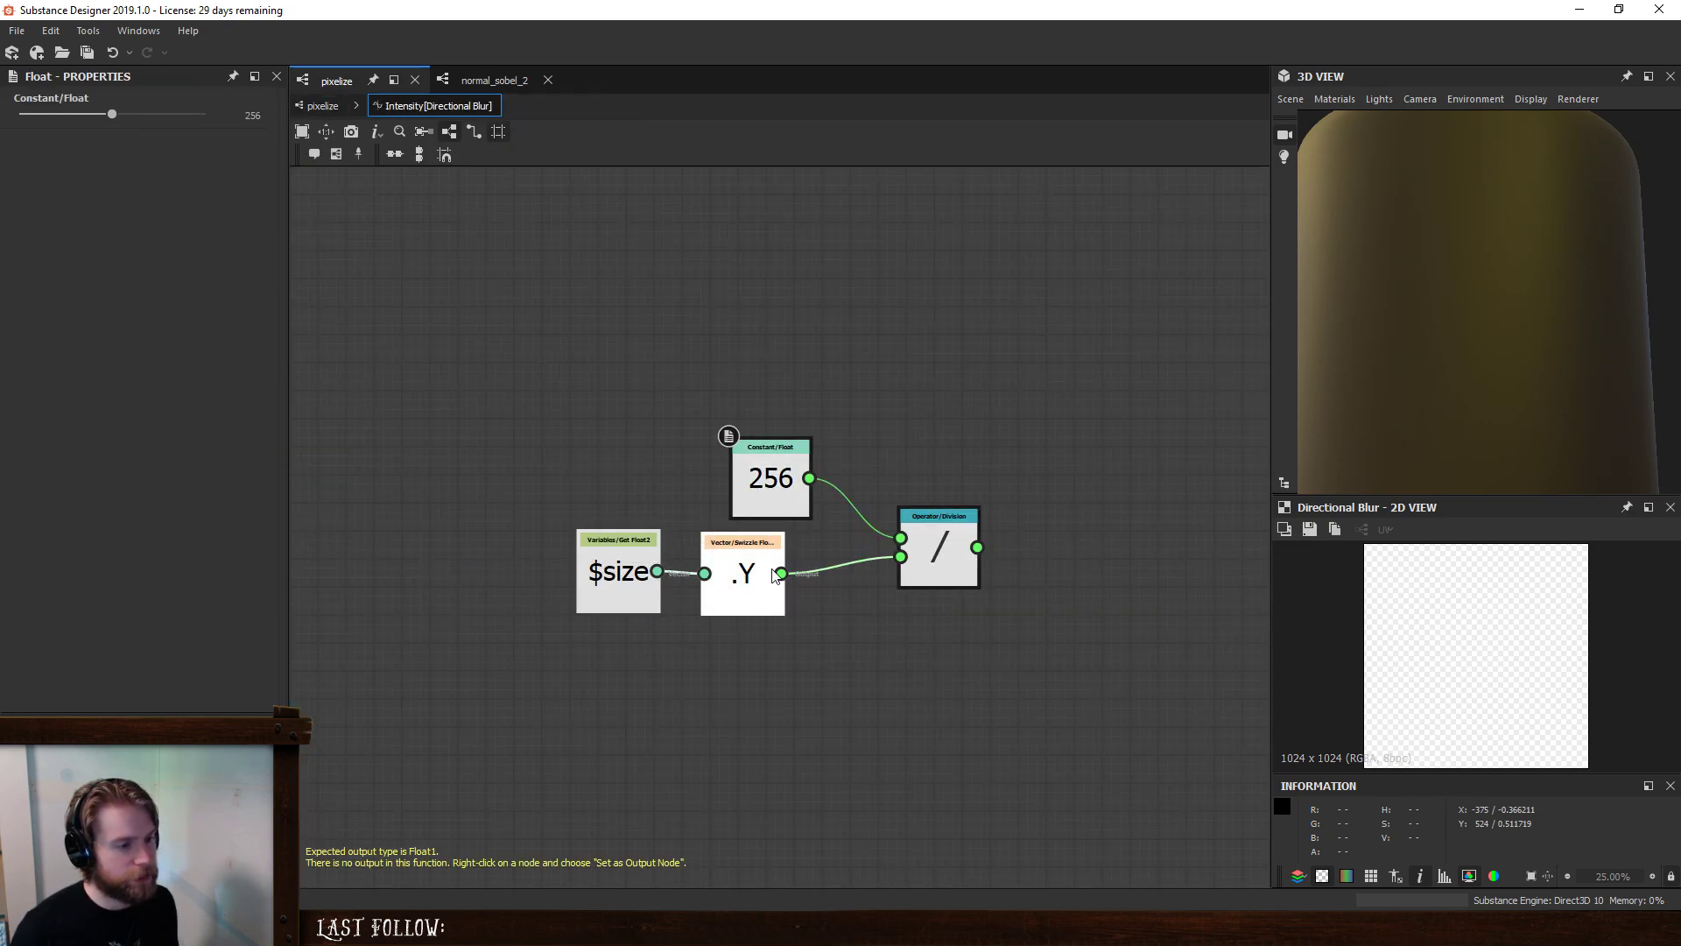
{"action": "left_click", "coordinate": [743, 698]}
{"action": "left_click_drag", "start_coordinate": [534, 563], "coordinate": [720, 648]}
{"action": "left_click_drag", "start_coordinate": [752, 585], "coordinate": [761, 585]}
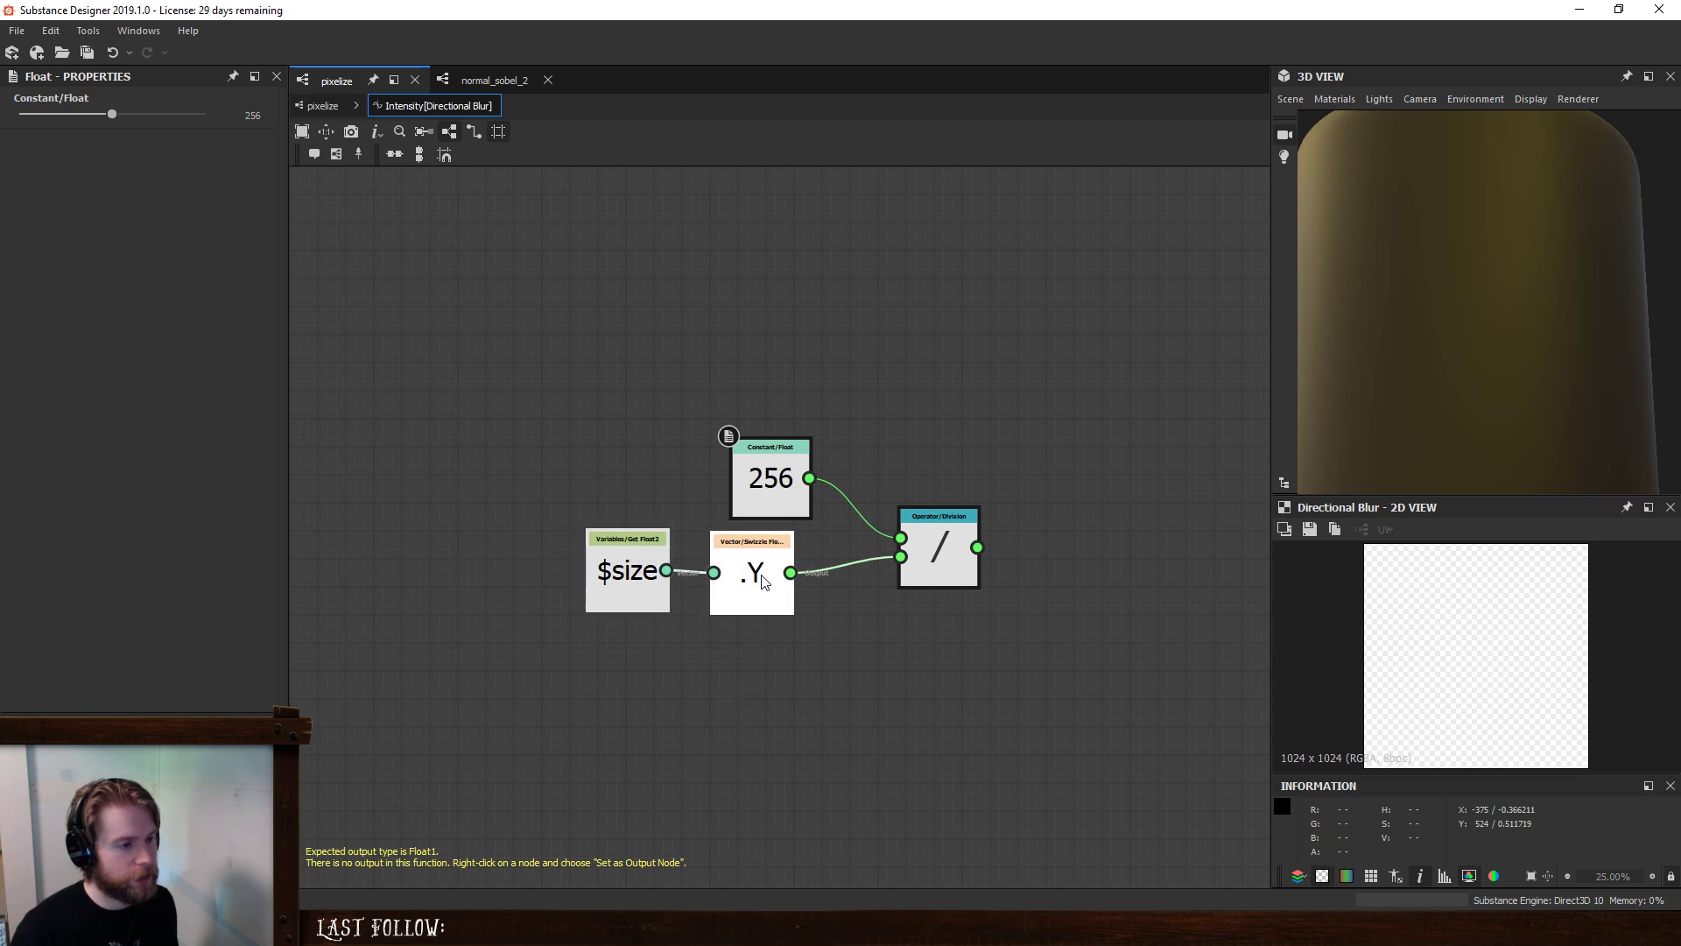
{"action": "left_click_drag", "start_coordinate": [757, 458], "coordinate": [739, 440]}
- Set the Division node as the function's output and align it in a row with the .Y node
{"action": "right_click", "coordinate": [926, 517]}
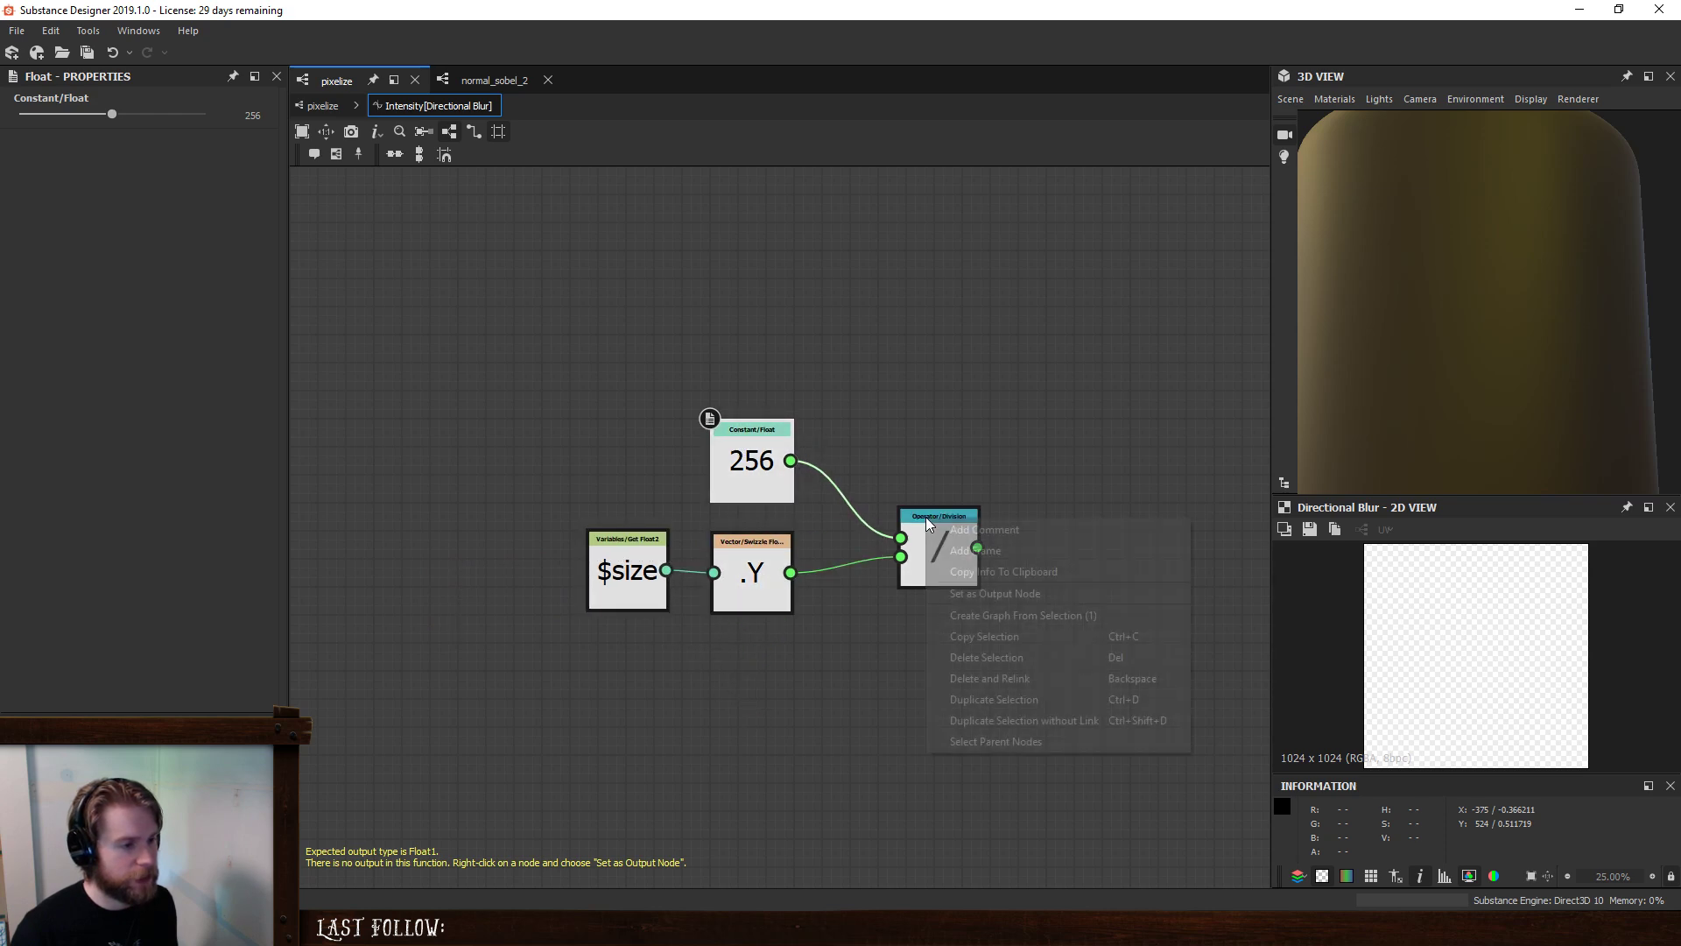
{"action": "left_click", "coordinate": [986, 599]}
{"action": "left_click_drag", "start_coordinate": [950, 561], "coordinate": [931, 586]}
{"action": "left_click", "coordinate": [935, 464]}
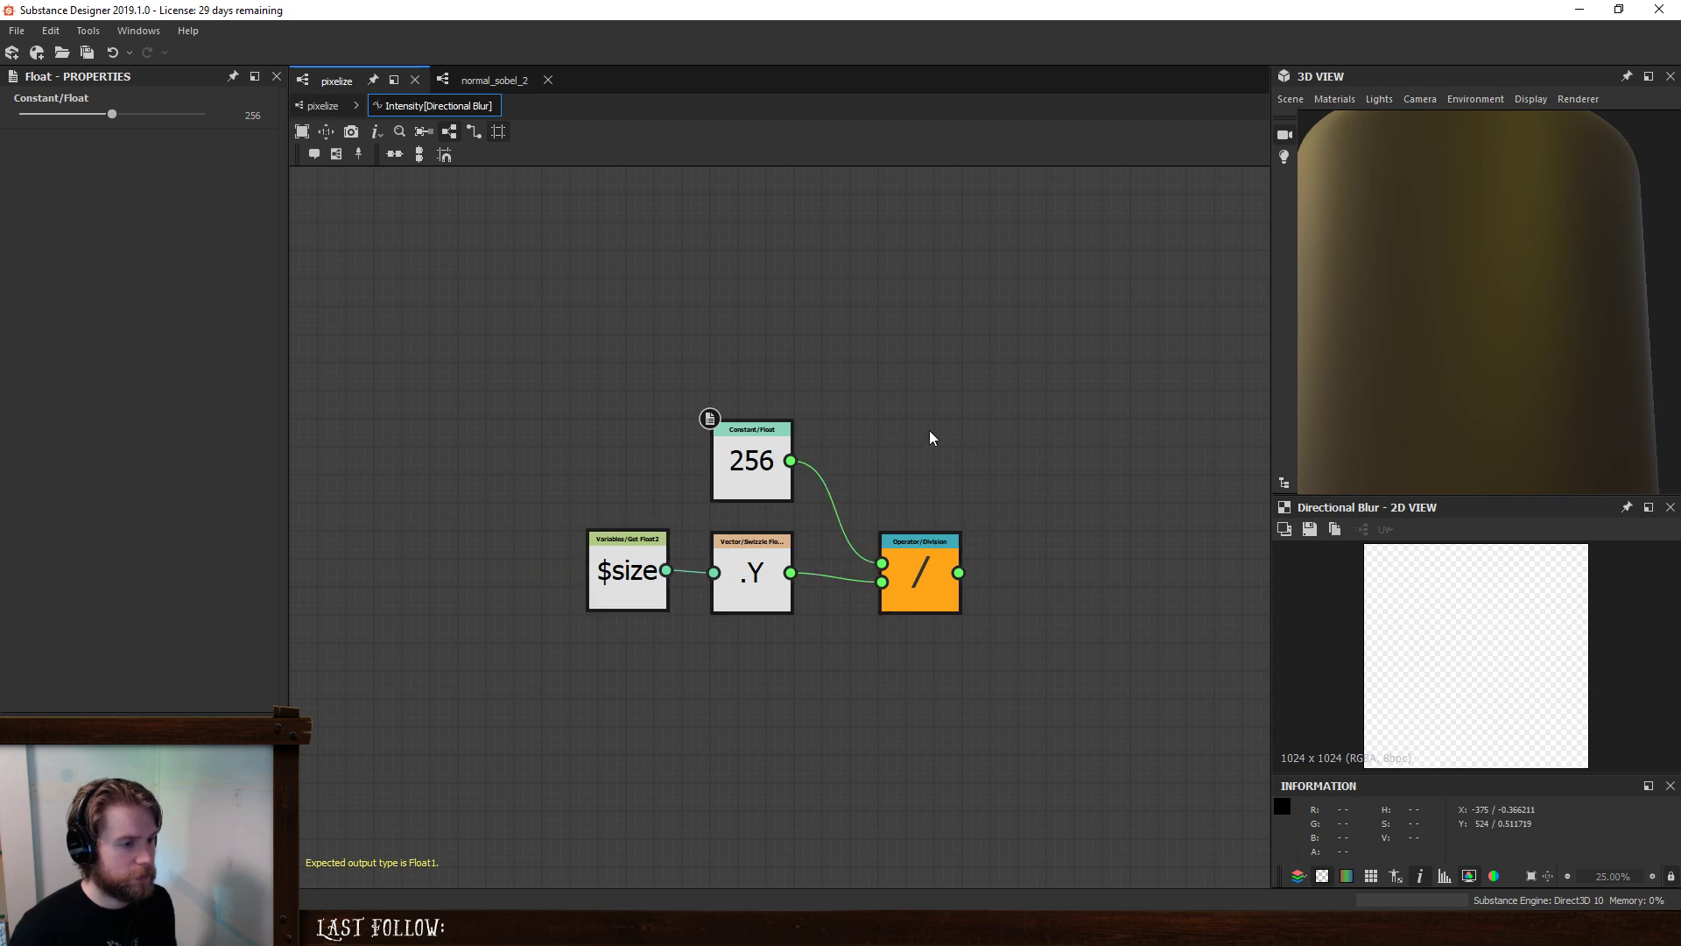
- Return to the pixelize graph and set the Directional Blur's angle to 90 degrees
{"action": "left_click", "coordinate": [314, 107]}
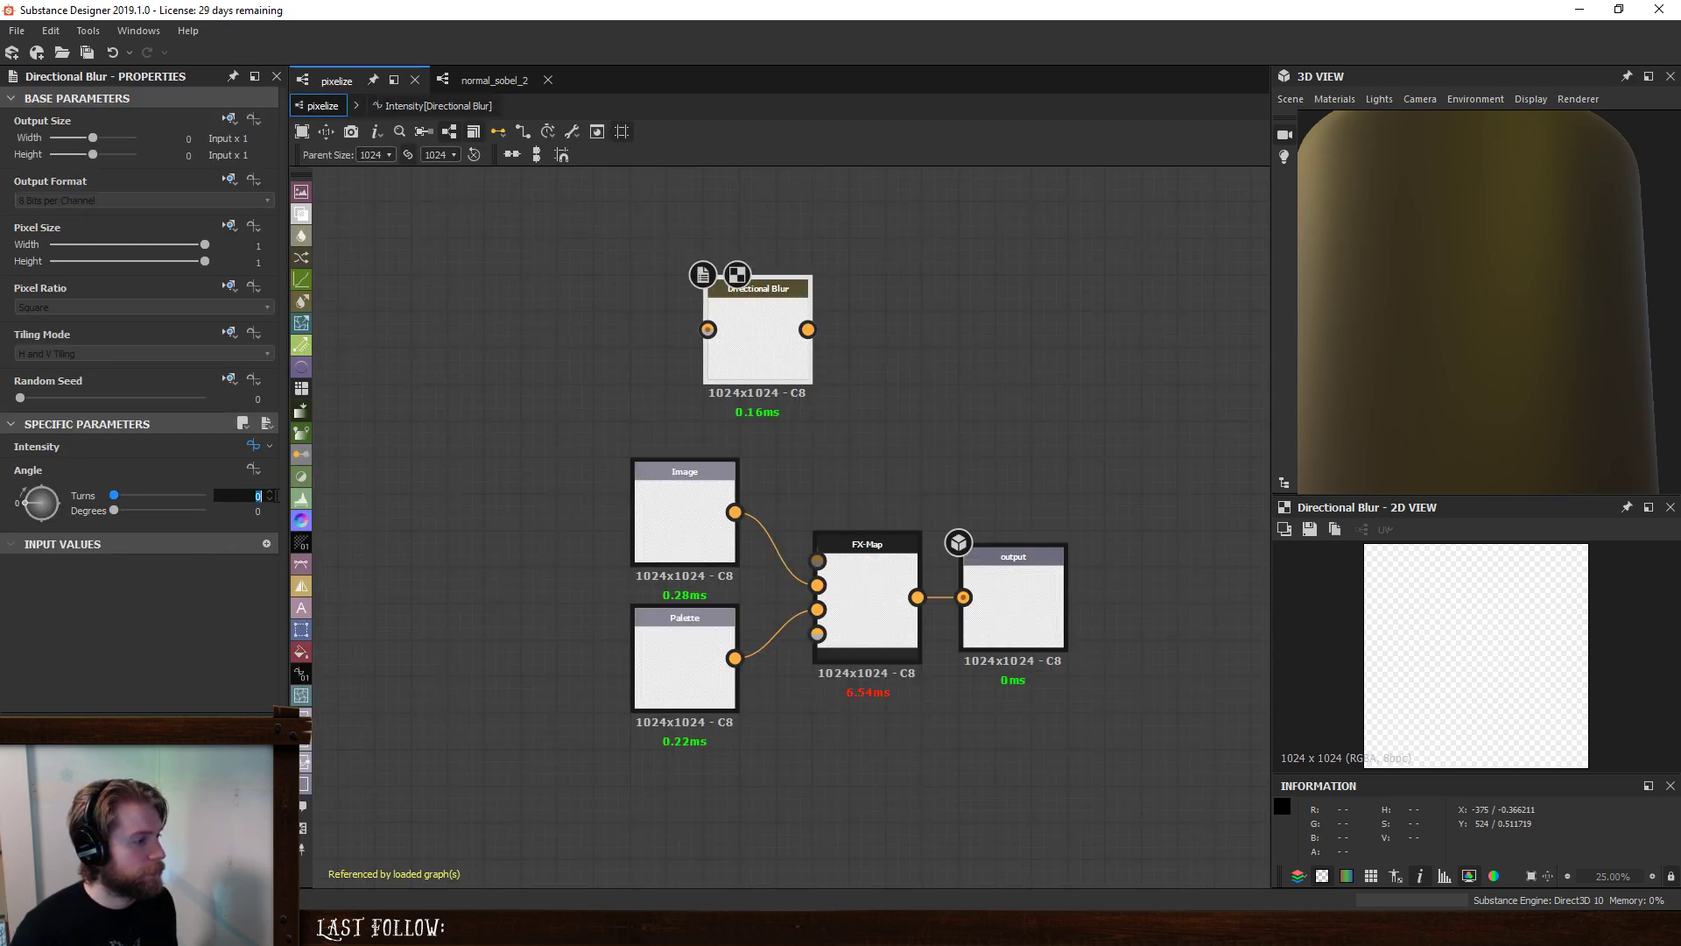
{"action": "key", "text": "Tab"}
{"action": "type", "text": "90"}
{"action": "key", "text": "Return"}
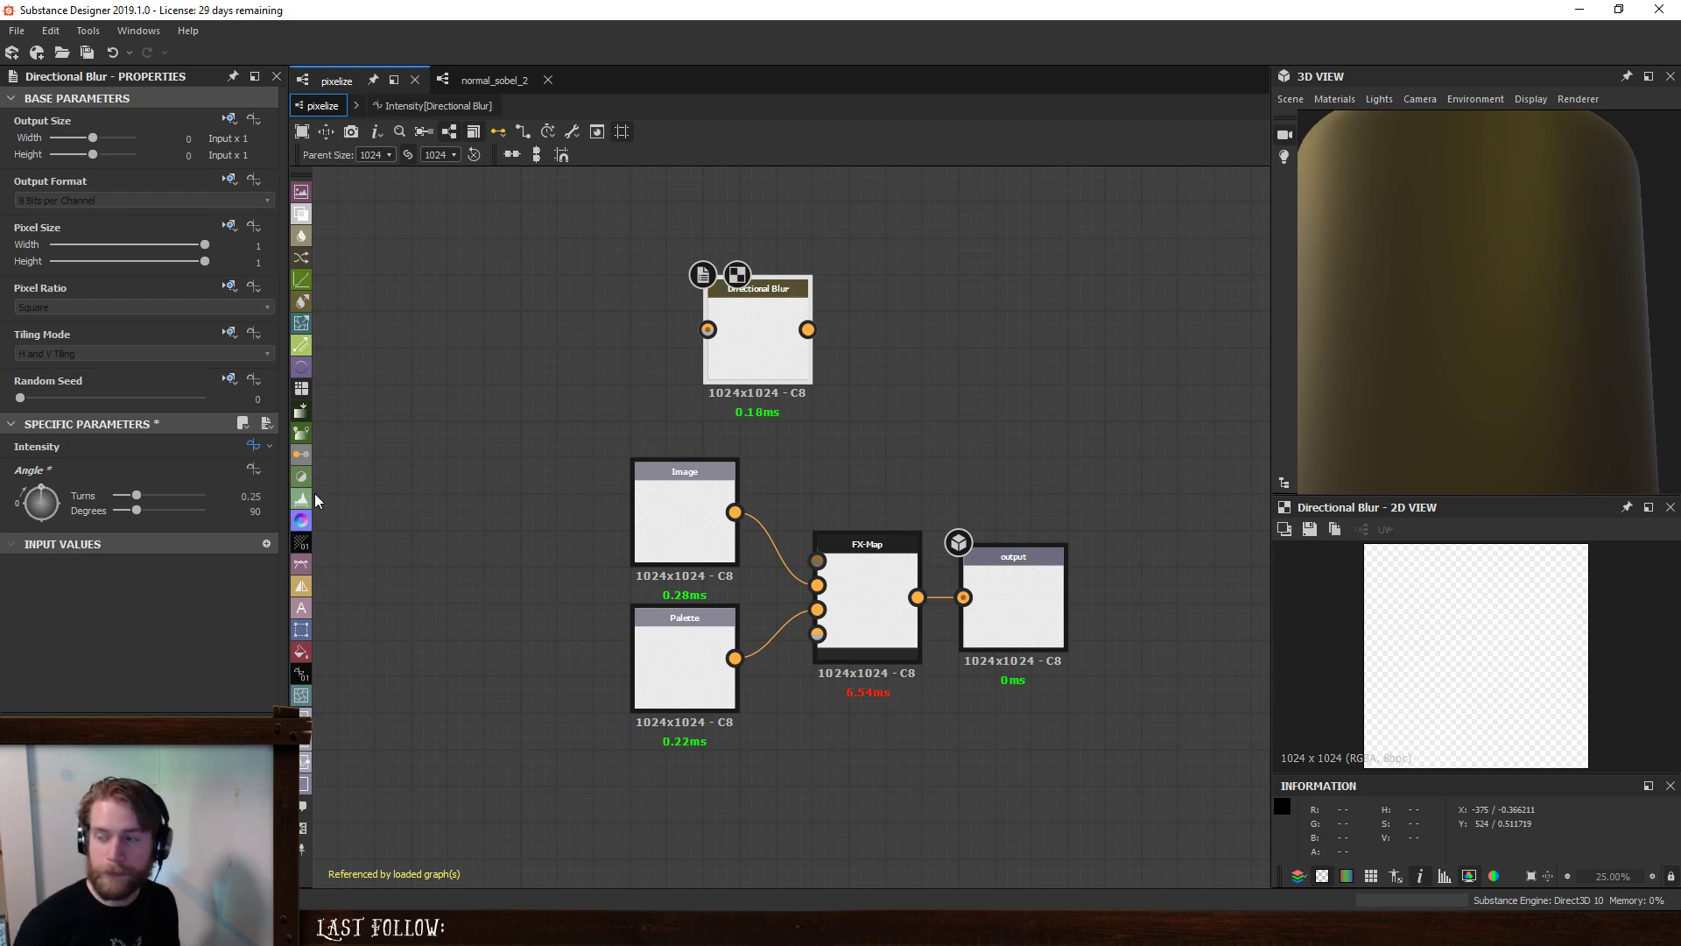
- Move the Directional Blur farther up in the graph and make a copy of it
{"action": "left_click_drag", "start_coordinate": [768, 303], "coordinate": [726, 200]}
{"action": "key", "text": "ctrl+c"}
{"action": "key", "text": "ctrl+v"}
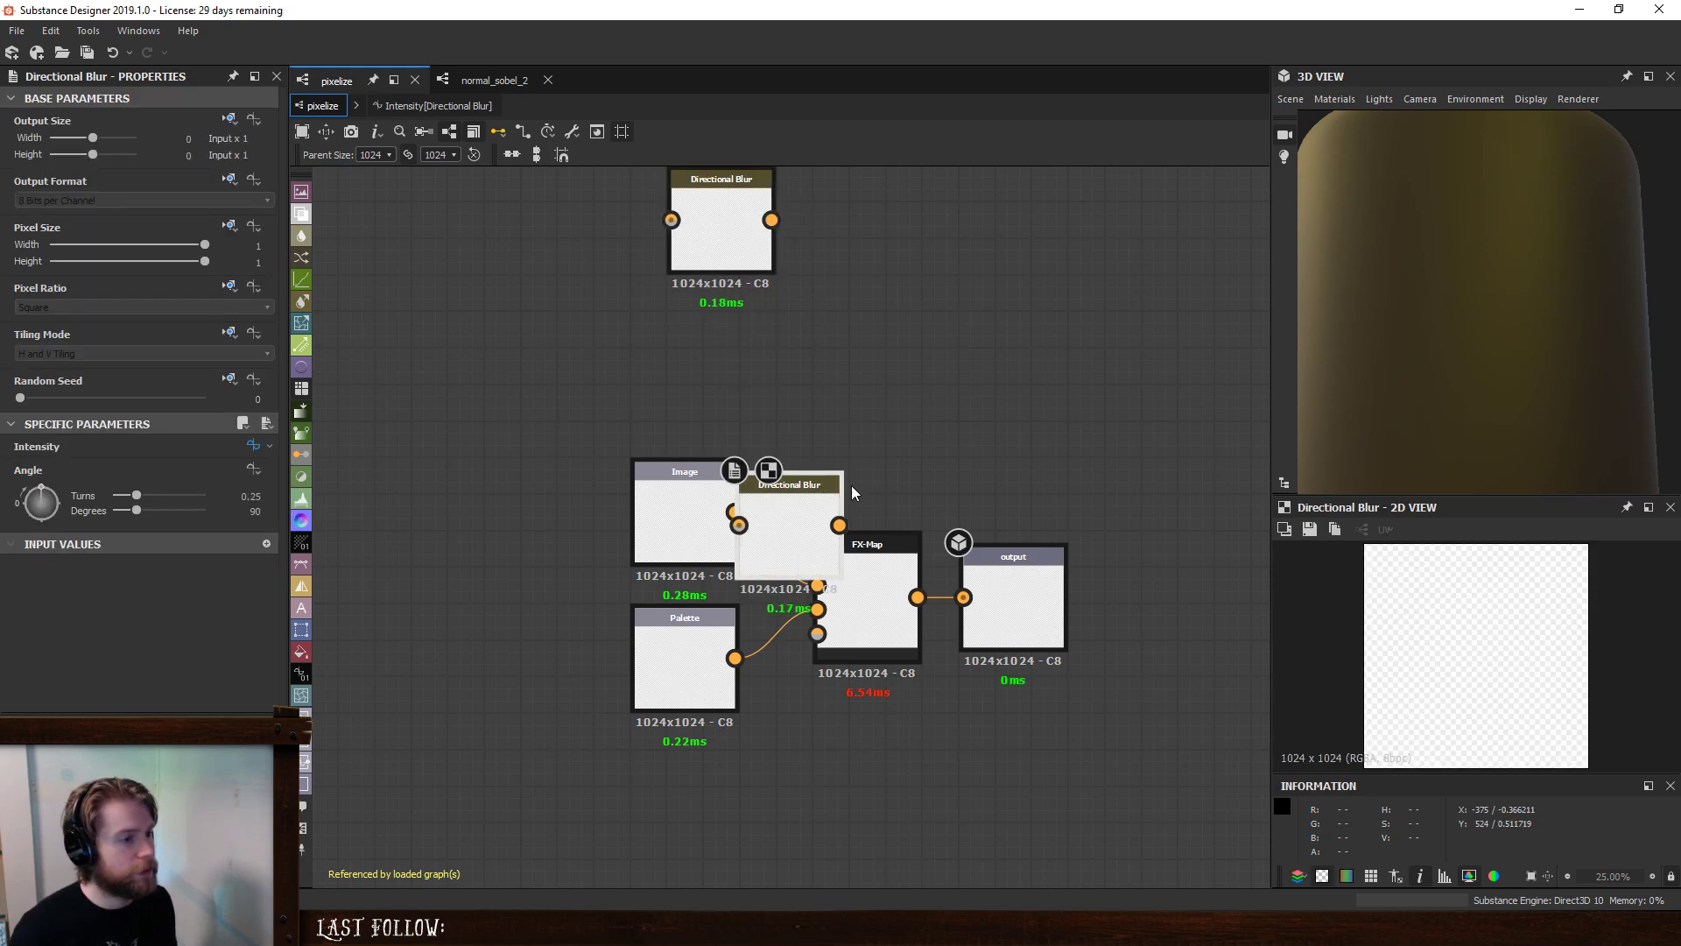
- Place the copied Directional Blur directly below the original and switch the swizzle in its intensity function to X
{"action": "left_click_drag", "start_coordinate": [795, 520], "coordinate": [722, 362]}
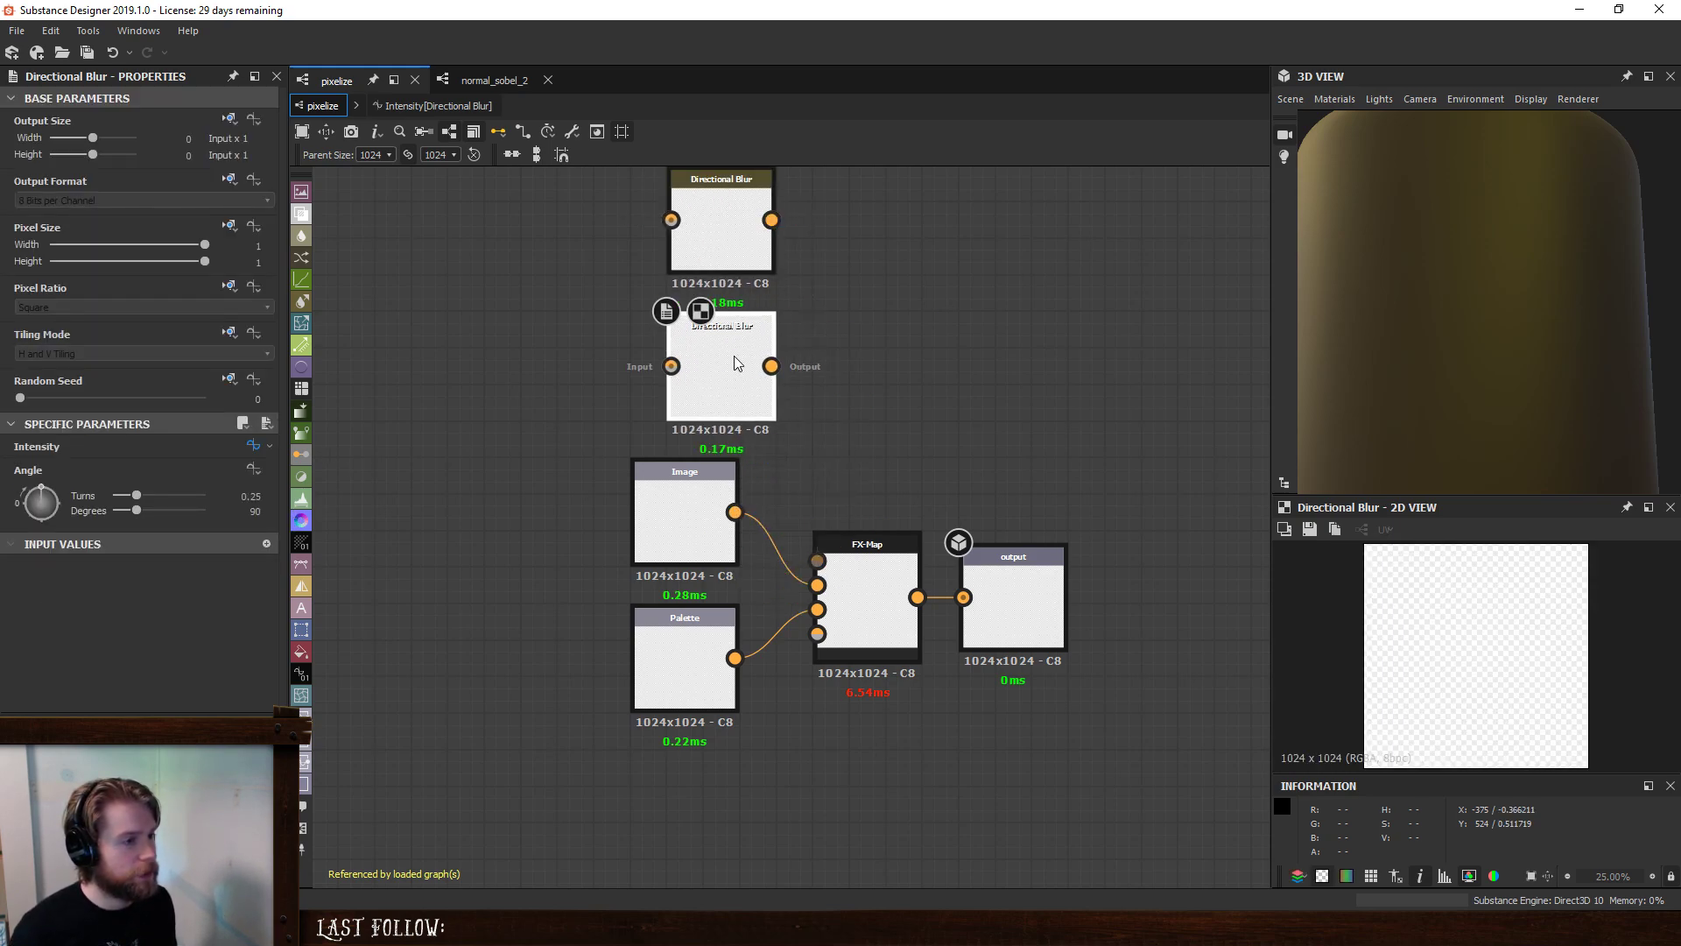
{"action": "left_click", "coordinate": [256, 447]}
{"action": "left_click", "coordinate": [695, 692]}
{"action": "left_click", "coordinate": [234, 115]}
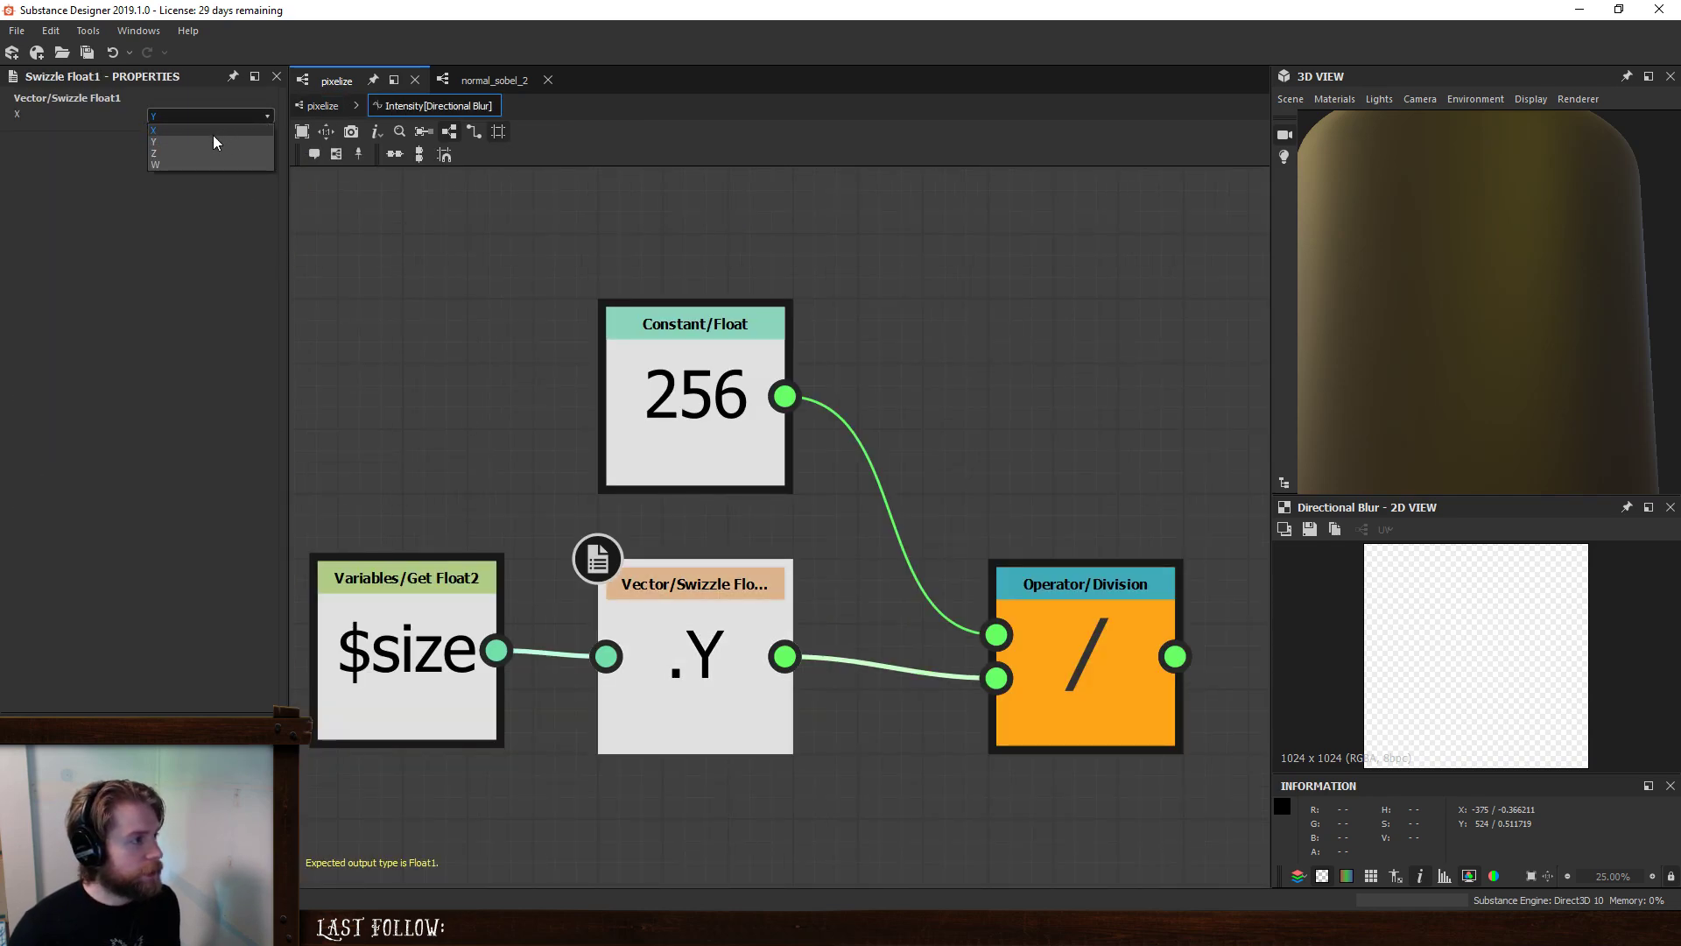
{"action": "left_click", "coordinate": [212, 130]}
{"action": "left_click", "coordinate": [319, 106]}
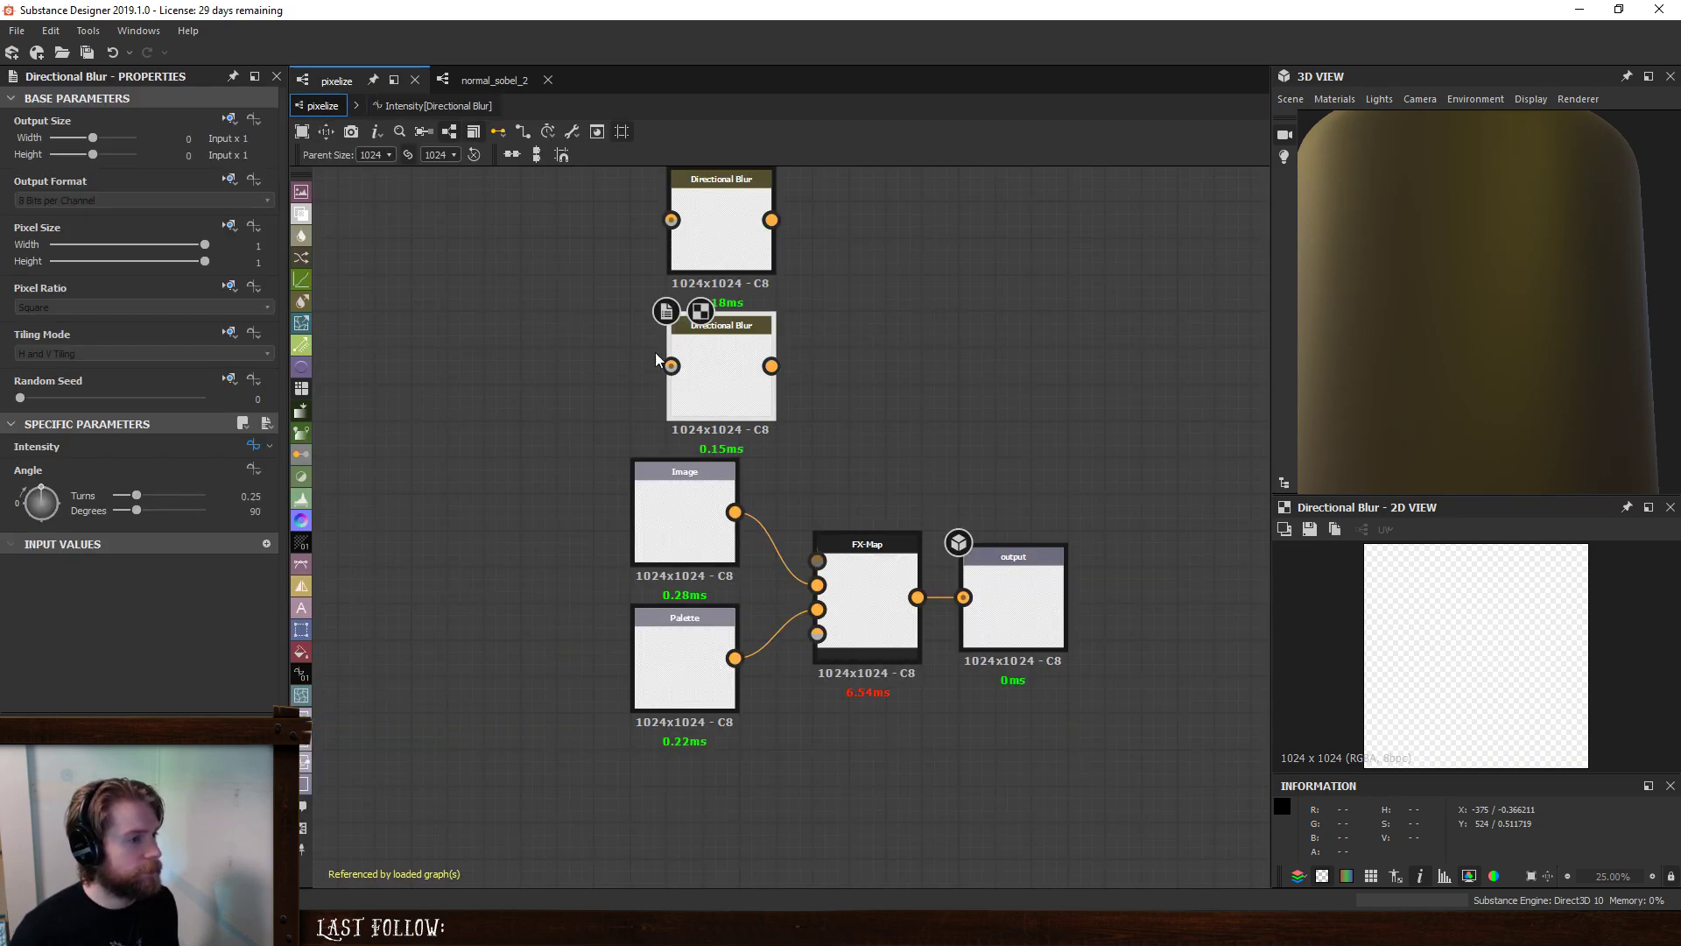
- Connect the Image node's output to the inputs of both Directional Blur nodes
{"action": "left_click", "coordinate": [669, 390]}
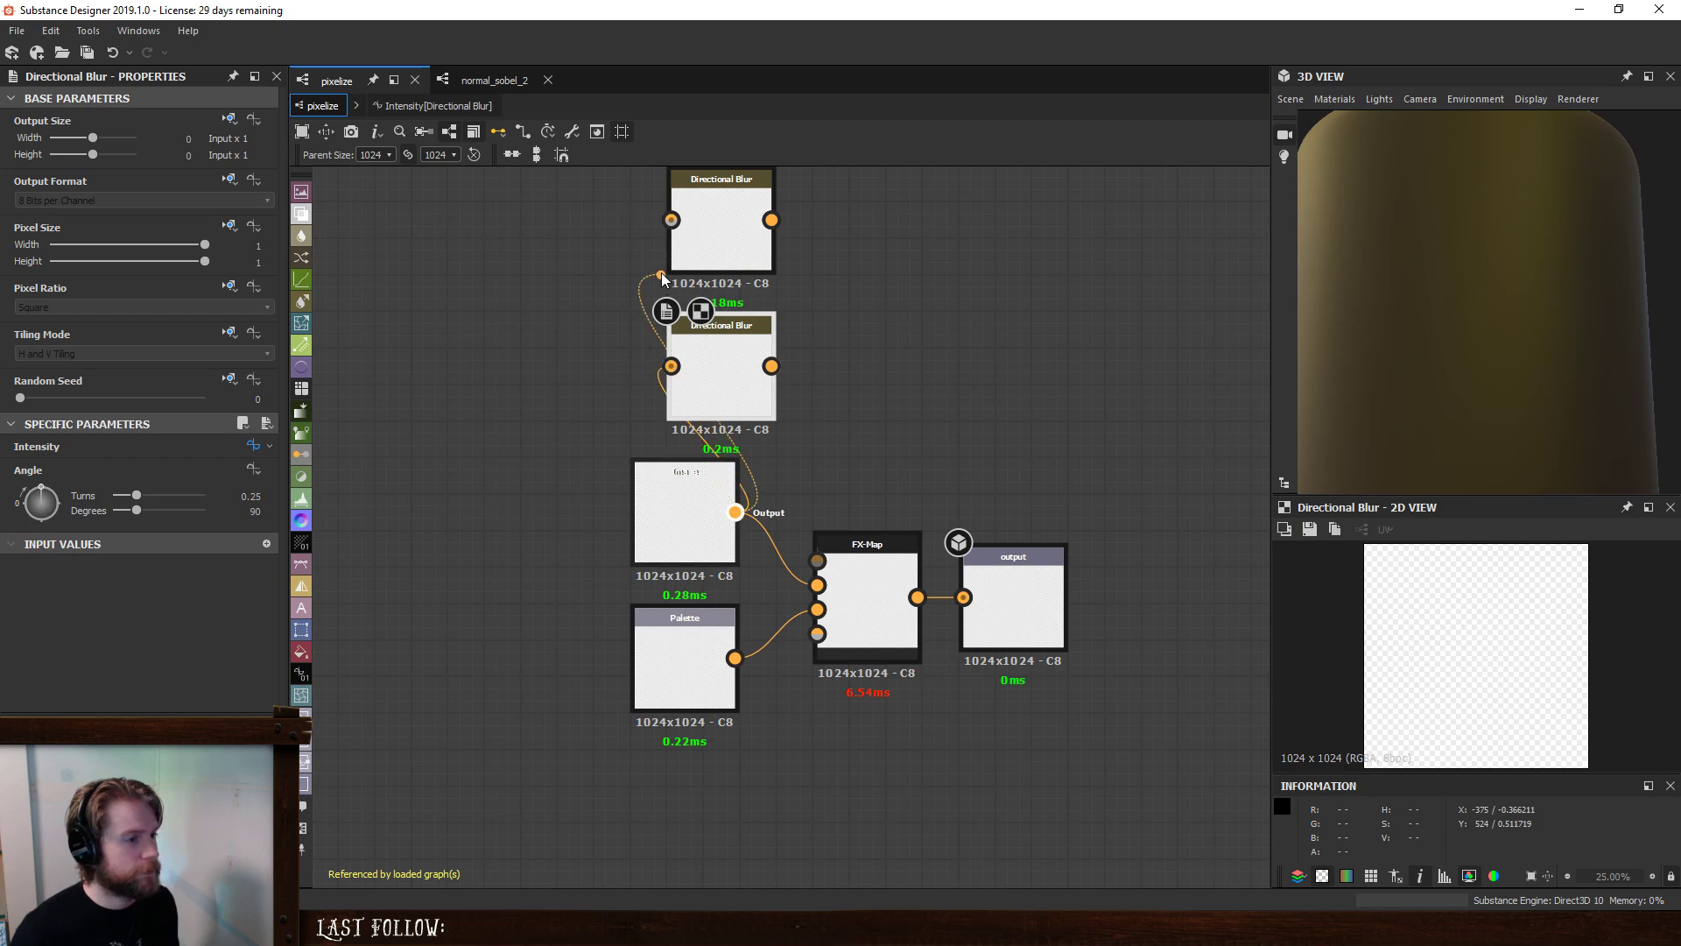
{"action": "left_click", "coordinate": [669, 236]}
{"action": "left_click", "coordinate": [596, 292]}
{"action": "middle_click_drag", "start_coordinate": [842, 303], "coordinate": [794, 448]}
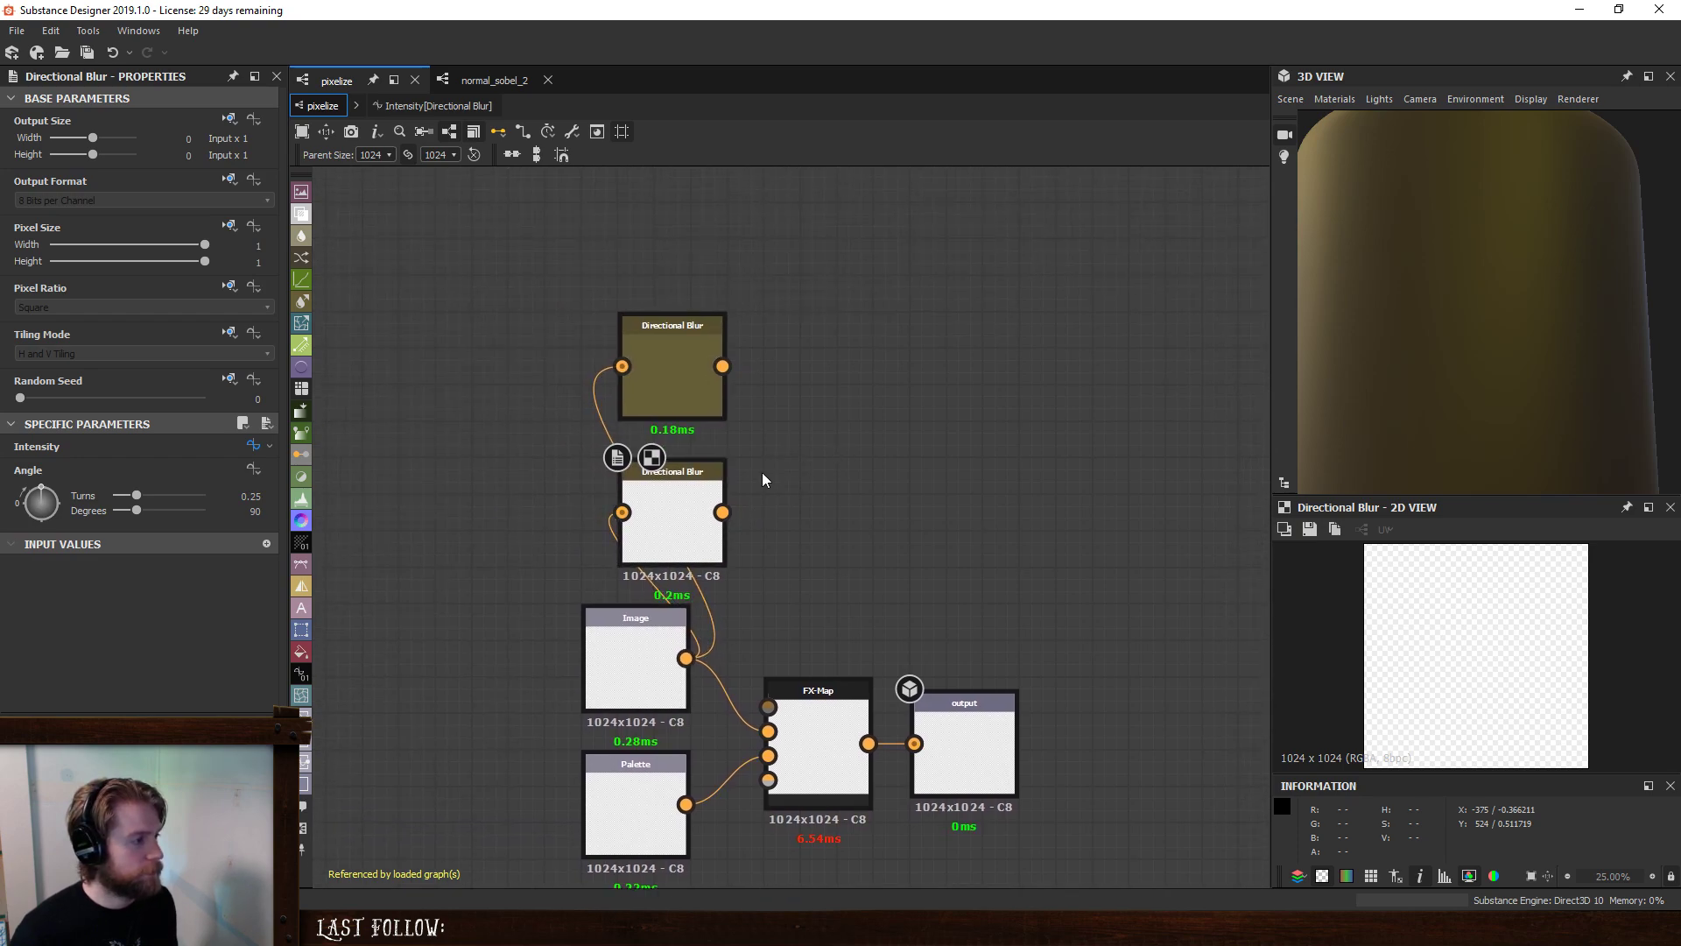
- Set the lower Directional Blur's angle to 0 degrees and check its intensity function
{"action": "left_click", "coordinate": [690, 370]}
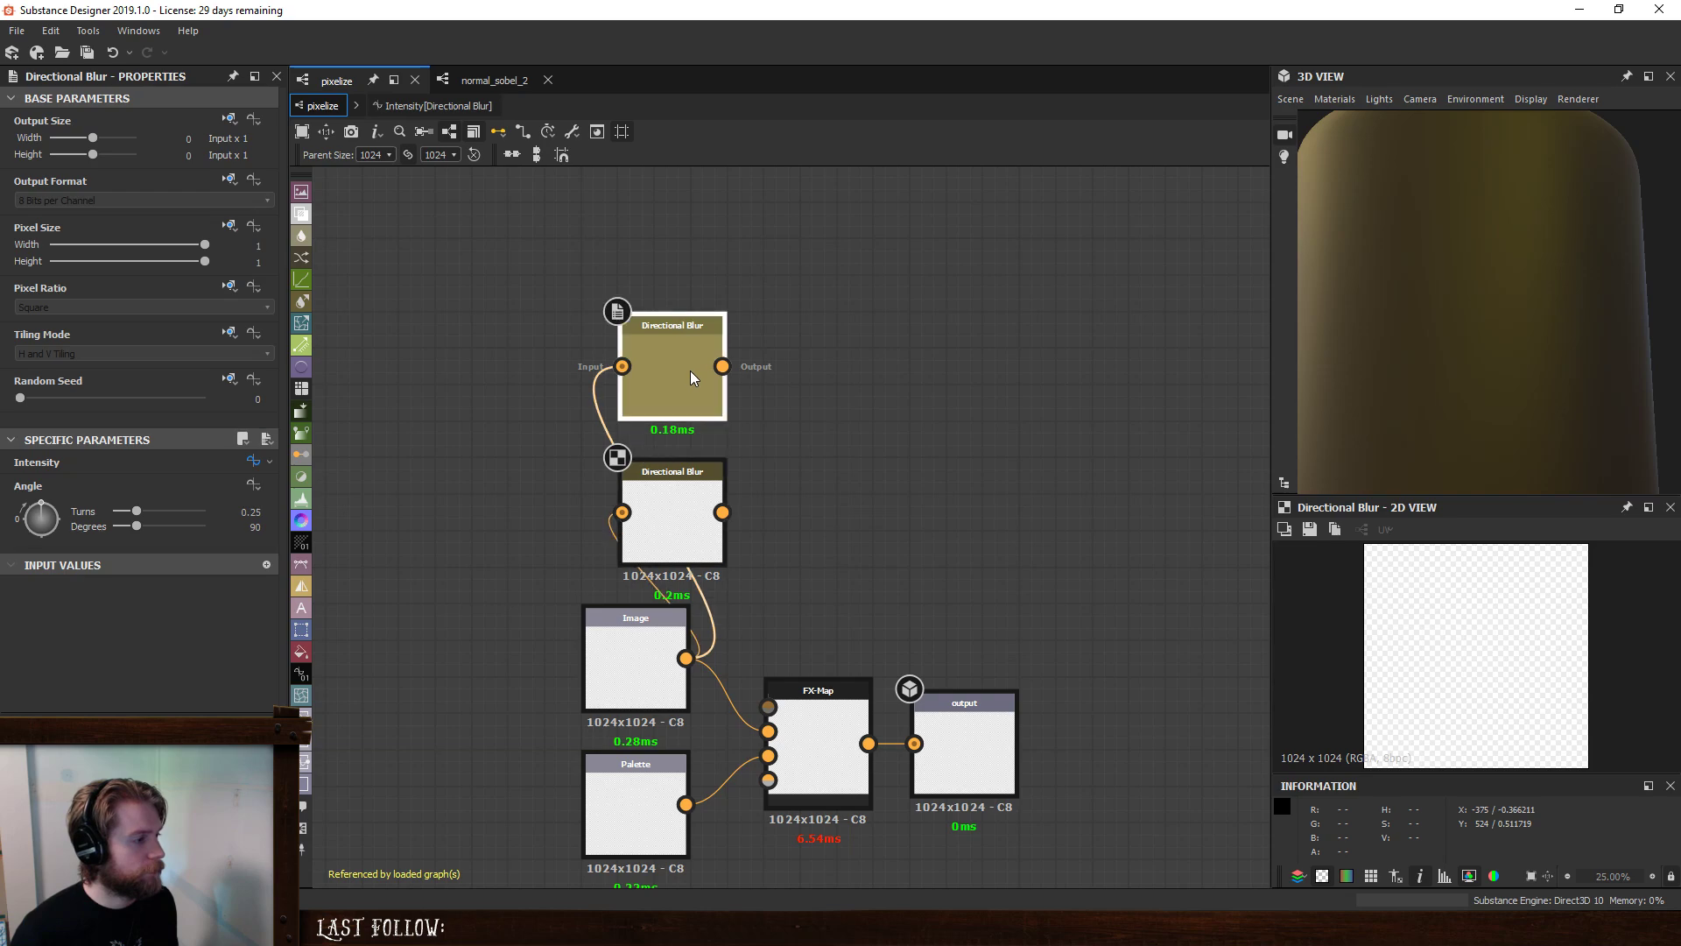
{"action": "left_click", "coordinate": [670, 525]}
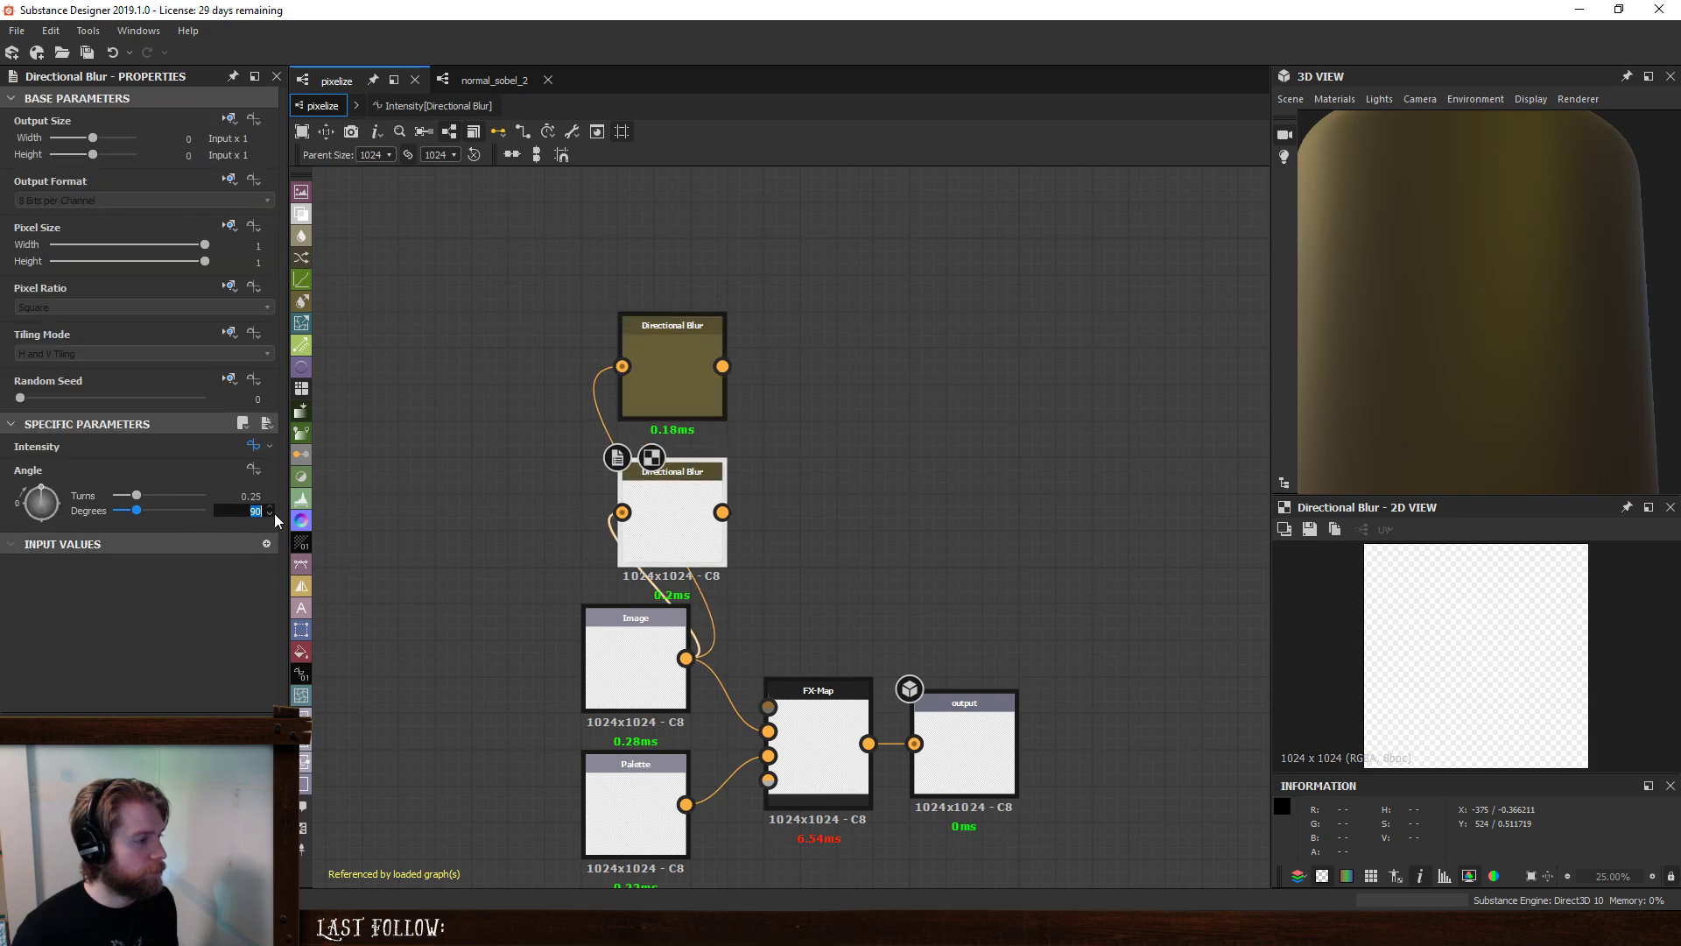
{"action": "type", "text": "0"}
{"action": "key", "text": "Return"}
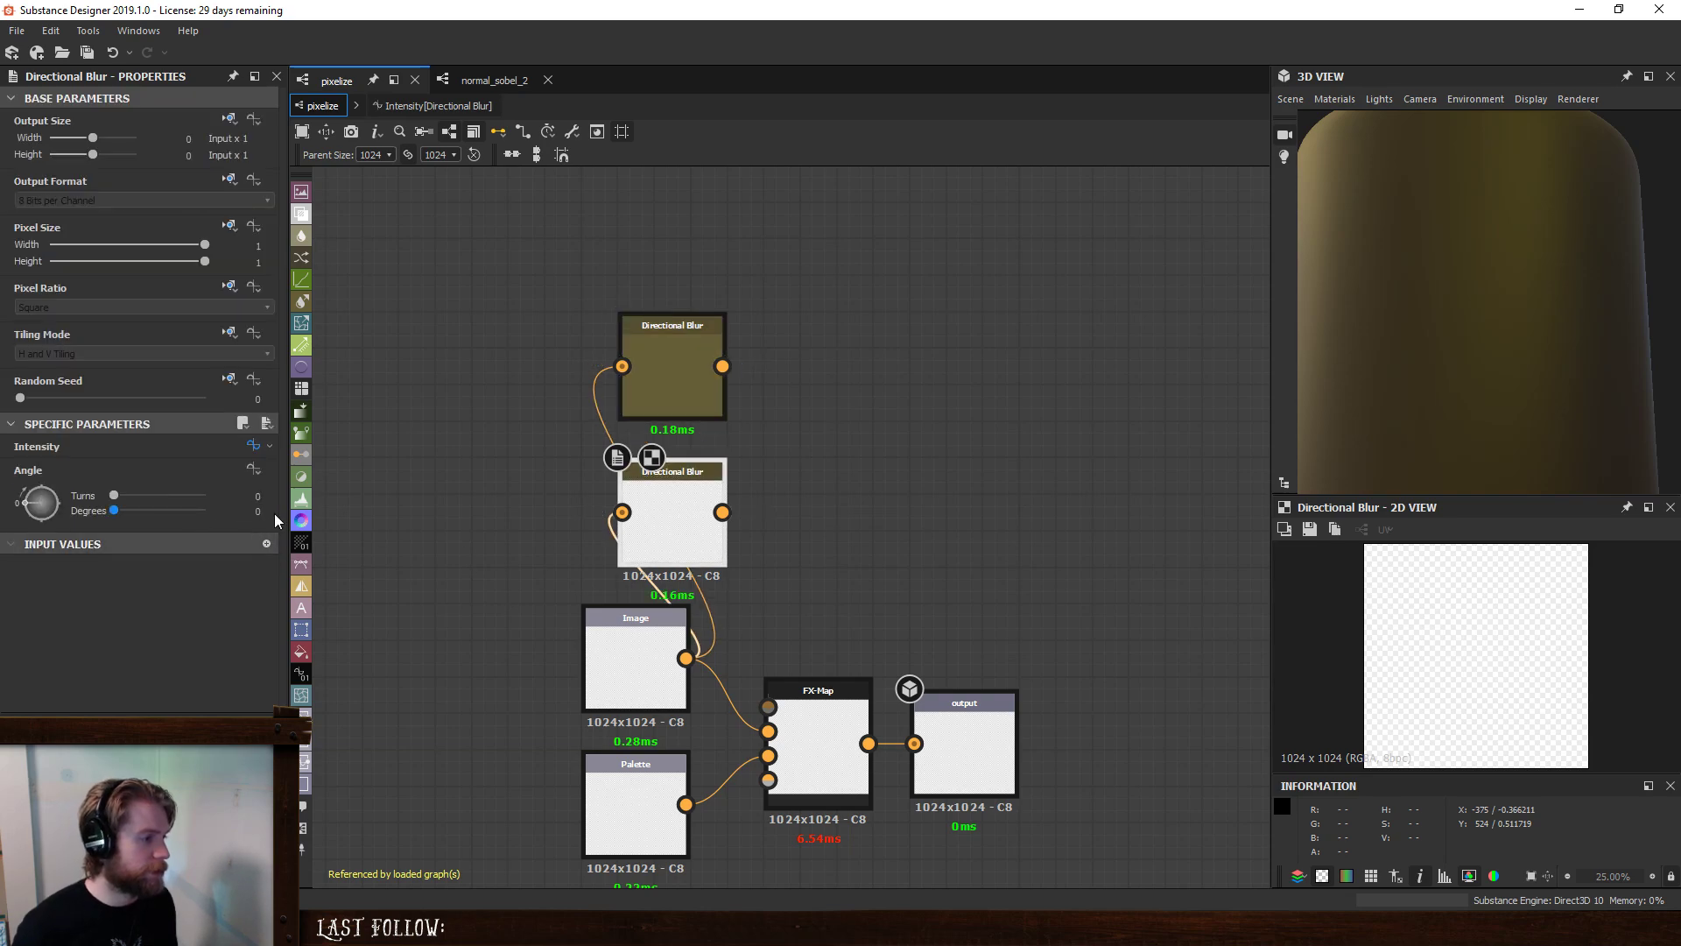
{"action": "left_click", "coordinate": [255, 447]}
{"action": "left_click", "coordinate": [322, 105]}
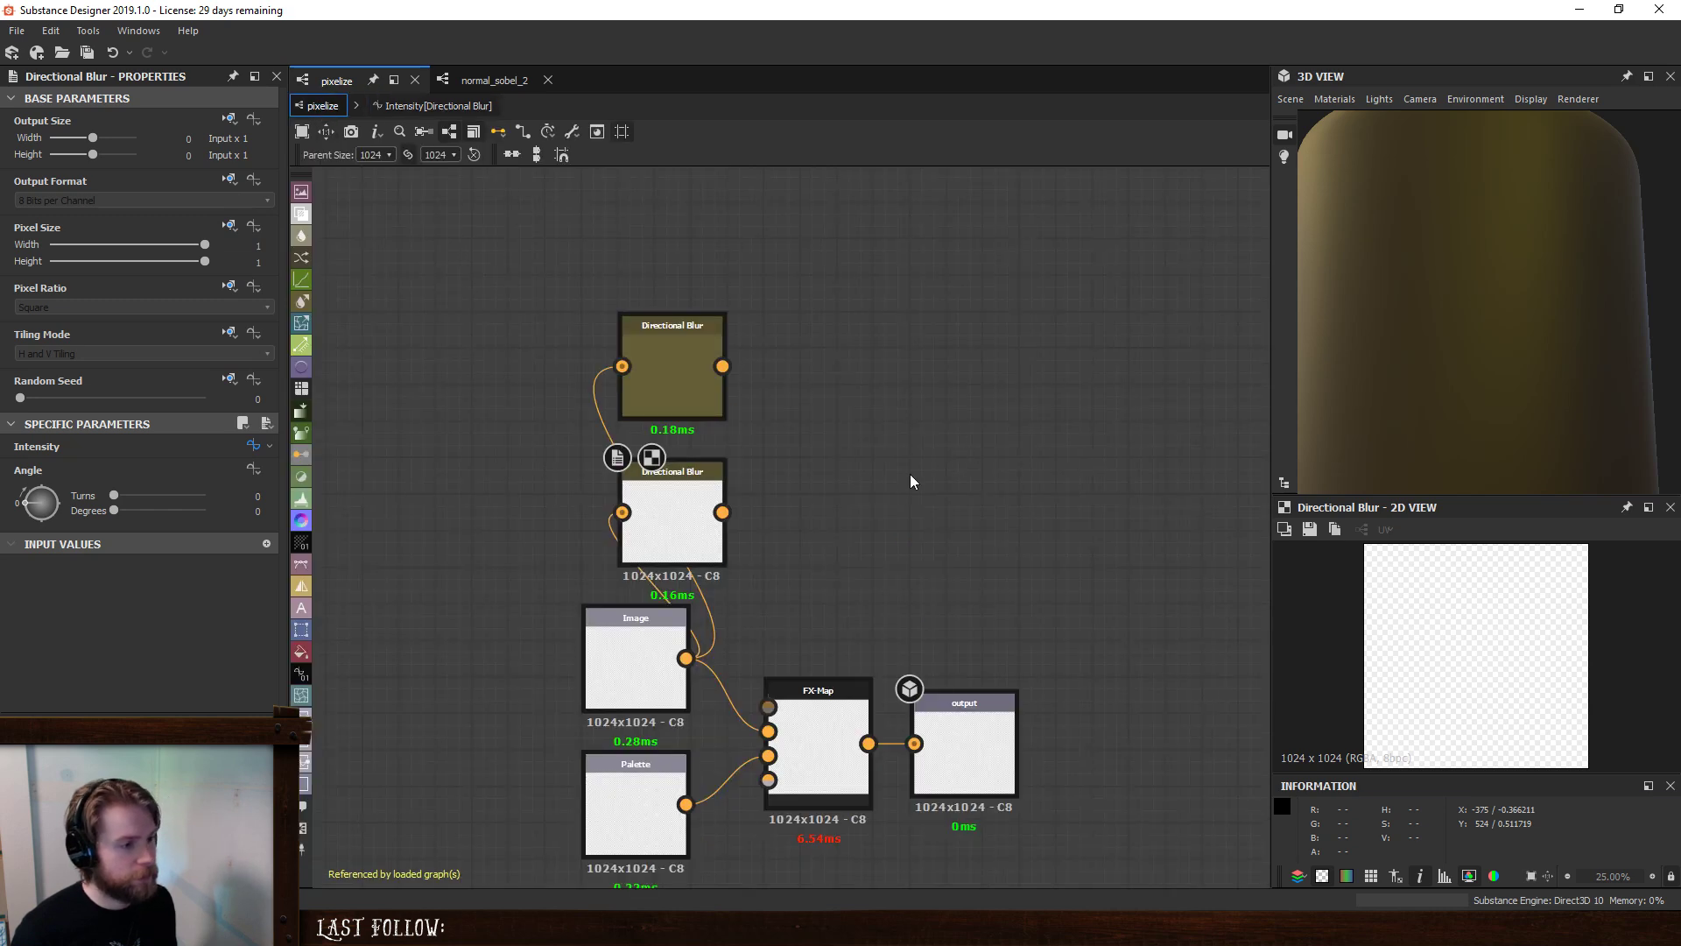
{"action": "left_click", "coordinate": [676, 375]}
{"action": "left_click", "coordinate": [684, 511]}
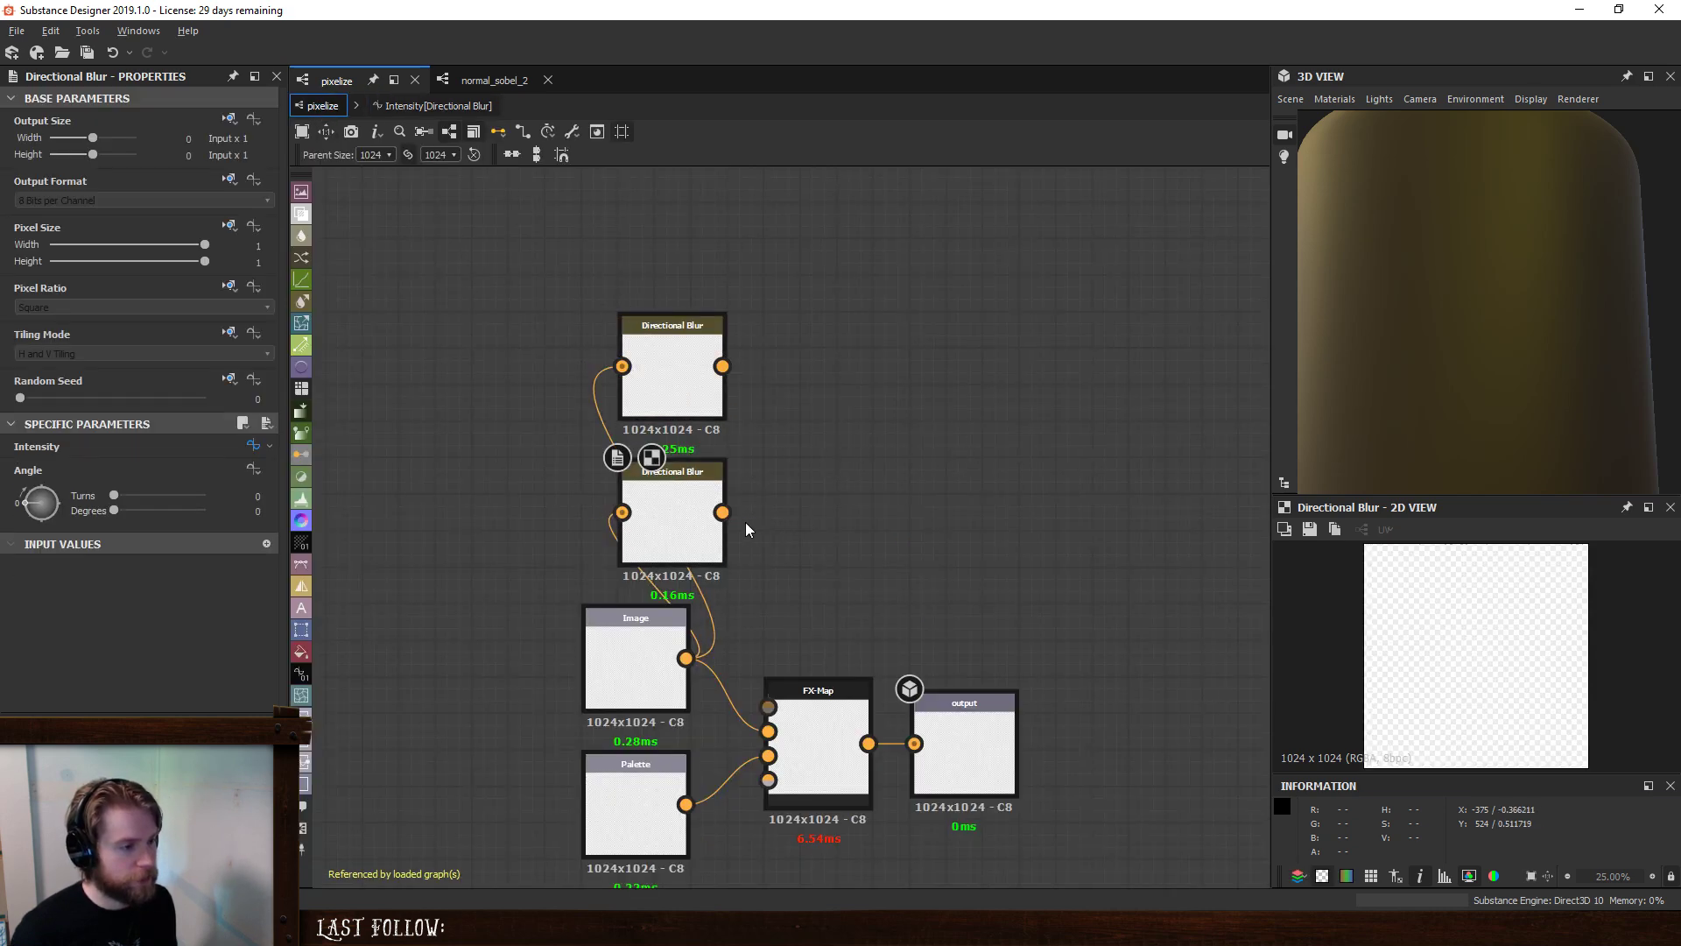
- Wire the lower blur to FX-Map Input Image 2 and the upper blur to Input Image 3, docking both onto the FX-Map
{"action": "middle_click_drag", "start_coordinate": [744, 522], "coordinate": [706, 364]}
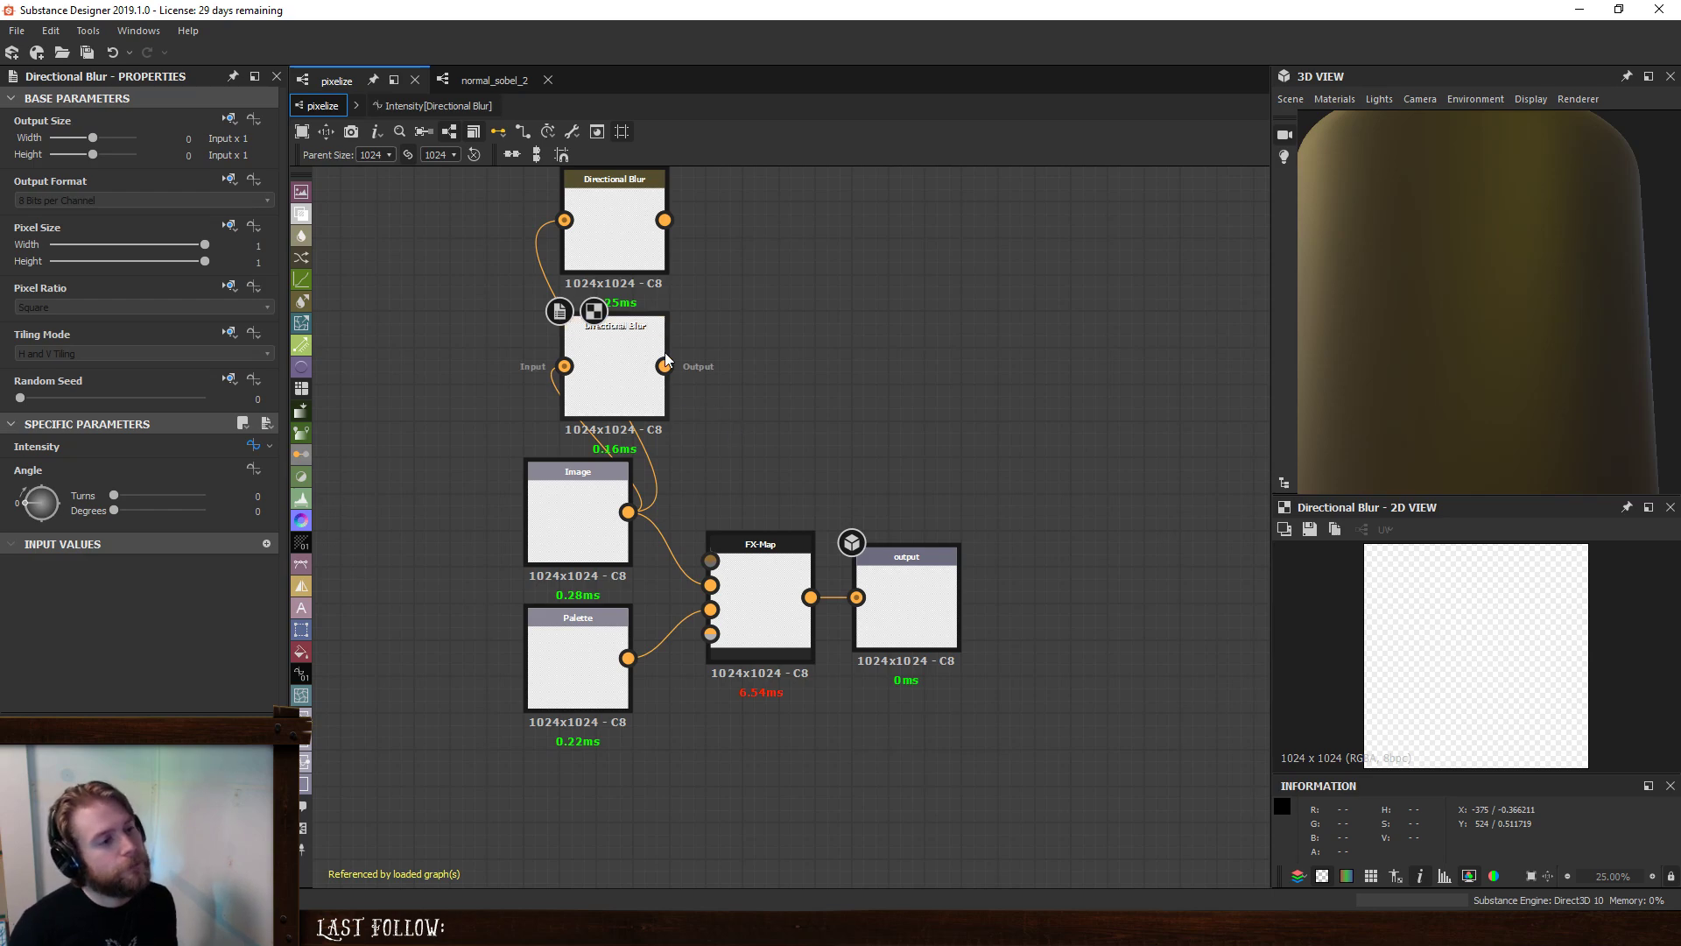
{"action": "left_click_drag", "start_coordinate": [664, 366], "coordinate": [710, 621]}
{"action": "left_click", "coordinate": [665, 391]}
{"action": "left_click_drag", "start_coordinate": [665, 220], "coordinate": [700, 616]}
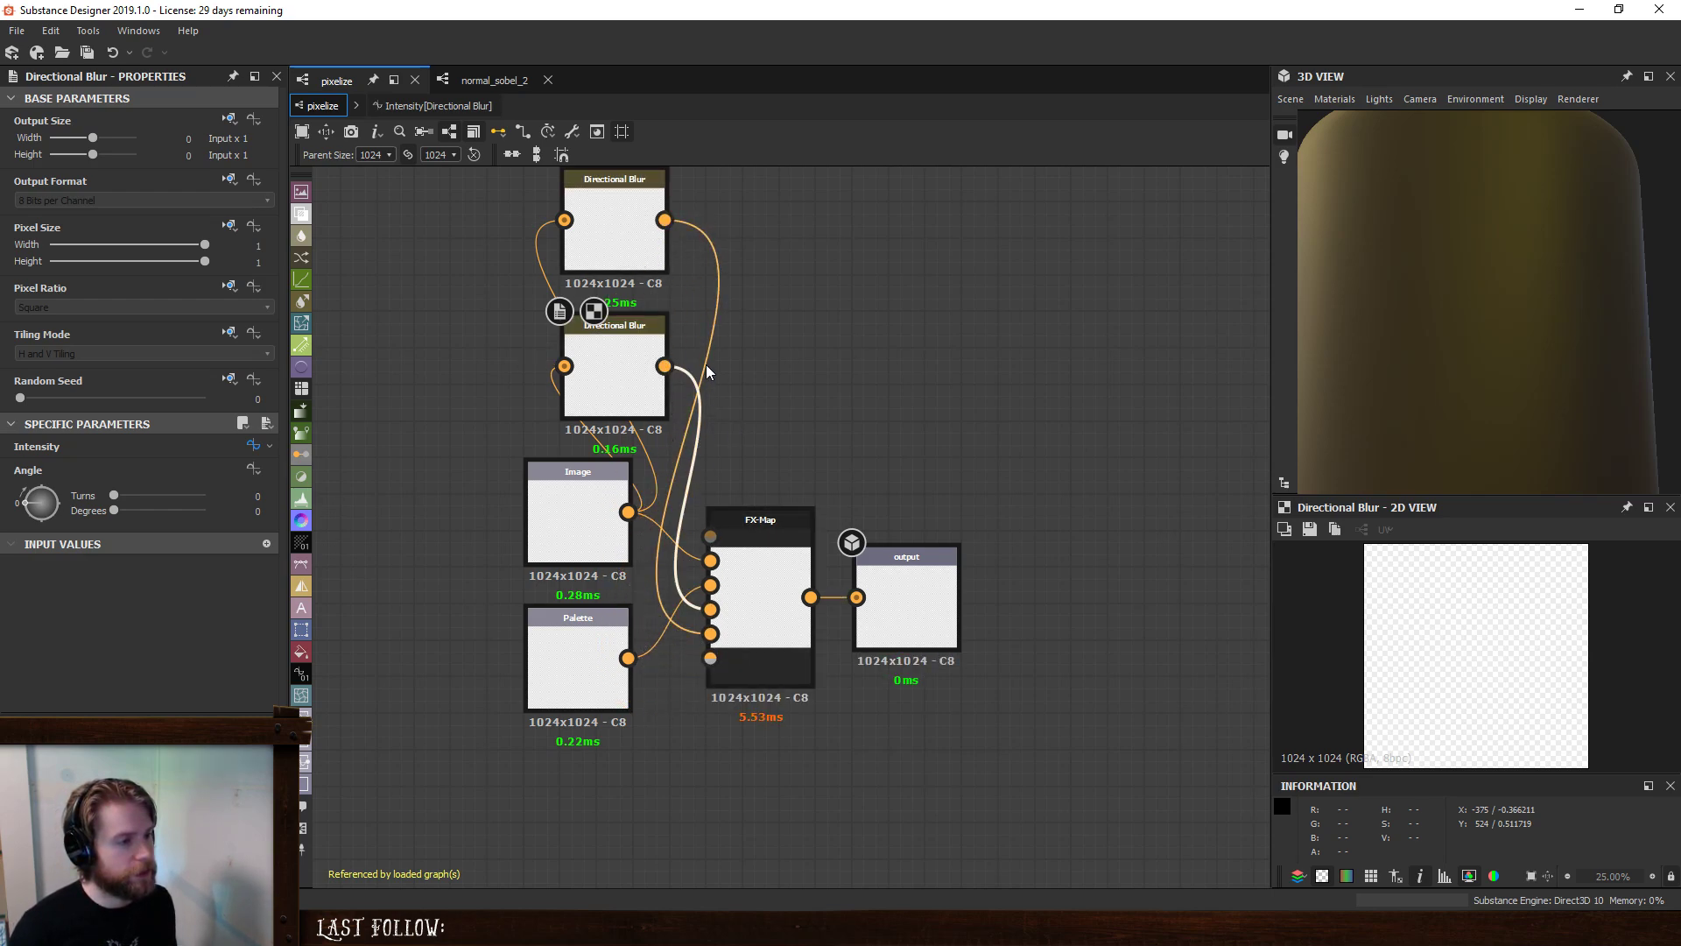
{"action": "left_click", "coordinate": [625, 248]}
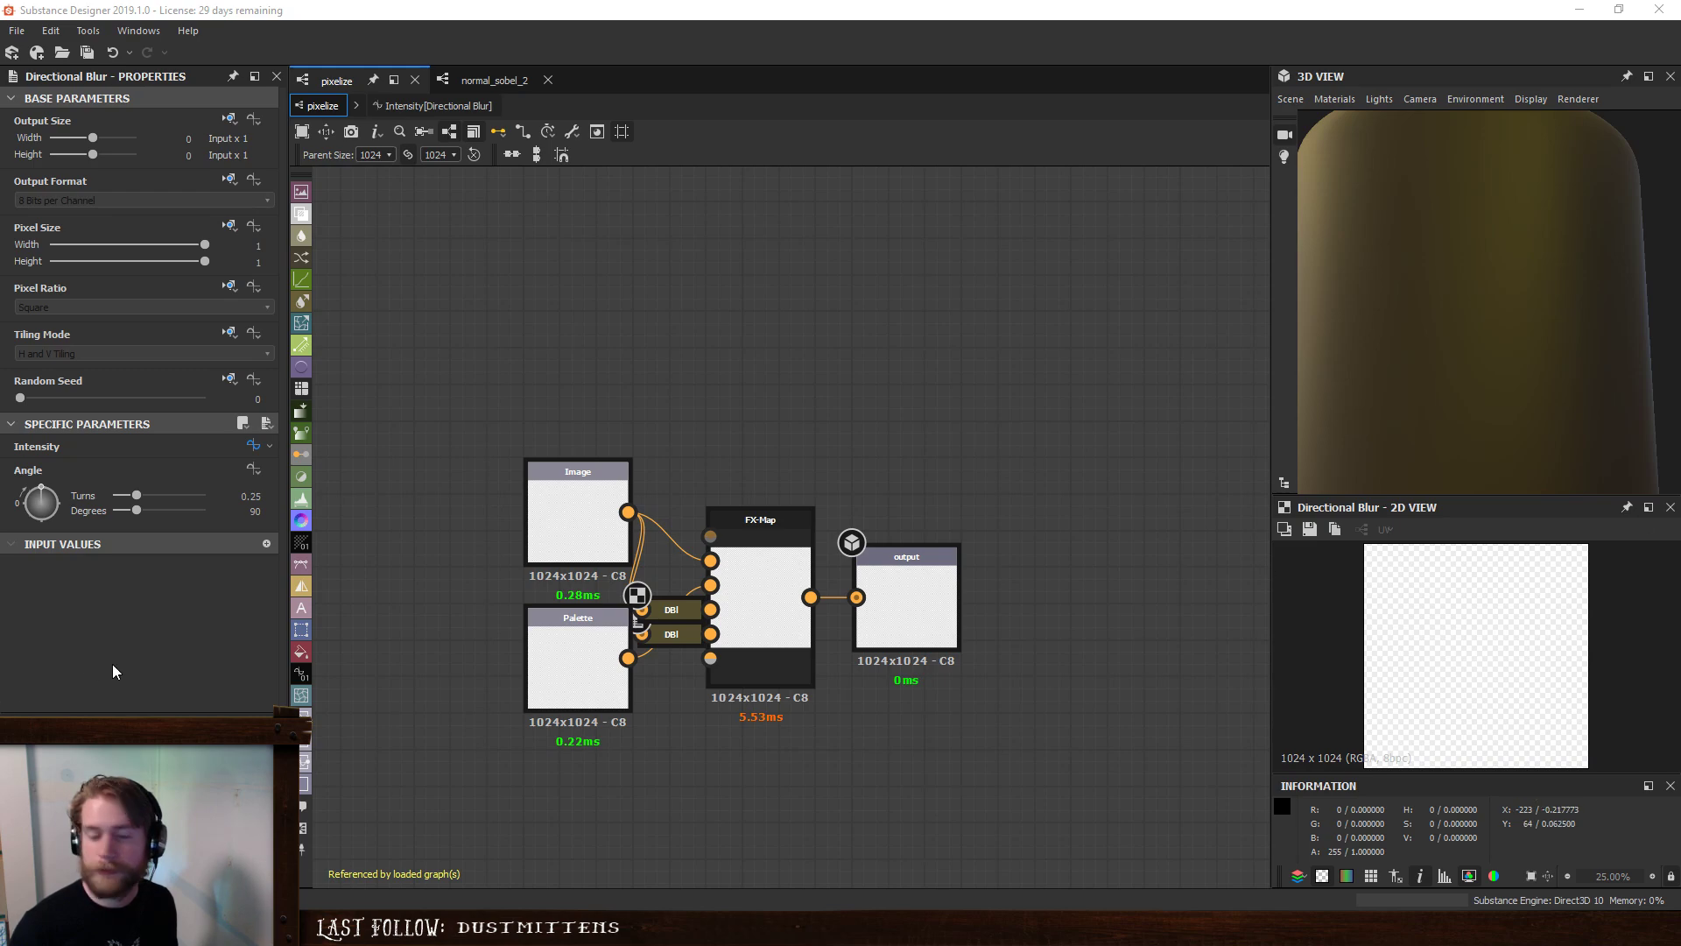
- Spread out the pixelize graph by moving Image and Palette away from the FX-Map and shifting the FX-Map and output nodes
{"action": "left_click_drag", "start_coordinate": [563, 659], "coordinate": [544, 690]}
{"action": "left_click_drag", "start_coordinate": [570, 500], "coordinate": [533, 497]}
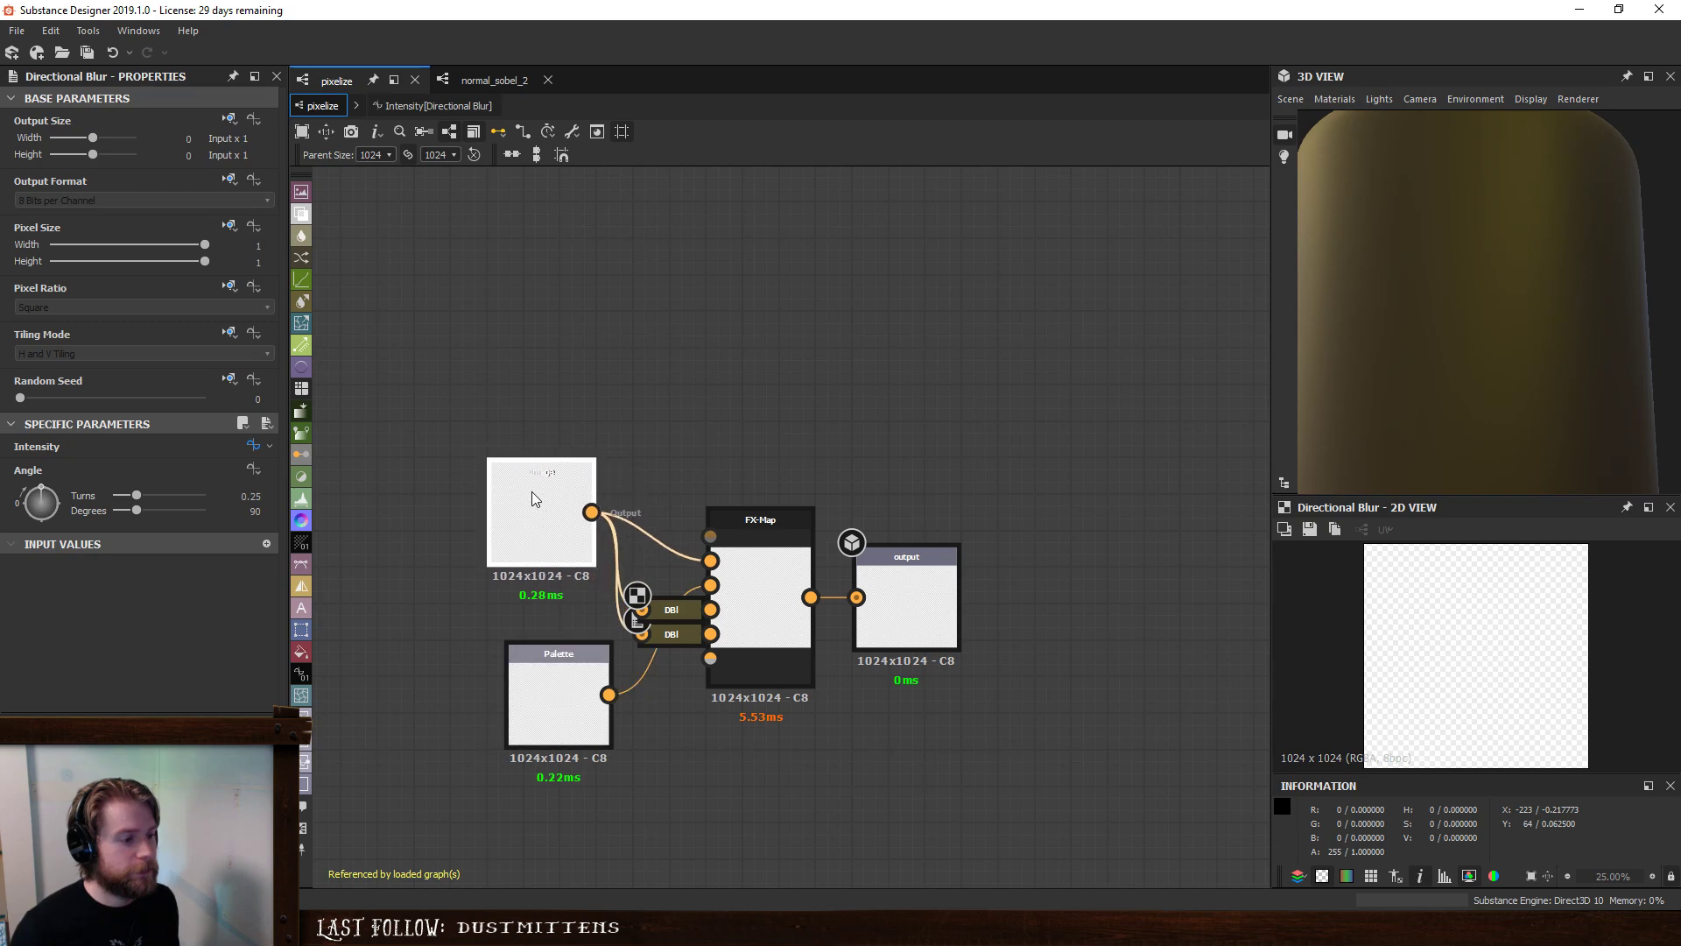
{"action": "left_click_drag", "start_coordinate": [901, 588], "coordinate": [974, 576]}
{"action": "left_click_drag", "start_coordinate": [770, 589], "coordinate": [843, 578]}
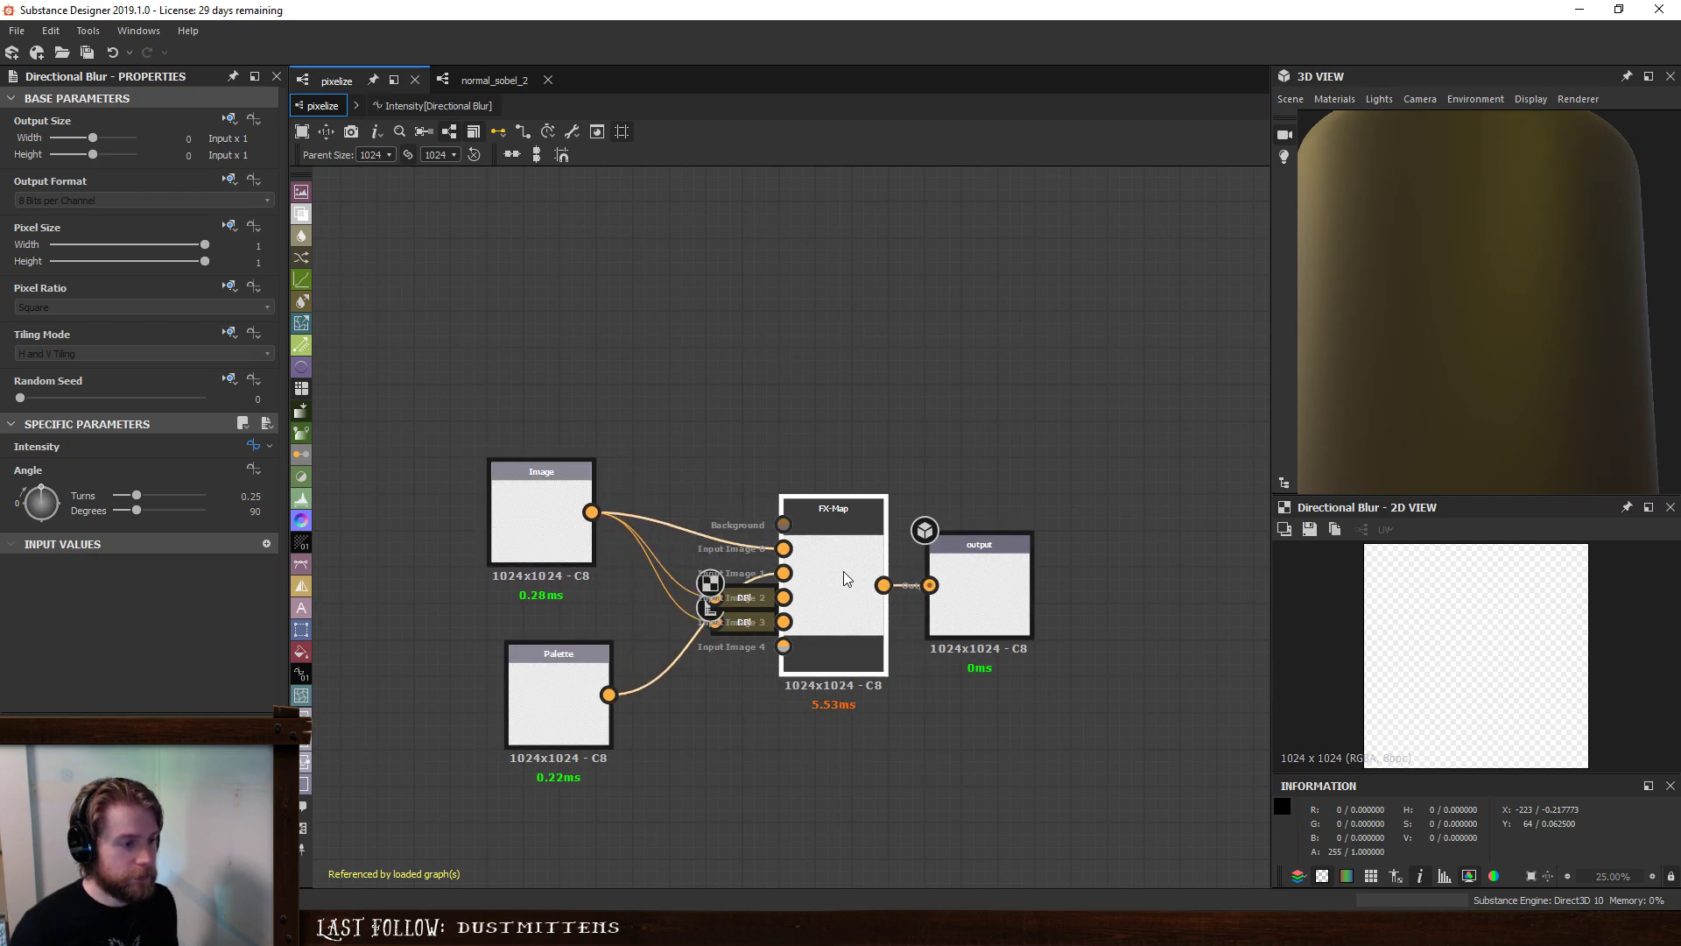
{"action": "left_click_drag", "start_coordinate": [968, 580], "coordinate": [1005, 580]}
{"action": "left_click", "coordinate": [894, 692]}
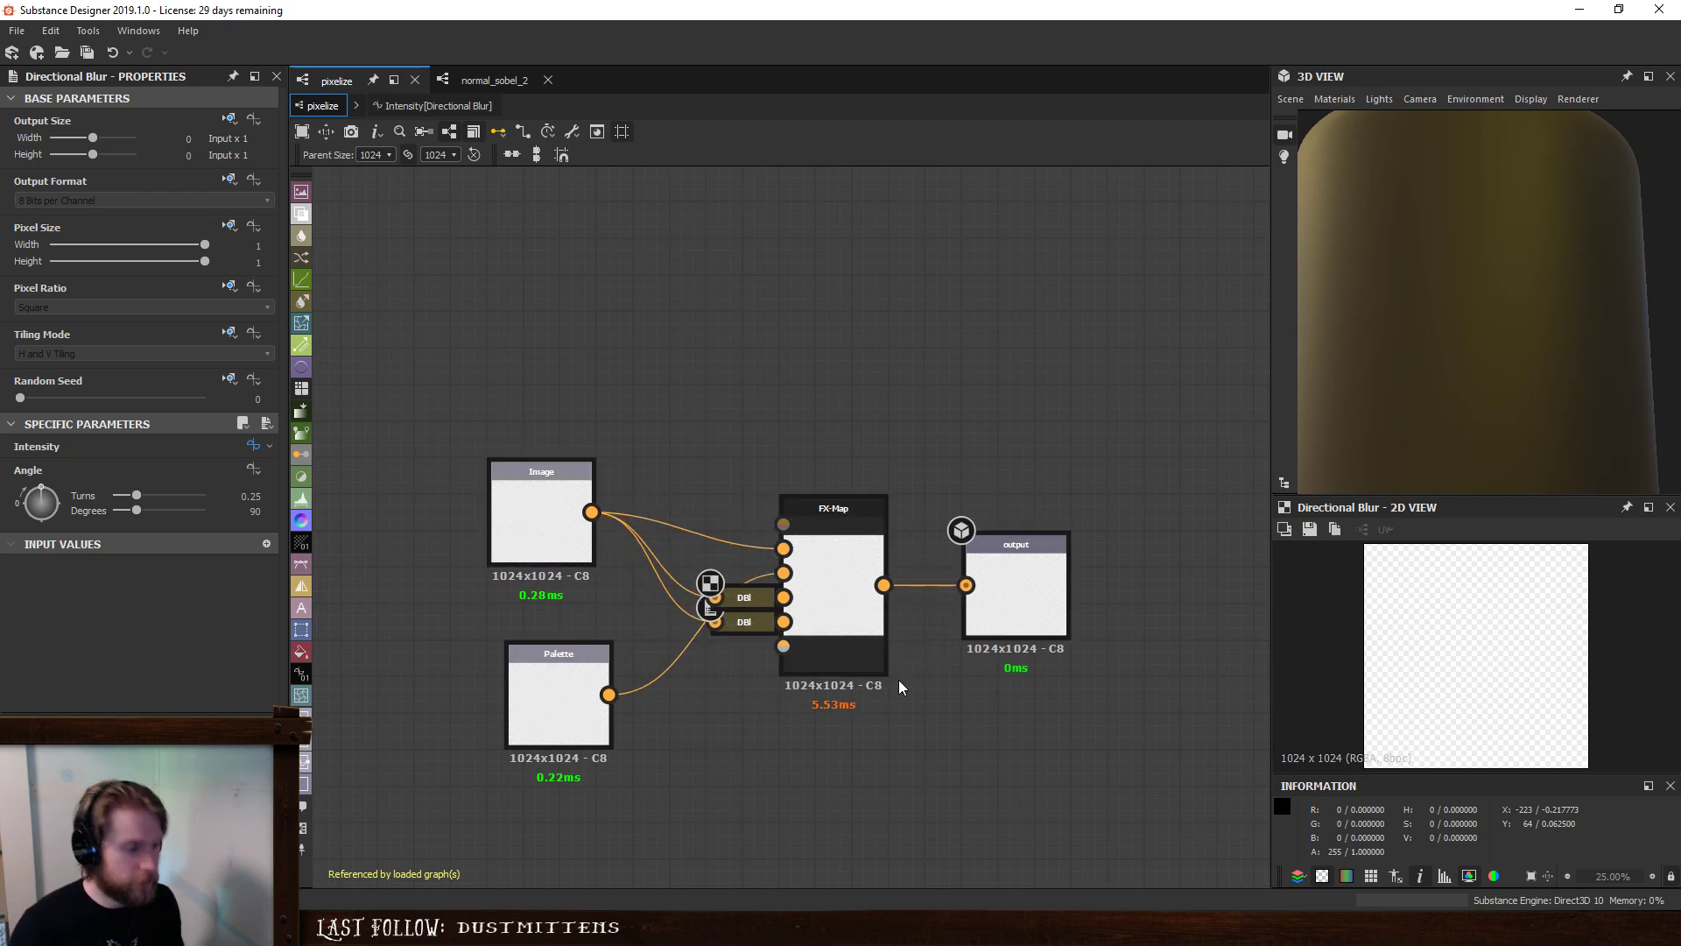
- Open the Color / Luminosity function of the Quadrant node inside the FX-Map
{"action": "left_click", "coordinate": [854, 587]}
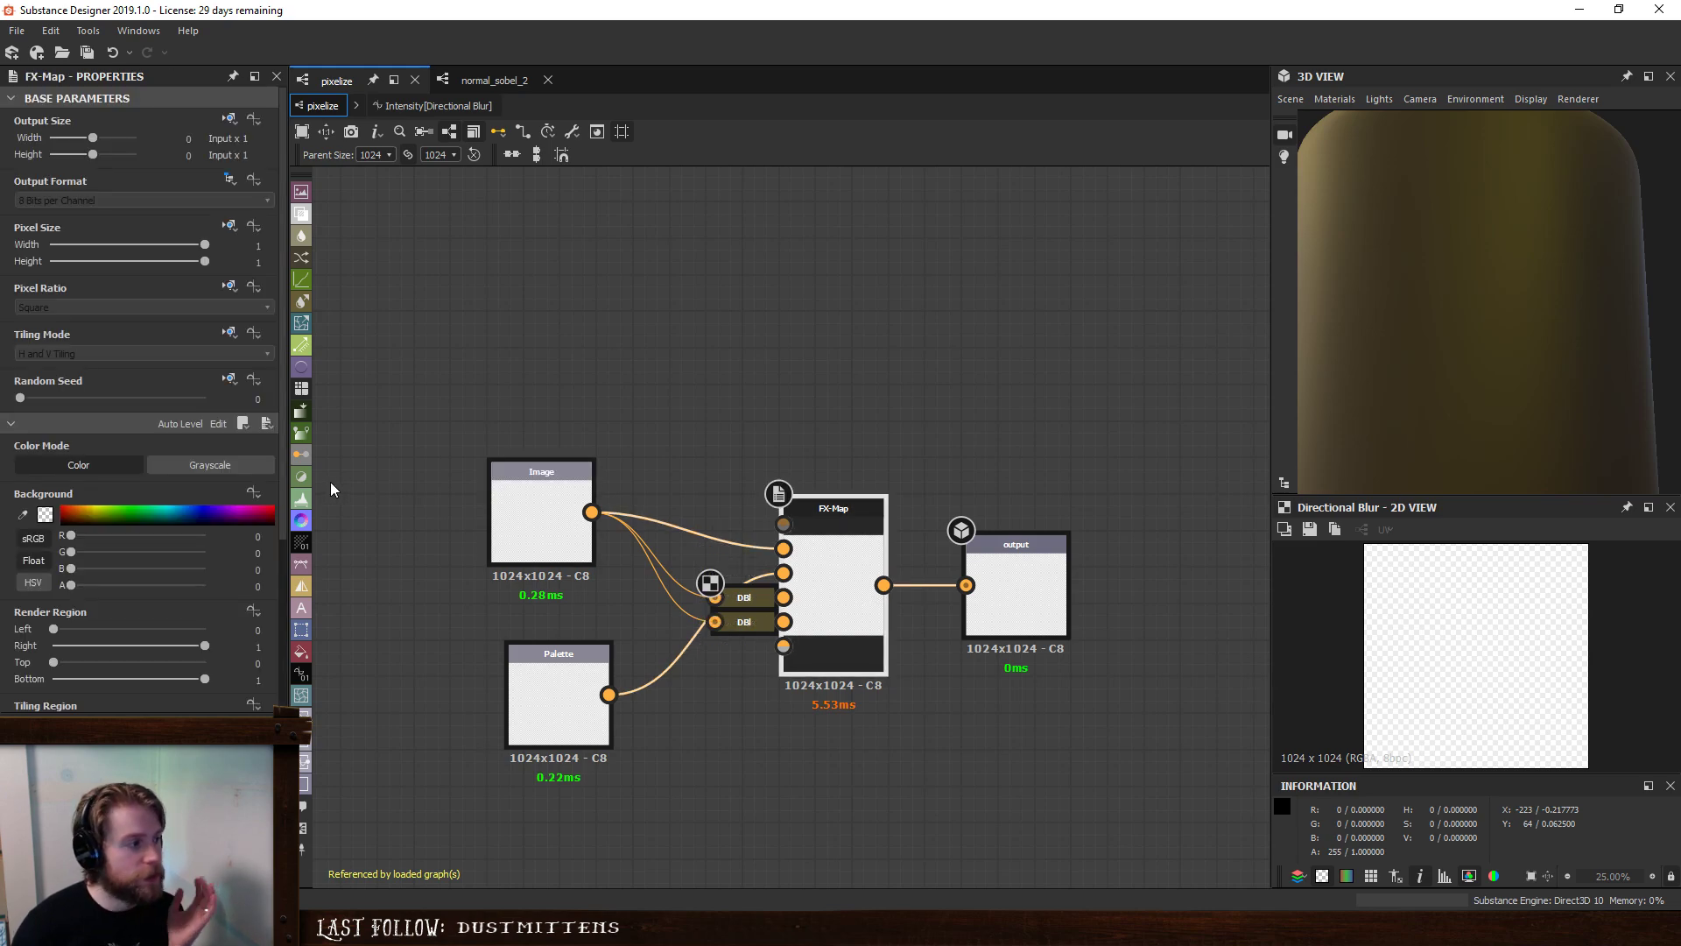
{"action": "left_click", "coordinate": [218, 424]}
{"action": "left_click", "coordinate": [956, 689]}
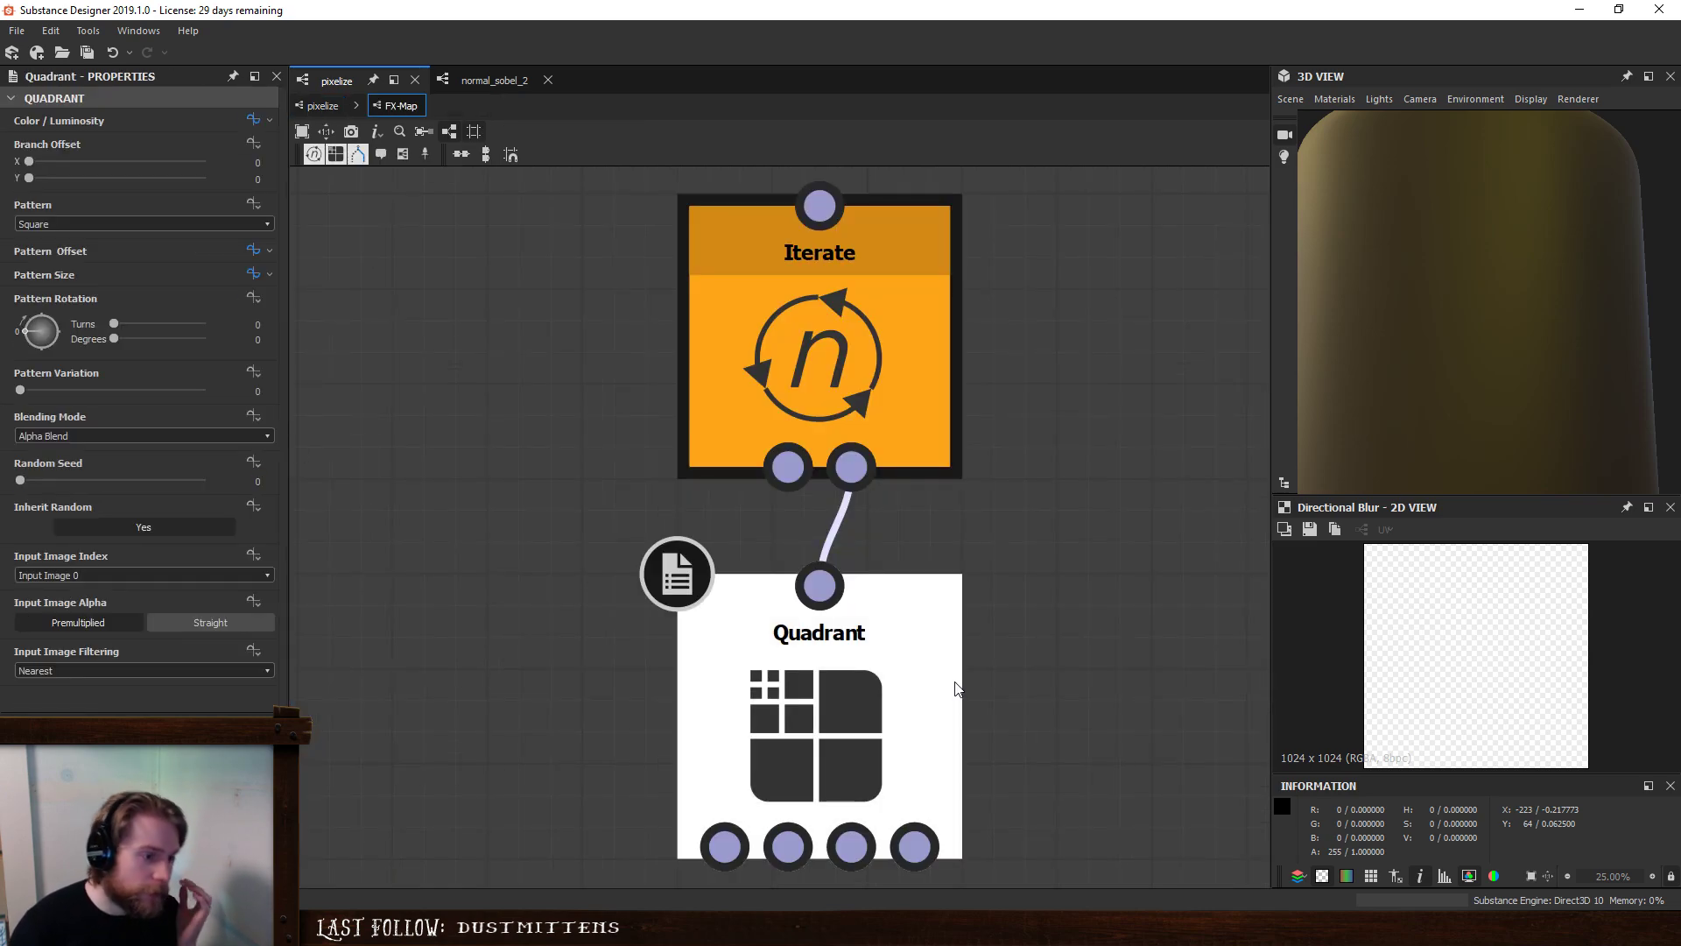
{"action": "left_click", "coordinate": [252, 121]}
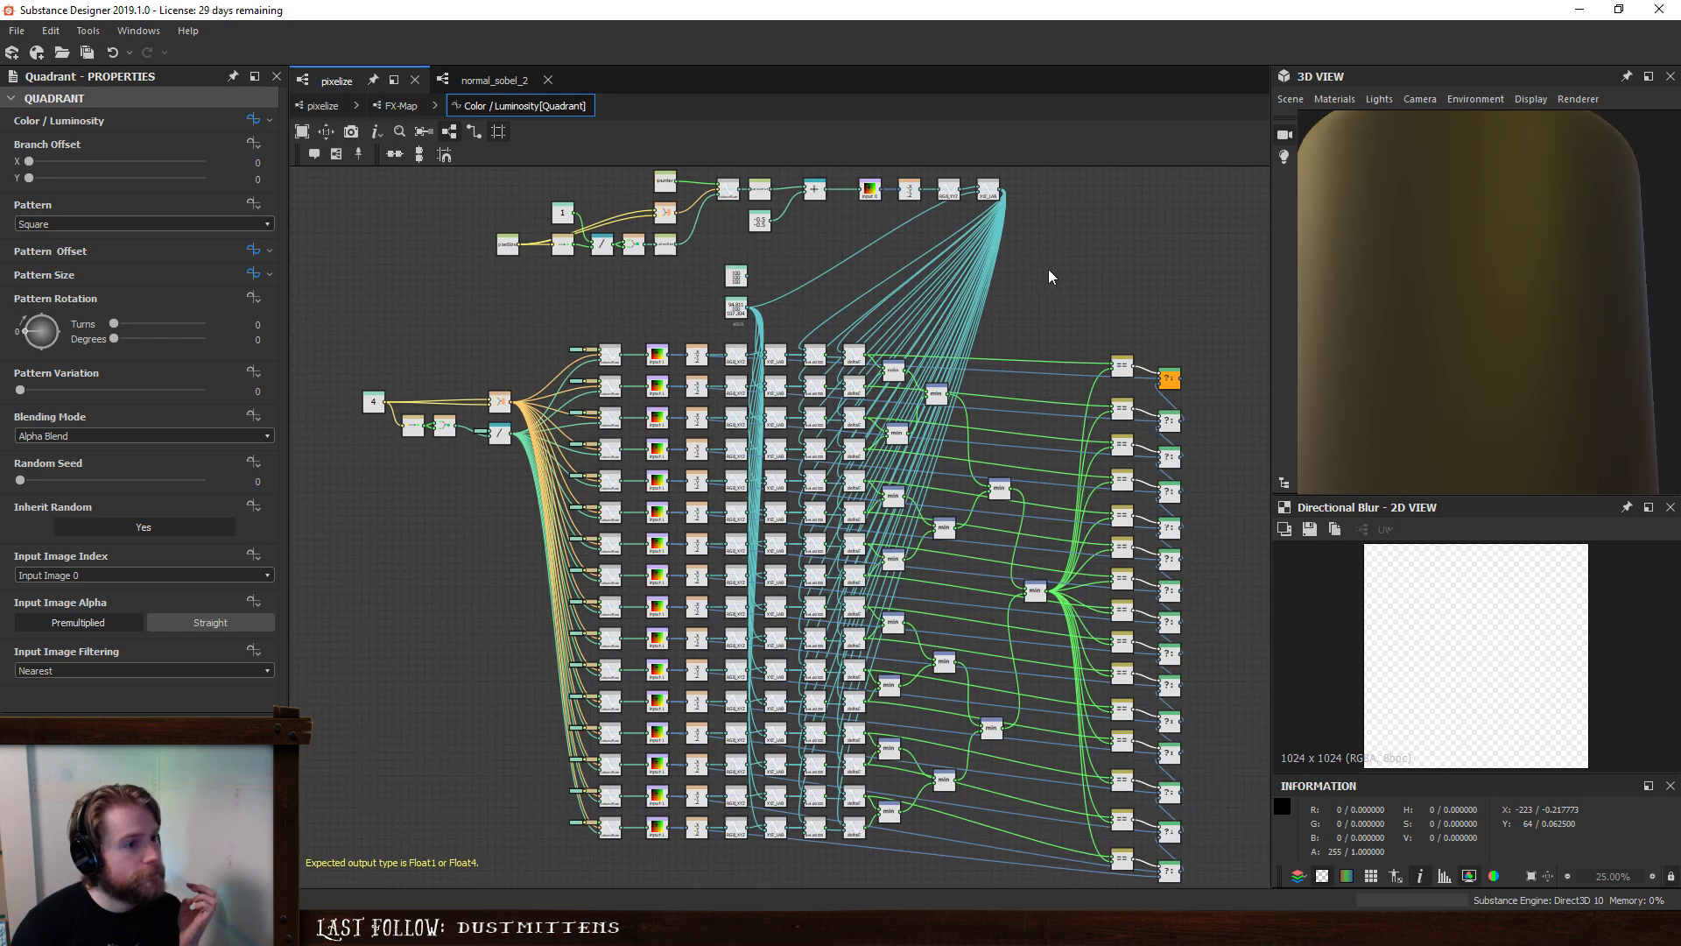
- Duplicate the input 0 Sample Color node in the upper chain, place the copy above it and set it to Input Image 2
{"action": "middle_click_drag", "start_coordinate": [1050, 275], "coordinate": [960, 608]}
{"action": "scroll", "coordinate": [774, 554], "scroll_direction": "up", "scroll_amount": 2}
{"action": "scroll", "coordinate": [774, 554], "scroll_direction": "up", "scroll_amount": 3}
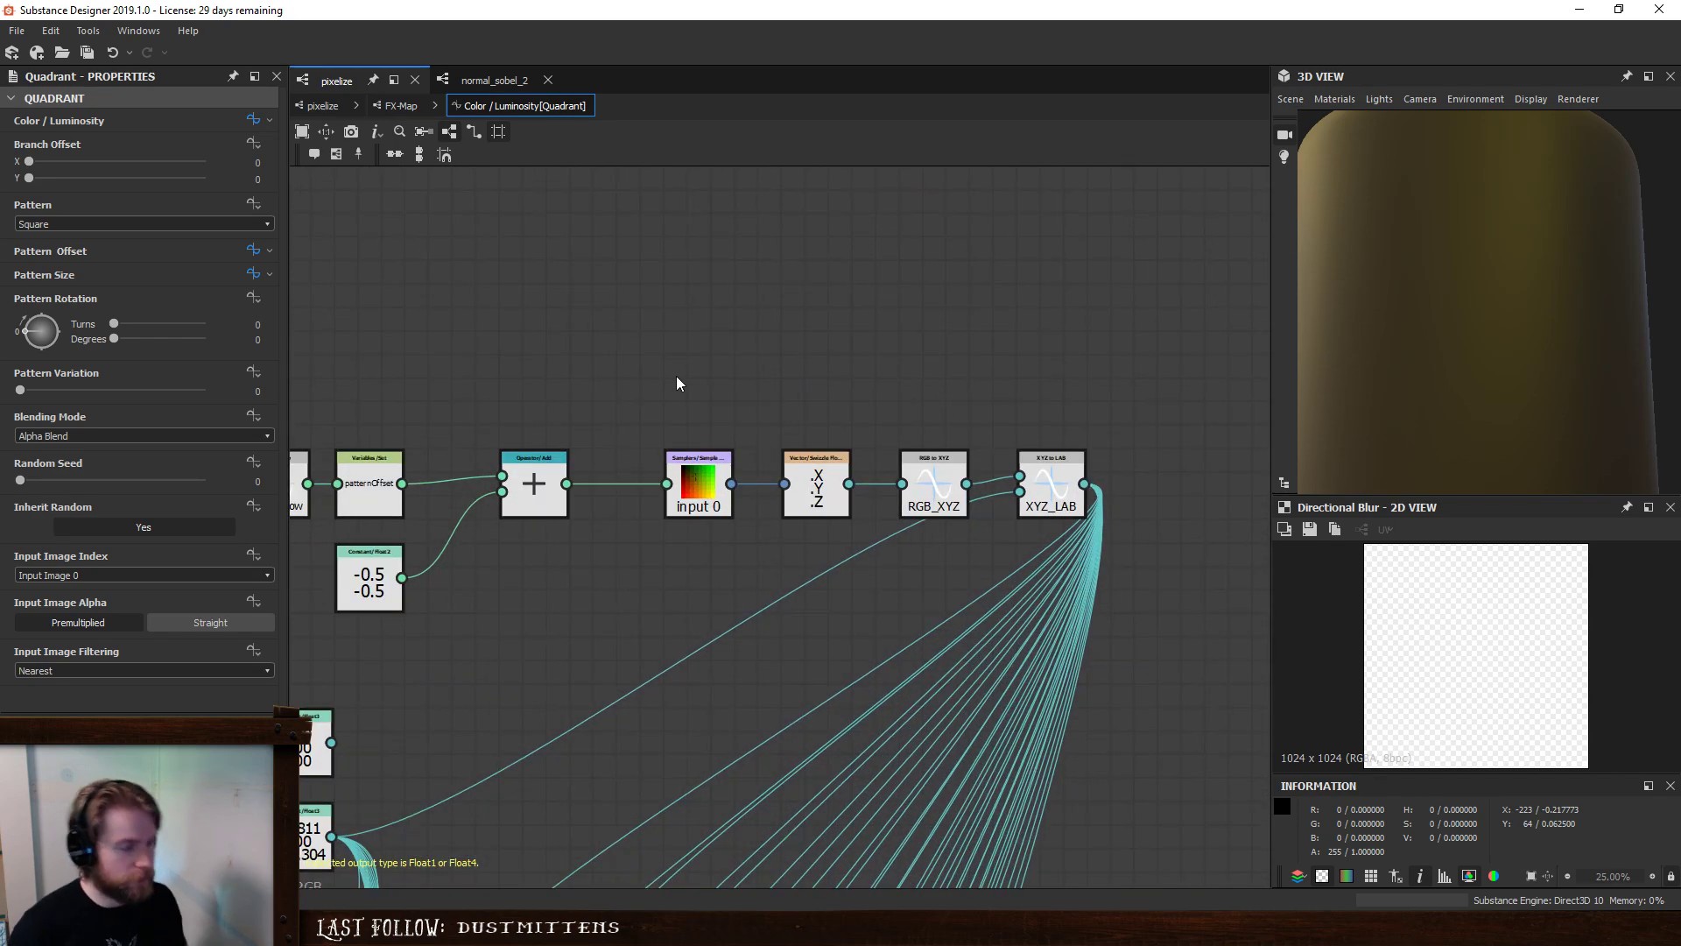
{"action": "left_click_drag", "start_coordinate": [700, 510], "coordinate": [676, 508]}
{"action": "key", "text": "ctrl+d"}
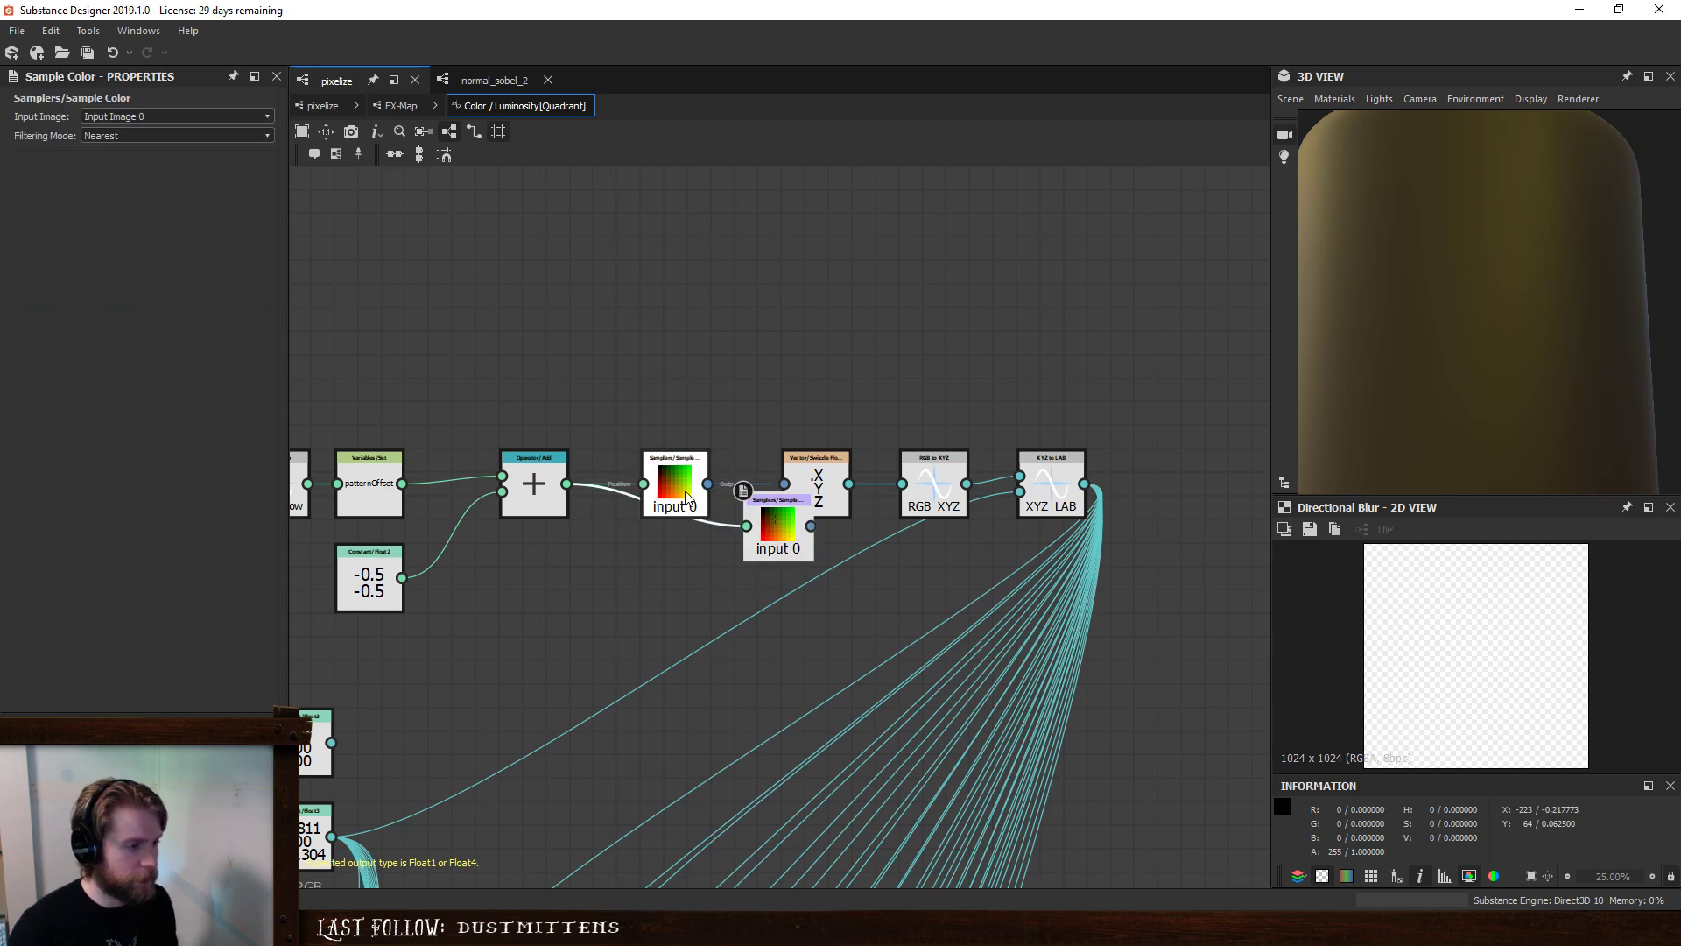
{"action": "left_click", "coordinate": [676, 390]}
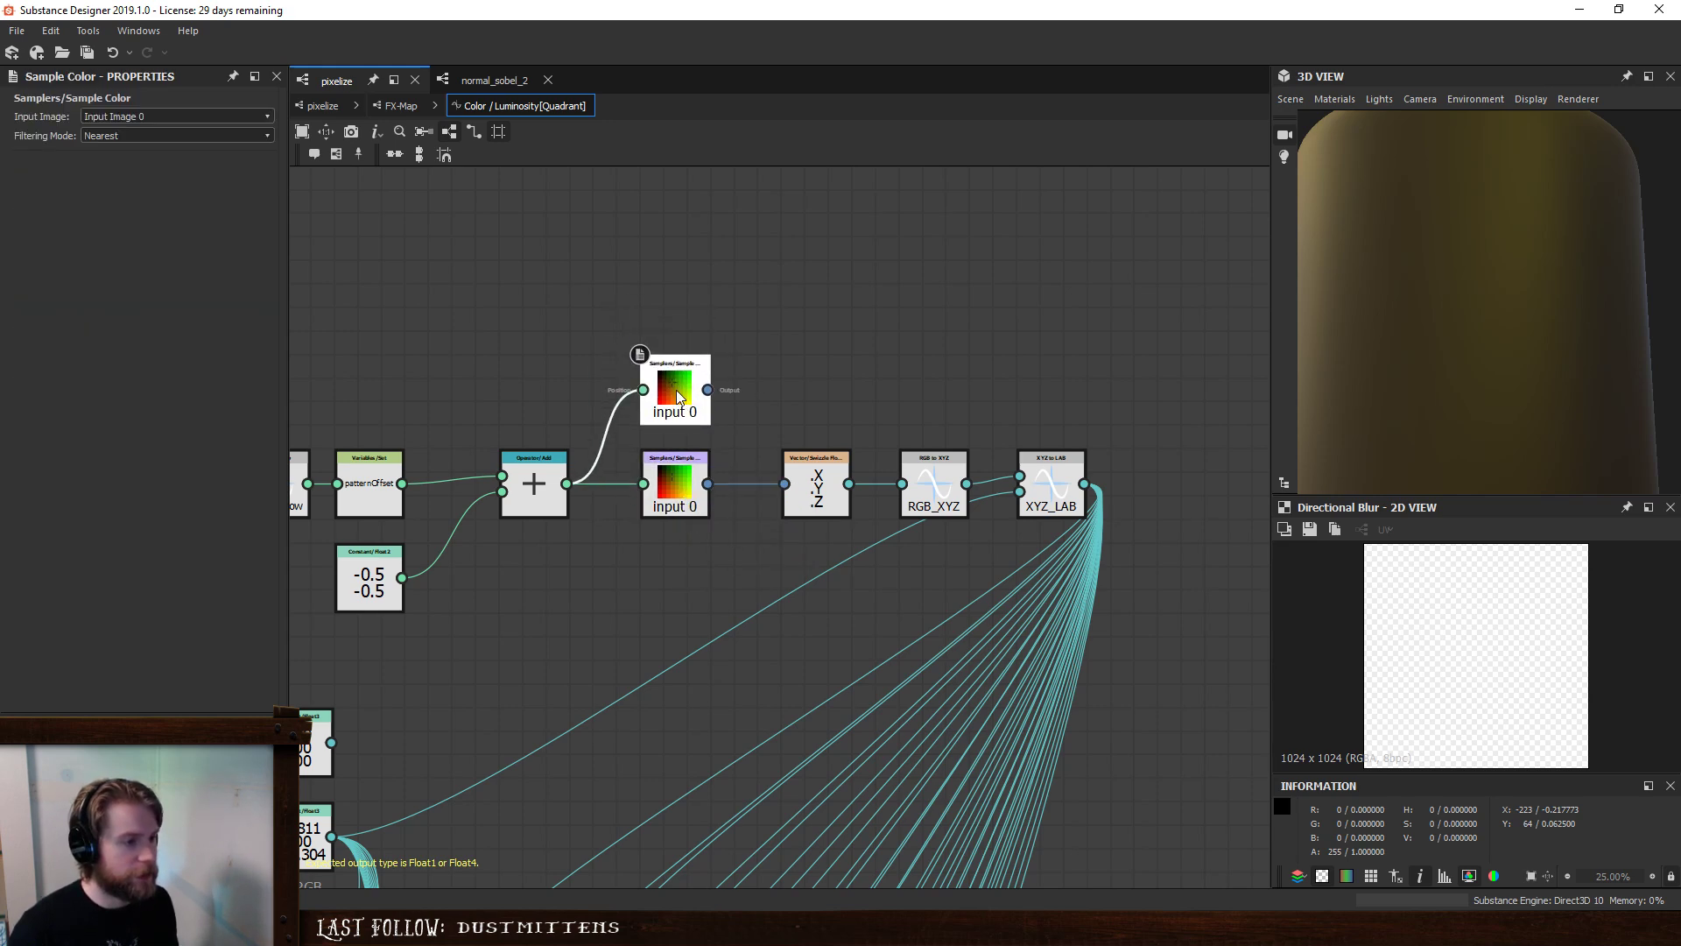
{"action": "left_click", "coordinate": [201, 117]}
{"action": "left_click", "coordinate": [173, 149]}
- Duplicate the Input Image 2 sampler, place the copy below the input 0 sampler and set it to Input Image 3
{"action": "key", "text": "ctrl+d"}
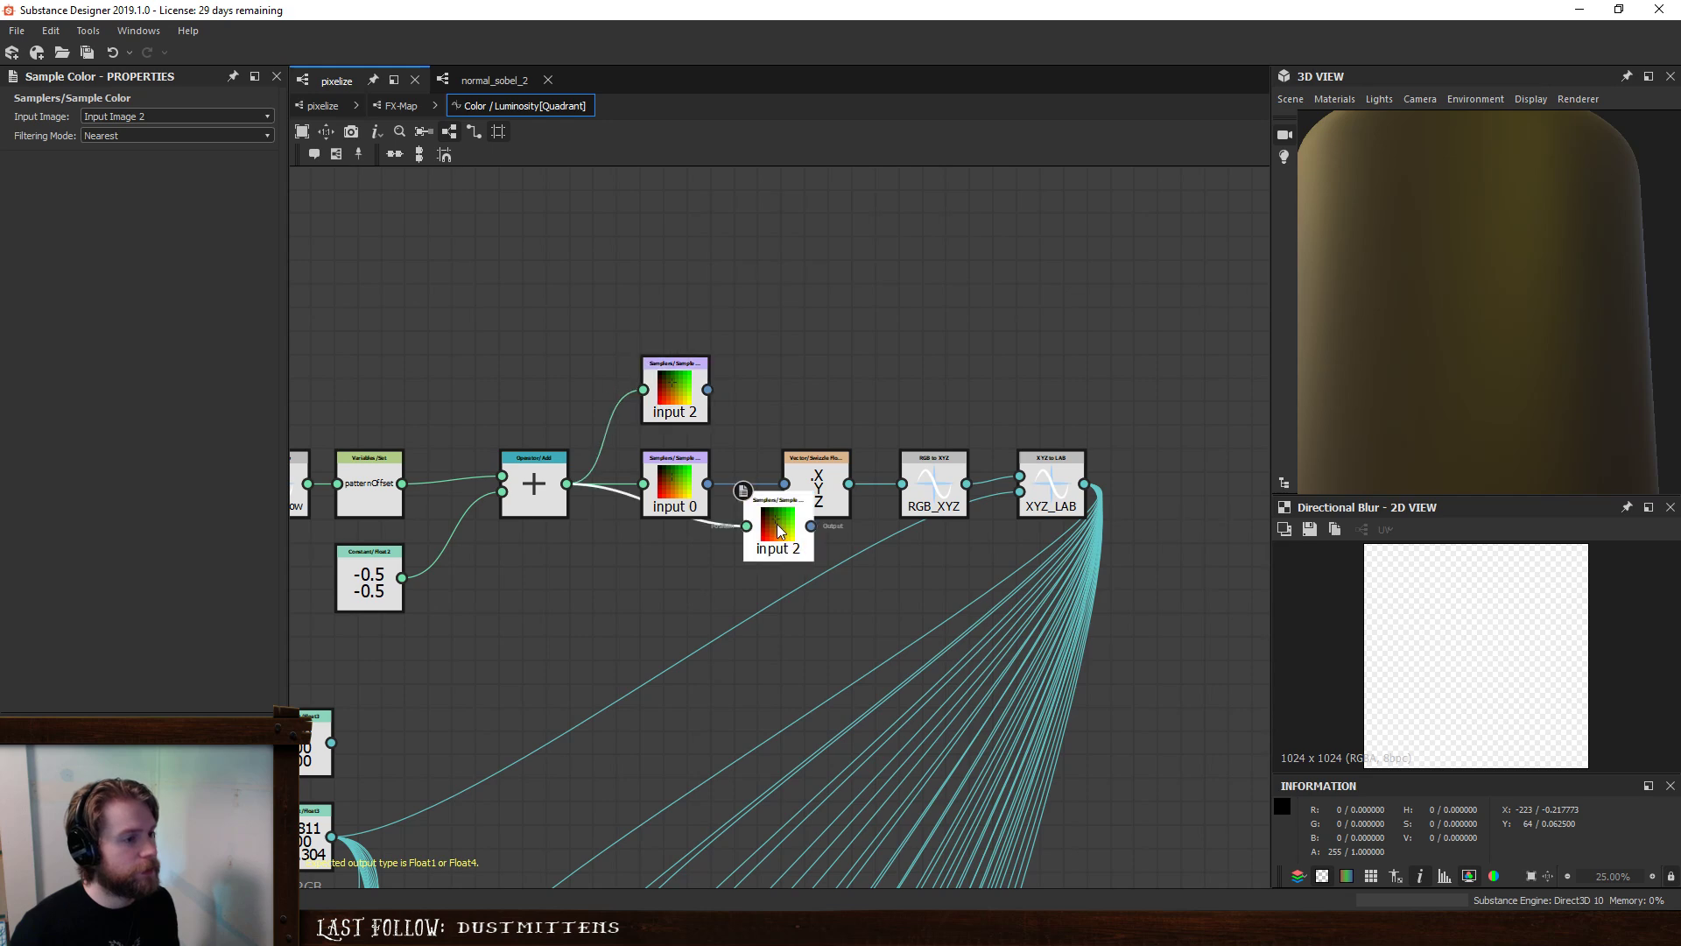
{"action": "left_click", "coordinate": [675, 576]}
{"action": "left_click", "coordinate": [201, 117]}
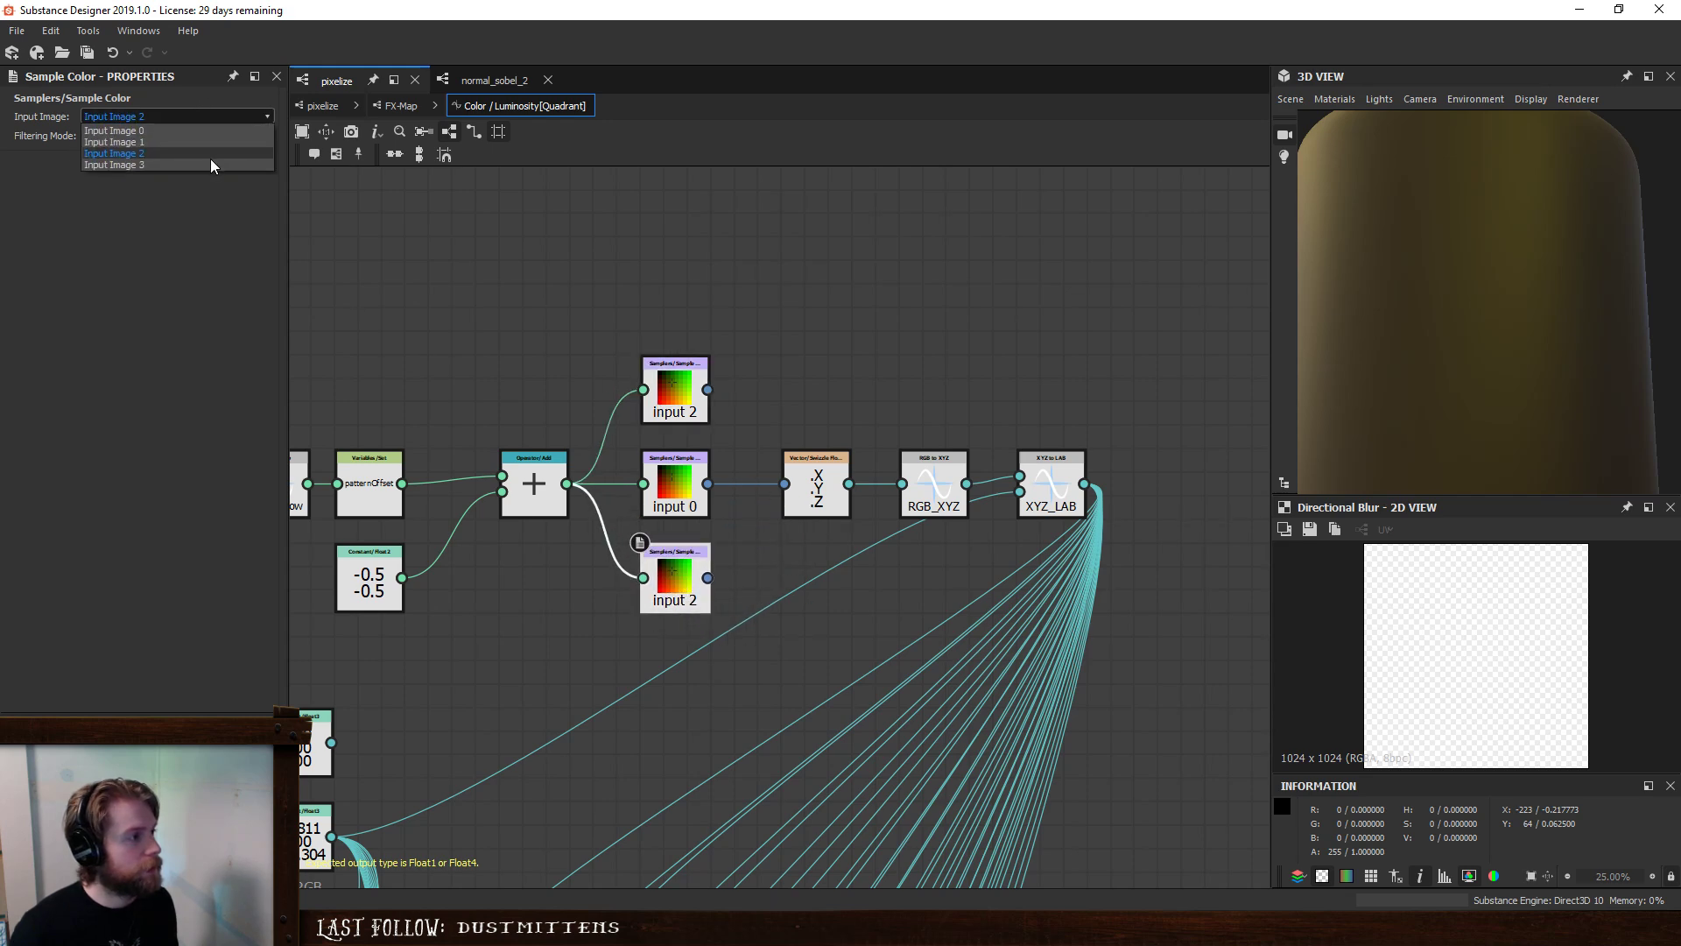
{"action": "left_click", "coordinate": [203, 161]}
- Move the .XYZ swizzle, RGB_XYZ and XYZ_LAB nodes farther from the samplers to make room for new nodes
{"action": "middle_click_drag", "start_coordinate": [834, 396], "coordinate": [637, 359]}
{"action": "left_click_drag", "start_coordinate": [621, 289], "coordinate": [1053, 475]}
{"action": "left_click_drag", "start_coordinate": [819, 473], "coordinate": [856, 450]}
- Sum the three image samples with two chained Add nodes: input 2 plus input 0, and that result plus input 3
{"action": "key", "text": "space"}
{"action": "type", "text": "a"}
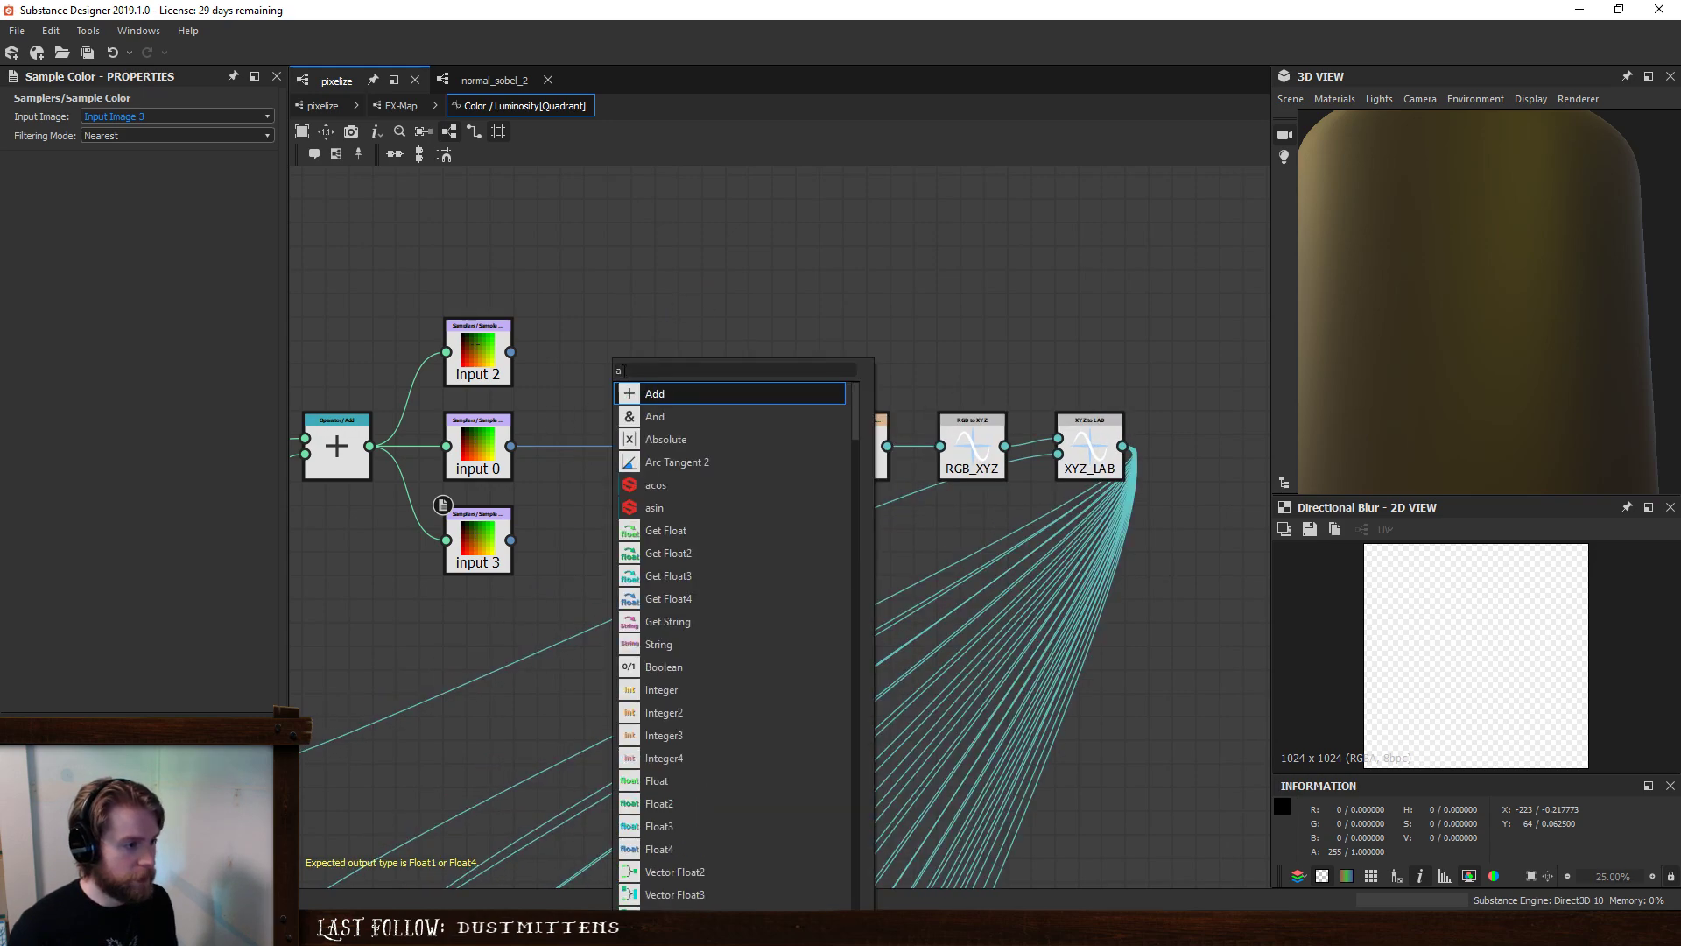
{"action": "left_click", "coordinate": [653, 395]}
{"action": "left_click_drag", "start_coordinate": [613, 354], "coordinate": [599, 389]}
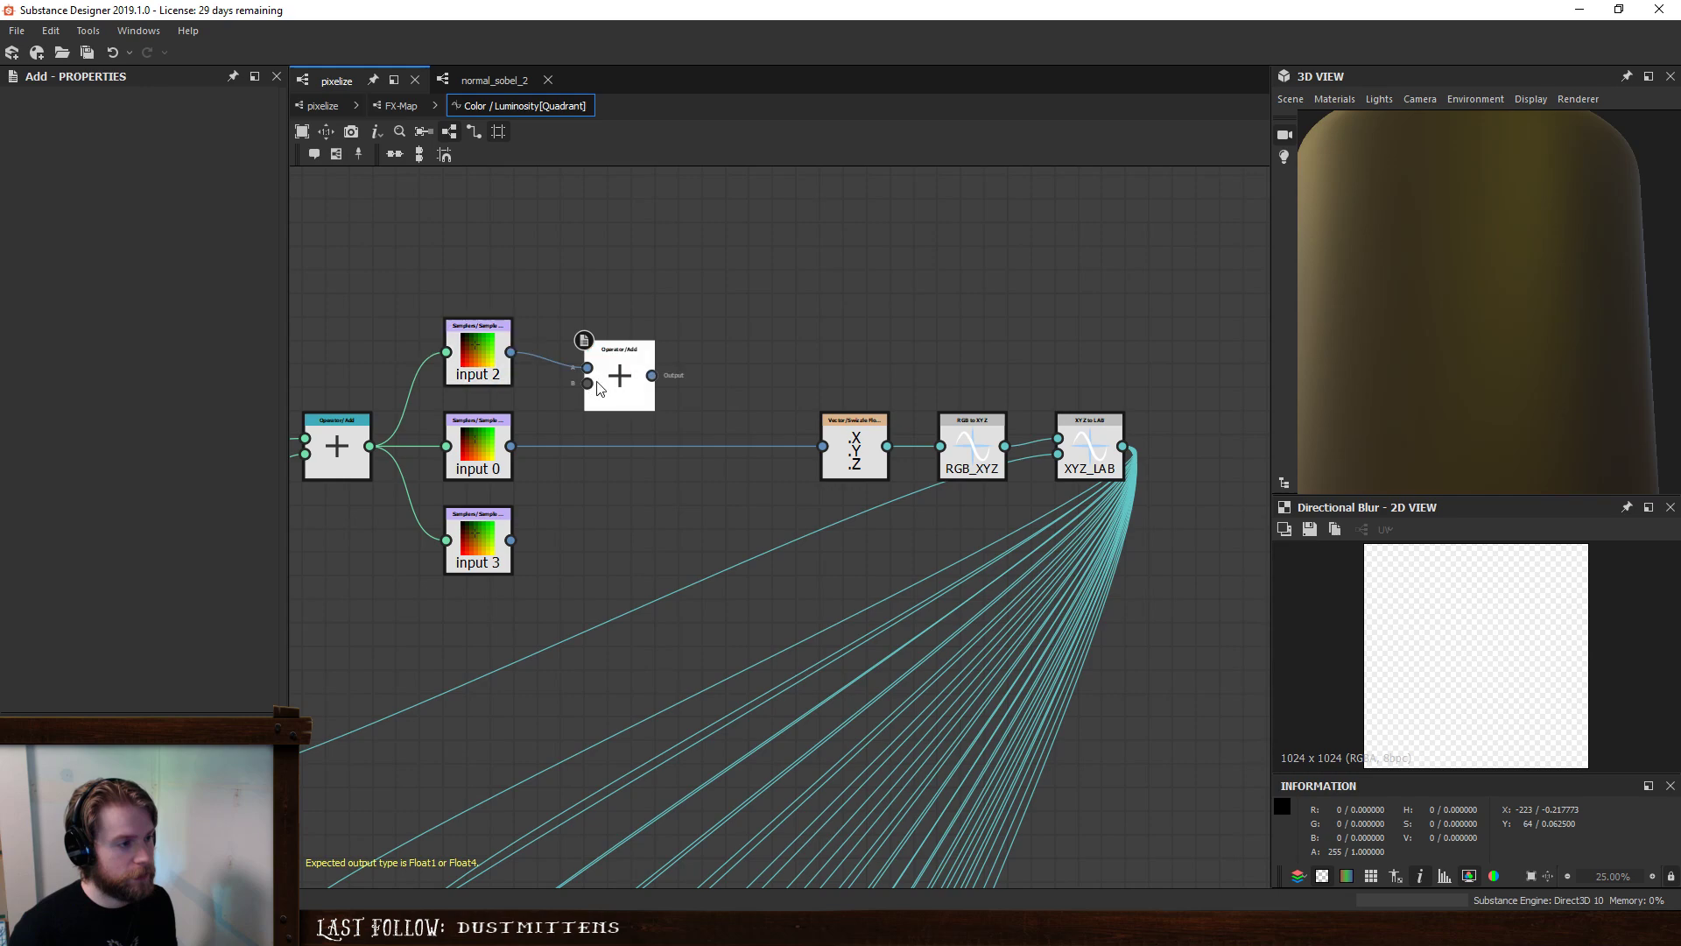
{"action": "key", "text": "ctrl+d"}
{"action": "left_click_drag", "start_coordinate": [780, 516], "coordinate": [619, 516]}
{"action": "left_click", "coordinate": [628, 394]}
{"action": "left_click_drag", "start_coordinate": [651, 375], "coordinate": [673, 534]}
- Add a Division node that takes the second Add node's output as its first input
{"action": "left_click", "coordinate": [727, 464]}
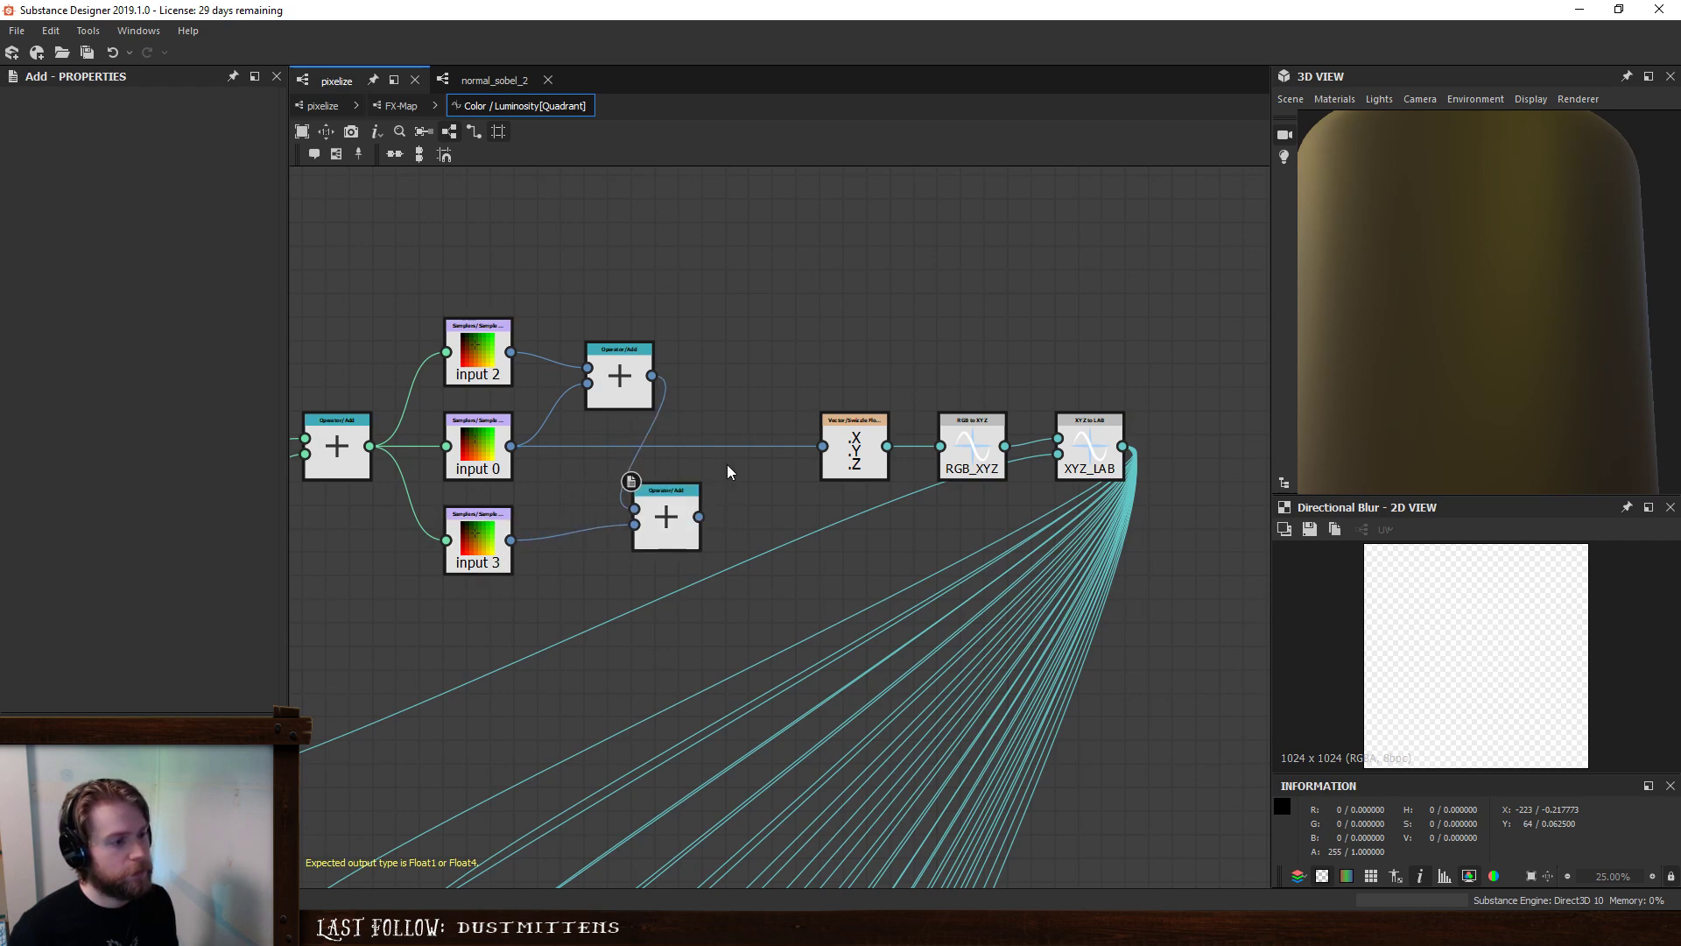
{"action": "key", "text": "space"}
{"action": "type", "text": "d"}
{"action": "key", "text": "Return"}
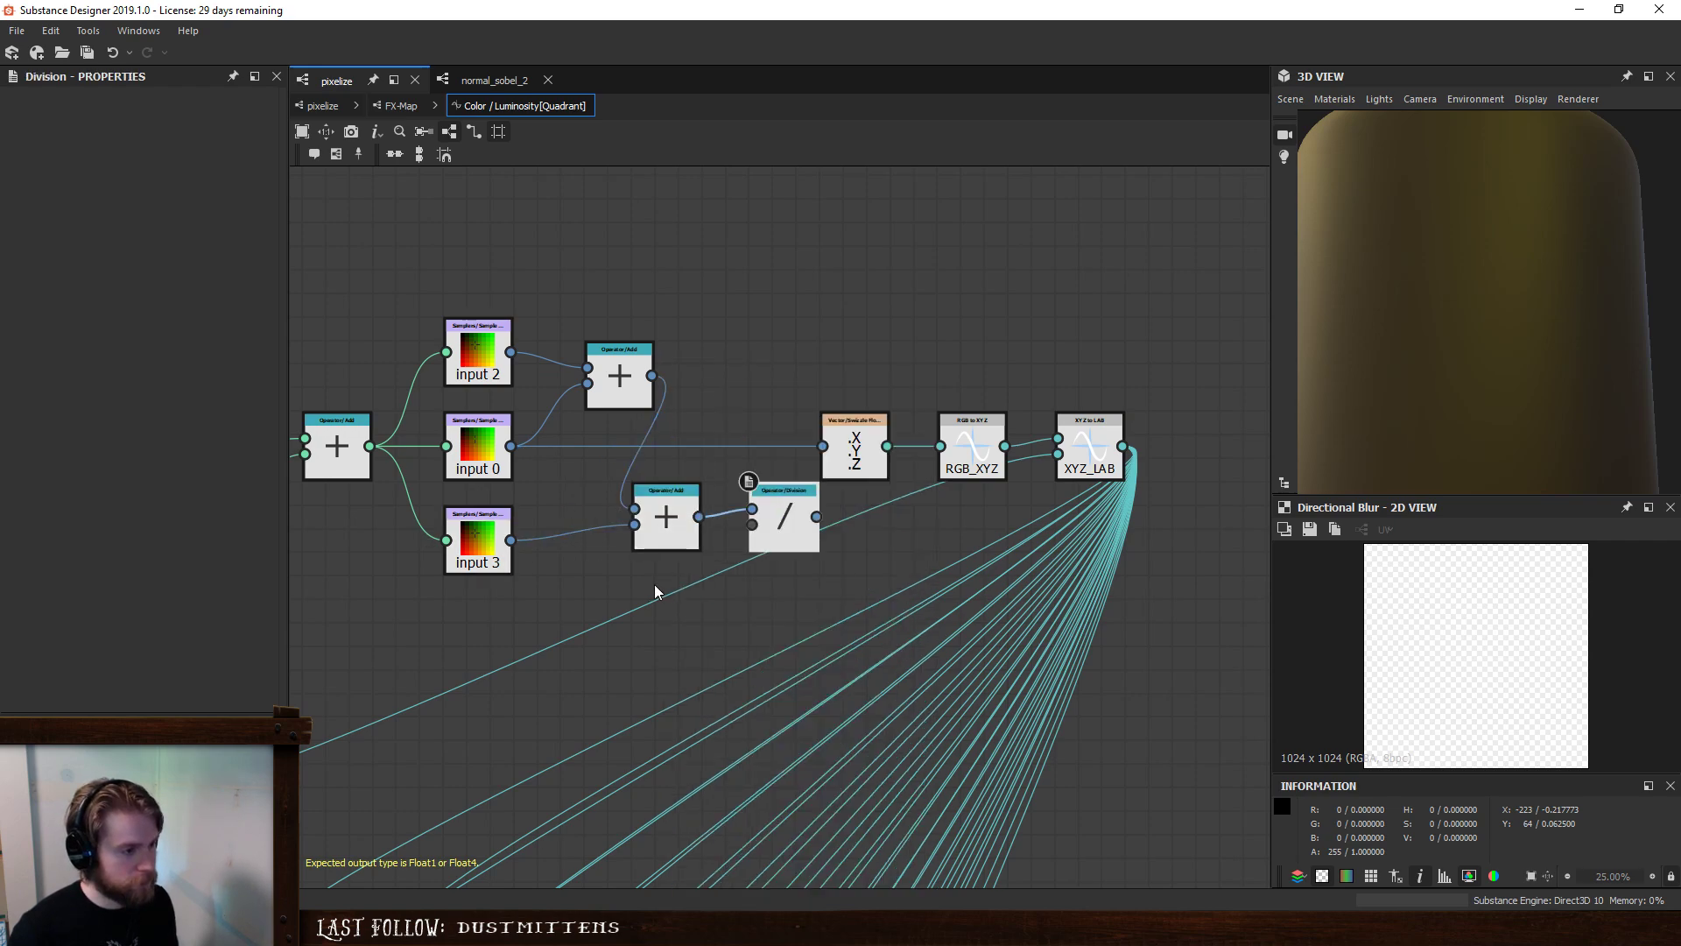
- Add a Float4 constant of 3, 3, 3, 3 as the divisor and feed the Division result into the .XYZ swizzle
{"action": "key", "text": "space"}
{"action": "type", "text": "f"}
{"action": "left_click", "coordinate": [694, 461]}
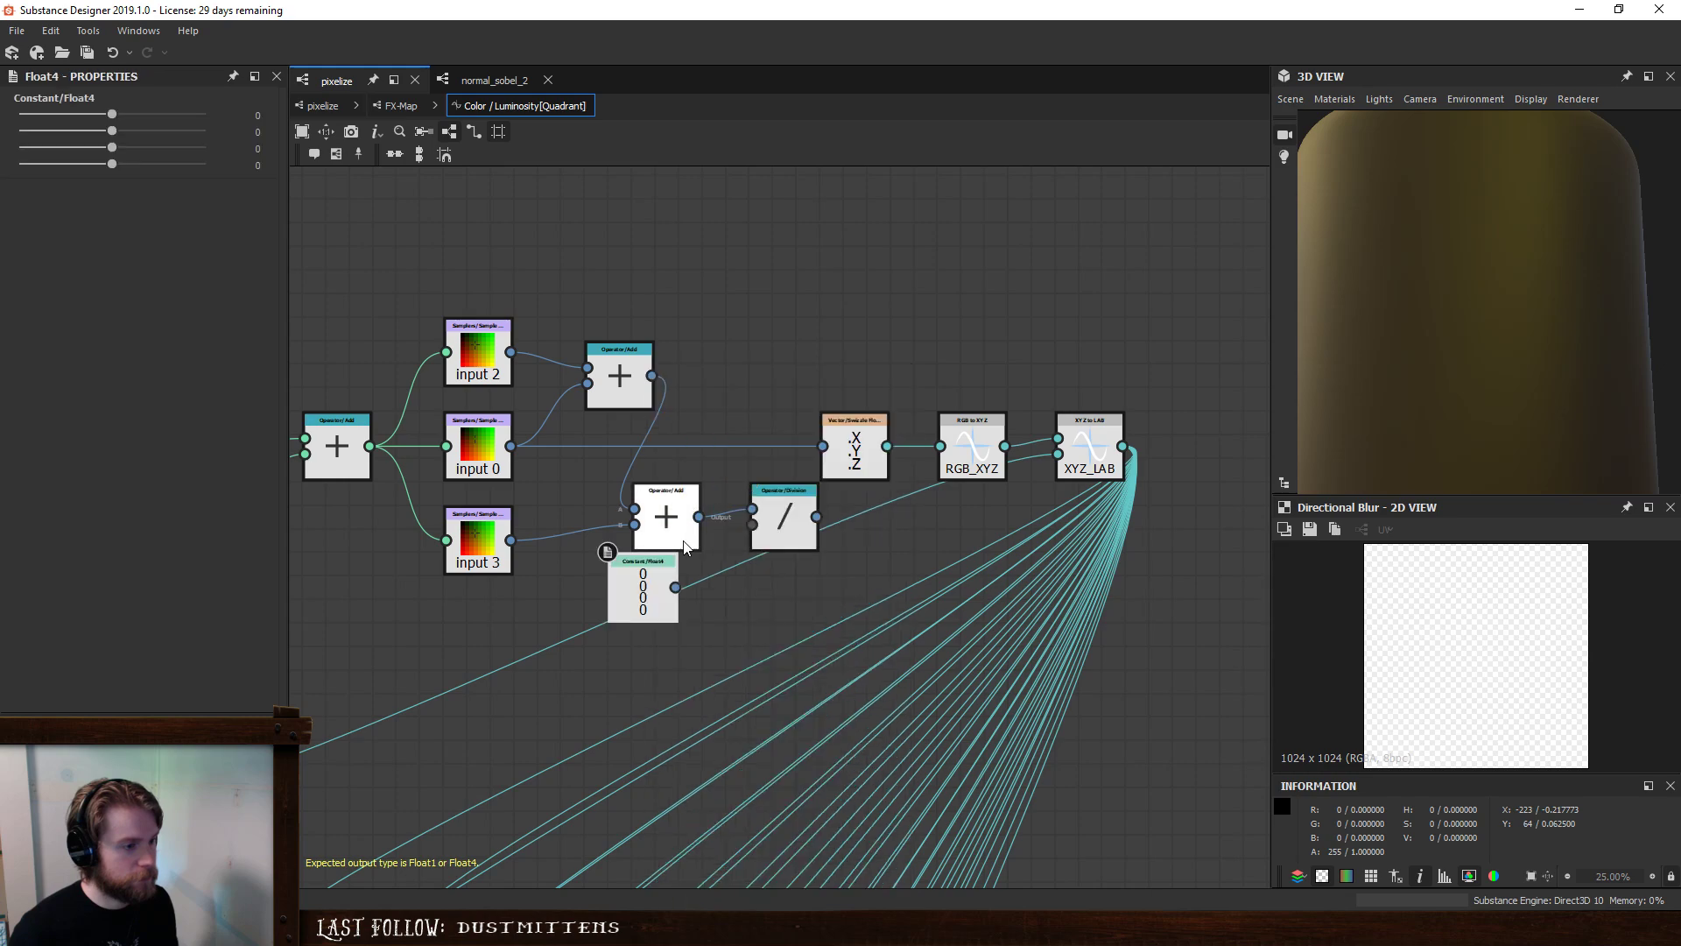
{"action": "double_click", "coordinate": [258, 115]}
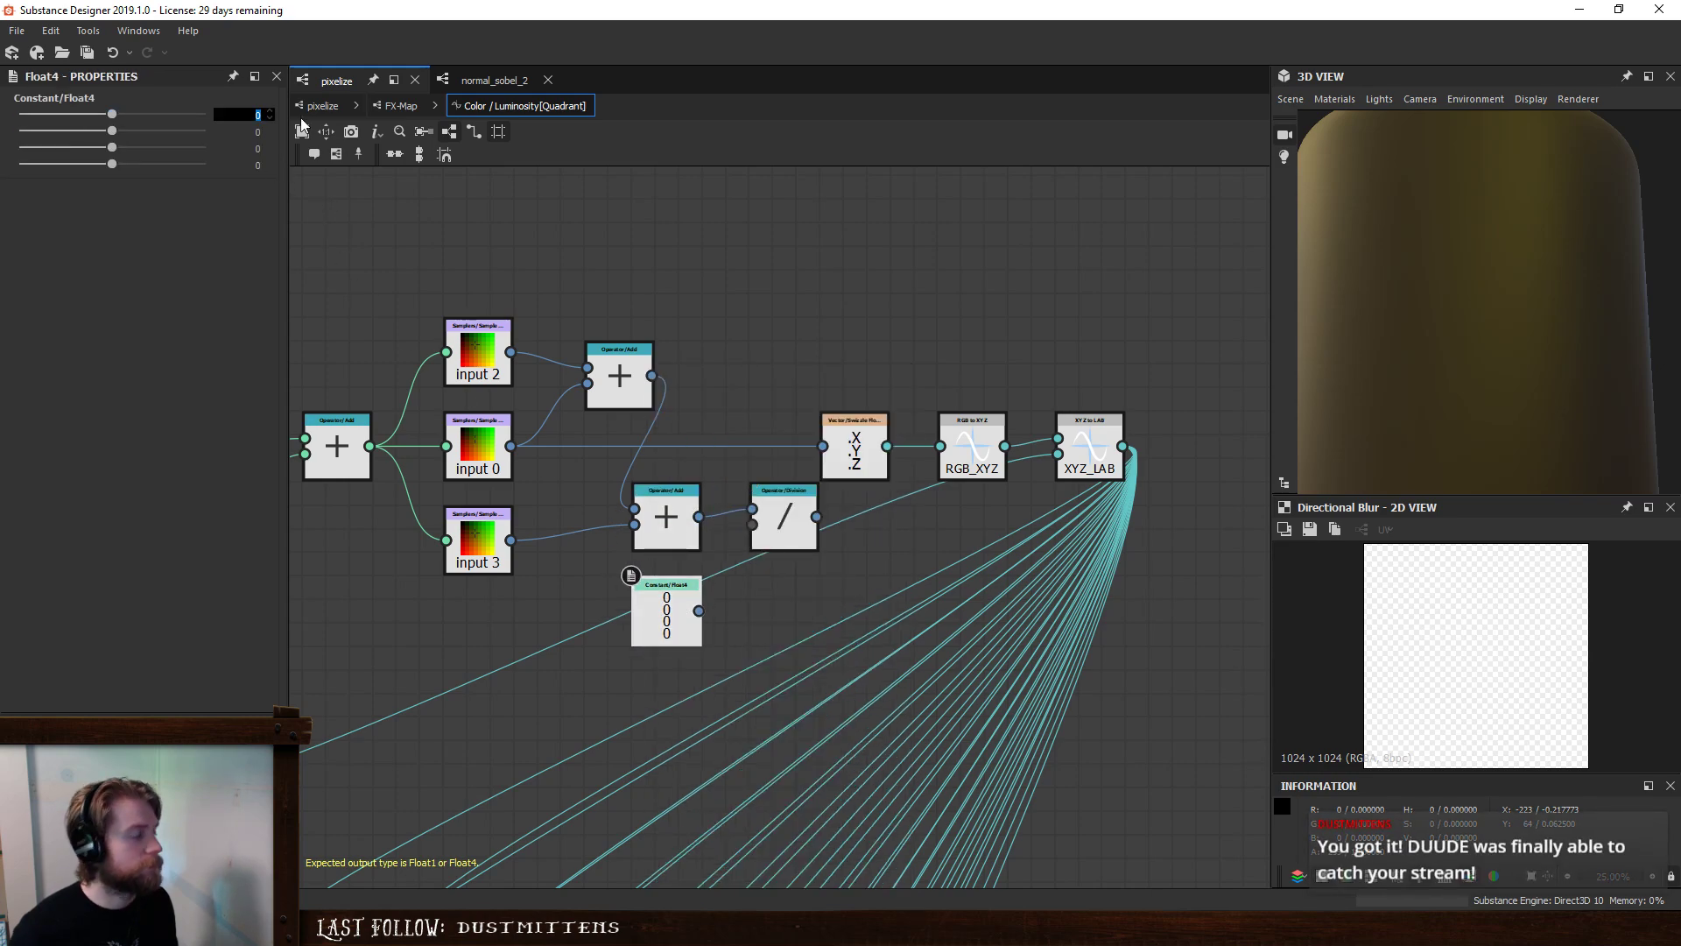
{"action": "type", "text": "3"}
{"action": "key", "text": "Tab"}
{"action": "type", "text": "3"}
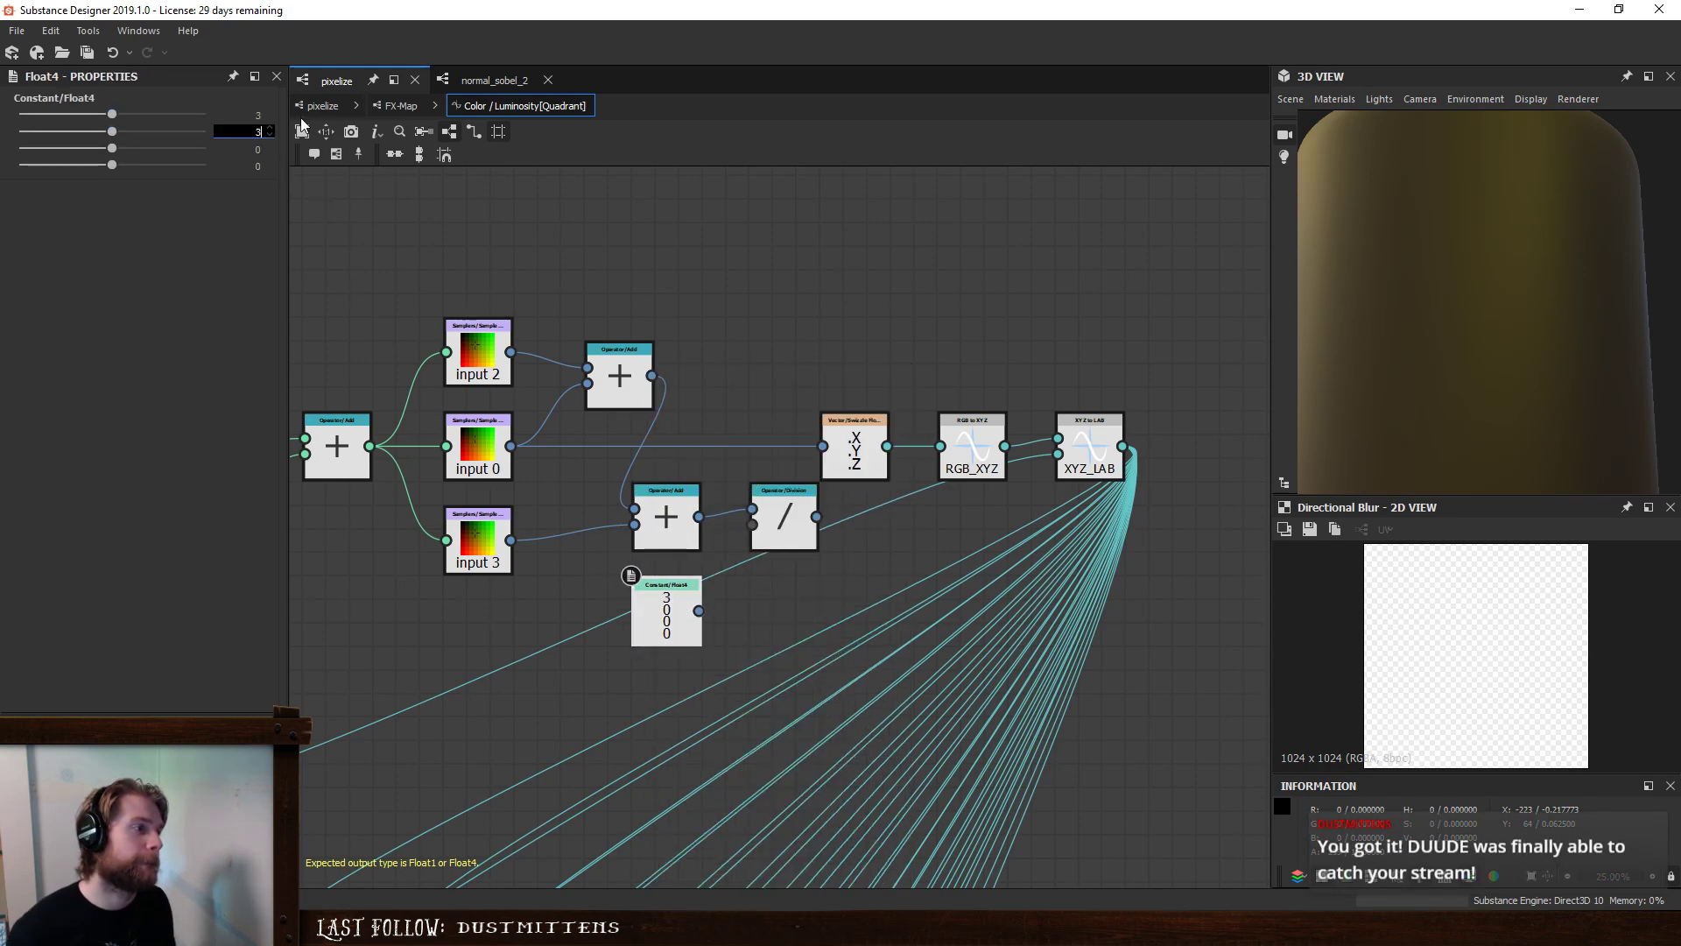
{"action": "key", "text": "Tab"}
{"action": "type", "text": "3"}
{"action": "key", "text": "Tab"}
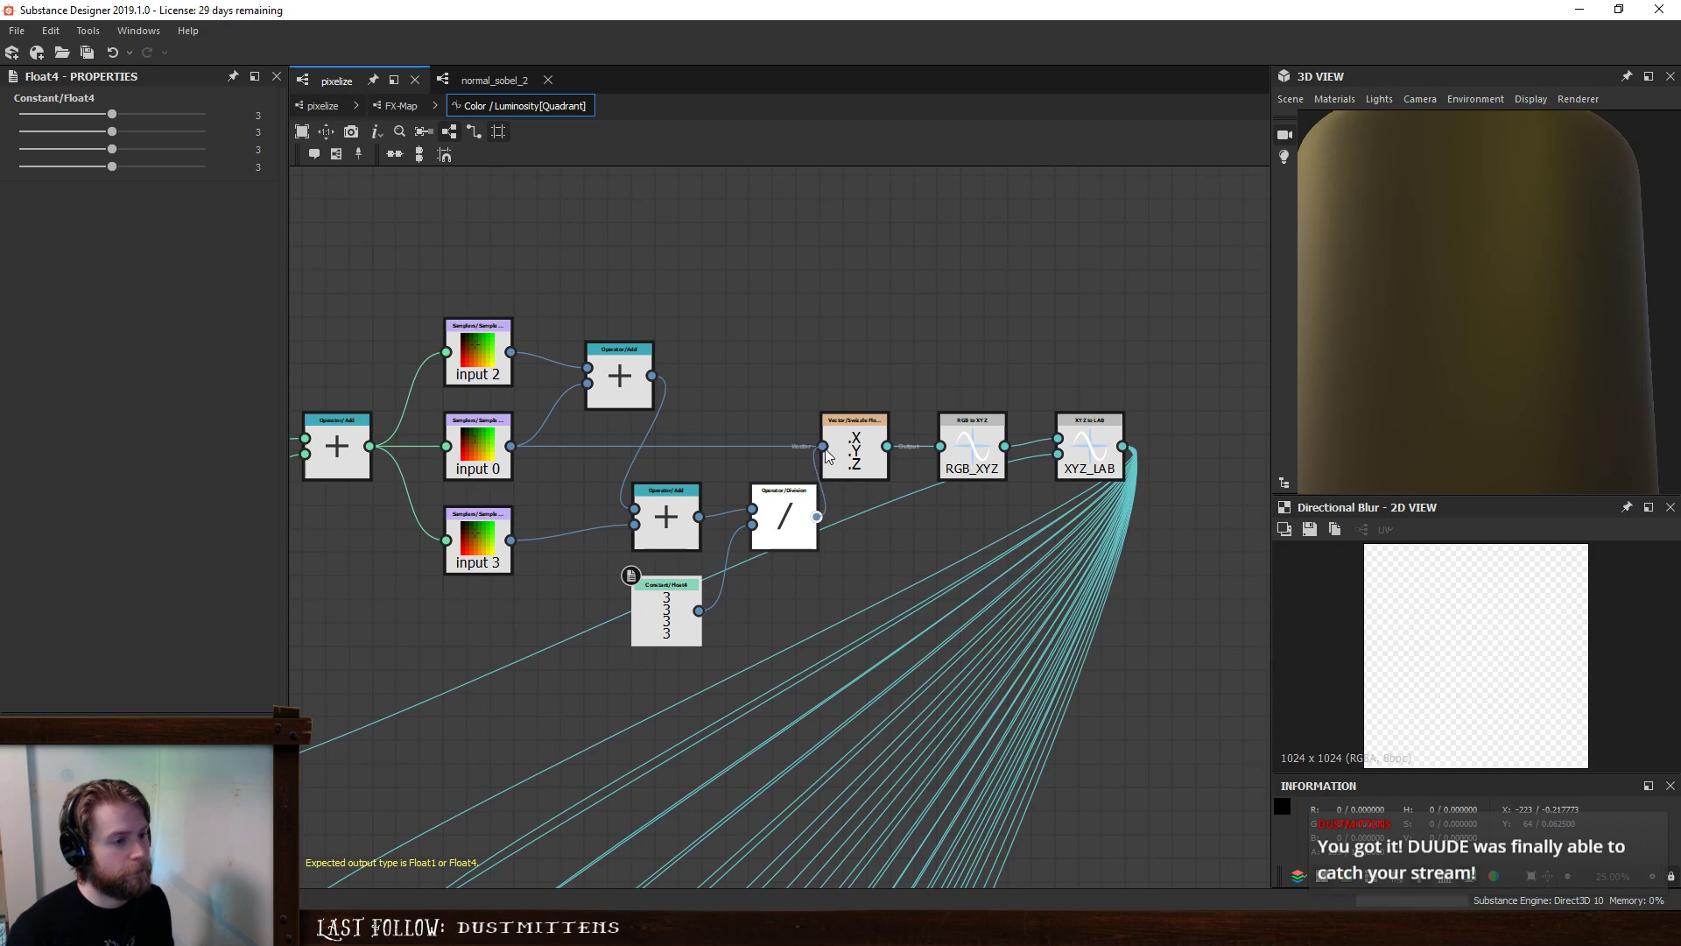
{"action": "left_click_drag", "start_coordinate": [825, 454], "coordinate": [823, 446]}
- Arrange the Add, Float4 and Division nodes compactly between the samplers and the .XYZ swizzle, and return to the pixelize graph
{"action": "left_click_drag", "start_coordinate": [665, 524], "coordinate": [702, 430]}
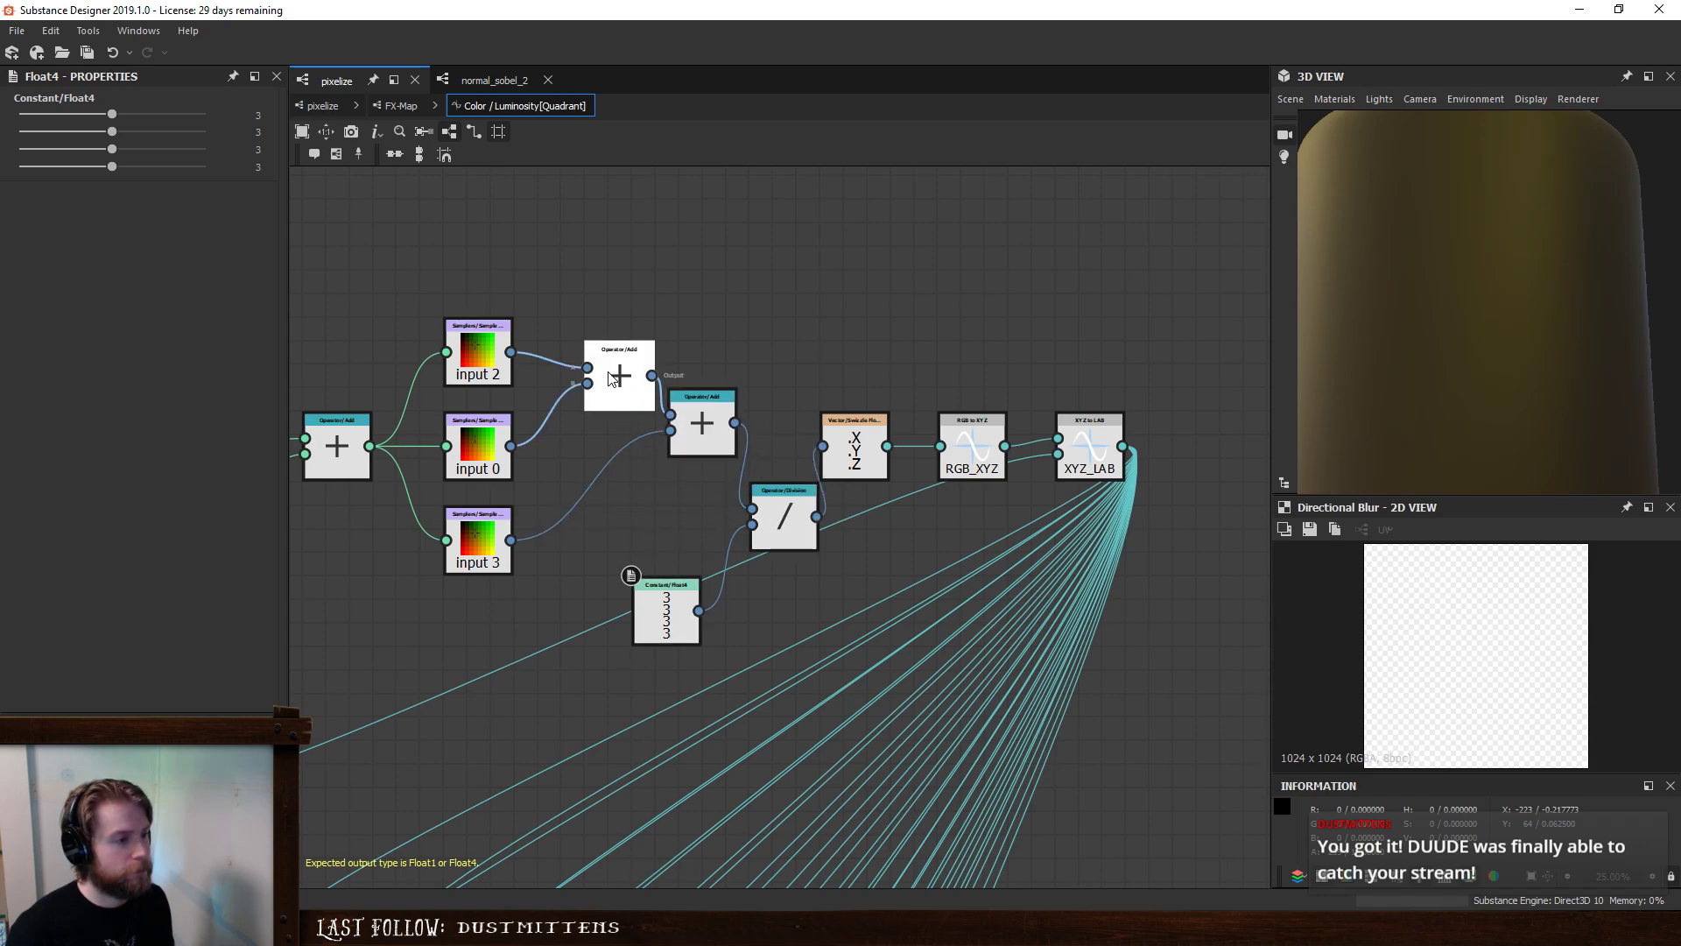
{"action": "left_click_drag", "start_coordinate": [612, 379], "coordinate": [565, 355]}
{"action": "left_click_drag", "start_coordinate": [666, 613], "coordinate": [642, 518]}
{"action": "left_click_drag", "start_coordinate": [784, 518], "coordinate": [642, 433]}
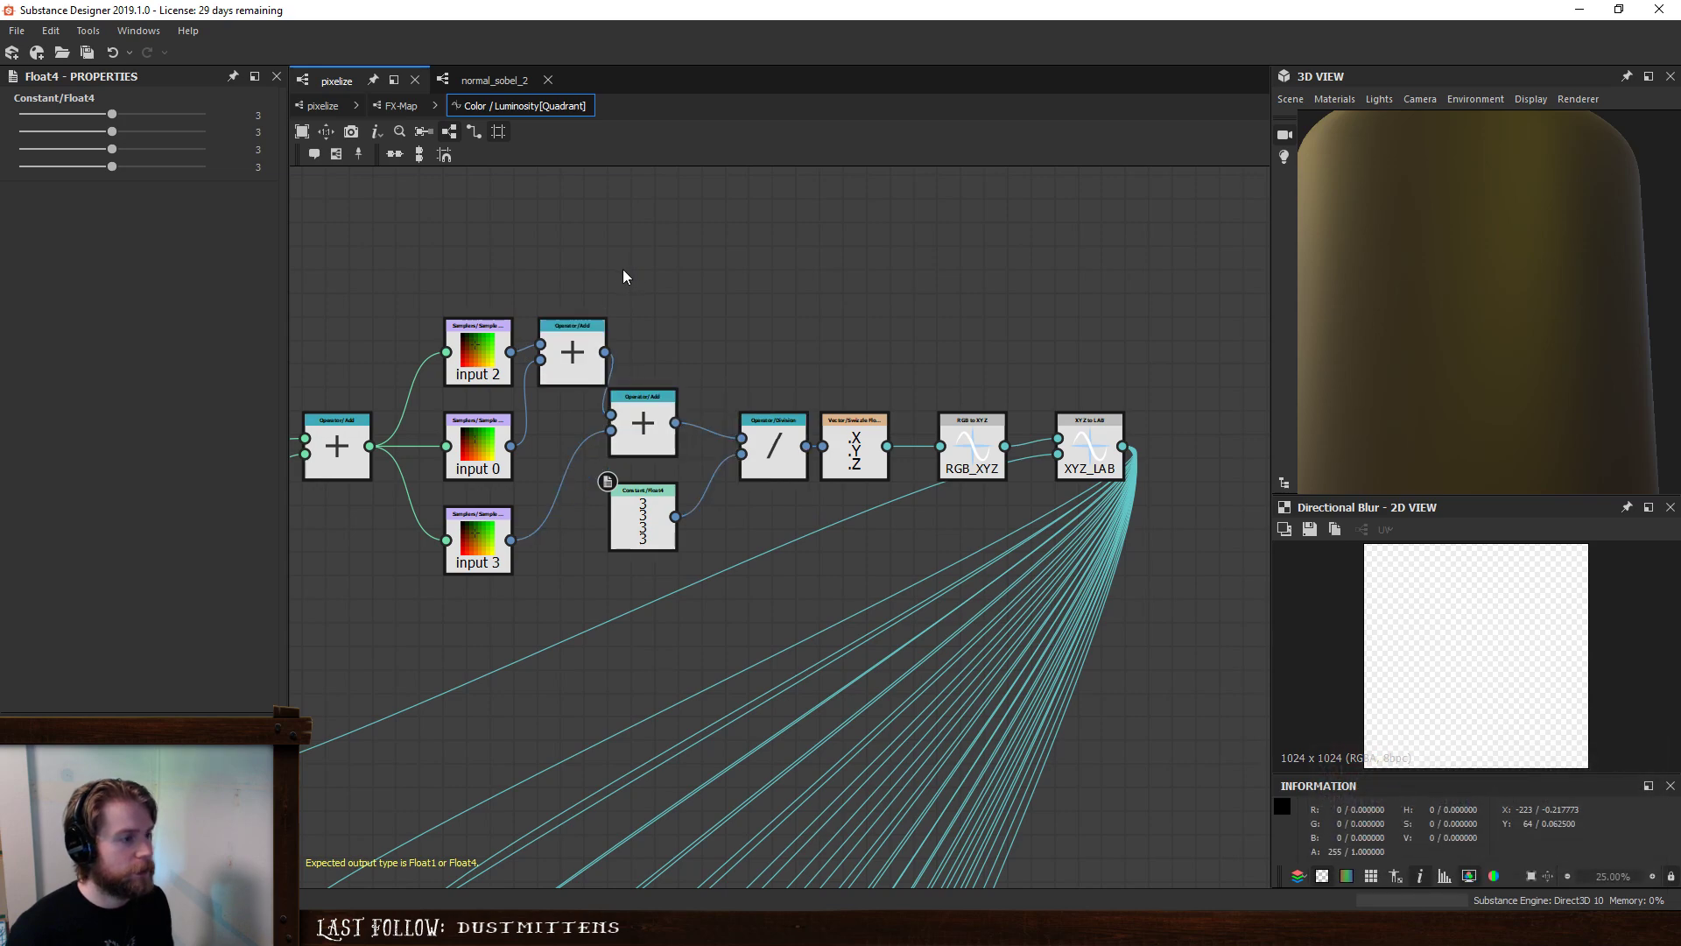
{"action": "left_click", "coordinate": [321, 106]}
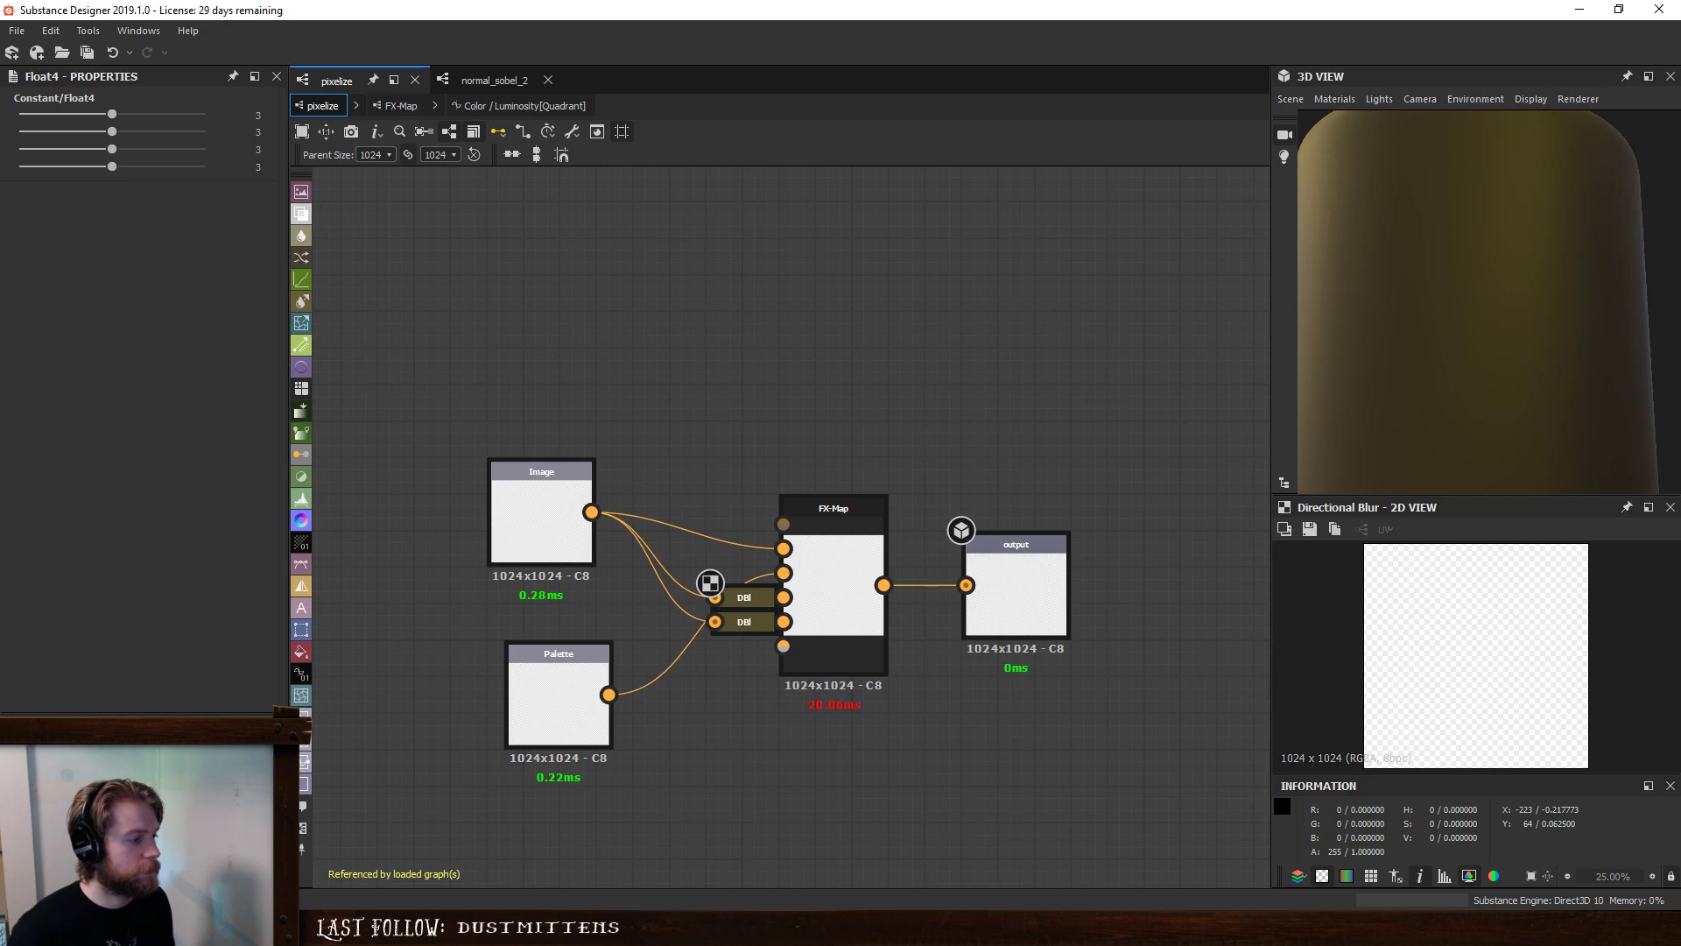
- Preview the pixelize node in New_Graph, open its reference in context, and enter the FX-Map quadrant's Color / Luminosity function
{"action": "key", "text": "alt+Left"}
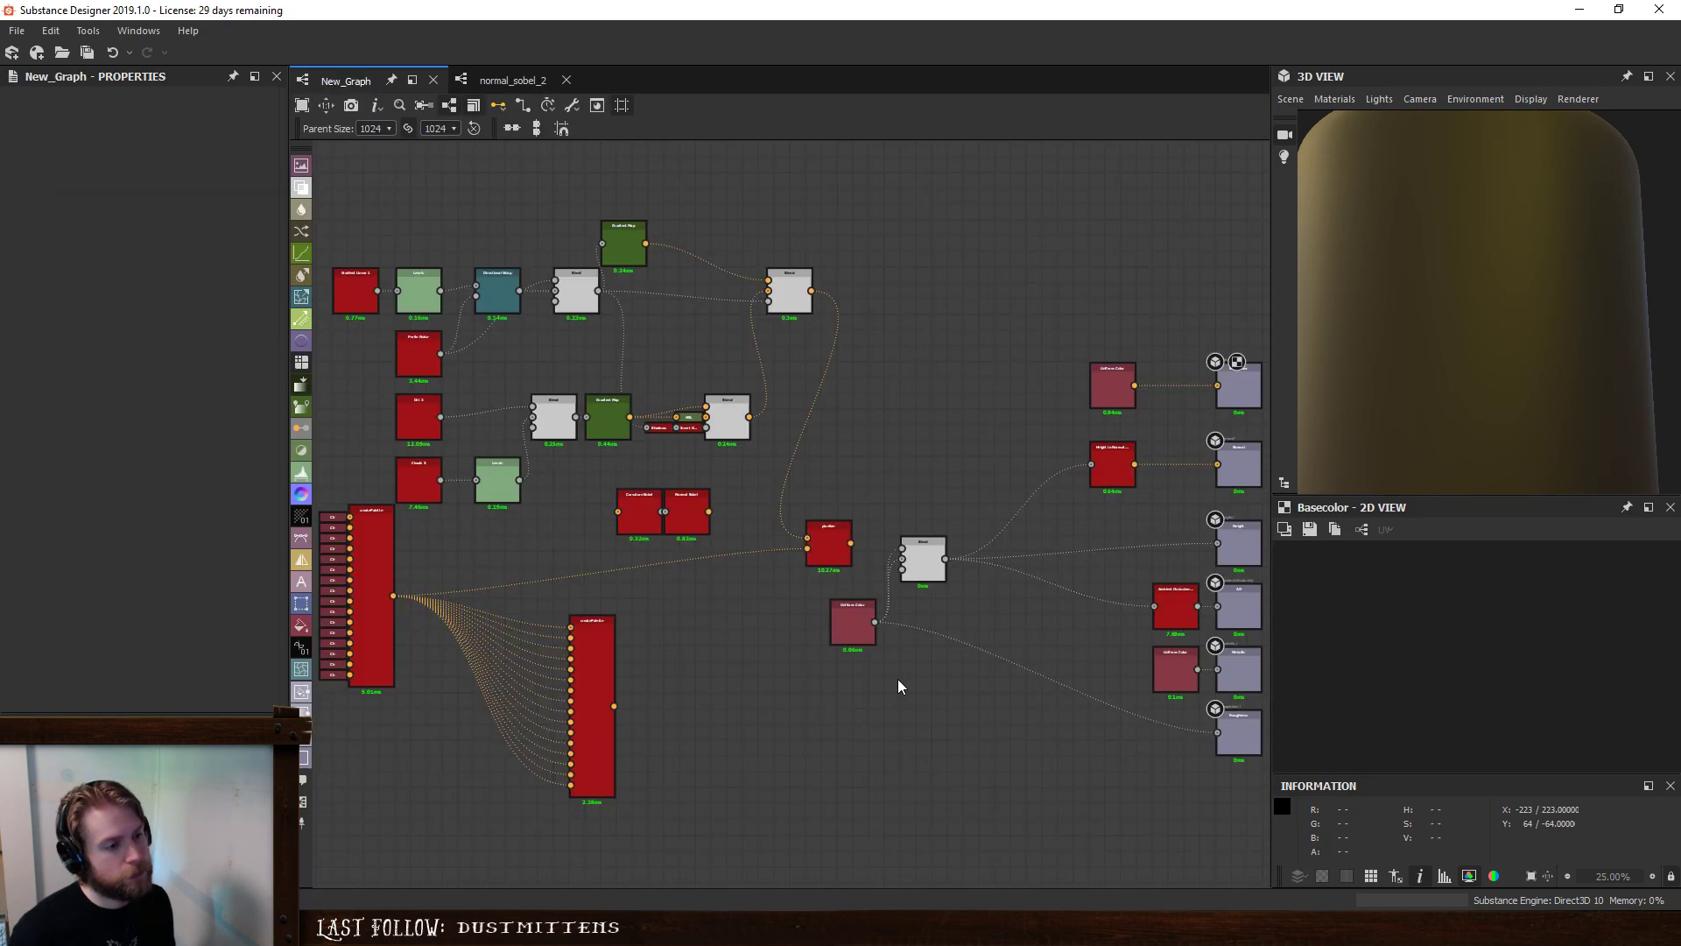
{"action": "double_click", "coordinate": [831, 547]}
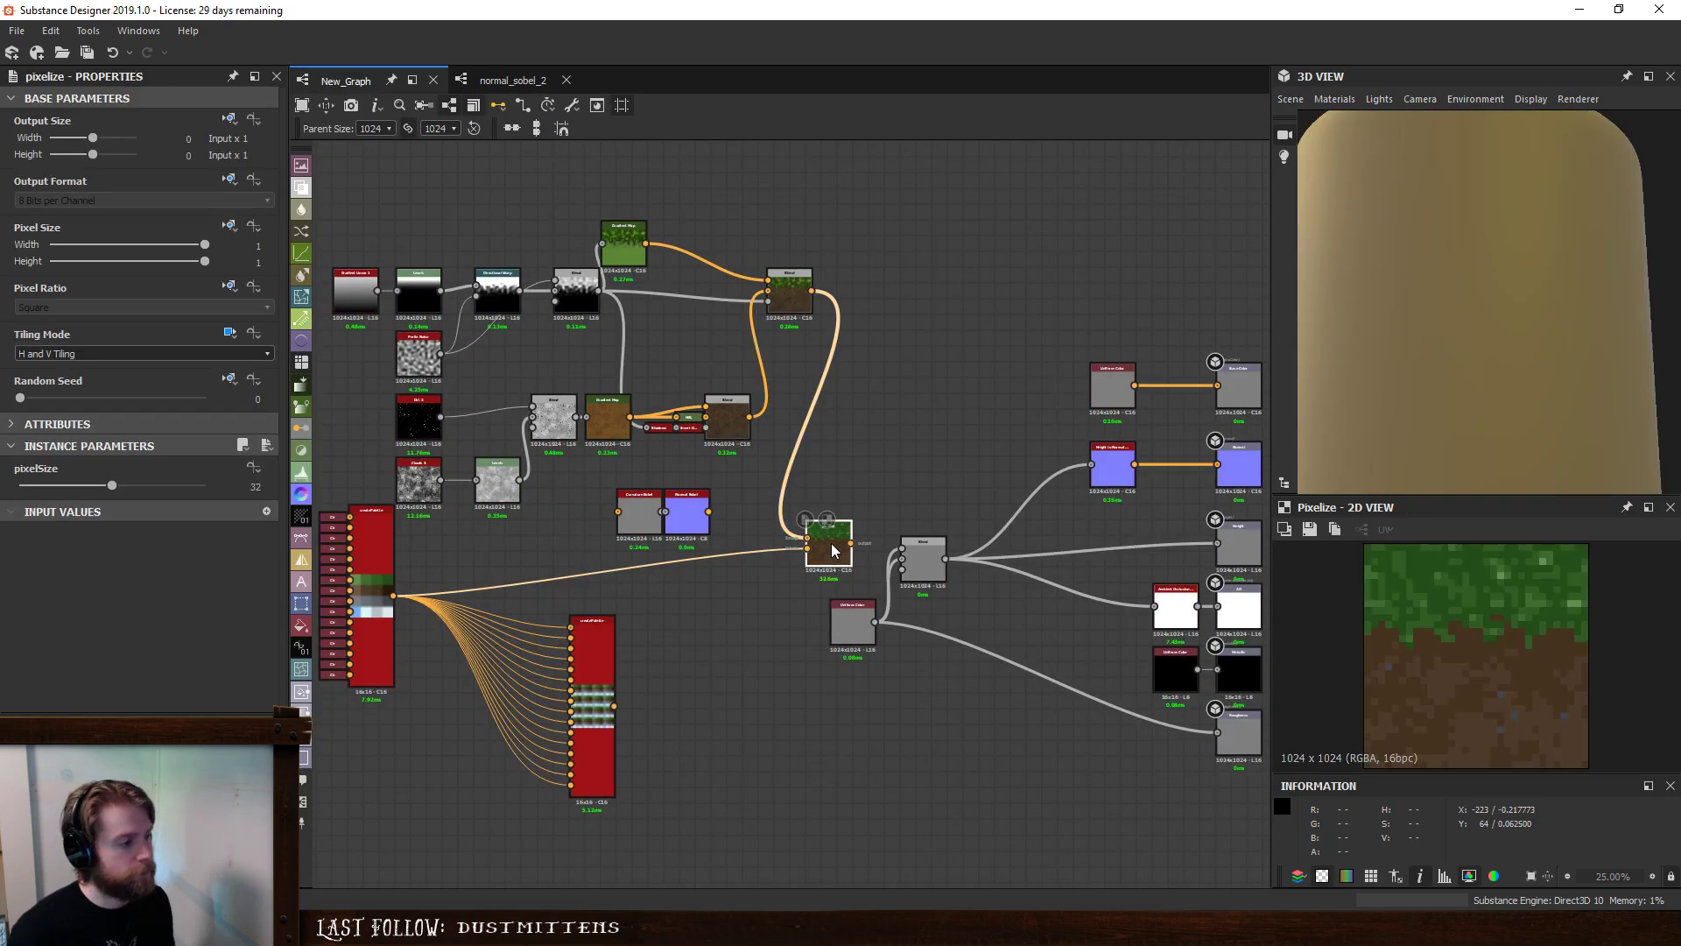
{"action": "left_click", "coordinate": [514, 81]}
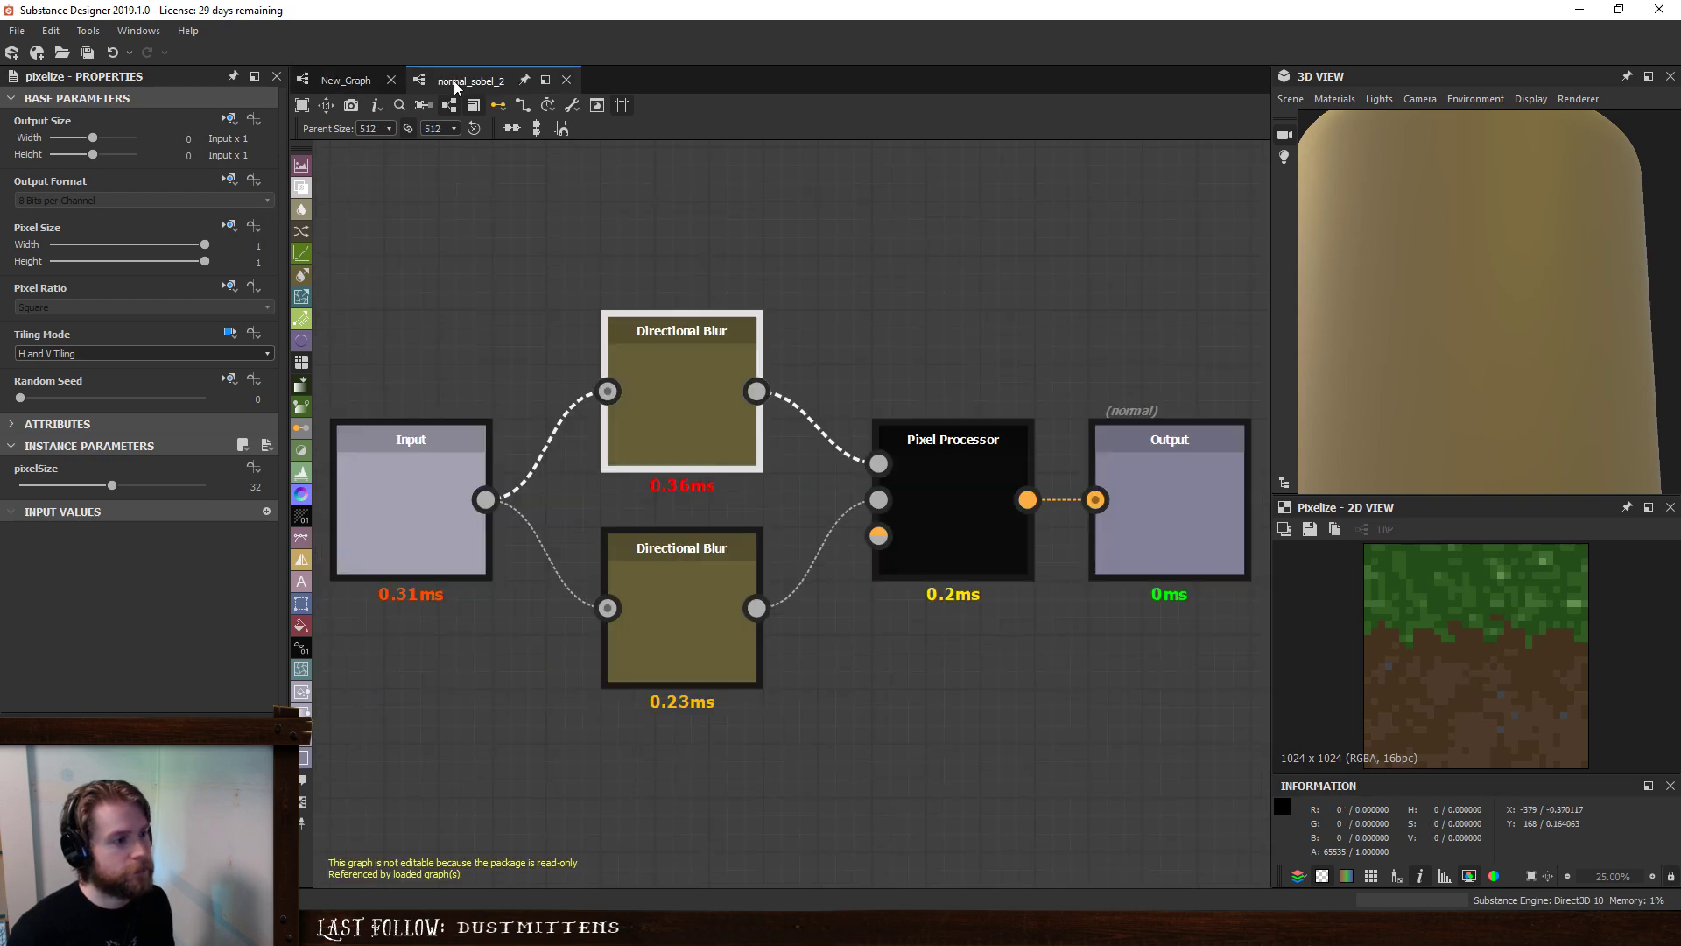
{"action": "left_click", "coordinate": [346, 82]}
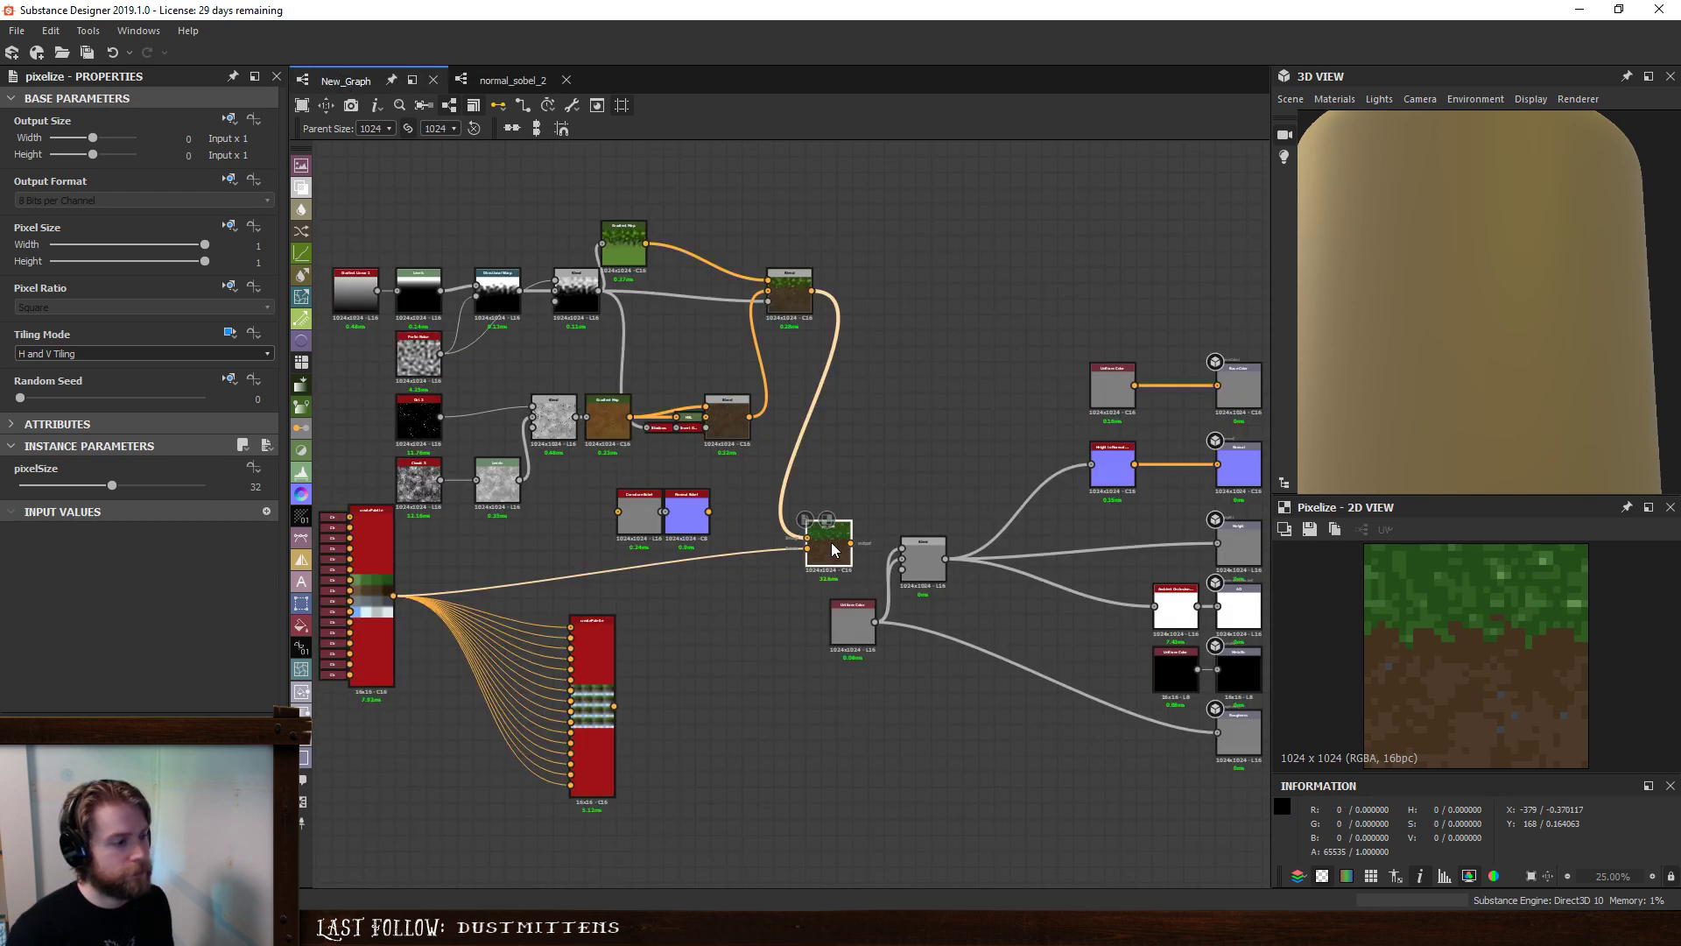
{"action": "right_click", "coordinate": [833, 550]}
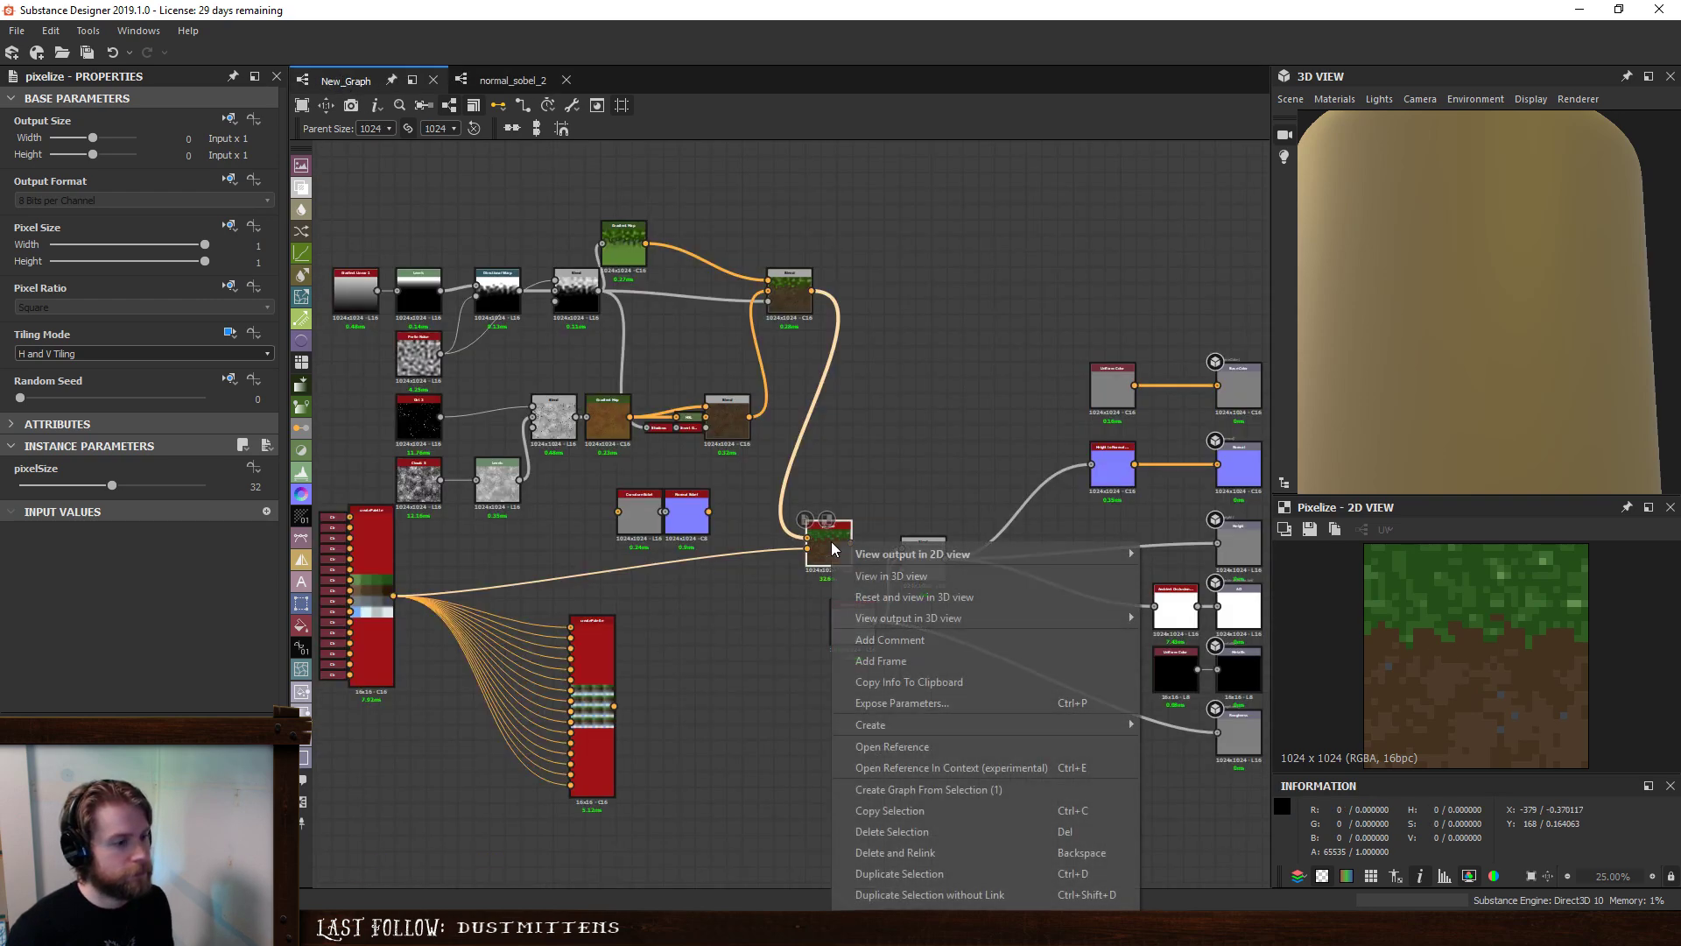
{"action": "left_click", "coordinate": [953, 765]}
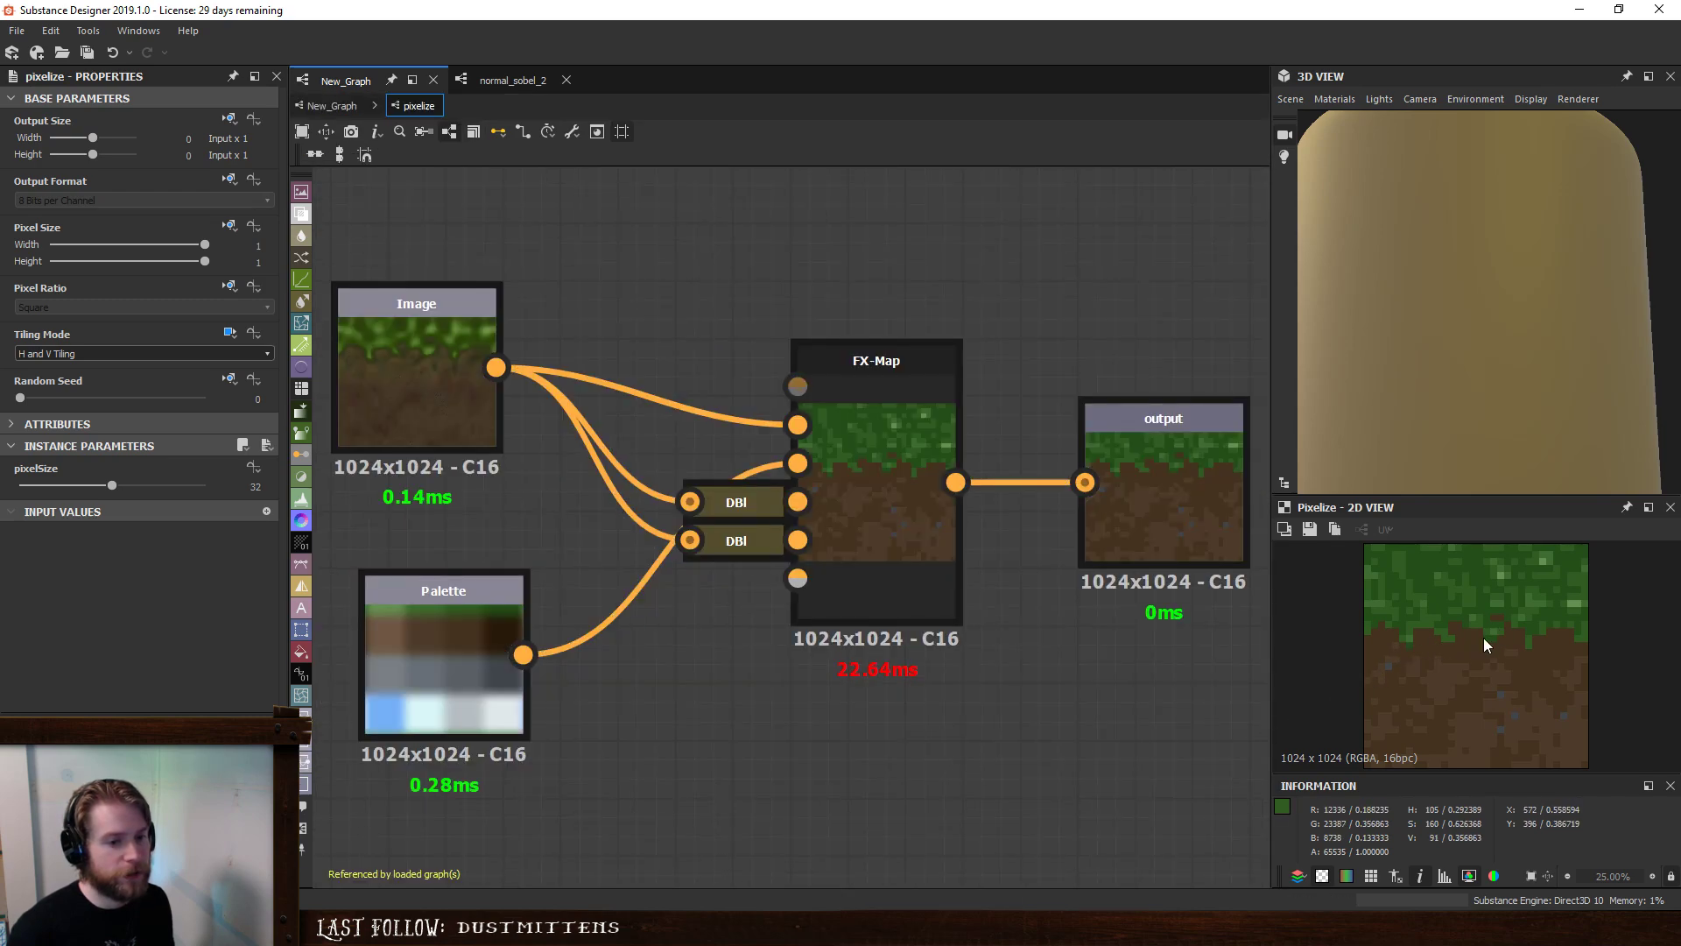
{"action": "left_click", "coordinate": [896, 433]}
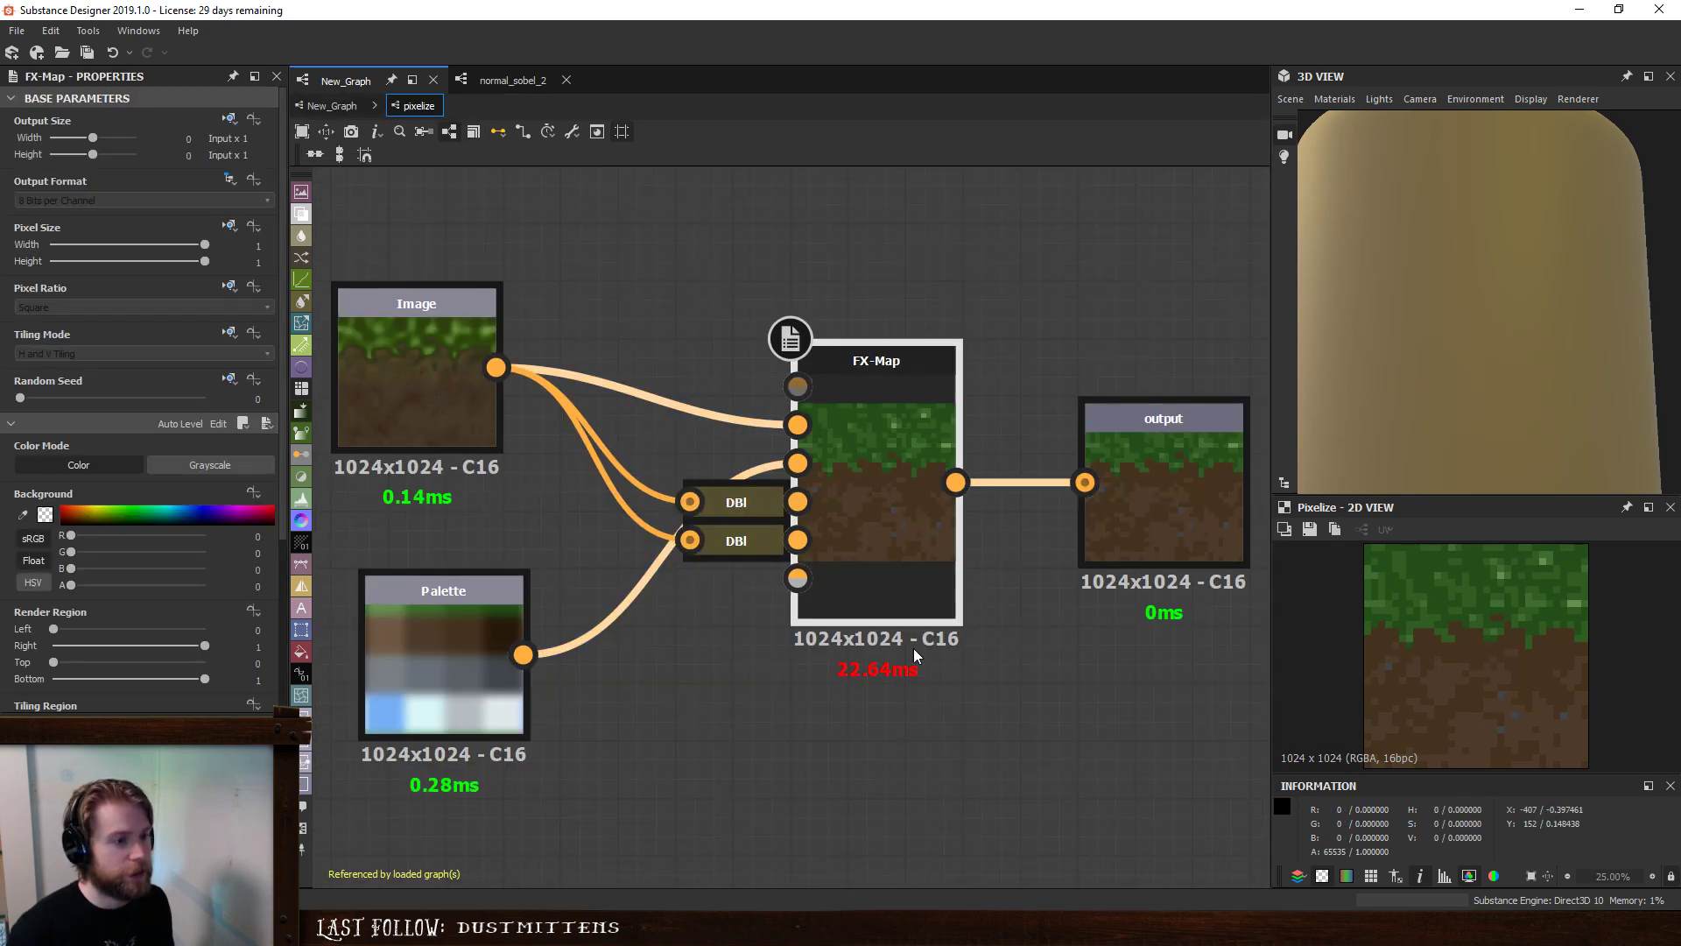
{"action": "left_click", "coordinate": [216, 424]}
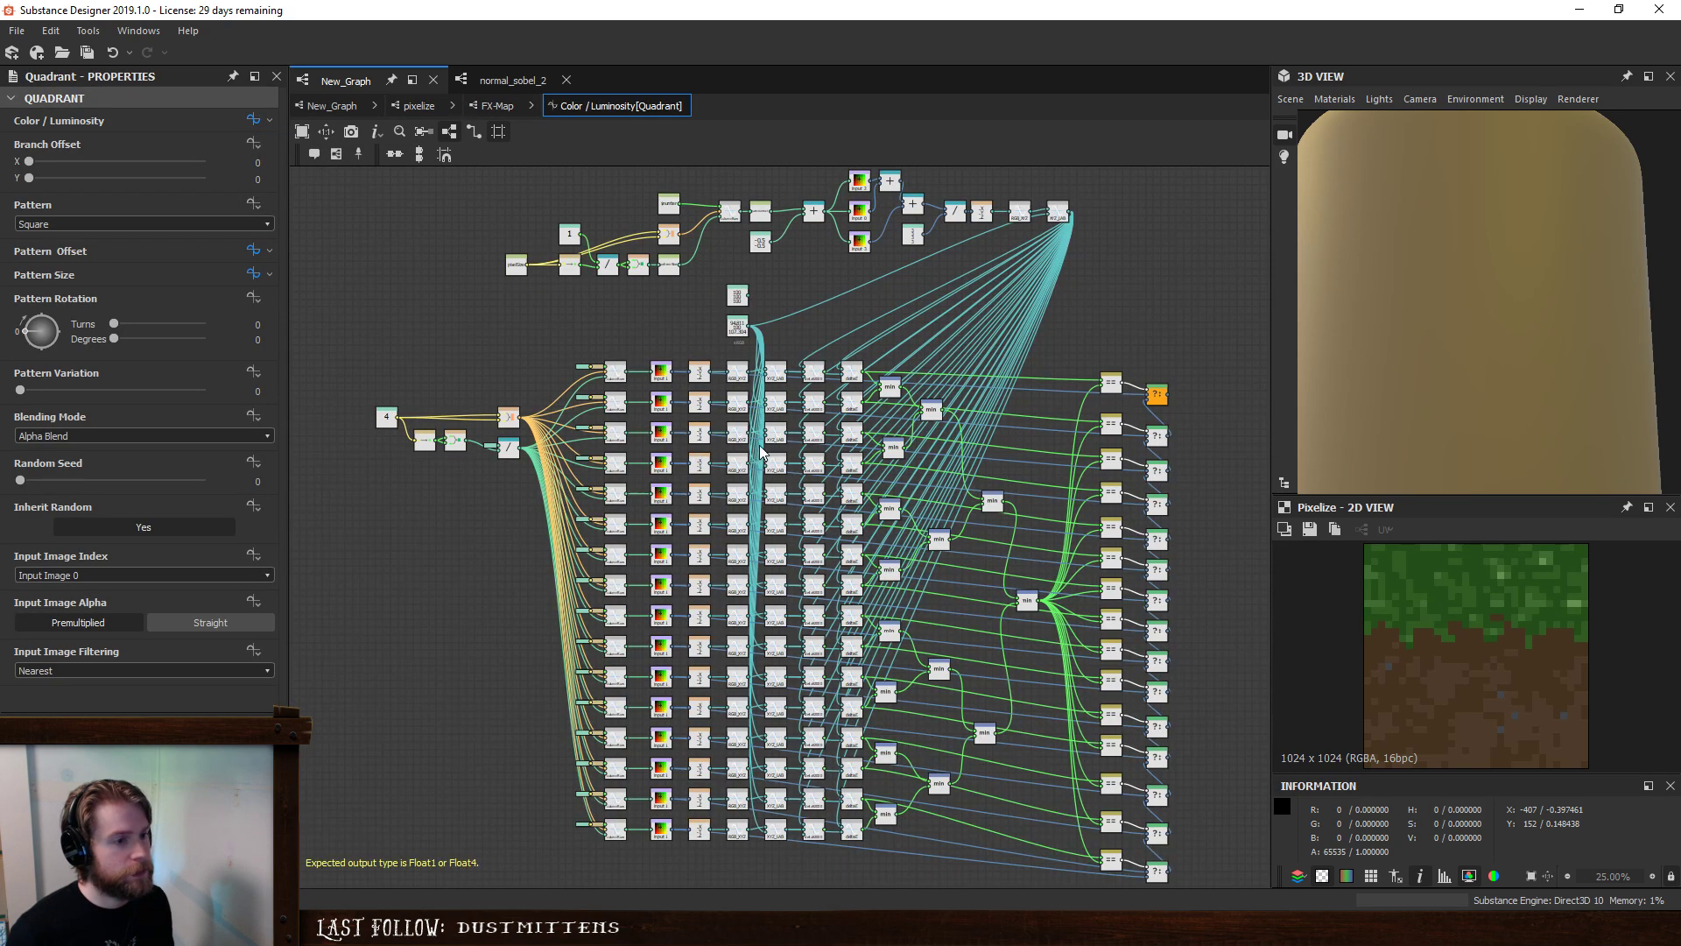
- Try feeding the input 0 sample directly into the .XYZ swizzle, bypassing the averaging, and undo it
{"action": "scroll", "coordinate": [734, 547], "scroll_direction": "up", "scroll_amount": 6}
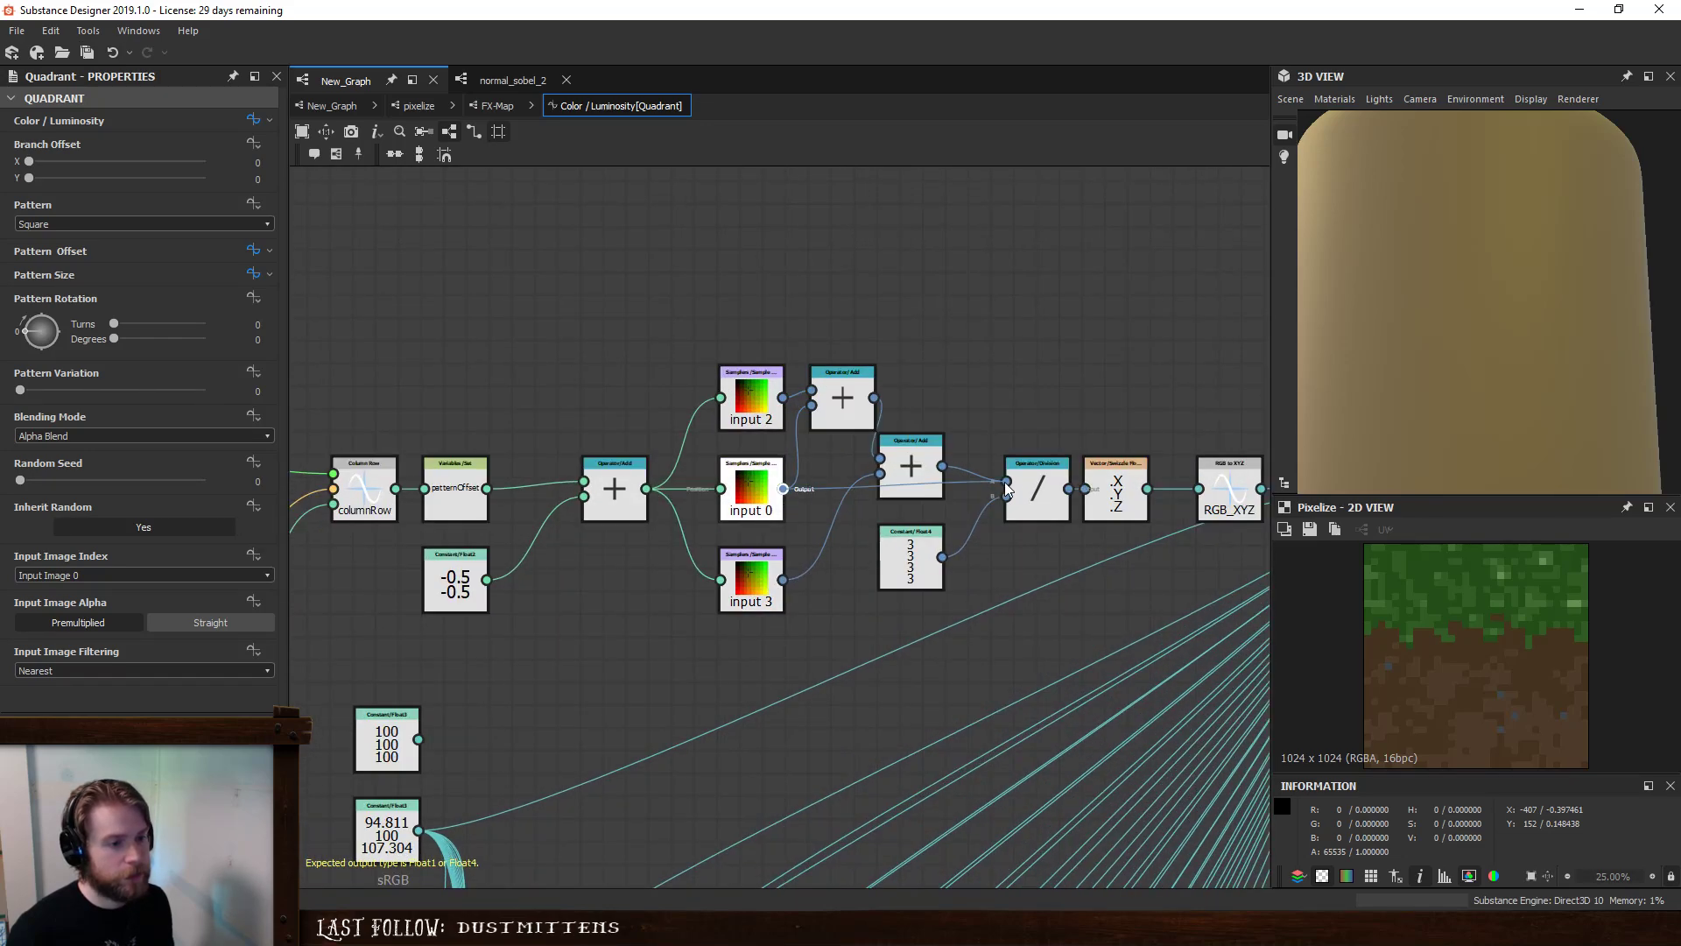
{"action": "left_click_drag", "start_coordinate": [1005, 488], "coordinate": [1006, 496]}
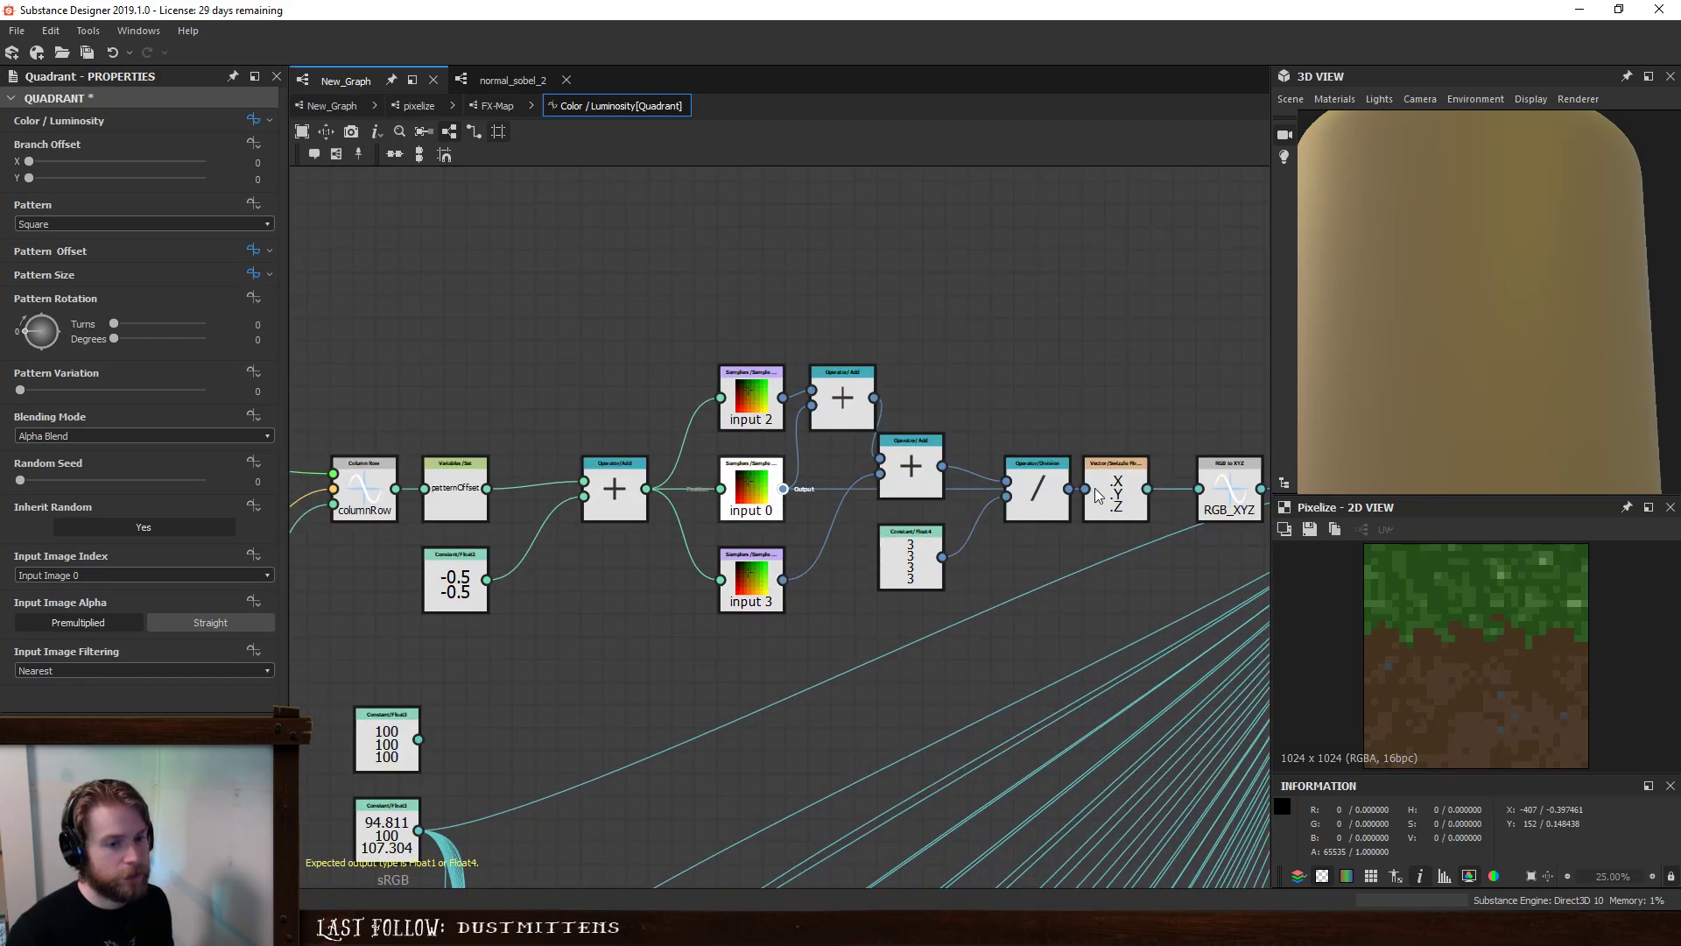
{"action": "key", "text": "ctrl+z"}
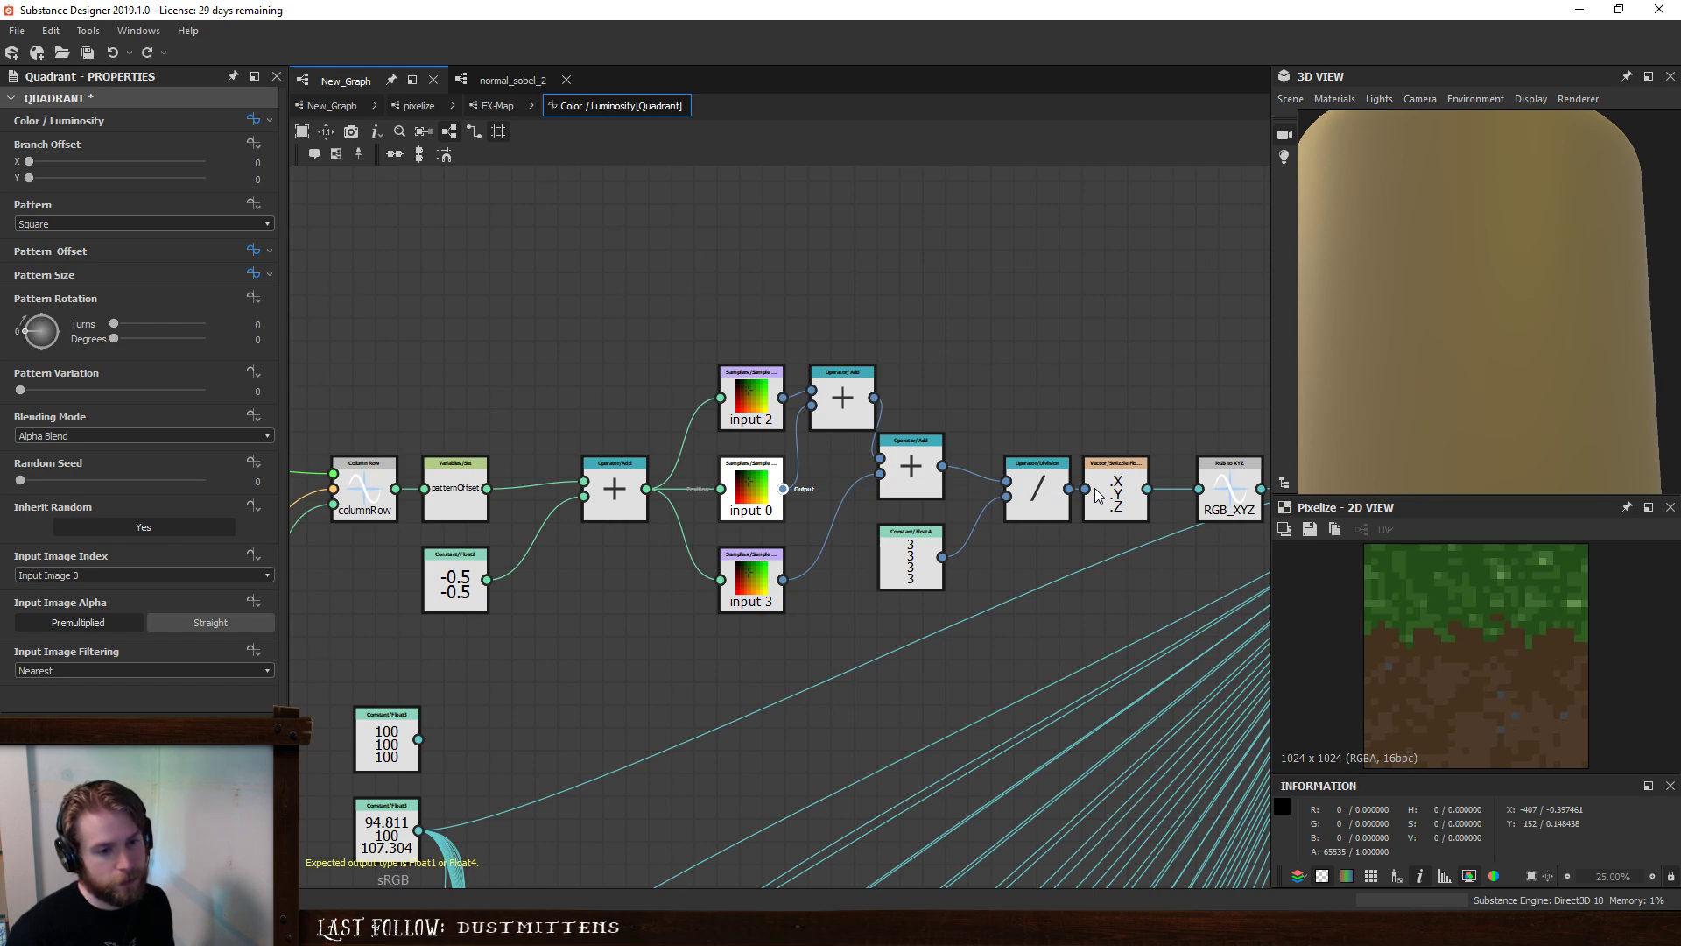
{"action": "left_click_drag", "start_coordinate": [1040, 495], "coordinate": [751, 489]}
{"action": "key", "text": "ctrl+z"}
- Shift the Division node slightly toward the Add nodes, return to New_Graph and view the pixelize node's result
{"action": "left_click_drag", "start_coordinate": [1032, 419], "coordinate": [1032, 468]}
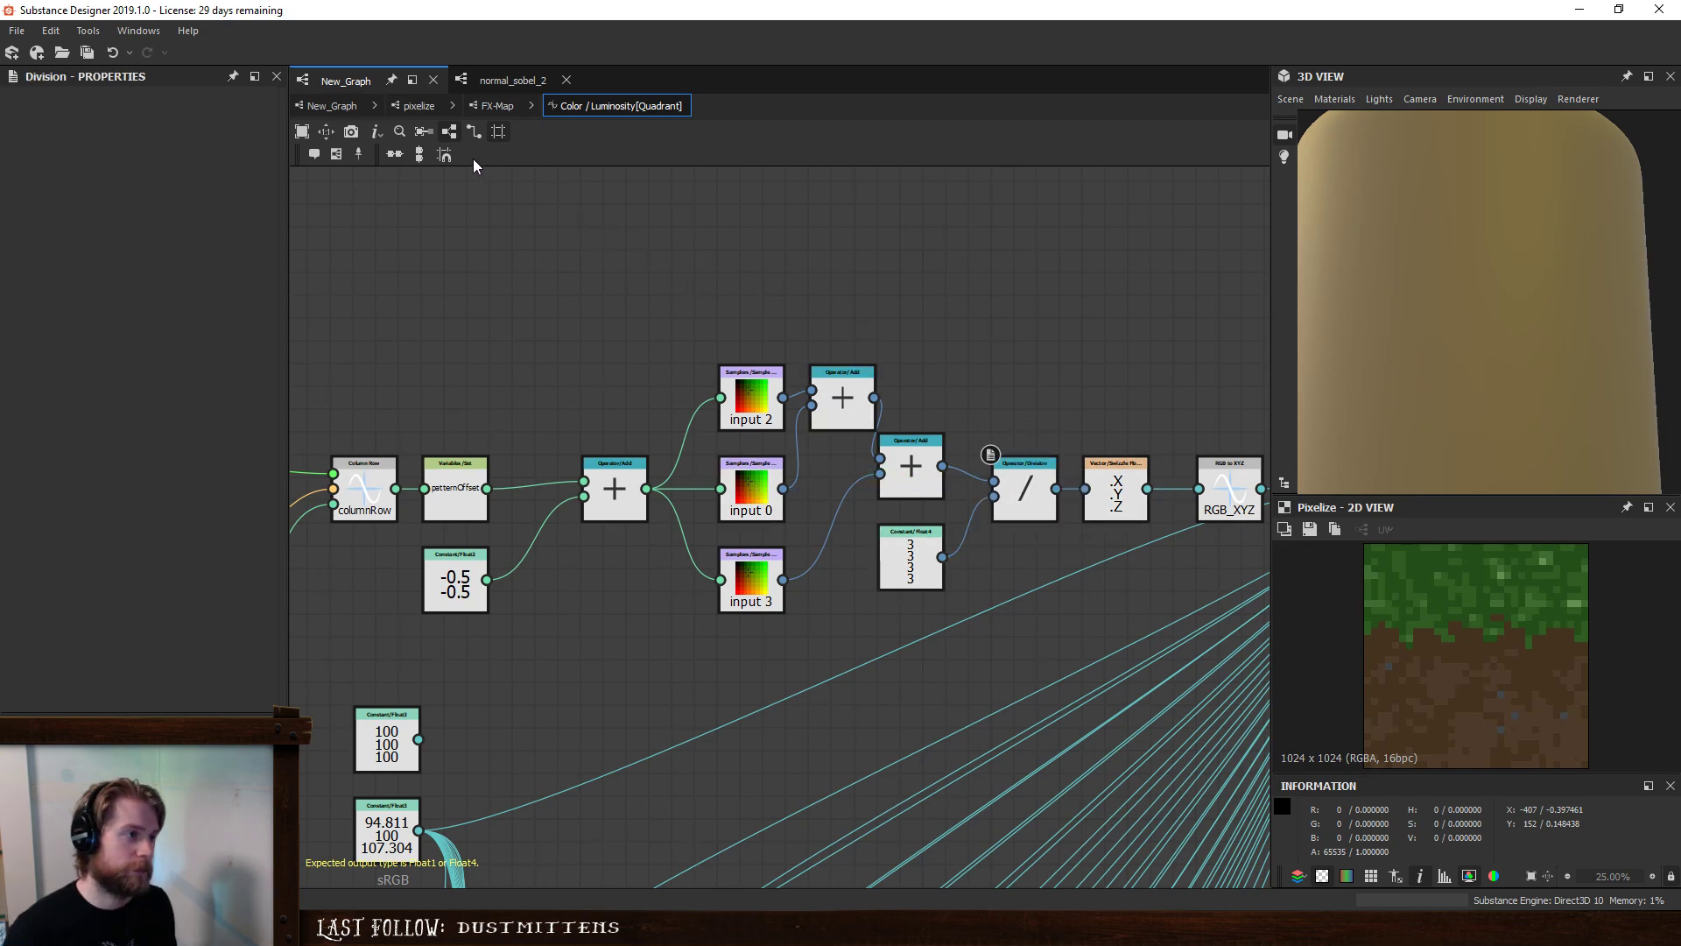
{"action": "left_click", "coordinate": [332, 107]}
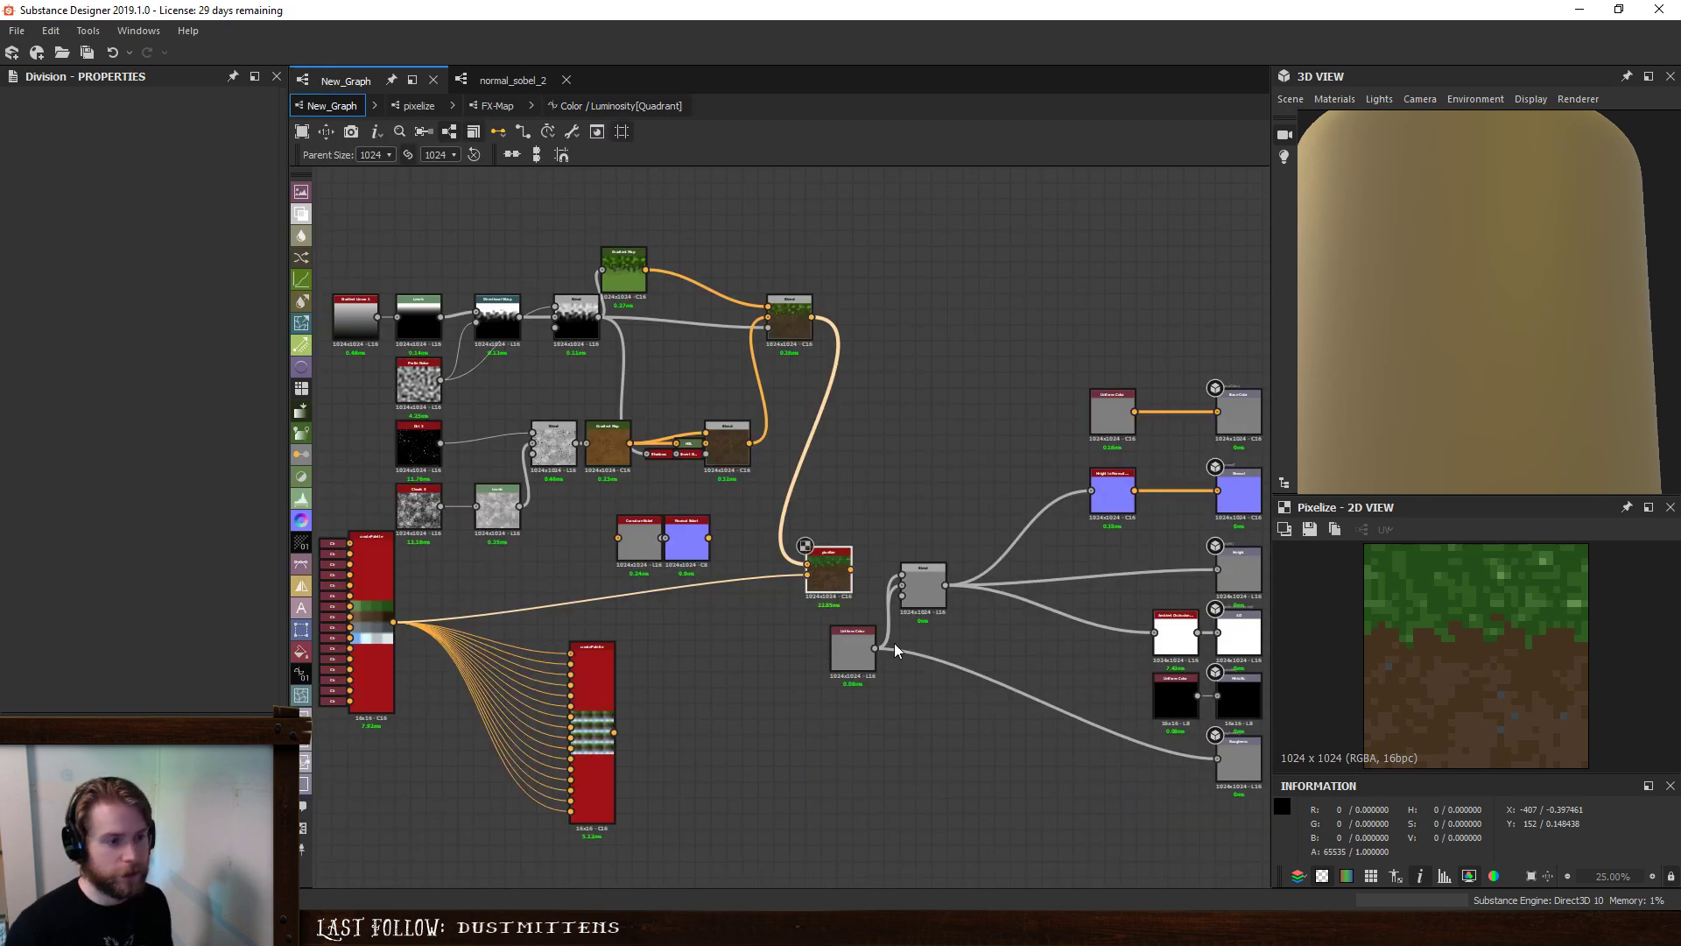
{"action": "left_click", "coordinate": [830, 563]}
{"action": "scroll", "coordinate": [1525, 660], "scroll_direction": "down", "scroll_amount": 2}
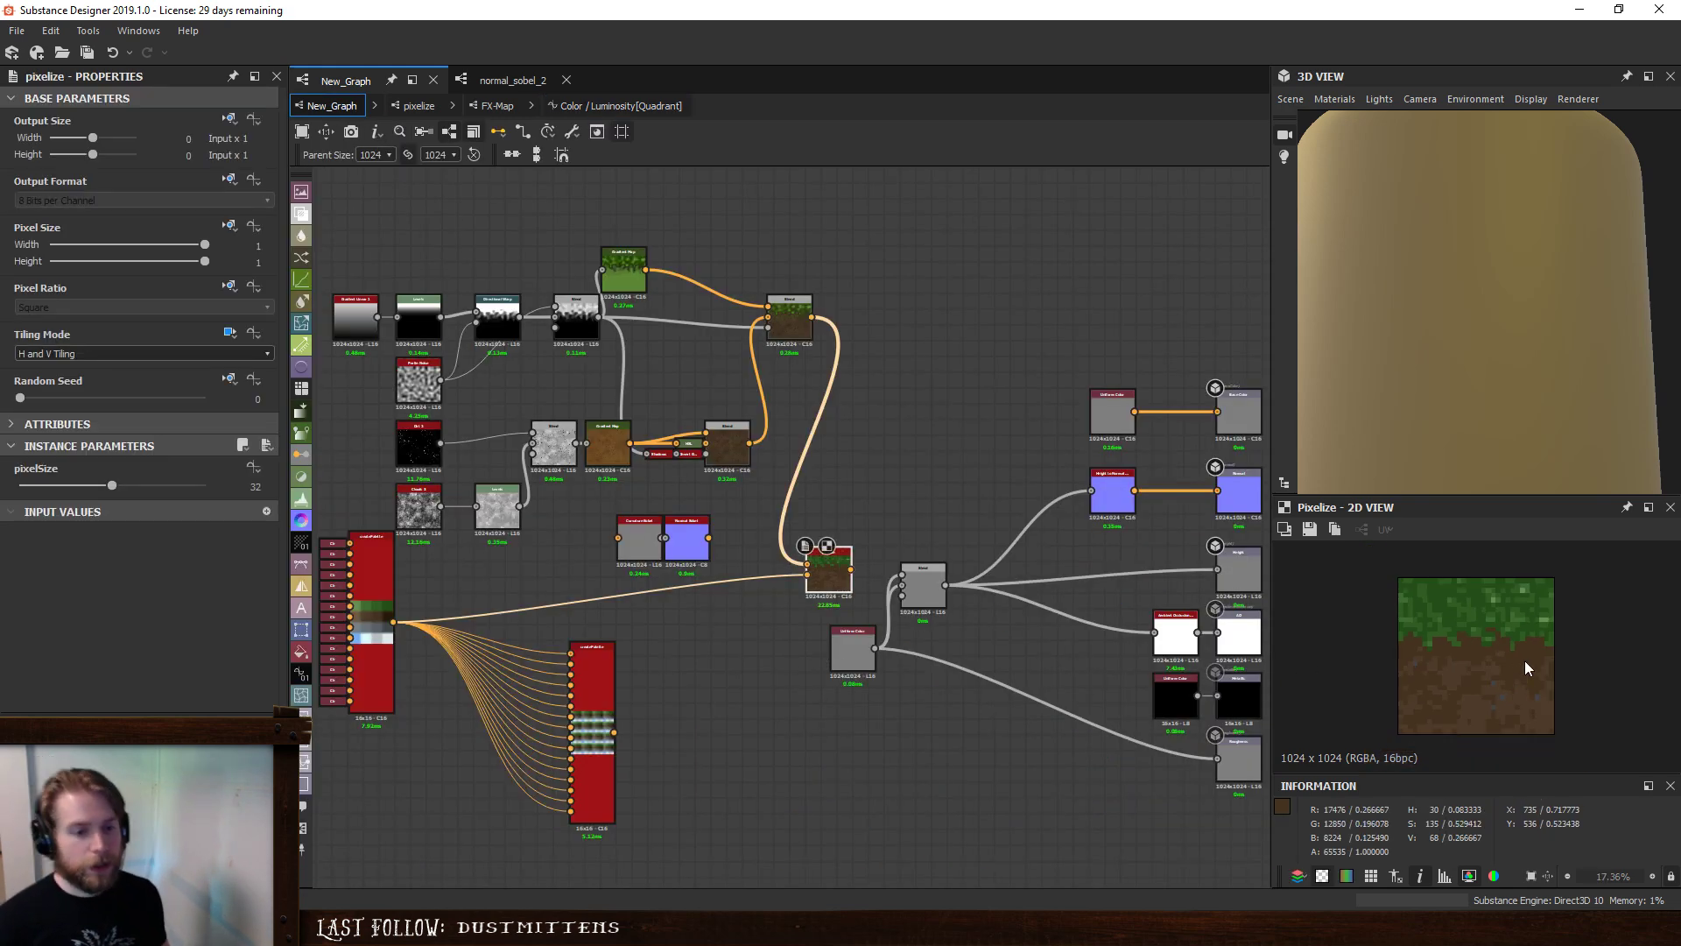
{"action": "scroll", "coordinate": [1525, 660], "scroll_direction": "up", "scroll_amount": 3}
- Space out the green Gradient Map and the grass-dirt Blend, and insert a new Blend node on the mask link between them
{"action": "middle_click_drag", "start_coordinate": [639, 251], "coordinate": [681, 357]}
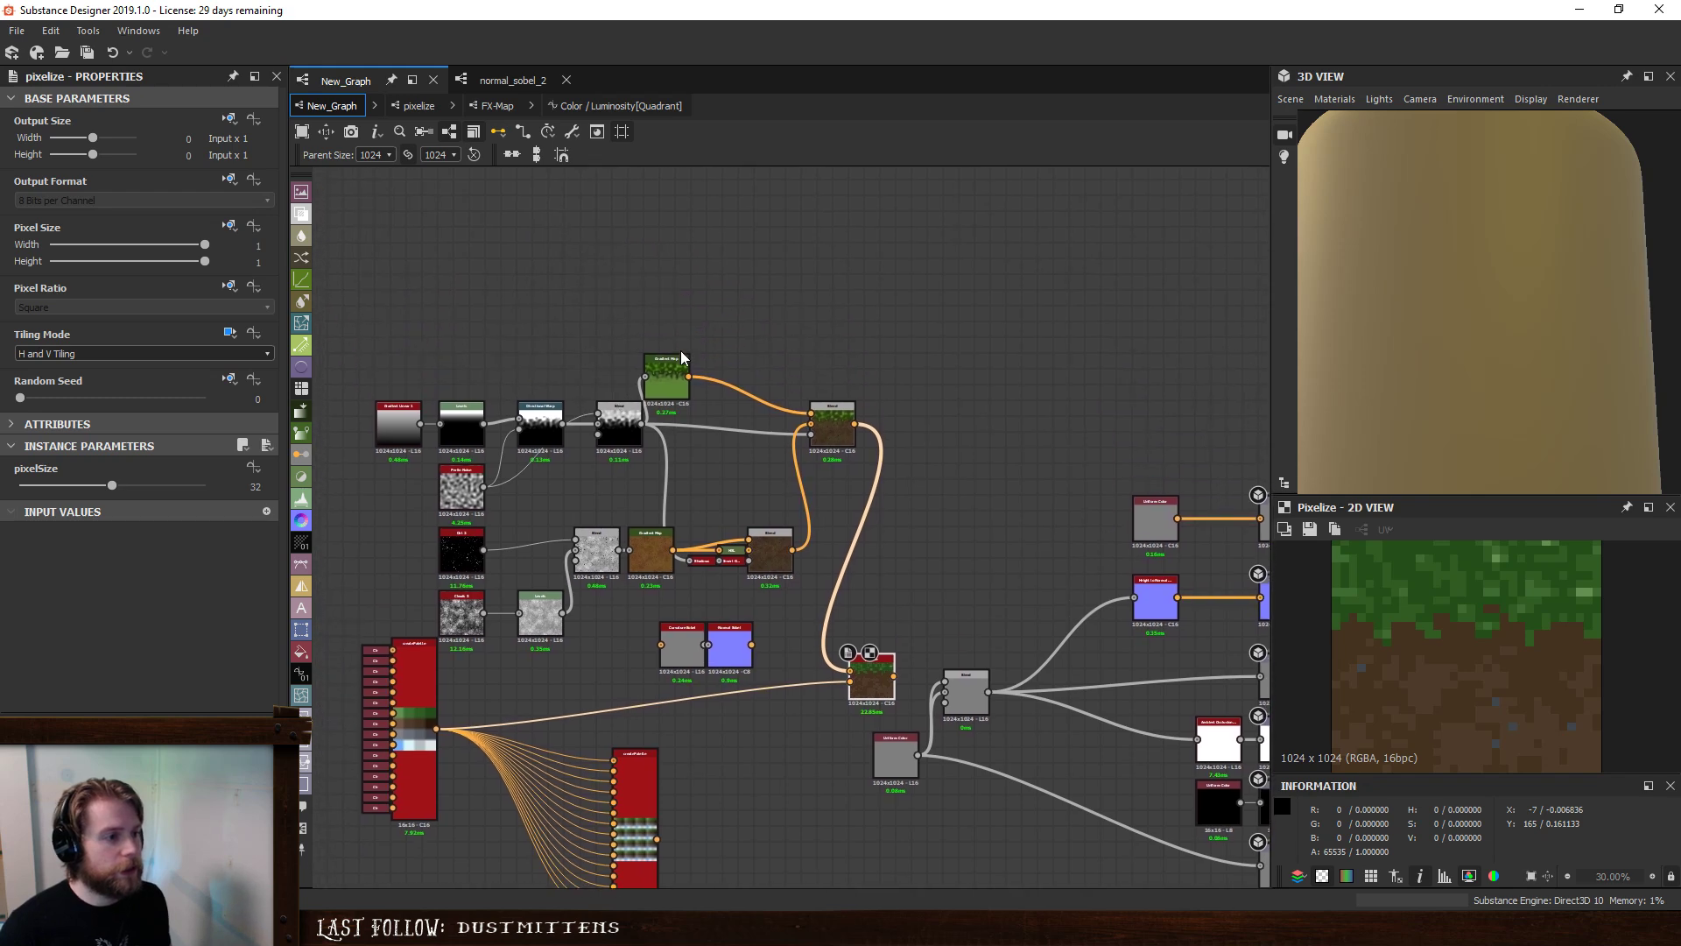
{"action": "left_click_drag", "start_coordinate": [682, 357], "coordinate": [706, 372]}
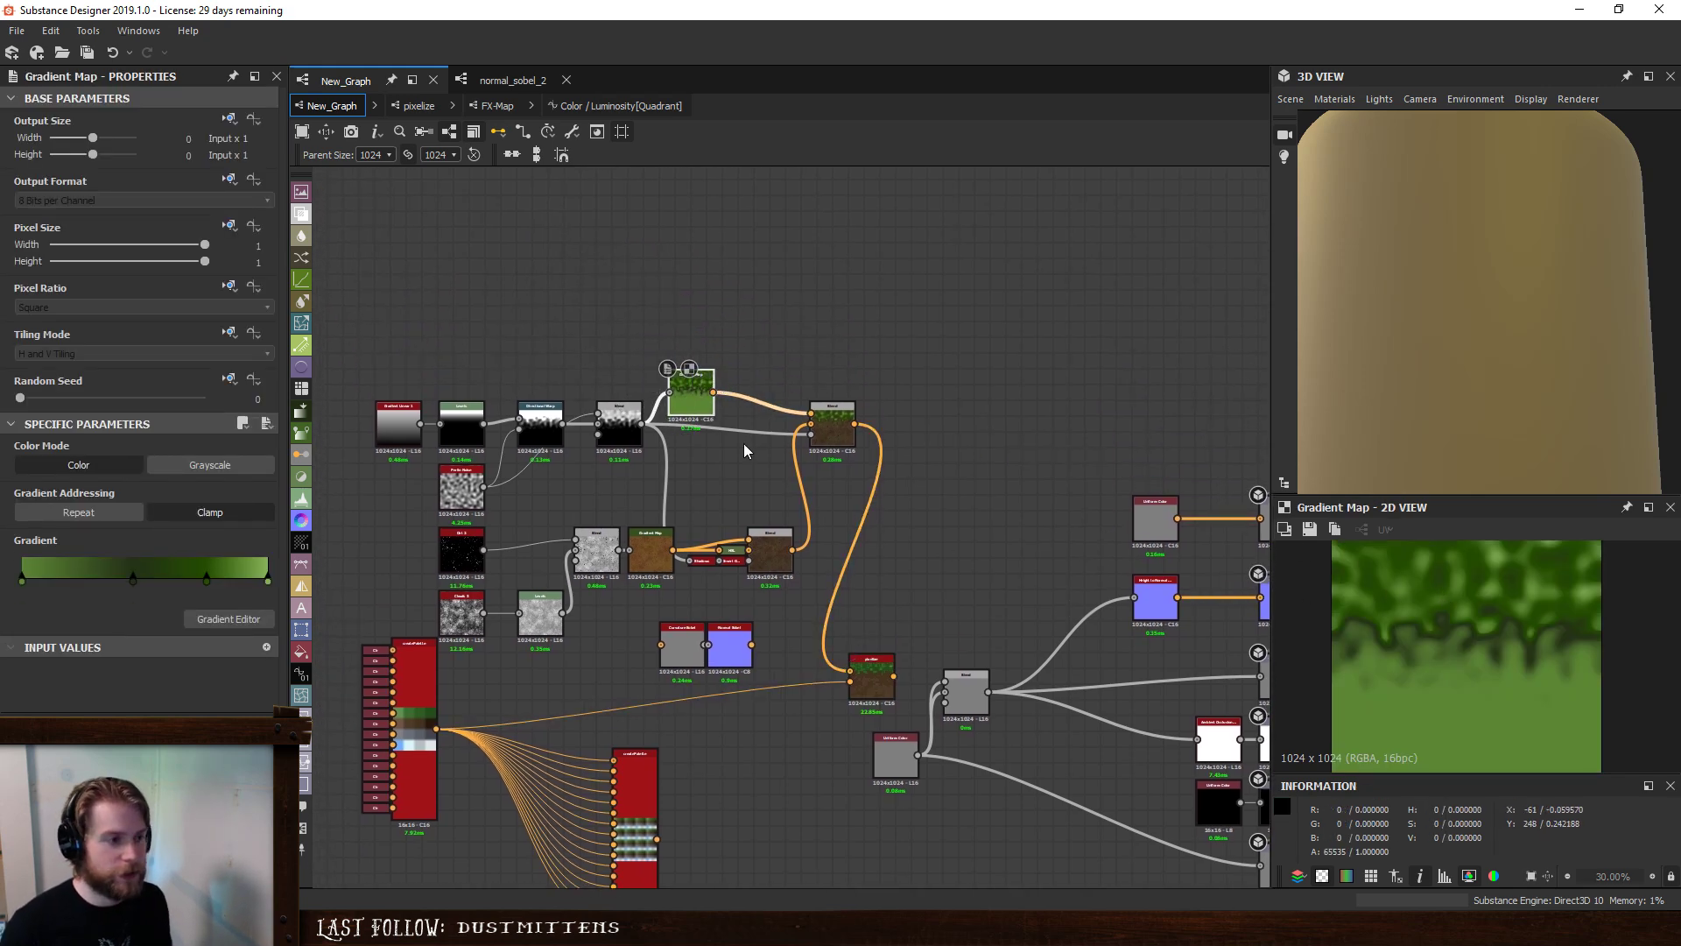
{"action": "left_click_drag", "start_coordinate": [843, 419], "coordinate": [930, 416]}
{"action": "left_click_drag", "start_coordinate": [672, 389], "coordinate": [695, 389]}
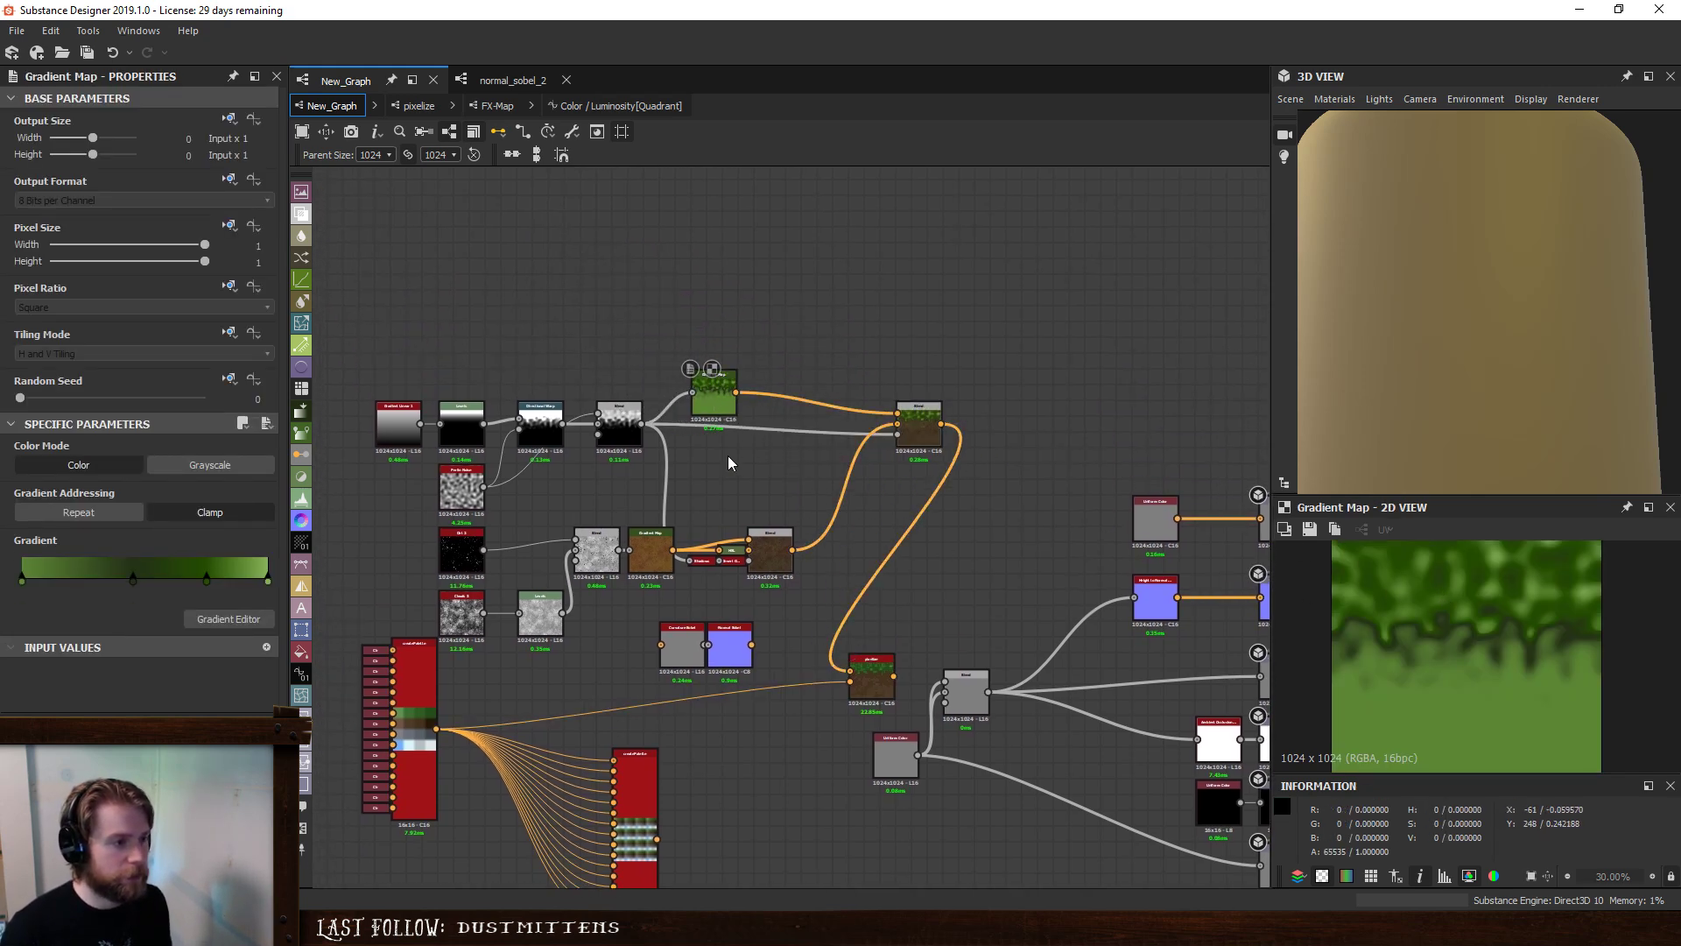
{"action": "left_click", "coordinate": [755, 428]}
{"action": "key", "text": "space"}
{"action": "left_click", "coordinate": [779, 418]}
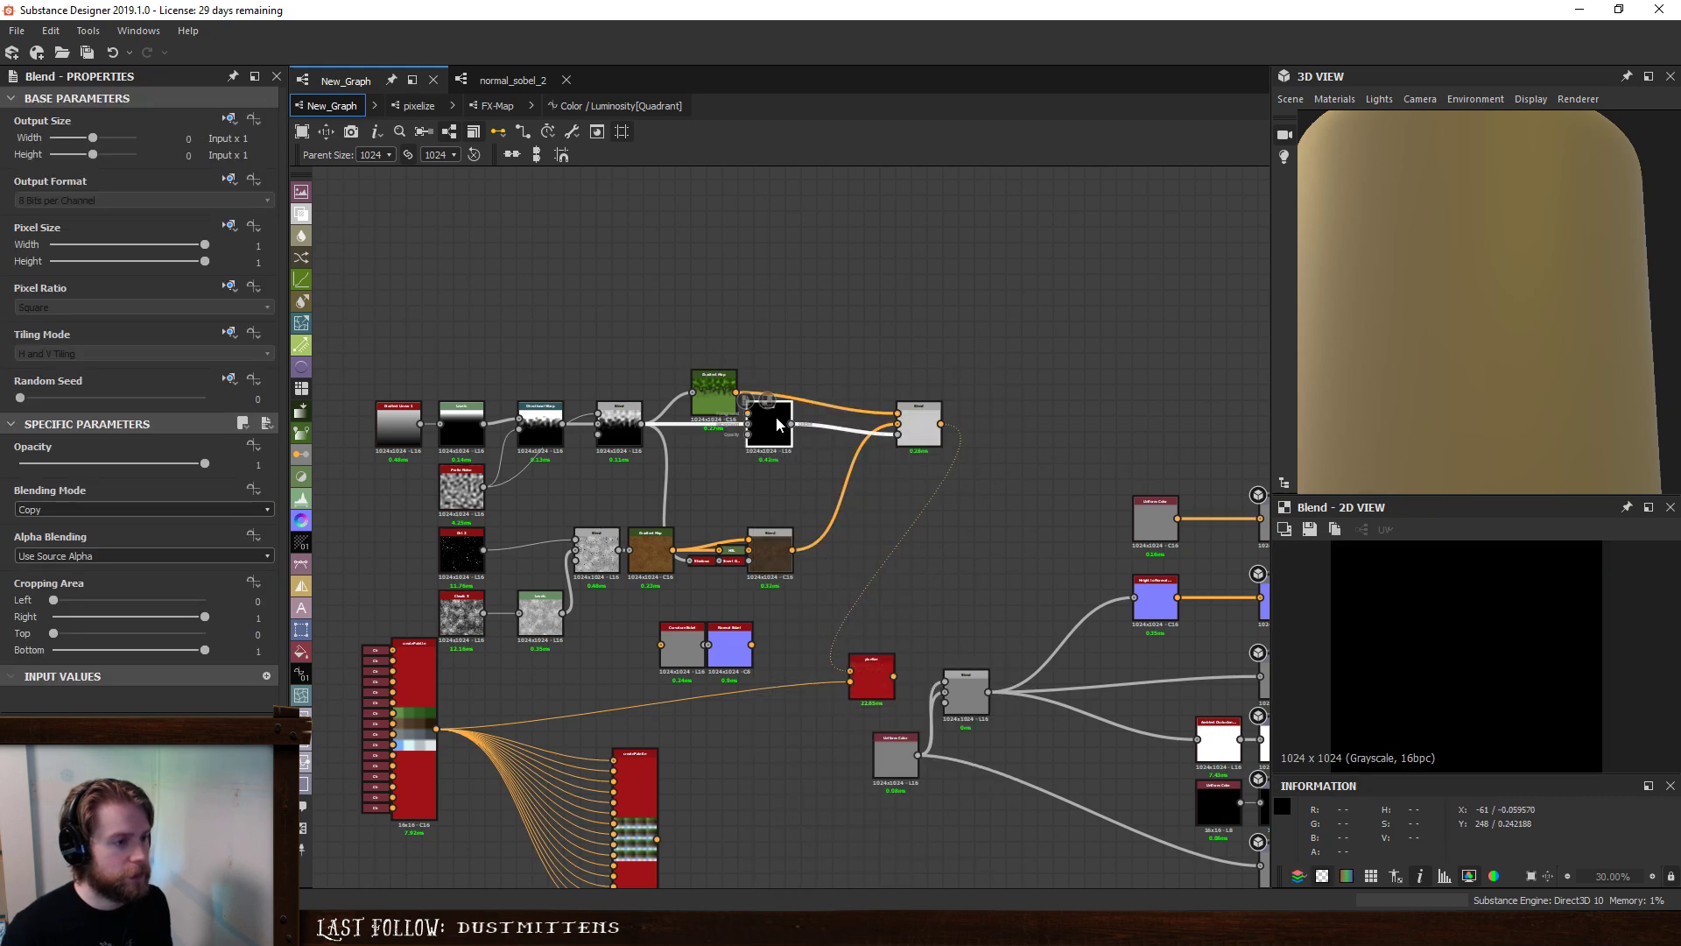
- Add a Levels node fed by the linear gradient, place it below the green Gradient Map, and connect it to the new Blend's Foreground
{"action": "left_click", "coordinate": [470, 341]}
{"action": "key", "text": "space"}
{"action": "left_click", "coordinate": [538, 537]}
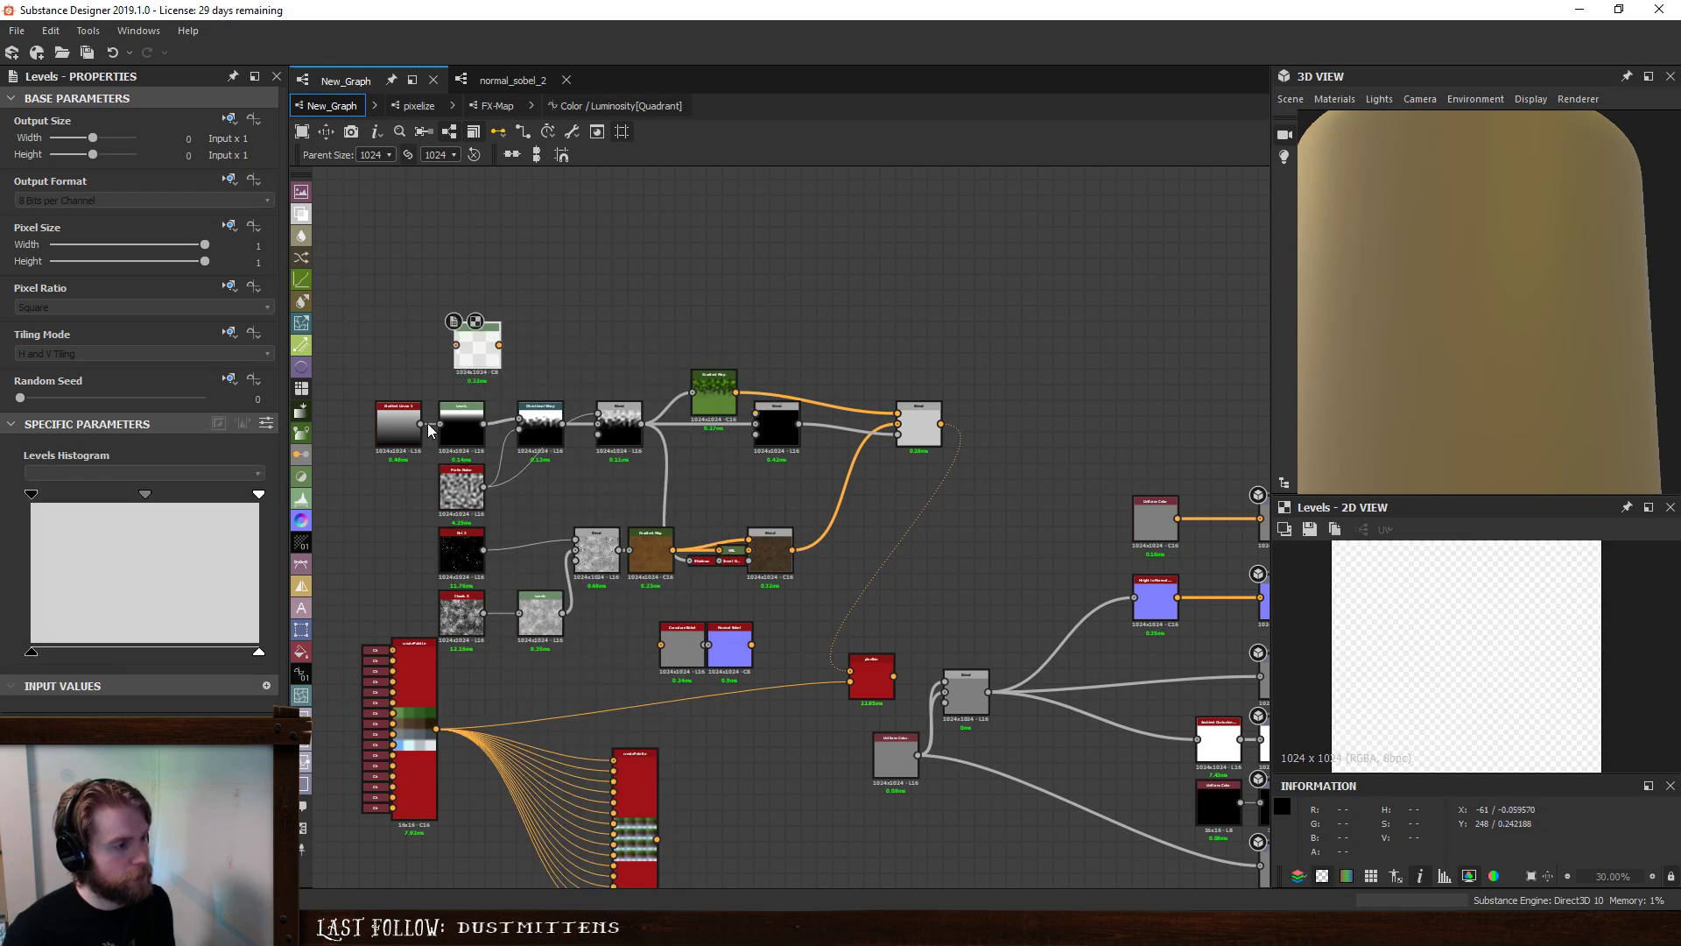
{"action": "left_click_drag", "start_coordinate": [490, 368], "coordinate": [575, 470]}
{"action": "key", "text": "ctrl+z"}
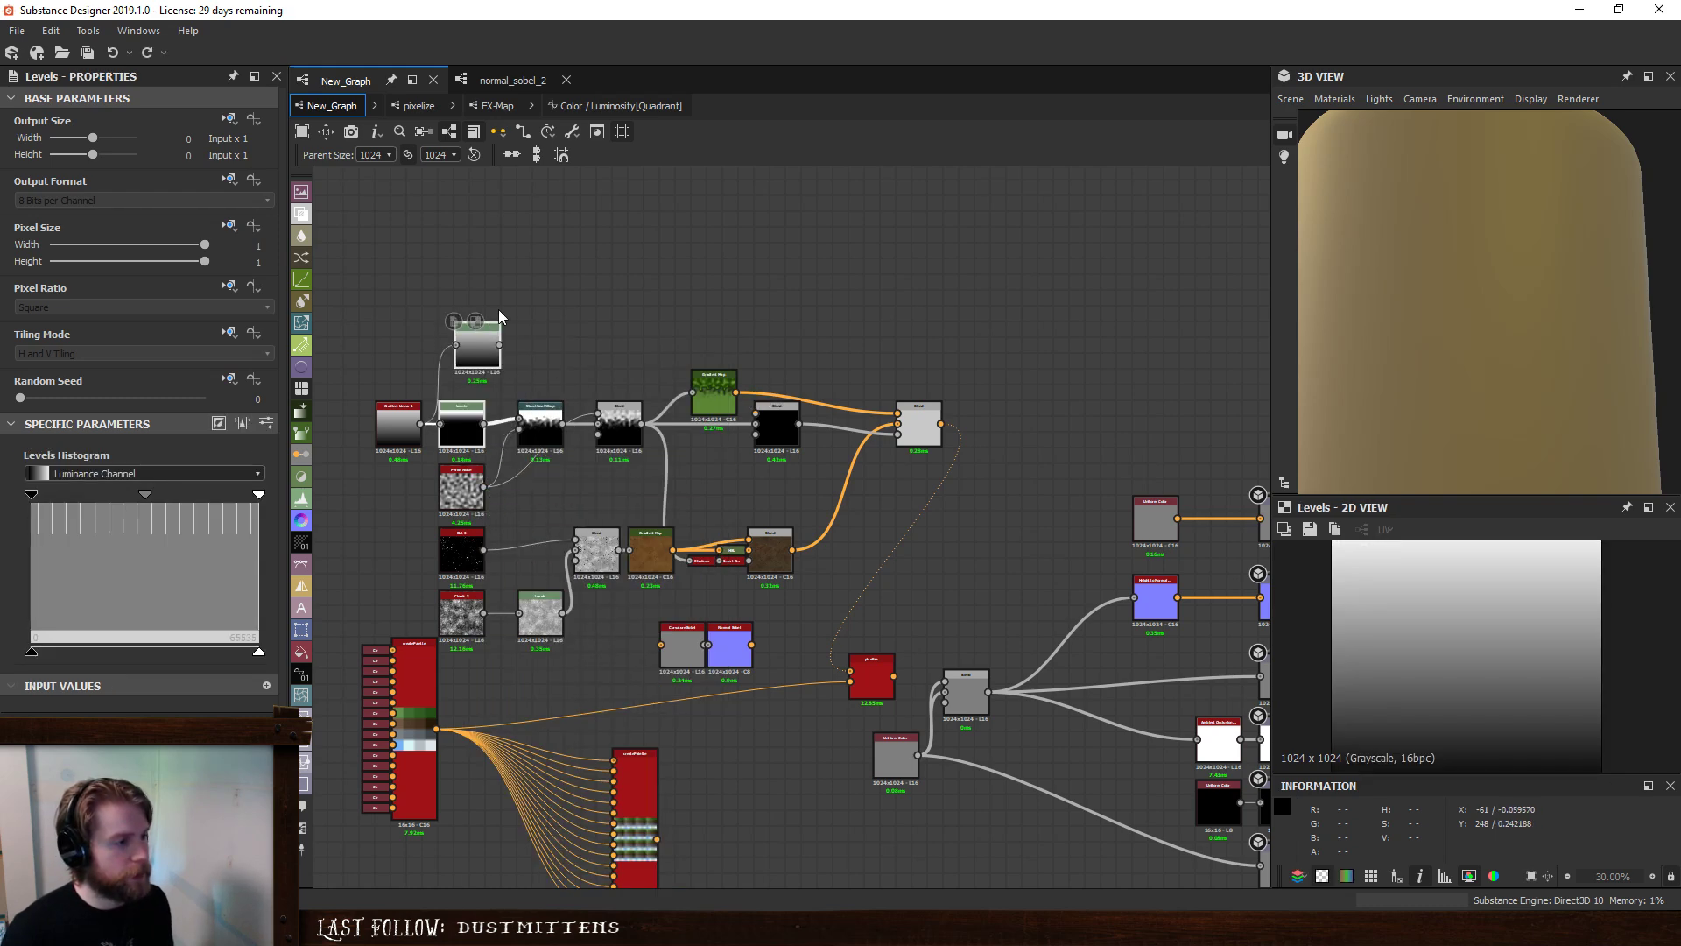
{"action": "left_click", "coordinate": [497, 308]}
{"action": "left_click_drag", "start_coordinate": [477, 345], "coordinate": [707, 479]}
{"action": "scroll", "coordinate": [707, 477], "scroll_direction": "up", "scroll_amount": 3}
{"action": "left_click_drag", "start_coordinate": [809, 424], "coordinate": [830, 366]}
- Set the new mask Blend's blending mode to Overlay and preview the grass-dirt Blend
{"action": "left_click", "coordinate": [866, 394]}
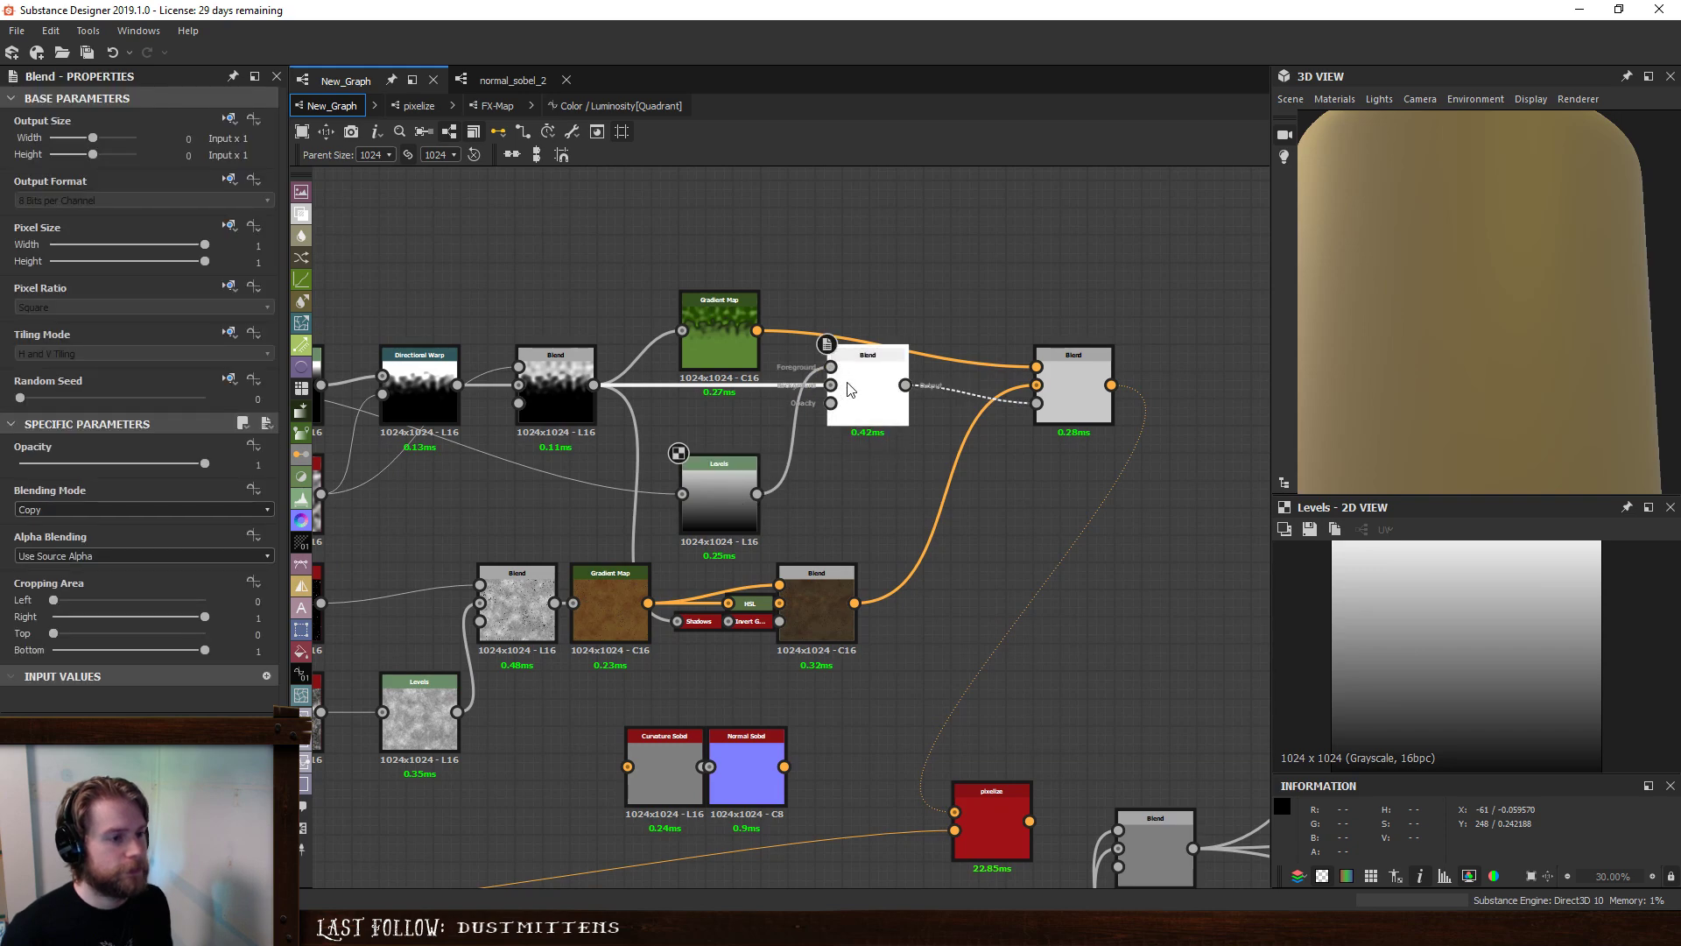
{"action": "left_click", "coordinate": [54, 507]}
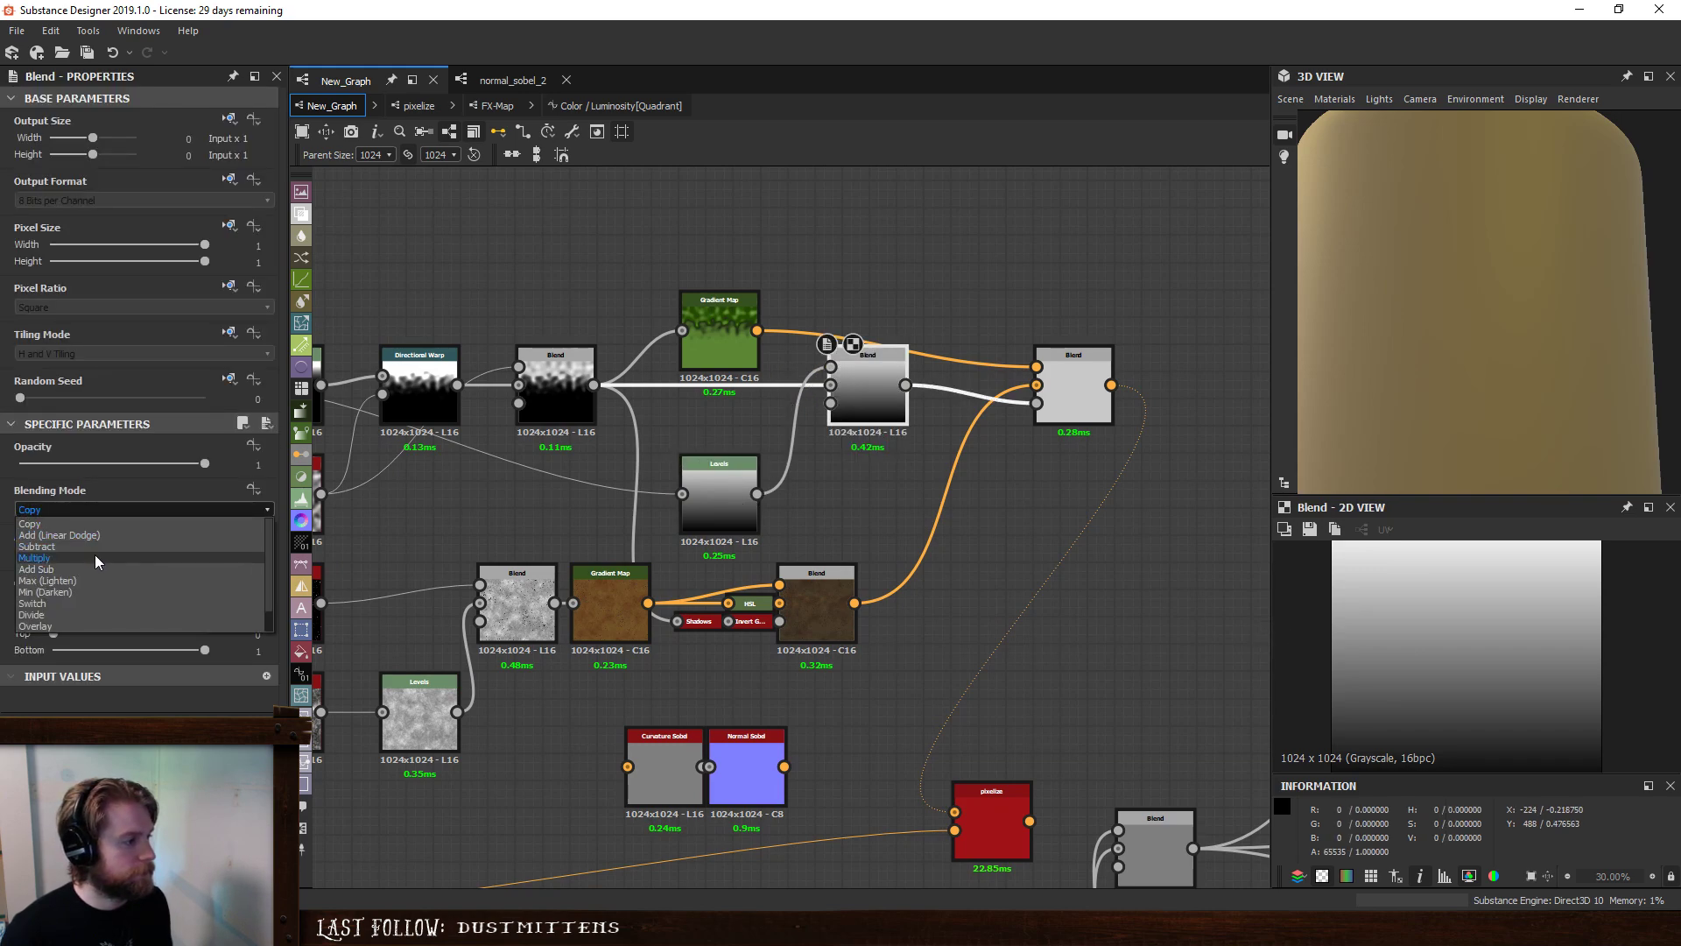
{"action": "left_click", "coordinate": [89, 625]}
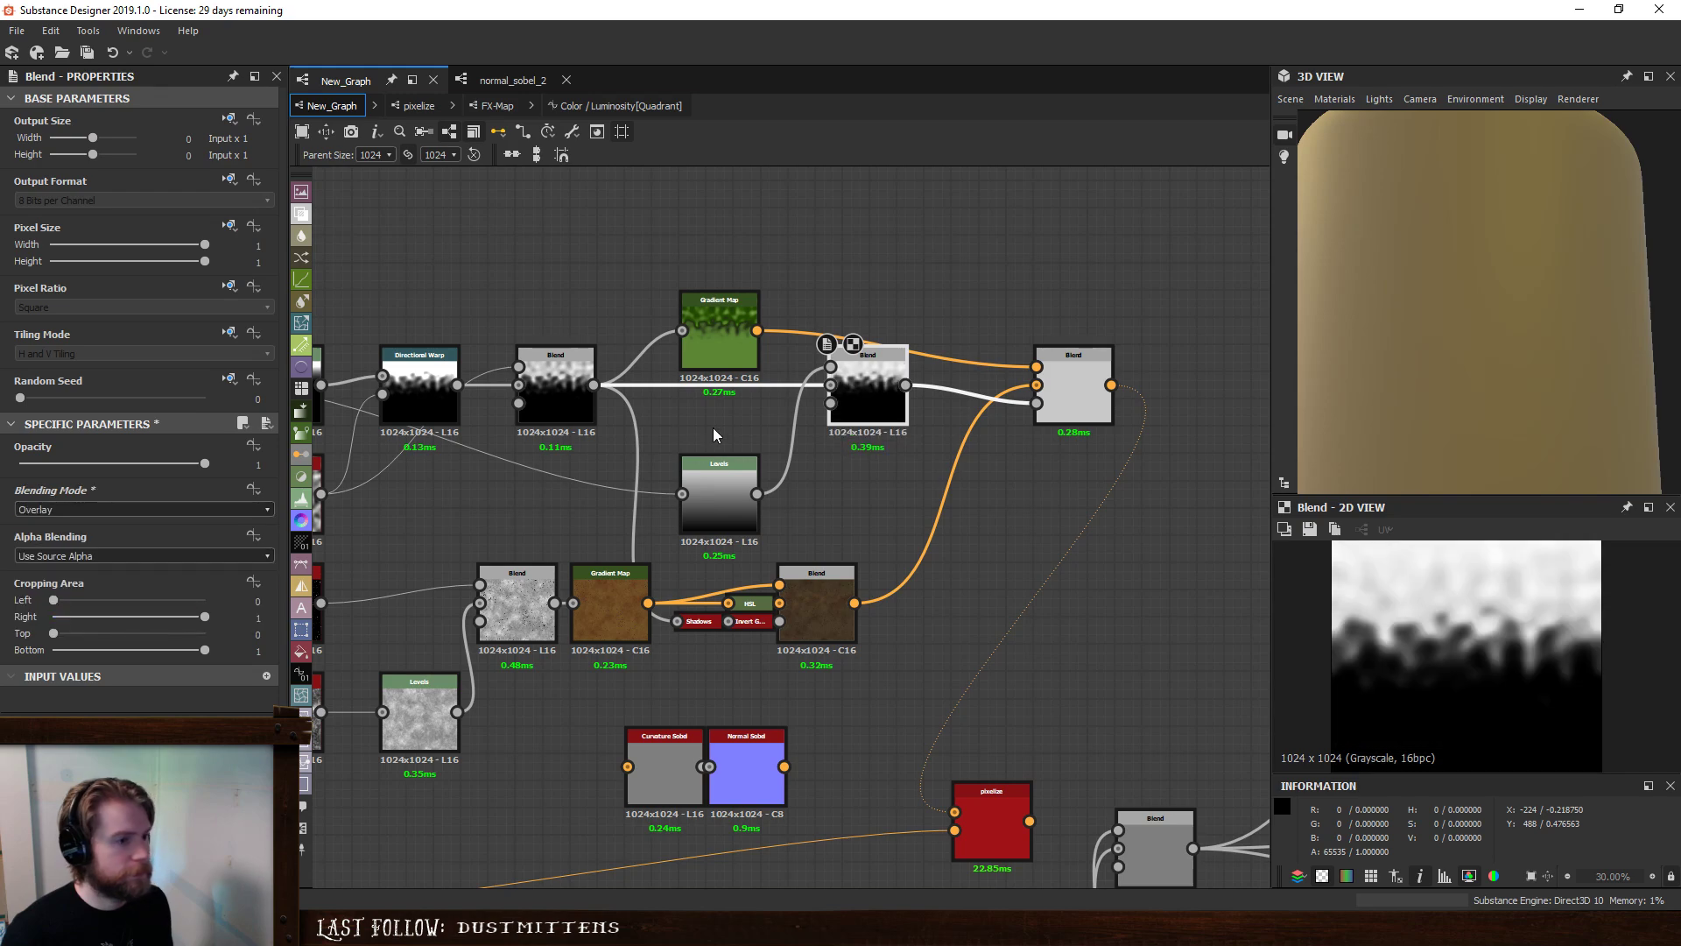
{"action": "left_click", "coordinate": [1061, 416]}
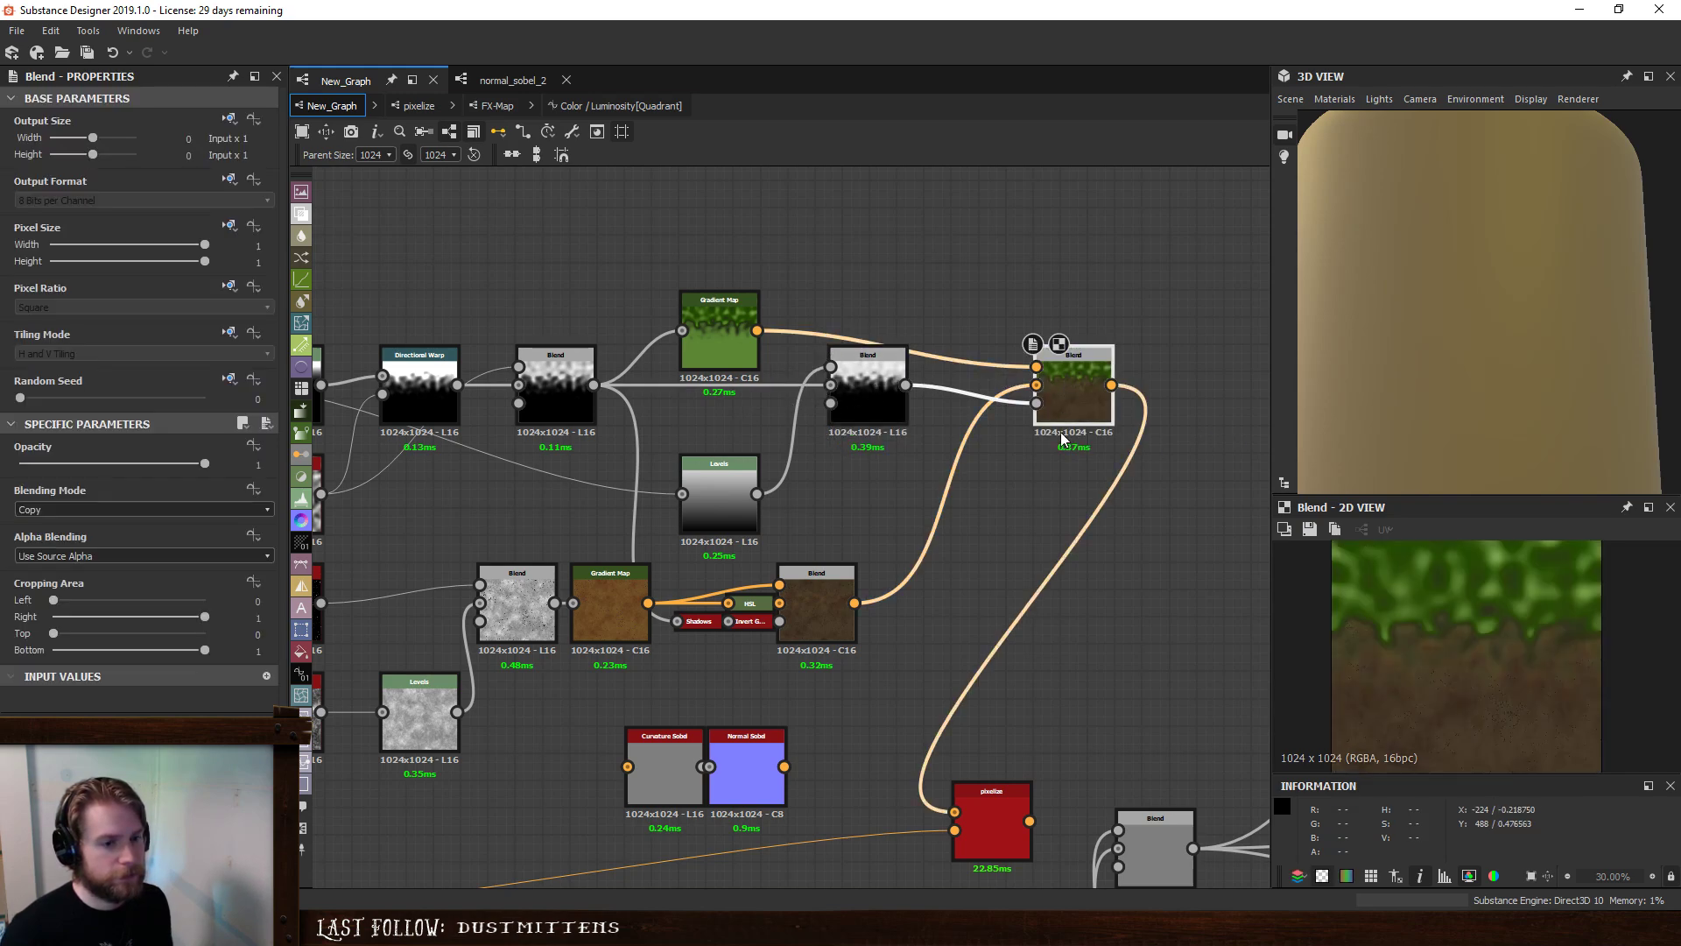
{"action": "left_click", "coordinate": [871, 399]}
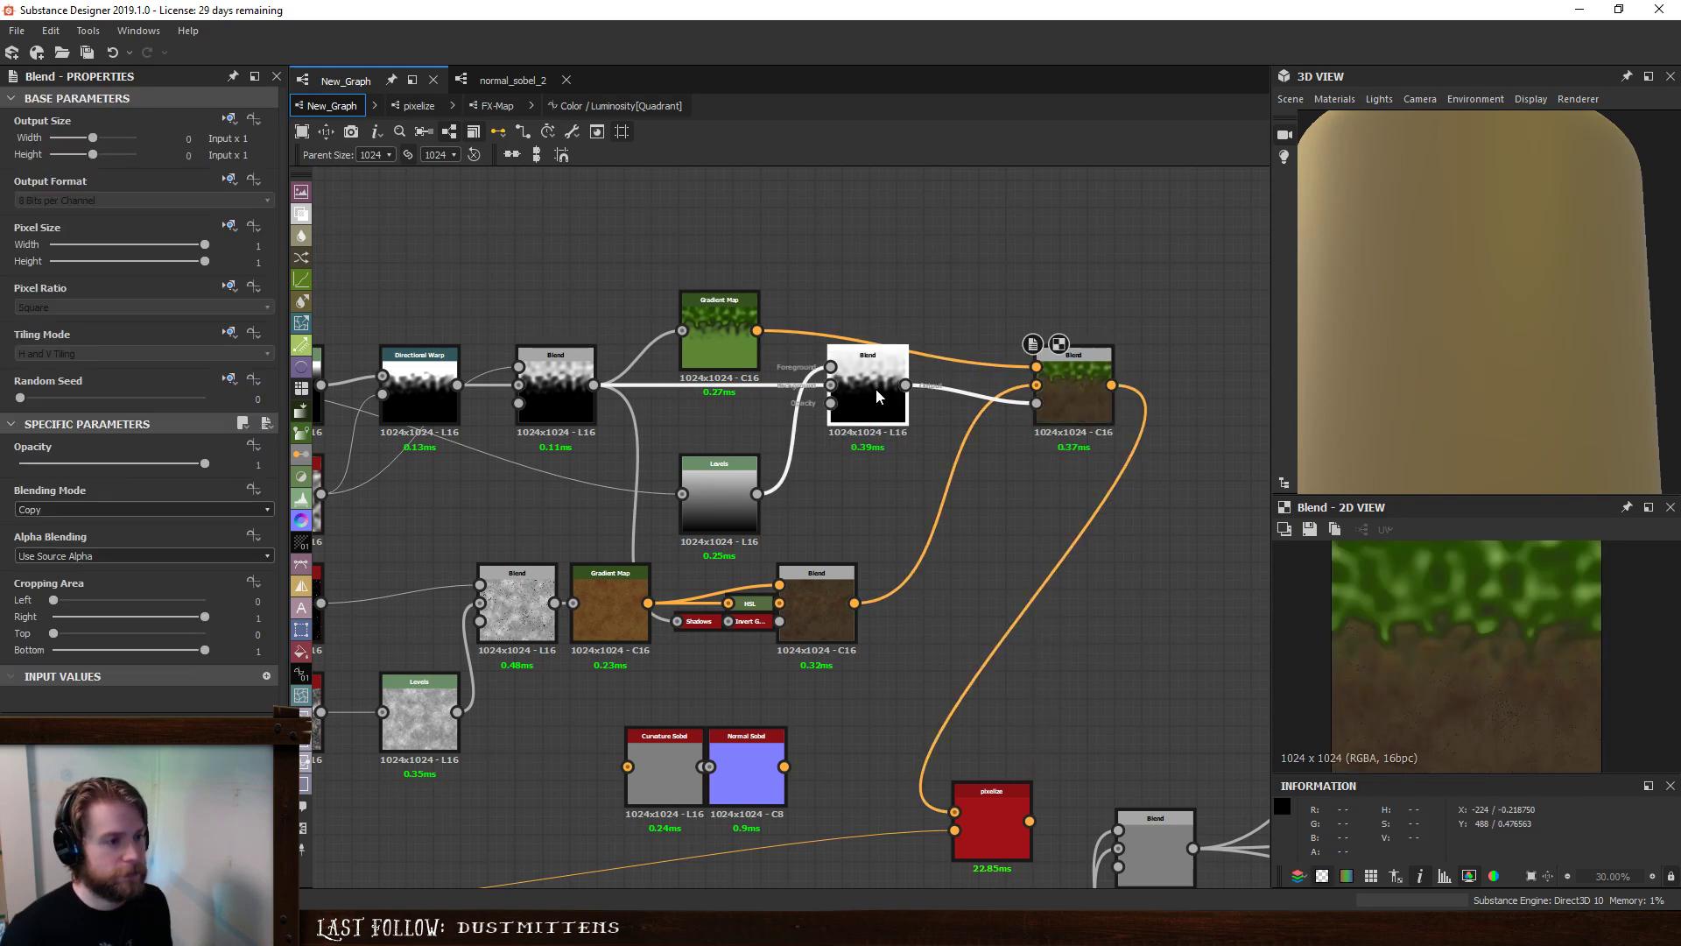
- Raise the new Levels node's black input point to about two thirds of the range and preview the grass-dirt Blend
{"action": "left_click", "coordinate": [739, 478]}
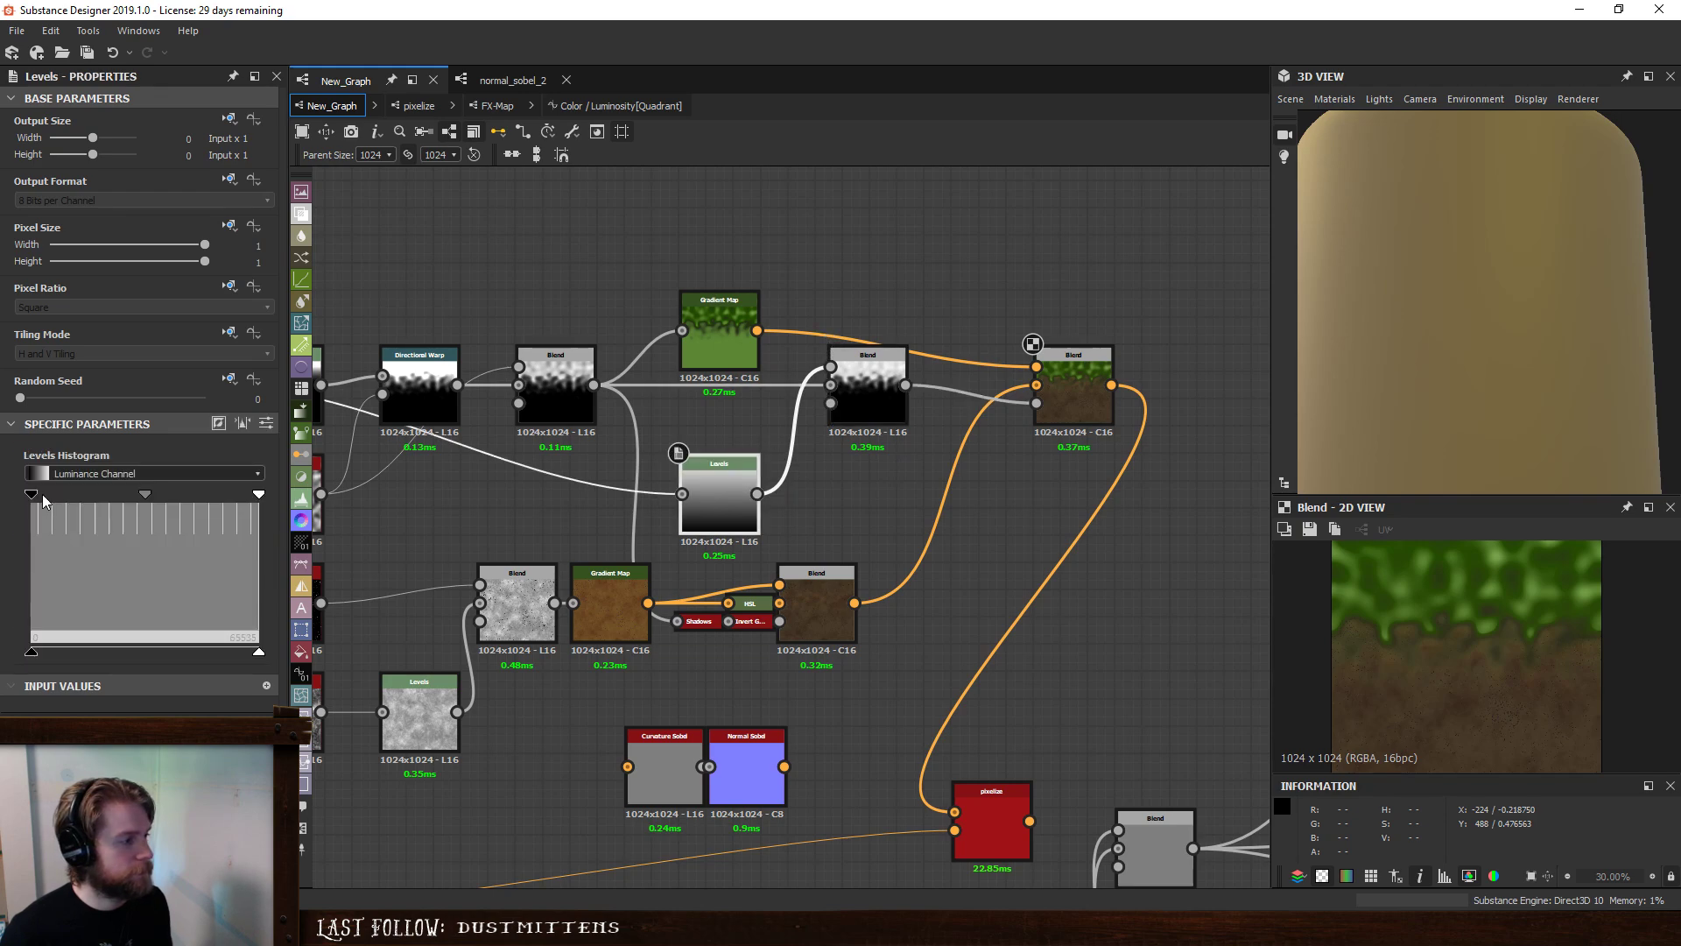
{"action": "left_click_drag", "start_coordinate": [155, 496], "coordinate": [189, 534]}
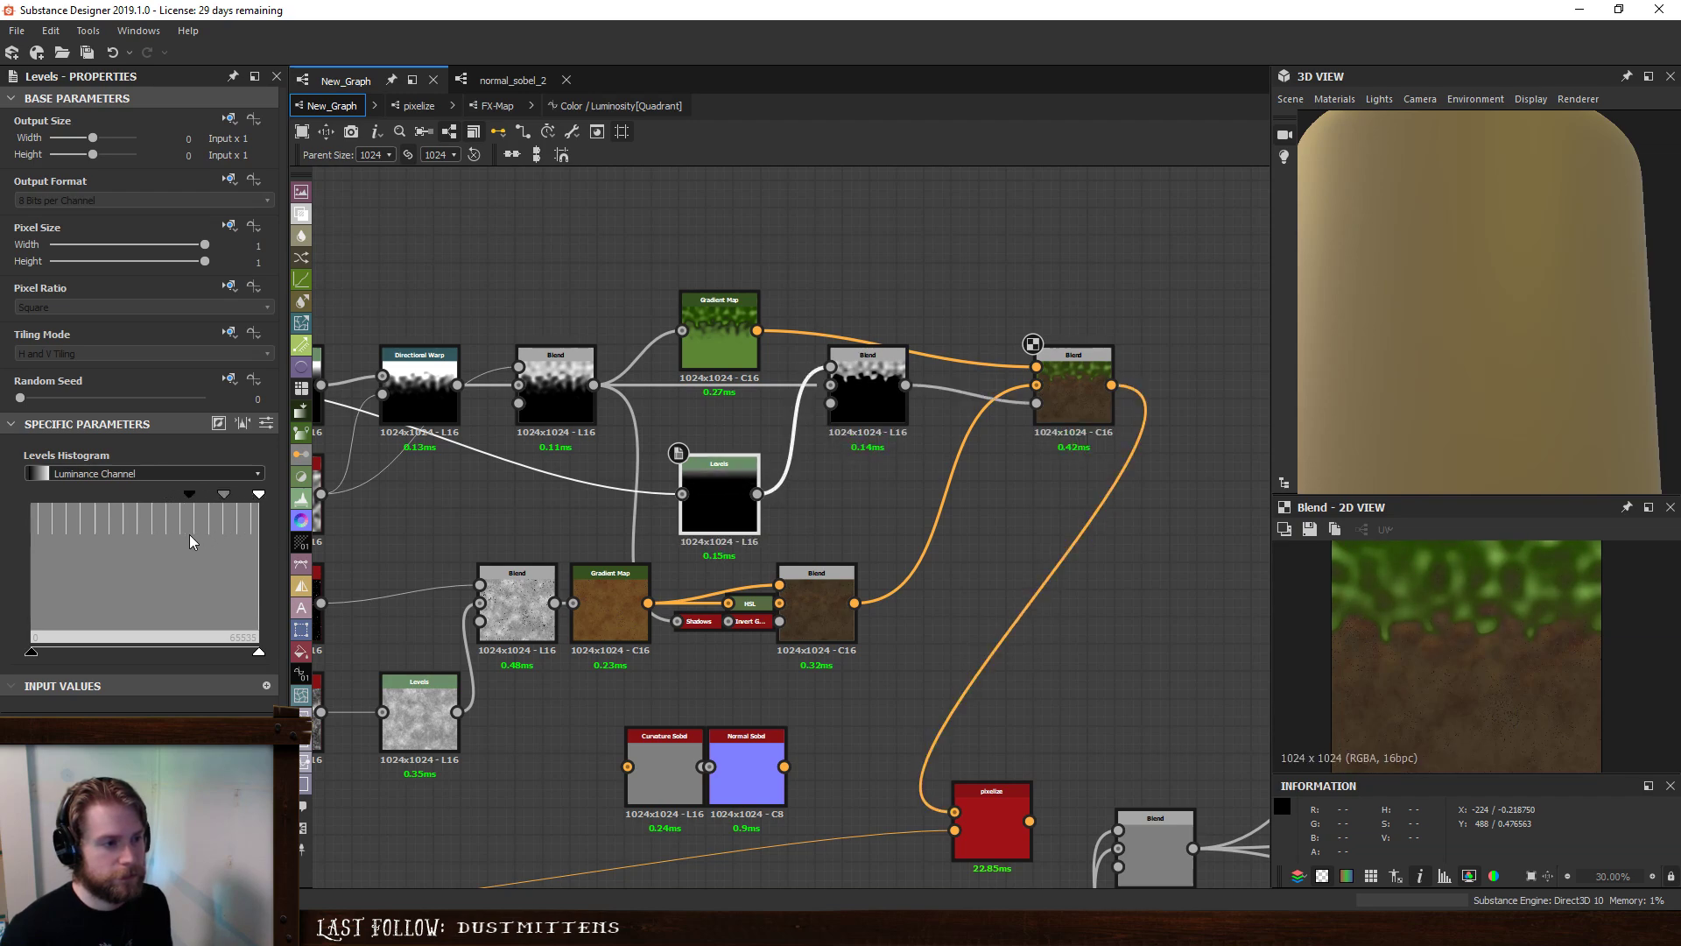
{"action": "double_click", "coordinate": [867, 385]}
{"action": "double_click", "coordinate": [1059, 369]}
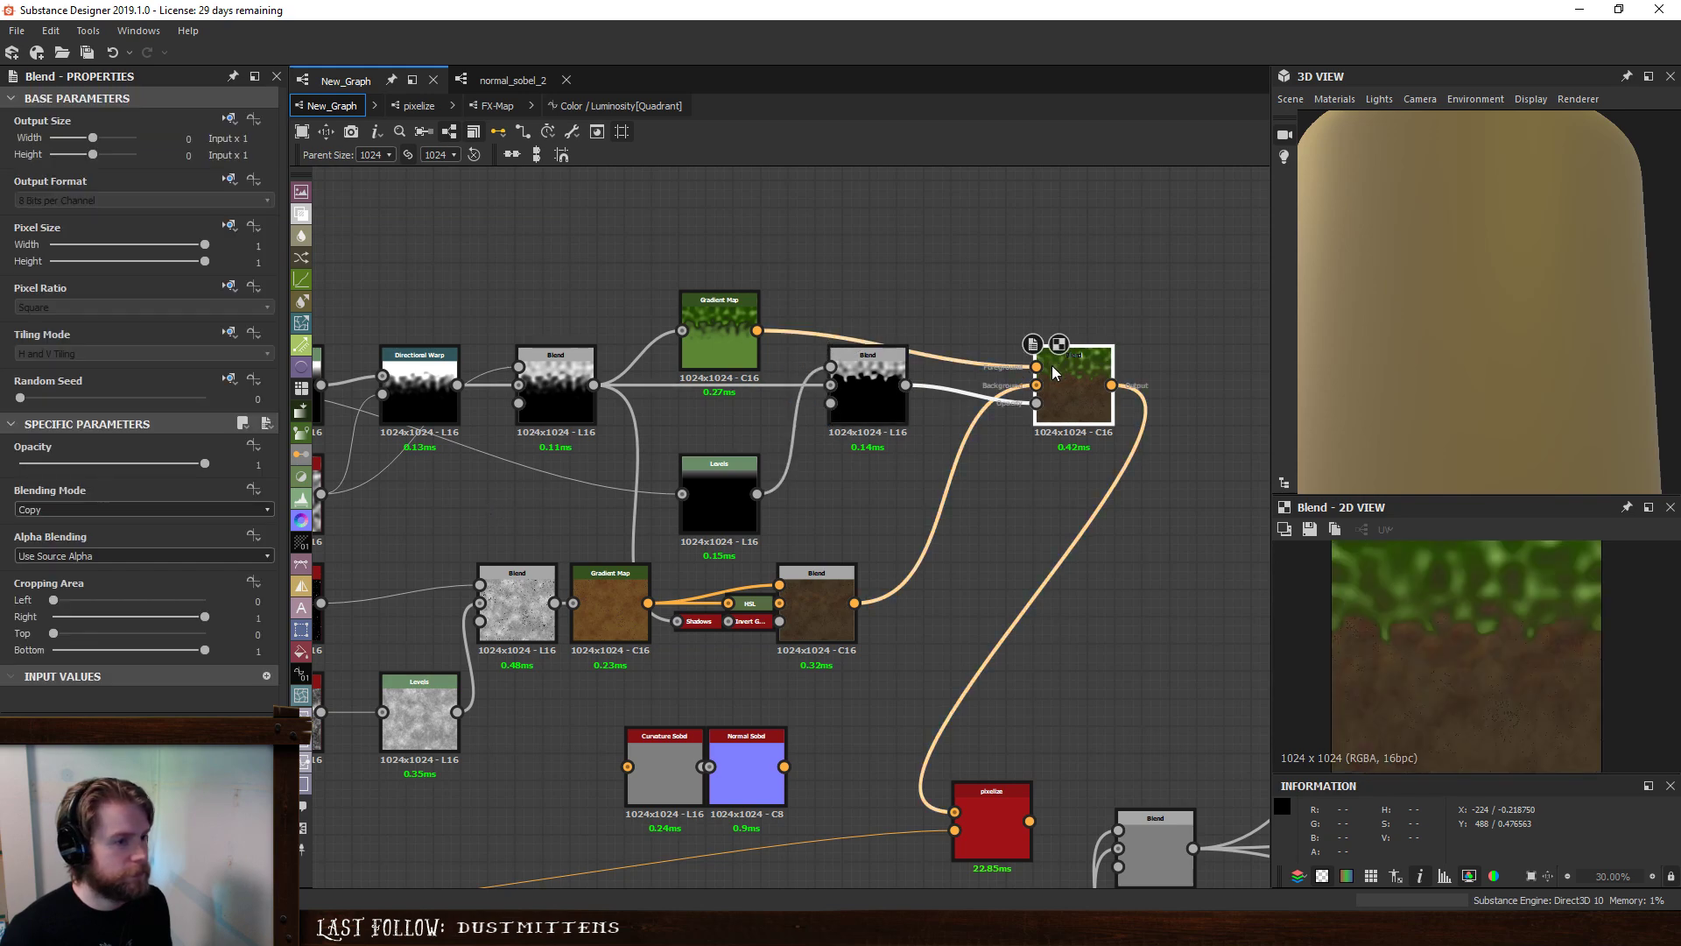
- Change the mask Blend's blending mode to Max (Lighten)
{"action": "scroll", "coordinate": [1422, 578], "scroll_direction": "down", "scroll_amount": 1}
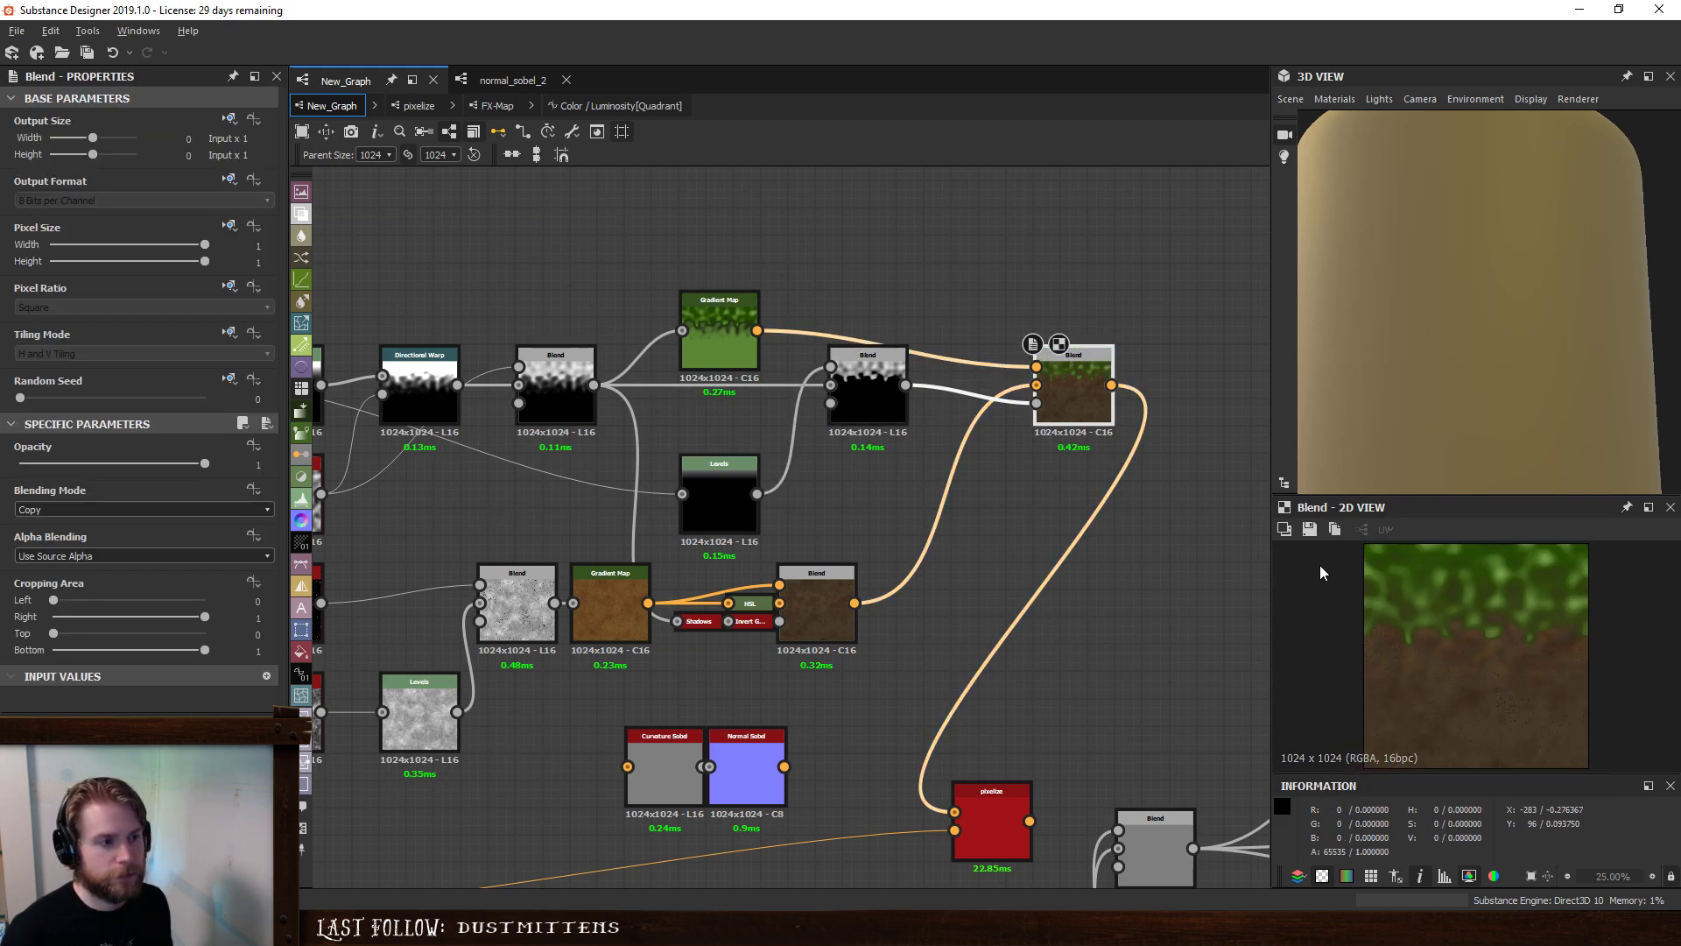
{"action": "left_click", "coordinate": [182, 508]}
{"action": "left_click", "coordinate": [116, 578]}
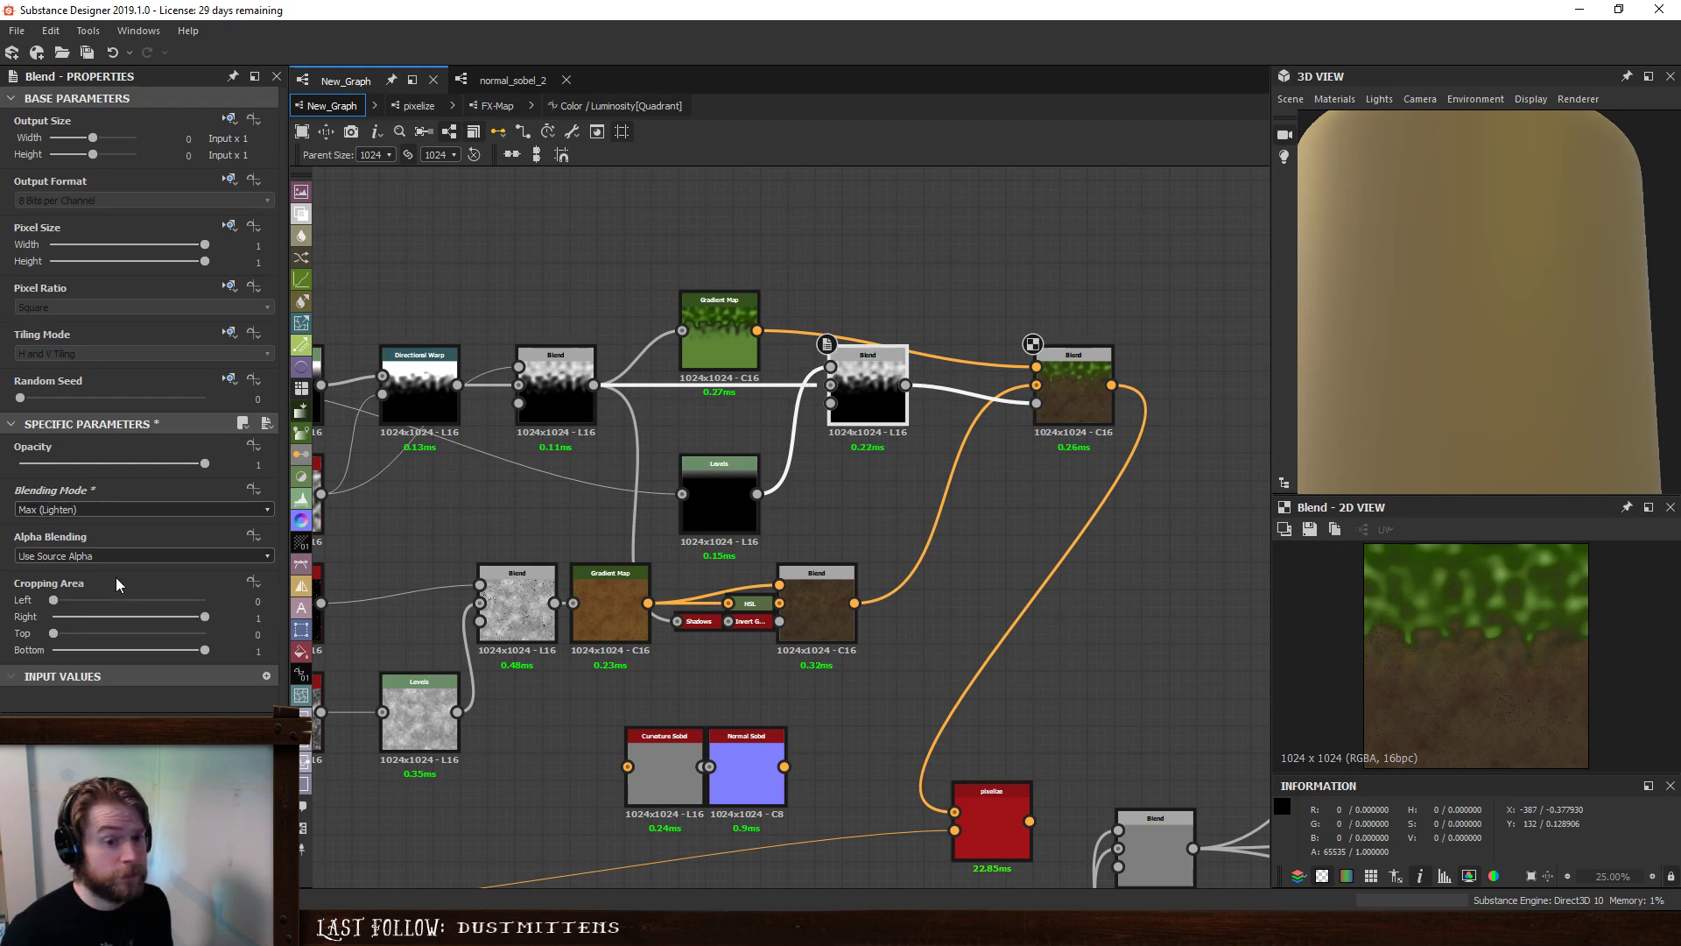
- Lower the Levels node's white input point to just above the black point and preview the pixelize result
{"action": "left_click", "coordinate": [727, 483]}
{"action": "left_click_drag", "start_coordinate": [258, 495], "coordinate": [208, 496]}
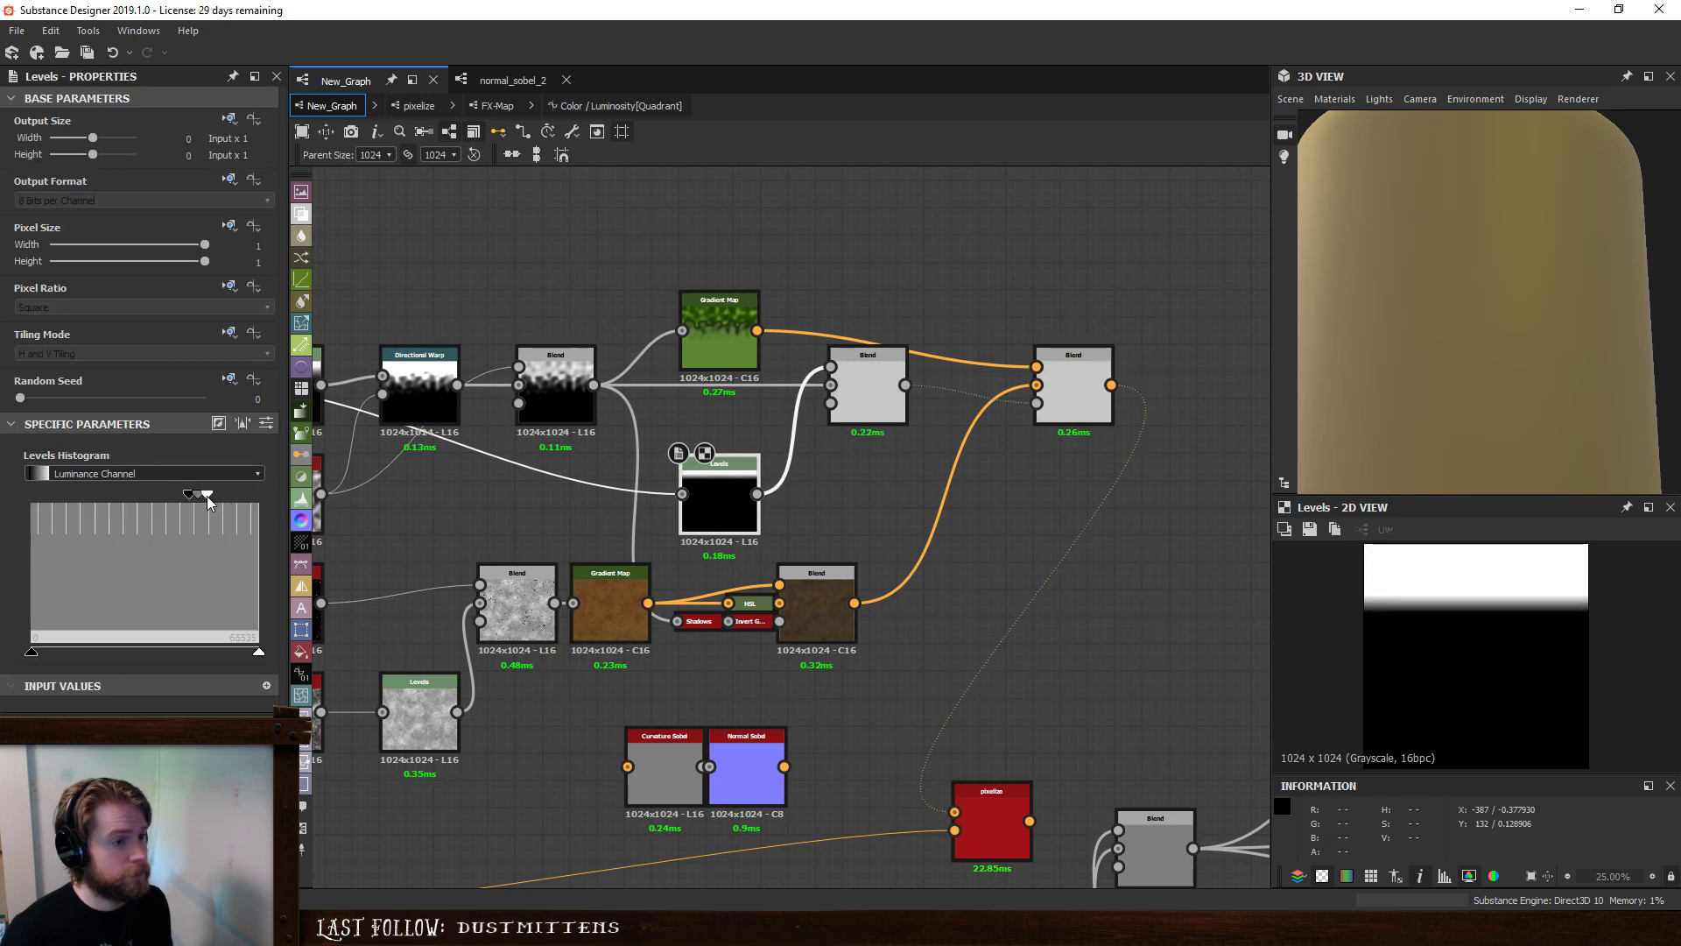
{"action": "left_click", "coordinate": [871, 385]}
{"action": "left_click", "coordinate": [1073, 390]}
{"action": "left_click_drag", "start_coordinate": [1111, 385], "coordinate": [954, 812]}
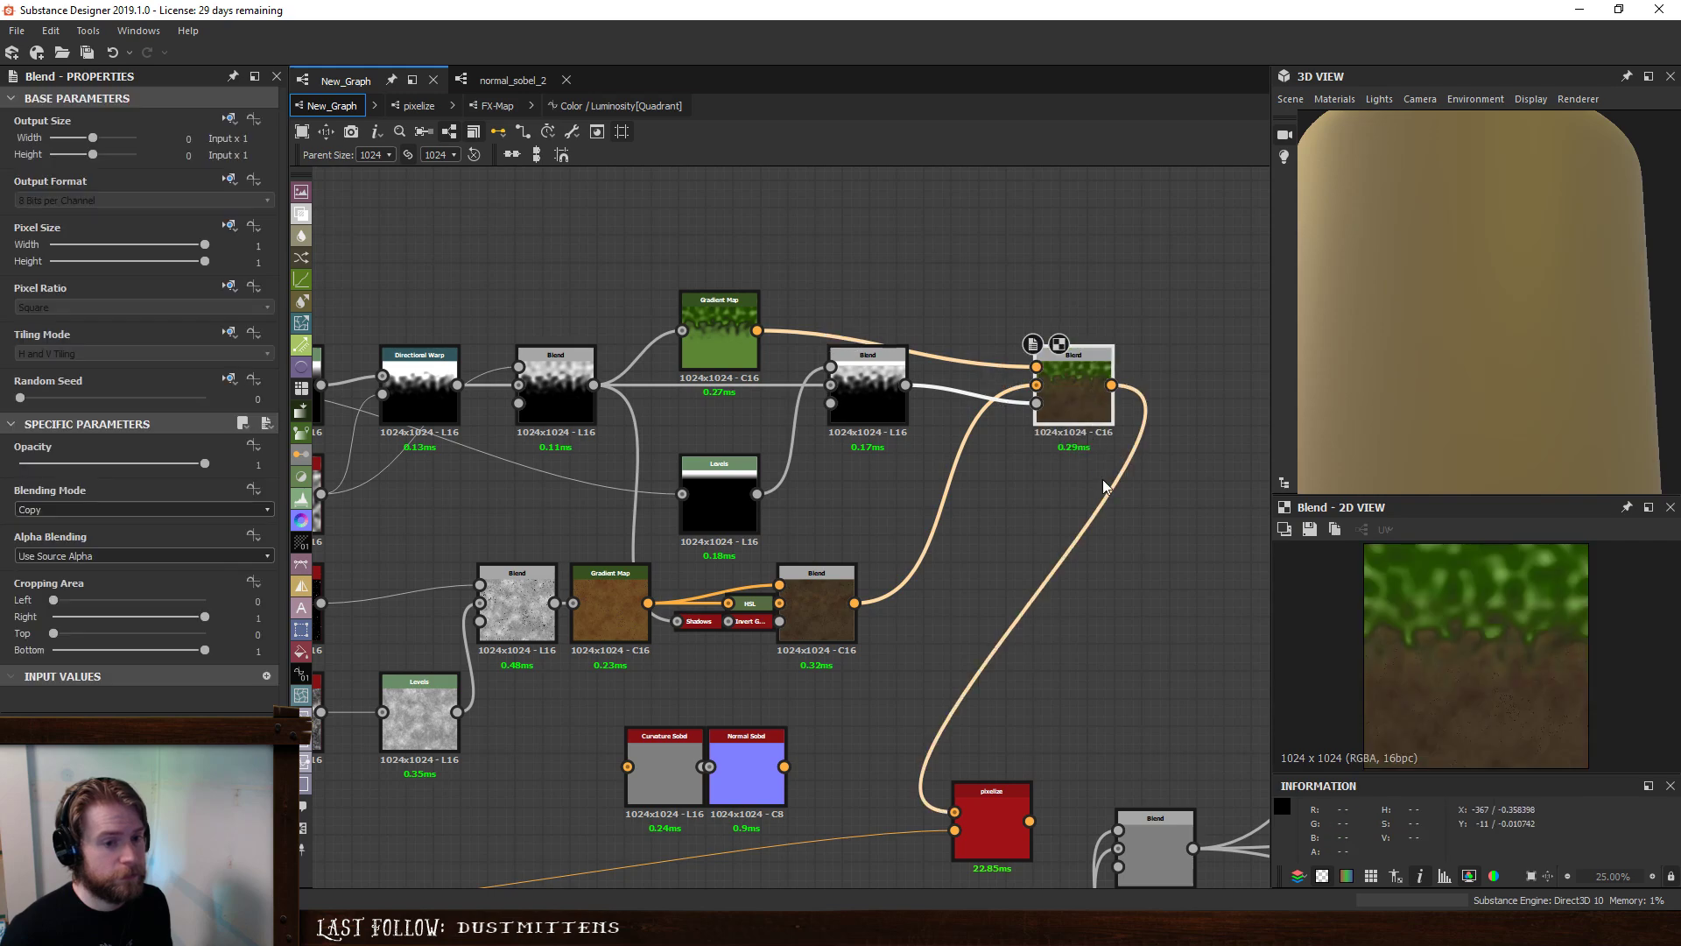
{"action": "left_click", "coordinate": [994, 807]}
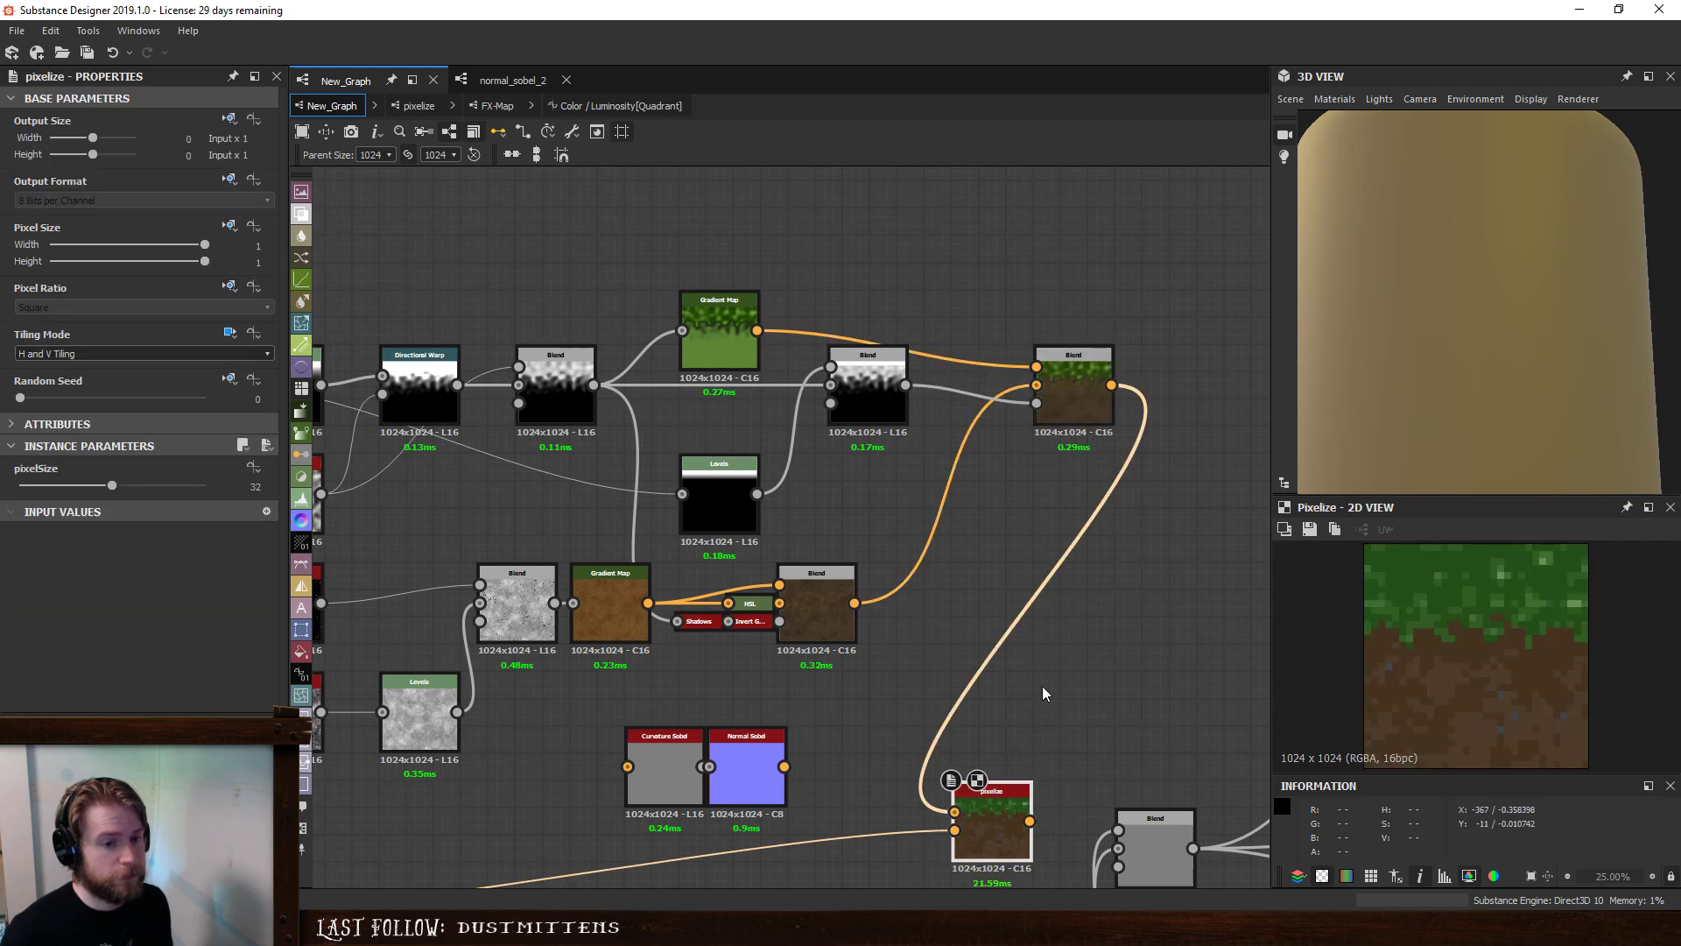
- Raise the Levels node's input range again, shifting the black point higher and the white point past the histogram's end
{"action": "left_click", "coordinate": [867, 389]}
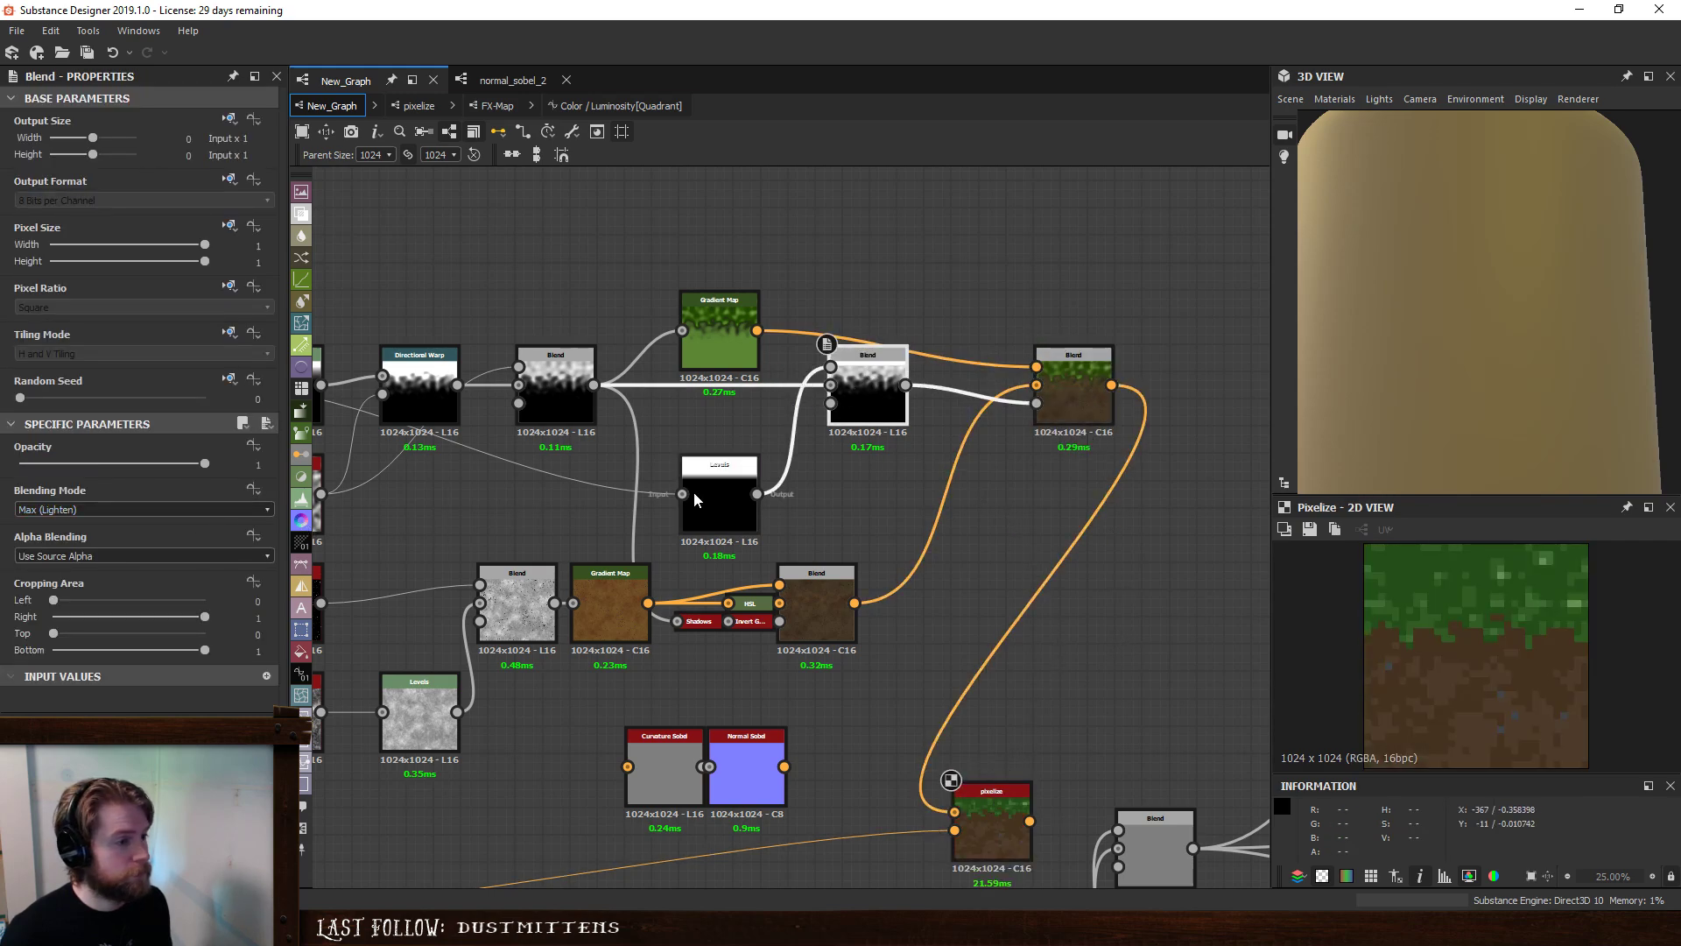
{"action": "left_click", "coordinate": [719, 504]}
{"action": "left_click_drag", "start_coordinate": [210, 499], "coordinate": [280, 496]}
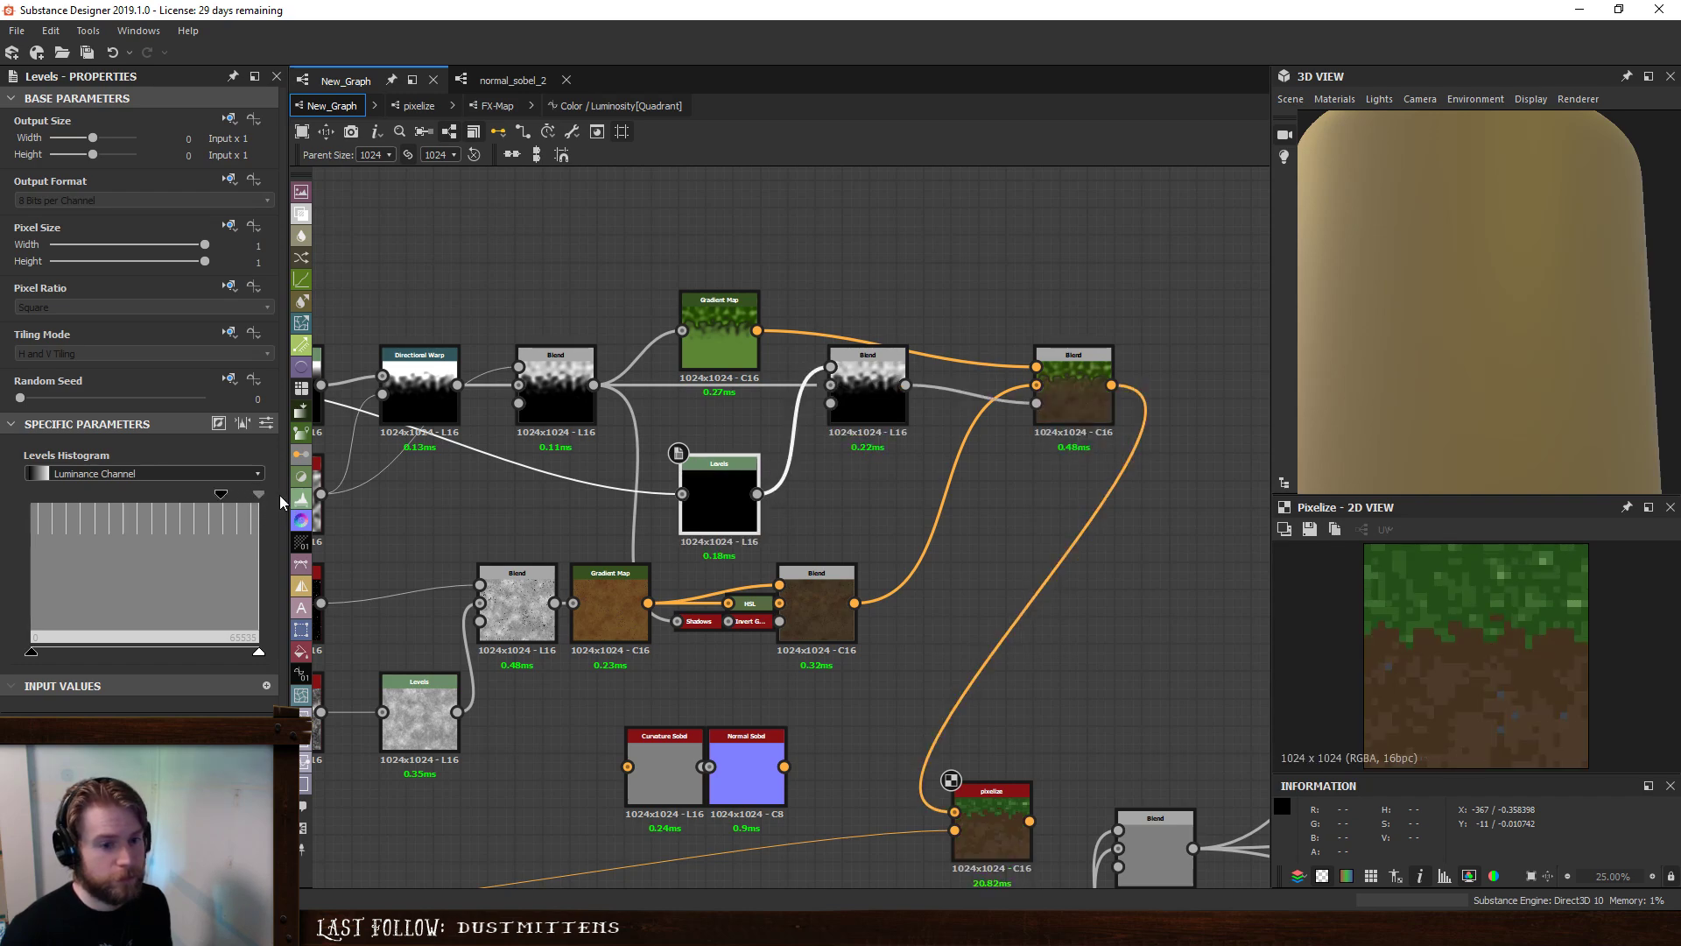
- Set the mask Blend's blending mode to Add (Linear Dodge), and preview the grass-dirt Blend and the pixelize result
{"action": "left_click", "coordinate": [875, 376]}
{"action": "left_click", "coordinate": [123, 509]}
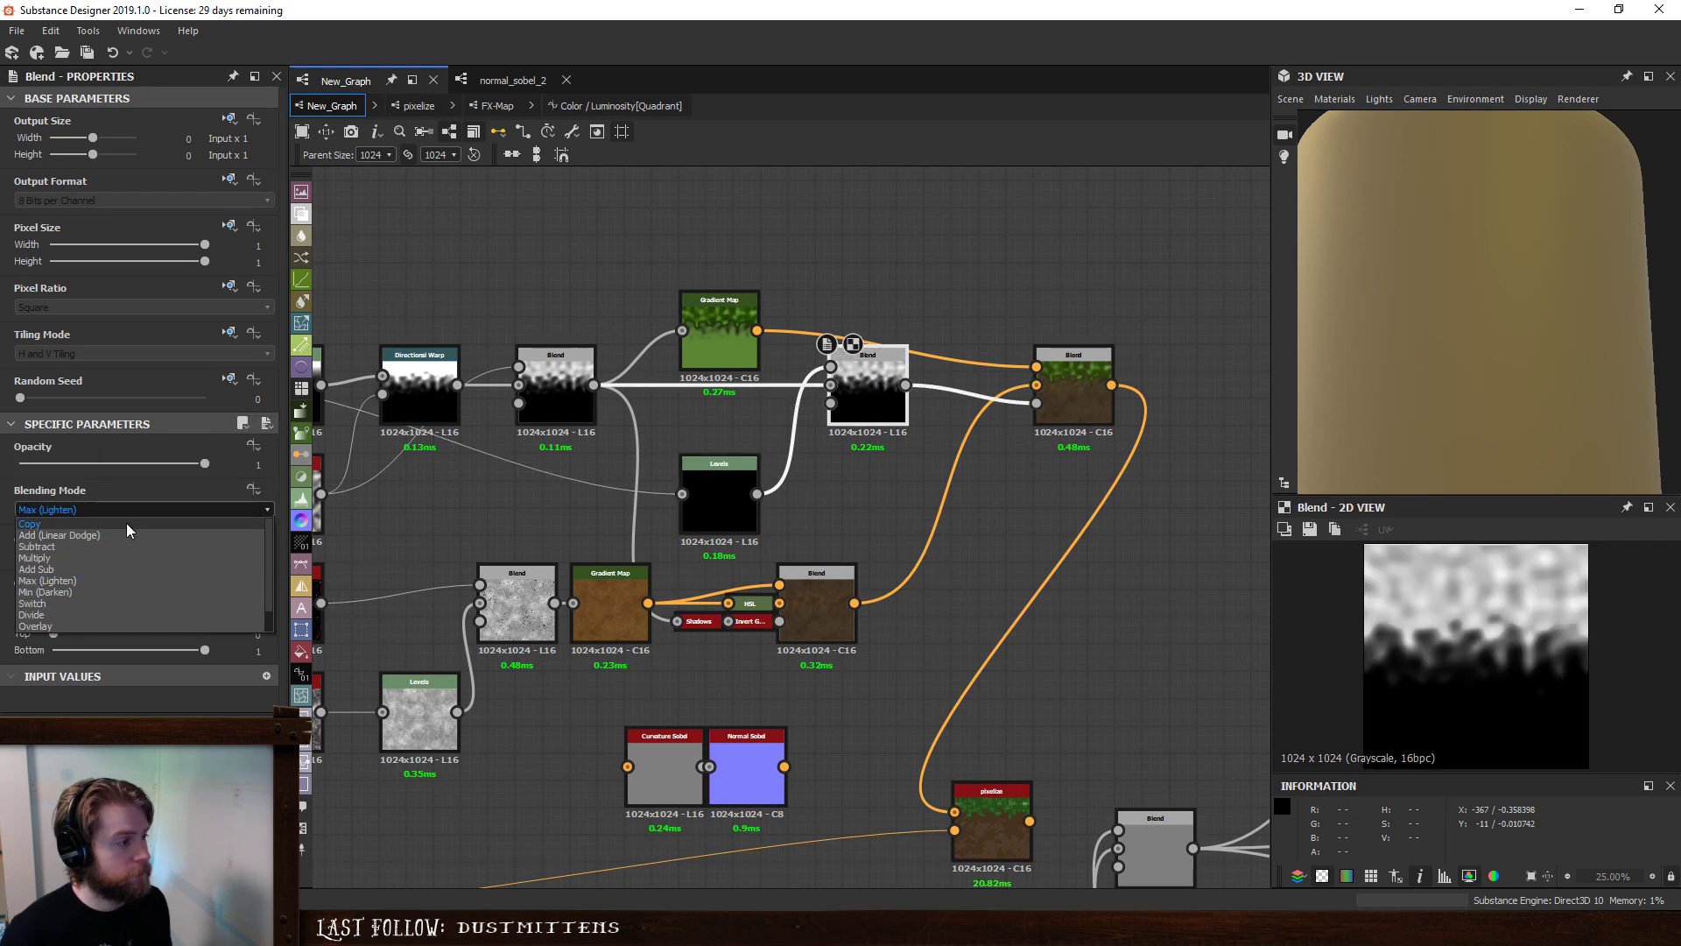
{"action": "left_click", "coordinate": [120, 536]}
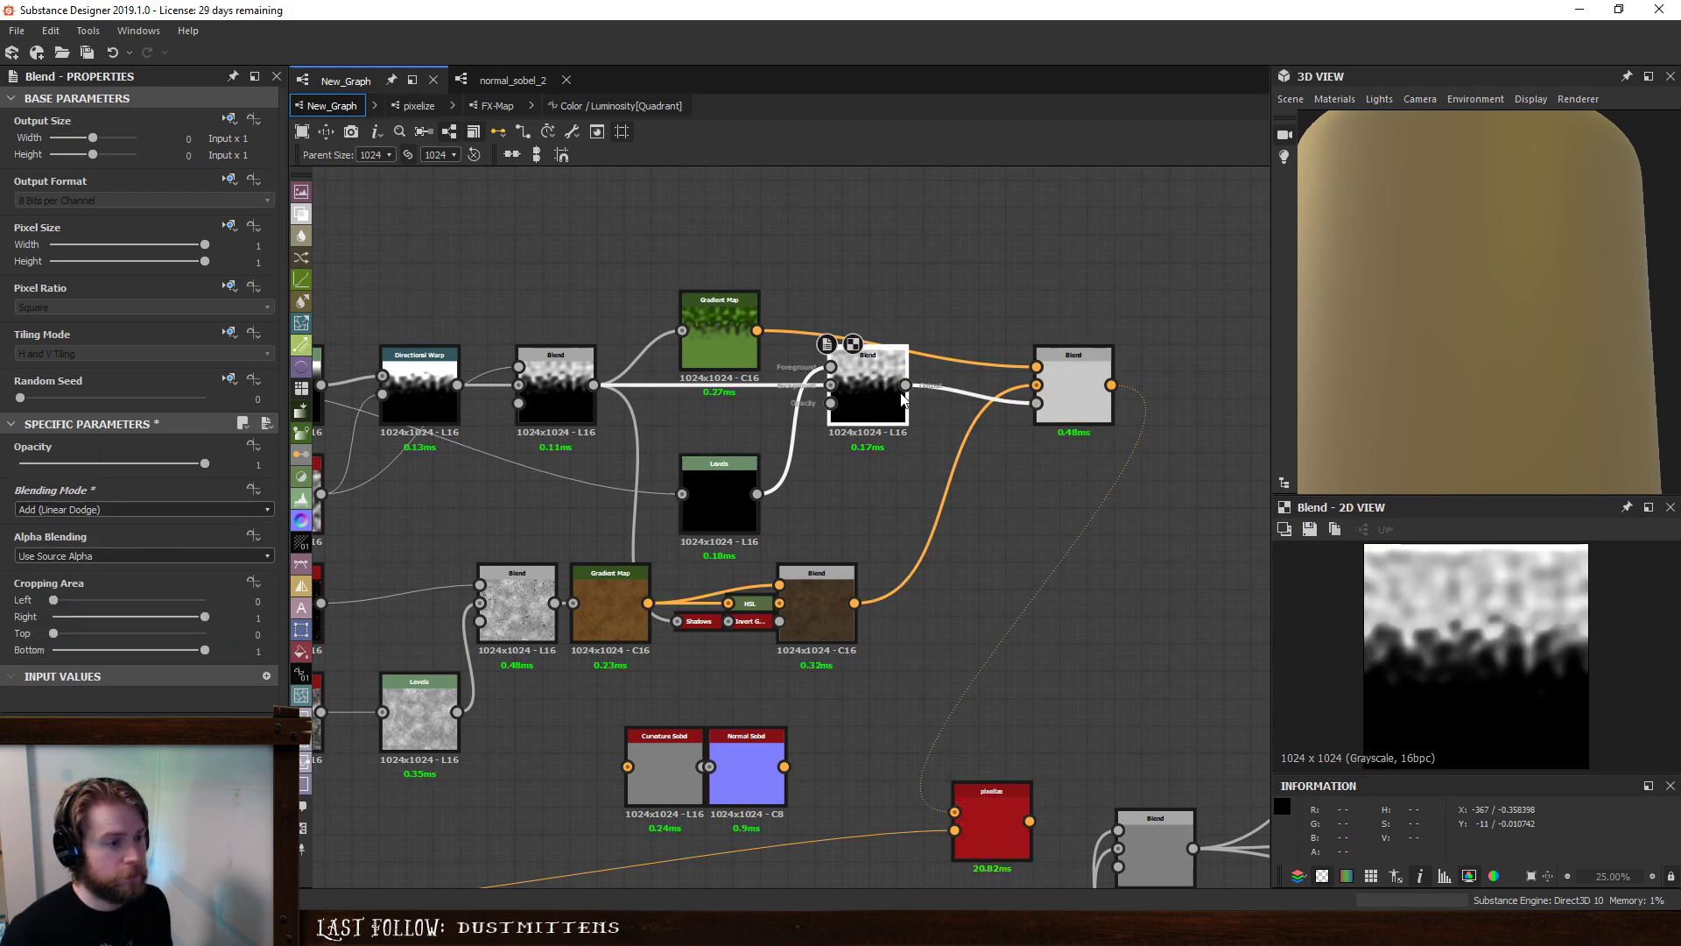
{"action": "left_click", "coordinate": [1074, 390]}
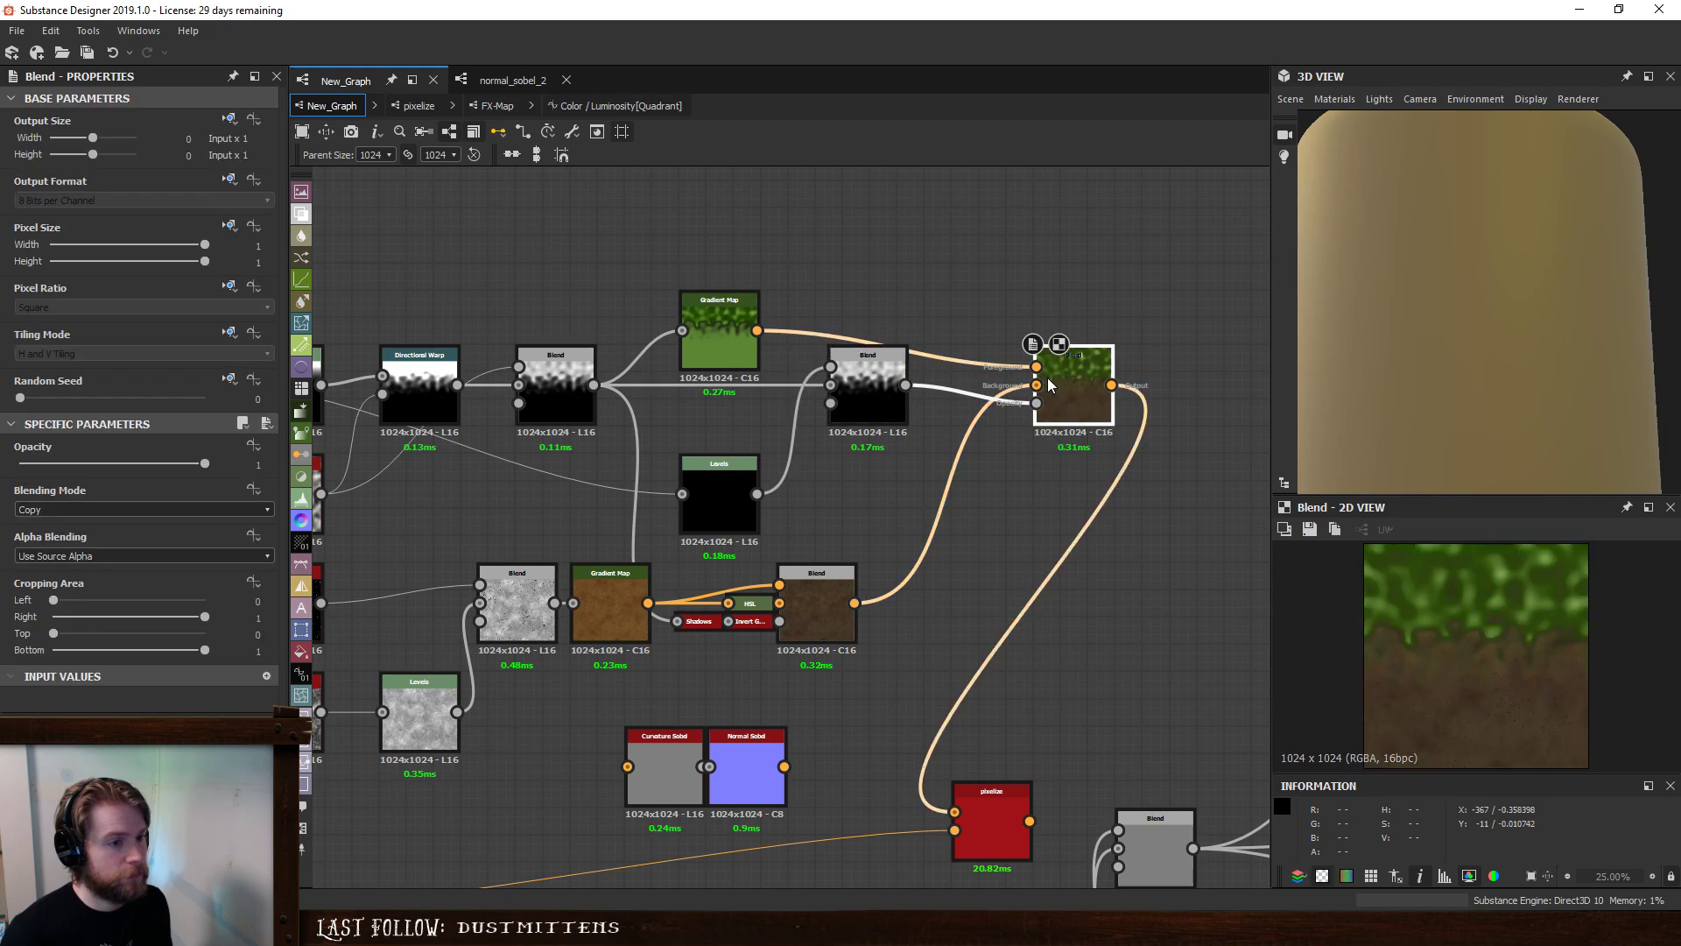
{"action": "left_click", "coordinate": [1018, 801]}
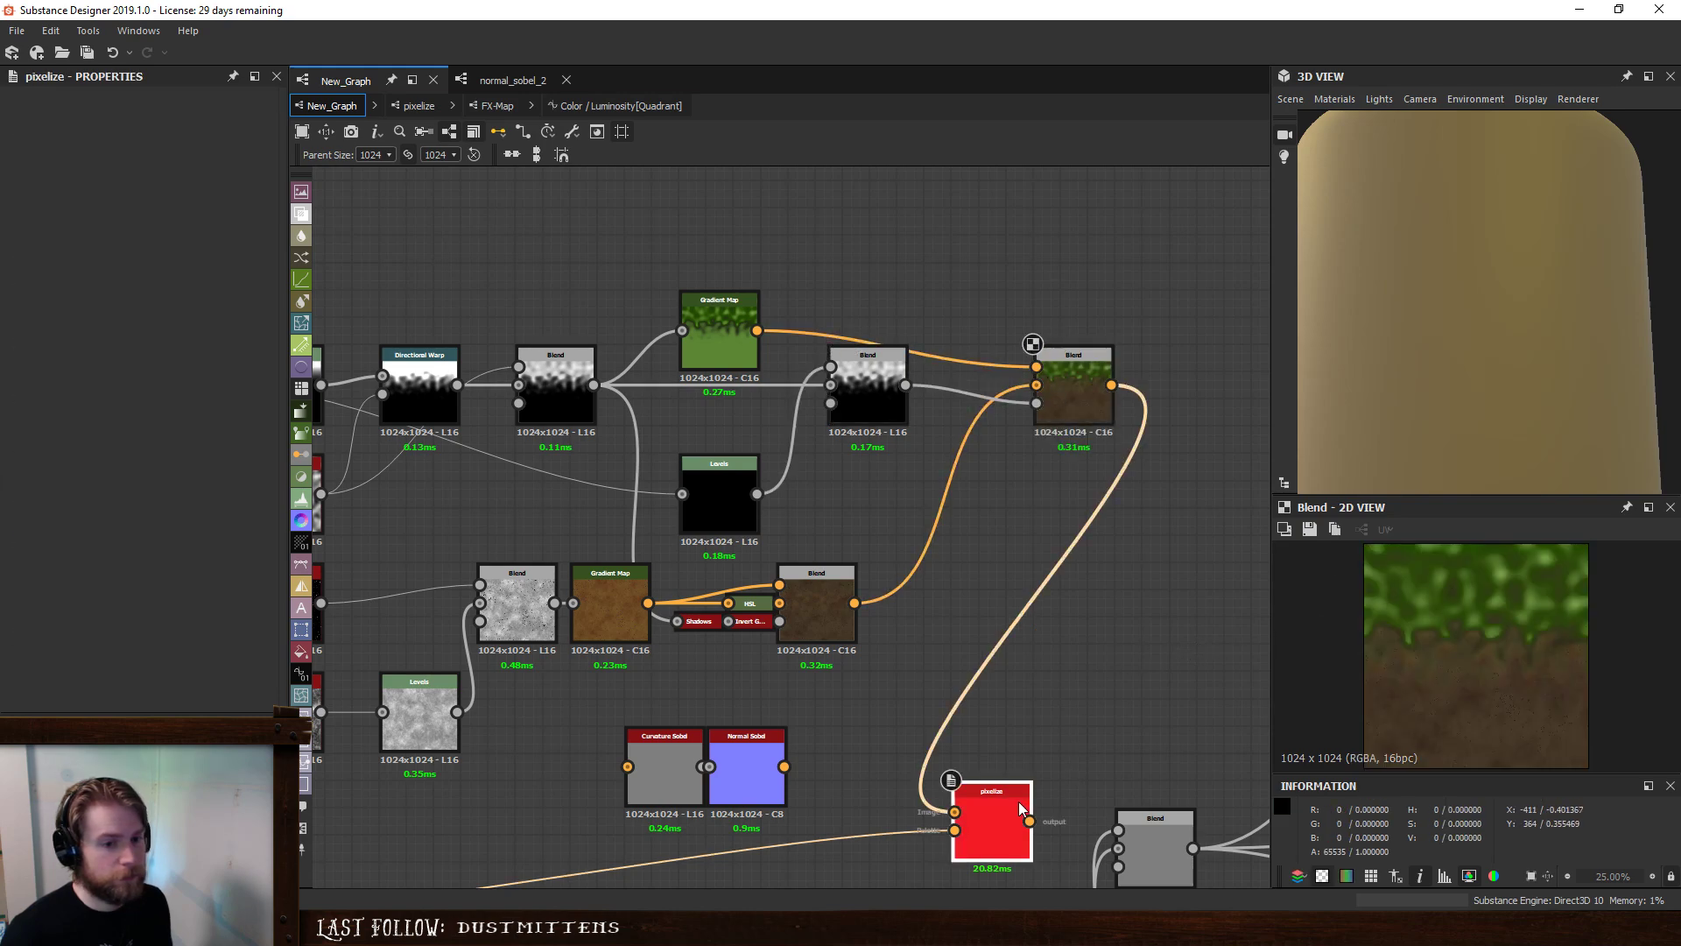
{"action": "scroll", "coordinate": [1474, 604], "scroll_direction": "down", "scroll_amount": 2}
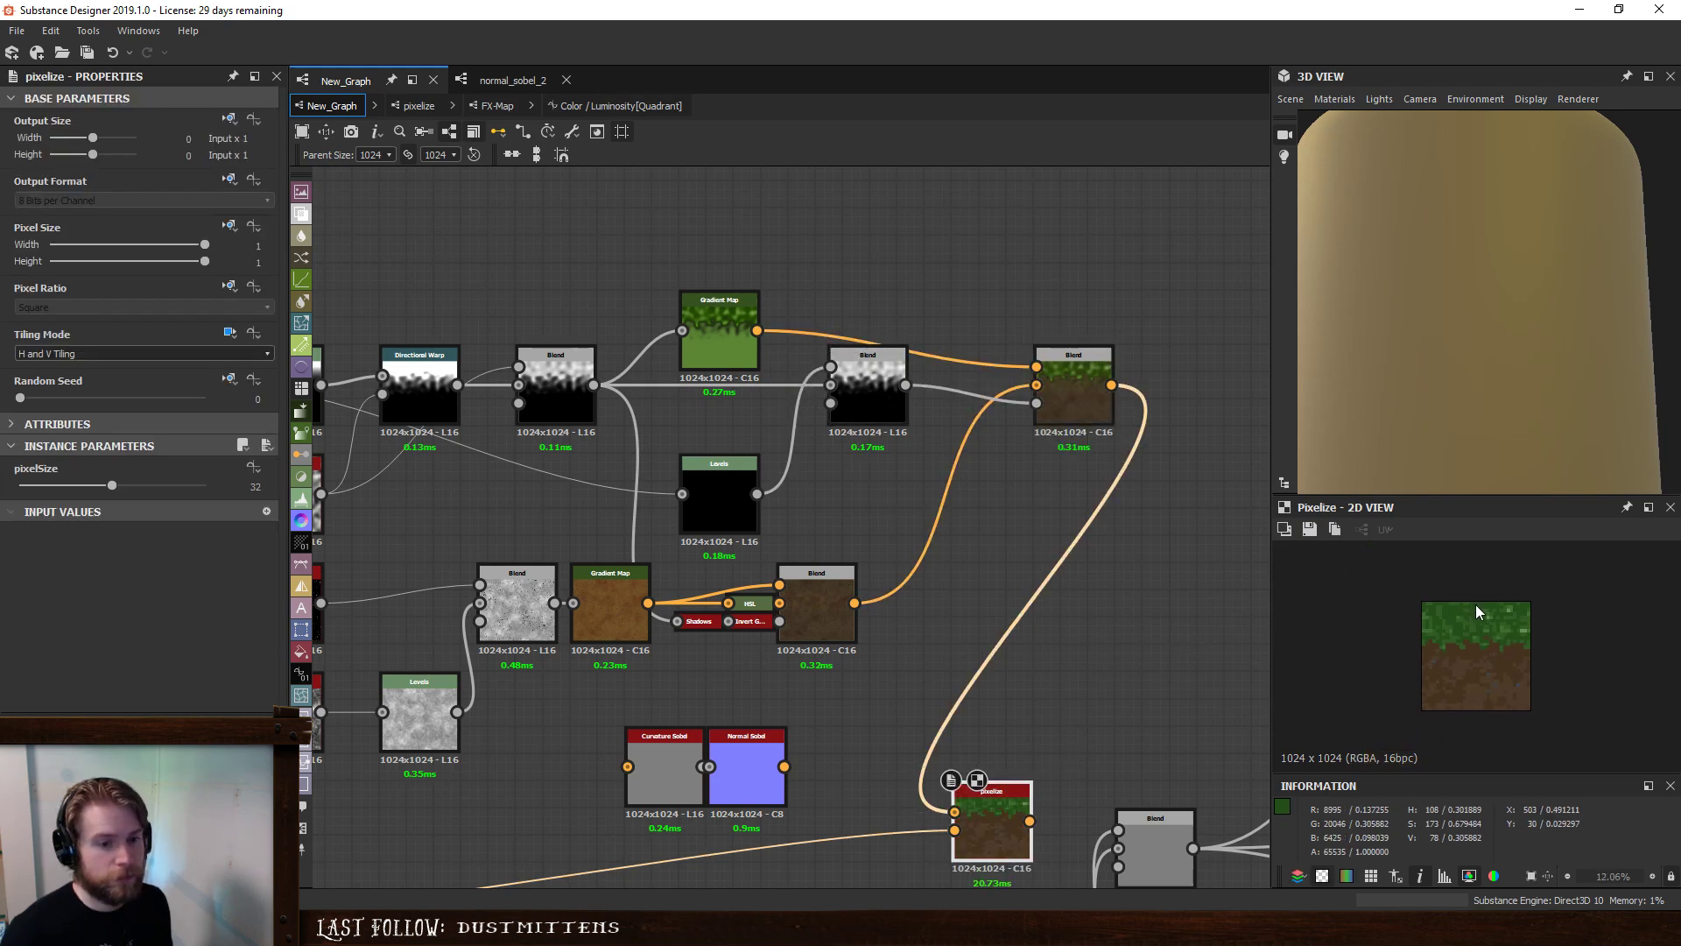
{"action": "scroll", "coordinate": [1490, 611], "scroll_direction": "up", "scroll_amount": 3}
{"action": "scroll", "coordinate": [1491, 611], "scroll_direction": "down", "scroll_amount": 2}
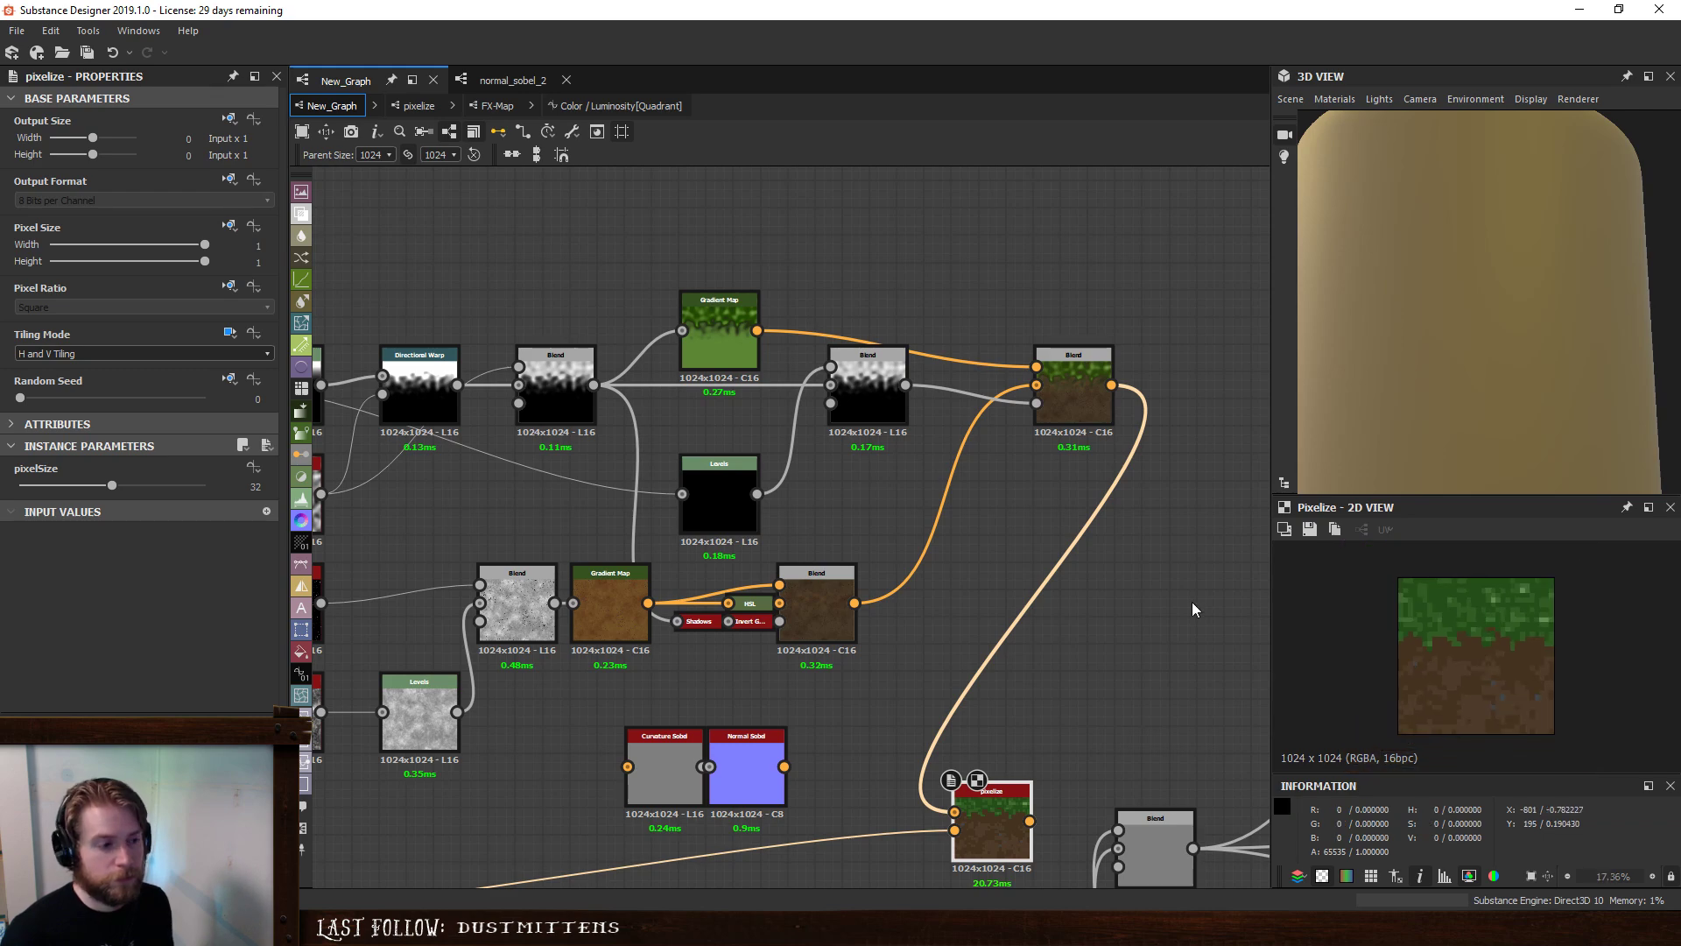
- Preview both createPalette nodes and examine the larger palette's tiled colour output
{"action": "scroll", "coordinate": [911, 666], "scroll_direction": "down", "scroll_amount": 2}
{"action": "middle_click_drag", "start_coordinate": [865, 700], "coordinate": [884, 540]}
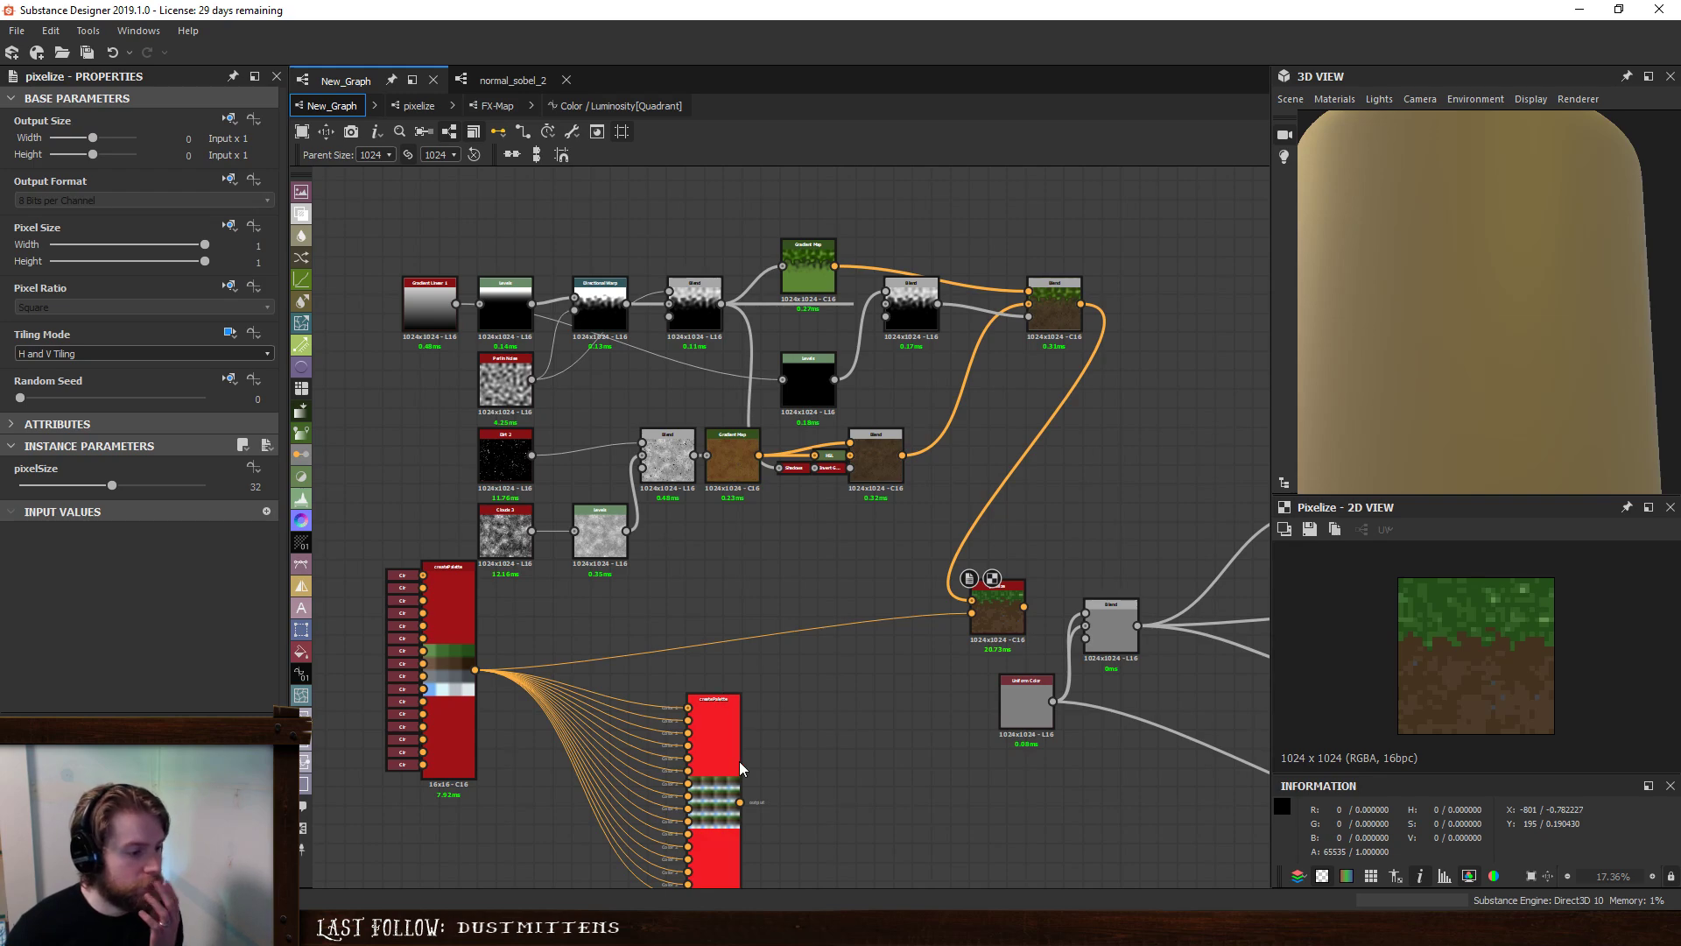
{"action": "double_click", "coordinate": [445, 612]}
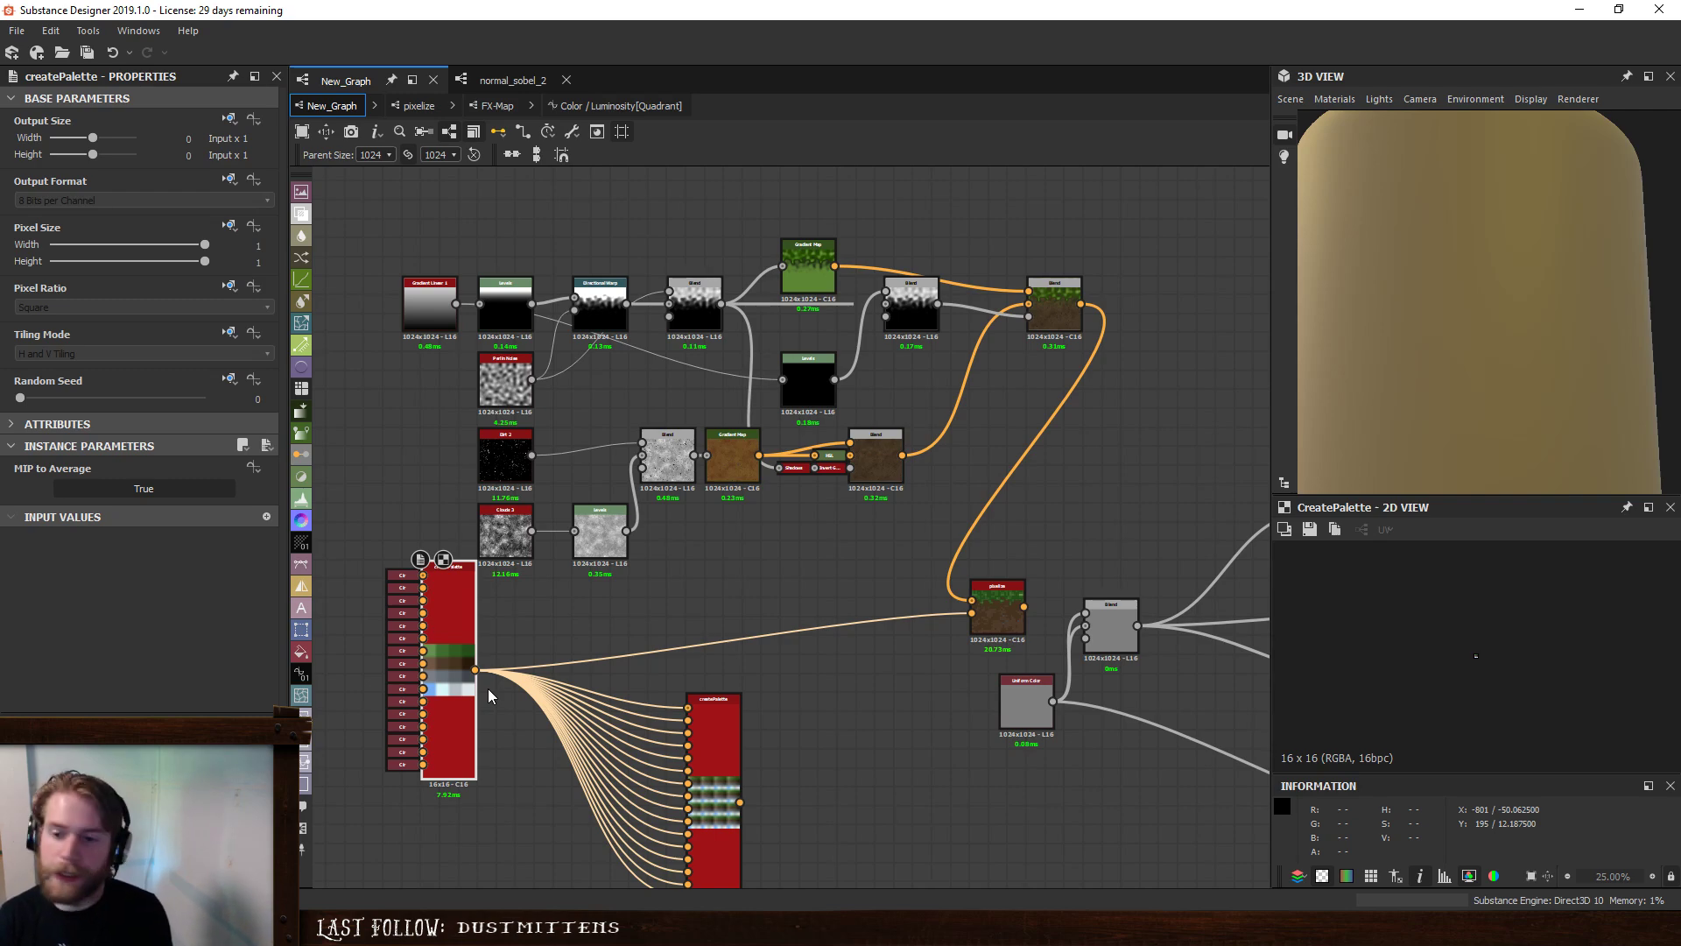
{"action": "left_click", "coordinate": [712, 732]}
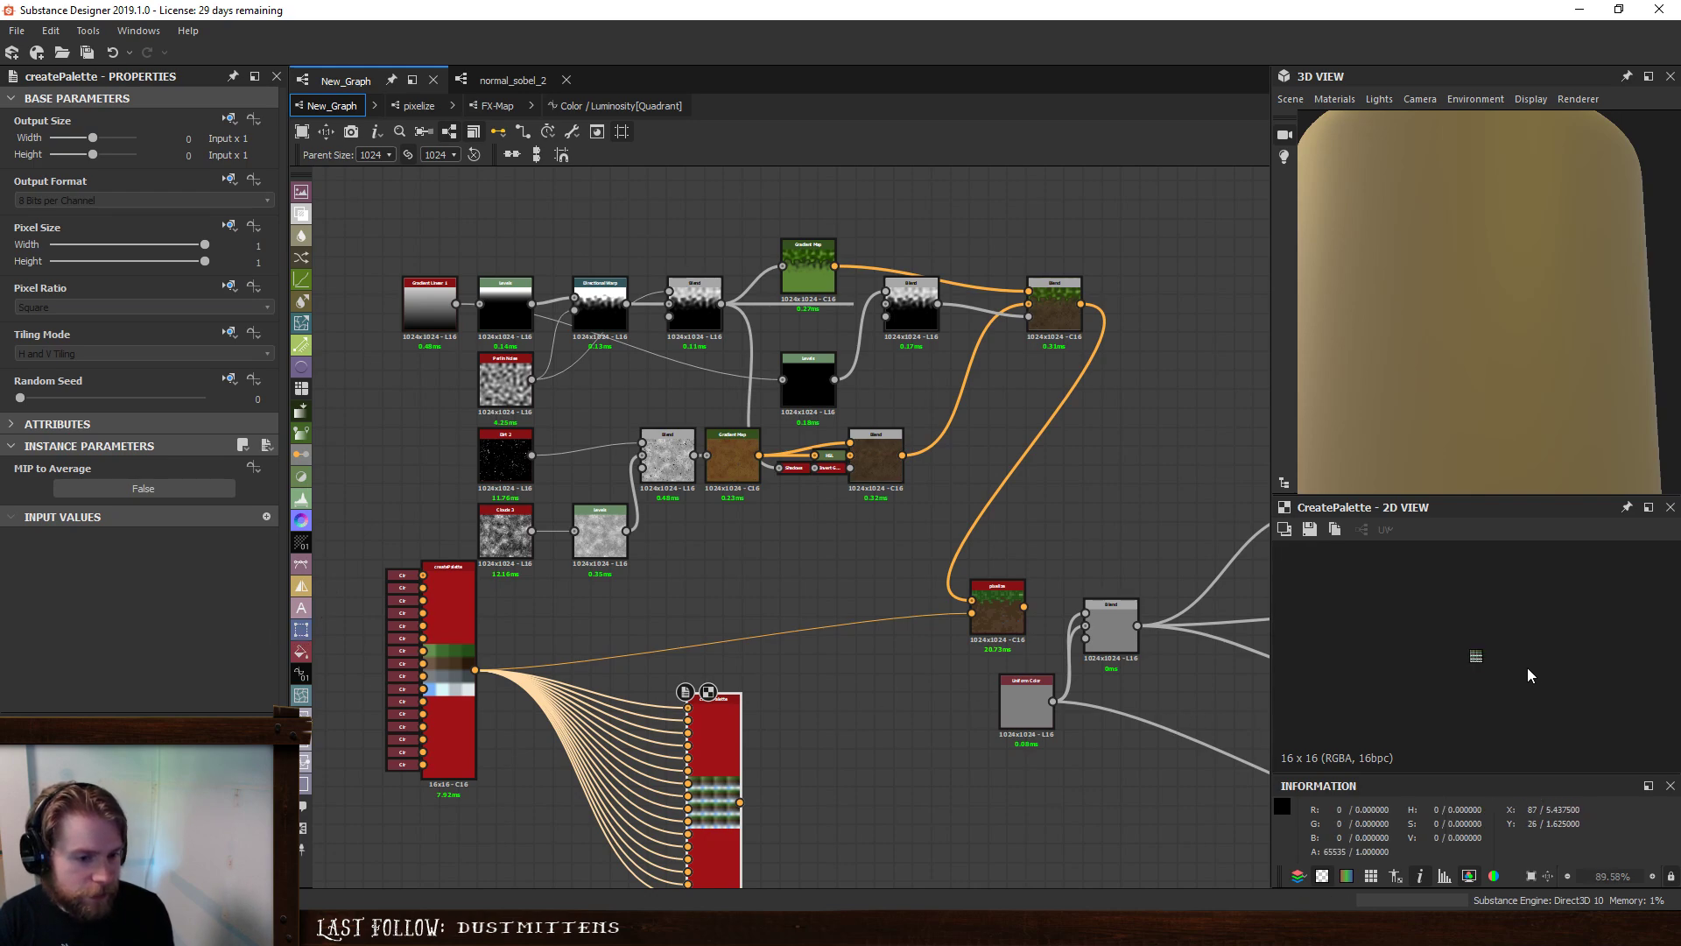
{"action": "key", "text": "f"}
{"action": "scroll", "coordinate": [1526, 668], "scroll_direction": "up", "scroll_amount": 1}
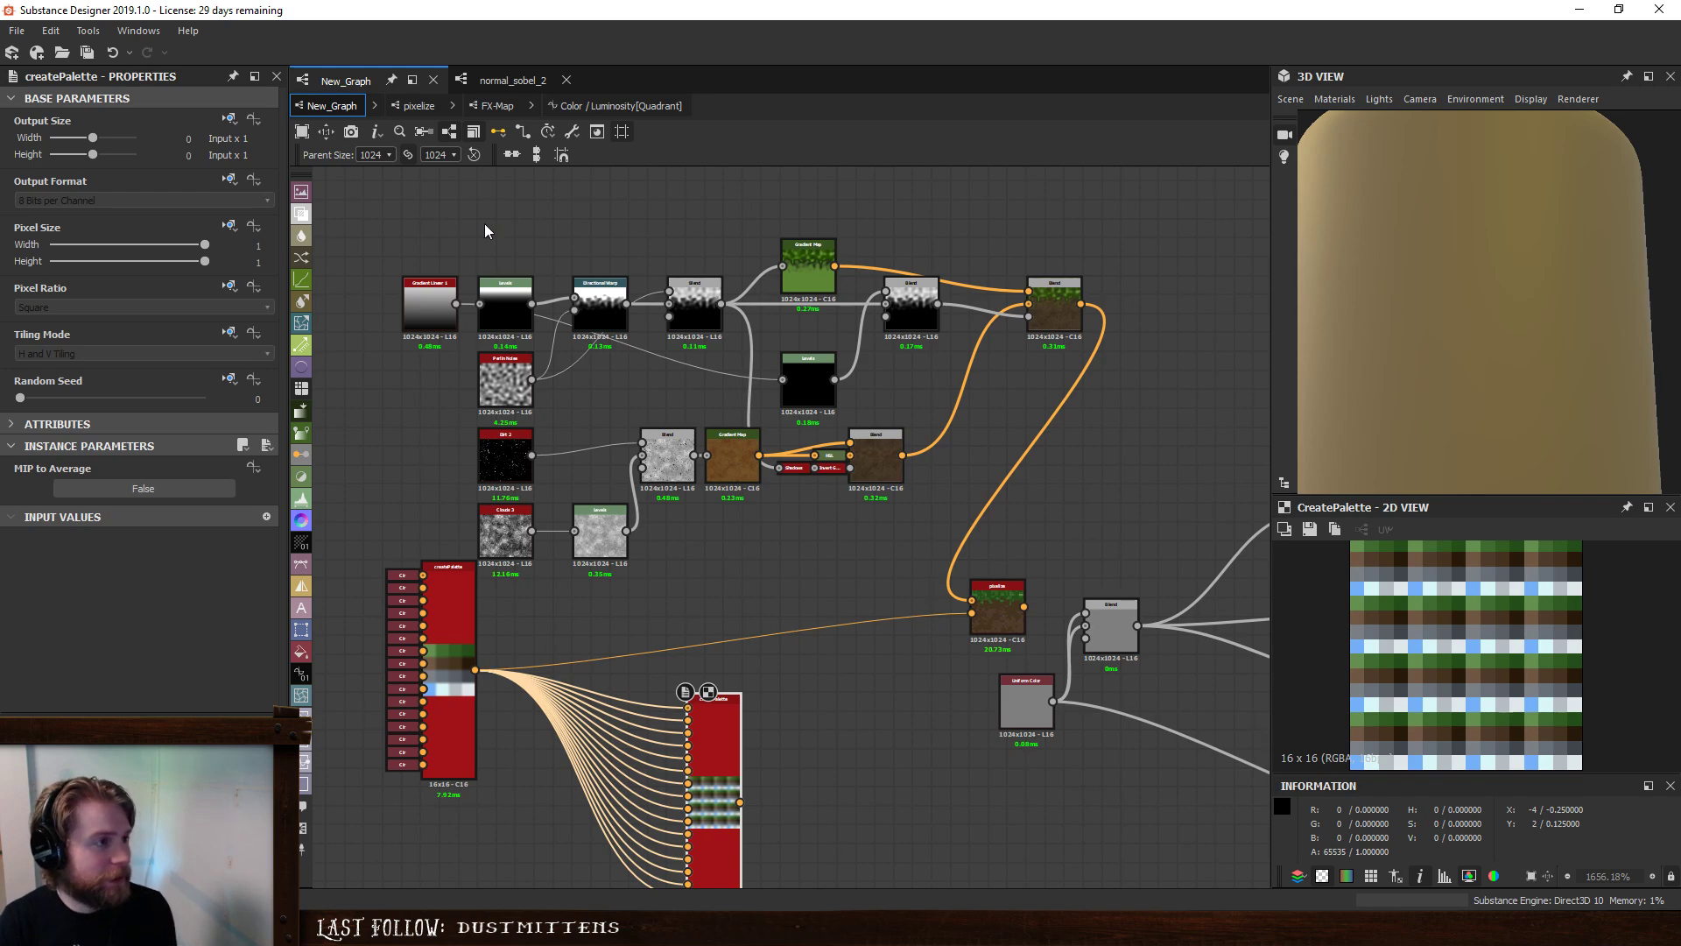
- Open the quadrant's Color / Luminosity function and select the rows of palette-comparison nodes
{"action": "left_click", "coordinate": [494, 105]}
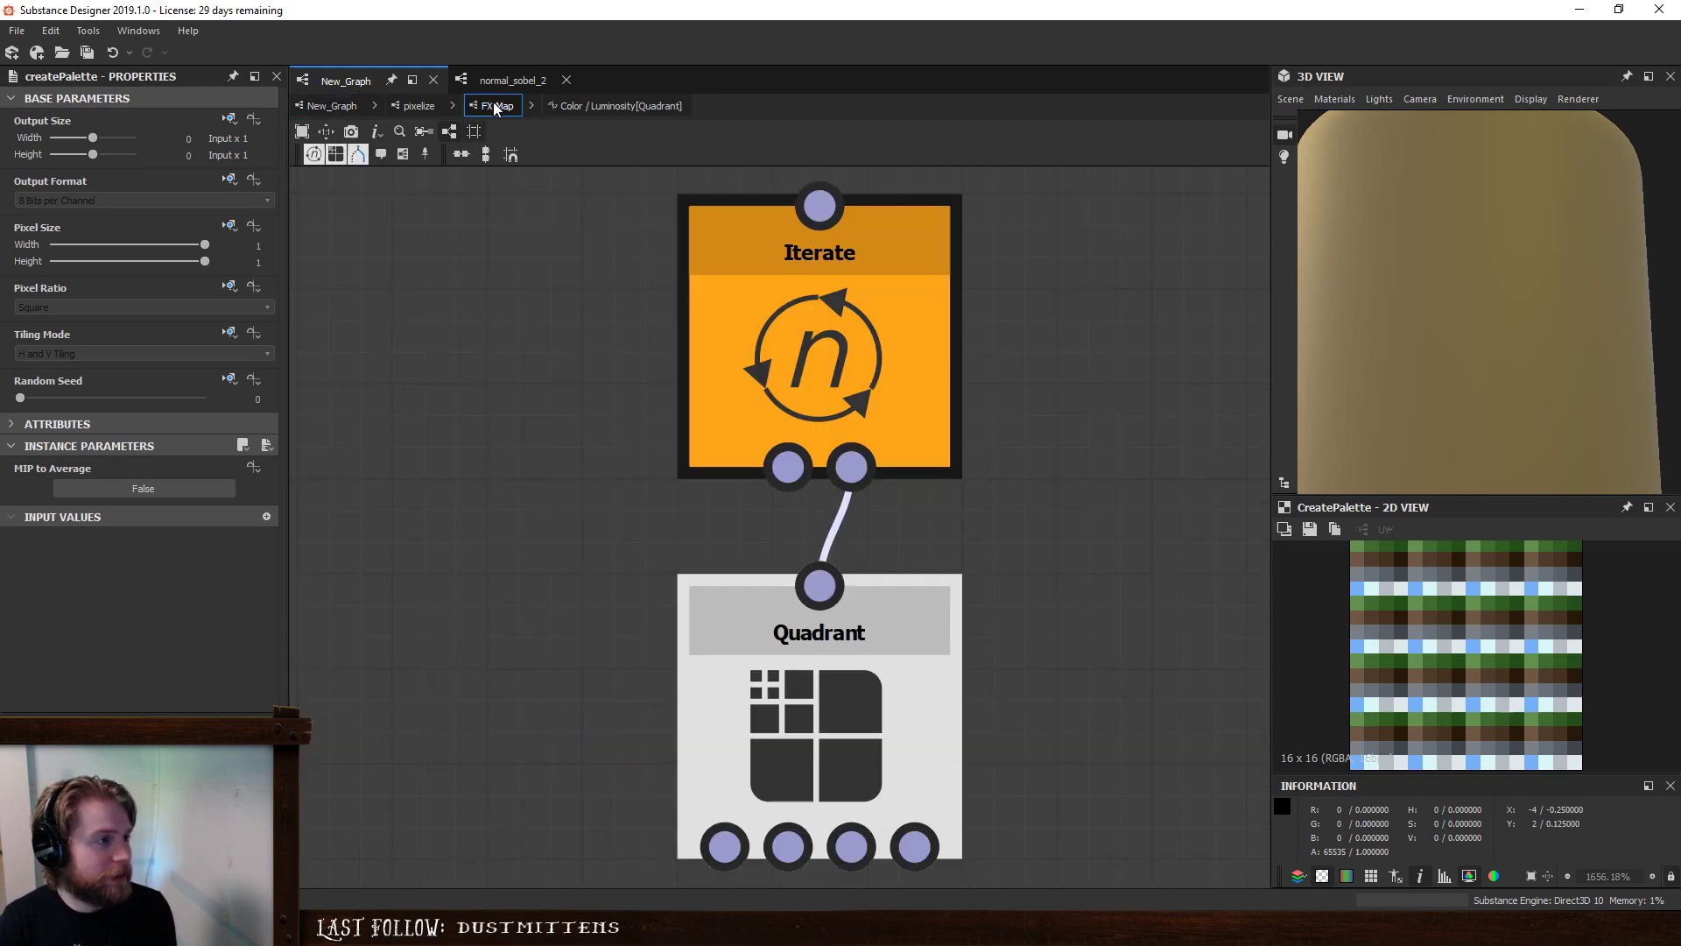
{"action": "left_click", "coordinate": [639, 106]}
{"action": "scroll", "coordinate": [881, 586], "scroll_direction": "down", "scroll_amount": 5}
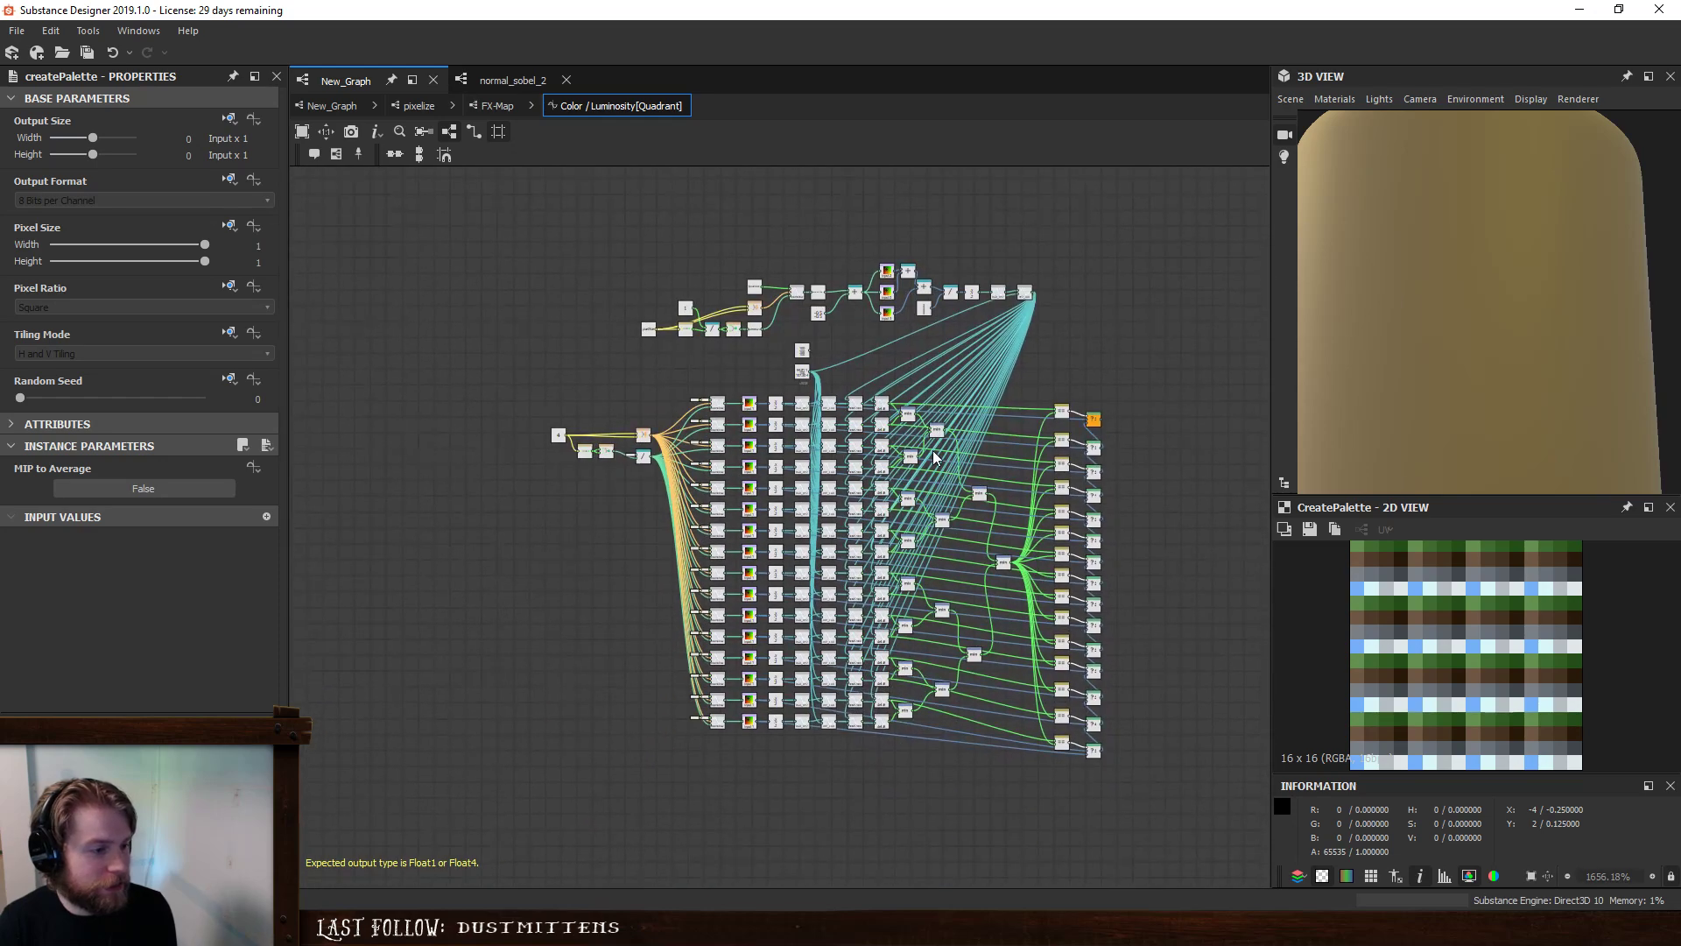
{"action": "left_click_drag", "start_coordinate": [519, 402], "coordinate": [1202, 859]}
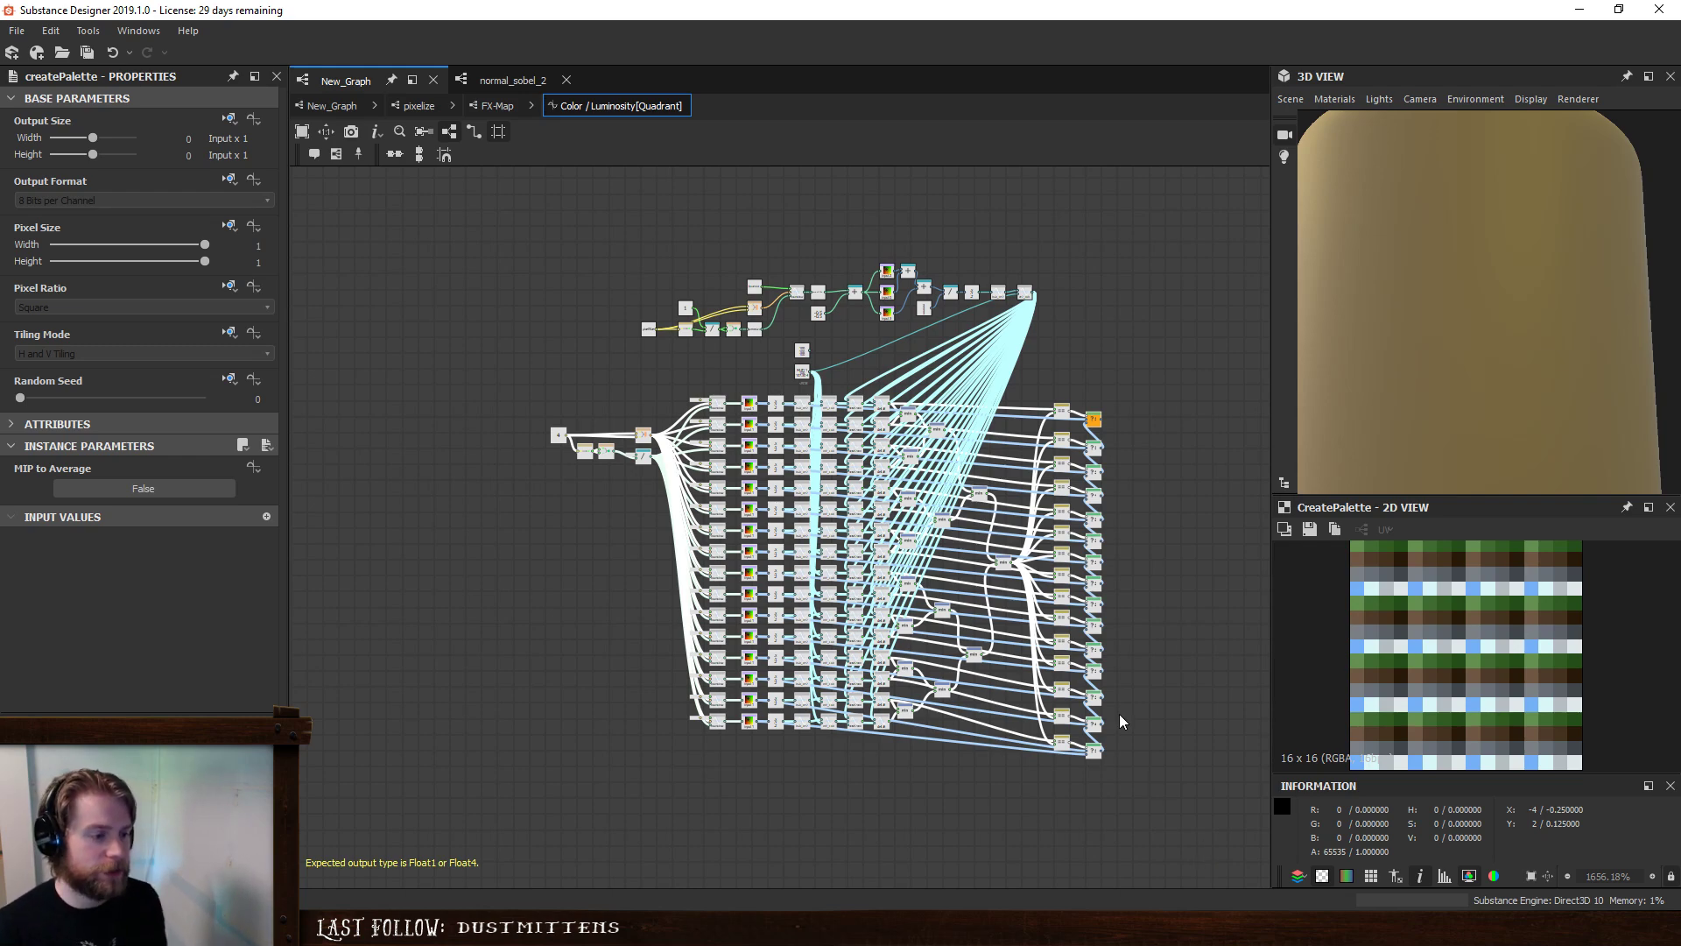
- Try deleting the whole column of XYZ_LAB nodes from the palette-comparison rows
{"action": "scroll", "coordinate": [871, 467], "scroll_direction": "up", "scroll_amount": 3}
{"action": "left_click", "coordinate": [806, 392]}
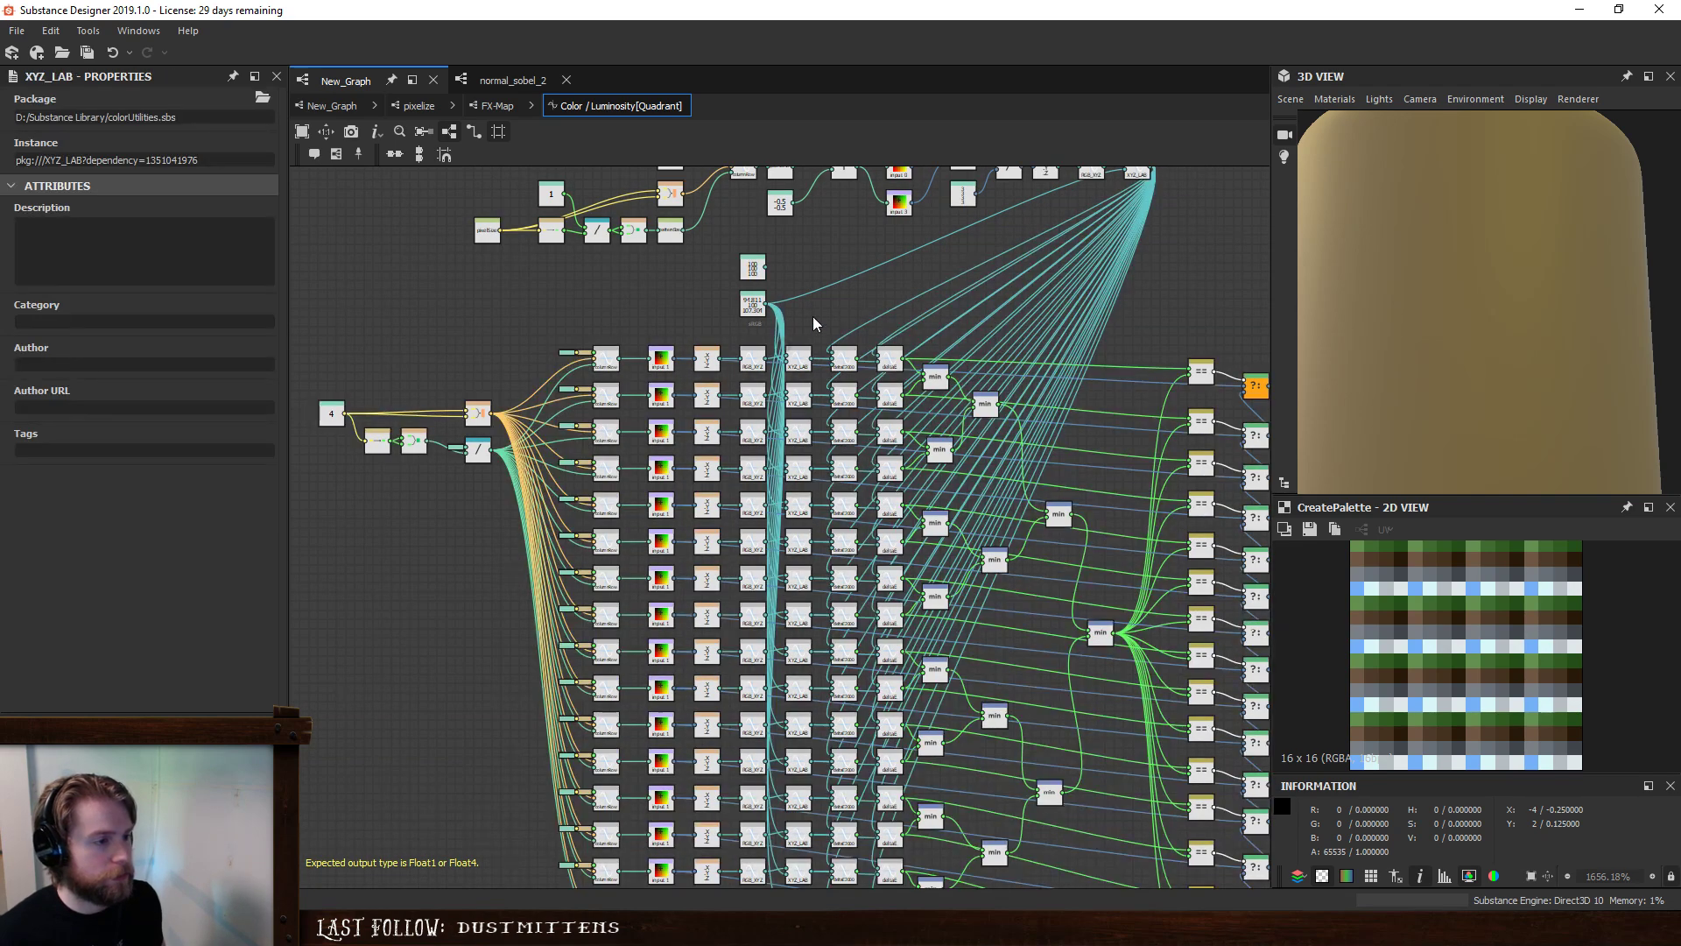
{"action": "left_click", "coordinate": [800, 437], "text": "ctrl"}
{"action": "left_click", "coordinate": [800, 473], "text": "ctrl"}
{"action": "left_click", "coordinate": [799, 509], "text": "ctrl"}
{"action": "left_click", "coordinate": [799, 547], "text": "ctrl"}
{"action": "left_click", "coordinate": [794, 587], "text": "ctrl"}
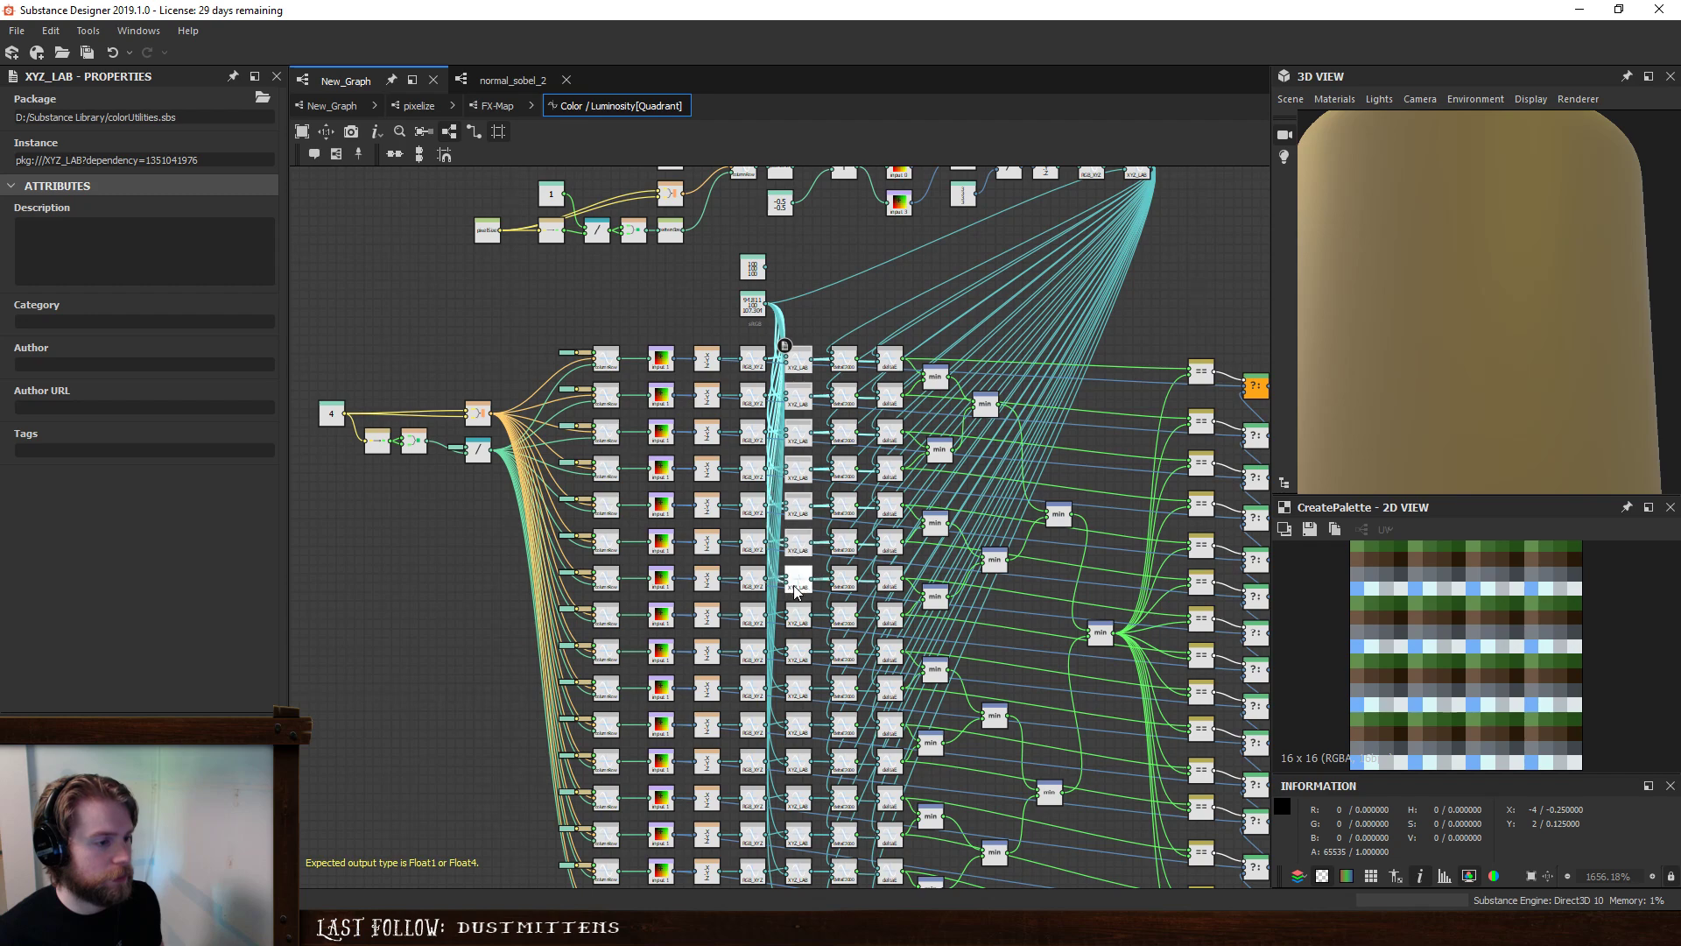
{"action": "middle_click_drag", "start_coordinate": [884, 614], "coordinate": [898, 428]}
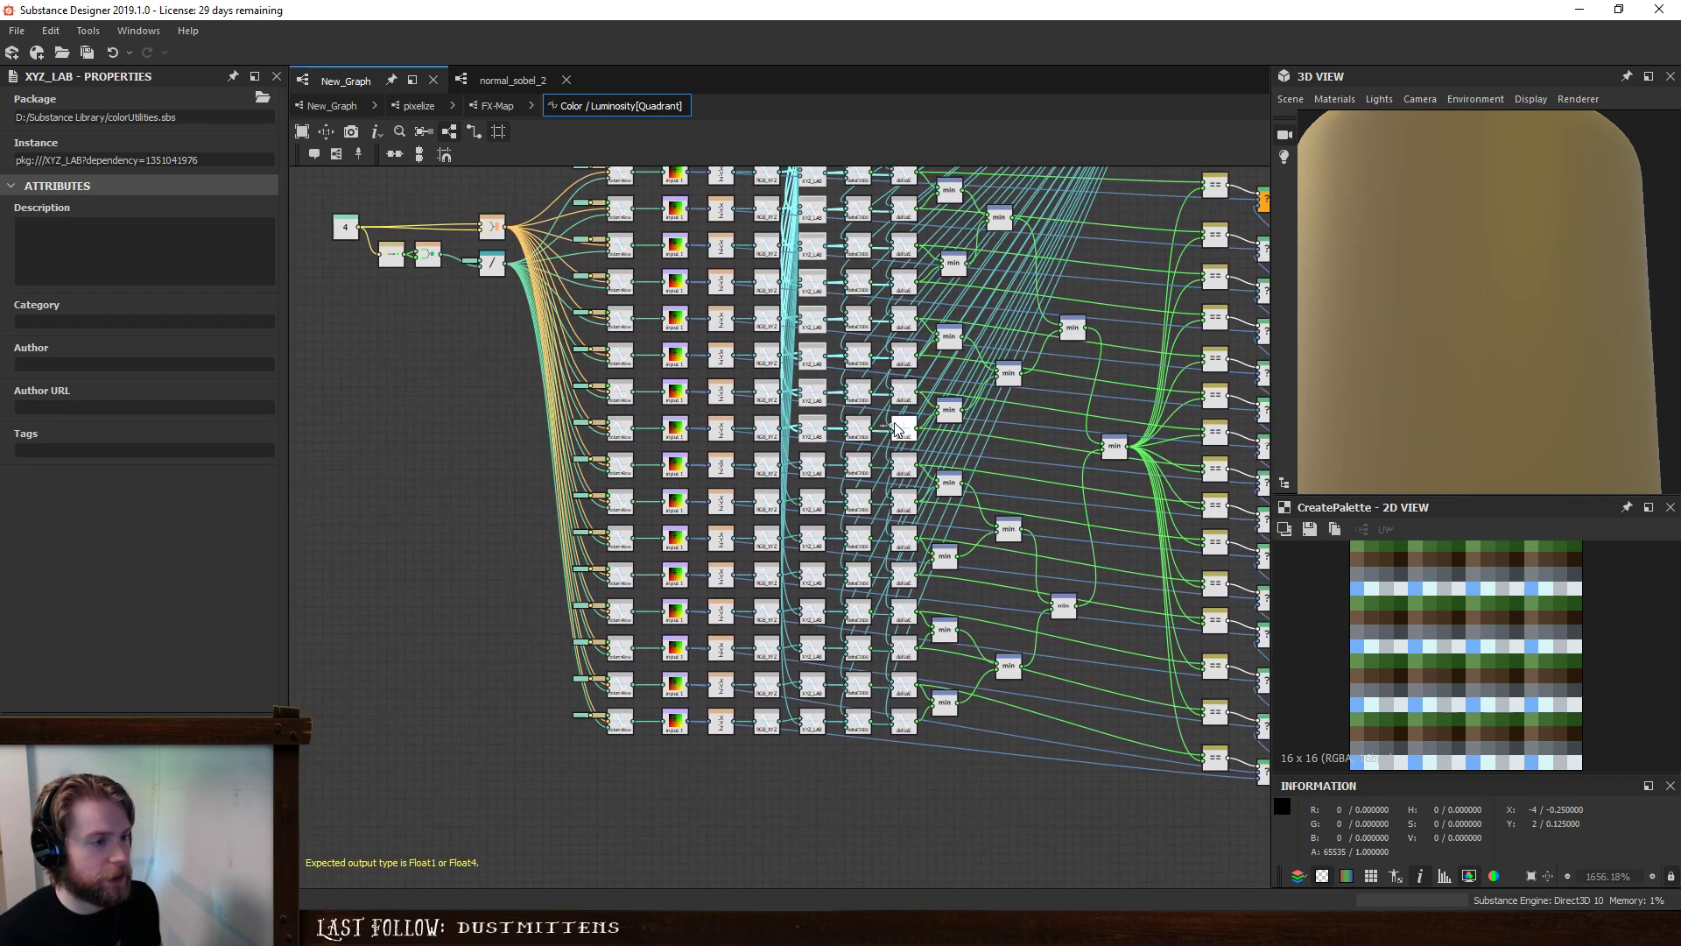
{"action": "left_click", "coordinate": [813, 465], "text": "ctrl"}
{"action": "left_click", "coordinate": [812, 501], "text": "ctrl"}
{"action": "left_click", "coordinate": [814, 537], "text": "ctrl"}
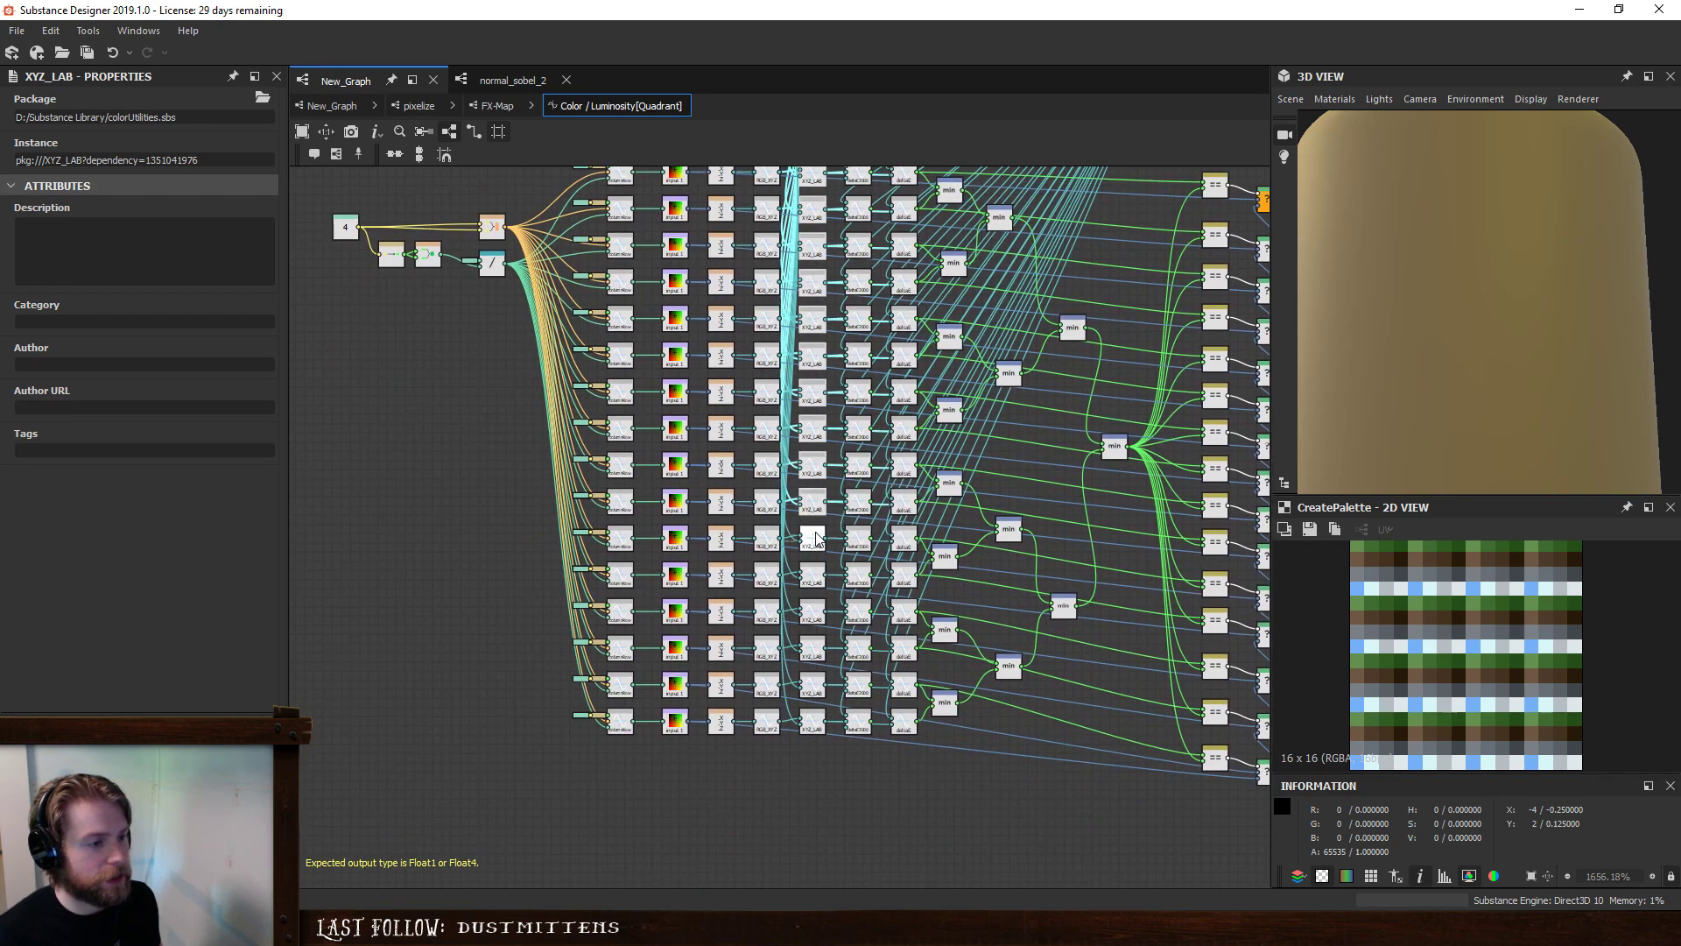
{"action": "left_click", "coordinate": [814, 575], "text": "ctrl"}
{"action": "left_click", "coordinate": [814, 611], "text": "ctrl"}
{"action": "left_click", "coordinate": [813, 648], "text": "ctrl"}
{"action": "left_click", "coordinate": [813, 685], "text": "ctrl"}
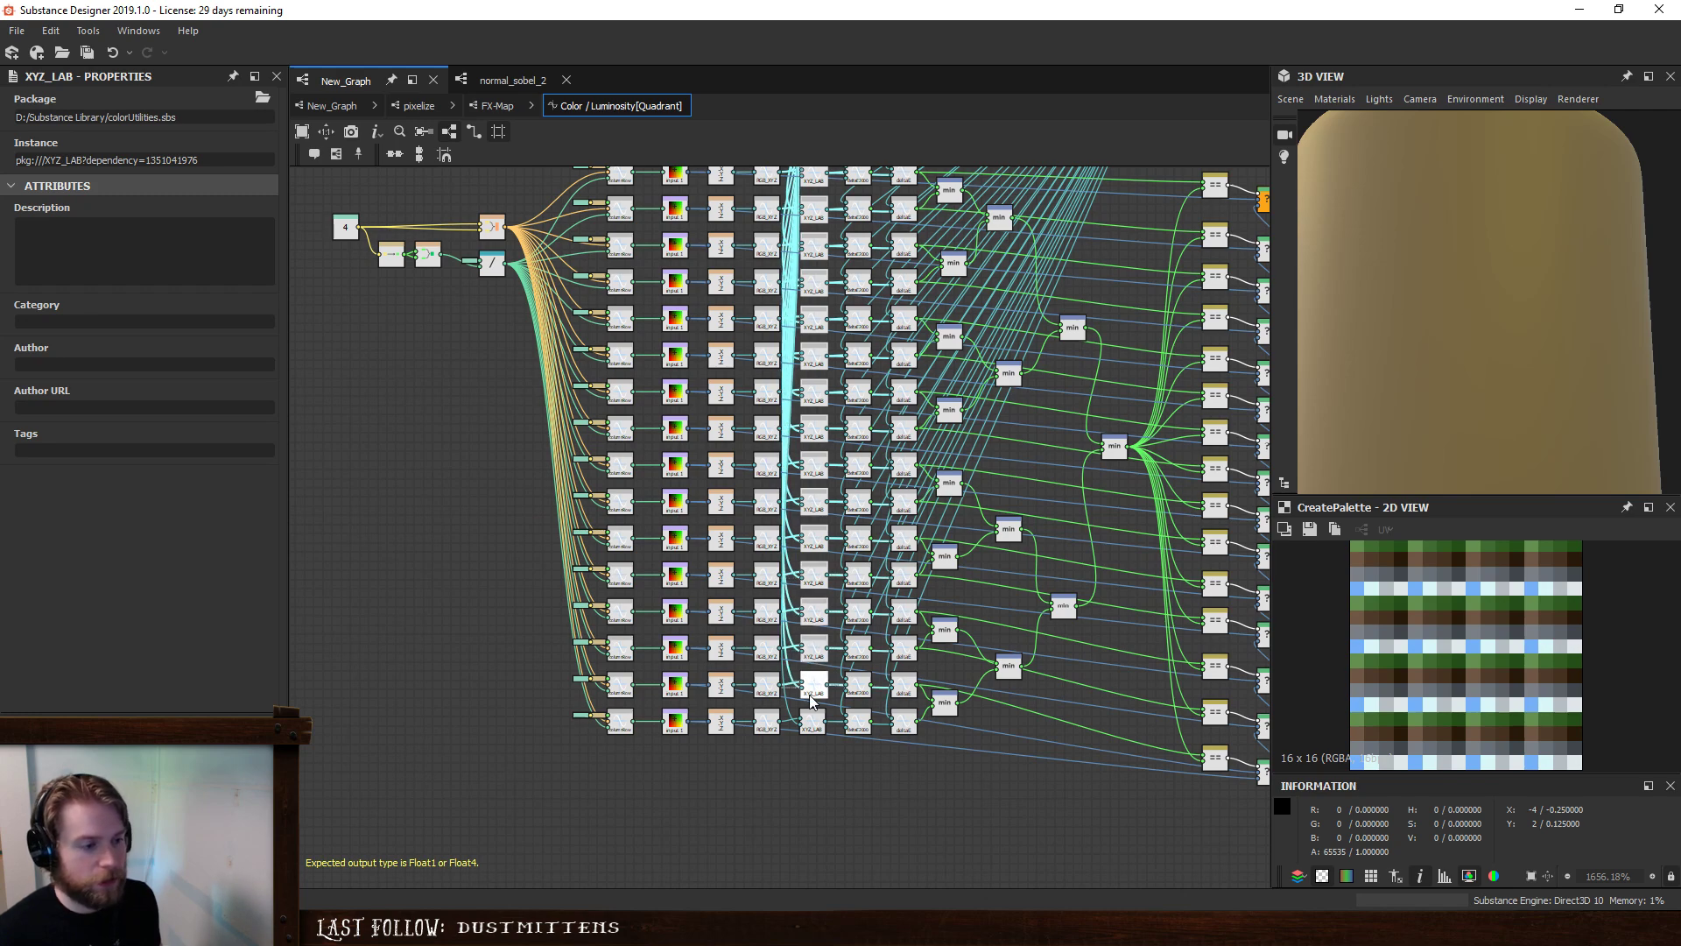
{"action": "left_click", "coordinate": [813, 721], "text": "ctrl"}
{"action": "key", "text": "Delete"}
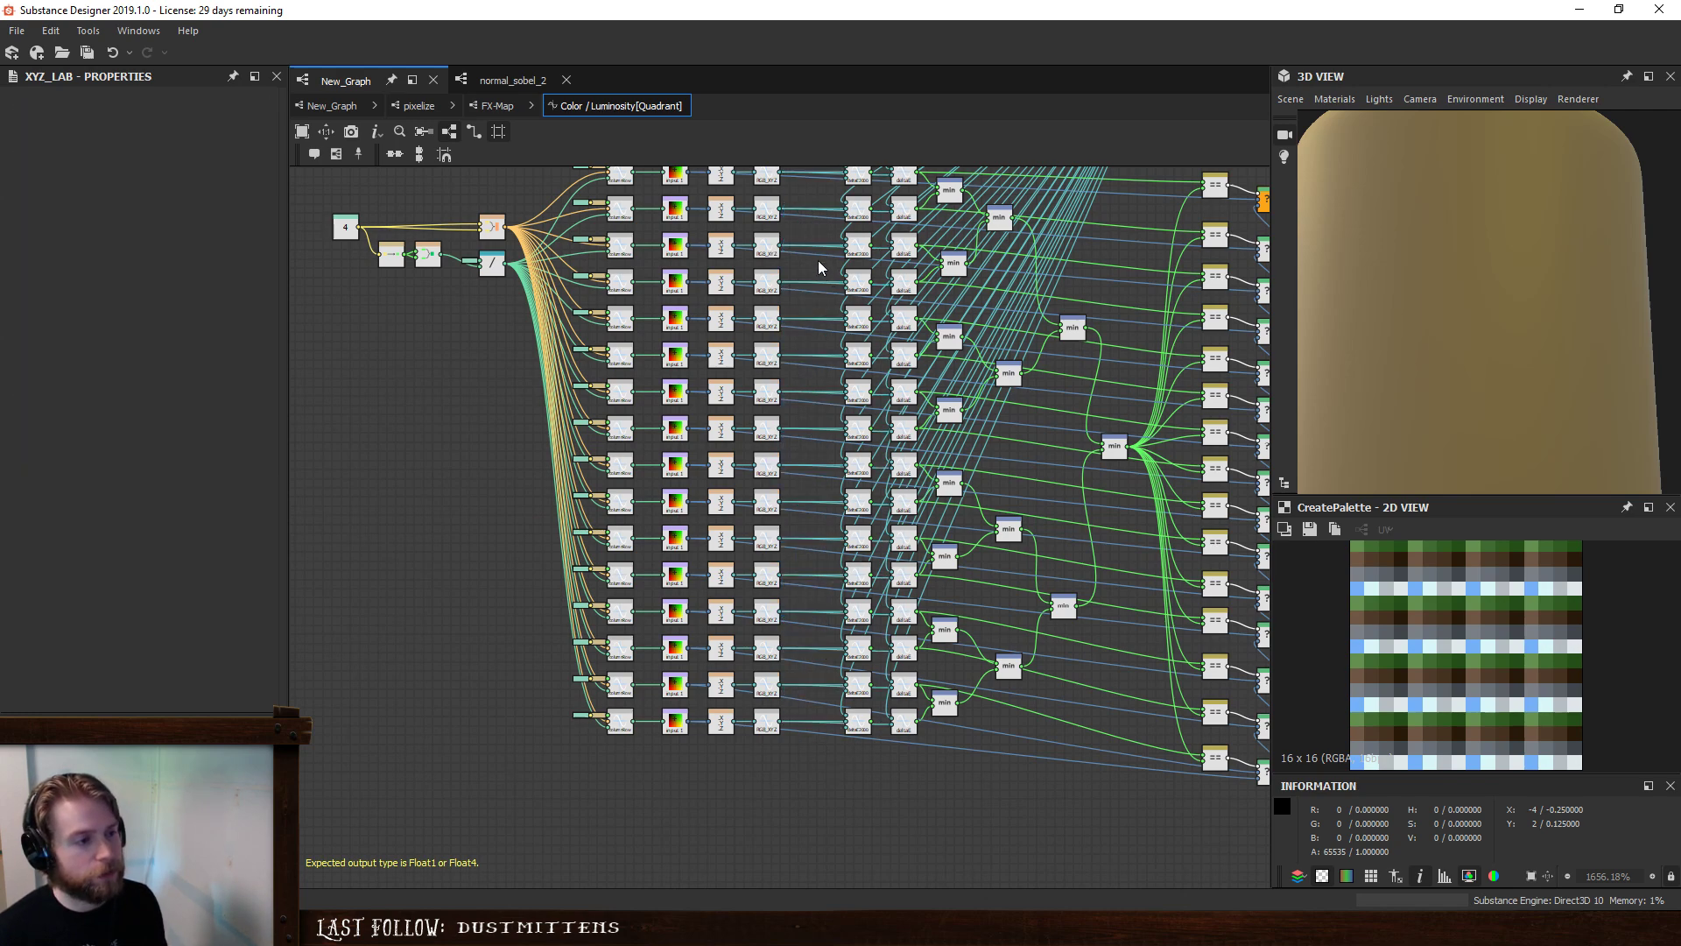
- Inspect the sRGB Float3 constant and its XYZ_LAB connection, then undo the deletion of the XYZ_LAB column
{"action": "middle_click_drag", "start_coordinate": [819, 267], "coordinate": [964, 440]}
{"action": "left_click", "coordinate": [914, 290]}
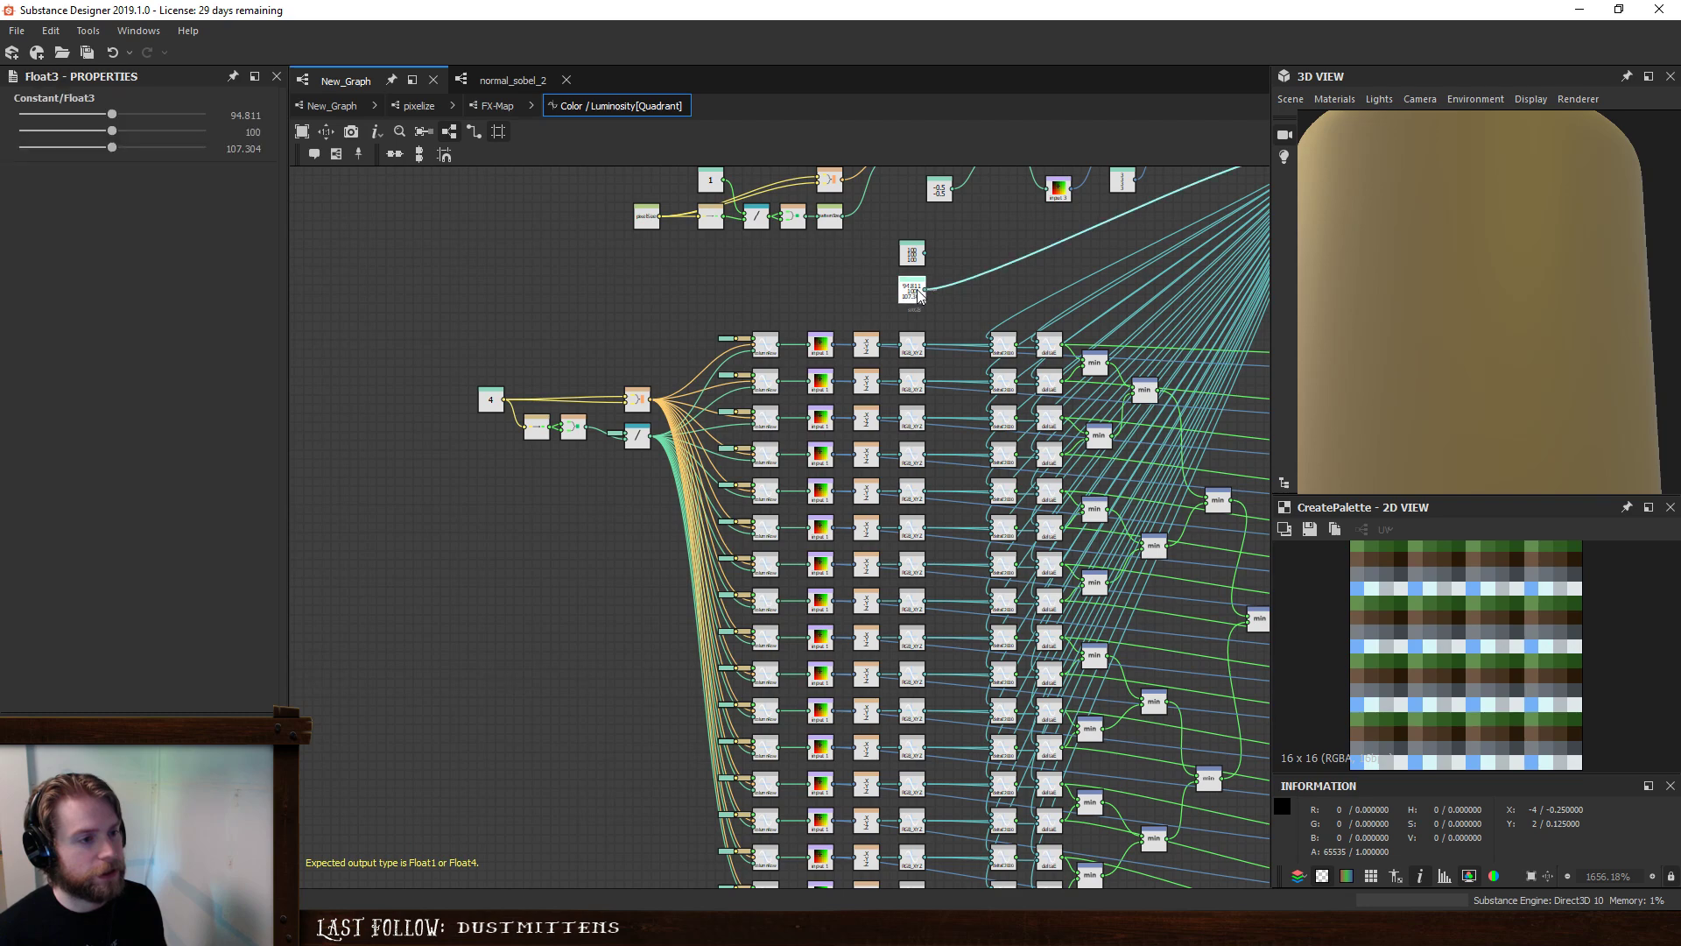
{"action": "middle_click_drag", "start_coordinate": [992, 299], "coordinate": [744, 525]}
{"action": "scroll", "coordinate": [785, 473], "scroll_direction": "up", "scroll_amount": 1}
{"action": "scroll", "coordinate": [1051, 382], "scroll_direction": "up", "scroll_amount": 1}
{"action": "left_click", "coordinate": [1110, 360]}
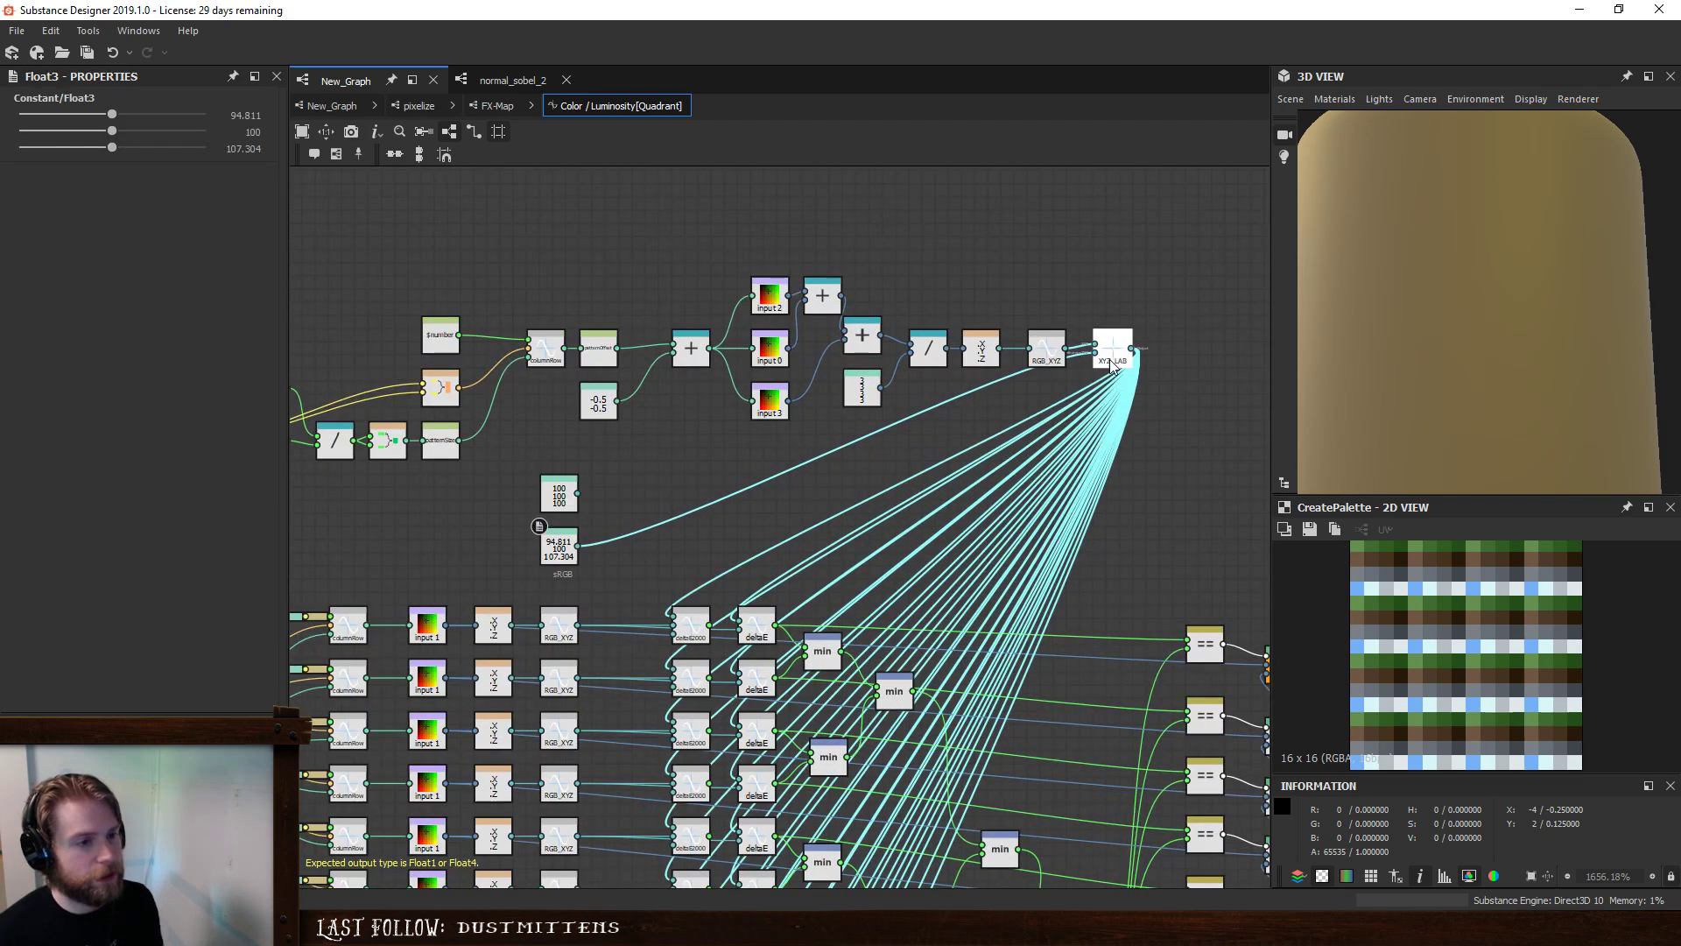
{"action": "left_click_drag", "start_coordinate": [1111, 360], "coordinate": [1103, 360]}
{"action": "scroll", "coordinate": [1126, 313], "scroll_direction": "up", "scroll_amount": 3}
{"action": "scroll", "coordinate": [1126, 312], "scroll_direction": "down", "scroll_amount": 2}
{"action": "middle_click_drag", "start_coordinate": [971, 453], "coordinate": [1126, 292]}
{"action": "key", "text": "ctrl+z"}
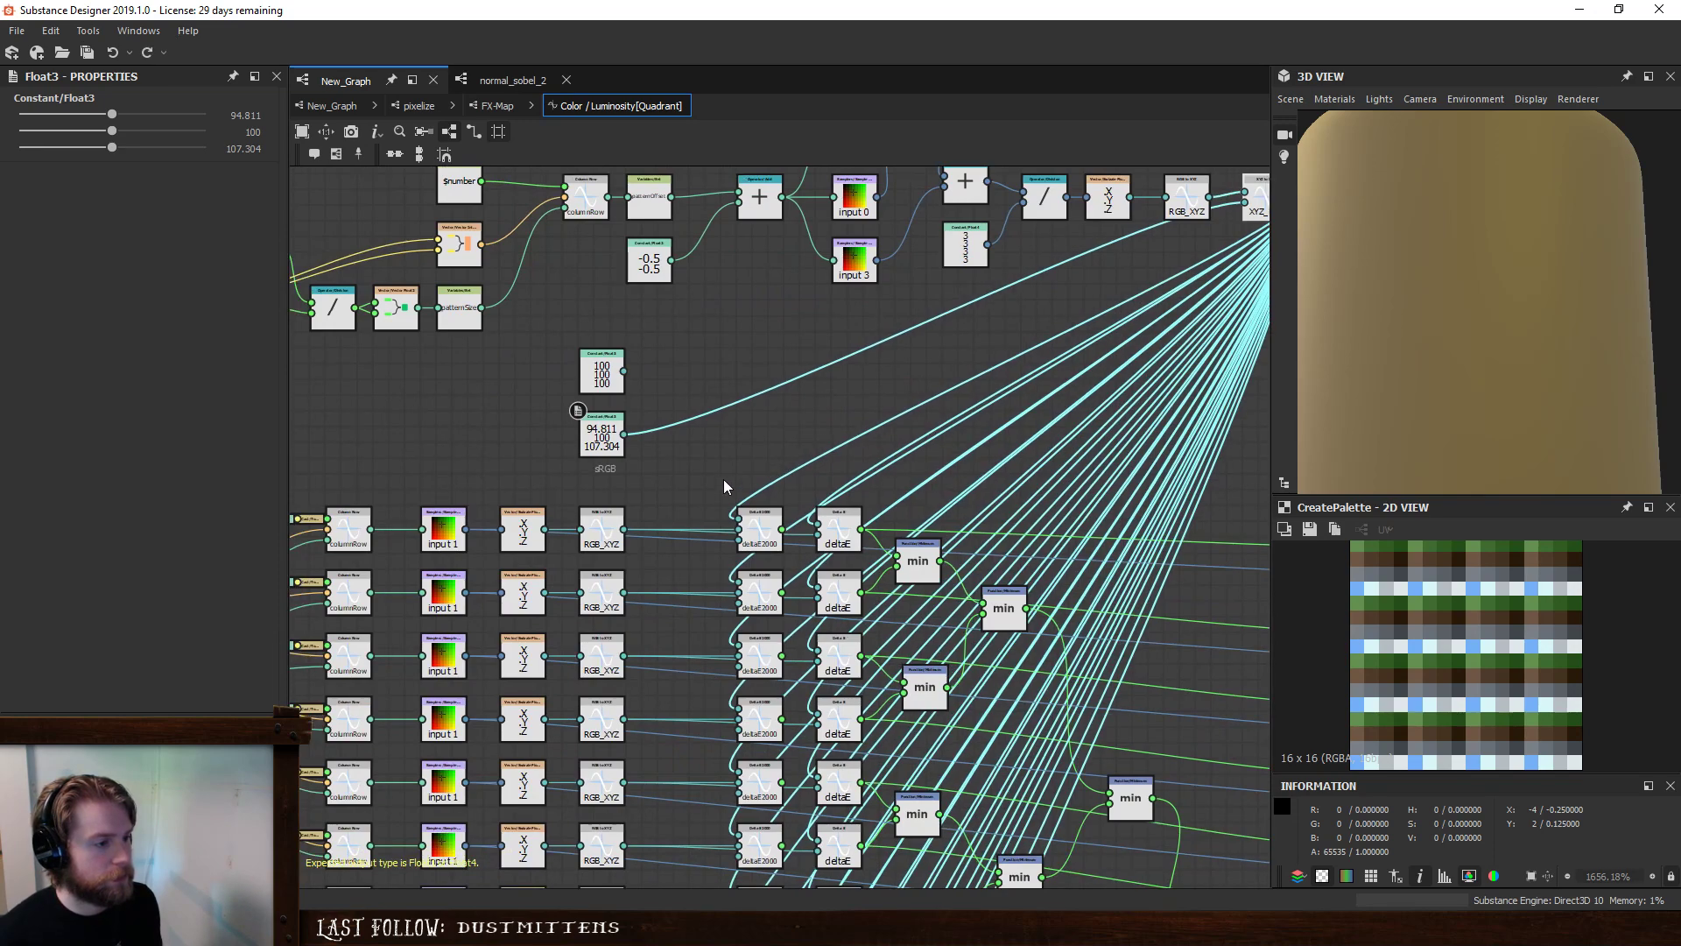
{"action": "key", "text": "ctrl+z"}
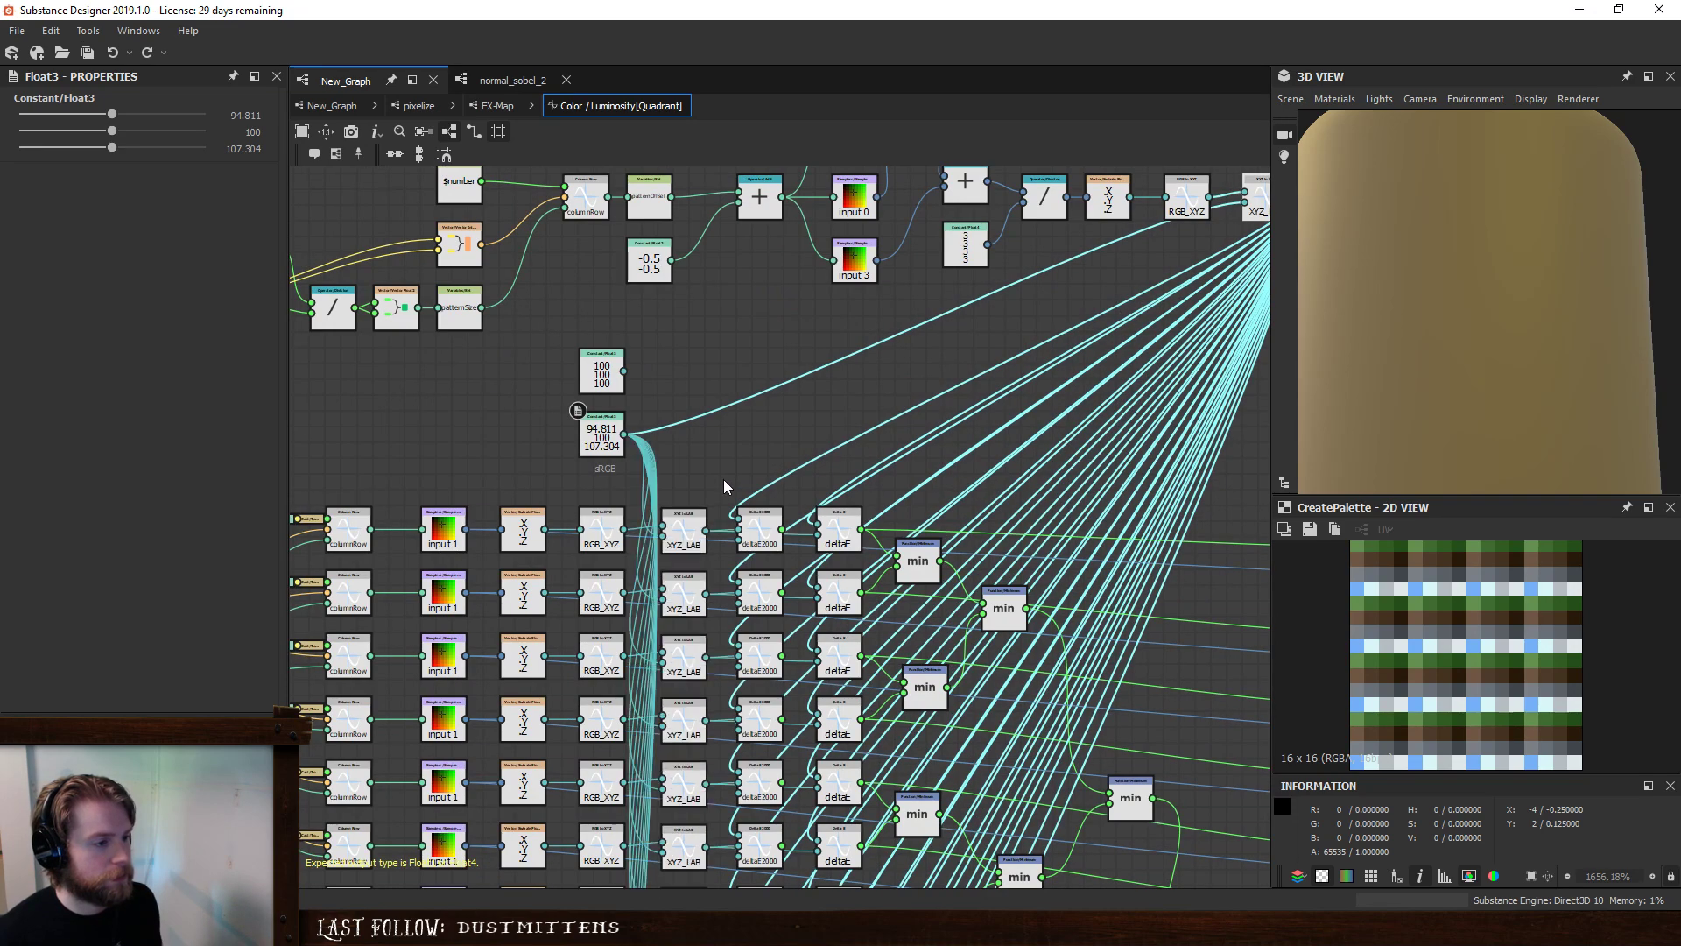
- Delete the deltaE2000 nodes from the palette-comparison rows, keeping the XYZ_LAB and deltaE columns
{"action": "left_click", "coordinate": [762, 529]}
{"action": "left_click", "coordinate": [763, 588], "text": "ctrl"}
{"action": "left_click", "coordinate": [762, 653], "text": "ctrl"}
{"action": "middle_click_drag", "start_coordinate": [1001, 364], "coordinate": [856, 364]}
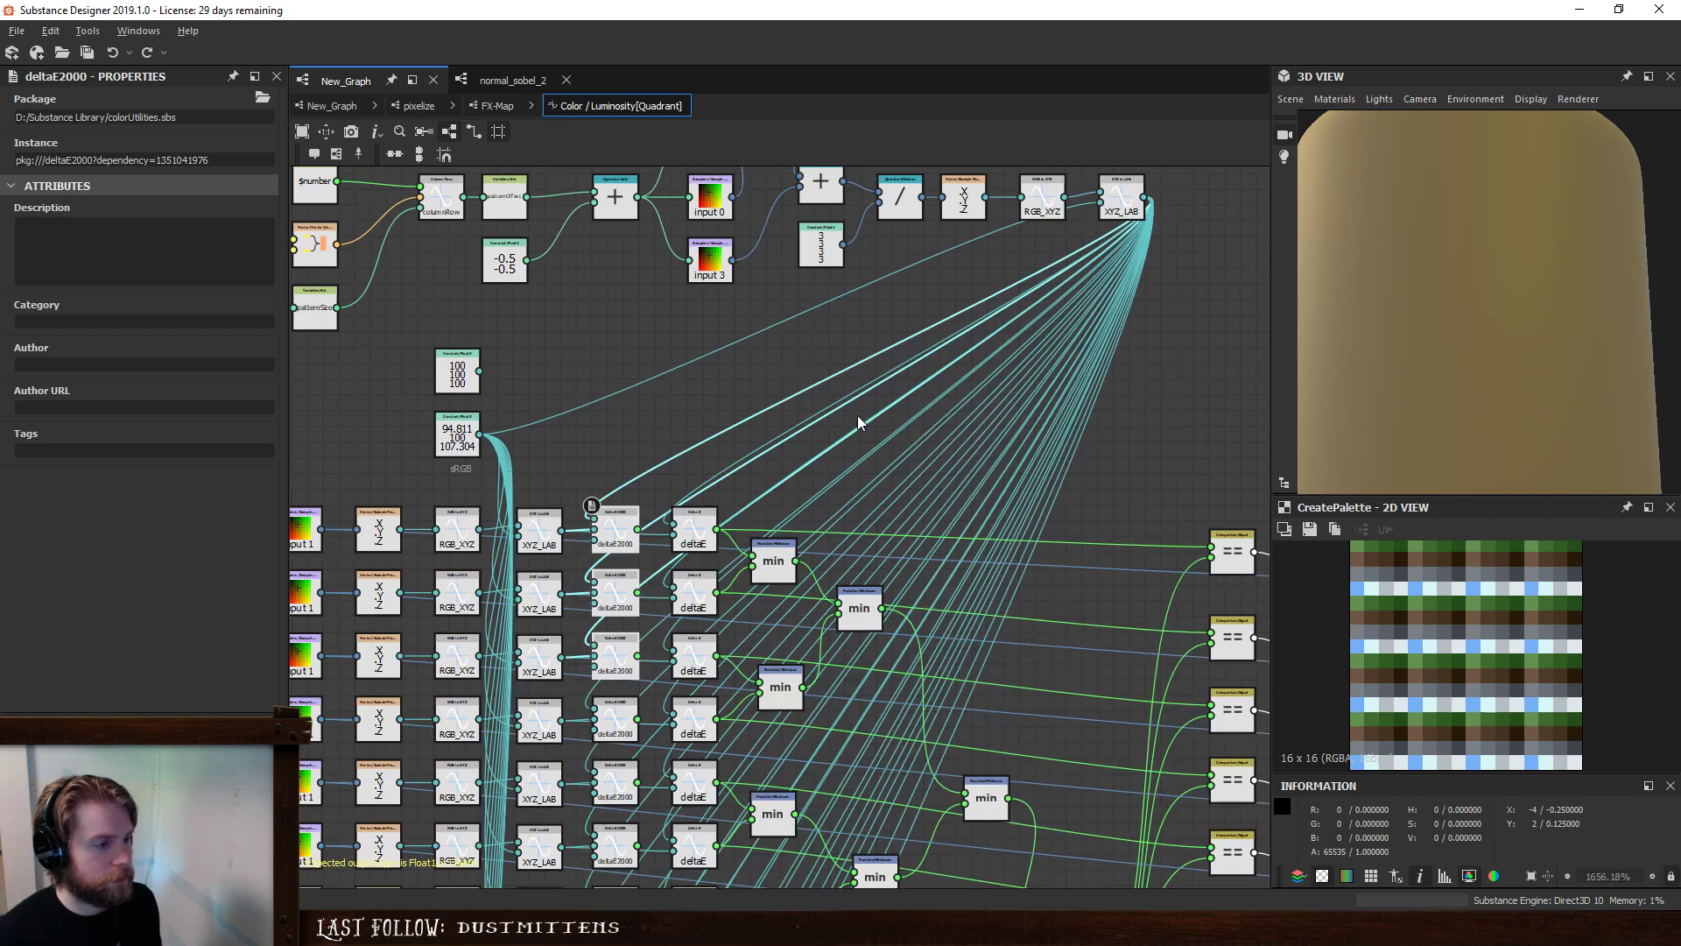
{"action": "middle_click_drag", "start_coordinate": [797, 589], "coordinate": [888, 330]}
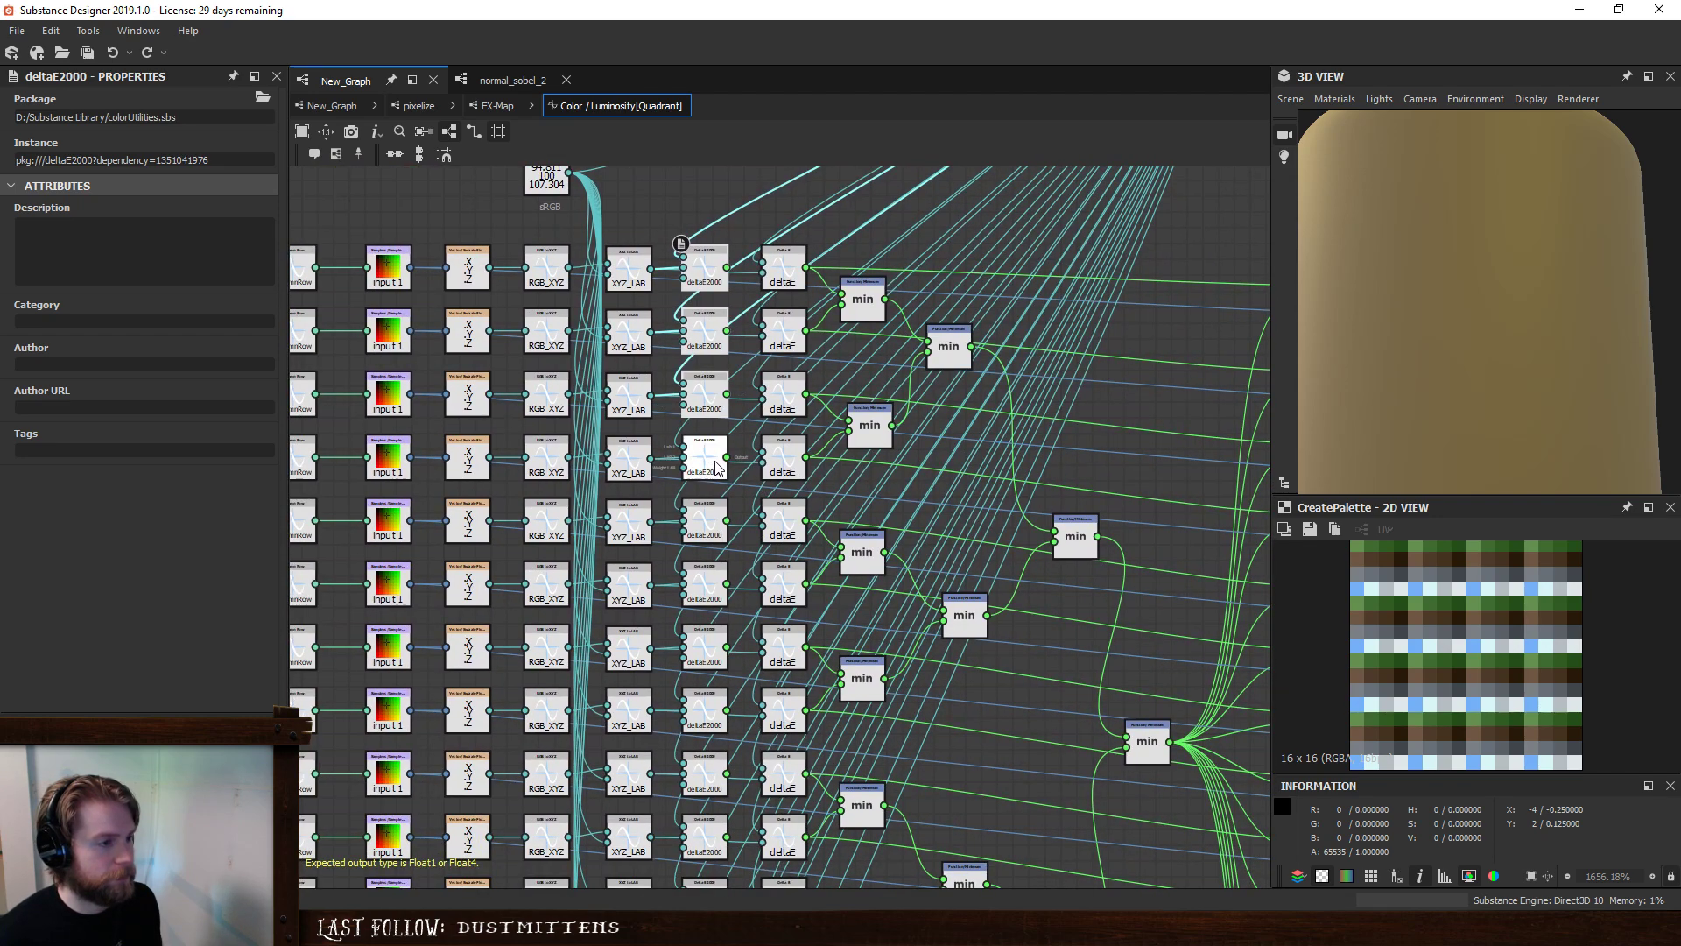
{"action": "left_click", "coordinate": [705, 523]}
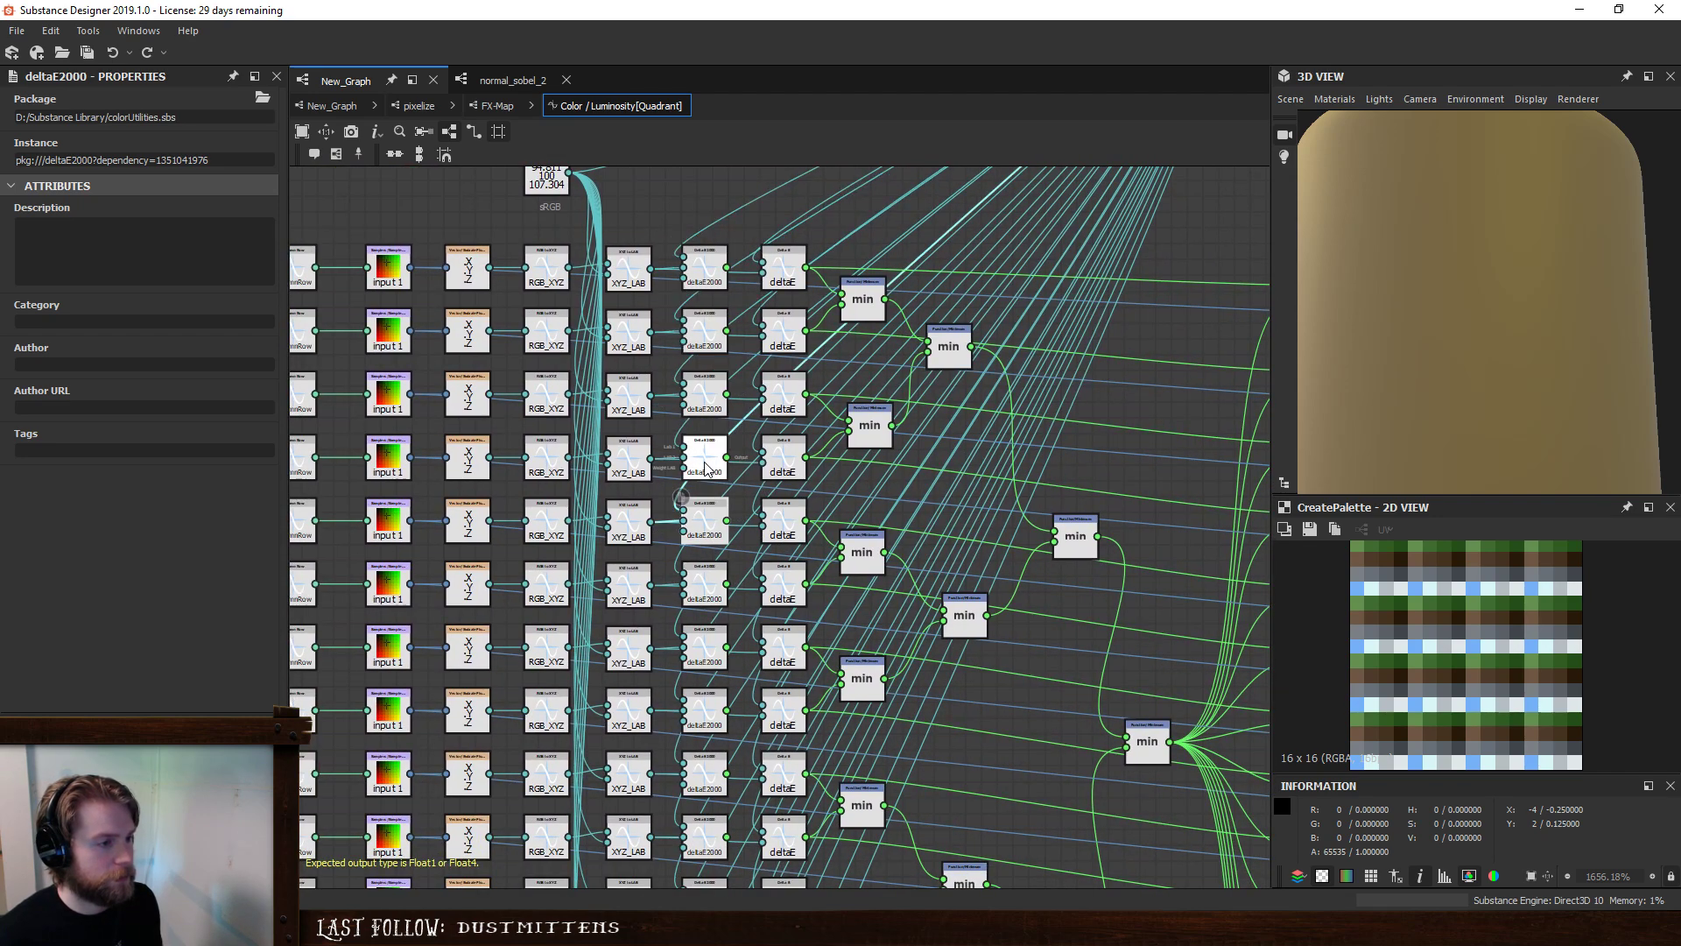
{"action": "middle_click_drag", "start_coordinate": [752, 537], "coordinate": [772, 413]}
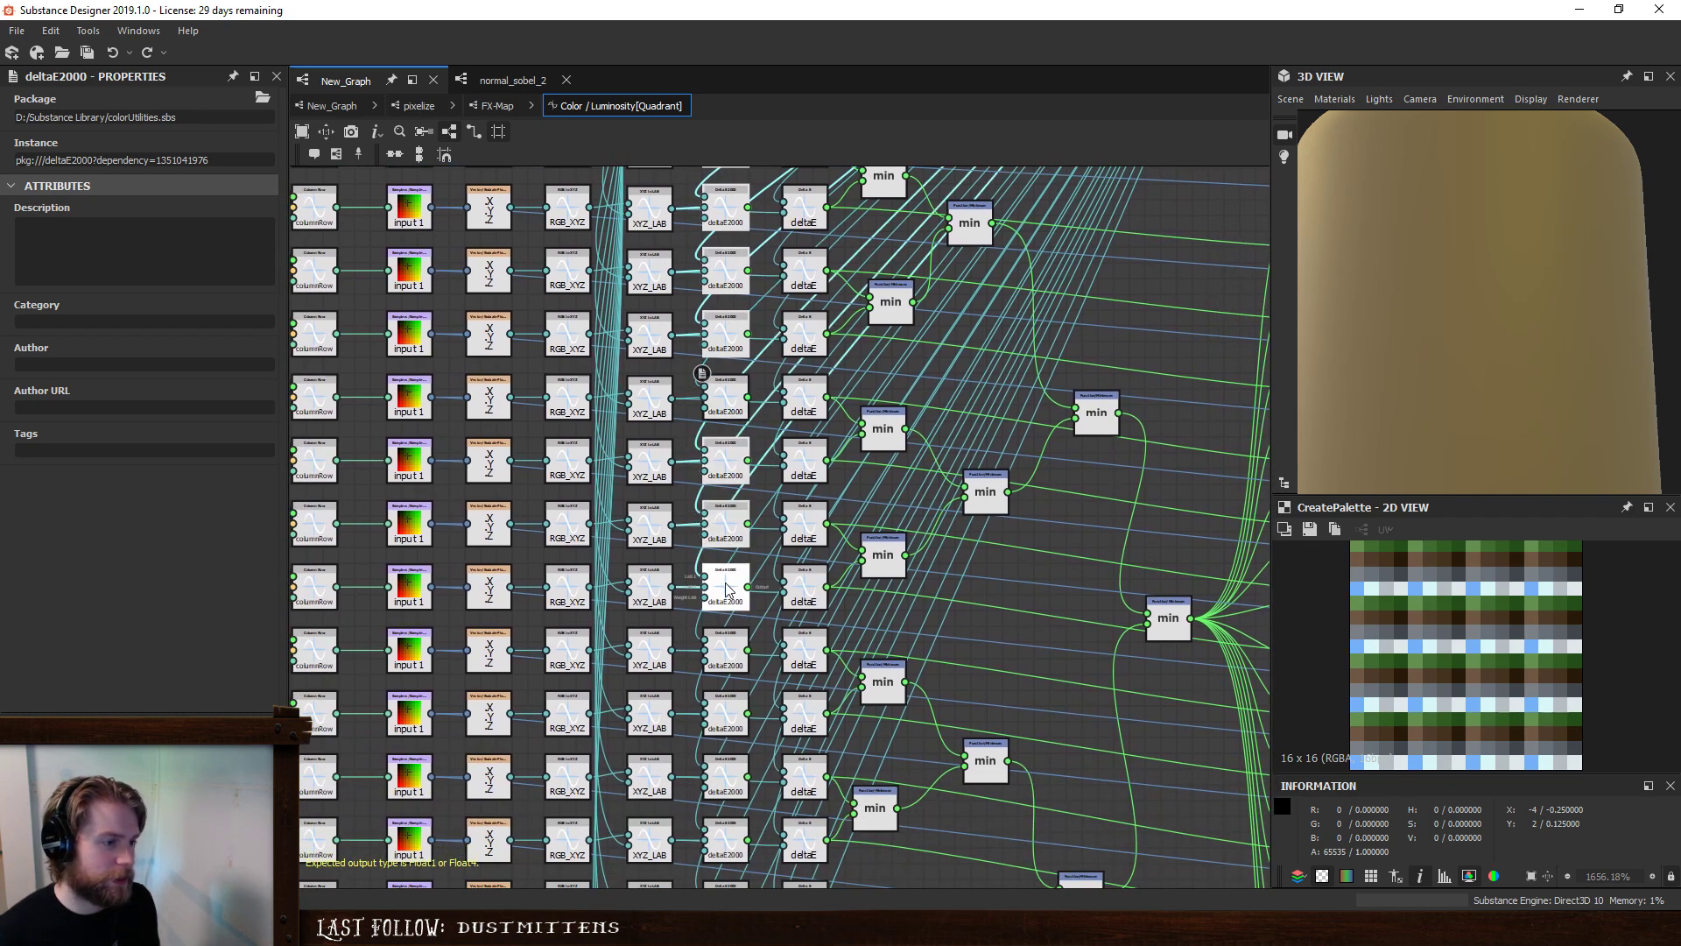
{"action": "left_click", "coordinate": [726, 652], "text": "ctrl"}
{"action": "left_click", "coordinate": [725, 715], "text": "ctrl"}
{"action": "left_click", "coordinate": [725, 777], "text": "ctrl"}
{"action": "left_click", "coordinate": [725, 839], "text": "ctrl"}
{"action": "middle_click_drag", "start_coordinate": [823, 588], "coordinate": [871, 237]}
{"action": "left_click", "coordinate": [773, 552], "text": "ctrl"}
{"action": "left_click", "coordinate": [773, 614], "text": "ctrl"}
{"action": "left_click", "coordinate": [773, 677], "text": "ctrl"}
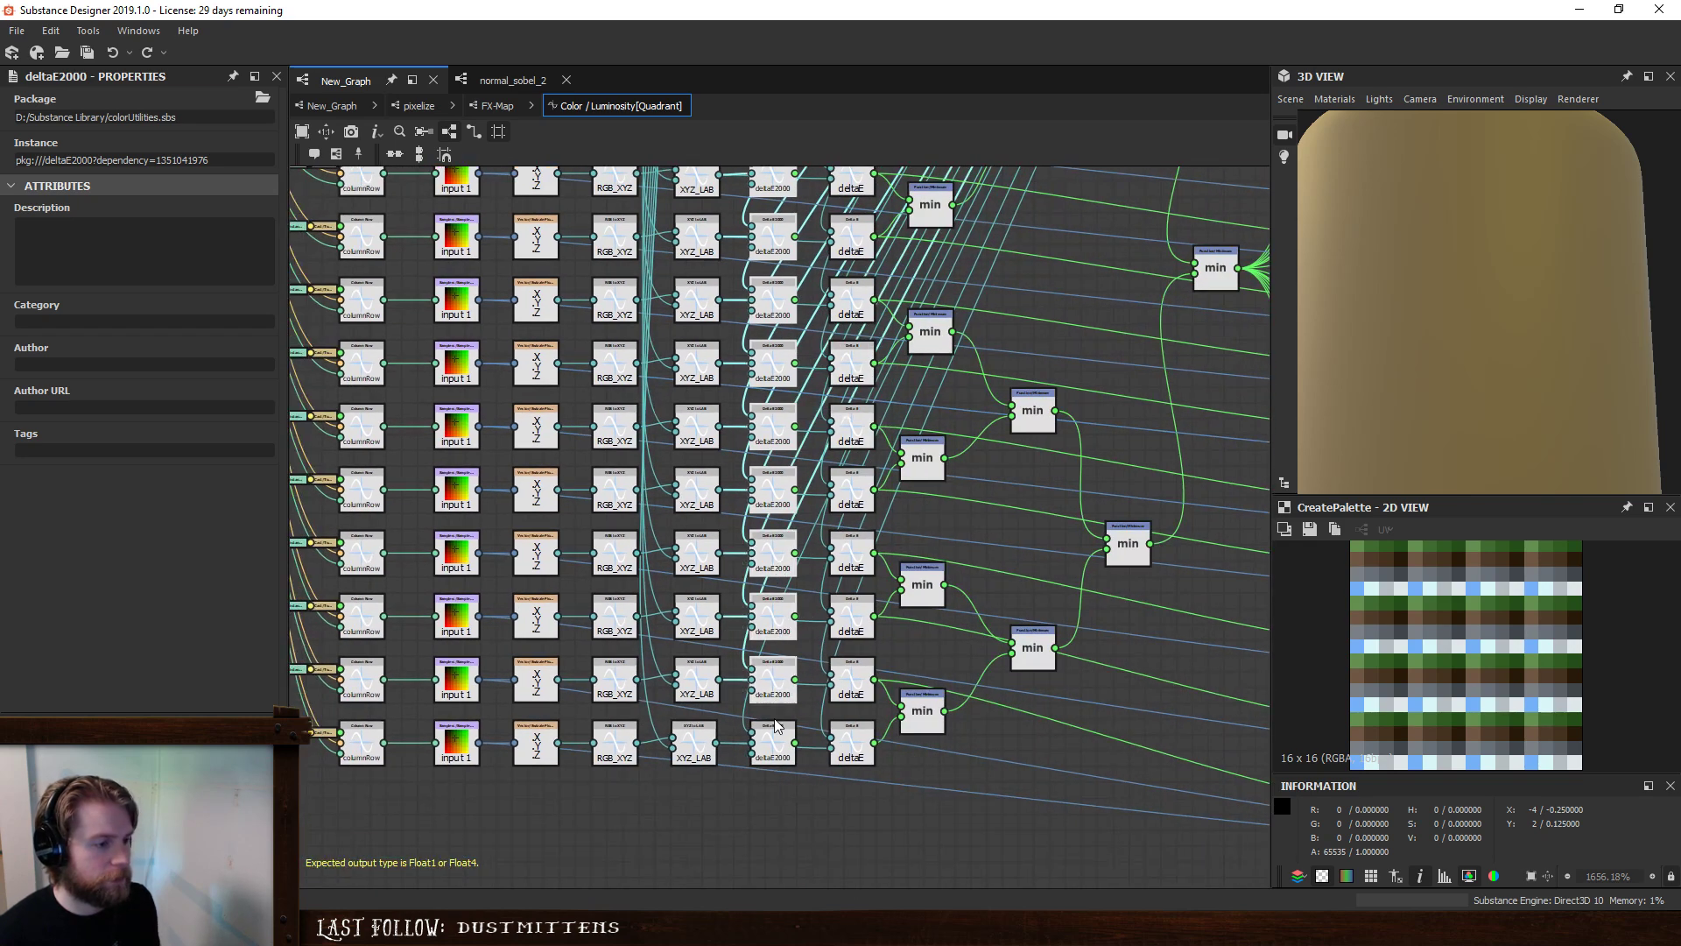
{"action": "left_click", "coordinate": [776, 739], "text": "ctrl"}
{"action": "key", "text": "Delete"}
- Delete the leftover deltaE2000 node in the fifth palette-comparison row
{"action": "scroll", "coordinate": [833, 695], "scroll_direction": "down", "scroll_amount": 4}
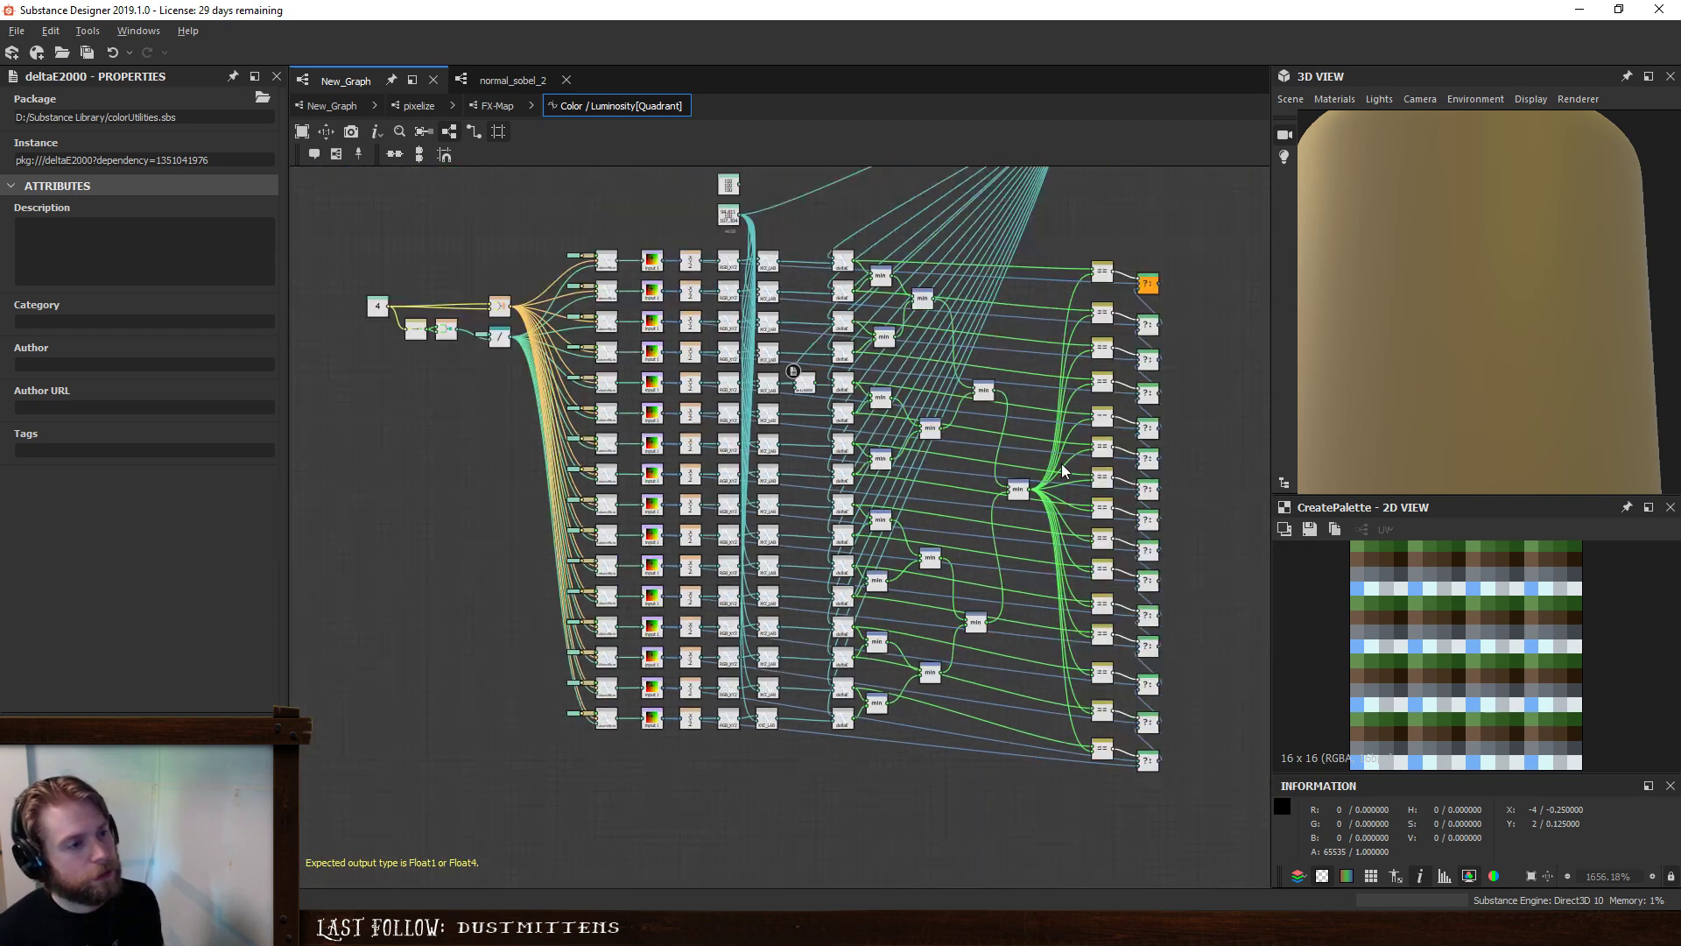
{"action": "middle_click_drag", "start_coordinate": [1036, 490], "coordinate": [1023, 600]}
{"action": "scroll", "coordinate": [856, 545], "scroll_direction": "up", "scroll_amount": 3}
{"action": "left_click", "coordinate": [746, 453]}
{"action": "key", "text": "Delete"}
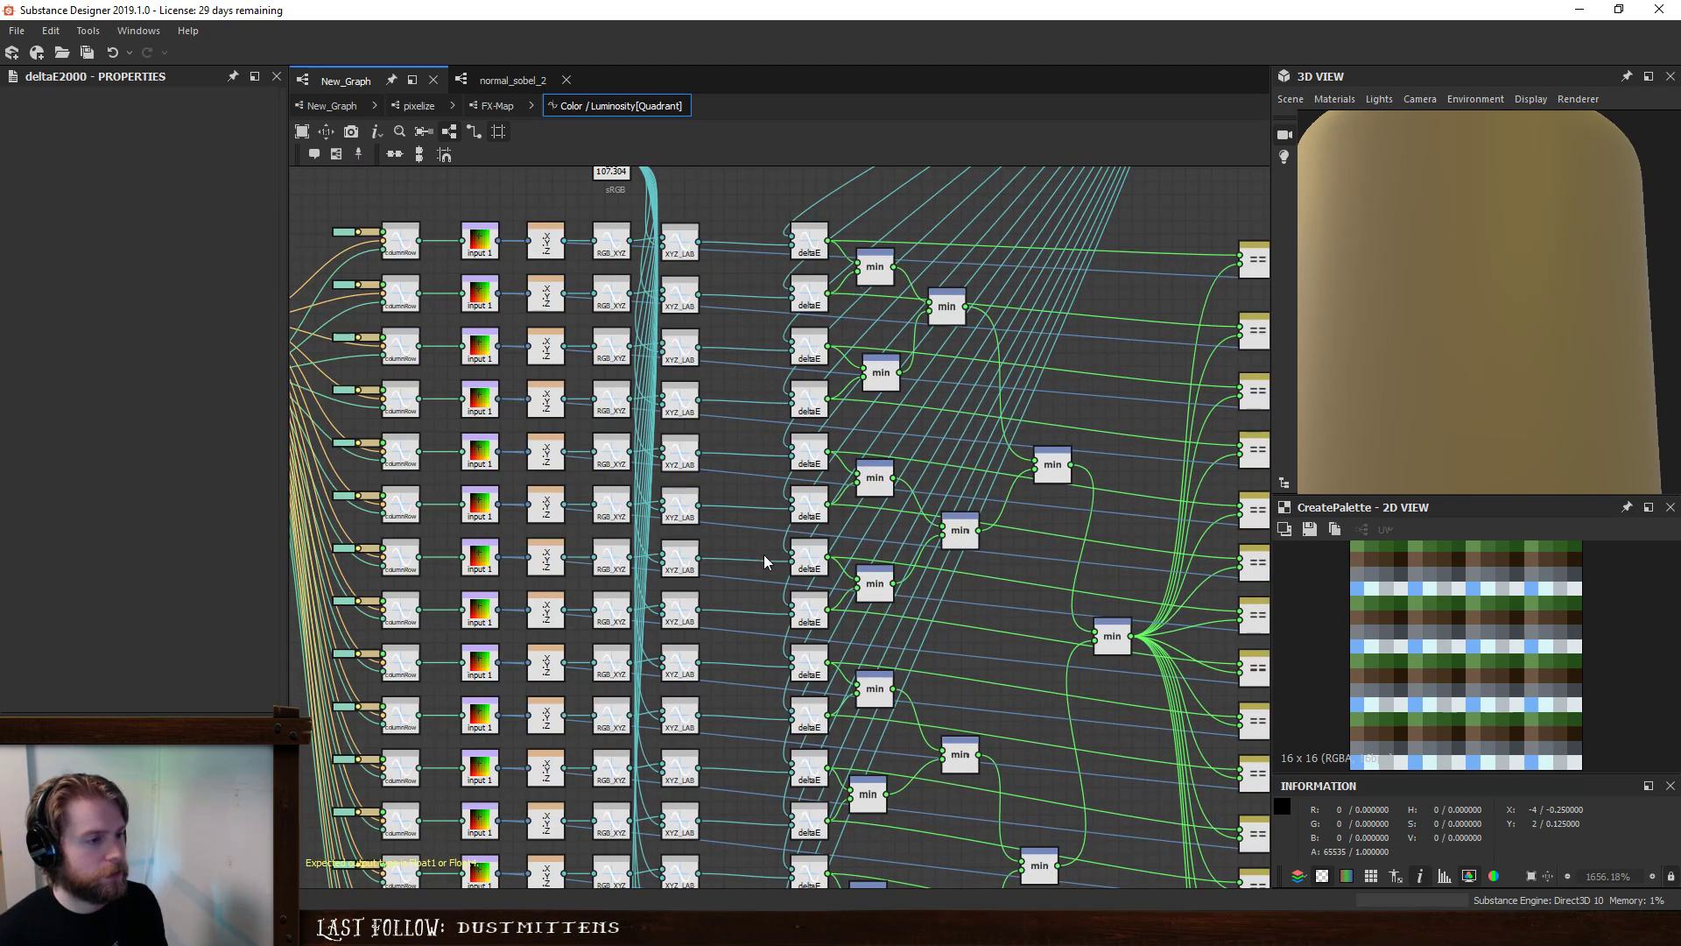
- Preview the pixelize node in New_Graph and return to the quadrant's Color / Luminosity function
{"action": "scroll", "coordinate": [764, 563], "scroll_direction": "down", "scroll_amount": 3}
{"action": "scroll", "coordinate": [1015, 486], "scroll_direction": "down", "scroll_amount": 1}
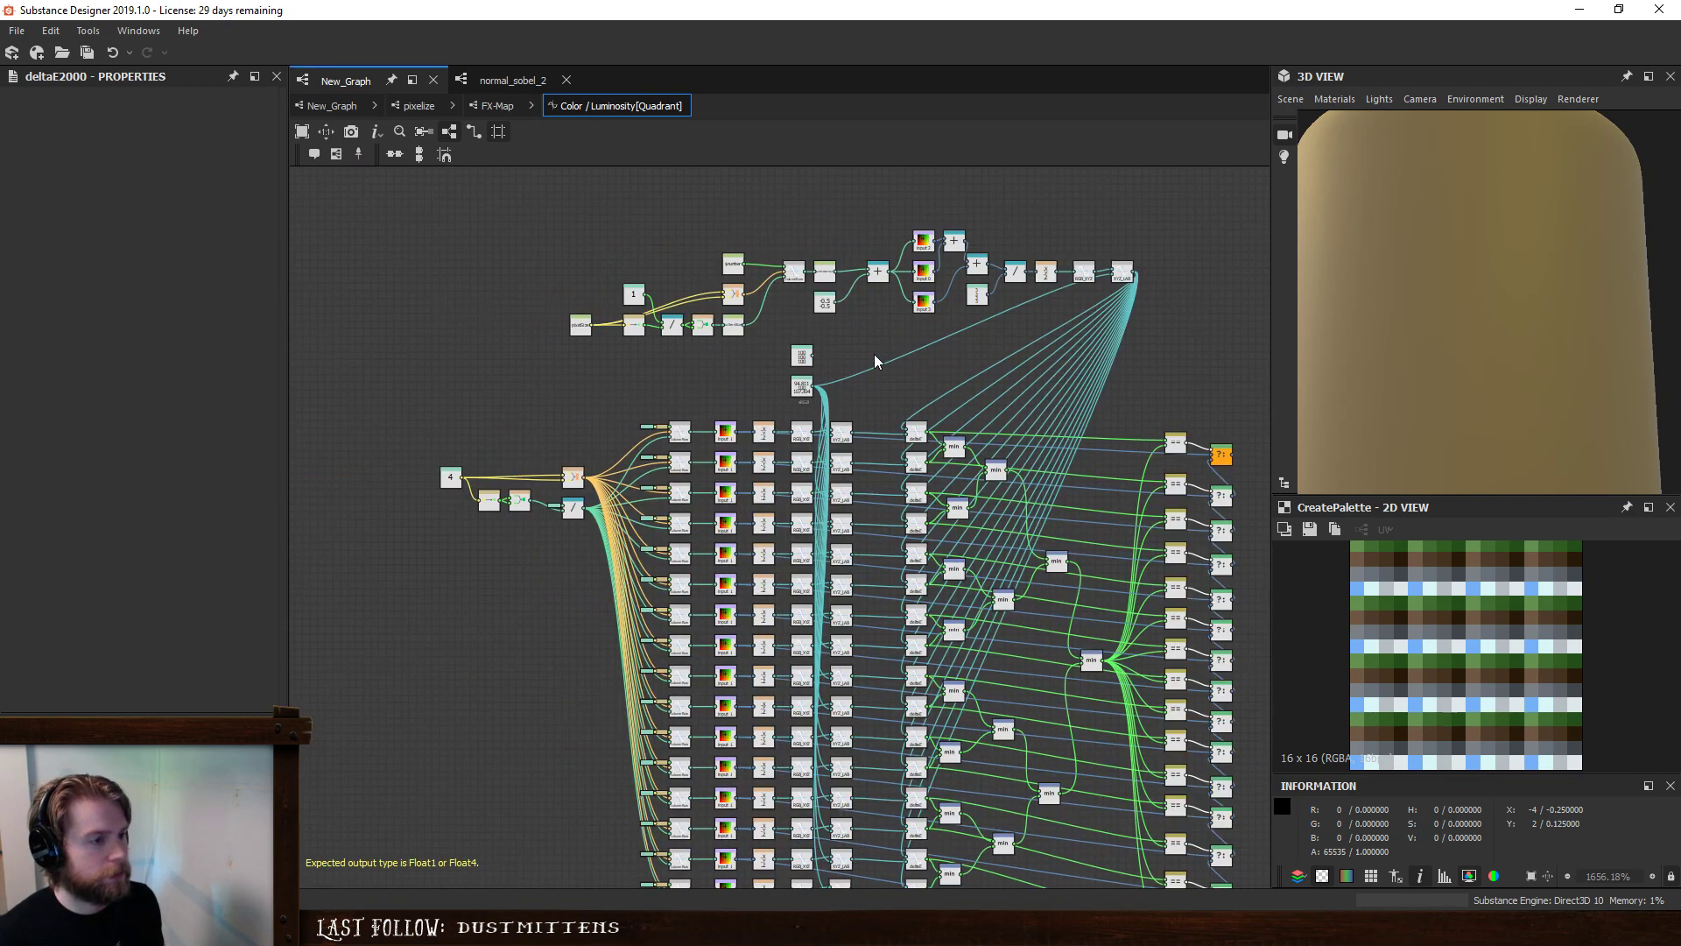
{"action": "scroll", "coordinate": [873, 357], "scroll_direction": "up", "scroll_amount": 2}
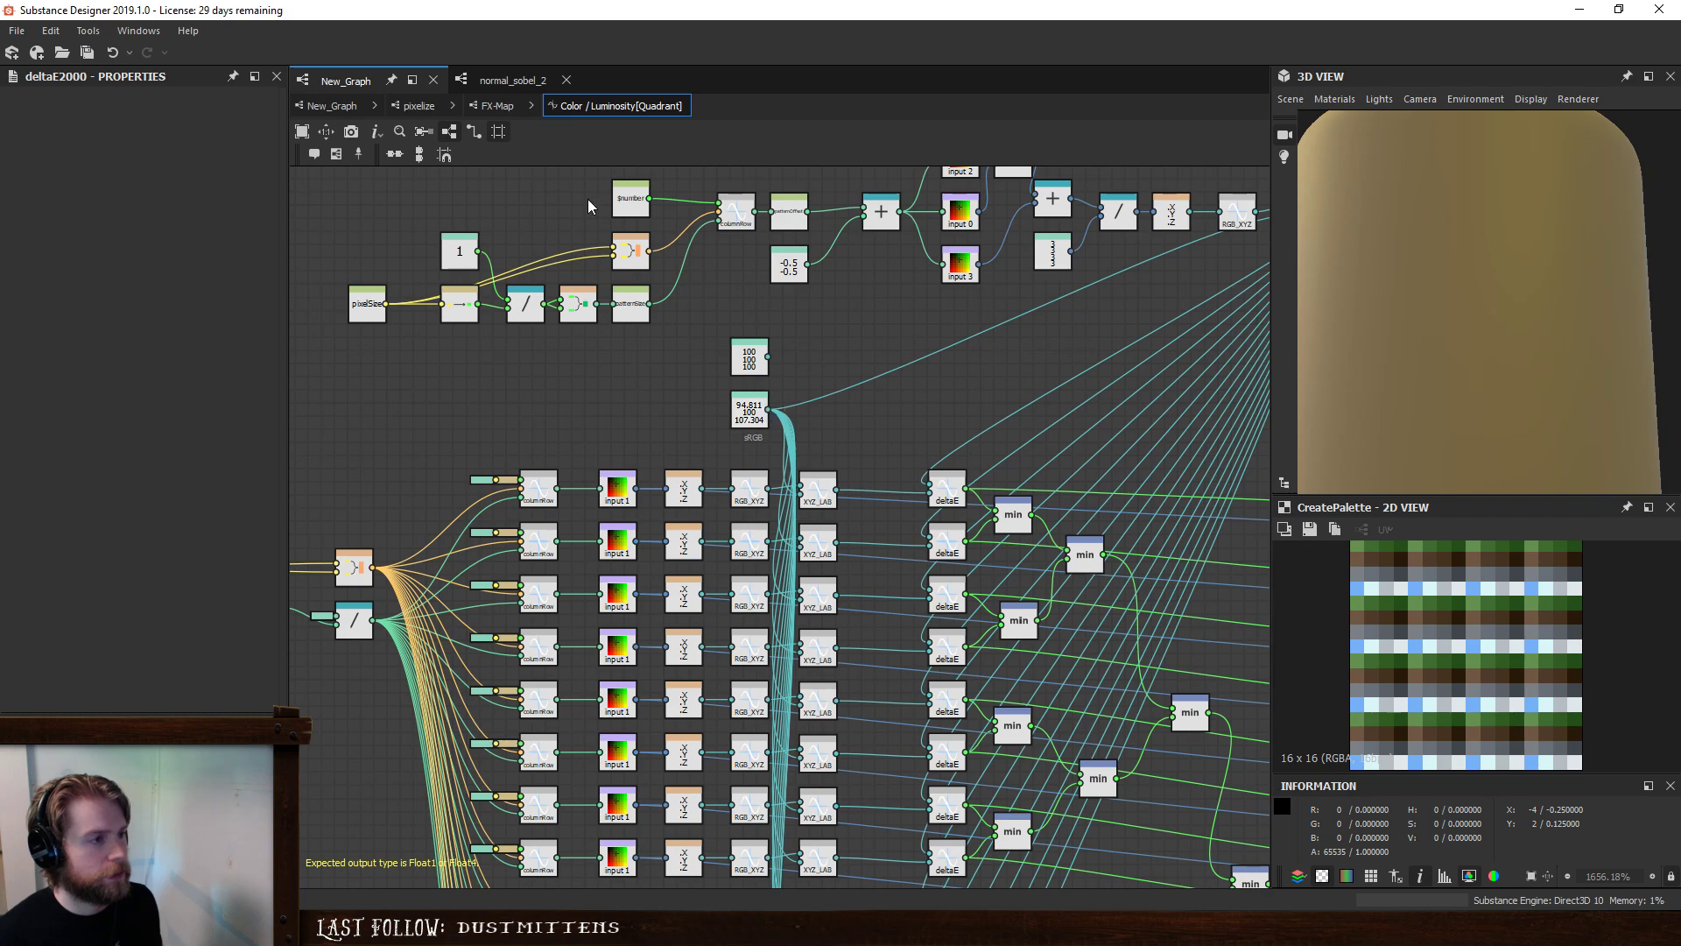
{"action": "left_click", "coordinate": [331, 105]}
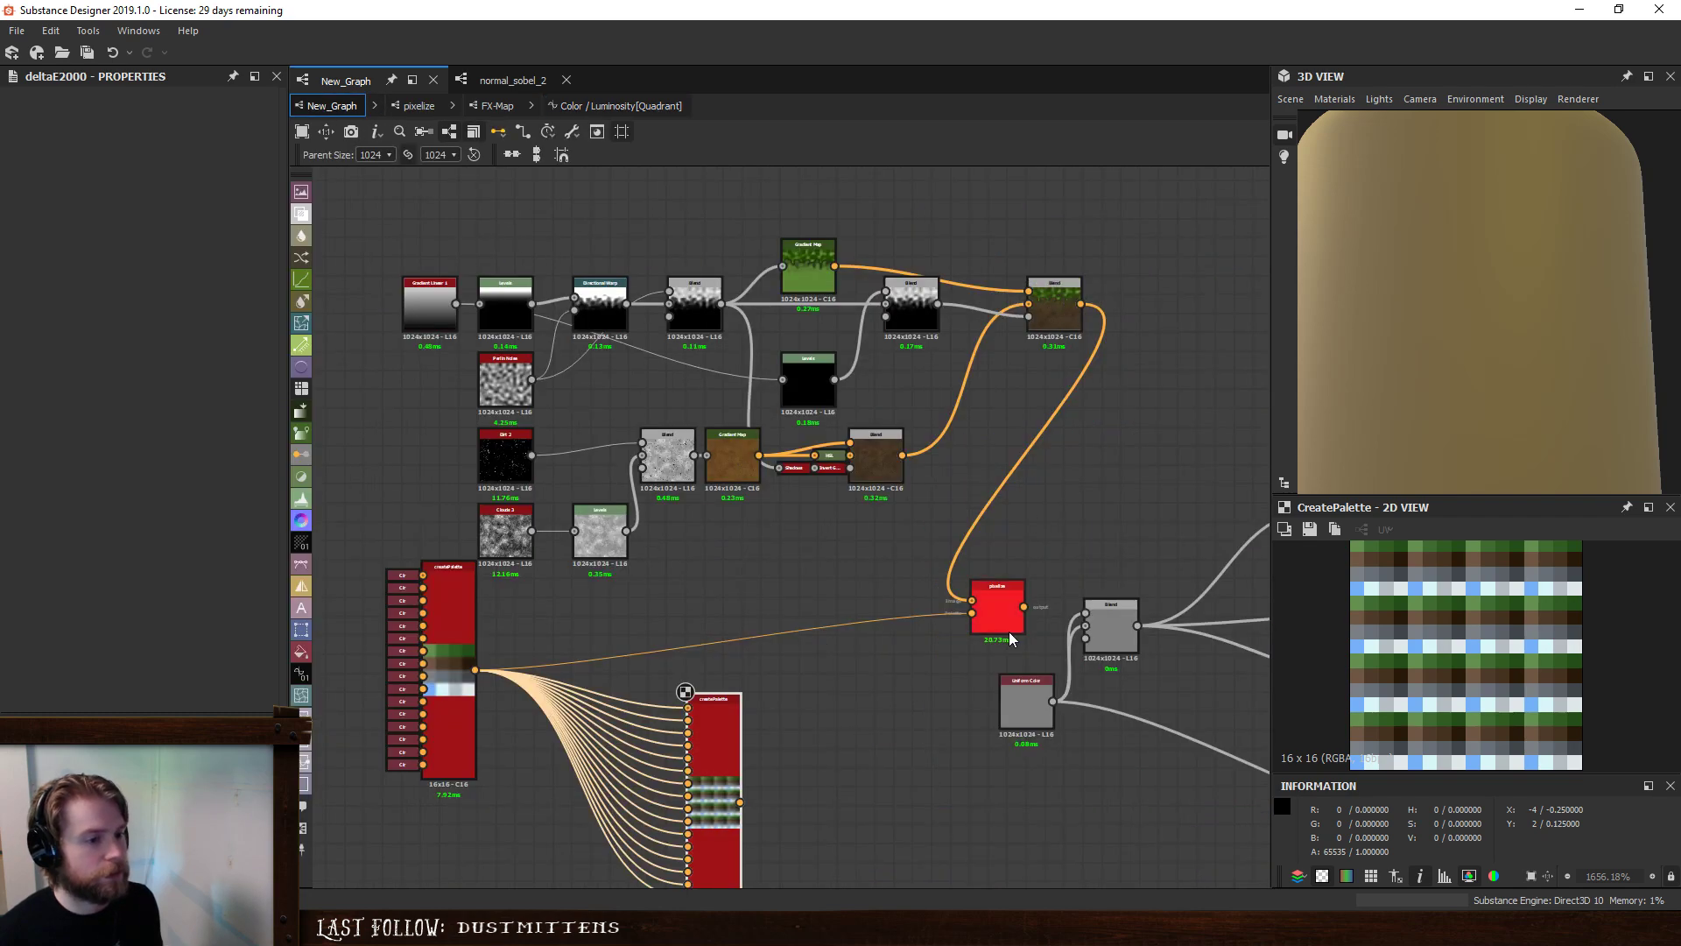
{"action": "left_click", "coordinate": [1001, 609]}
{"action": "left_click", "coordinate": [674, 106]}
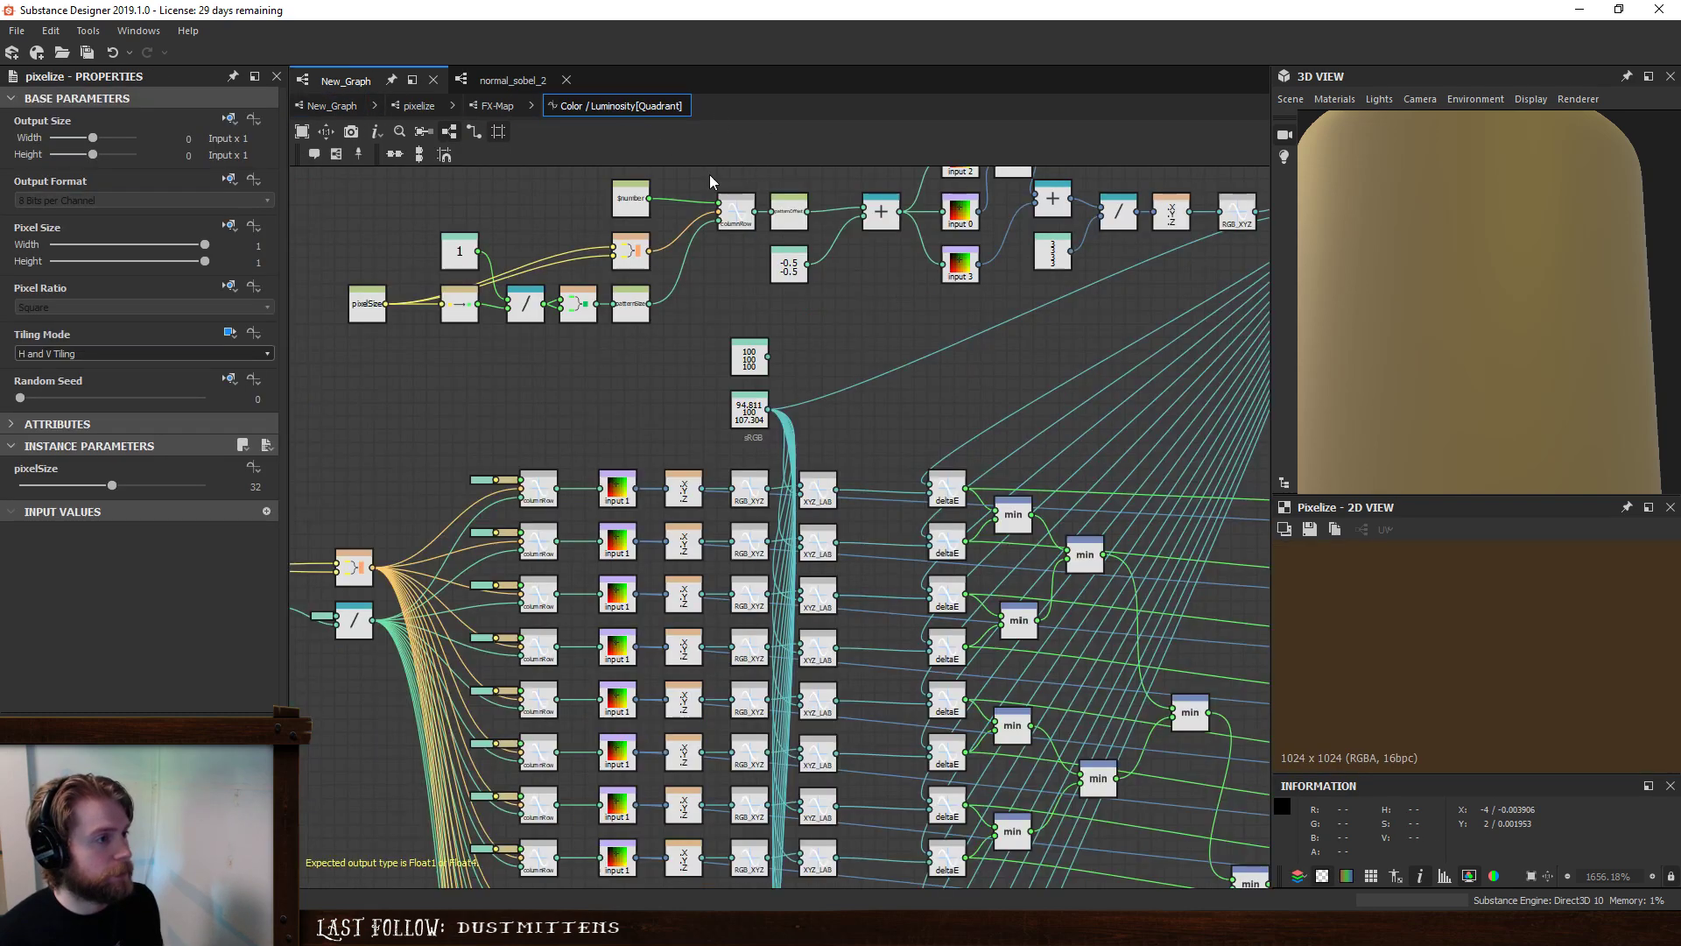
{"action": "scroll", "coordinate": [1509, 622], "scroll_direction": "down", "scroll_amount": 5}
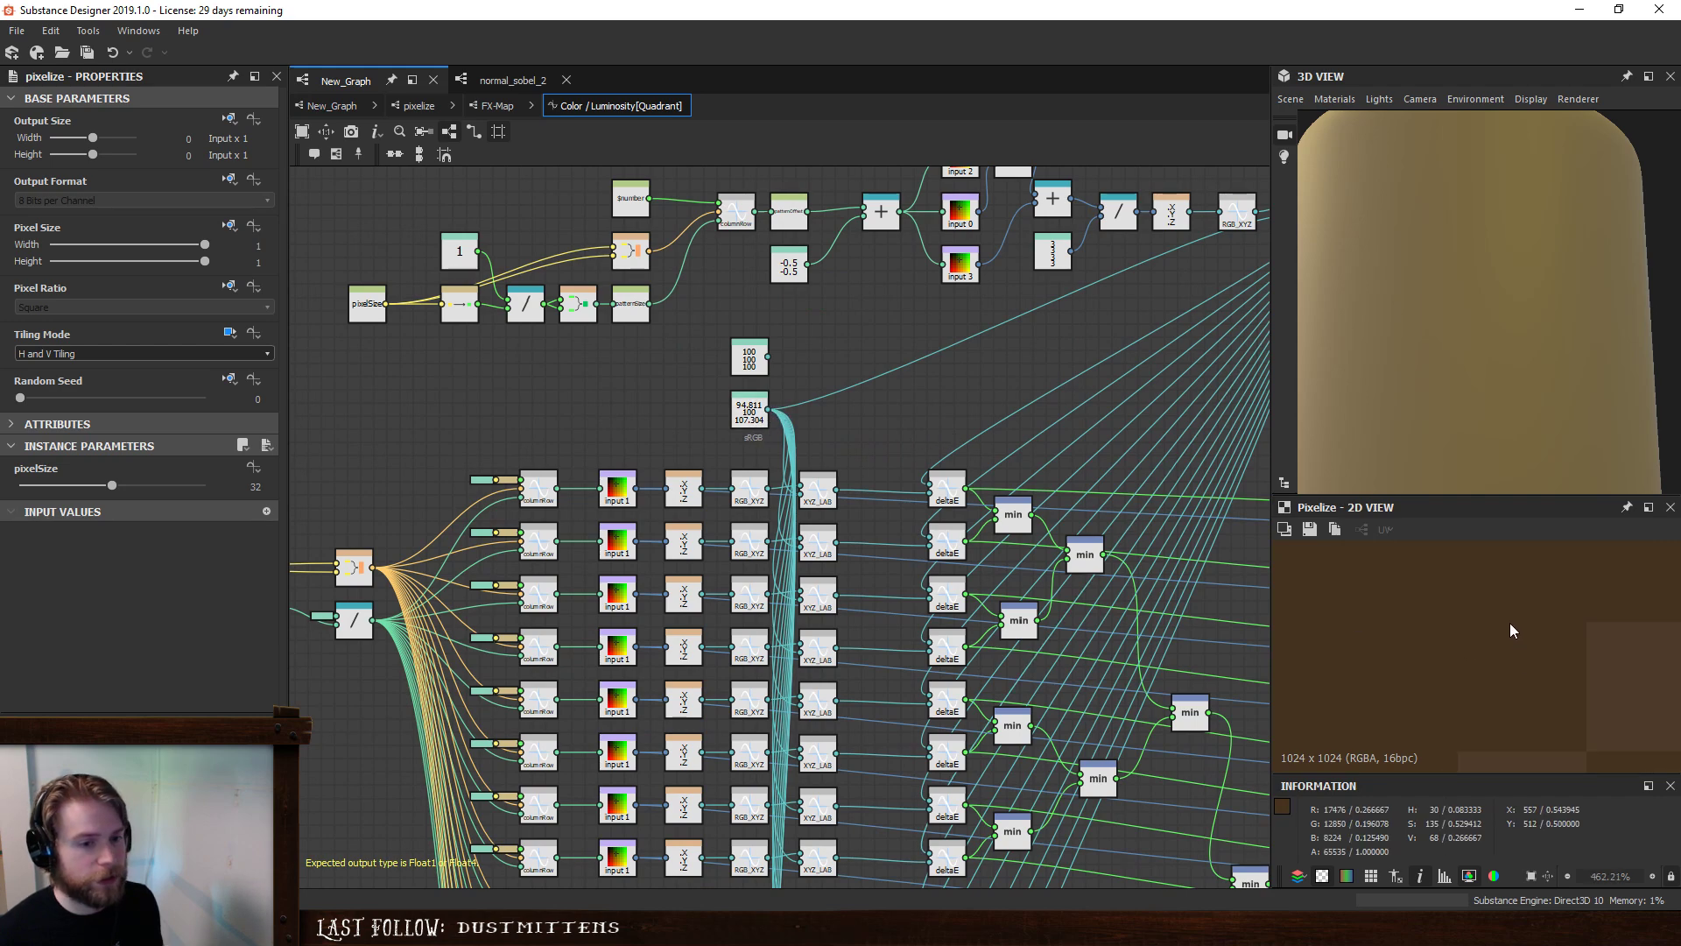
- Try moving the sRGB constant's connections to the 100, 100, 100 constant, compare both results in the preview, and undo the rerouting
{"action": "scroll", "coordinate": [1515, 622], "scroll_direction": "down", "scroll_amount": 10}
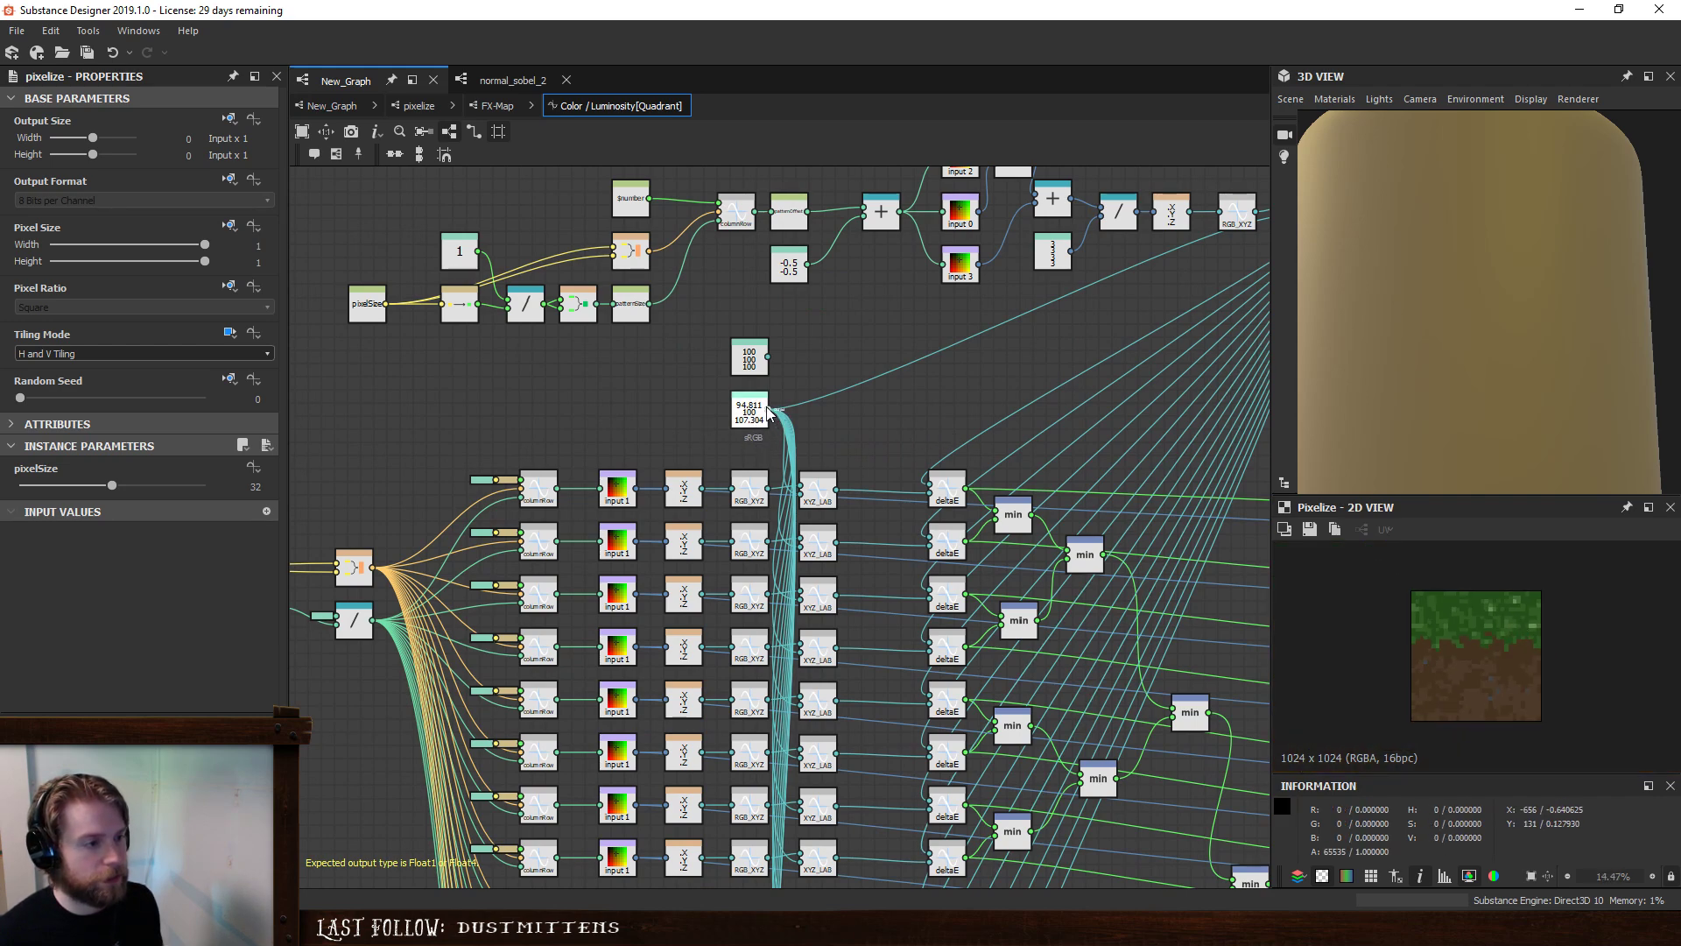
{"action": "left_click_drag", "start_coordinate": [767, 409], "coordinate": [767, 357], "text": "shift"}
{"action": "scroll", "coordinate": [1541, 687], "scroll_direction": "up", "scroll_amount": 3}
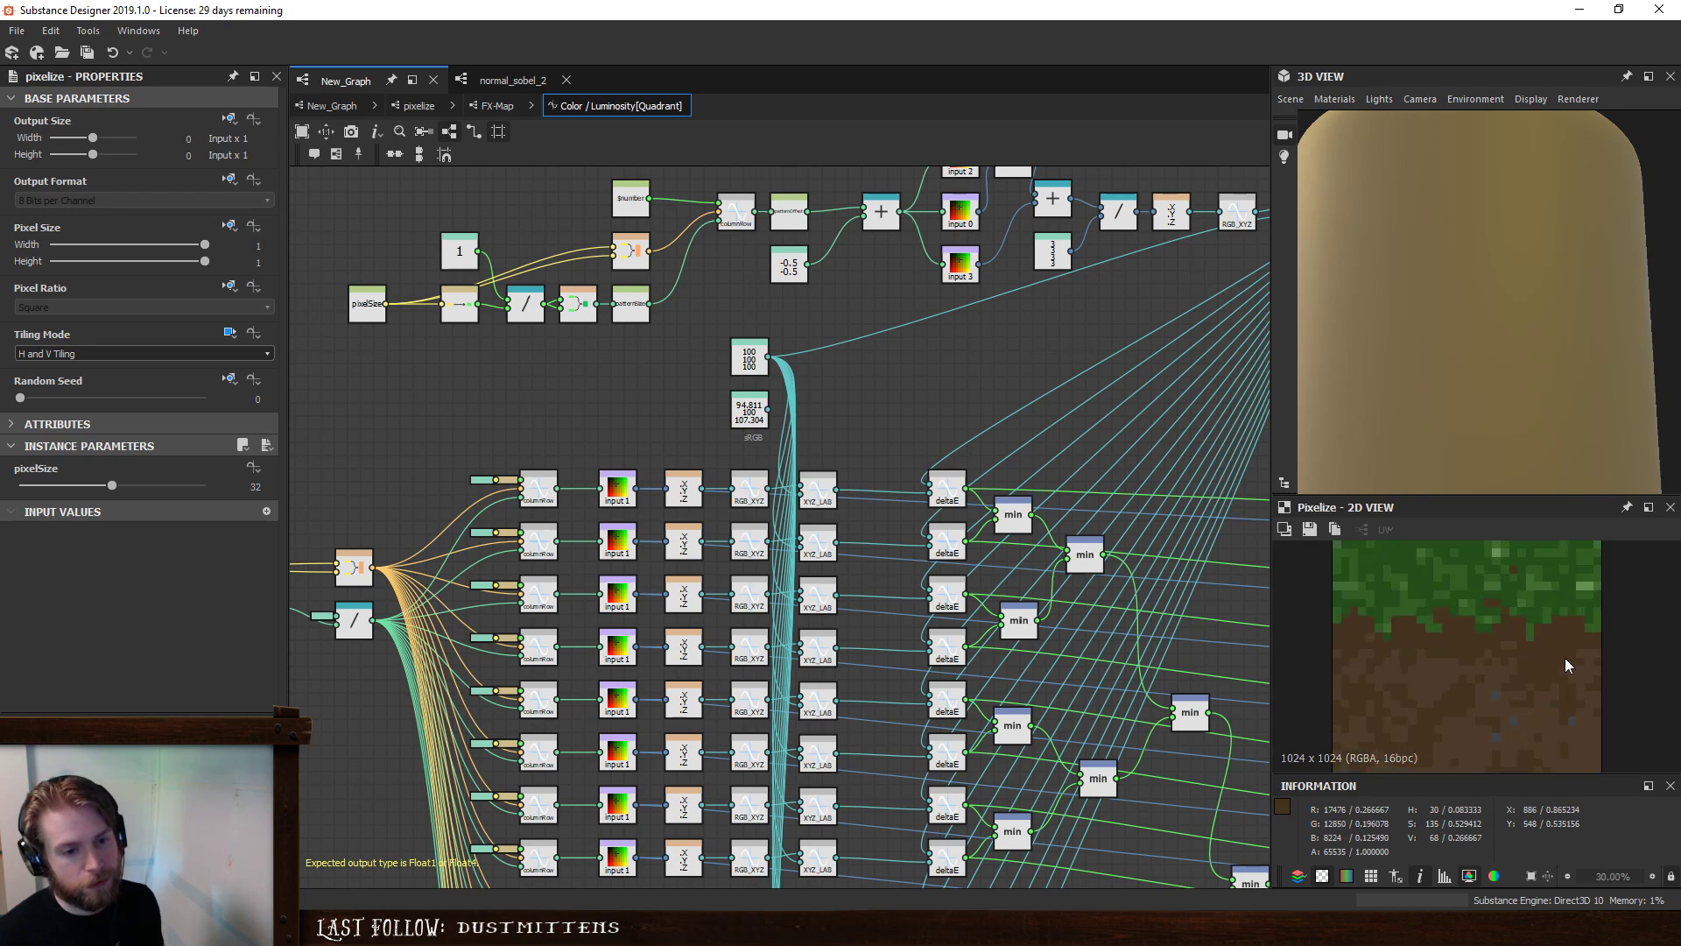
{"action": "key", "text": "ctrl+z"}
{"action": "key", "text": "ctrl+y"}
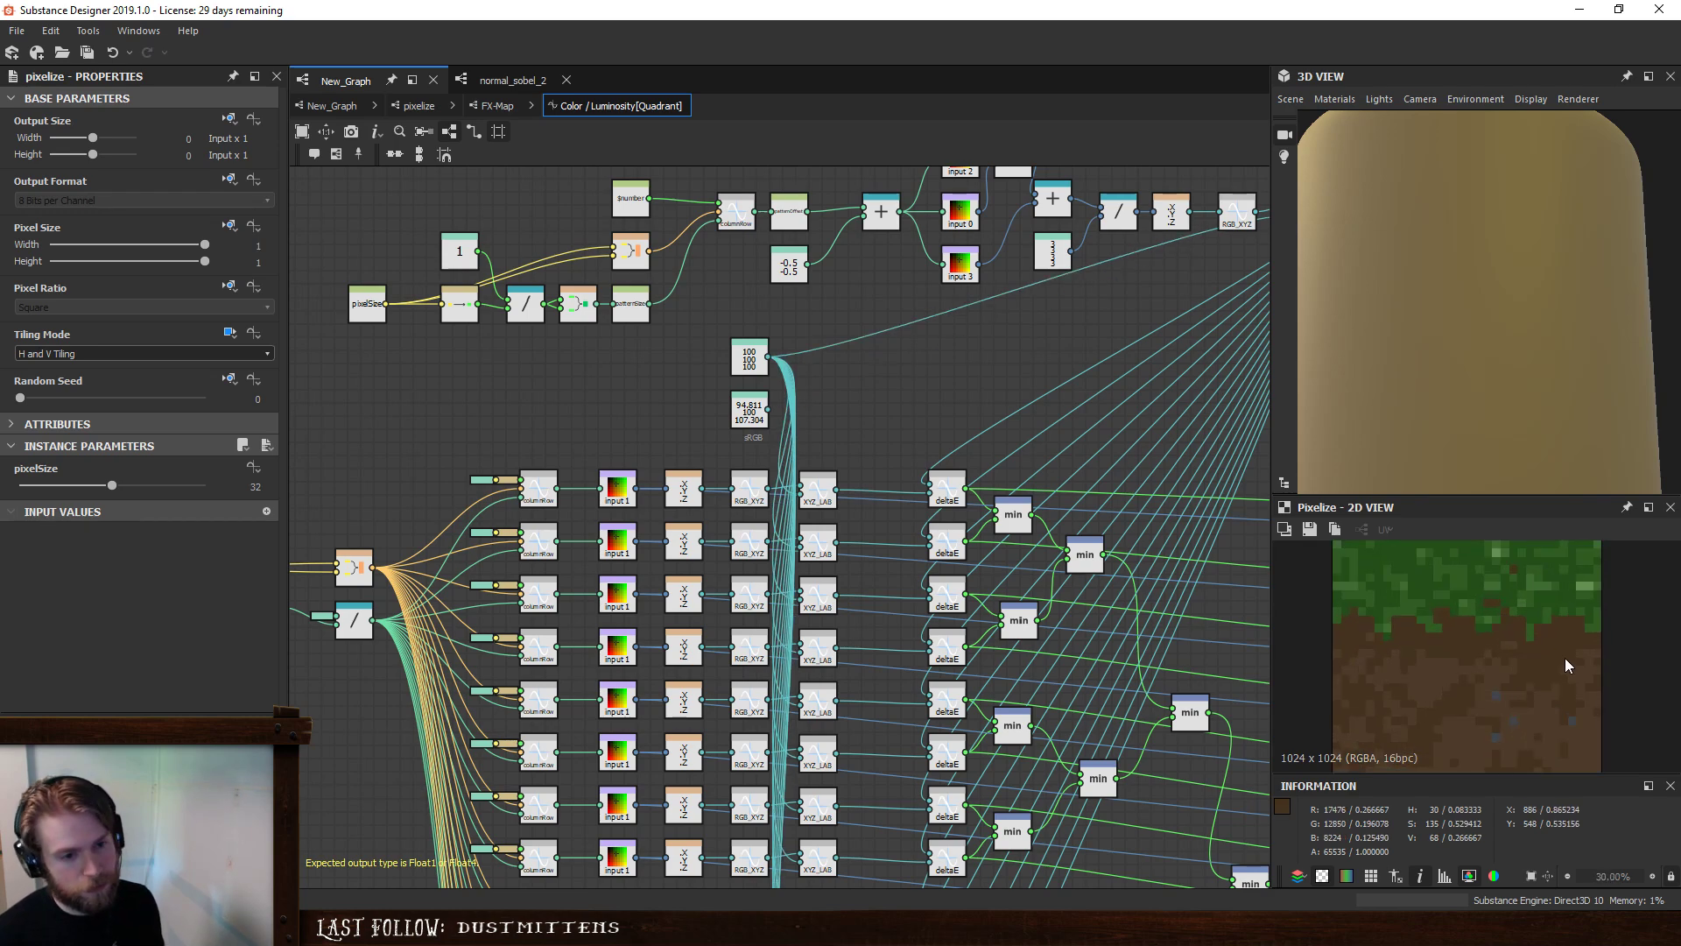
{"action": "key", "text": "ctrl+z"}
{"action": "key", "text": "ctrl+y"}
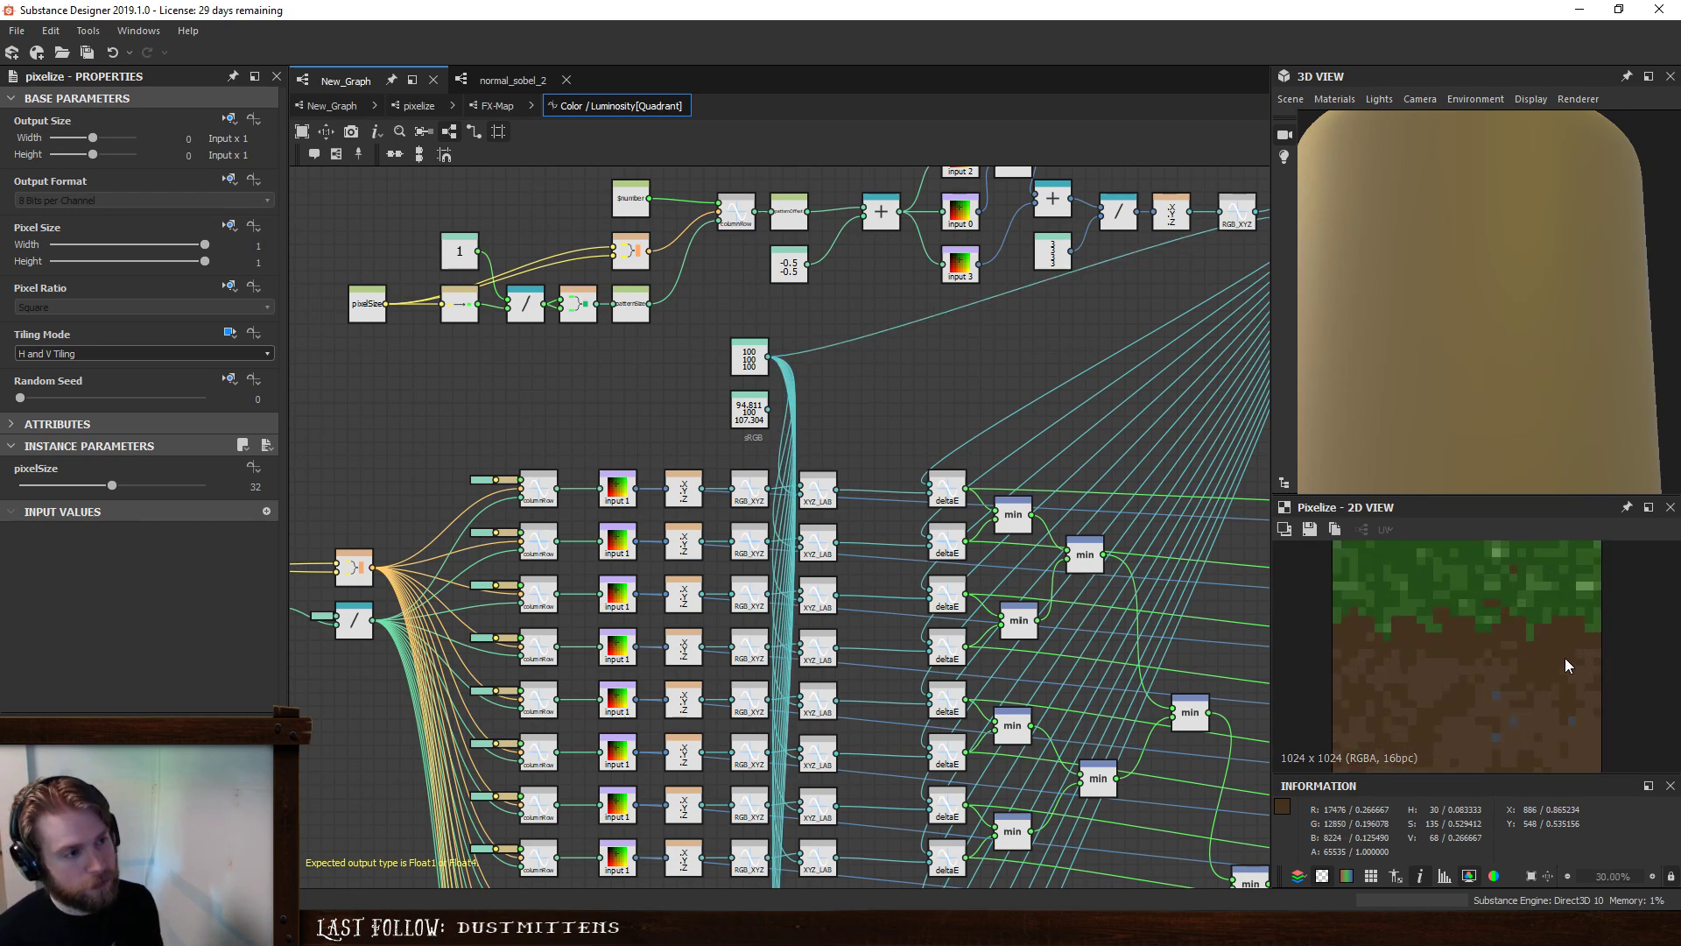
{"action": "key", "text": "ctrl+z"}
{"action": "key", "text": "ctrl+y"}
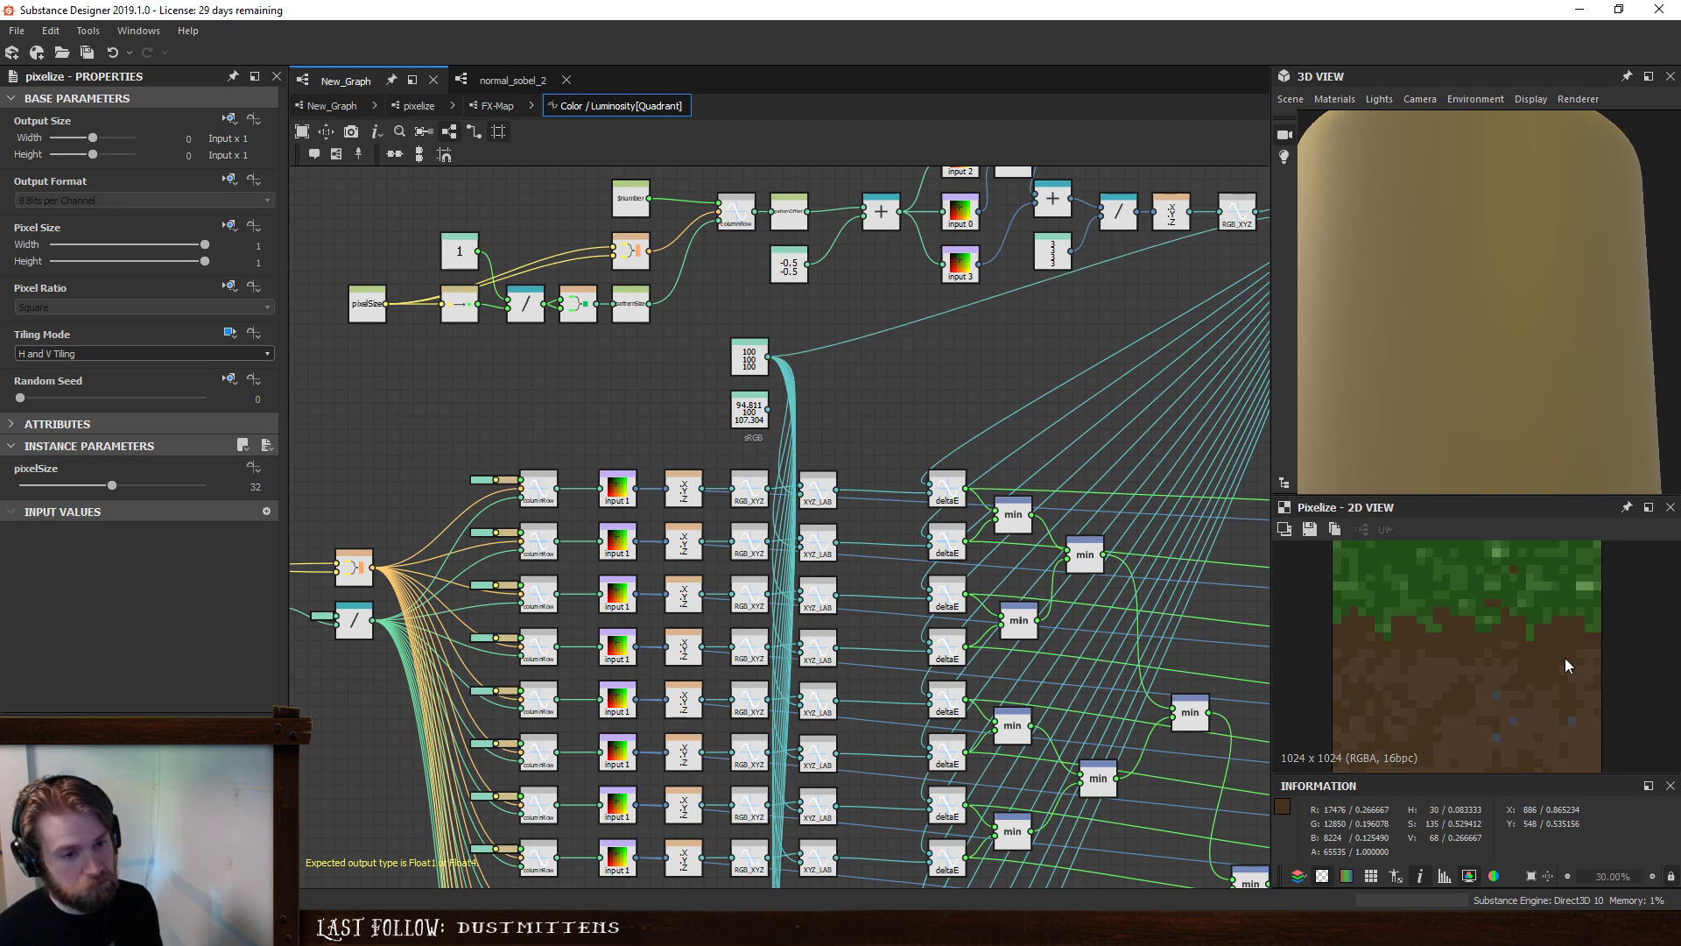
{"action": "key", "text": "ctrl+z"}
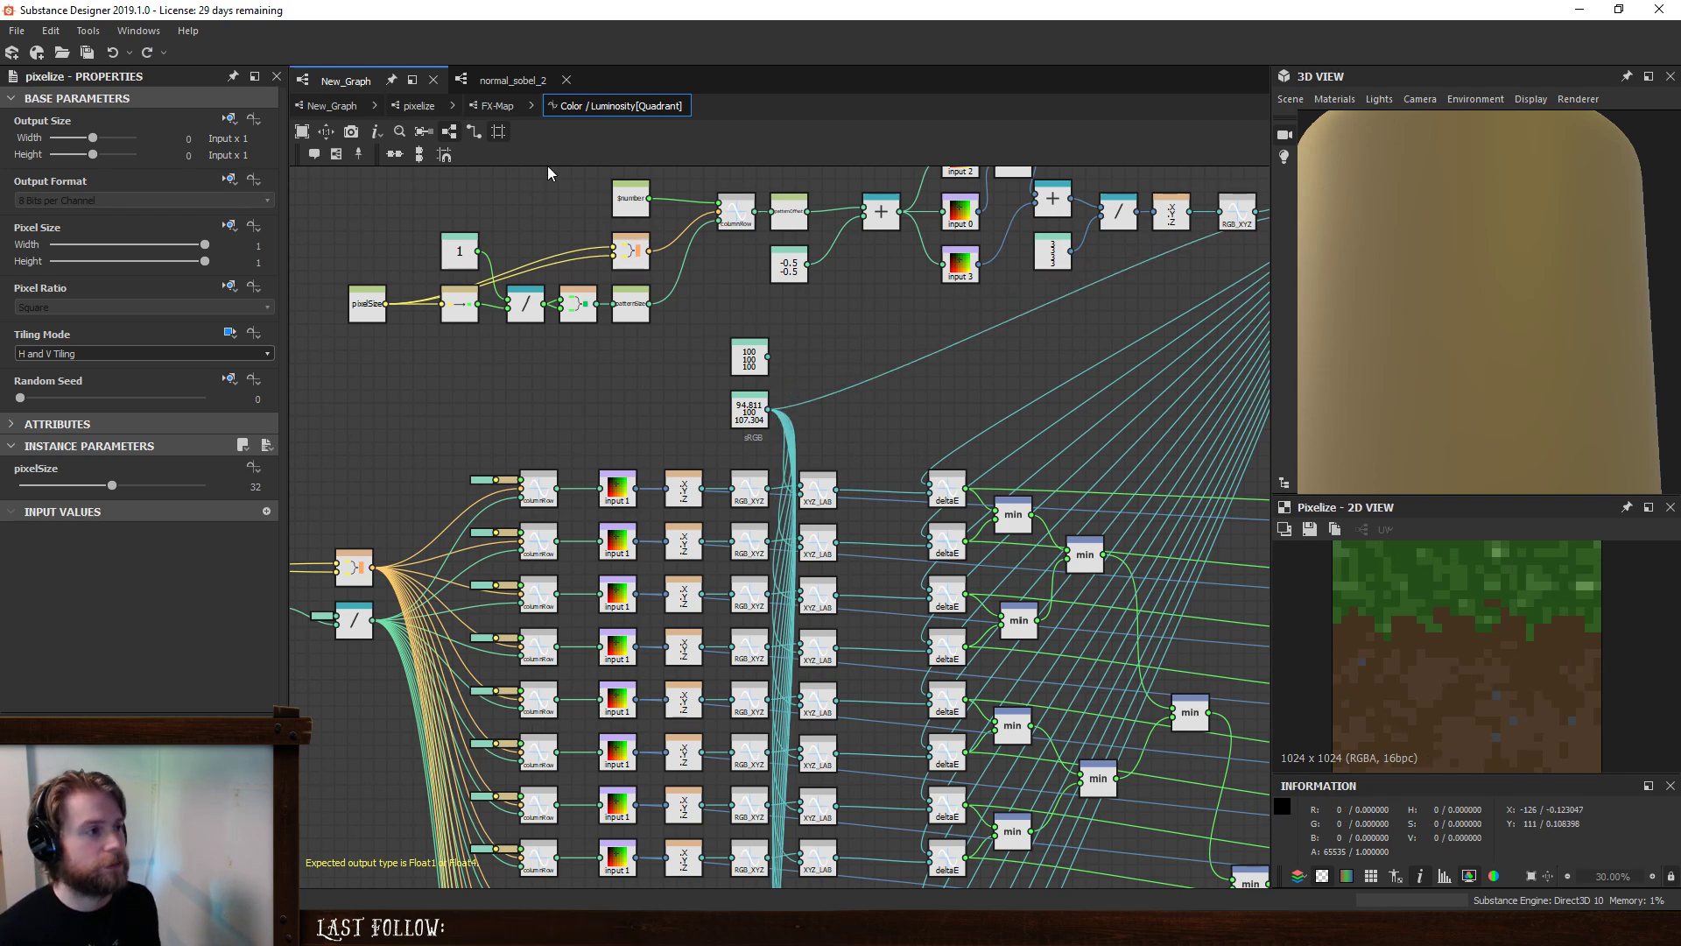
- Delete the unused 100, 100, 100 Float3 constant and check the pixelize node's result in New_Graph
{"action": "left_click", "coordinate": [755, 365]}
{"action": "key", "text": "Delete"}
{"action": "scroll", "coordinate": [820, 324], "scroll_direction": "down", "scroll_amount": 3}
{"action": "left_click", "coordinate": [331, 107]}
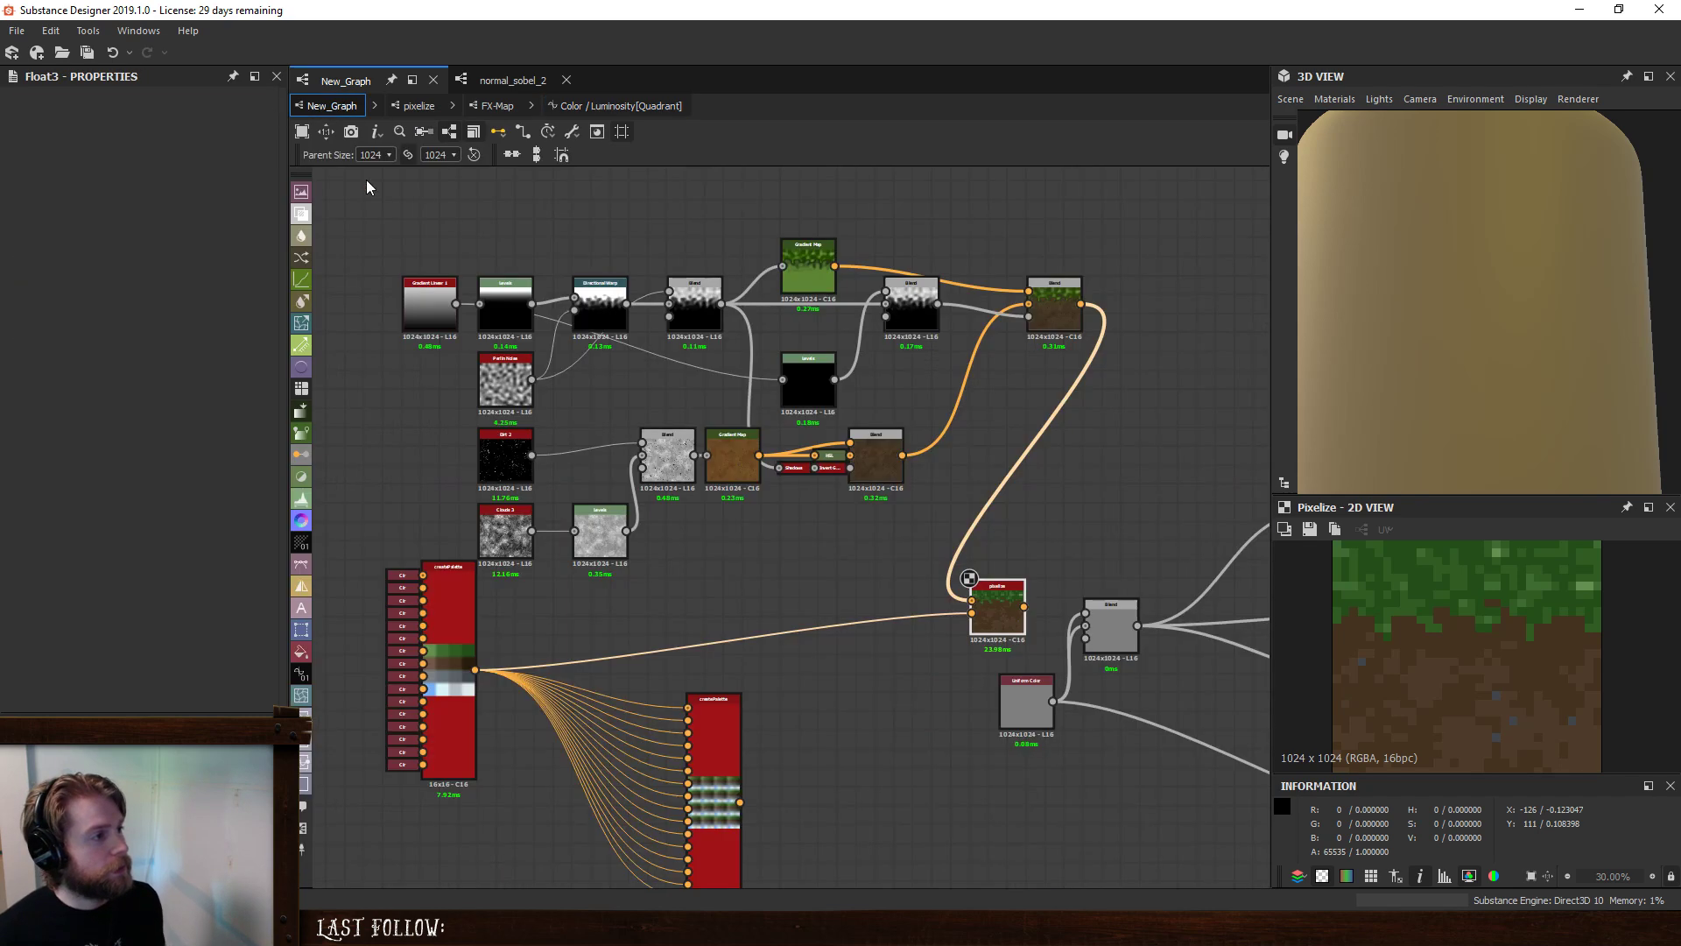
{"action": "left_click", "coordinate": [998, 613]}
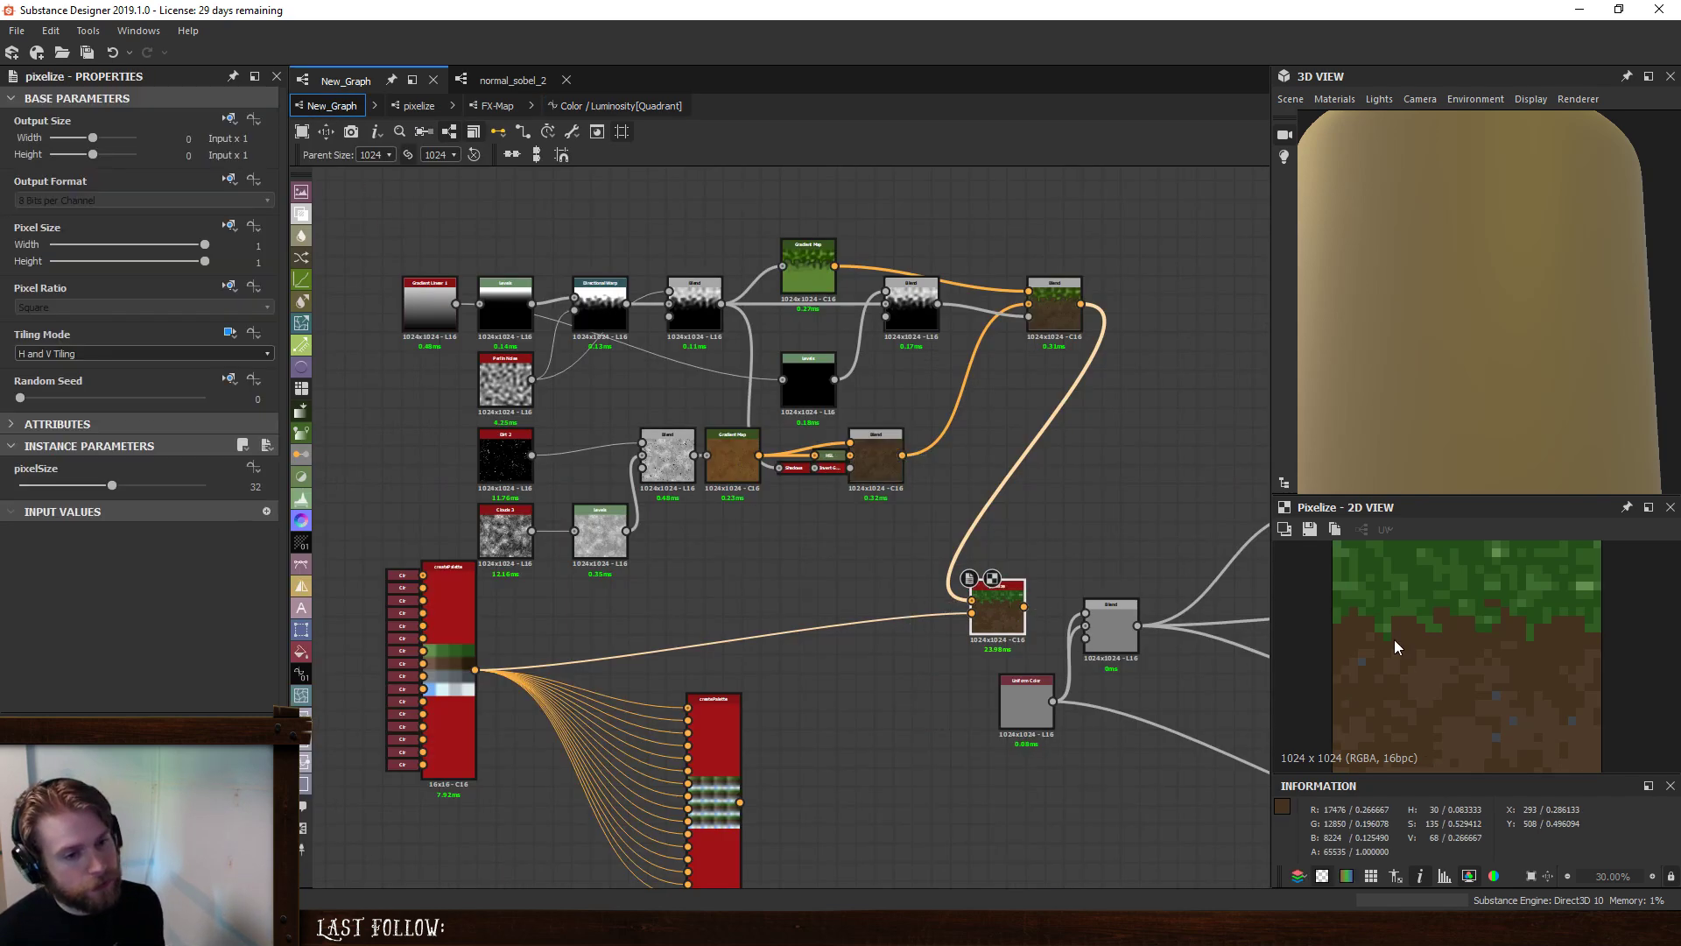
{"action": "scroll", "coordinate": [1394, 640], "scroll_direction": "down", "scroll_amount": 2}
{"action": "scroll", "coordinate": [1397, 638], "scroll_direction": "up", "scroll_amount": 1}
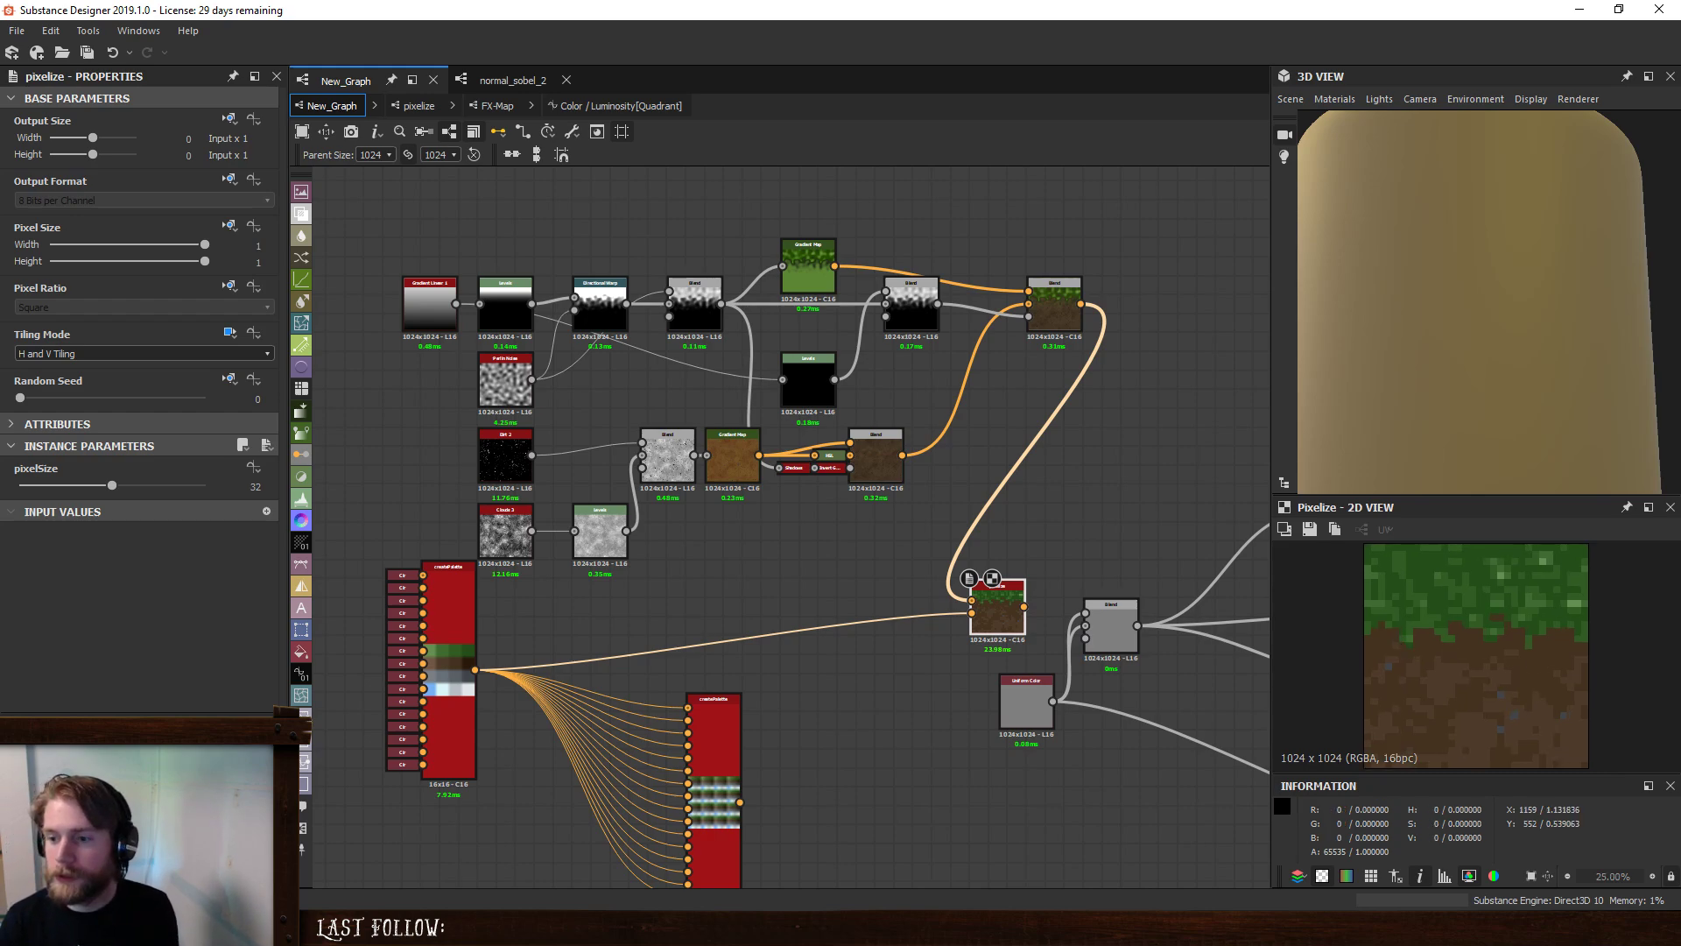
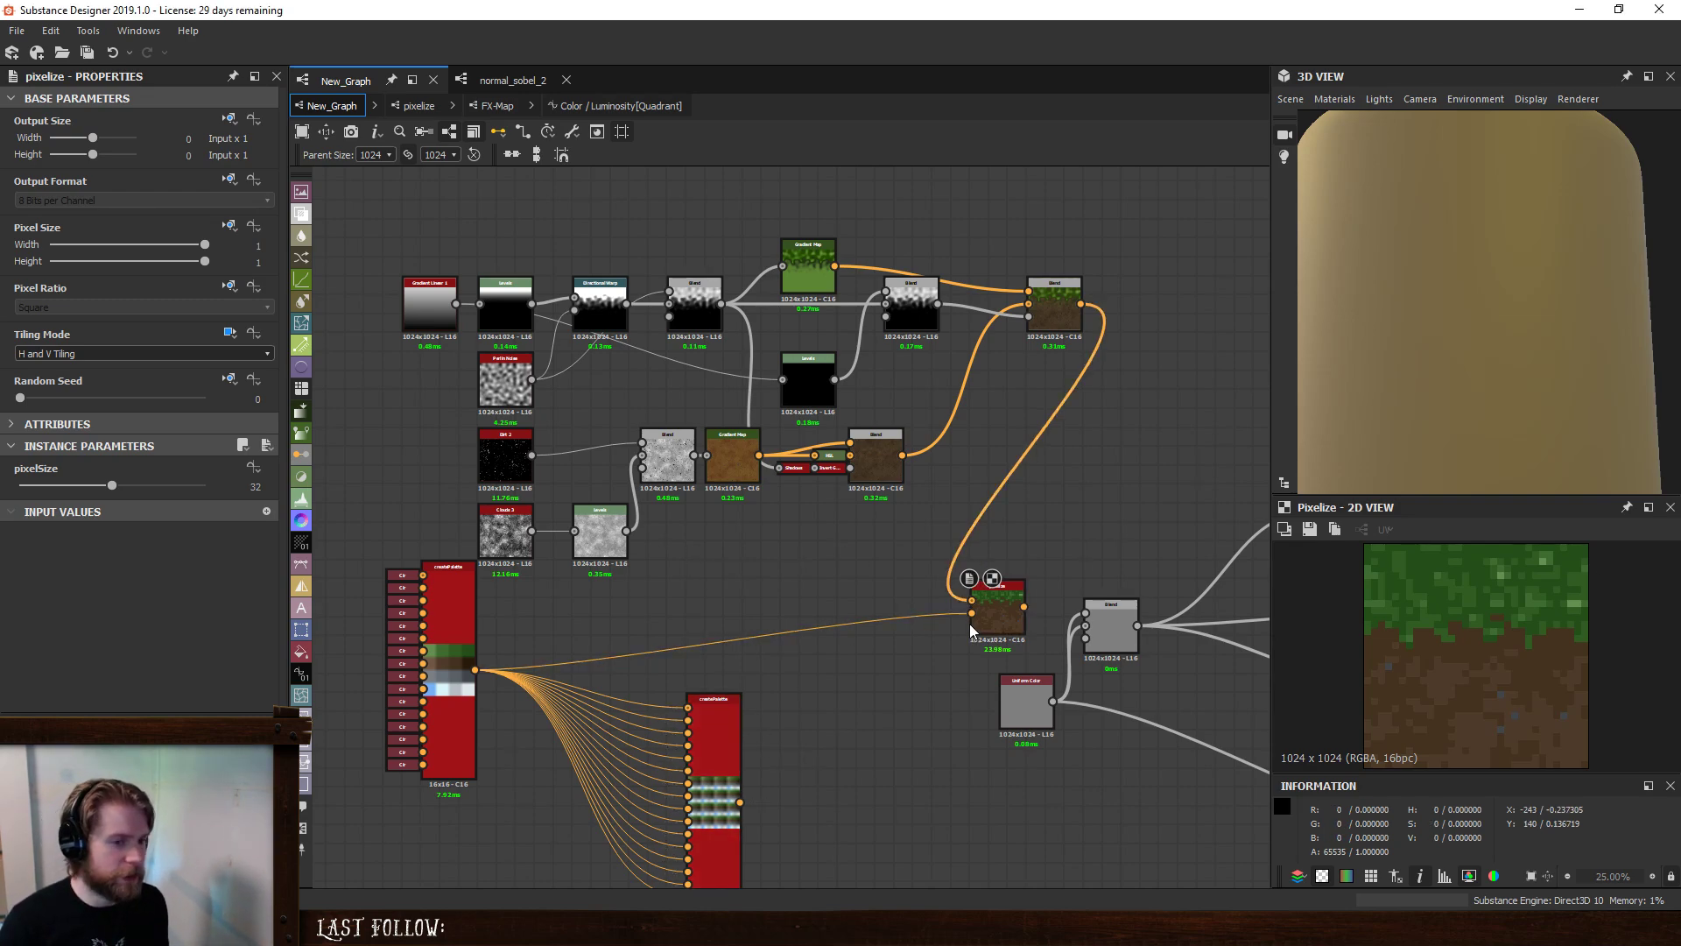
{"action": "scroll", "coordinate": [1506, 639], "scroll_direction": "down", "scroll_amount": 1}
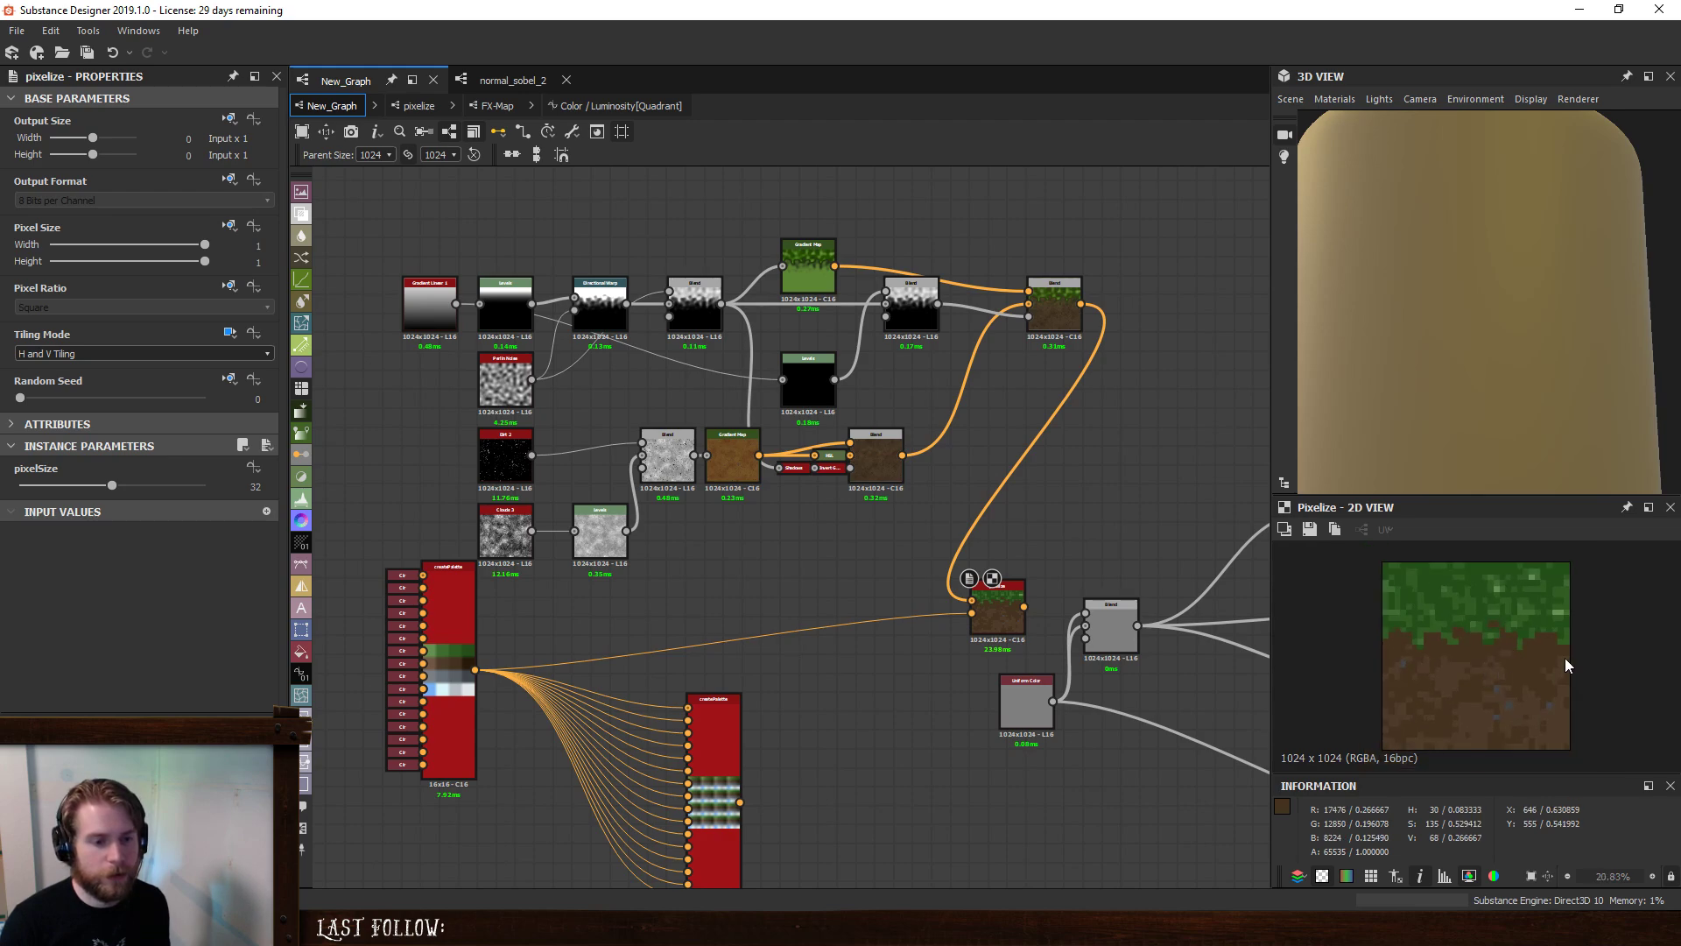
- Insert a Blend node directly after Dirt 2 and connect Perlin Noise to its foreground input
{"action": "left_click", "coordinate": [495, 458]}
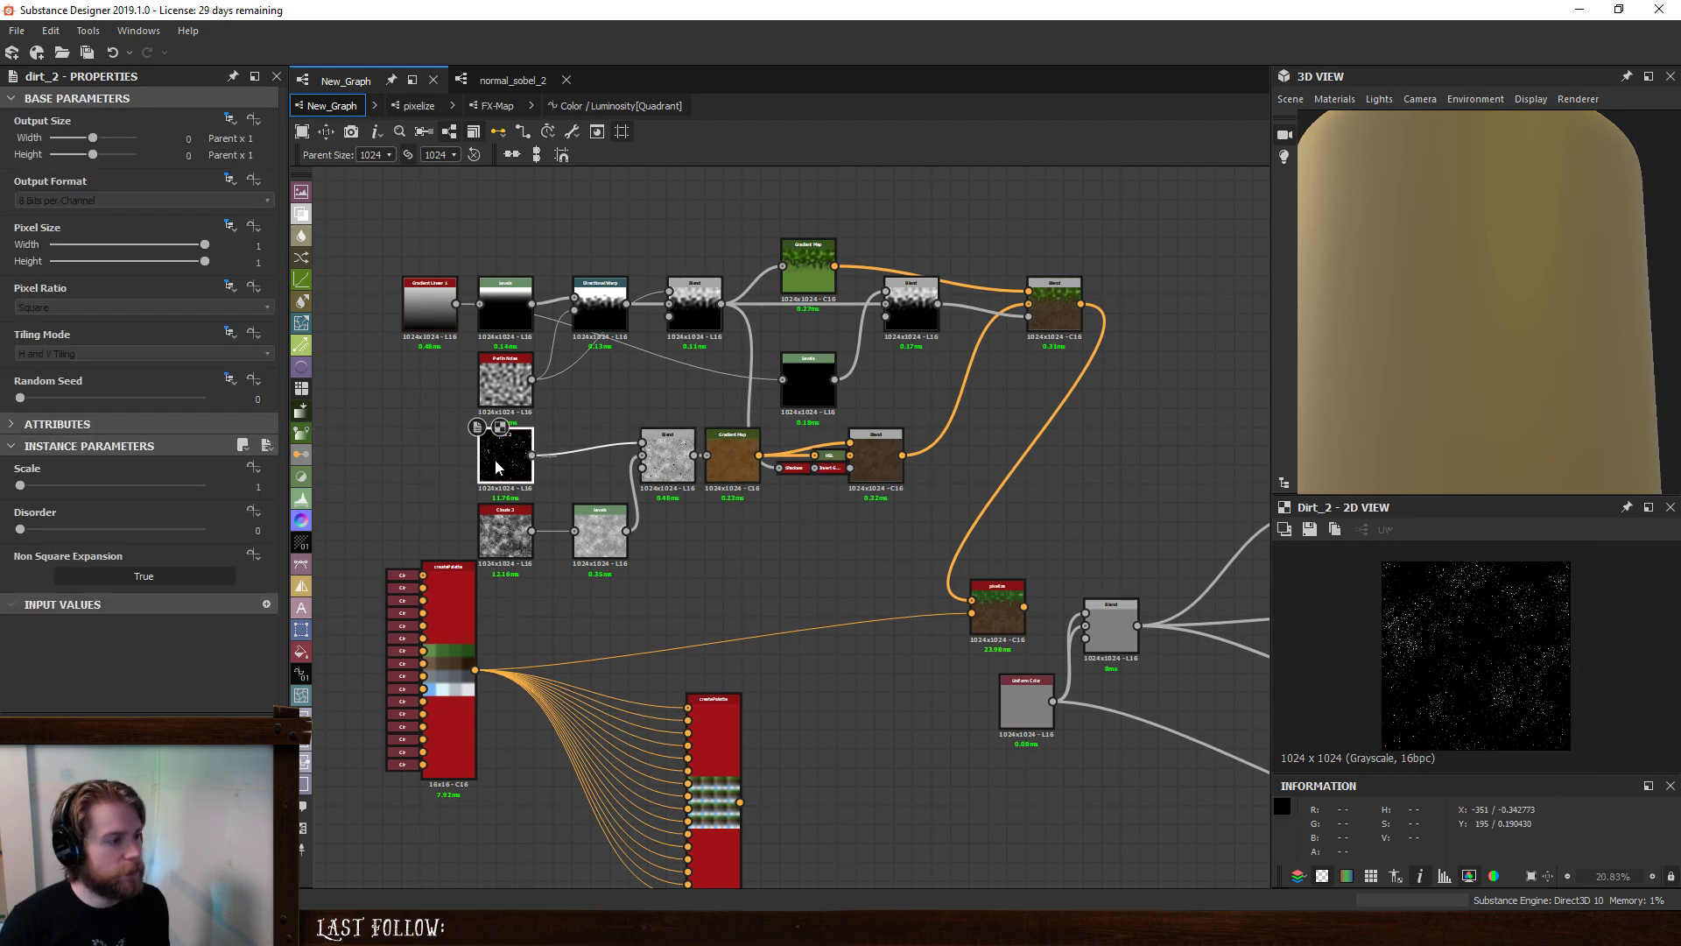
{"action": "scroll", "coordinate": [496, 459], "scroll_direction": "up", "scroll_amount": 3}
{"action": "key", "text": "space"}
{"action": "left_click", "coordinate": [612, 412]}
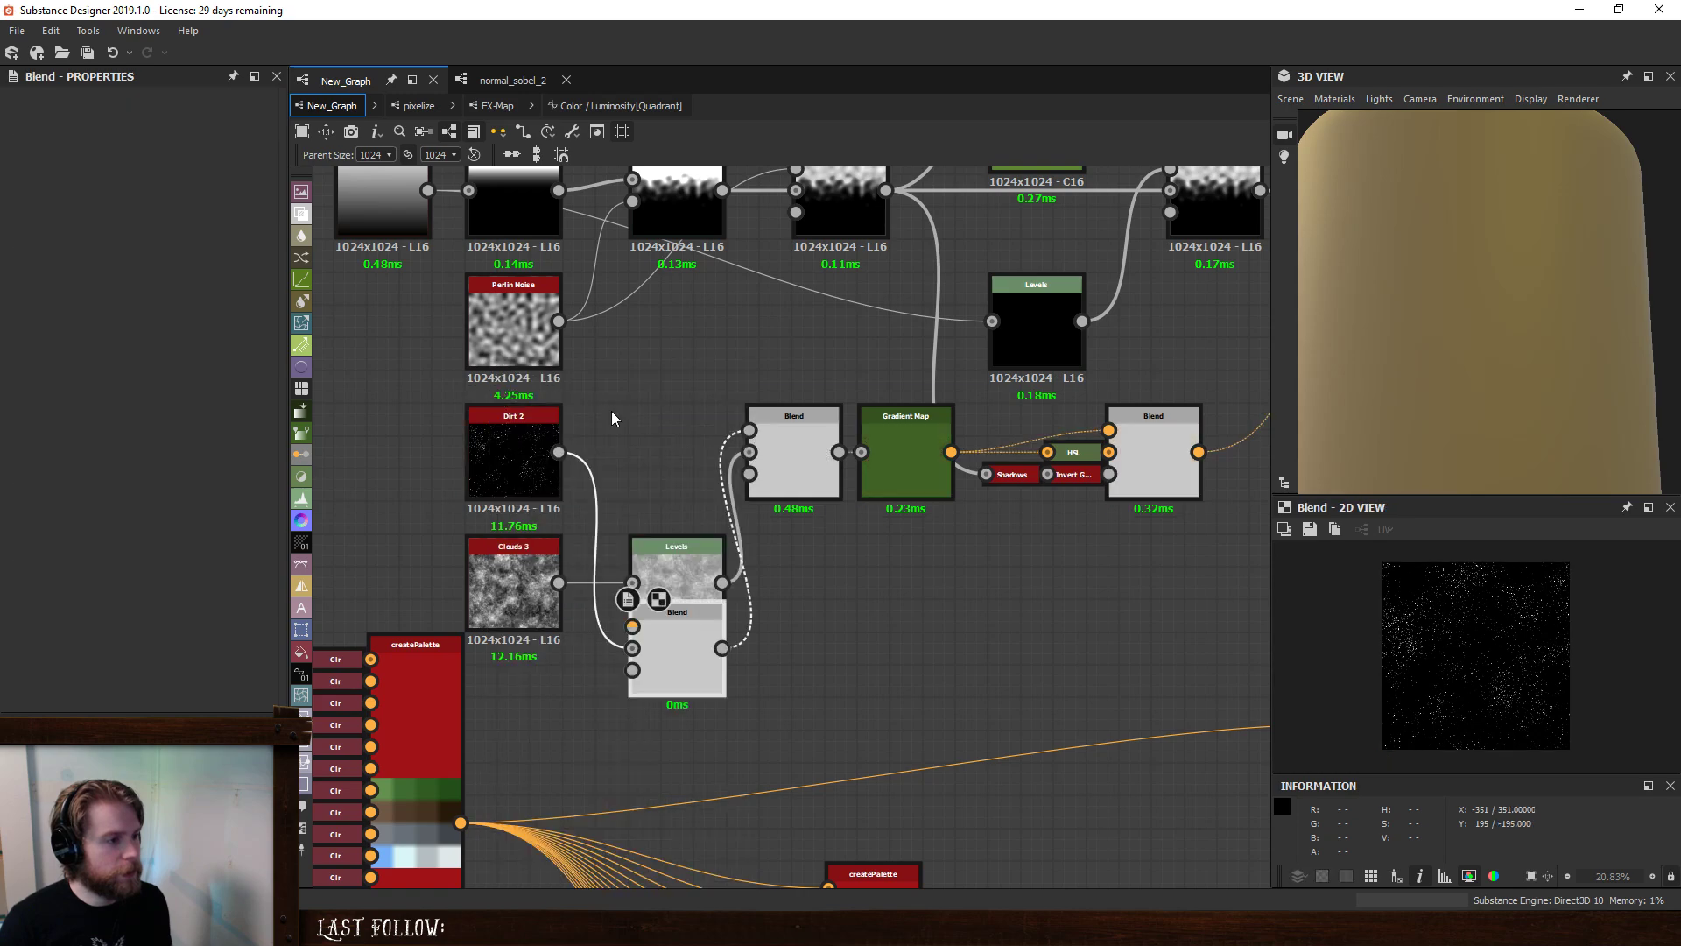
{"action": "left_click_drag", "start_coordinate": [687, 644], "coordinate": [678, 454]}
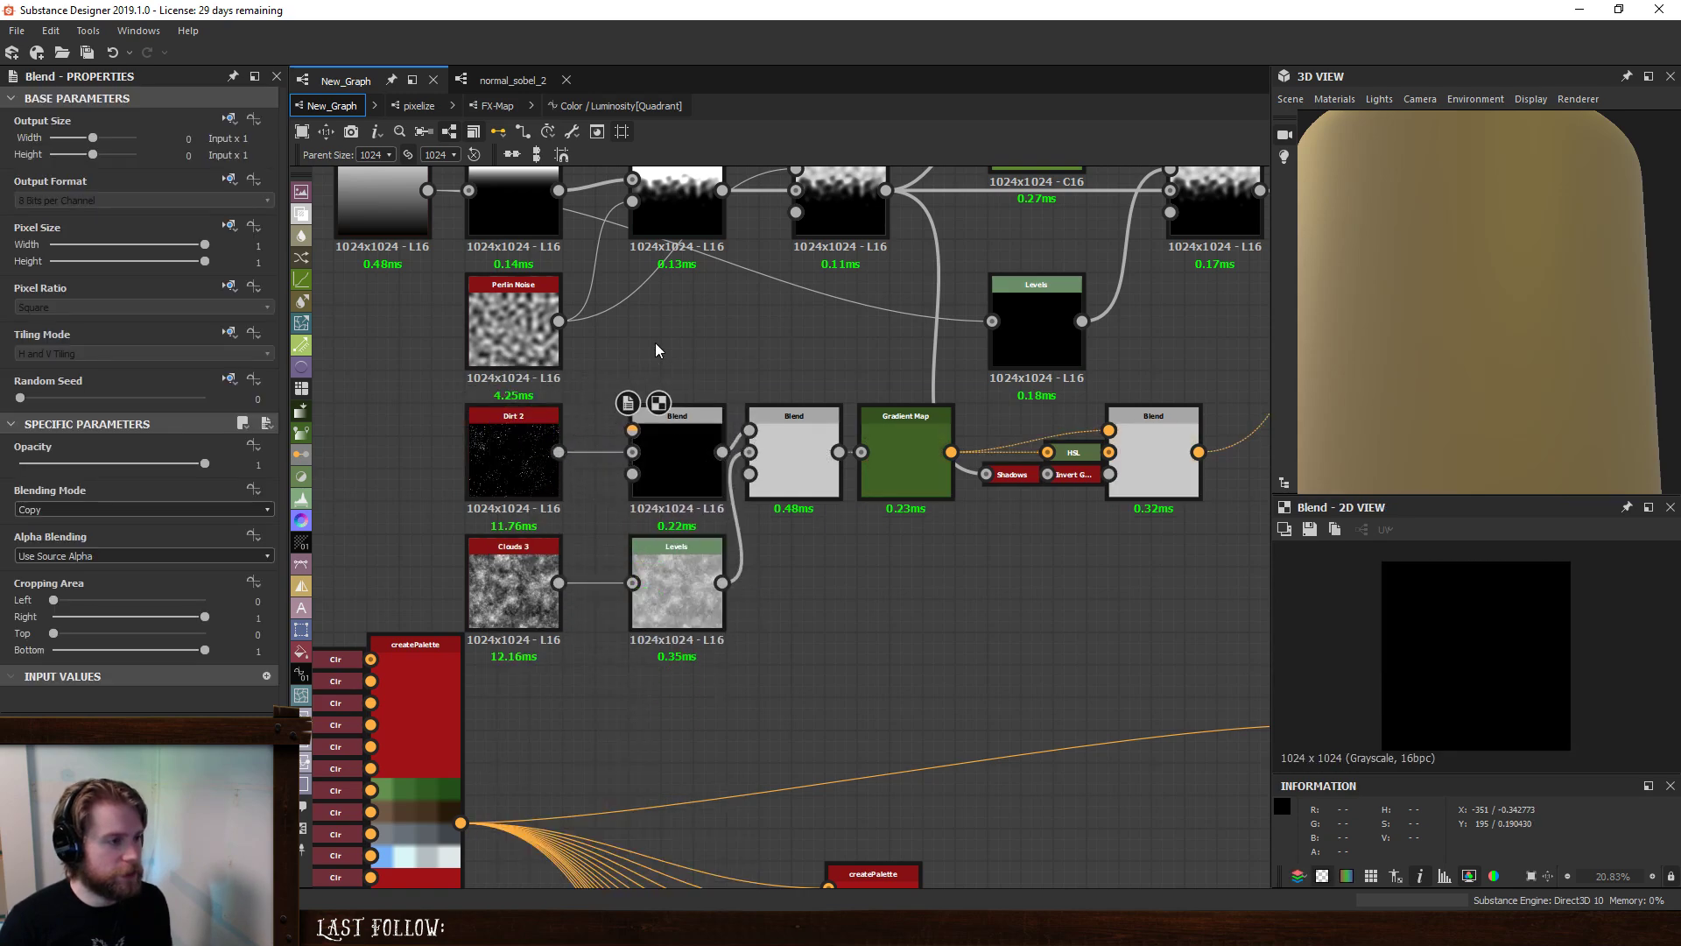
{"action": "left_click_drag", "start_coordinate": [585, 363], "coordinate": [632, 430]}
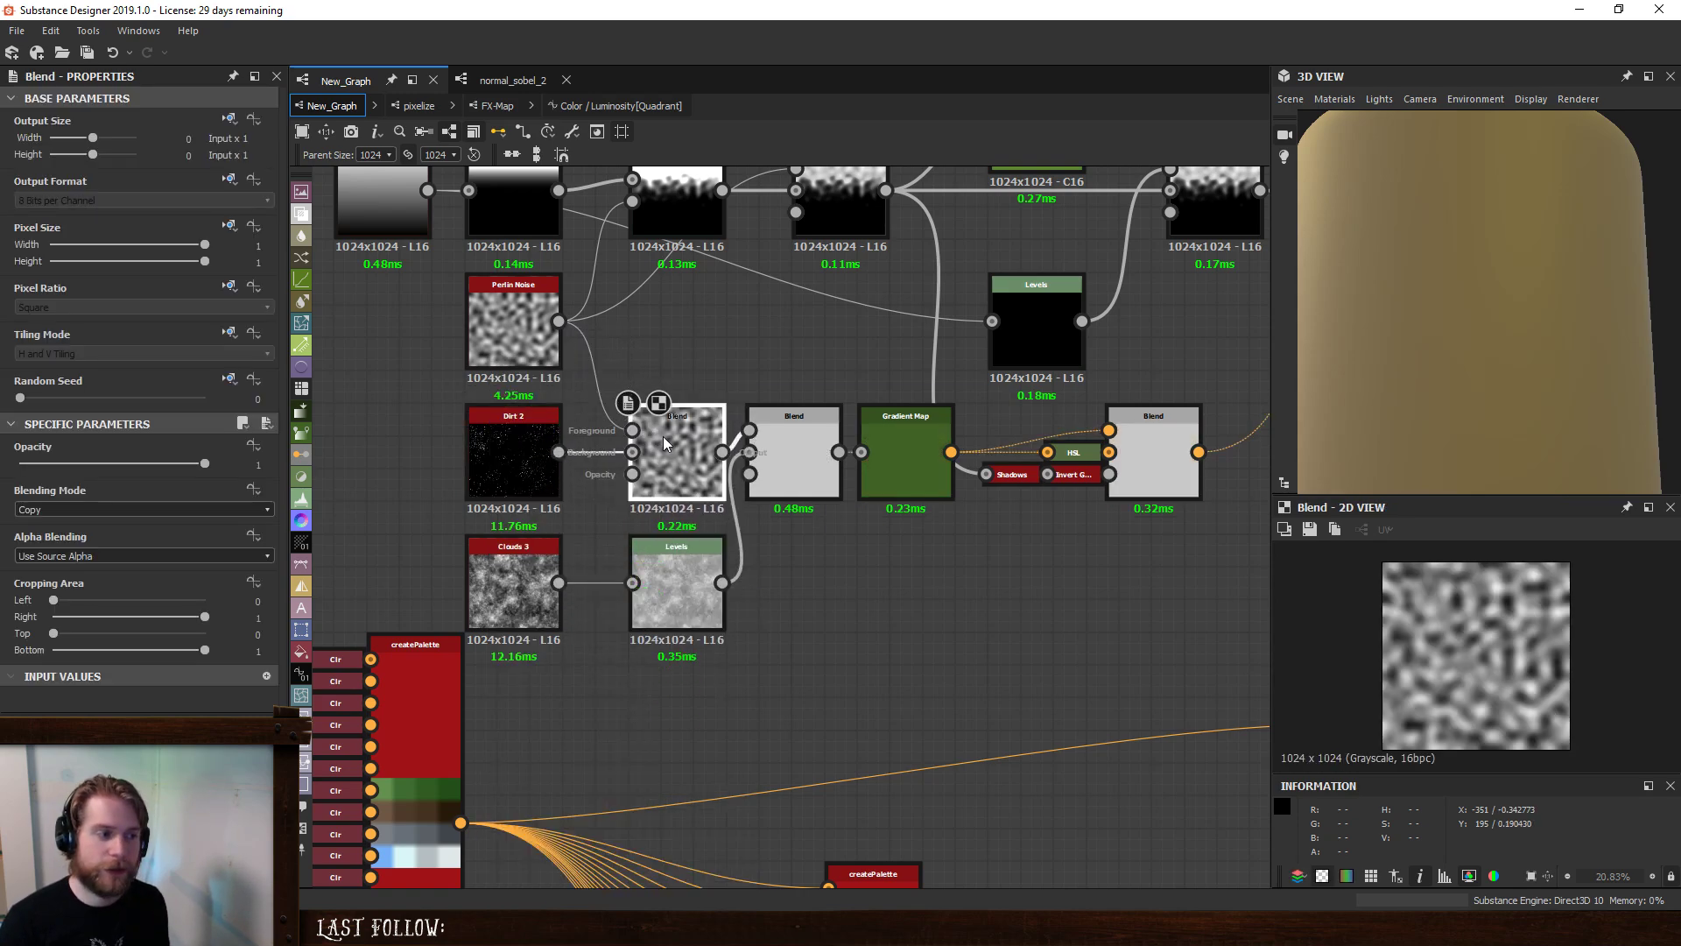
- Preview the pixelize node and set the new Dirt 2 Blend node's blending mode to Overlay
{"action": "left_click", "coordinate": [119, 507]}
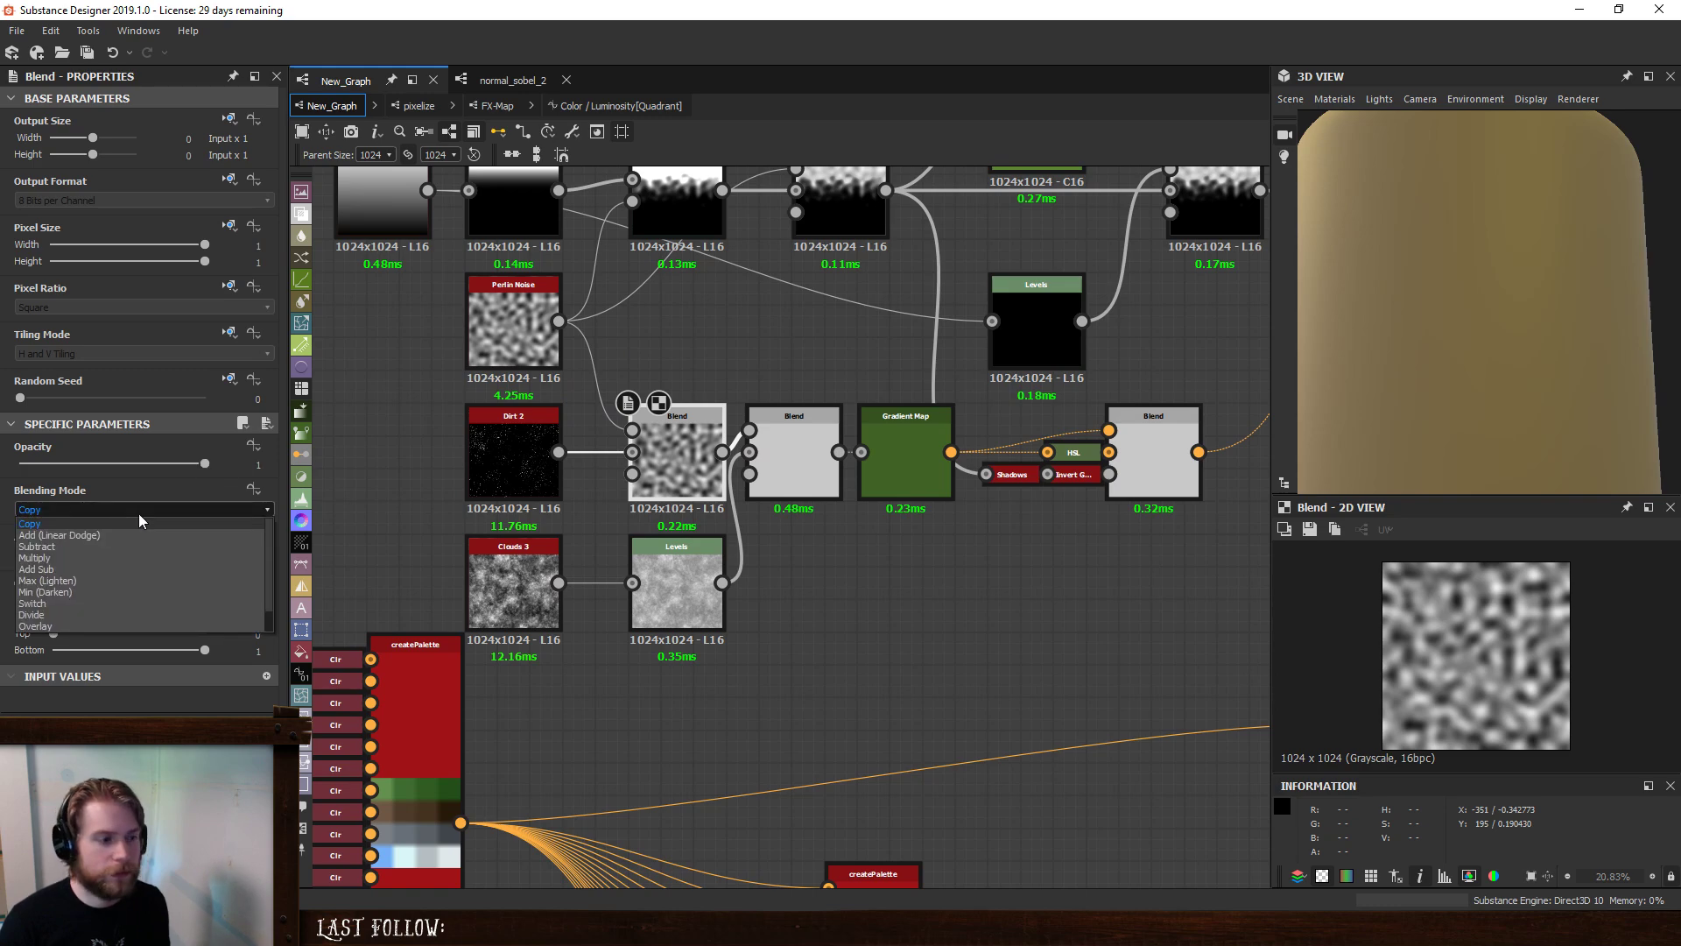
{"action": "left_click", "coordinate": [138, 513]}
{"action": "middle_click_drag", "start_coordinate": [1066, 665], "coordinate": [884, 548]}
{"action": "scroll", "coordinate": [1014, 575], "scroll_direction": "down", "scroll_amount": 1}
{"action": "left_click", "coordinate": [1133, 575]}
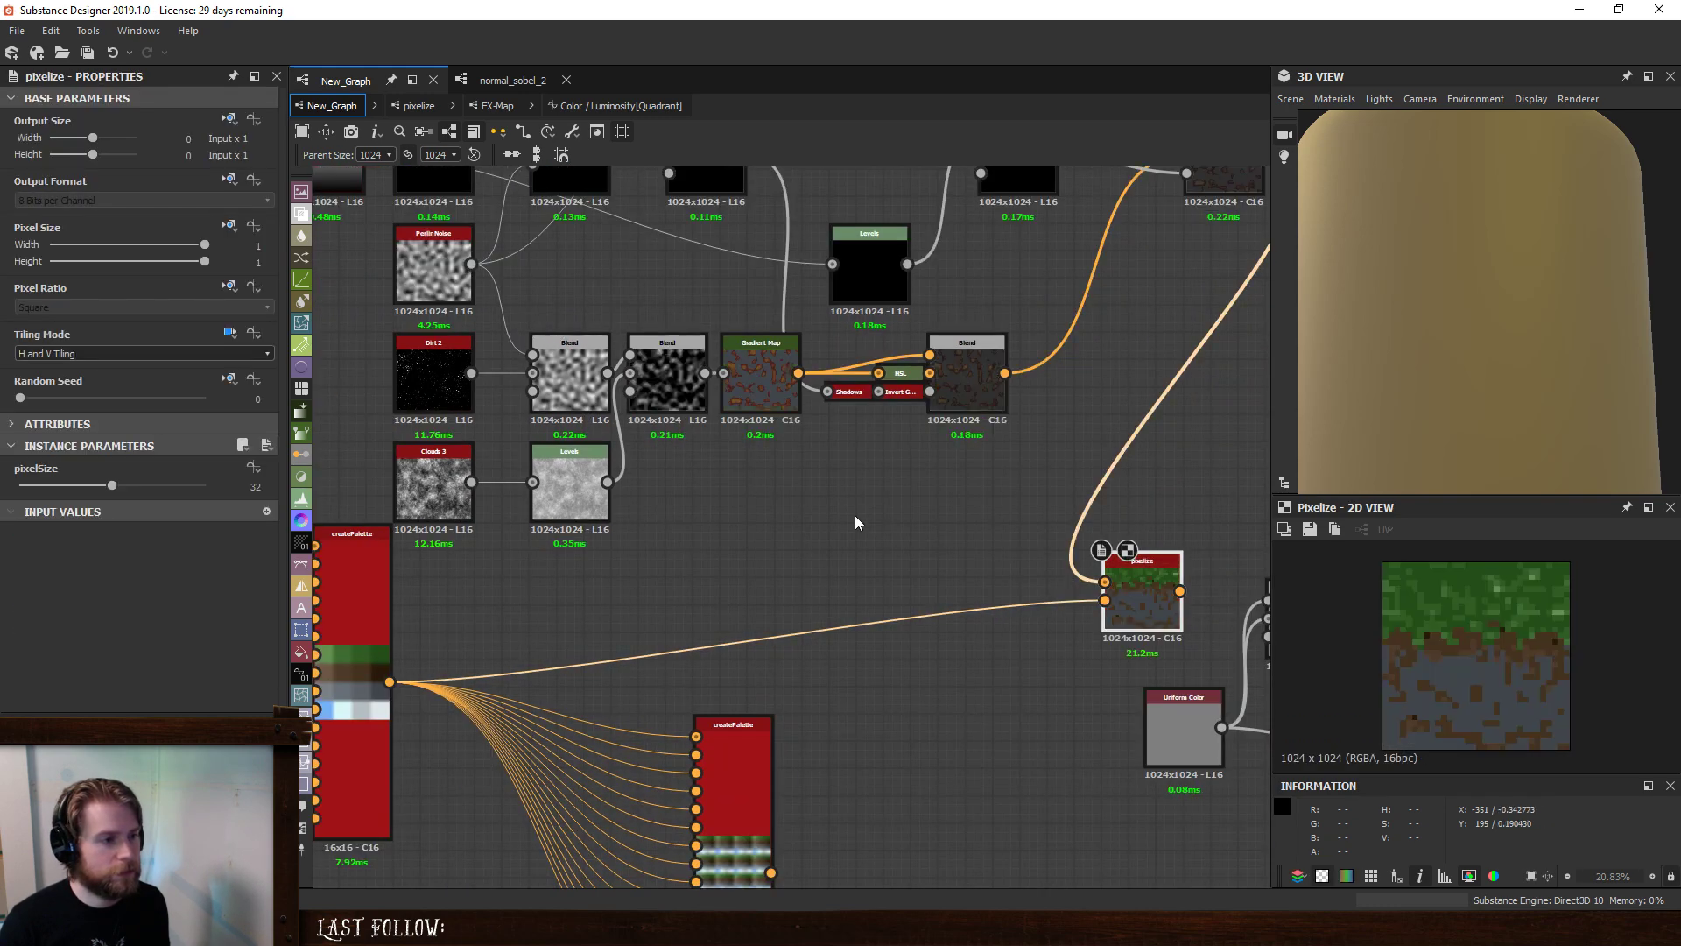
{"action": "left_click", "coordinate": [604, 411]}
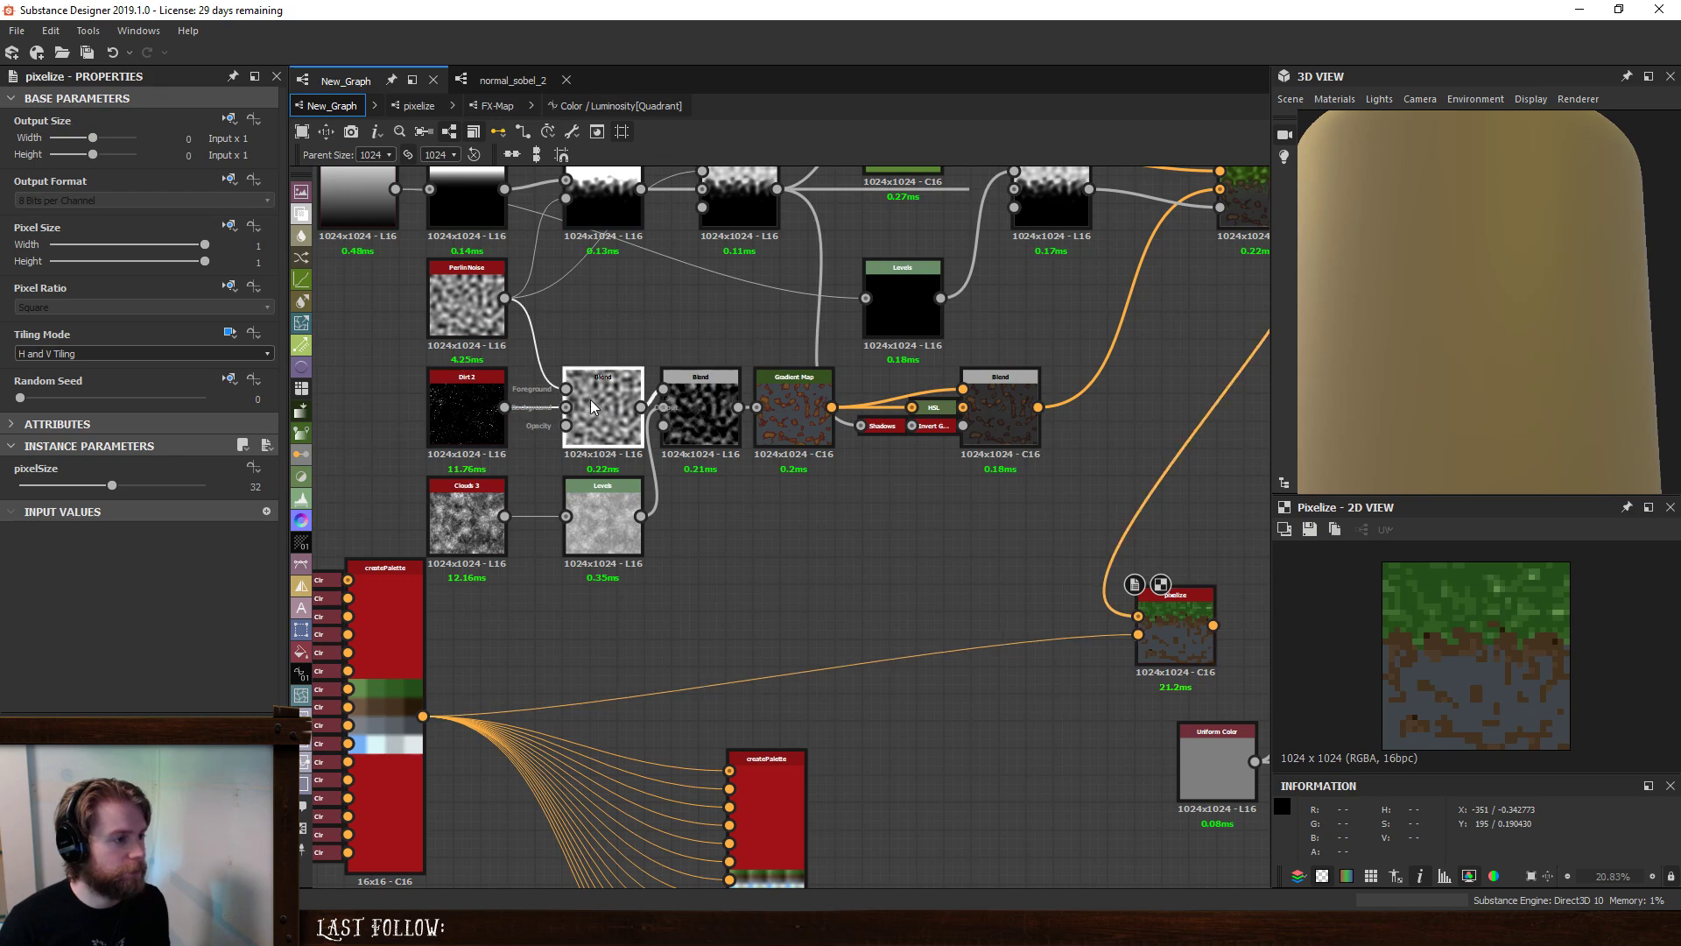
{"action": "left_click", "coordinate": [77, 507]}
{"action": "left_click", "coordinate": [80, 622]}
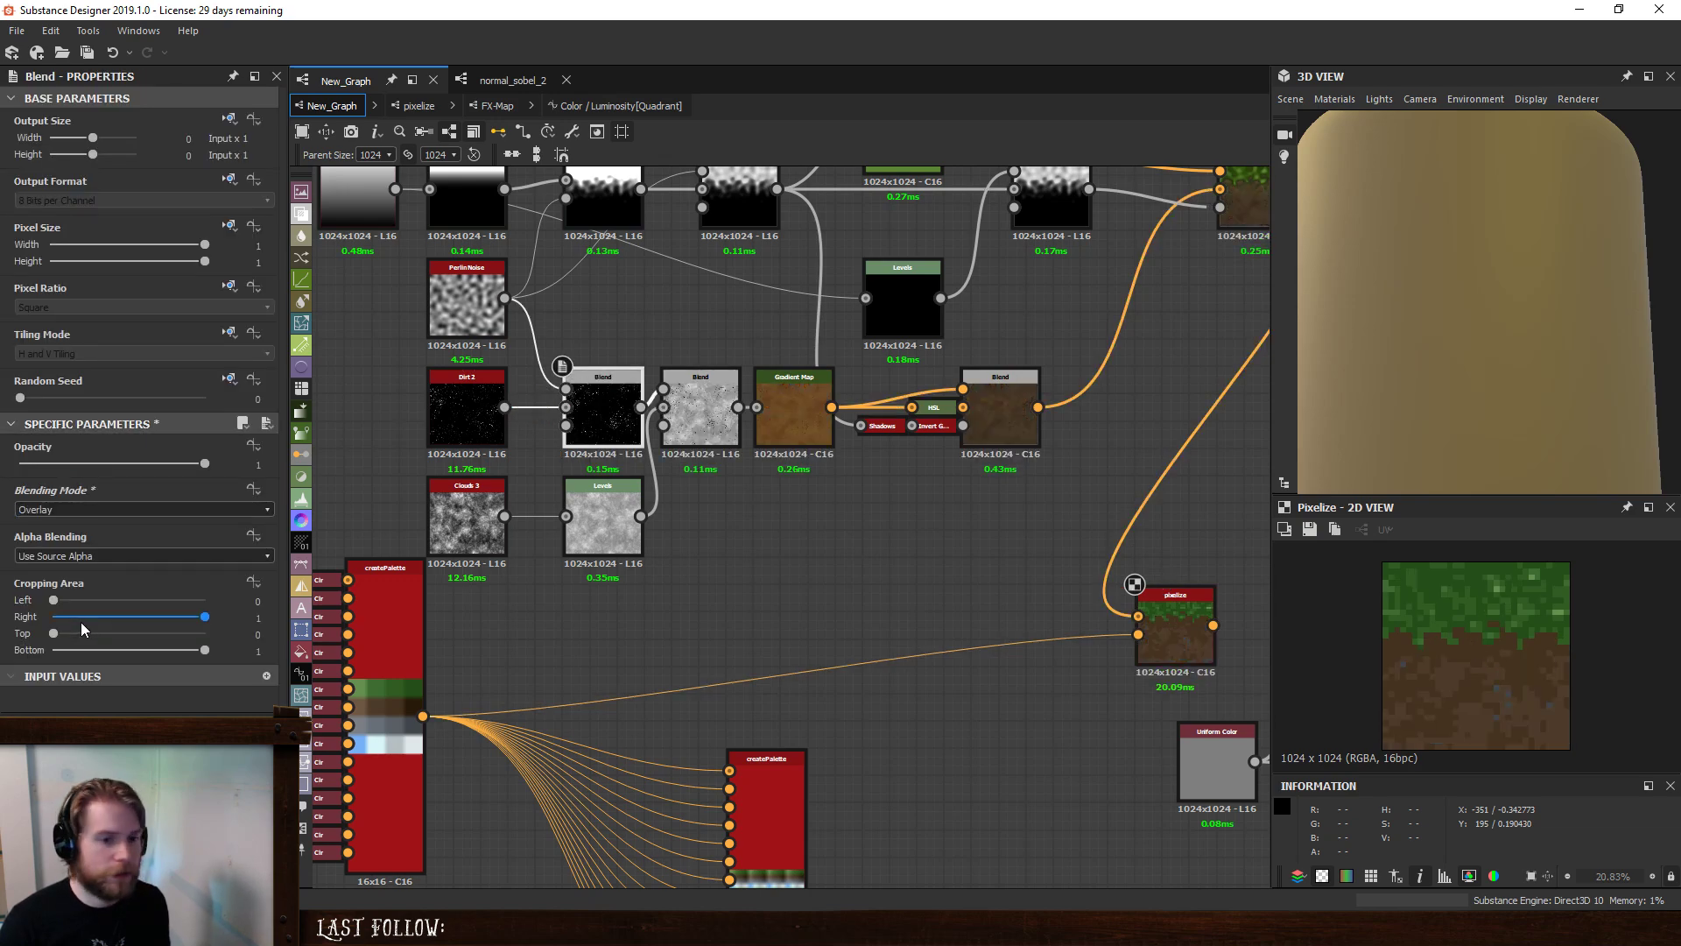
- Try the Add Sub, Subtract, Max (Lighten) and Multiply blending modes on the Dirt 2 Blend node and return it to Overlay
{"action": "left_click", "coordinate": [71, 508]}
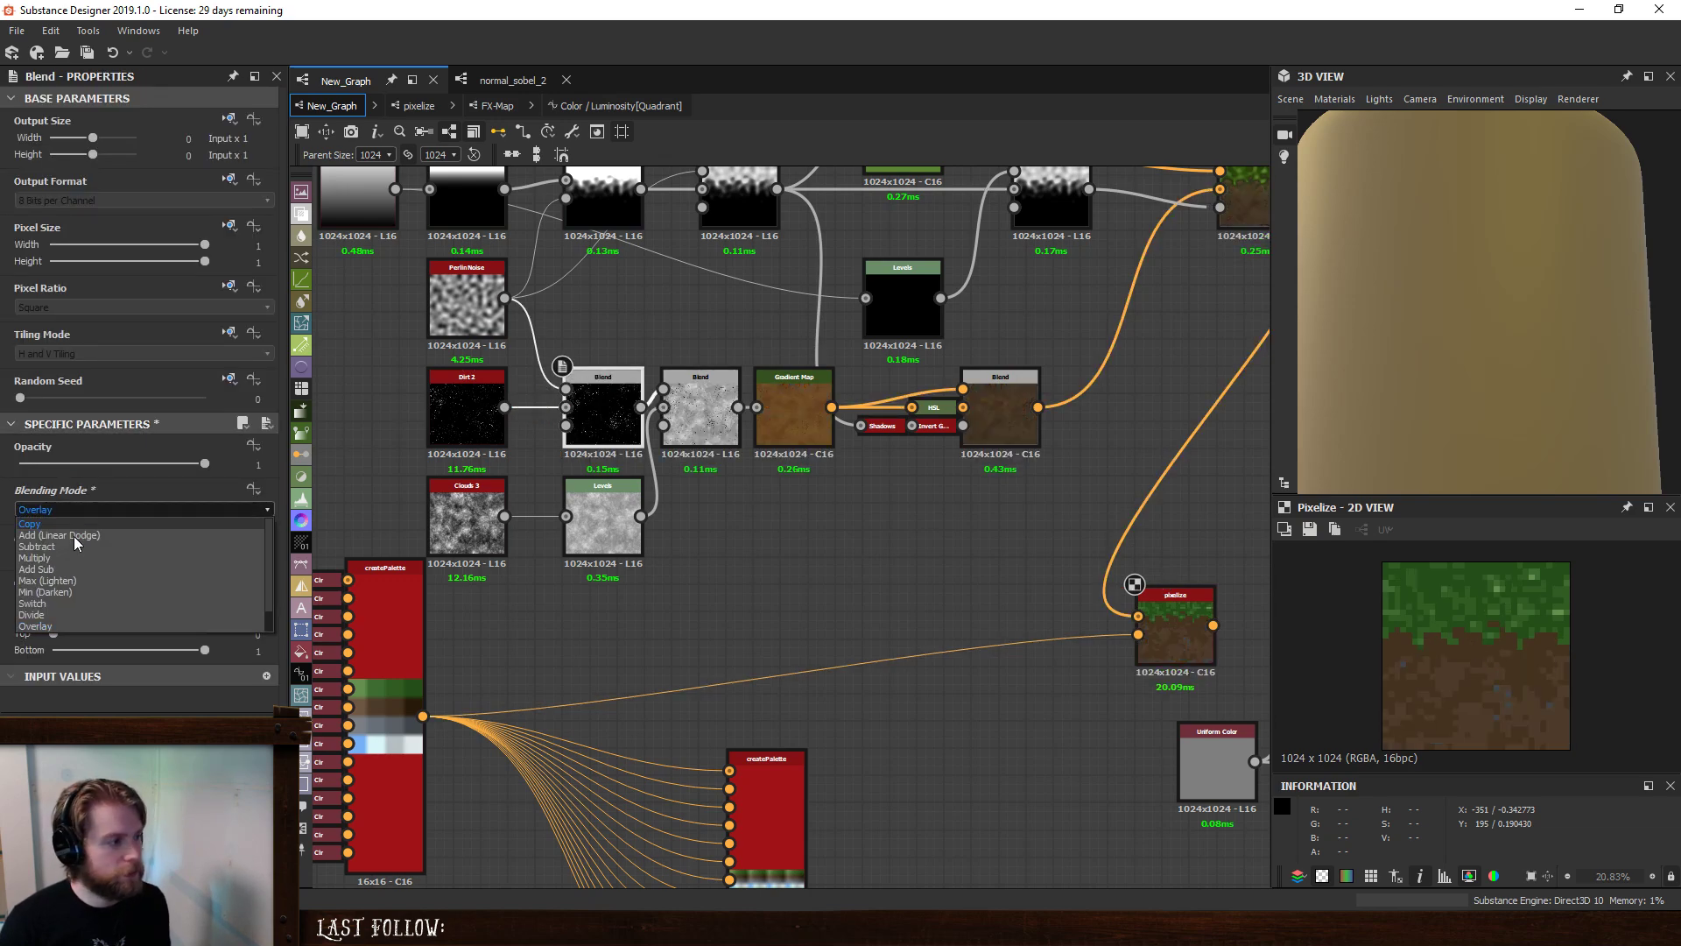
{"action": "left_click", "coordinate": [71, 568]}
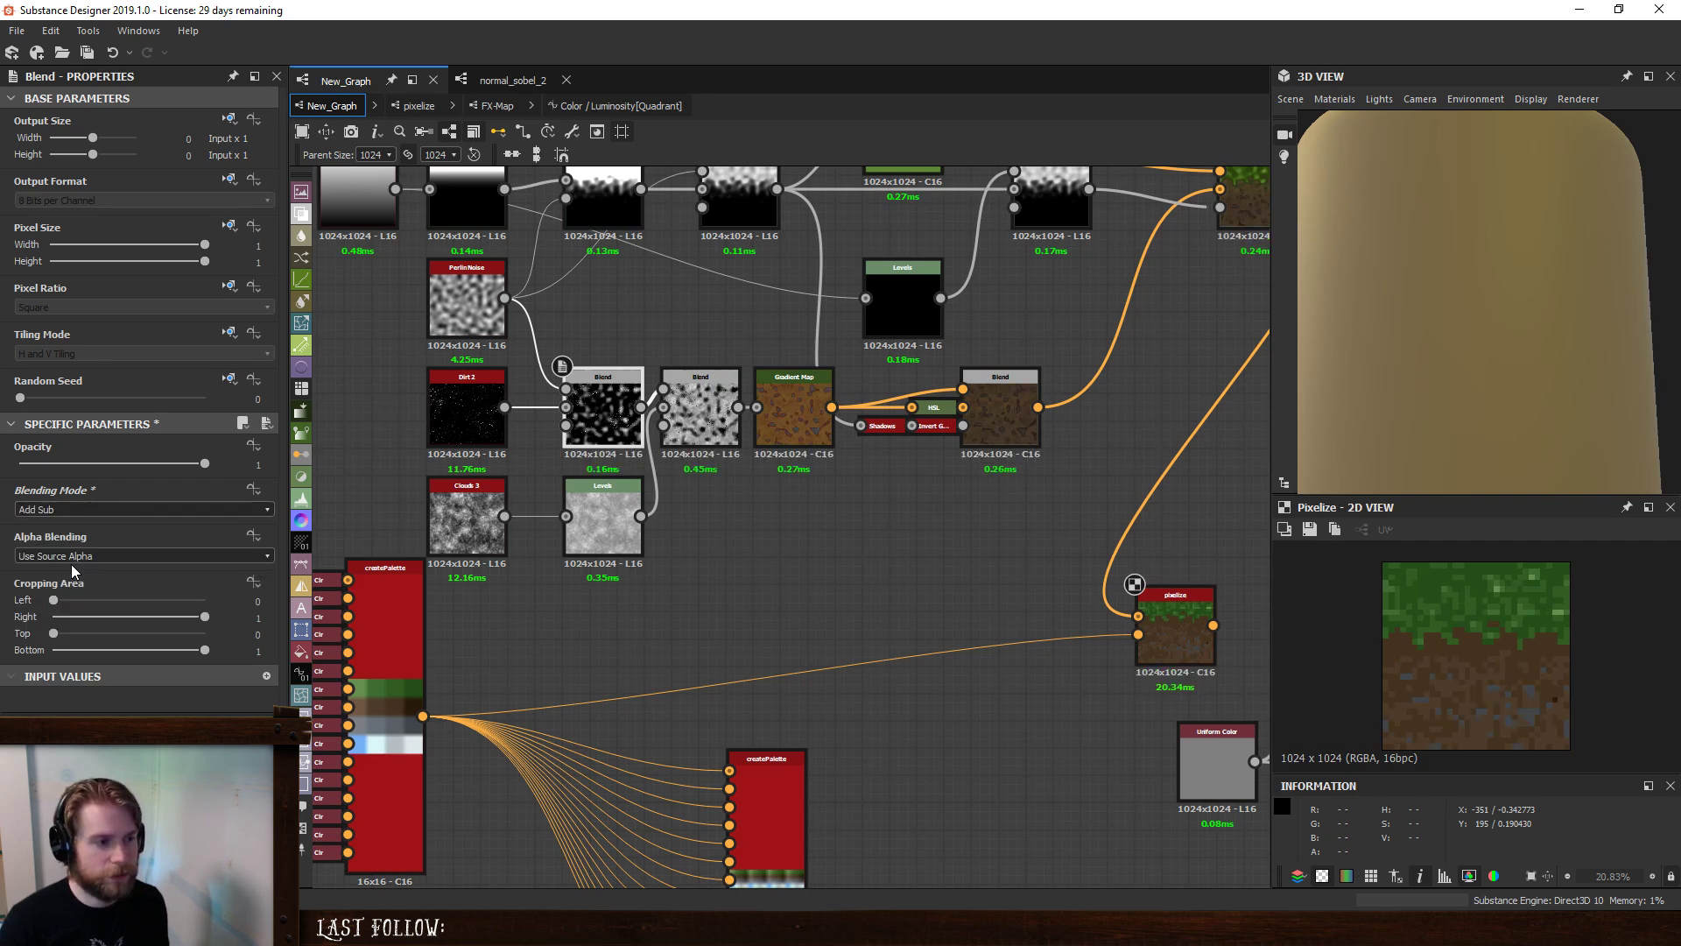
{"action": "left_click", "coordinate": [85, 510]}
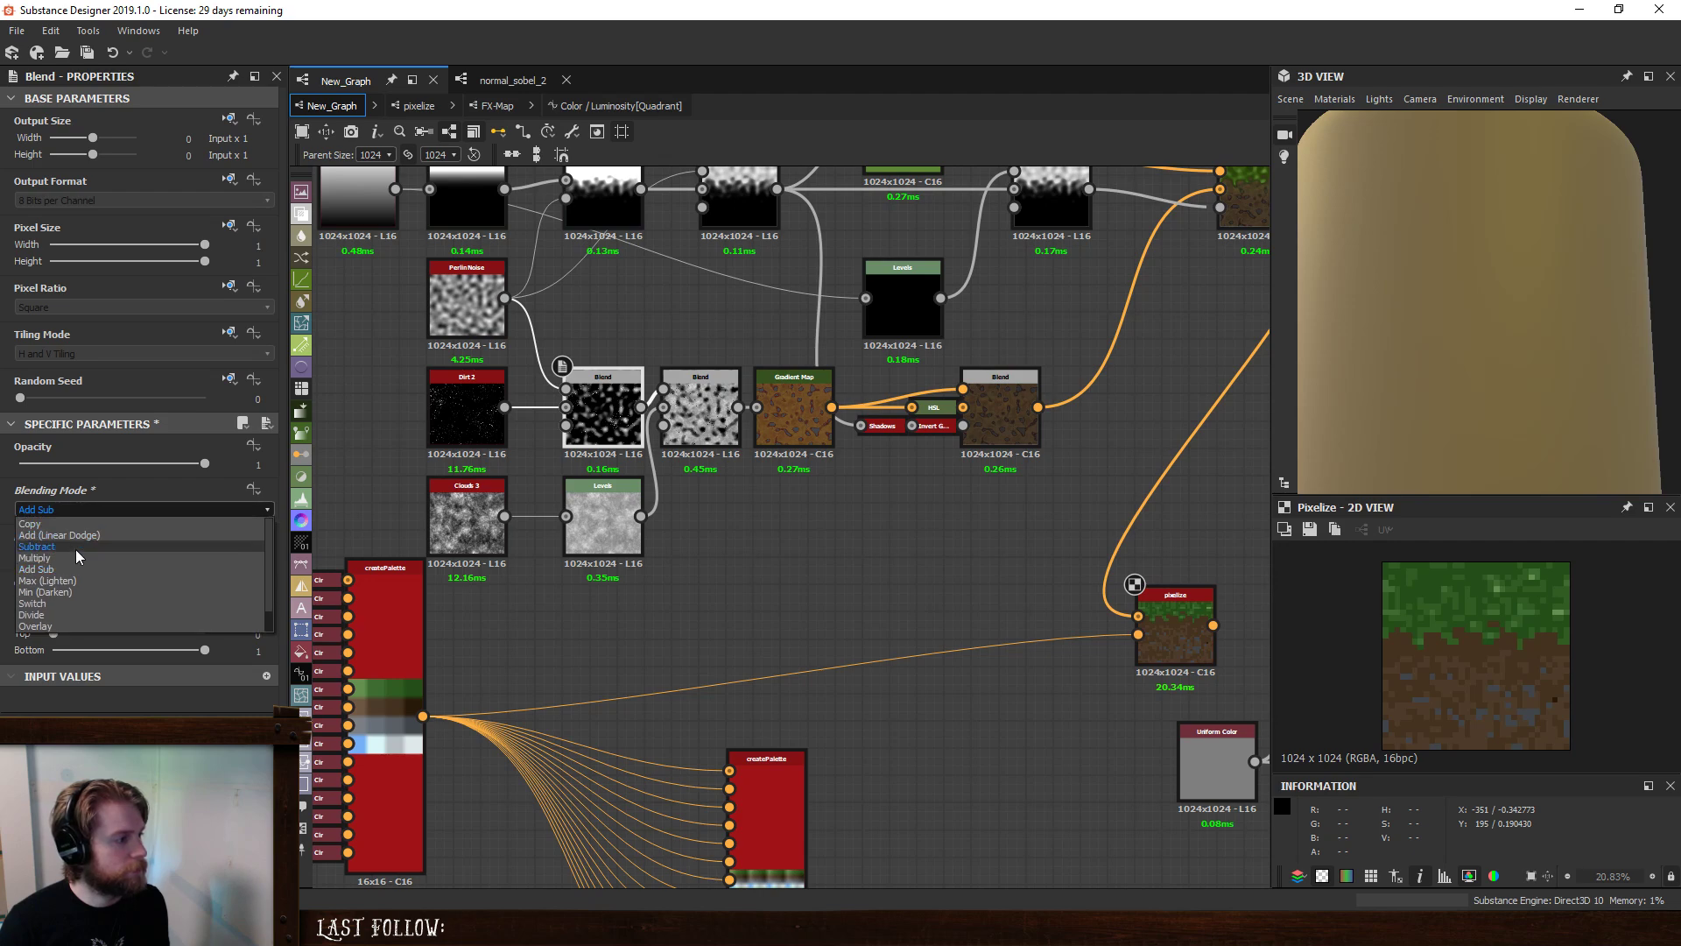
{"action": "left_click", "coordinate": [75, 549]}
{"action": "left_click", "coordinate": [80, 506]}
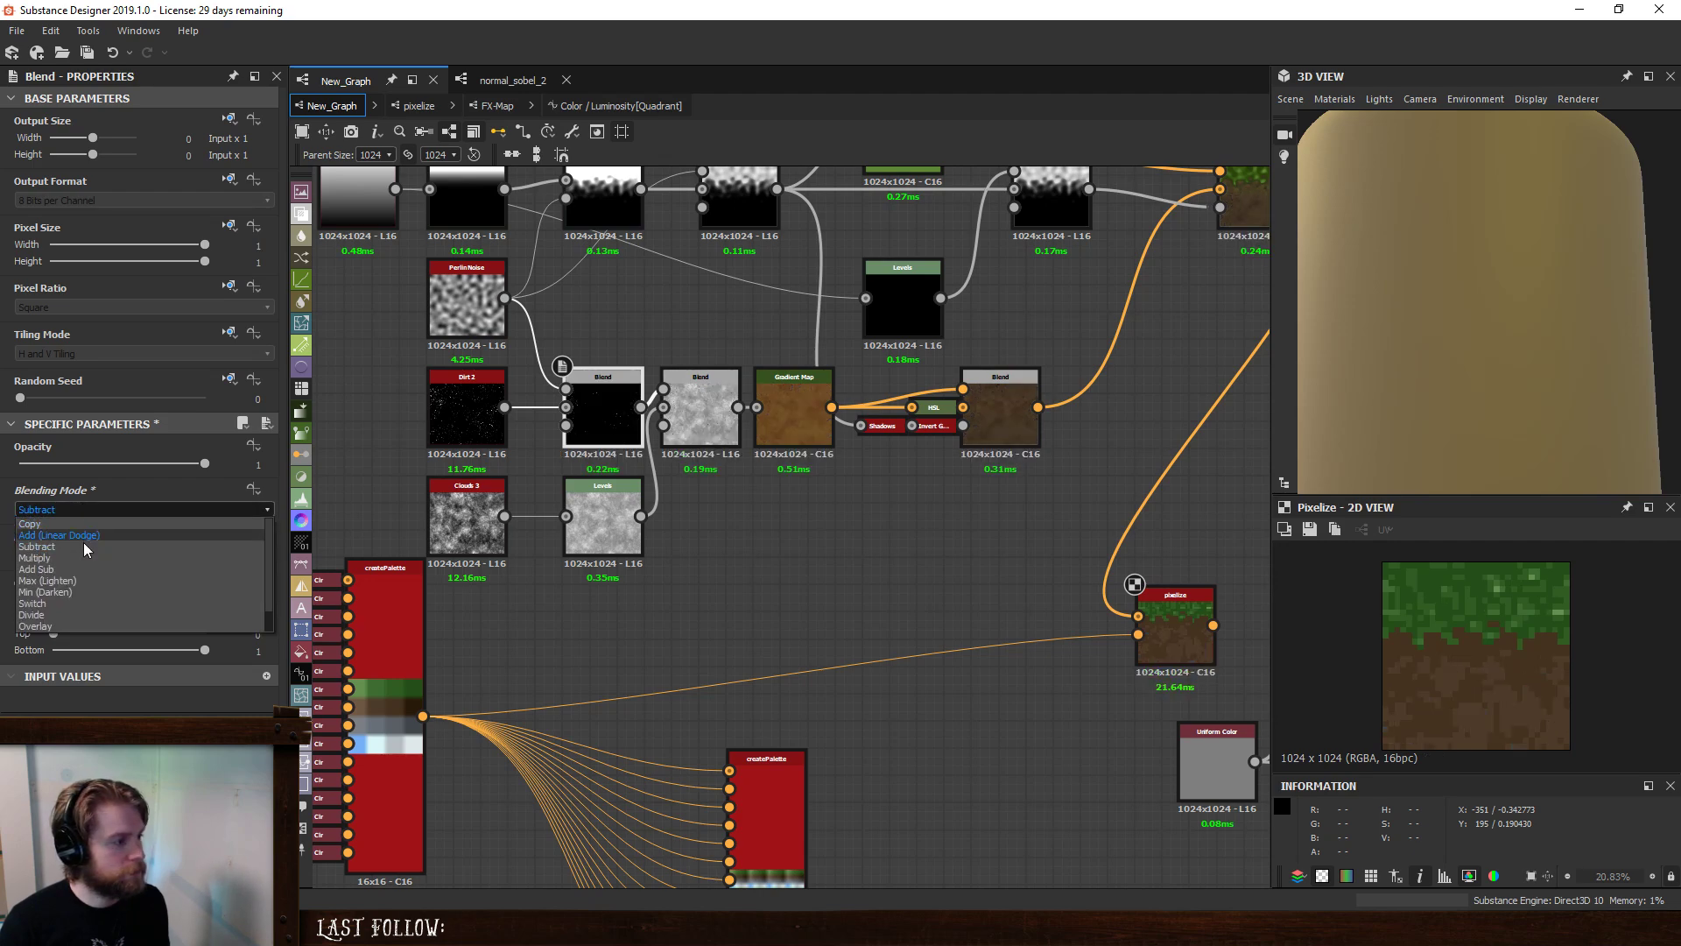
{"action": "left_click", "coordinate": [76, 580]}
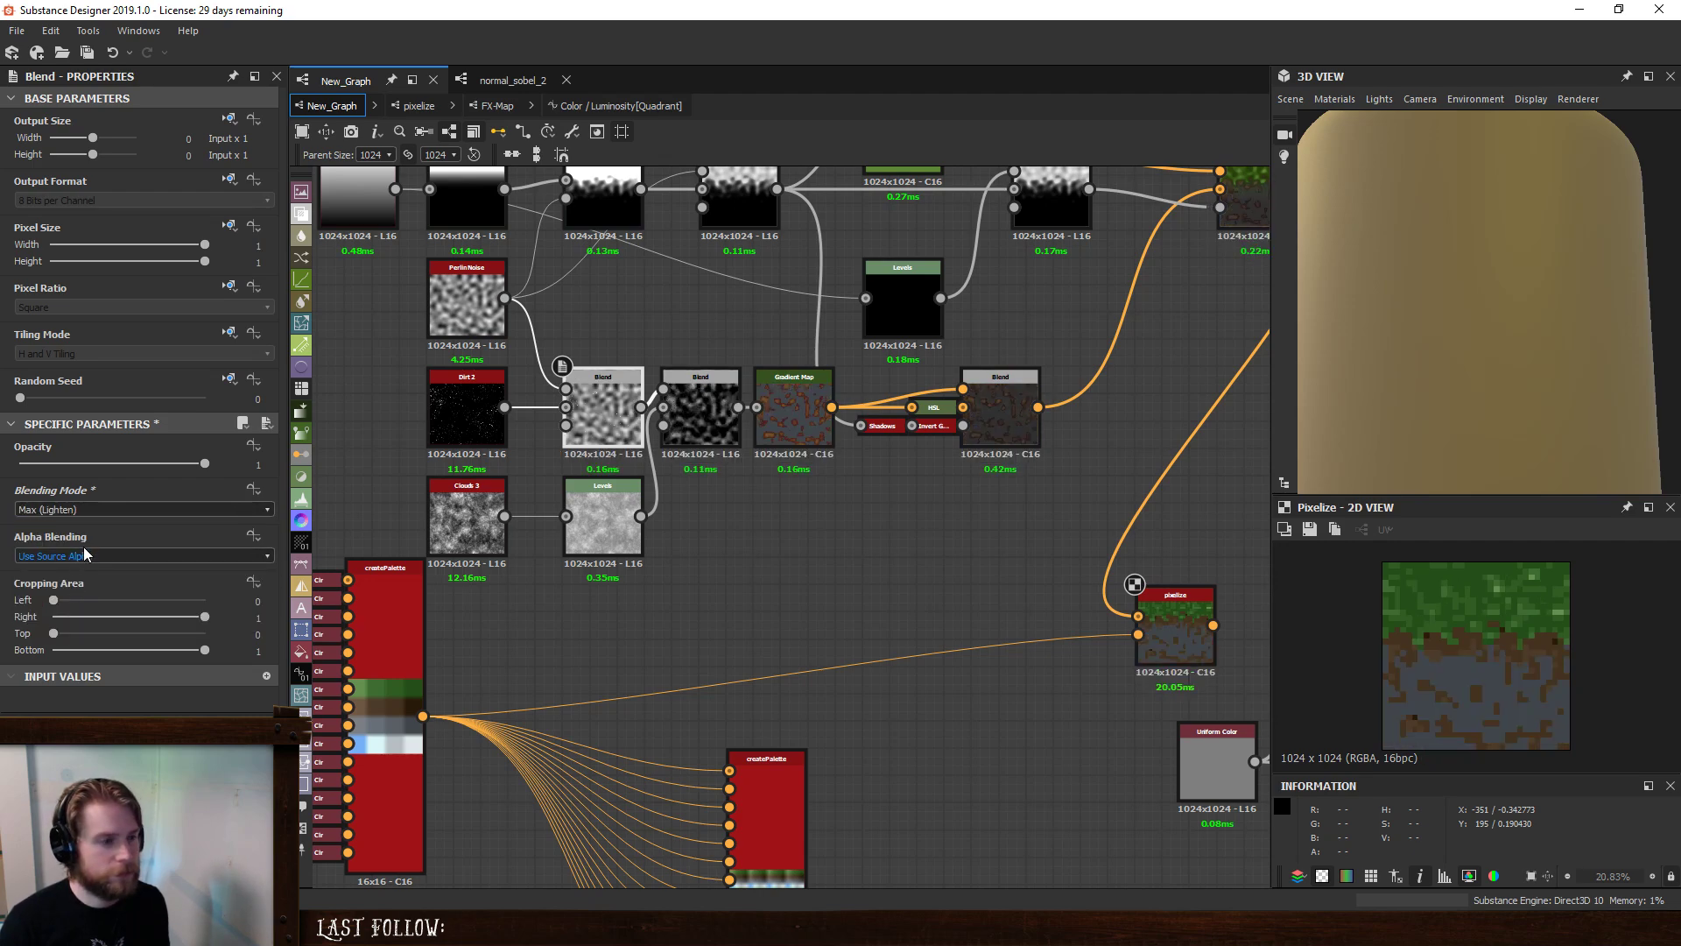
{"action": "left_click", "coordinate": [94, 512]}
{"action": "left_click", "coordinate": [84, 553]}
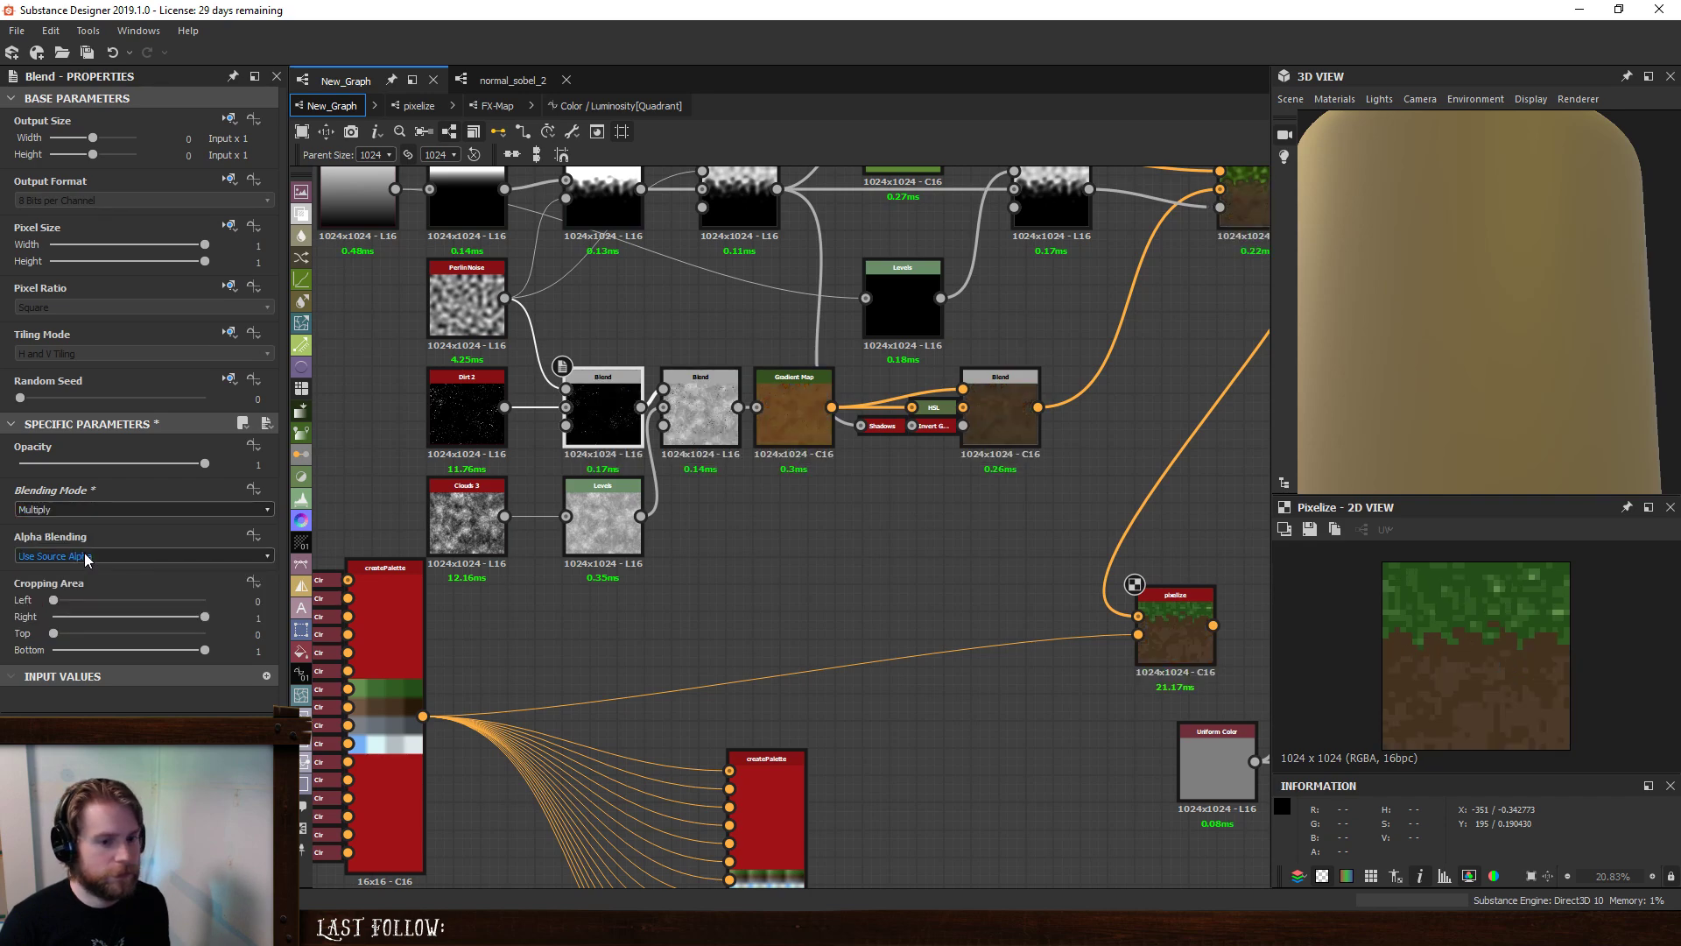
{"action": "left_click", "coordinate": [97, 509]}
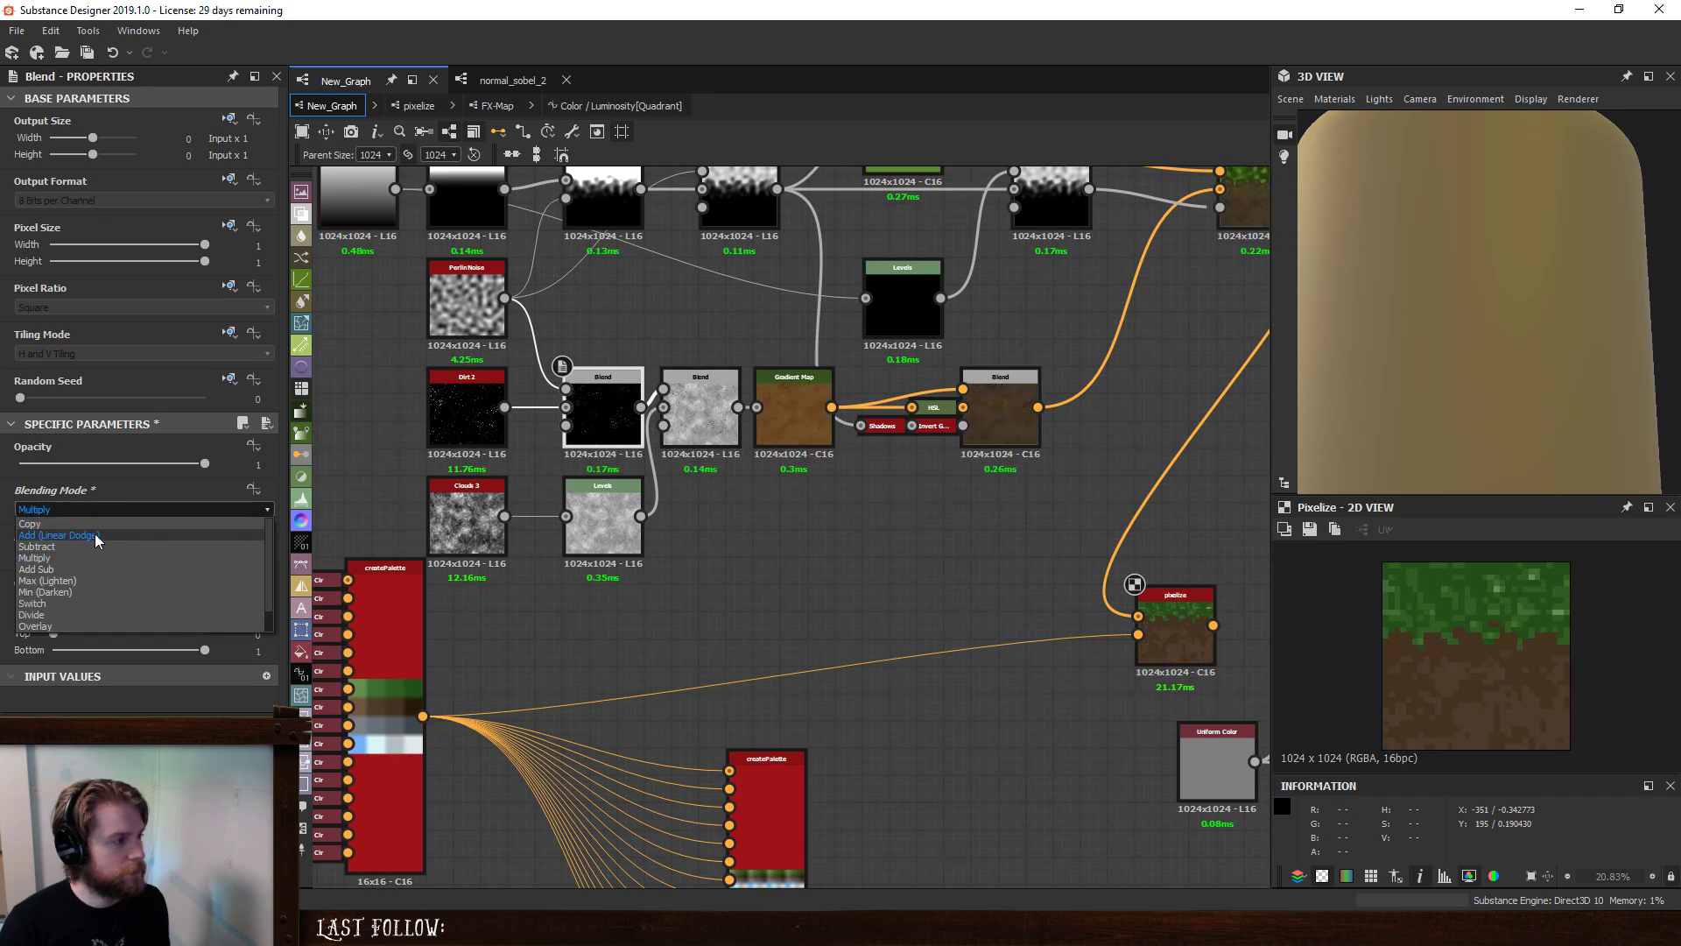
{"action": "left_click", "coordinate": [83, 625]}
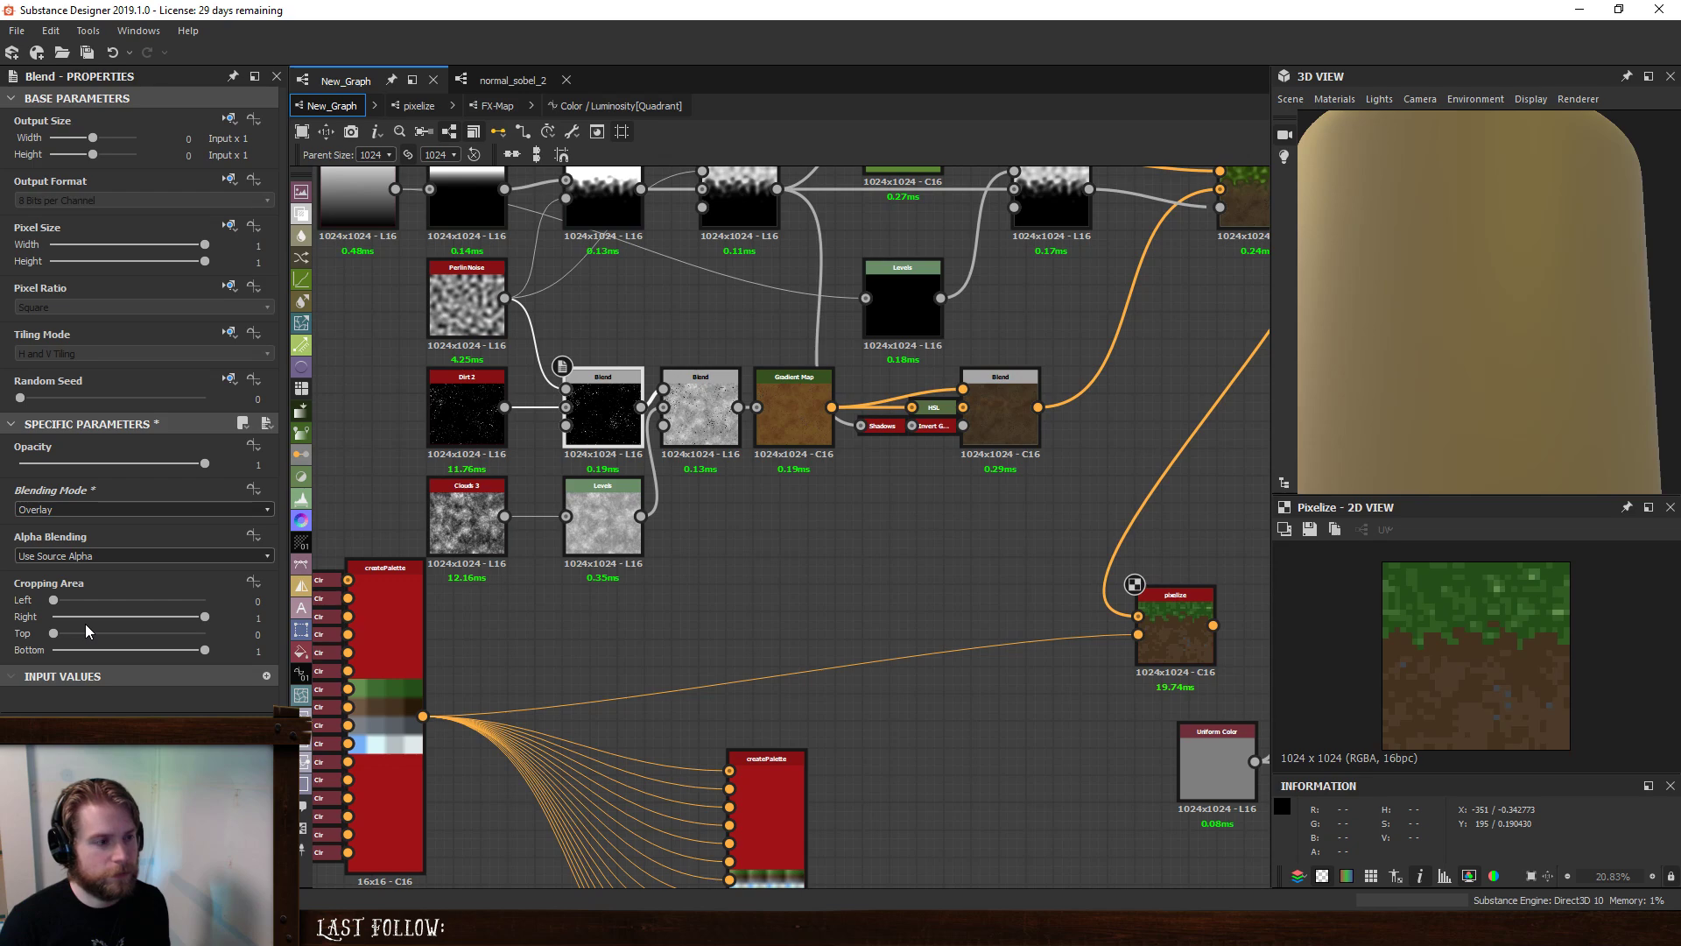
- Try a scale of 3 on the Dirt 2 node, restore it to 1, and set Disorder to 0.35
{"action": "left_click", "coordinate": [469, 403]}
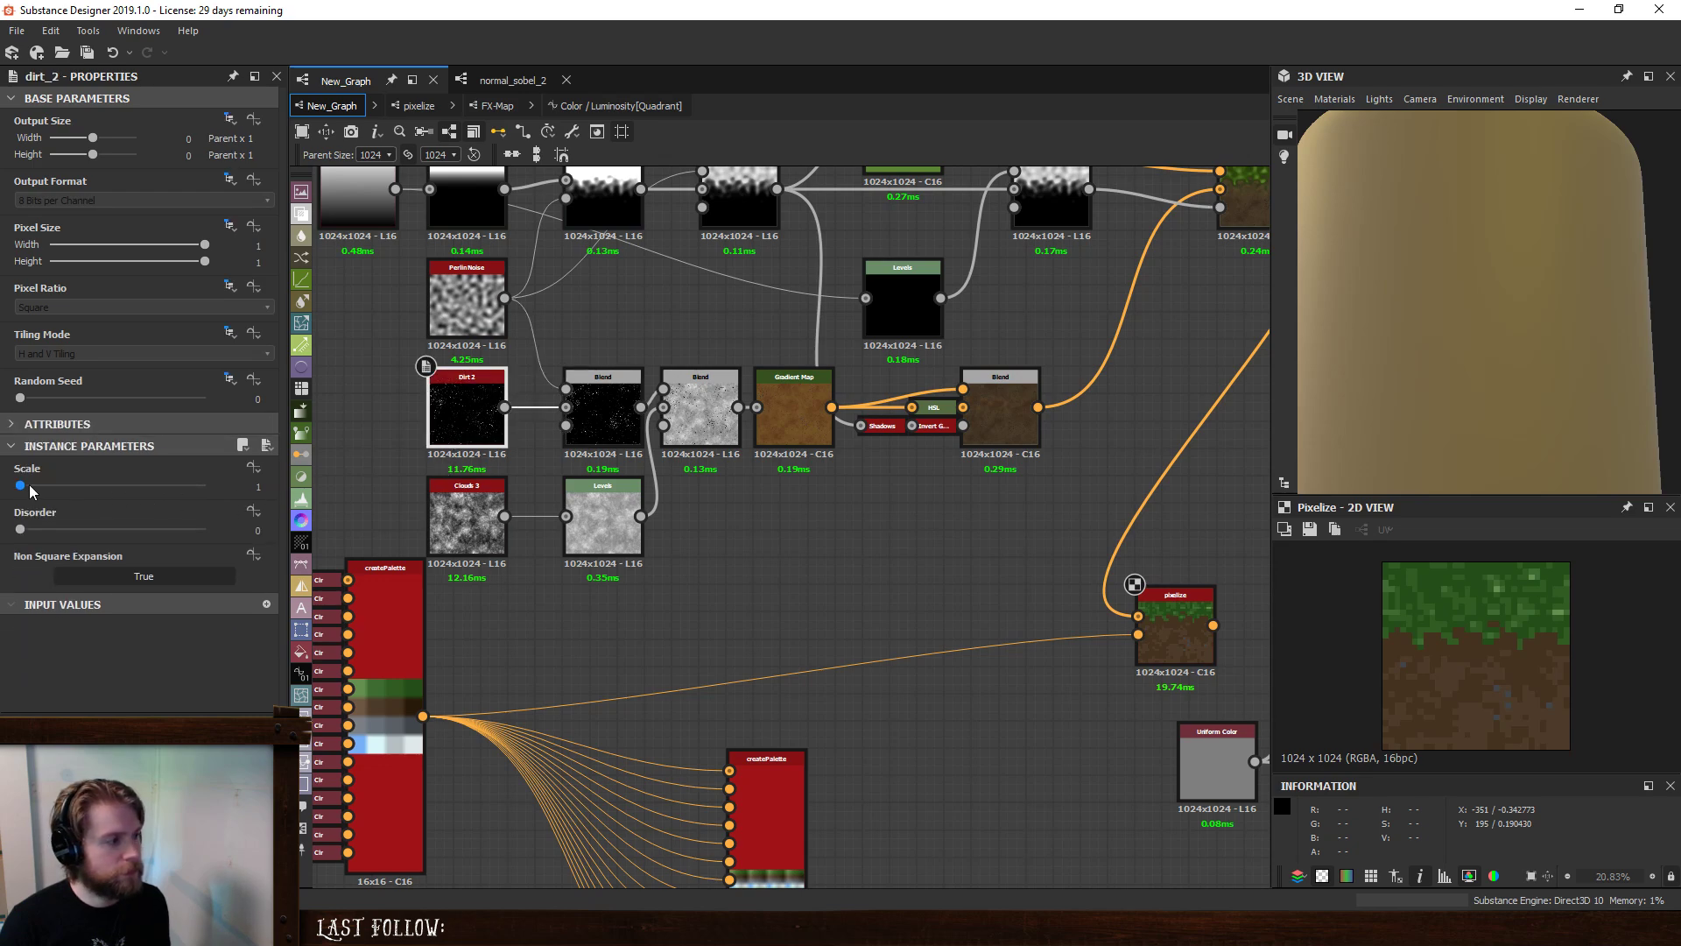
{"action": "left_click_drag", "start_coordinate": [40, 485], "coordinate": [64, 487]}
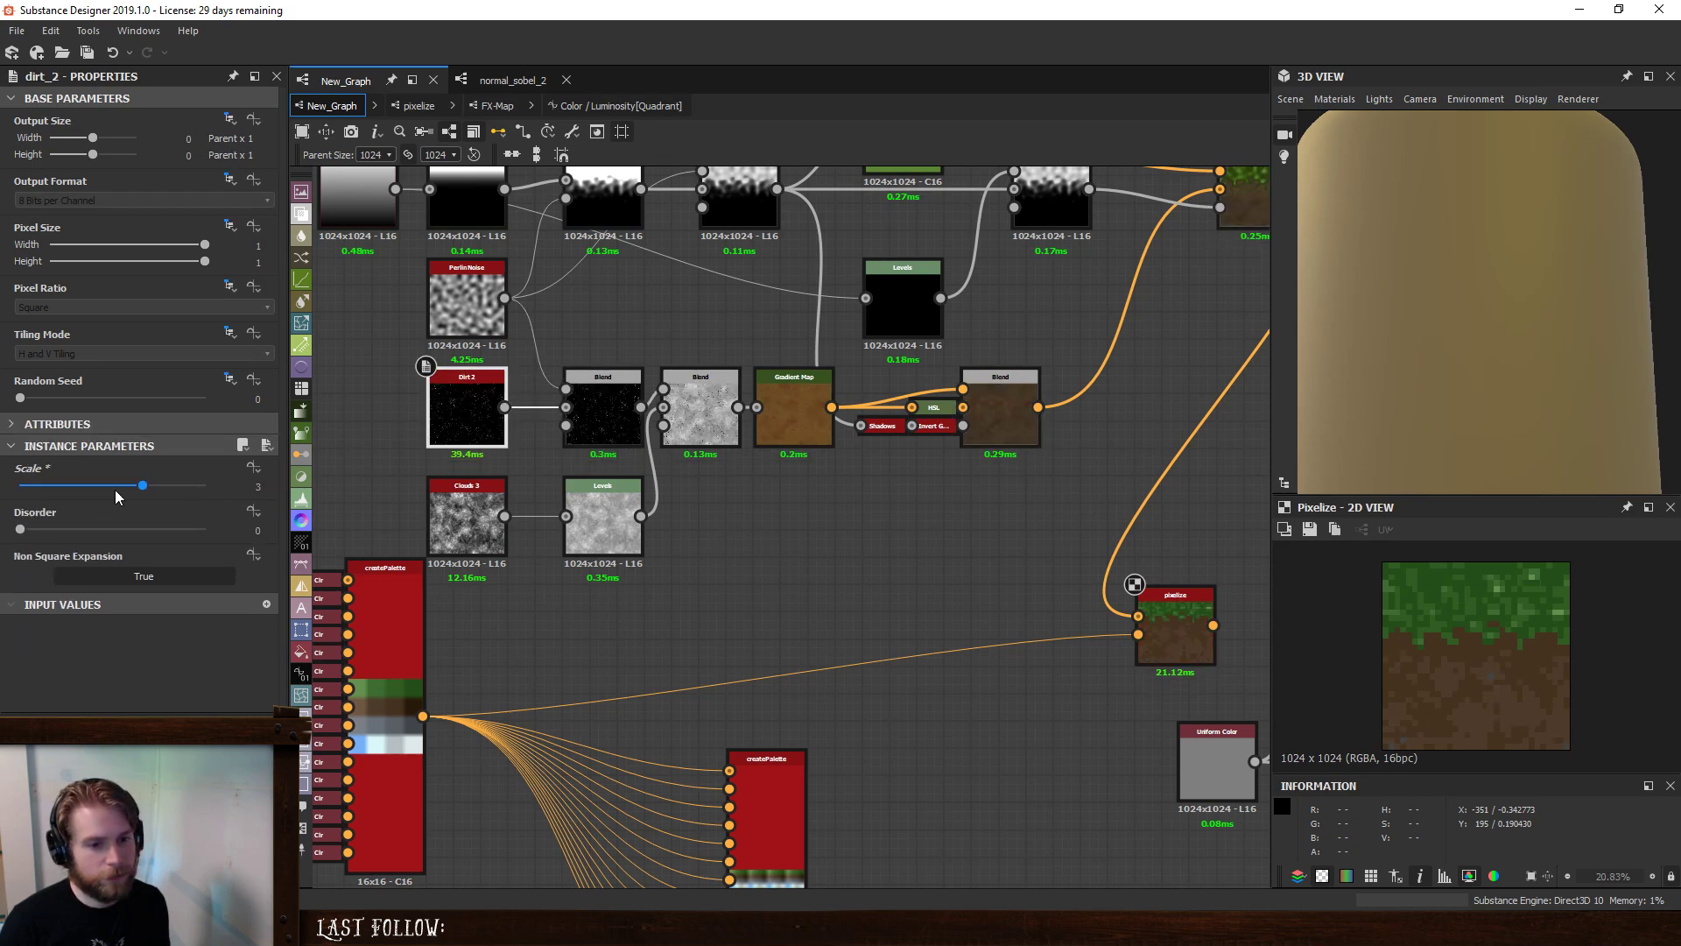
{"action": "left_click_drag", "start_coordinate": [76, 487], "coordinate": [85, 530]}
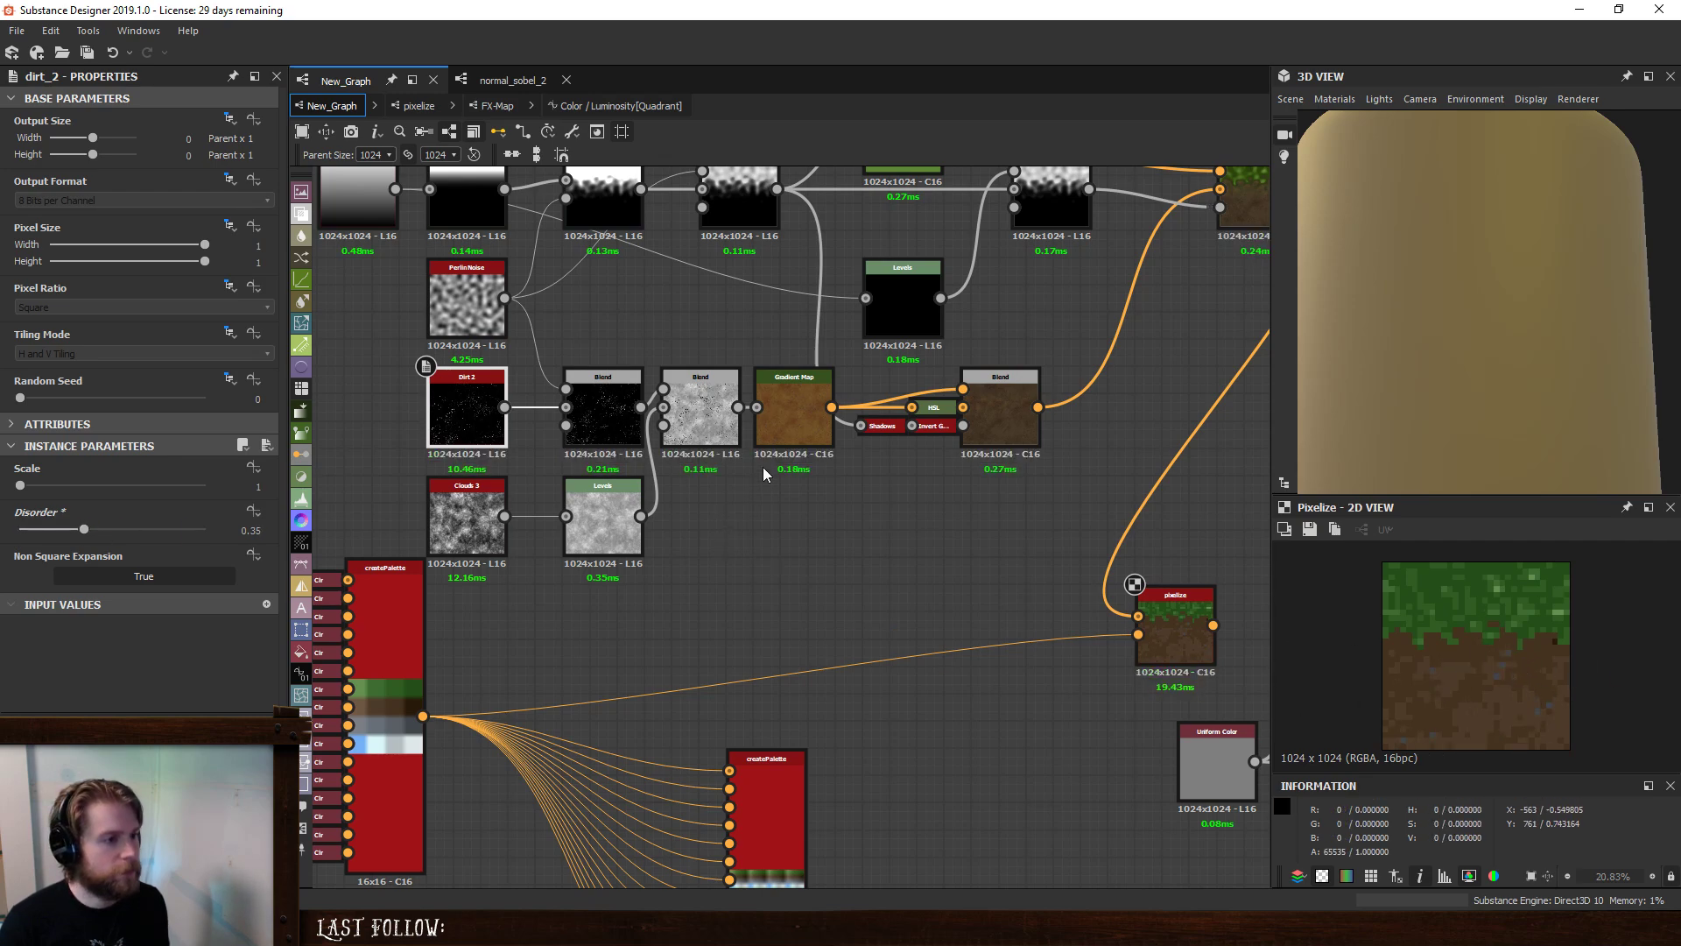
- Brighten the dirt Gradient Map's grey-blue key at position 0.207 to a V of 0.47 and preview the following Blend node
{"action": "left_click", "coordinate": [784, 391]}
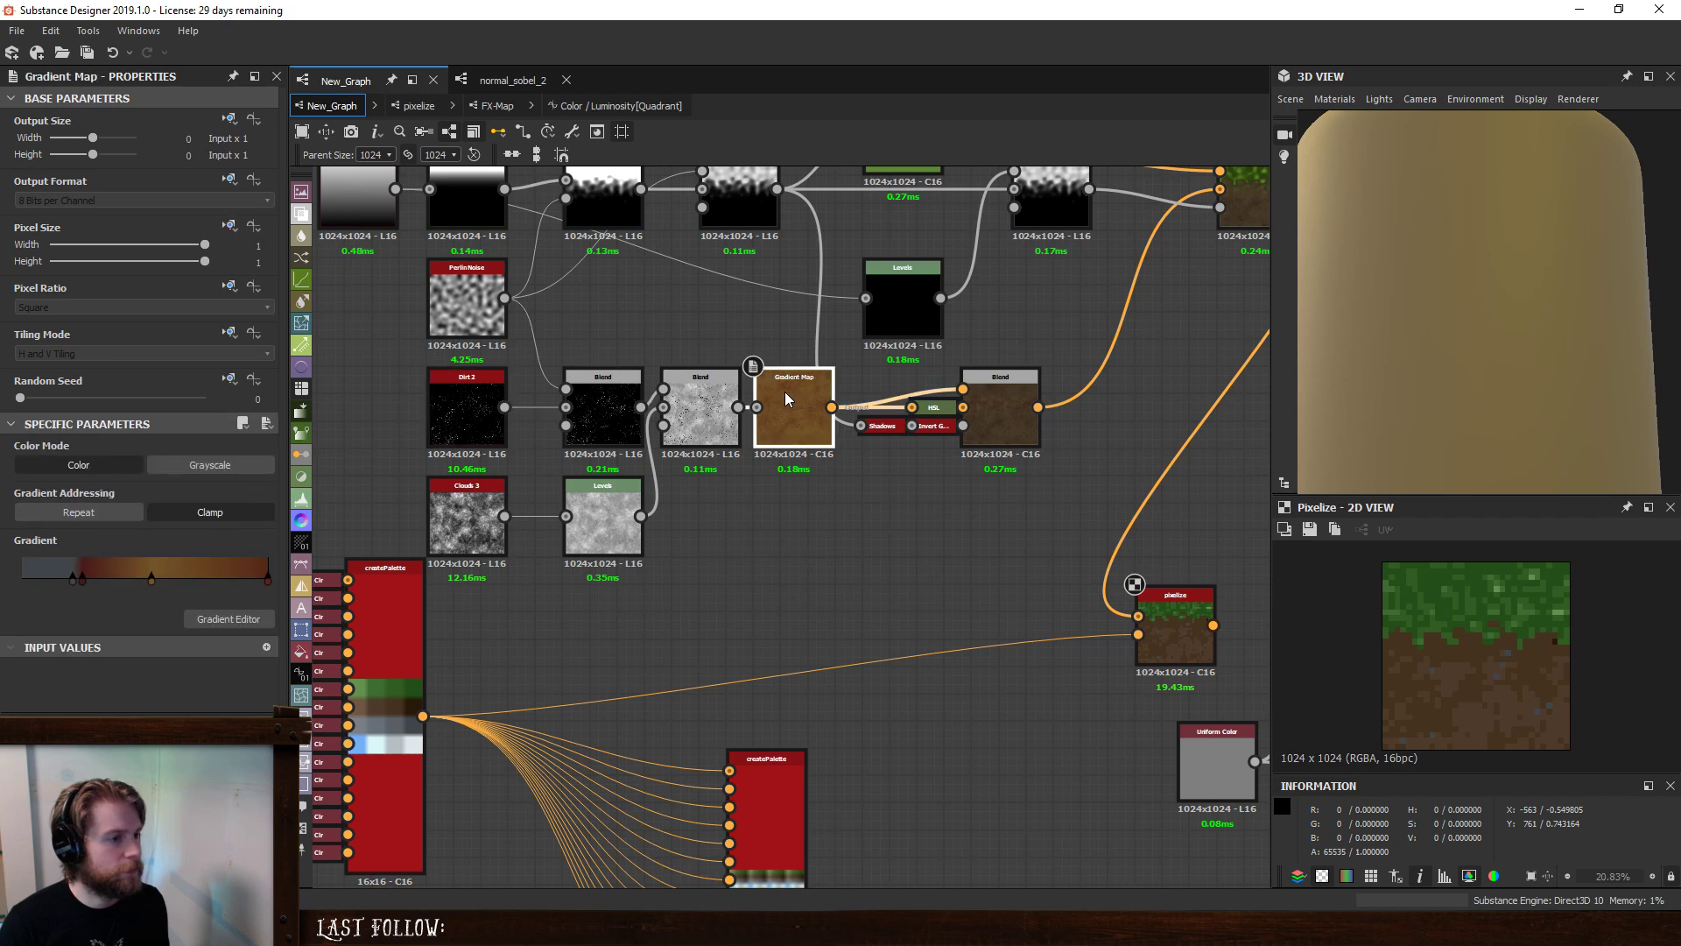
{"action": "double_click", "coordinate": [72, 575]}
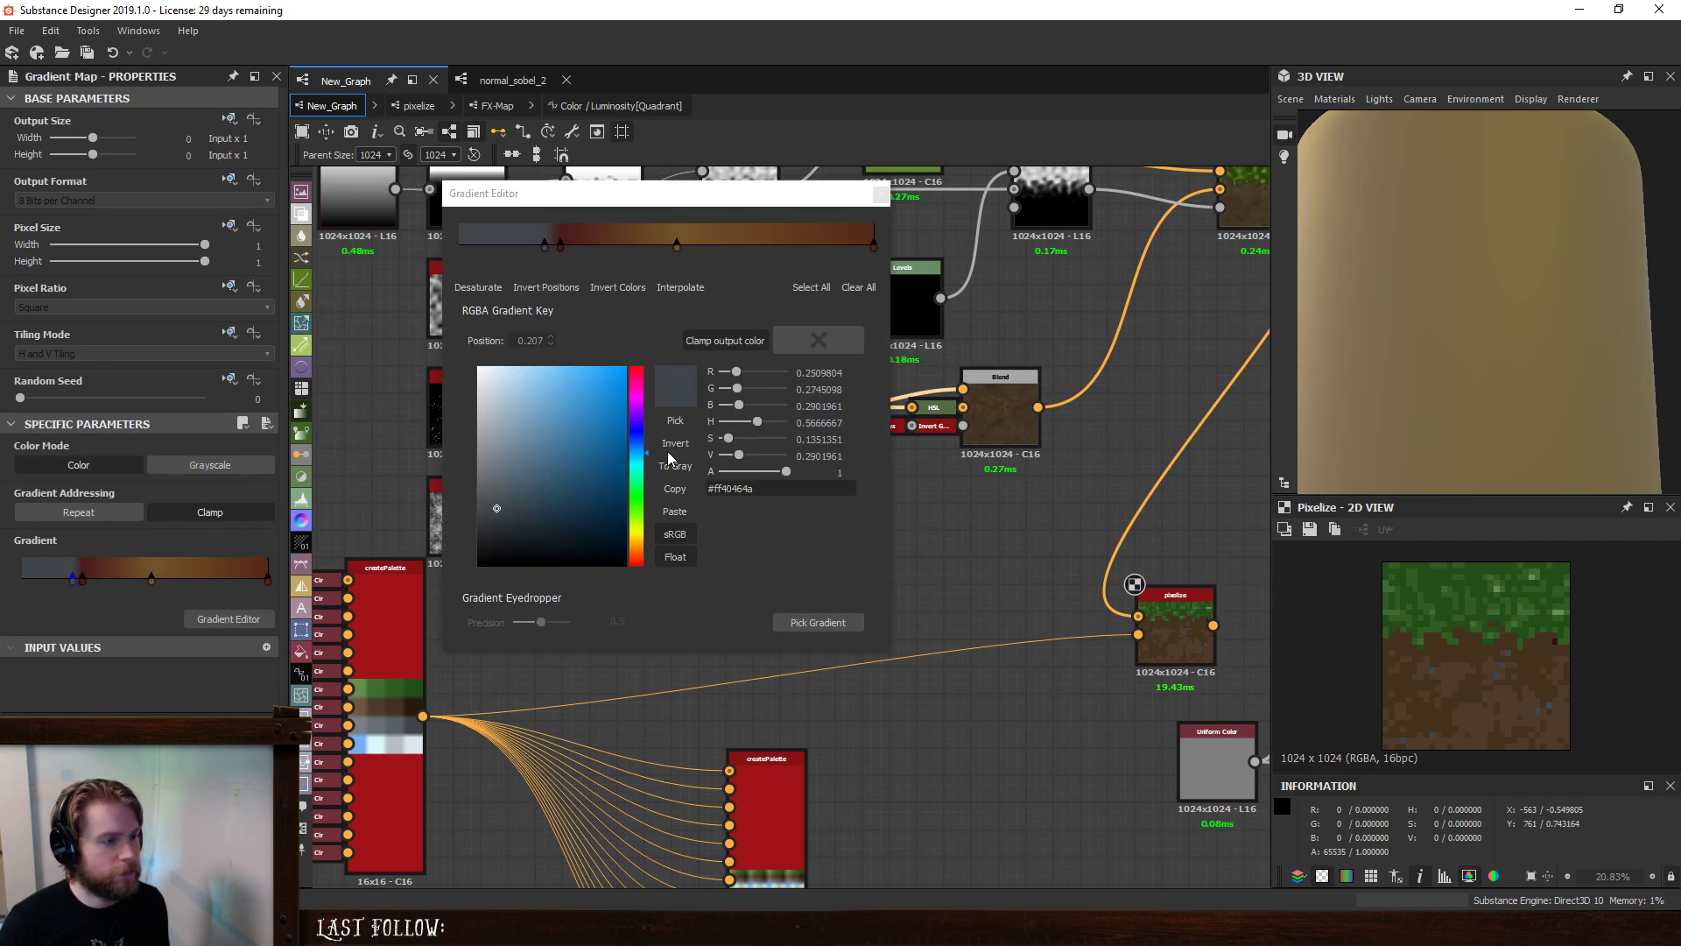
{"action": "mouse_move", "coordinate": [738, 455]}
{"action": "left_mouse_down"}
{"action": "mouse_move", "coordinate": [813, 453]}
{"action": "mouse_move", "coordinate": [754, 464]}
{"action": "left_mouse_up"}
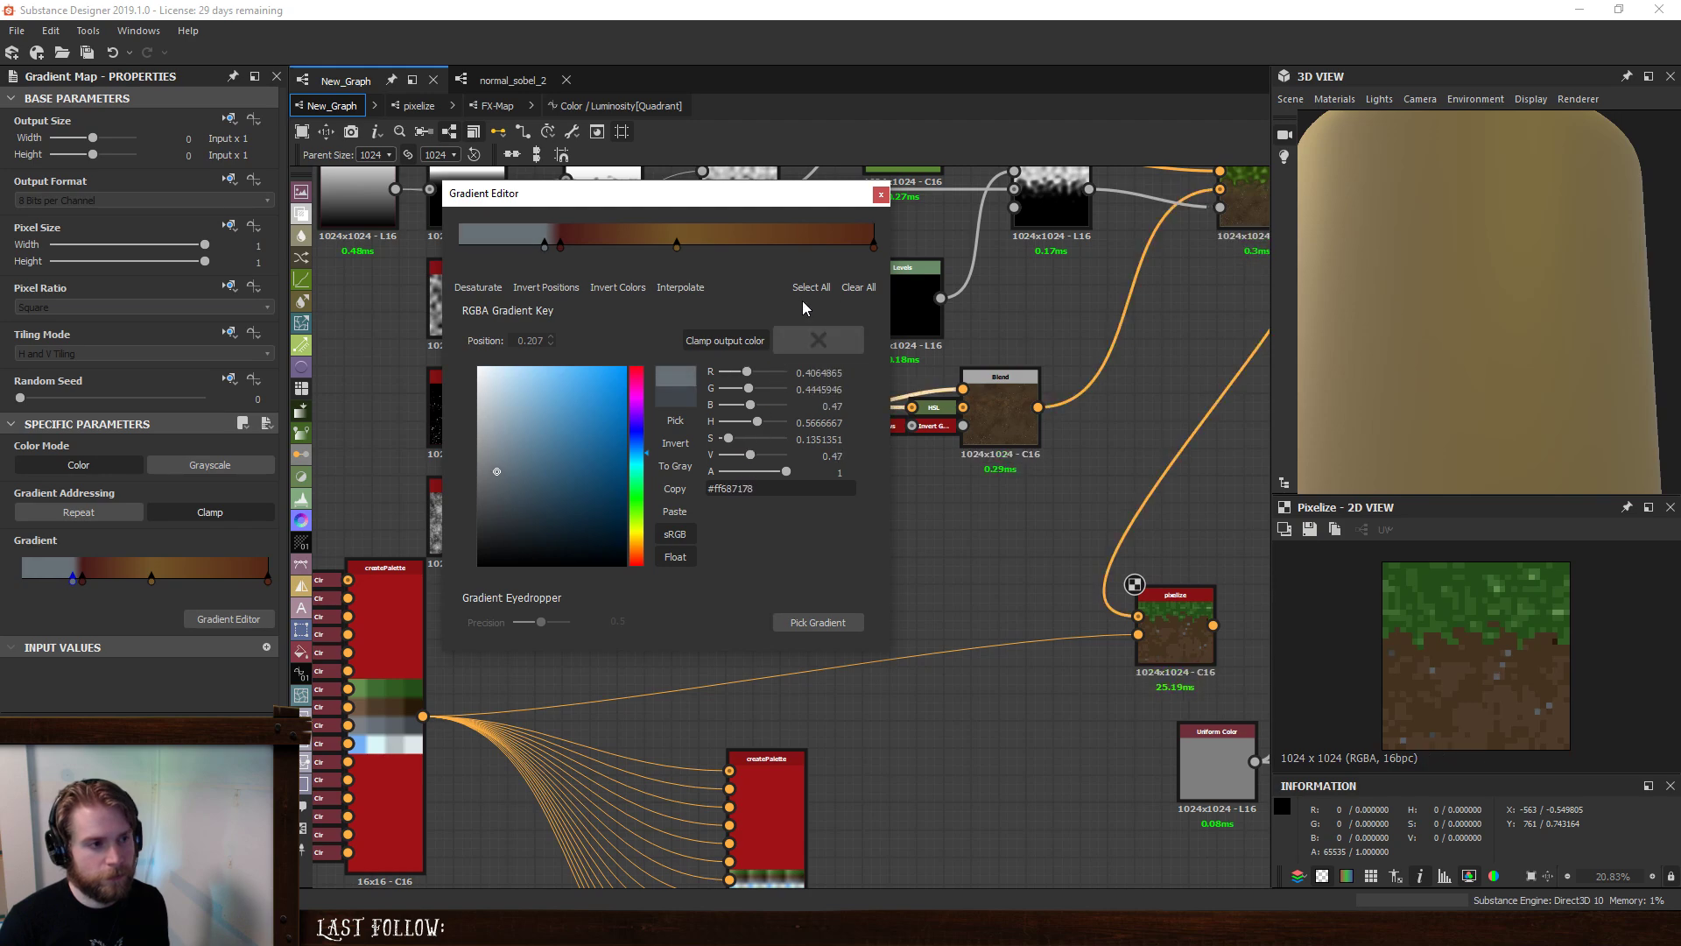
{"action": "left_click", "coordinate": [881, 194]}
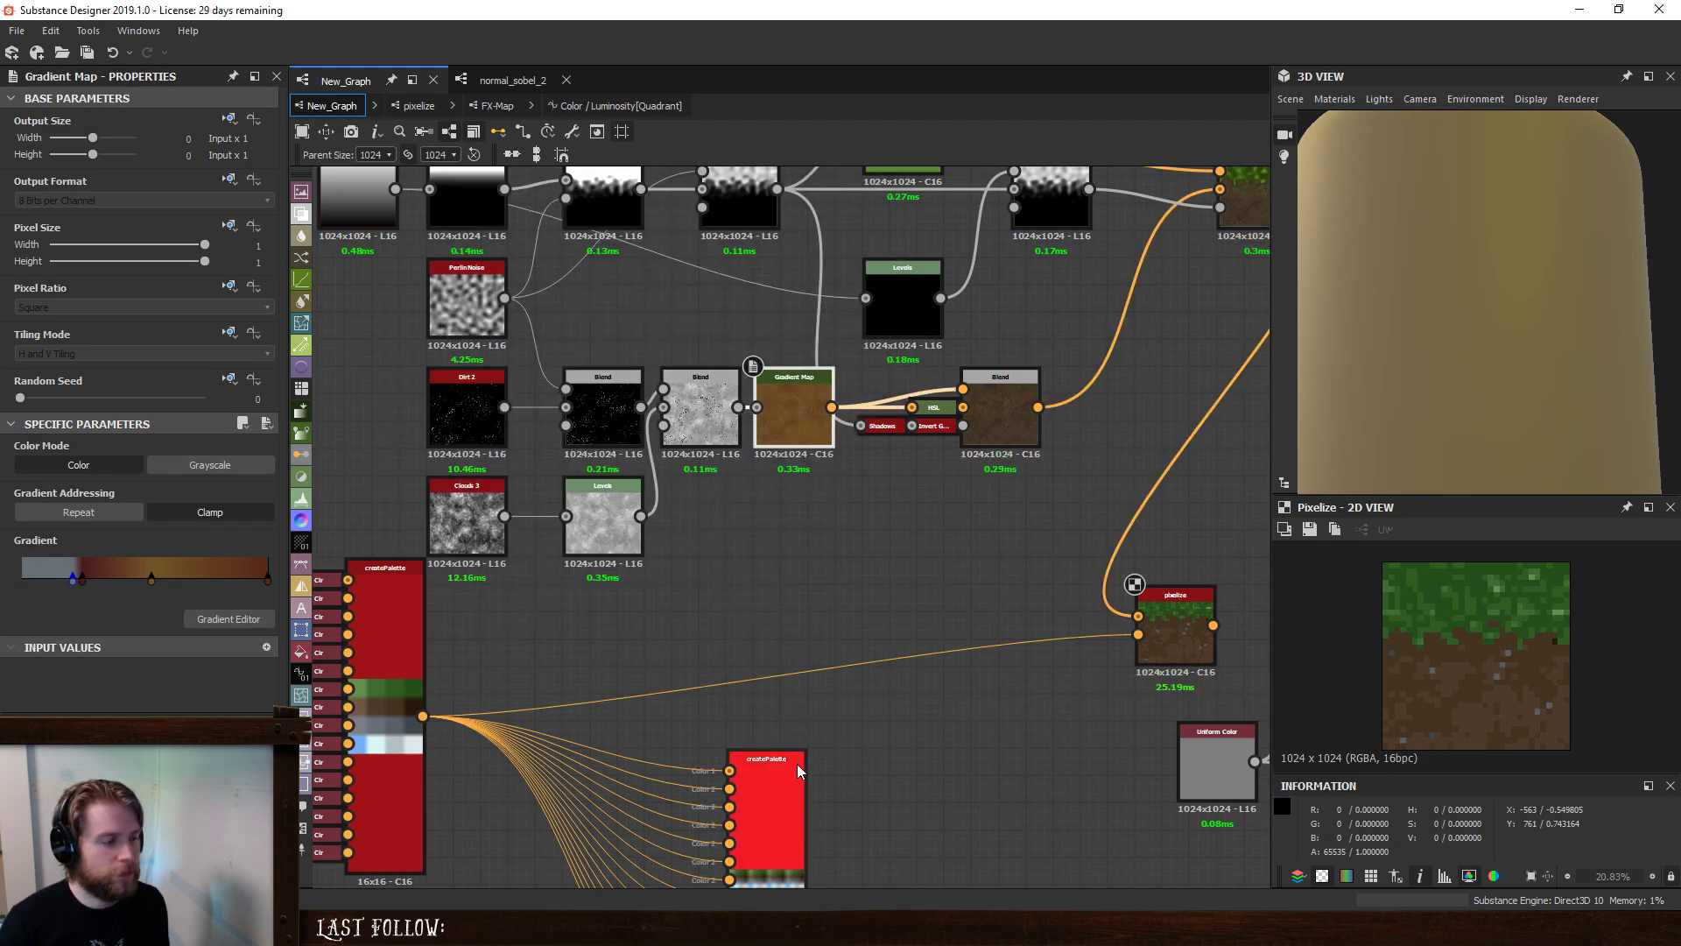
{"action": "left_click", "coordinate": [1020, 394]}
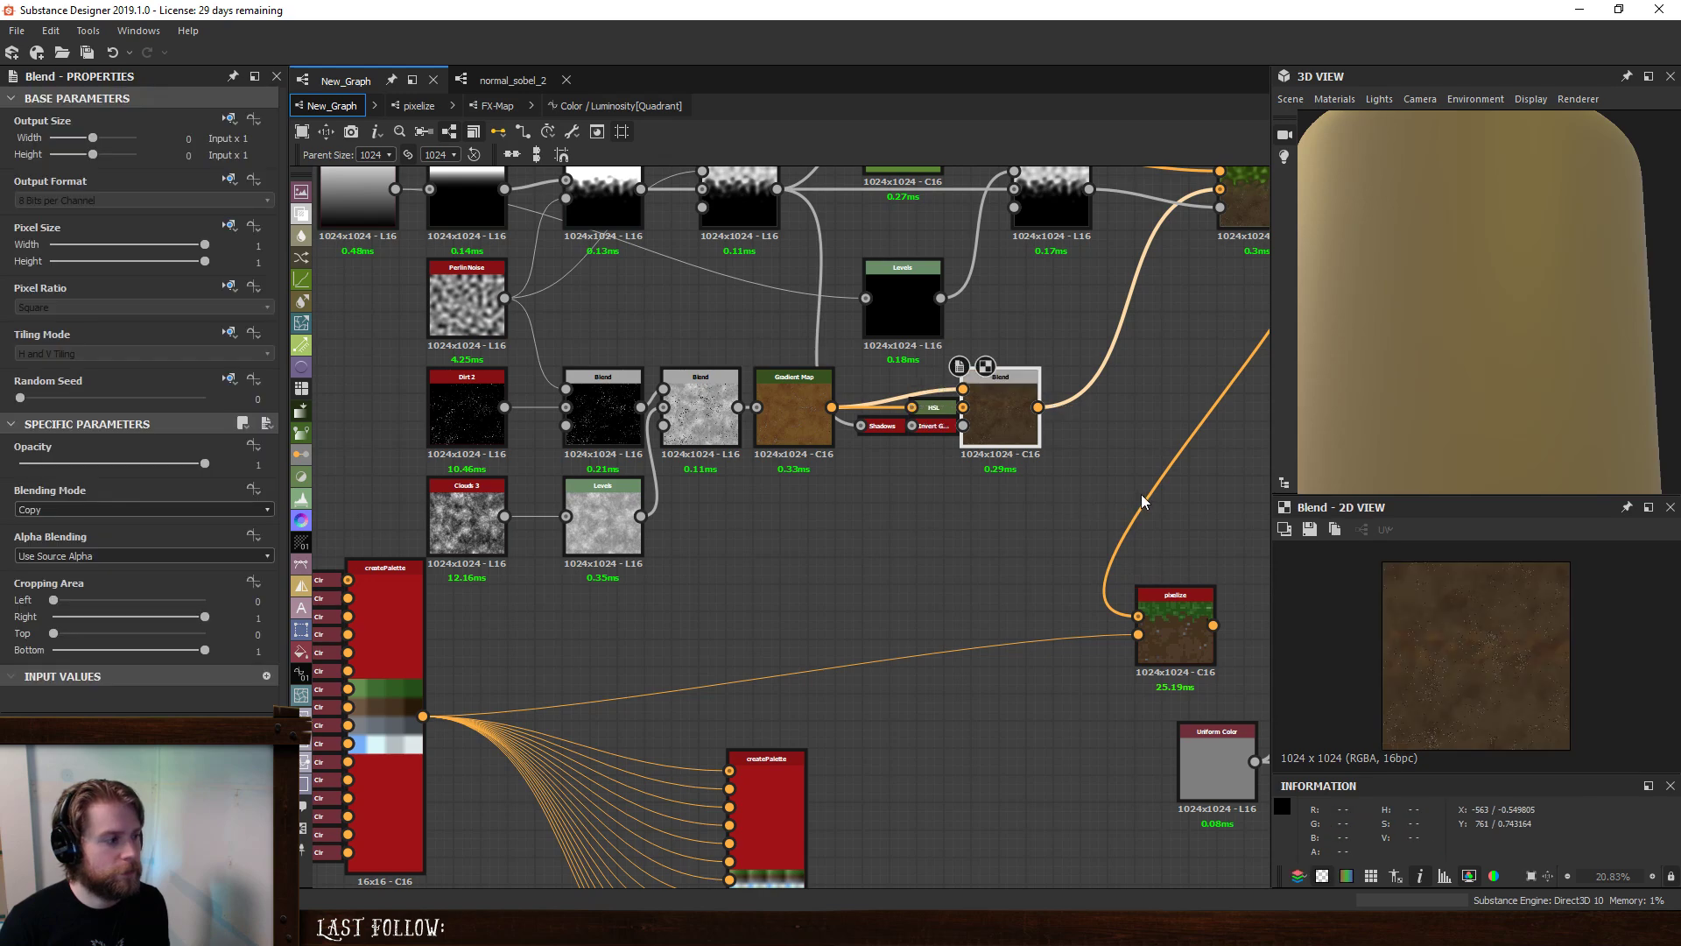
- Preview the final grass-and-dirt Blend node and examine its transition up close
{"action": "middle_click_drag", "start_coordinate": [1037, 506], "coordinate": [950, 548]}
{"action": "scroll", "coordinate": [1512, 589], "scroll_direction": "up", "scroll_amount": 2}
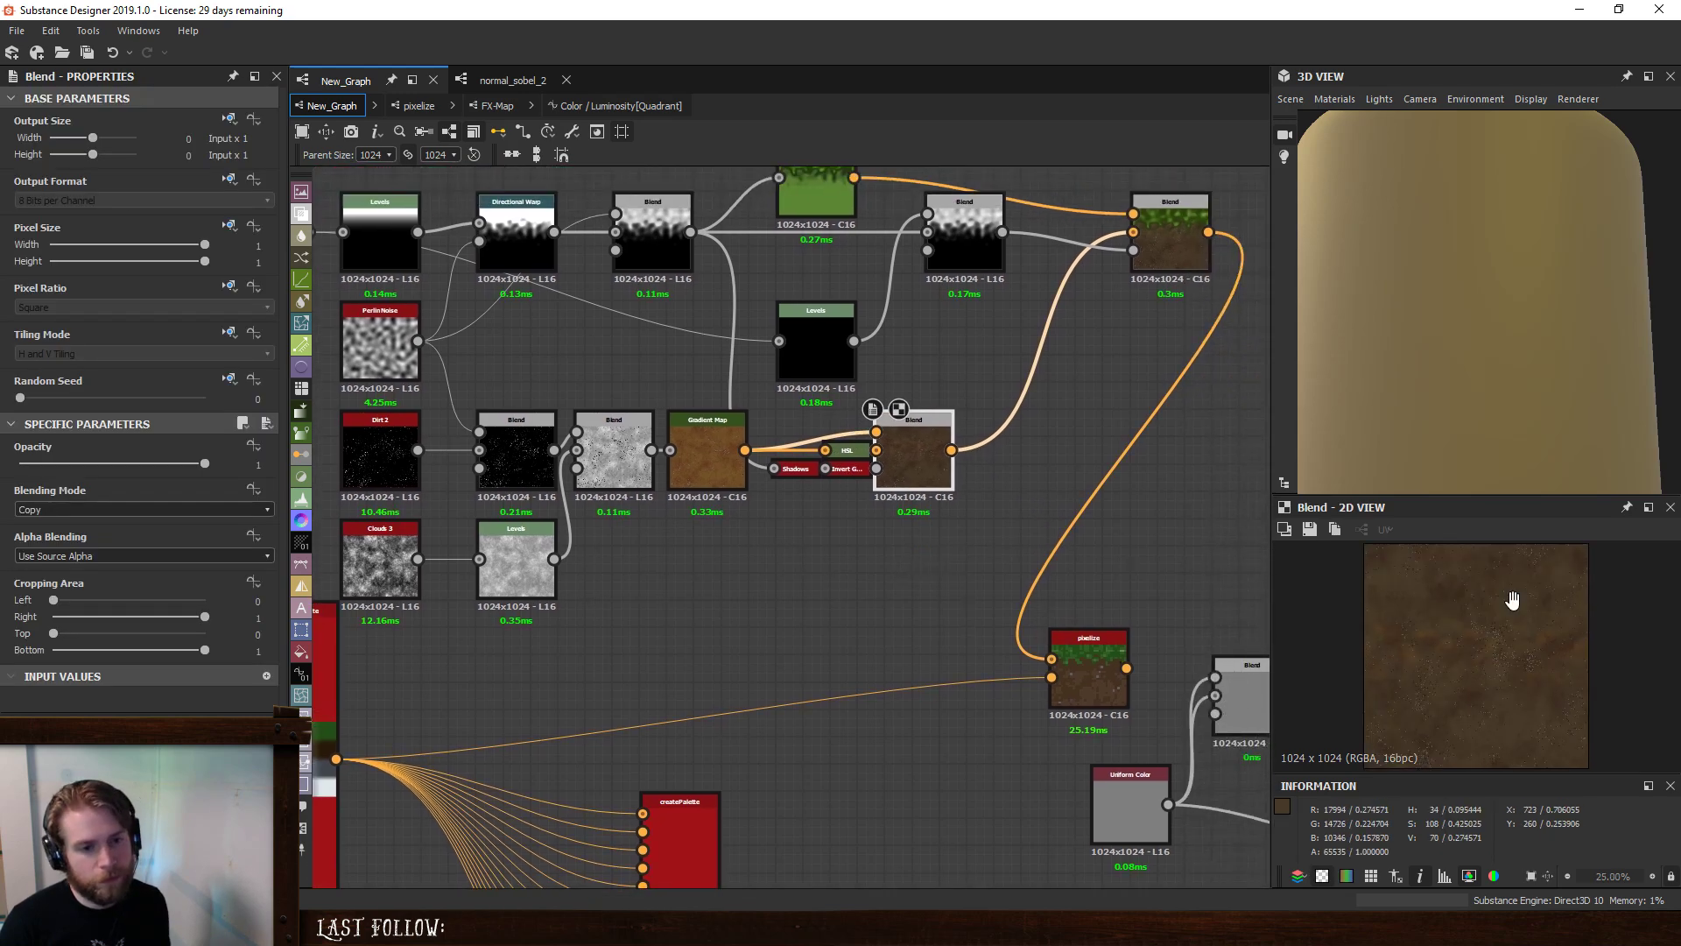
{"action": "left_click", "coordinate": [1167, 245]}
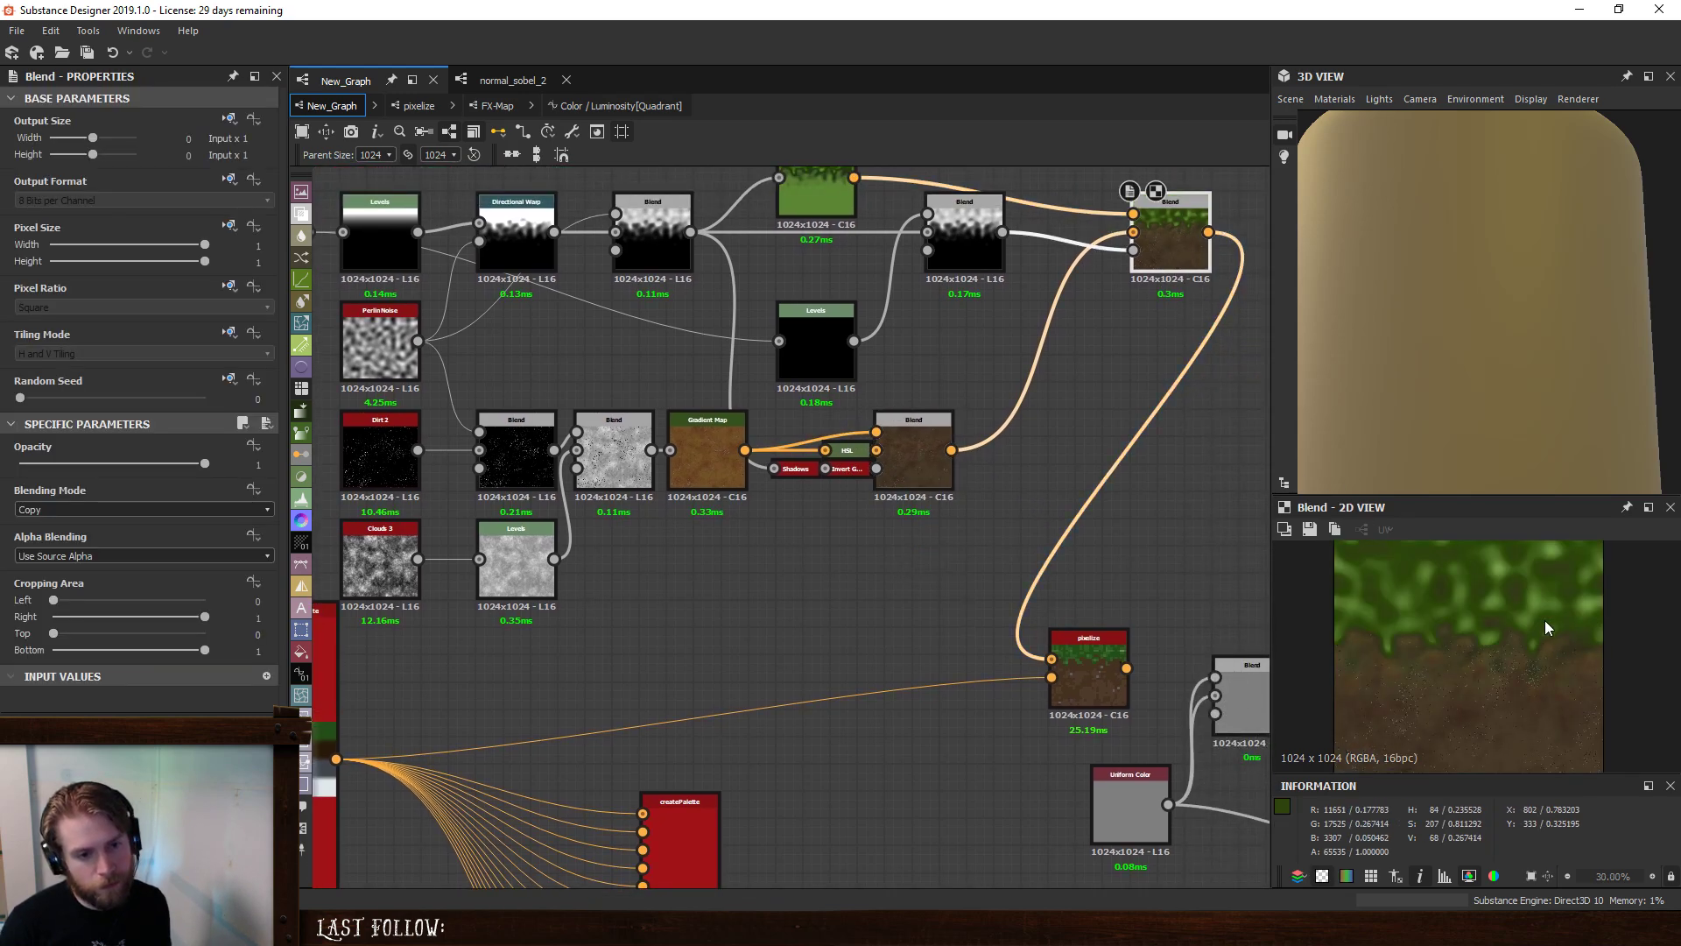
{"action": "scroll", "coordinate": [1549, 604], "scroll_direction": "up", "scroll_amount": 4}
{"action": "scroll", "coordinate": [1555, 591], "scroll_direction": "up", "scroll_amount": 3}
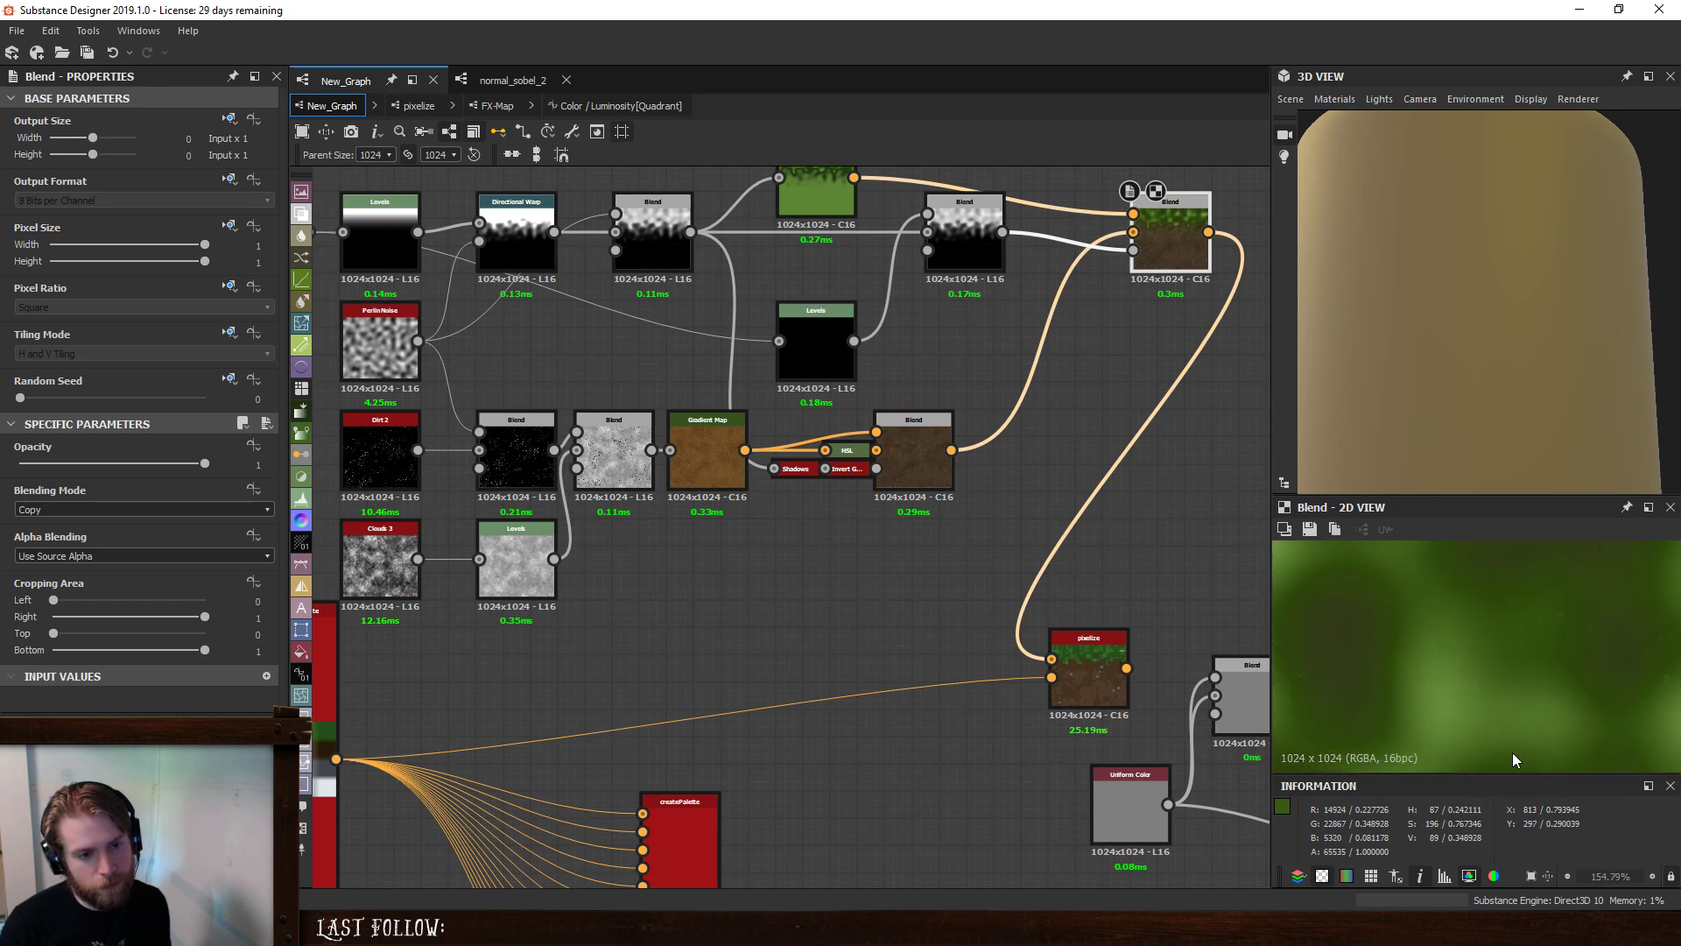
- Insert a Histogram Scan node between the mask Blend and the final Blend's opacity input and dock it to the final Blend
{"action": "middle_click_drag", "start_coordinate": [1016, 333], "coordinate": [972, 461]}
{"action": "key", "text": "space"}
{"action": "type", "text": "hist"}
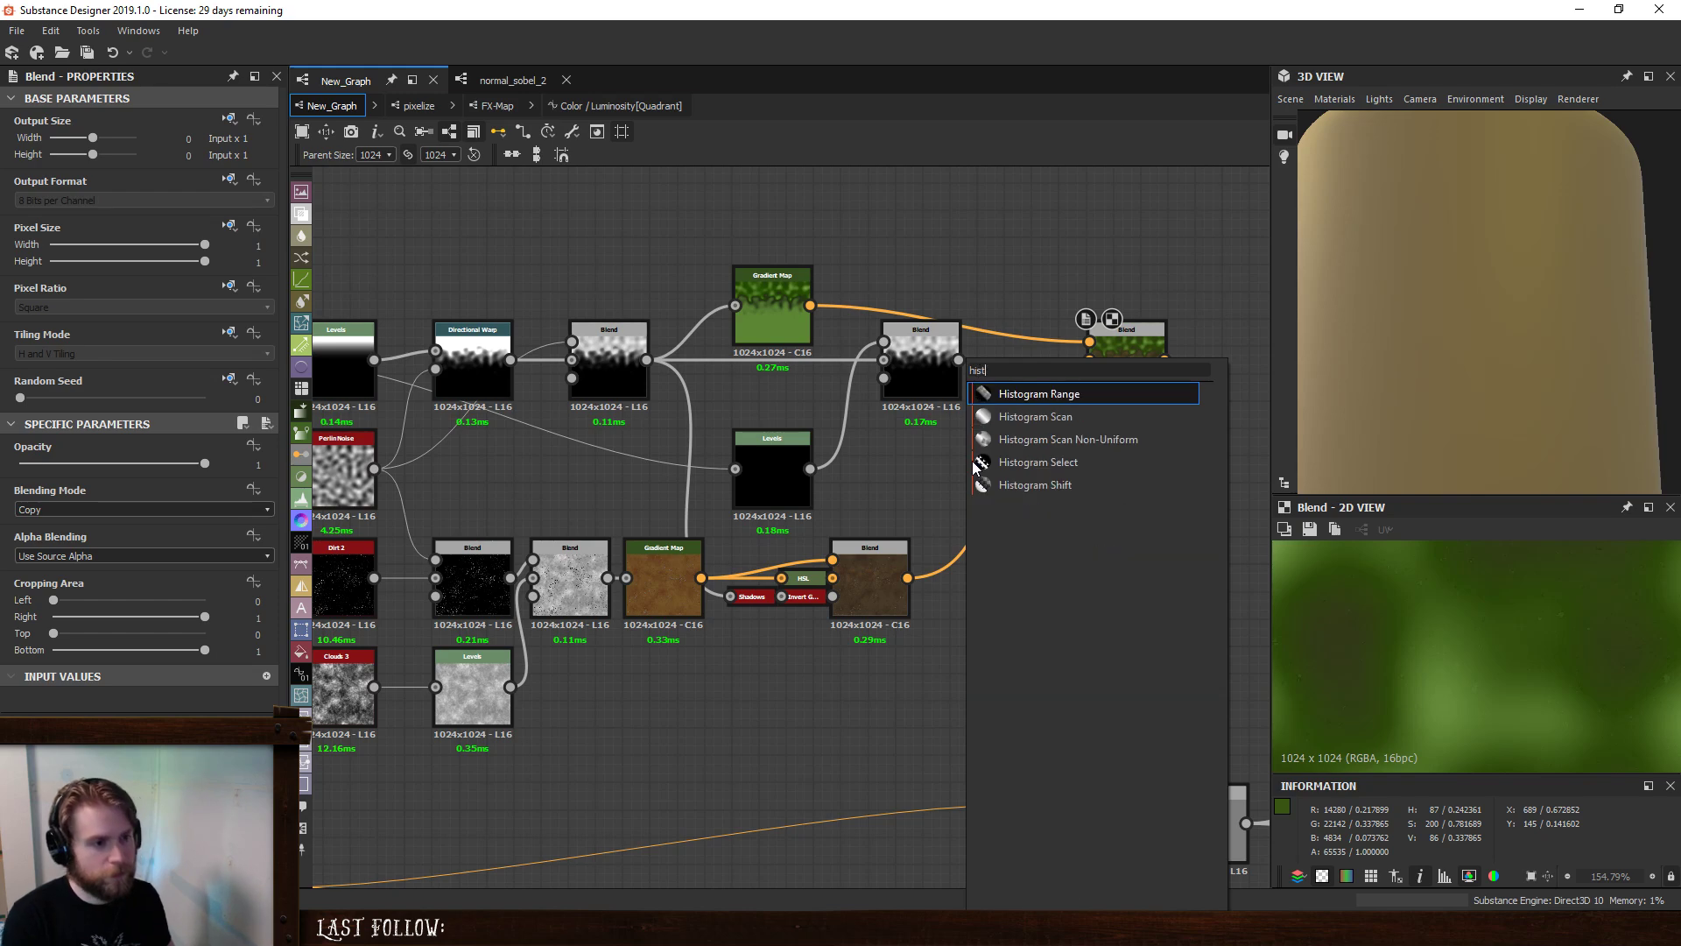
{"action": "left_click", "coordinate": [1035, 417]}
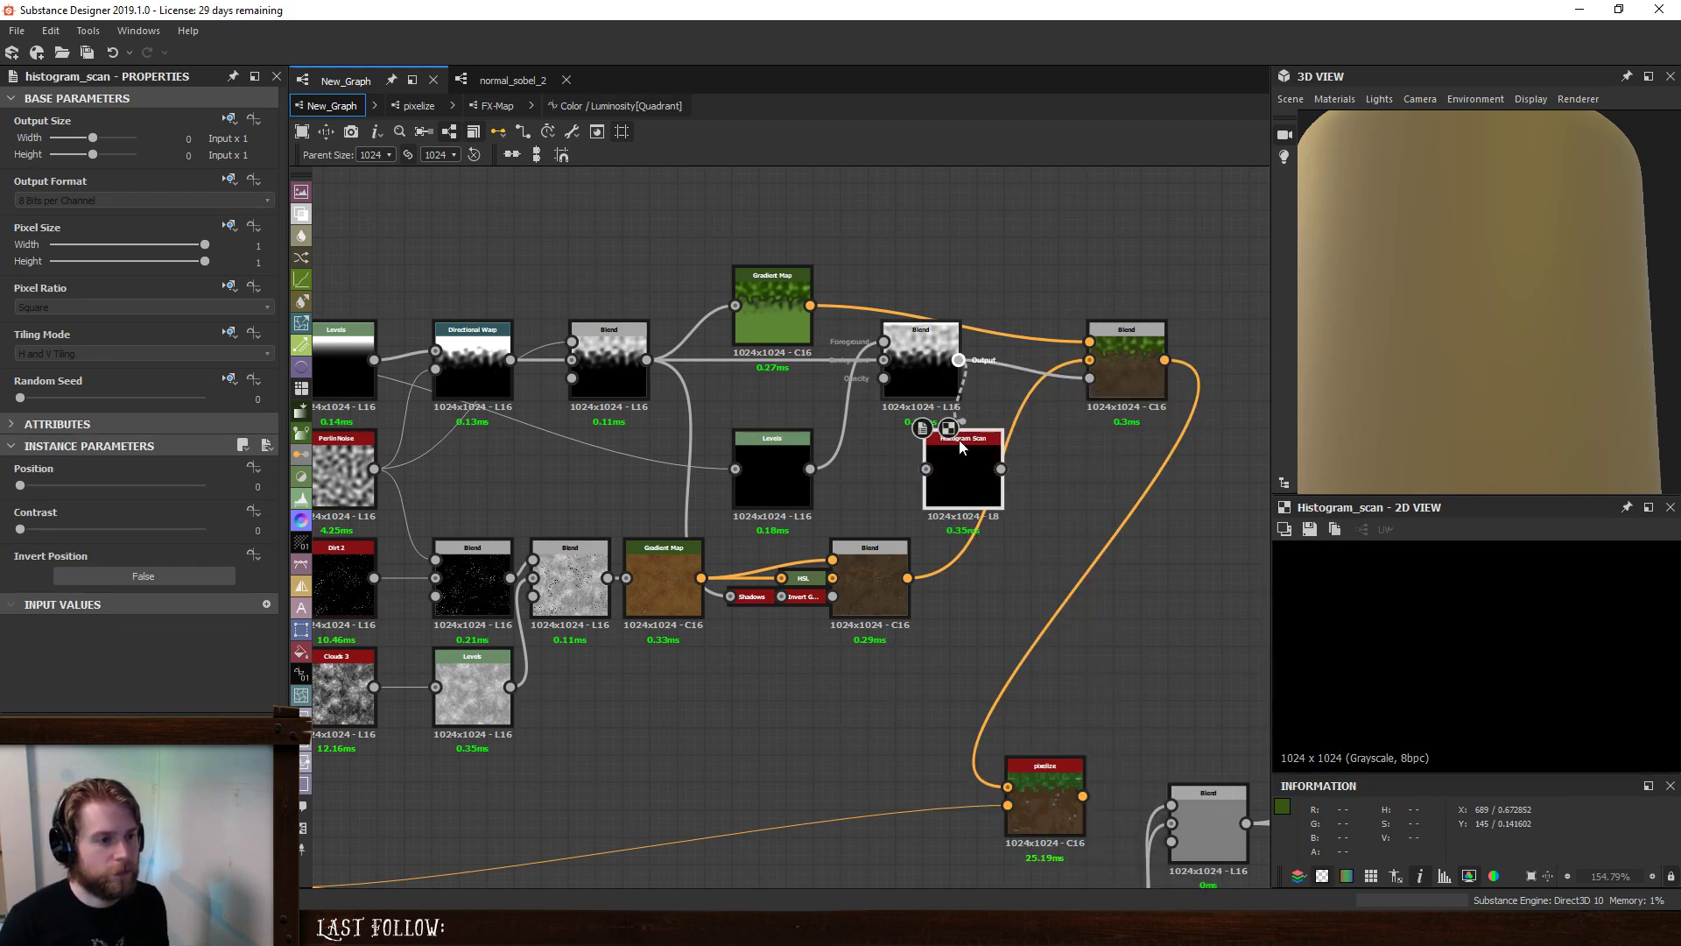
{"action": "left_click_drag", "start_coordinate": [1001, 470], "coordinate": [1090, 379]}
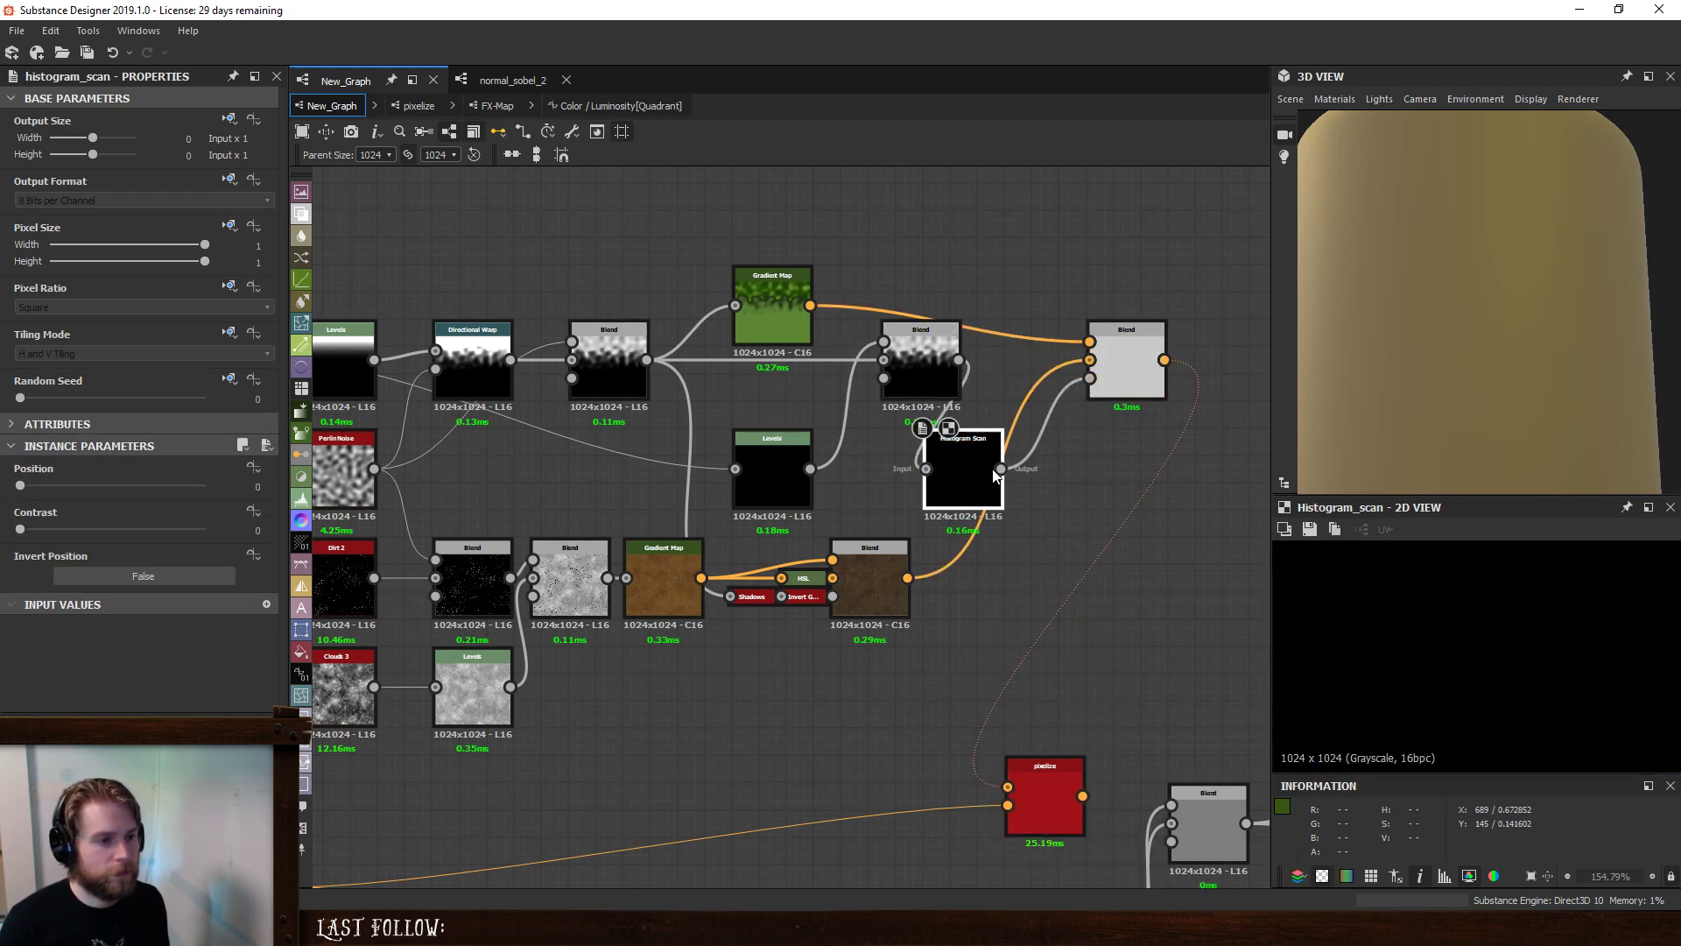
{"action": "key", "text": "d"}
- Preview the pixelize node and set the Histogram Scan's Position to 0.52 and Contrast to 1
{"action": "double_click", "coordinate": [1123, 371]}
{"action": "double_click", "coordinate": [1043, 804]}
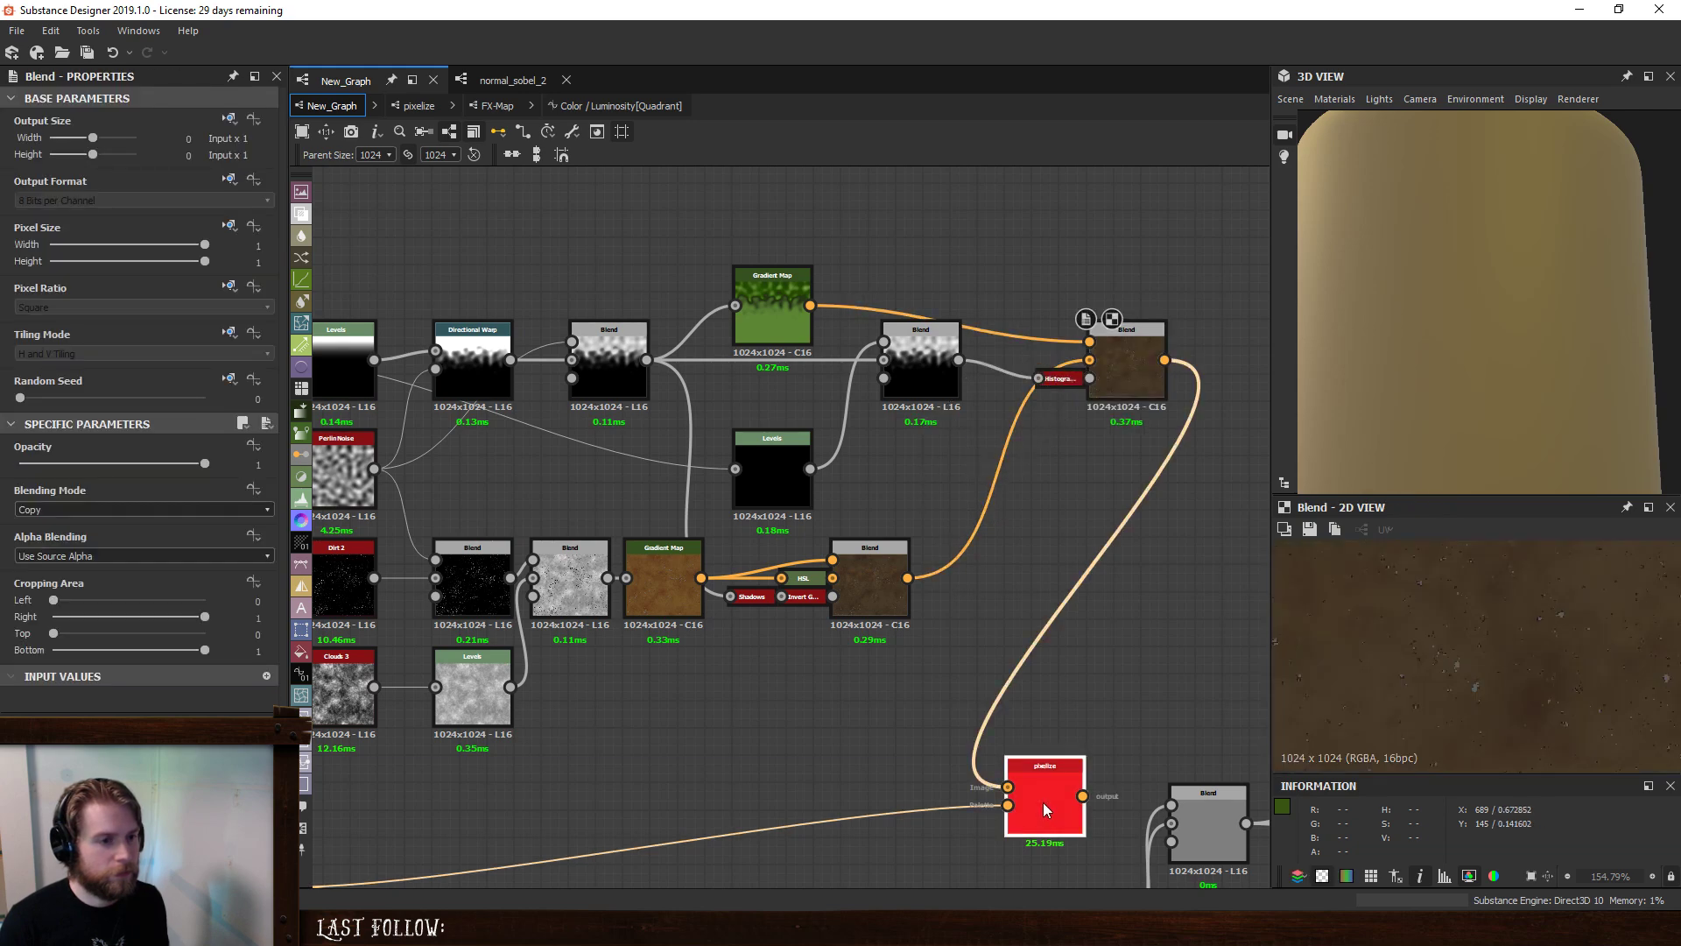
{"action": "left_click", "coordinate": [1059, 378]}
{"action": "left_click_drag", "start_coordinate": [21, 486], "coordinate": [151, 490]}
{"action": "scroll", "coordinate": [1512, 657], "scroll_direction": "down", "scroll_amount": 10}
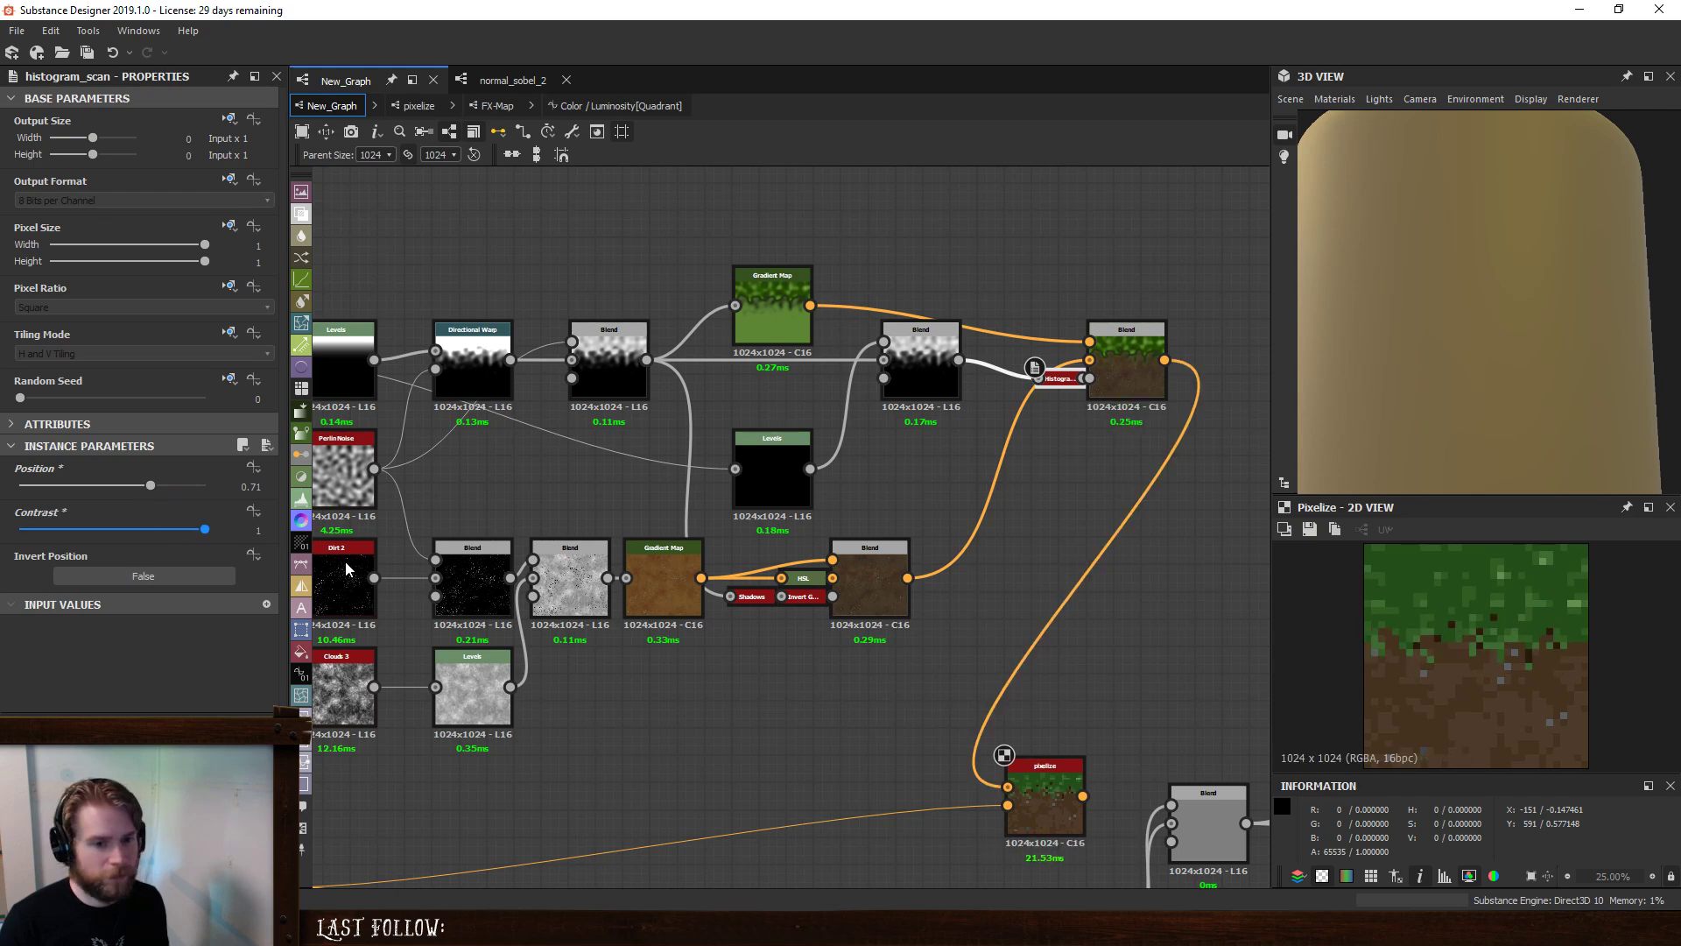
{"action": "left_click_drag", "start_coordinate": [21, 530], "coordinate": [217, 531]}
{"action": "left_click_drag", "start_coordinate": [151, 486], "coordinate": [117, 503]}
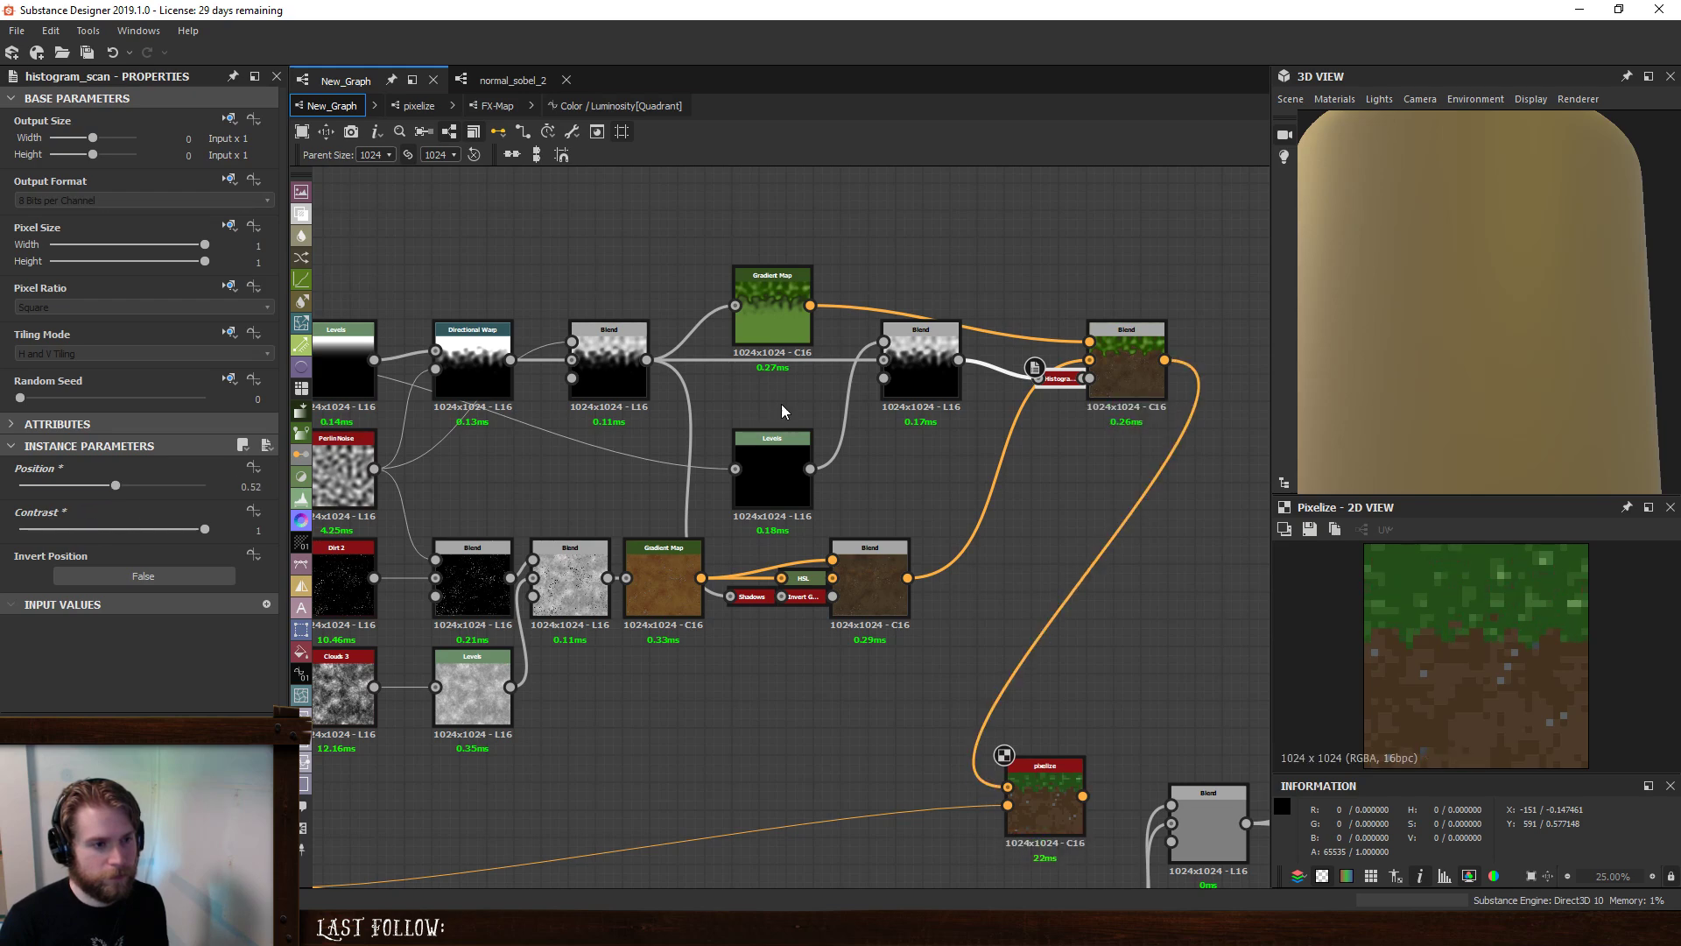
- Undock the Histogram Scan and also feed its output into the dirt branch's Shadows node
{"action": "key", "text": "d"}
{"action": "left_click_drag", "start_coordinate": [1002, 468], "coordinate": [833, 578]}
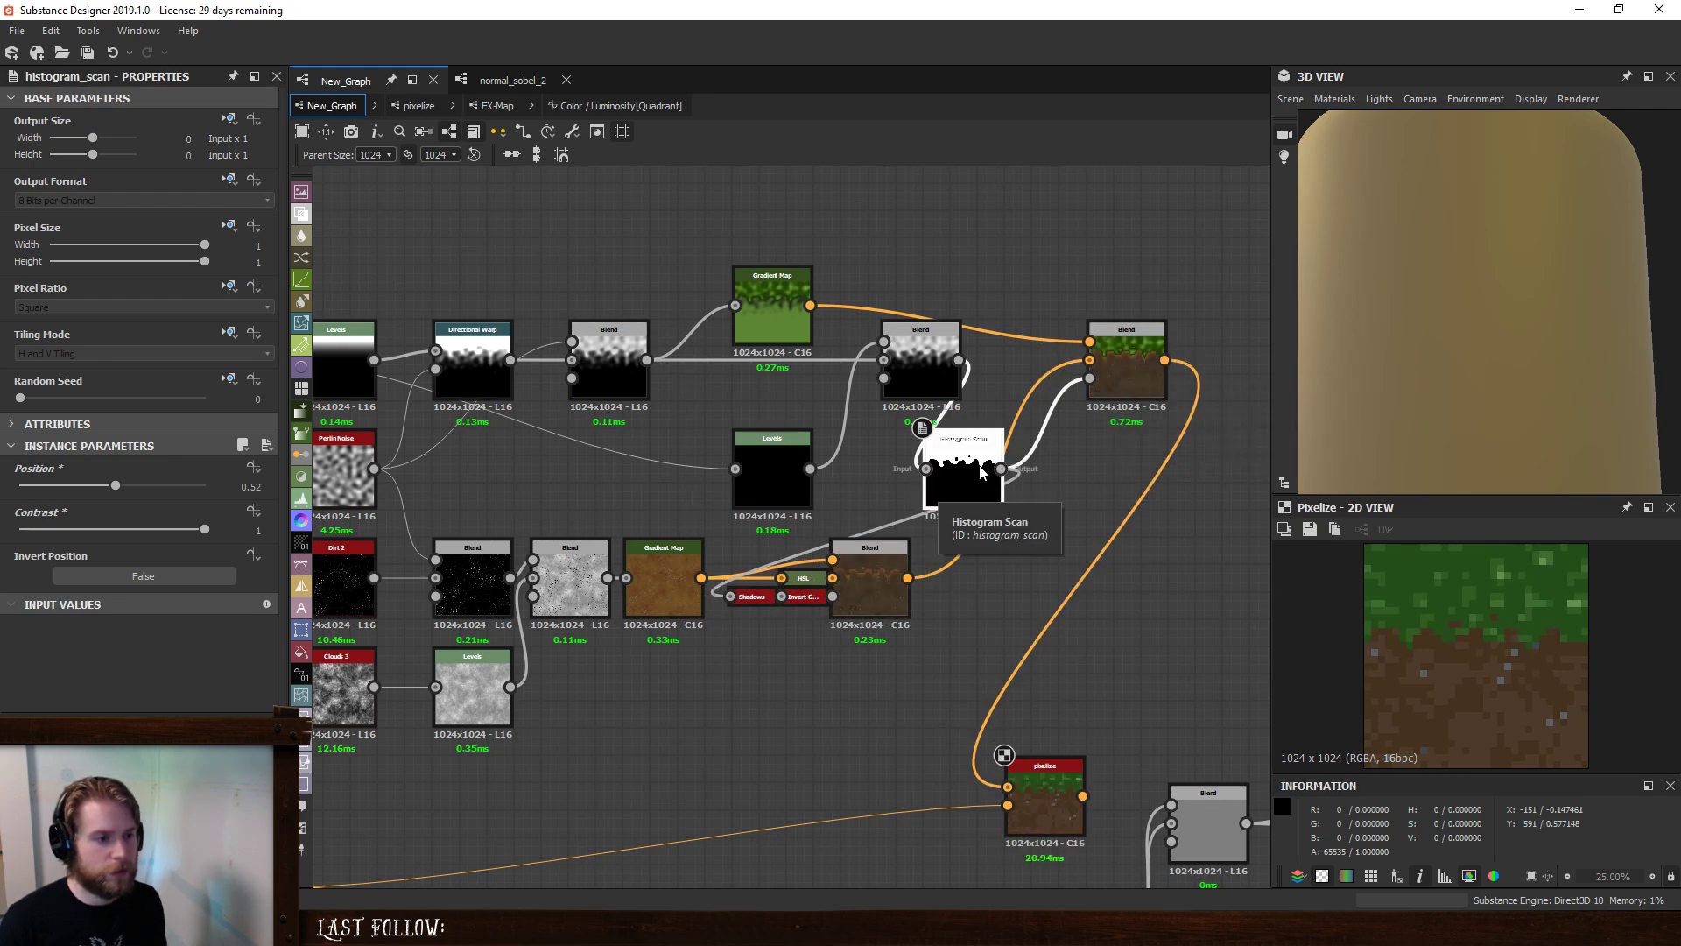
- Set the Directional Warp's Intensity to 120 and the Histogram Scan's Position to 0.47
{"action": "left_click", "coordinate": [471, 364]}
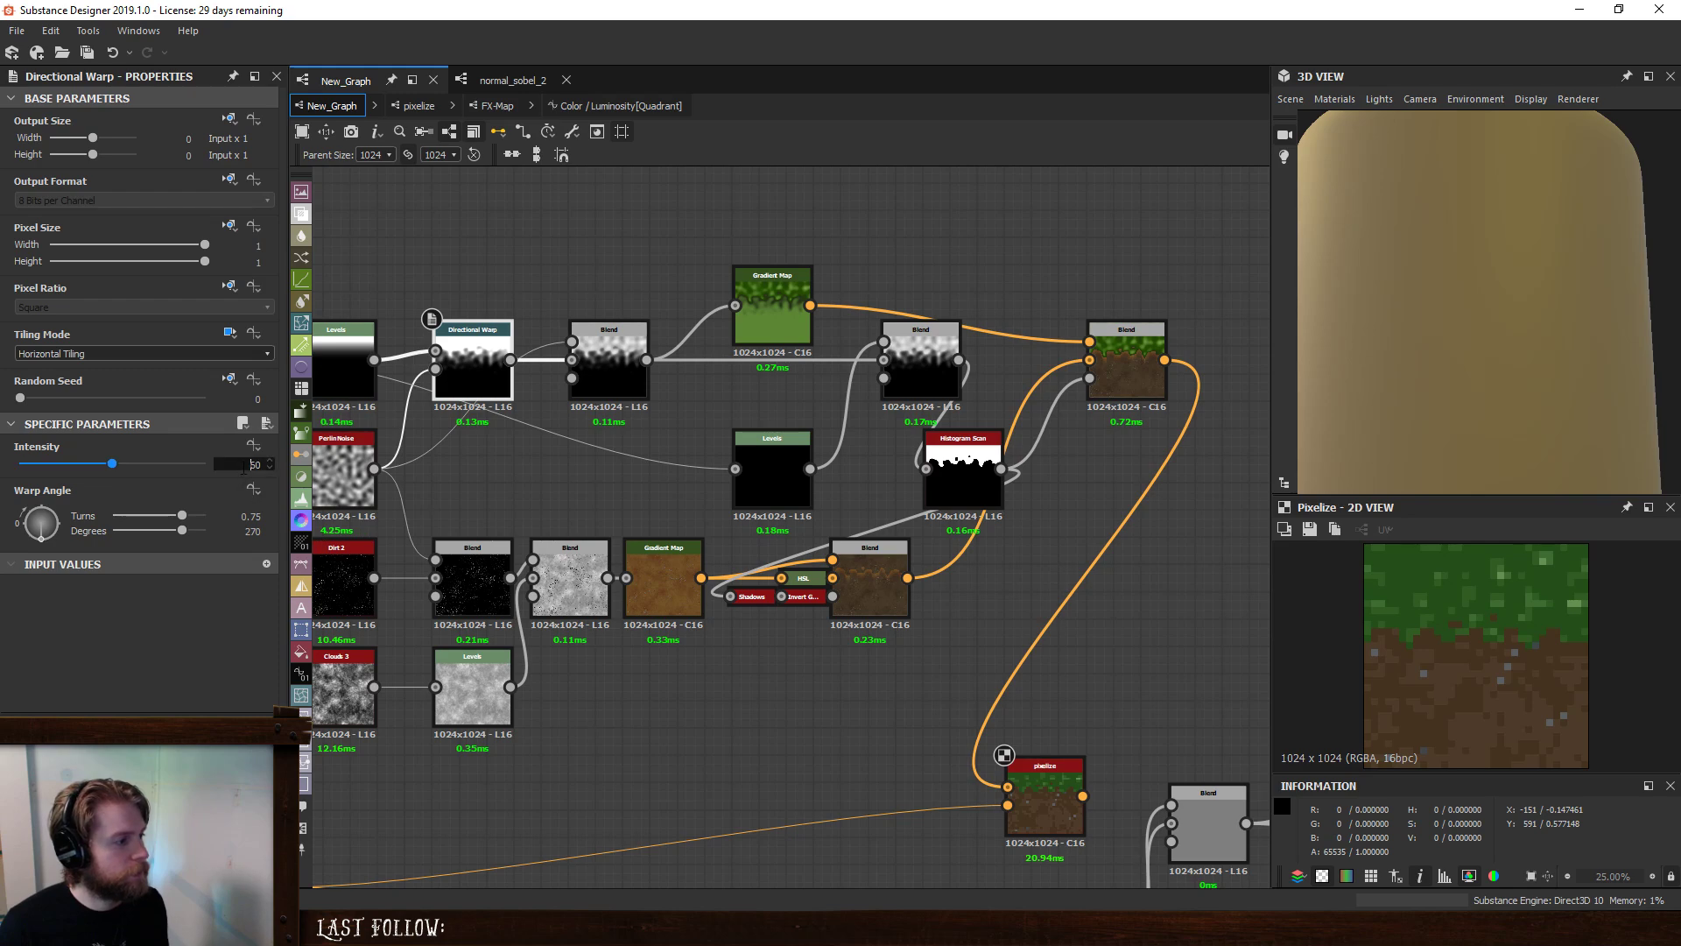
{"action": "type", "text": "120"}
{"action": "key", "text": "Return"}
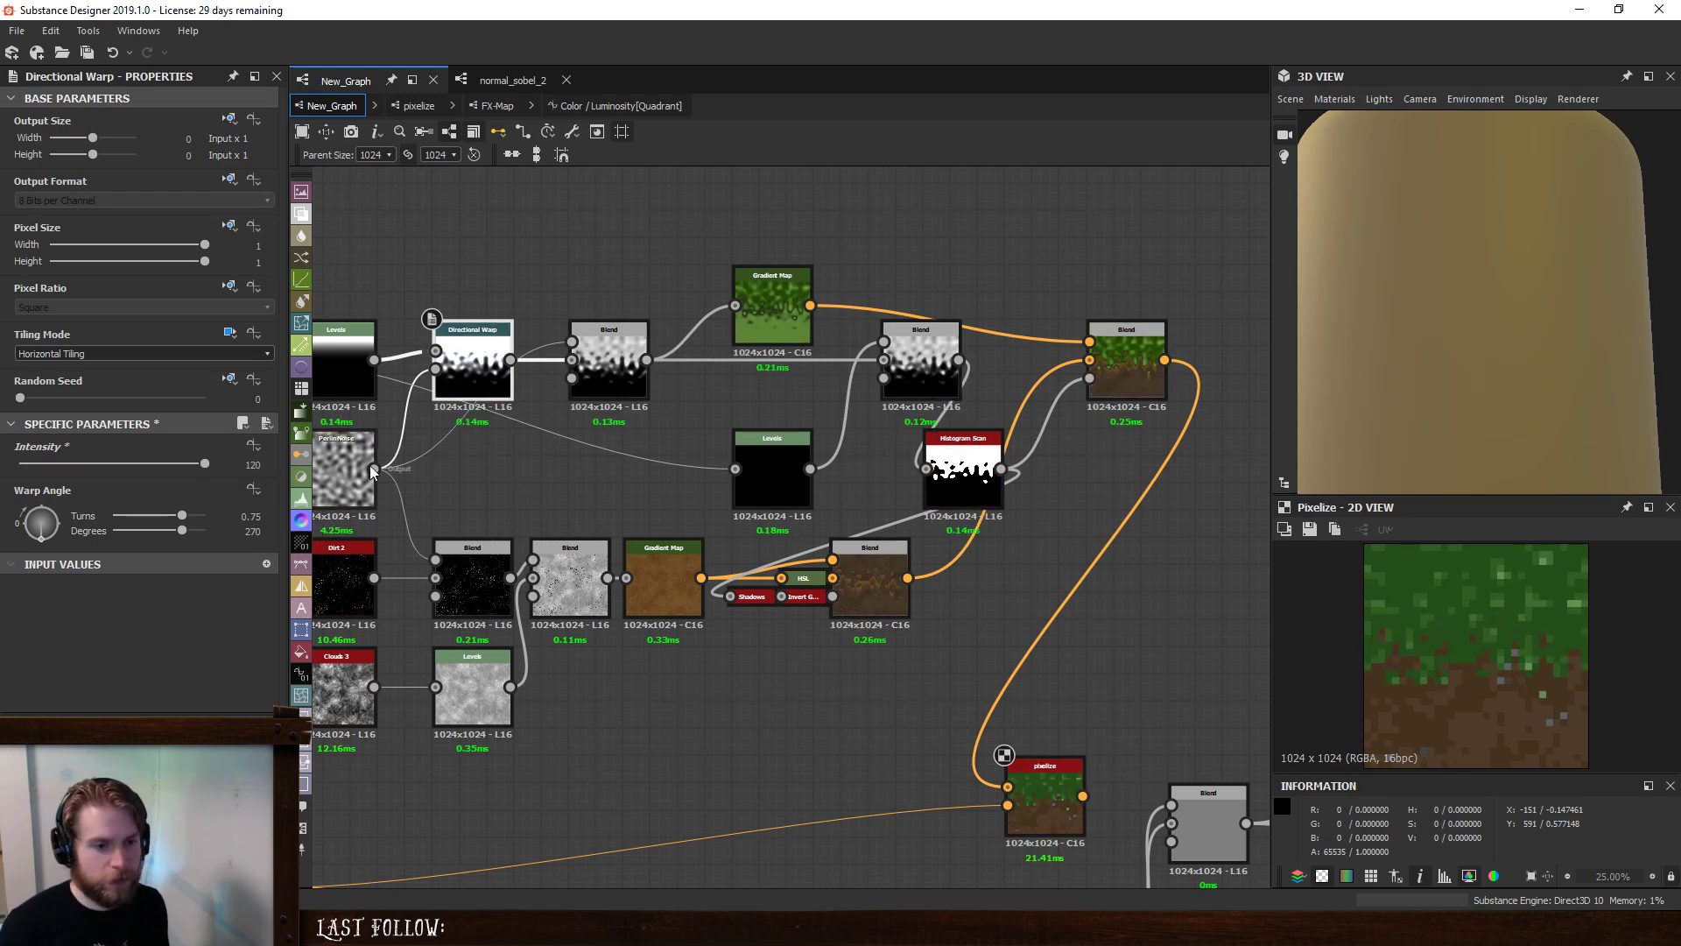
{"action": "left_click", "coordinate": [963, 472]}
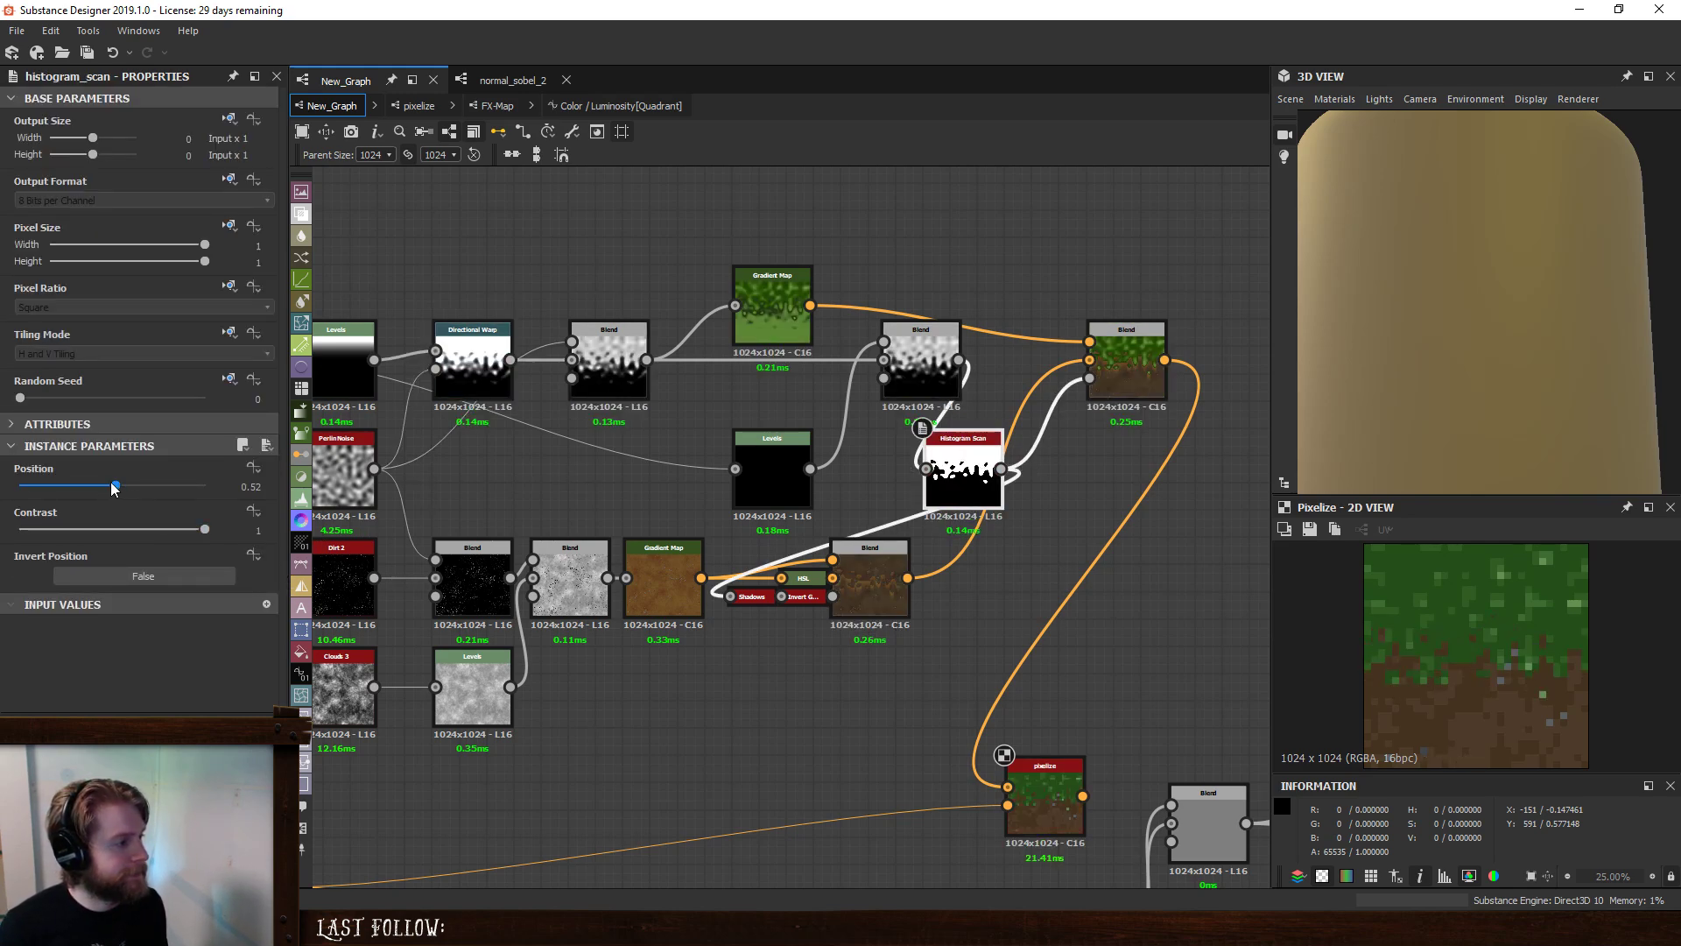
{"action": "mouse_move", "coordinate": [113, 487]}
{"action": "left_mouse_down"}
{"action": "mouse_move", "coordinate": [55, 486]}
{"action": "mouse_move", "coordinate": [106, 503]}
{"action": "left_mouse_up"}
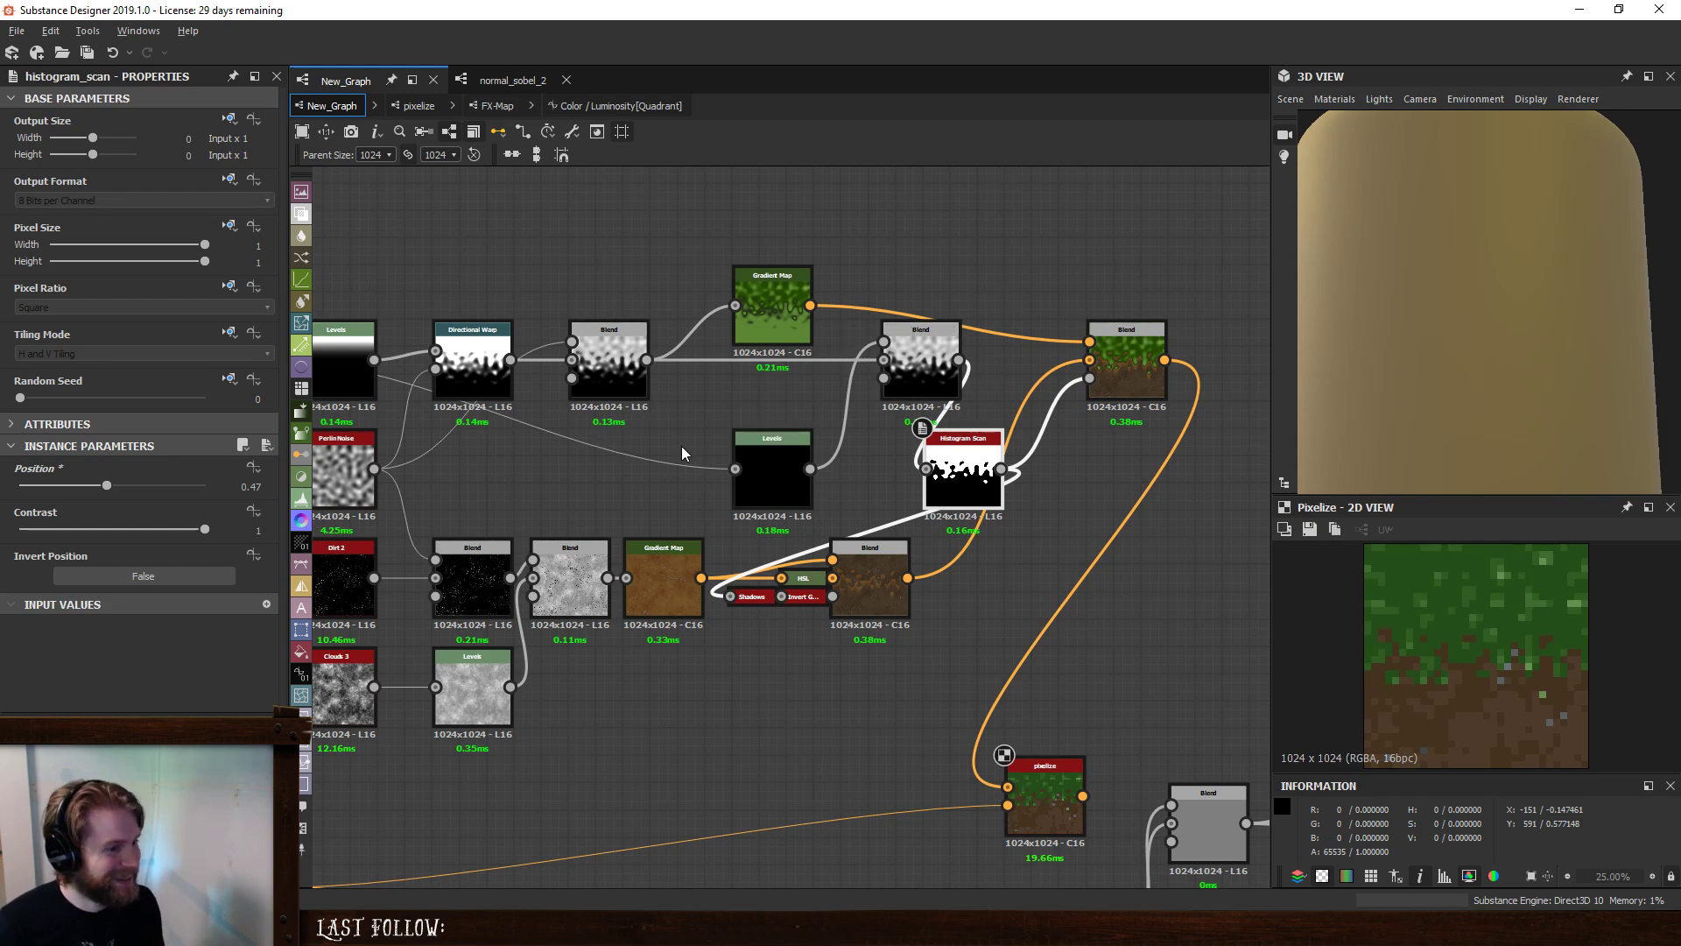
- On the Levels node after Gradient Linear 1, raise the input white point to maximum and the black point to about 70% of the range
{"action": "middle_click_drag", "start_coordinate": [681, 445], "coordinate": [739, 445], "text": "alt"}
{"action": "left_click", "coordinate": [401, 360]}
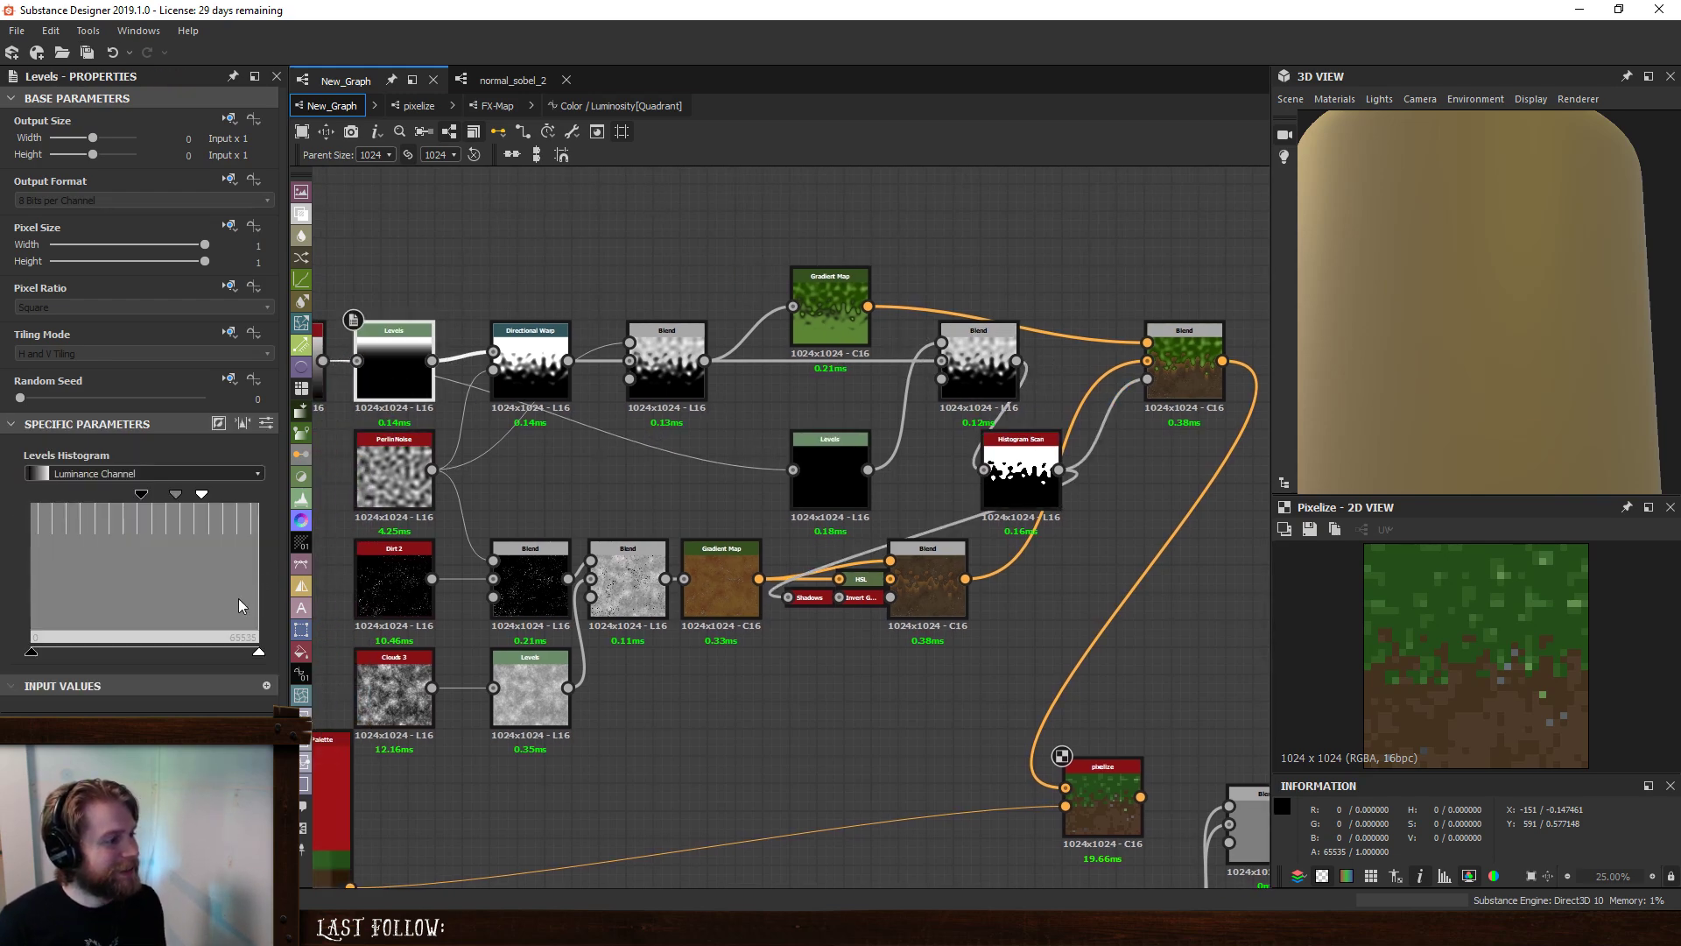
{"action": "left_click_drag", "start_coordinate": [202, 498], "coordinate": [239, 517]}
{"action": "left_click_drag", "start_coordinate": [141, 496], "coordinate": [259, 543]}
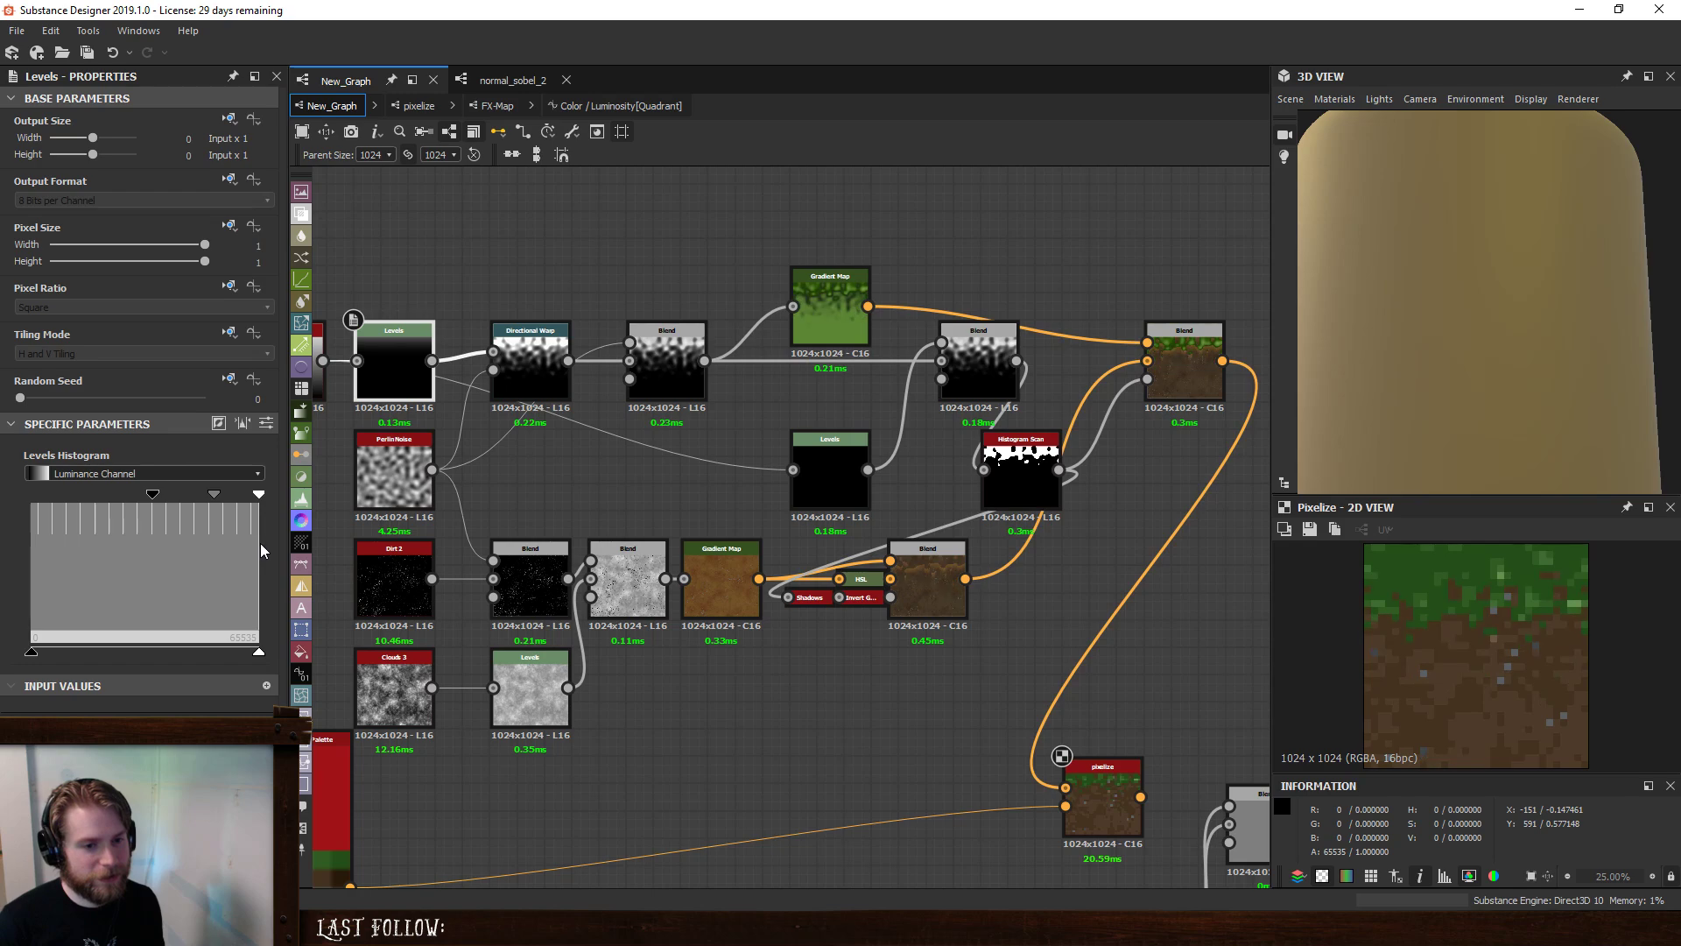
{"action": "left_click_drag", "start_coordinate": [151, 495], "coordinate": [192, 501]}
- Try feeding the Clouds 3 noise and the green grass Gradient Map directly into the pixelize node
{"action": "middle_click_drag", "start_coordinate": [742, 683], "coordinate": [876, 547]}
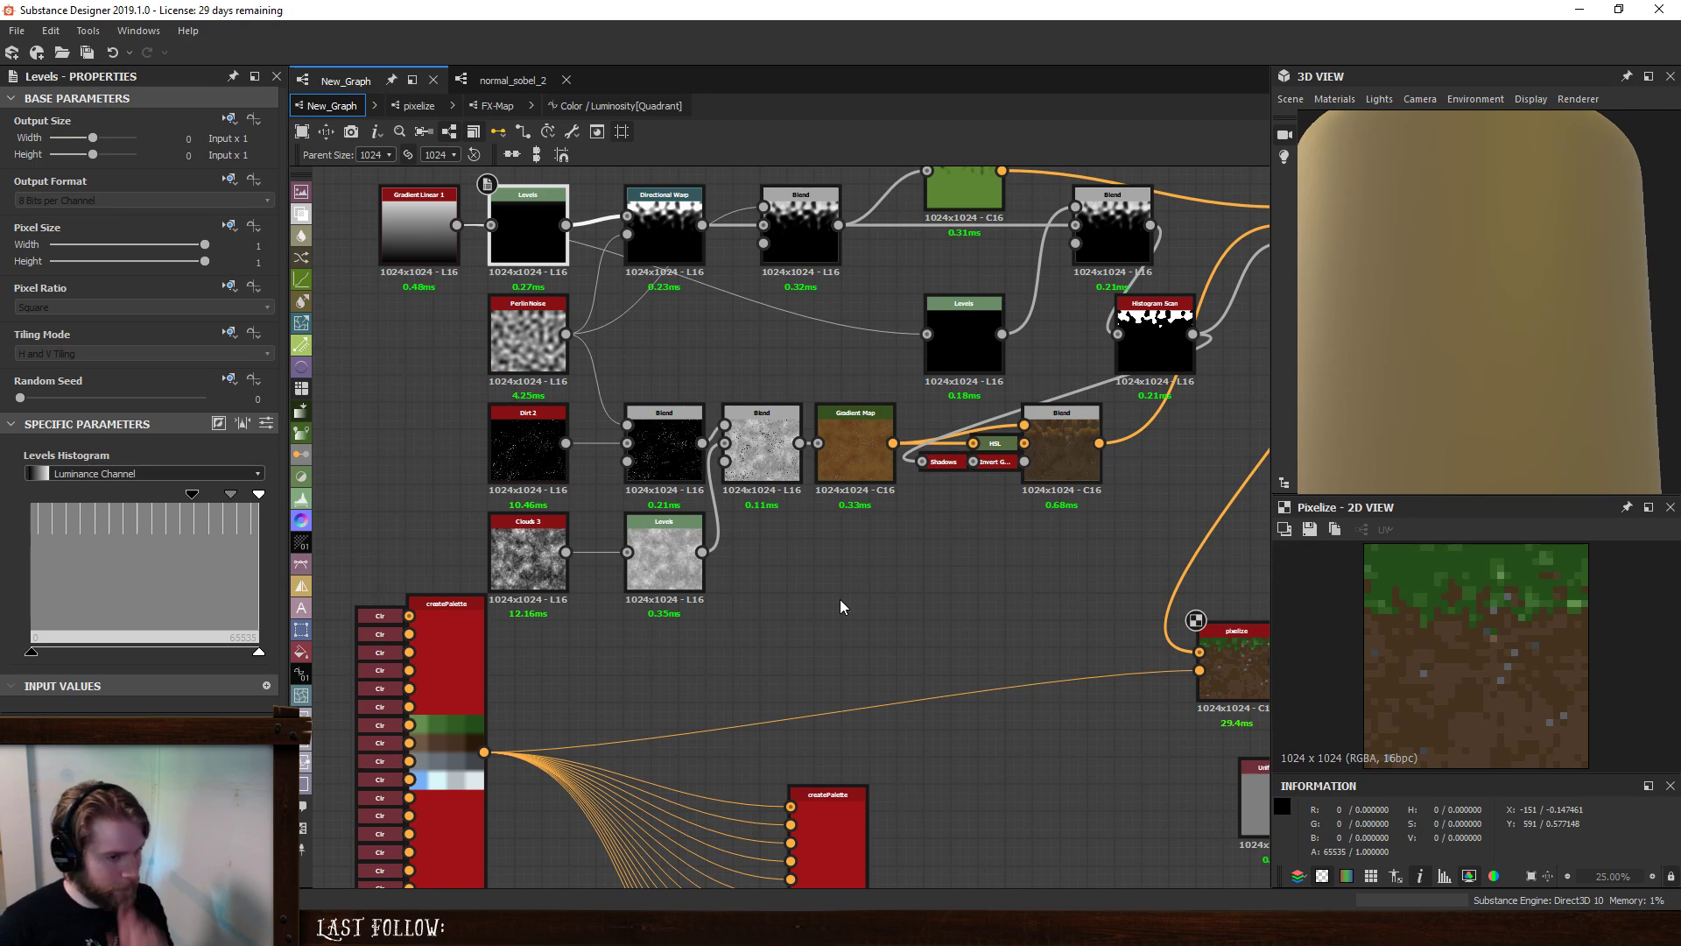
{"action": "middle_click_drag", "start_coordinate": [943, 628], "coordinate": [823, 443]}
{"action": "scroll", "coordinate": [792, 662], "scroll_direction": "down", "scroll_amount": 2}
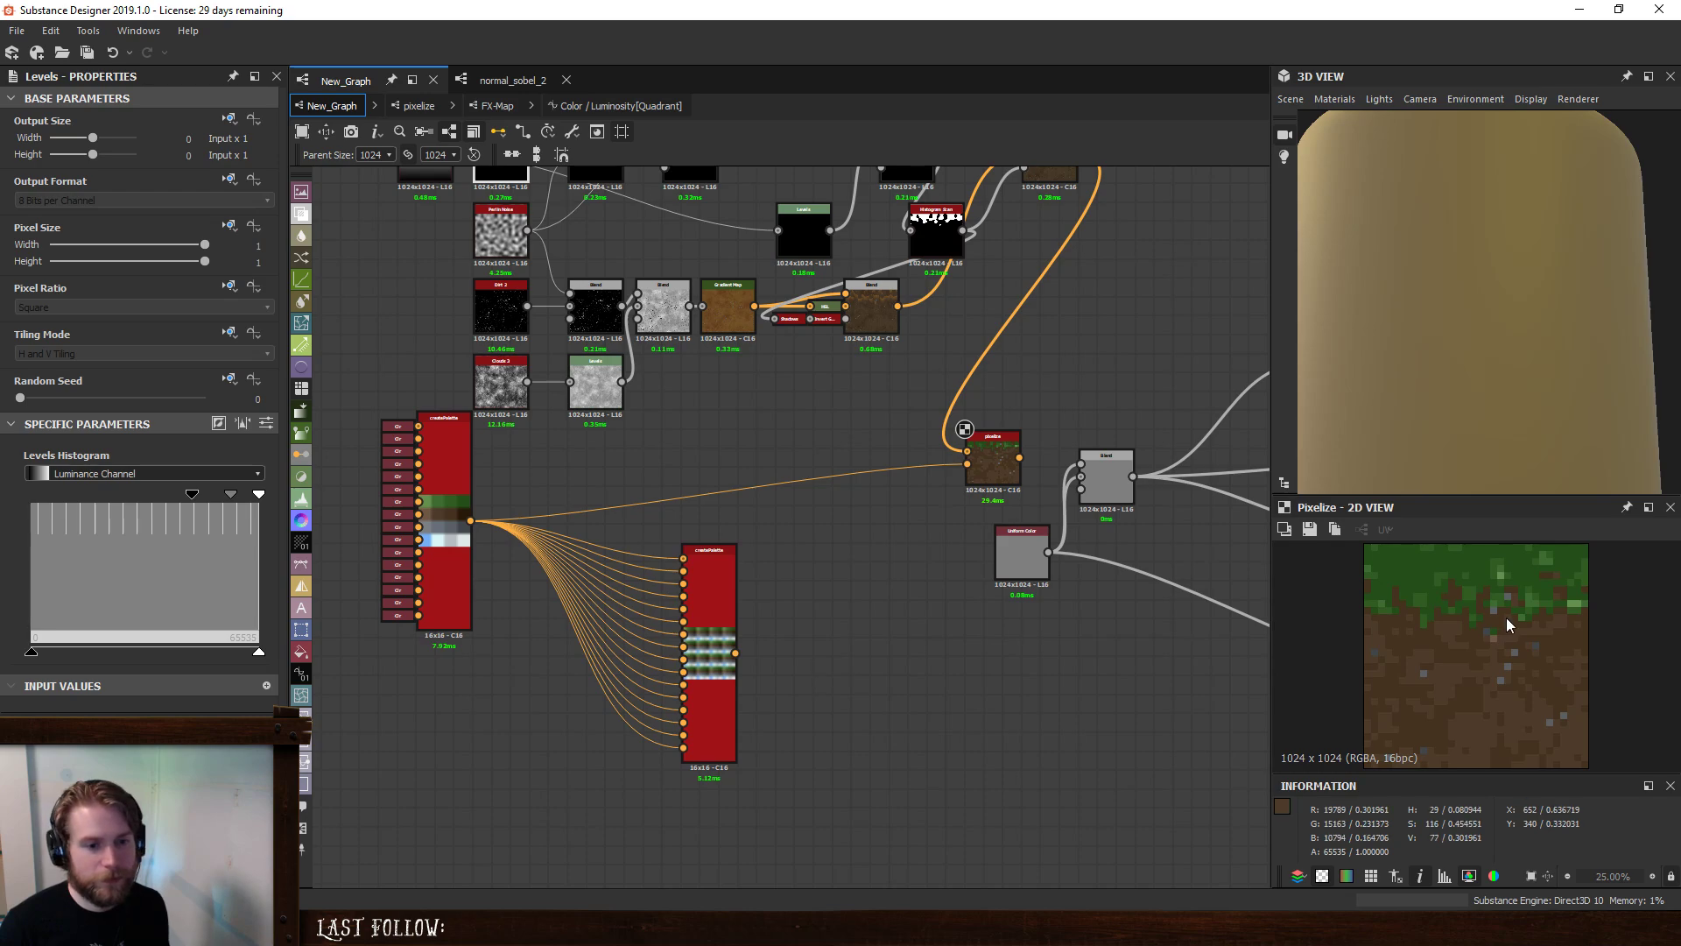
{"action": "scroll", "coordinate": [1505, 617], "scroll_direction": "down", "scroll_amount": 1}
{"action": "scroll", "coordinate": [1505, 618], "scroll_direction": "up", "scroll_amount": 2}
{"action": "scroll", "coordinate": [1505, 618], "scroll_direction": "down", "scroll_amount": 2}
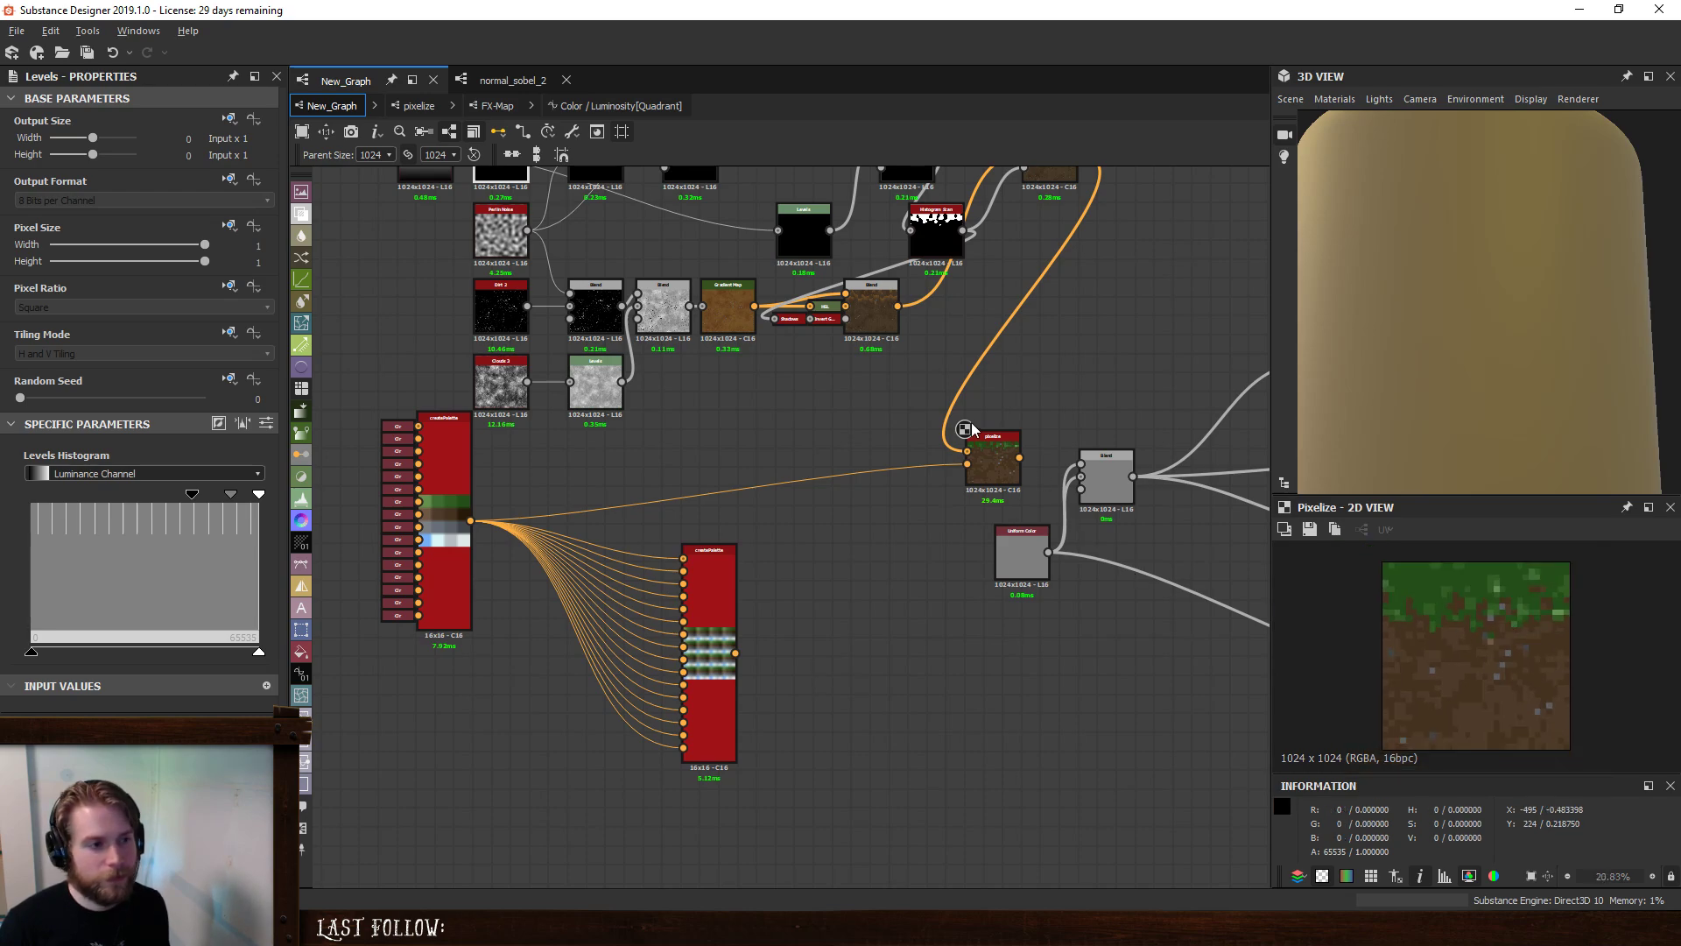
{"action": "middle_click_drag", "start_coordinate": [830, 422], "coordinate": [916, 585]}
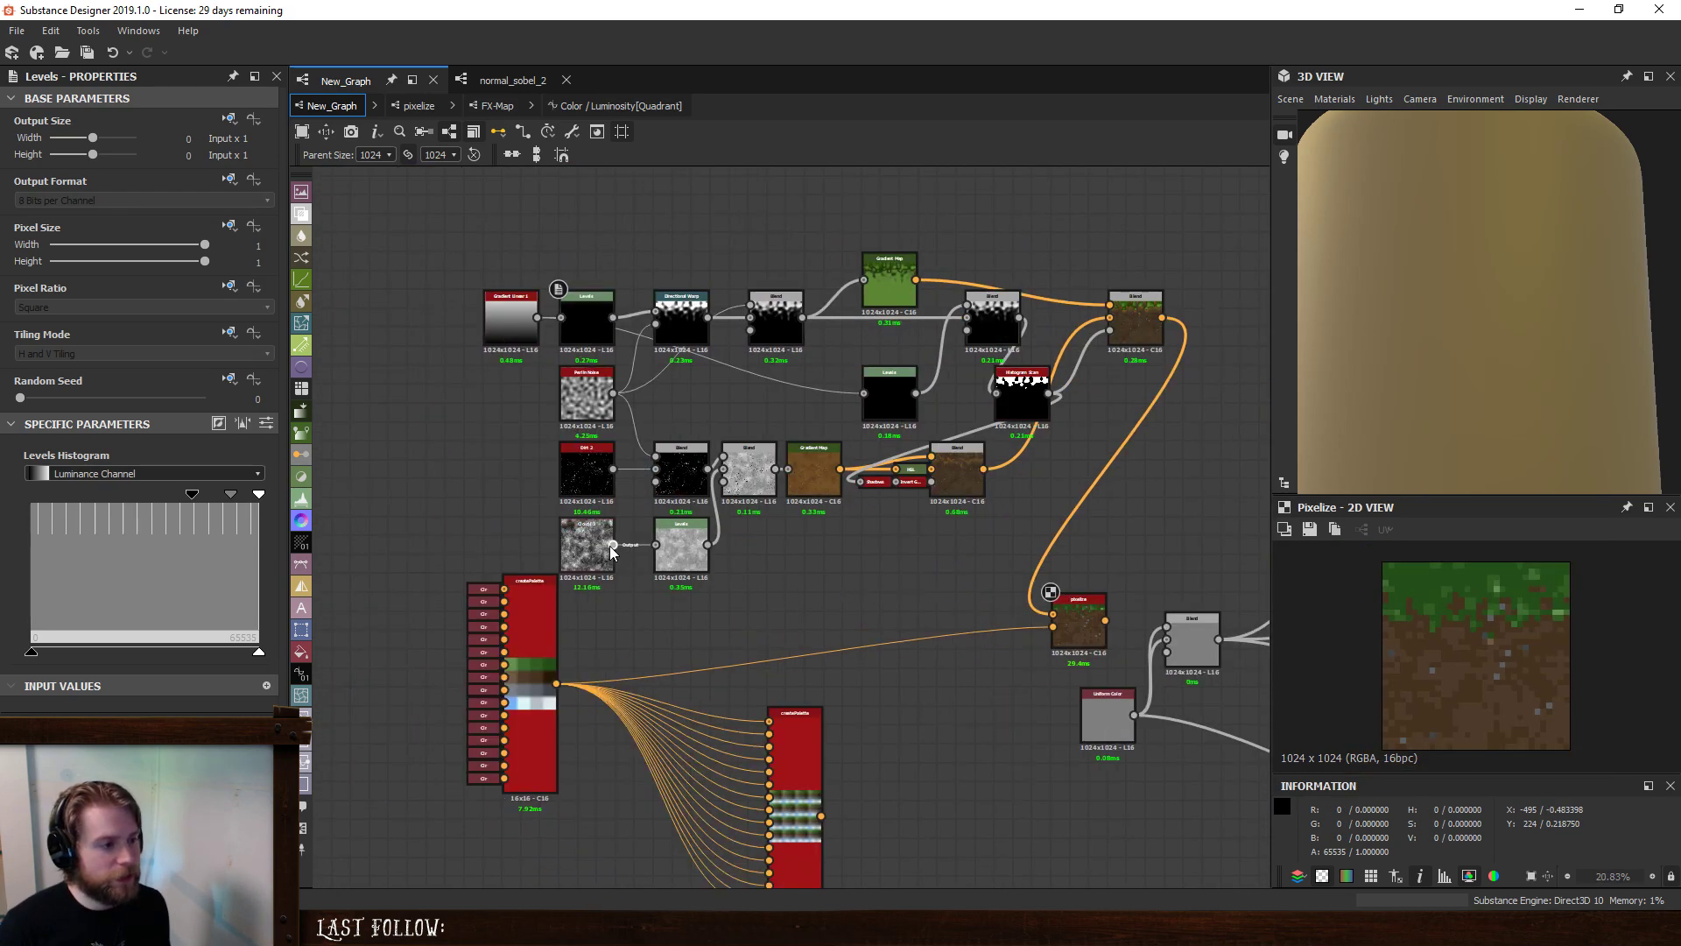
{"action": "left_click_drag", "start_coordinate": [610, 549], "coordinate": [1084, 607]}
{"action": "left_click_drag", "start_coordinate": [915, 279], "coordinate": [1071, 615]}
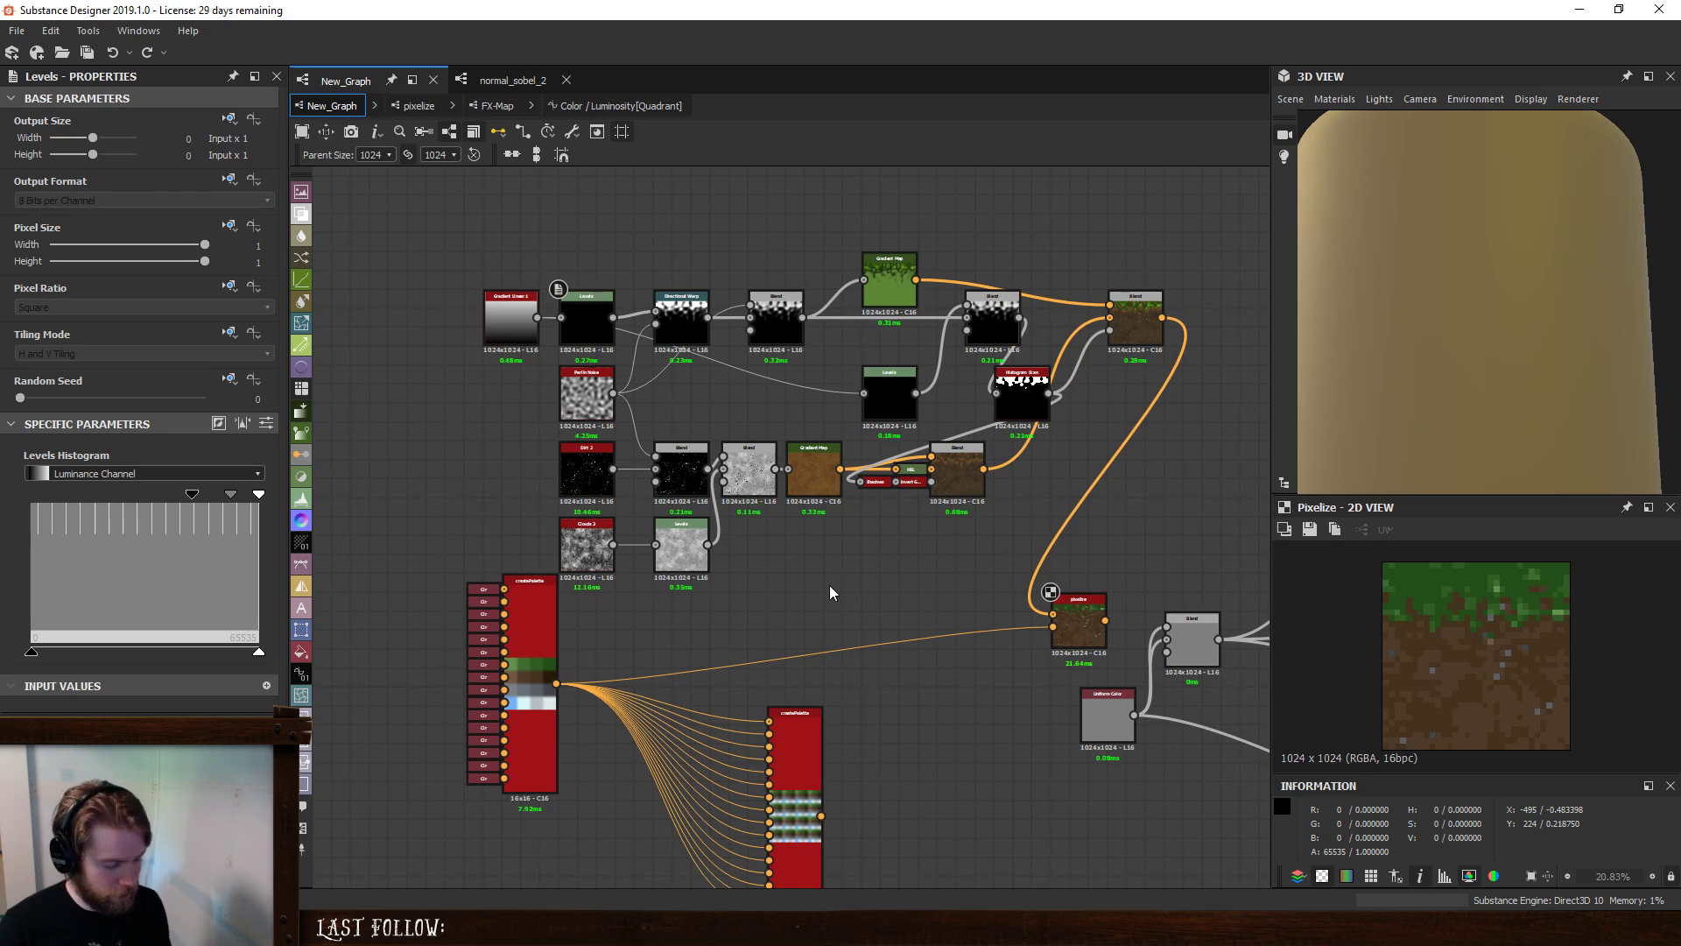
- Add a Gradient Map fed by the Clouds 3 noise, connect it to the pixelize node and preview the pixelized result
{"action": "key", "text": "space"}
{"action": "type", "text": "grad"}
{"action": "left_click", "coordinate": [880, 400]}
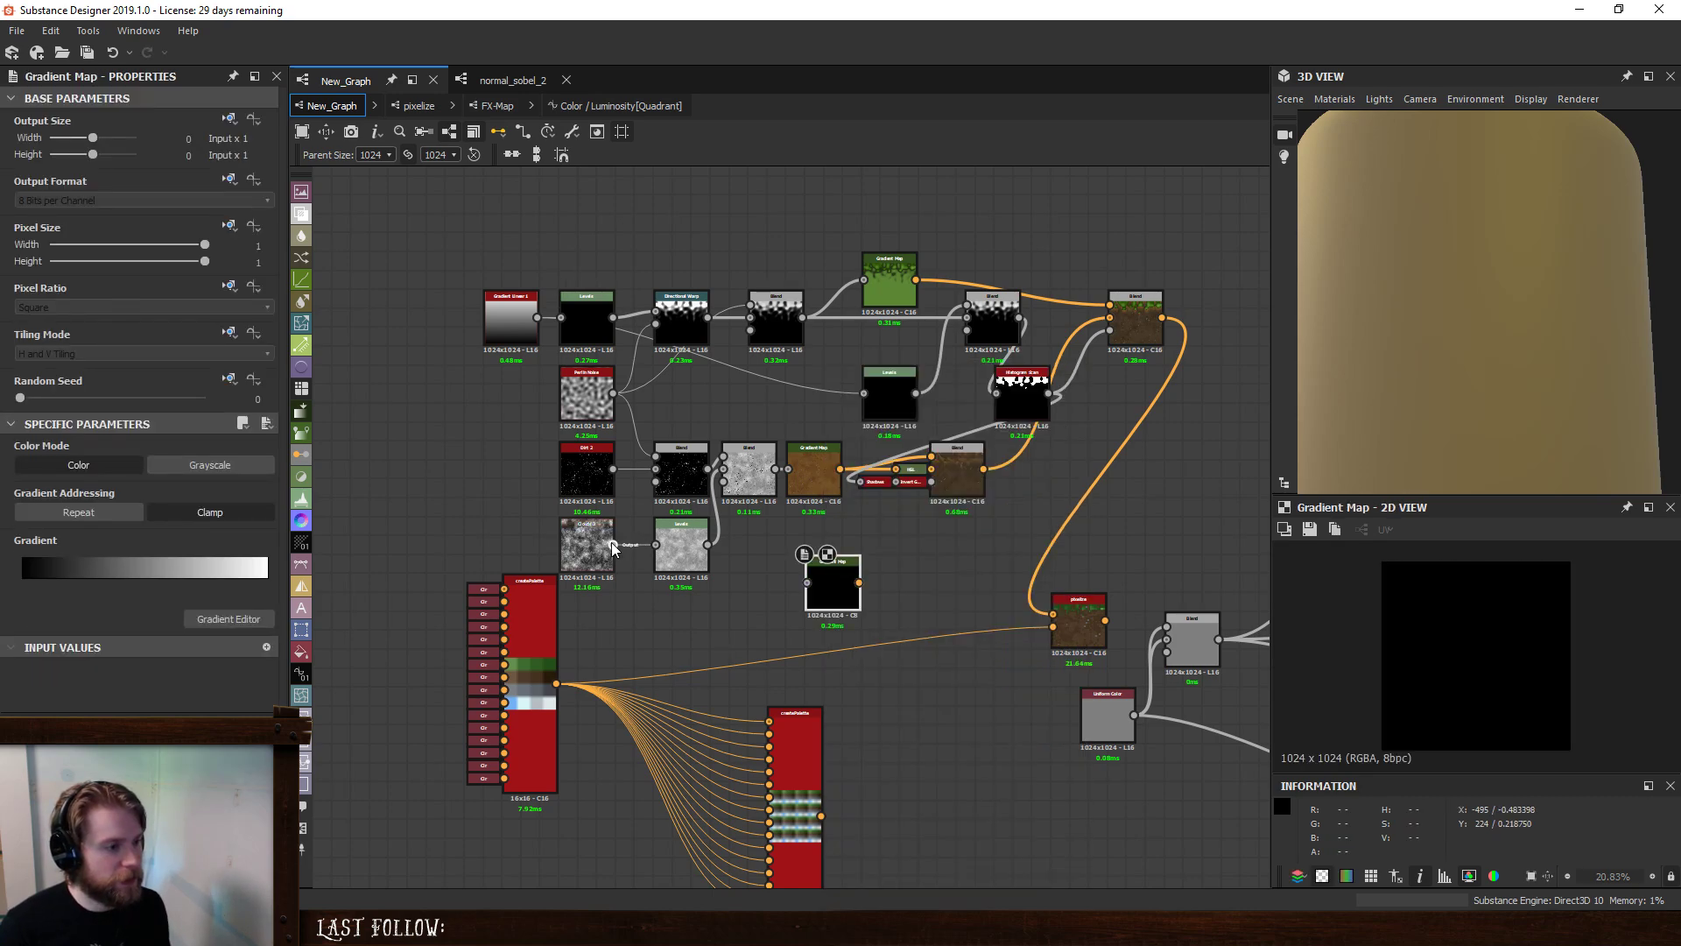
{"action": "left_click_drag", "start_coordinate": [1070, 618], "coordinate": [1071, 617]}
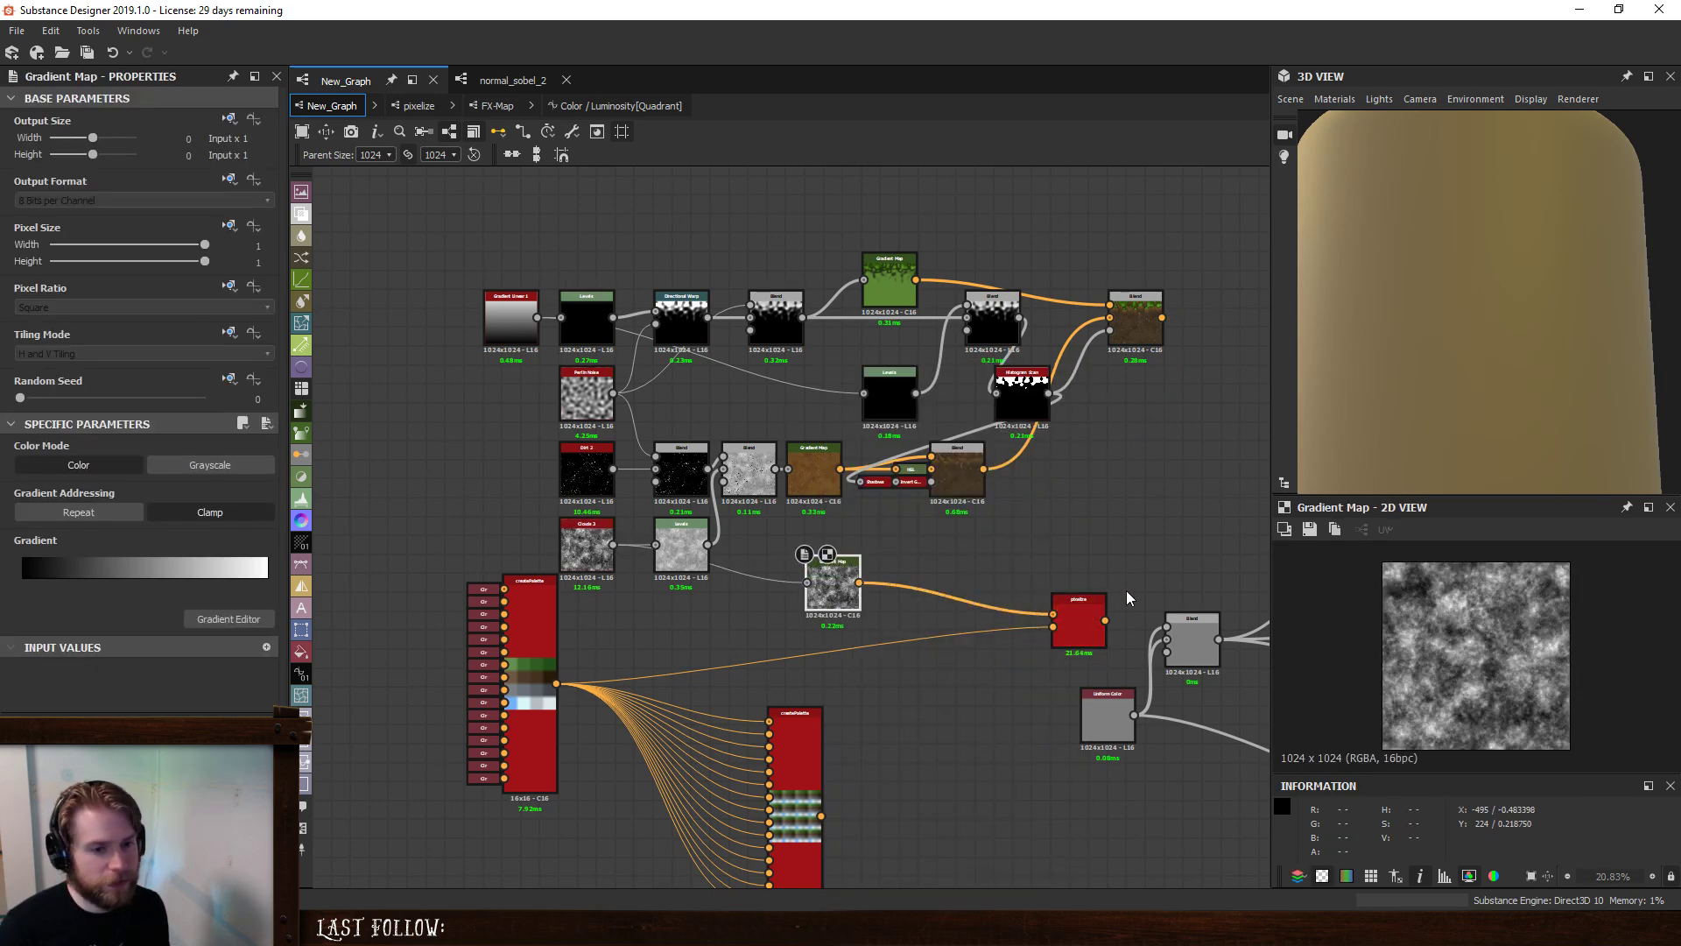
{"action": "left_click", "coordinate": [1095, 618]}
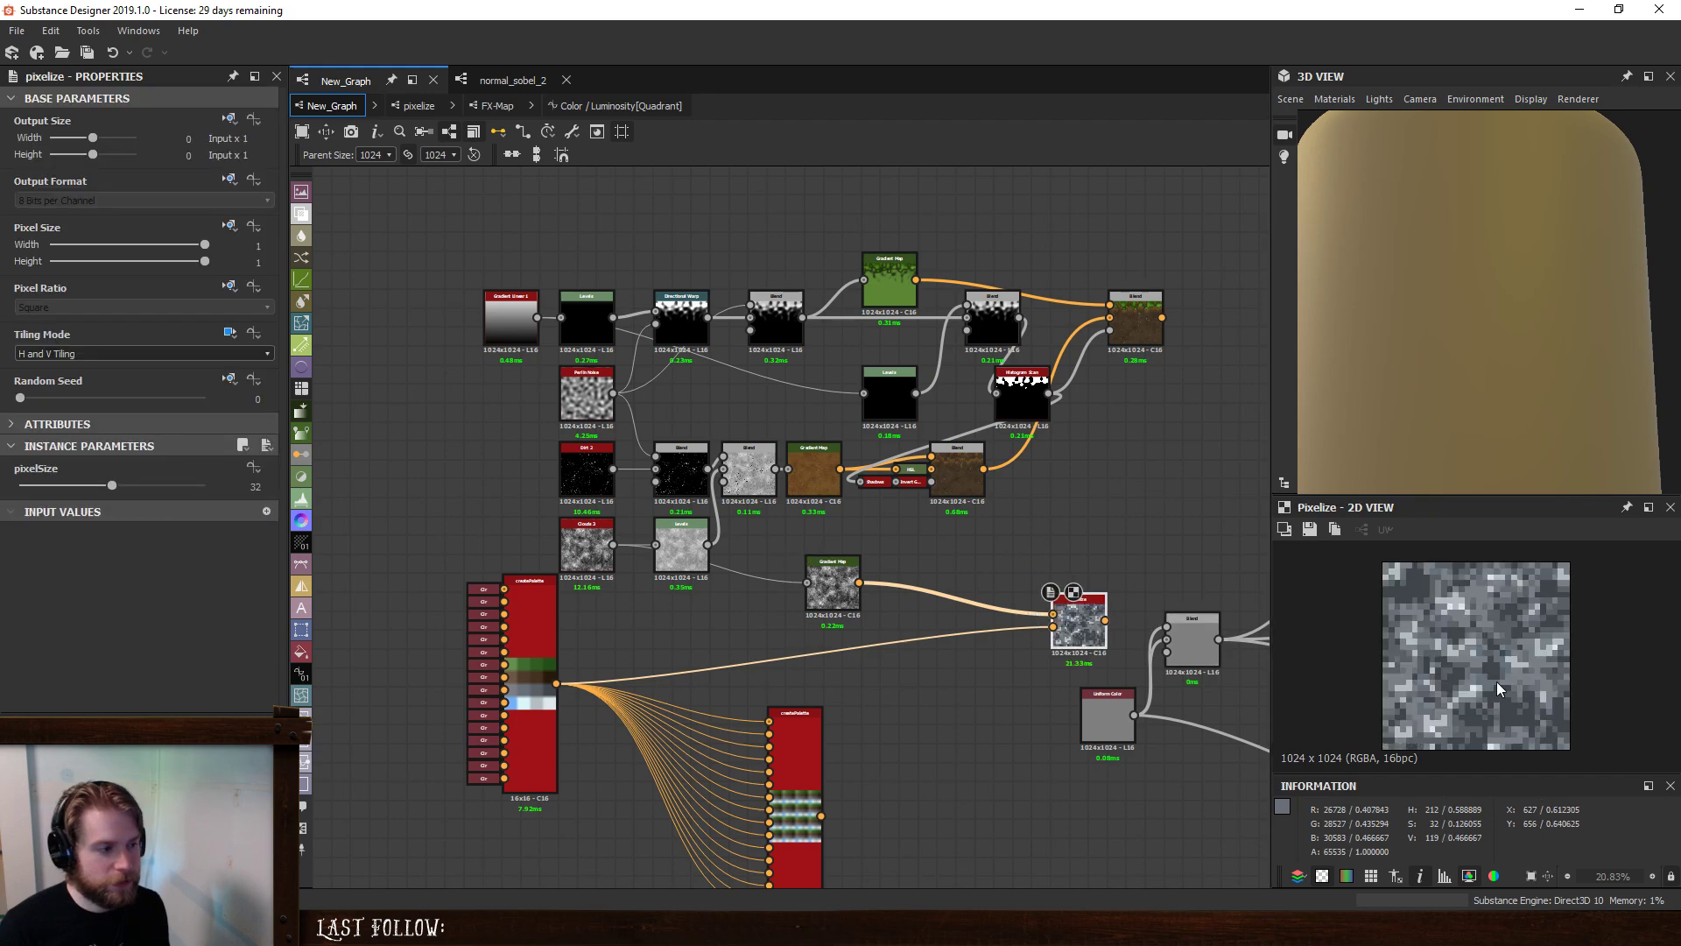
{"action": "scroll", "coordinate": [862, 586], "scroll_direction": "up", "scroll_amount": 2}
- Recolour the black key of the new Gradient Map's gradient to teal
{"action": "left_click", "coordinate": [828, 588]}
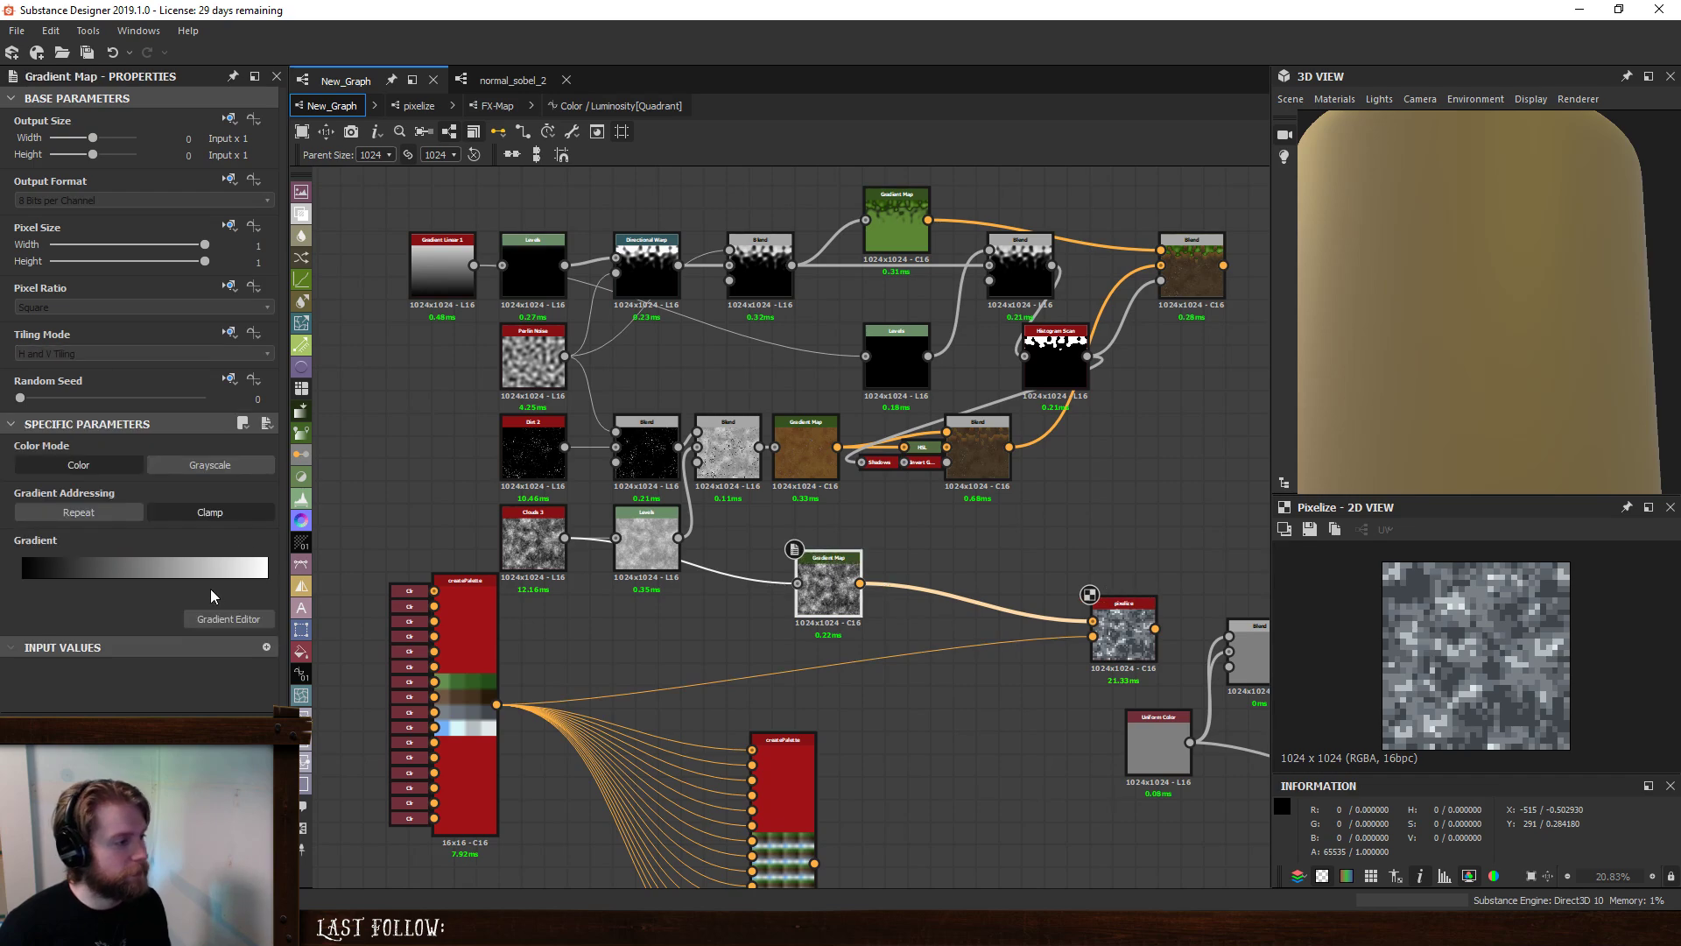
{"action": "left_click", "coordinate": [227, 620]}
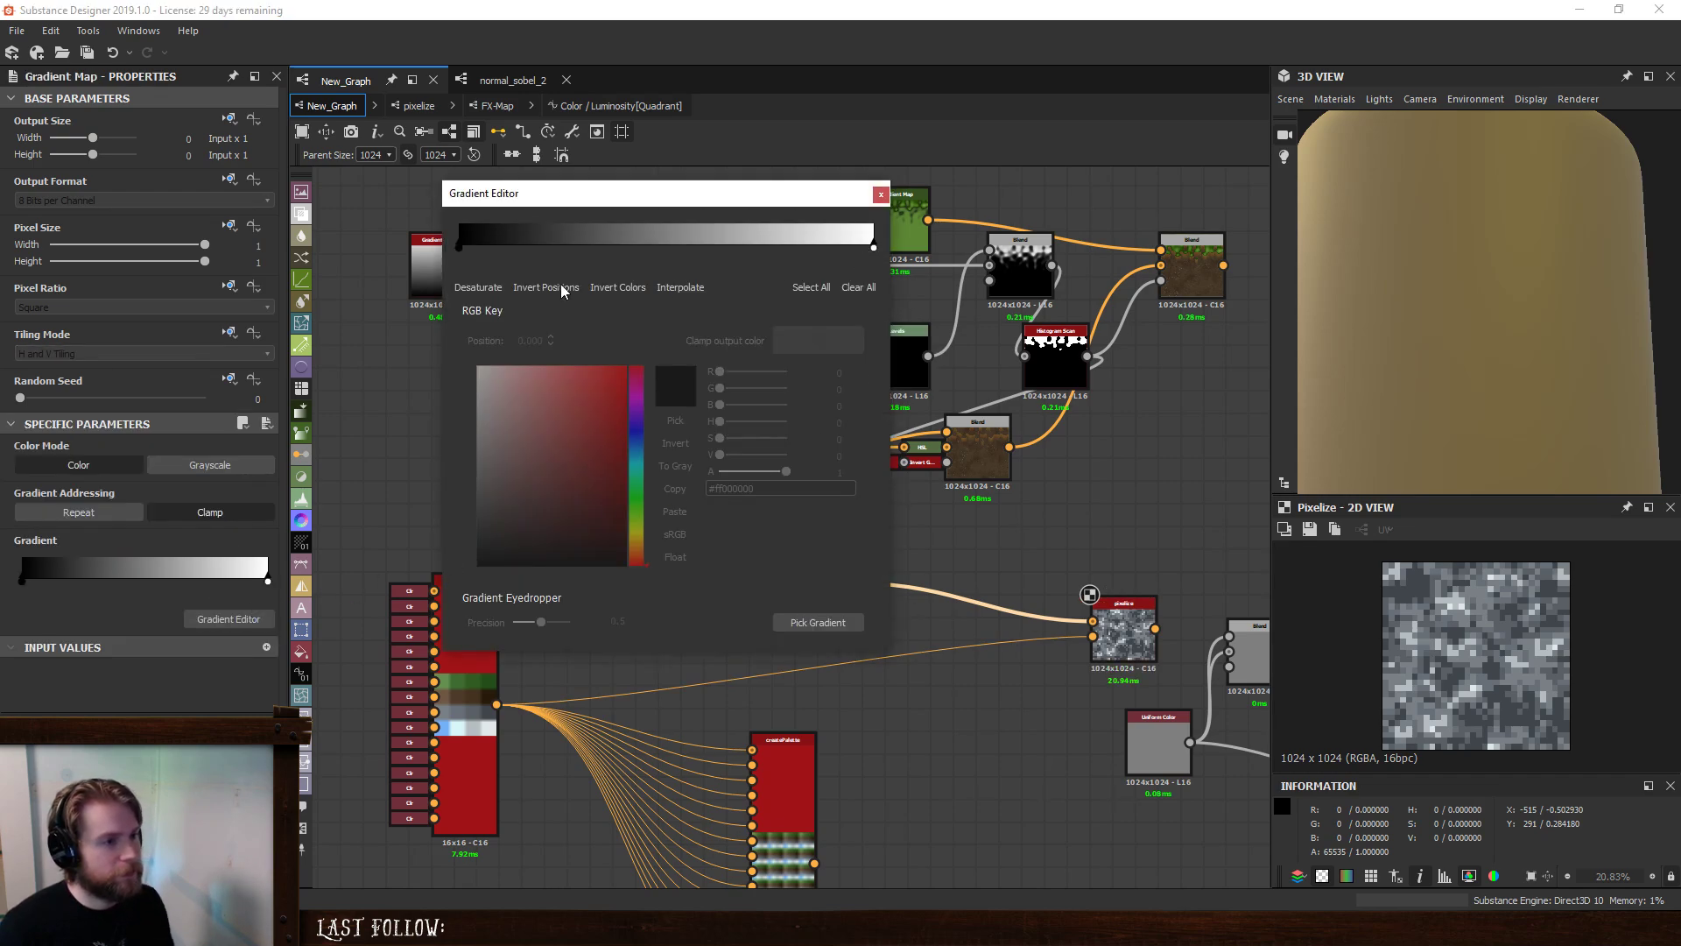
{"action": "left_click", "coordinate": [458, 248]}
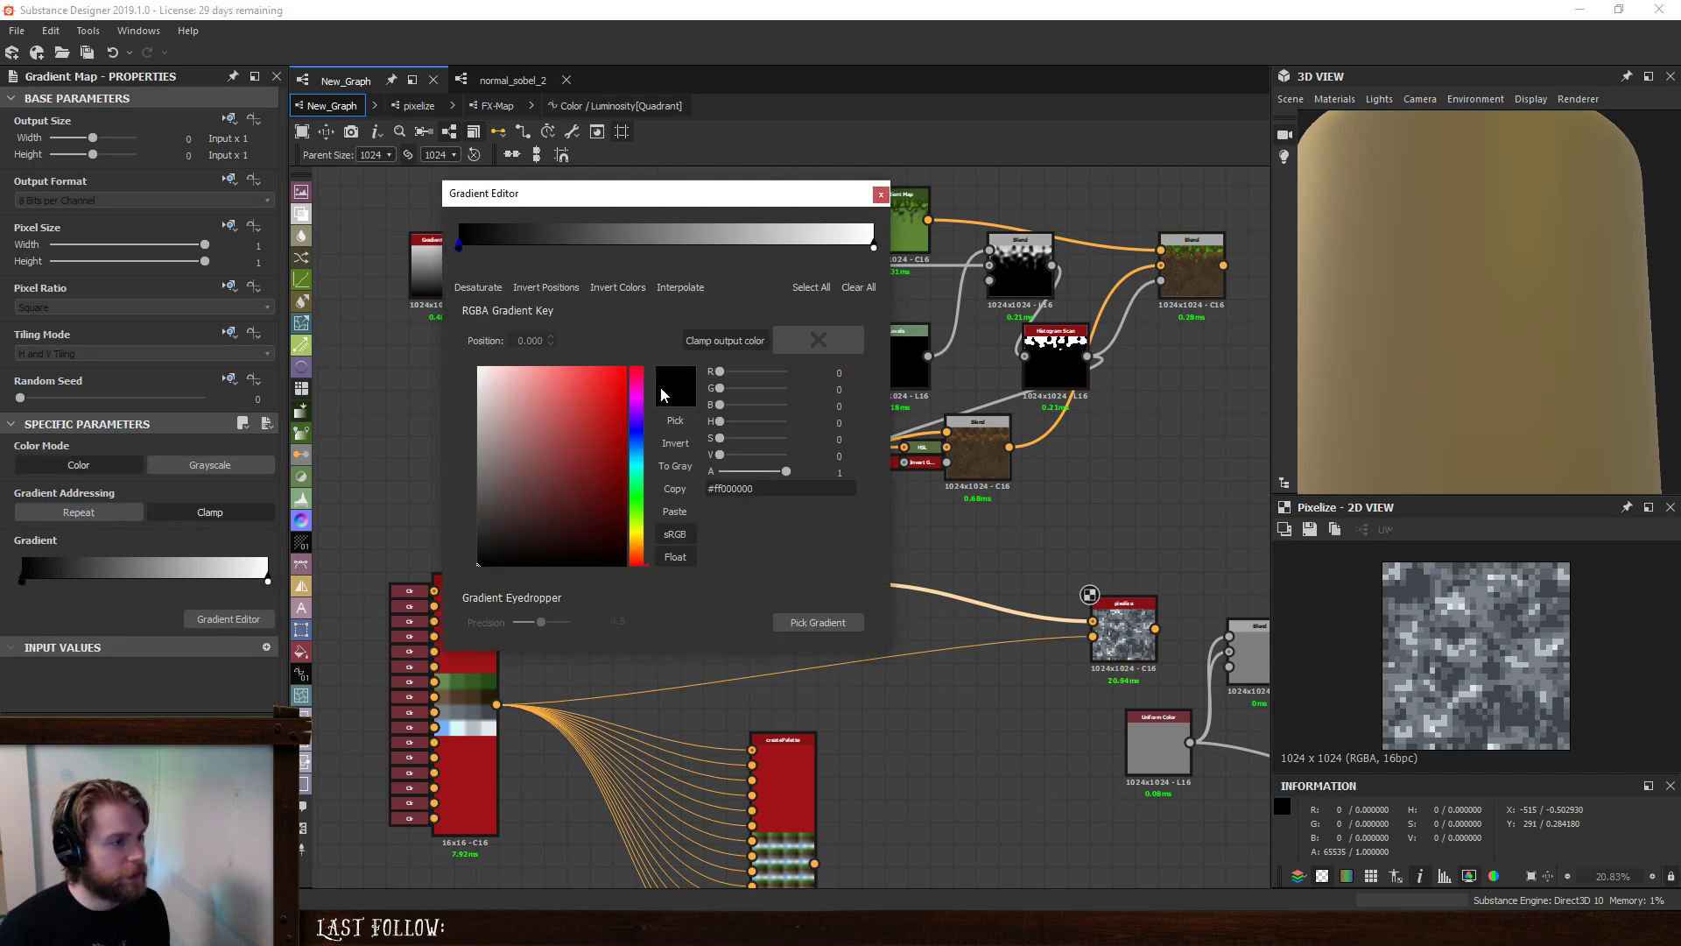
{"action": "left_click", "coordinate": [731, 437]}
{"action": "left_click_drag", "start_coordinate": [720, 421], "coordinate": [768, 456]}
{"action": "left_click", "coordinate": [881, 193]}
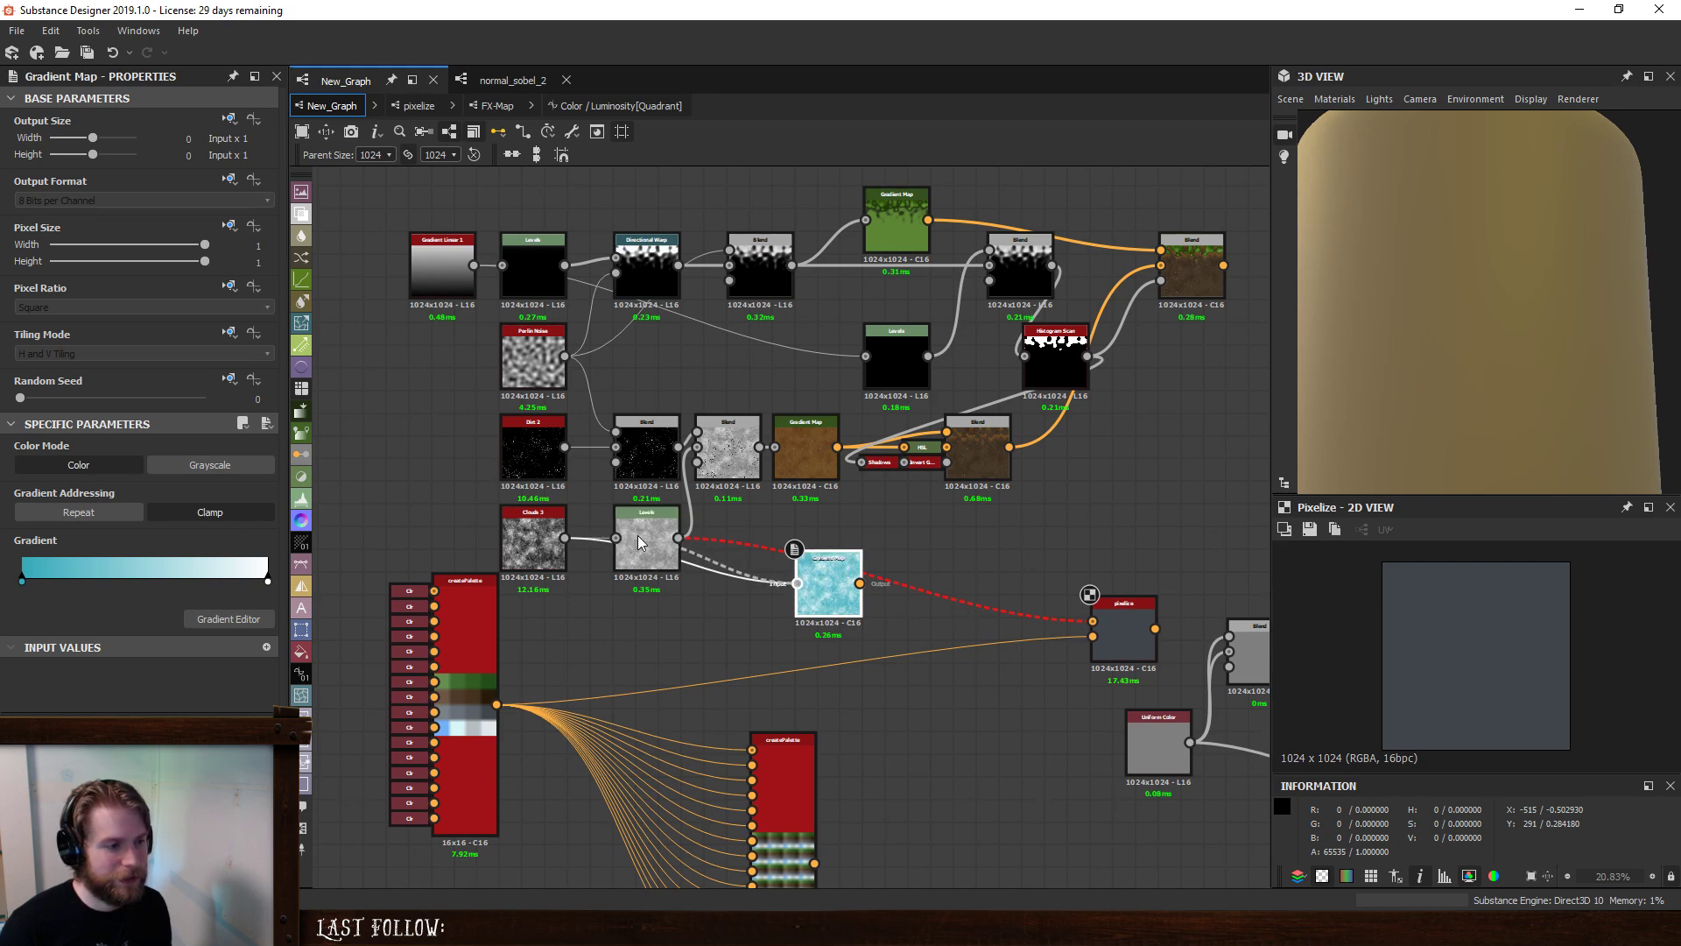
- Try the clouds Levels node as the teal Gradient Map's input, and the dirt Gradient Map and dirt Blend as pixelize inputs
{"action": "left_click_drag", "start_coordinate": [679, 538], "coordinate": [840, 598]}
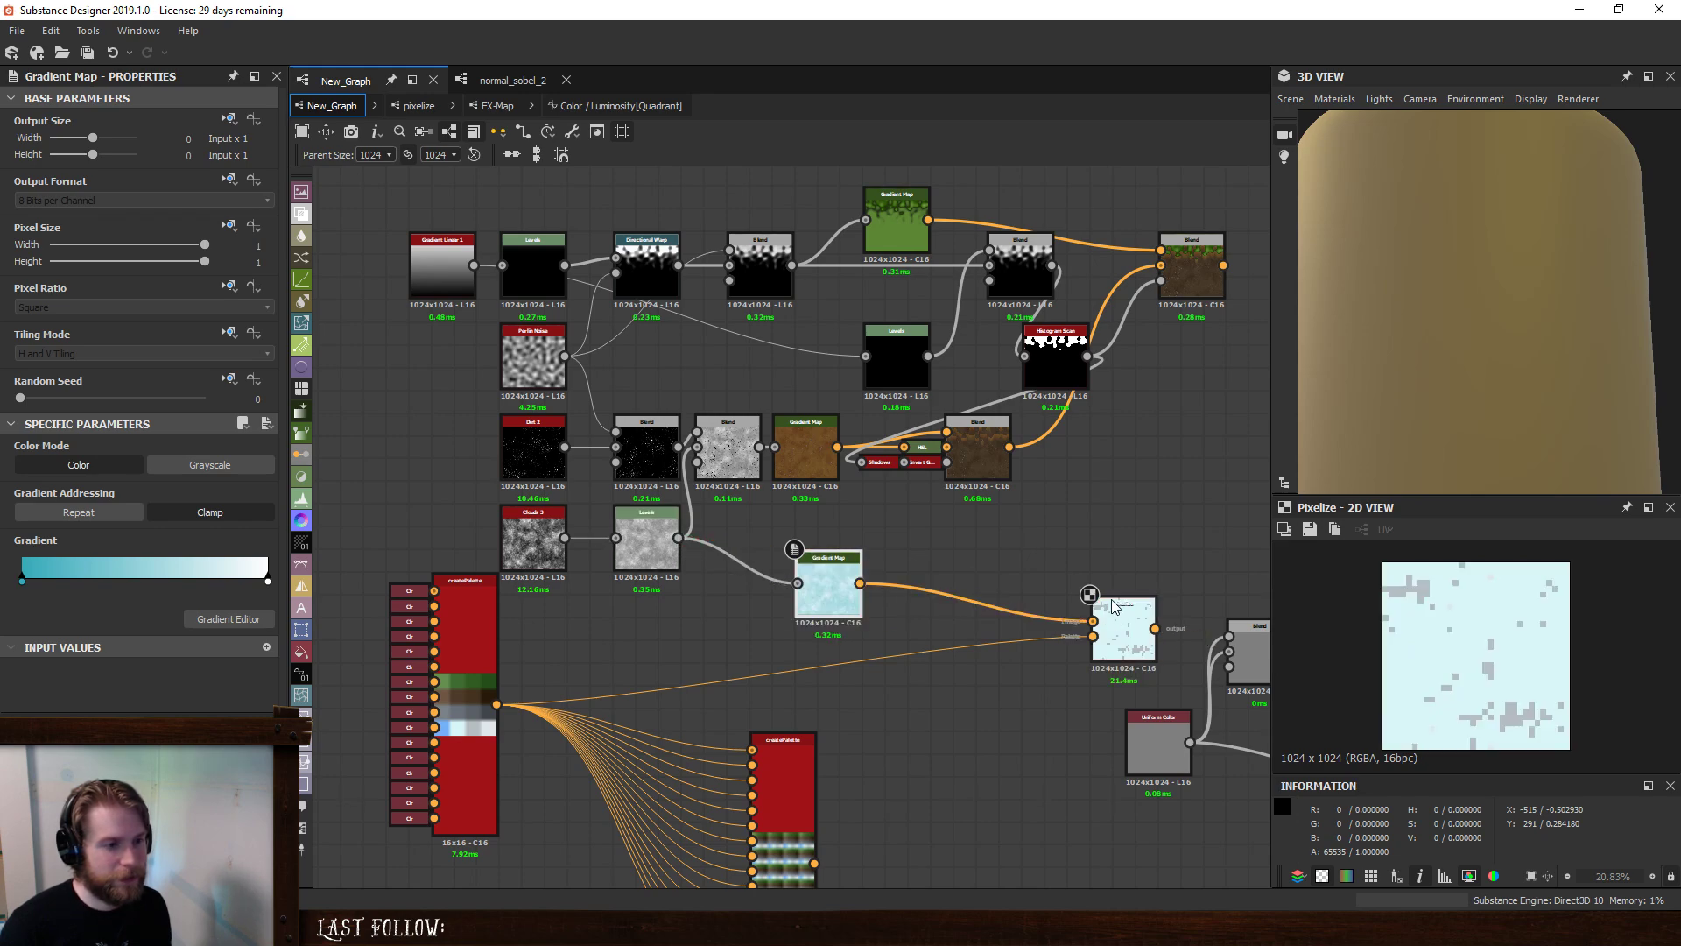
{"action": "left_click_drag", "start_coordinate": [837, 446], "coordinate": [1118, 613]}
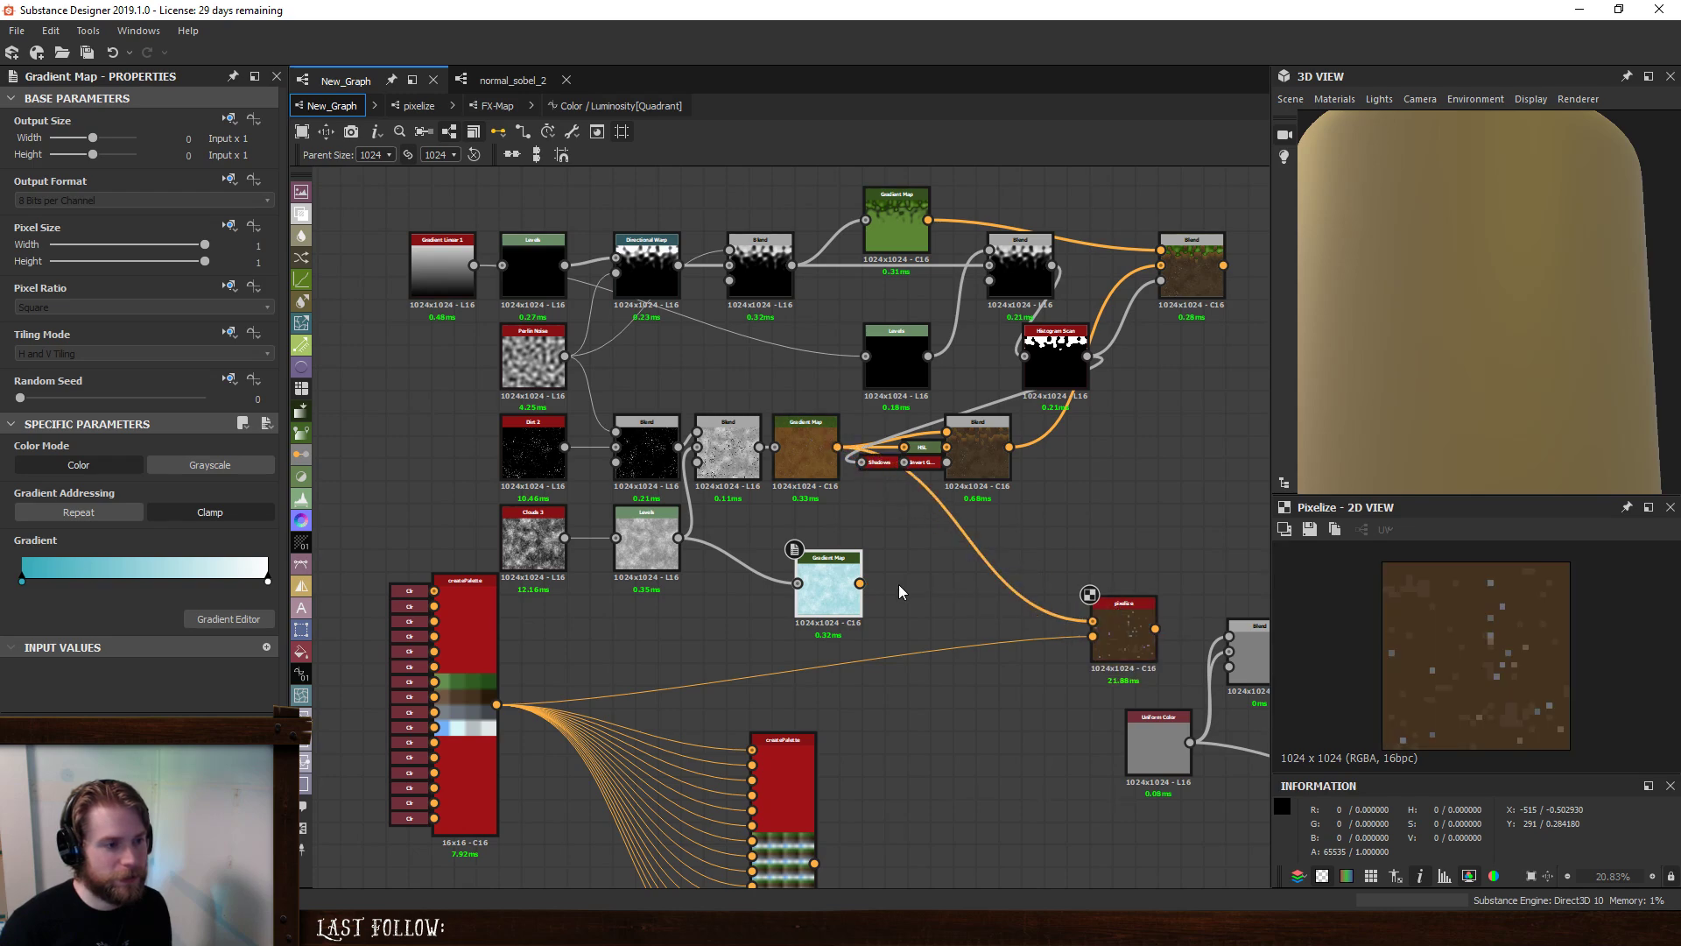
{"action": "left_click_drag", "start_coordinate": [1009, 446], "coordinate": [1110, 614]}
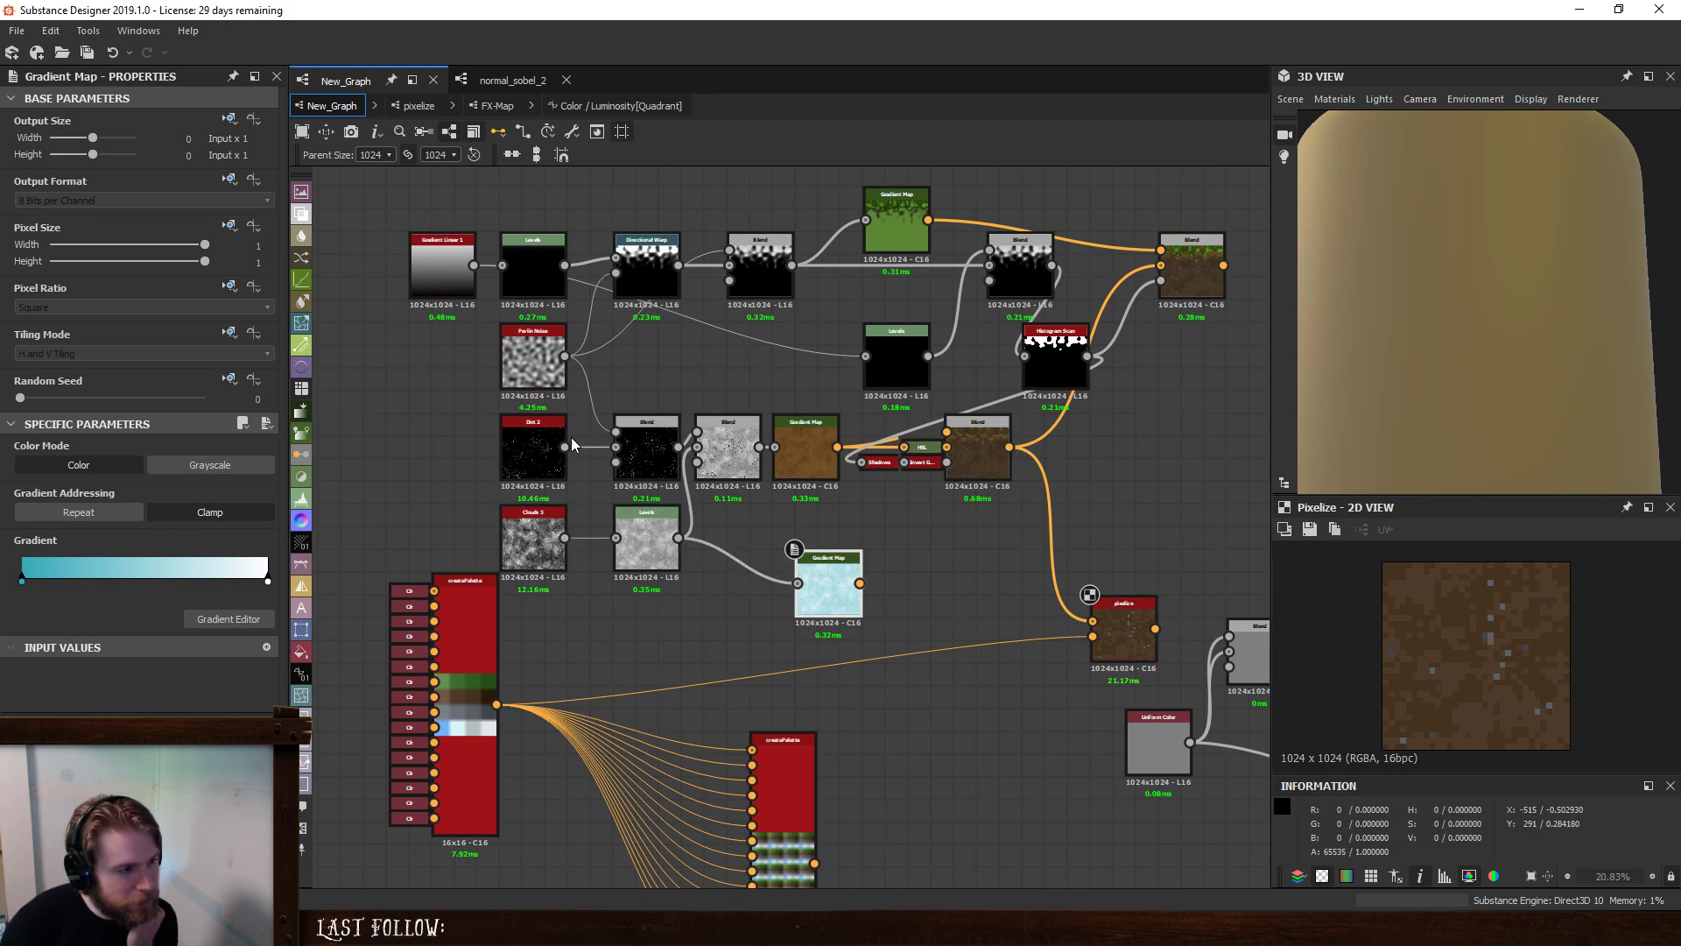
- Reconnect the teal Gradient Map to the pixelize node and feed it from the Perlin Noise
{"action": "left_click_drag", "start_coordinate": [860, 583], "coordinate": [1095, 622]}
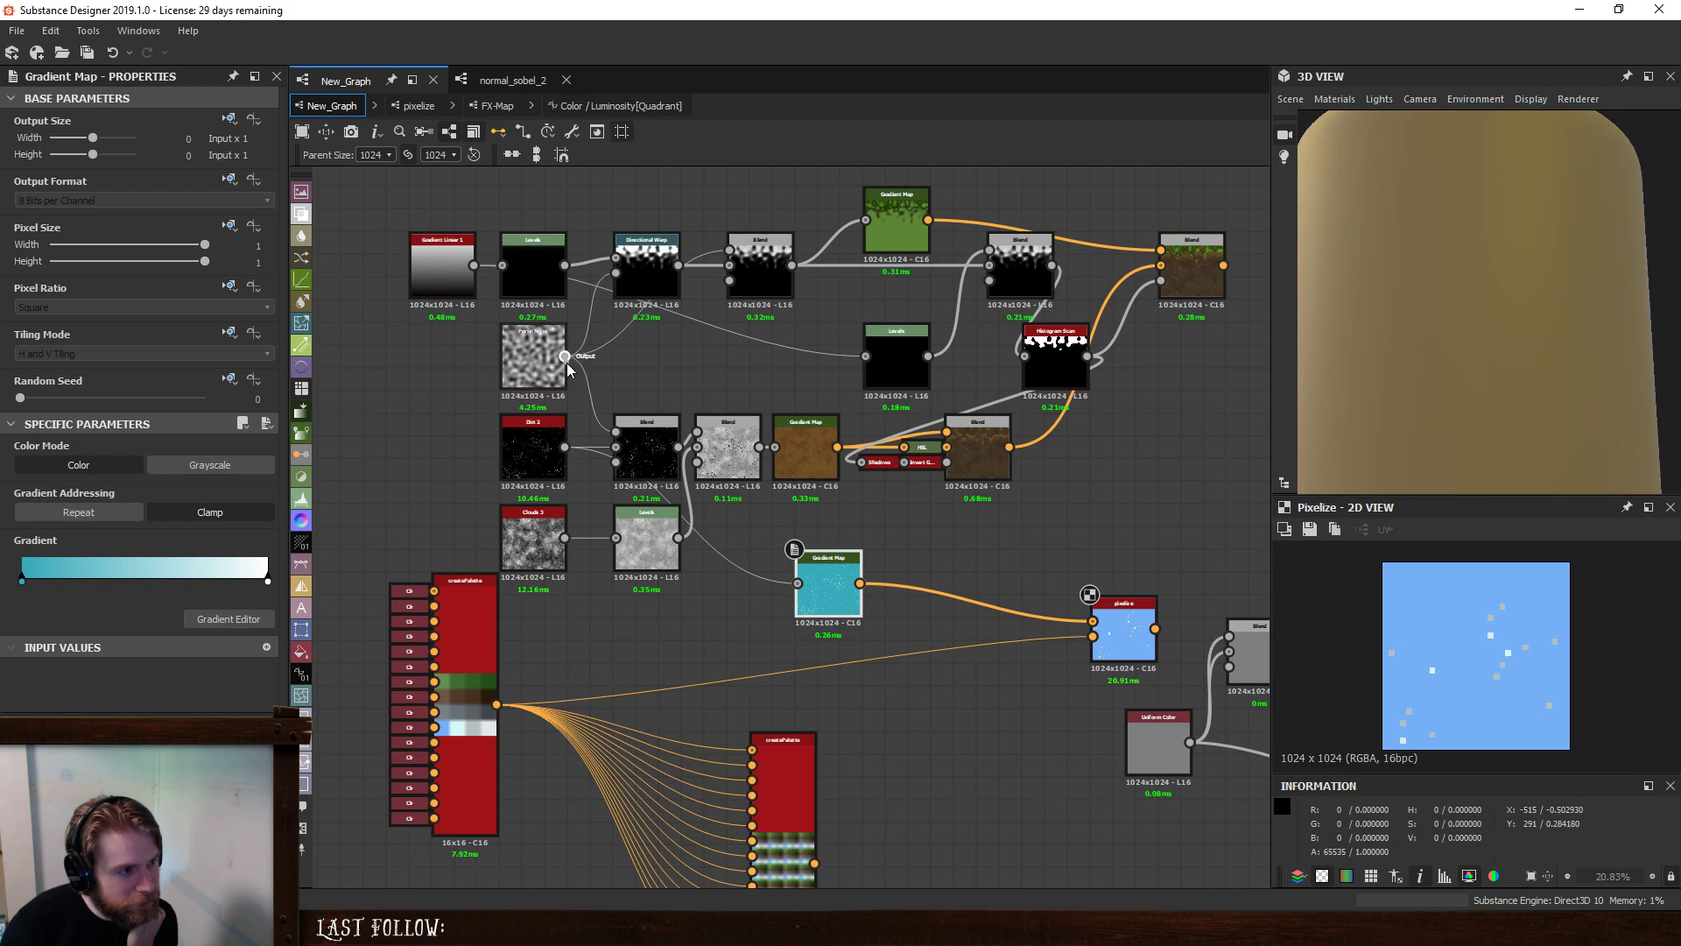
{"action": "left_click_drag", "start_coordinate": [566, 359], "coordinate": [832, 587]}
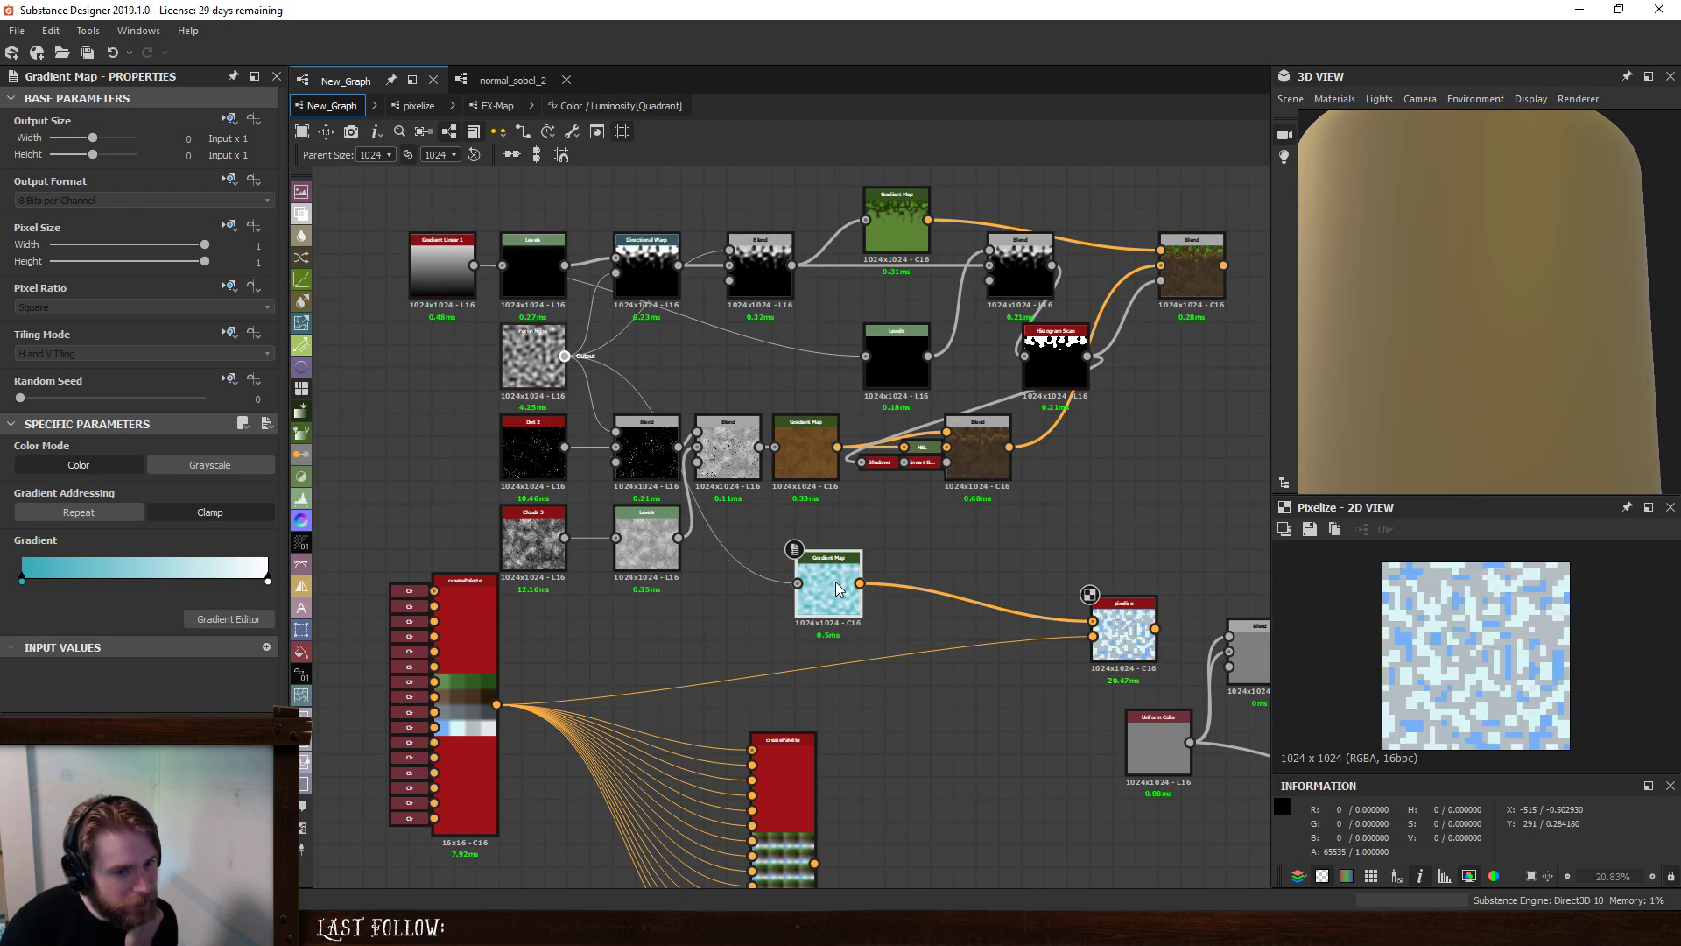
- Reconnect the final grass-and-dirt Blend to the pixelize node and, after trying a pixelSize of 36, set it to 29
{"action": "left_click", "coordinate": [1124, 632]}
{"action": "mouse_move", "coordinate": [111, 487]}
{"action": "left_mouse_down"}
{"action": "mouse_move", "coordinate": [204, 486]}
{"action": "mouse_move", "coordinate": [118, 487]}
{"action": "mouse_move", "coordinate": [123, 506]}
{"action": "left_mouse_up"}
{"action": "left_click_drag", "start_coordinate": [1224, 265], "coordinate": [1115, 611]}
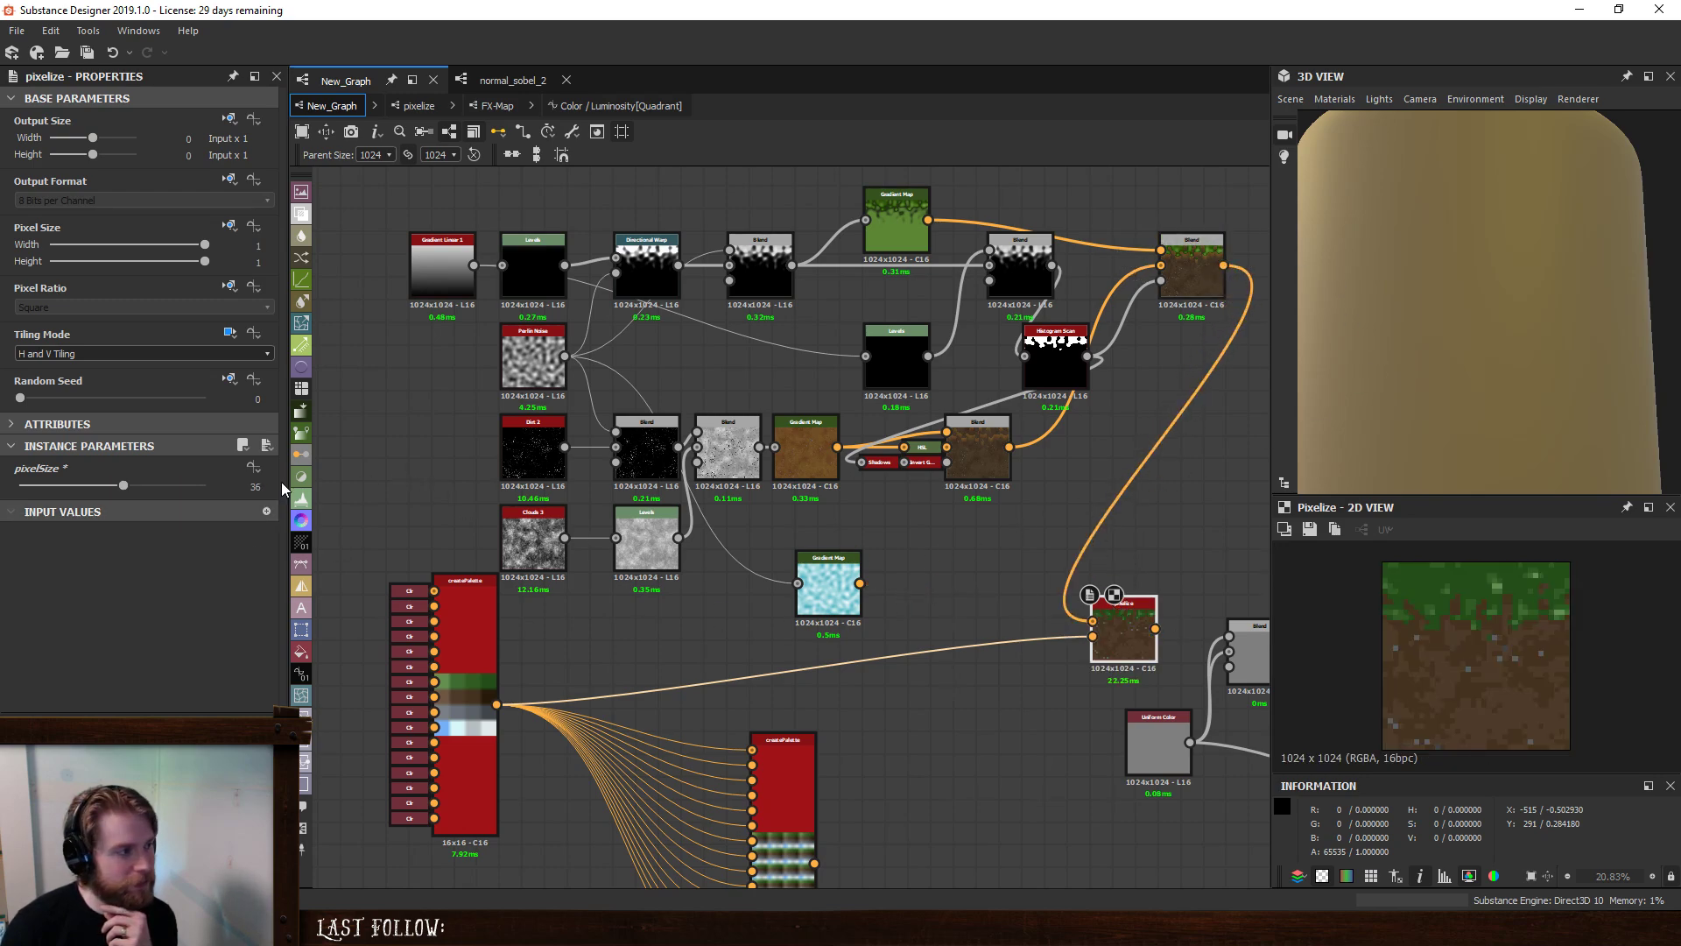
{"action": "mouse_move", "coordinate": [122, 485]}
{"action": "left_mouse_down"}
{"action": "mouse_move", "coordinate": [245, 491]}
{"action": "mouse_move", "coordinate": [104, 487]}
{"action": "left_mouse_up"}
- Search the node library for rock and moss materials and add a Cliff Stylized Mossy node beside the teal Gradient Map
{"action": "key", "text": "space"}
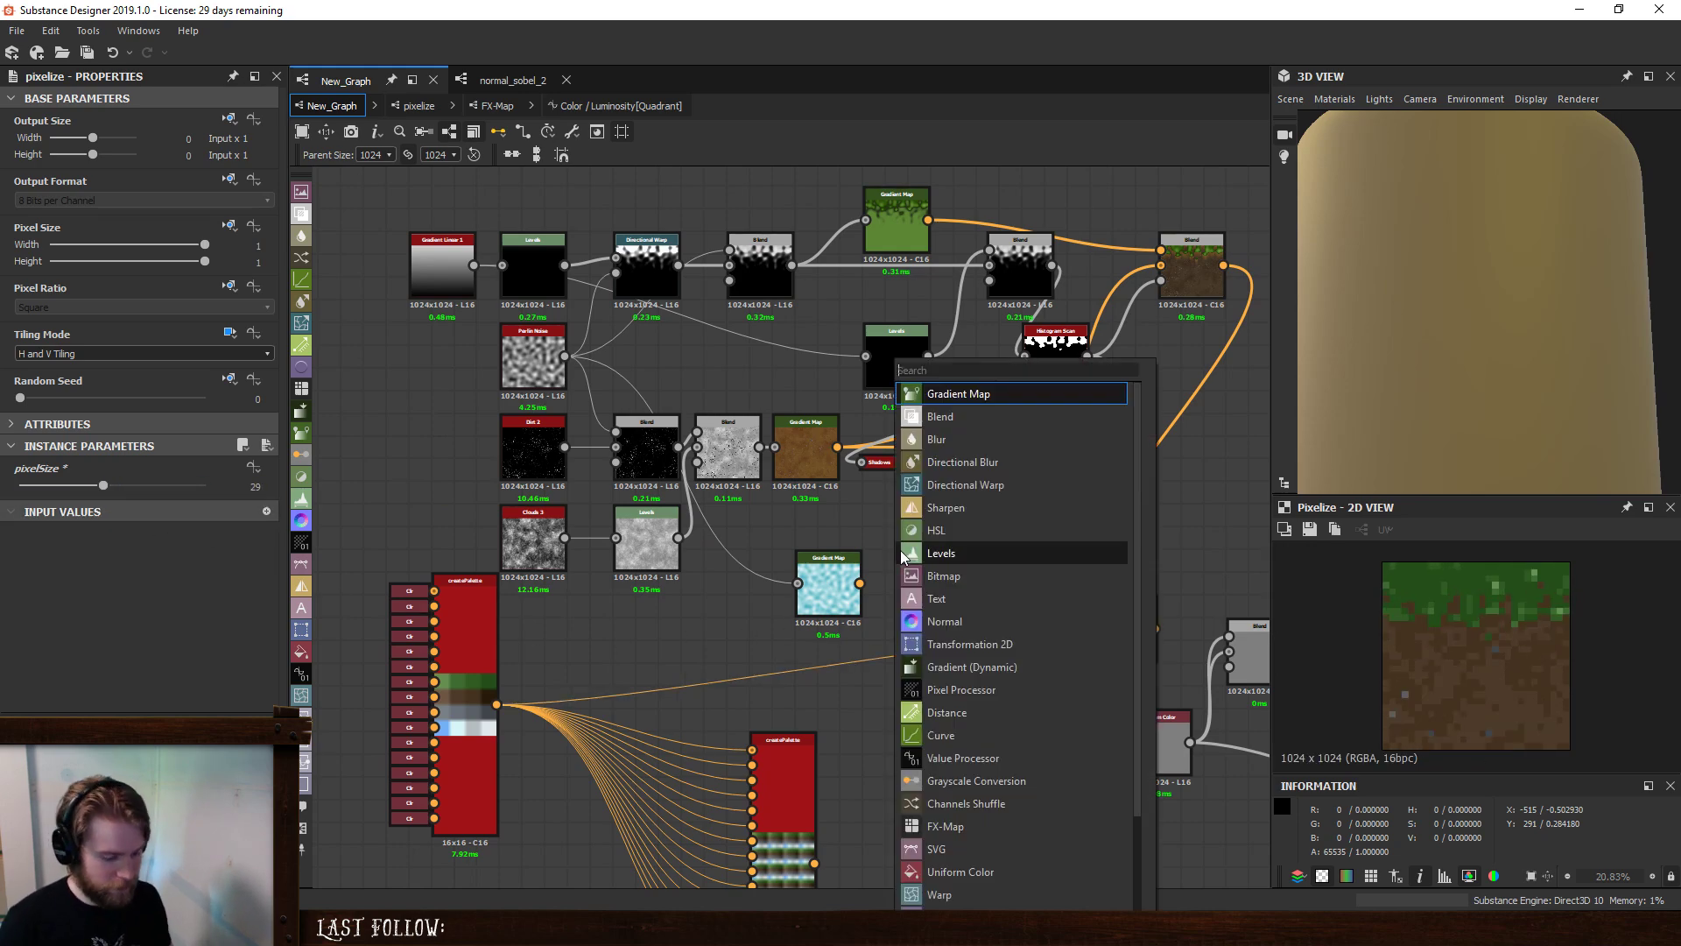
{"action": "type", "text": "rock"}
{"action": "key", "text": "BackSpace"}
{"action": "key", "text": "BackSpace"}
{"action": "key", "text": "BackSpace"}
{"action": "key", "text": "BackSpace"}
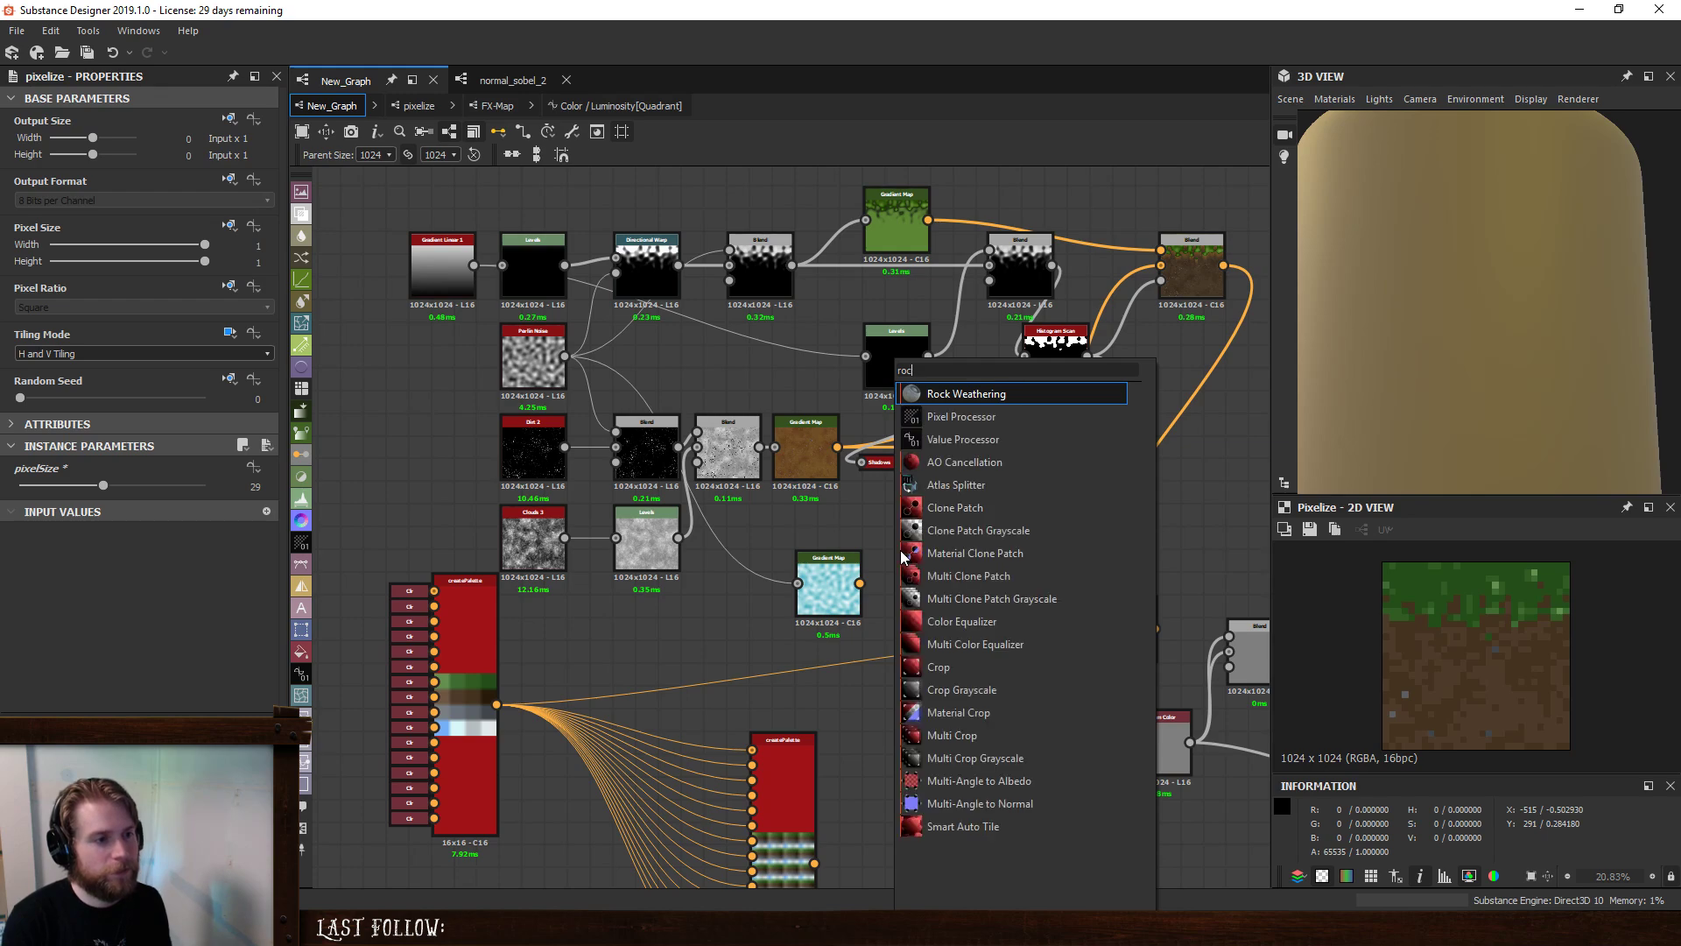
{"action": "type", "text": "mos"}
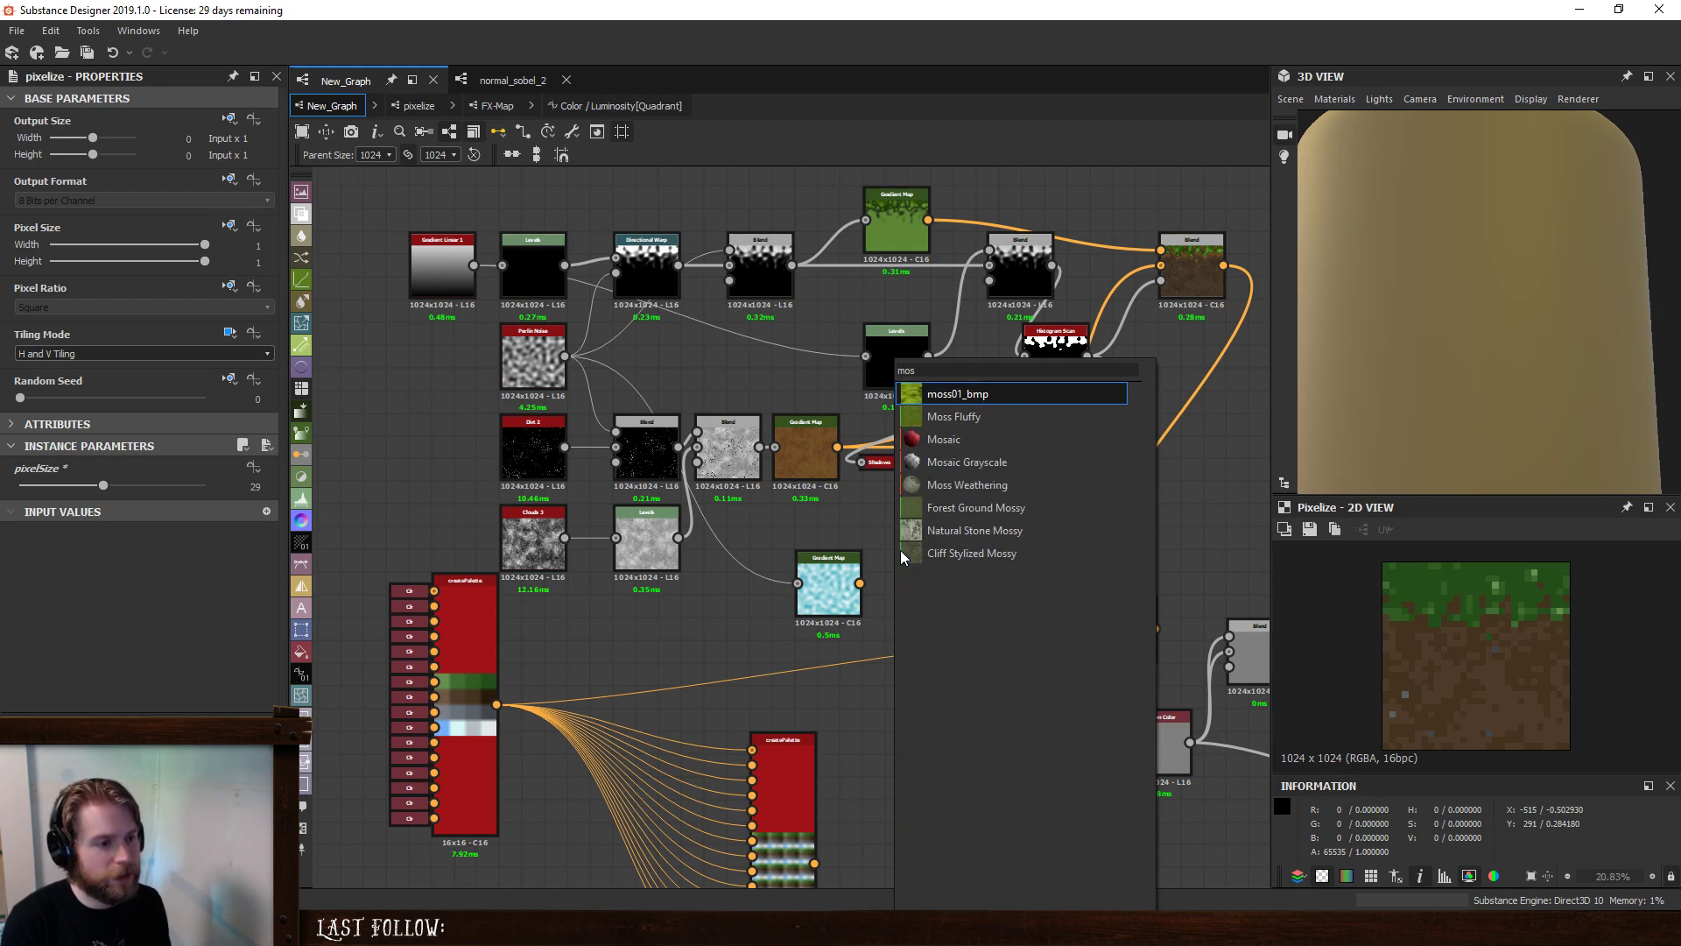
{"action": "key", "text": "Down"}
{"action": "key", "text": "Down"}
{"action": "key", "text": "Down"}
{"action": "key", "text": "Down"}
{"action": "key", "text": "Down"}
{"action": "key", "text": "Down"}
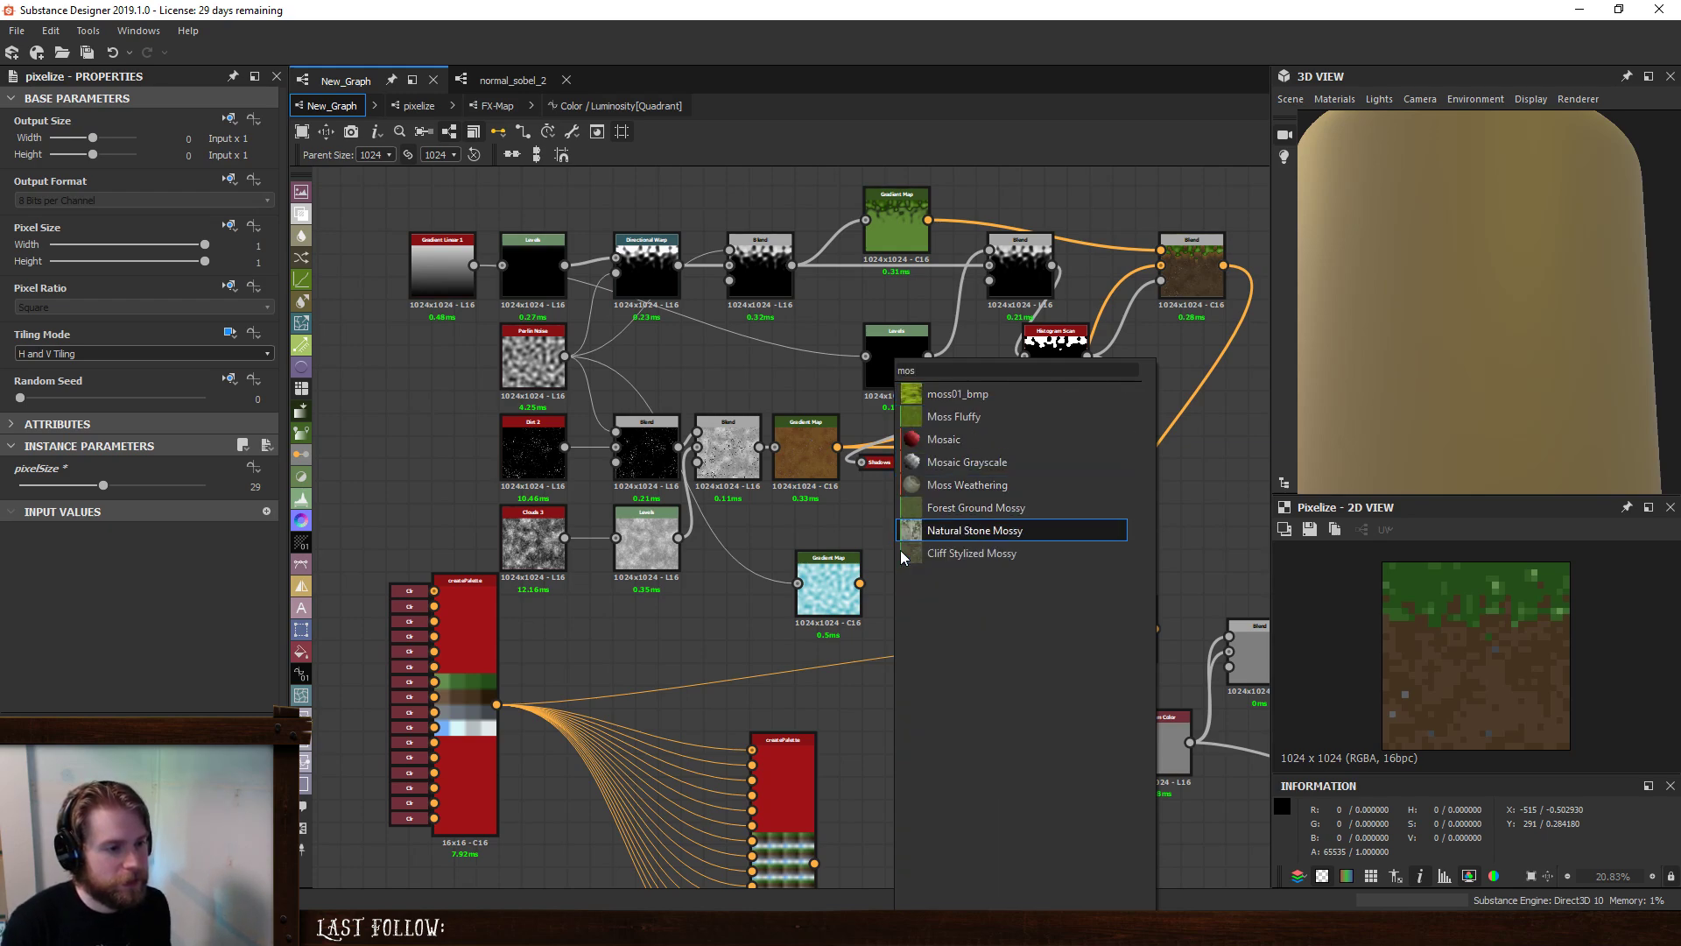
{"action": "key", "text": "Down"}
{"action": "key", "text": "Escape"}
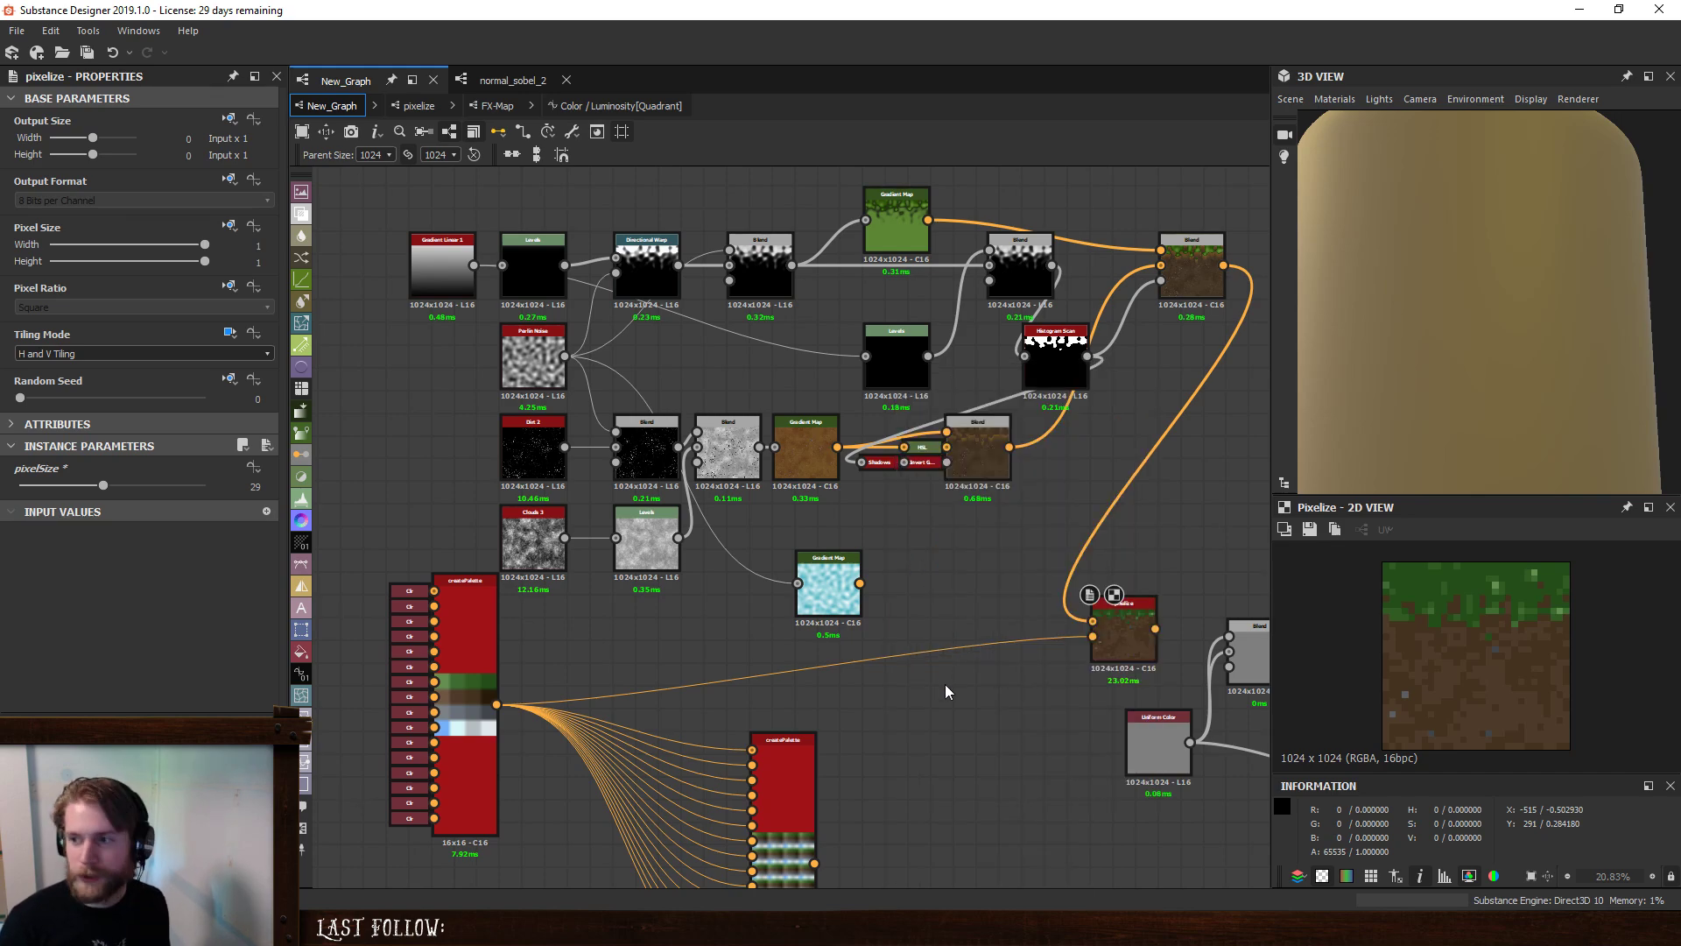
- Add a Forest Ground Mossy material node and place it below the Cliff Stylized Mossy node
{"action": "key", "text": "space"}
{"action": "type", "text": "for"}
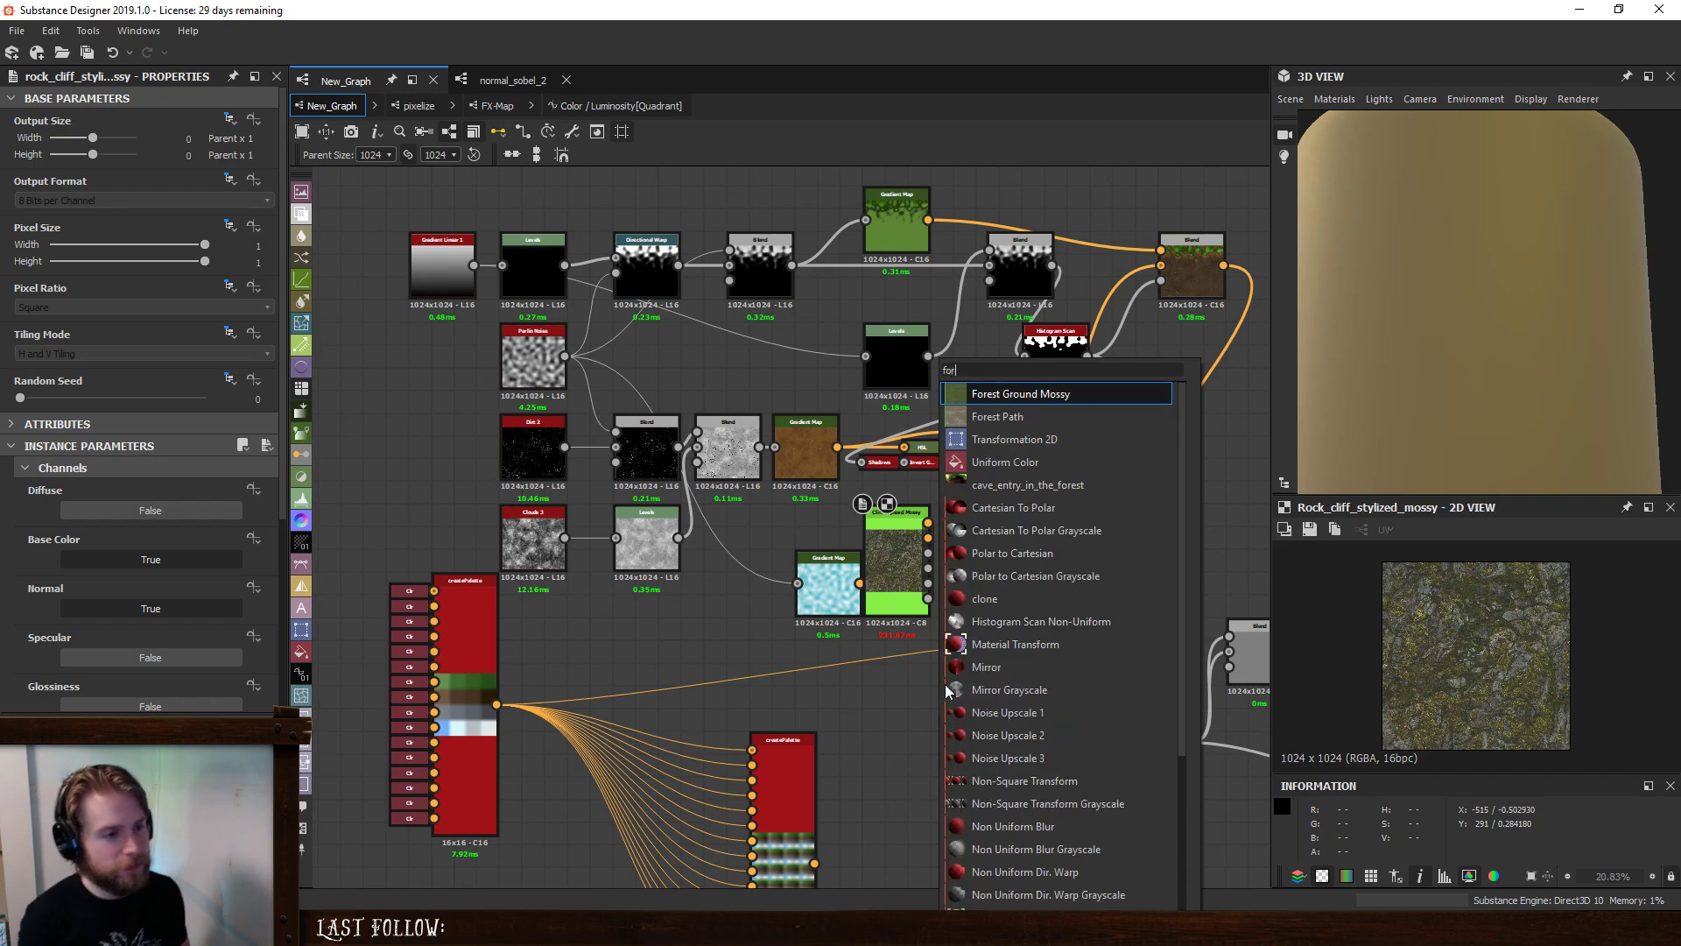
{"action": "key", "text": "Return"}
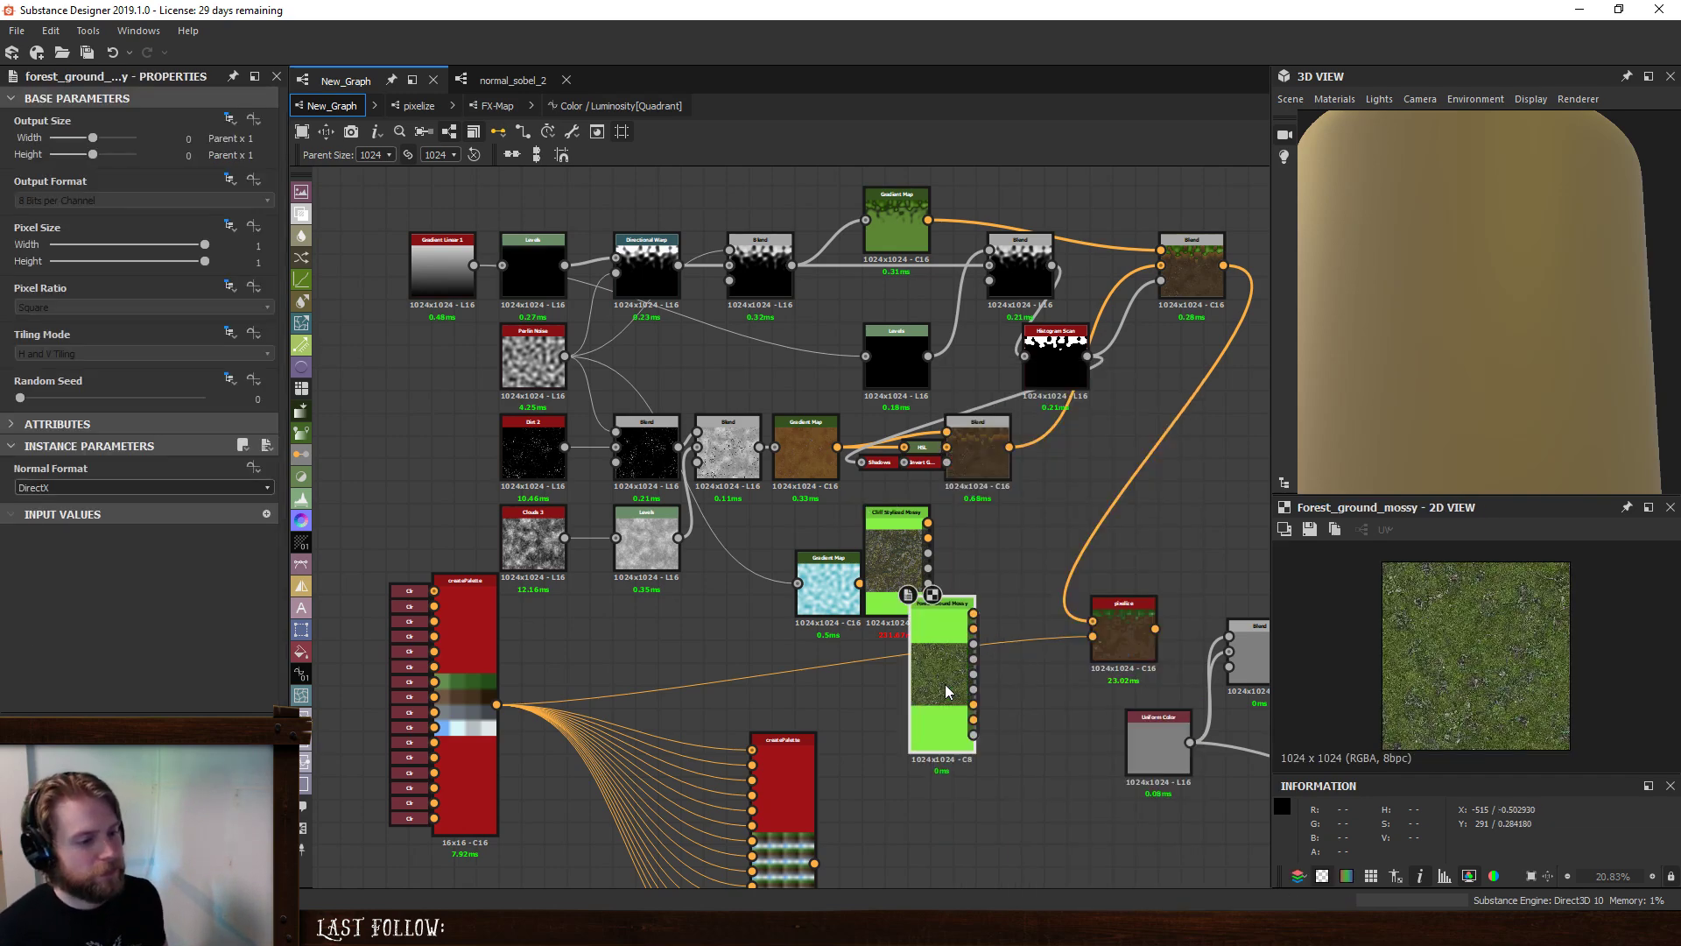
{"action": "left_click_drag", "start_coordinate": [946, 692], "coordinate": [946, 769]}
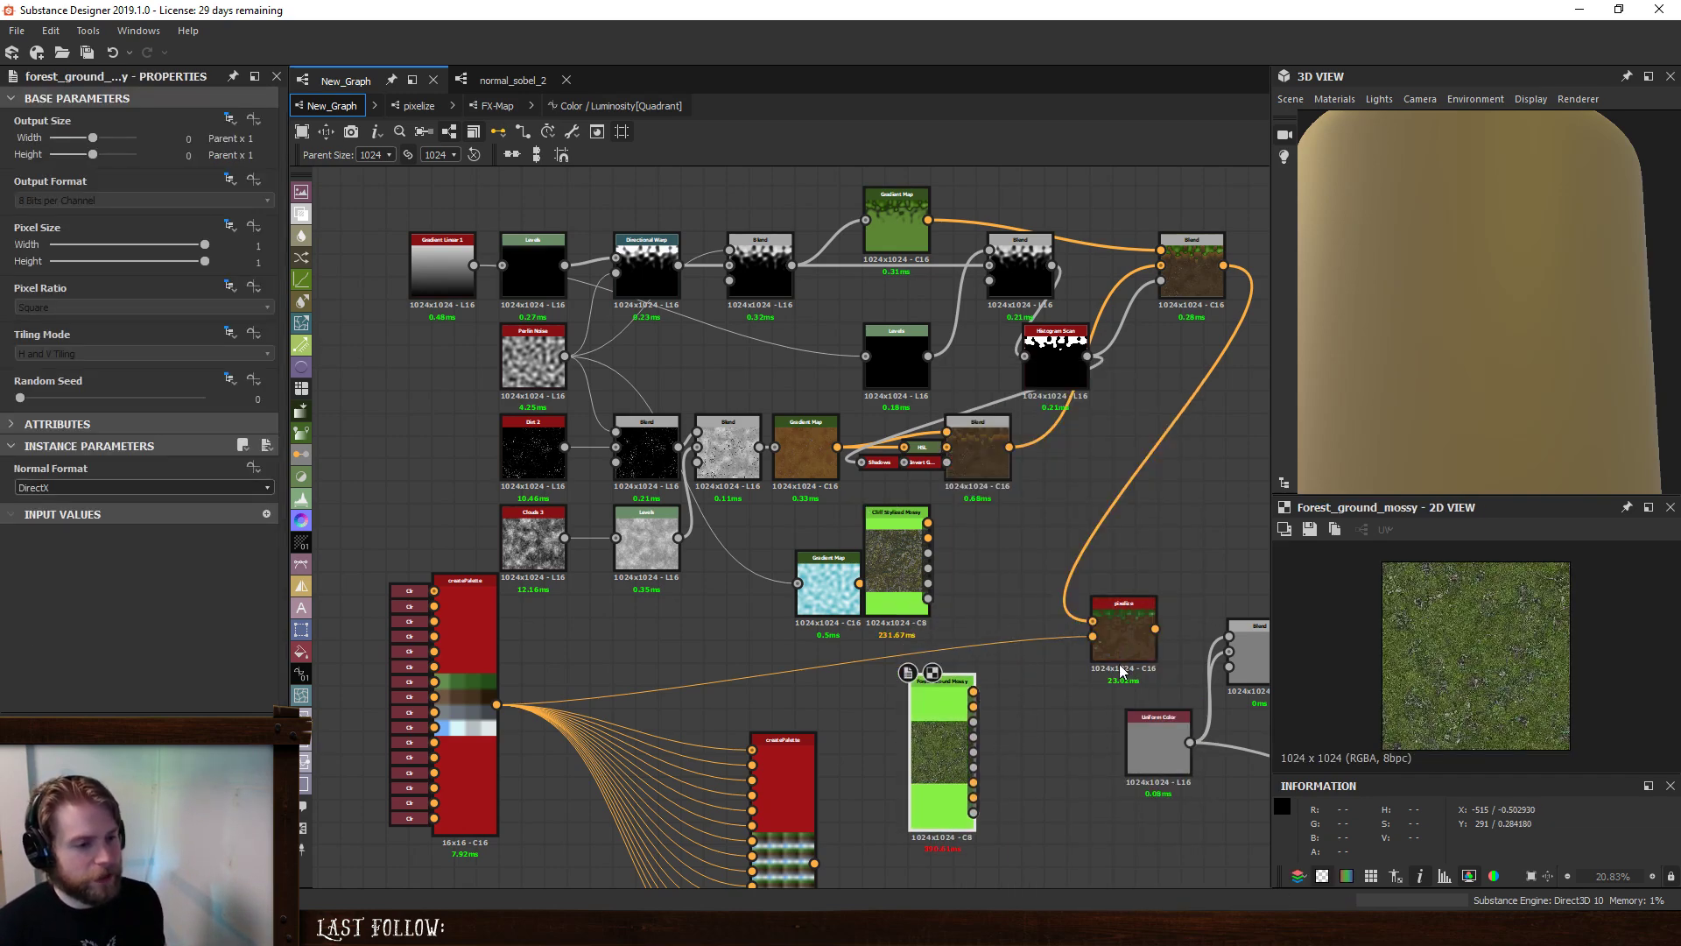
- Move Cliff Stylized Mossy clear of the teal Gradient Map and connect its Base Color to the pixelize node's Image input
{"action": "scroll", "coordinate": [959, 858], "scroll_direction": "up", "scroll_amount": 3}
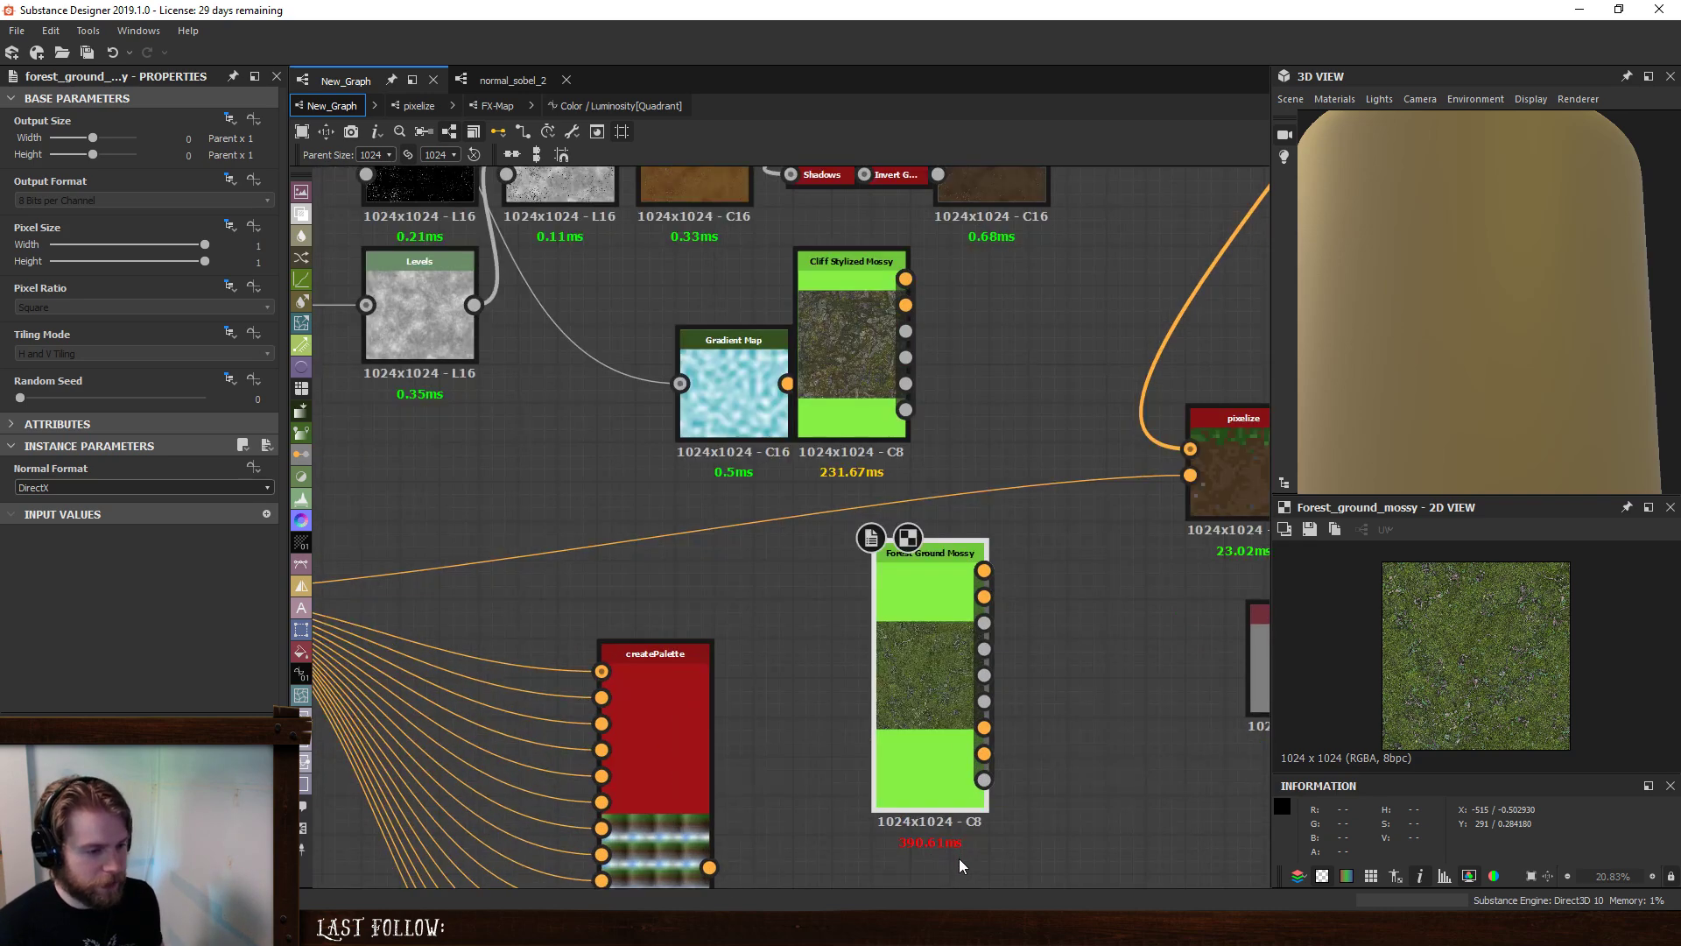
{"action": "scroll", "coordinate": [1058, 616], "scroll_direction": "down", "scroll_amount": 2}
{"action": "middle_click_drag", "start_coordinate": [818, 611], "coordinate": [901, 650]}
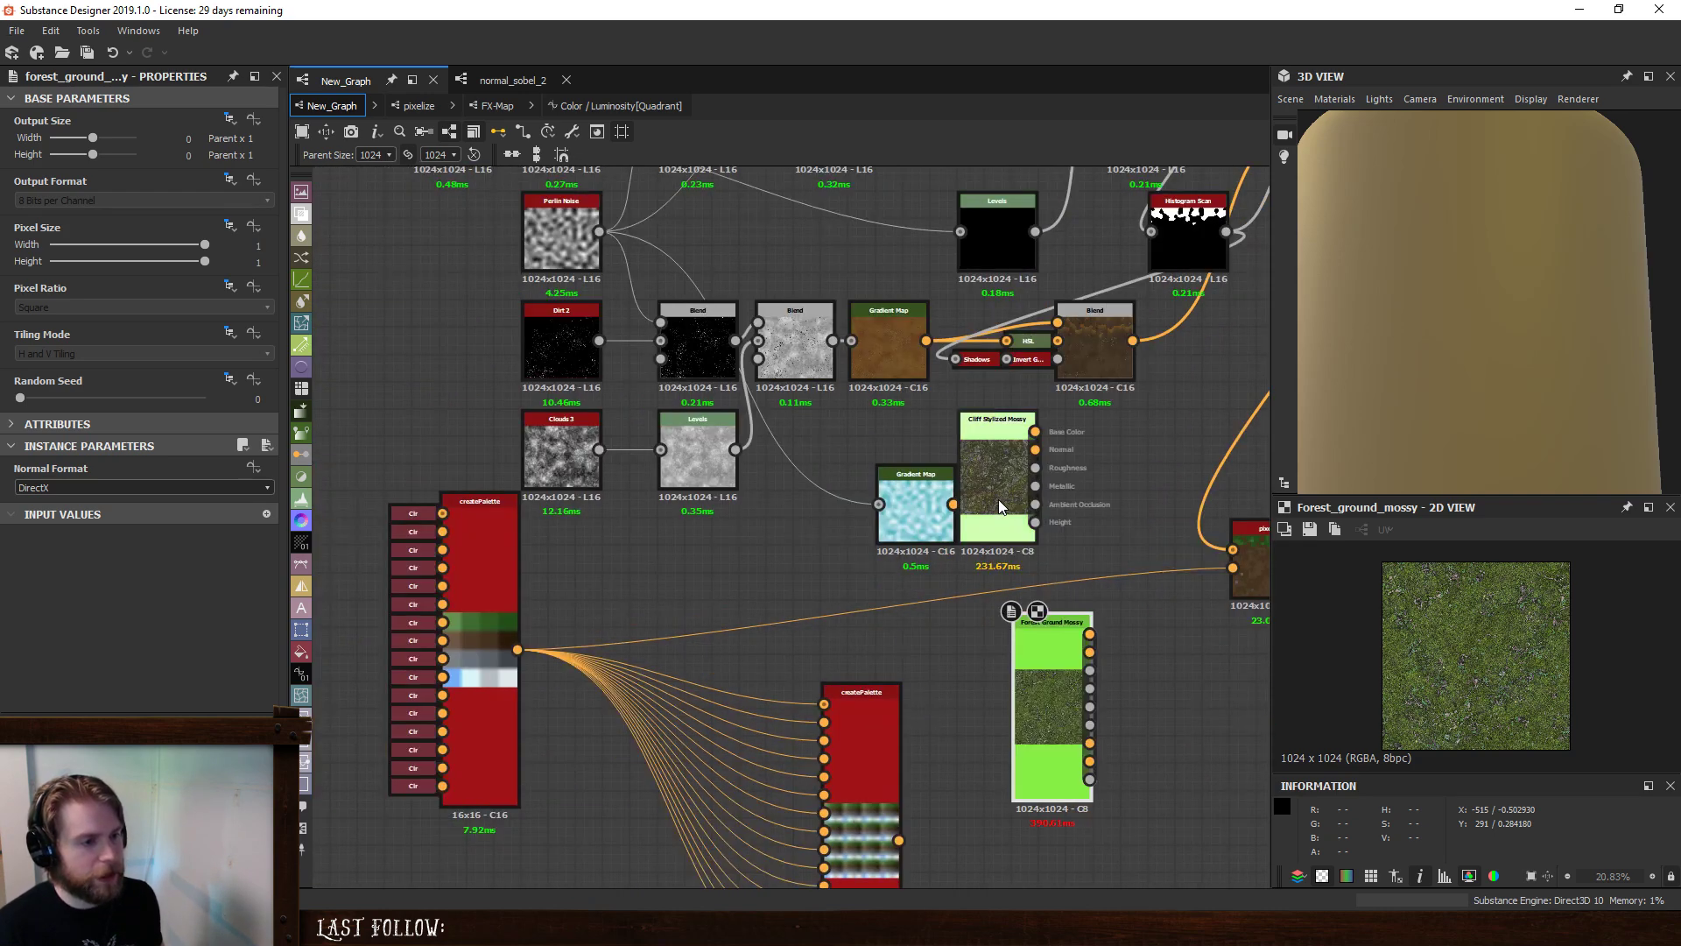
{"action": "left_click_drag", "start_coordinate": [999, 499], "coordinate": [1037, 512]}
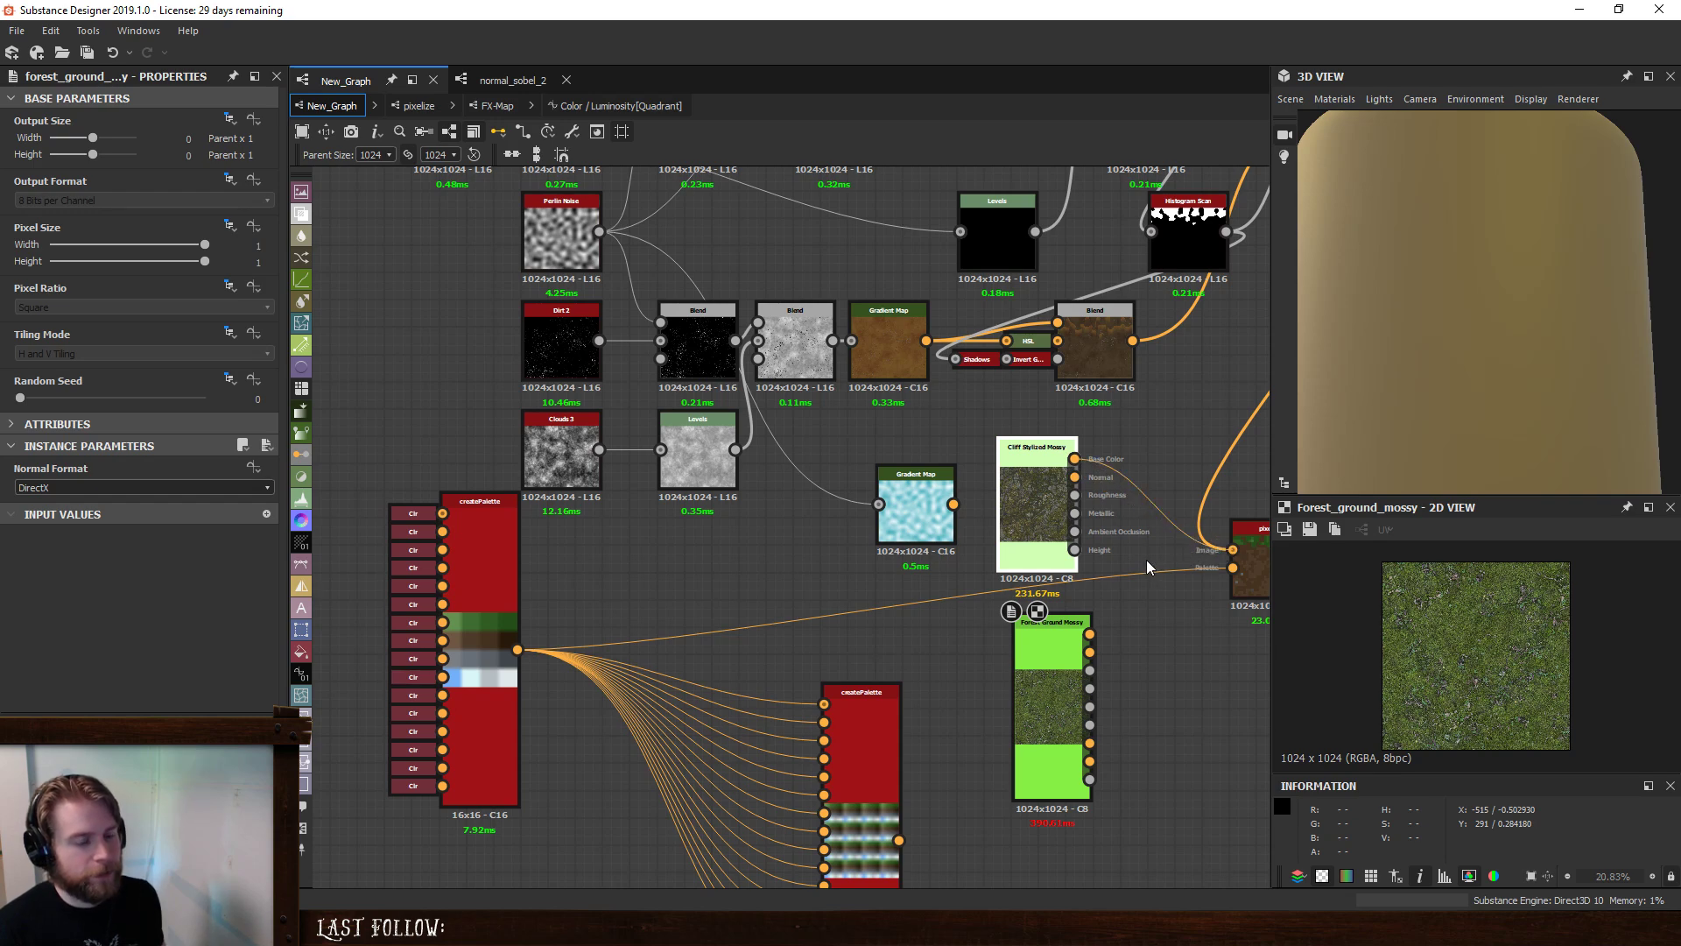
{"action": "middle_click_drag", "start_coordinate": [1127, 550], "coordinate": [1054, 552]}
{"action": "double_click", "coordinate": [1201, 550]}
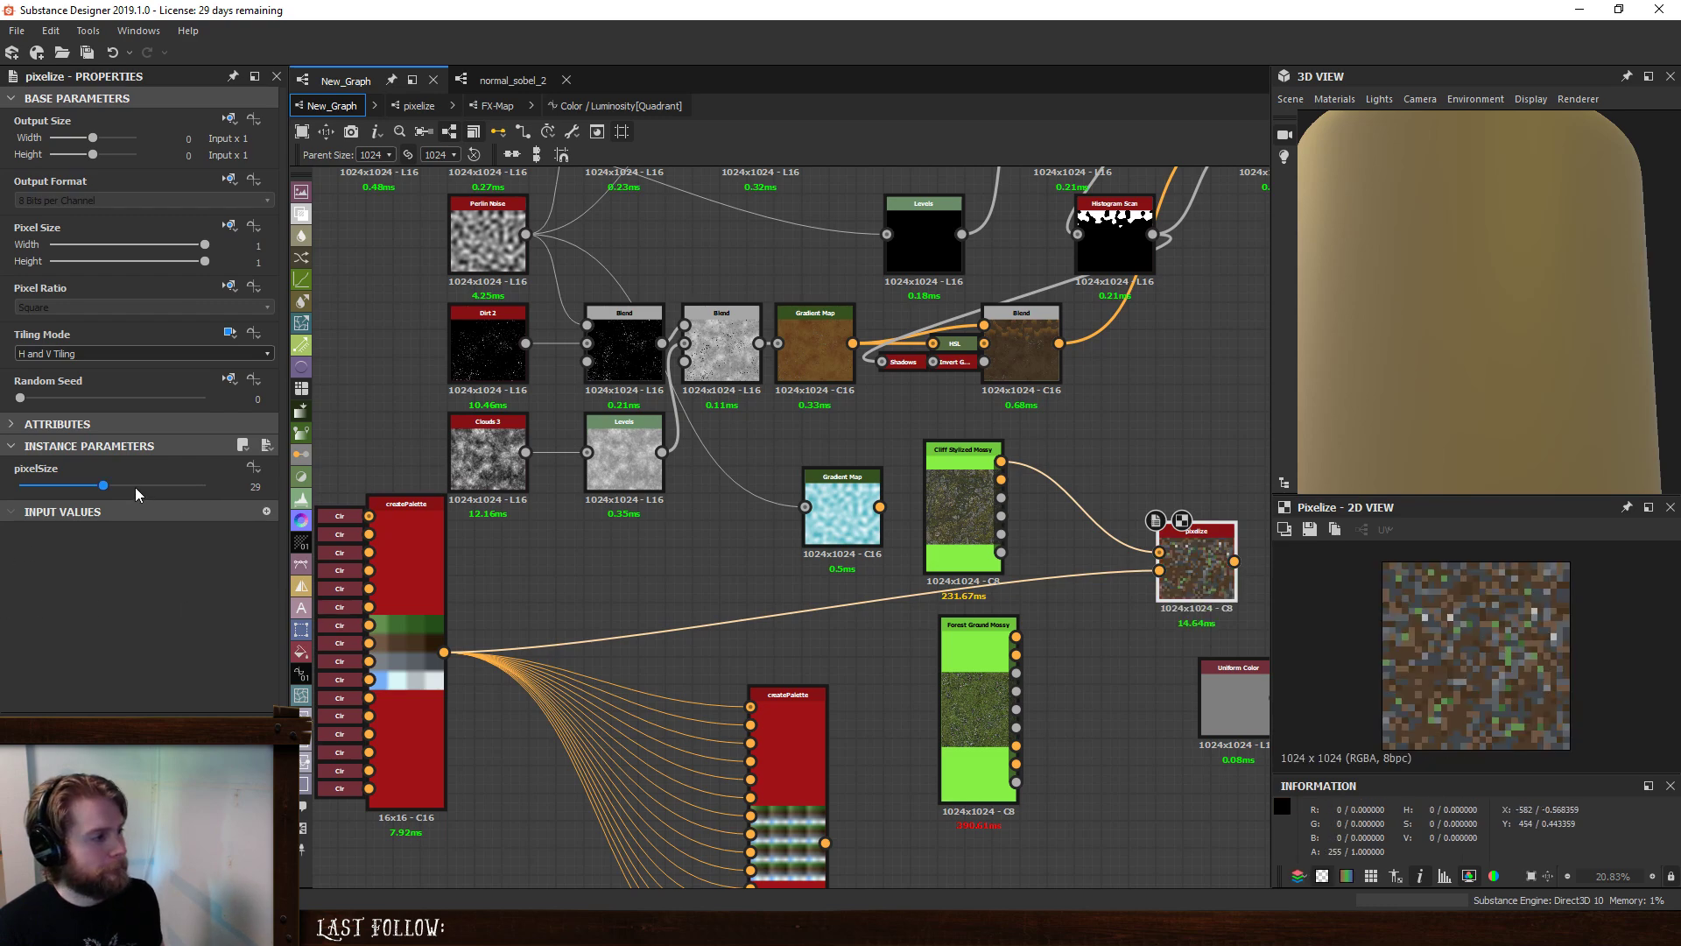
- Try a pixelSize of 64 on the pixelize node, and set it to 256
{"action": "left_click_drag", "start_coordinate": [207, 487], "coordinate": [282, 492]}
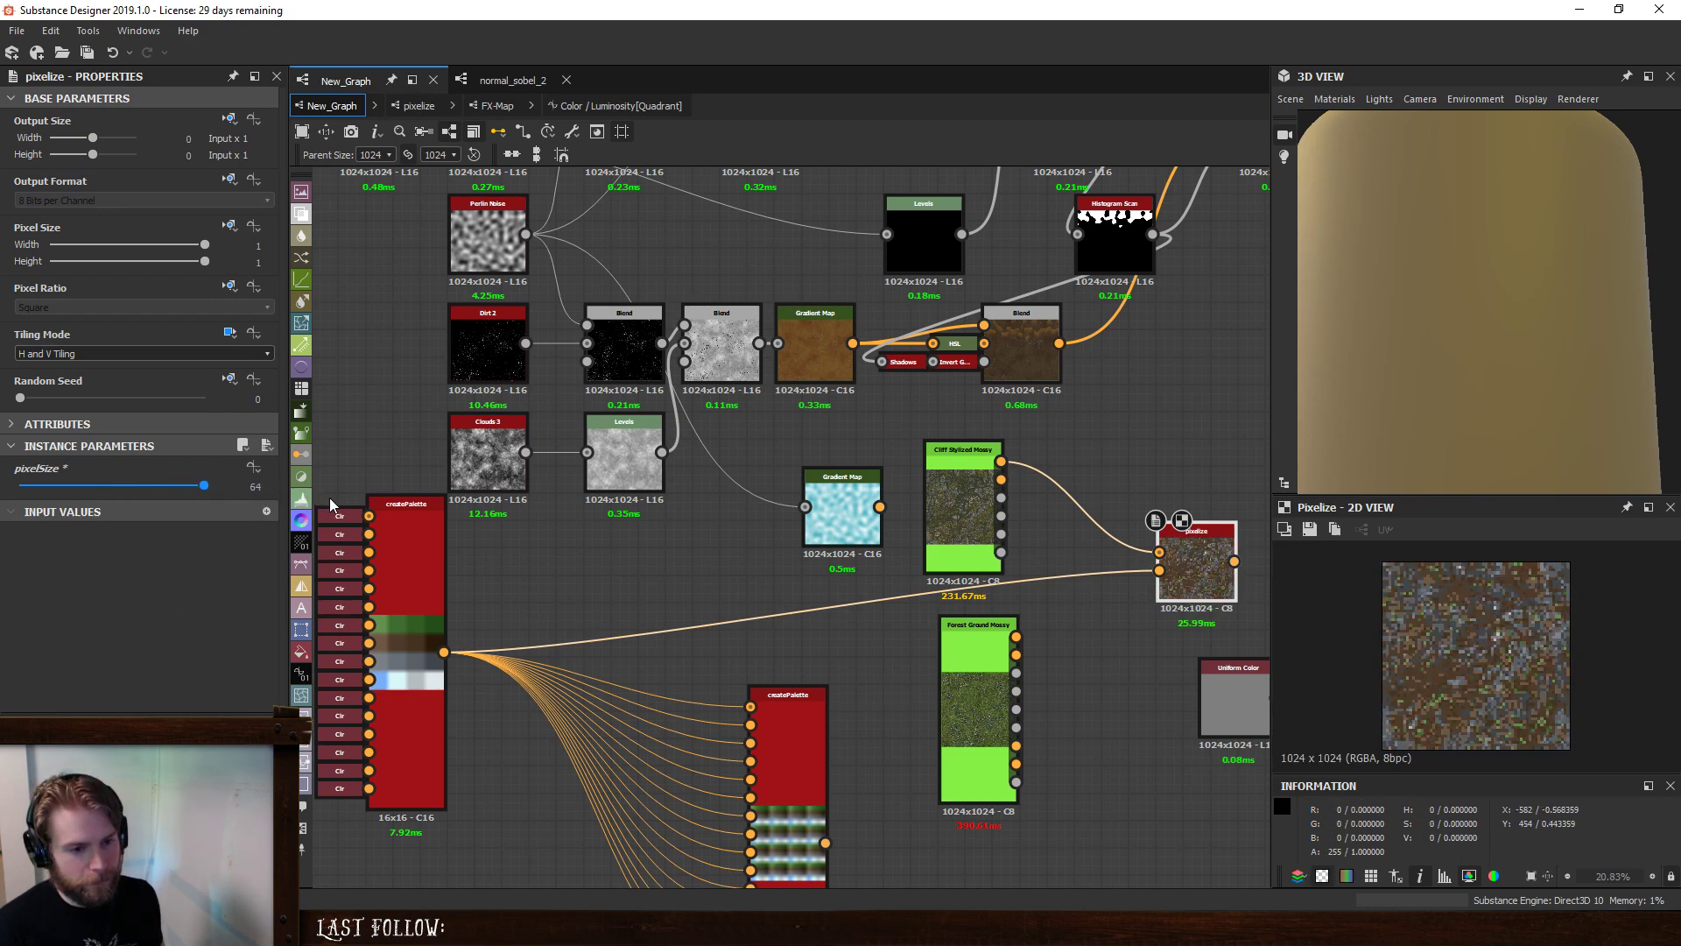
{"action": "left_click", "coordinate": [249, 487]}
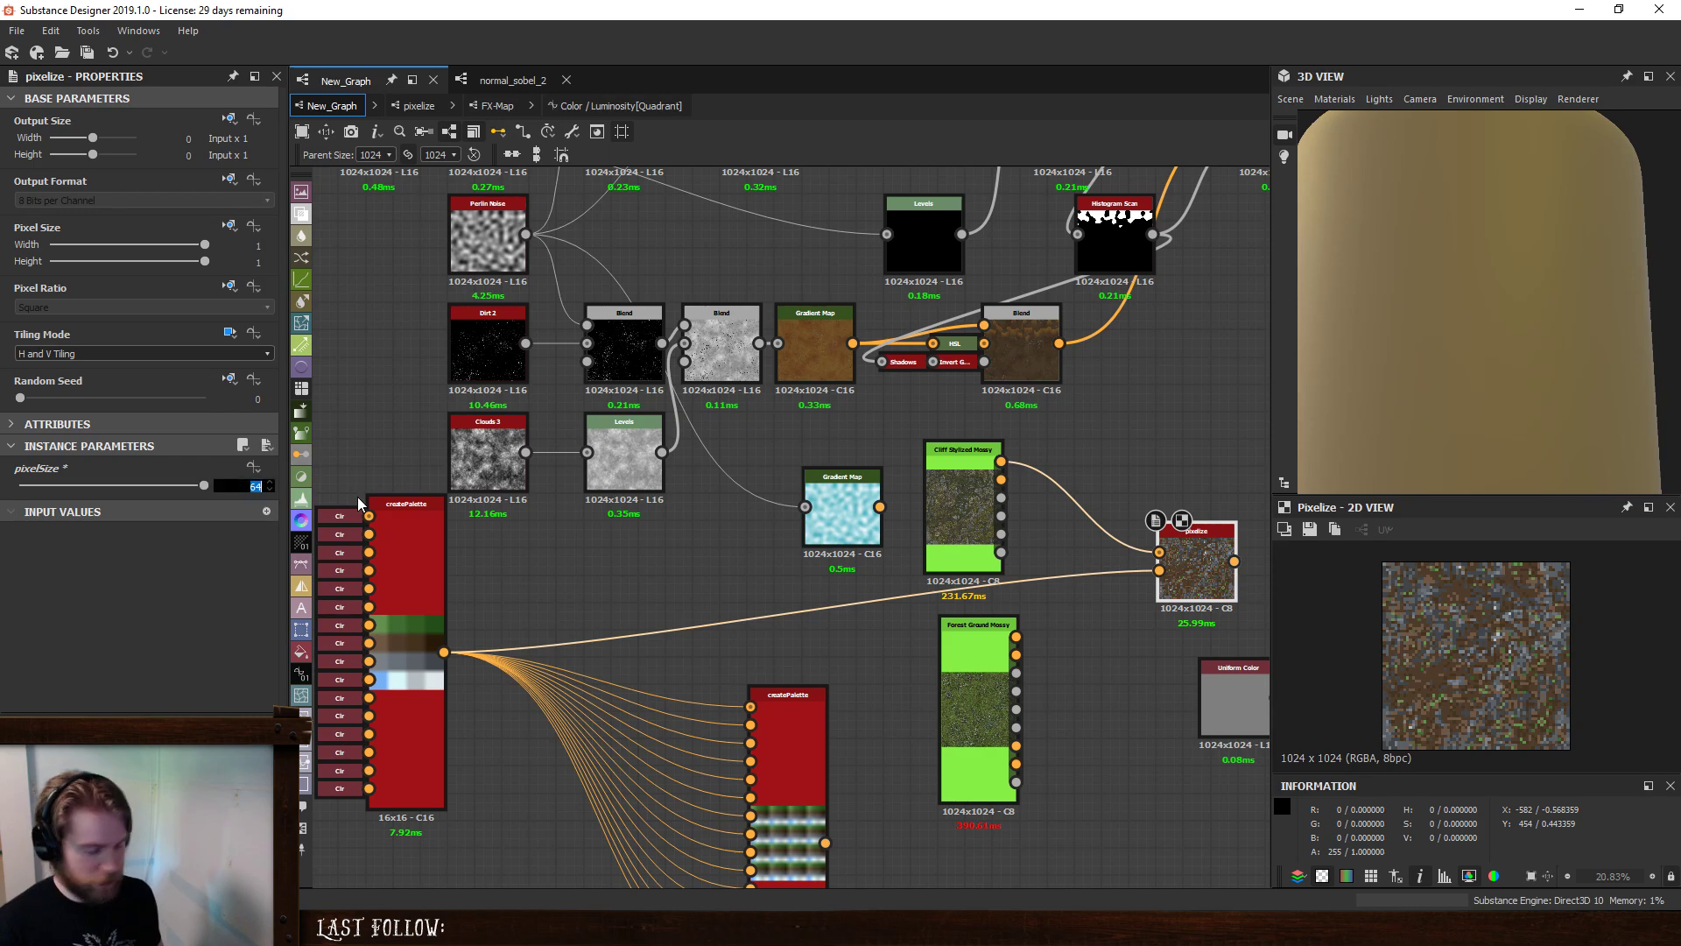
{"action": "type", "text": "256"}
{"action": "key", "text": "Return"}
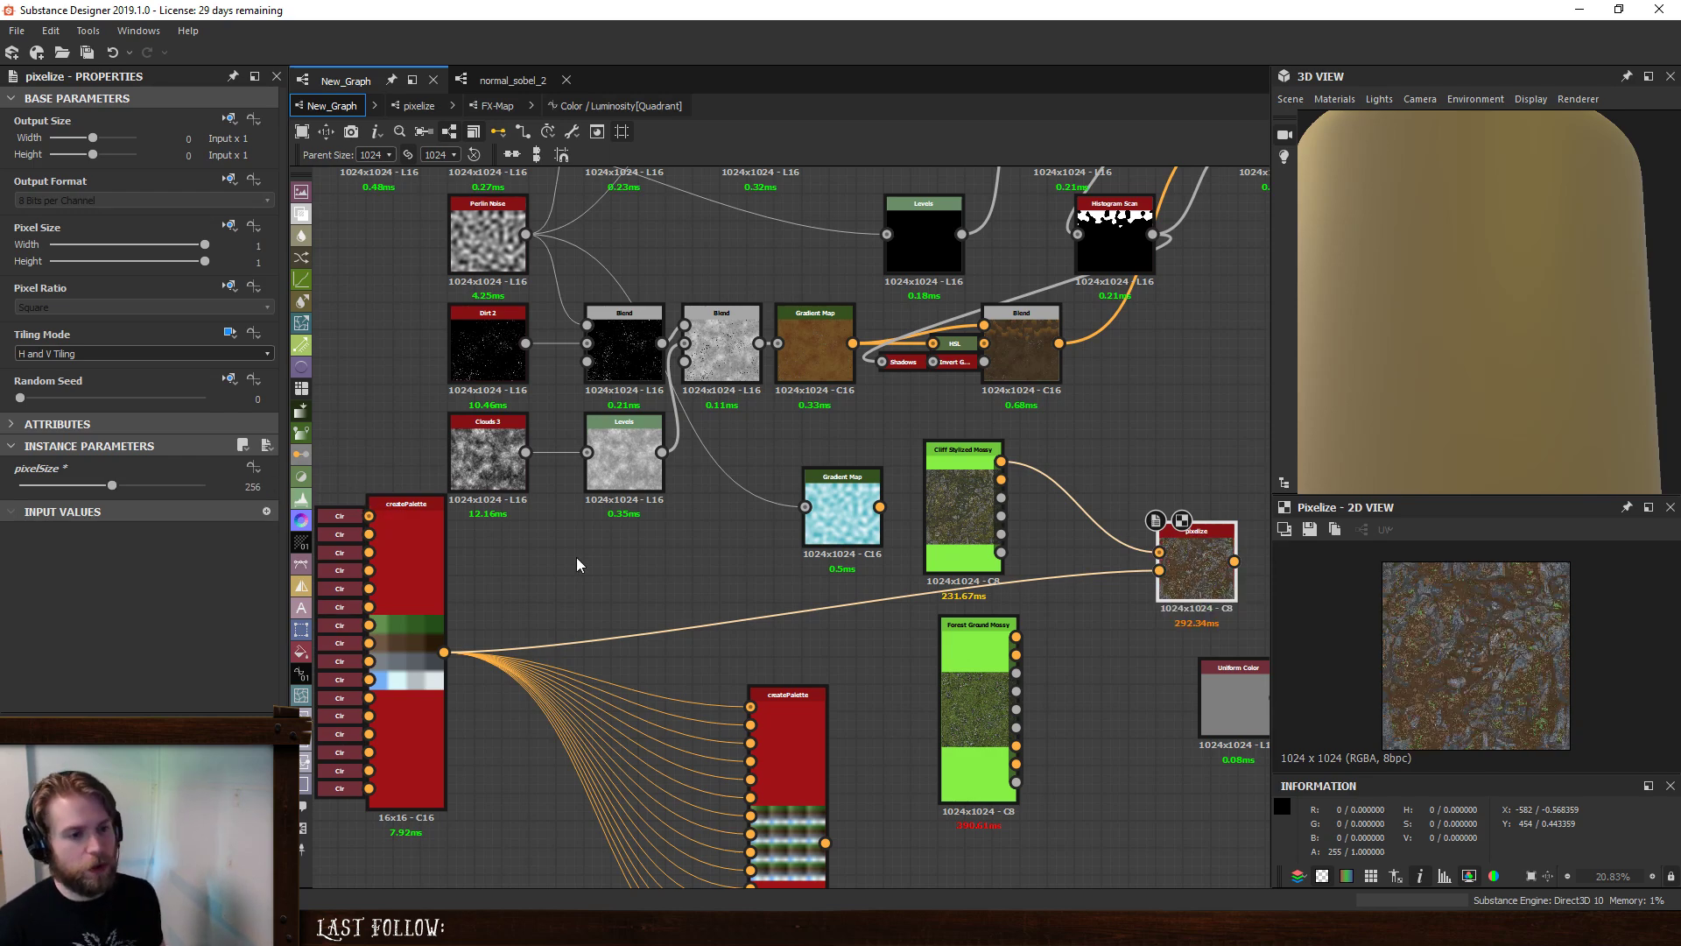
- Compare the pixelized result up close with the original Cliff Stylized Mossy base colour
{"action": "scroll", "coordinate": [1530, 653], "scroll_direction": "up", "scroll_amount": 4}
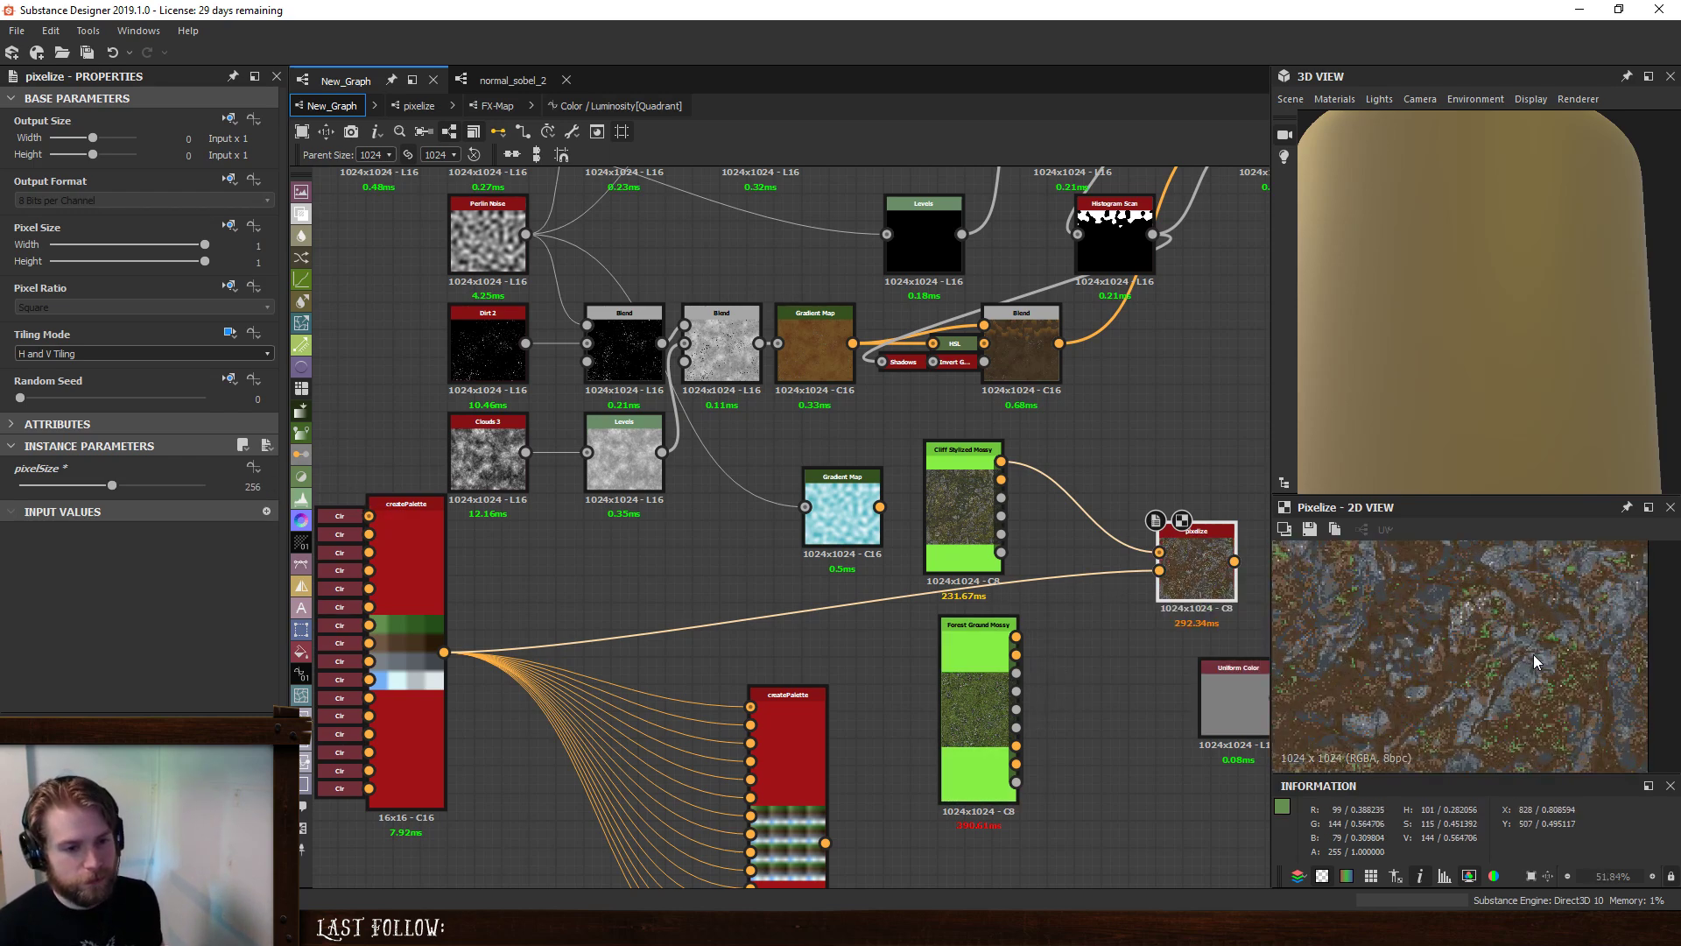
{"action": "scroll", "coordinate": [1532, 654], "scroll_direction": "down", "scroll_amount": 3}
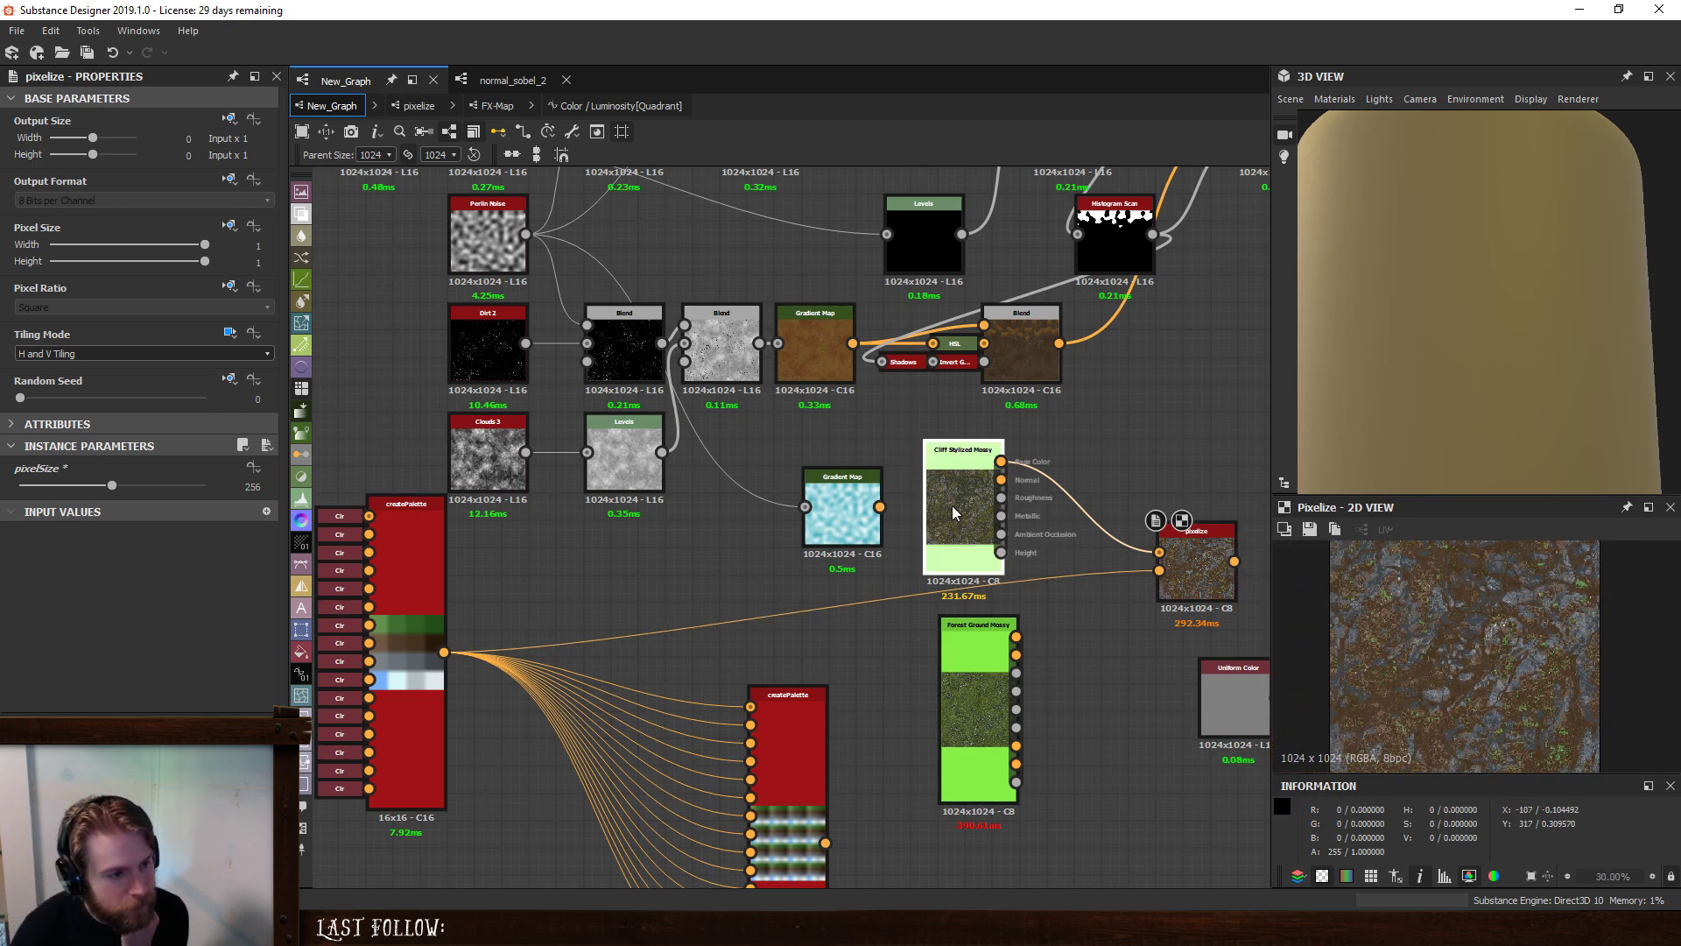
{"action": "double_click", "coordinate": [1001, 460]}
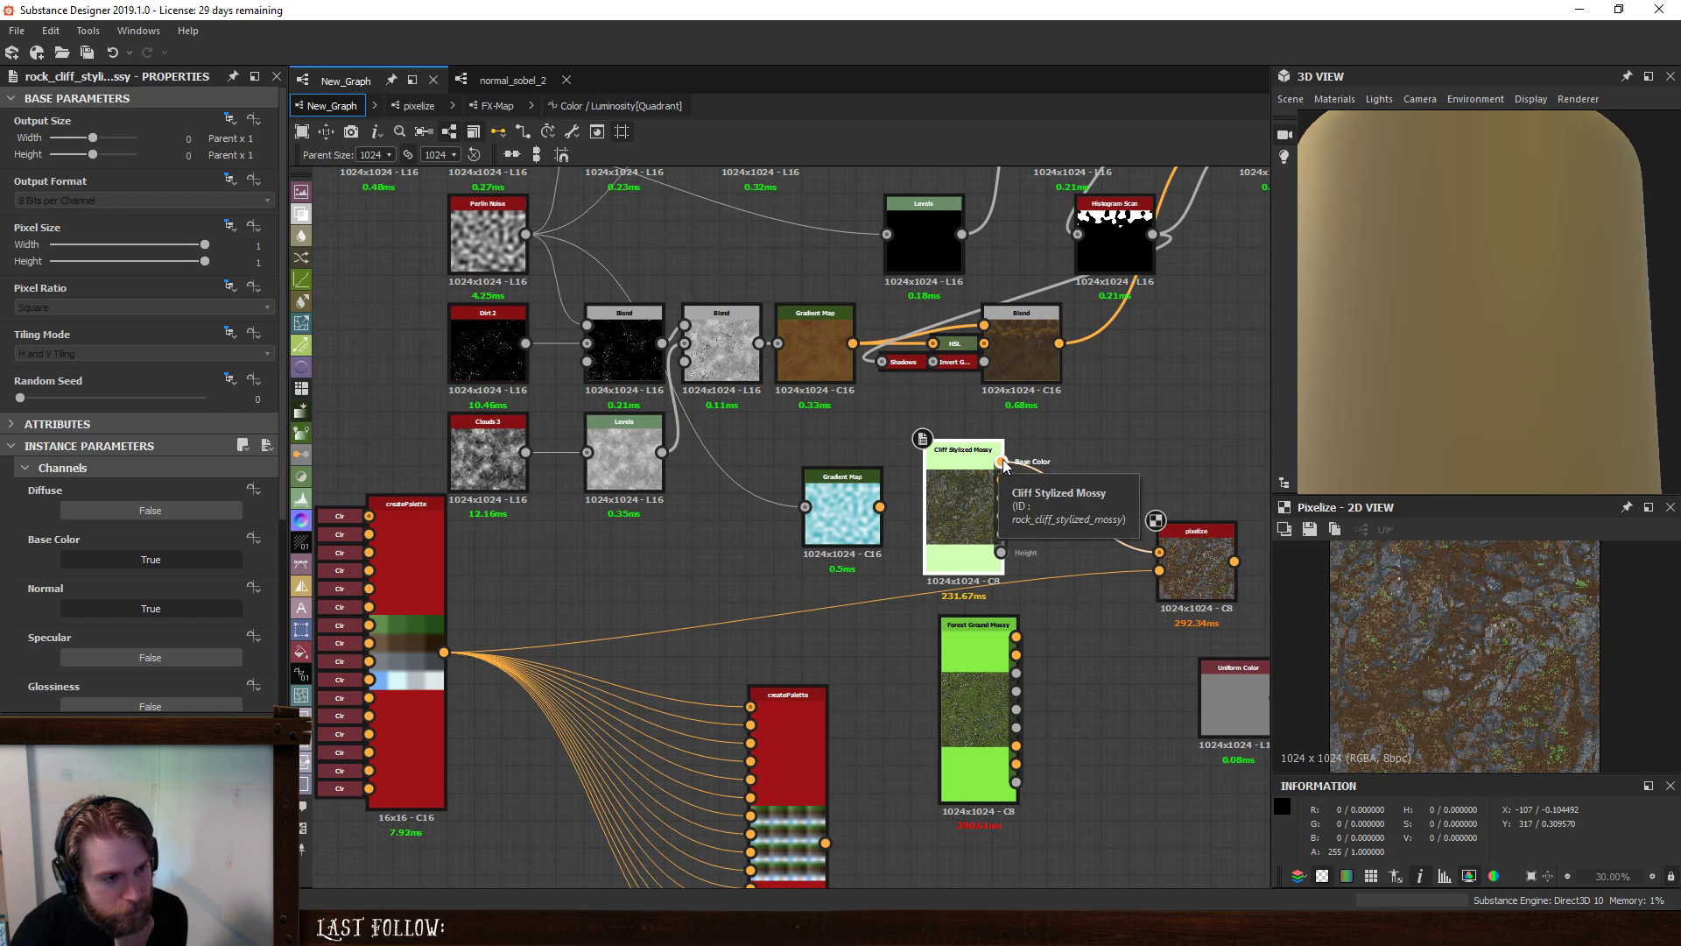
{"action": "scroll", "coordinate": [1511, 681], "scroll_direction": "up", "scroll_amount": 8}
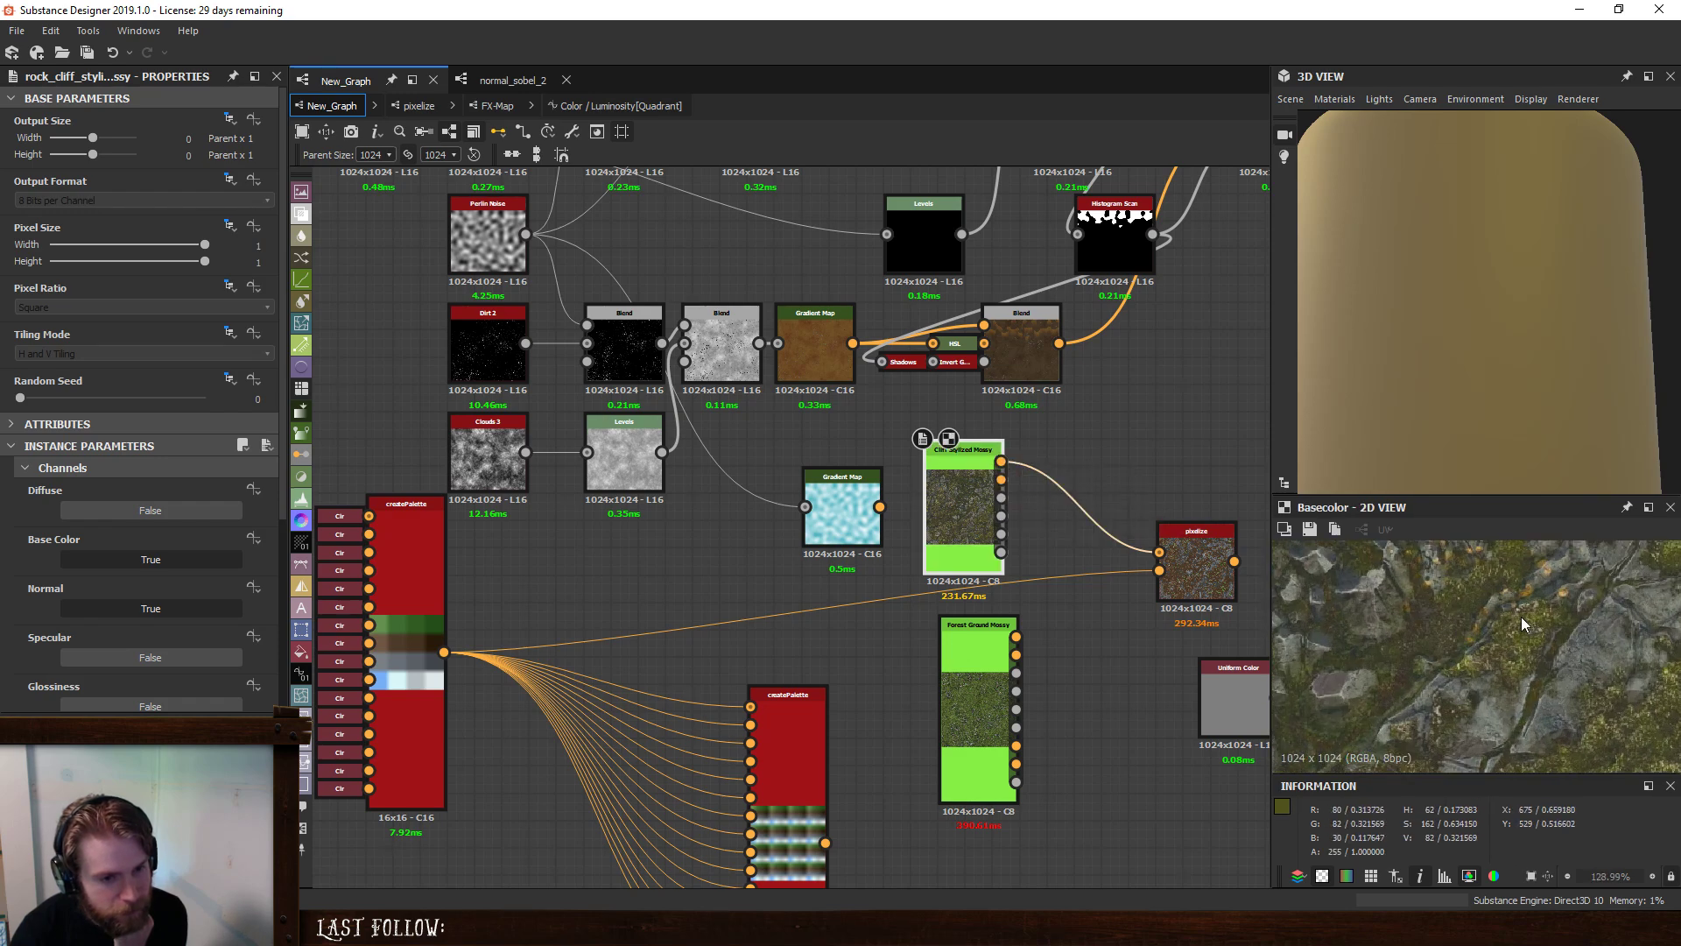
{"action": "double_click", "coordinate": [1196, 560]}
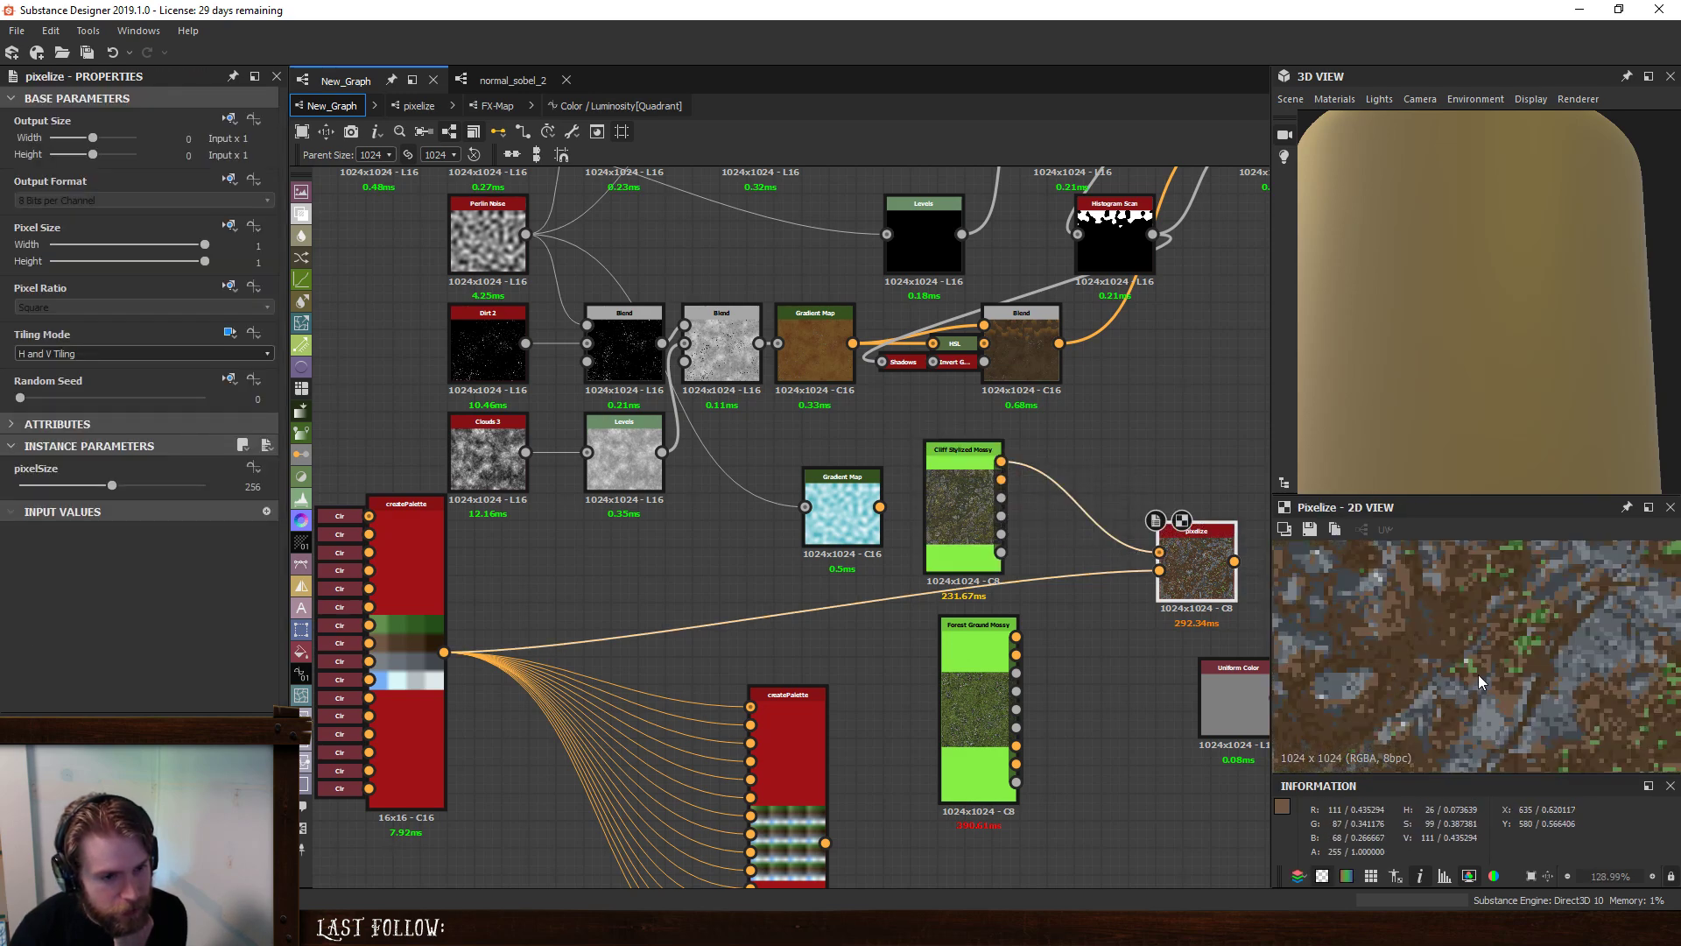
{"action": "scroll", "coordinate": [1489, 671], "scroll_direction": "down", "scroll_amount": 3}
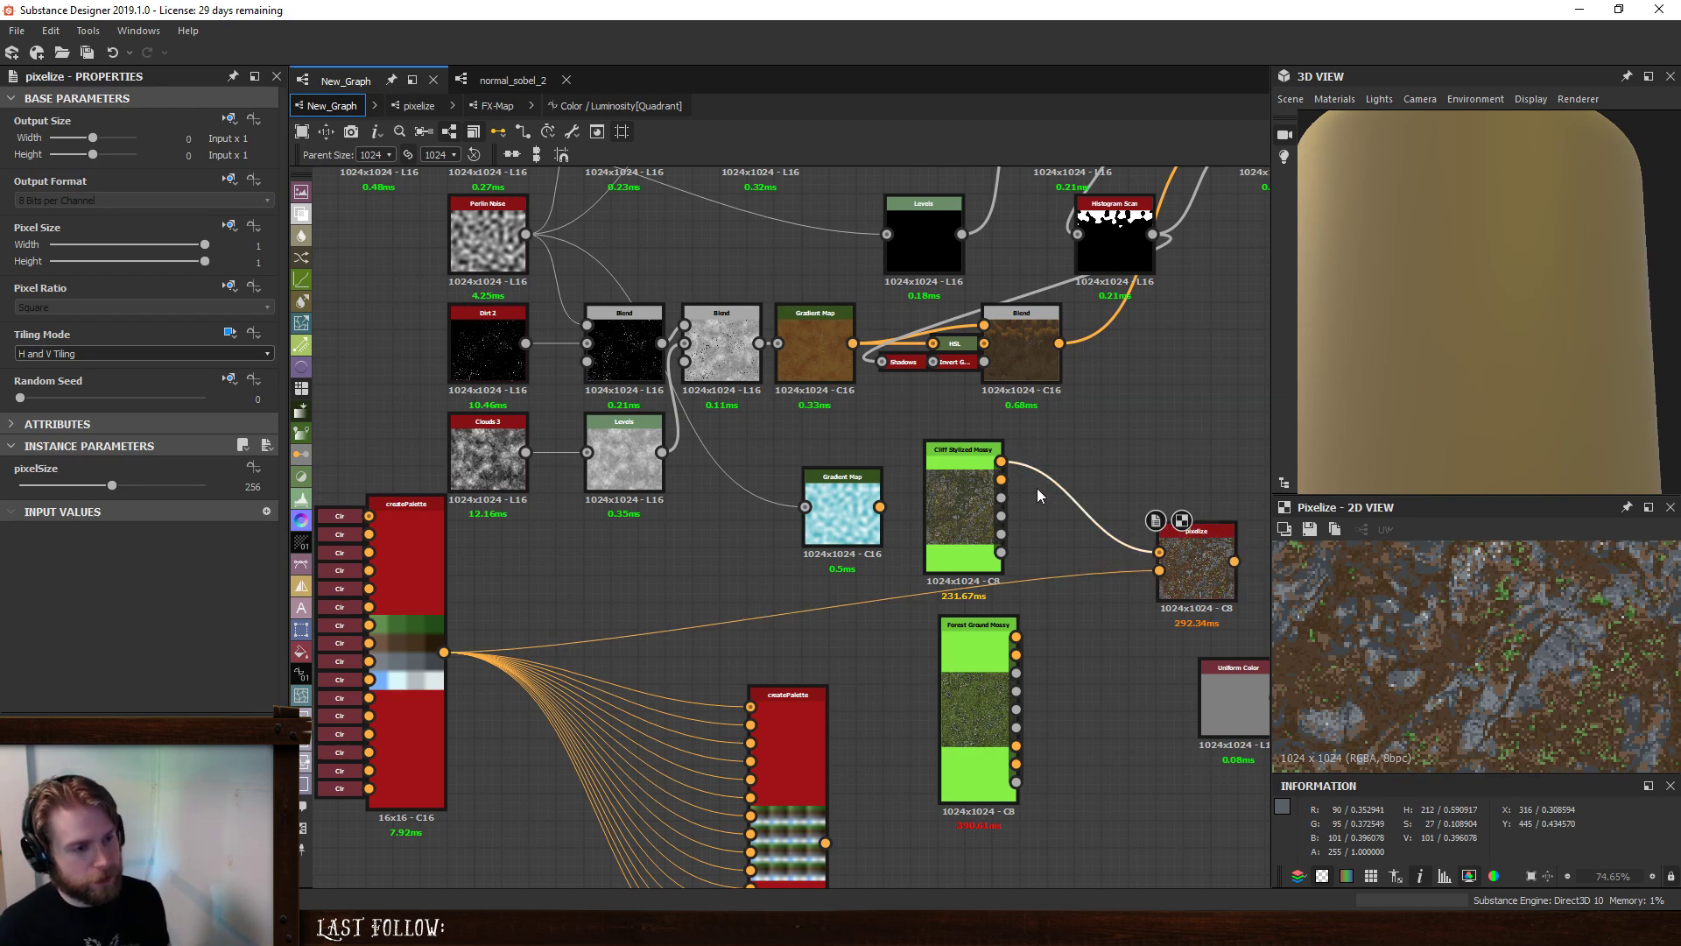
- Insert a Curve node between Cliff Stylized Mossy and pixelize, and show the pixelize output in the 2D view
{"action": "key", "text": "space"}
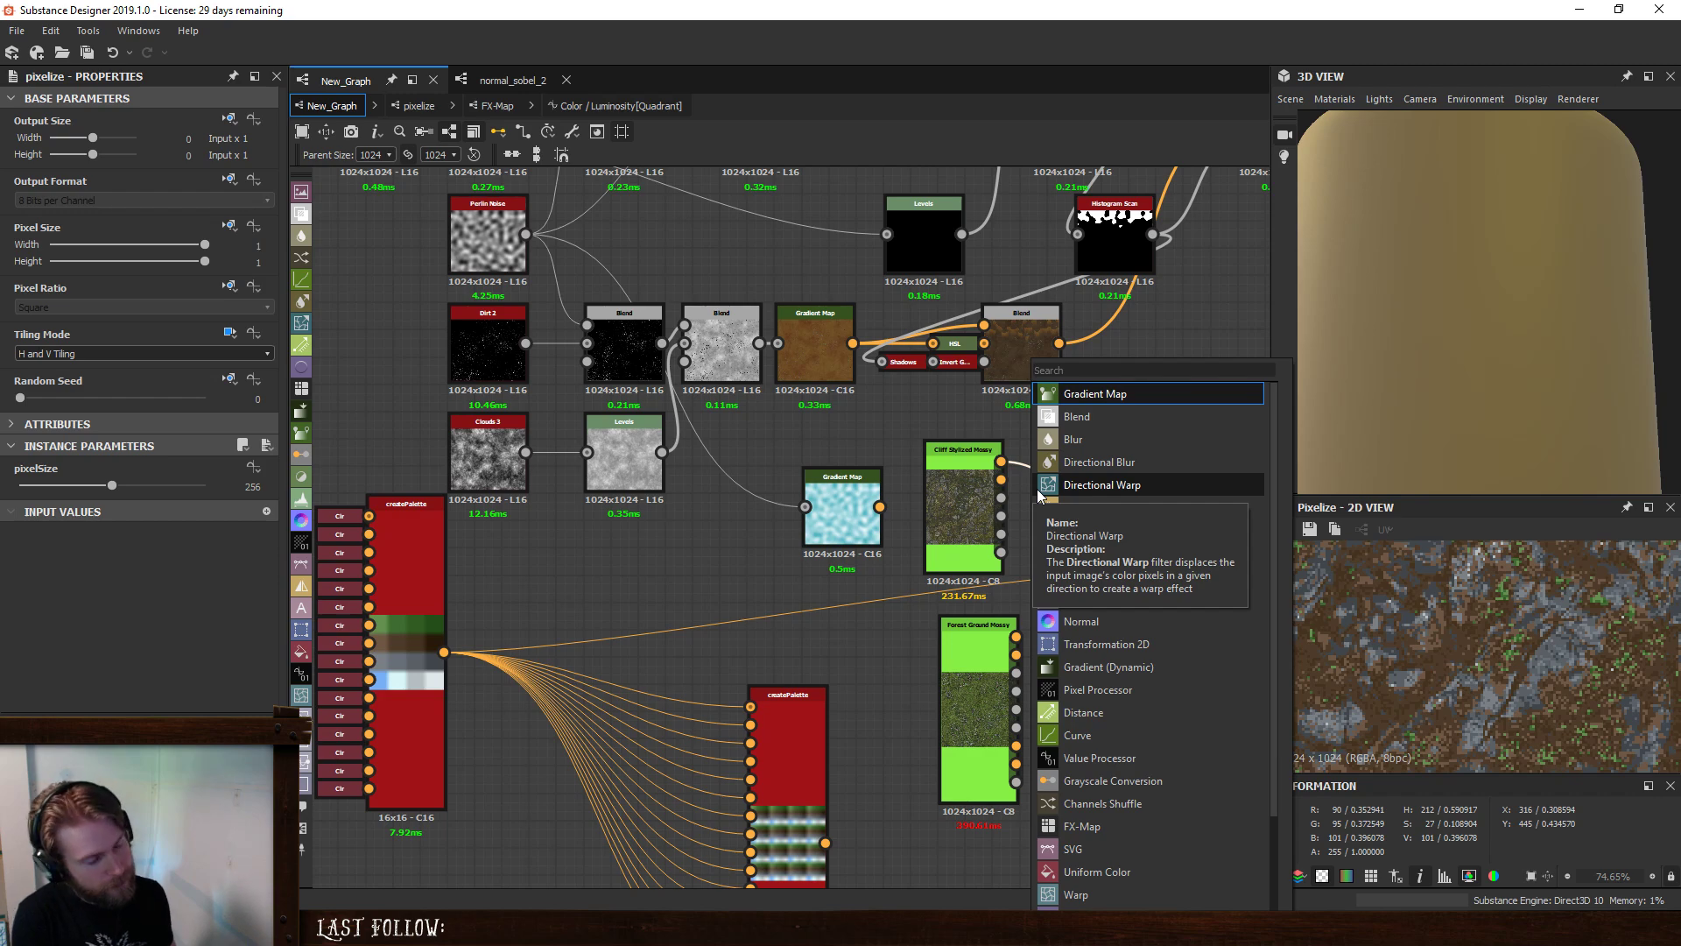
{"action": "type", "text": "curve"}
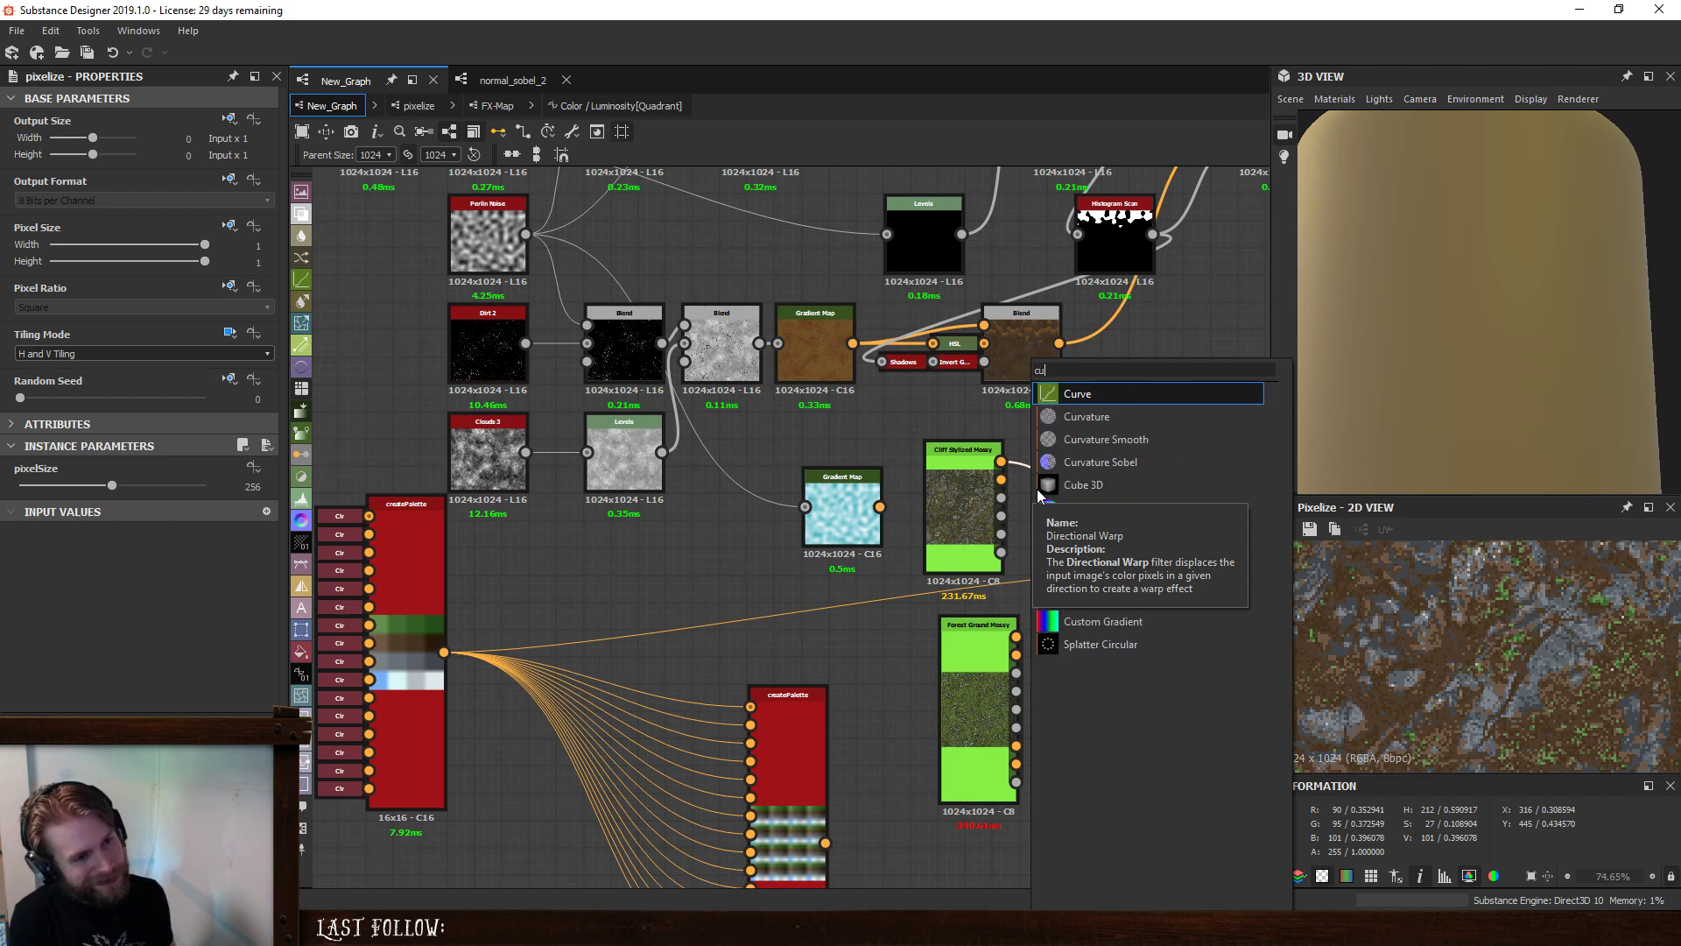
{"action": "key", "text": "Return"}
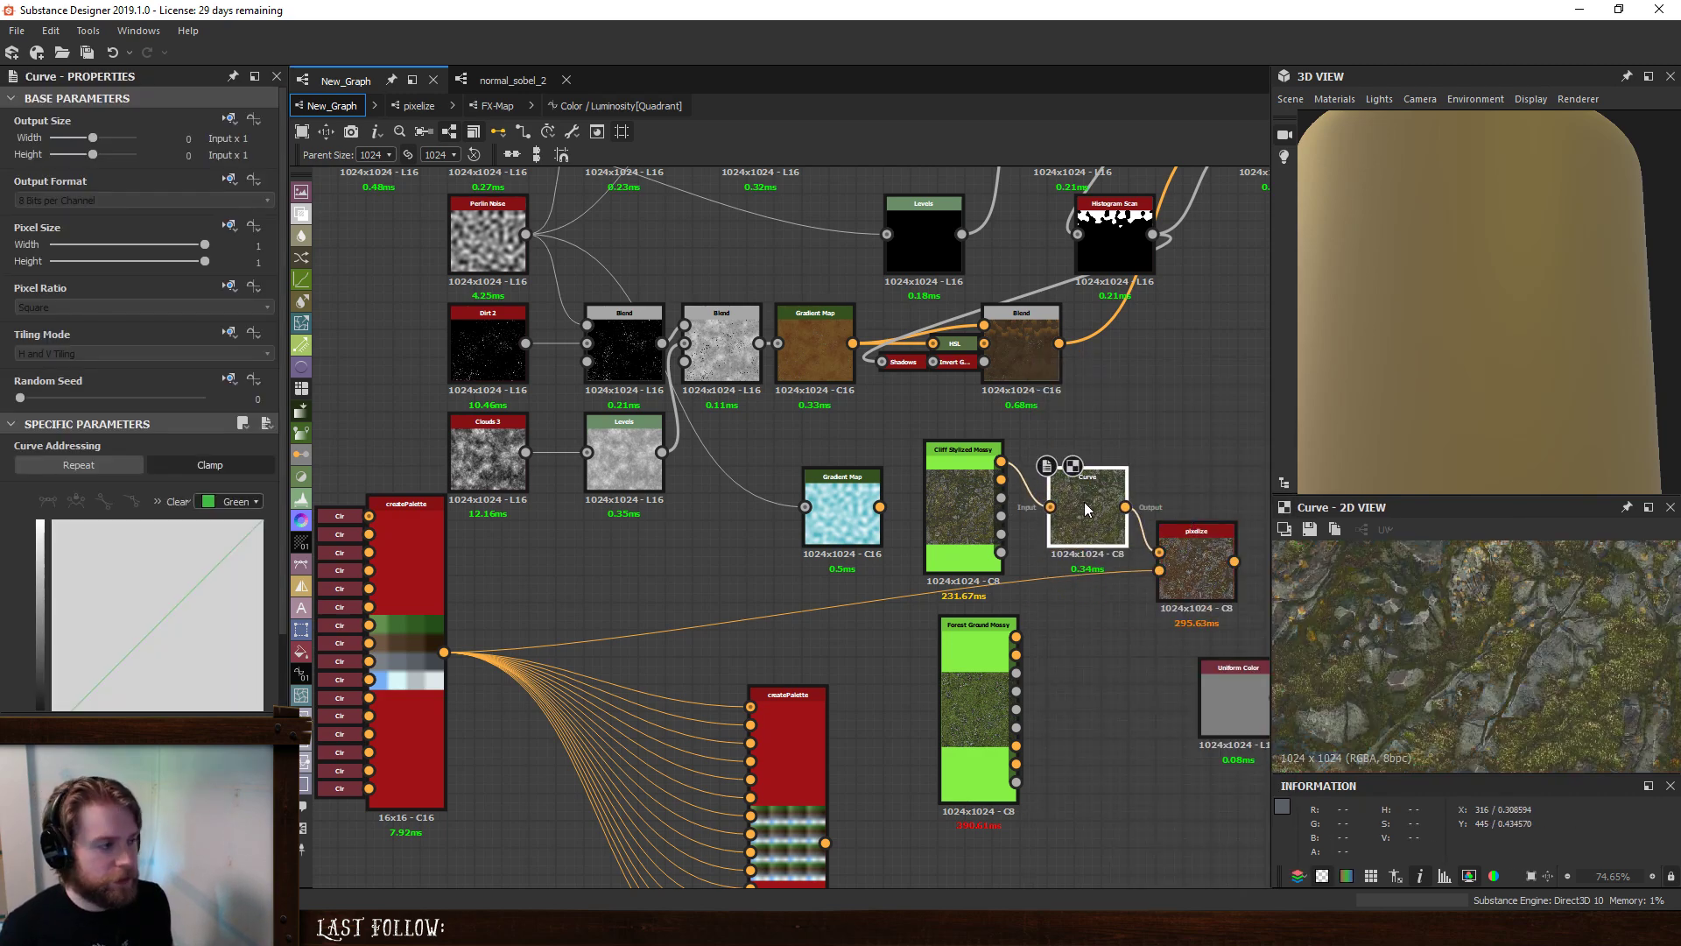
{"action": "left_click_drag", "start_coordinate": [1084, 508], "coordinate": [1077, 481]}
{"action": "double_click", "coordinate": [1210, 548]}
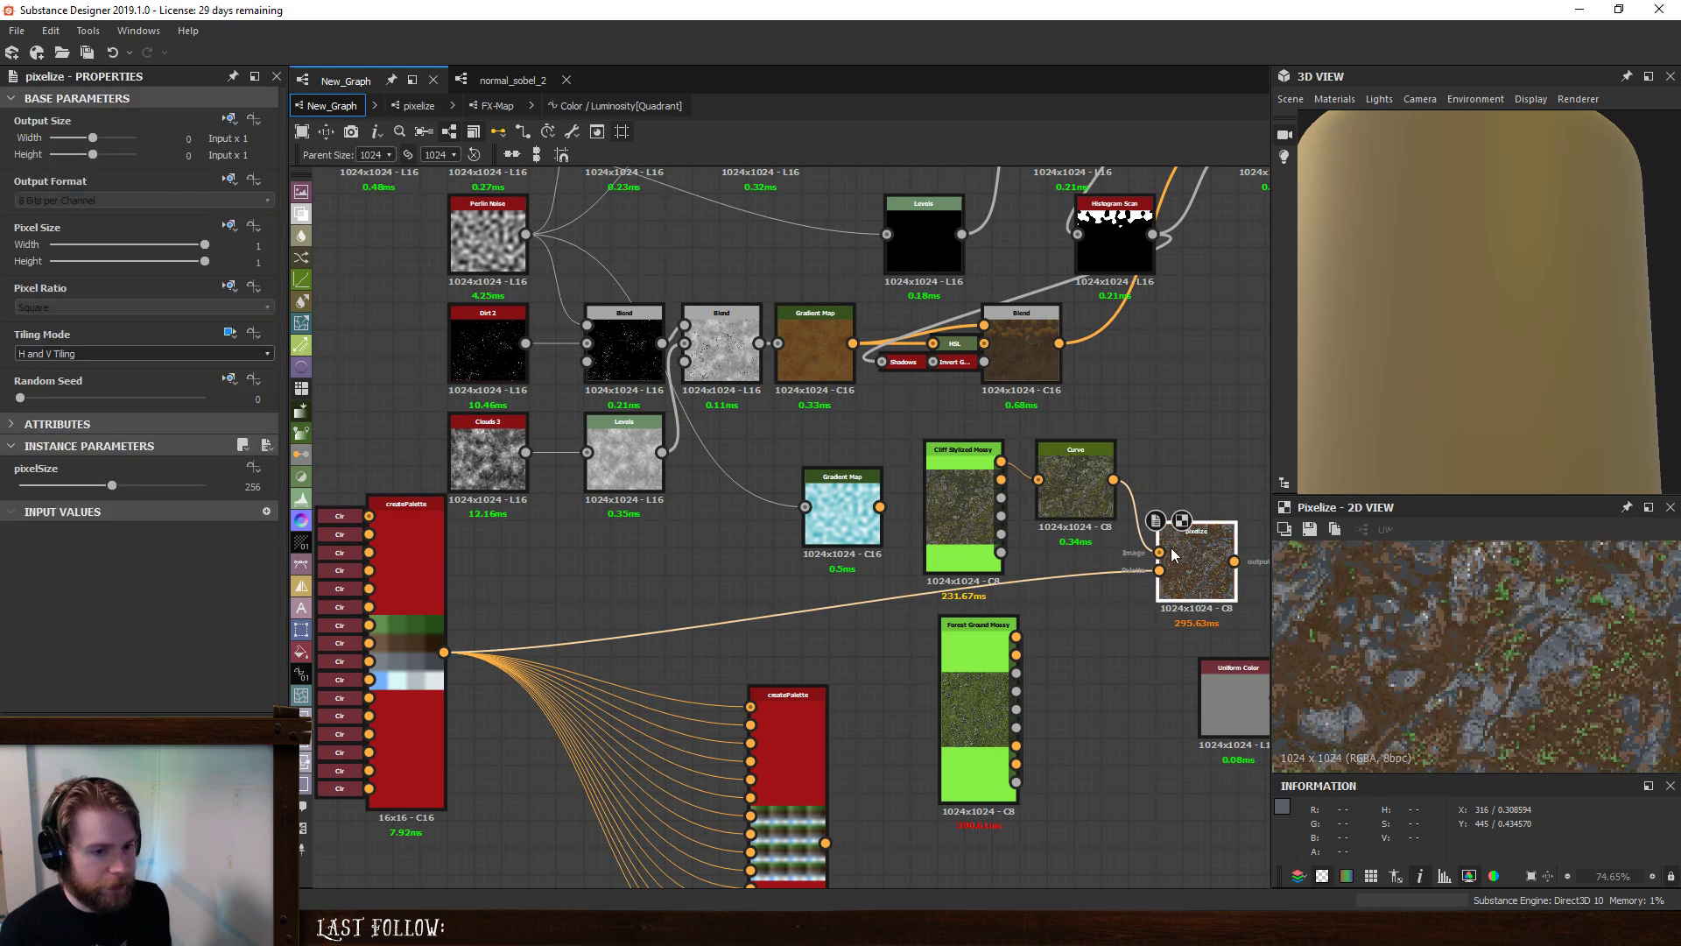
- Add a point to the Curve node's green channel and, after trying higher positions, place it at about 0.26
{"action": "left_click", "coordinate": [1075, 487]}
{"action": "left_click", "coordinate": [200, 560]}
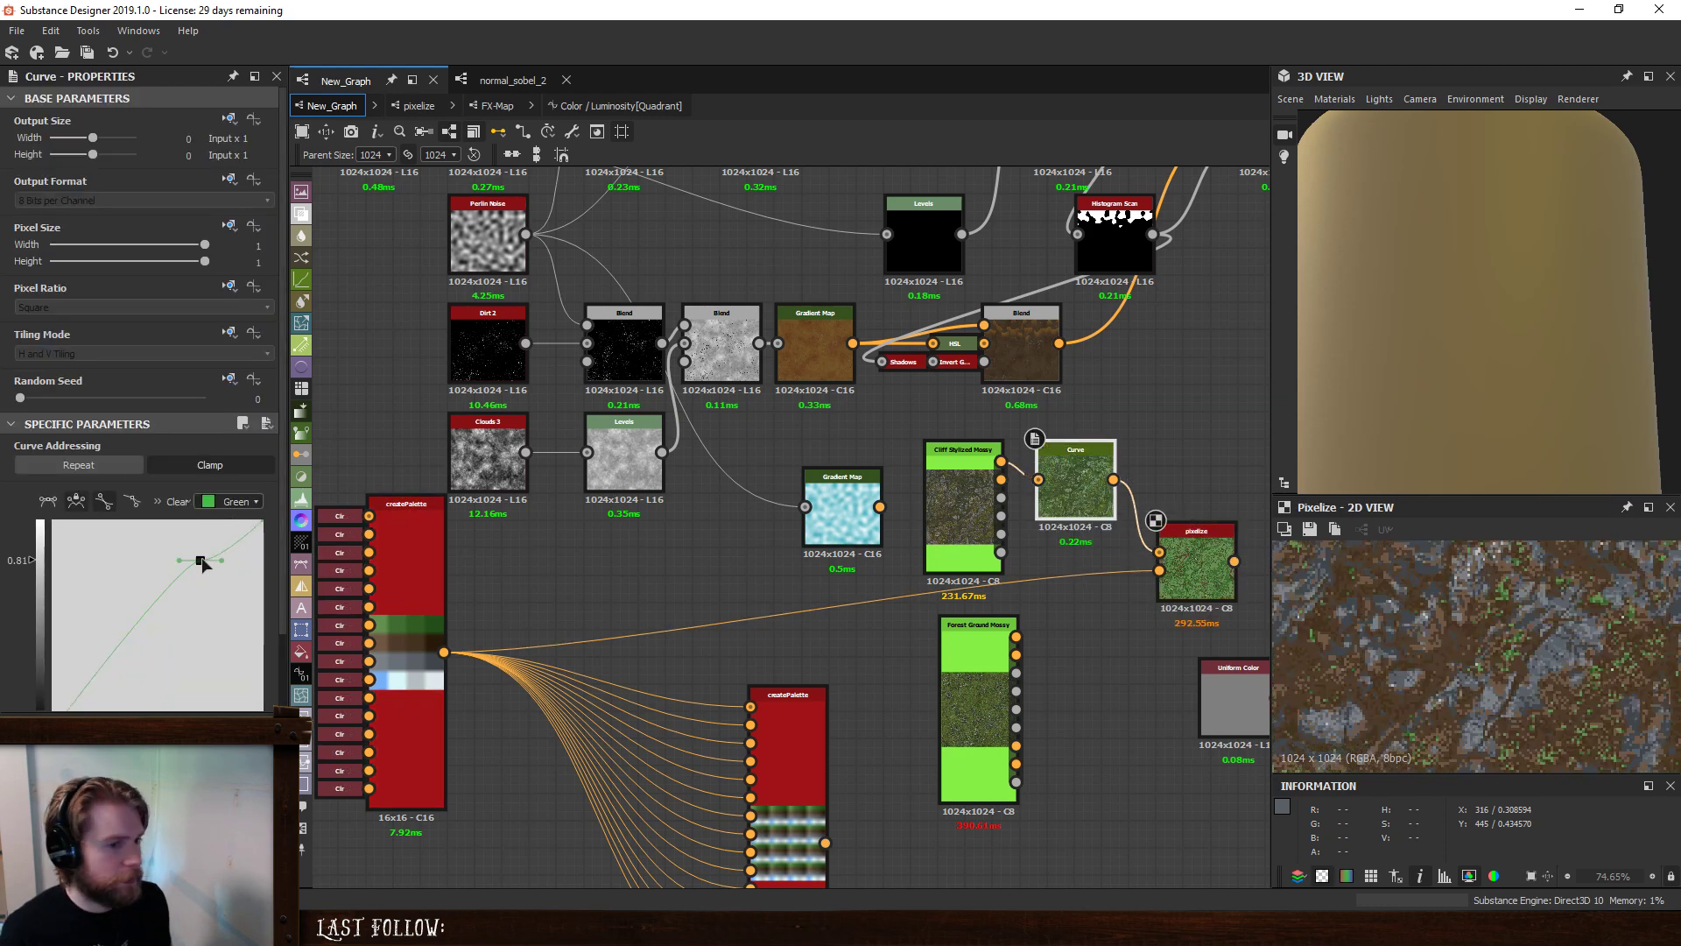
{"action": "left_click_drag", "start_coordinate": [203, 564], "coordinate": [156, 615]}
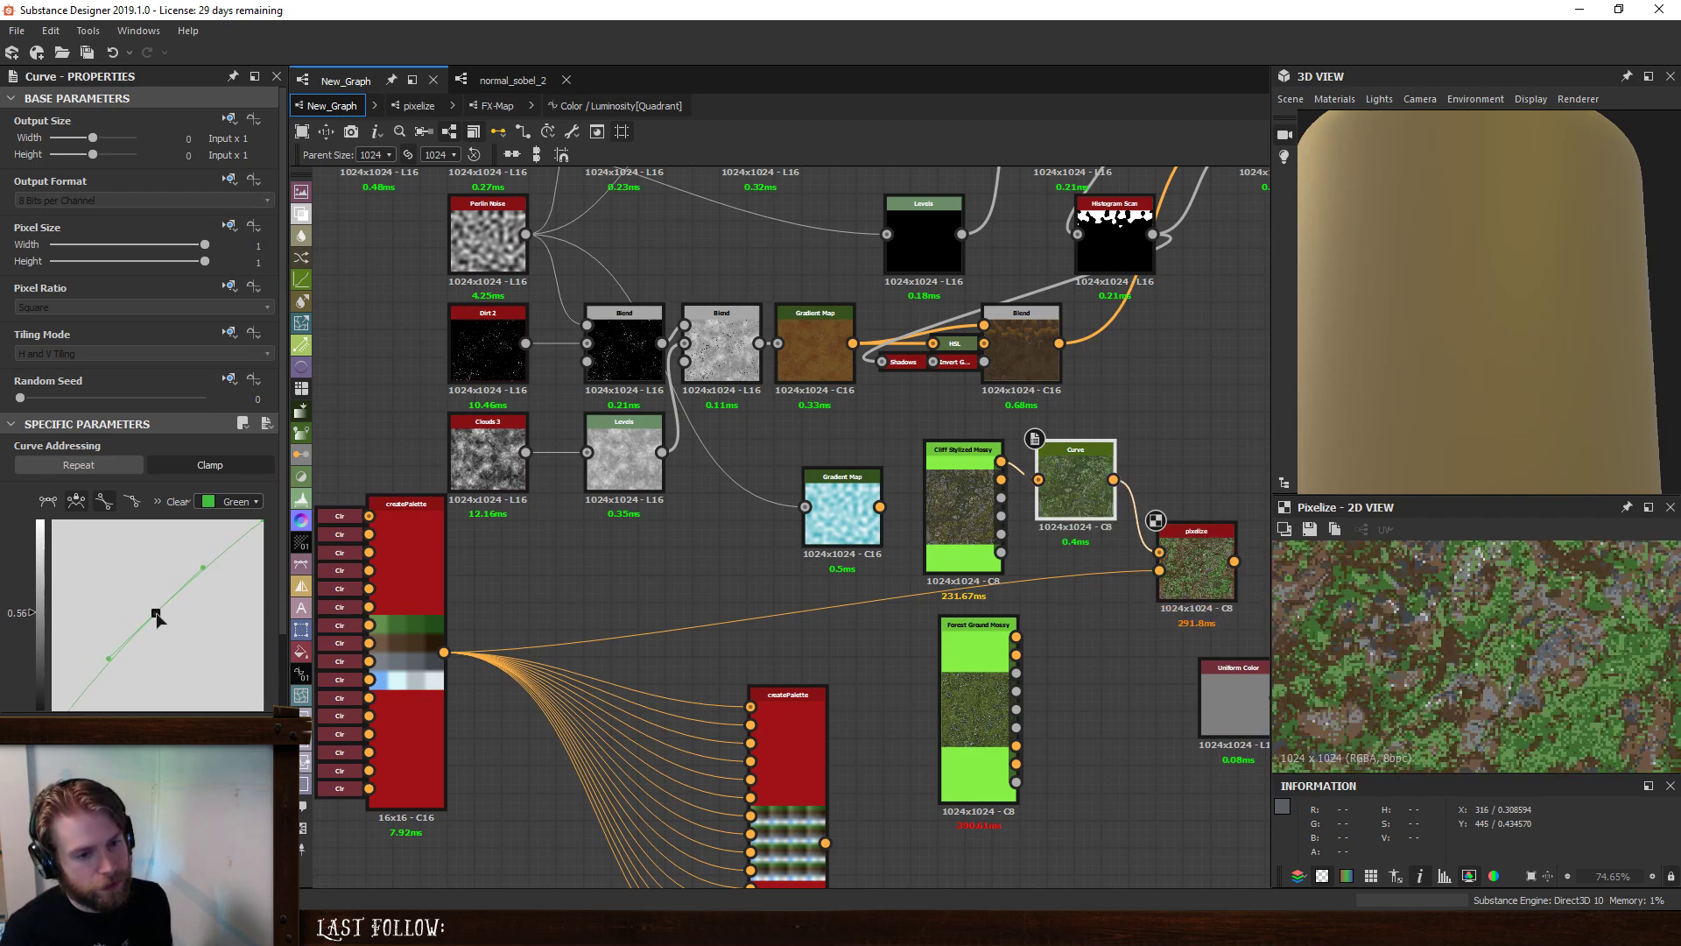
{"action": "scroll", "coordinate": [1522, 619], "scroll_direction": "down", "scroll_amount": 3}
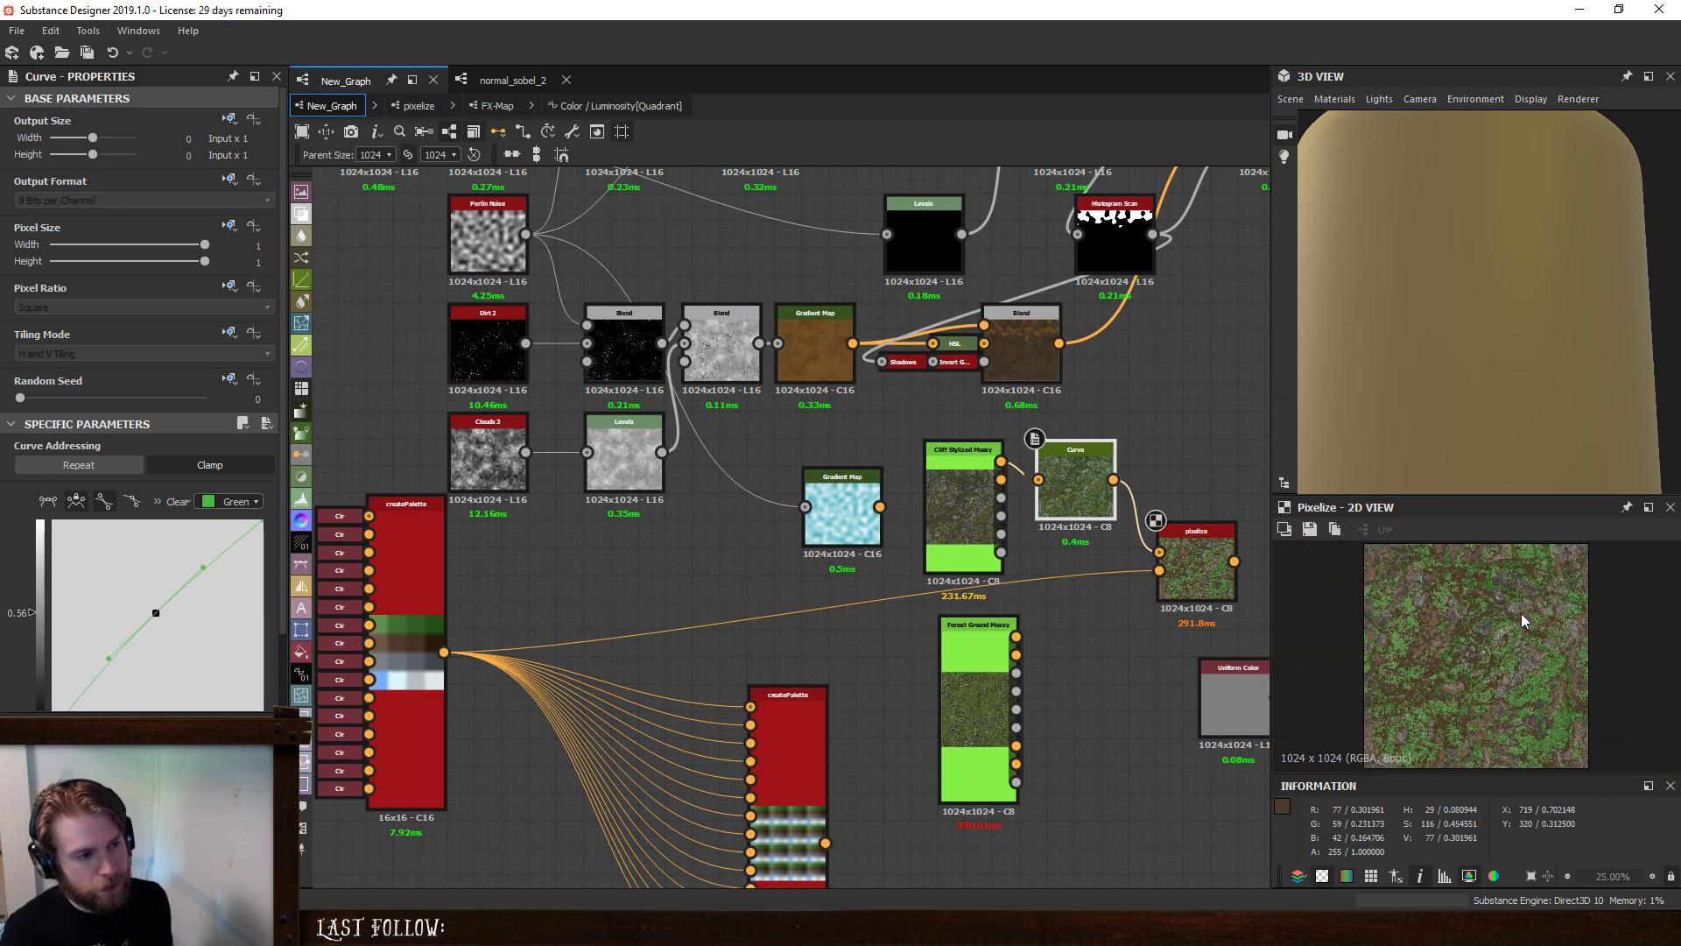
{"action": "left_click", "coordinate": [156, 615]}
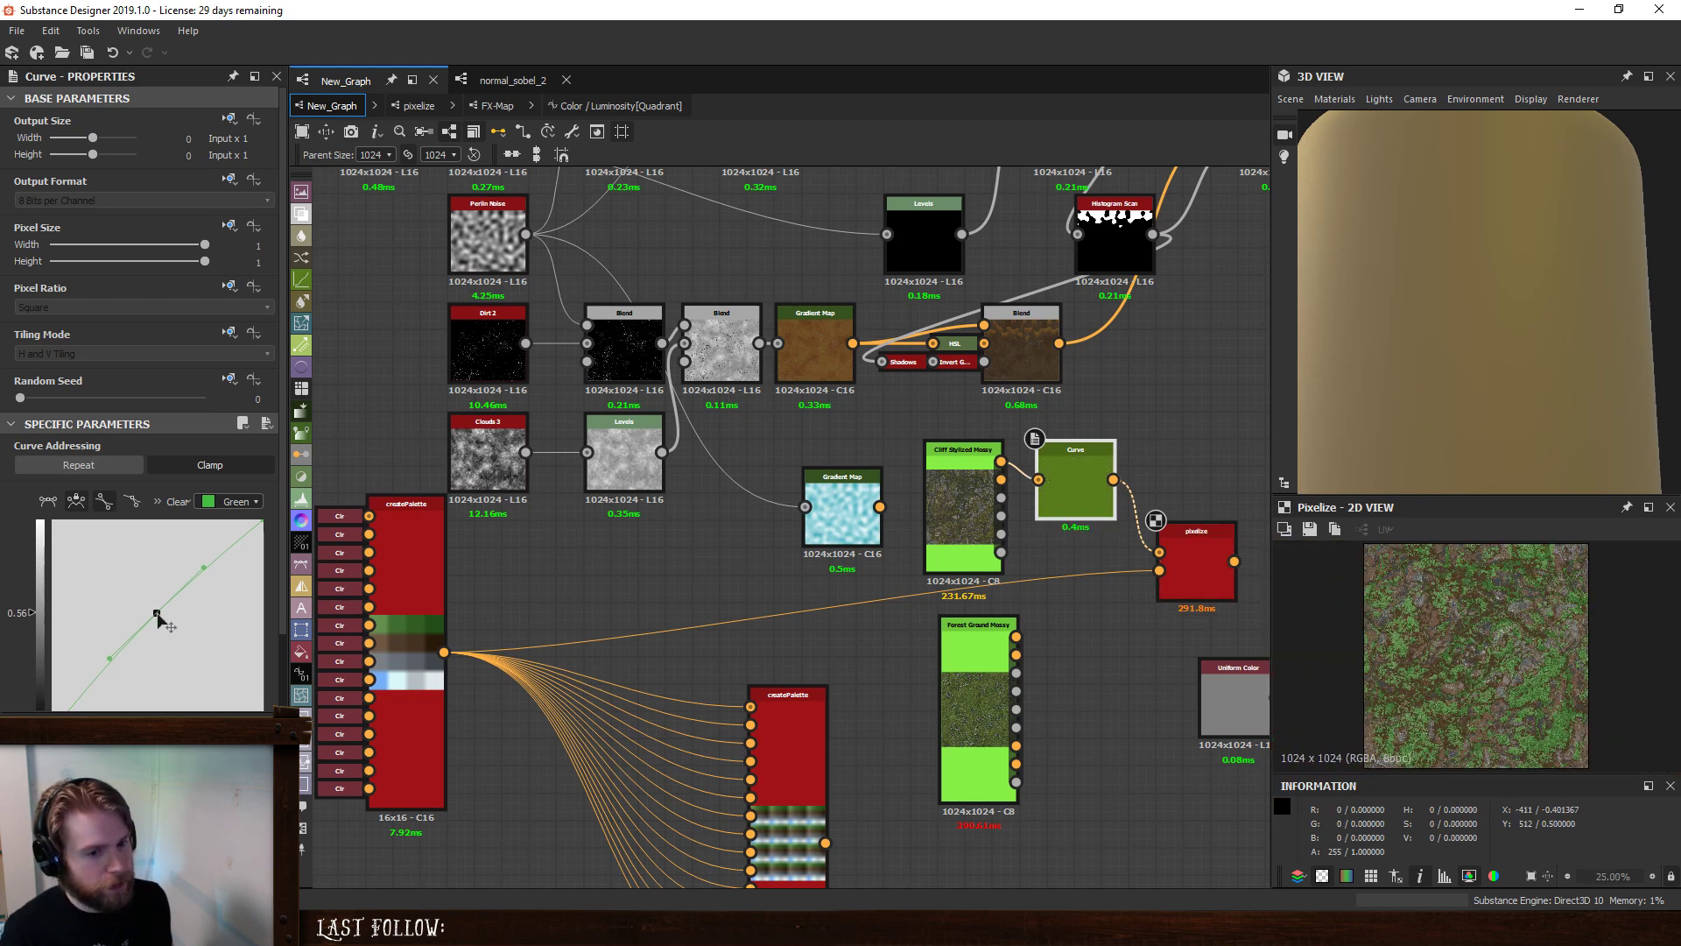
{"action": "left_click_drag", "start_coordinate": [187, 585], "coordinate": [90, 666]}
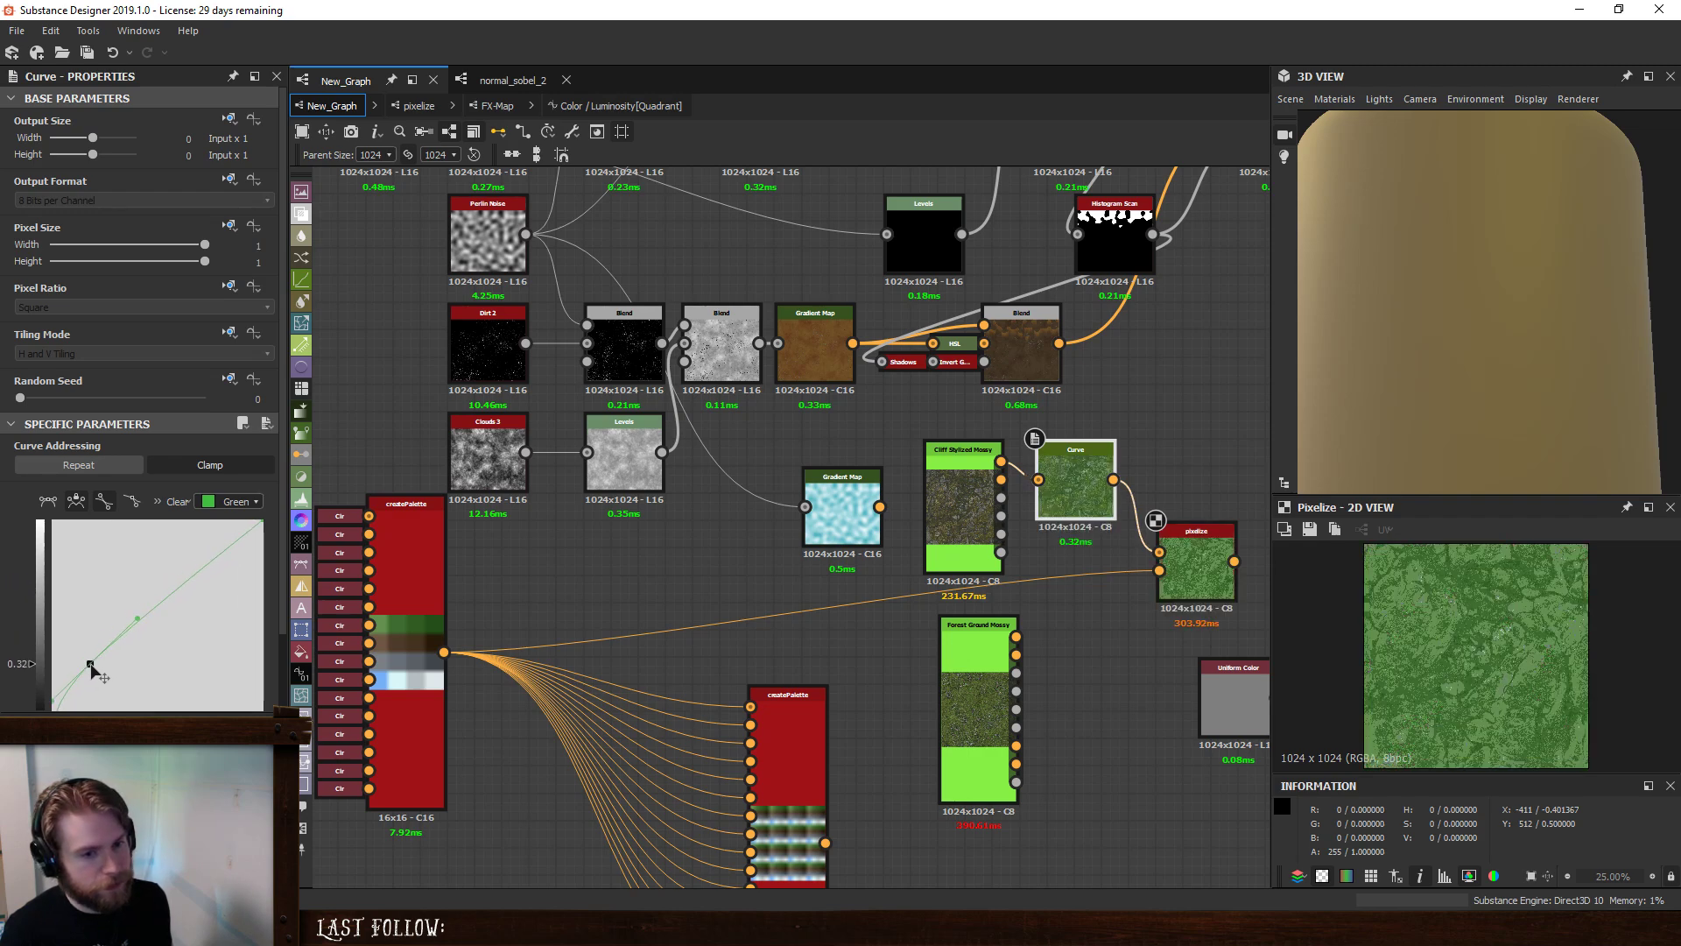
{"action": "left_click_drag", "start_coordinate": [91, 665], "coordinate": [94, 680]}
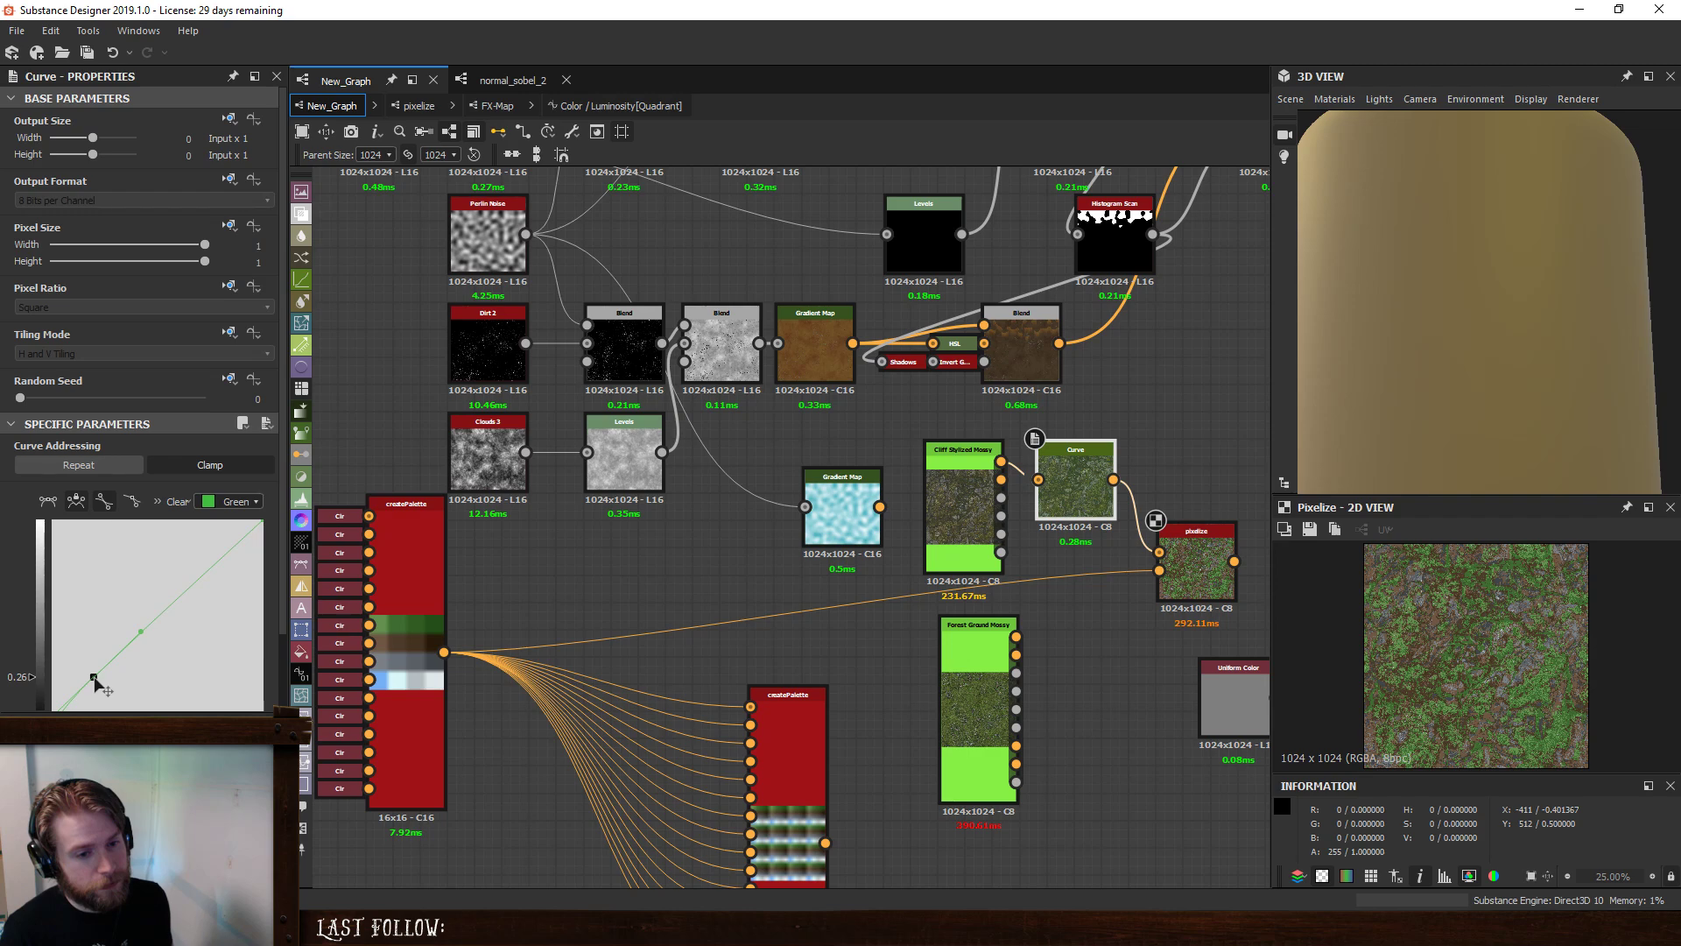
{"action": "scroll", "coordinate": [1563, 664], "scroll_direction": "up", "scroll_amount": 4}
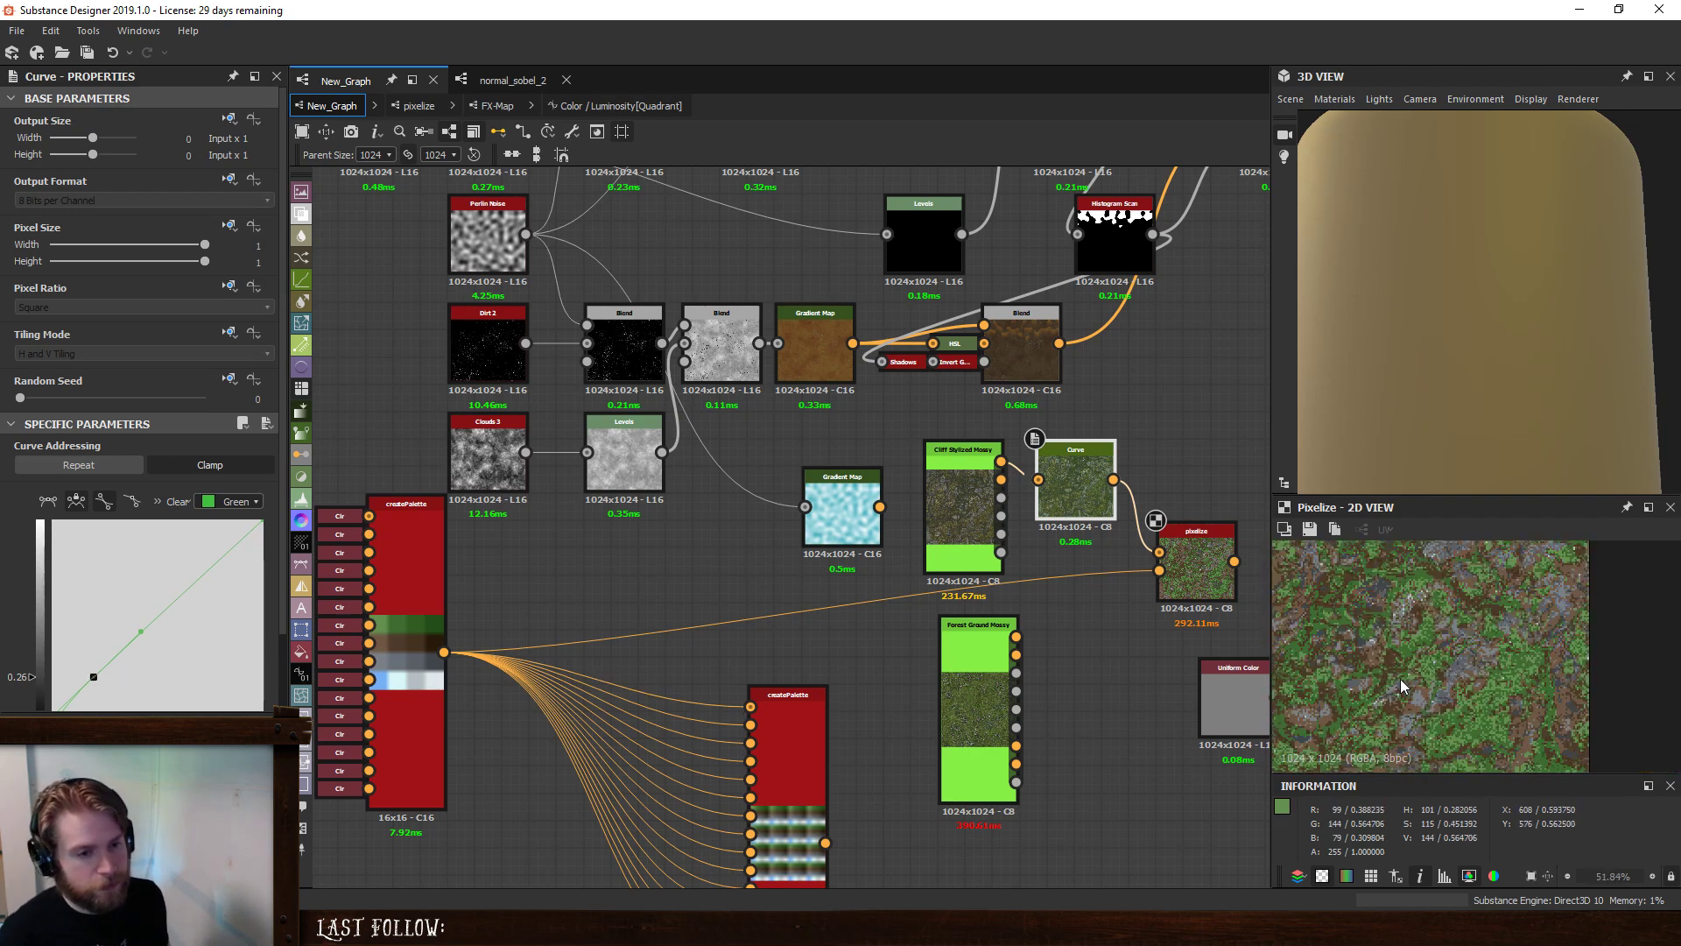
{"action": "key", "text": "f"}
{"action": "scroll", "coordinate": [1517, 667], "scroll_direction": "up", "scroll_amount": 5}
- Examine the Forest Ground Mossy base colour in the 2D view, close up and from farther out
{"action": "left_click", "coordinate": [981, 664]}
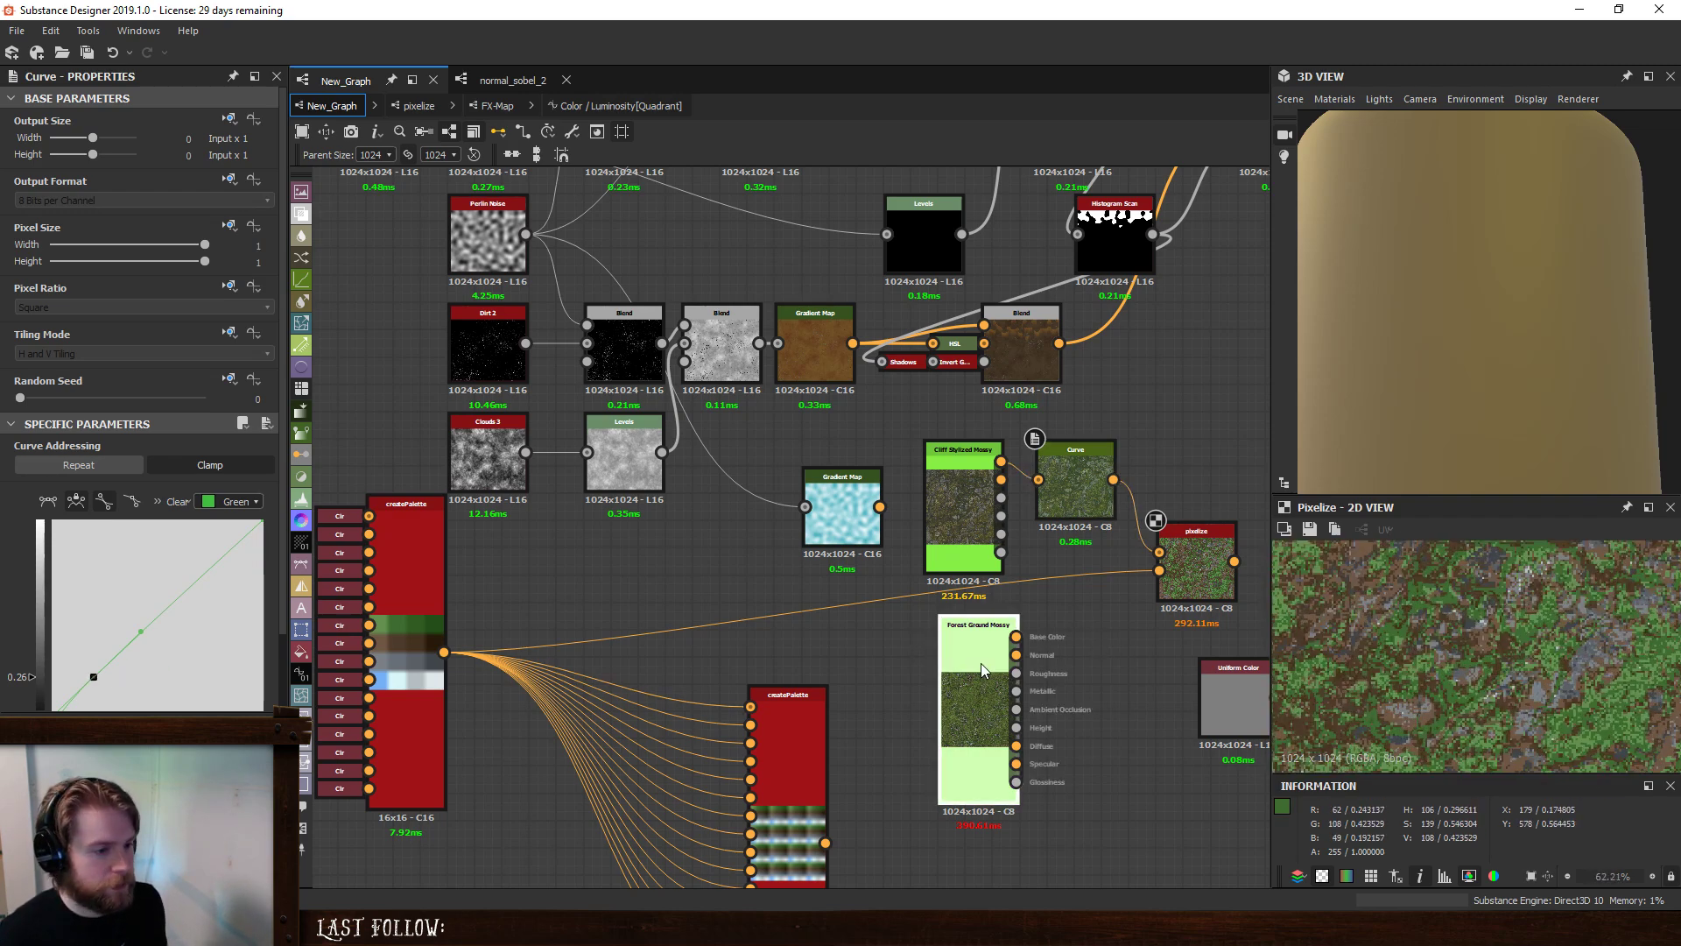
{"action": "double_click", "coordinate": [980, 663]}
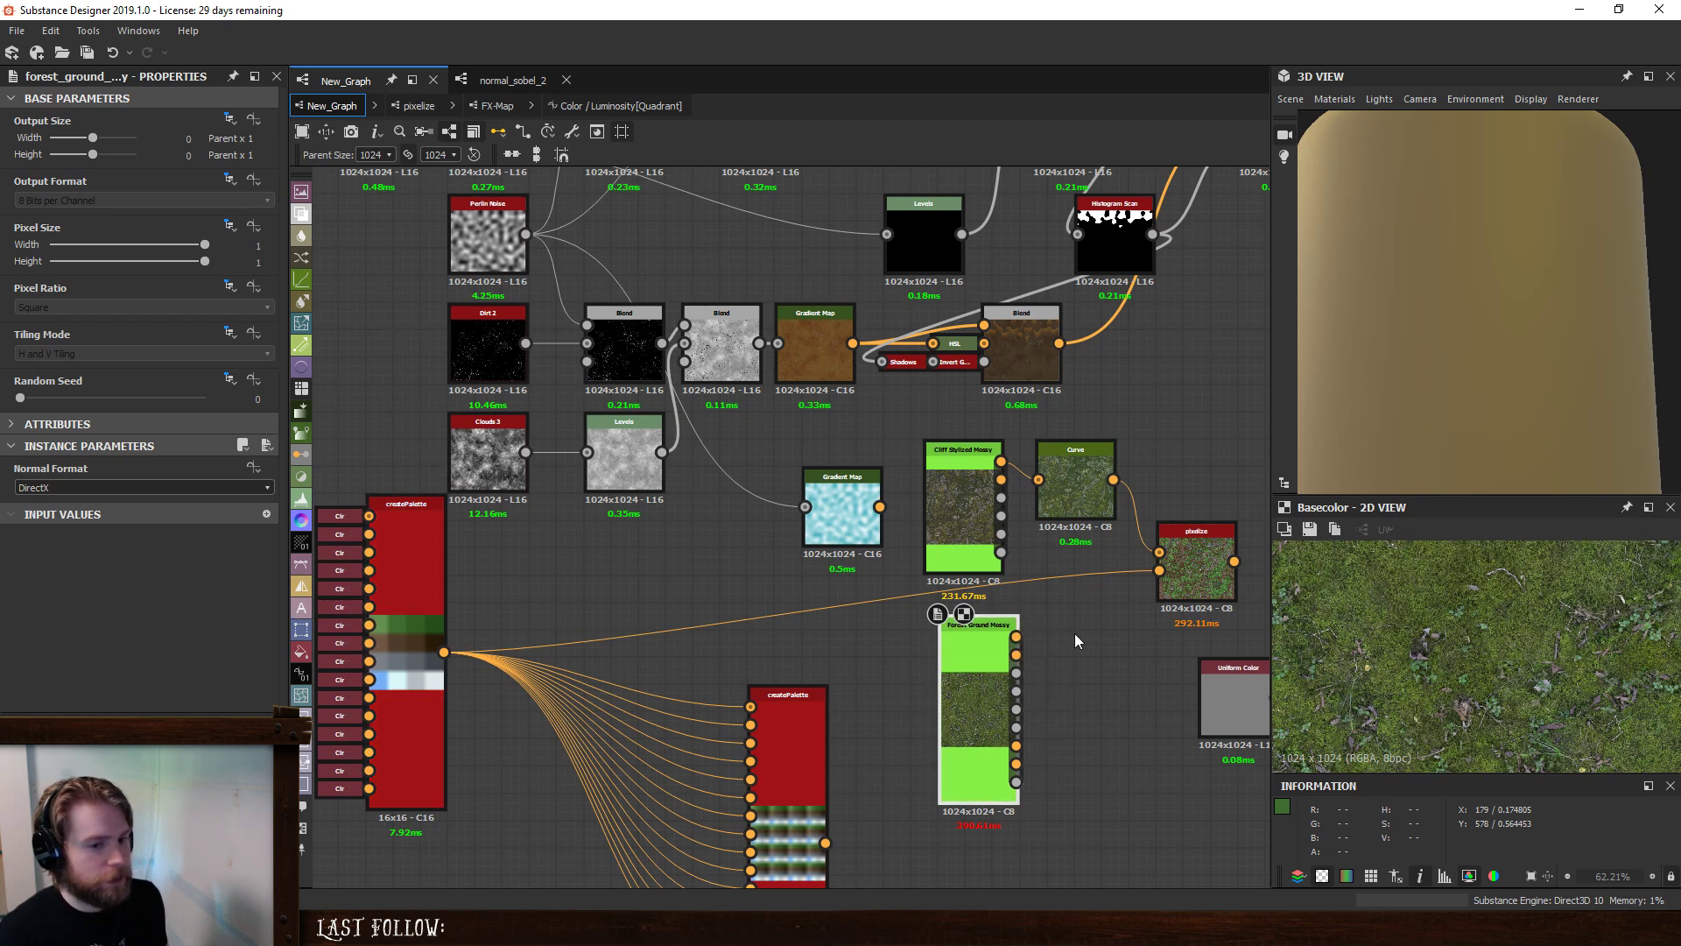
{"action": "key", "text": "f"}
{"action": "scroll", "coordinate": [1504, 659], "scroll_direction": "up", "scroll_amount": 10}
{"action": "scroll", "coordinate": [1527, 653], "scroll_direction": "down", "scroll_amount": 15}
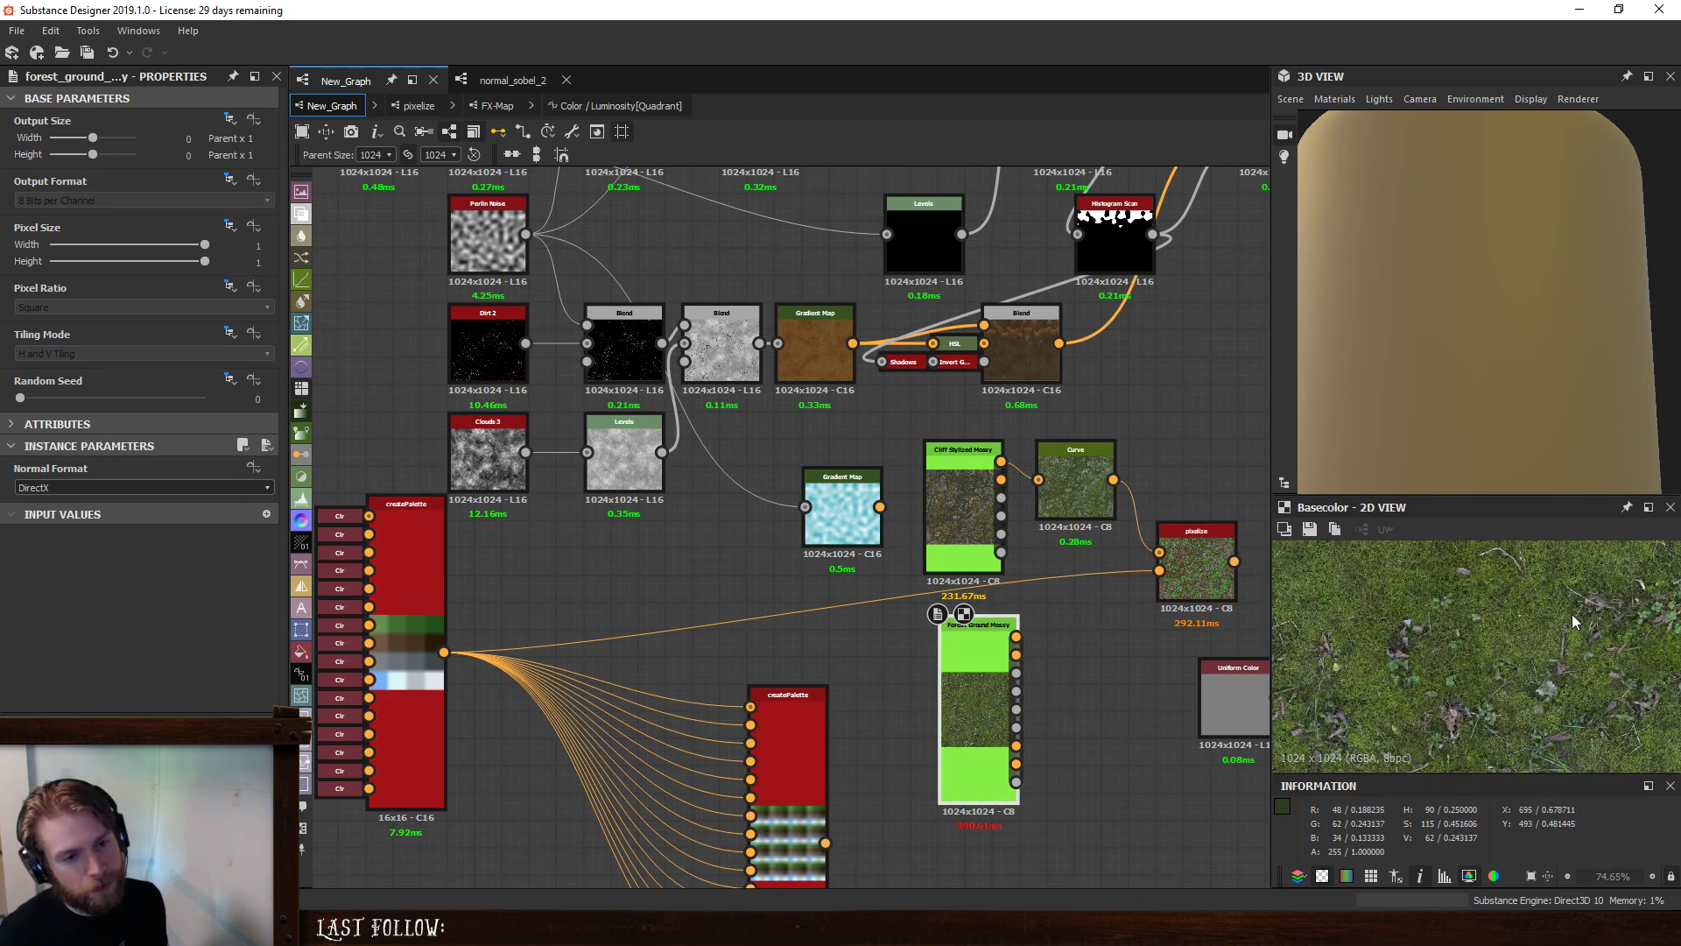
- Show the Forest Ground Mossy material in the 3D view and examine it on the mesh
{"action": "right_click", "coordinate": [954, 655]}
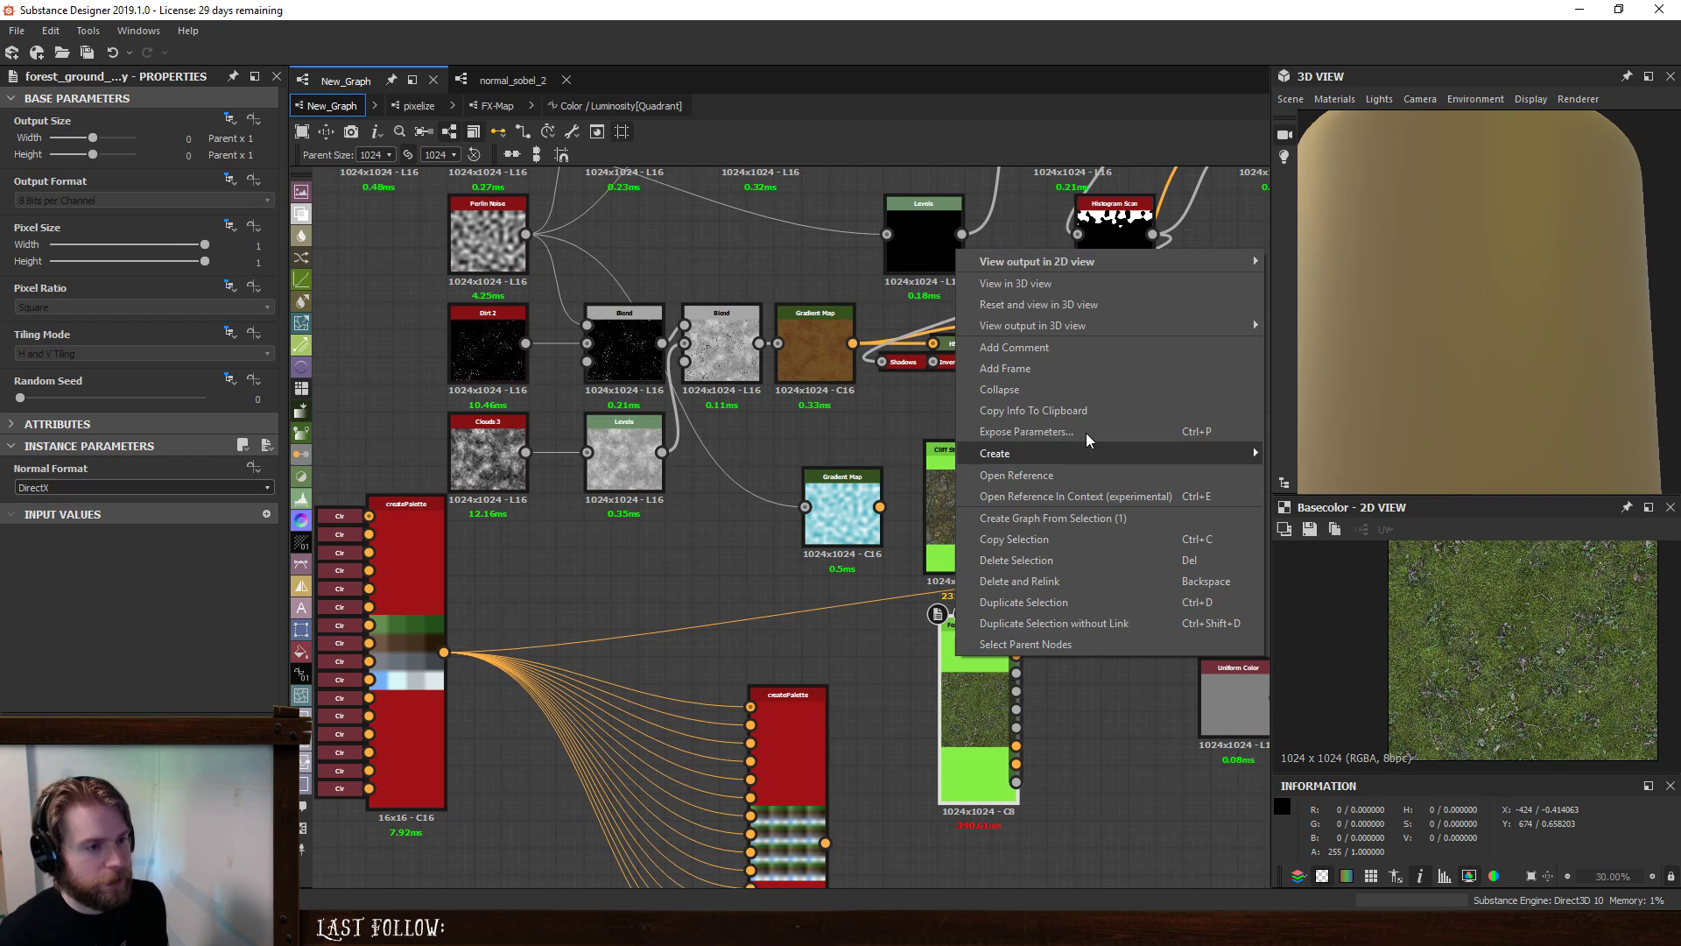
{"action": "left_click", "coordinate": [1104, 282]}
{"action": "scroll", "coordinate": [1528, 371], "scroll_direction": "down", "scroll_amount": 5}
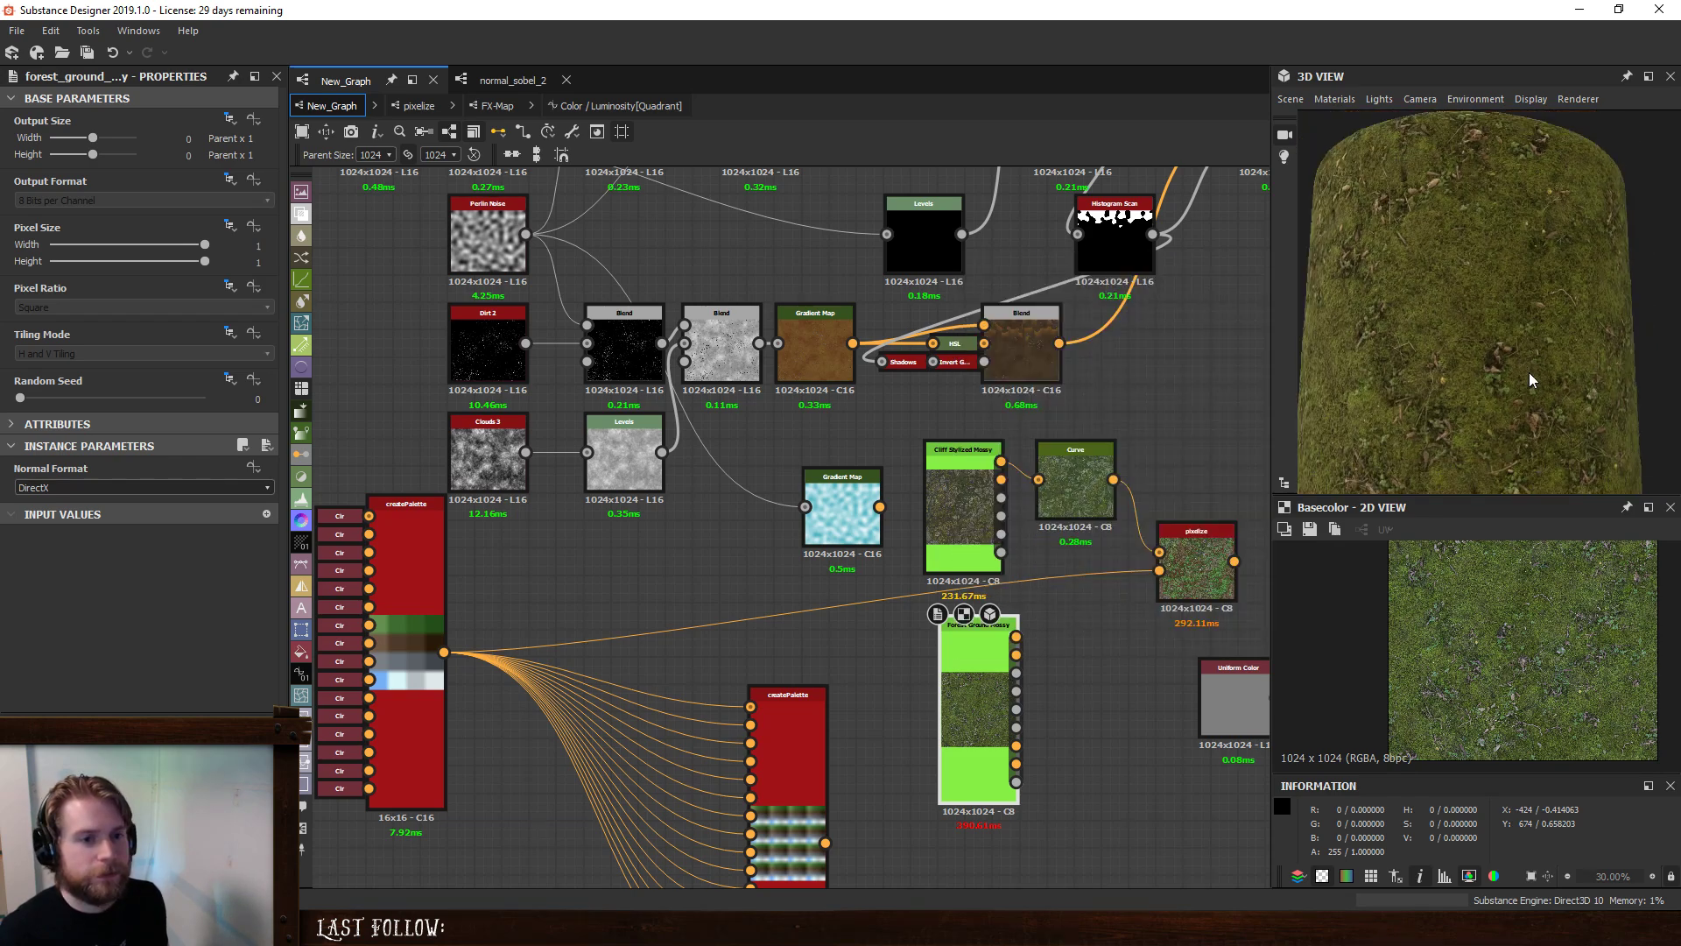
- Connect the Forest Ground Mossy base colour to pixelize's image input and show the pixelize output in the 2D view
{"action": "left_click_drag", "start_coordinate": [1015, 636], "coordinate": [1160, 553]}
{"action": "double_click", "coordinate": [1191, 551]}
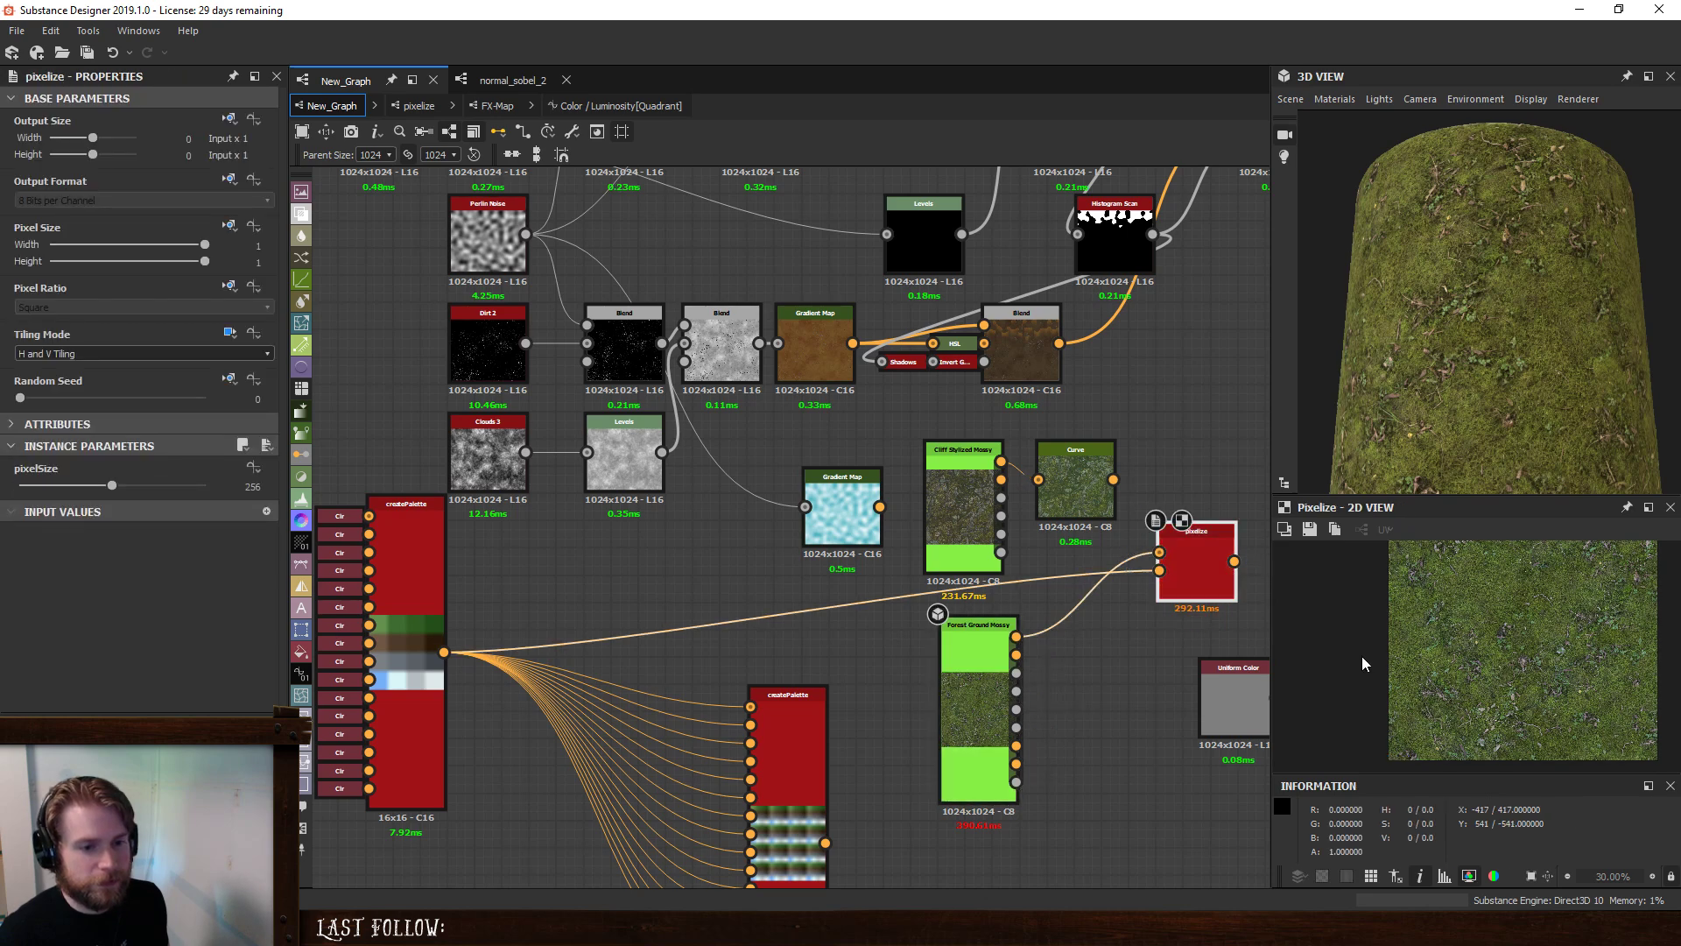
{"action": "scroll", "coordinate": [1557, 655], "scroll_direction": "up", "scroll_amount": 3}
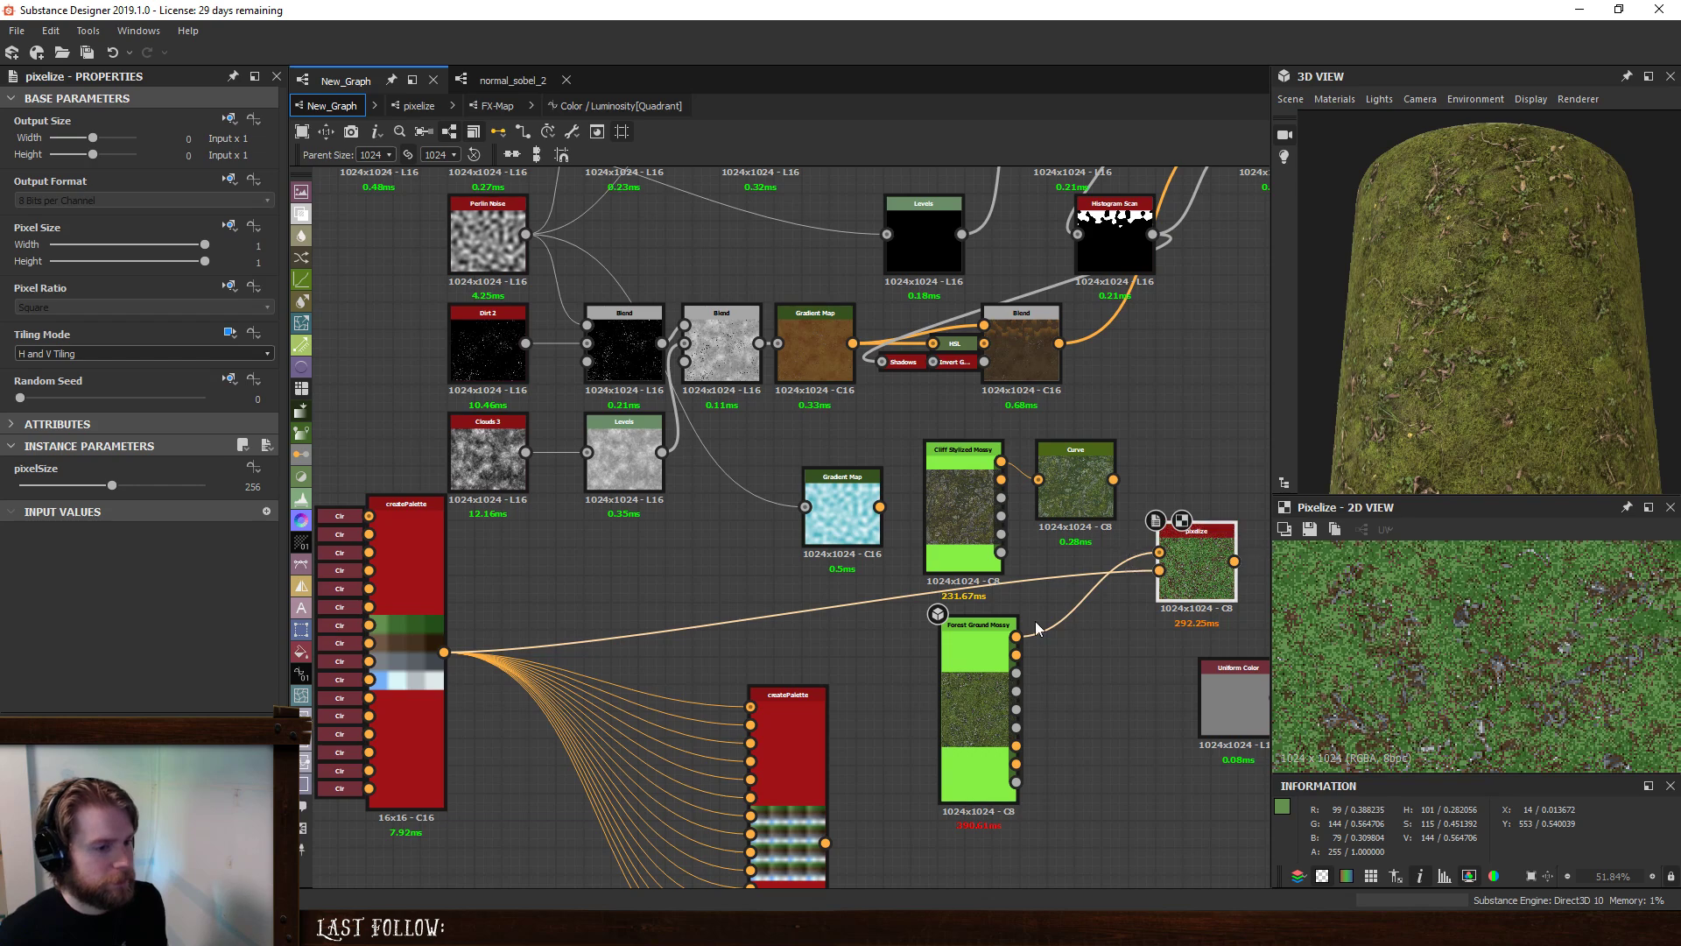
- Set pixelize's pixelSize to 64, after trying 111, and compare the pixelized texture with the Forest Ground Mossy mesh preview
{"action": "left_click_drag", "start_coordinate": [110, 489], "coordinate": [58, 486]}
{"action": "scroll", "coordinate": [1464, 672], "scroll_direction": "down", "scroll_amount": 3}
{"action": "scroll", "coordinate": [1464, 672], "scroll_direction": "down", "scroll_amount": 2}
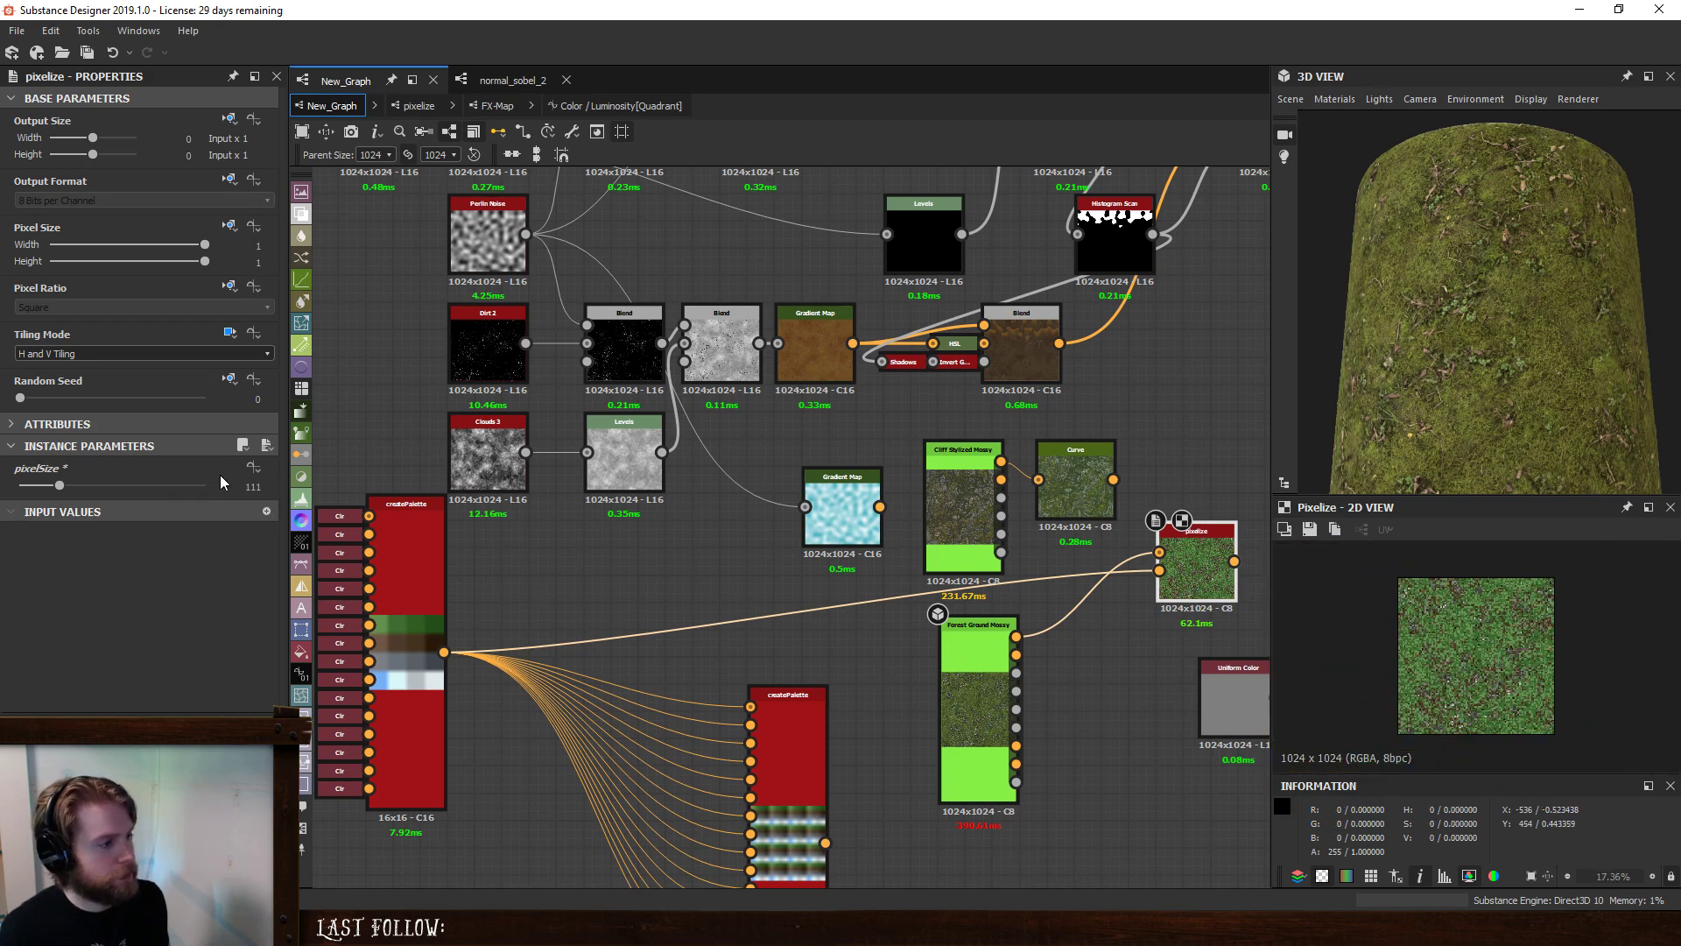
{"action": "left_click", "coordinate": [251, 486]}
{"action": "type", "text": "64"}
{"action": "key", "text": "Return"}
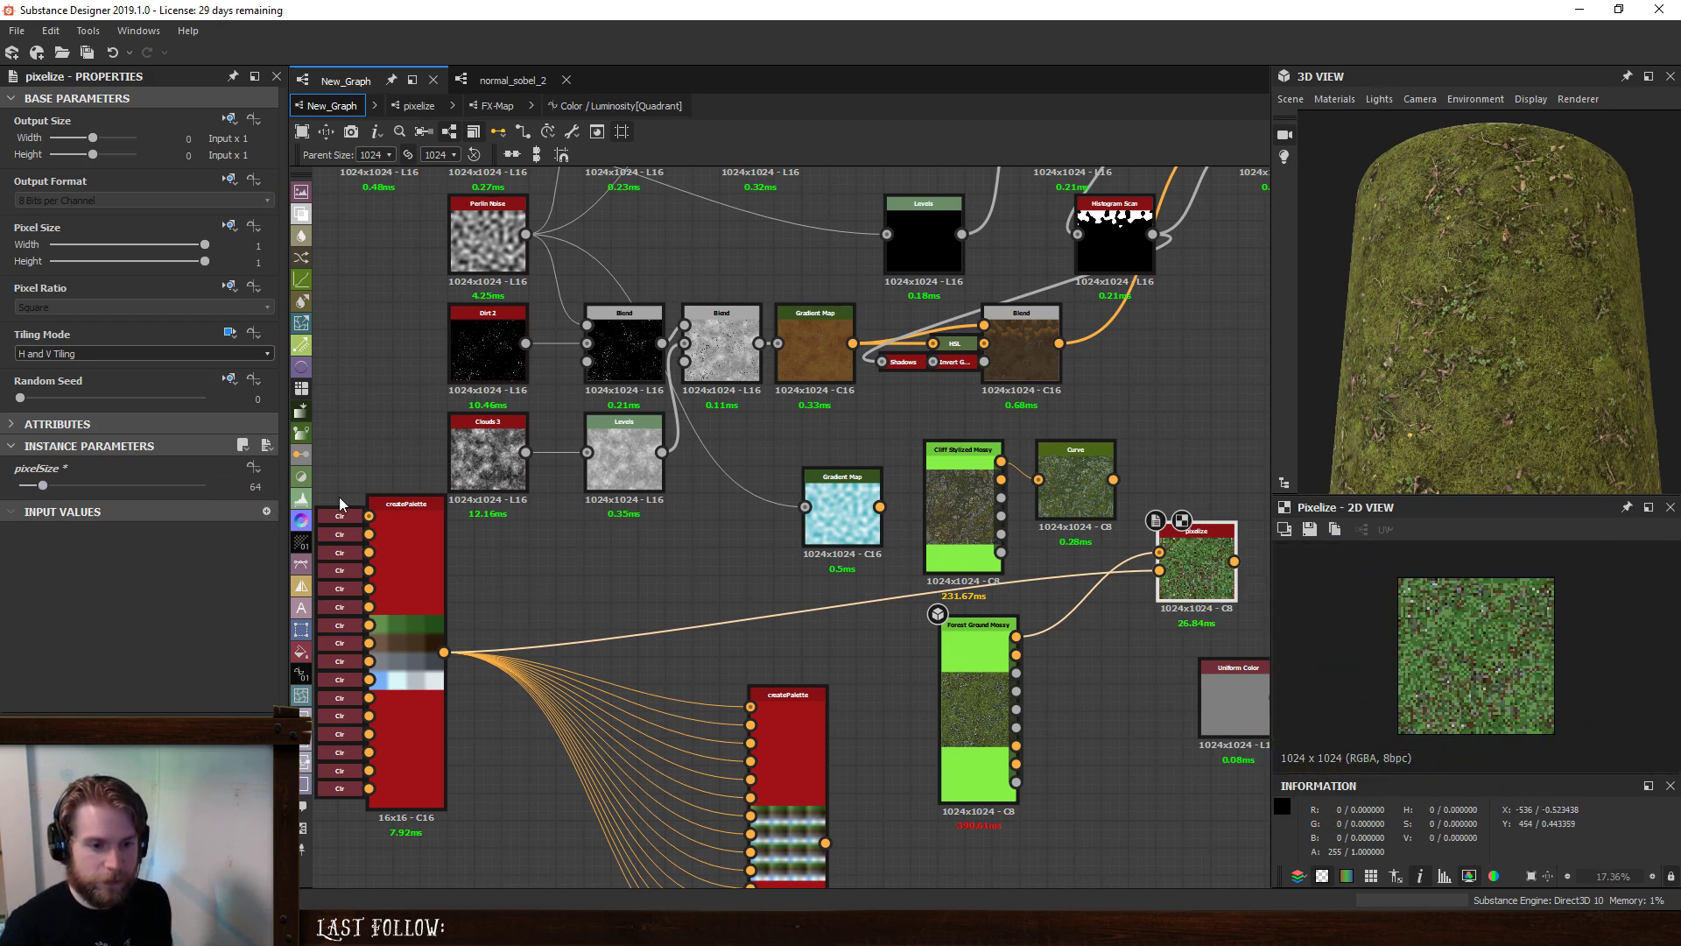
{"action": "scroll", "coordinate": [1548, 685], "scroll_direction": "up", "scroll_amount": 3}
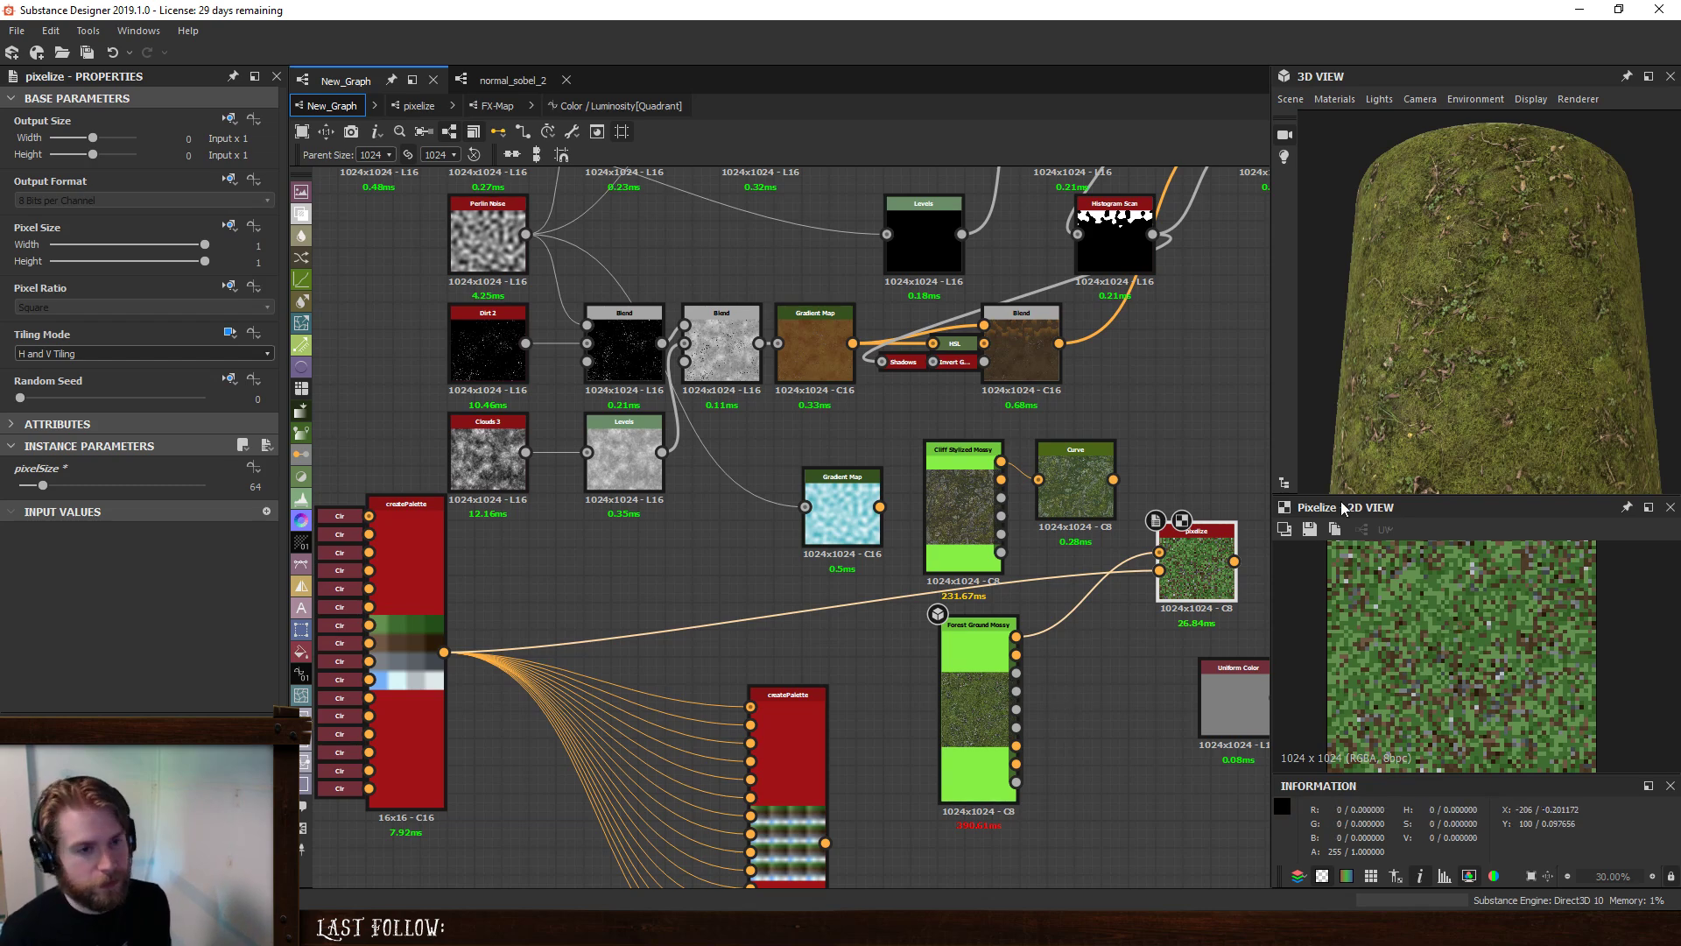
{"action": "scroll", "coordinate": [1489, 422], "scroll_direction": "up", "scroll_amount": 3}
{"action": "scroll", "coordinate": [1489, 422], "scroll_direction": "up", "scroll_amount": 5}
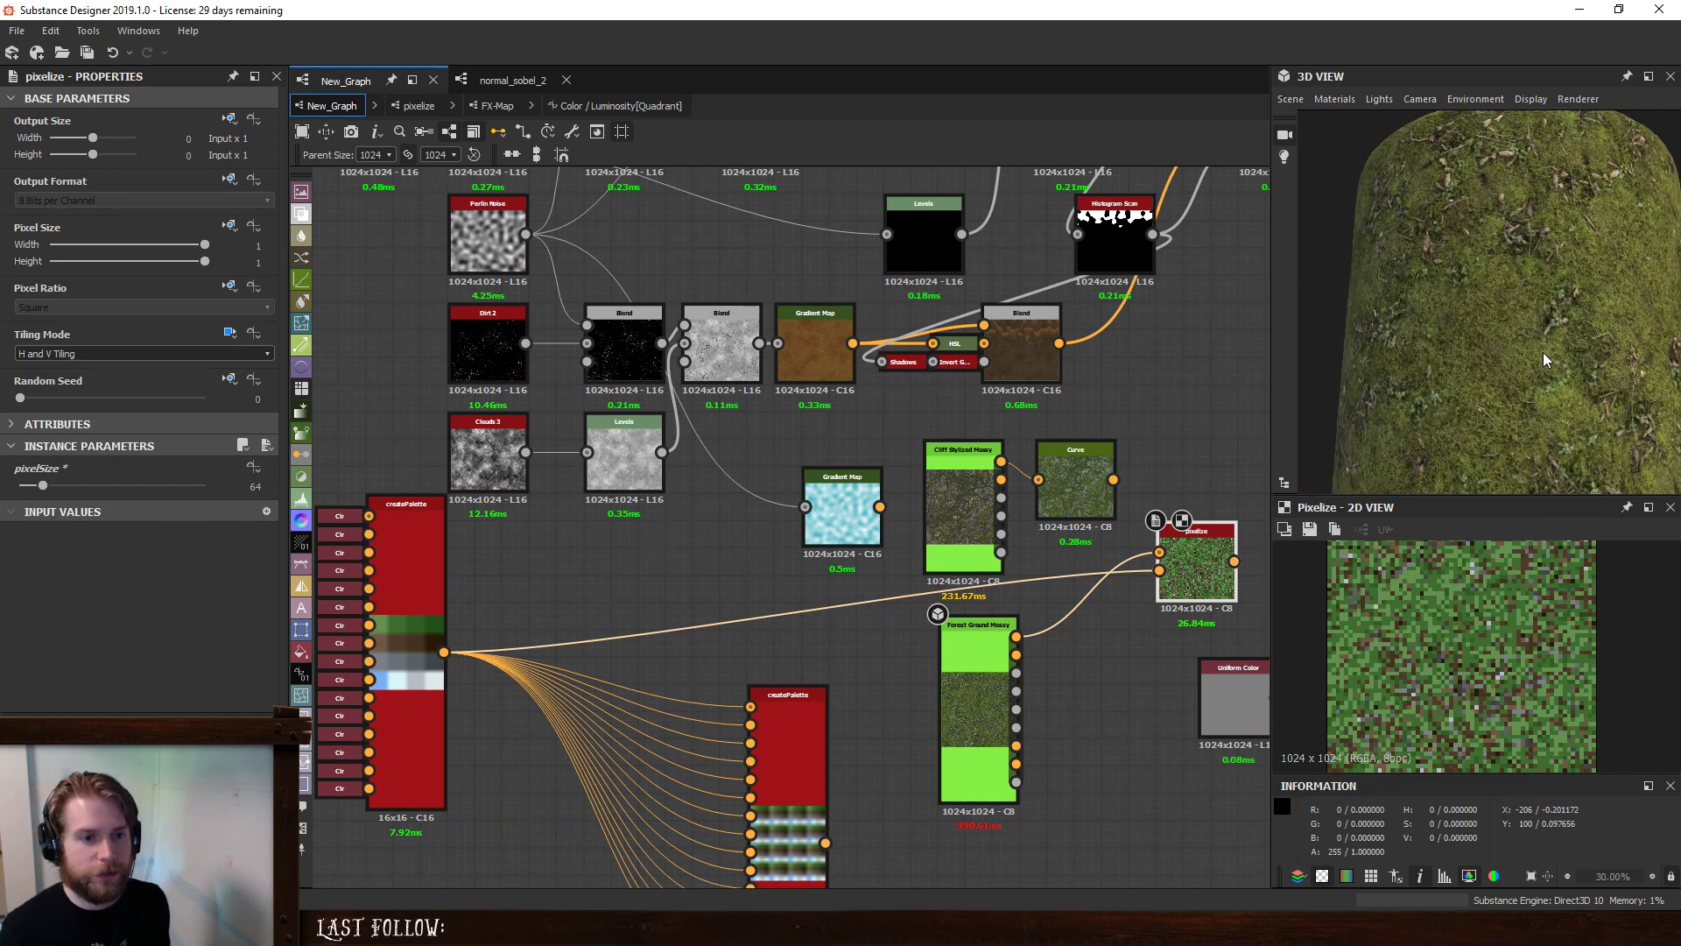
{"action": "left_click_drag", "start_coordinate": [1584, 408], "coordinate": [1458, 411]}
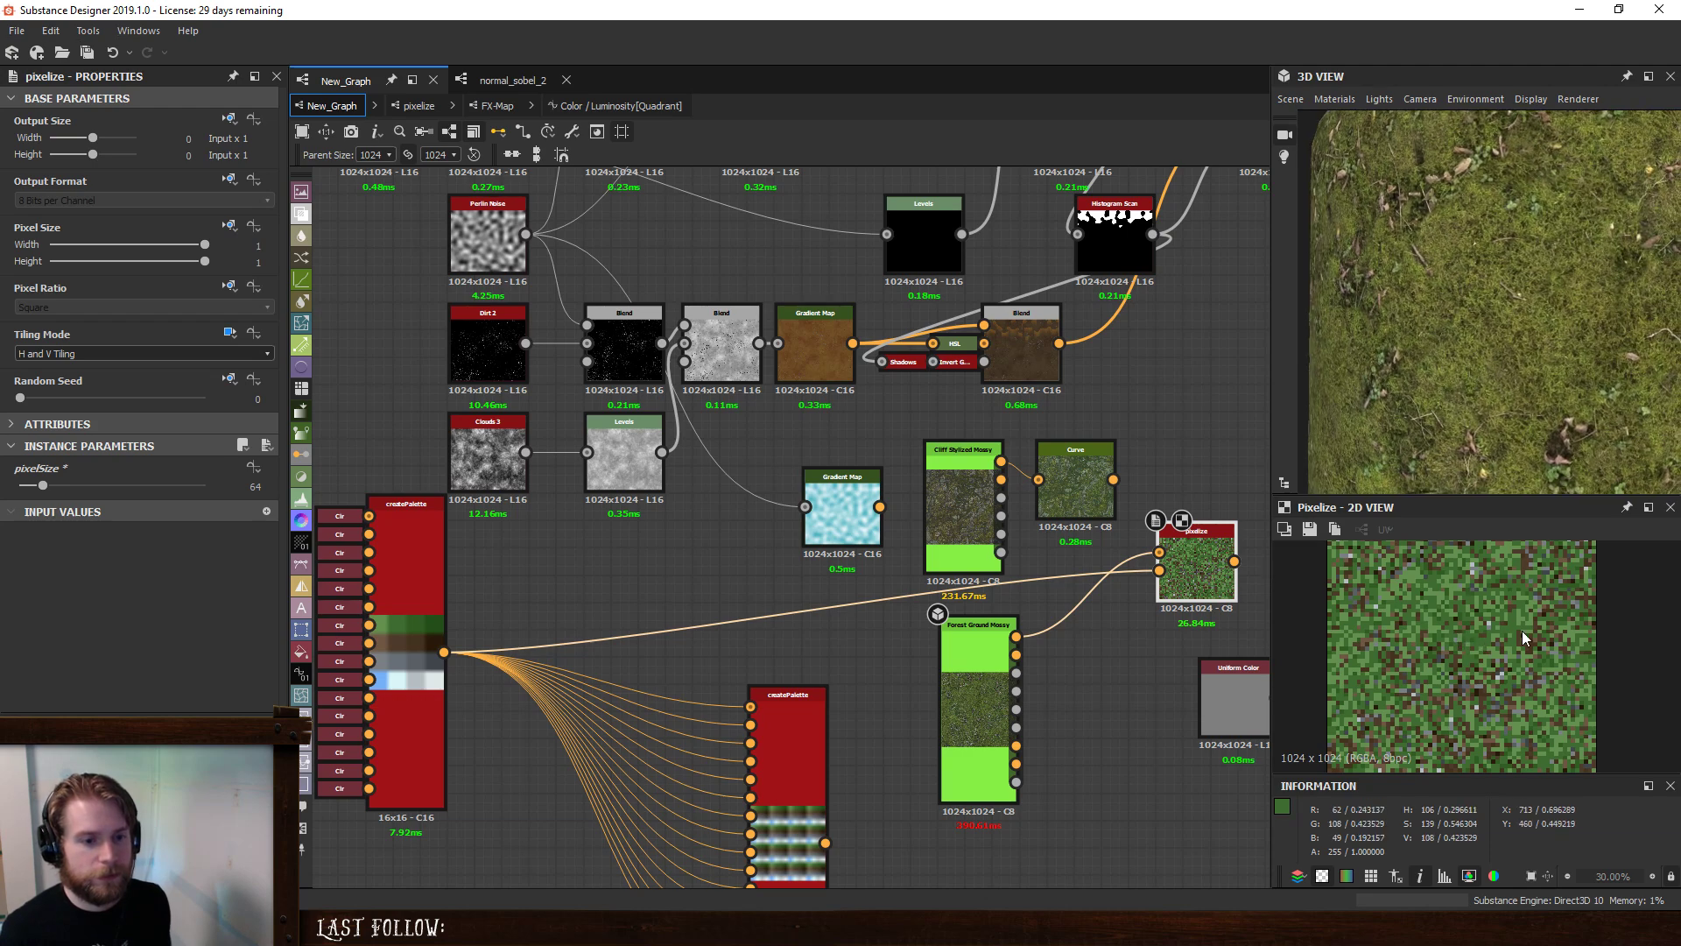
- Show Cliff Stylized Mossy in the 3D view and set the 3D material's height scale to 10
{"action": "right_click", "coordinate": [946, 506]}
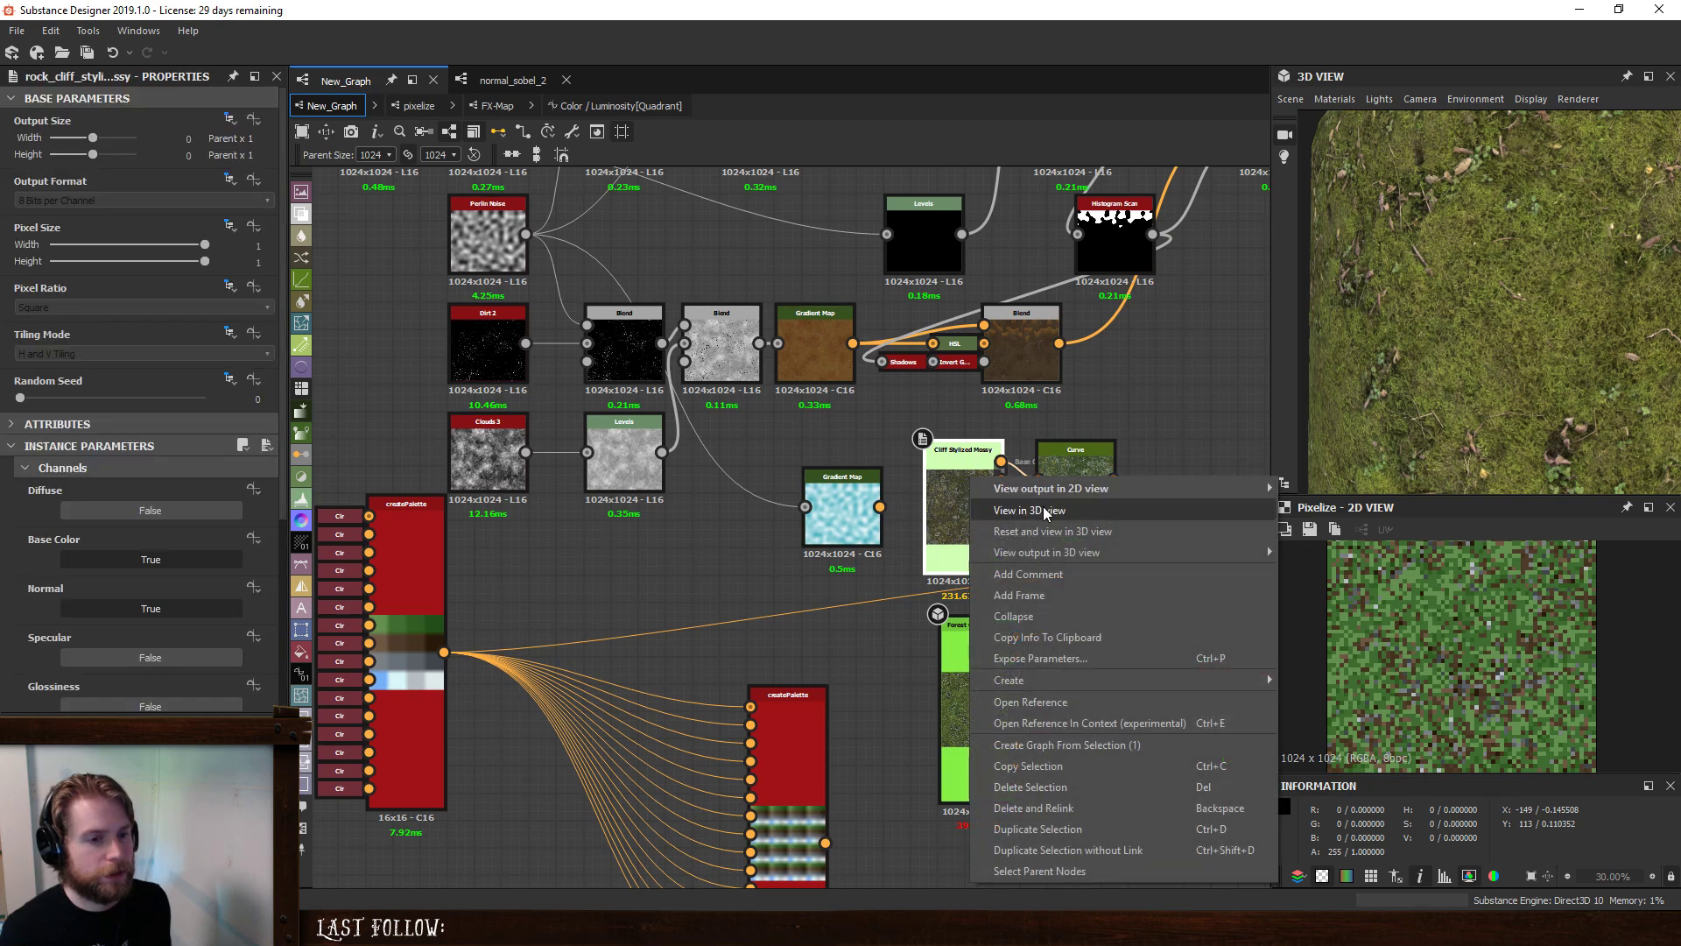
{"action": "left_click", "coordinate": [1015, 484]}
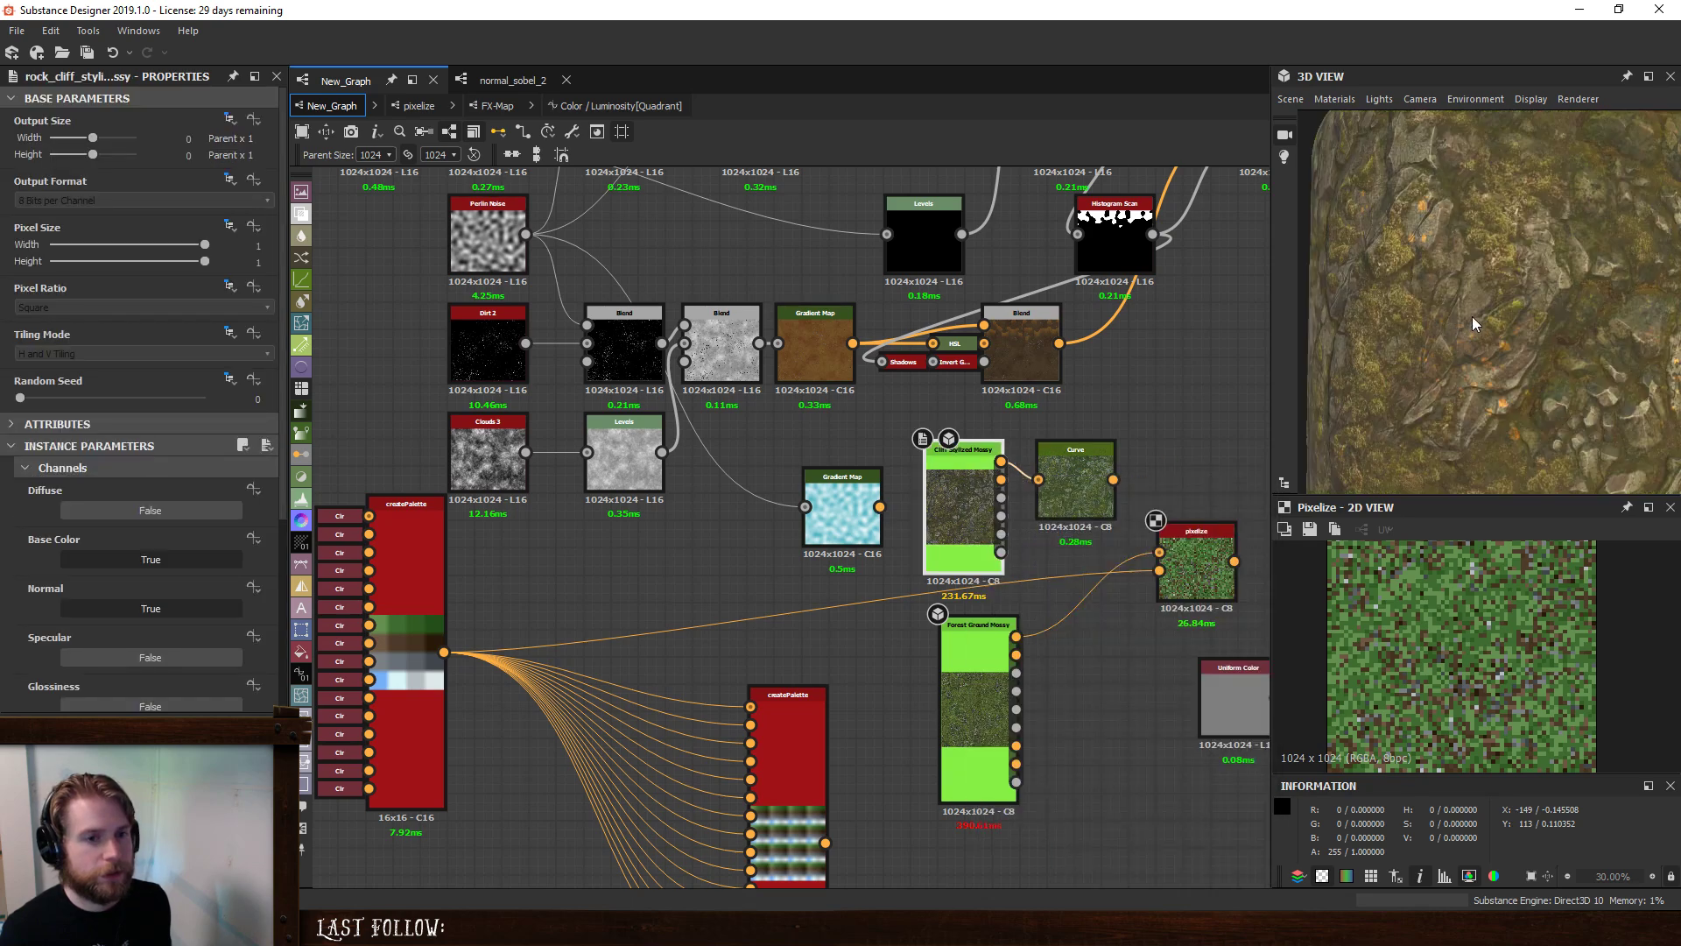
{"action": "left_click", "coordinate": [1331, 99]}
{"action": "left_click", "coordinate": [1454, 124]}
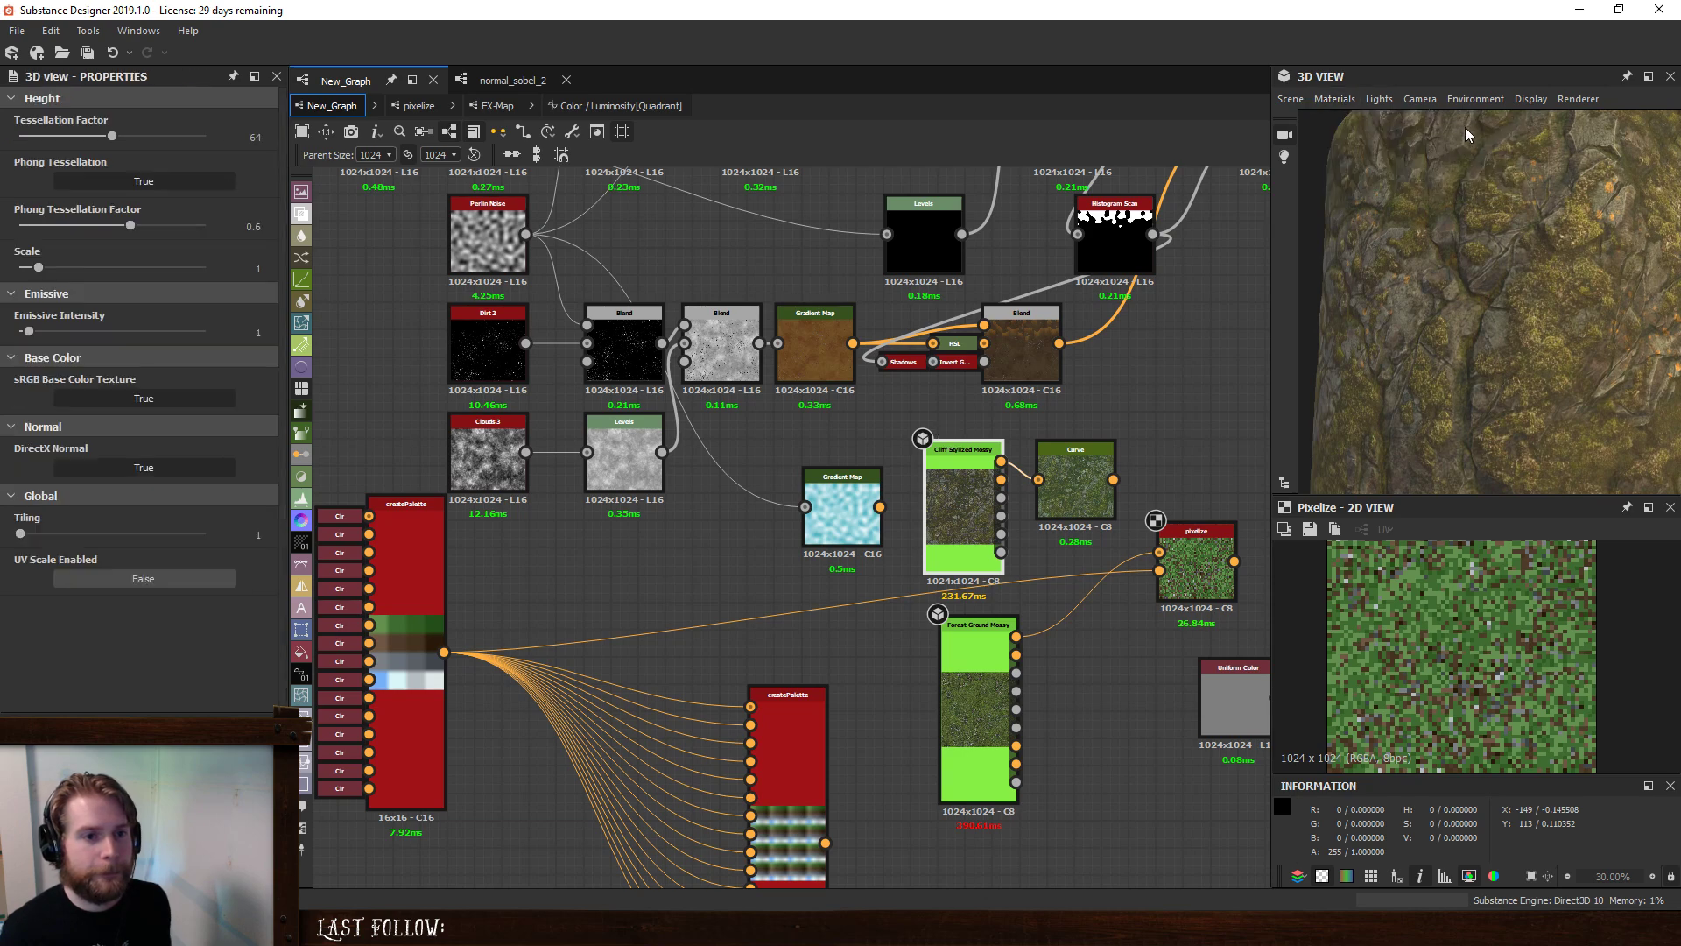
{"action": "left_click_drag", "start_coordinate": [37, 268], "coordinate": [256, 273]}
{"action": "scroll", "coordinate": [1528, 350], "scroll_direction": "down", "scroll_amount": 2}
{"action": "left_click_drag", "start_coordinate": [1541, 328], "coordinate": [1578, 374]}
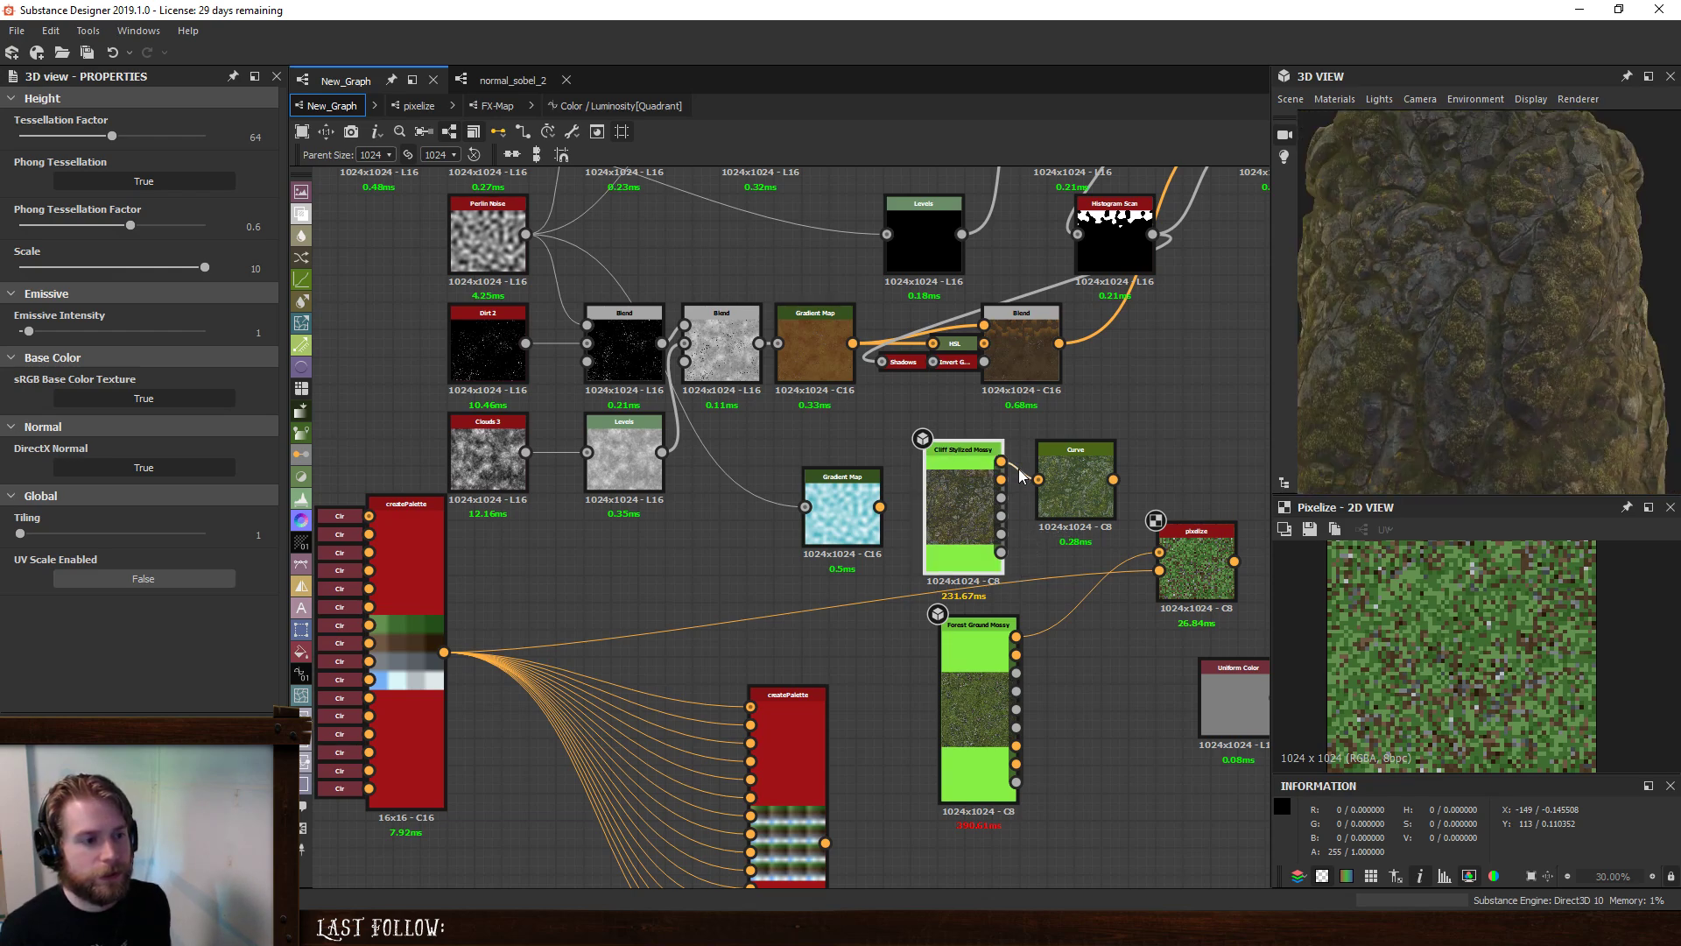
- Connect the Cliff Stylized Mossy base colour directly to pixelize's image input and show the pixelize output as base colour in the 3D view
{"action": "left_click_drag", "start_coordinate": [1021, 476], "coordinate": [1178, 557]}
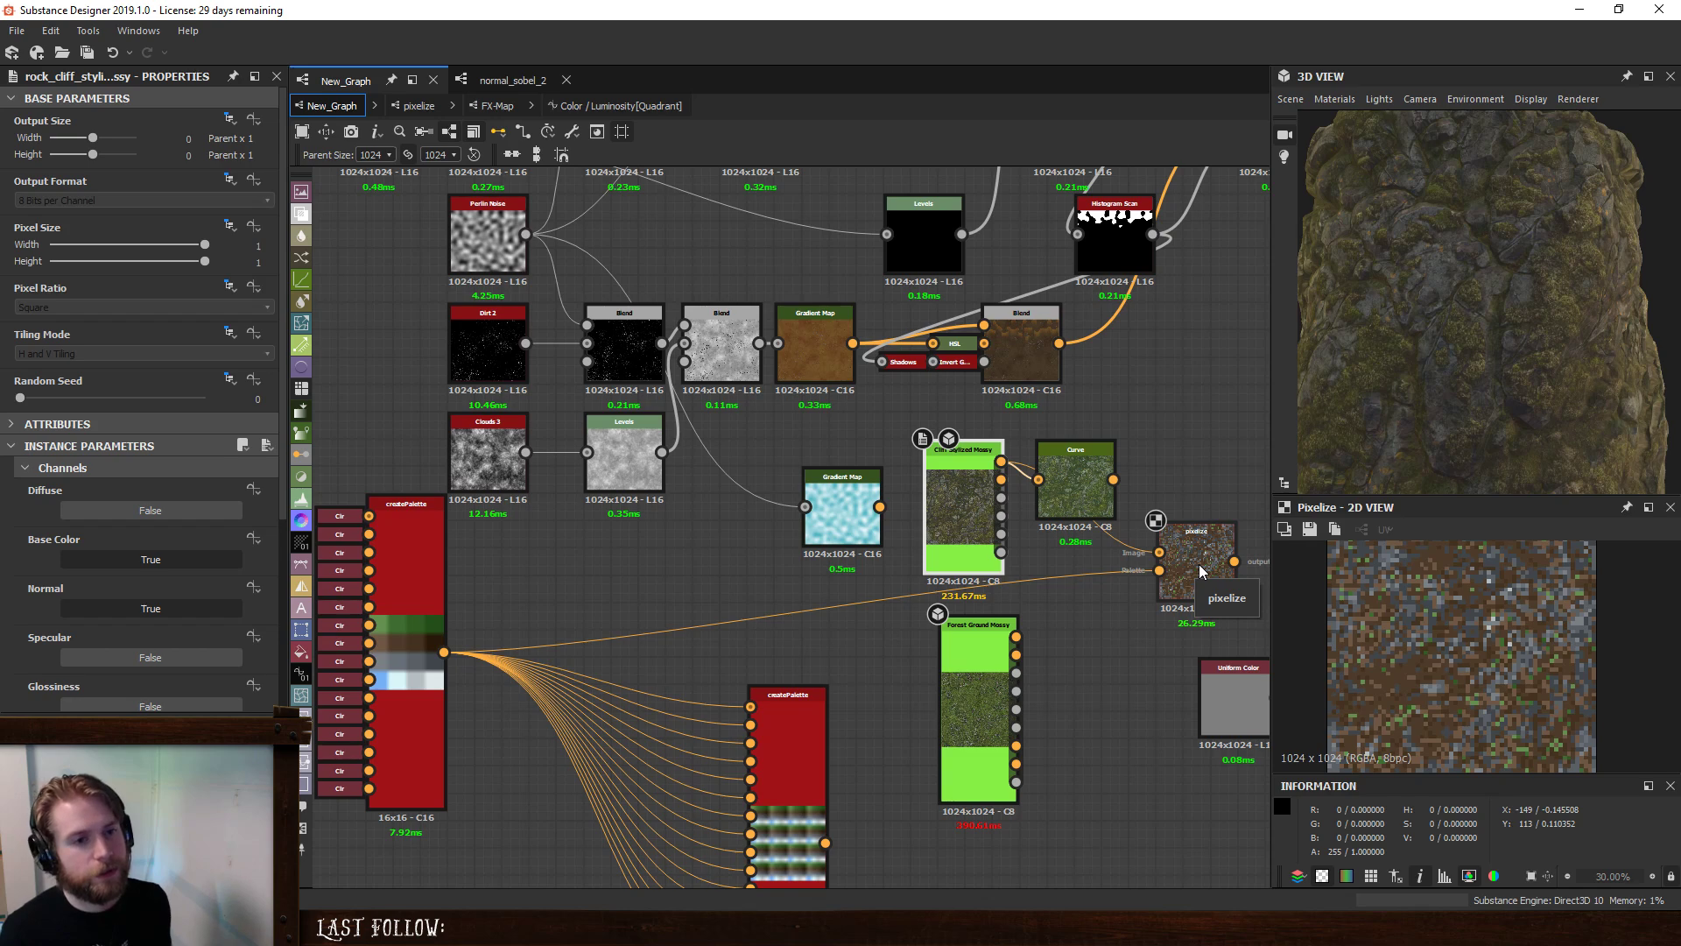
{"action": "right_click", "coordinate": [1200, 564]}
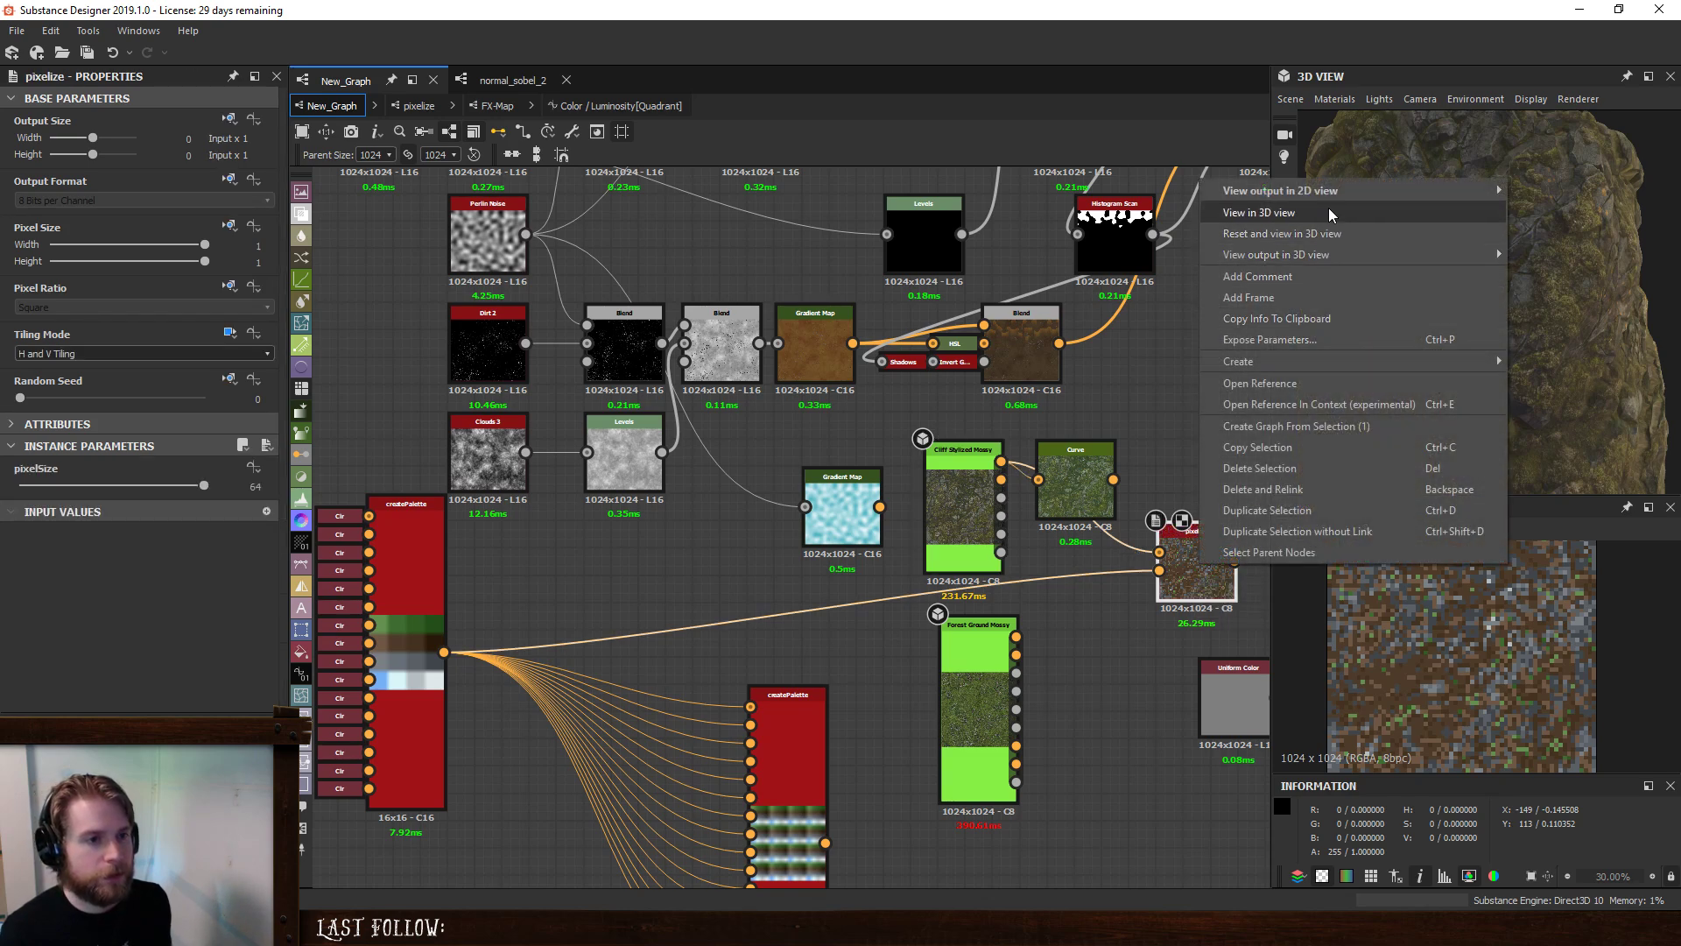
{"action": "left_click", "coordinate": [1327, 207]}
{"action": "left_click", "coordinate": [1375, 241]}
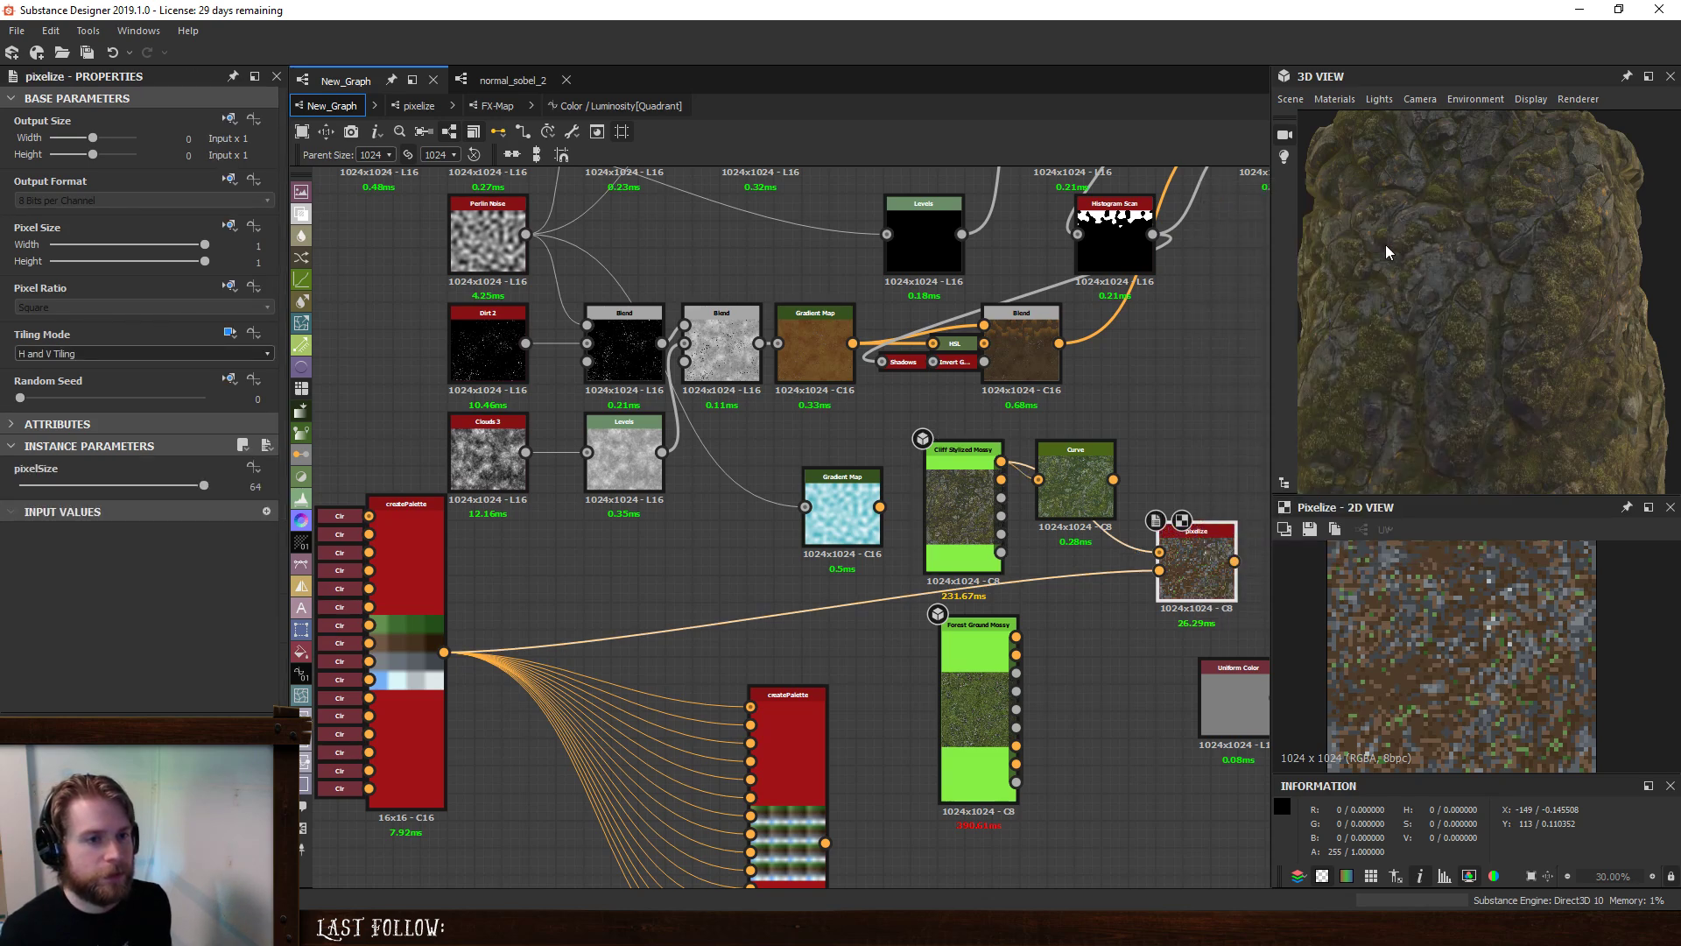
{"action": "left_click_drag", "start_coordinate": [1459, 324], "coordinate": [1506, 324]}
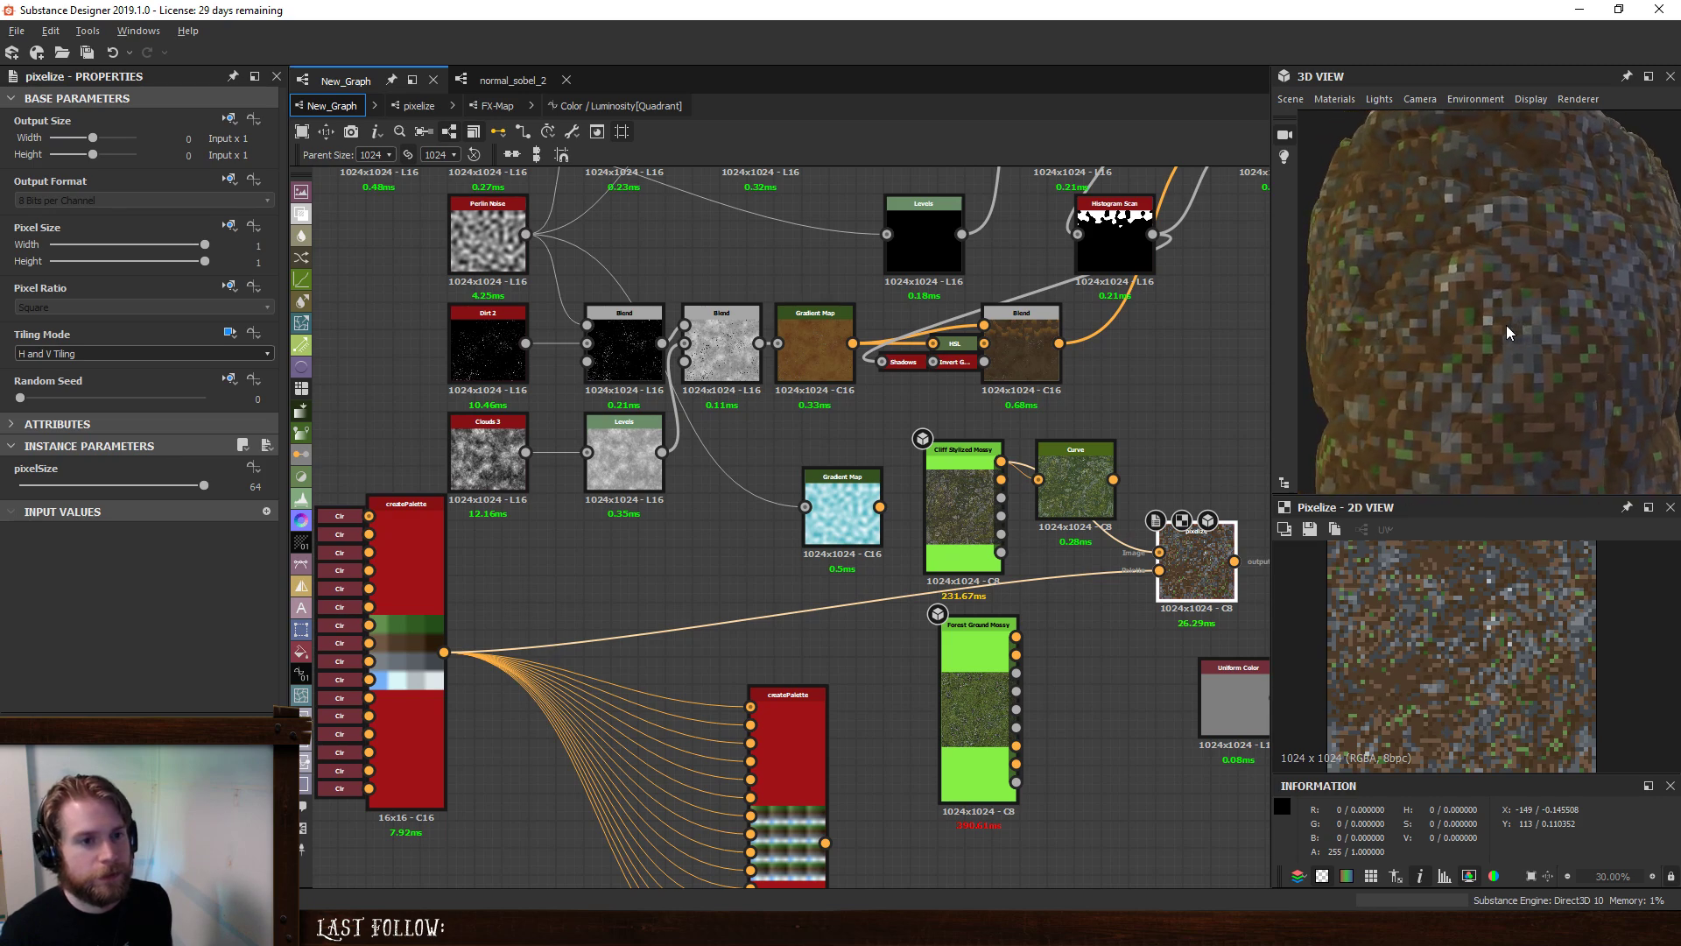
- Set pixelize's pixelSize to 128 and check the displaced mesh from another angle
{"action": "left_click", "coordinate": [255, 486]}
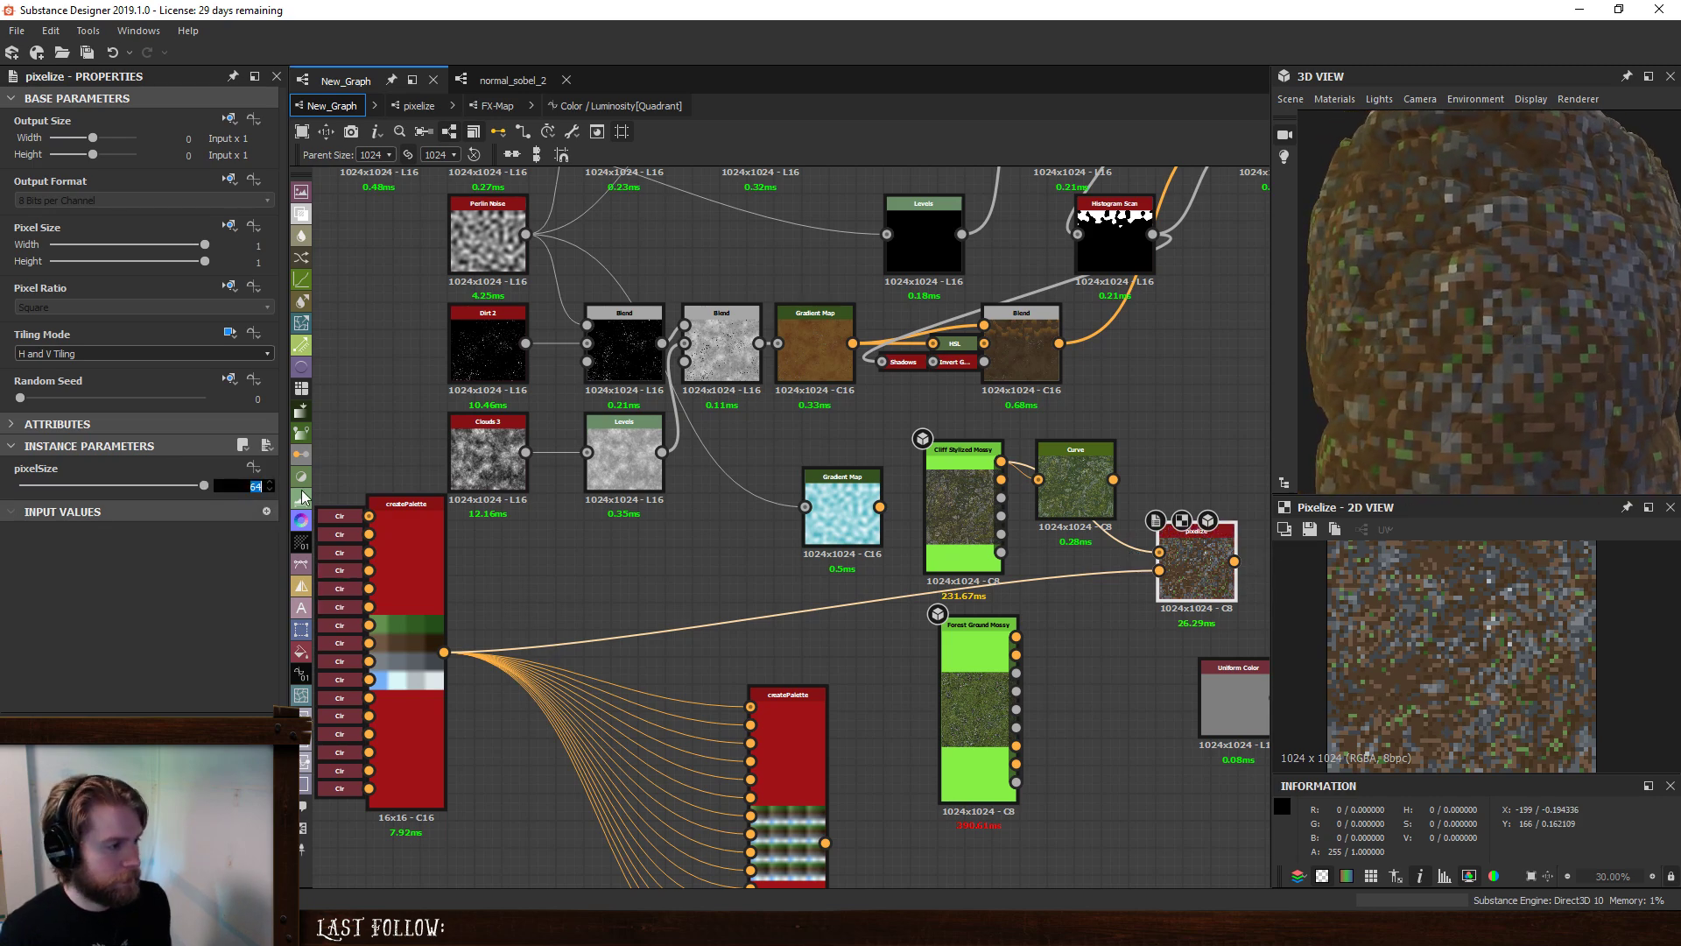
{"action": "type", "text": "128"}
{"action": "key", "text": "Return"}
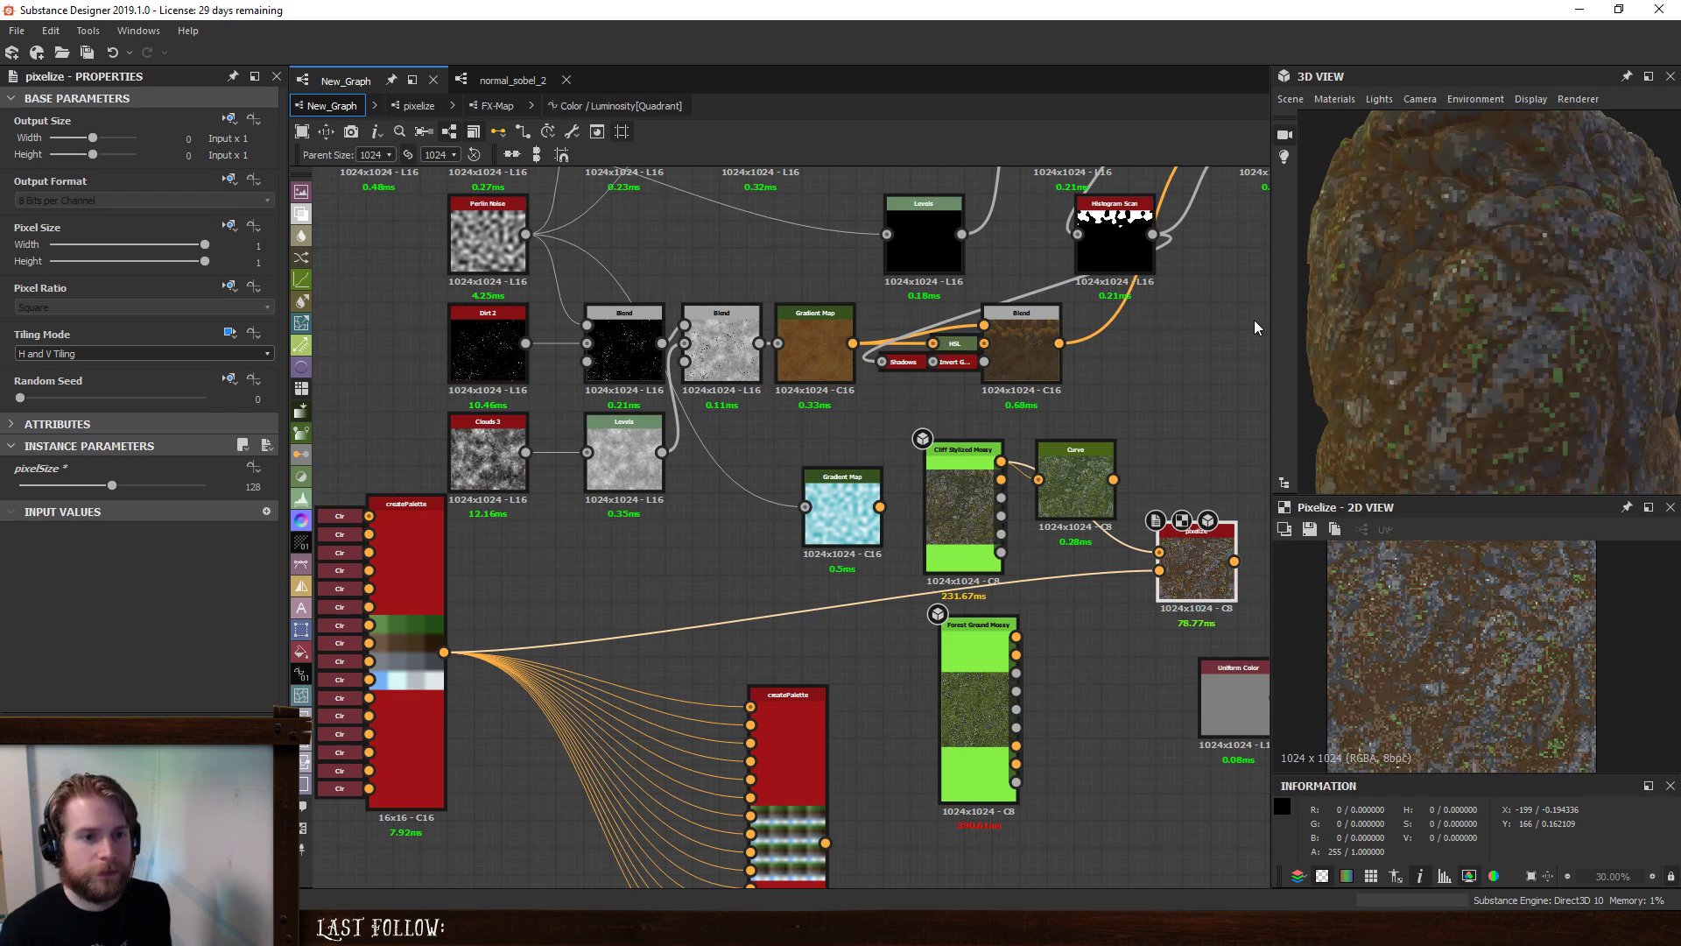
{"action": "left_click_drag", "start_coordinate": [1609, 366], "coordinate": [1453, 387]}
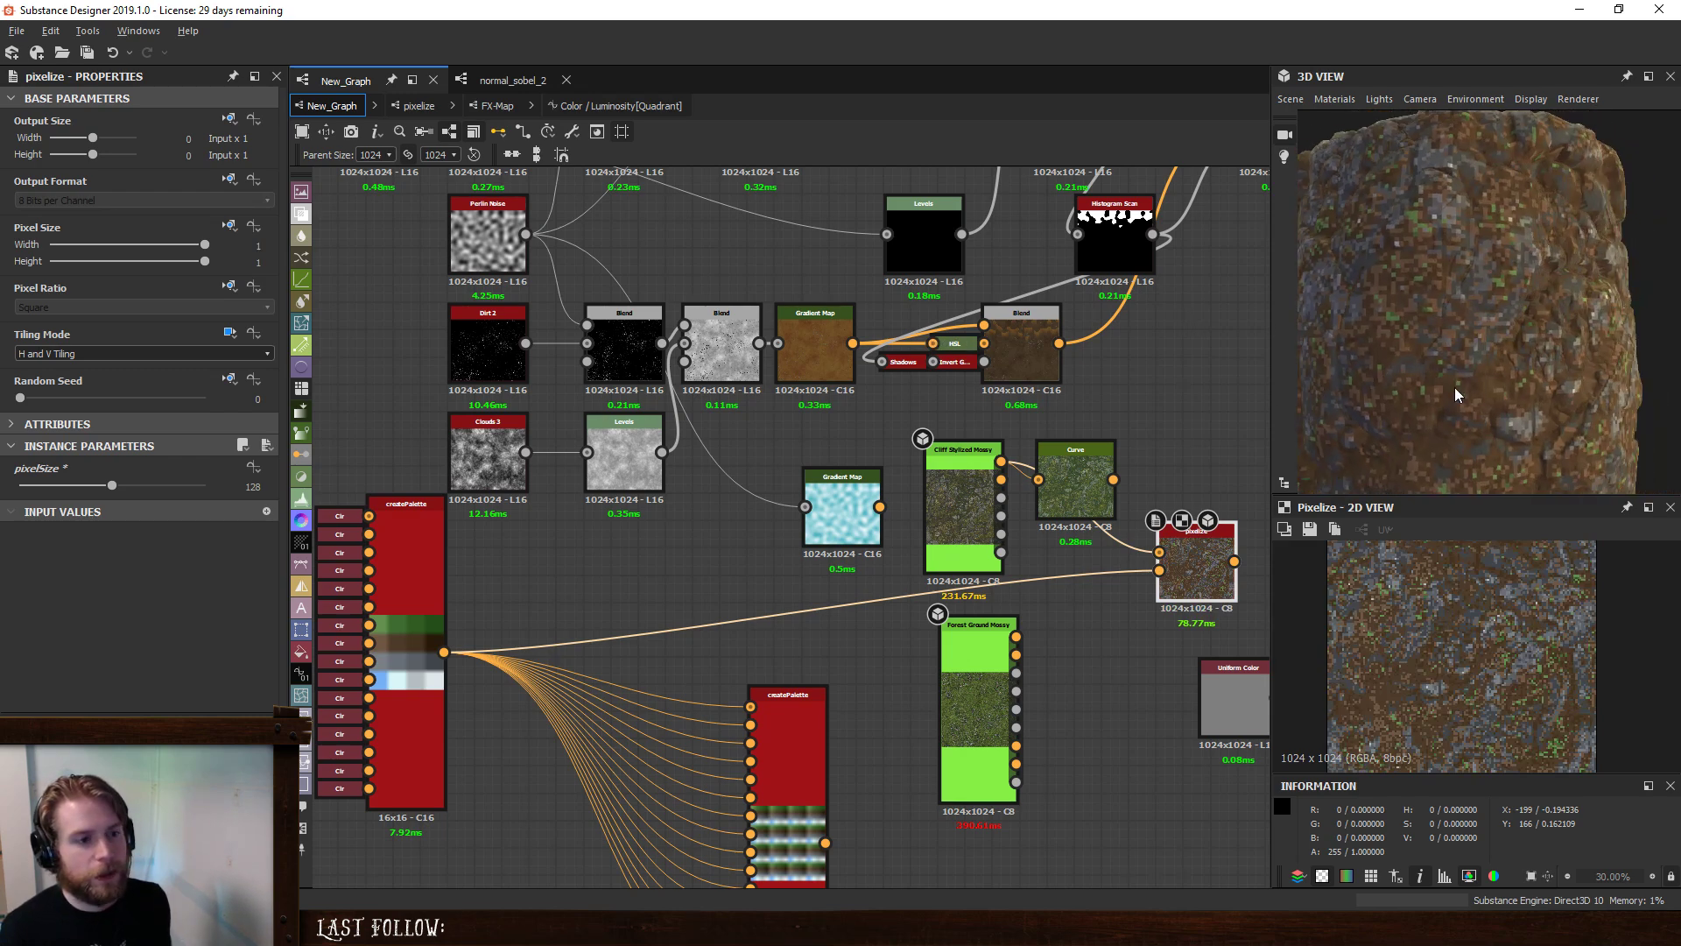
- Connect the Curve node's output to pixelize's image input and set pixelSize to 256
{"action": "left_click_drag", "start_coordinate": [1164, 550], "coordinate": [1159, 551]}
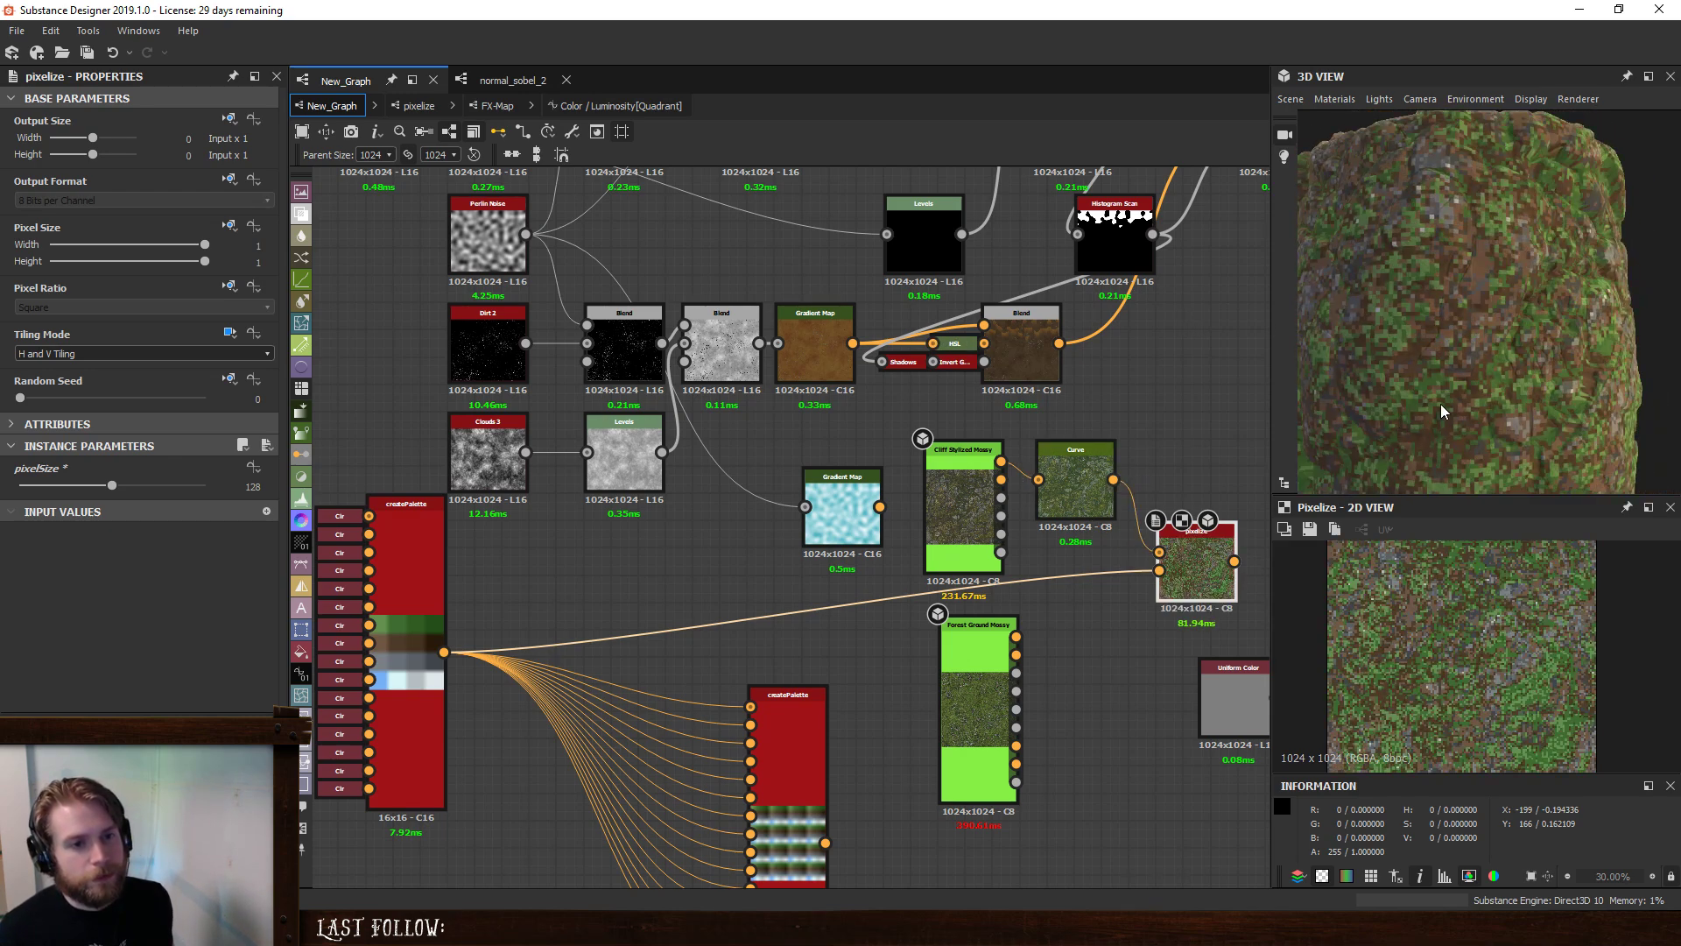
{"action": "mouse_move", "coordinate": [1441, 403]}
{"action": "left_mouse_down"}
{"action": "mouse_move", "coordinate": [1331, 394]}
{"action": "mouse_move", "coordinate": [1548, 389]}
{"action": "mouse_move", "coordinate": [1432, 347]}
{"action": "mouse_move", "coordinate": [1408, 275]}
{"action": "mouse_move", "coordinate": [1437, 393]}
{"action": "left_mouse_up"}
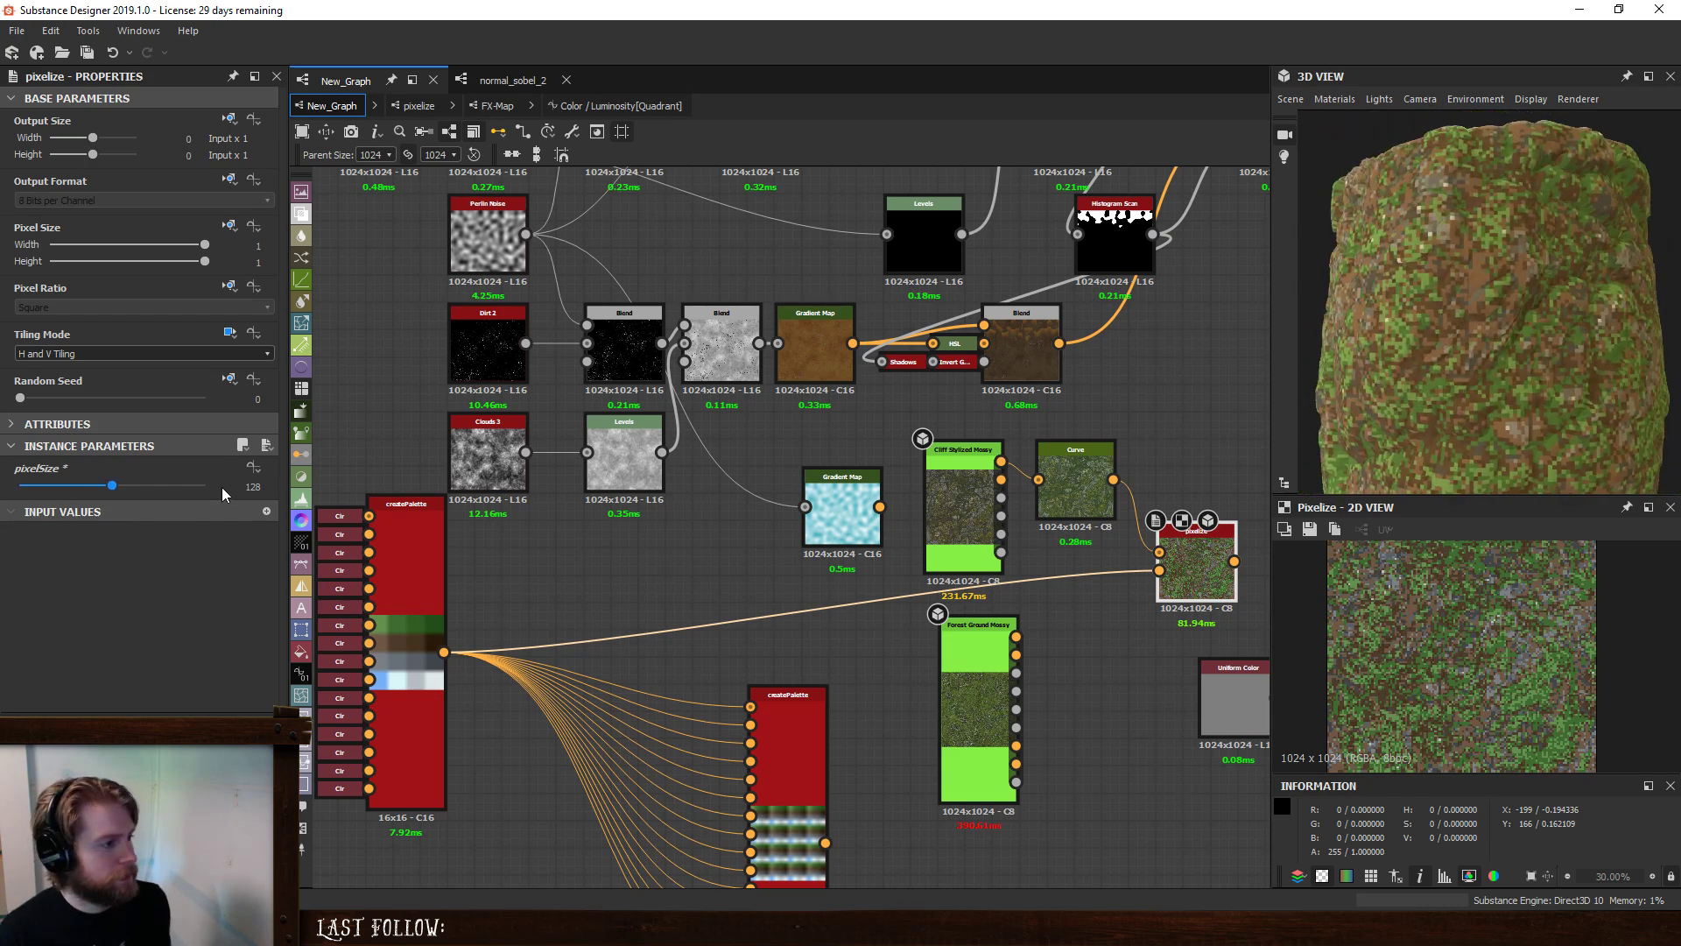
{"action": "left_click", "coordinate": [252, 486]}
{"action": "type", "text": "256"}
{"action": "key", "text": "Return"}
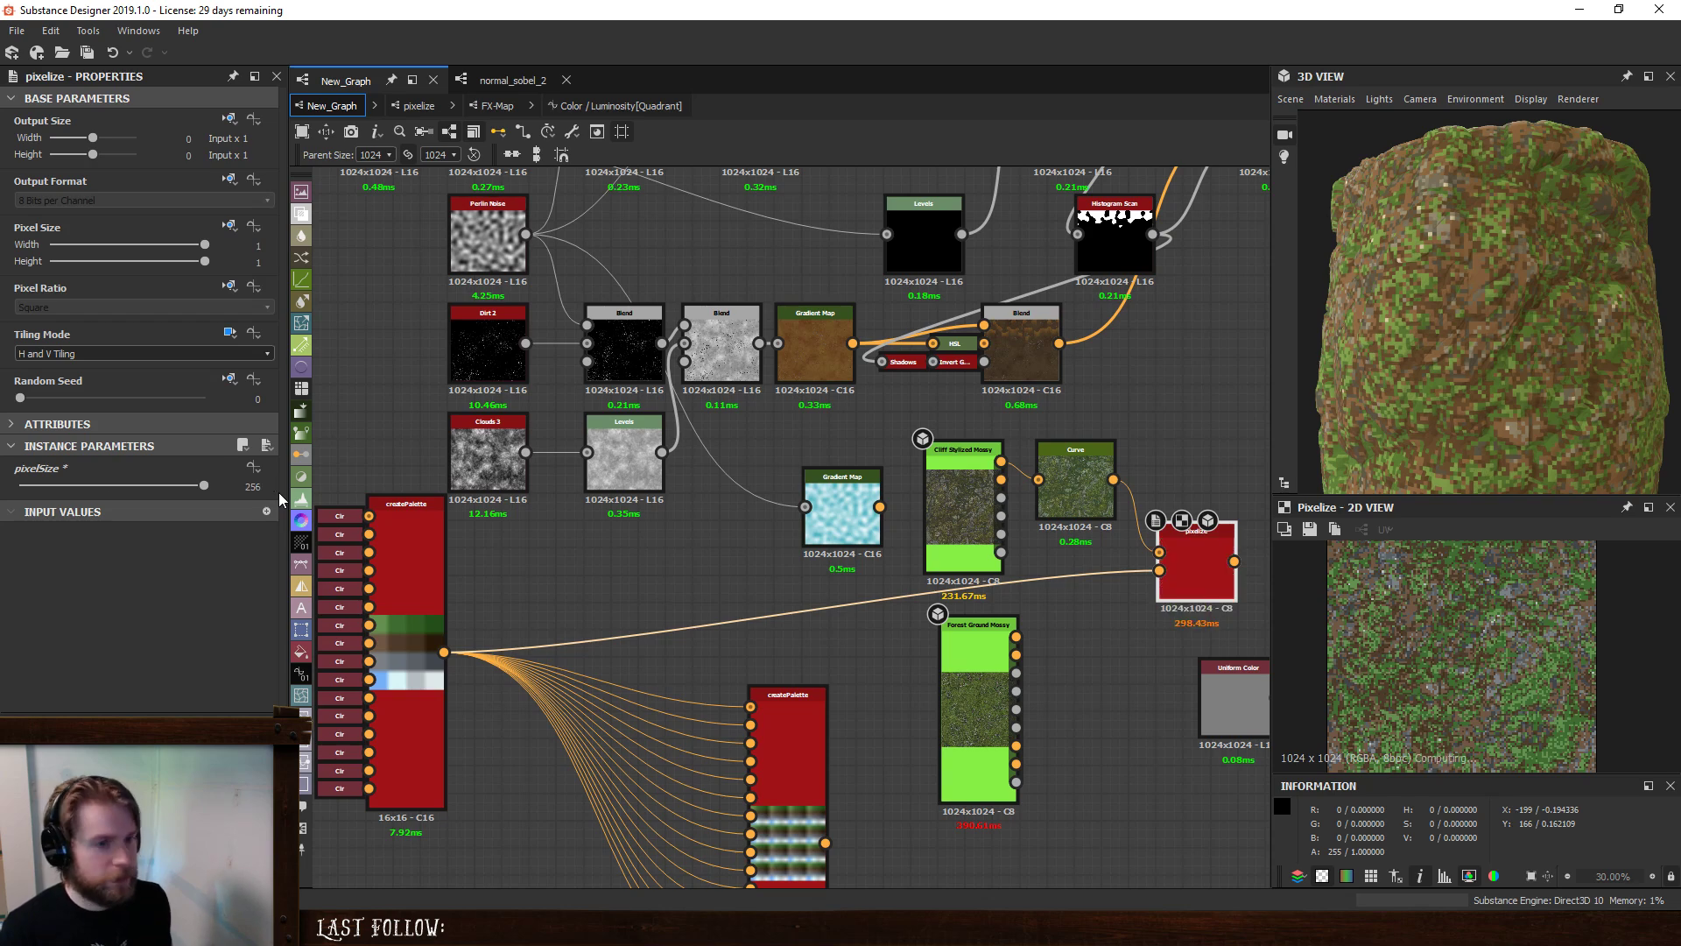
{"action": "left_click_drag", "start_coordinate": [1491, 365], "coordinate": [1564, 362]}
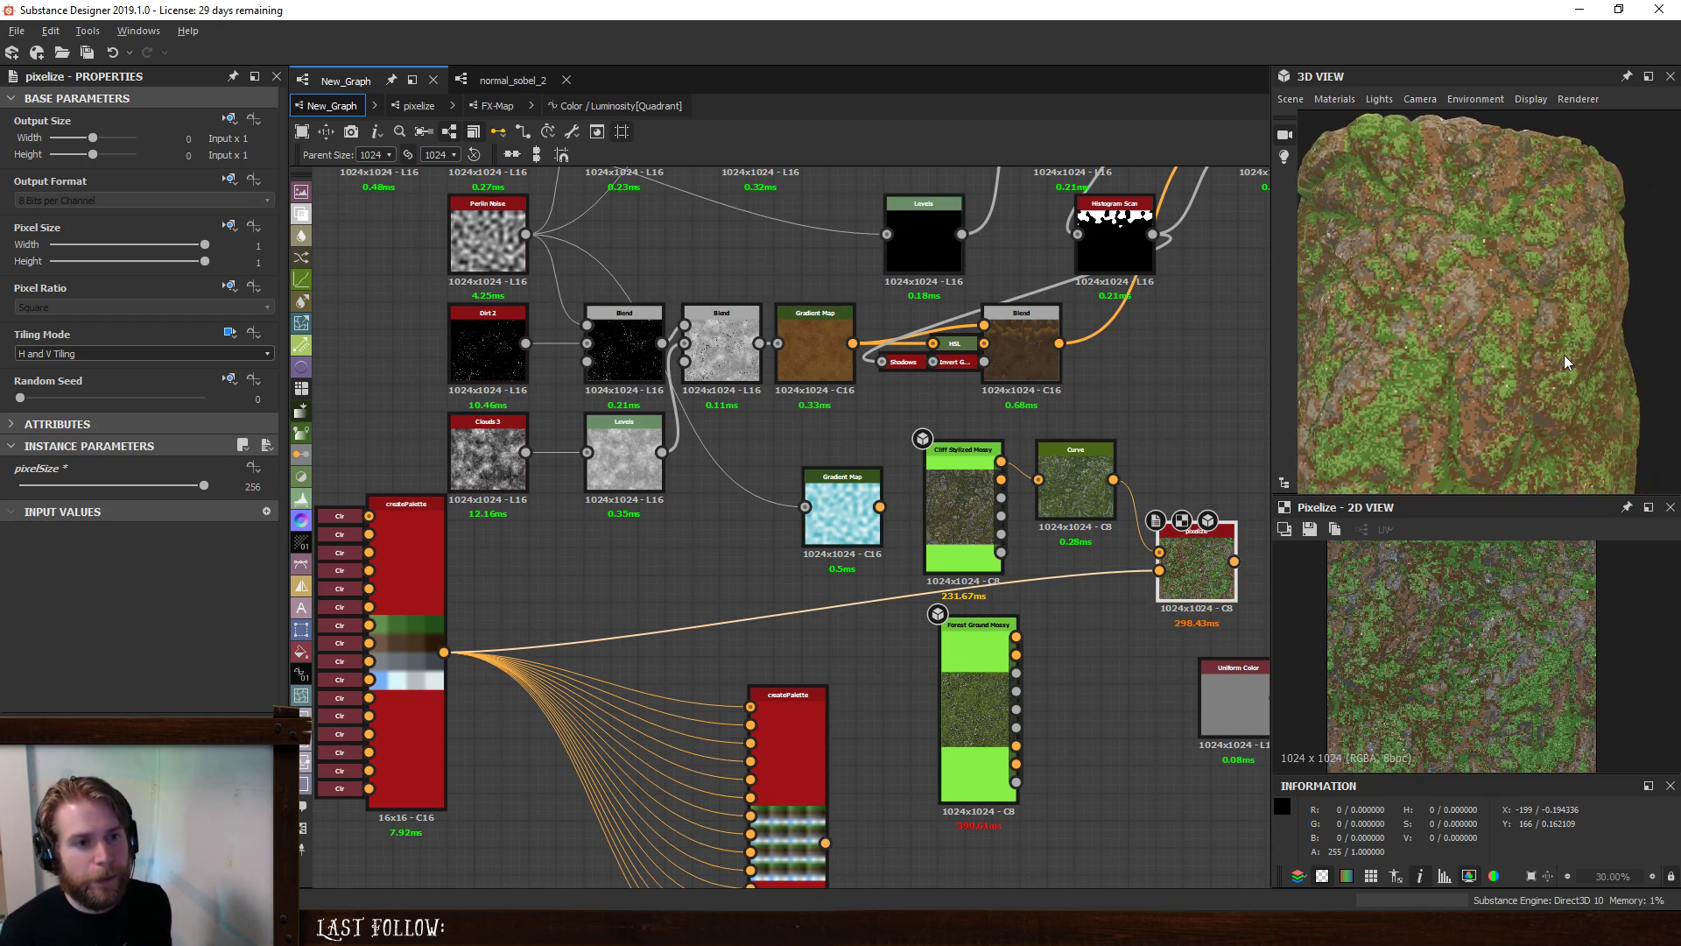
- Add a point to the Curve node's red channel, pull it slightly below the diagonal and lengthen its tangent handles
{"action": "left_click", "coordinate": [1076, 489]}
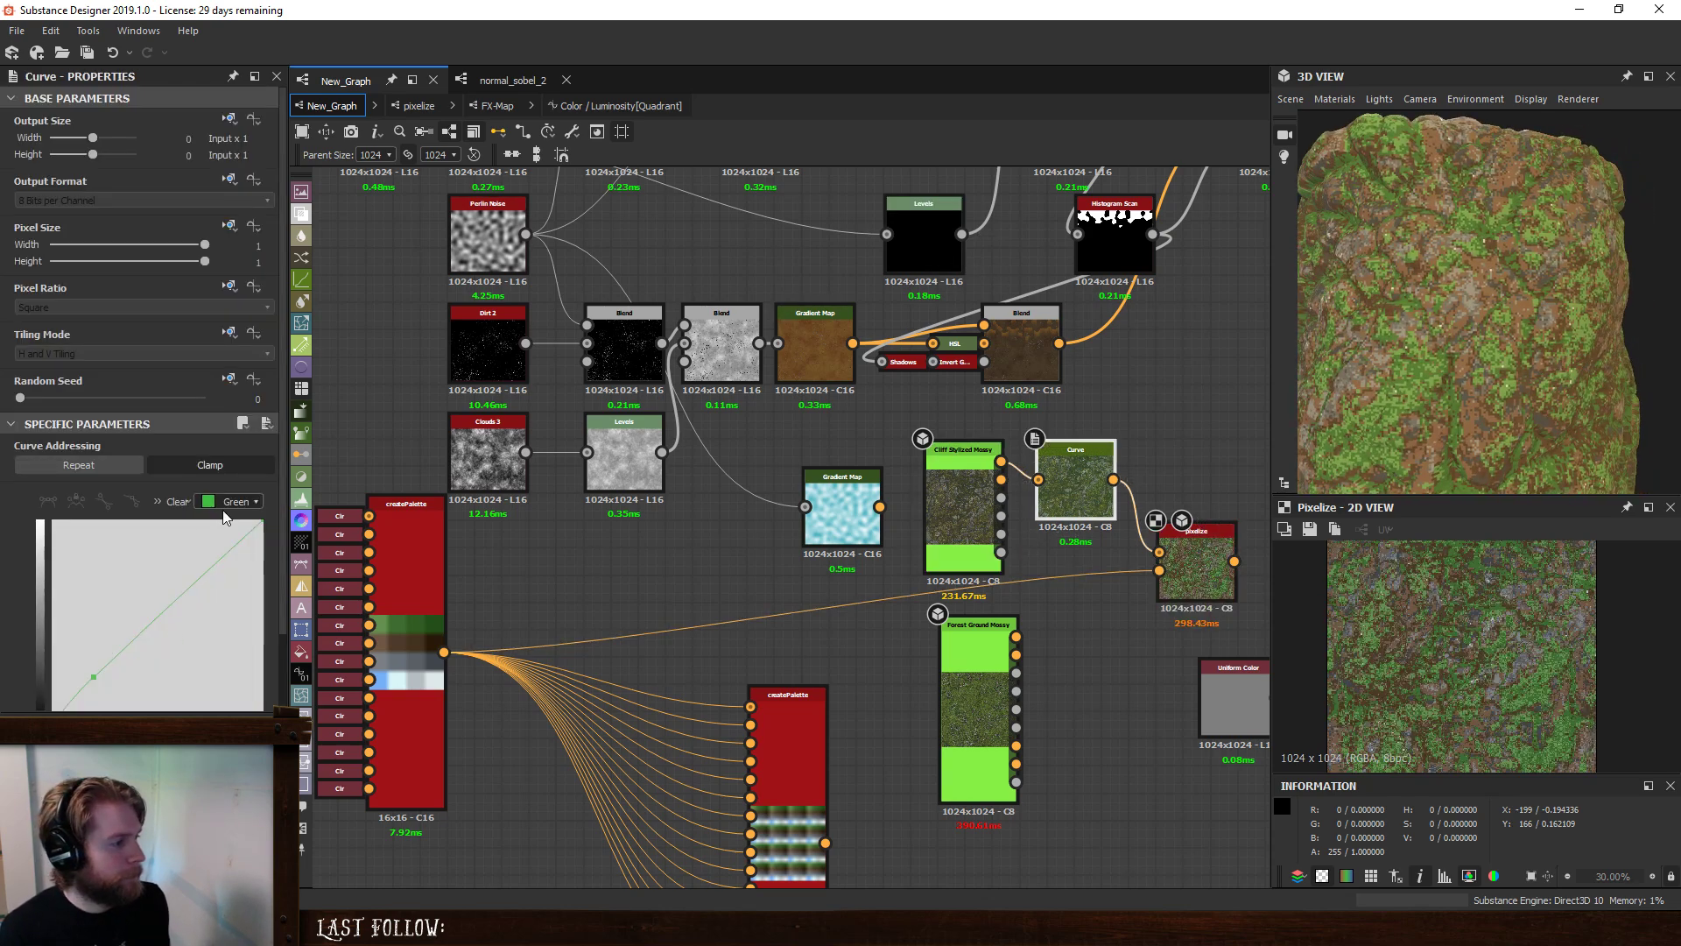
{"action": "left_click", "coordinate": [228, 503]}
{"action": "left_click", "coordinate": [233, 530]}
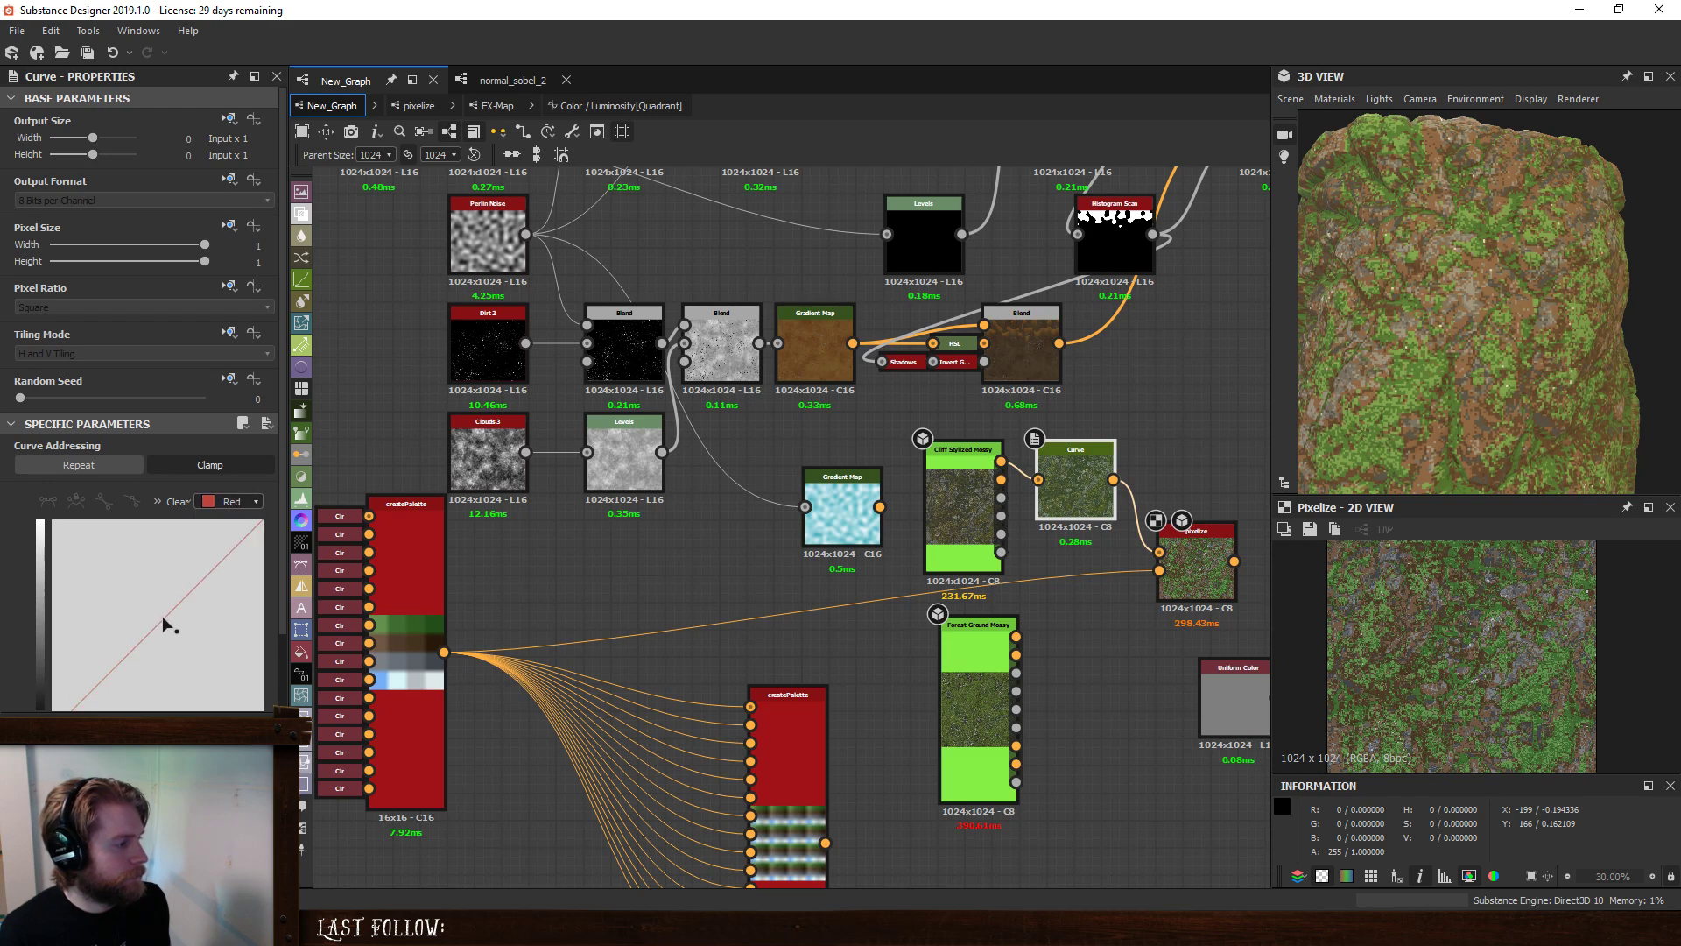
{"action": "double_click", "coordinate": [164, 618]}
{"action": "mouse_move", "coordinate": [188, 620]}
{"action": "left_mouse_down"}
{"action": "mouse_move", "coordinate": [188, 606]}
{"action": "mouse_move", "coordinate": [173, 628]}
{"action": "left_mouse_up"}
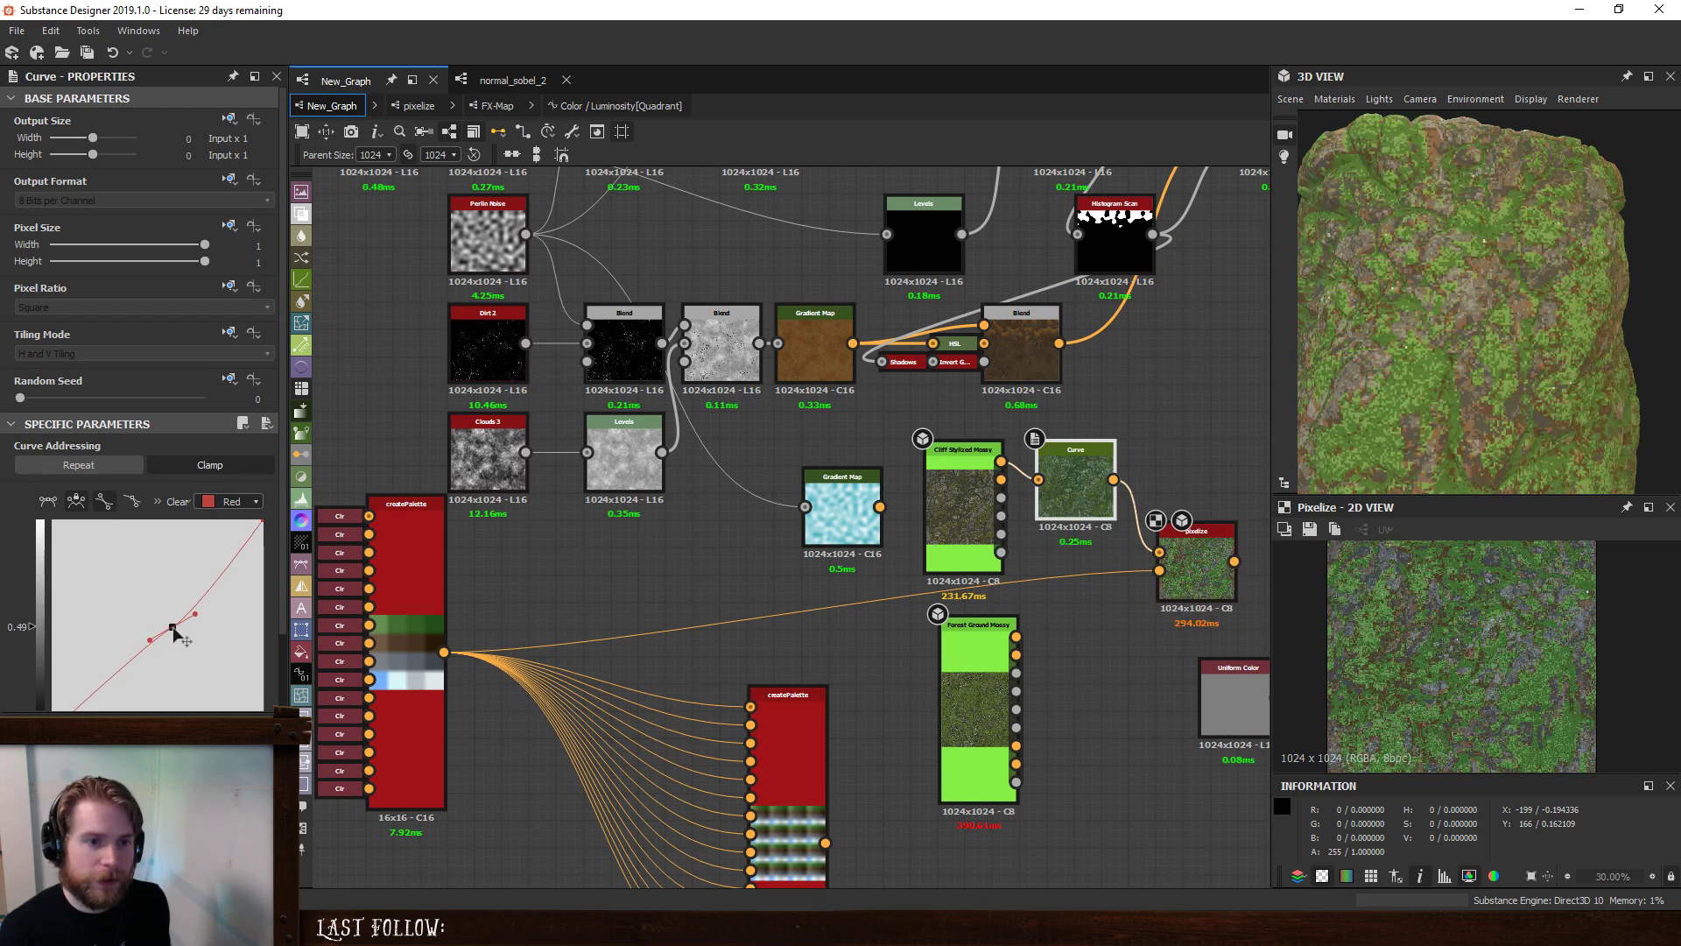
{"action": "left_click_drag", "start_coordinate": [172, 627], "coordinate": [146, 643]}
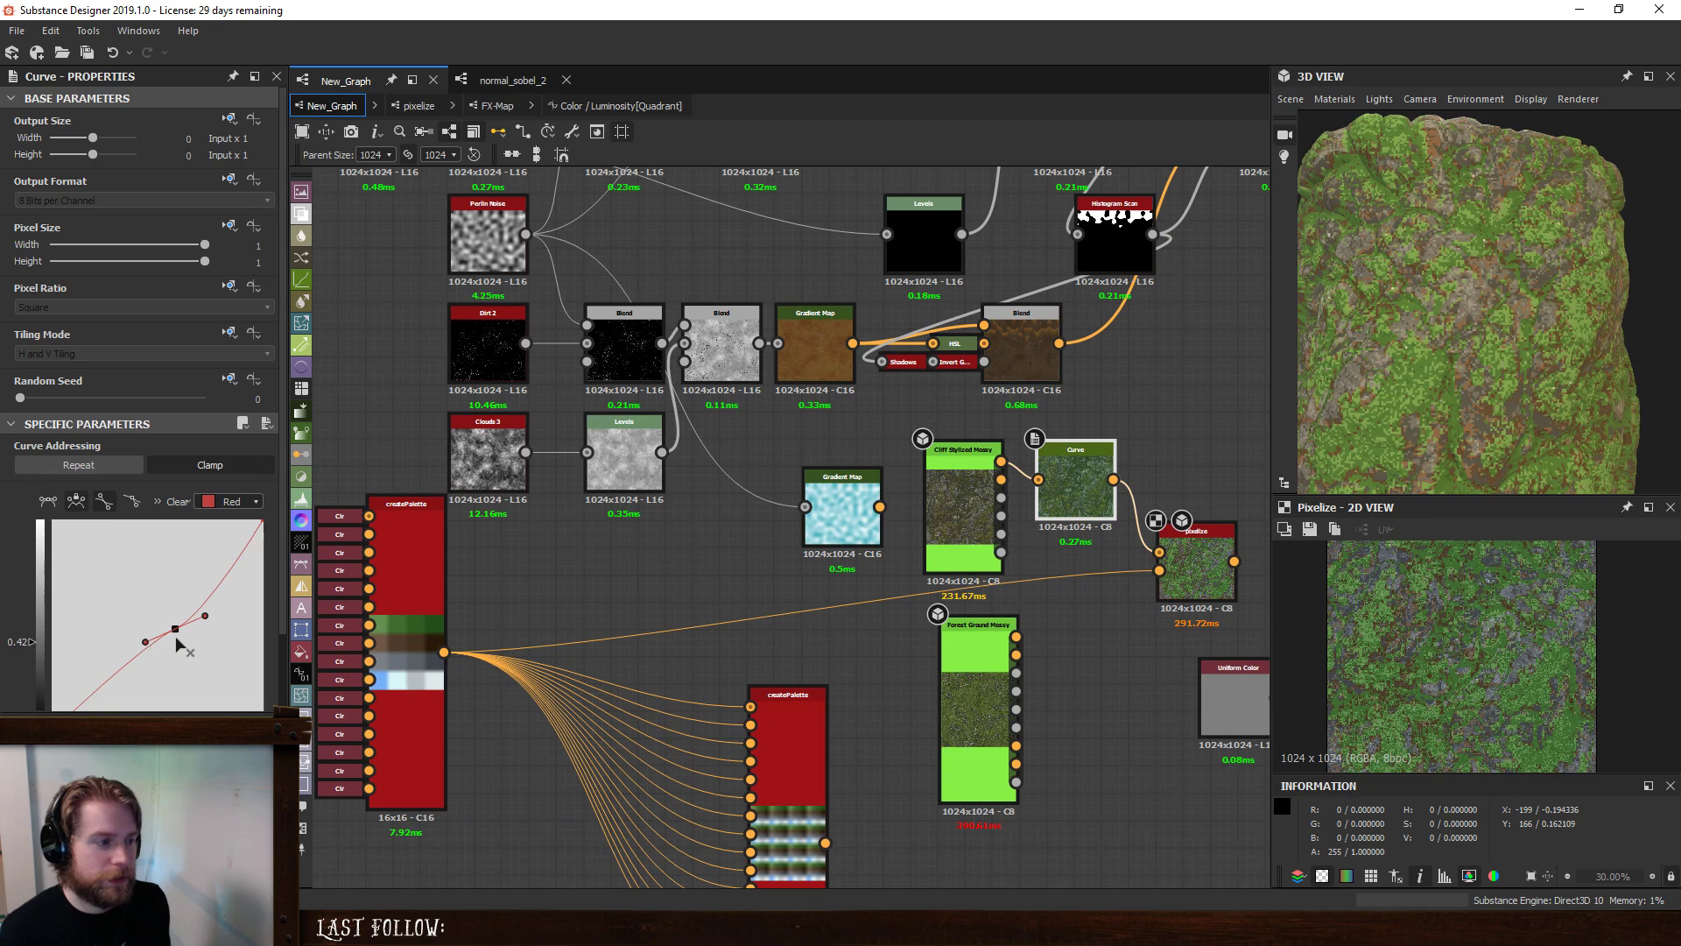
{"action": "left_click_drag", "start_coordinate": [206, 615], "coordinate": [213, 614]}
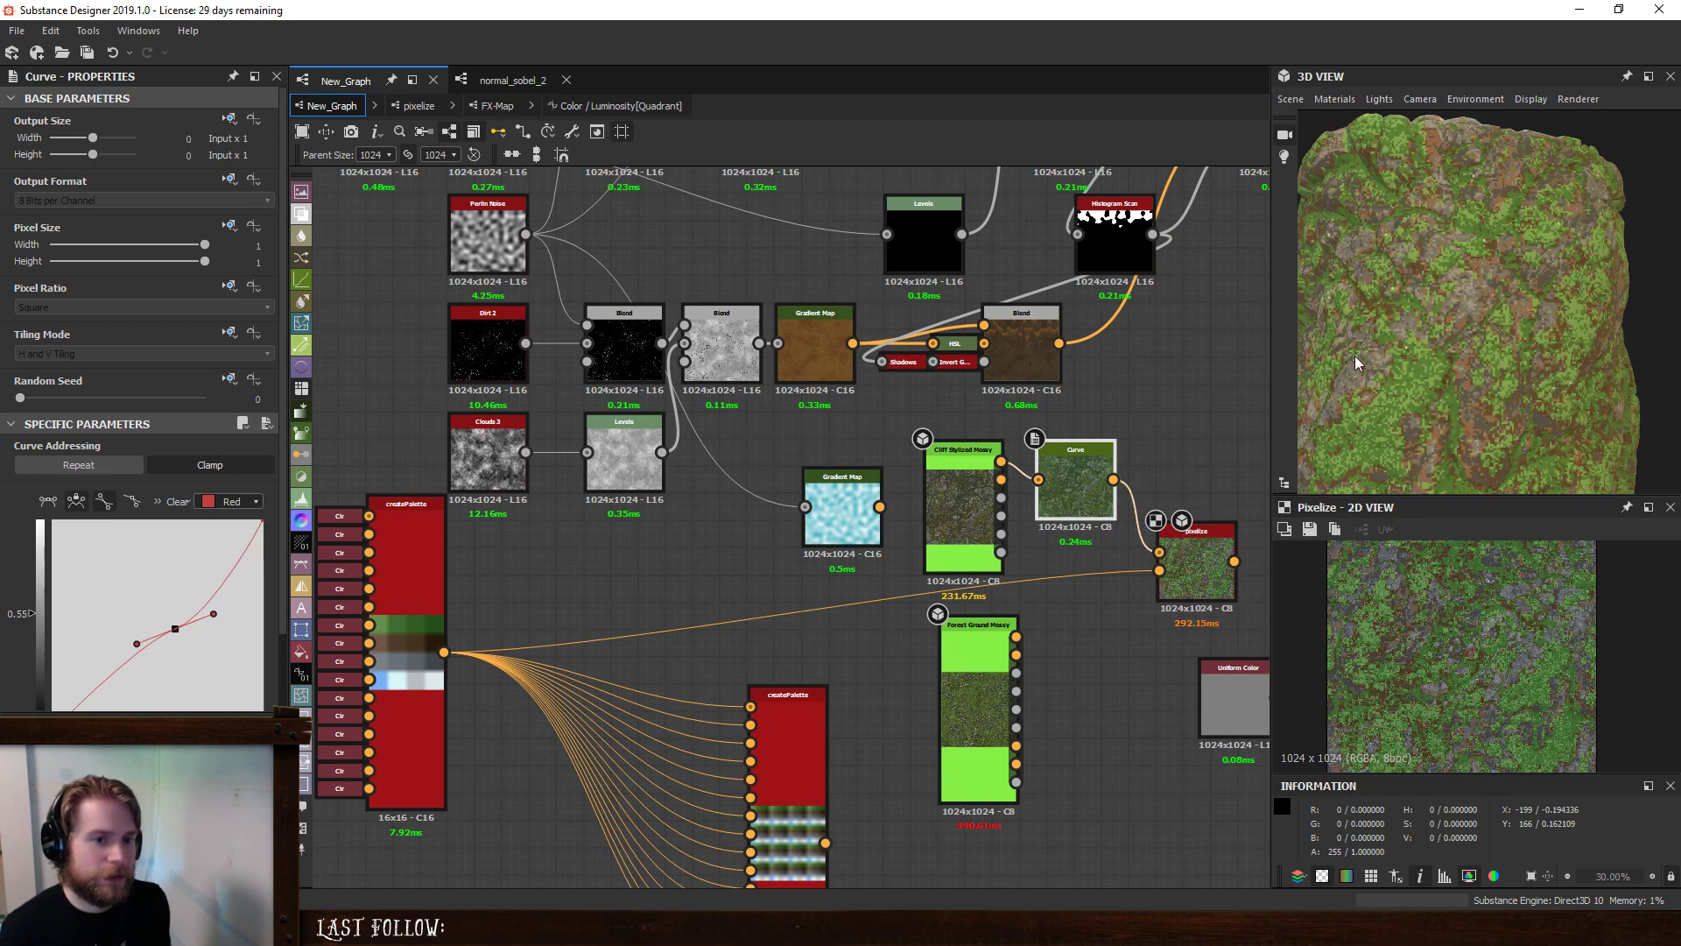
{"action": "left_click_drag", "start_coordinate": [1571, 333], "coordinate": [1483, 359]}
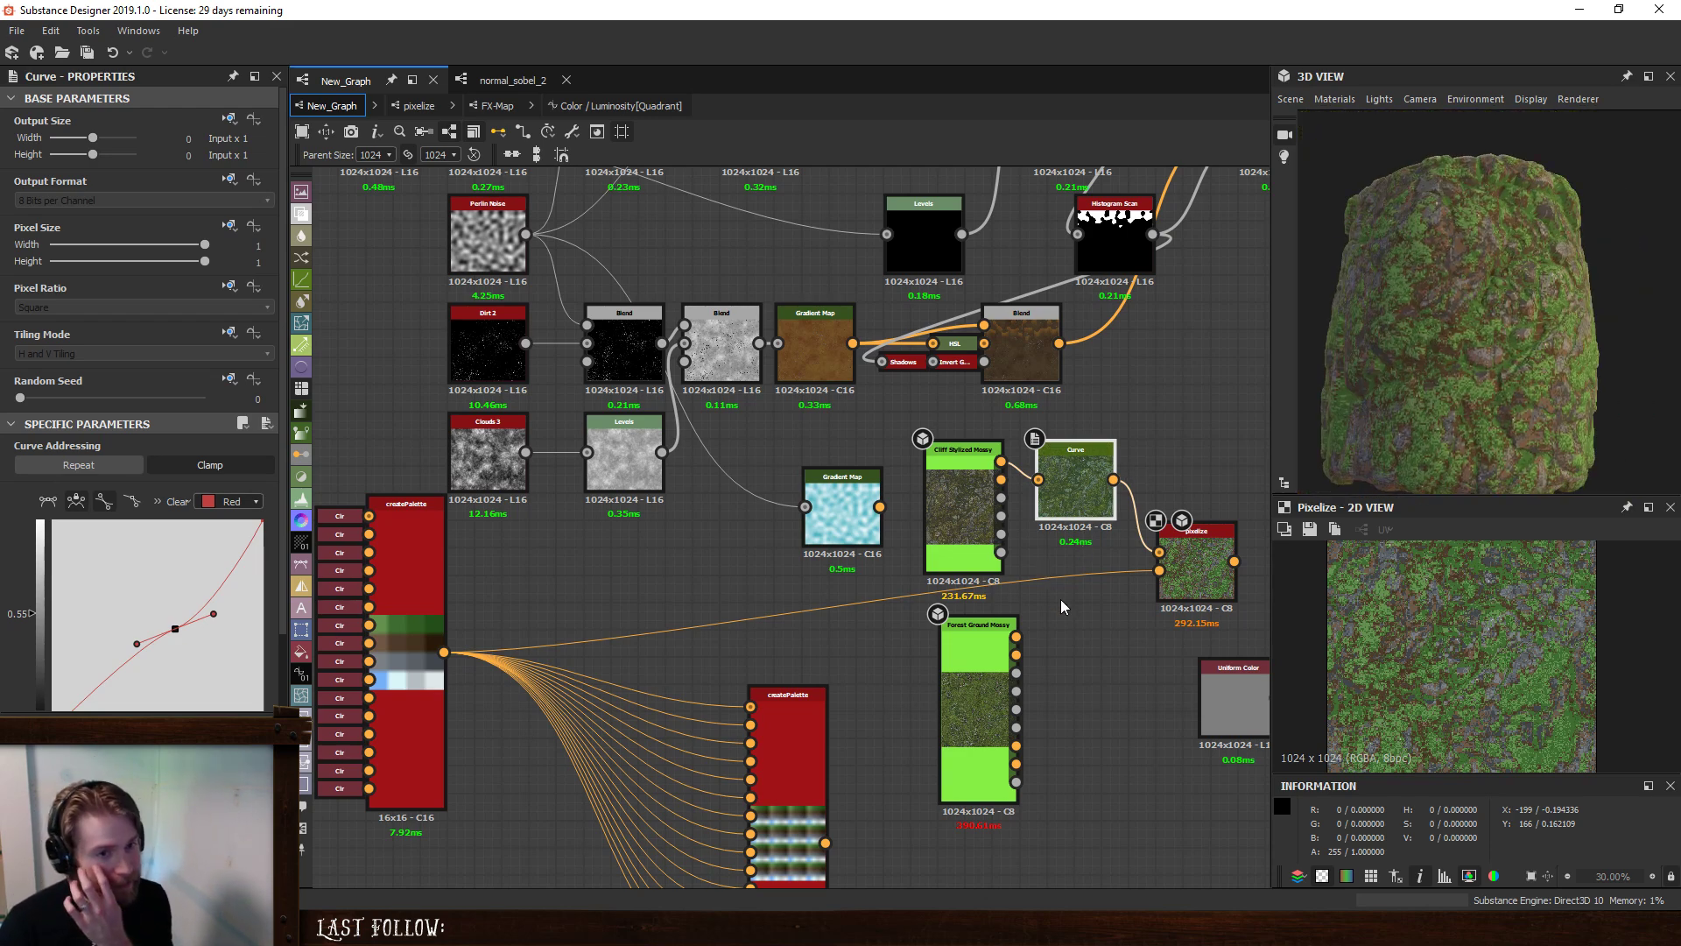
- Add the BorderlandsRocks graph as a node below the Curve node and show it in the 3D view
{"action": "left_click", "coordinate": [1072, 645]}
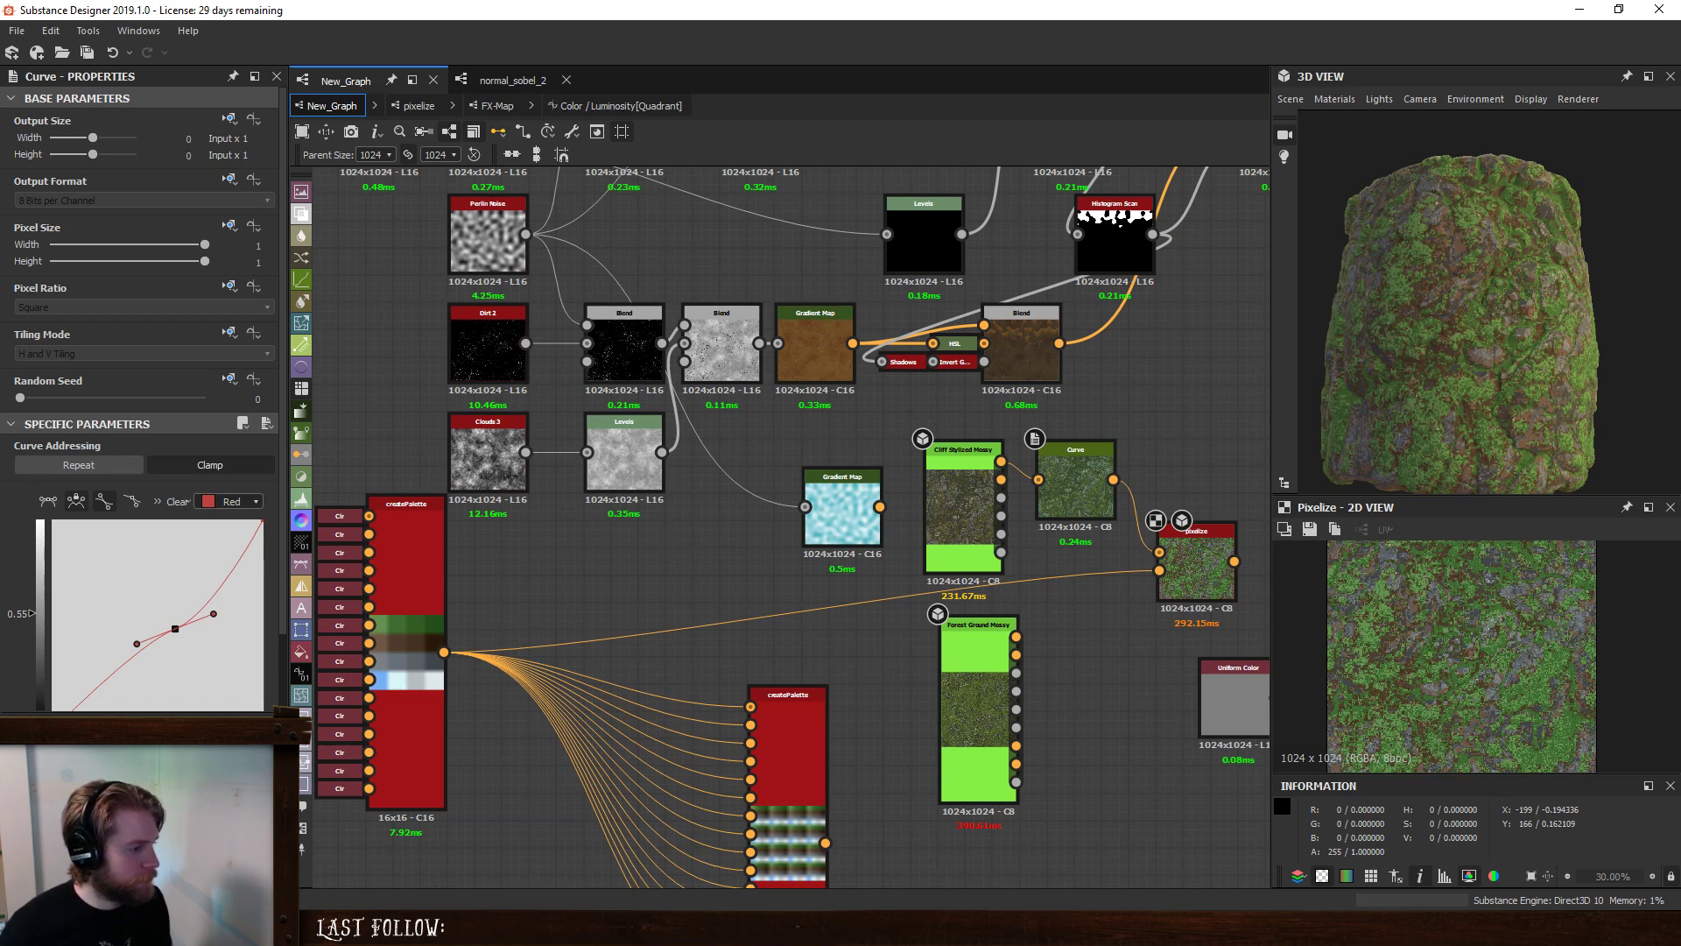
{"action": "left_click_drag", "start_coordinate": [742, 775], "coordinate": [1100, 653]}
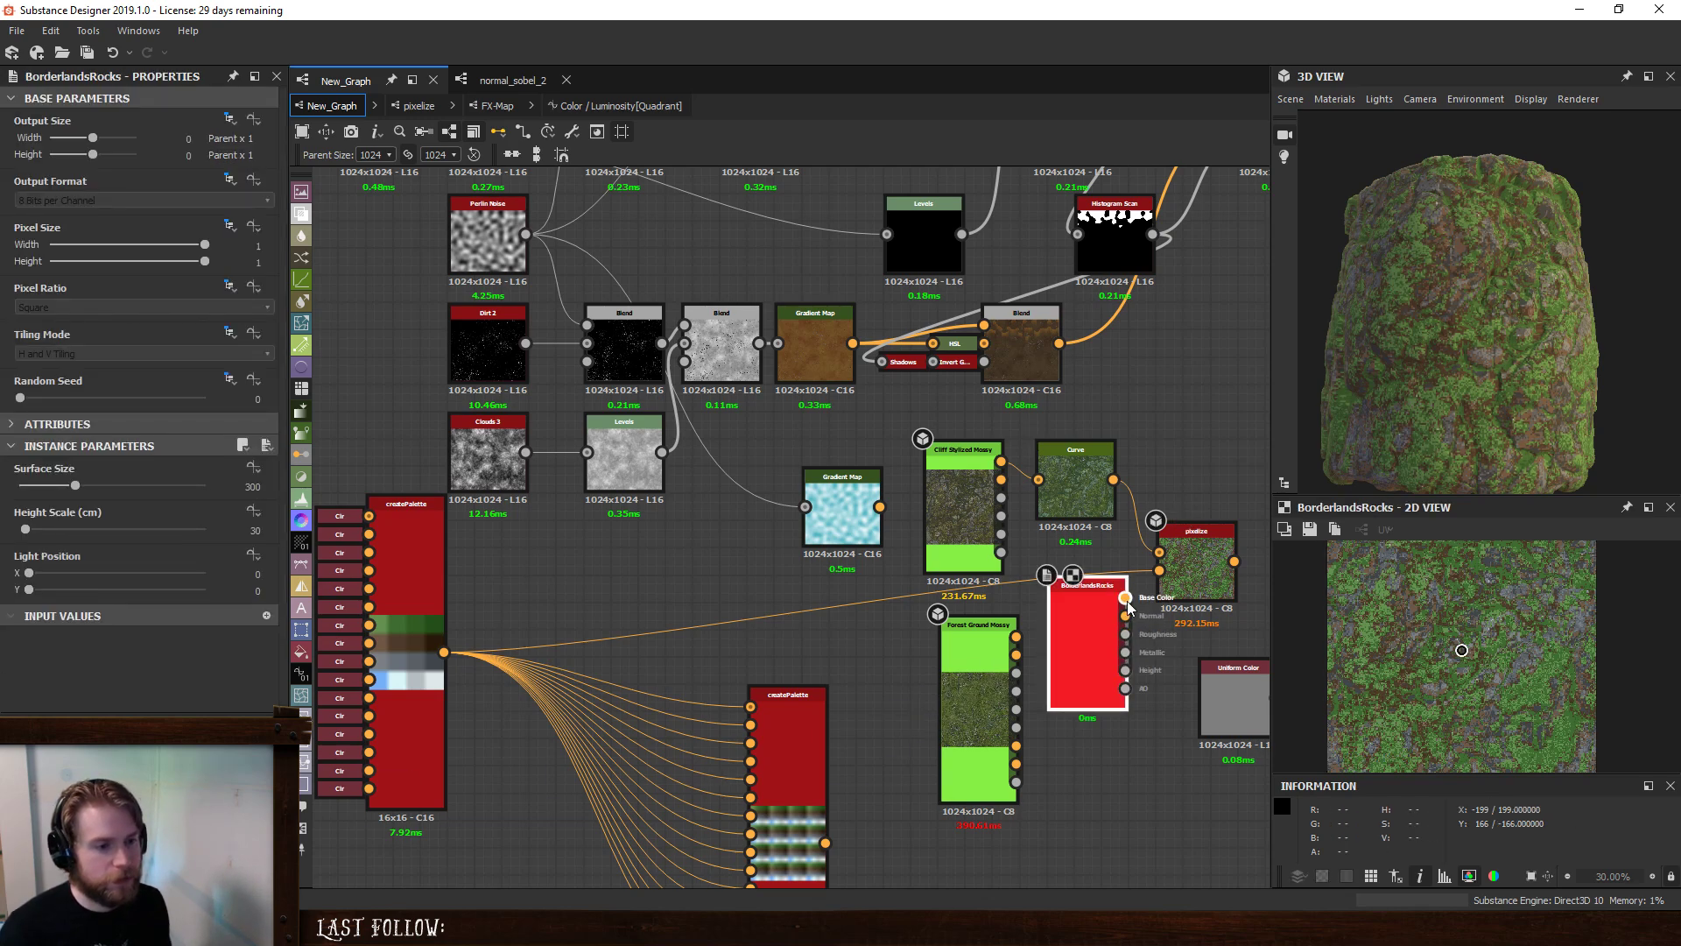
{"action": "right_click", "coordinate": [1105, 604]}
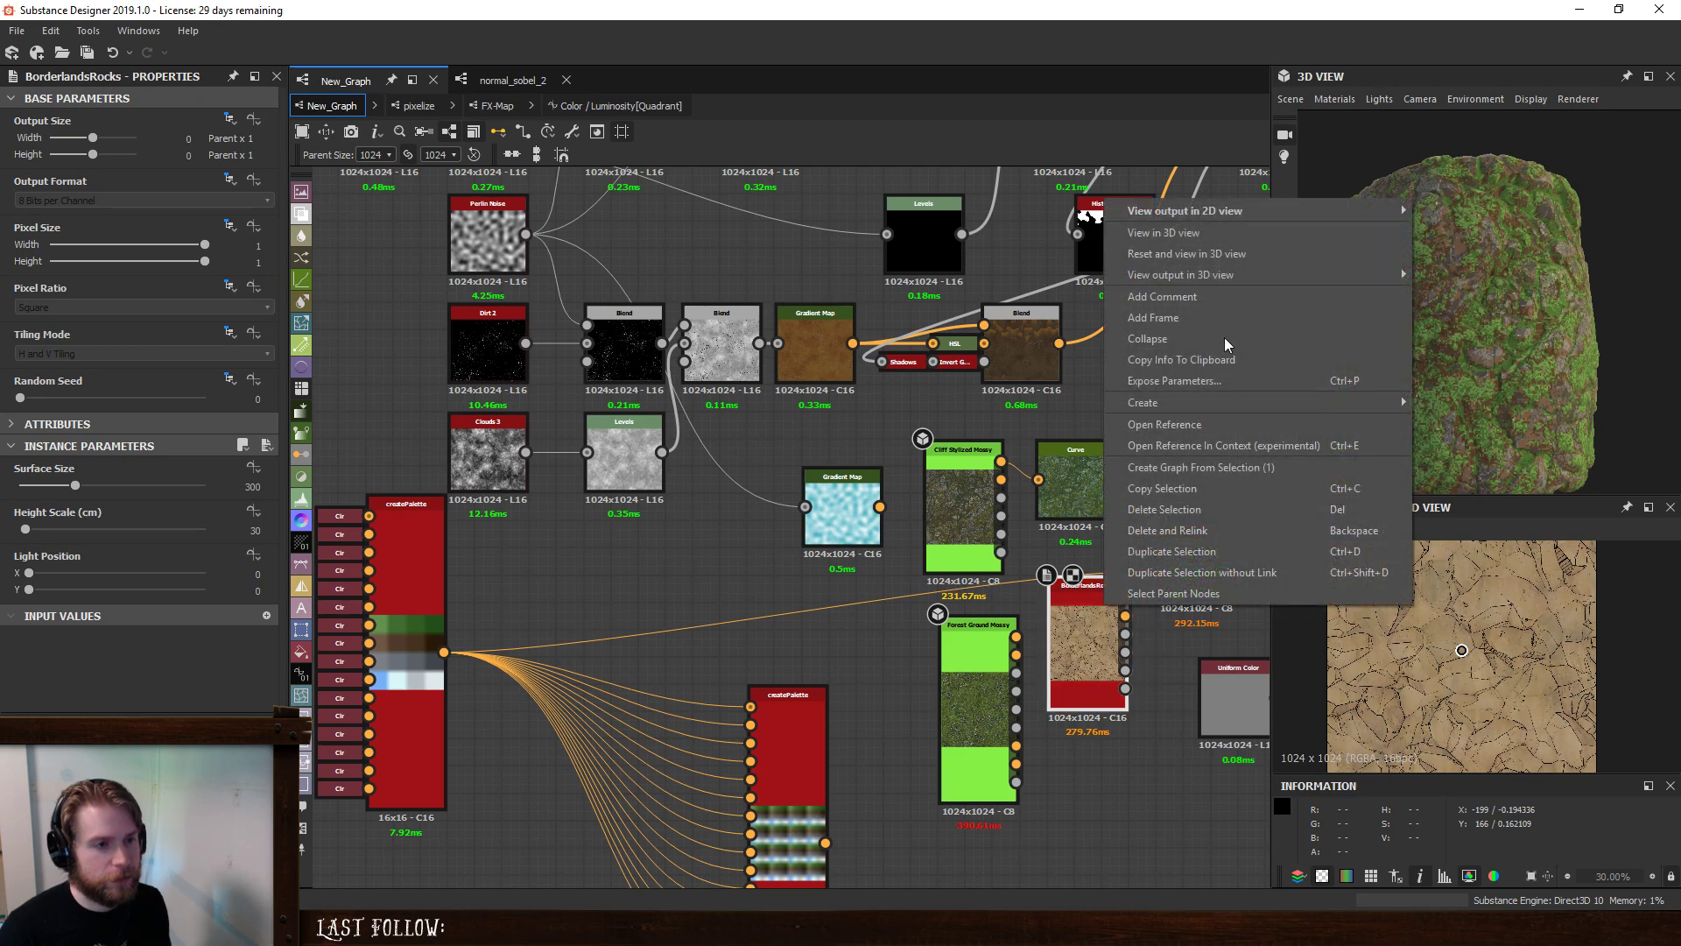
{"action": "left_click", "coordinate": [1237, 235]}
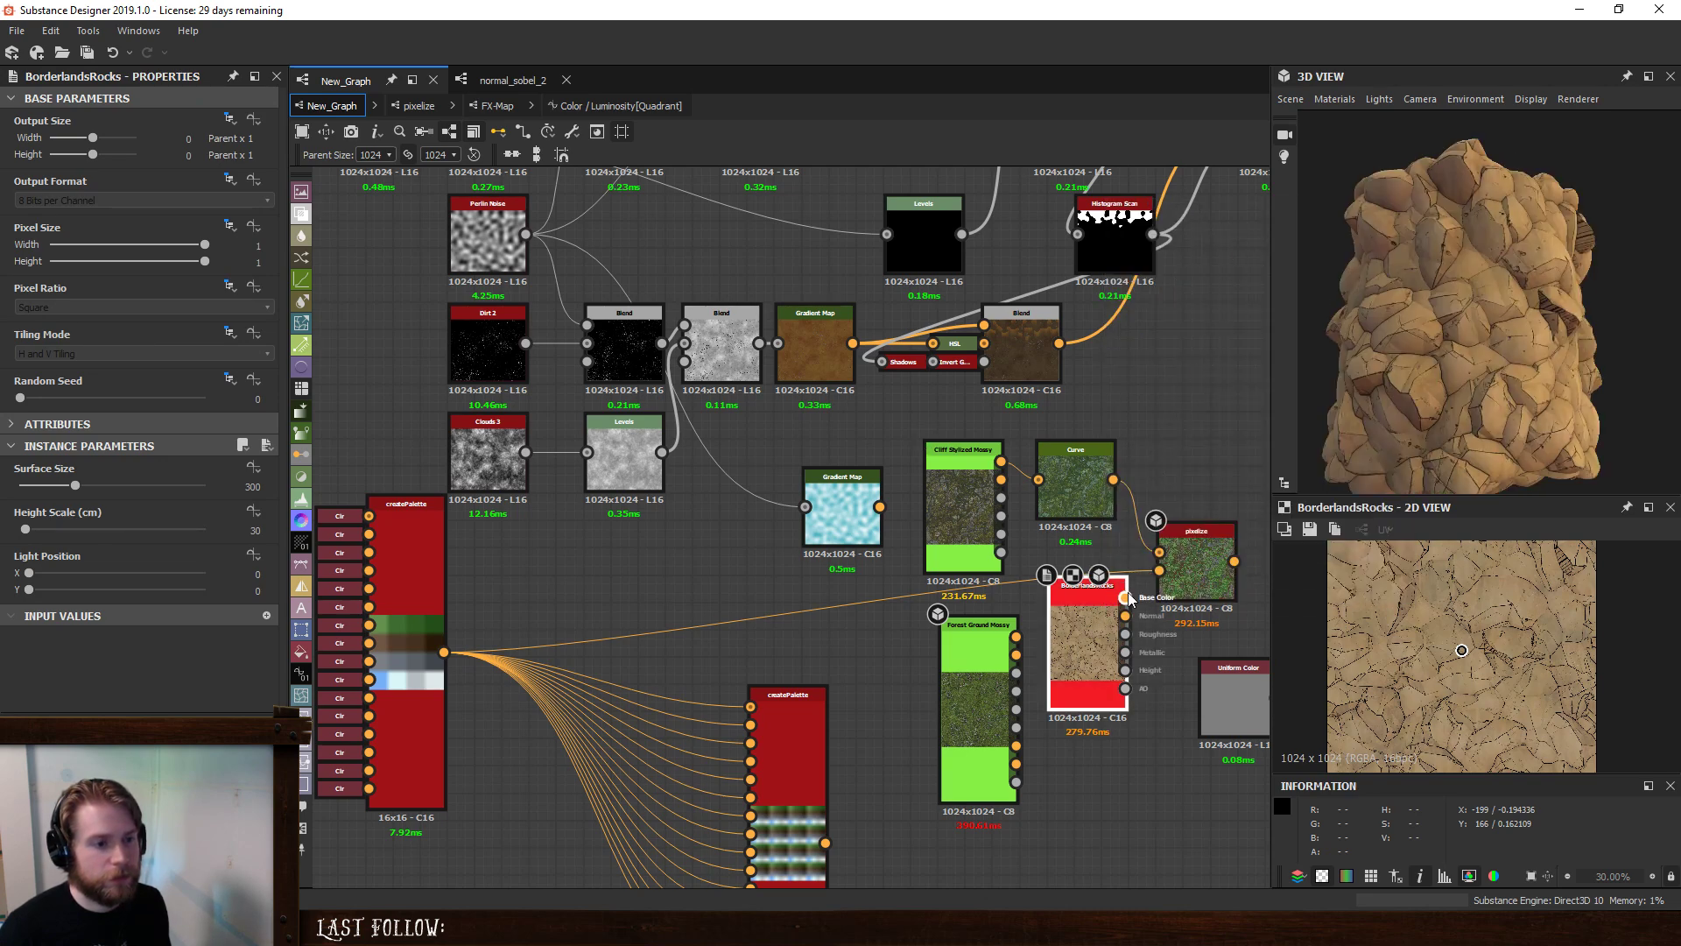
- Connect BorderlandsRocks' Base Color output to pixelize's image input and show pixelize's output as base color in the 3D view
{"action": "left_click_drag", "start_coordinate": [1125, 597], "coordinate": [1159, 553]}
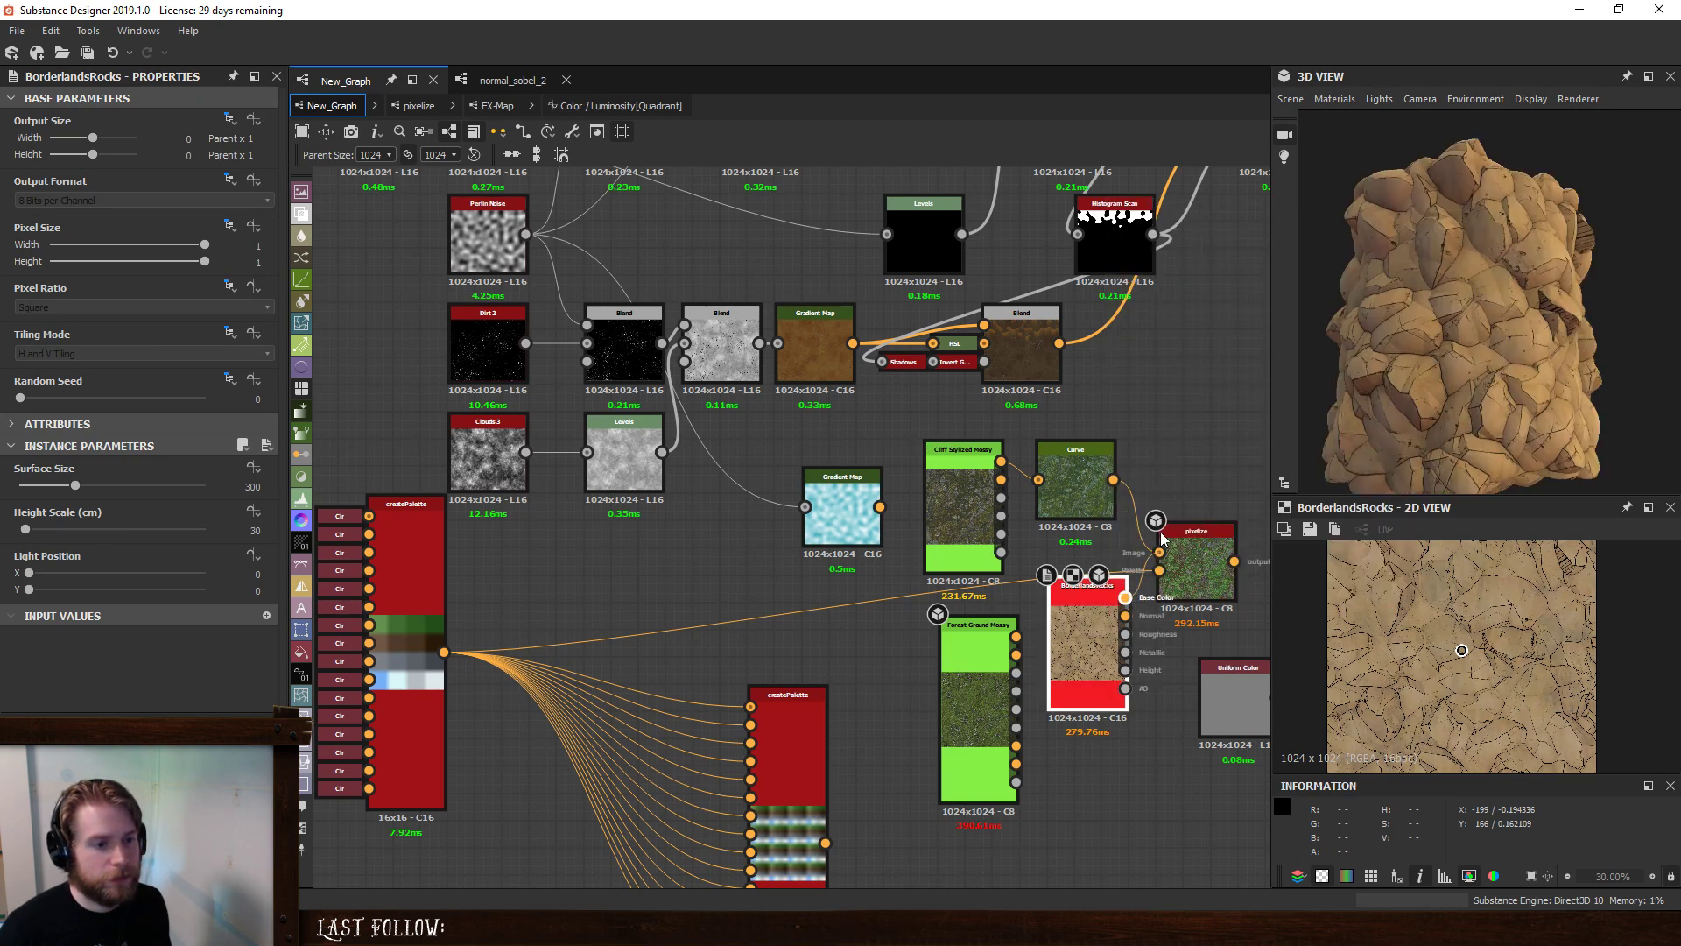
{"action": "right_click", "coordinate": [1200, 571]}
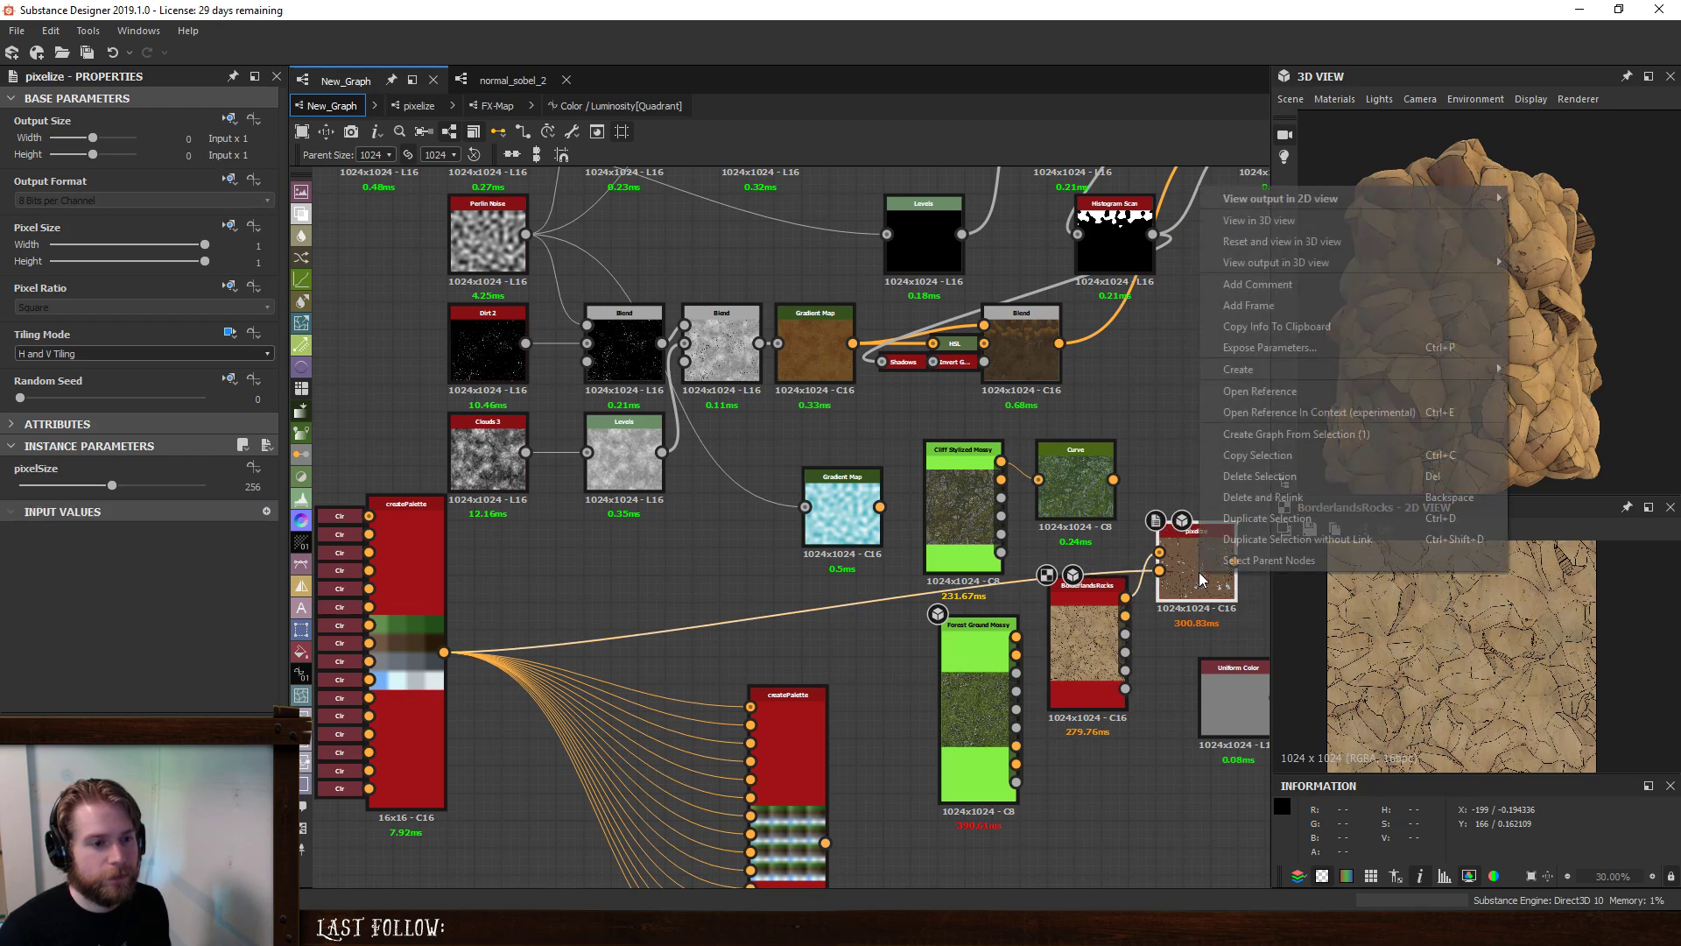
{"action": "left_click", "coordinate": [1315, 220]}
{"action": "left_click", "coordinate": [1375, 255]}
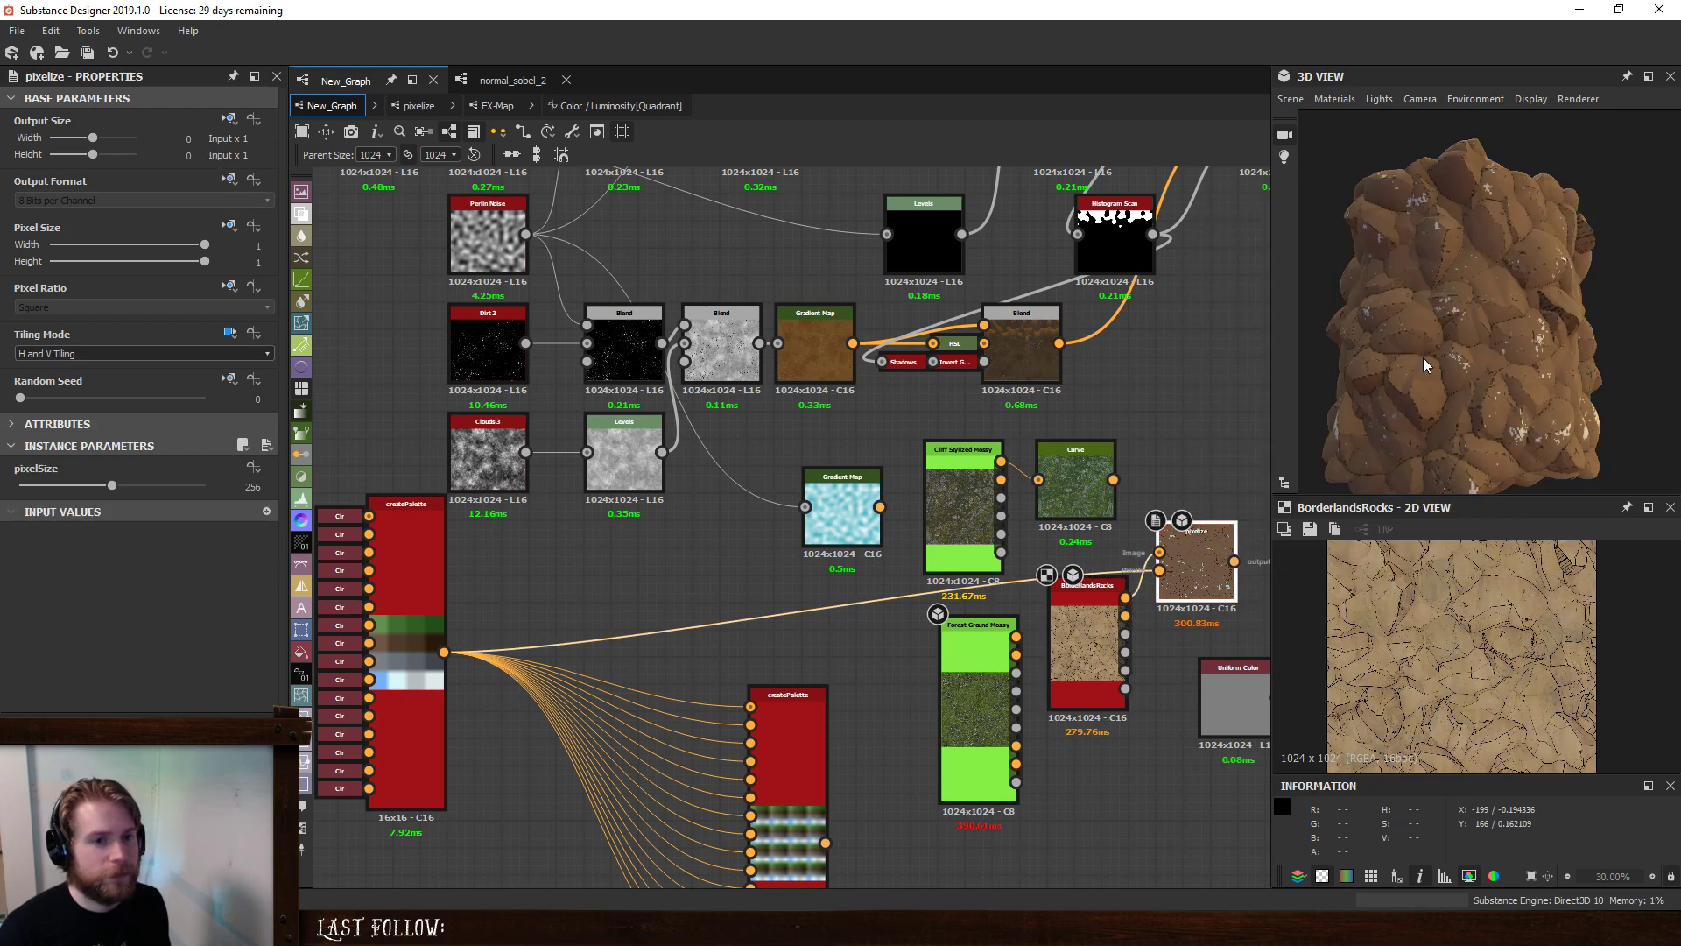
{"action": "scroll", "coordinate": [1458, 330], "scroll_direction": "up", "scroll_amount": 5}
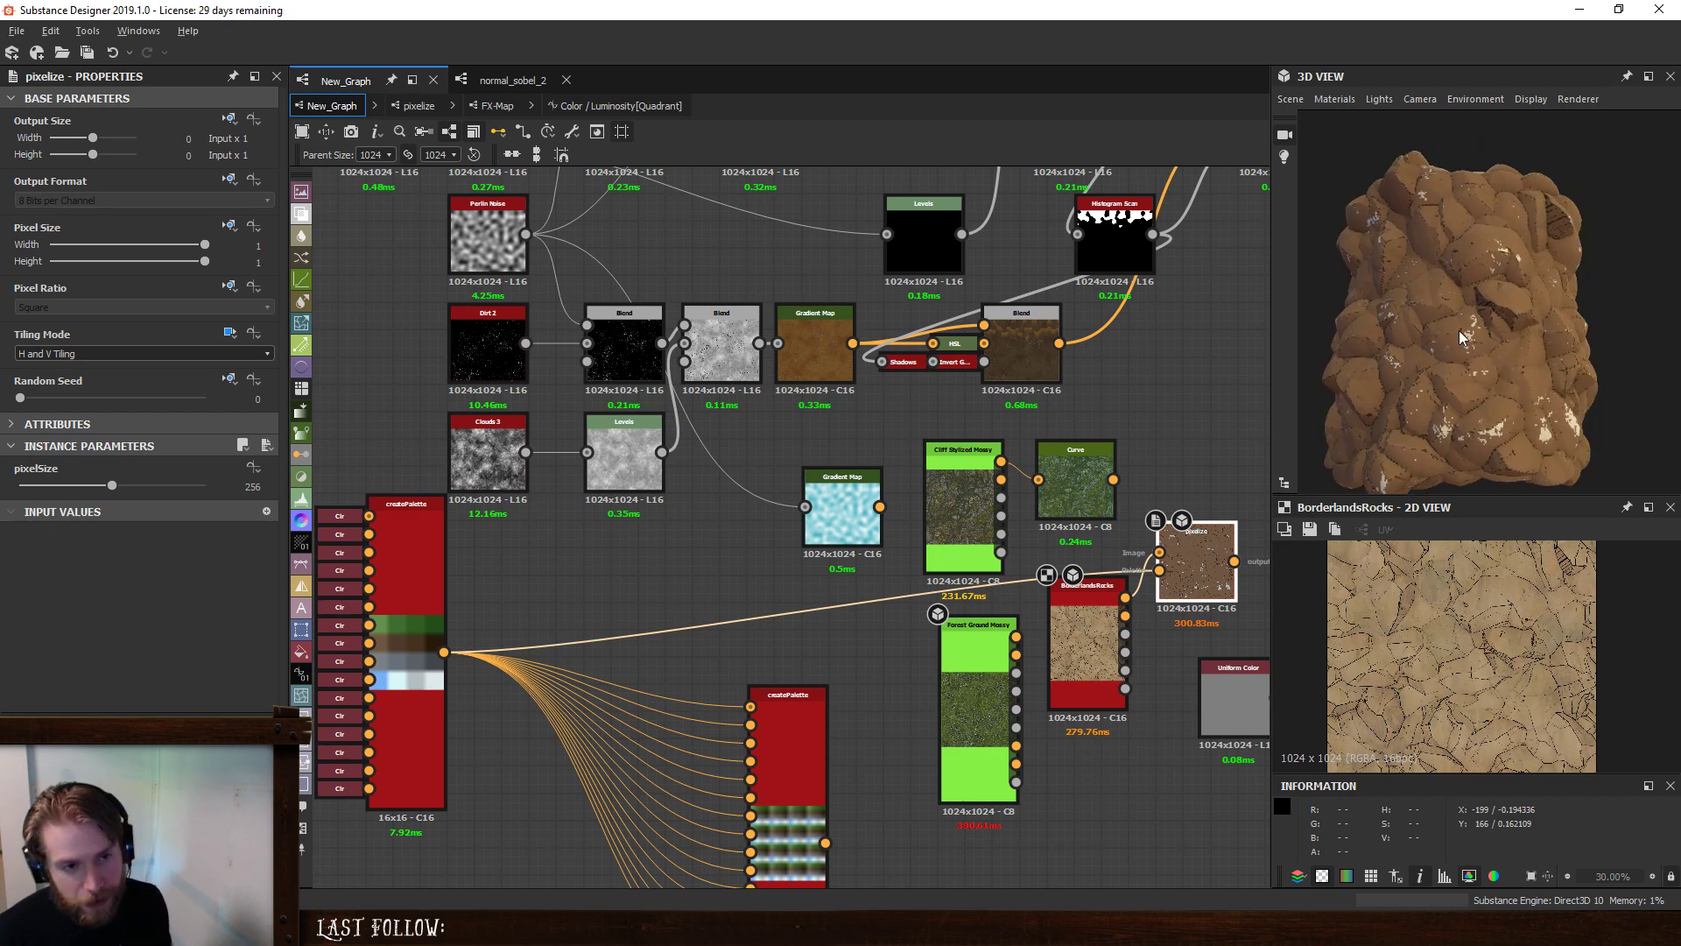
{"action": "scroll", "coordinate": [1484, 338], "scroll_direction": "up", "scroll_amount": 2}
{"action": "scroll", "coordinate": [1479, 345], "scroll_direction": "down", "scroll_amount": 4}
{"action": "left_click_drag", "start_coordinate": [1472, 350], "coordinate": [1352, 438]}
- Move the Forest Ground Mossy and BorderlandsRocks nodes away from pixelize and insert a Curve node between BorderlandsRocks and pixelize
{"action": "left_click_drag", "start_coordinate": [1021, 673], "coordinate": [940, 672]}
{"action": "left_click_drag", "start_coordinate": [1079, 632], "coordinate": [943, 687]}
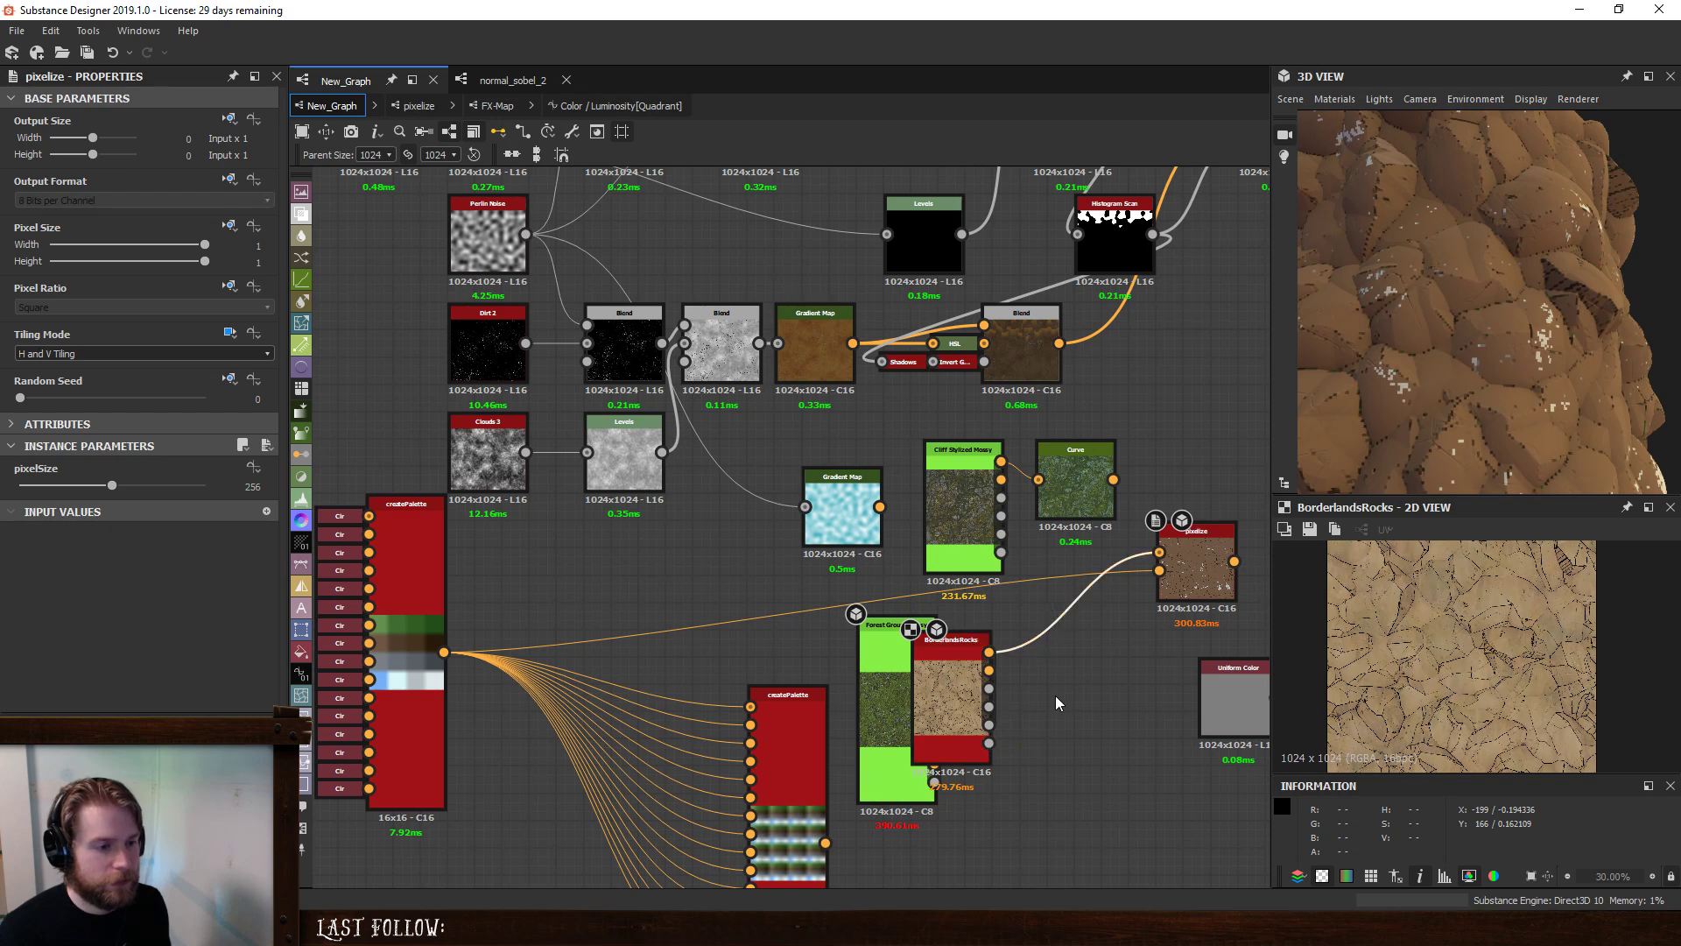
{"action": "key", "text": "space"}
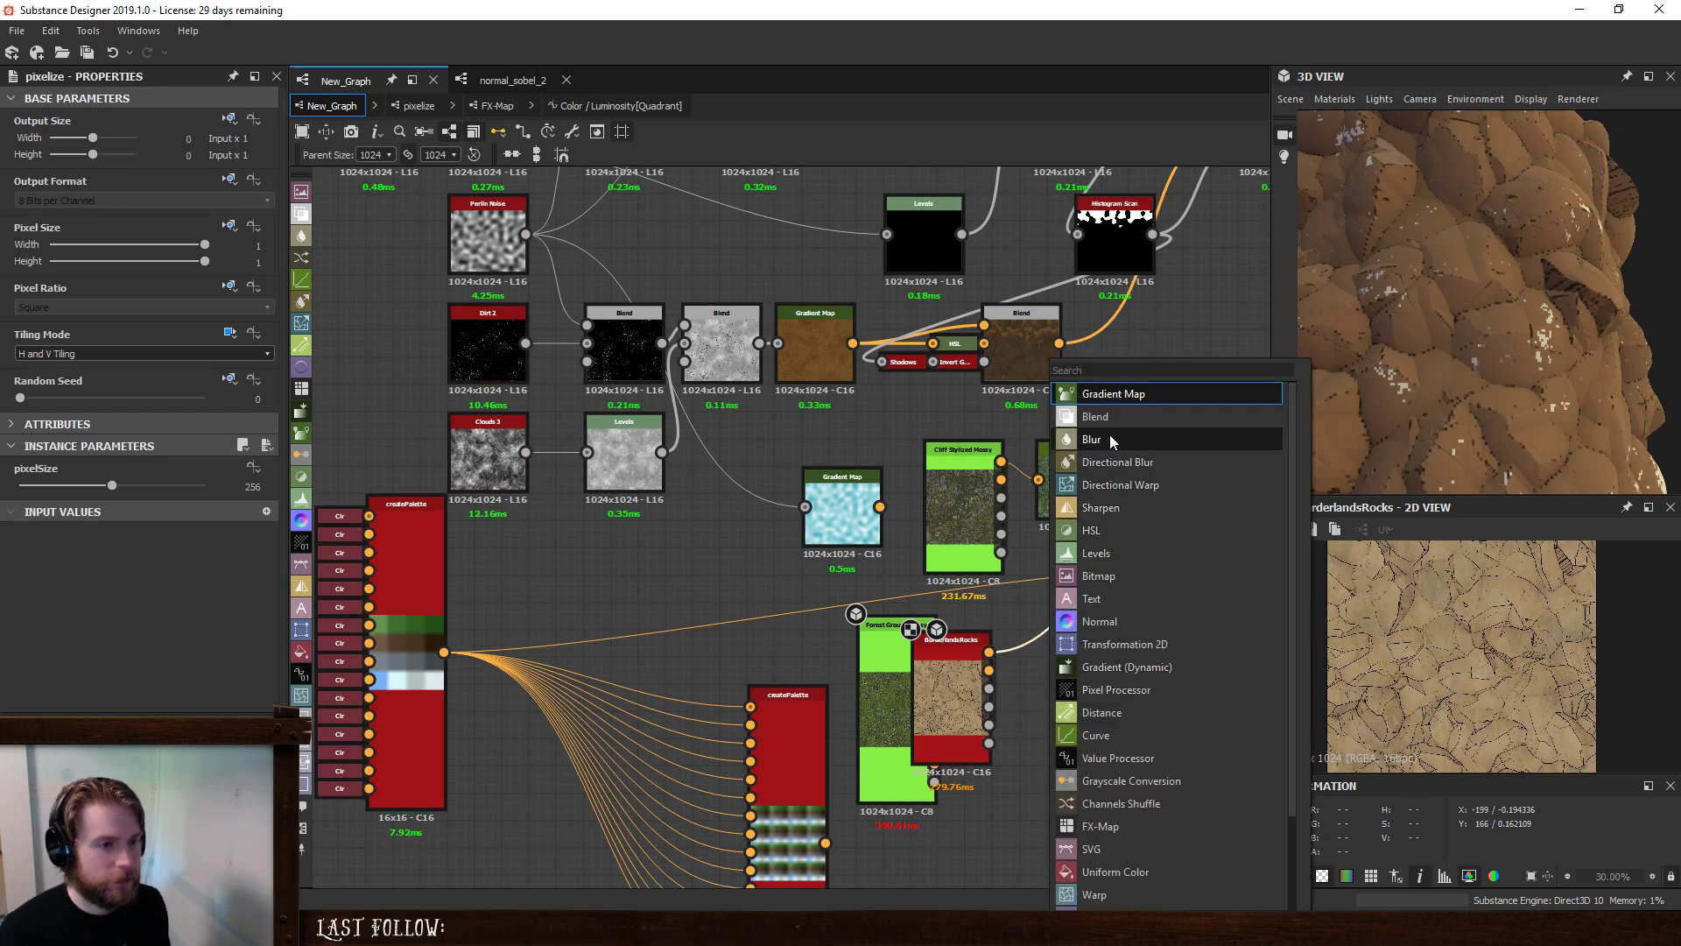
{"action": "type", "text": "c"}
{"action": "key", "text": "Return"}
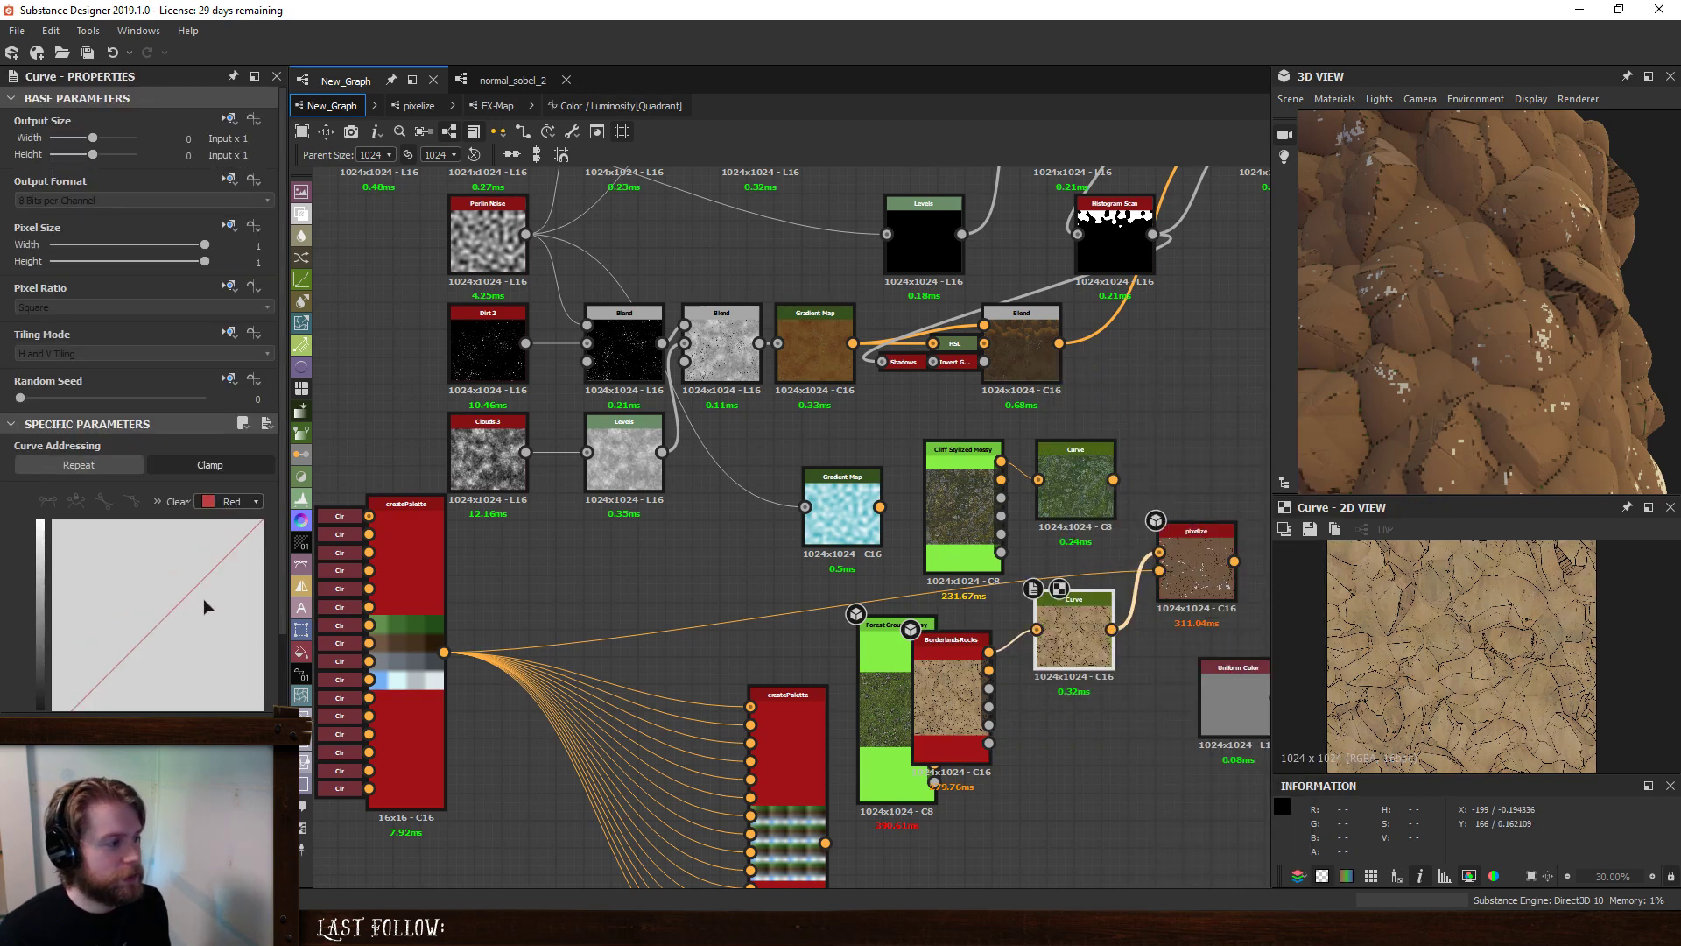
- Add a midpoint to the new Curve node's green channel and pull it down to about 0.19, well below the diagonal
{"action": "left_click", "coordinate": [245, 502]}
{"action": "left_click", "coordinate": [244, 501]}
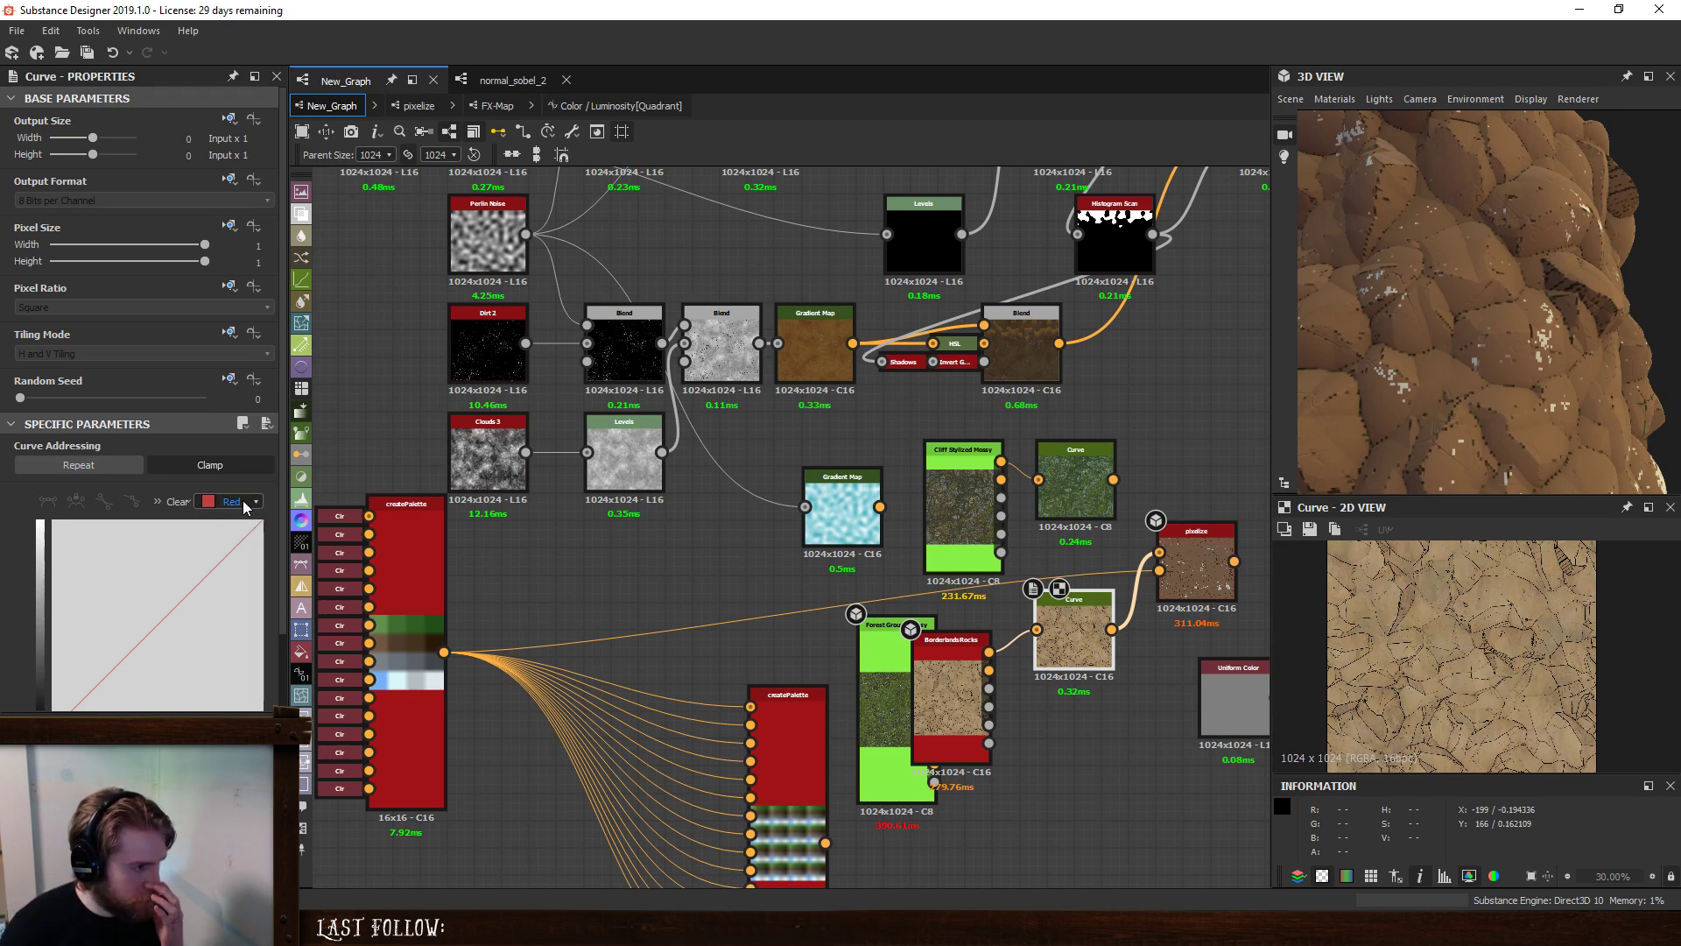
{"action": "left_click", "coordinate": [243, 500]}
{"action": "left_click", "coordinate": [229, 546]}
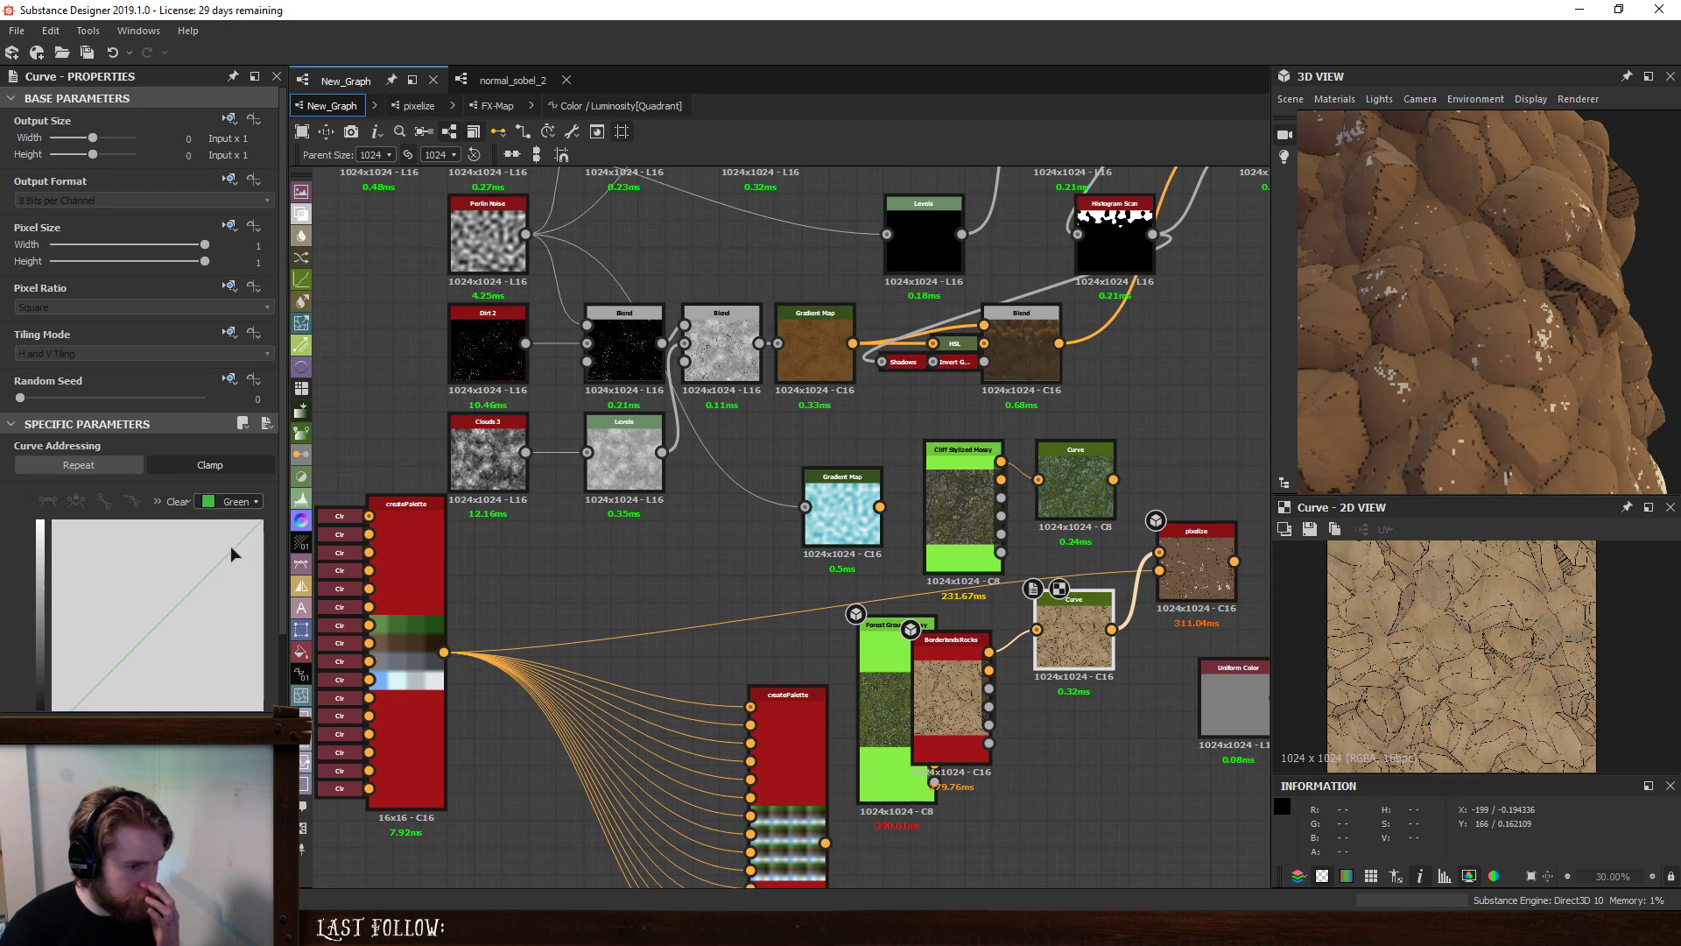
{"action": "left_click", "coordinate": [154, 624]}
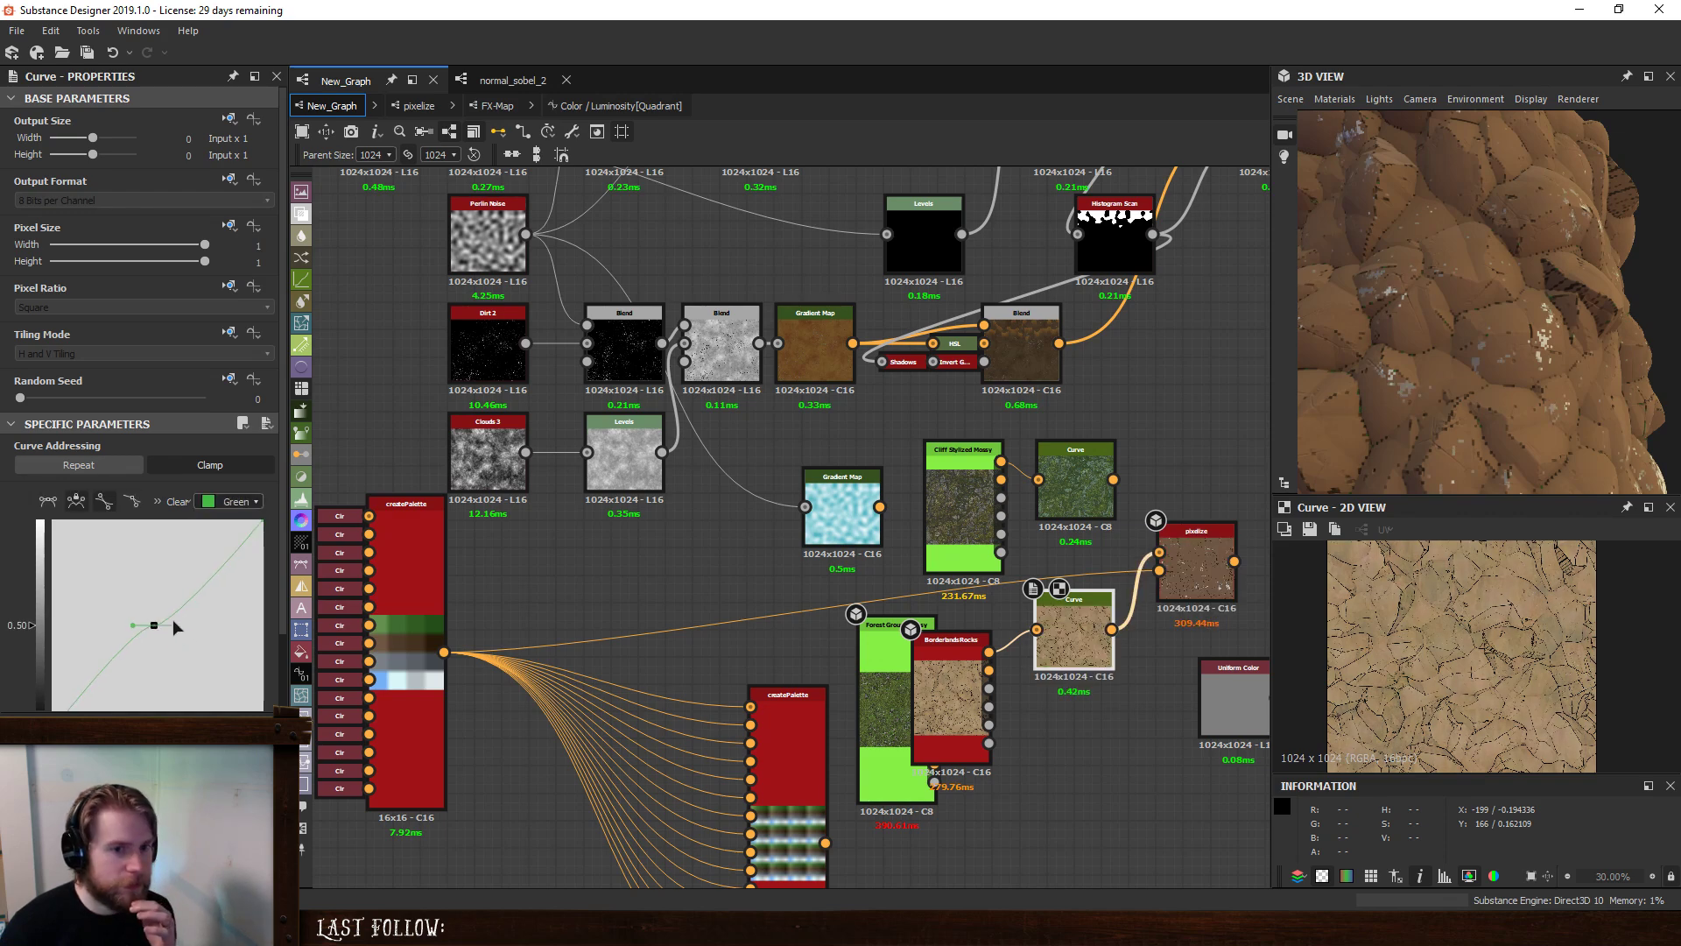
{"action": "left_click_drag", "start_coordinate": [155, 625], "coordinate": [153, 693]}
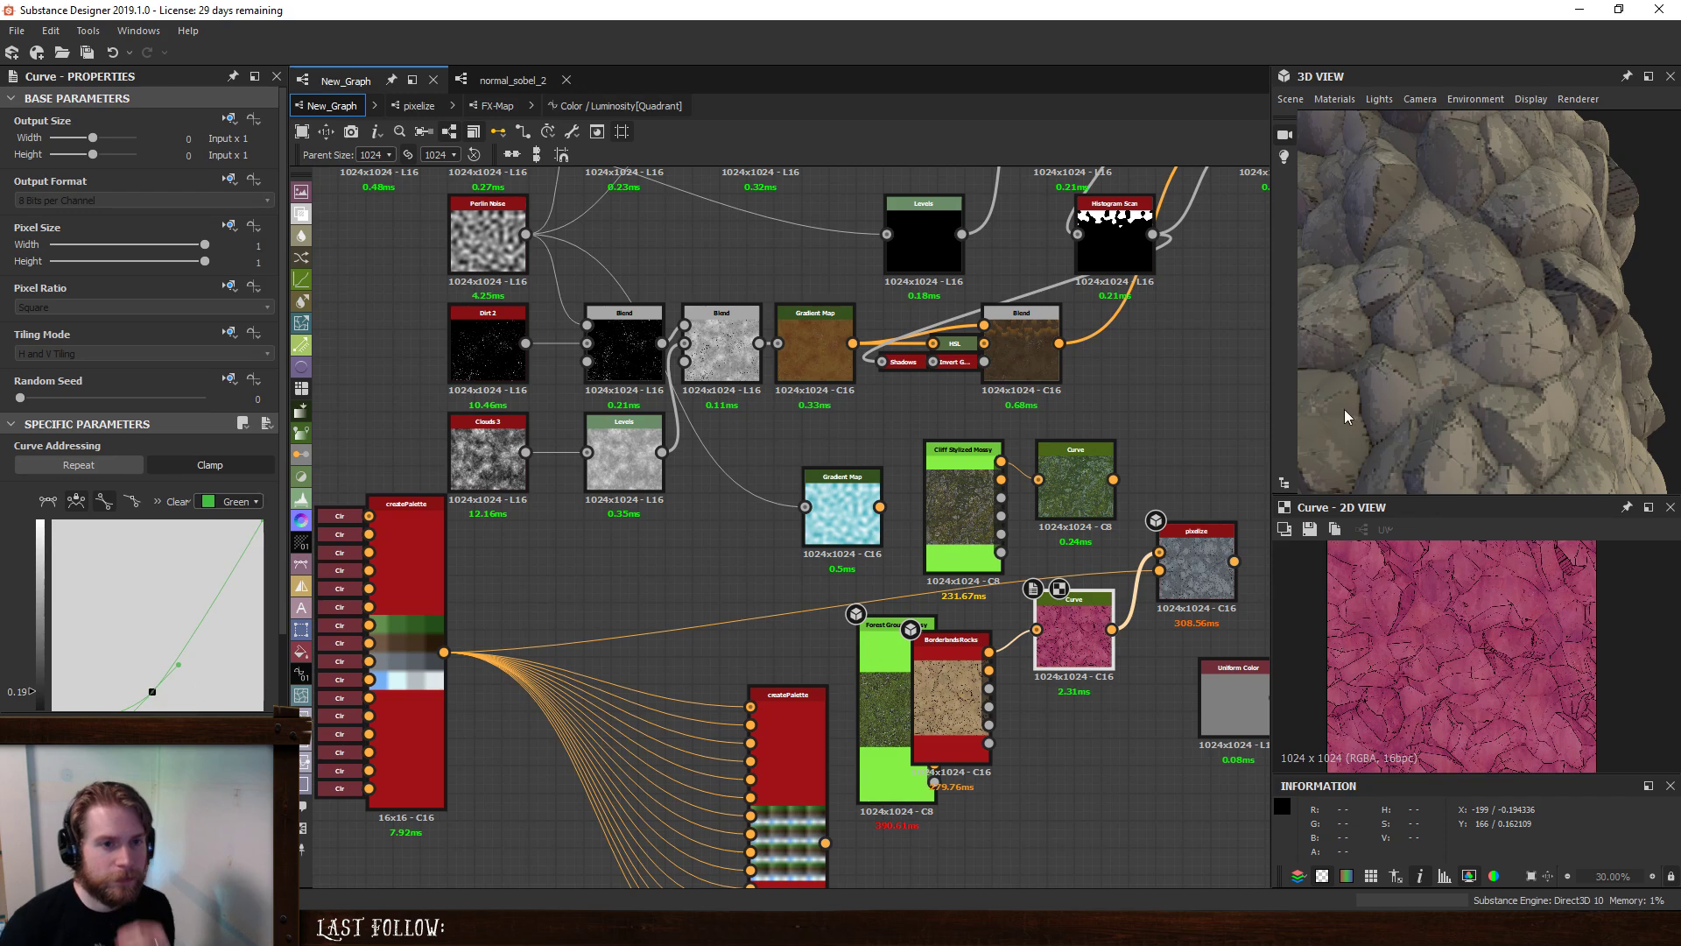
{"action": "left_click_drag", "start_coordinate": [1343, 408], "coordinate": [1476, 389]}
{"action": "scroll", "coordinate": [1490, 367], "scroll_direction": "down", "scroll_amount": 5}
- Set pixelize's pixelSize to 512 and inspect the rocky mesh up close and from a distance
{"action": "left_click", "coordinate": [1196, 569]}
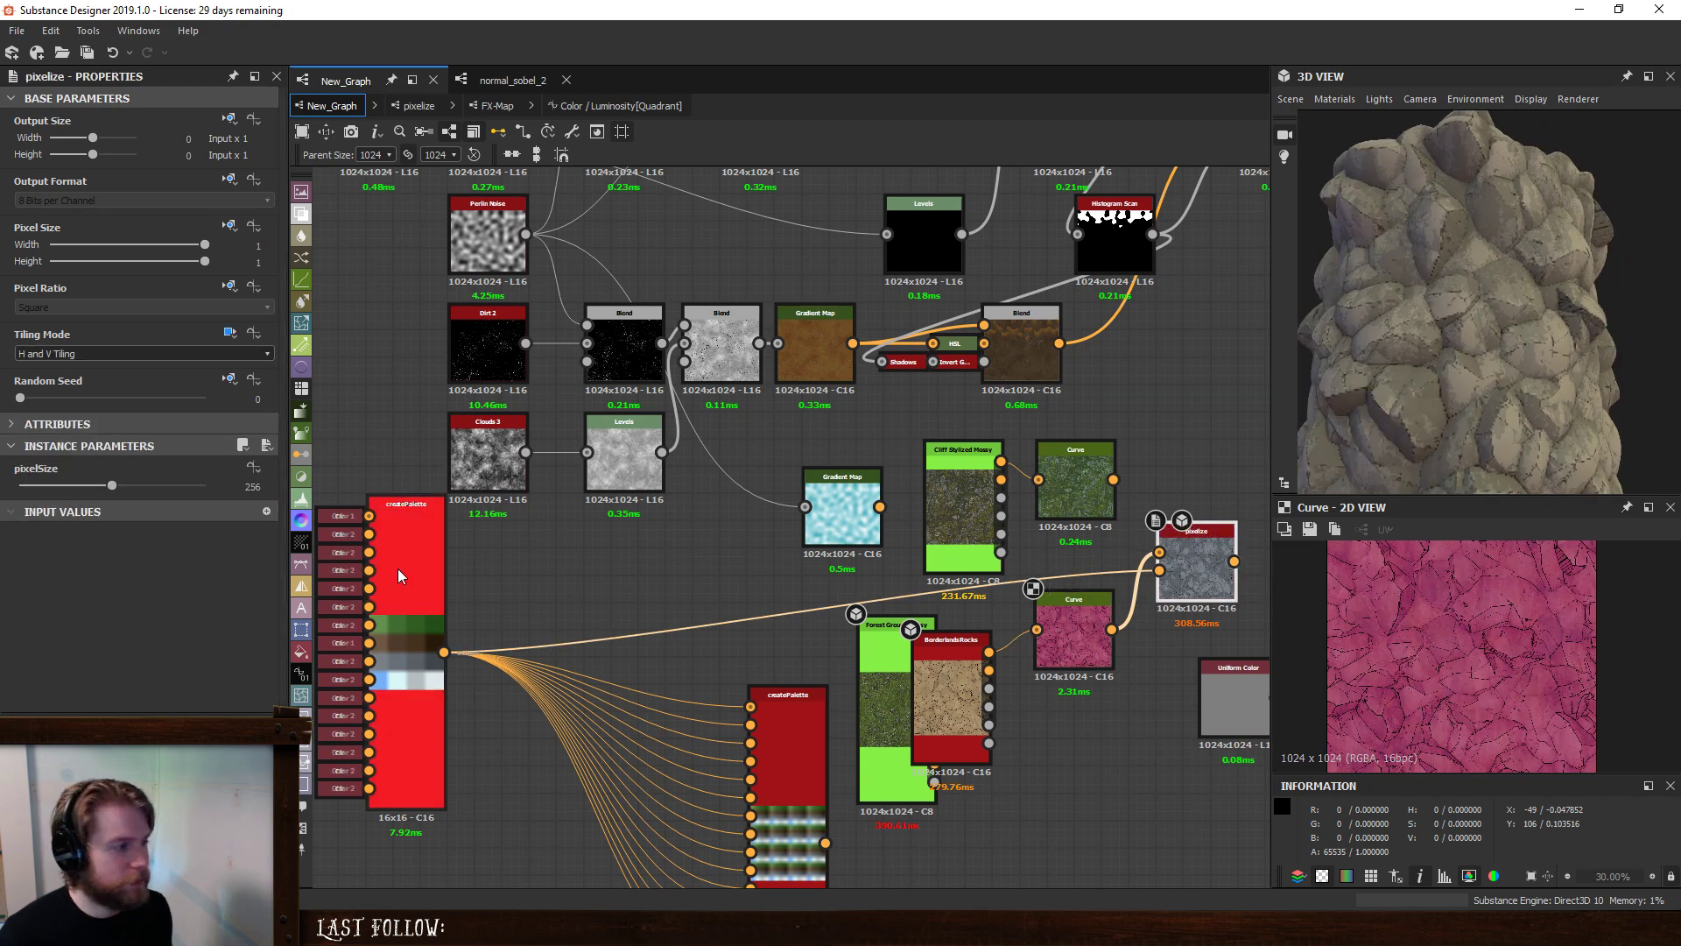
{"action": "left_click_drag", "start_coordinate": [245, 487], "coordinate": [381, 528]}
{"action": "type", "text": "512"}
{"action": "key", "text": "Return"}
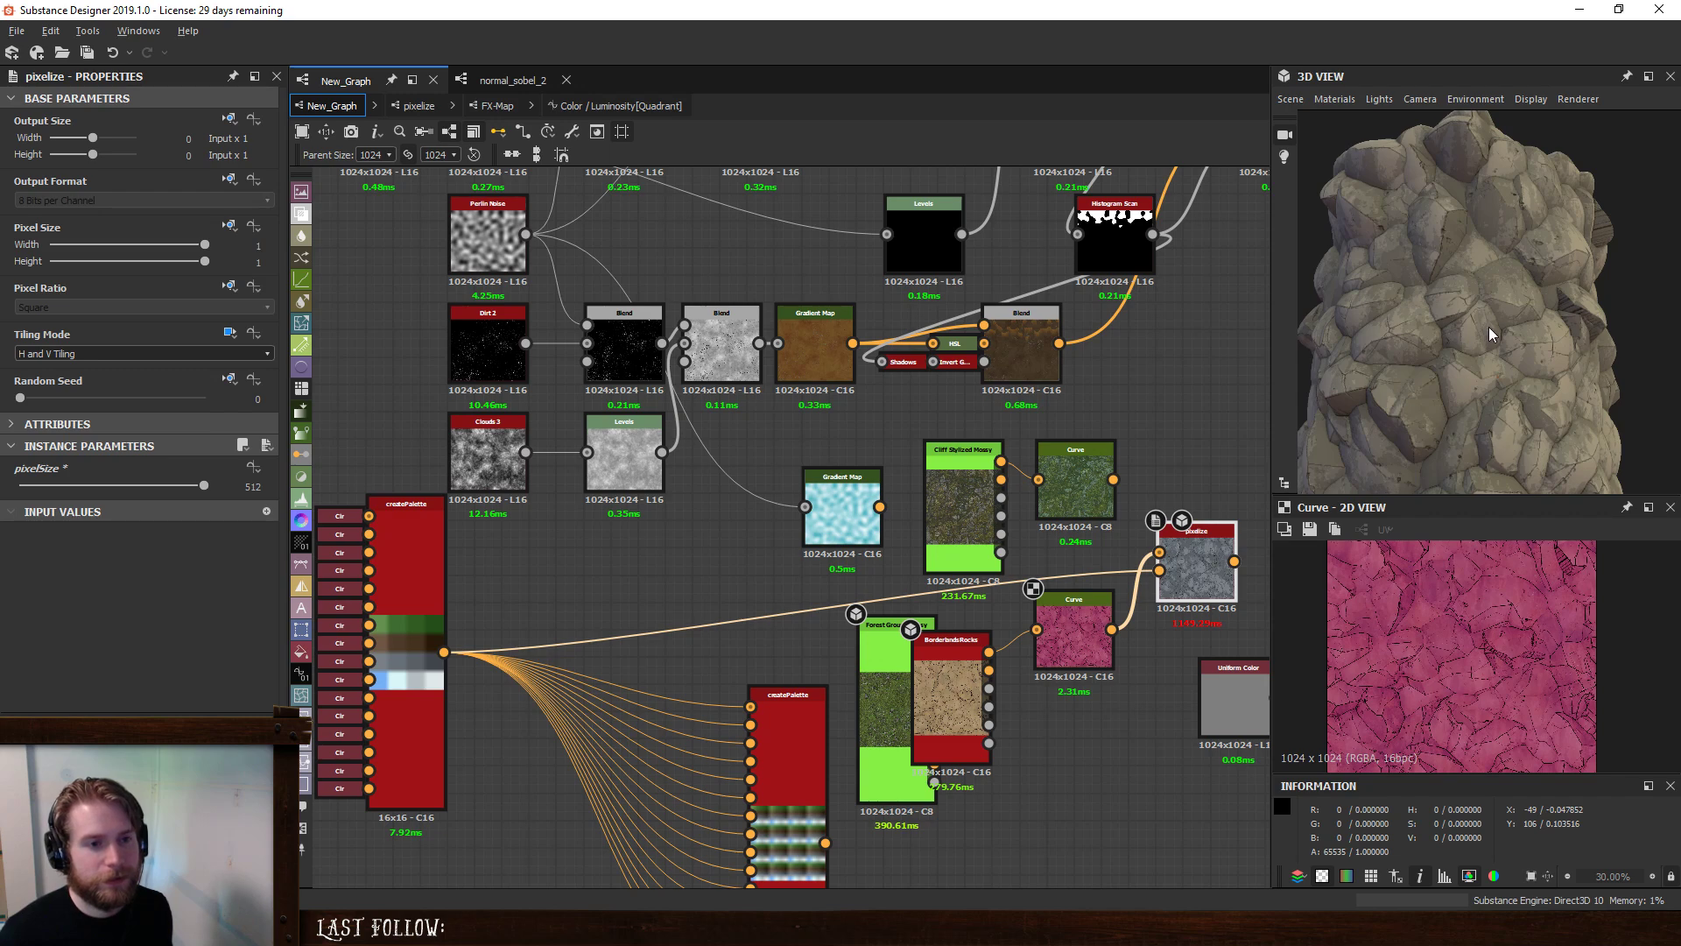
{"action": "left_click_drag", "start_coordinate": [1489, 327], "coordinate": [1495, 360]}
{"action": "scroll", "coordinate": [1525, 301], "scroll_direction": "up", "scroll_amount": 5}
{"action": "scroll", "coordinate": [1510, 312], "scroll_direction": "down", "scroll_amount": 6}
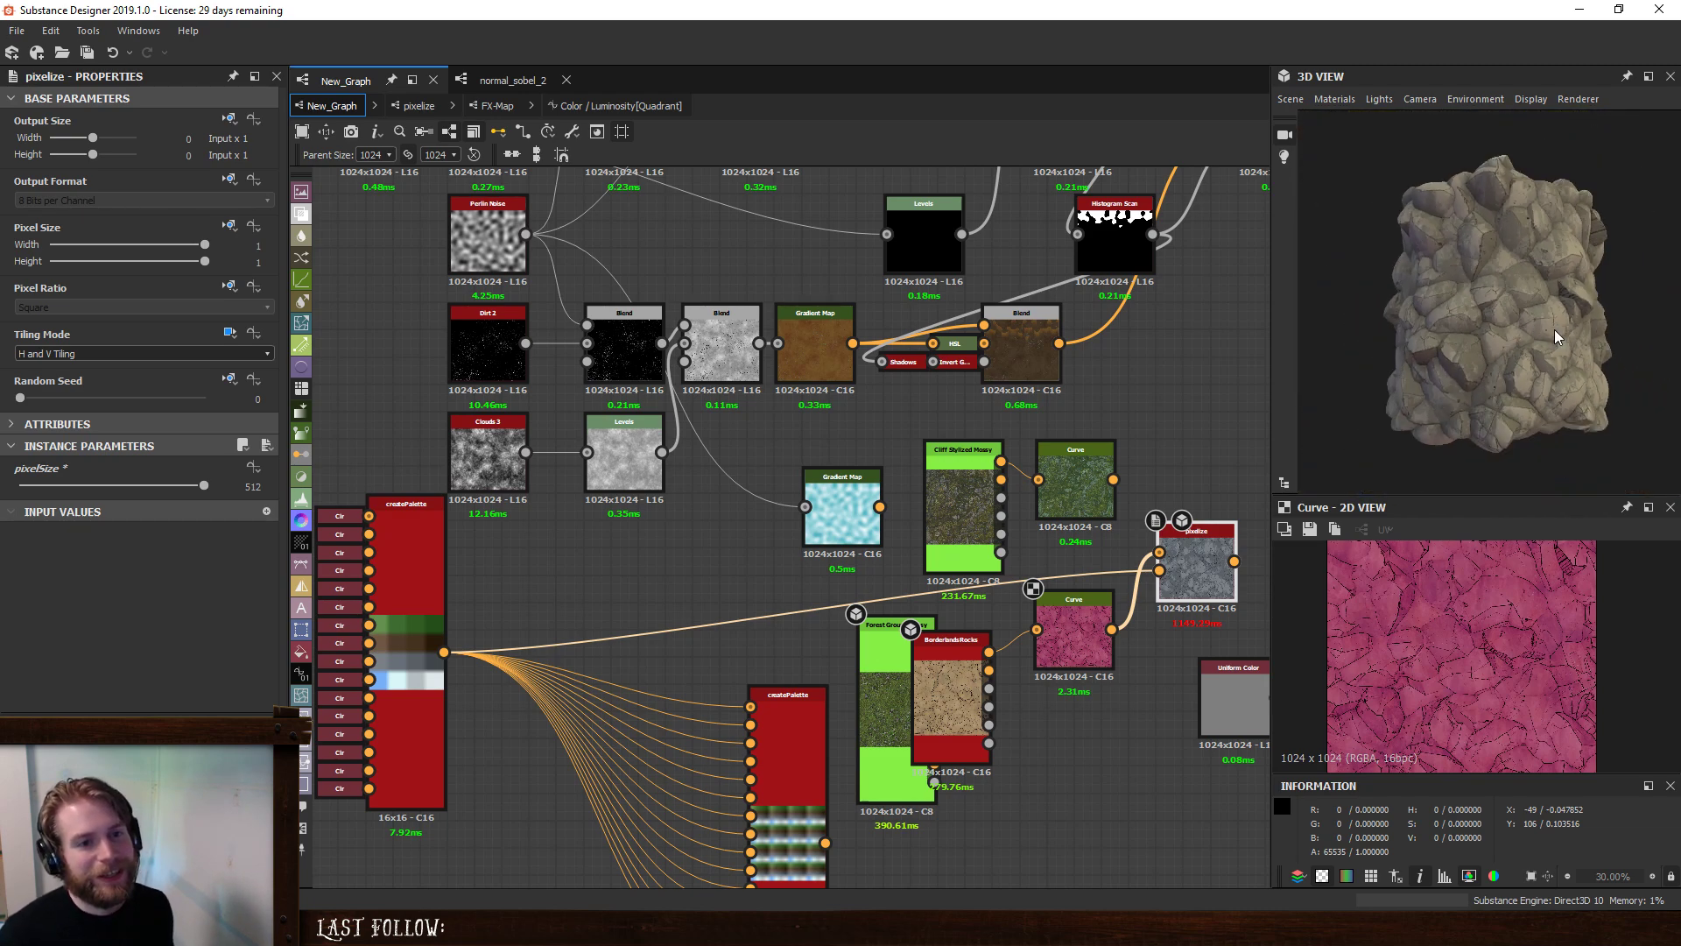
- Move the Forest Ground Mossy node clear of BorderlandsRocks to below the Levels node, and show pixelize in the 2D view
{"action": "left_click_drag", "start_coordinate": [905, 688], "coordinate": [662, 570]}
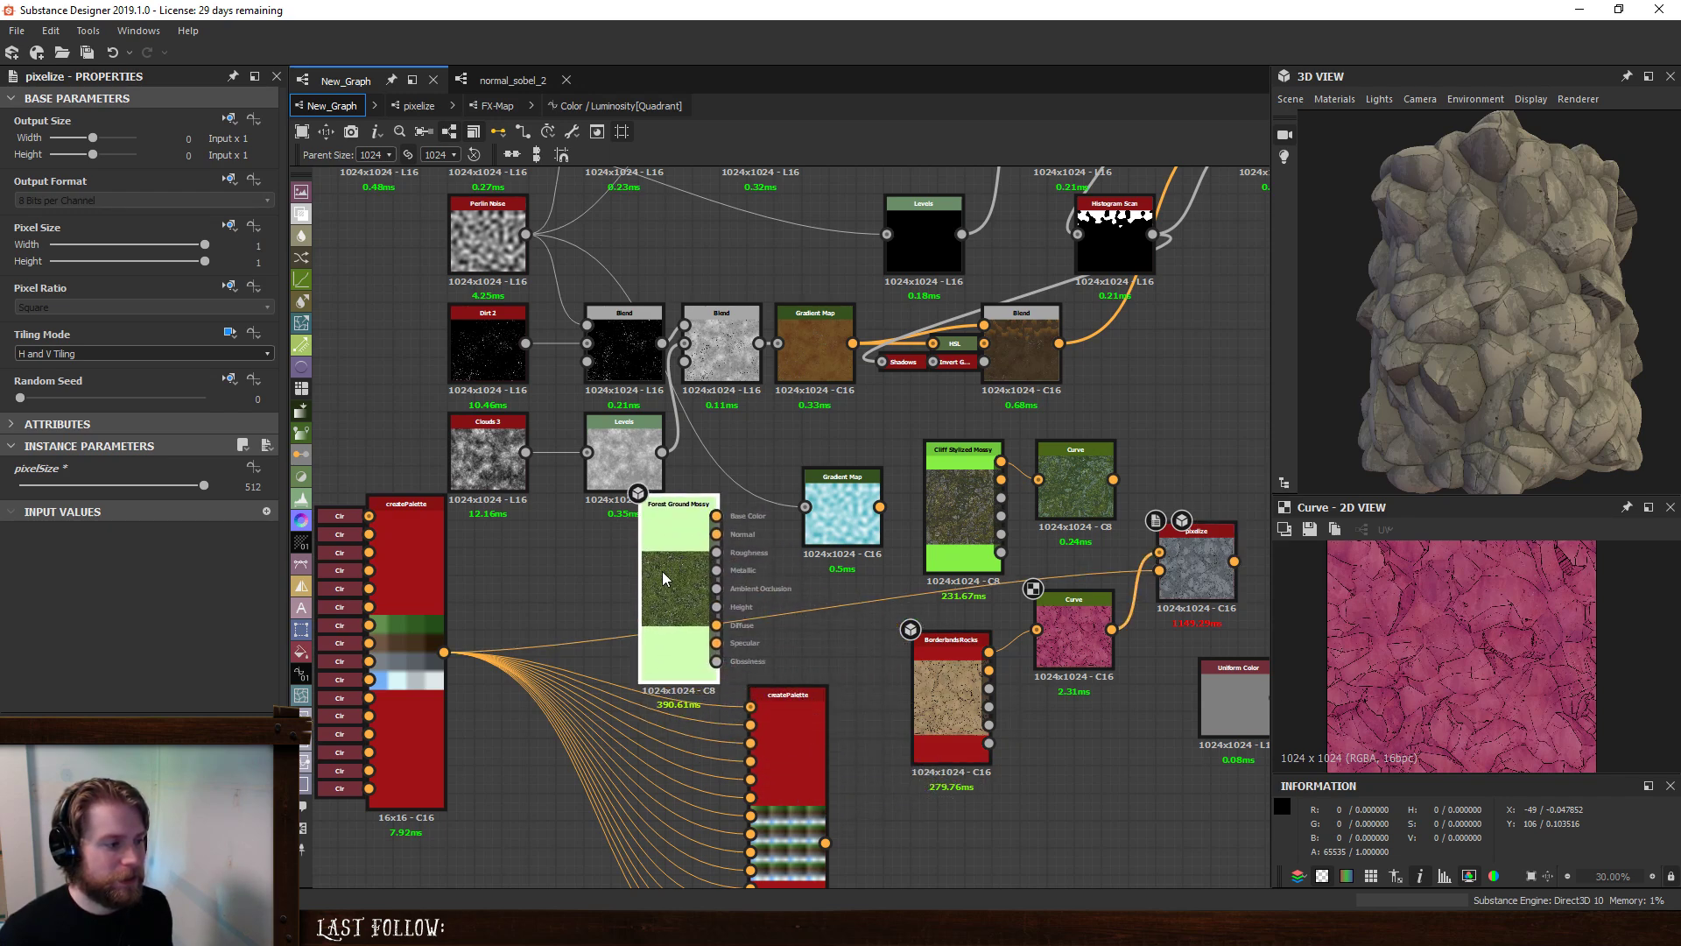
{"action": "scroll", "coordinate": [1476, 392], "scroll_direction": "down", "scroll_amount": 2}
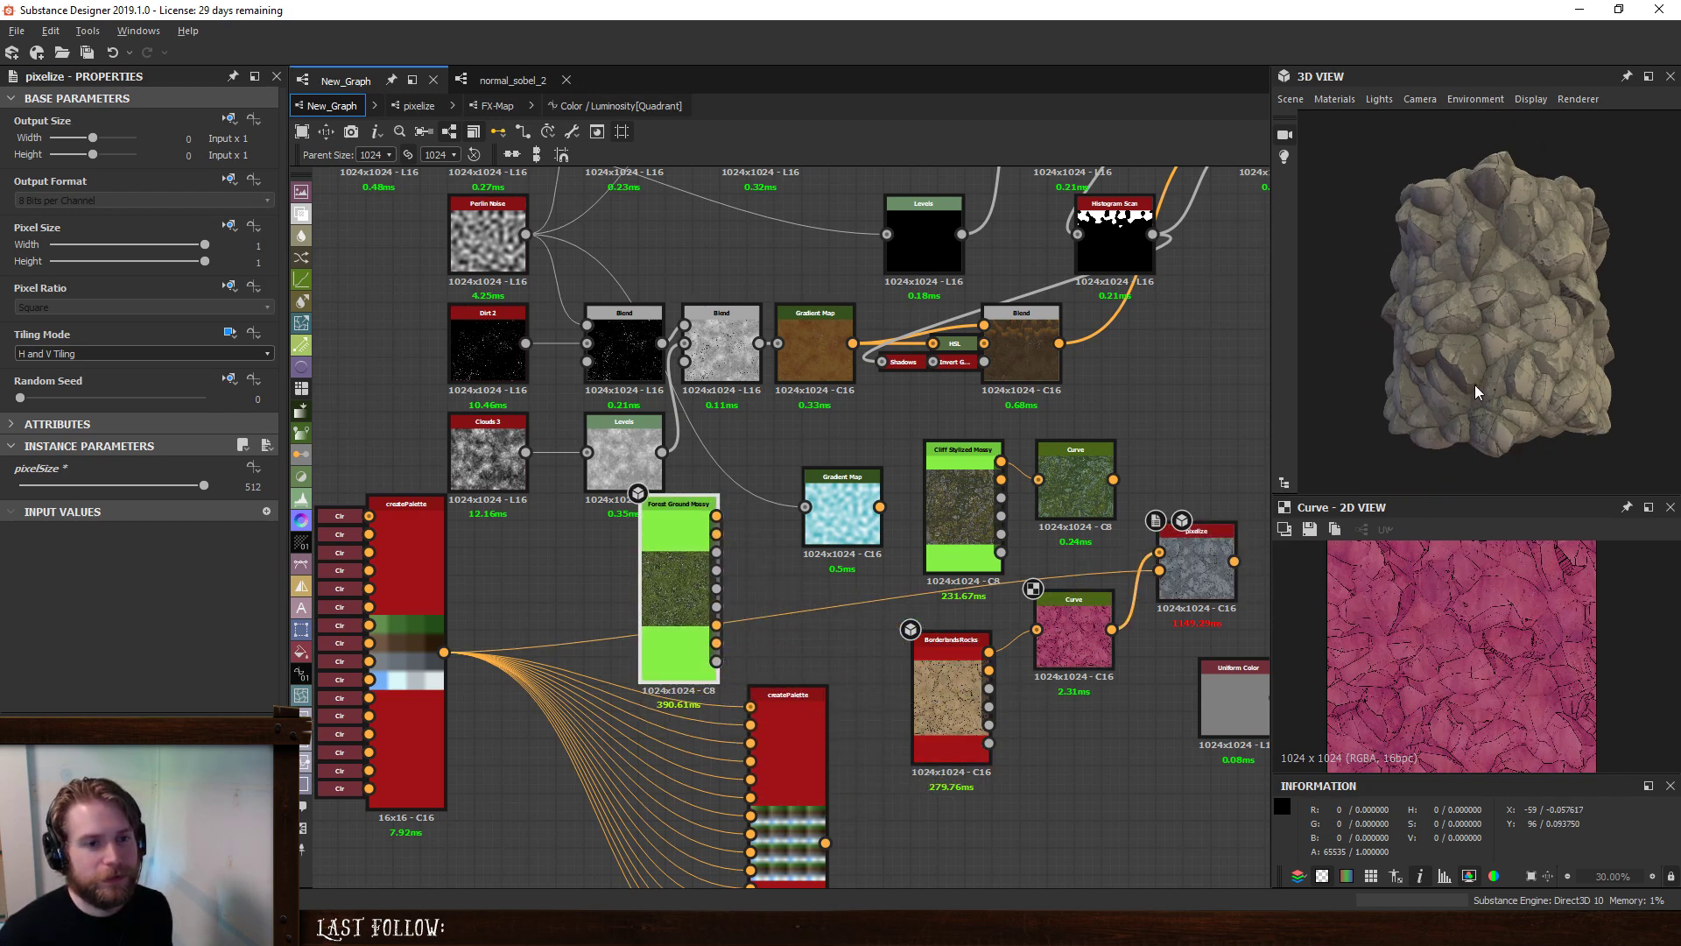
{"action": "left_click_drag", "start_coordinate": [1476, 390], "coordinate": [1506, 388]}
{"action": "double_click", "coordinate": [1166, 591]}
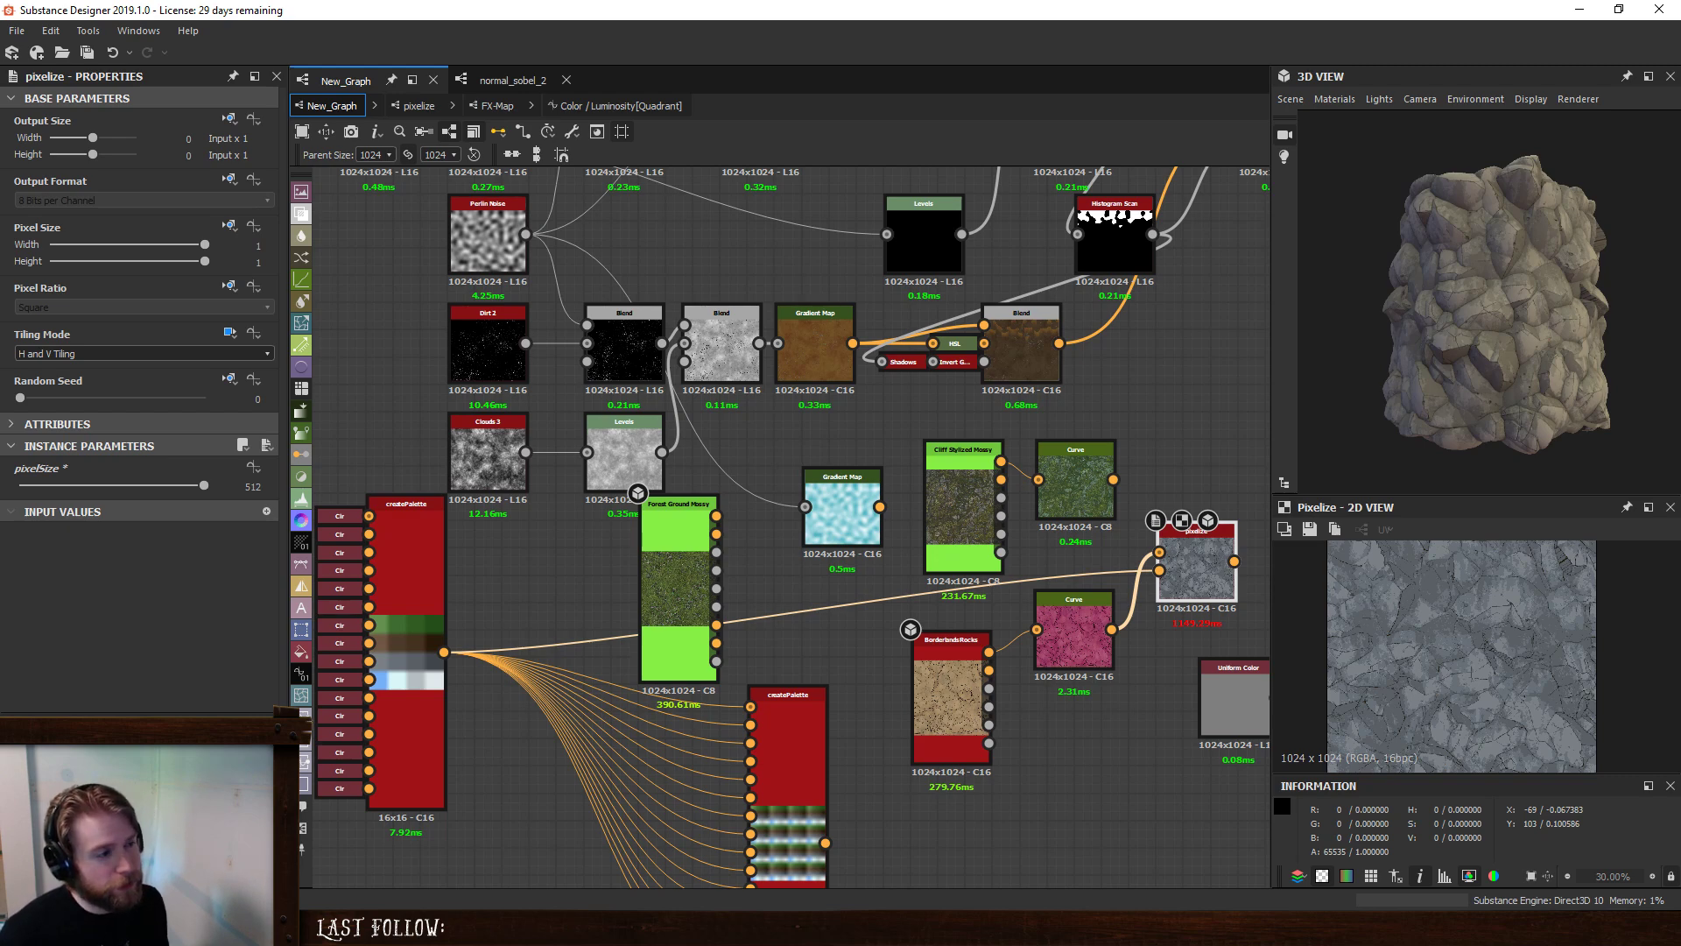
- Attach an Output node to the colour-fed createPalette node and move both further away from the other nodes
{"action": "left_click", "coordinate": [487, 675]}
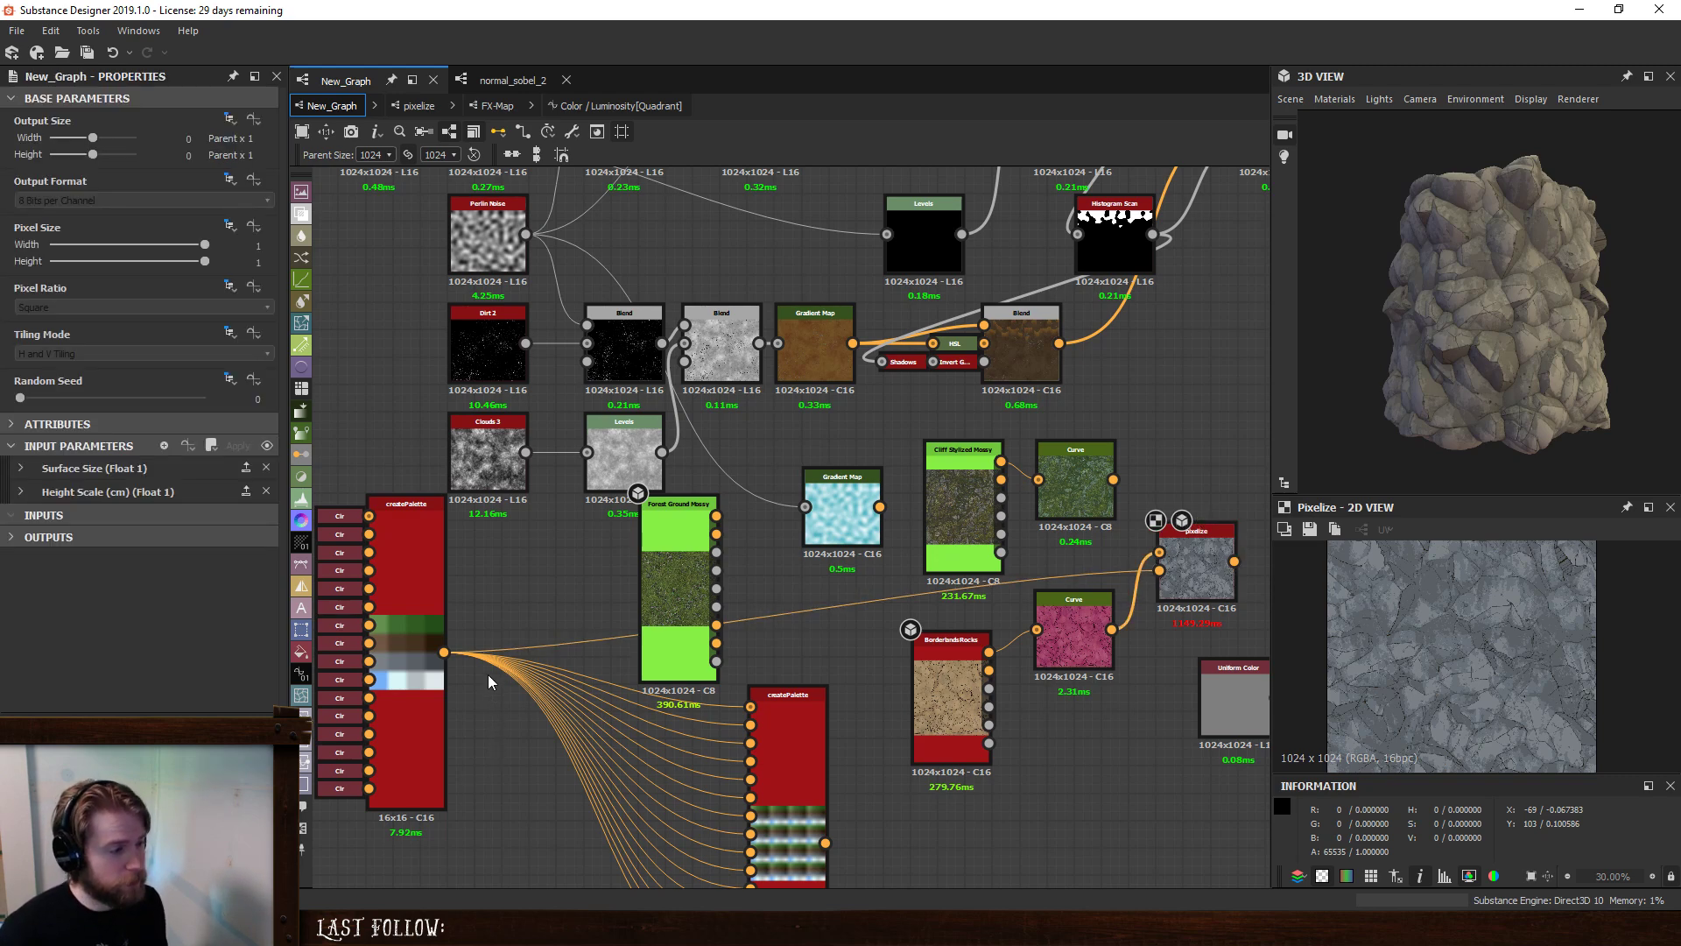
{"action": "middle_click_drag", "start_coordinate": [611, 588], "coordinate": [685, 560]}
{"action": "left_click", "coordinate": [465, 755]}
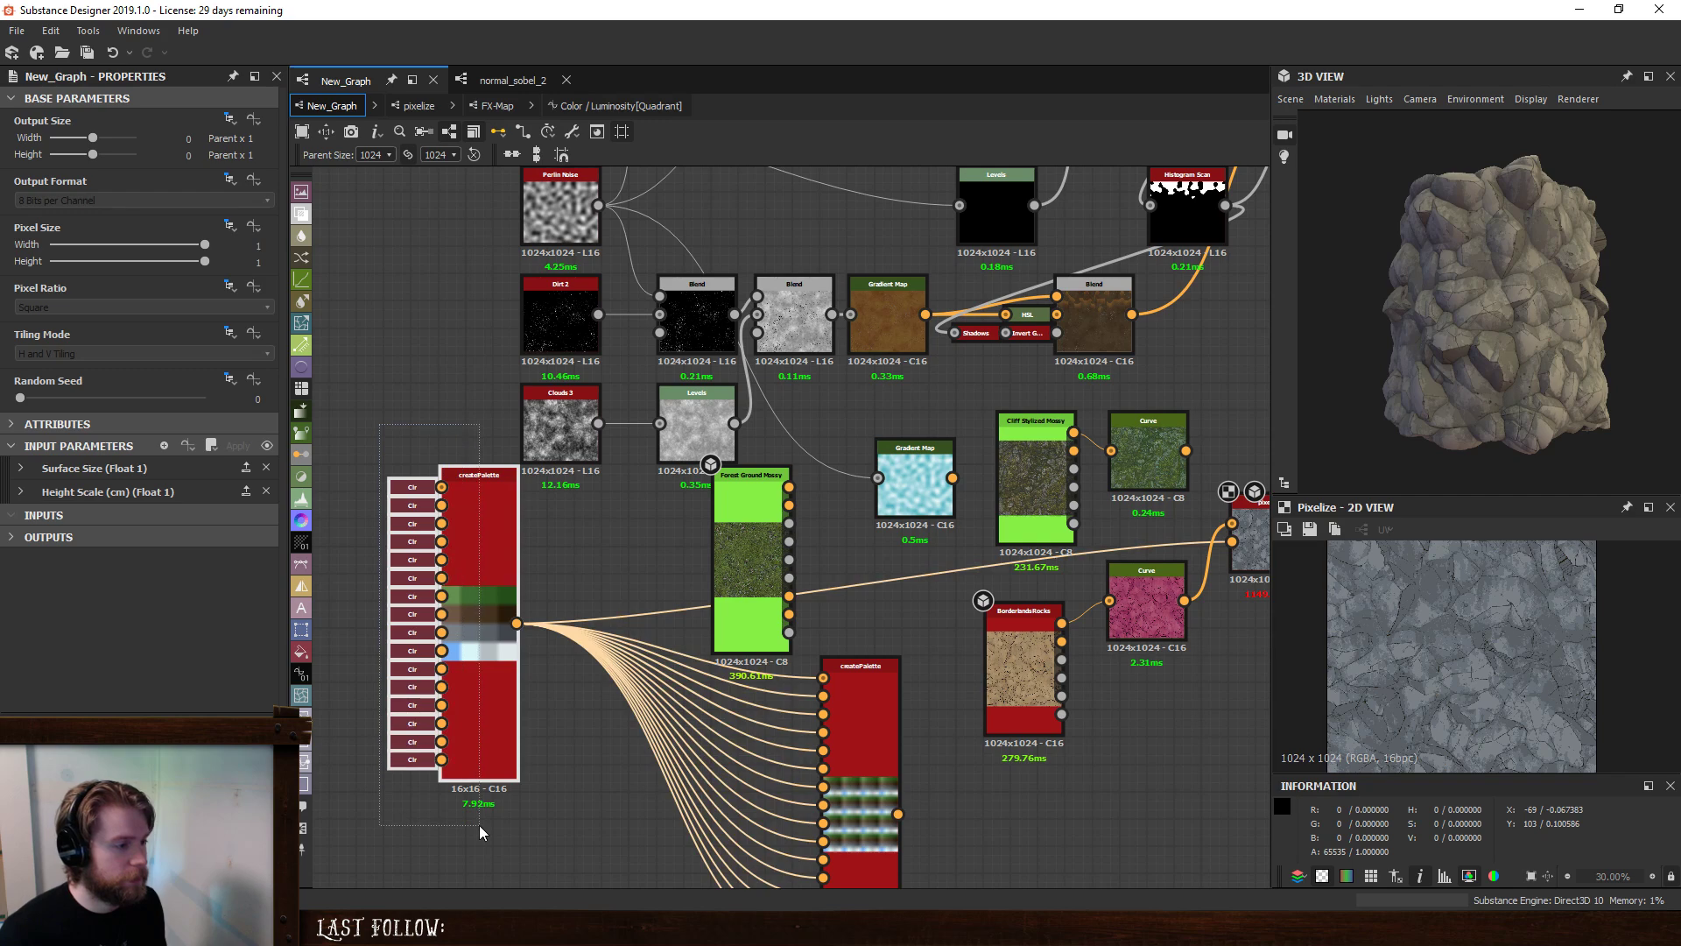
{"action": "left_click", "coordinate": [596, 723]}
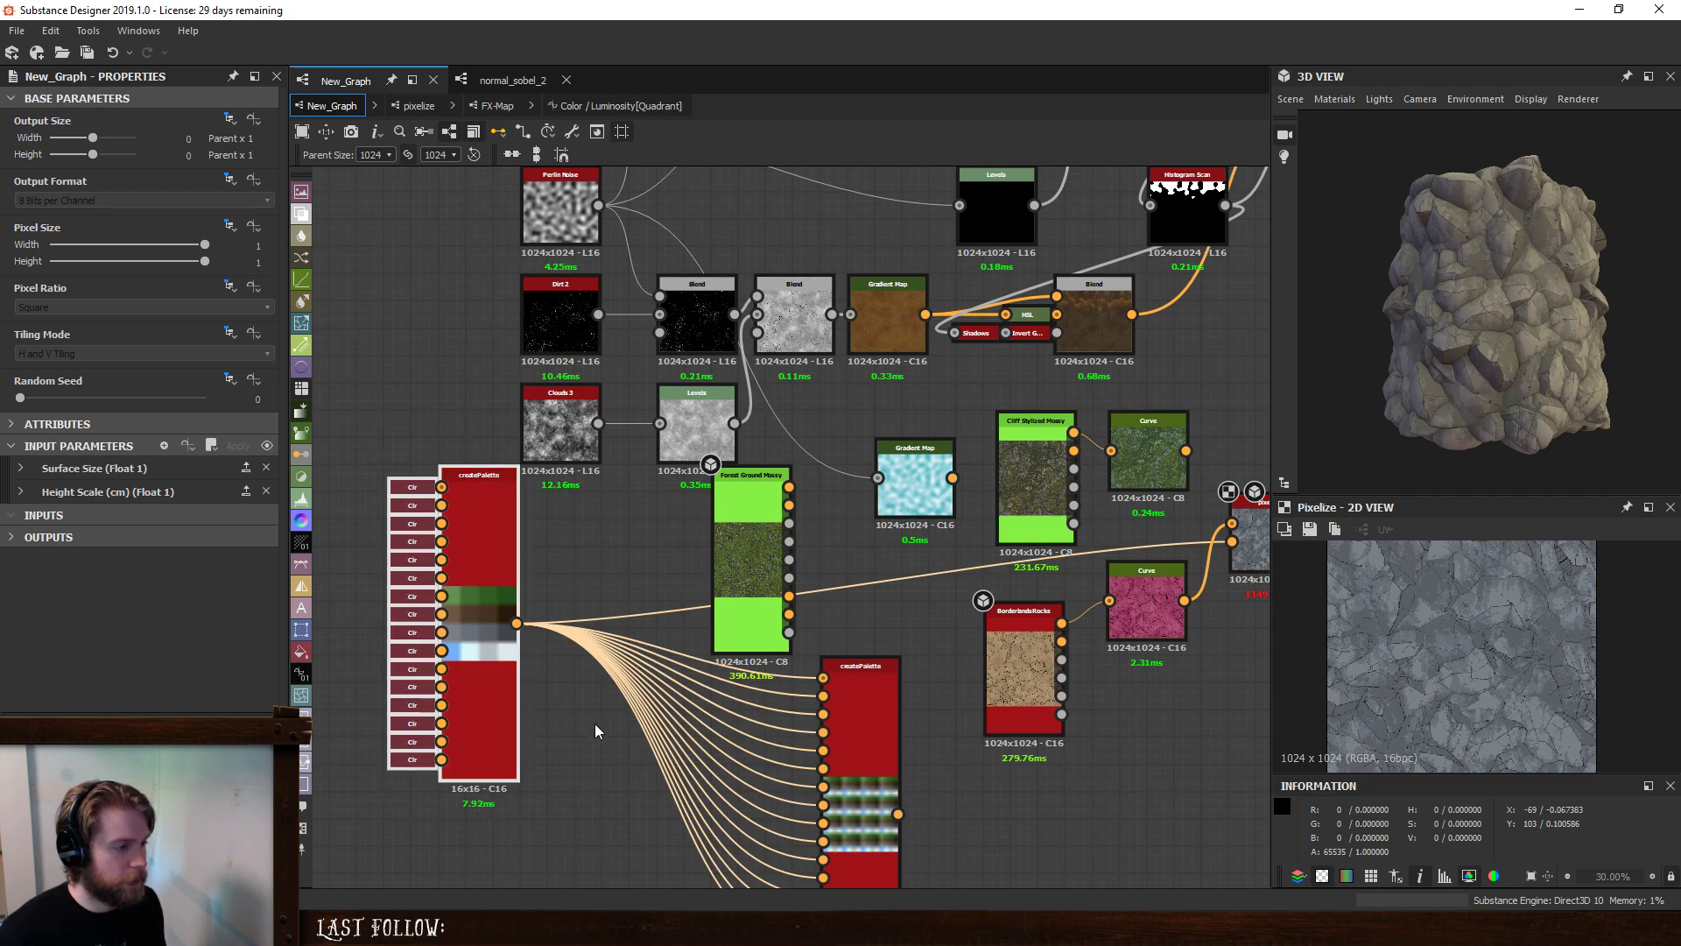
{"action": "left_click", "coordinate": [497, 664]}
{"action": "key", "text": "space"}
{"action": "type", "text": "output"}
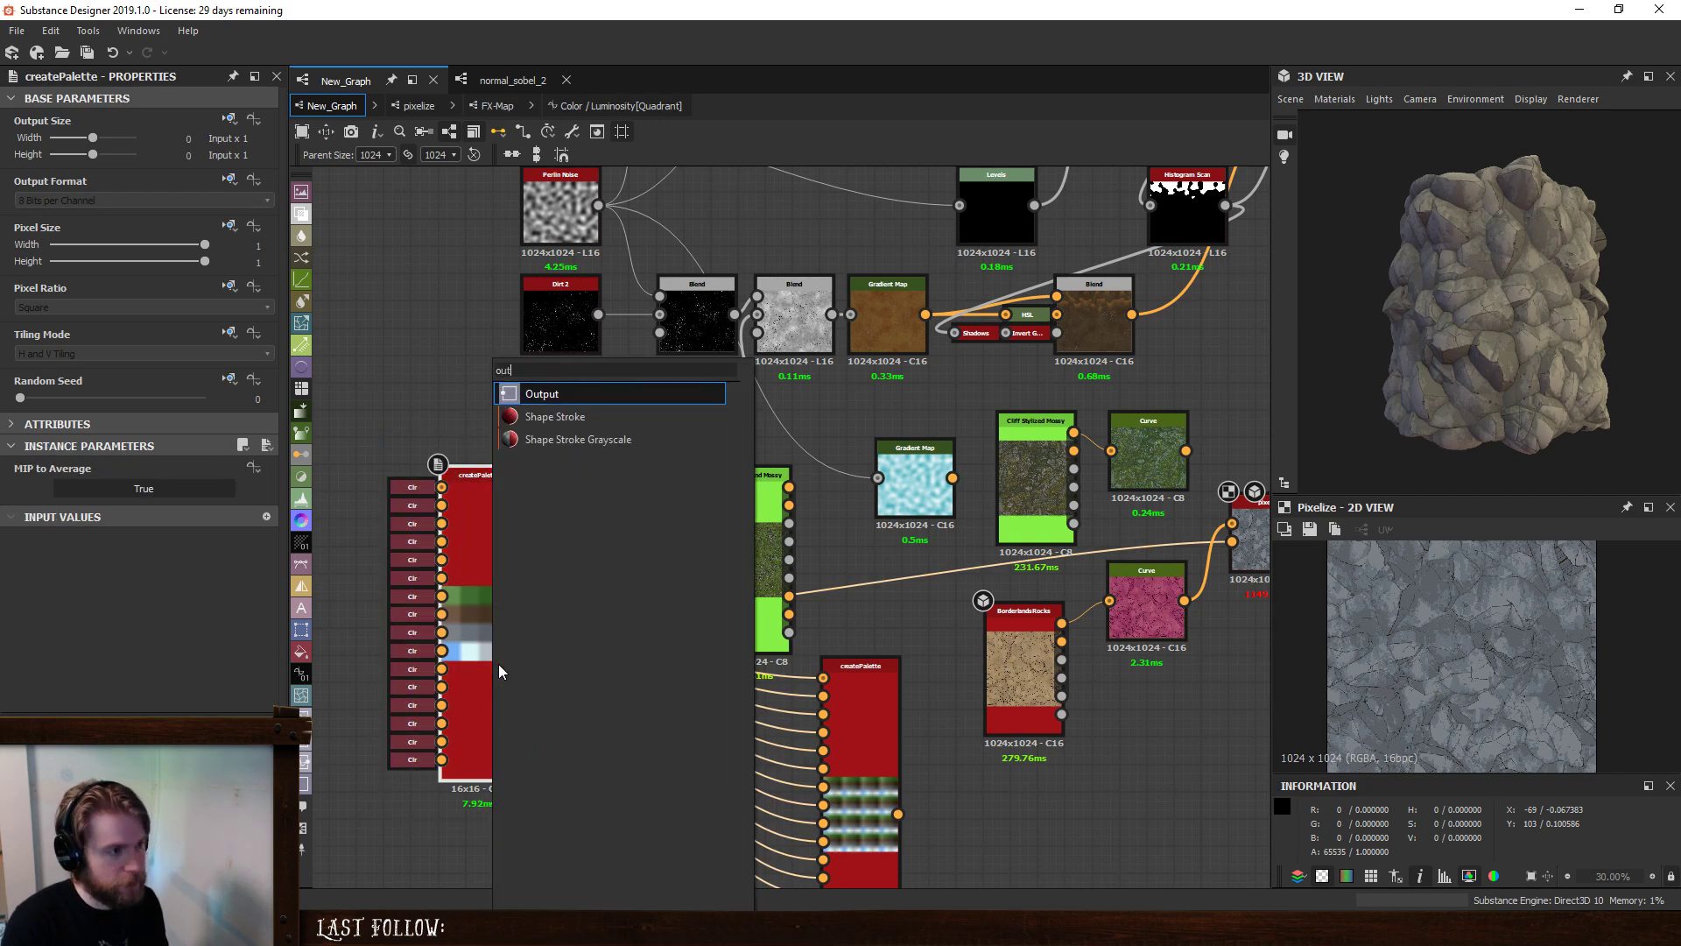
{"action": "key", "text": "Return"}
{"action": "scroll", "coordinate": [515, 550], "scroll_direction": "down", "scroll_amount": 4}
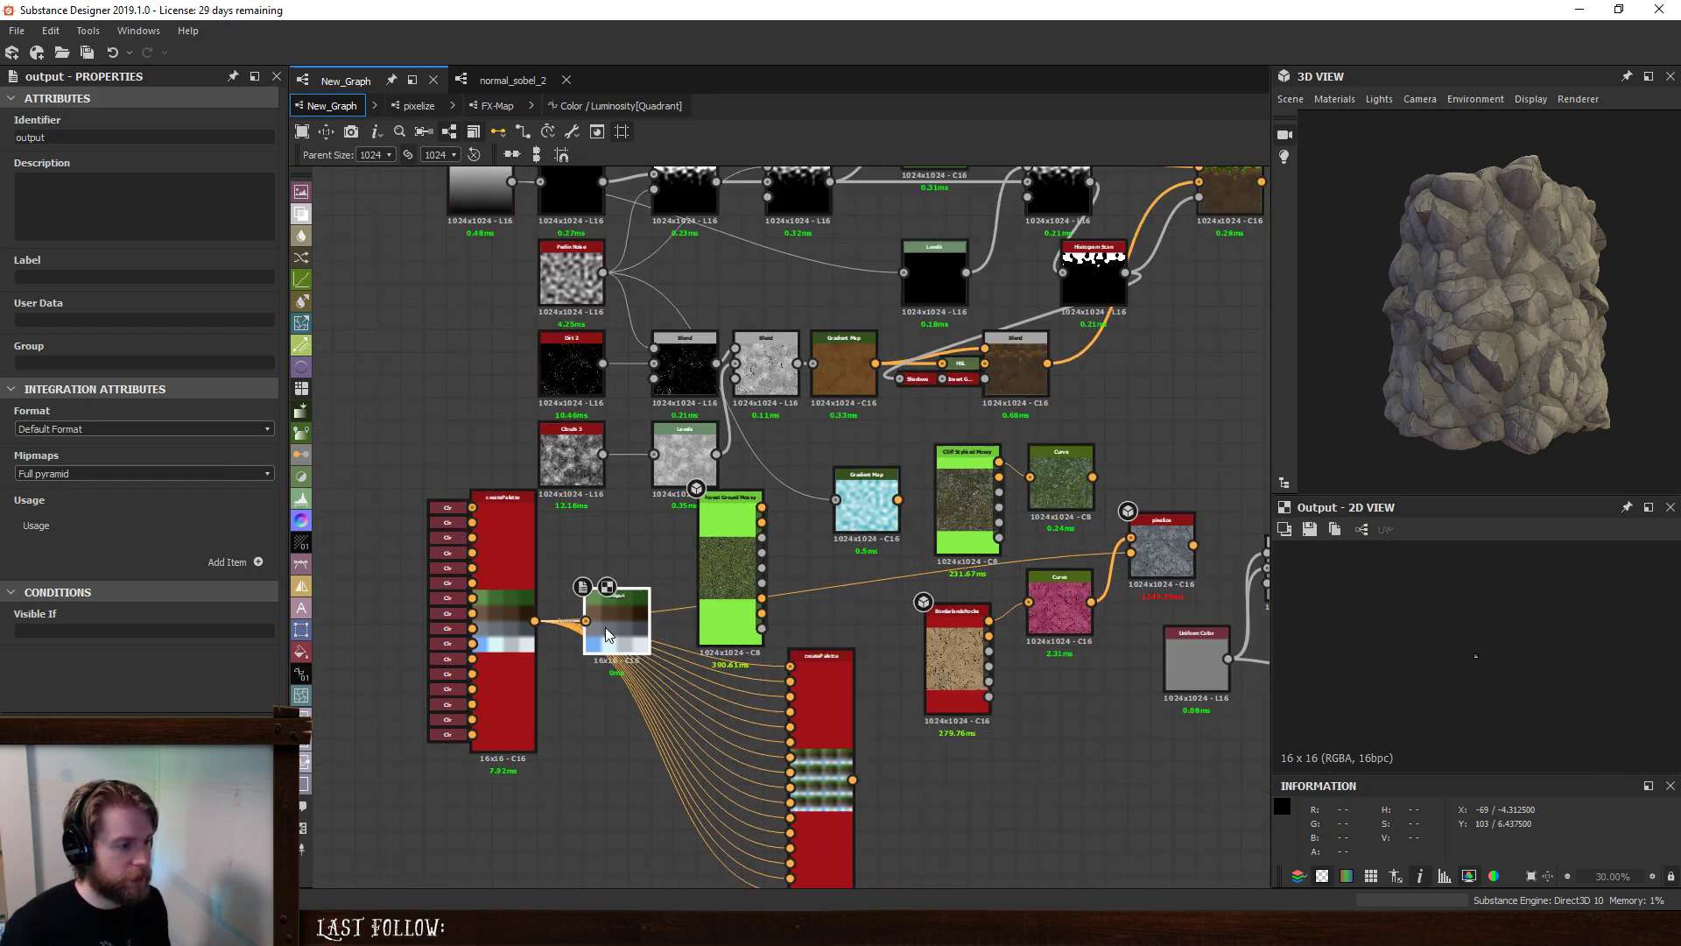
{"action": "left_click_drag", "start_coordinate": [490, 553], "coordinate": [386, 553]}
{"action": "left_click_drag", "start_coordinate": [574, 595], "coordinate": [463, 592]}
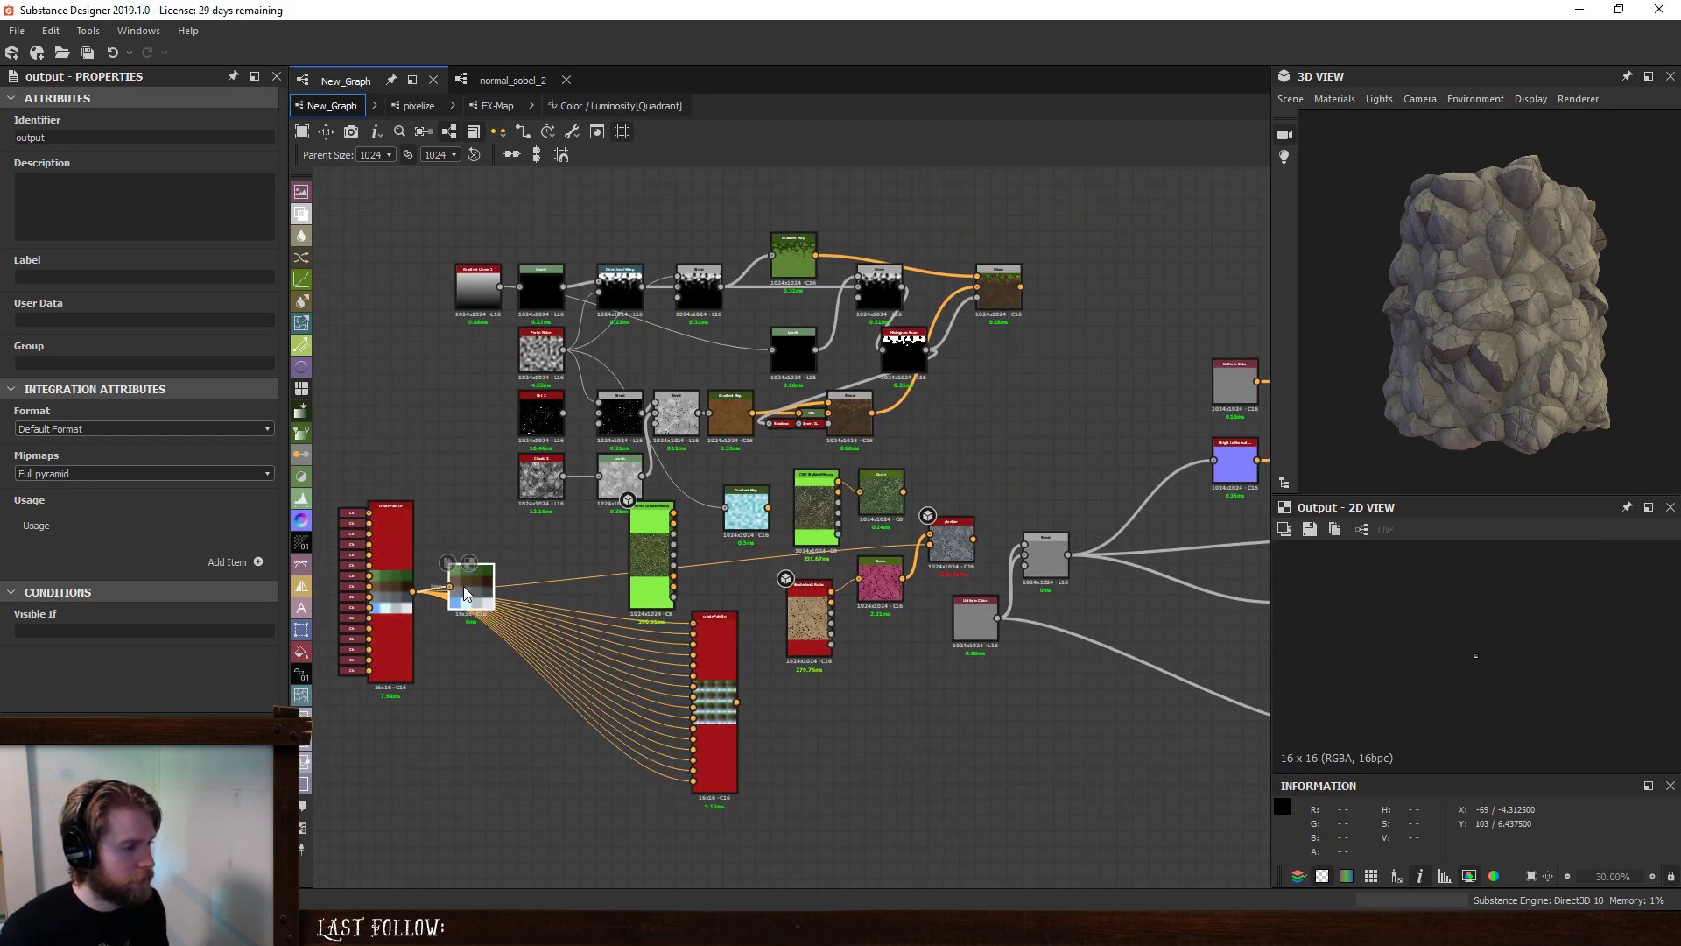
- Delete every node except the colour inputs, their createPalette node and its Output node
{"action": "scroll", "coordinate": [681, 518], "scroll_direction": "down", "scroll_amount": 2}
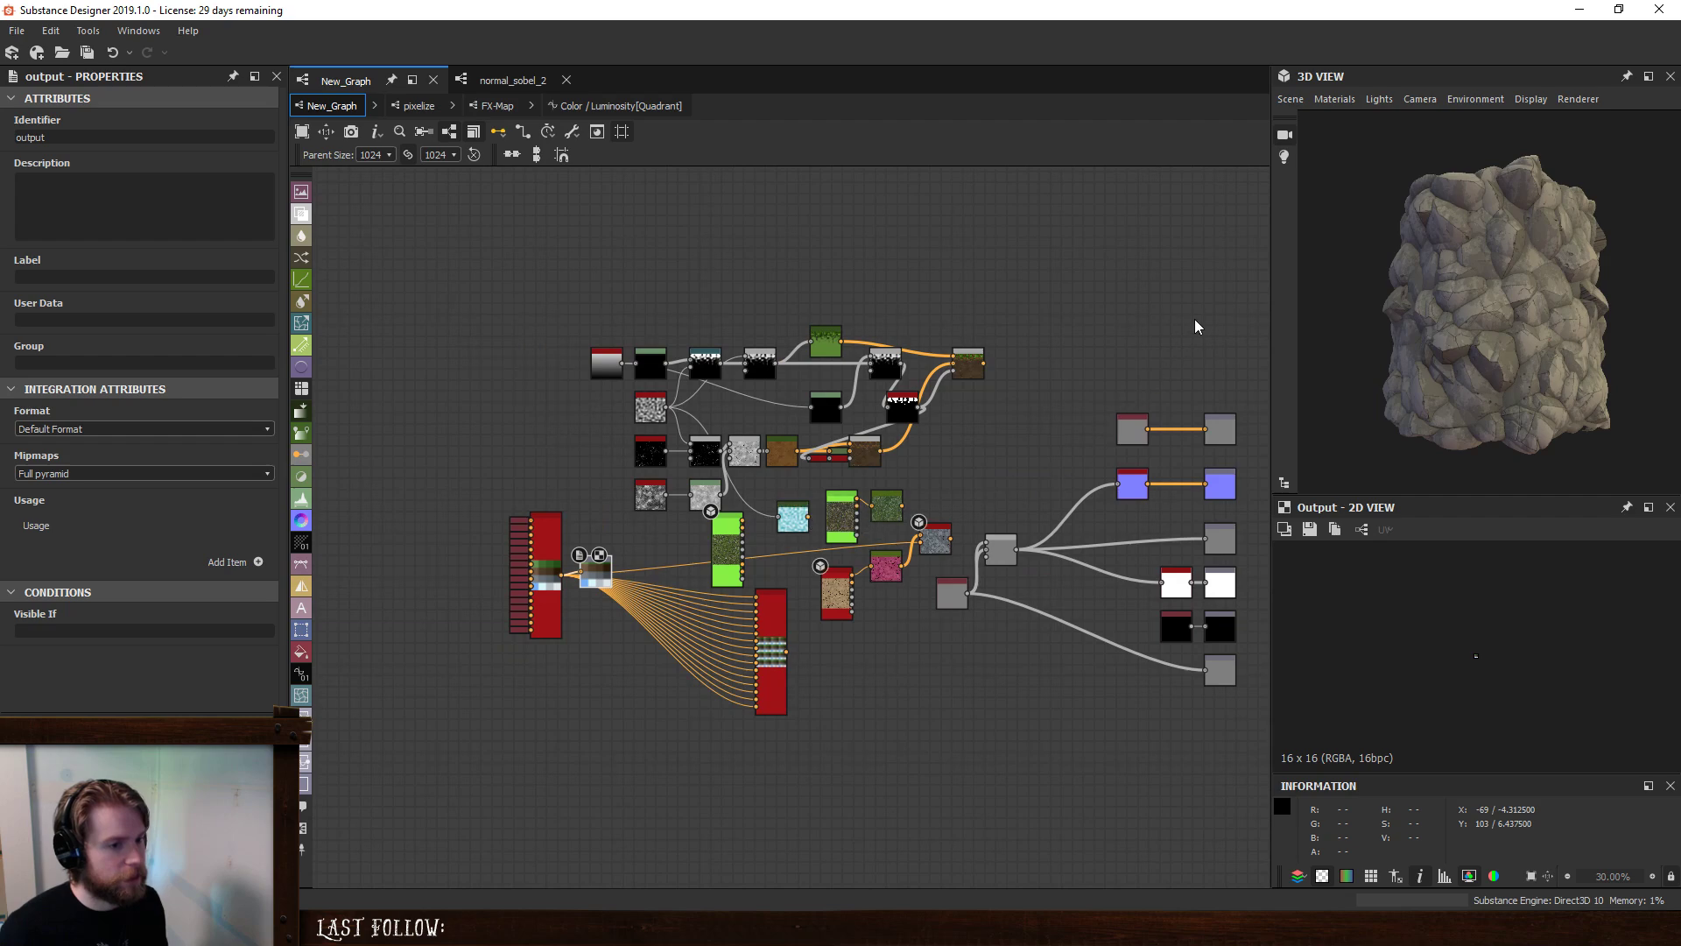
{"action": "left_click_drag", "start_coordinate": [604, 298], "coordinate": [1024, 517]}
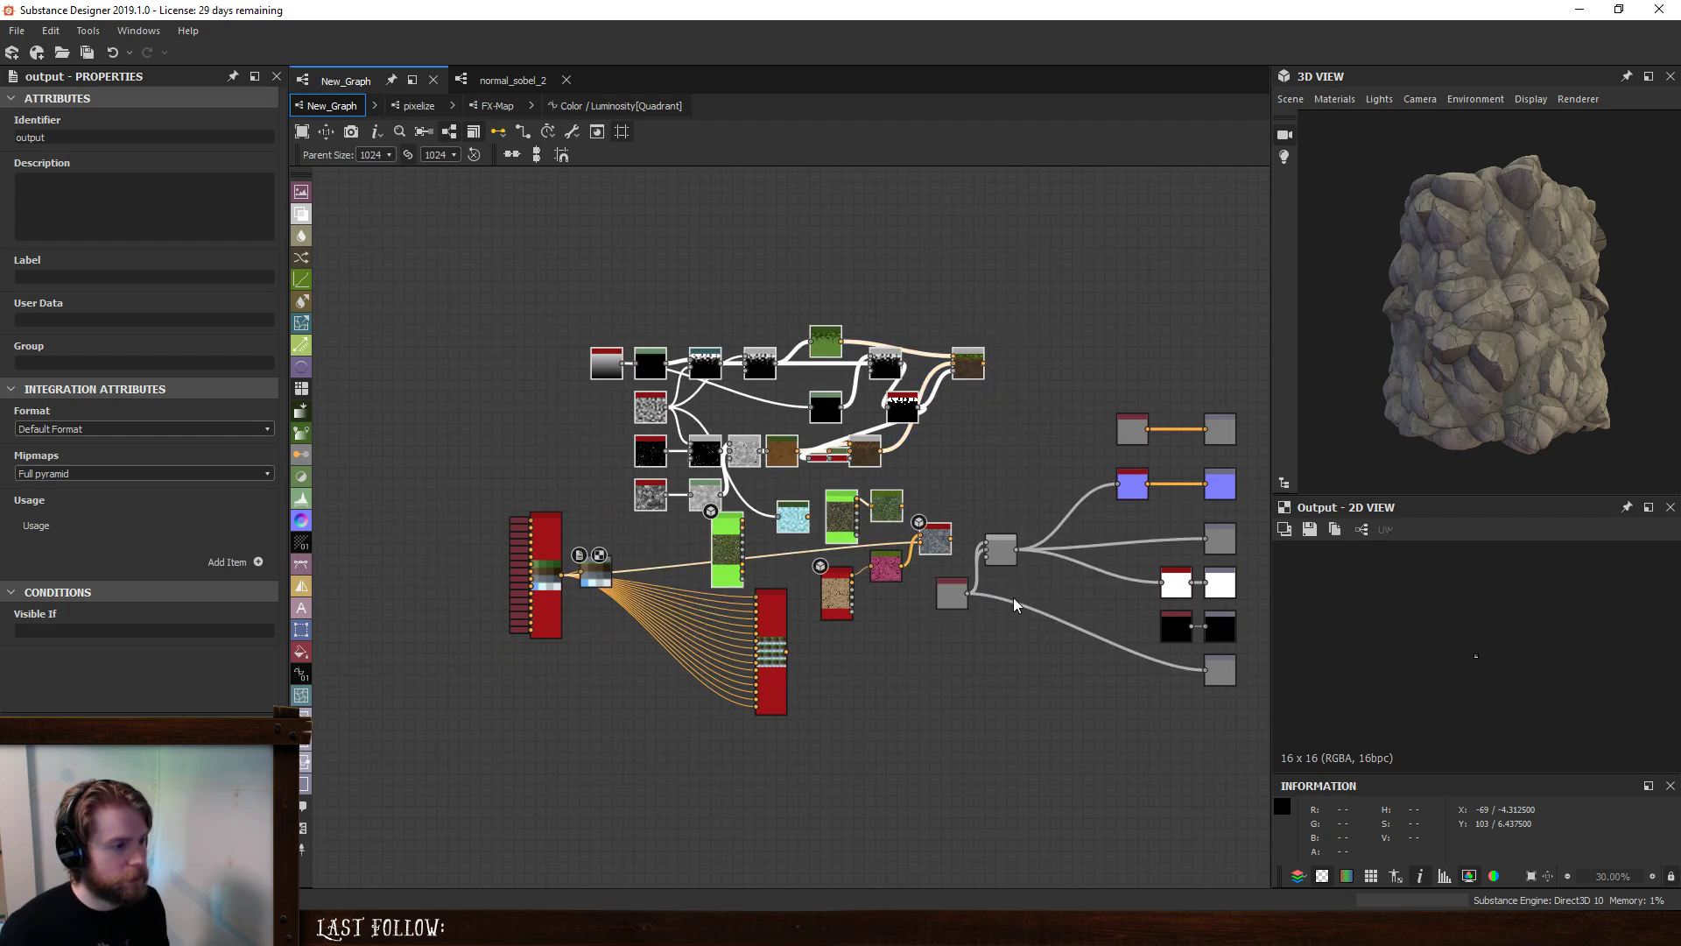
{"action": "left_click_drag", "start_coordinate": [1244, 368], "coordinate": [732, 806], "text": "shift"}
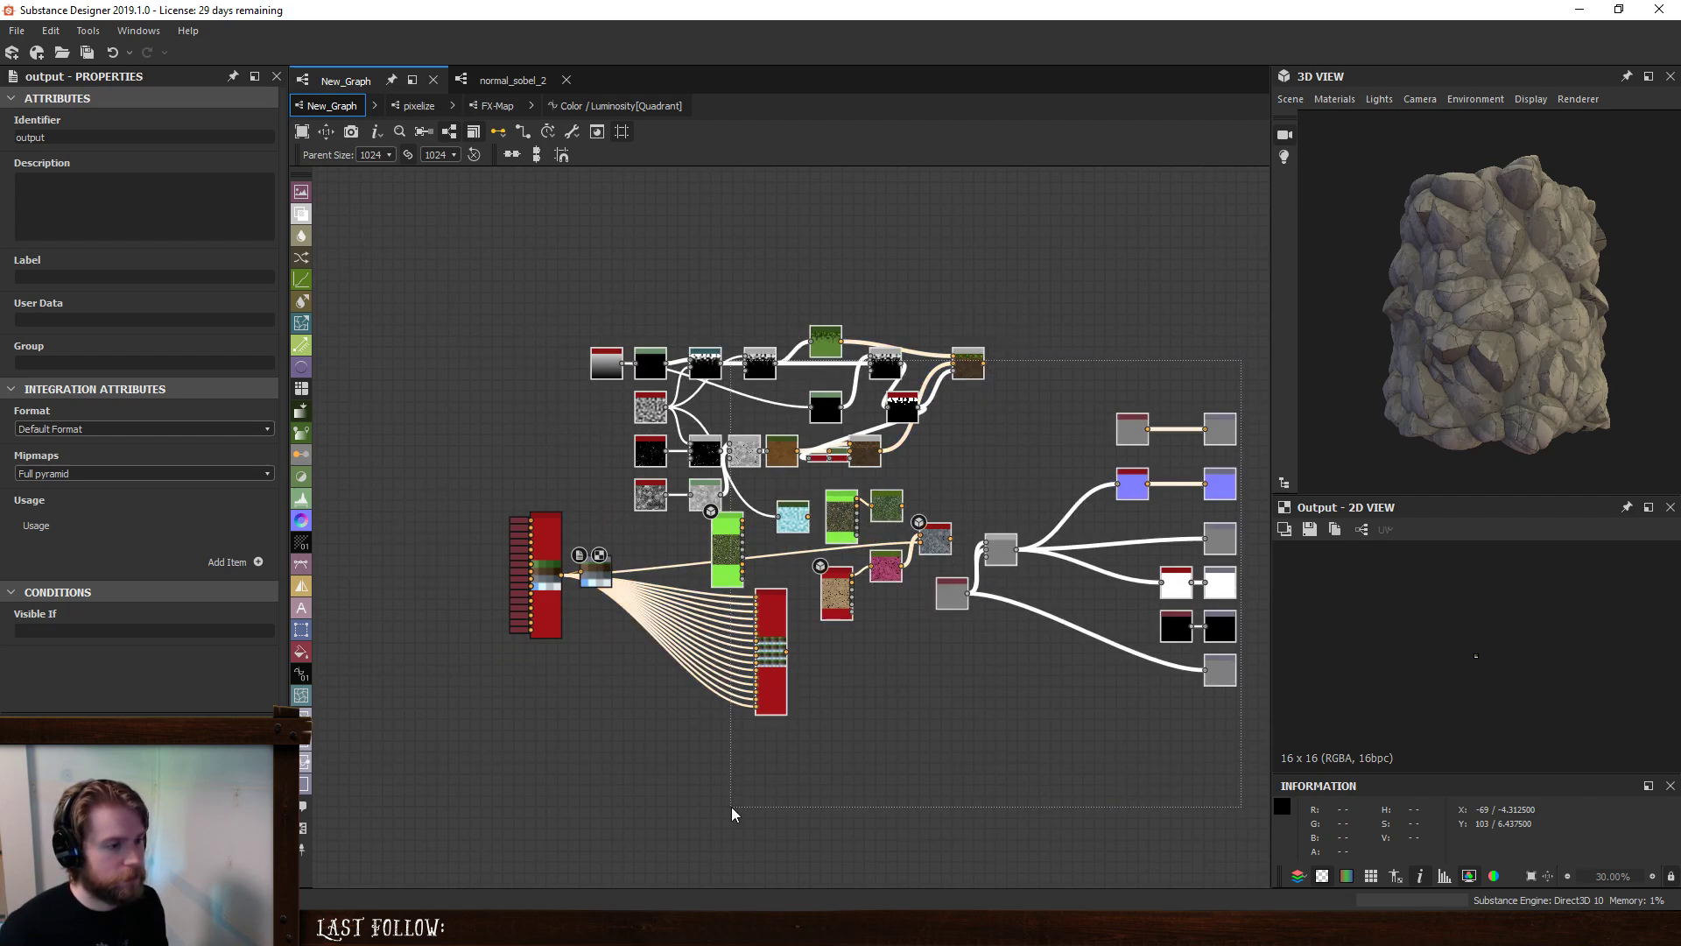
{"action": "key", "text": "Delete"}
- Set the Output node's identifier to palette and its label to Demo Palette
{"action": "scroll", "coordinate": [632, 576], "scroll_direction": "up", "scroll_amount": 3}
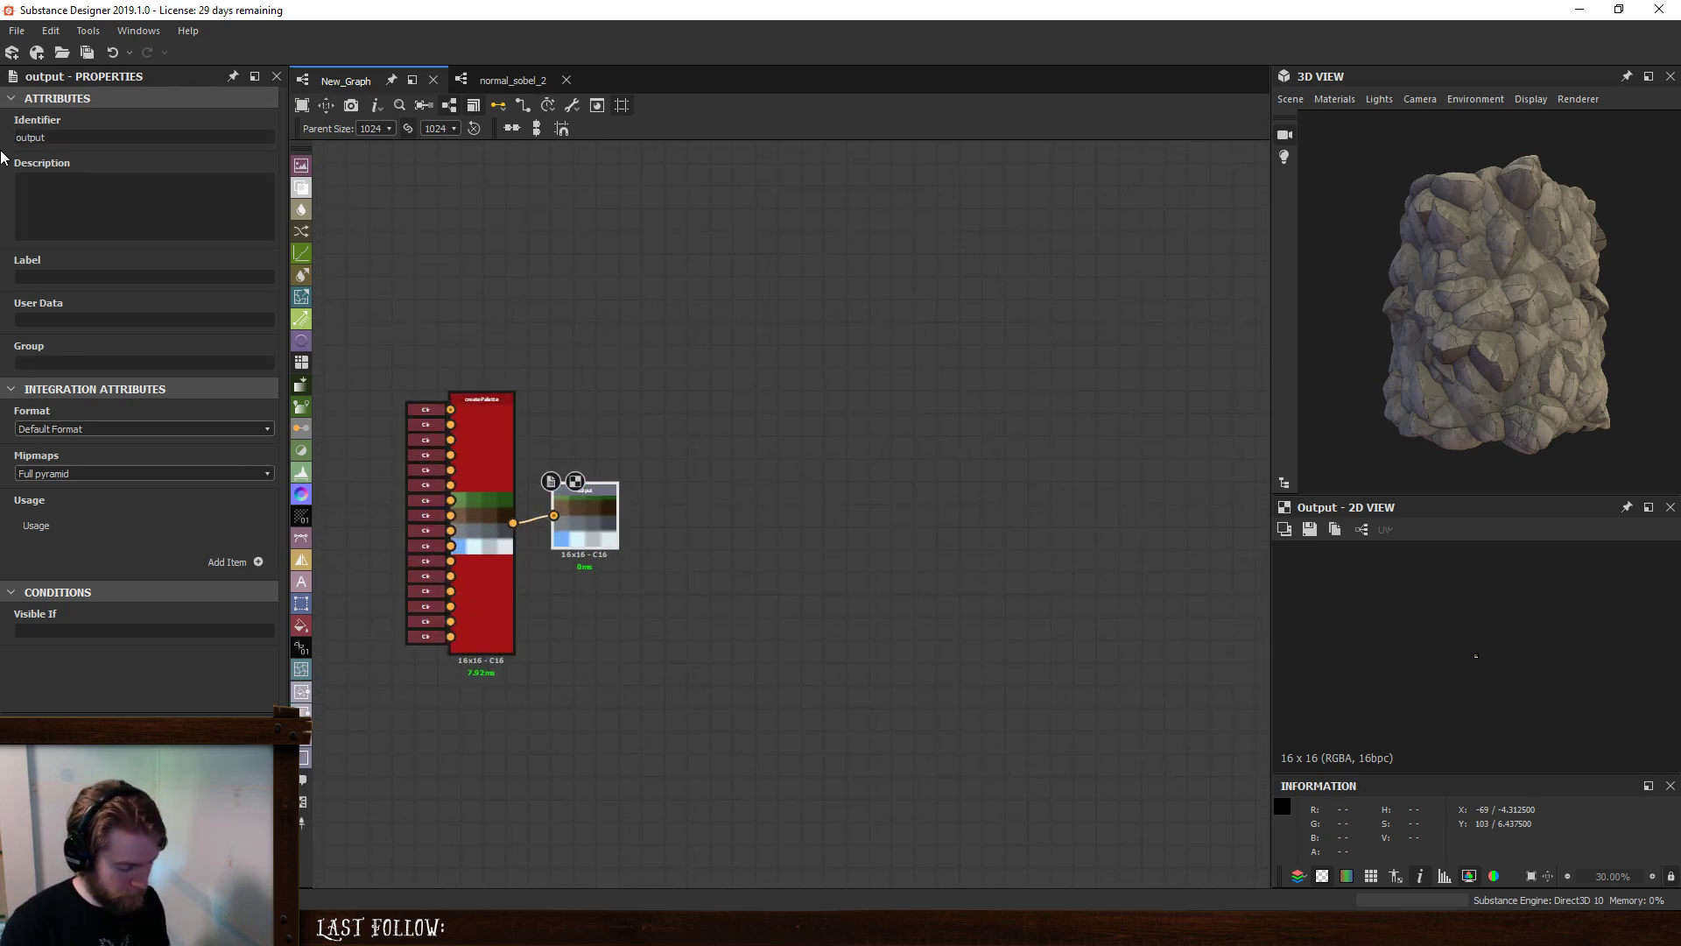
{"action": "type", "text": "palette"}
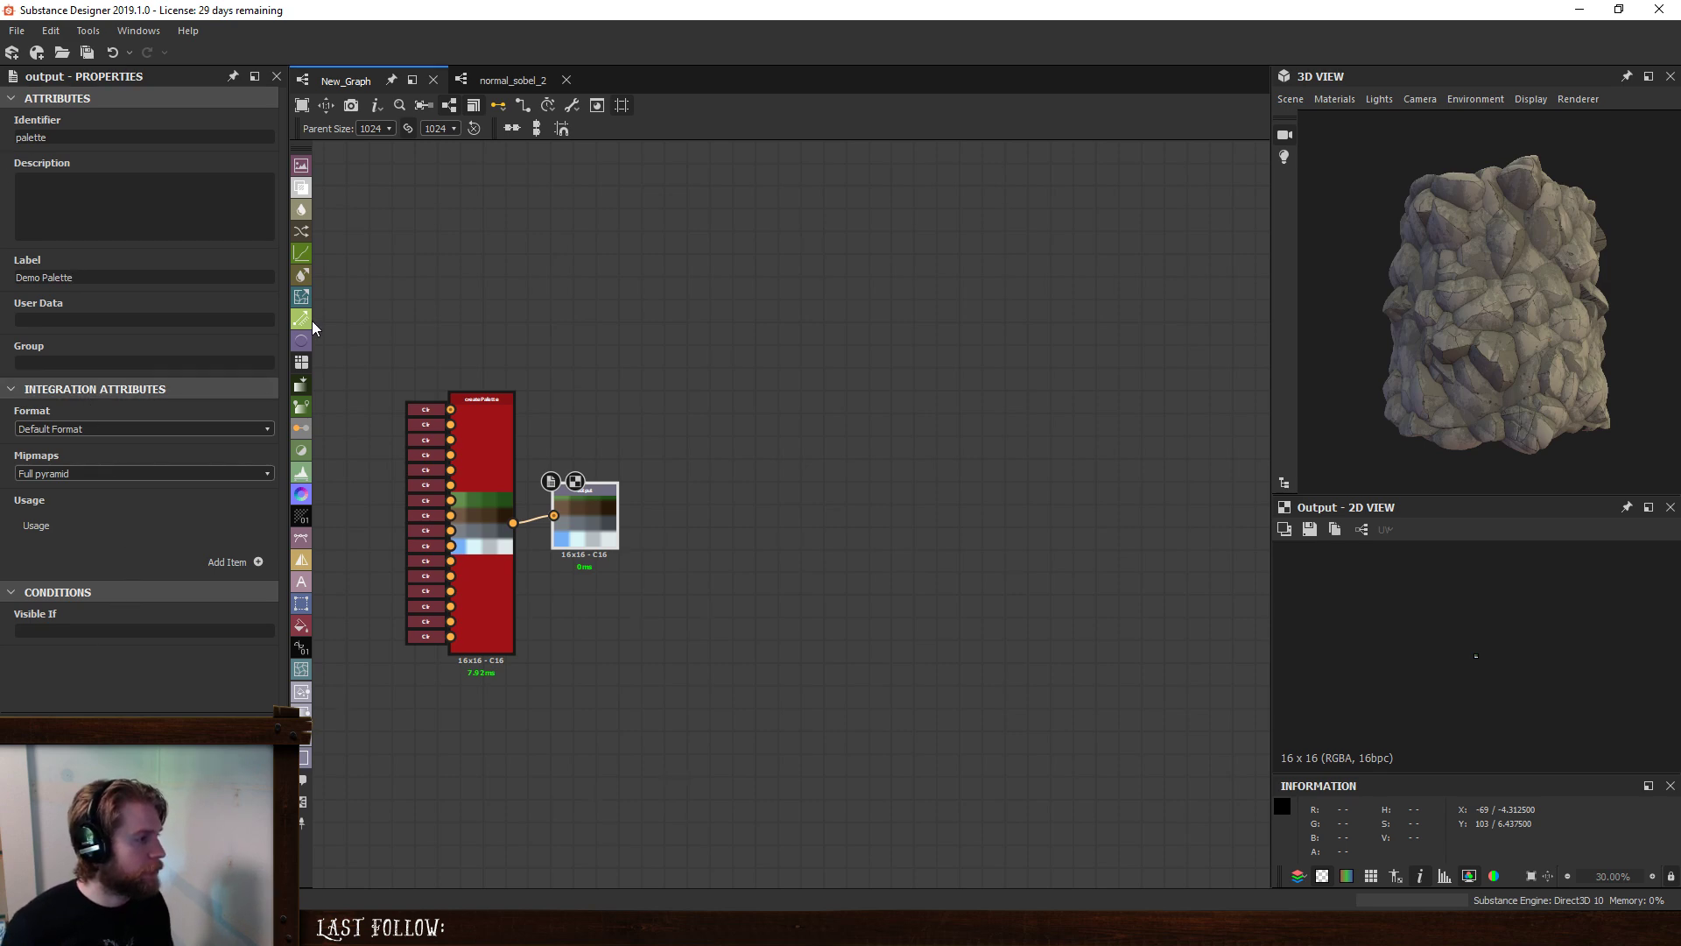
- Remove the Surface Size and Height Scale (cm) input parameters from the graph
{"action": "left_click", "coordinate": [462, 287]}
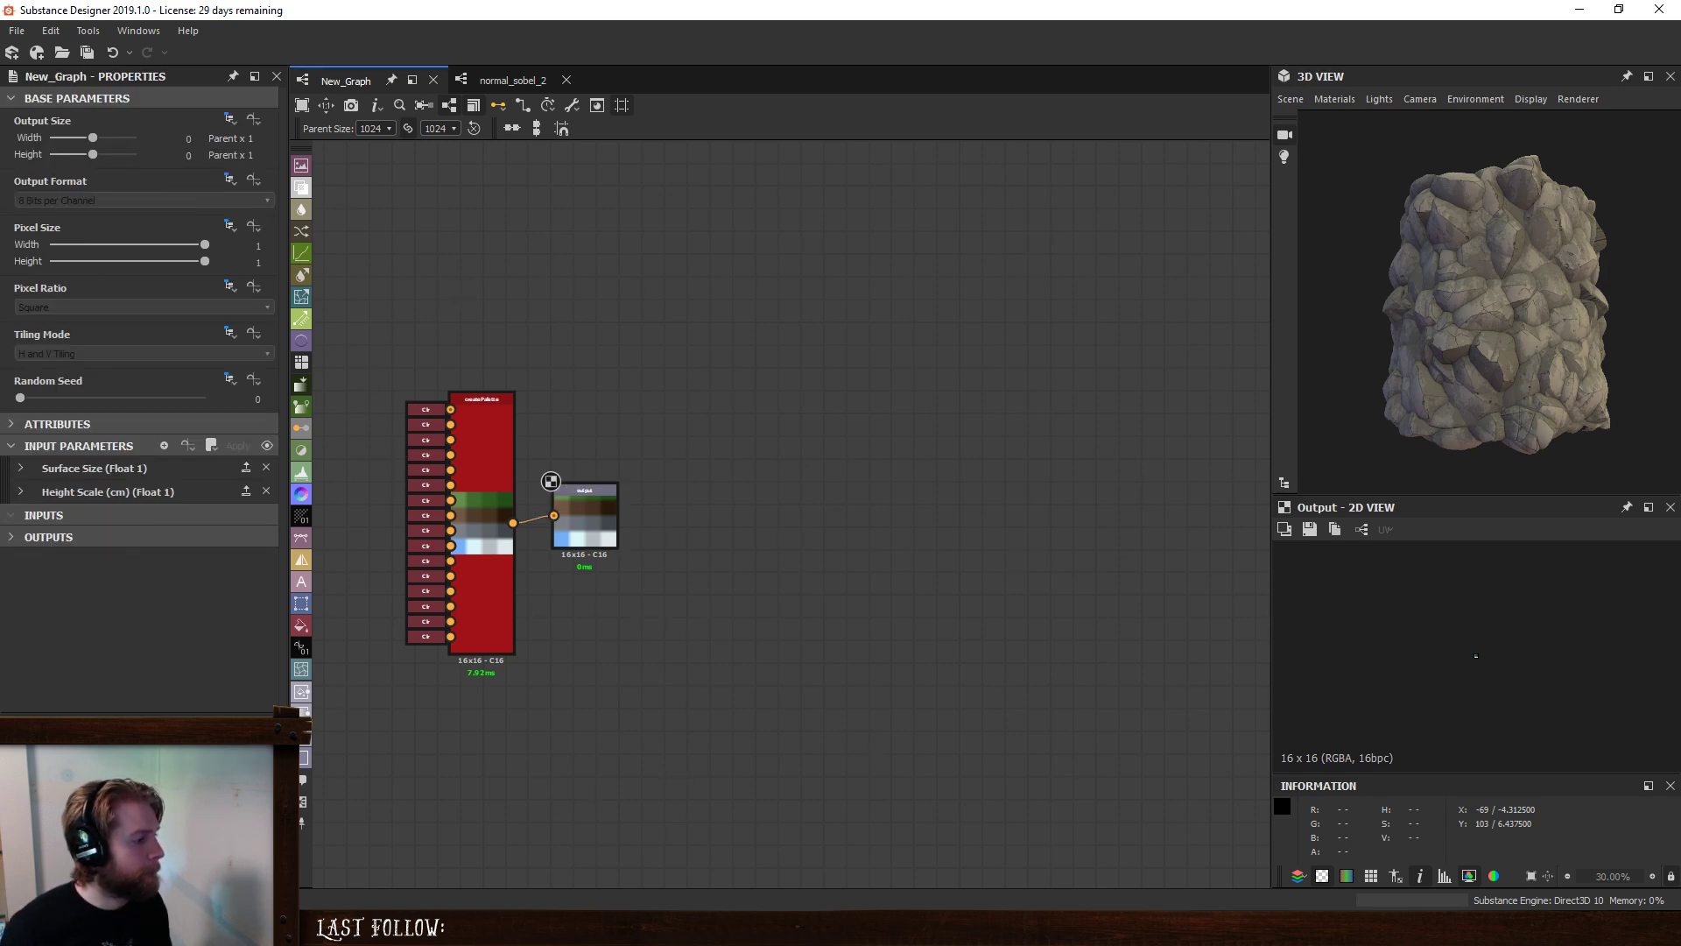
{"action": "left_click", "coordinate": [266, 466]}
{"action": "left_click", "coordinate": [266, 467]}
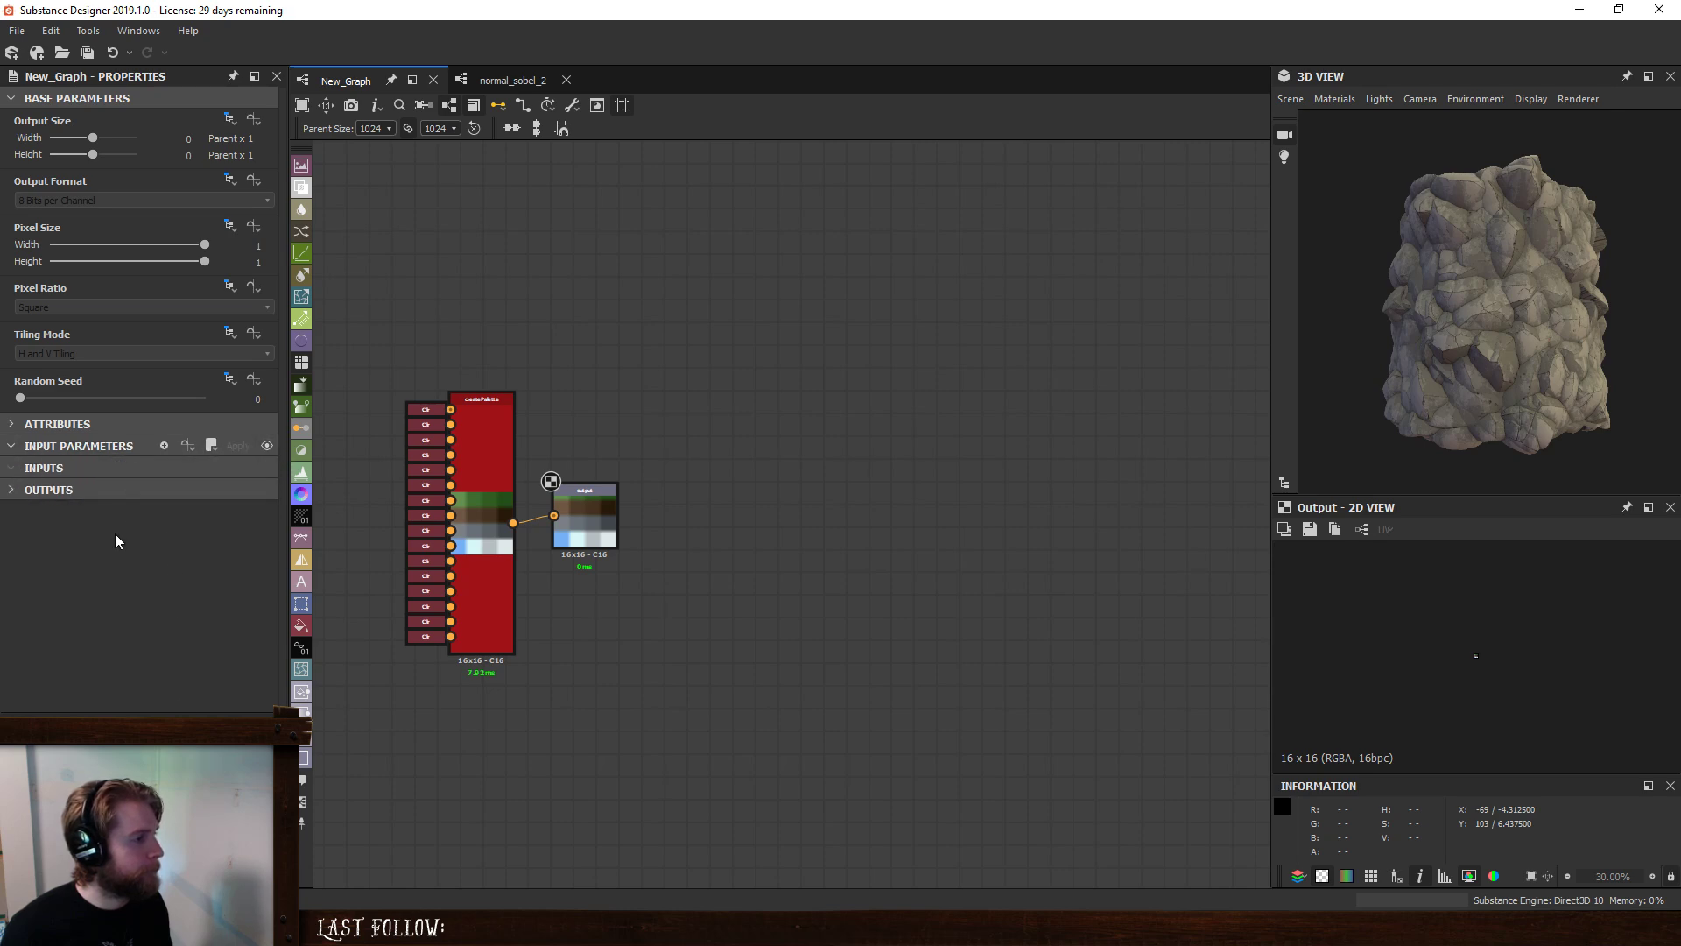
- Set the graph's label to Demo Palette and its identifier to demoPalette
{"action": "left_click", "coordinate": [13, 425]}
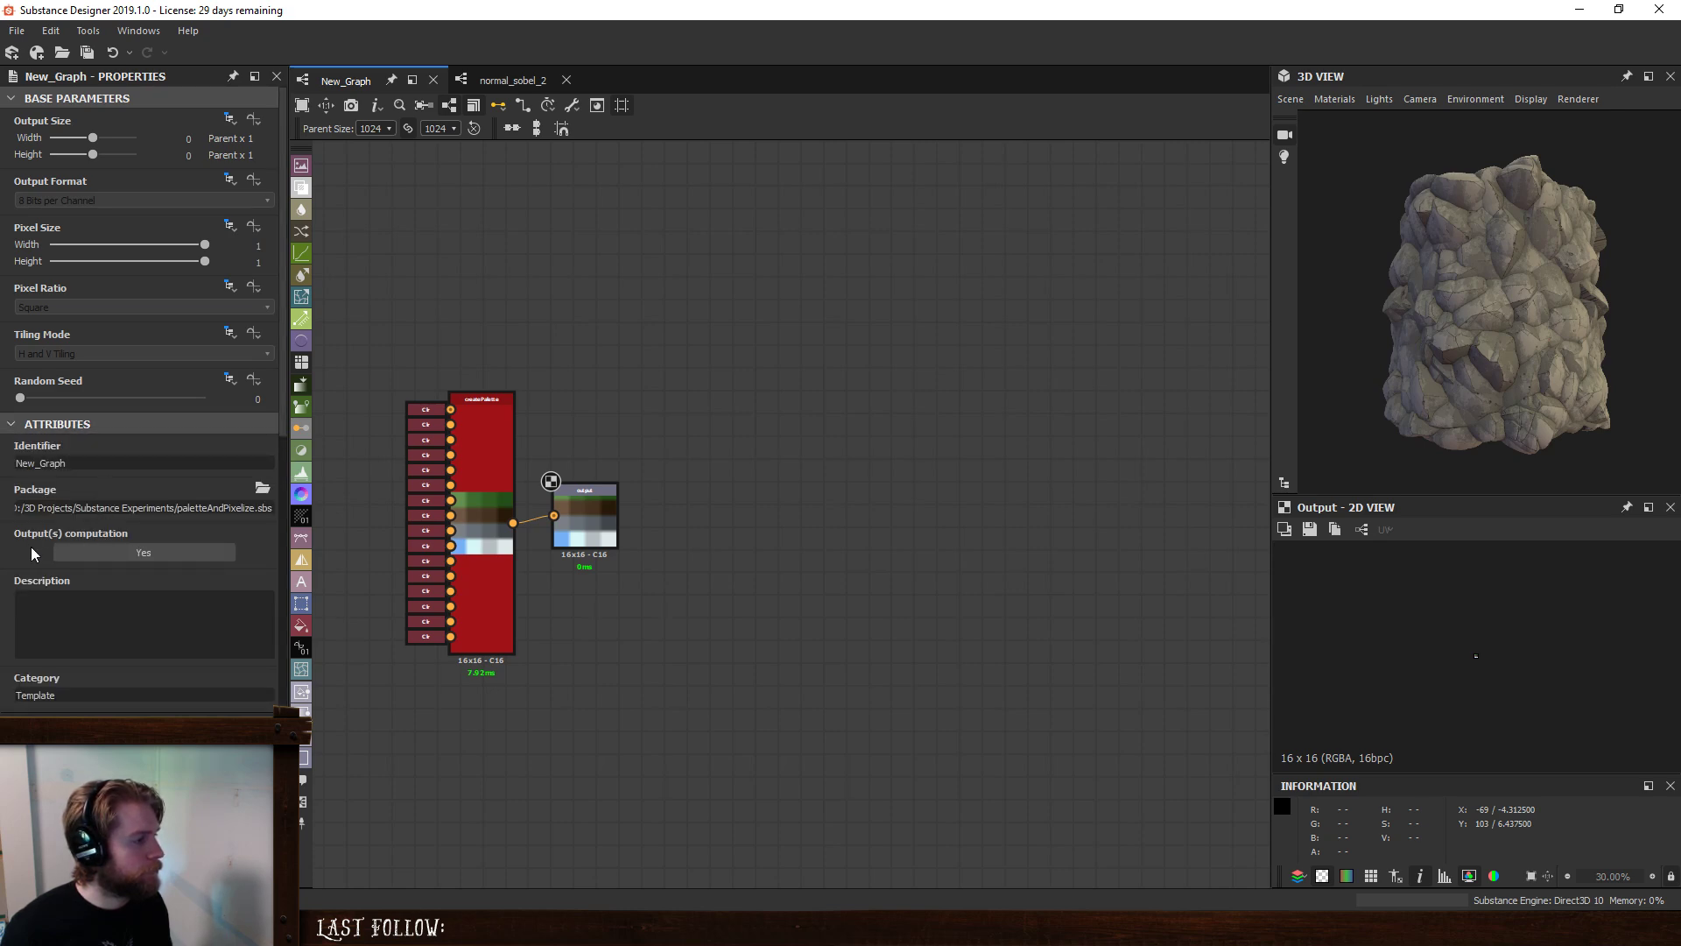
{"action": "scroll", "coordinate": [35, 552], "scroll_direction": "down", "scroll_amount": 5}
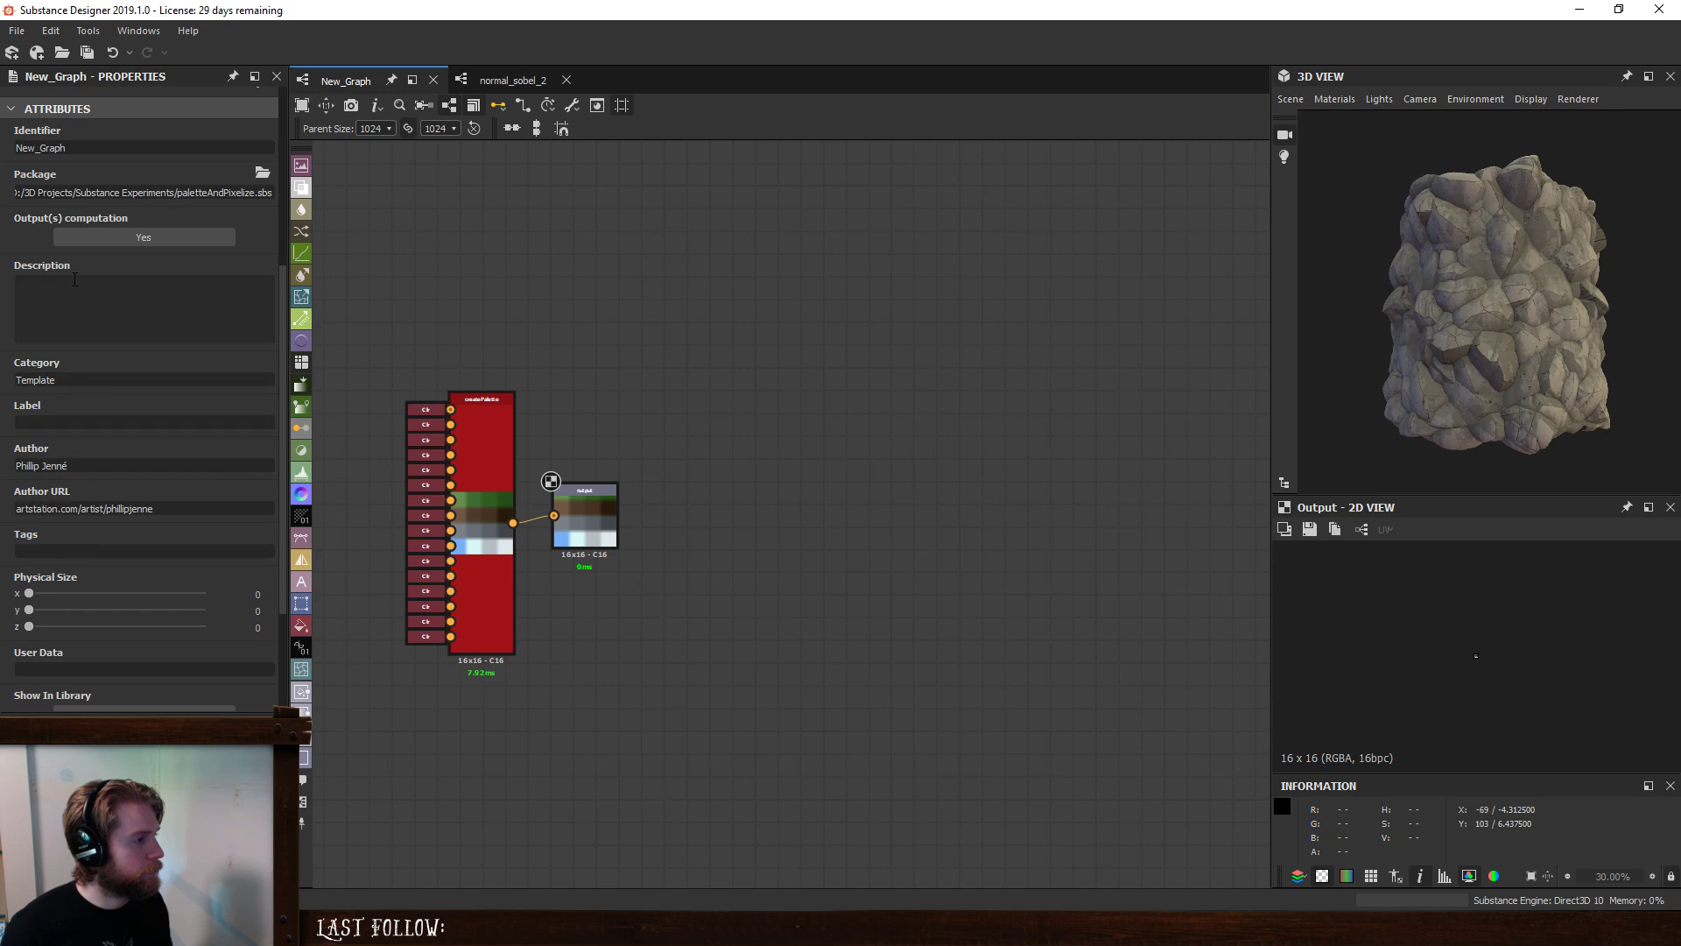
{"action": "left_click", "coordinate": [69, 423]}
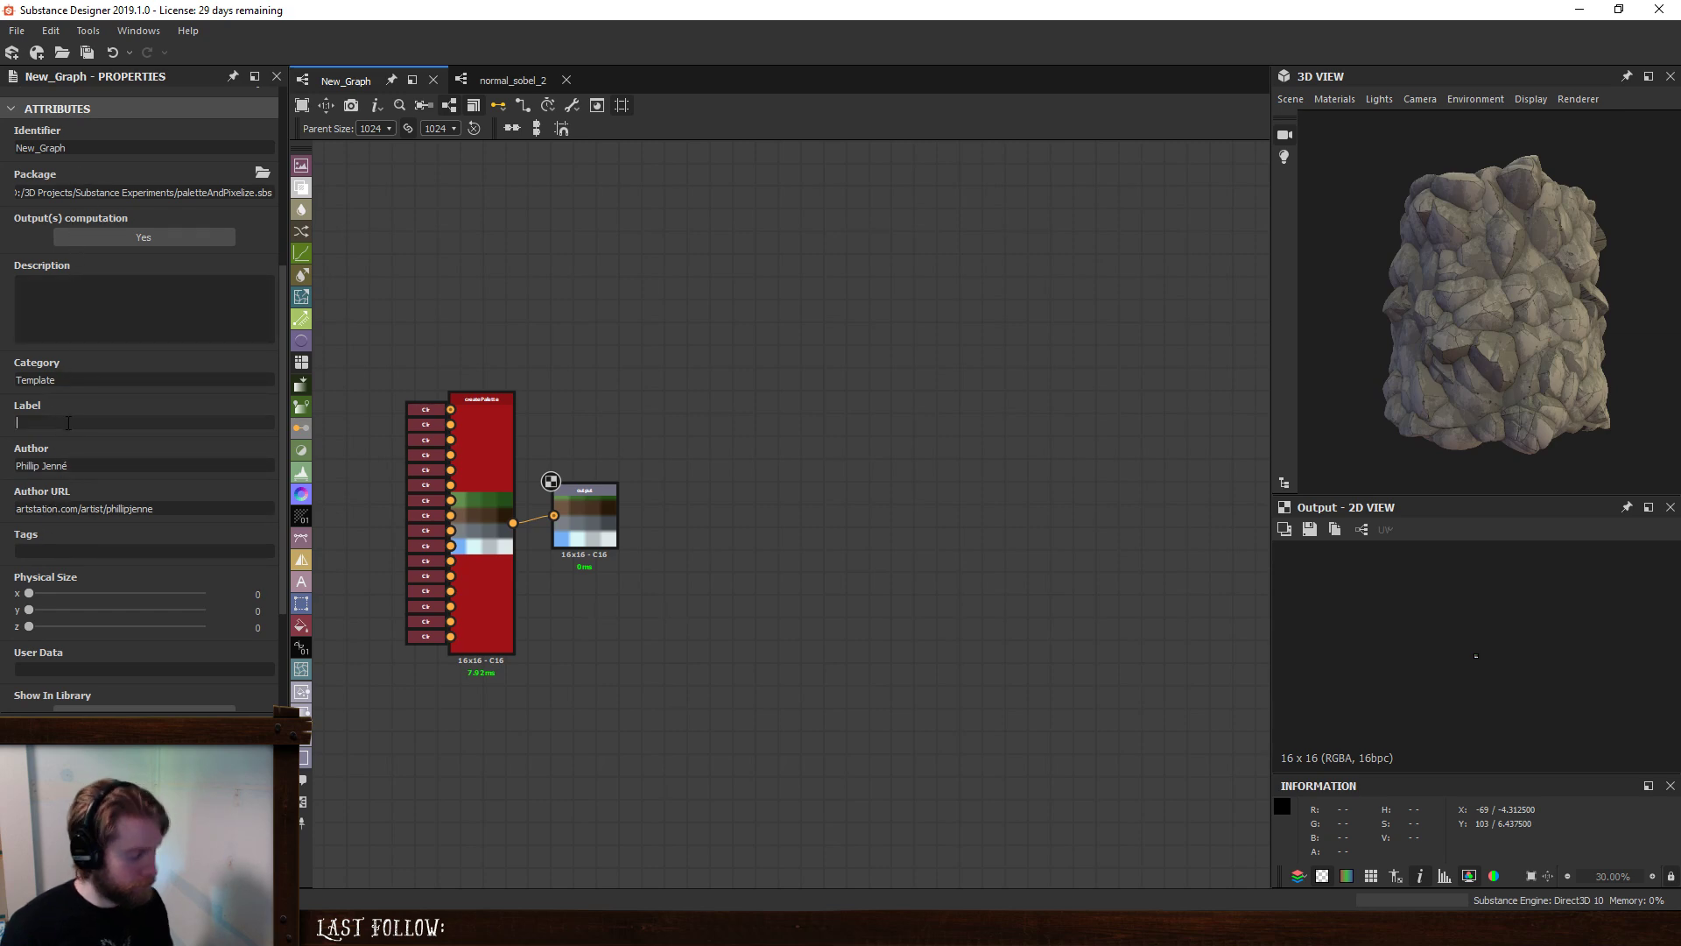
{"action": "type", "text": "Demo Palette"}
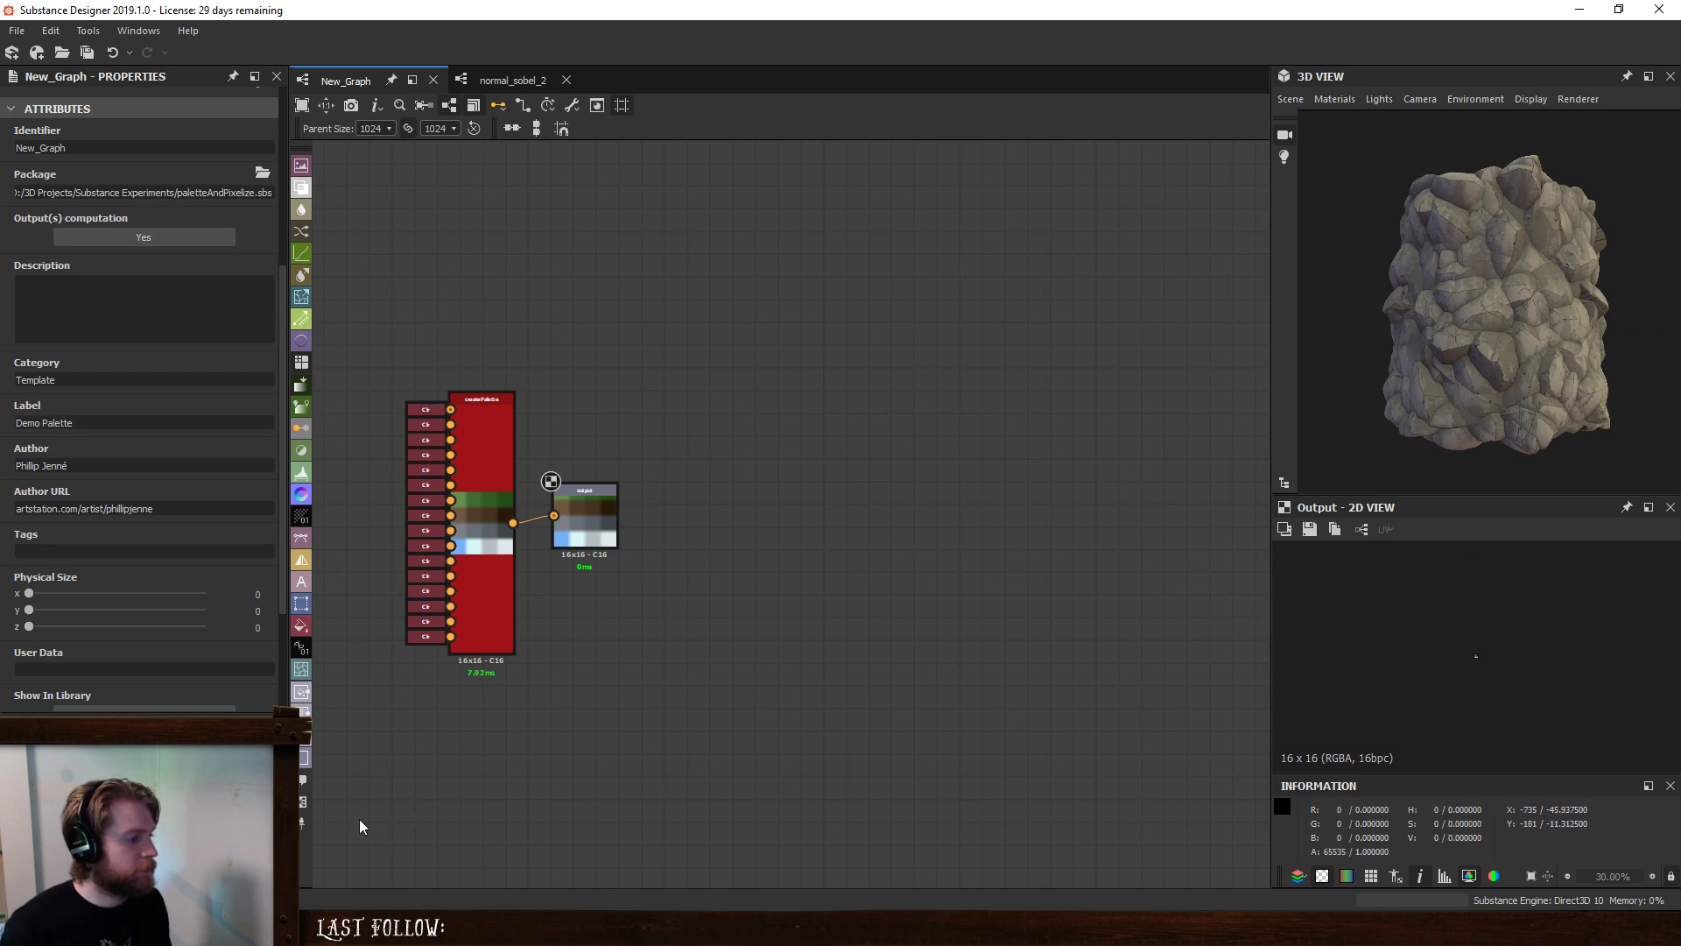
{"action": "double_click", "coordinate": [84, 147]}
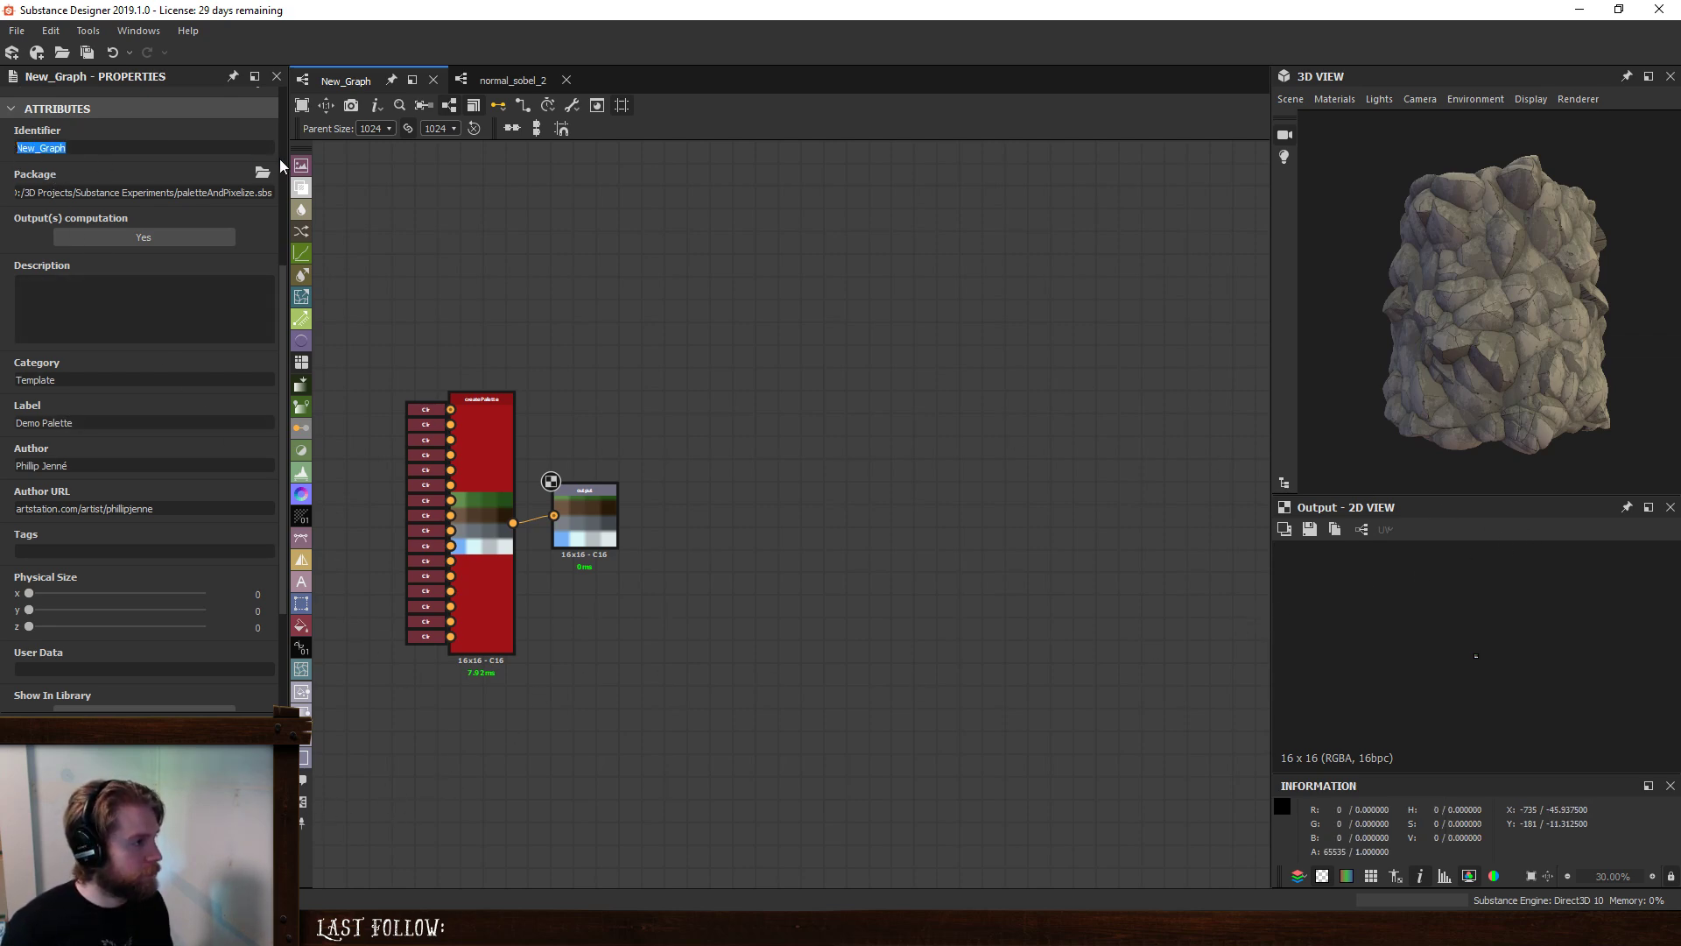
{"action": "type", "text": "demoPalette"}
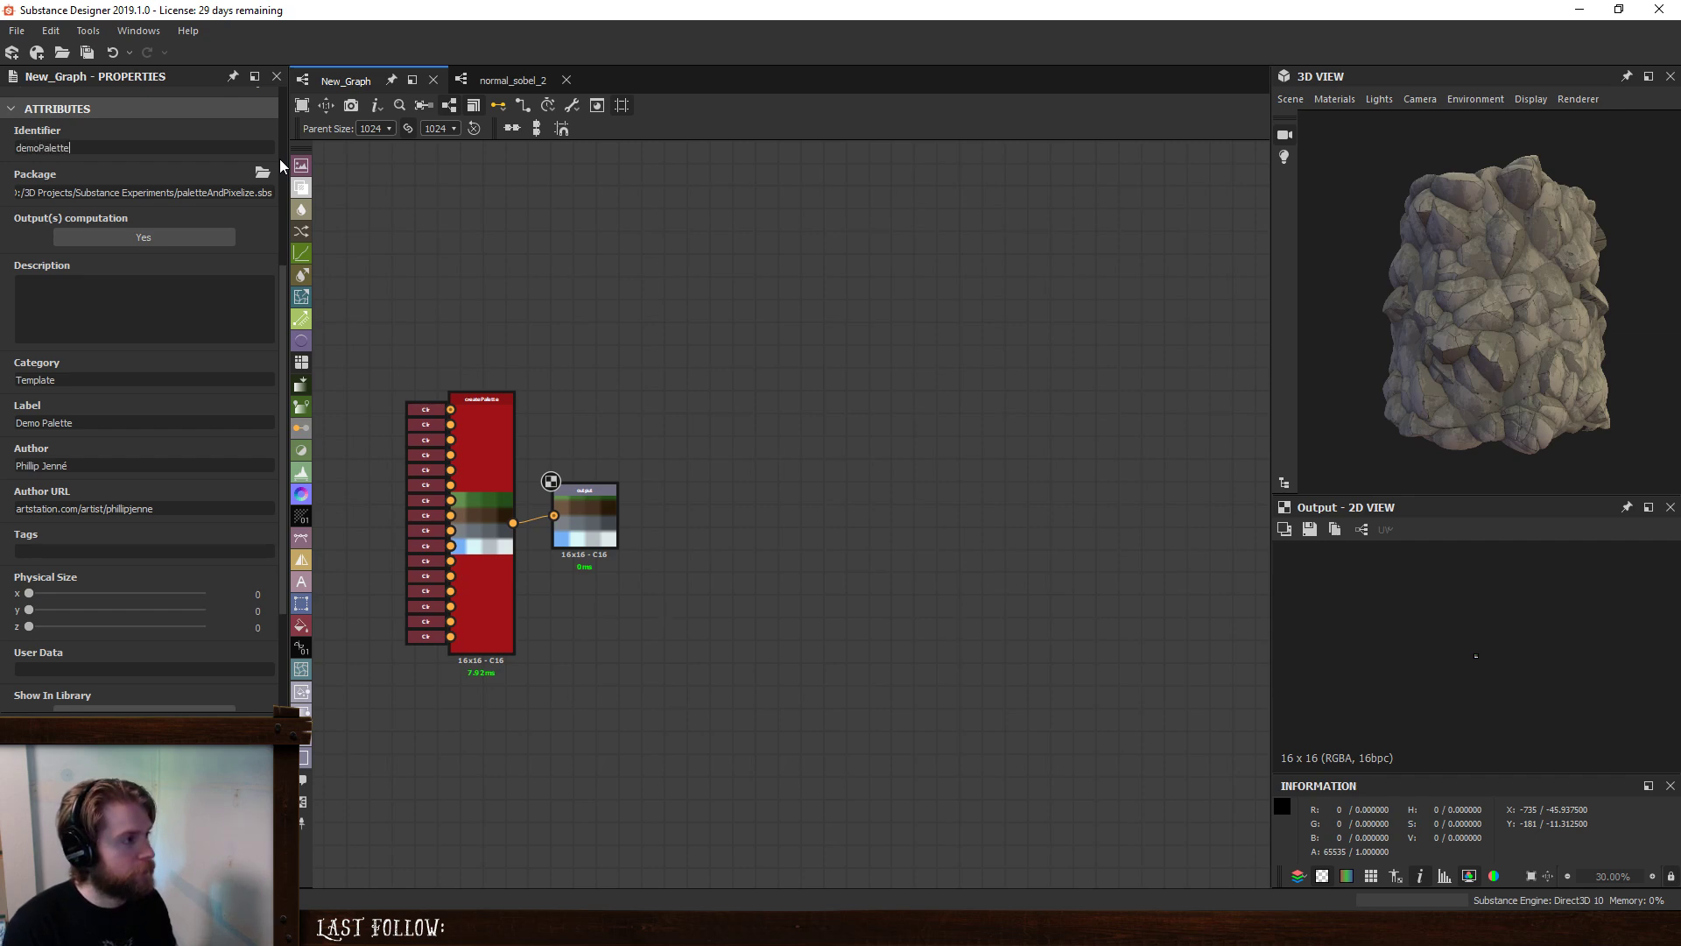
{"action": "key", "text": "Return"}
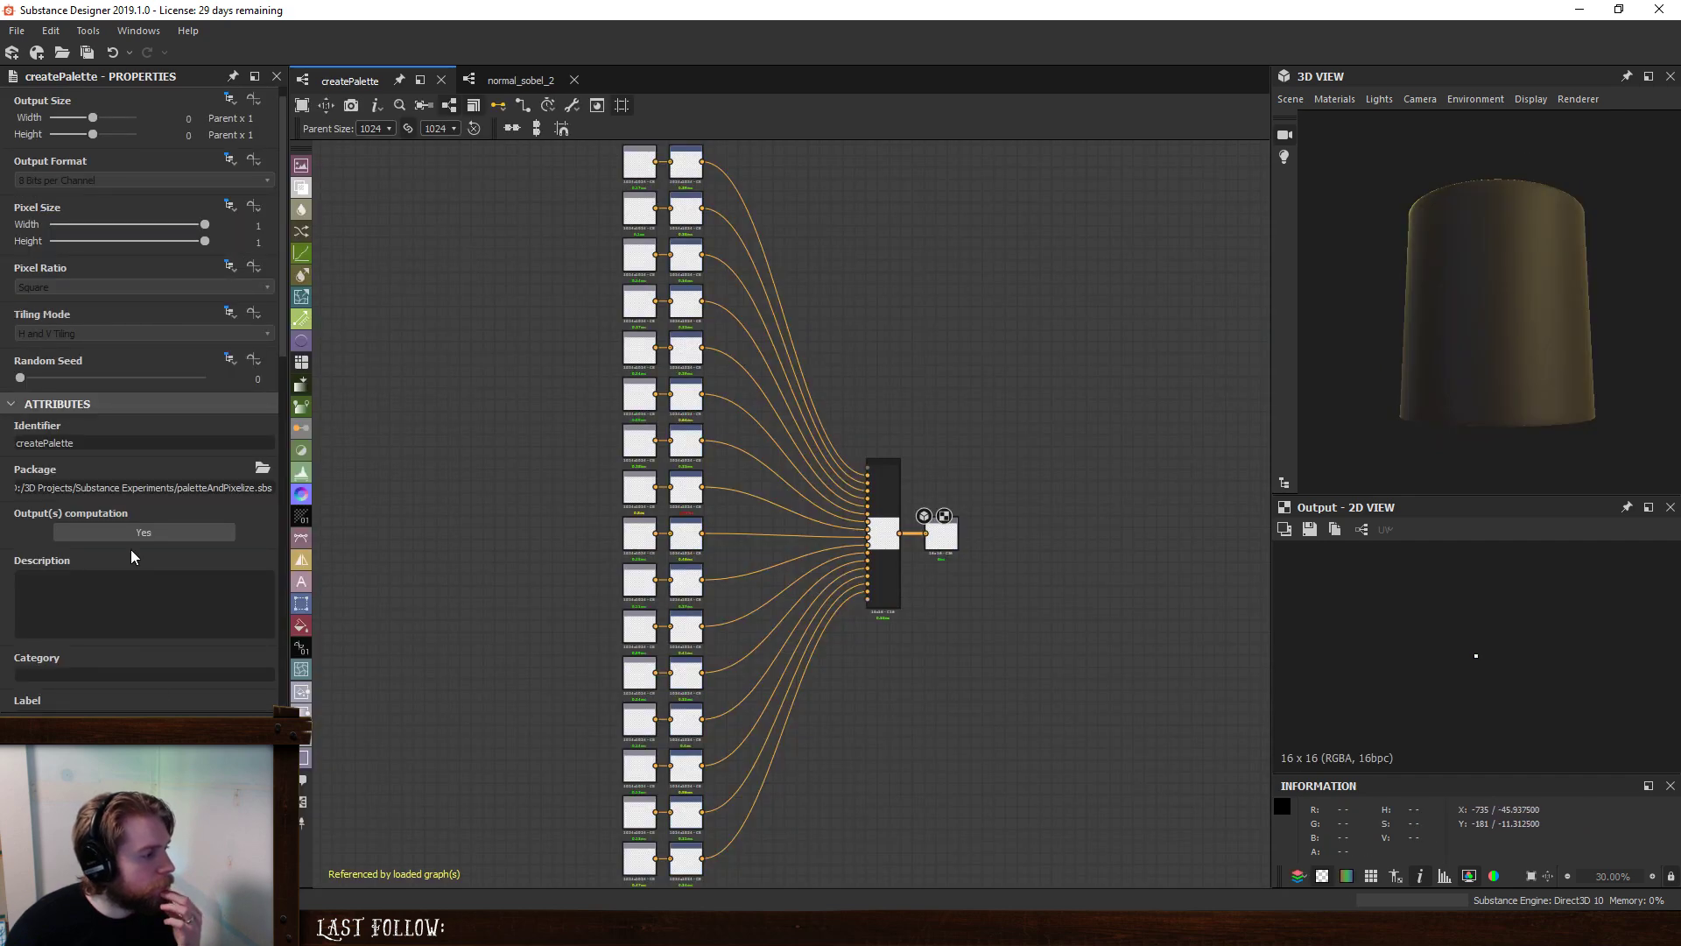
- Open the pixelize graph and set its label attribute to Palette and Pixelize
{"action": "scroll", "coordinate": [131, 557], "scroll_direction": "down", "scroll_amount": 6}
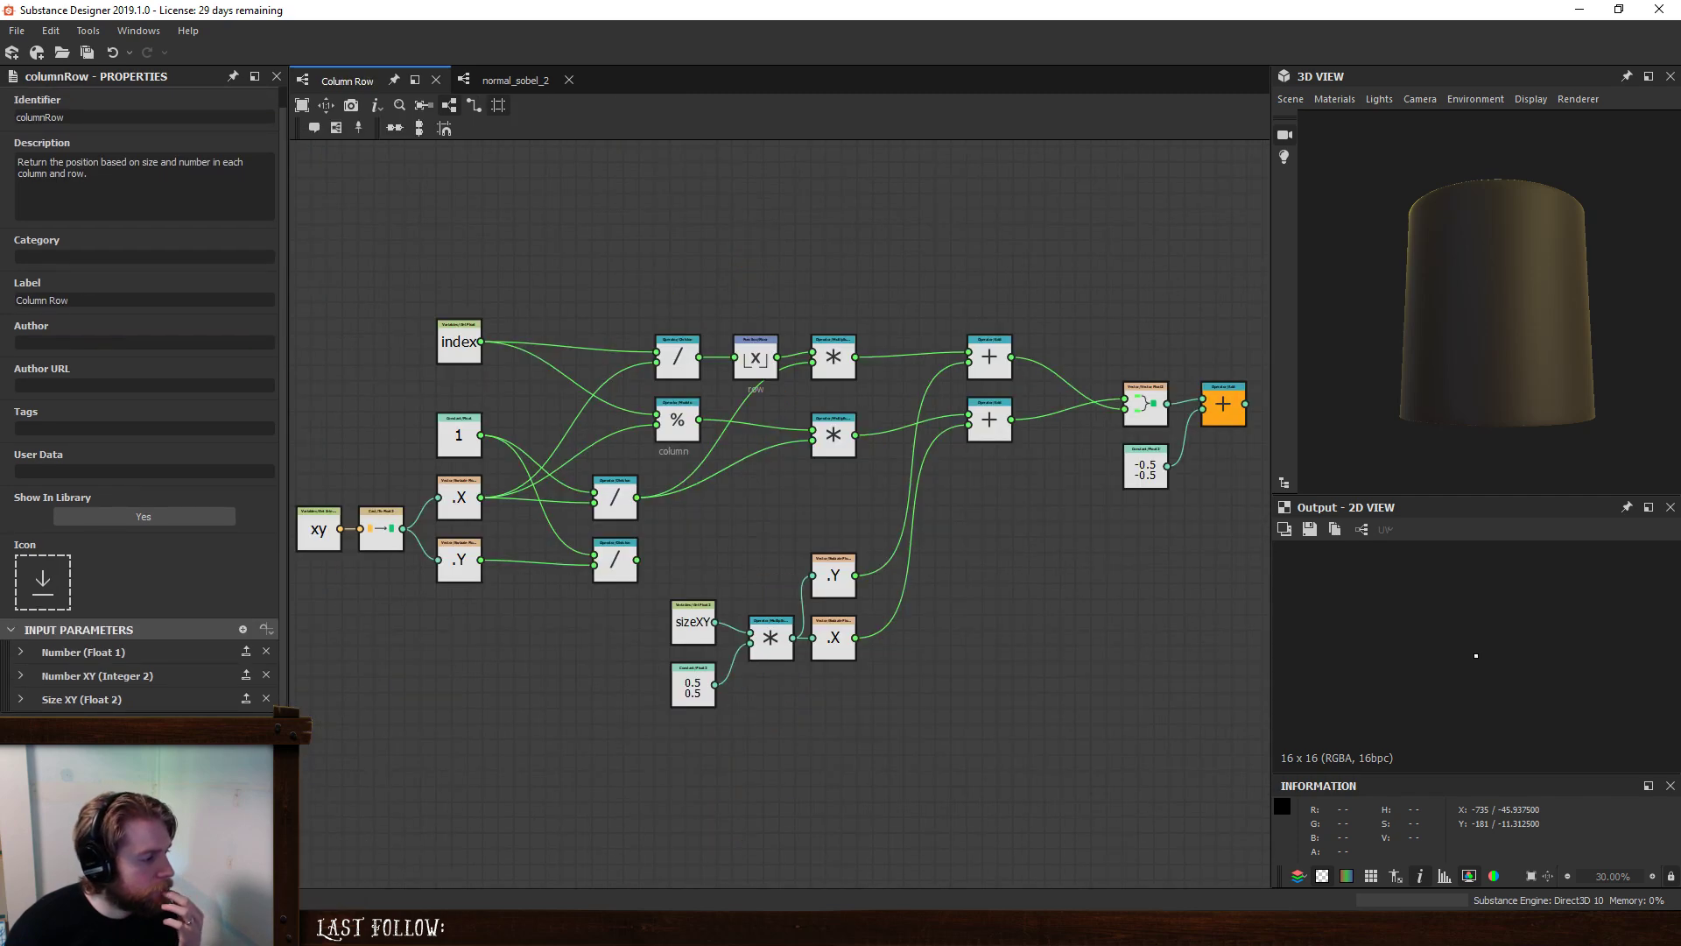
{"action": "double_click", "coordinate": [97, 805]}
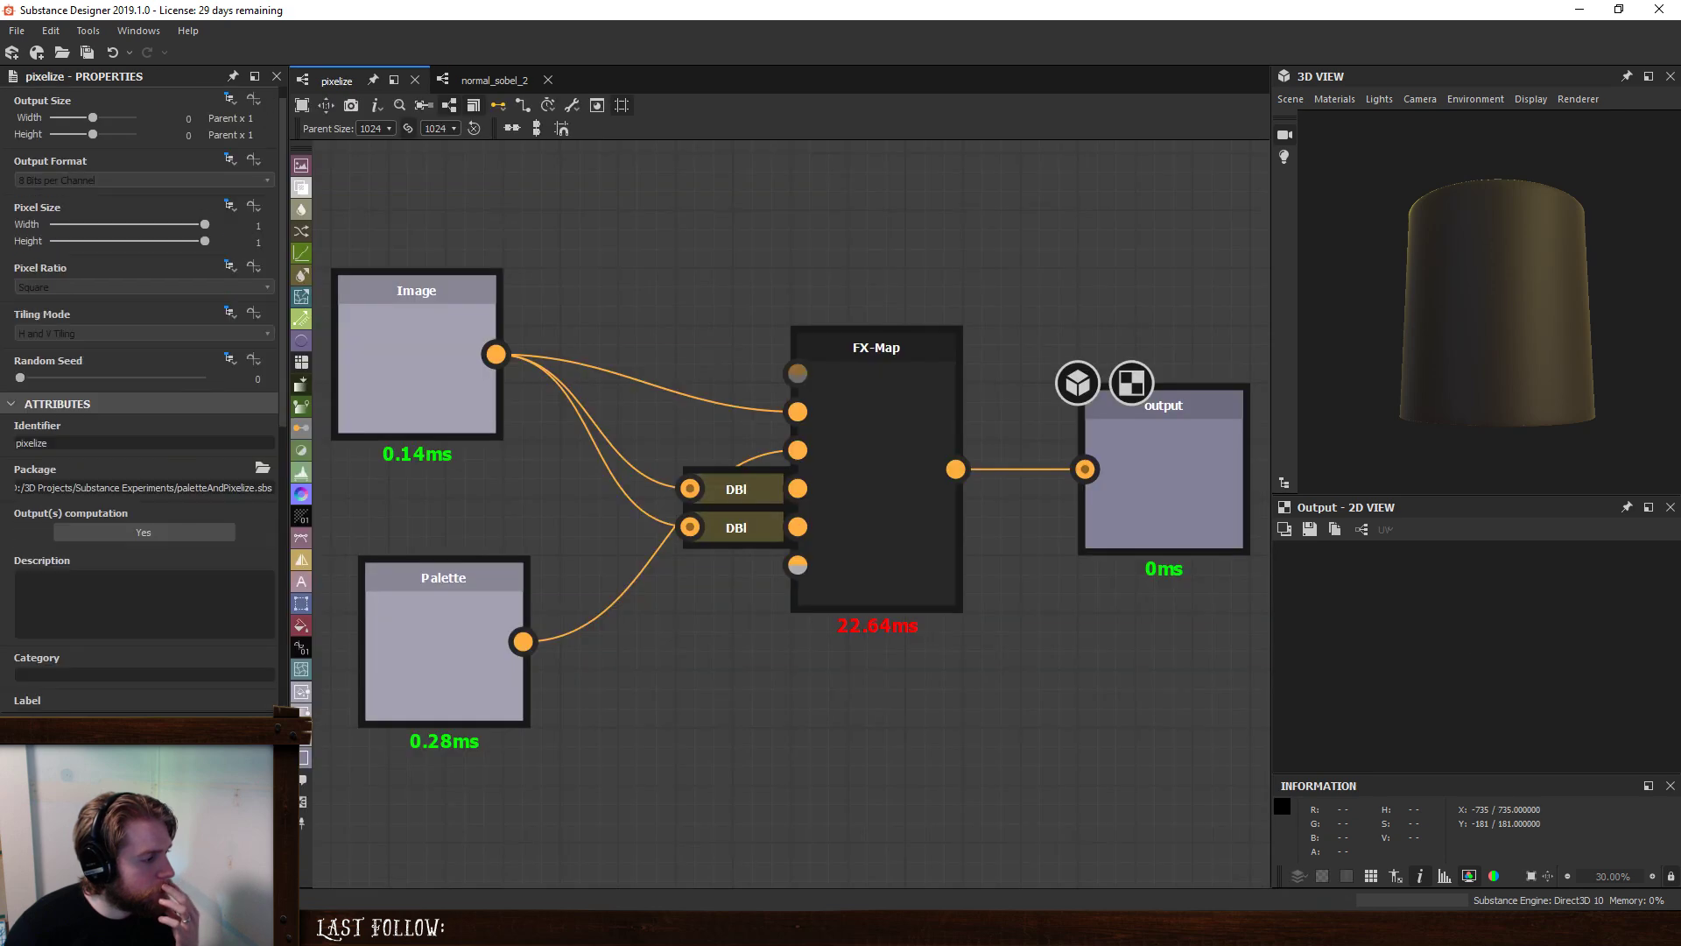
{"action": "scroll", "coordinate": [180, 599], "scroll_direction": "down", "scroll_amount": 2}
{"action": "scroll", "coordinate": [181, 592], "scroll_direction": "down", "scroll_amount": 1}
{"action": "left_click", "coordinate": [154, 560]}
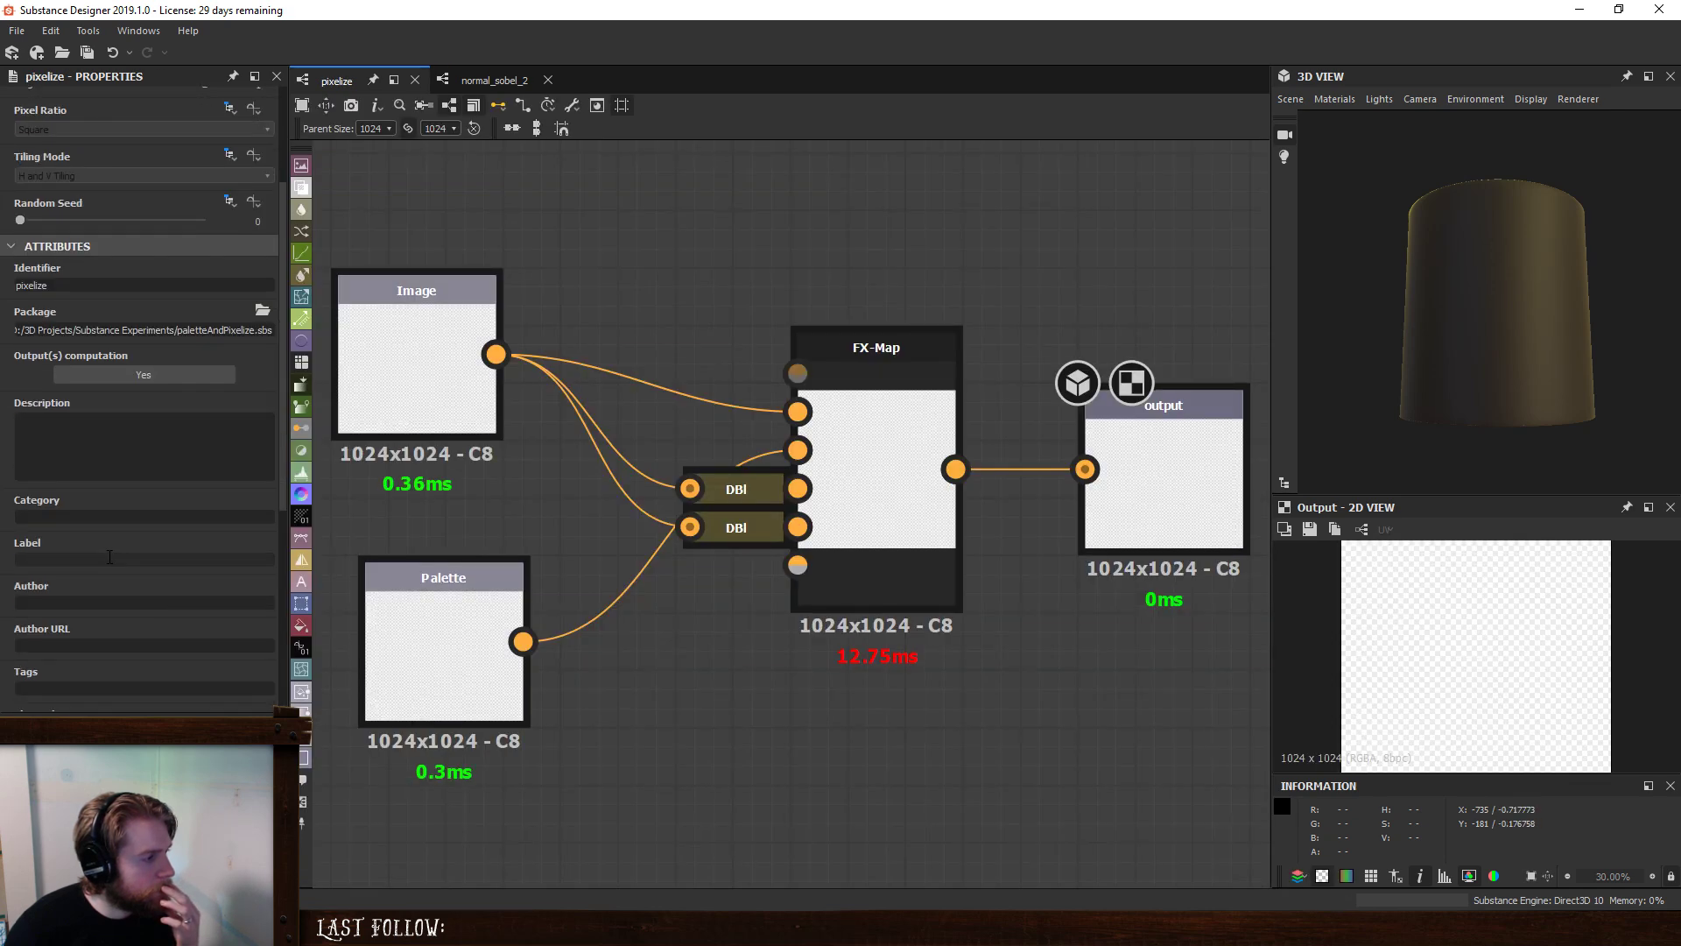
{"action": "type", "text": "Pale"}
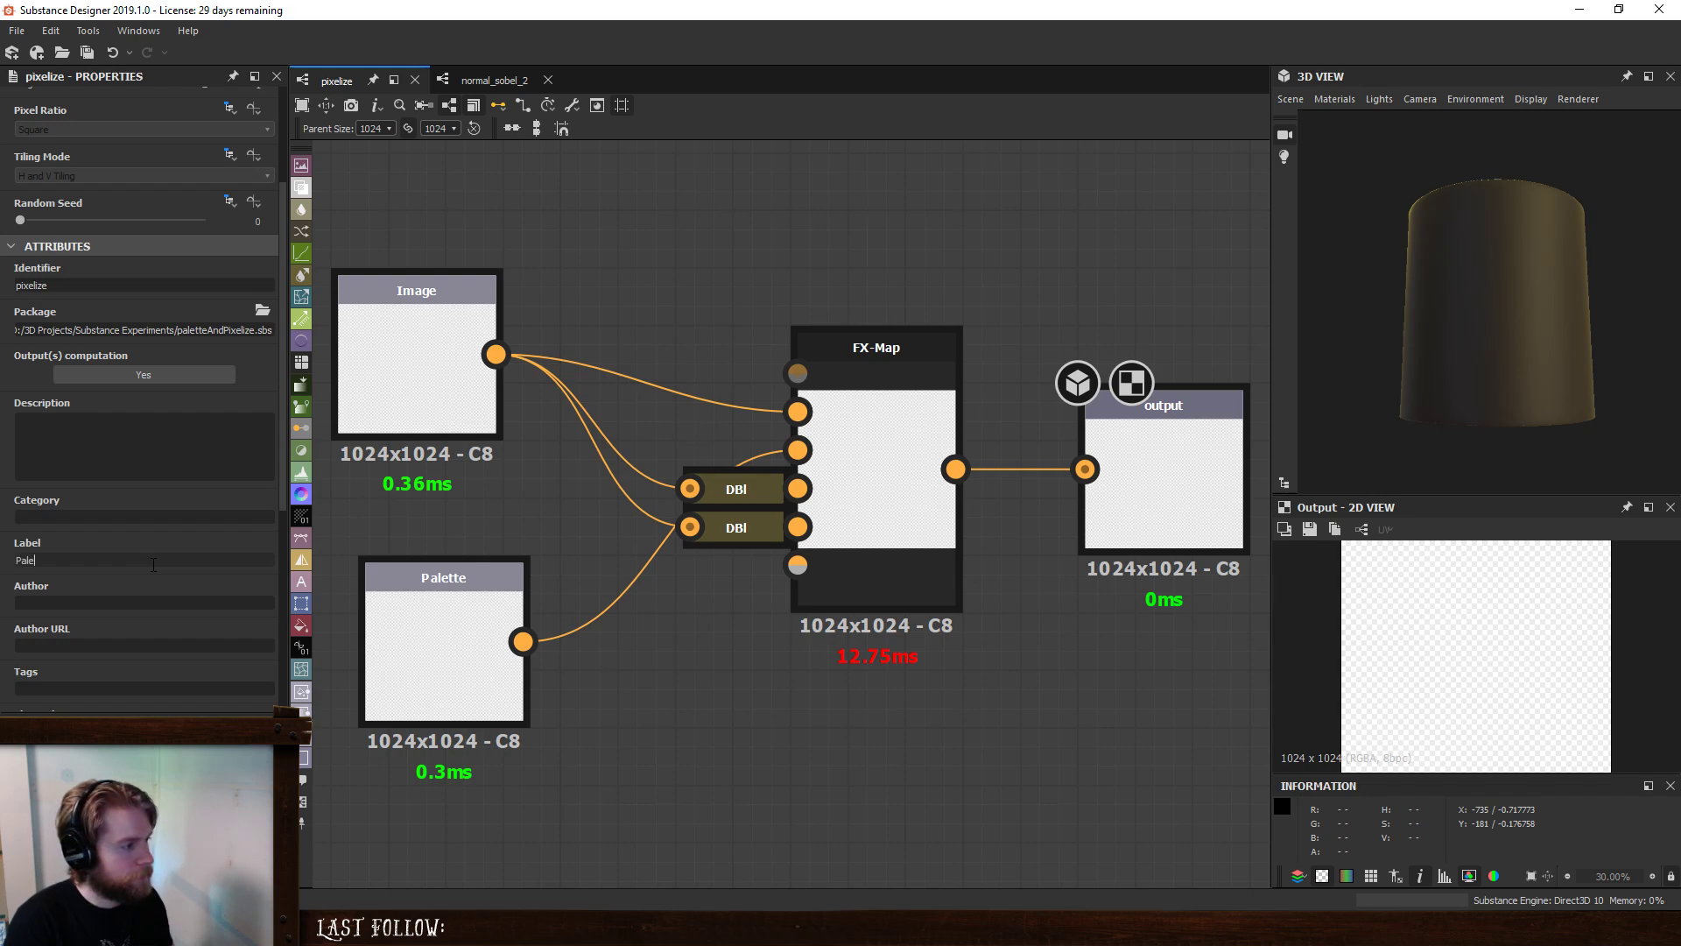
{"action": "type", "text": "tte an"}
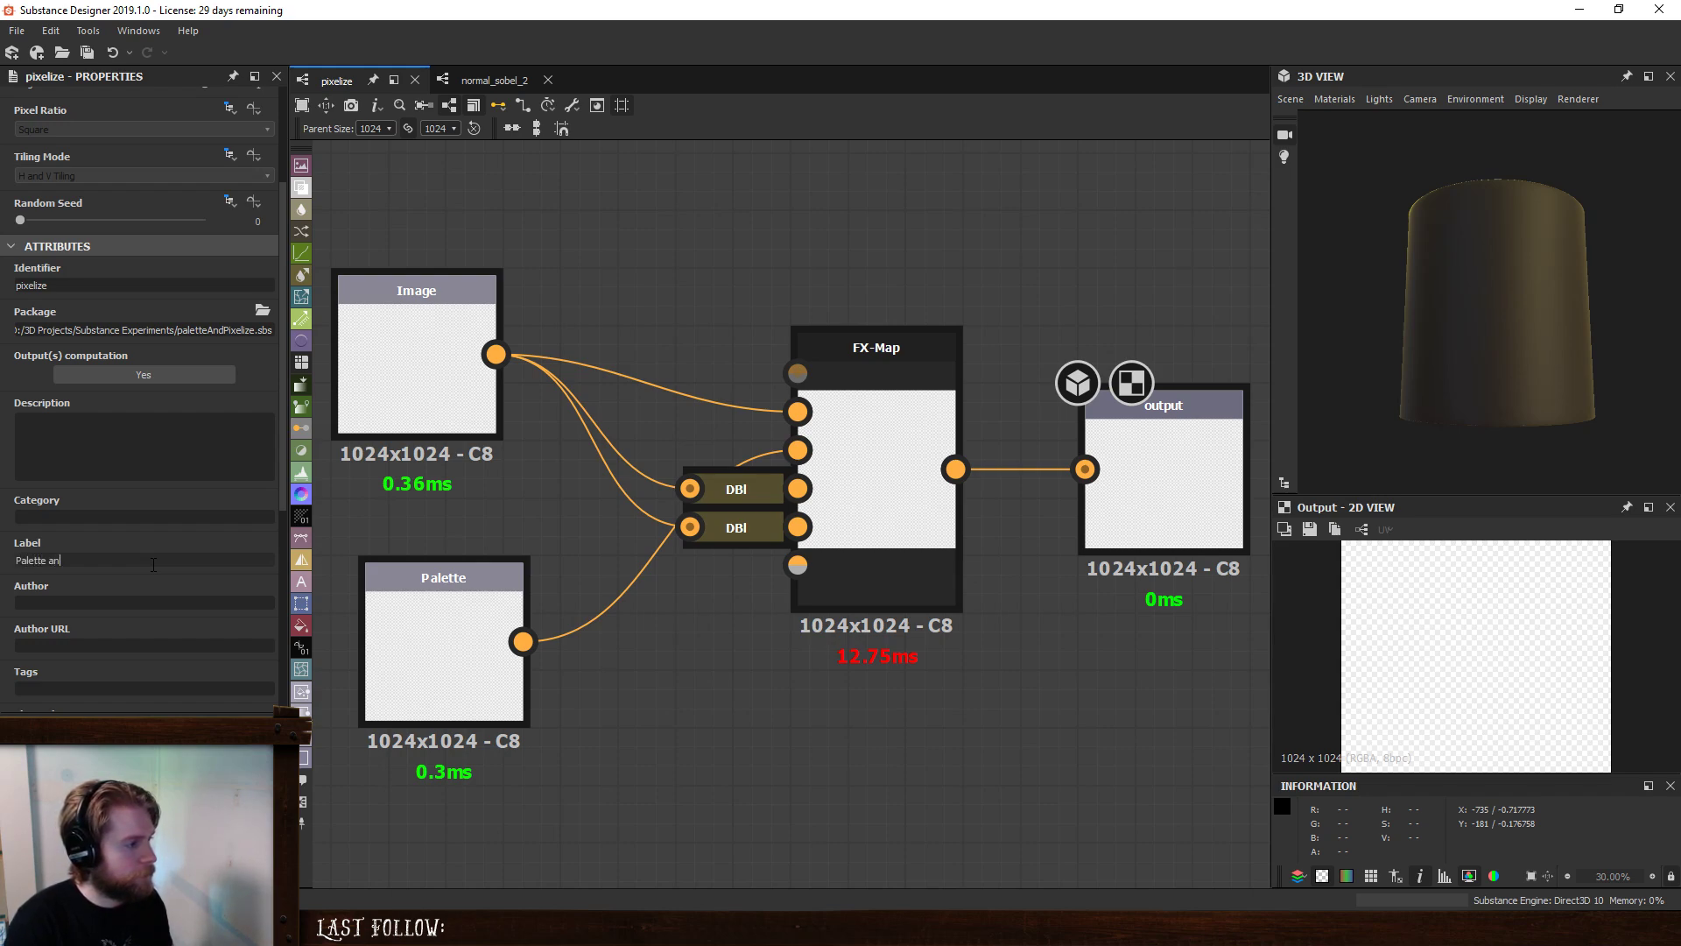
{"action": "type", "text": "d Pixeliz"}
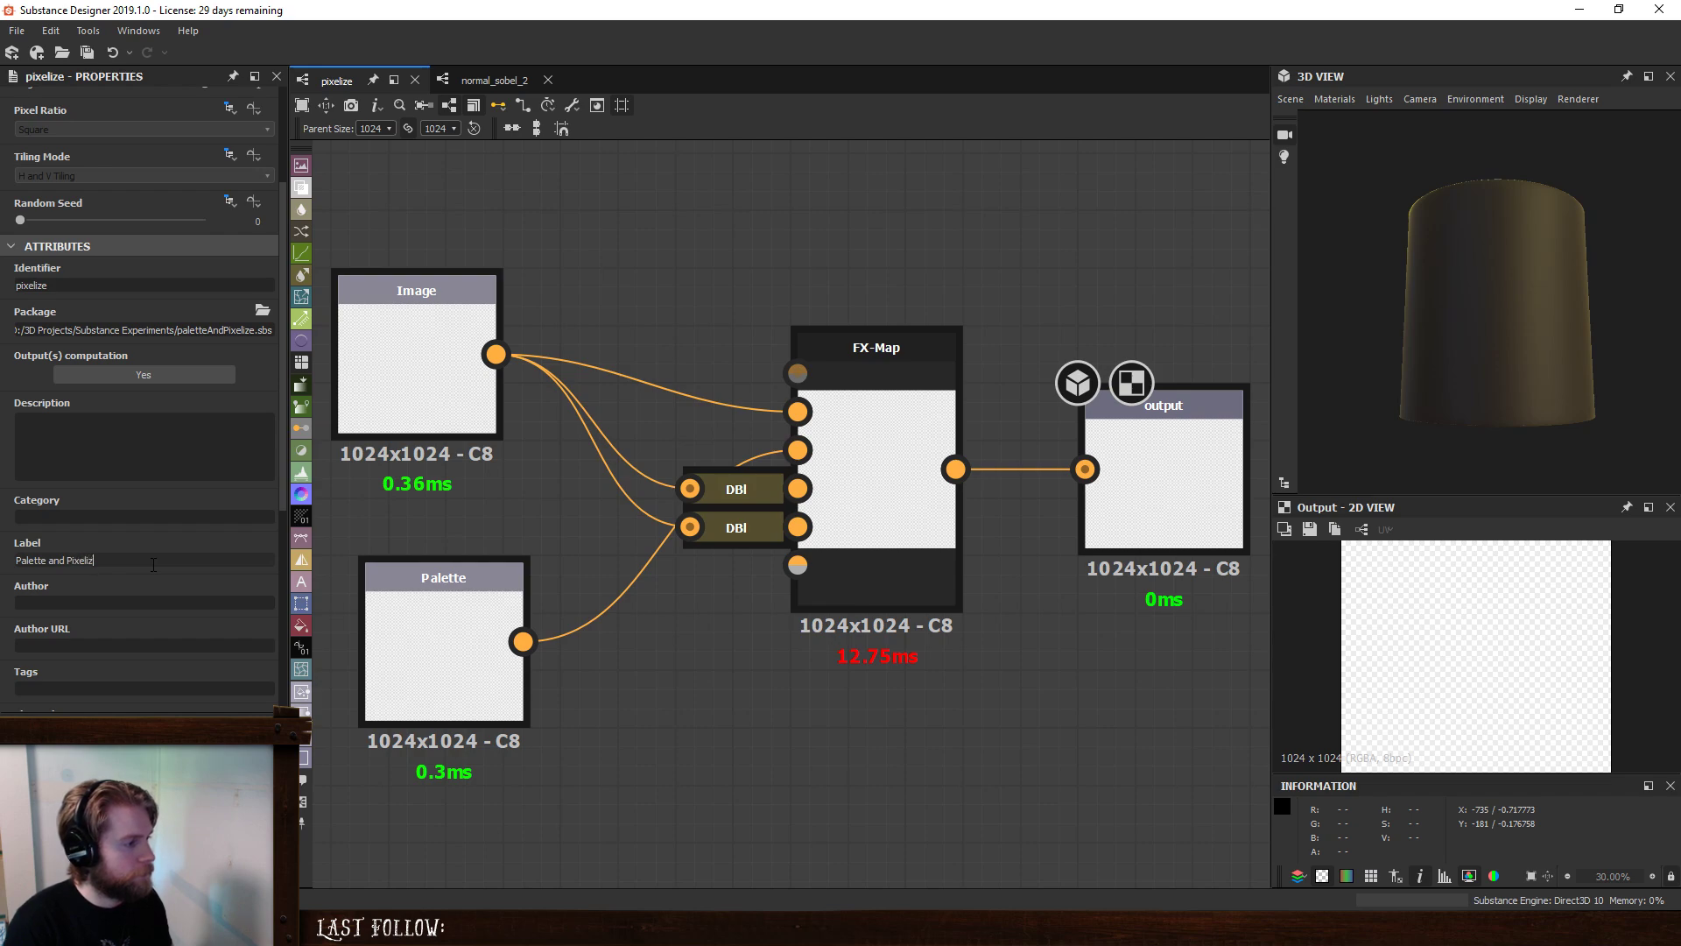
{"action": "type", "text": "e"}
{"action": "scroll", "coordinate": [884, 713], "scroll_direction": "down", "scroll_amount": 2}
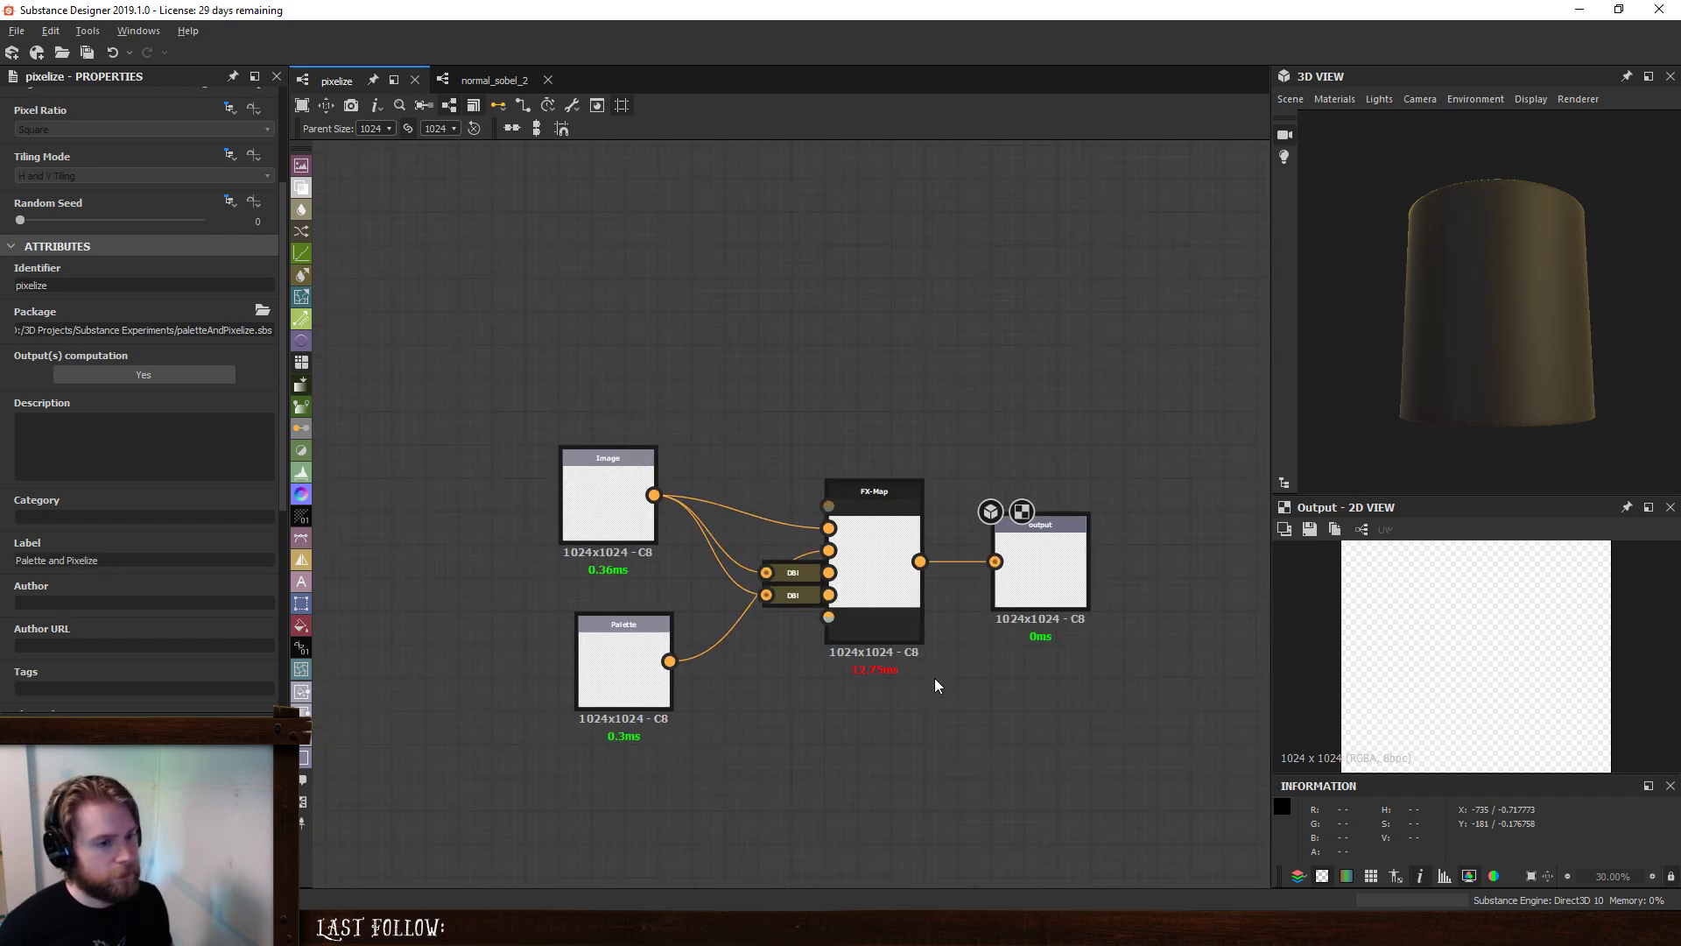
{"action": "middle_click_drag", "start_coordinate": [933, 685], "coordinate": [871, 698]}
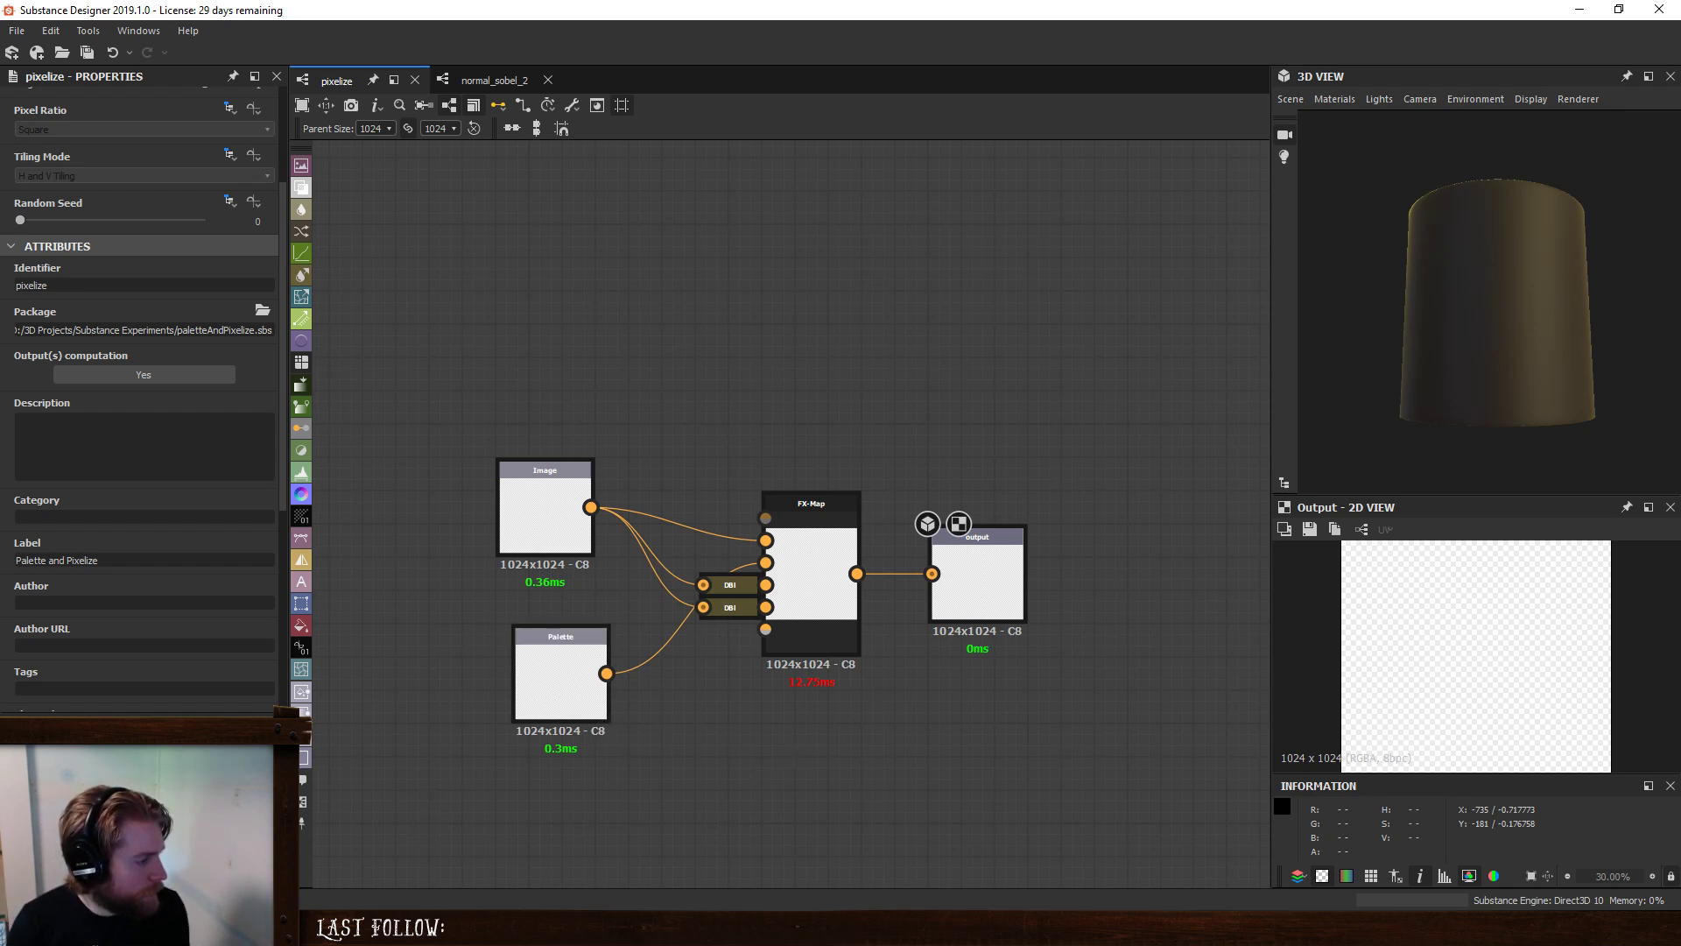
- Close the other loaded packages that are no longer needed, discarding the changes to borderlandsRocks.sbs
{"action": "right_click", "coordinate": [92, 465]}
{"action": "left_click", "coordinate": [348, 643]}
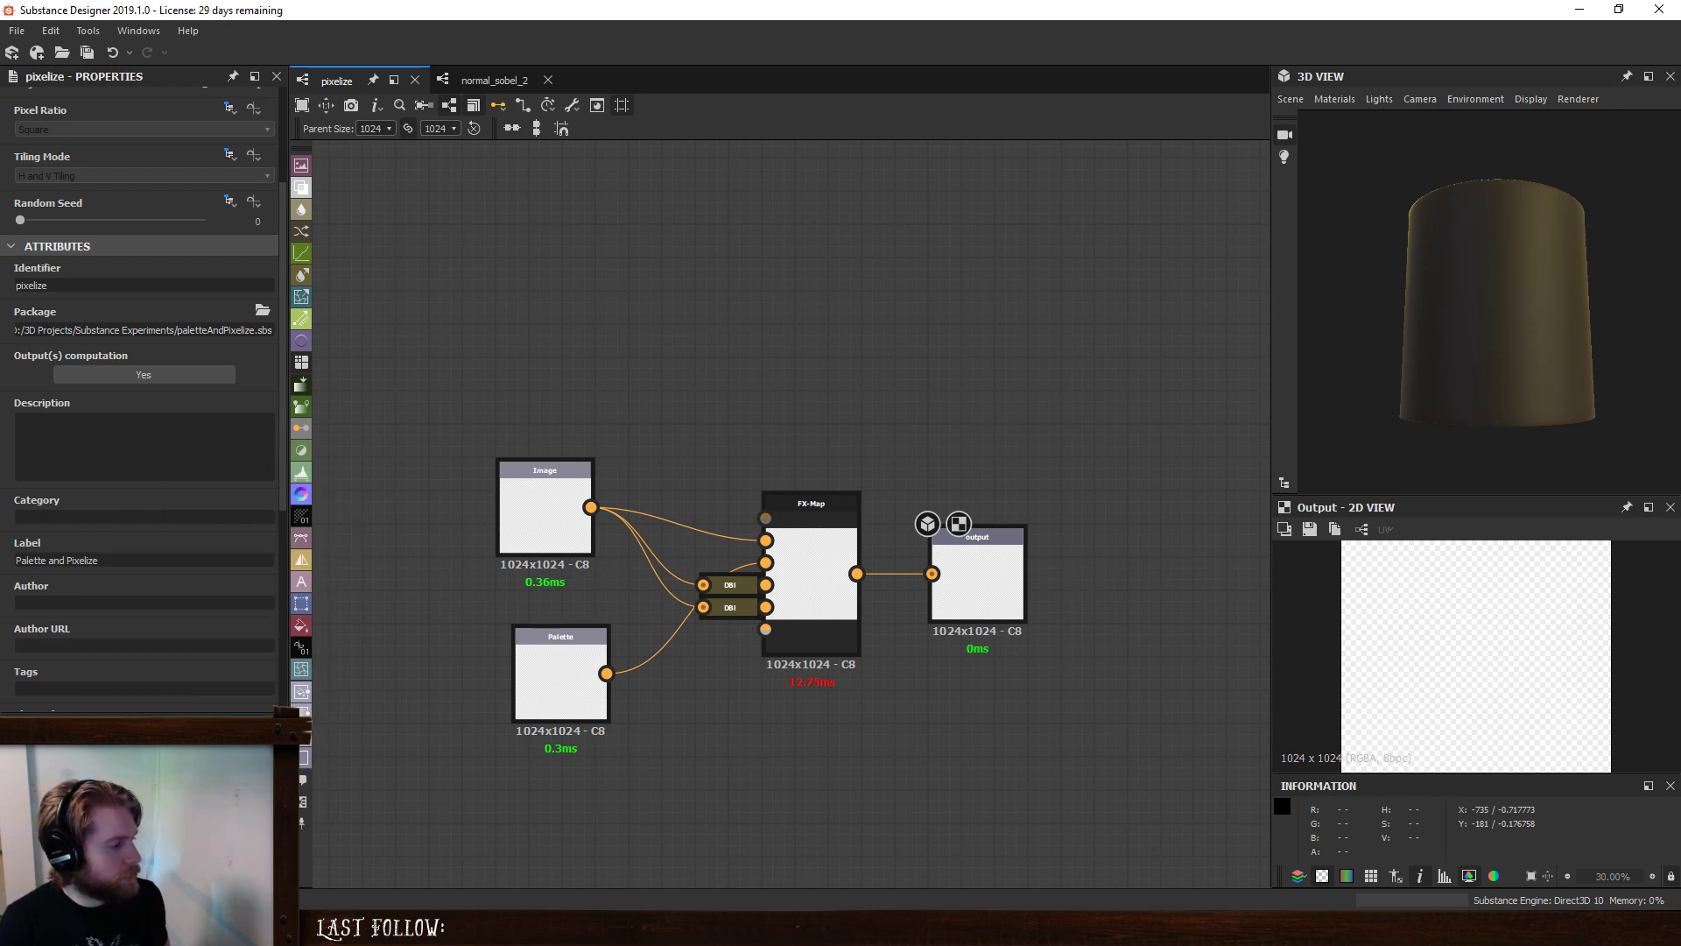
{"action": "right_click", "coordinate": [83, 753]}
{"action": "left_click", "coordinate": [147, 687]}
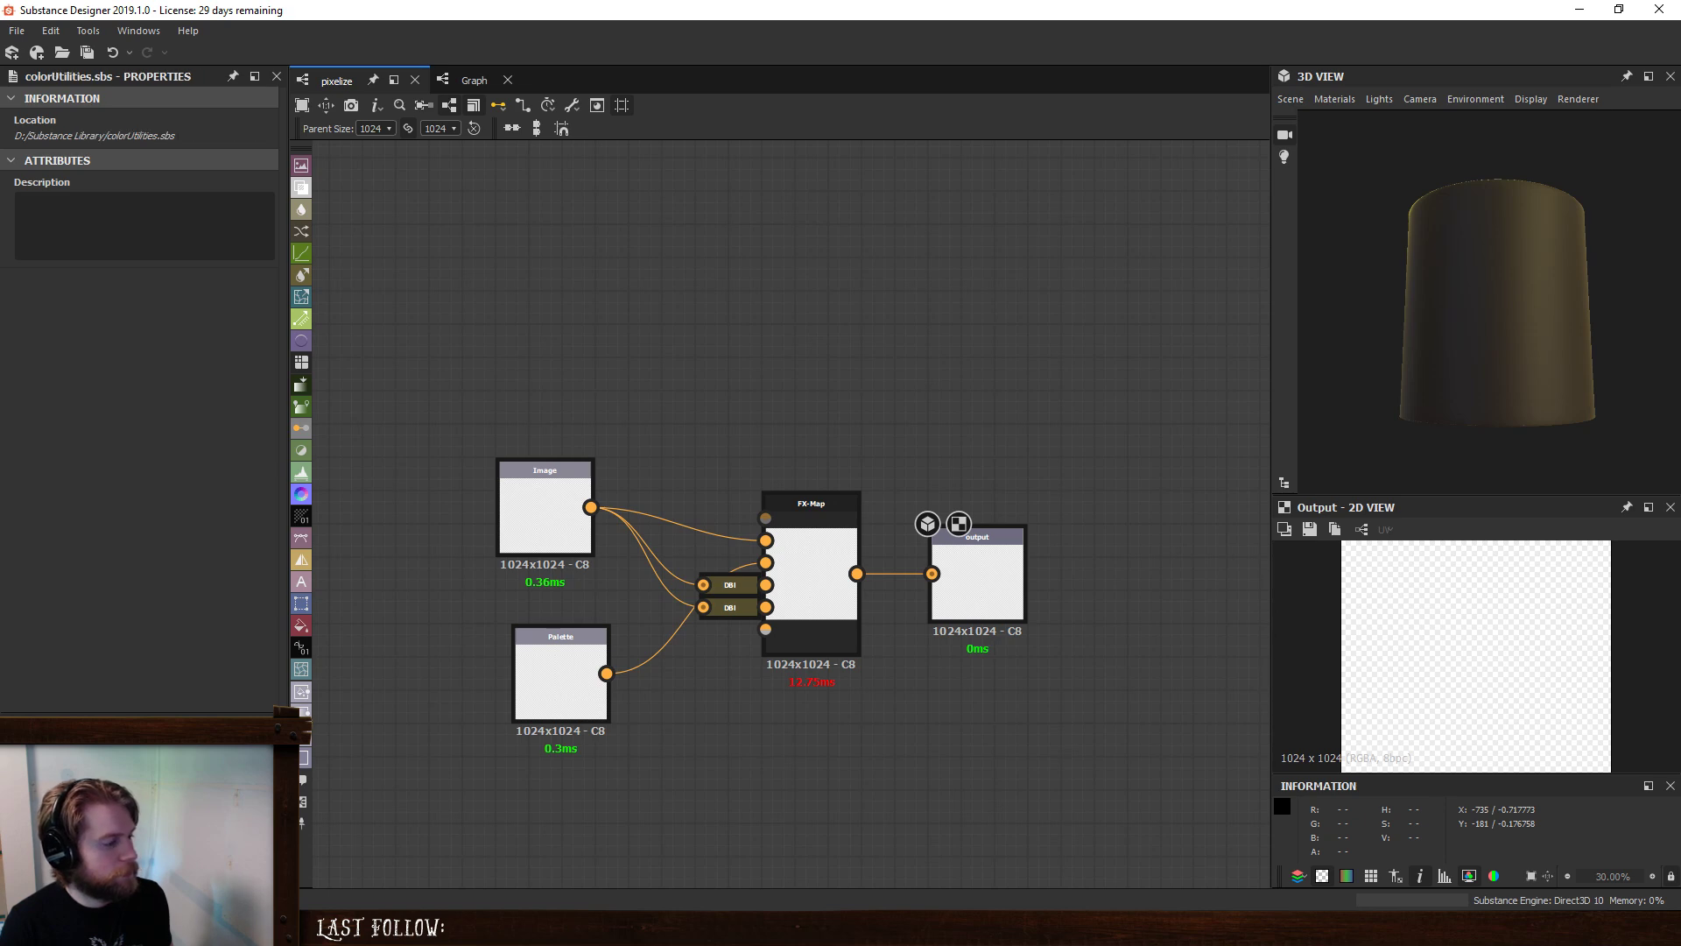
{"action": "right_click", "coordinate": [193, 768]}
{"action": "left_click", "coordinate": [262, 670]}
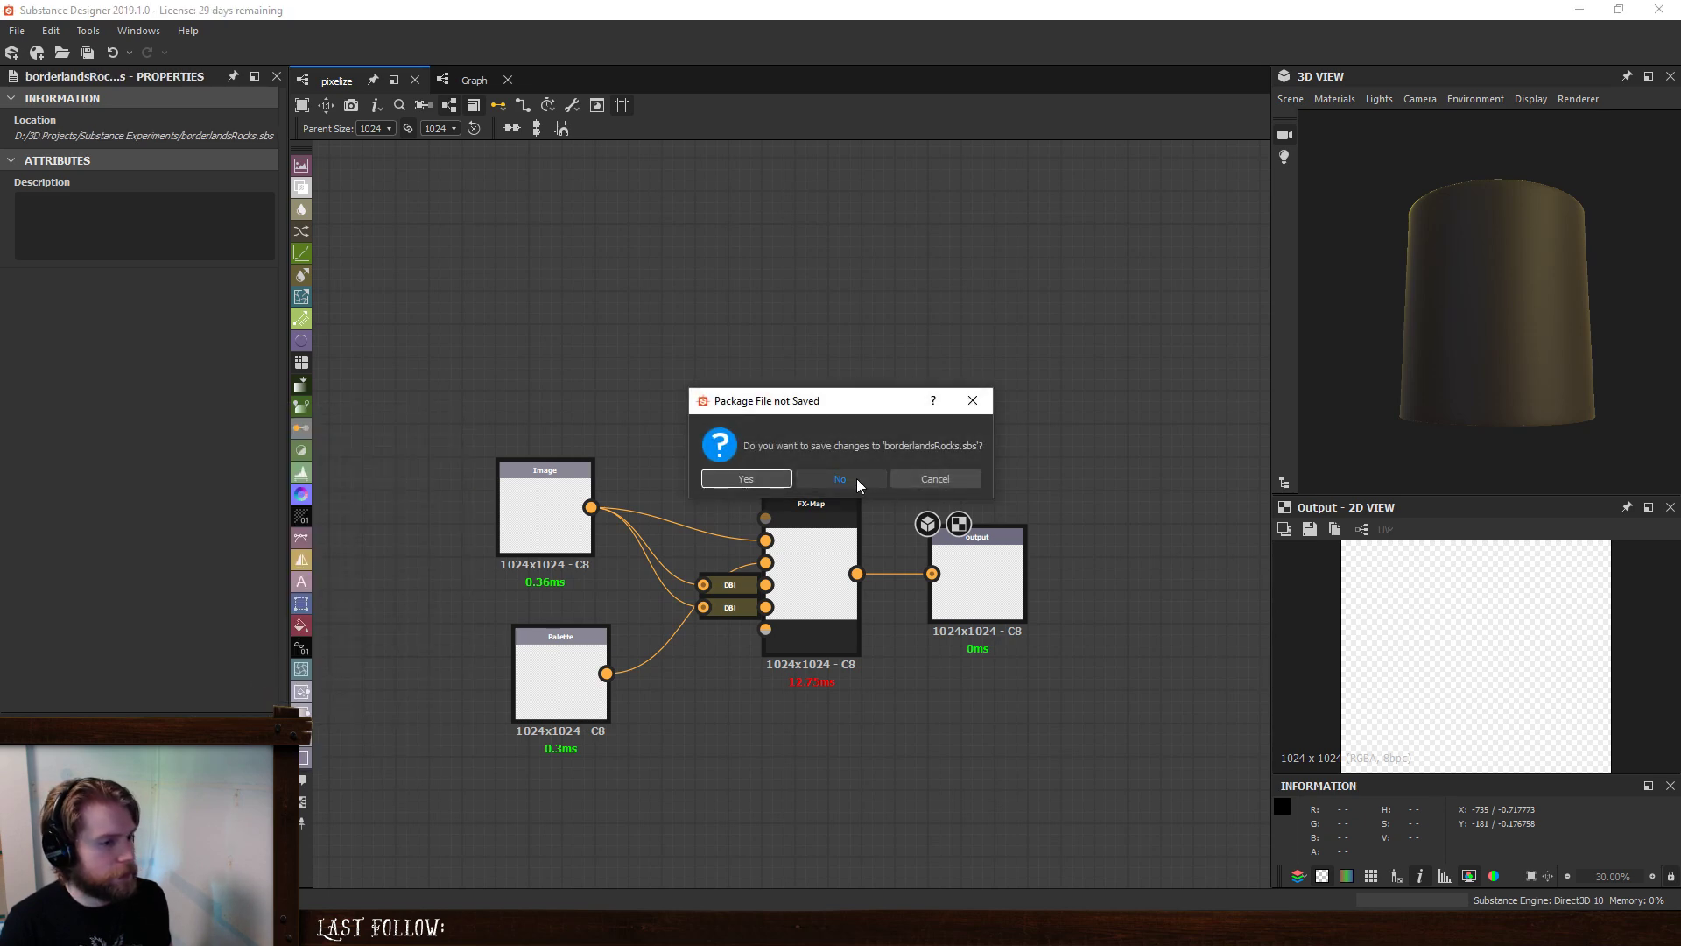
{"action": "left_click", "coordinate": [857, 478]}
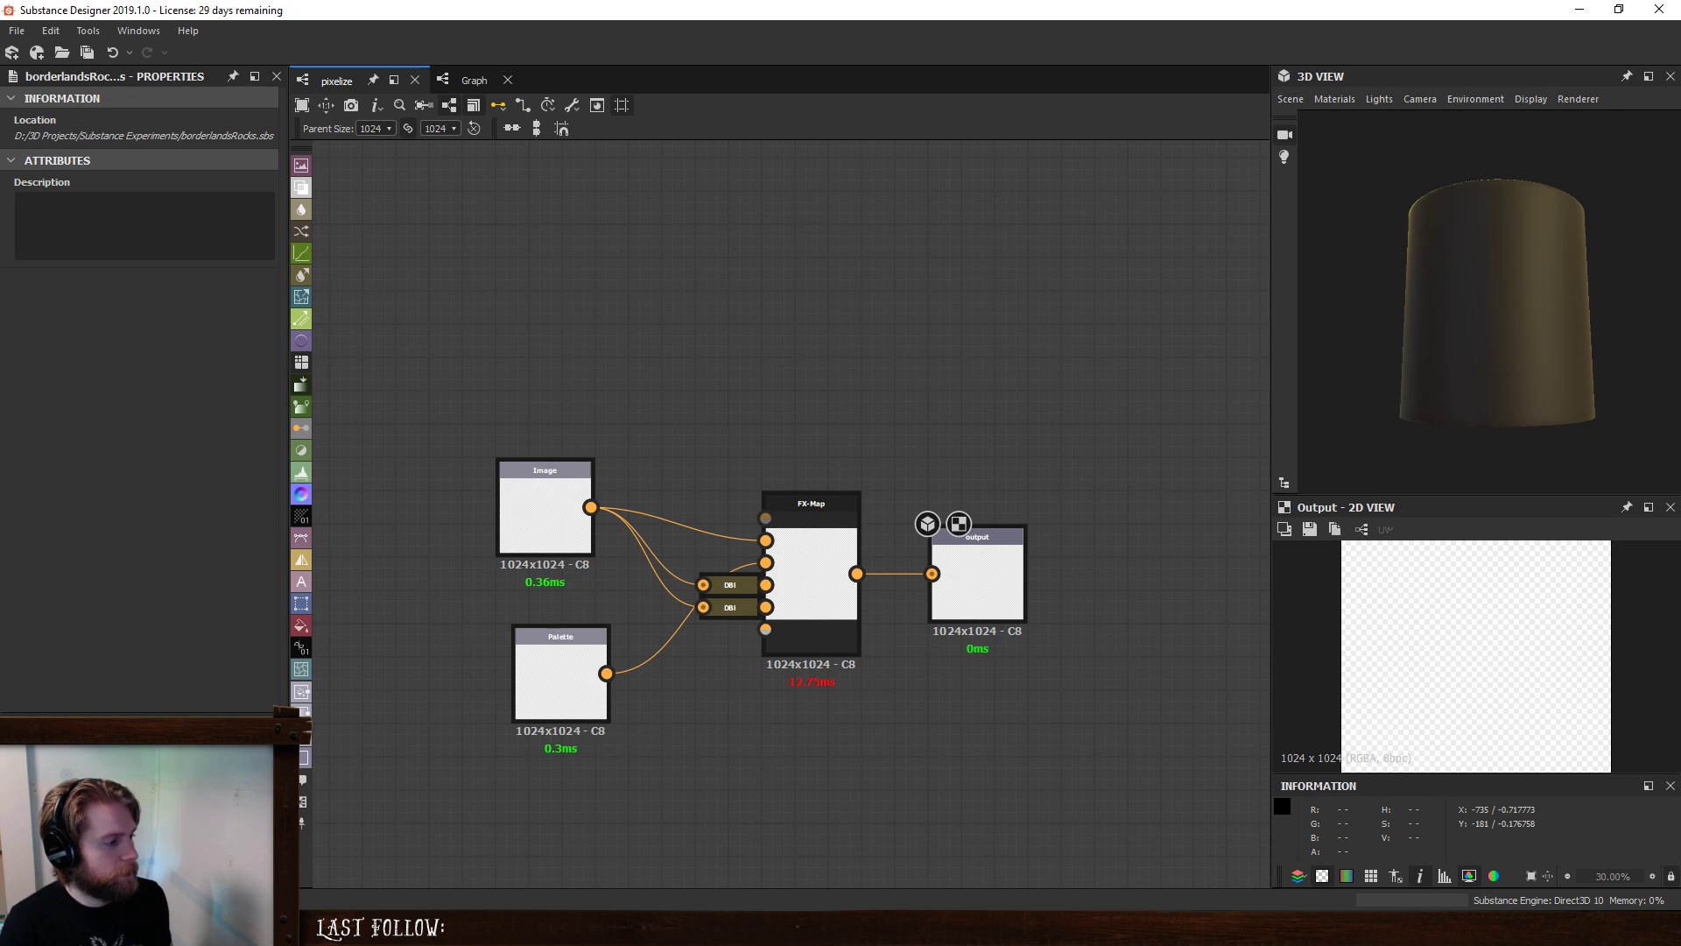
- Create a new Substance graph from the custom template with Base Color, Normal, Height, AO, Metallic and Roughness outputs
{"action": "left_click", "coordinate": [17, 31]}
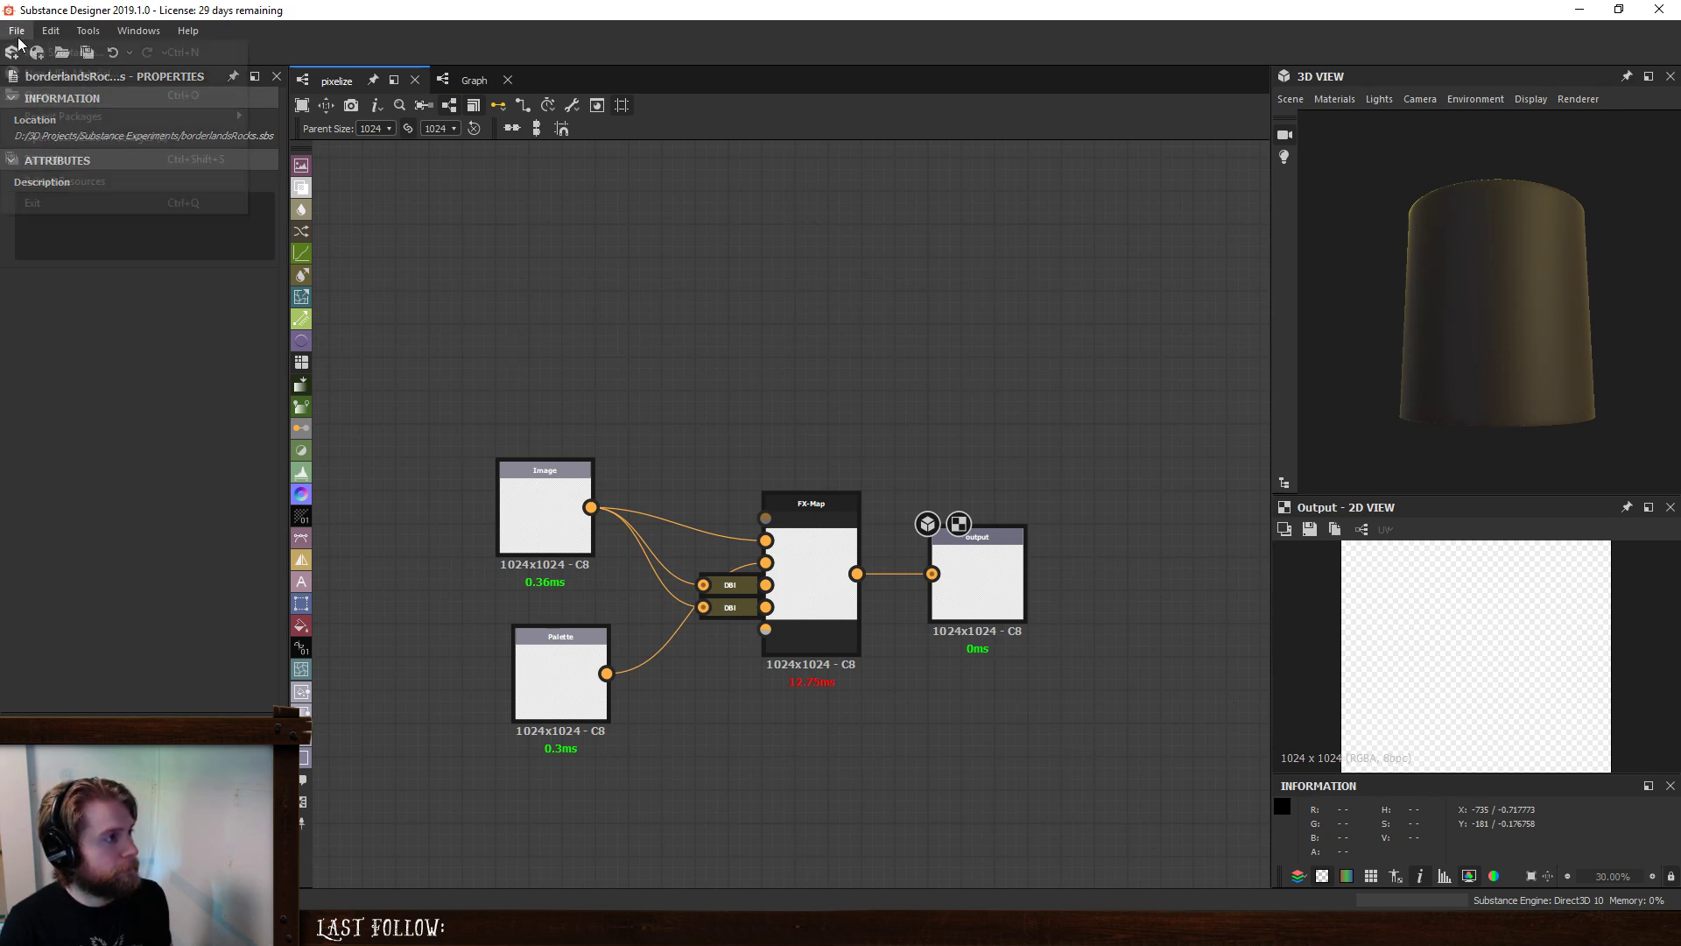
{"action": "left_click", "coordinate": [42, 59]}
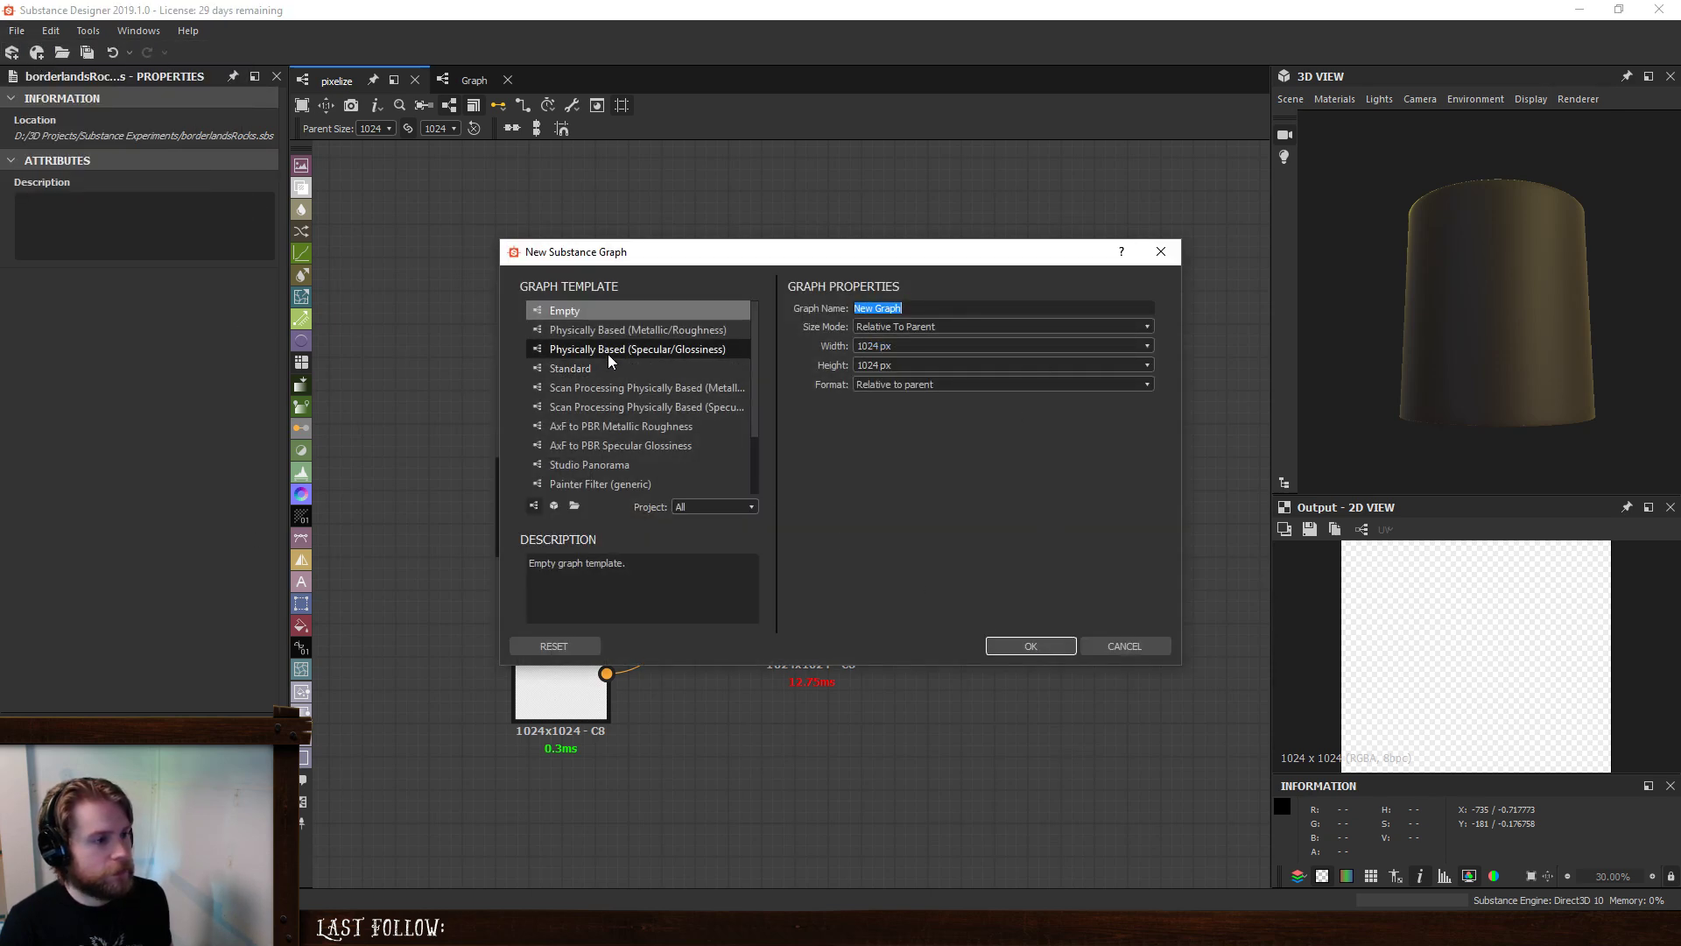
{"action": "scroll", "coordinate": [608, 354], "scroll_direction": "down", "scroll_amount": 2}
{"action": "left_click", "coordinate": [607, 478]}
{"action": "left_click", "coordinate": [1016, 632]}
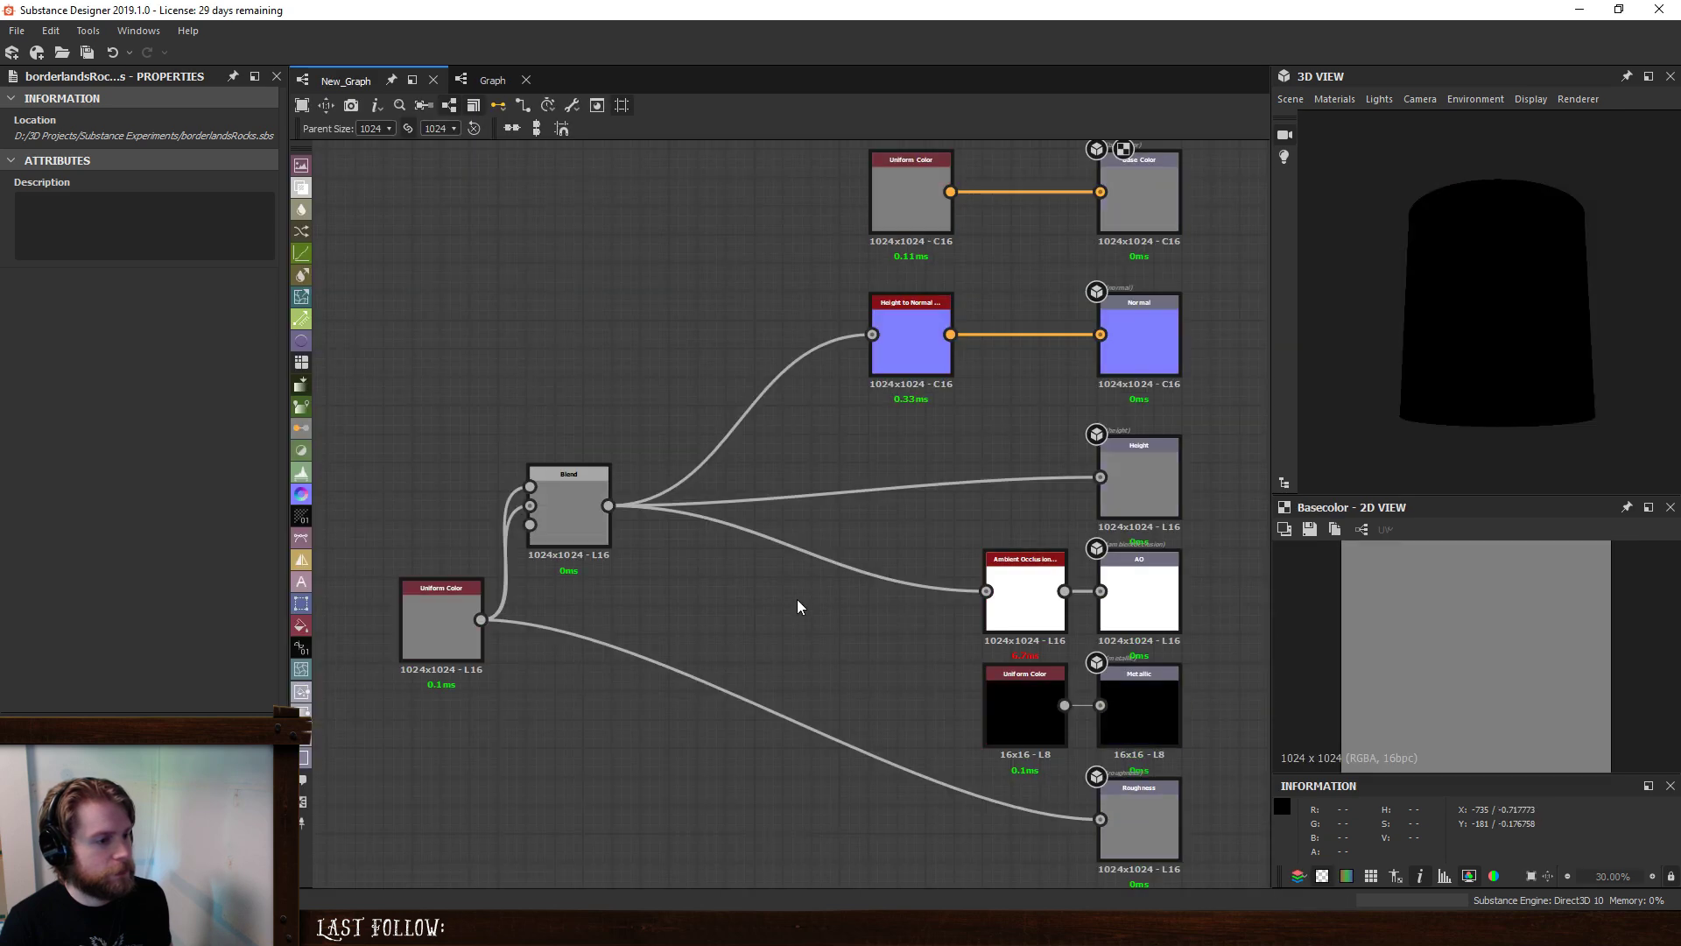
- Place an instance of the pixelize graph in the new graph, beside the Blend node
{"action": "scroll", "coordinate": [795, 598], "scroll_direction": "down", "scroll_amount": 3}
{"action": "left_click_drag", "start_coordinate": [301, 780], "coordinate": [455, 539]}
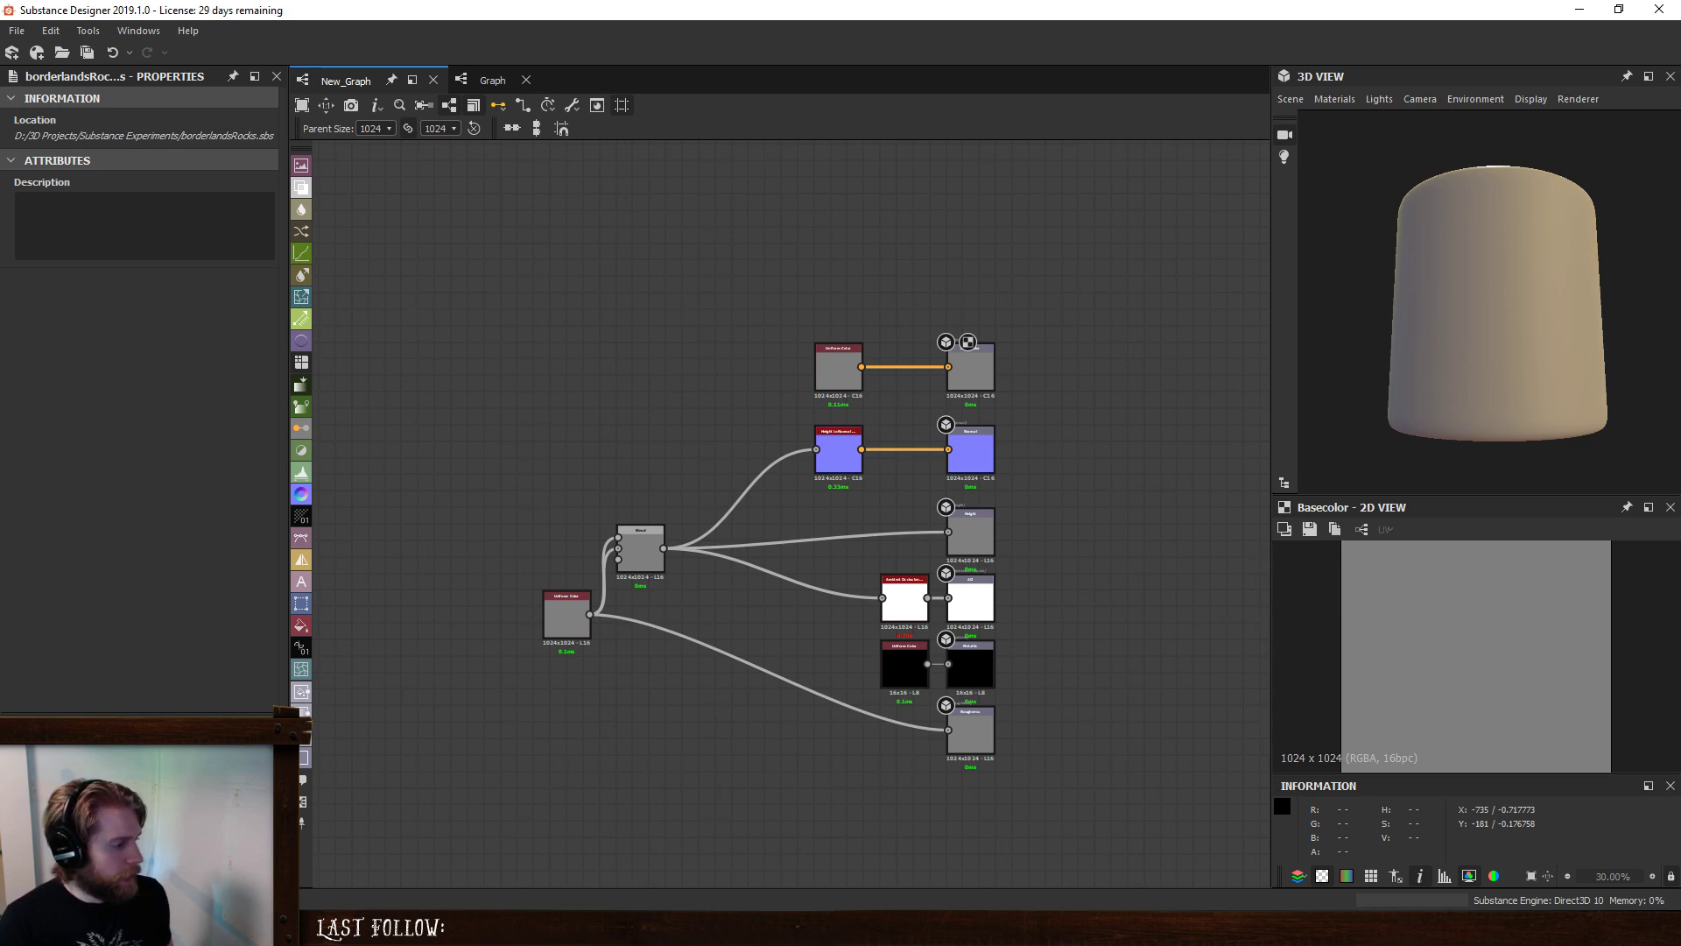
{"action": "left_click_drag", "start_coordinate": [301, 779], "coordinate": [513, 525]}
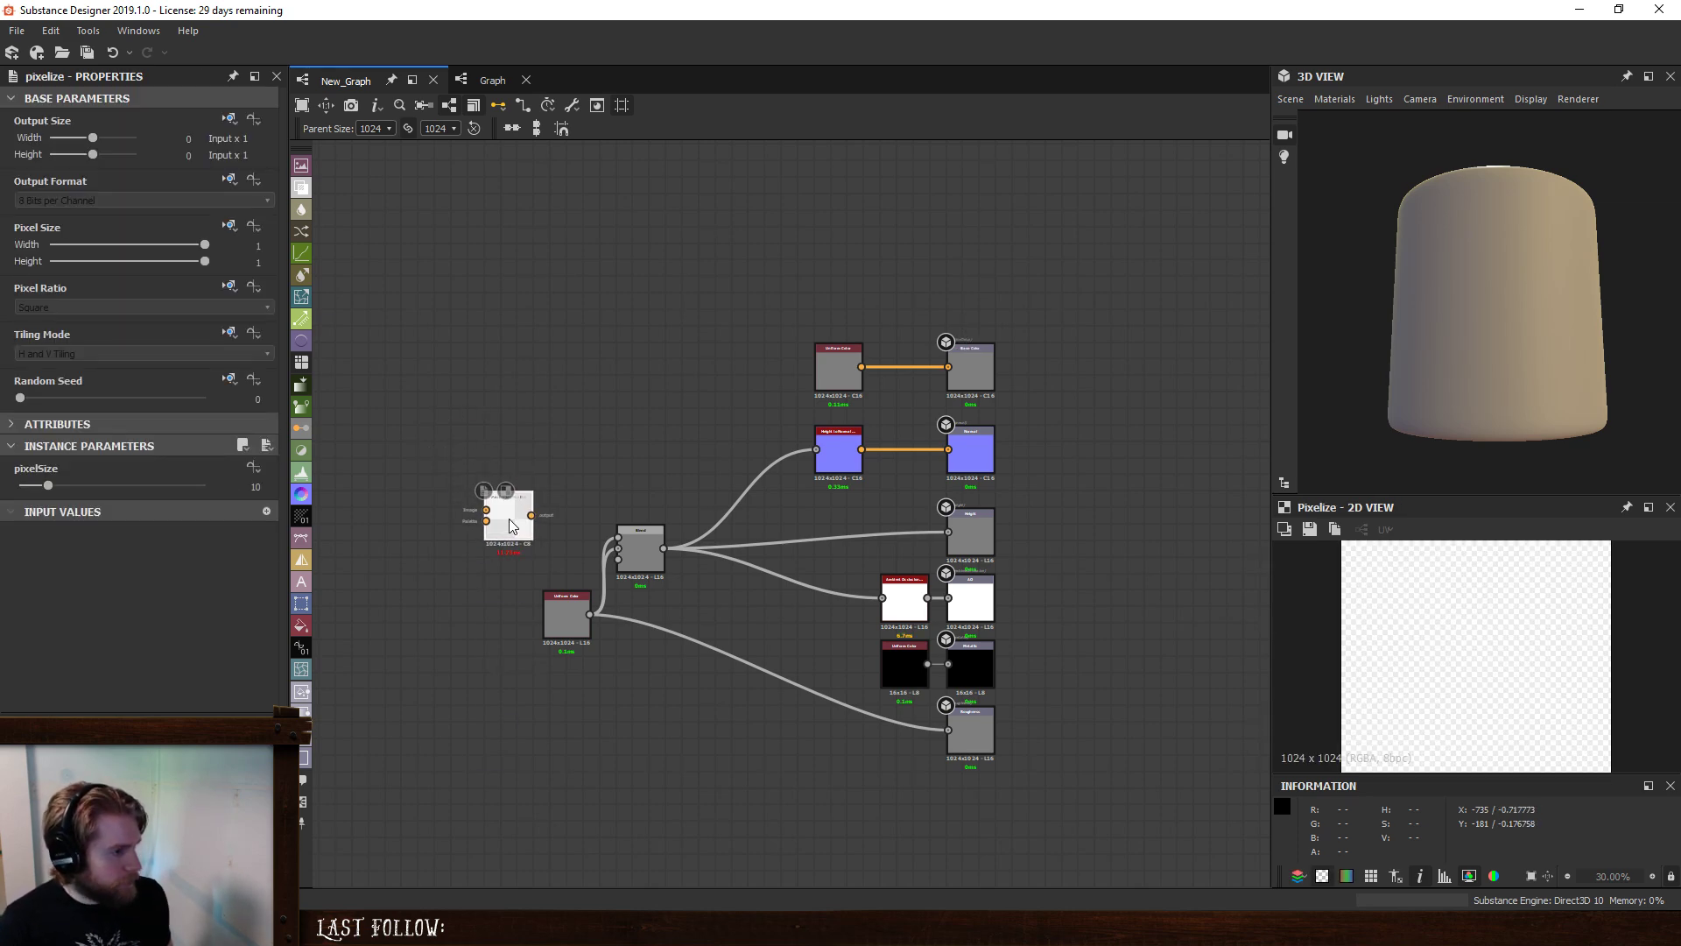
{"action": "scroll", "coordinate": [512, 525], "scroll_direction": "up", "scroll_amount": 4}
{"action": "middle_click_drag", "start_coordinate": [350, 517], "coordinate": [631, 619]}
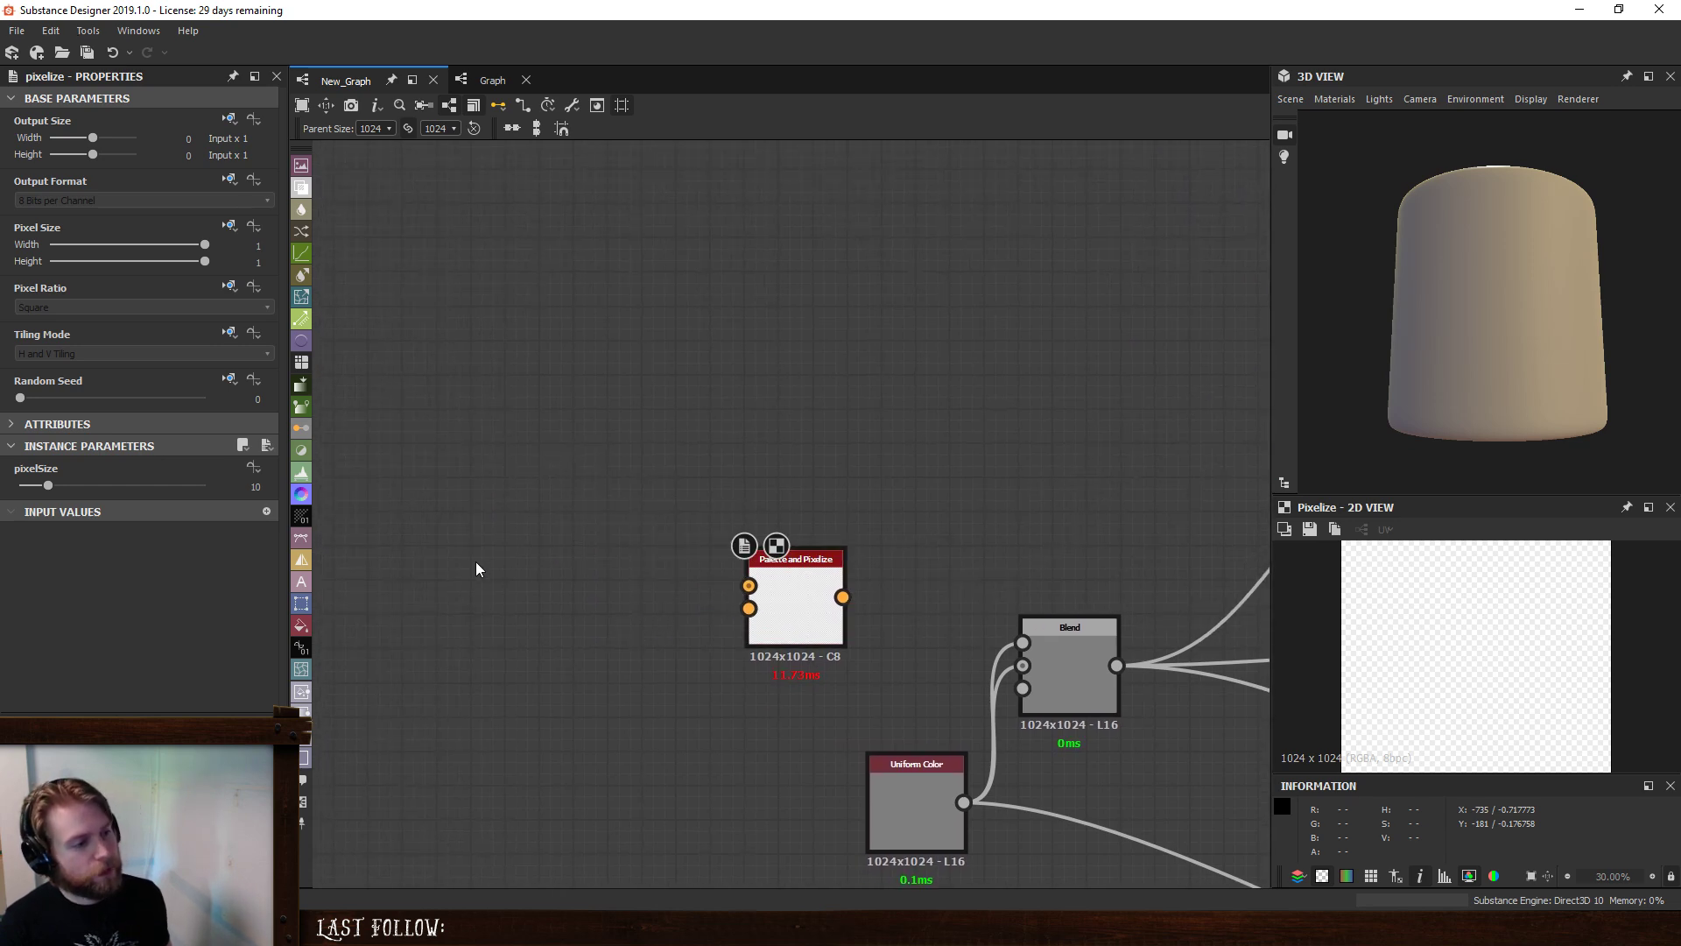
- Add a Clouds 1 node feeding a Gradient Map, and connect that map to the Image input of the Palette and Pixelize node
{"action": "key", "text": "space"}
{"action": "type", "text": "clo"}
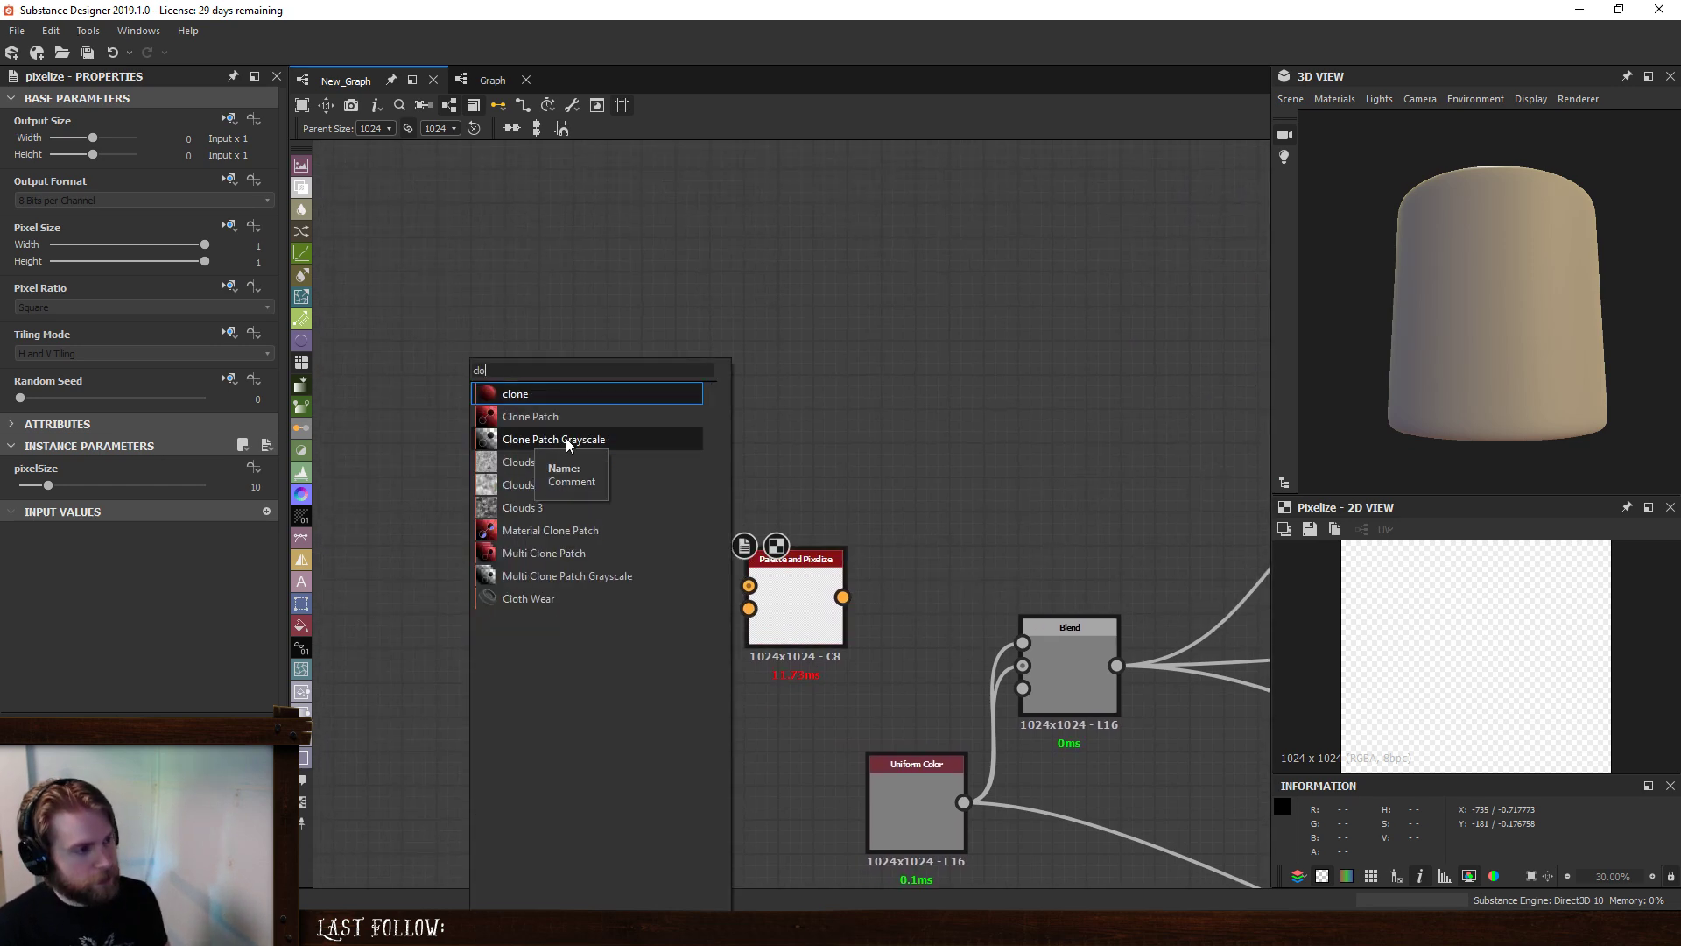
{"action": "type", "text": "ud"}
{"action": "key", "text": "Return"}
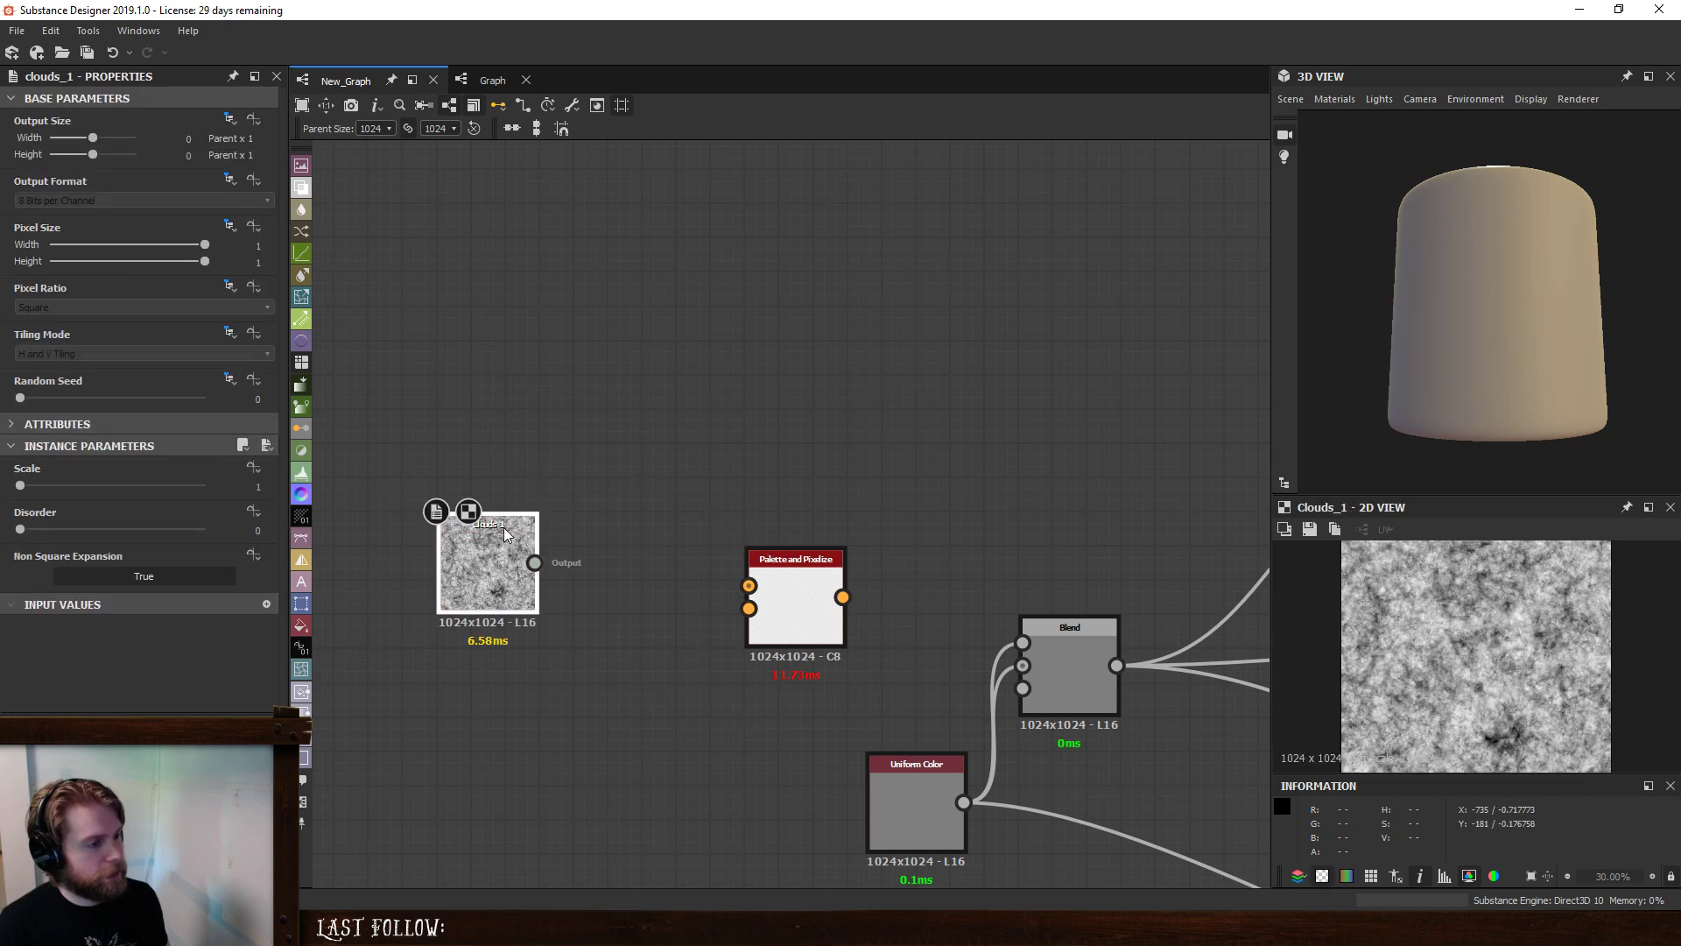
{"action": "left_click_drag", "start_coordinate": [503, 528], "coordinate": [401, 426]}
{"action": "key", "text": "space"}
{"action": "type", "text": "g"}
{"action": "key", "text": "Return"}
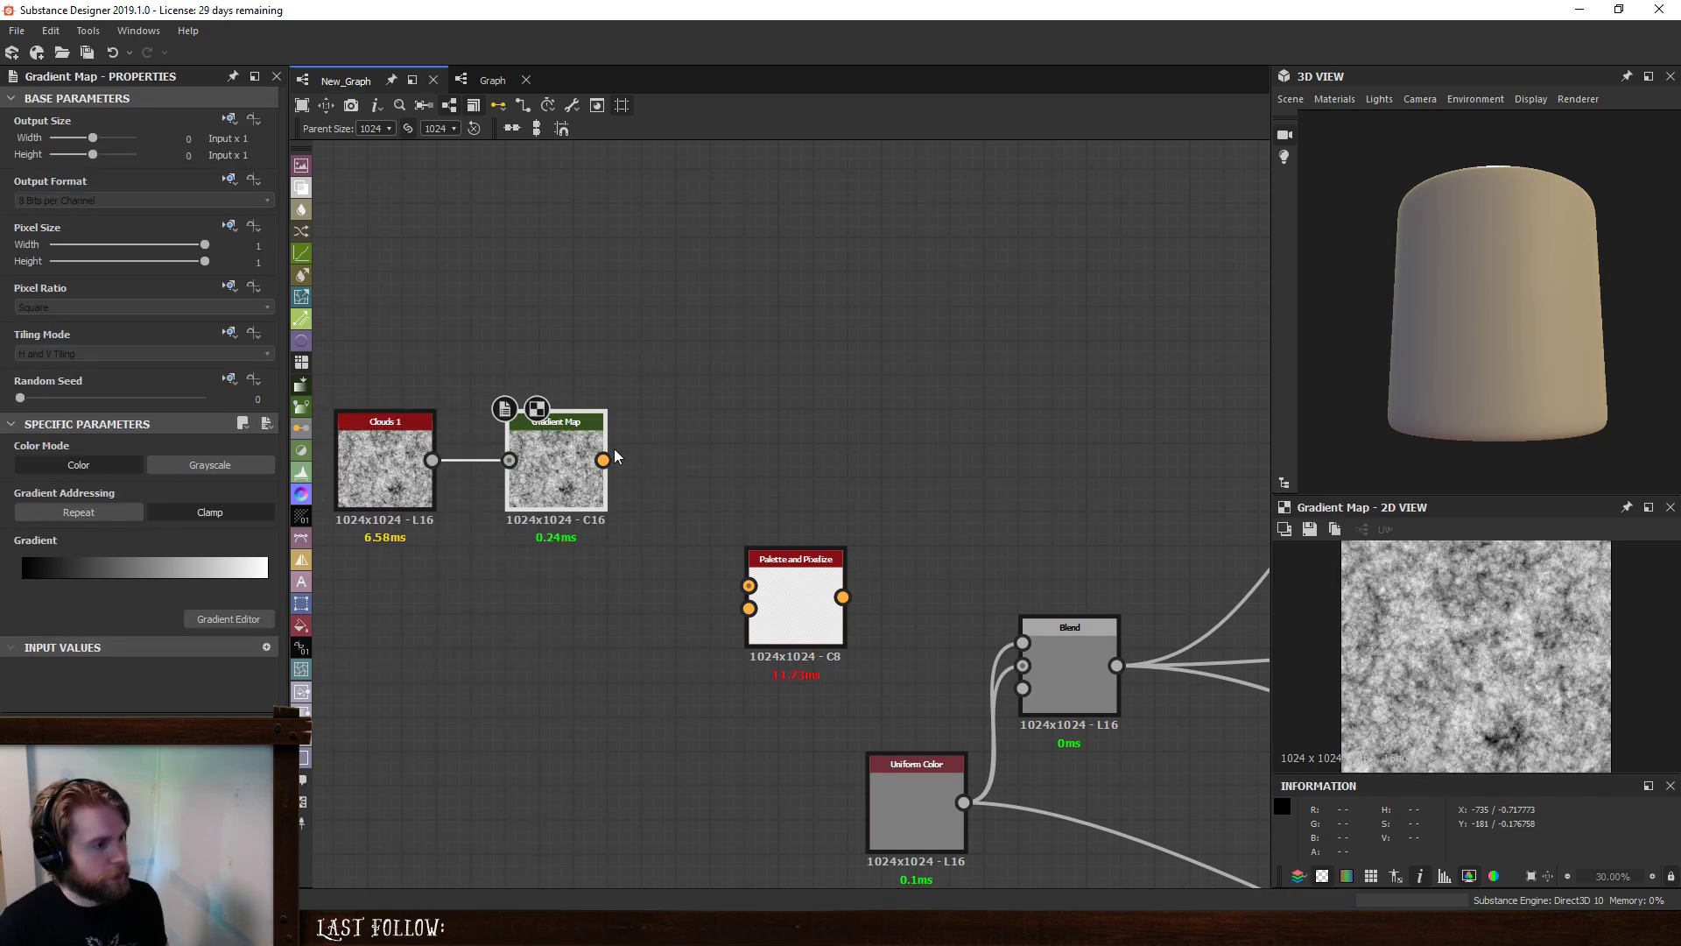
{"action": "left_click_drag", "start_coordinate": [603, 459], "coordinate": [749, 585]}
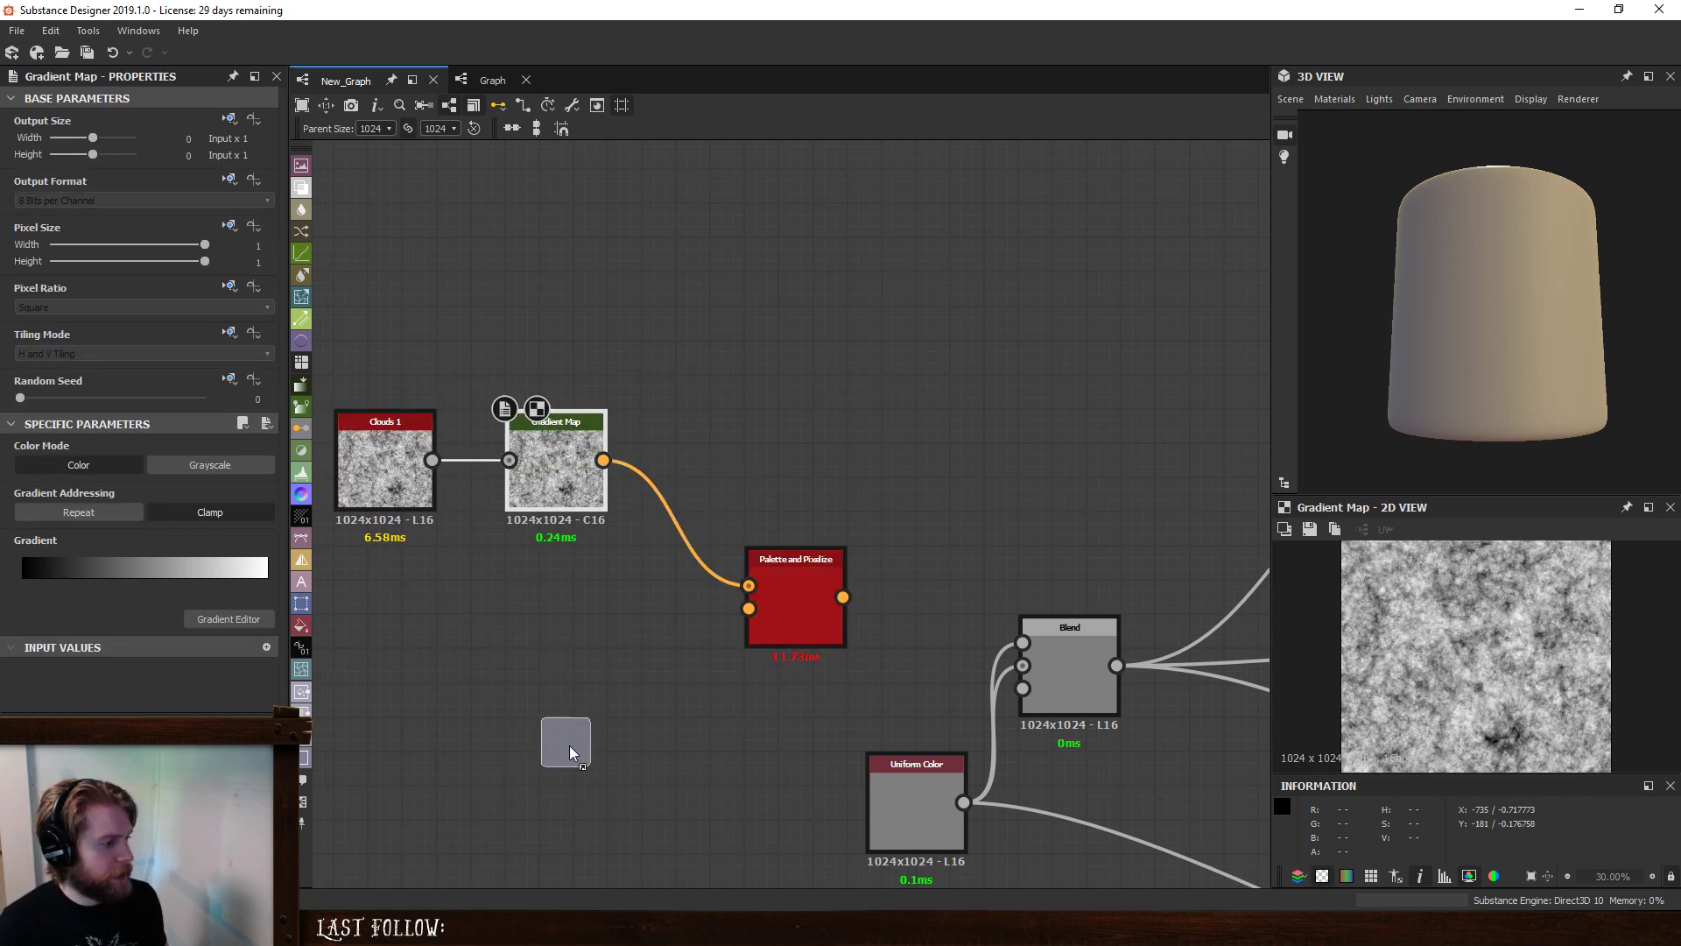
- Add a Demo Palette node below the Gradient Map and connect it to the second input of the Palette and Pixelize node
{"action": "left_click_drag", "start_coordinate": [638, 734], "coordinate": [749, 607]}
{"action": "left_click", "coordinate": [777, 606]}
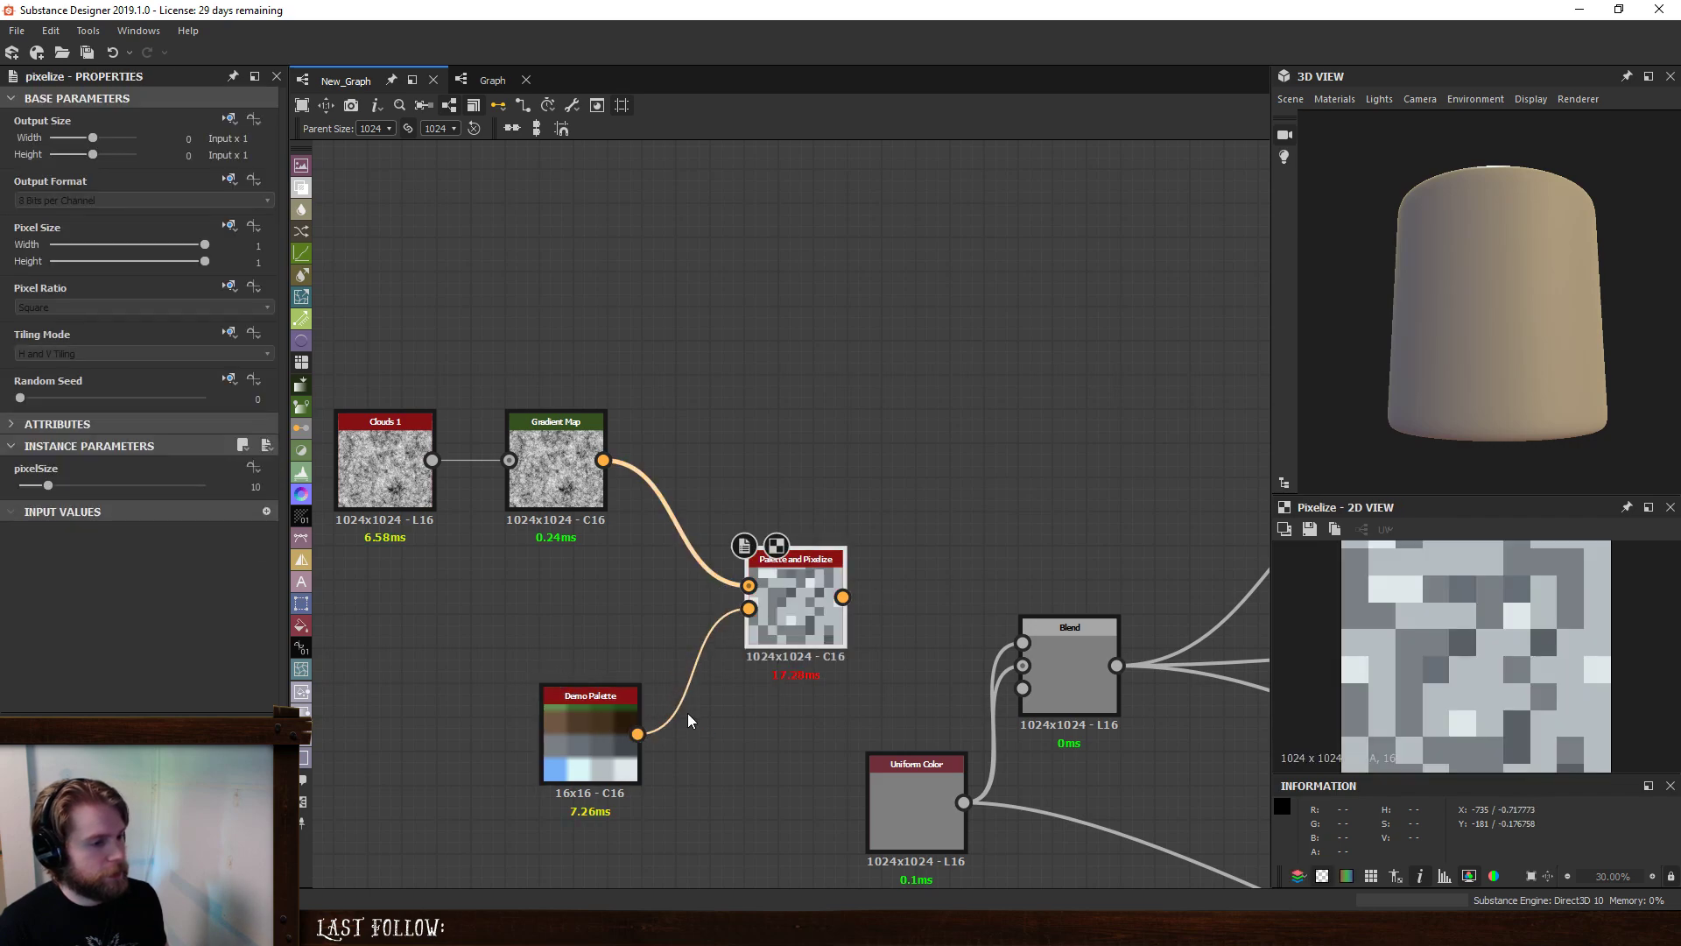
{"action": "left_click_drag", "start_coordinate": [578, 717], "coordinate": [545, 648]}
- Add a blue key (#327fd3) near the middle of the Gradient Map's gradient
{"action": "left_click", "coordinate": [525, 482]}
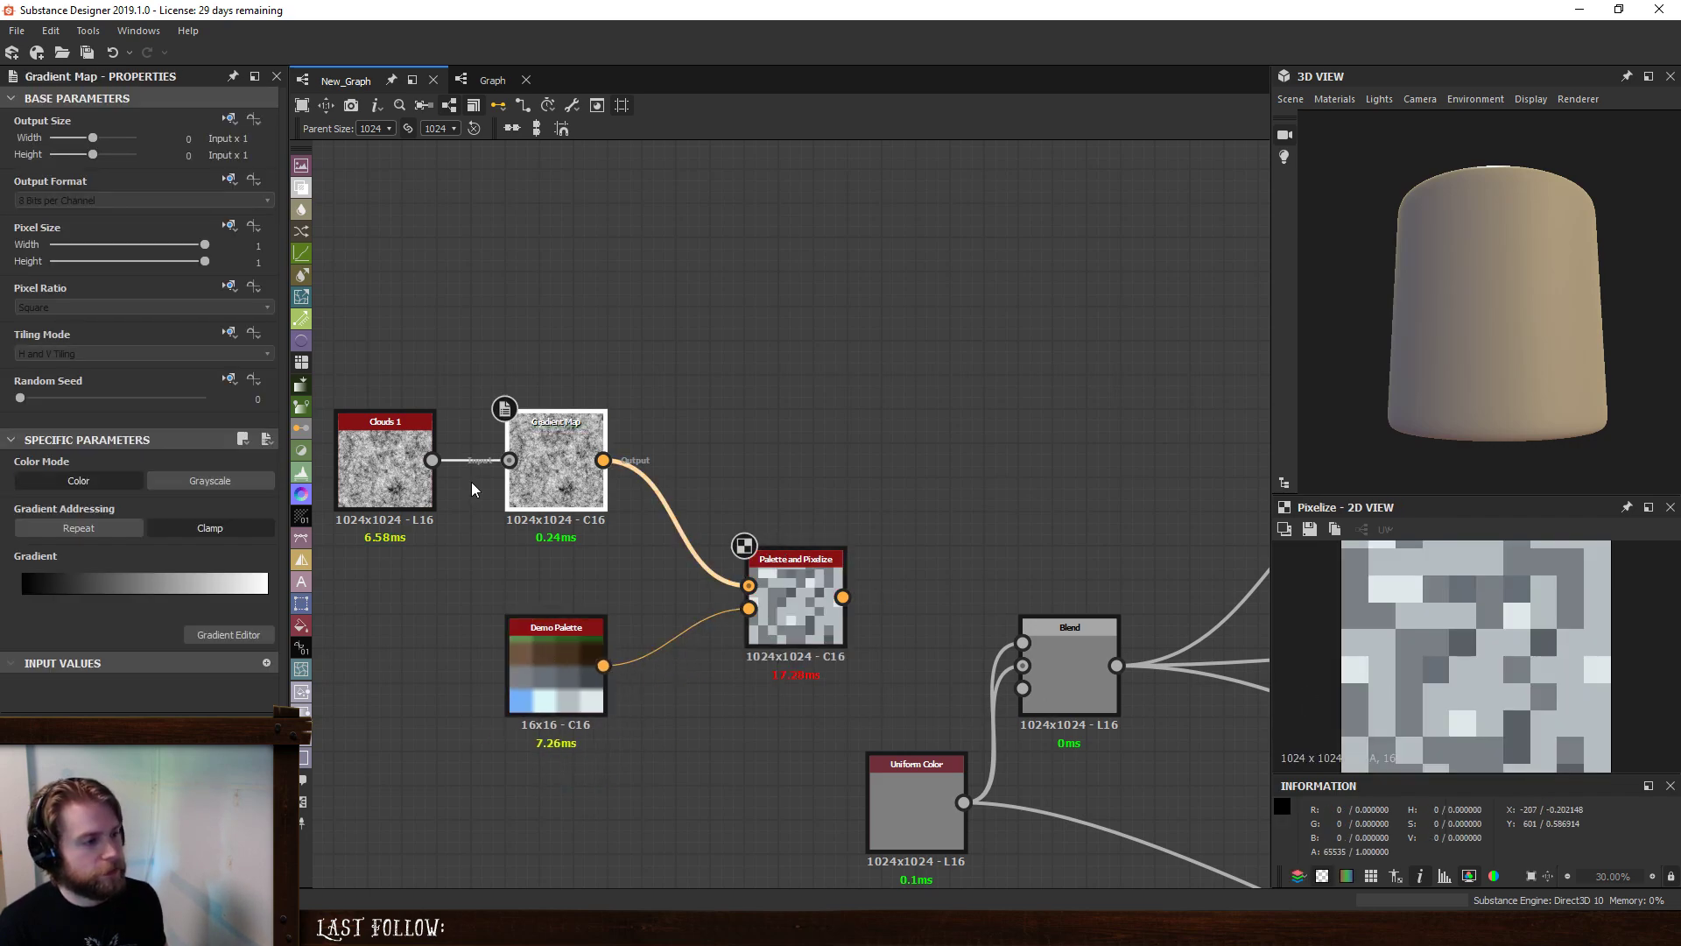
{"action": "double_click", "coordinate": [135, 569]}
{"action": "mouse_move", "coordinate": [640, 433]}
{"action": "left_mouse_down"}
{"action": "mouse_move", "coordinate": [614, 448]}
{"action": "mouse_move", "coordinate": [589, 396]}
{"action": "left_mouse_up"}
{"action": "left_click", "coordinate": [881, 194]}
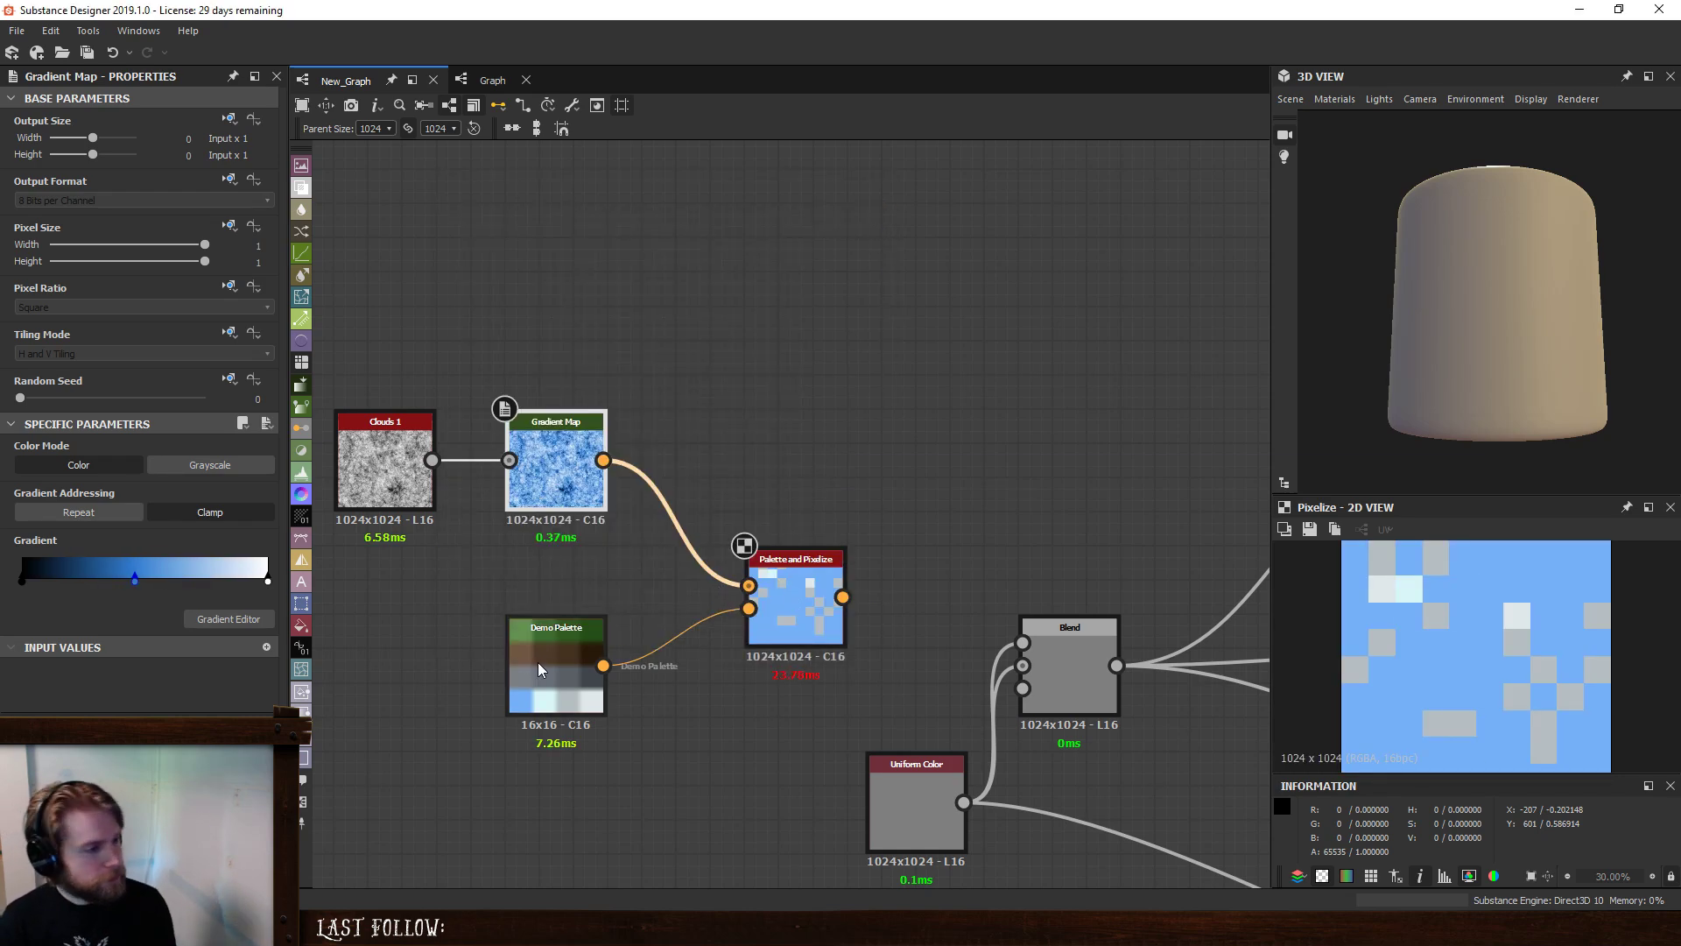
- Recolour the gradient's black key green (#32a945), move it about a third along, and move the blue key to position 0.891
{"action": "double_click", "coordinate": [22, 580]}
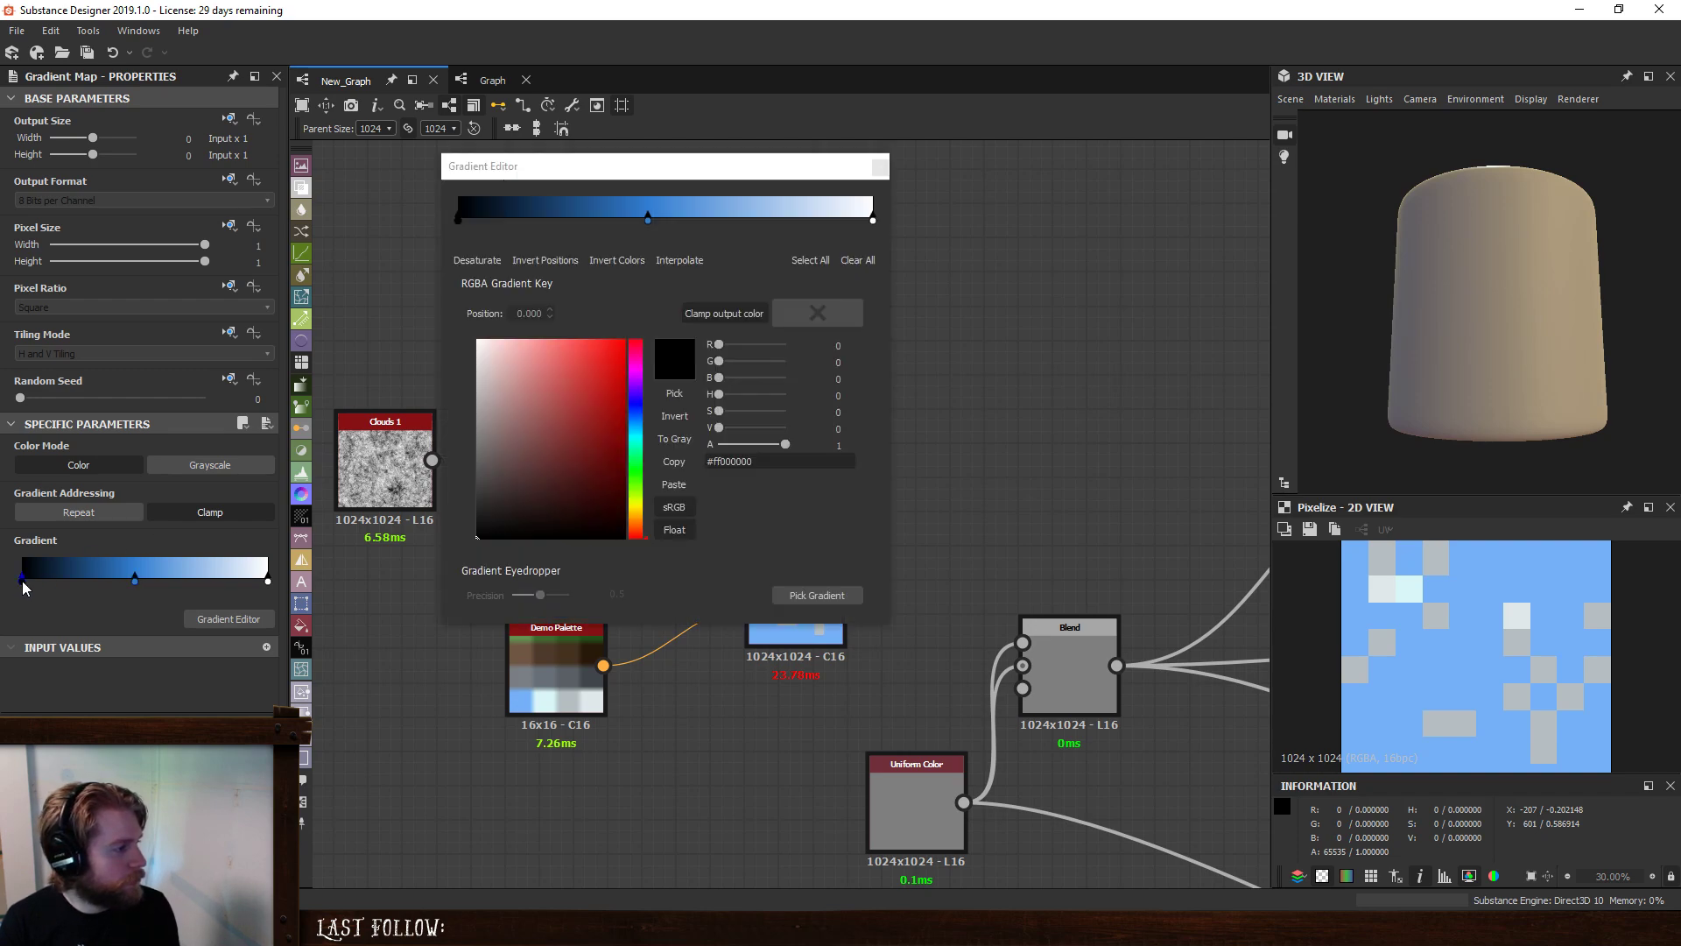
{"action": "left_click", "coordinate": [635, 466]}
{"action": "left_click", "coordinate": [580, 406]}
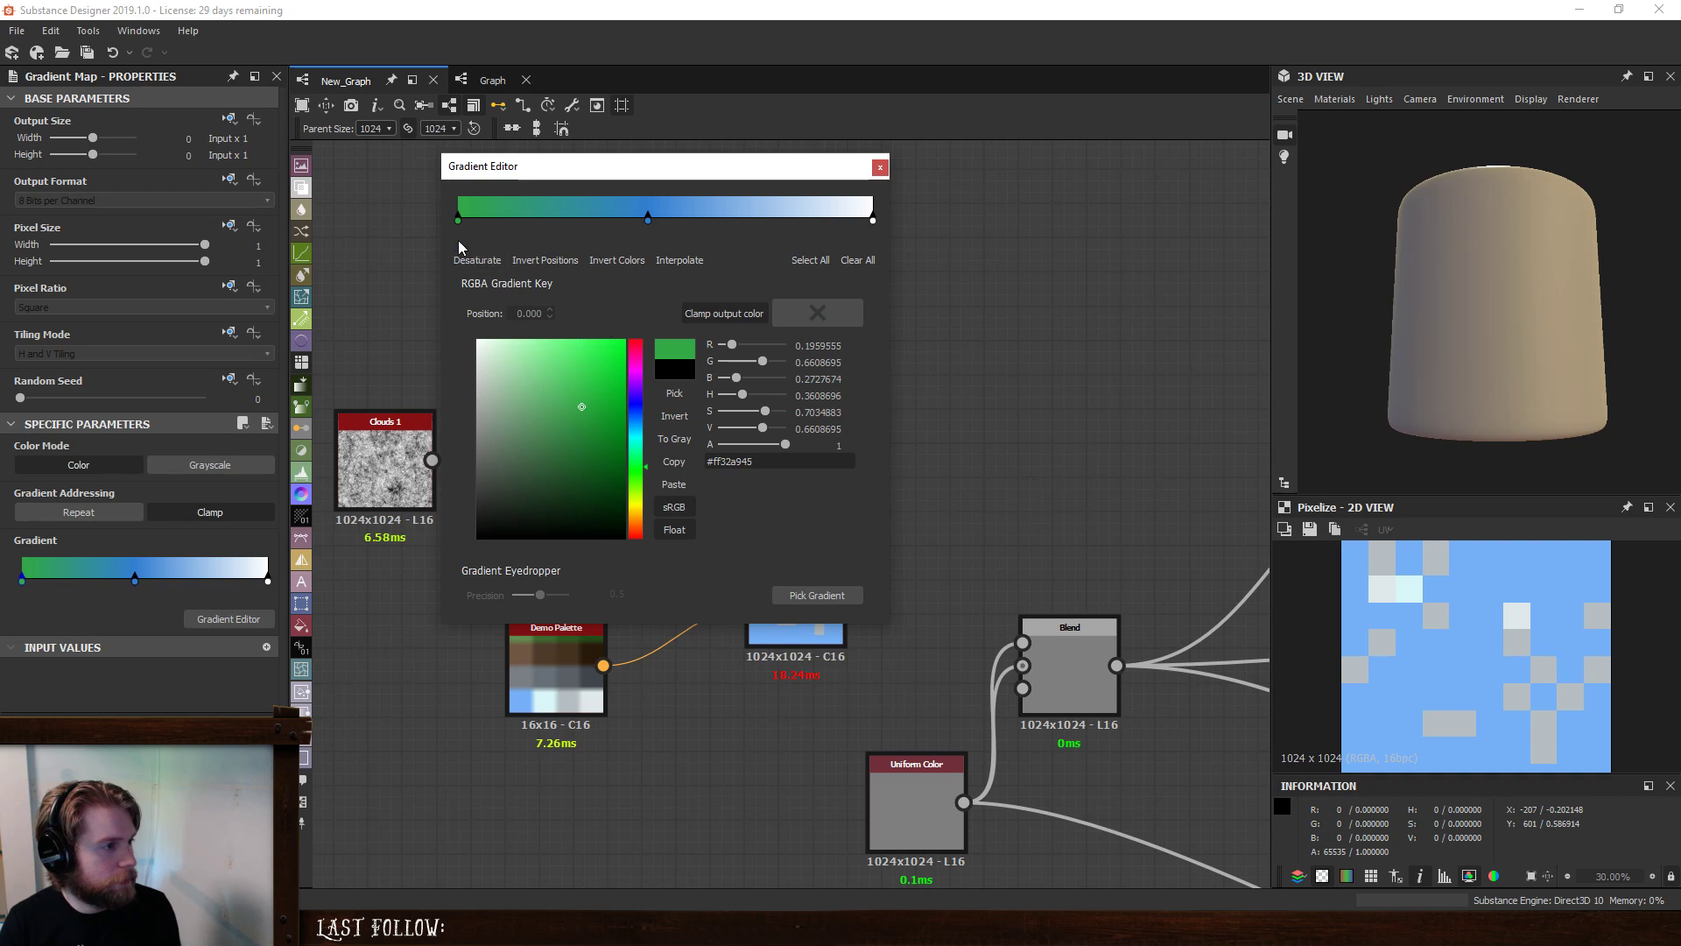
{"action": "left_click_drag", "start_coordinate": [459, 221], "coordinate": [827, 228]}
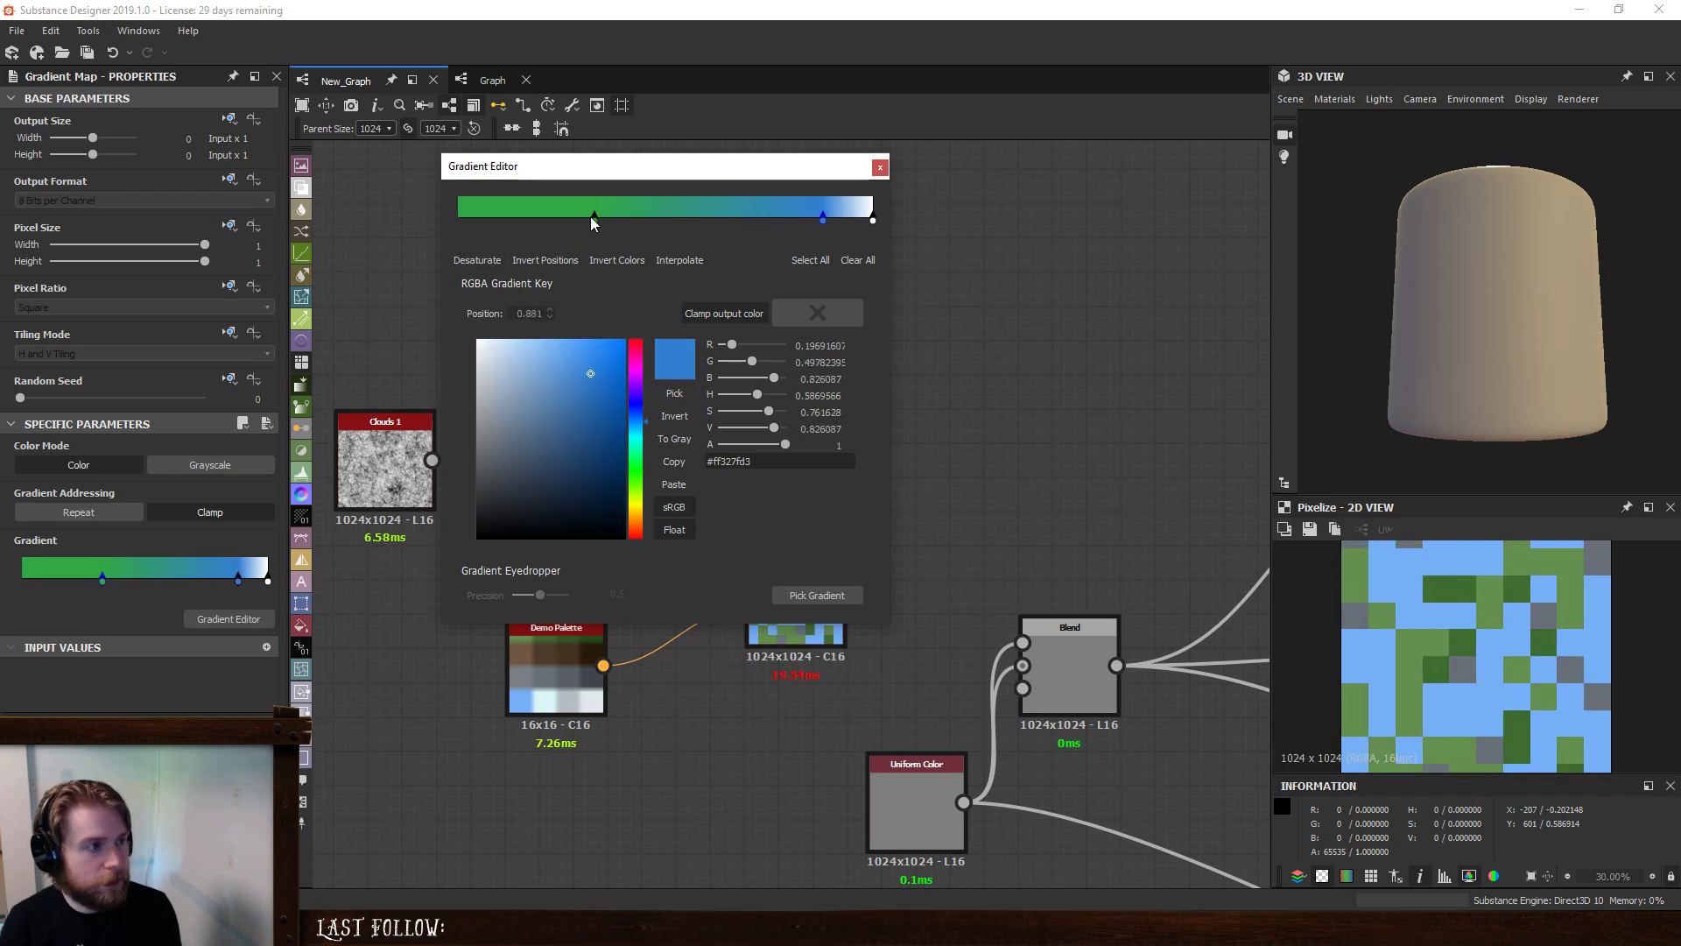
- Move the gradient's blue key to position 0.088 and its green key close to the white end, and close the Gradient Editor
{"action": "left_click_drag", "start_coordinate": [591, 217], "coordinate": [430, 255]}
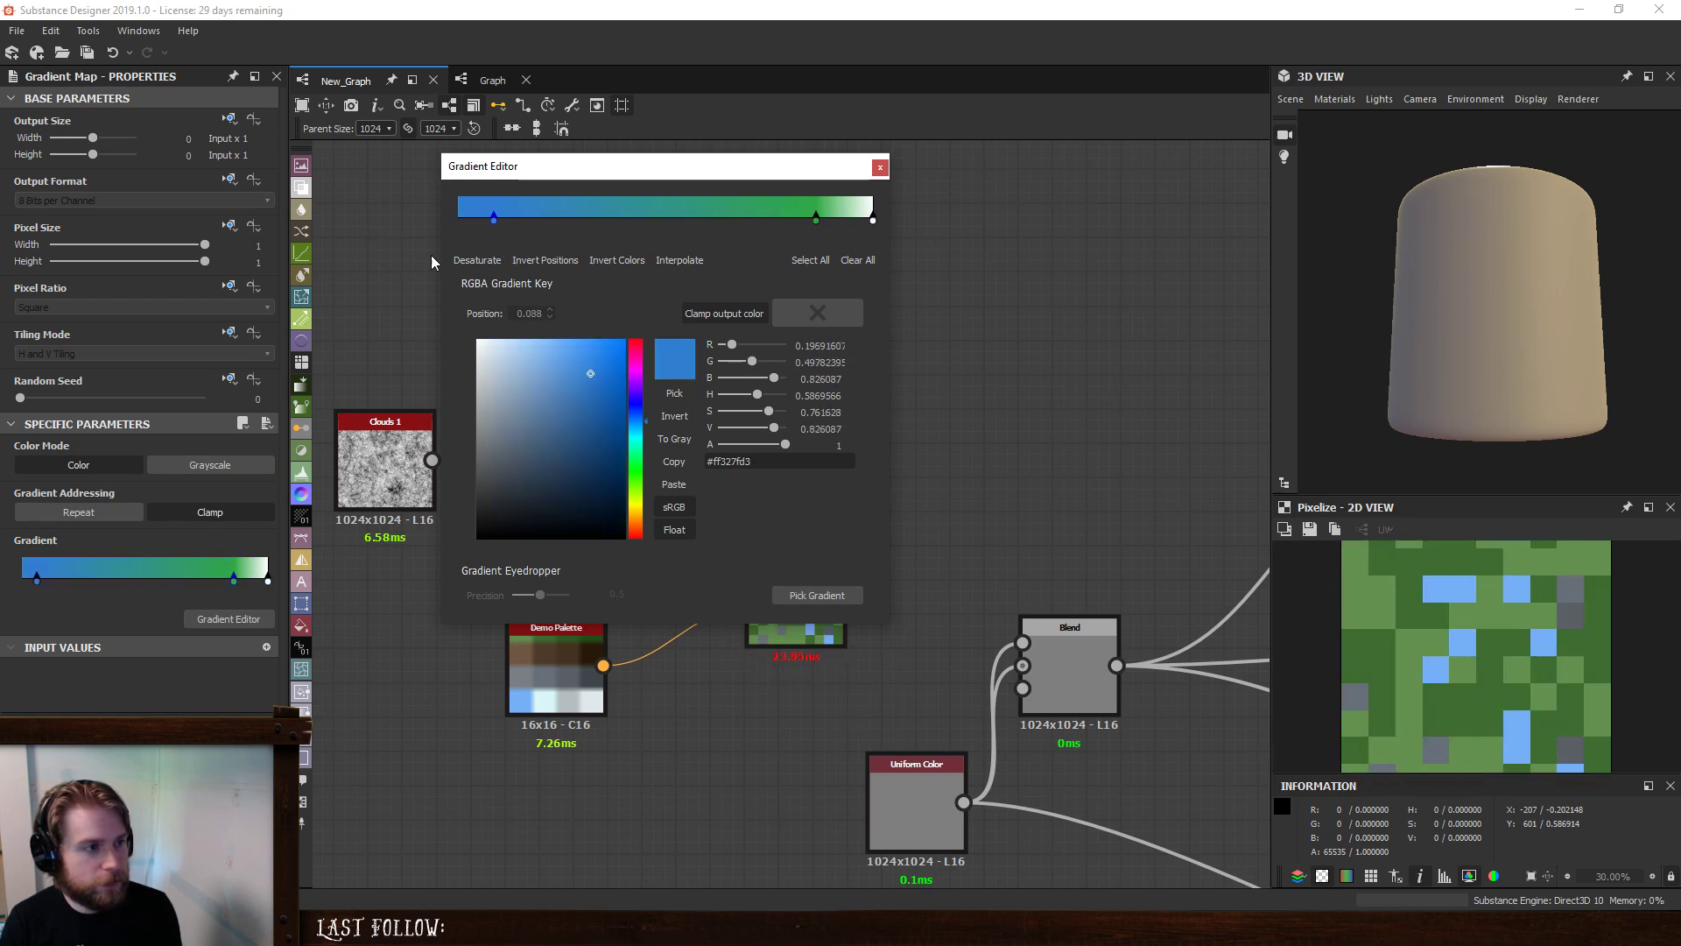
{"action": "left_click", "coordinate": [880, 167]}
- Set the Palette and Pixelize node's pixelSize to 64
{"action": "left_click", "coordinate": [779, 569]}
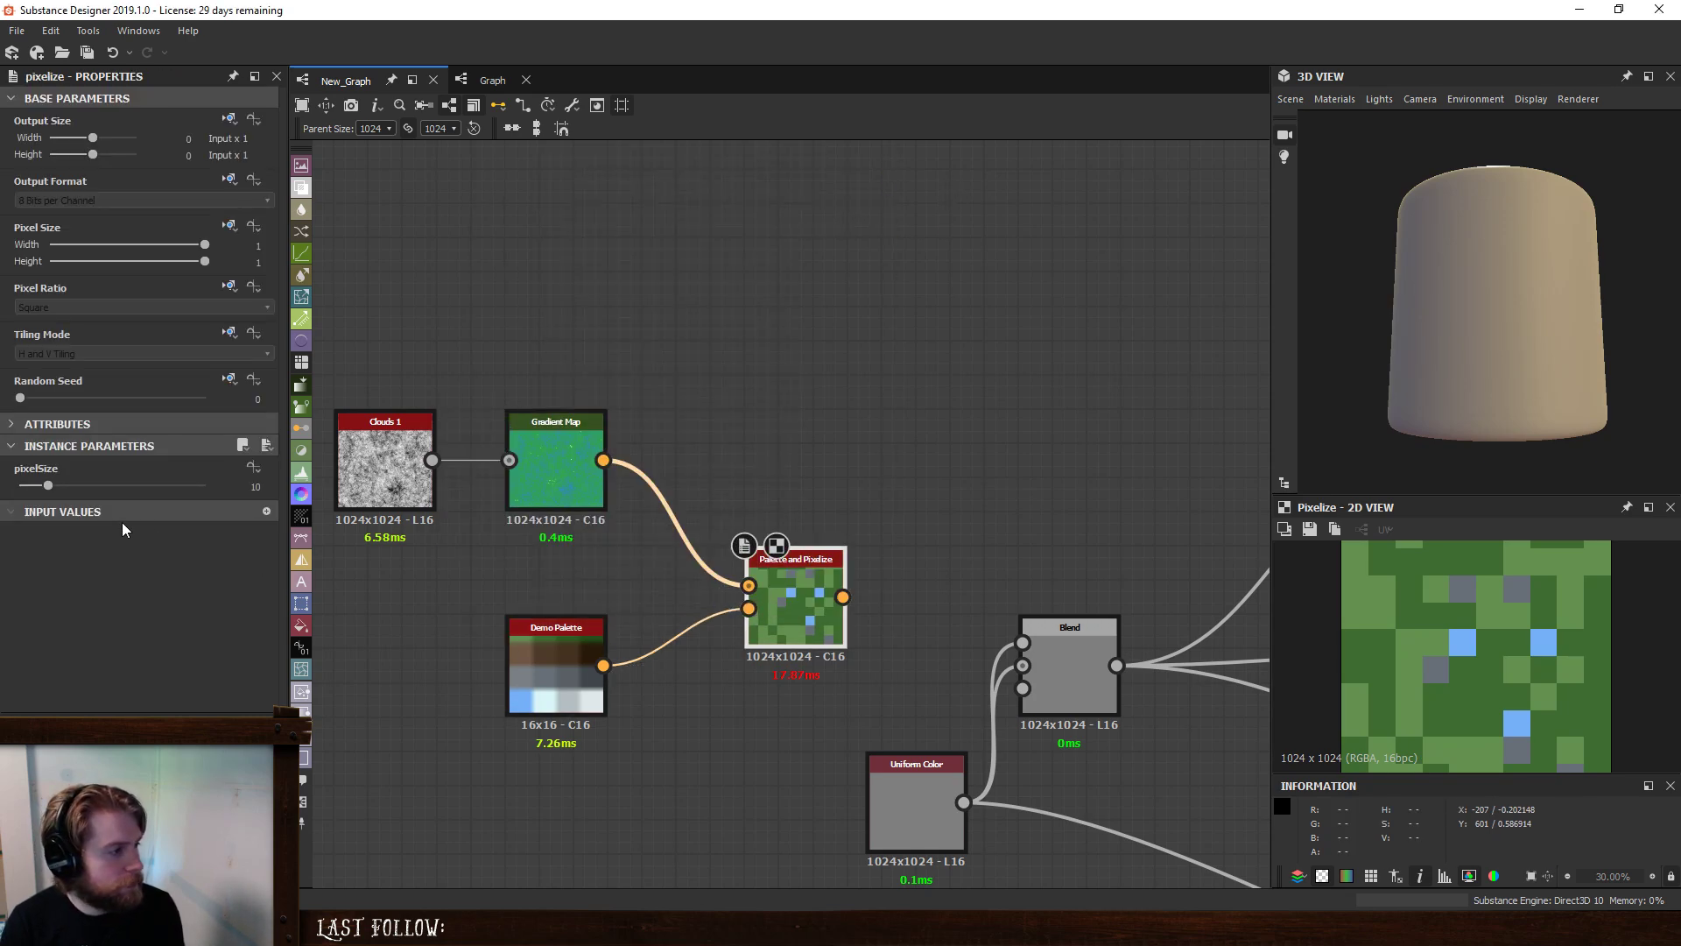
{"action": "left_click_drag", "start_coordinate": [44, 484], "coordinate": [366, 528]}
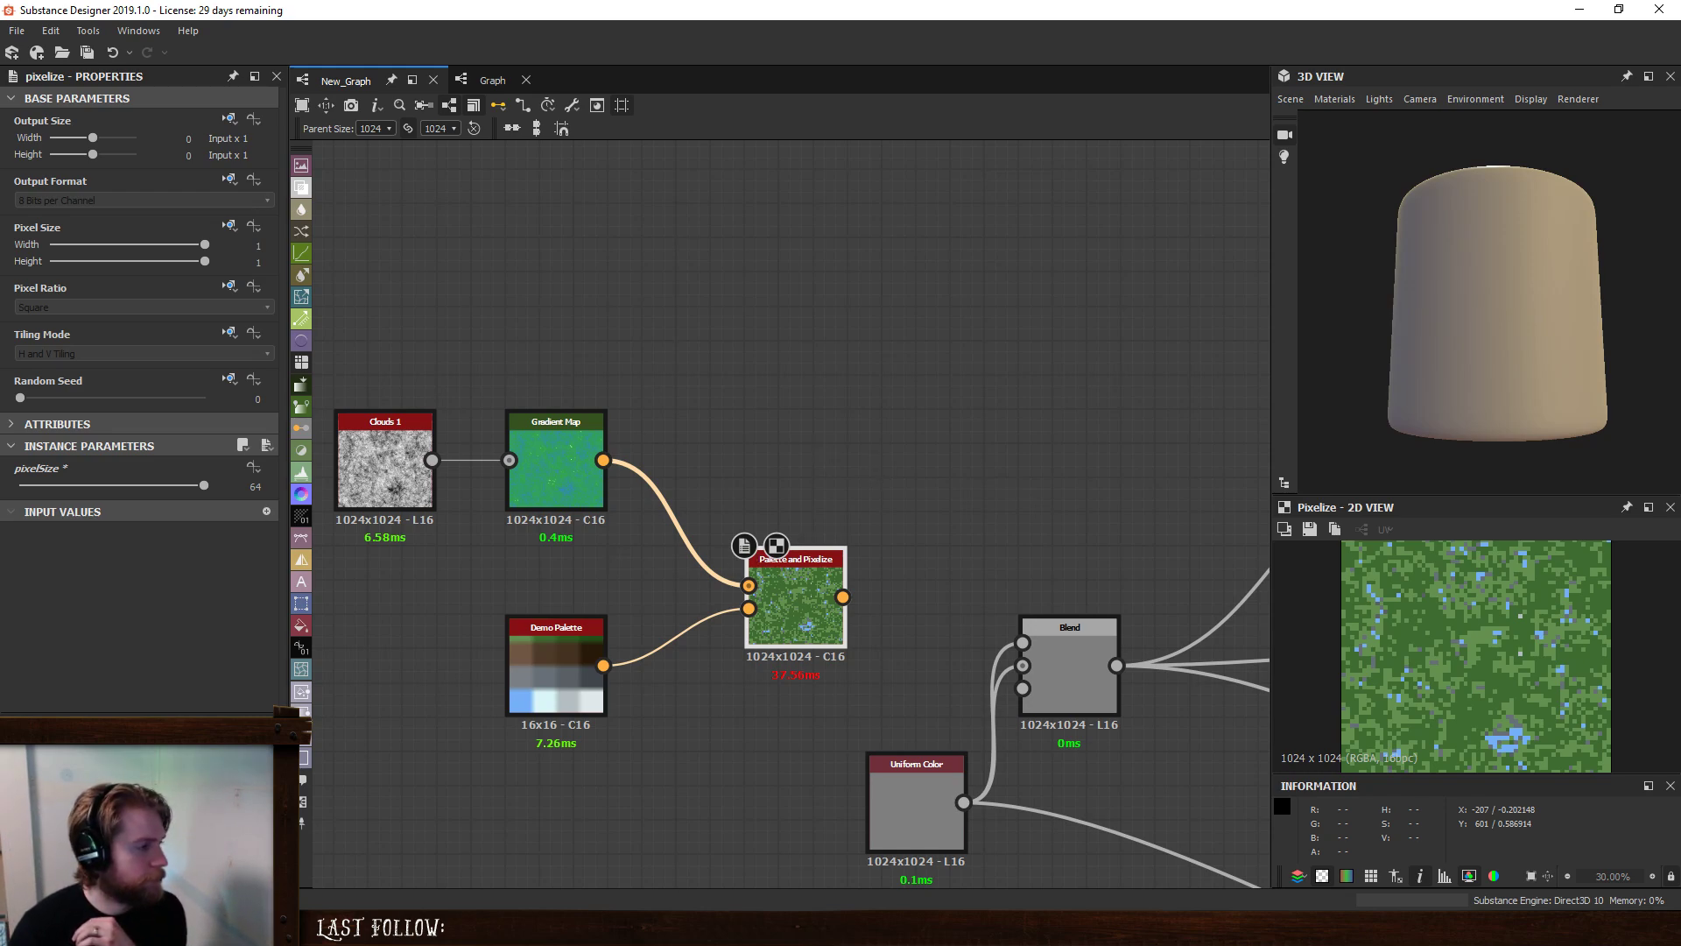
- Give the pixelize graph's pixelSize input parameter the label "Pixel Number" and collapse its settings
{"action": "scroll", "coordinate": [56, 637], "scroll_direction": "down", "scroll_amount": 5}
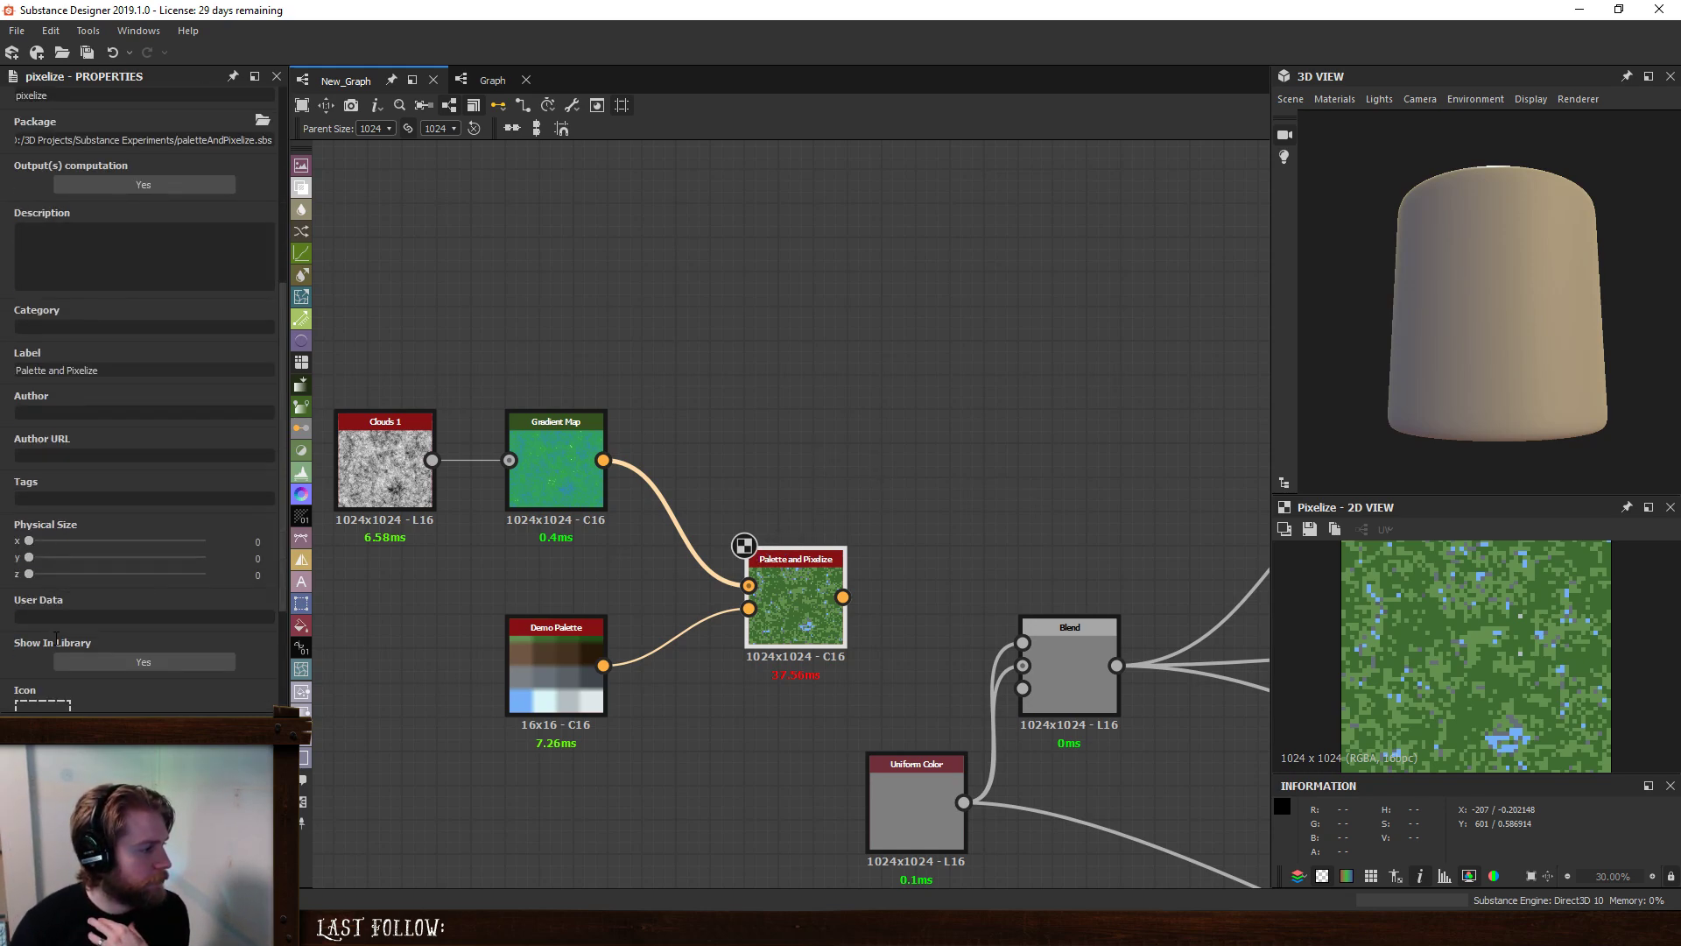
{"action": "scroll", "coordinate": [109, 571], "scroll_direction": "down", "scroll_amount": 3}
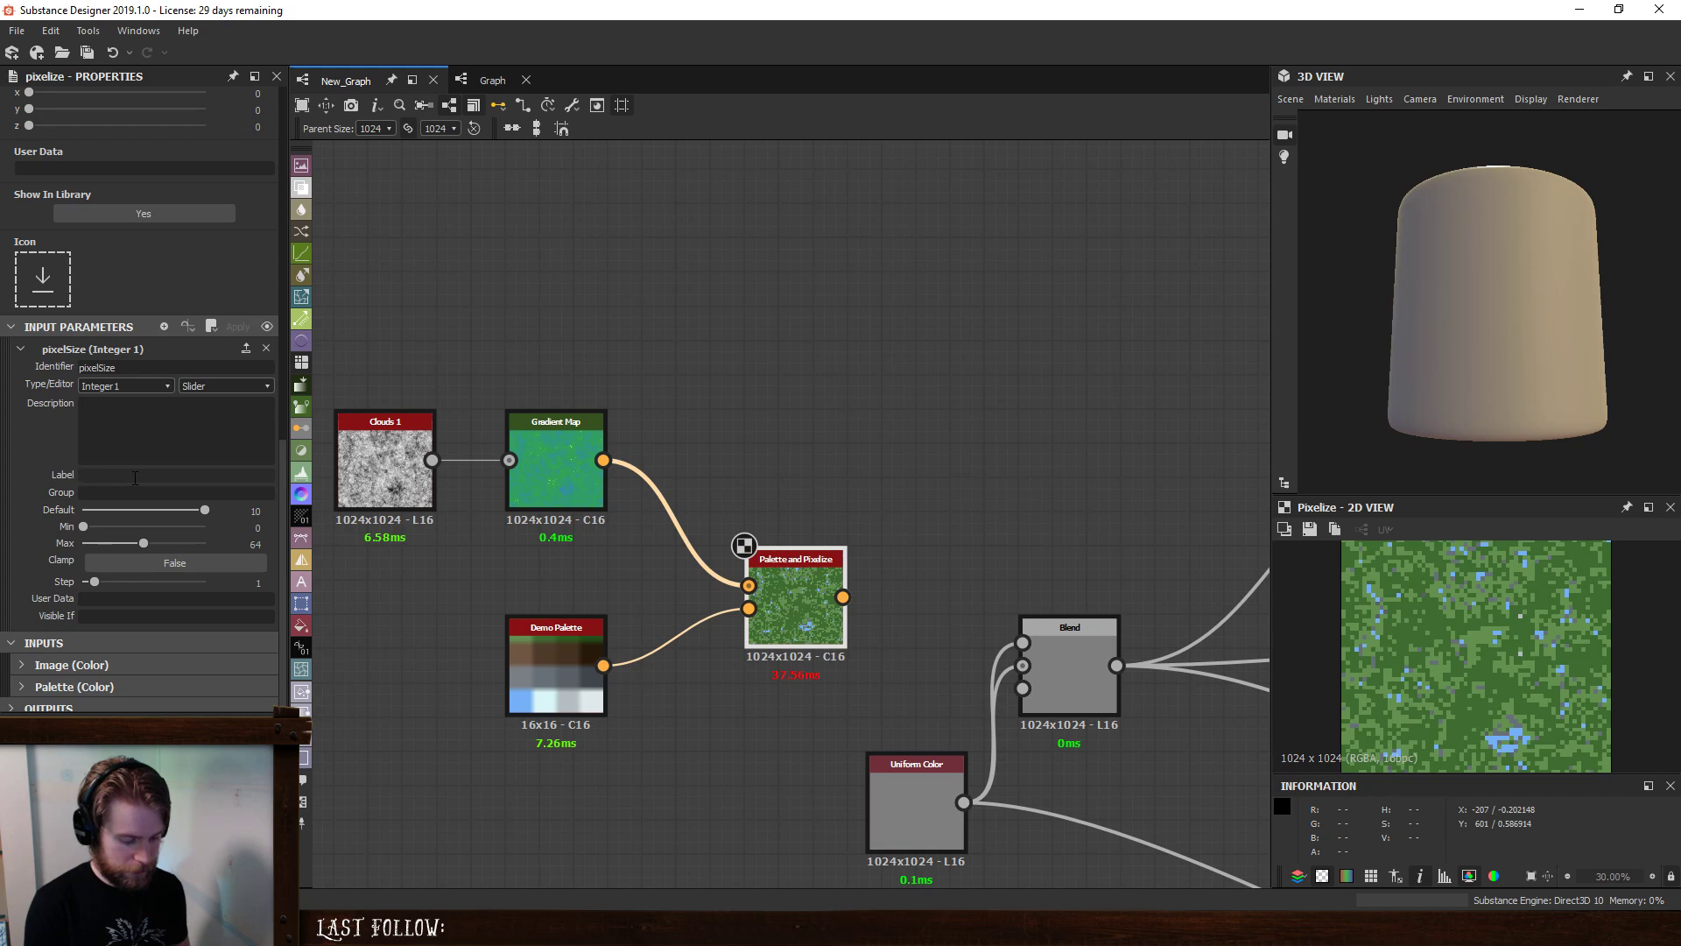
{"action": "left_click", "coordinate": [135, 477]}
{"action": "type", "text": "Pixel Number"}
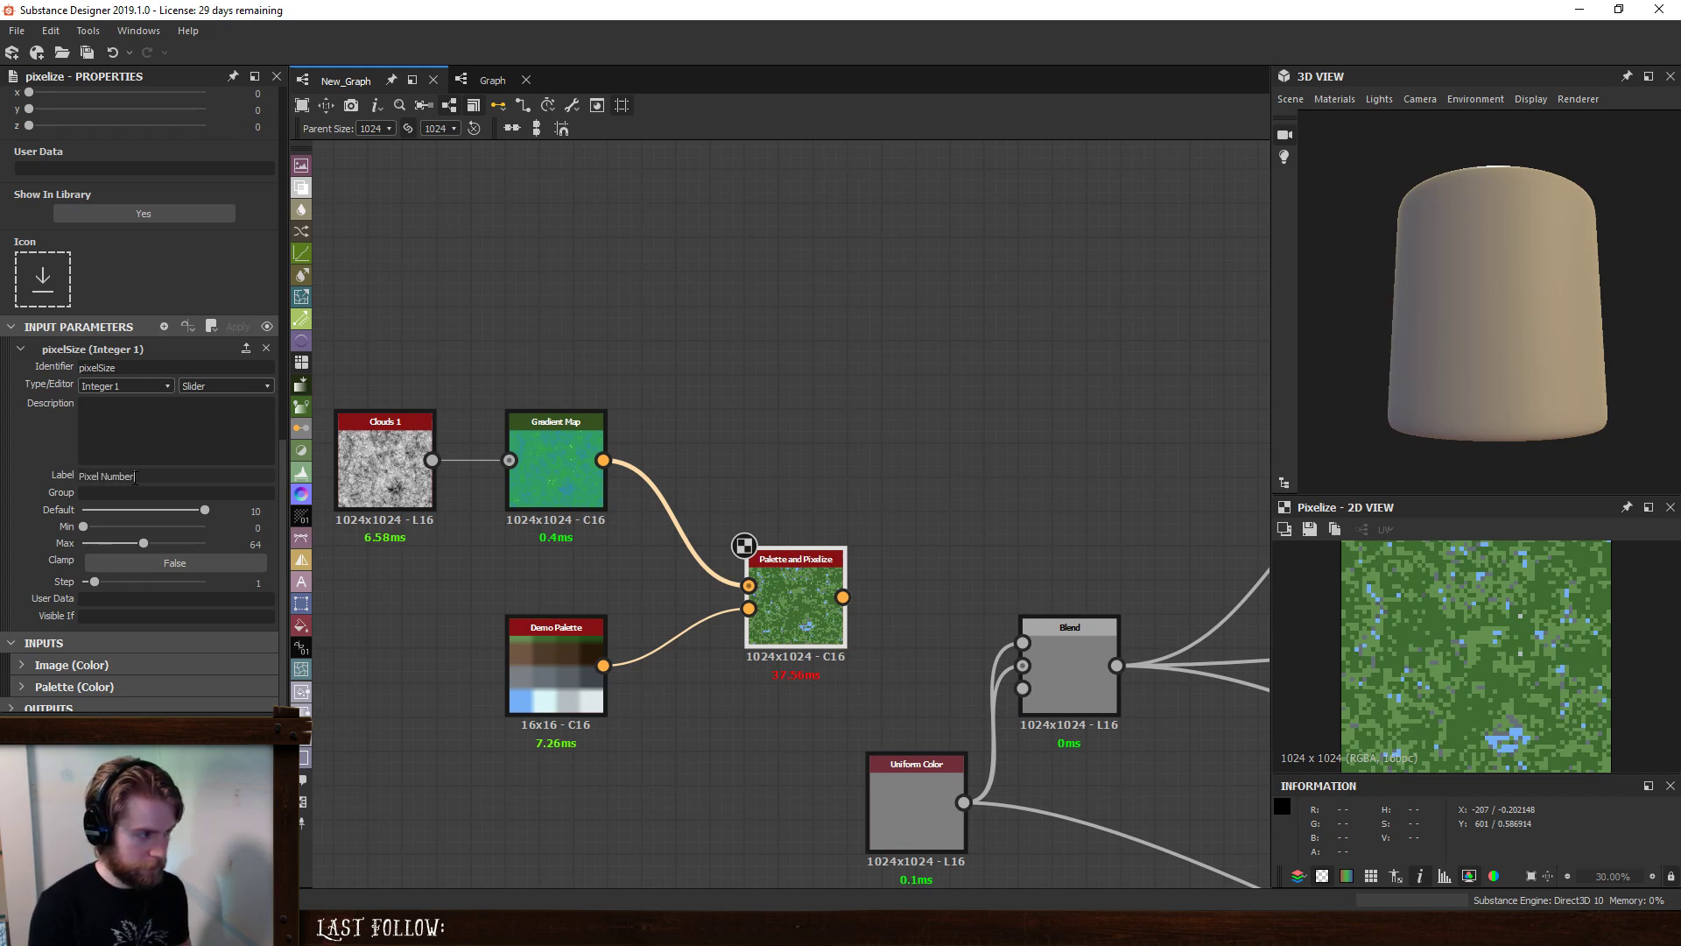
{"action": "left_click", "coordinate": [584, 250]}
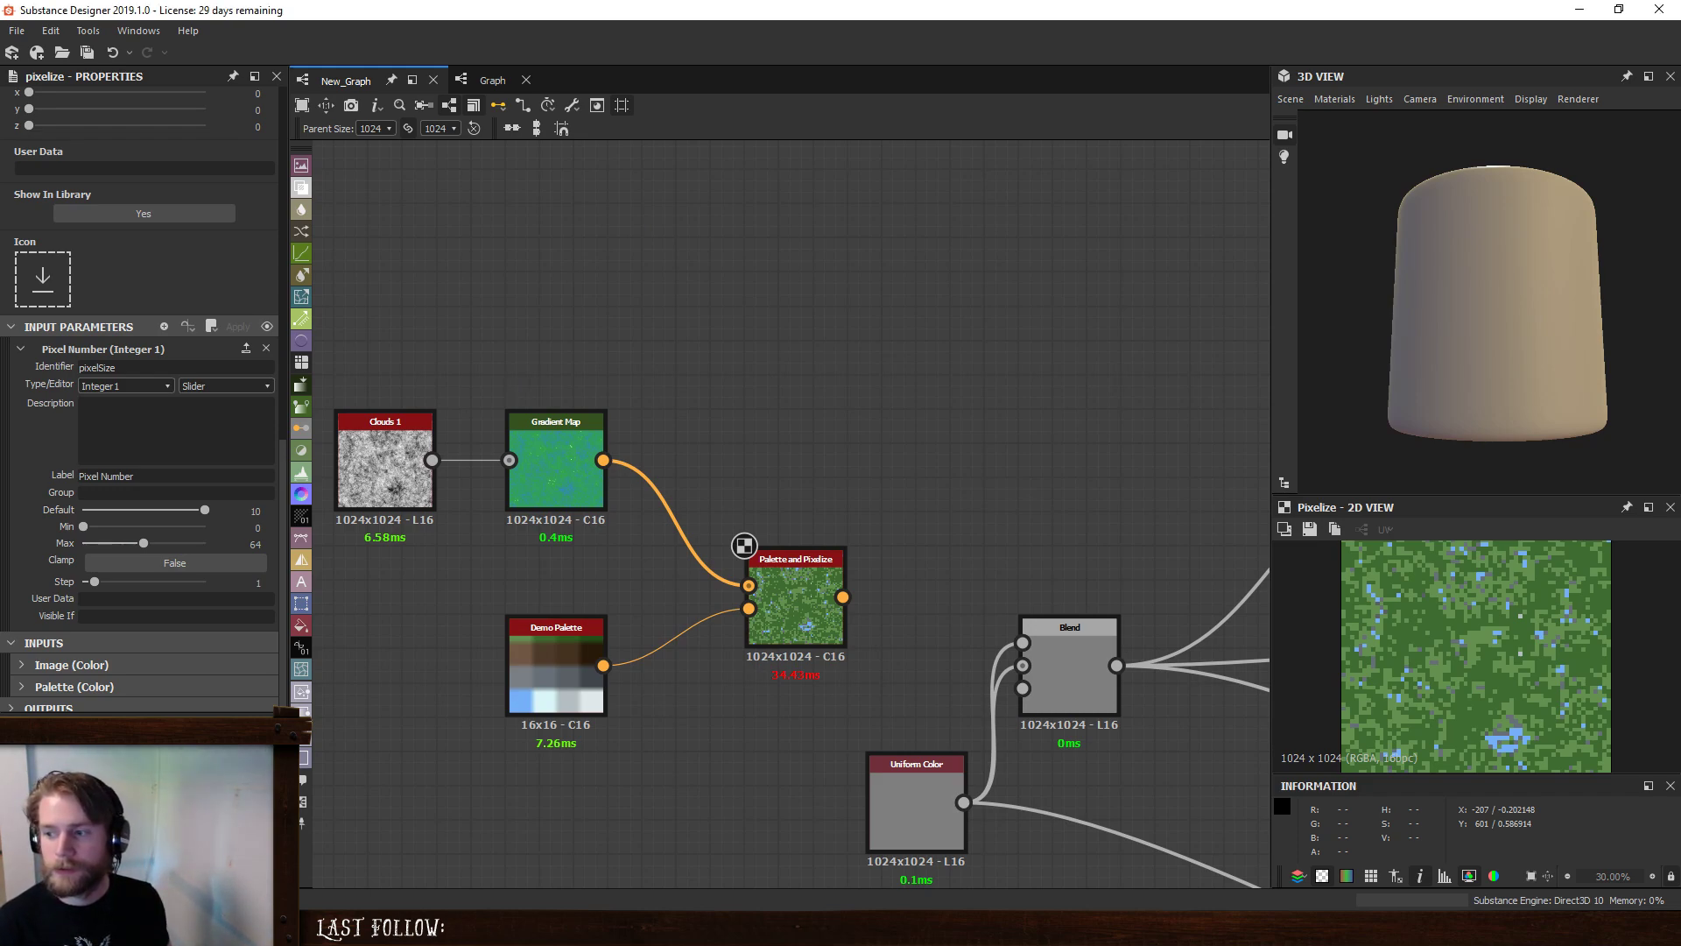
{"action": "left_click", "coordinate": [21, 348]}
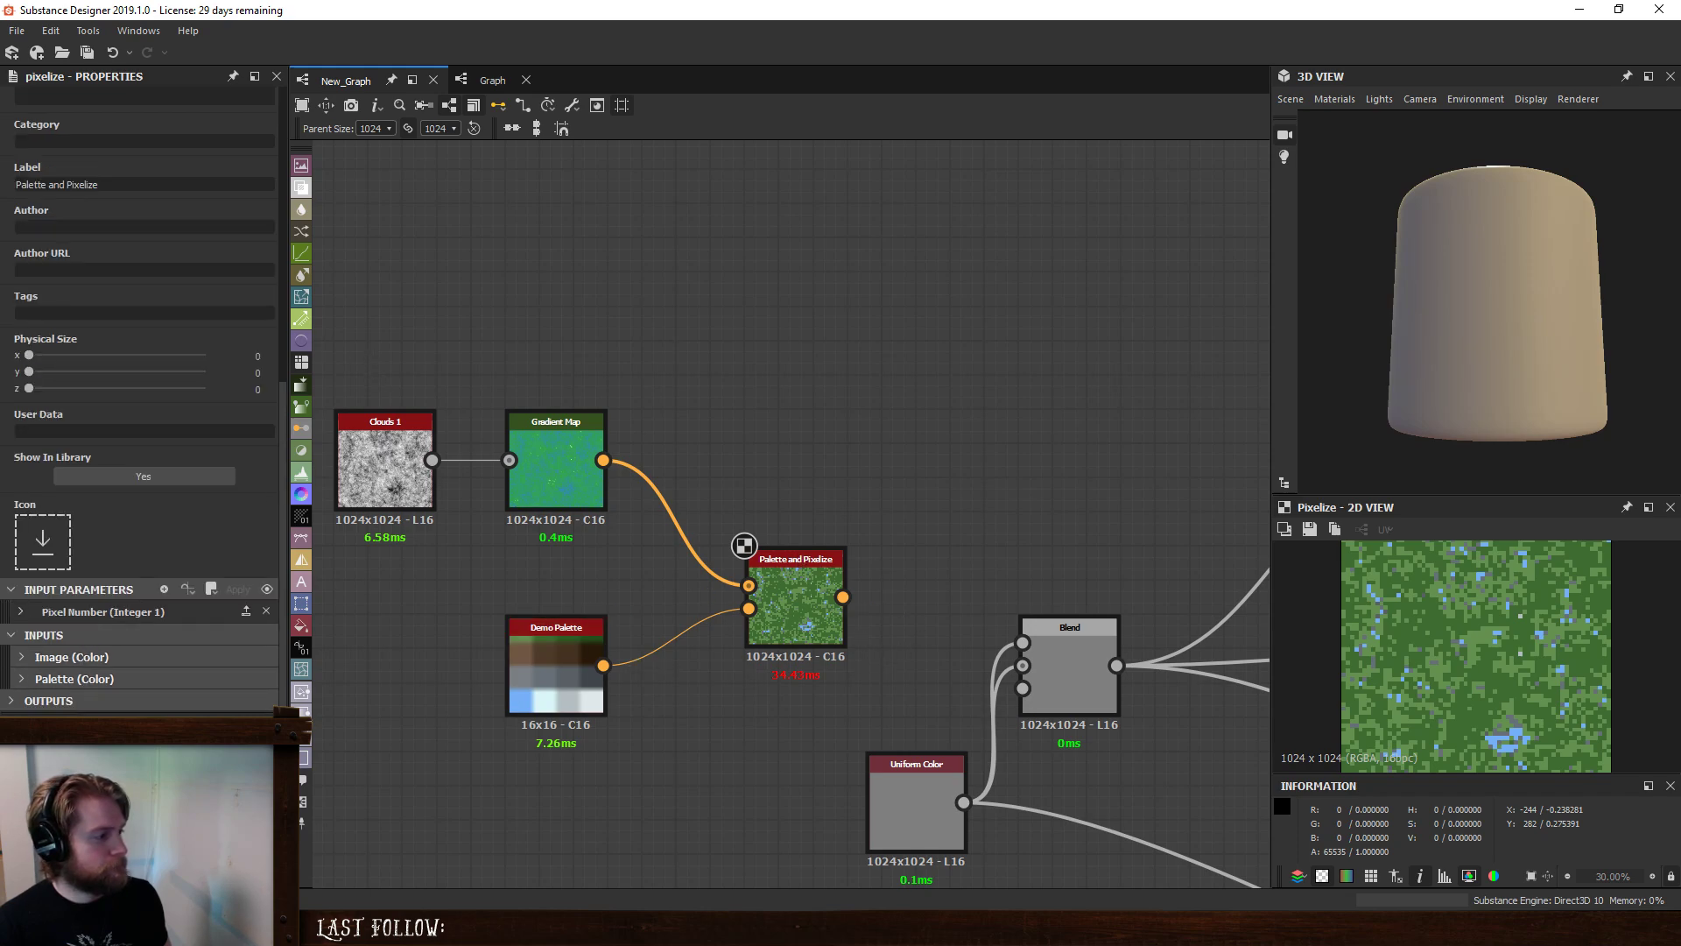
- Set the Palette and Pixelize node's Pixel Number to 31 in the test graph
{"action": "right_click", "coordinate": [351, 581]}
{"action": "left_click", "coordinate": [345, 806]}
{"action": "left_click", "coordinate": [792, 576]}
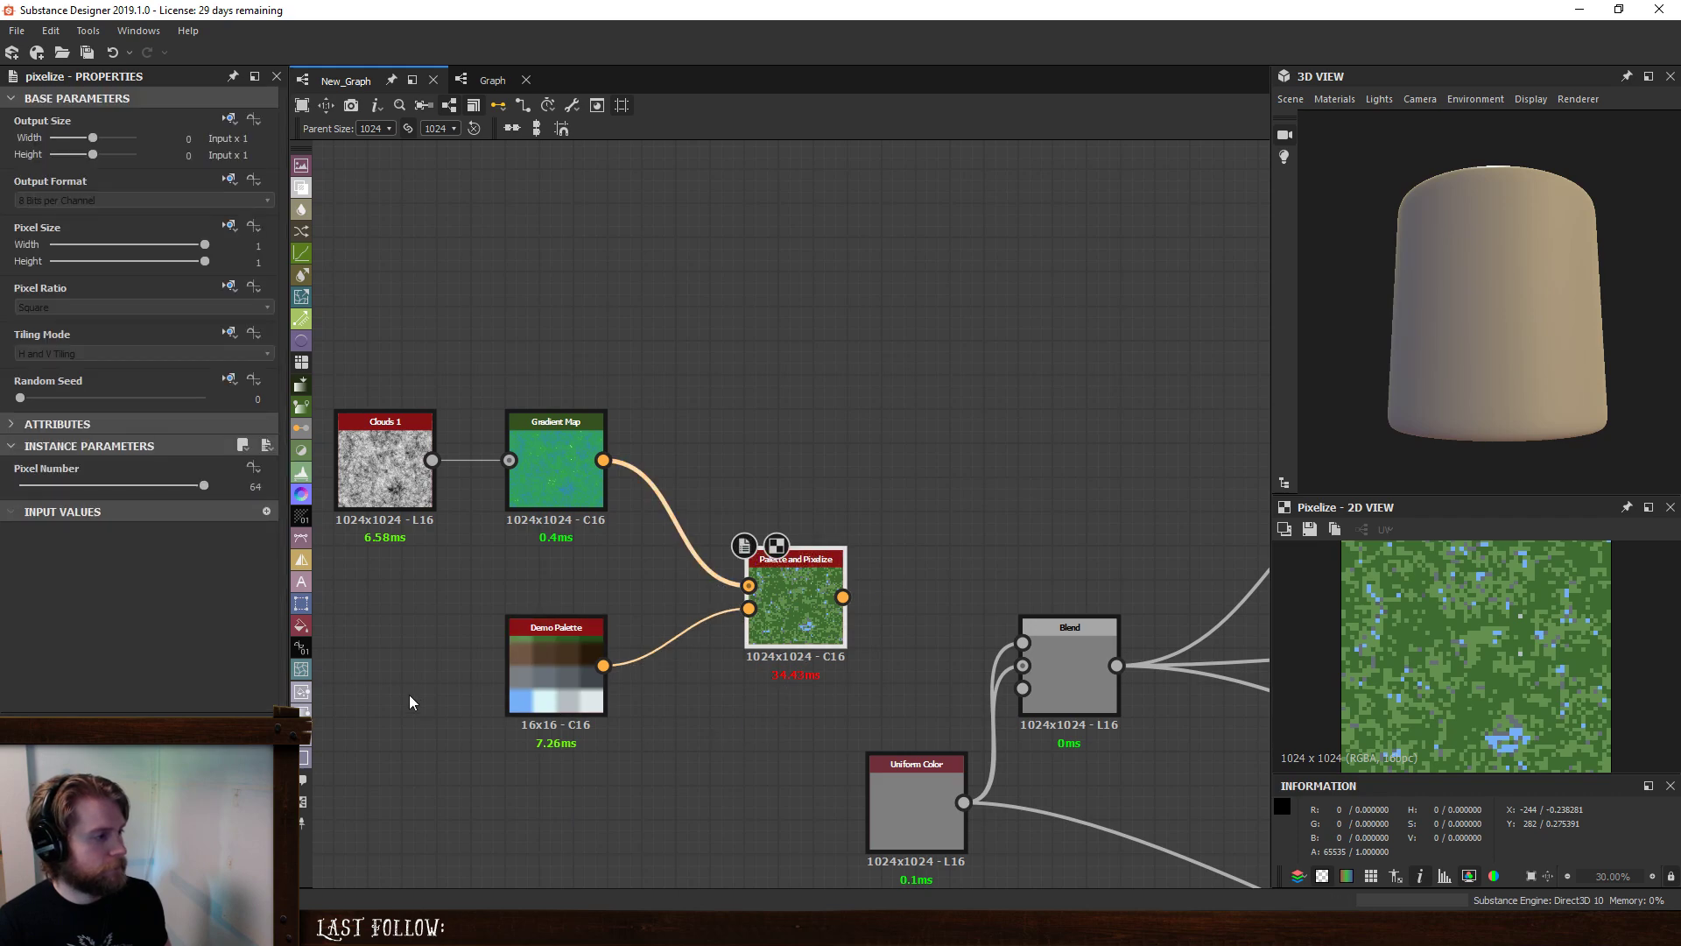
{"action": "left_click_drag", "start_coordinate": [207, 484], "coordinate": [109, 538]}
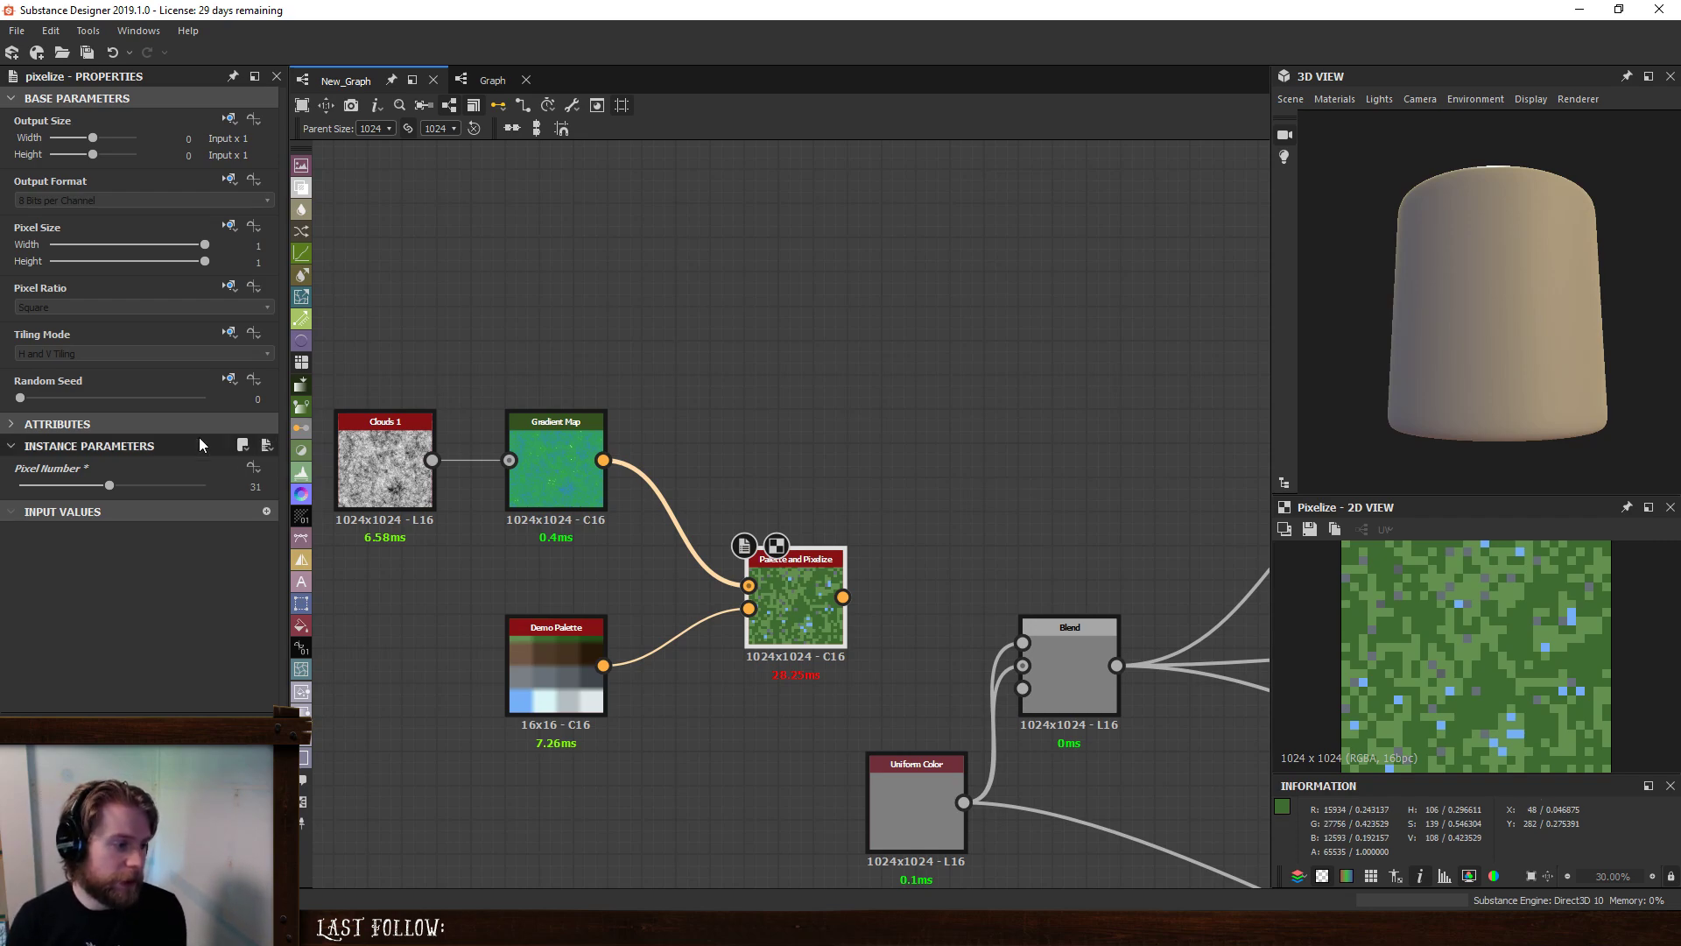
- Preview the Demo Palette in the 2D view, and return to the full Palette and Pixelize output
{"action": "double_click", "coordinate": [529, 664]}
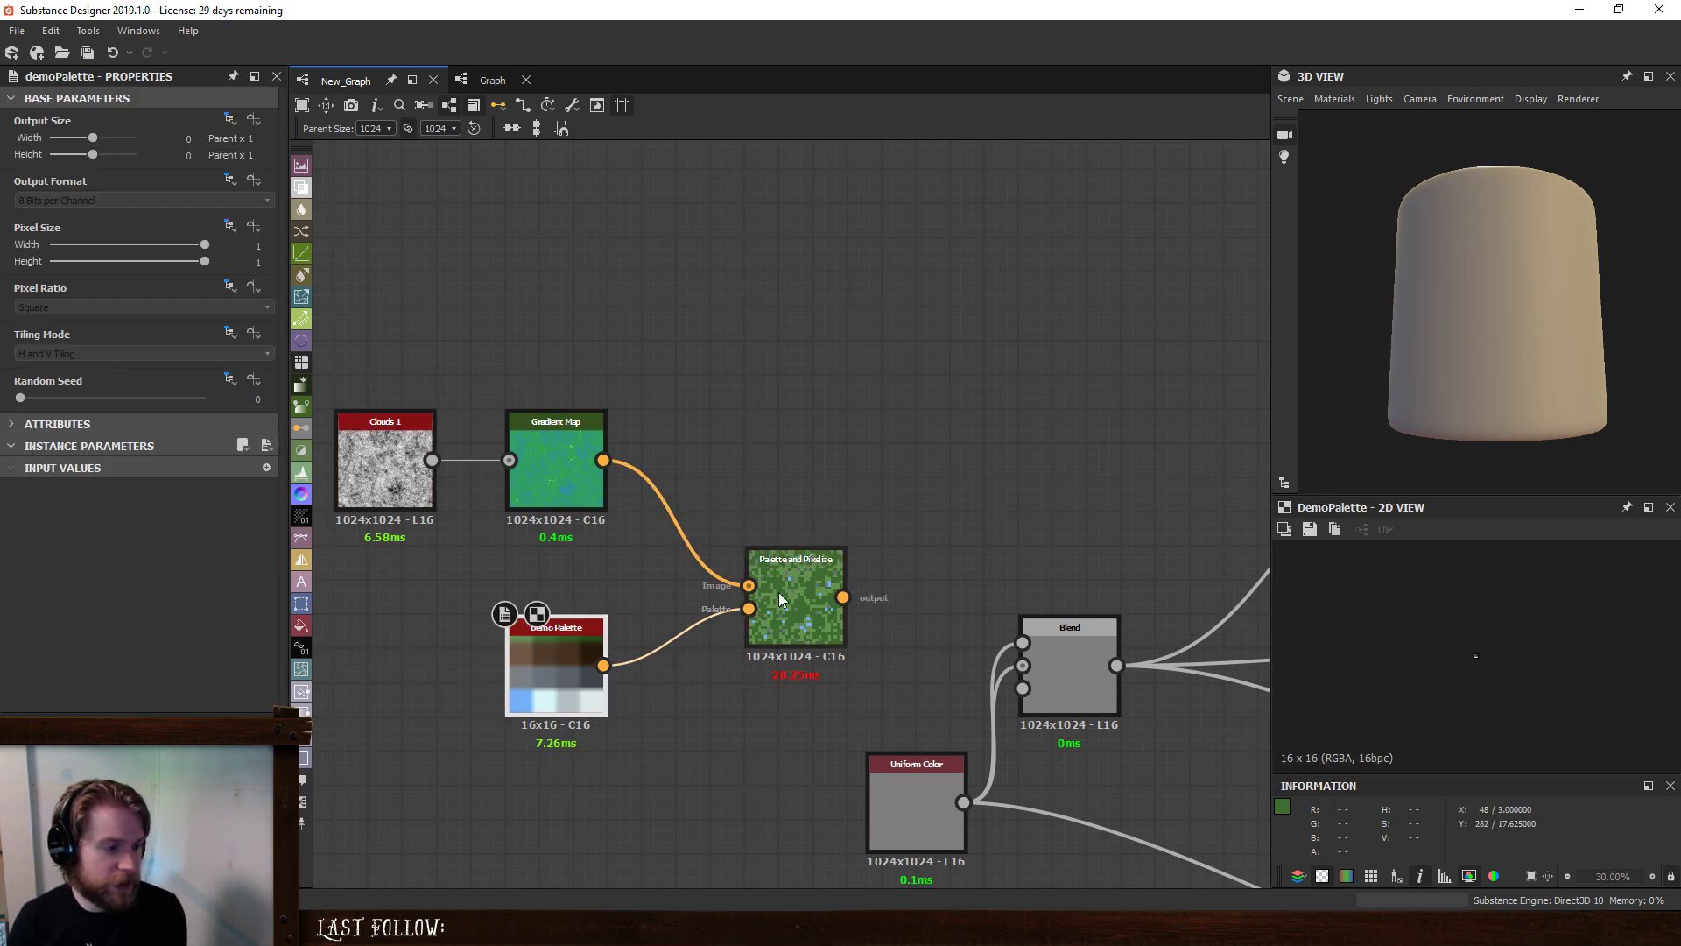
{"action": "double_click", "coordinate": [779, 592]}
{"action": "scroll", "coordinate": [1364, 661], "scroll_direction": "down", "scroll_amount": 2}
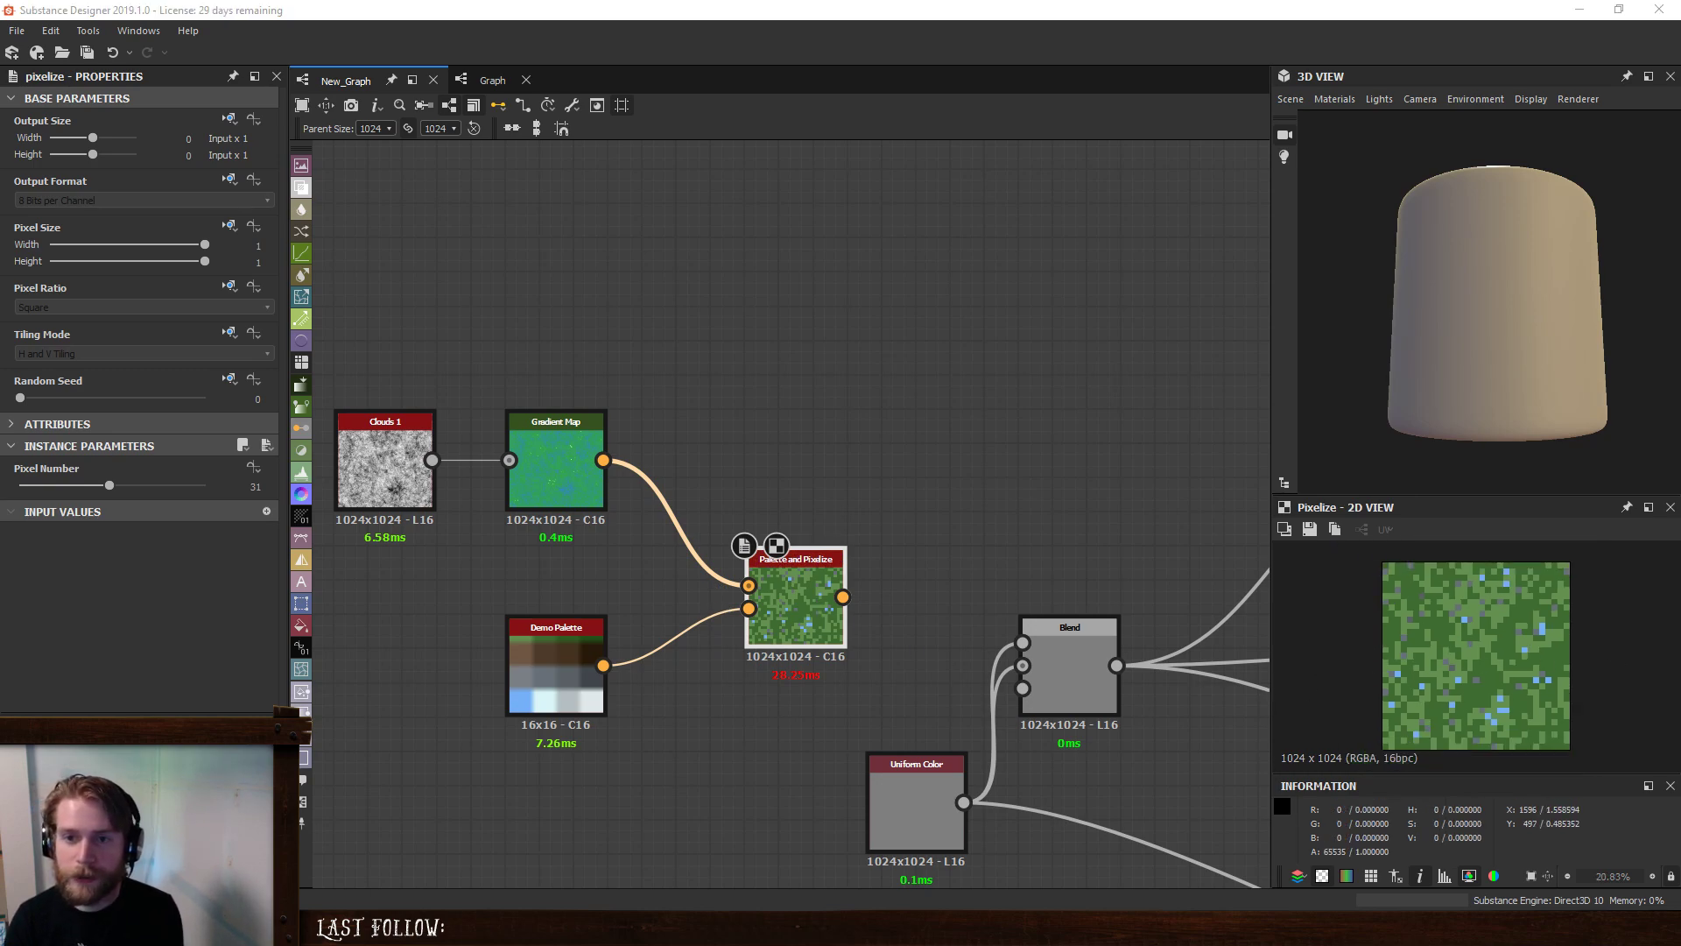
- Switch to the browser and examine the grass, dirt and tree textures in the large Minecraft screenshot as reference
{"action": "left_click_drag", "start_coordinate": [1680, 87], "coordinate": [1212, 107]}
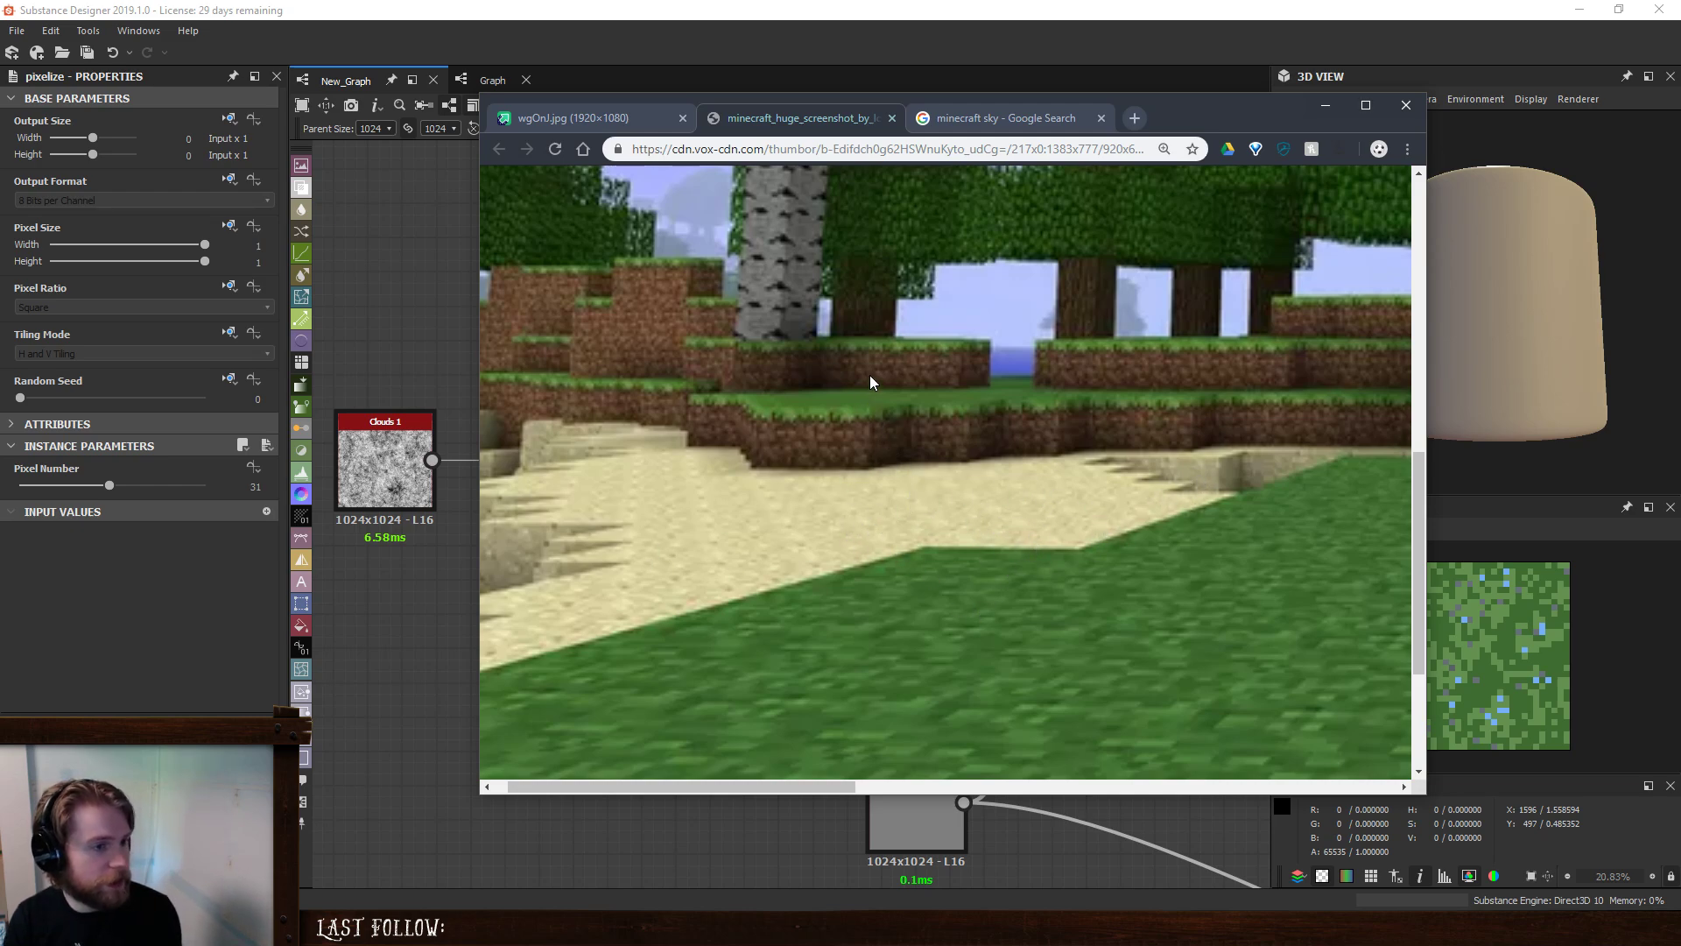
{"action": "scroll", "coordinate": [869, 381], "scroll_direction": "up", "scroll_amount": 3}
{"action": "scroll", "coordinate": [870, 382], "scroll_direction": "up", "scroll_amount": 1}
{"action": "scroll", "coordinate": [869, 382], "scroll_direction": "down", "scroll_amount": 2}
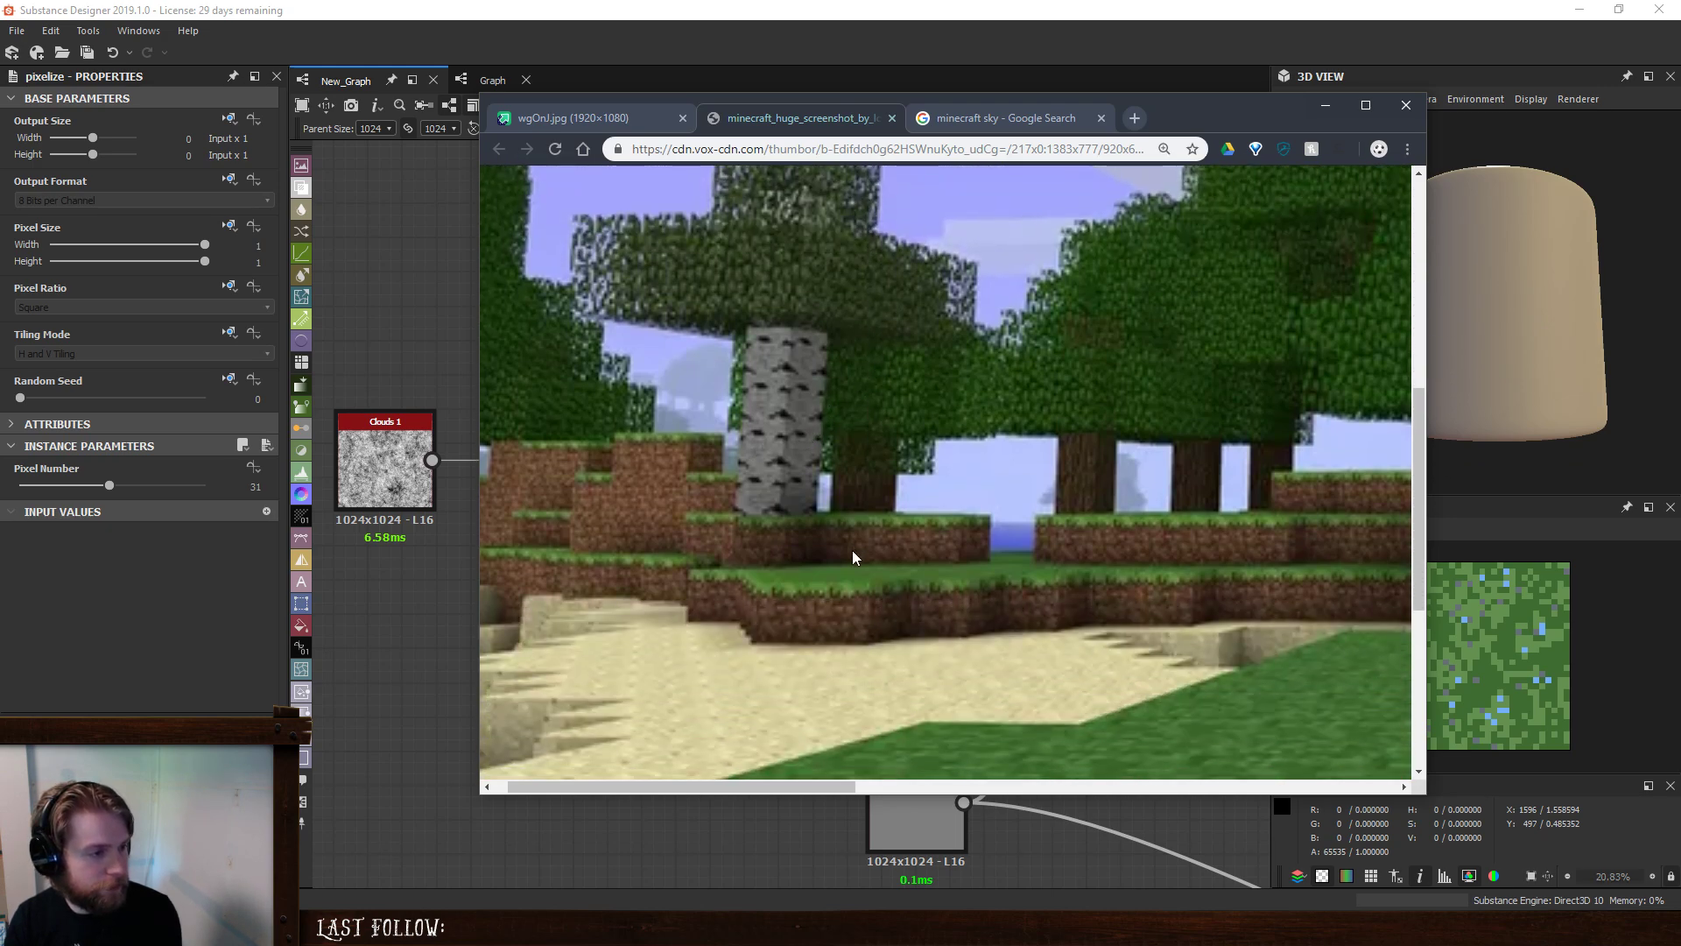
{"action": "scroll", "coordinate": [852, 550], "scroll_direction": "down", "scroll_amount": 3}
{"action": "scroll", "coordinate": [853, 550], "scroll_direction": "down", "scroll_amount": 1}
{"action": "left_click_drag", "start_coordinate": [804, 786], "coordinate": [633, 783]}
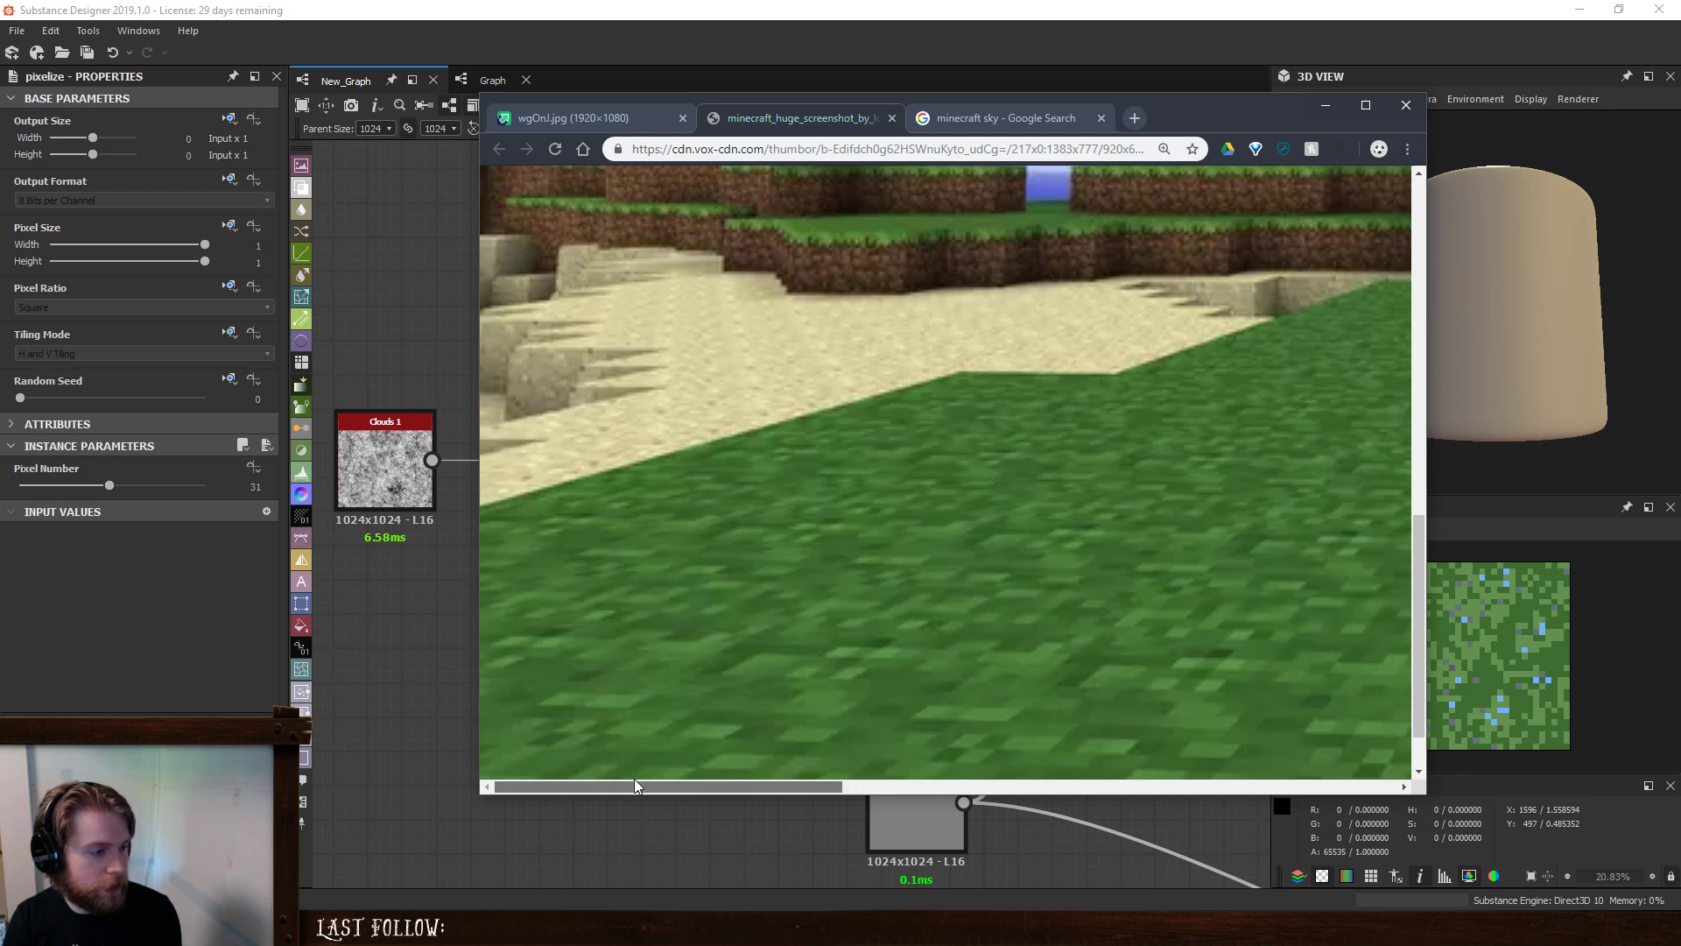
{"action": "scroll", "coordinate": [585, 504], "scroll_direction": "up", "scroll_amount": 5}
{"action": "scroll", "coordinate": [585, 504], "scroll_direction": "up", "scroll_amount": 1}
{"action": "scroll", "coordinate": [585, 504], "scroll_direction": "down", "scroll_amount": 1}
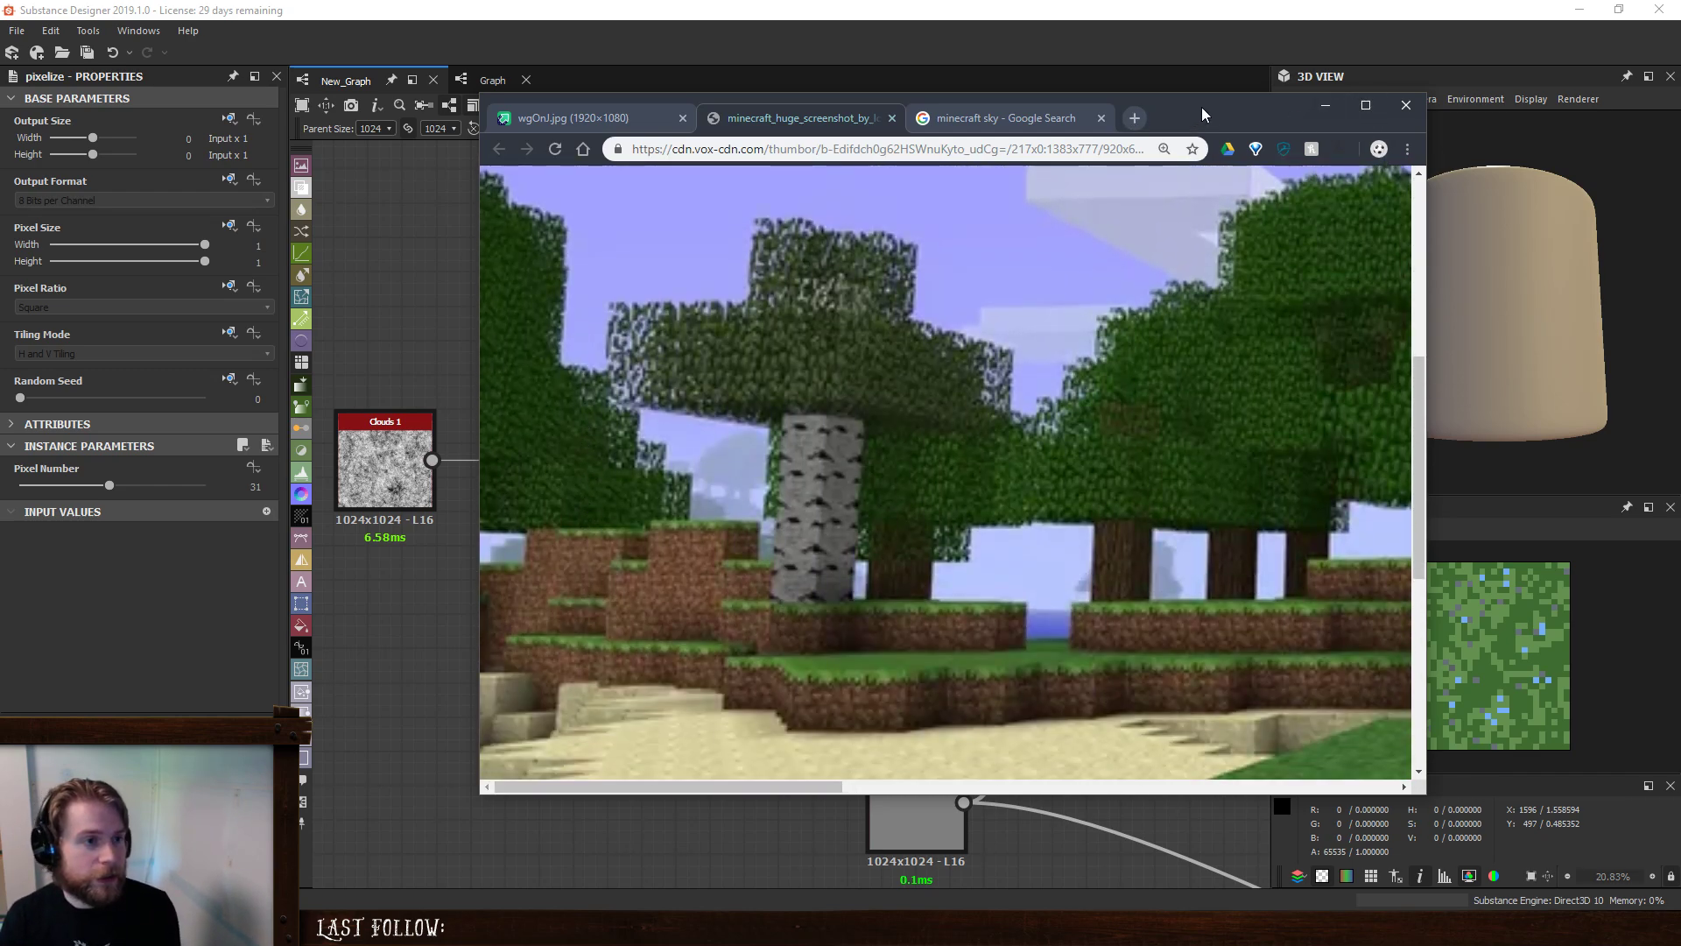
- Compare the wgOnJ.jpg screenshot's grass and dirt with the large Minecraft screenshot, and return to Substance Designer
{"action": "left_click", "coordinate": [608, 114]}
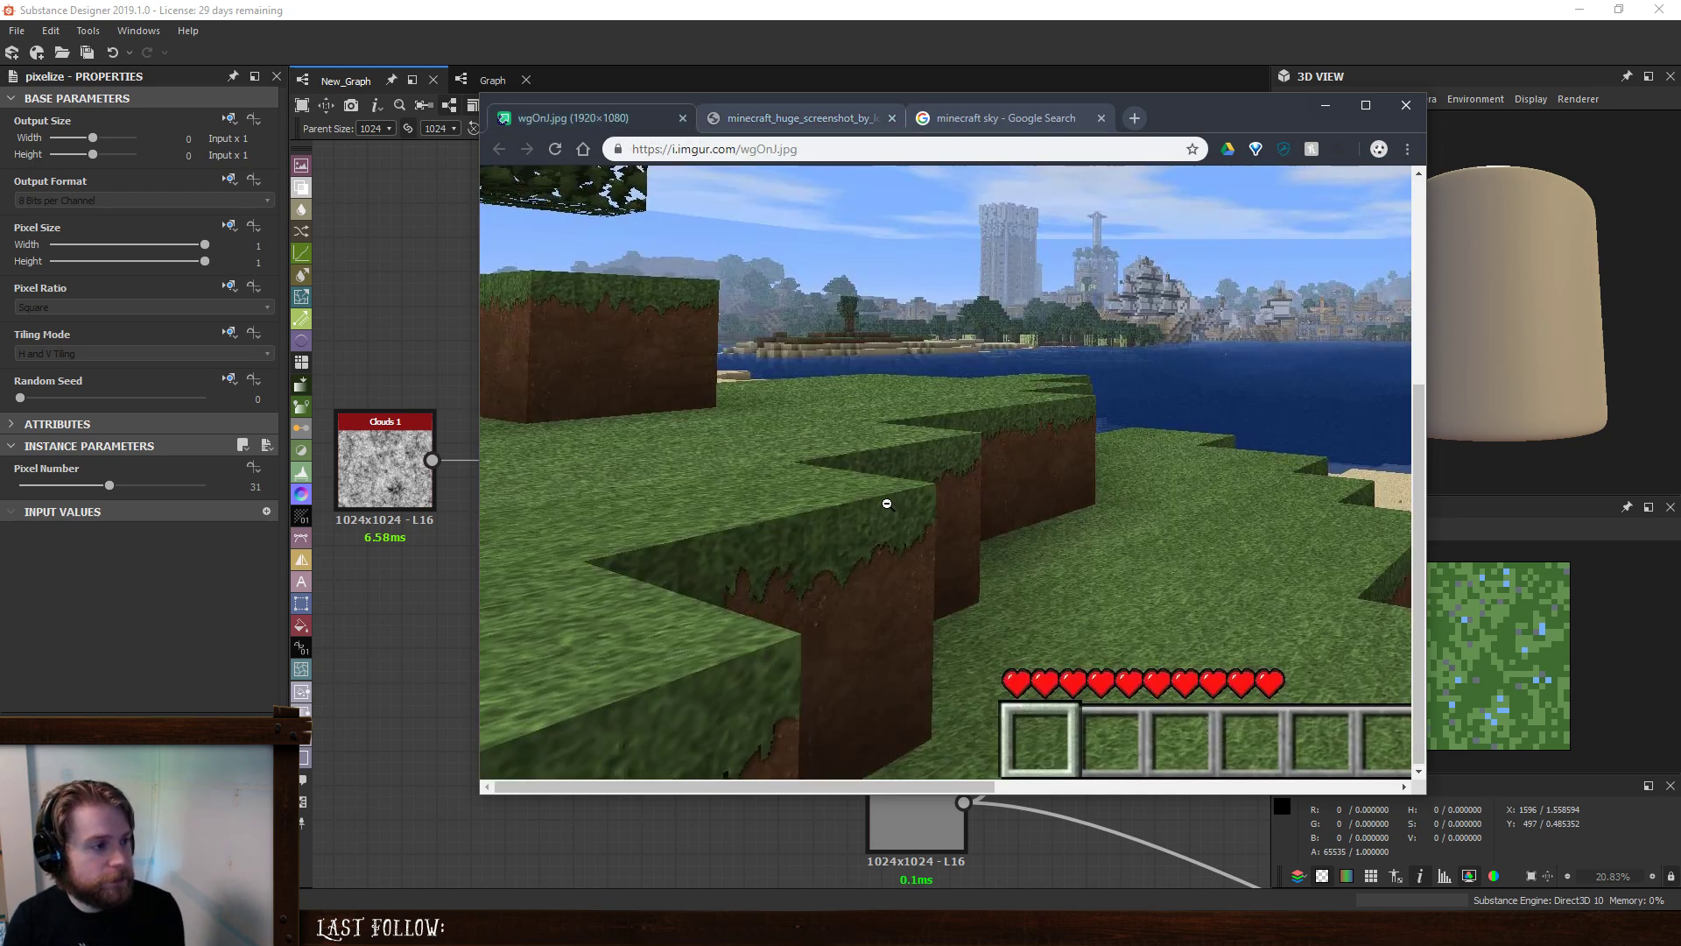
{"action": "scroll", "coordinate": [887, 504], "scroll_direction": "up", "scroll_amount": 3}
{"action": "scroll", "coordinate": [850, 638], "scroll_direction": "down", "scroll_amount": 3}
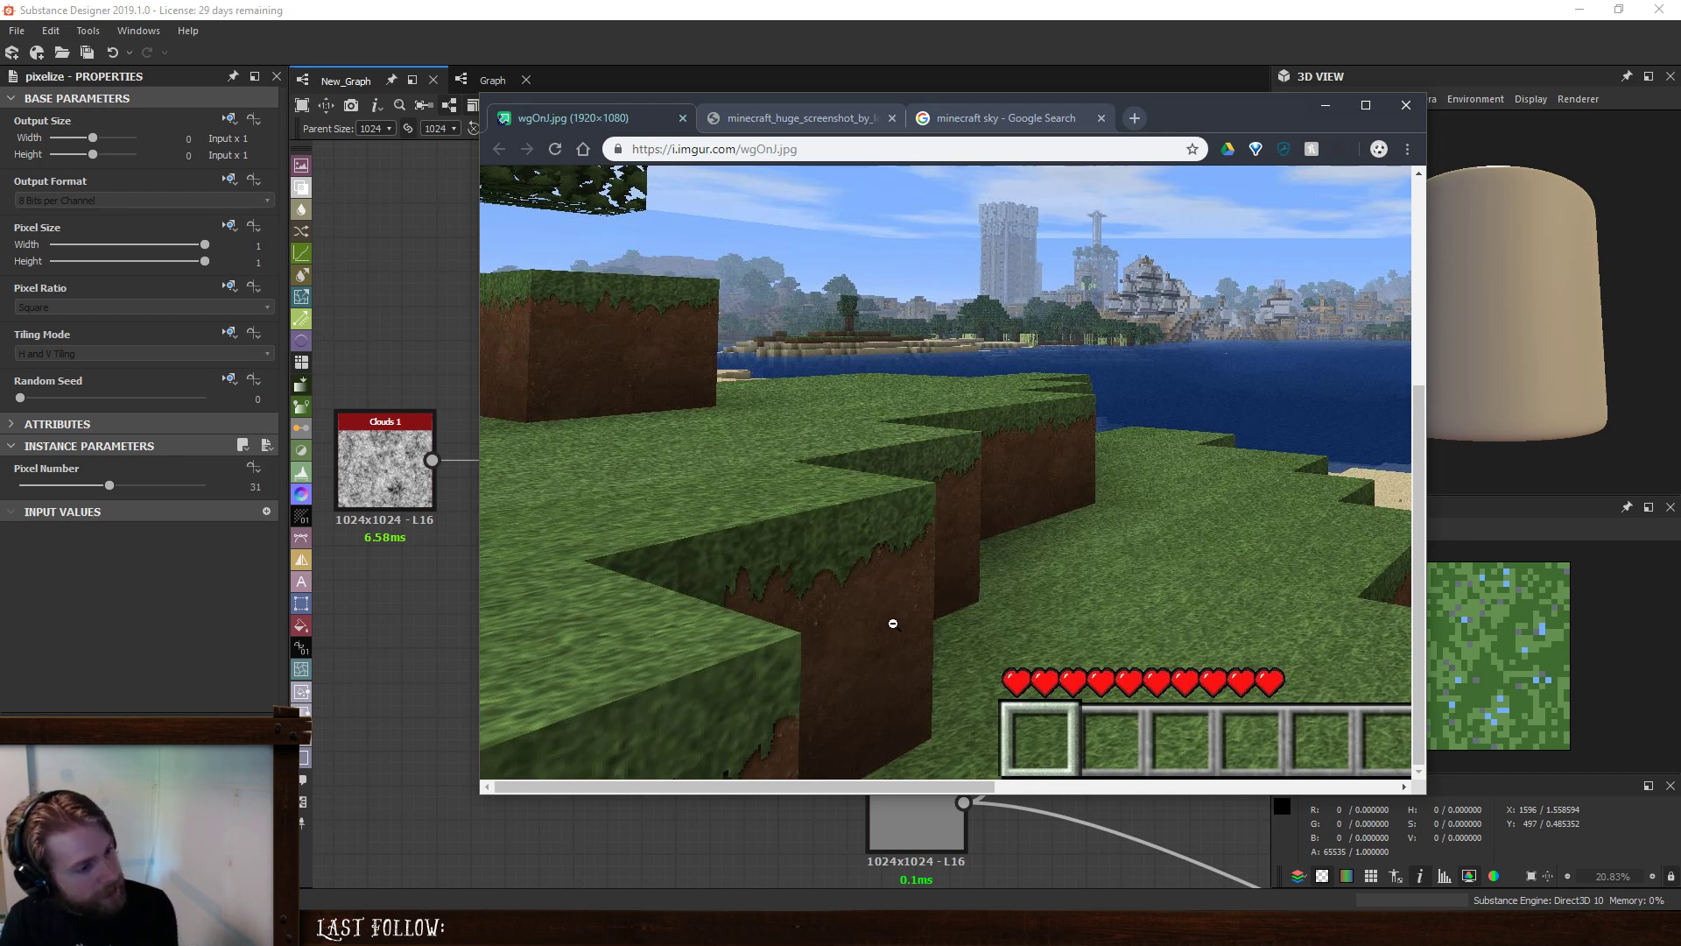
{"action": "left_click", "coordinate": [817, 119]}
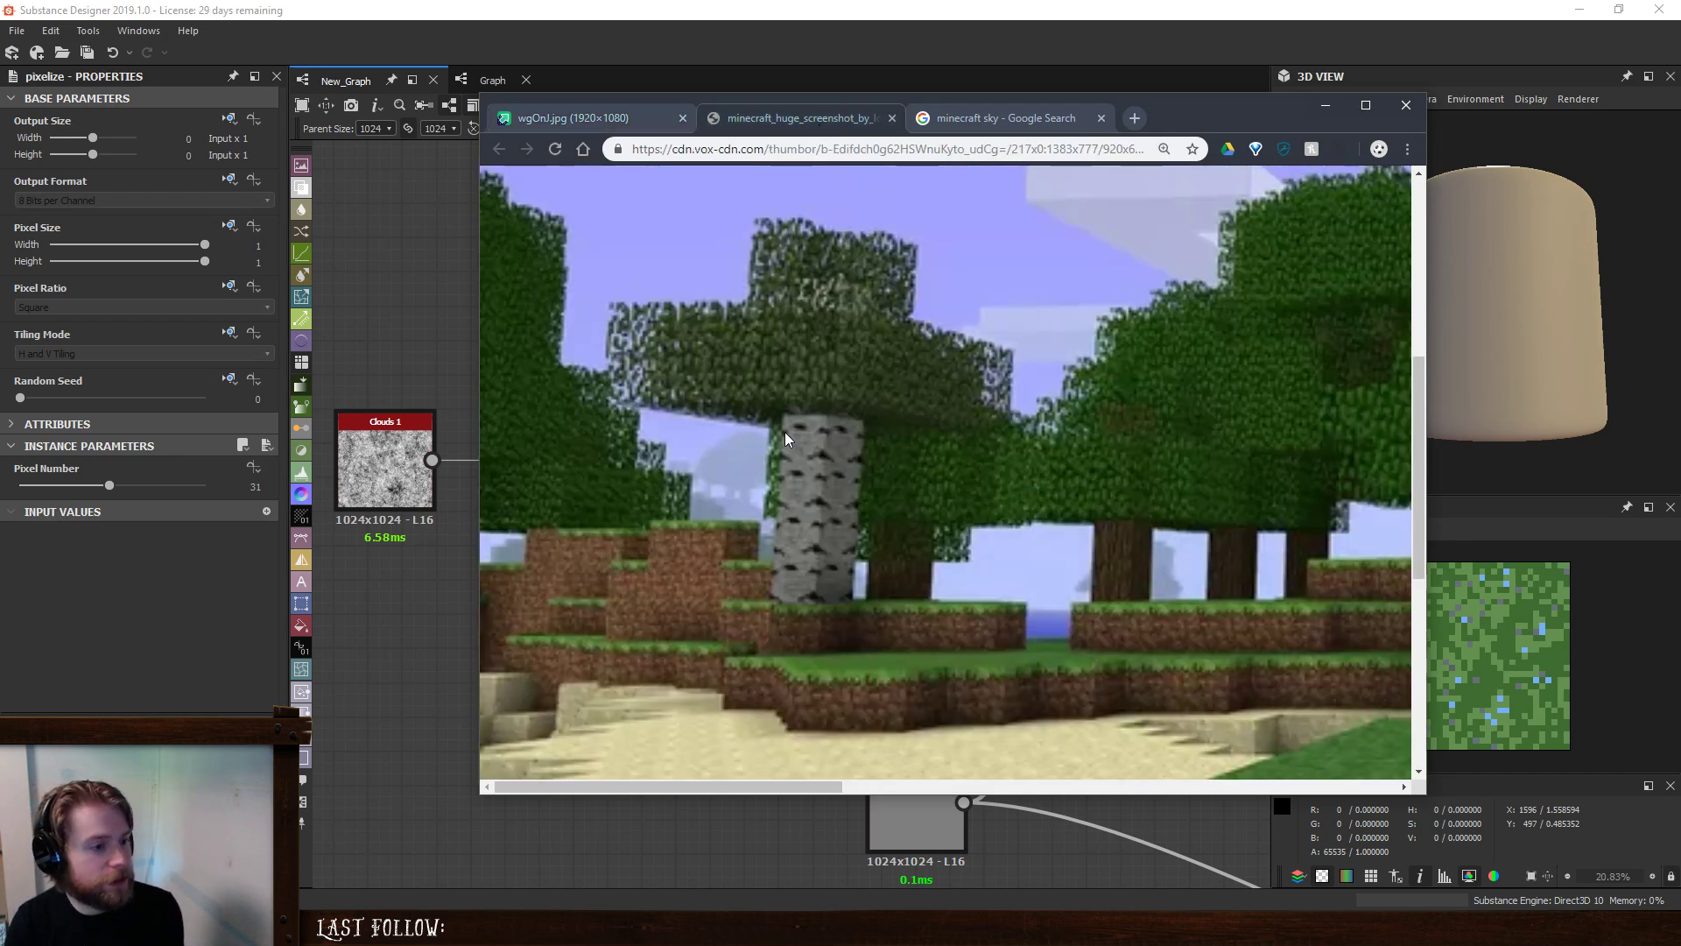
{"action": "scroll", "coordinate": [873, 685], "scroll_direction": "down", "scroll_amount": 5}
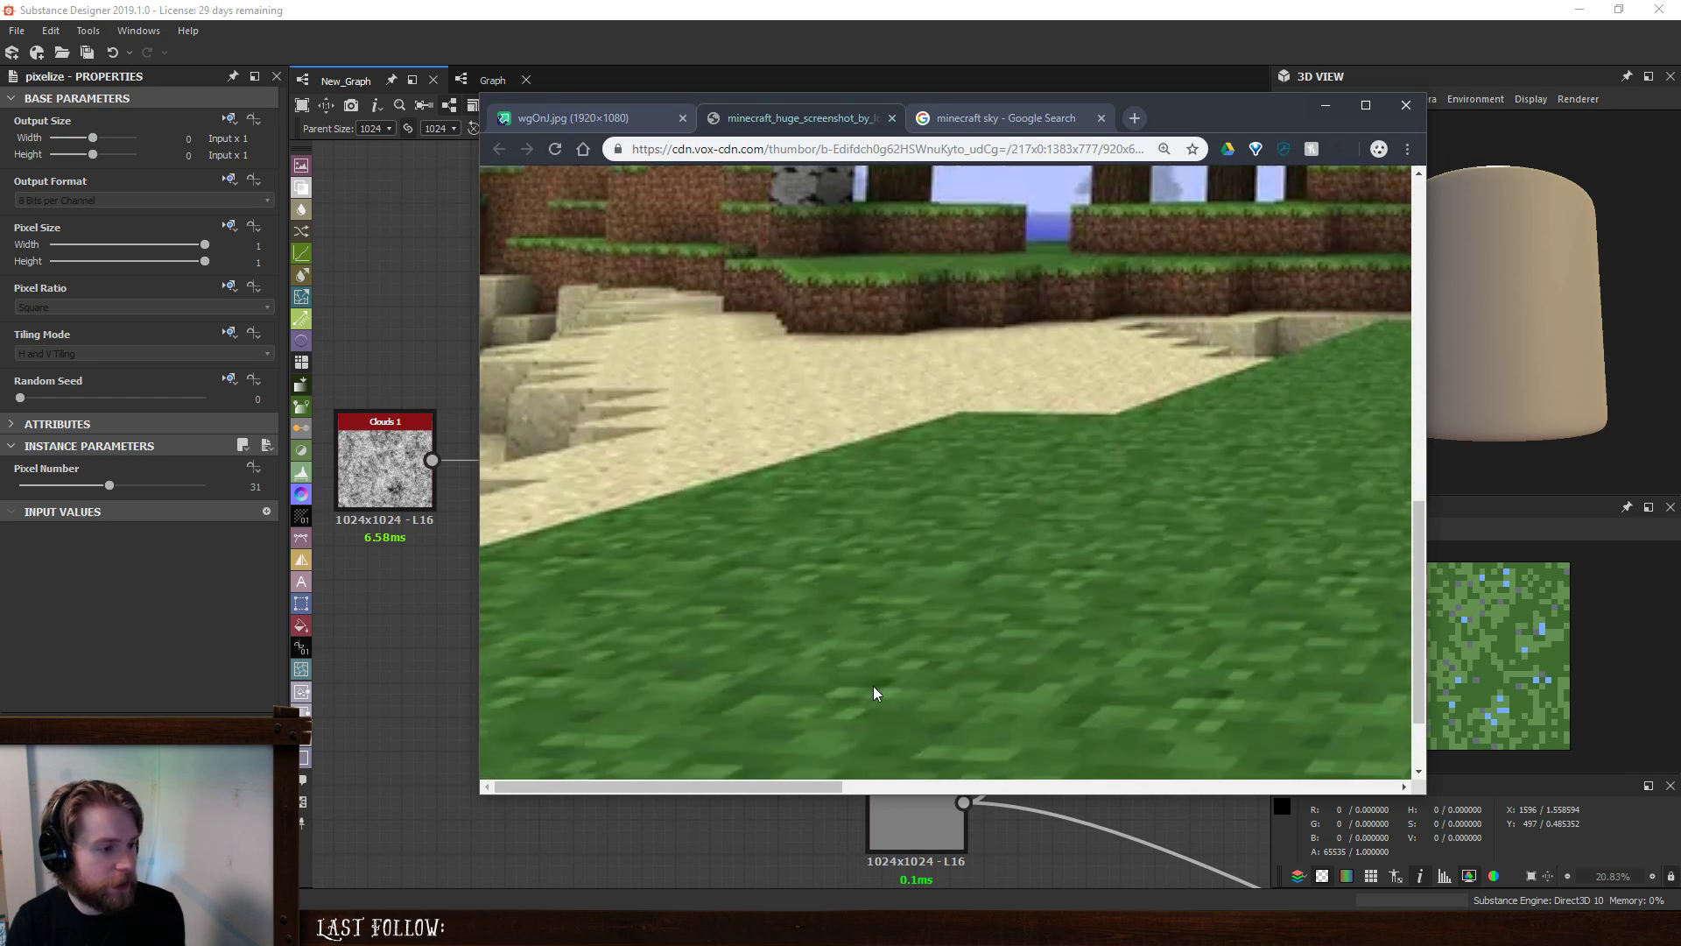
{"action": "scroll", "coordinate": [874, 685], "scroll_direction": "down", "scroll_amount": 2}
{"action": "scroll", "coordinate": [874, 686], "scroll_direction": "up", "scroll_amount": 2}
{"action": "scroll", "coordinate": [873, 686], "scroll_direction": "down", "scroll_amount": 2}
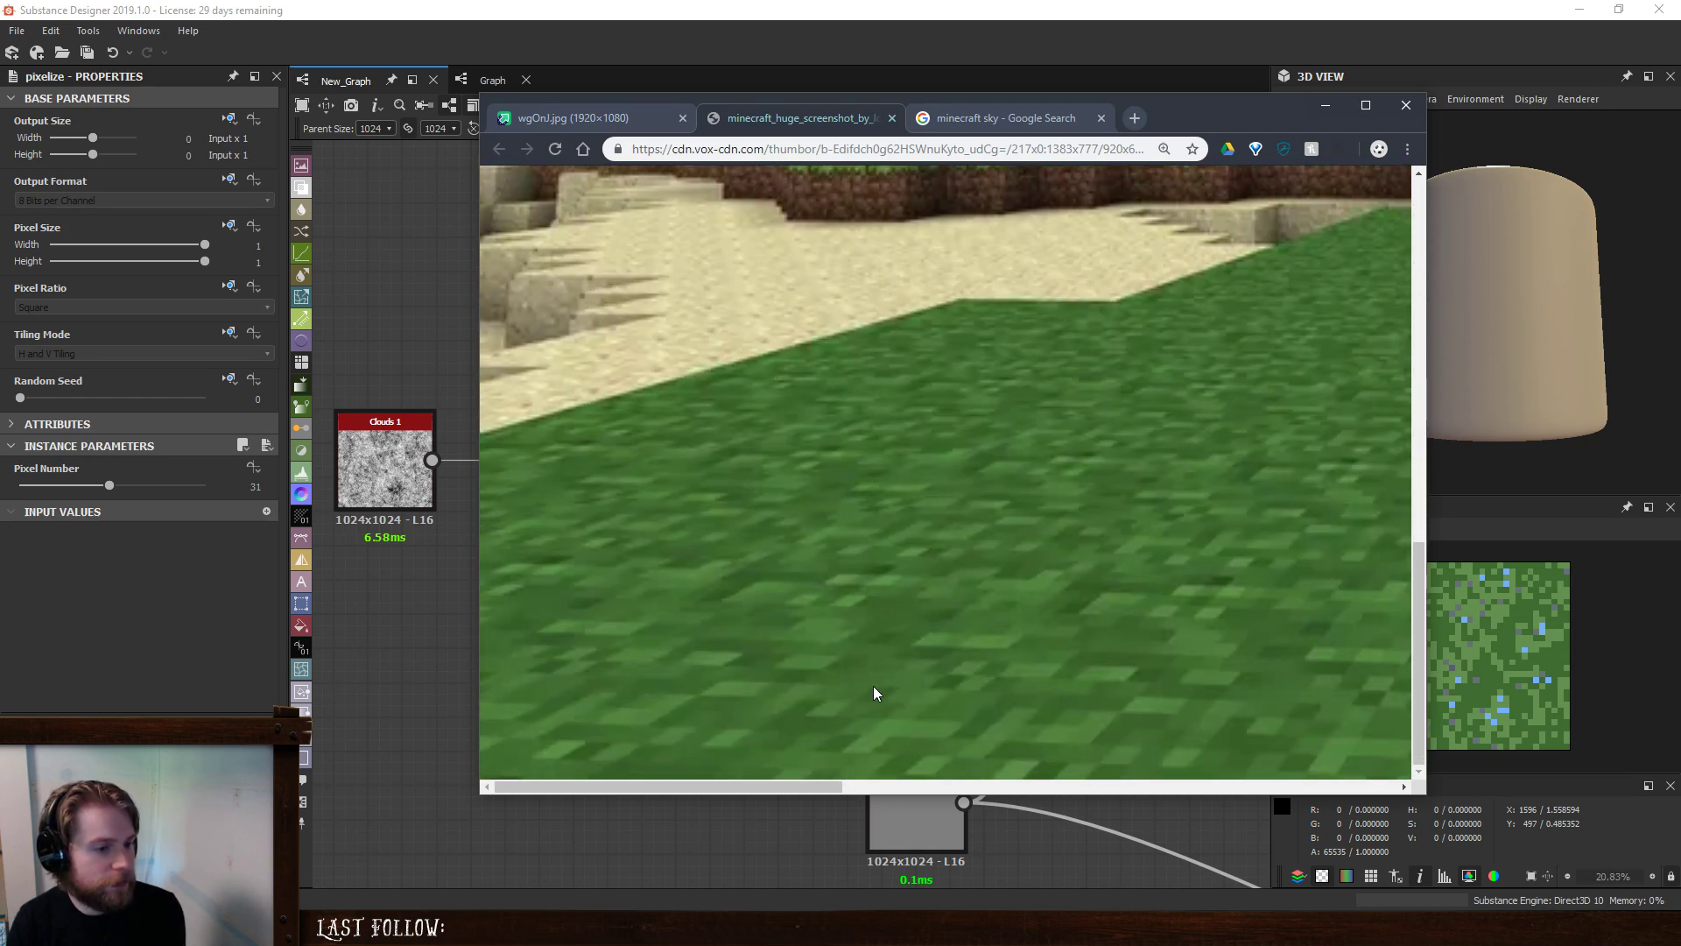
{"action": "scroll", "coordinate": [874, 687], "scroll_direction": "up", "scroll_amount": 3}
{"action": "left_click", "coordinate": [594, 123]}
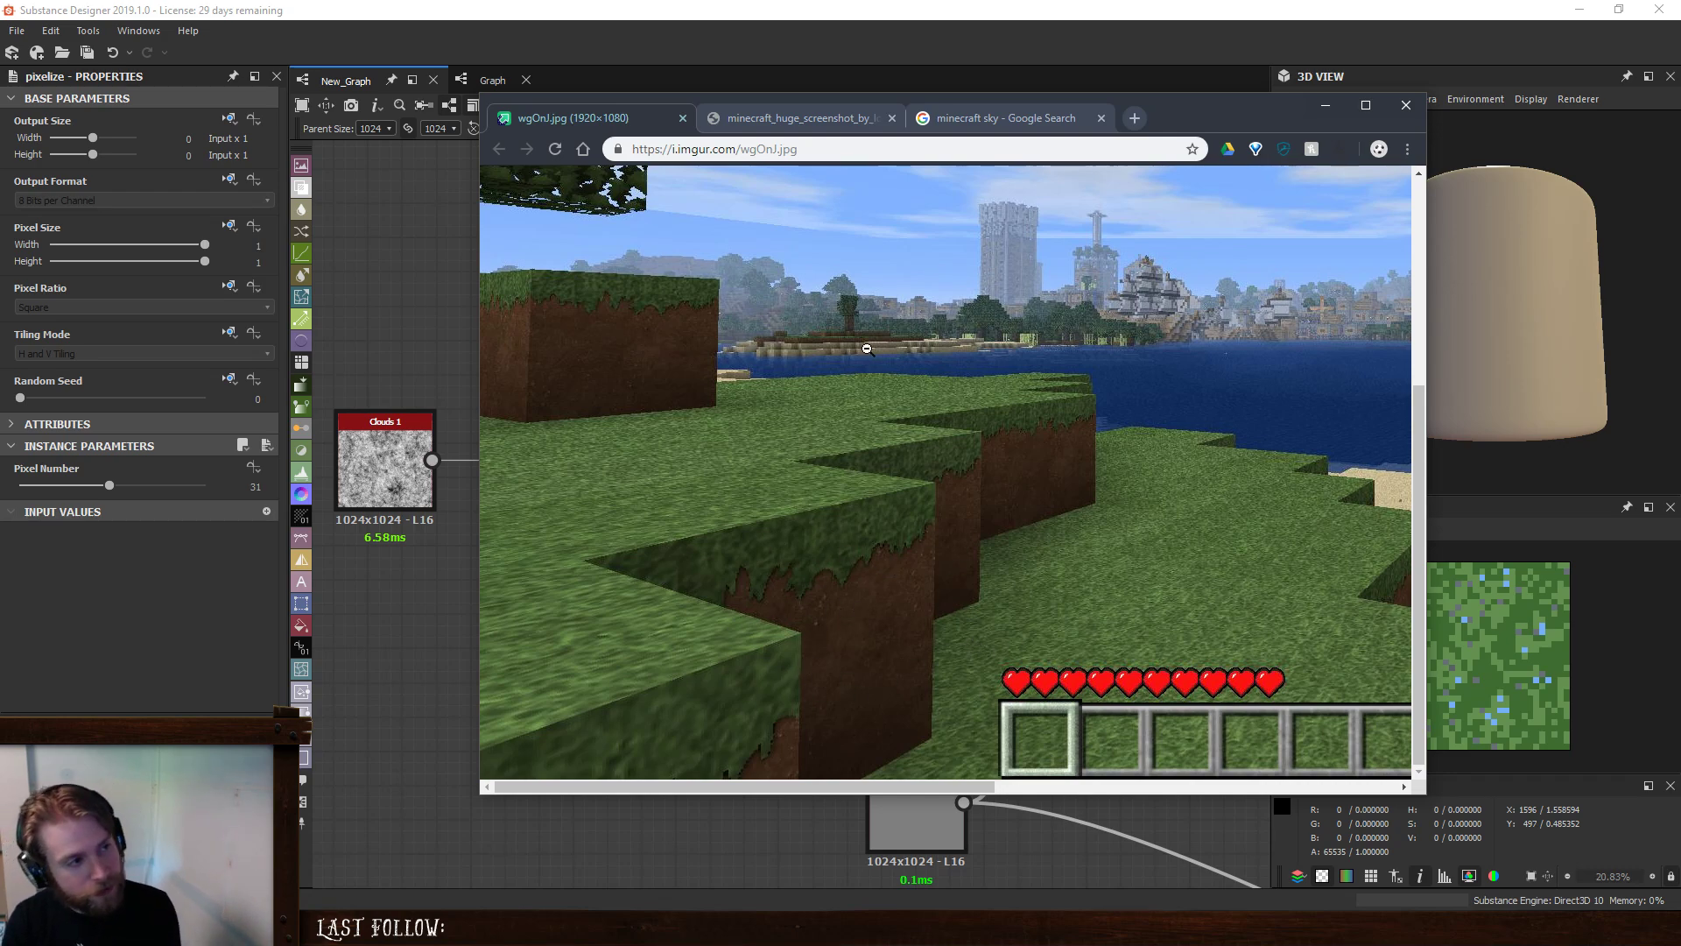
{"action": "left_click", "coordinate": [791, 116]}
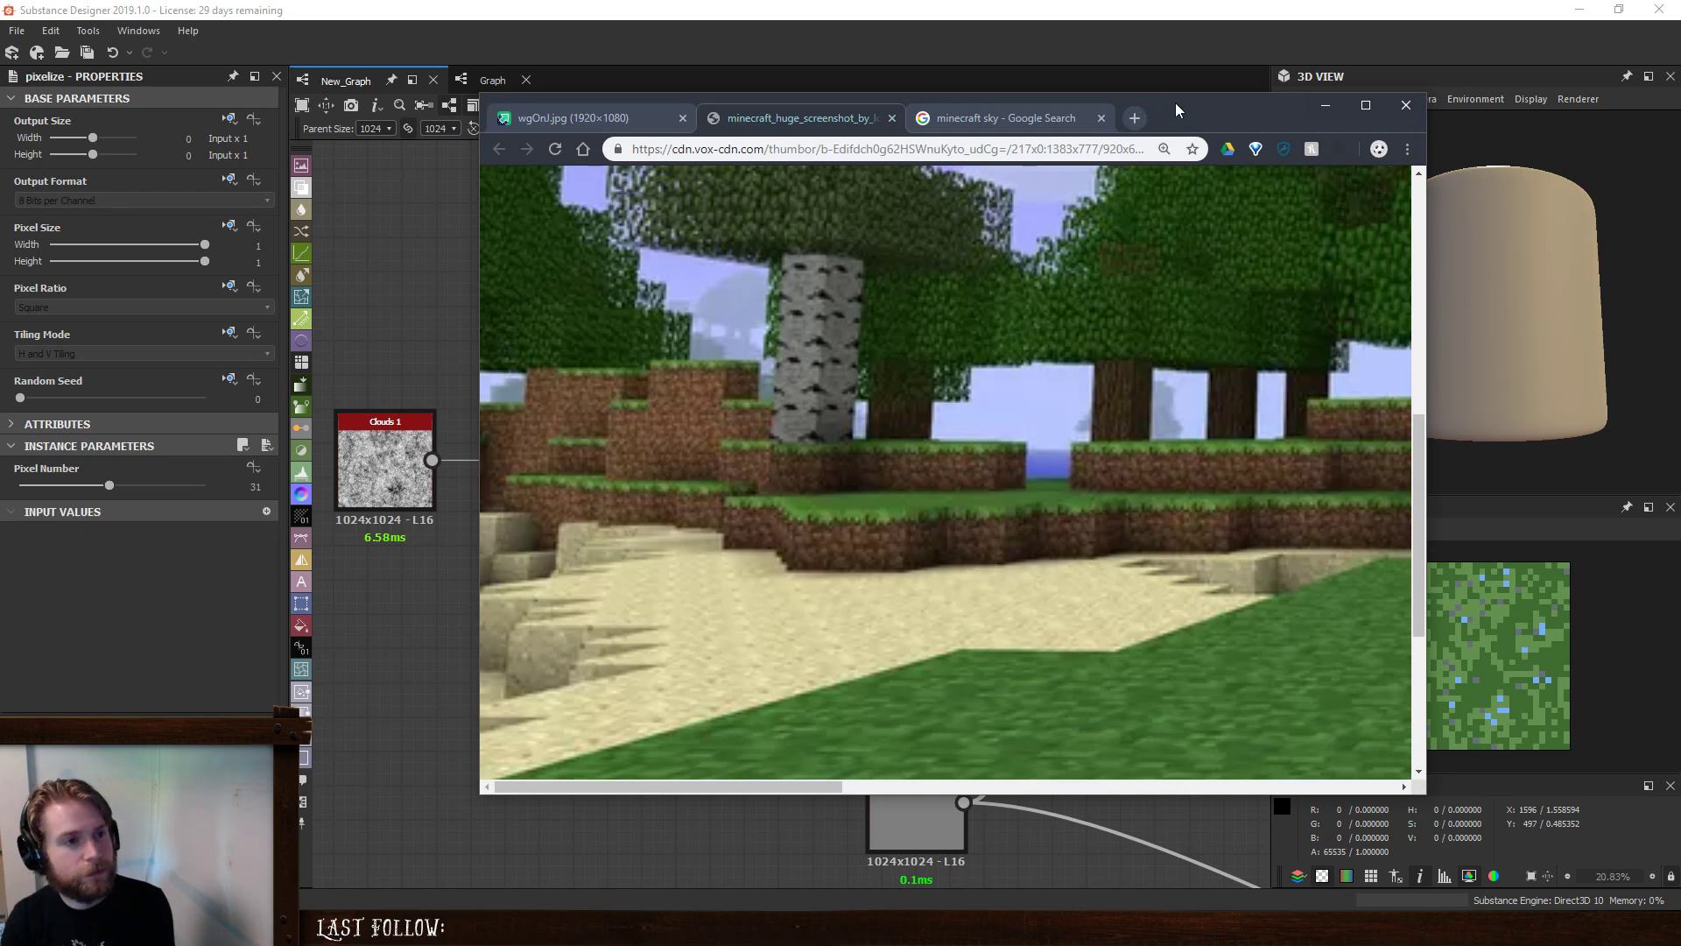
{"action": "left_click_drag", "start_coordinate": [1175, 103], "coordinate": [1680, 280]}
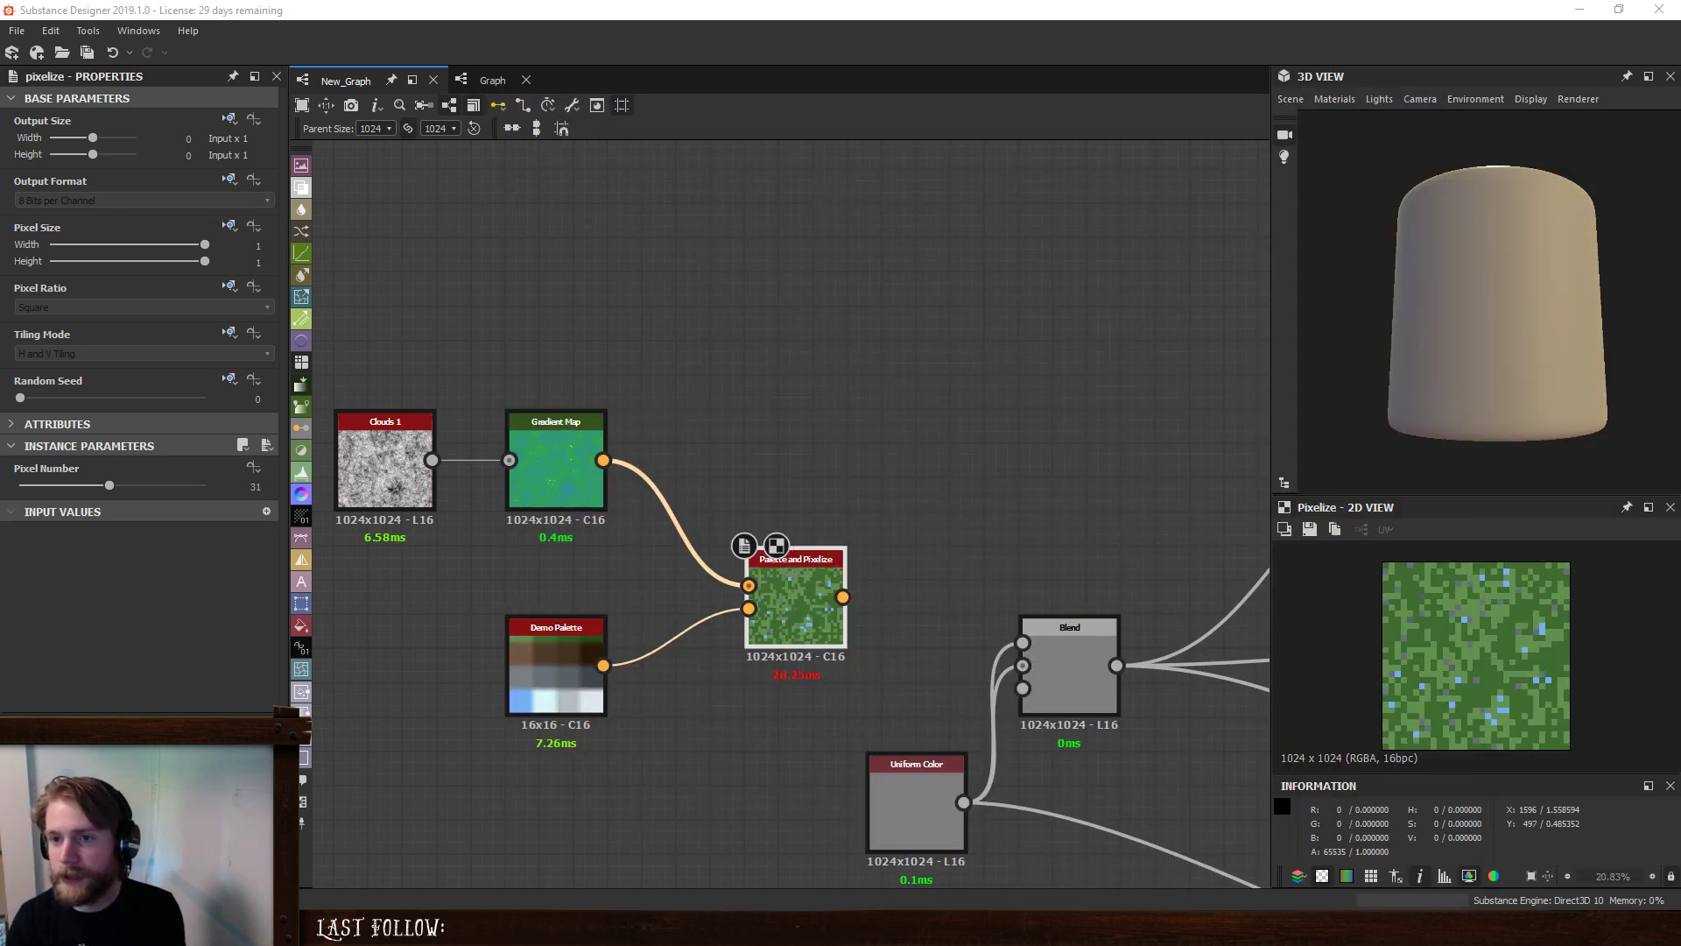